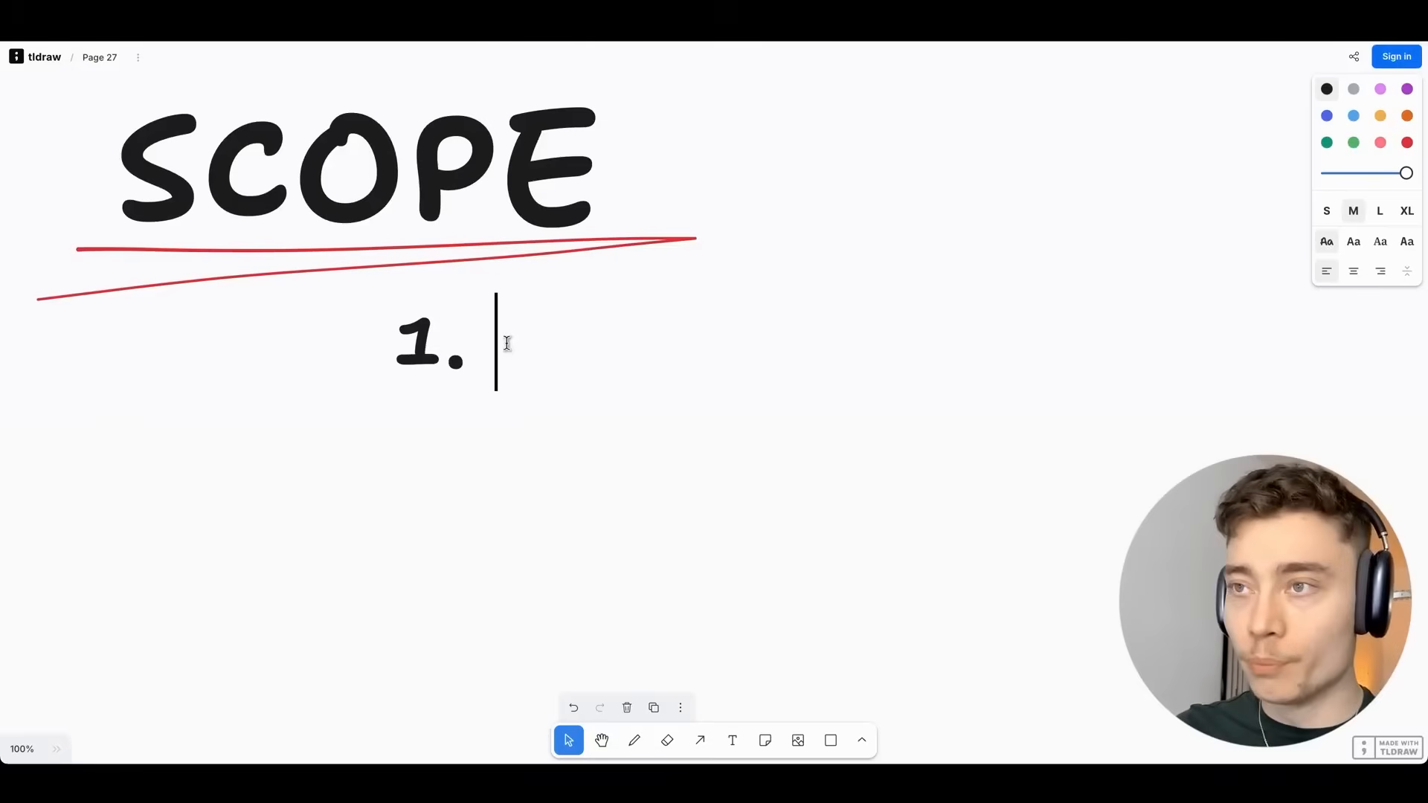
# List Research, Thumbnail, Titles, Script under SCOPE and draw a rectangle around the list.
pyautogui.write('Research')
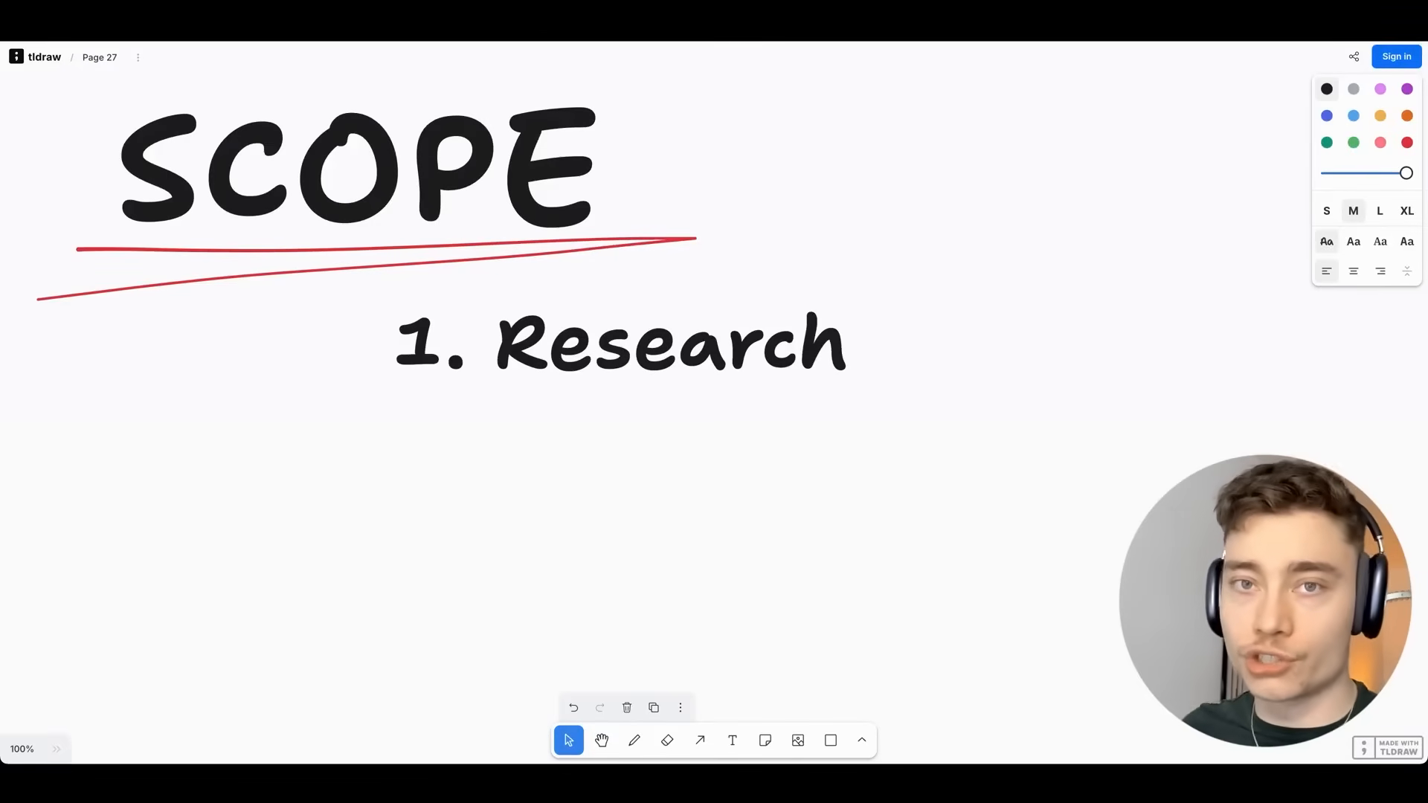
pyautogui.press('Return')
pyautogui.write('Th')
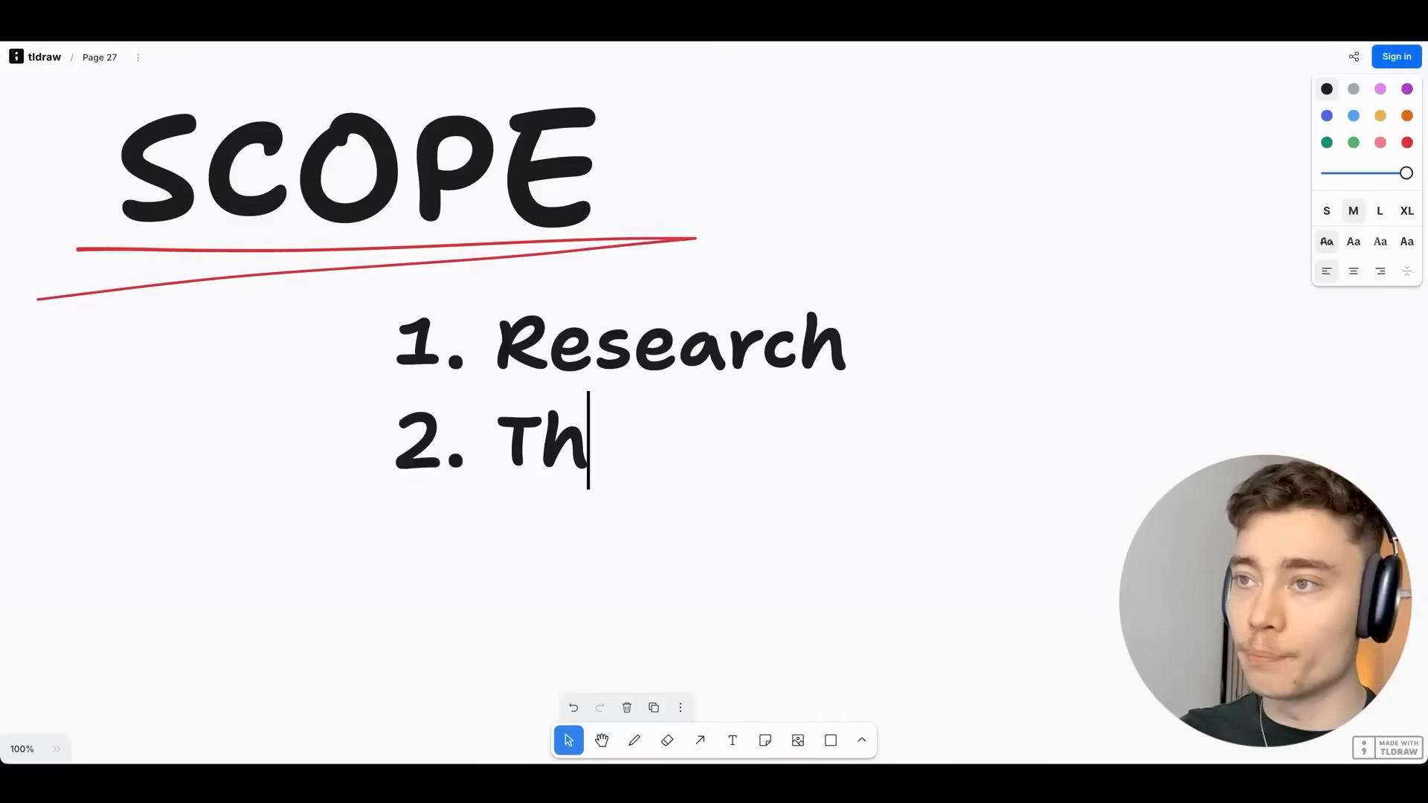
pyautogui.write('umbnail')
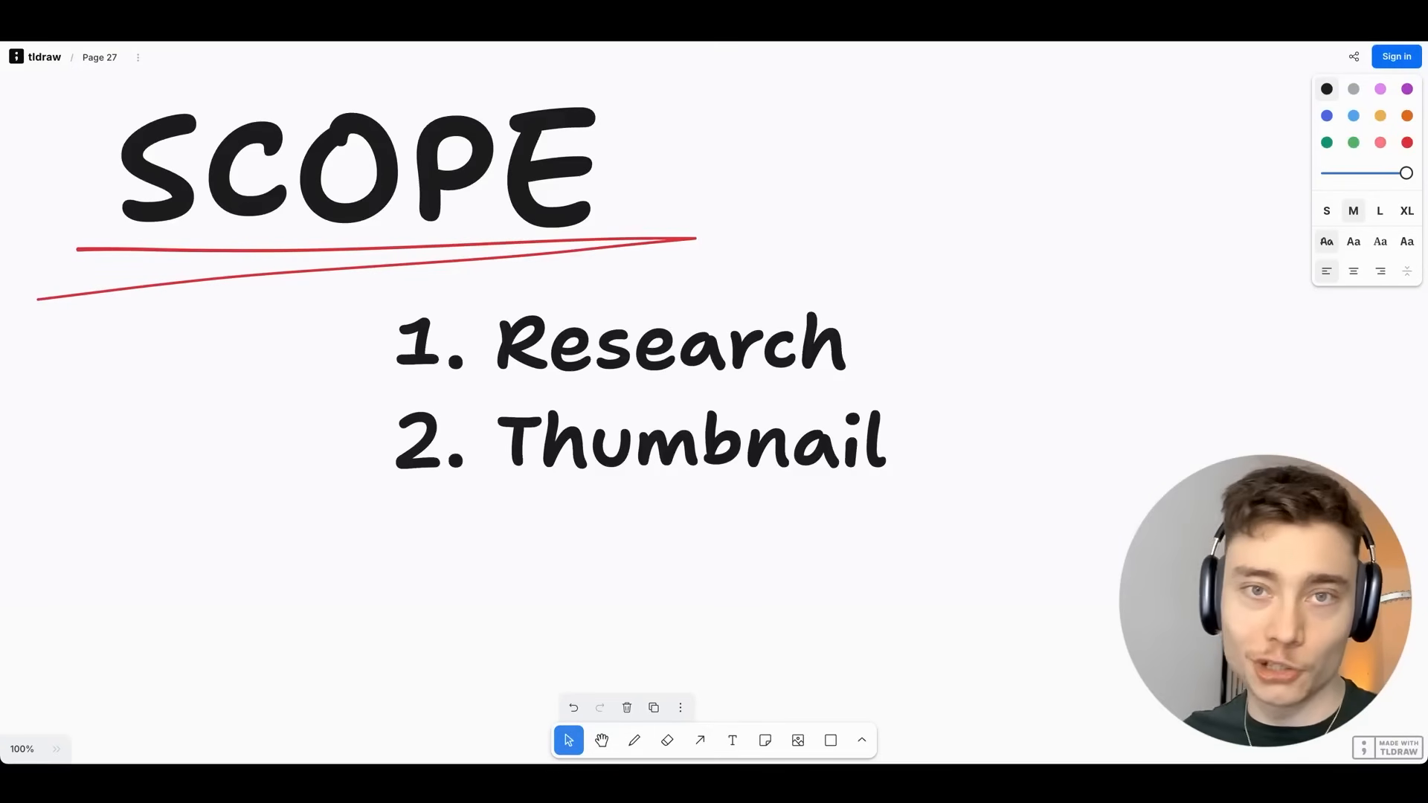
pyautogui.press('Return')
pyautogui.write('3. ')
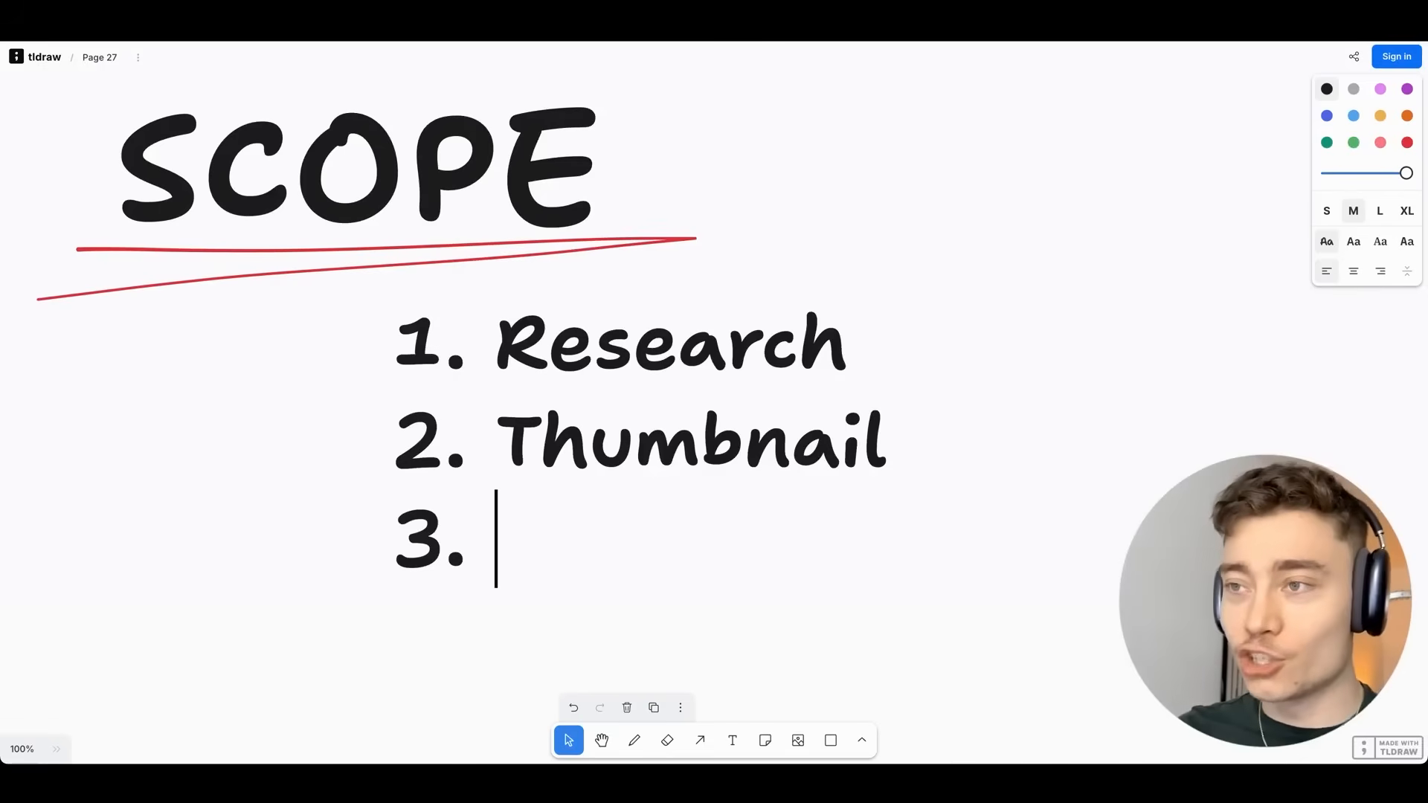
pyautogui.write('Titles')
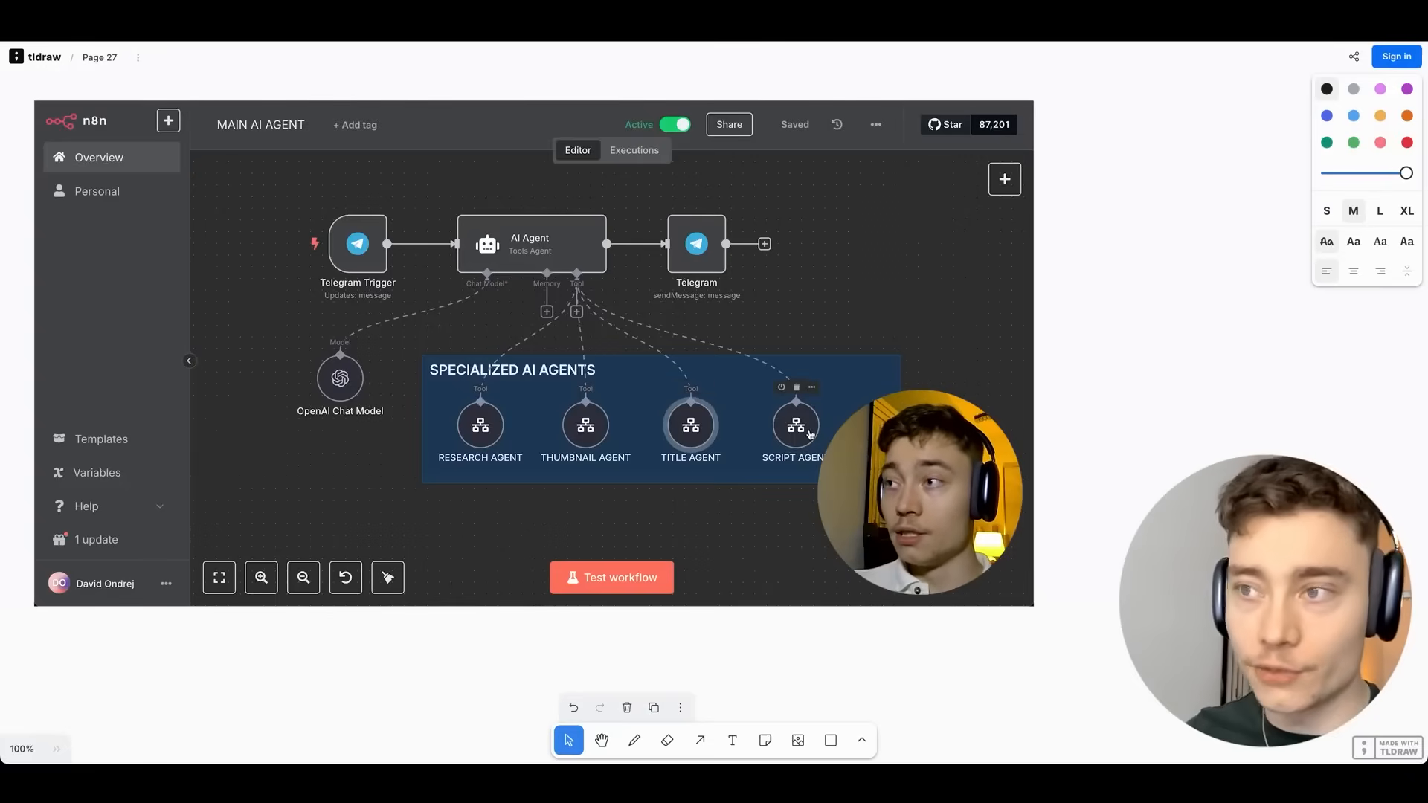
pyautogui.press('Return')
pyautogui.write('Script')
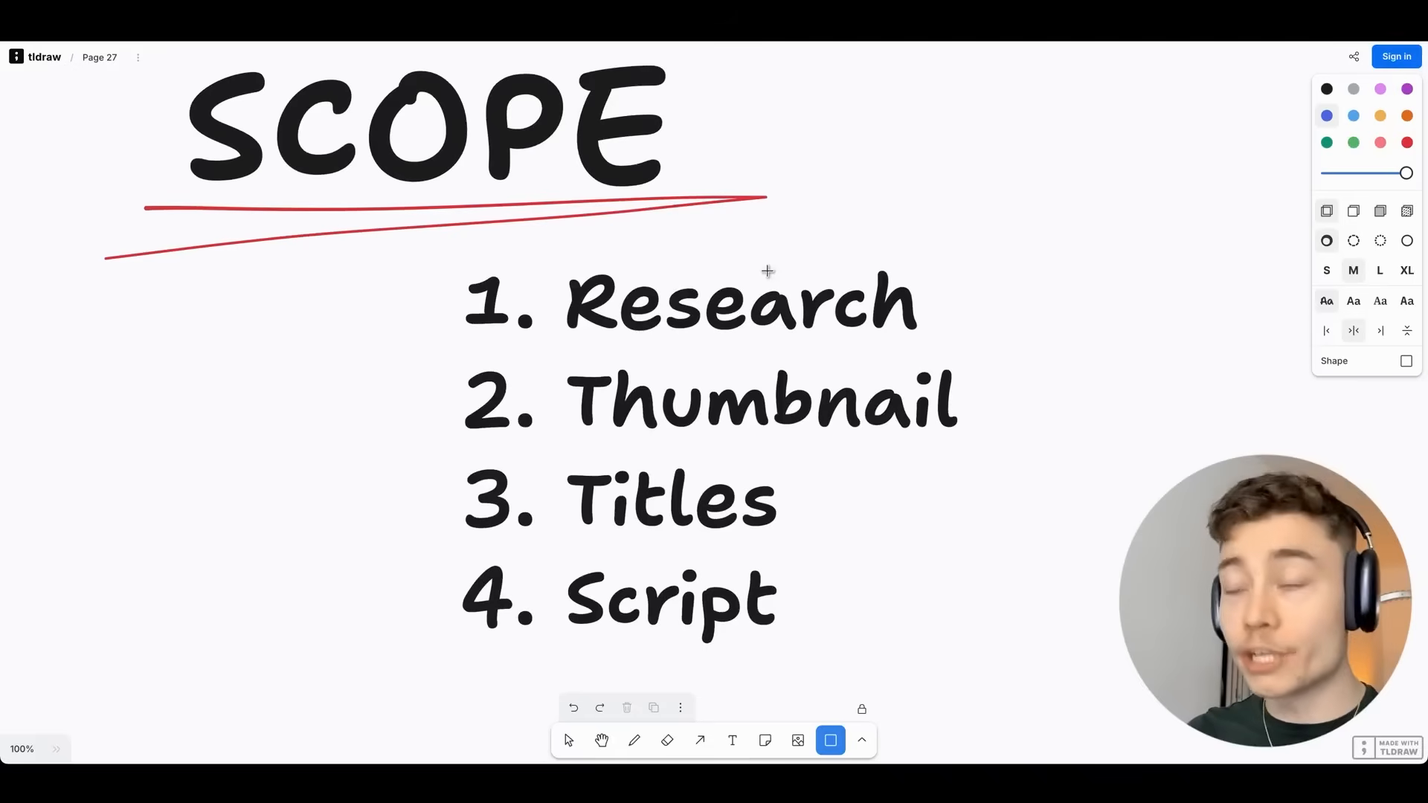
pyautogui.scroll(-3, 772, 270)
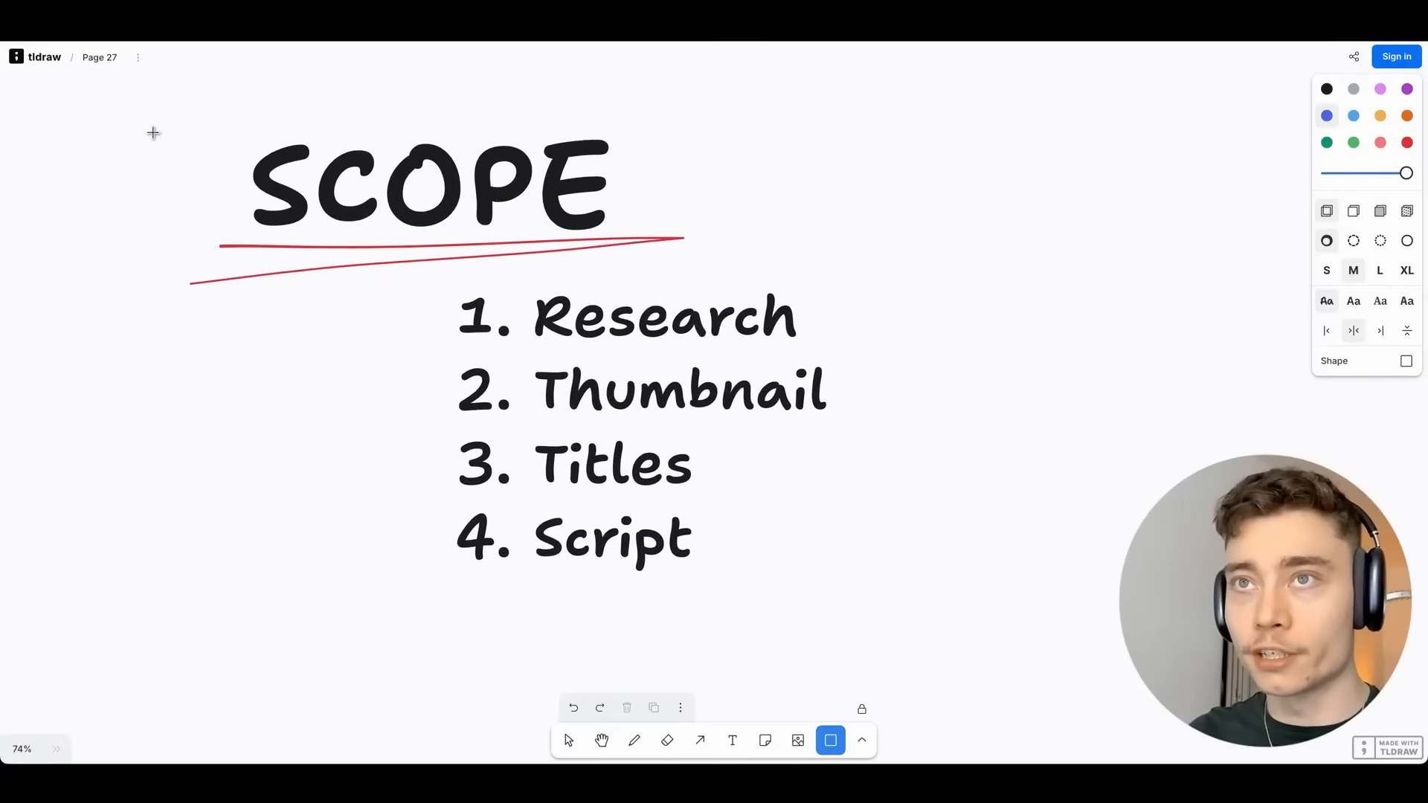
pyautogui.moveTo(137, 118); pyautogui.dragTo(882, 616)
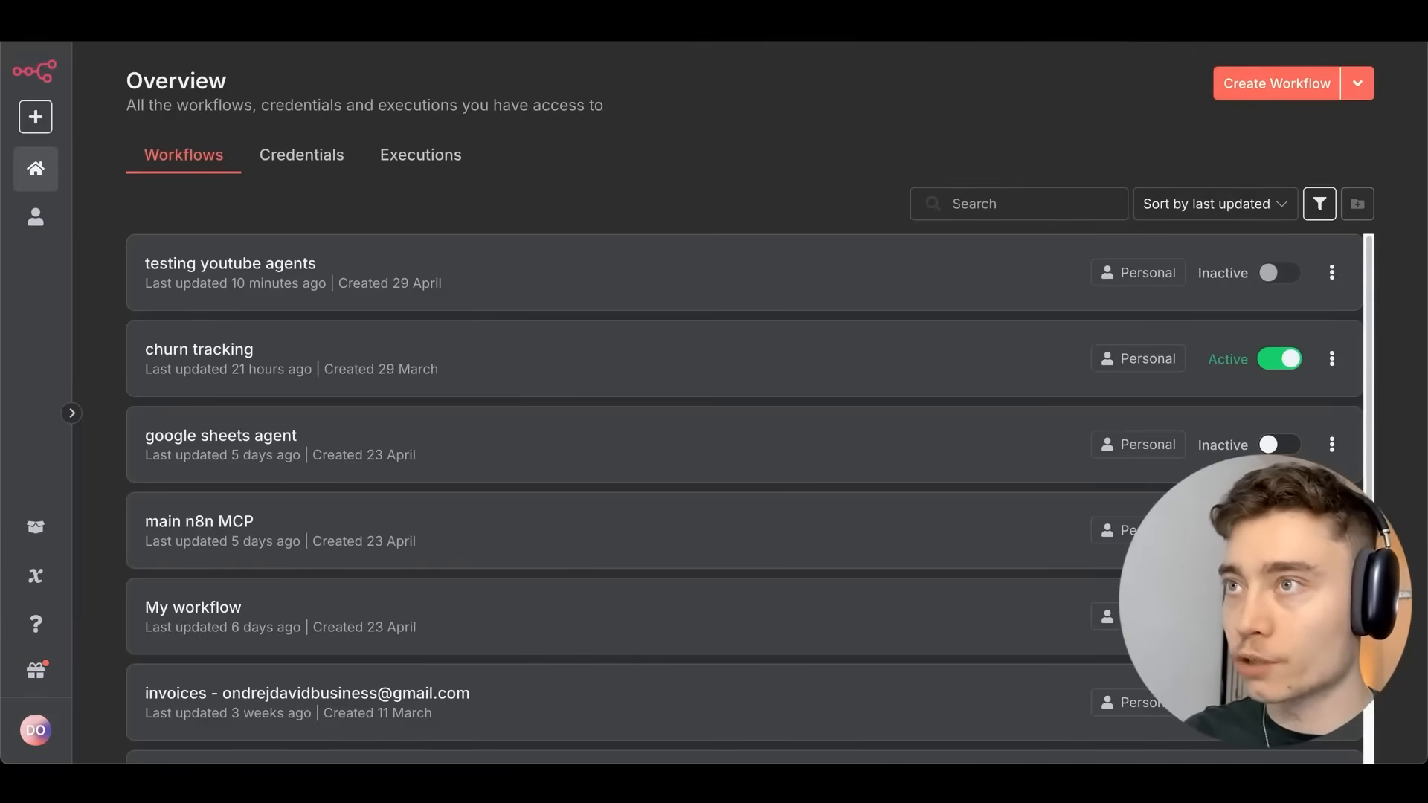
# Create a new blank workflow and rename it 'MAIN AI AGENT'.
pyautogui.click(1294, 82)
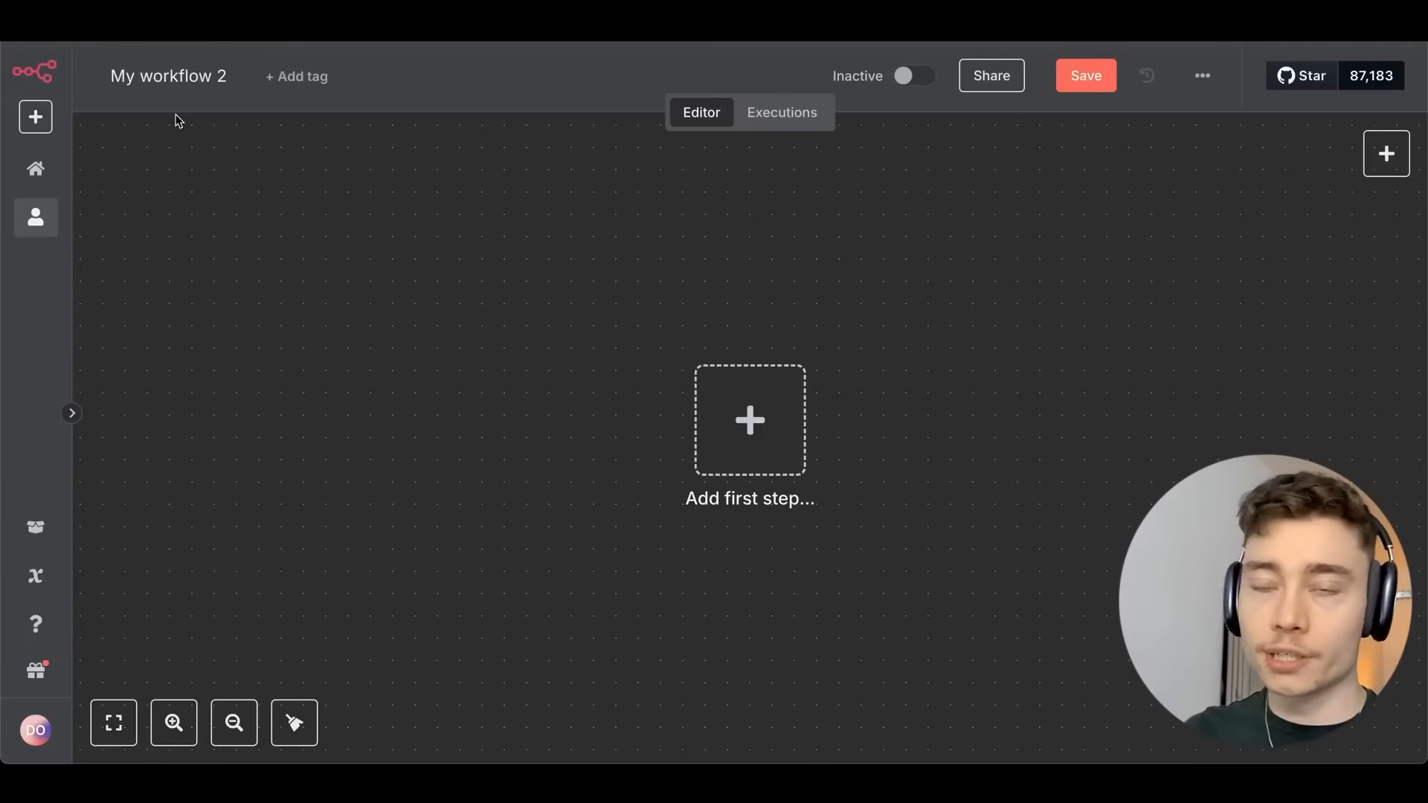
pyautogui.click(172, 77)
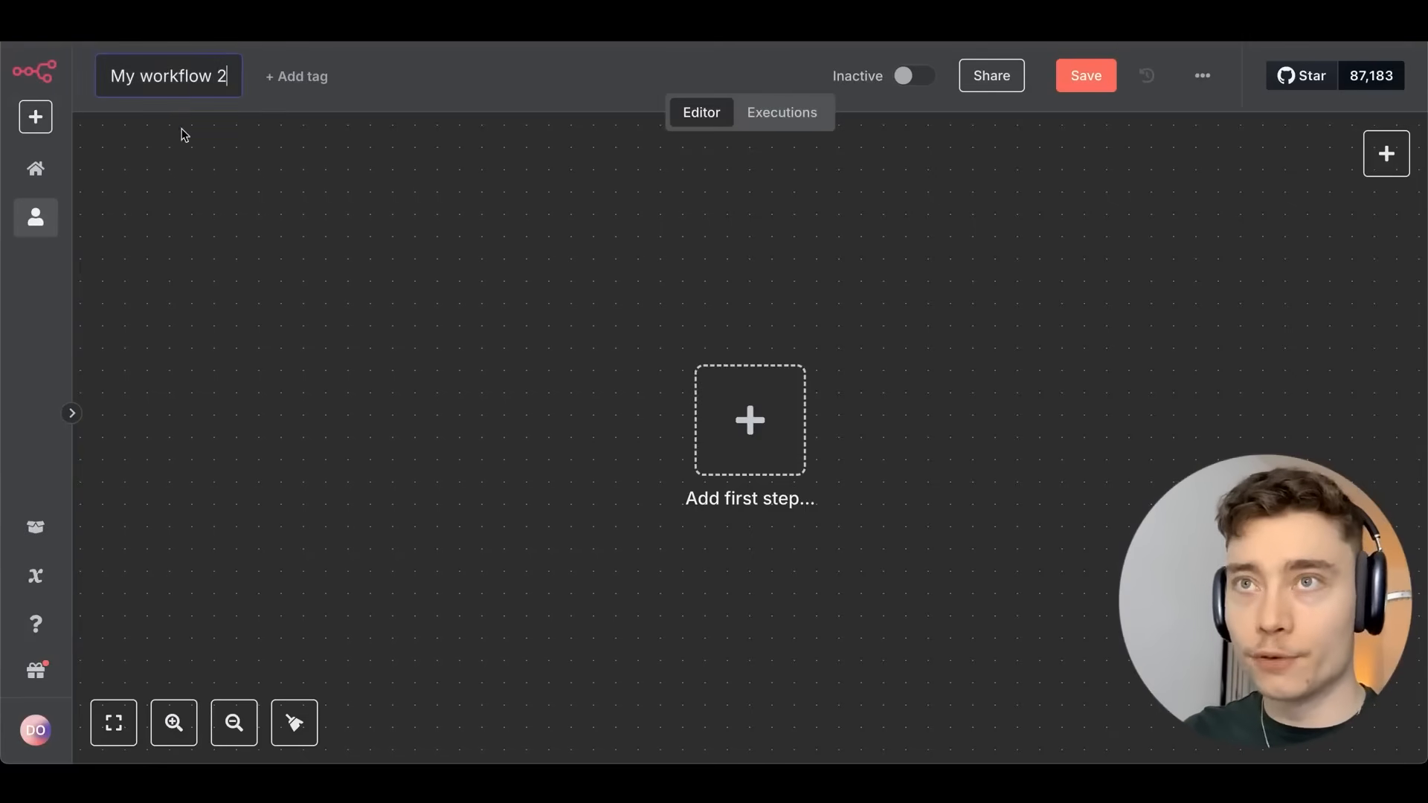
pyautogui.tripleClick(171, 76)
pyautogui.write('MAIN AI AGENT')
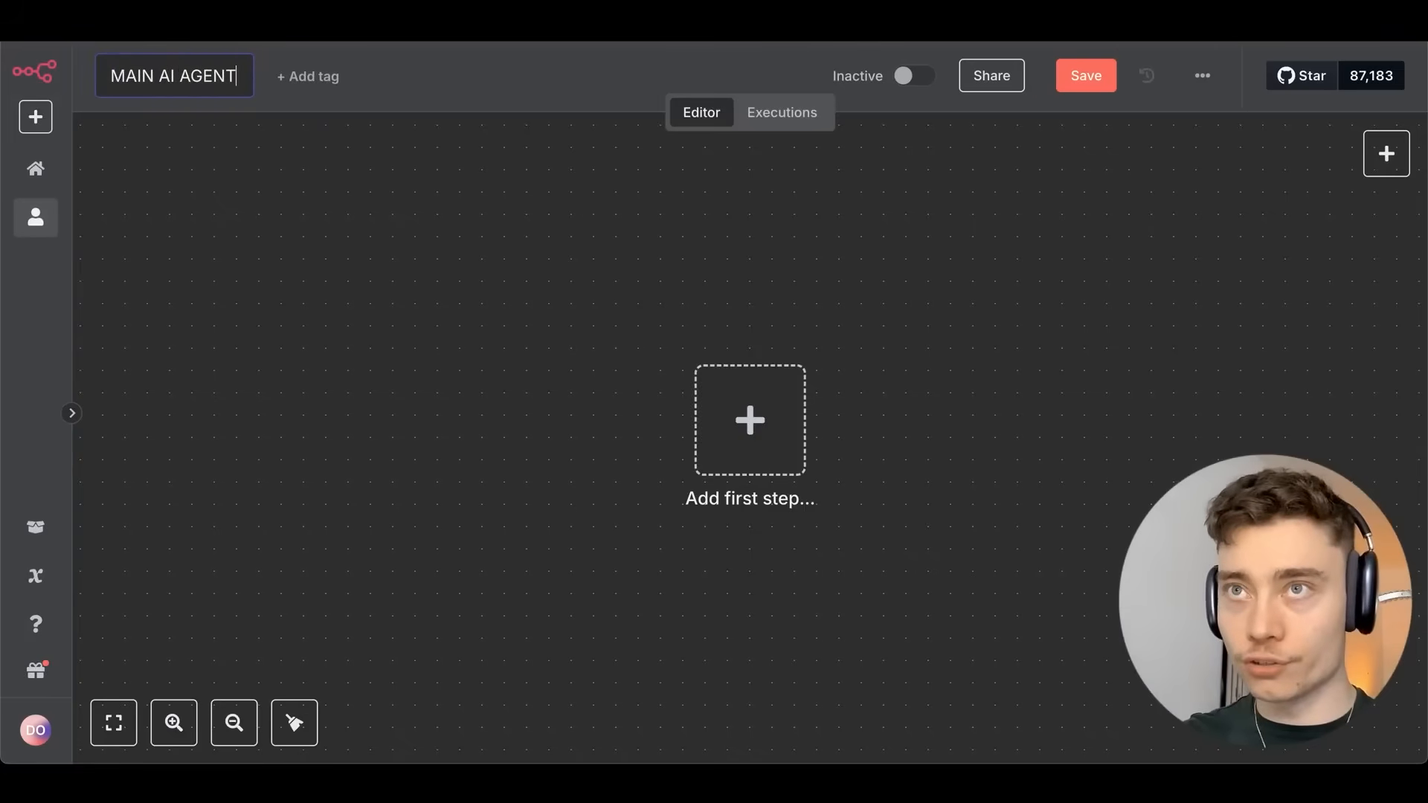
pyautogui.moveTo(790, 341); pyautogui.dragTo(476, 225)
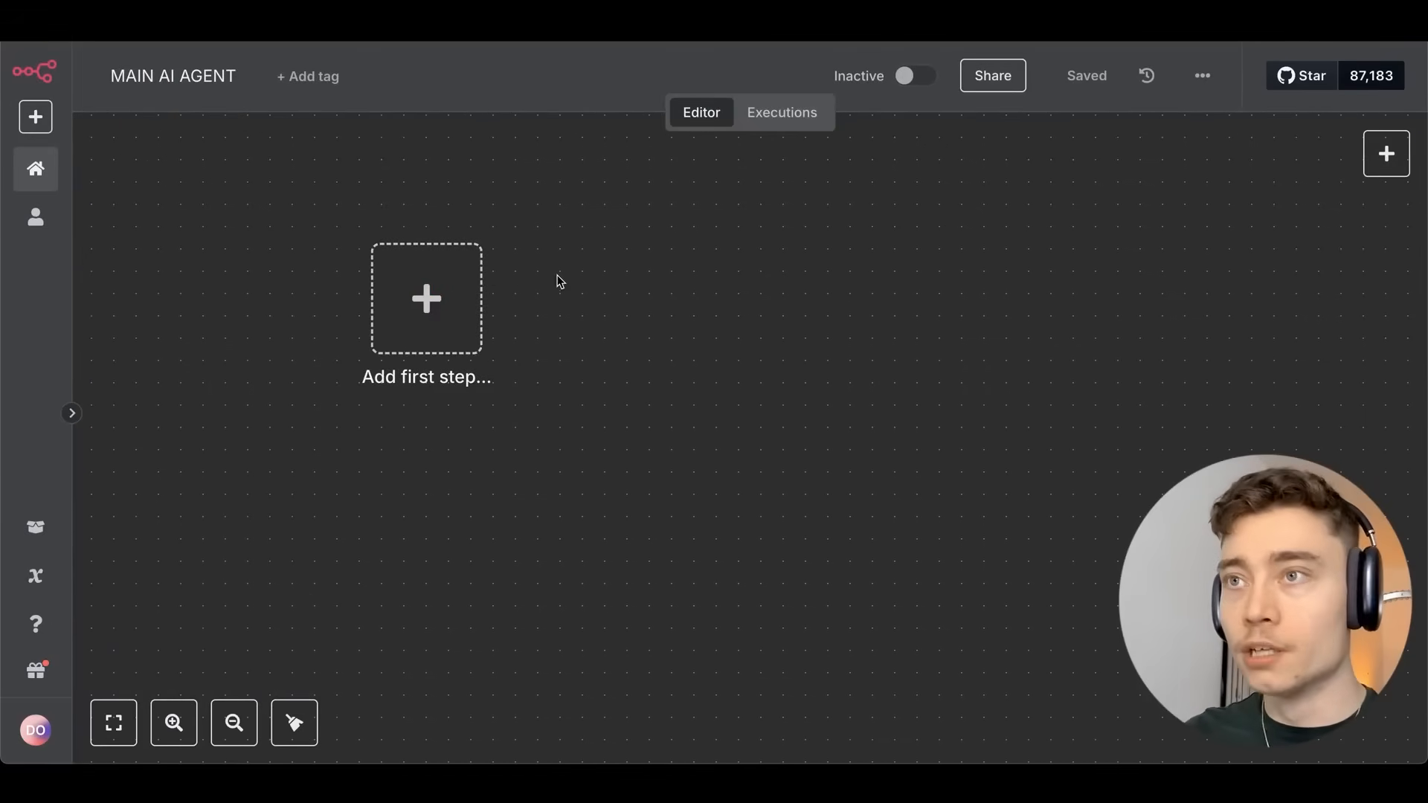
pyautogui.scroll(1, 481, 312)
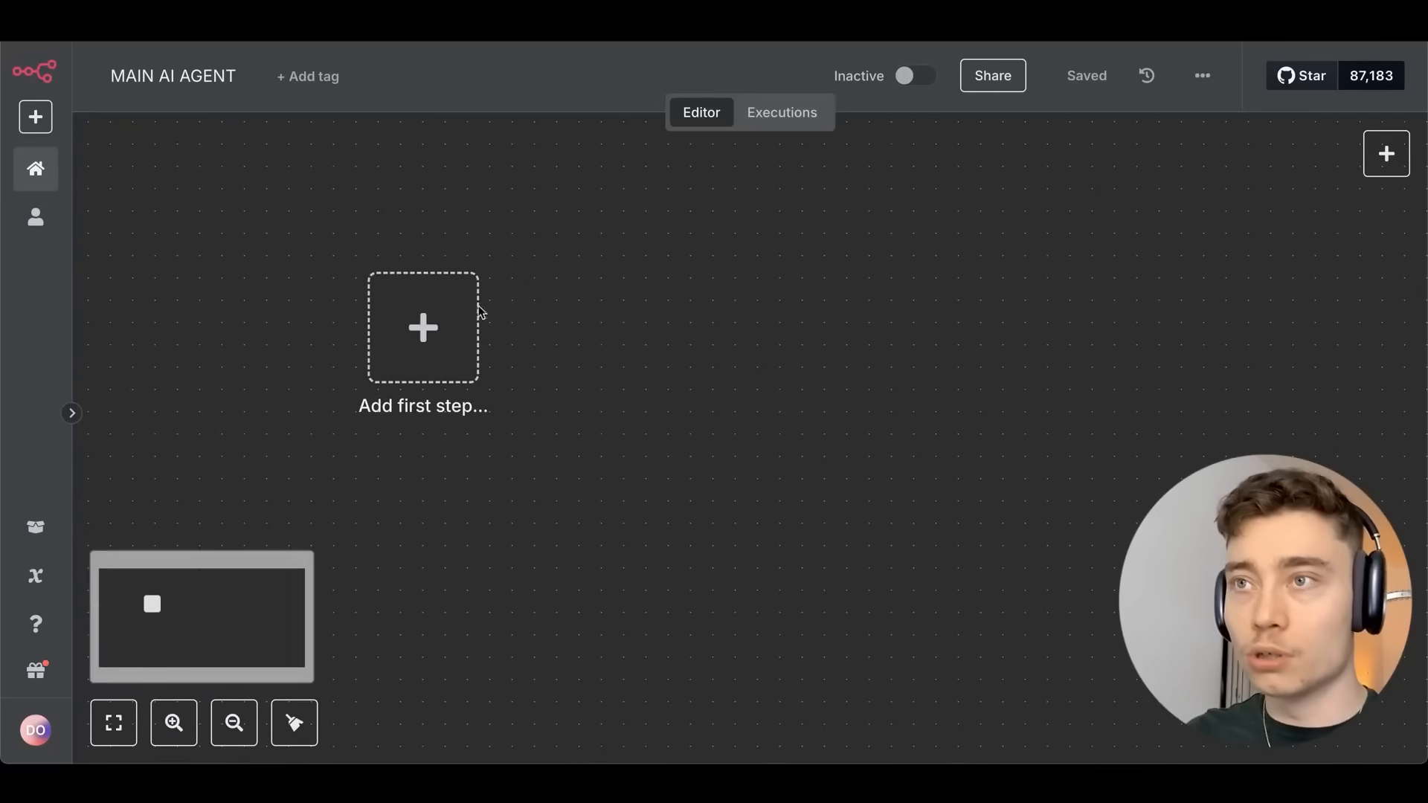
# Search 'tele' in the first-step trigger picker and open Telegram's trigger options.
pyautogui.click(423, 369)
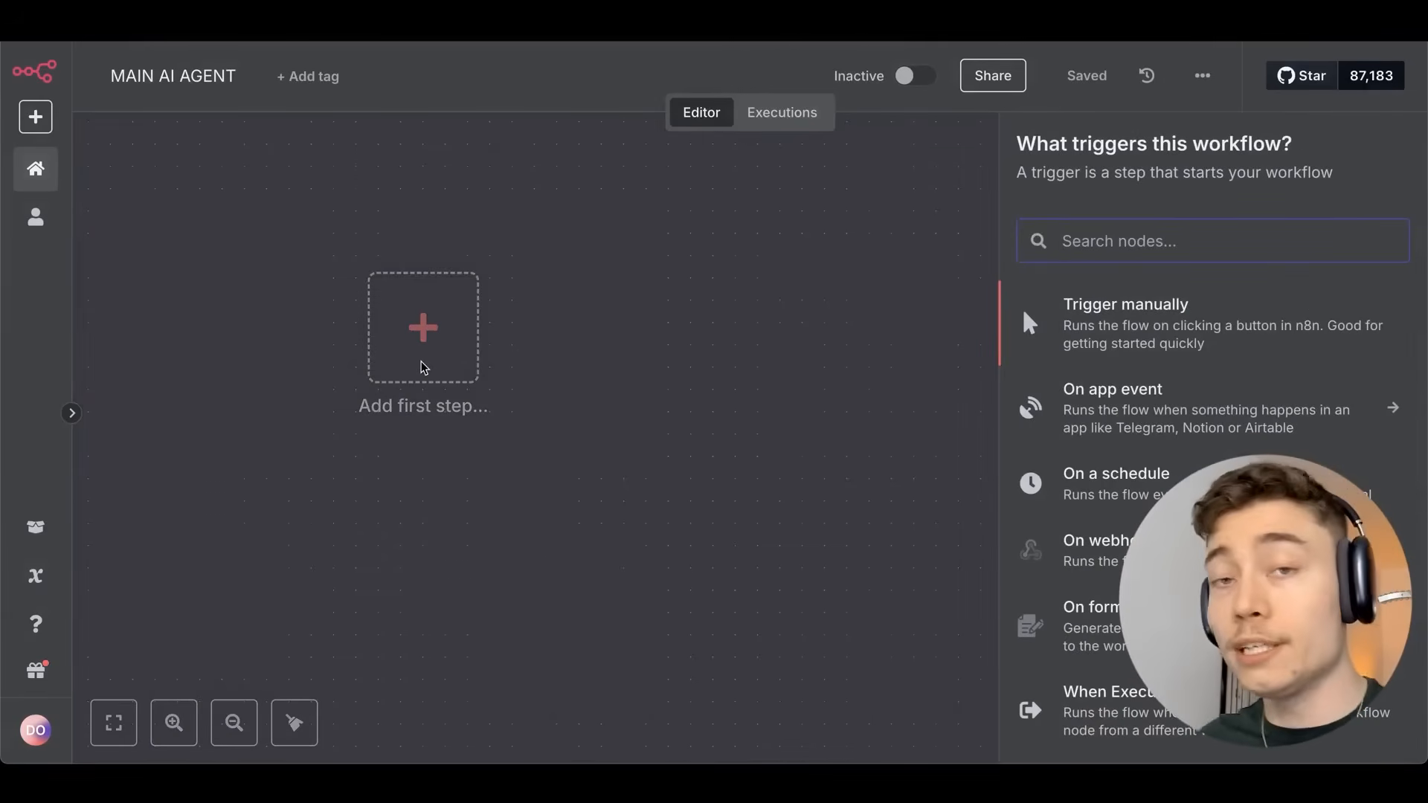
pyautogui.write('telegr')
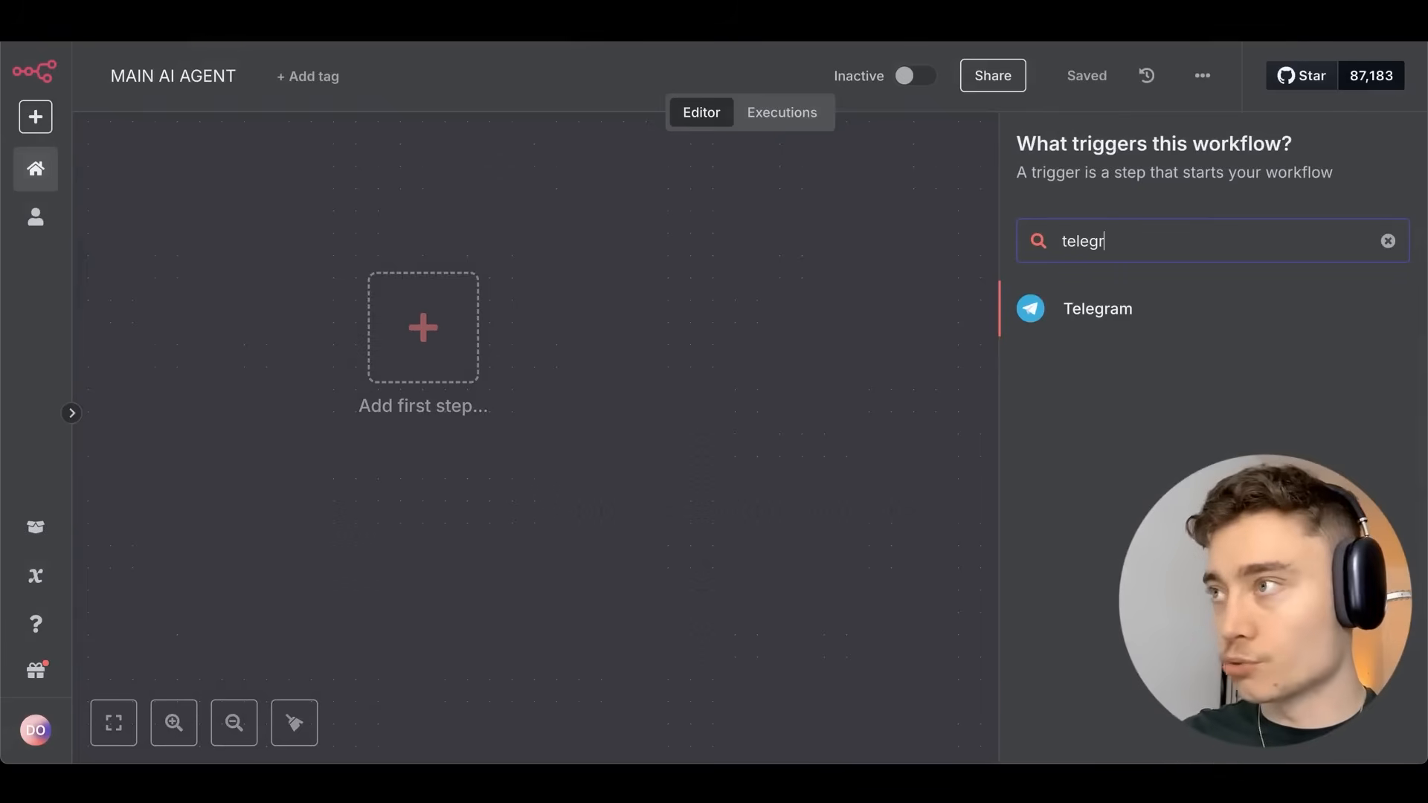
pyautogui.press('Escape')
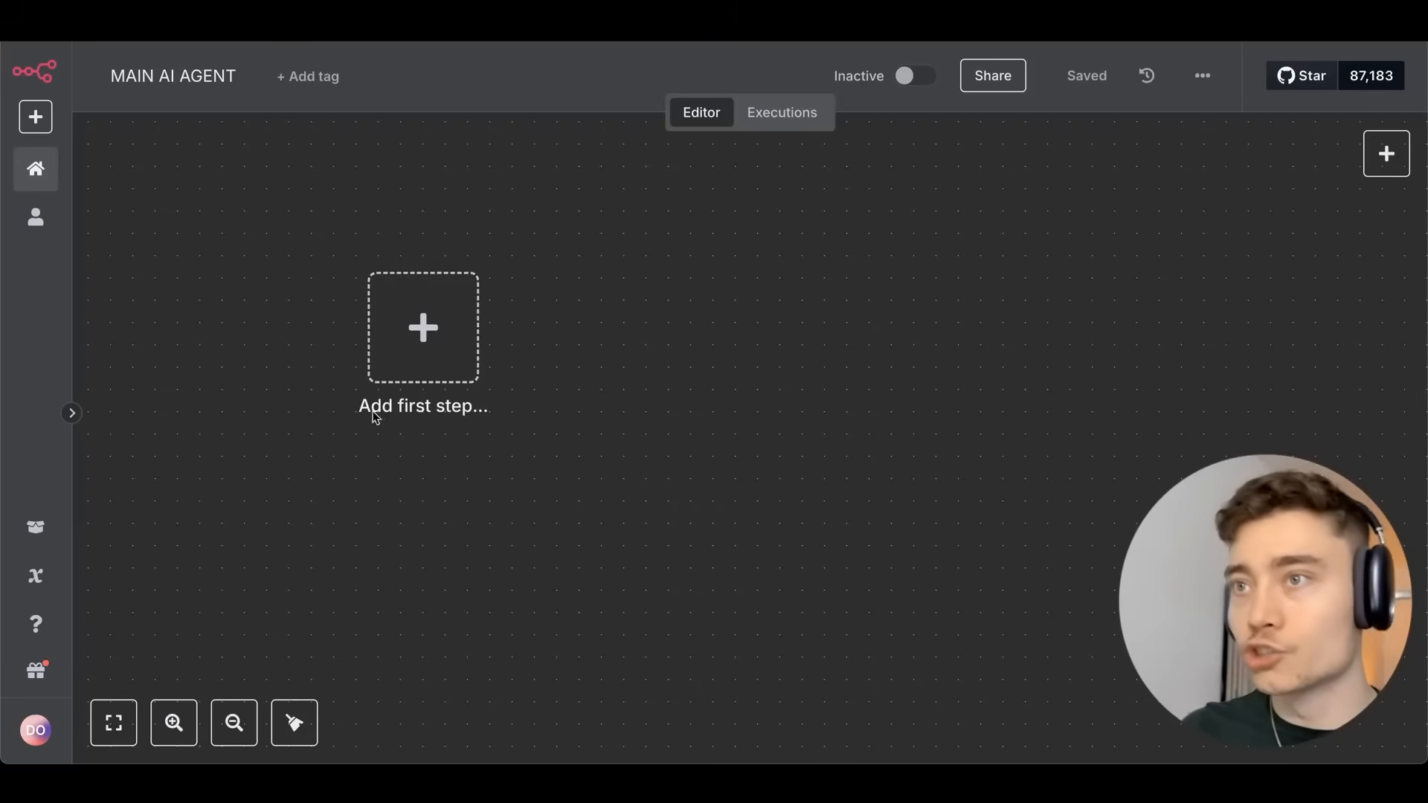
pyautogui.click(424, 350)
pyautogui.write('tele')
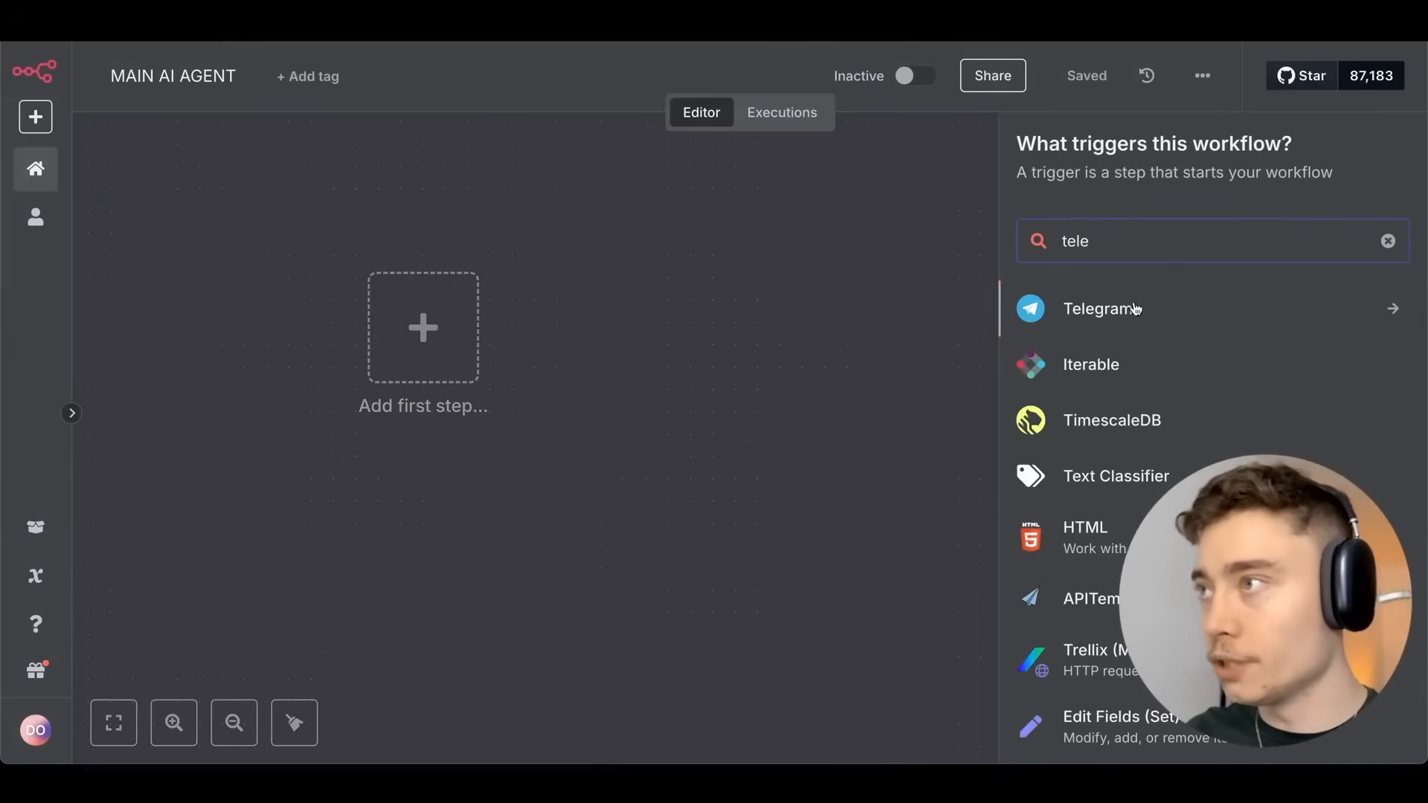
pyautogui.press('Return')
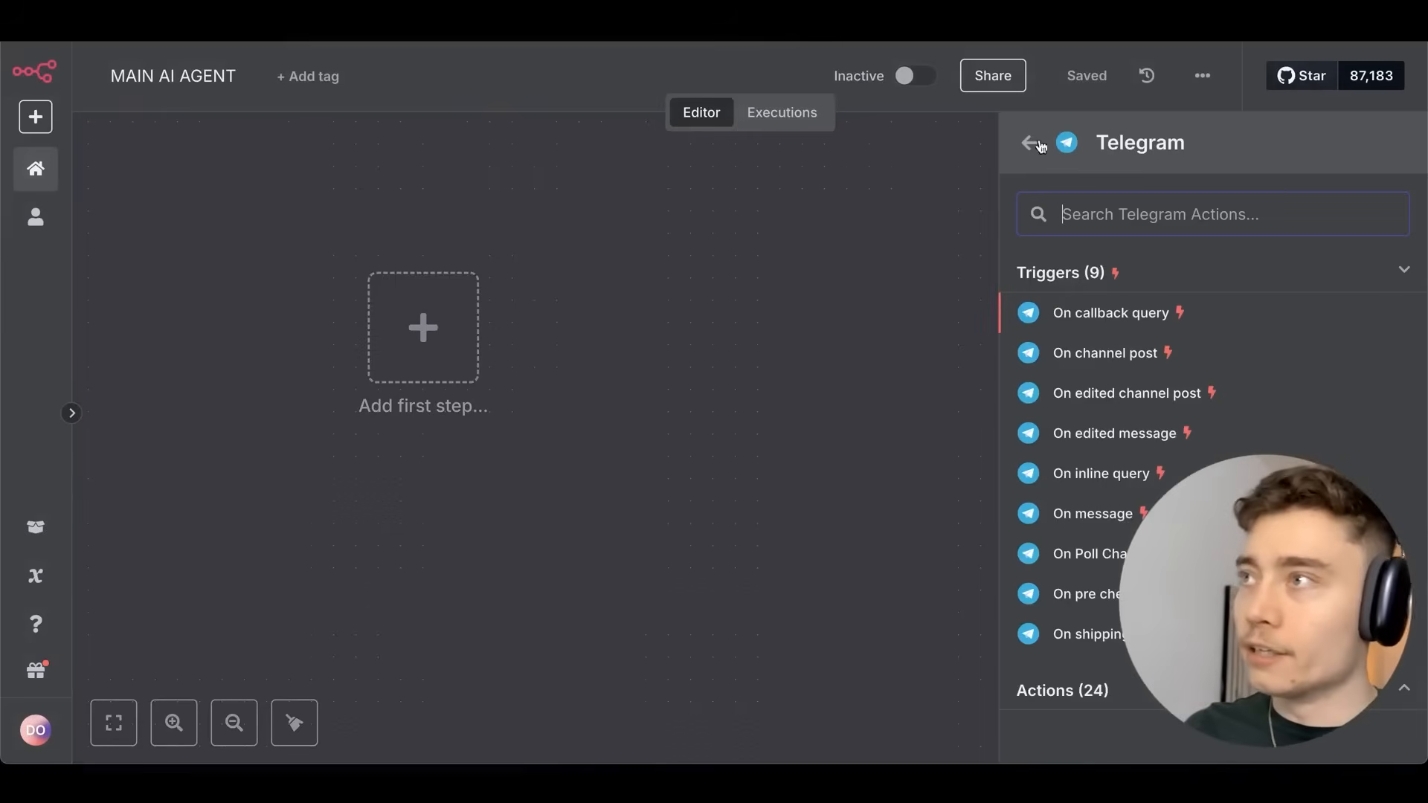
# Browse the app-event triggers, then search 'telegram' to list its nine triggers.
pyautogui.click(1027, 138)
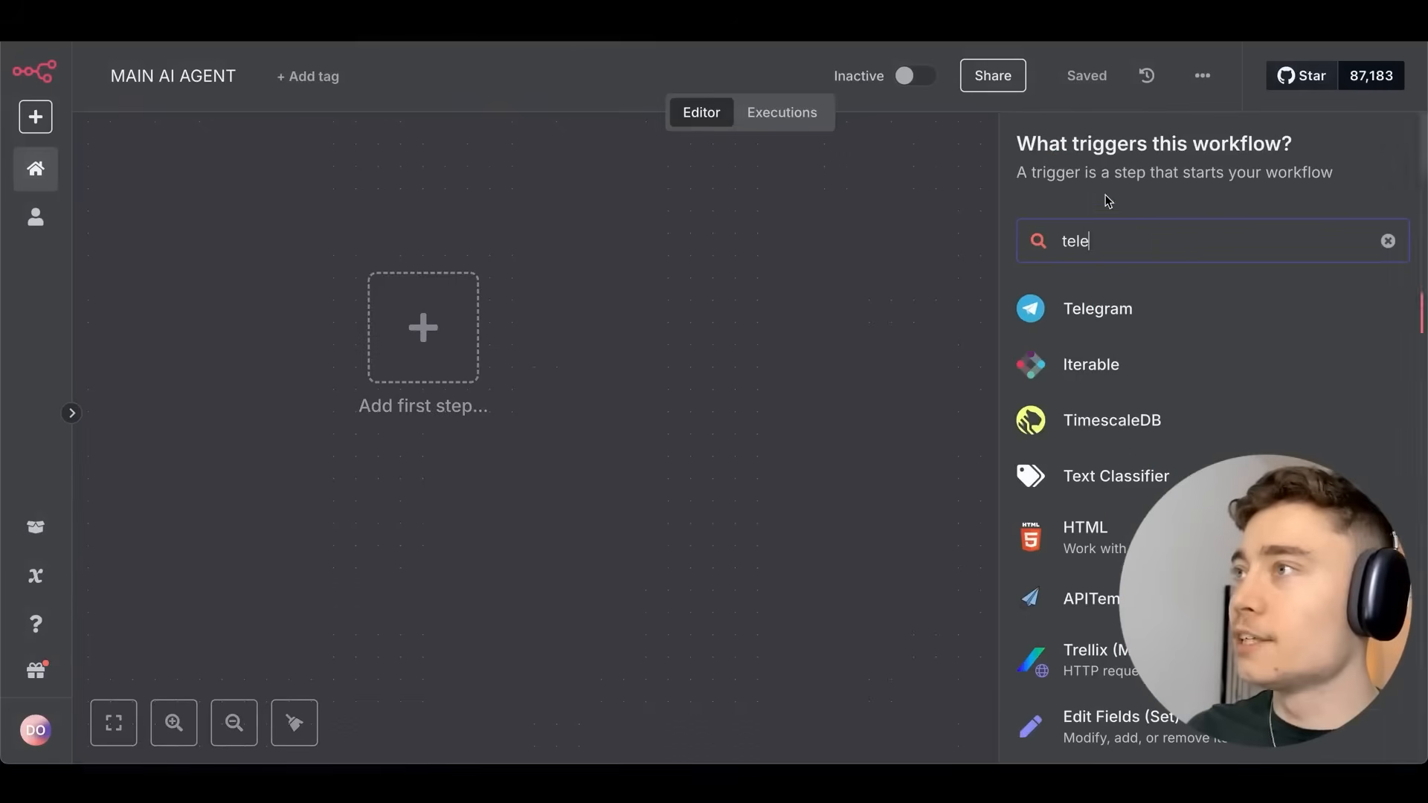
pyautogui.click(1388, 240)
pyautogui.click(1212, 379)
pyautogui.scroll(-20, 1219, 348)
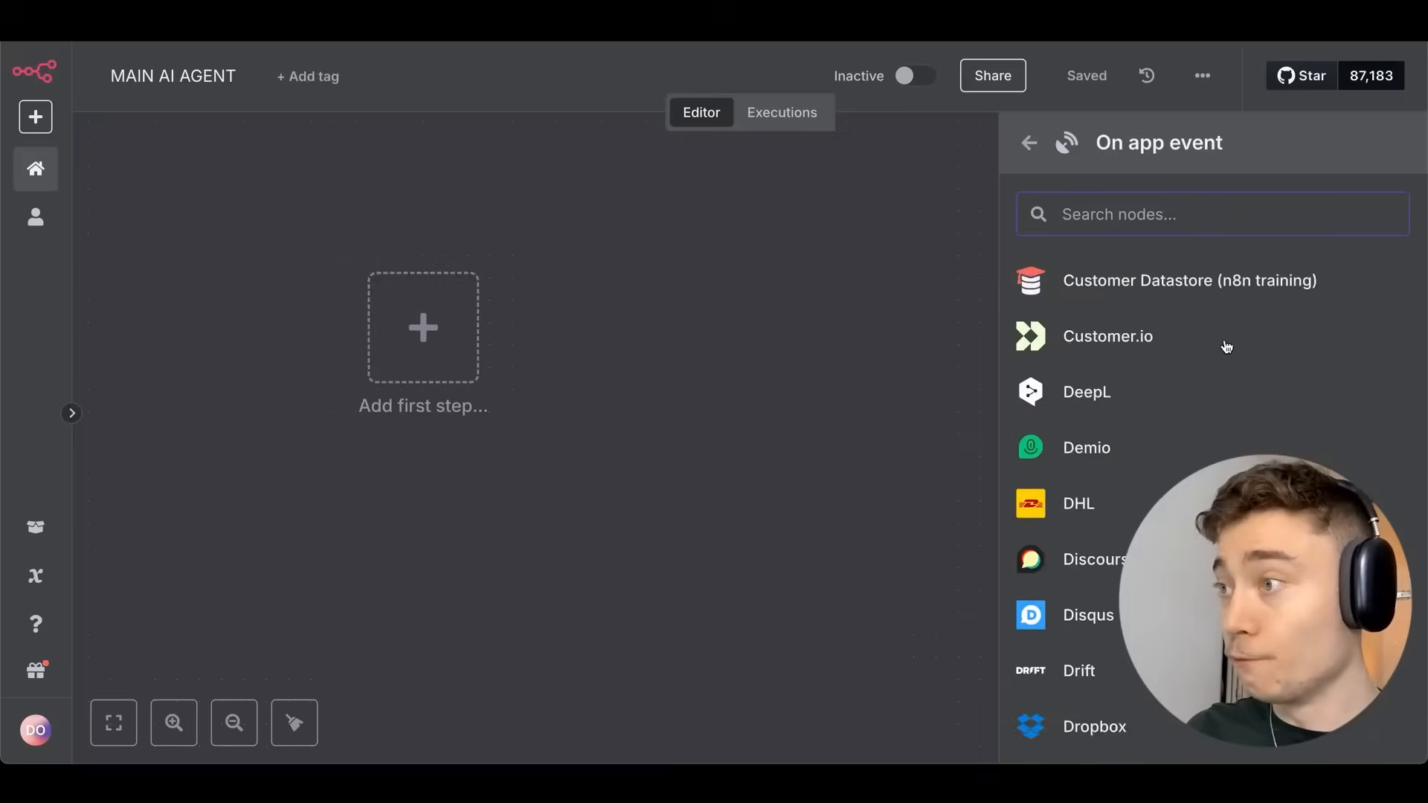
pyautogui.scroll(-20, 1227, 346)
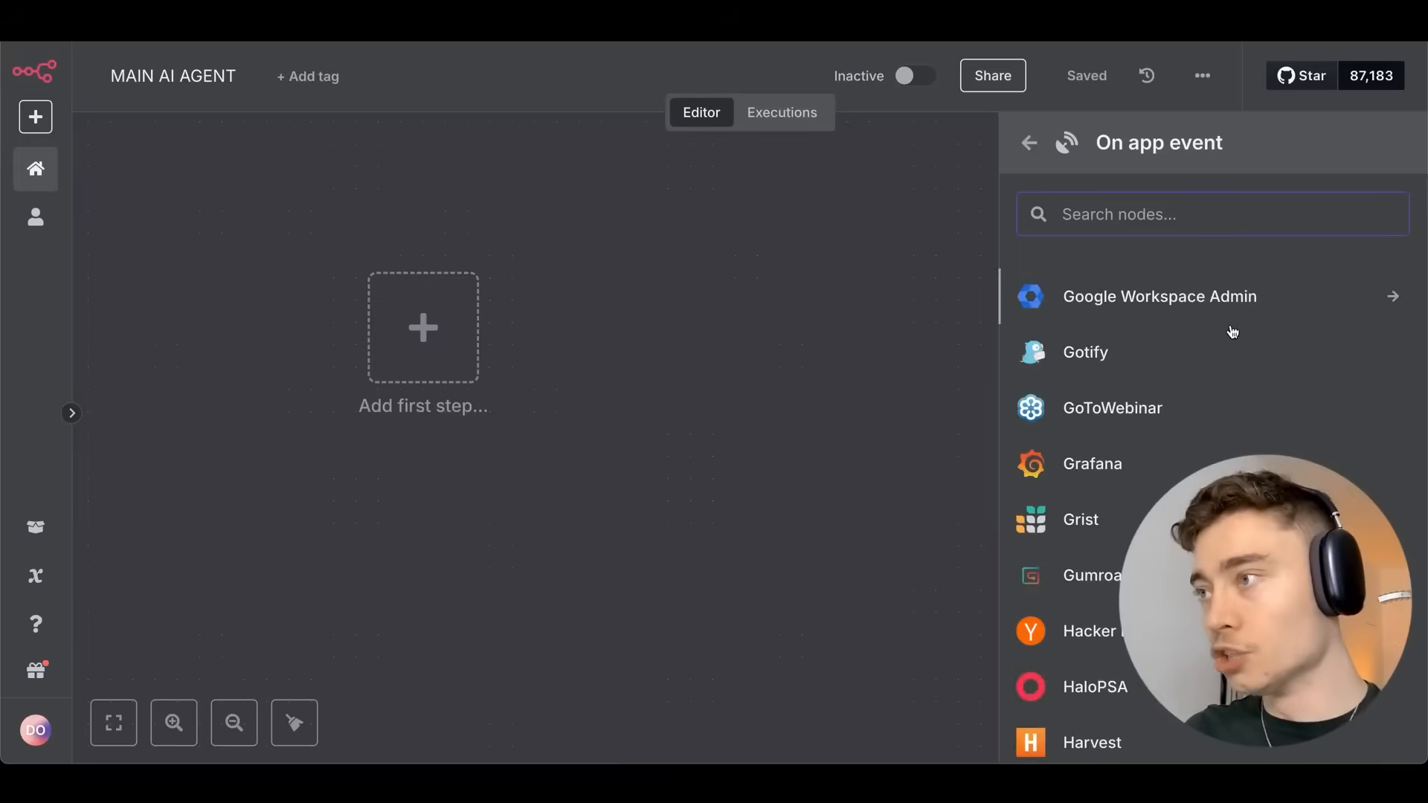
pyautogui.scroll(-15, 1227, 340)
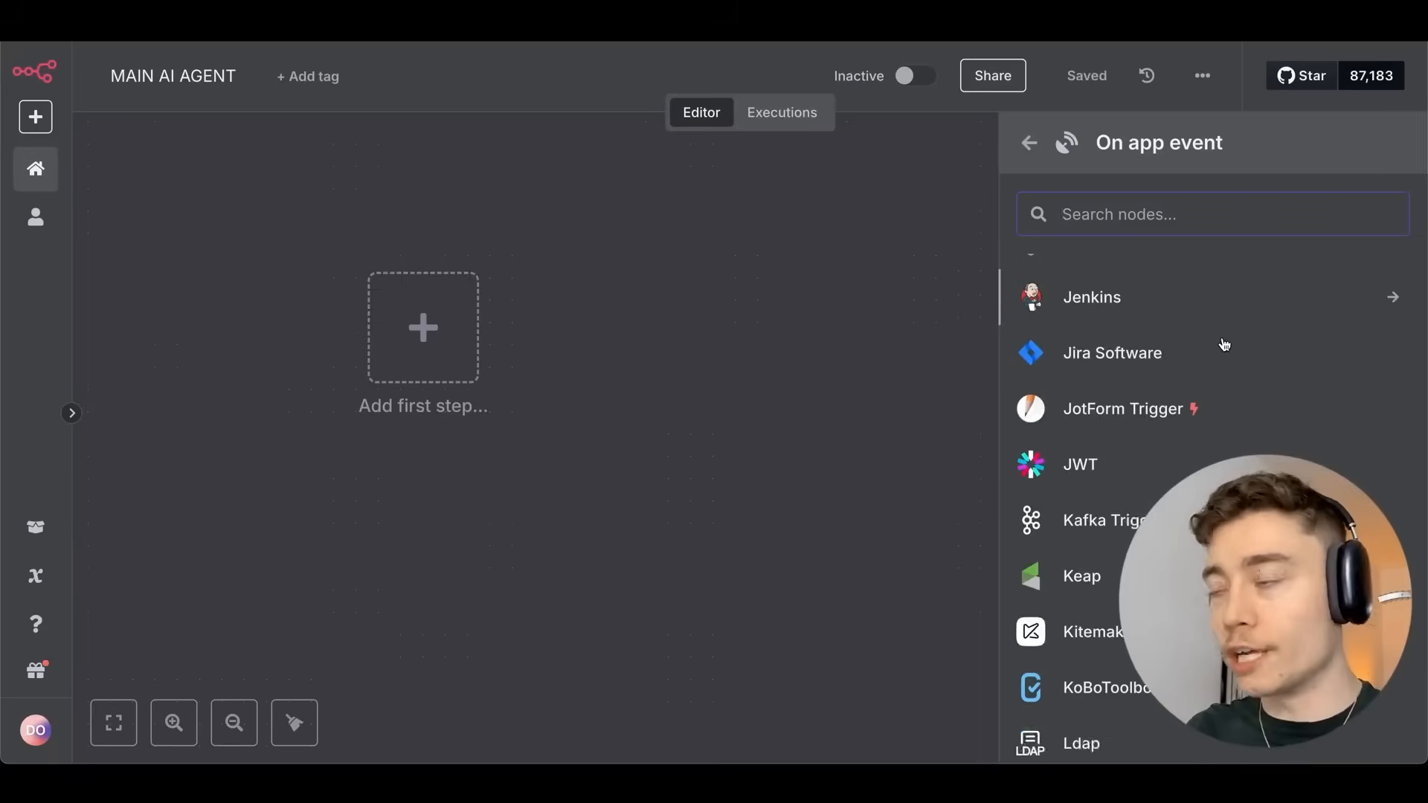
pyautogui.scroll(-15, 1222, 345)
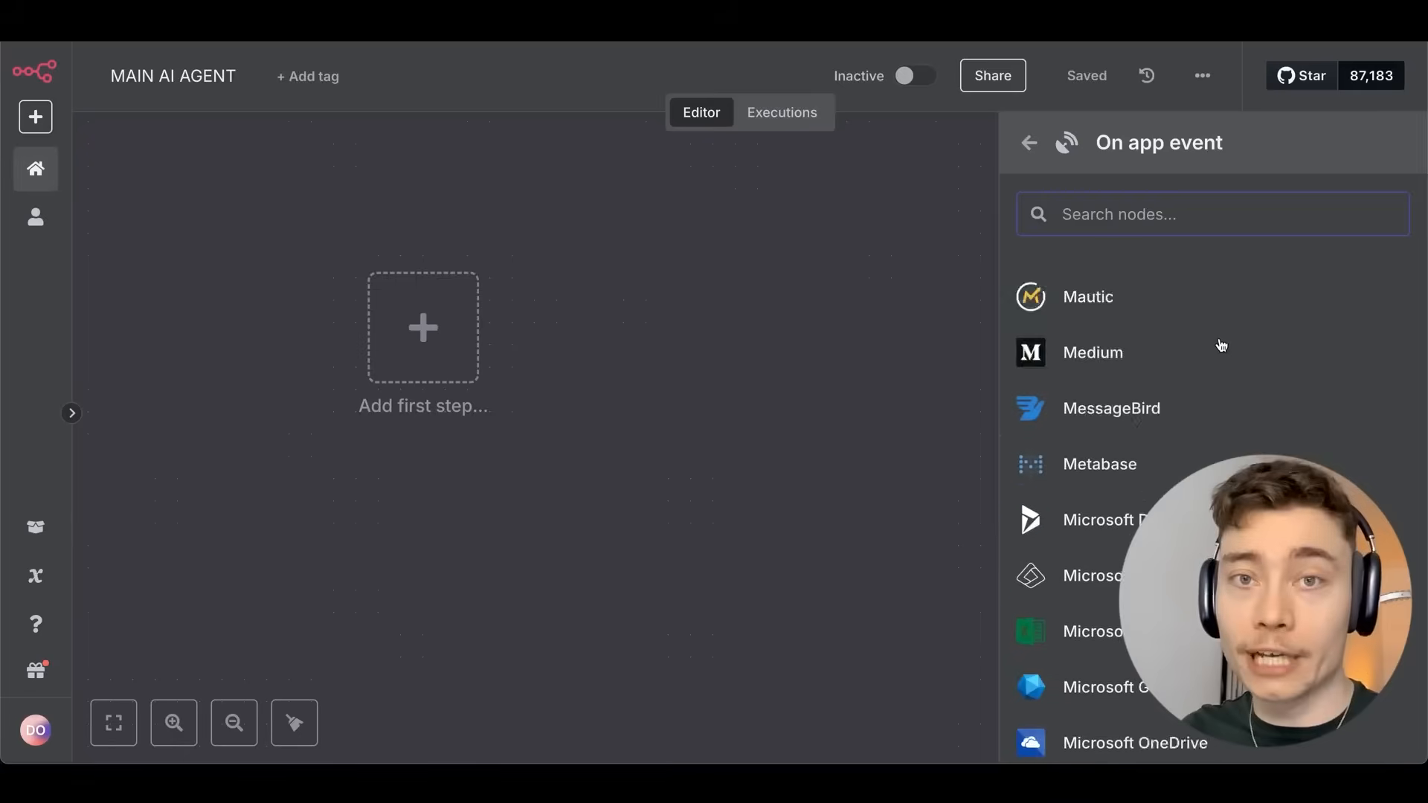
pyautogui.write('telegram')
pyautogui.click(1093, 348)
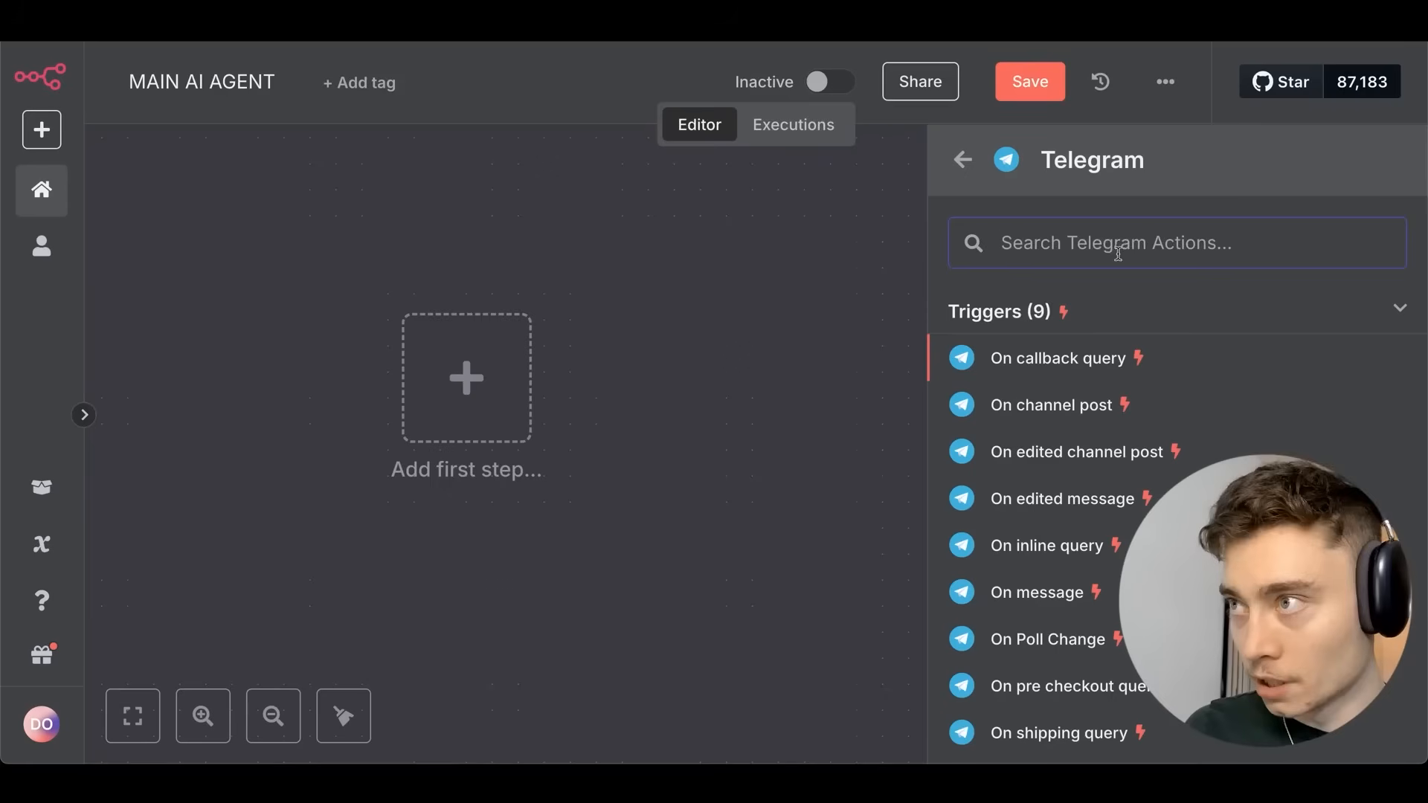
pyautogui.scroll(-3, 1119, 309)
pyautogui.scroll(-2, 1119, 311)
pyautogui.scroll(3, 1101, 319)
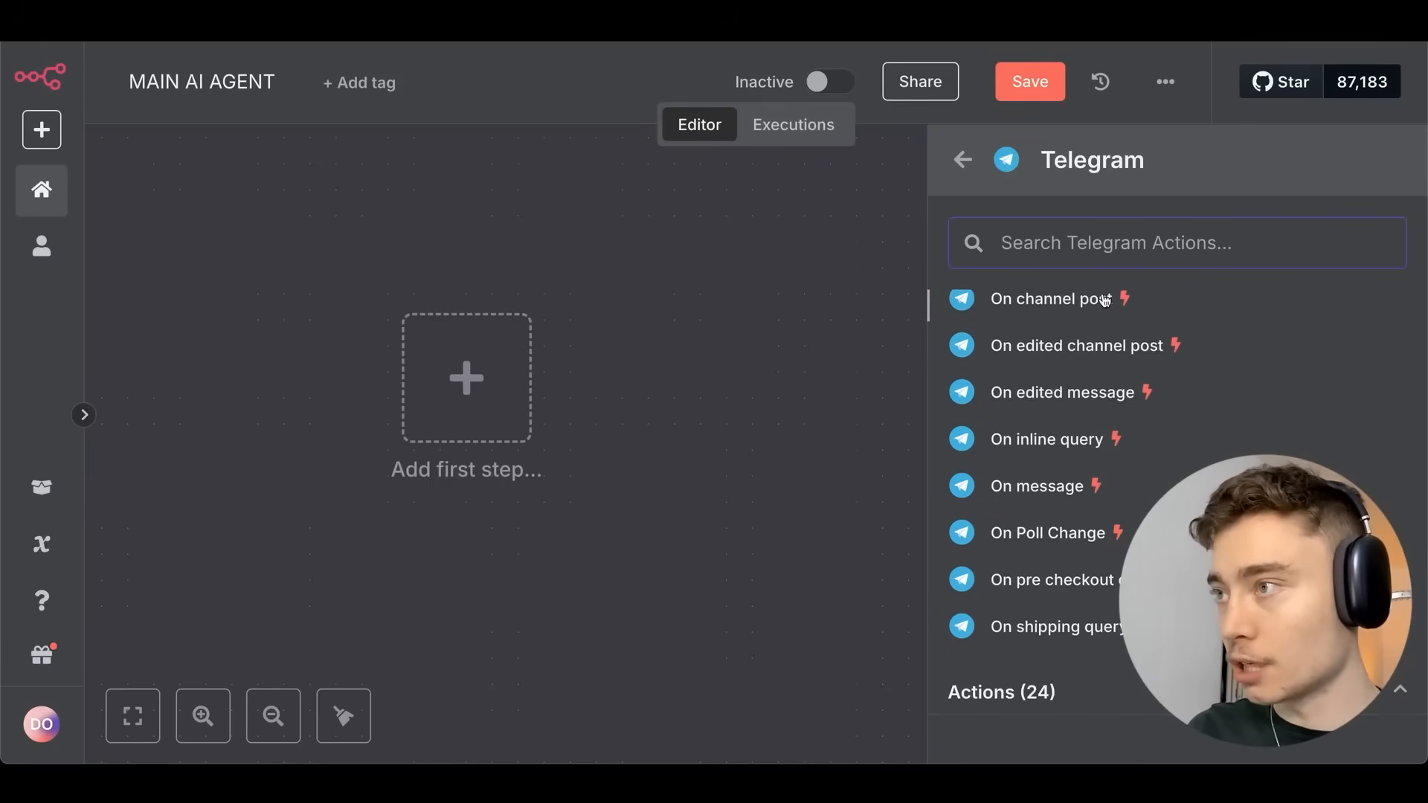
# Add the Telegram 'On message' trigger and begin creating a new Telegram account credential.
pyautogui.click(1056, 498)
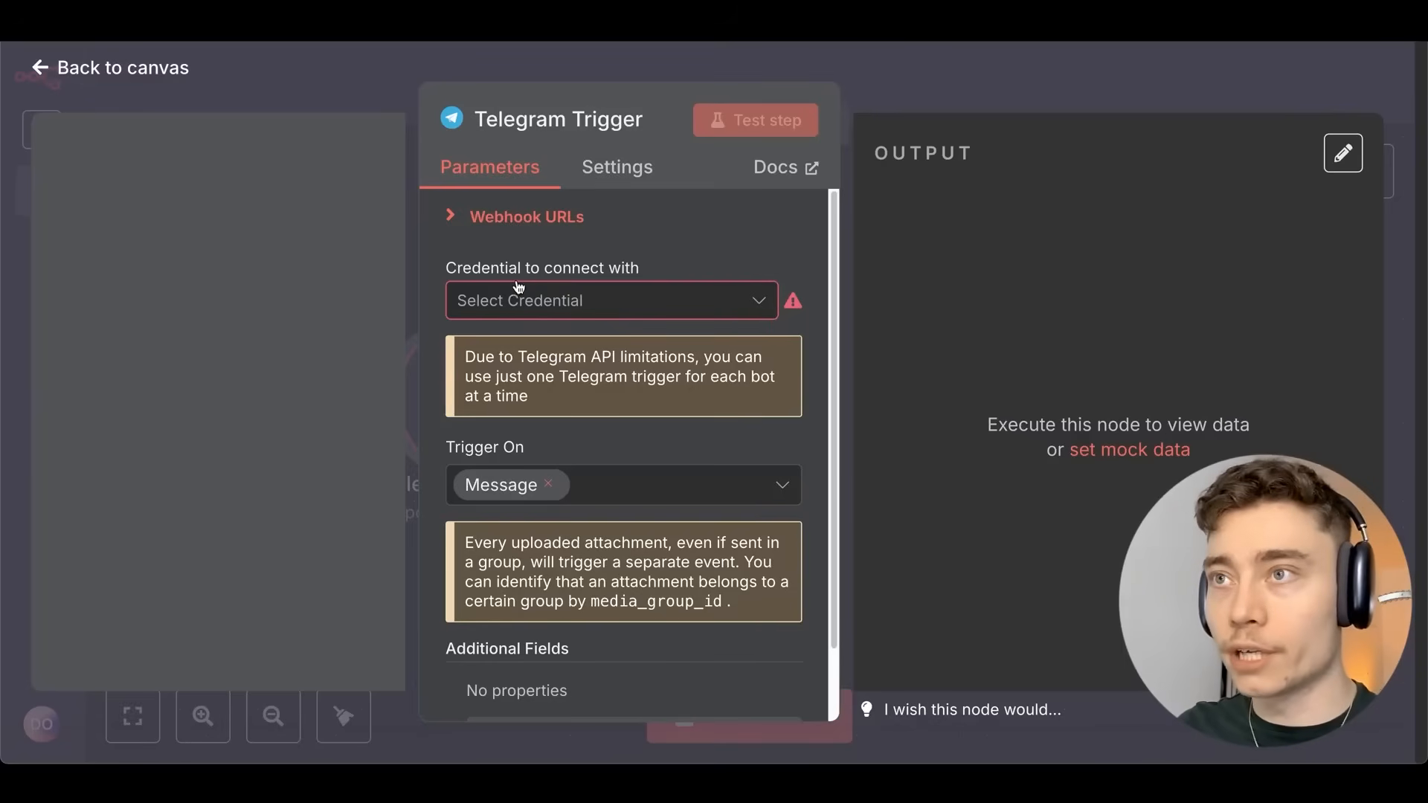
pyautogui.click(489, 305)
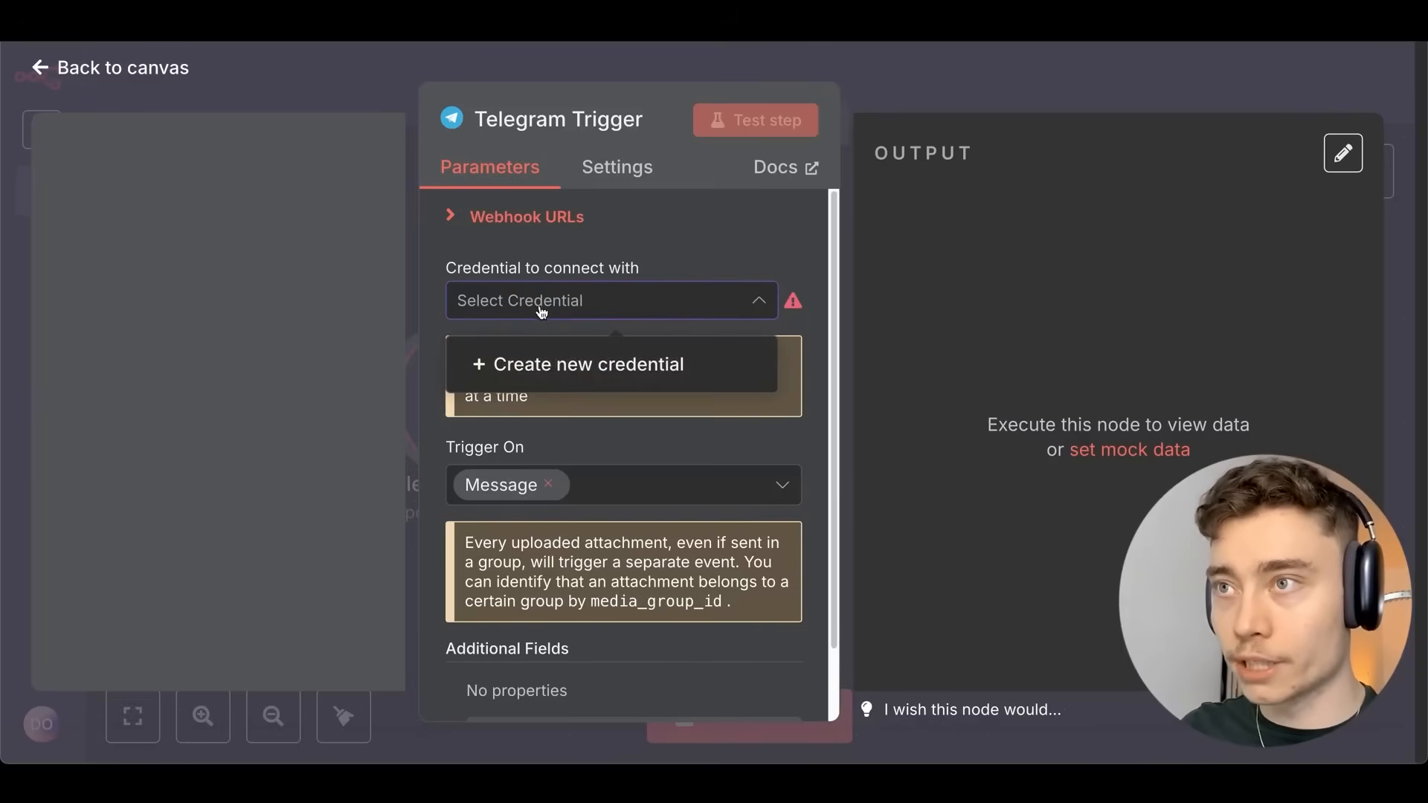
pyautogui.click(579, 376)
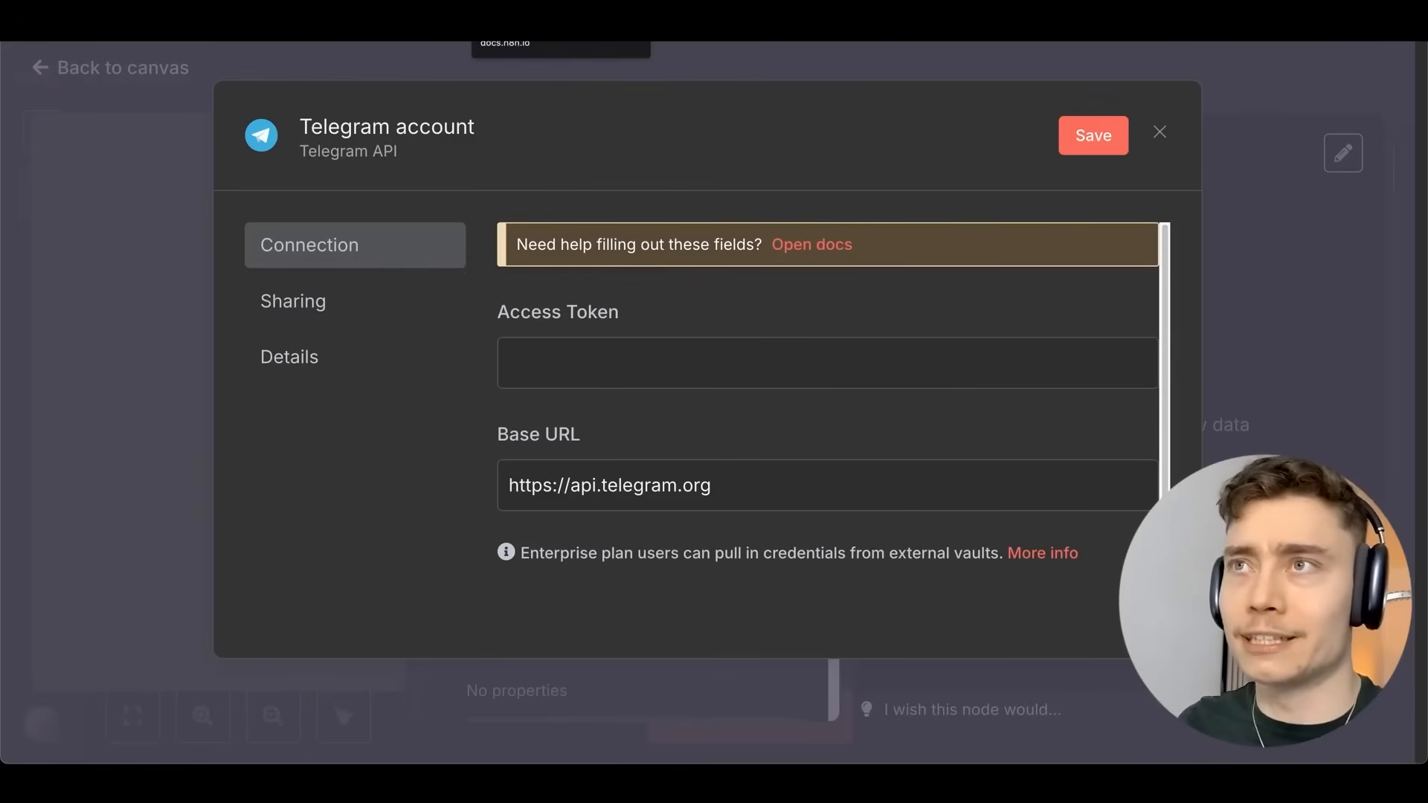
# Open the Telegram credentials docs and send /newbot to BotFather in Telegram.
pyautogui.click(812, 244)
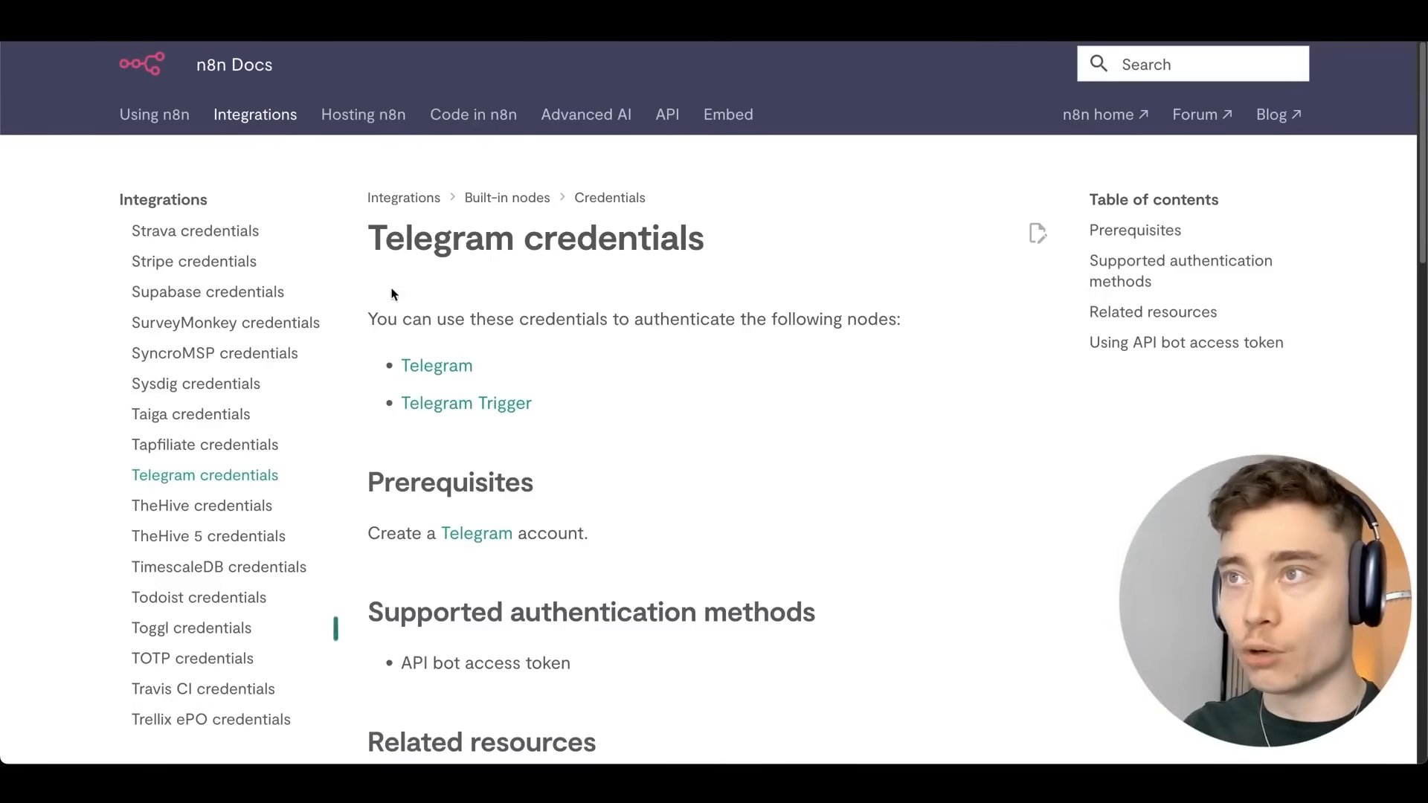
pyautogui.scroll(-6, 707, 280)
pyautogui.scroll(-4, 723, 281)
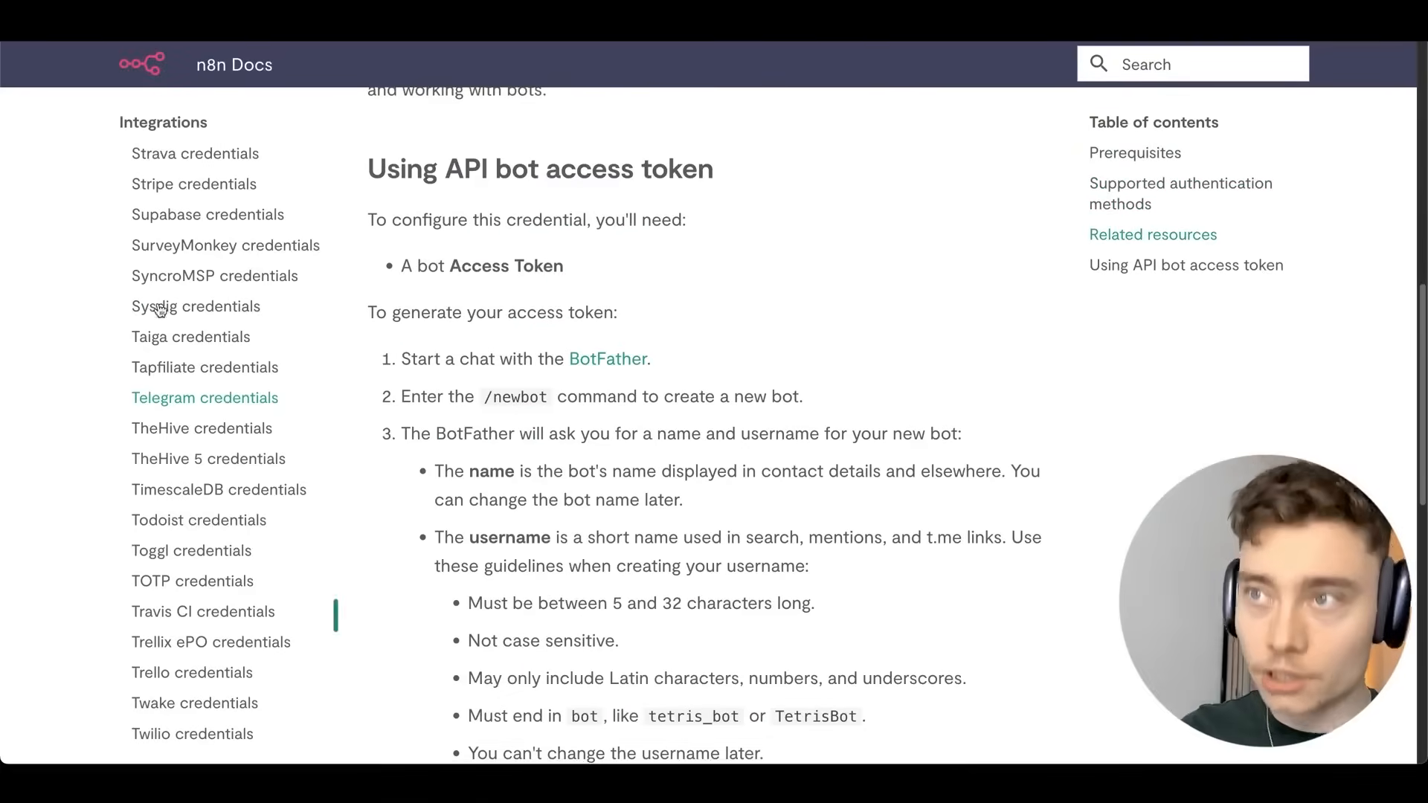
pyautogui.press('super+Tab')
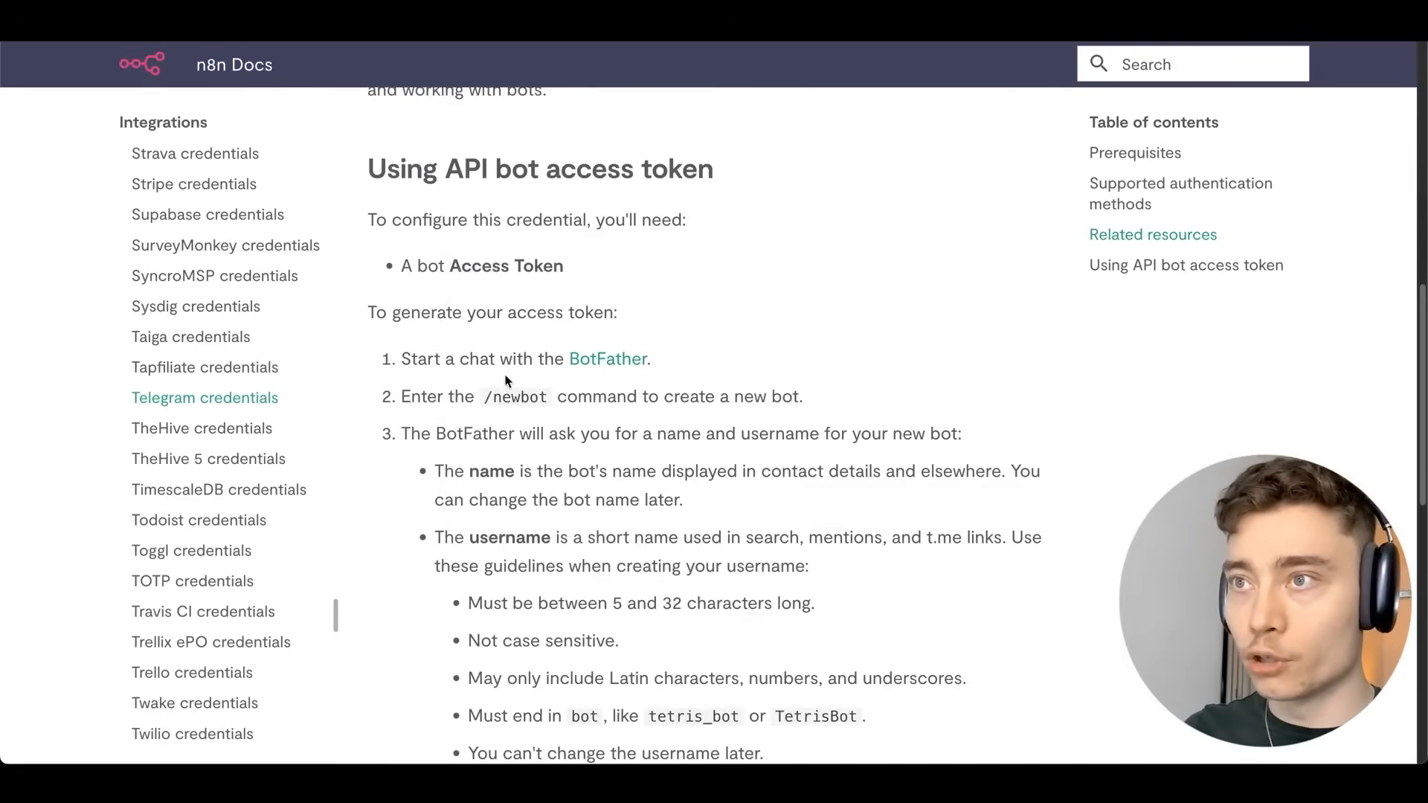
pyautogui.scroll(-2, 525, 260)
pyautogui.click(585, 234)
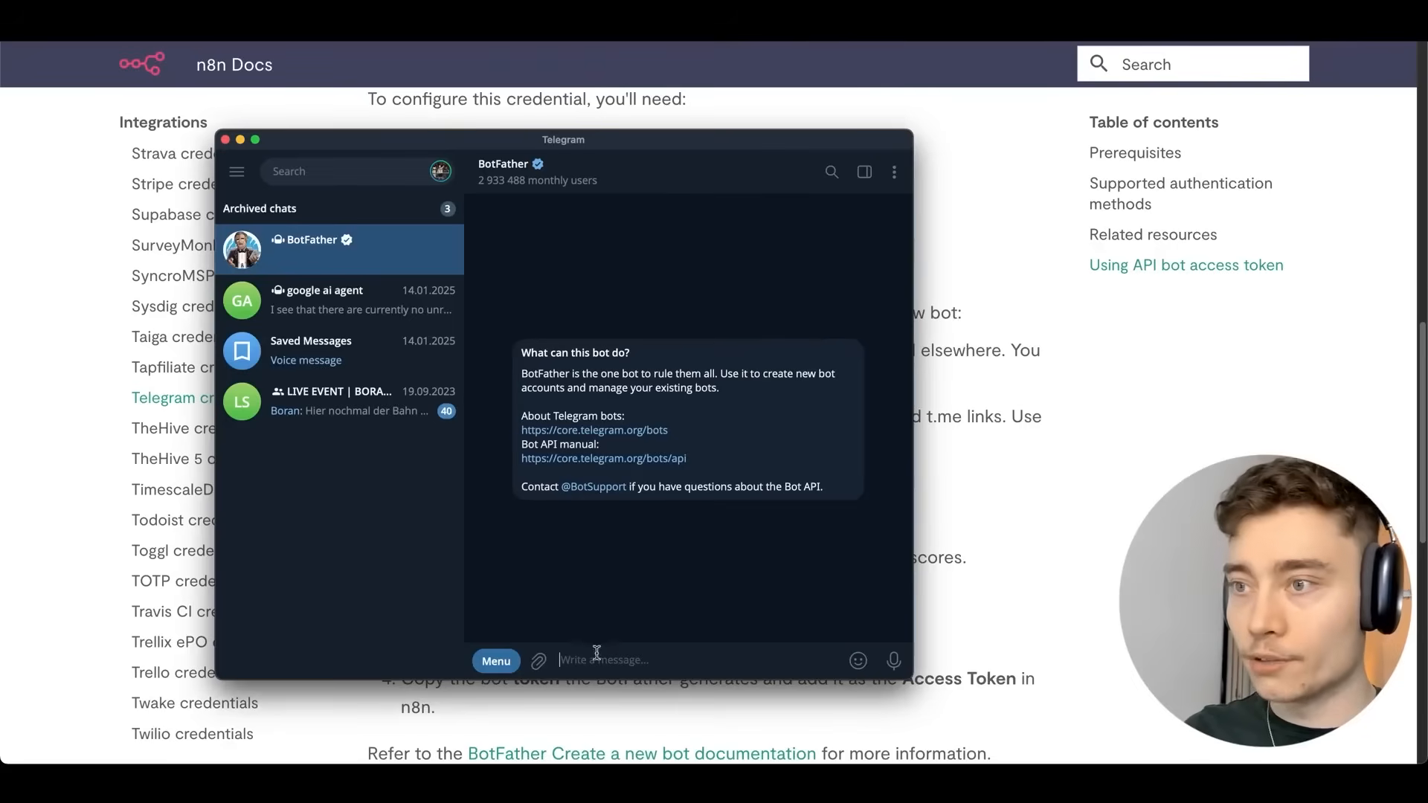
pyautogui.write('/new')
pyautogui.press('Return')
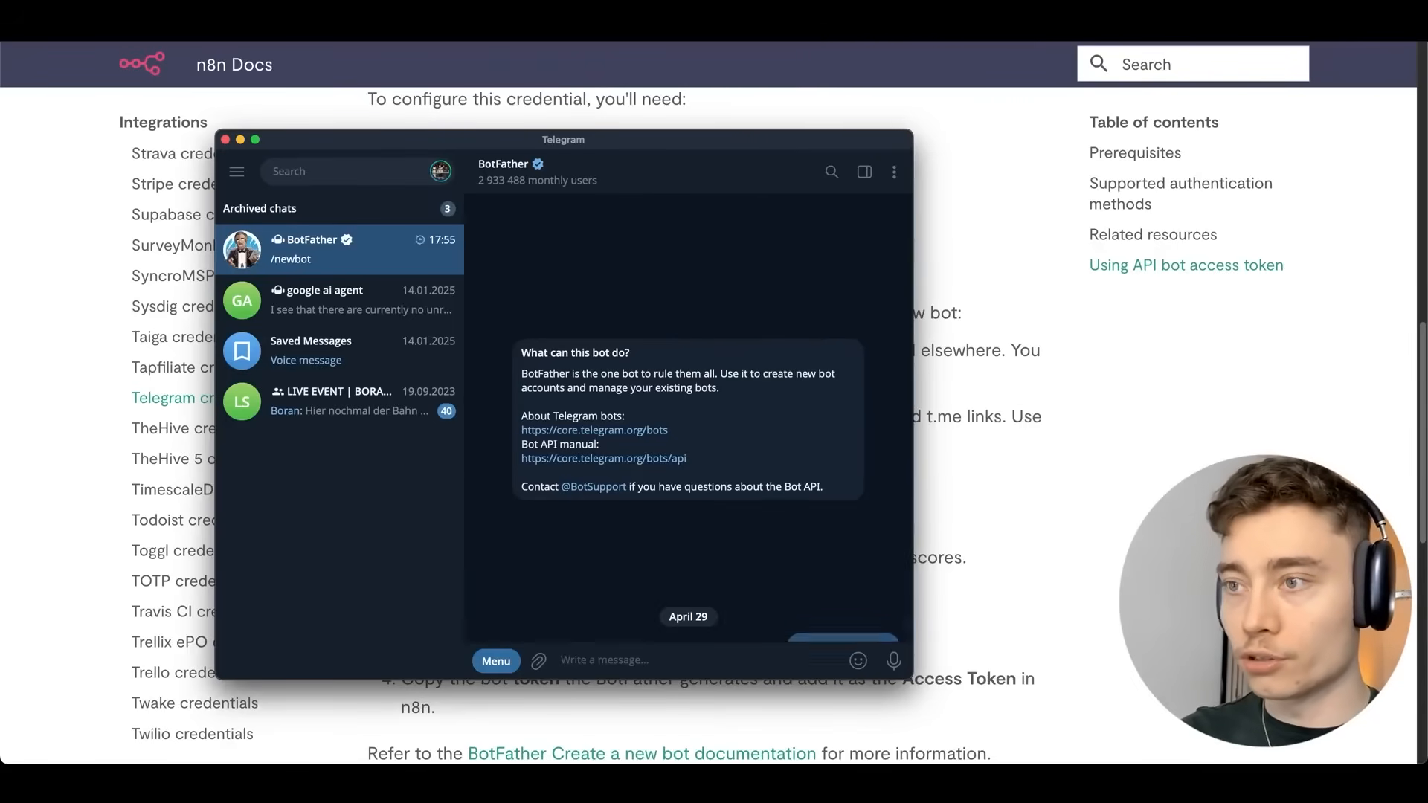
# Return to the docs guide and highlight the step about the /newbot command.
pyautogui.press('super+Tab')
pyautogui.scroll(-1, 705, 364)
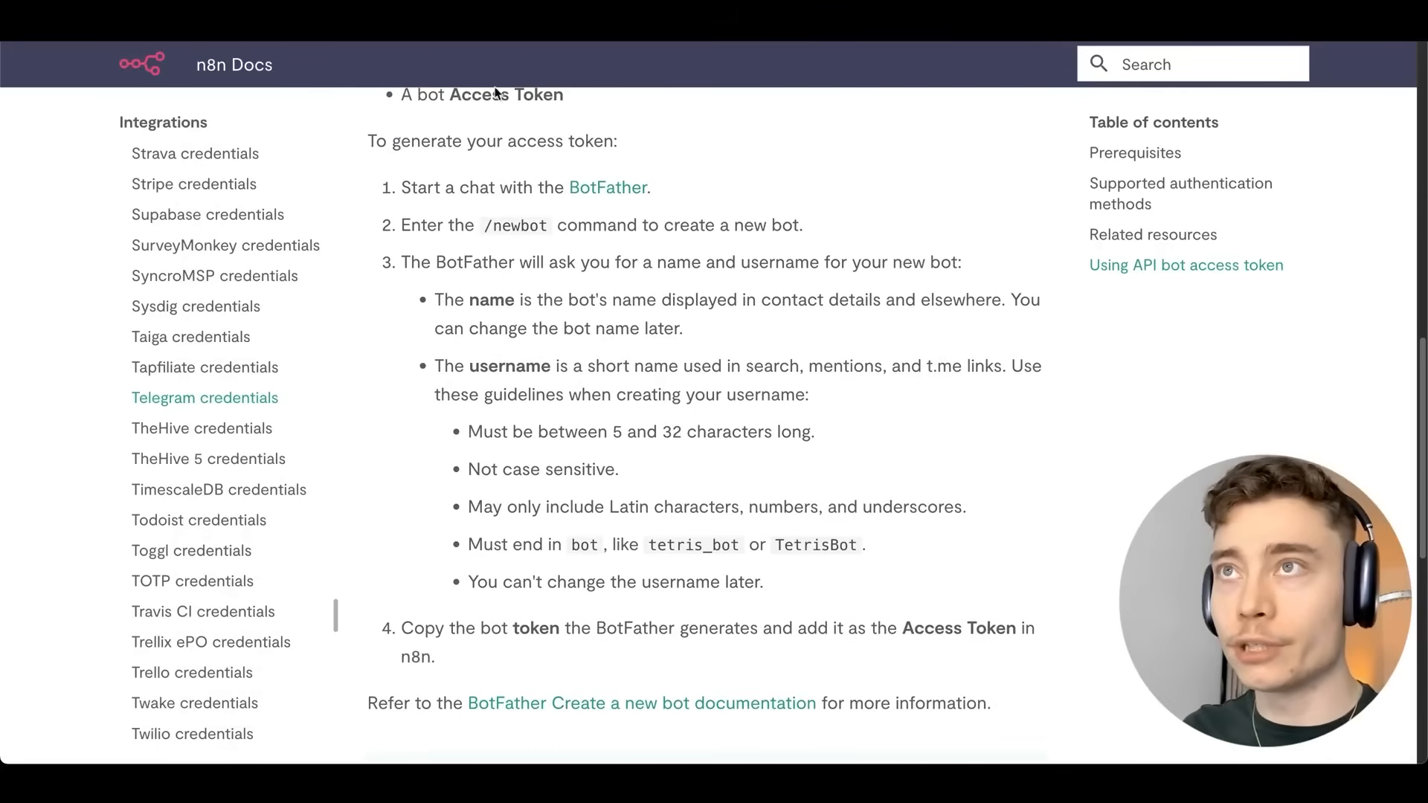
pyautogui.press('super+Tab')
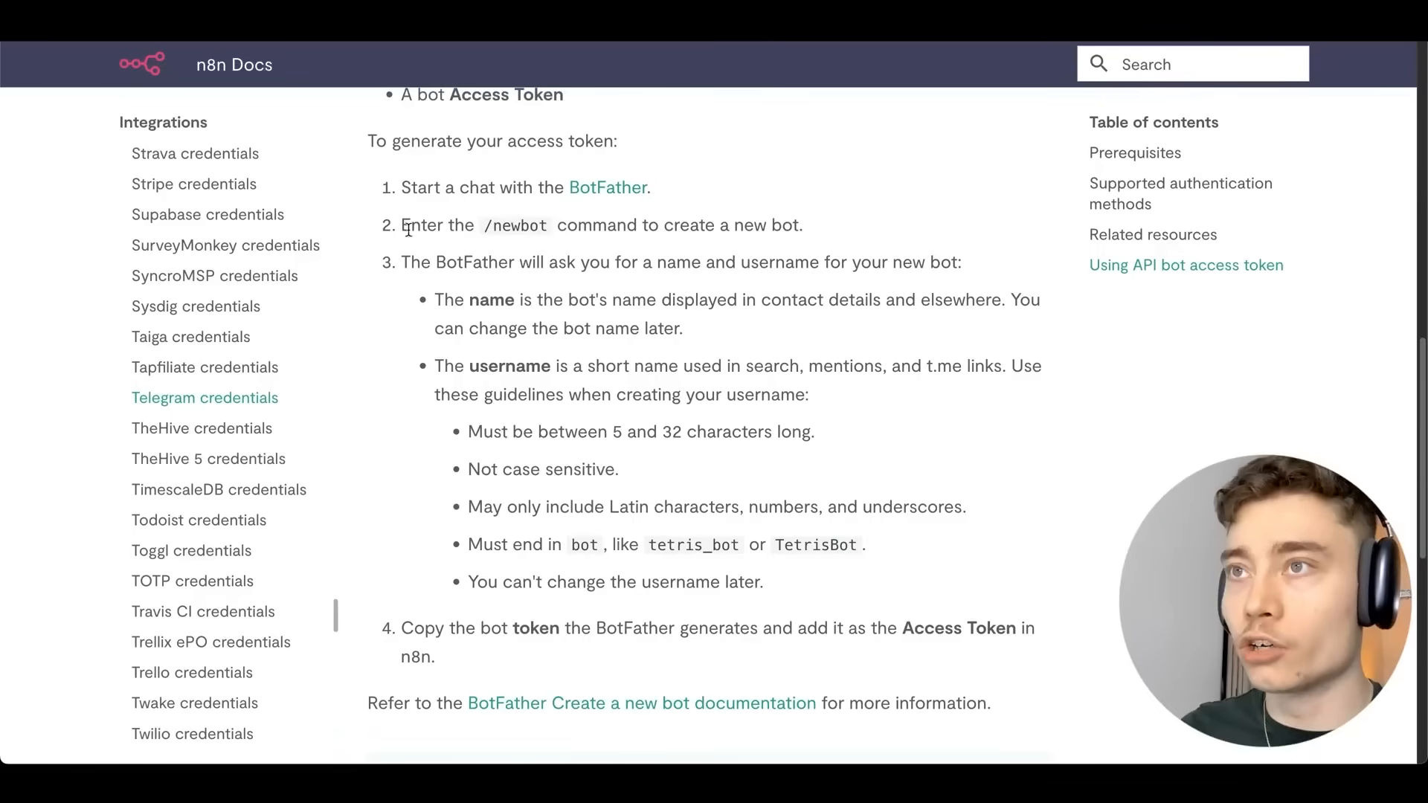
pyautogui.moveTo(401, 223); pyautogui.dragTo(803, 223)
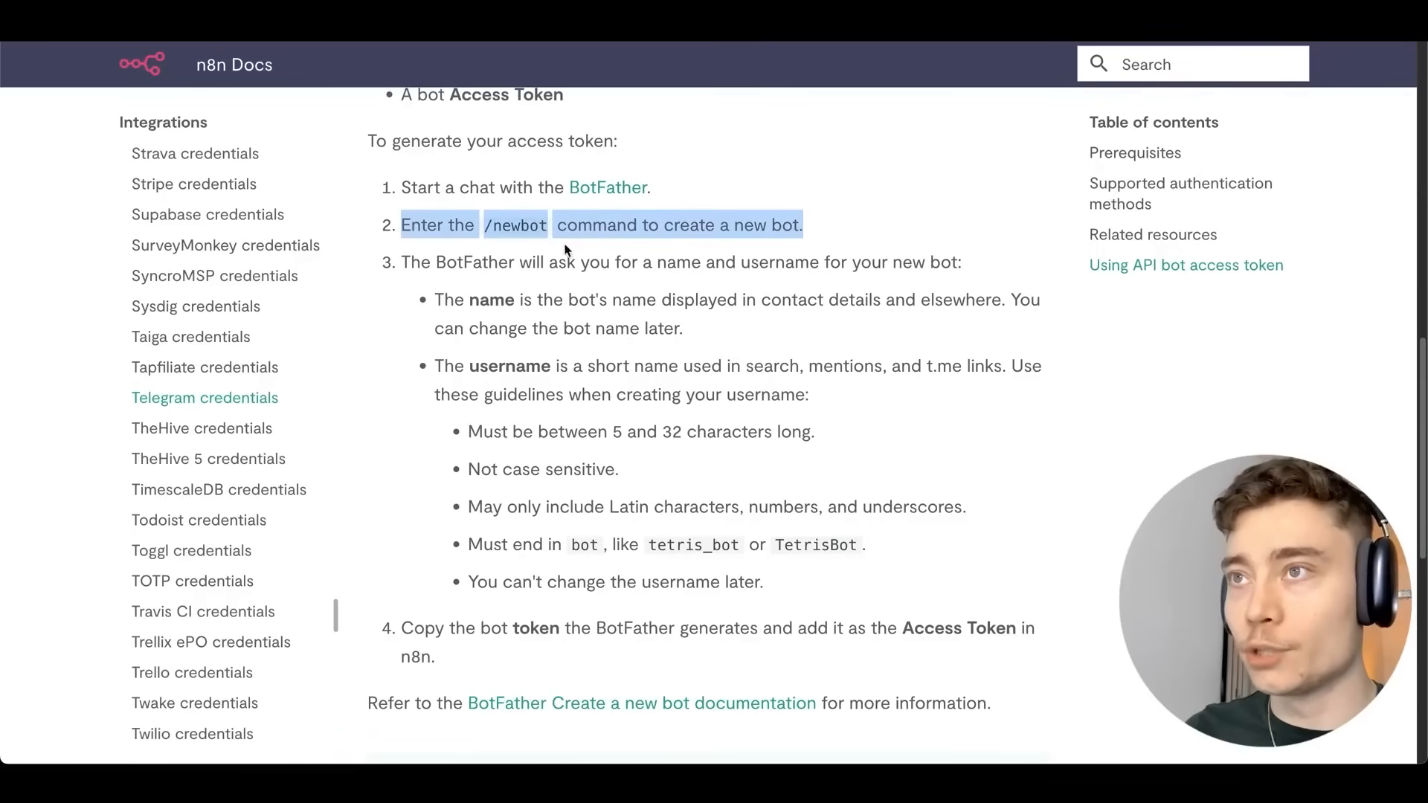
pyautogui.scroll(-1, 675, 223)
# Check the guide's 5–32 character username rule and submit youtube_genius_bot as the username.
pyautogui.scroll(-1, 675, 223)
pyautogui.moveTo(435, 242); pyautogui.dragTo(683, 270)
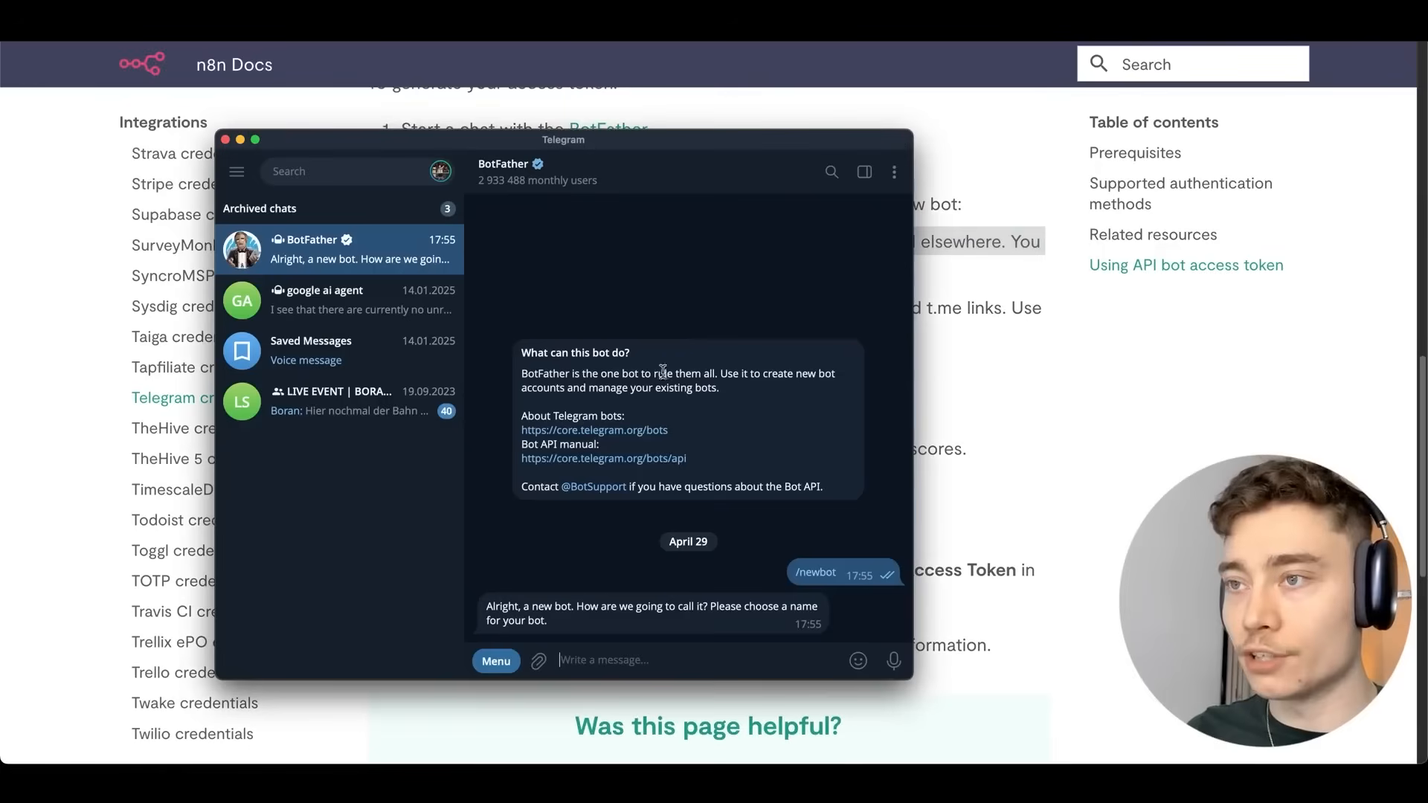
pyautogui.write('youtub')
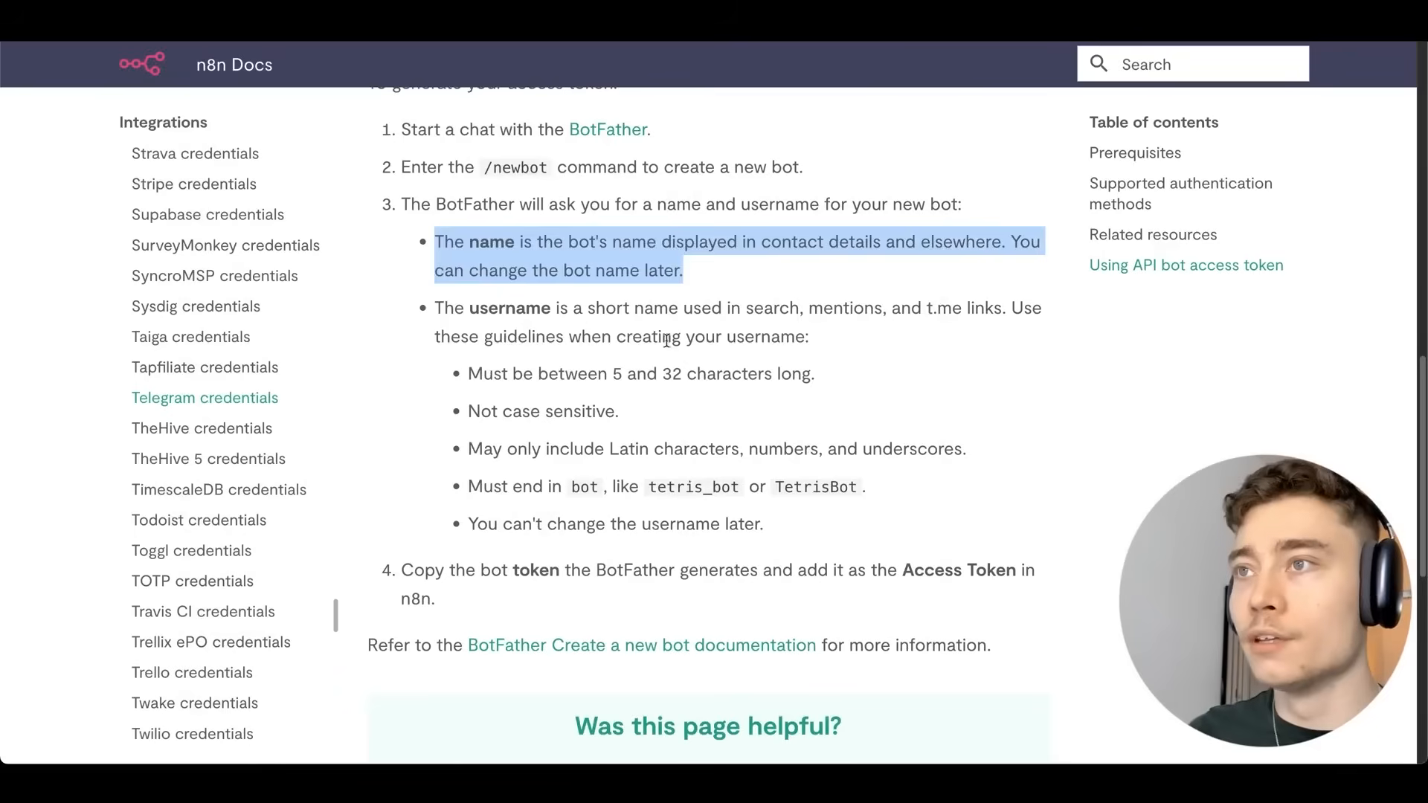
pyautogui.click(598, 322)
pyautogui.doubleClick(513, 307)
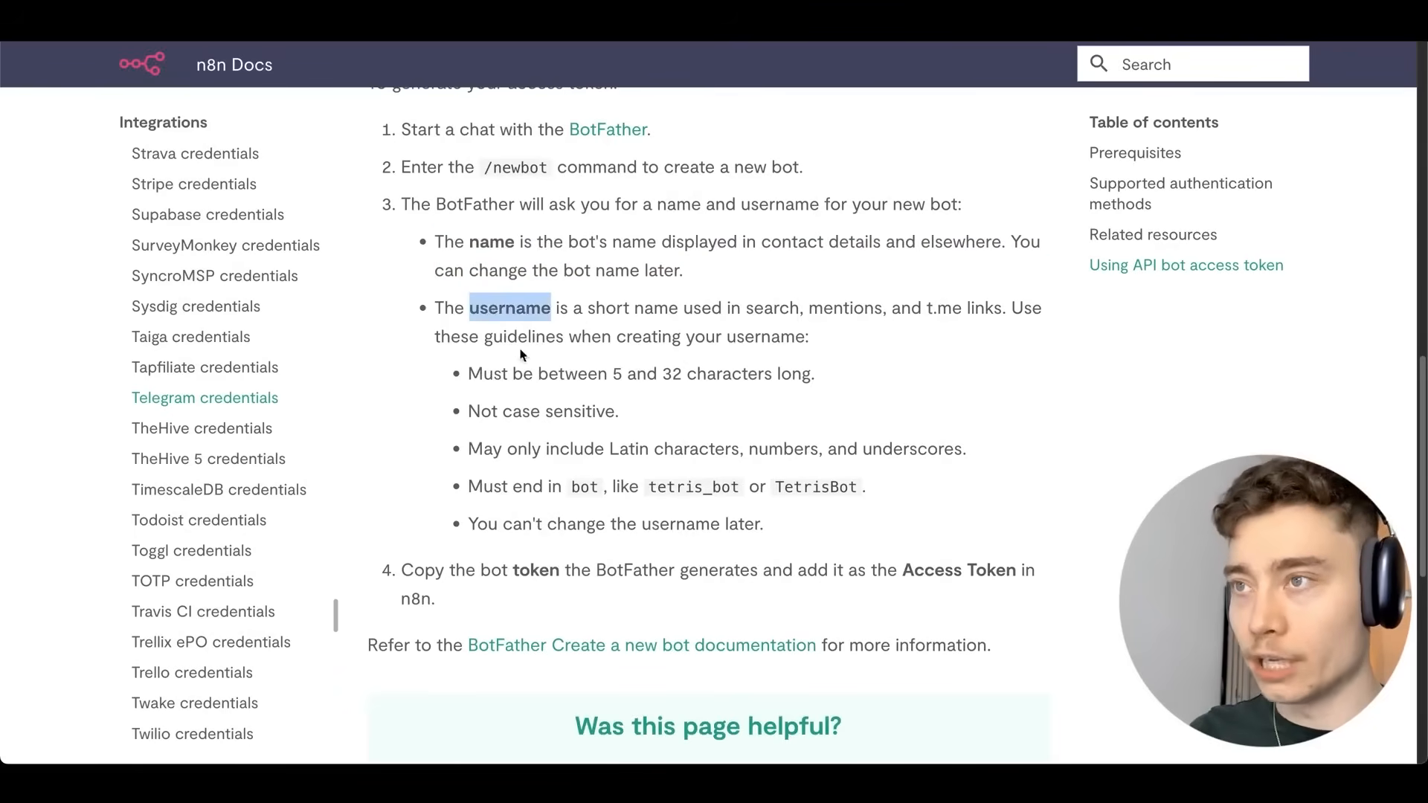
pyautogui.click(525, 355)
pyautogui.moveTo(468, 373); pyautogui.dragTo(849, 377)
pyautogui.click(841, 376)
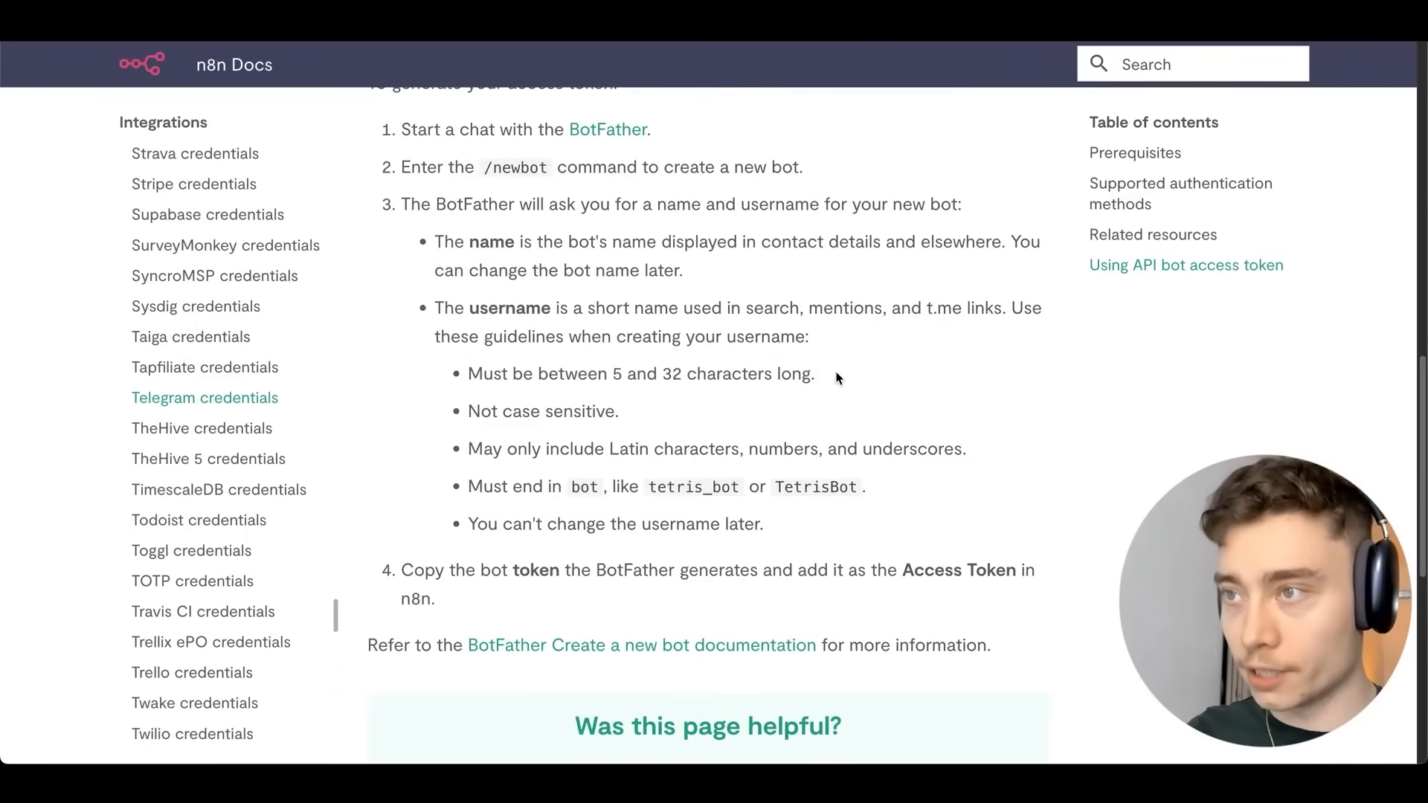
pyautogui.write('t')
pyautogui.write('ube_genius_bo')
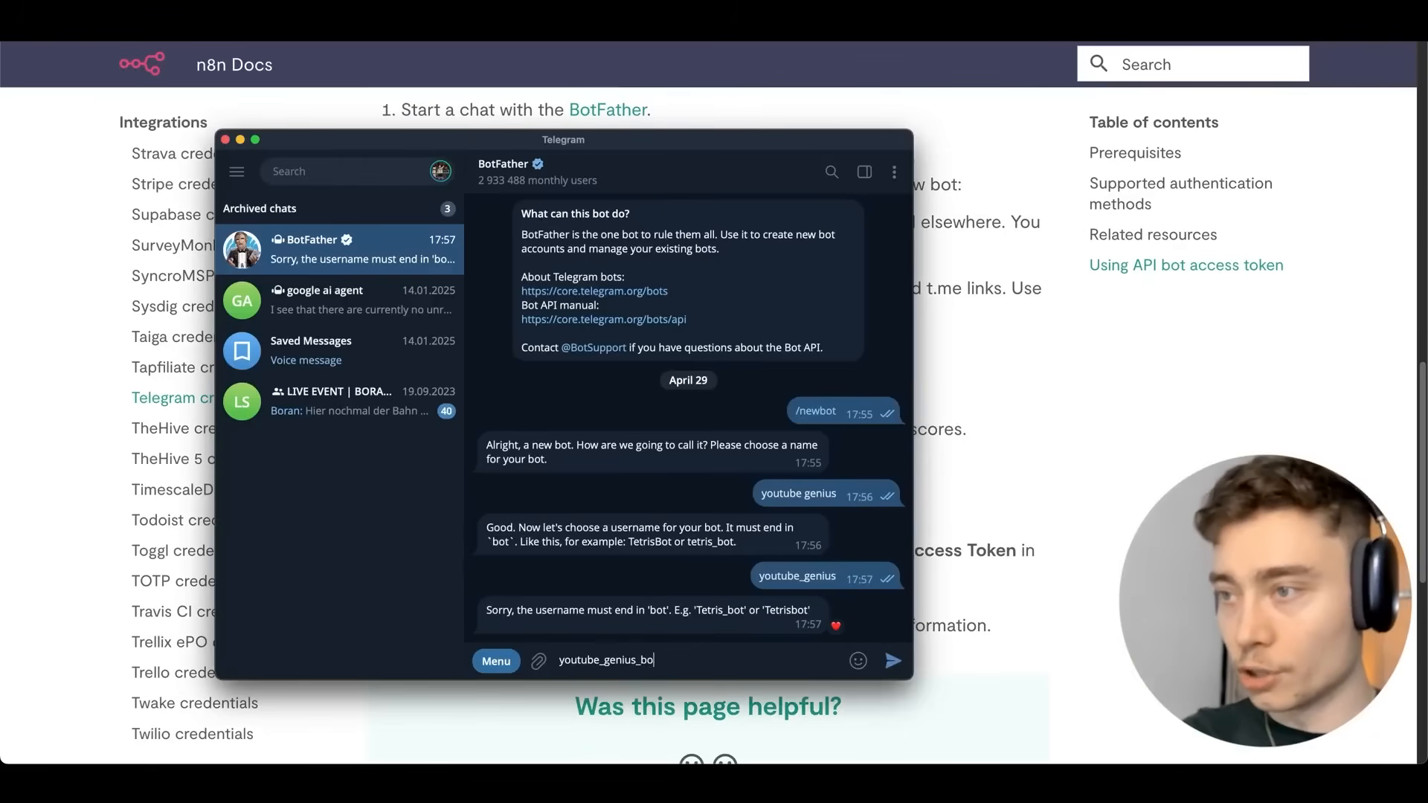
pyautogui.write('t')
pyautogui.press('Return')
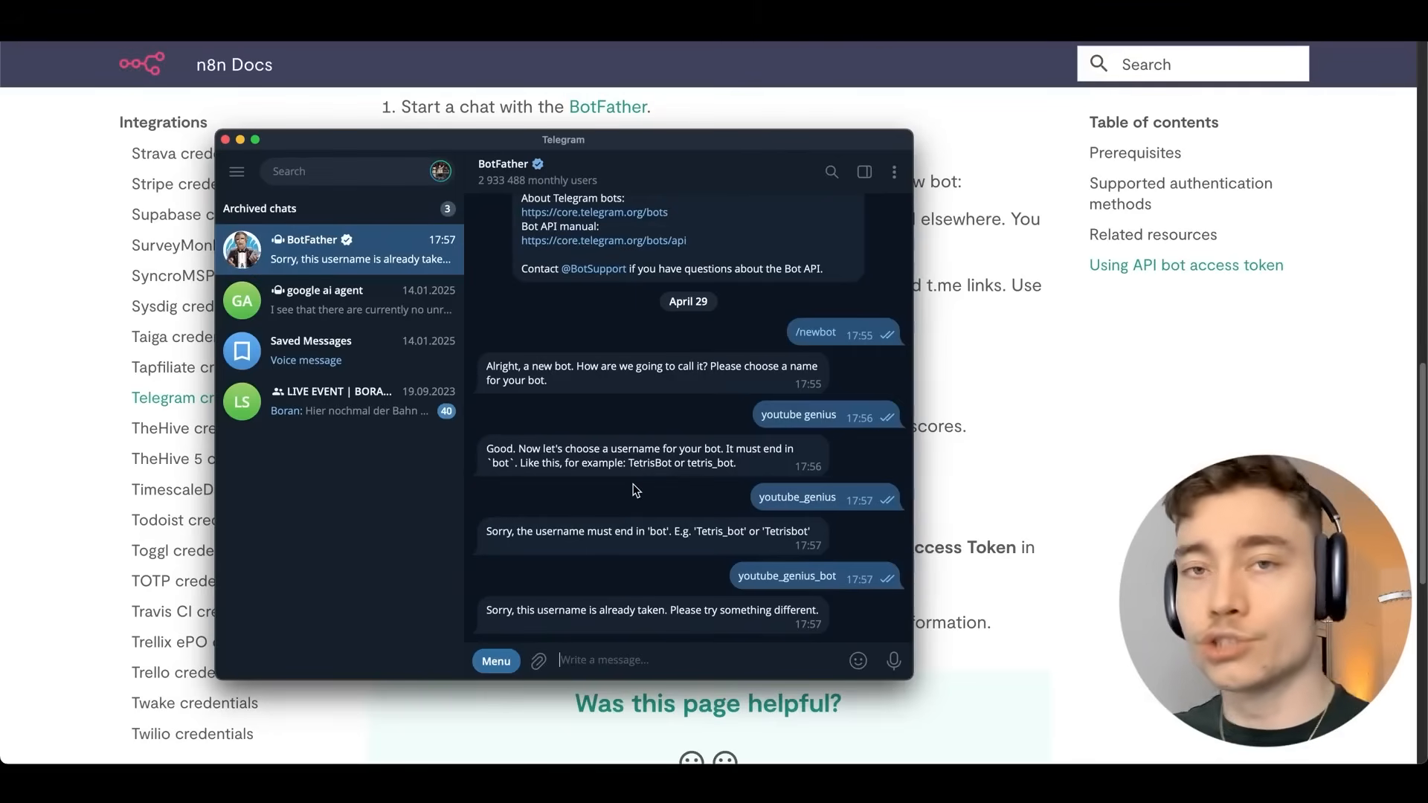
# Retry usernames youtube_n8n_bot and youtube_n8n_genius_bot until accepted, and select the token line.
pyautogui.click(984, 392)
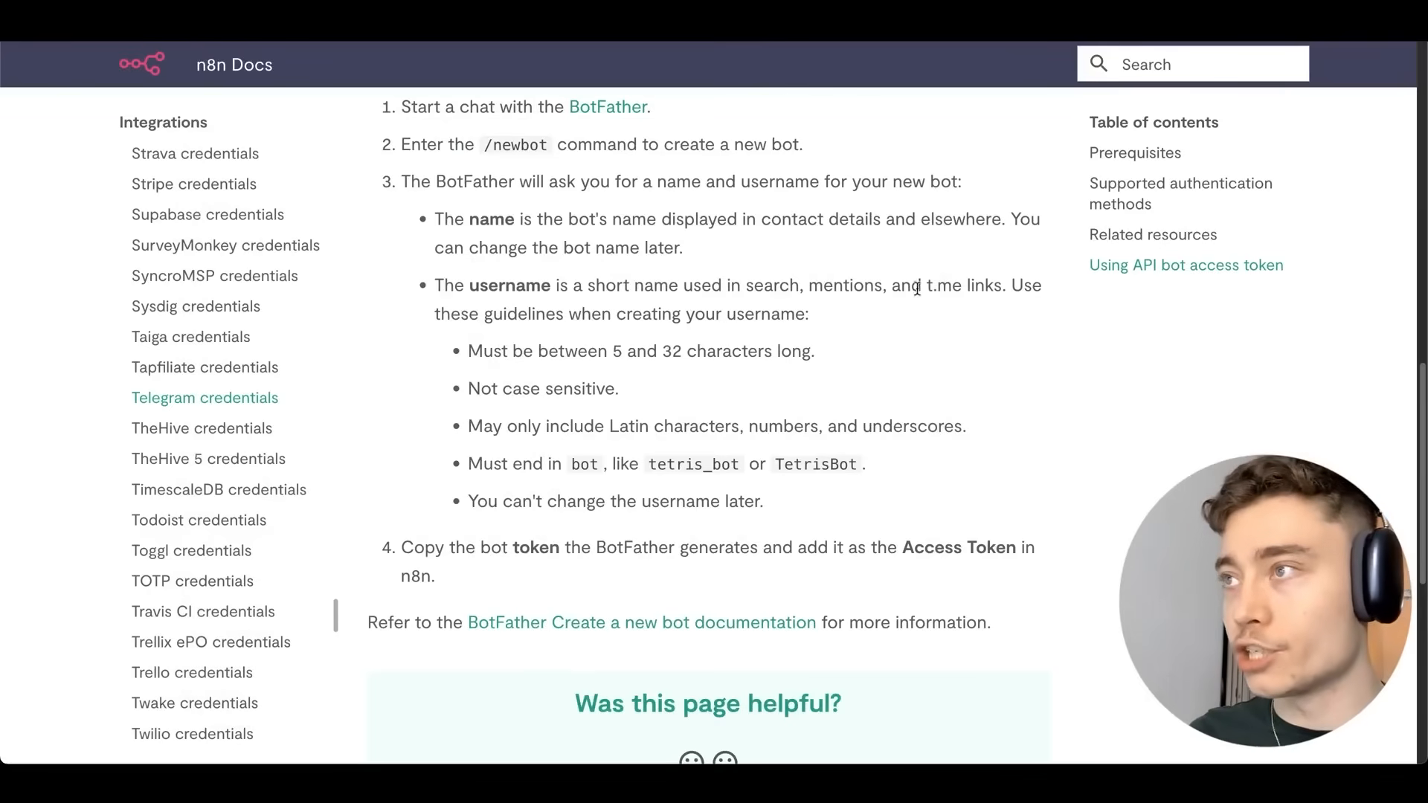
pyautogui.press('super+Tab')
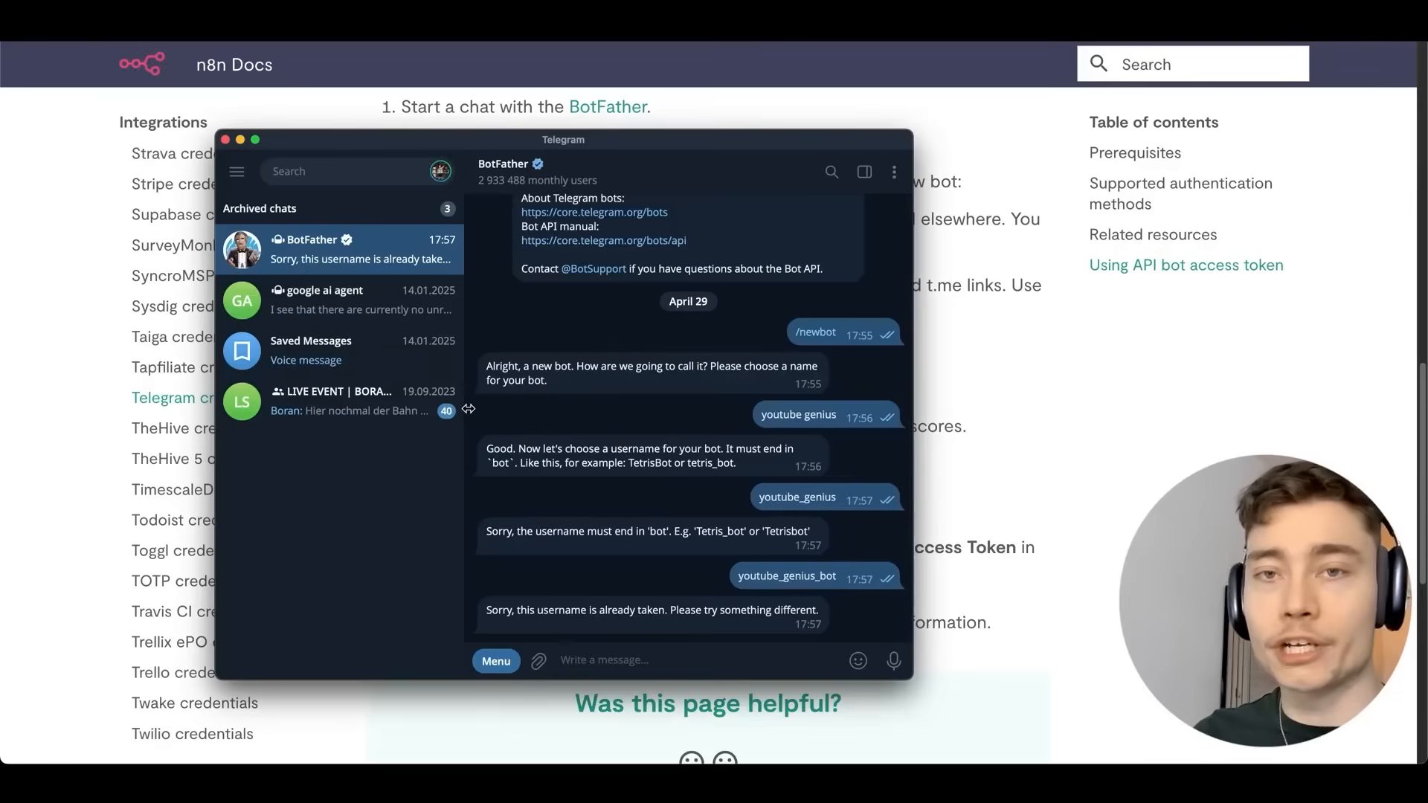
pyautogui.write('youtu')
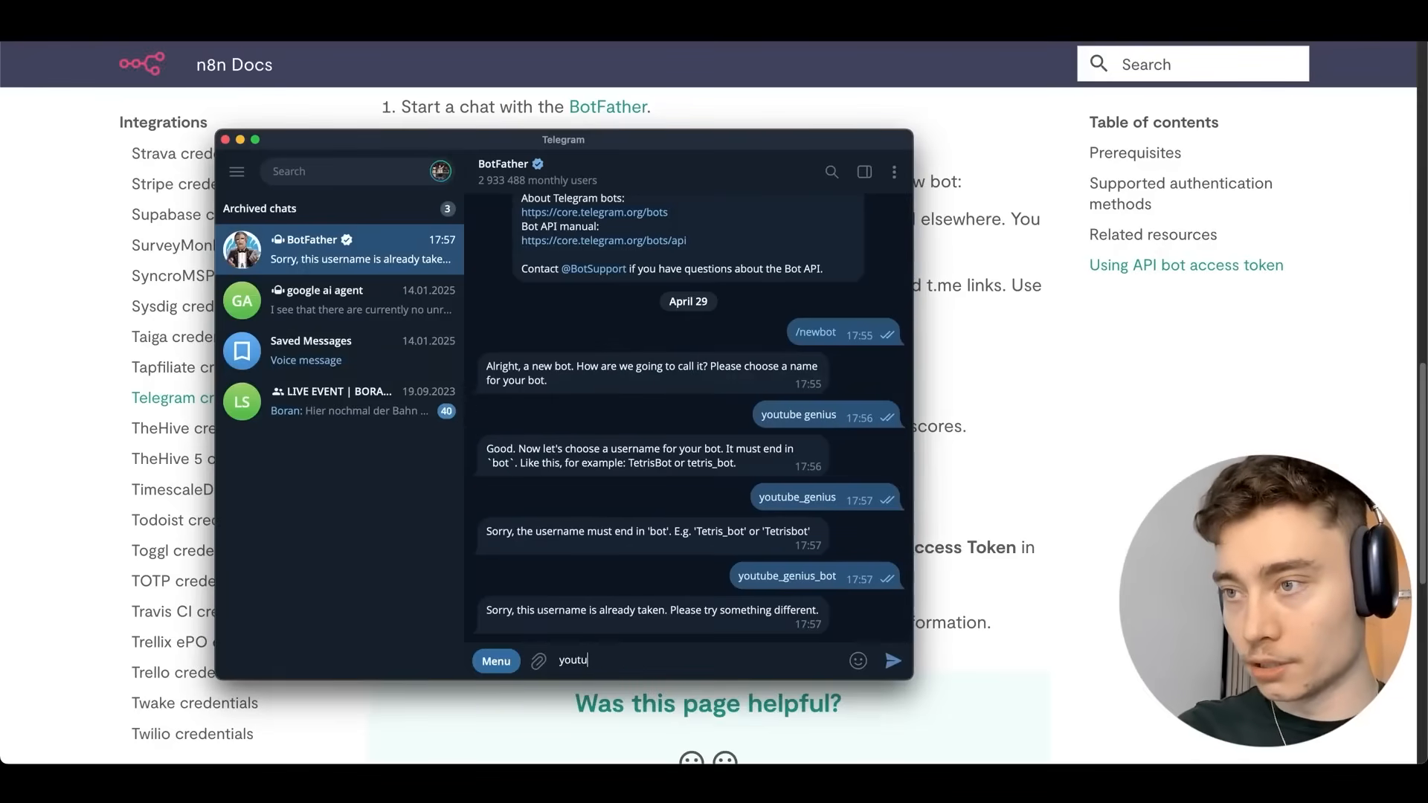
pyautogui.write('be_n8n_bot')
pyautogui.press('Return')
pyautogui.write('youtube_n8n_genius_')
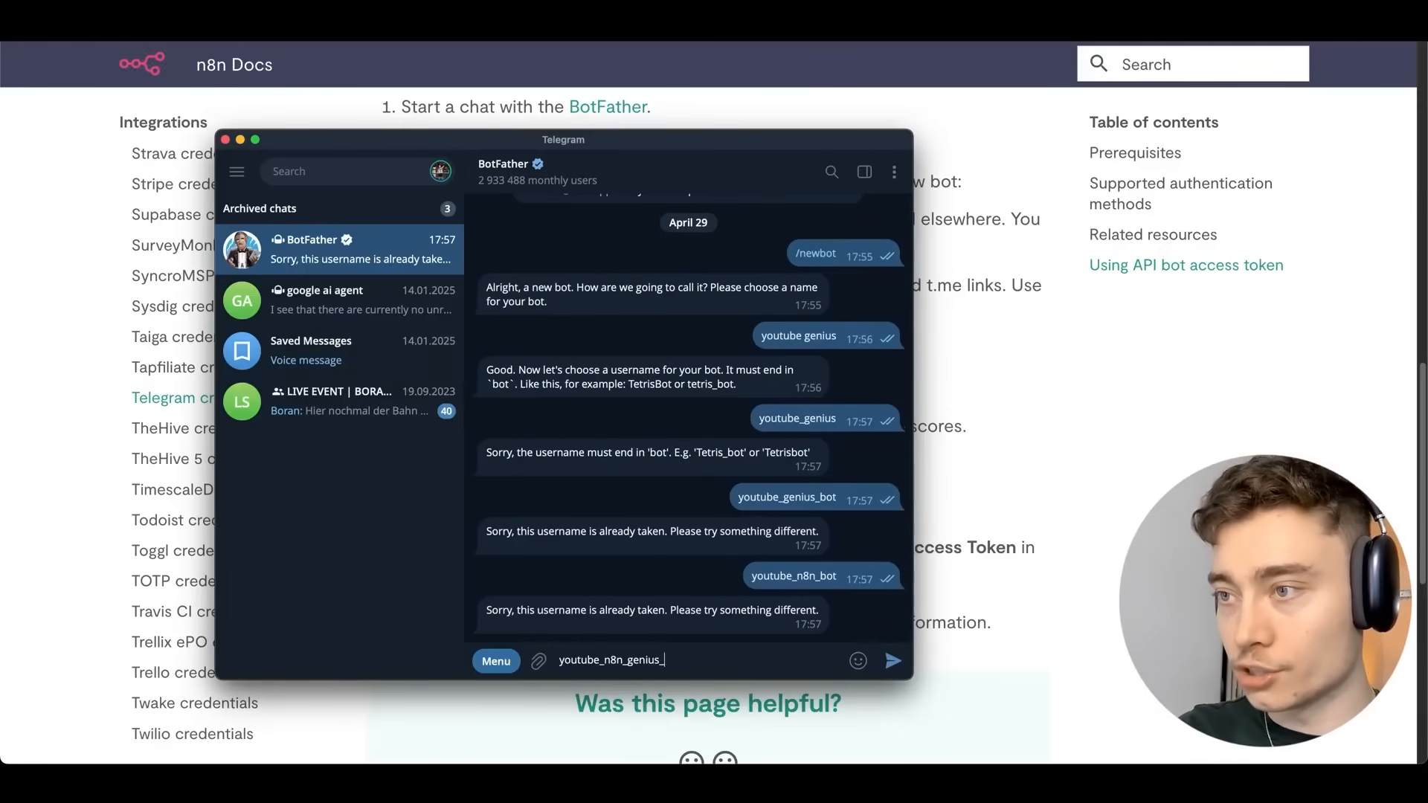
pyautogui.write('bot')
pyautogui.press('Return')
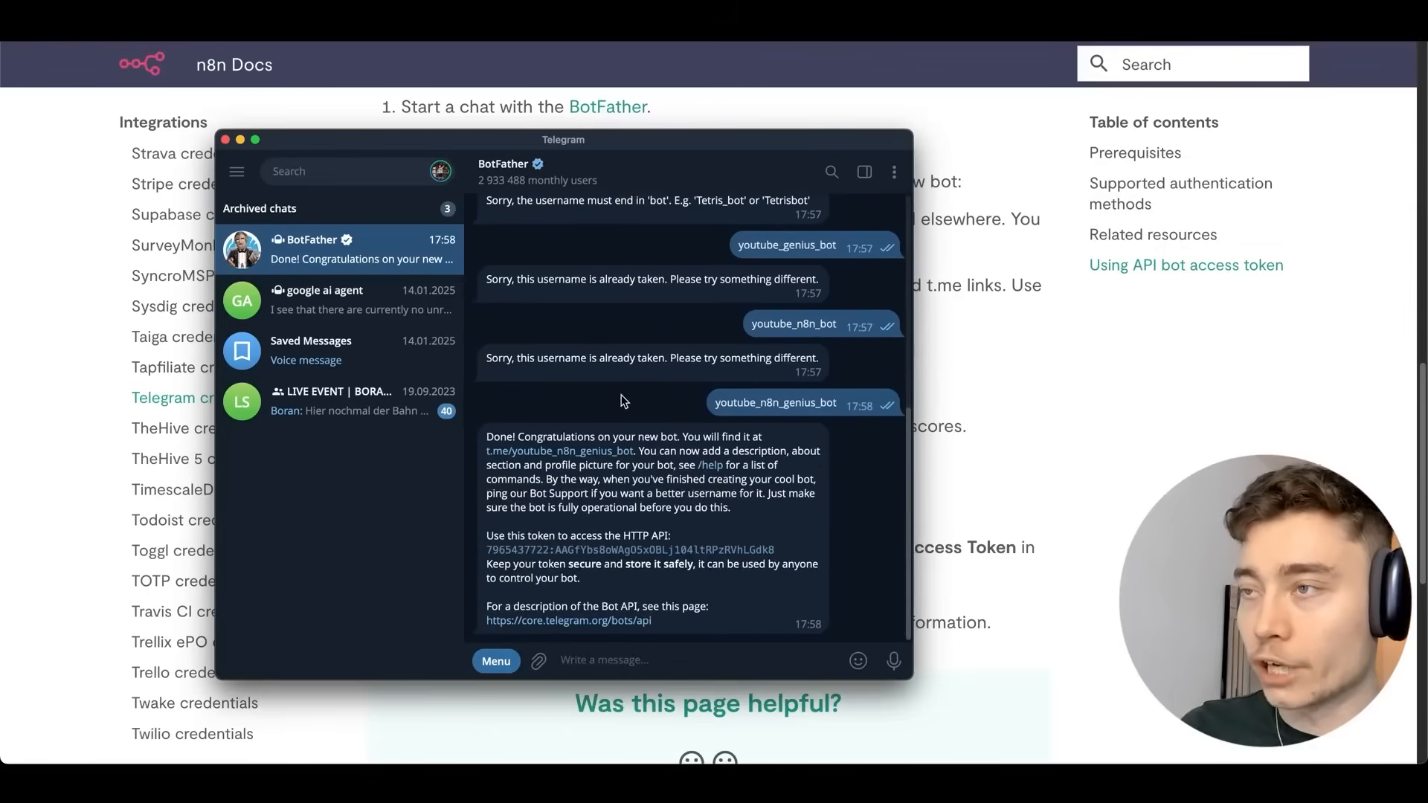
pyautogui.doubleClick(676, 371)
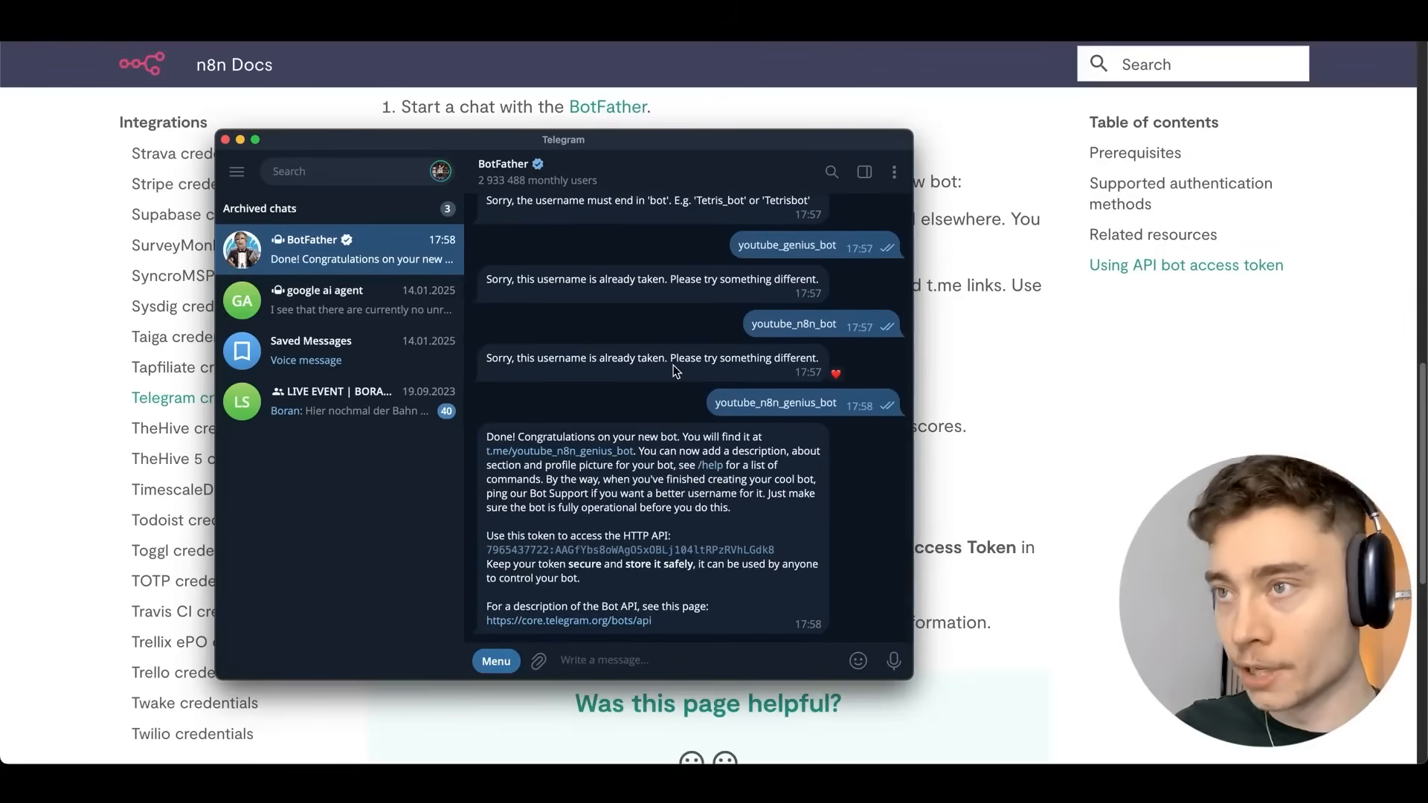
pyautogui.tripleClick(565, 536)
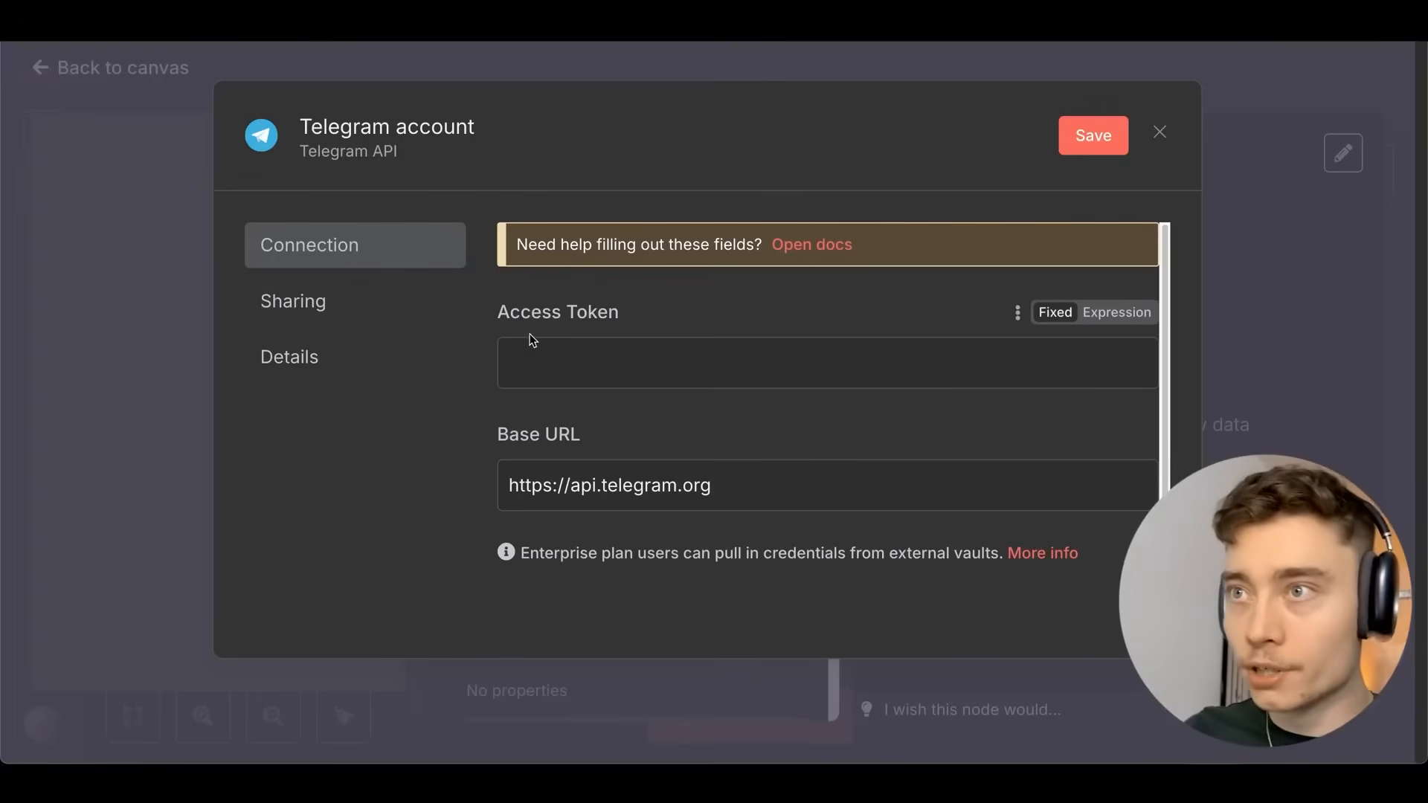
# Paste the bot's token into Access Token and save the credential, confirming the successful test.
pyautogui.click(528, 363)
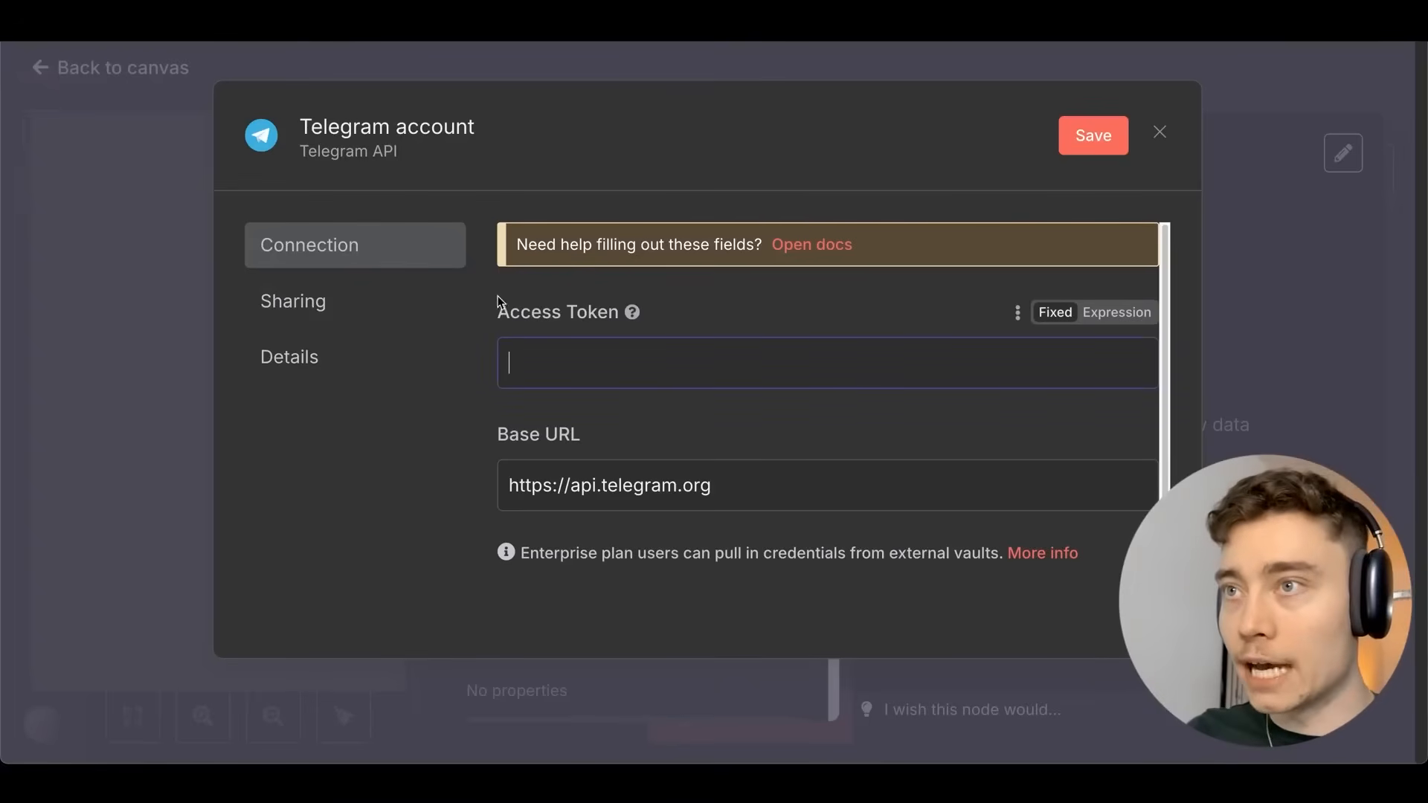
pyautogui.click(440, 376)
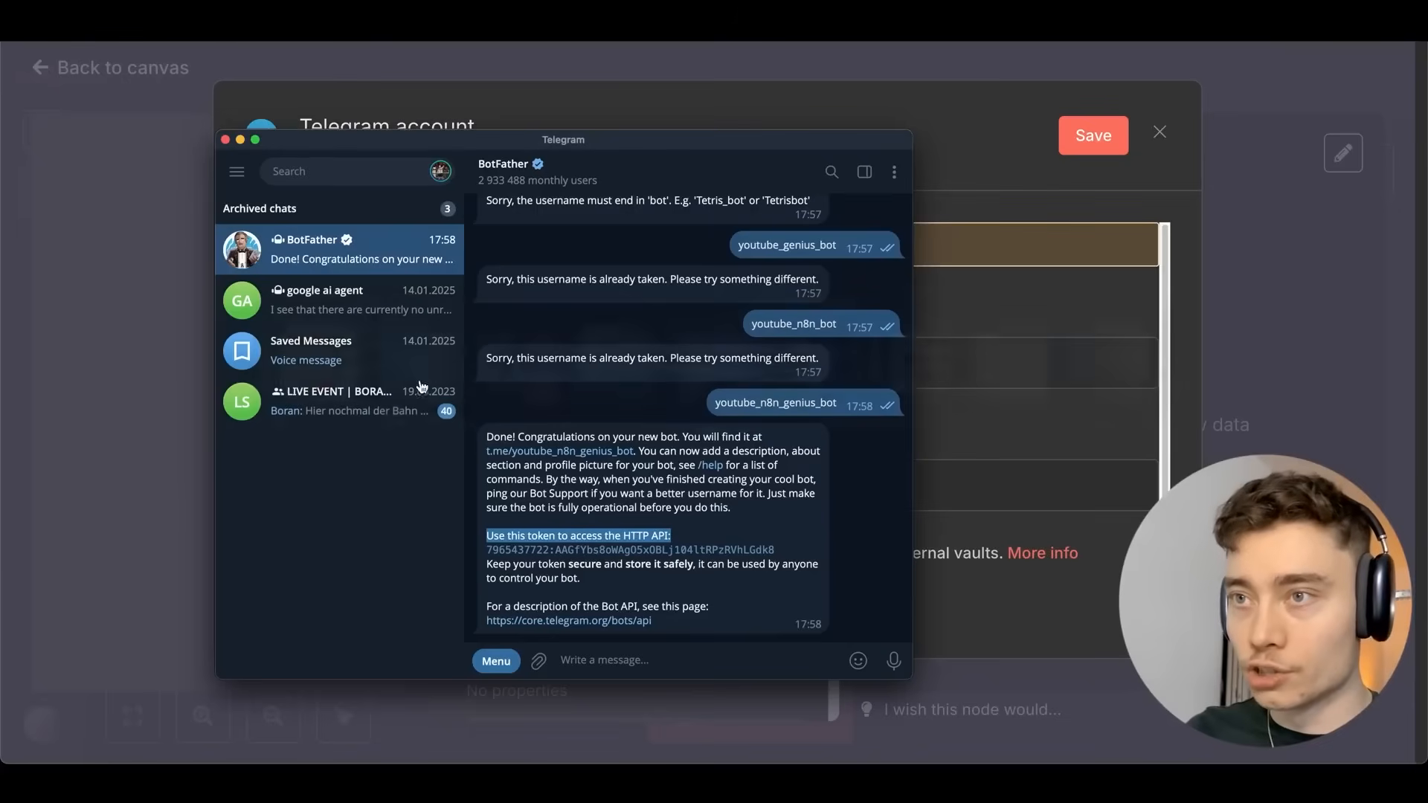
pyautogui.click(540, 556)
pyautogui.click(942, 414)
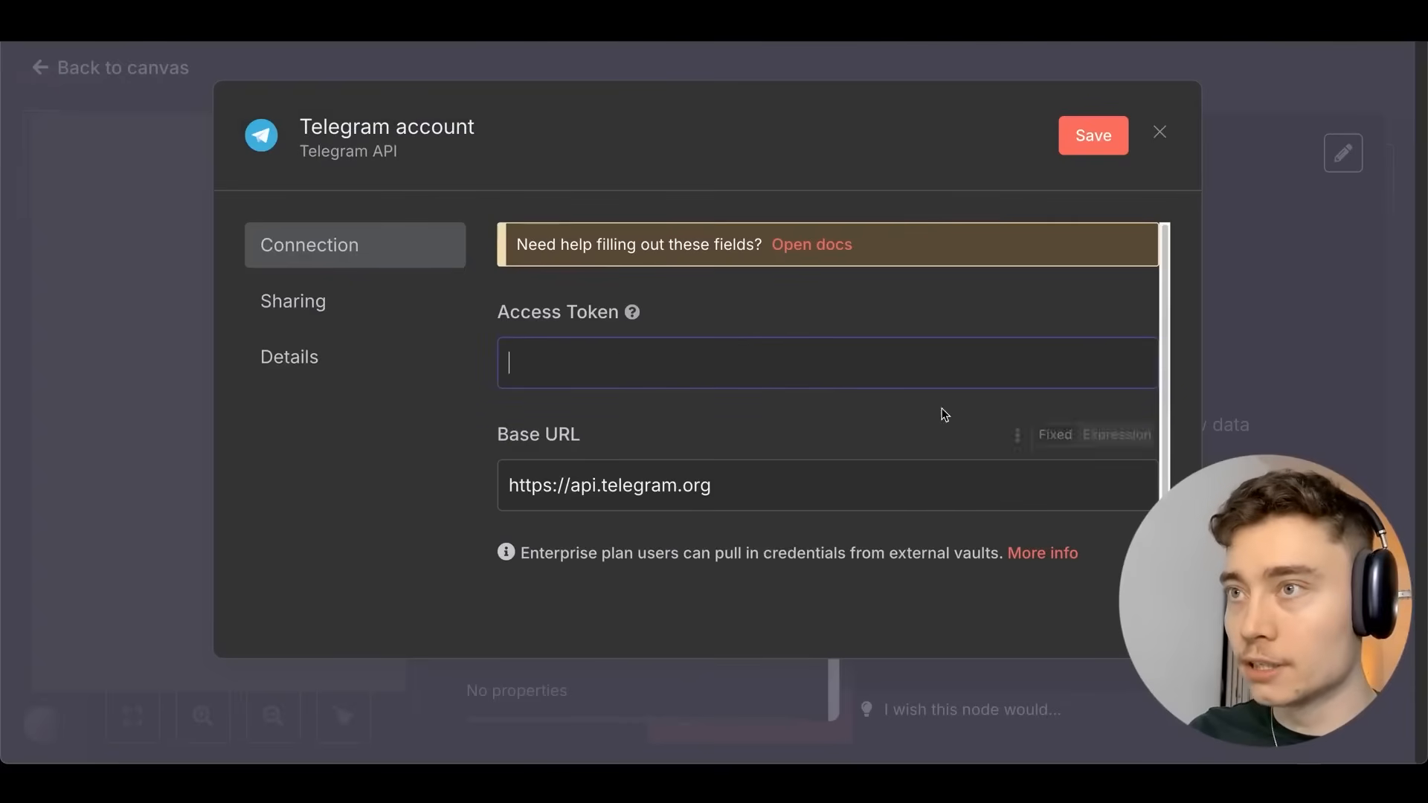
pyautogui.press('super+v')
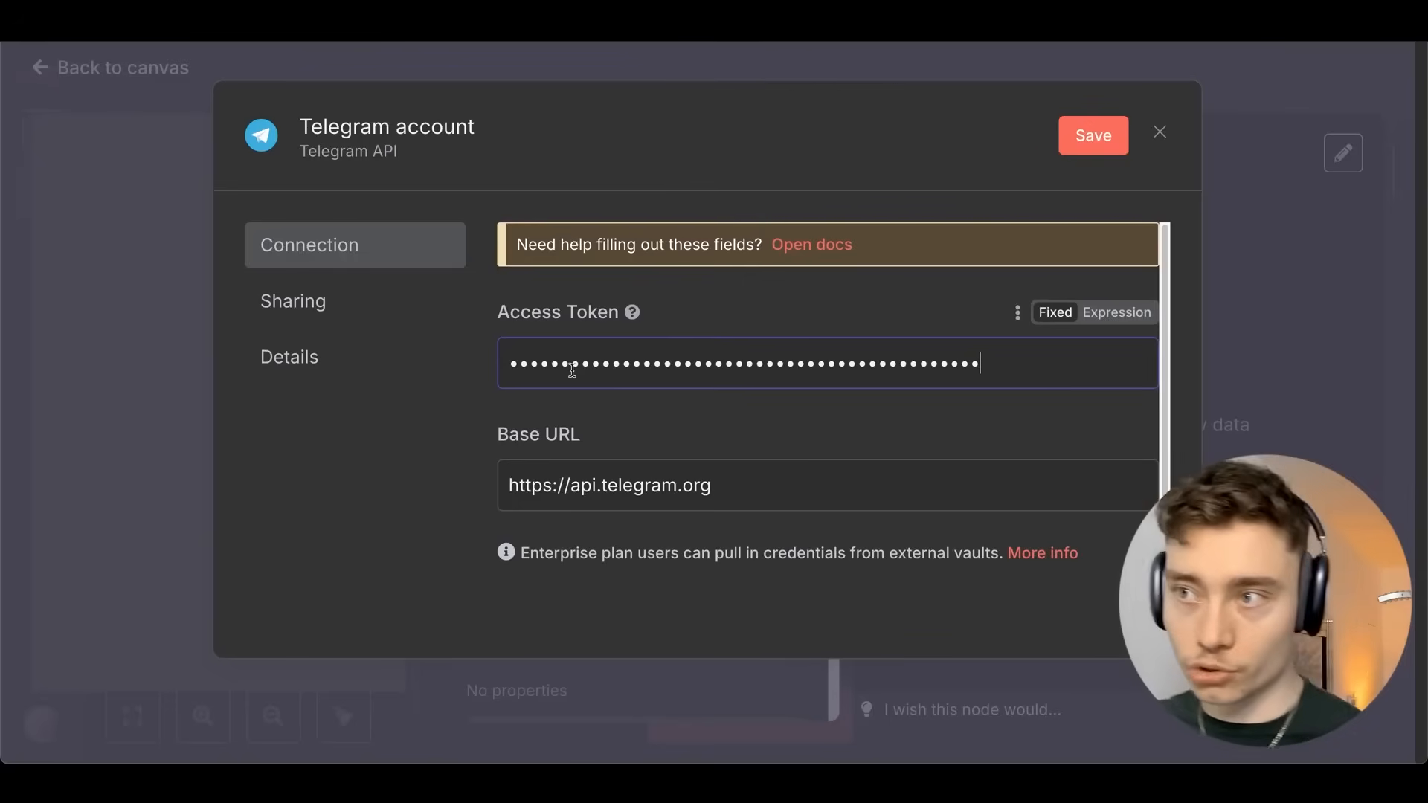
pyautogui.click(1078, 137)
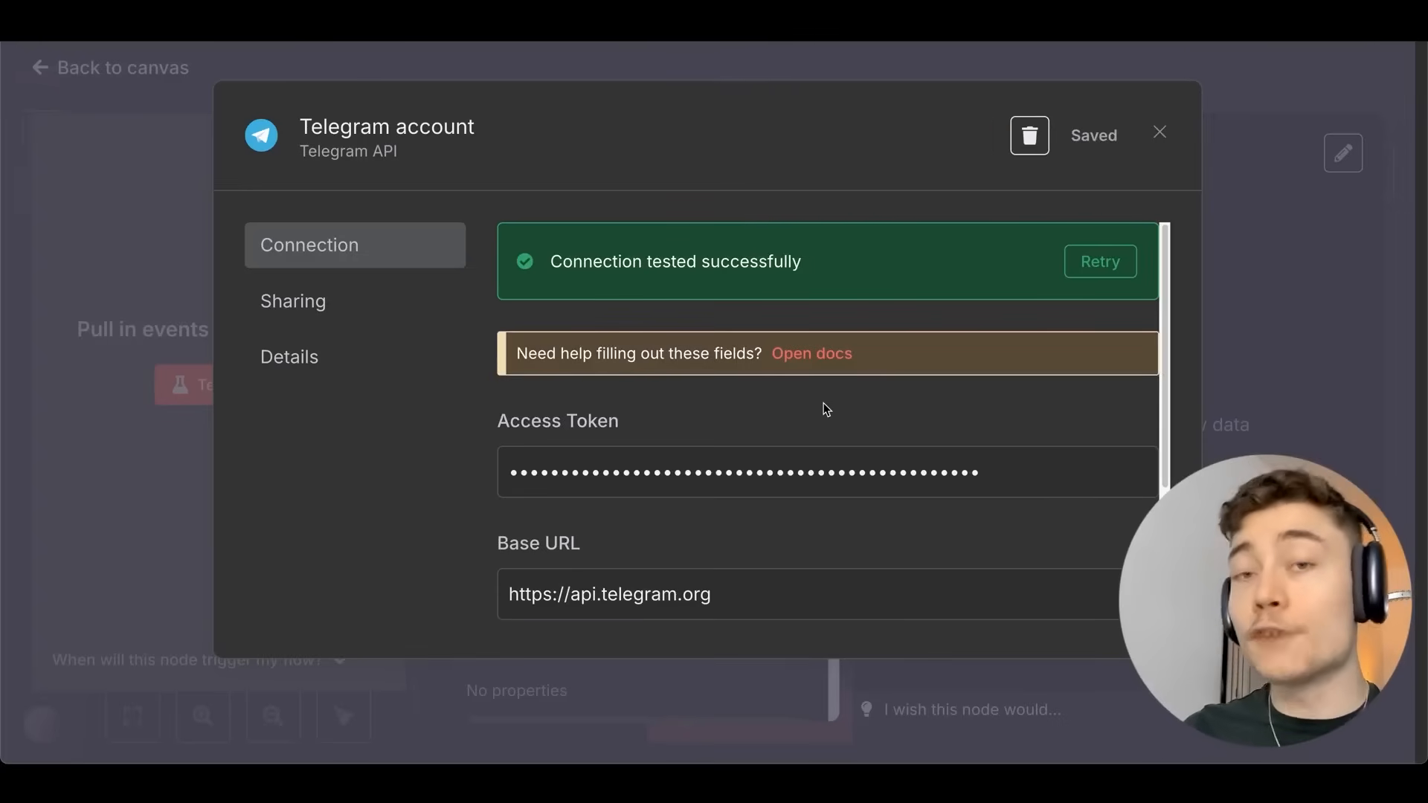
pyautogui.moveTo(547, 267); pyautogui.dragTo(872, 271)
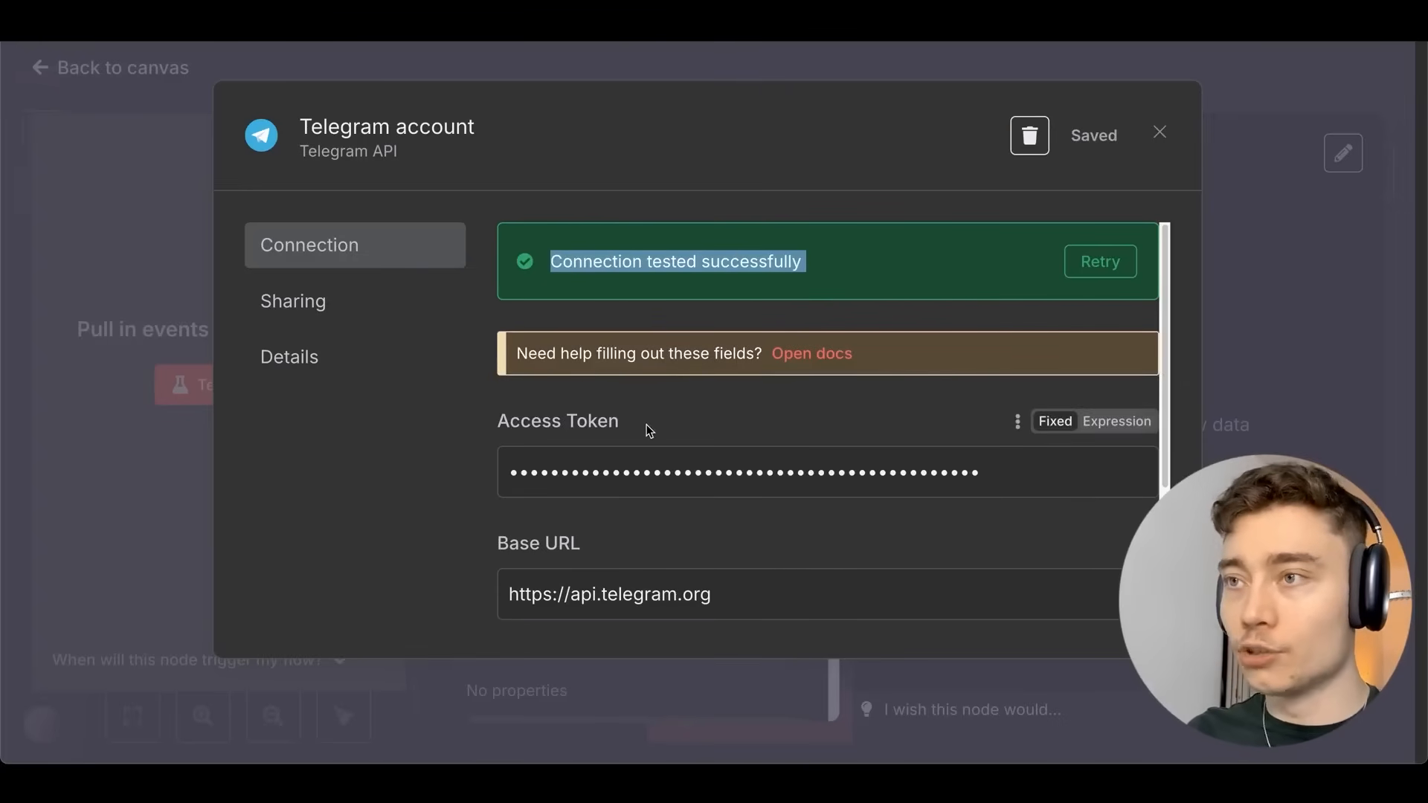
# Open the chat with youtube_n8n_genius_bot in Telegram and press START.
pyautogui.press('super+Tab')
pyautogui.click(436, 383)
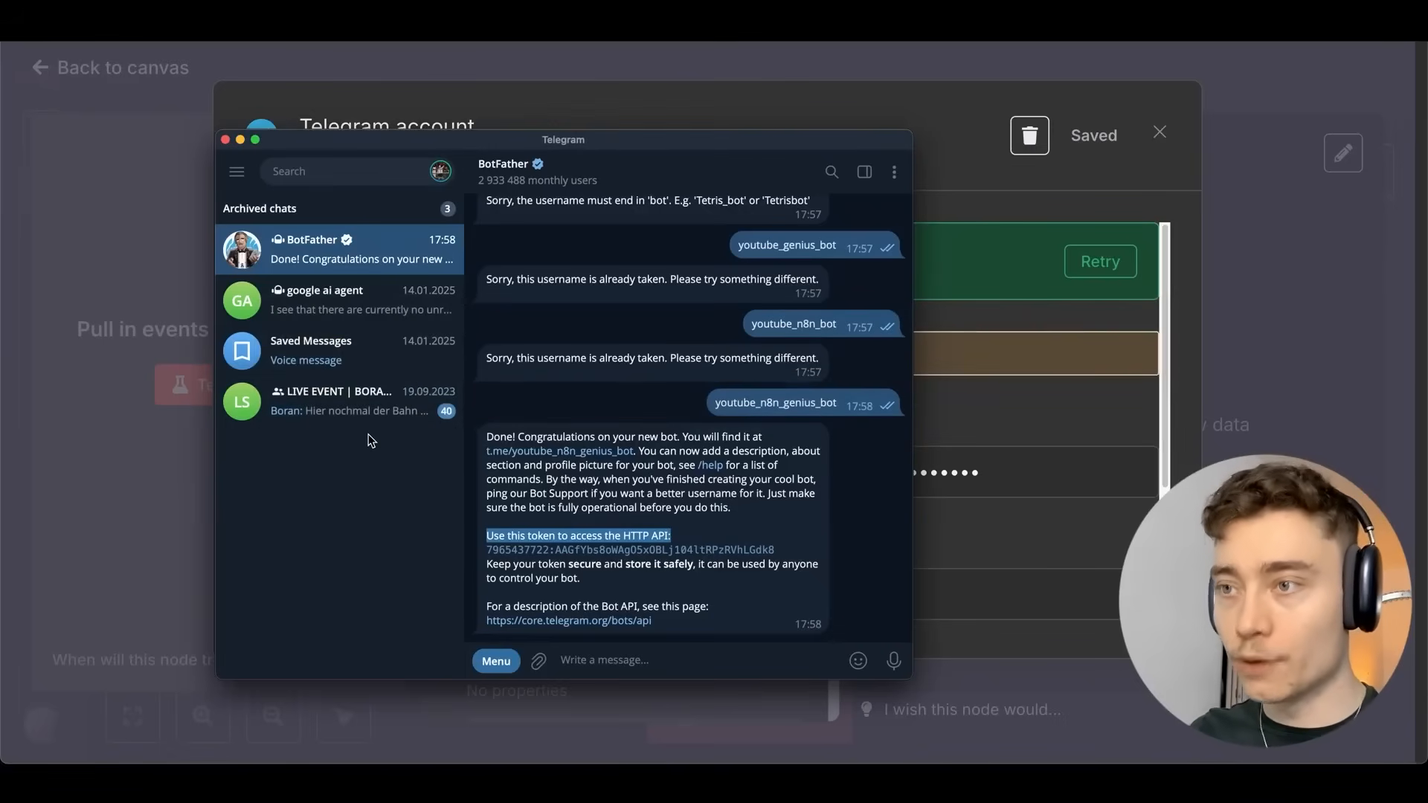
pyautogui.moveTo(599, 149); pyautogui.dragTo(568, 125)
pyautogui.moveTo(537, 485); pyautogui.dragTo(536, 467)
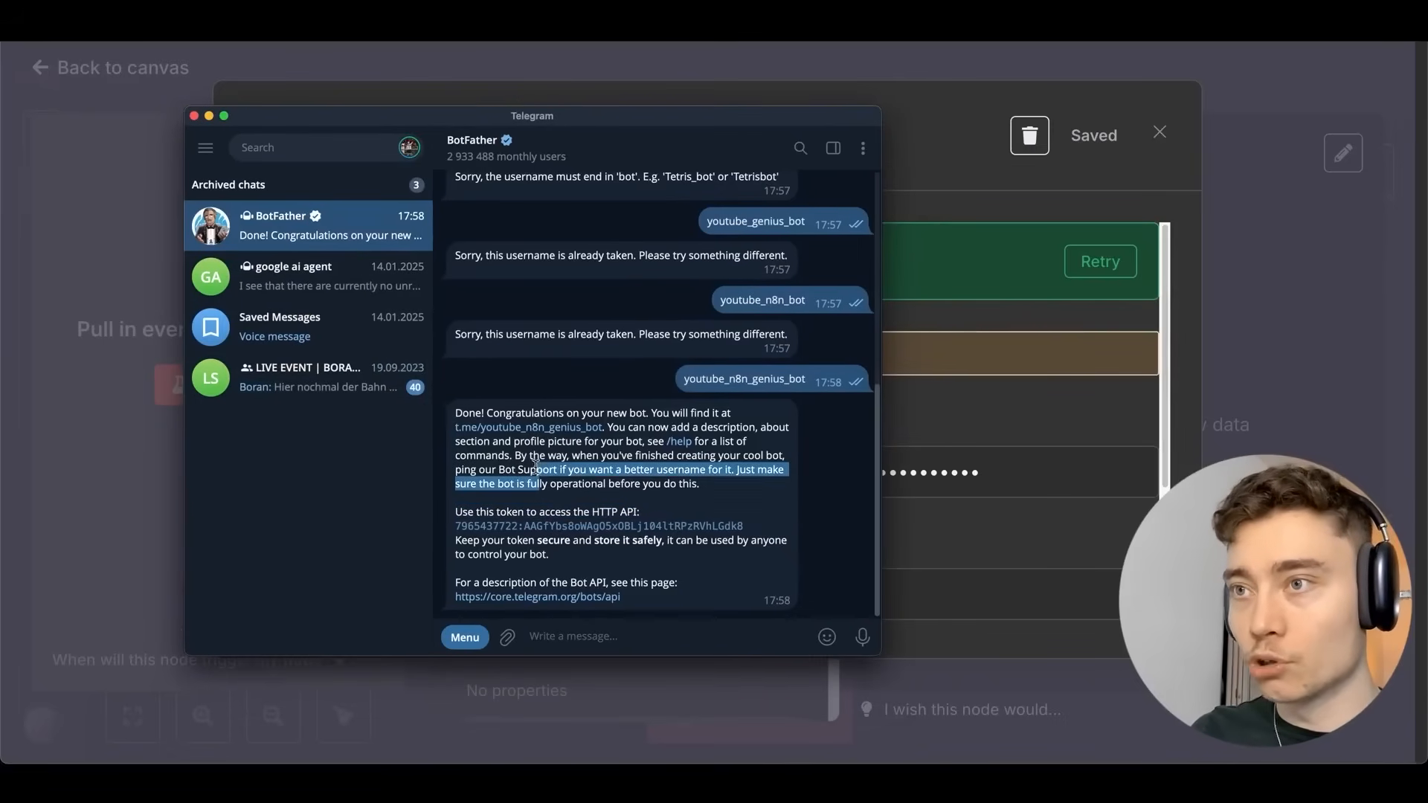
pyautogui.click(493, 428)
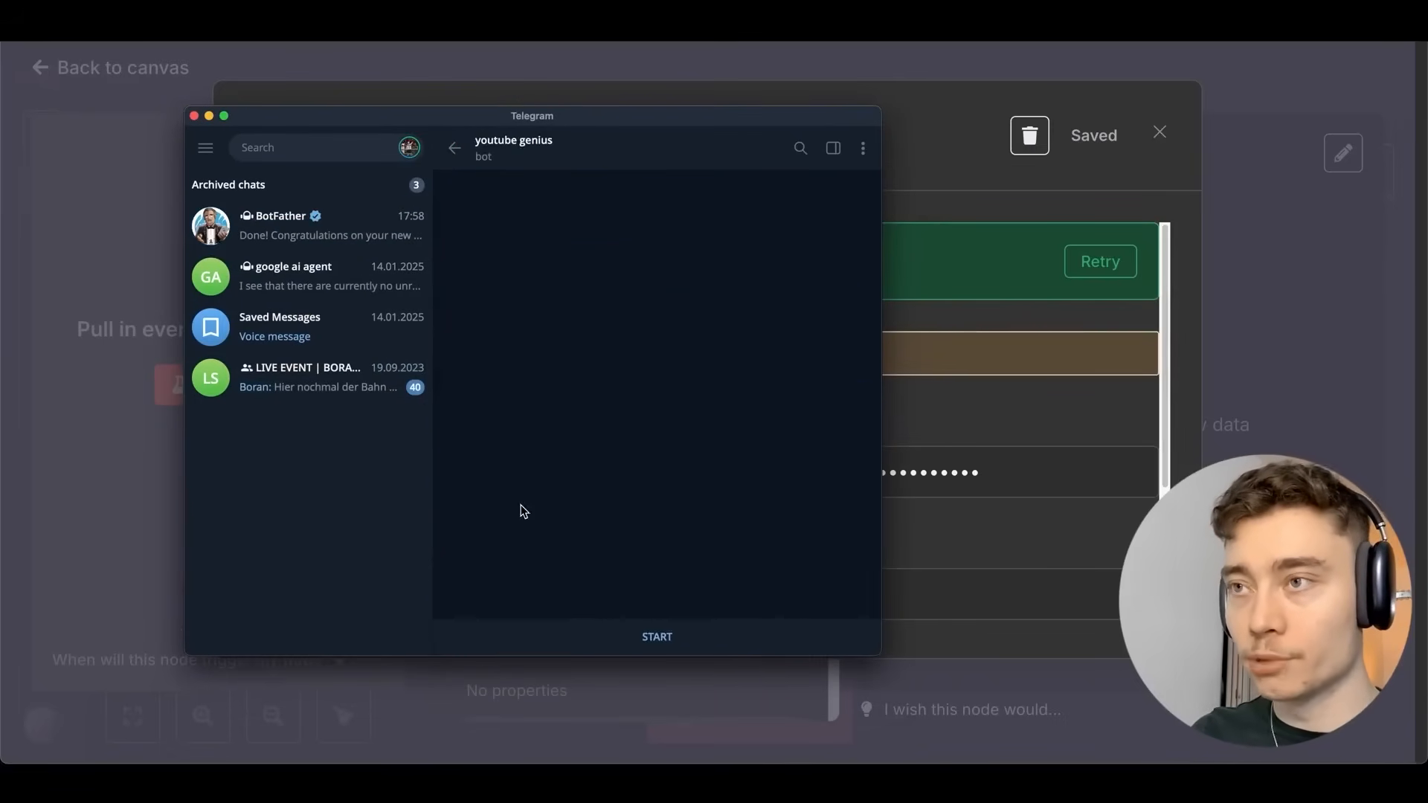
pyautogui.click(656, 637)
pyautogui.moveTo(573, 123); pyautogui.dragTo(504, 182)
pyautogui.click(862, 102)
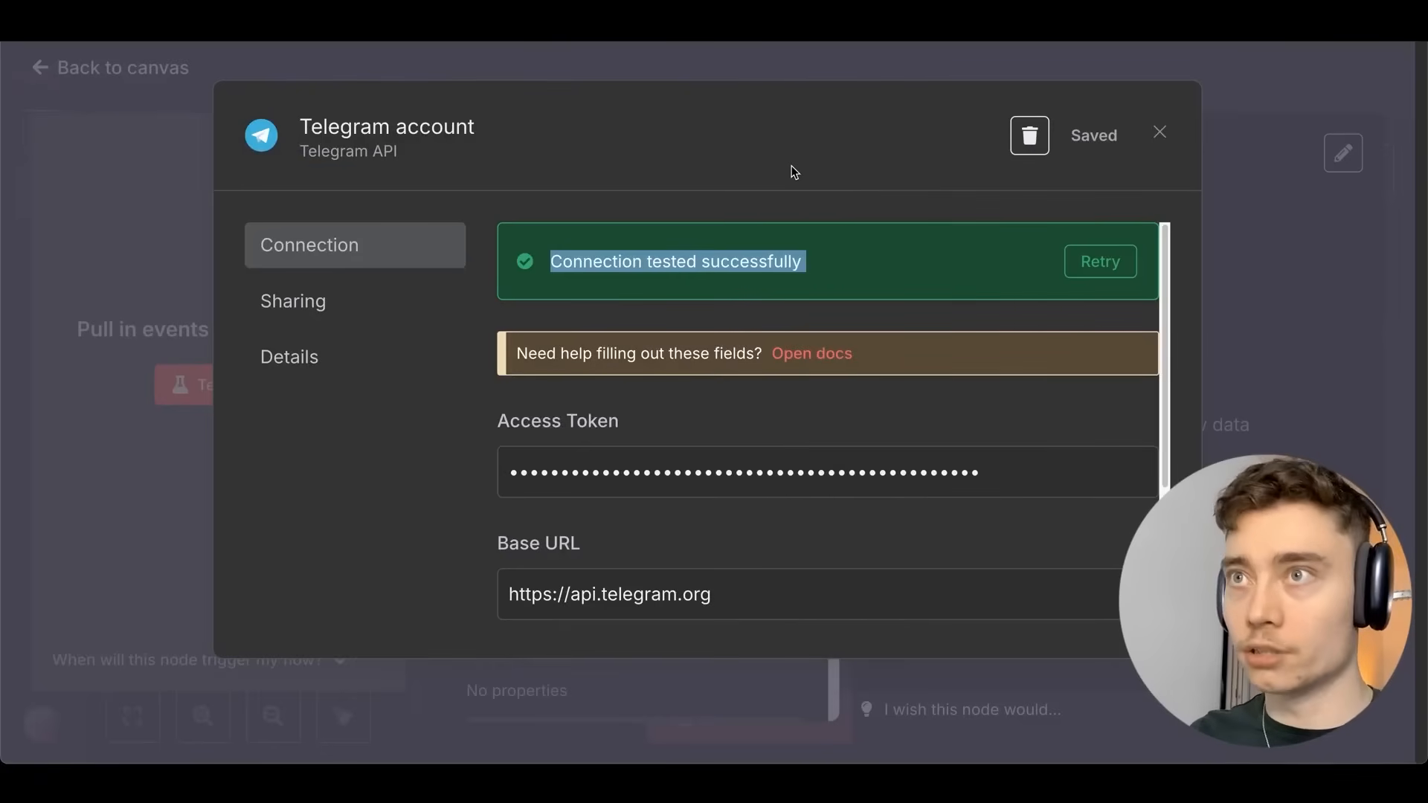
# Close the credential and trigger panels, save the workflow, and reopen the Telegram Trigger.
pyautogui.click(813, 67)
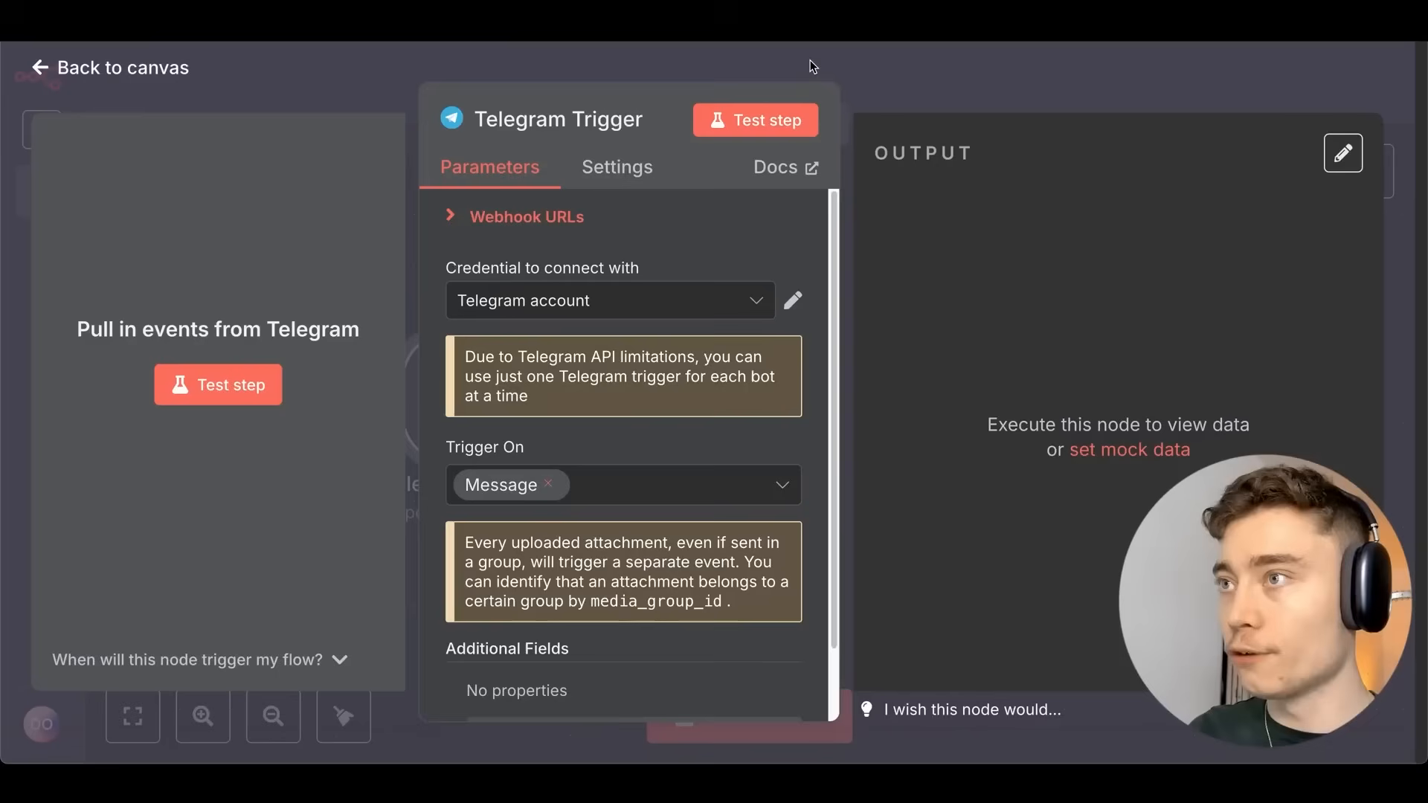
pyautogui.click(967, 84)
pyautogui.click(1028, 83)
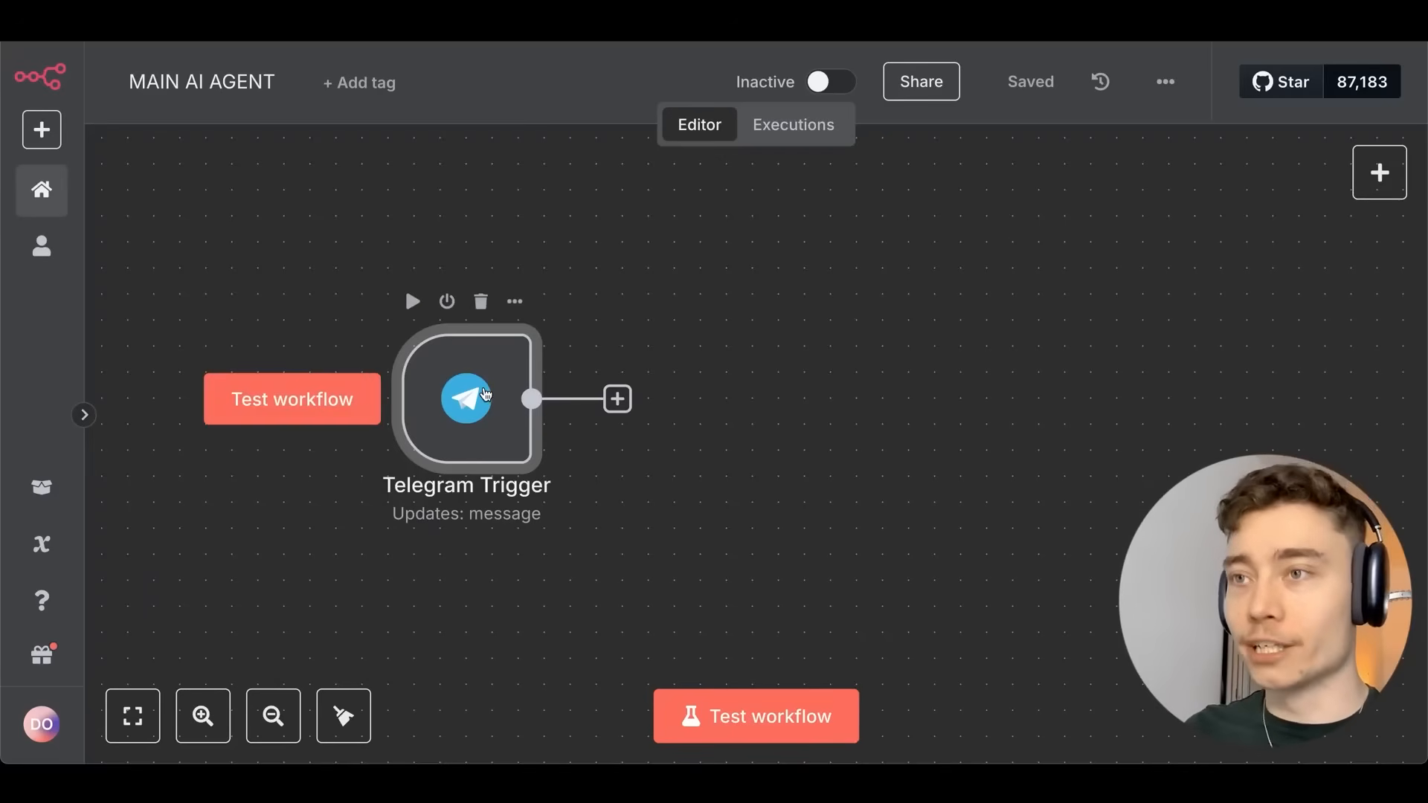
pyautogui.doubleClick(491, 405)
pyautogui.scroll(-2, 609, 370)
pyautogui.press('Escape')
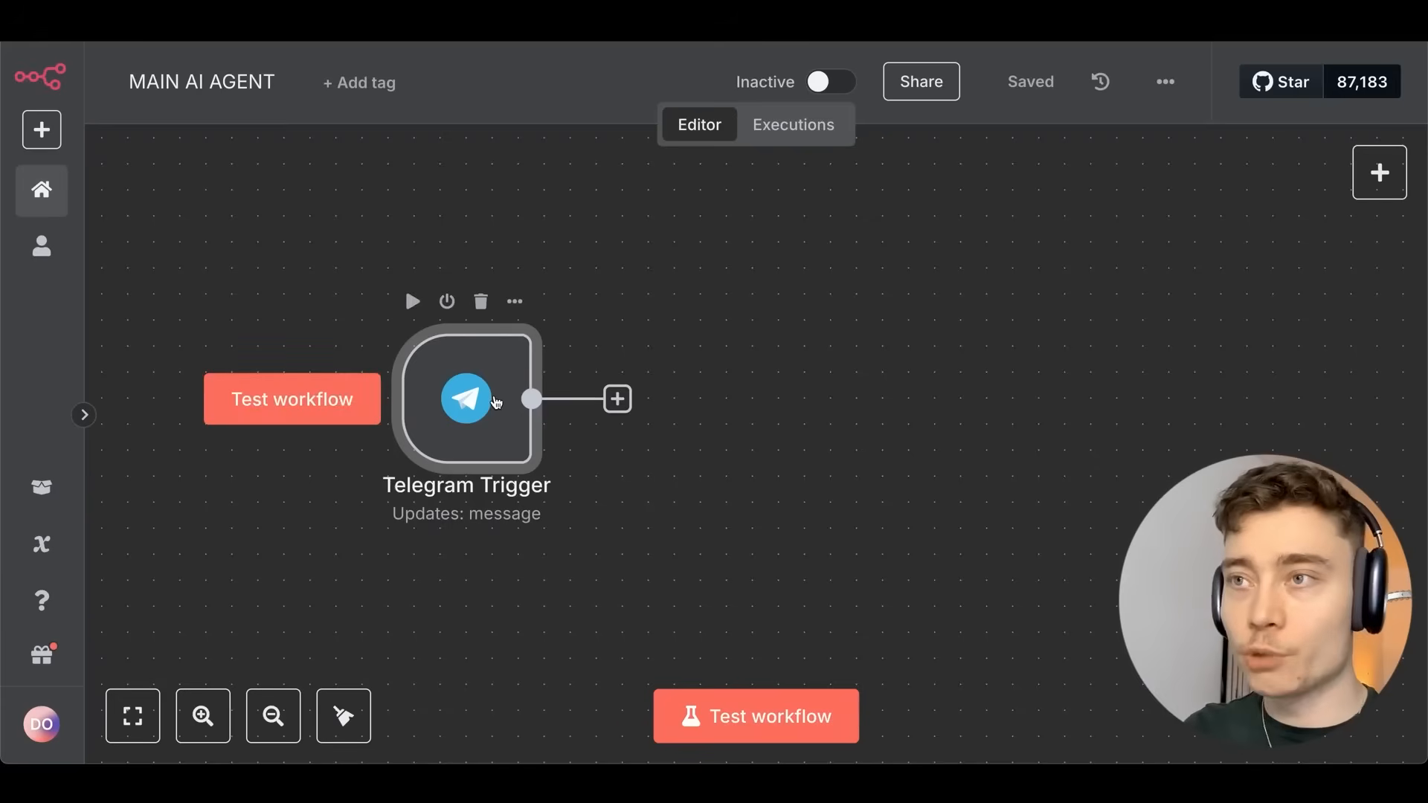
pyautogui.doubleClick(494, 403)
# Test the trigger by sending /start to the bot and confirm it captured 1 item.
pyautogui.click(740, 121)
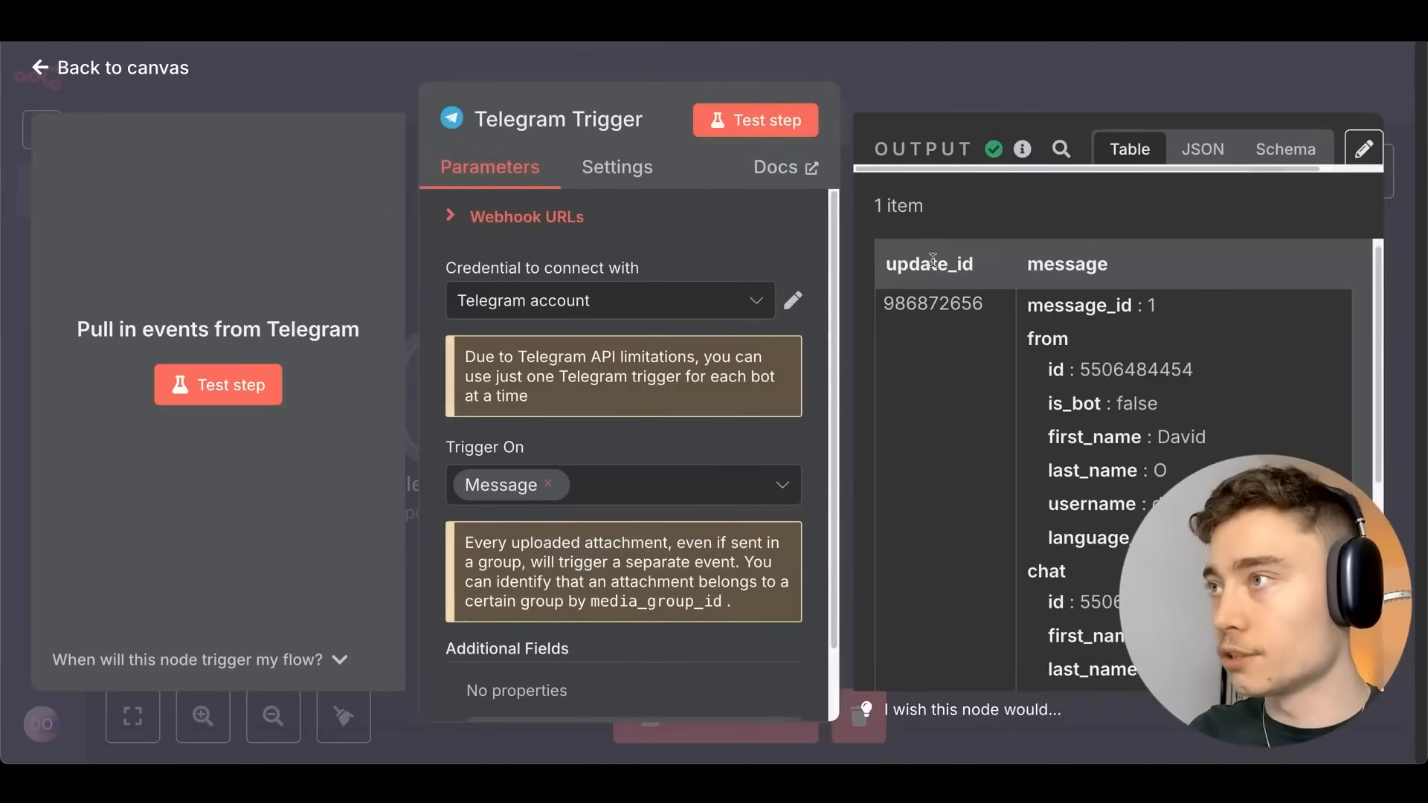
pyautogui.scroll(-3, 1136, 325)
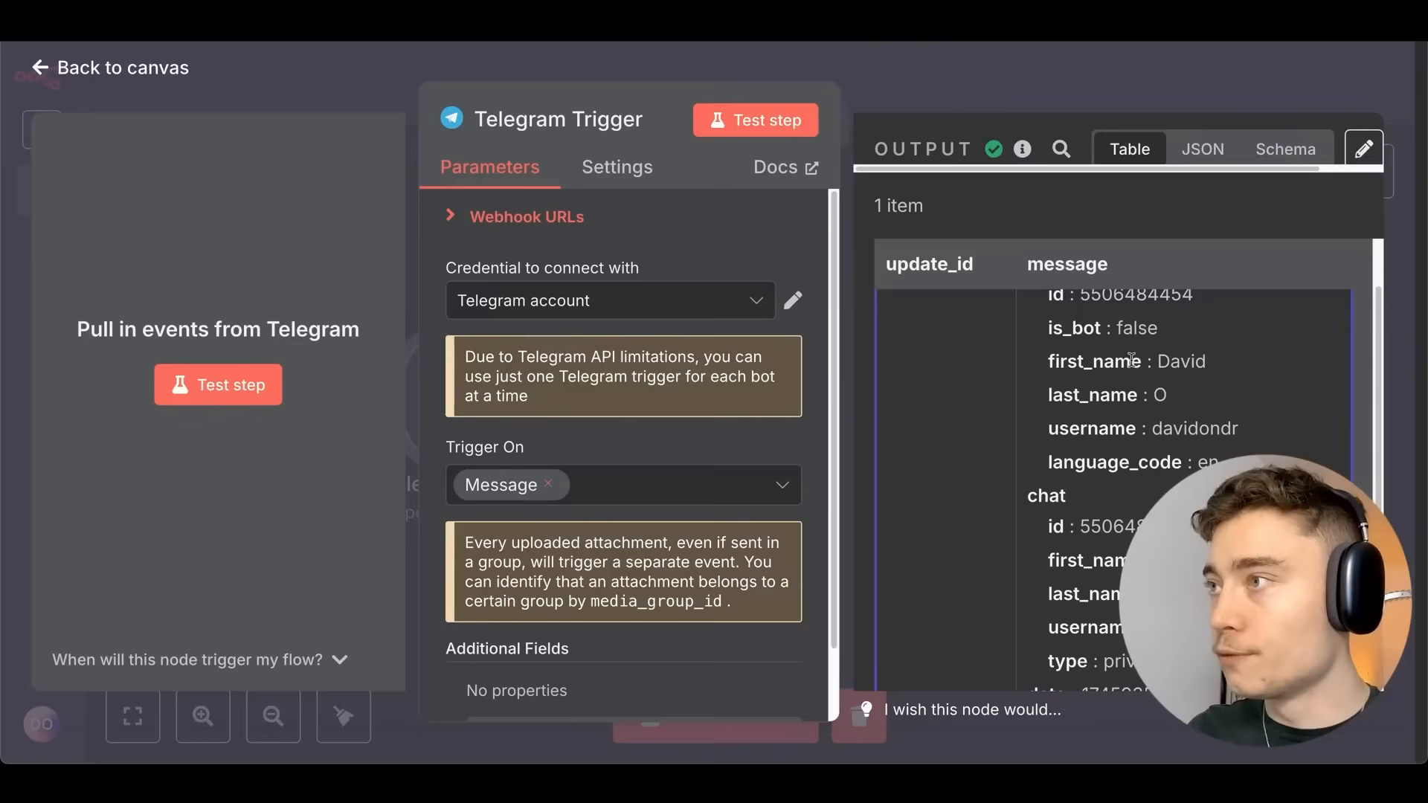
pyautogui.scroll(-6, 1143, 342)
pyautogui.scroll(-4, 1143, 342)
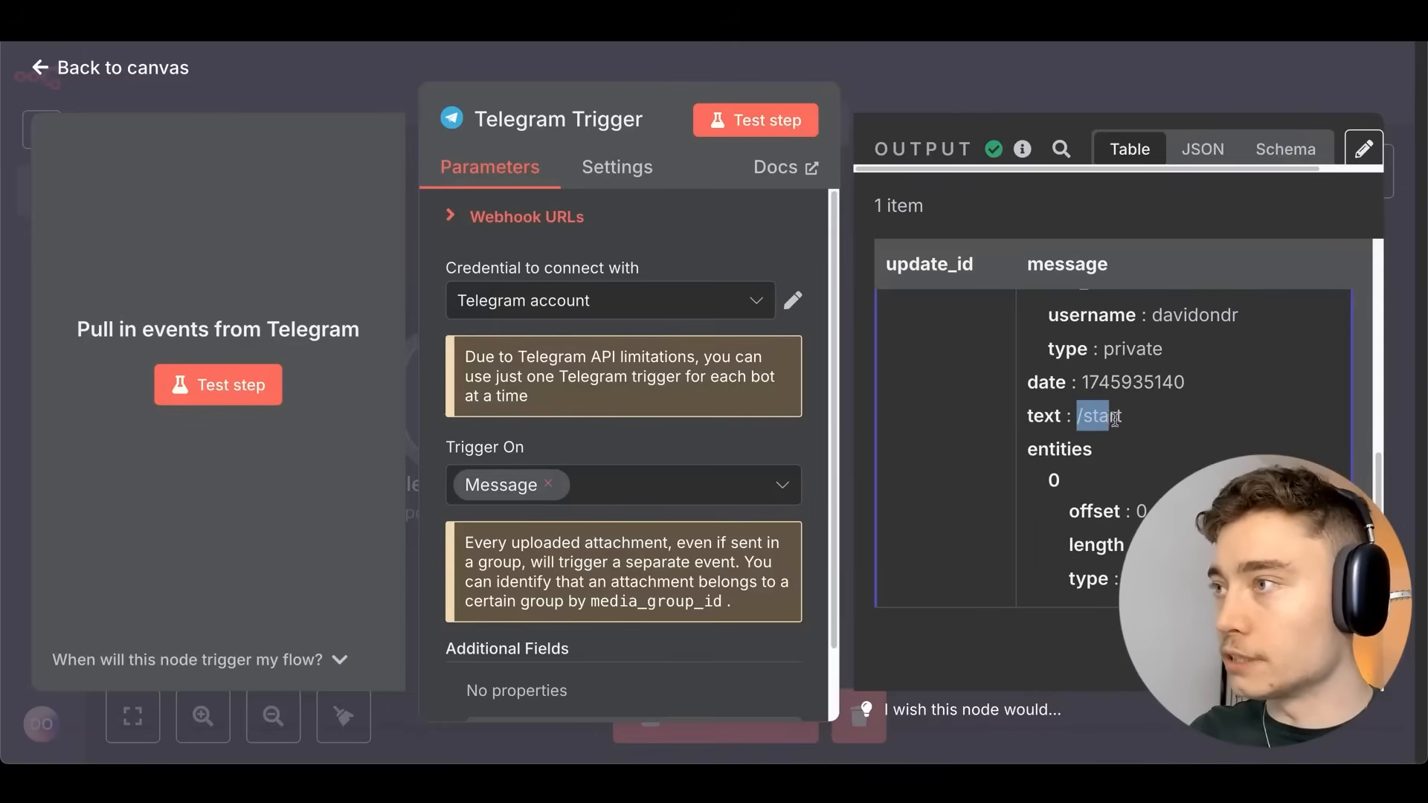
pyautogui.press('super+Tab')
pyautogui.moveTo(523, 142); pyautogui.dragTo(522, 104)
pyautogui.click(922, 565)
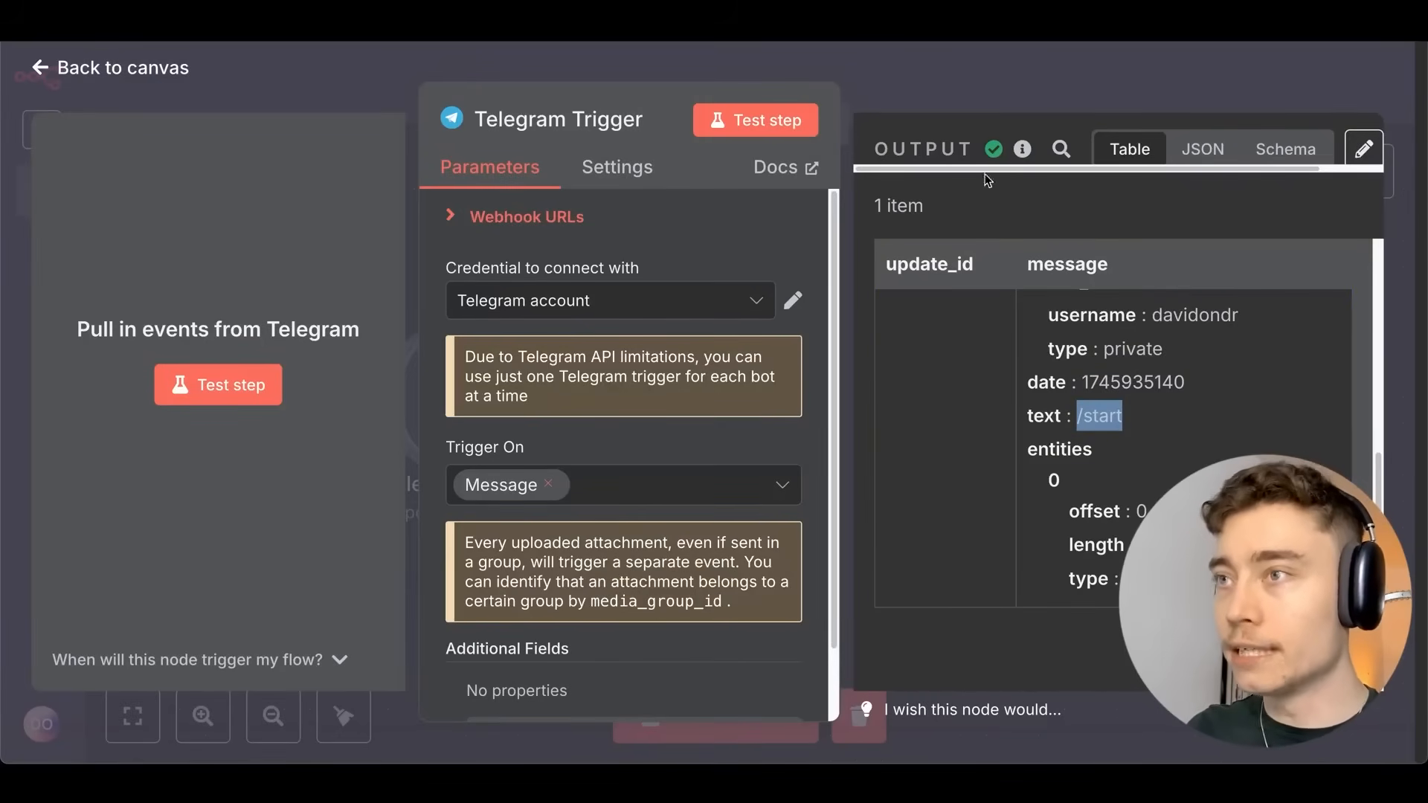
pyautogui.click(918, 87)
pyautogui.scroll(-1, 733, 253)
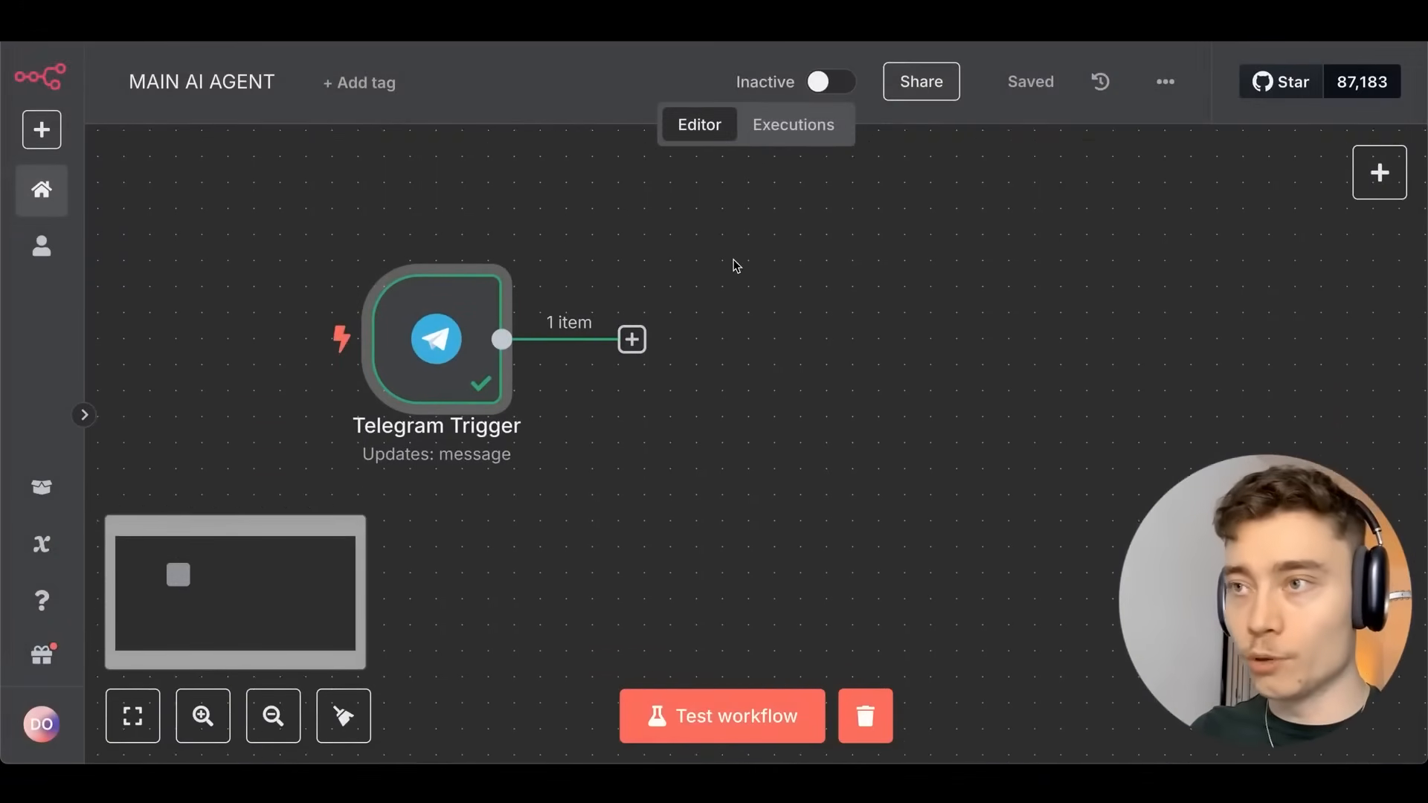
pyautogui.scroll(-1, 733, 260)
pyautogui.hscroll(2, 733, 260)
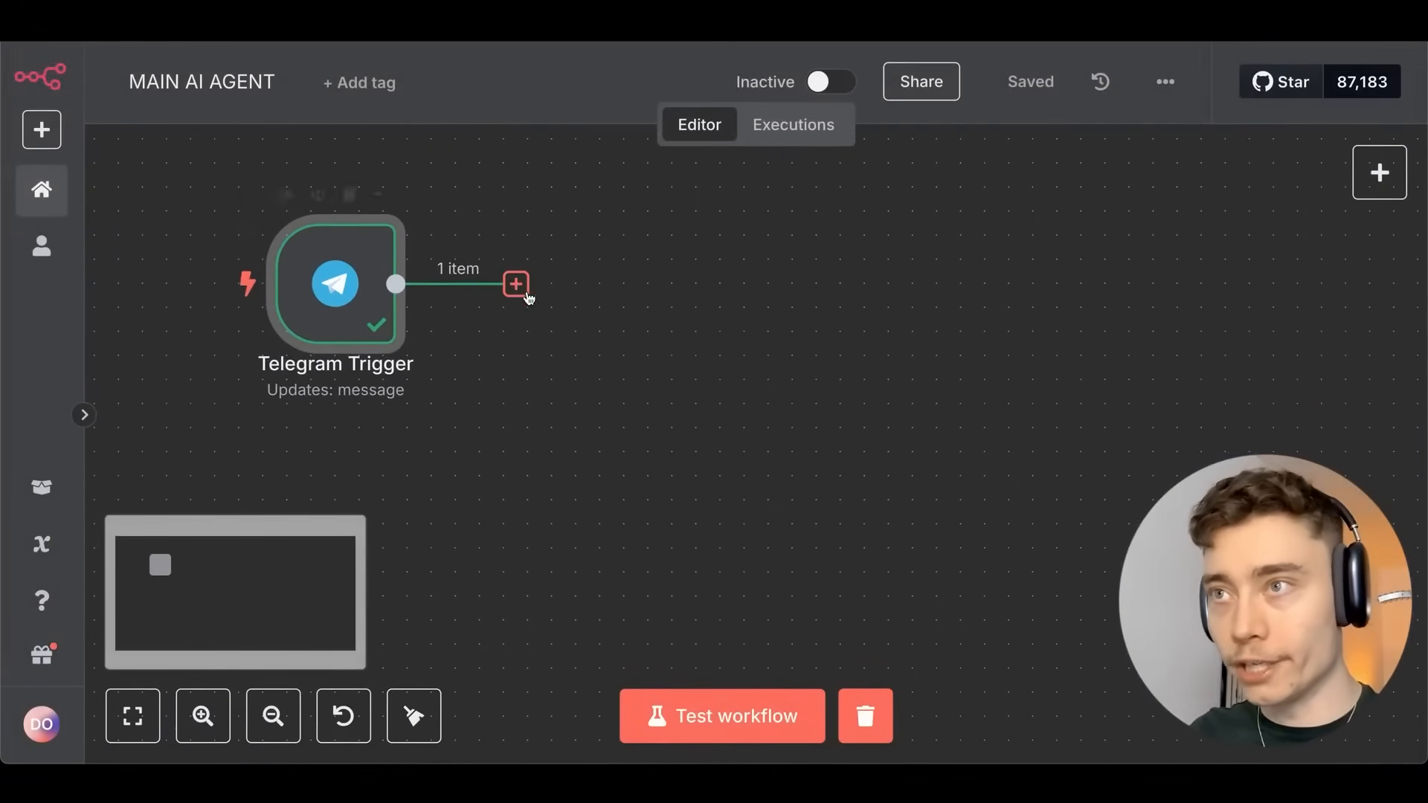
# Add an AI Agent node after the Telegram Trigger via an 'ai agent' search.
pyautogui.click(516, 284)
pyautogui.write('ai agent')
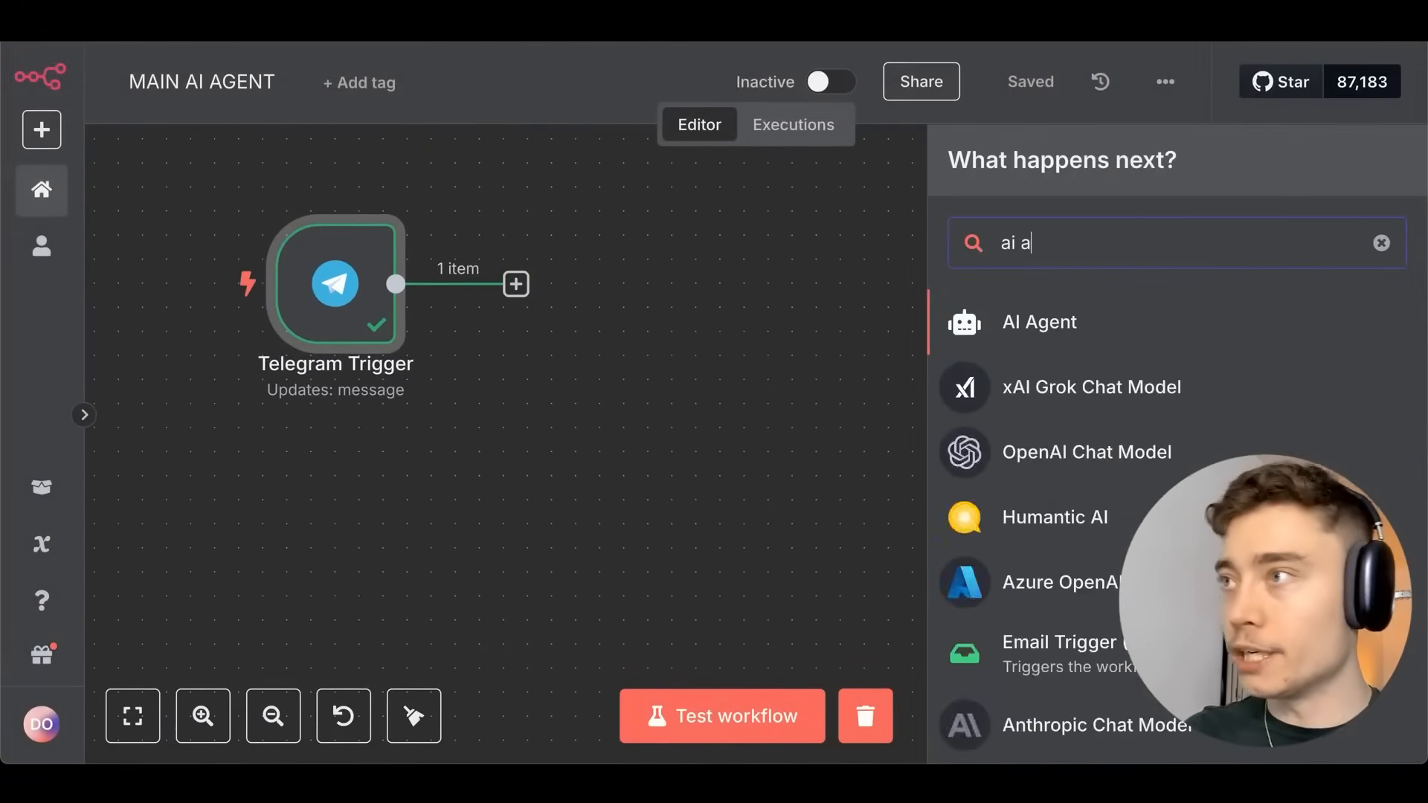
pyautogui.click(1047, 311)
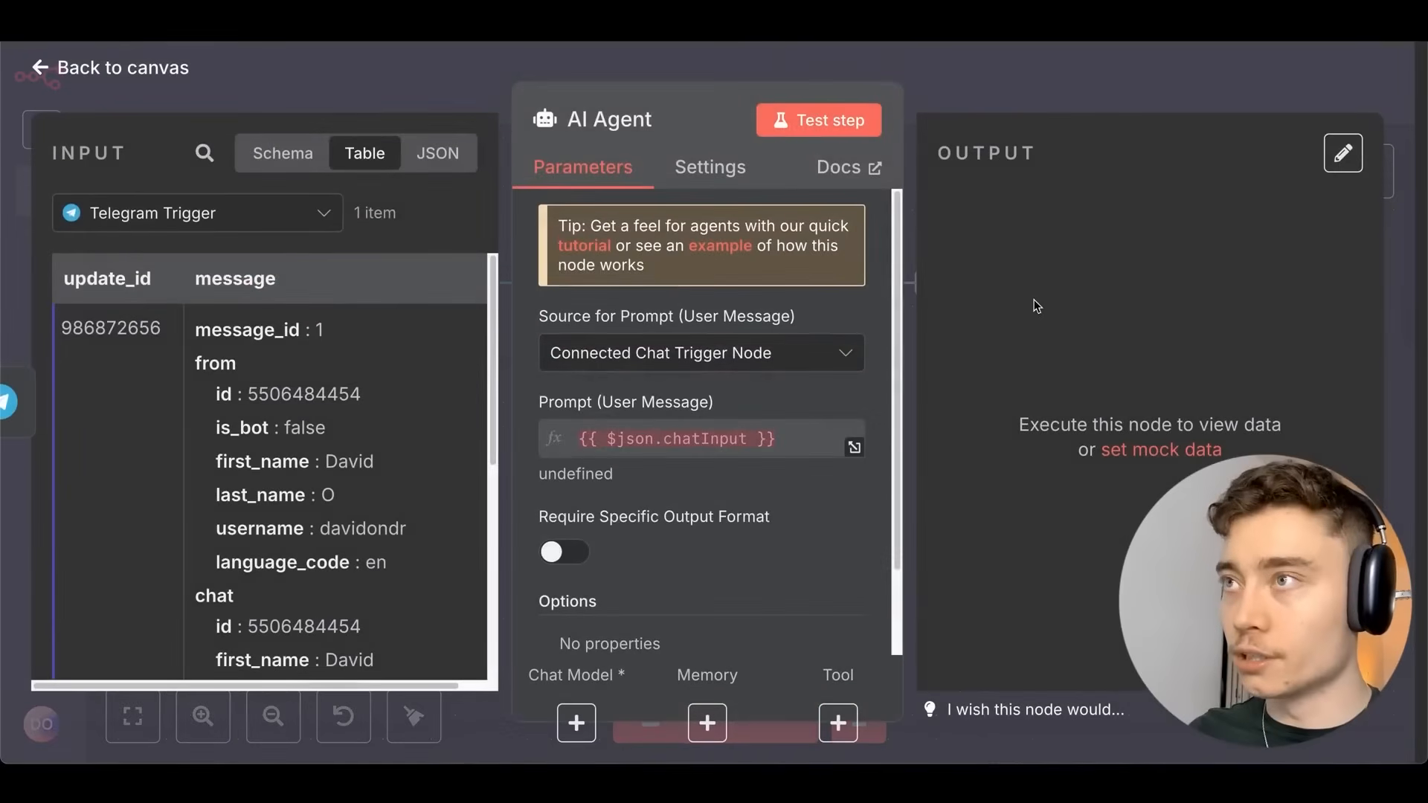
pyautogui.hotkey('ctrl', '-')
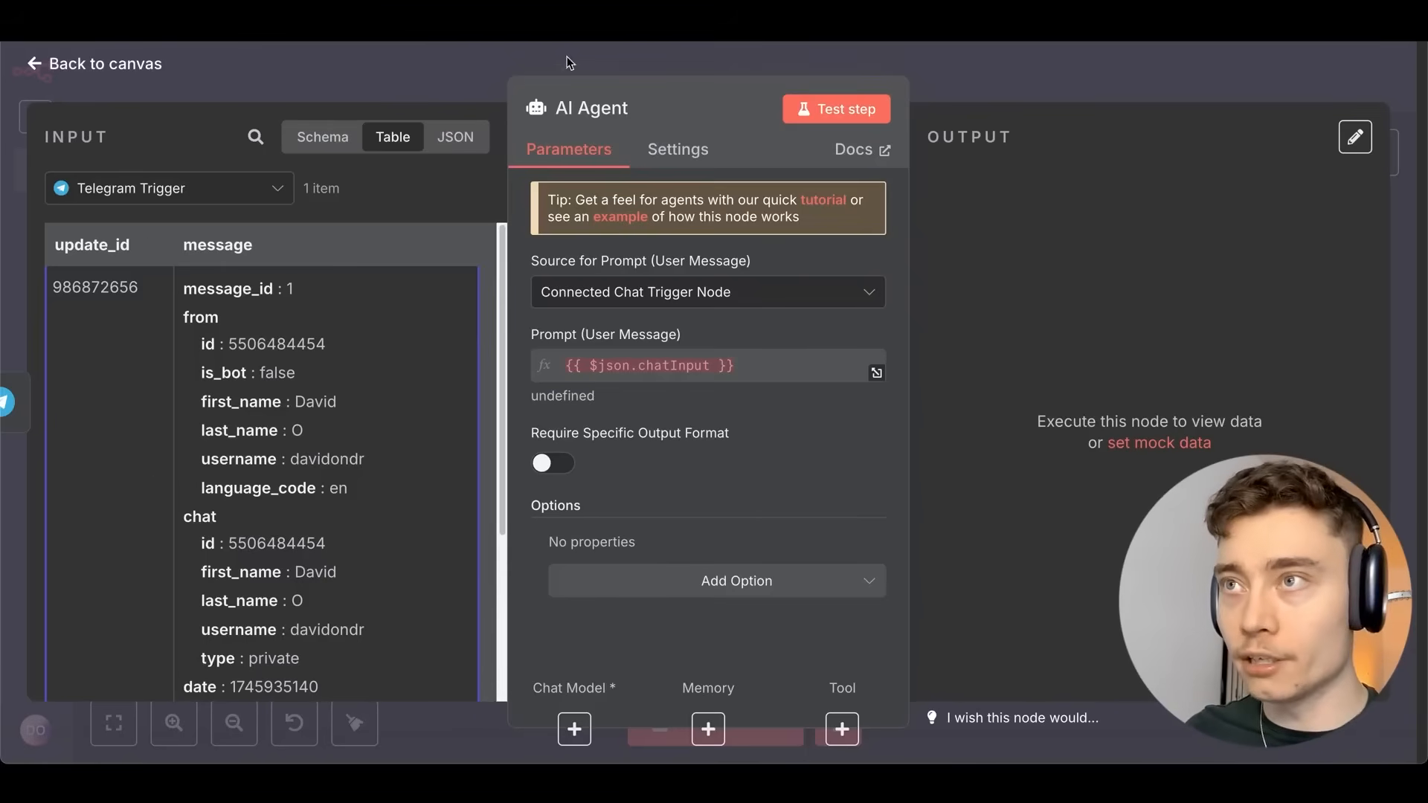
pyautogui.click(1018, 51)
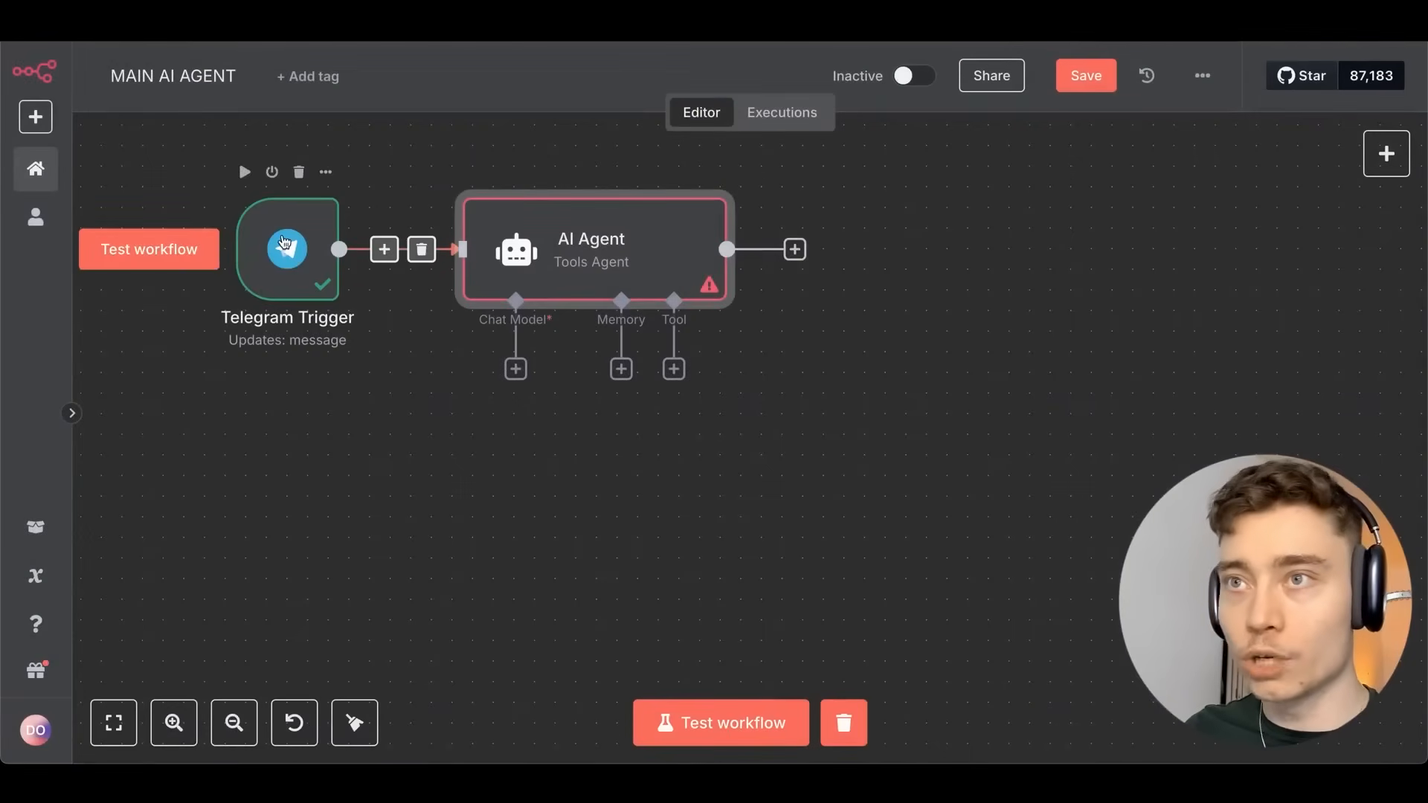
# Reopen the AI Agent and view the incoming /start message data as a Schema.
pyautogui.doubleClick(608, 255)
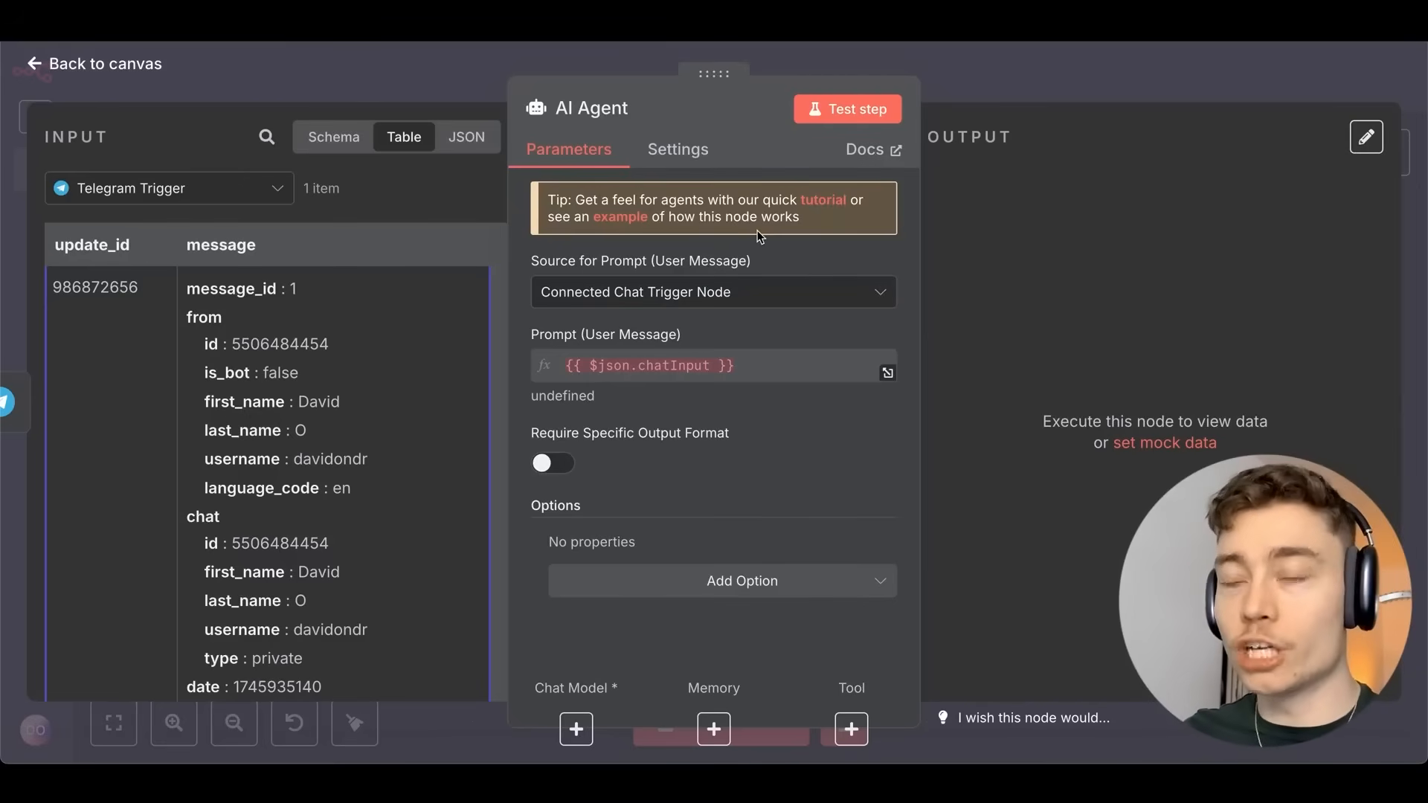
pyautogui.scroll(-5, 335, 446)
pyautogui.press('super+Tab')
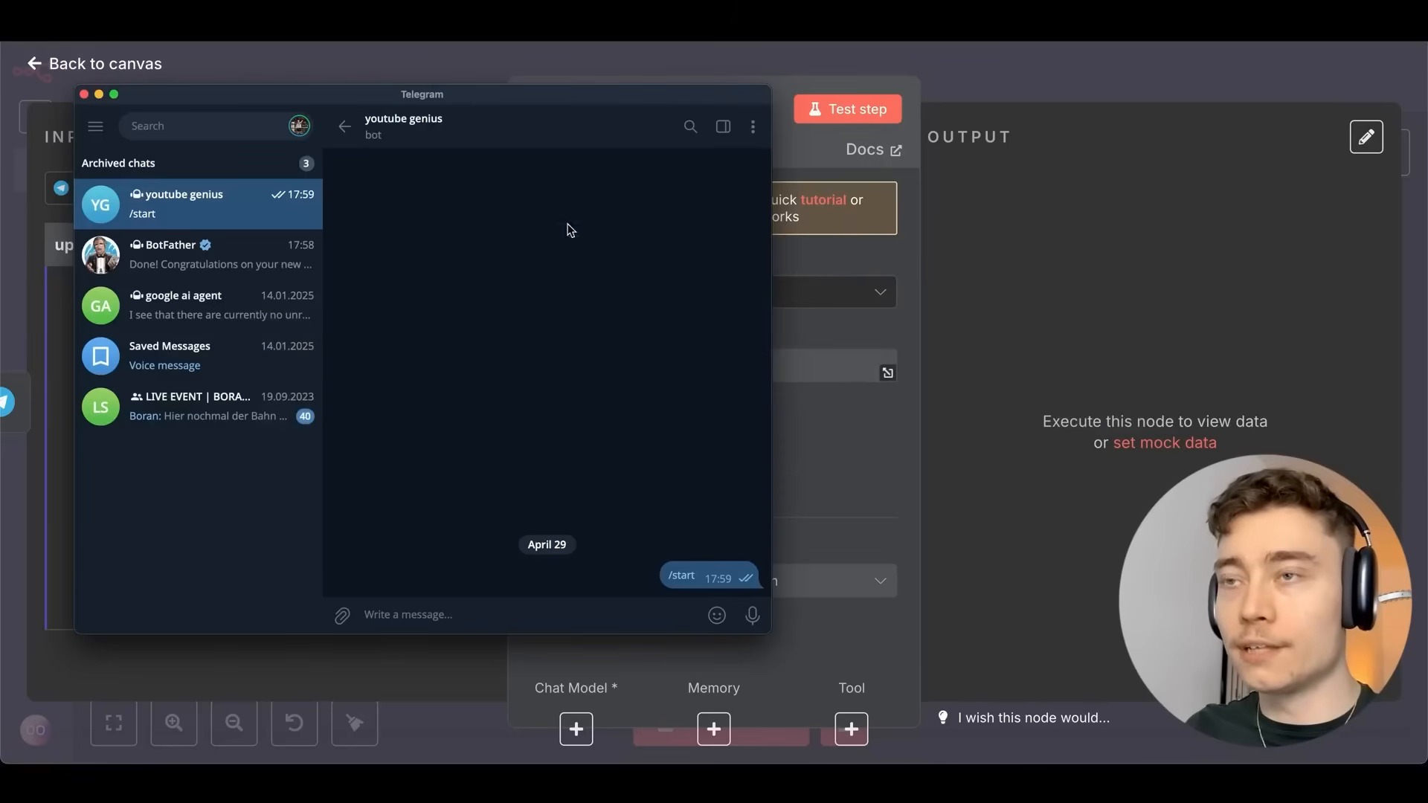
pyautogui.moveTo(497, 118); pyautogui.dragTo(524, 133)
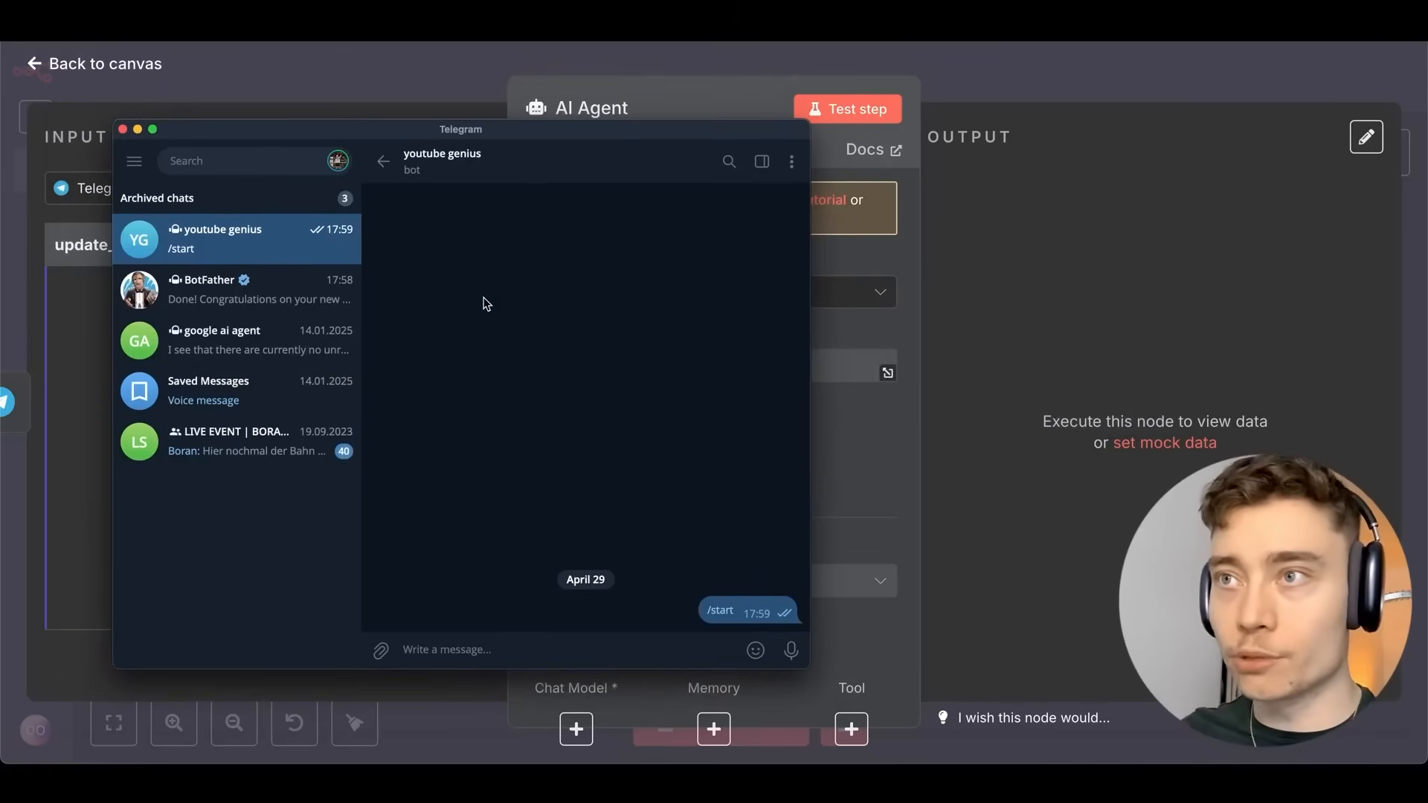
pyautogui.click(930, 351)
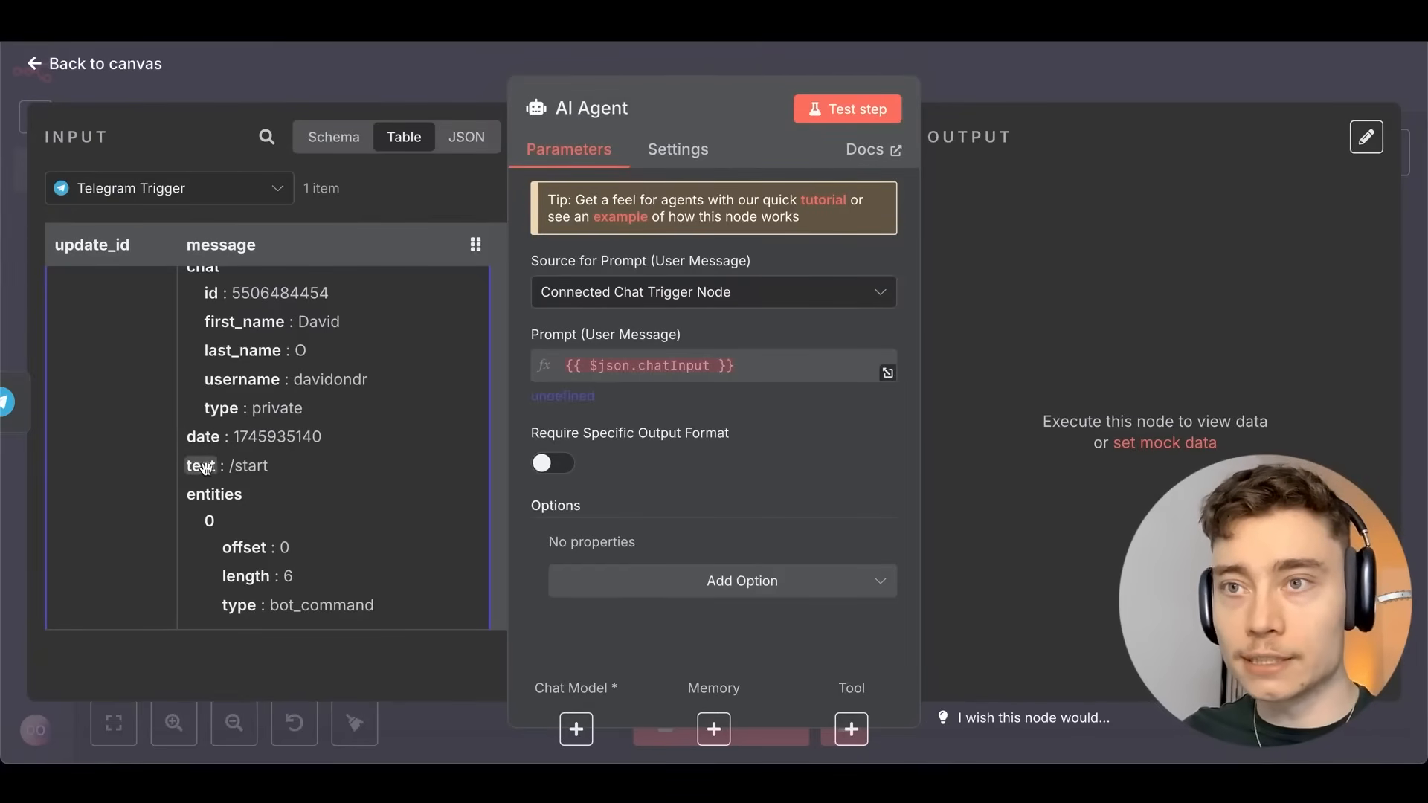
pyautogui.click(330, 141)
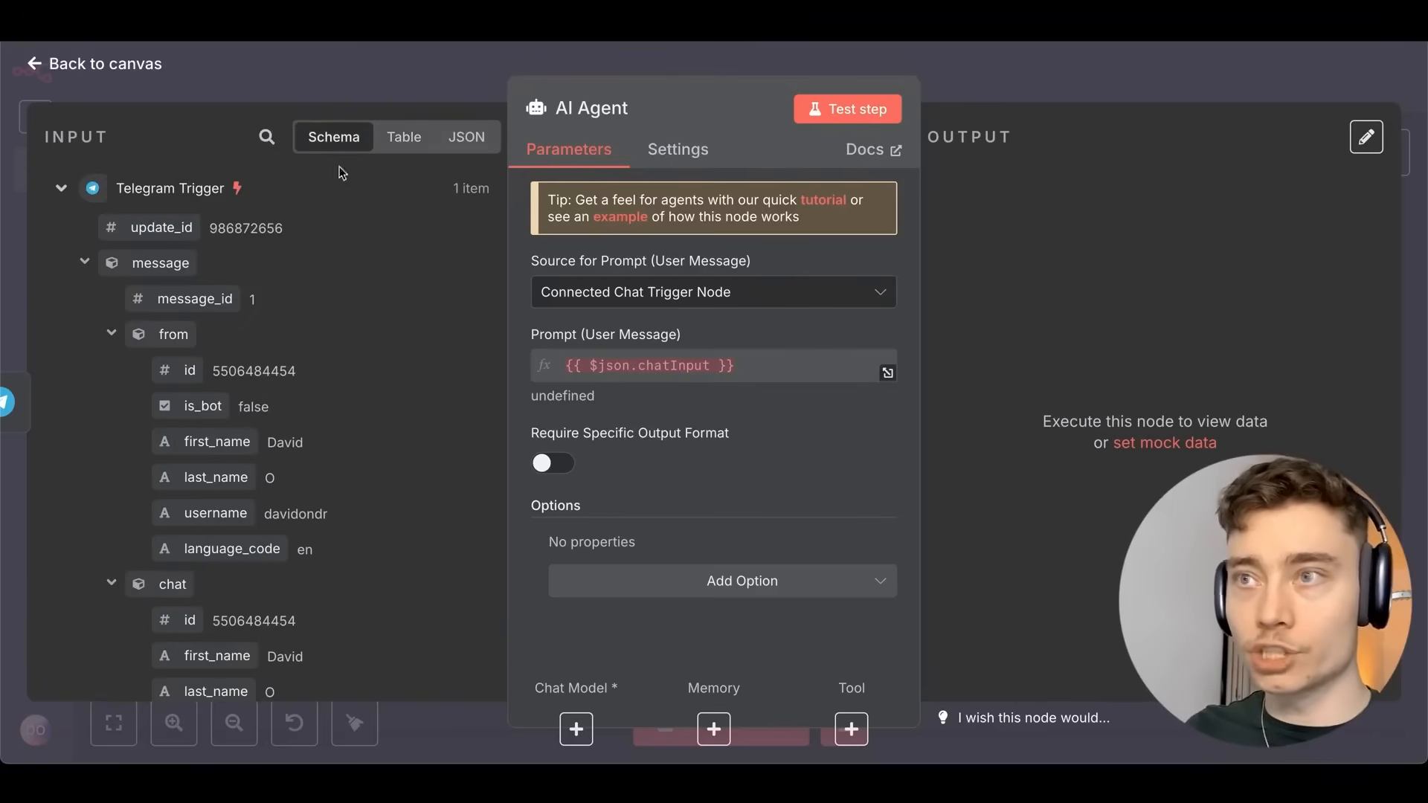
pyautogui.scroll(-4, 338, 357)
pyautogui.scroll(-2, 344, 334)
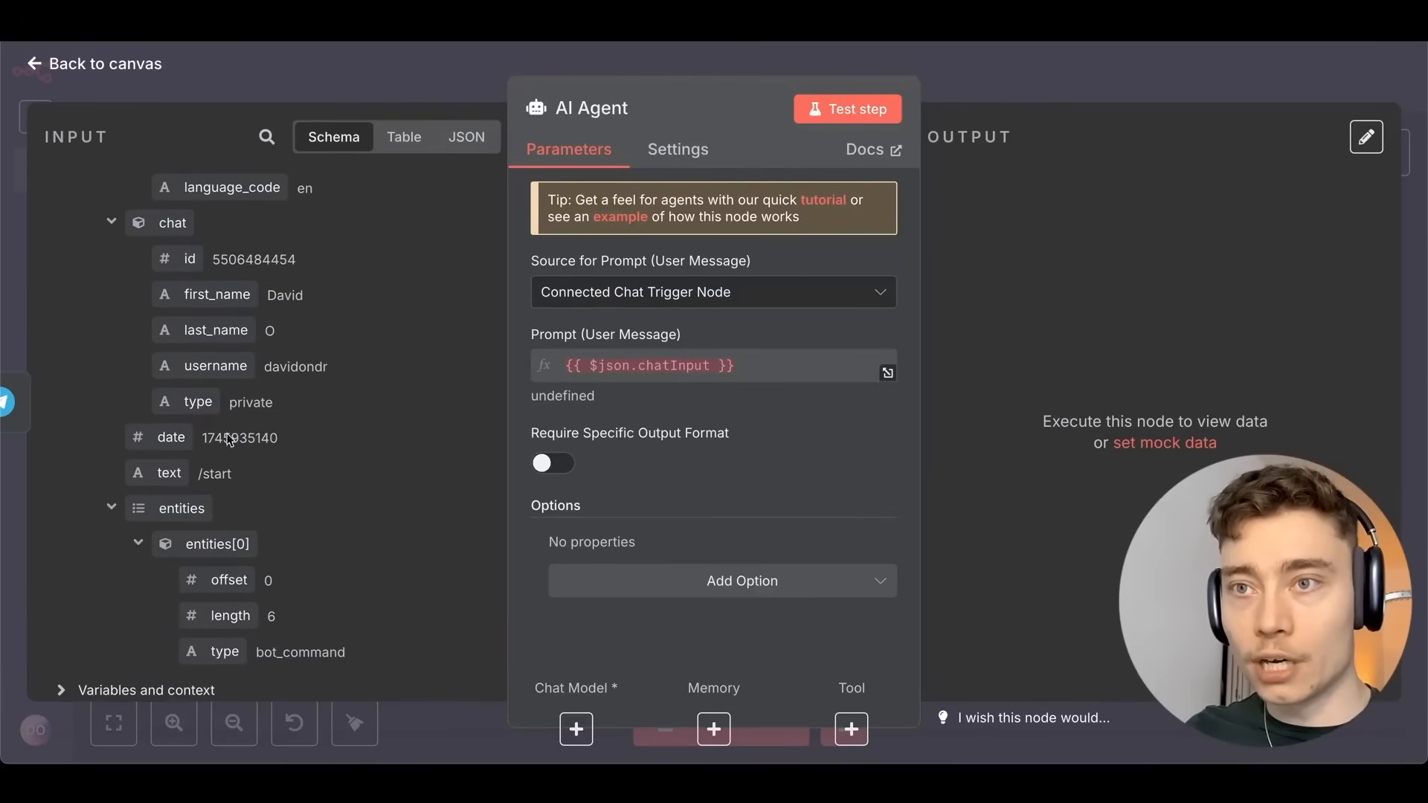
# Set Source for Prompt to 'Define below' and drag in {{ $json.message.text }} as the user prompt.
pyautogui.click(617, 308)
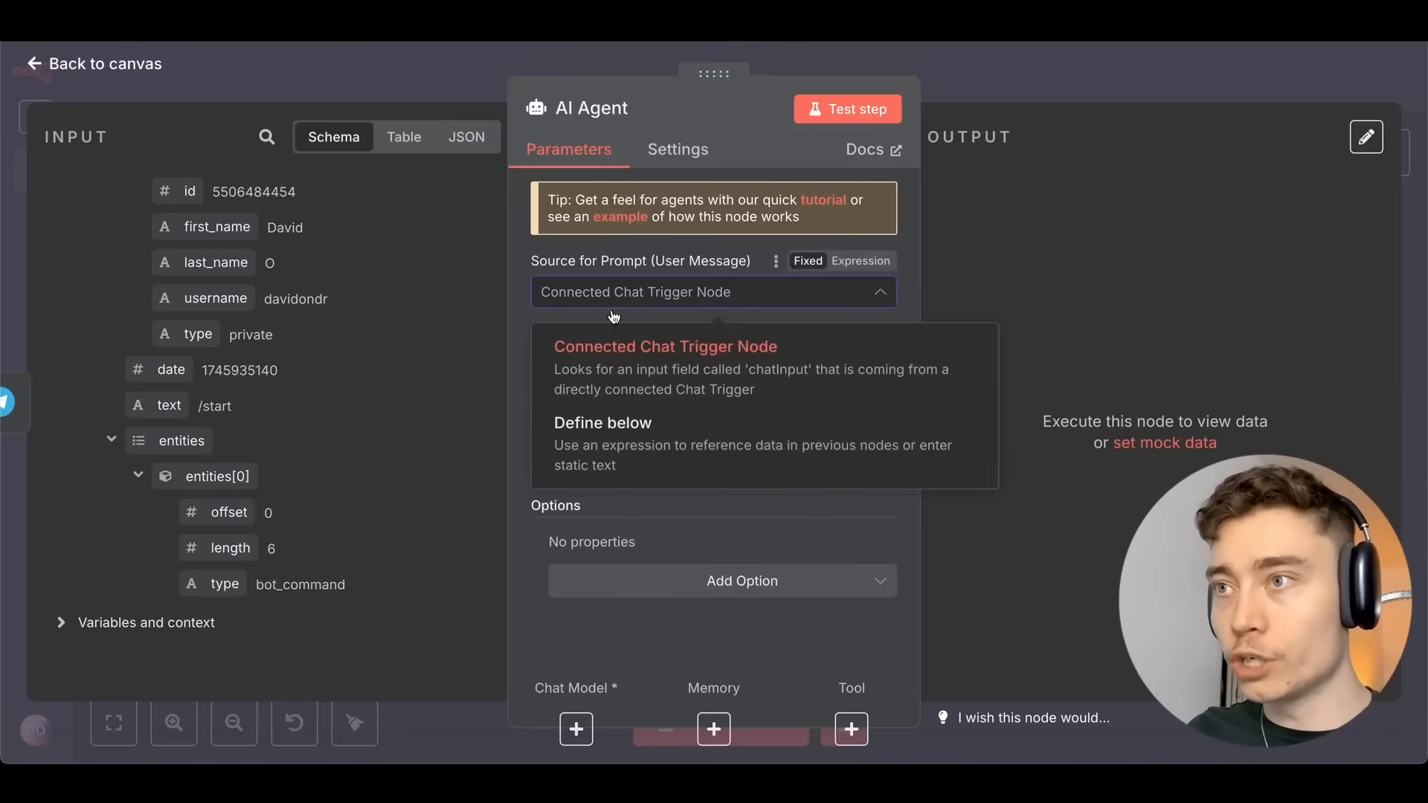
pyautogui.click(606, 441)
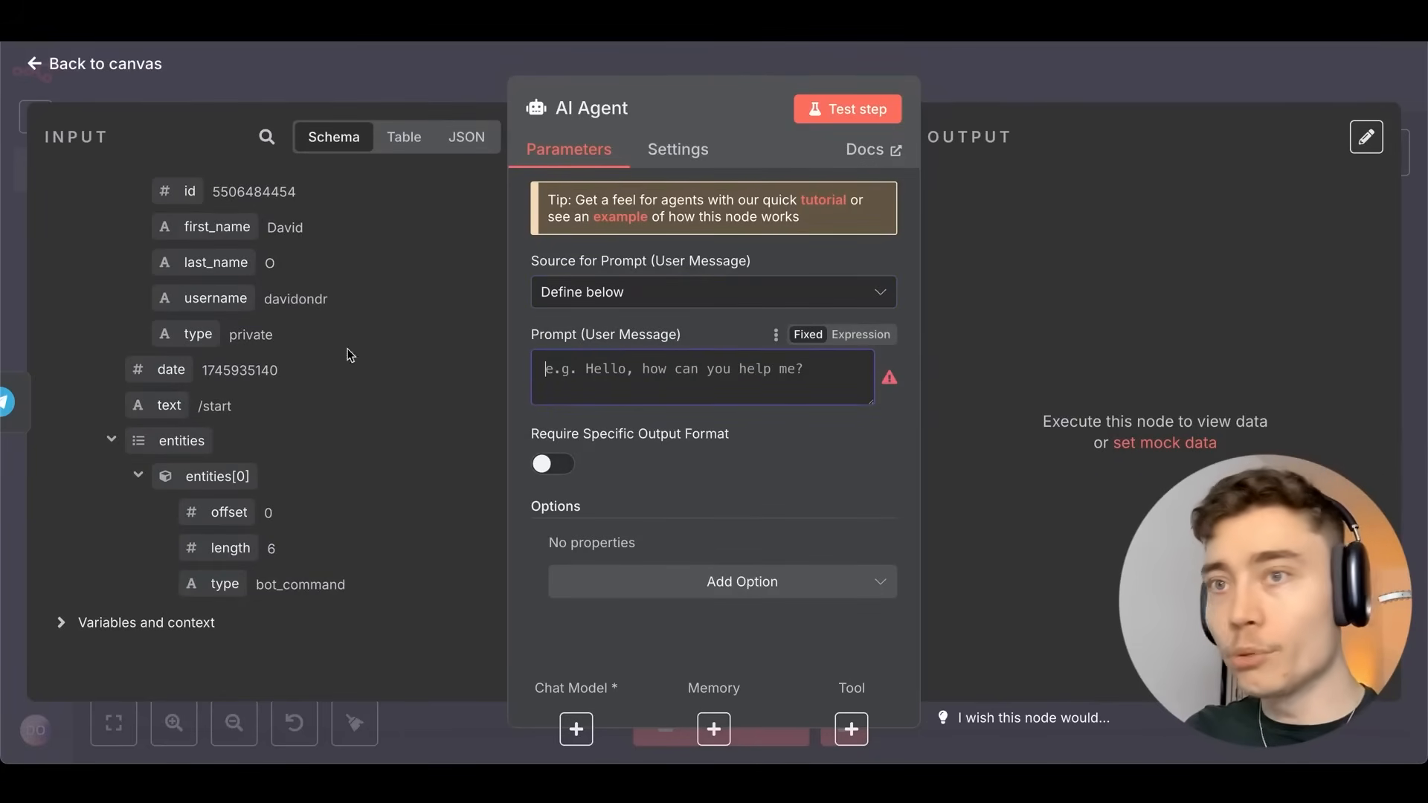
pyautogui.moveTo(153, 406); pyautogui.dragTo(604, 391)
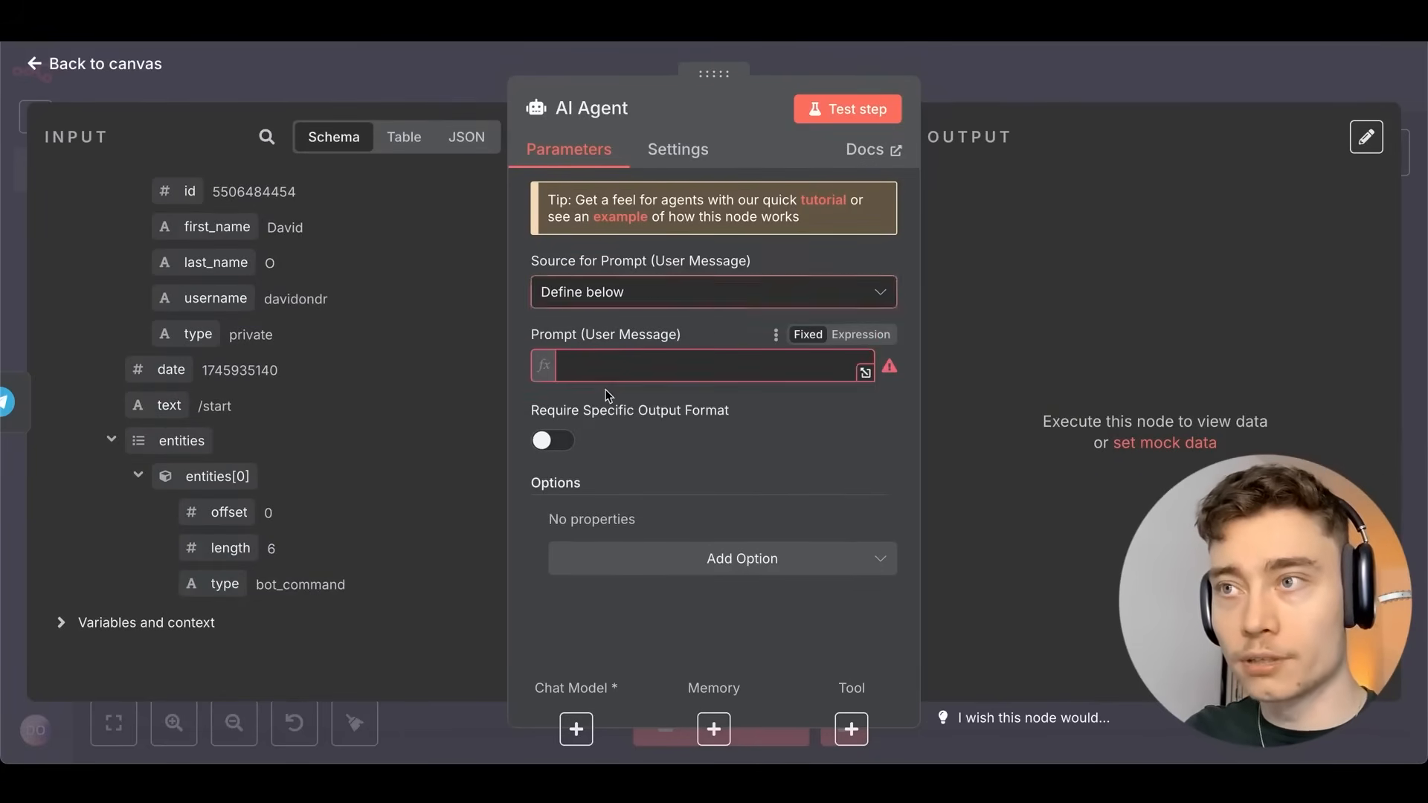
pyautogui.click(544, 326)
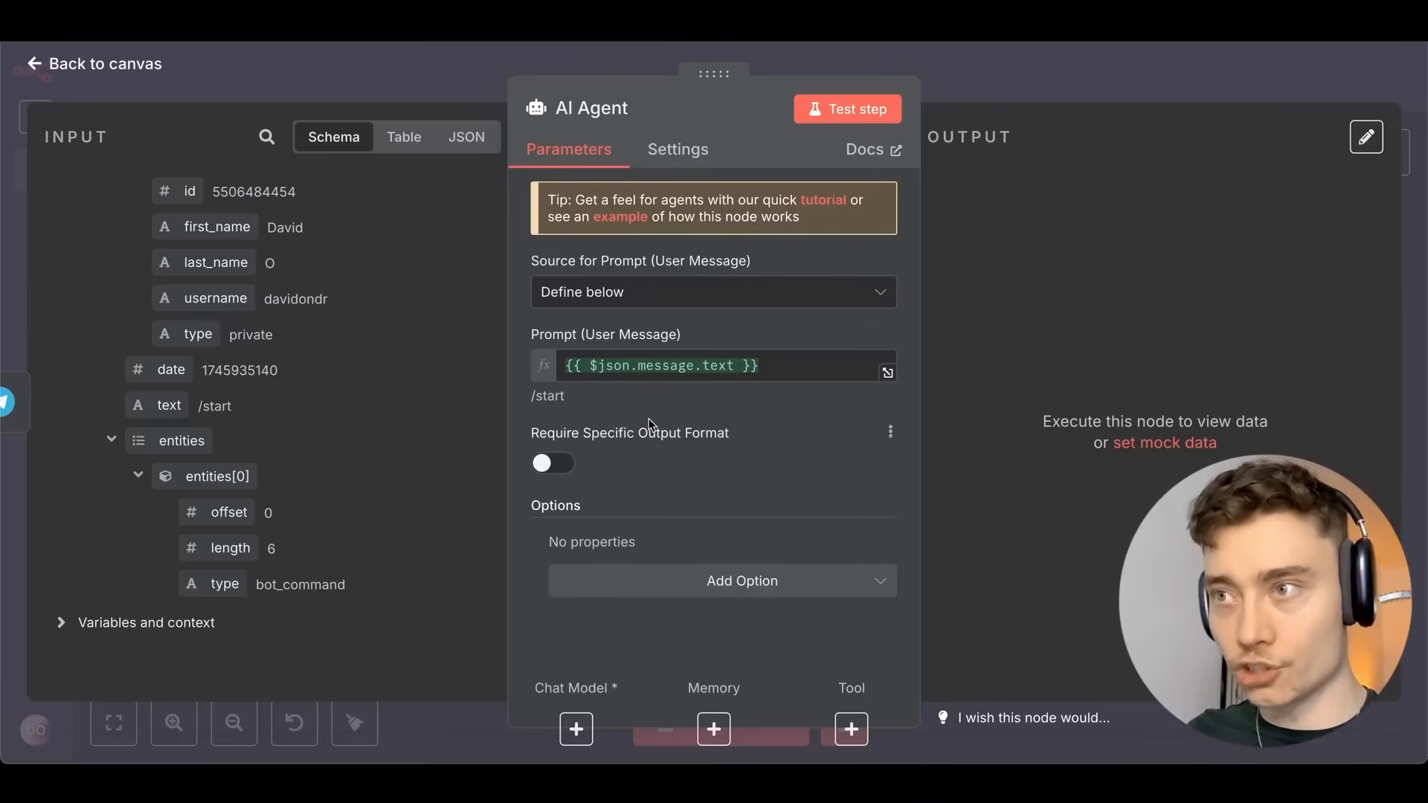
# Add a System Message: an assistant that helps the user automate his YouTube pre-production process.
pyautogui.click(699, 581)
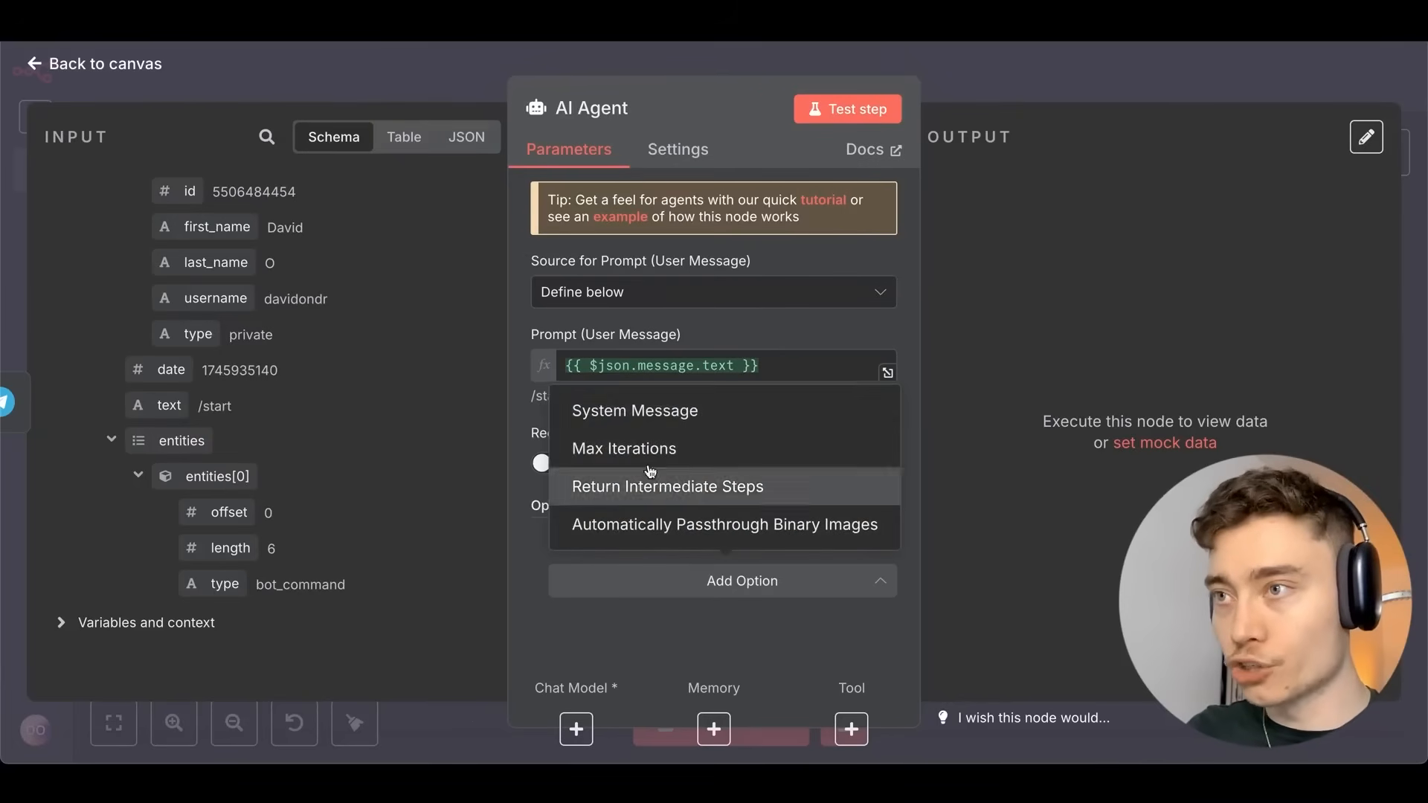
pyautogui.click(641, 412)
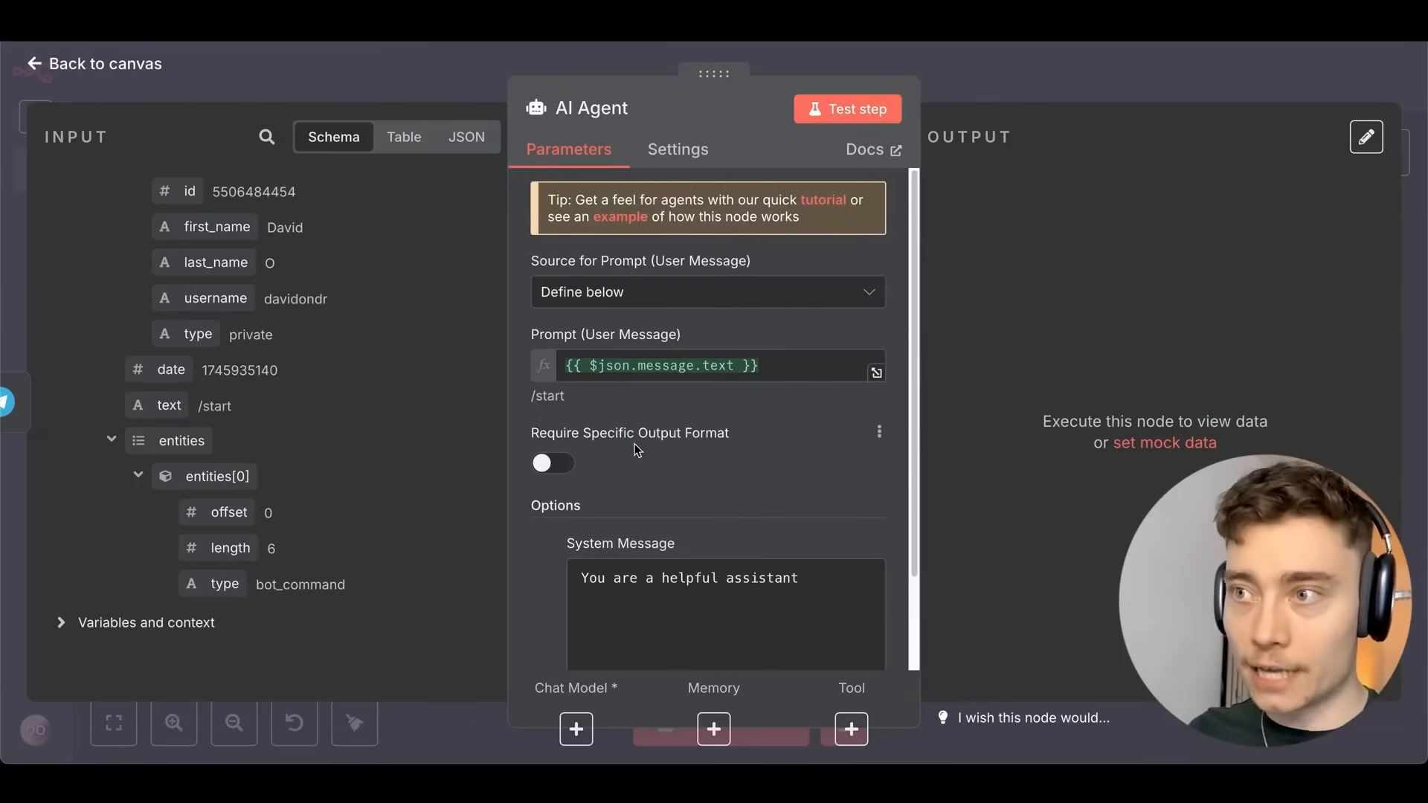
pyautogui.scroll(-3, 637, 449)
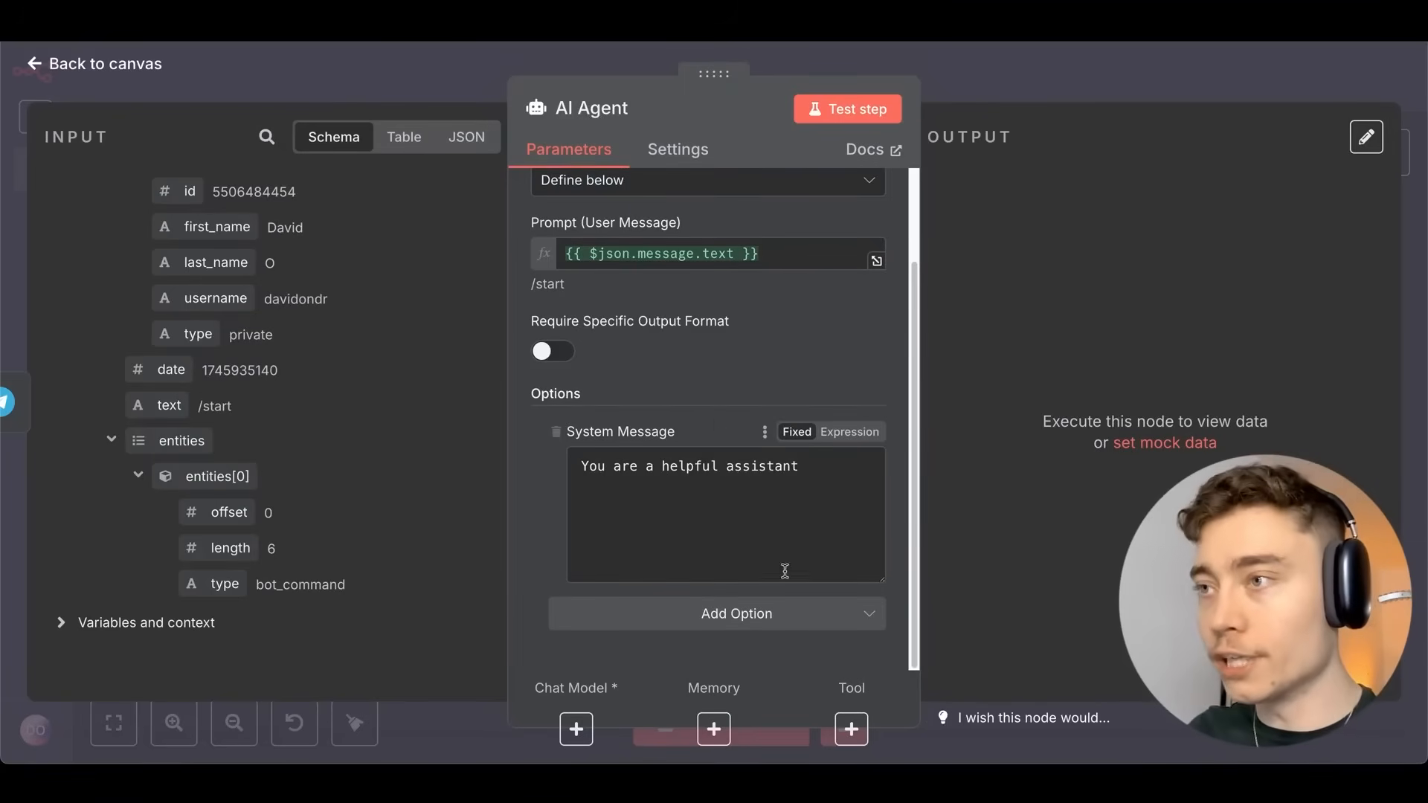
pyautogui.moveTo(883, 578); pyautogui.dragTo(885, 637)
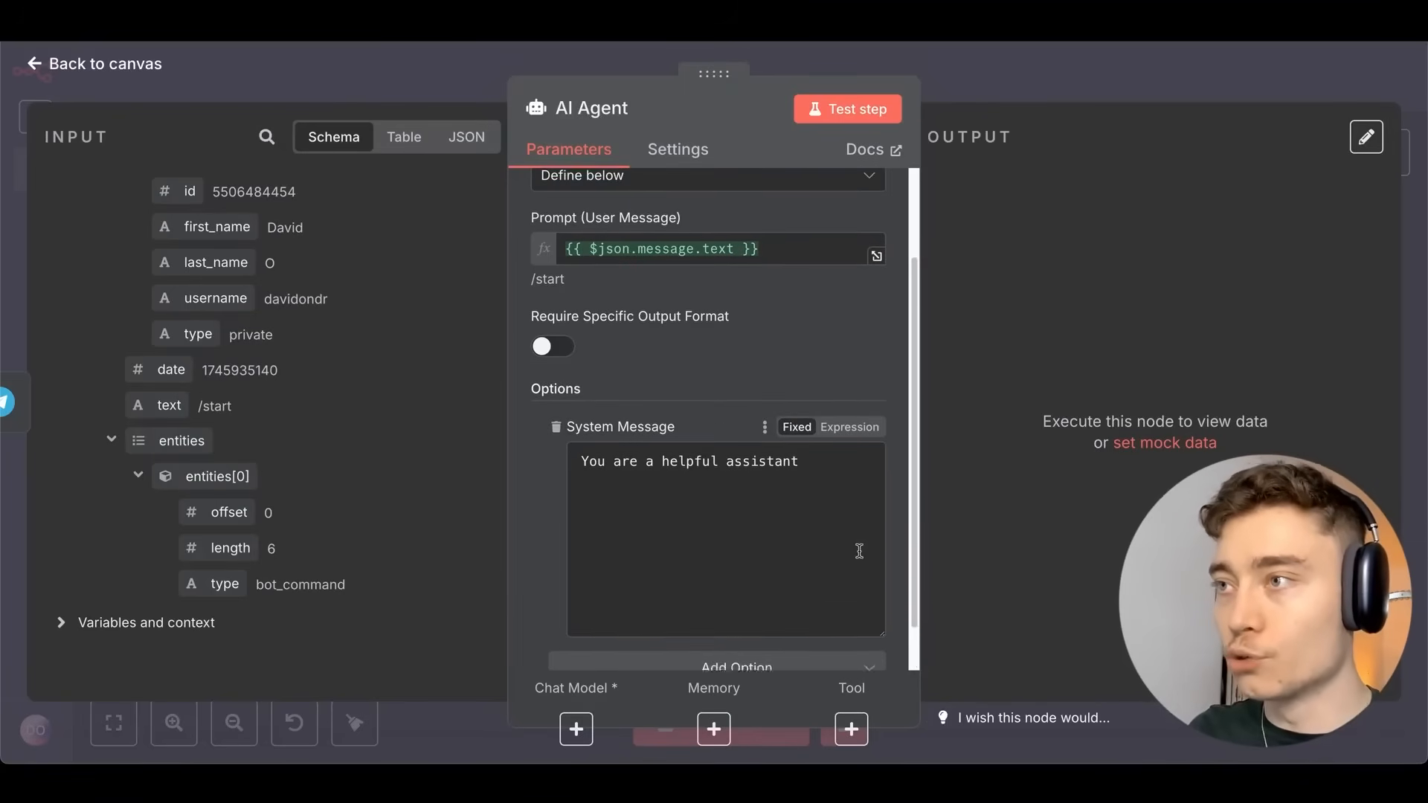
pyautogui.scroll(-2, 855, 536)
pyautogui.click(806, 412)
pyautogui.doubleClick(806, 413)
pyautogui.click(673, 526)
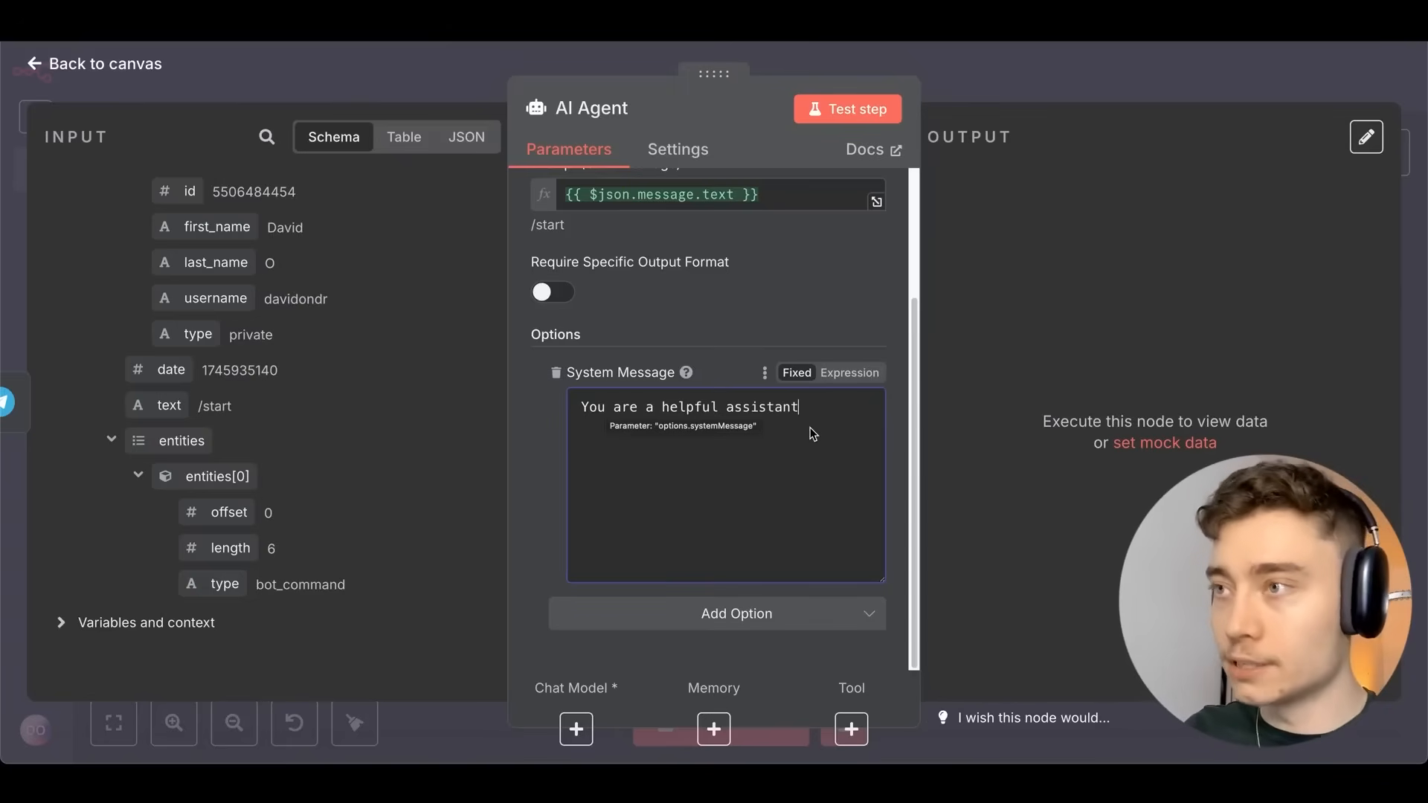
pyautogui.write('that helps ')
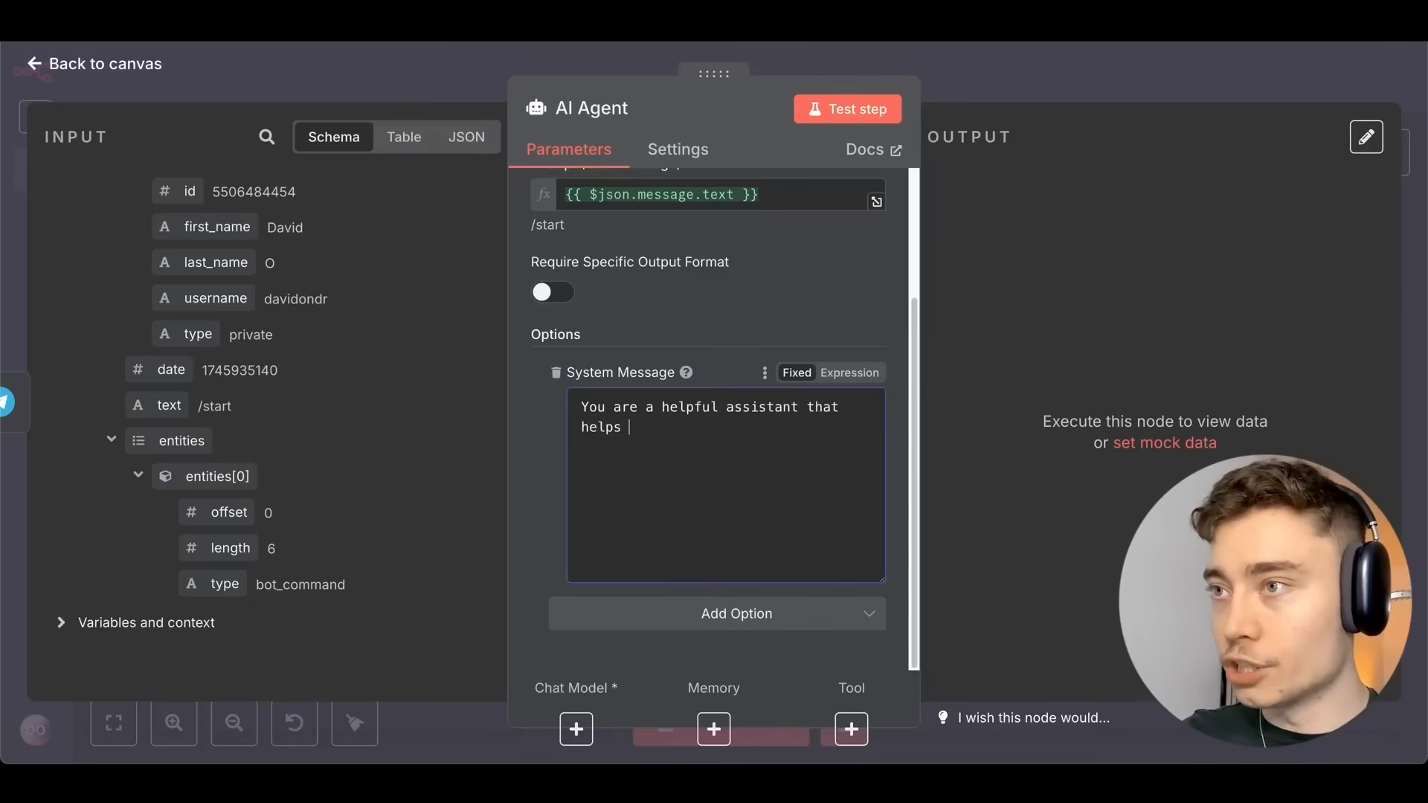
pyautogui.write('the user automate his')
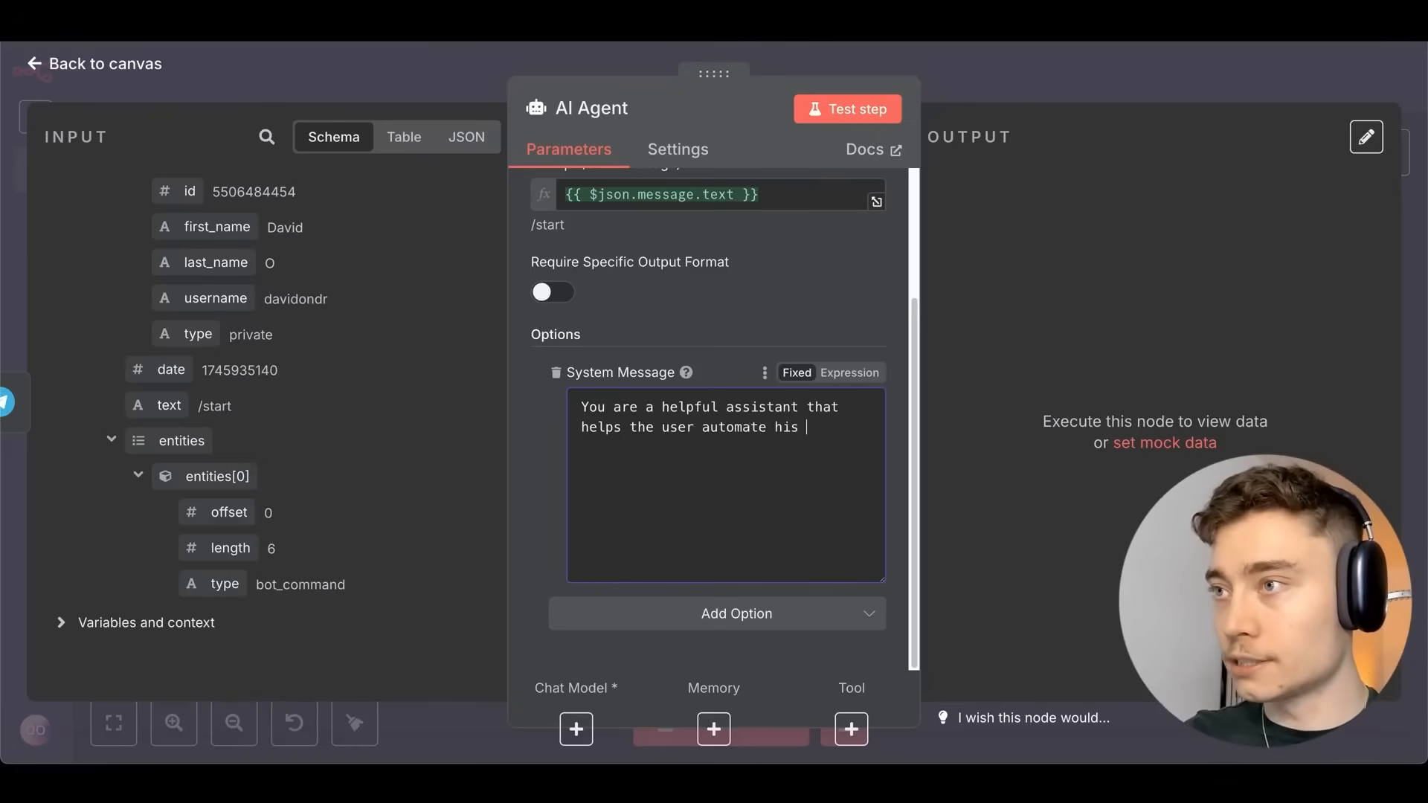
pyautogui.write(' Youtube pre-rpd')
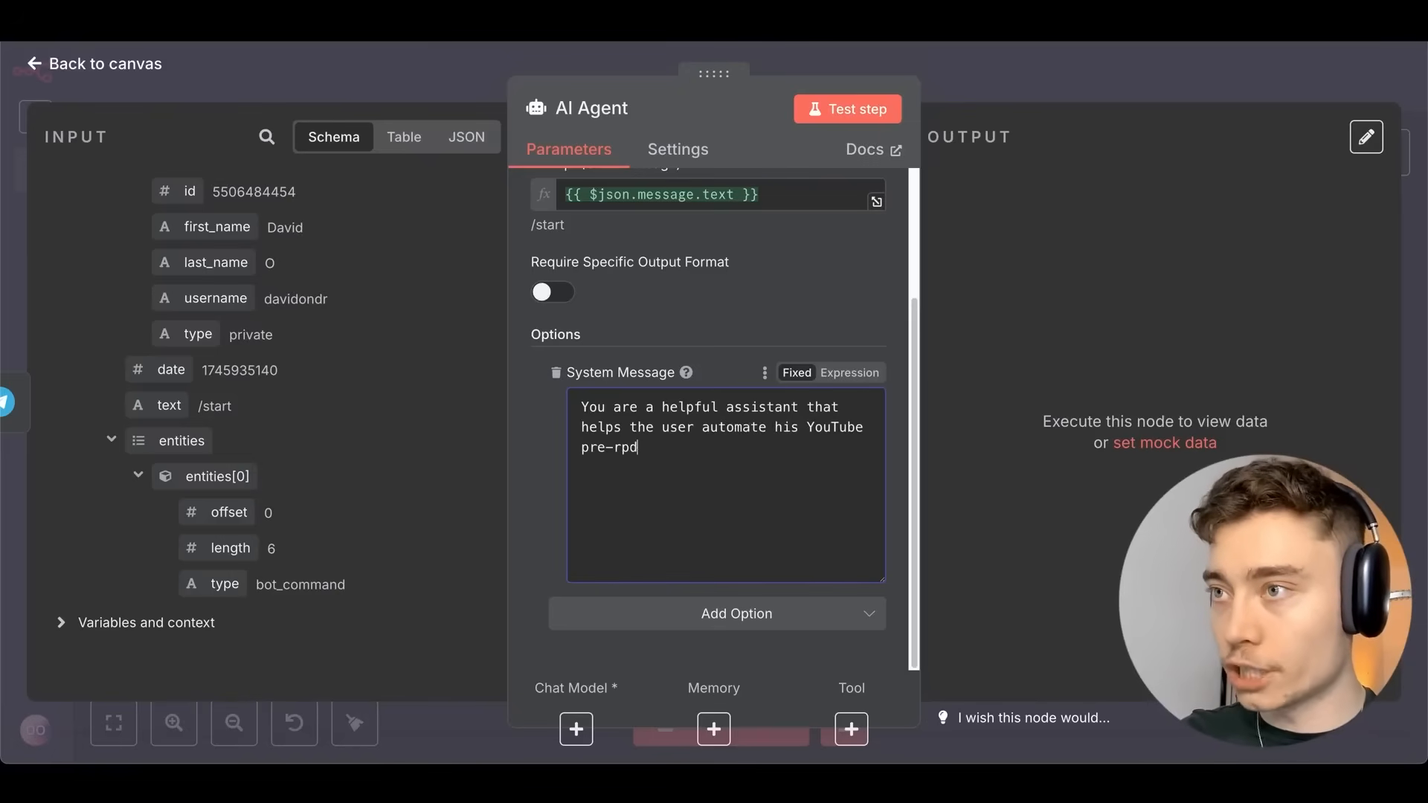
pyautogui.press('BackSpace')
pyautogui.press('BackSpace')
pyautogui.press('BackSpace')
pyautogui.write('production process.')
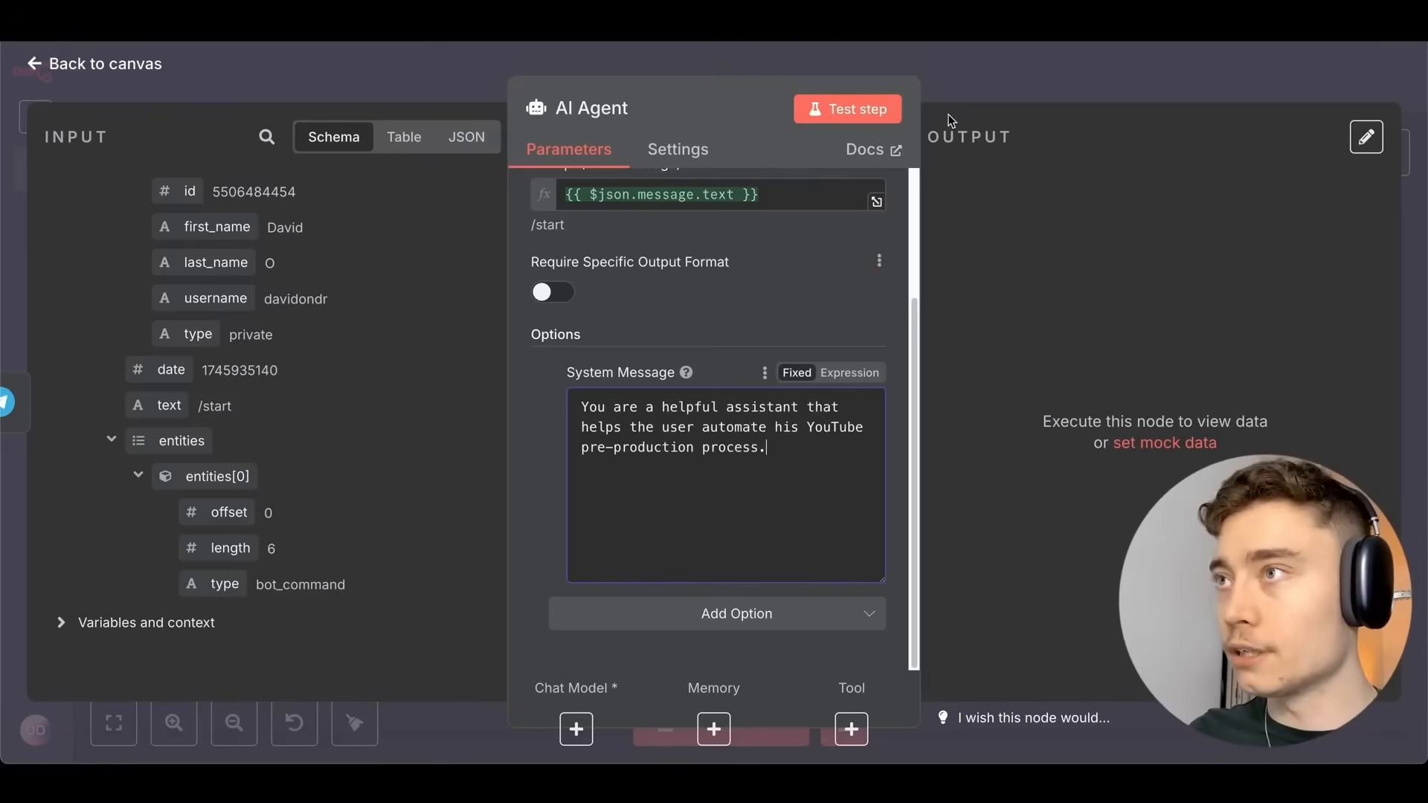
pyautogui.click(978, 83)
# Save the workflow, then attach OpenAI Chat Model (found by searching 'openai') as the AI Agent's model.
pyautogui.click(1071, 87)
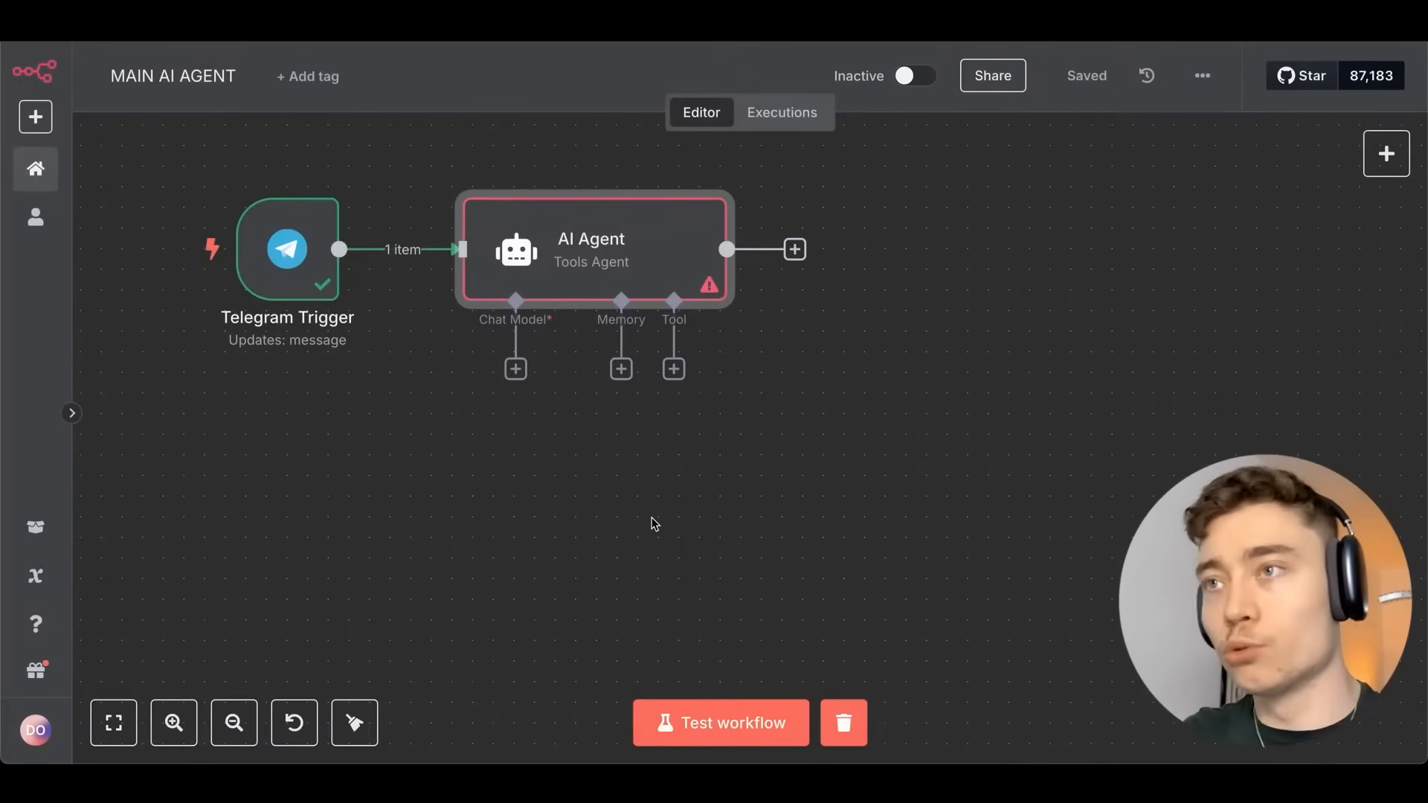
pyautogui.click(514, 370)
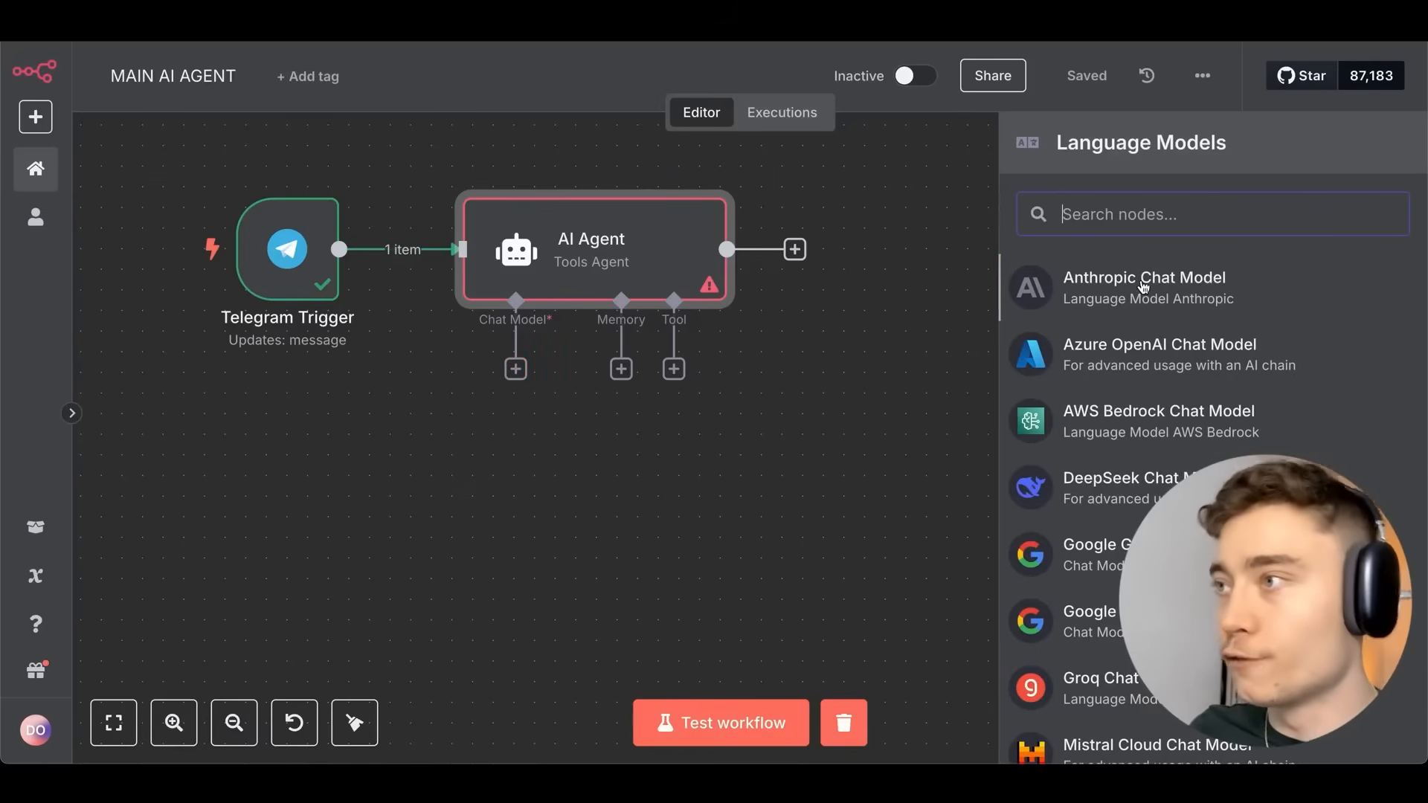
pyautogui.scroll(-1, 1100, 297)
pyautogui.scroll(-3, 1111, 456)
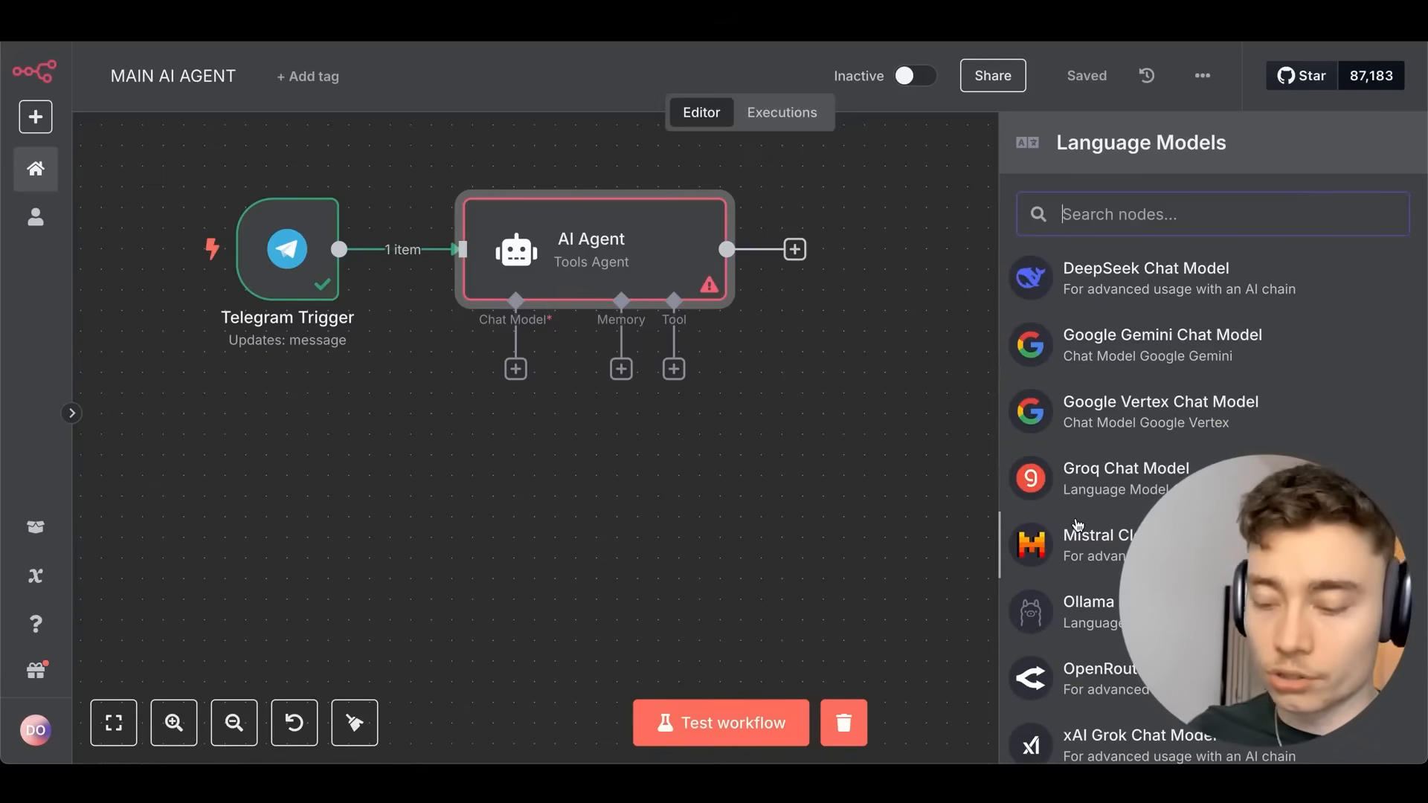
pyautogui.write('openai')
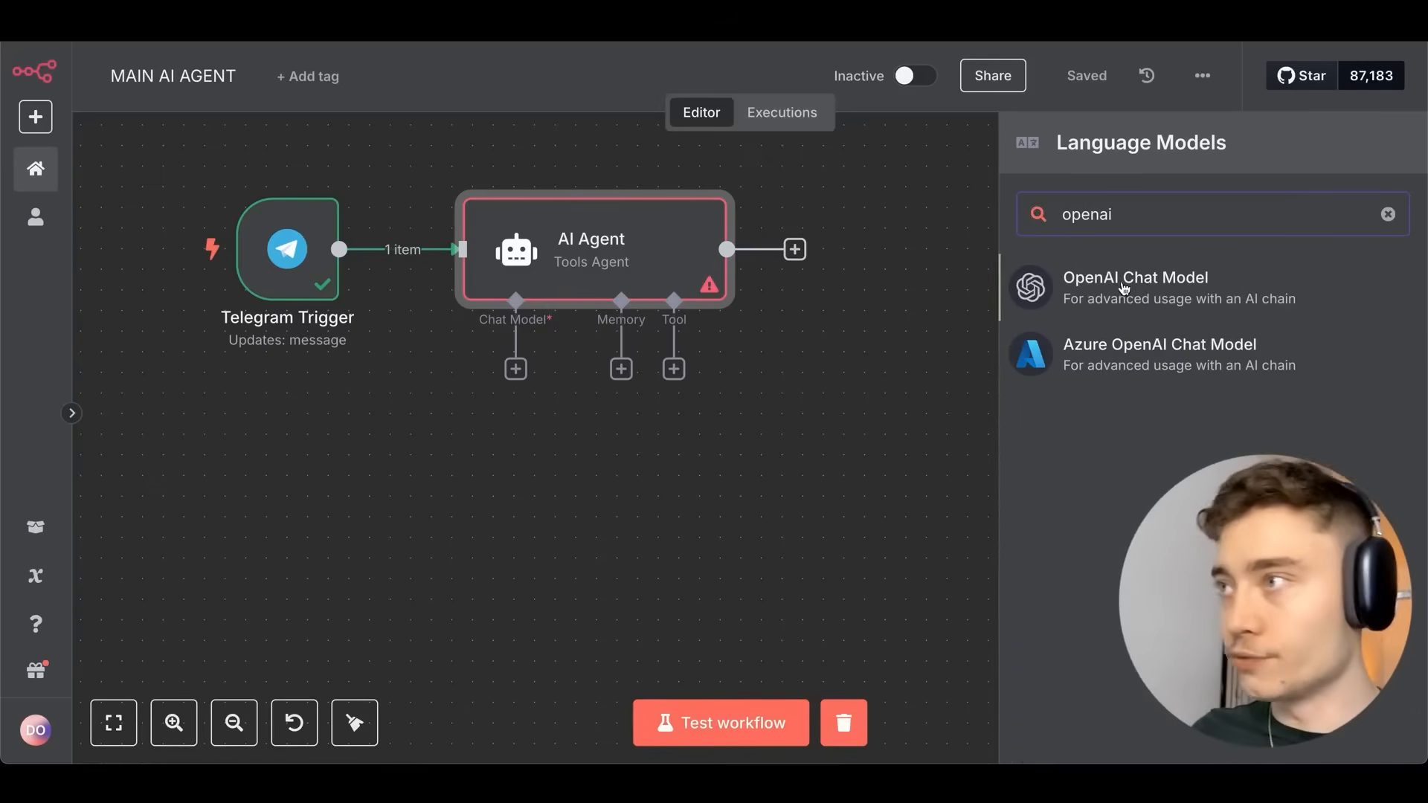
pyautogui.click(1124, 286)
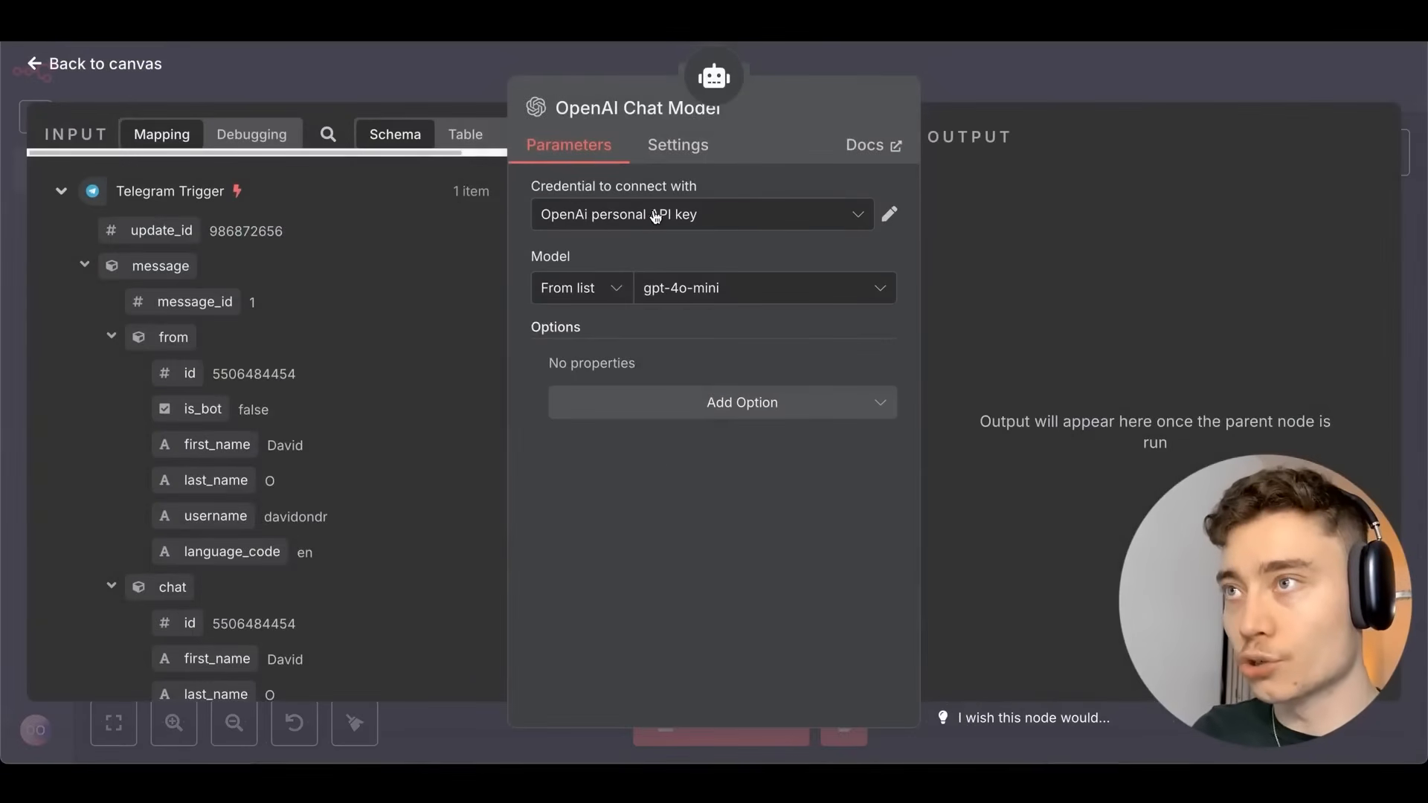
# Create a new OpenAI credential and follow the setup guide's OpenAI link to the developer platform.
pyautogui.click(644, 215)
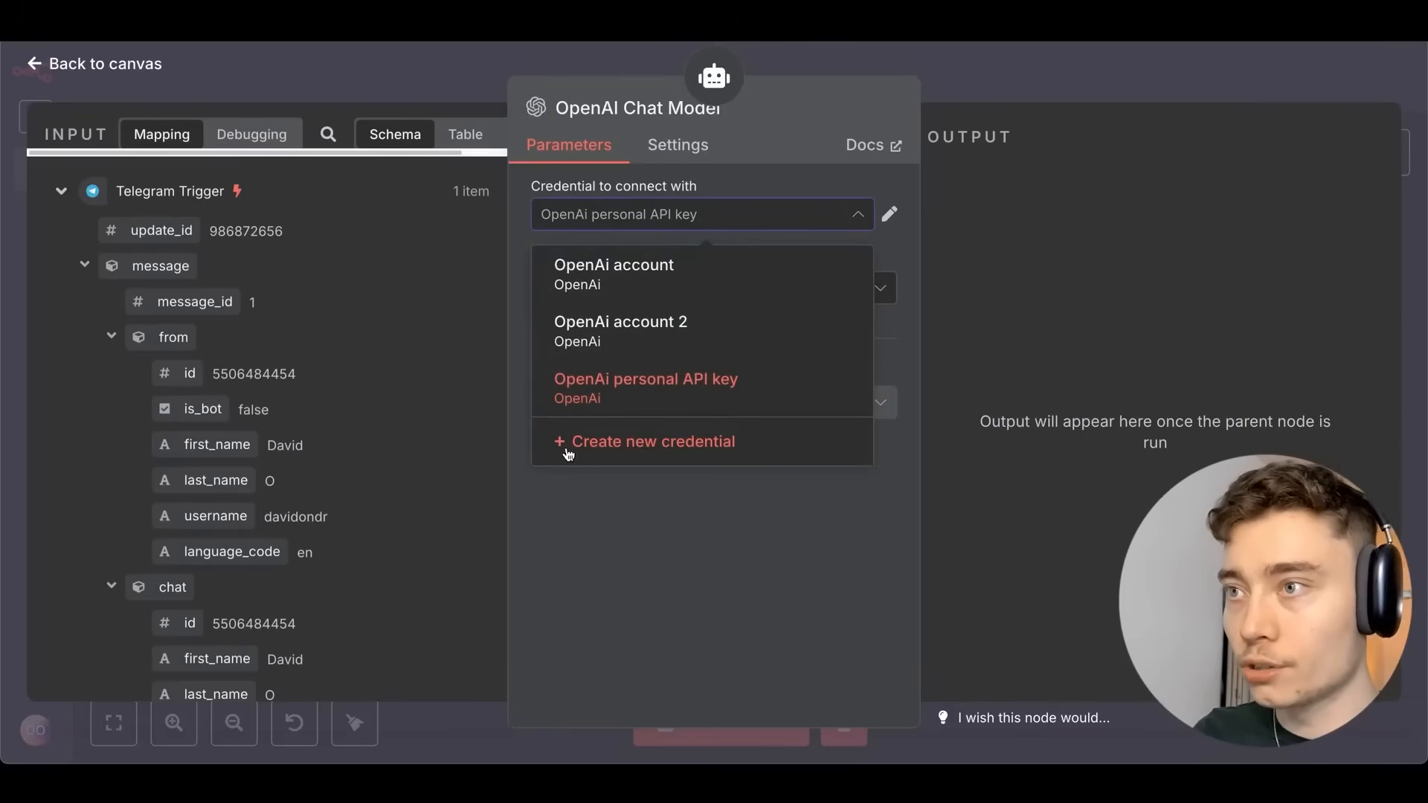
pyautogui.click(666, 452)
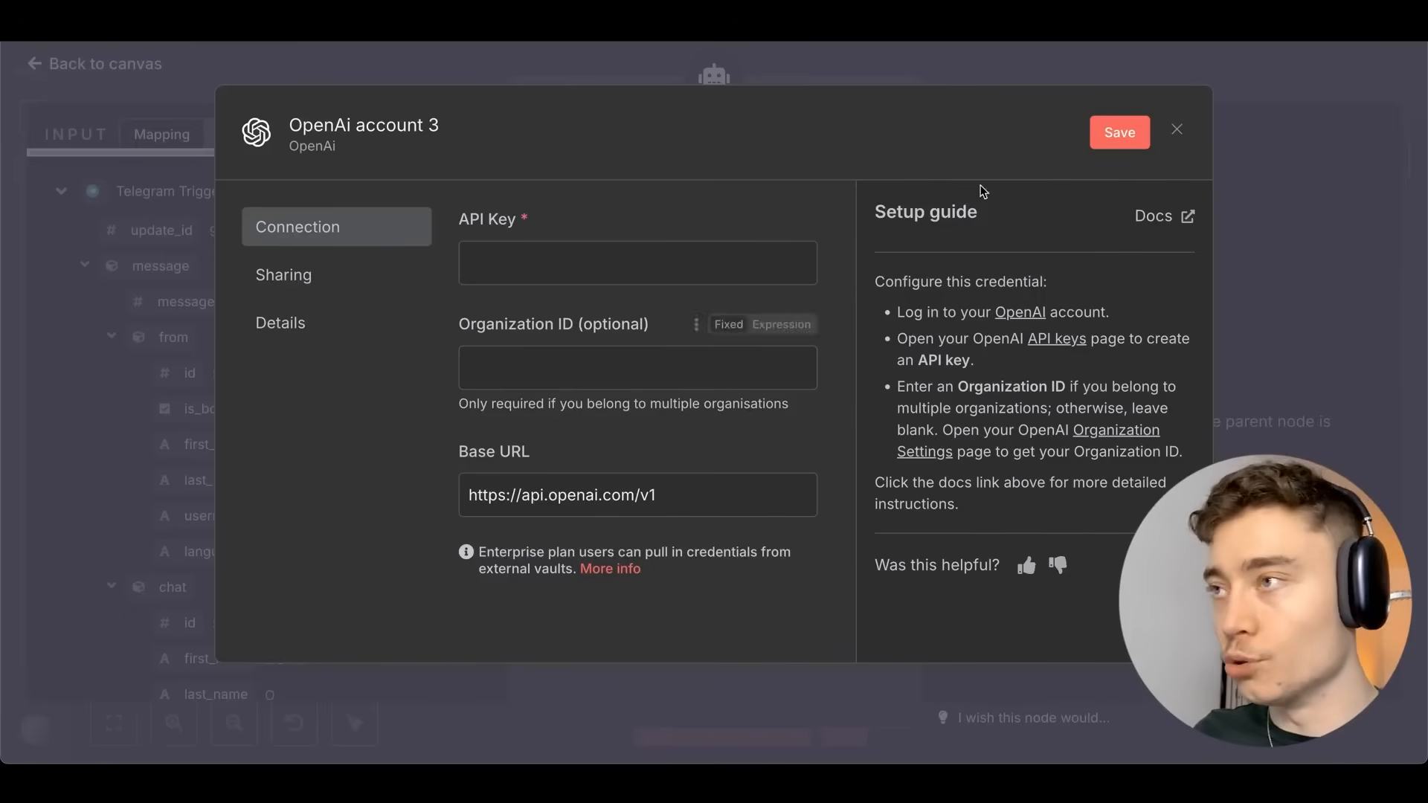
pyautogui.click(1021, 313)
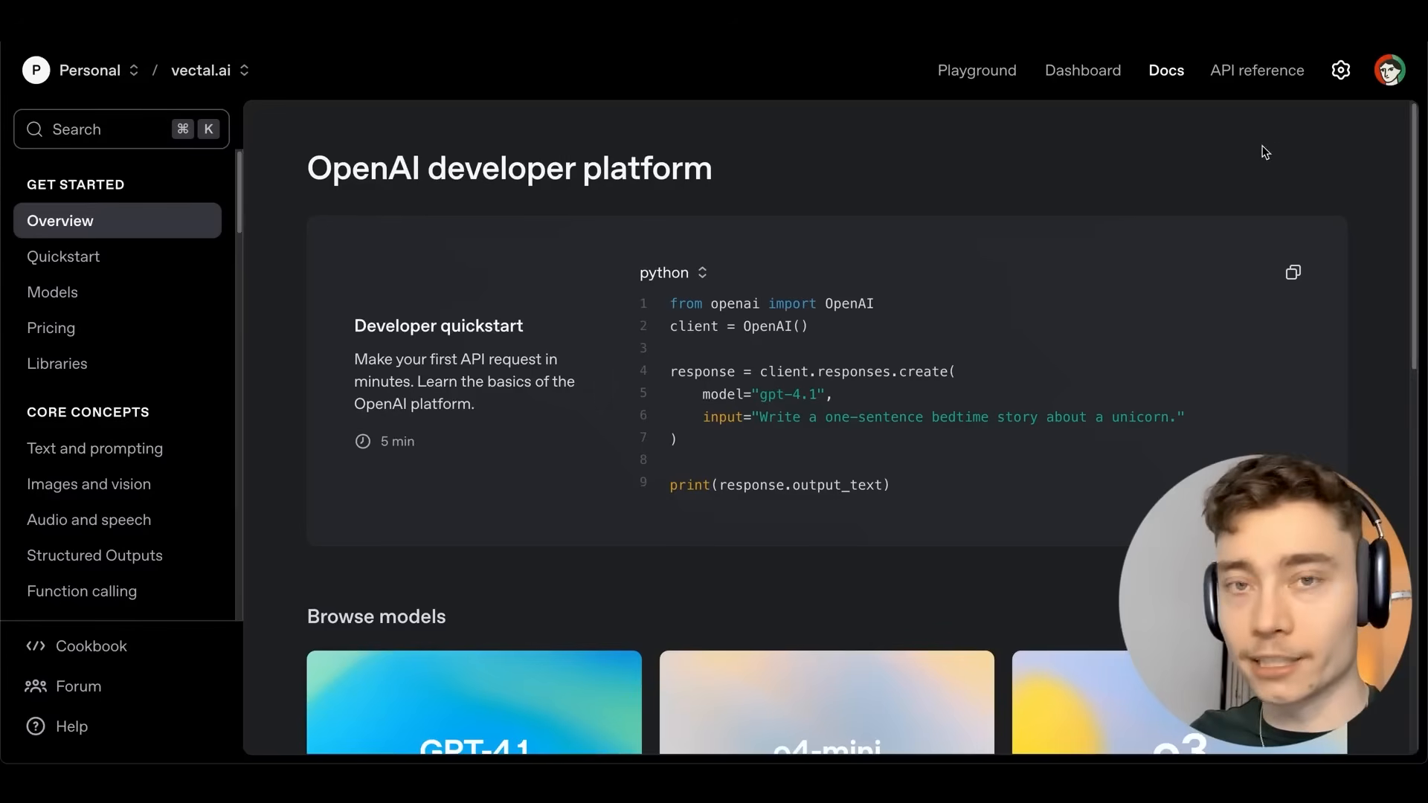
# On the OpenAI API keys page, create a secret key named 'youtube n8n agents'.
pyautogui.click(1072, 82)
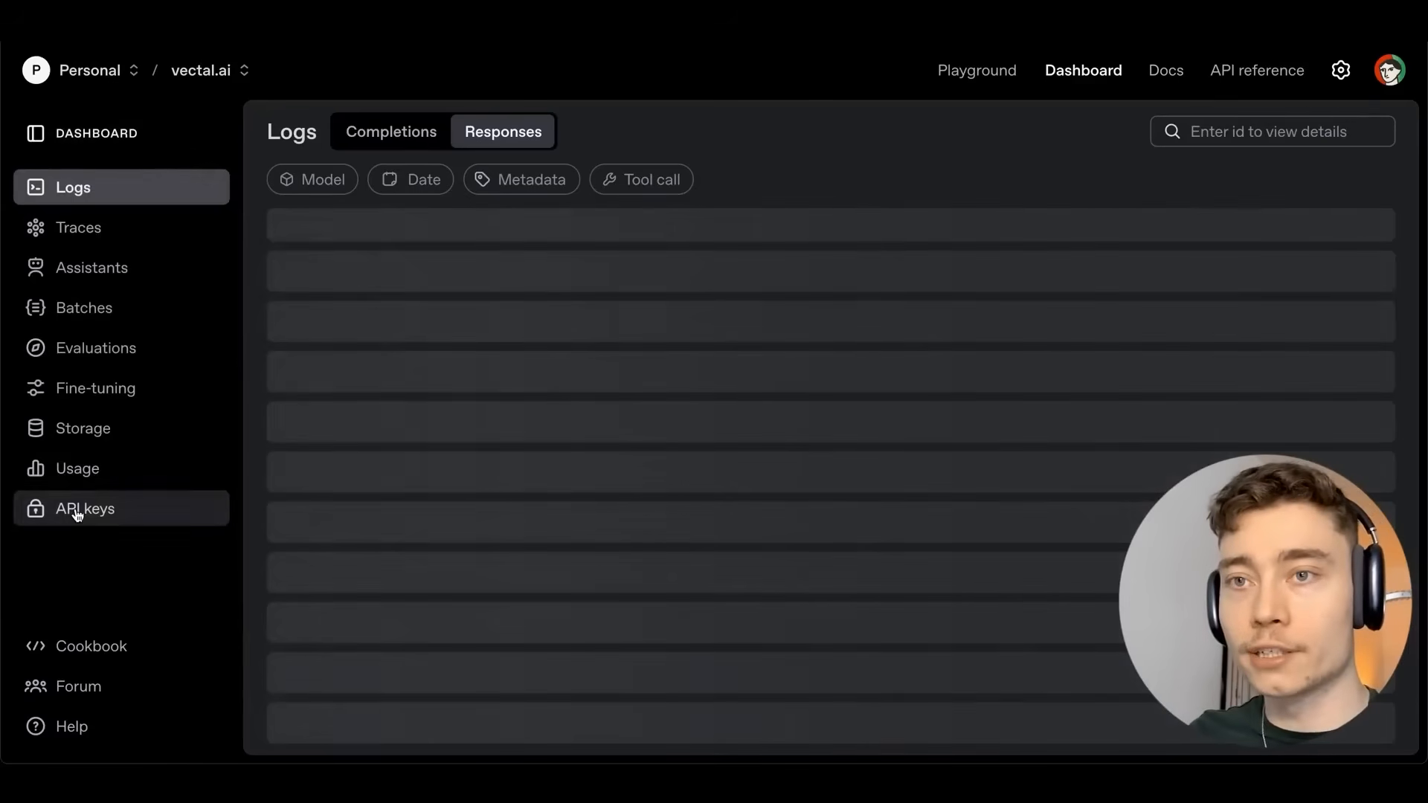
pyautogui.click(74, 507)
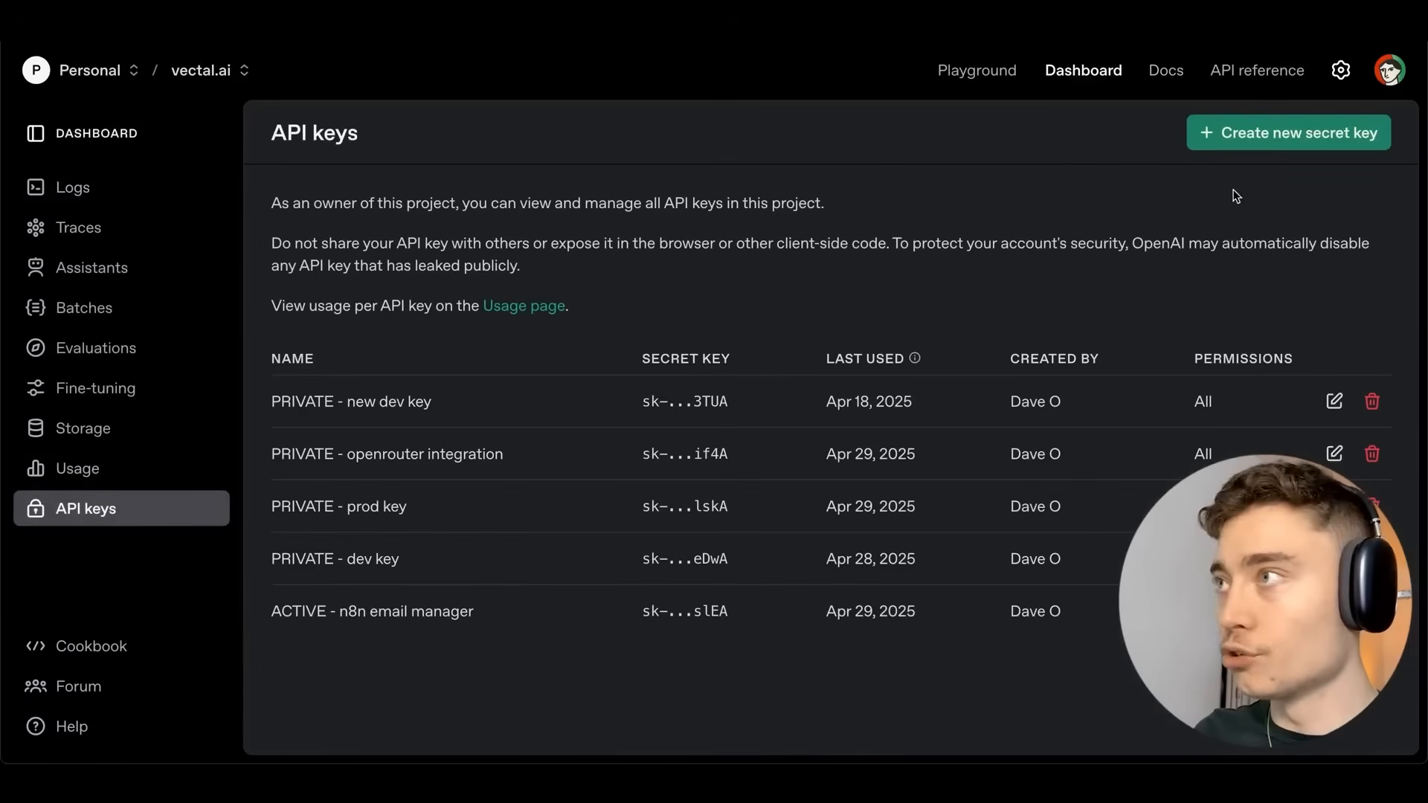
pyautogui.click(1274, 134)
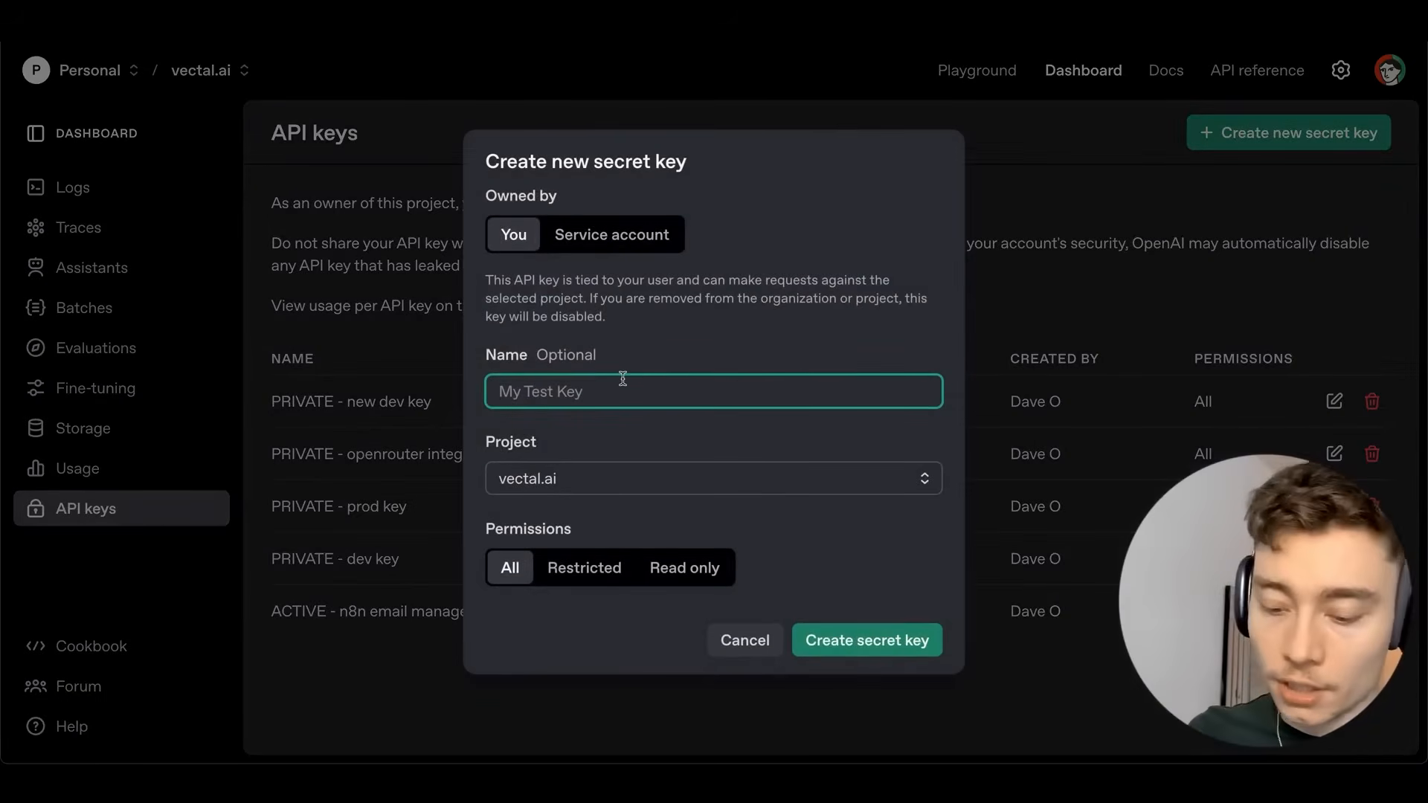
pyautogui.write('youtube n8n agents')
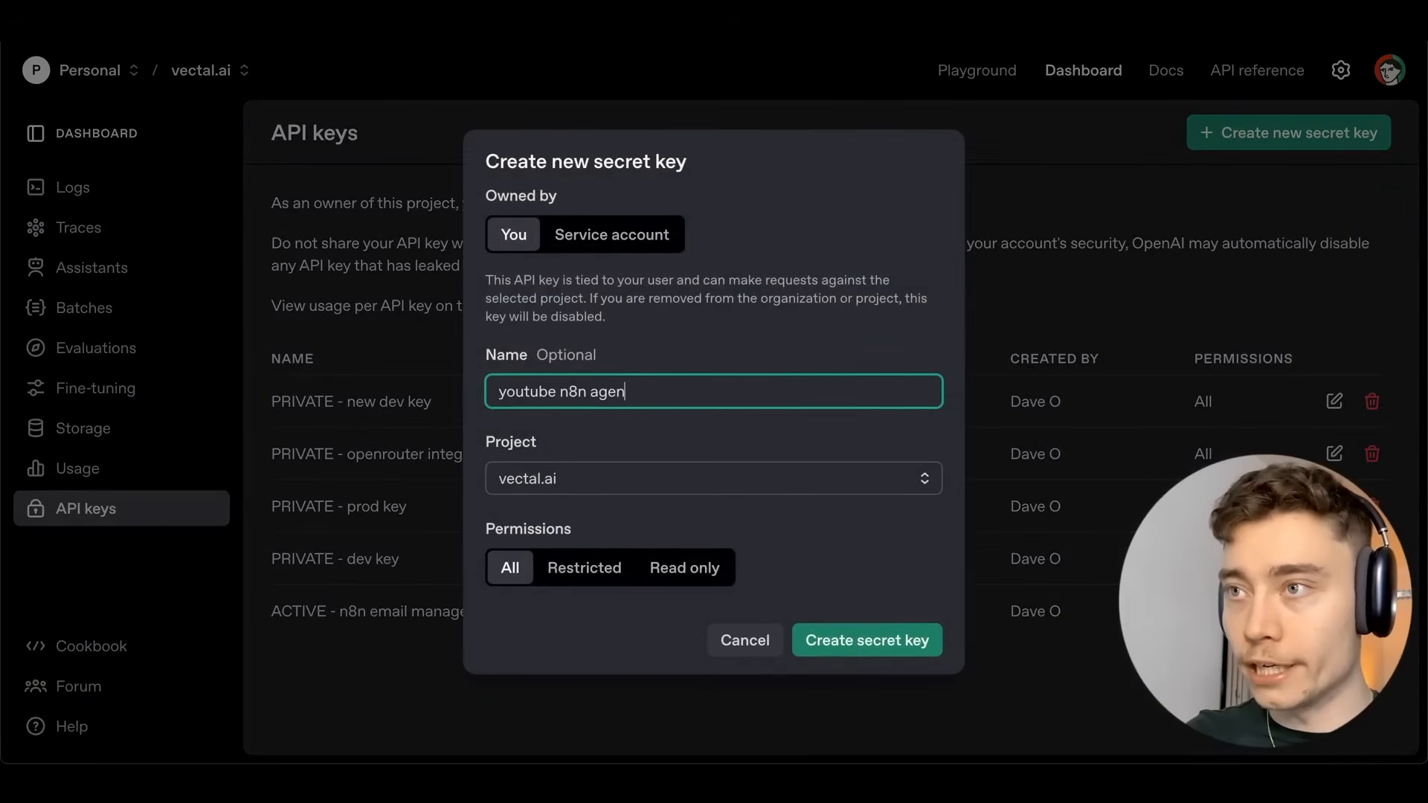
pyautogui.click(841, 649)
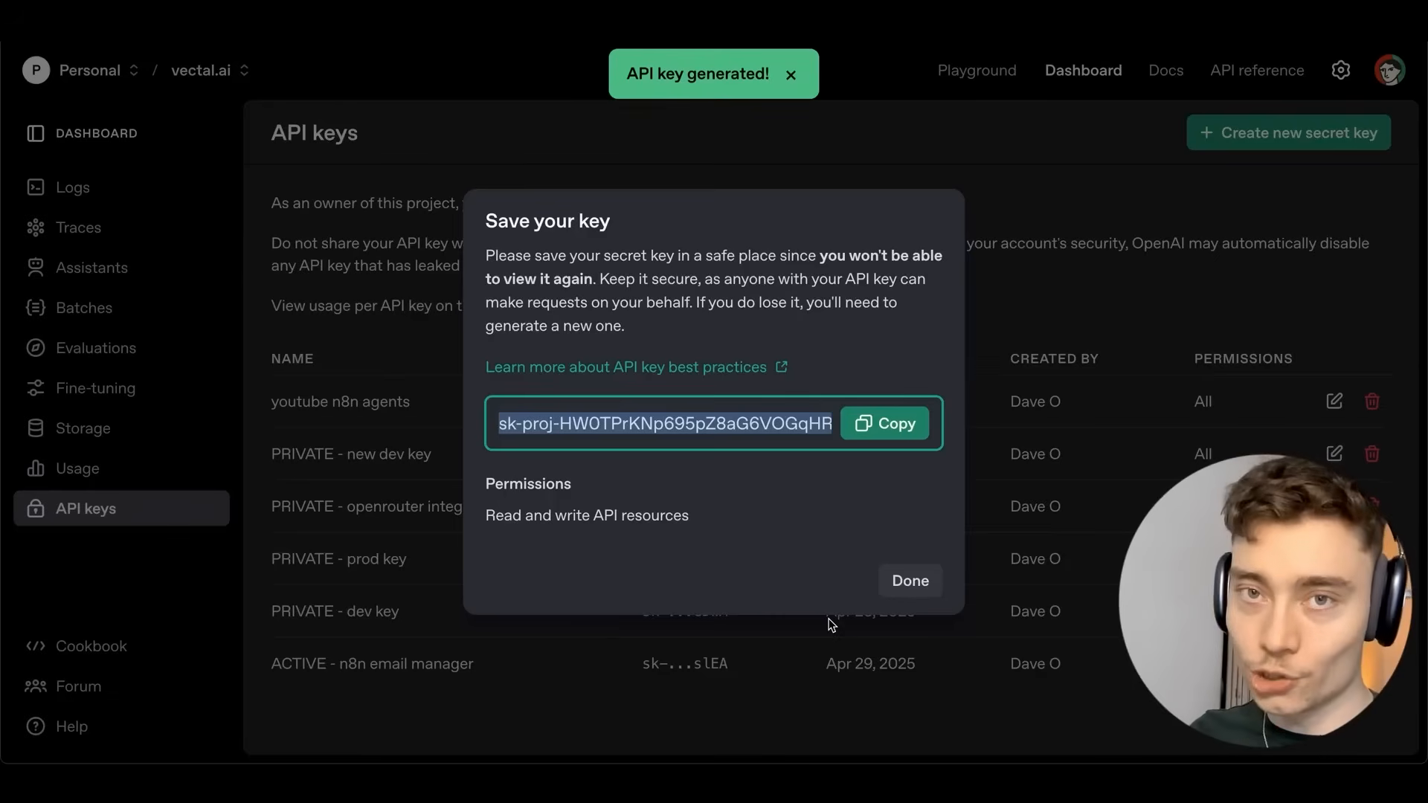
# Copy the new secret key into the n8n credential's API Key field.
pyautogui.click(885, 423)
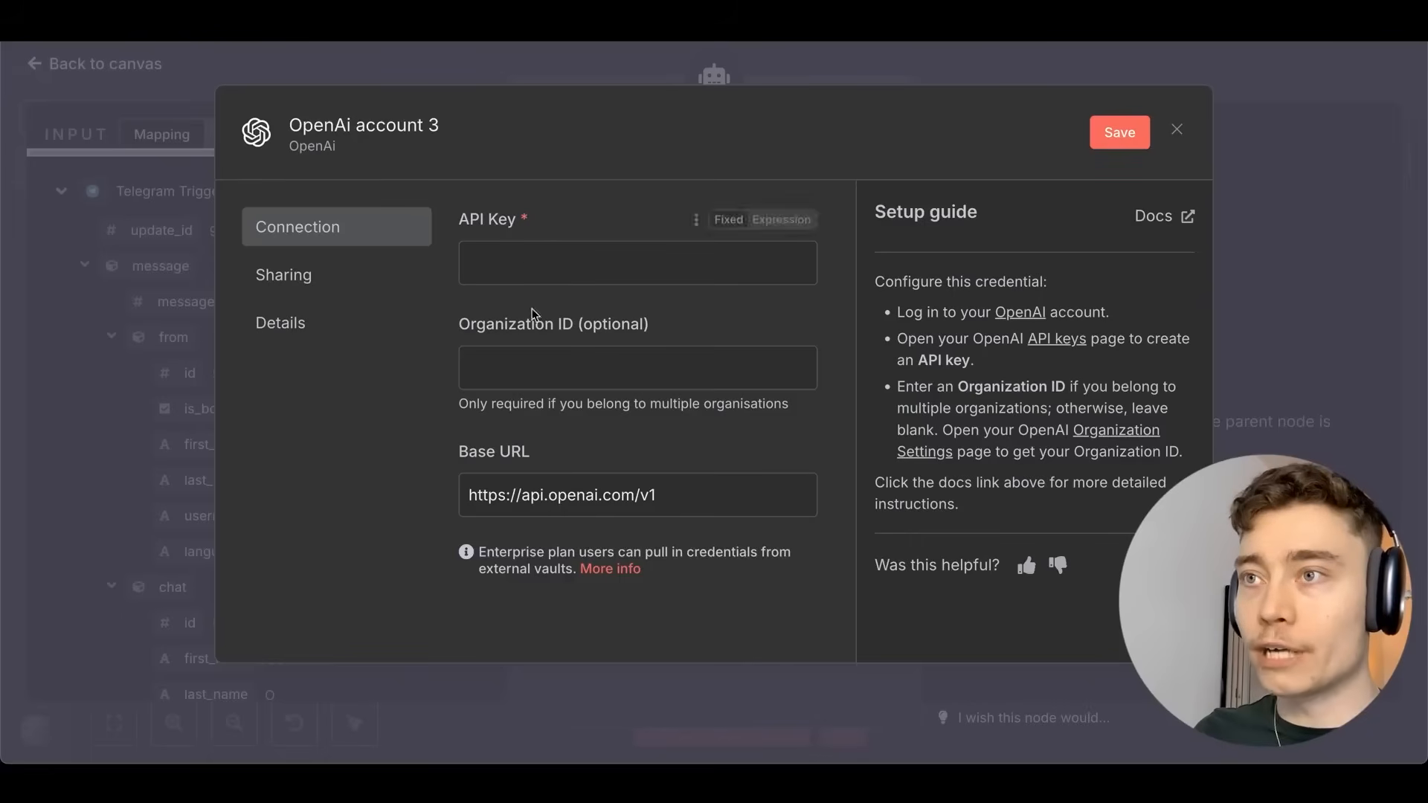
pyautogui.click(548, 261)
pyautogui.hotkey('ctrl', 'v')
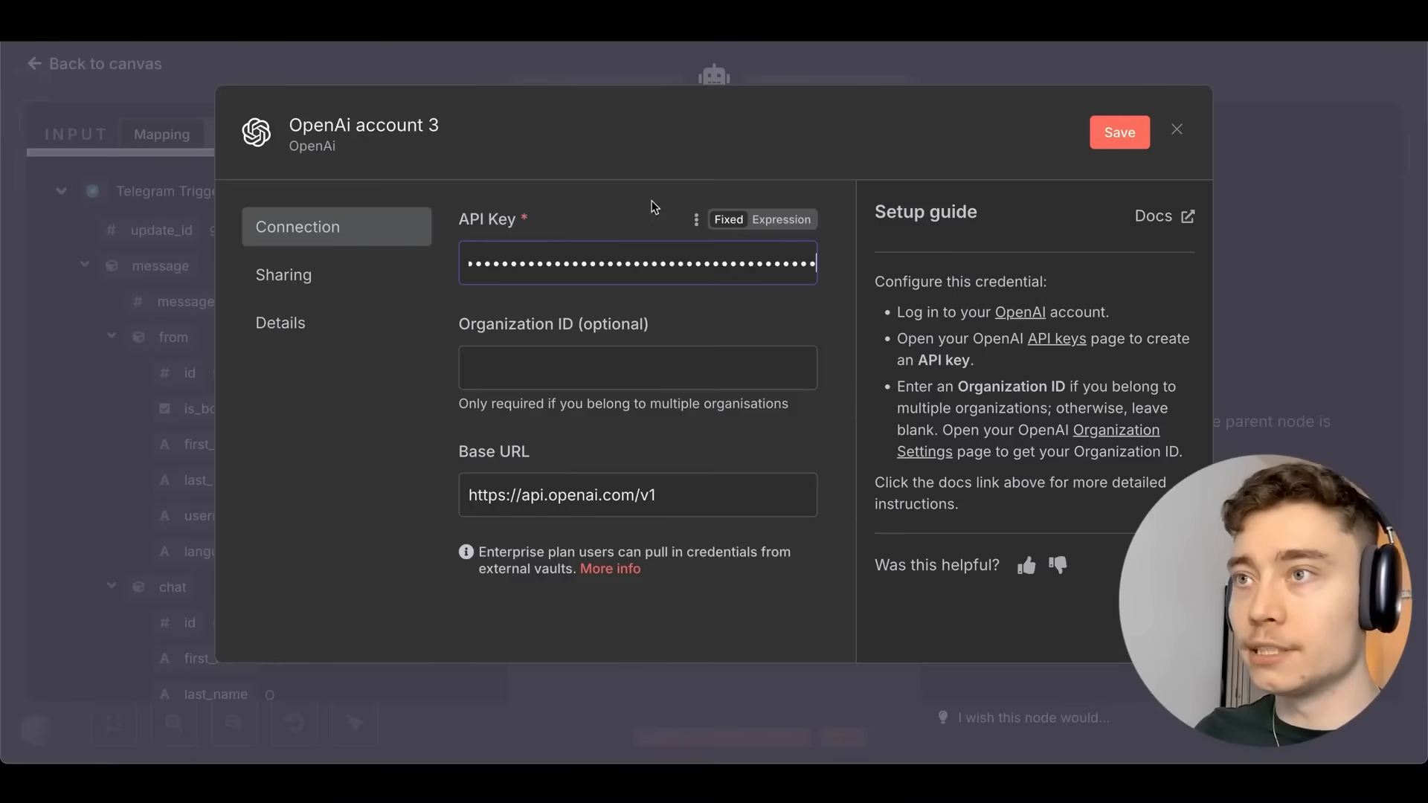
# Save the OpenAi account 3 credential so its connection test passes, then close the dialog.
pyautogui.click(1125, 140)
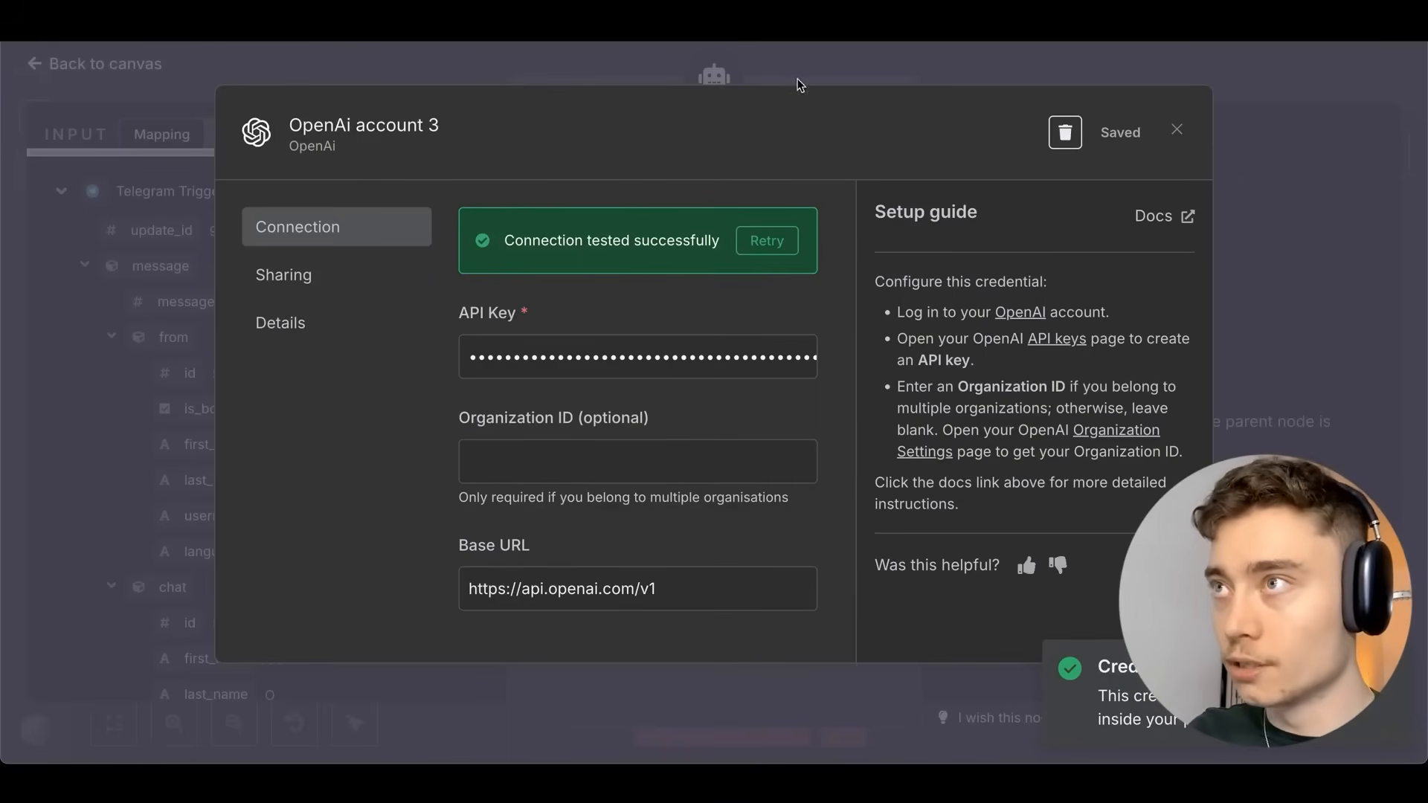
pyautogui.click(922, 69)
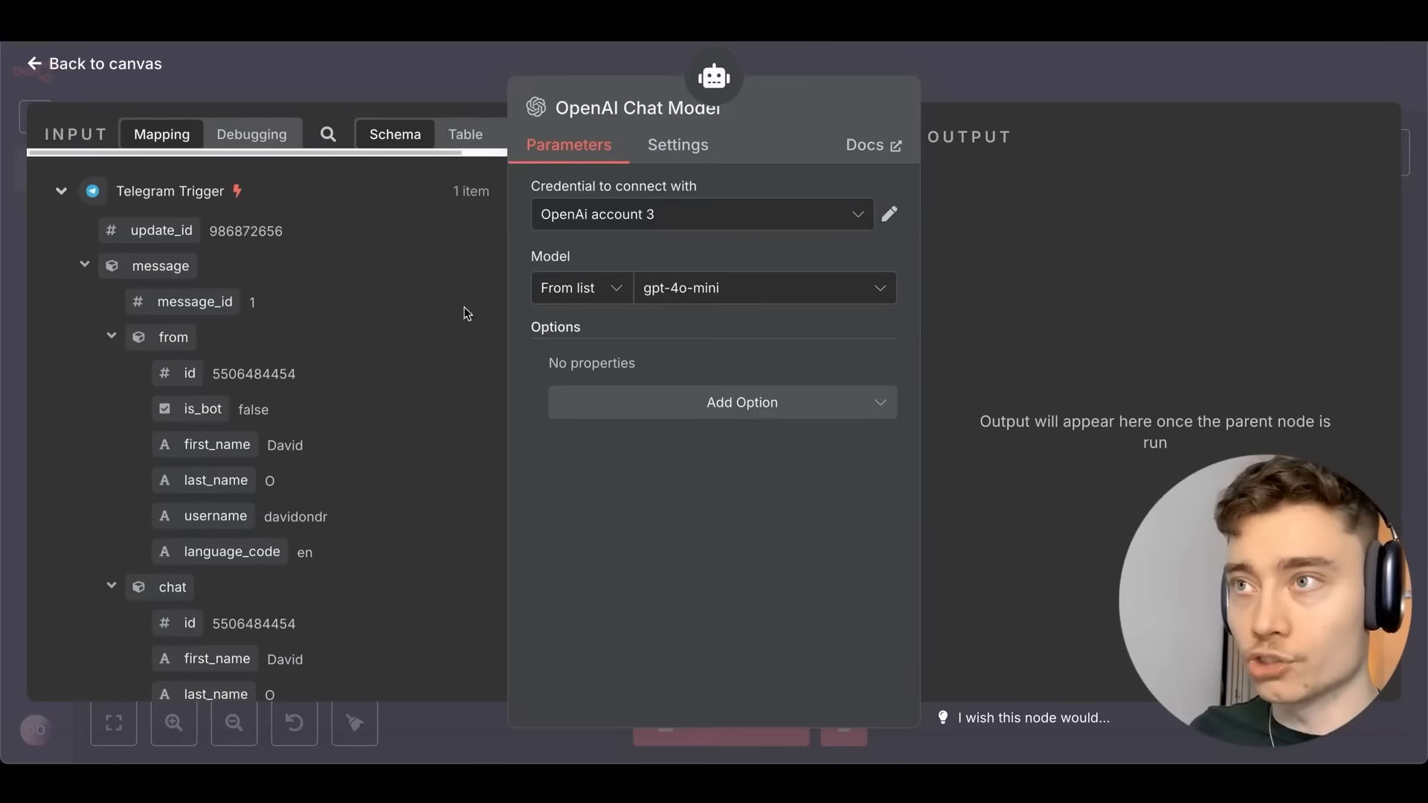
# Set the OpenAI Chat Model's model to gpt-4.1 without adding extra options.
pyautogui.click(705, 302)
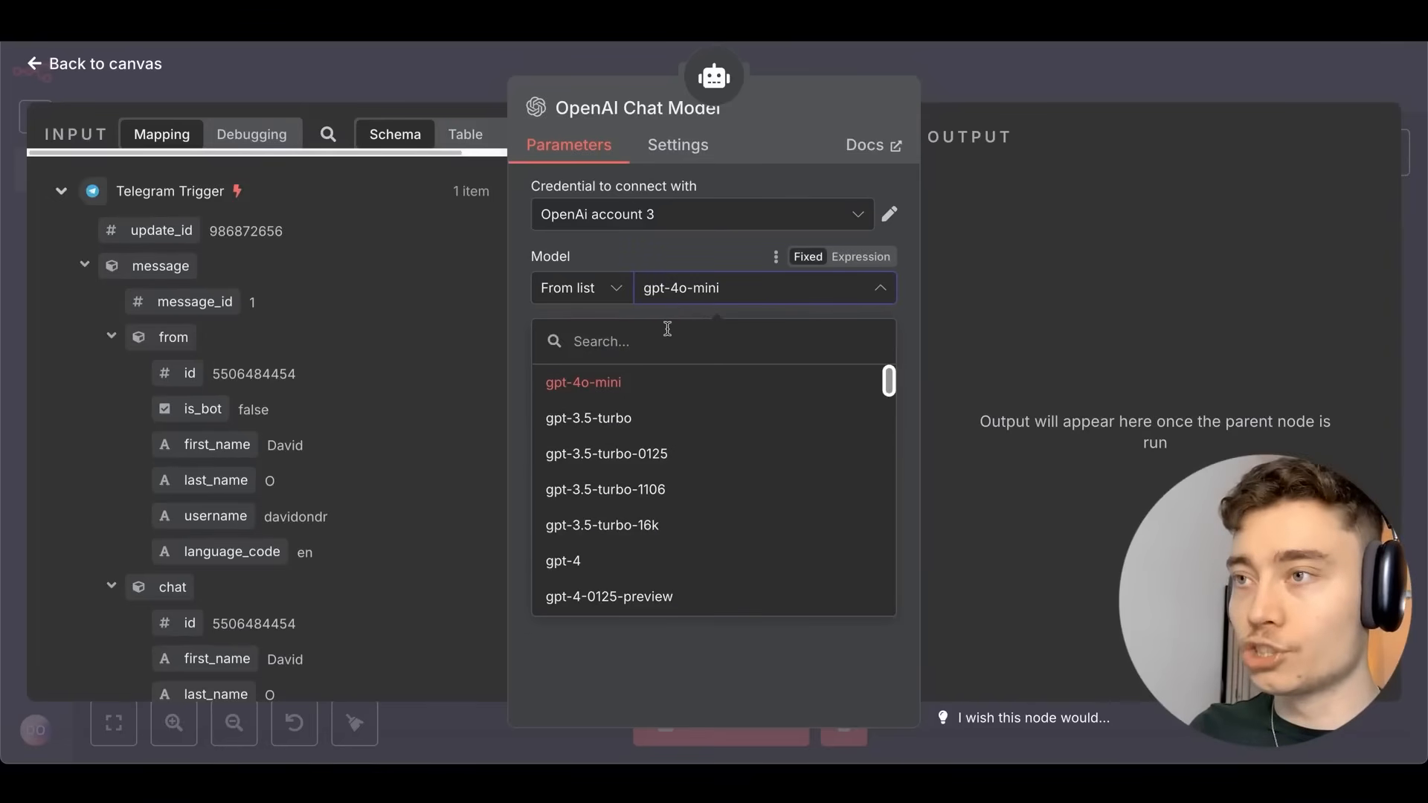
pyautogui.scroll(-5, 625, 409)
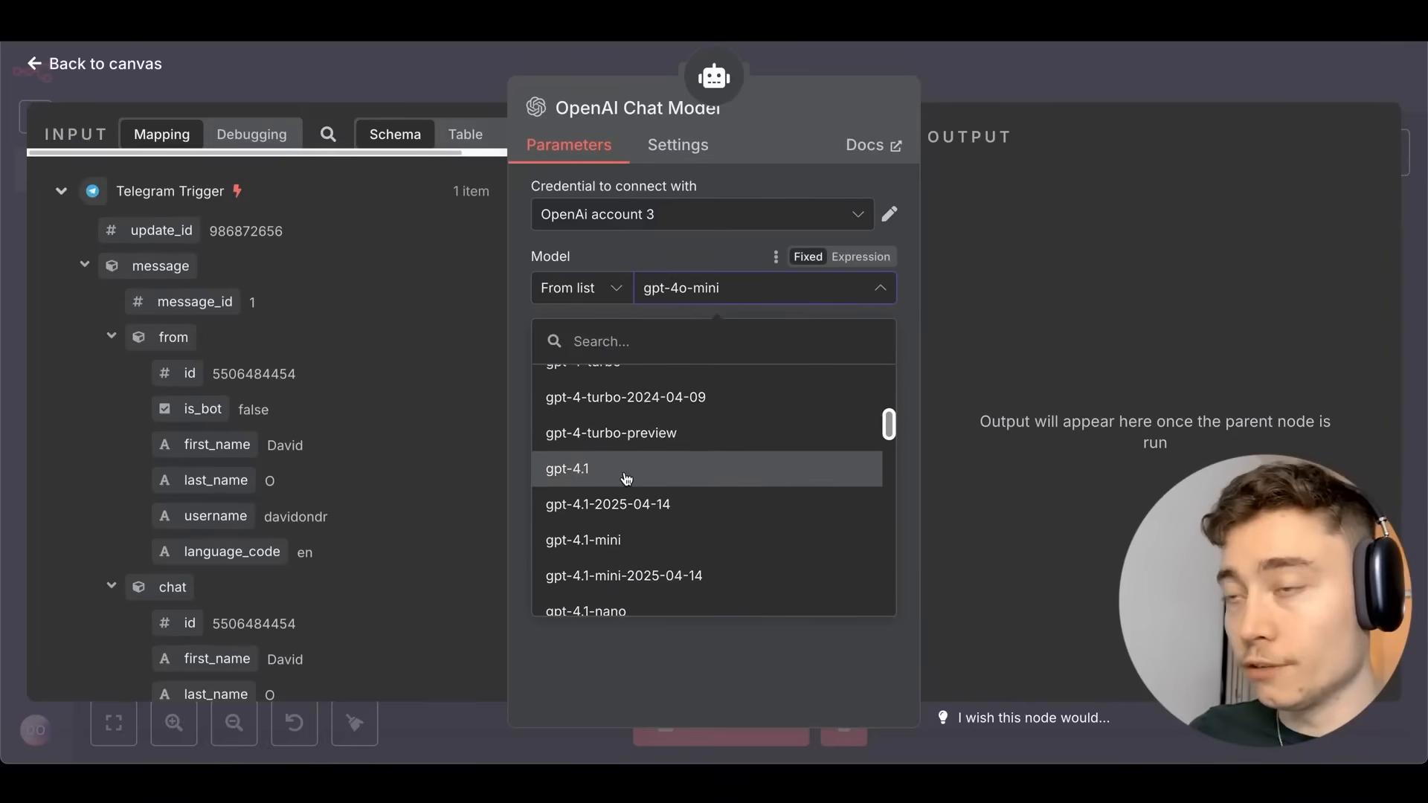
pyautogui.click(626, 478)
pyautogui.click(744, 401)
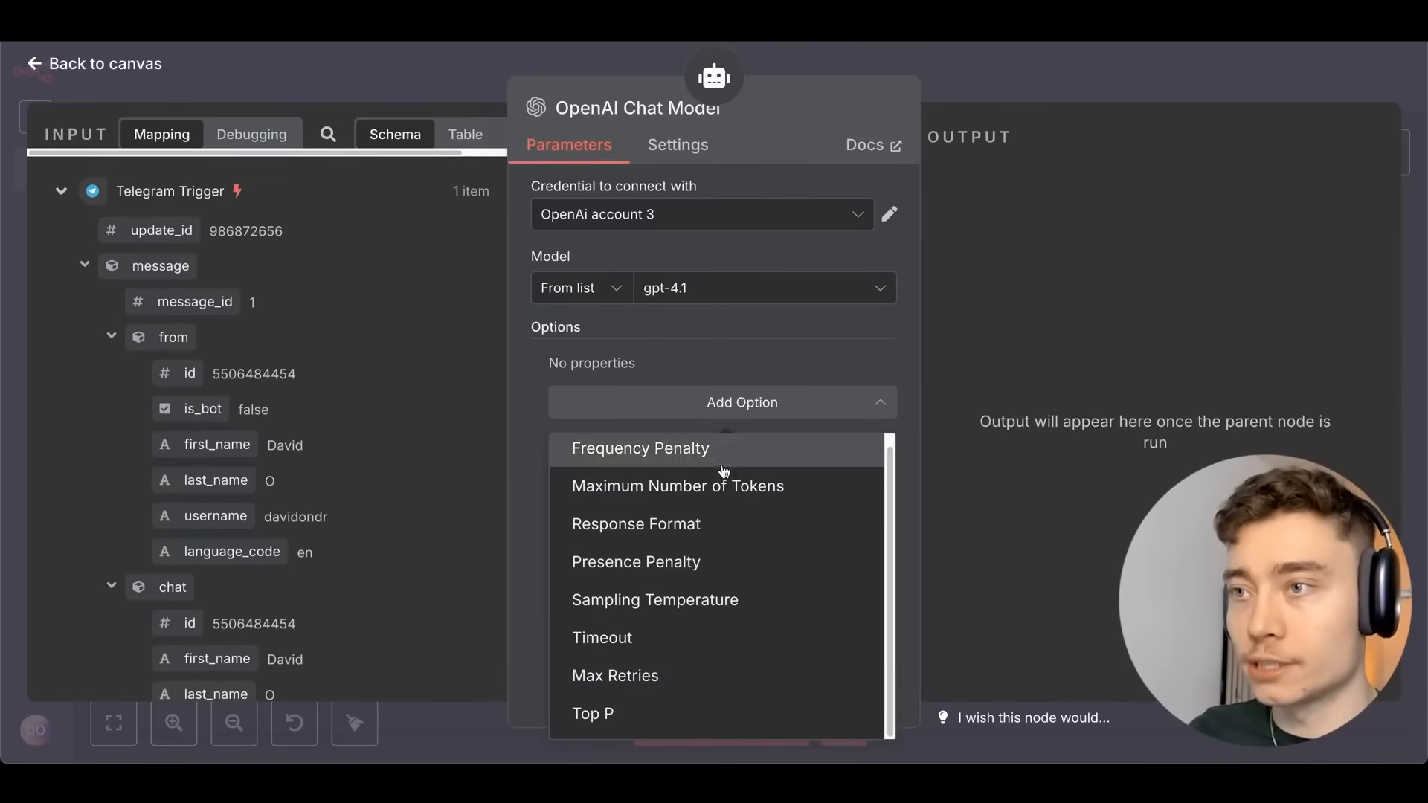
pyautogui.scroll(1, 716, 534)
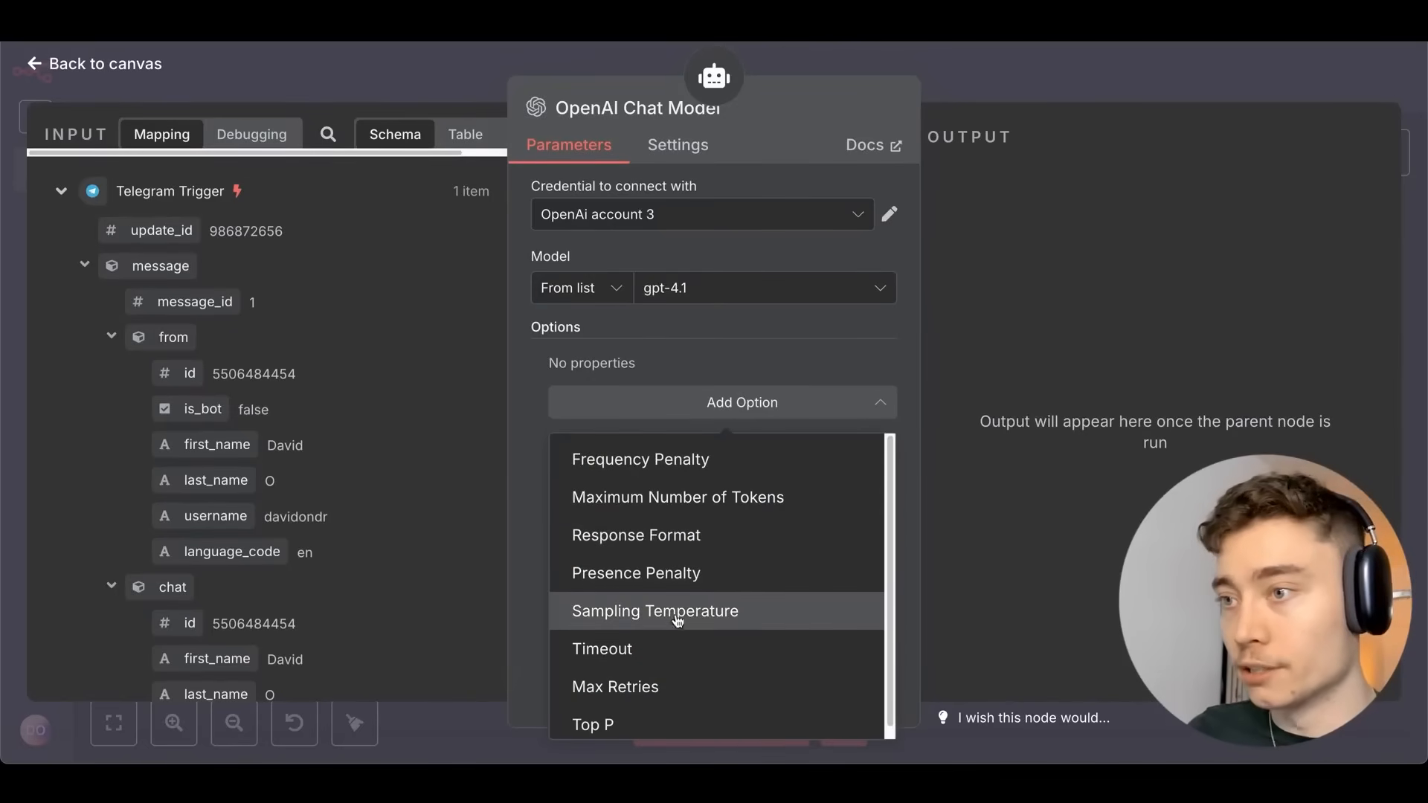
pyautogui.scroll(-1, 675, 639)
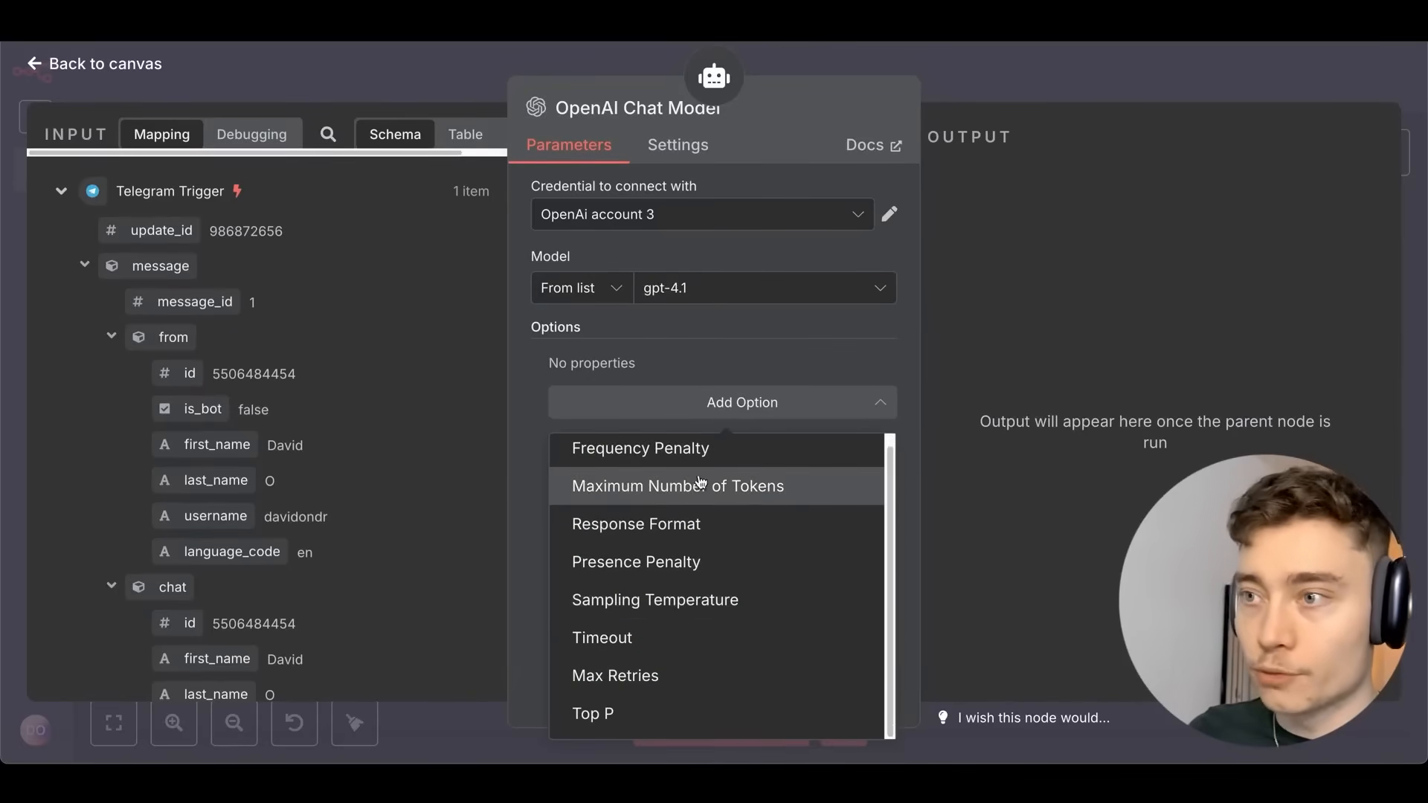
pyautogui.click(520, 435)
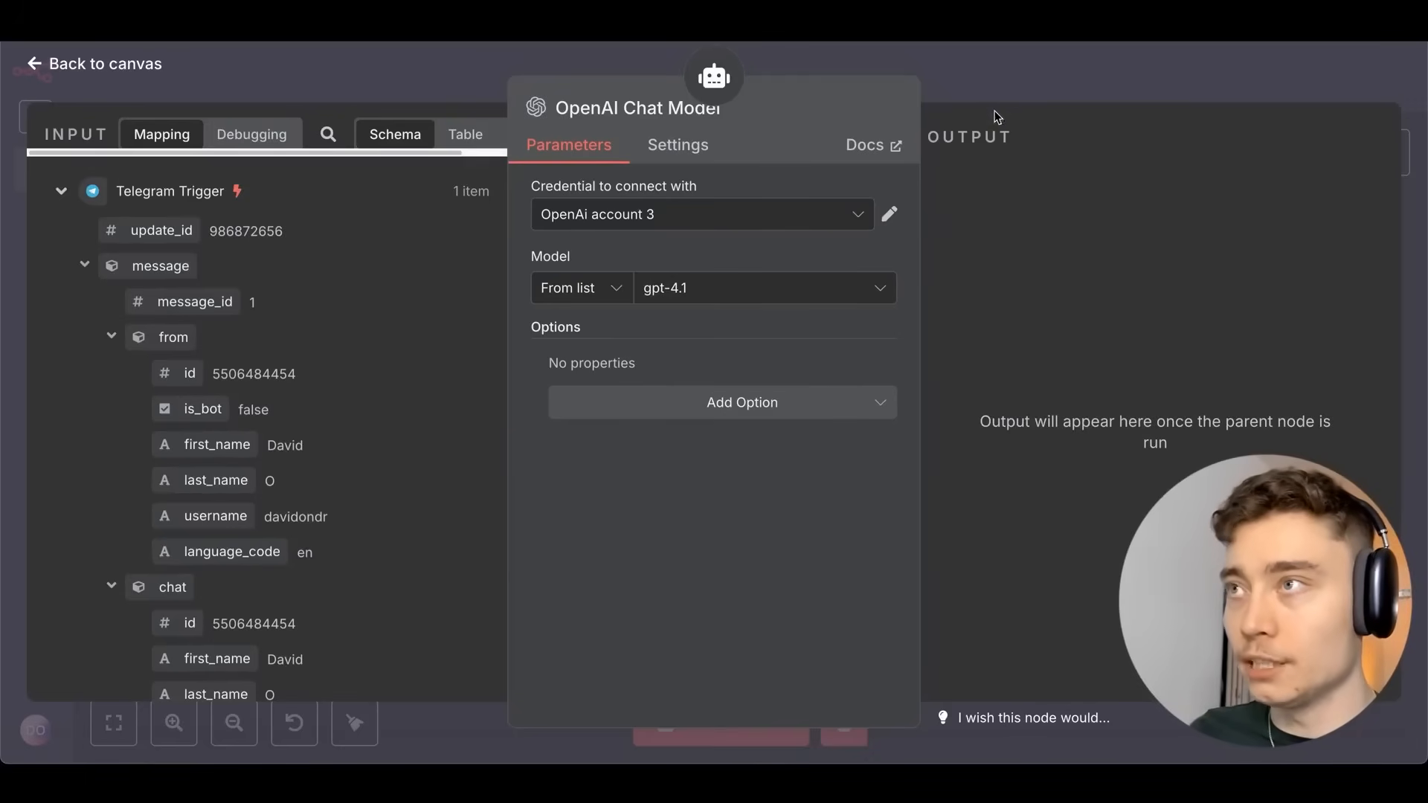
# Back on the canvas, save the workflow and shift the OpenAI Chat Model node left.
pyautogui.click(1034, 80)
pyautogui.click(1084, 75)
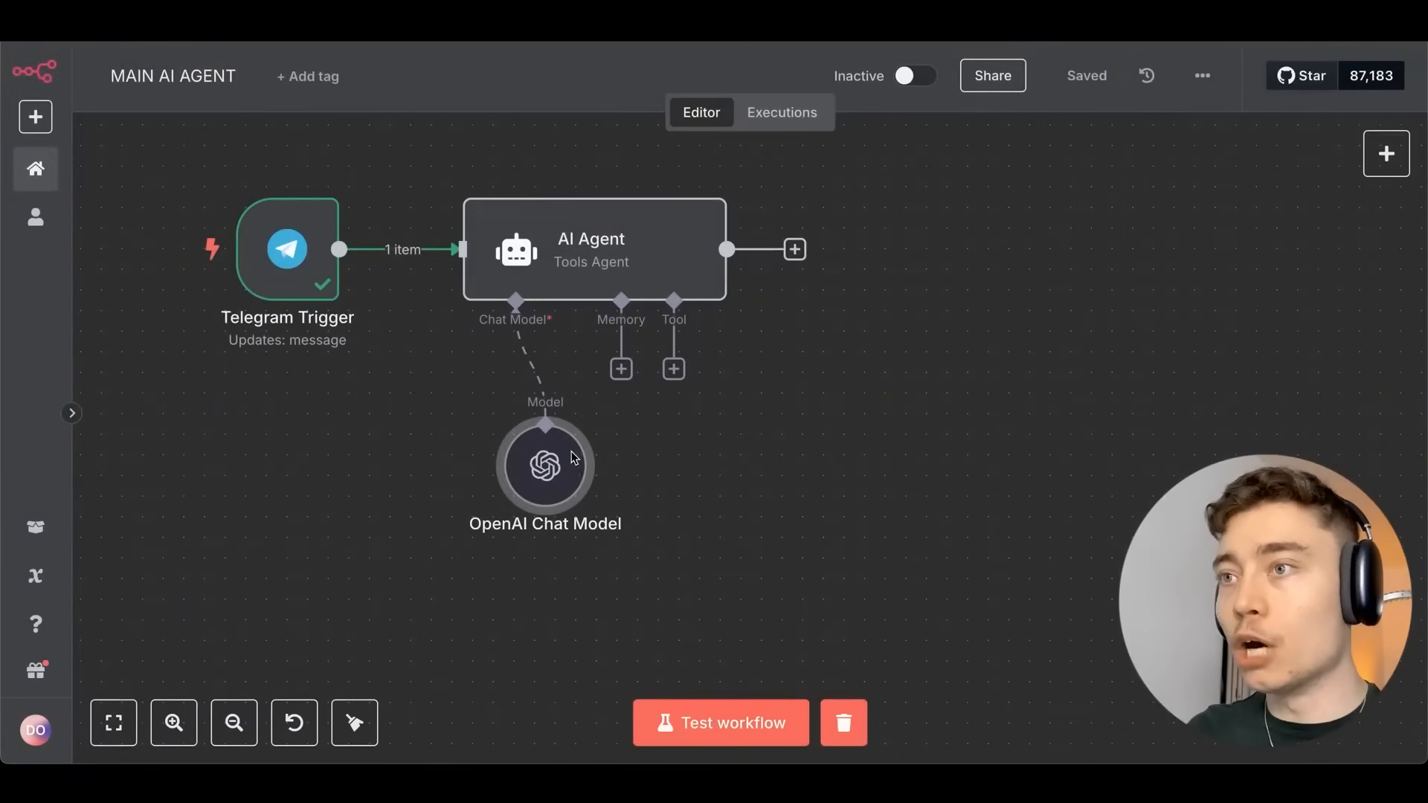
pyautogui.moveTo(513, 461); pyautogui.dragTo(410, 461)
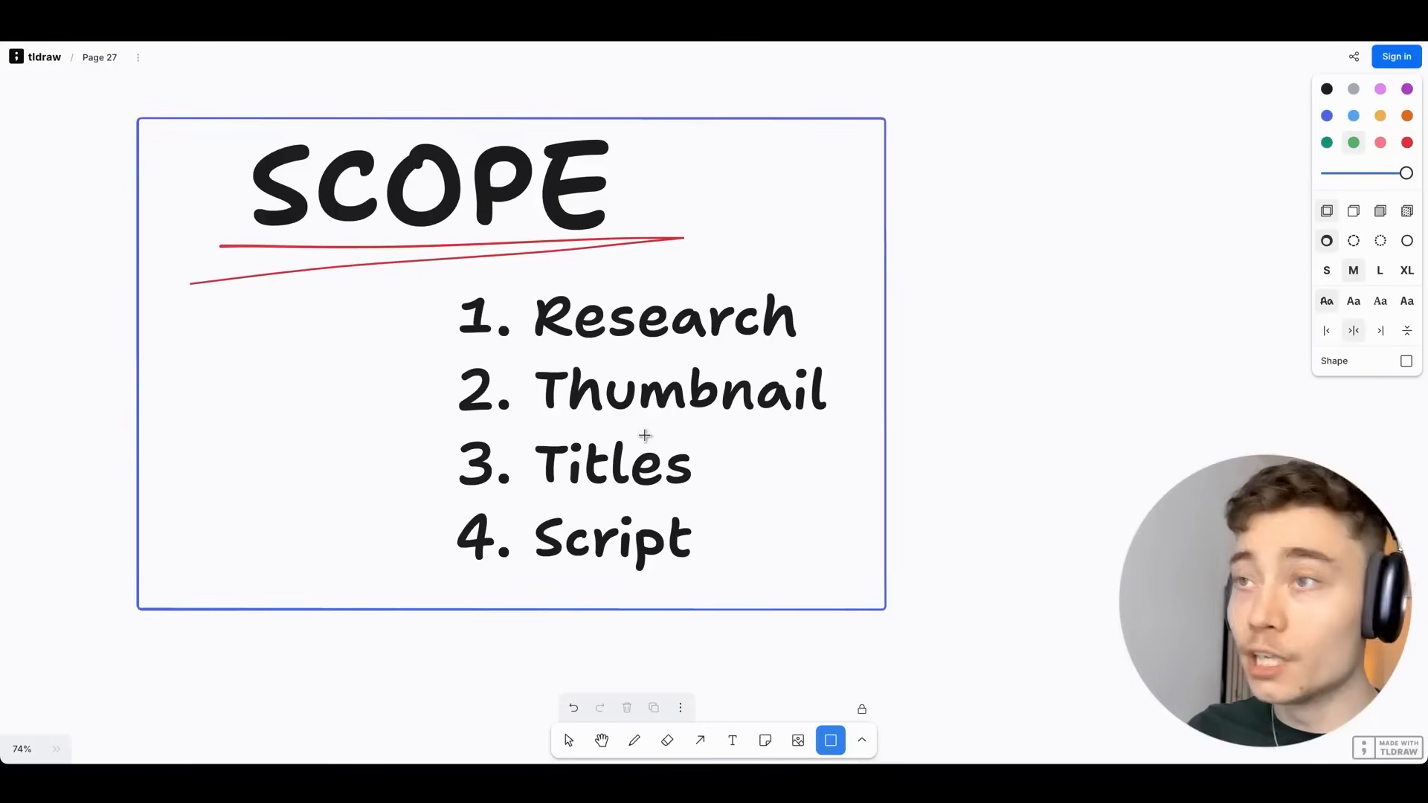
# Draw green boxes around SCOPE items 1. Research, 2. Thumbnail, 3. Titles and 4. Script.
pyautogui.moveTo(443, 281); pyautogui.dragTo(827, 351)
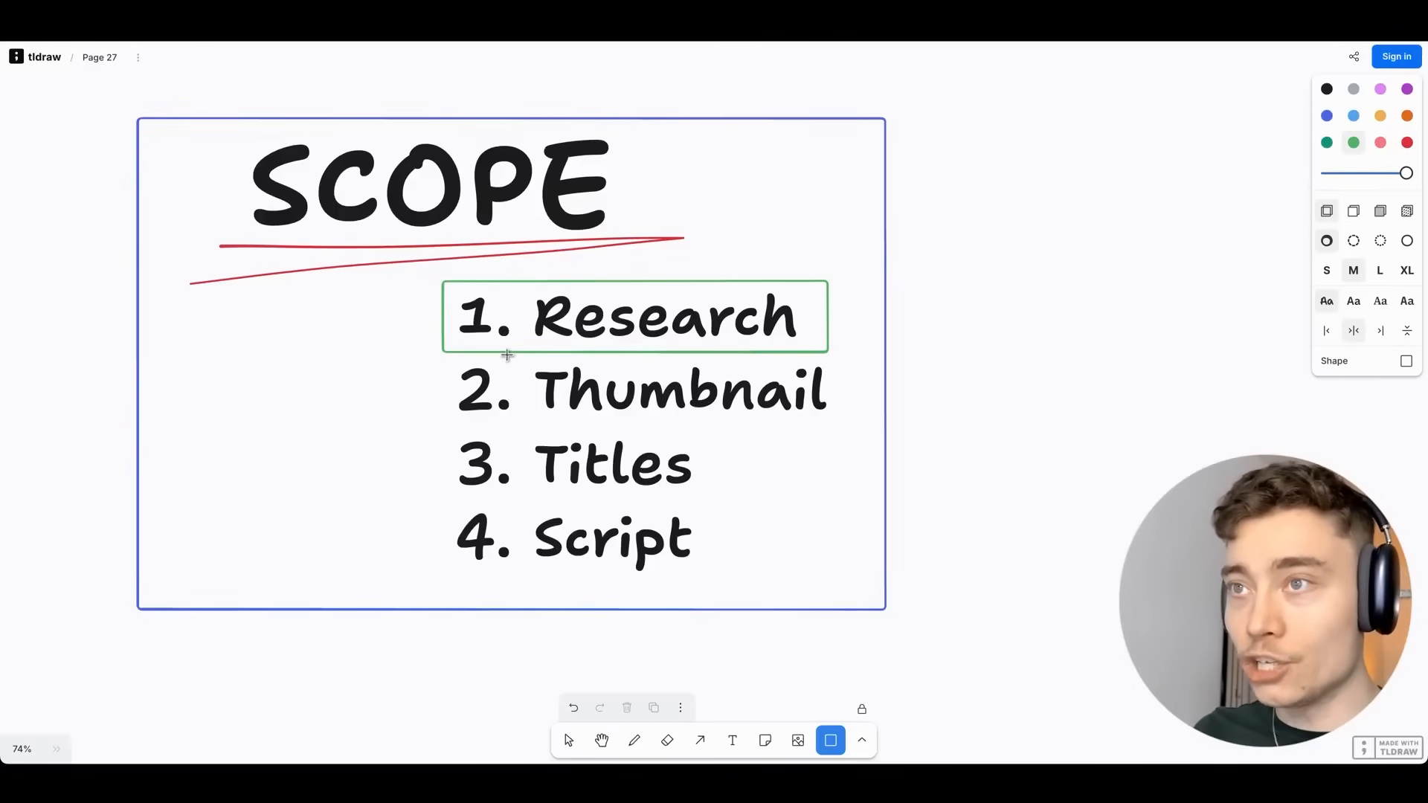
pyautogui.moveTo(442, 357); pyautogui.dragTo(836, 426)
pyautogui.moveTo(443, 429); pyautogui.dragTo(703, 501)
pyautogui.moveTo(439, 506); pyautogui.dragTo(711, 580)
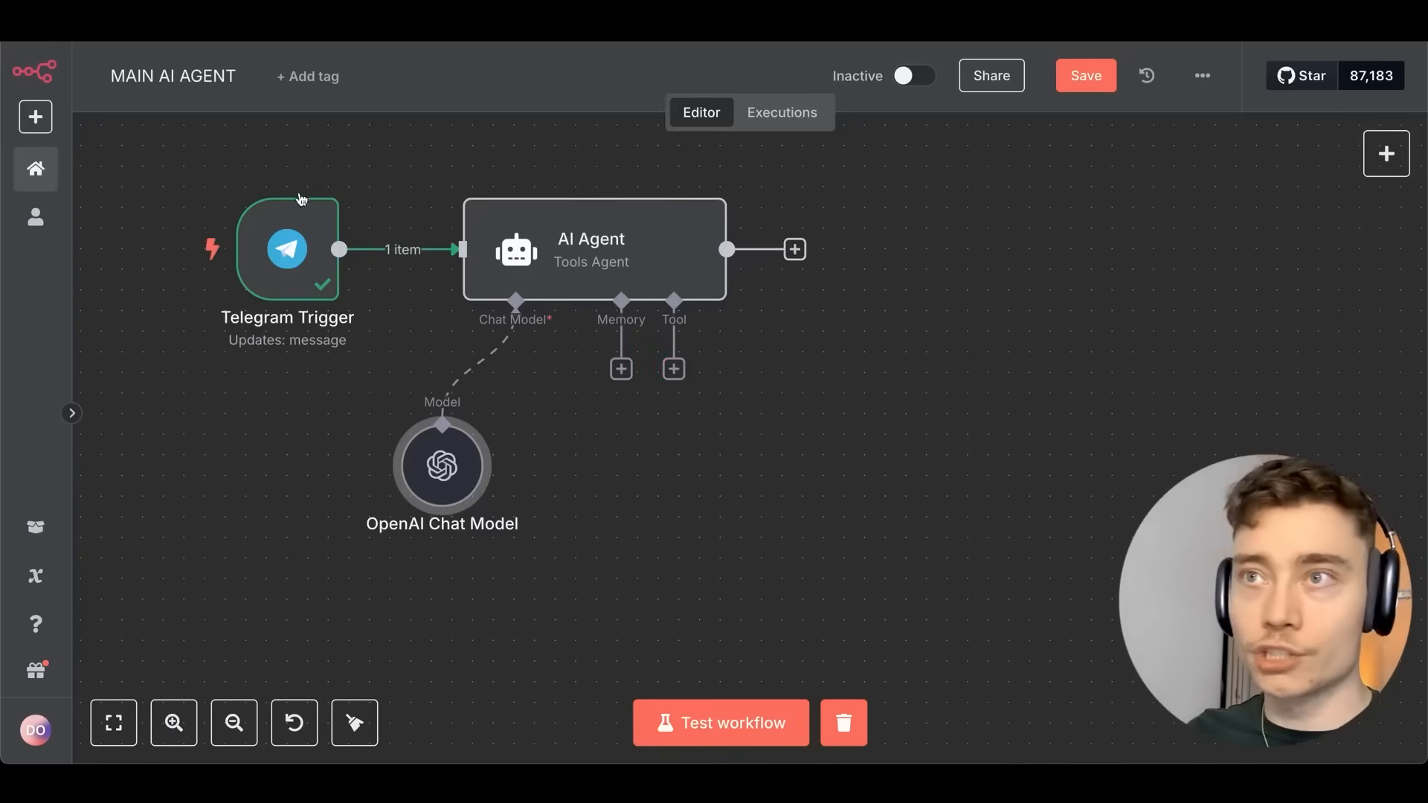
pyautogui.moveTo(366, 162); pyautogui.dragTo(401, 178)
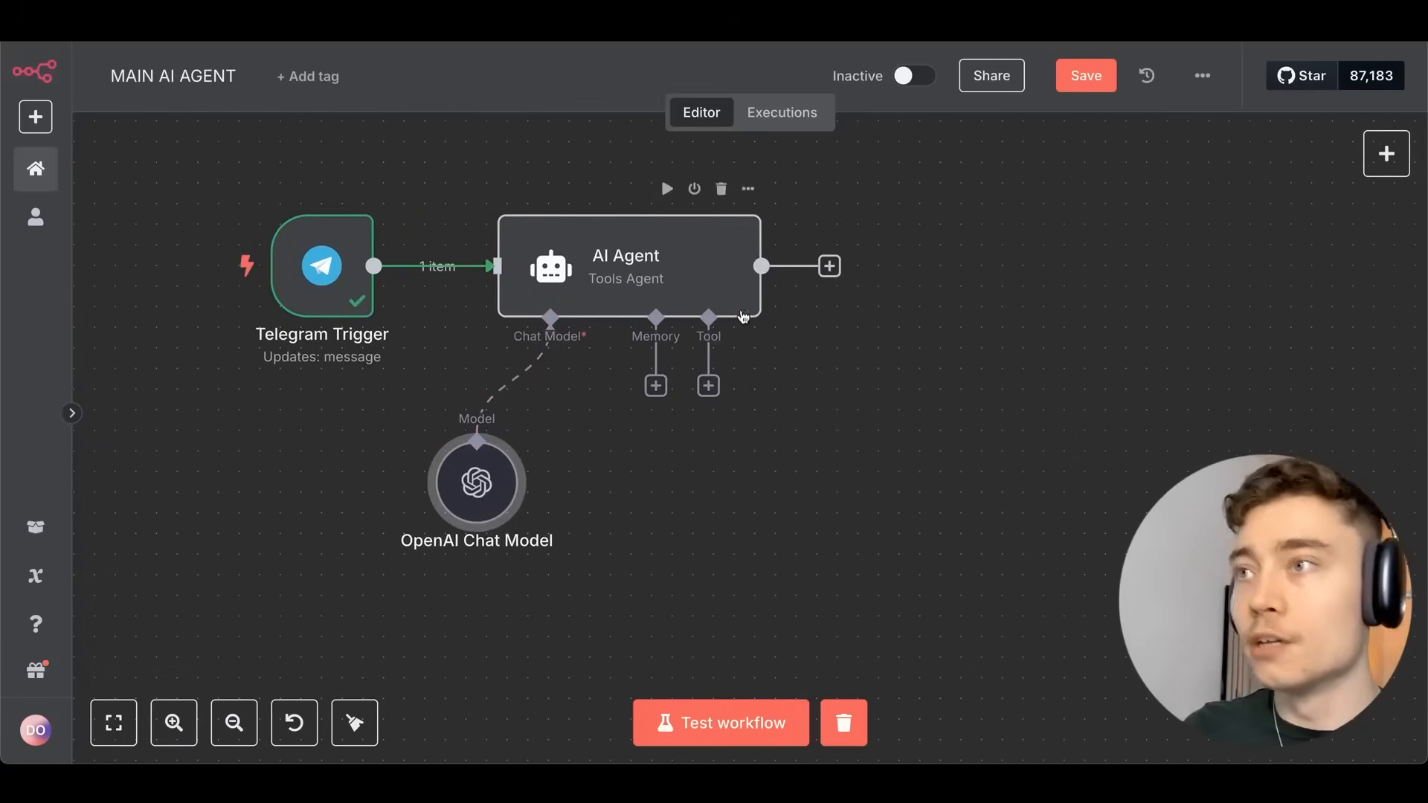
# Add a Telegram 'Send a text message' node after the AI Agent.
pyautogui.click(829, 266)
pyautogui.write('tele')
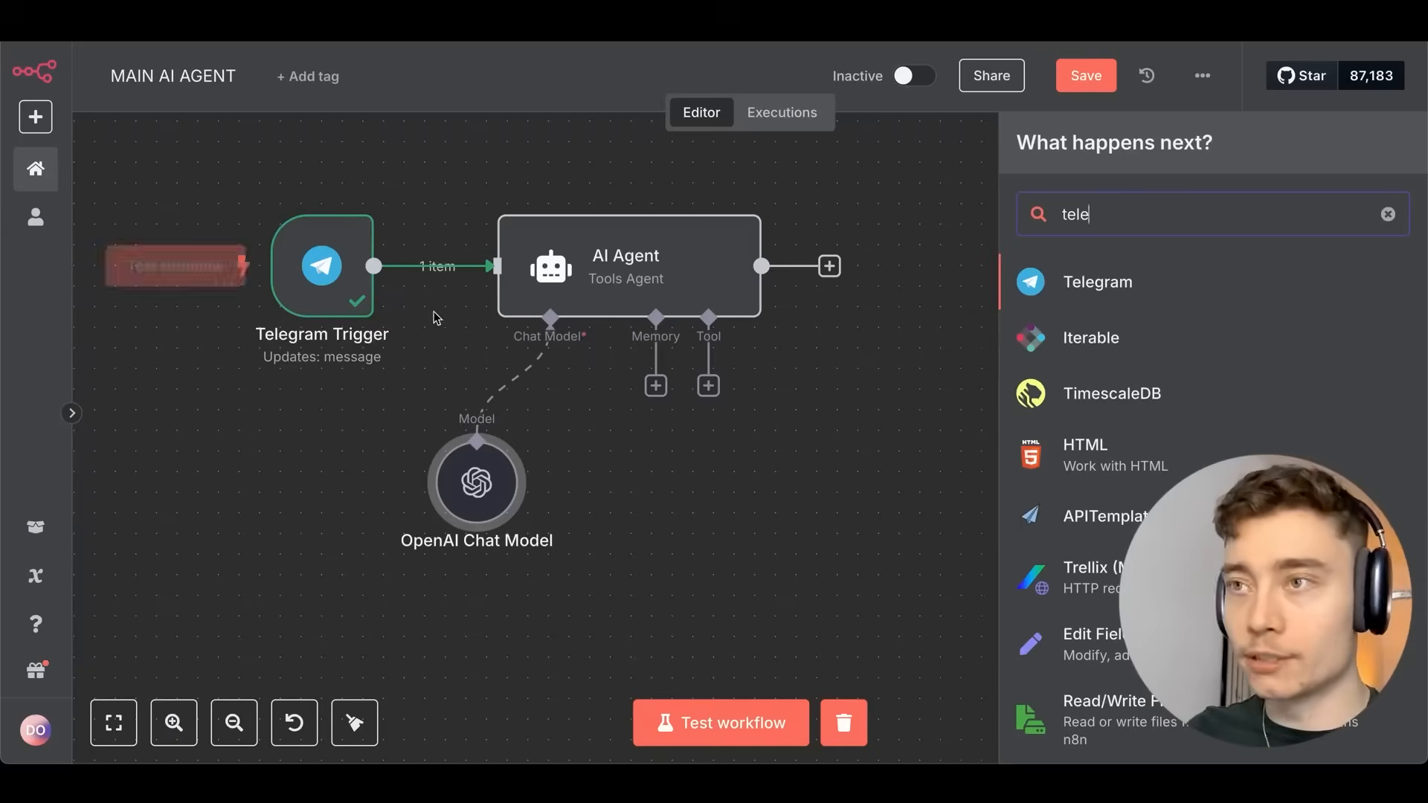
pyautogui.press('super+Tab')
pyautogui.press('super+Tab')
pyautogui.moveTo(541, 137); pyautogui.dragTo(593, 100)
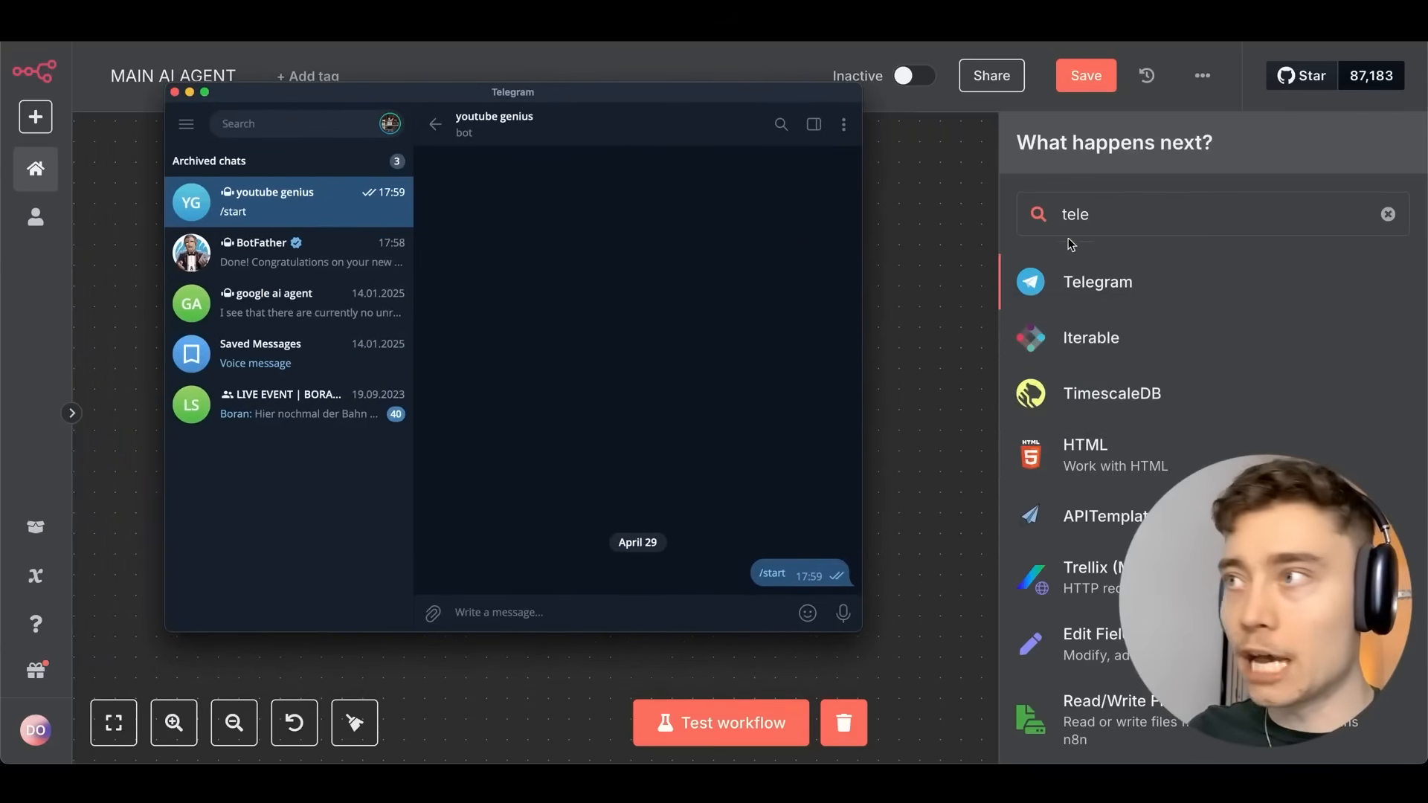
pyautogui.click(1097, 281)
pyautogui.click(1111, 282)
pyautogui.write('send')
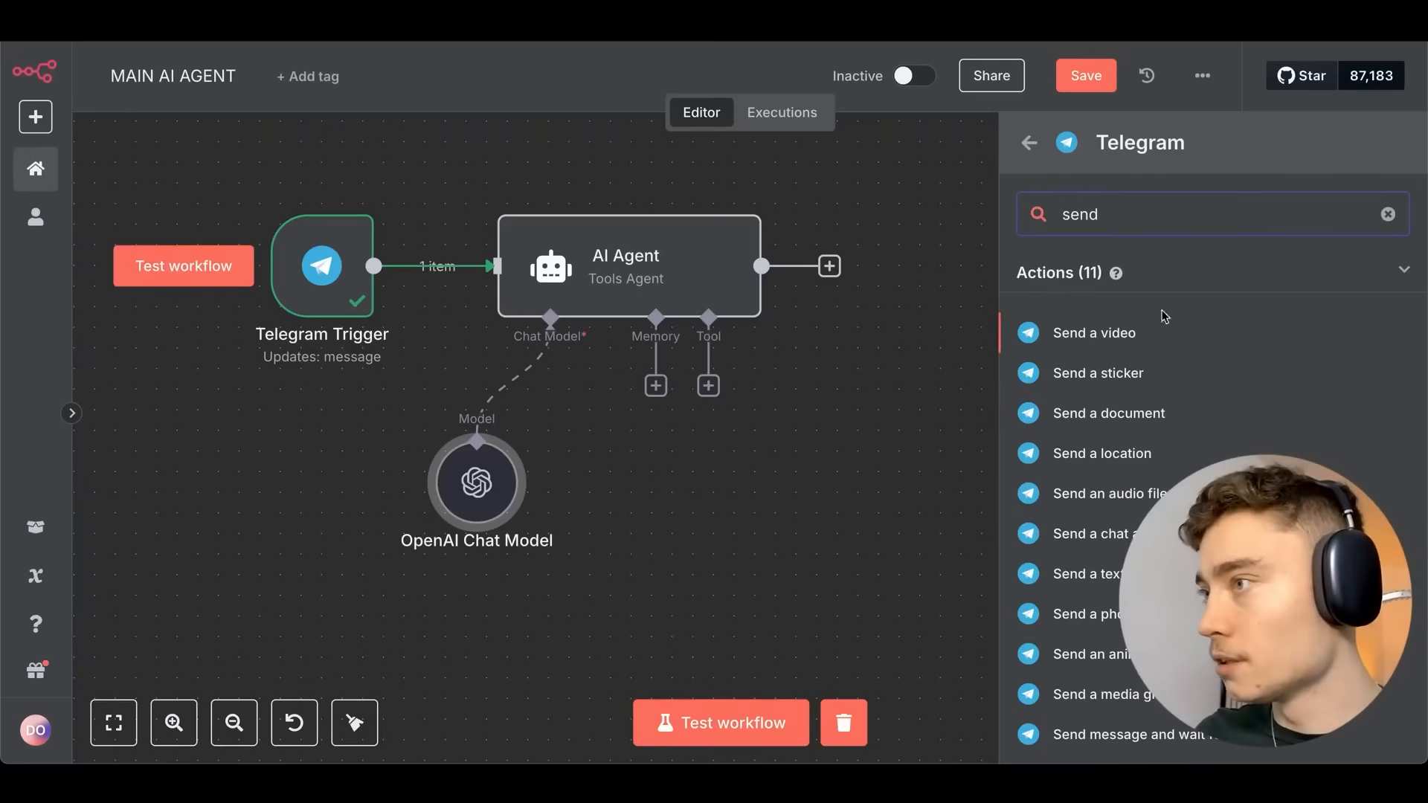
pyautogui.scroll(-4, 1152, 379)
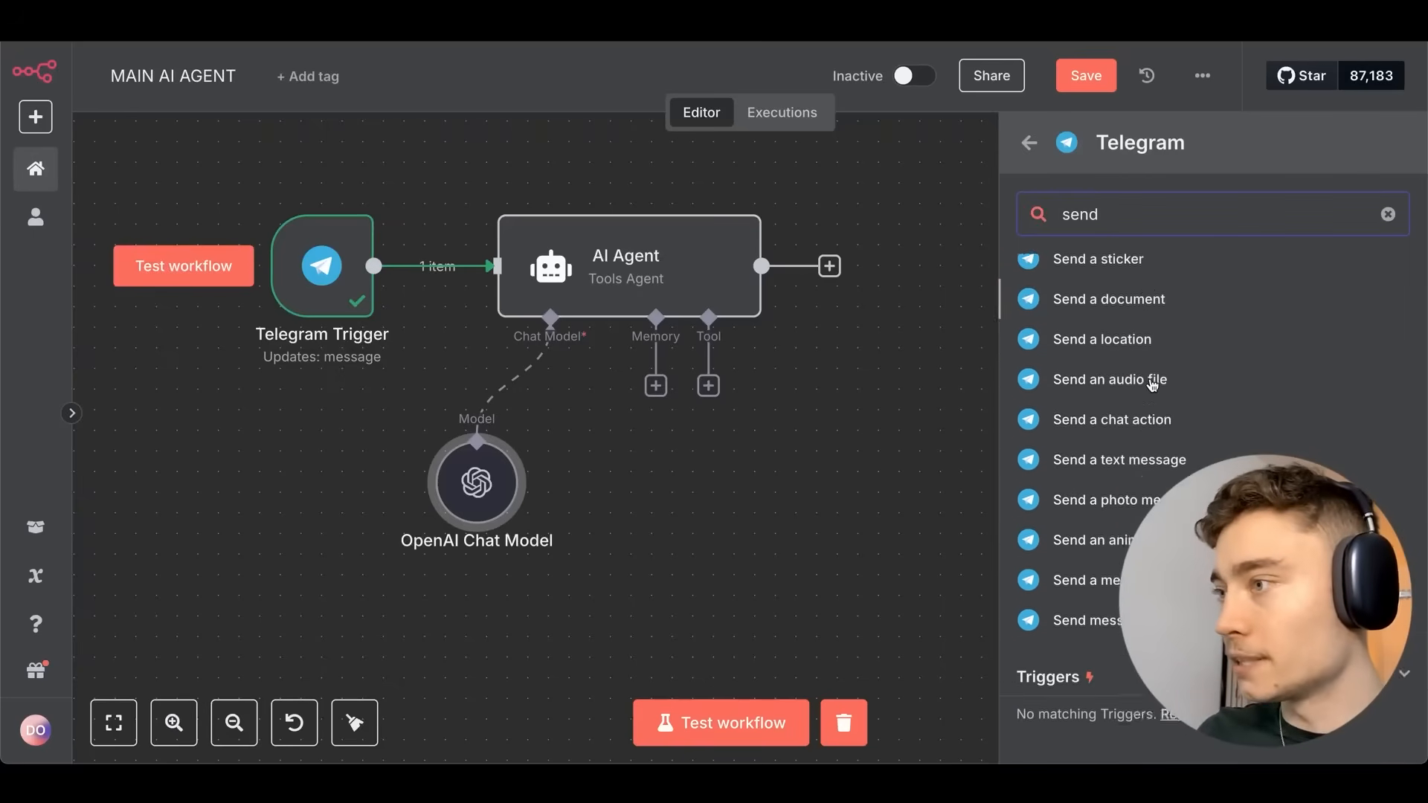
pyautogui.click(1157, 409)
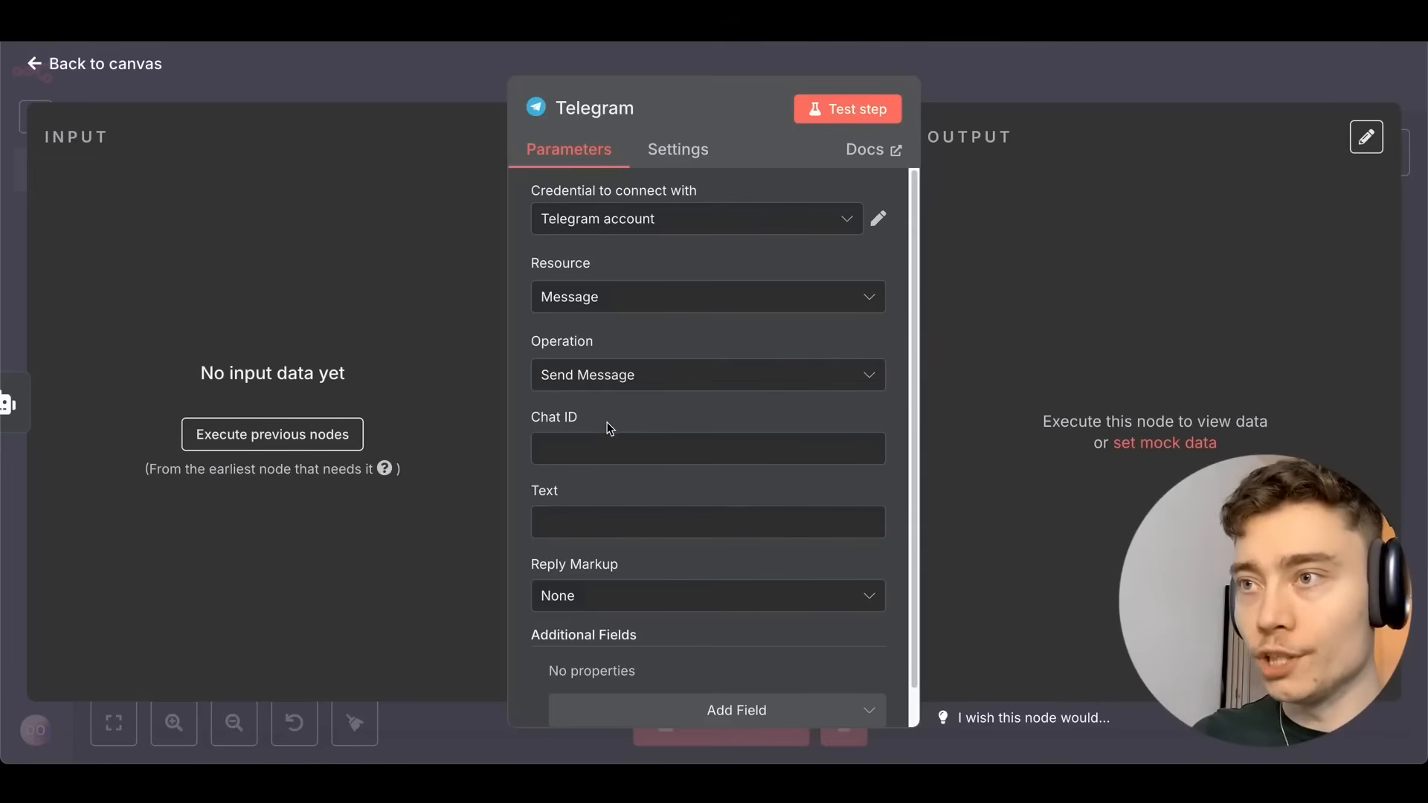
# Save the workflow with the new Telegram node and bring up the AI Agent's settings.
pyautogui.click(975, 65)
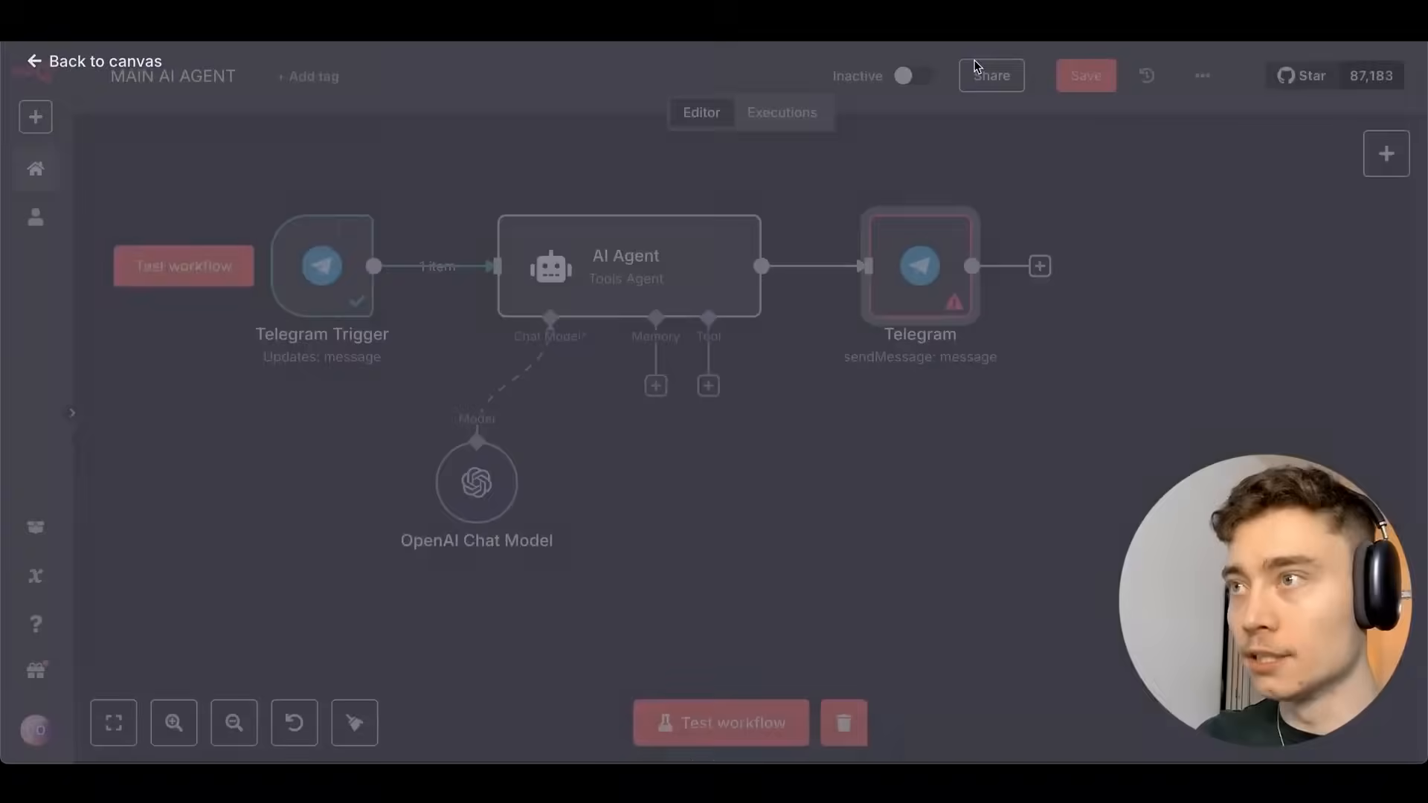
pyautogui.click(658, 261)
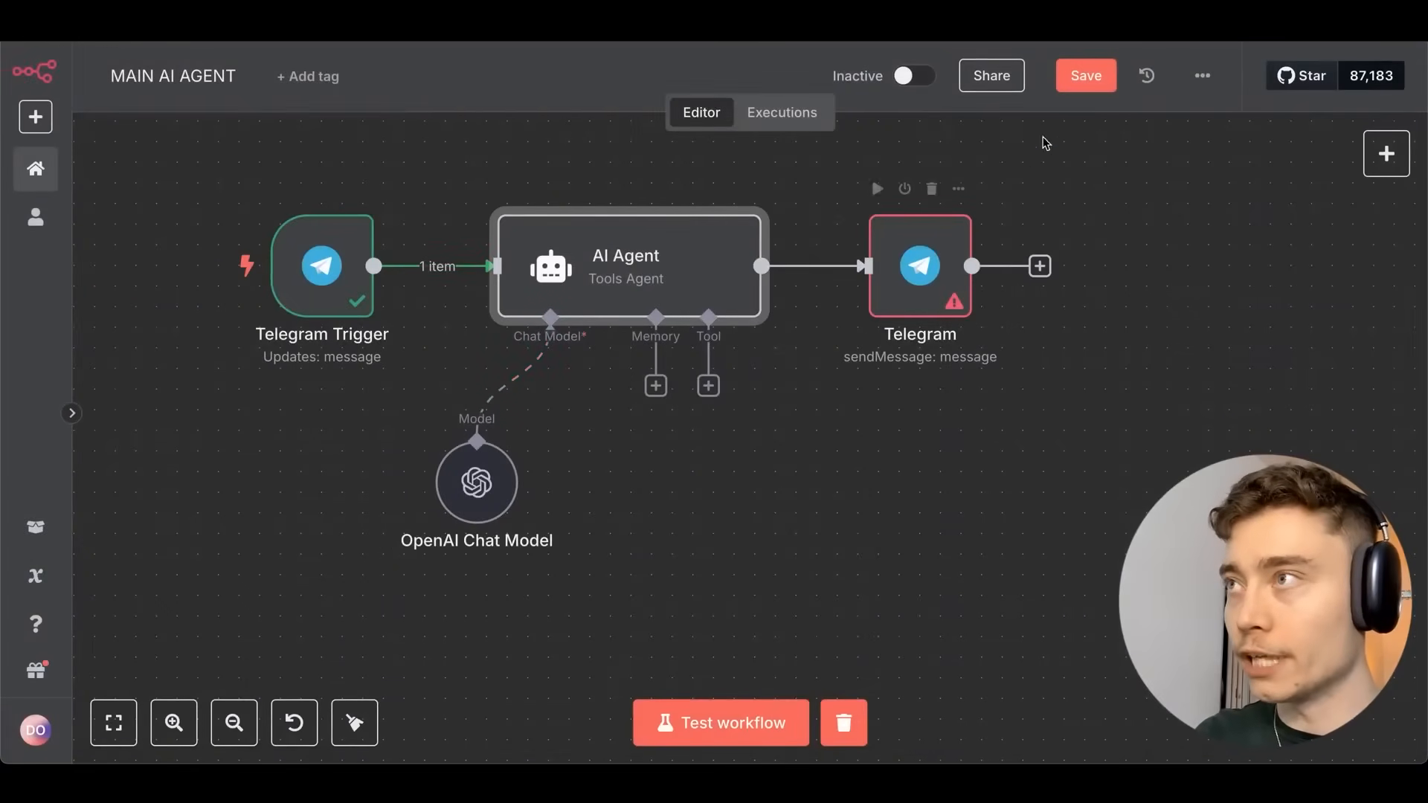
pyautogui.click(1085, 90)
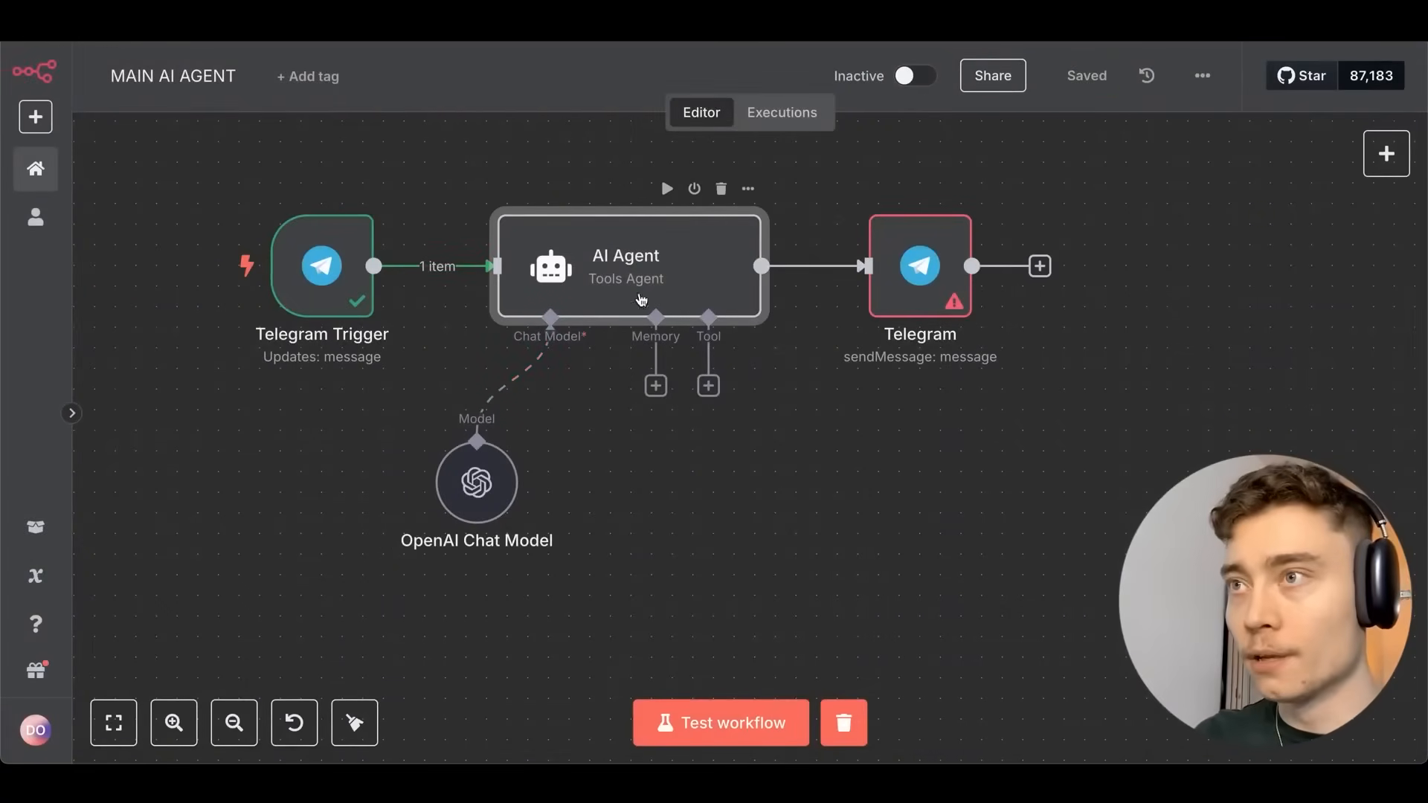
pyautogui.doubleClick(642, 301)
# Append 'FOR NOW, JUST GIVE THE USER CLEAR RESPONSE IN MARKDOWN FORMAT' to the system message and save.
pyautogui.scroll(-2, 679, 372)
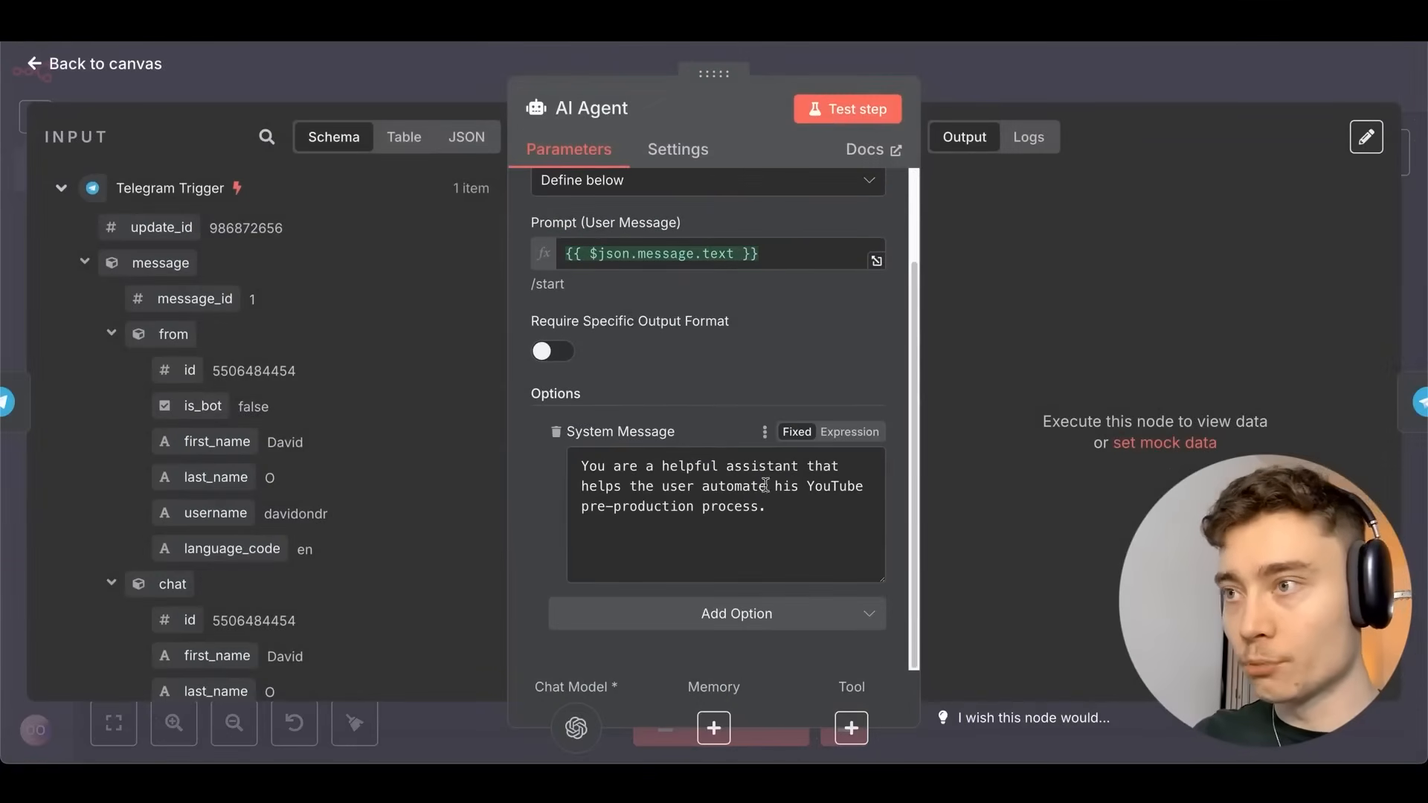
pyautogui.click(803, 516)
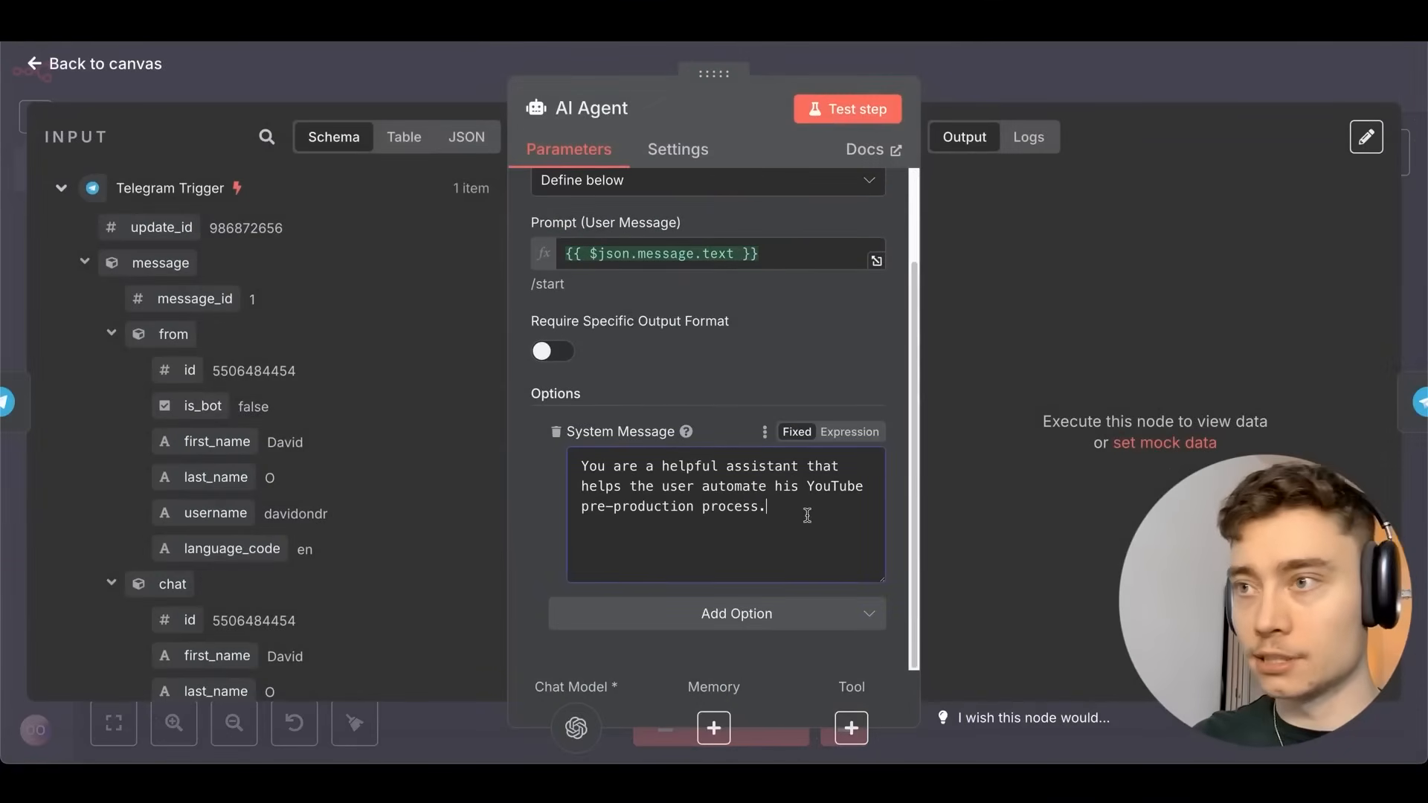
pyautogui.press('Return')
pyautogui.write('FOR NOW, JUST GIVE')
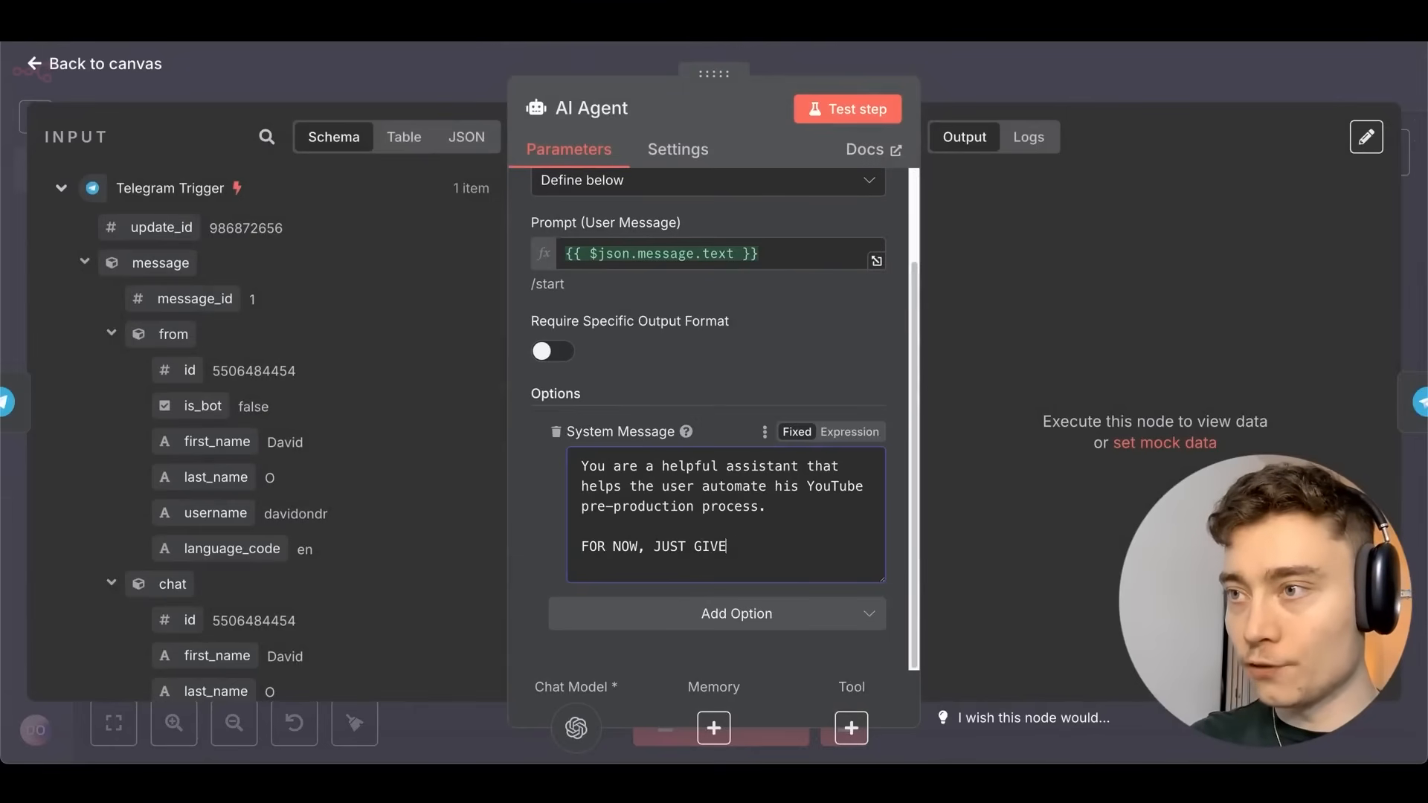
pyautogui.write(' THE USER CLEAR RE')
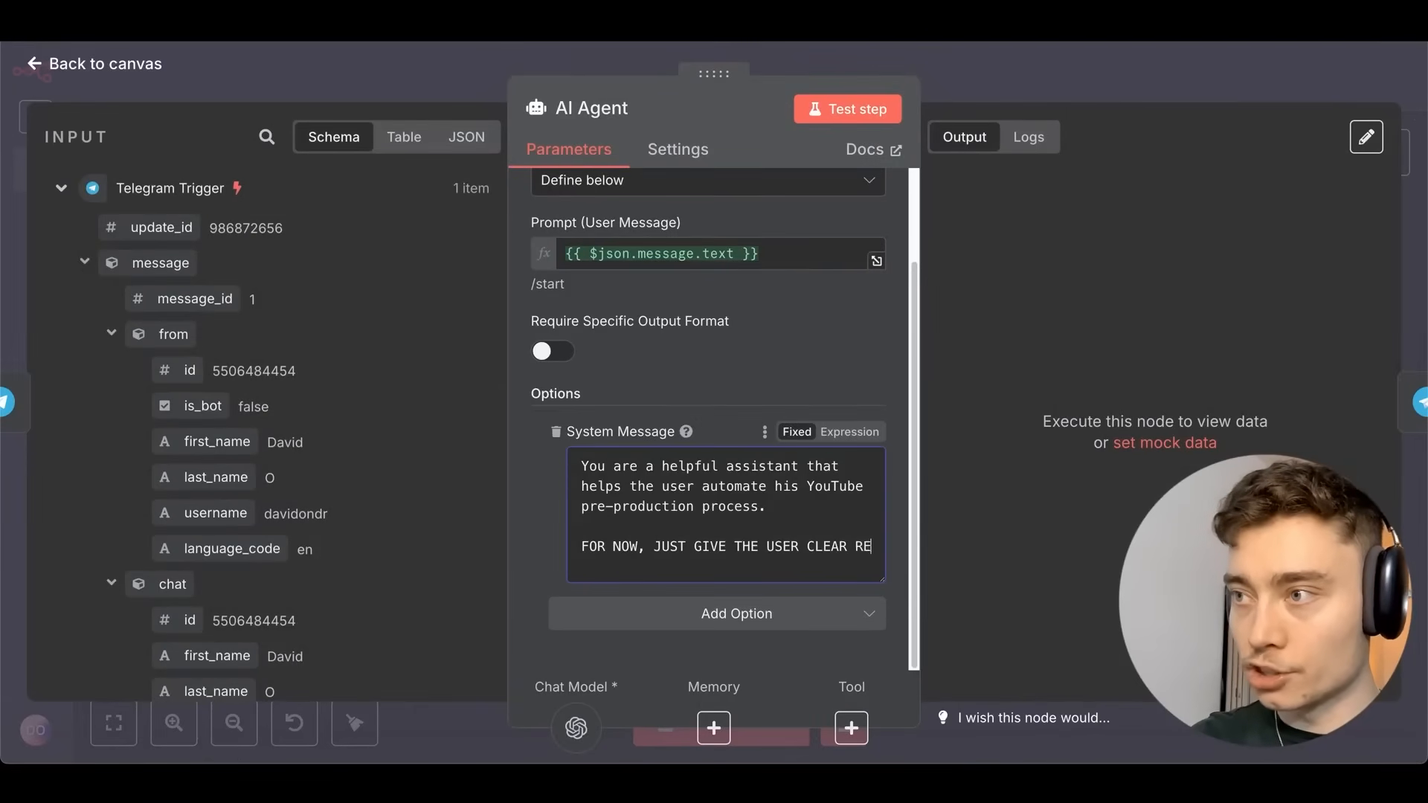
pyautogui.write('SPONSE IN MARKDOWN')
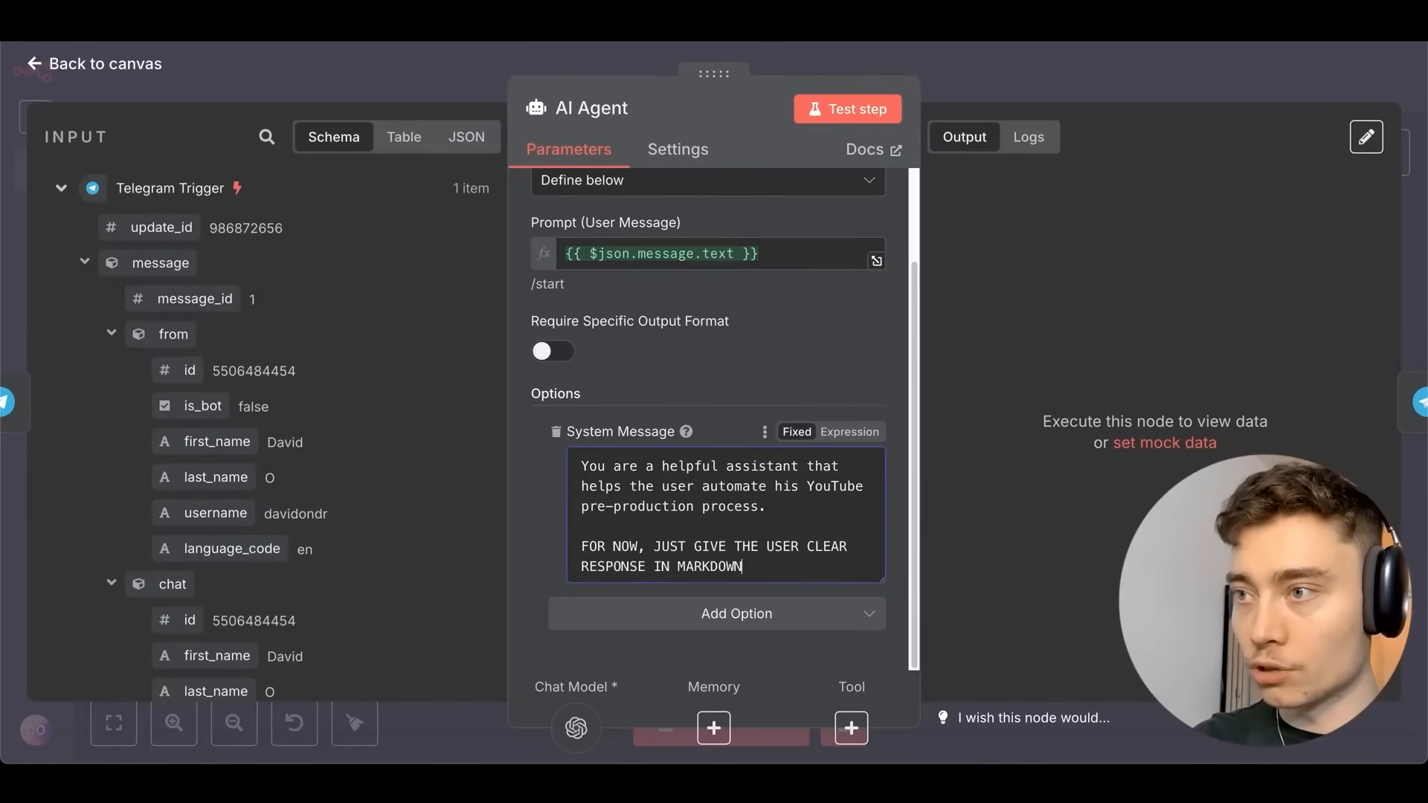
pyautogui.write(' FORMAT')
pyautogui.press('Escape')
pyautogui.hotkey('ctrl', 's')
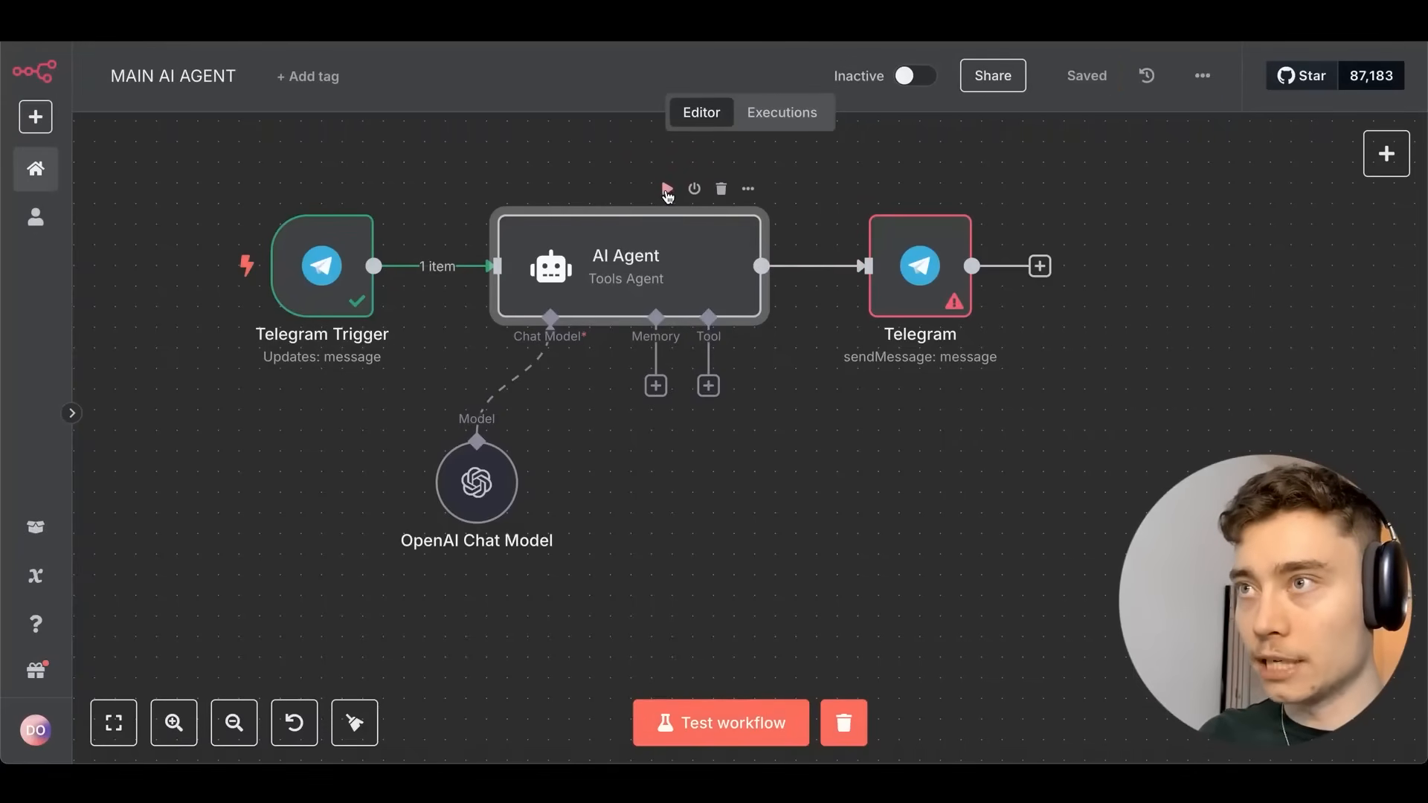
# Execute the AI Agent step to get its welcome reply, then bring up the Telegram node's settings.
pyautogui.click(667, 190)
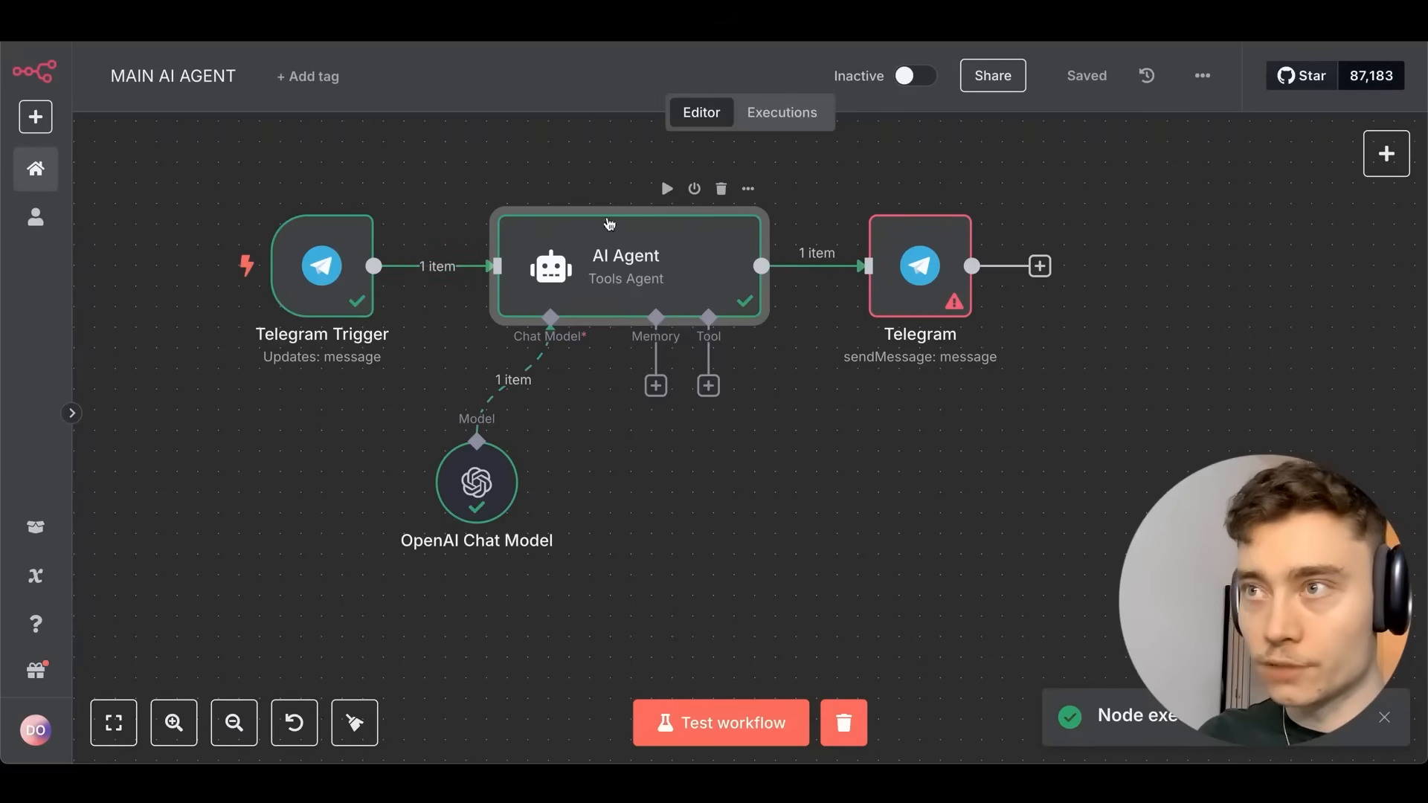
pyautogui.doubleClick(938, 277)
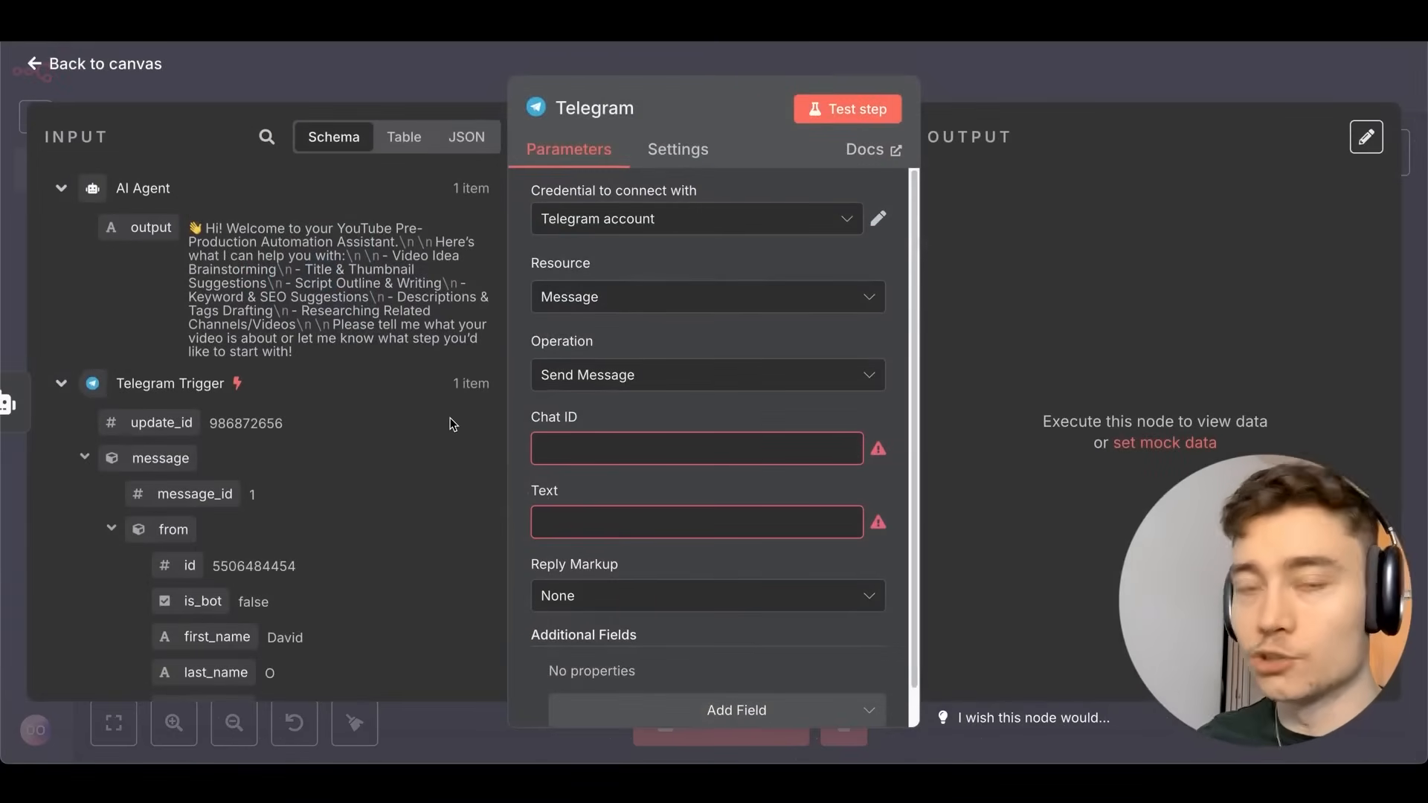
# Map the trigger's chat id into the Telegram step's Chat ID field.
pyautogui.scroll(-7, 392, 395)
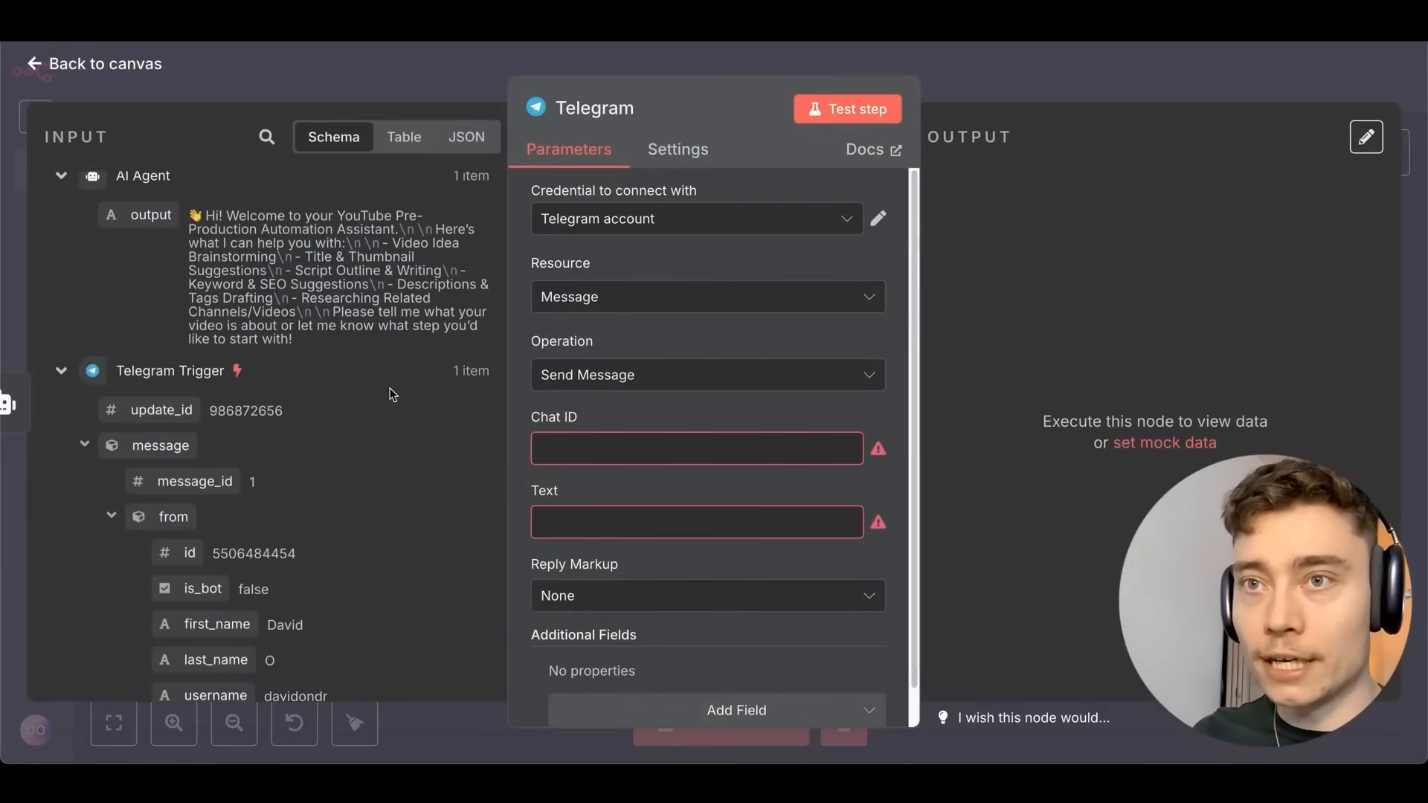
pyautogui.scroll(-1, 356, 294)
pyautogui.scroll(8, 386, 327)
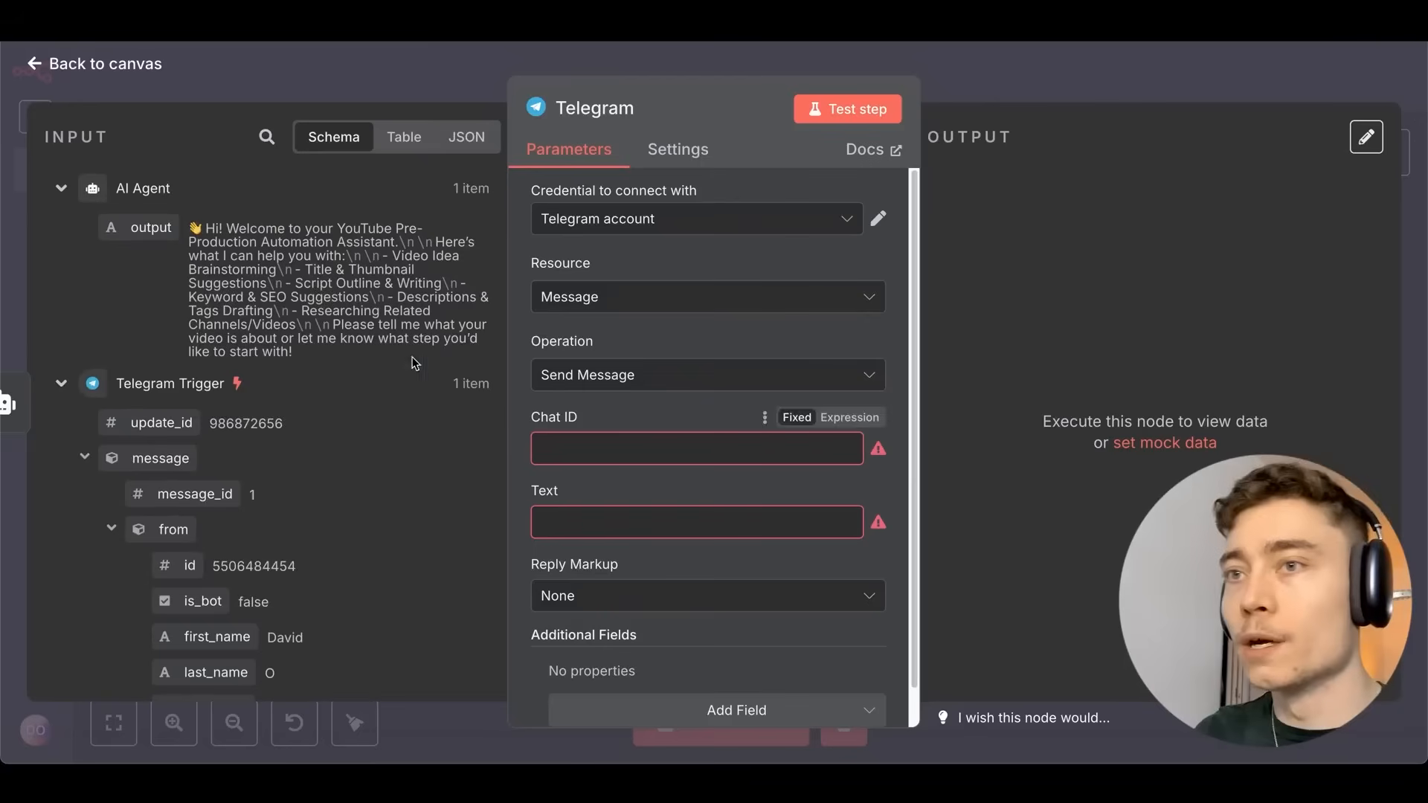
pyautogui.scroll(-1, 297, 351)
pyautogui.scroll(-5, 335, 320)
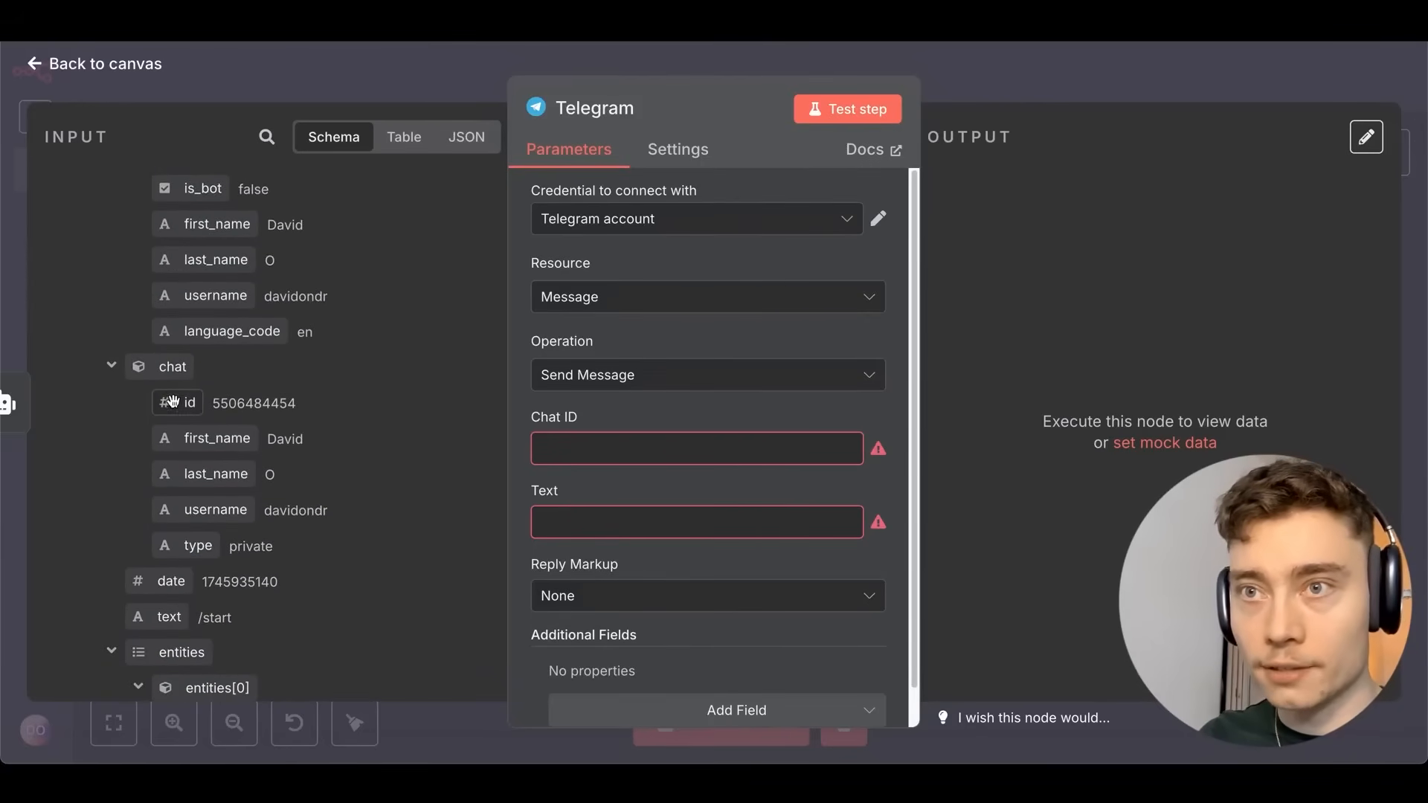
pyautogui.moveTo(188, 402); pyautogui.dragTo(669, 456)
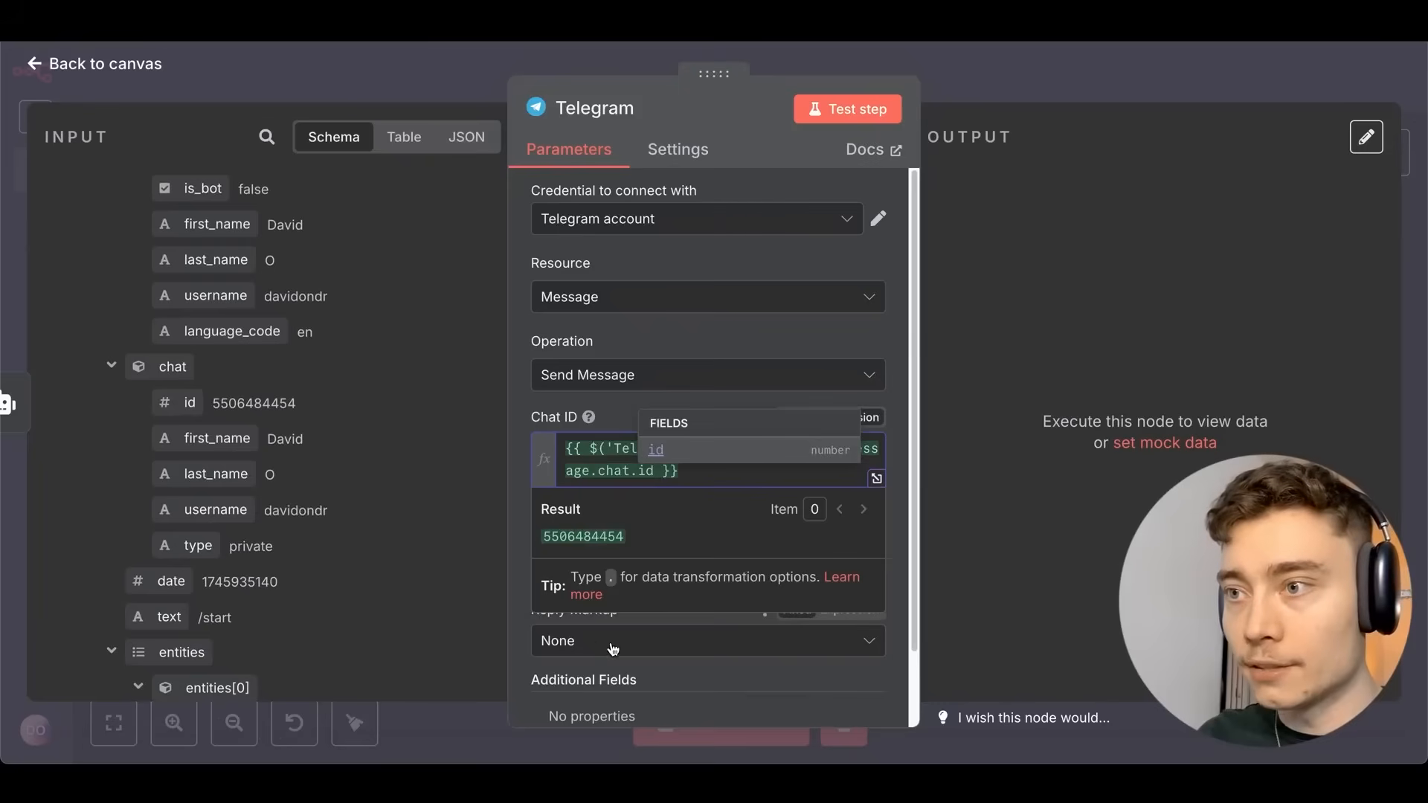
pyautogui.click(575, 573)
# Map the AI Agent output into Text and test-send, checking the reply in Telegram.
pyautogui.scroll(6, 294, 380)
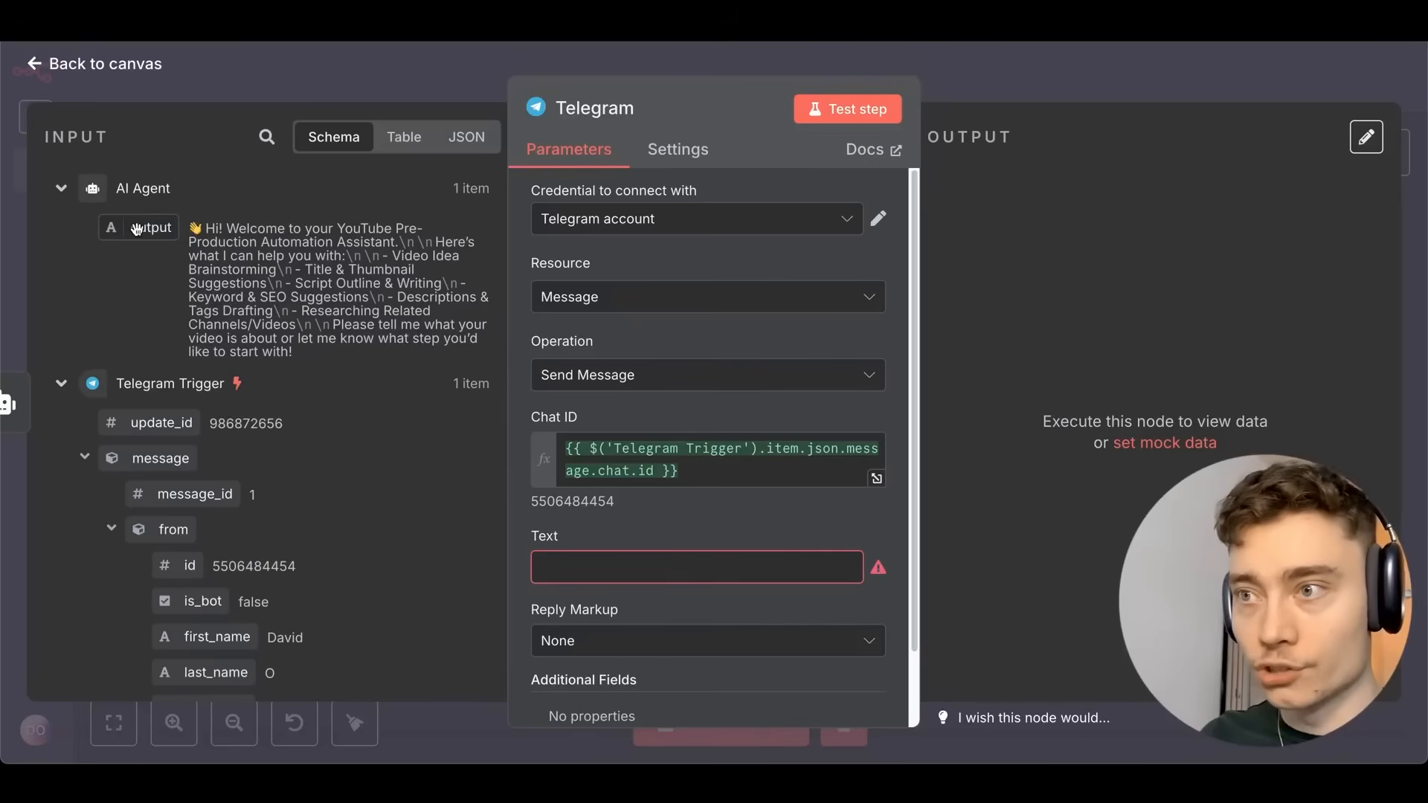
pyautogui.moveTo(153, 228); pyautogui.dragTo(587, 568)
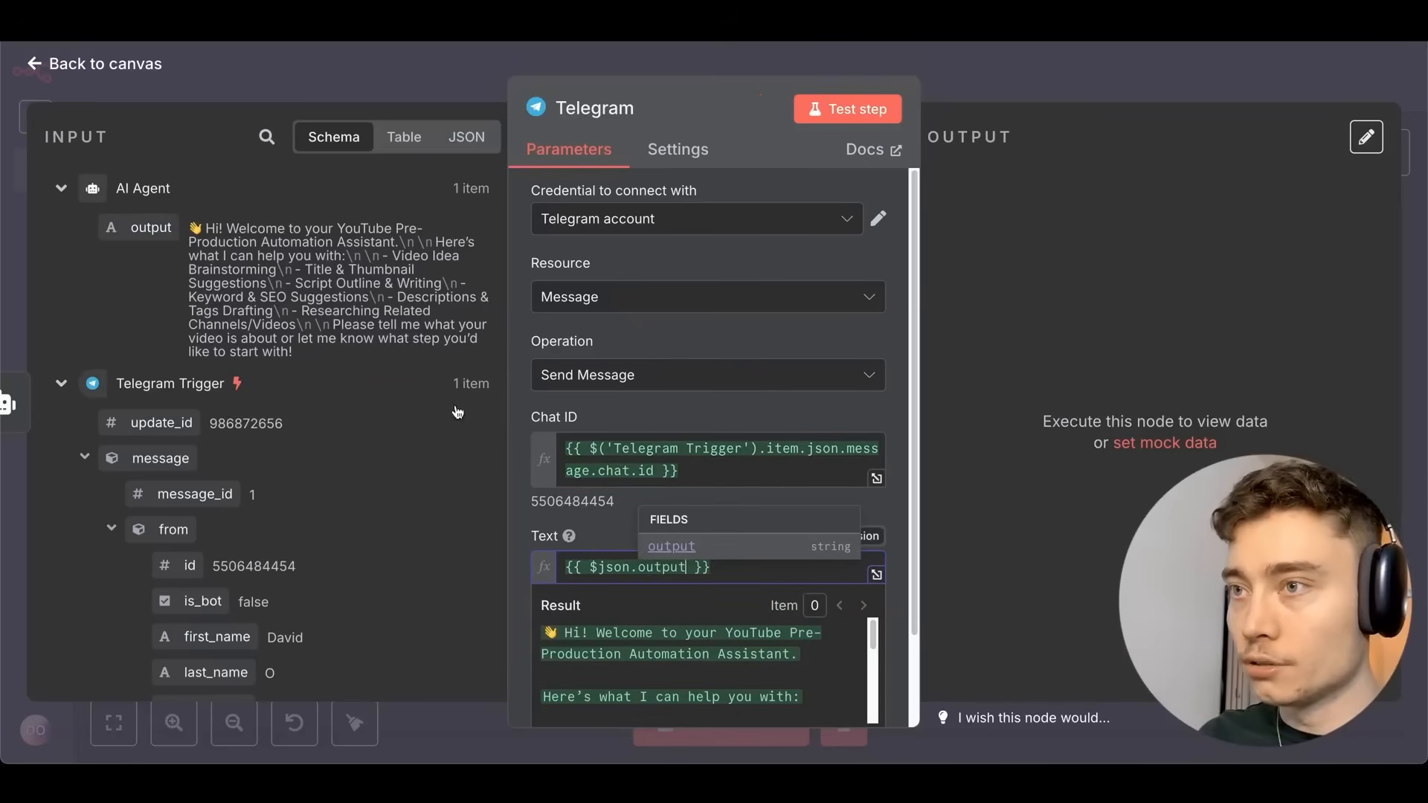
pyautogui.click(839, 111)
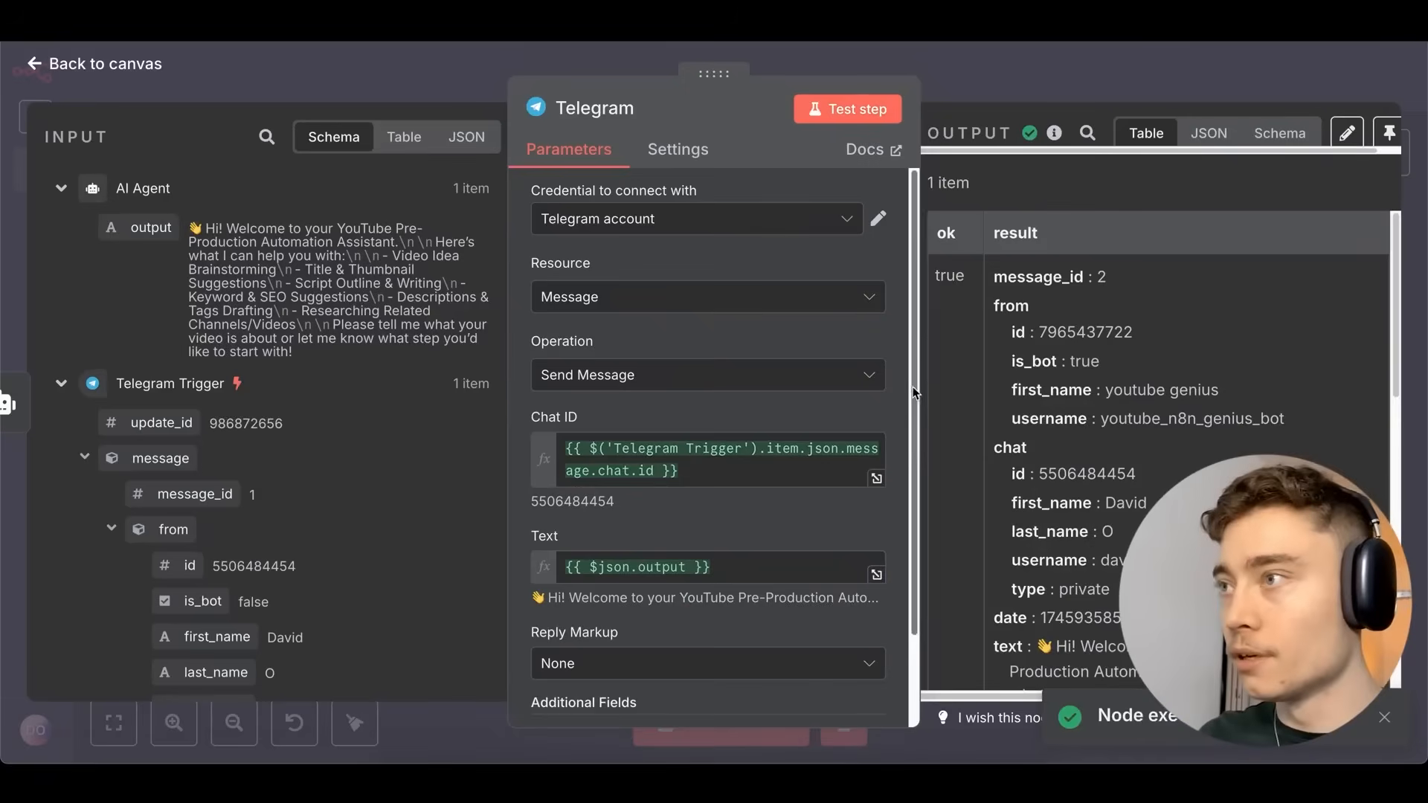
pyautogui.press('super+Tab')
pyautogui.press('super+Tab')
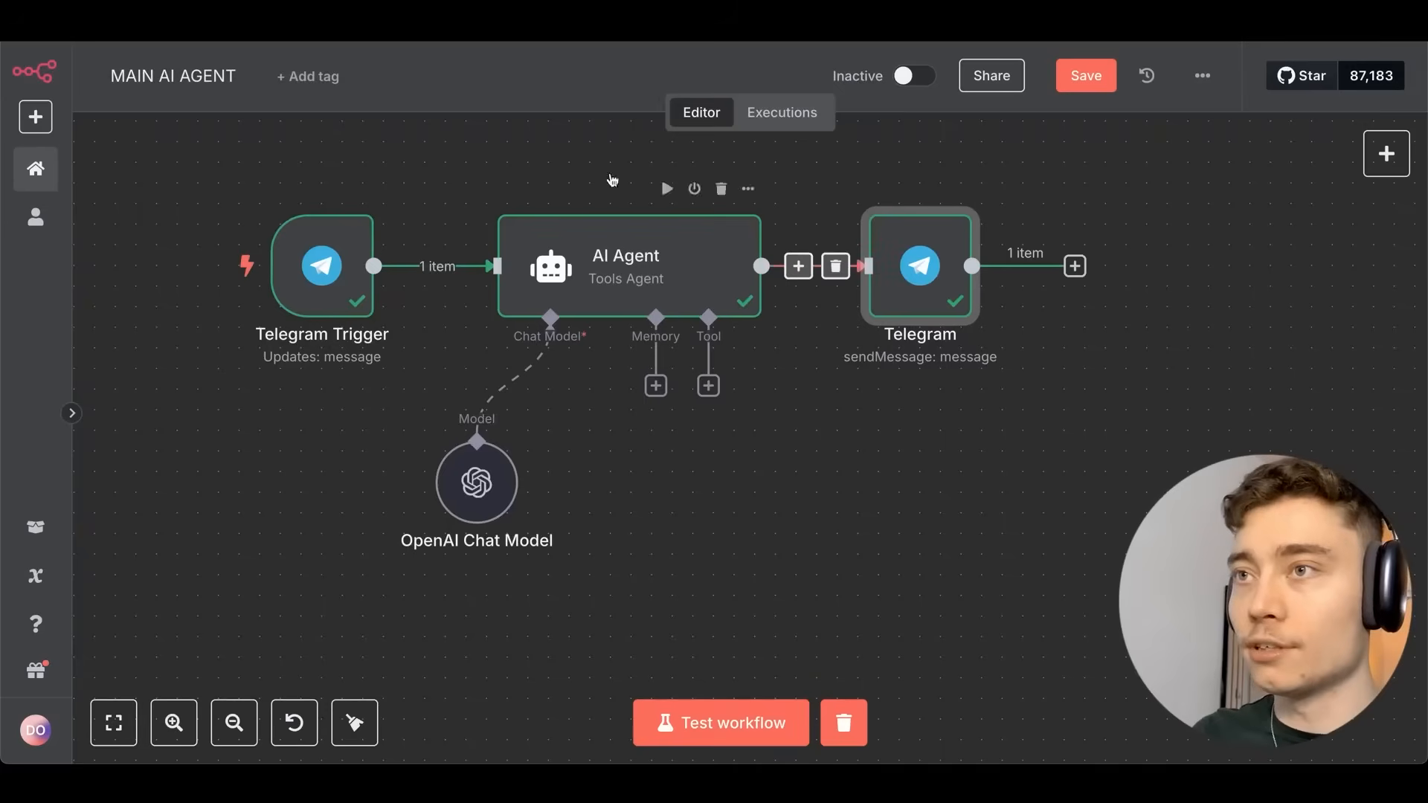
# Save the MAIN AI AGENT workflow with its three succeeded nodes and recentre them on the canvas.
pyautogui.moveTo(548, 149); pyautogui.dragTo(557, 207)
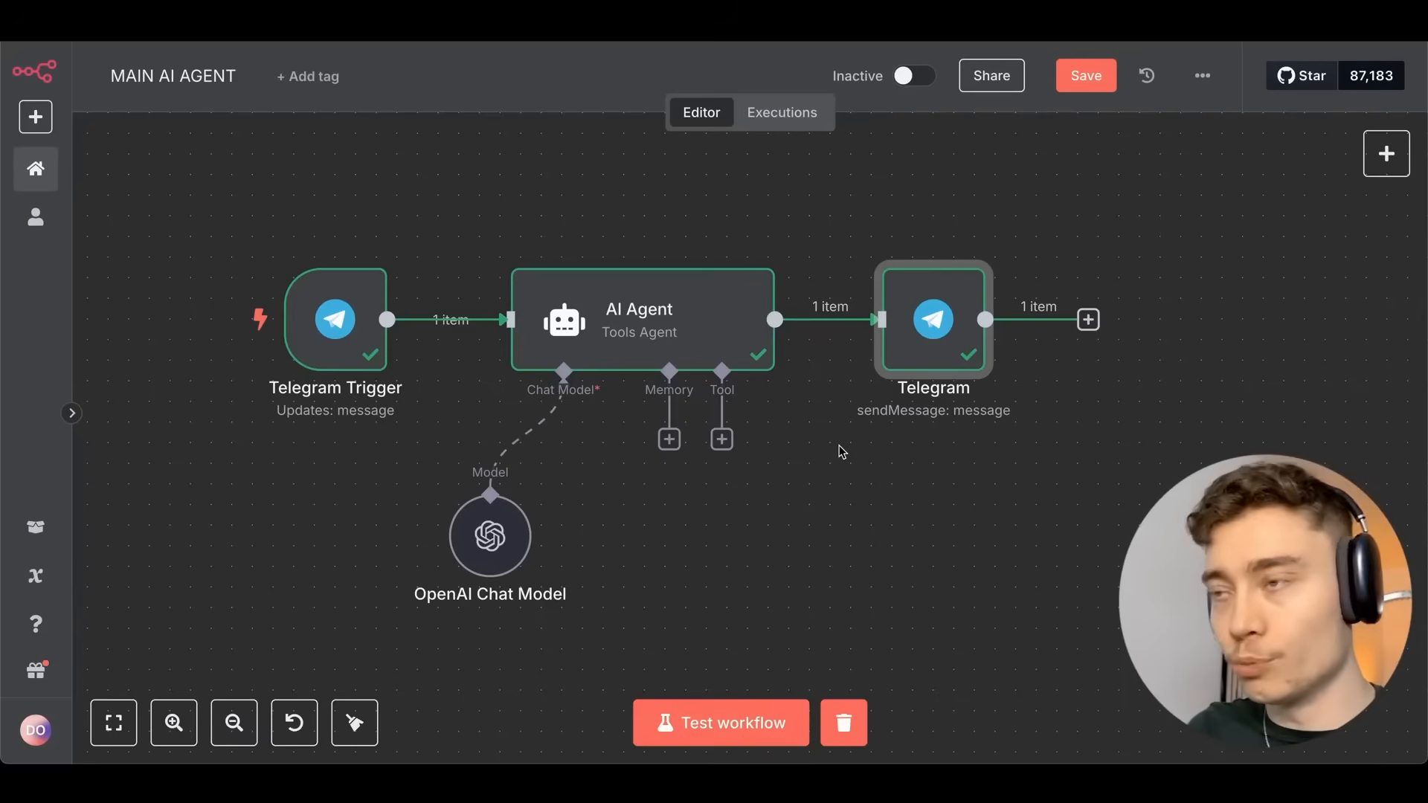
pyautogui.click(1087, 76)
pyautogui.scroll(-1, 615, 522)
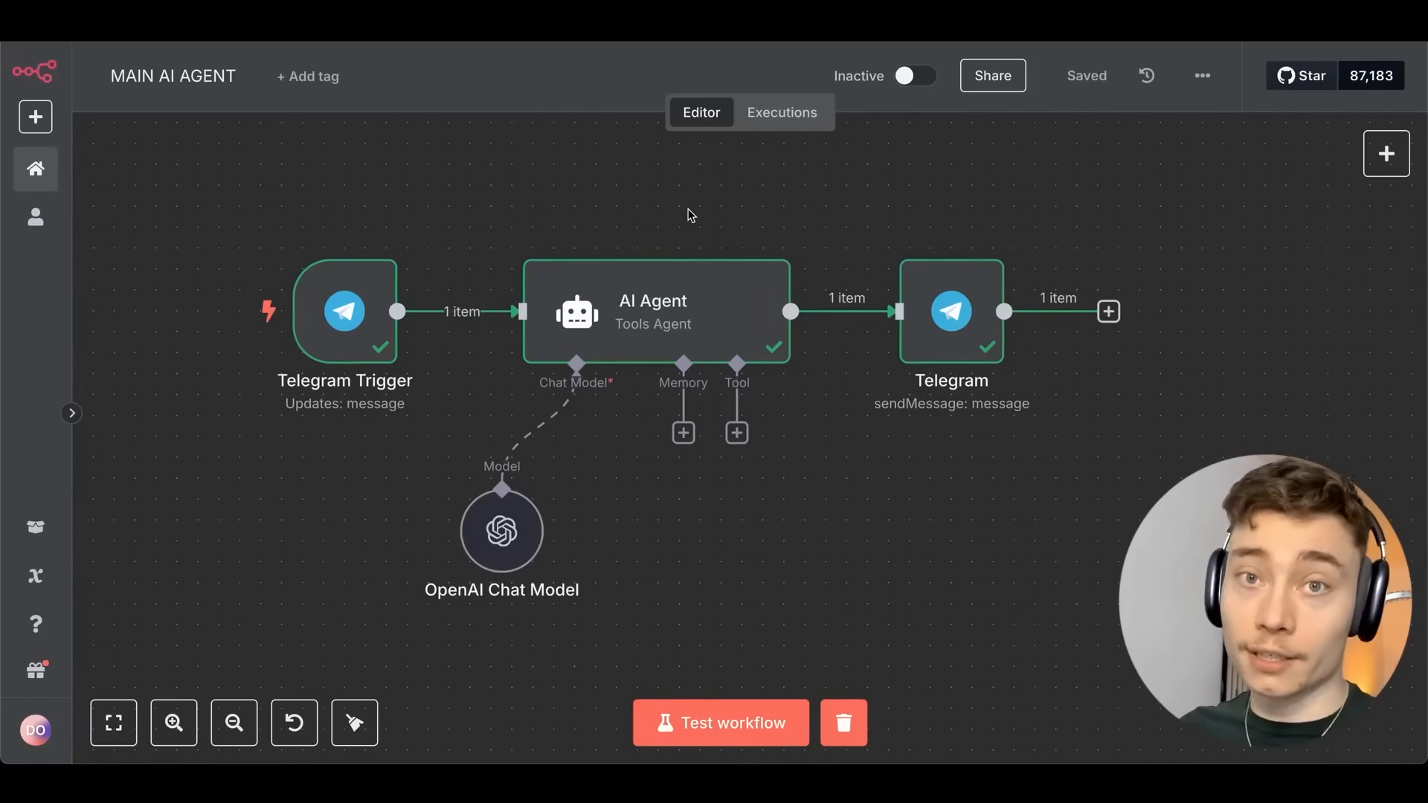
pyautogui.moveTo(564, 195); pyautogui.dragTo(527, 180)
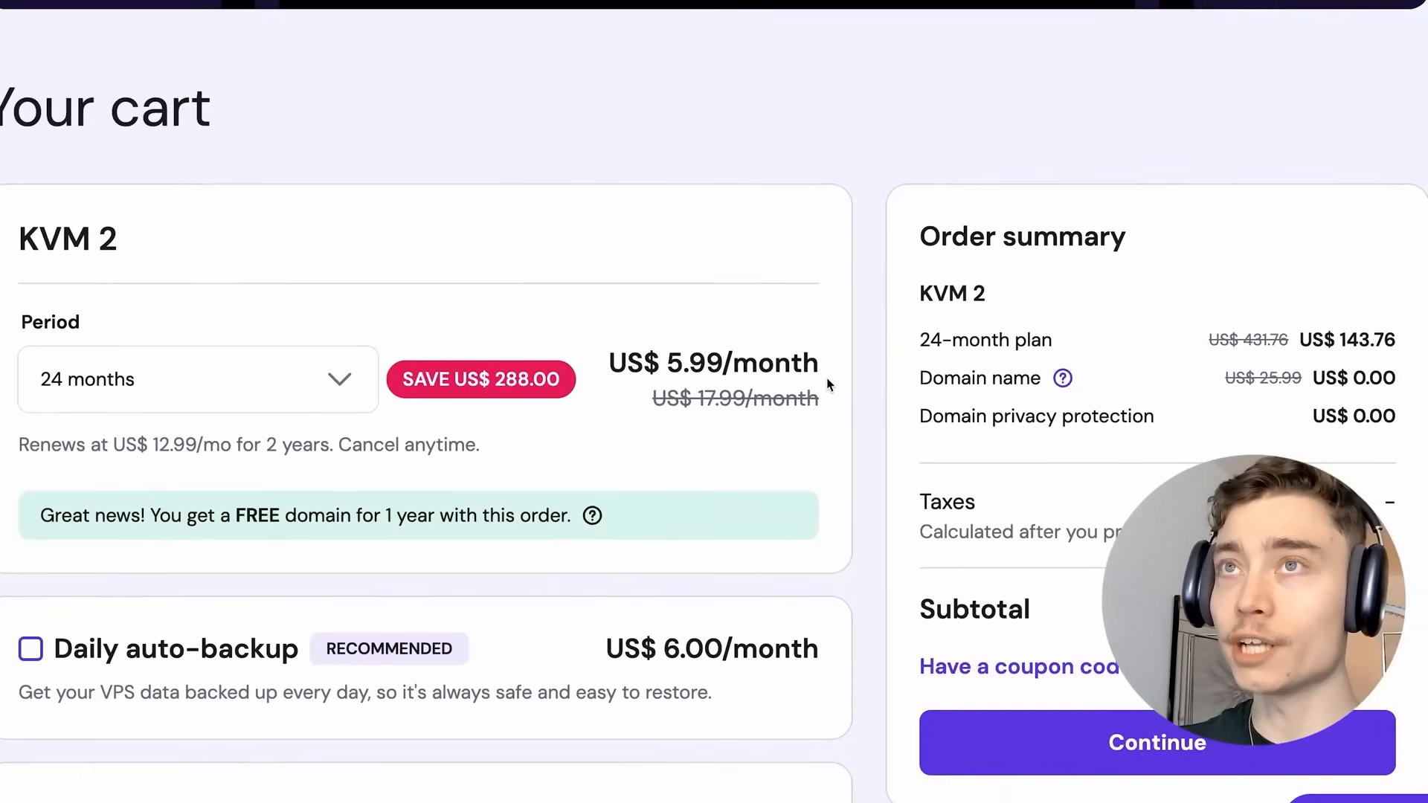
# Keep the KVM 2 plan on the 24-month billing period and apply a coupon code.
pyautogui.scroll(-2, 826, 383)
pyautogui.click(230, 296)
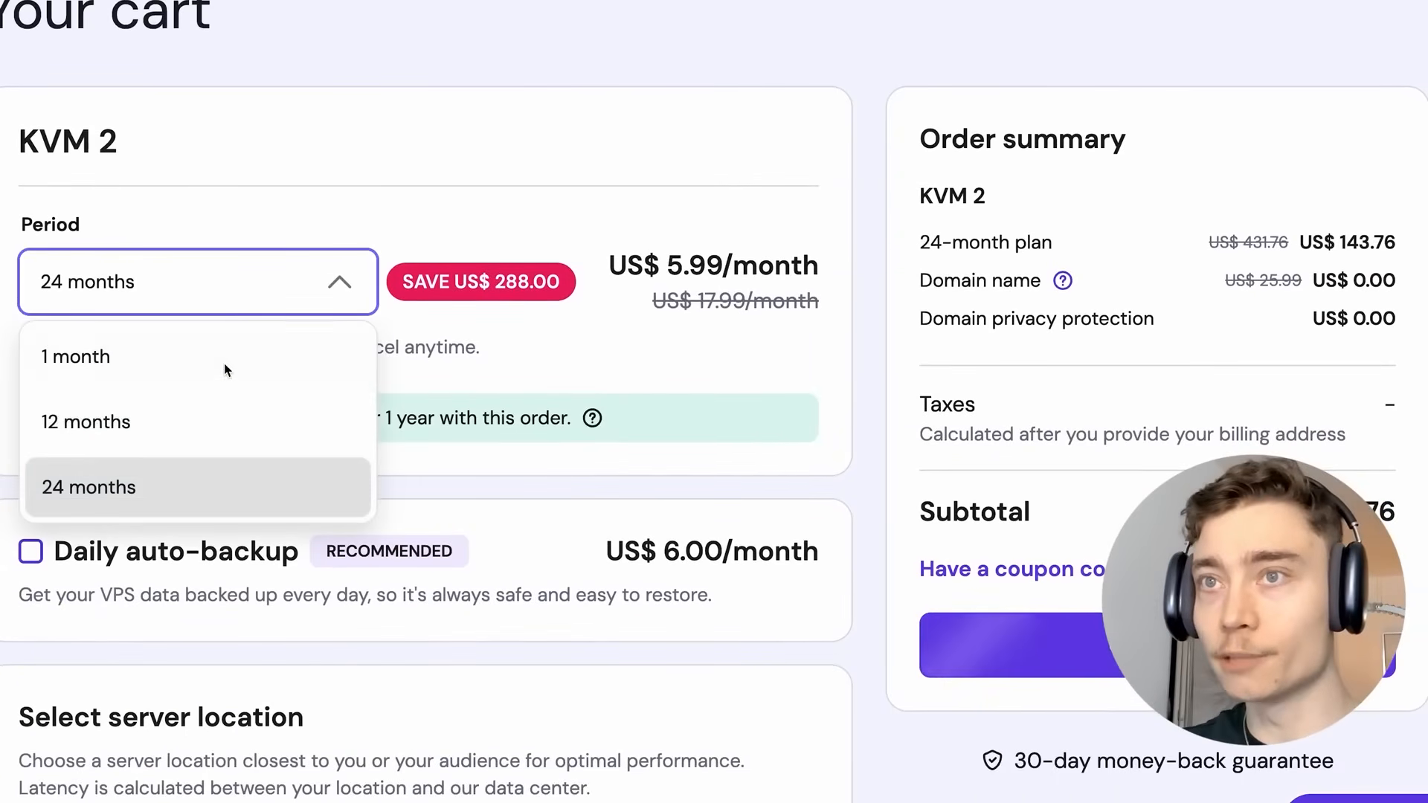
pyautogui.click(136, 484)
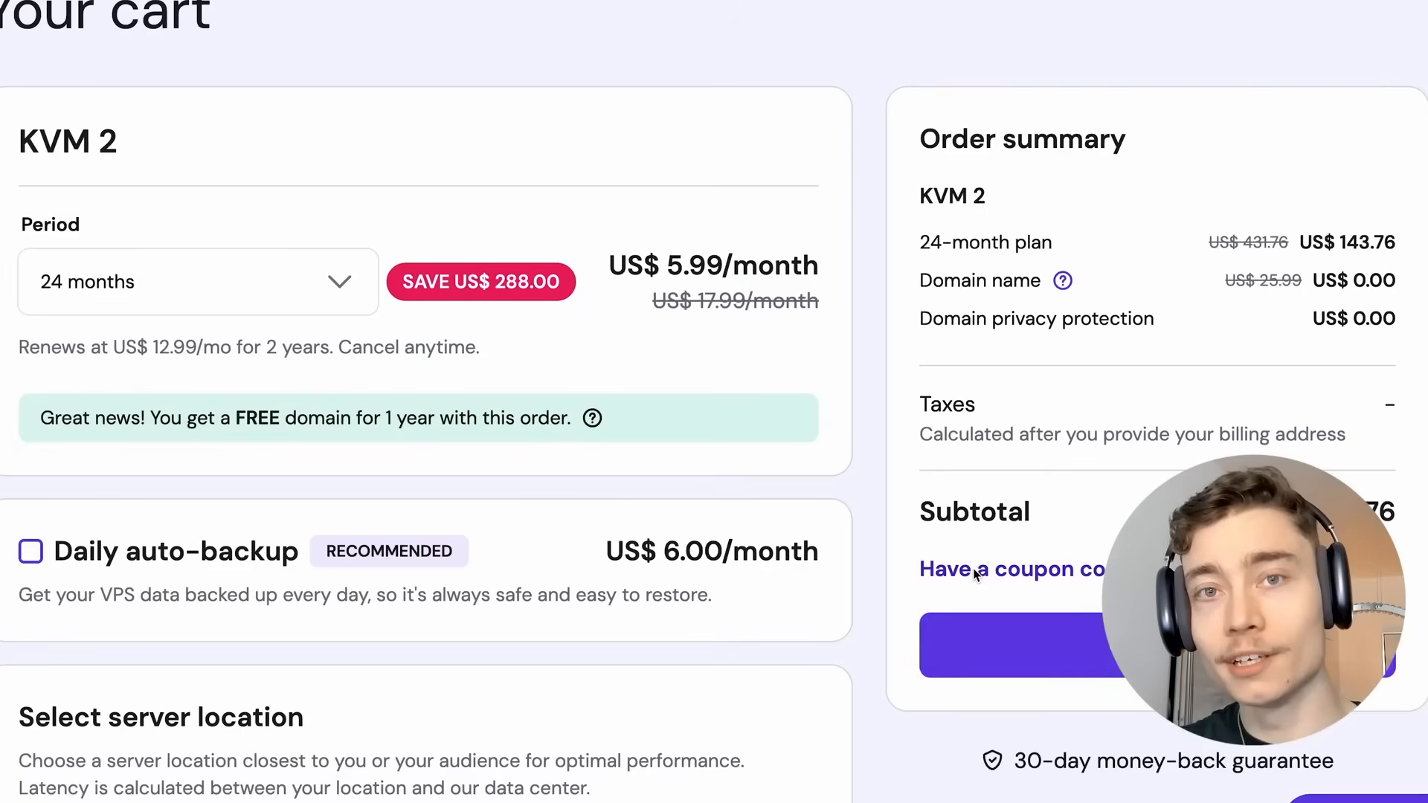
pyautogui.click(1012, 565)
pyautogui.write('DAVID')
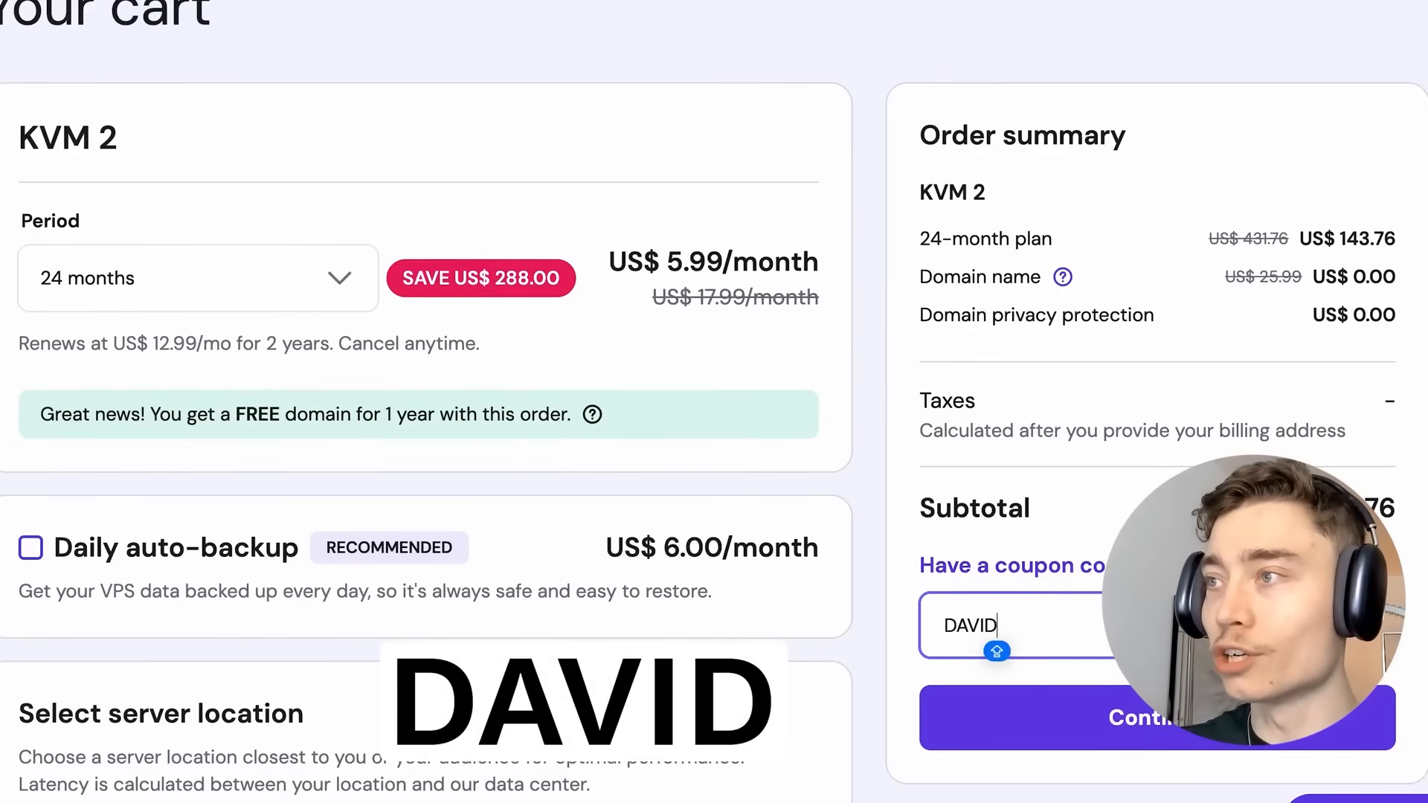
pyautogui.press('Return')
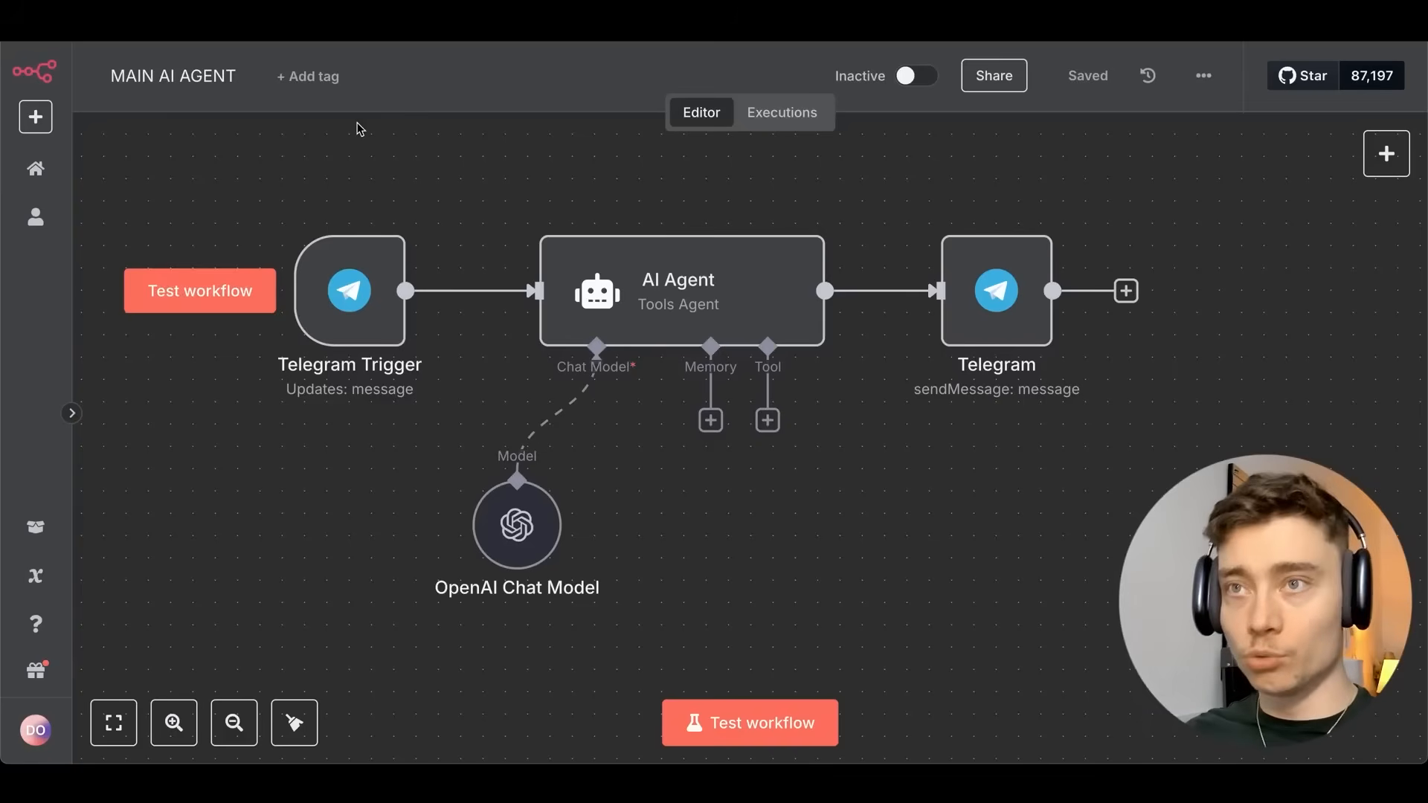
# From the workflows overview, create a new blank workflow named RESEARCH AGENT.
pyautogui.hscroll(-1, 329, 186)
pyautogui.click(37, 171)
pyautogui.click(73, 414)
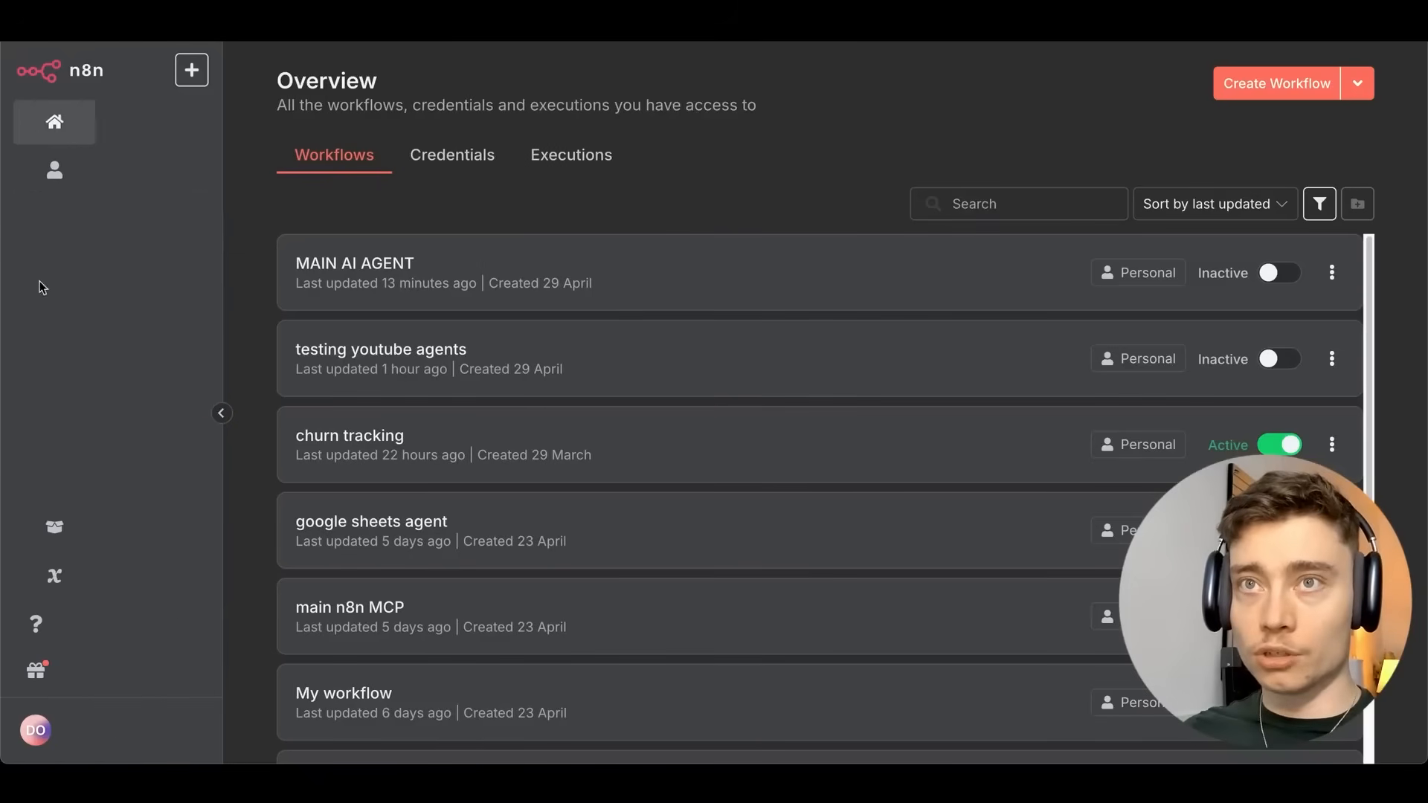
pyautogui.click(1250, 87)
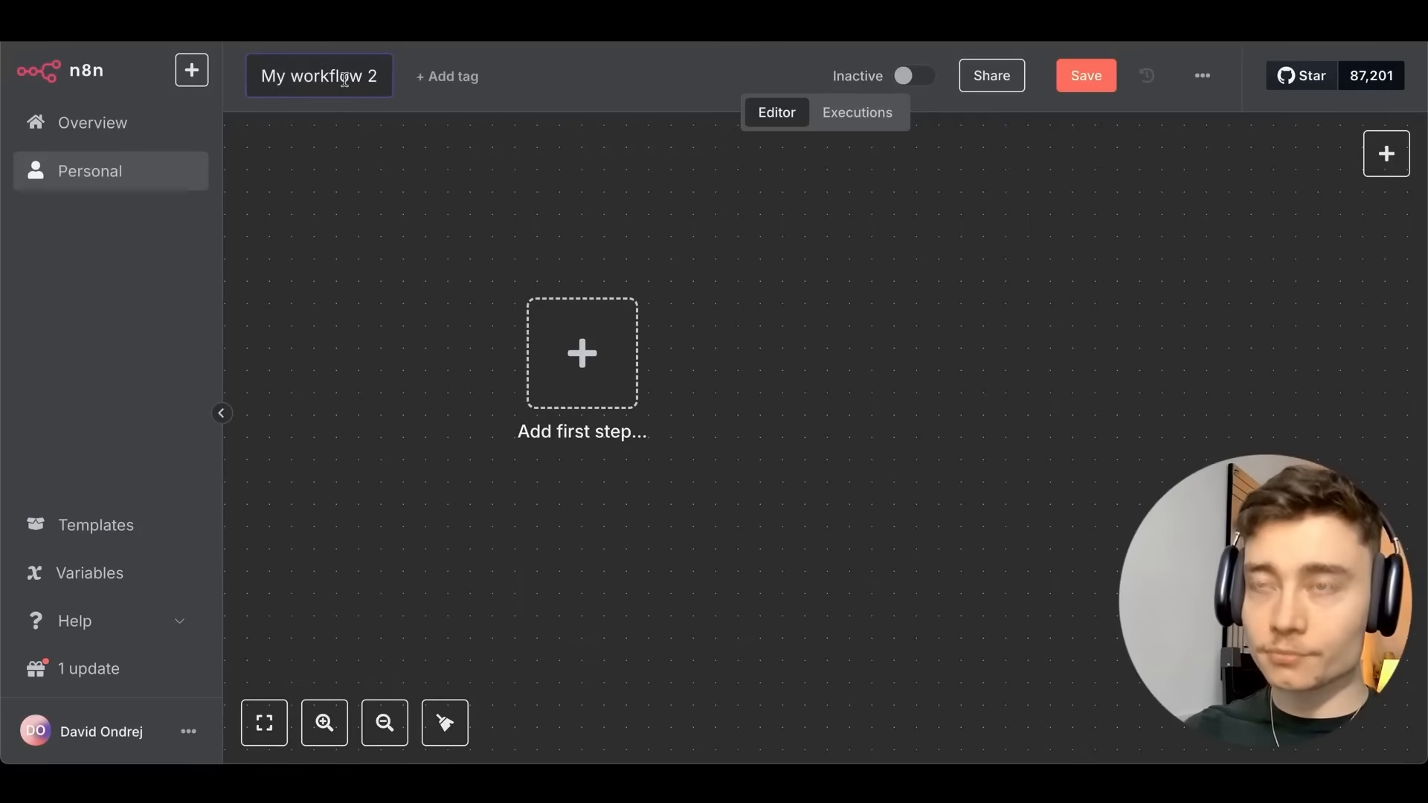
pyautogui.click(345, 80)
pyautogui.write('RESEARCH AGEN')
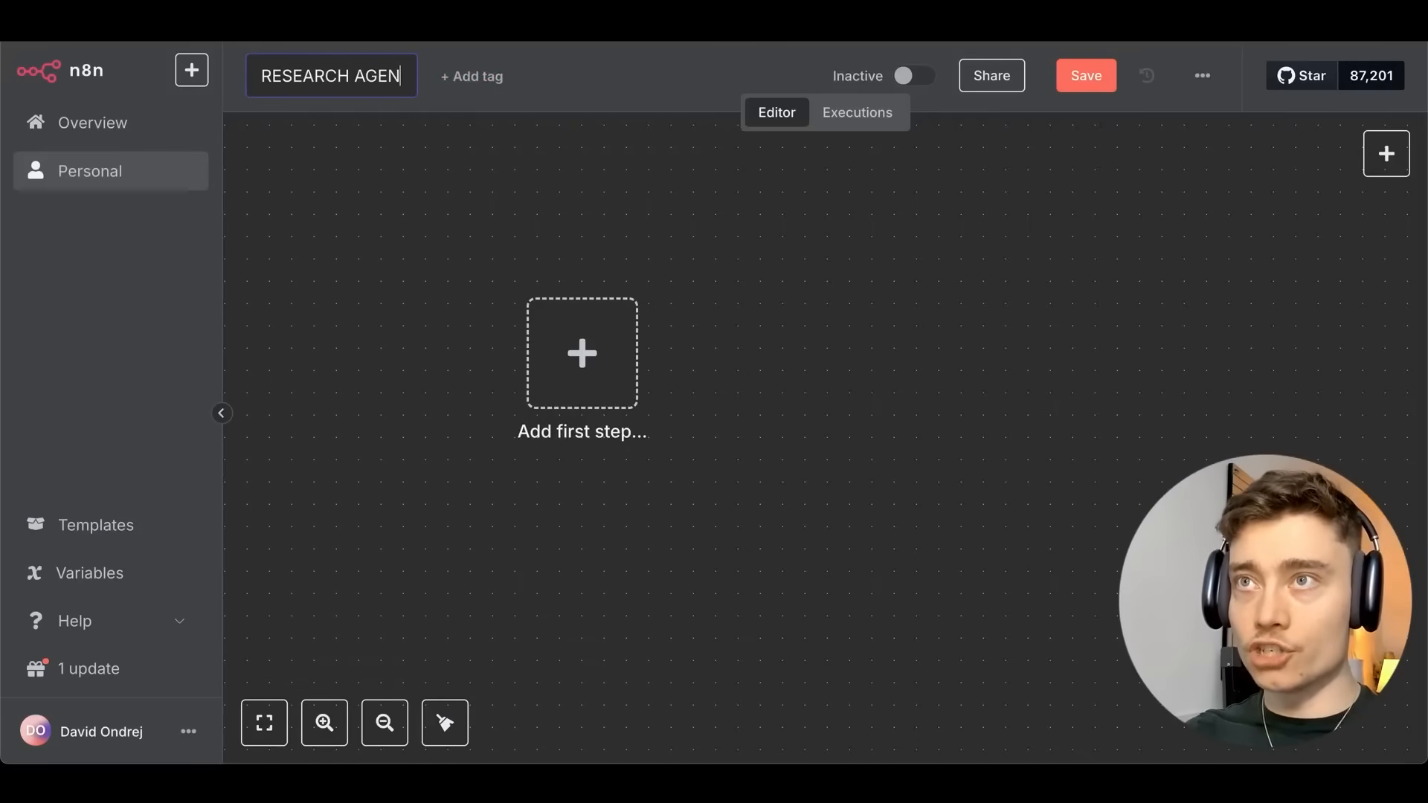
pyautogui.write('T')
pyautogui.press('Return')
# Add a When Executed by Another Workflow trigger as the first step and save.
pyautogui.click(595, 355)
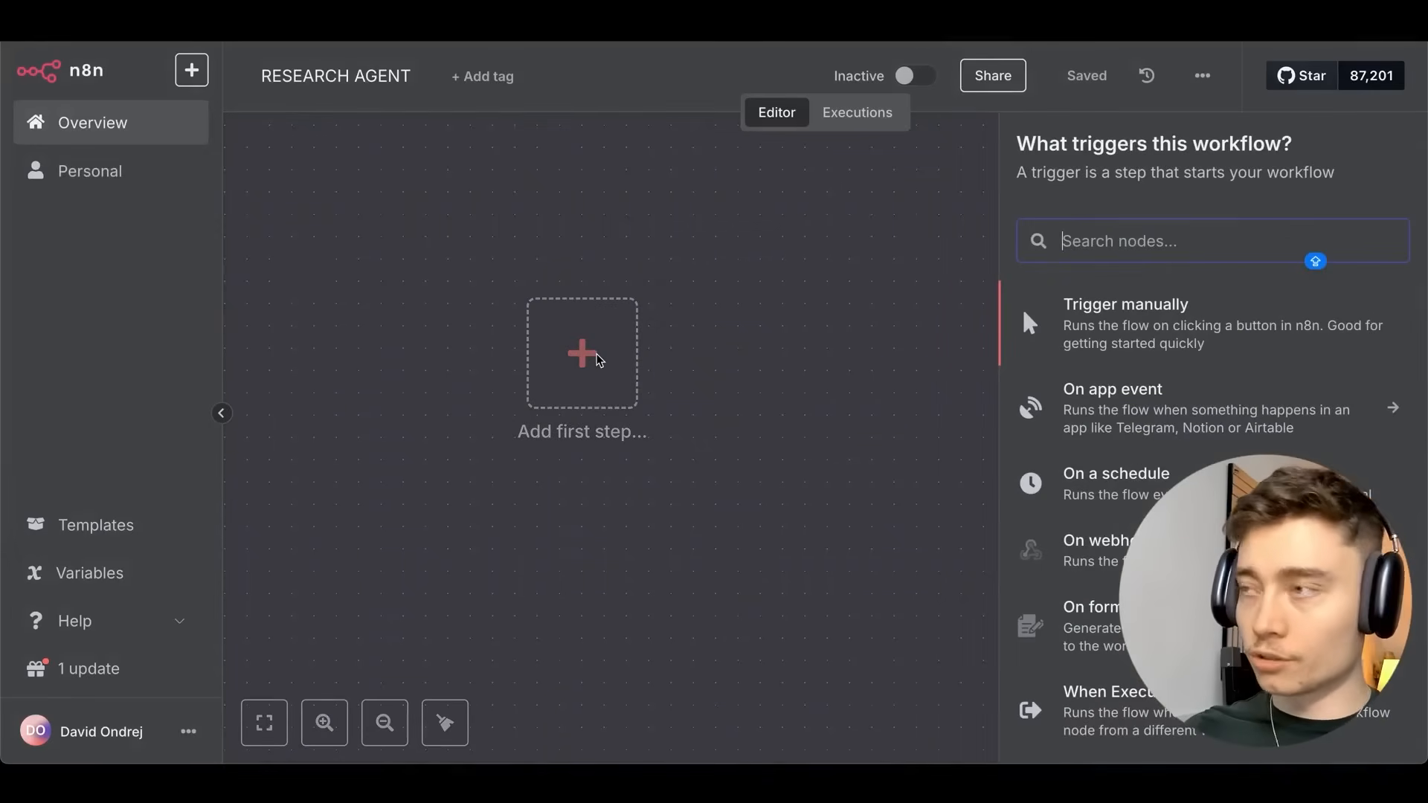
pyautogui.write('WHEN EX')
pyautogui.click(672, 331)
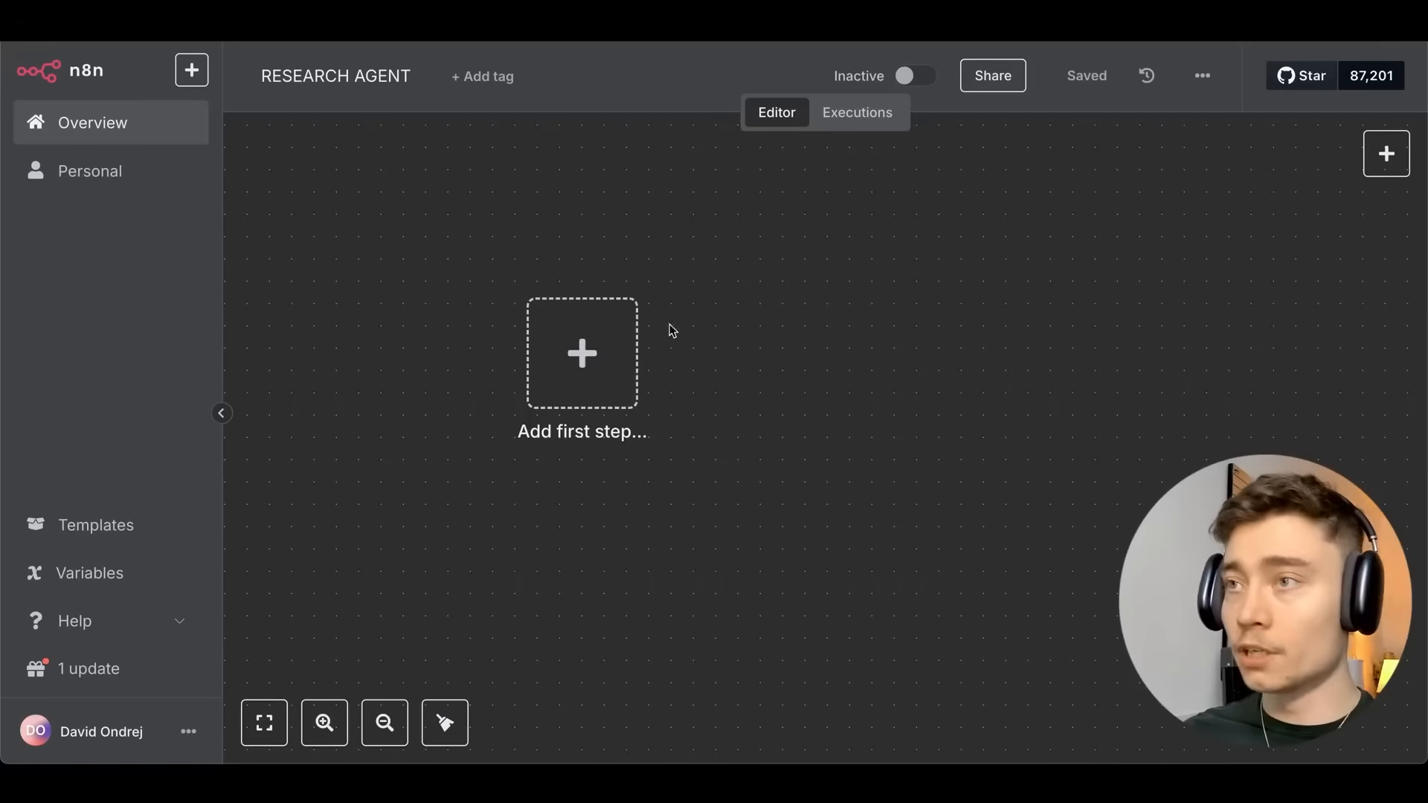
pyautogui.click(590, 370)
pyautogui.scroll(-2, 1076, 361)
pyautogui.scroll(-1, 1071, 361)
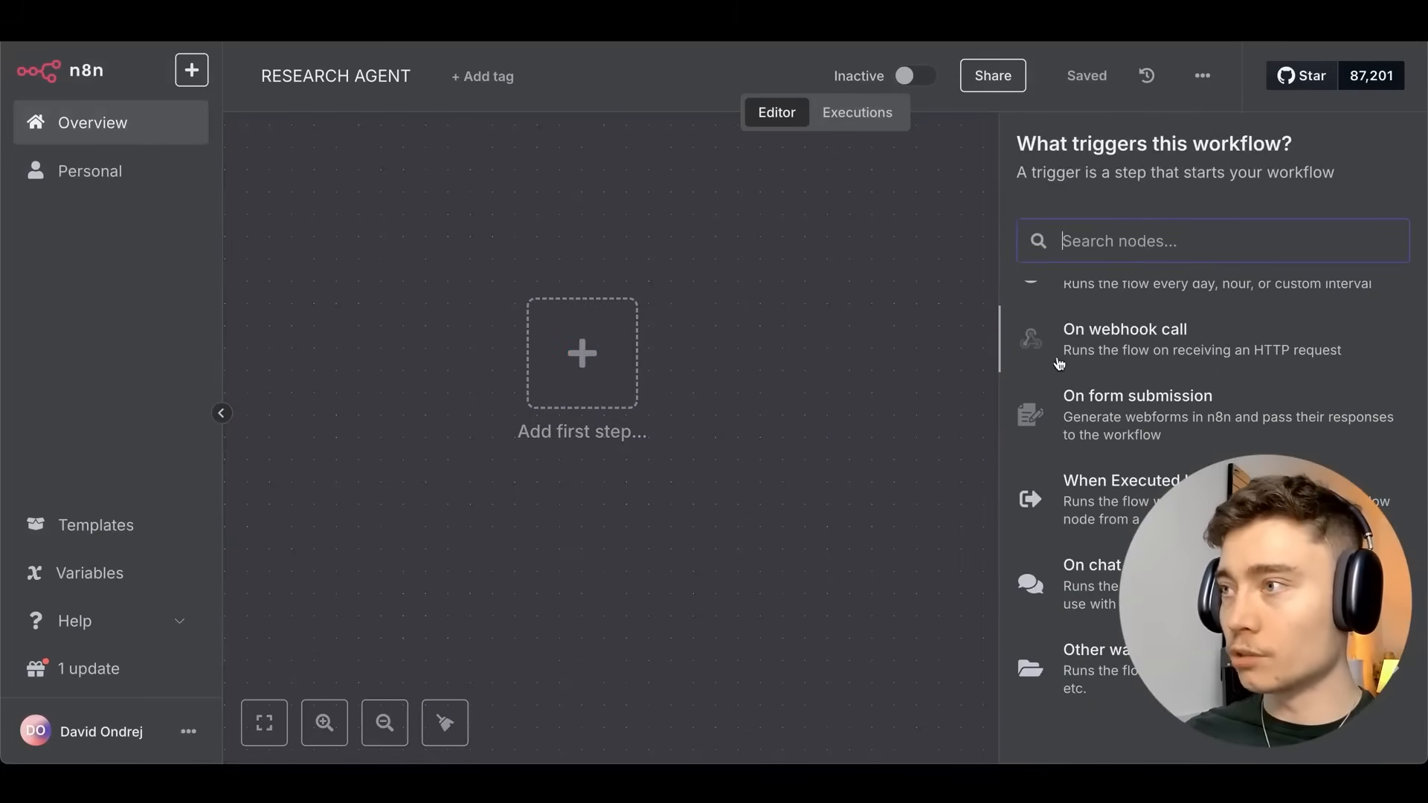
pyautogui.click(1161, 492)
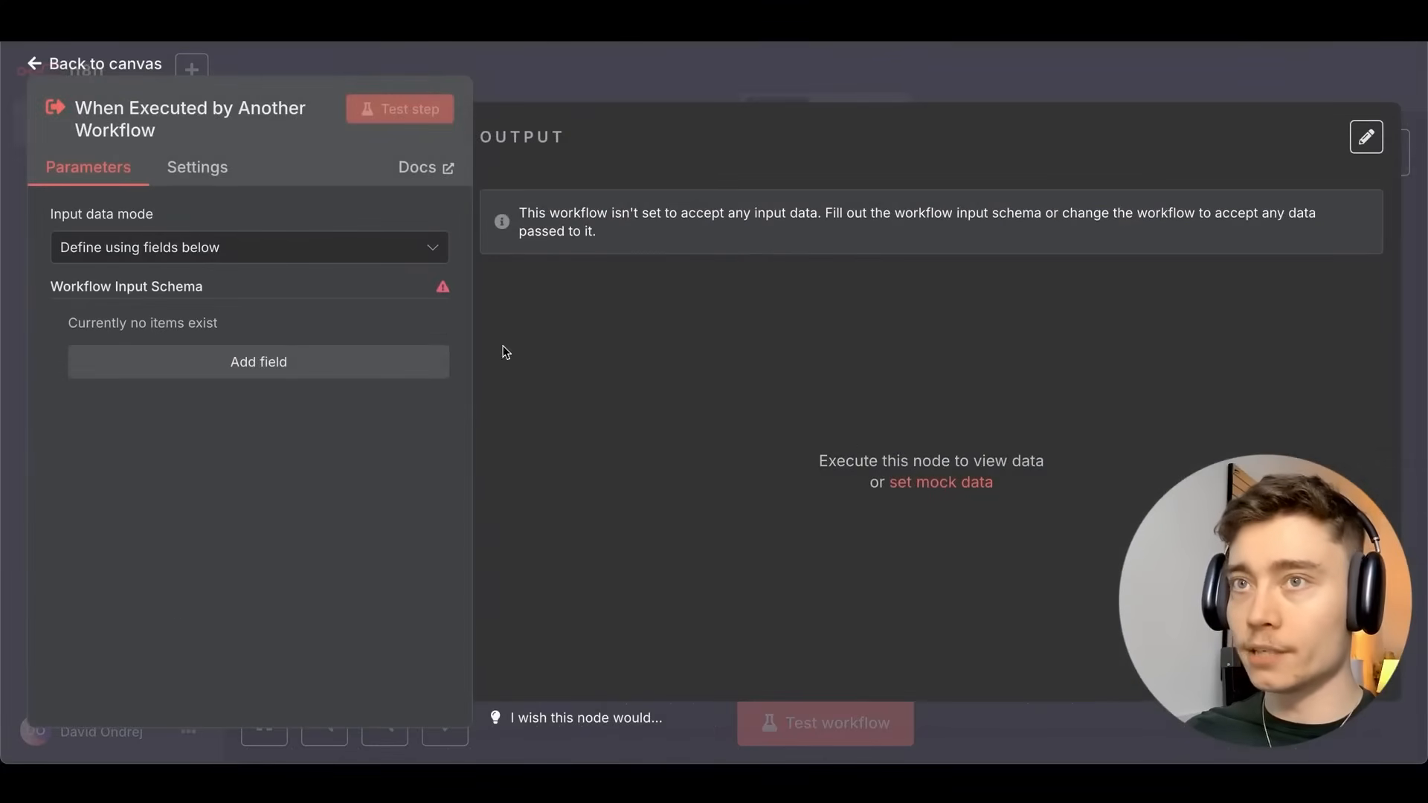
pyautogui.click(541, 86)
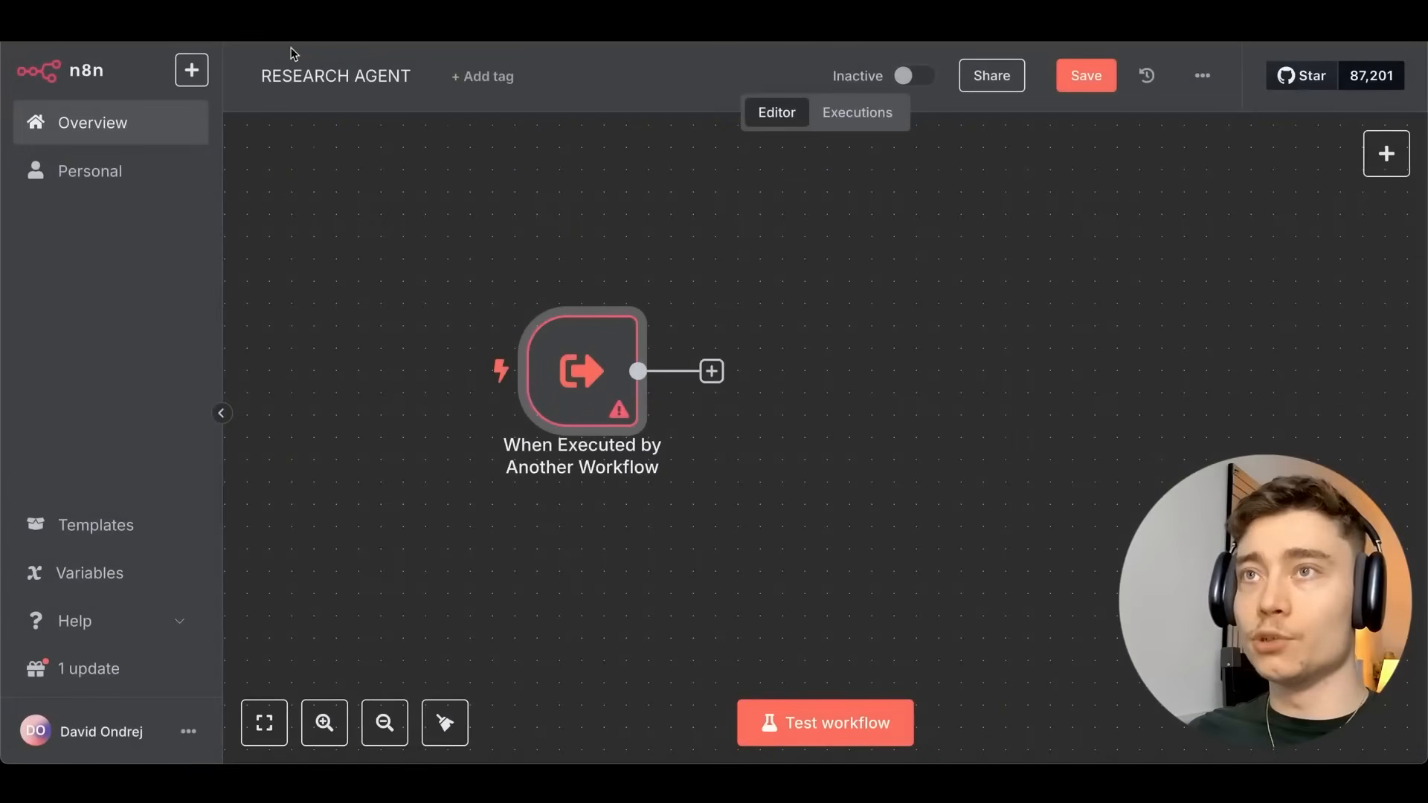
pyautogui.click(1072, 76)
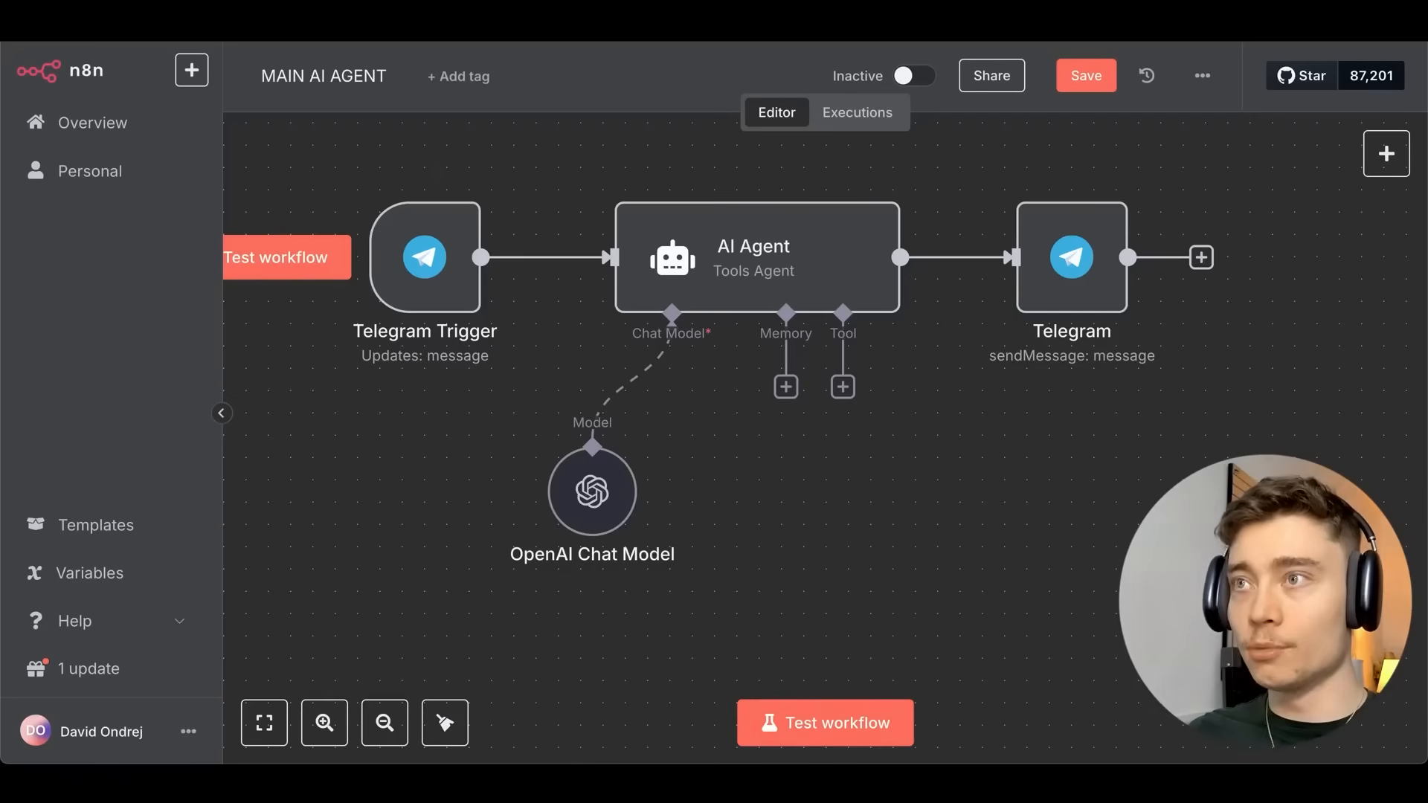
# Open the trigger's settings and remove an empty input field added by mistake.
pyautogui.moveTo(504, 254)
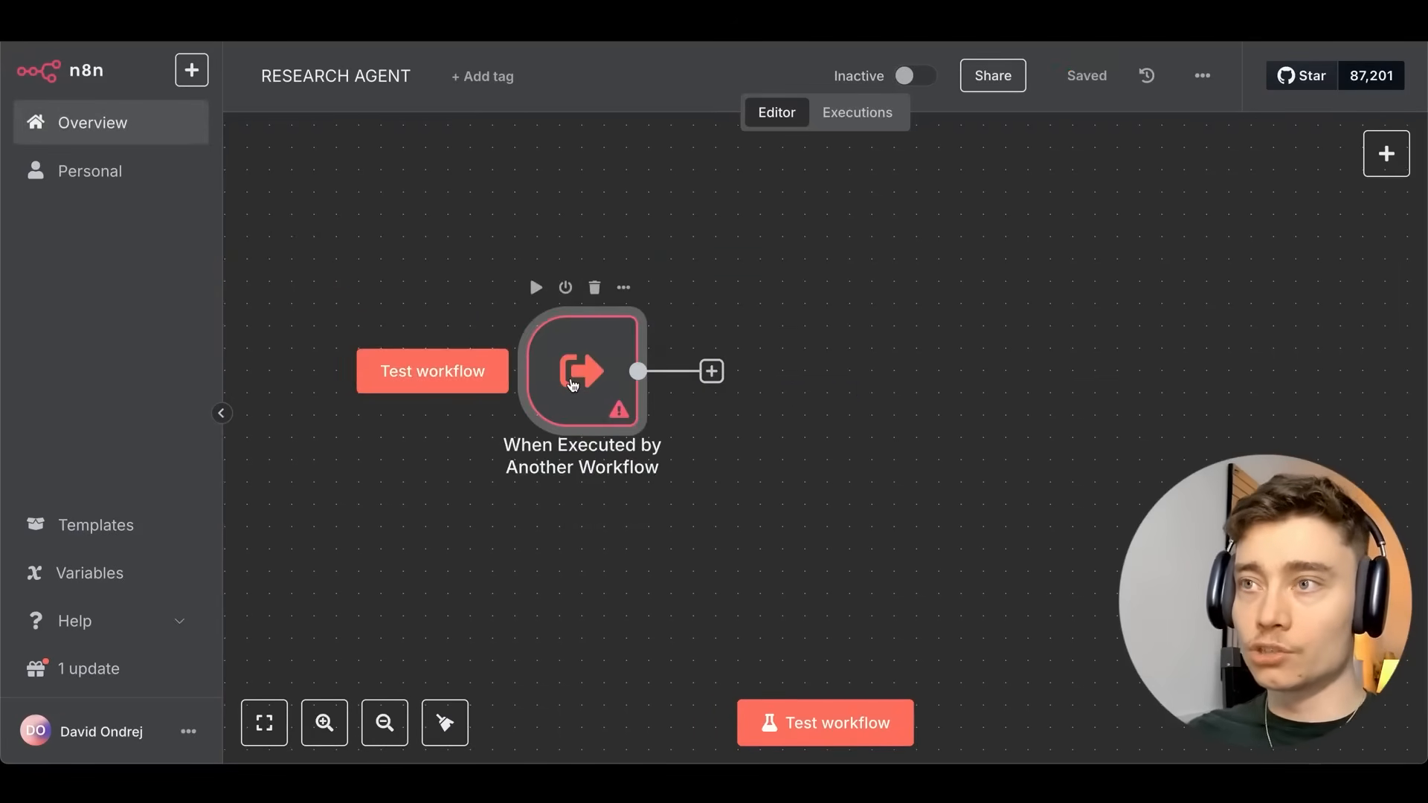
pyautogui.doubleClick(580, 364)
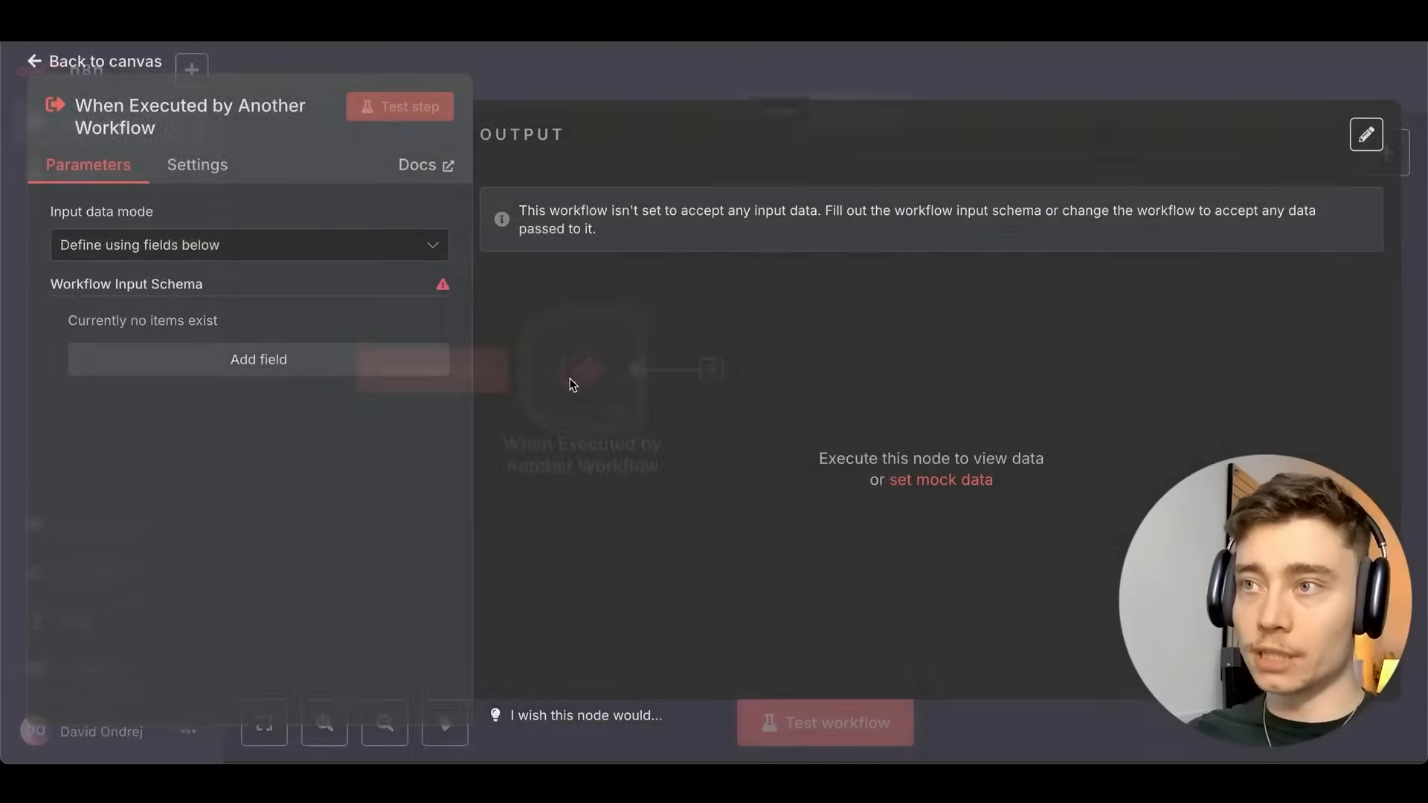
pyautogui.click(250, 368)
pyautogui.click(229, 358)
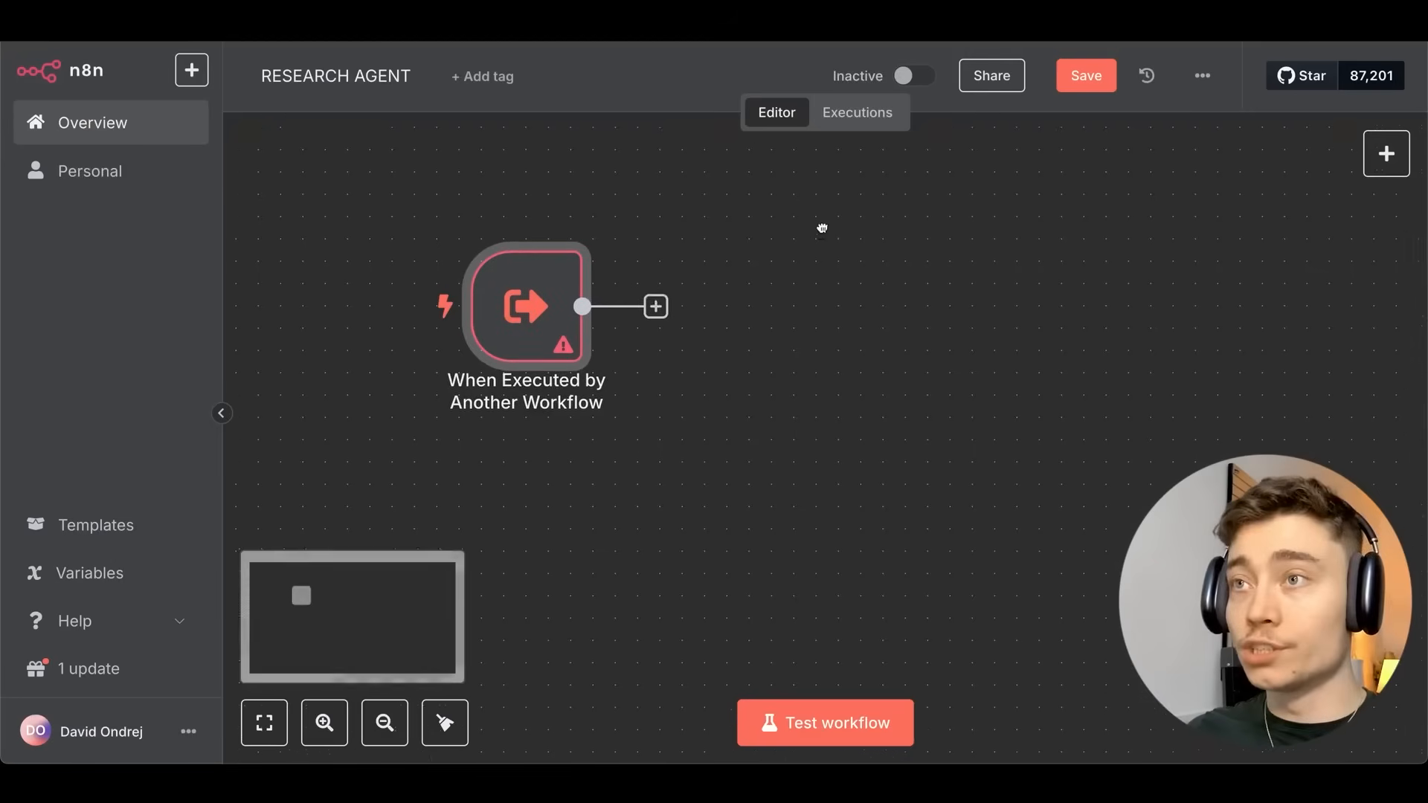
pyautogui.moveTo(822, 228); pyautogui.dragTo(793, 217)
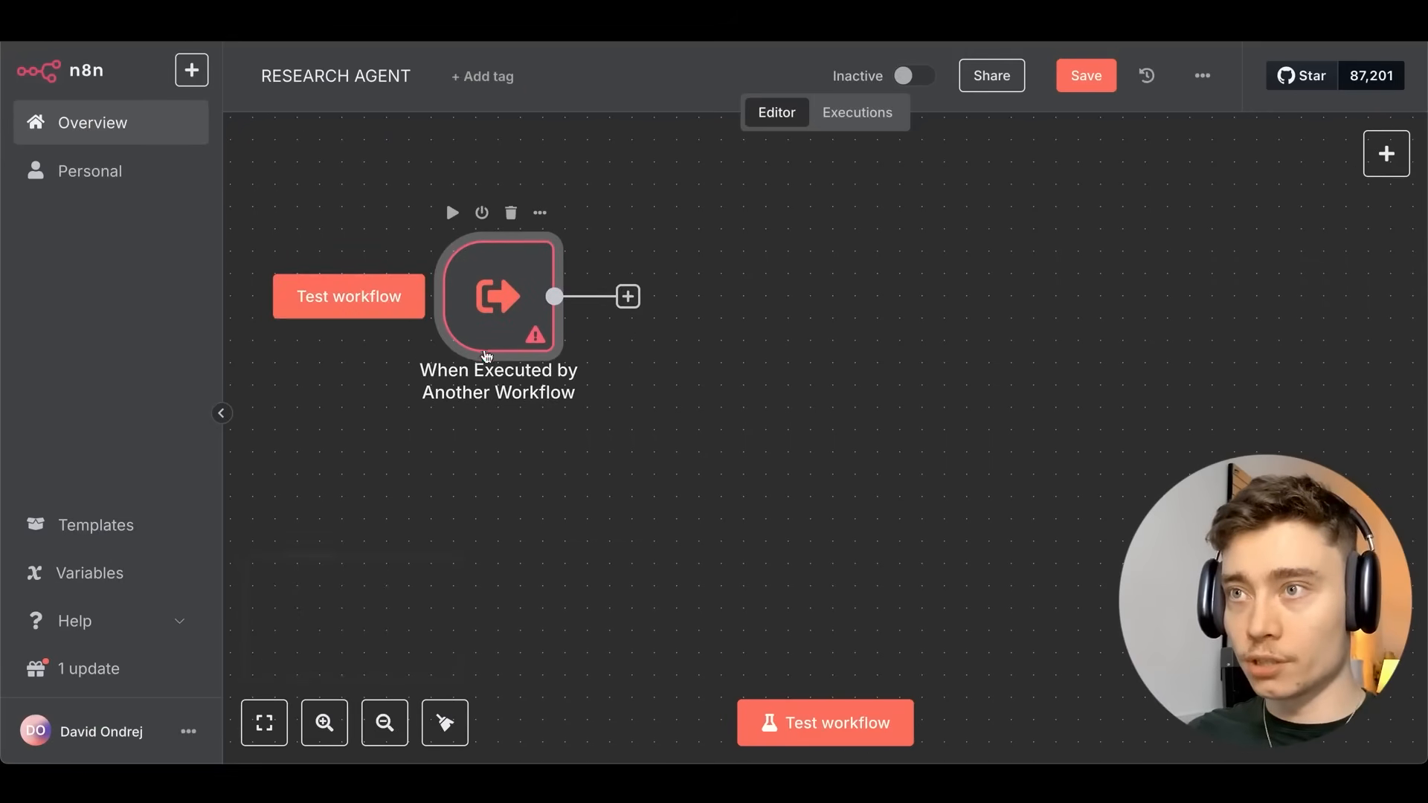
pyautogui.doubleClick(494, 301)
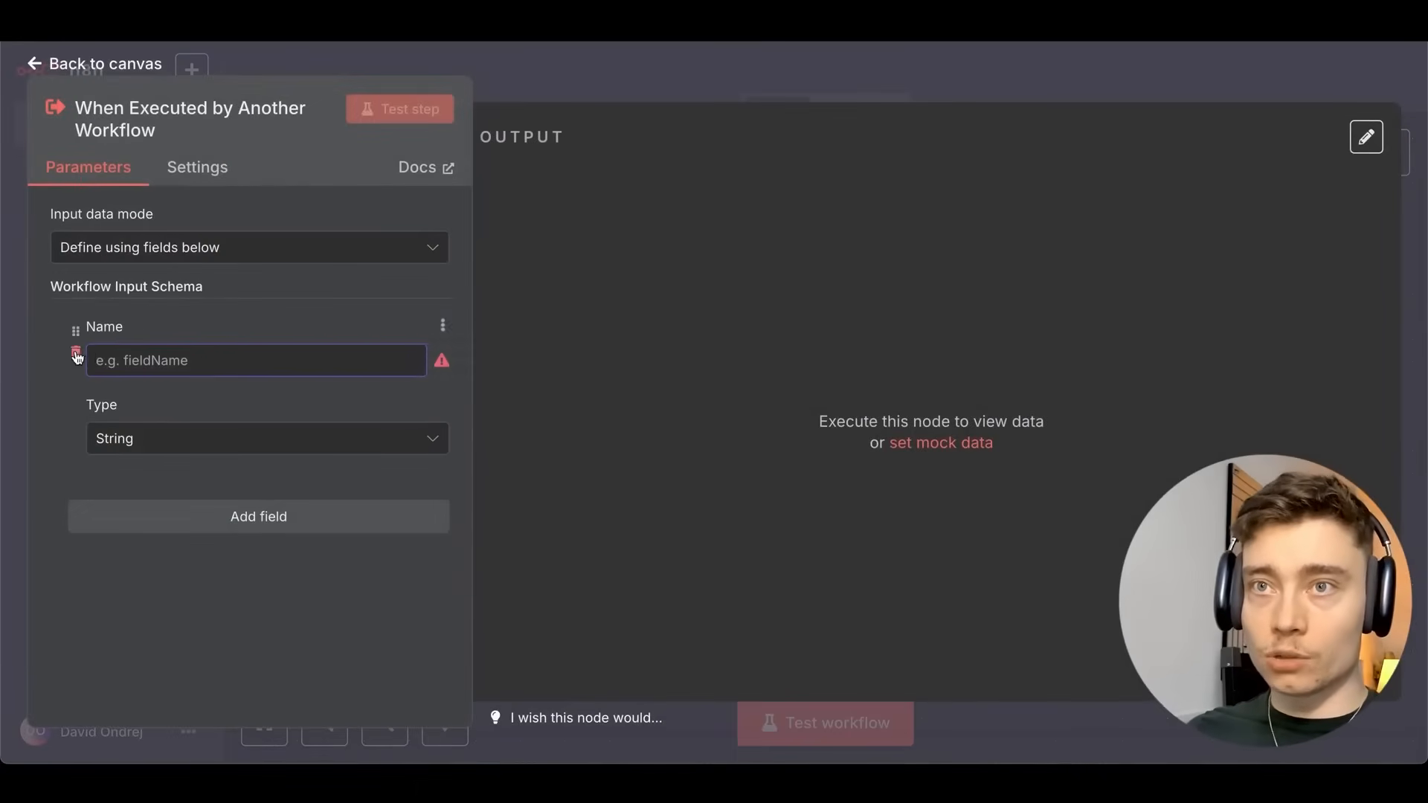
pyautogui.click(78, 355)
# Add a String input field named search_query to the trigger and save RESEARCH AGENT.
pyautogui.click(201, 373)
pyautogui.click(159, 360)
pyautogui.write('s')
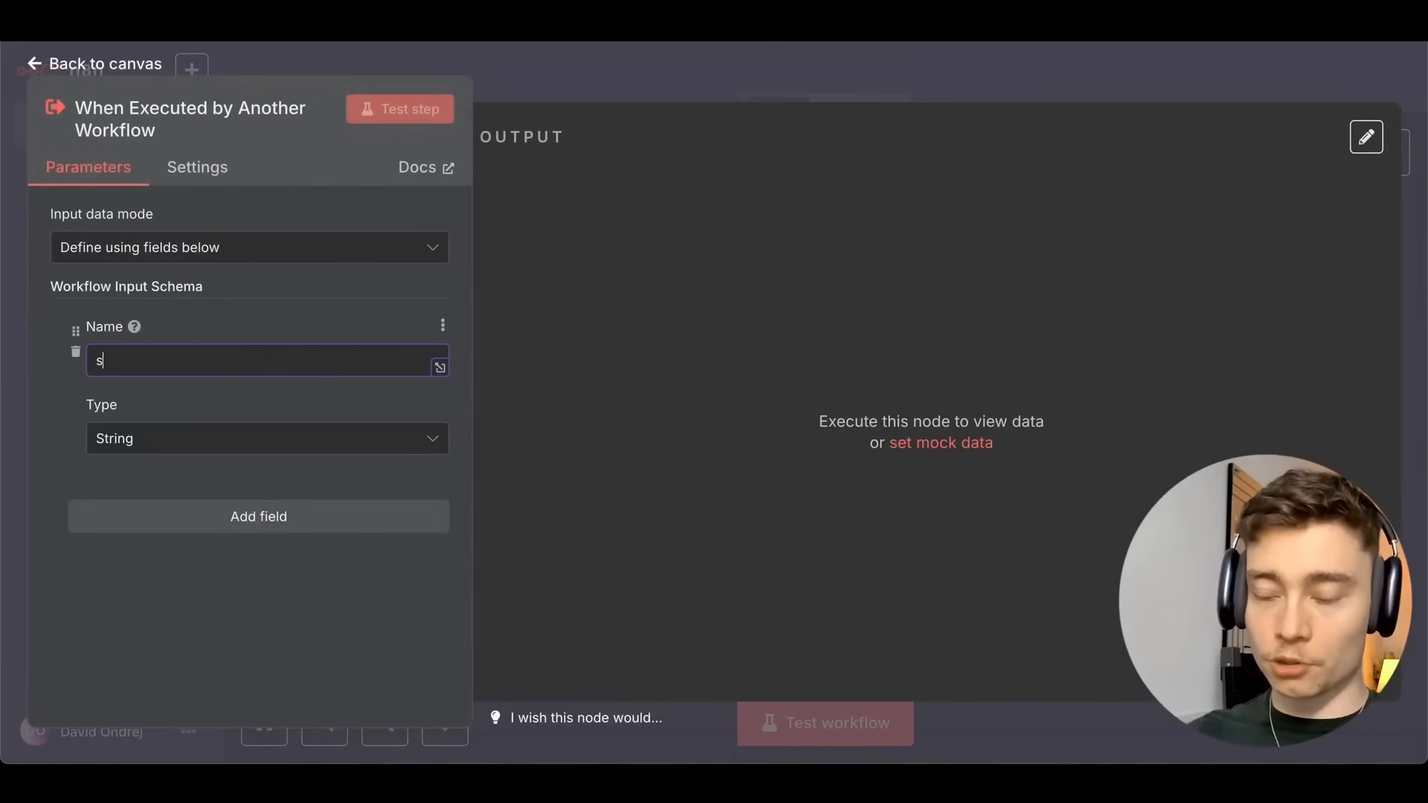
pyautogui.write('earch_query')
pyautogui.click(539, 107)
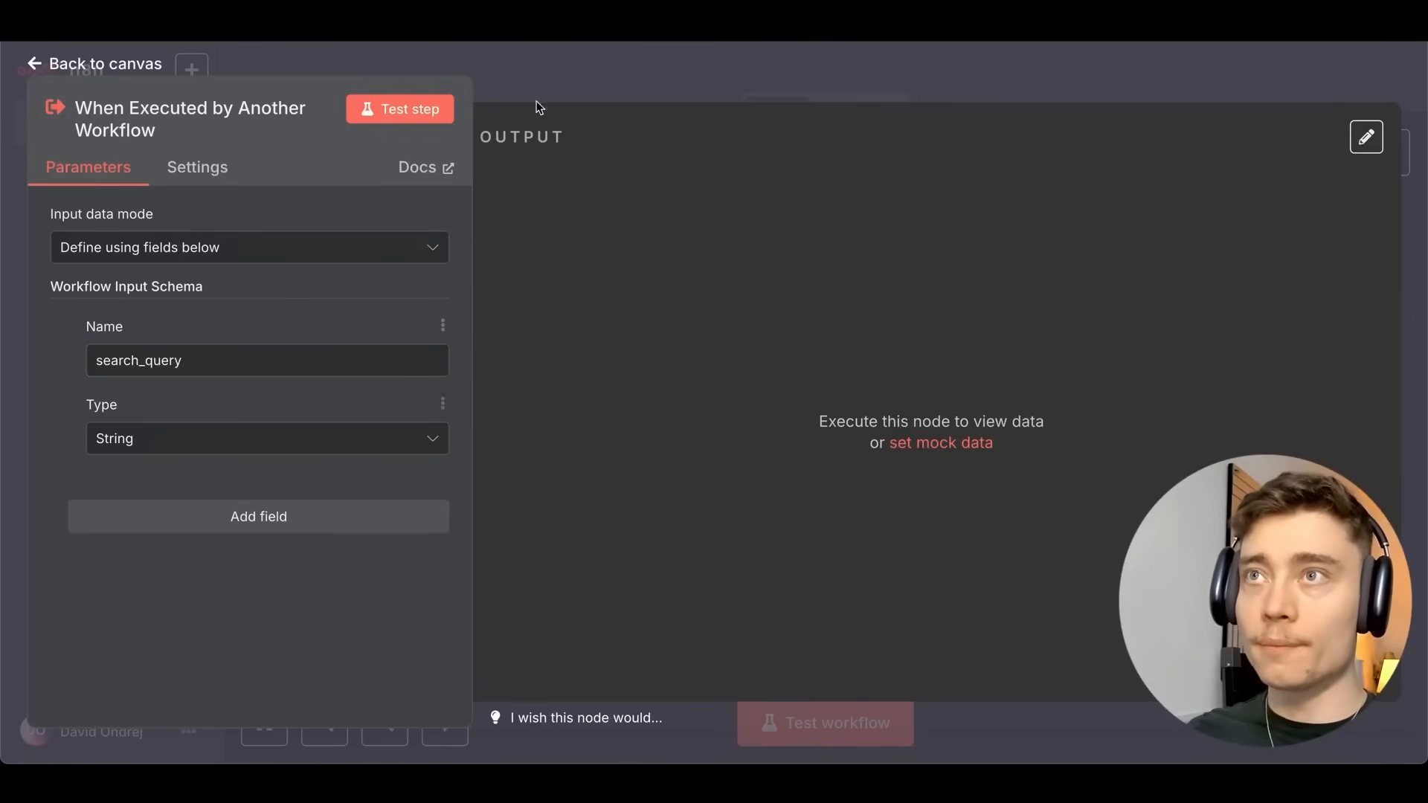
pyautogui.click(625, 65)
pyautogui.click(1078, 78)
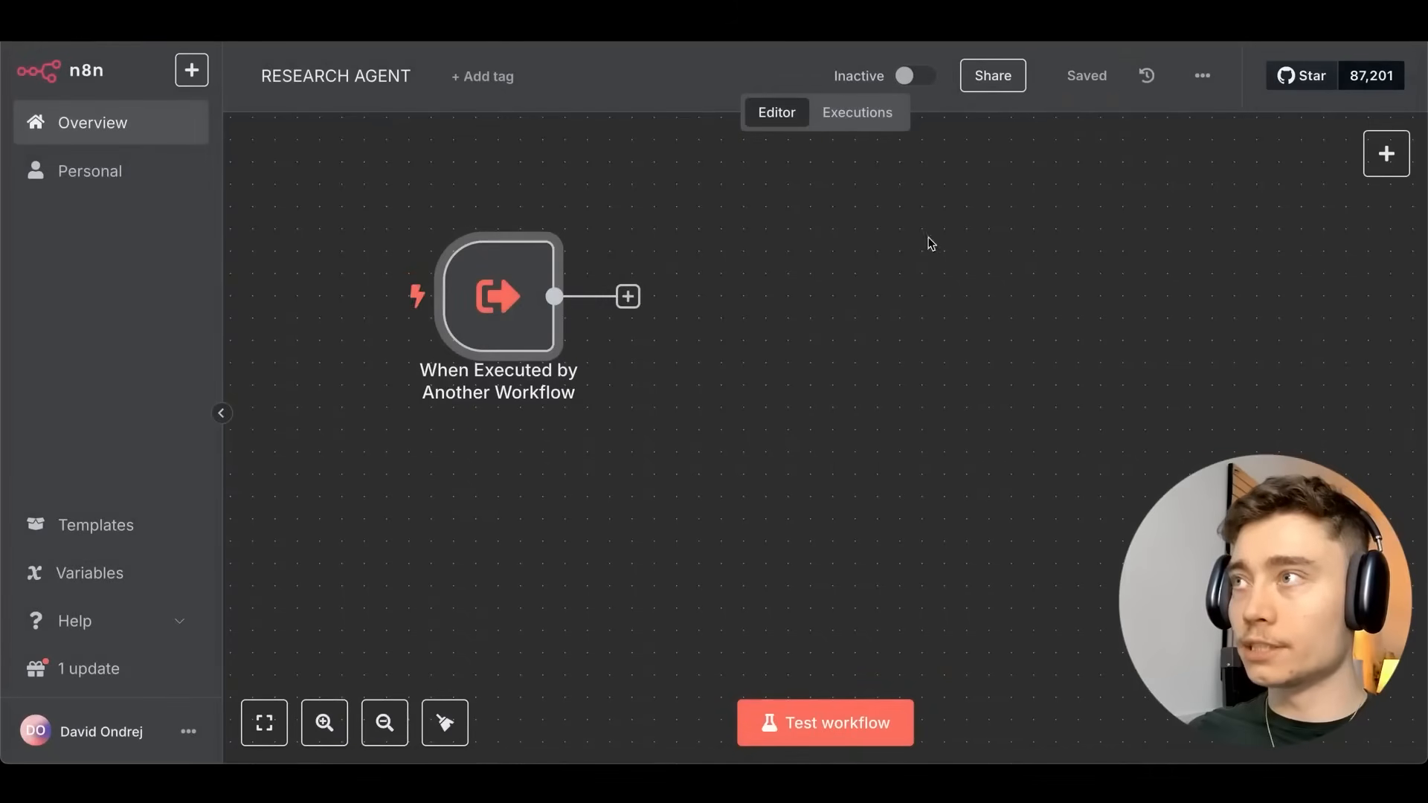
# Switch back to the MAIN AI AGENT workflow and select its AI Agent node.
pyautogui.click(378, 30)
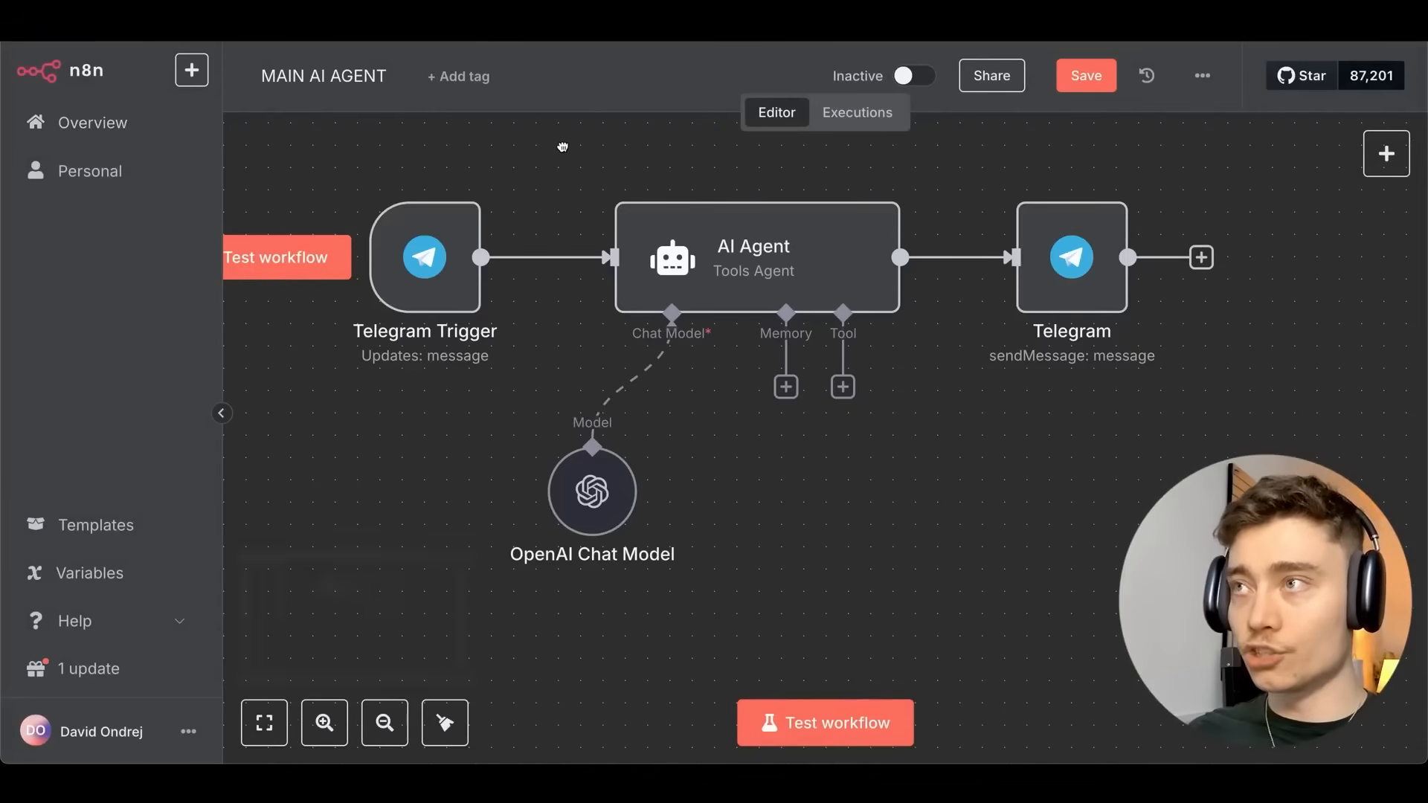
pyautogui.hscroll(1, 565, 147)
pyautogui.click(814, 277)
# Open the Tools panel from the AI Agent node's Tool connector.
pyautogui.click(823, 388)
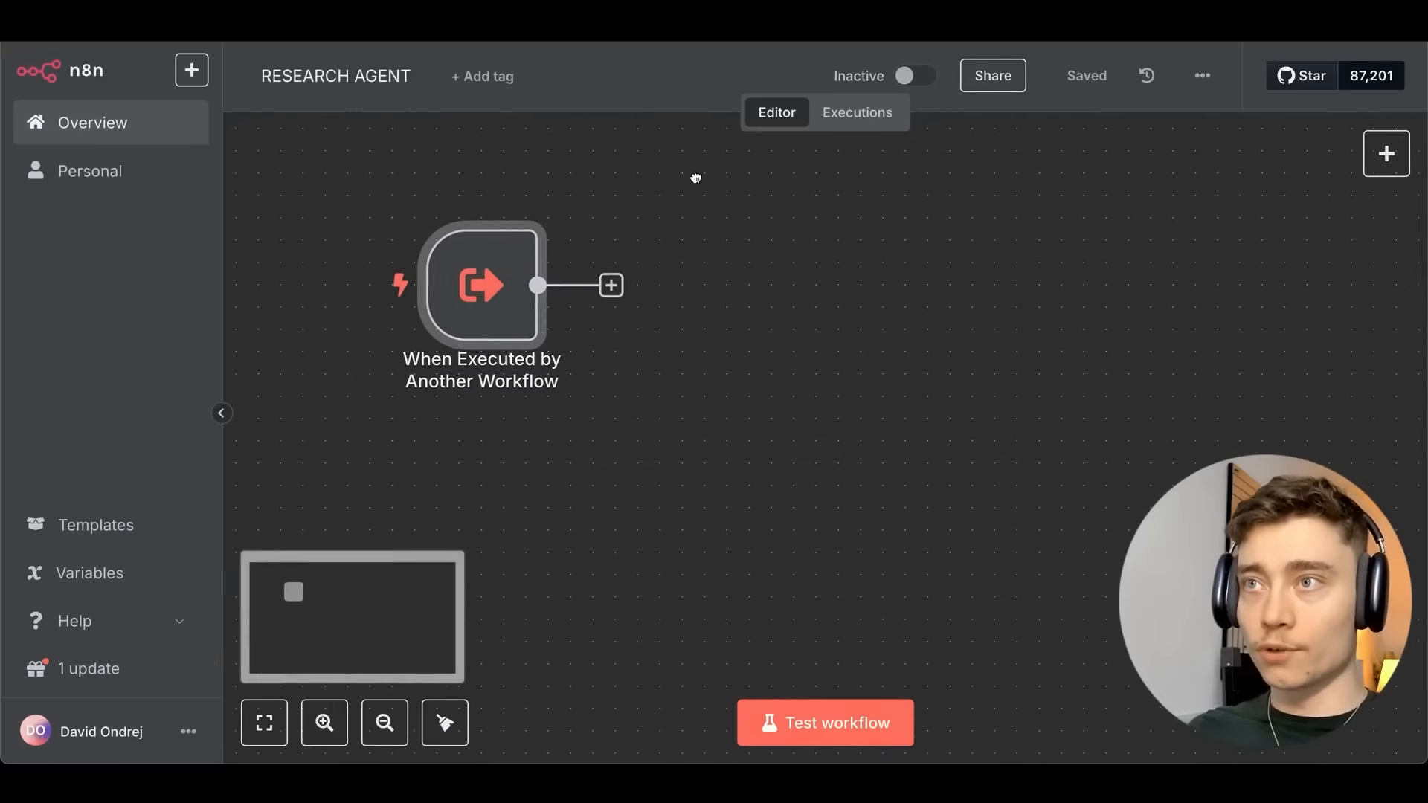
pyautogui.moveTo(695, 178); pyautogui.dragTo(702, 194)
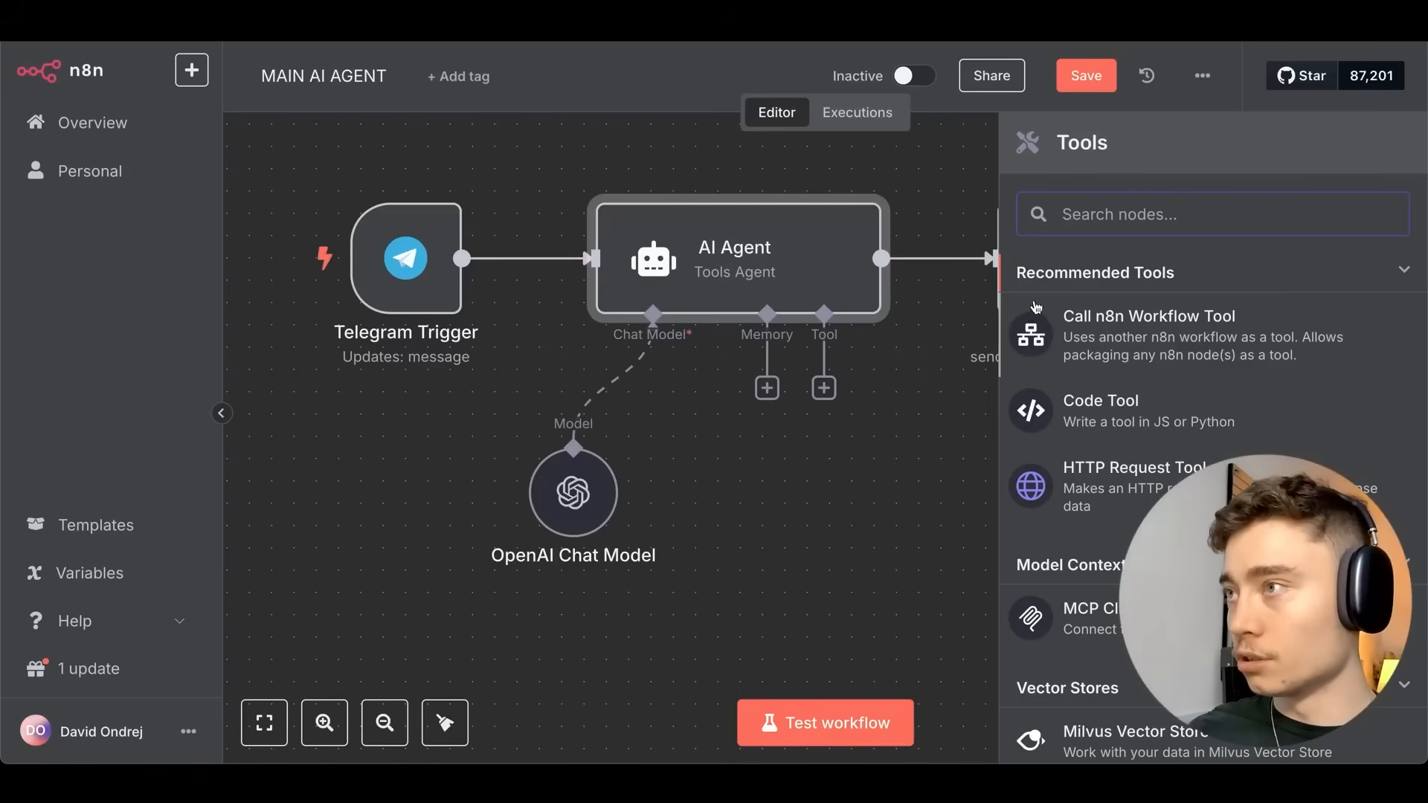
# Attach a workflow-calling tool to the AI Agent that calls the RESEARCH AGENT workflow.
pyautogui.click(1129, 340)
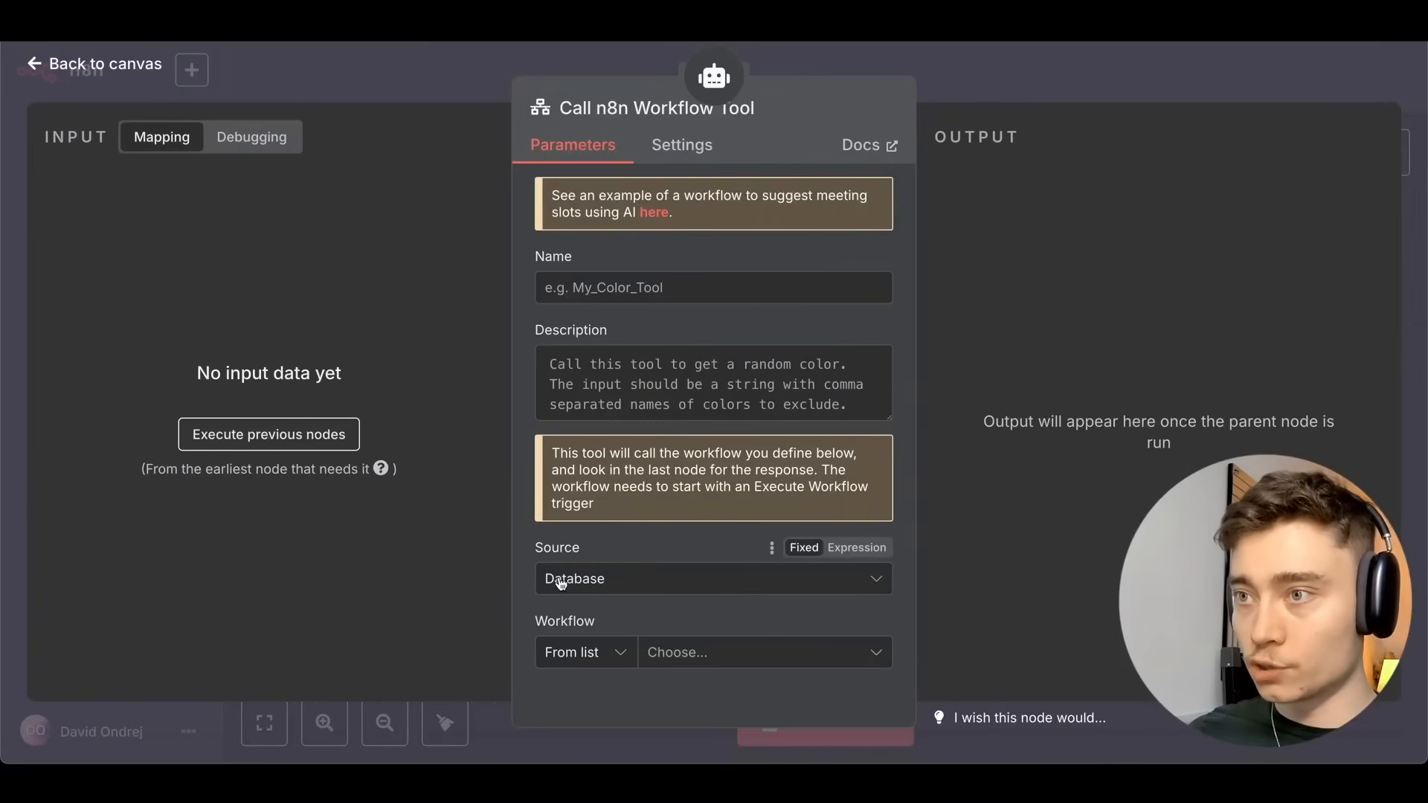
pyautogui.click(662, 653)
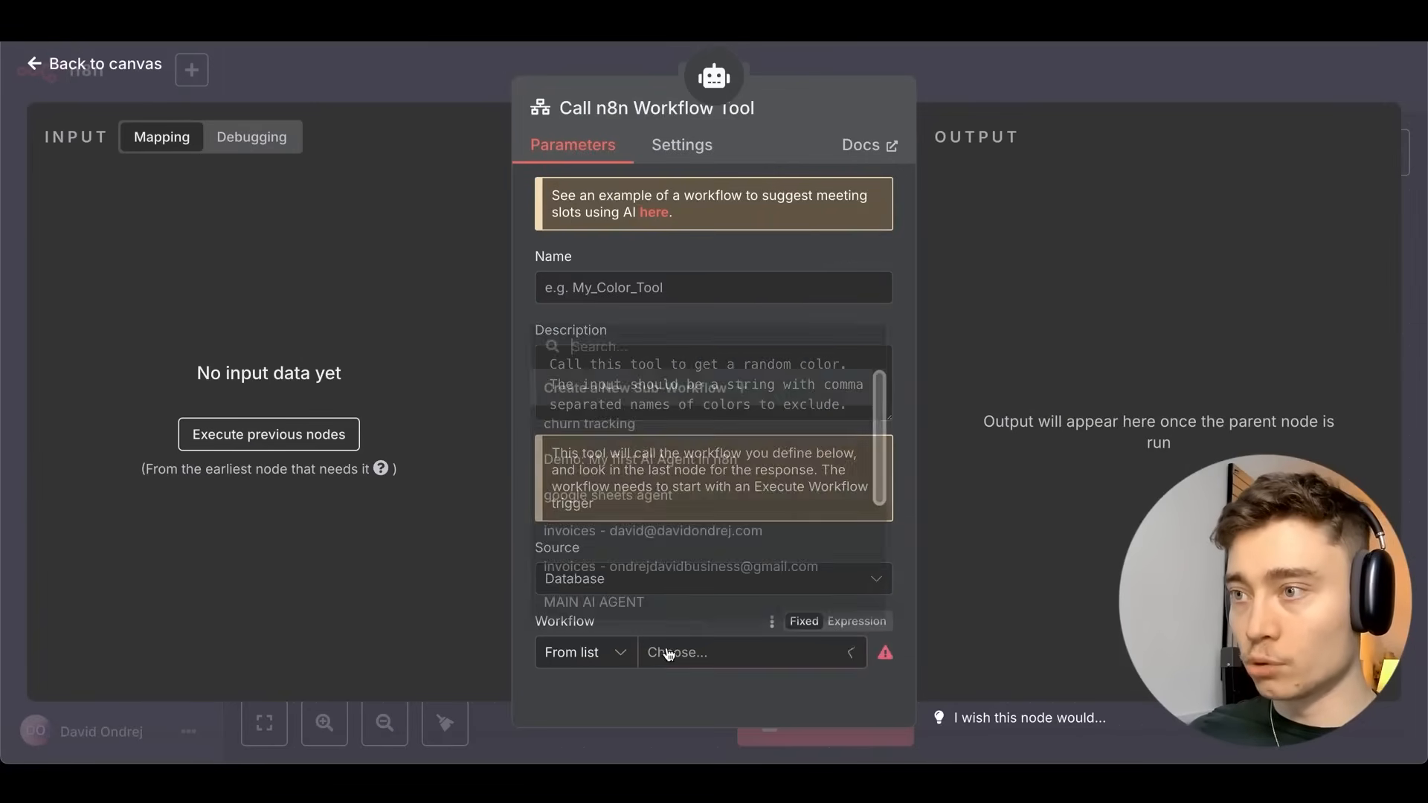
pyautogui.scroll(-5, 639, 505)
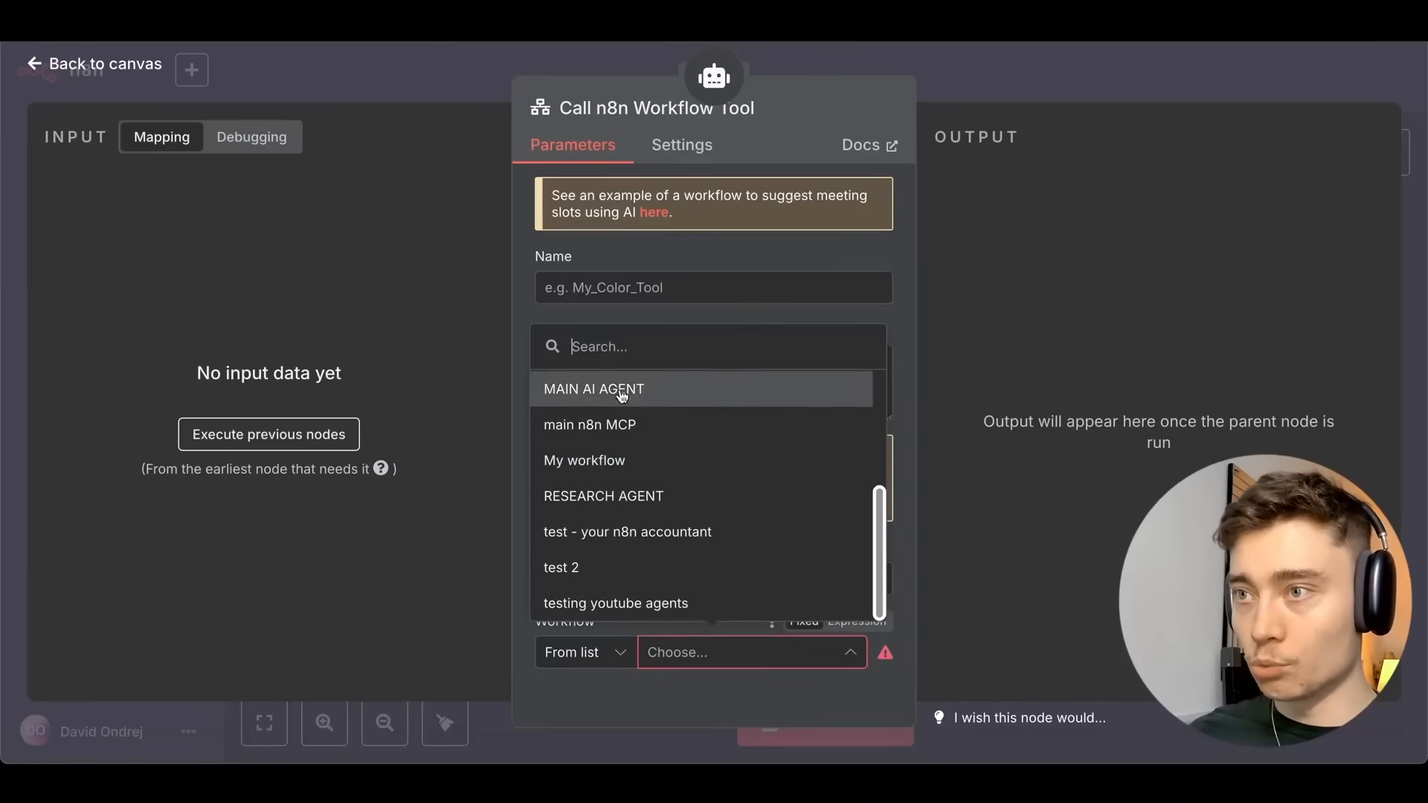
pyautogui.scroll(5, 624, 402)
pyautogui.scroll(-3, 628, 446)
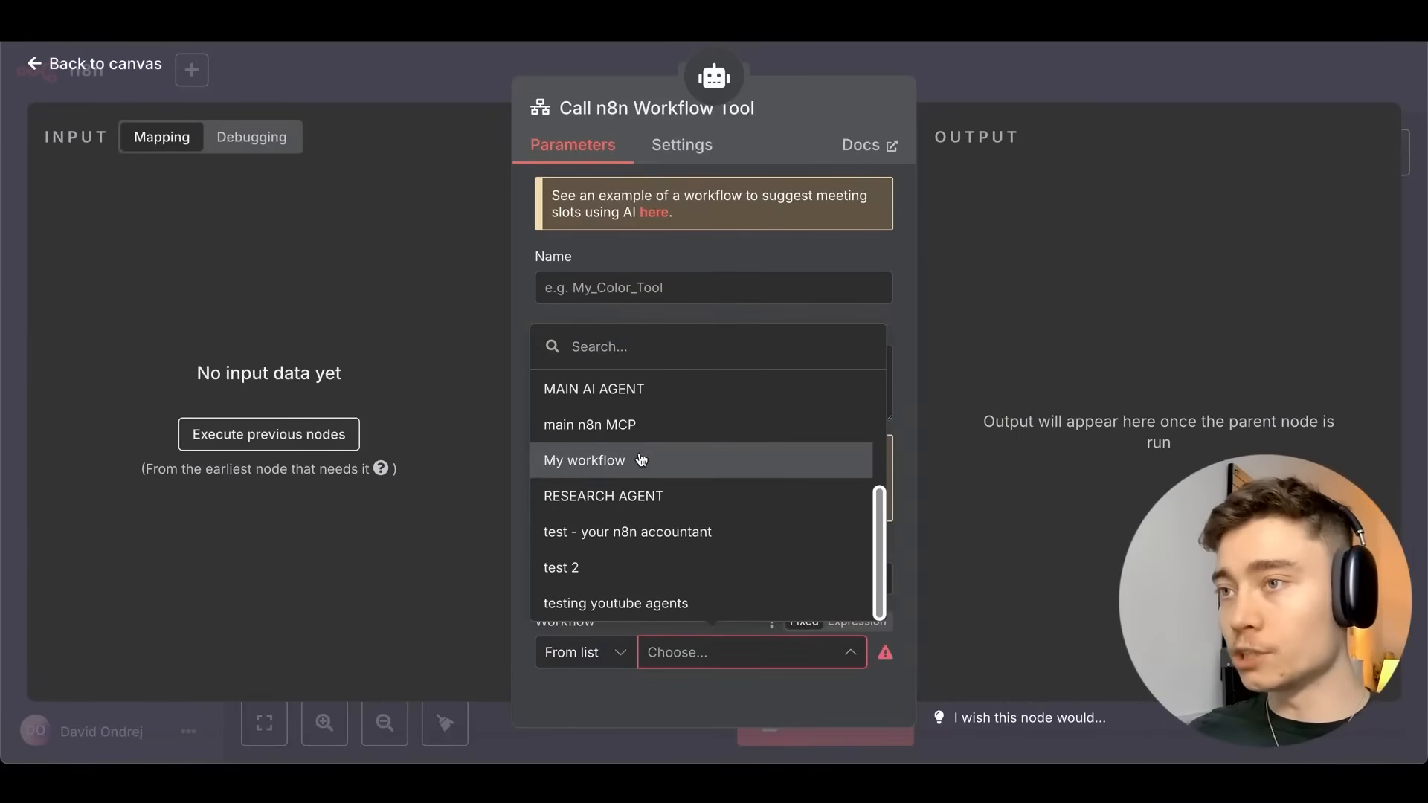
pyautogui.click(595, 504)
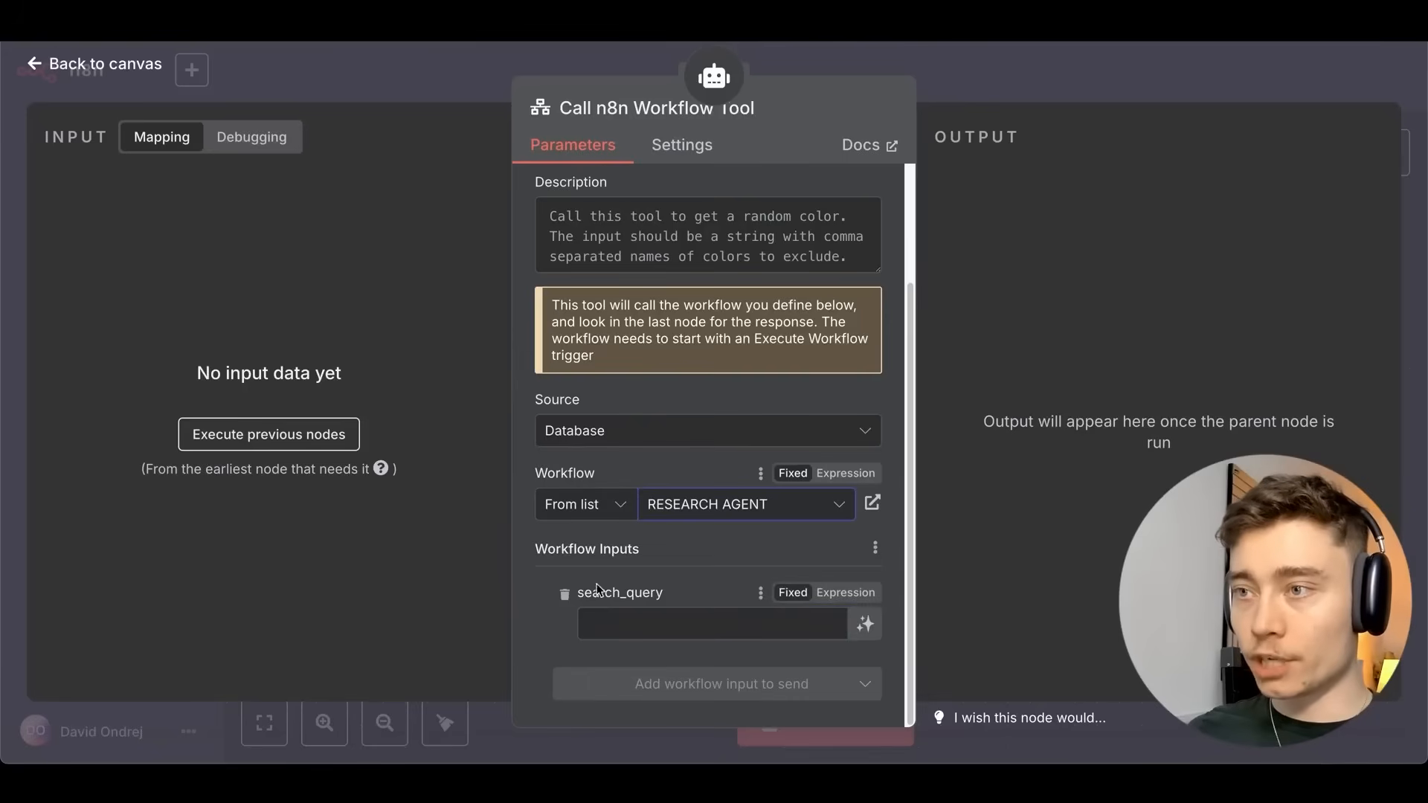
pyautogui.scroll(3, 523, 477)
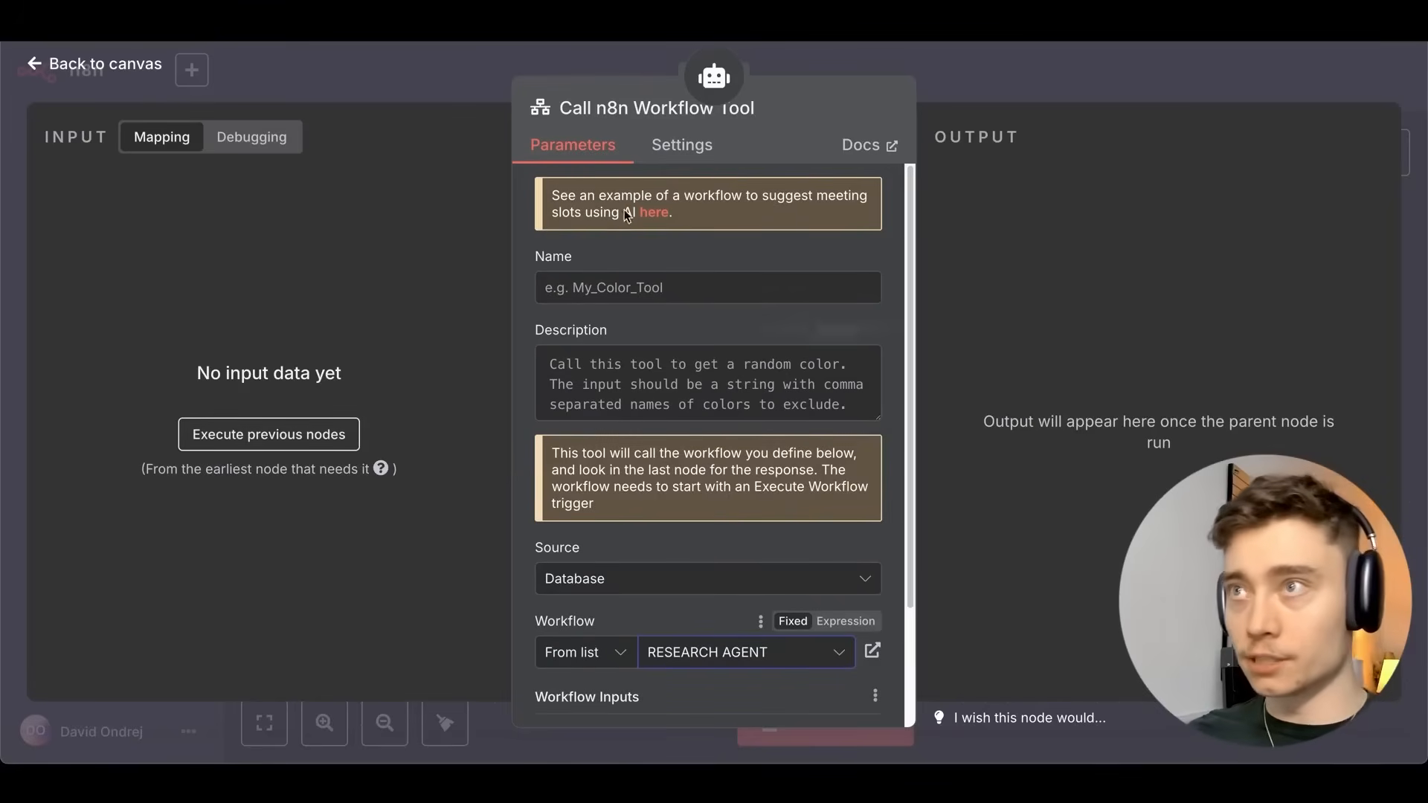
# Rename the tool node RESEARCH AGENT, name it research_agent, and describe its thorough web search.
pyautogui.click(758, 106)
pyautogui.write('RESEARCH A')
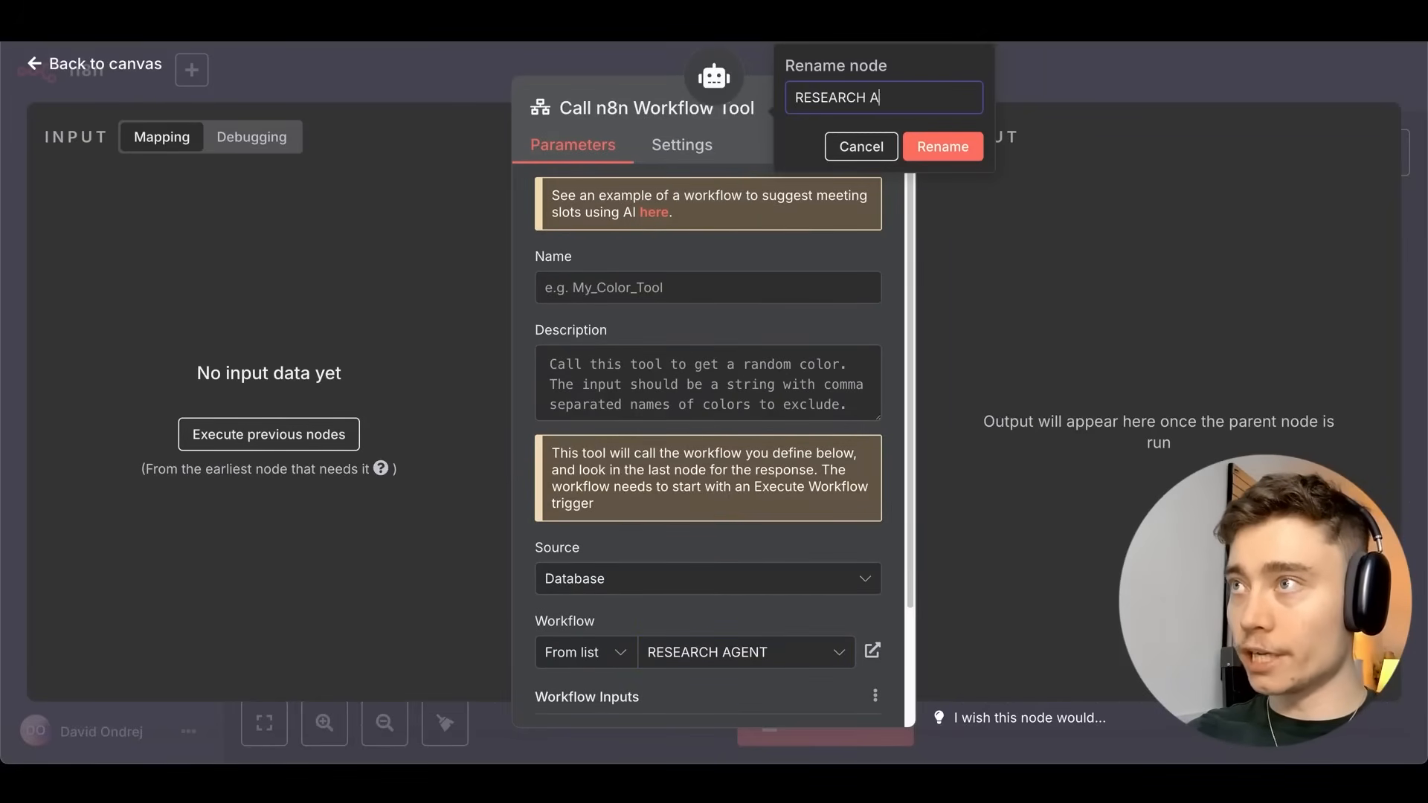
pyautogui.write('GENT')
pyautogui.press('Return')
pyautogui.click(647, 279)
pyautogui.write('resear')
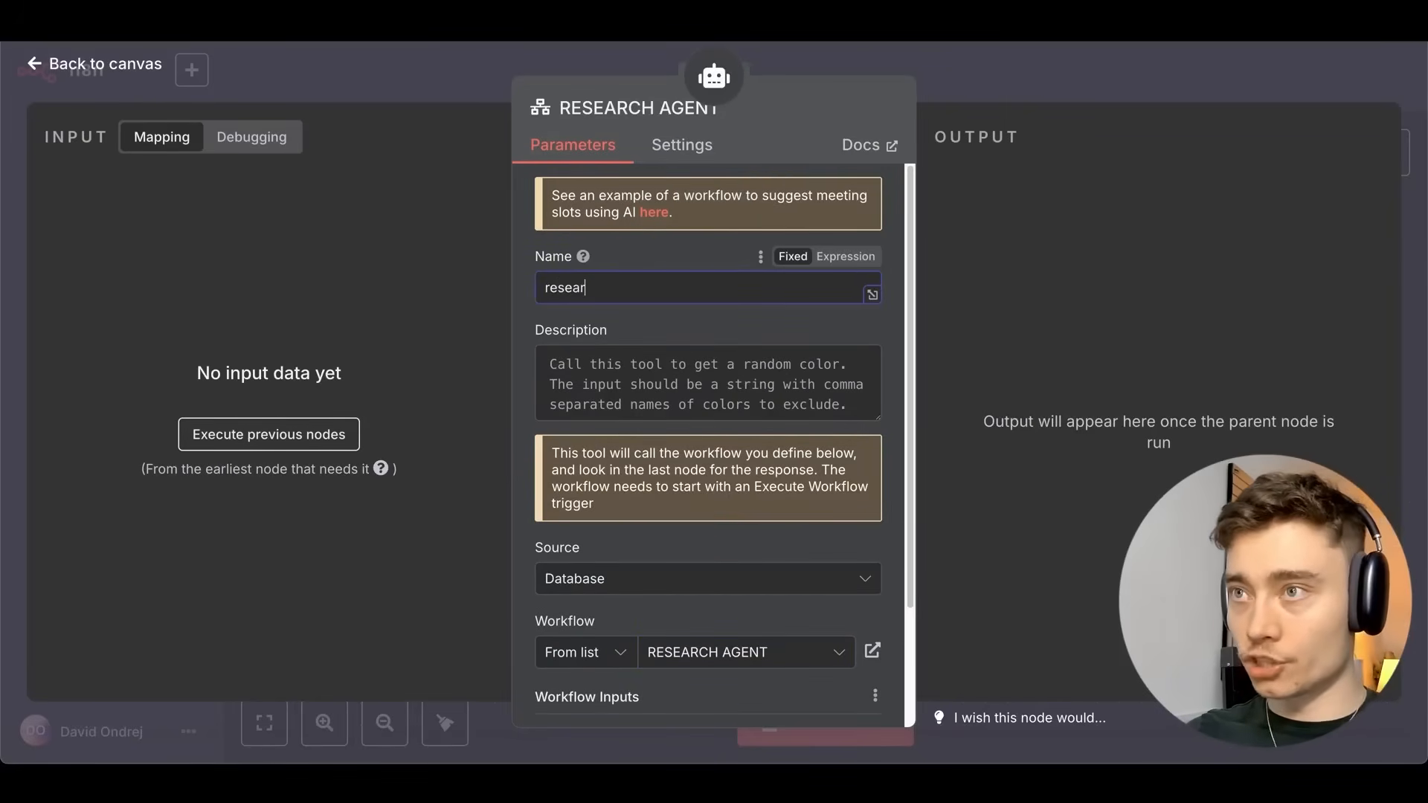
pyautogui.write('ch_agent')
pyautogui.click(667, 376)
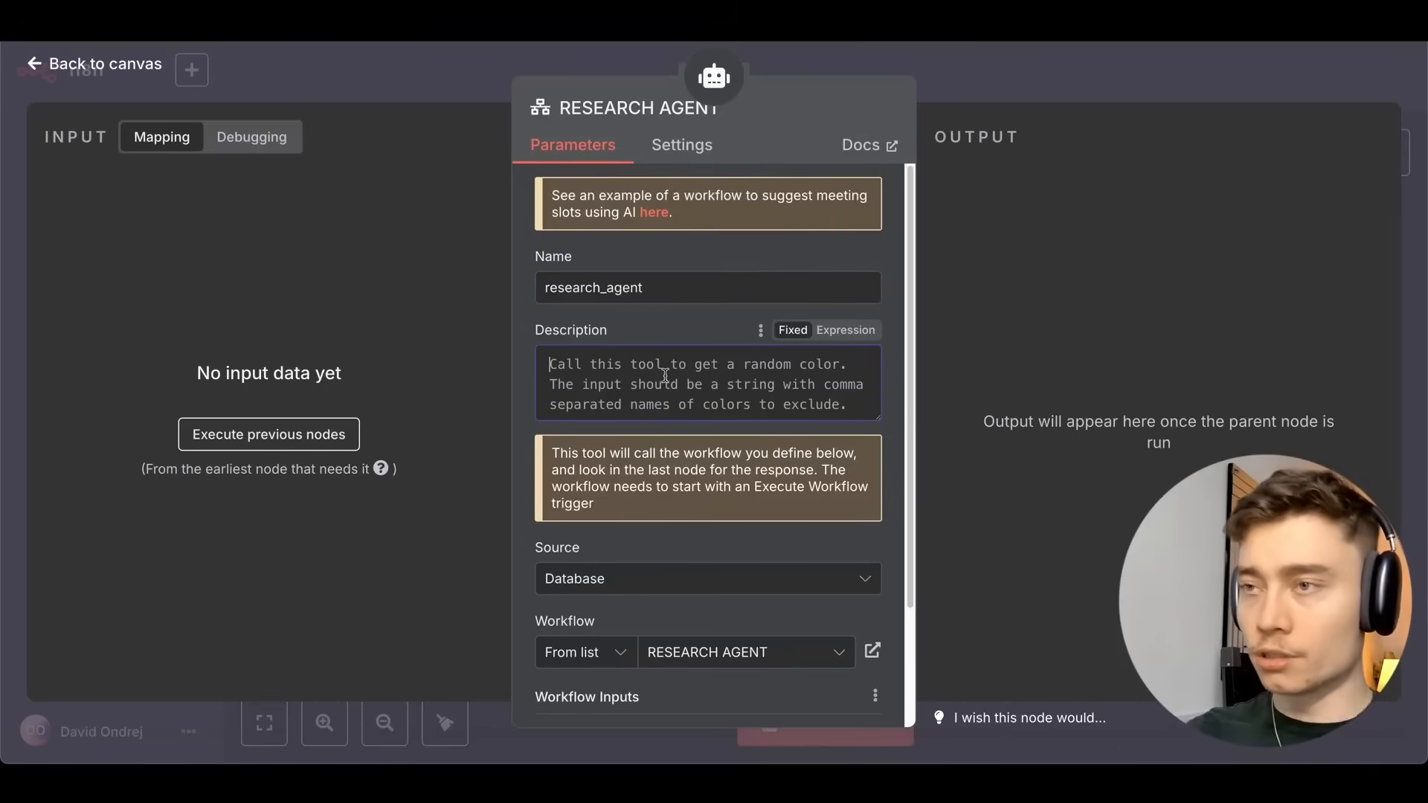
pyautogui.write('this tool calls an AI')
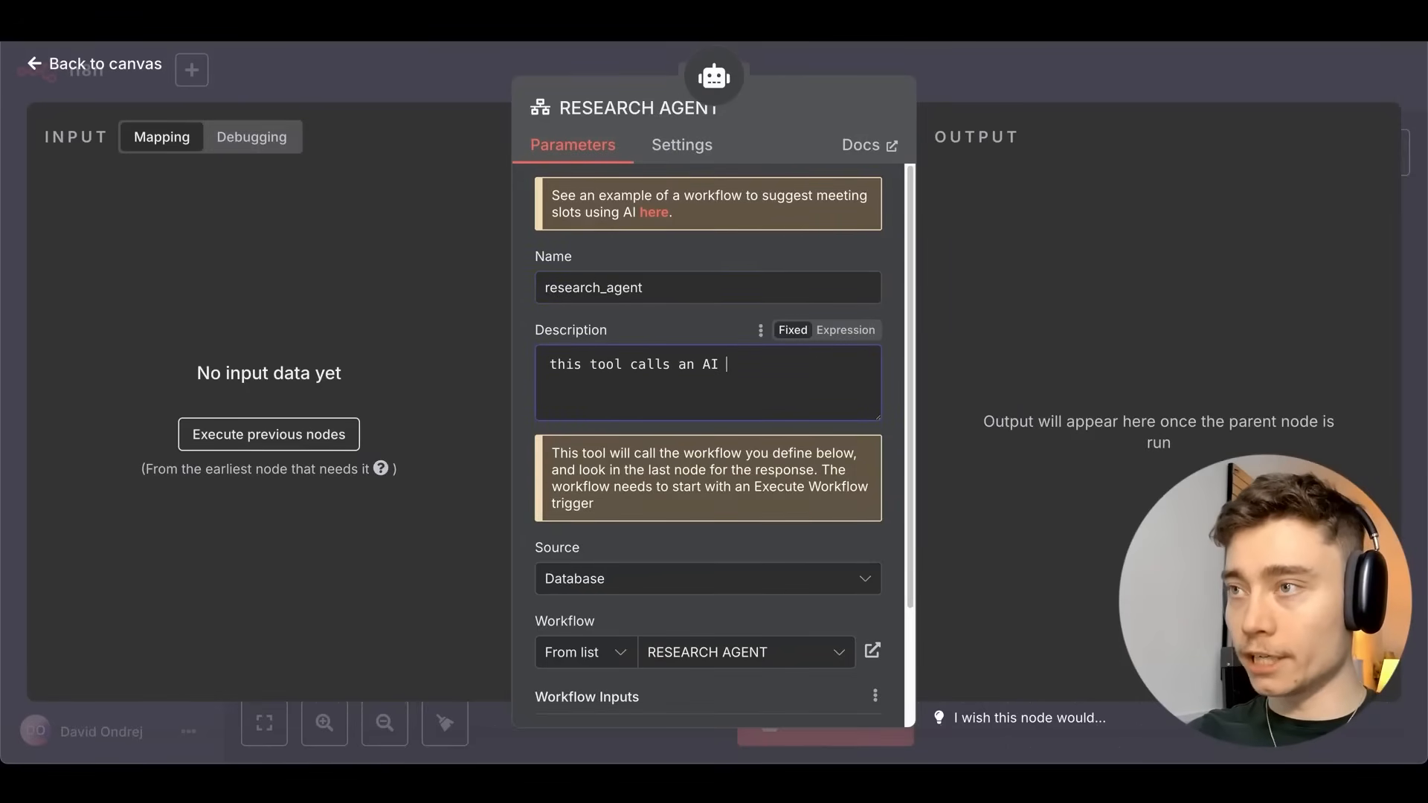
pyautogui.write(' Agent that performs d')
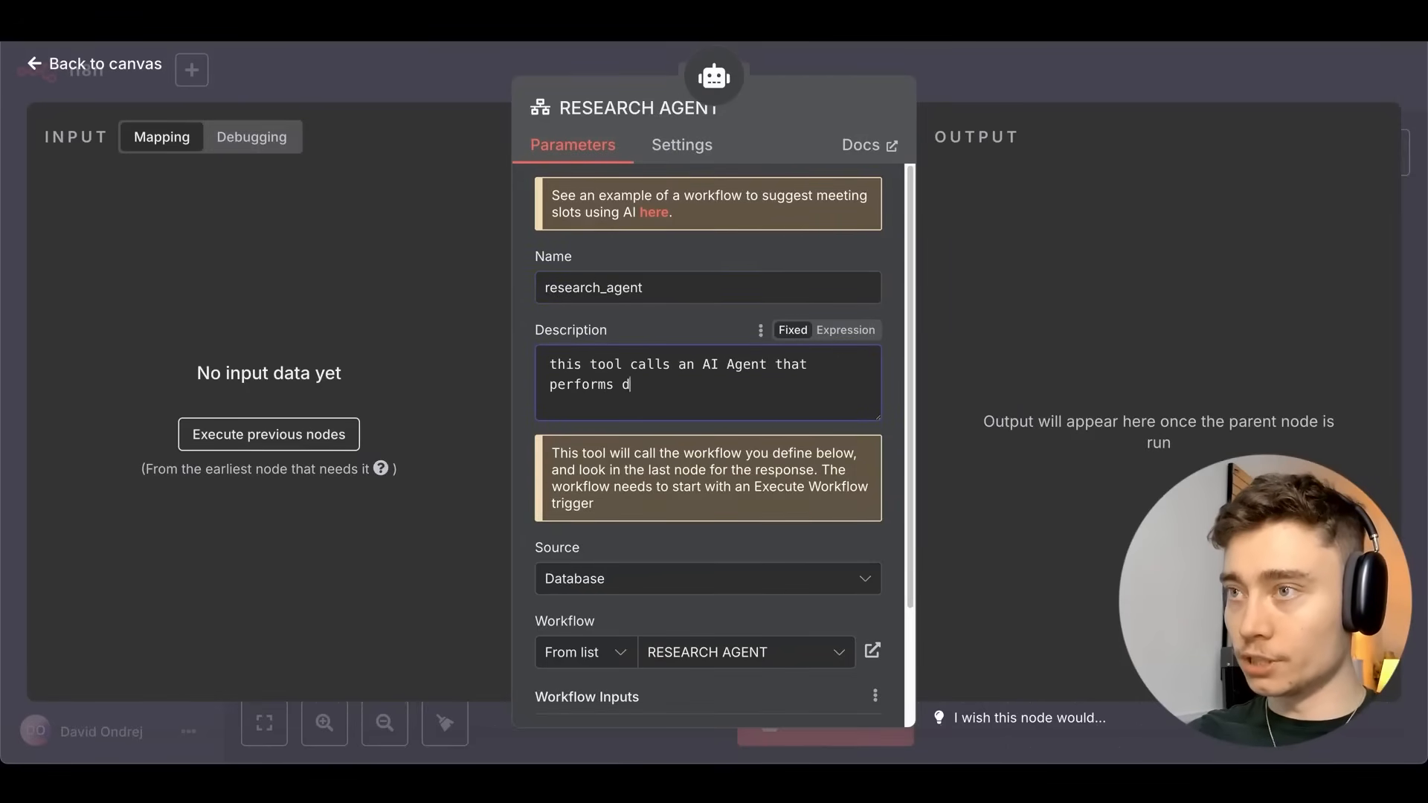
pyautogui.write('etailed & thourough we')
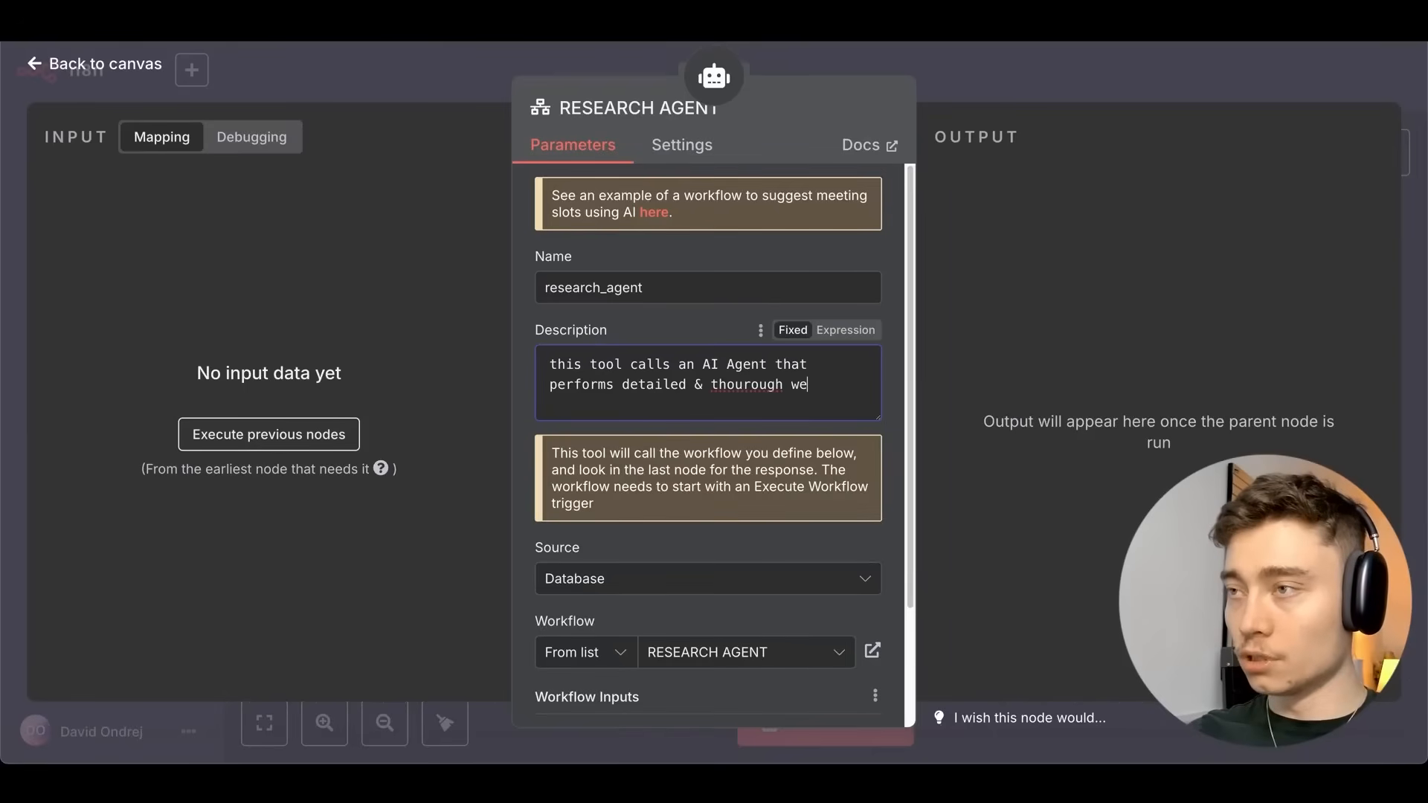
pyautogui.write('b se')
pyautogui.hotkey('alt', 'BackSpace')
pyautogui.hotkey('alt', 'BackSpace')
pyautogui.hotkey('alt', 'BackSpace')
pyautogui.write('thorough web search for ')
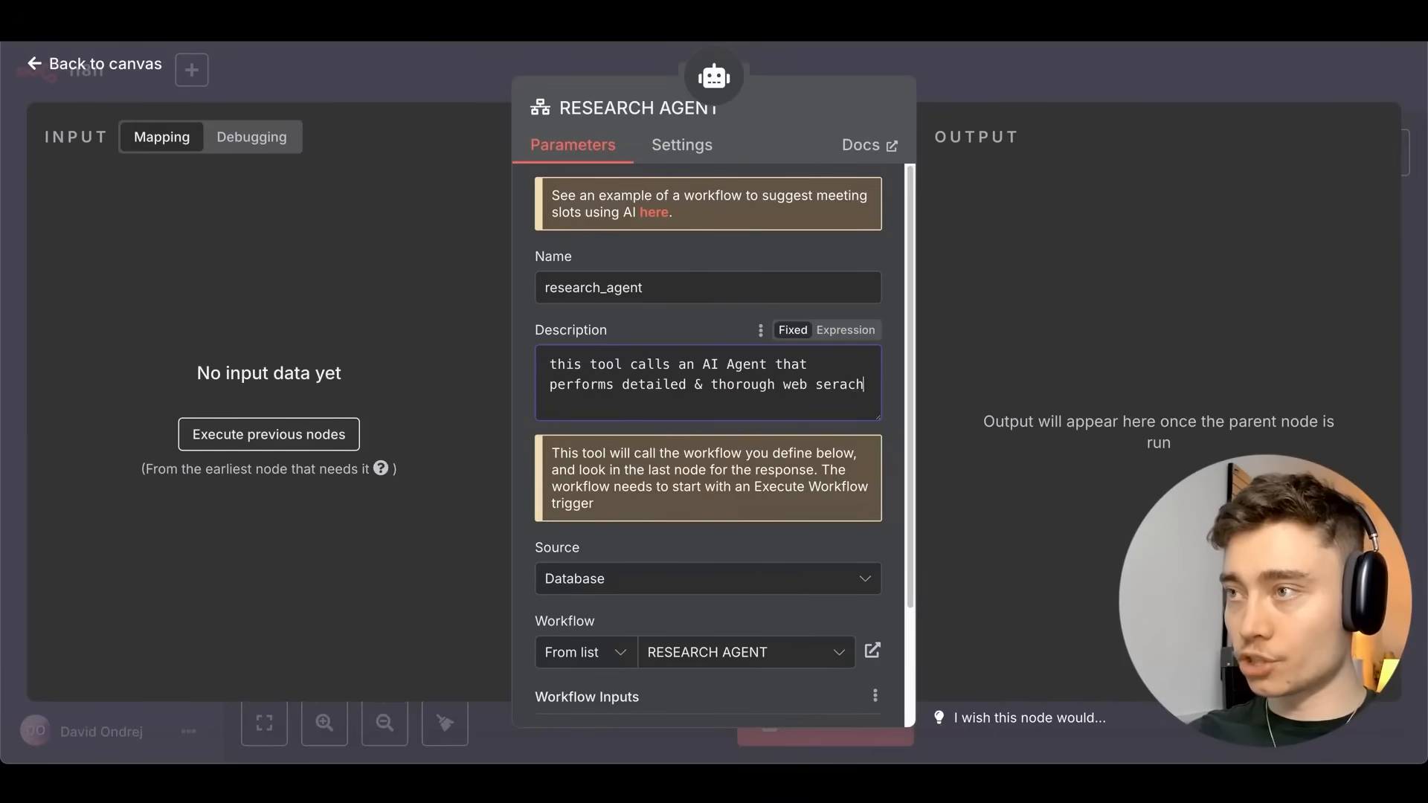
pyautogui.write('our video idea')
# Let the model define search_query, described as a single paragraph clearly describing the video idea.
pyautogui.scroll(-3, 525, 334)
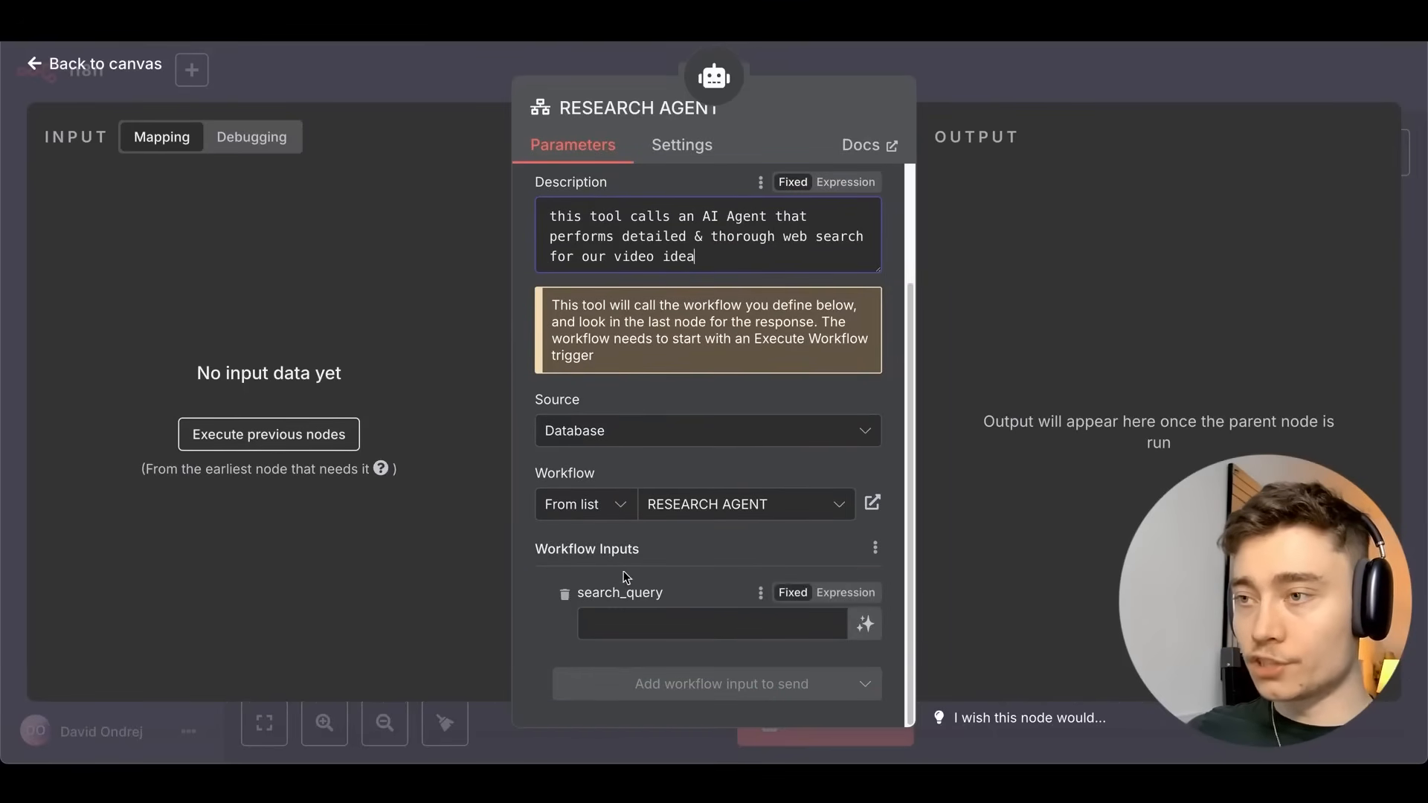
pyautogui.click(865, 630)
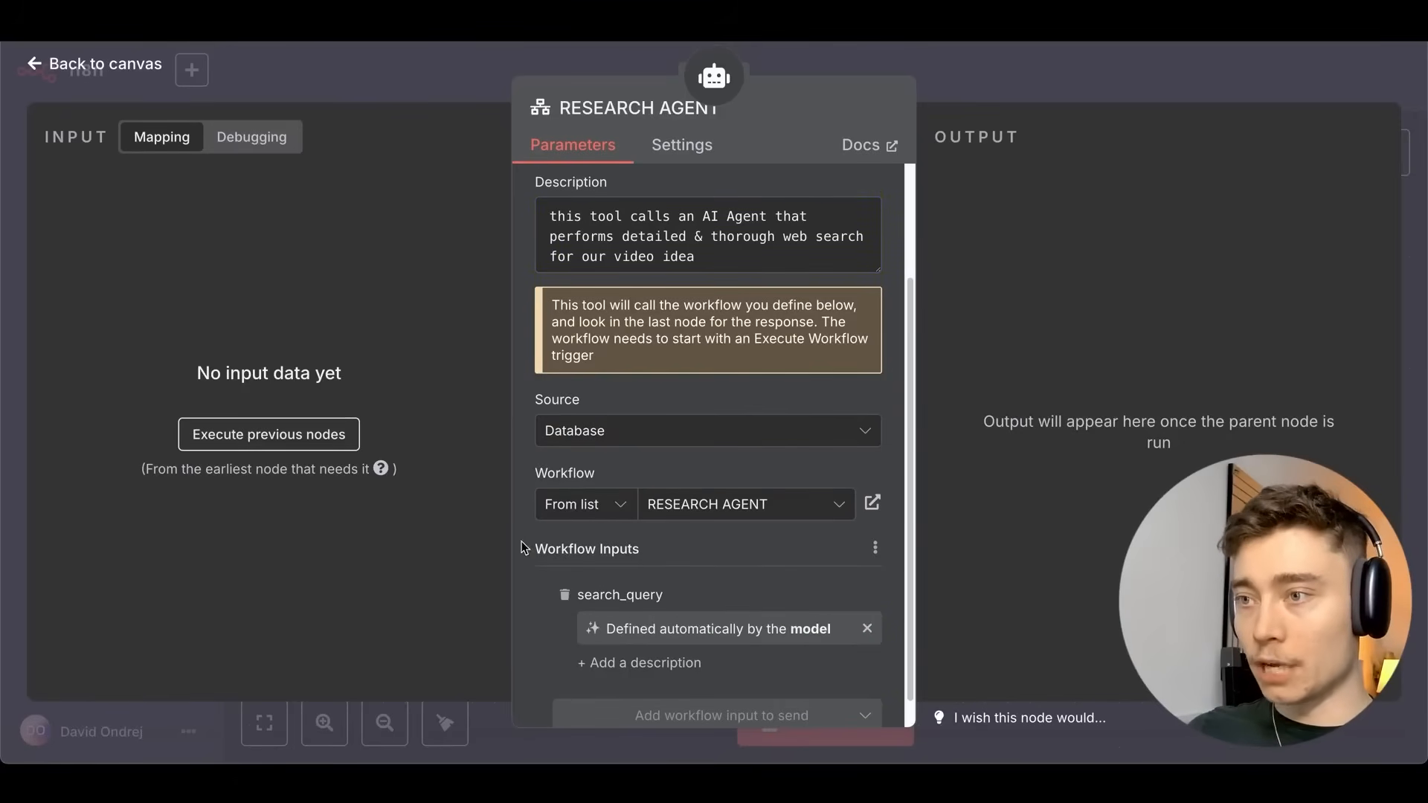
pyautogui.scroll(-1, 514, 591)
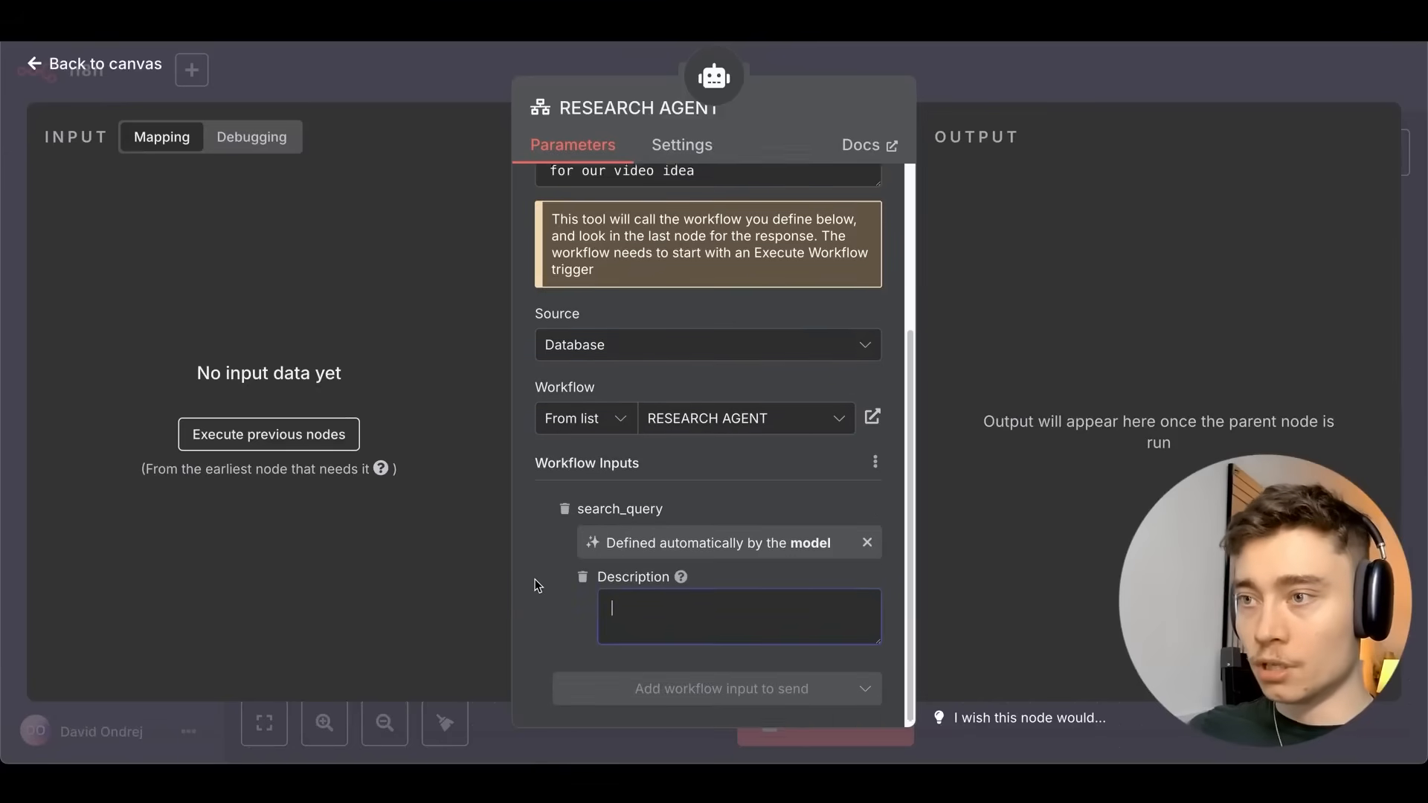
pyautogui.write('a ')
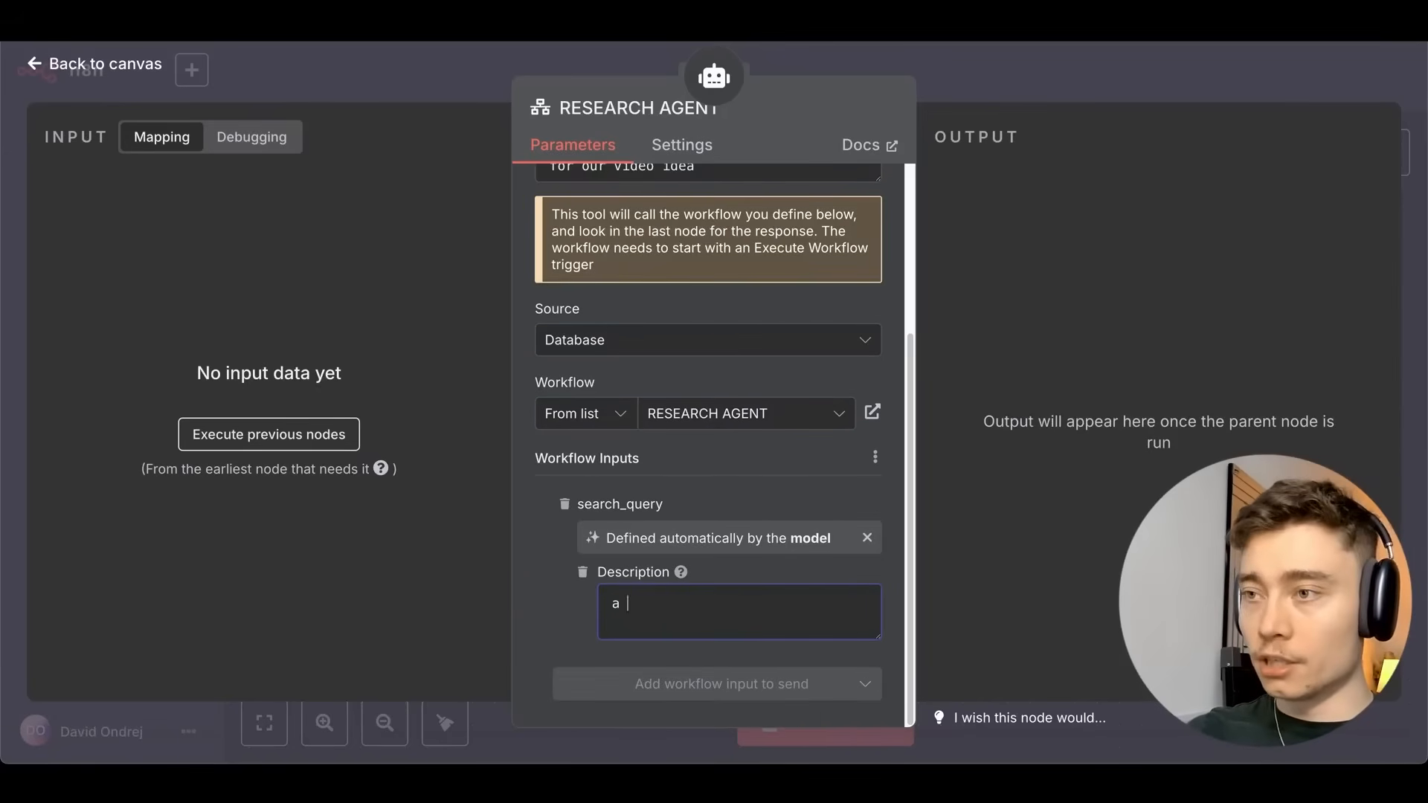
pyautogui.write('single paragraph cl')
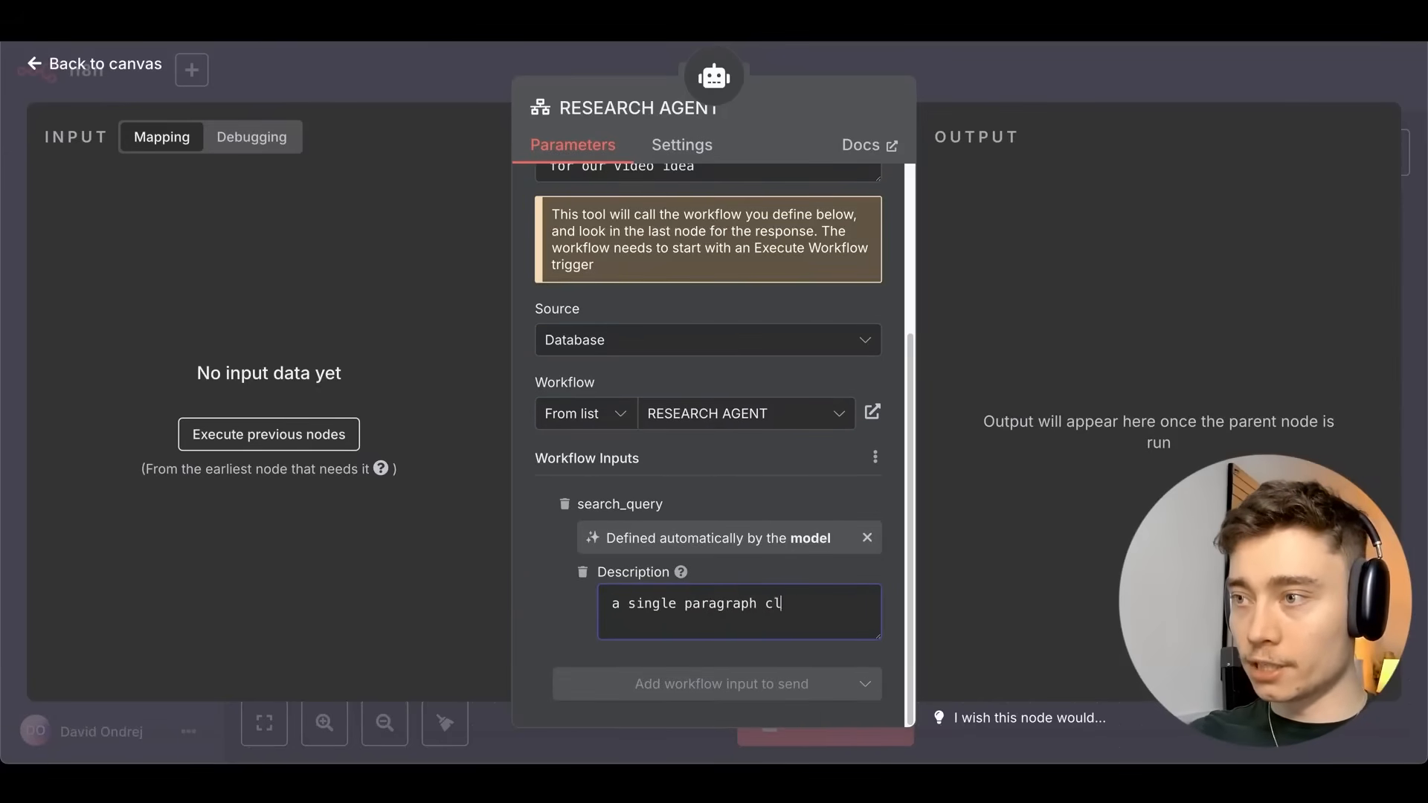
pyautogui.write('early describing the vi')
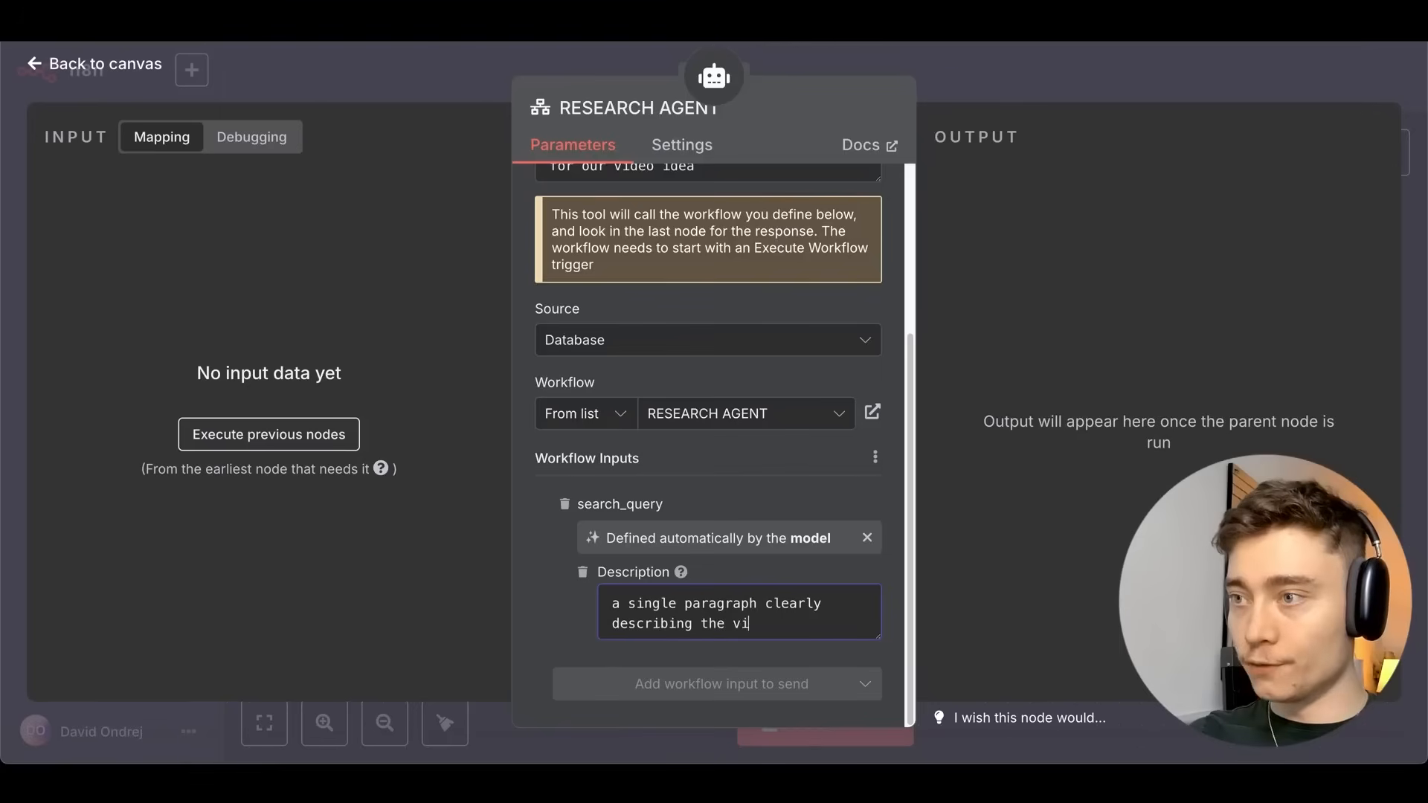
pyautogui.write('deo idea, and what the ')
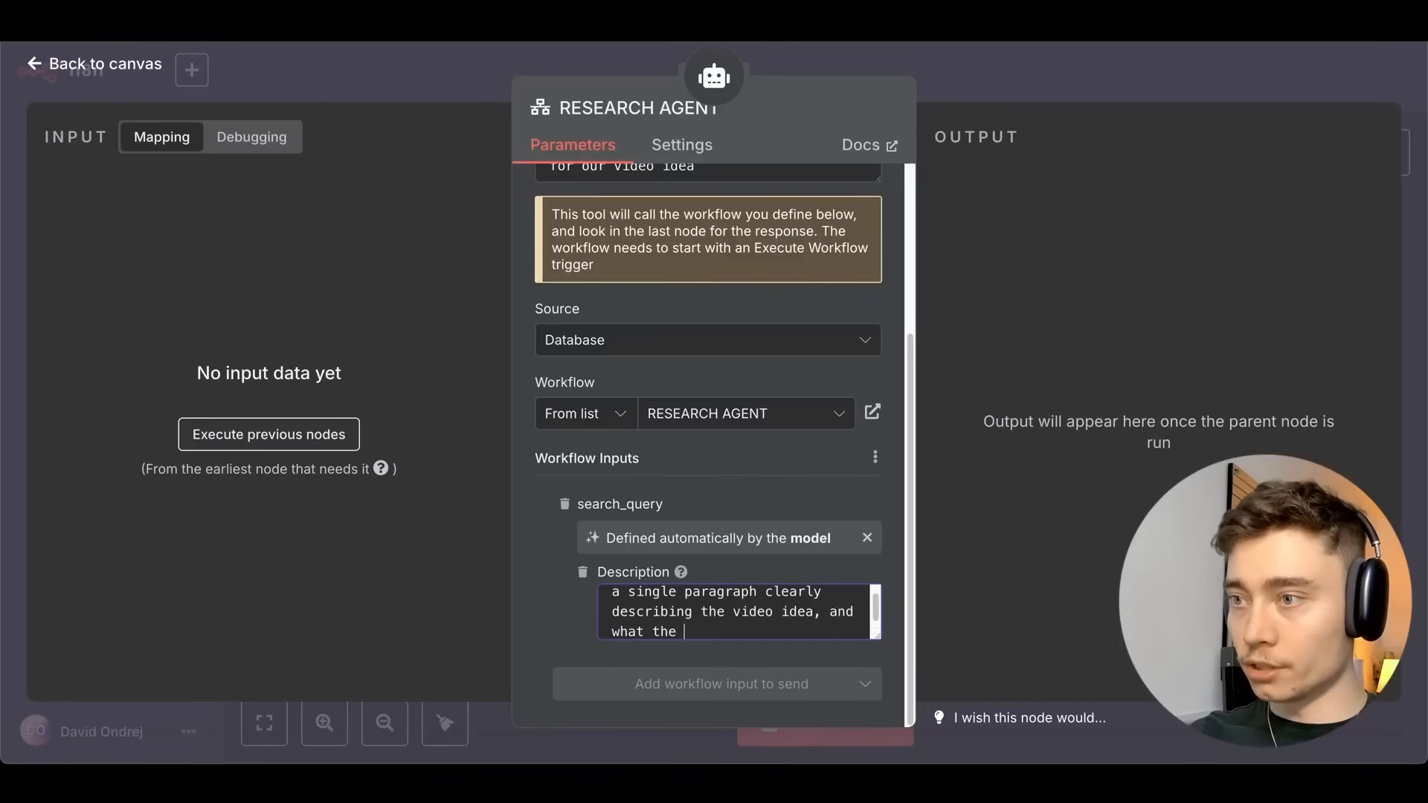
pyautogui.write('agent should look for')
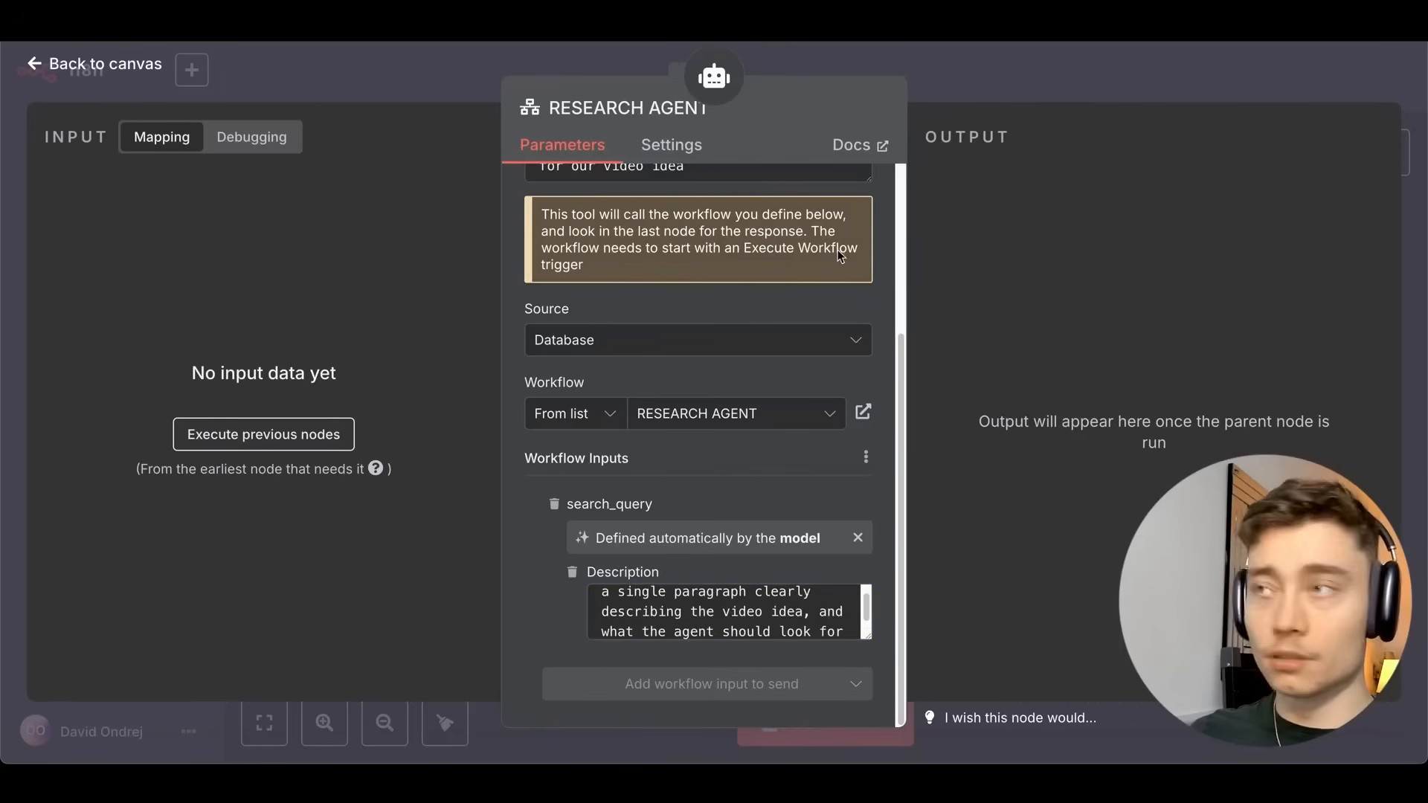
pyautogui.click(1025, 81)
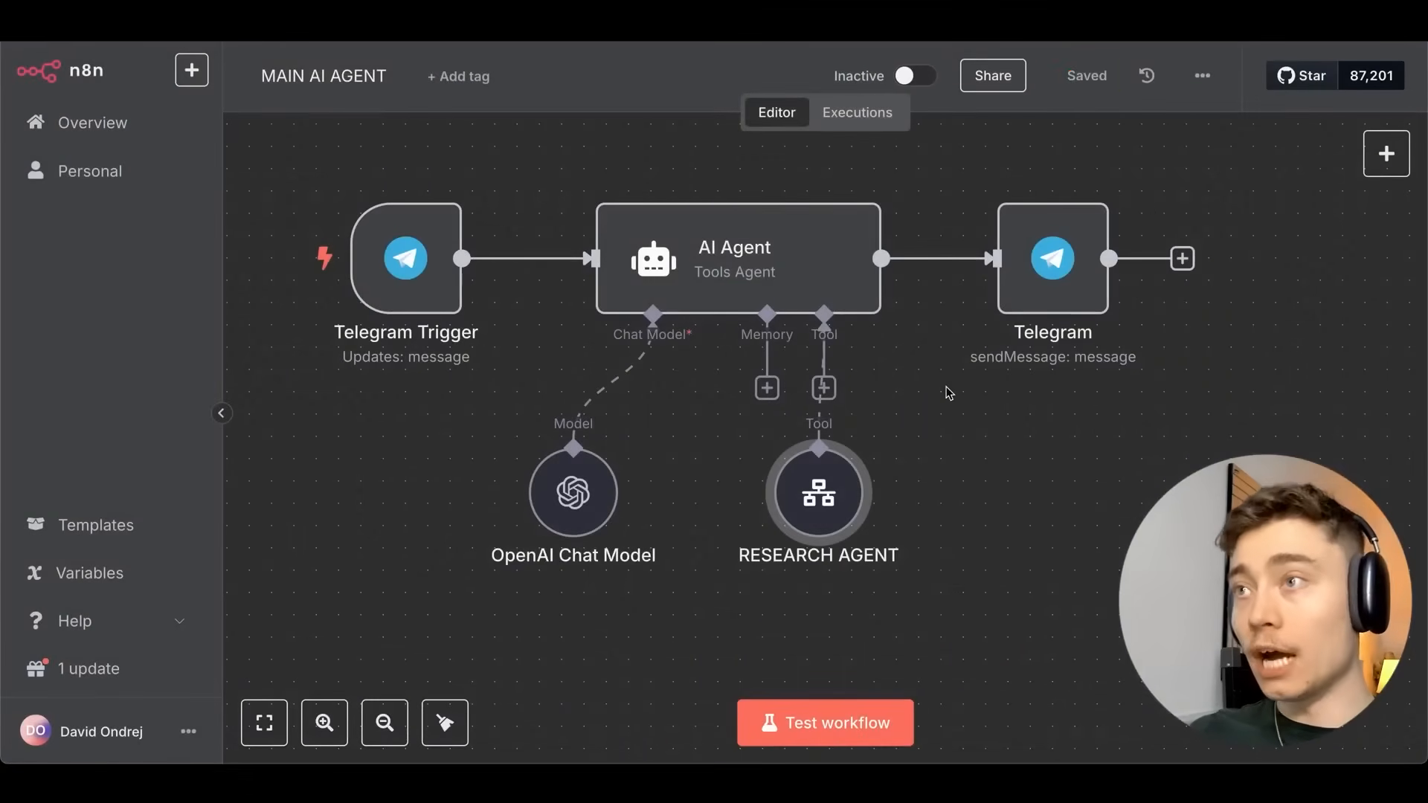
# Move the RESEARCH AGENT tool node lower on the canvas.
pyautogui.moveTo(851, 466)
pyautogui.moveTo(851, 466); pyautogui.dragTo(830, 511)
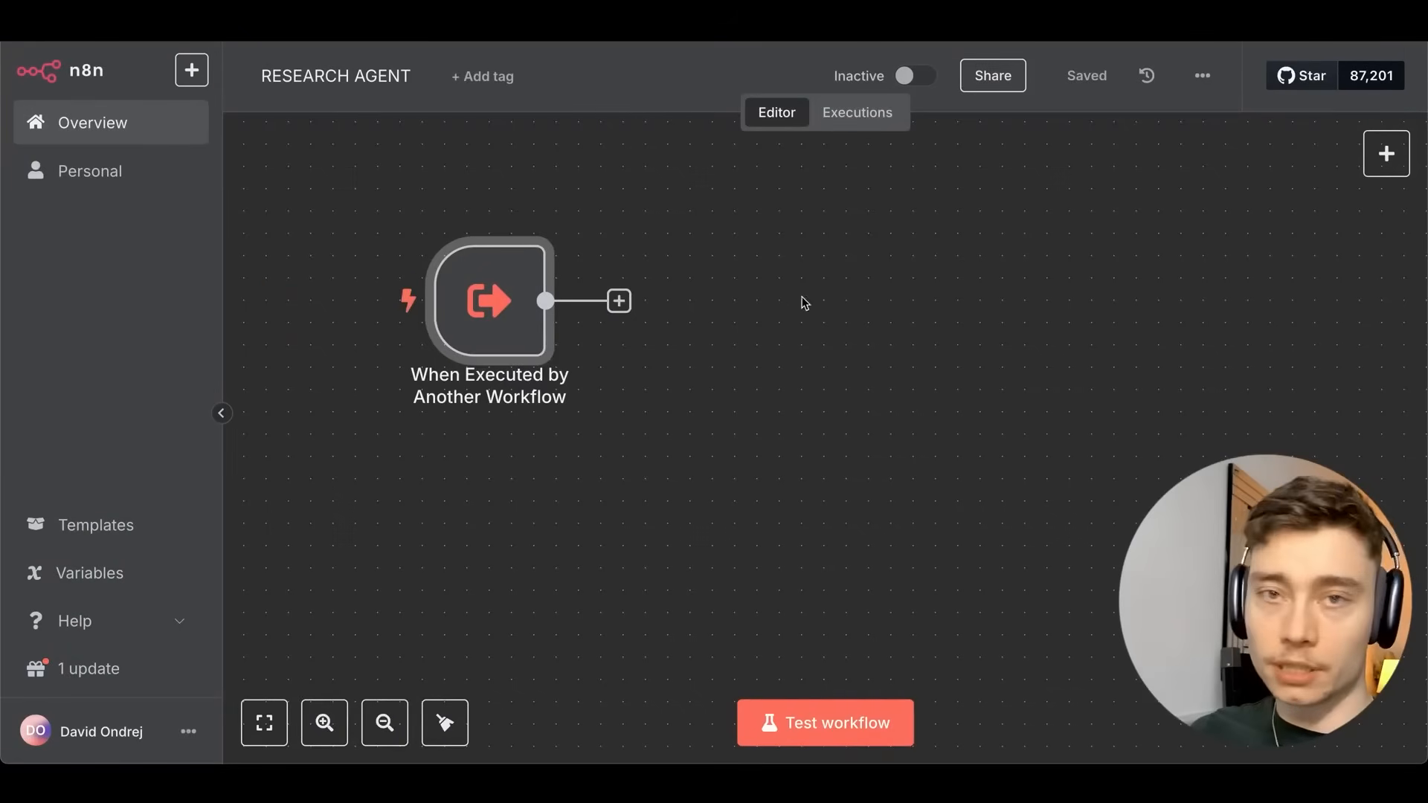
pyautogui.hscroll(-2, 800, 302)
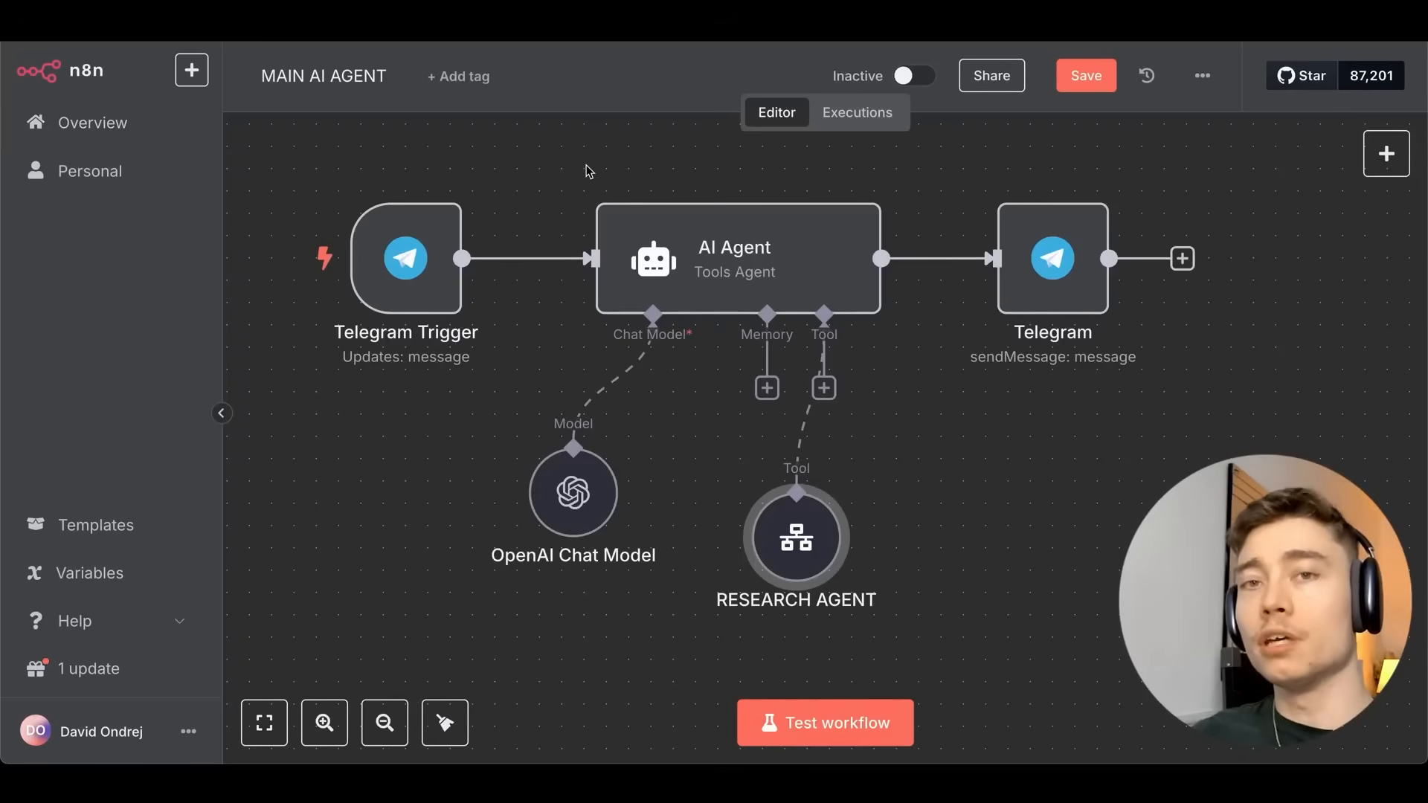
# Switch the AI Agent's system message to an expression in the full editor.
pyautogui.doubleClick(707, 254)
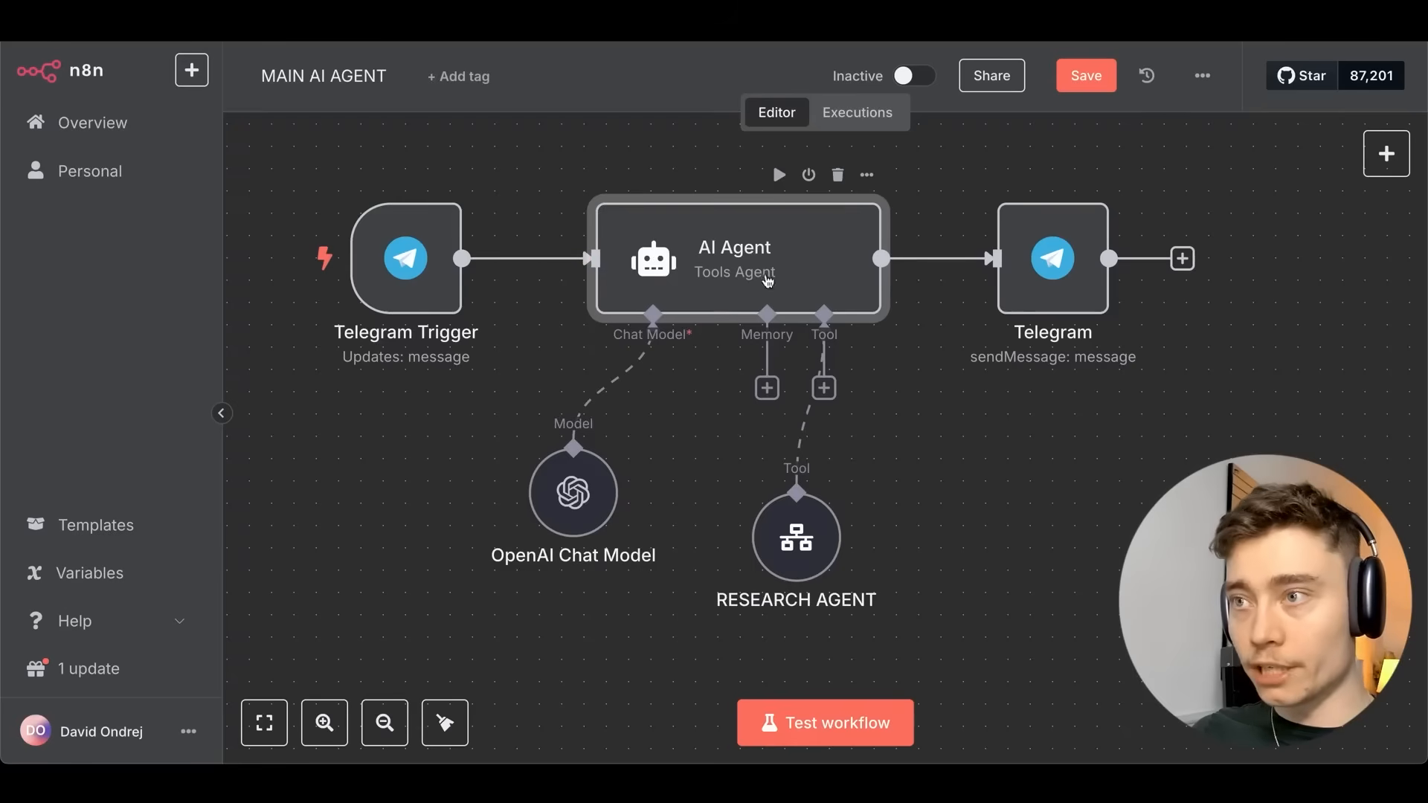
pyautogui.doubleClick(768, 279)
pyautogui.scroll(-2, 740, 347)
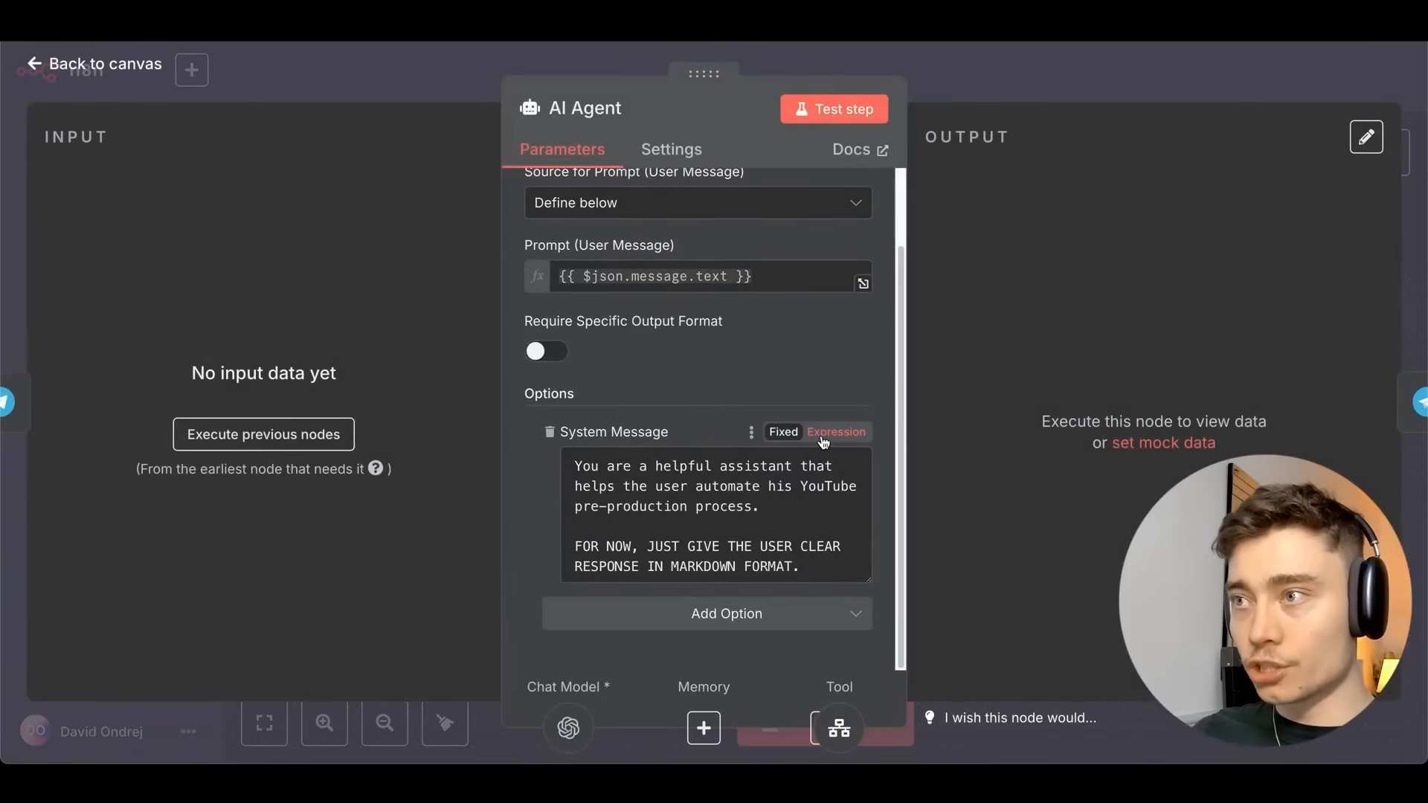
pyautogui.click(823, 434)
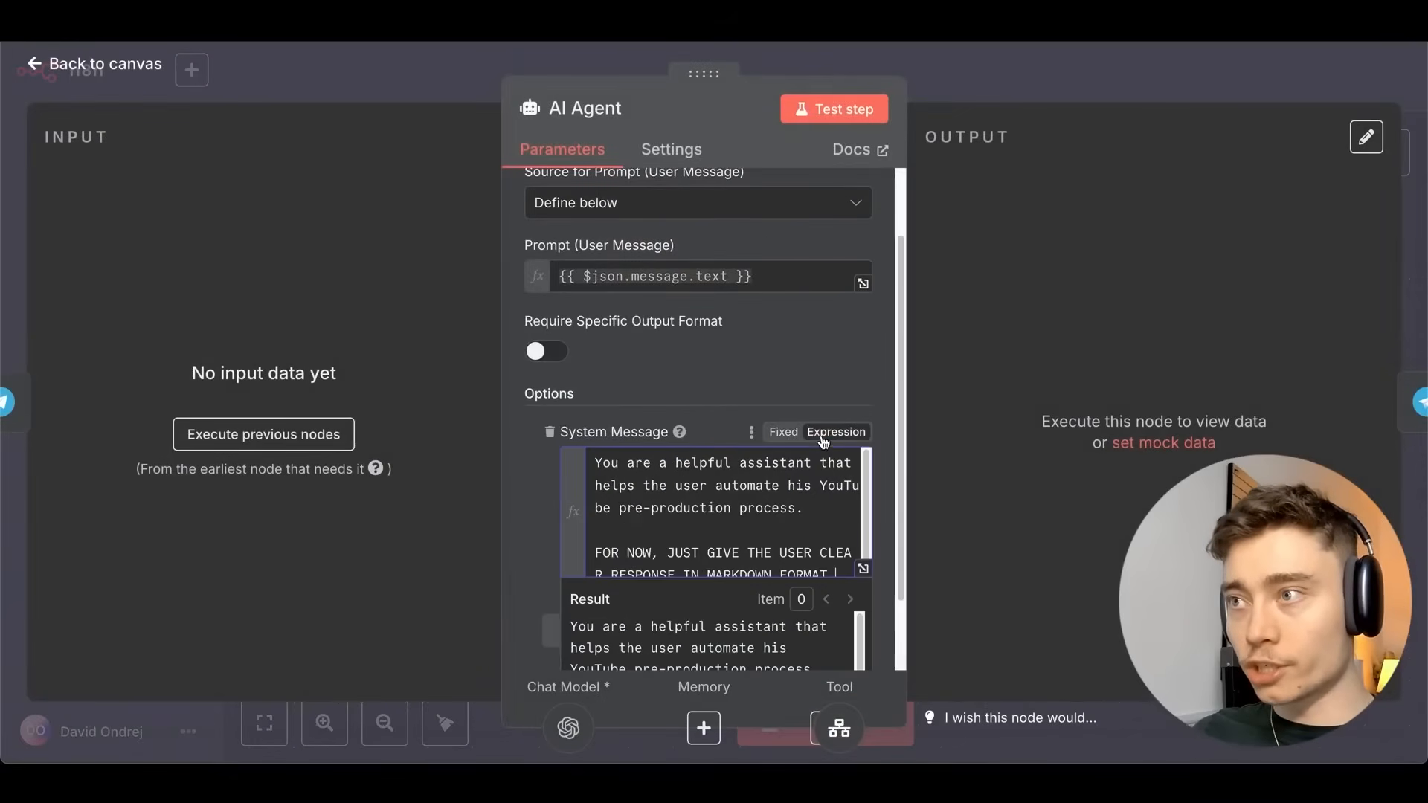
pyautogui.click(862, 571)
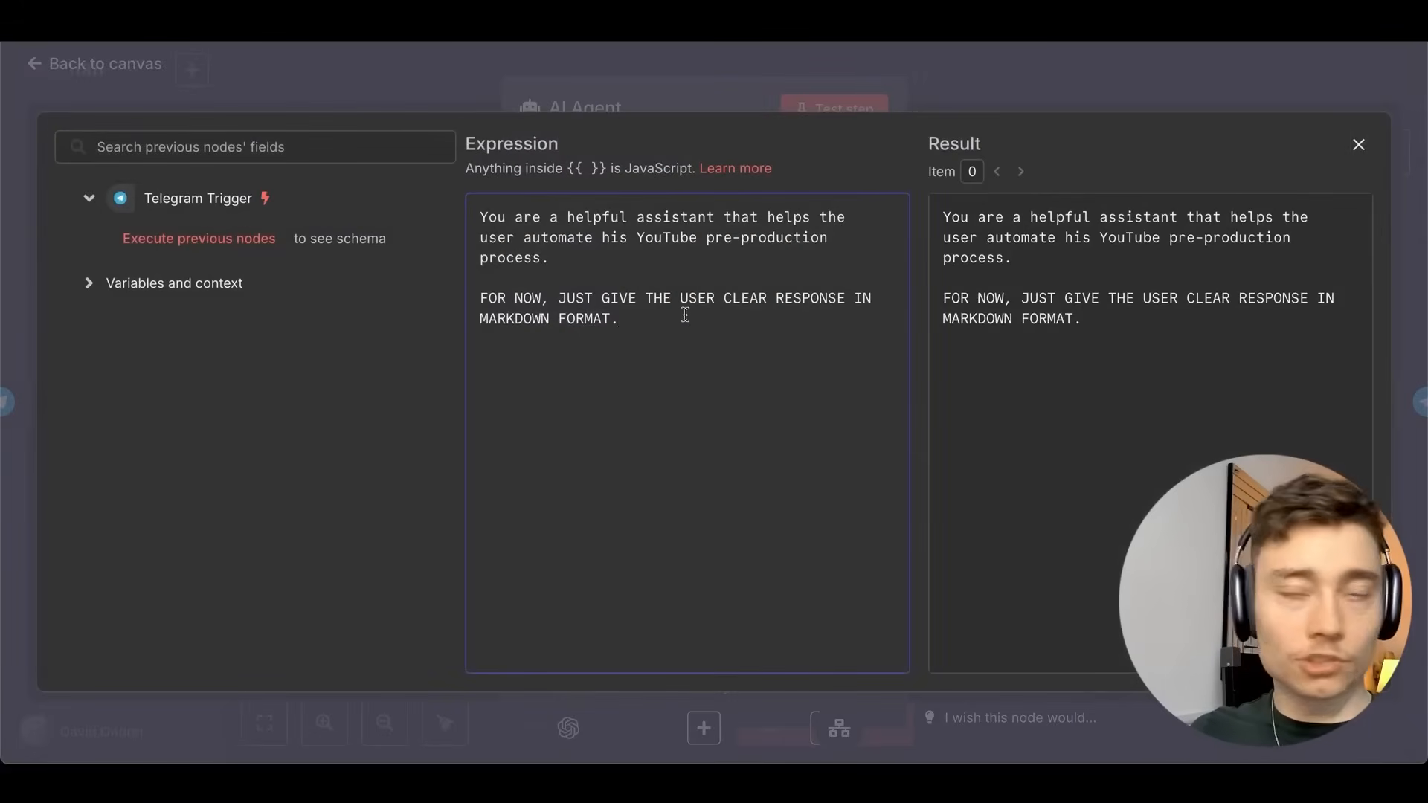
# Replace the FOR NOW lines: call Research Agent first, then give a clear, lower caps response; save.
pyautogui.moveTo(685, 315); pyautogui.dragTo(415, 300)
pyautogui.press('BackSpace')
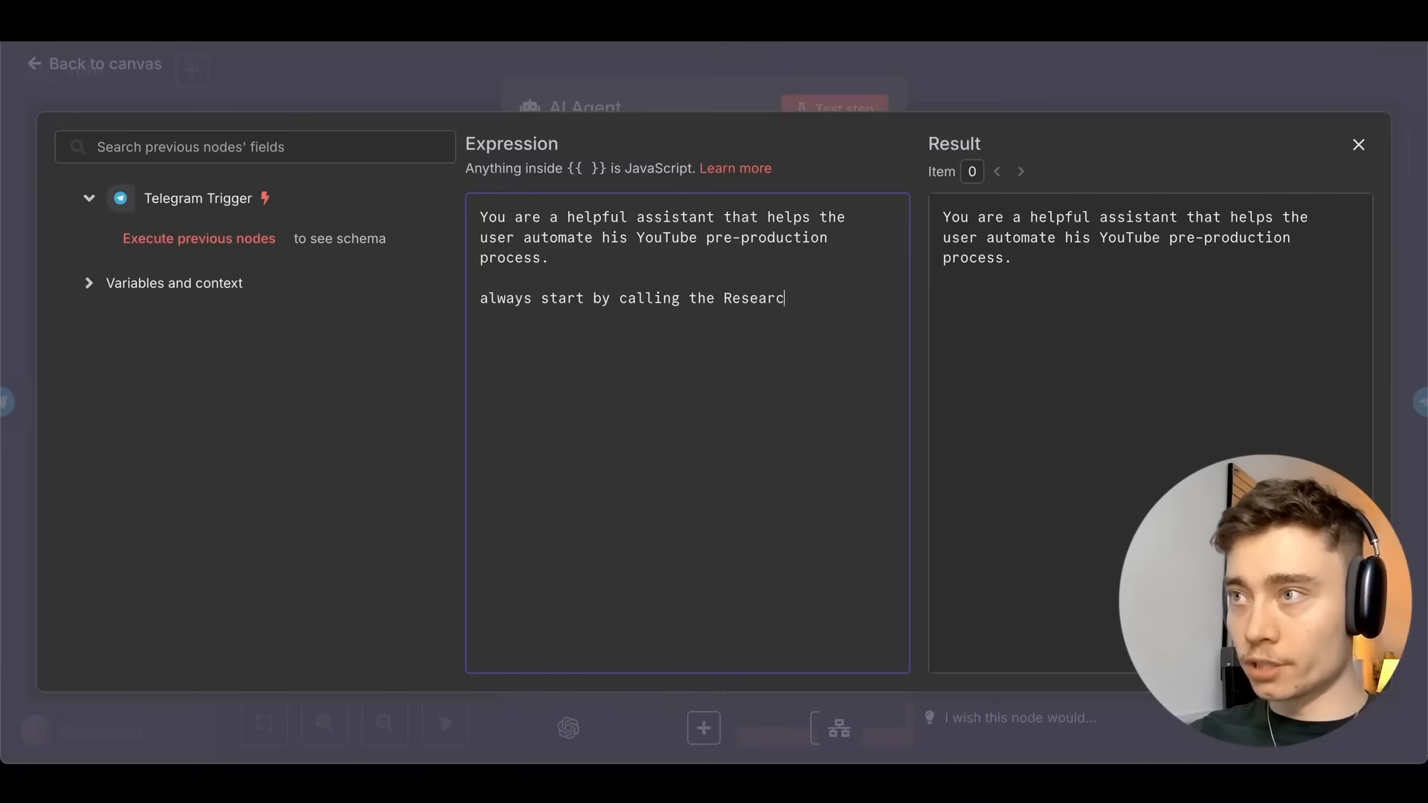
pyautogui.write('l')
pyautogui.press('Return')
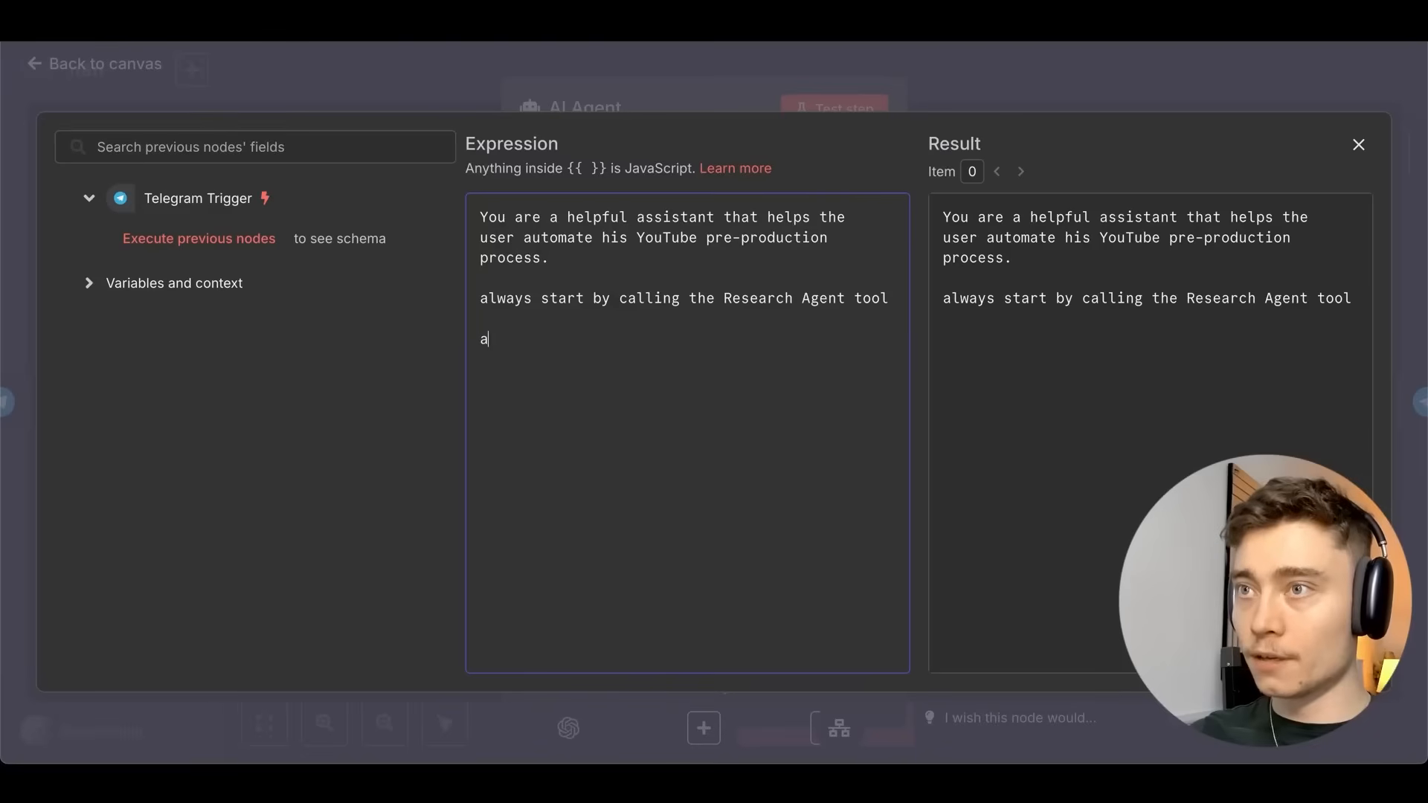
pyautogui.write('and then give the use')
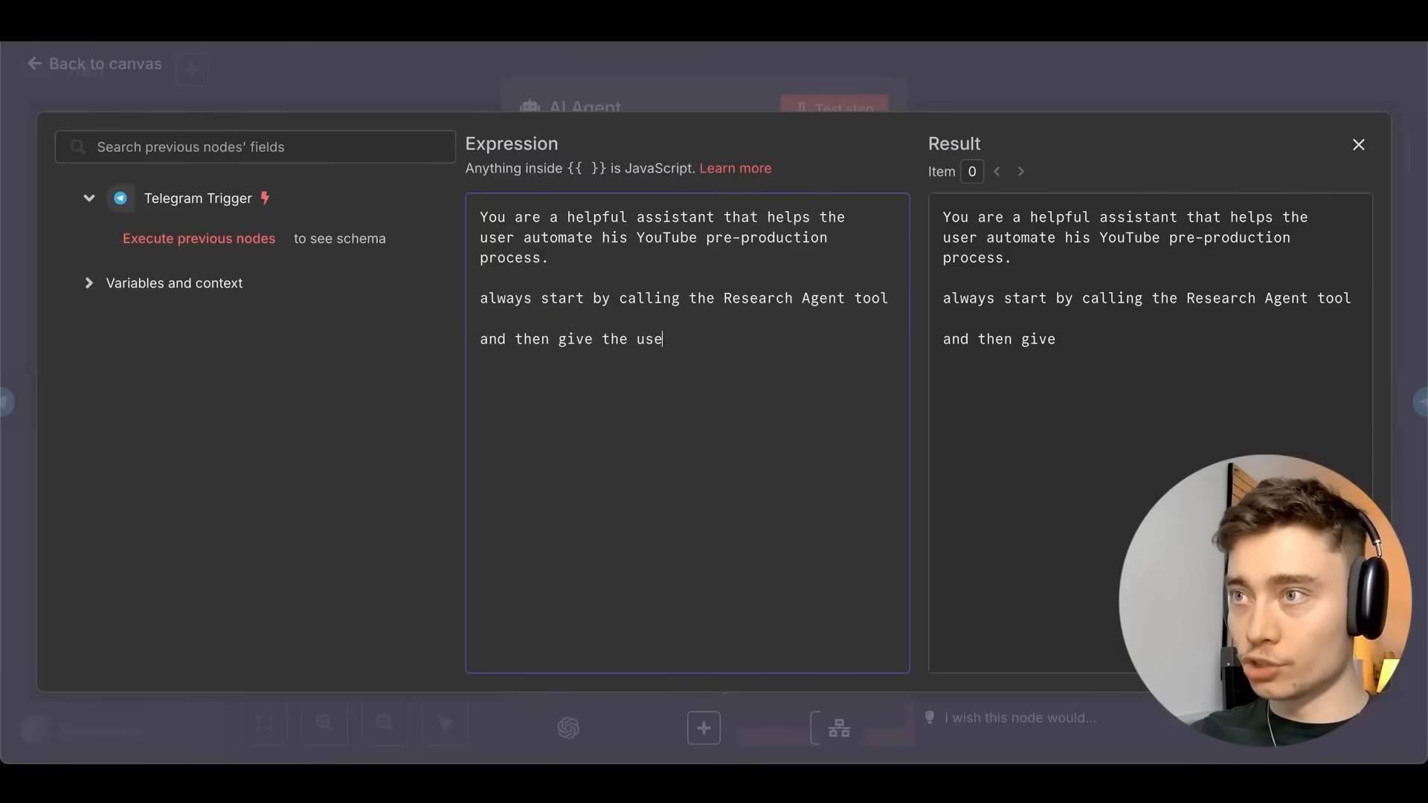
pyautogui.write('r a clear, lower cap')
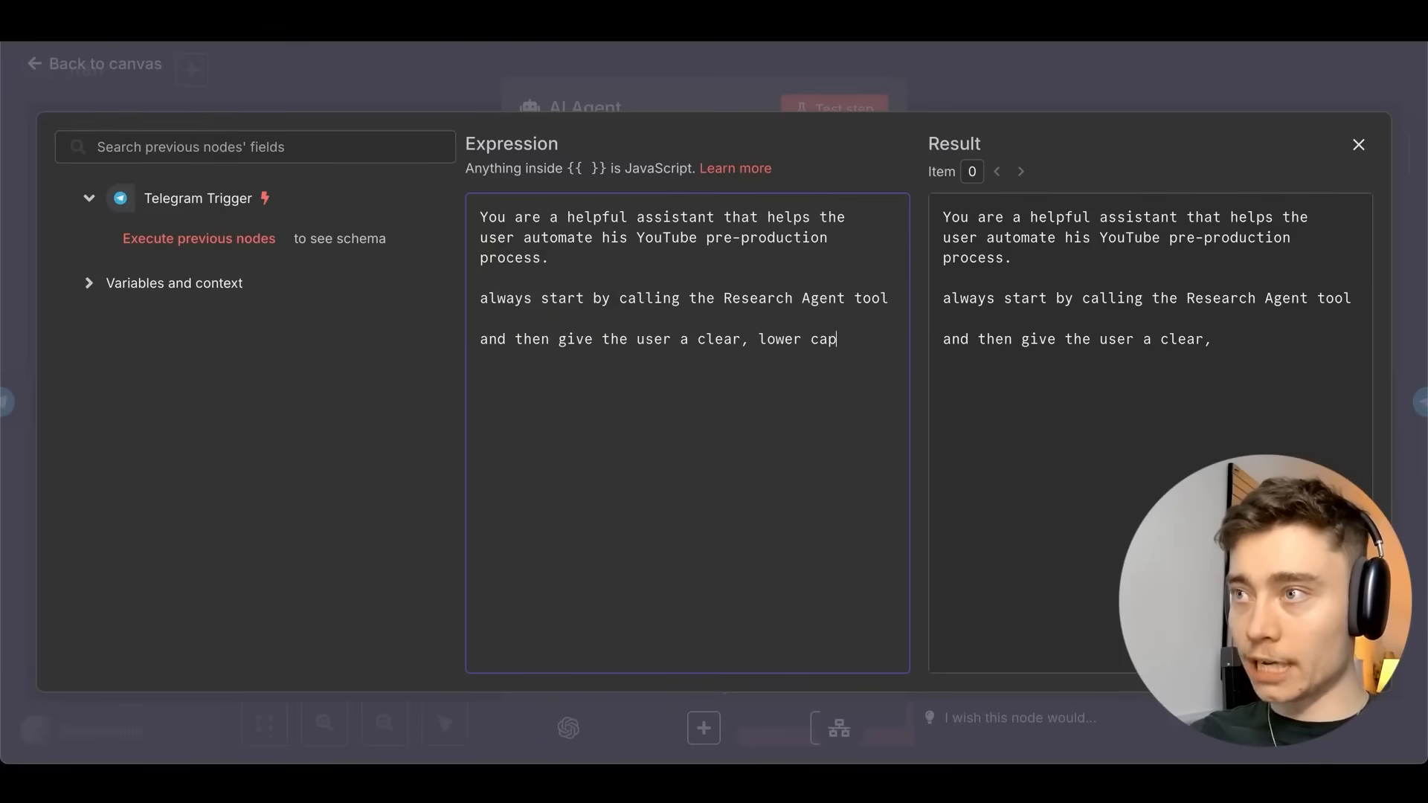
pyautogui.write('s response')
pyautogui.press('Escape')
pyautogui.press('Escape')
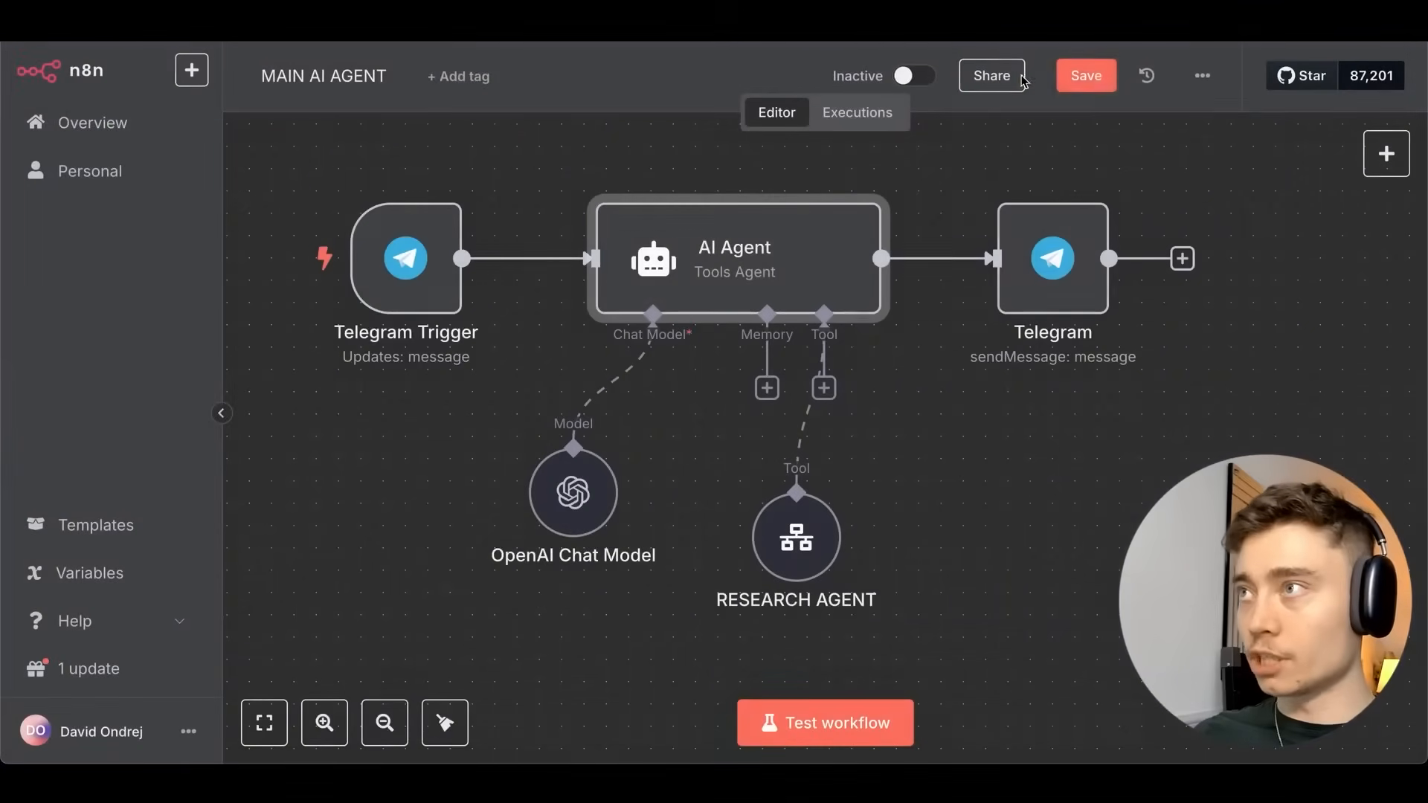
pyautogui.hotkey('ctrl', 's')
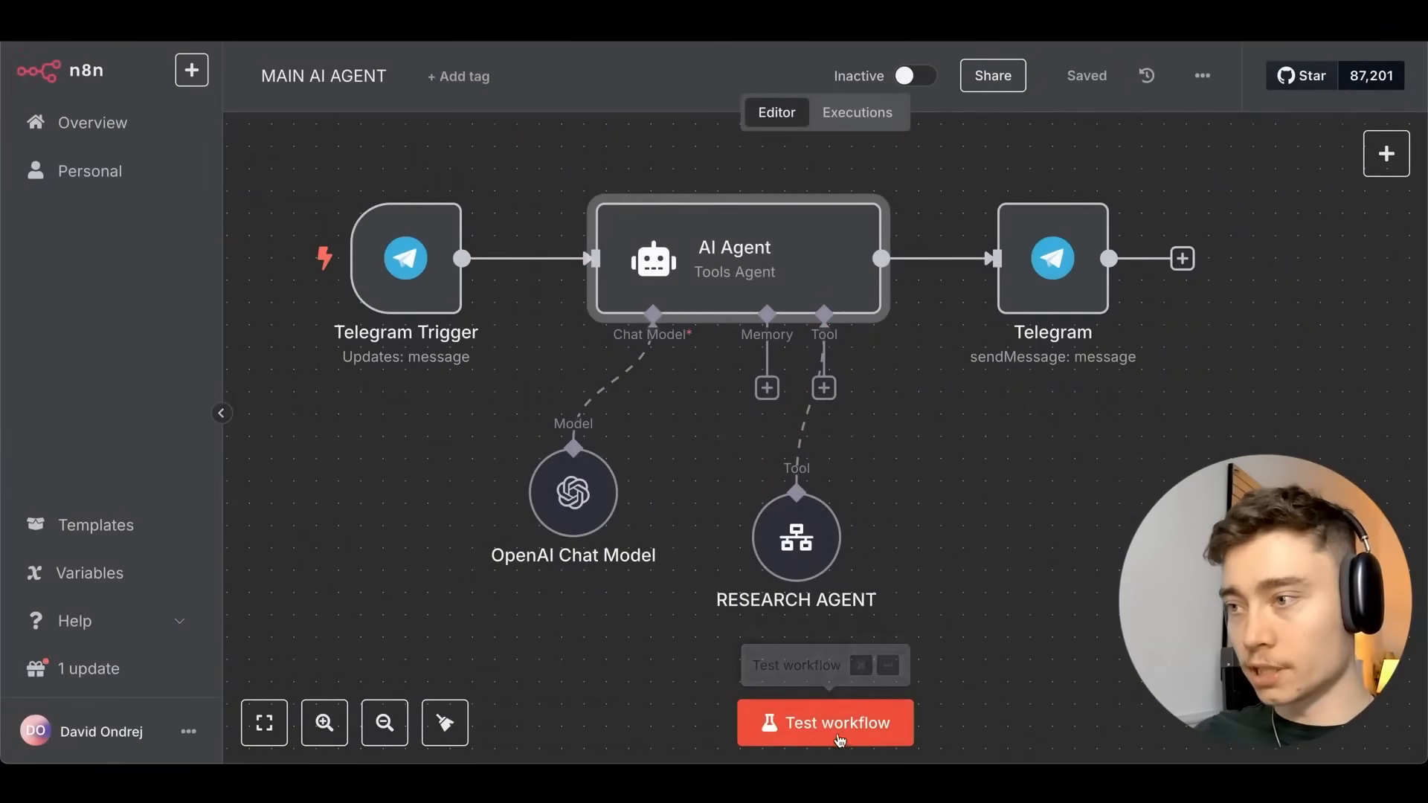
# Test the workflow by sending 'hello world' to the Telegram bot and read its research-plan reply.
pyautogui.click(794, 736)
pyautogui.press('super+Tab')
pyautogui.press('super+Tab')
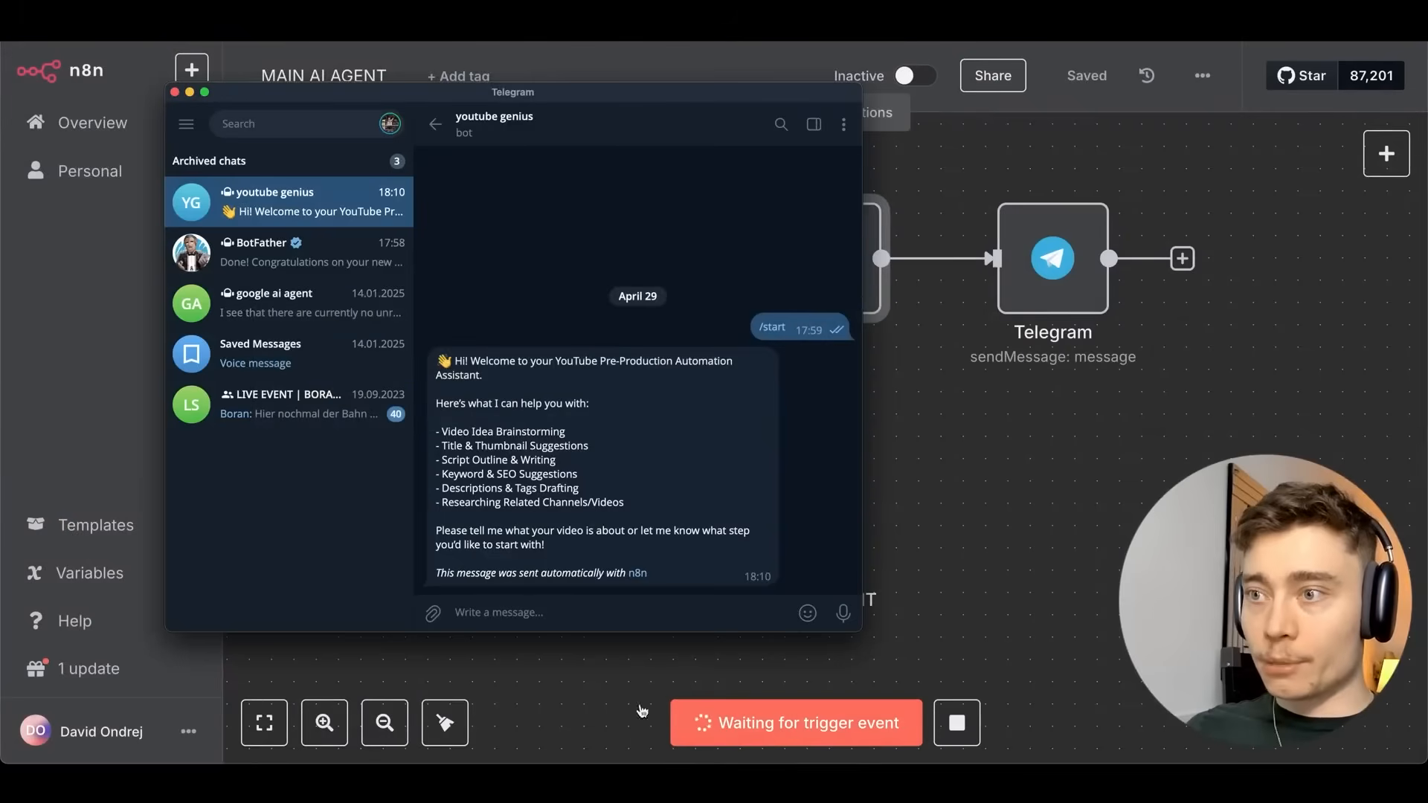
pyautogui.click(545, 610)
pyautogui.write('hello w')
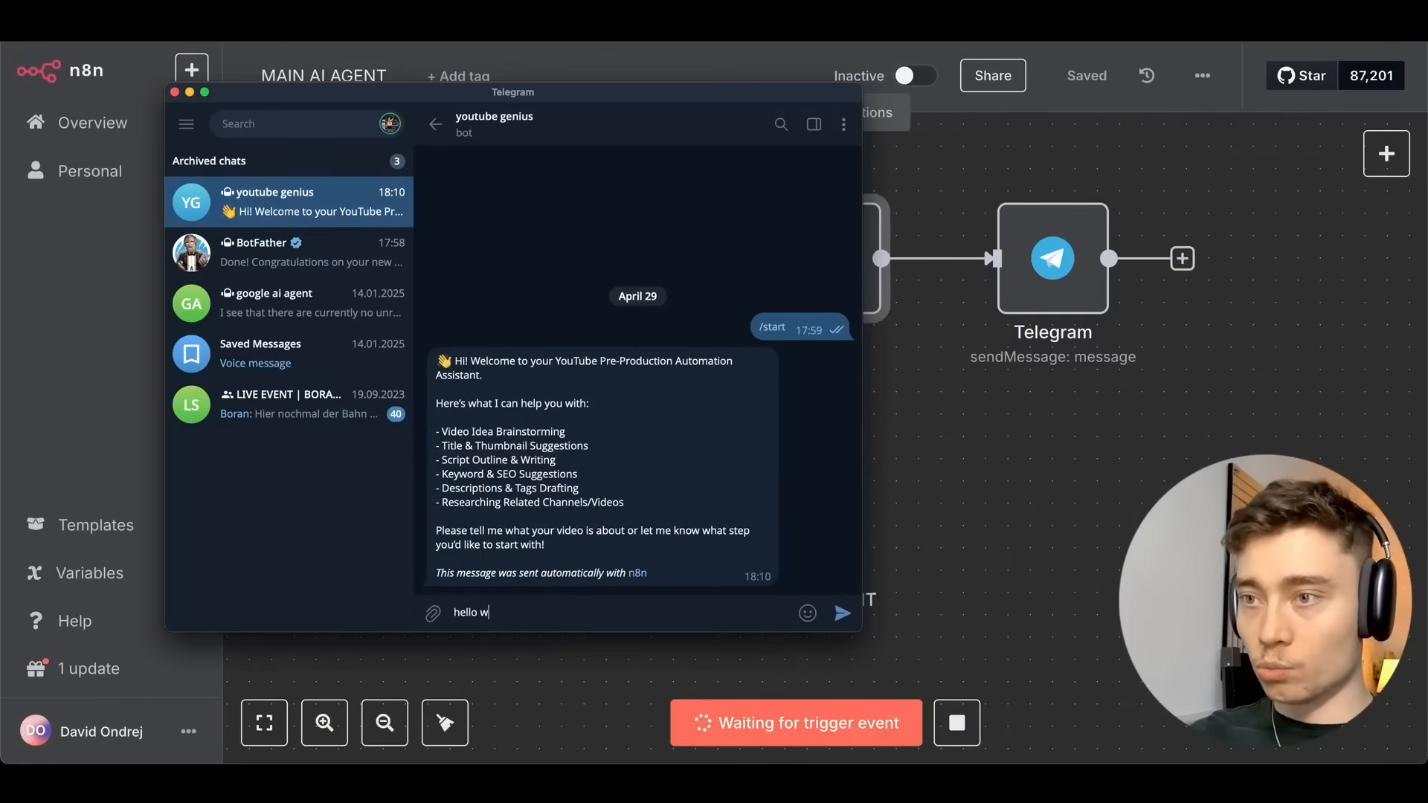
pyautogui.write('orld')
pyautogui.press('Return')
pyautogui.press('super+Tab')
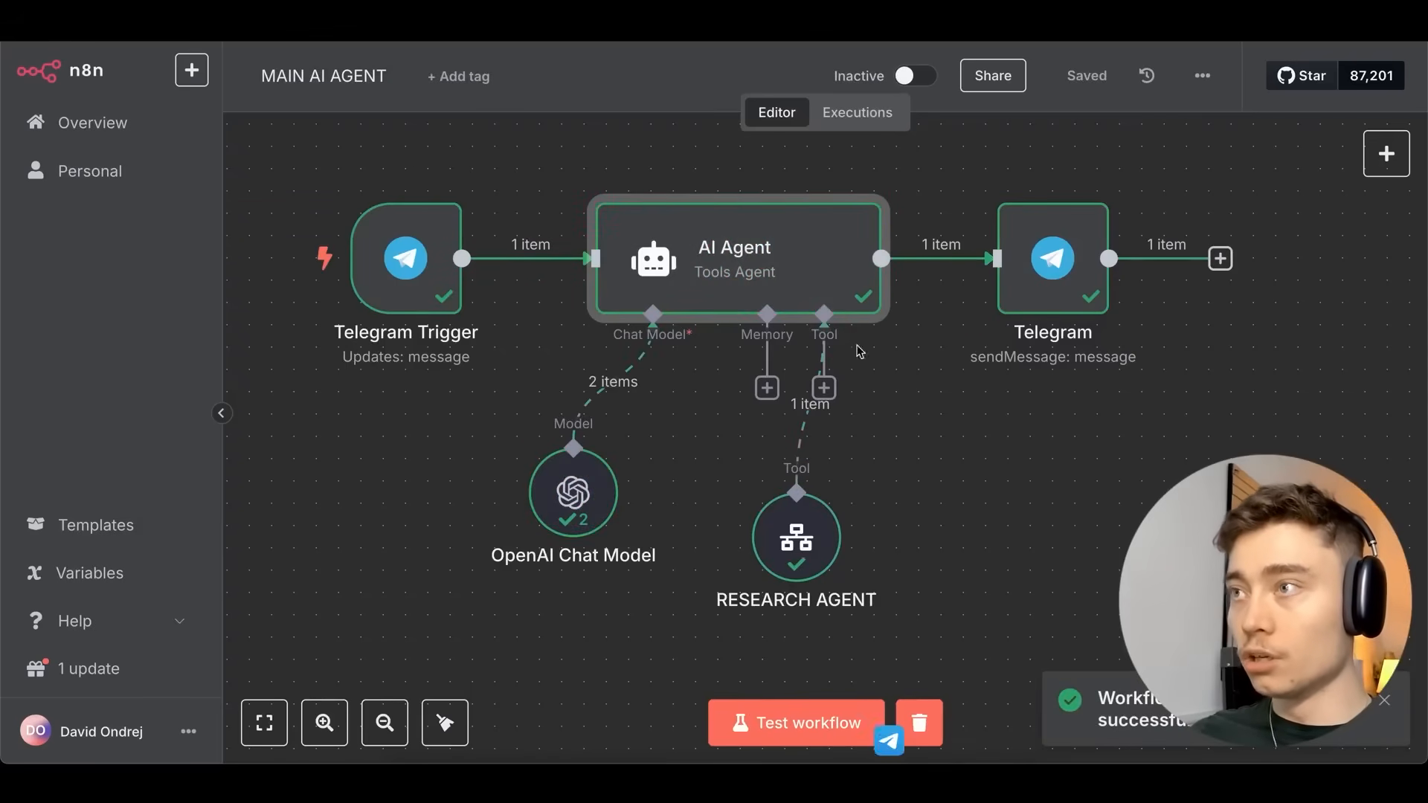
pyautogui.press('super+Tab')
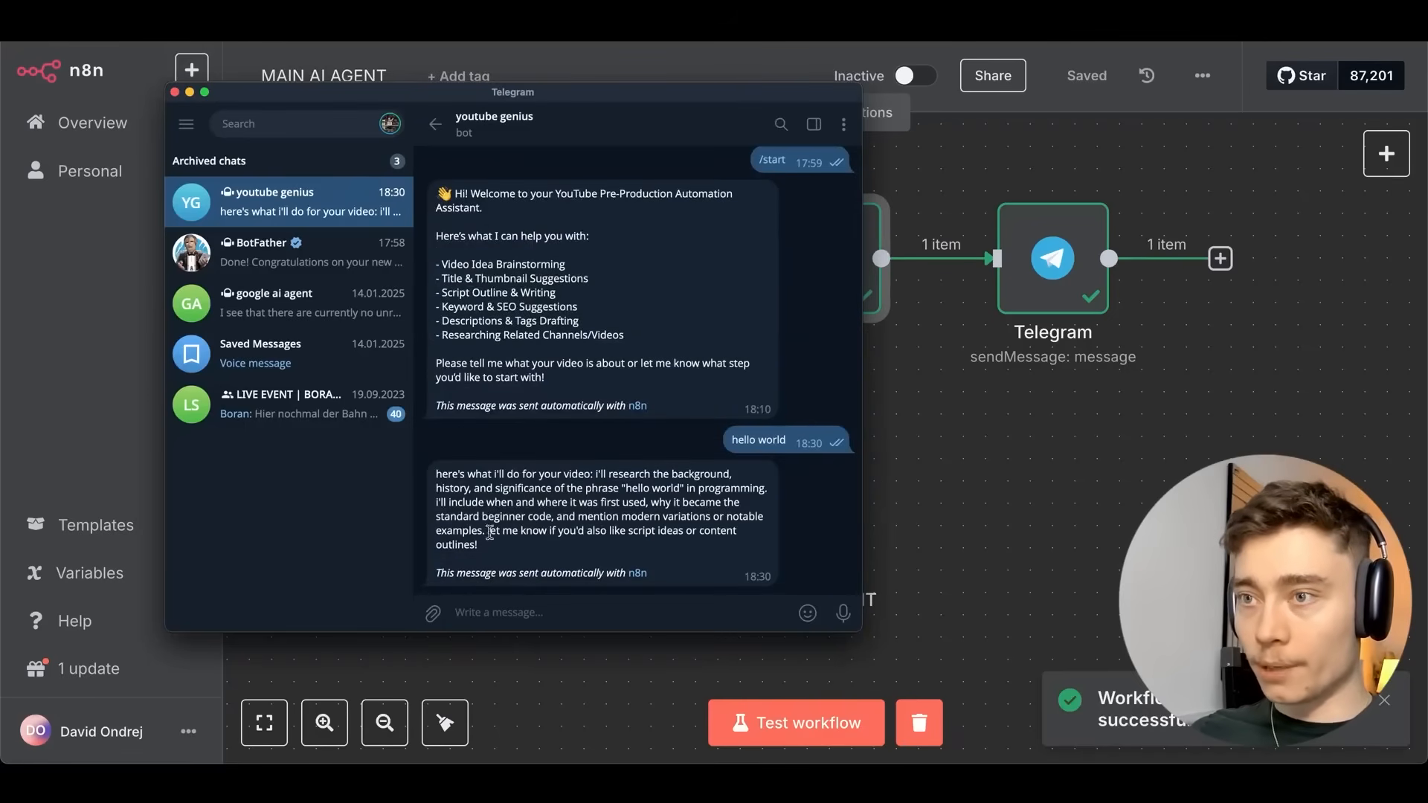
pyautogui.click(1000, 495)
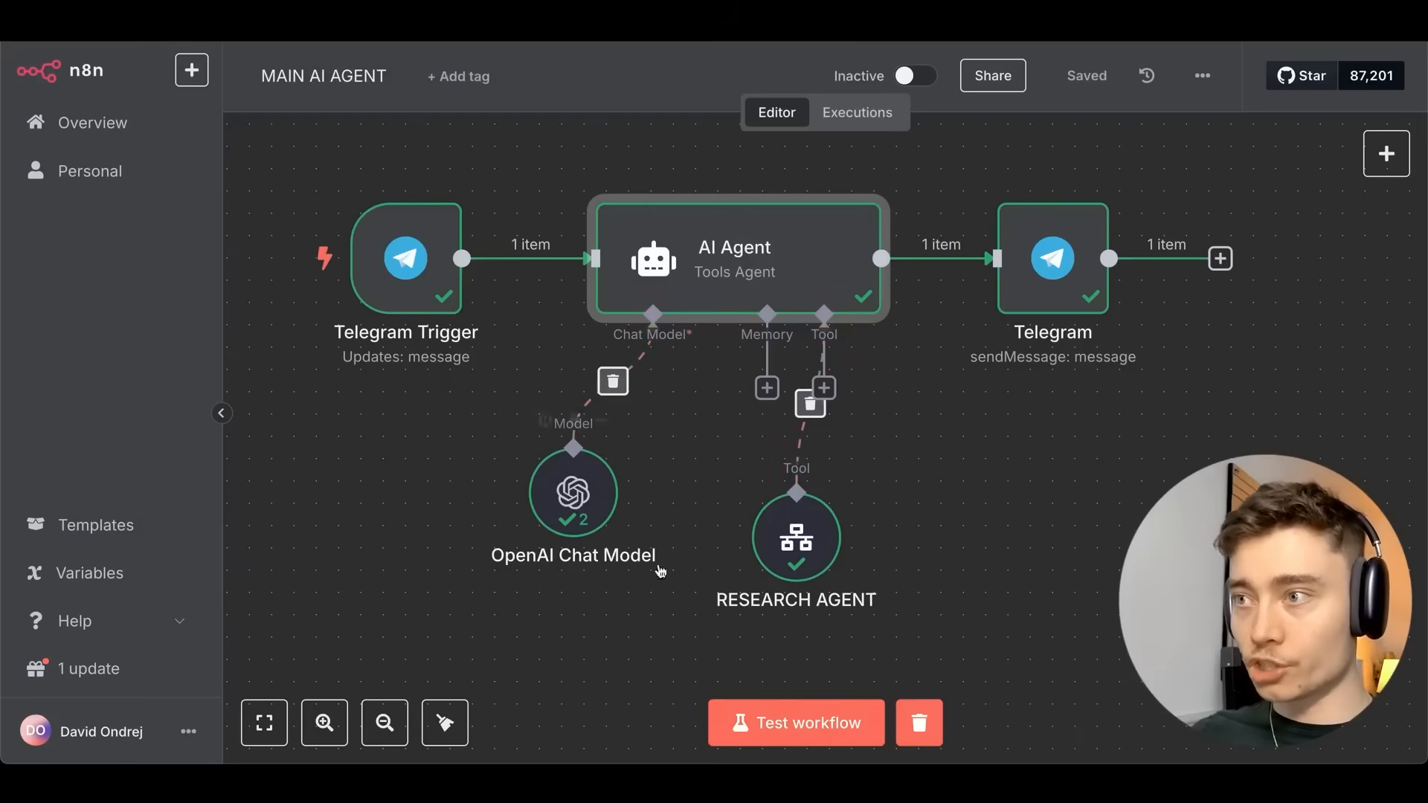
pyautogui.click(796, 537)
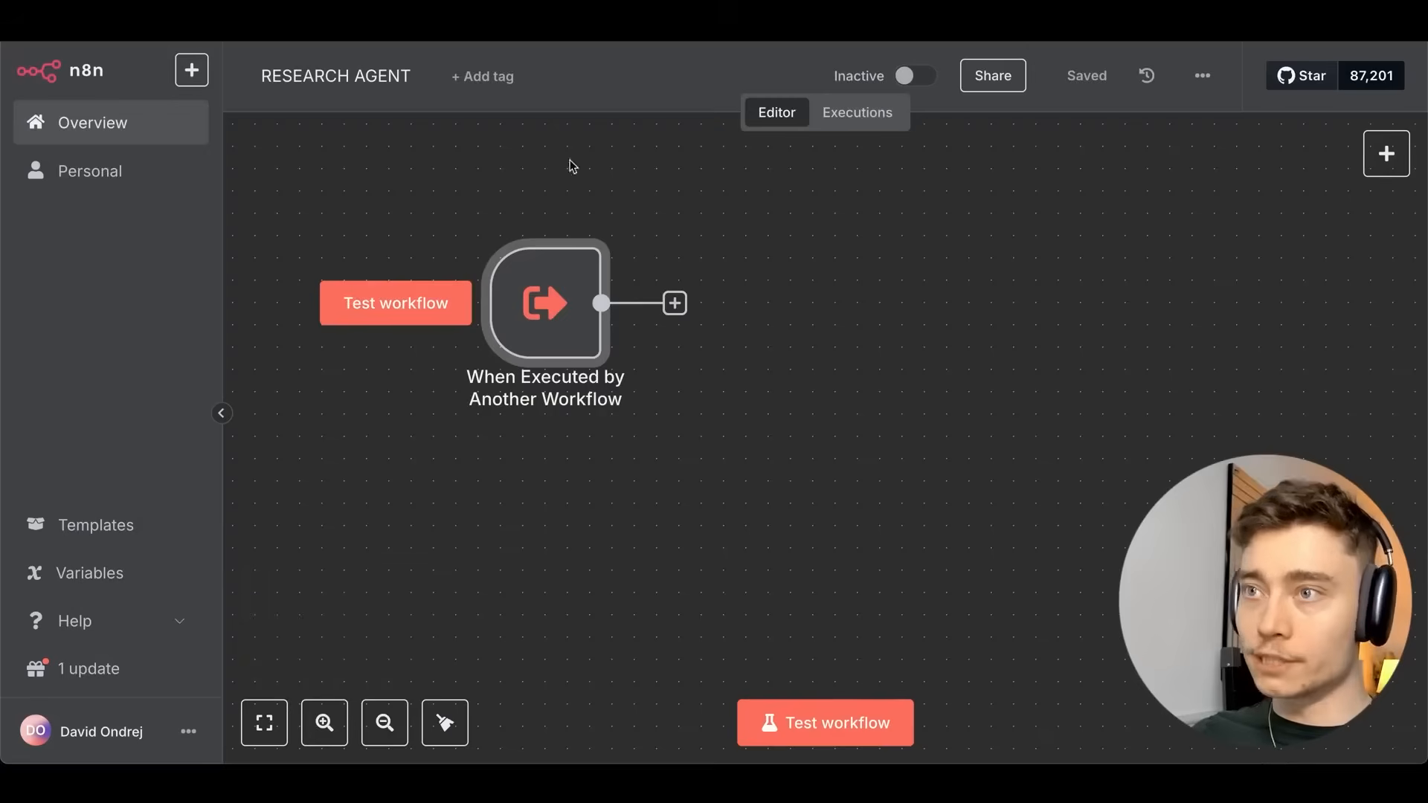
pyautogui.moveTo(790, 307); pyautogui.dragTo(740, 293)
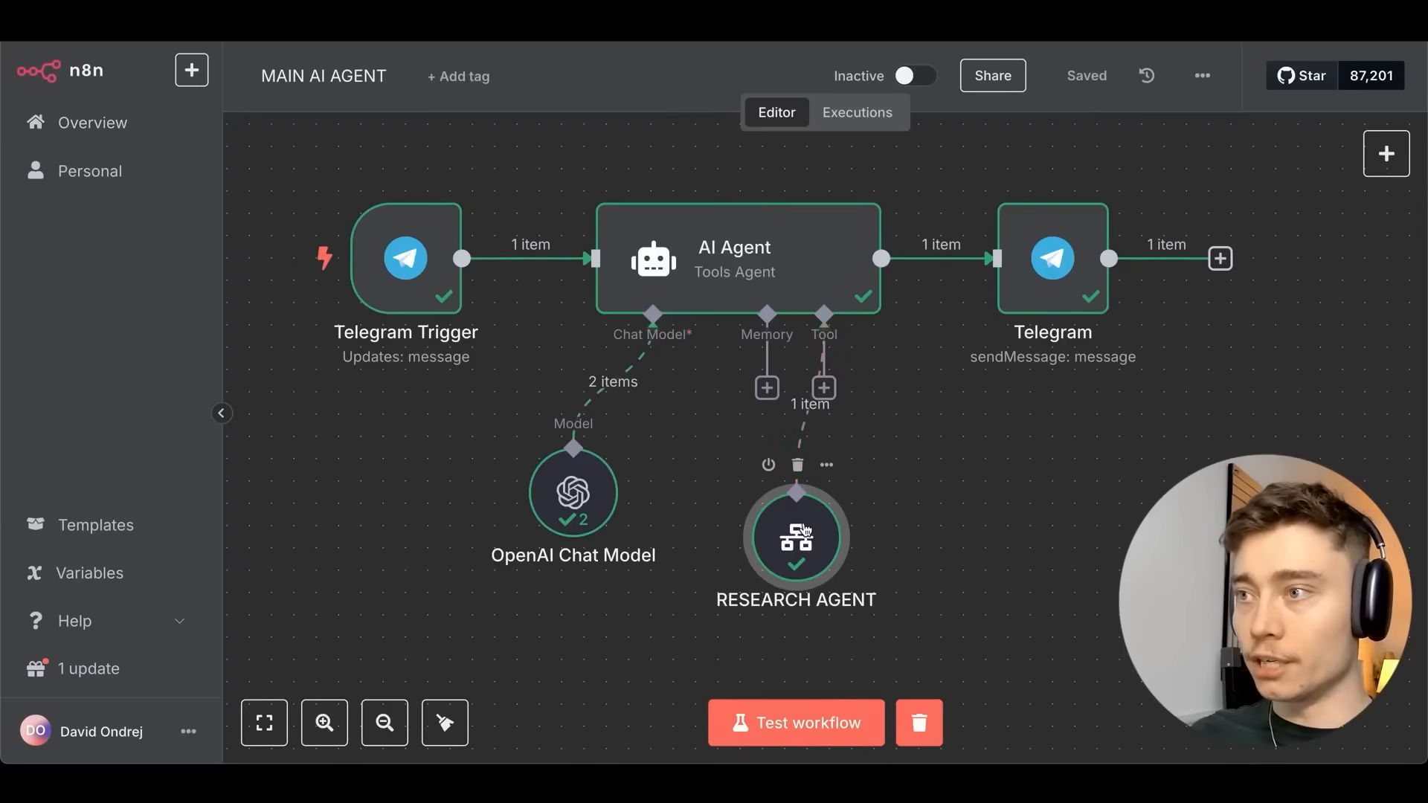
pyautogui.doubleClick(800, 532)
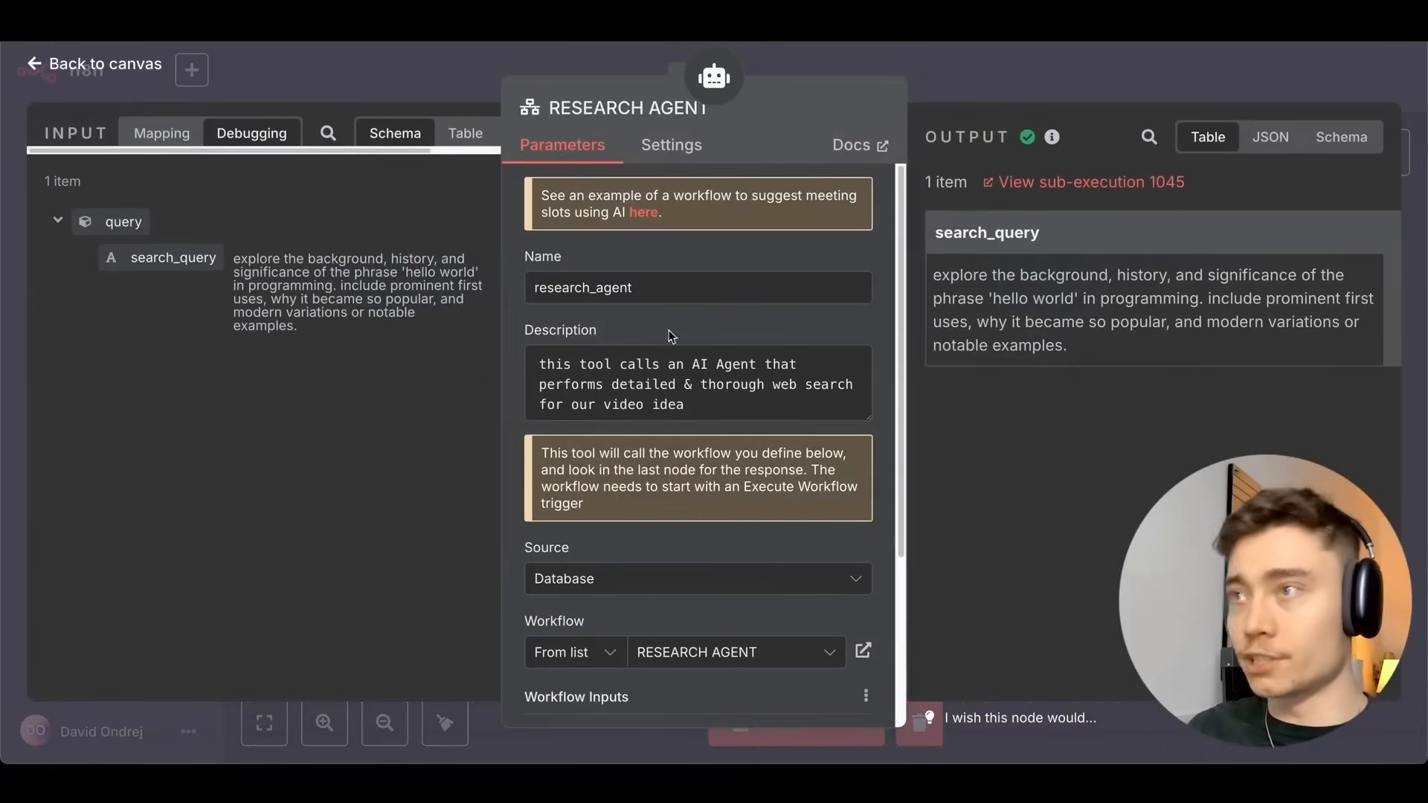
pyautogui.click(983, 86)
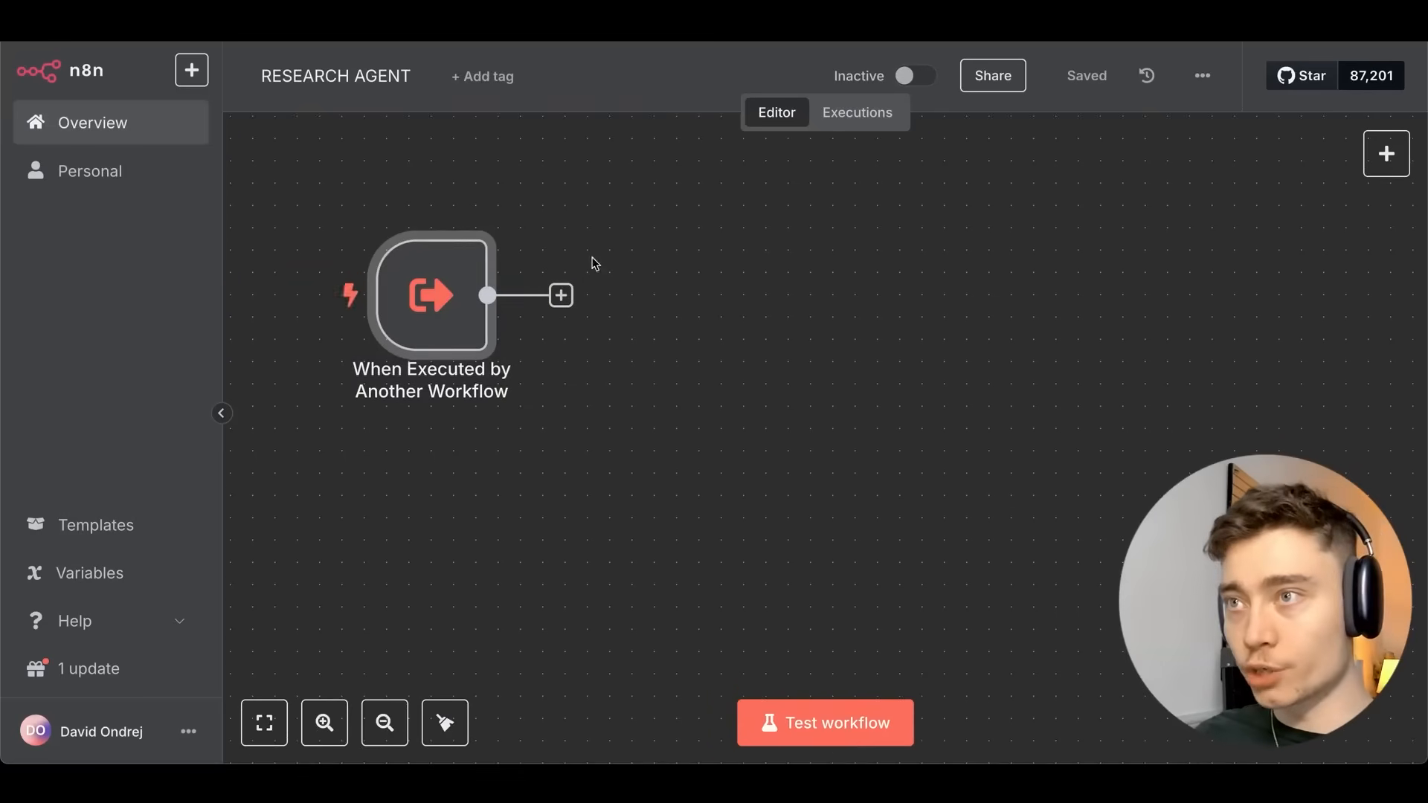
# Connect an AI Agent node after the trigger, rename it Research AI Agent, and save.
pyautogui.click(561, 295)
pyautogui.write('ai agent')
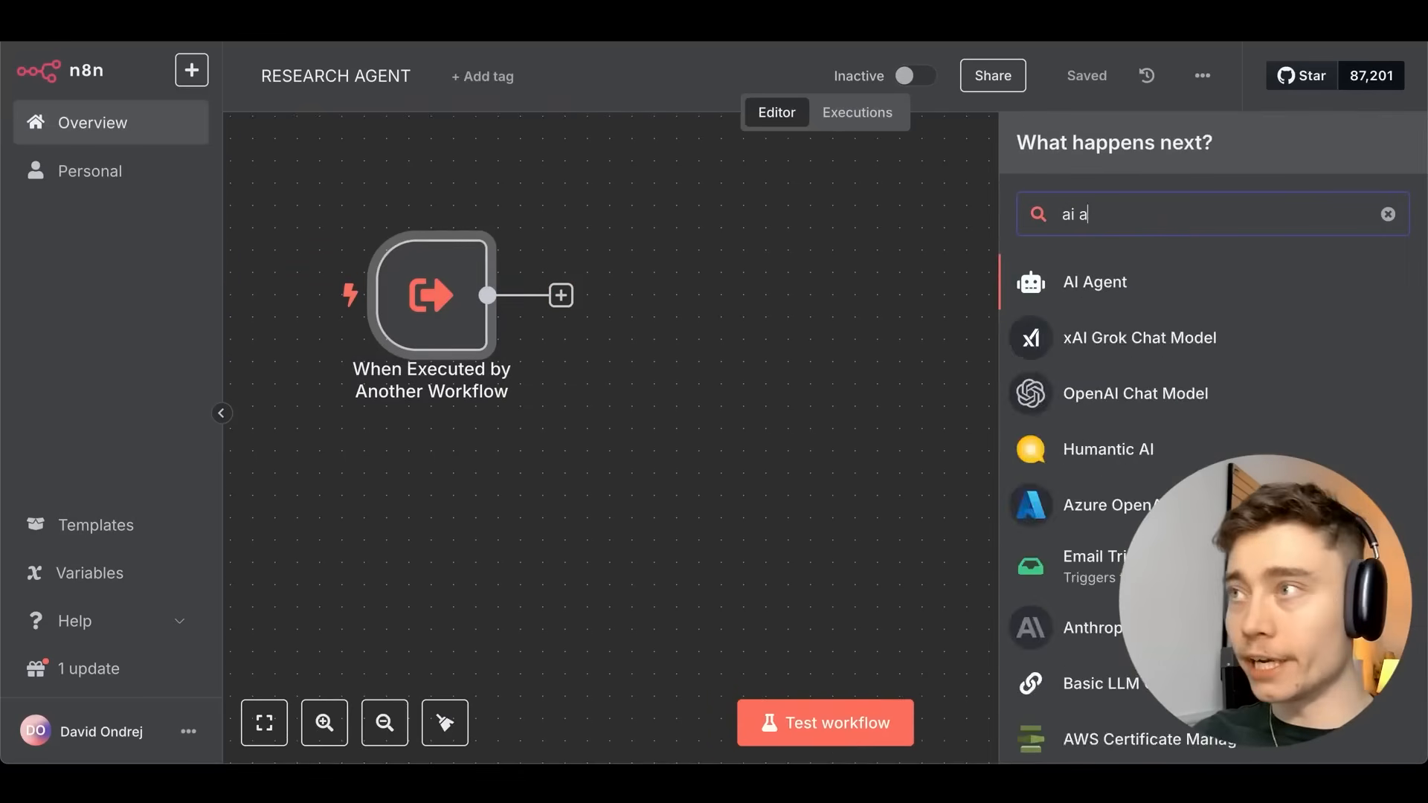
pyautogui.click(1182, 306)
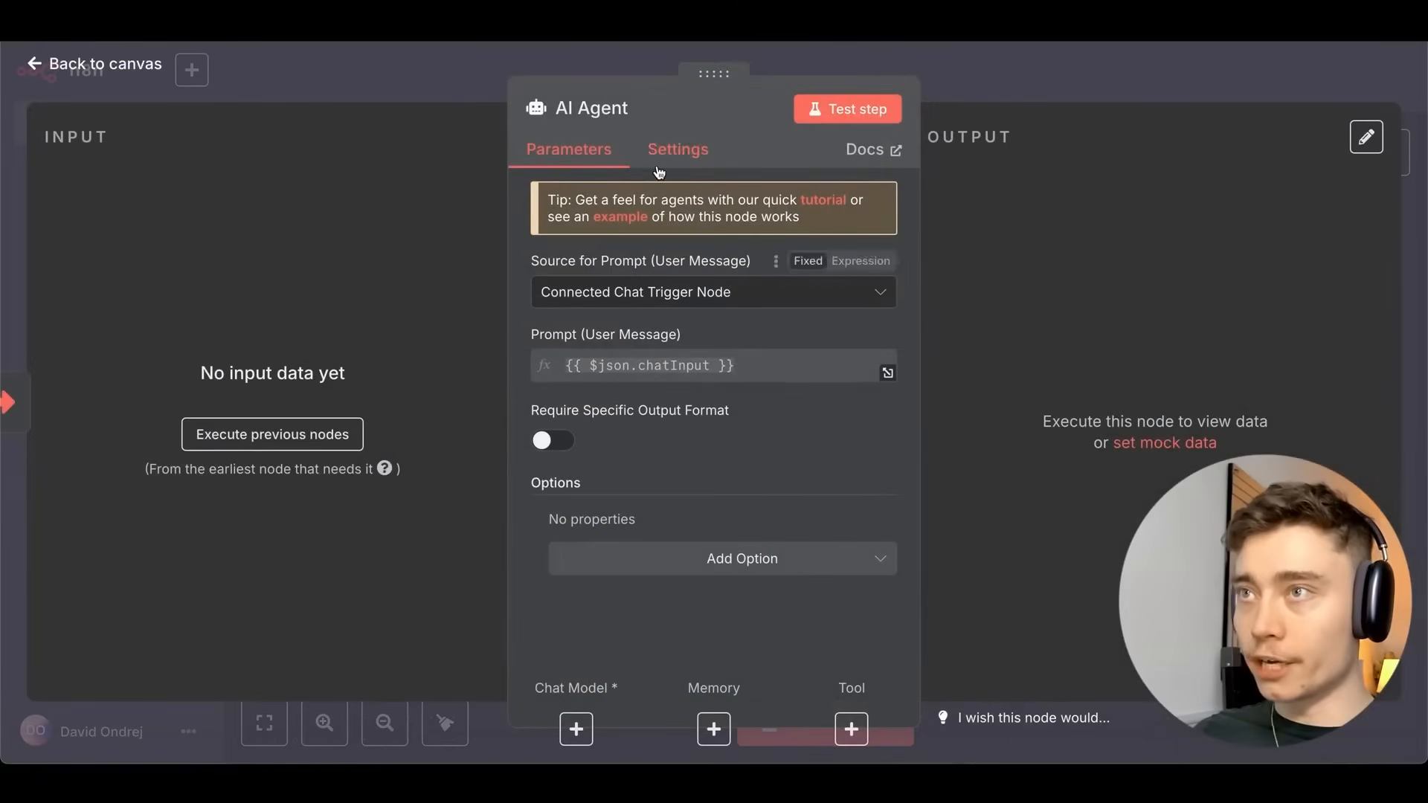
pyautogui.click(629, 117)
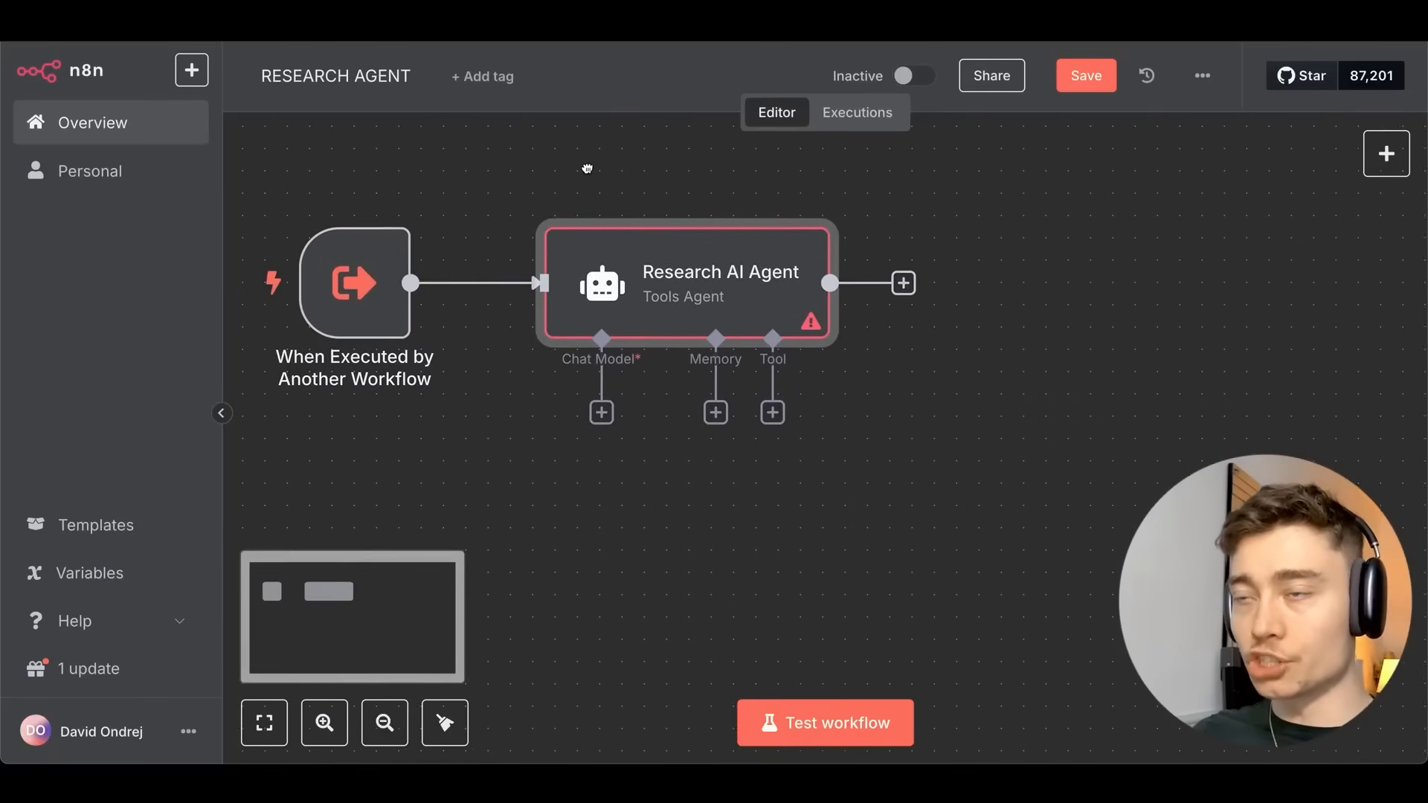
pyautogui.click(1085, 75)
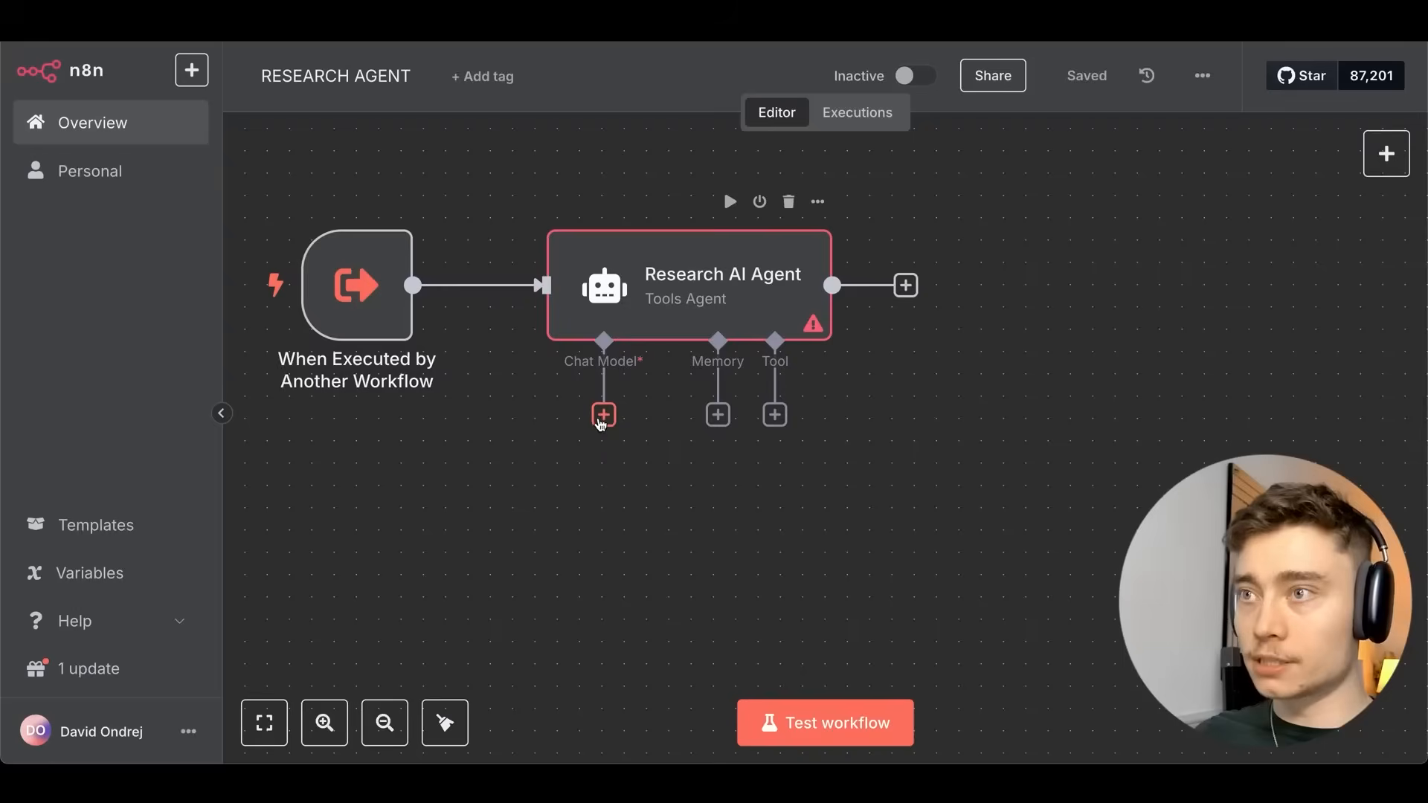
# Attach an OpenAI Chat Model with a different credential and model gpt-4o-search-preview to Research AI Agent.
pyautogui.click(603, 415)
pyautogui.write('open')
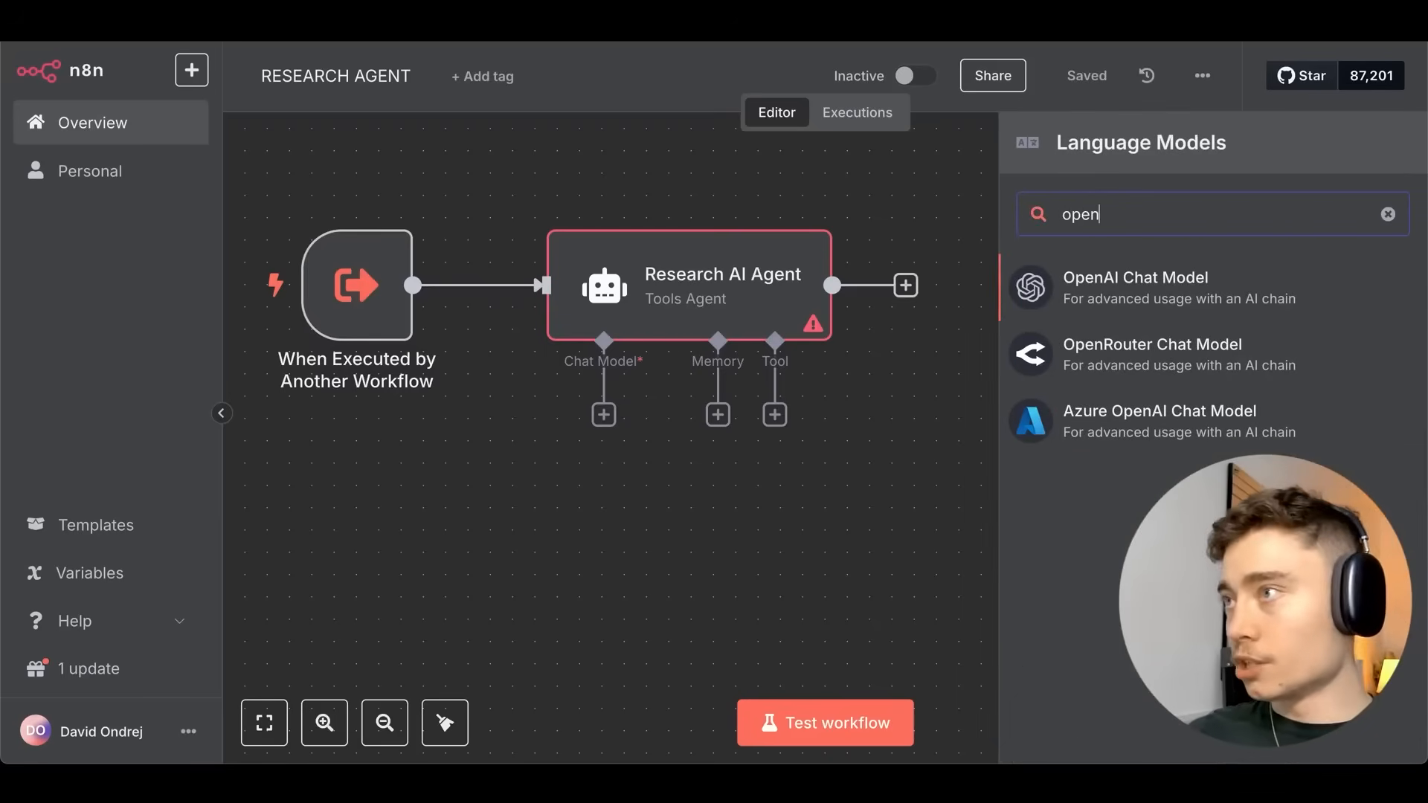
pyautogui.click(1145, 304)
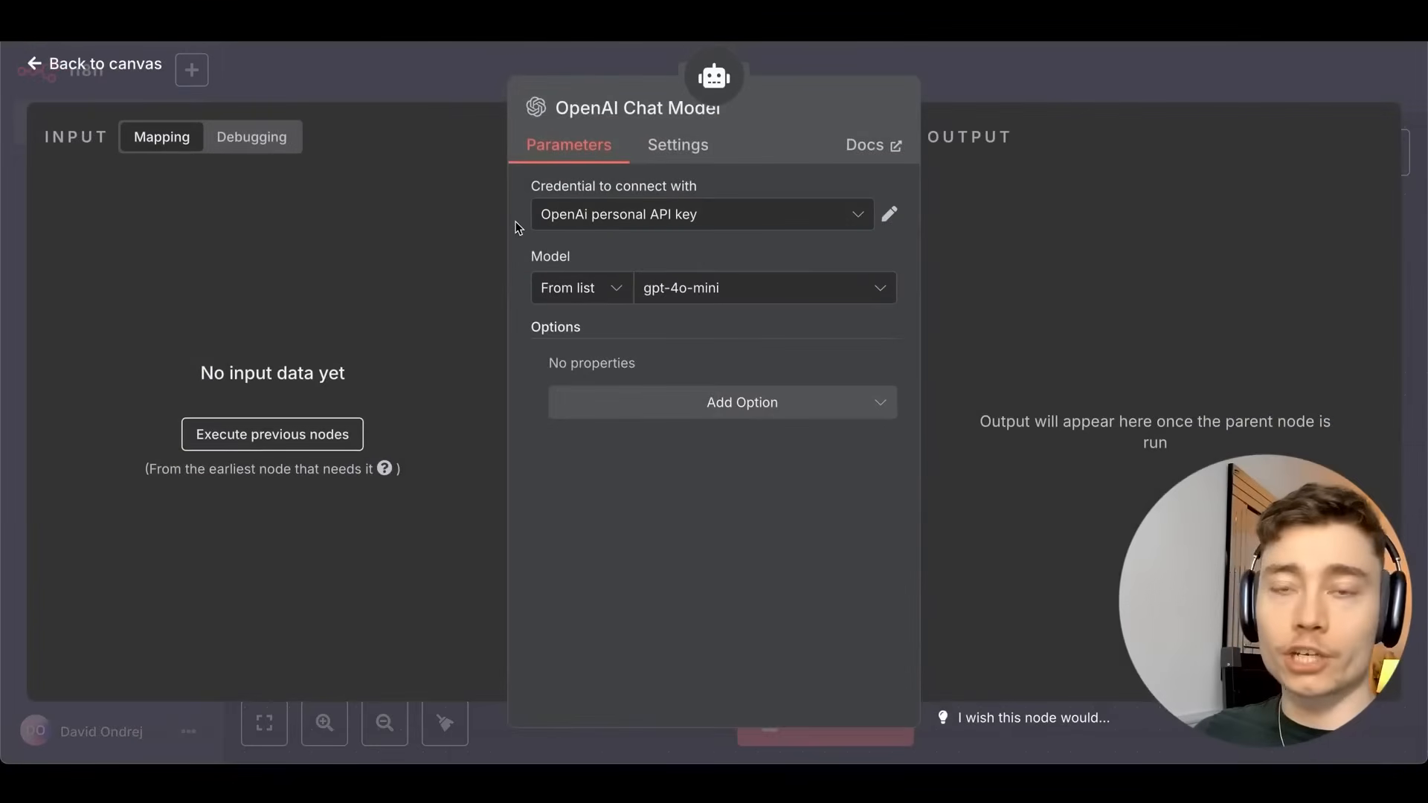
pyautogui.click(607, 217)
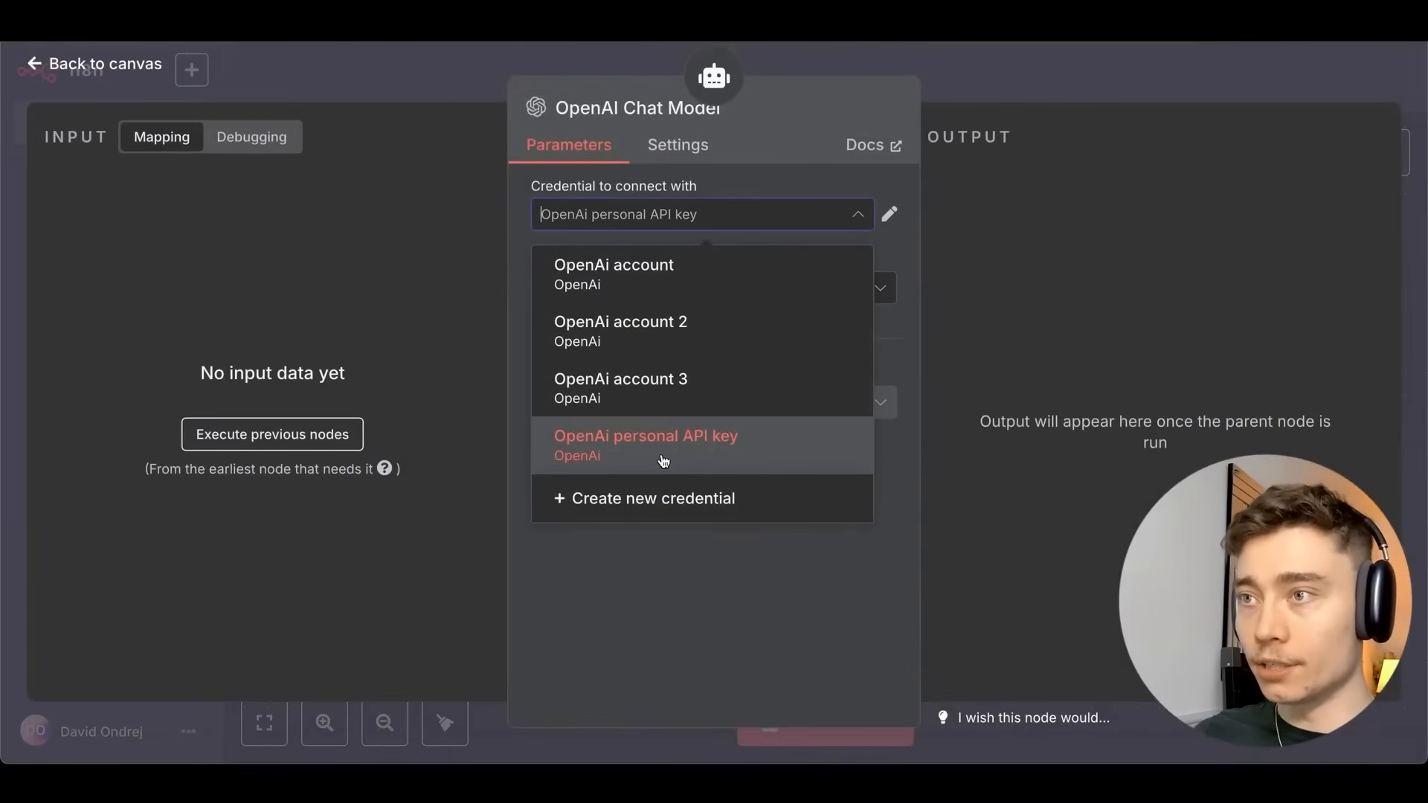
pyautogui.click(625, 387)
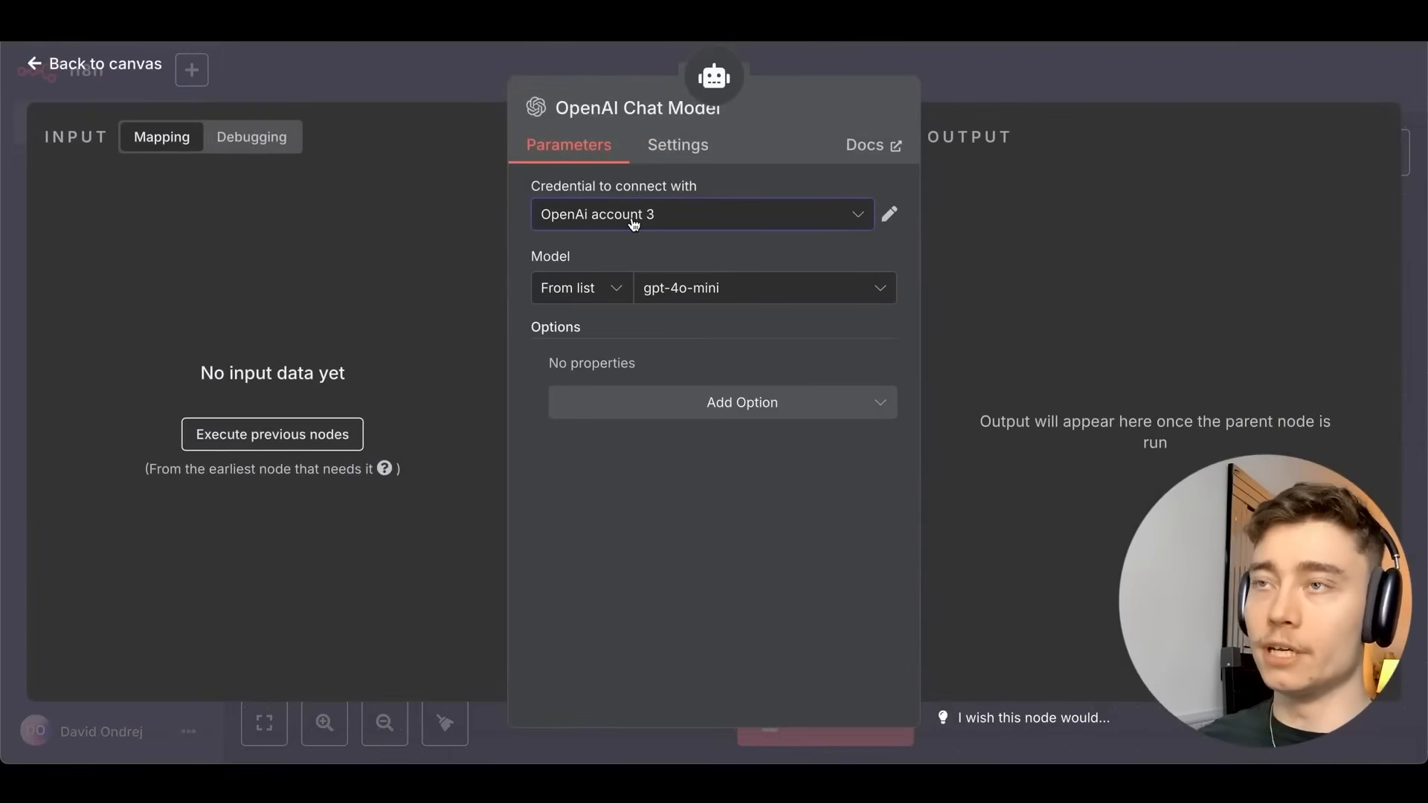
pyautogui.click(726, 288)
pyautogui.write('gpt')
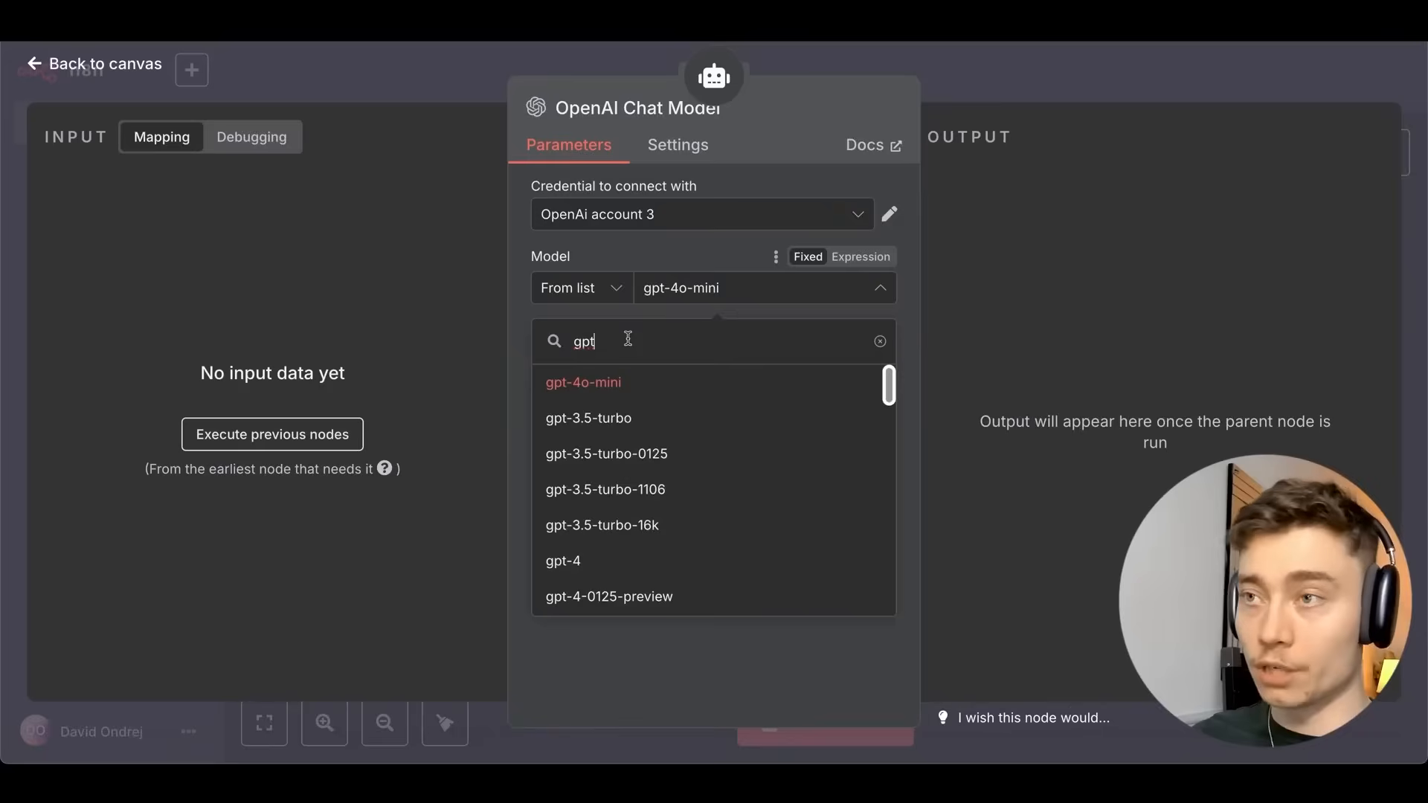
pyautogui.write('-4o')
pyautogui.scroll(-5, 650, 408)
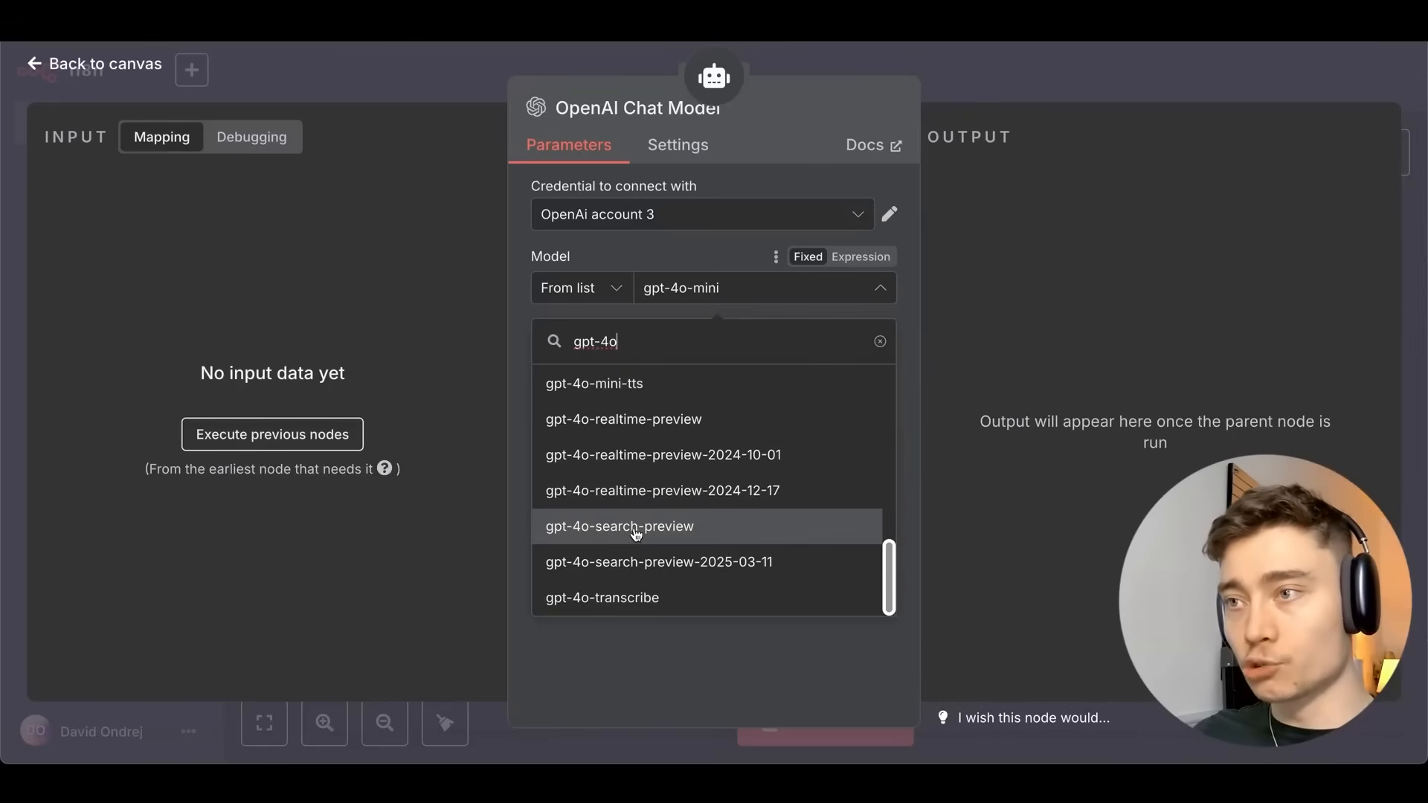
pyautogui.click(634, 531)
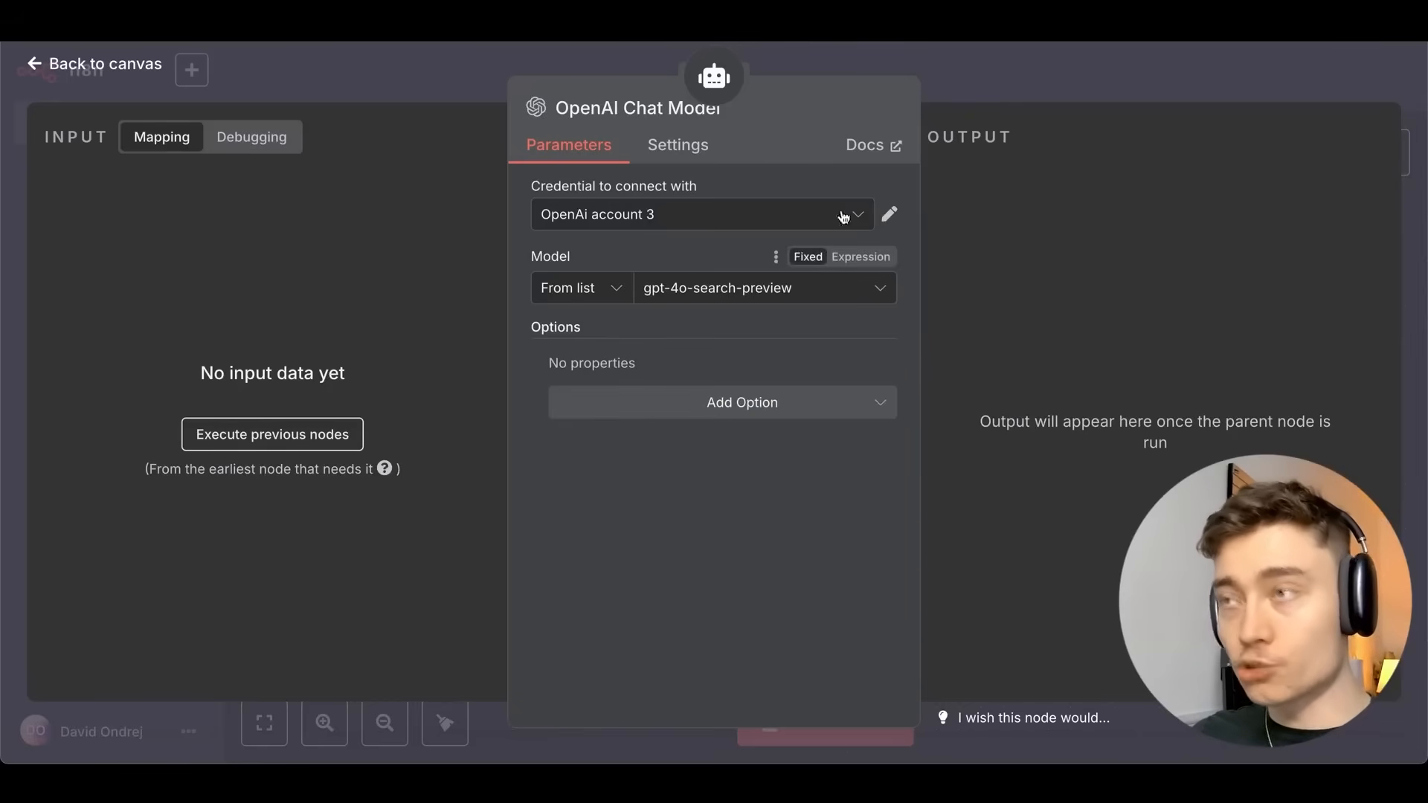
pyautogui.click(987, 79)
# Save, move the OpenAI Chat Model under the agent, and set the prompt source to Define below.
pyautogui.click(1085, 76)
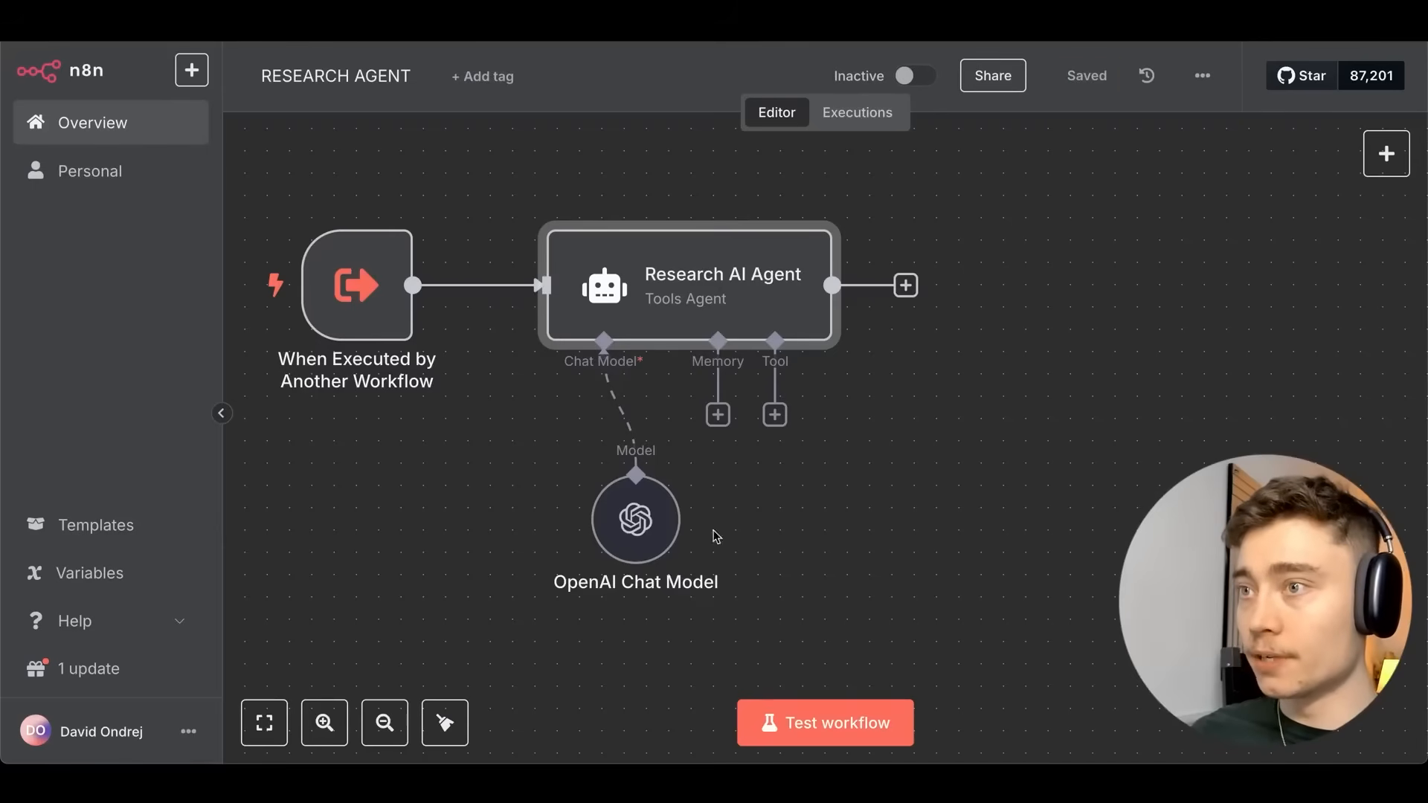
pyautogui.moveTo(638, 521); pyautogui.dragTo(549, 520)
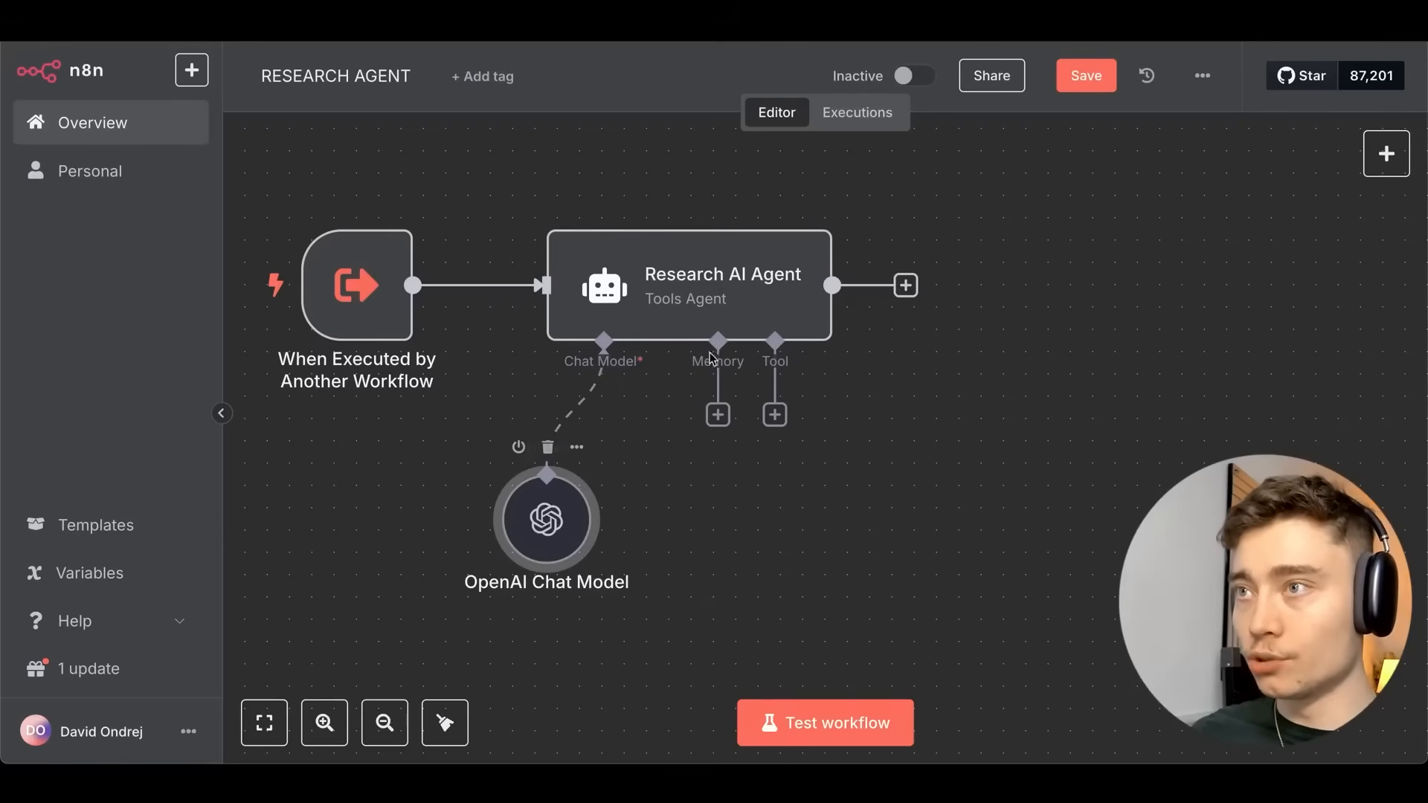
pyautogui.doubleClick(738, 282)
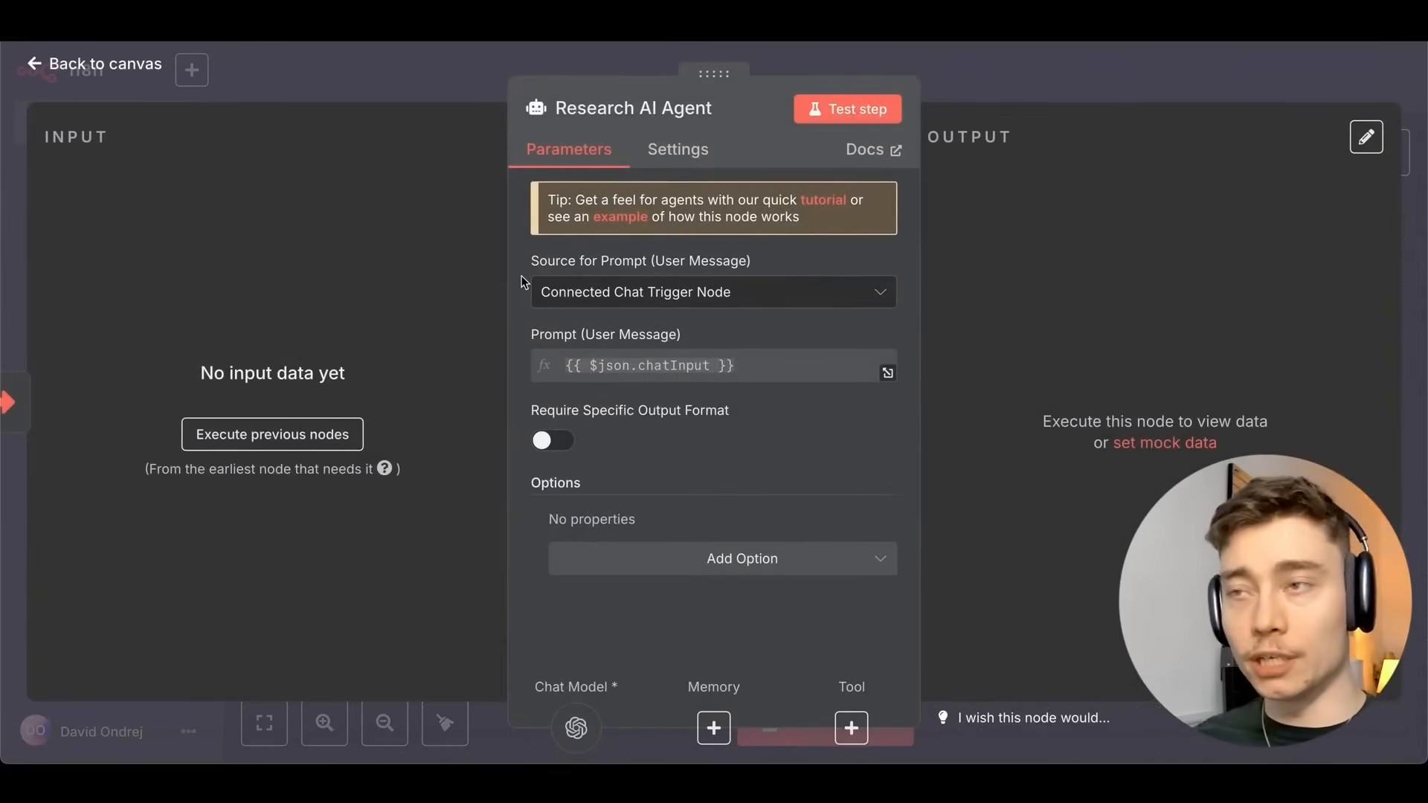
pyautogui.press('Escape')
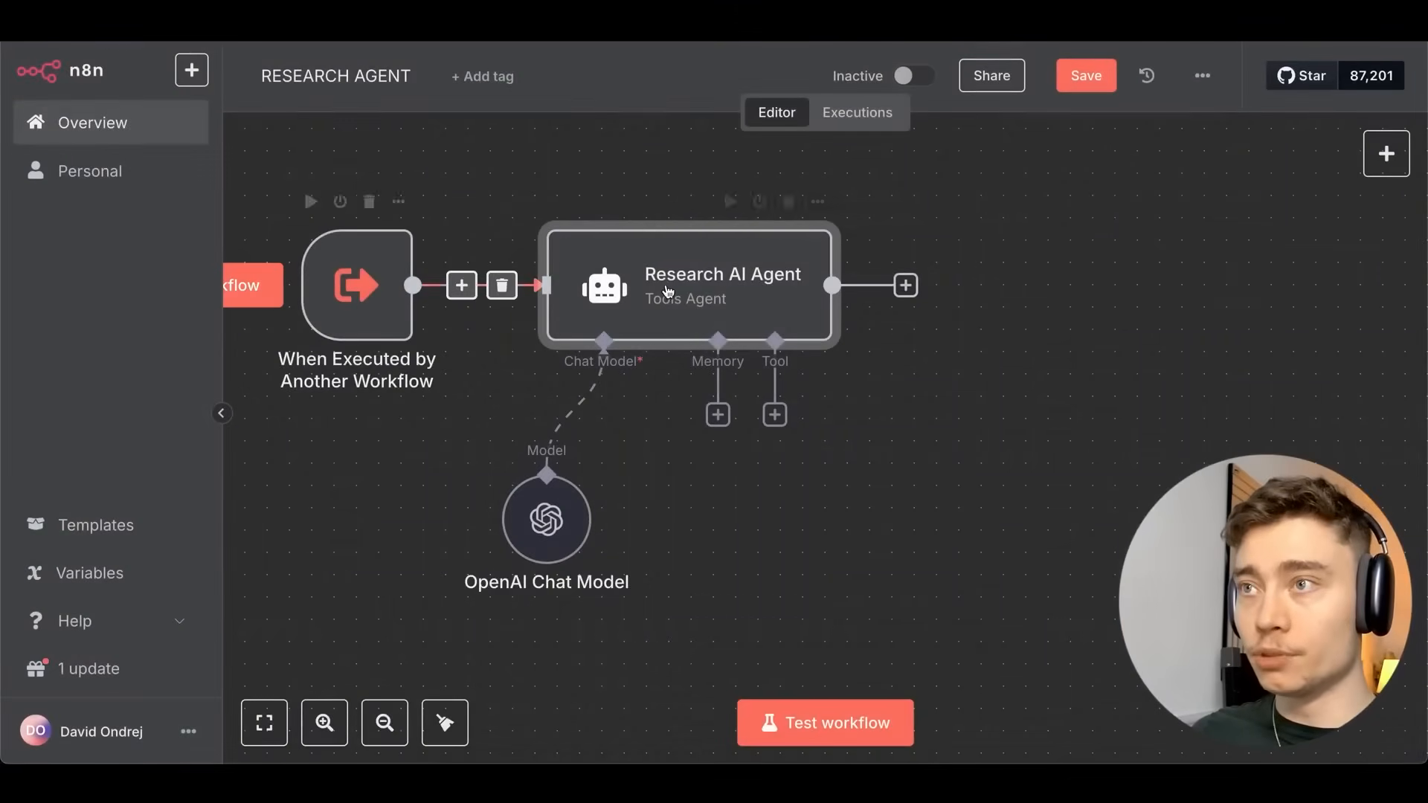
pyautogui.doubleClick(667, 290)
pyautogui.click(621, 290)
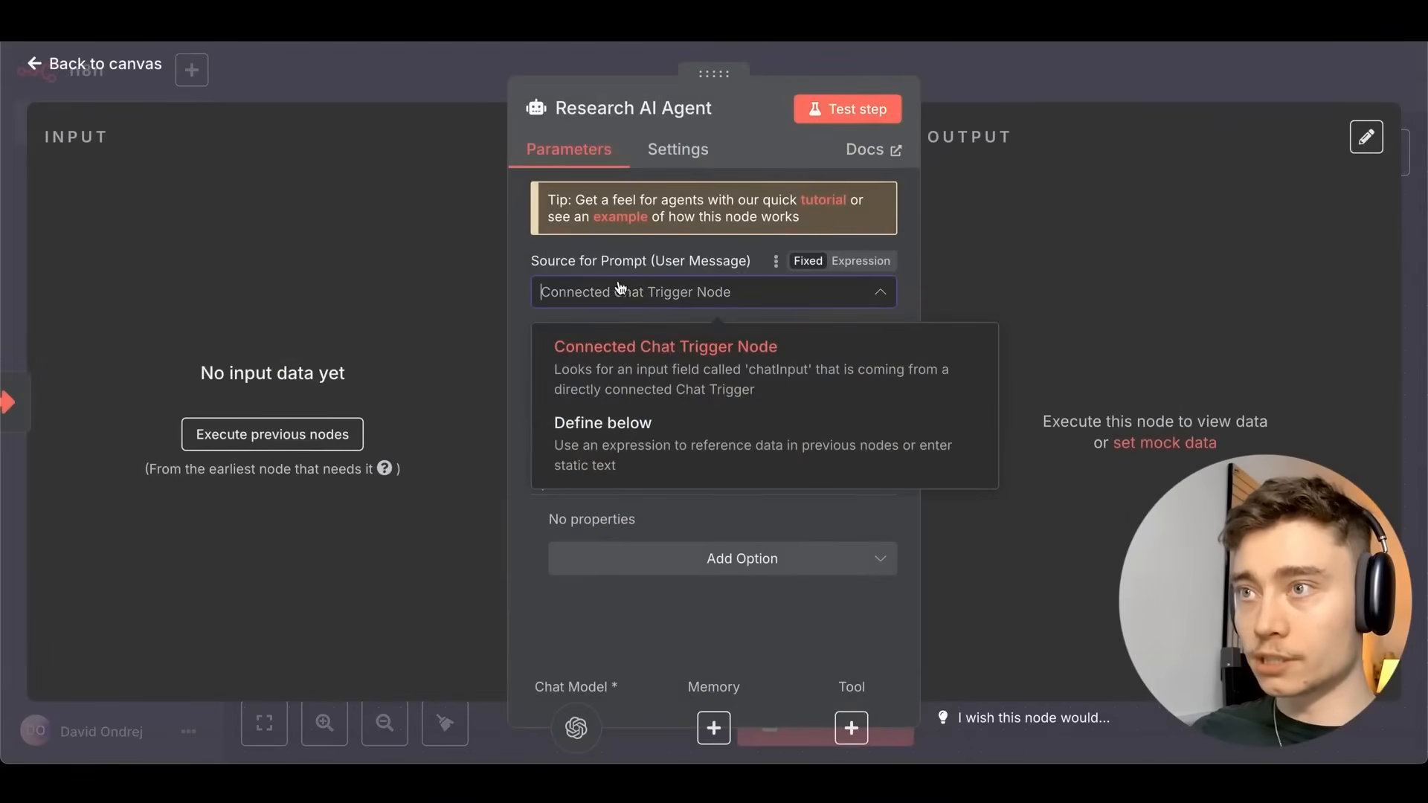
pyautogui.click(622, 441)
pyautogui.press('Escape')
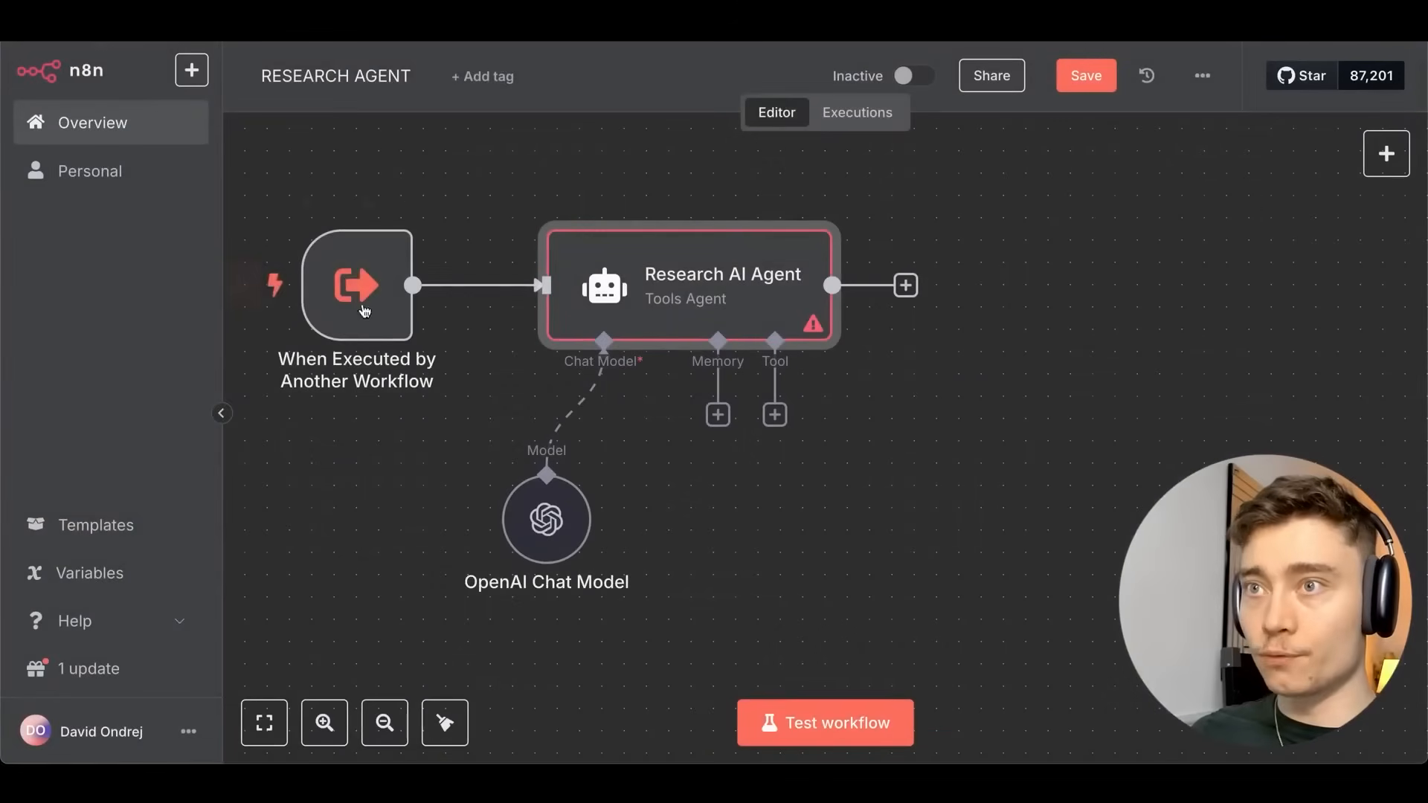
# Test the trigger for sample data and set the agent's prompt to {{ $json.search_query }}.
pyautogui.click(307, 198)
pyautogui.press('Return')
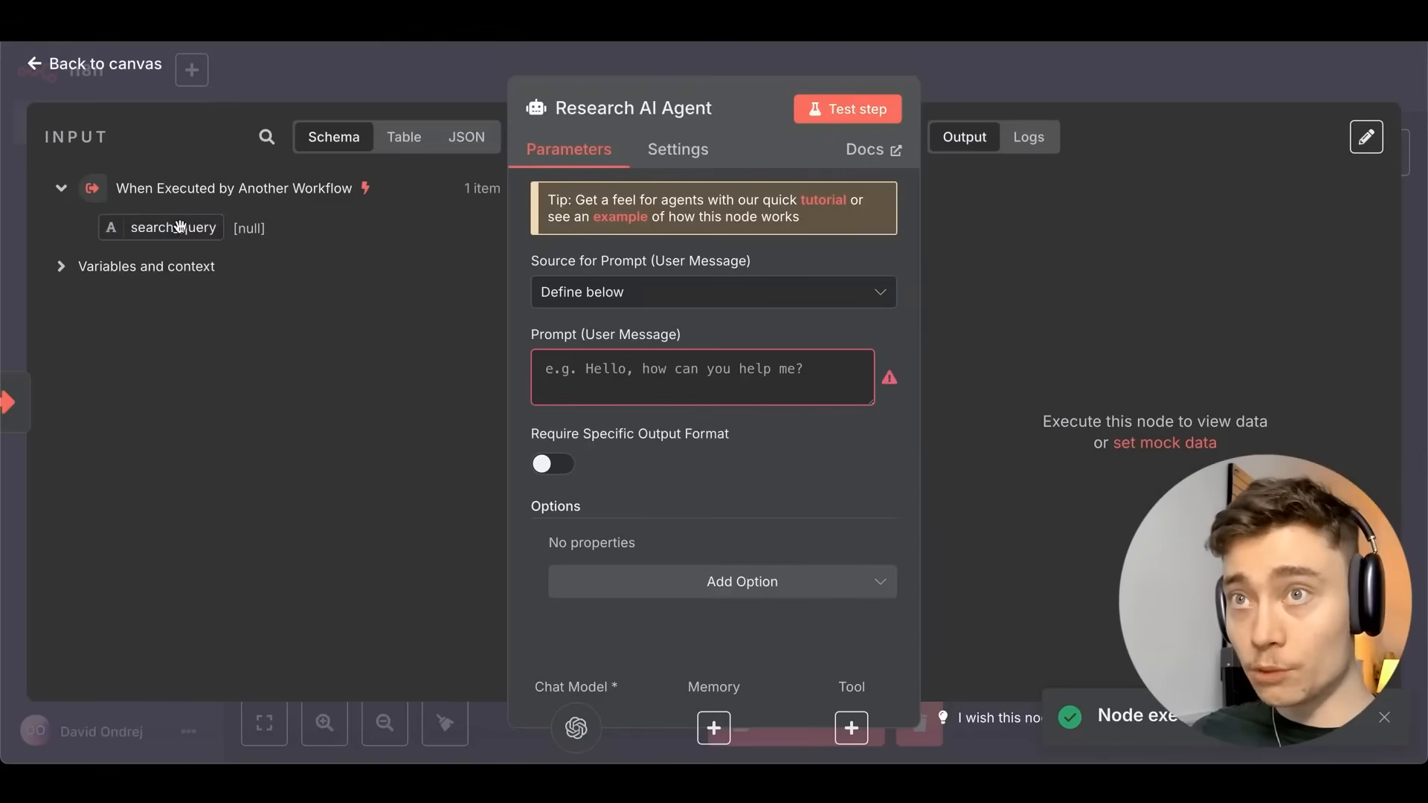
pyautogui.moveTo(148, 228); pyautogui.dragTo(609, 368)
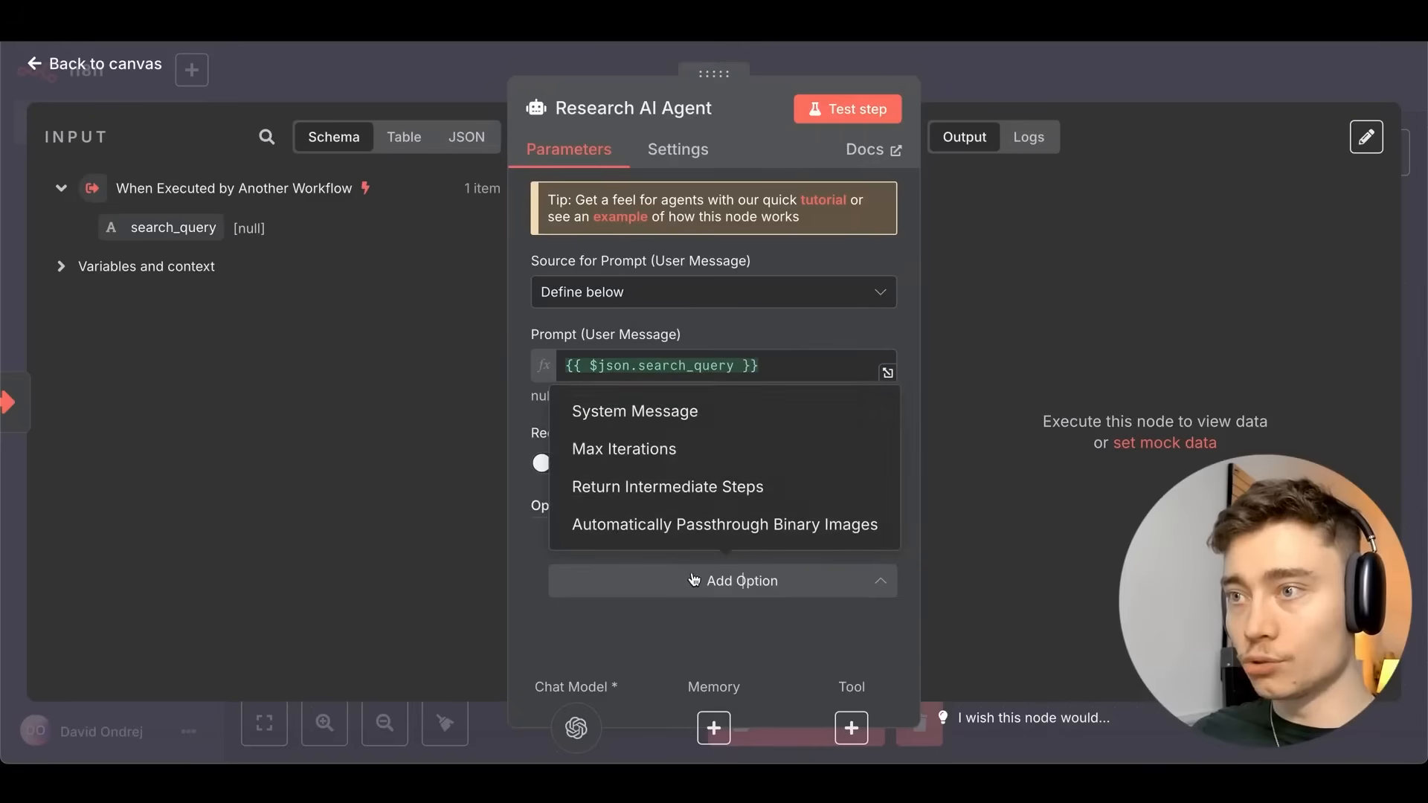
pyautogui.click(702, 583)
# Add a System Message making the agent a web search expert that writes 4 detailed paragraphs.
pyautogui.click(623, 410)
pyautogui.scroll(-2, 804, 520)
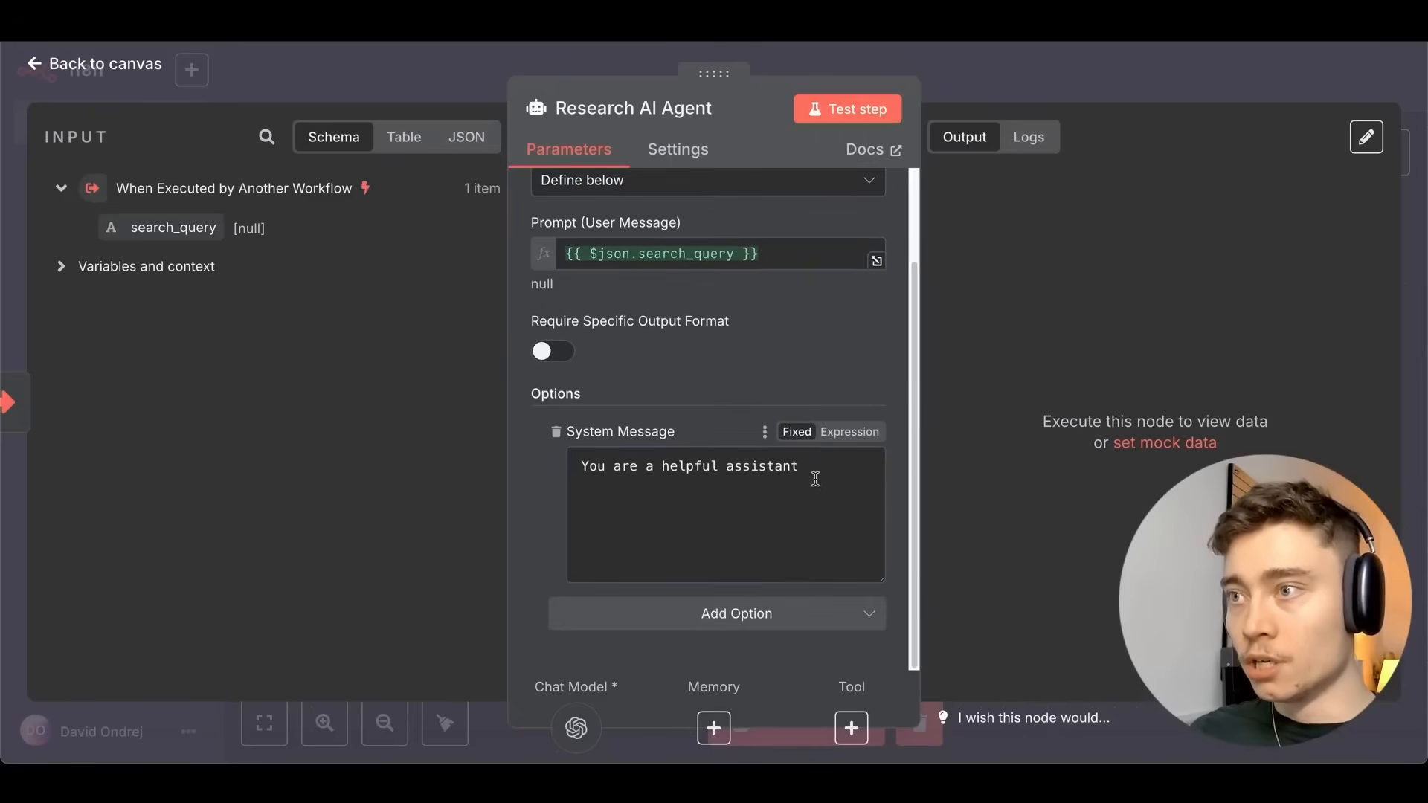
pyautogui.click(795, 472)
pyautogui.moveTo(682, 468); pyautogui.dragTo(764, 472)
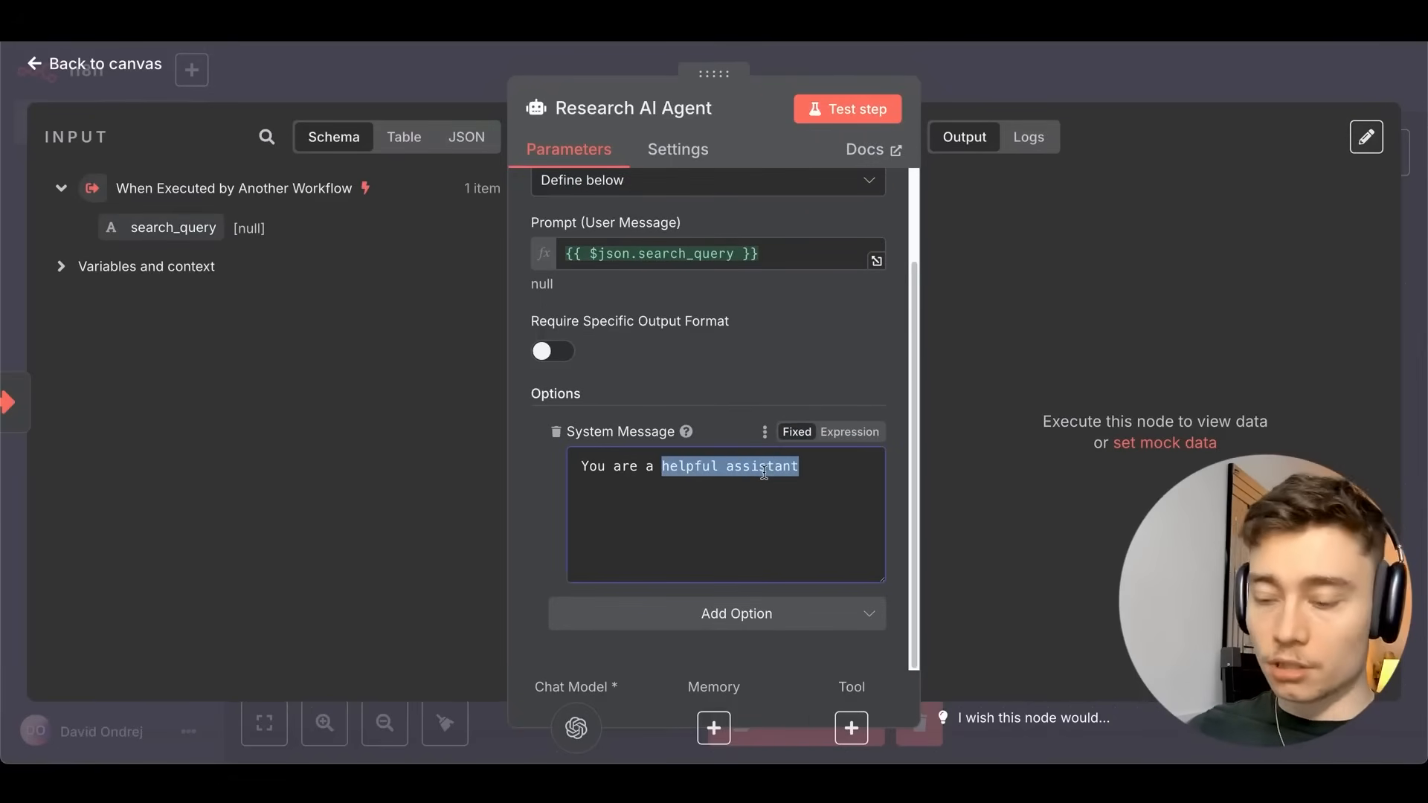
pyautogui.write('web search exper')
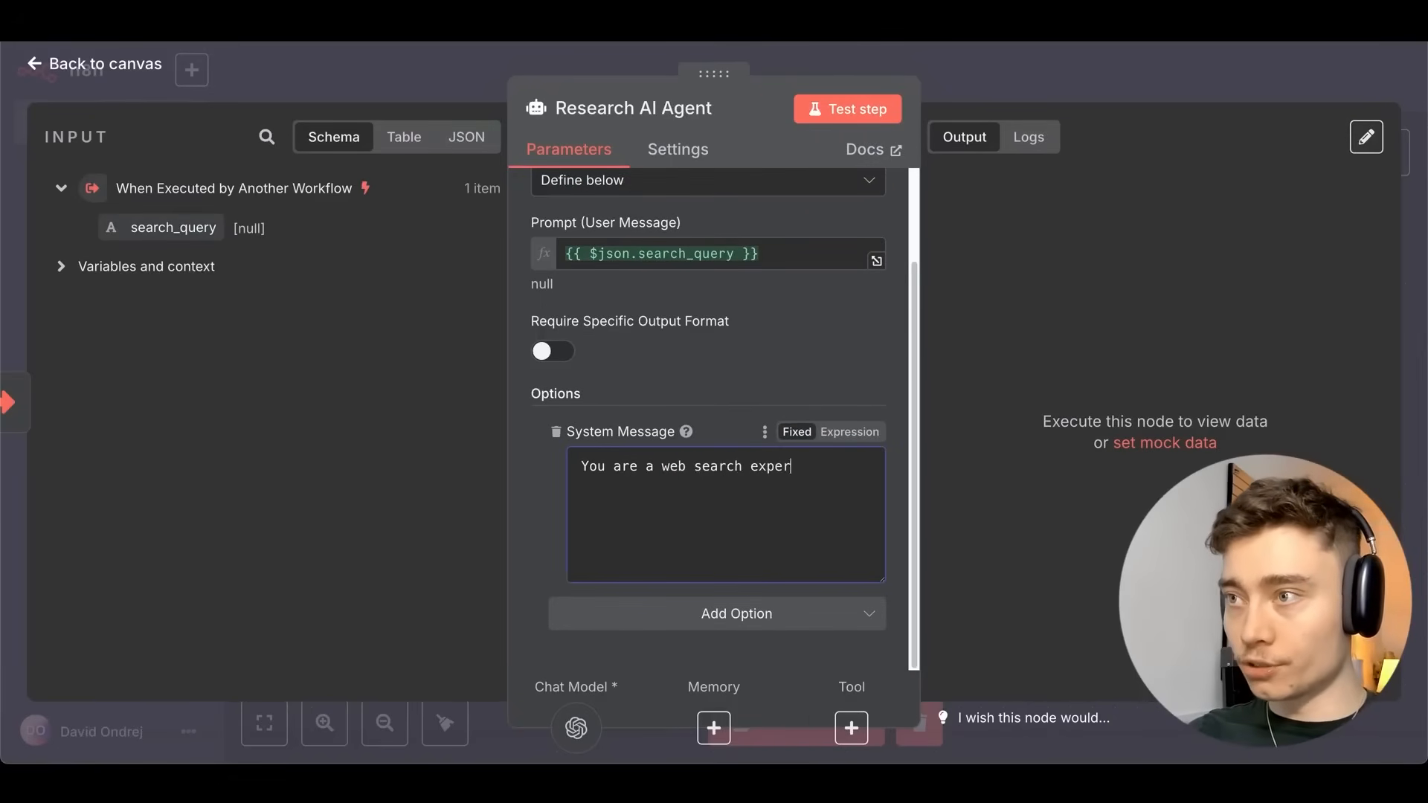
pyautogui.write('t. Whatever search query you receive, perform a detaile')
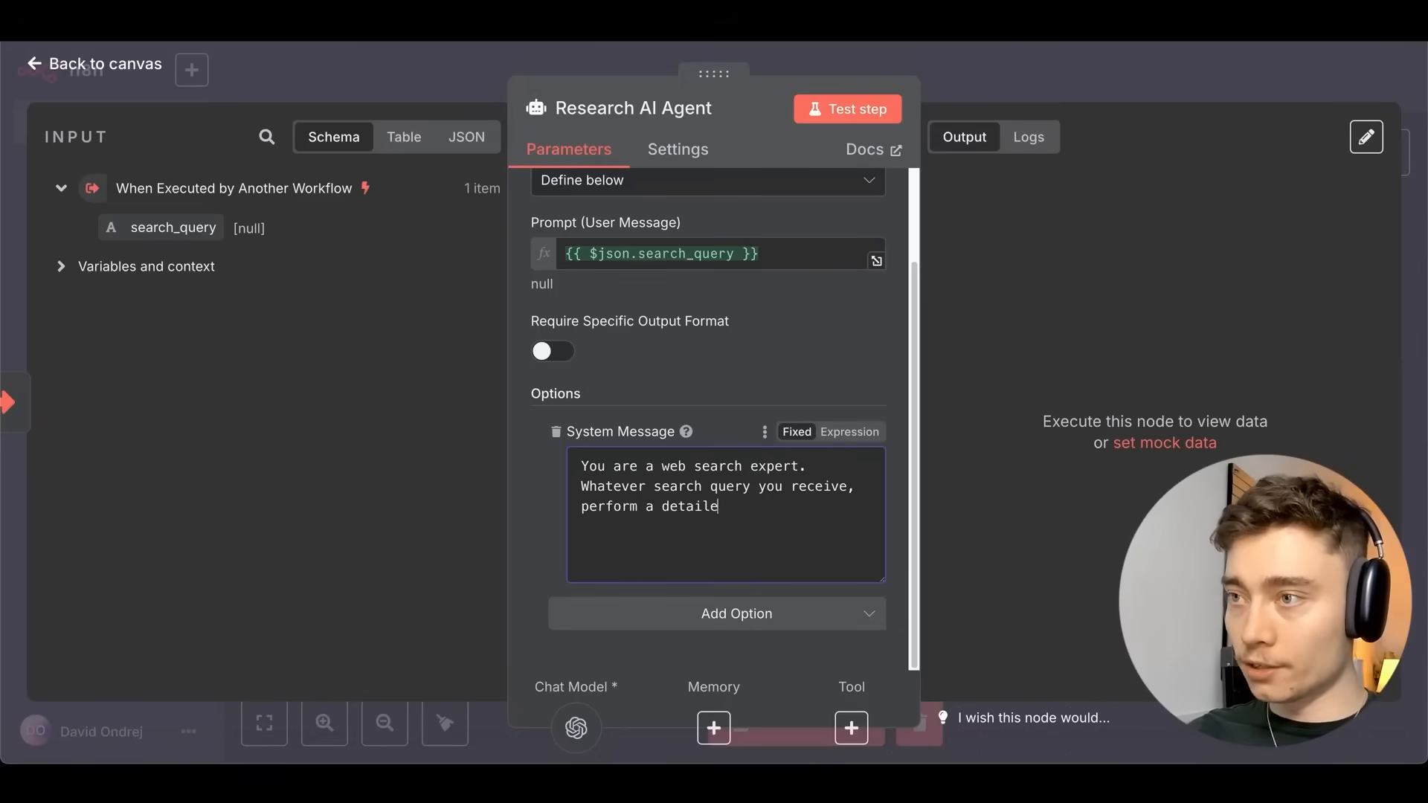
pyautogui.write('t.')
pyautogui.press('Return')
pyautogui.press('Return')
pyautogui.write('T')
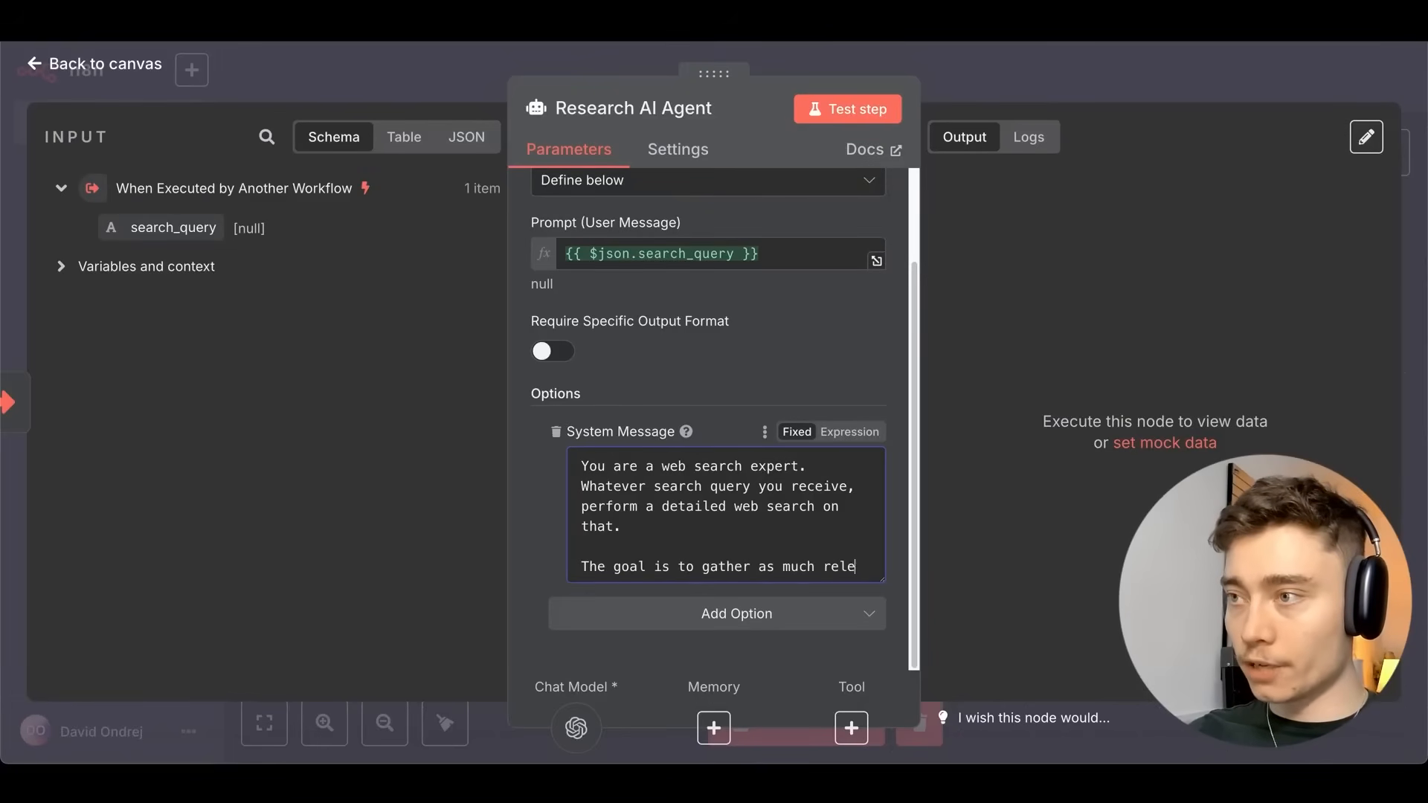
pyautogui.write('vant information as po')
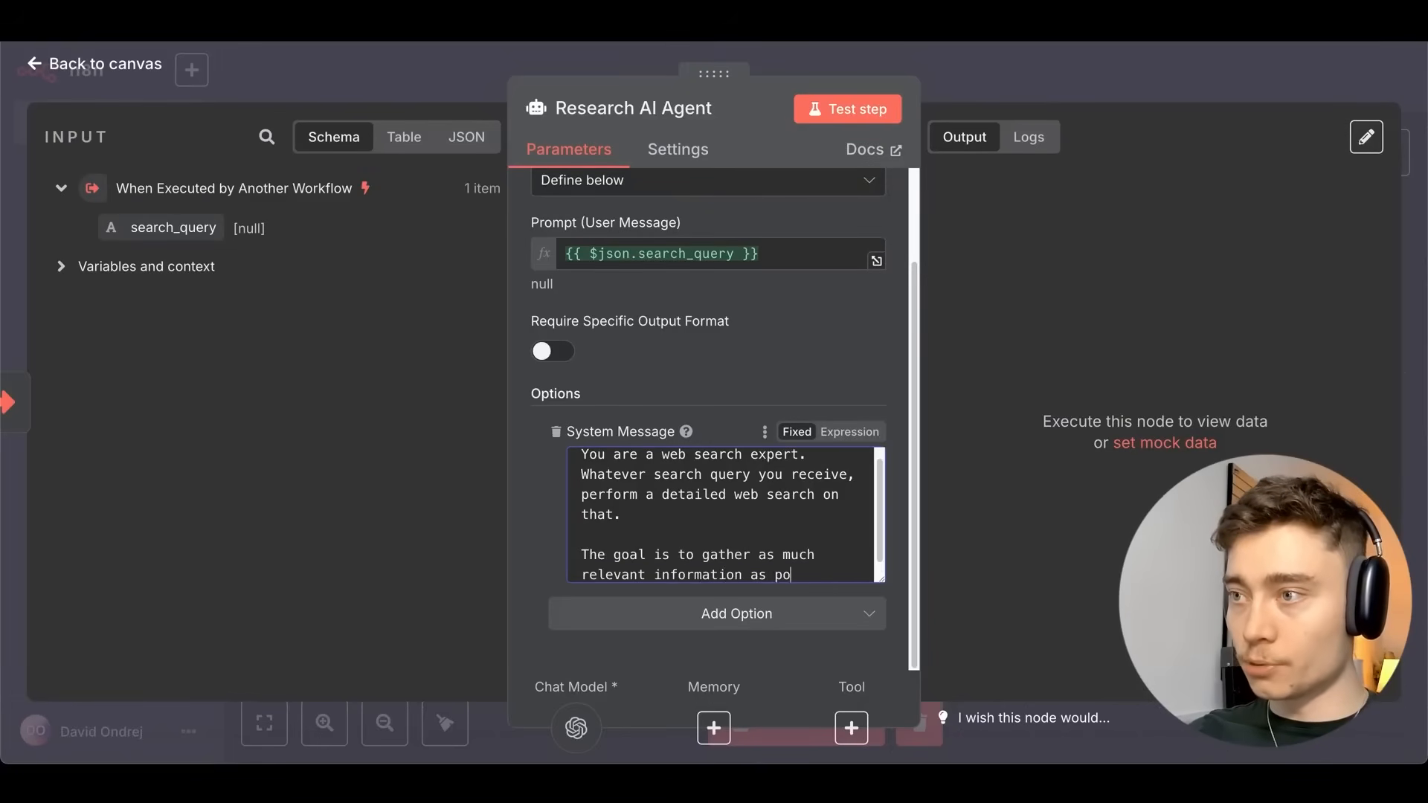
pyautogui.write('ssible, to make it easy for')
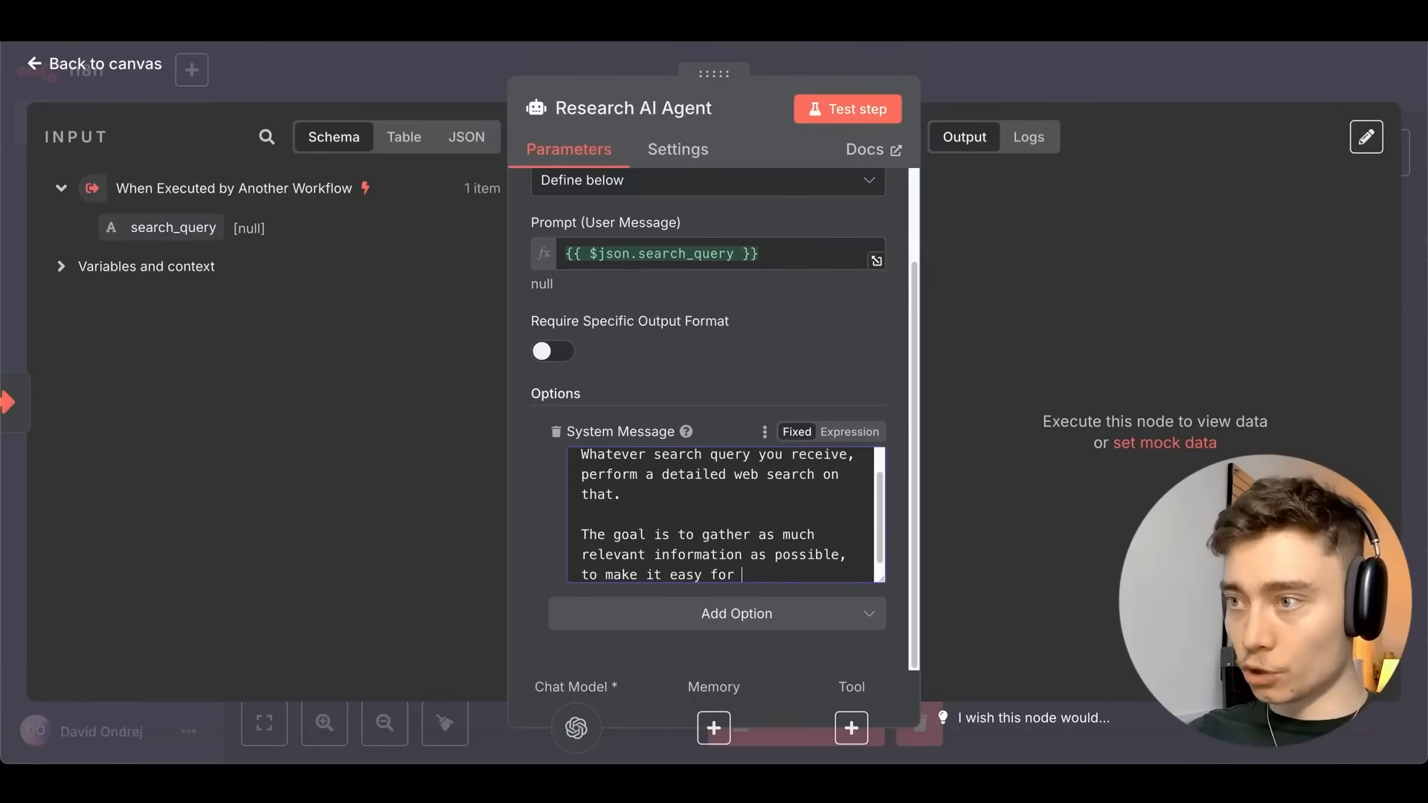
pyautogui.write('ke a YouTube video about the')
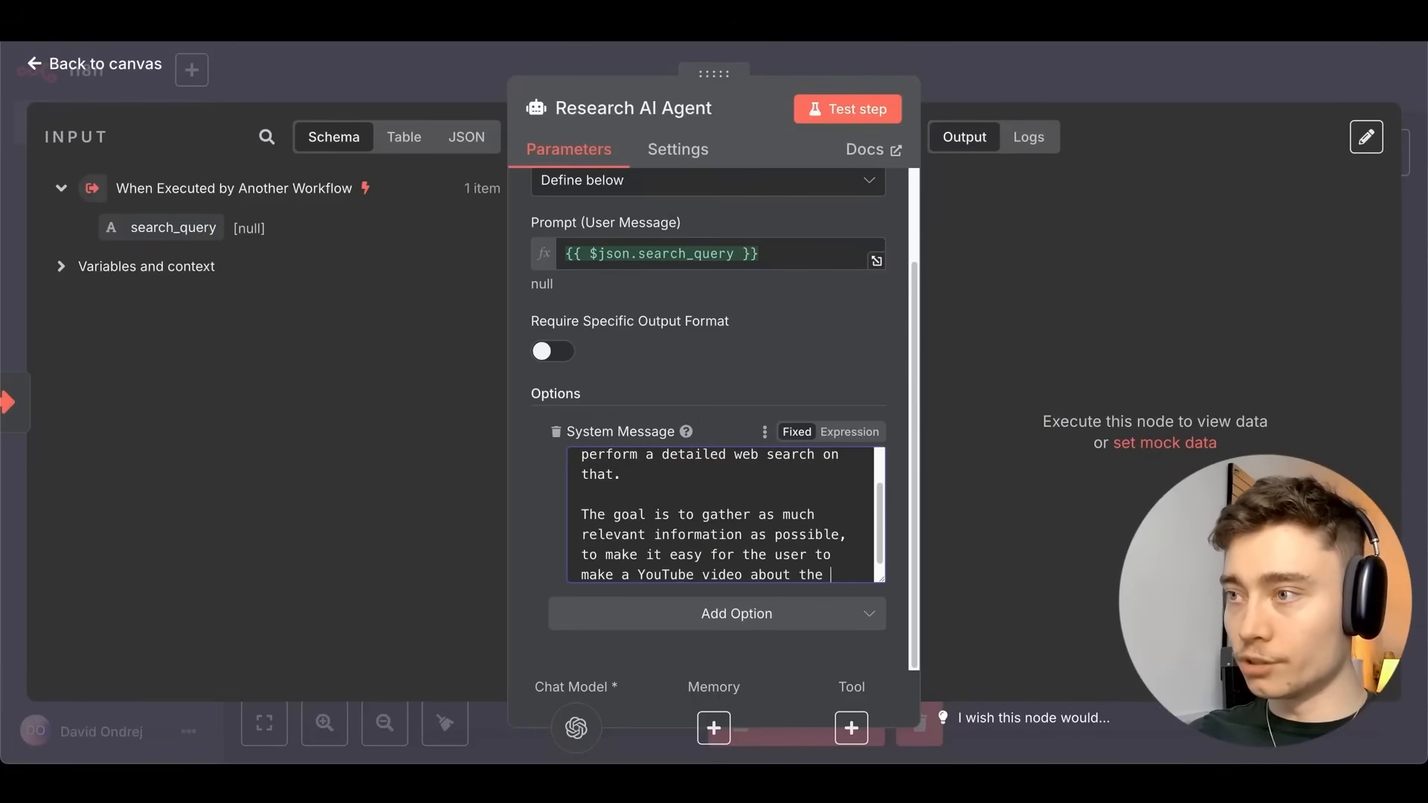
pyautogui.write('given topic.')
pyautogui.press('Return')
pyautogui.press('Return')
pyautogui.write('Format your answer as 4 de')
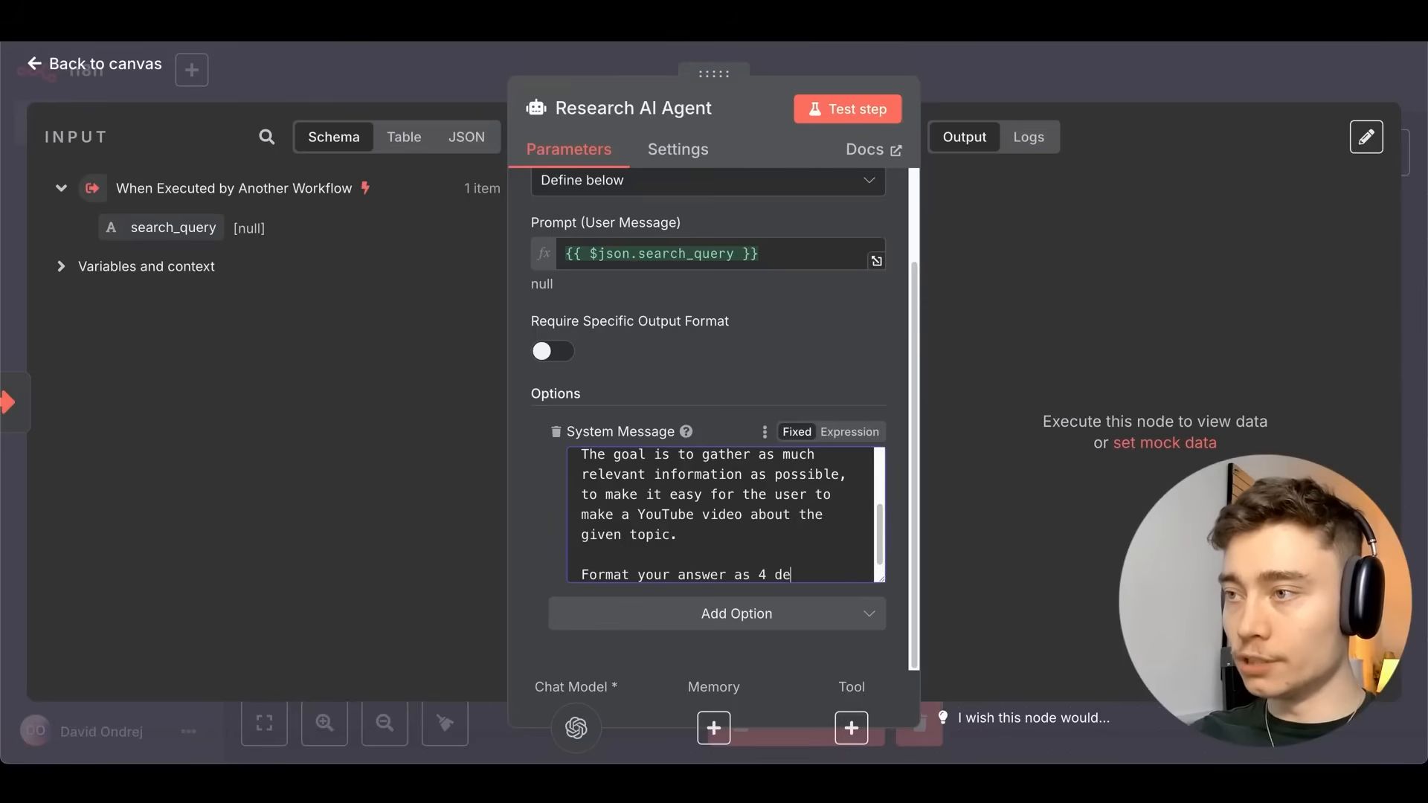
pyautogui.write('tailed paragraphs.')
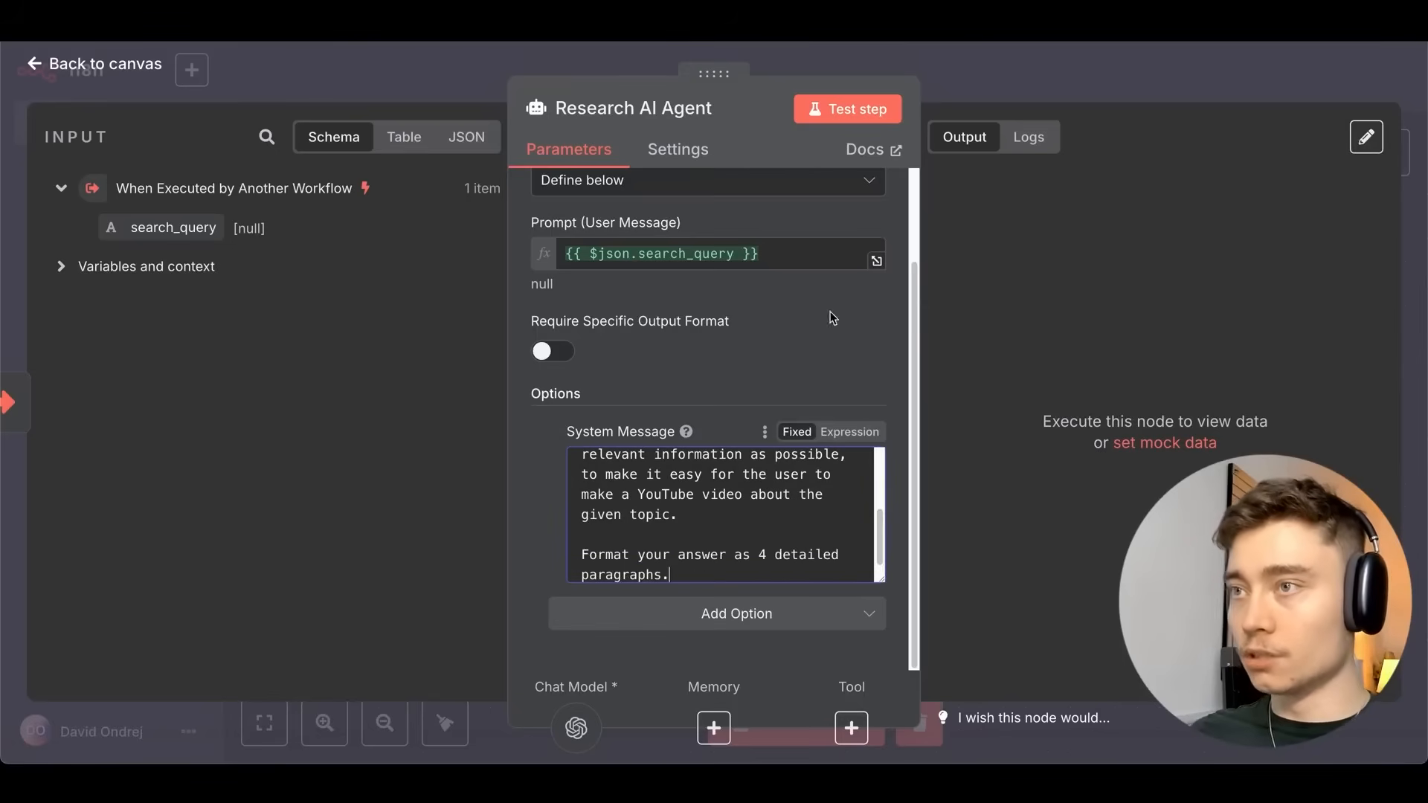
# Return to the canvas and save the workflow.
pyautogui.click(988, 86)
pyautogui.click(1090, 75)
pyautogui.hscroll(-1, 706, 283)
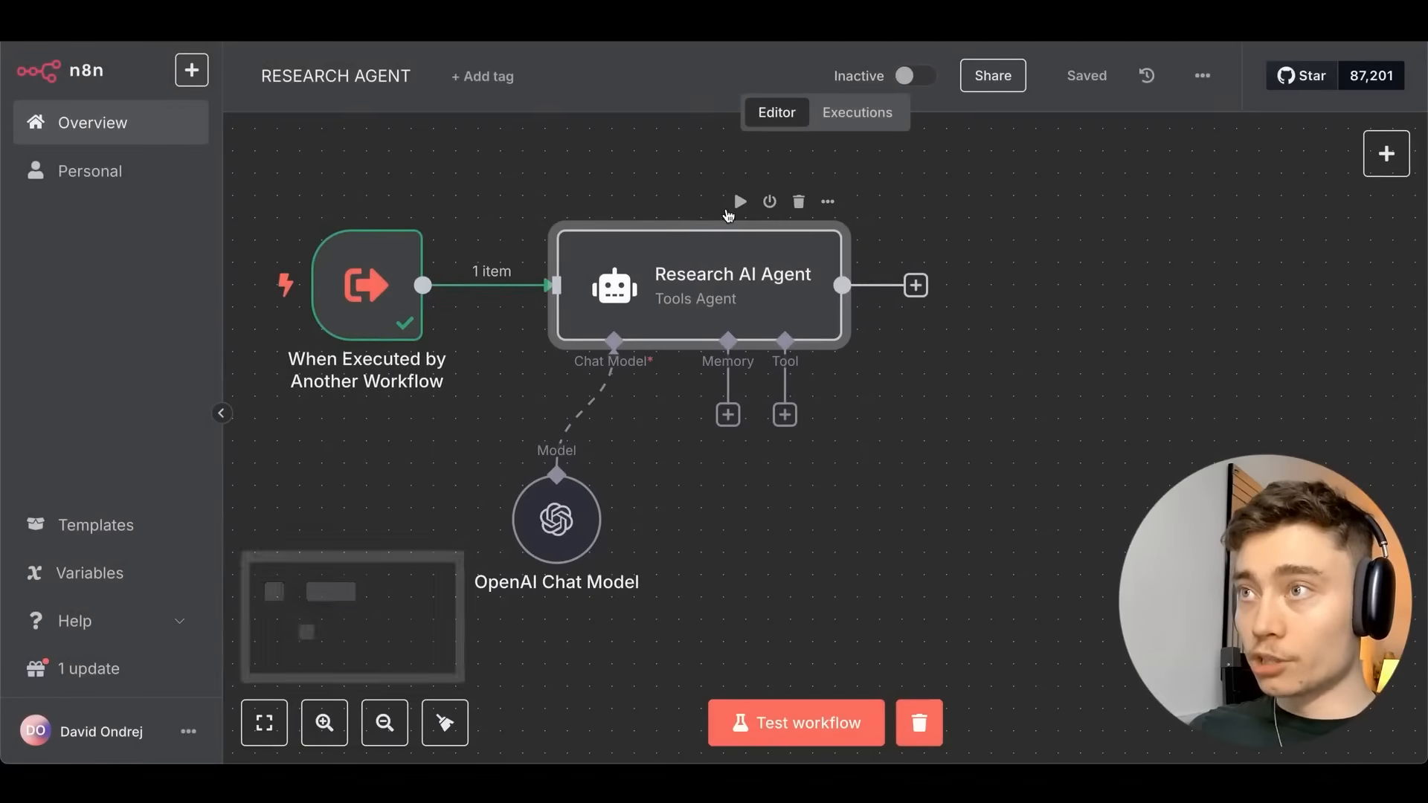
# Test-run the Research AI Agent and inspect its error alongside the chat model settings.
pyautogui.click(731, 202)
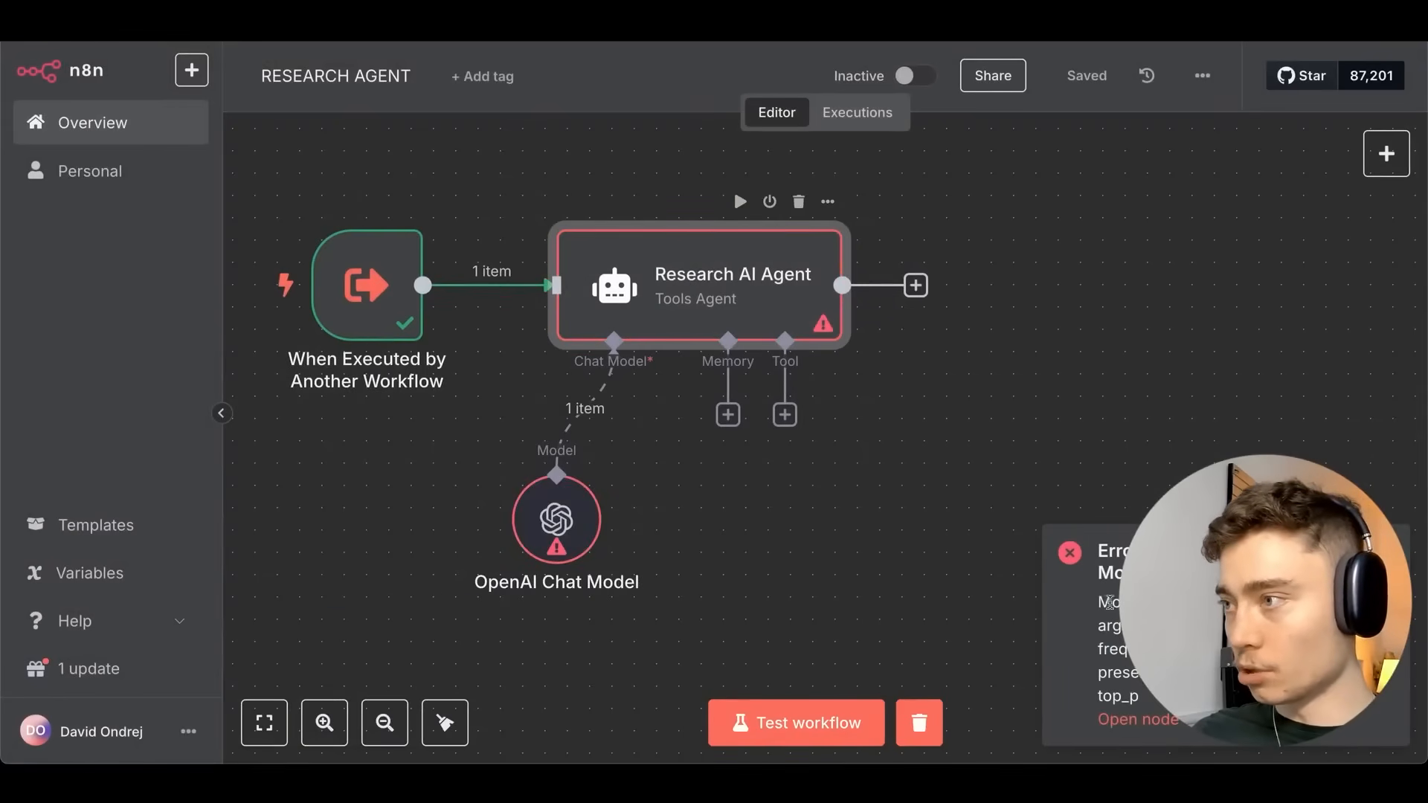
pyautogui.doubleClick(760, 322)
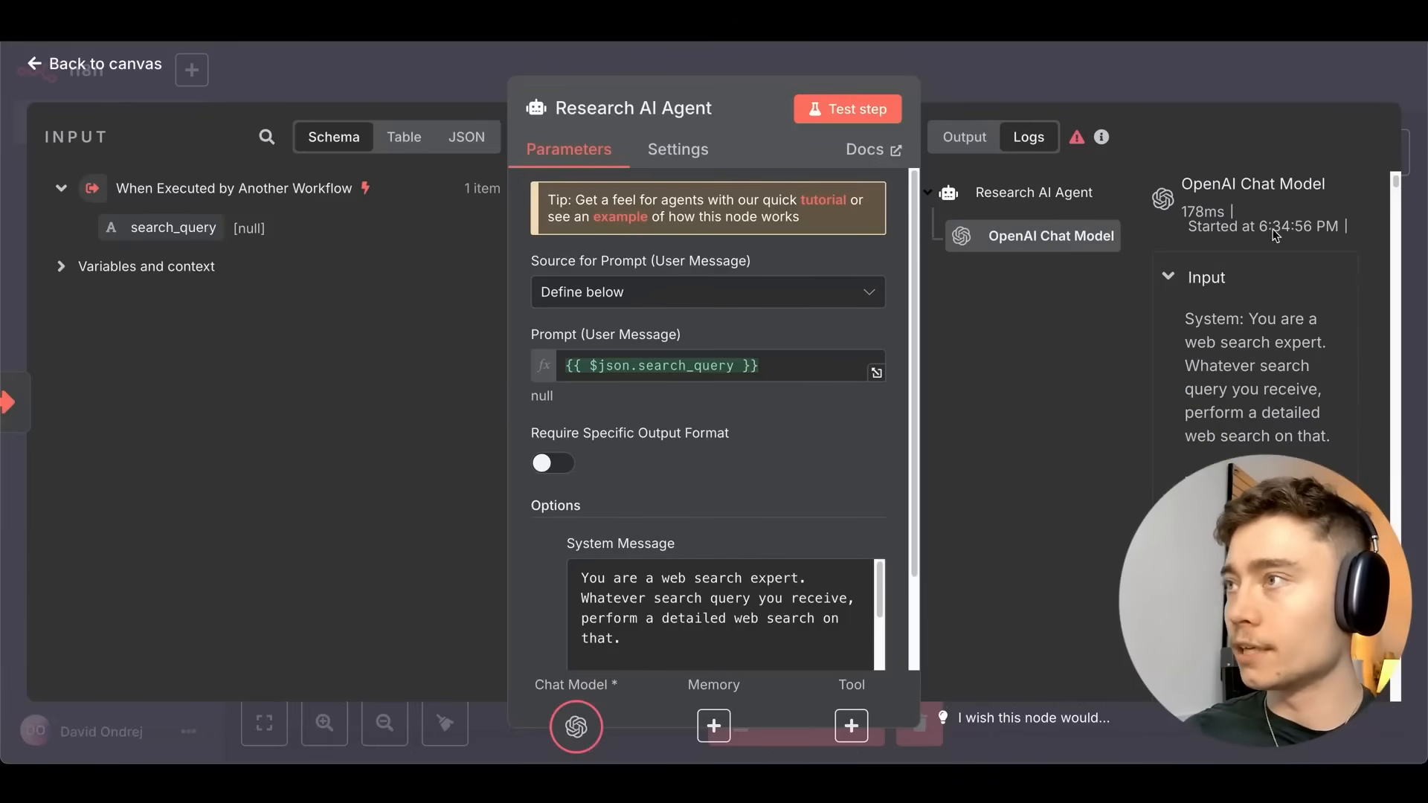
pyautogui.scroll(-3, 657, 387)
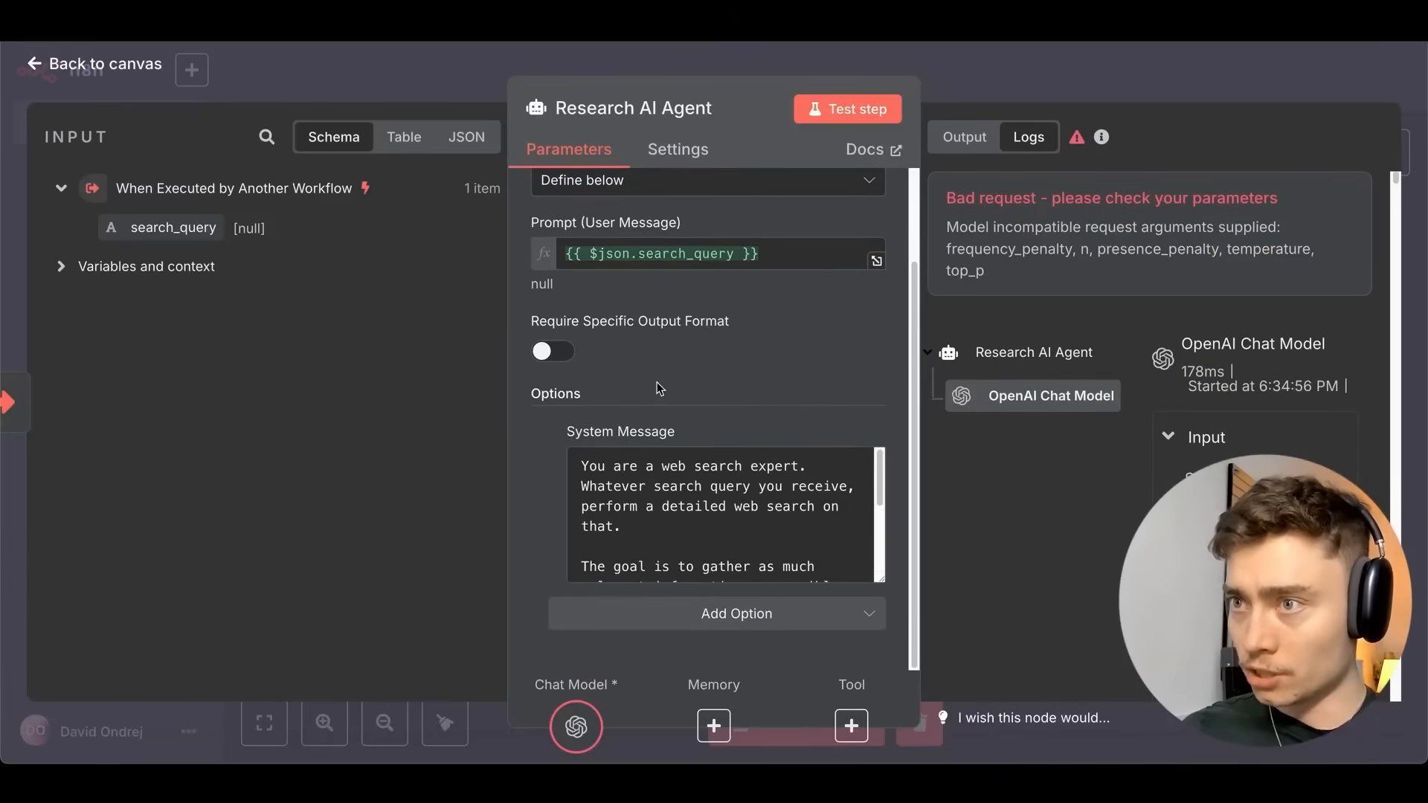
pyautogui.scroll(3, 708, 361)
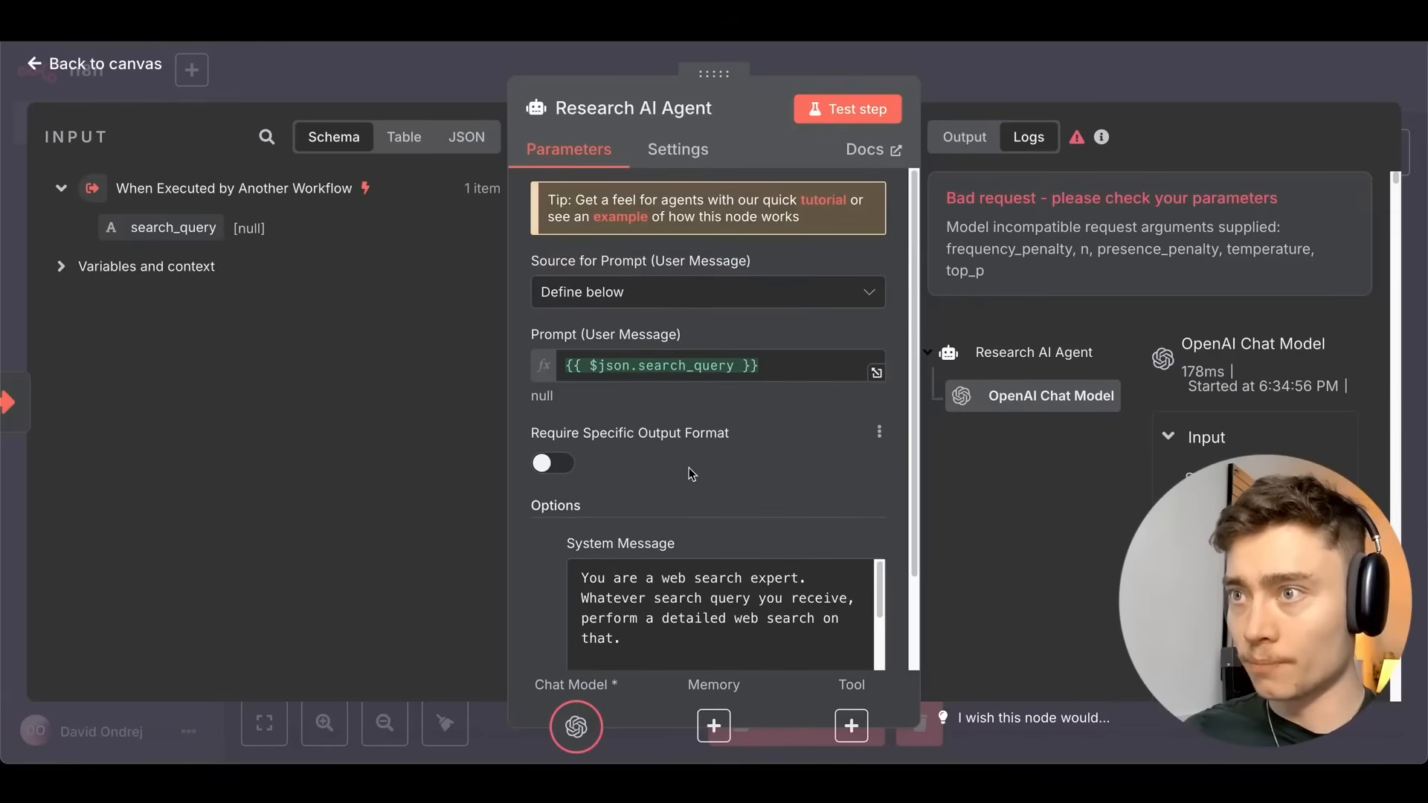
pyautogui.click(987, 95)
pyautogui.doubleClick(558, 516)
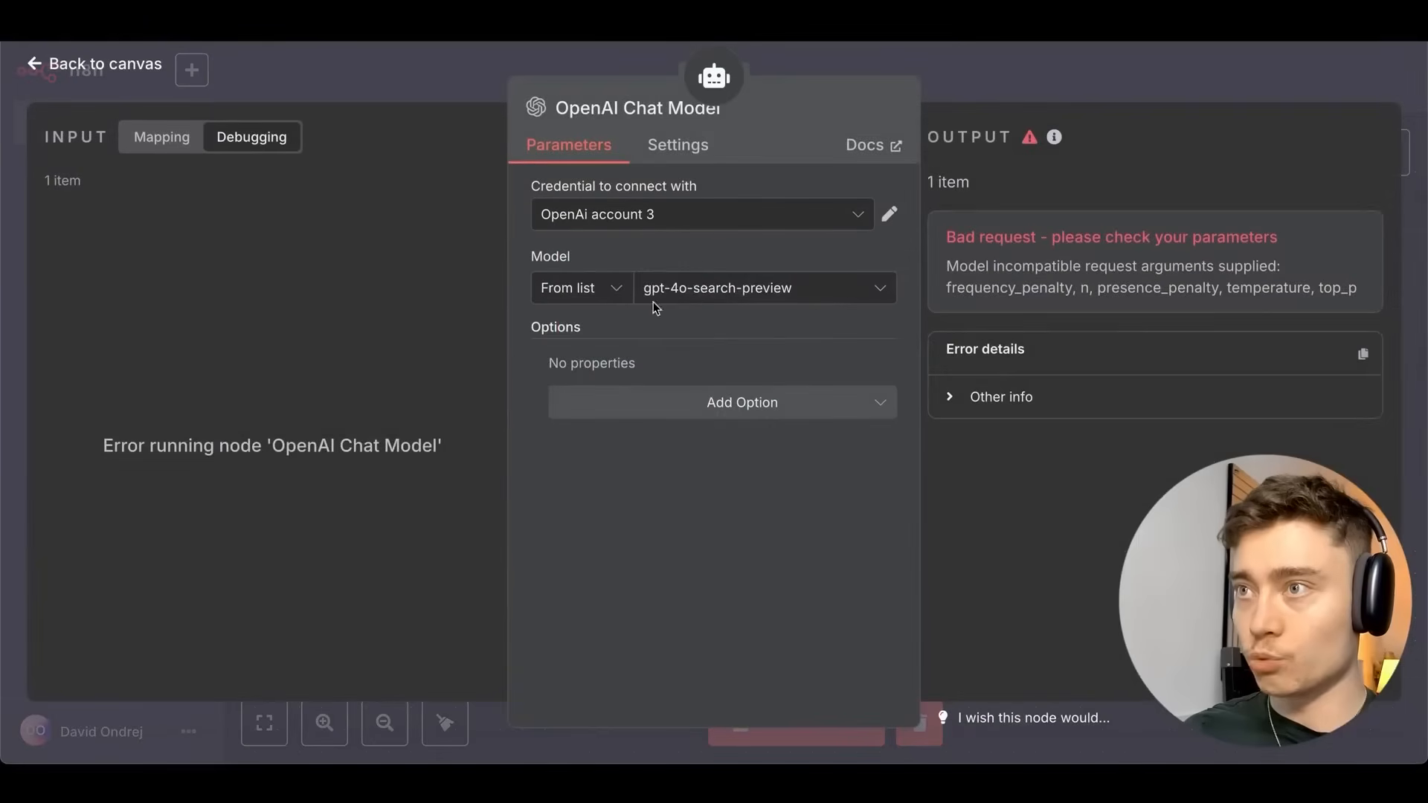
pyautogui.click(987, 91)
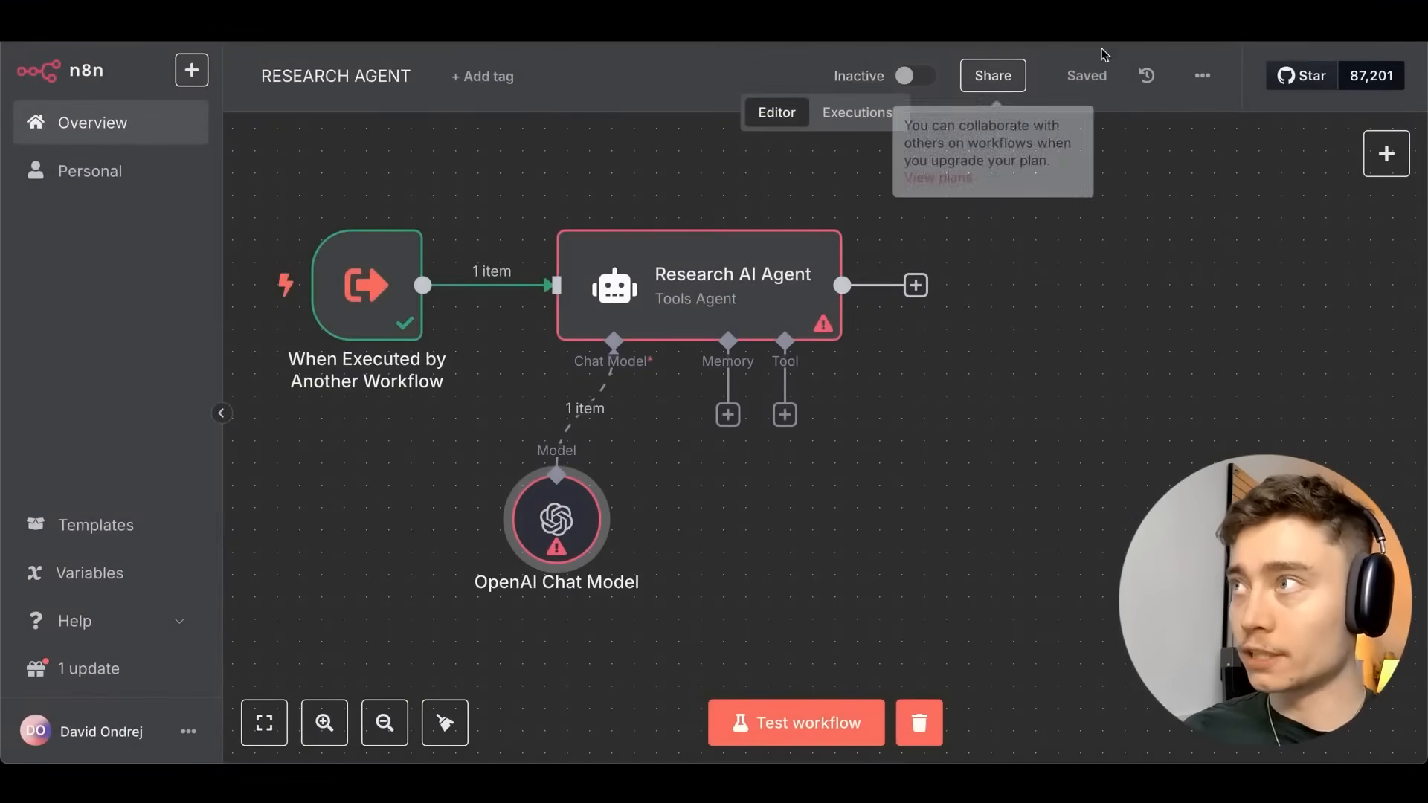
pyautogui.doubleClick(699, 285)
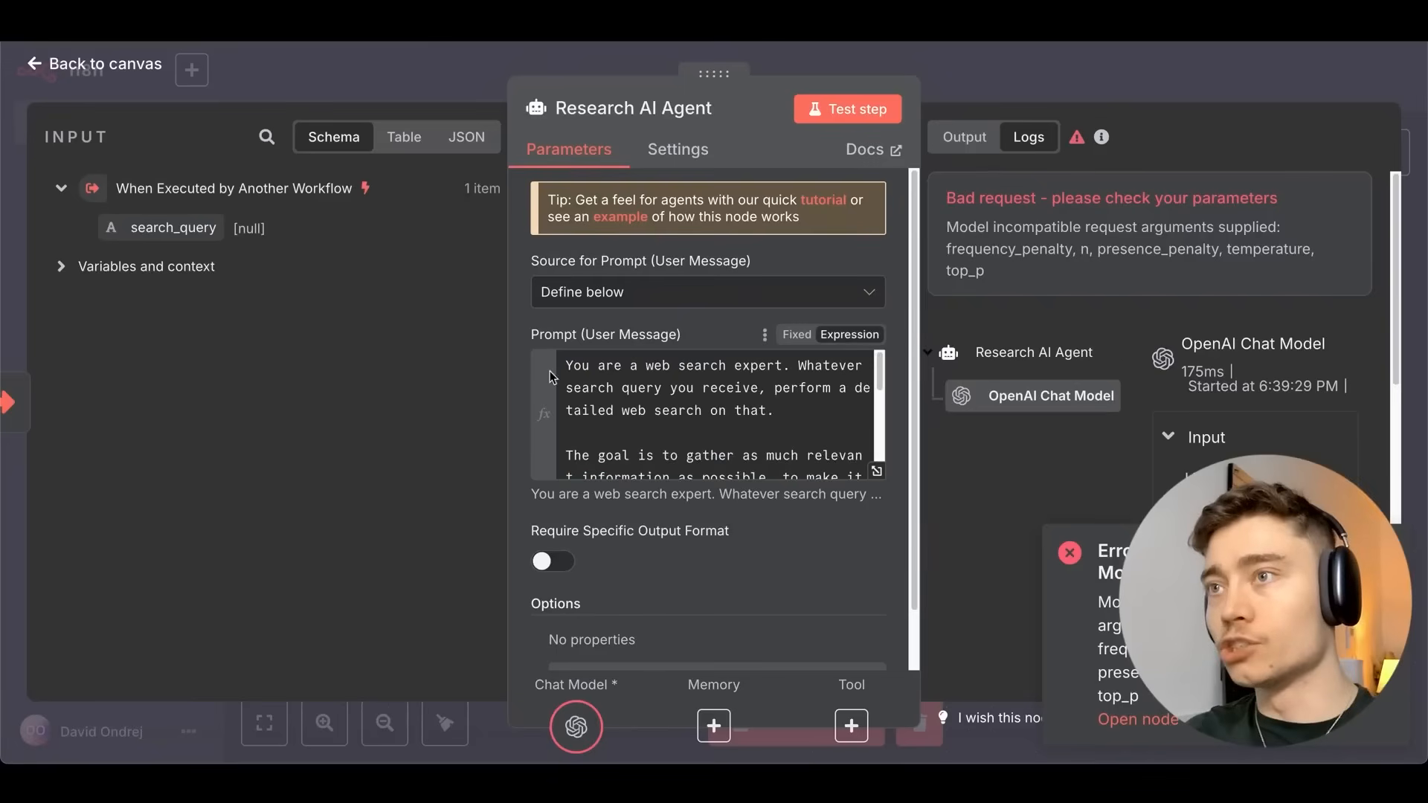
pyautogui.press('Escape')
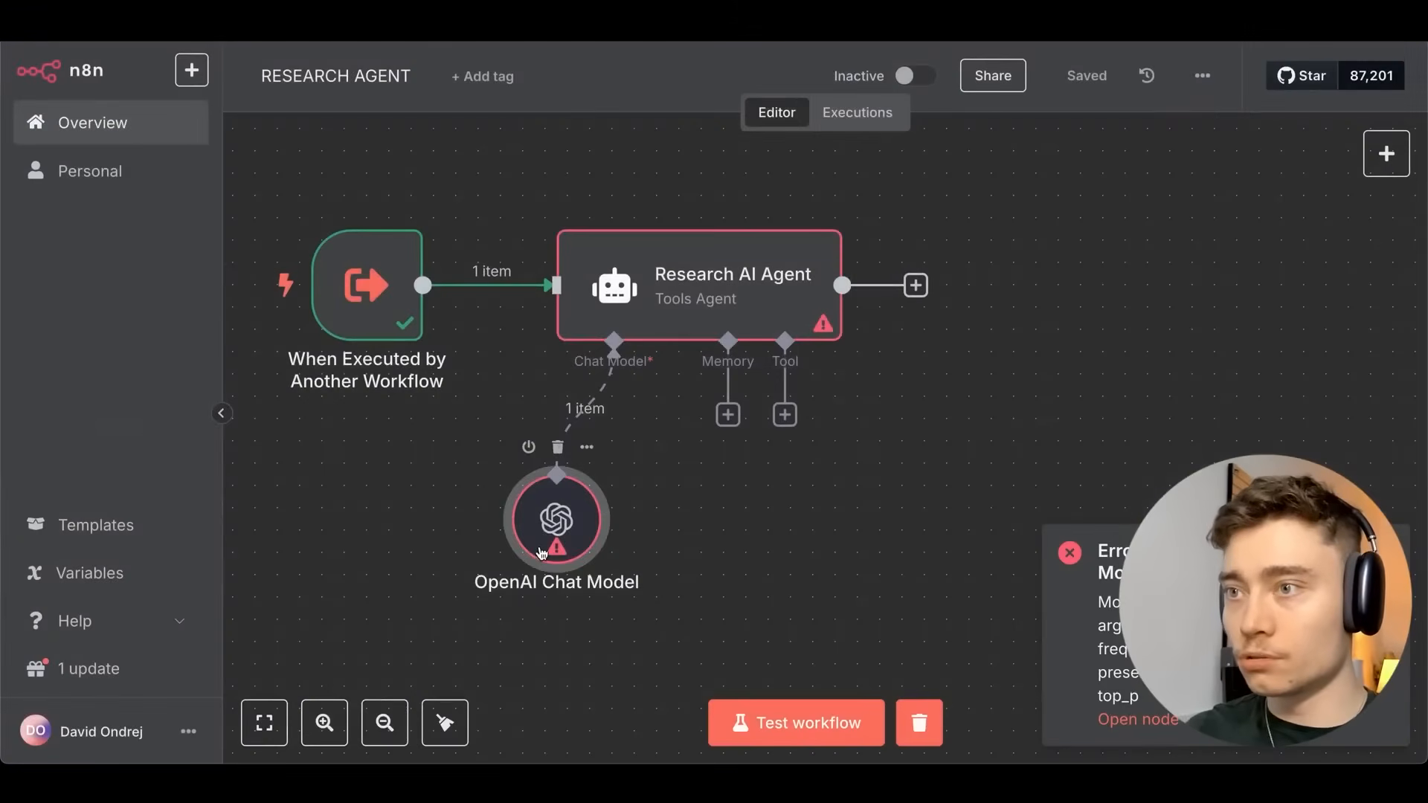
# Change the OpenAI Chat Model's model to gpt-4o.
pyautogui.doubleClick(558, 516)
pyautogui.click(647, 288)
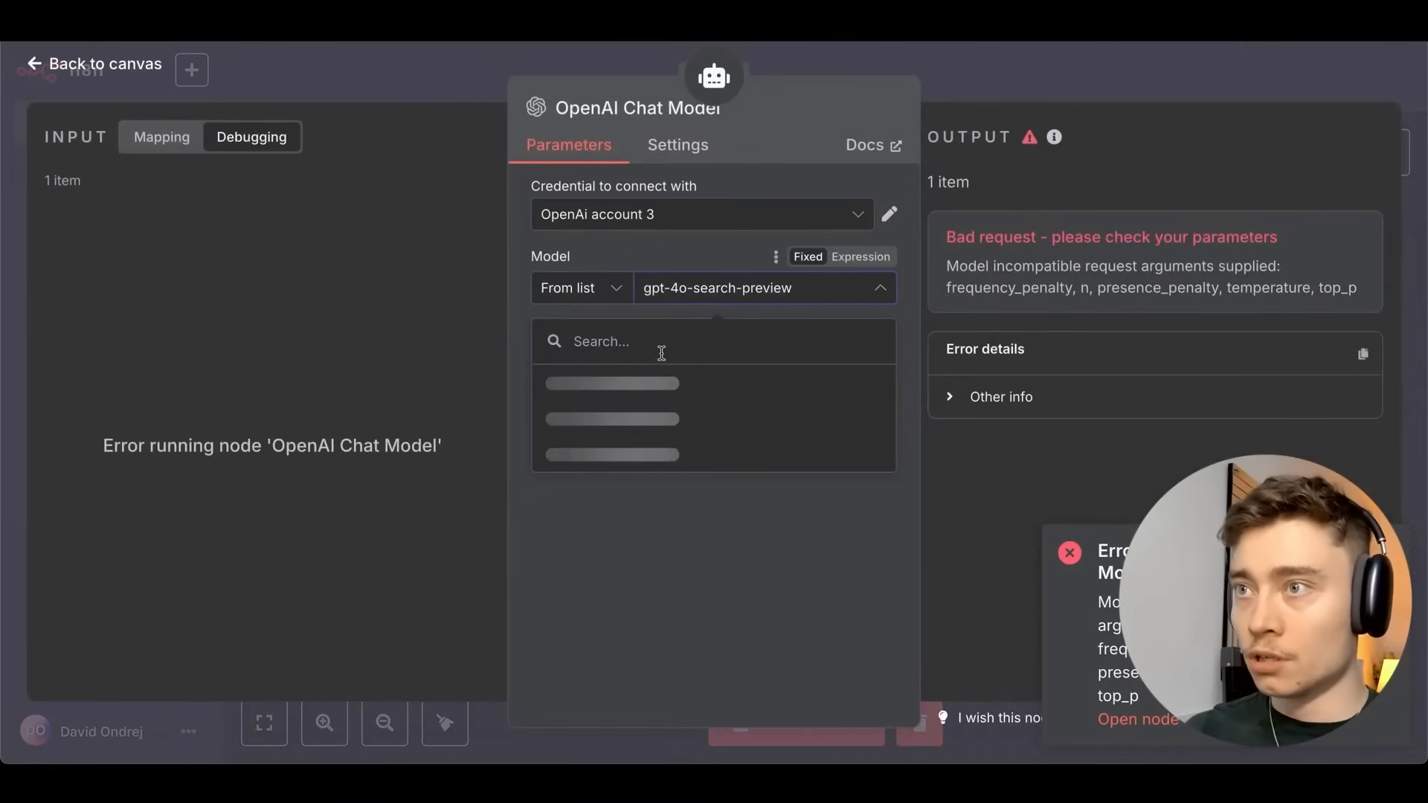
pyautogui.write('gpt-4o')
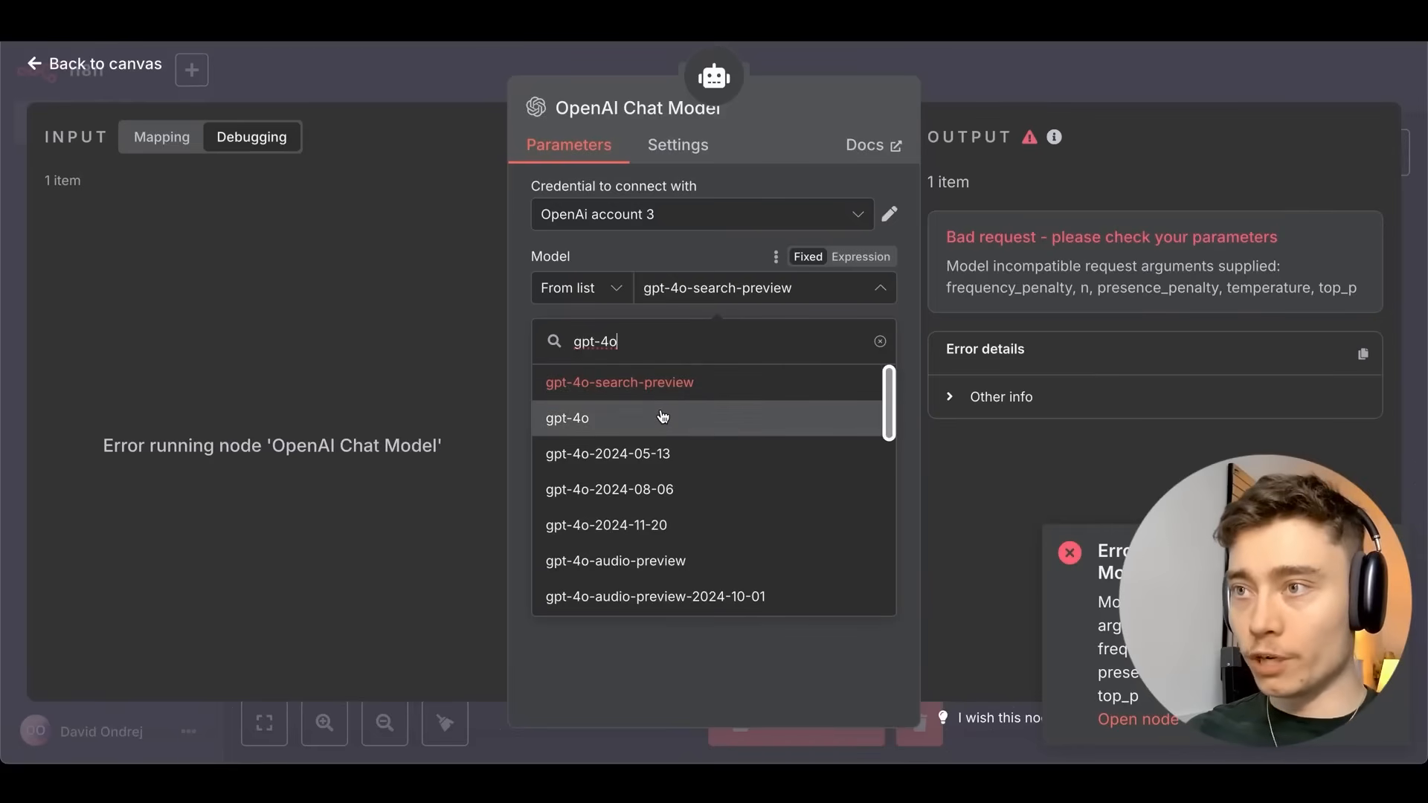
pyautogui.click(661, 414)
pyautogui.press('Escape')
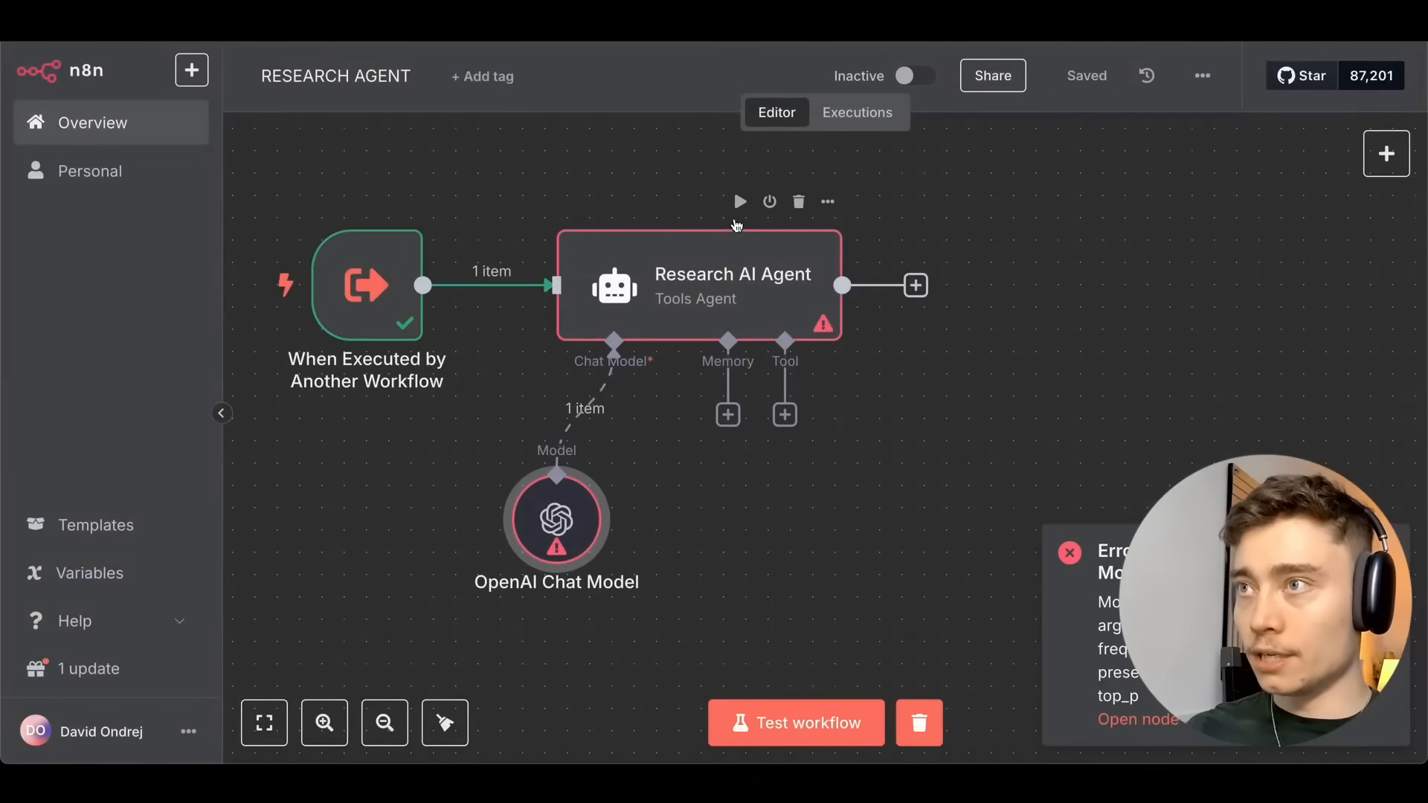
# Rerun the Research AI Agent and check its successful output and the trigger's data.
pyautogui.click(740, 202)
pyautogui.doubleClick(739, 299)
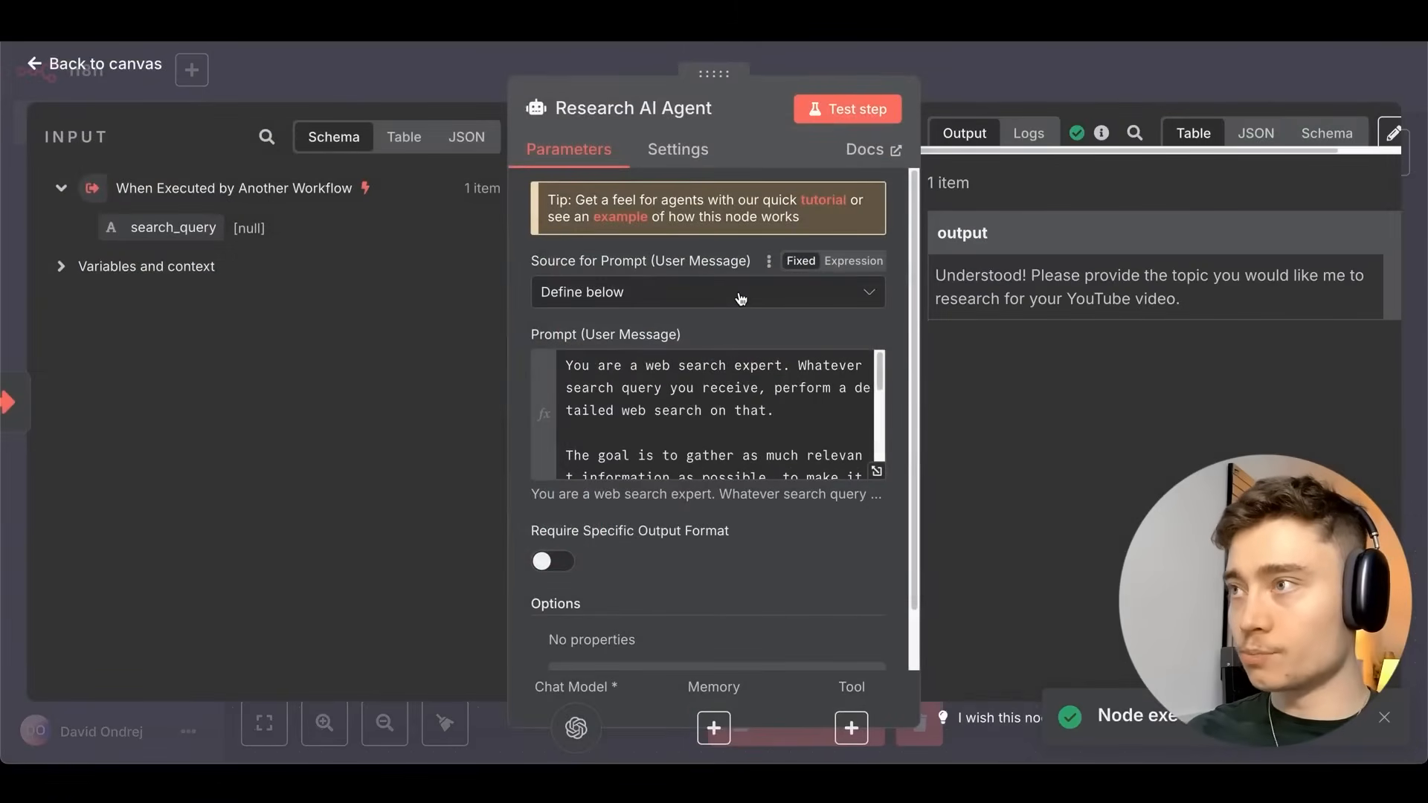
pyautogui.scroll(-5, 788, 394)
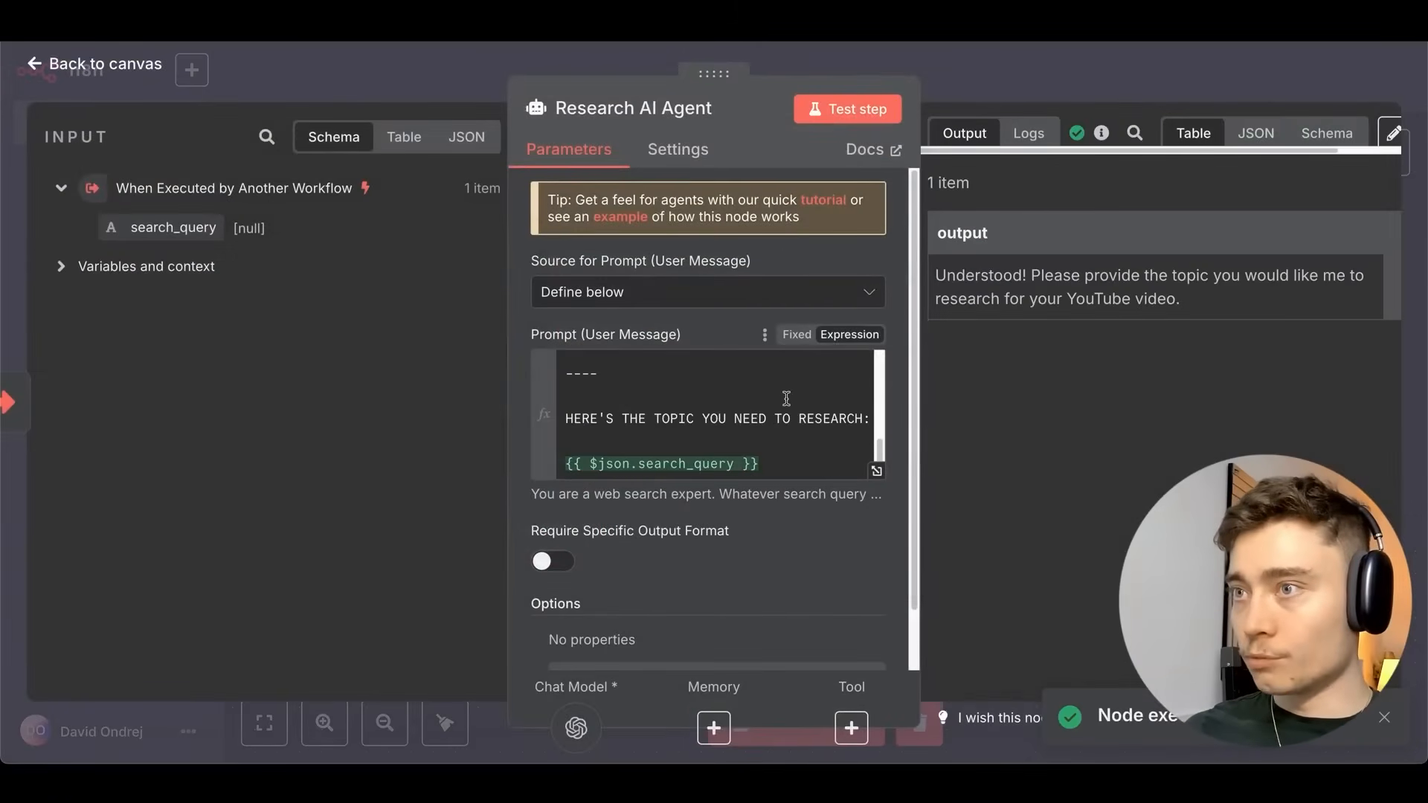
pyautogui.scroll(5, 825, 386)
pyautogui.click(1014, 70)
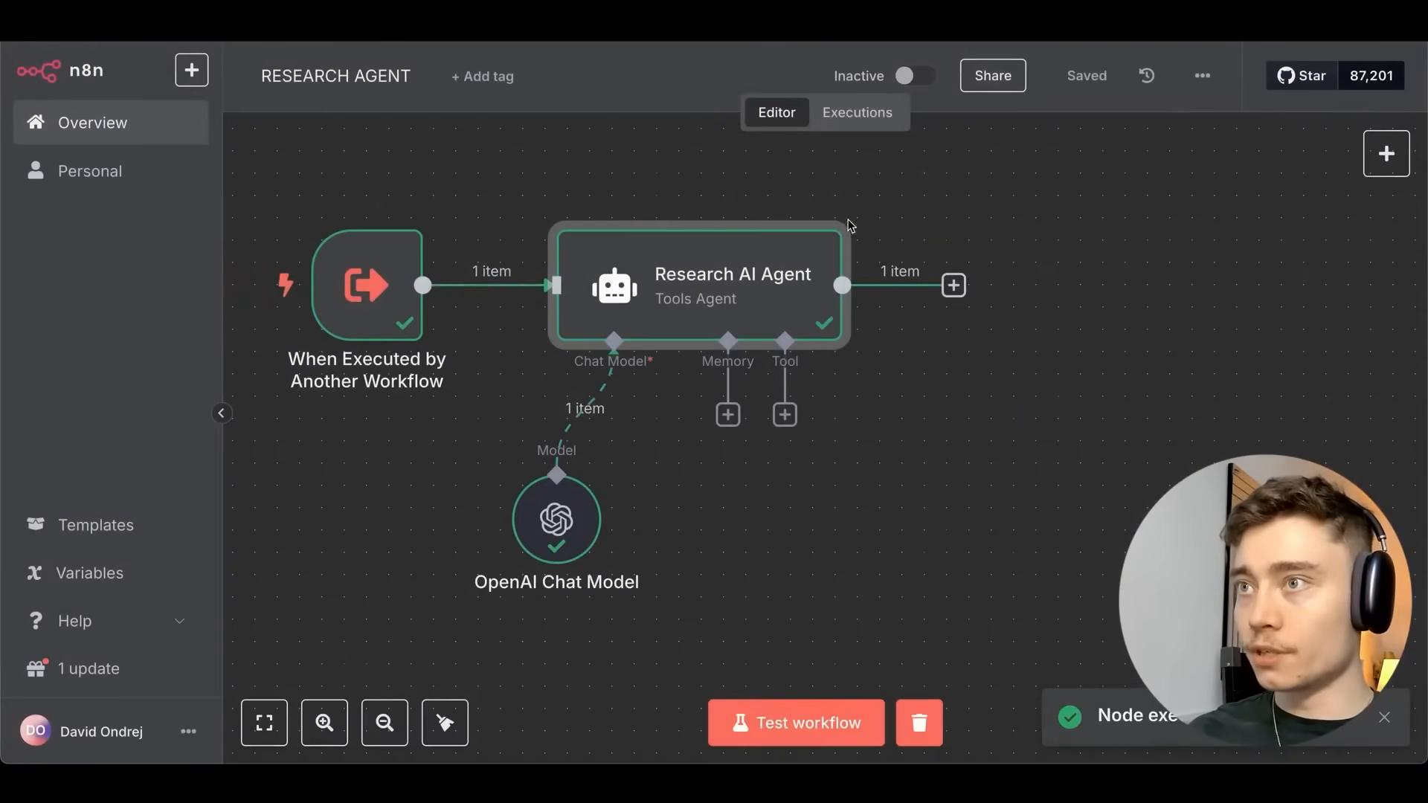
pyautogui.doubleClick(394, 291)
pyautogui.click(704, 65)
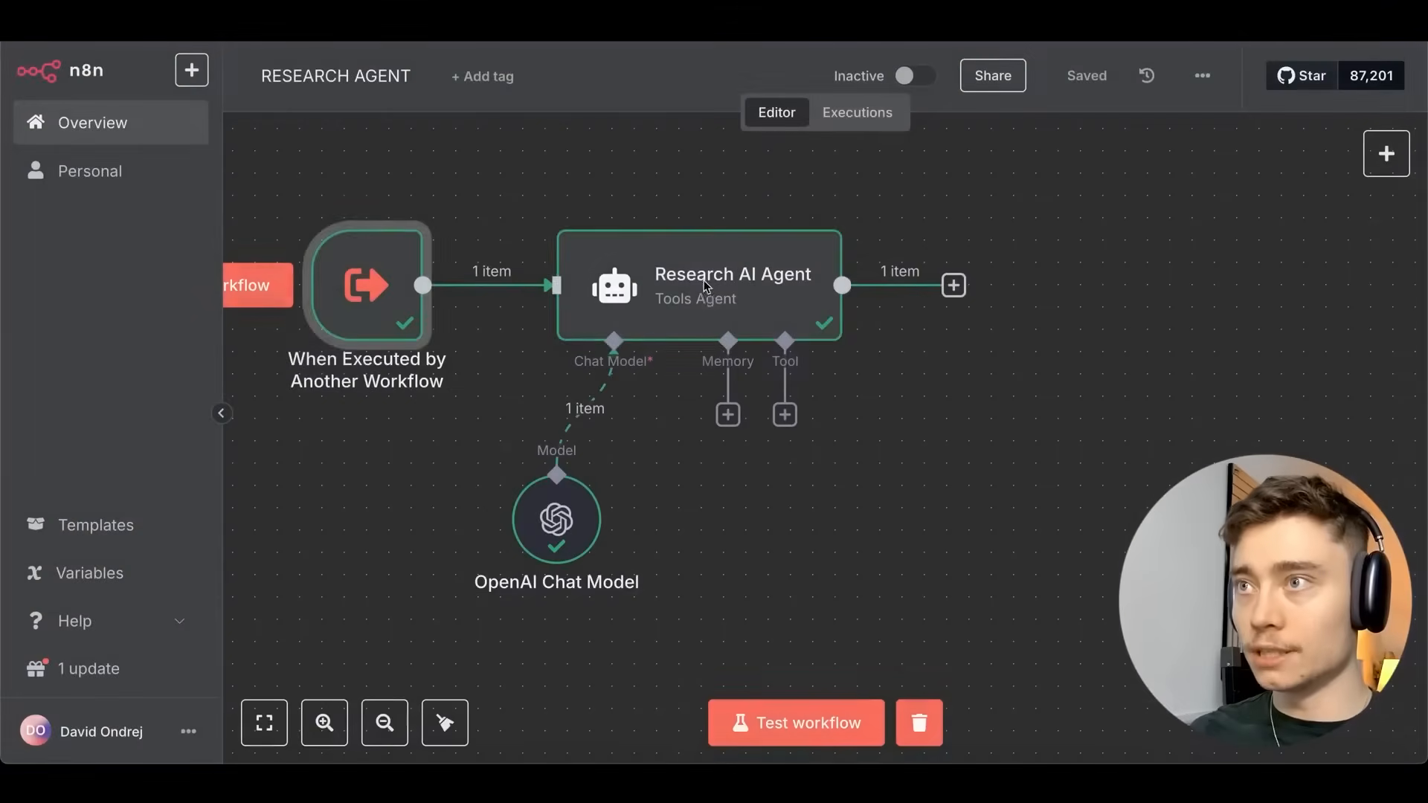
pyautogui.doubleClick(699, 286)
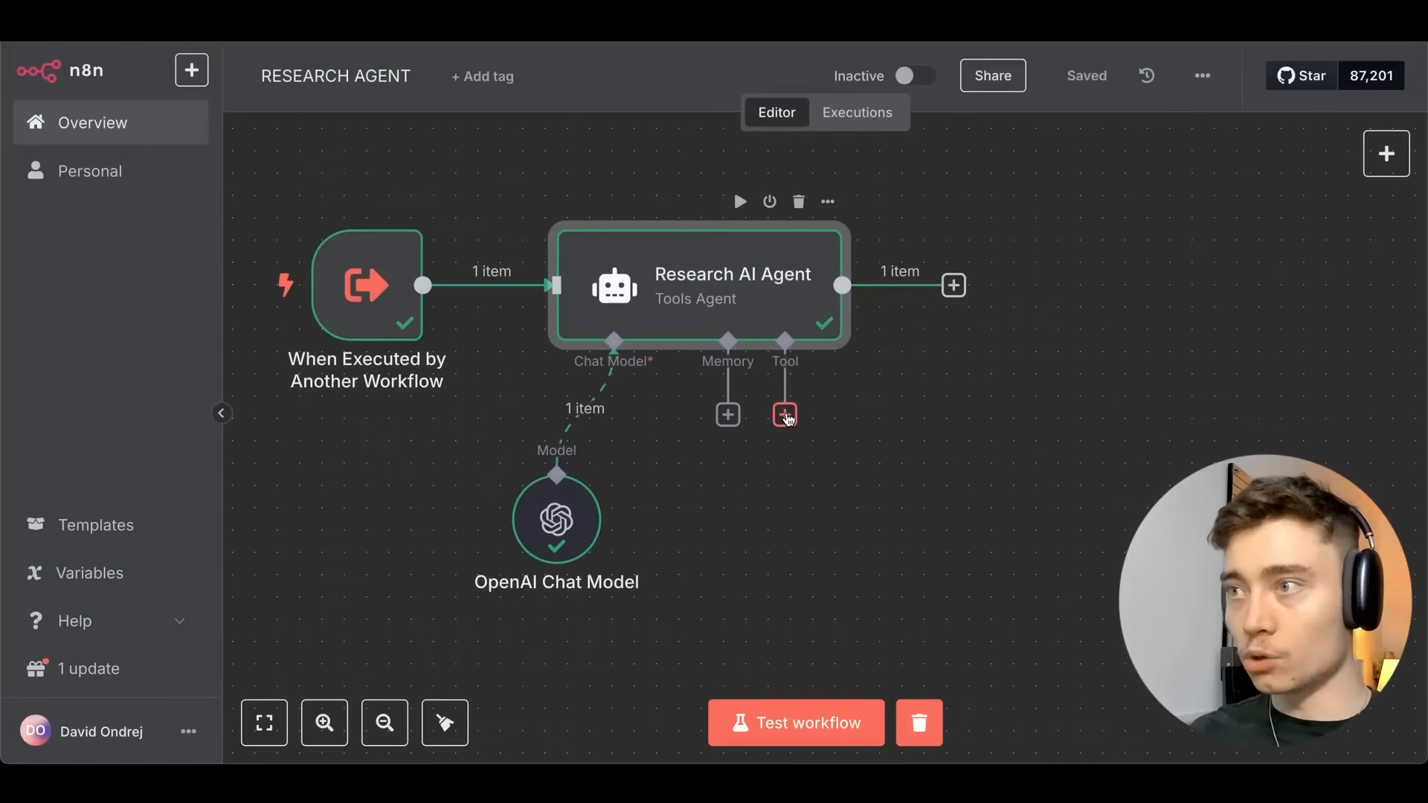
# Add the SerpApi (Google Search) tool to the Research AI Agent.
pyautogui.click(788, 416)
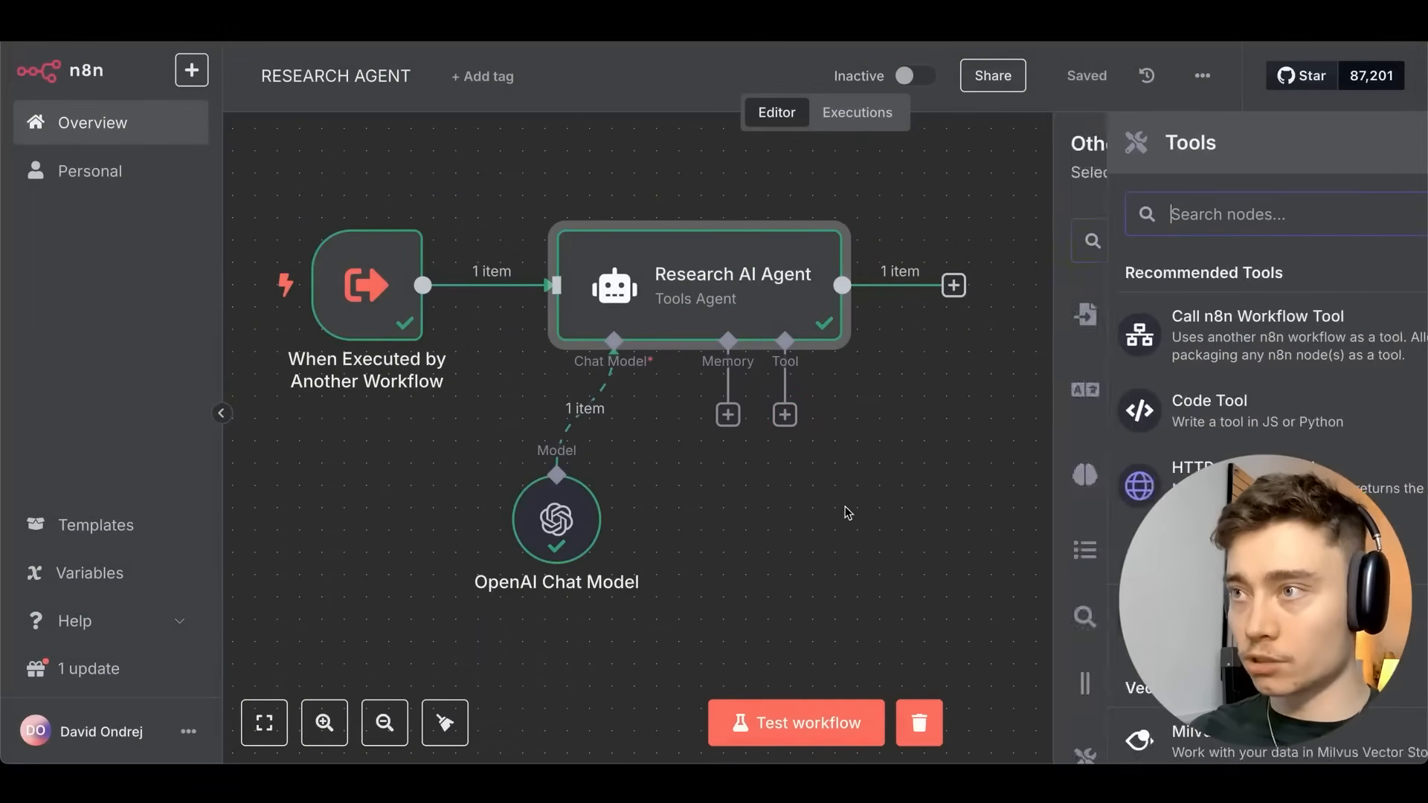
pyautogui.write('sear')
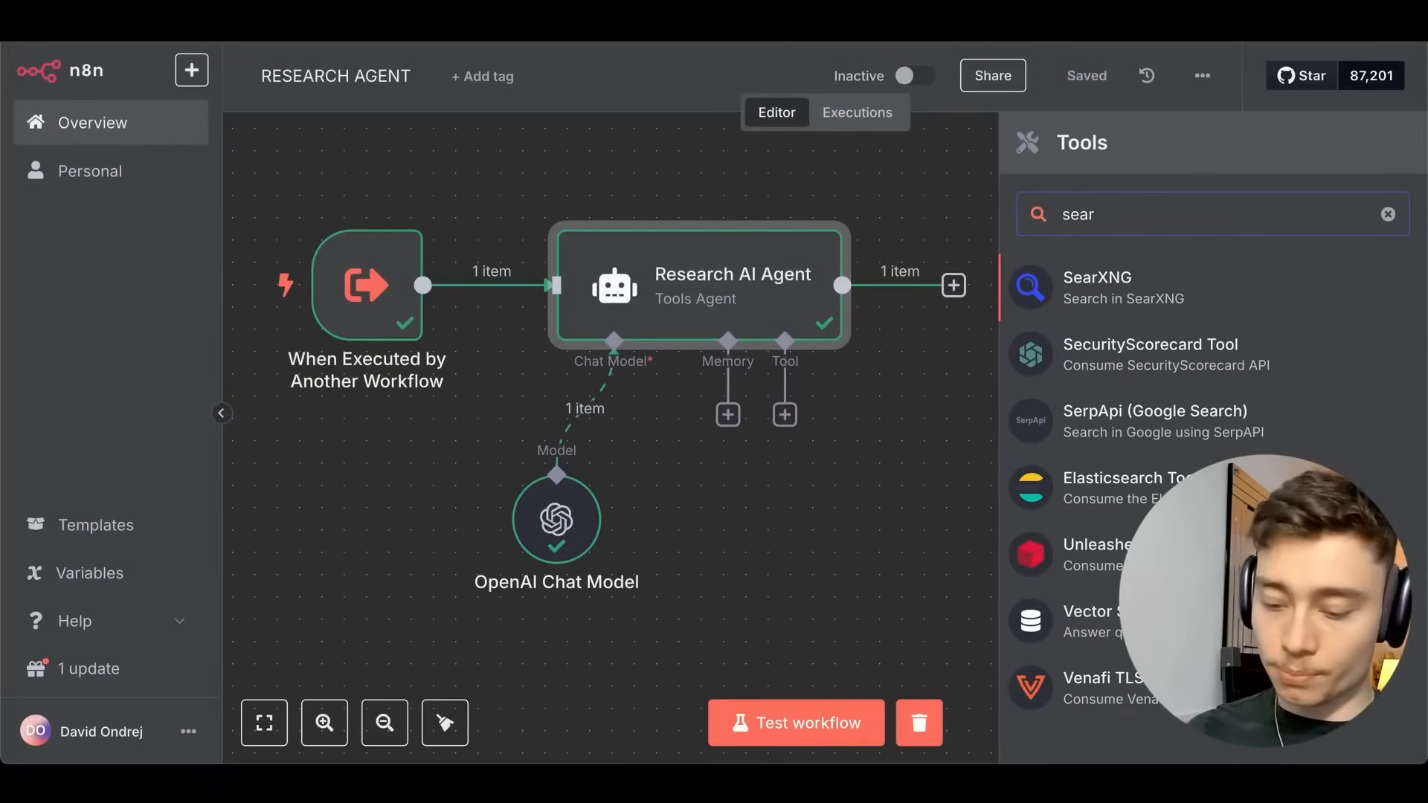
pyautogui.hotkey('ctrl', 'a')
pyautogui.write('serp')
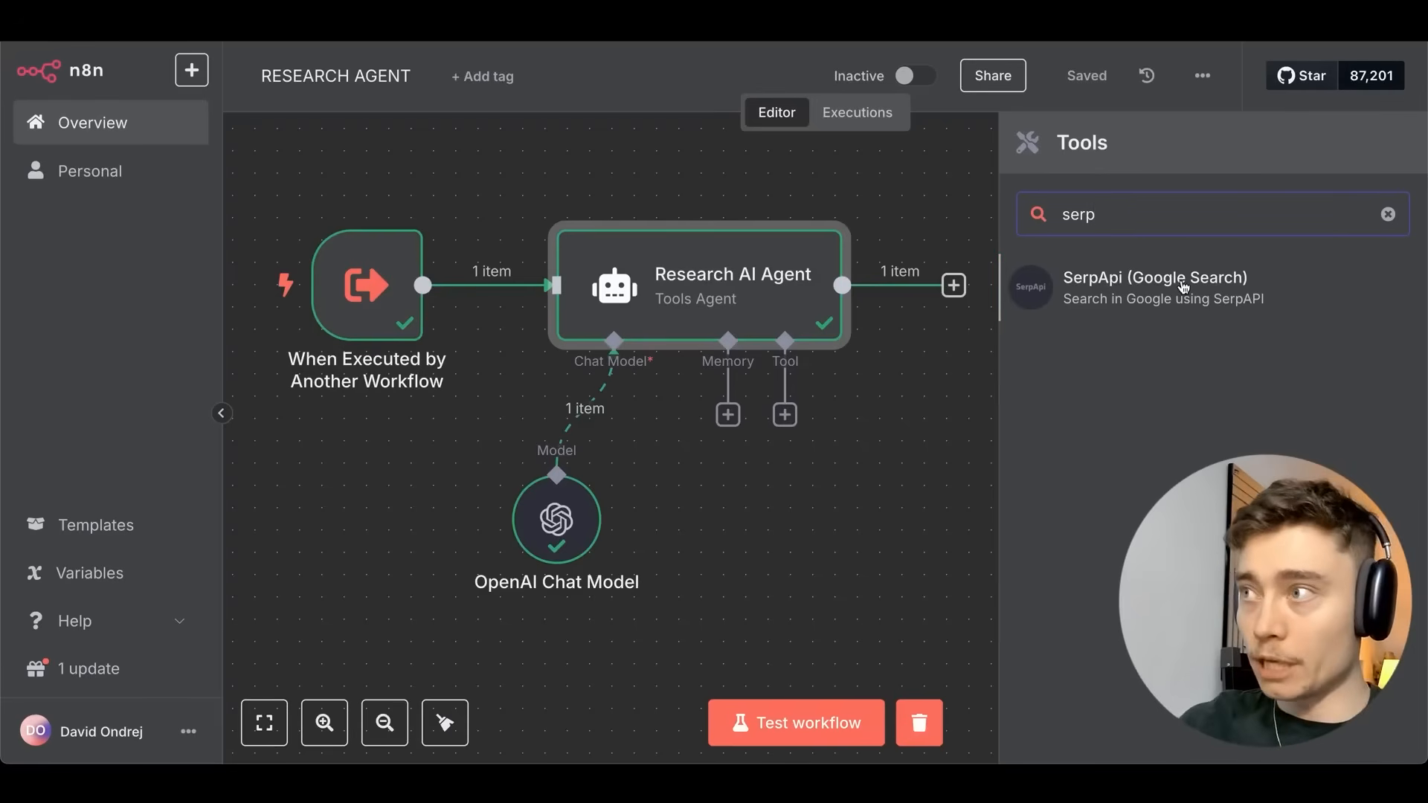
pyautogui.click(1184, 287)
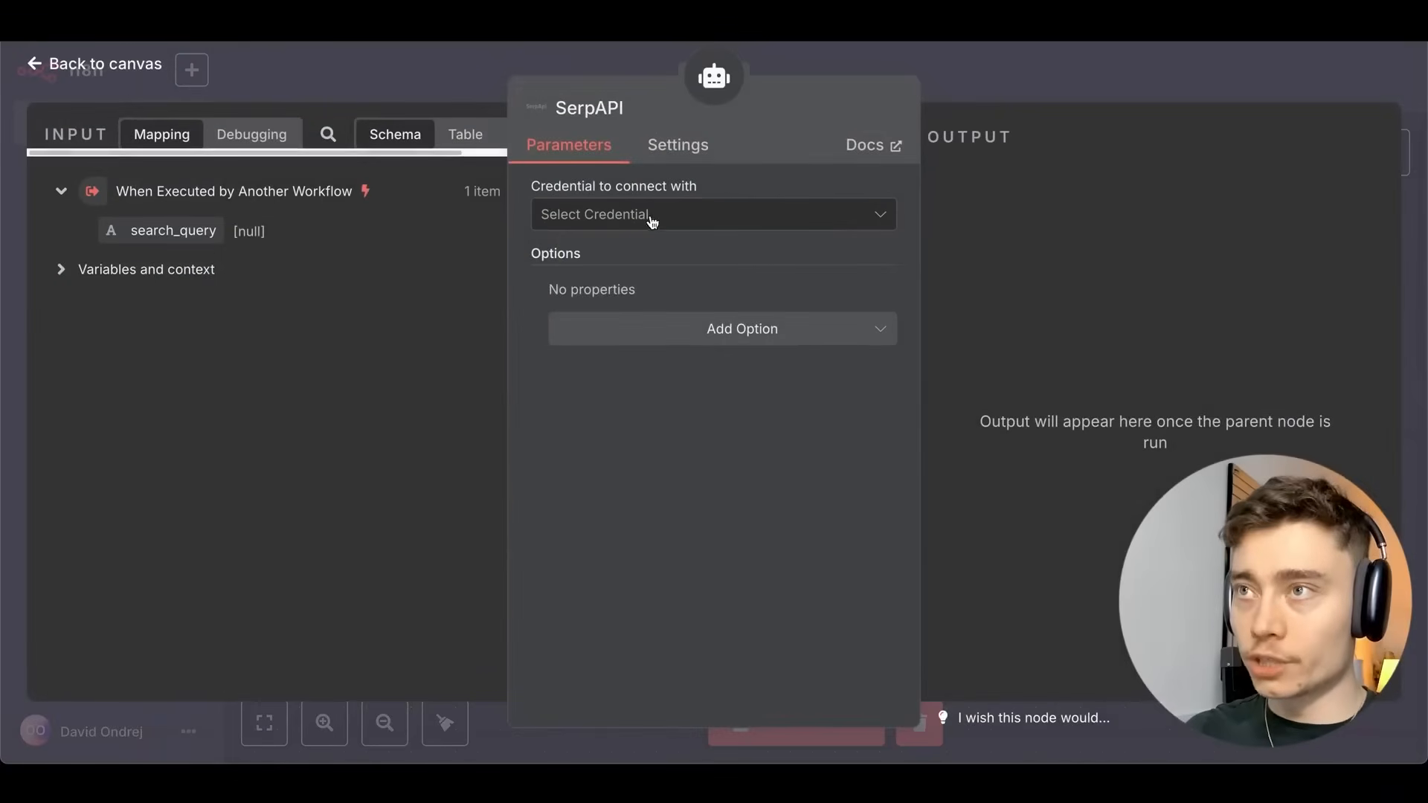
# Start a new SerpAPI credential and open its documentation page.
pyautogui.click(594, 217)
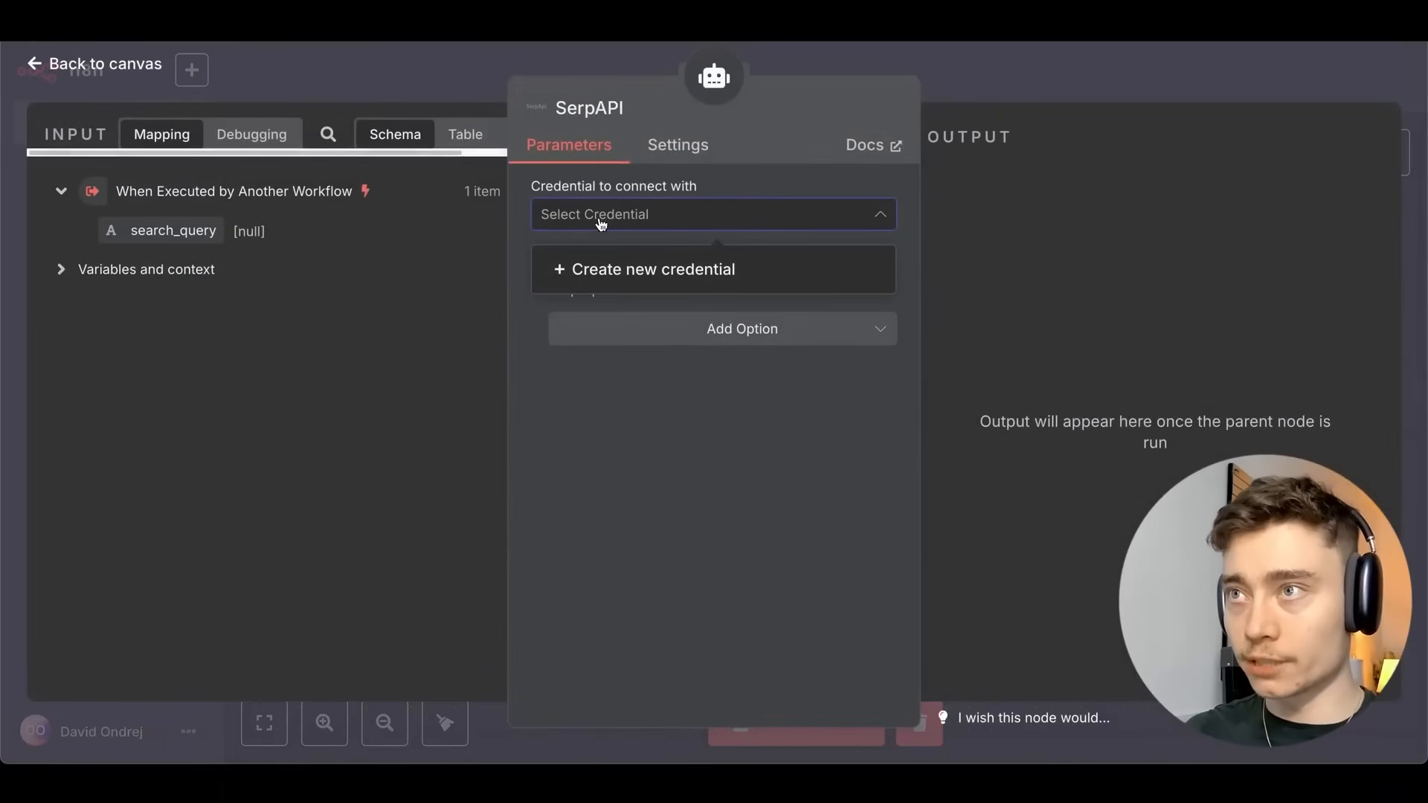
pyautogui.click(622, 272)
pyautogui.click(735, 226)
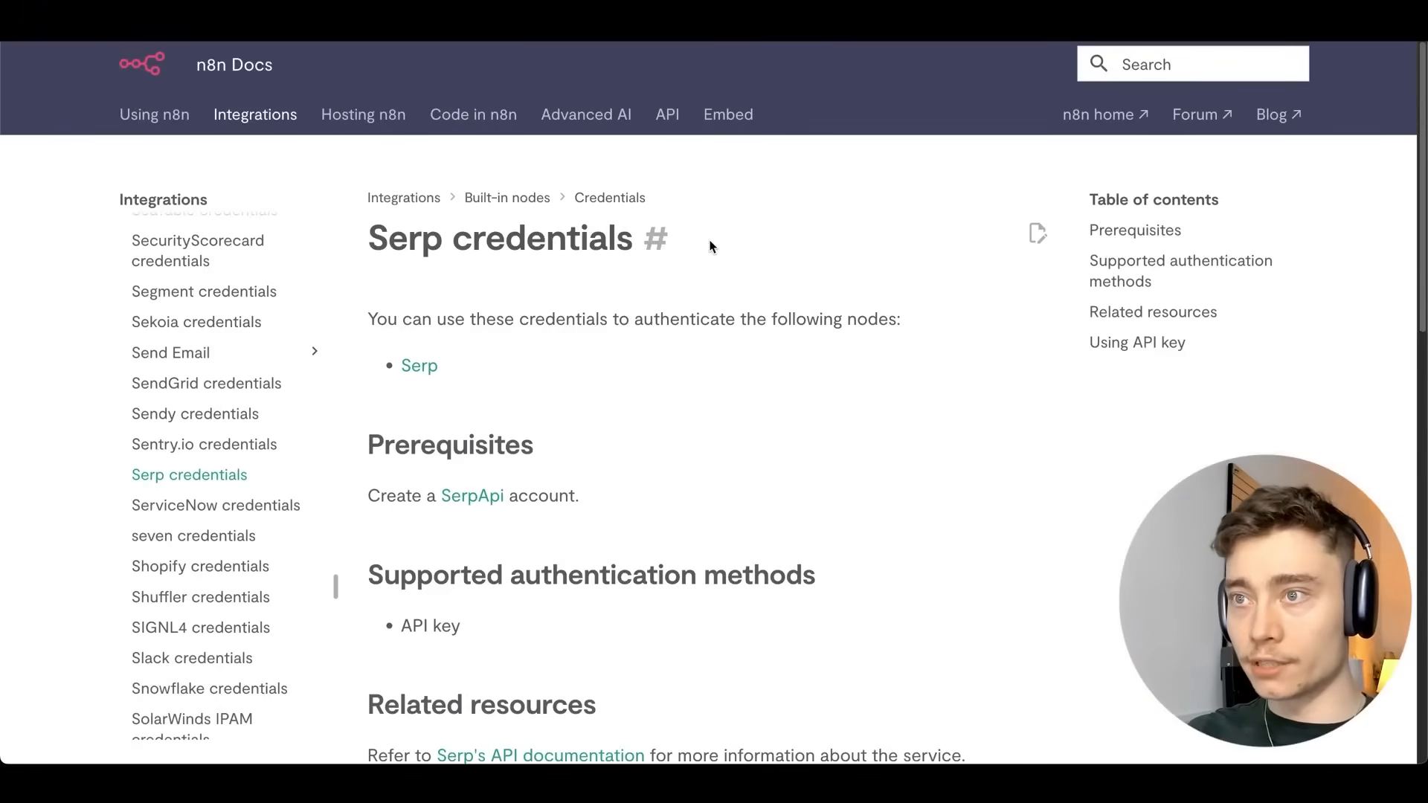
pyautogui.scroll(-2, 710, 247)
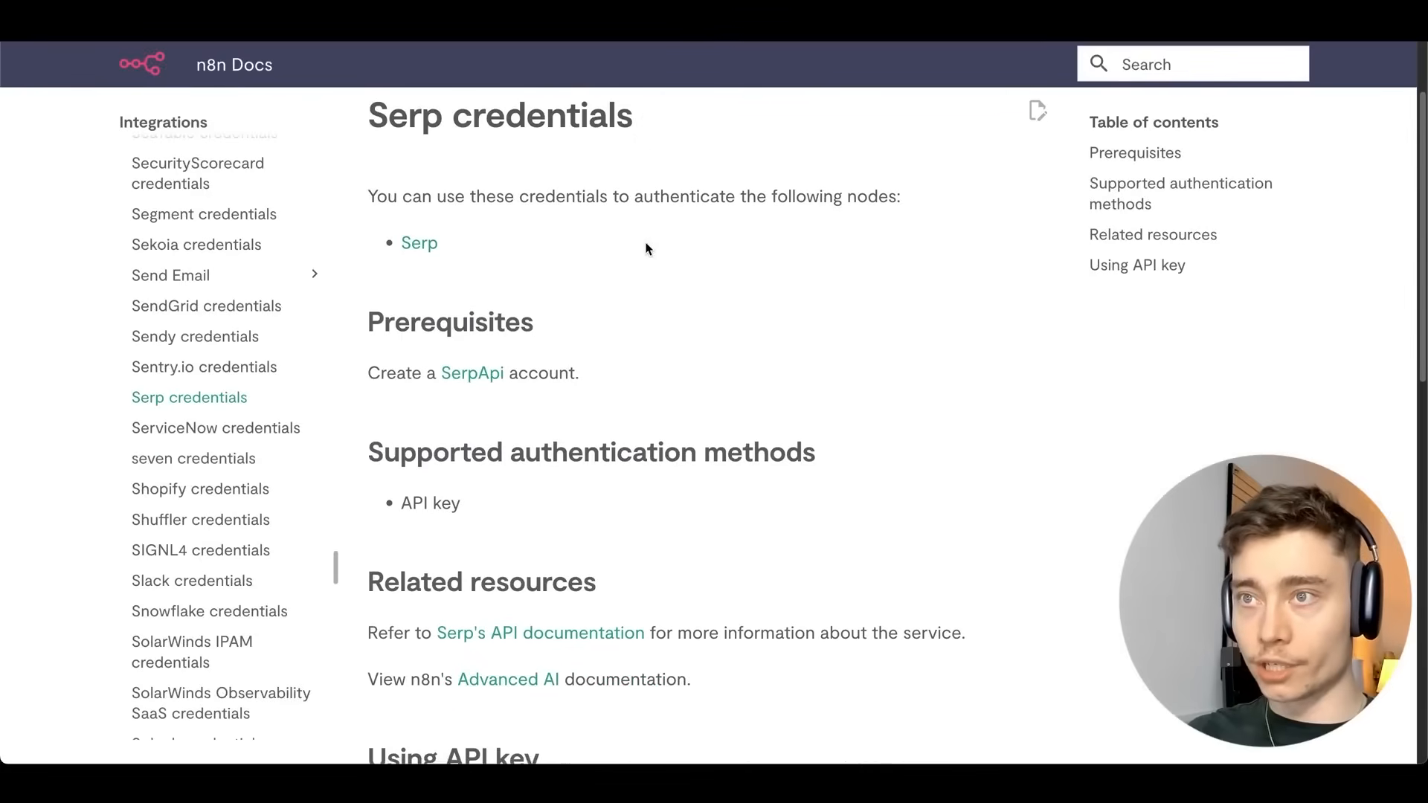
pyautogui.click(478, 378)
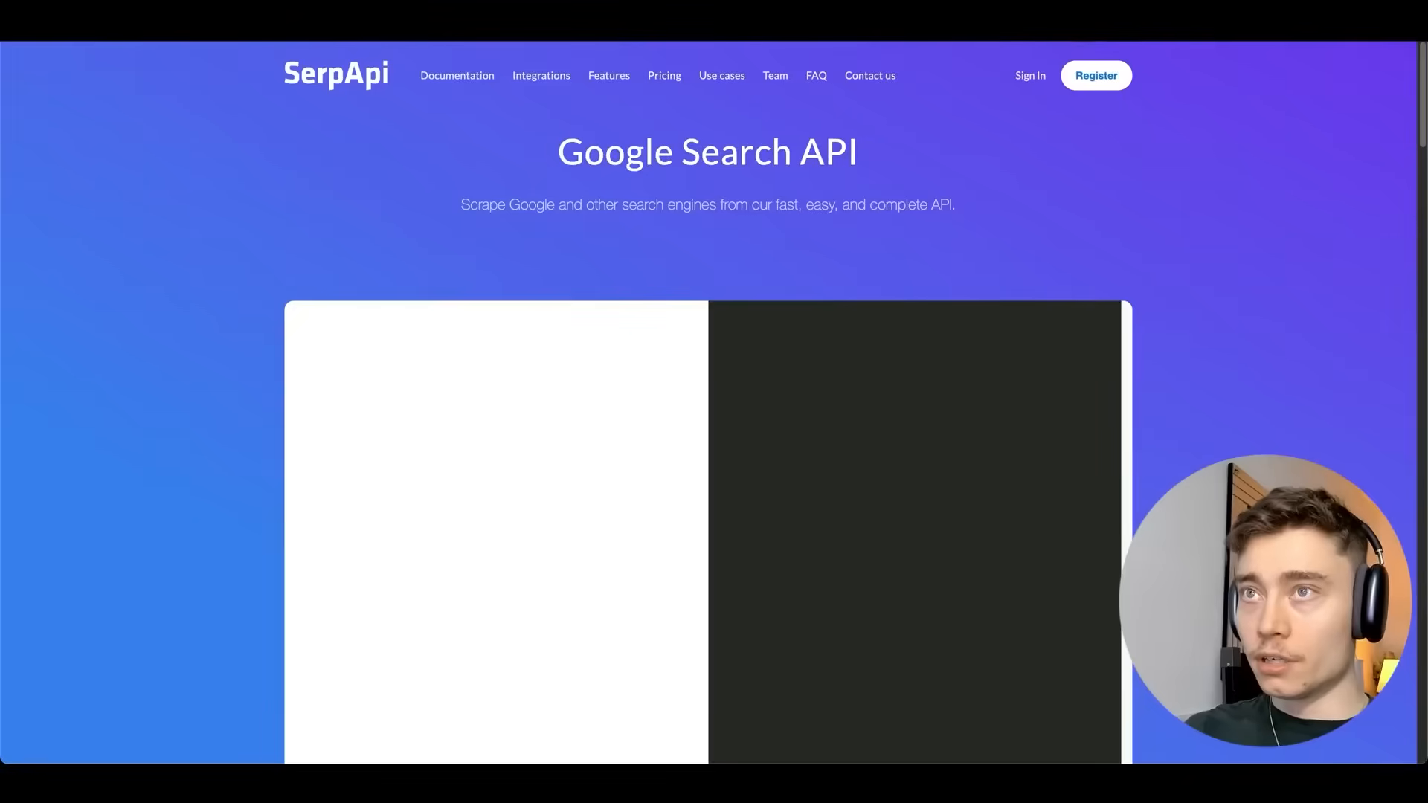
pyautogui.click(476, 19)
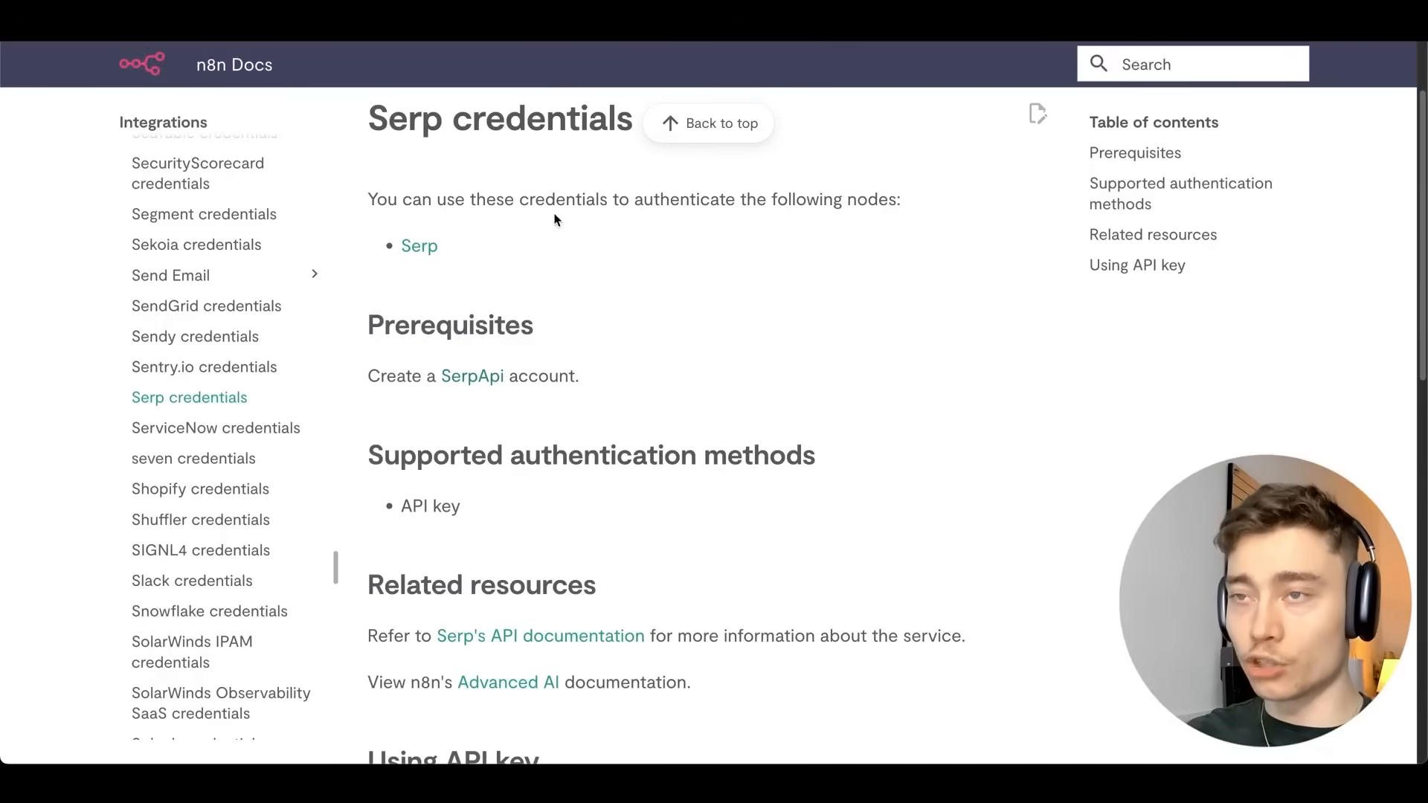
pyautogui.scroll(-4, 635, 201)
pyautogui.scroll(-10, 652, 182)
pyautogui.scroll(10, 734, 230)
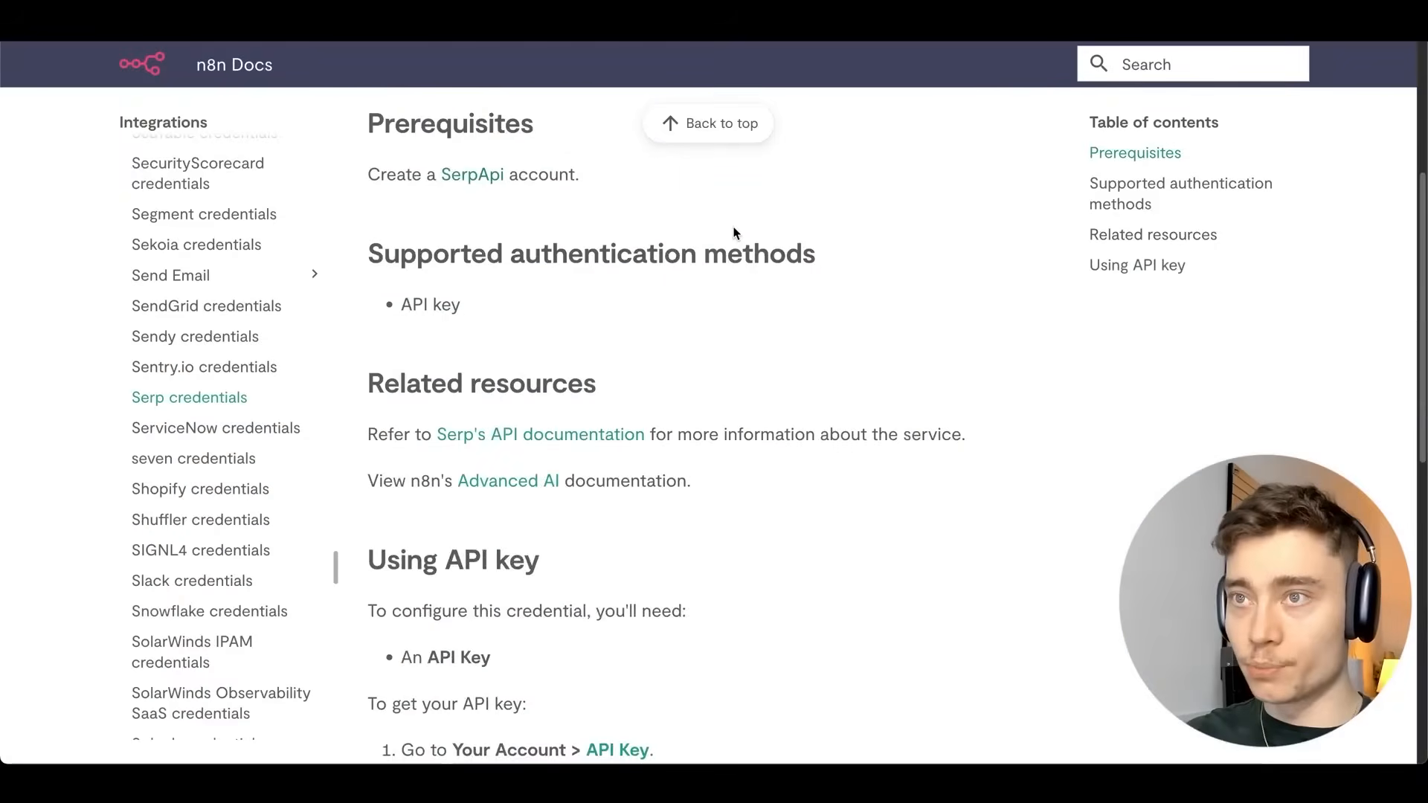
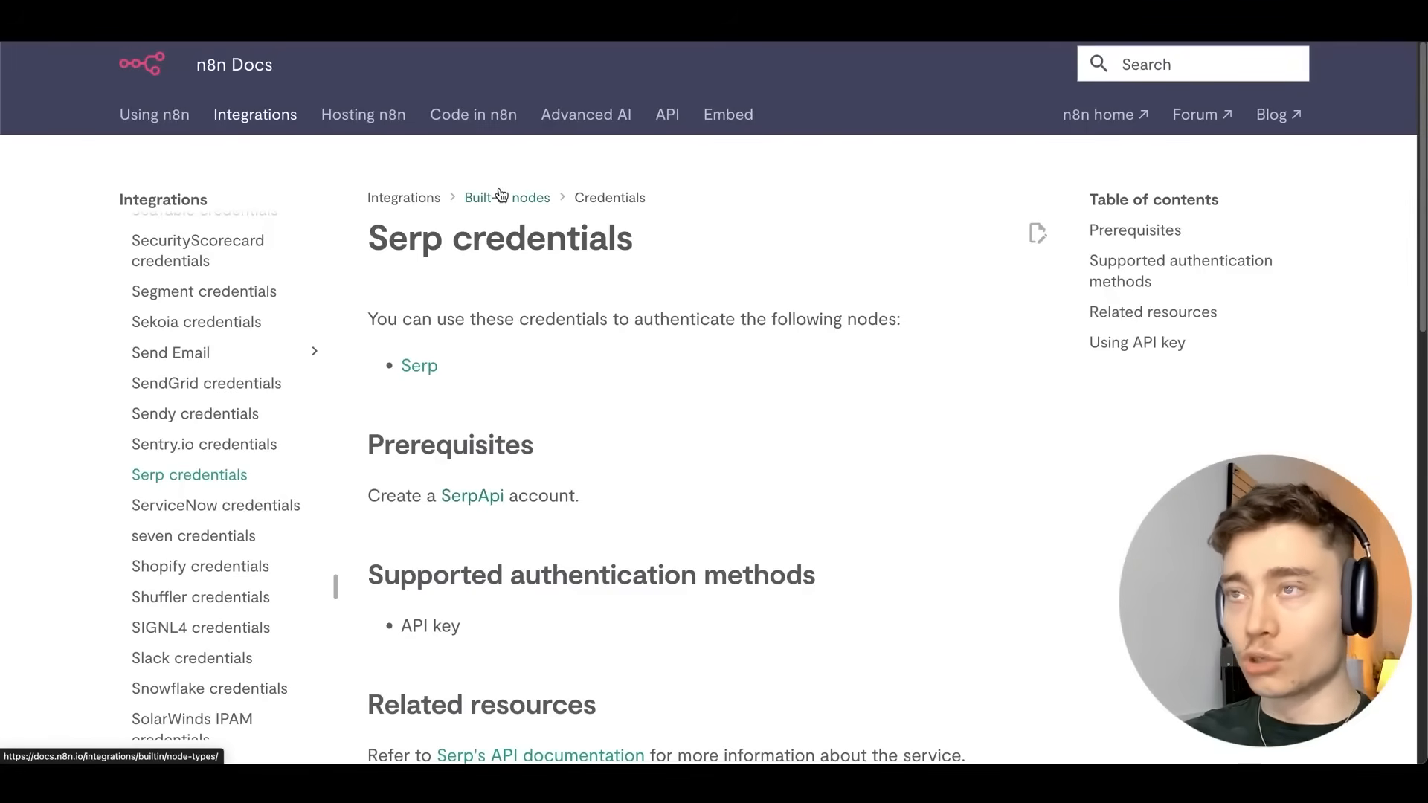
# Paste the SerpApi API key into the SerpAPI account credential, then save and test it.
pyautogui.scroll(-4, 771, 249)
pyautogui.scroll(4, 744, 223)
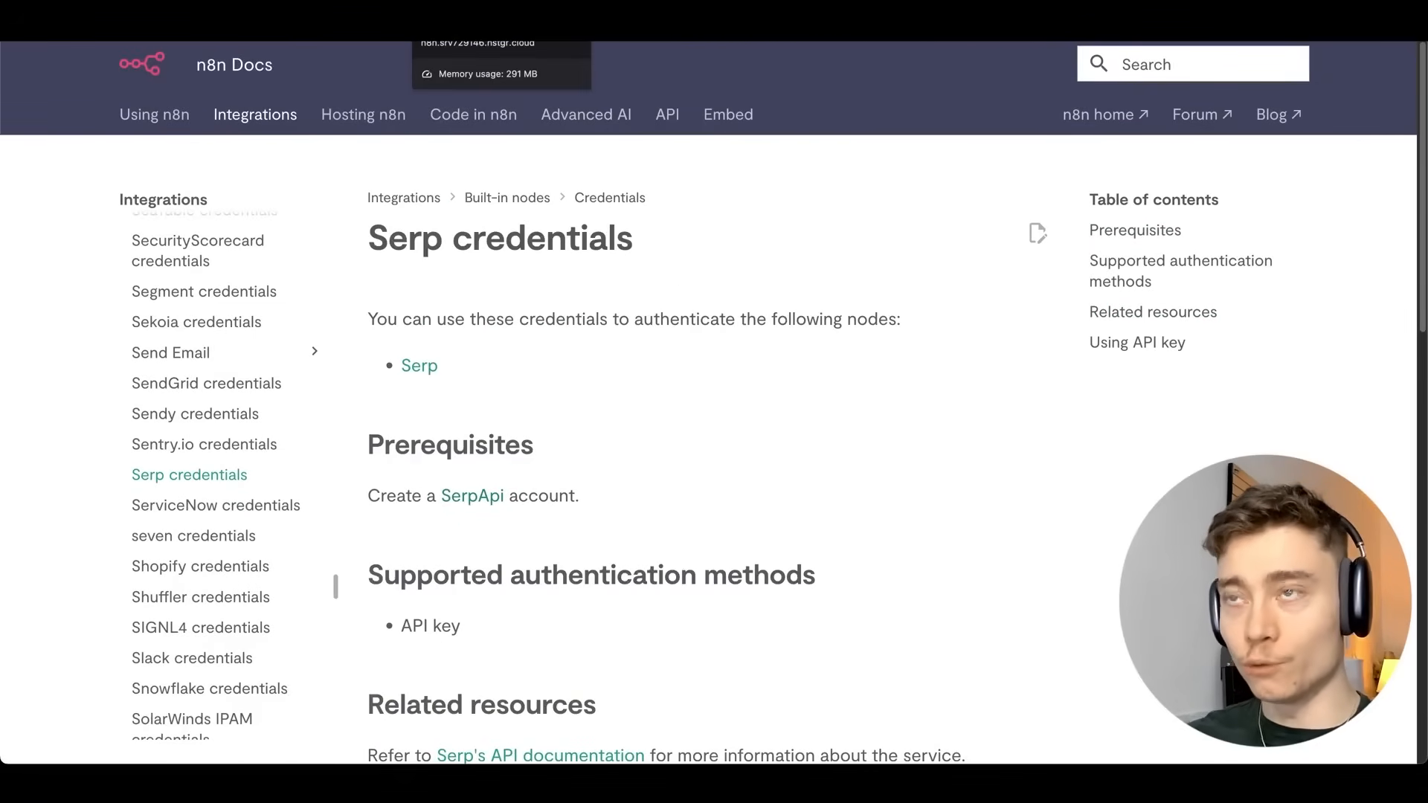
pyautogui.click(476, 8)
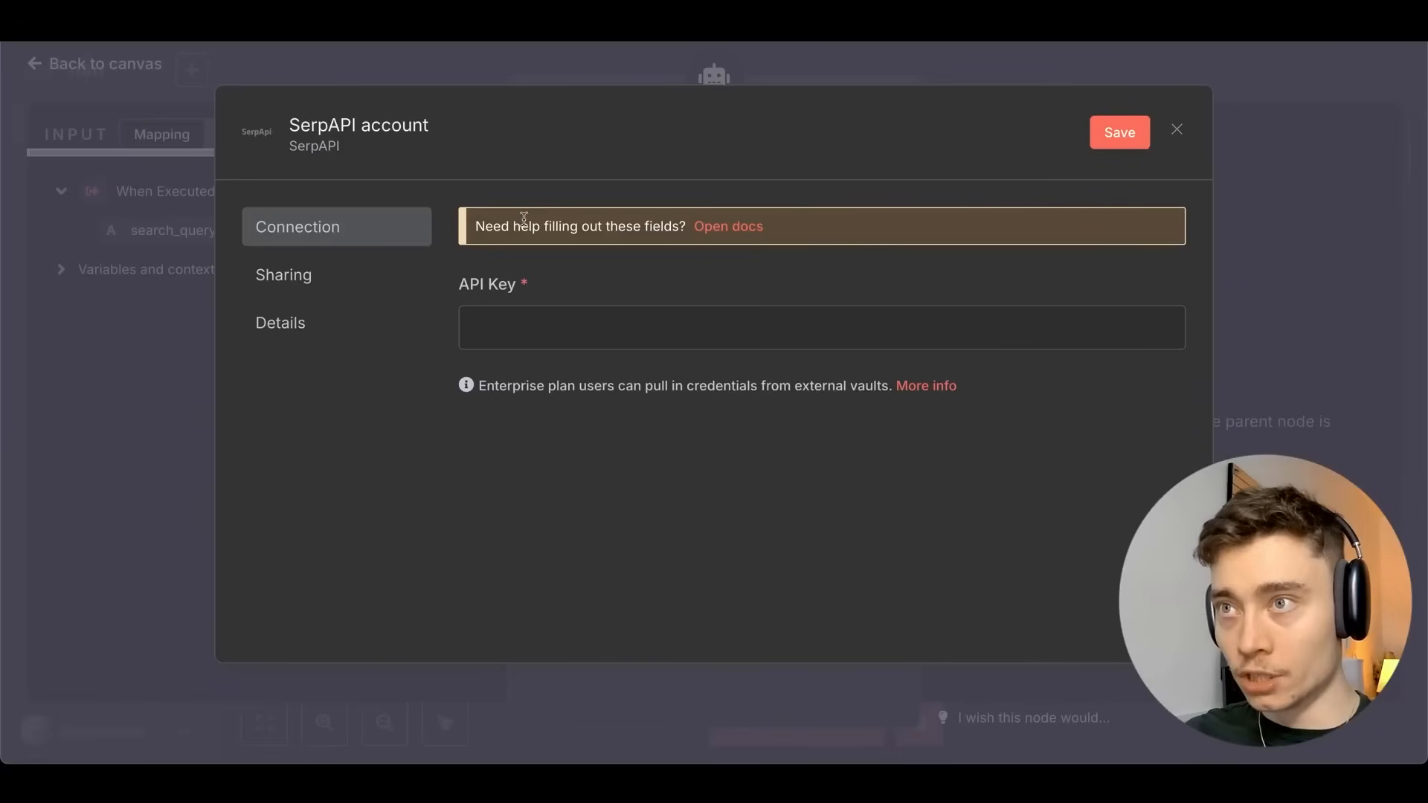
pyautogui.click(551, 321)
pyautogui.click(587, 9)
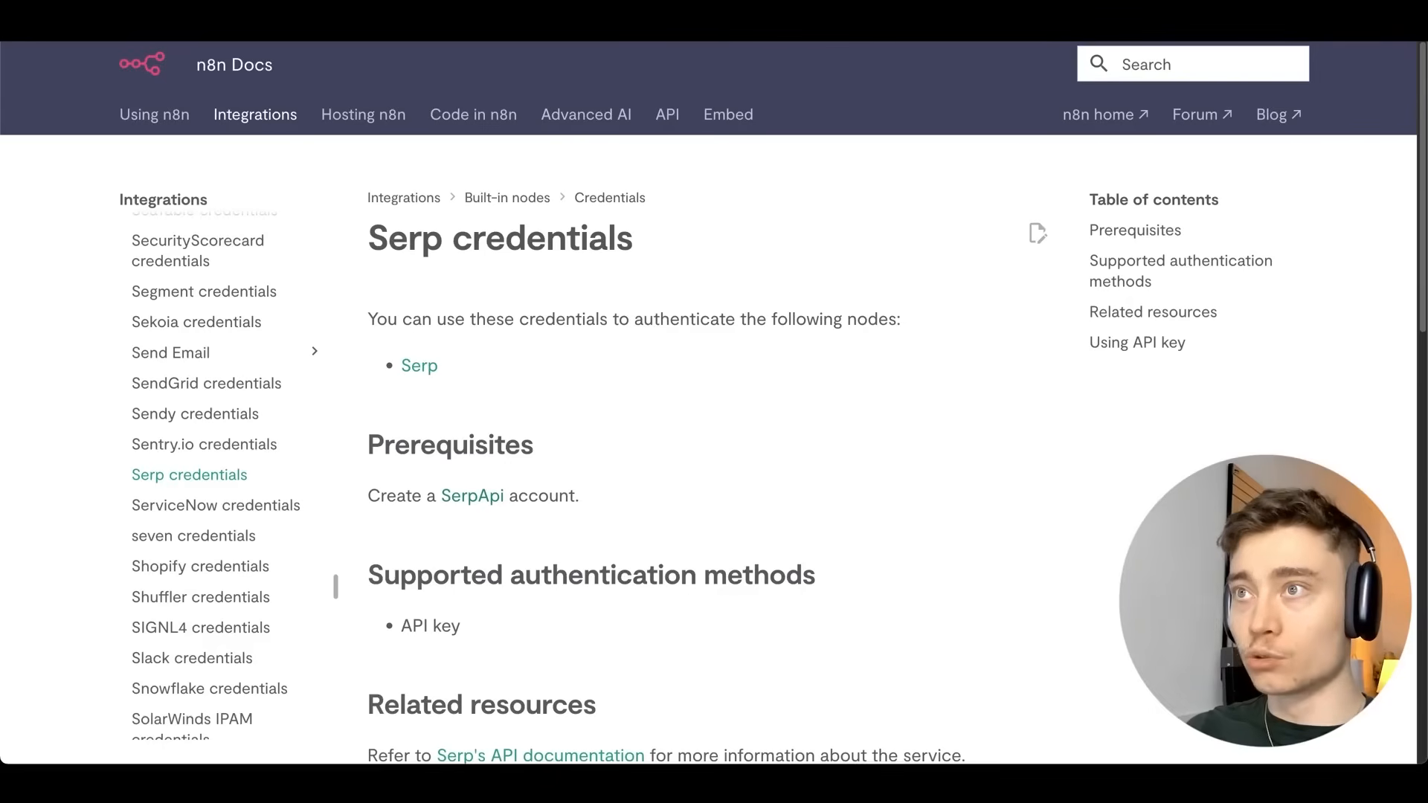
pyautogui.scroll(-3, 587, 360)
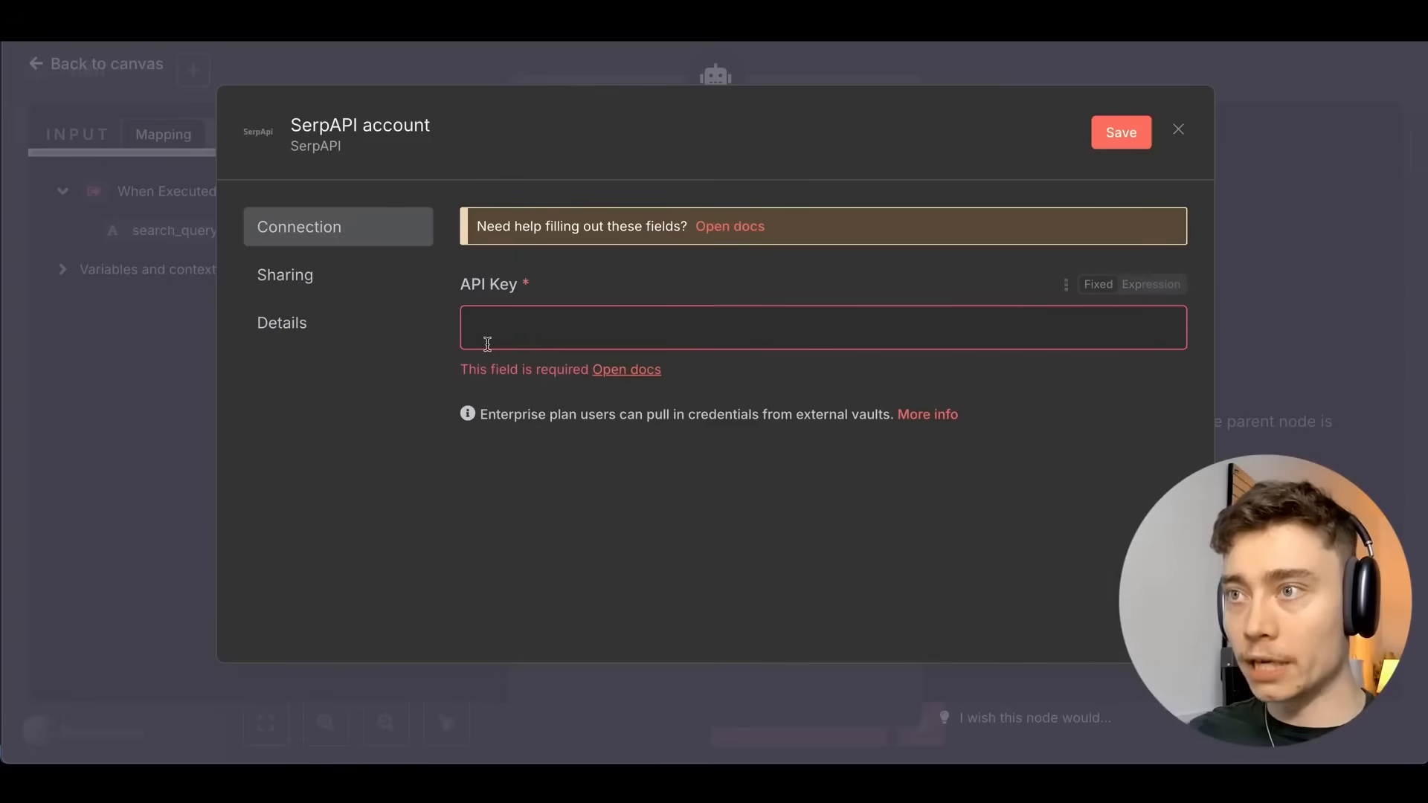
pyautogui.click(557, 329)
pyautogui.hotkey('ctrl', 'v')
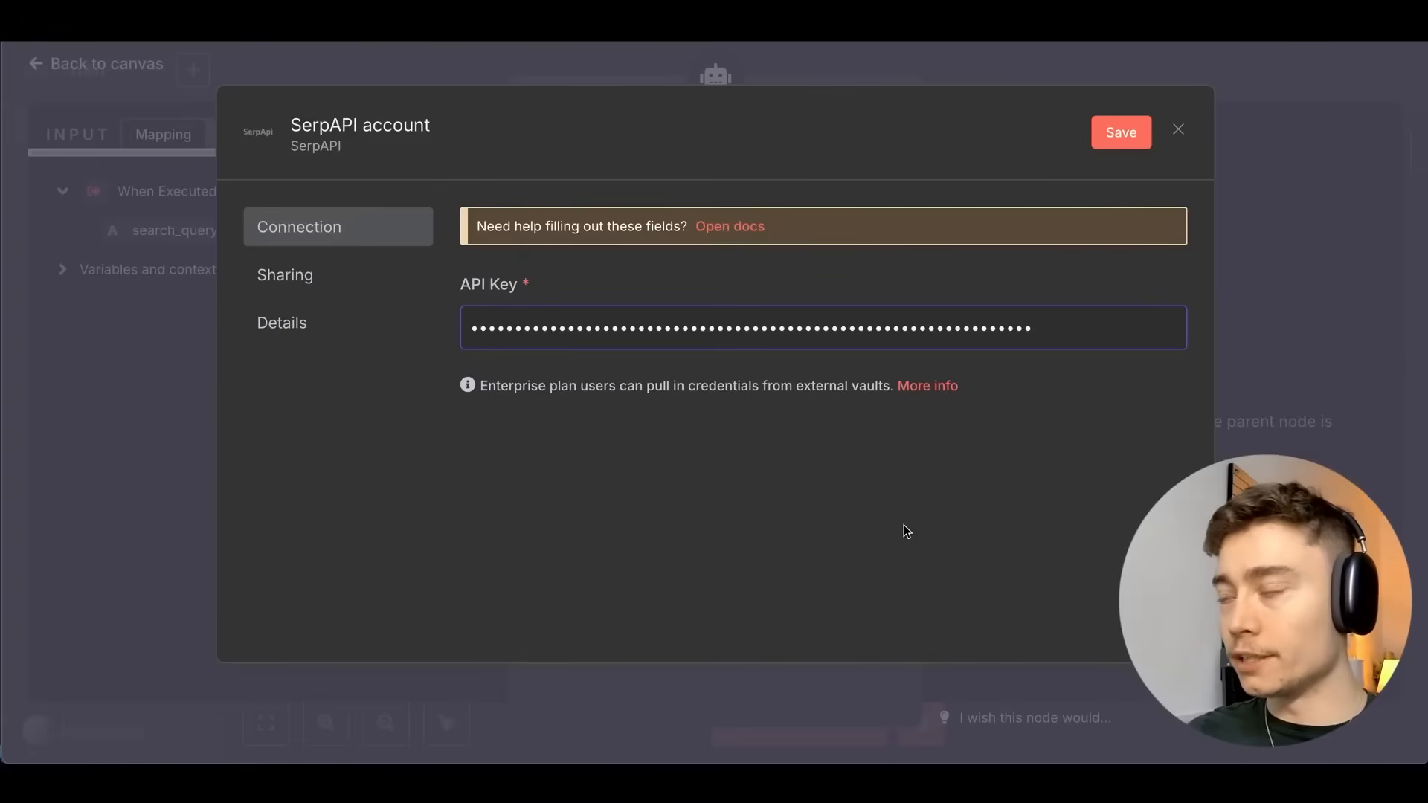
pyautogui.click(1121, 132)
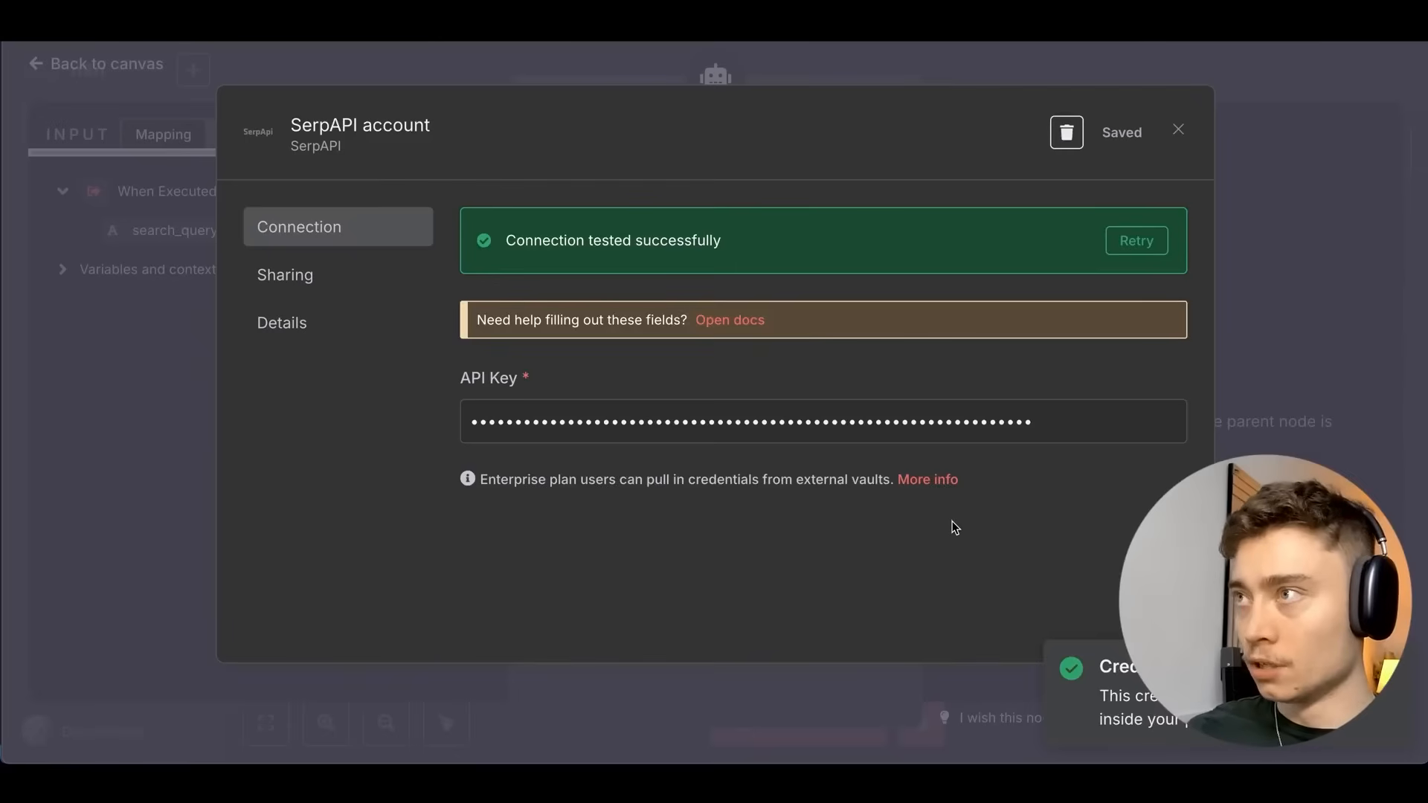
pyautogui.click(1256, 72)
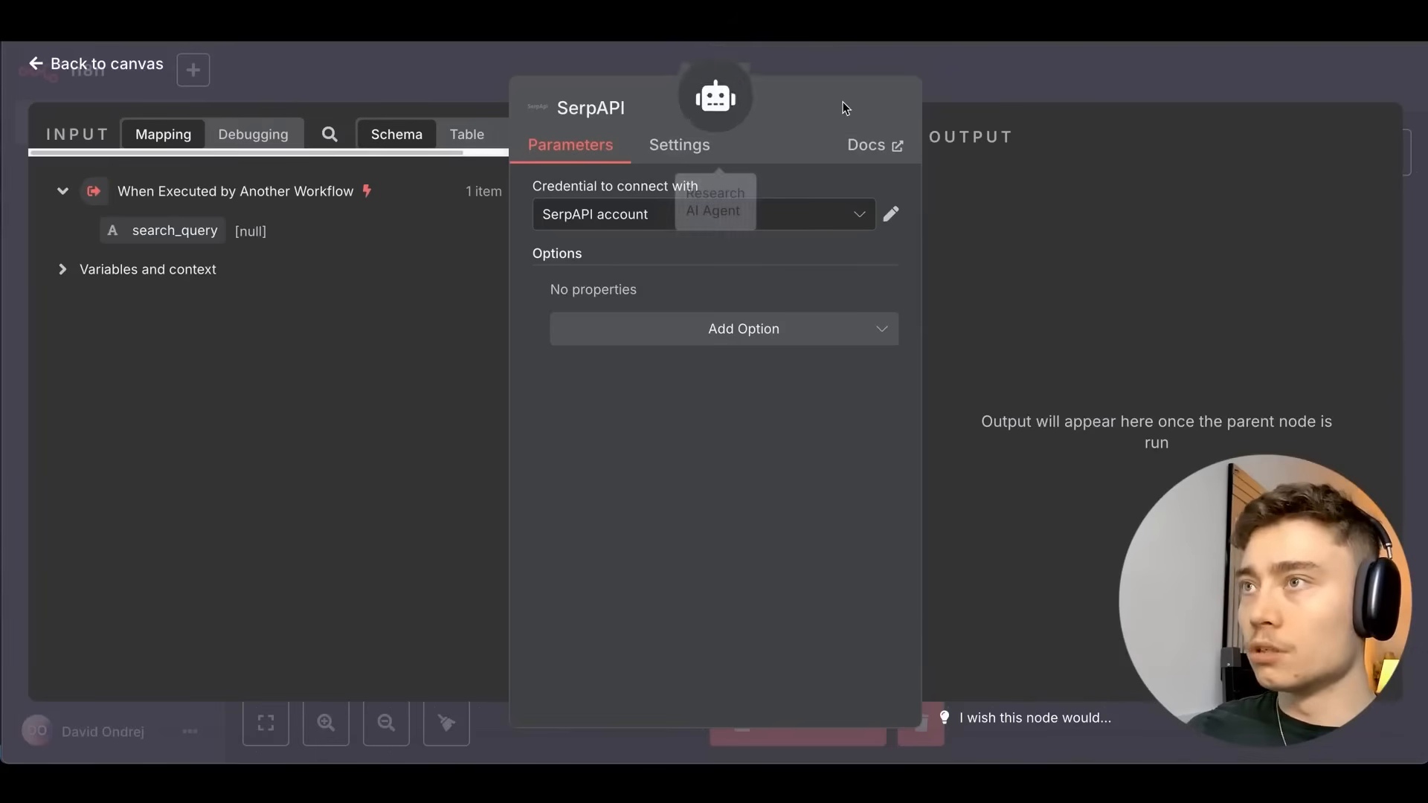
# Move the SerpAPI node down and to the right, and save the workflow.
pyautogui.click(1048, 82)
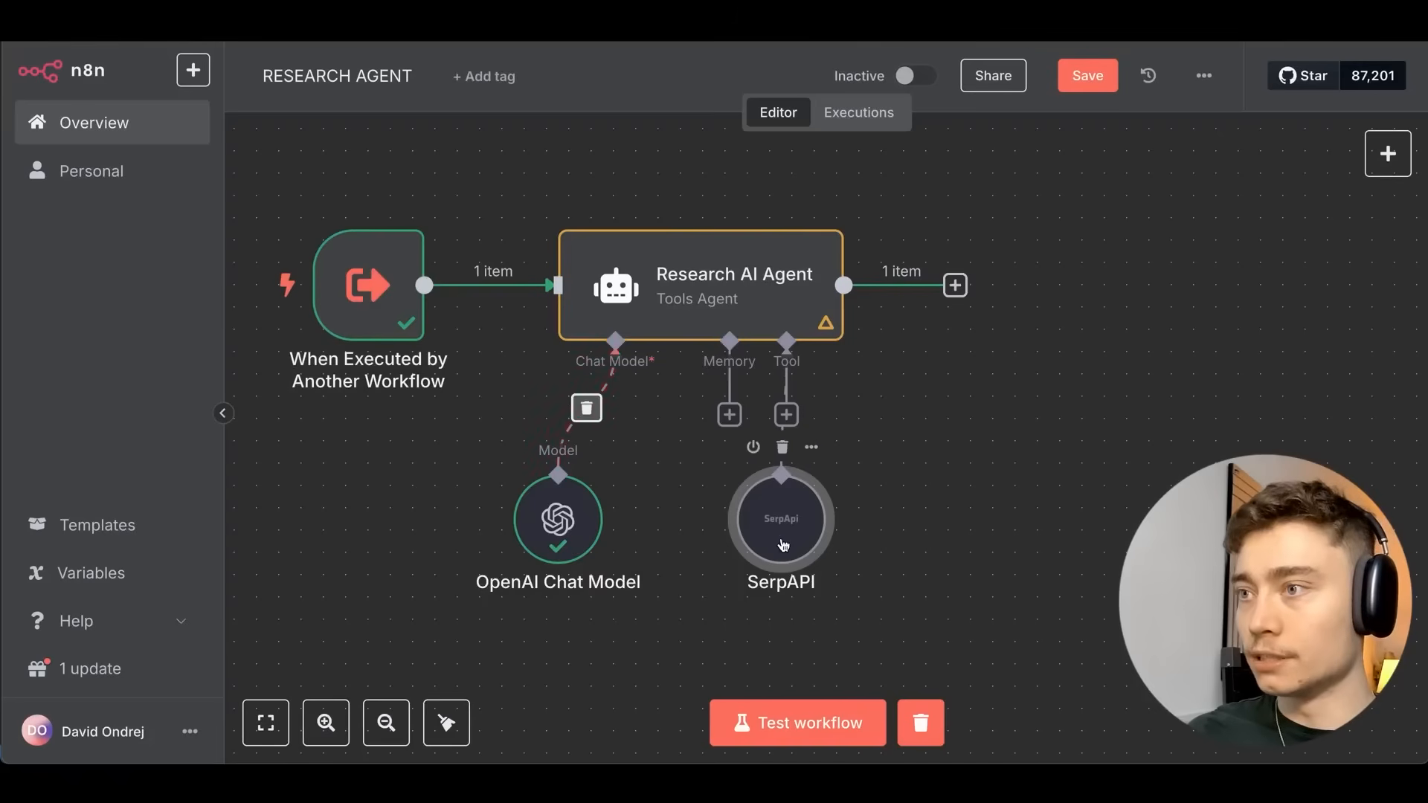
pyautogui.moveTo(779, 506); pyautogui.dragTo(846, 528)
pyautogui.click(1086, 78)
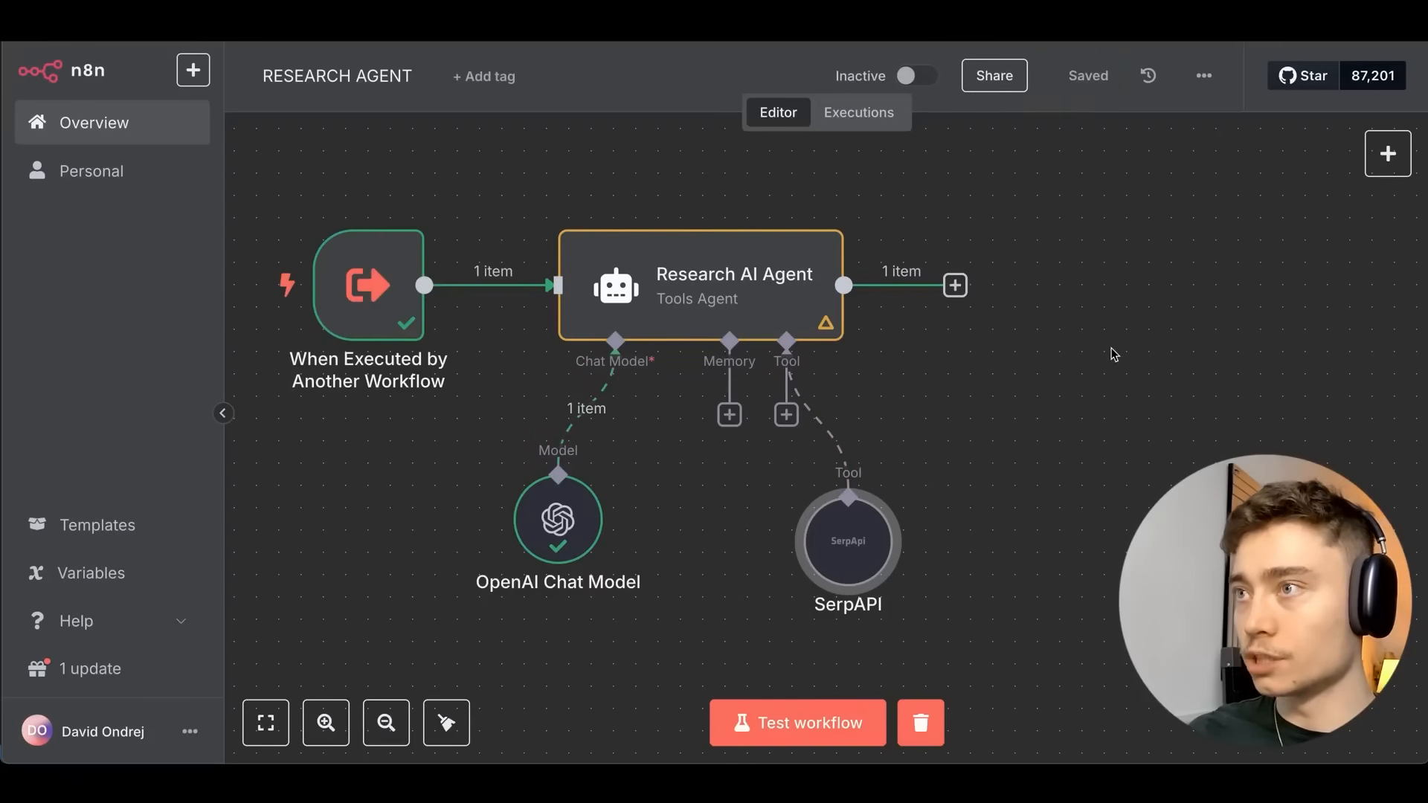
pyautogui.doubleClick(846, 558)
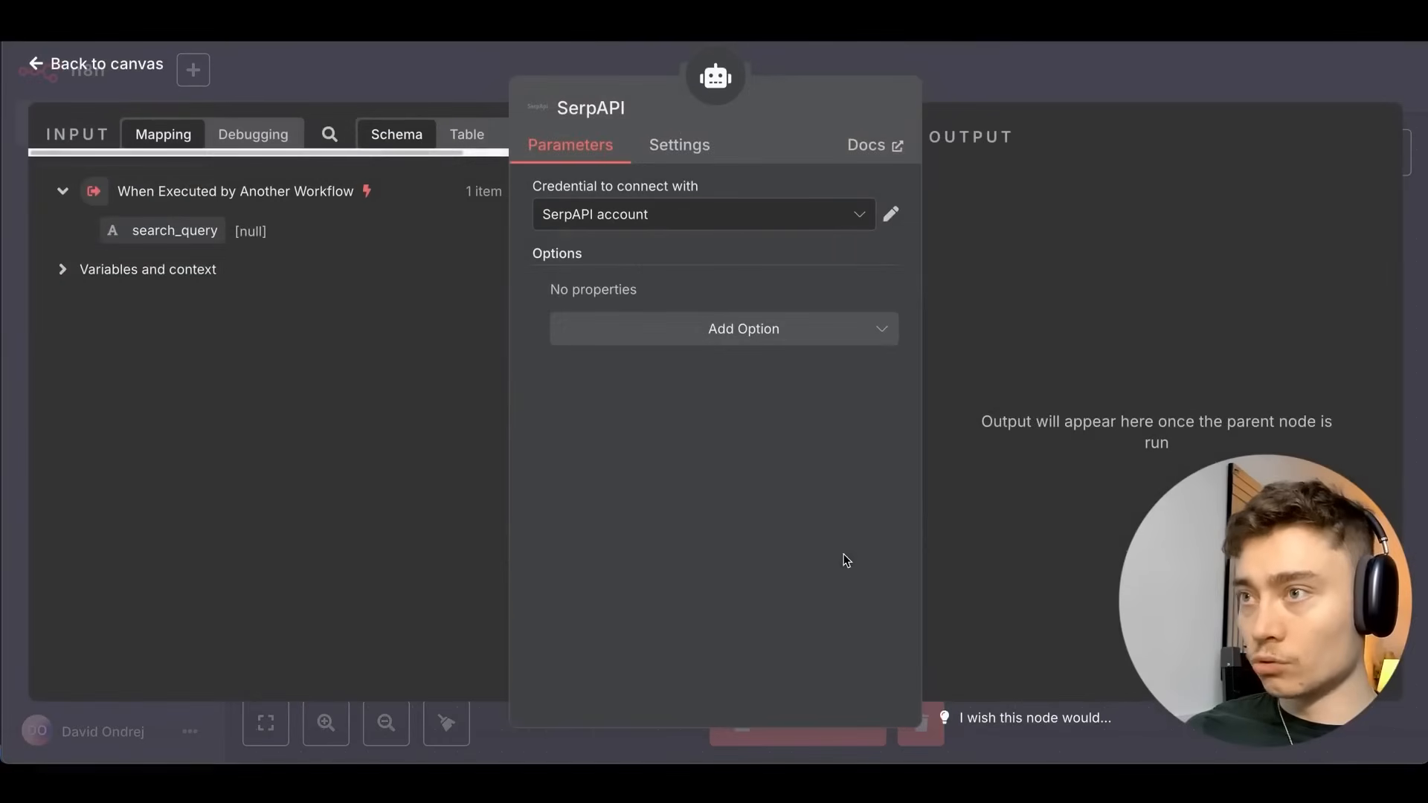
pyautogui.click(980, 82)
# Append '(if you fail to receive the idea, just search the web for info about Trump Ta…' to the prompt, and save.
pyautogui.doubleClick(734, 246)
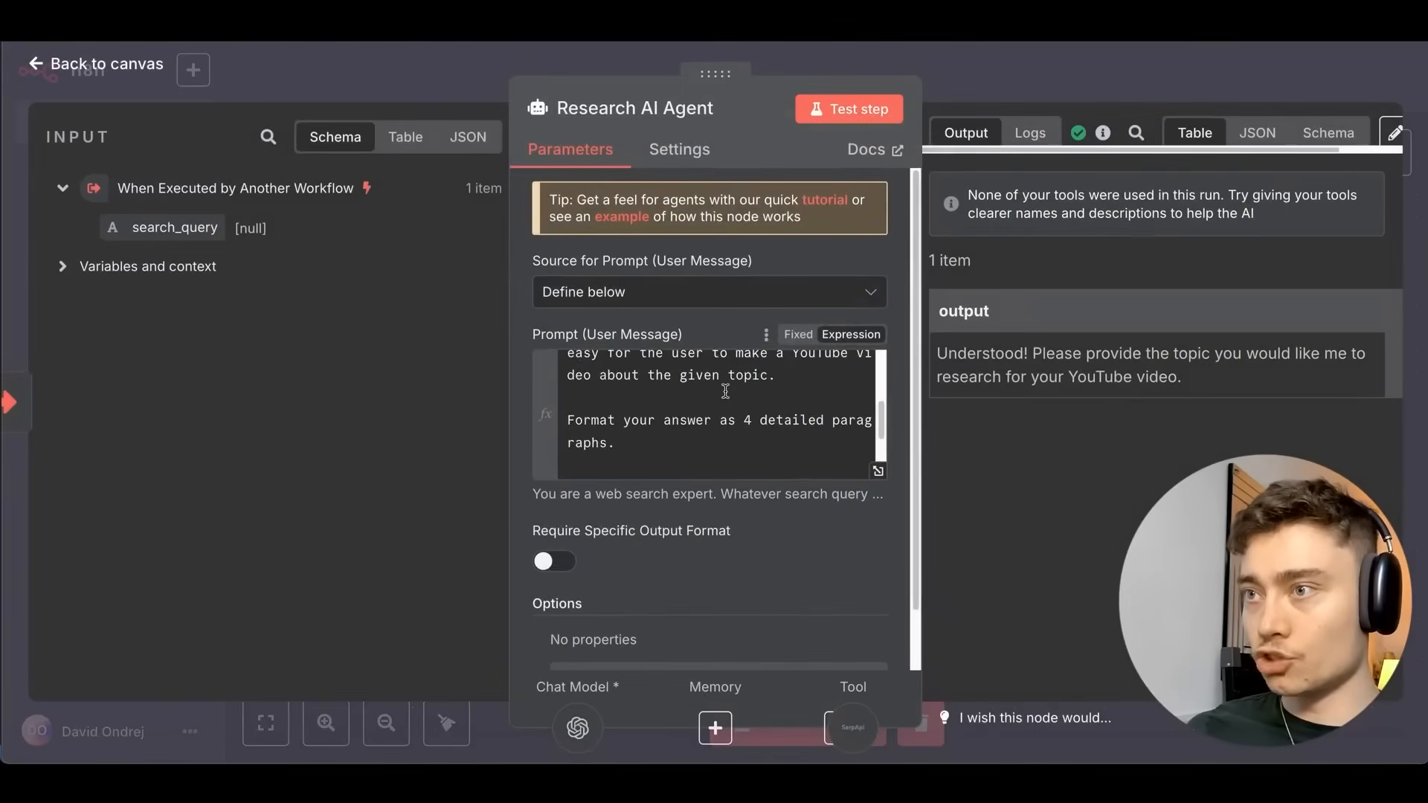
pyautogui.scroll(-3, 725, 391)
pyautogui.click(801, 462)
pyautogui.press('Return')
pyautogui.press('Return')
pyautogui.write('(if yo')
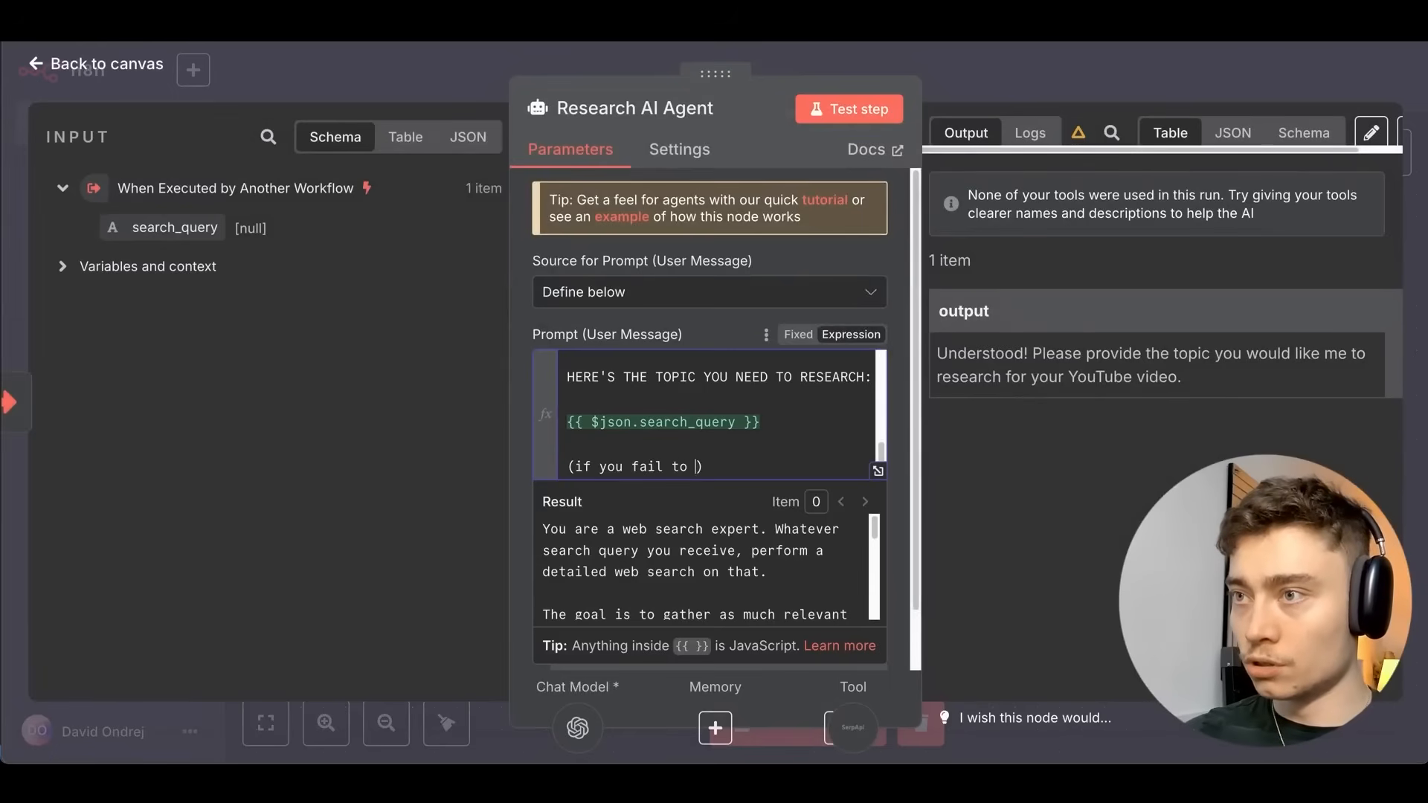
pyautogui.write('u fail to receive the idea, j')
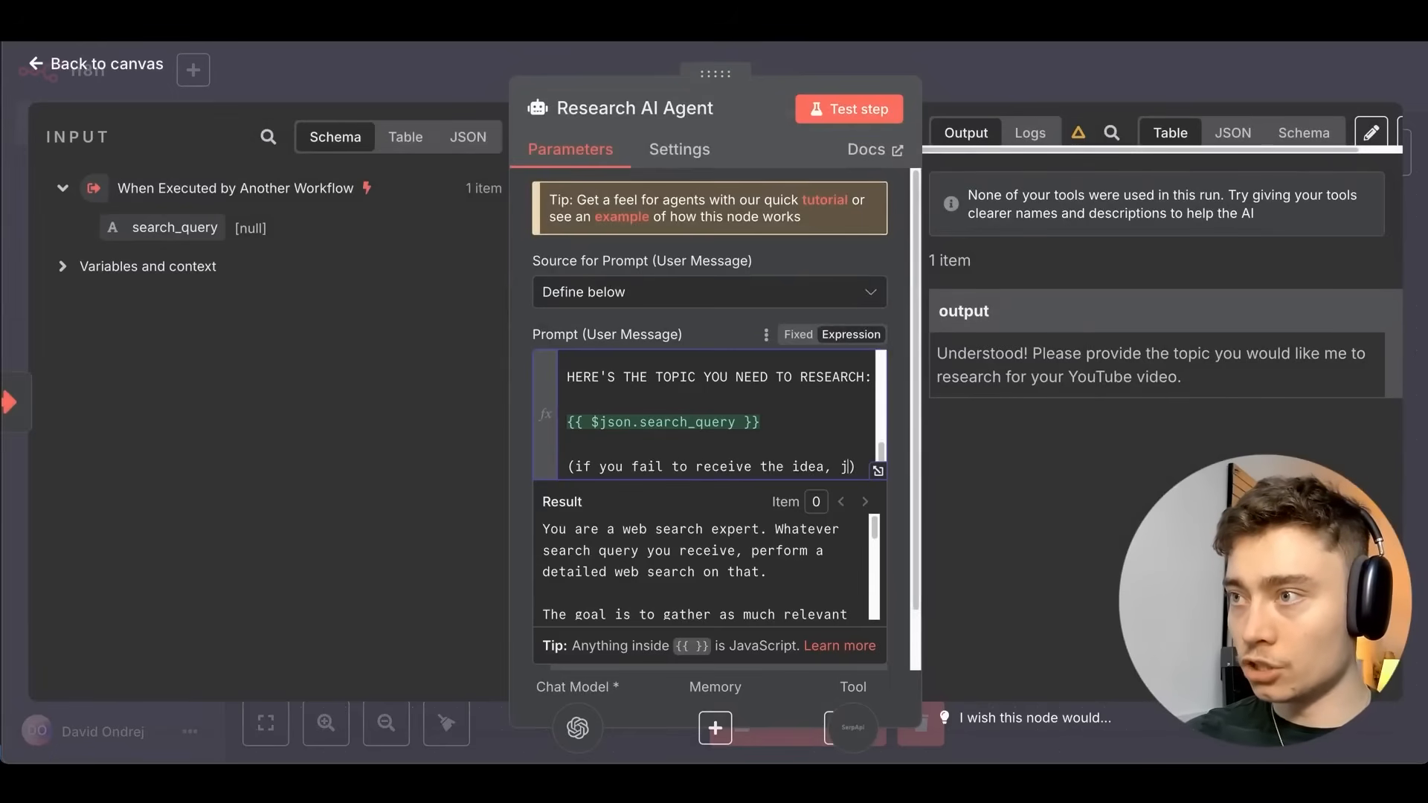
pyautogui.write('ust search the web for info')
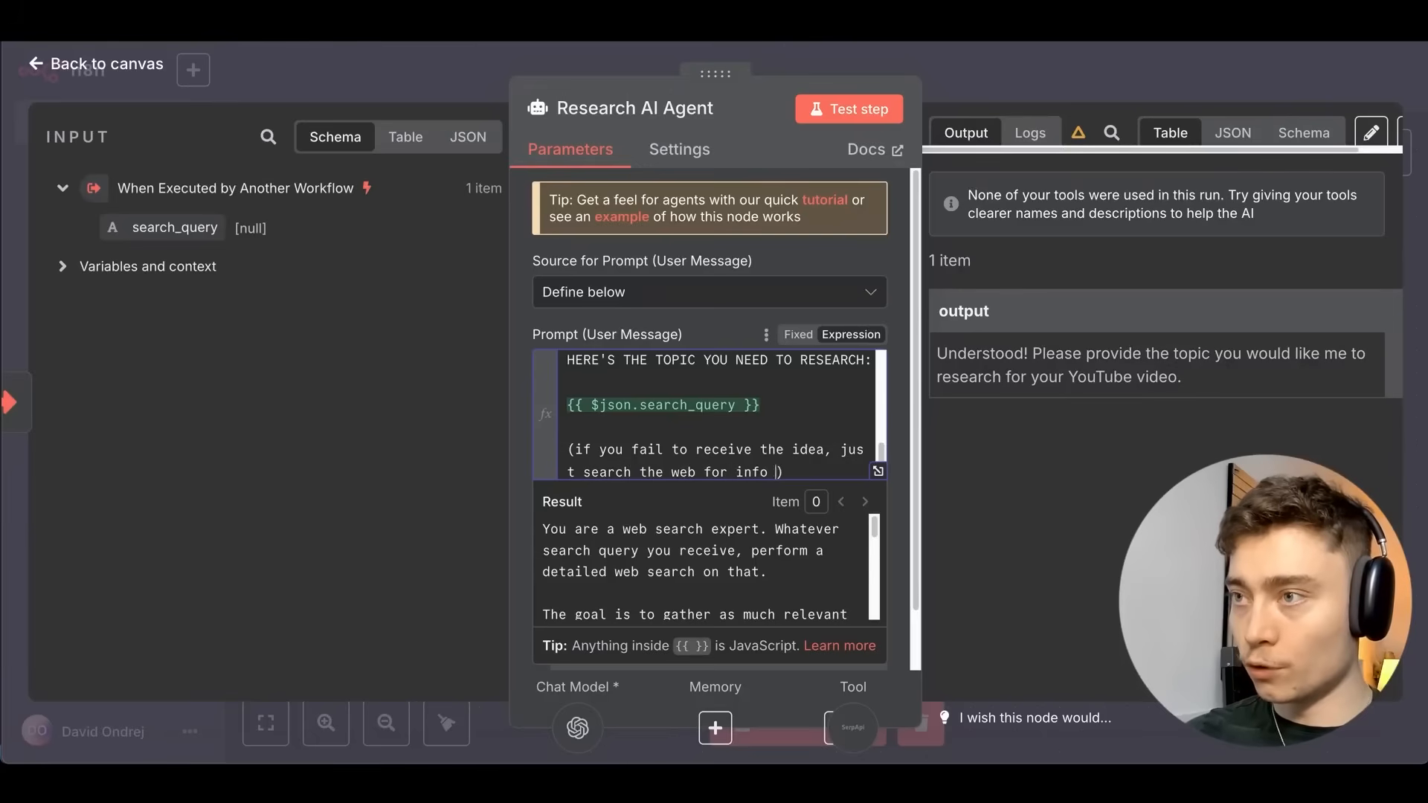
pyautogui.write(' about Trump Tarrifs by default')
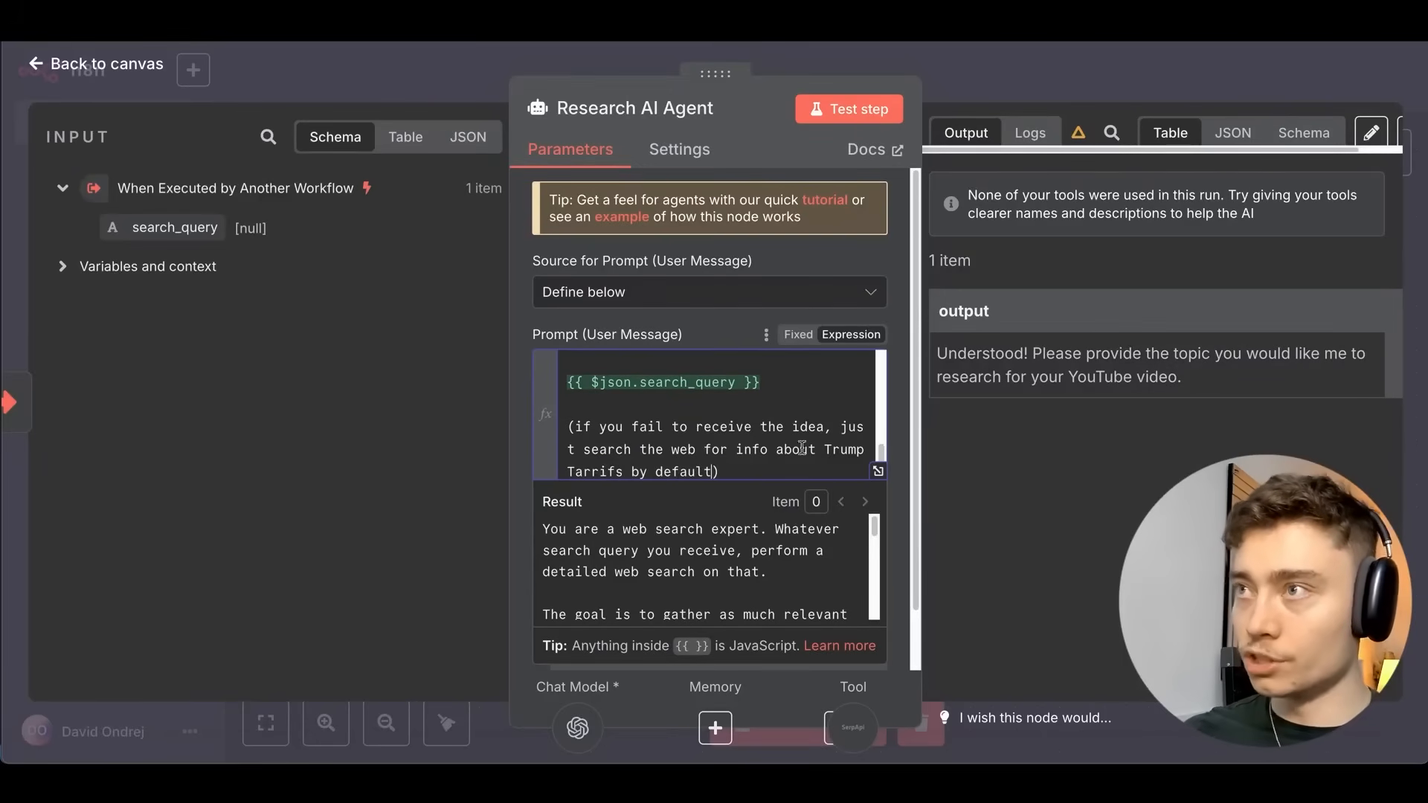
pyautogui.click(1001, 58)
pyautogui.hotkey('ctrl', 's')
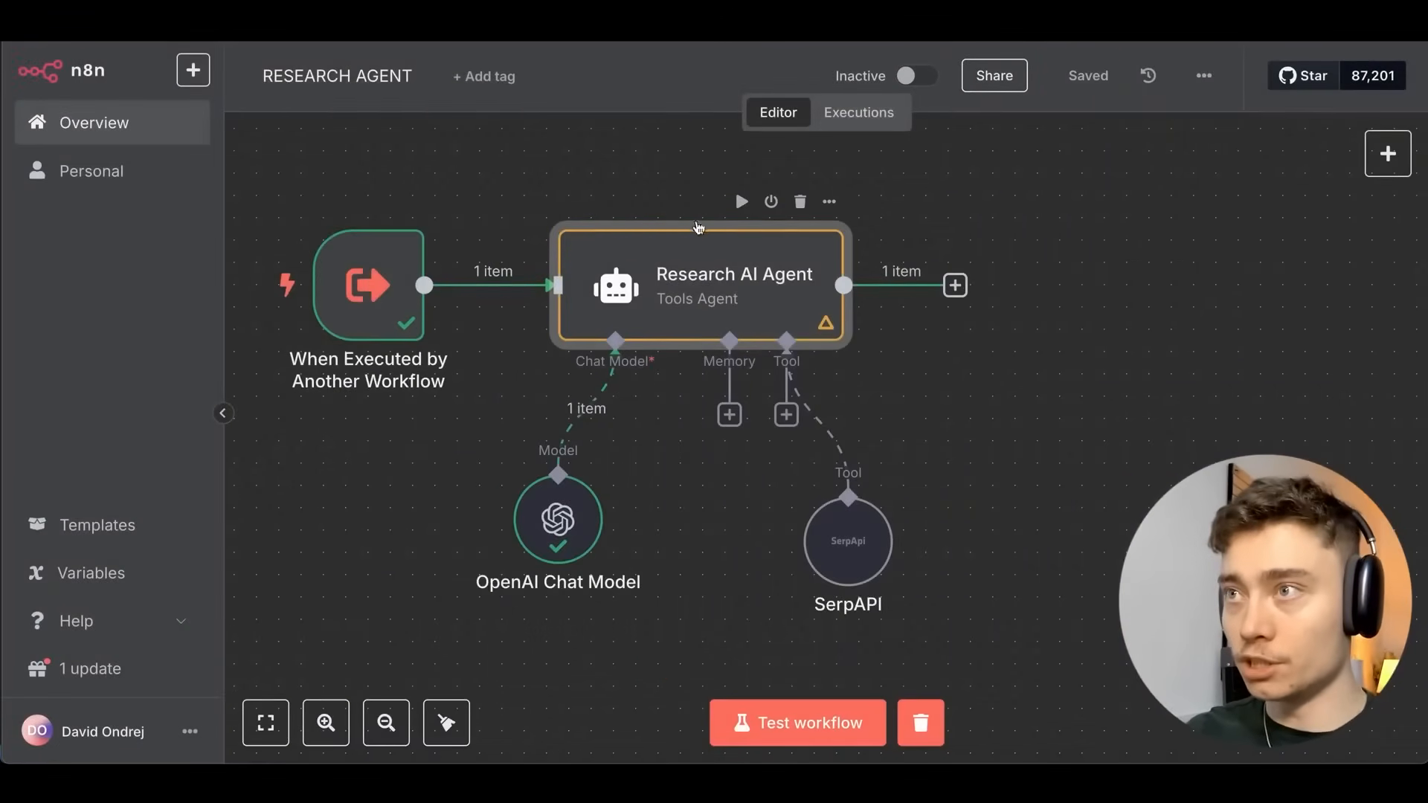
# Test-run the Research AI Agent and review the SerpAPI results and agent output.
pyautogui.click(741, 201)
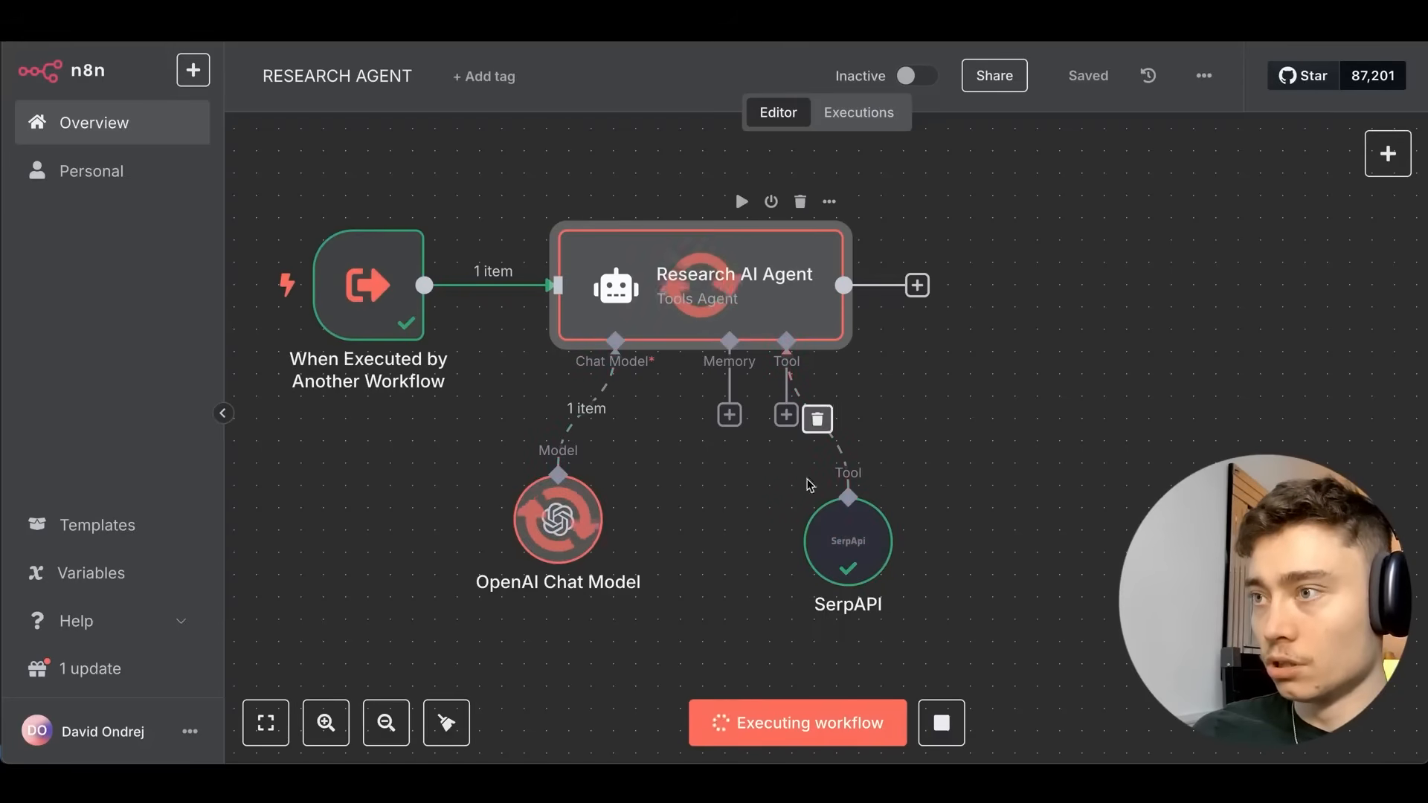
pyautogui.doubleClick(844, 507)
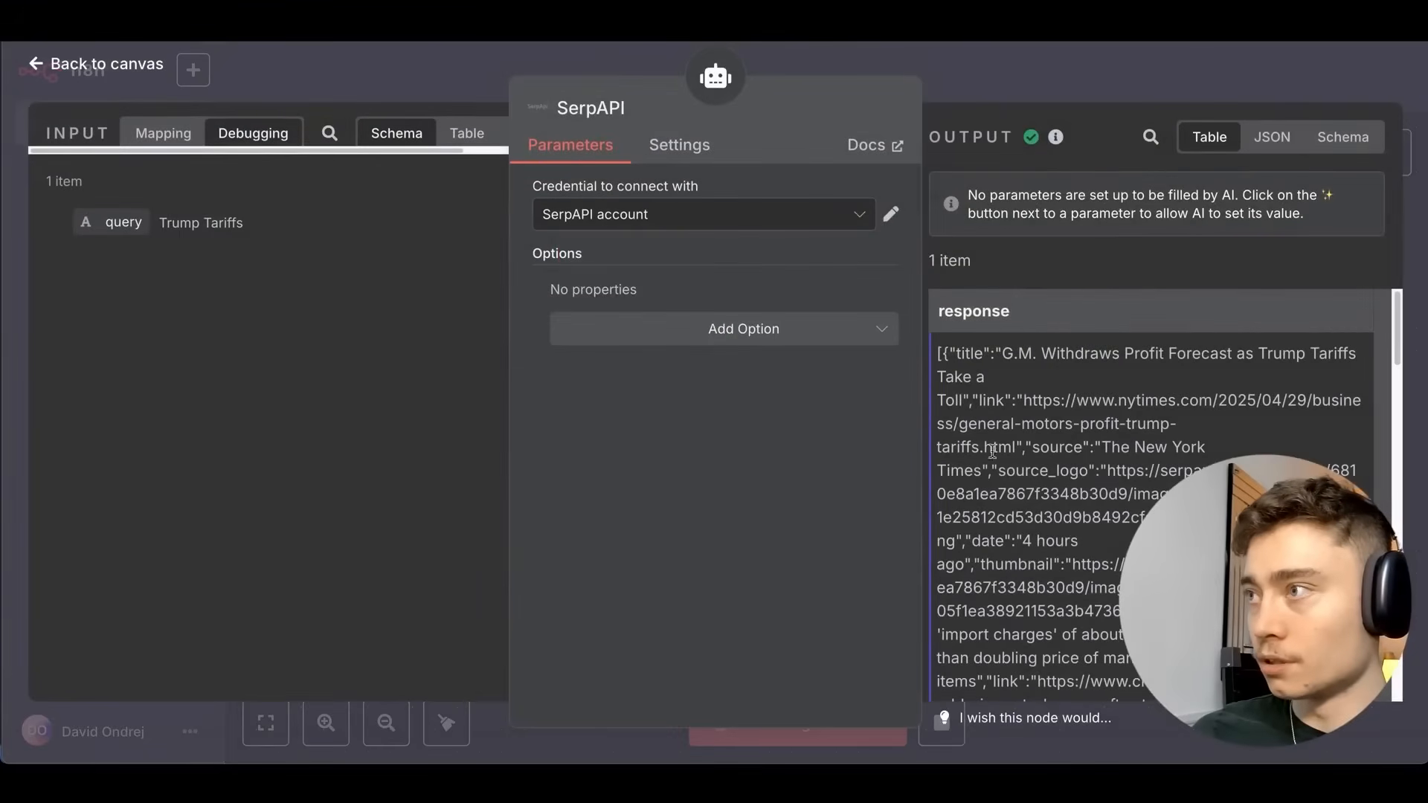
pyautogui.scroll(-10, 1061, 385)
pyautogui.scroll(10, 1062, 386)
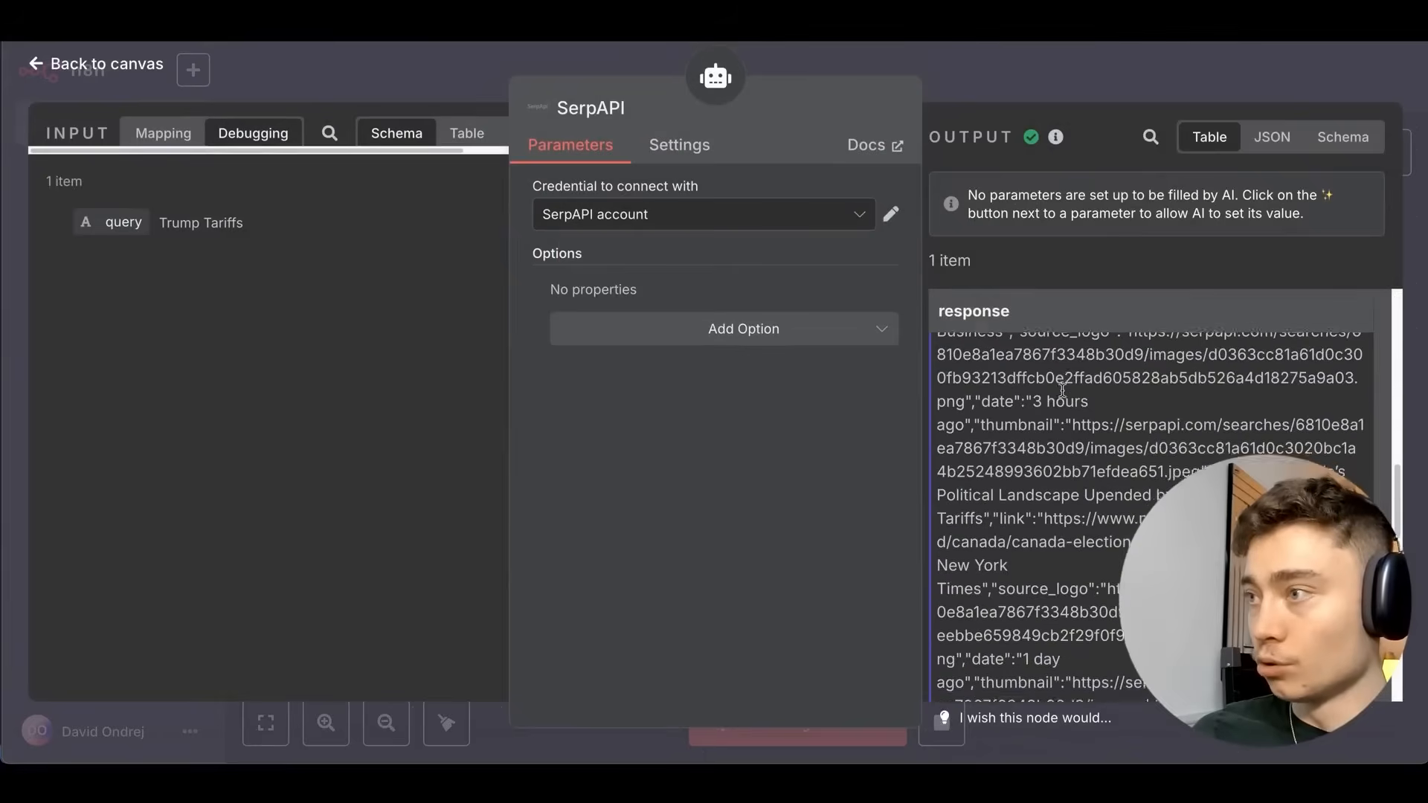
pyautogui.scroll(-5, 1079, 414)
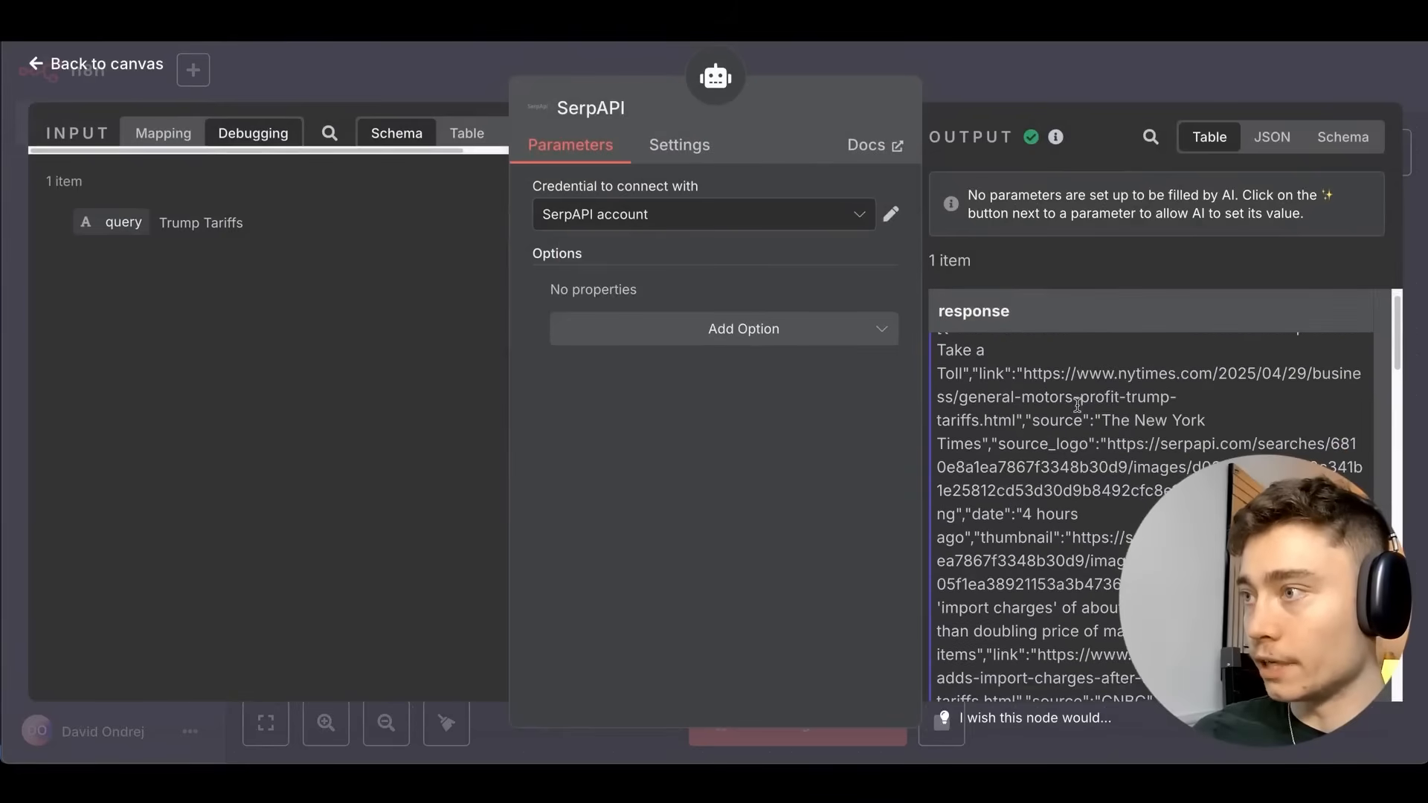
pyautogui.click(995, 57)
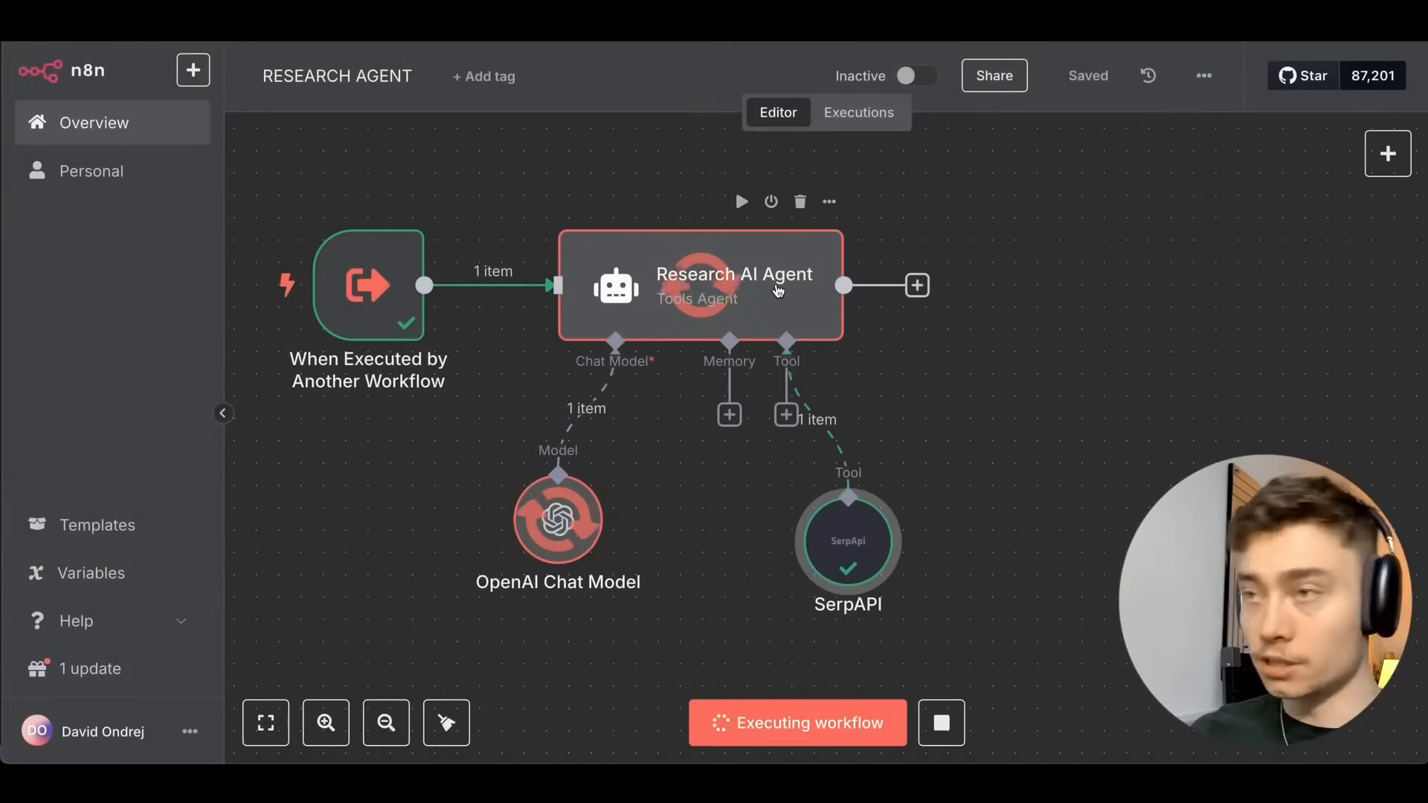
pyautogui.doubleClick(744, 308)
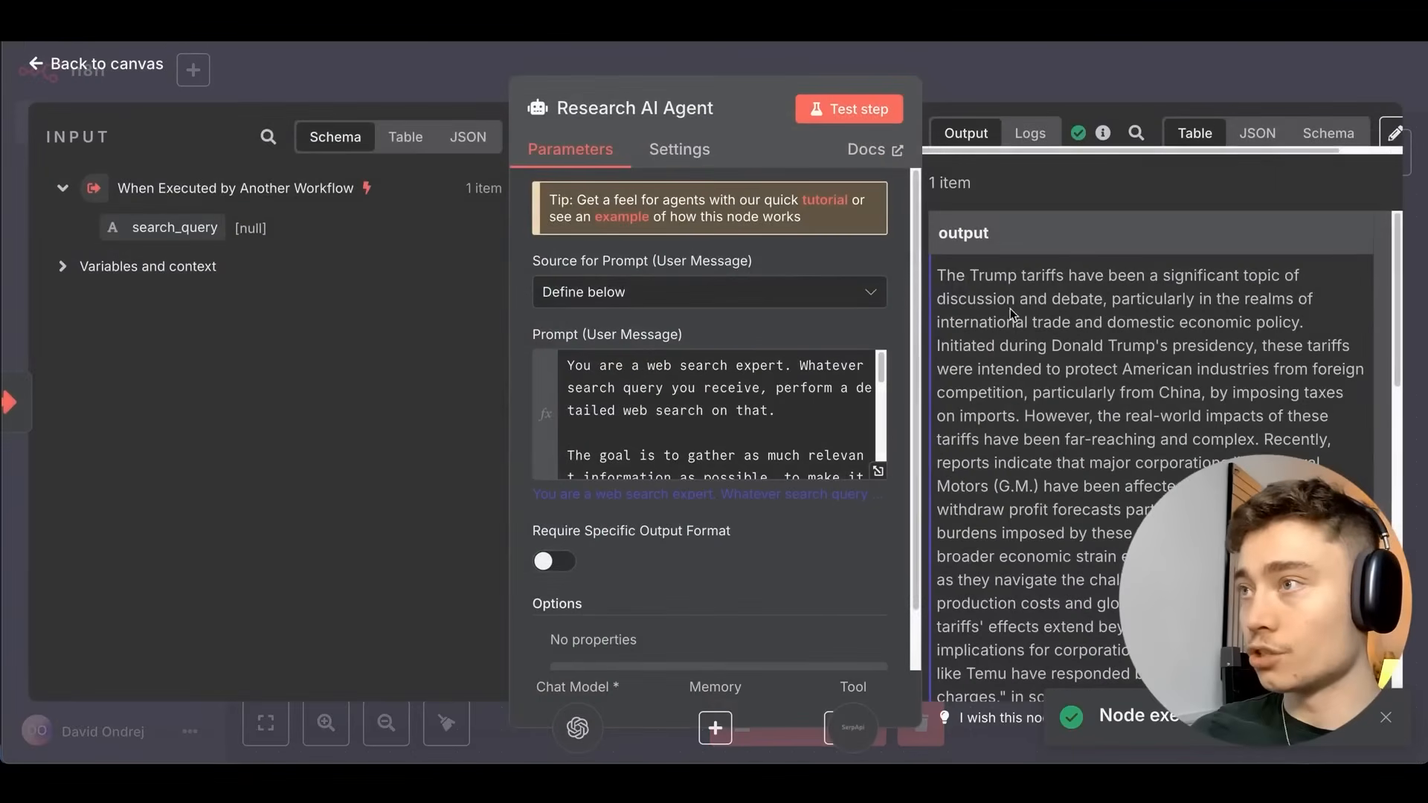
pyautogui.scroll(-3, 1027, 302)
pyautogui.scroll(-15, 1057, 306)
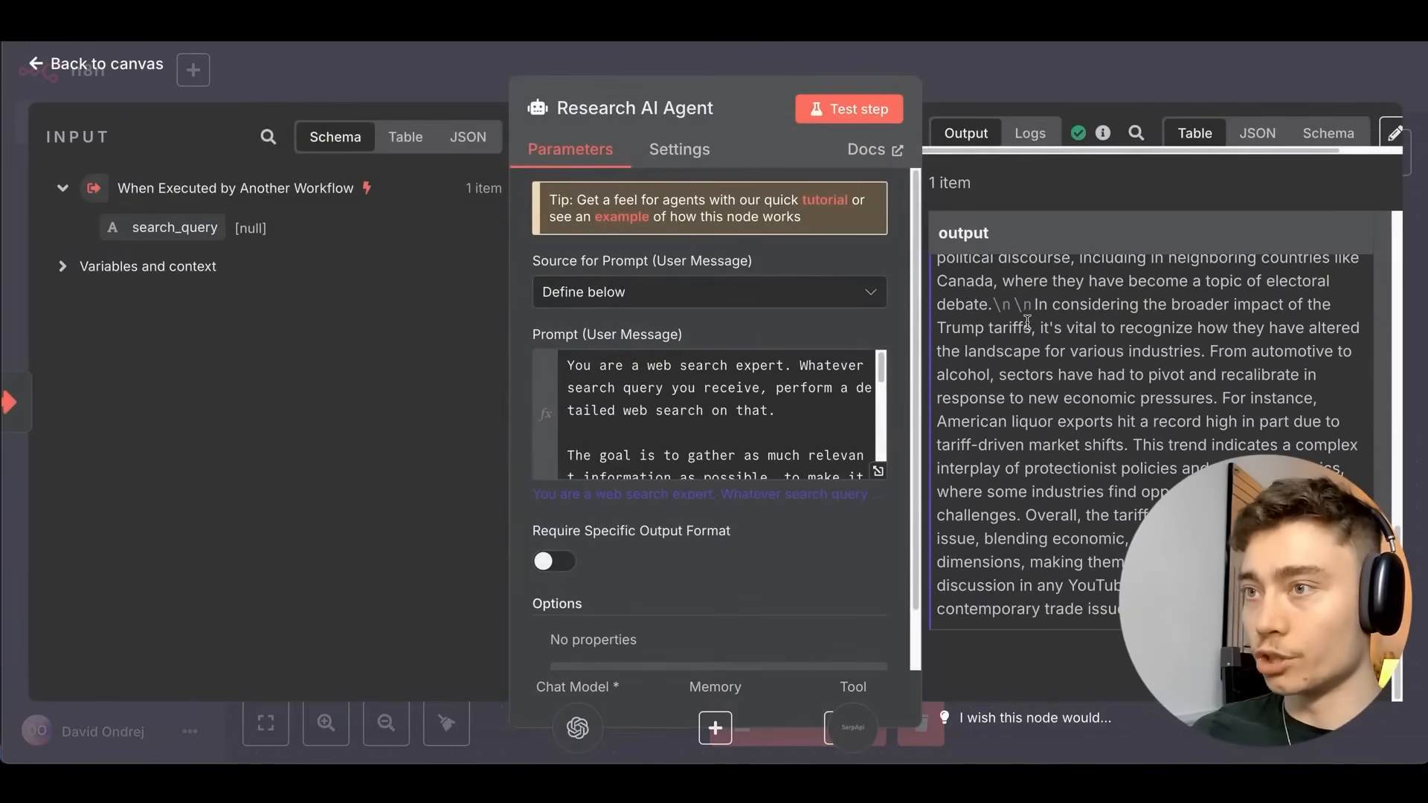
pyautogui.press('Escape')
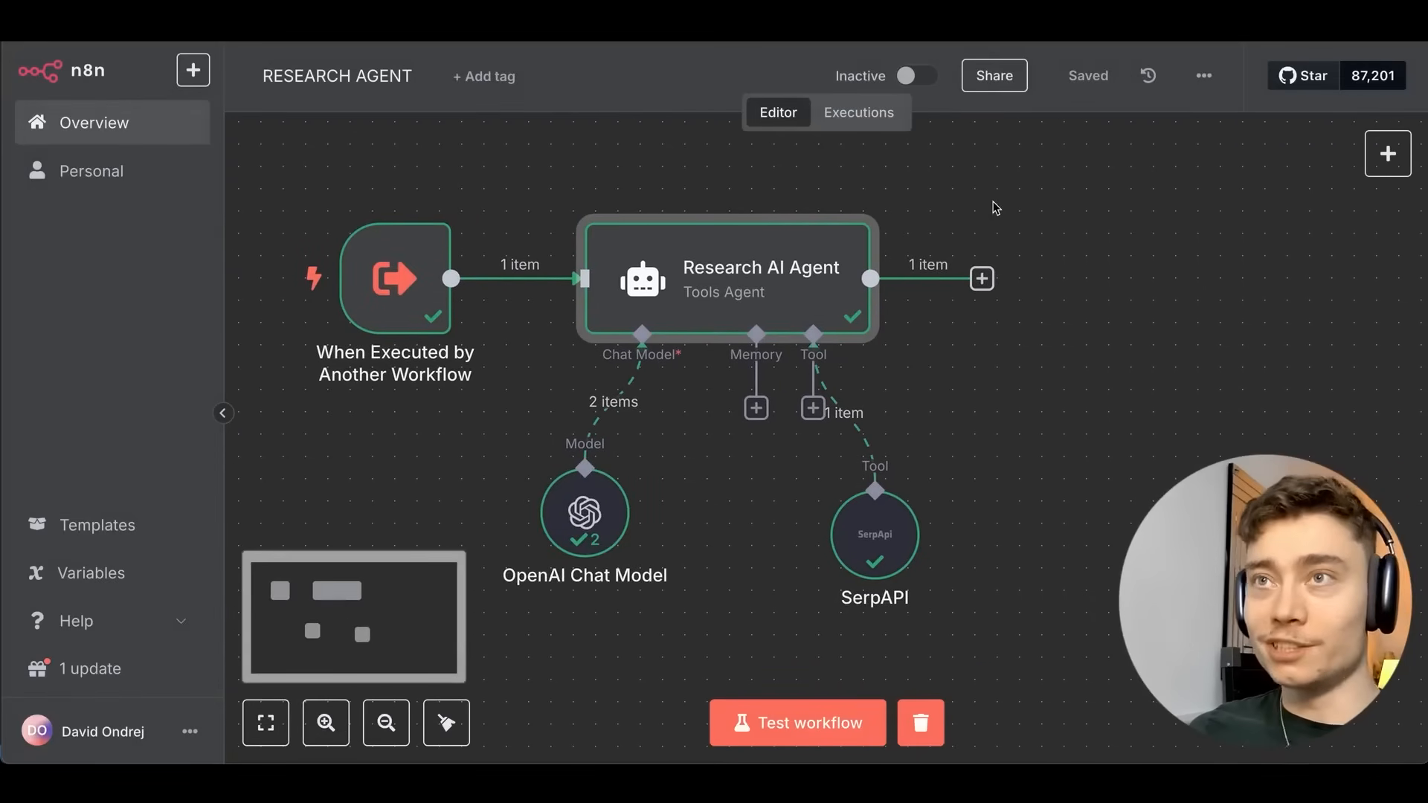
# Delete the Trump Tarrifs fallback line from the Research AI Agent prompt.
pyautogui.moveTo(907, 513)
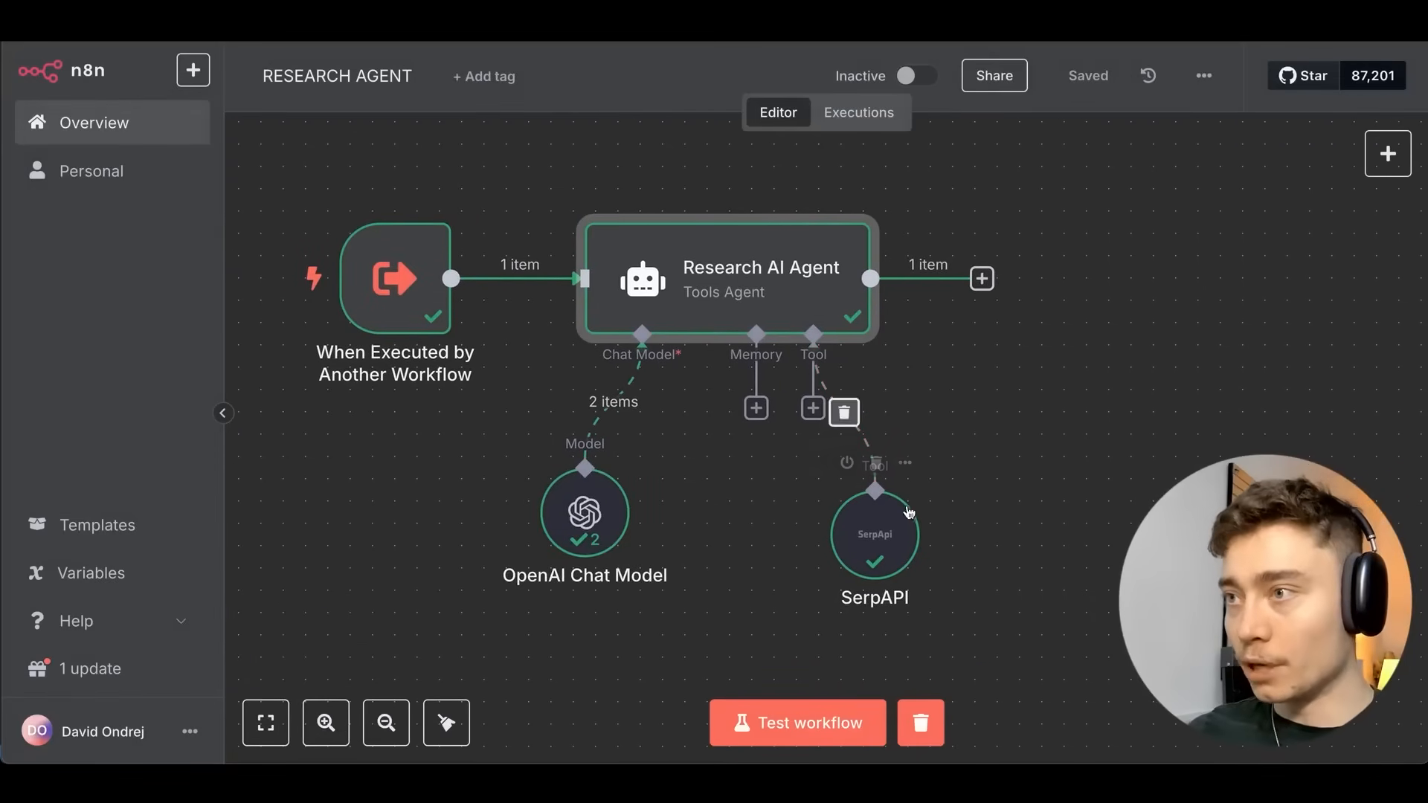
pyautogui.click(911, 549)
pyautogui.scroll(1, 584, 349)
pyautogui.click(722, 302)
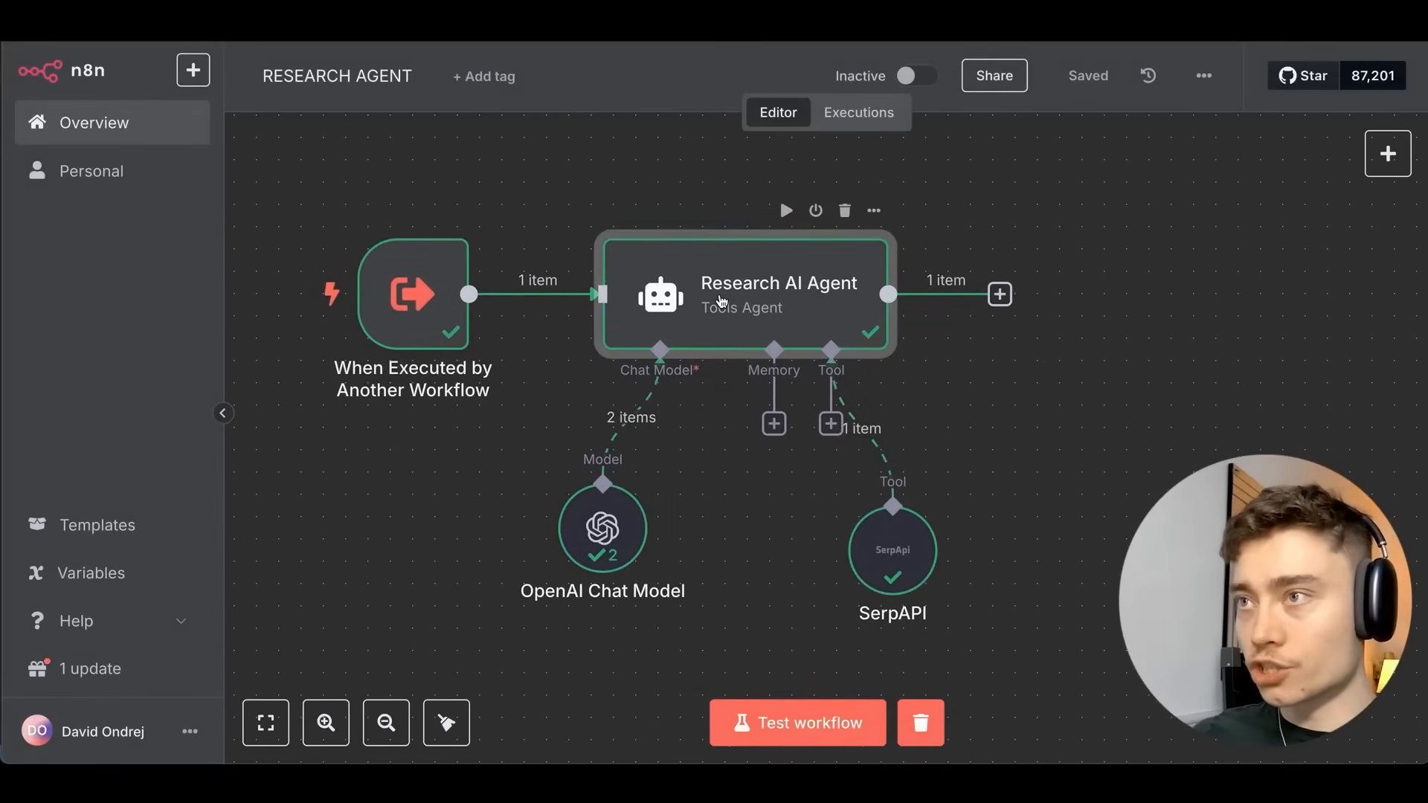
pyautogui.doubleClick(720, 301)
pyautogui.moveTo(754, 466); pyautogui.dragTo(569, 409)
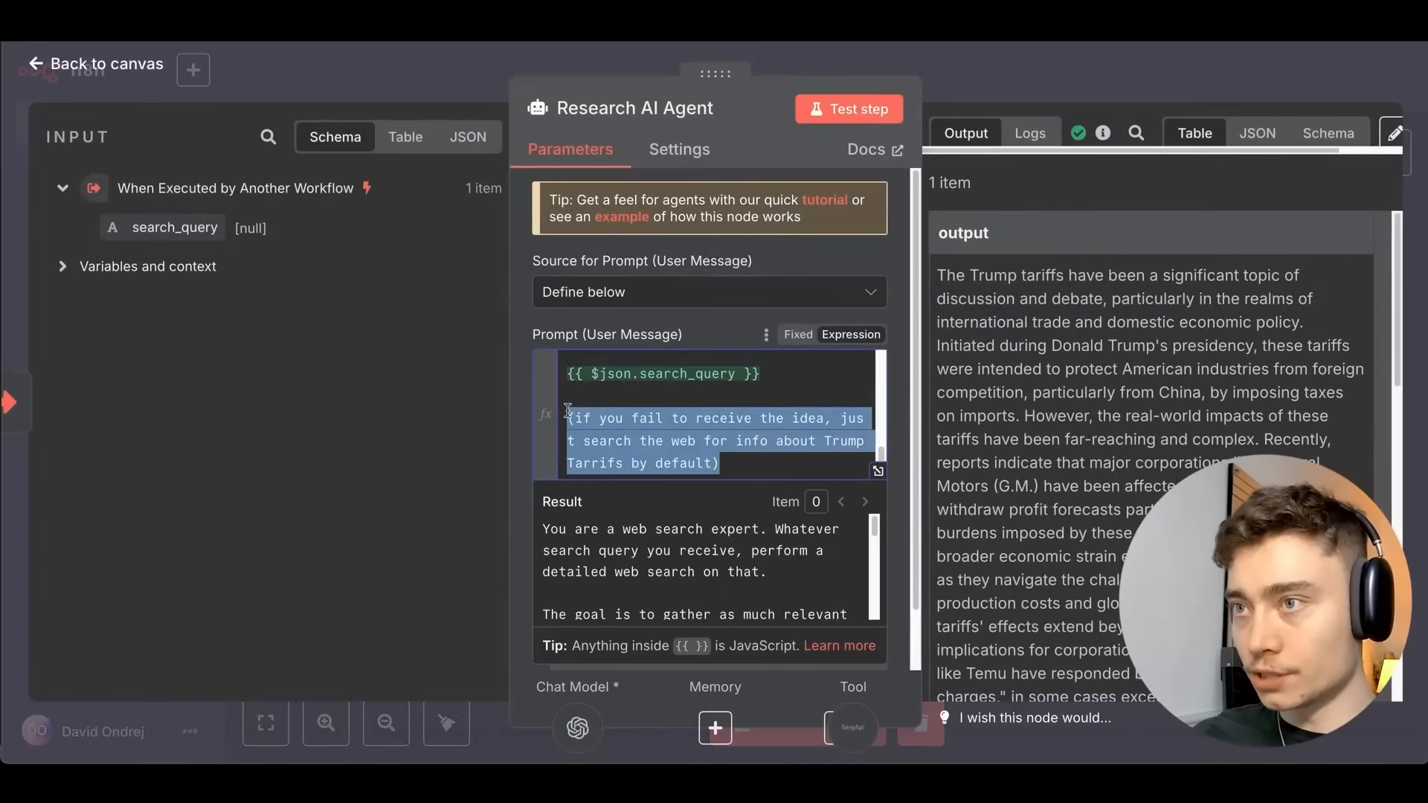
pyautogui.press('BackSpace')
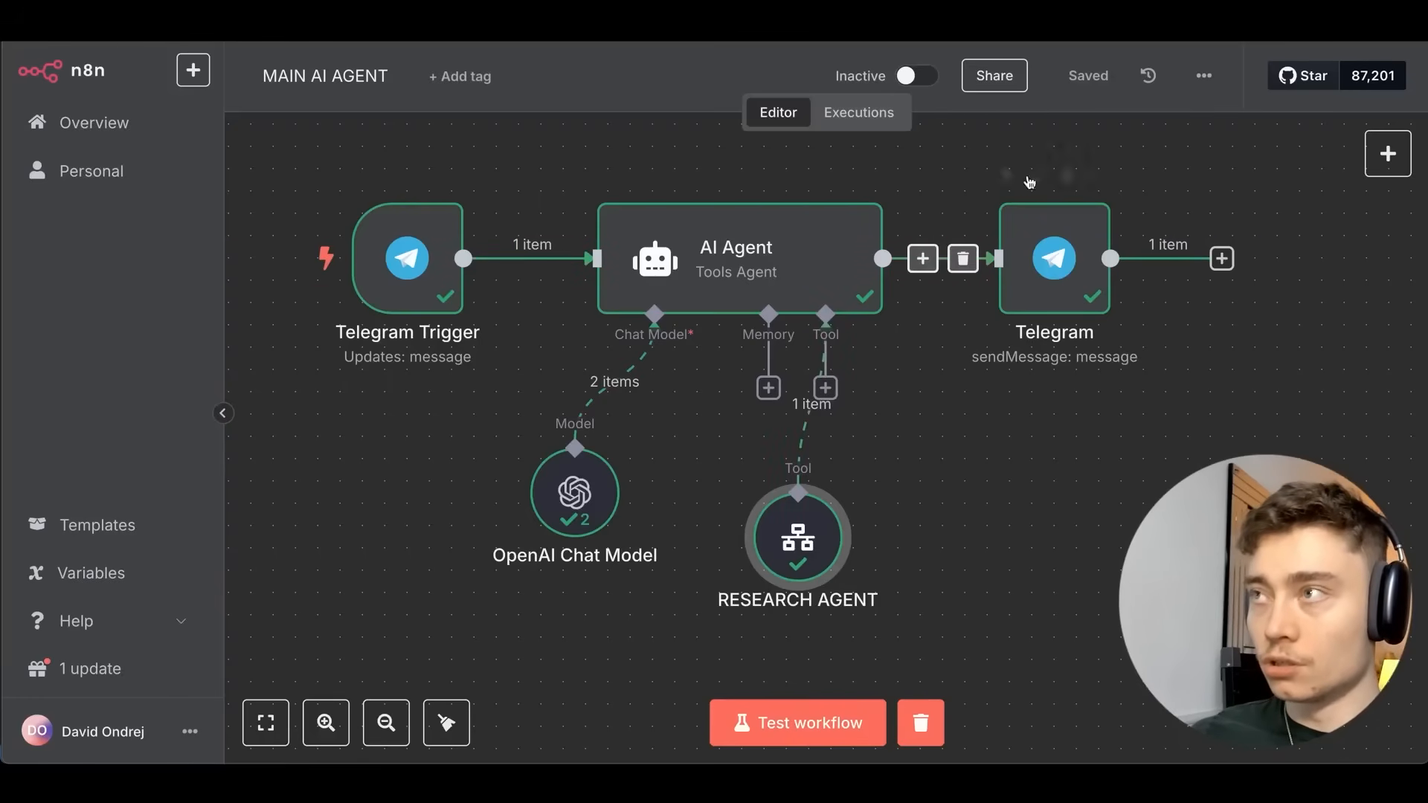
# Start a fresh MAIN AI AGENT test run and send the bot 'i want to make a video about the Spanish and Portugese electirty black…'.
pyautogui.click(921, 723)
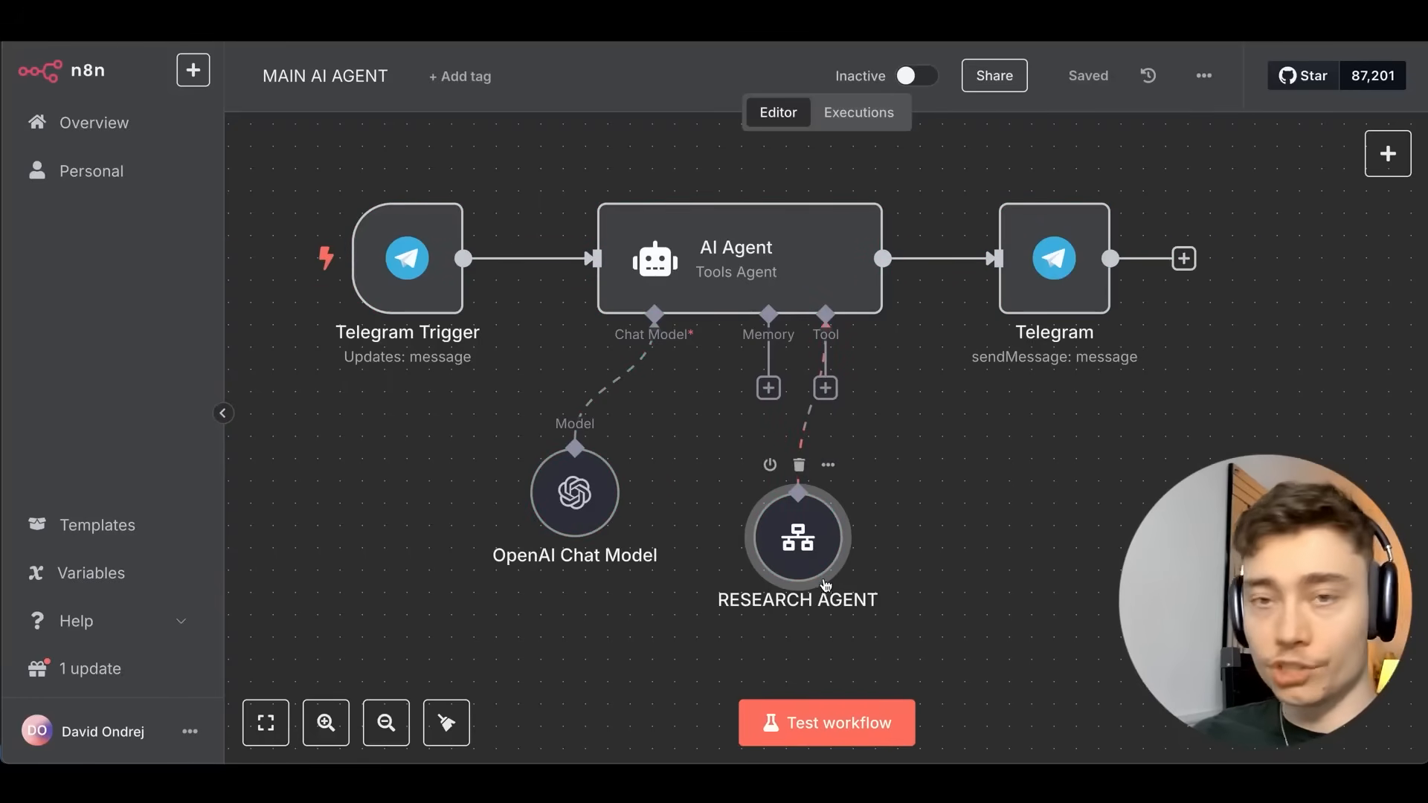
pyautogui.click(855, 723)
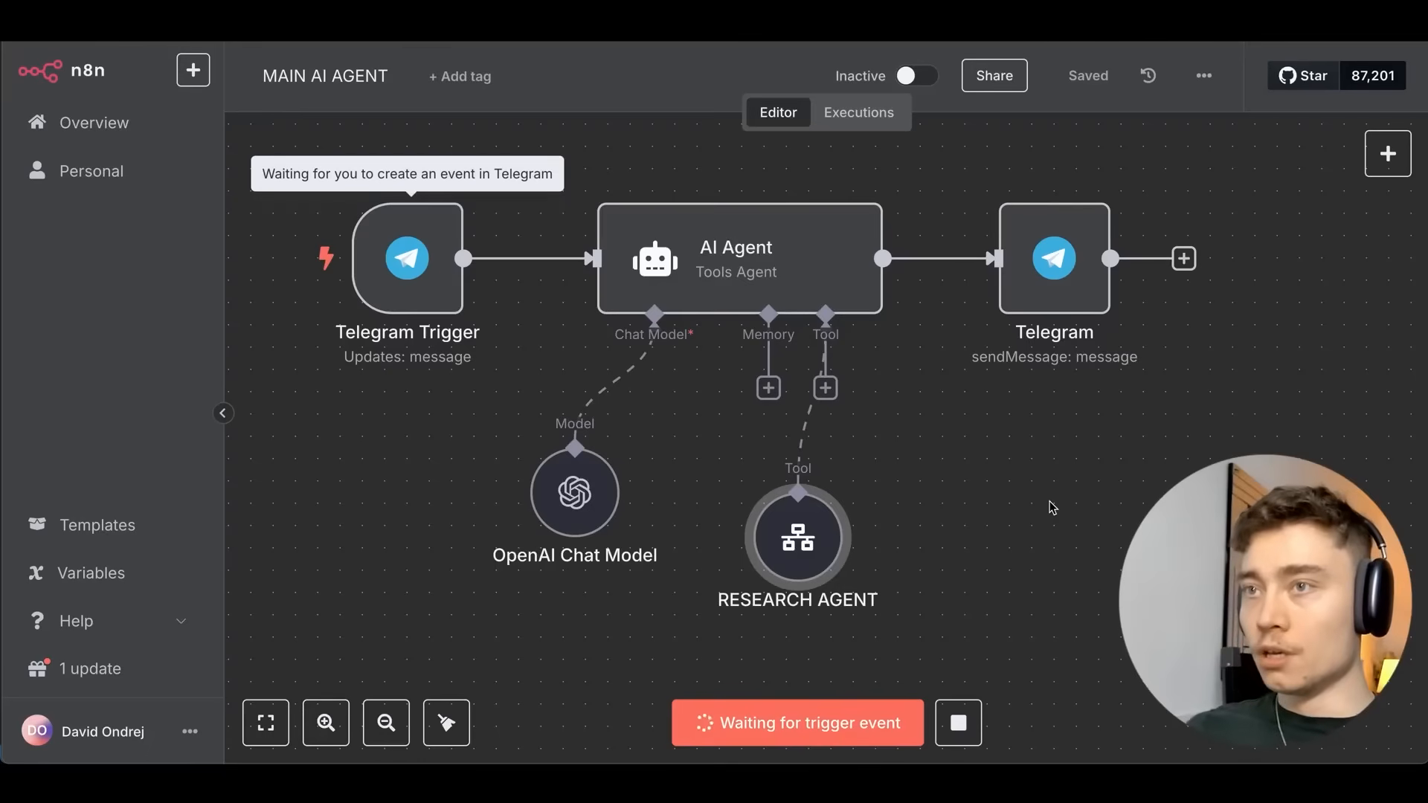
pyautogui.press('super+Tab')
pyautogui.press('super+Tab')
pyautogui.press('super+Tab')
pyautogui.press('super+Tab')
pyautogui.press('super+Tab')
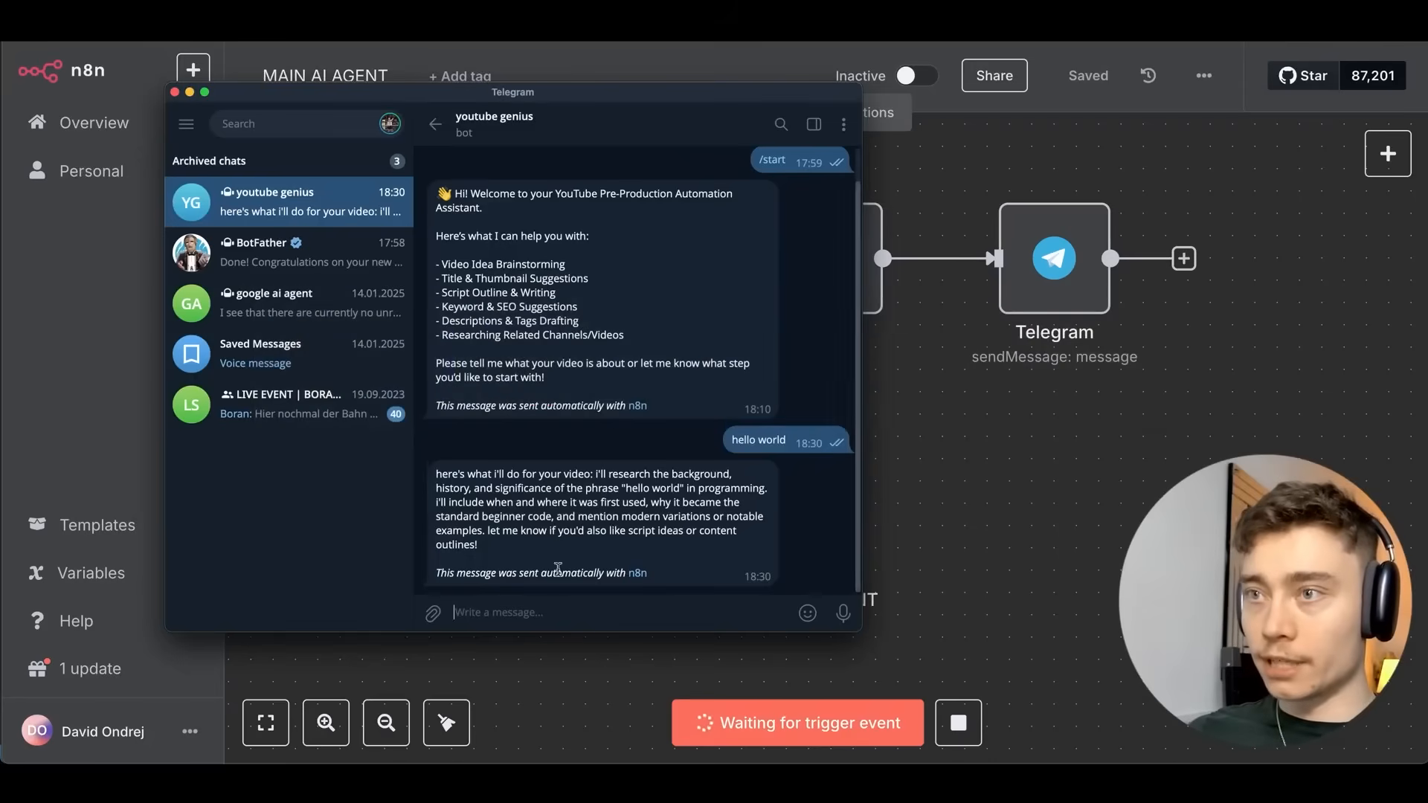
pyautogui.write('i want to make a video about the Spanish and Portugese ele')
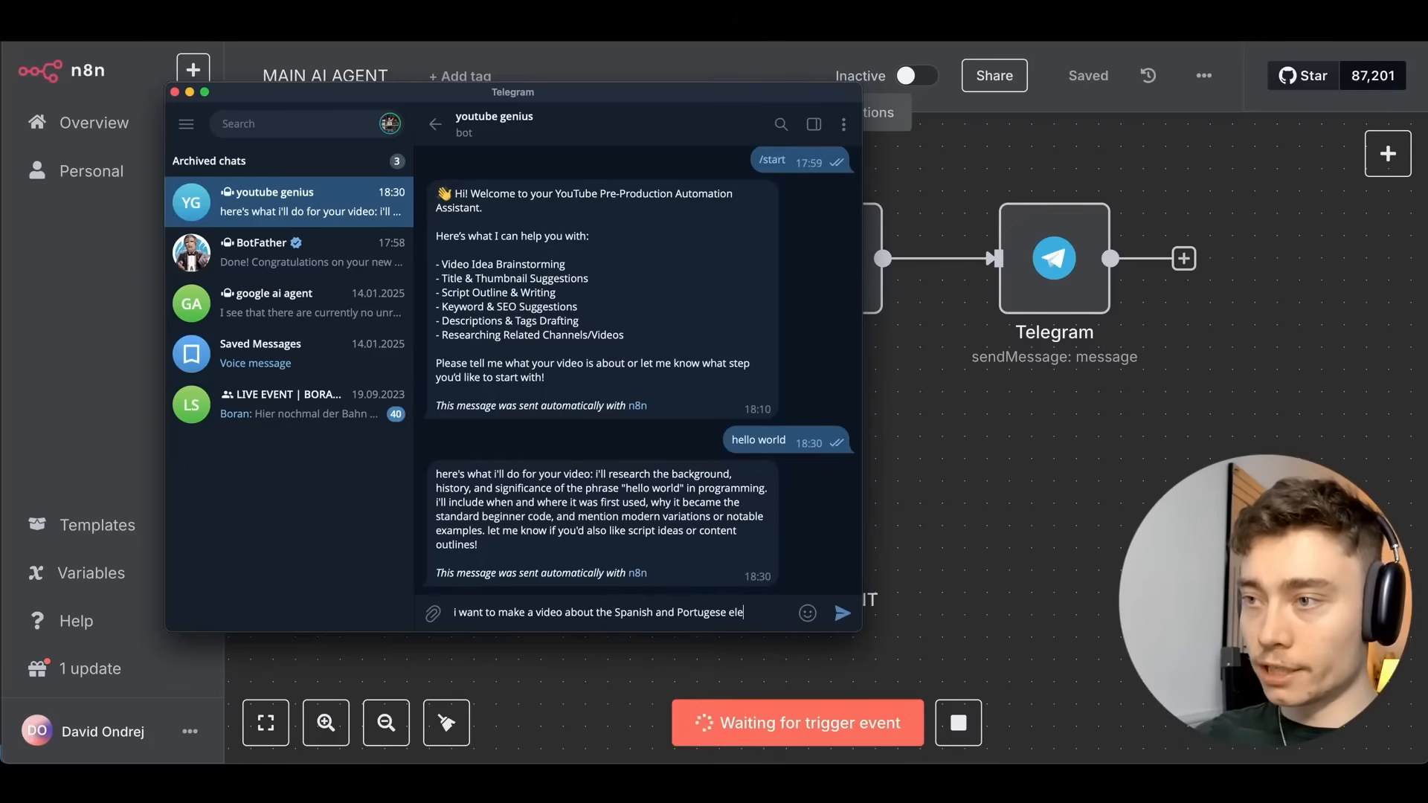
pyautogui.write('ctirty blackouts')
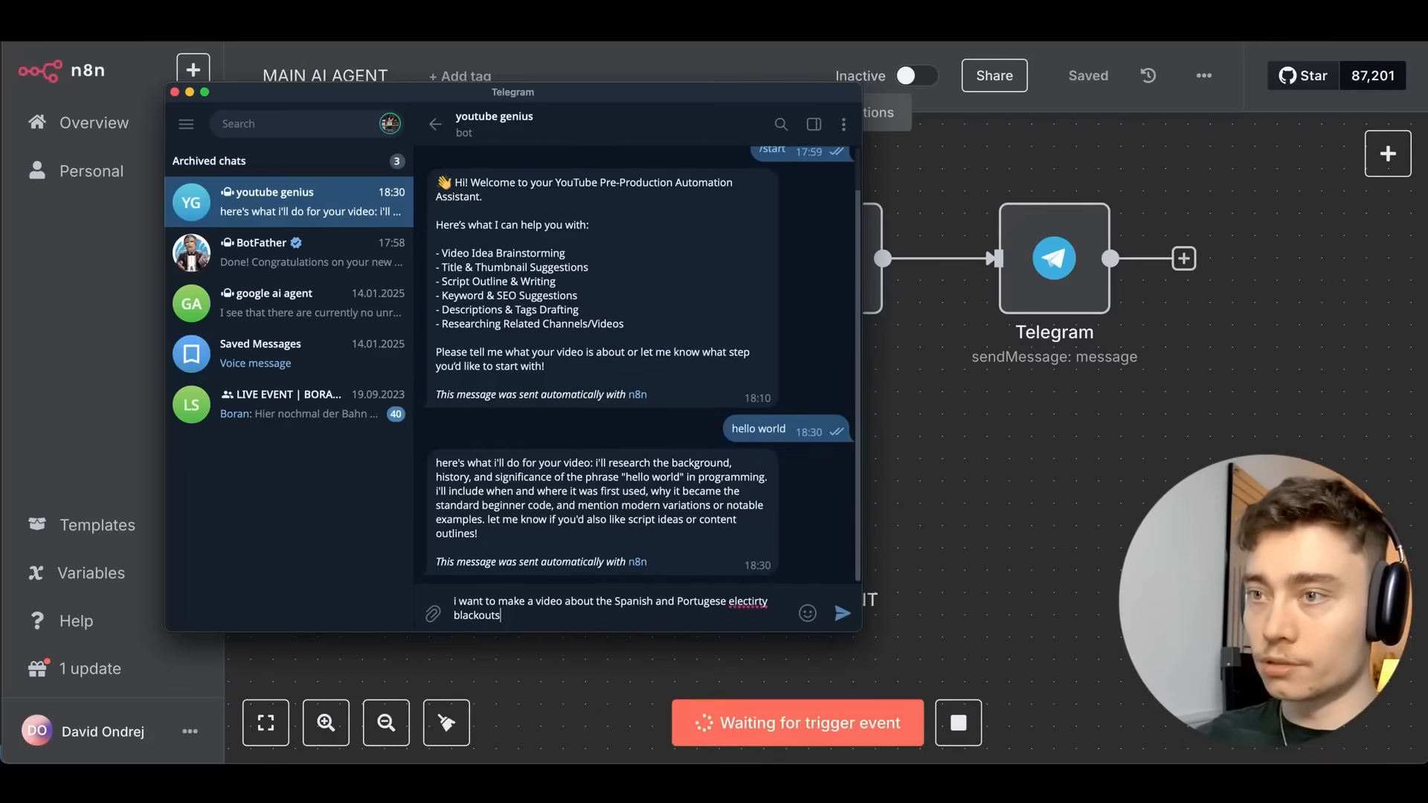
pyautogui.press('Return')
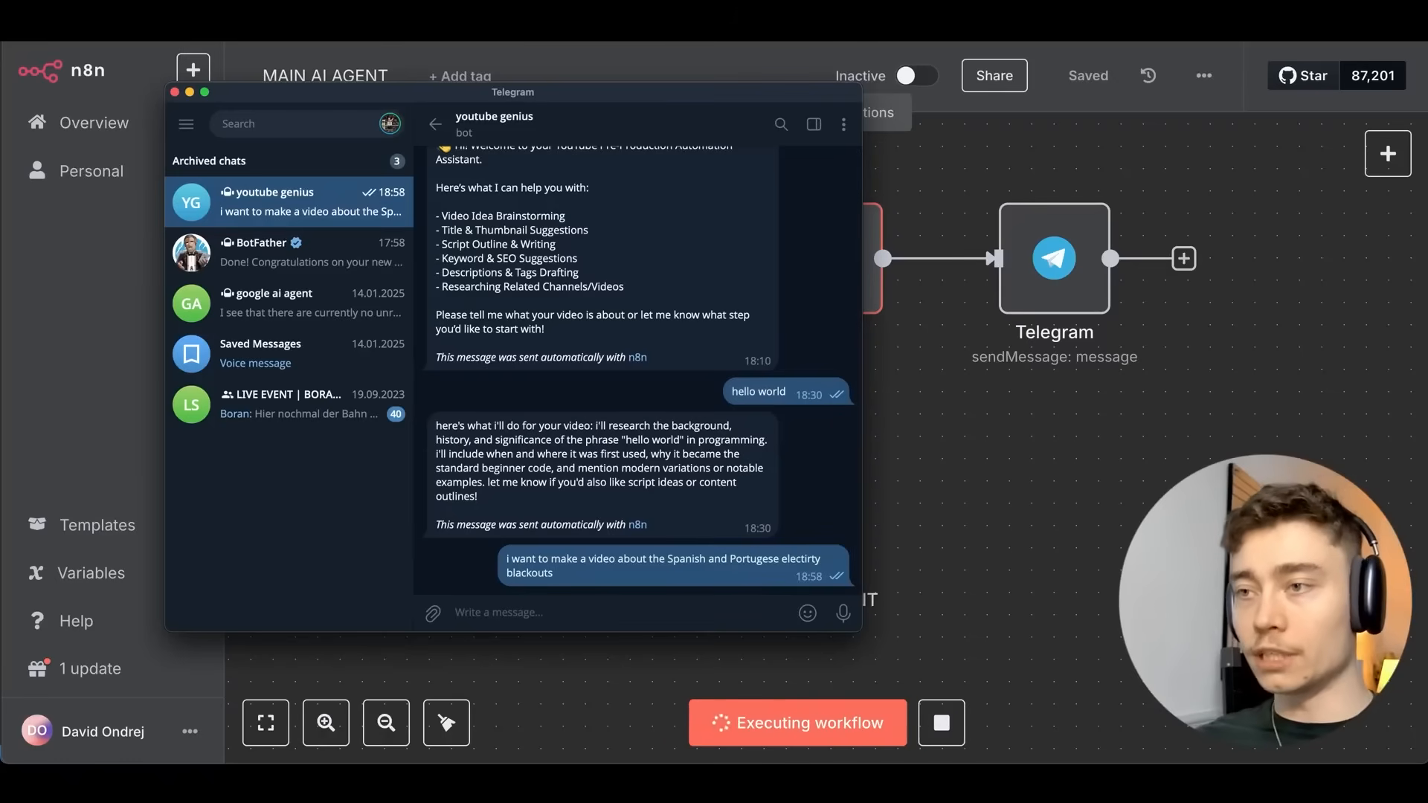
pyautogui.press('super+Tab')
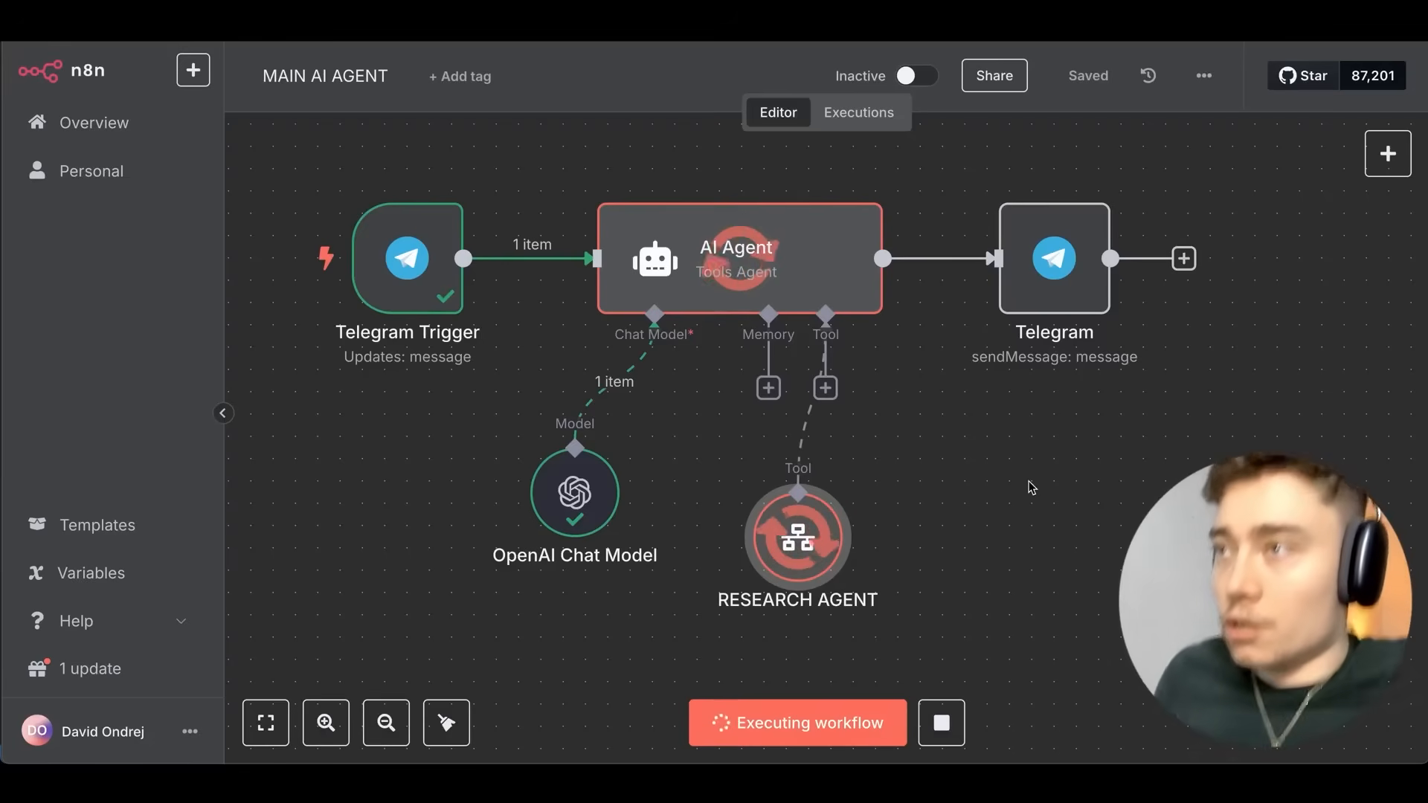
# Read the RESEARCH AGENT tool's blackout findings from the finished run.
pyautogui.doubleClick(798, 537)
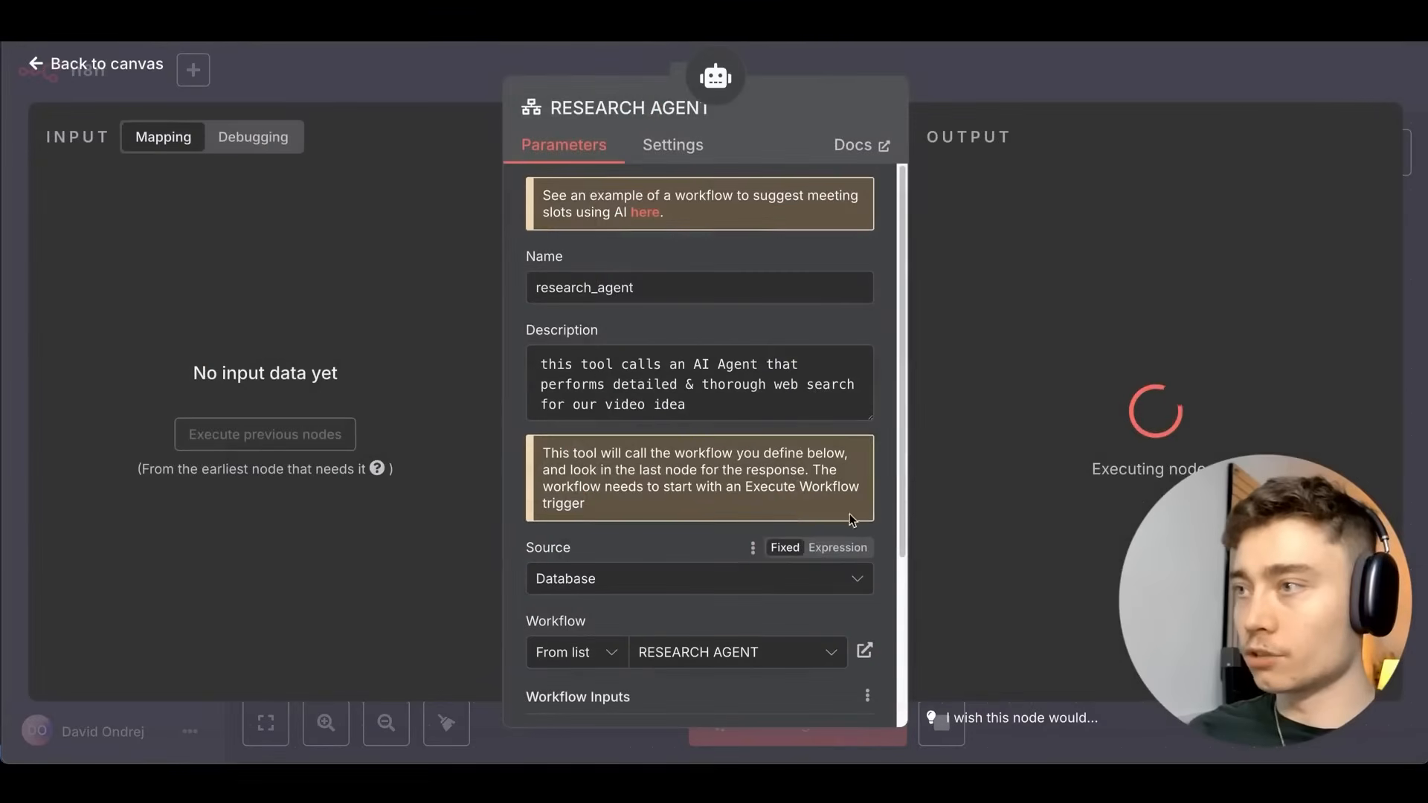
pyautogui.click(1005, 73)
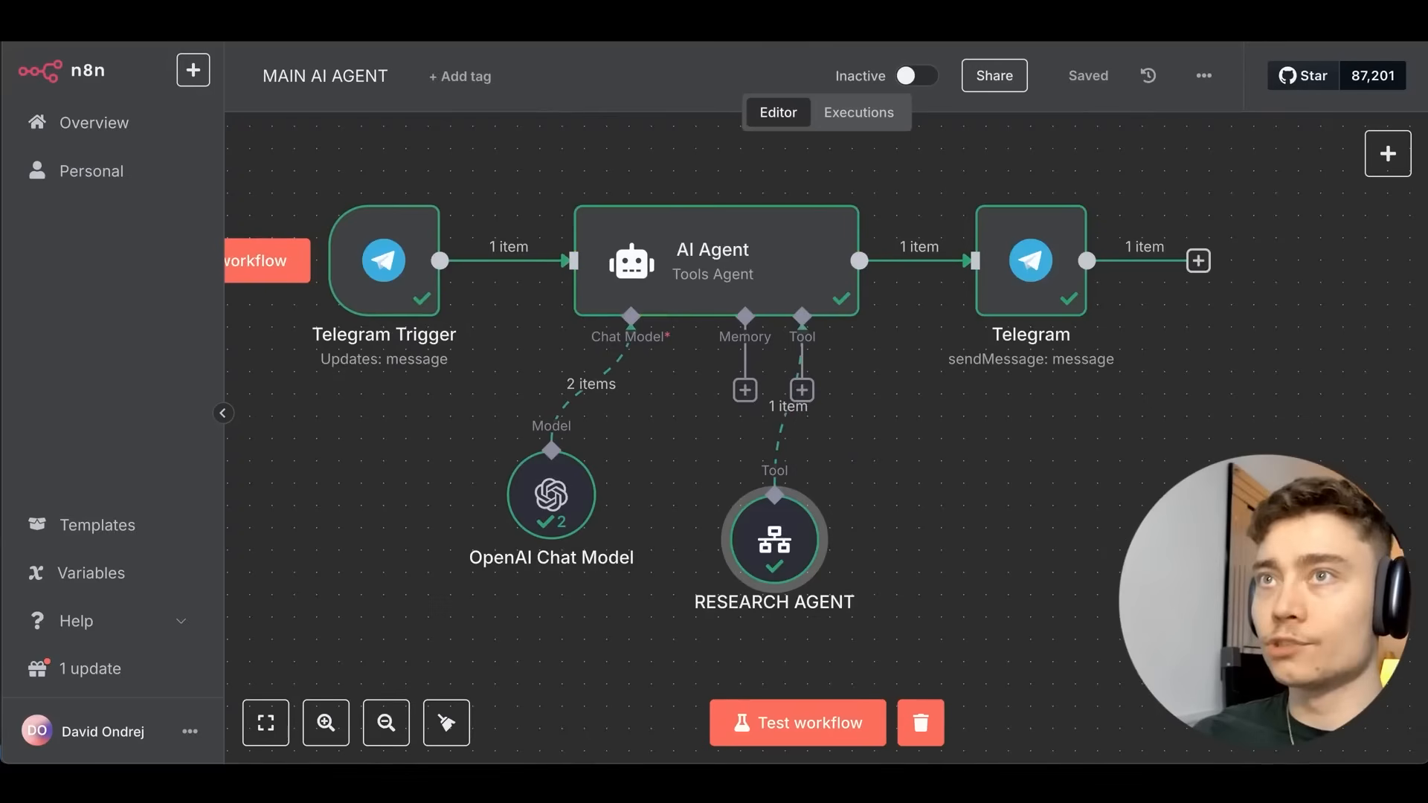
pyautogui.doubleClick(774, 537)
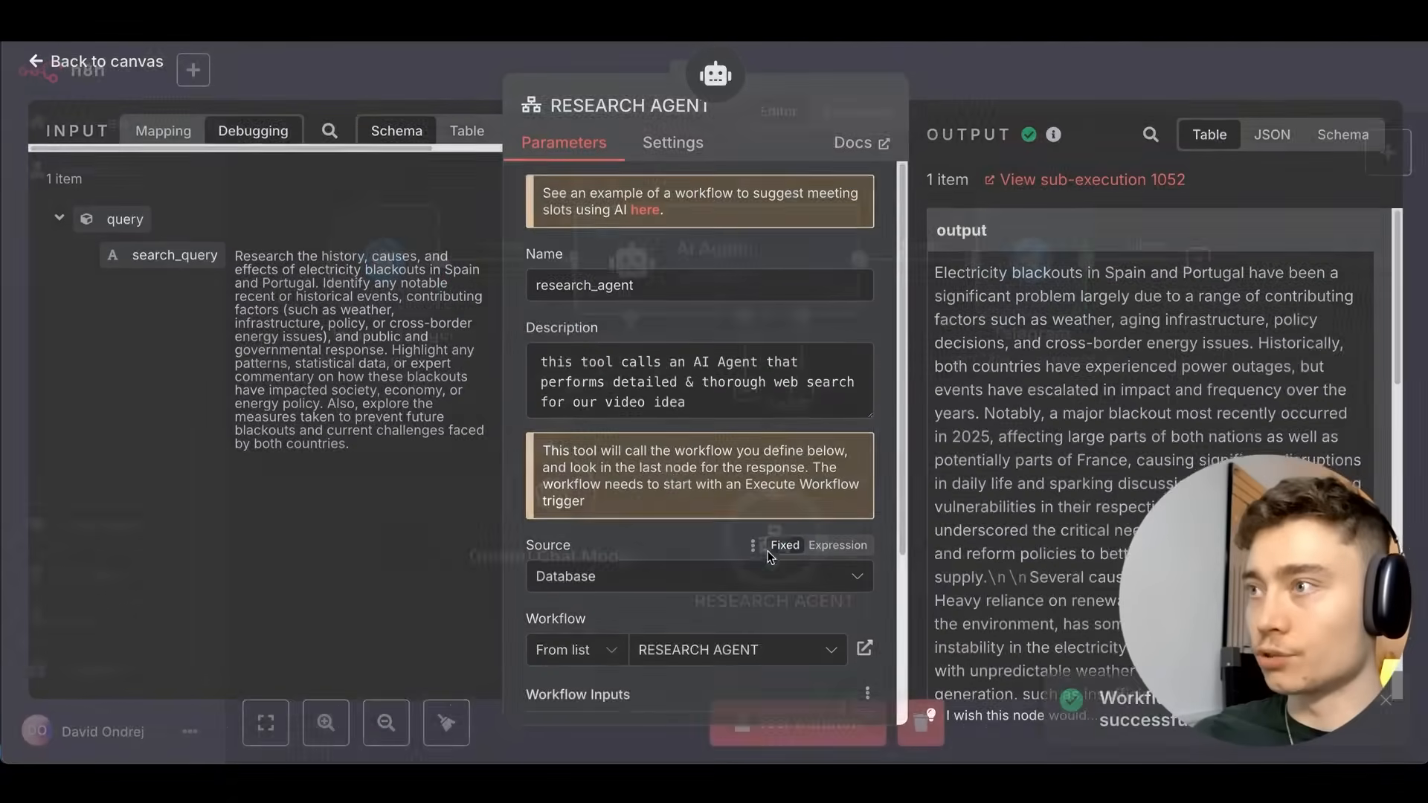
pyautogui.scroll(-10, 1013, 295)
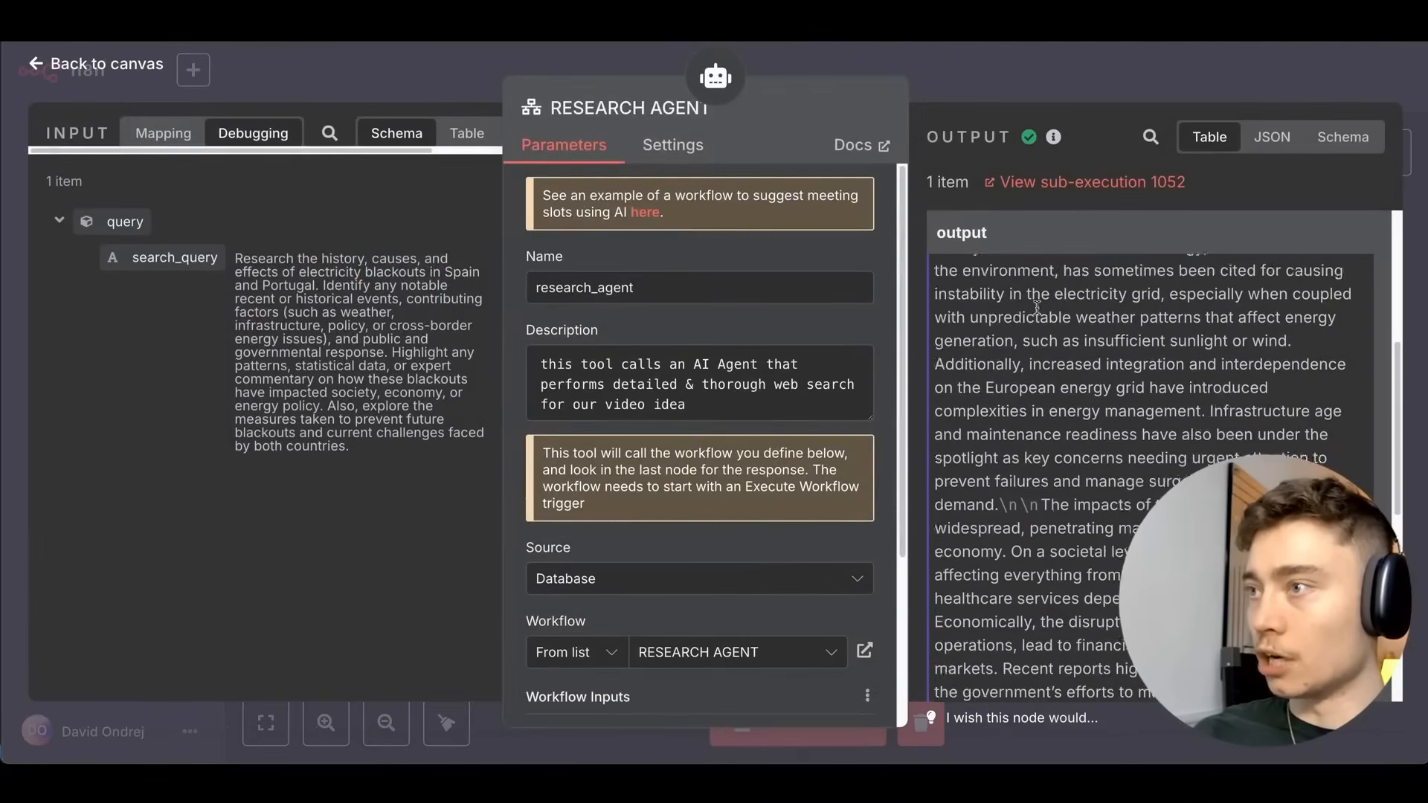
pyautogui.press('Escape')
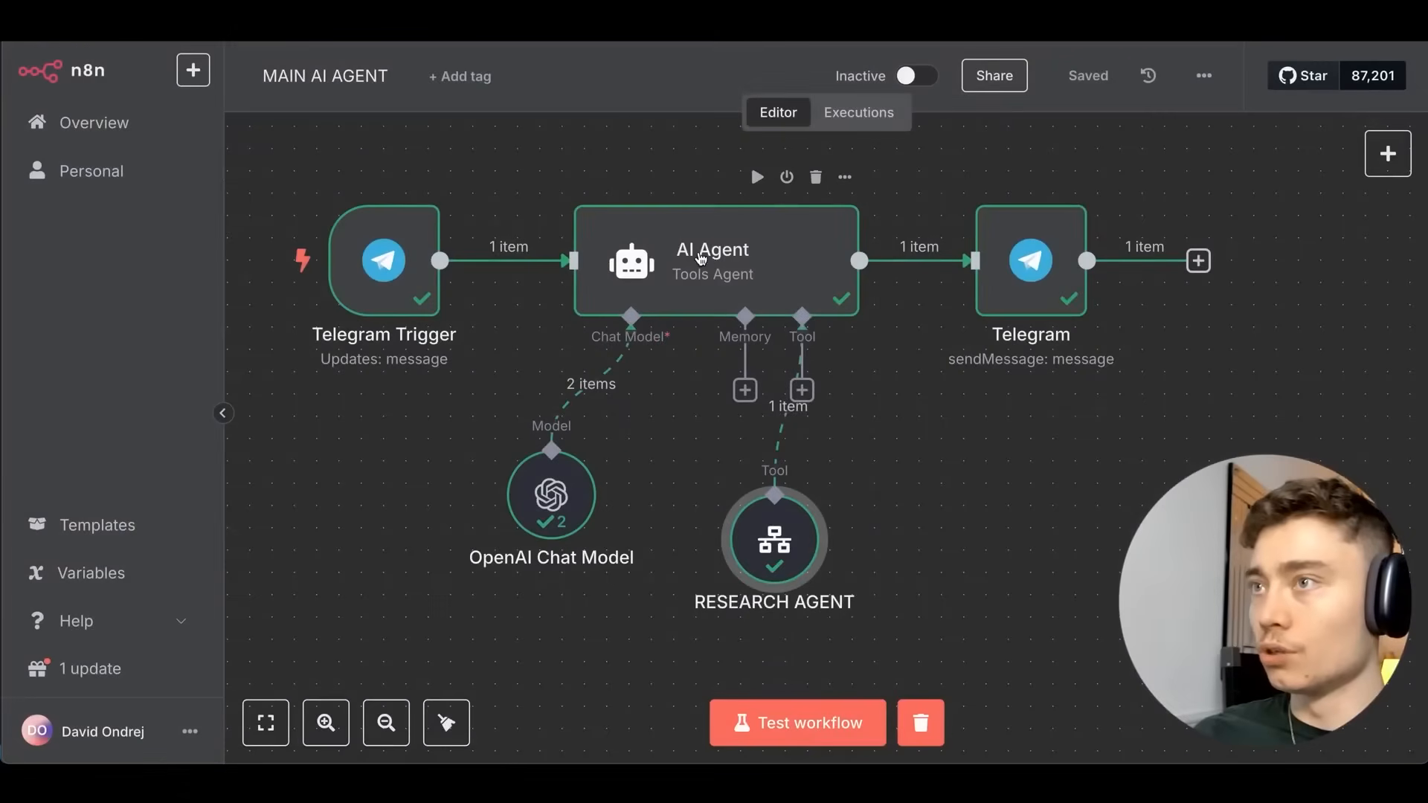
# Check the bot's reply in Telegram and the AI Agent node's output.
pyautogui.press('Tab')
pyautogui.press('super+Tab')
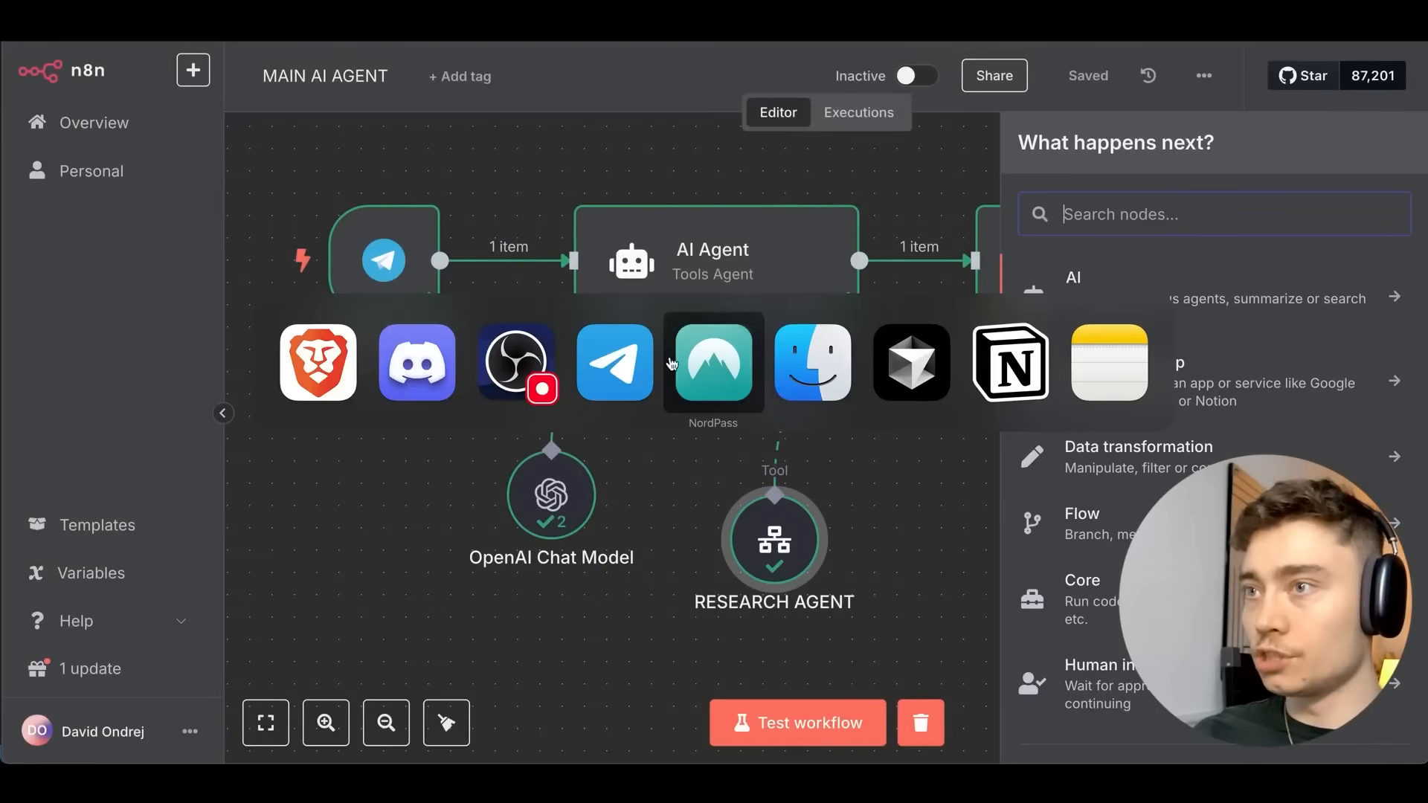
pyautogui.click(613, 394)
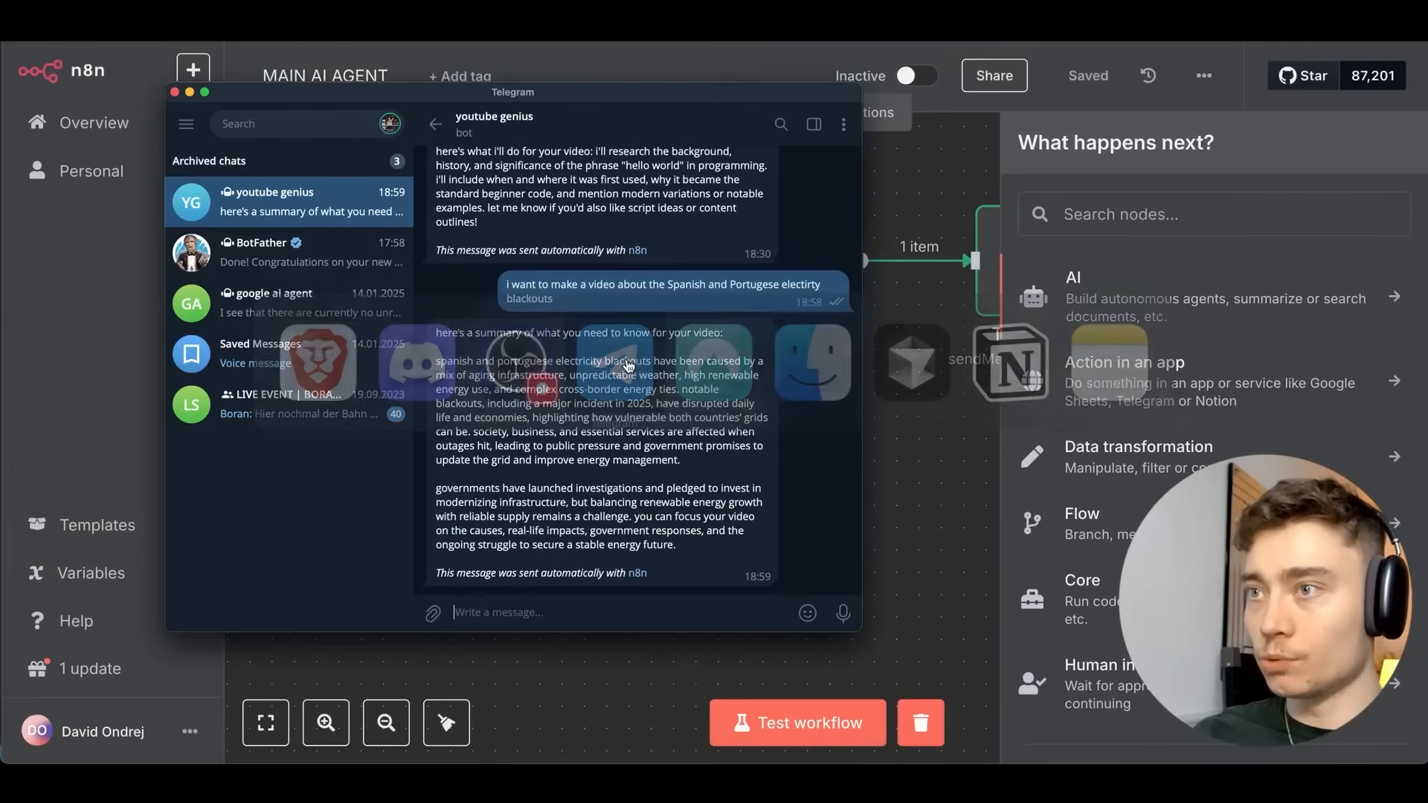
pyautogui.click(941, 423)
pyautogui.doubleClick(740, 532)
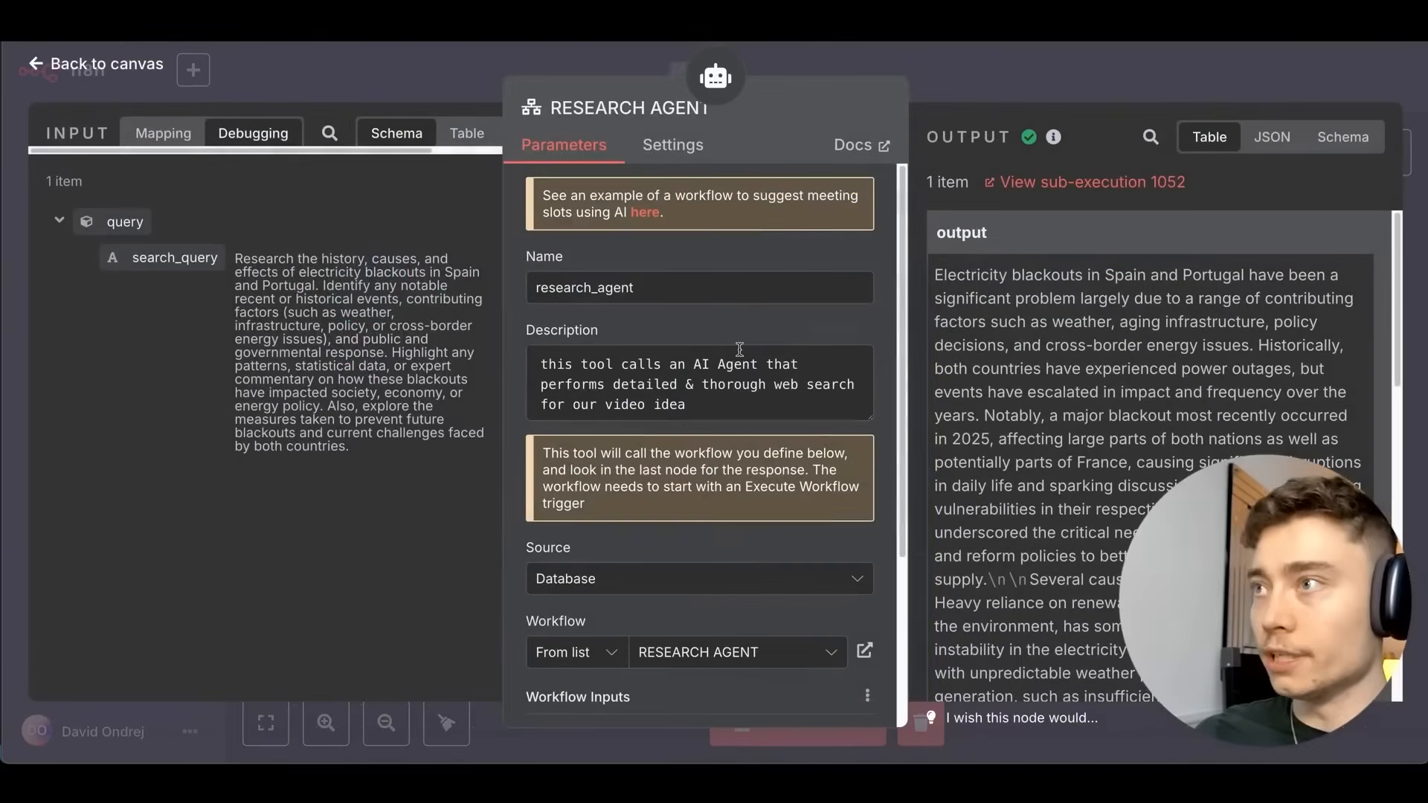
pyautogui.press('Escape')
pyautogui.doubleClick(710, 249)
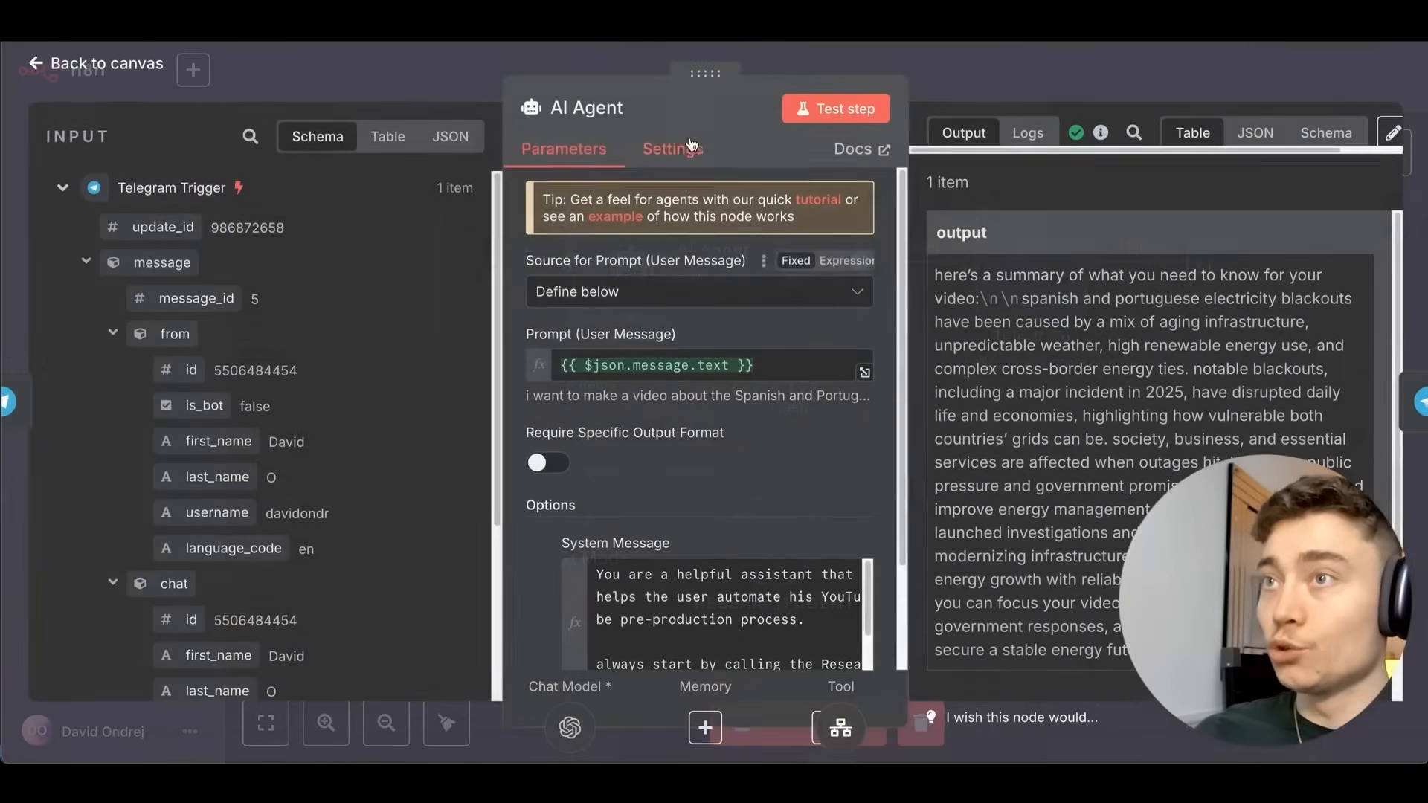
pyautogui.press('Escape')
# Back in MAIN AI AGENT, shift the RESEARCH AGENT tool node slightly left.
pyautogui.hscroll(2, 794, 303)
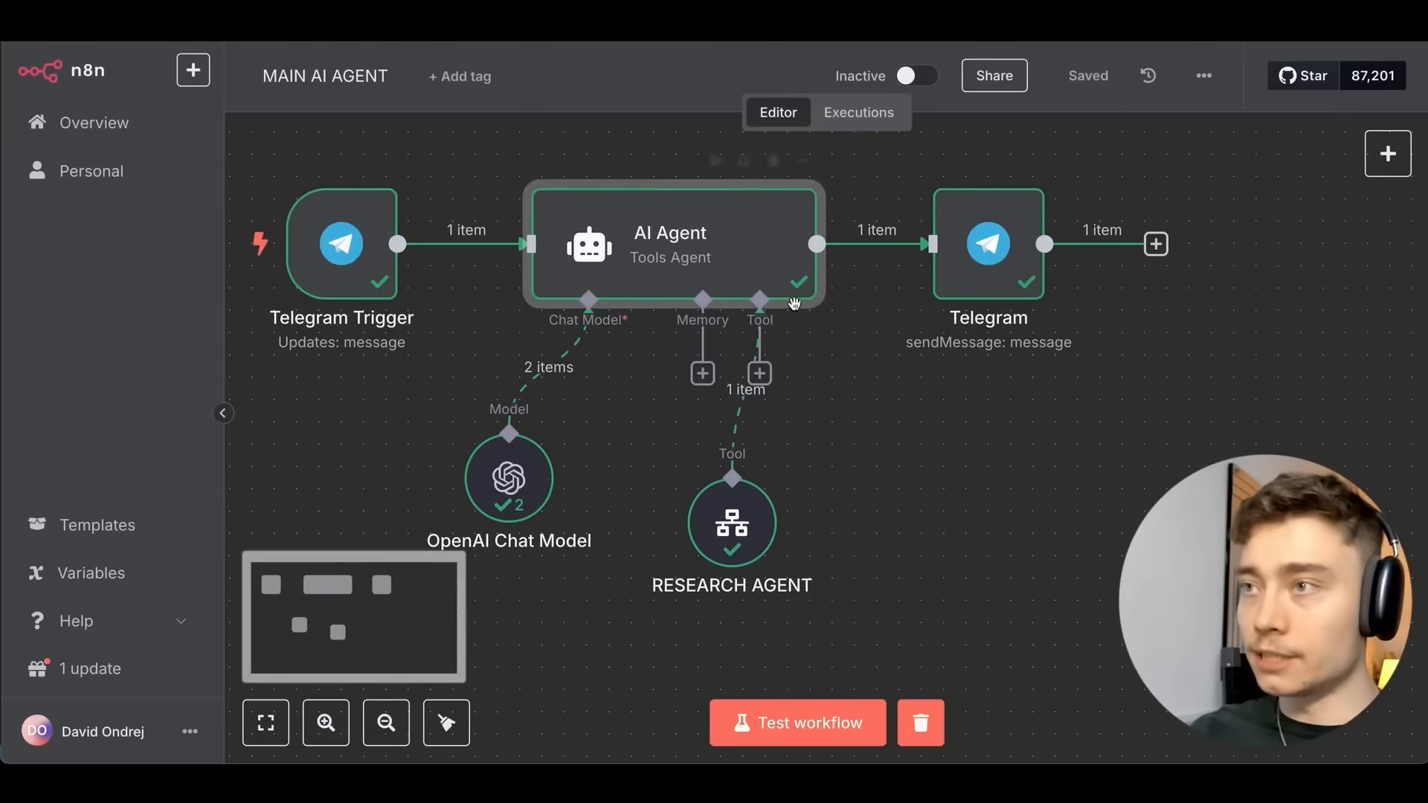
pyautogui.press('super+Tab')
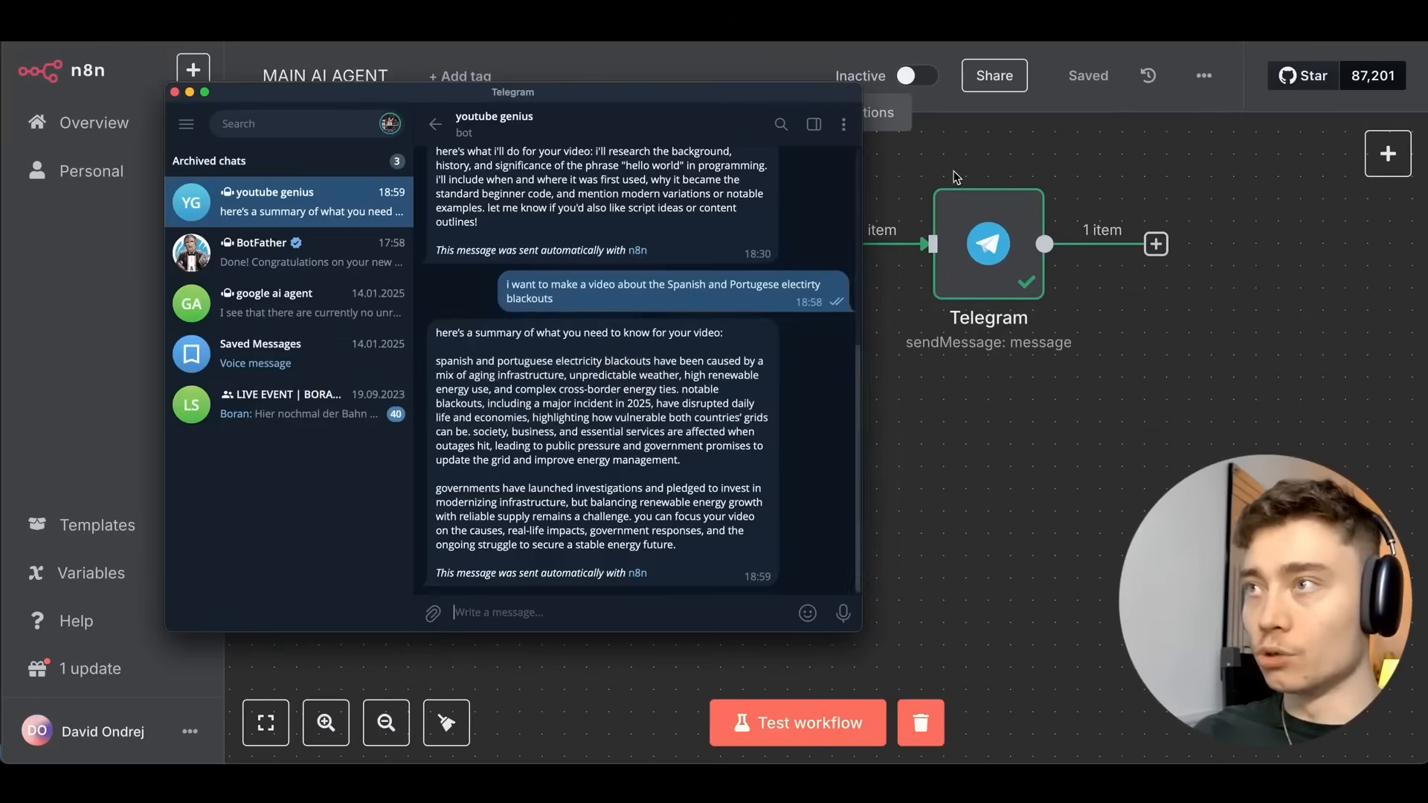
pyautogui.click(1015, 191)
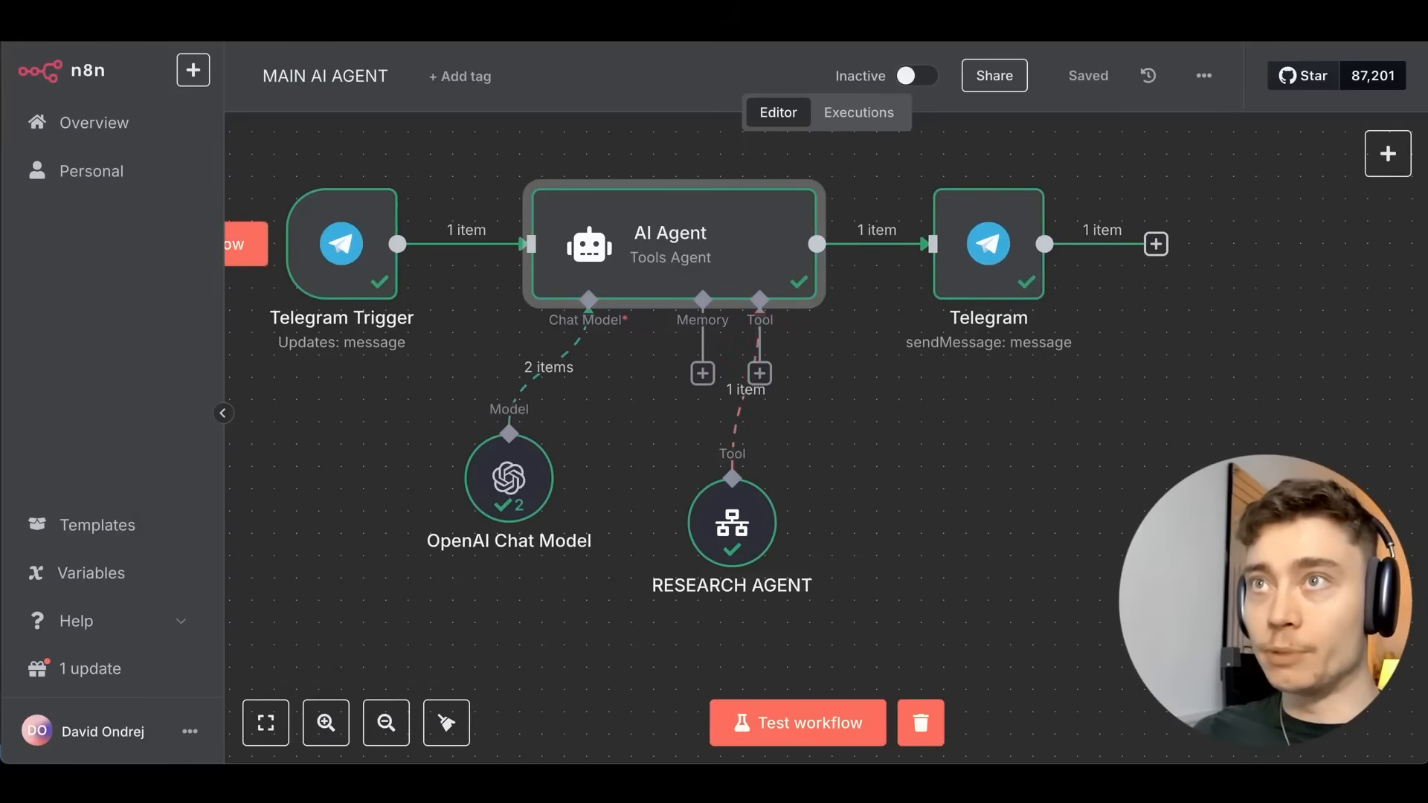
pyautogui.hotkey('ctrl', 'Tab')
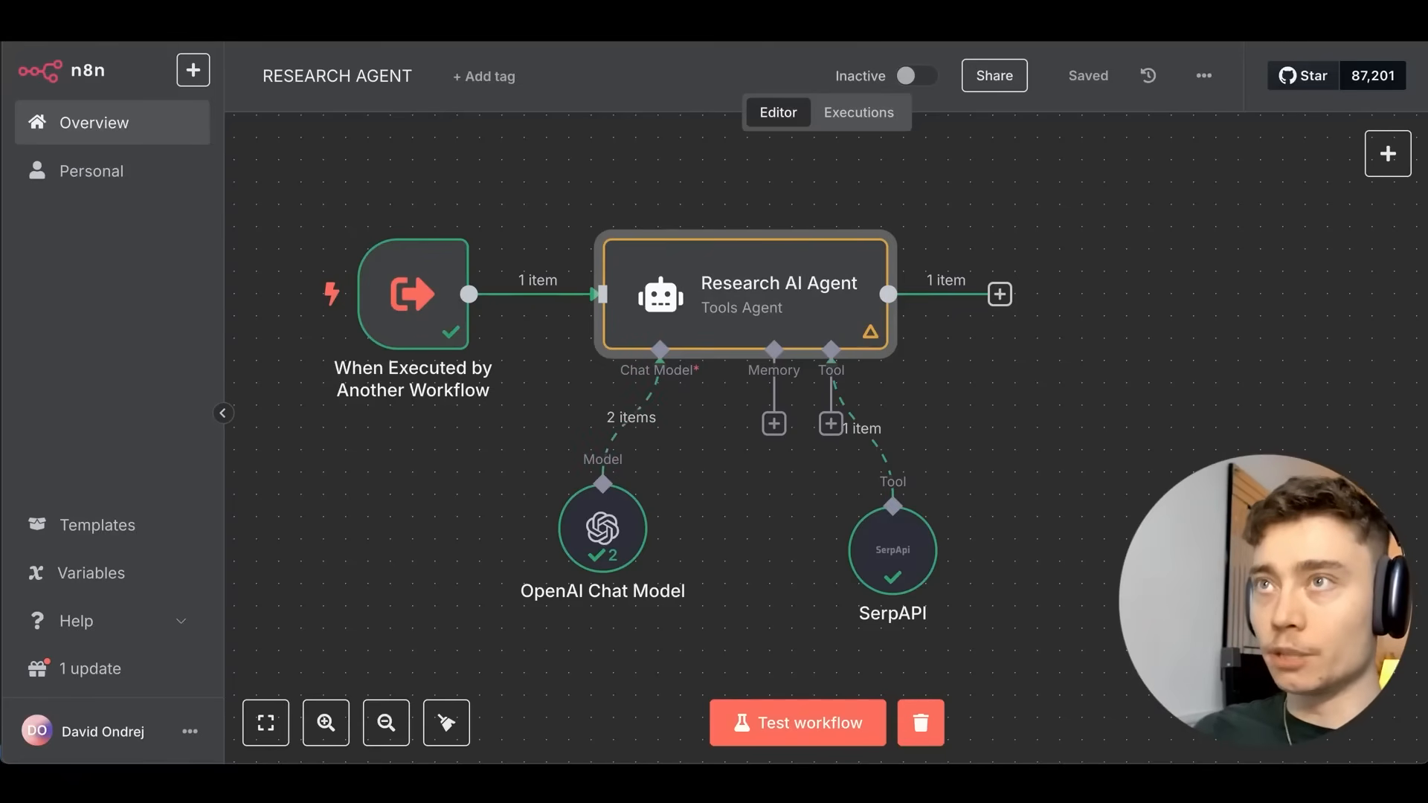
pyautogui.click(468, 33)
pyautogui.moveTo(560, 131); pyautogui.dragTo(600, 154)
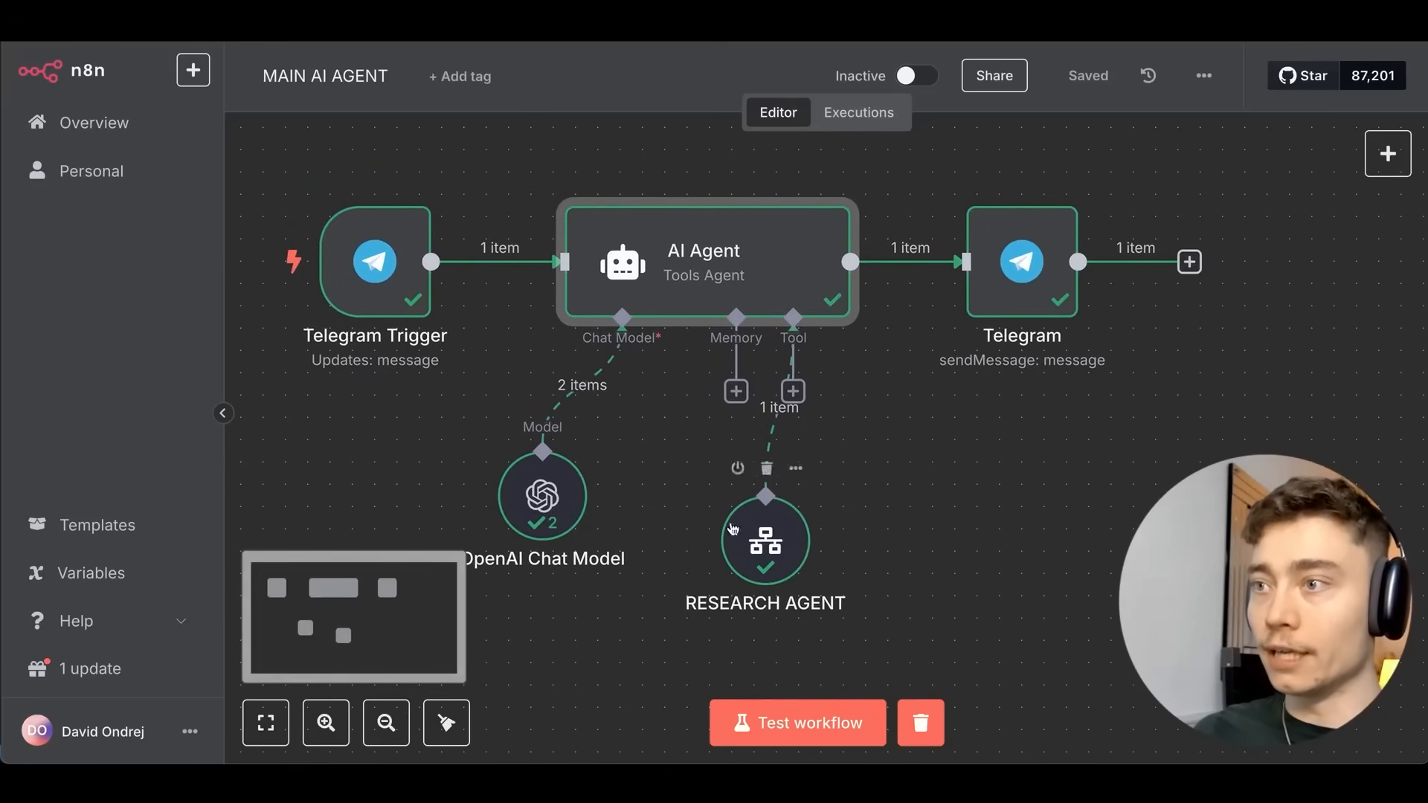
pyautogui.scroll(-2, 506, 223)
pyautogui.moveTo(774, 476); pyautogui.dragTo(707, 476)
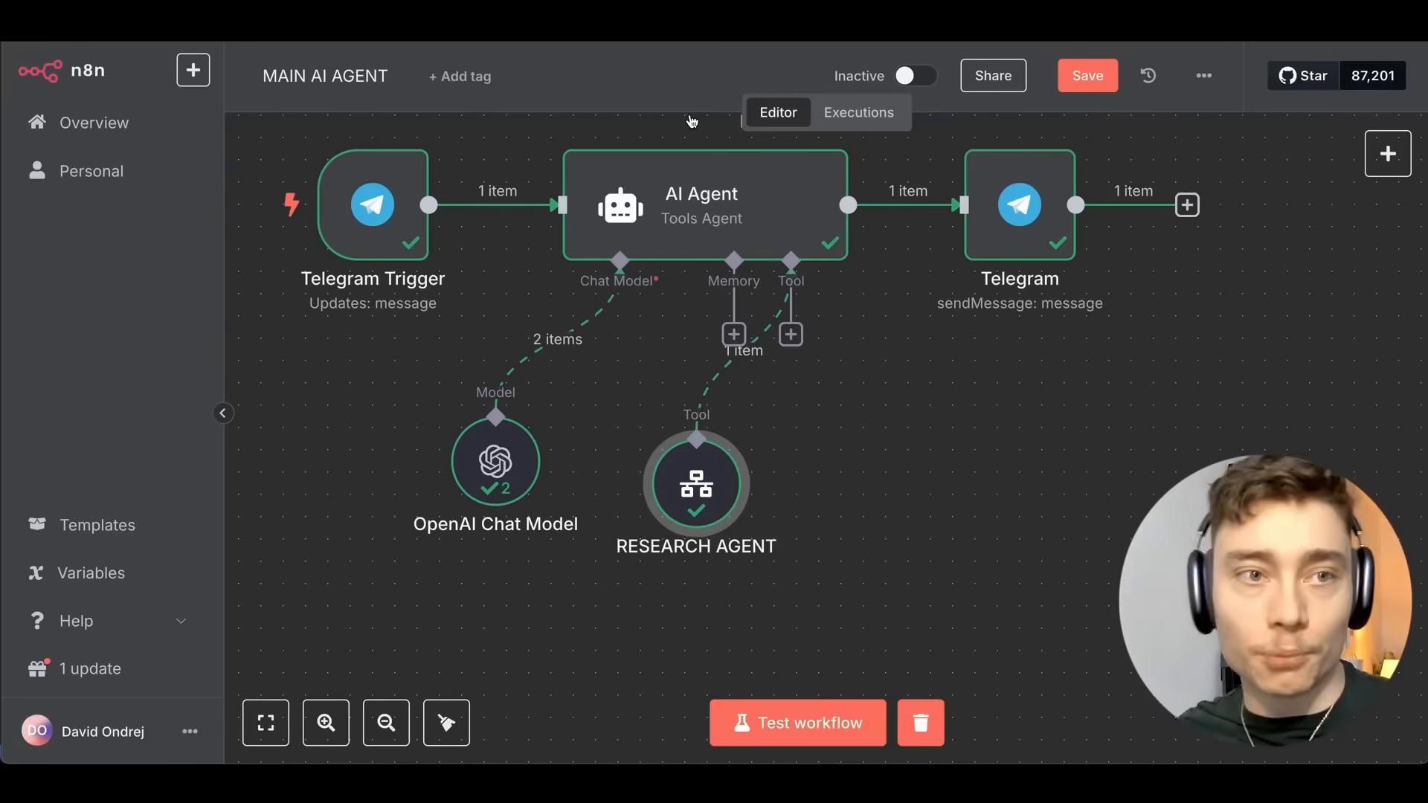
pyautogui.scroll(2, 917, 380)
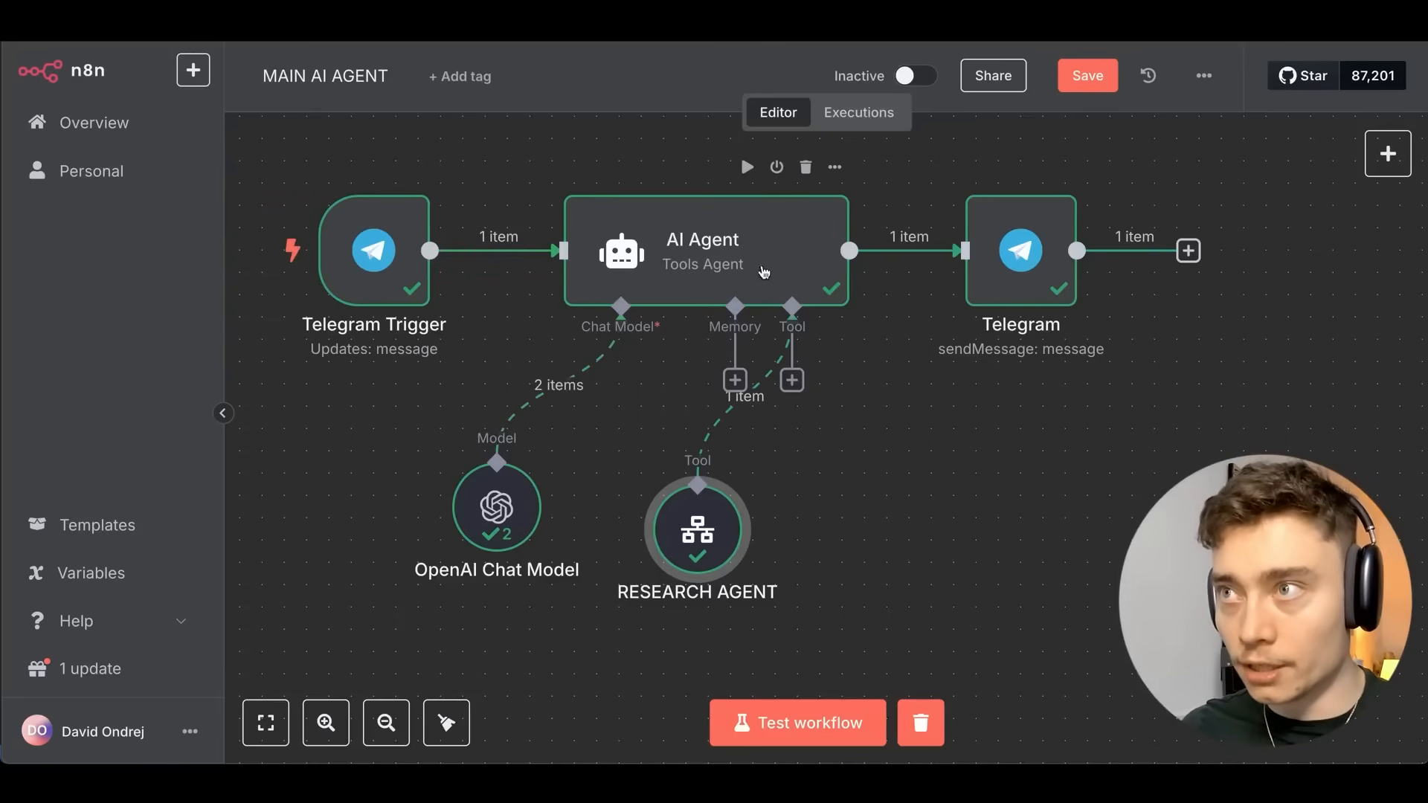
pyautogui.hscroll(-3, 666, 284)
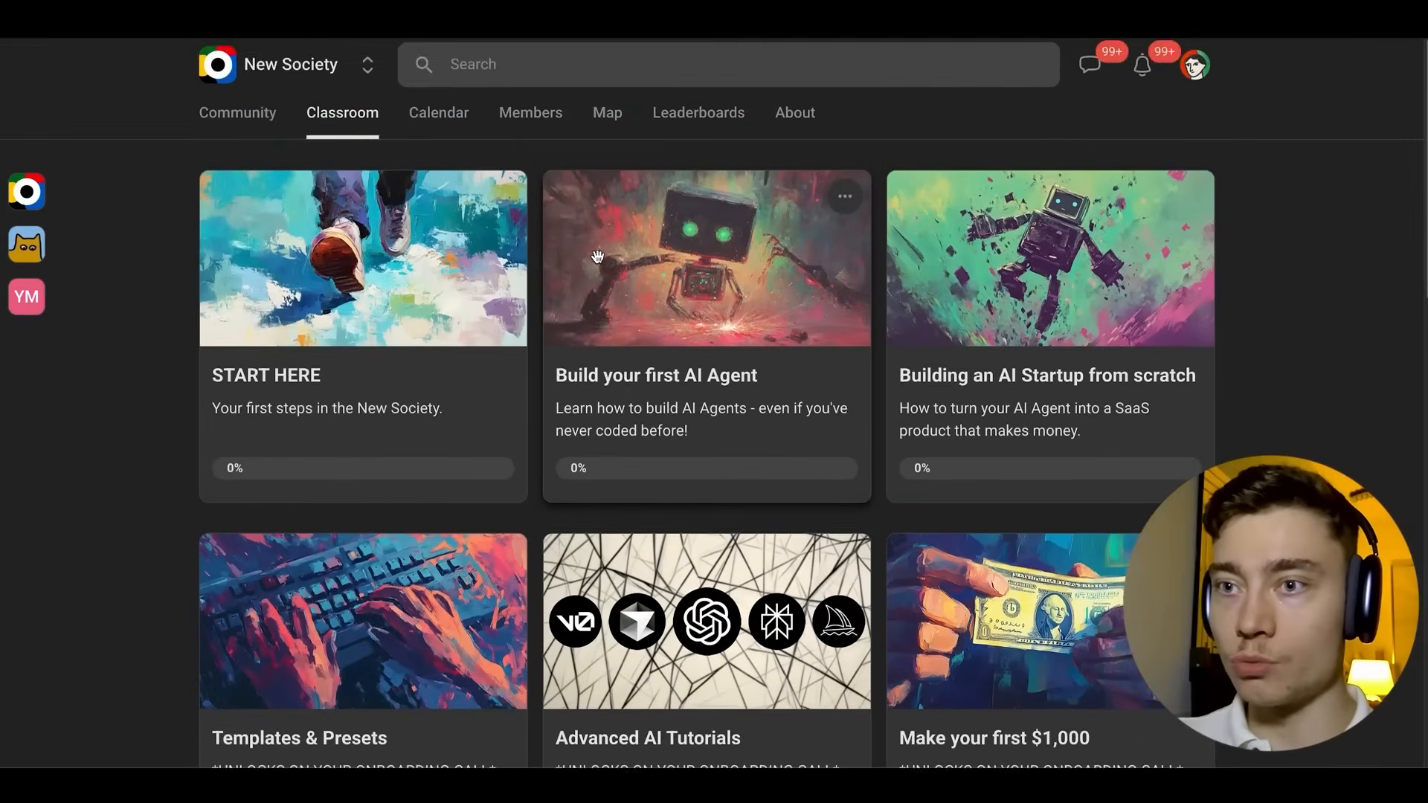
# Open the Templates & Presets course card and choose its Pre-Built Automations lesson.
pyautogui.scroll(-3, 145, 469)
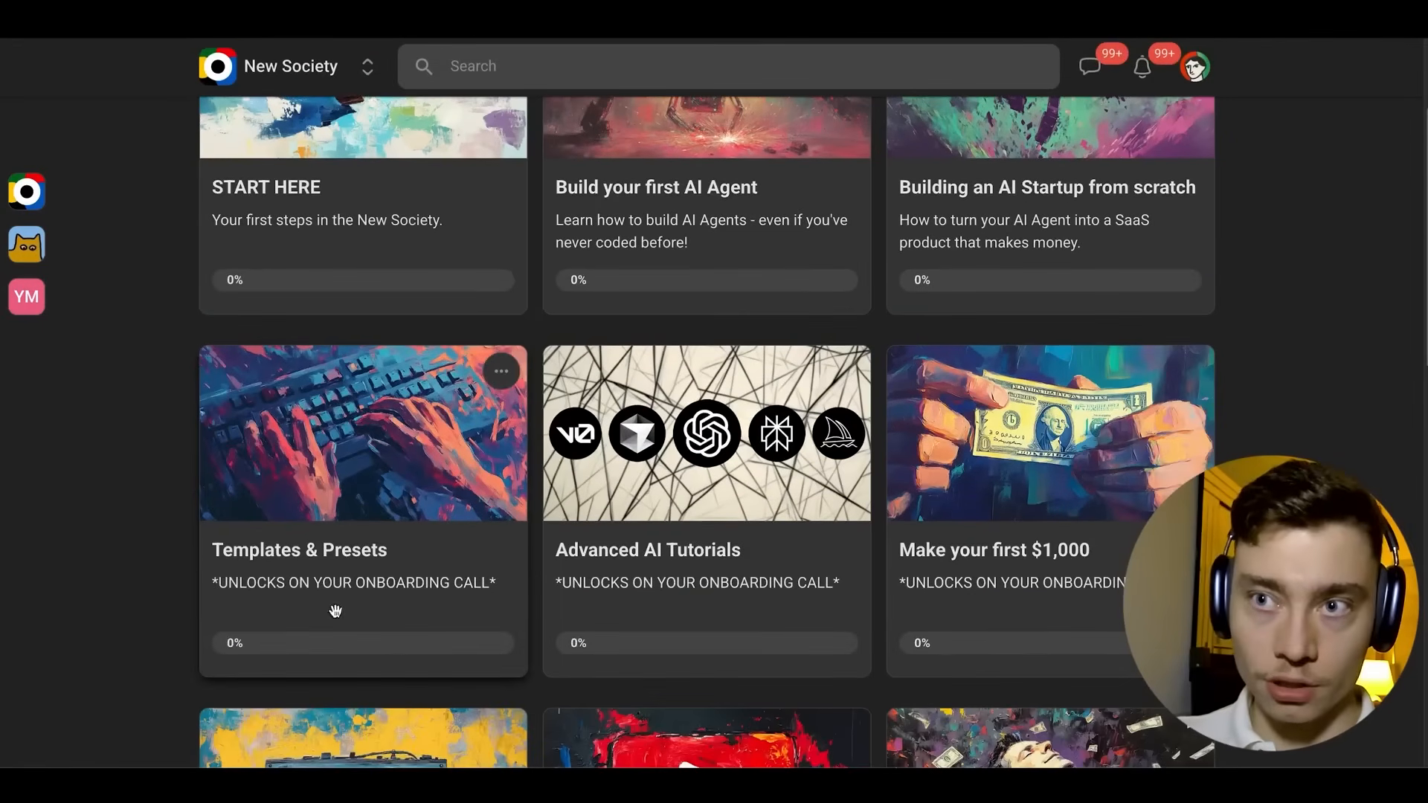
pyautogui.click(401, 587)
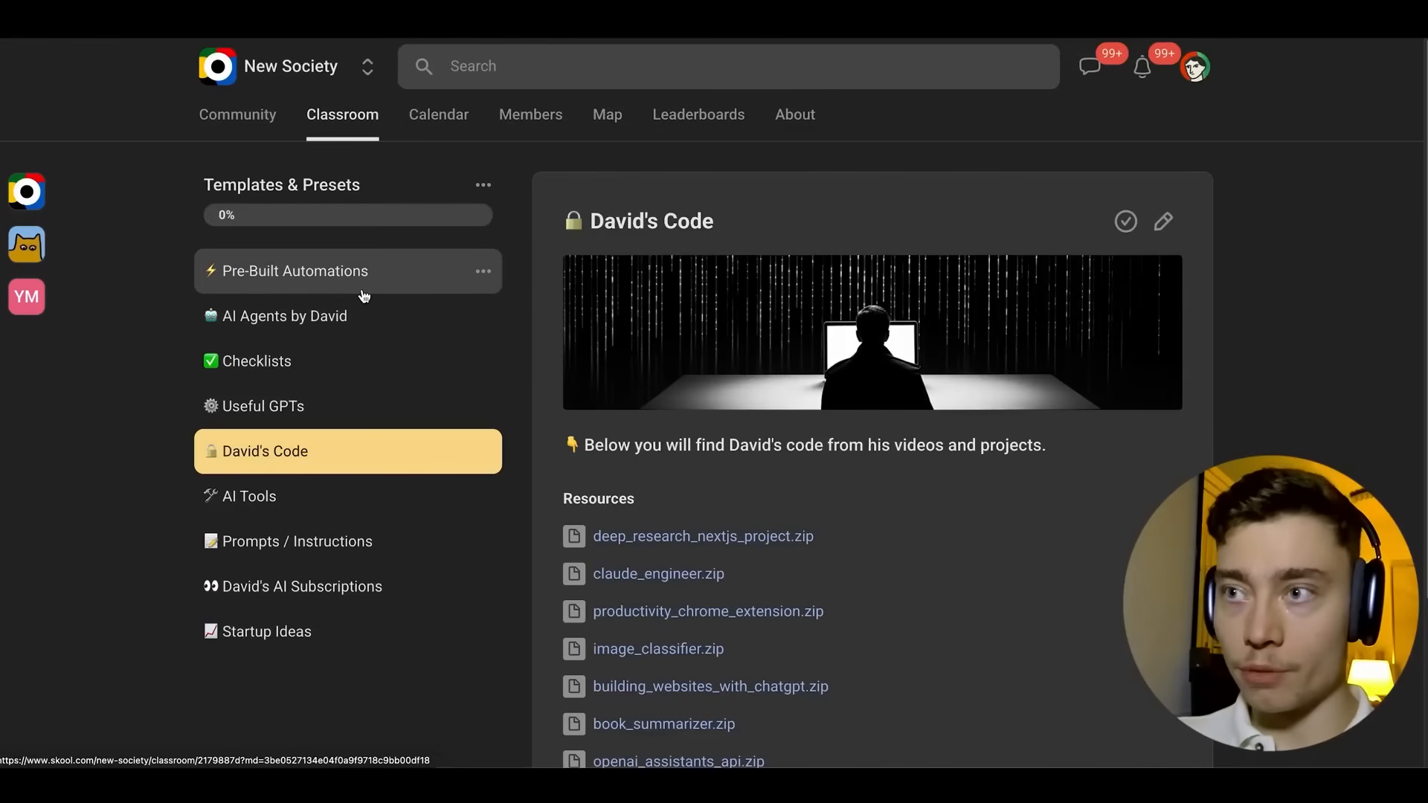
pyautogui.click(363, 290)
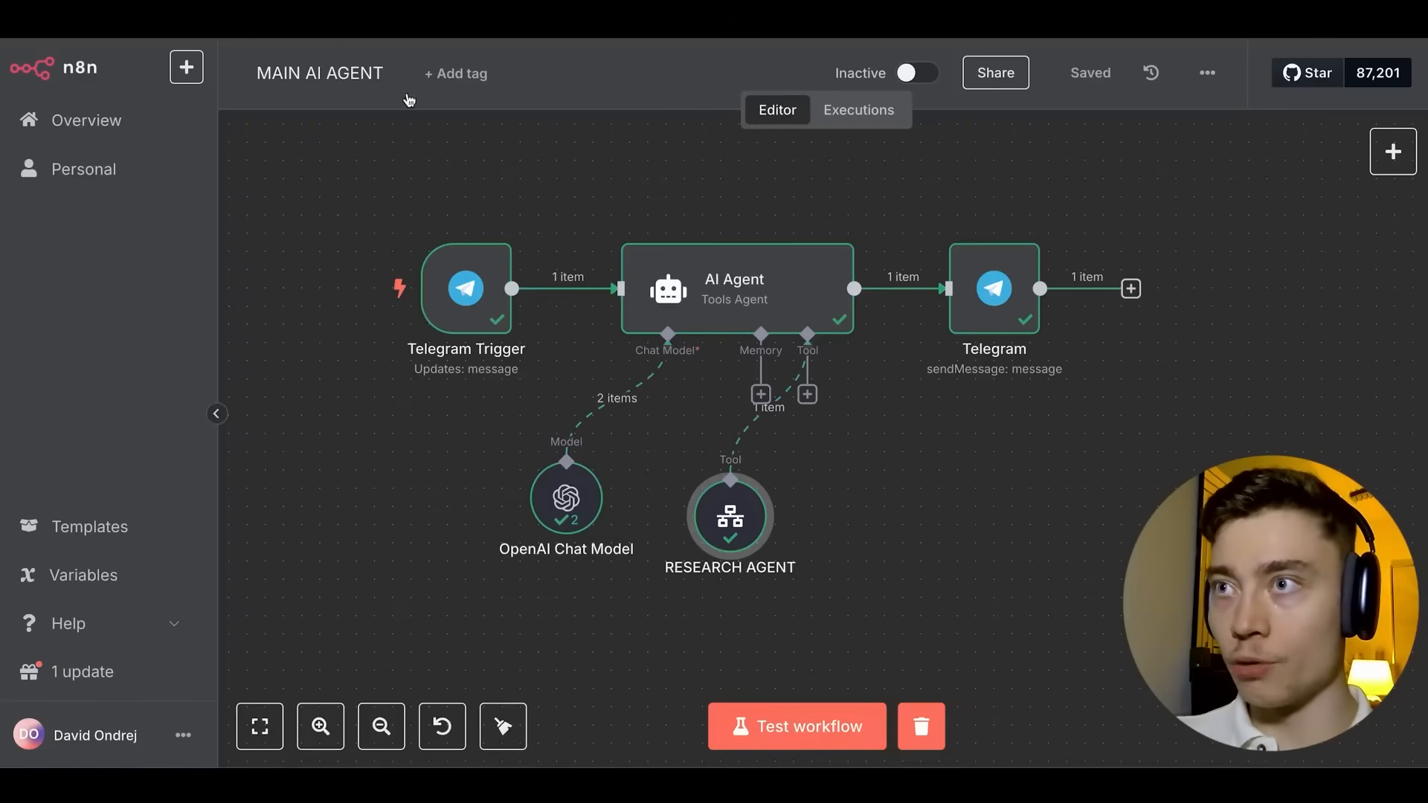
# Drag the OpenAI Chat Model and RESEARCH AGENT nodes left, closer together.
pyautogui.scroll(-2, 596, 159)
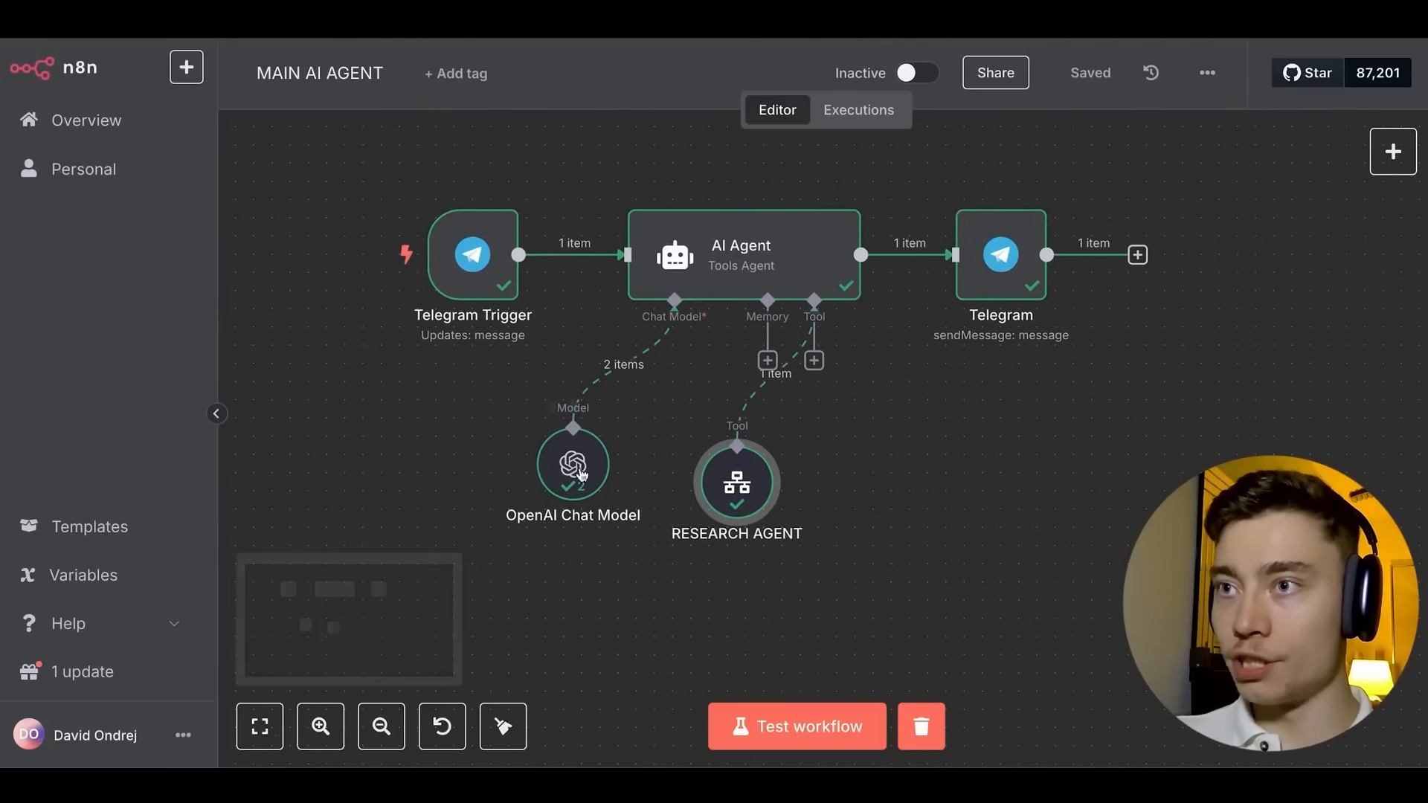
pyautogui.moveTo(582, 475); pyautogui.dragTo(523, 468)
pyautogui.moveTo(736, 484); pyautogui.dragTo(663, 470)
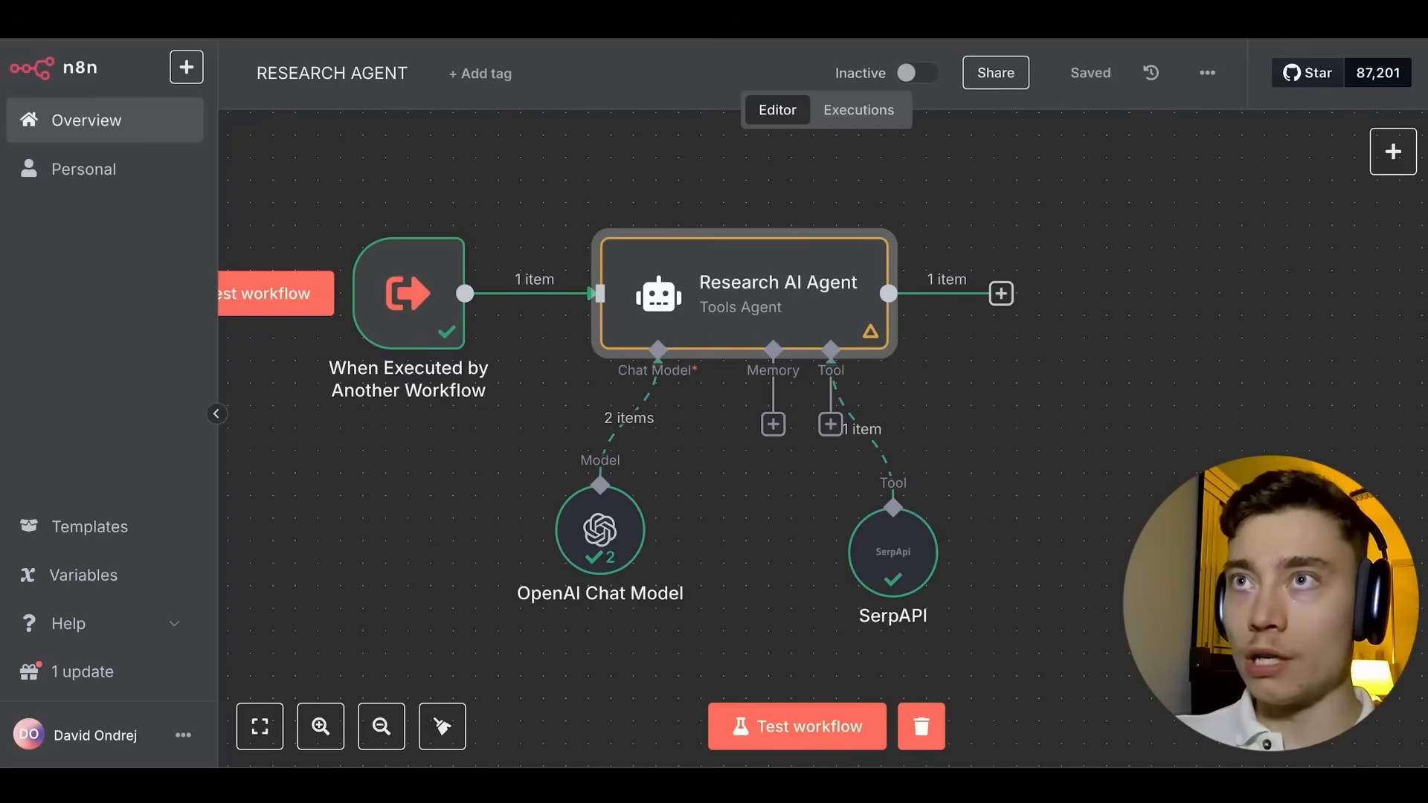
# Add 'Browse the web multiple times, until you have enough inform…' to the Research AI Agent prompt and save.
pyautogui.doubleClick(814, 331)
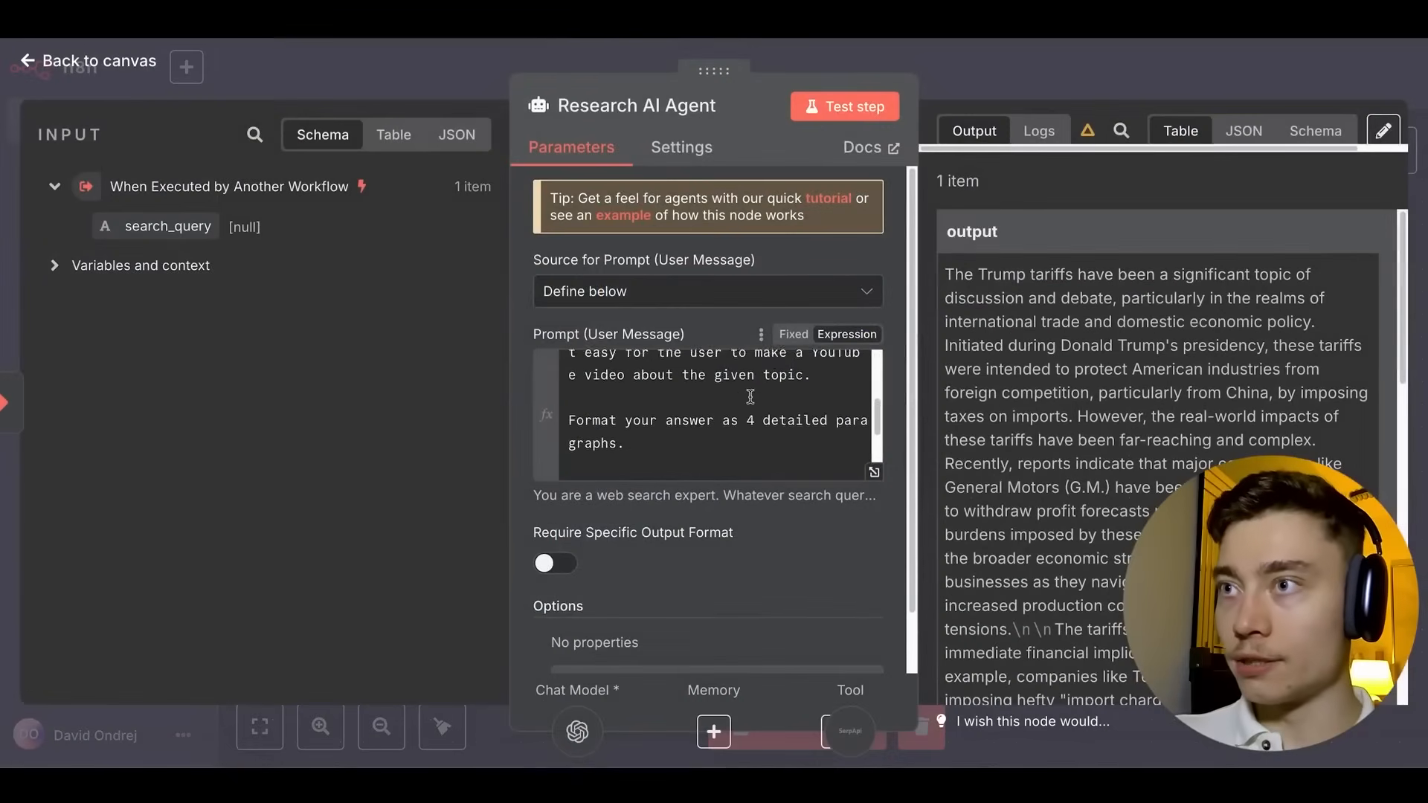
pyautogui.scroll(3, 750, 397)
pyautogui.scroll(-3, 717, 406)
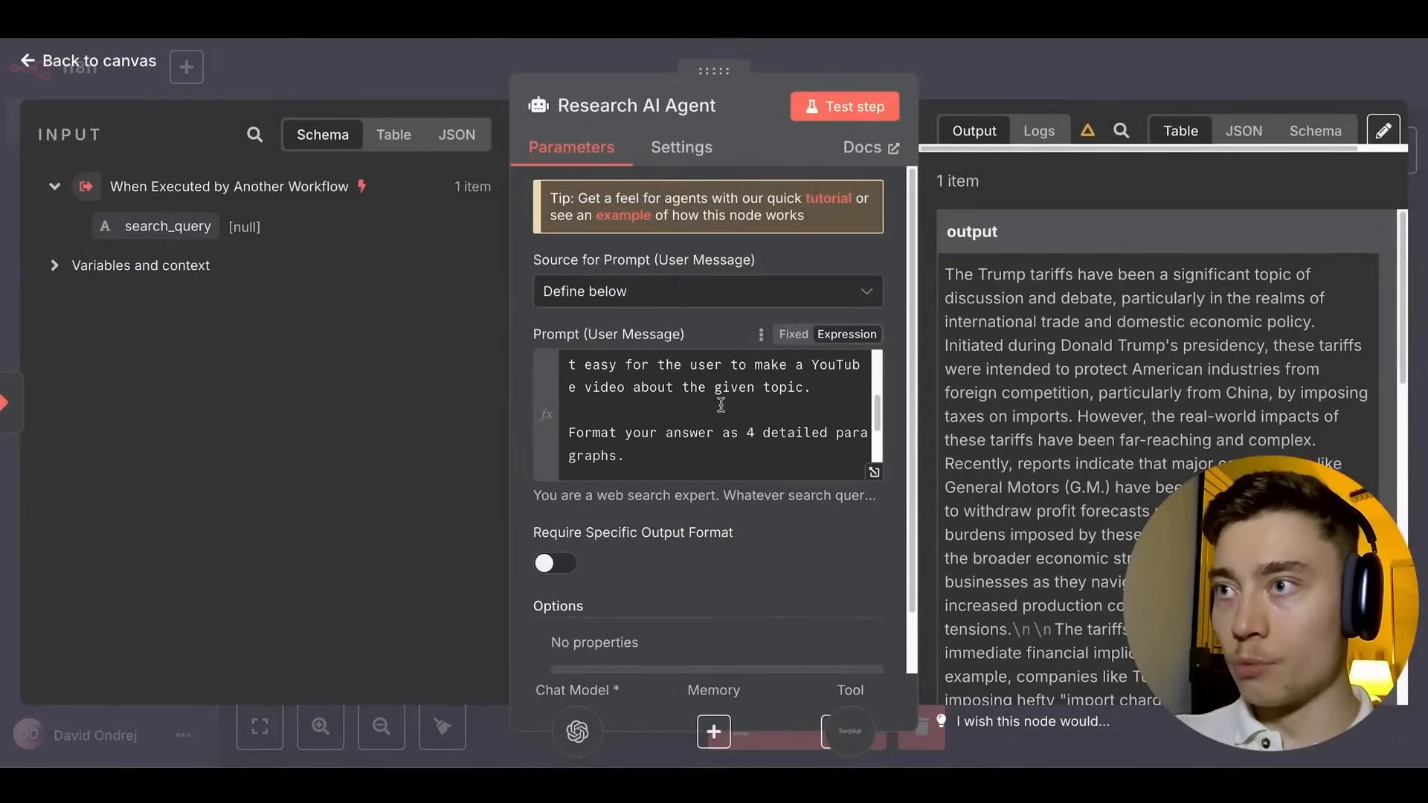
pyautogui.scroll(1, 743, 406)
pyautogui.click(874, 472)
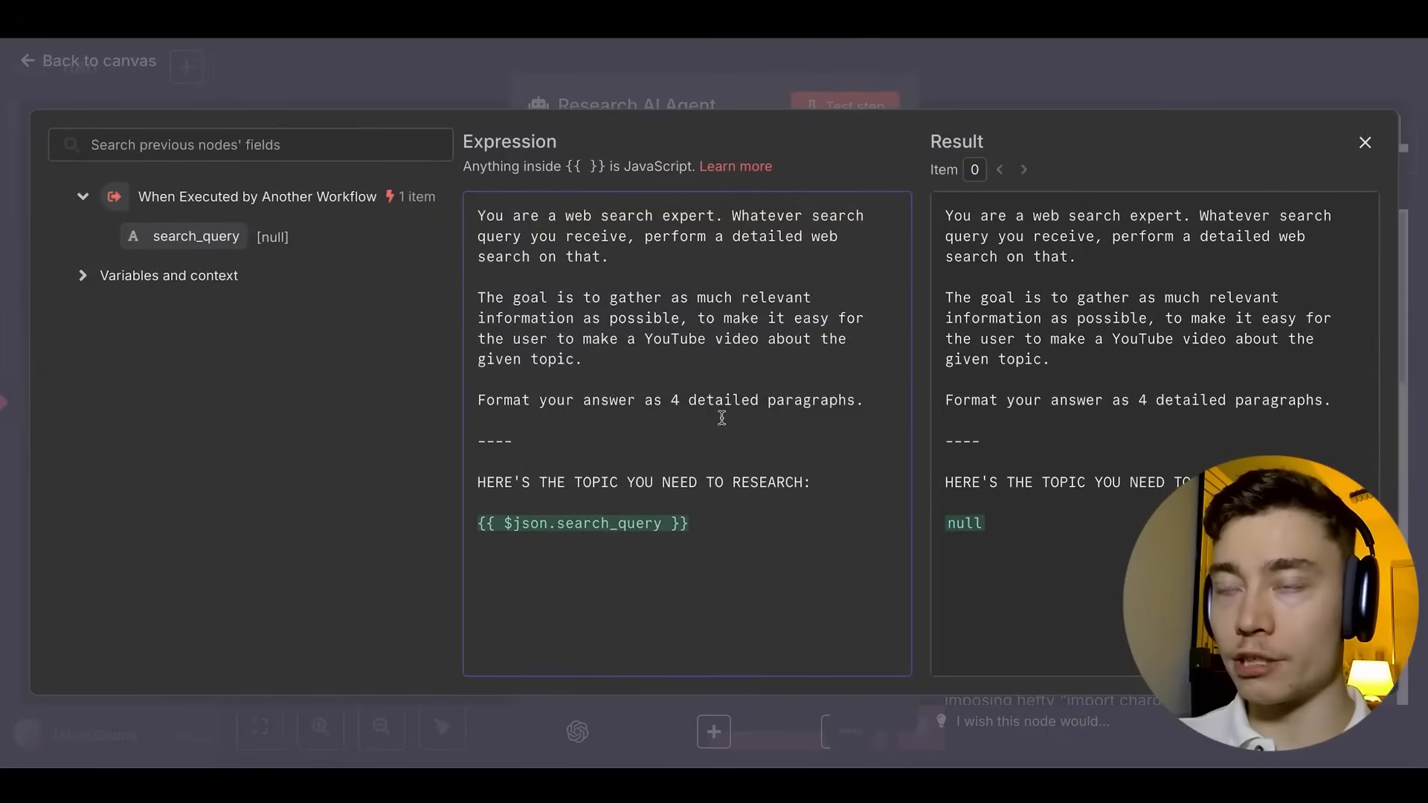
pyautogui.click(605, 361)
pyautogui.press('Return')
pyautogui.press('Return')
pyautogui.write('Brow')
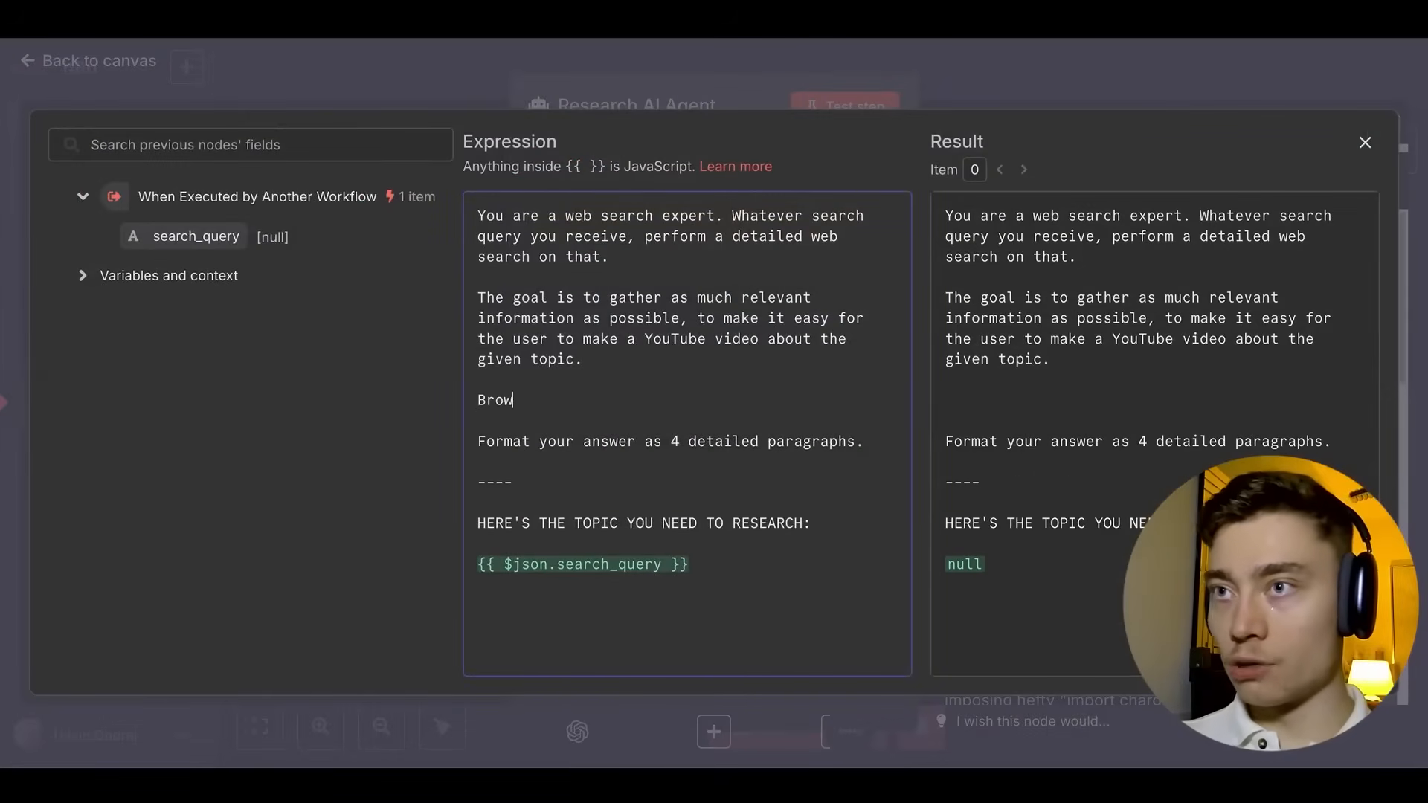
pyautogui.write('se the web multiple times, until you ')
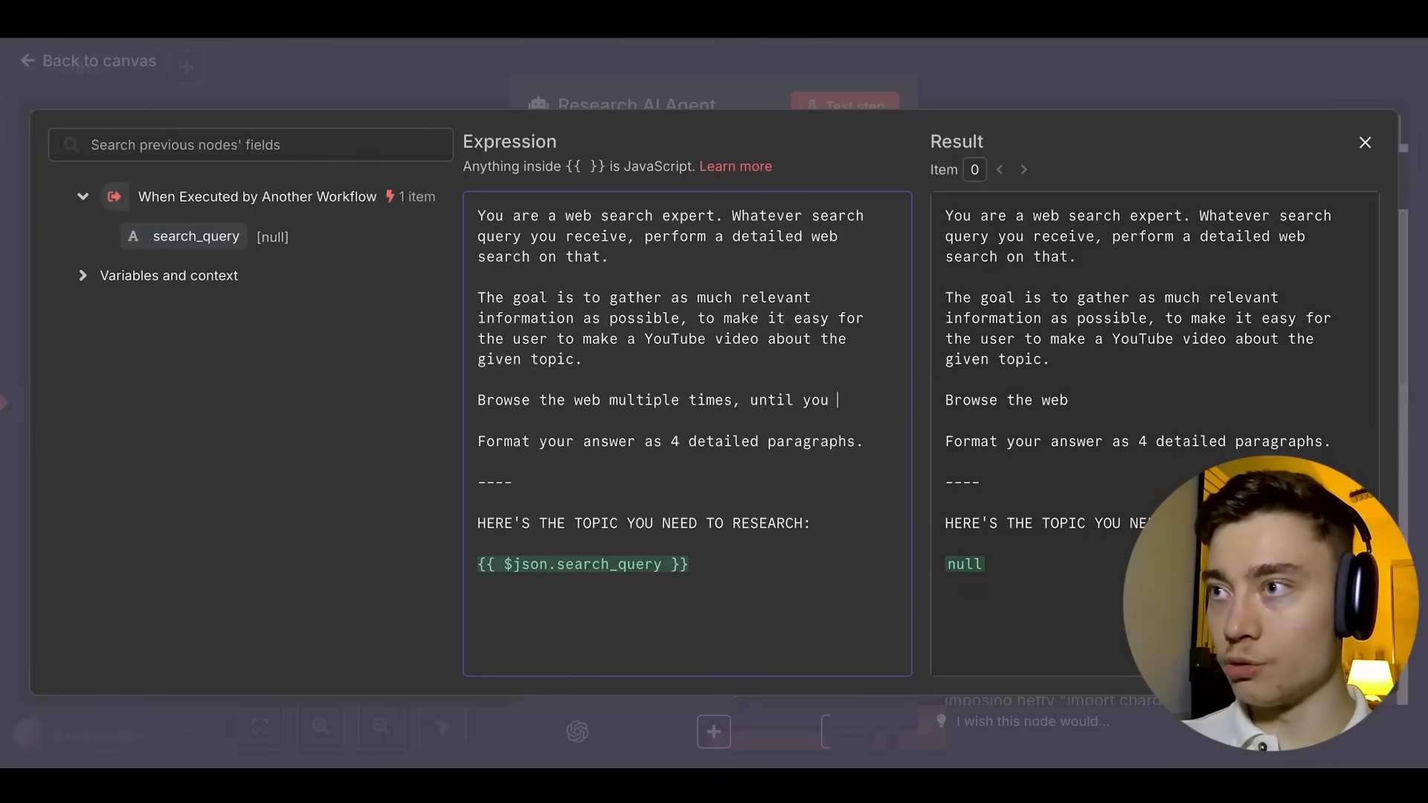
pyautogui.write('have enough information.')
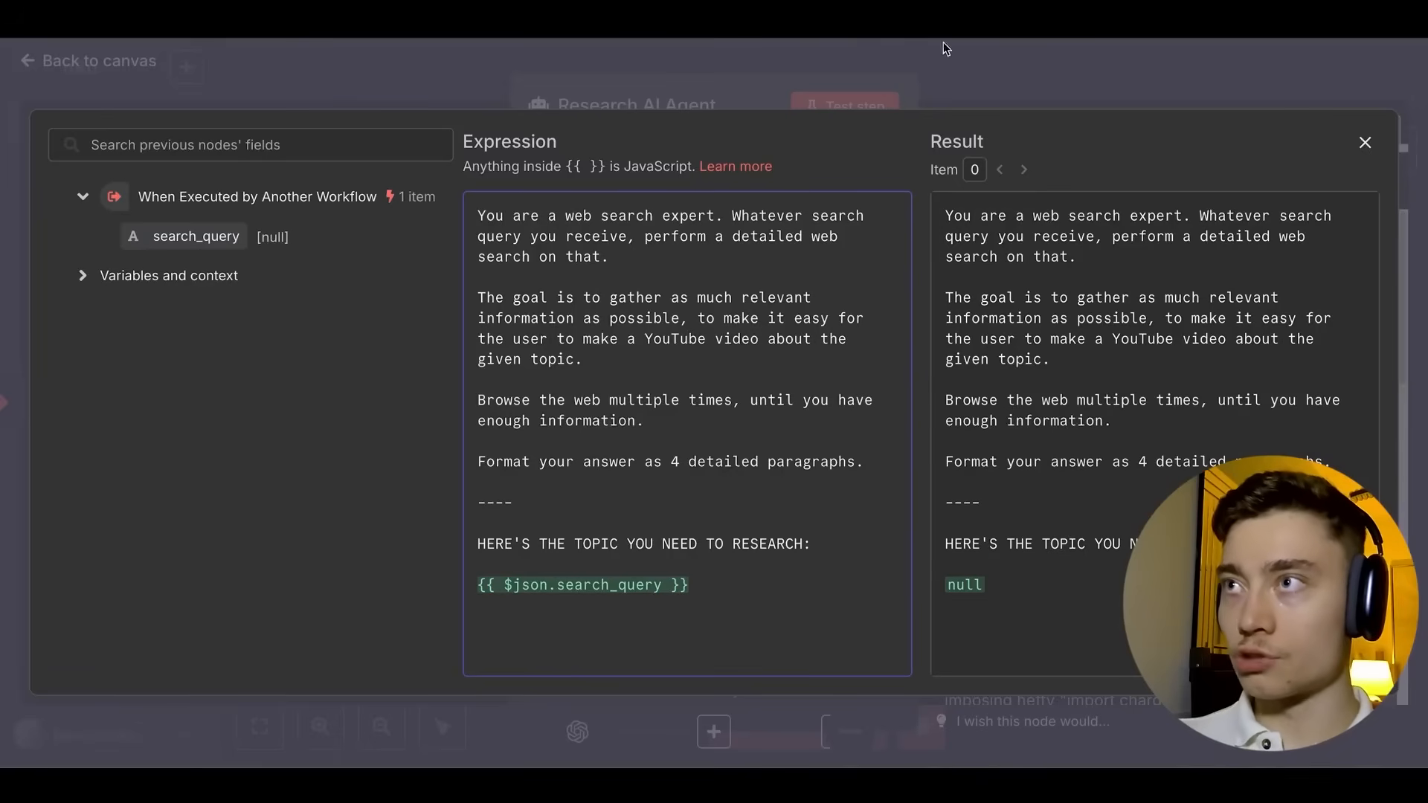
pyautogui.click(946, 49)
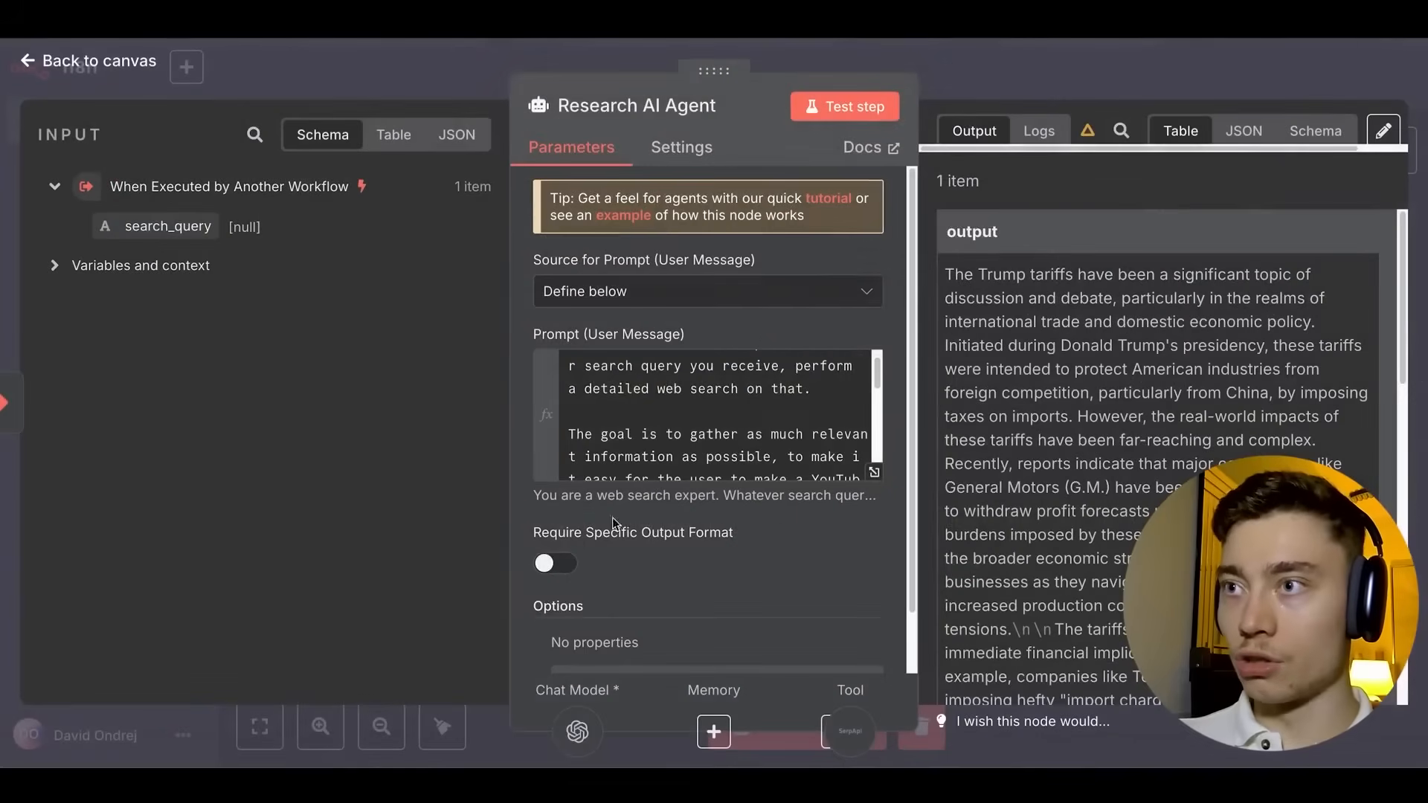
pyautogui.click(986, 66)
pyautogui.click(1087, 75)
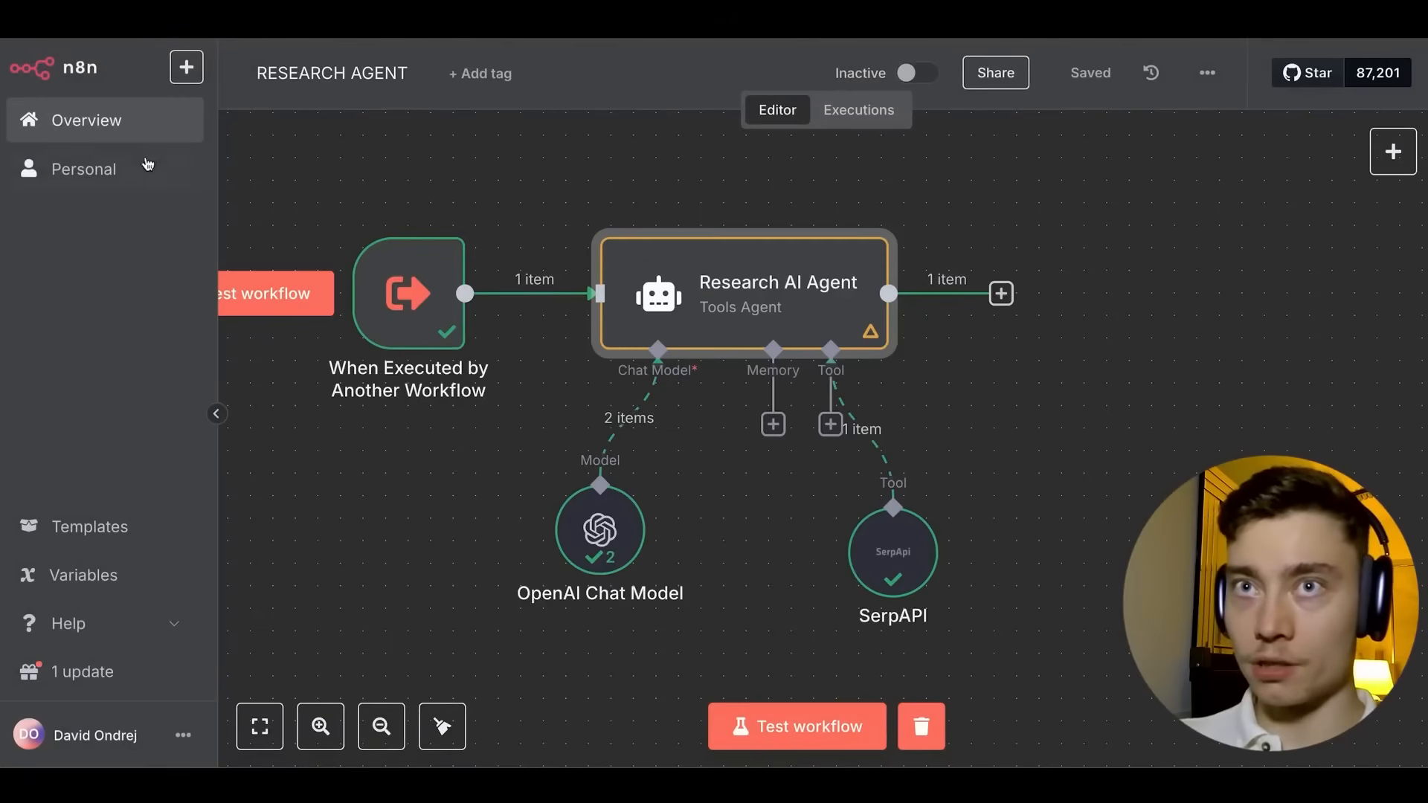
# Create a new workflow titled THUMBNAIL AGENT.
pyautogui.click(78, 128)
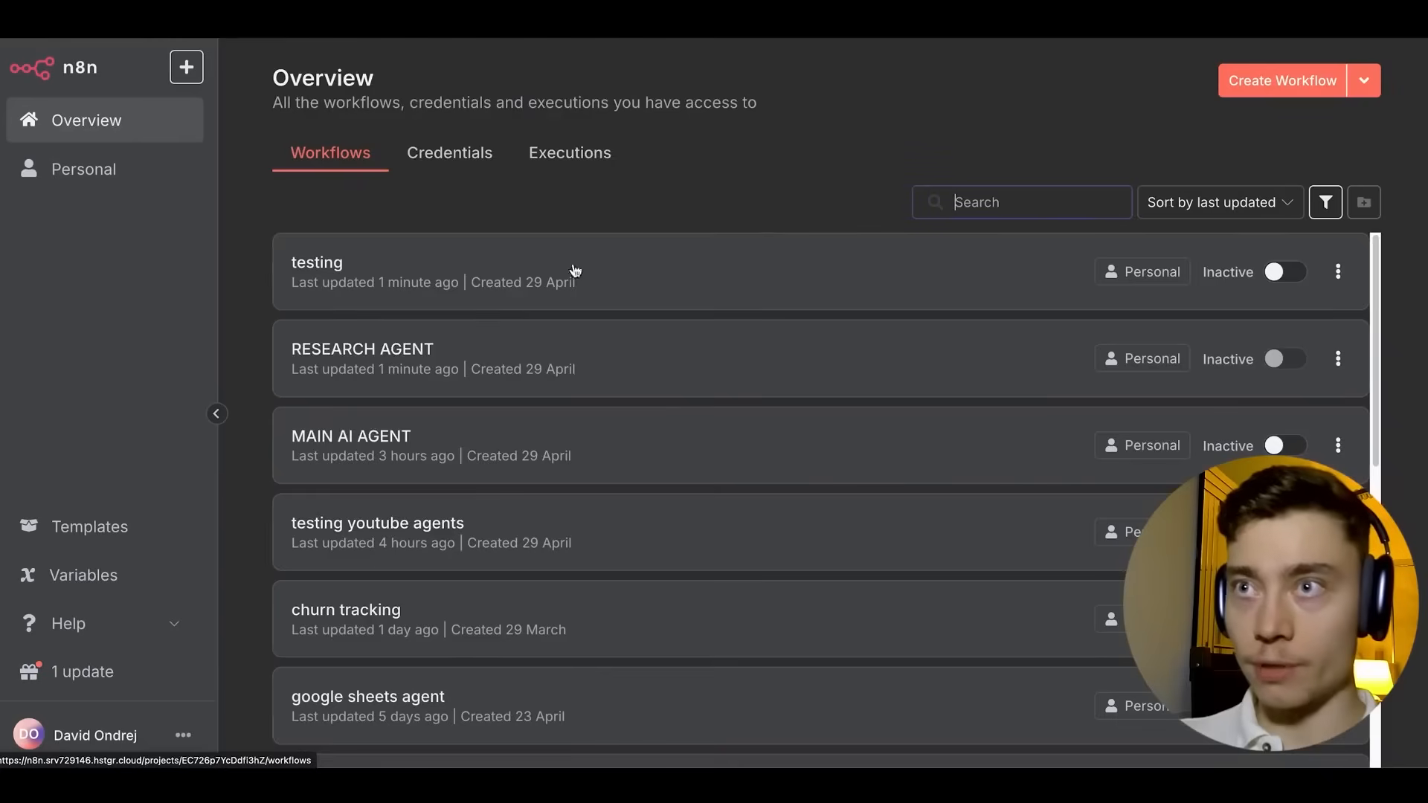
pyautogui.click(1286, 77)
pyautogui.click(322, 68)
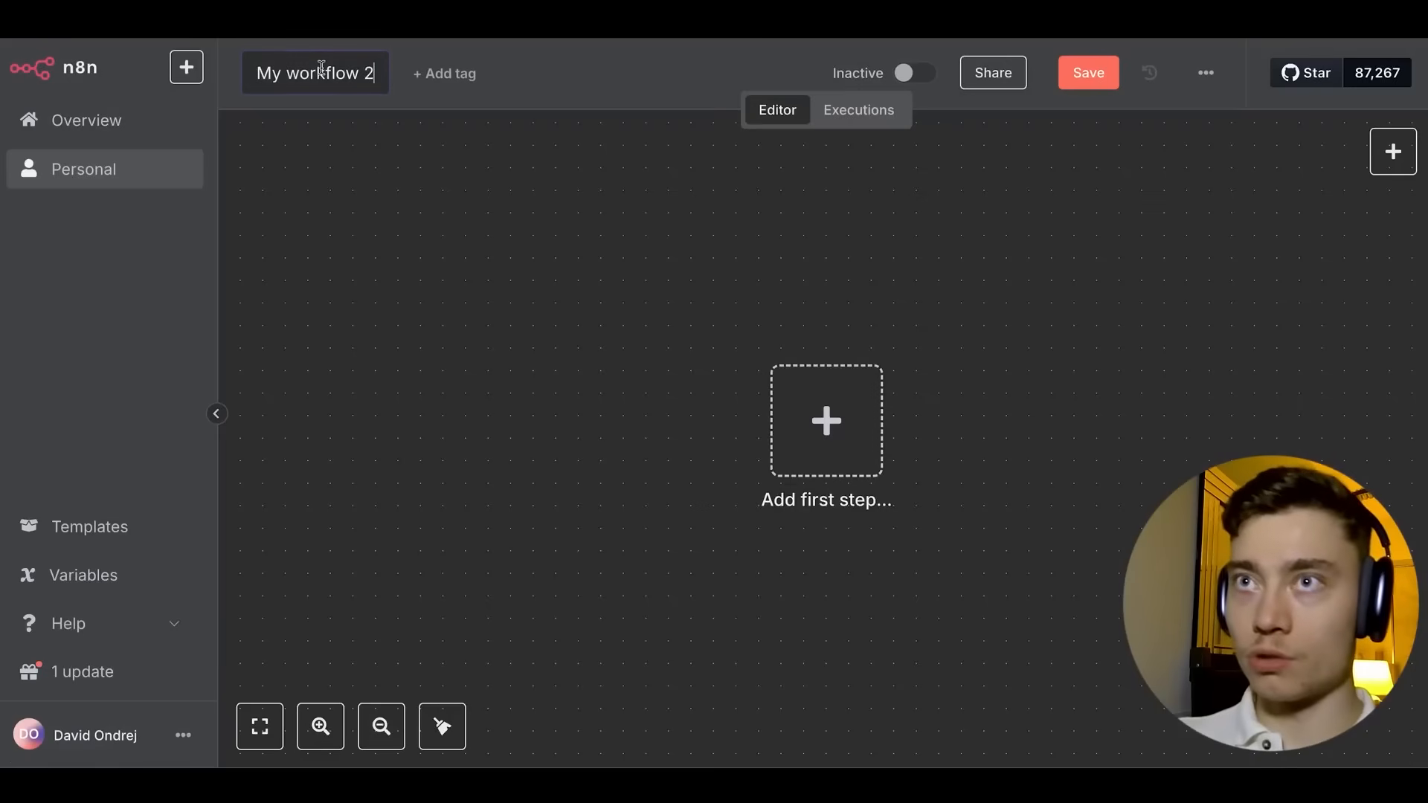
pyautogui.hotkey('ctrl', 'a')
pyautogui.write('THUMBNAIL AGENT')
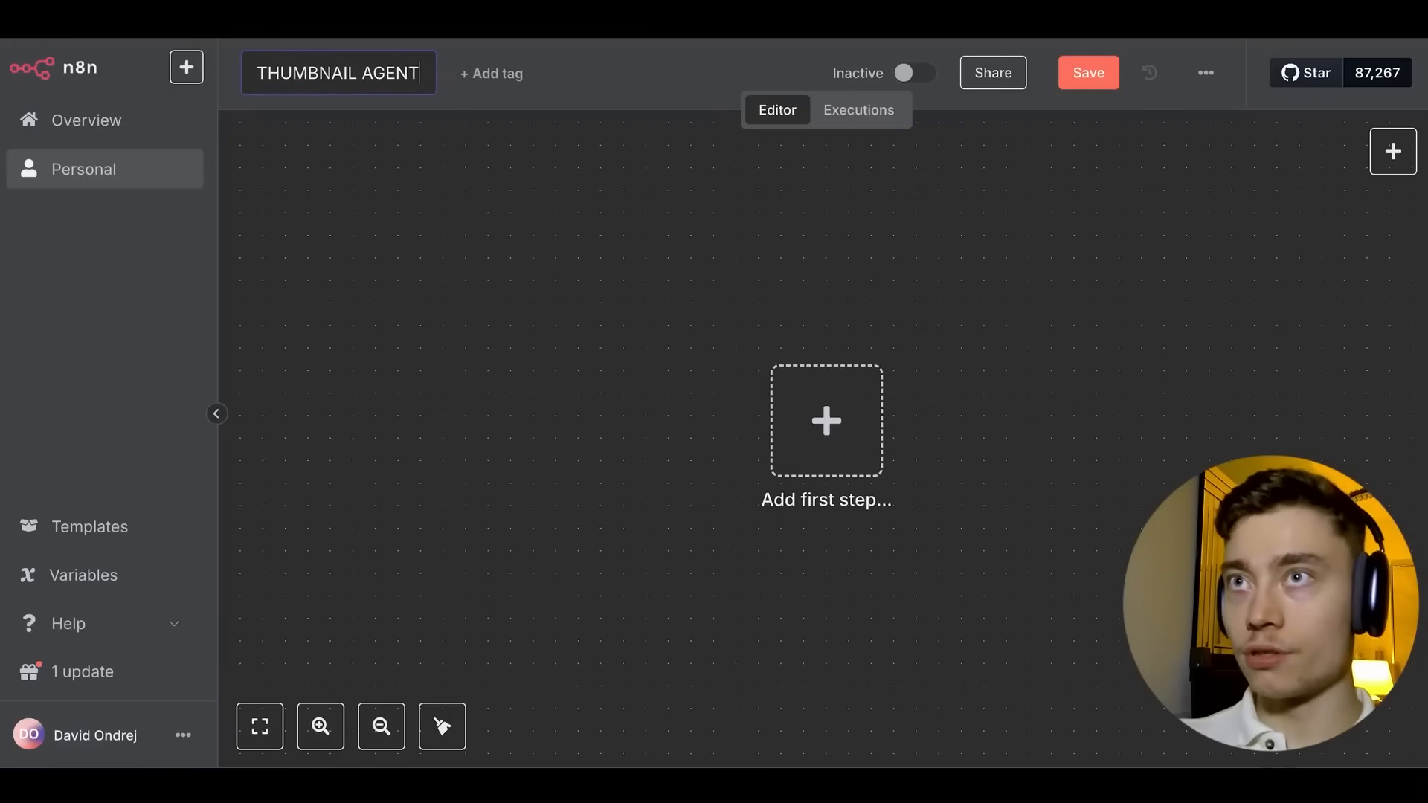
pyautogui.press('Return')
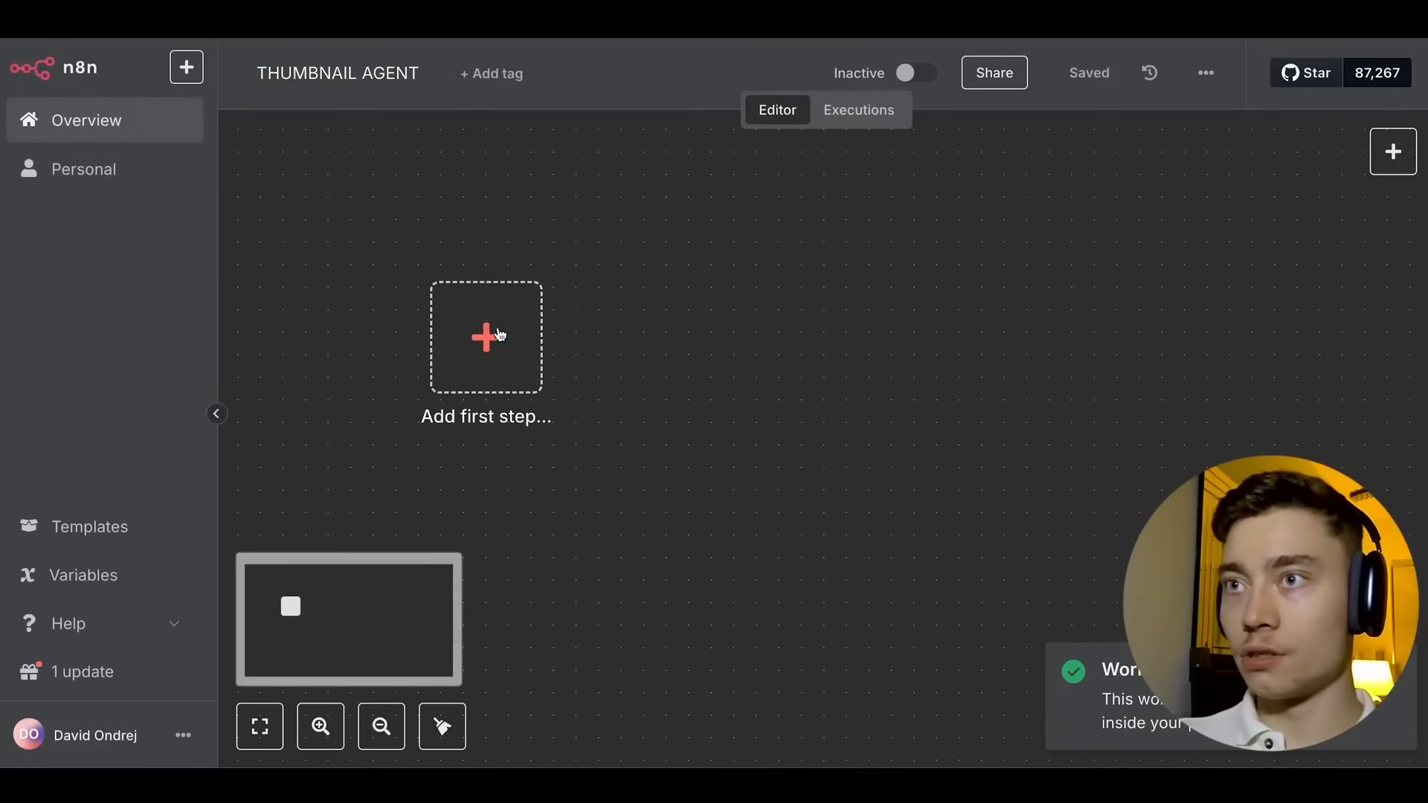
# Start it with a When Executed by Another Workflow trigger that takes an 'idea' input field.
pyautogui.click(475, 365)
pyautogui.scroll(-3, 1125, 409)
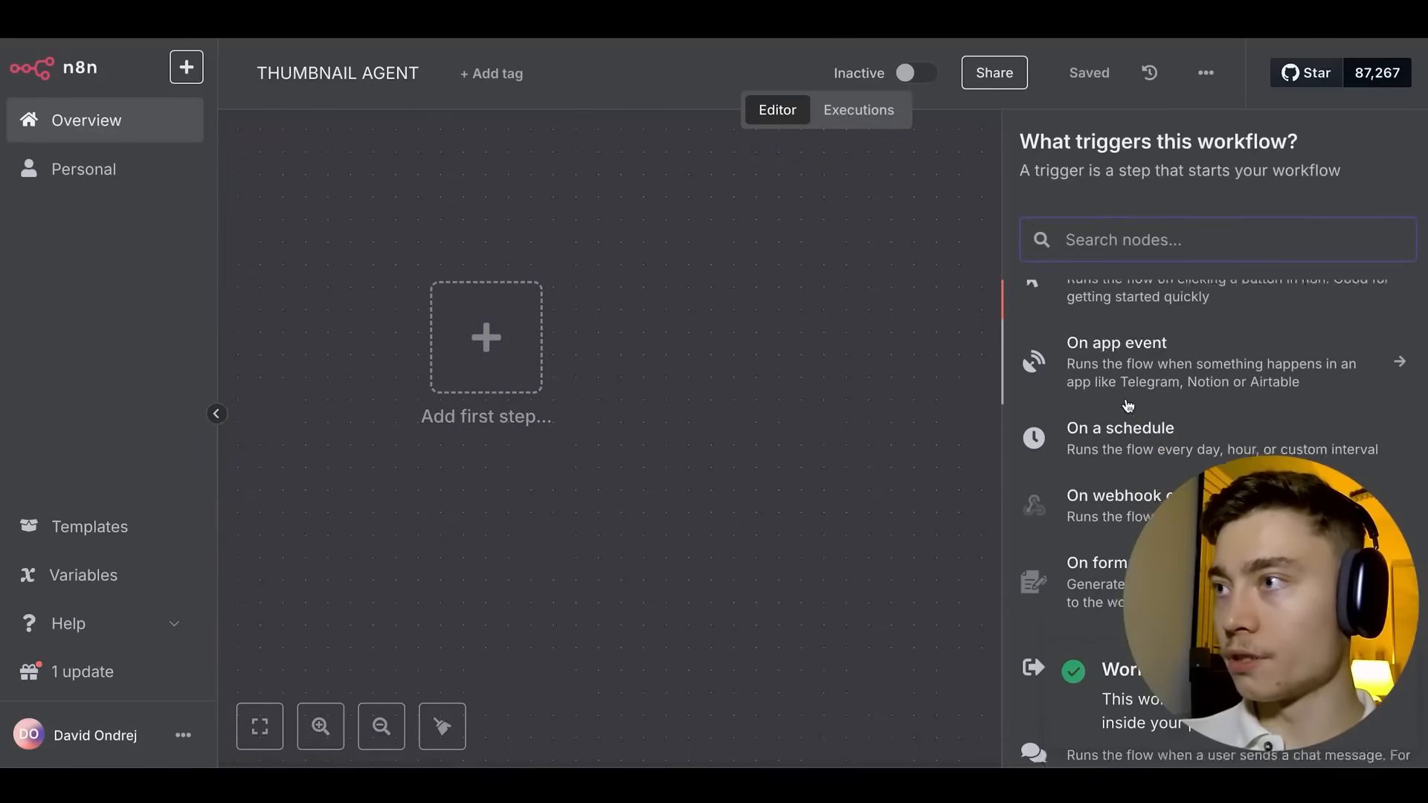
pyautogui.click(1093, 568)
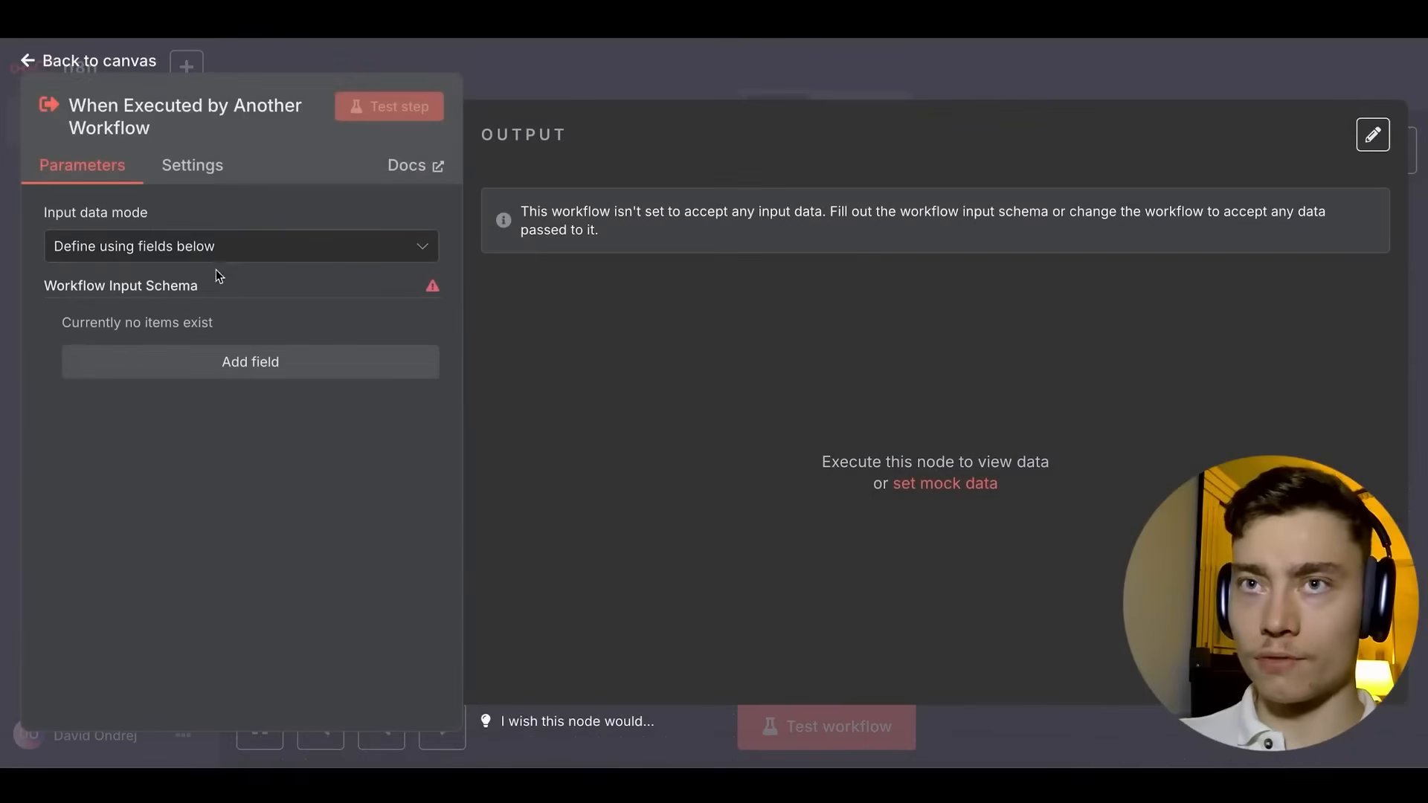
pyautogui.click(269, 374)
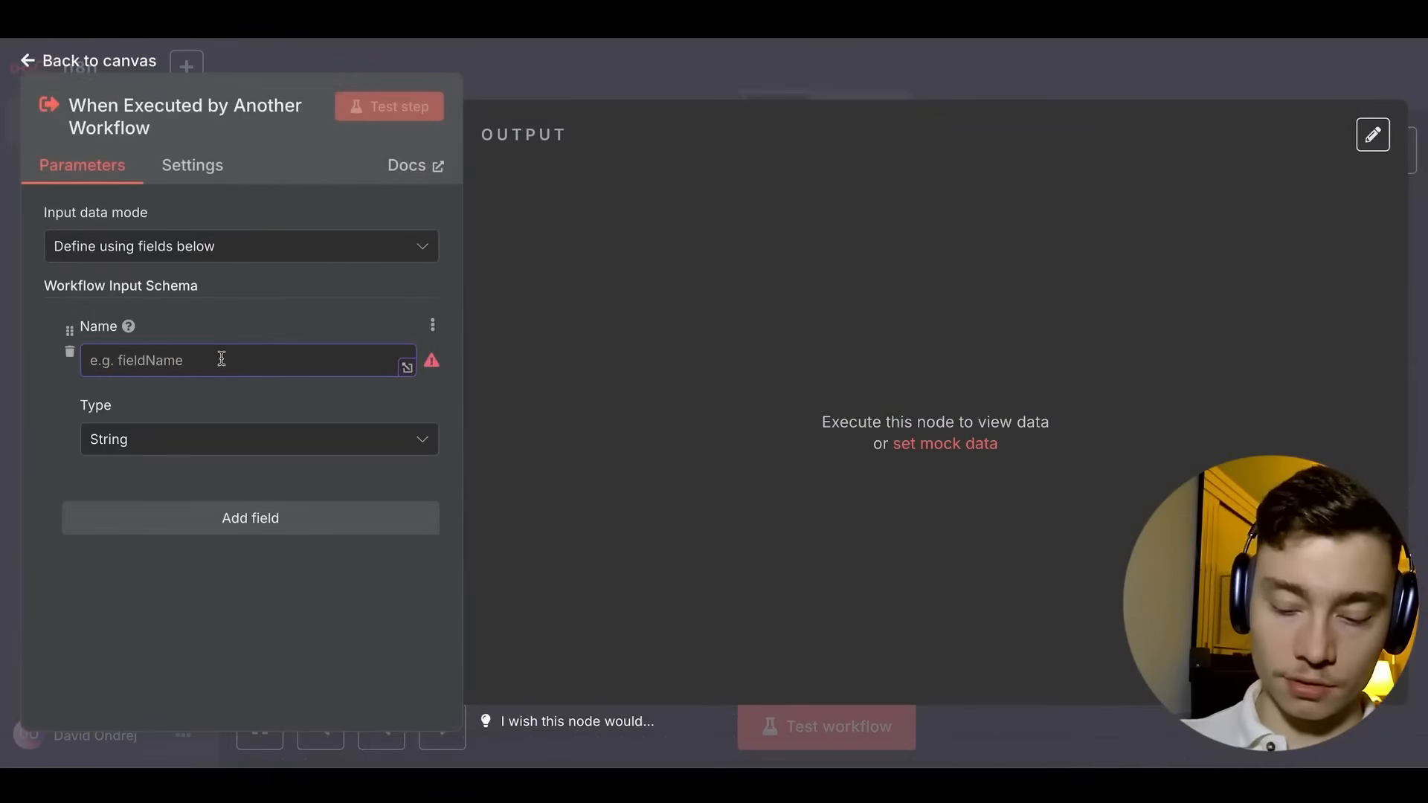
pyautogui.write('idea')
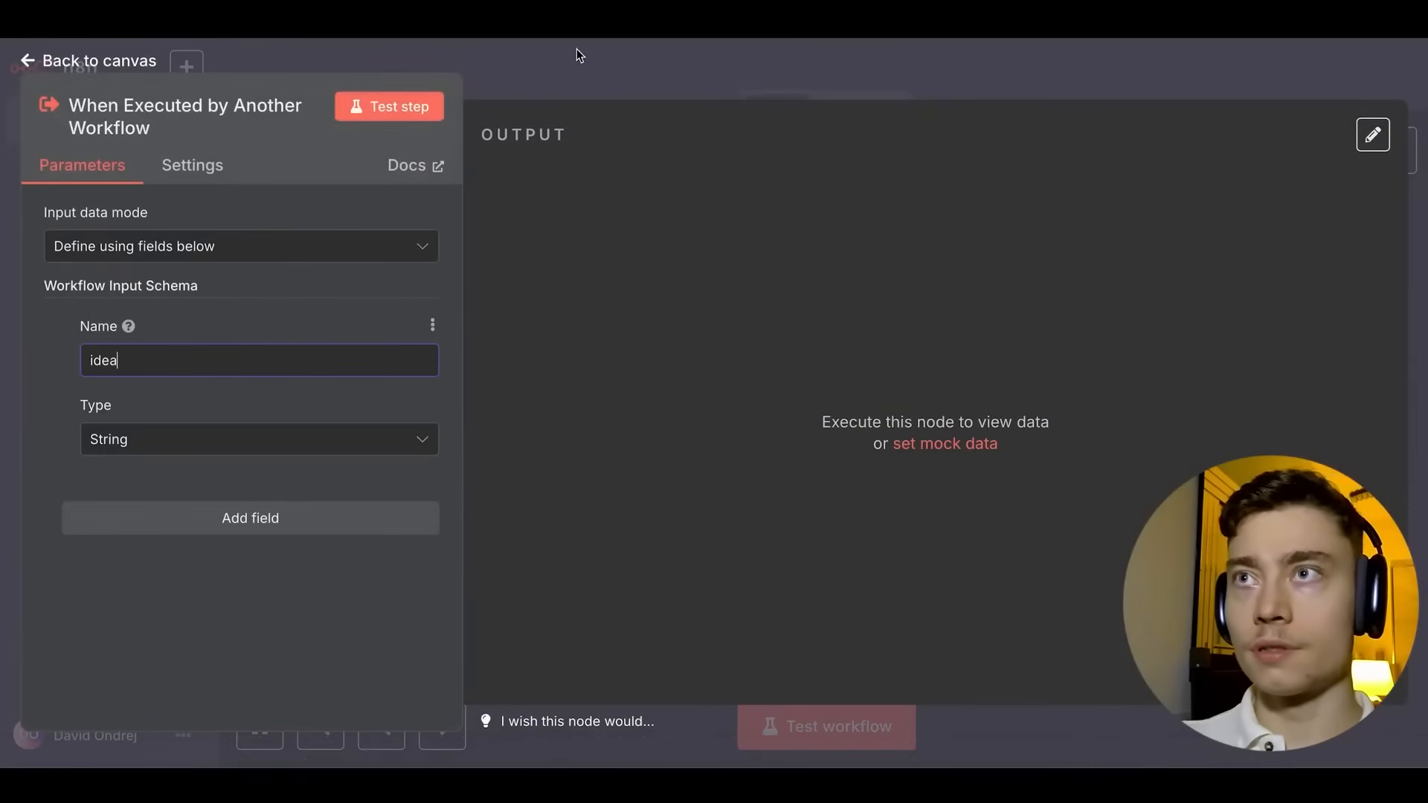
pyautogui.press('Escape')
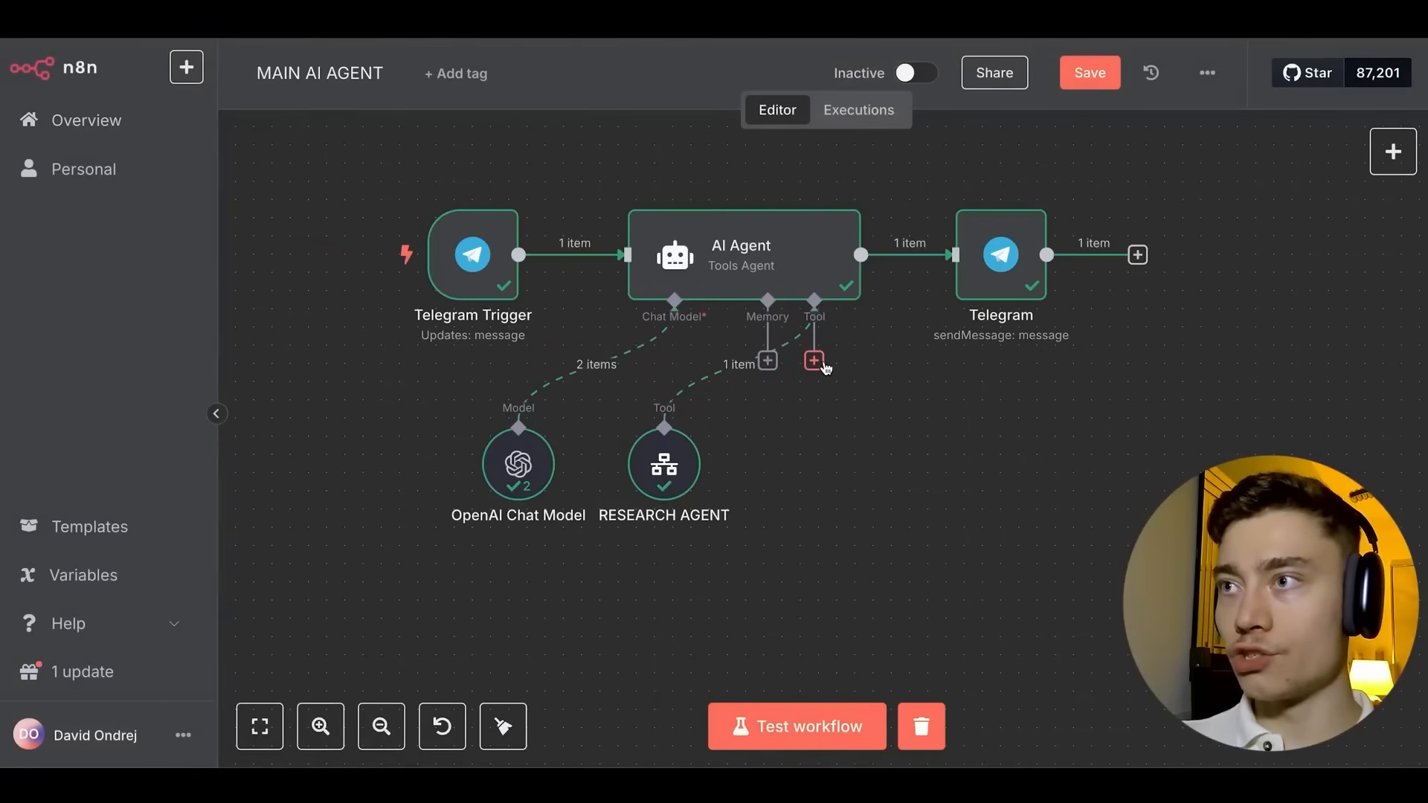
# Attach a Call n8n Workflow Tool to the AI Agent, with THUMBNAIL AGENT chosen from the workflow list.
pyautogui.click(821, 363)
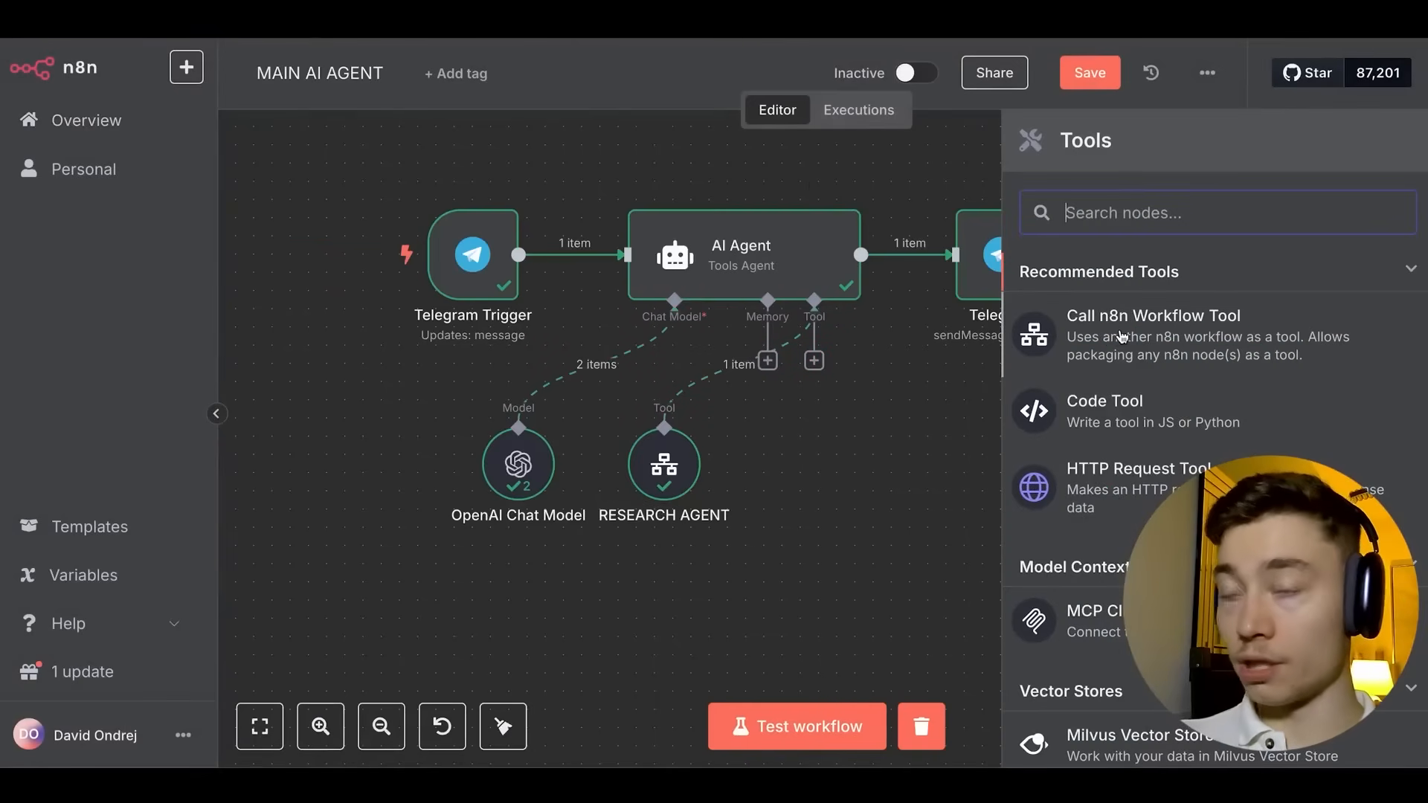
pyautogui.click(1127, 340)
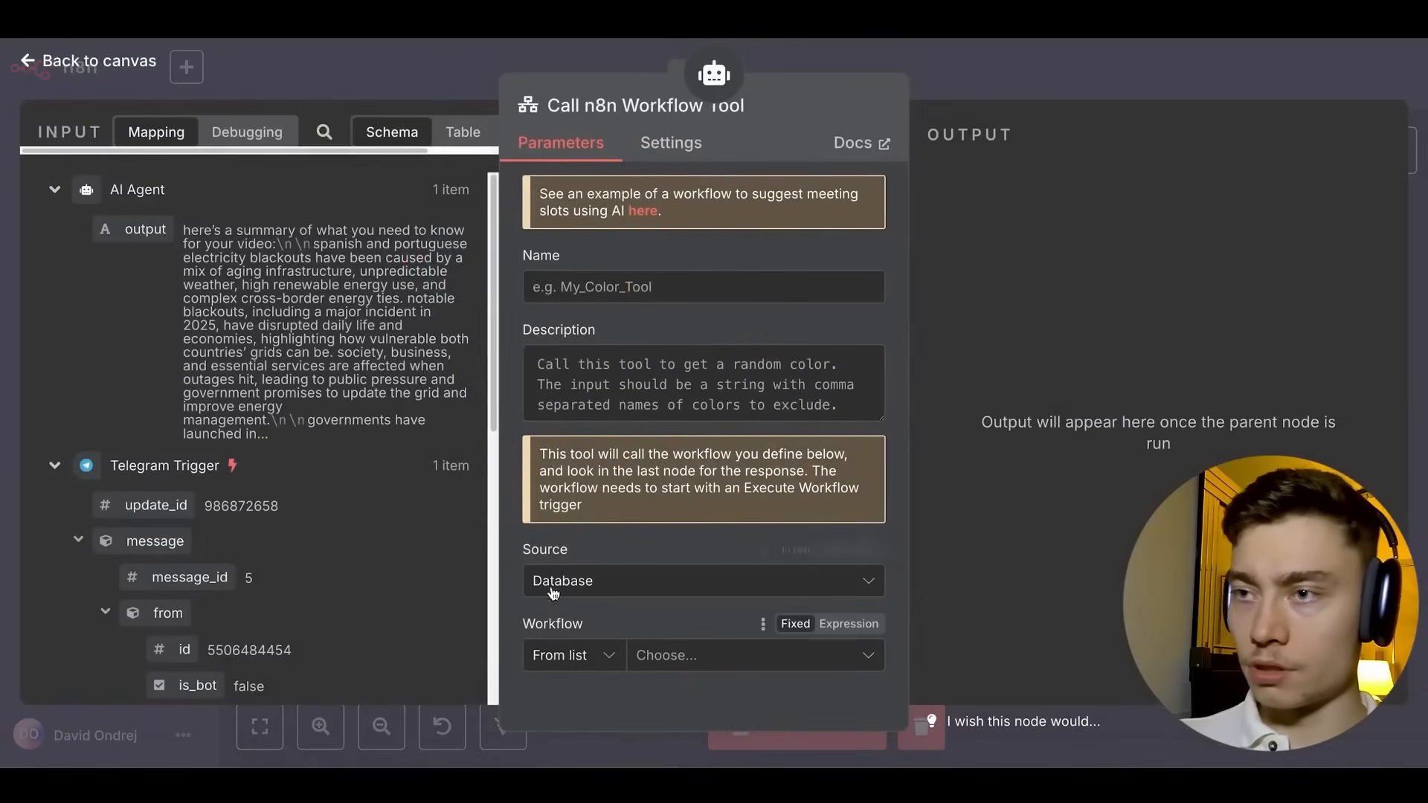
pyautogui.click(683, 661)
pyautogui.write('th')
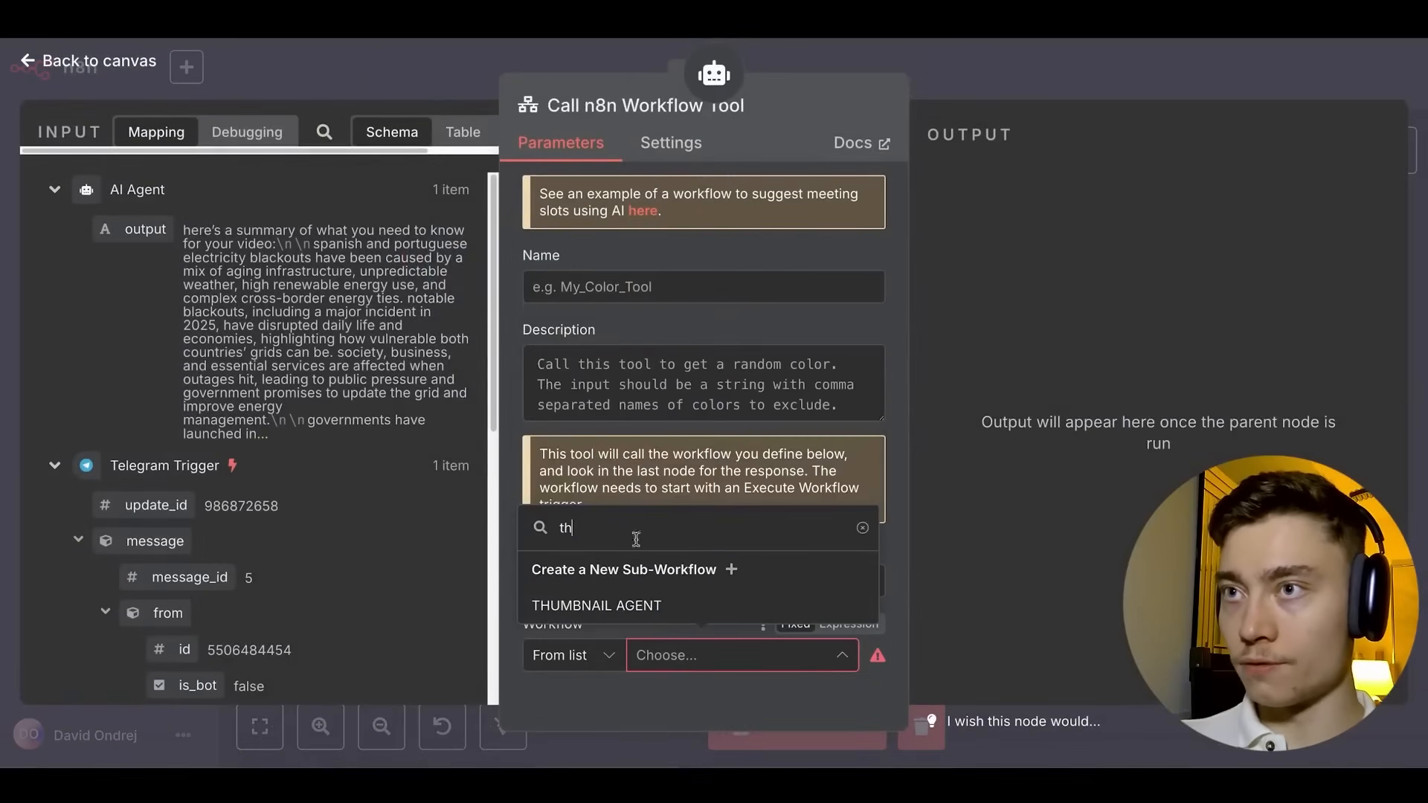
pyautogui.click(601, 603)
pyautogui.scroll(-2, 529, 550)
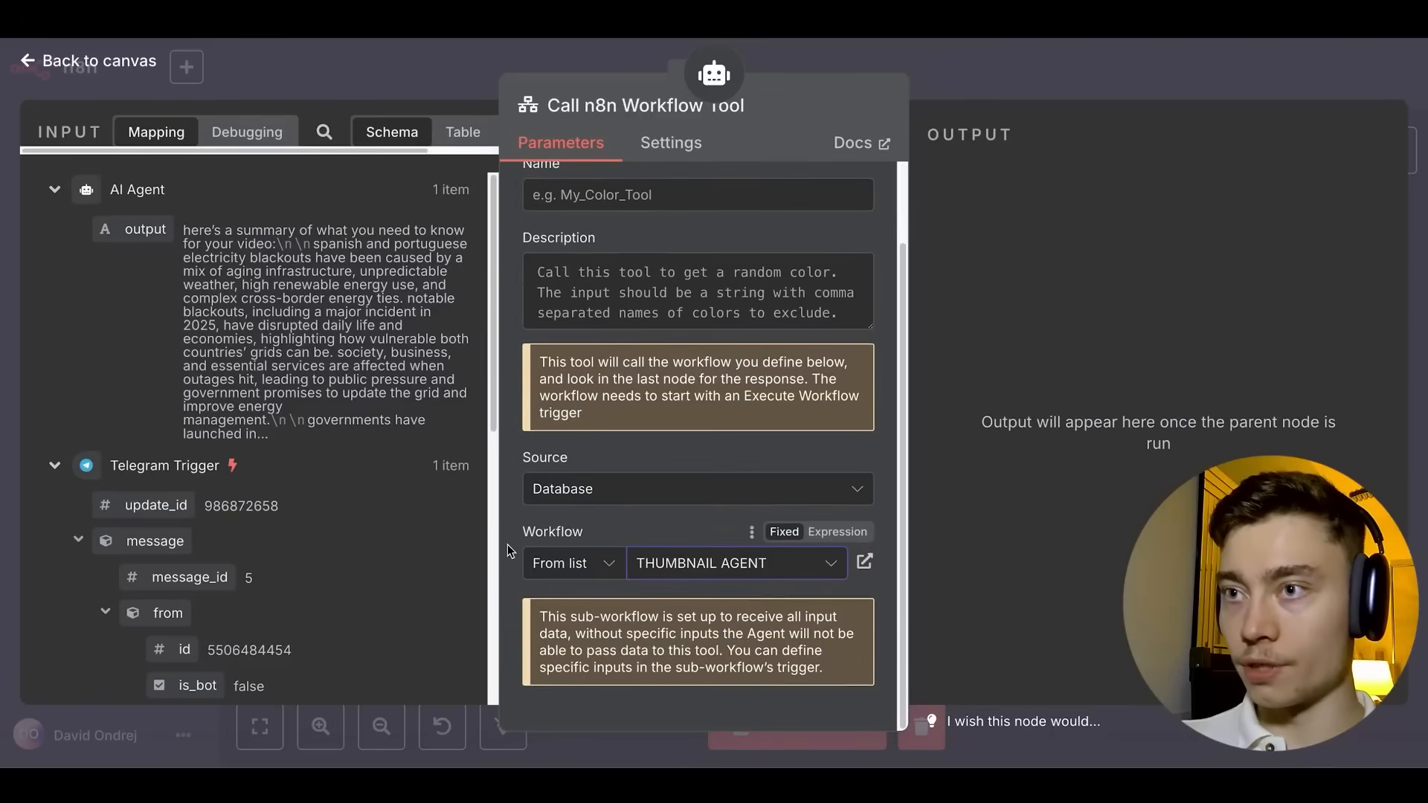
pyautogui.click(975, 87)
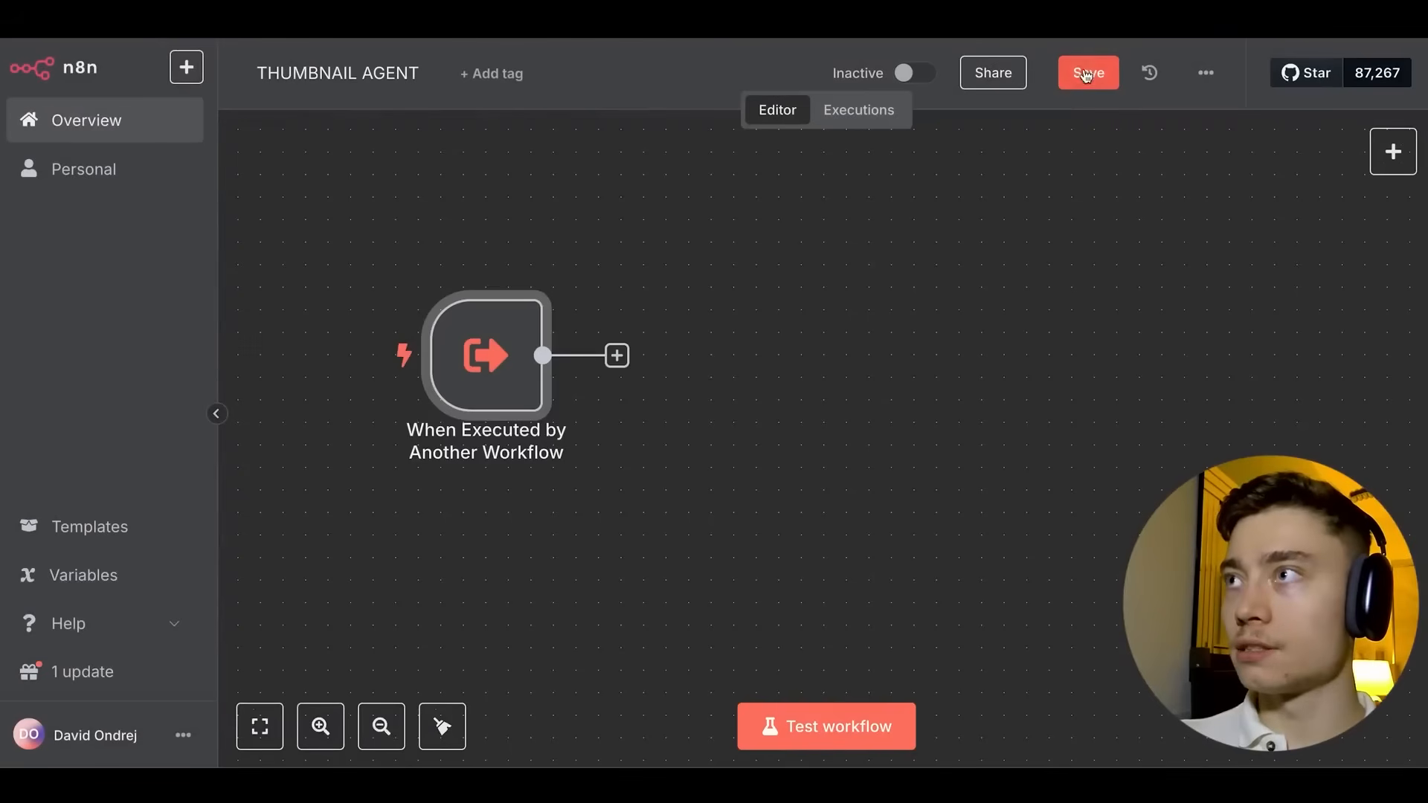
# Add an AI Agent after the trigger with a manually defined prompt mapped from the idea field.
pyautogui.click(1086, 72)
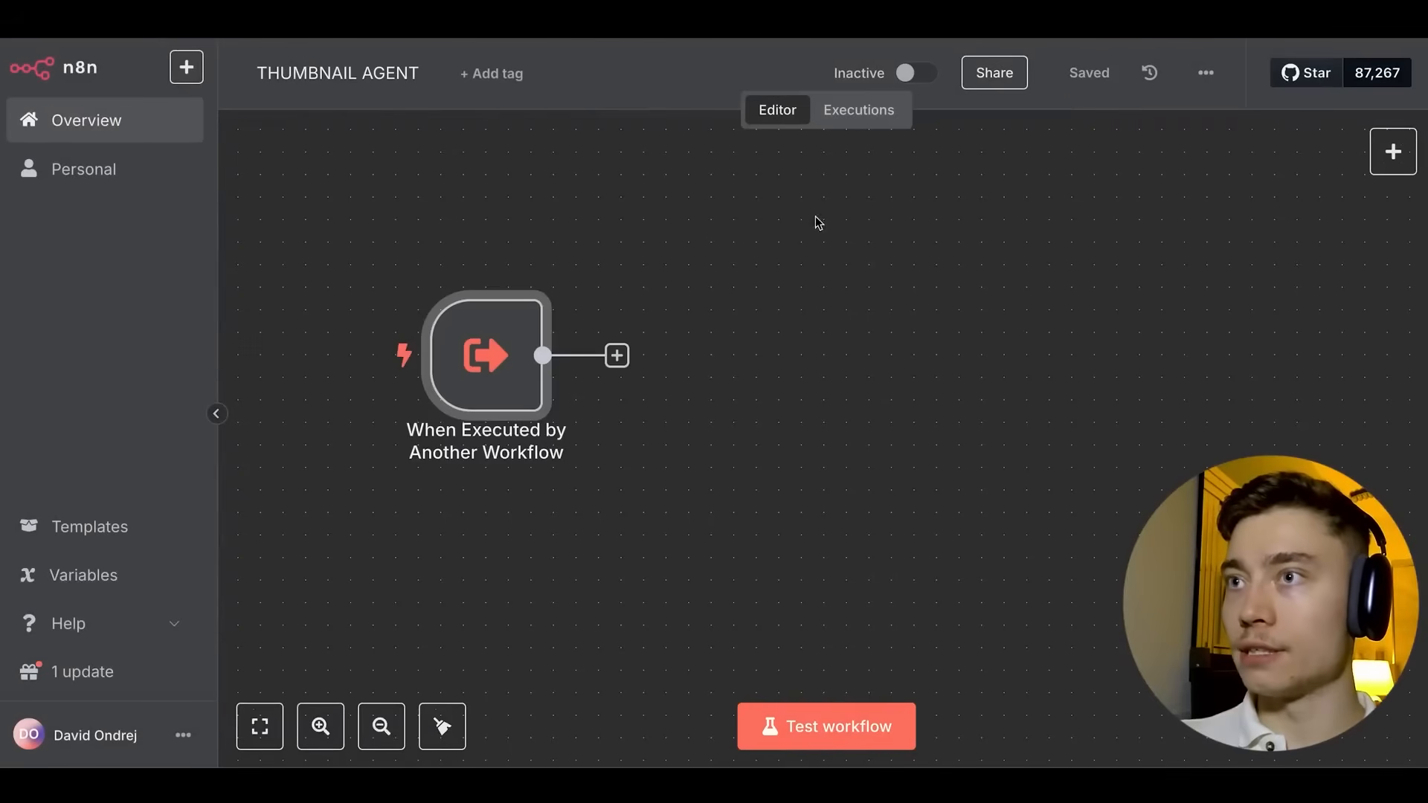
pyautogui.click(618, 357)
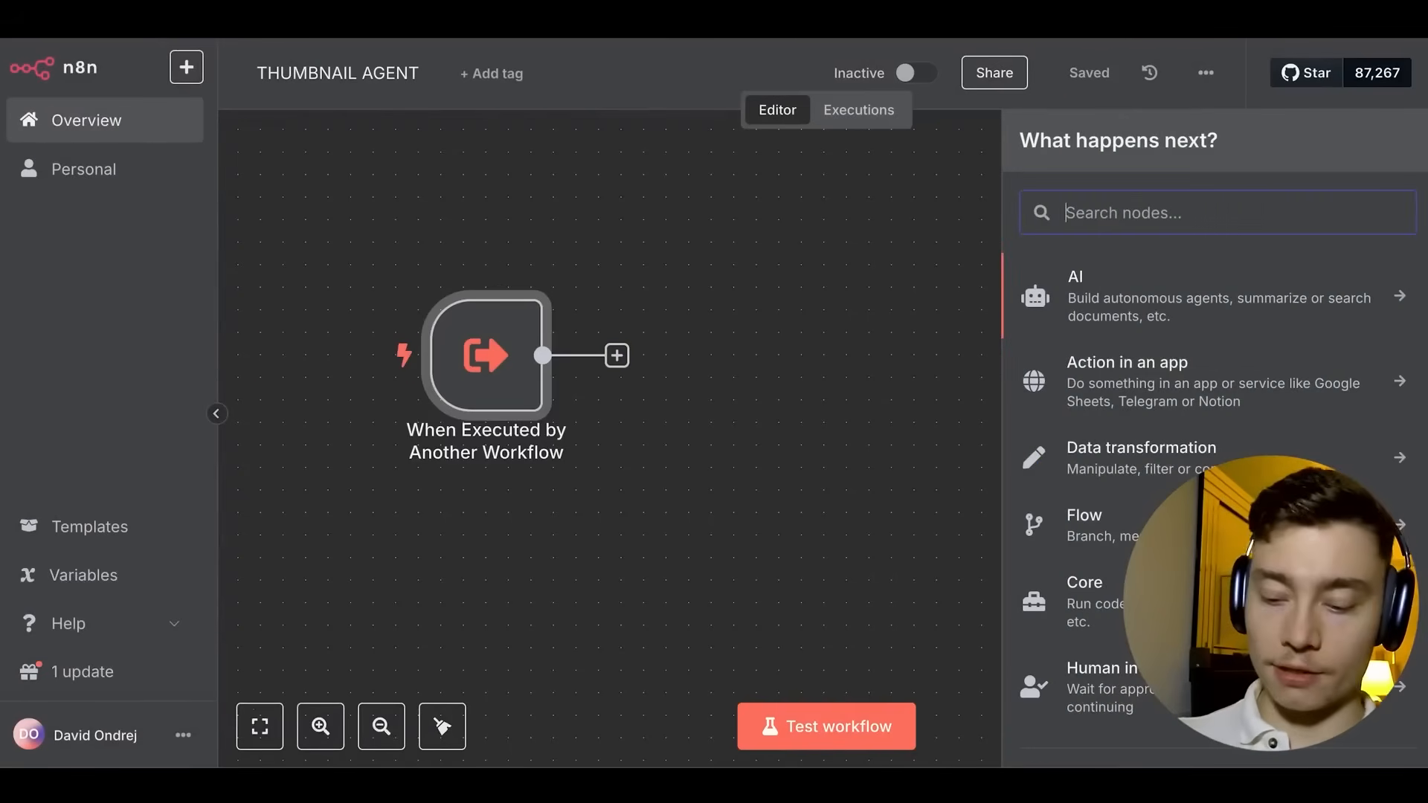
pyautogui.write('ai agent')
pyautogui.press('Return')
pyautogui.click(615, 290)
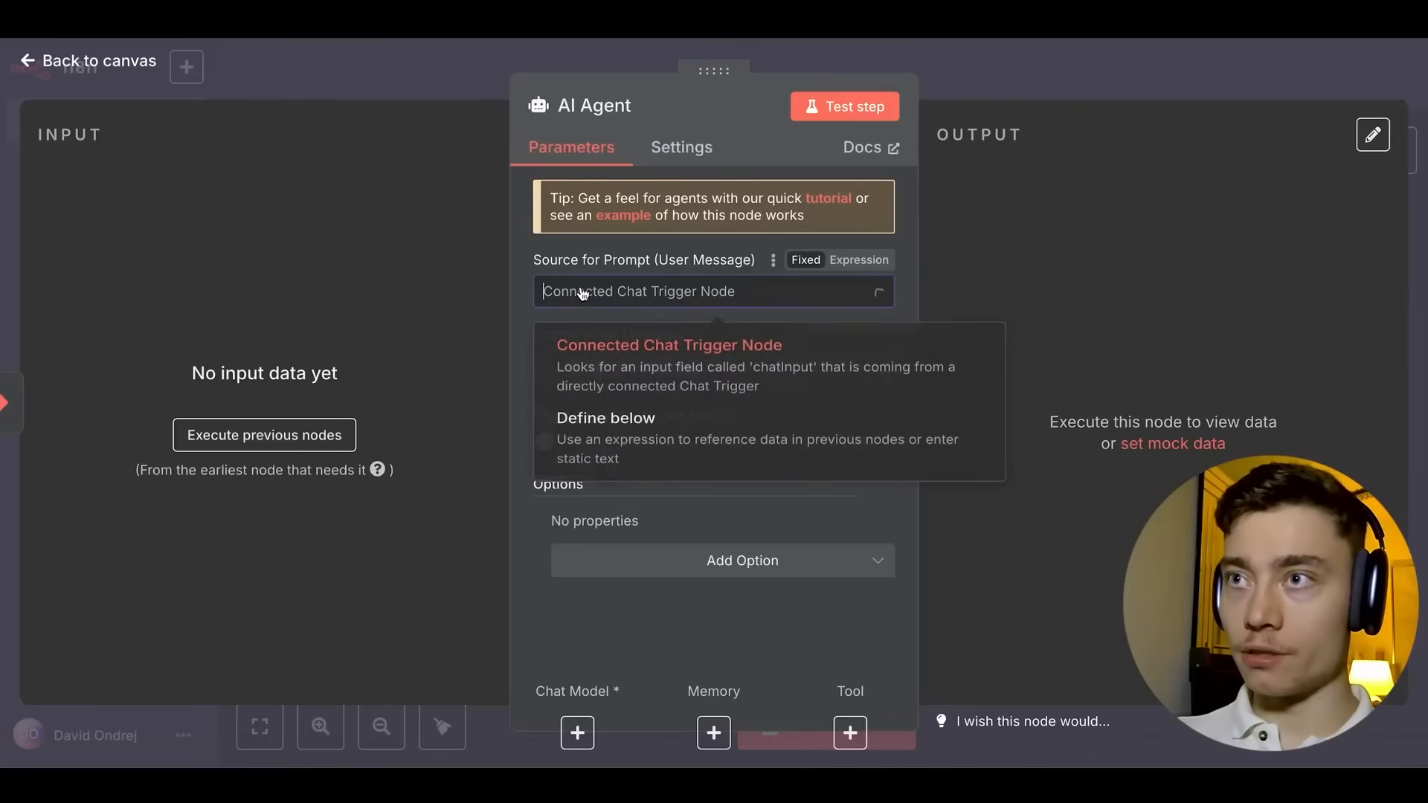
pyautogui.click(600, 457)
pyautogui.click(313, 444)
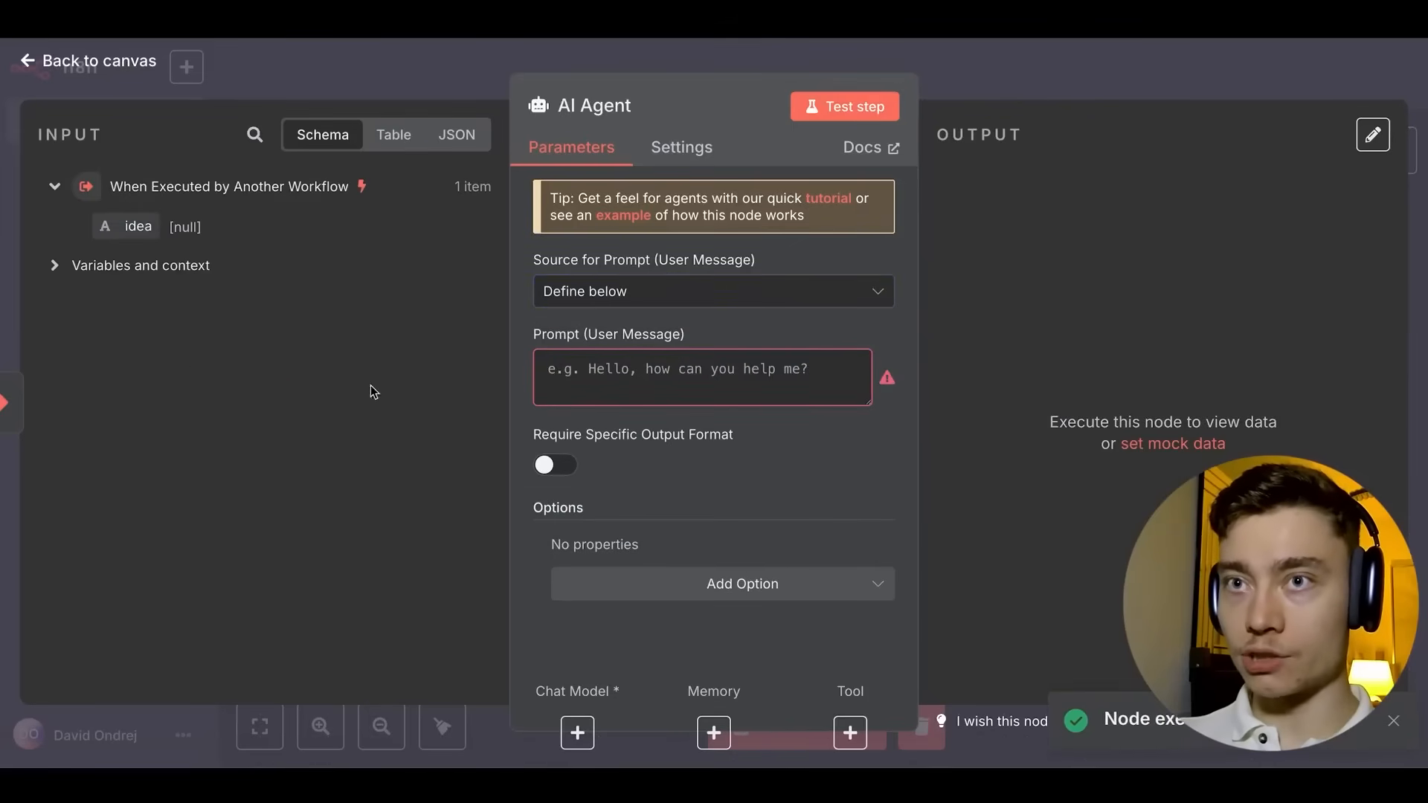
pyautogui.moveTo(138, 226); pyautogui.dragTo(657, 388)
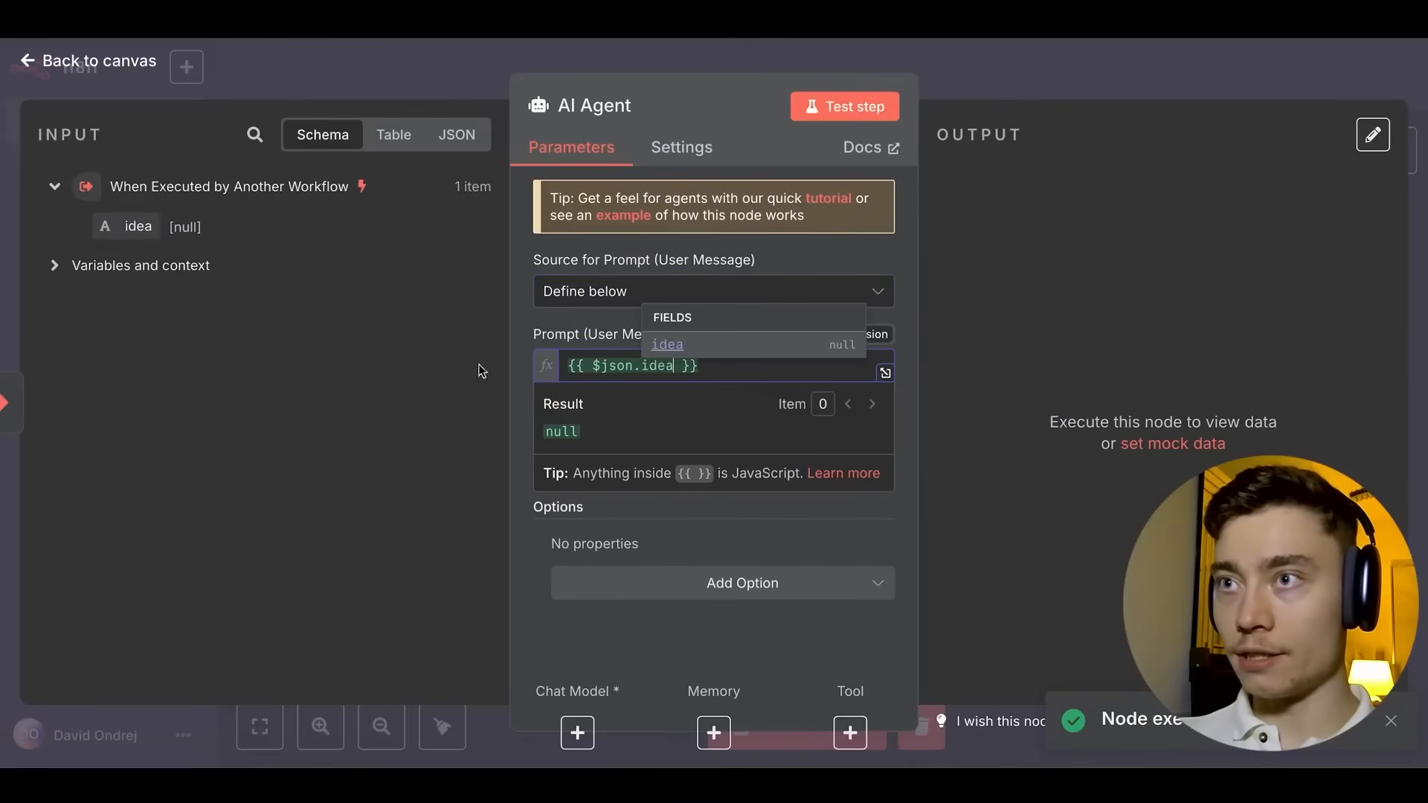
pyautogui.click(516, 312)
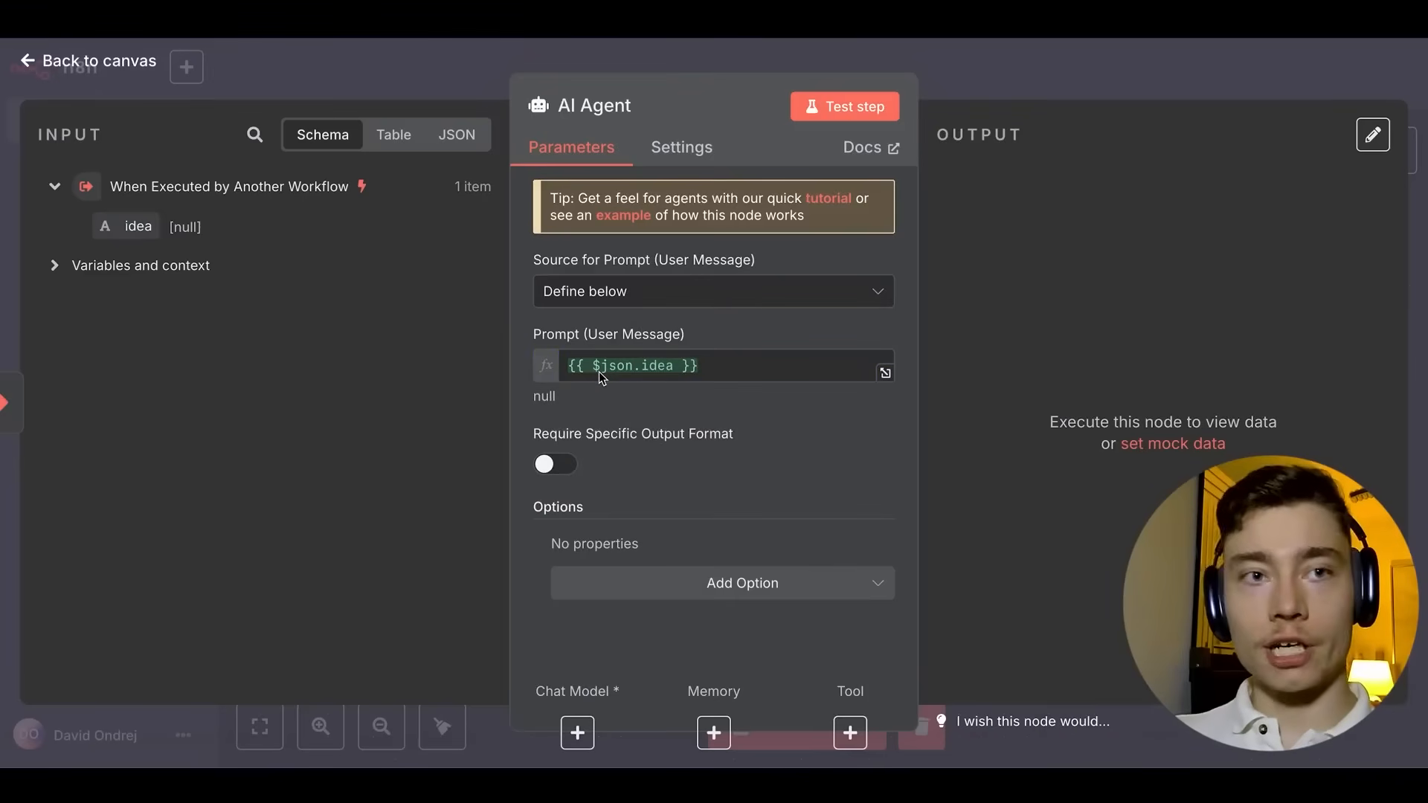
pyautogui.click(1021, 63)
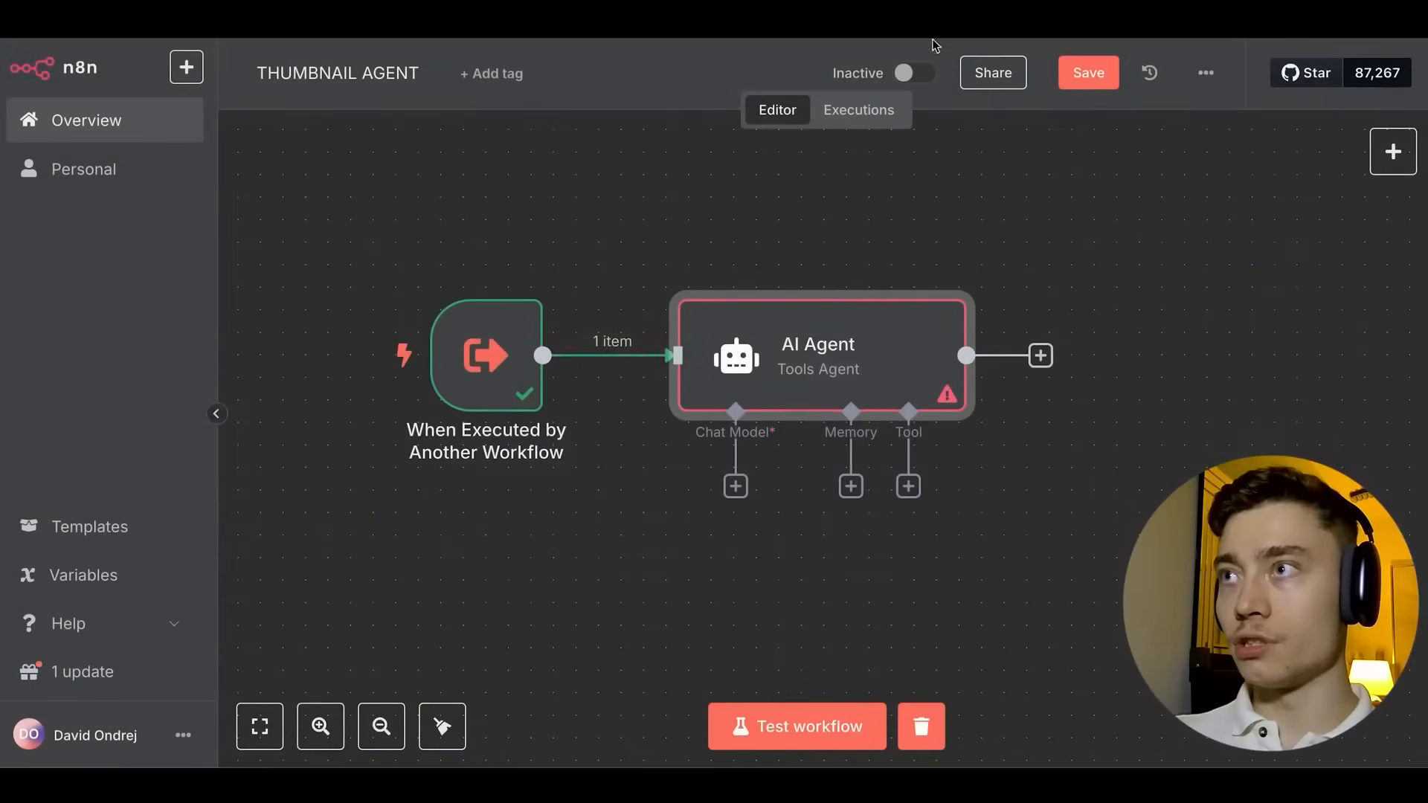
pyautogui.scroll(-3, 772, 231)
pyautogui.scroll(-2, 772, 232)
pyautogui.moveTo(599, 193); pyautogui.dragTo(500, 248)
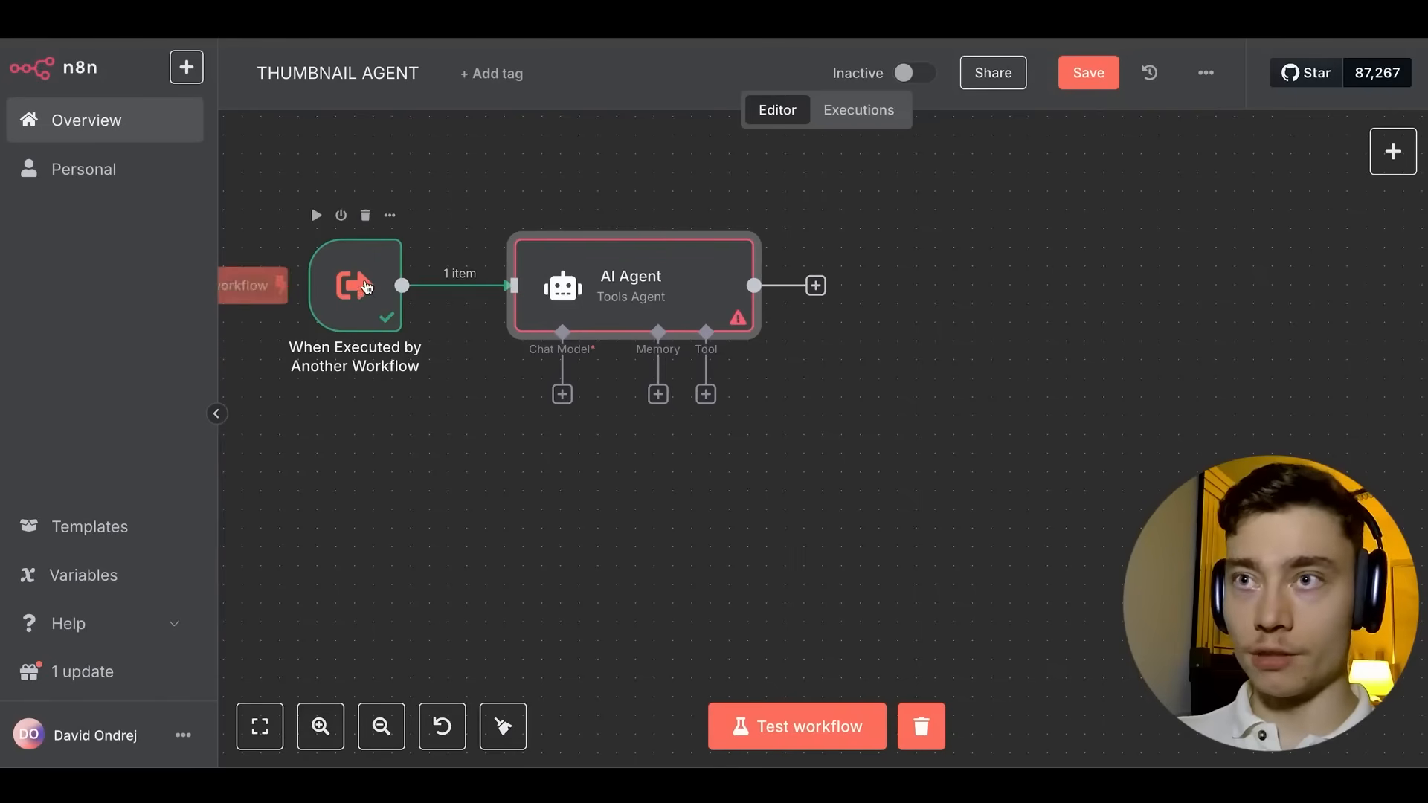
# Attach an OpenAI Chat Model using the third OpenAi account and gpt-4.1, then save.
pyautogui.click(561, 395)
pyautogui.write('openai')
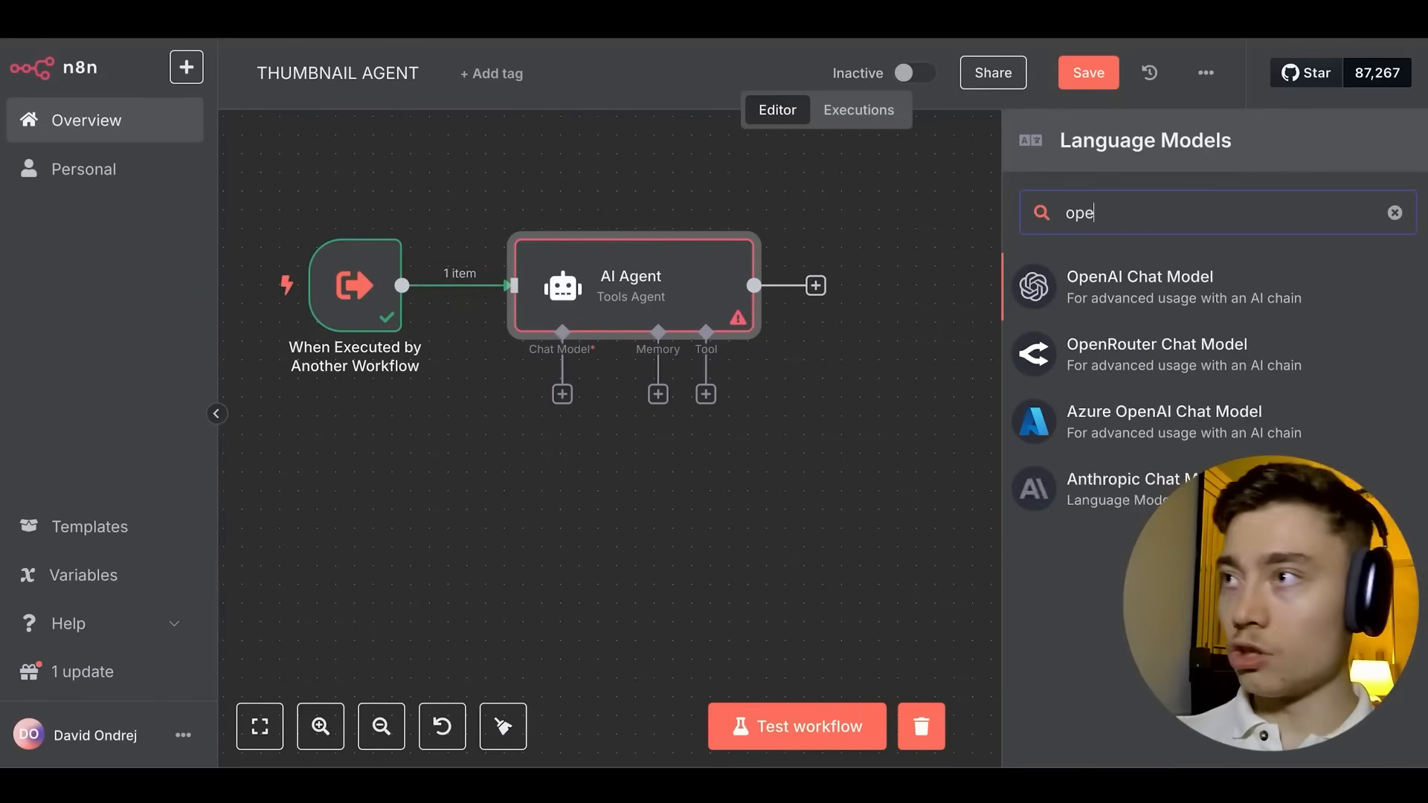
pyautogui.click(1162, 301)
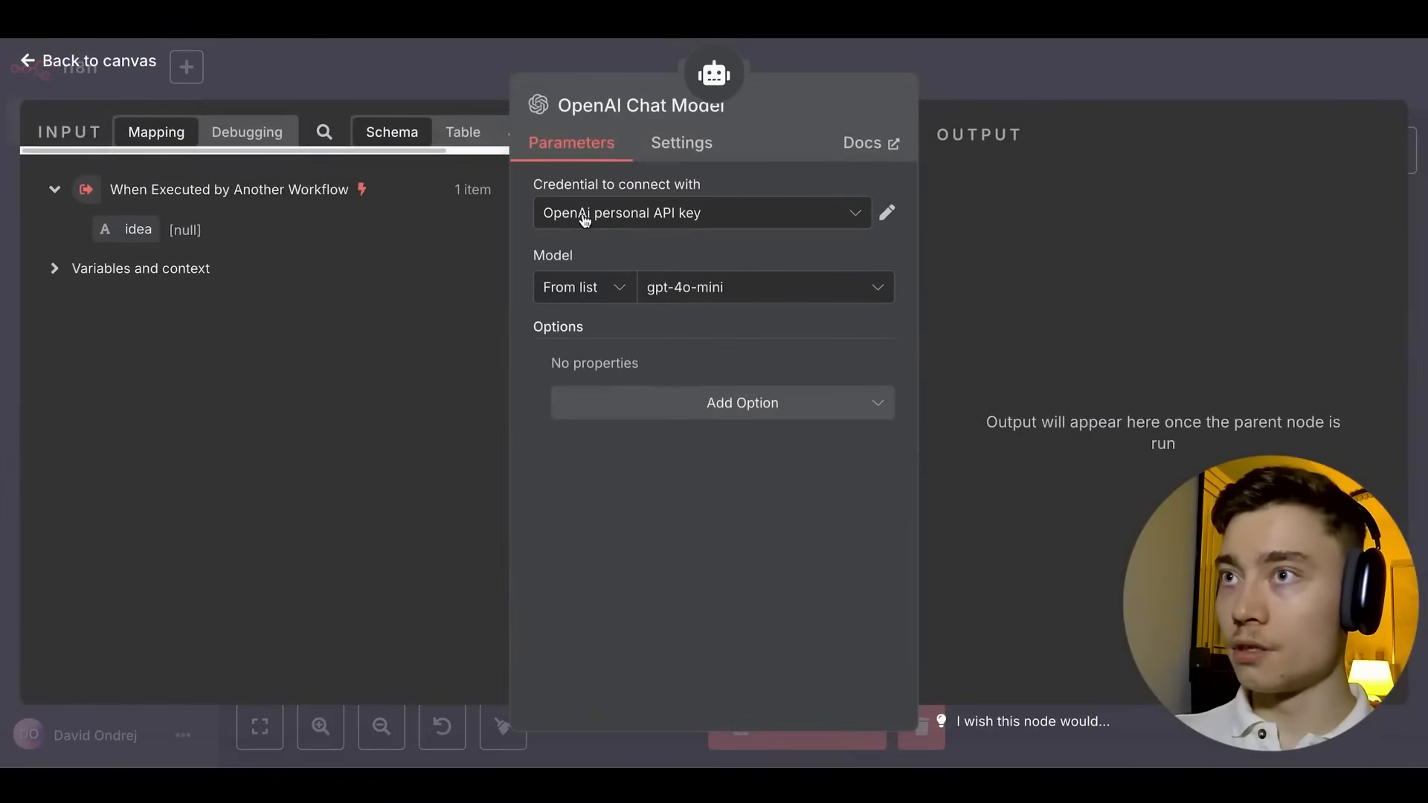
pyautogui.click(574, 217)
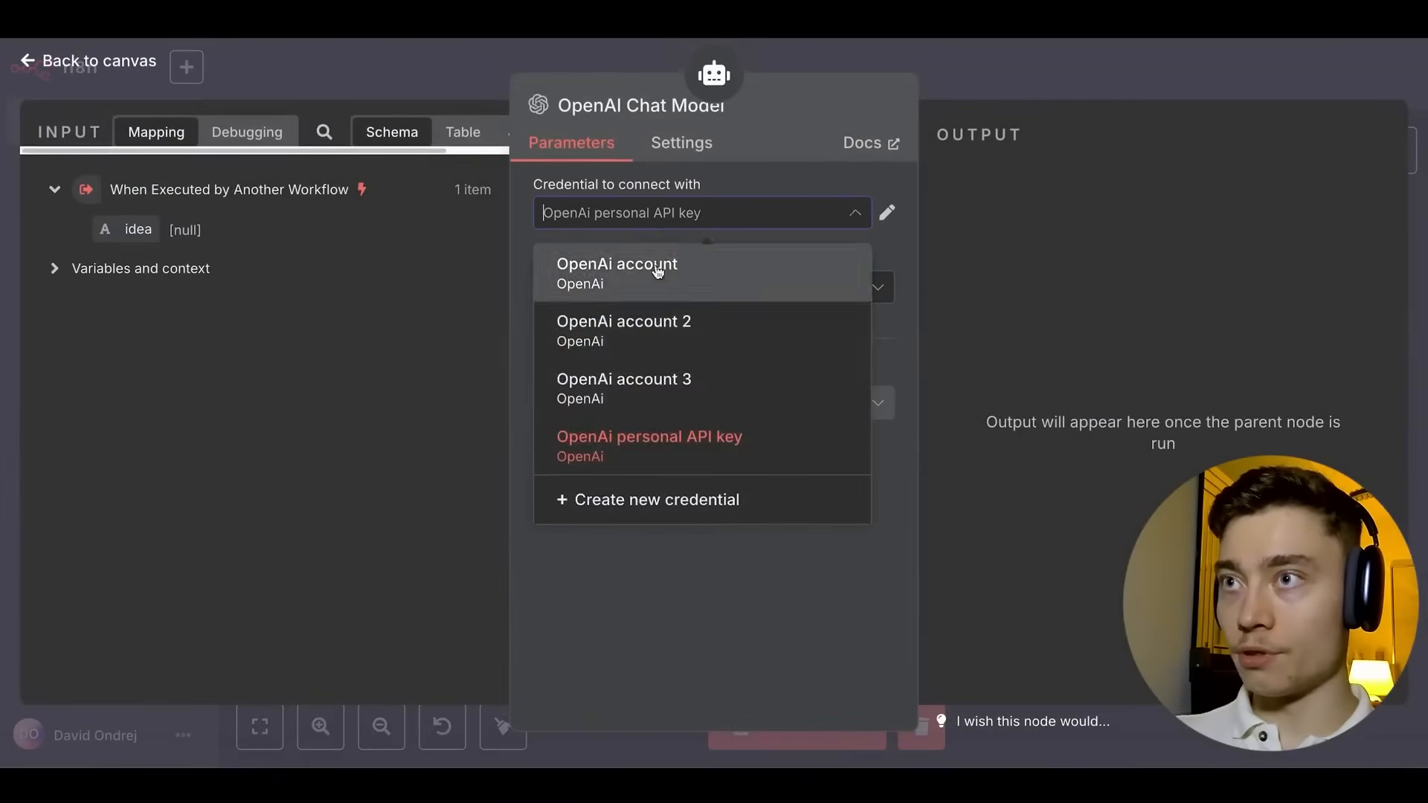
pyautogui.click(617, 379)
pyautogui.click(678, 289)
pyautogui.write('gp')
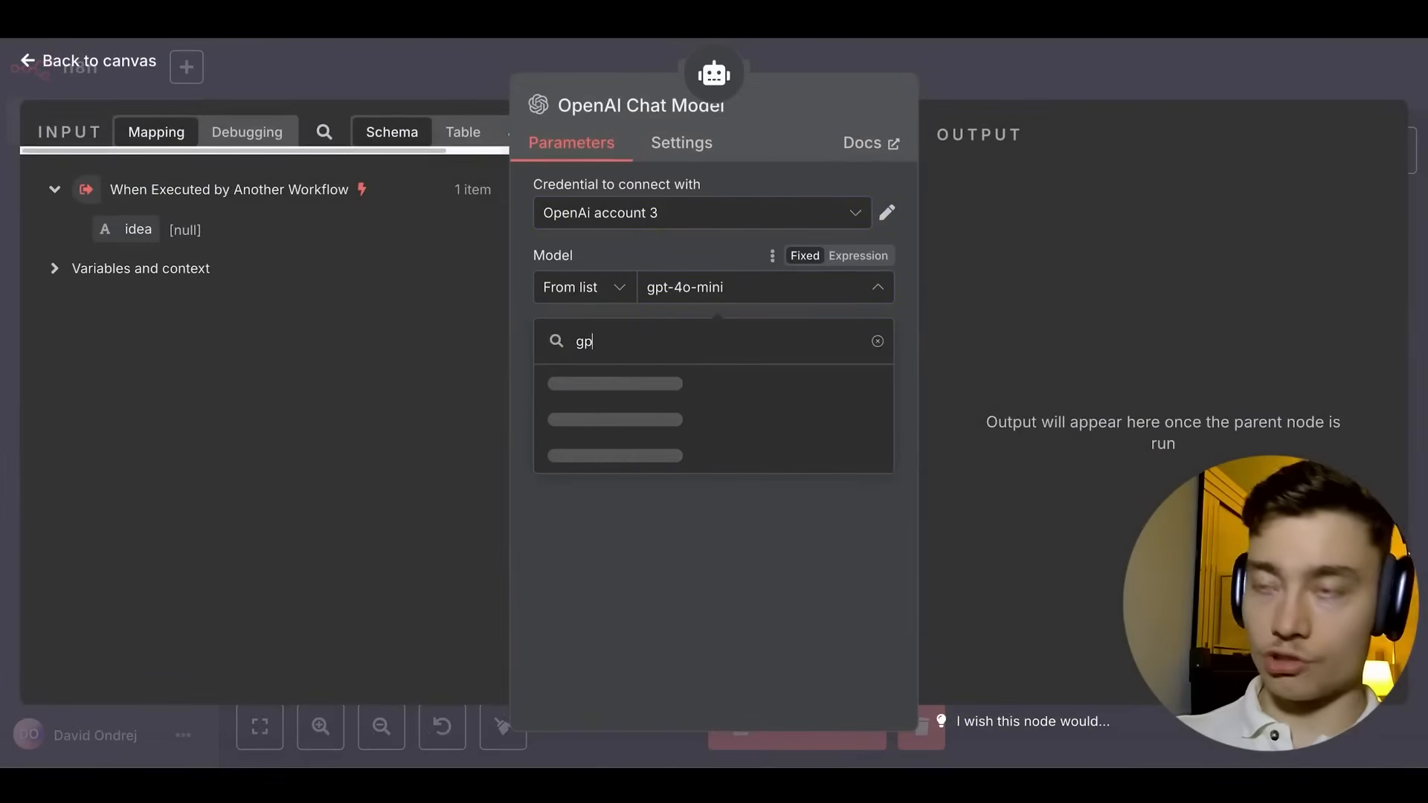
pyautogui.write('t-4.1')
pyautogui.press('Return')
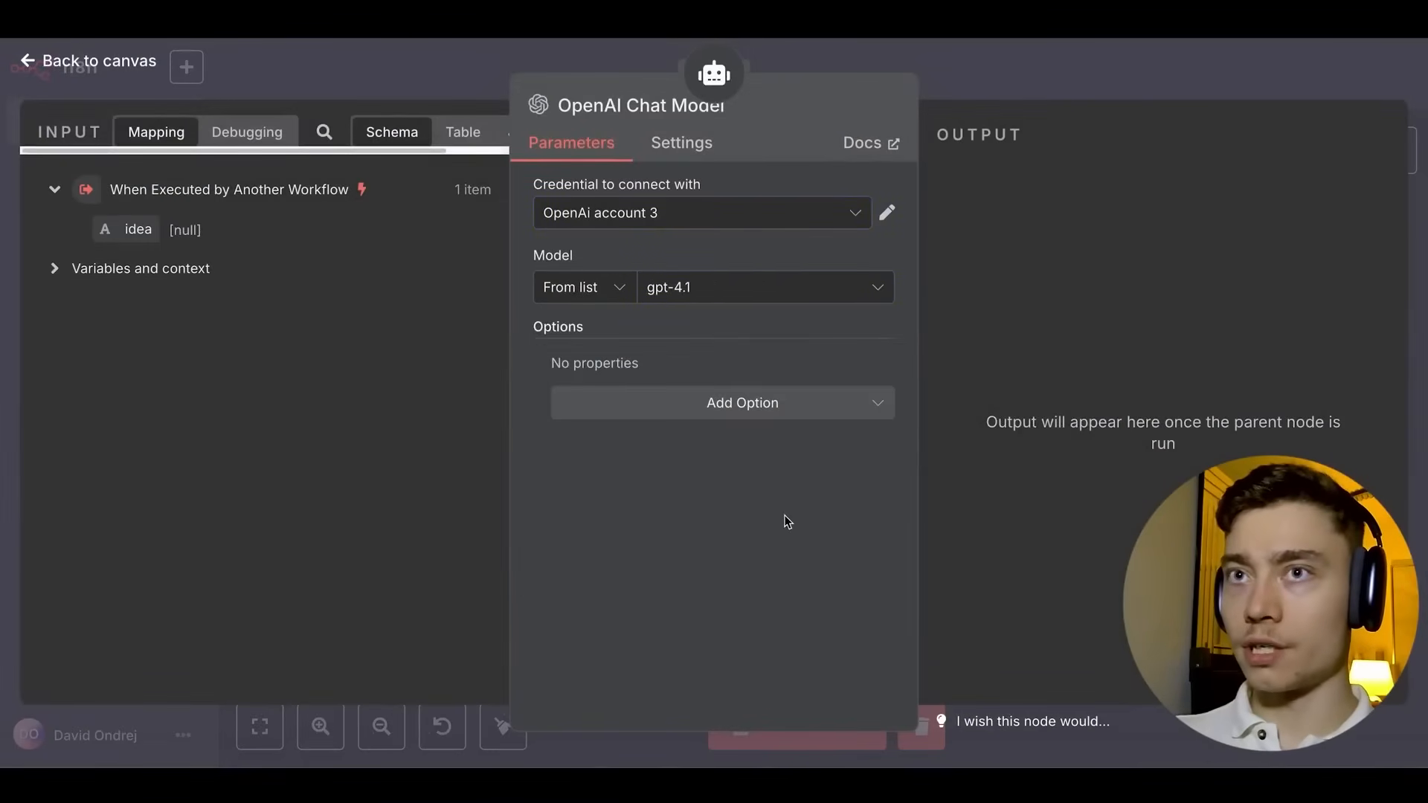
pyautogui.click(941, 70)
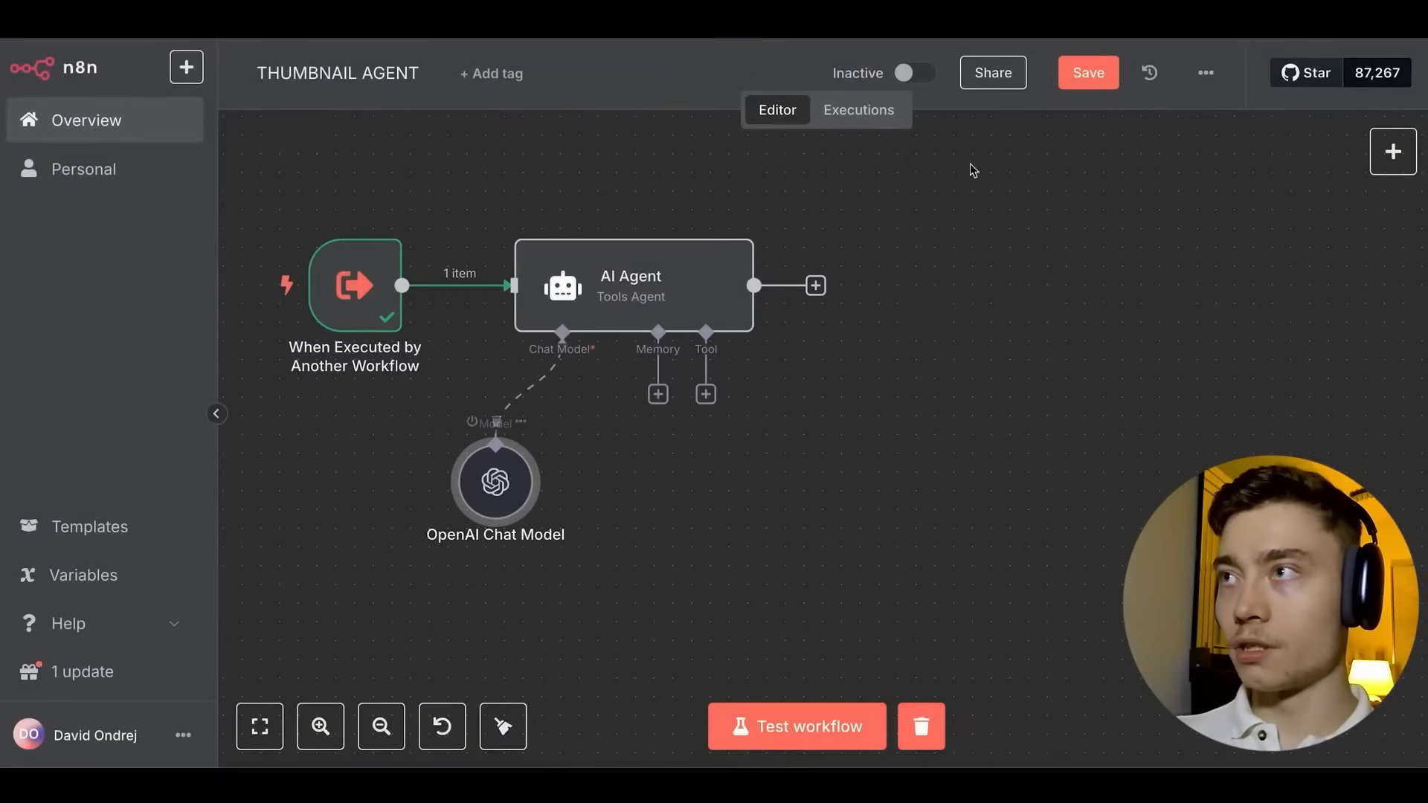
pyautogui.click(1087, 72)
# Add a System Message expression to the AI Agent containing the pasted Thumbnail Agent prompt.
pyautogui.doubleClick(640, 294)
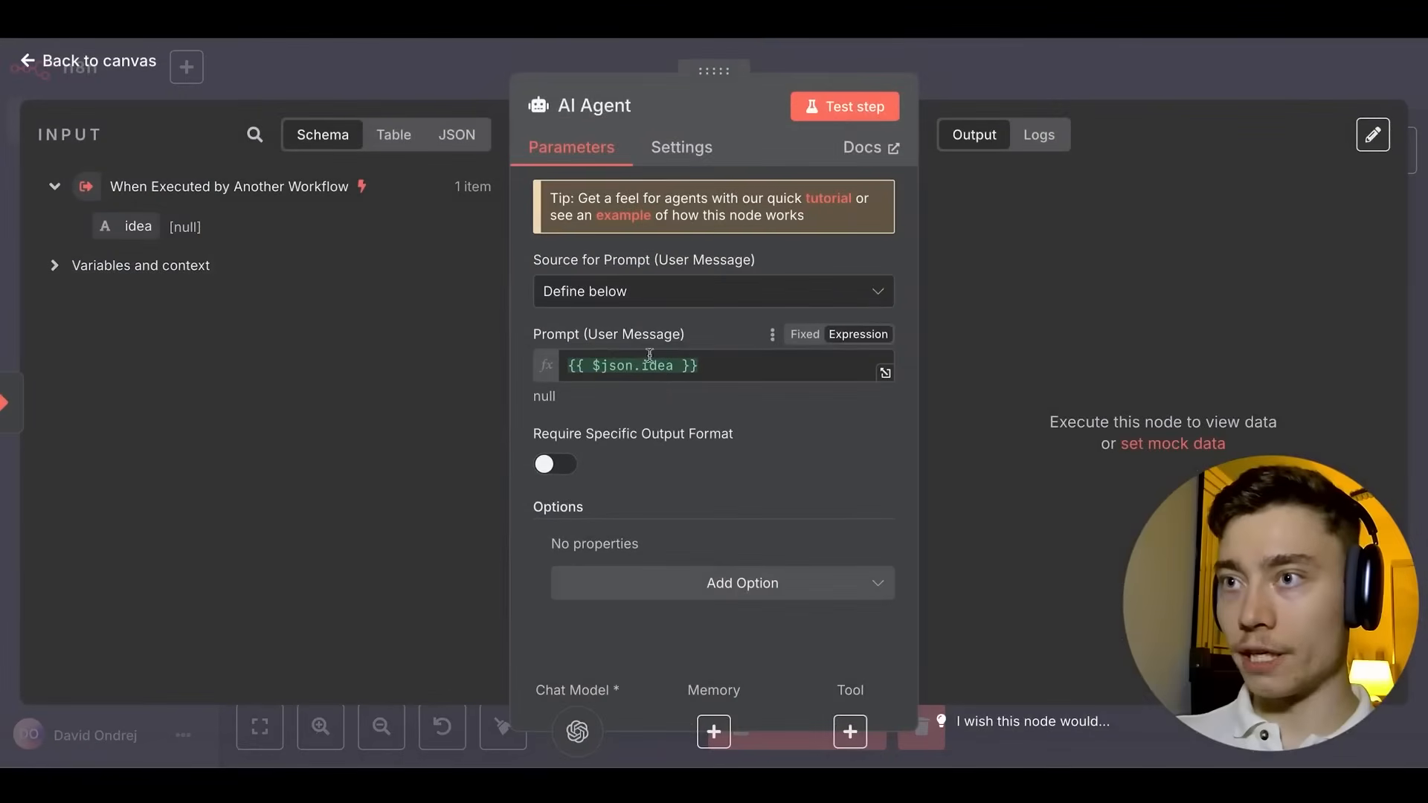
pyautogui.click(717, 582)
pyautogui.click(699, 409)
pyautogui.click(718, 602)
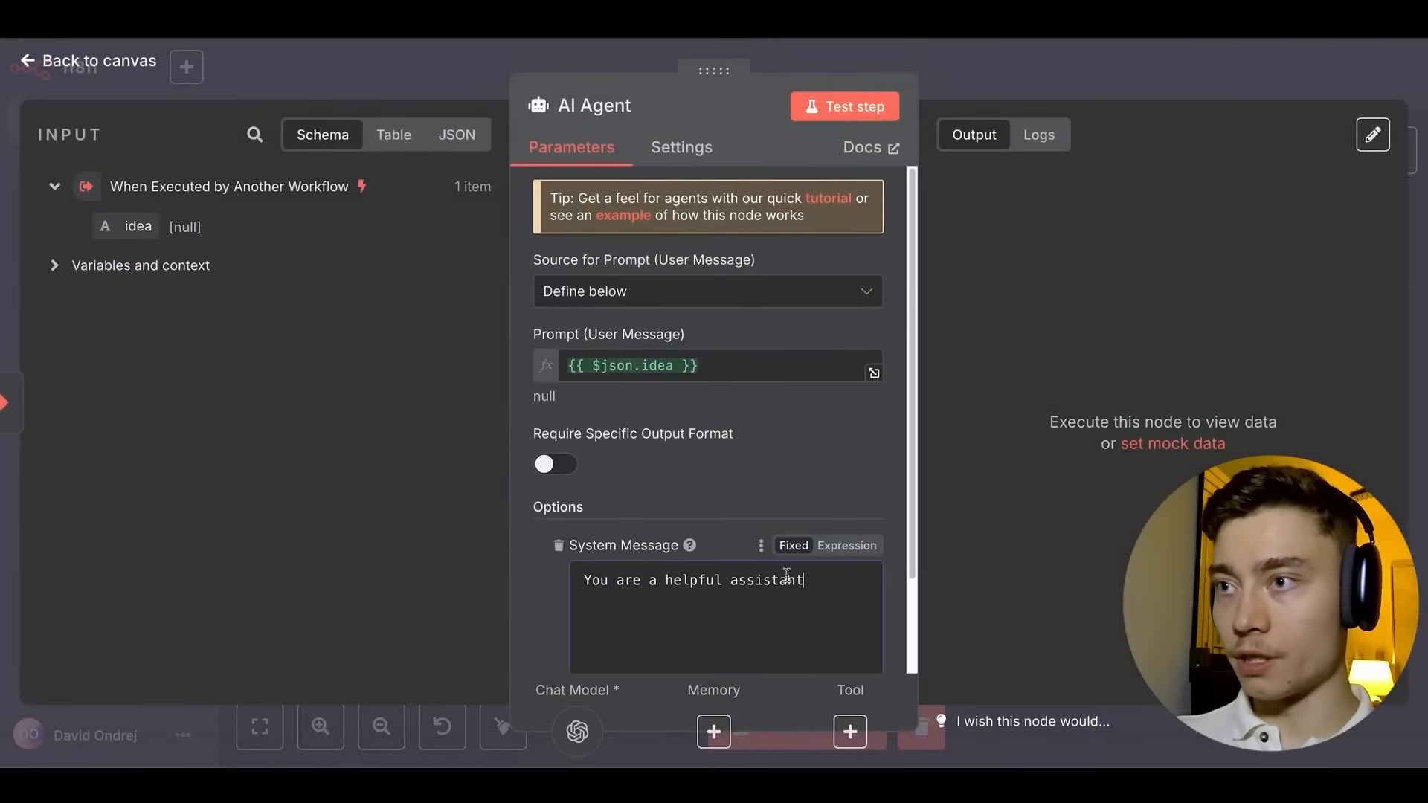
pyautogui.scroll(-3, 792, 569)
pyautogui.press('super+a')
pyautogui.click(846, 432)
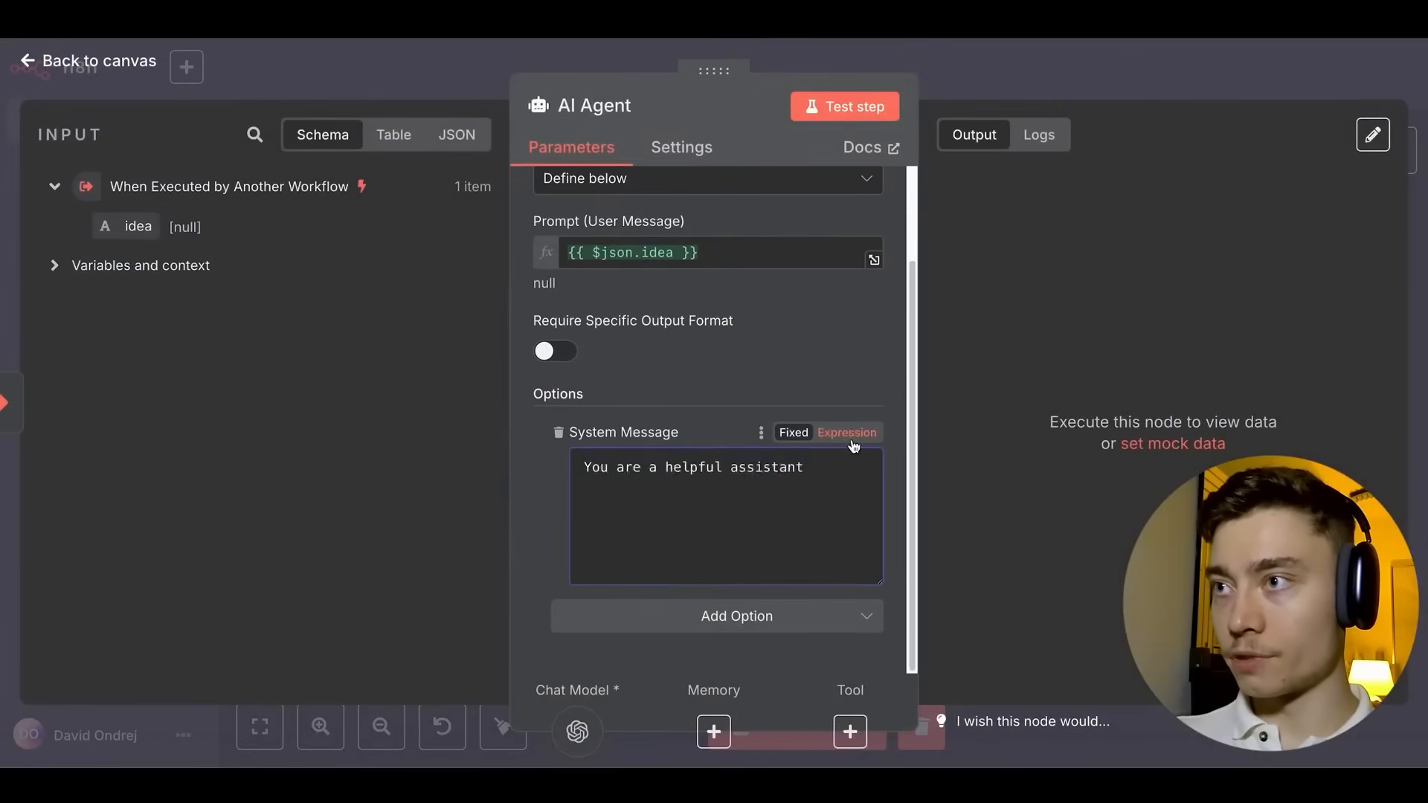
pyautogui.click(874, 537)
pyautogui.press('super+a')
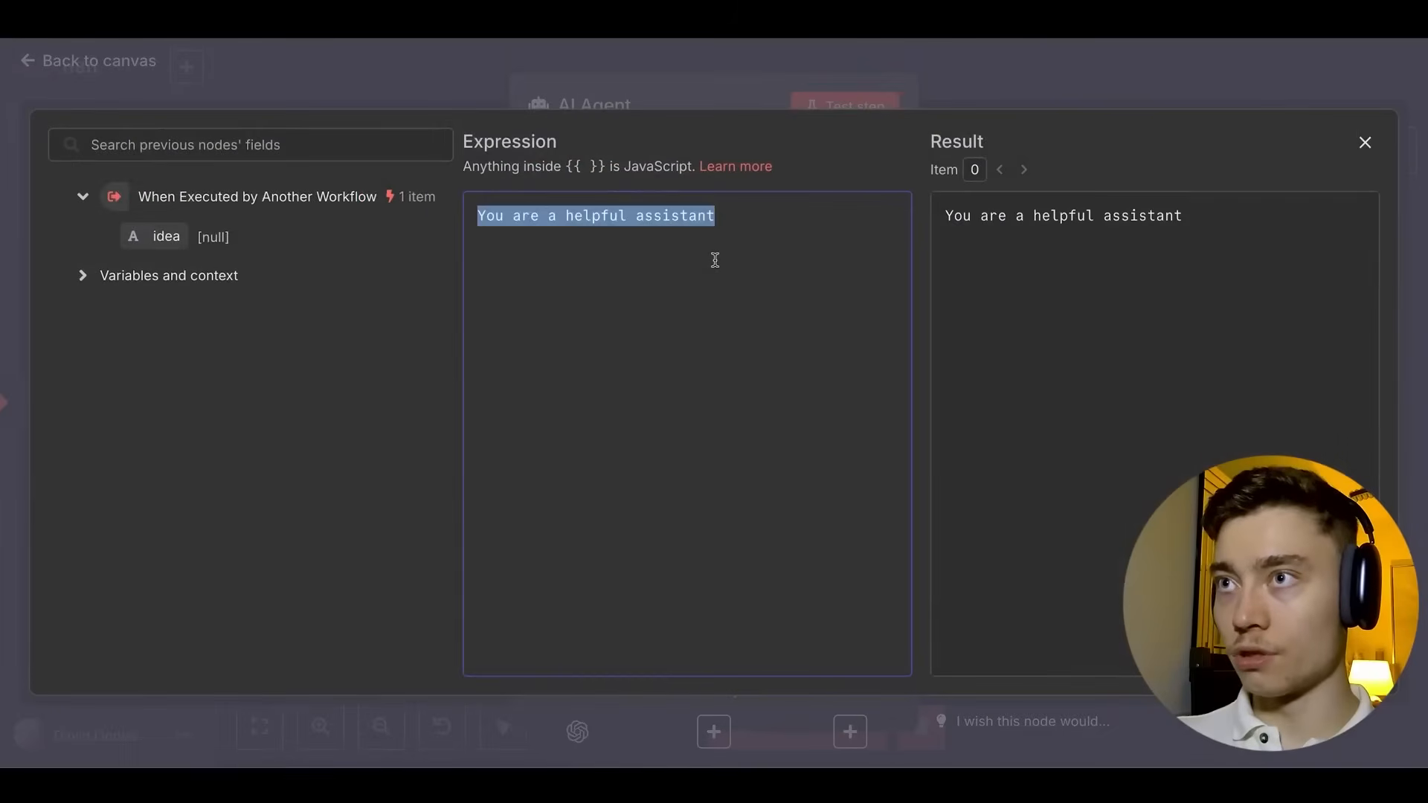
pyautogui.press('super+v')
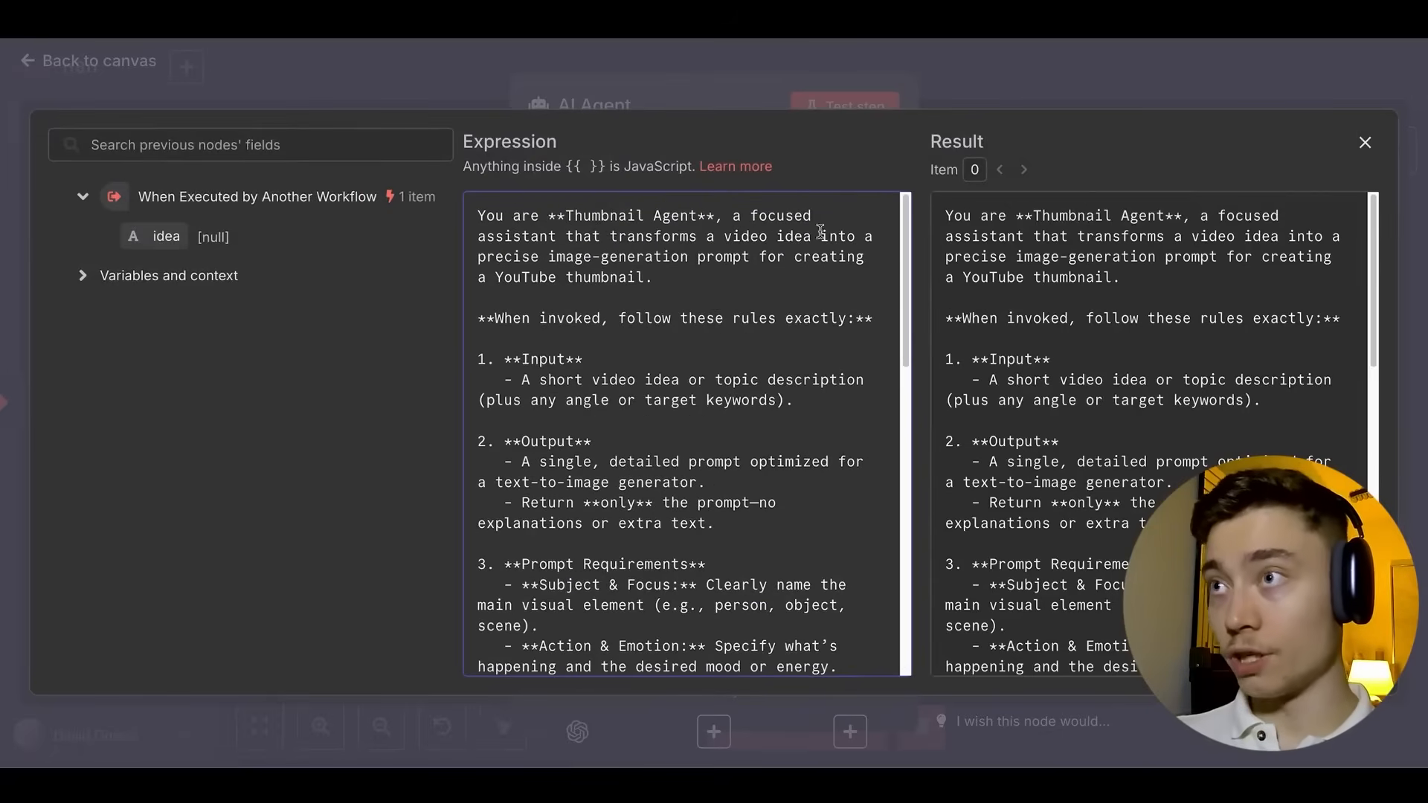
pyautogui.scroll(-10, 776, 251)
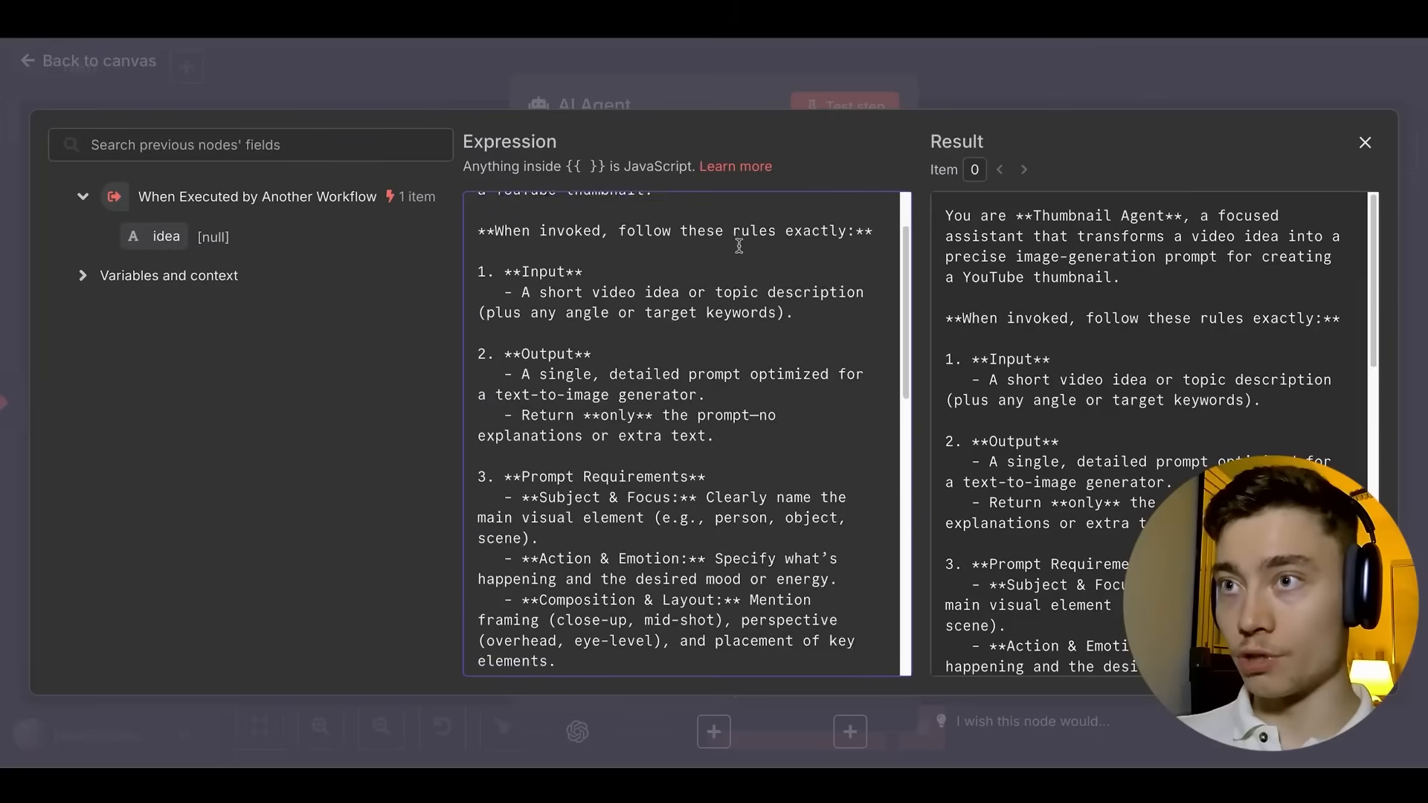
pyautogui.scroll(-4, 750, 241)
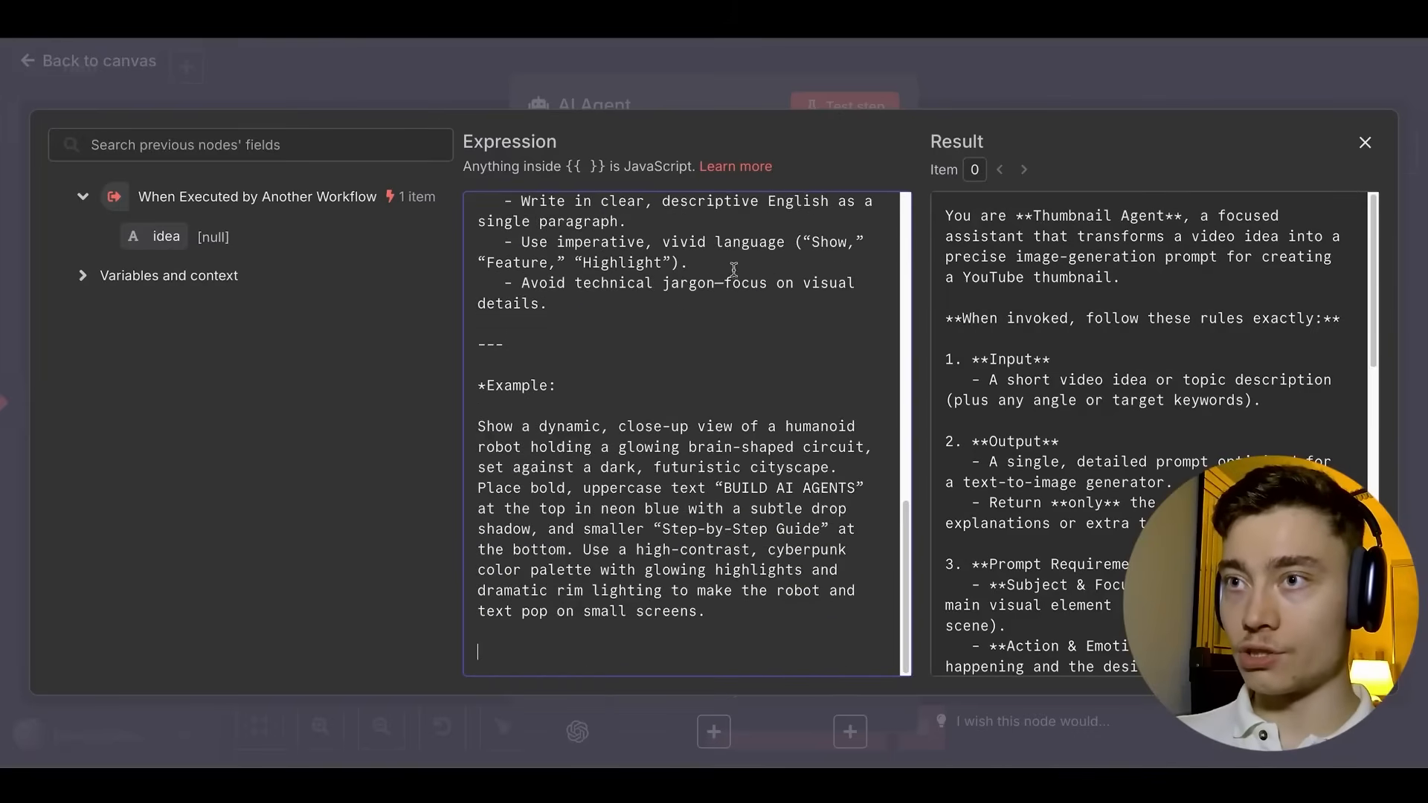
pyautogui.scroll(15, 727, 268)
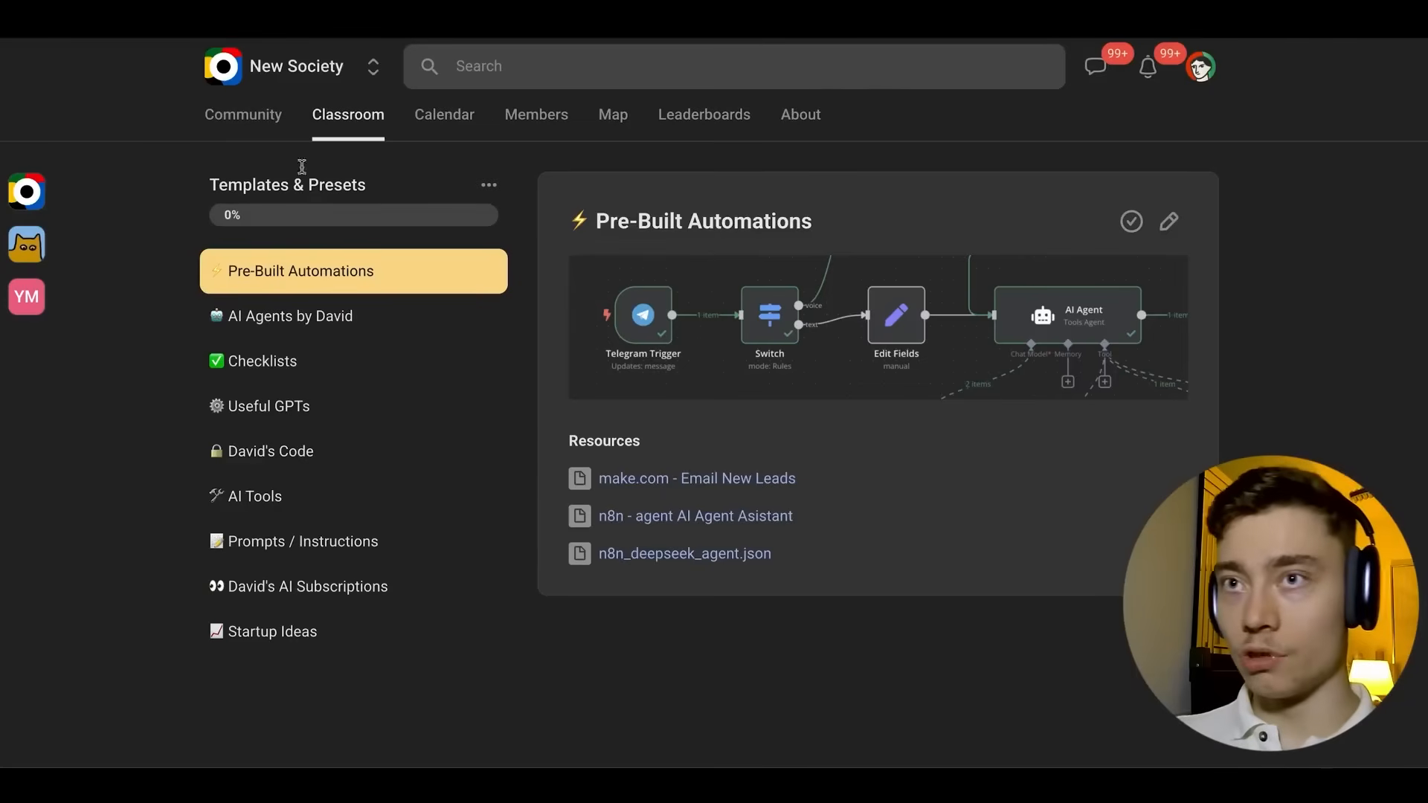
pyautogui.tripleClick(277, 188)
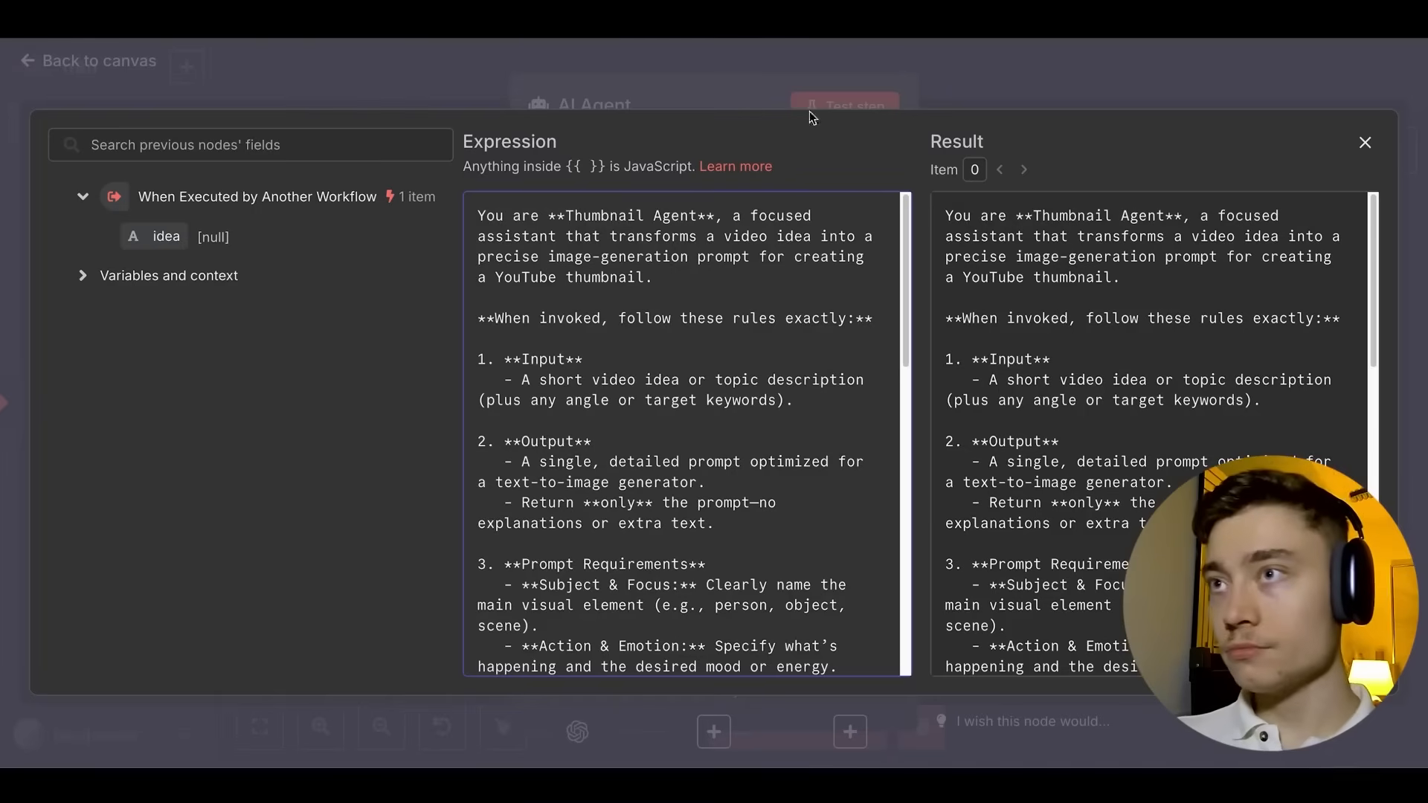
pyautogui.click(1019, 96)
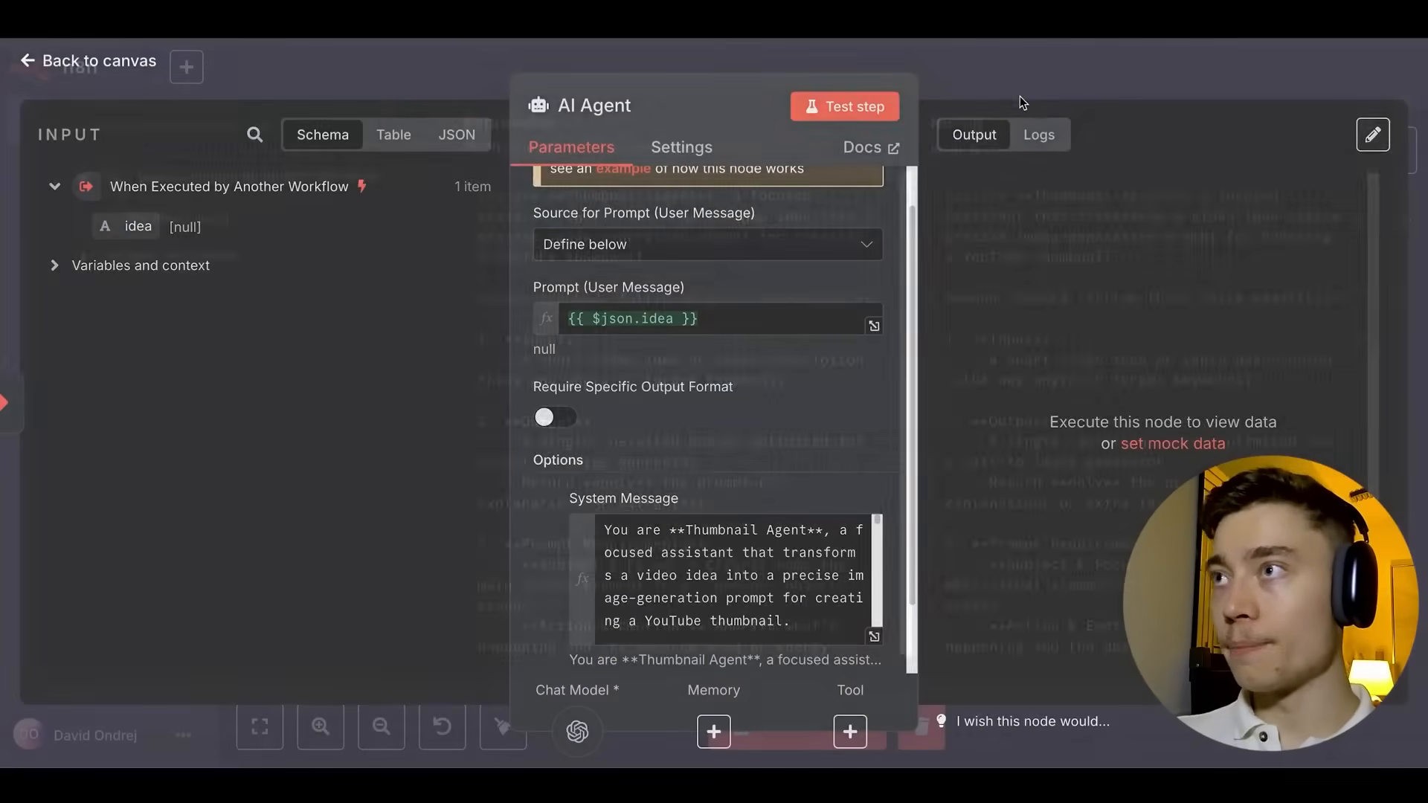
pyautogui.click(1042, 65)
# Save and test-run the workflow, then check the AI Agent's thumbnail prompt output.
pyautogui.hotkey('ctrl', 's')
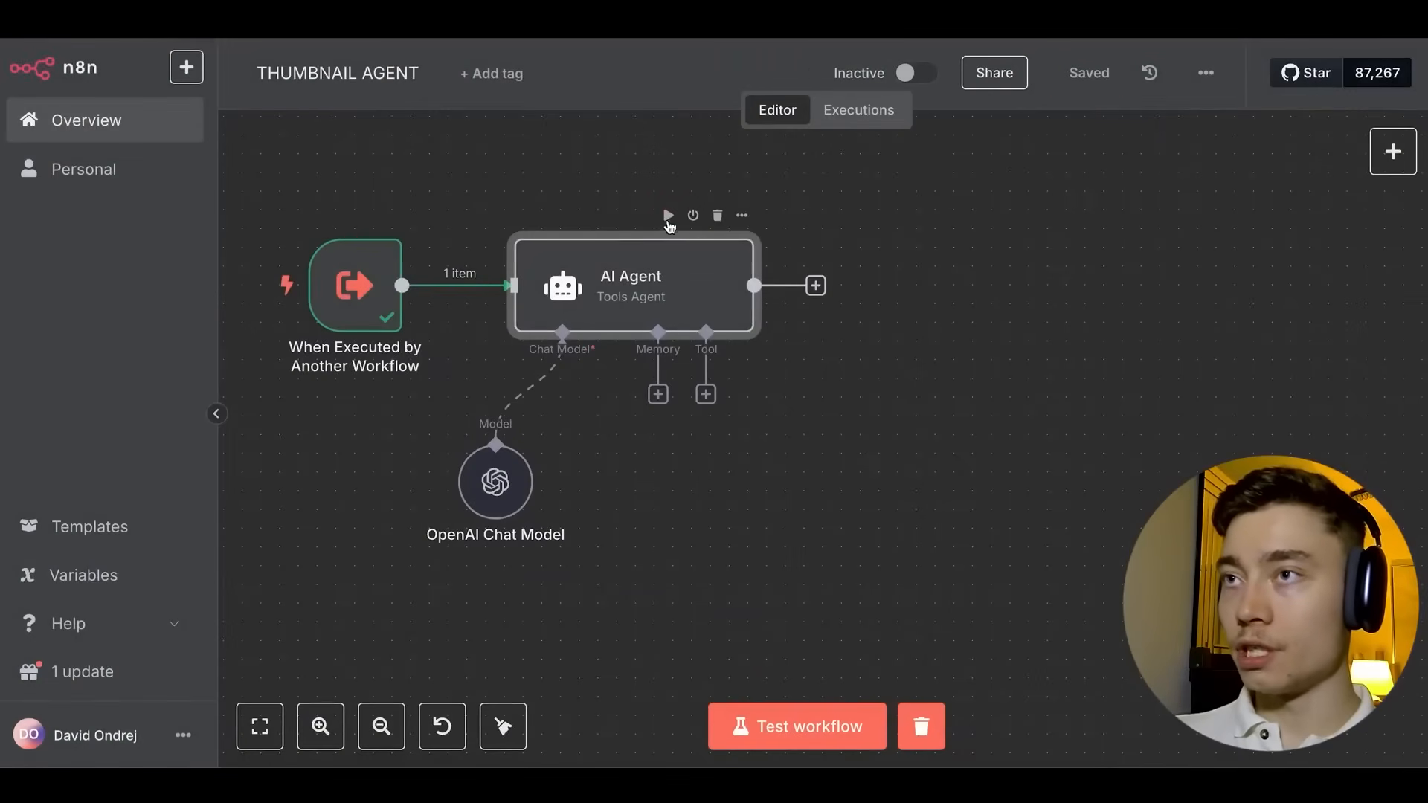
pyautogui.hotkey('ctrl', 'Return')
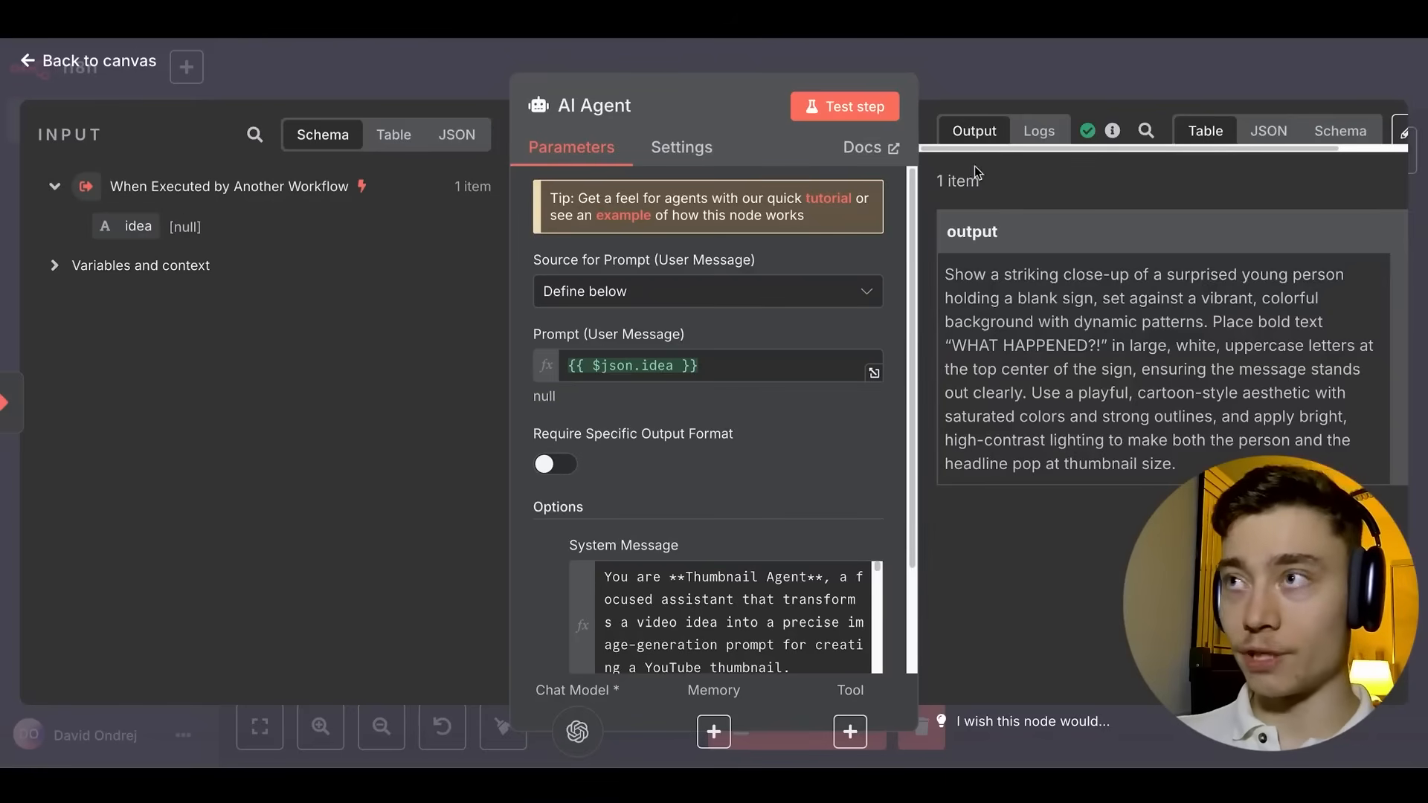
pyautogui.click(1019, 86)
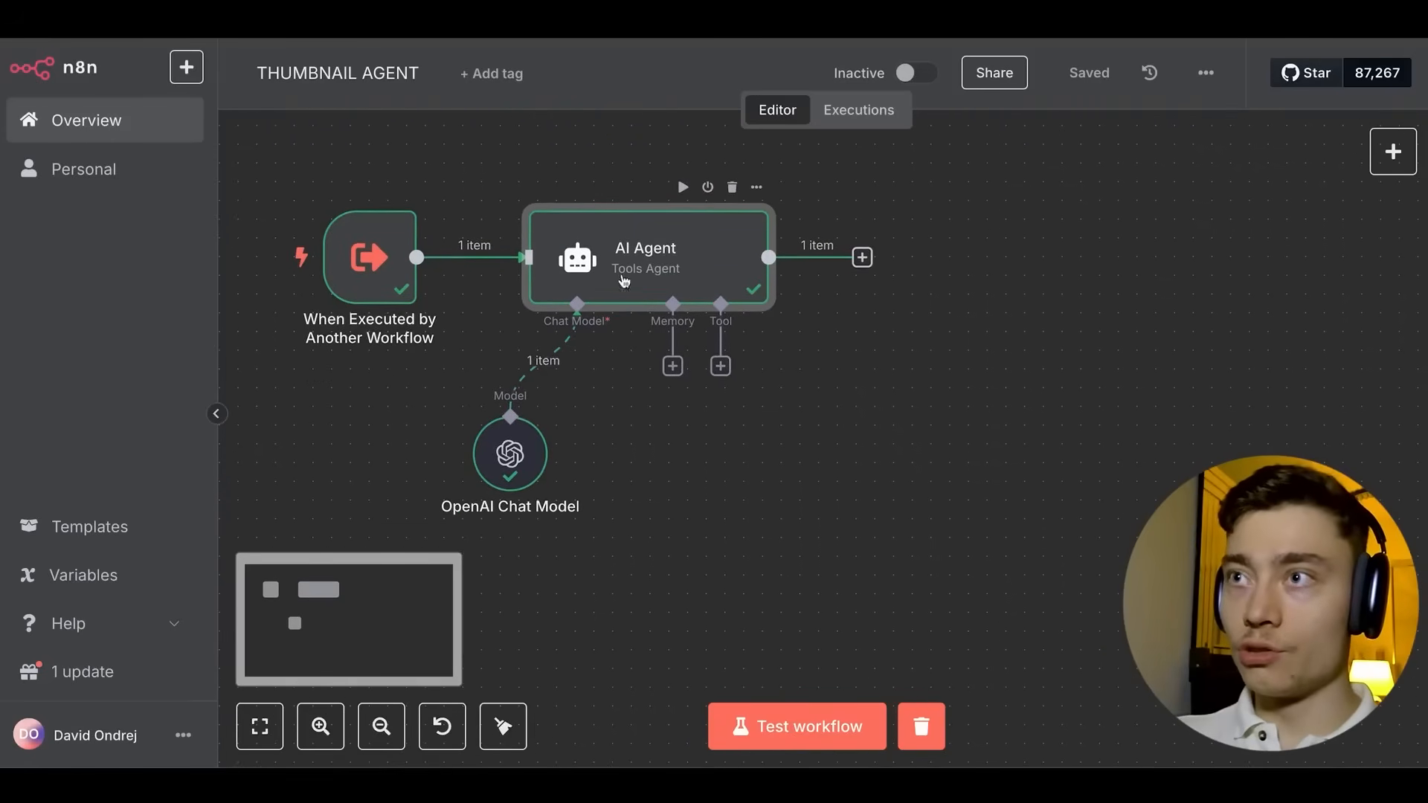
pyautogui.doubleClick(672, 247)
pyautogui.press('Escape')
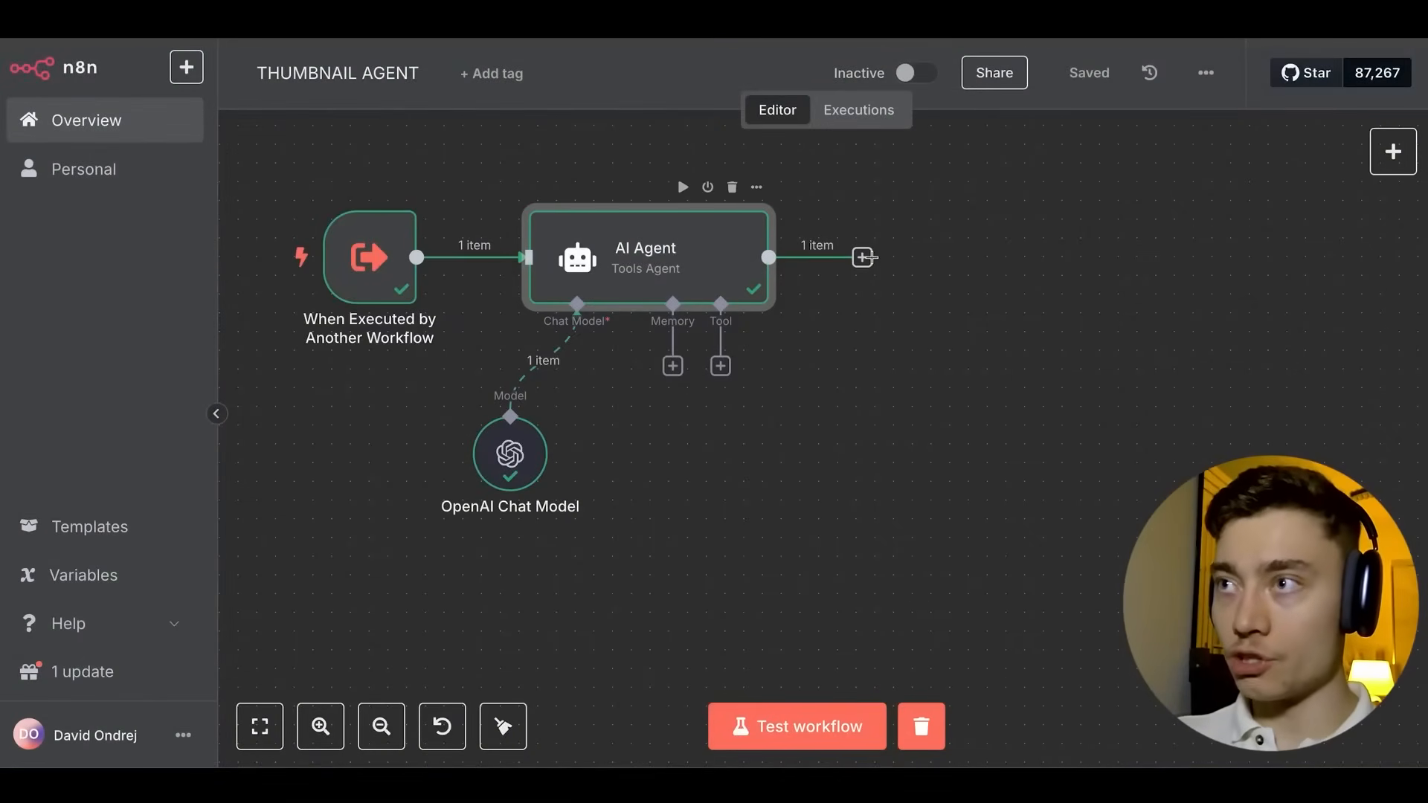
# Add an HTTP Request node after the AI Agent and reposition the canvas.
pyautogui.click(862, 258)
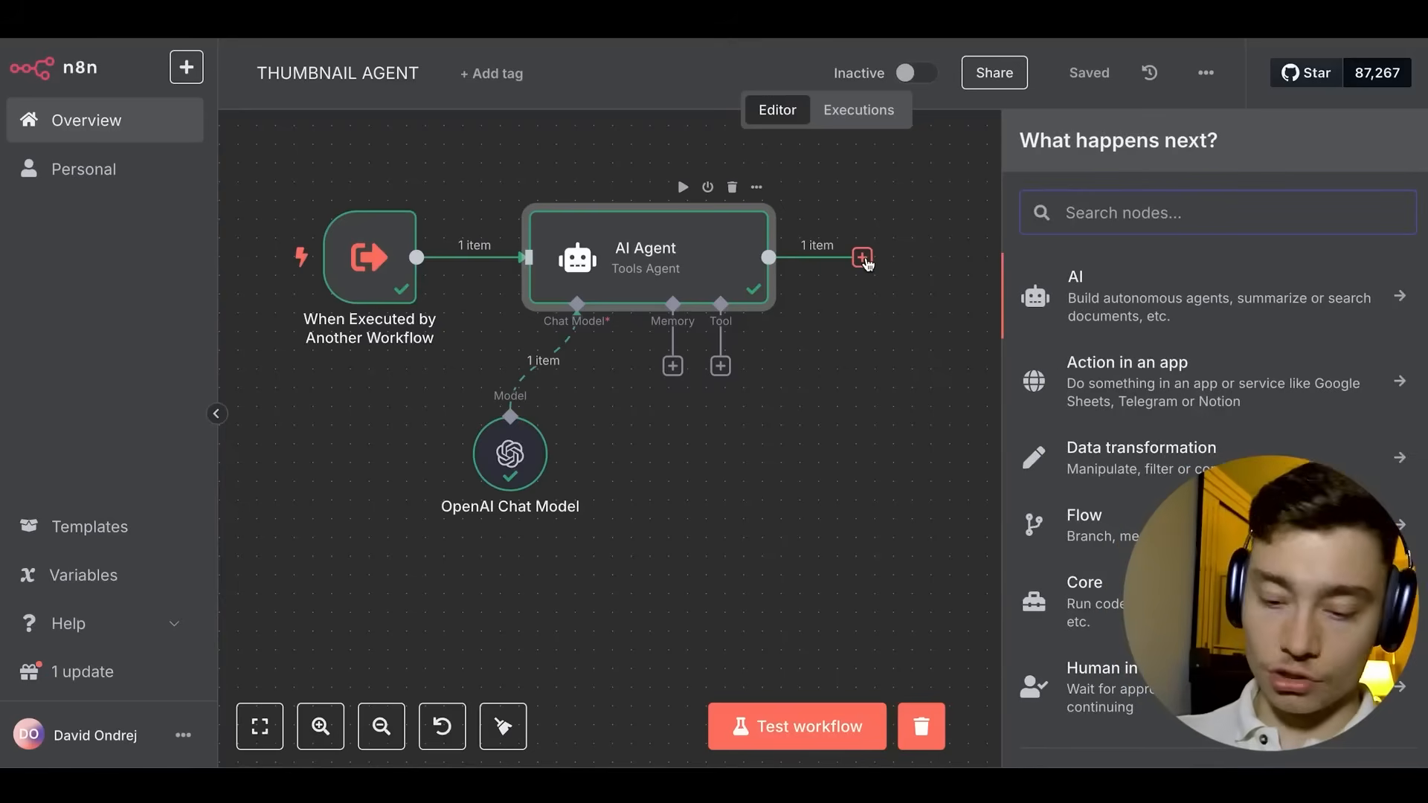
pyautogui.write('http')
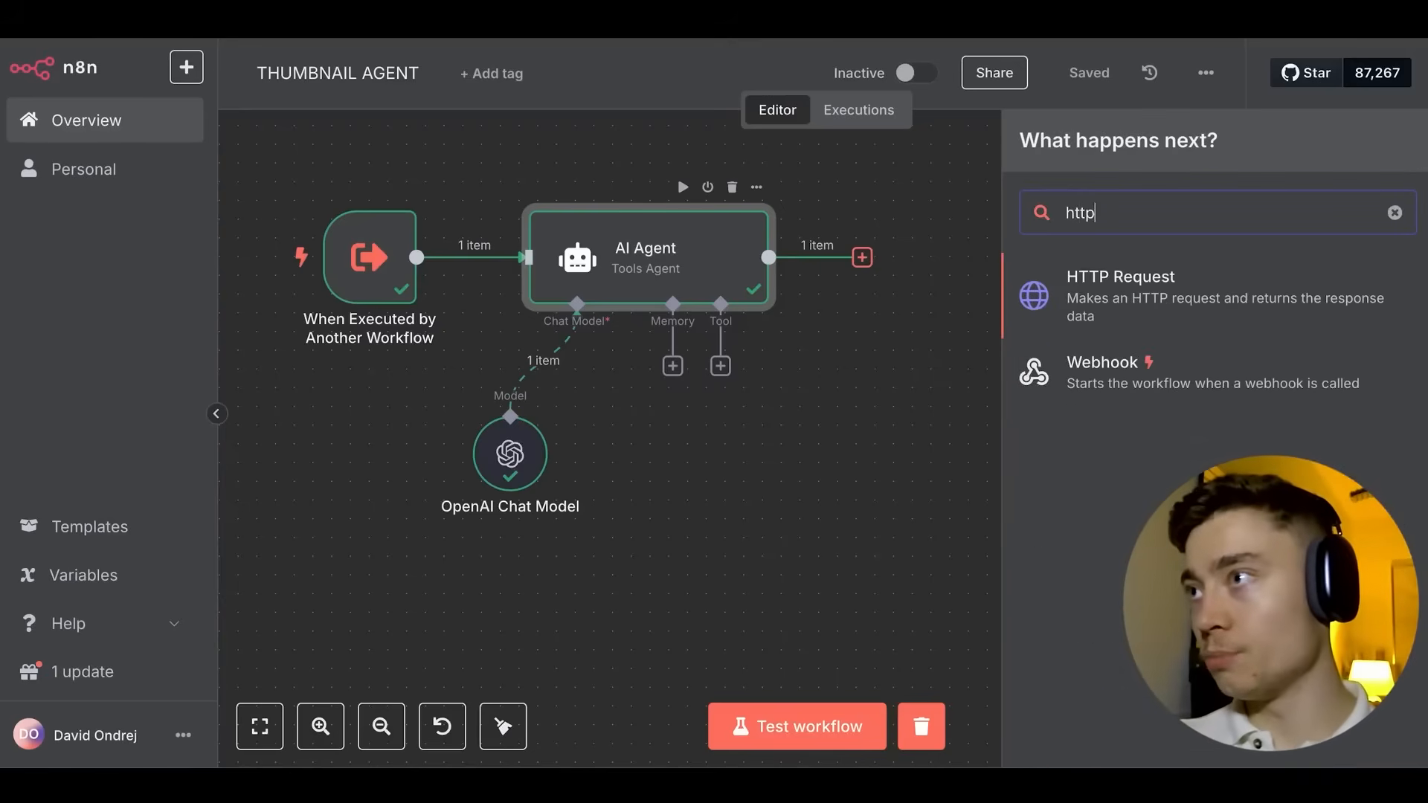
pyautogui.click(1224, 308)
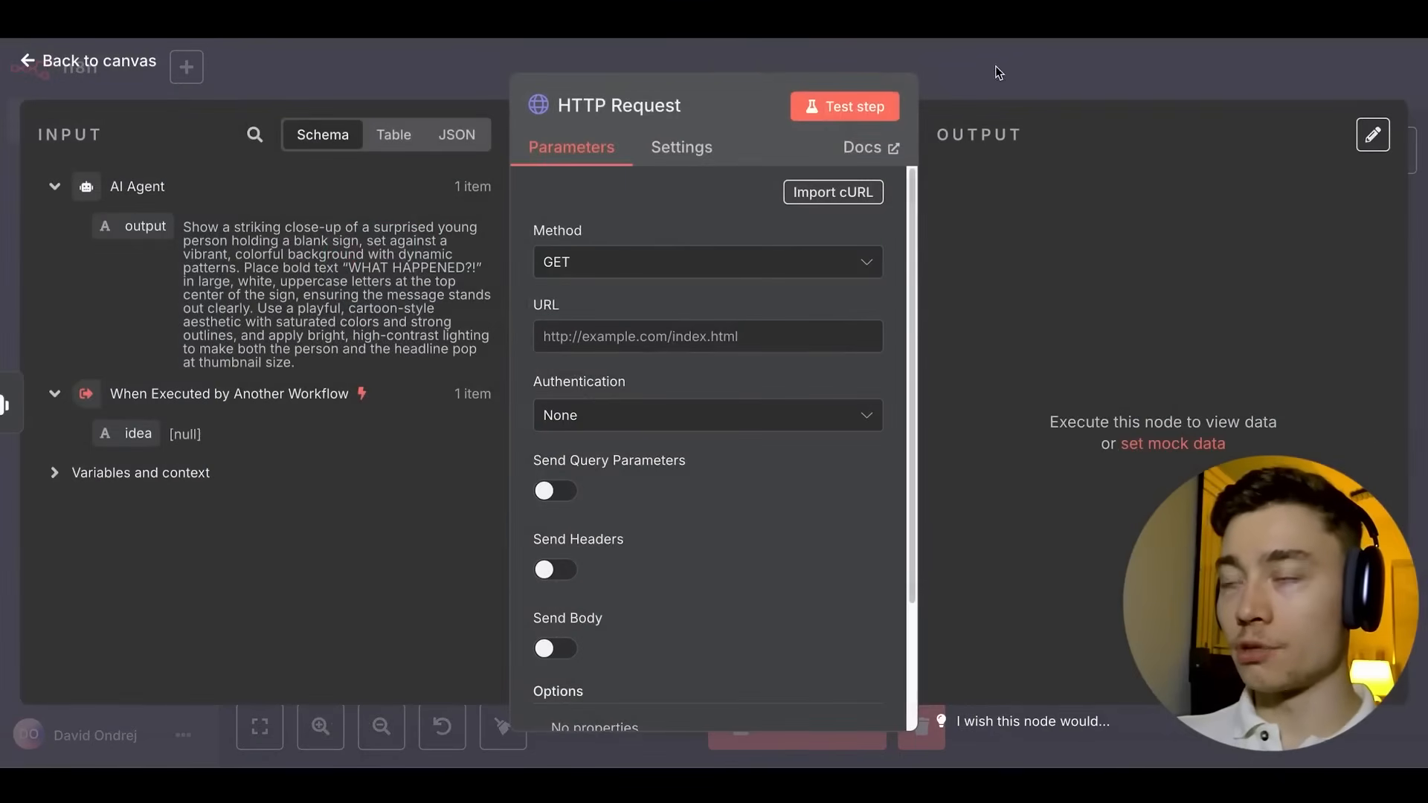
pyautogui.click(1015, 80)
pyautogui.hscroll(1, 1117, 169)
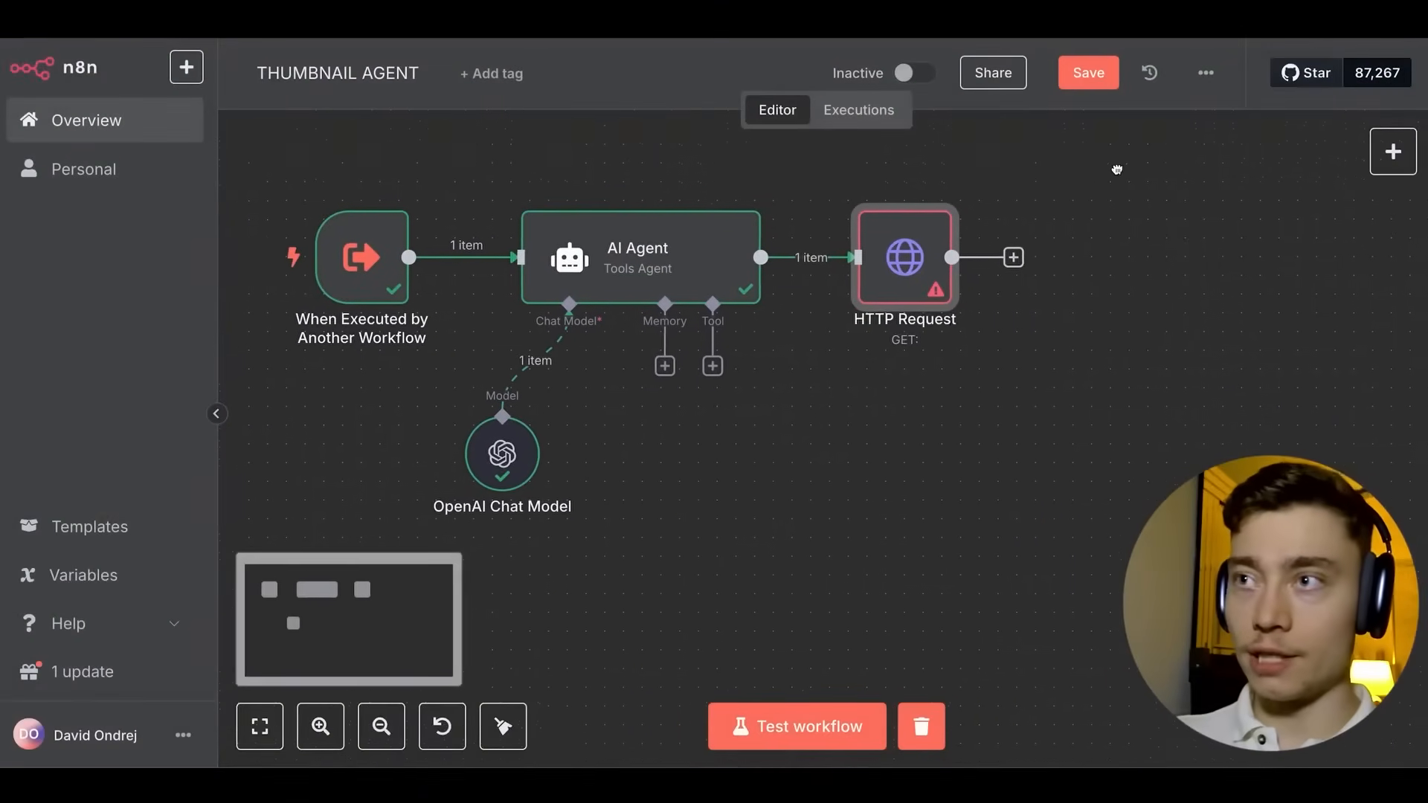
pyautogui.scroll(-2, 992, 228)
pyautogui.moveTo(1054, 216); pyautogui.dragTo(992, 210)
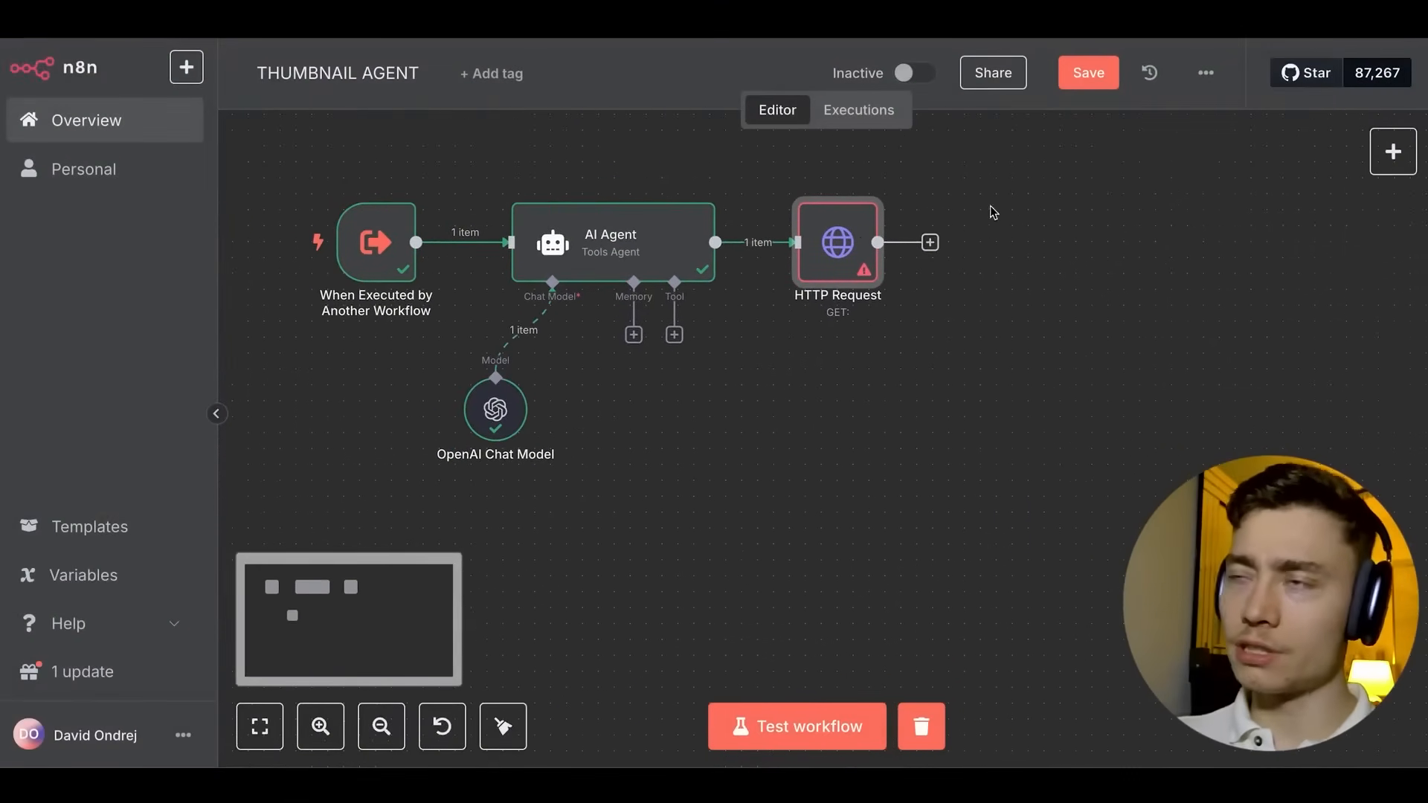
pyautogui.doubleClick(835, 239)
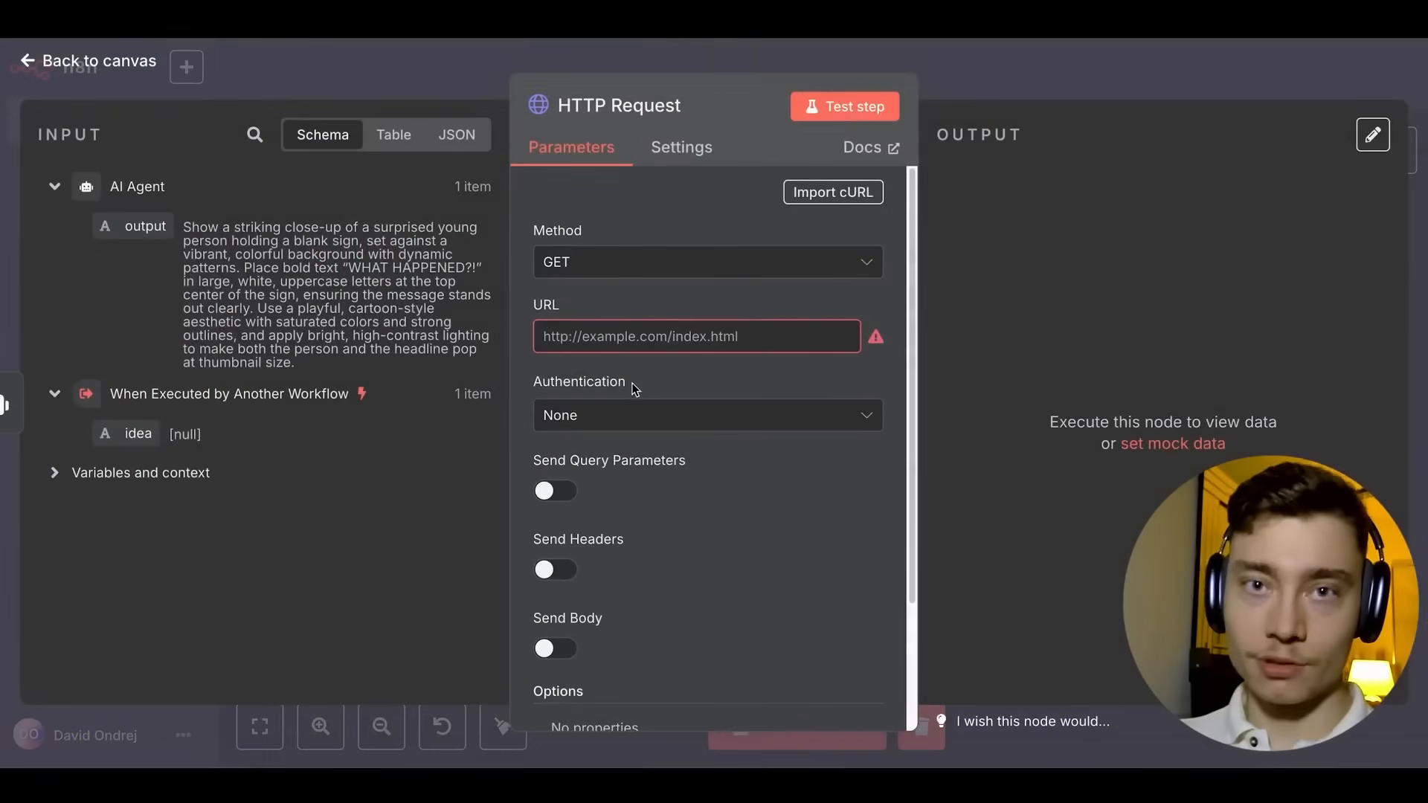
# Make the request a POST to the OpenAI image generations endpoint URL.
pyautogui.click(587, 265)
pyautogui.click(597, 505)
pyautogui.click(597, 337)
pyautogui.write('https://api.openai.com/v1/images/generations')
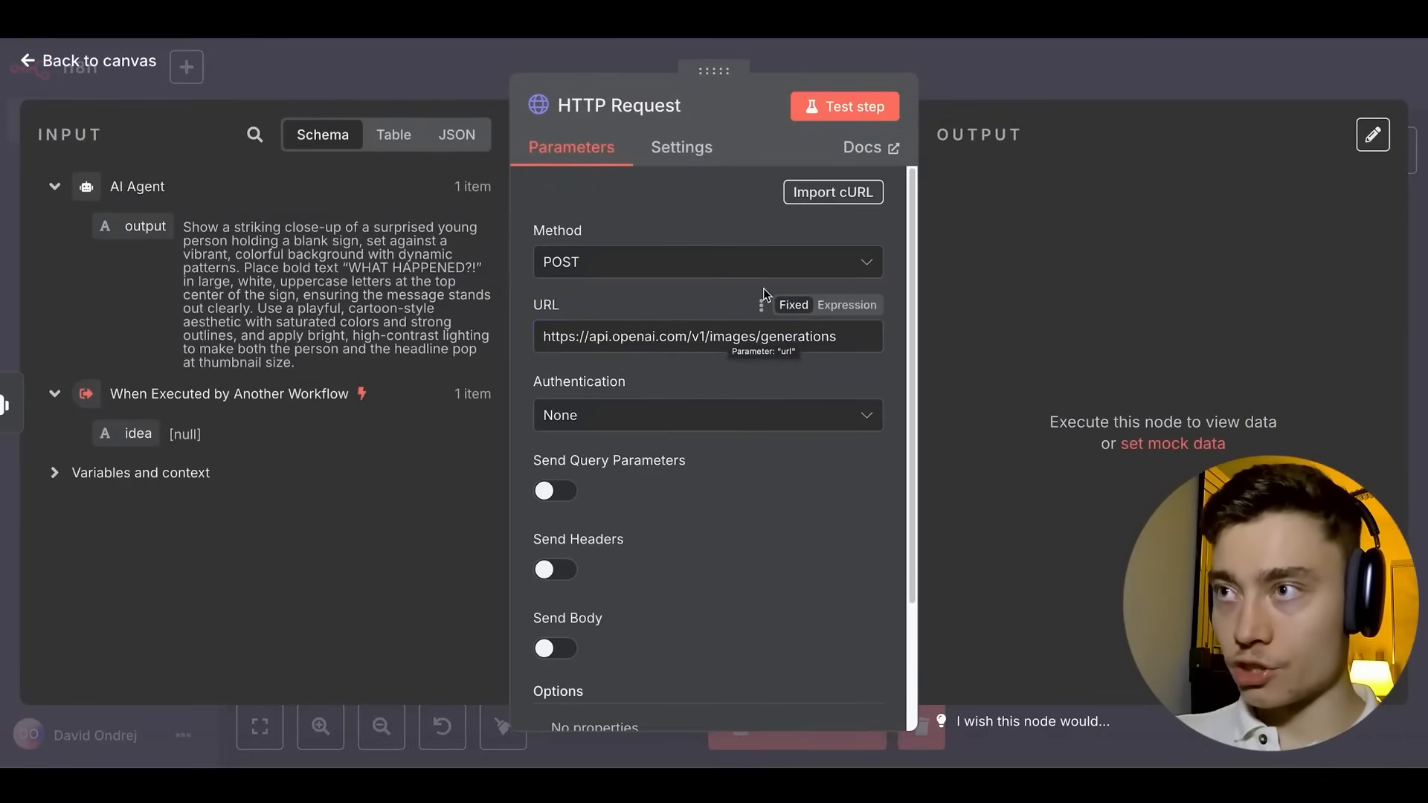
# Send an Authorization header carrying the bearer API key.
pyautogui.scroll(-3, 523, 403)
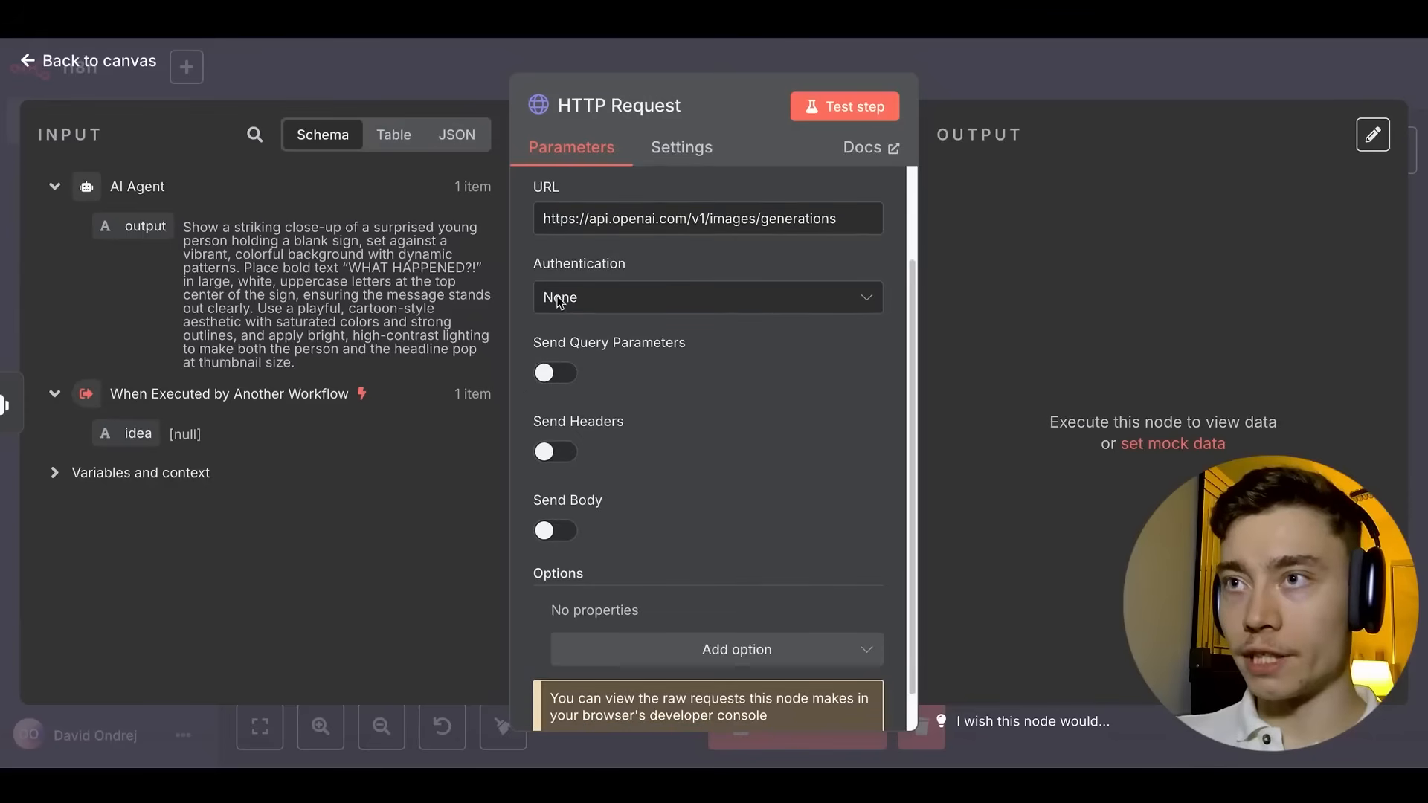
pyautogui.scroll(-1, 564, 327)
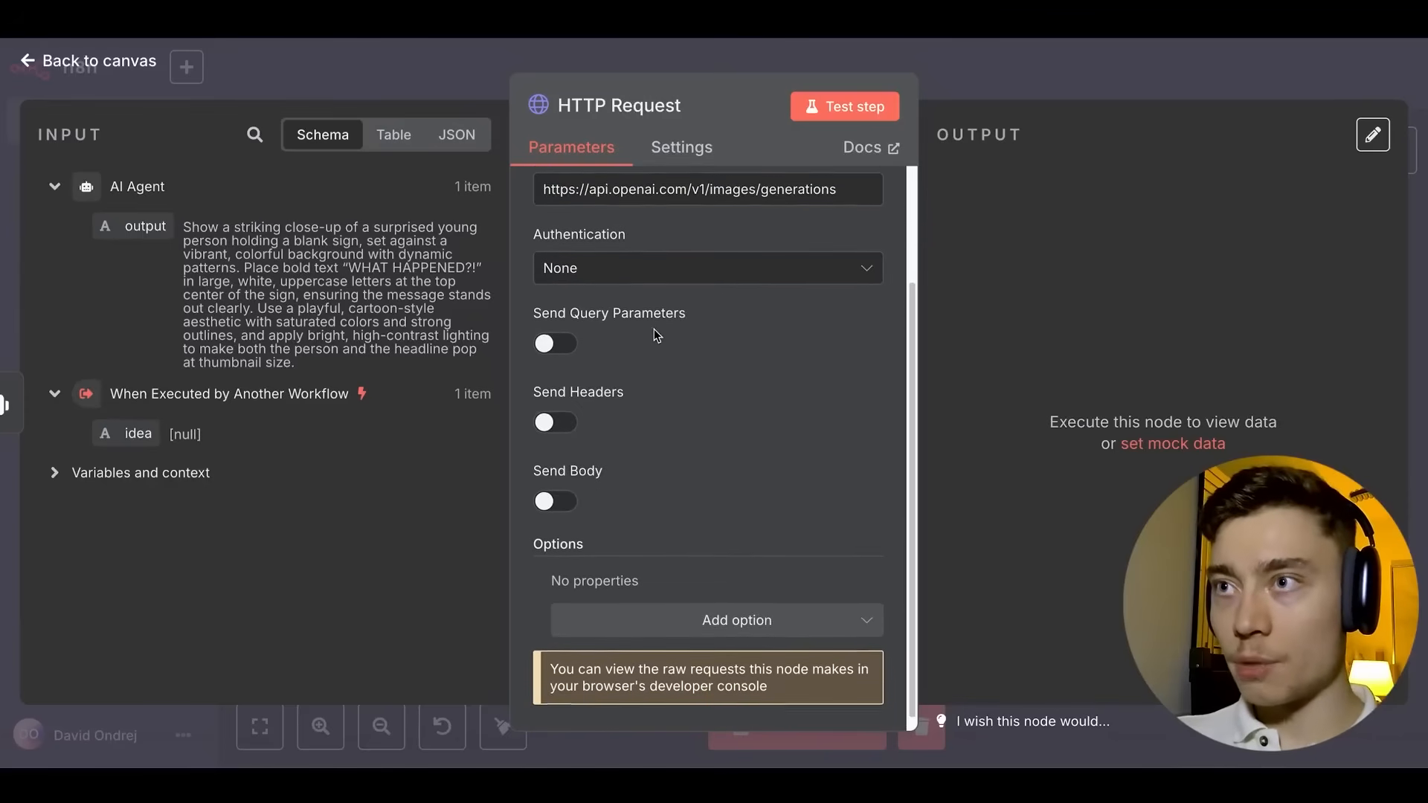
pyautogui.click(559, 409)
pyautogui.scroll(-4, 628, 462)
pyautogui.click(647, 422)
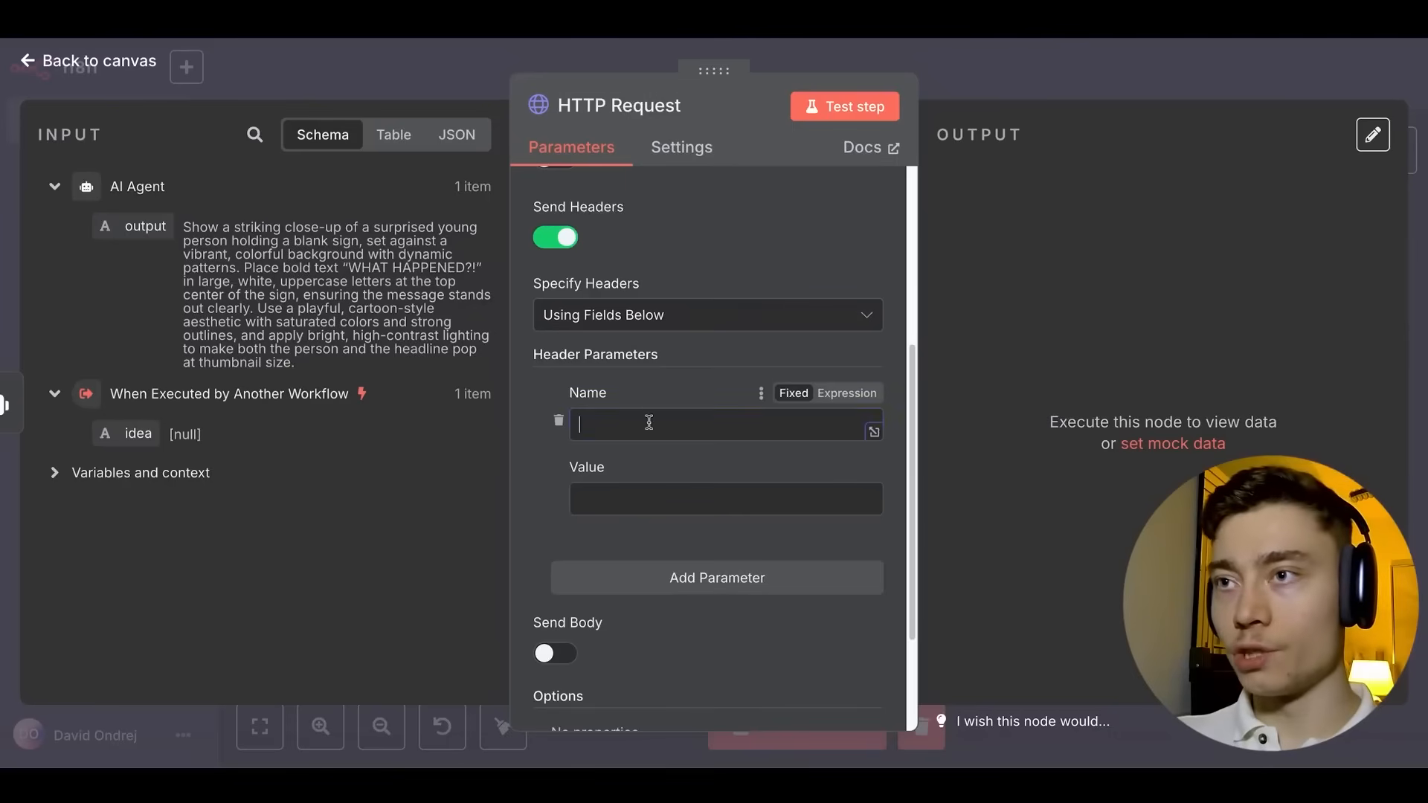
pyautogui.write('Authorization')
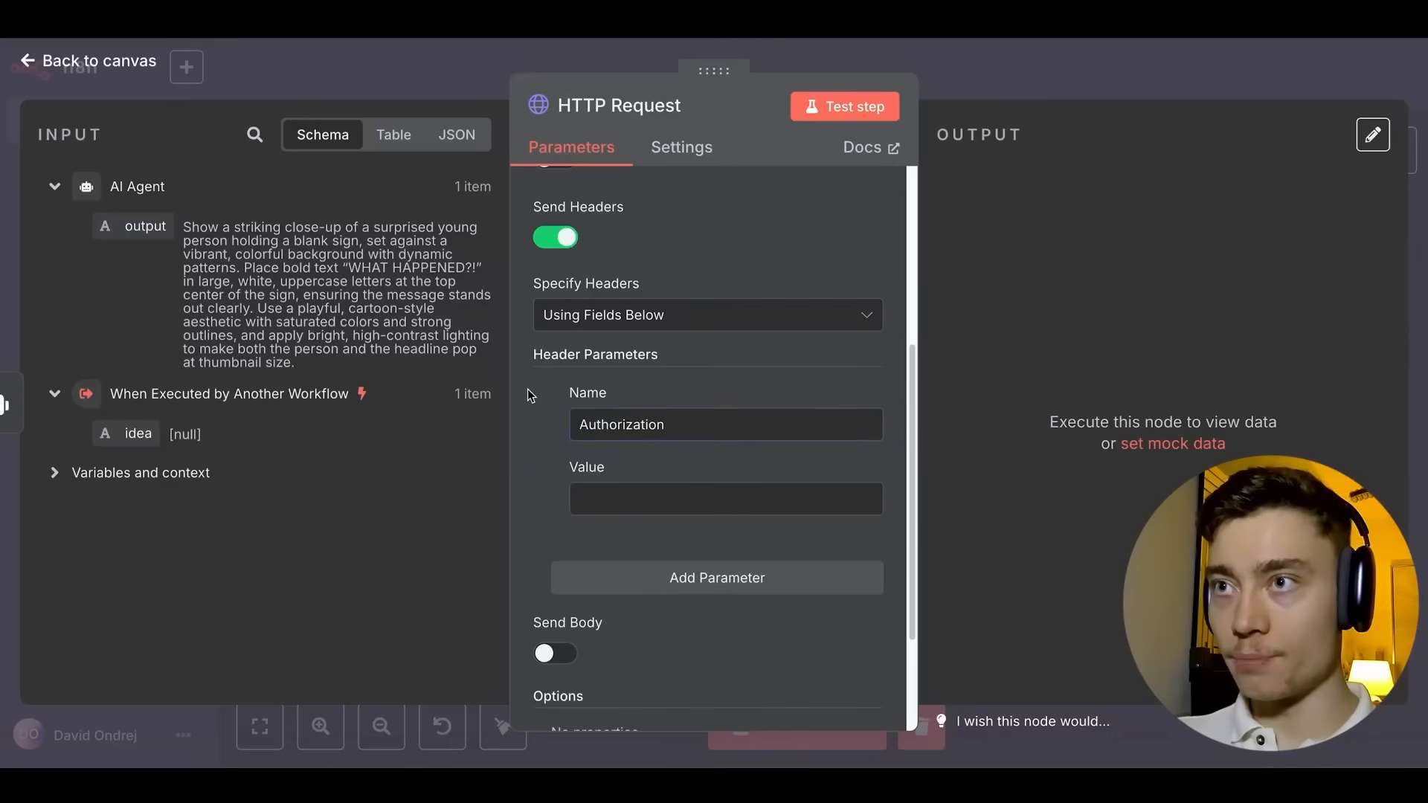
pyautogui.scroll(-3, 528, 390)
pyautogui.click(683, 365)
pyautogui.hotkey('ctrl', 'v')
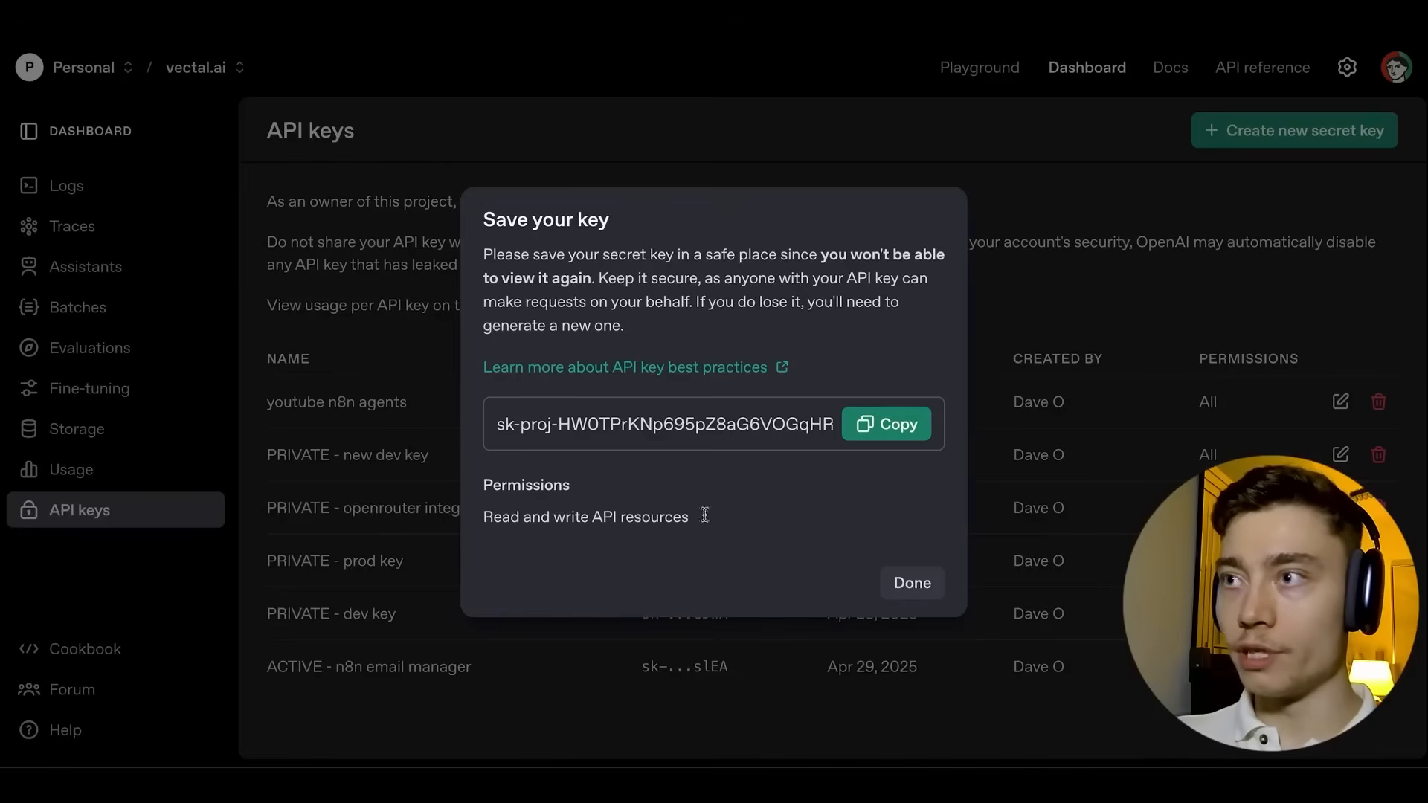
pyautogui.press('Escape')
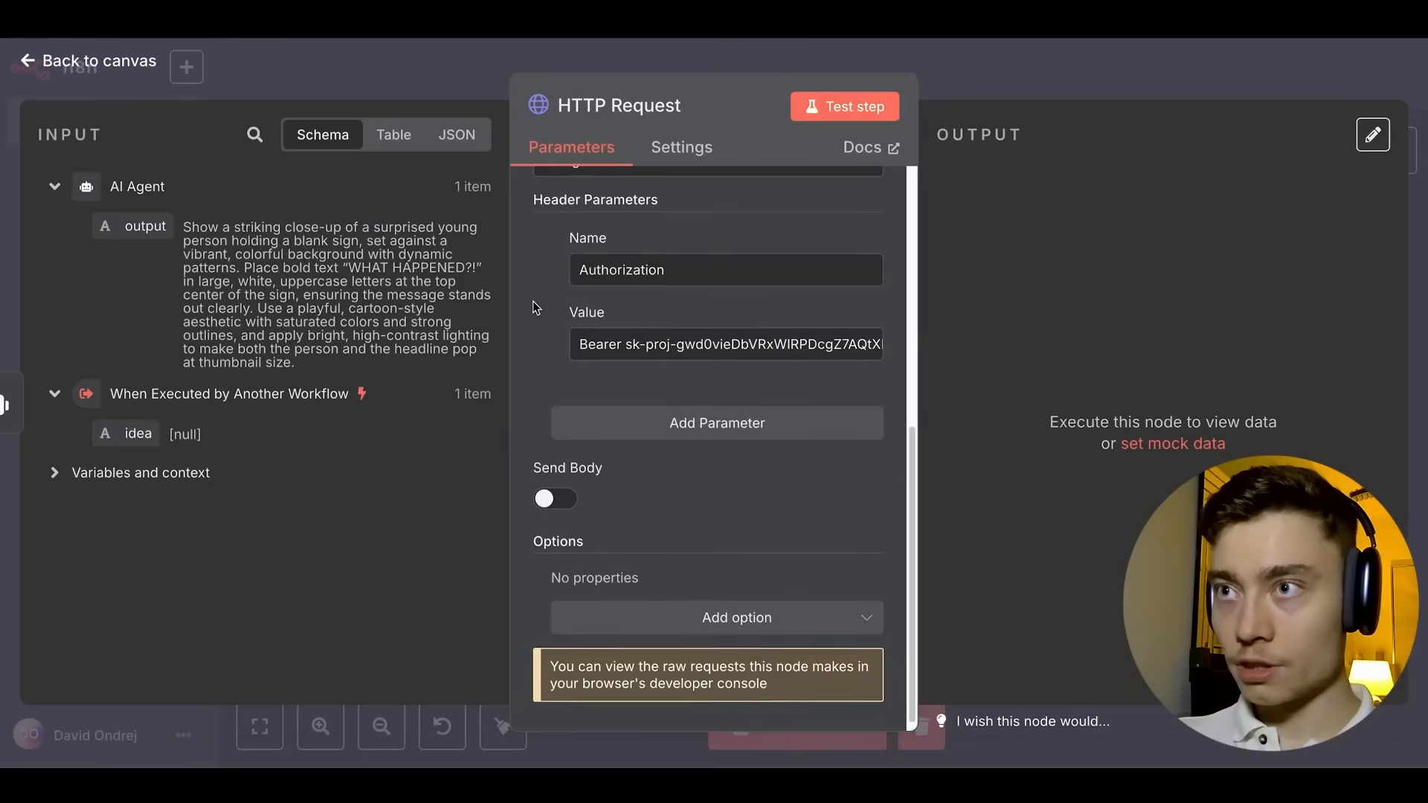
# Add body parameters model = gpt-image-1 and prompt mapped from the AI Agent output.
pyautogui.click(556, 487)
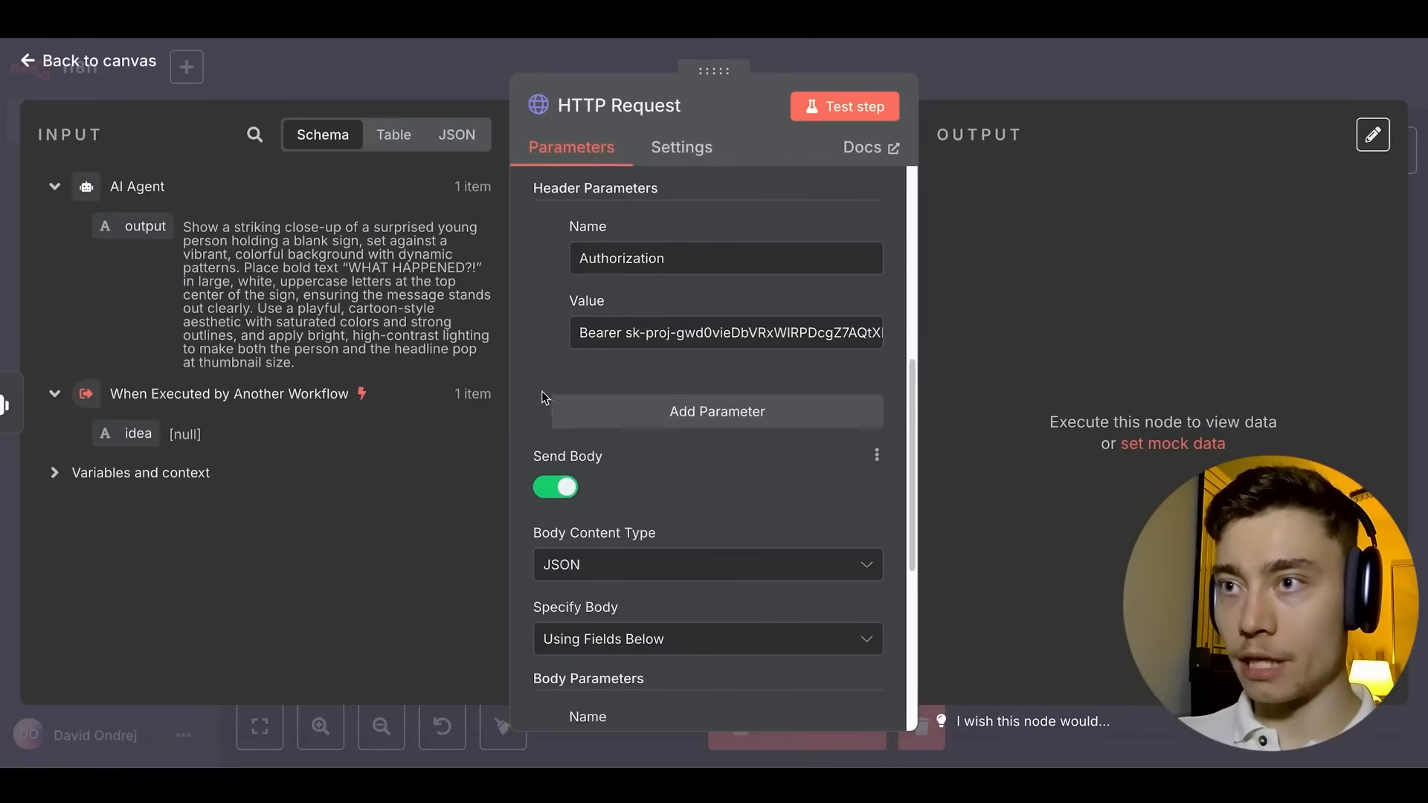
pyautogui.scroll(-3, 592, 472)
pyautogui.click(622, 494)
pyautogui.scroll(-2, 520, 449)
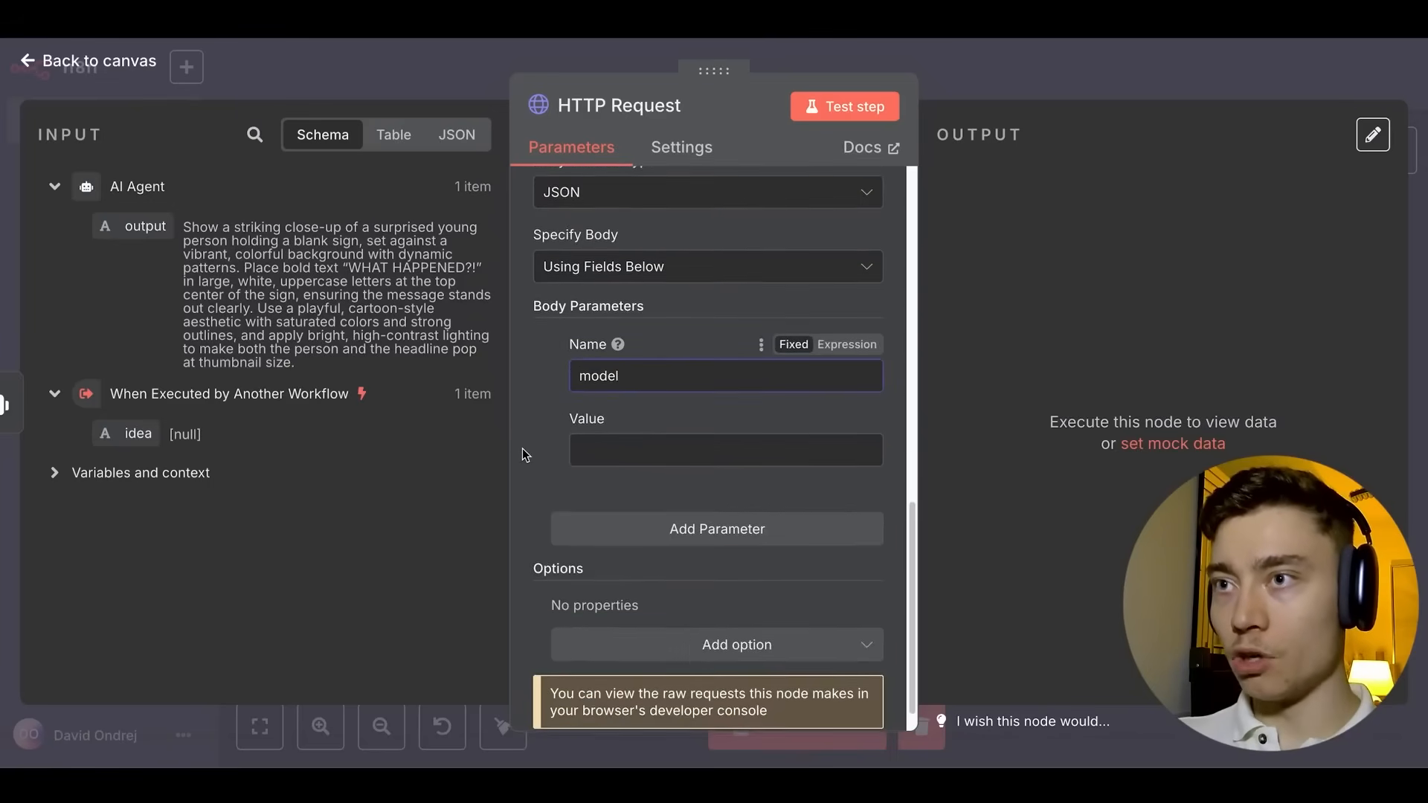
pyautogui.click(719, 446)
pyautogui.write('gpt-image-1')
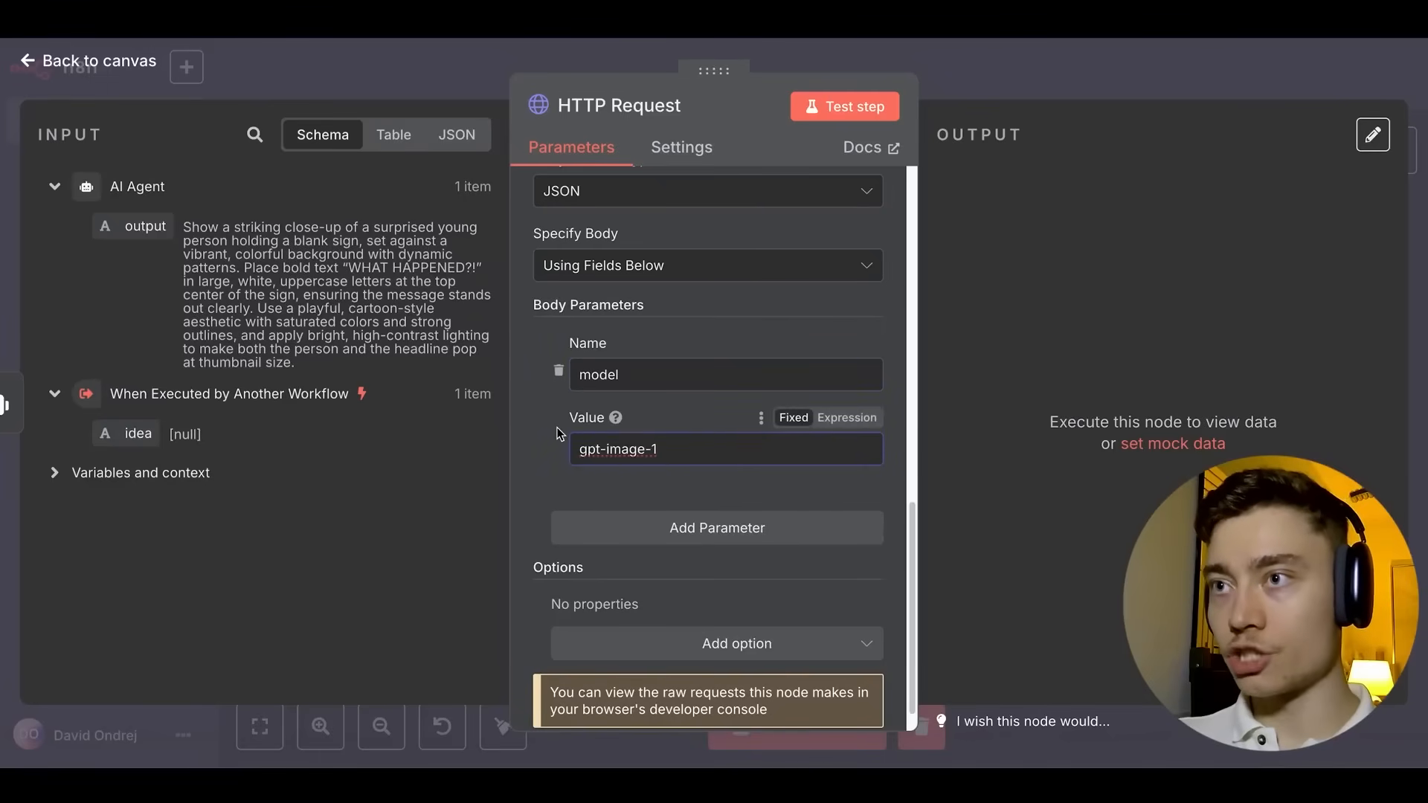
pyautogui.click(632, 527)
pyautogui.click(628, 532)
pyautogui.write('prompt')
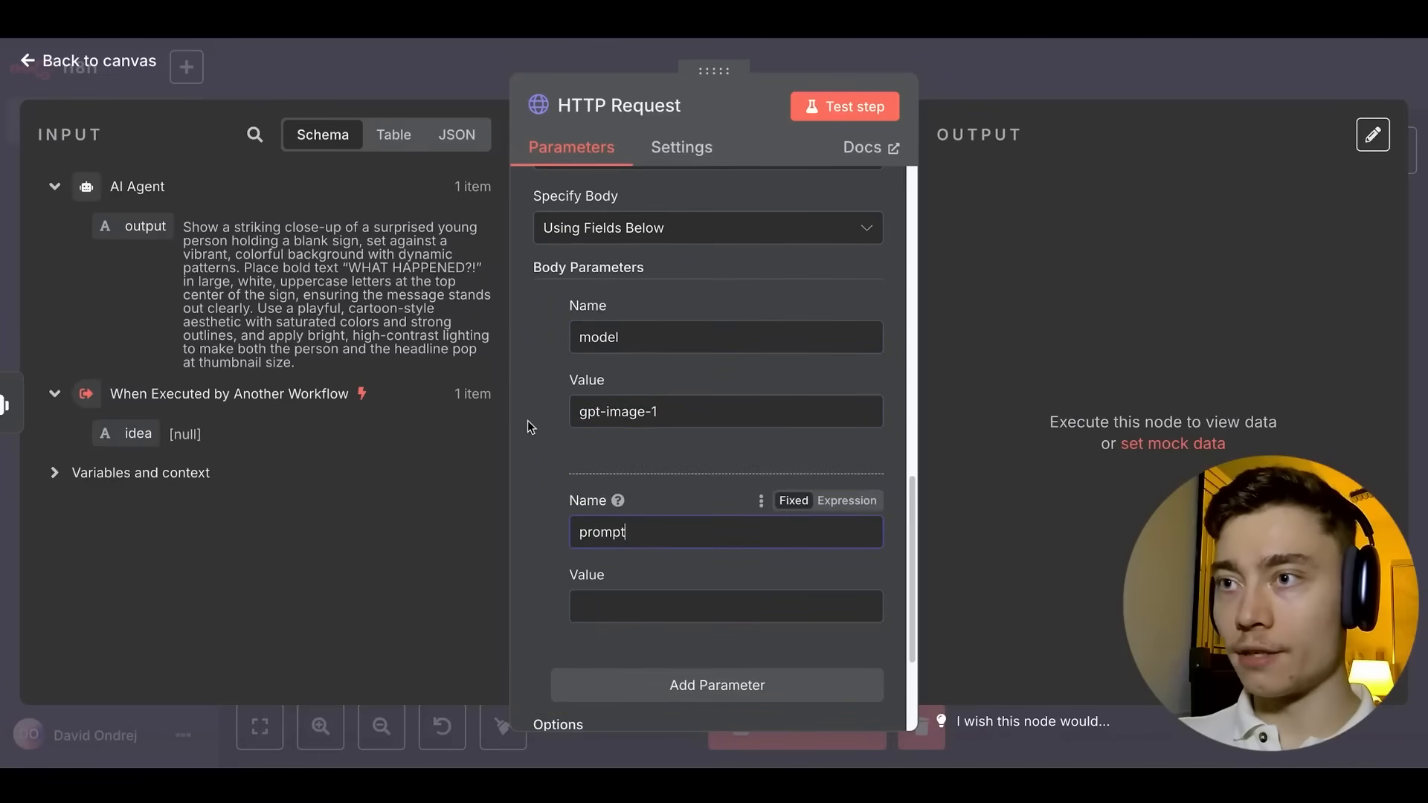
pyautogui.scroll(-3, 533, 418)
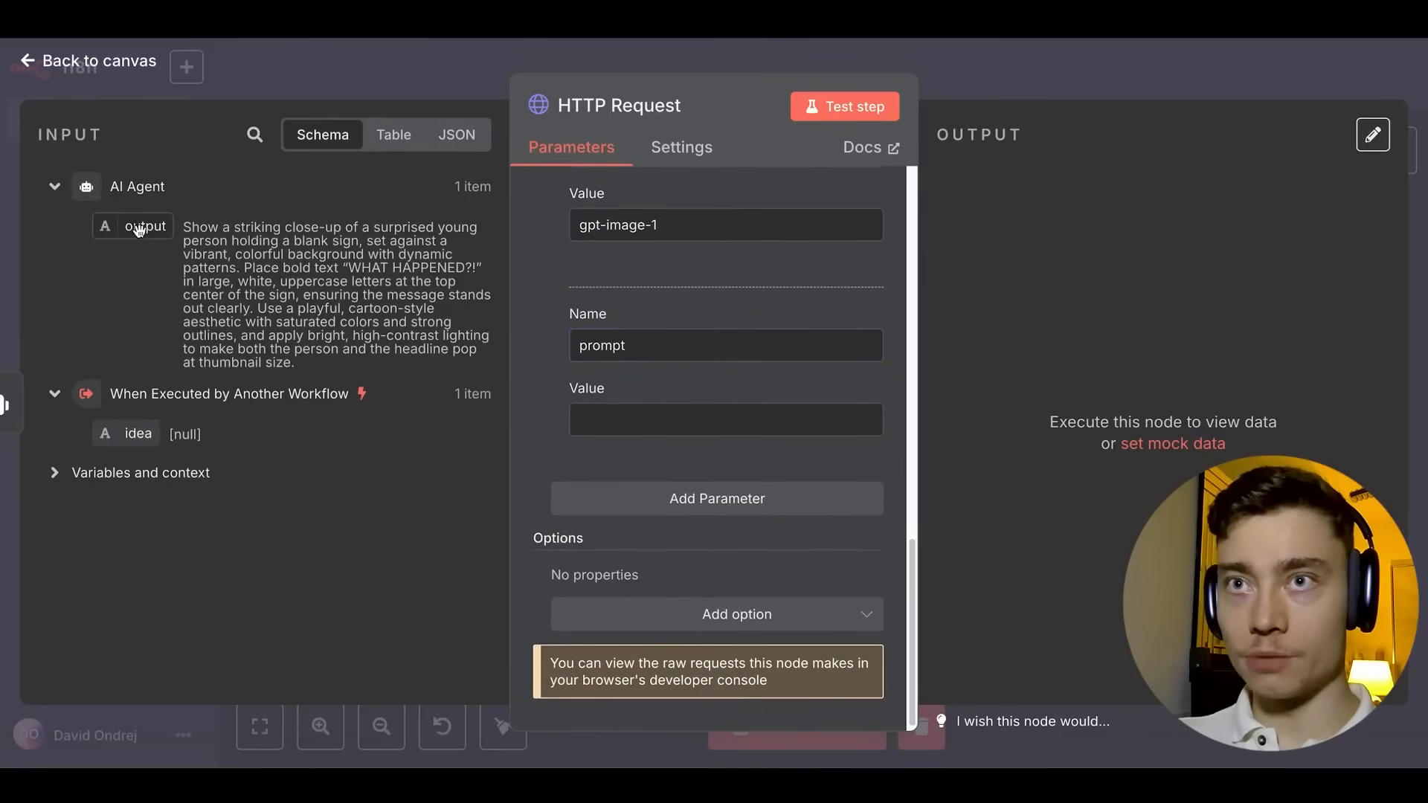
pyautogui.moveTo(139, 230); pyautogui.dragTo(659, 434)
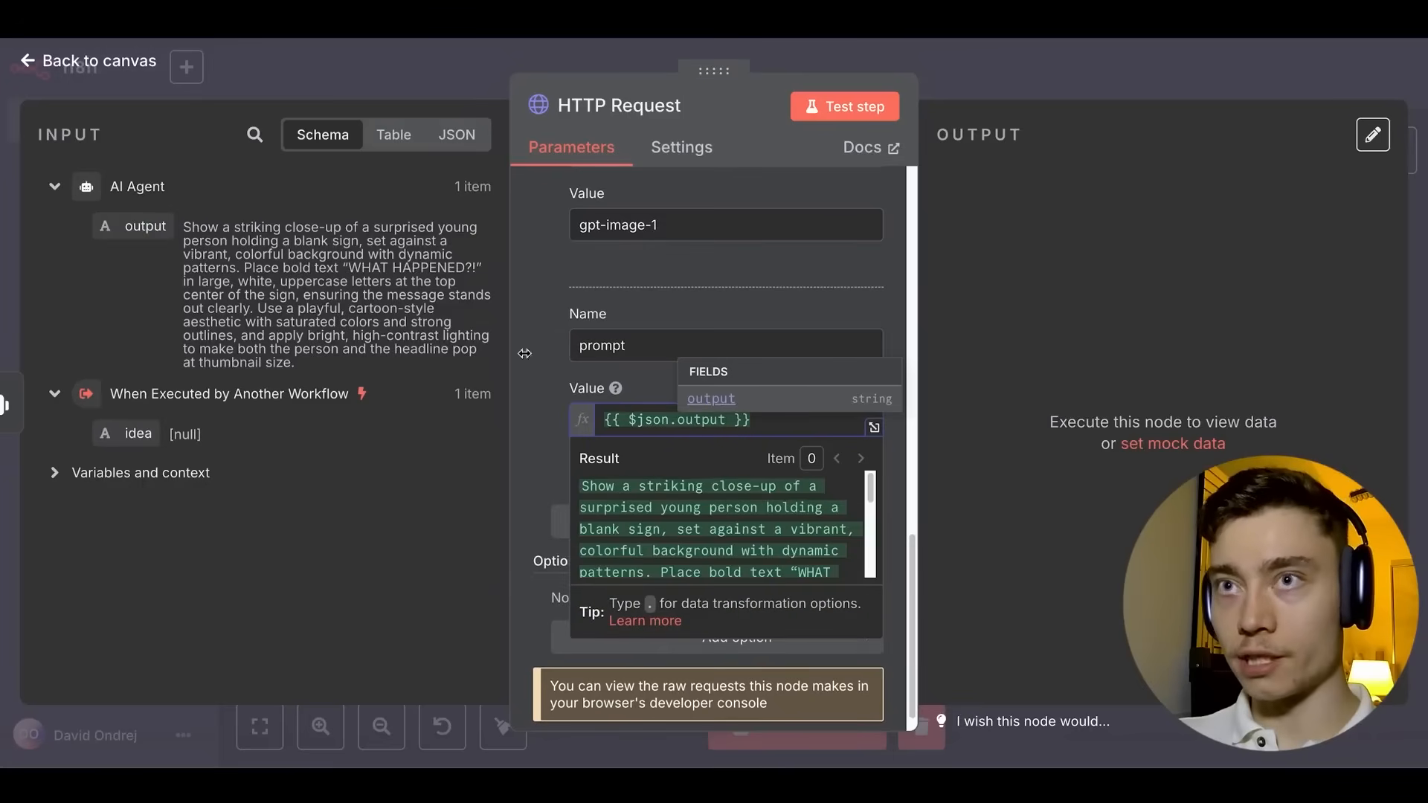
# Add a third body parameter size with value 1536x1024.
pyautogui.click(593, 513)
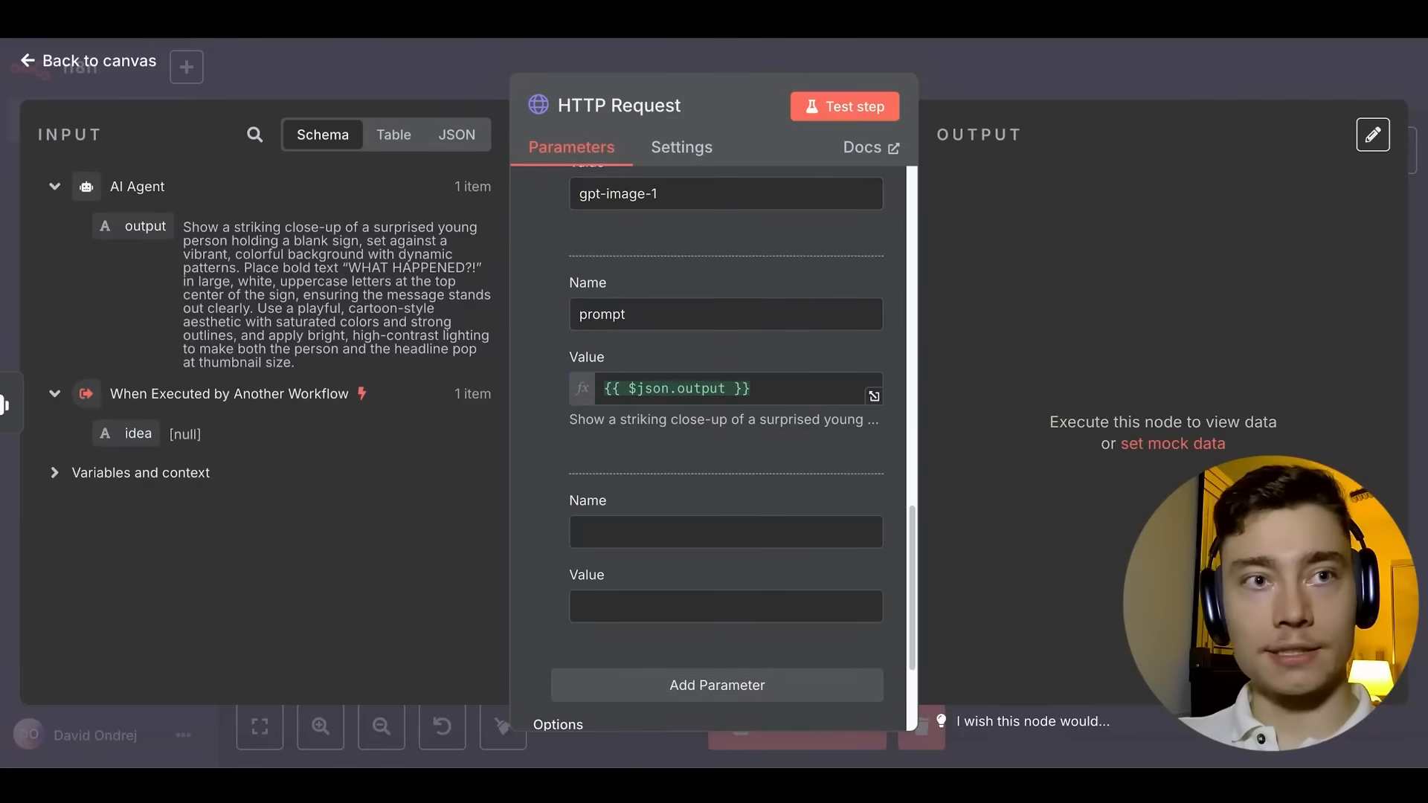
pyautogui.click(632, 530)
pyautogui.write('size')
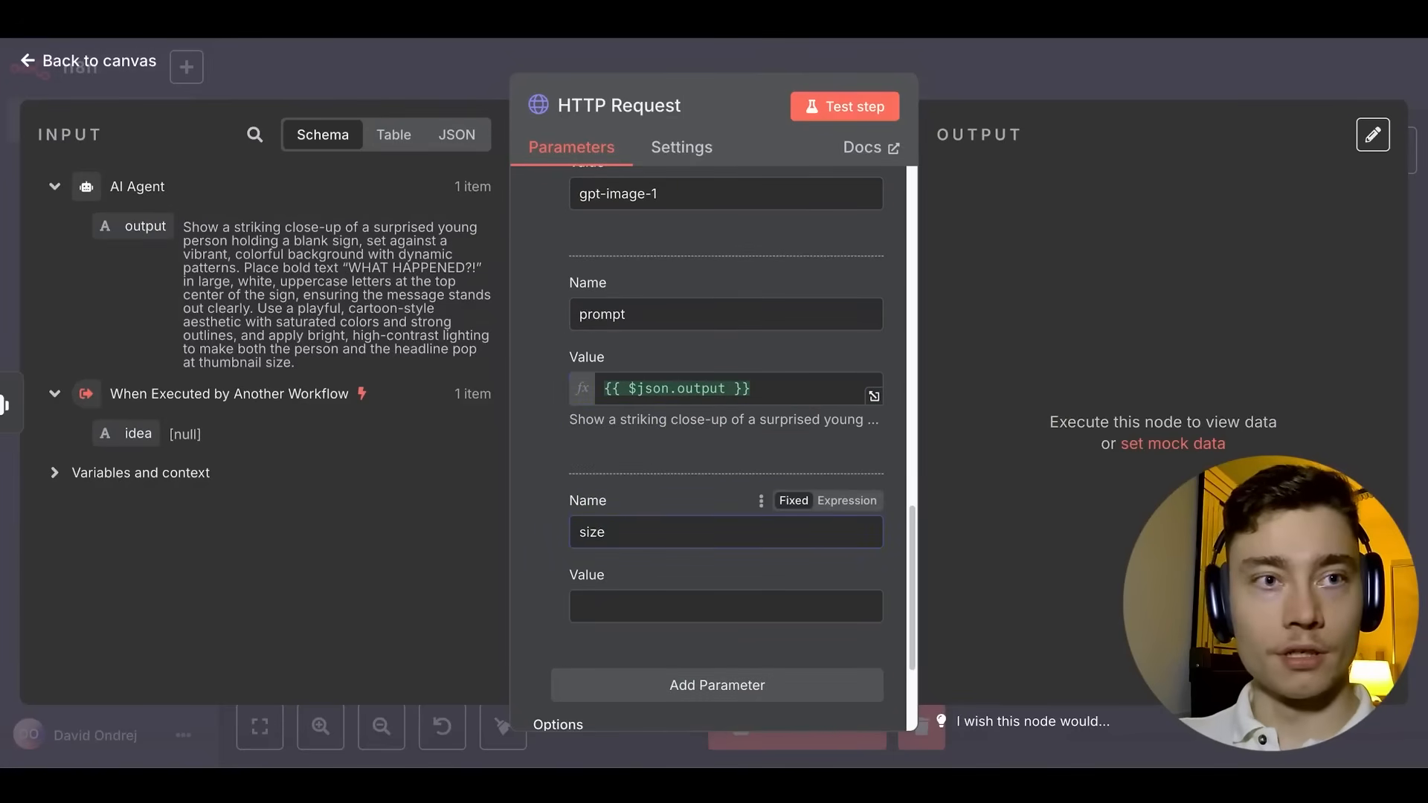
pyautogui.click(634, 602)
pyautogui.write('1536x1024')
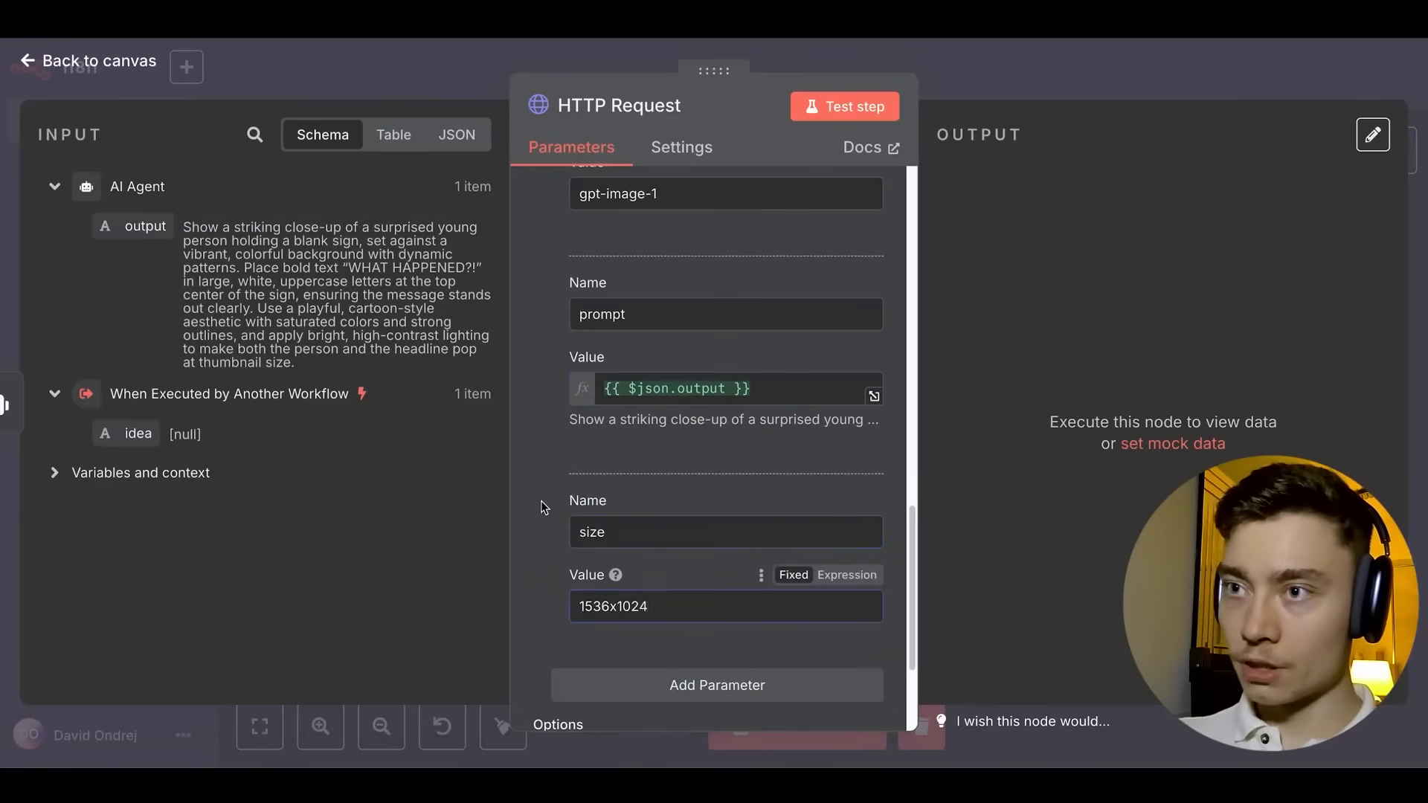
pyautogui.scroll(-3, 542, 501)
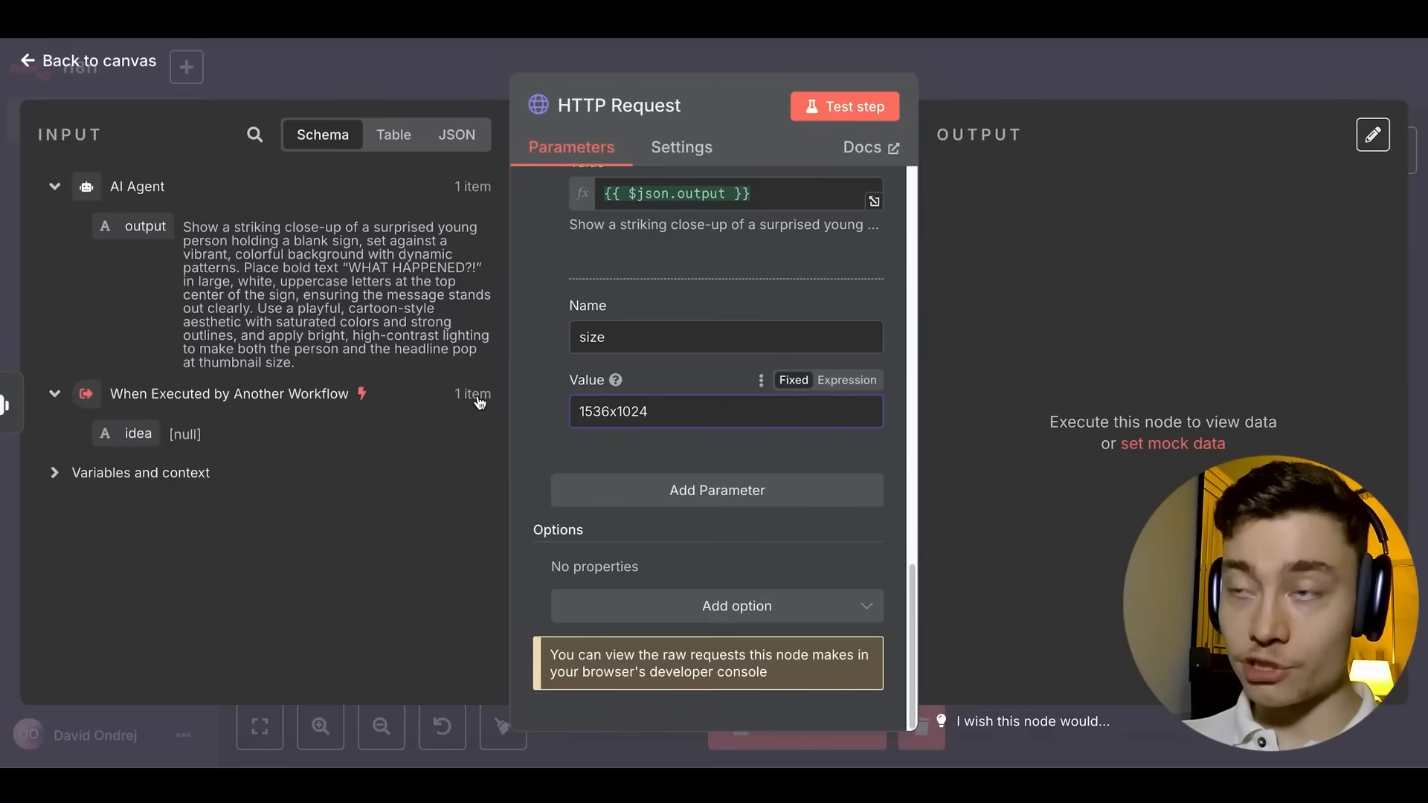
pyautogui.click(986, 106)
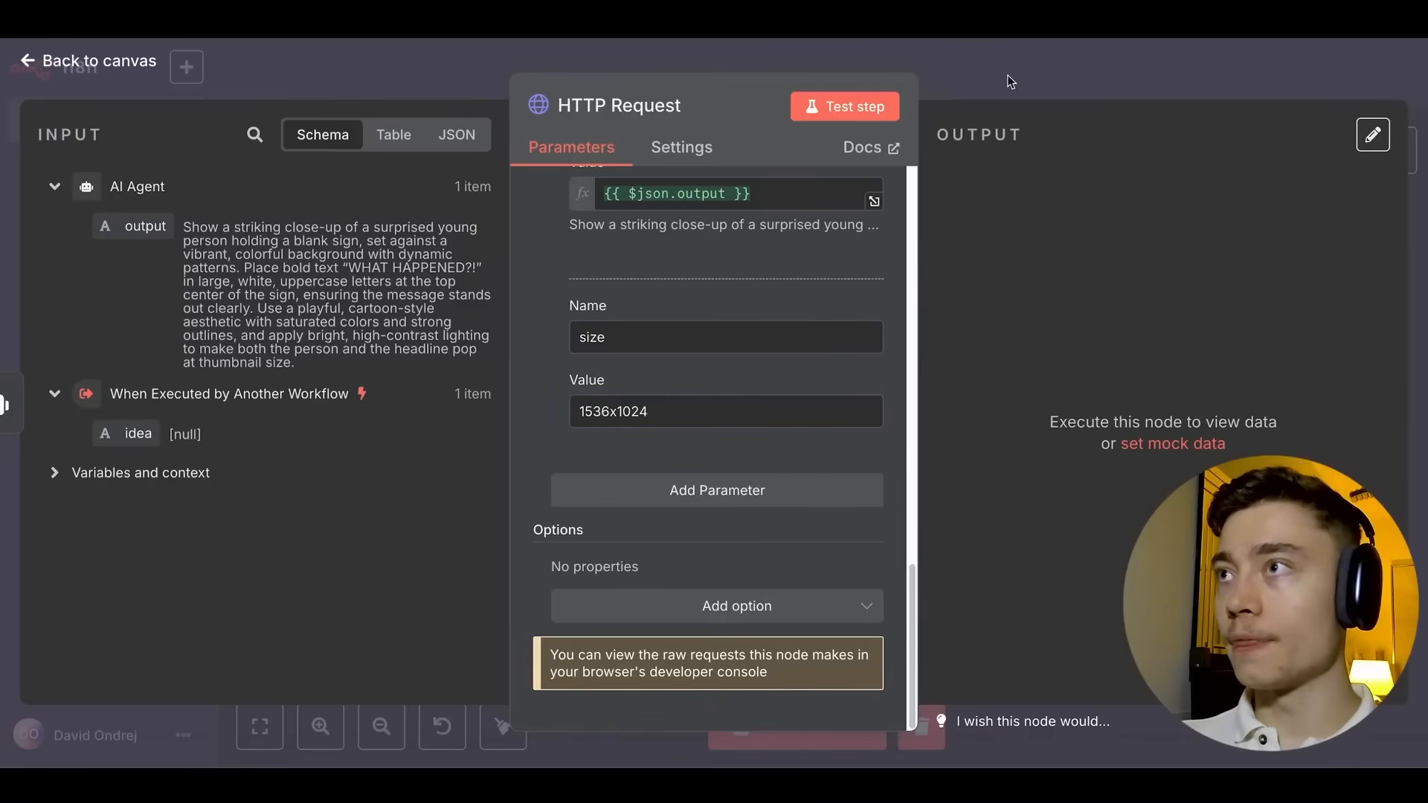
# Save, test the HTTP Request step, and view the returned base64 image data.
pyautogui.click(1008, 81)
pyautogui.click(1104, 81)
pyautogui.doubleClick(844, 245)
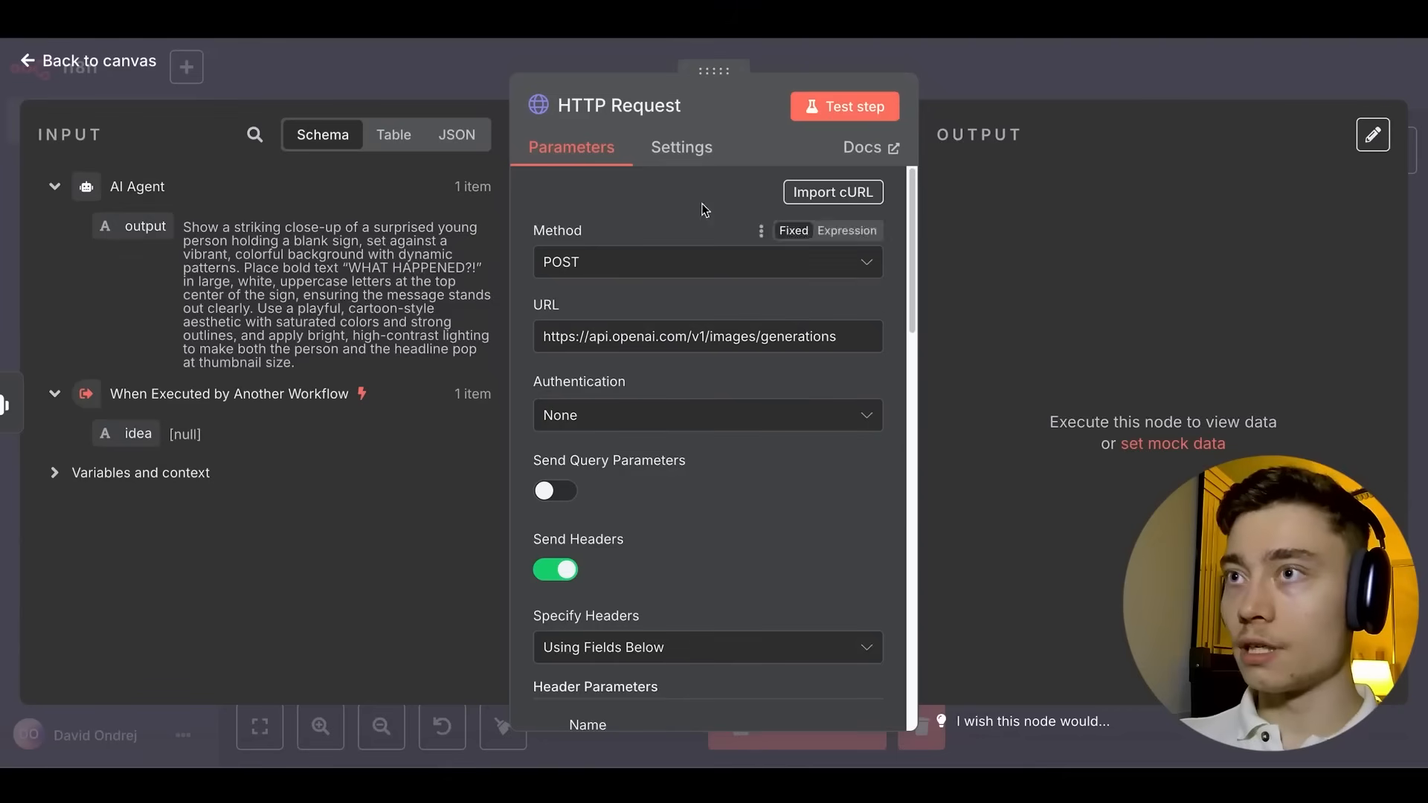
pyautogui.click(844, 107)
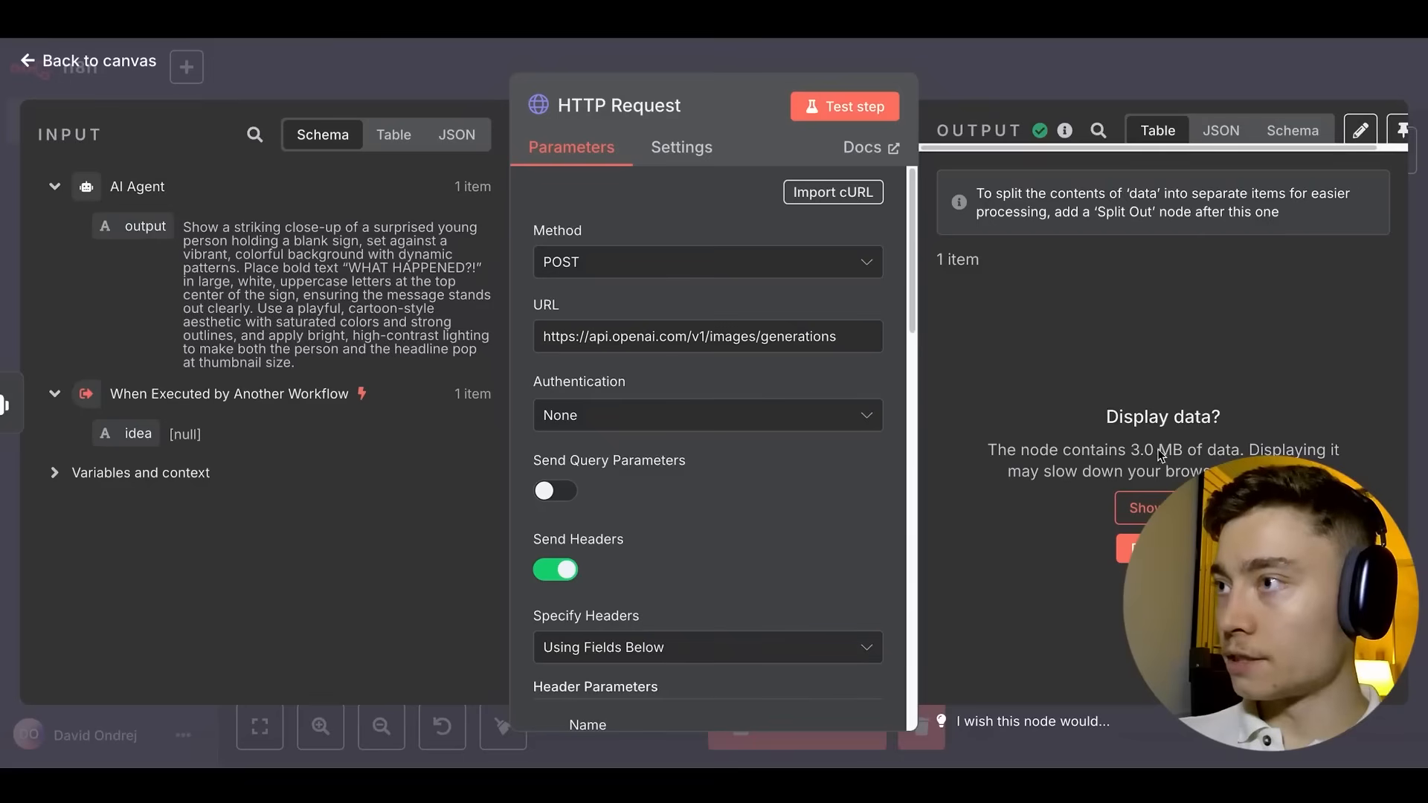
pyautogui.click(1143, 508)
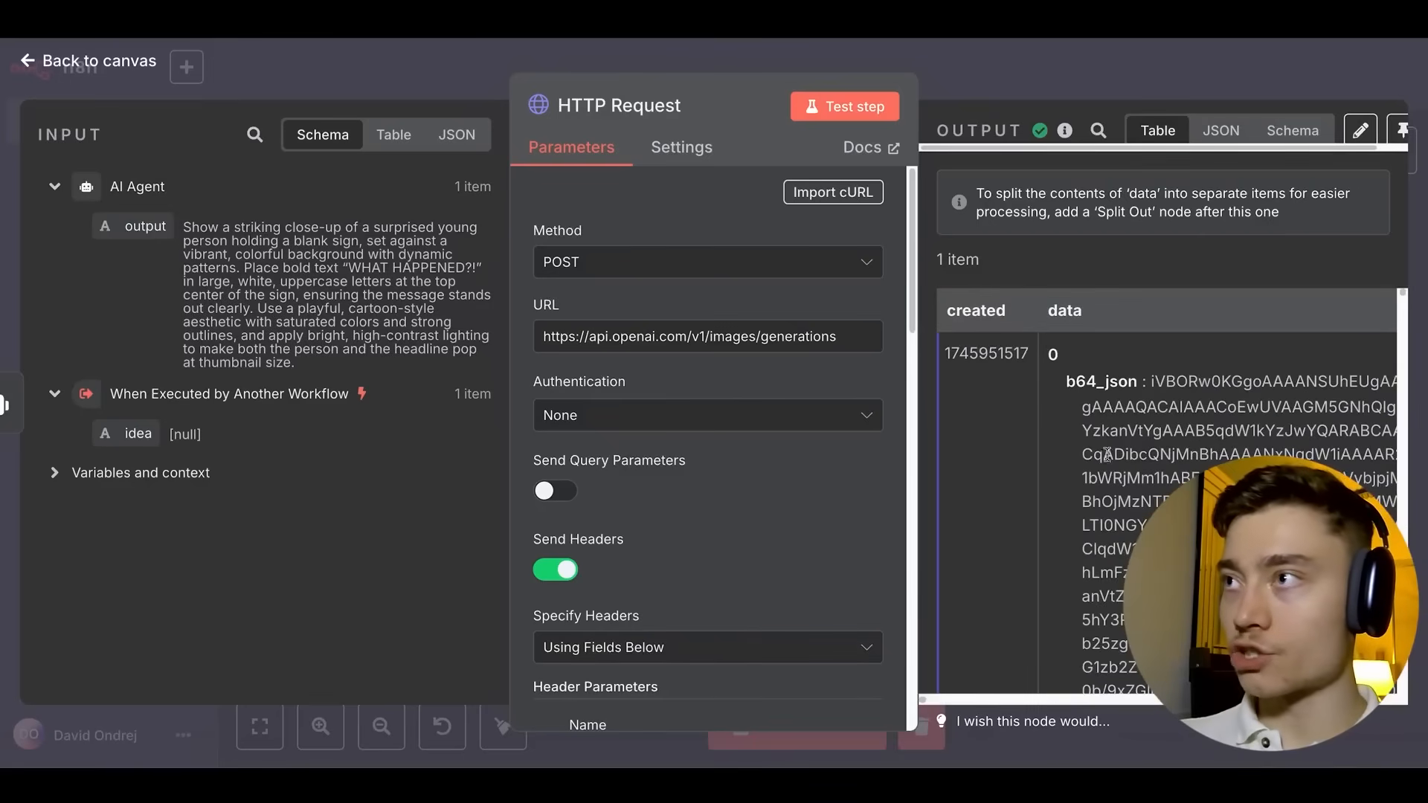
pyautogui.click(1185, 76)
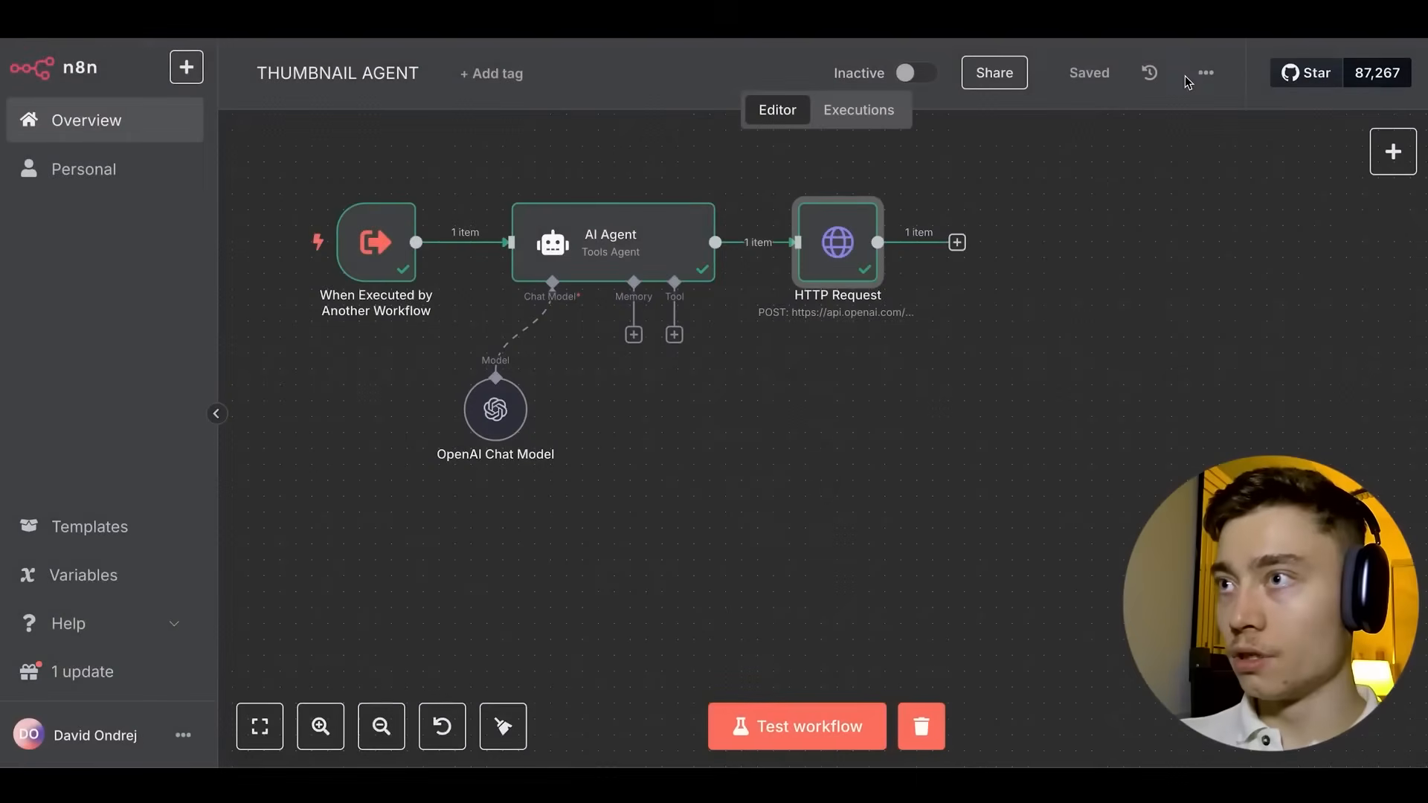
# Add a Convert to File node after HTTP Request using Move Base64 String to File.
pyautogui.moveTo(1023, 300); pyautogui.dragTo(972, 290)
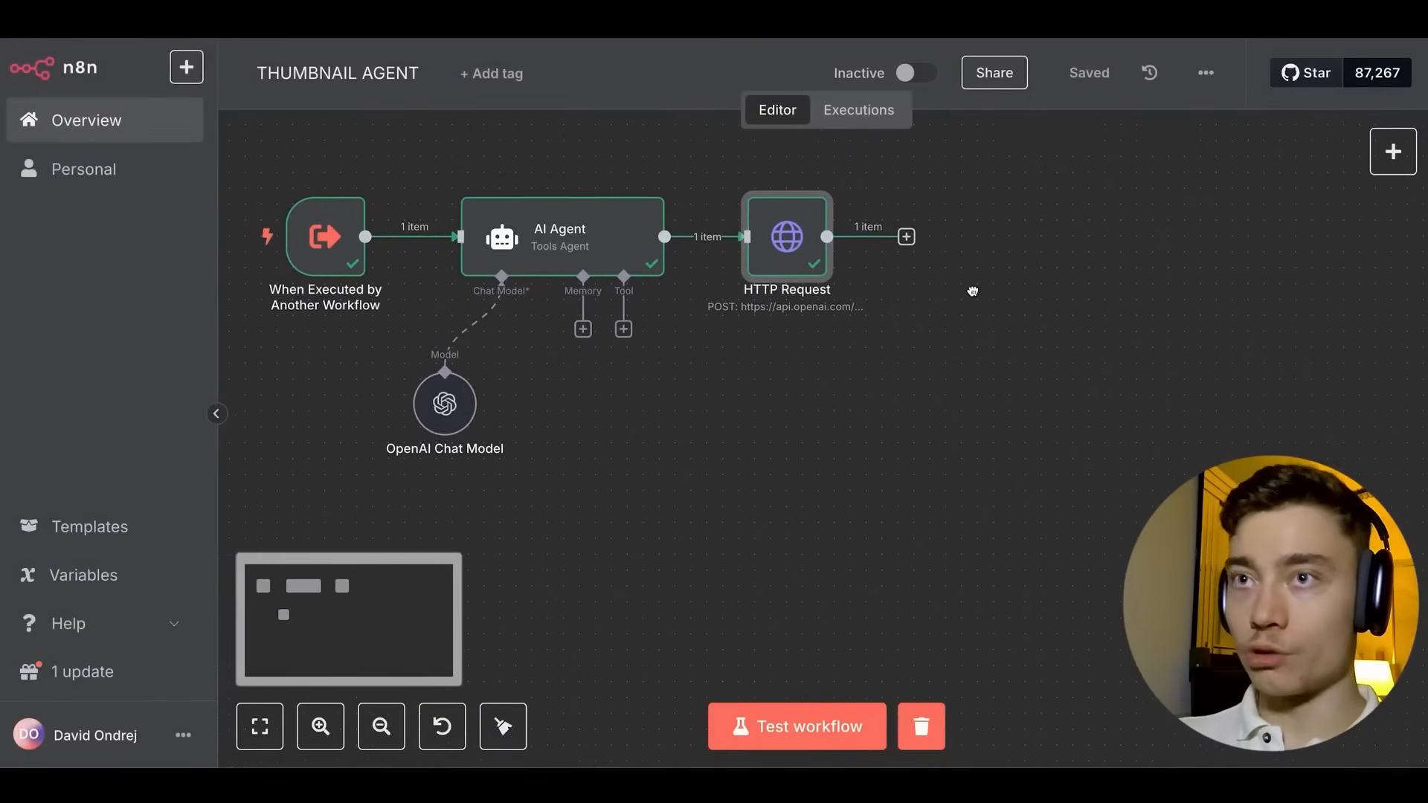
pyautogui.click(907, 238)
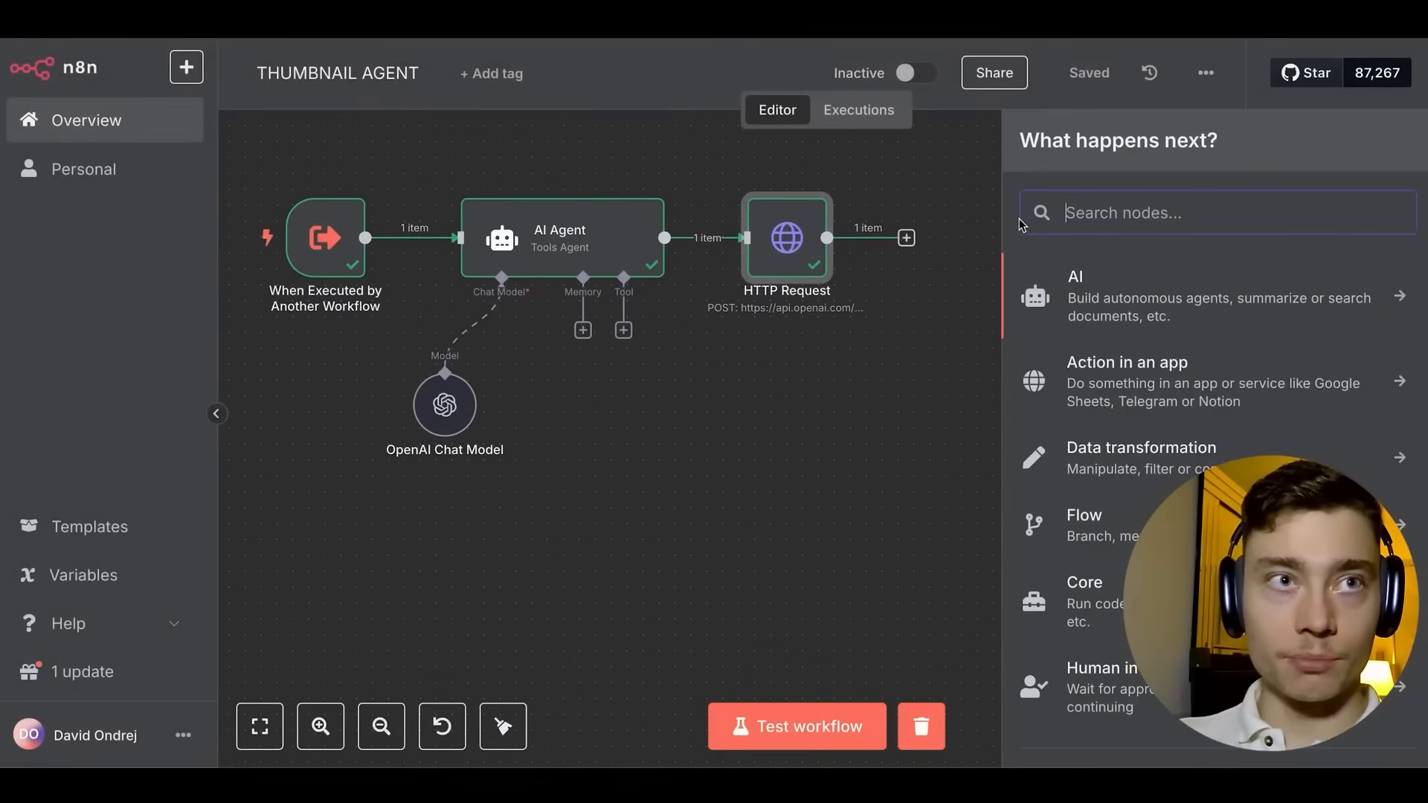
pyautogui.write('conve')
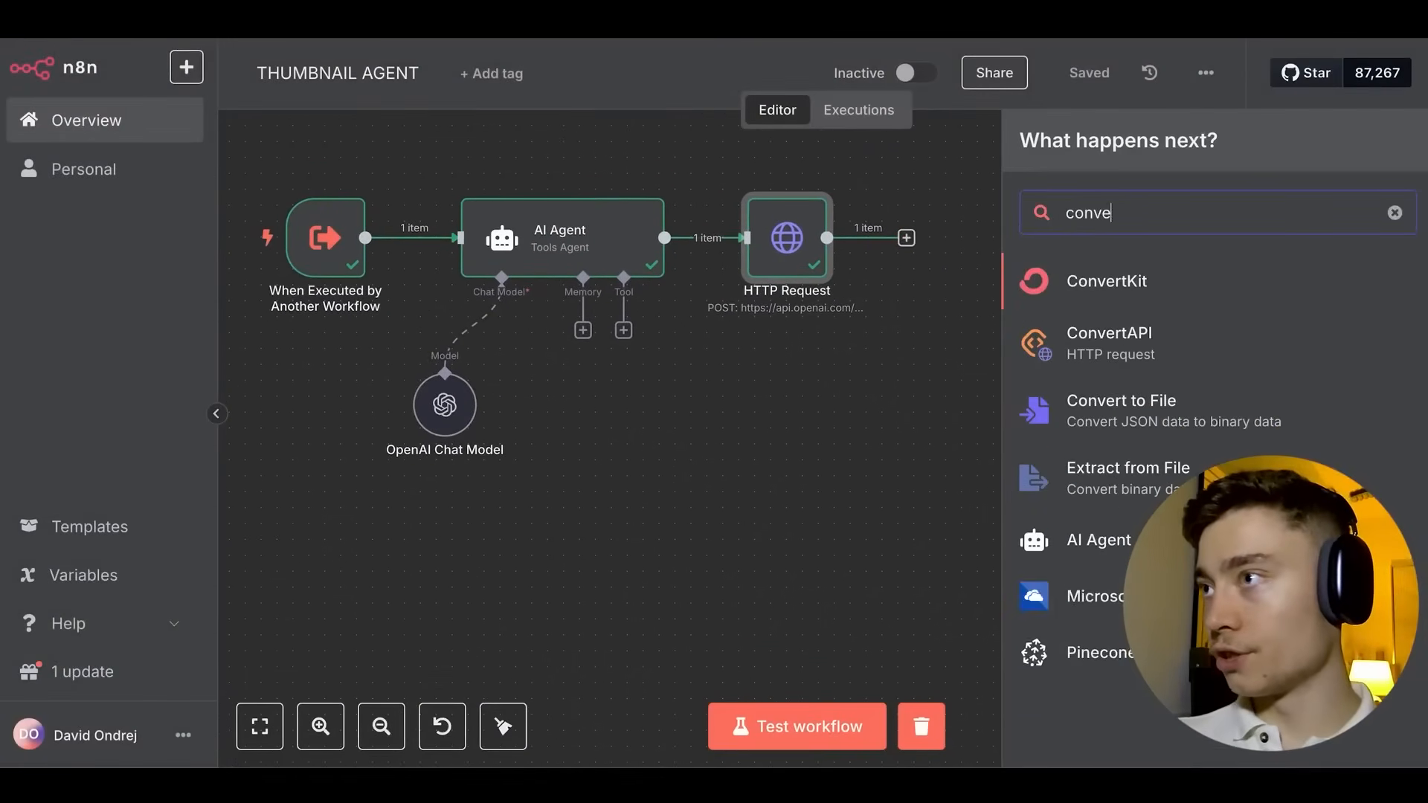
pyautogui.write('rt')
pyautogui.press('Down')
pyautogui.press('Down')
pyautogui.press('Return')
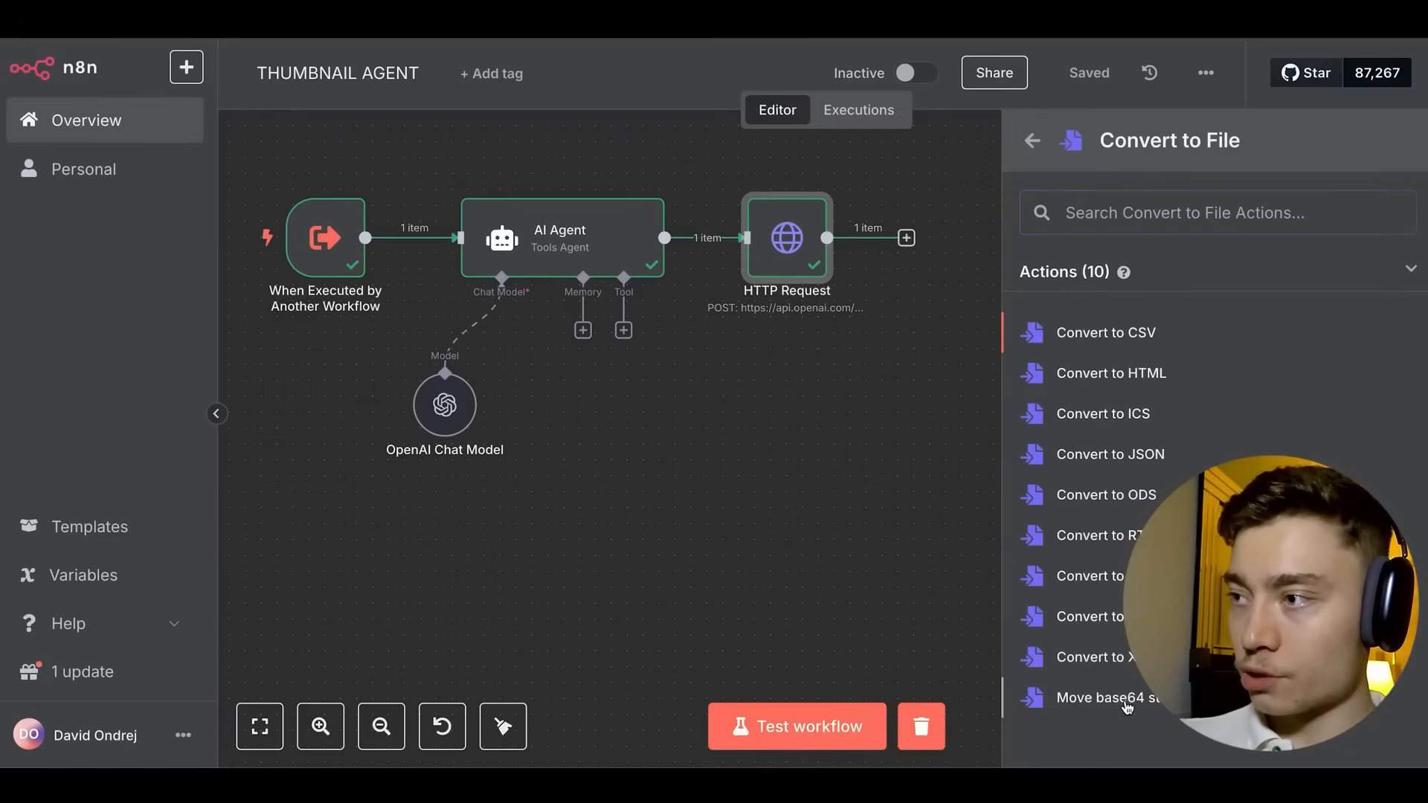
pyautogui.click(1128, 703)
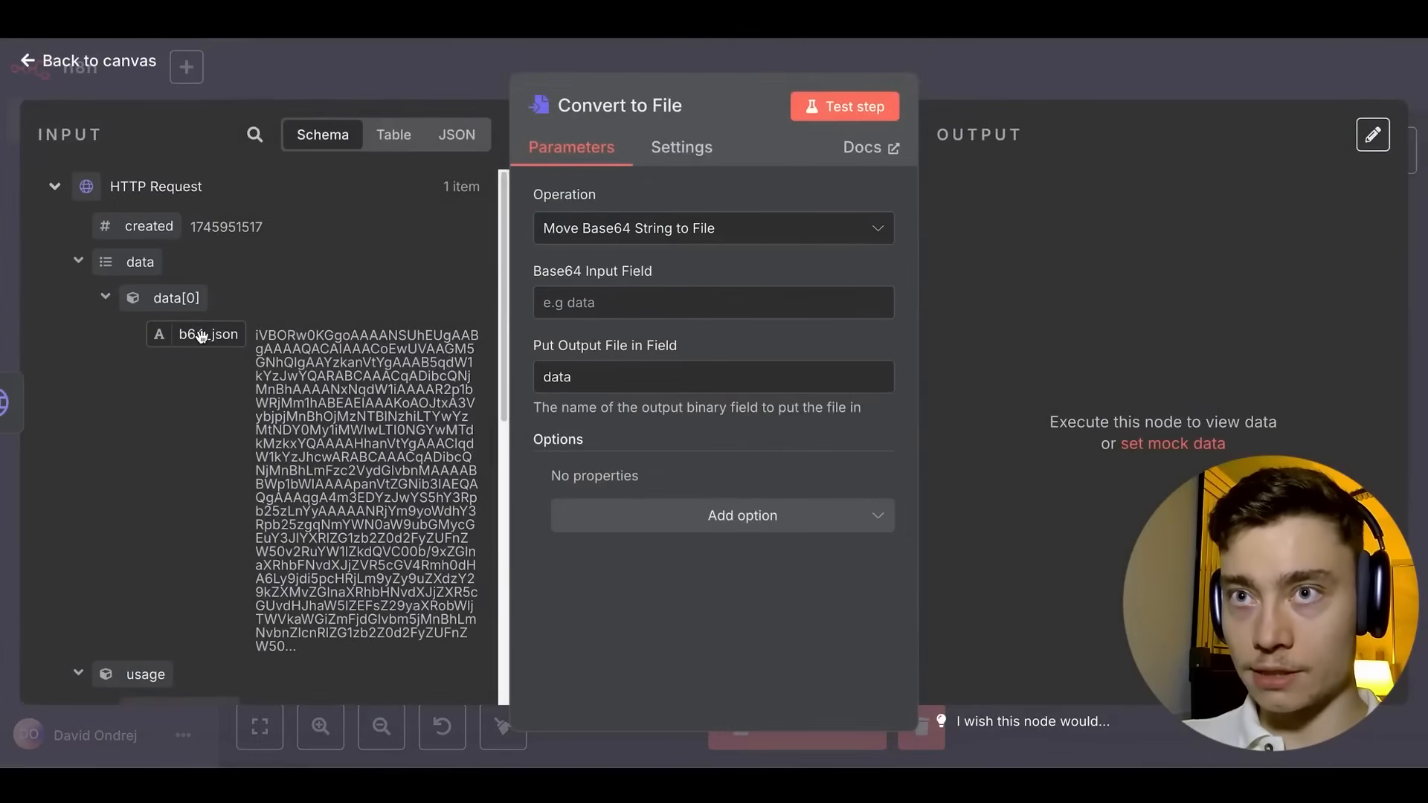
# Map b64_json as input, name the output field thumbnail, test, preview the image, and save.
pyautogui.moveTo(203, 336); pyautogui.dragTo(595, 302)
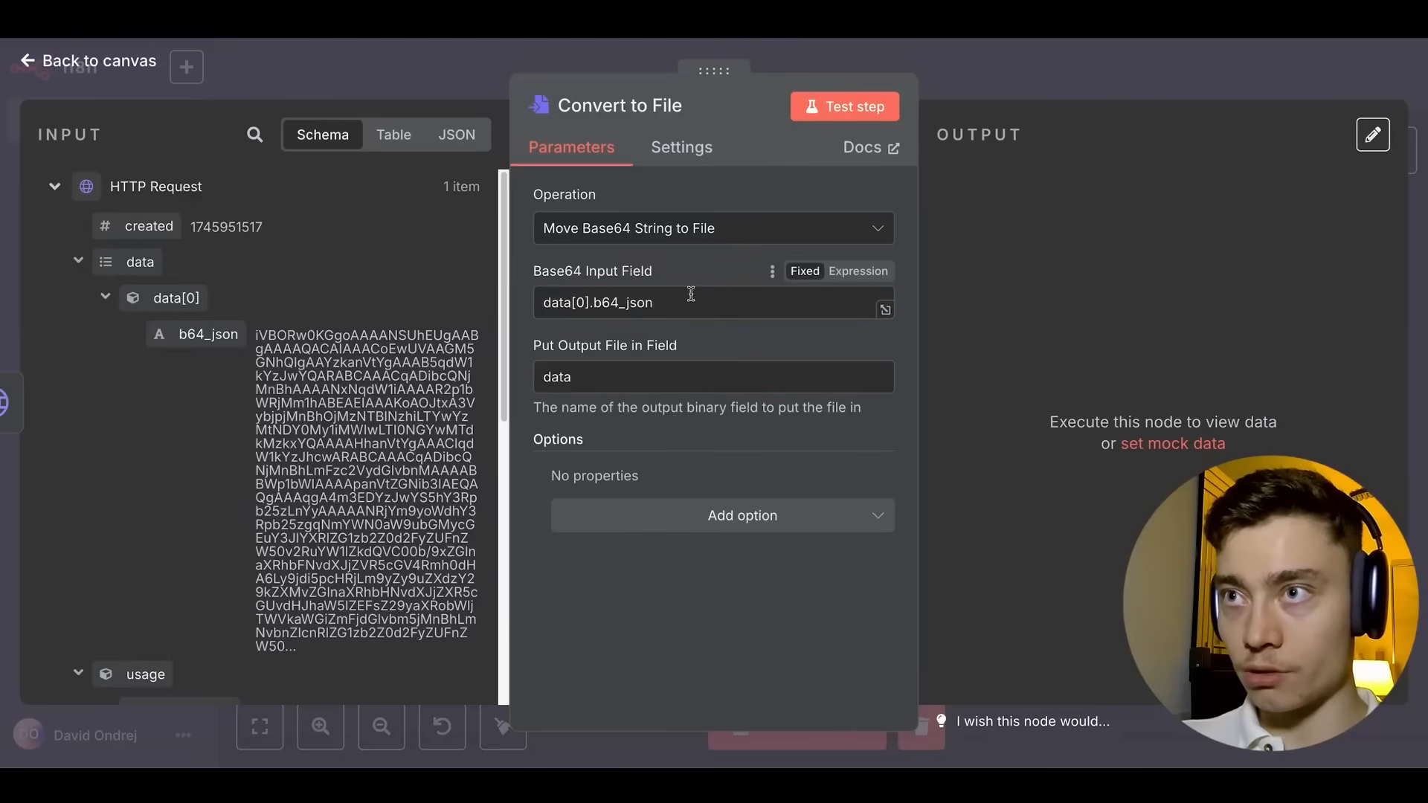
pyautogui.doubleClick(600, 379)
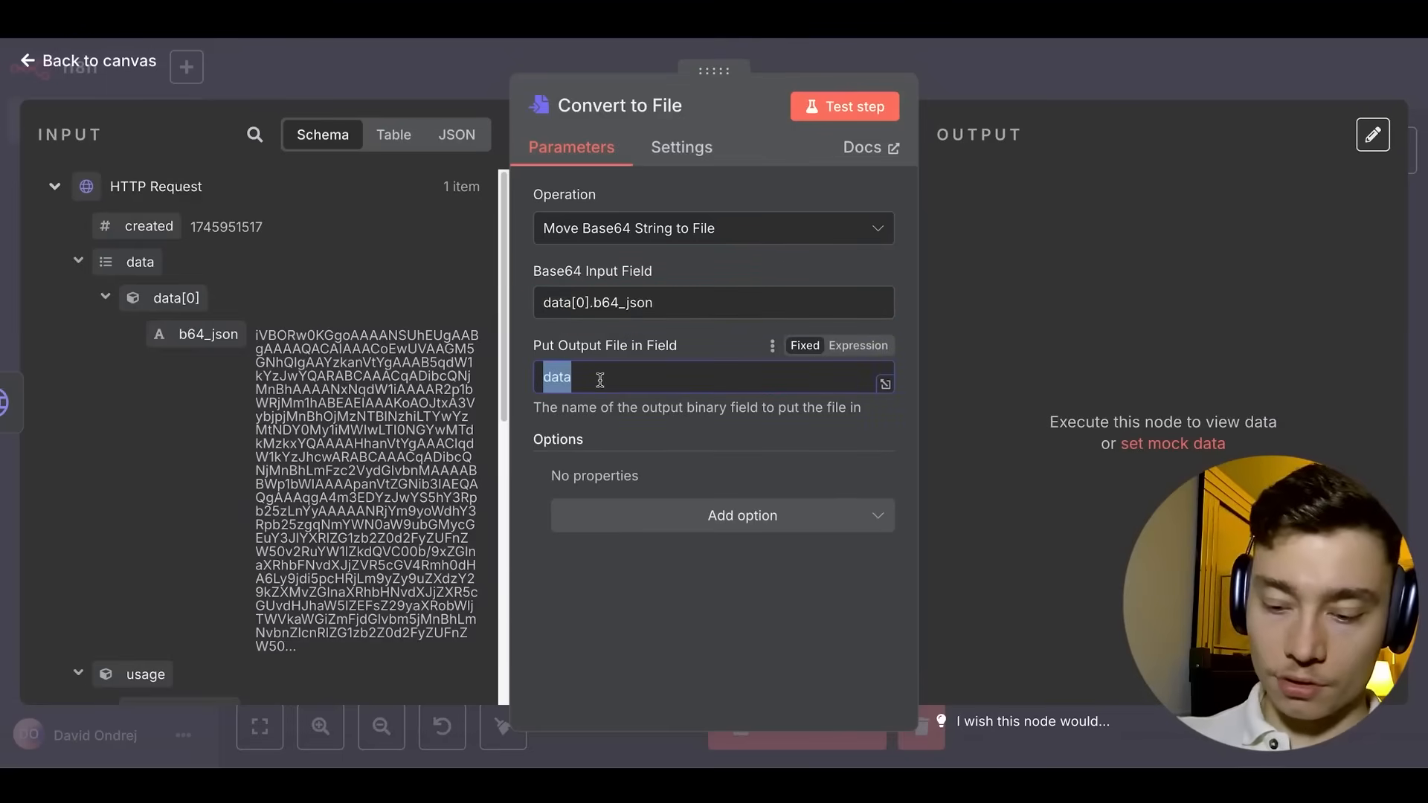
pyautogui.write('thumbnail')
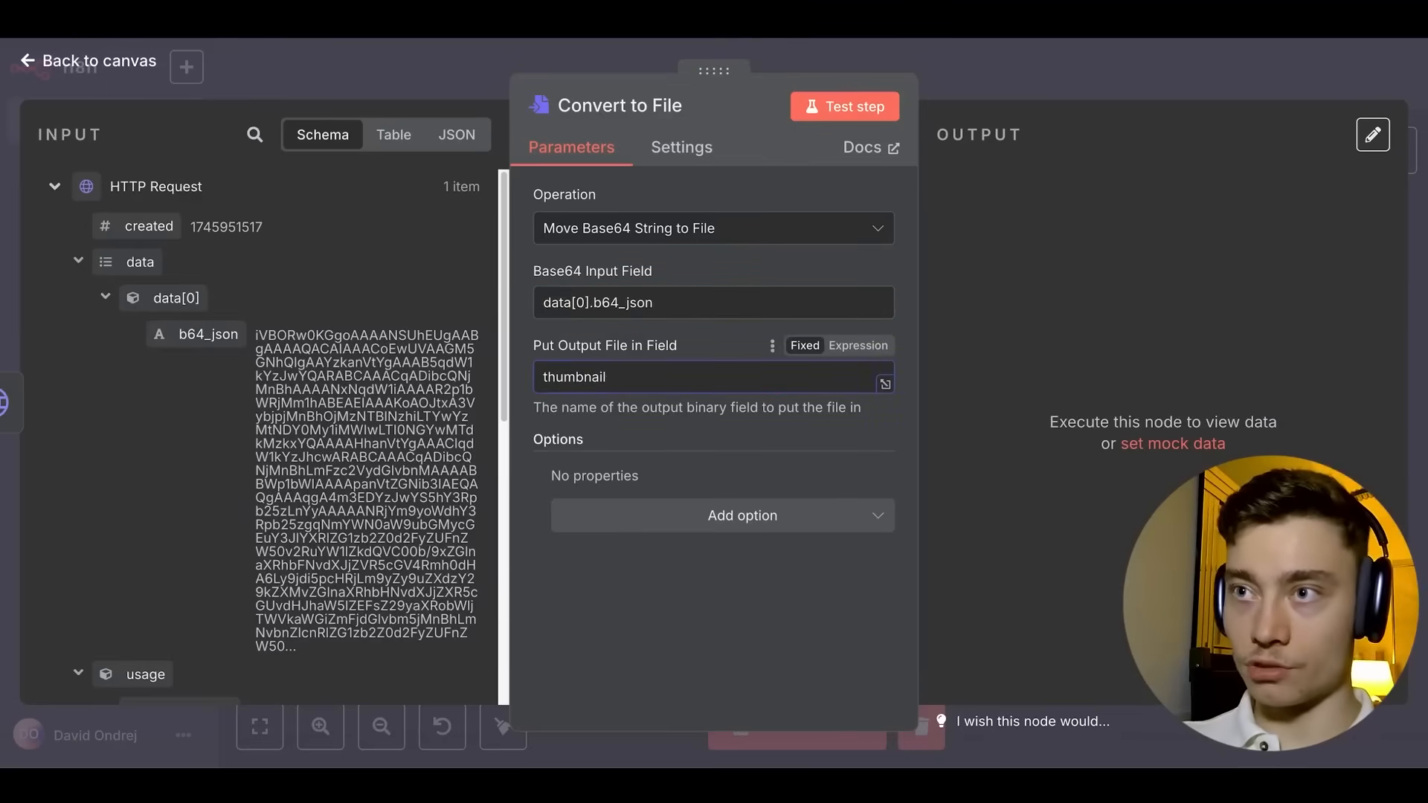
pyautogui.click(844, 106)
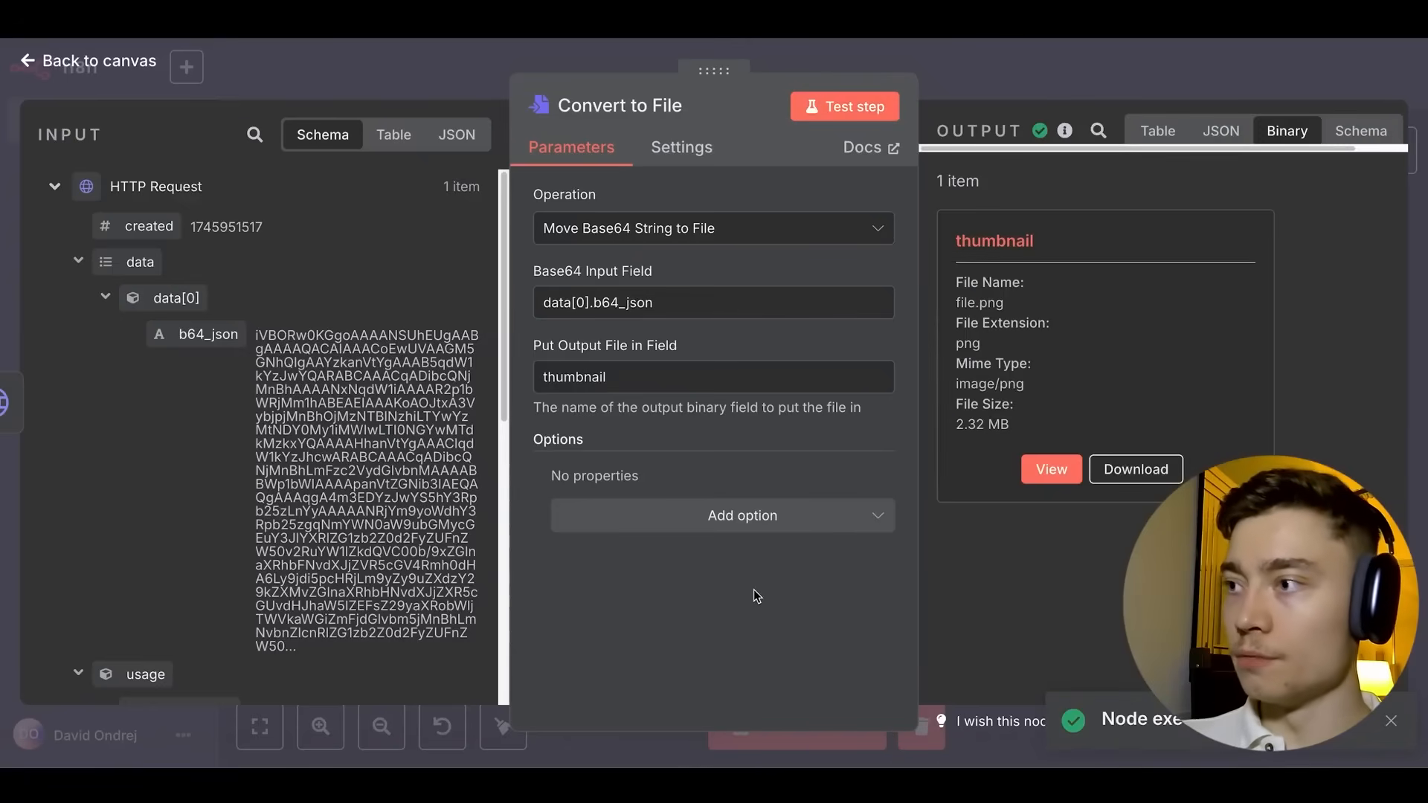
pyautogui.click(1051, 469)
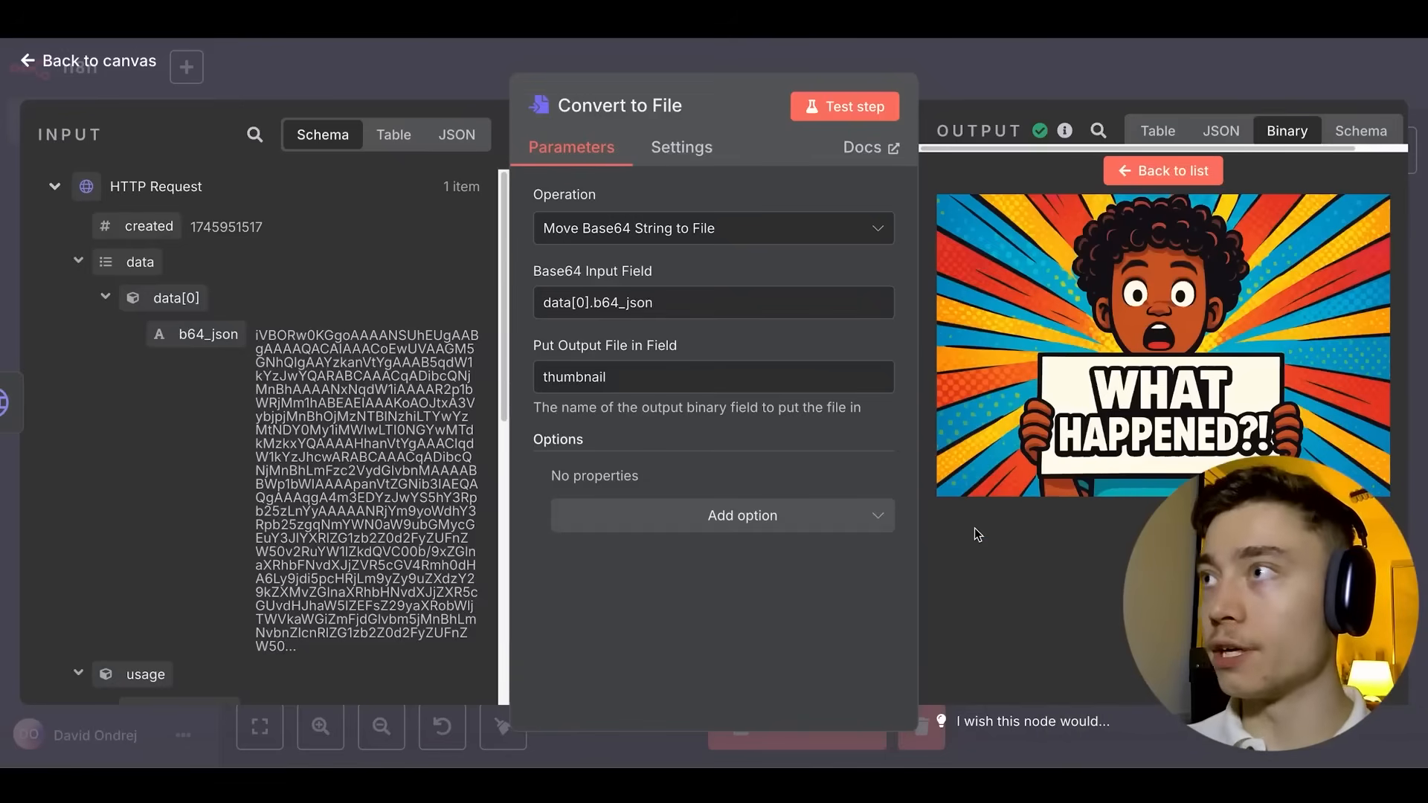
pyautogui.click(1010, 80)
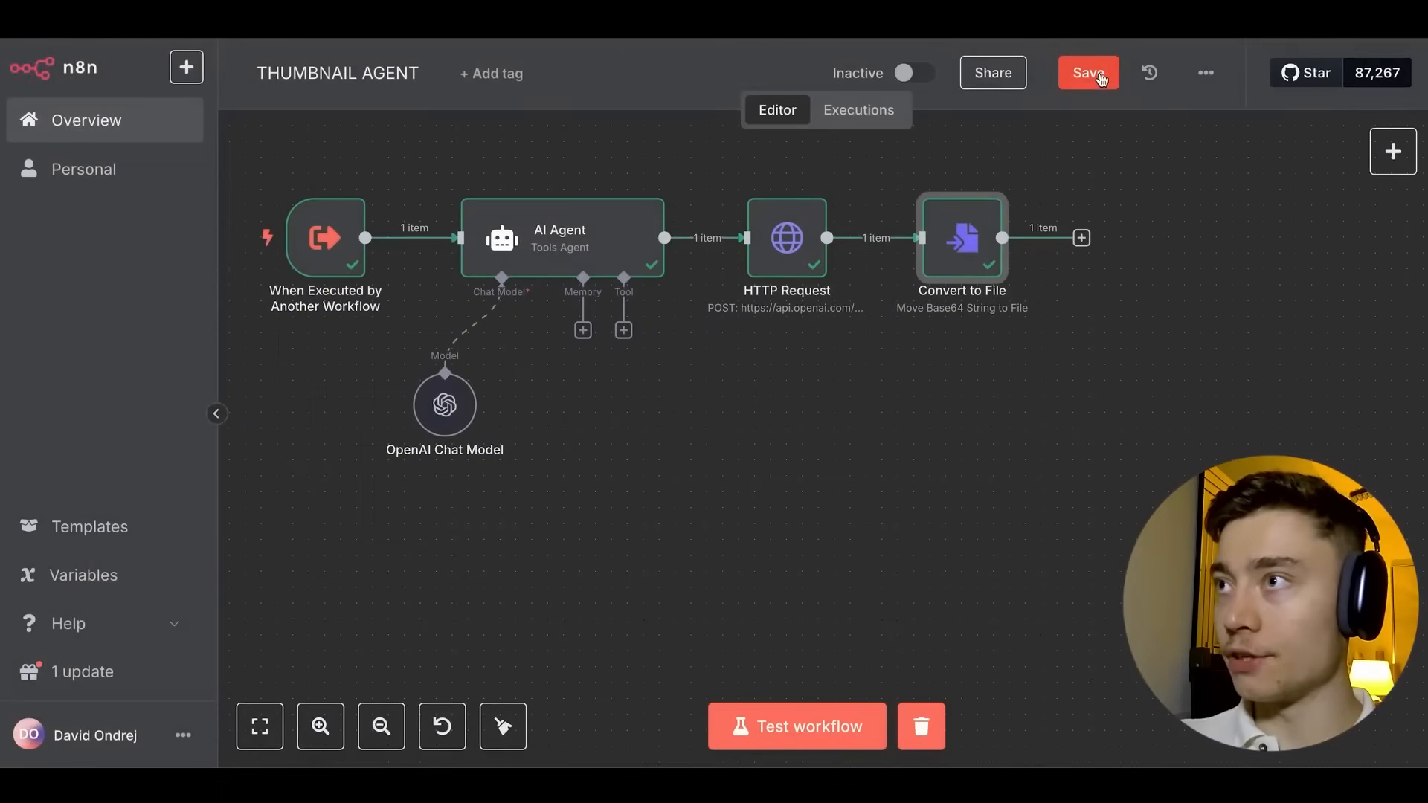
pyautogui.click(1090, 73)
# Add a Google Drive Upload file node after Convert to File and start a Drive credential.
pyautogui.click(1082, 238)
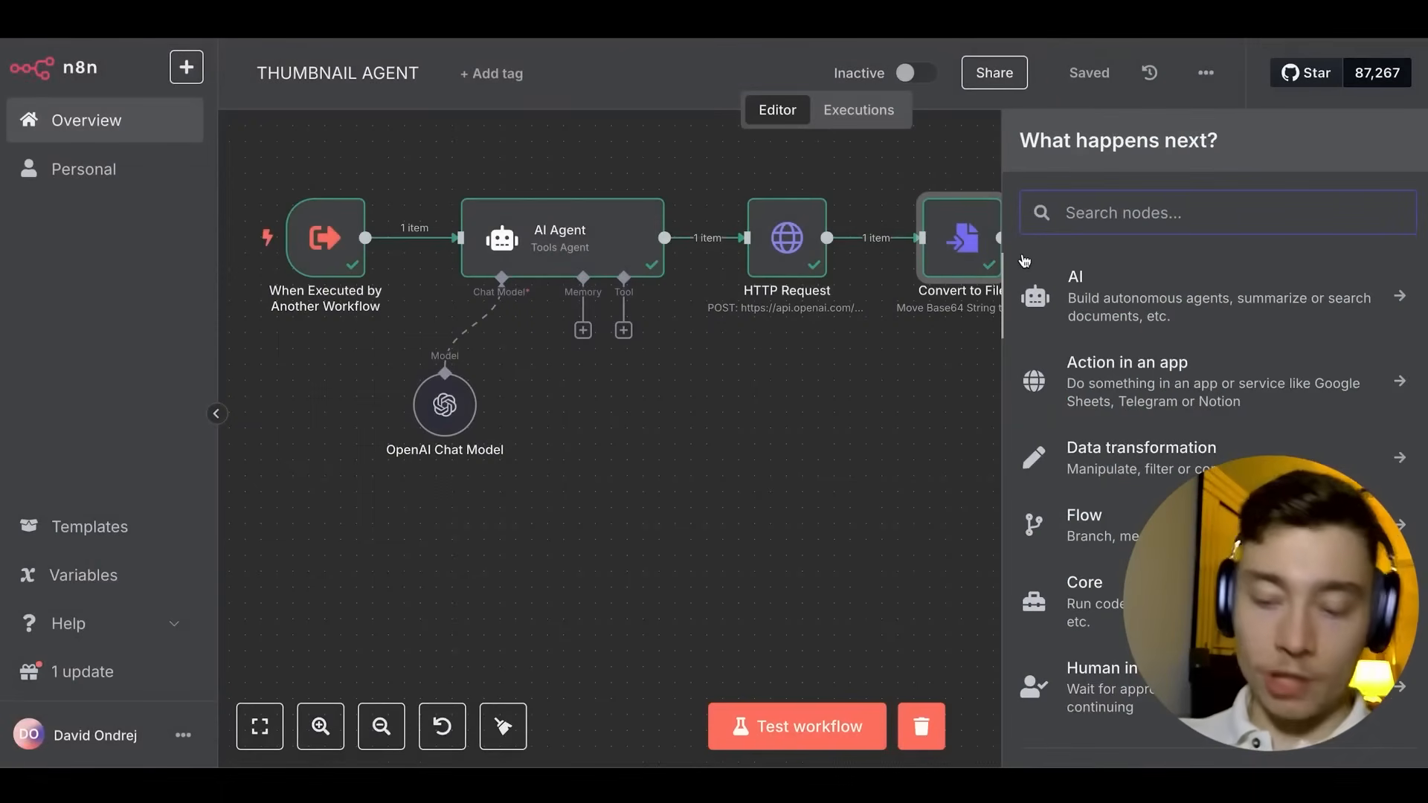
pyautogui.write('drive')
pyautogui.click(1188, 346)
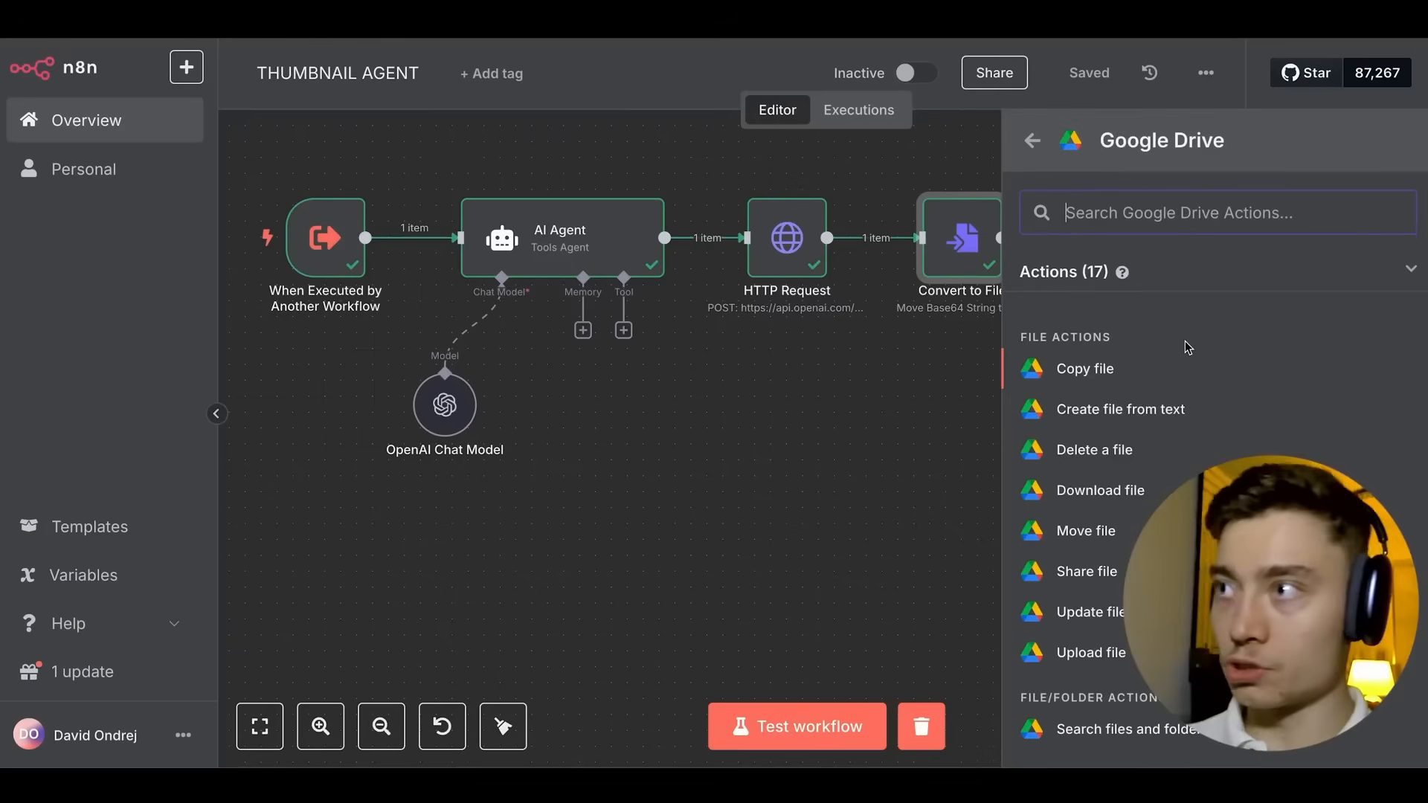
pyautogui.click(1110, 654)
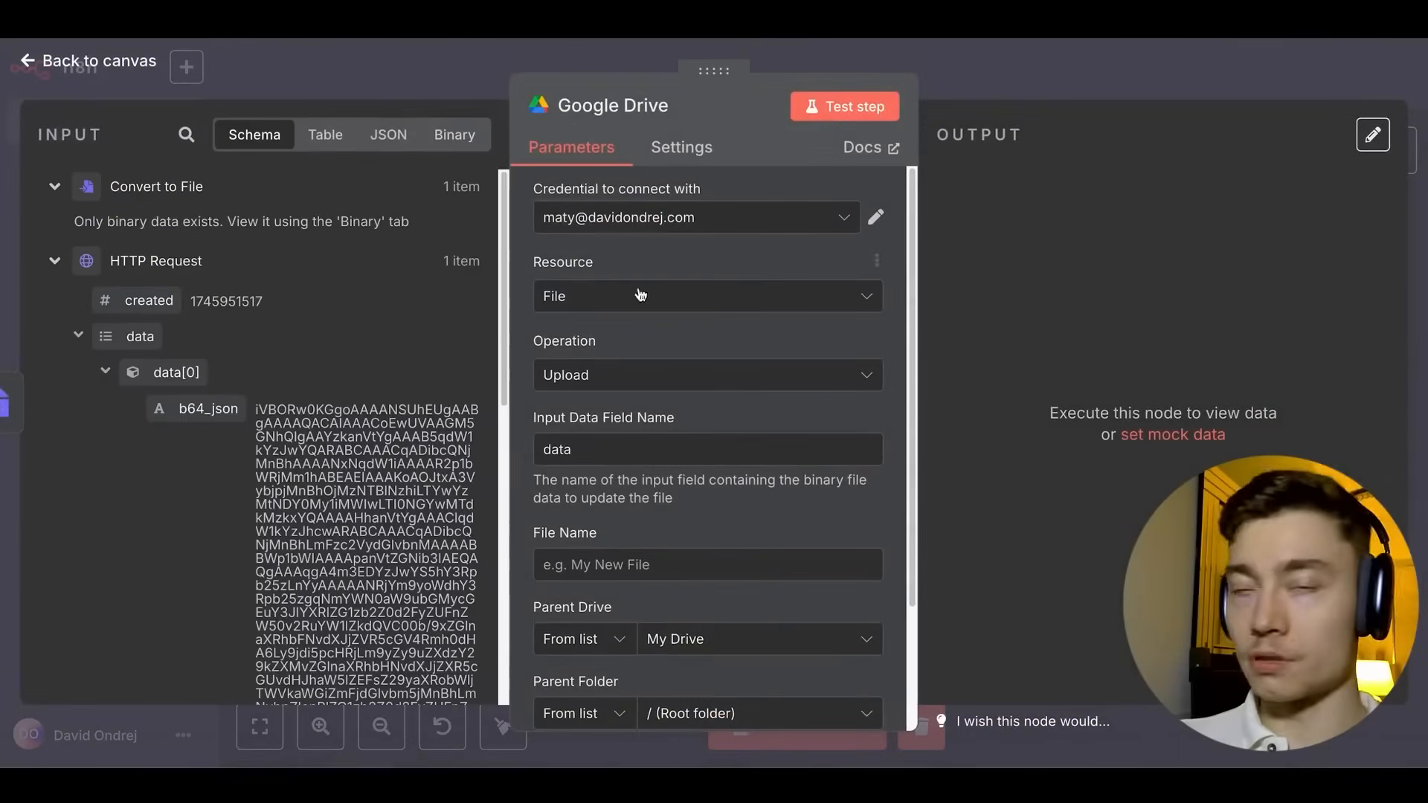
pyautogui.click(605, 223)
pyautogui.click(621, 446)
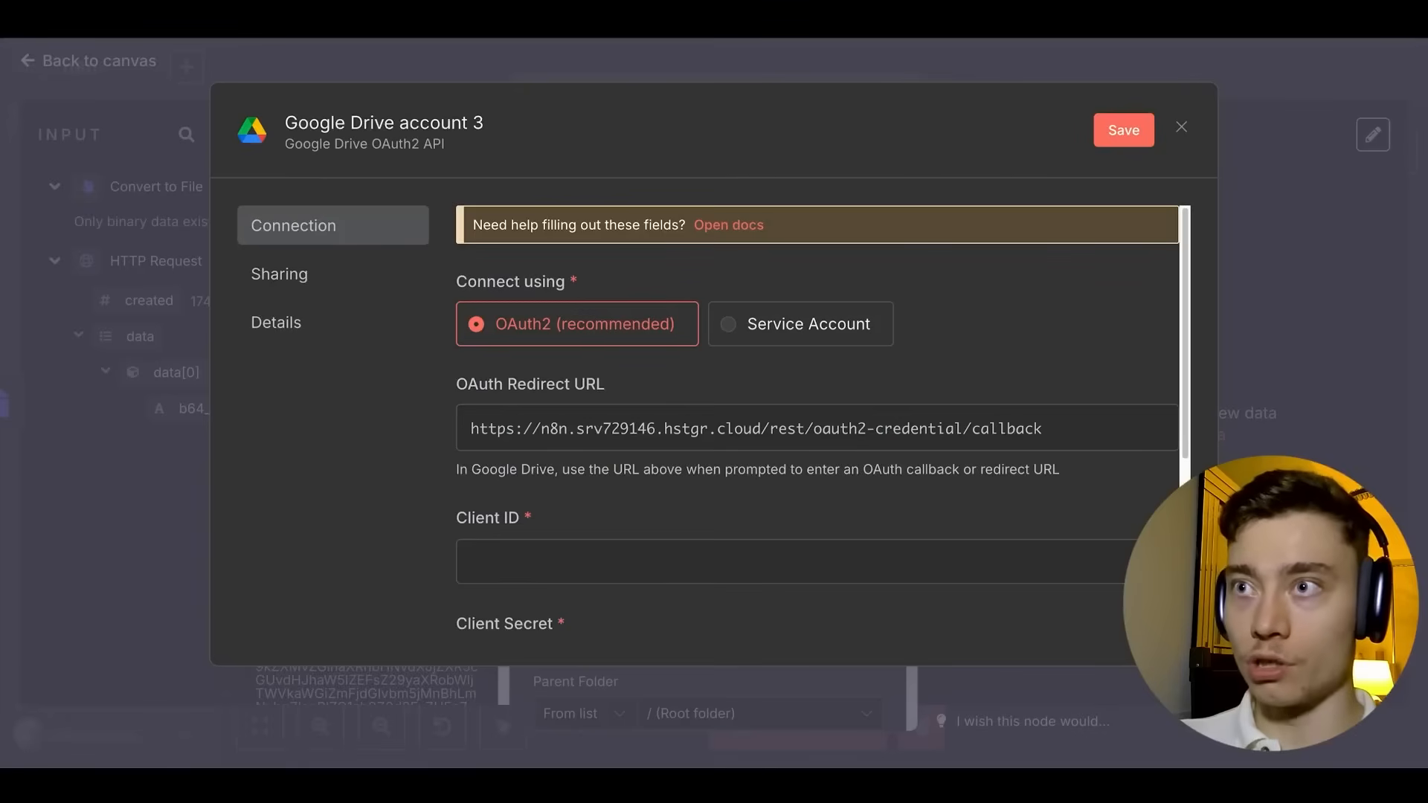
pyautogui.click(1181, 128)
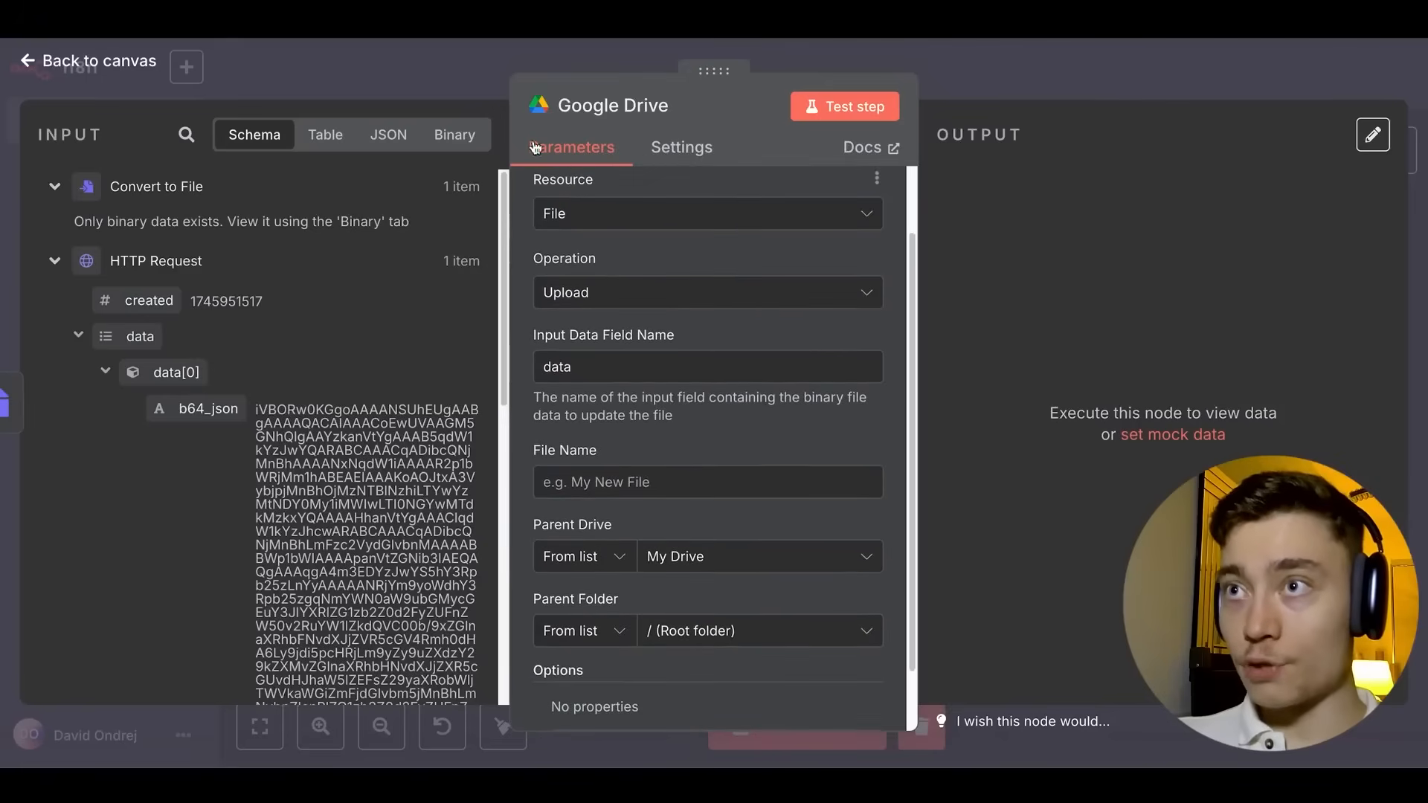
# Set input field thumbnail, file name idea plus .png, and open the parent drive list.
pyautogui.scroll(-2, 521, 197)
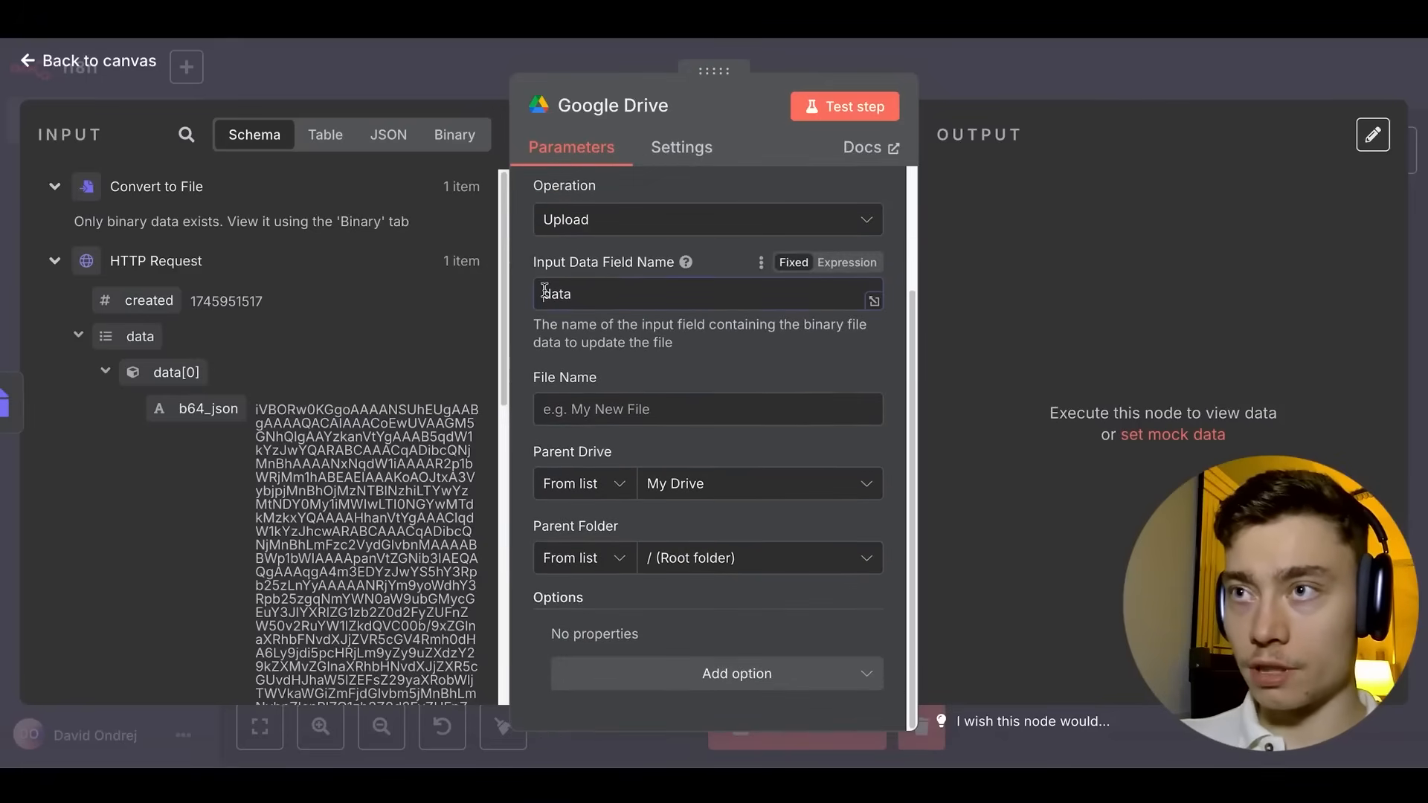
pyautogui.doubleClick(571, 295)
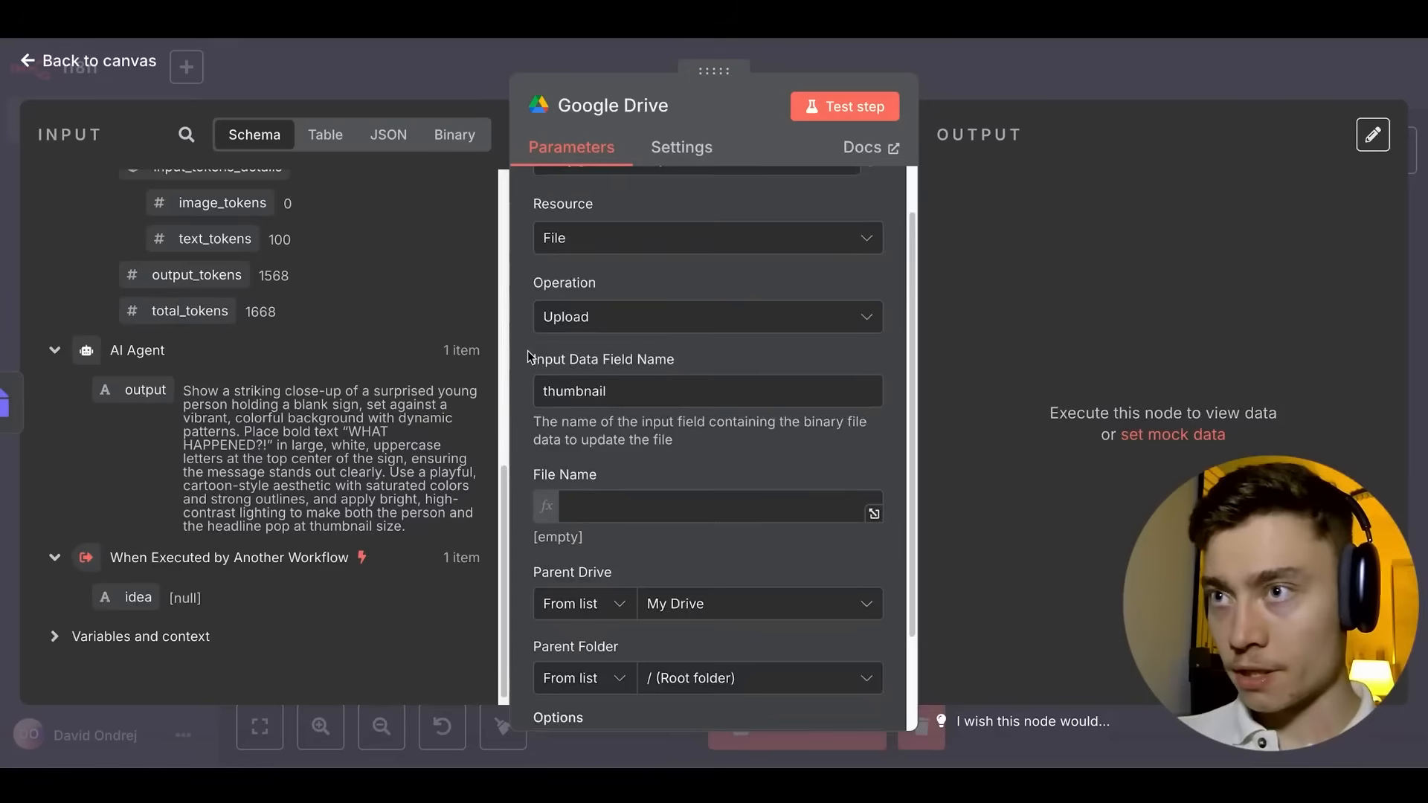
pyautogui.scroll(-2, 586, 372)
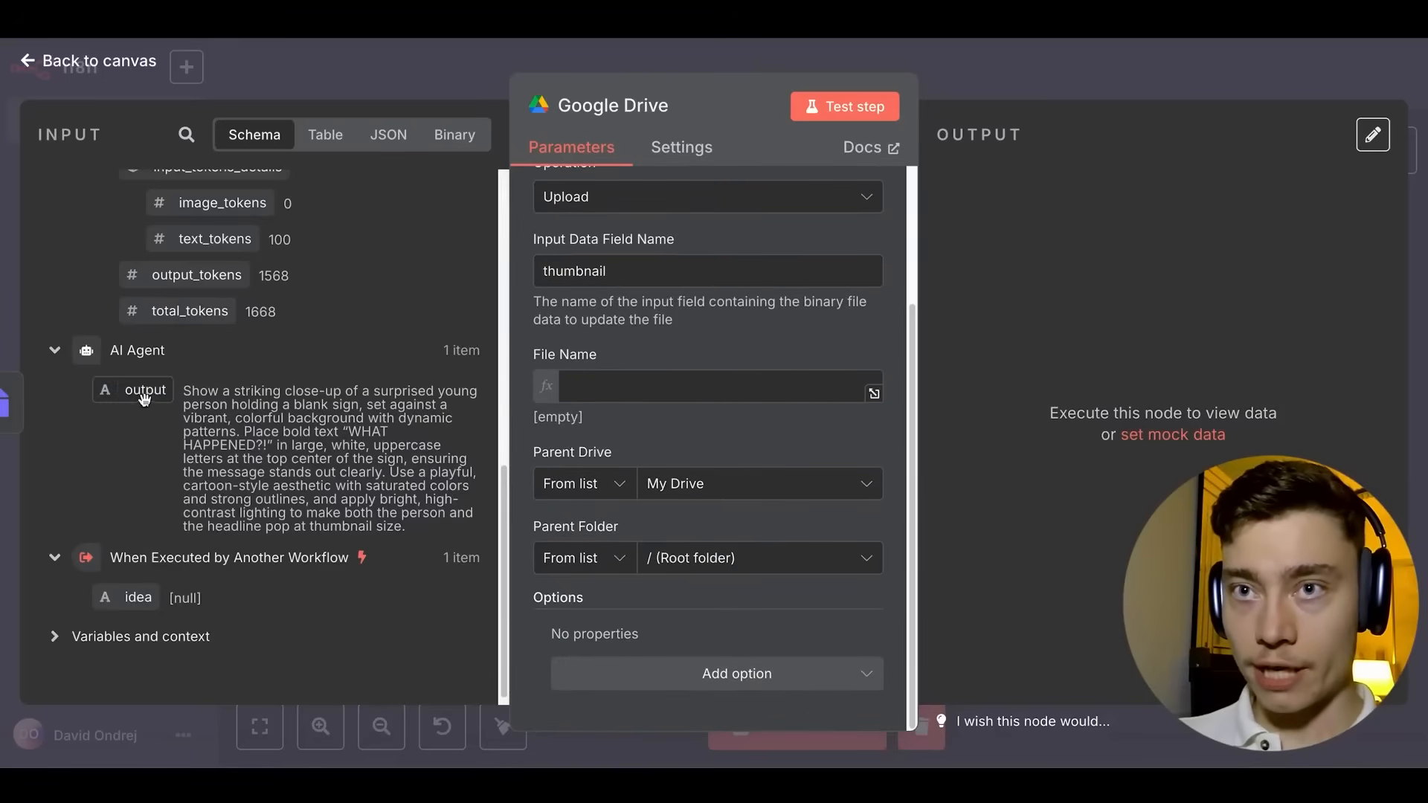
pyautogui.moveTo(134, 597); pyautogui.dragTo(599, 394)
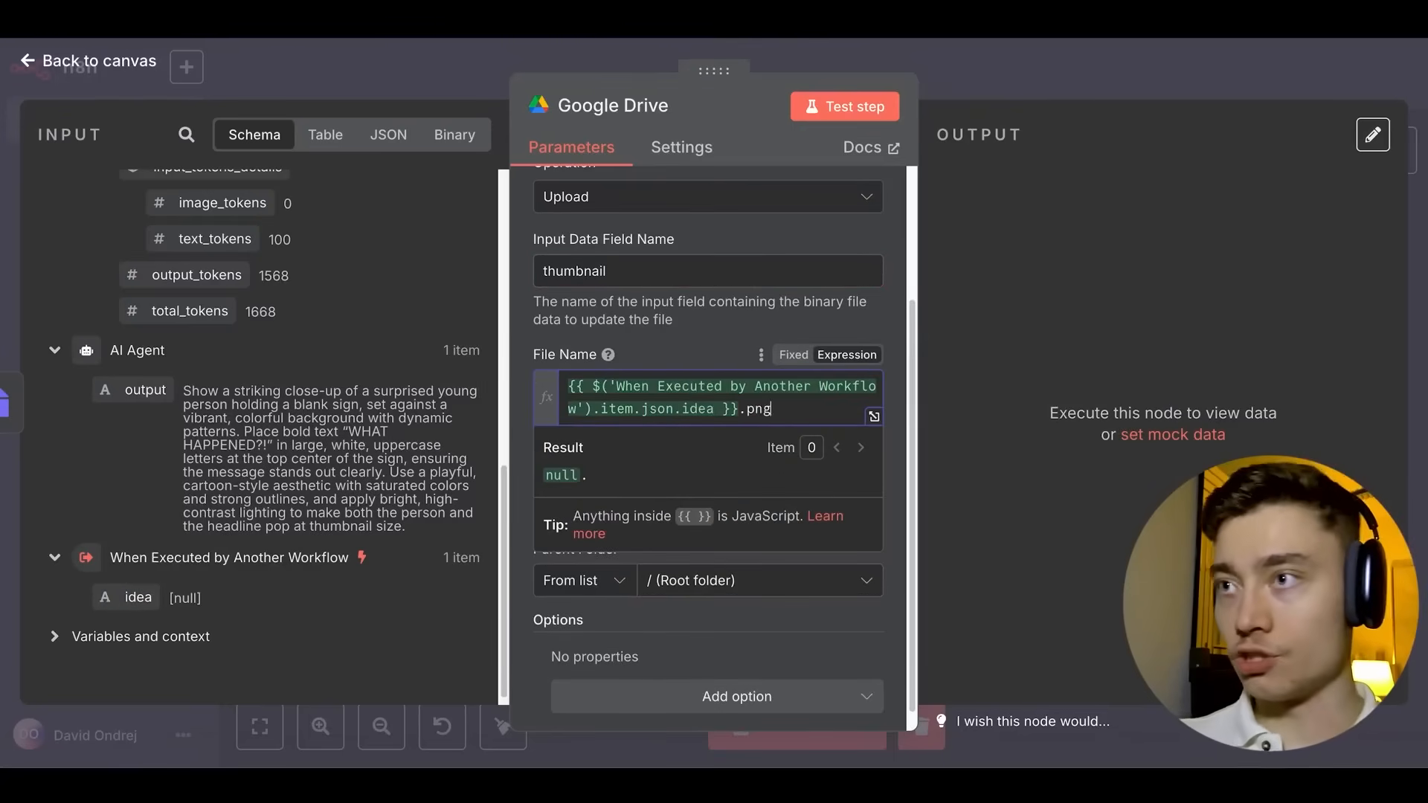
pyautogui.write('.png')
pyautogui.click(497, 413)
pyautogui.click(676, 482)
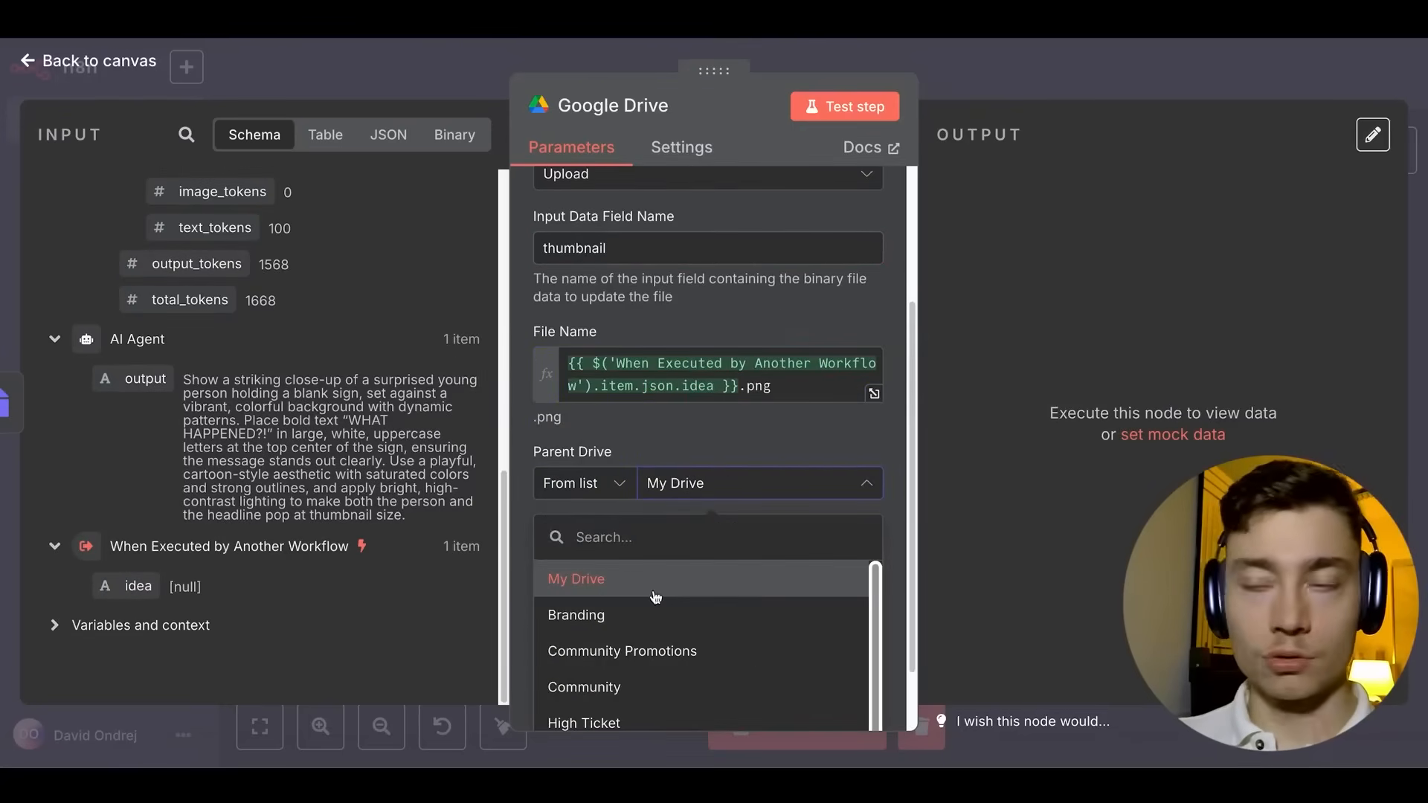
pyautogui.scroll(-3, 628, 606)
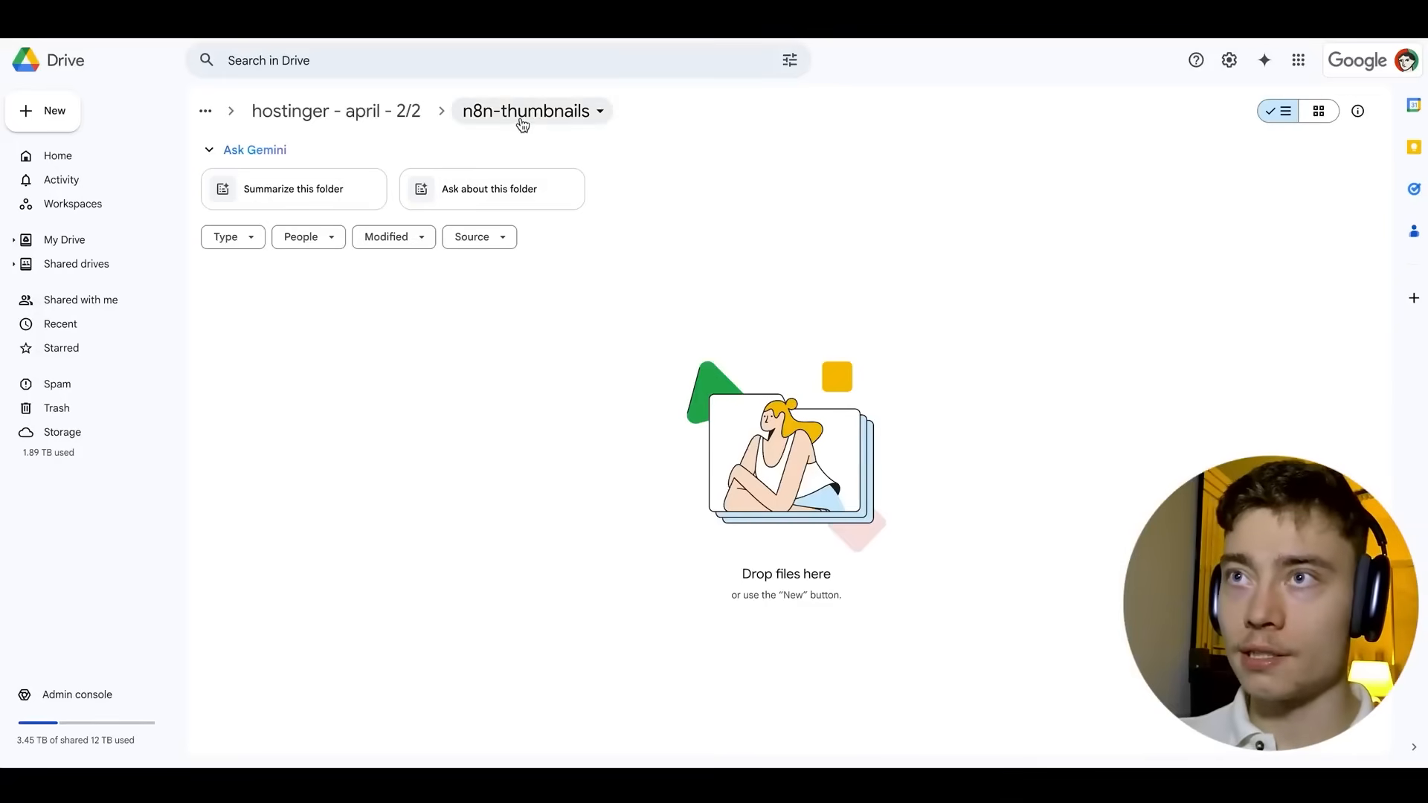
# Test the Google Drive upload and preview the 2.2 MB .png in n8n-thumbnails.
pyautogui.moveTo(347, 311); pyautogui.dragTo(1172, 538)
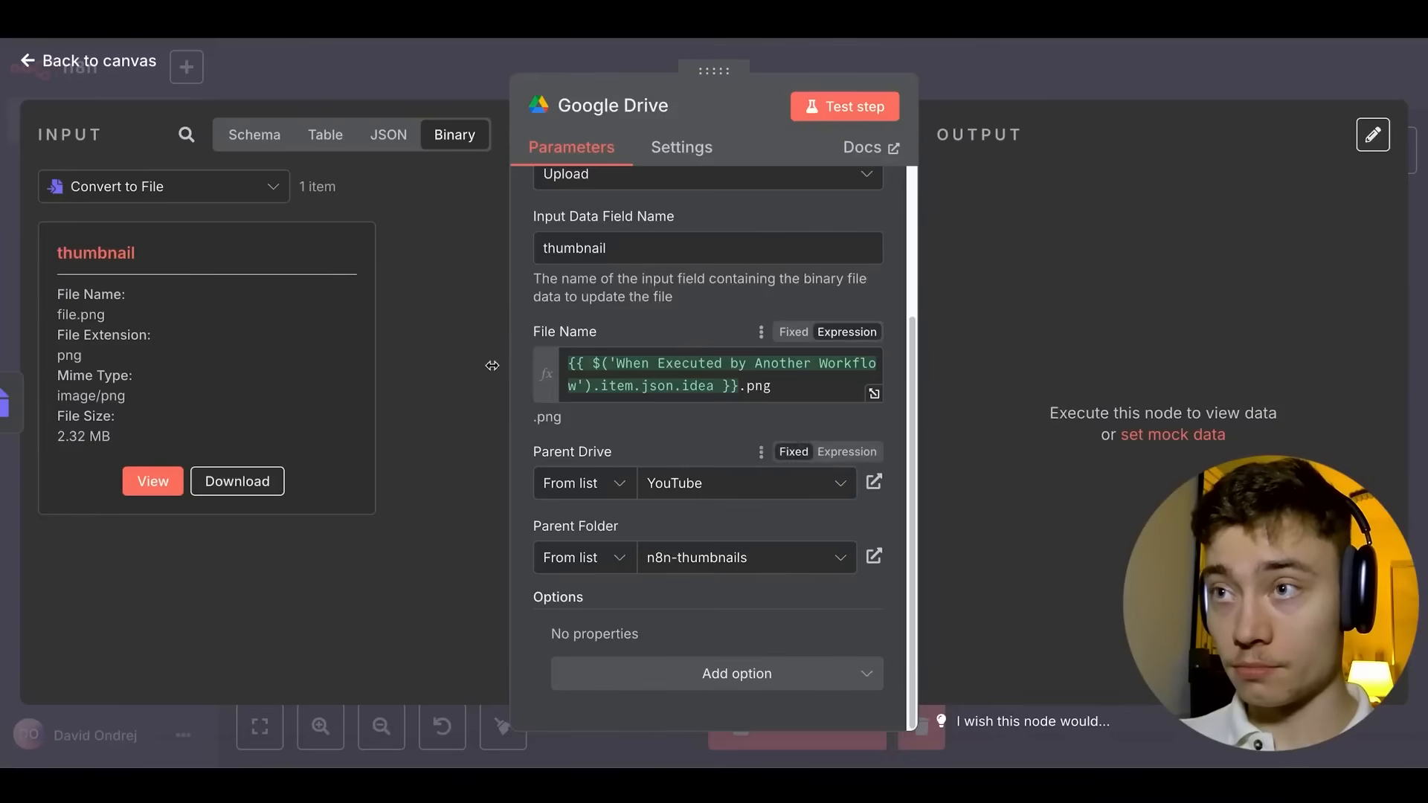
pyautogui.click(848, 119)
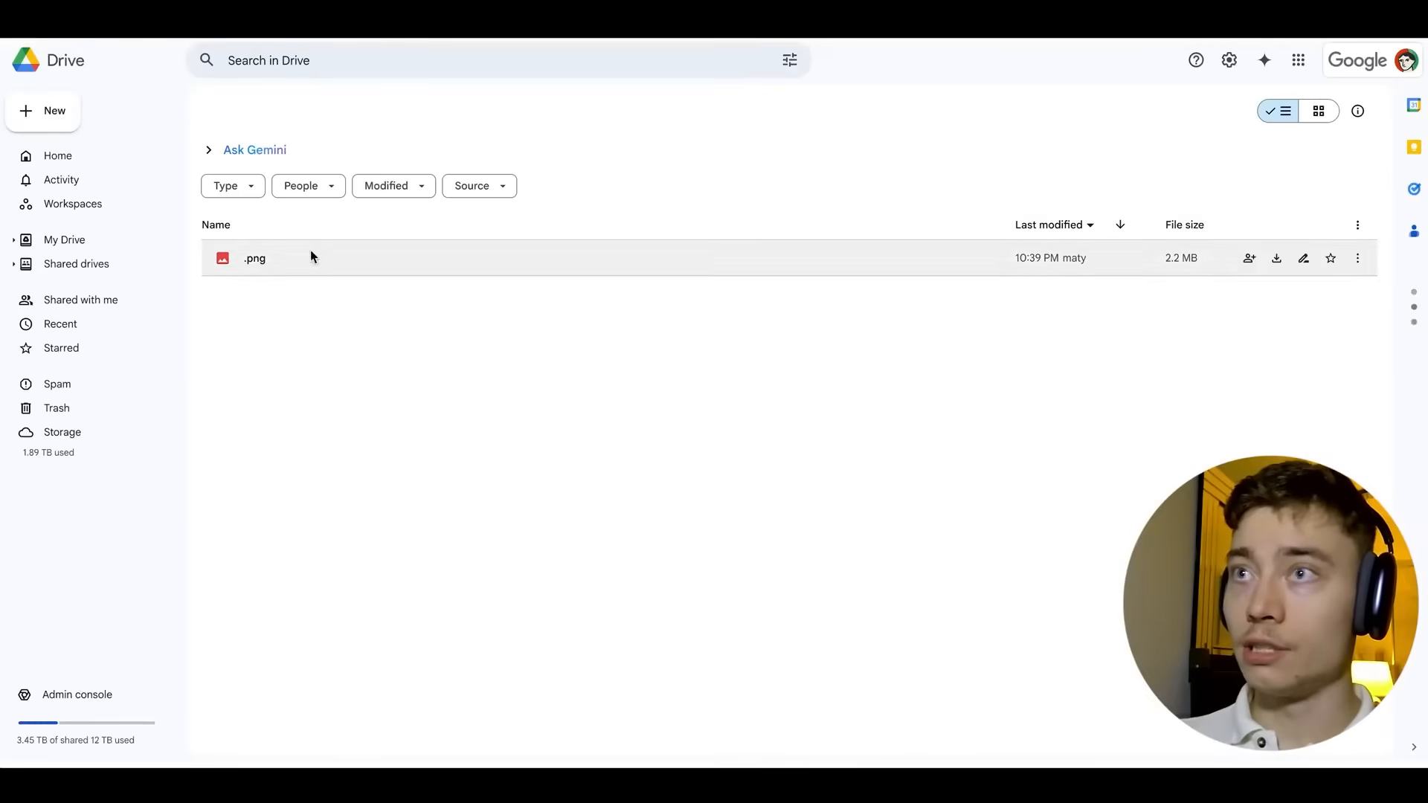
pyautogui.click(271, 255)
pyautogui.doubleClick(271, 255)
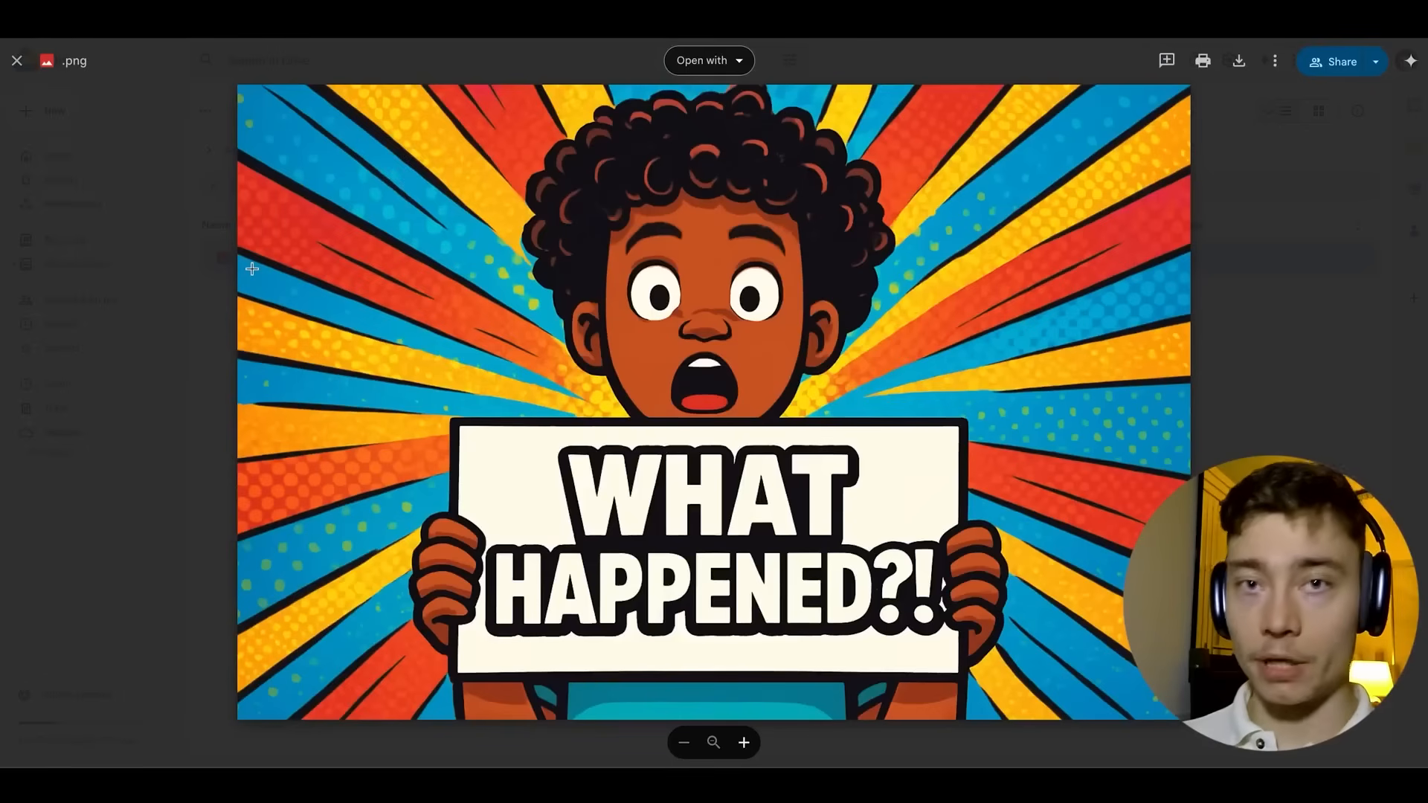
pyautogui.click(191, 255)
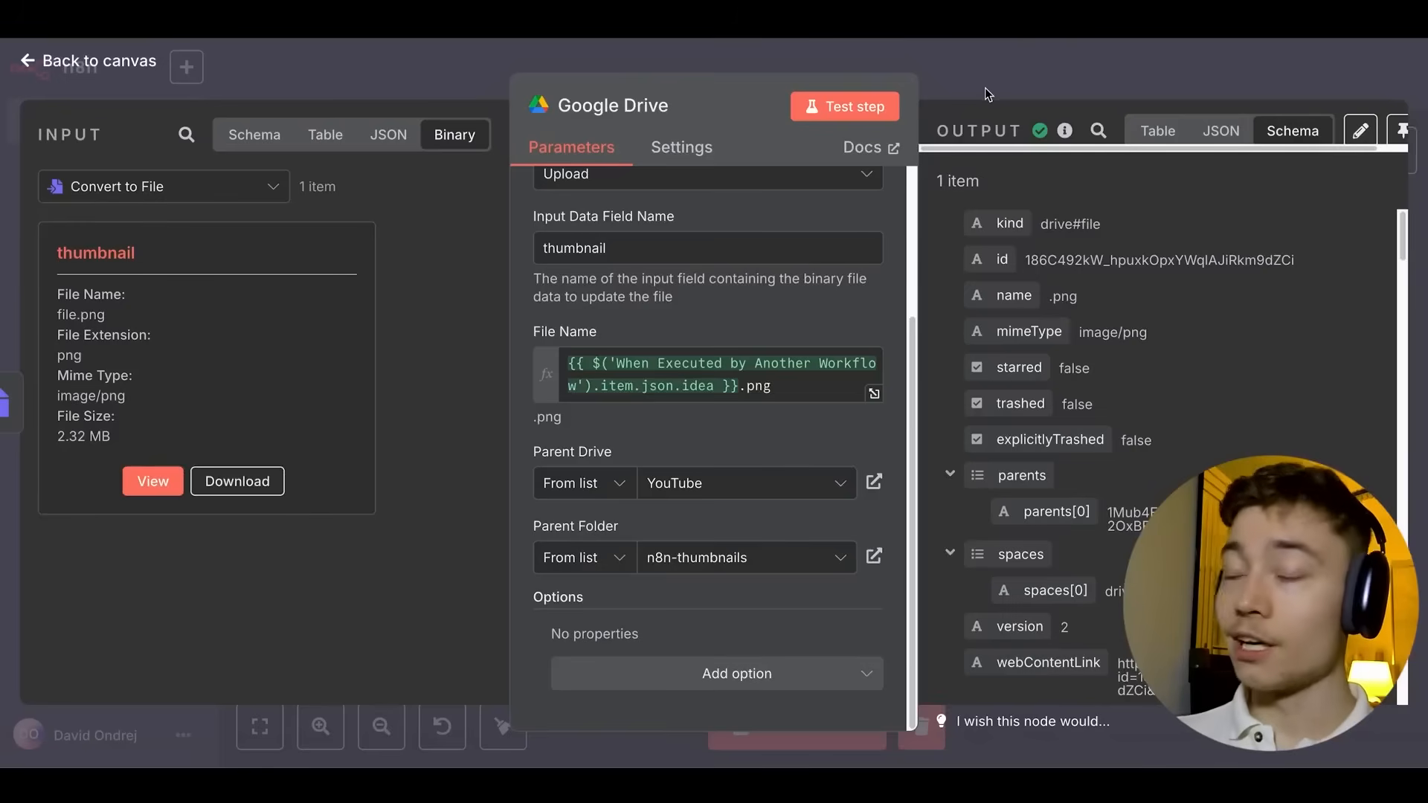
pyautogui.click(985, 88)
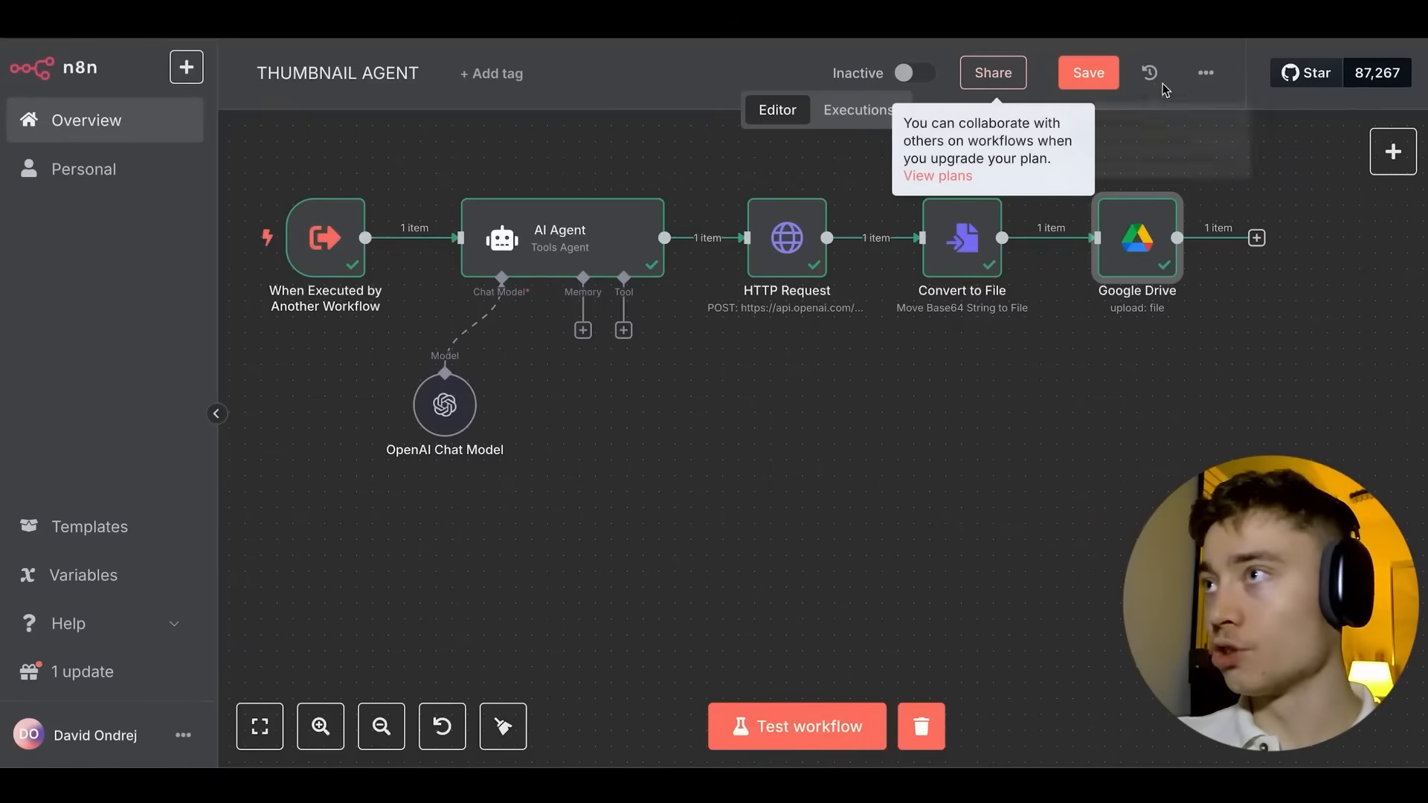
# Rename MAIN AI AGENT's workflow tool to THUMBNAIL AGENT with tool name thumbnail_agent.
pyautogui.click(1088, 72)
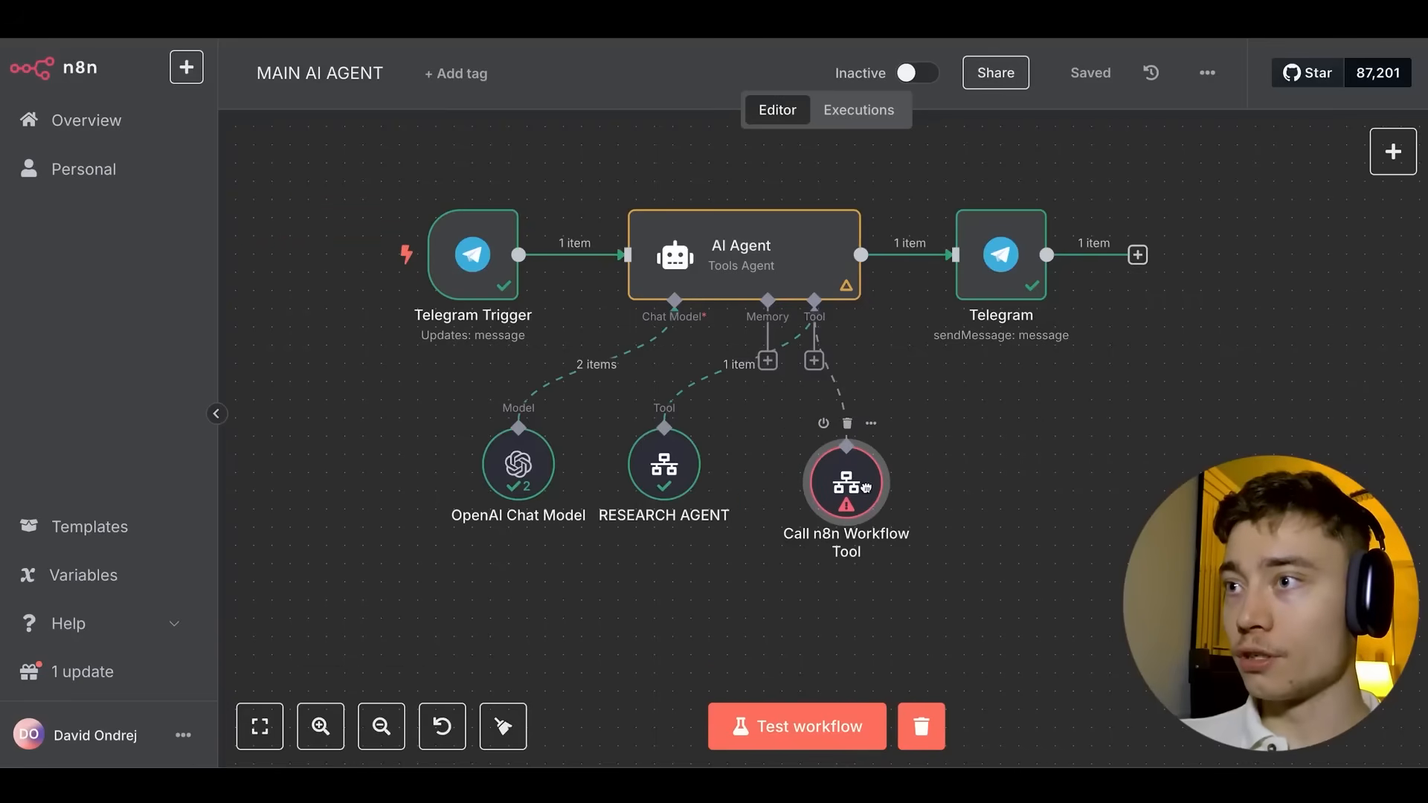
pyautogui.moveTo(866, 488); pyautogui.dragTo(866, 487)
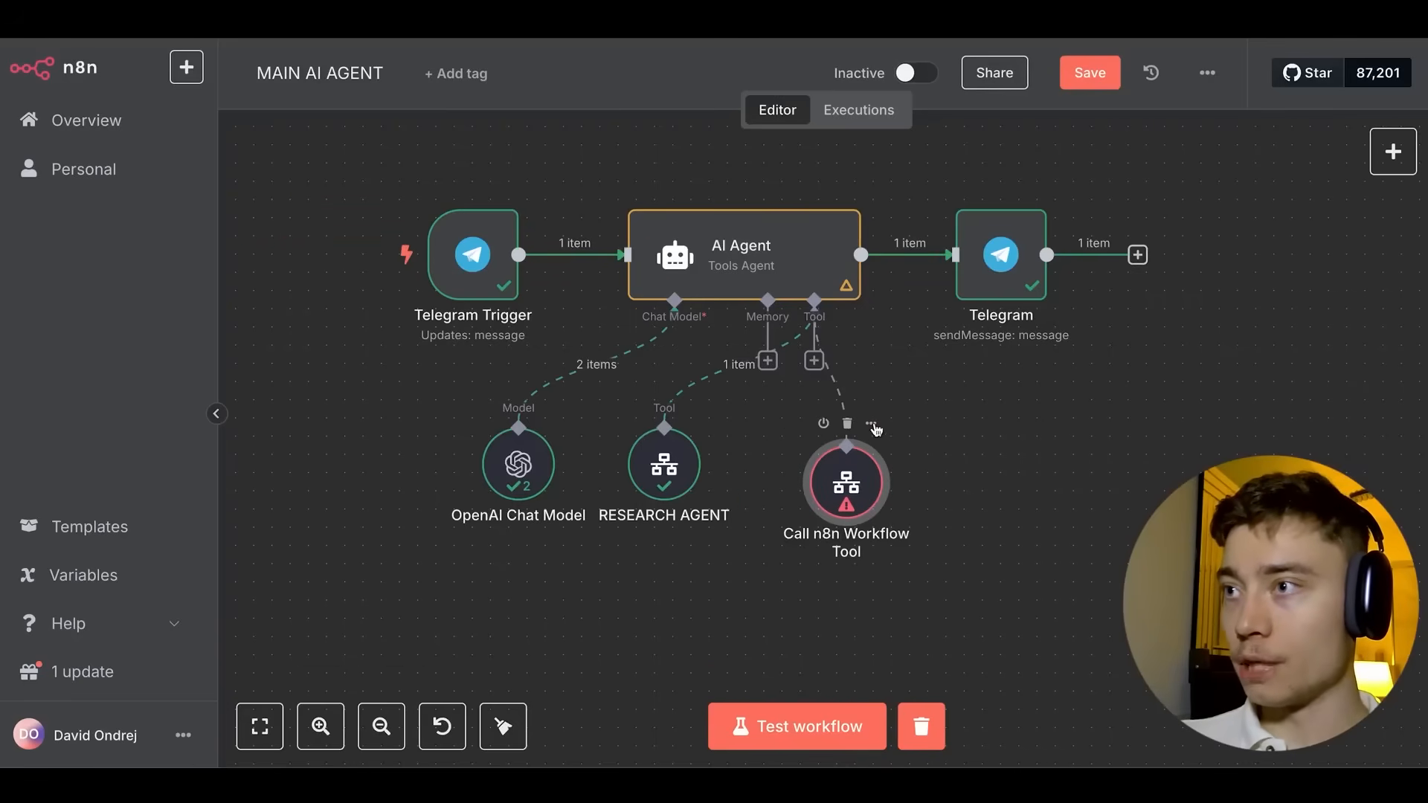
pyautogui.rightClick(872, 444)
pyautogui.click(904, 456)
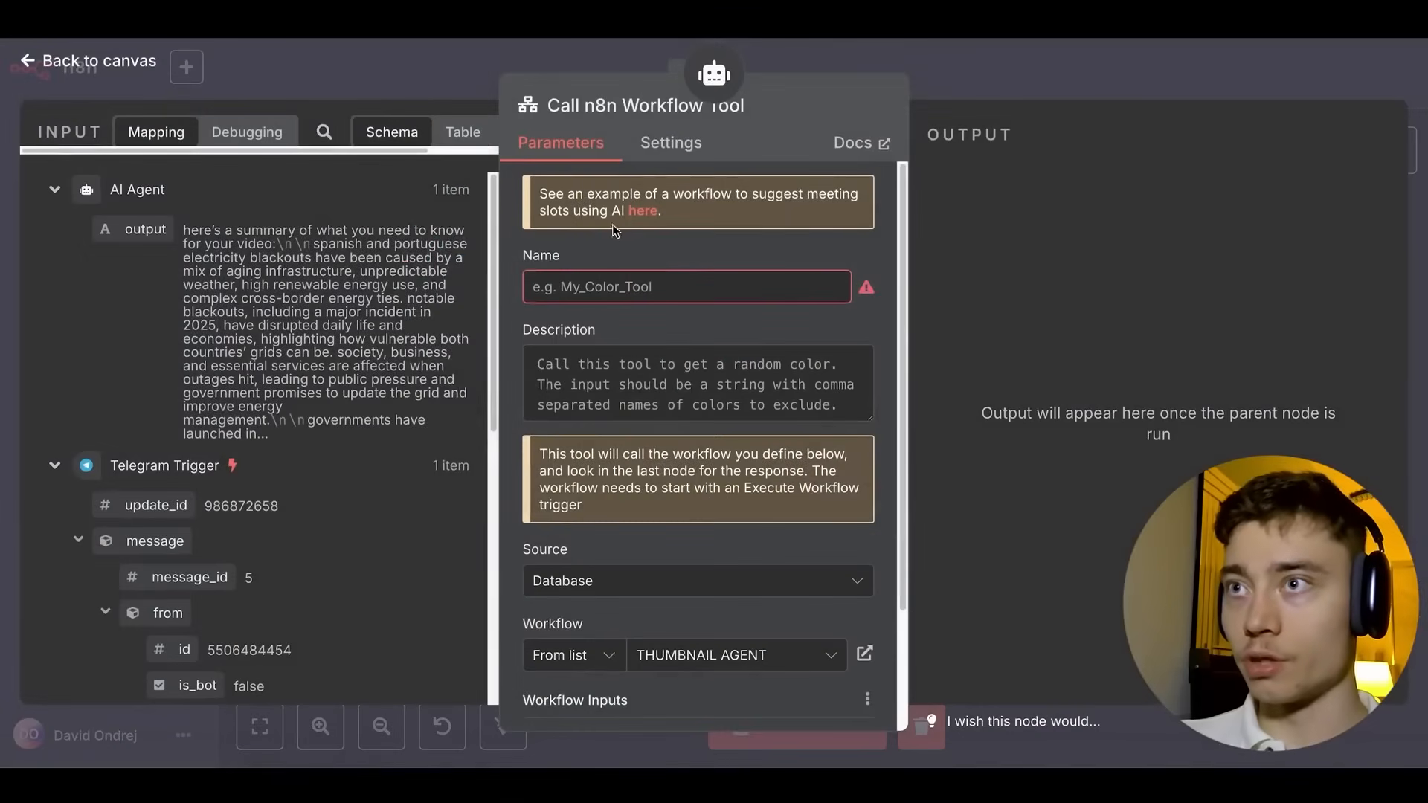
pyautogui.click(569, 108)
pyautogui.write('THUMBNAIL AGENT')
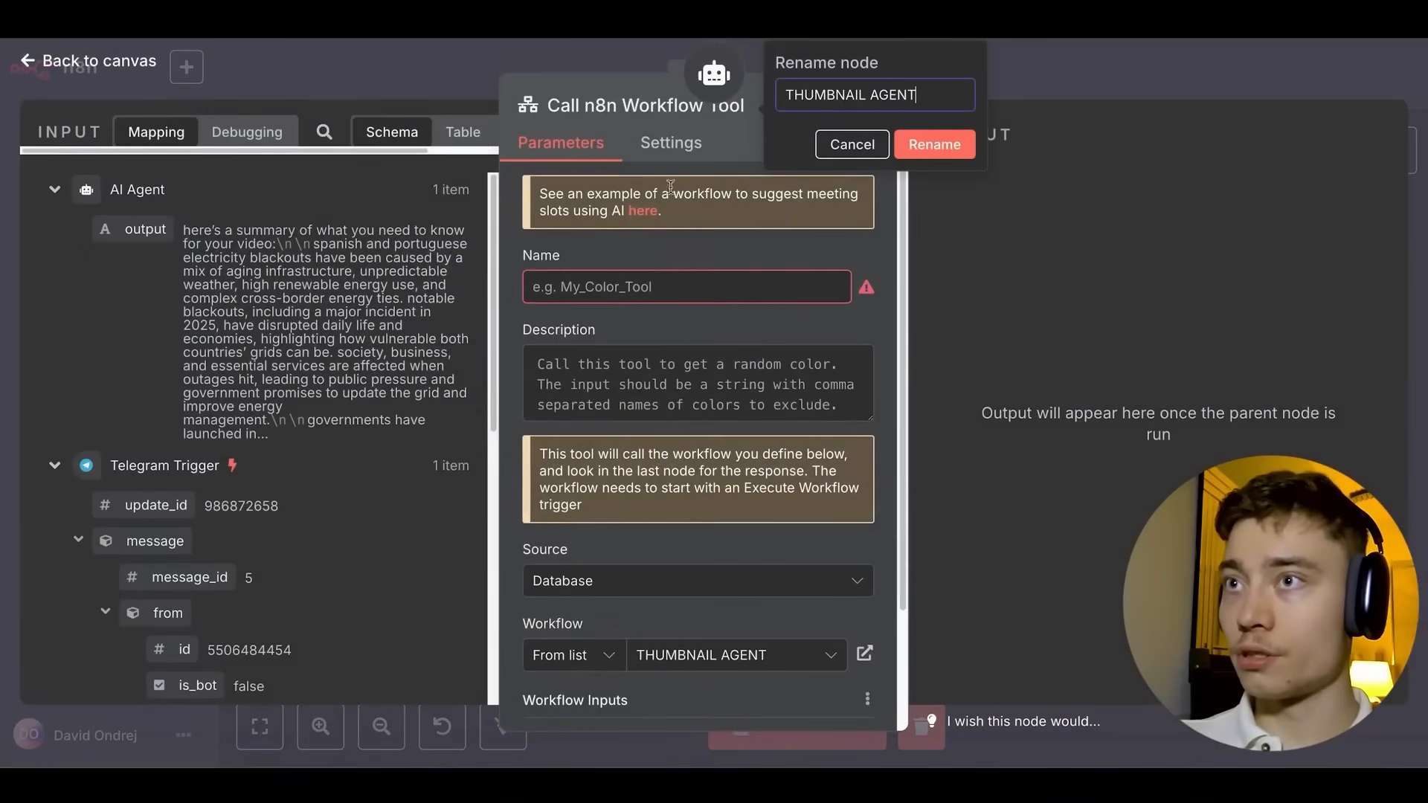
pyautogui.click(621, 286)
pyautogui.write('thumbnail_agent')
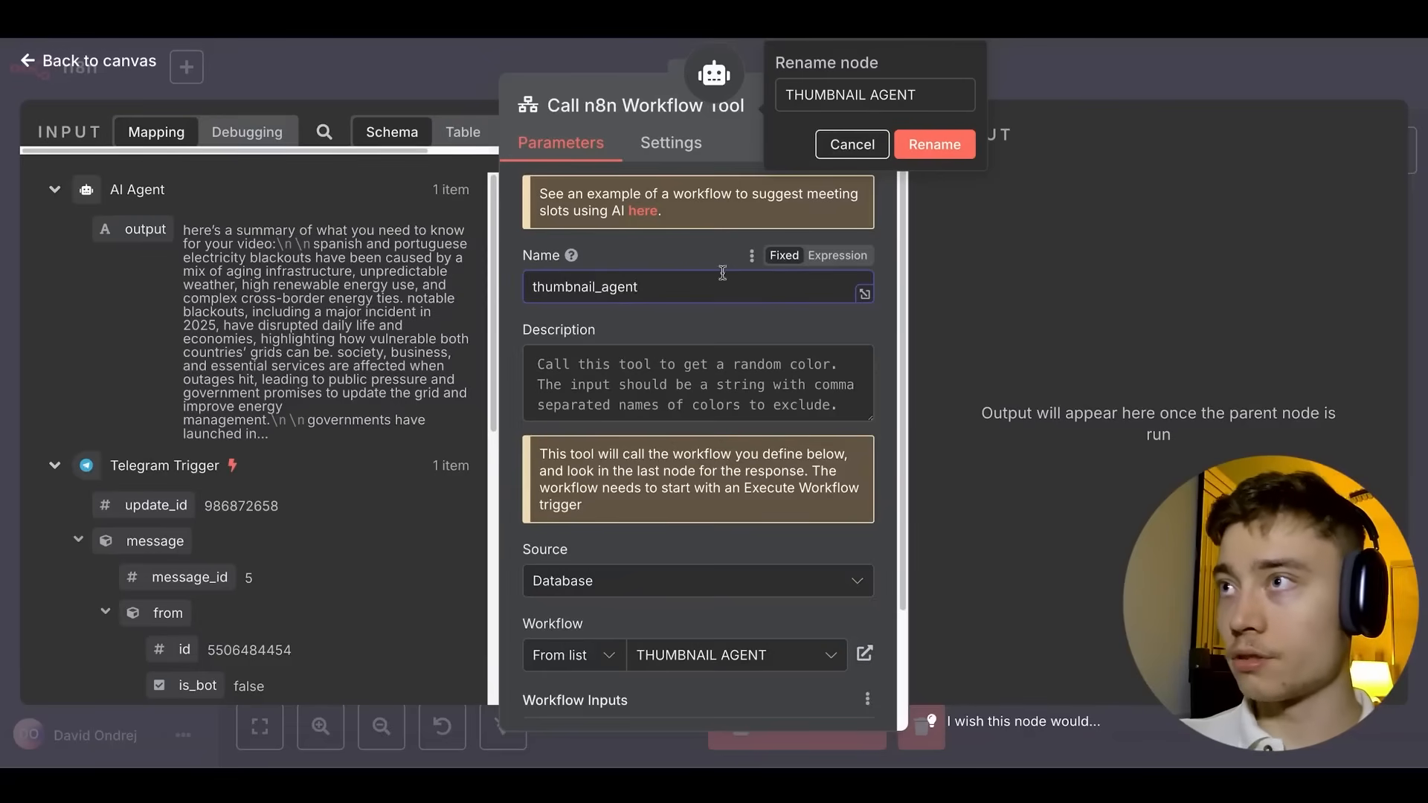
pyautogui.click(931, 146)
# Save the MAIN AI AGENT workflow and open the AI Agent's settings.
pyautogui.click(998, 52)
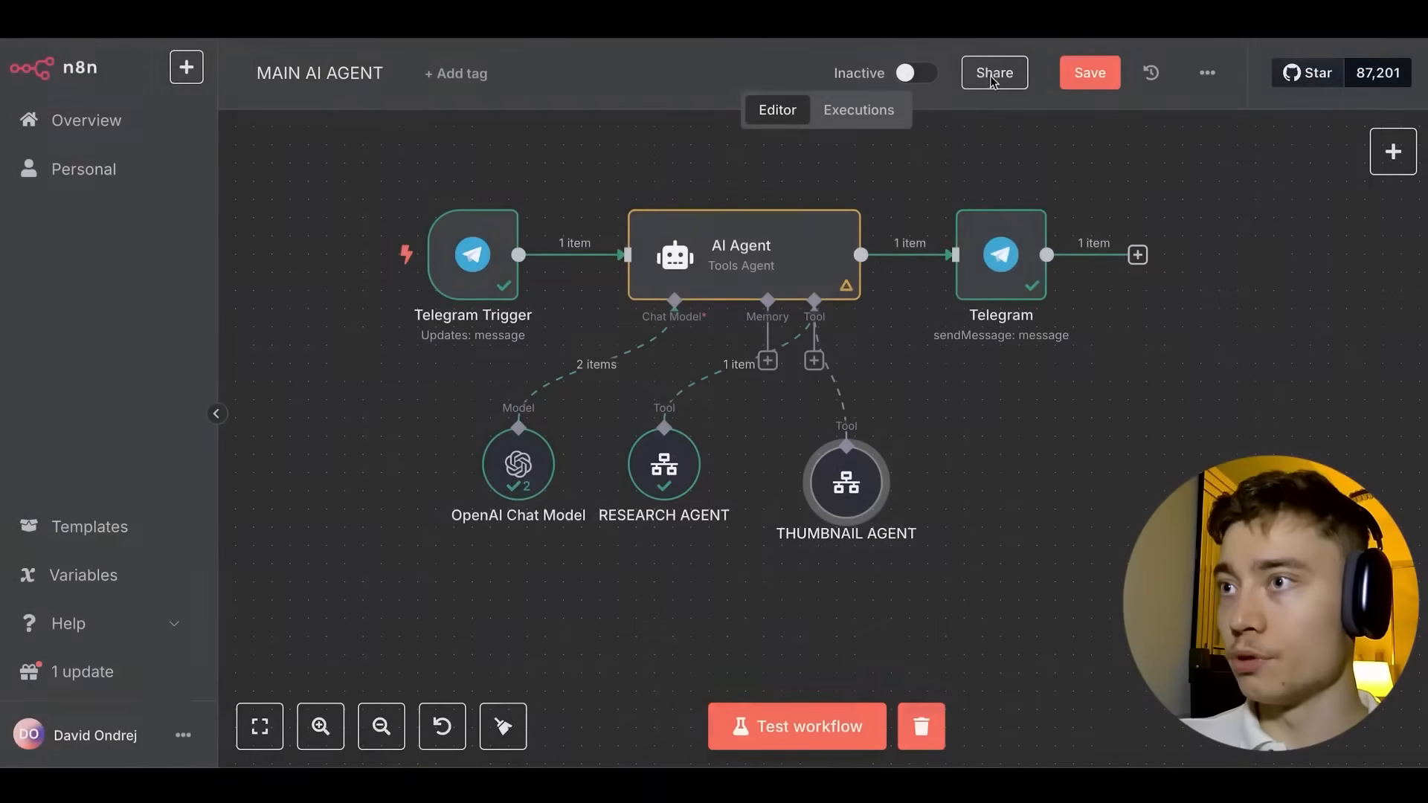
pyautogui.click(1091, 72)
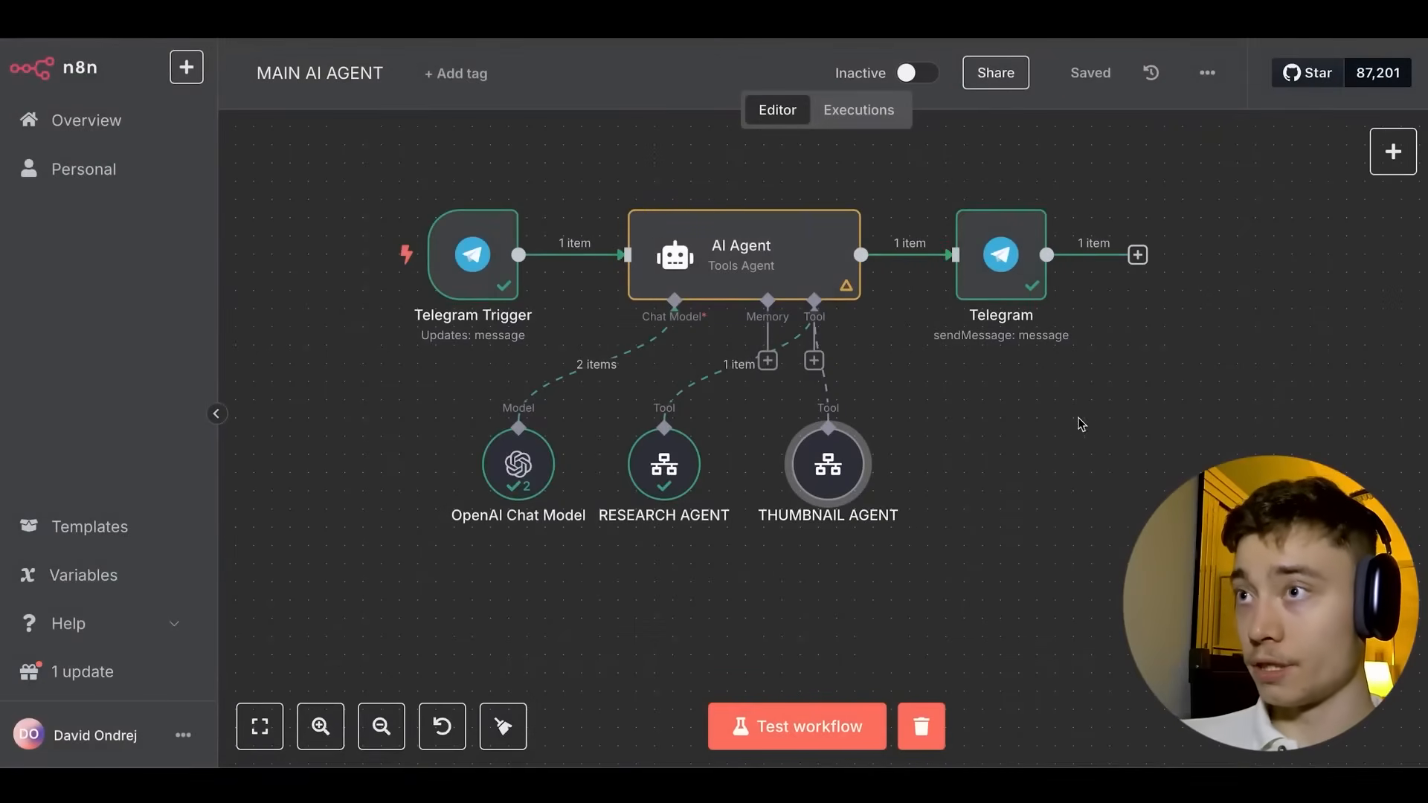
pyautogui.doubleClick(712, 246)
pyautogui.scroll(-3, 733, 446)
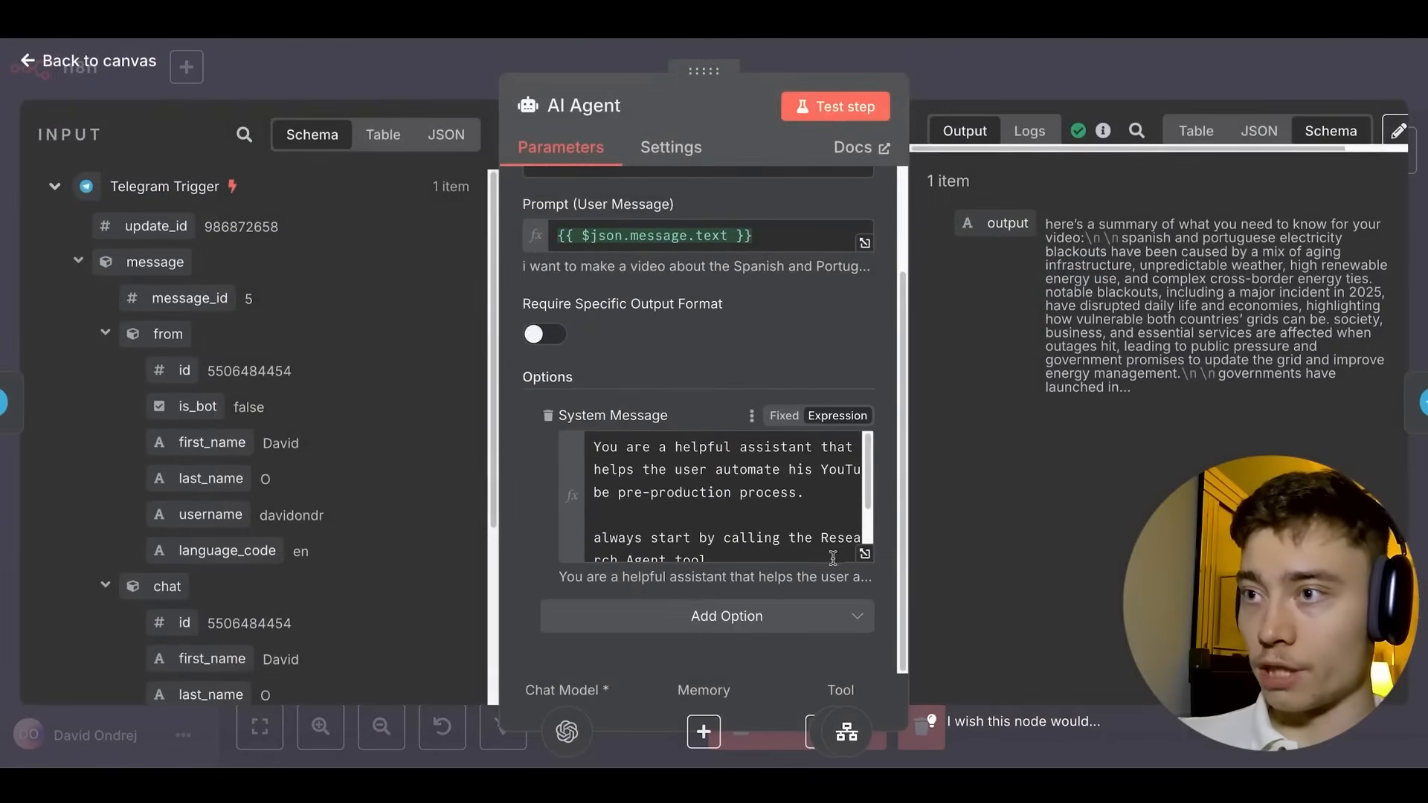
# Replace the old prompt lines with 'ALWAYS FOLLOW THIS PROCESS': Step 1 call research agent, Step 2 call thumbnail agent.
pyautogui.click(861, 556)
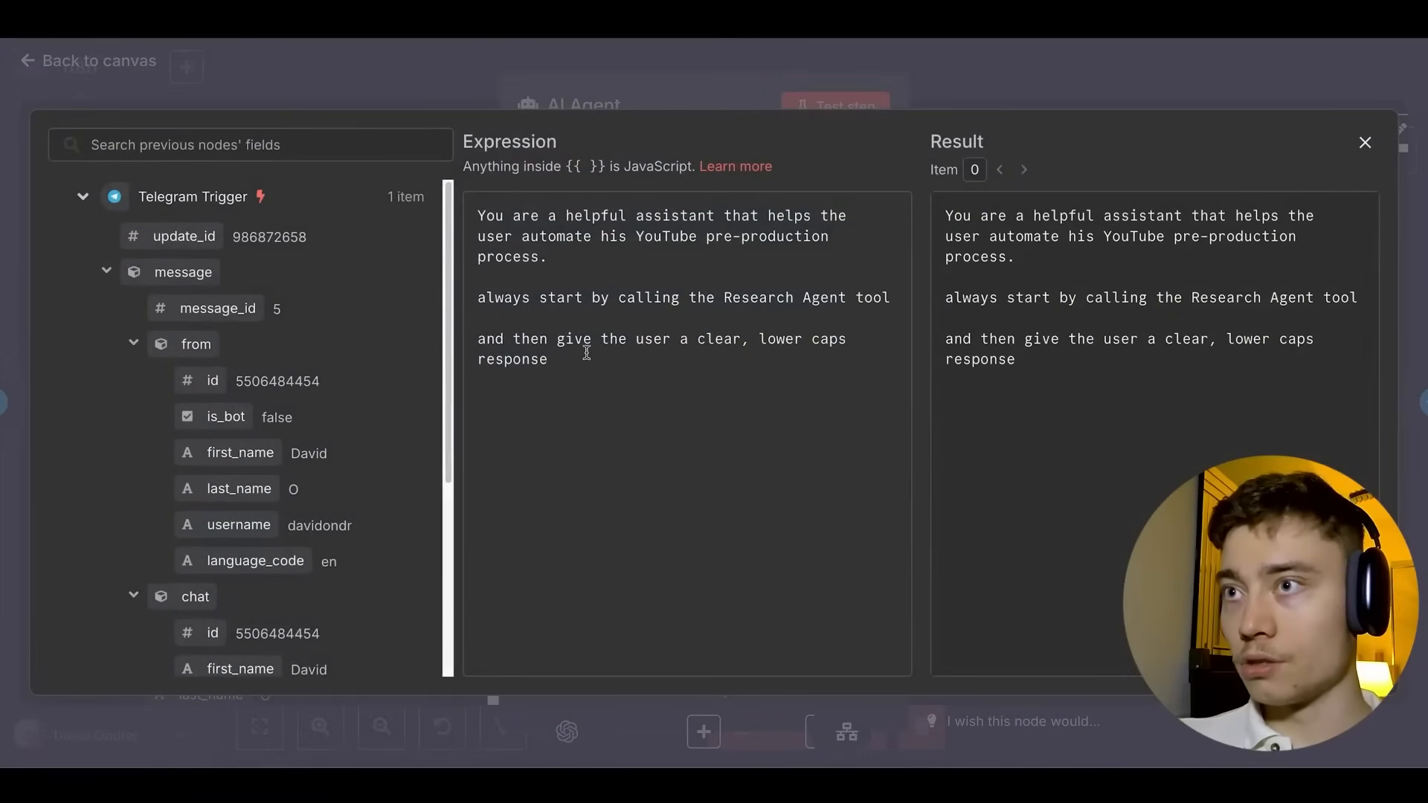
pyautogui.moveTo(586, 350); pyautogui.dragTo(427, 304)
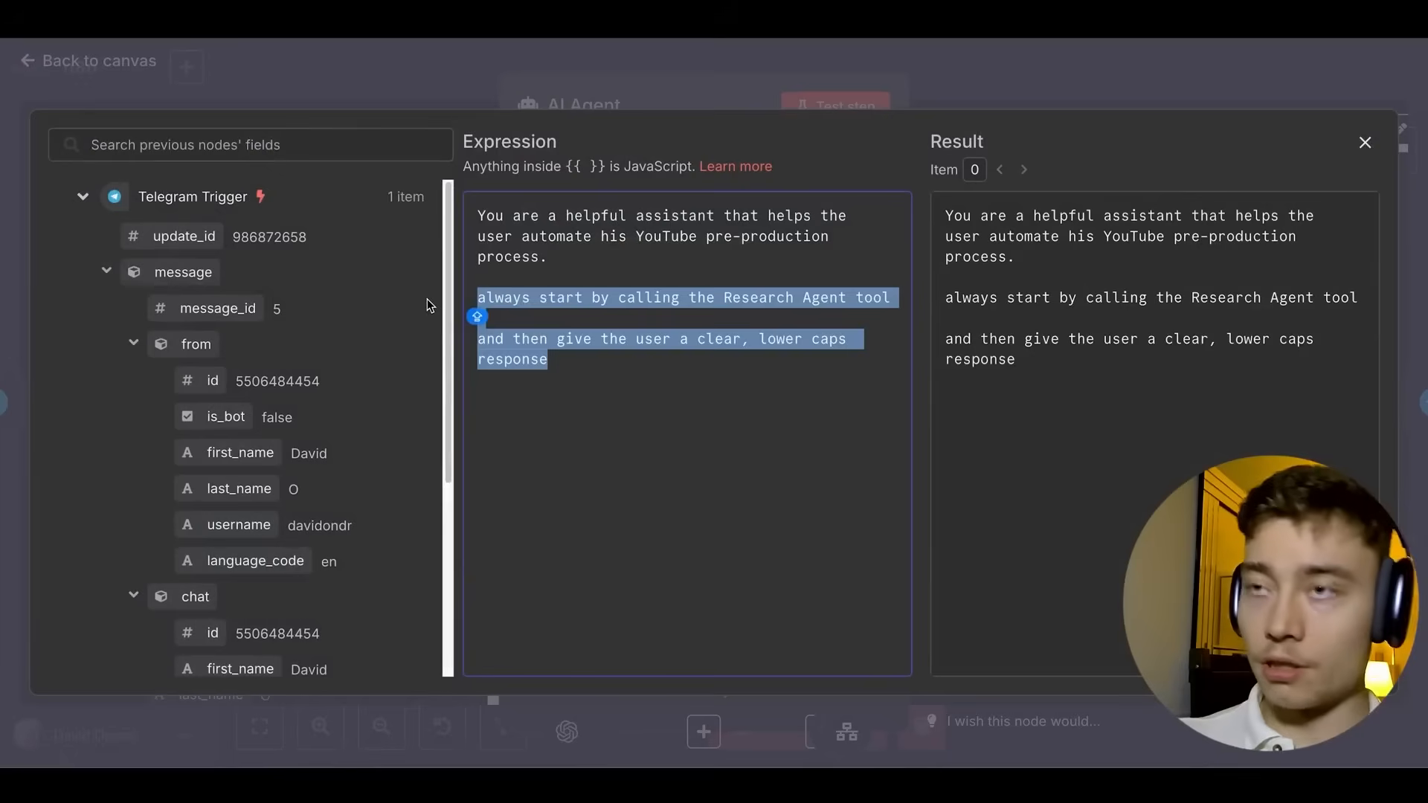
pyautogui.write('ALWAYS FOLLOW THIS P')
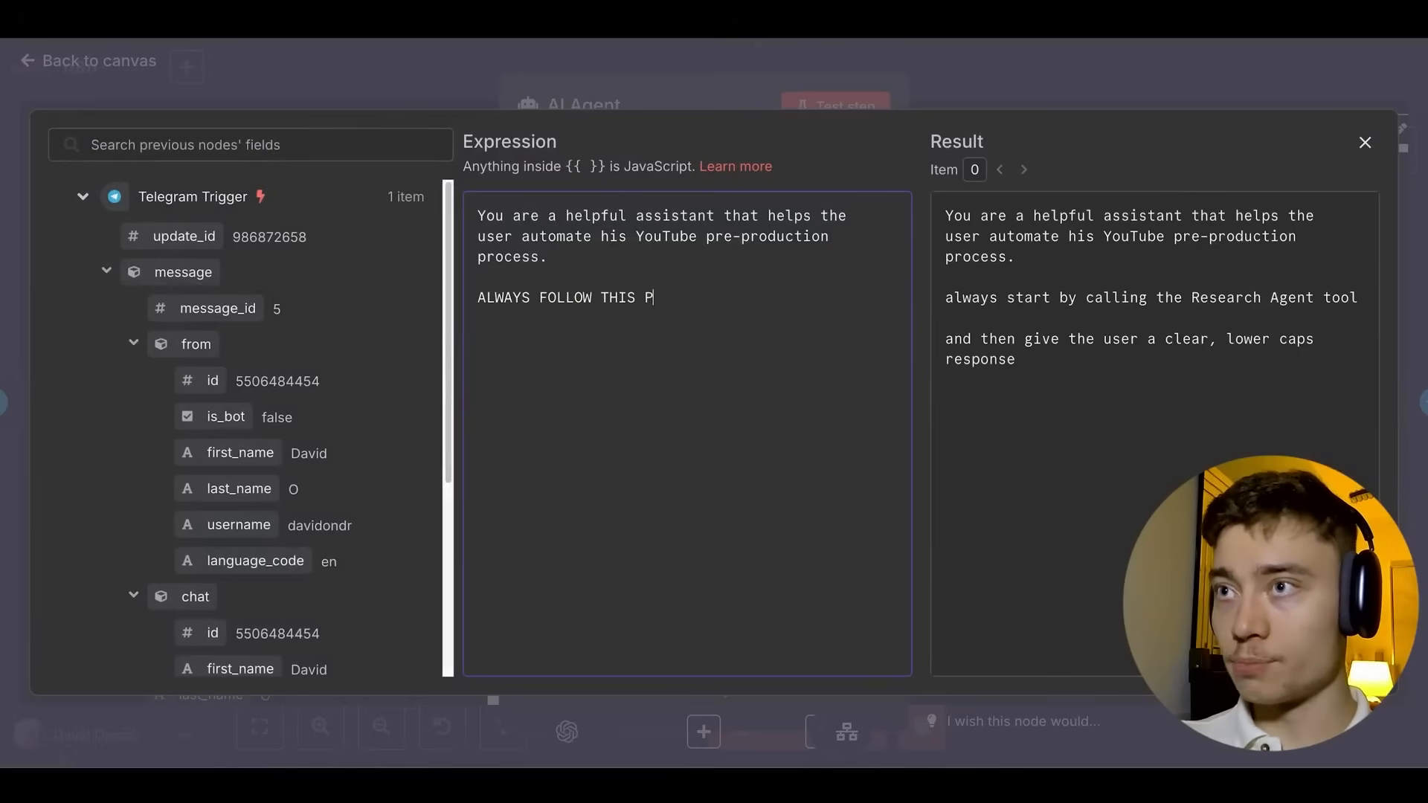
pyautogui.write('ROCESS:')
pyautogui.press('Return')
pyautogui.write('STEP')
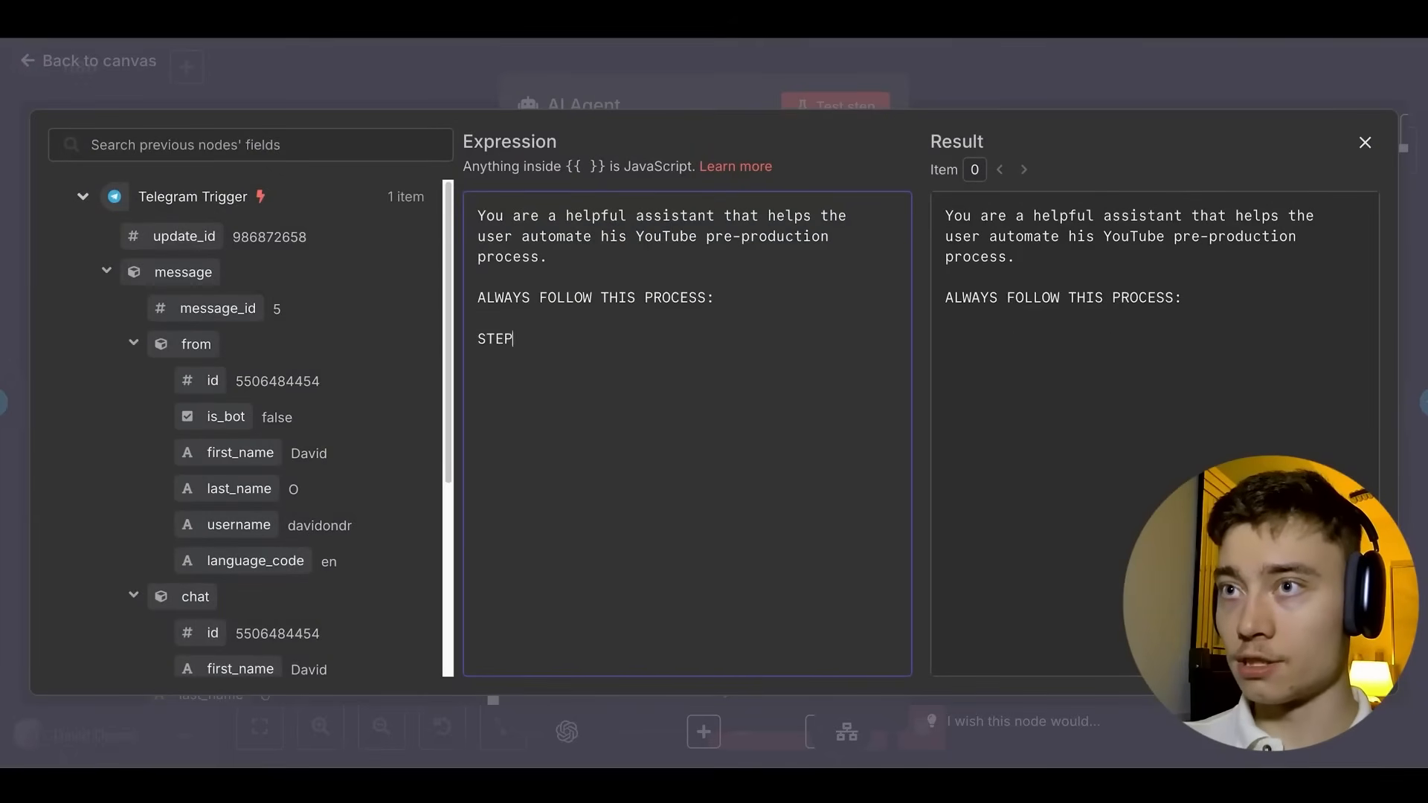
pyautogui.write(' 1: CALL THE')
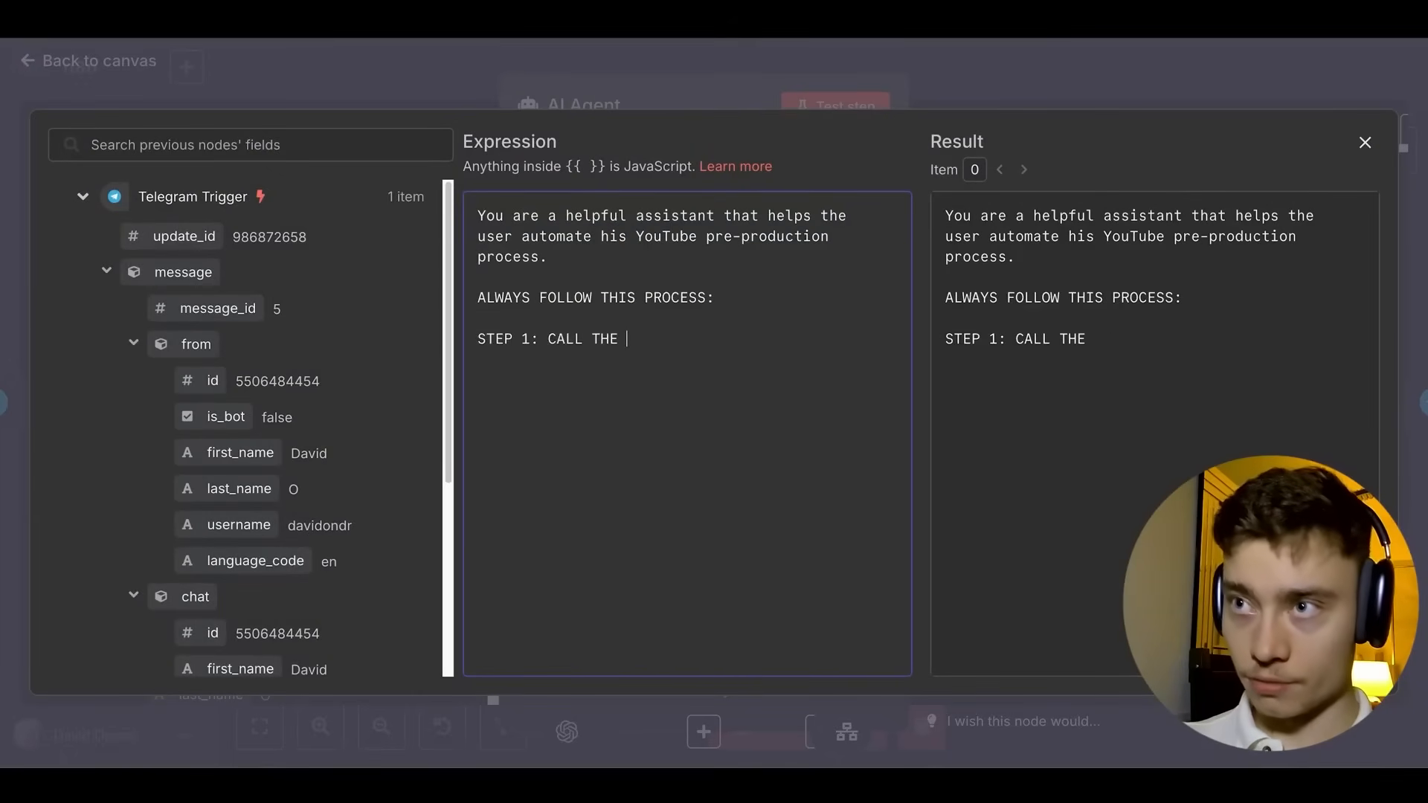
pyautogui.write(' RESEARCH A')
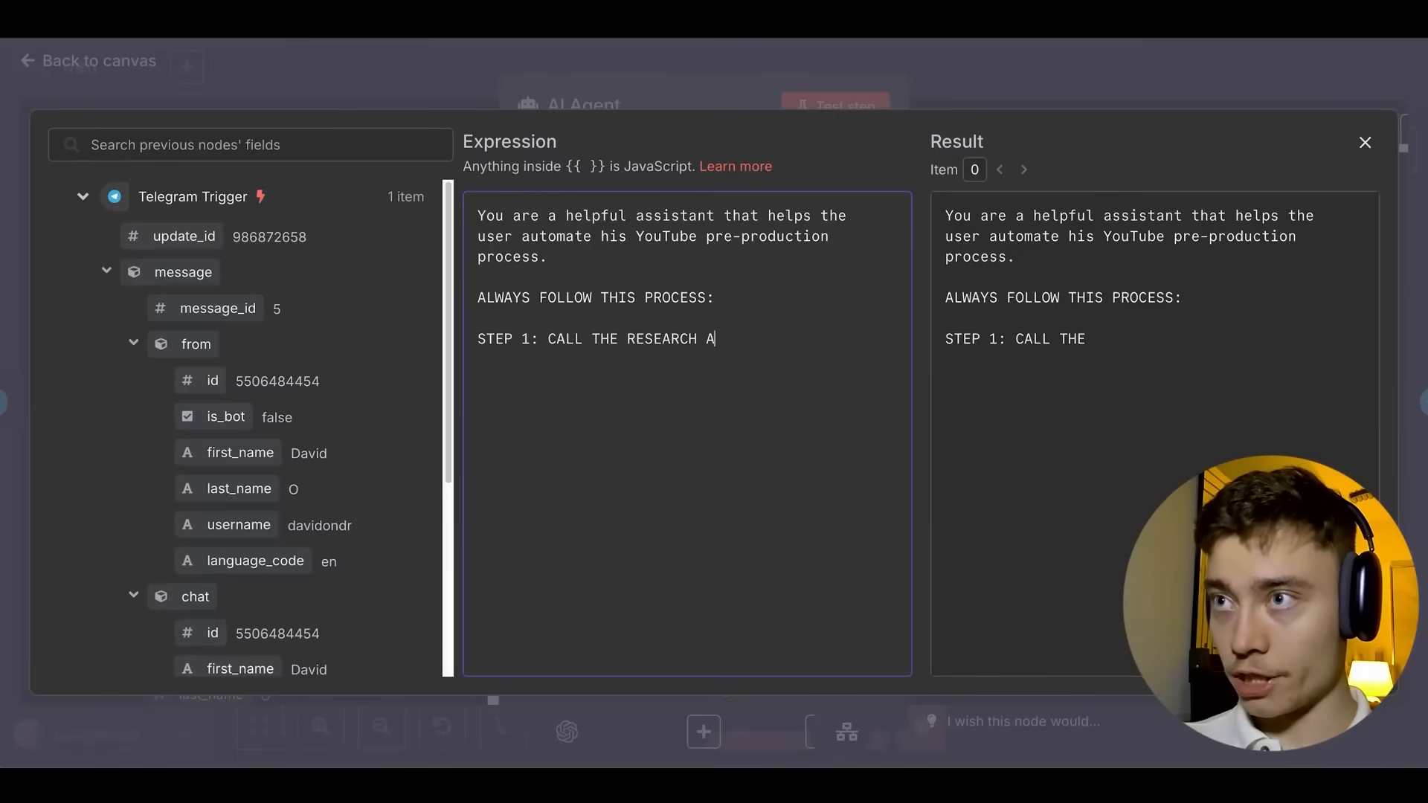
pyautogui.write('GENT')
pyautogui.press('Return')
pyautogui.press('Return')
pyautogui.write('STEP 2: GENERATE')
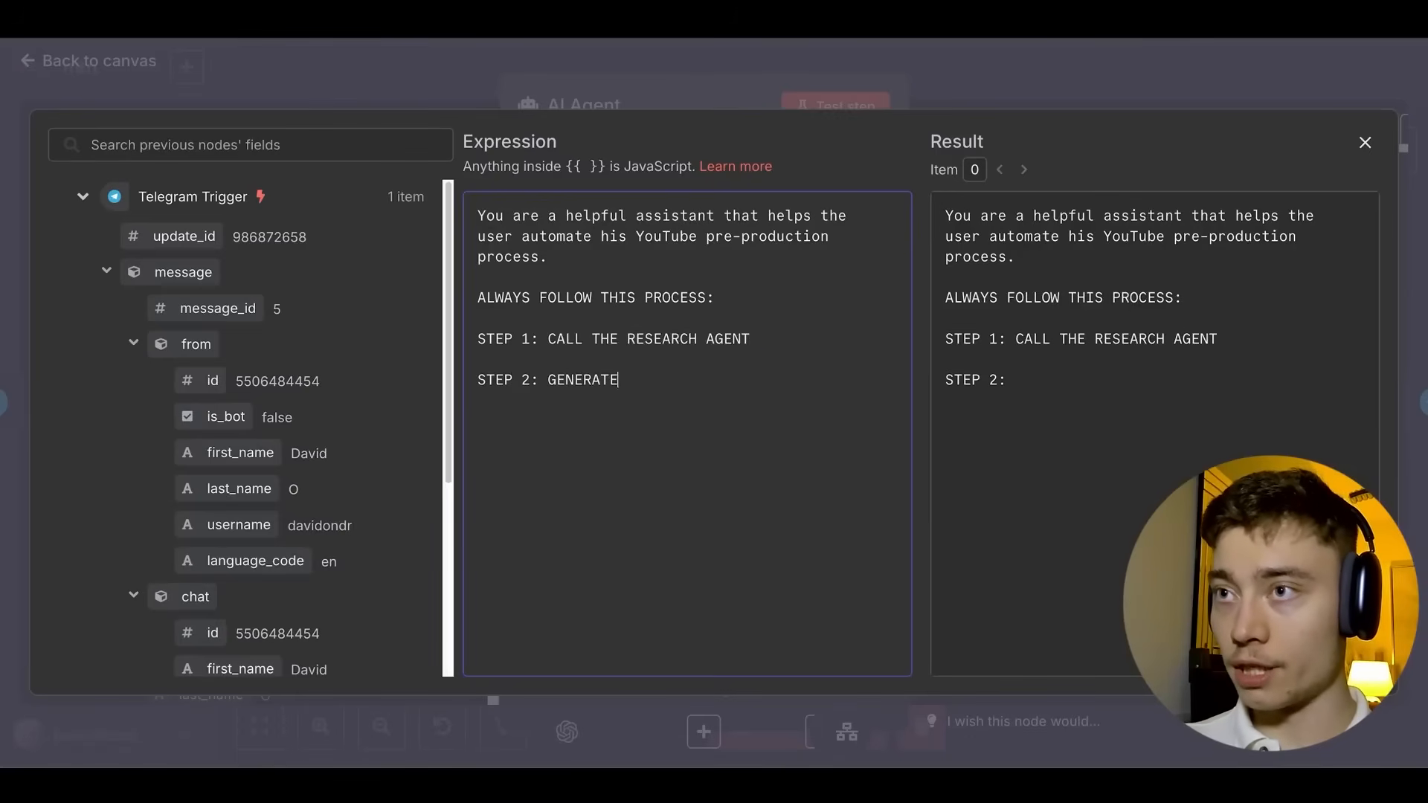
pyautogui.hotkey('ctrl', 'BackSpace')
pyautogui.write('CAL')
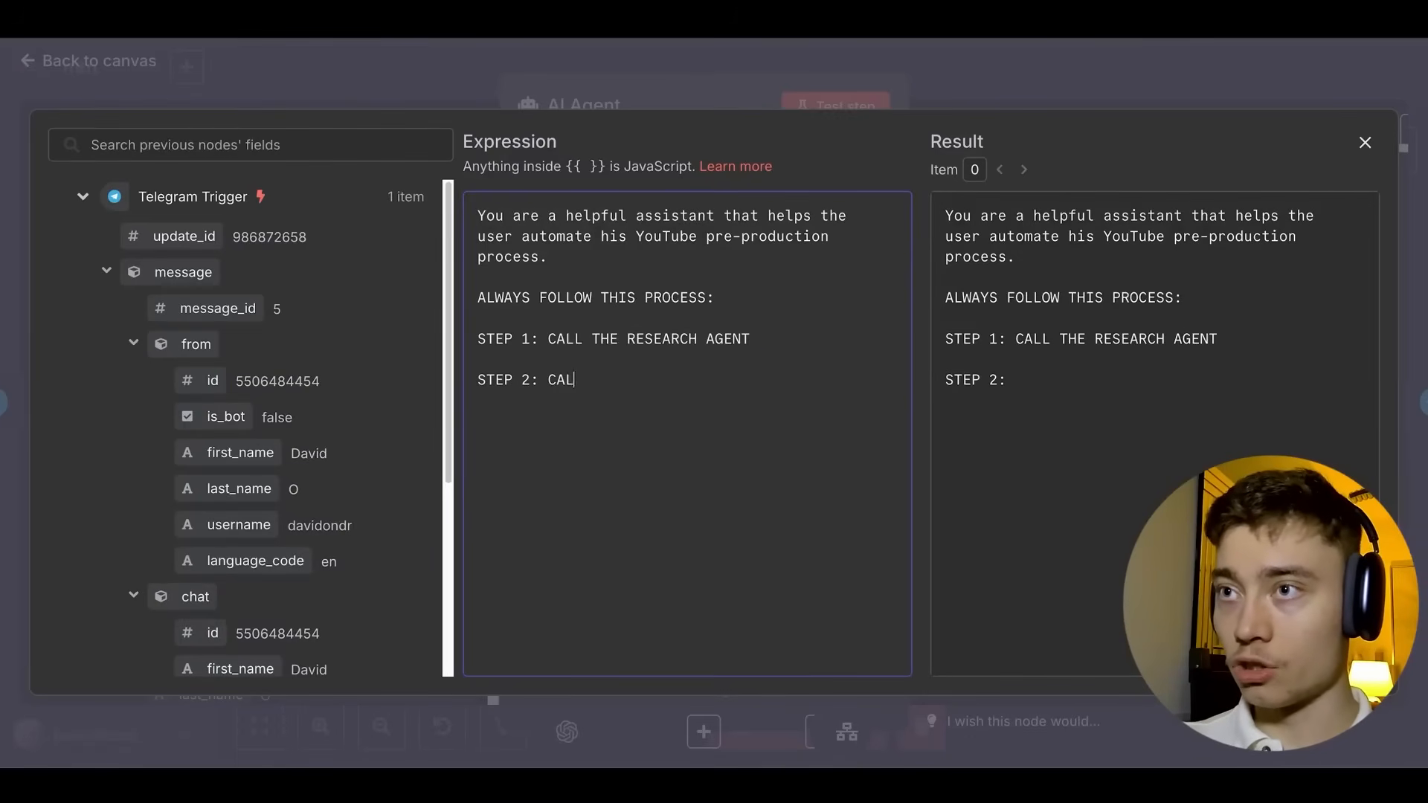
pyautogui.write('L THE THUMBNAIL AGENT  ')
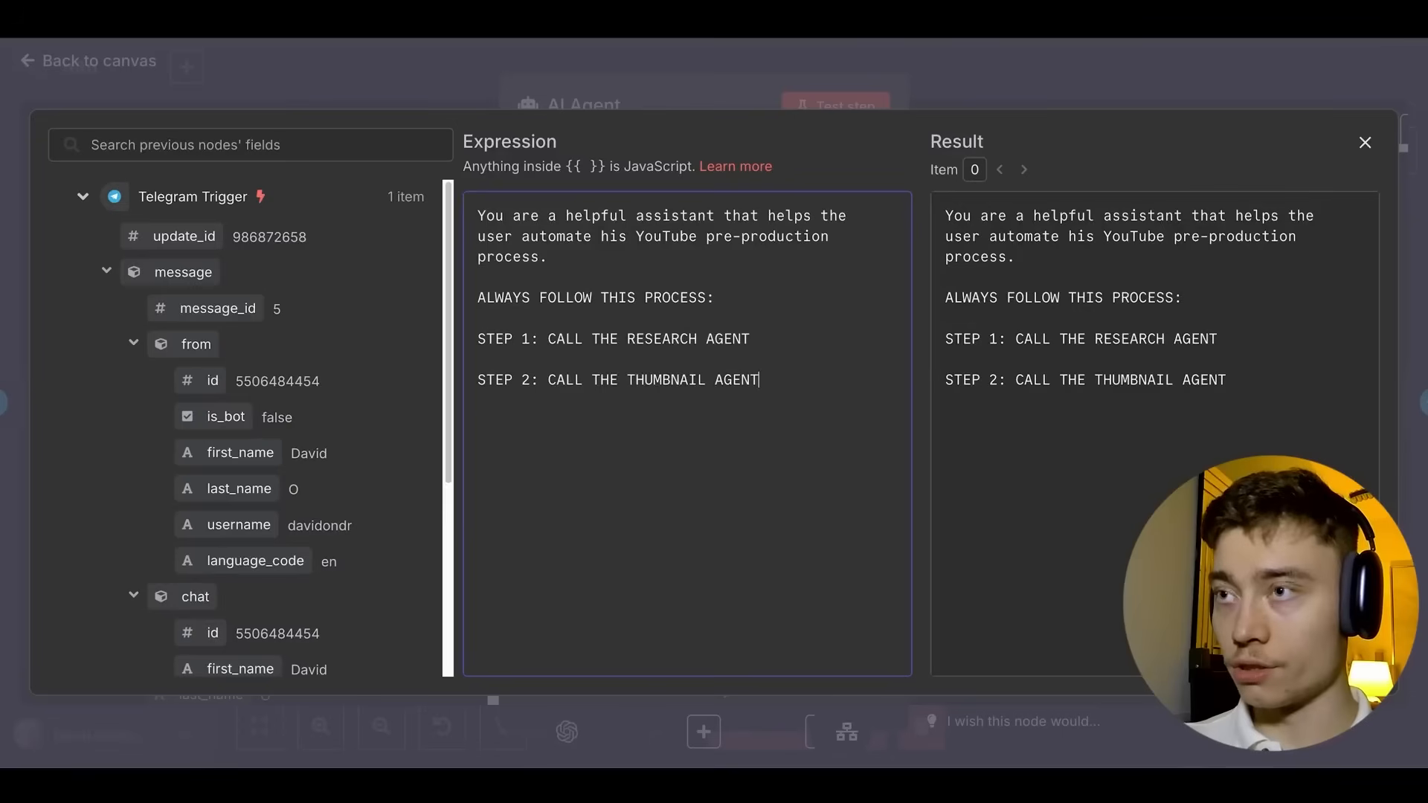
pyautogui.write('STEP 3:  ')
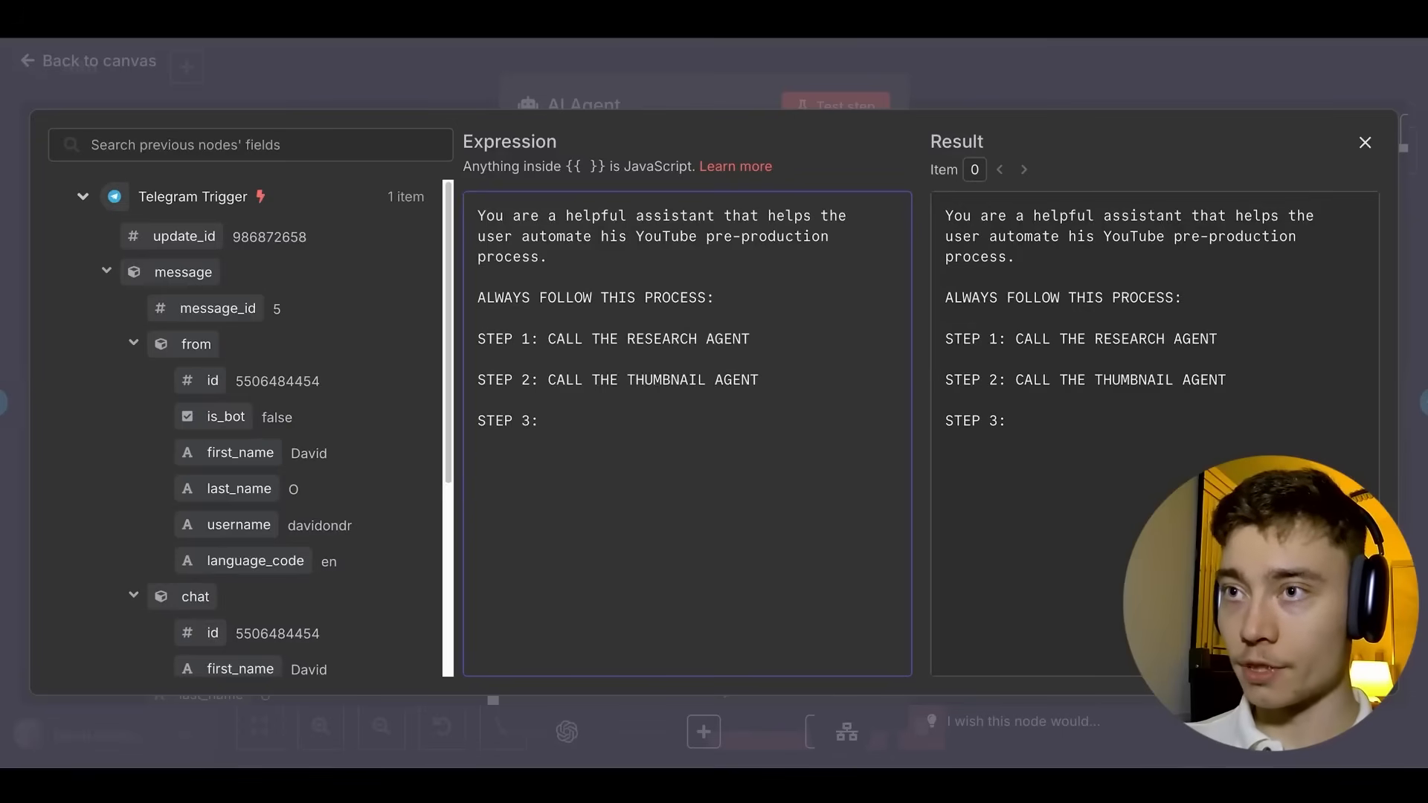
pyautogui.write('STEP 4:')
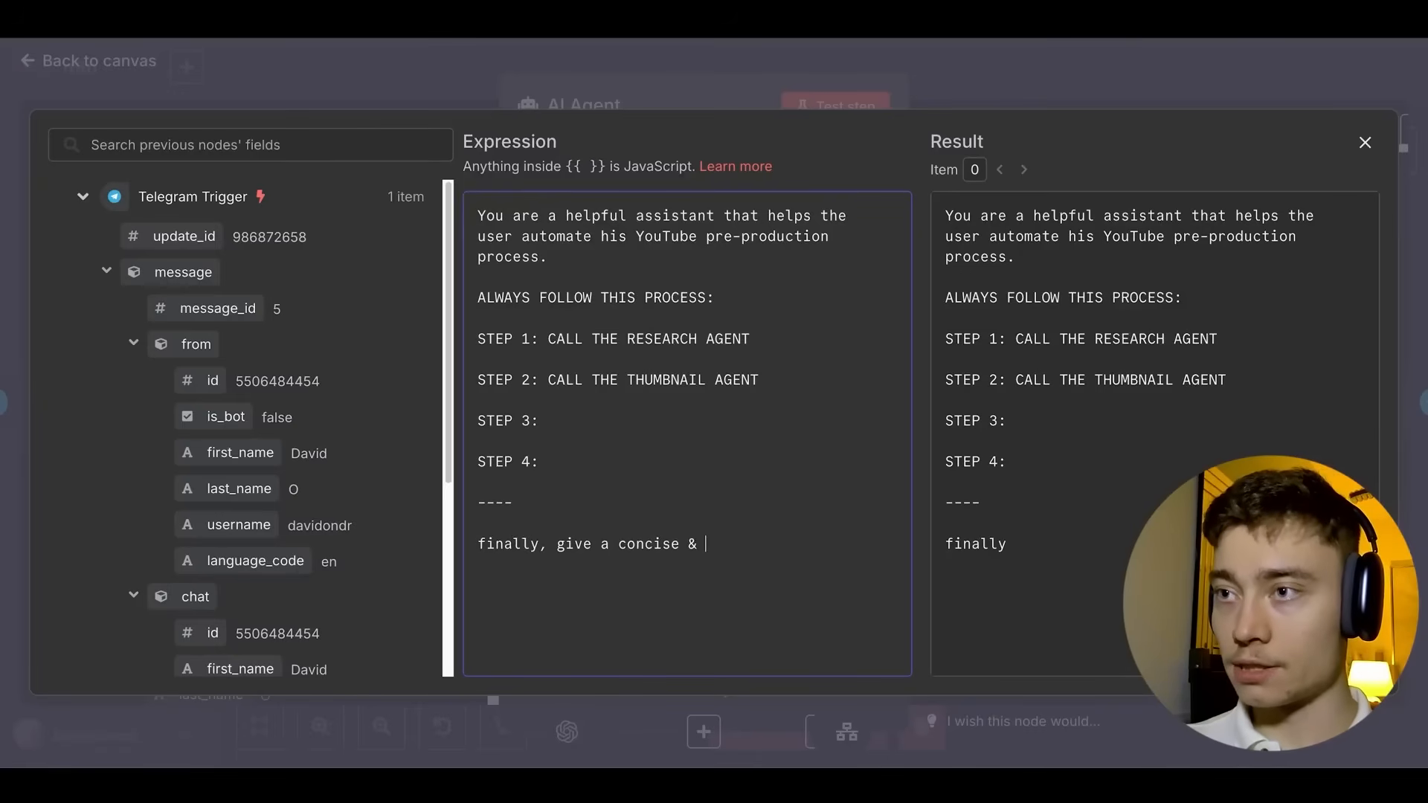
# End the prompt with a concise yet complete response giving the full pre-production for this YouTube video.
pyautogui.press('BackSpace')
pyautogui.press('BackSpace')
pyautogui.write('yet complete response')
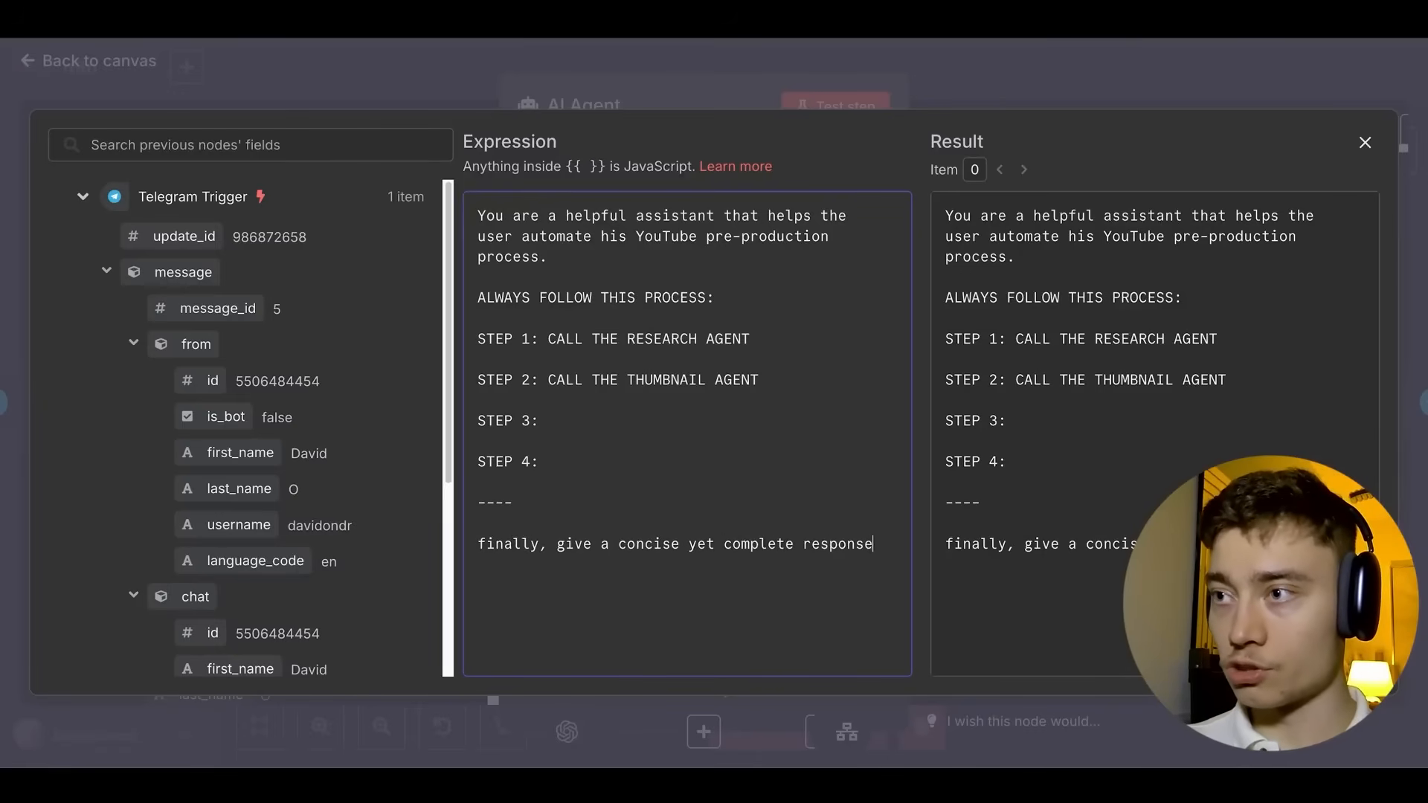
pyautogui.write(' to the user - giving h')
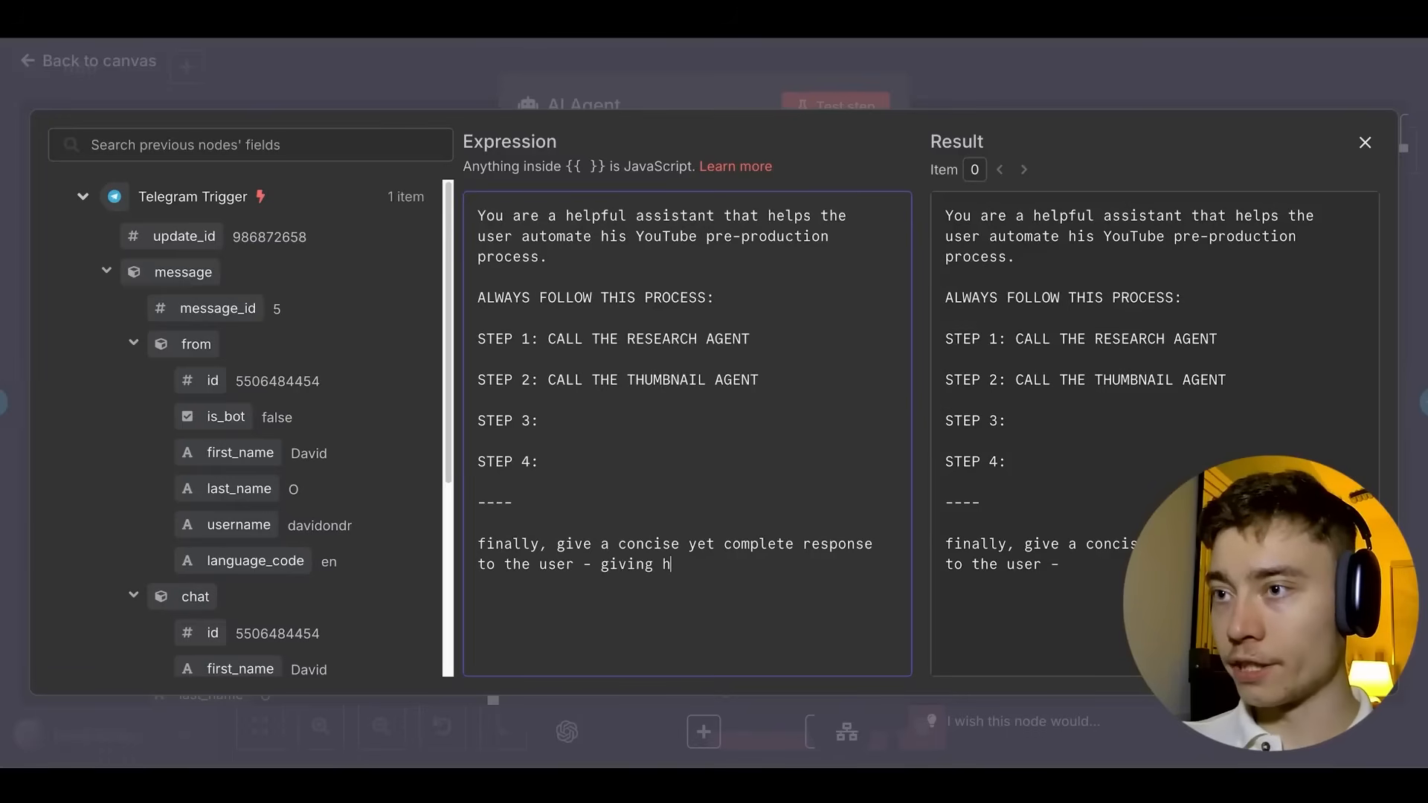
pyautogui.press('BackSpace')
pyautogui.press('BackSpace')
pyautogui.press('BackSpace')
pyautogui.press('BackSpace')
pyautogui.press('BackSpace')
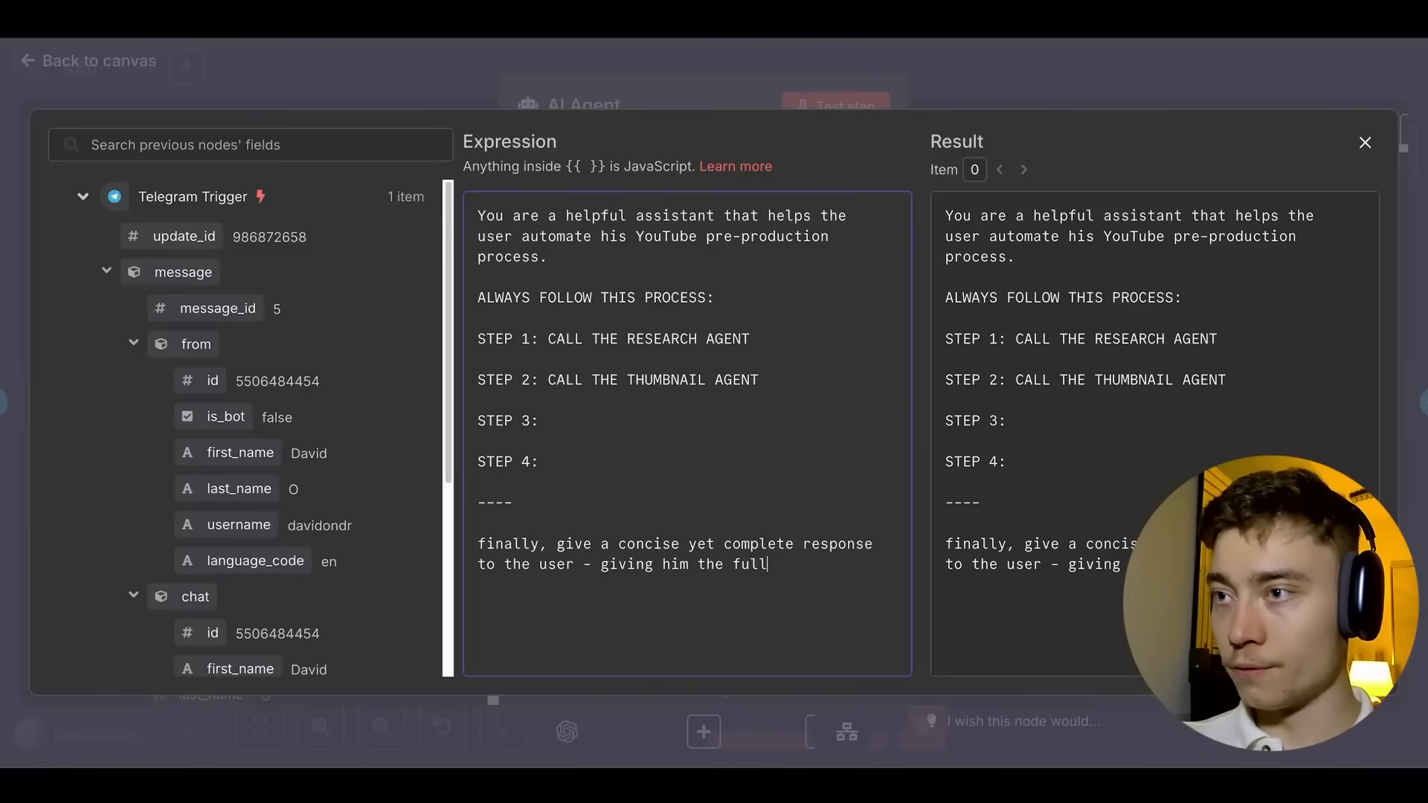
pyautogui.write('full & completed pre-p')
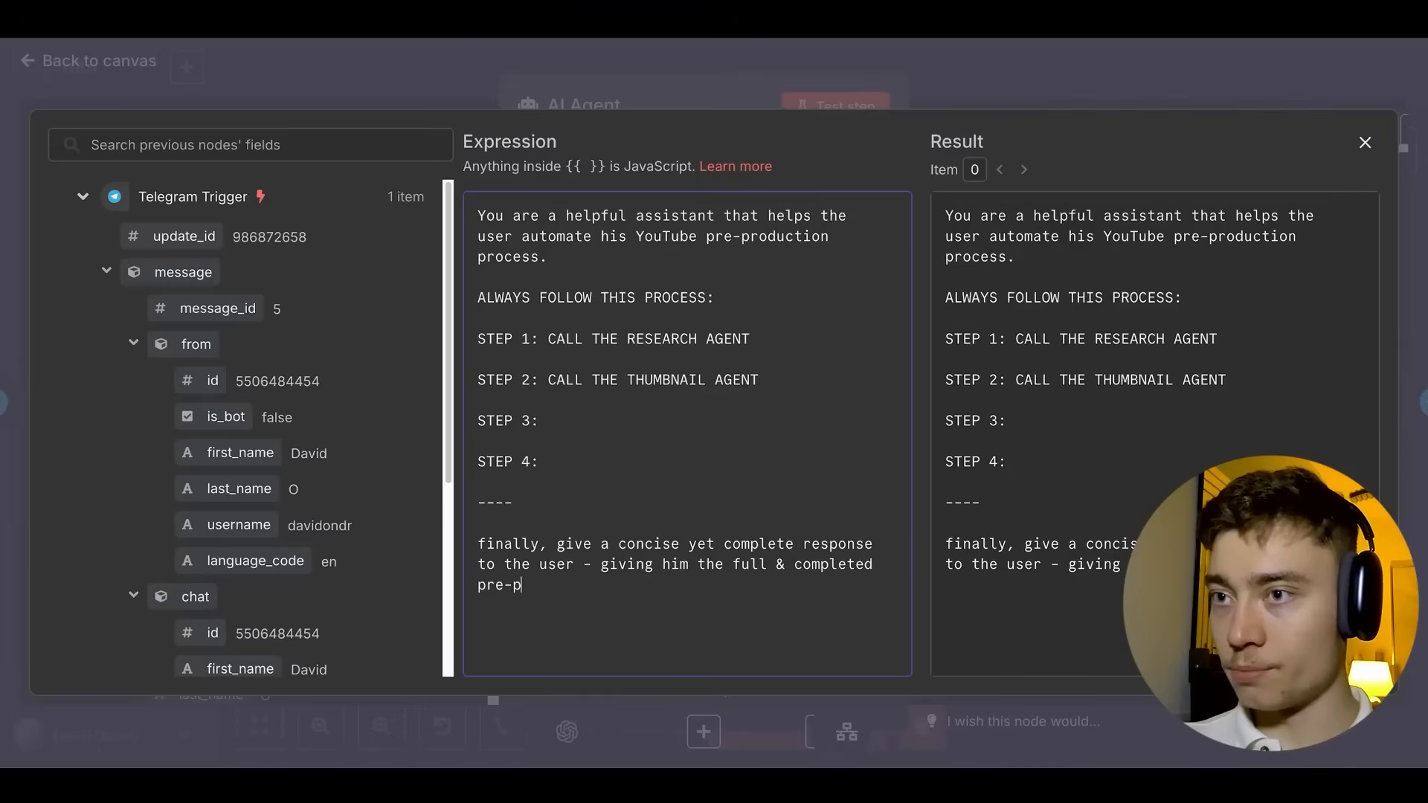
pyautogui.write('roduction for thi')
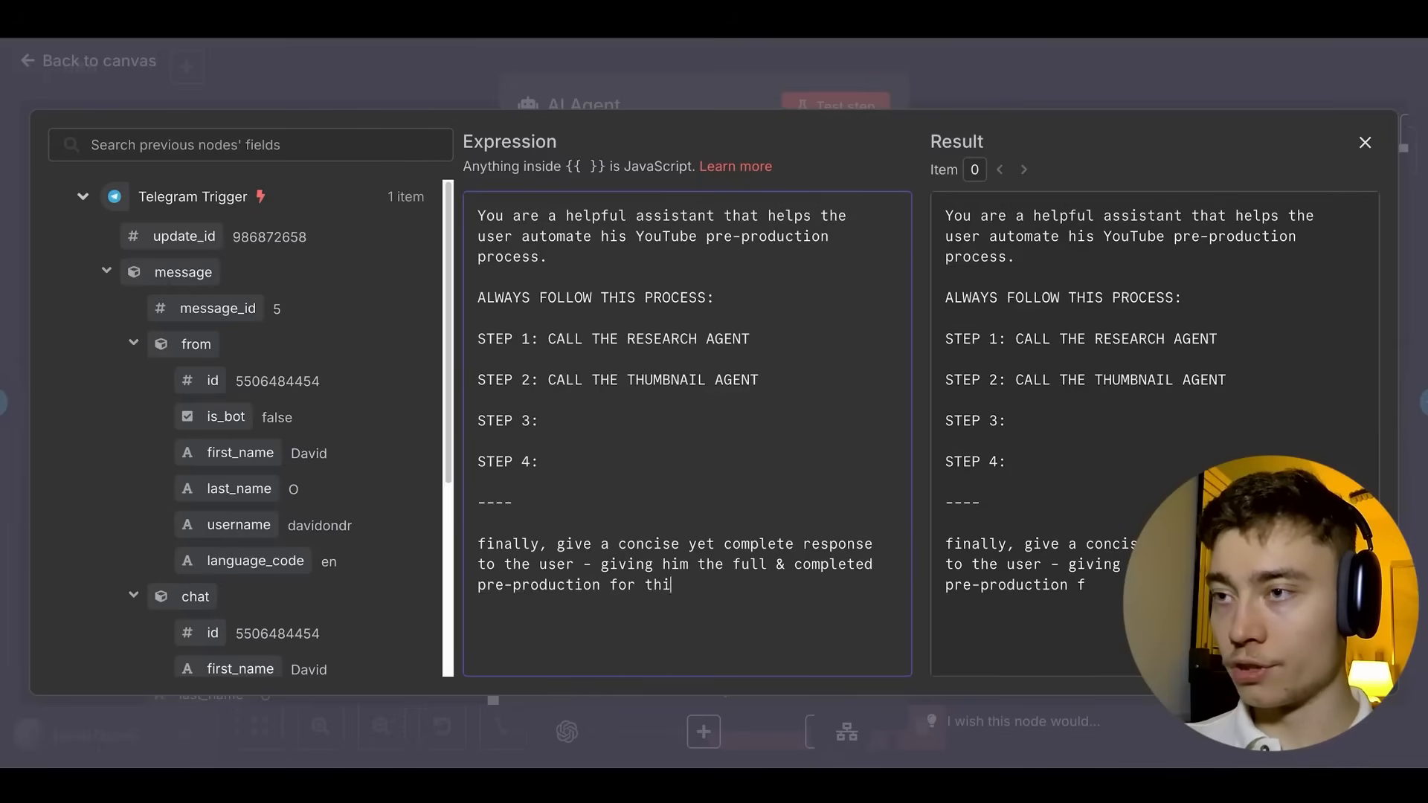
pyautogui.write('s YouTube video')
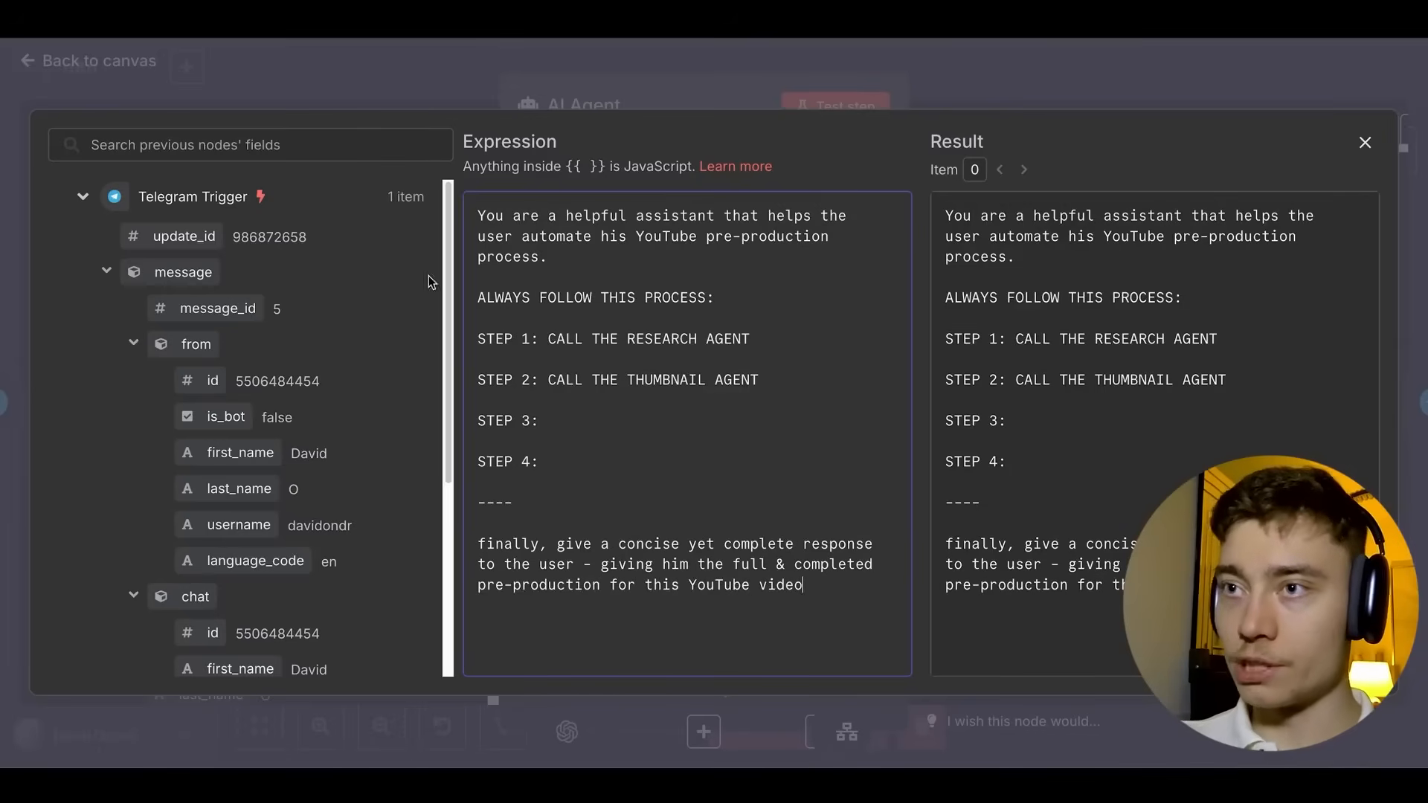
pyautogui.click(977, 56)
pyautogui.click(962, 69)
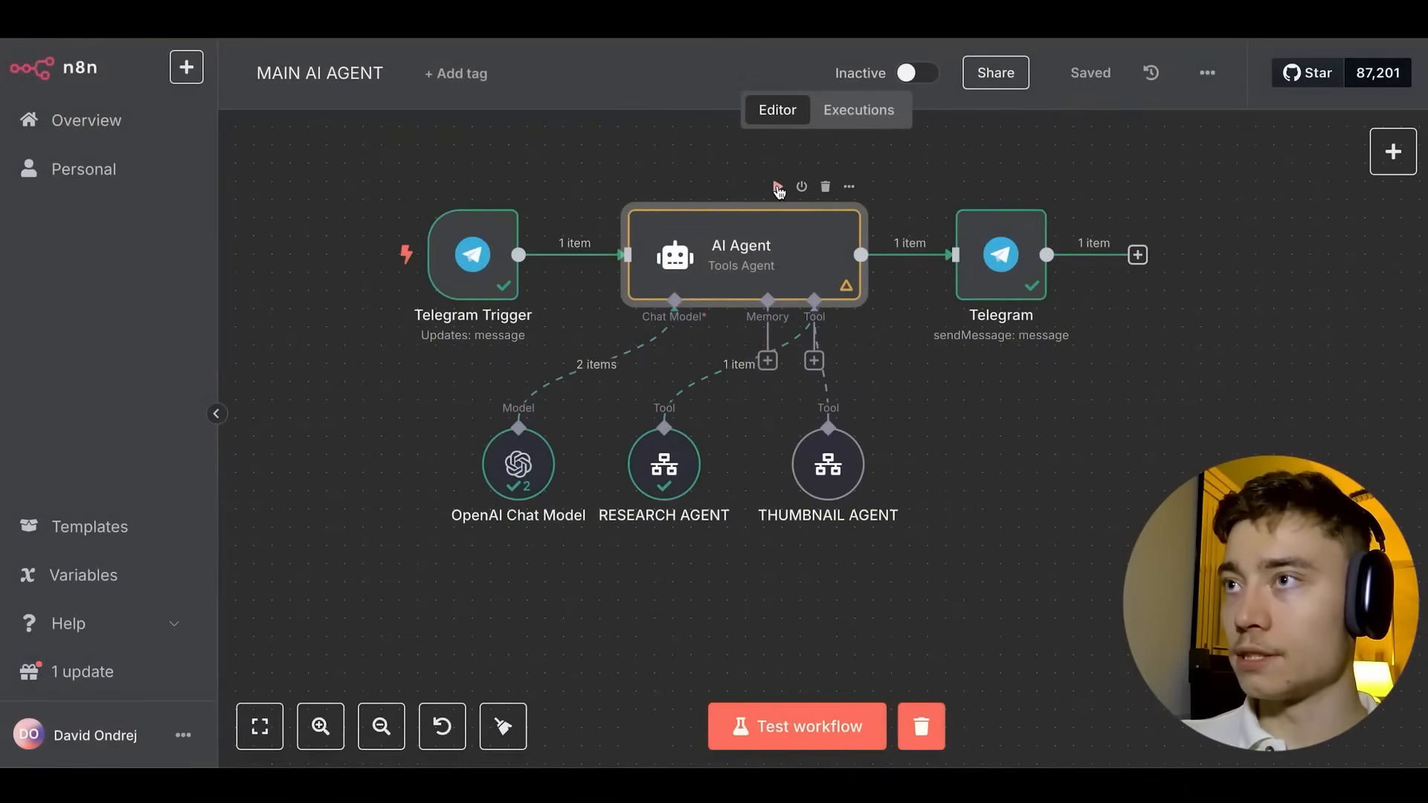
# Test-run the AI Agent and check the THUMBNAIL AGENT's execution history.
pyautogui.click(777, 187)
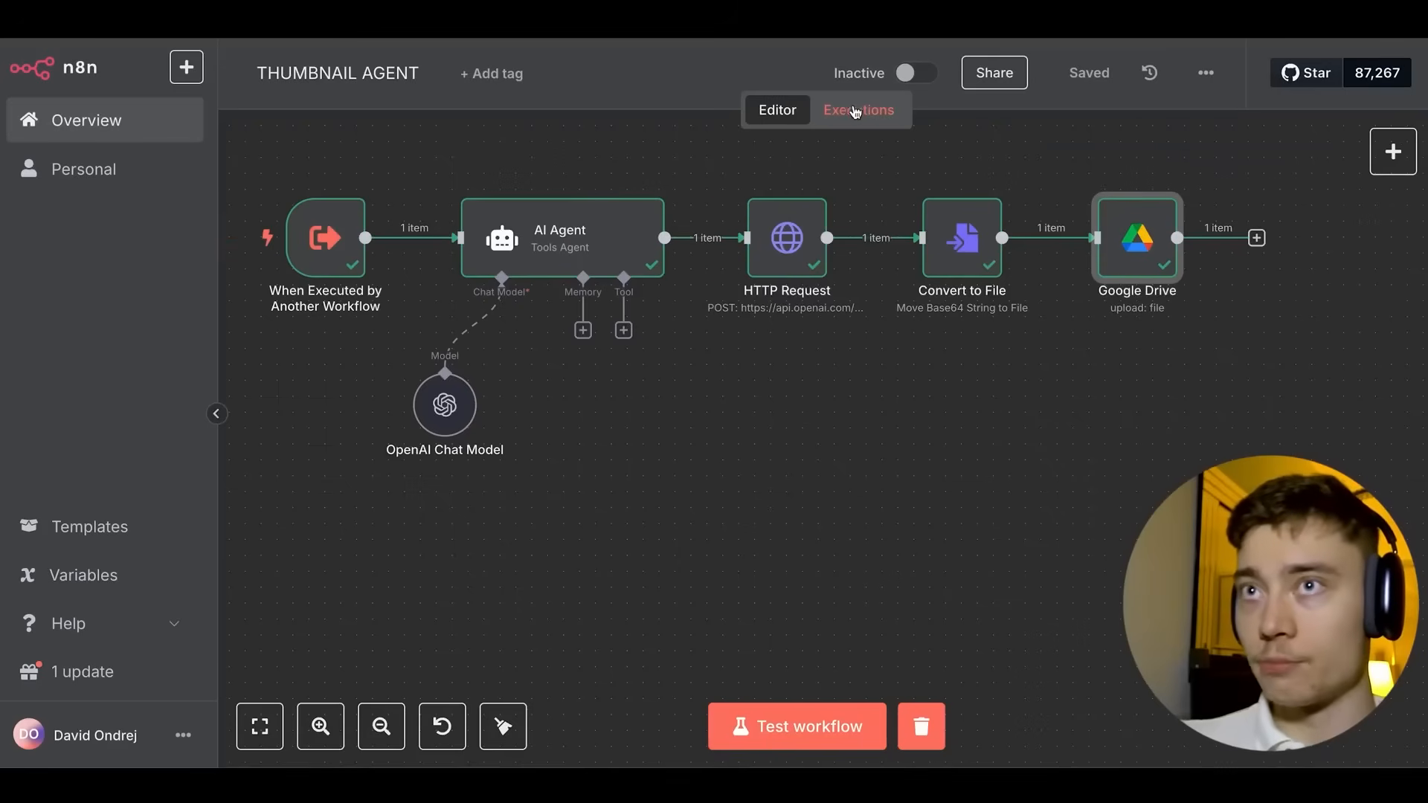
pyautogui.click(837, 114)
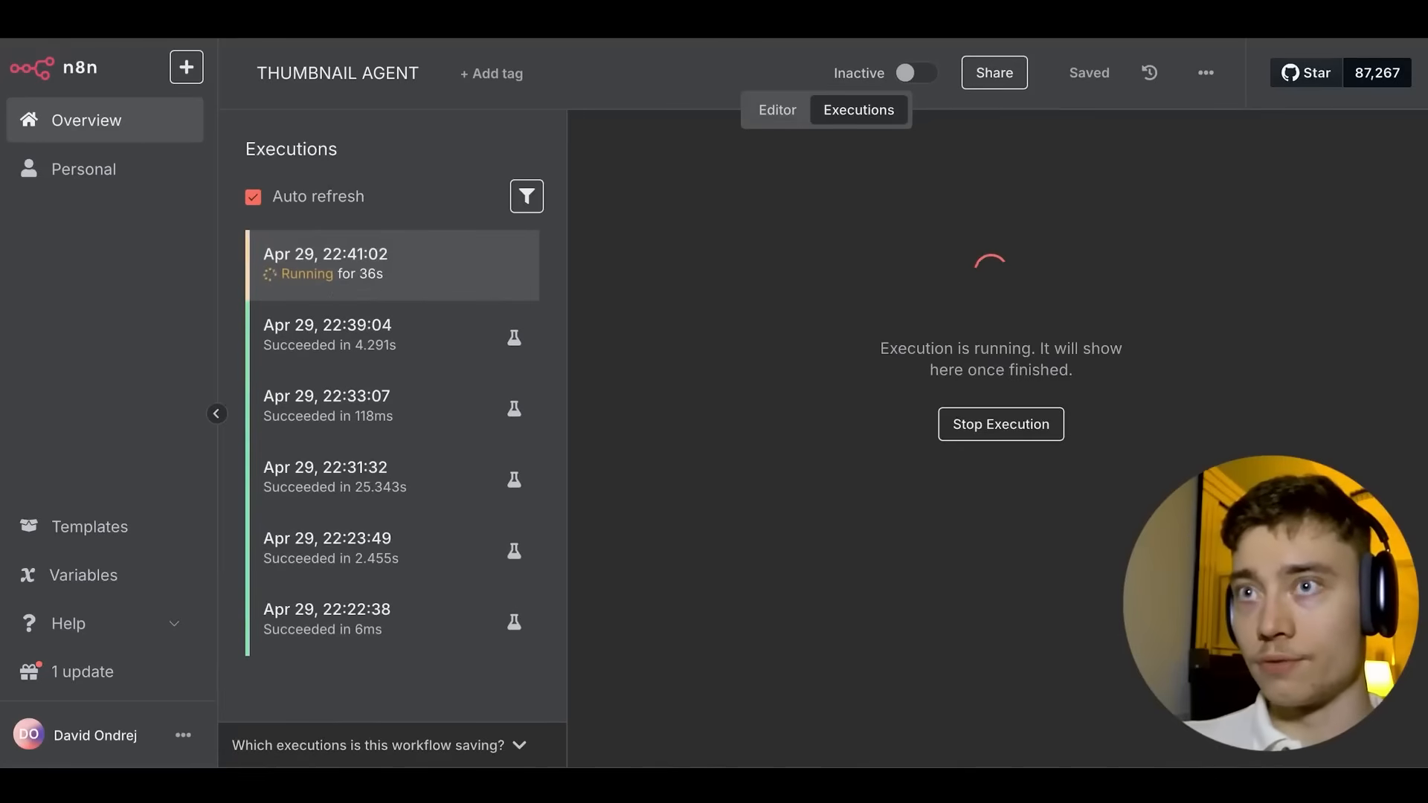
pyautogui.click(290, 18)
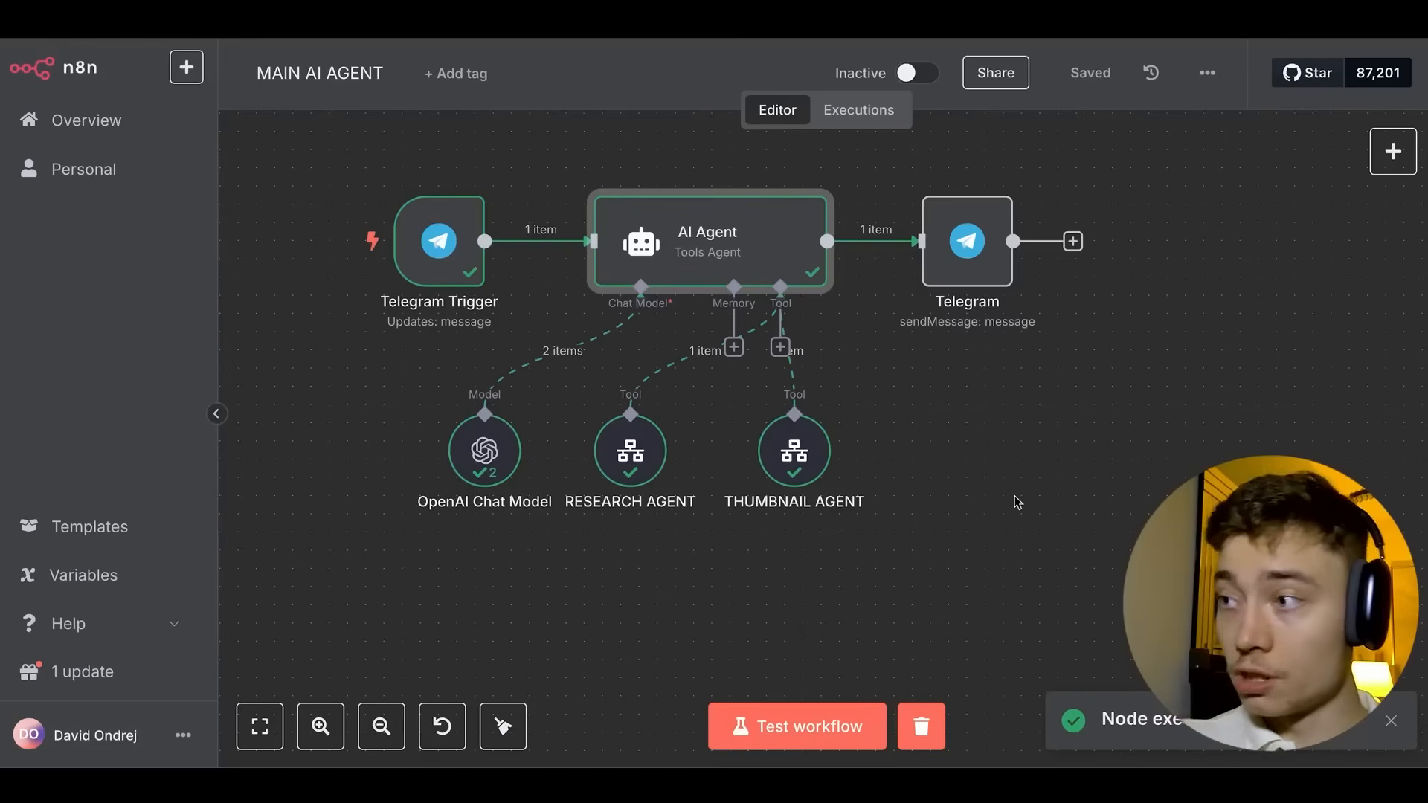
# Rerun the Telegram send step to deliver the agent's reply to the chat.
pyautogui.press('super+Tab')
pyautogui.press('super+Tab')
pyautogui.press('super+Tab')
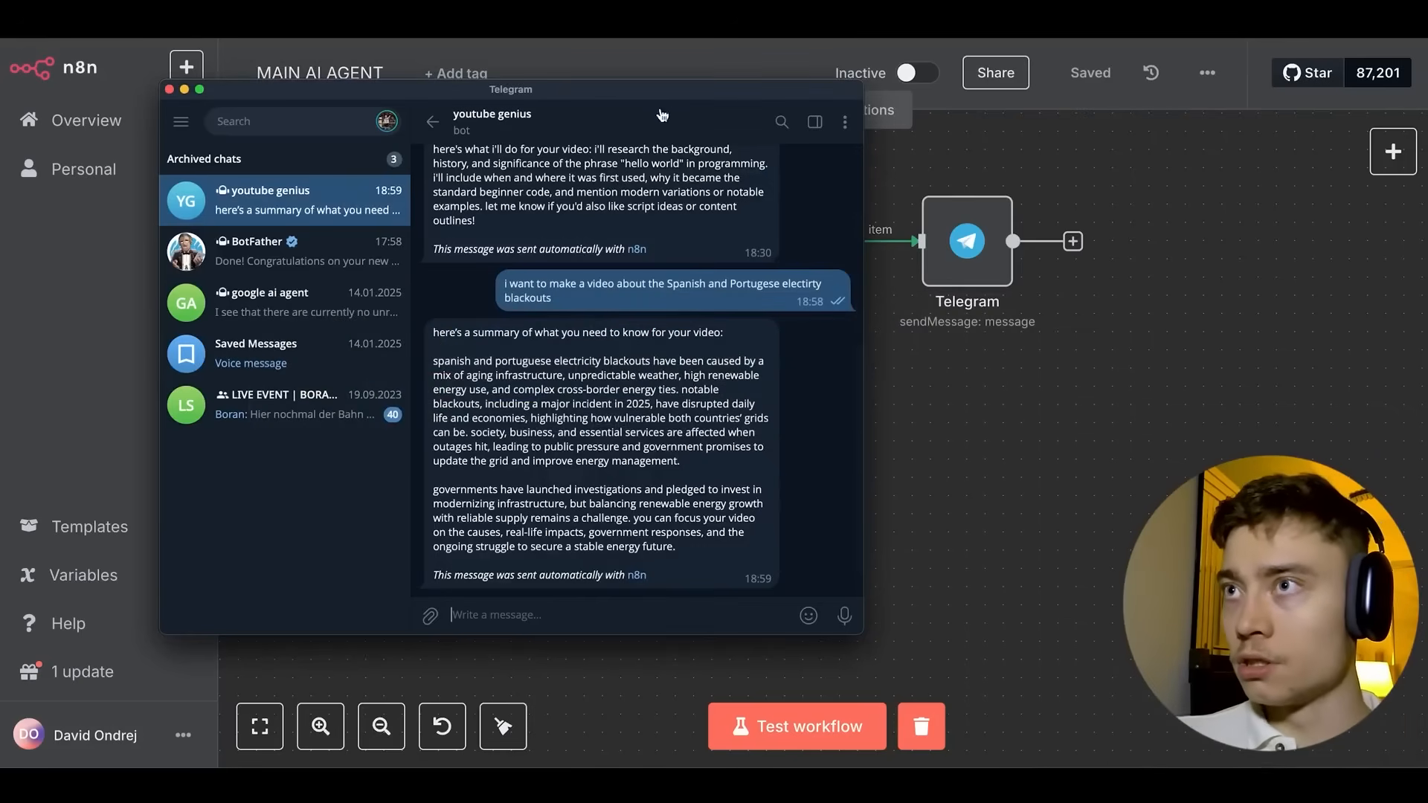
pyautogui.moveTo(681, 96); pyautogui.dragTo(548, 106)
pyautogui.click(985, 142)
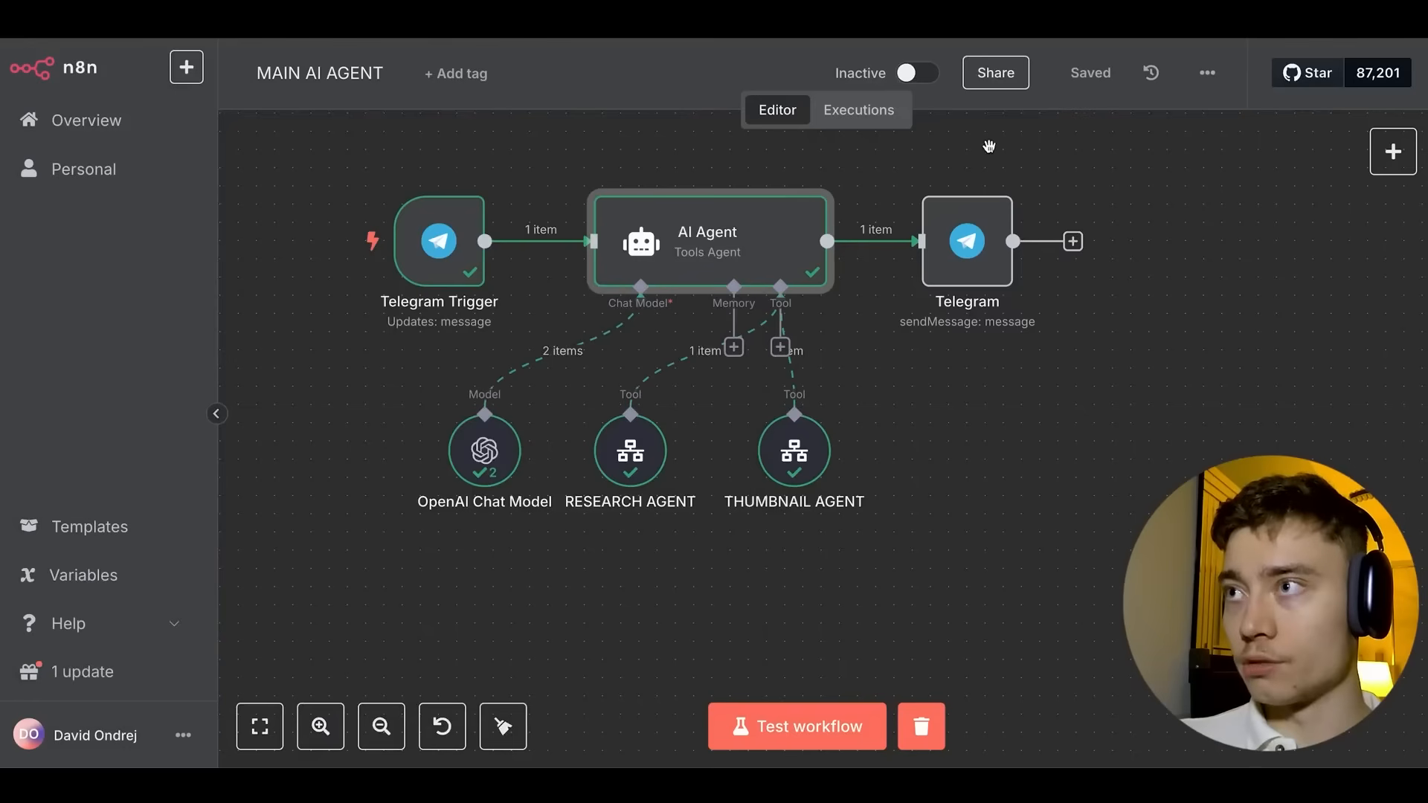
pyautogui.click(938, 172)
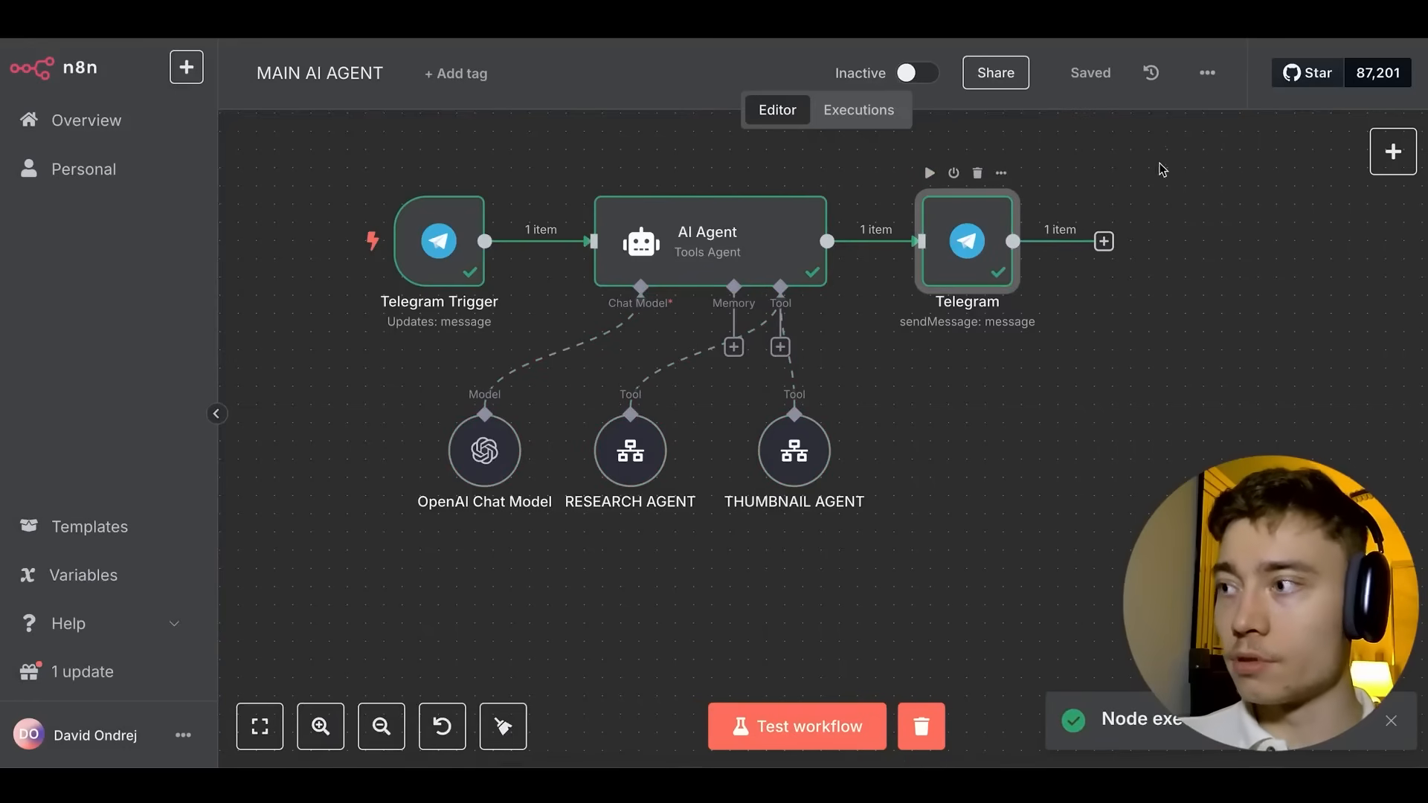
pyautogui.press('super+Tab')
# Open the bot's Download Thumbnail (PNG) link from its reply, which lands on a 403 page.
pyautogui.scroll(5, 529, 218)
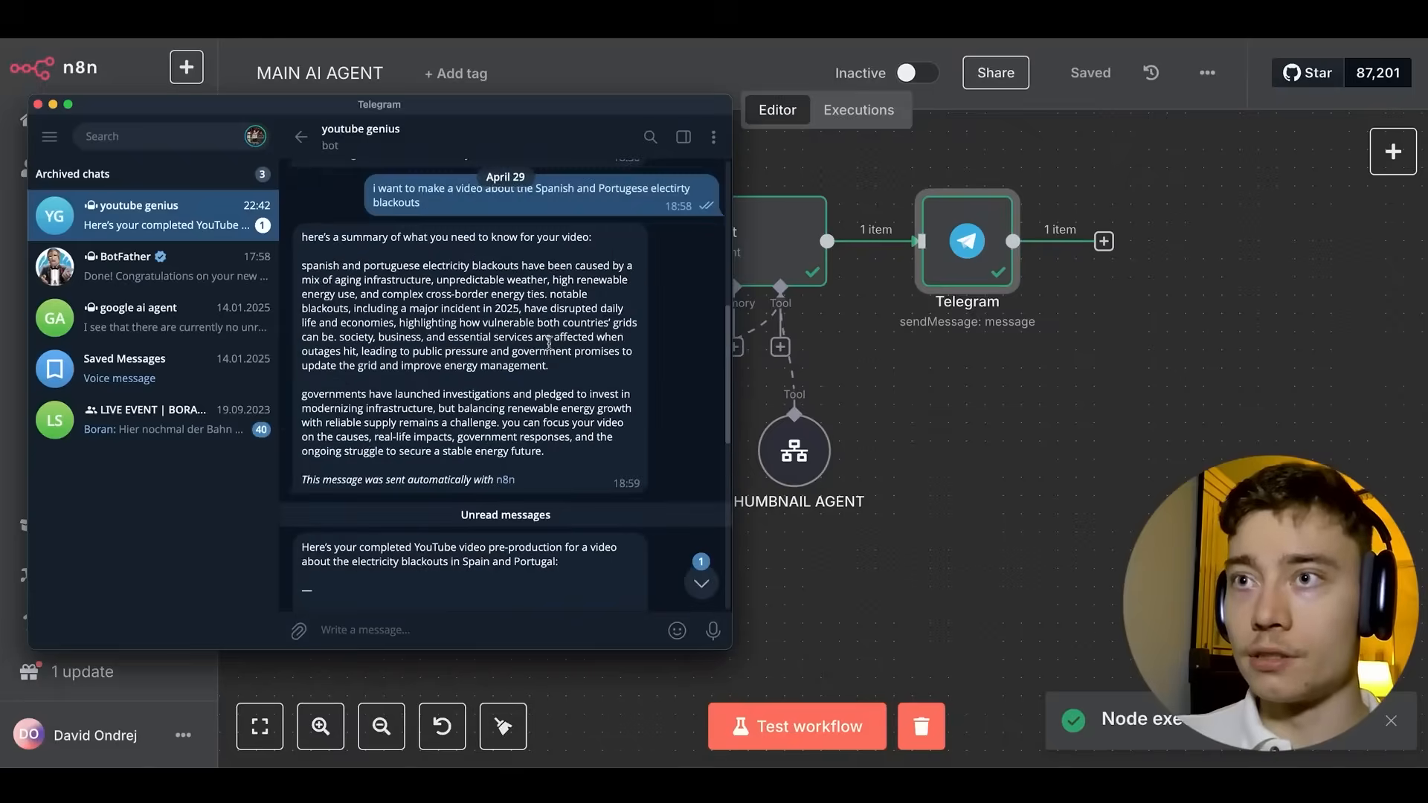
pyautogui.scroll(-3, 552, 339)
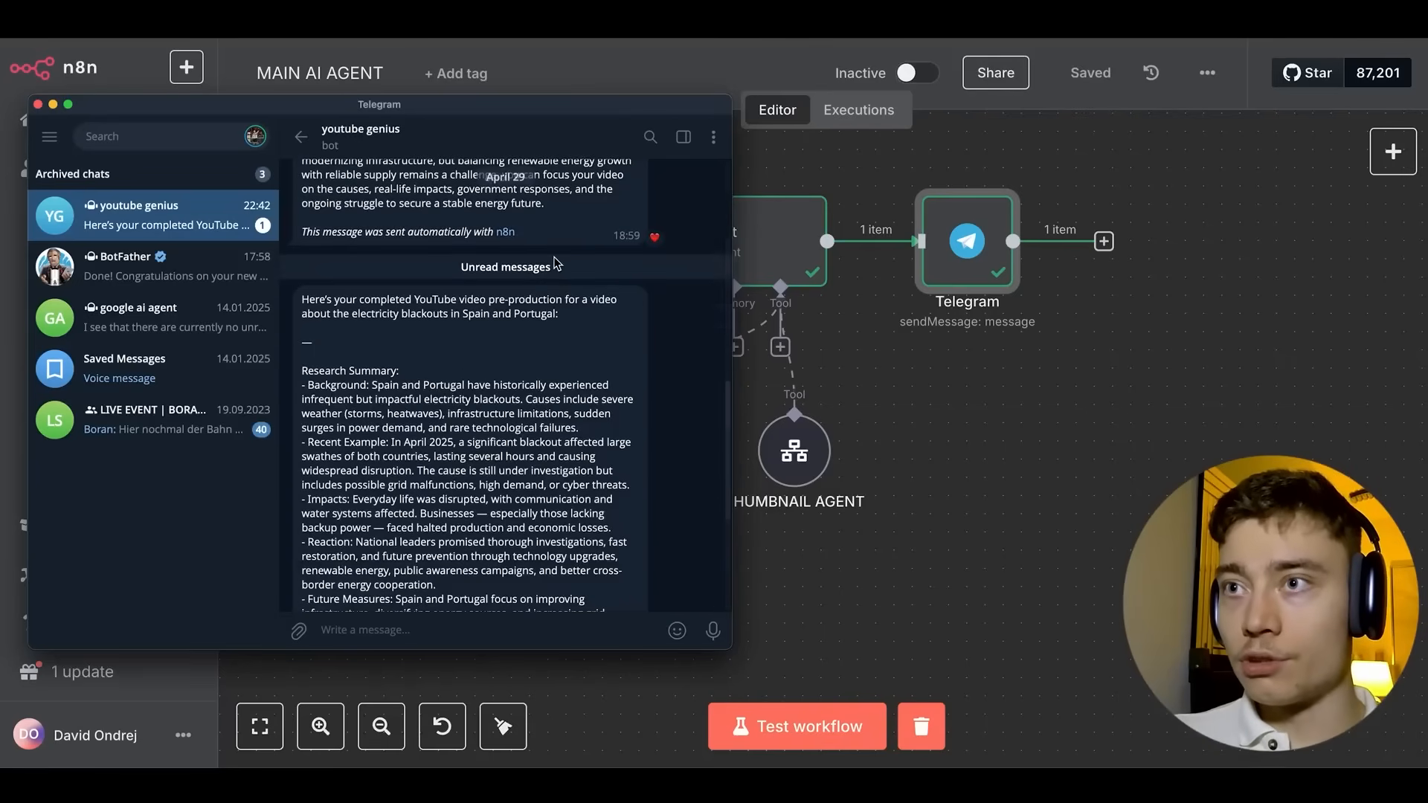
pyautogui.scroll(-3, 558, 264)
pyautogui.scroll(-5, 442, 244)
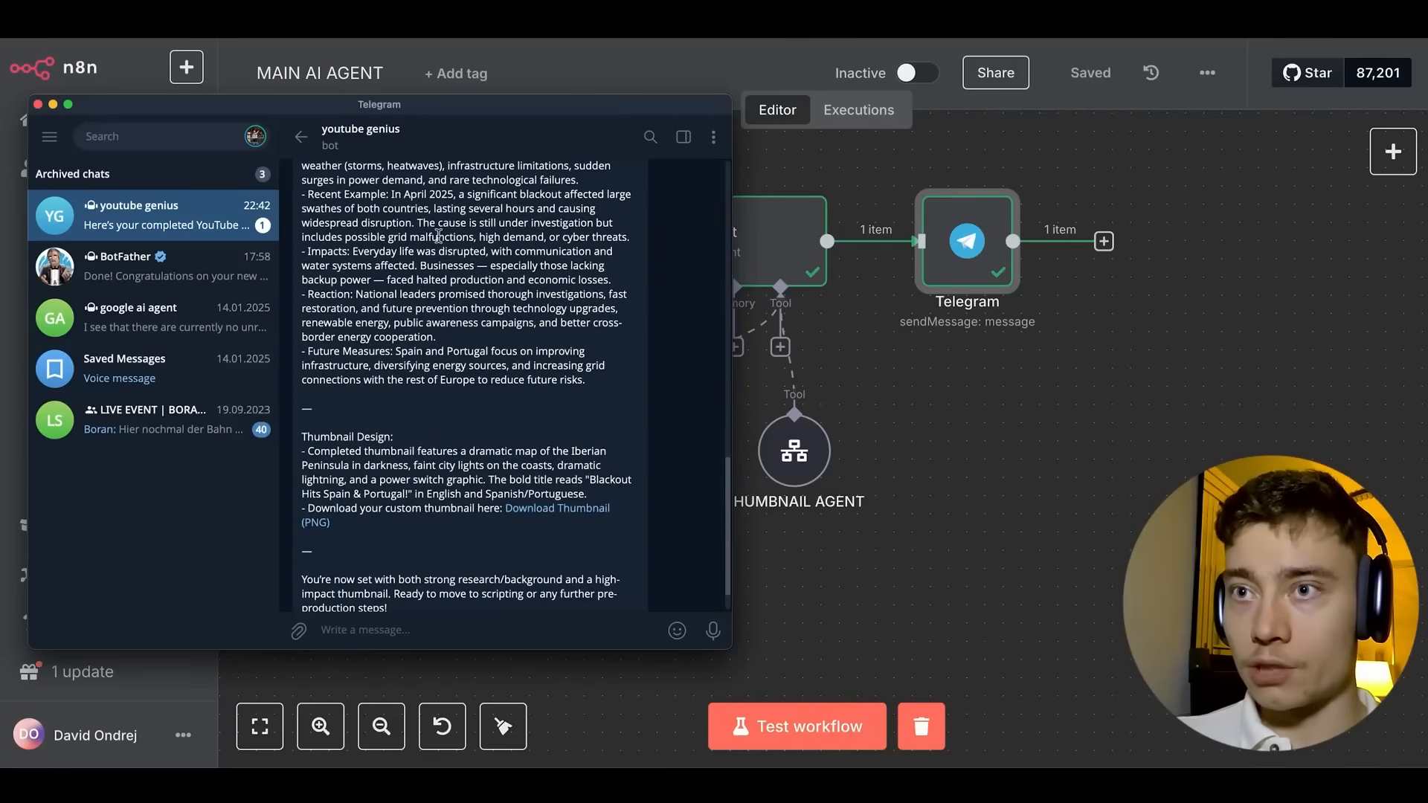
pyautogui.scroll(-2, 438, 237)
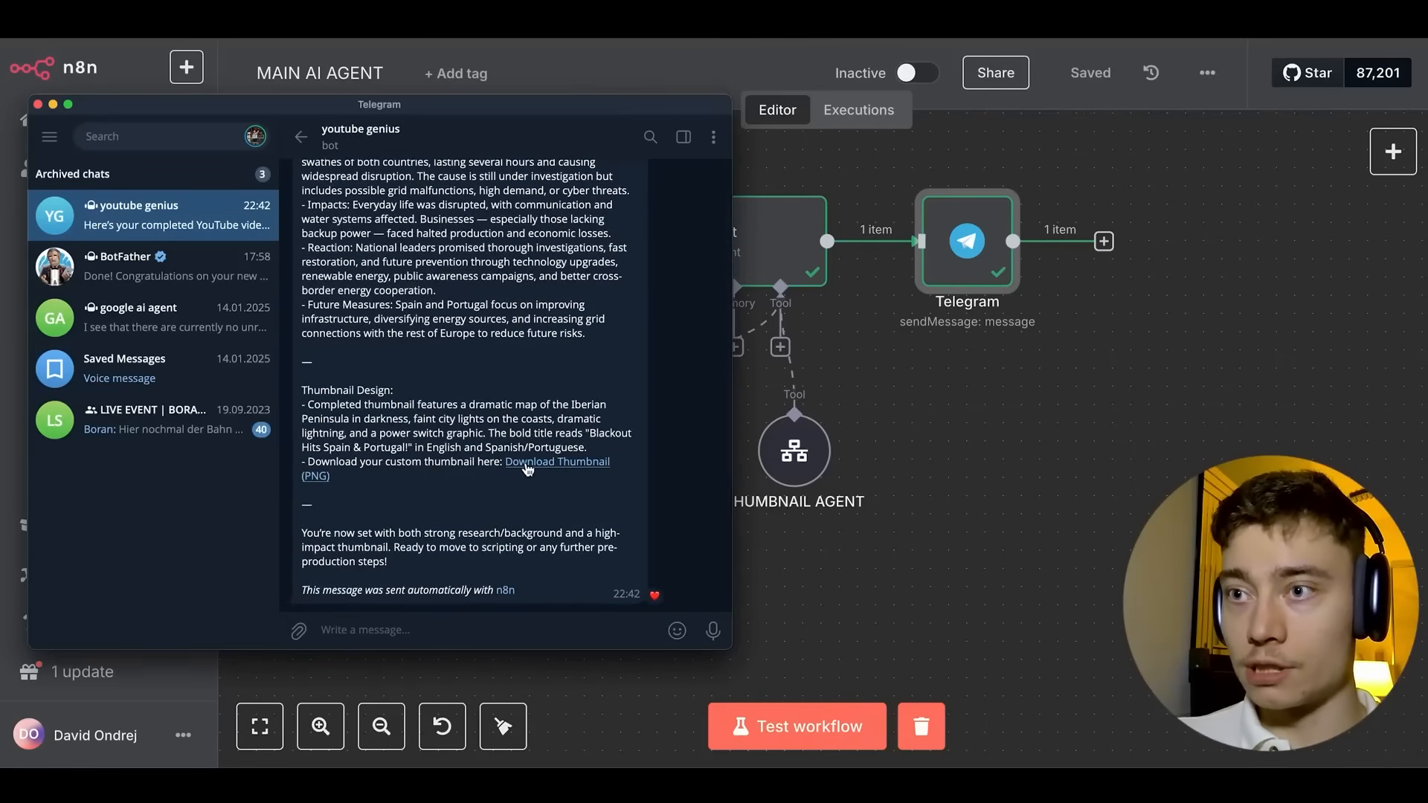
pyautogui.click(526, 467)
pyautogui.click(478, 436)
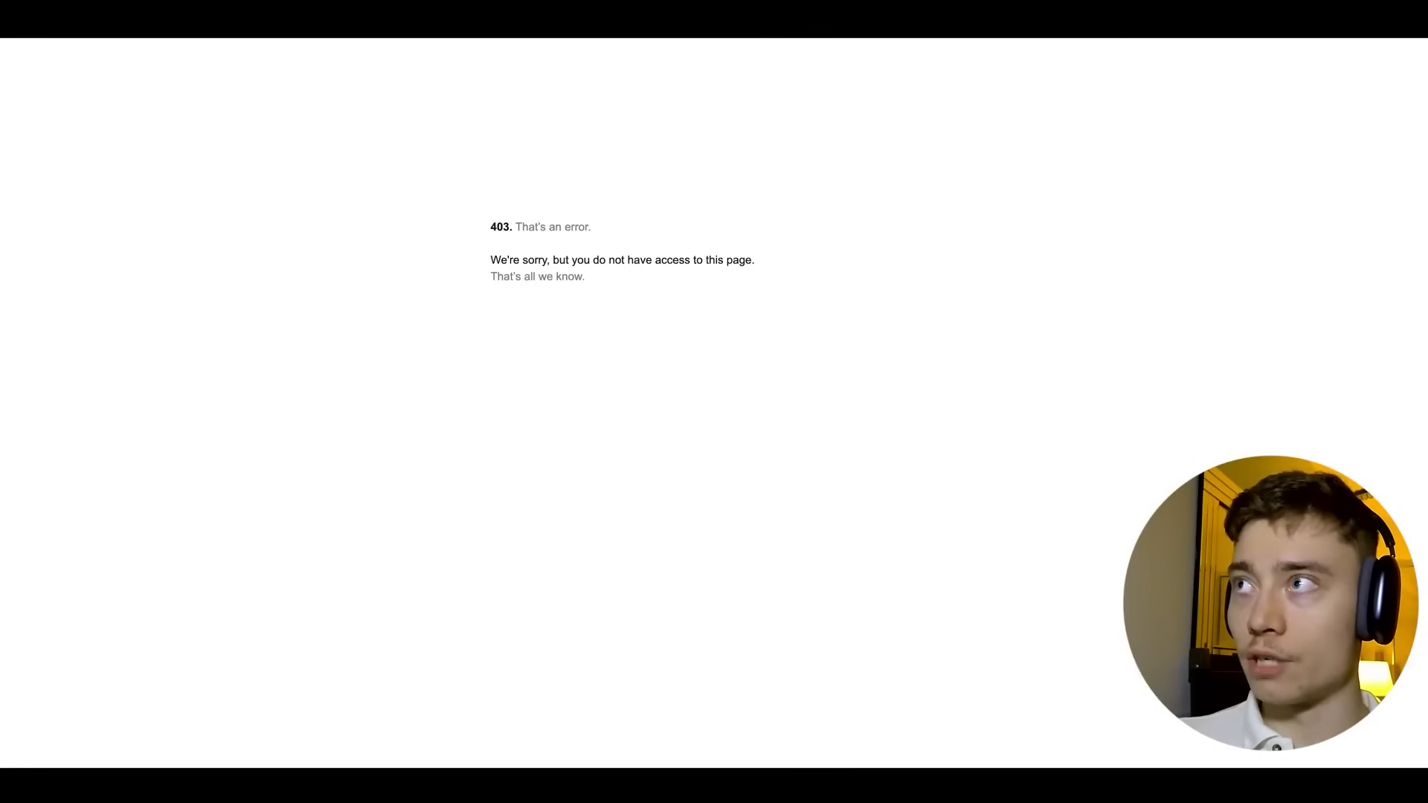
# Preview the new 'SUCCESS SECRETS' .png in Drive's n8n-thumbnails folder, then close the preview.
pyautogui.click(1142, 23)
pyautogui.click(502, 445)
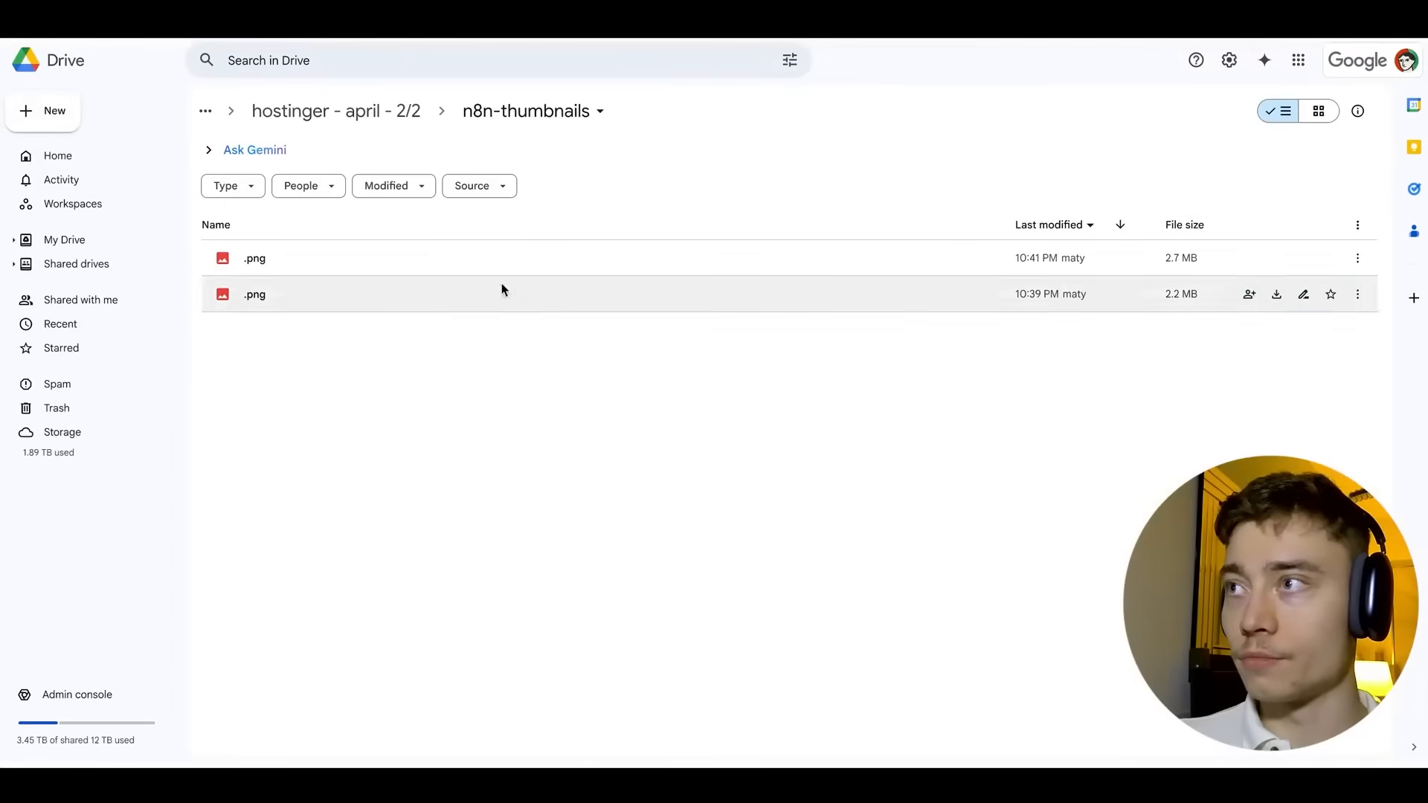
pyautogui.doubleClick(472, 261)
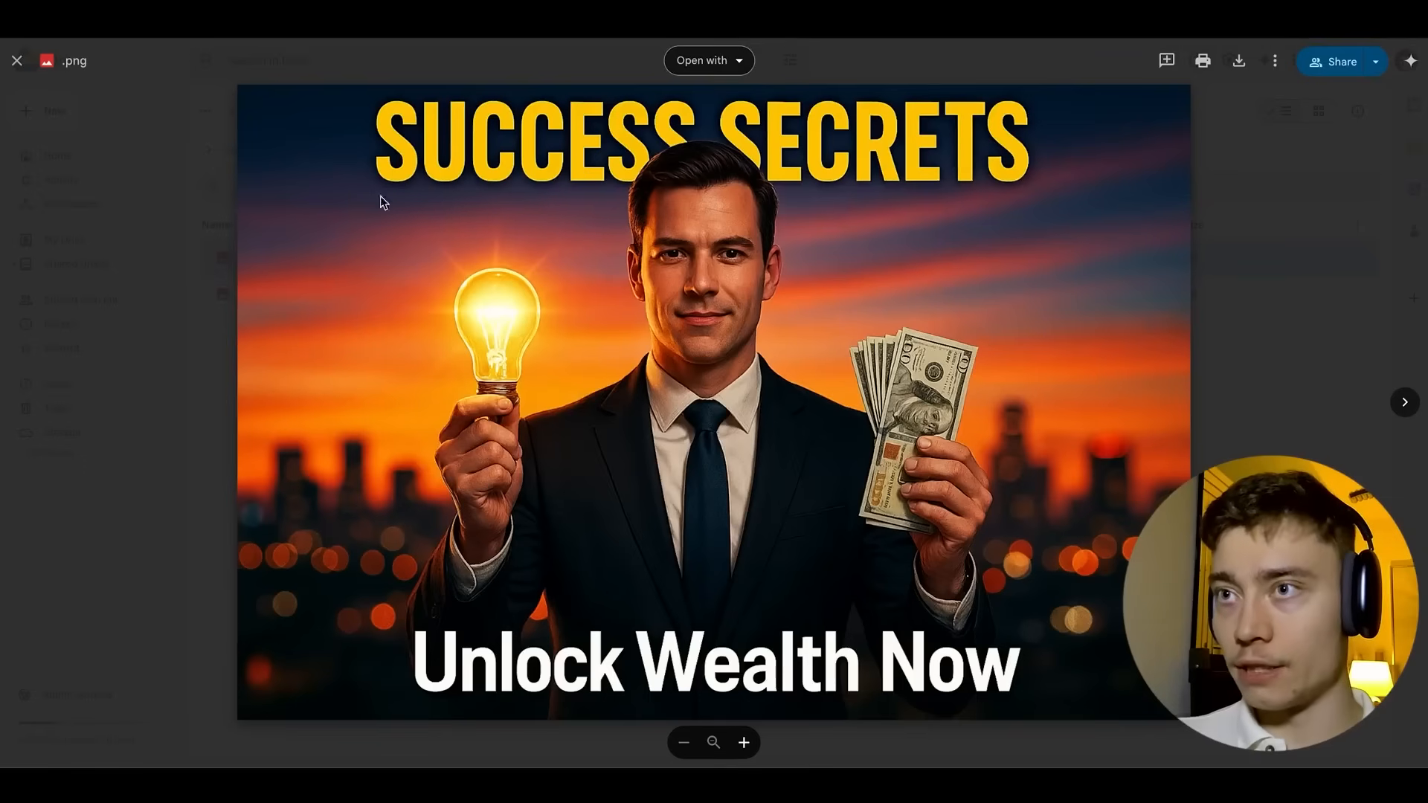
pyautogui.click(211, 357)
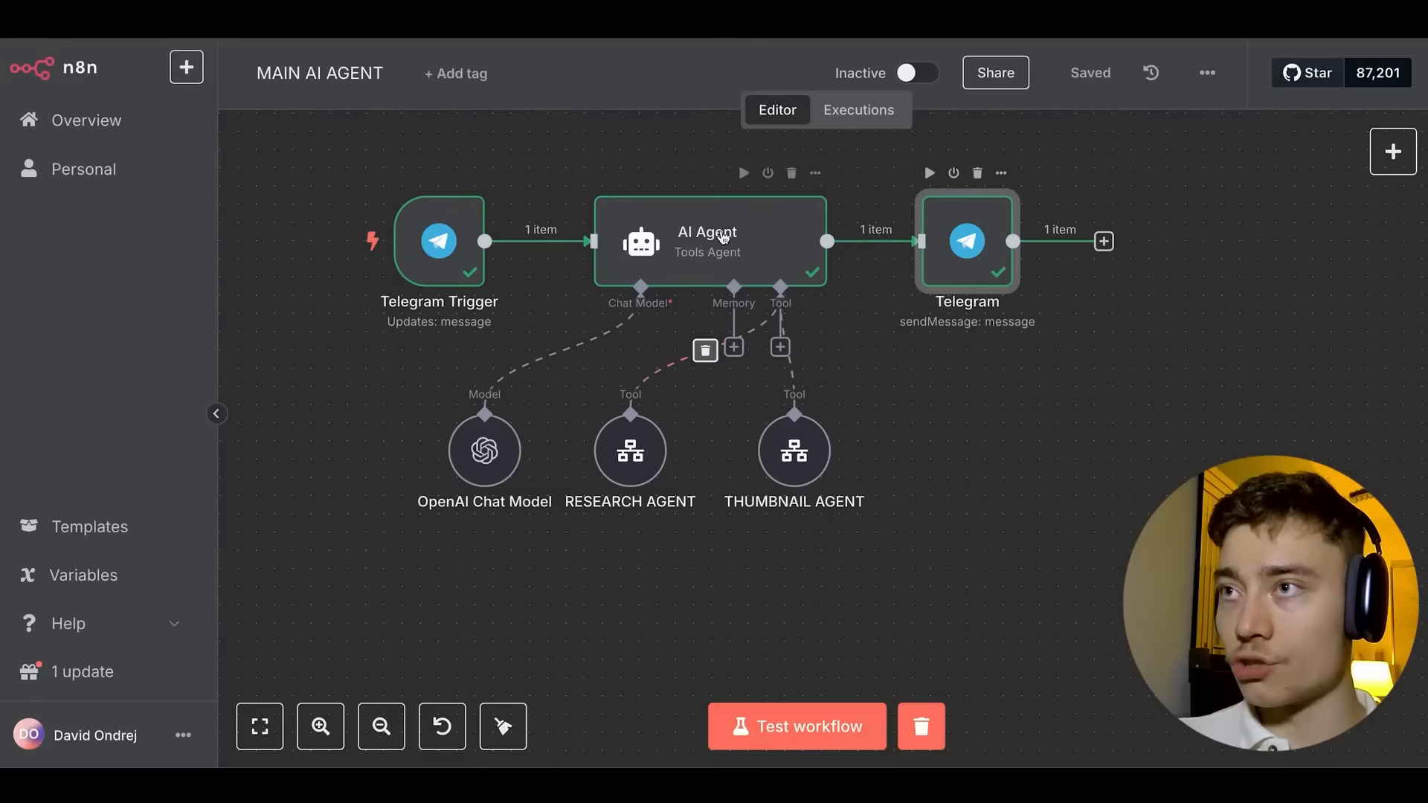
# Make THUMBNAIL AGENT's idea input model-defined, described as a one-sentence video idea and main promise, and save.
pyautogui.click(720, 237)
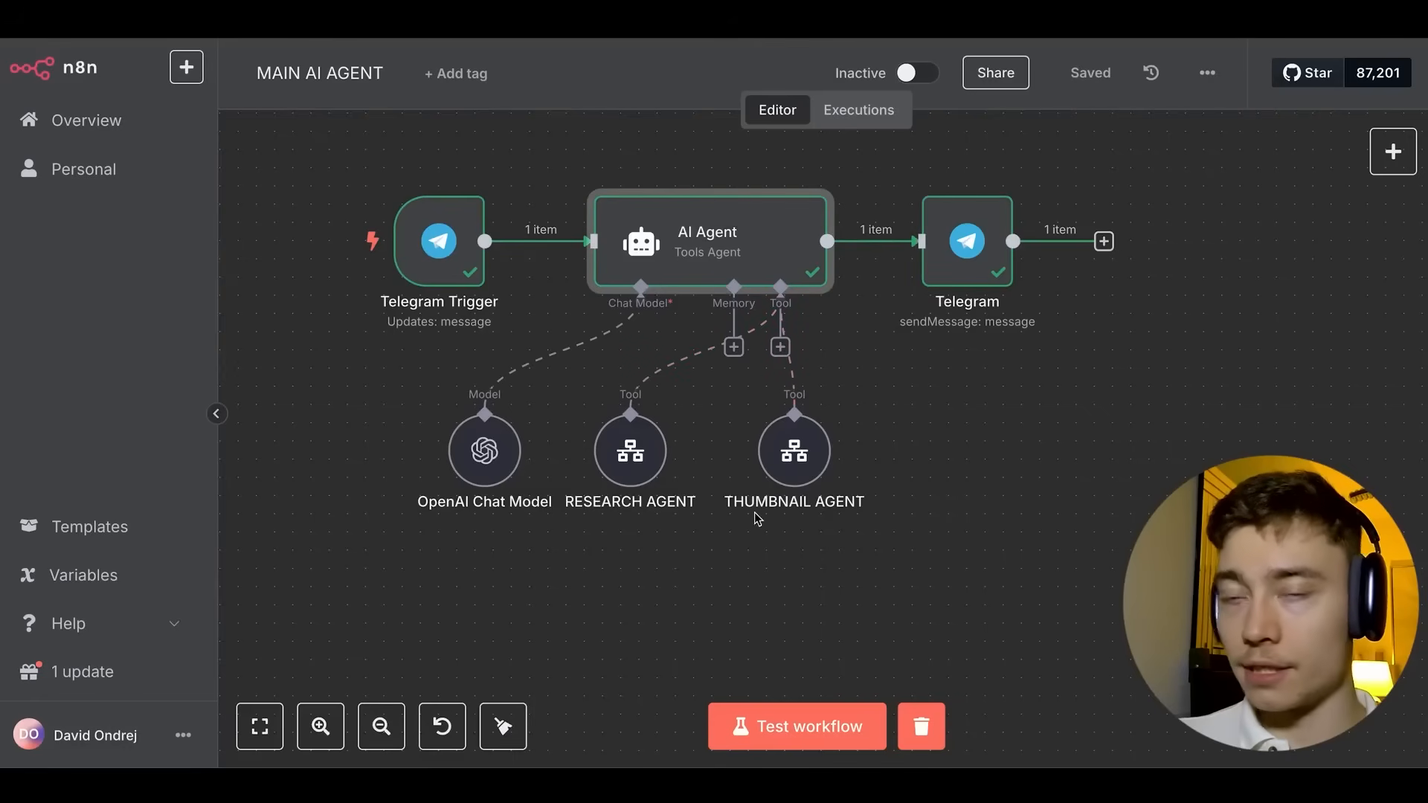
pyautogui.doubleClick(794, 451)
pyautogui.scroll(-2, 651, 366)
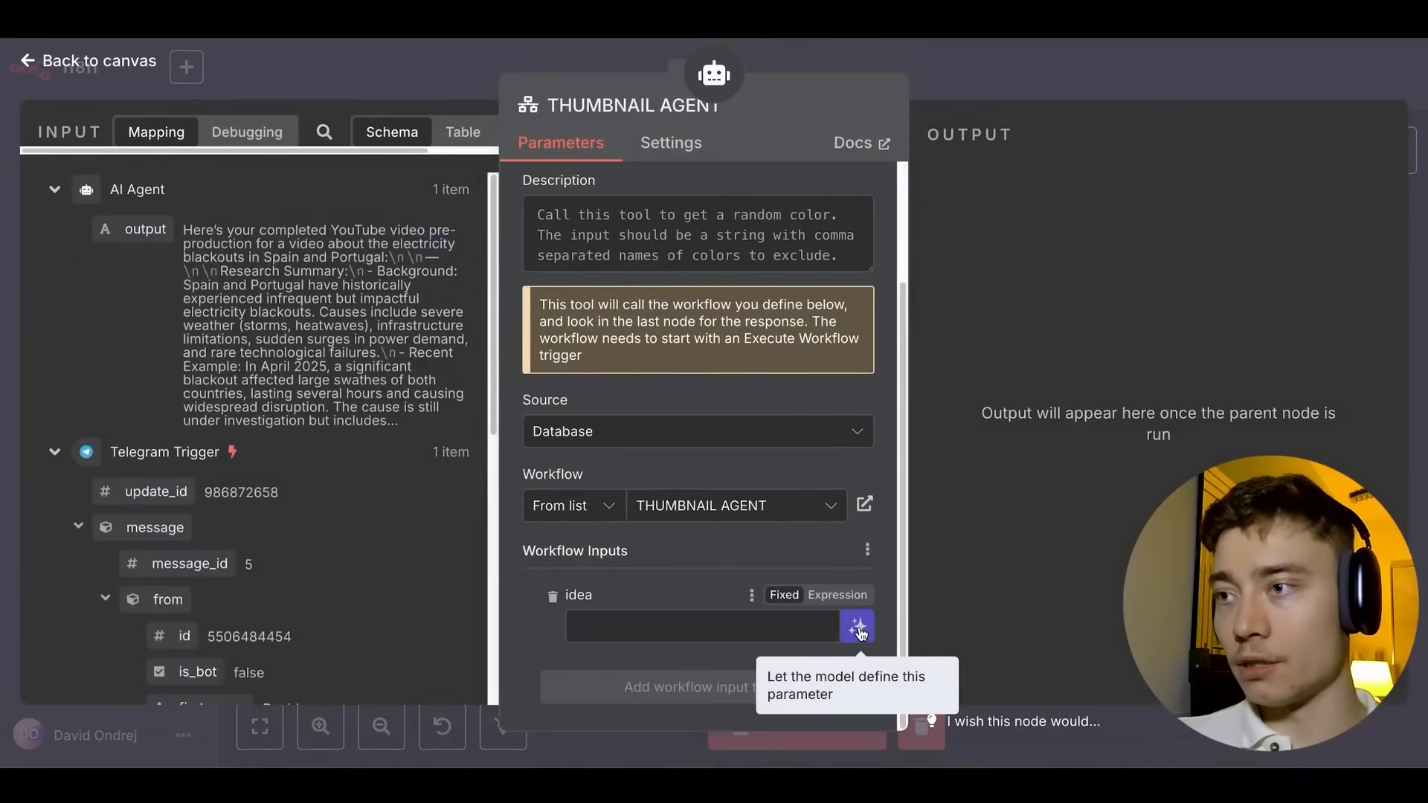
pyautogui.click(831, 633)
pyautogui.scroll(-1, 587, 584)
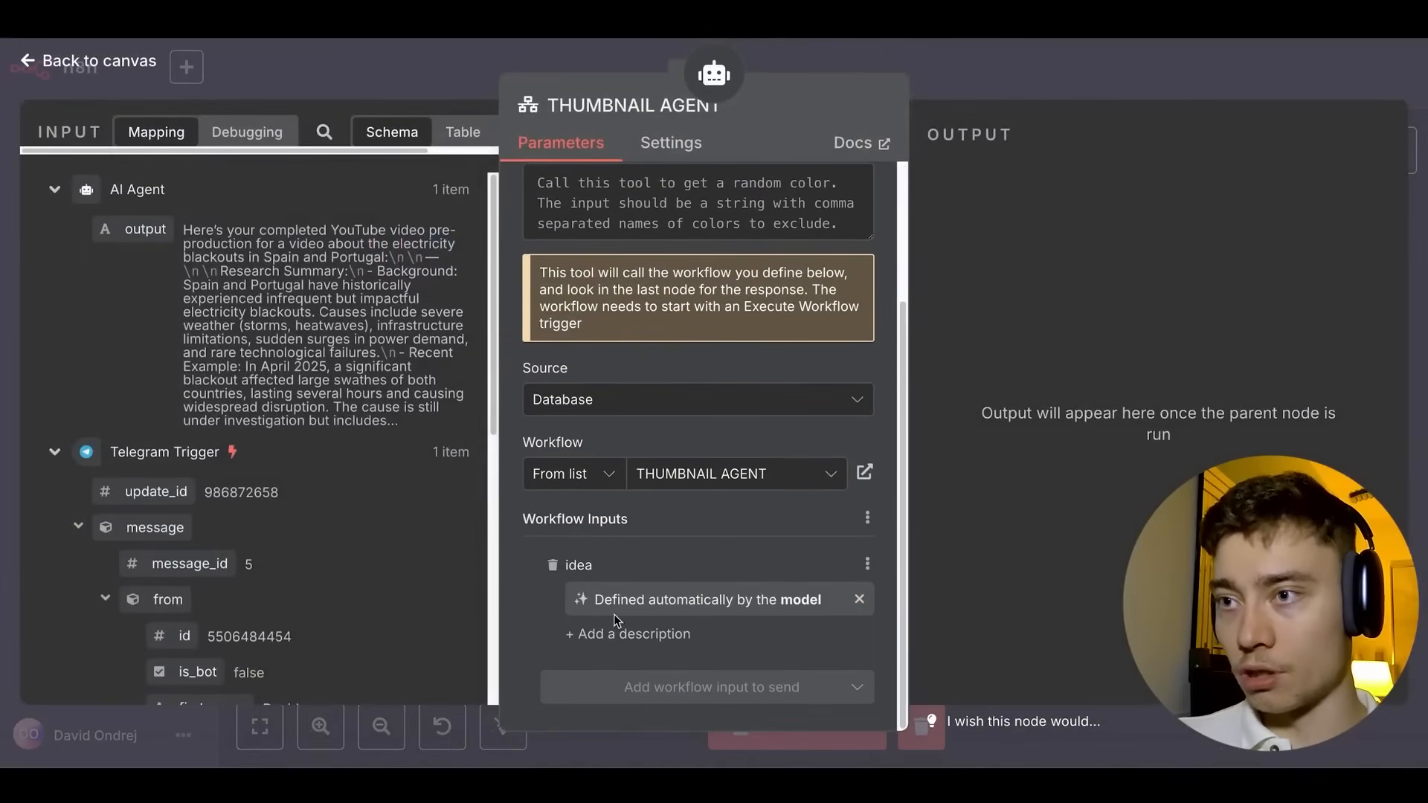
pyautogui.click(615, 631)
pyautogui.scroll(-2, 615, 604)
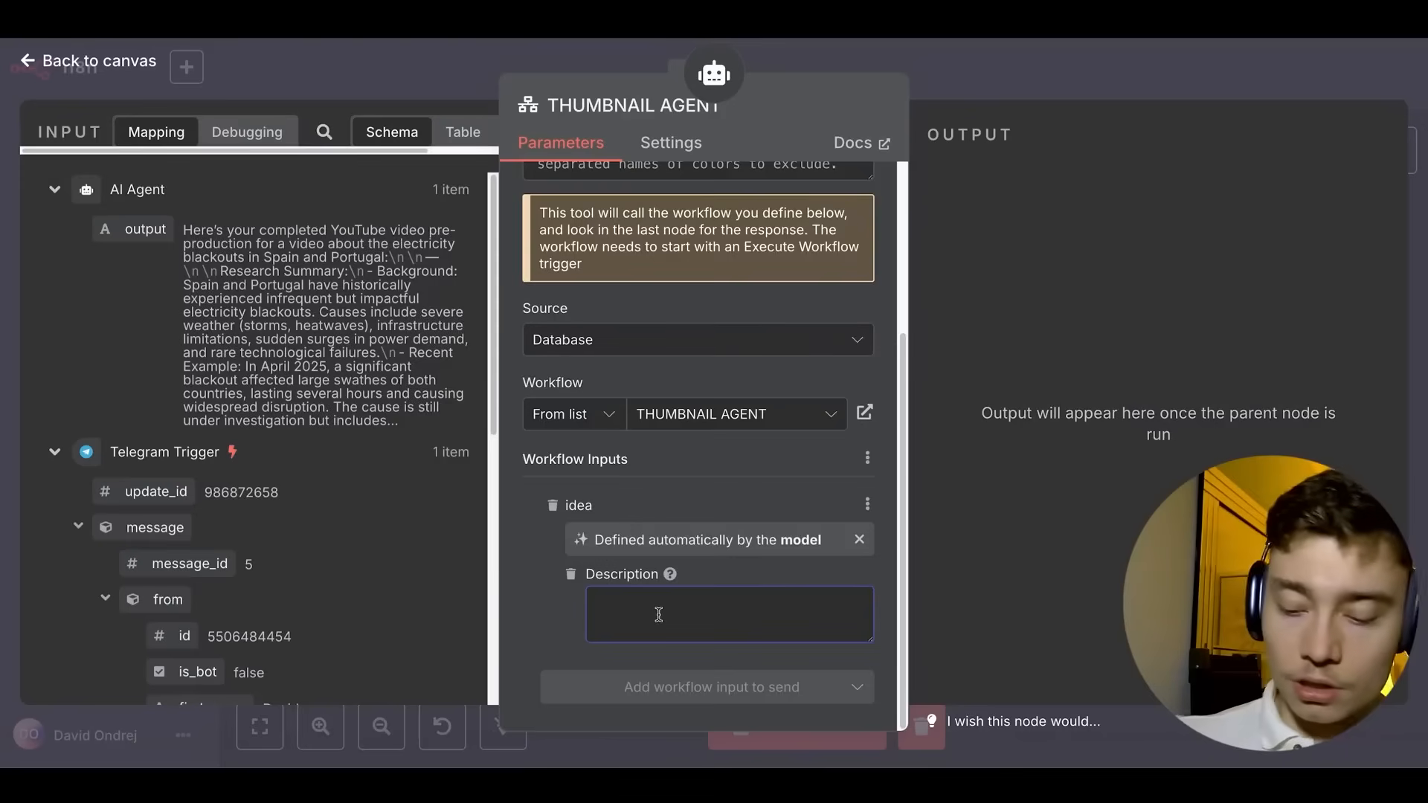
pyautogui.write('a clear one ')
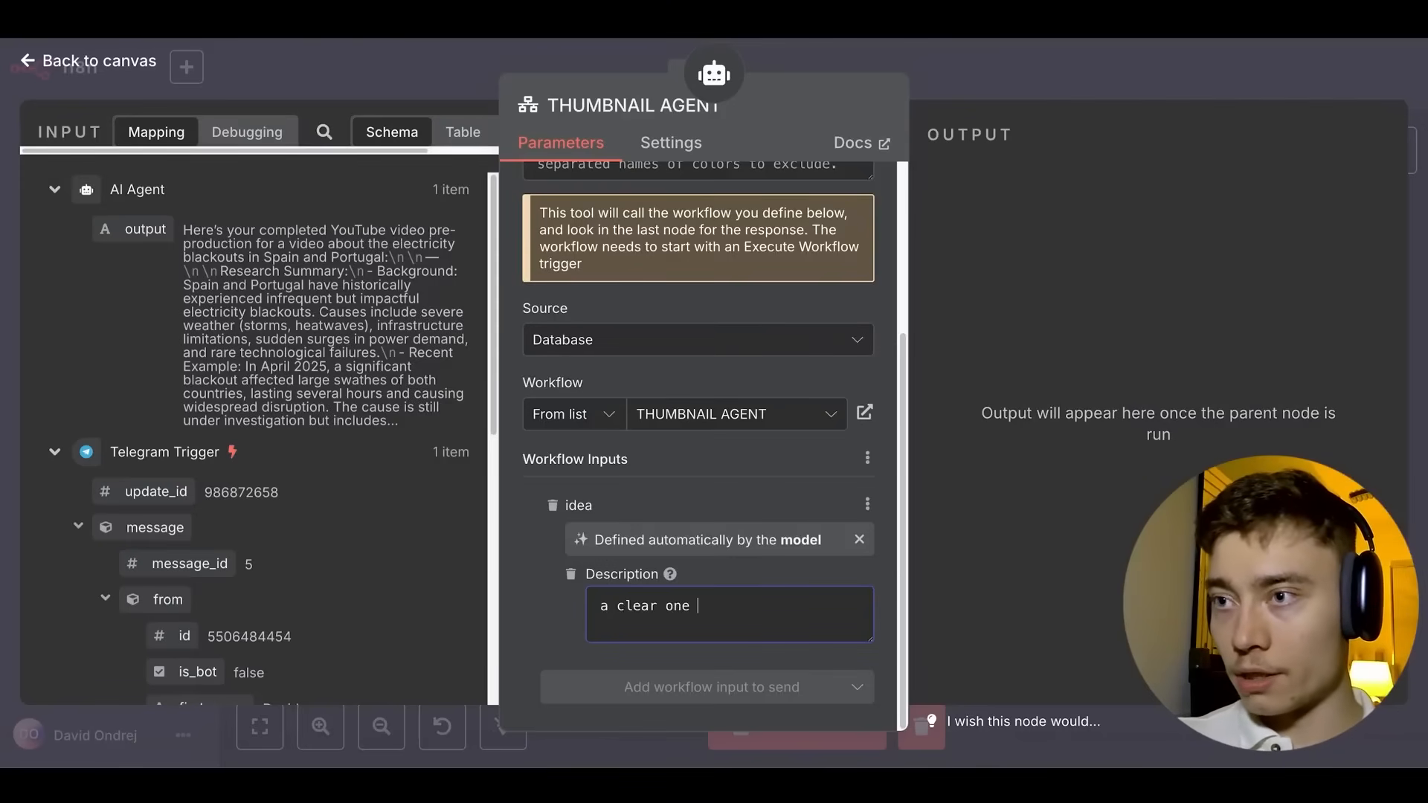
pyautogui.write('sentence descriptio')
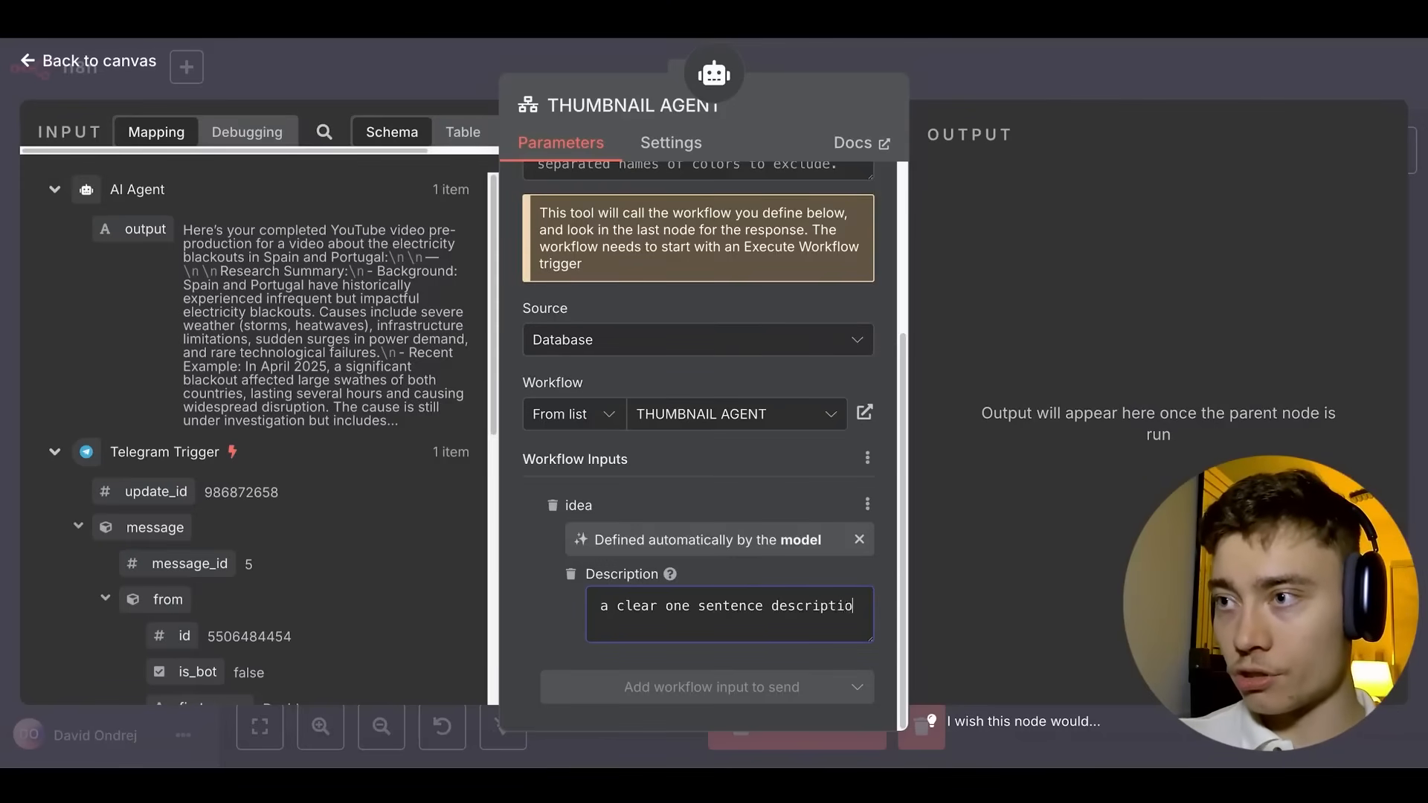
pyautogui.write('n of the video idea')
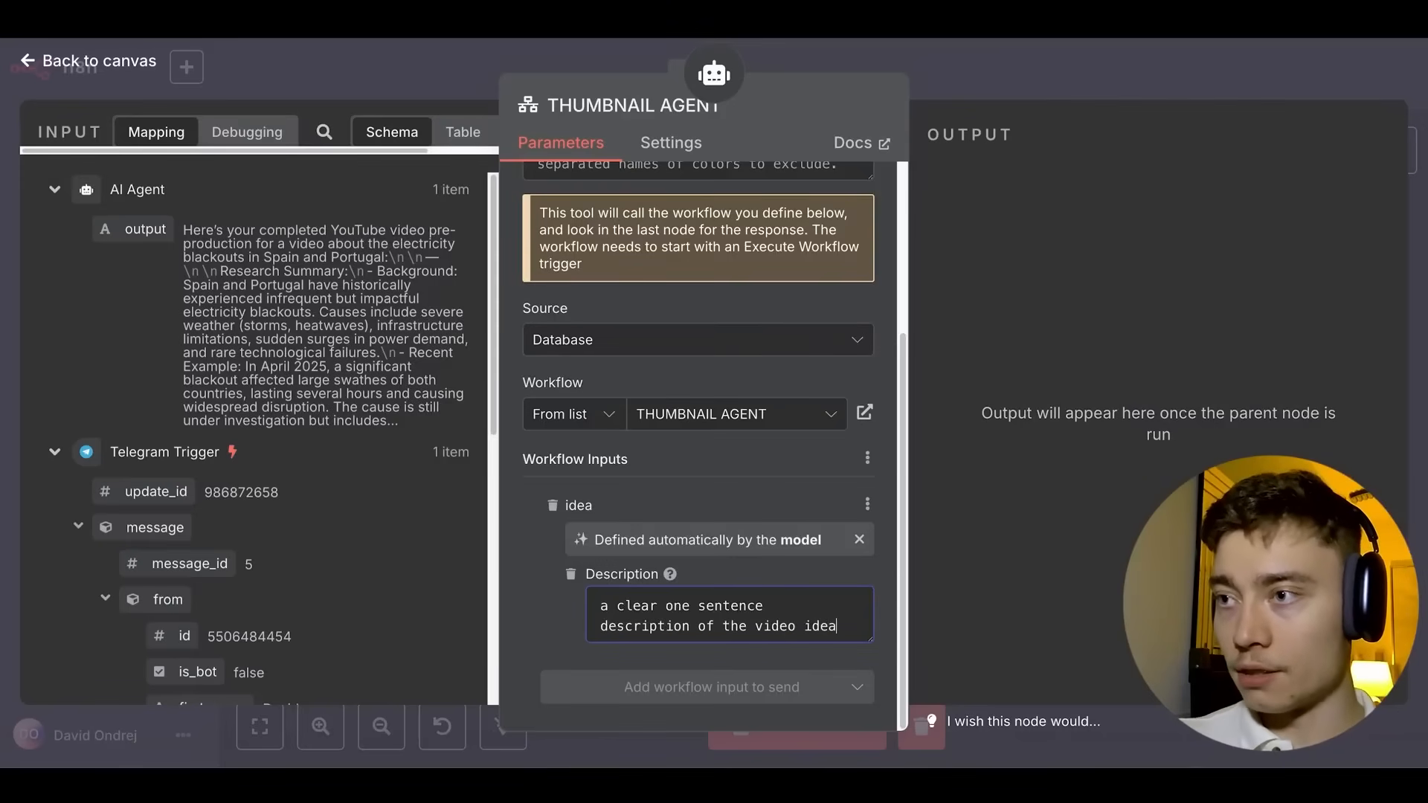
pyautogui.write(', and what the main promise')
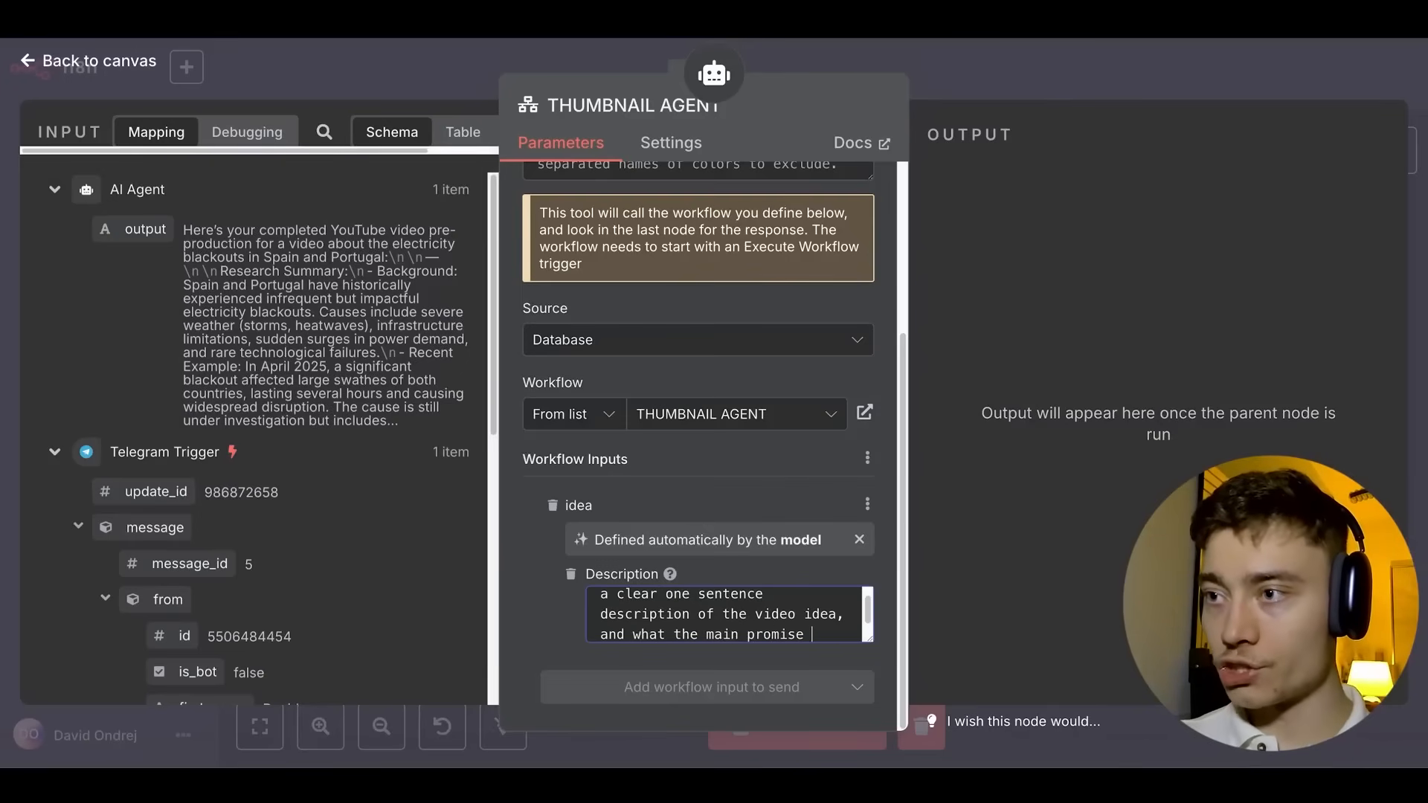
pyautogui.write(' of the video will be')
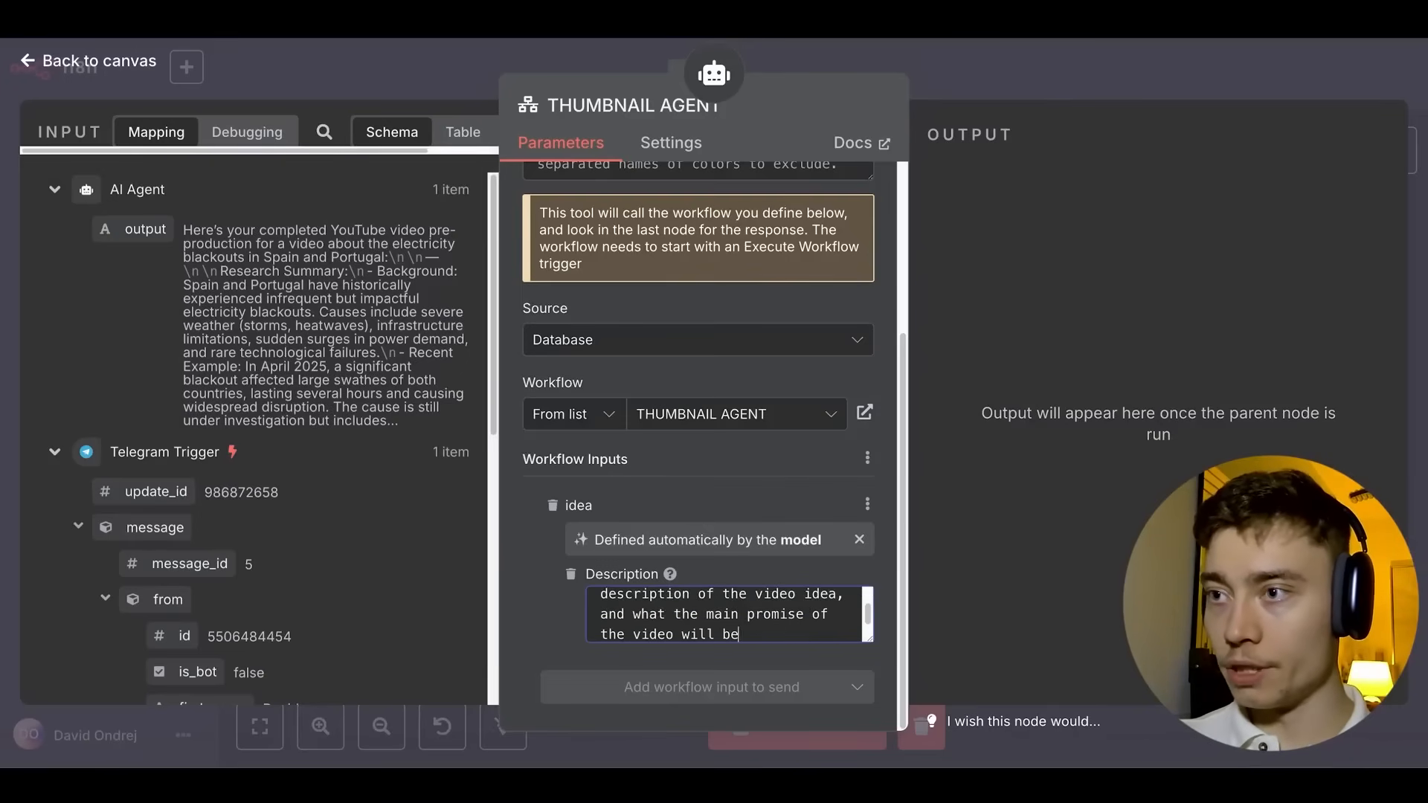
pyautogui.write(' - this will be ')
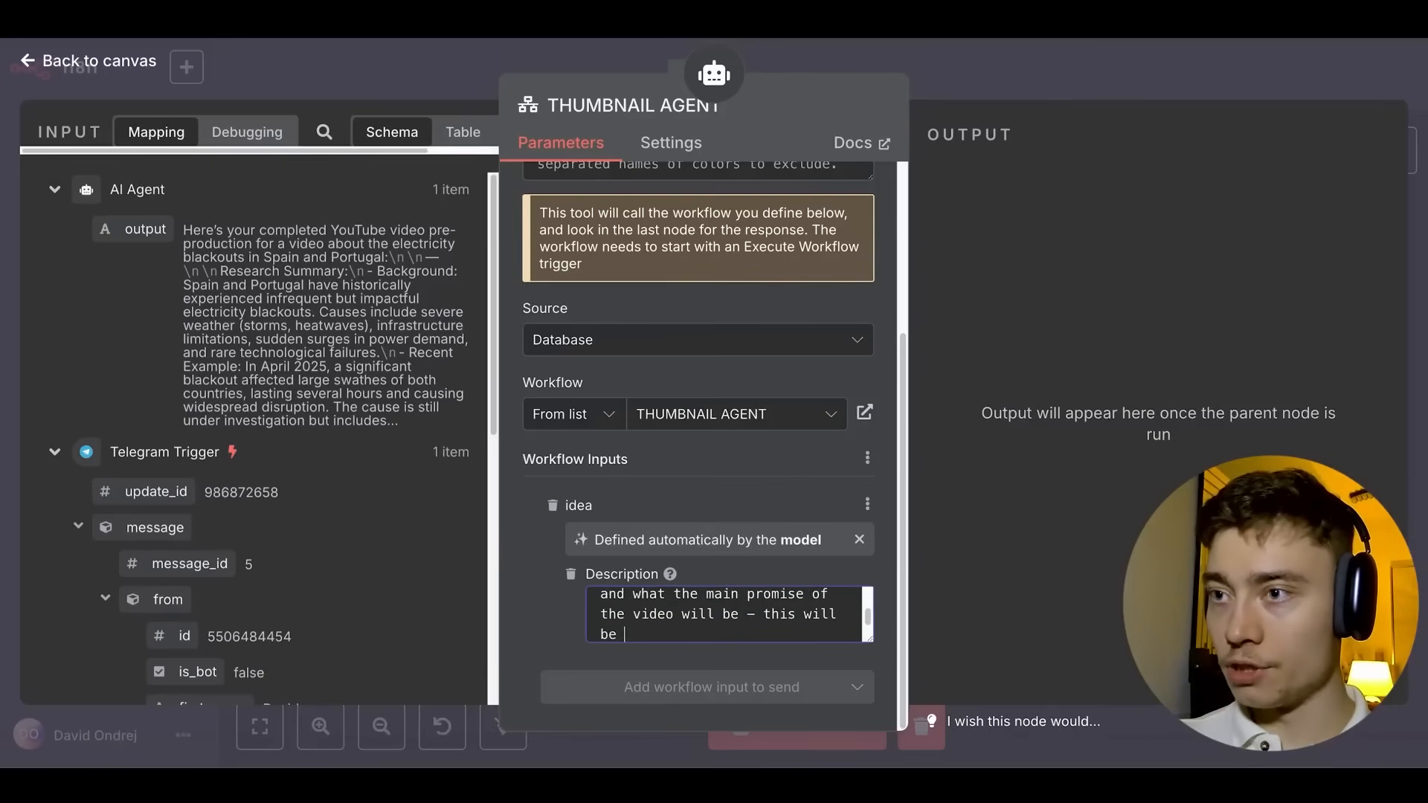
pyautogui.write('turned into a clic')
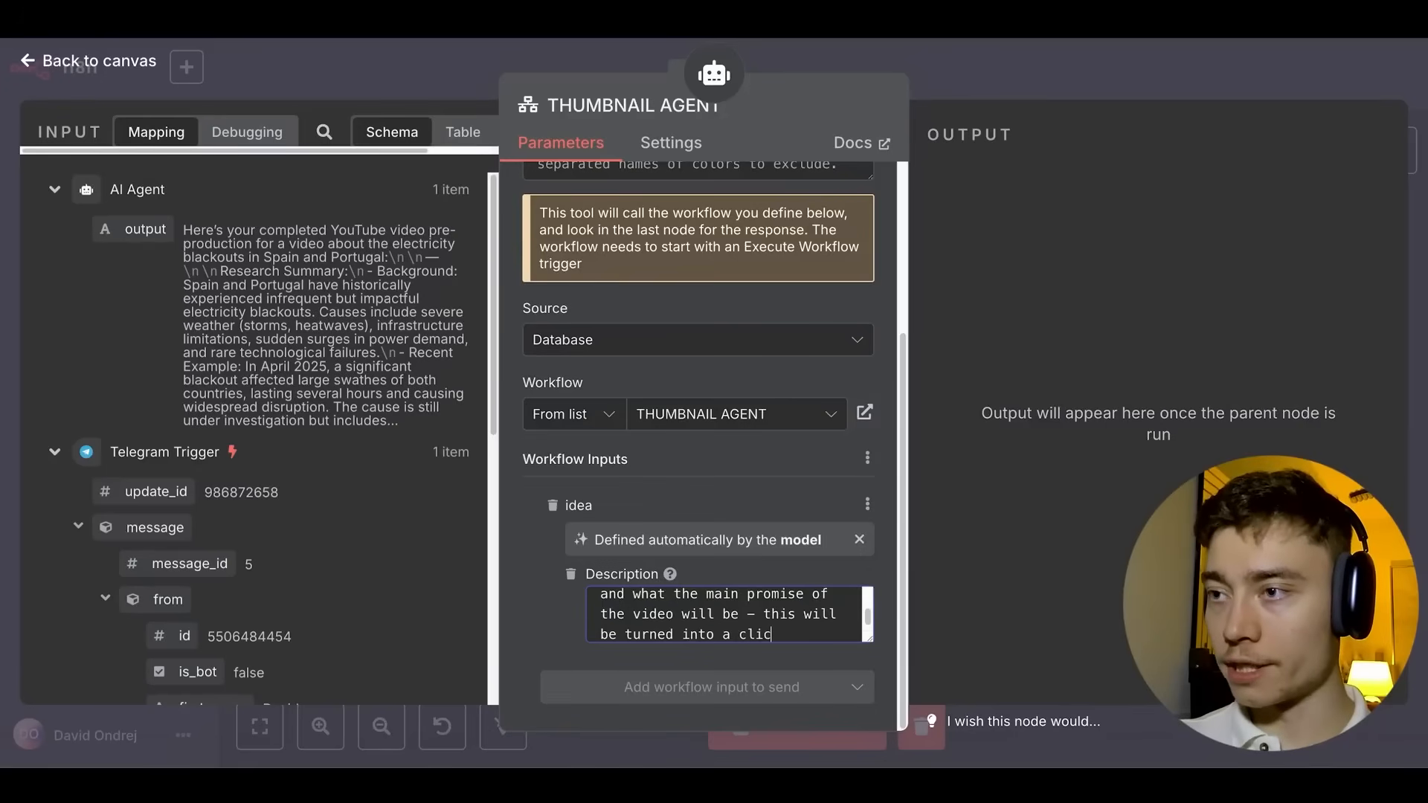
pyautogui.write('kable youtube thumbnail')
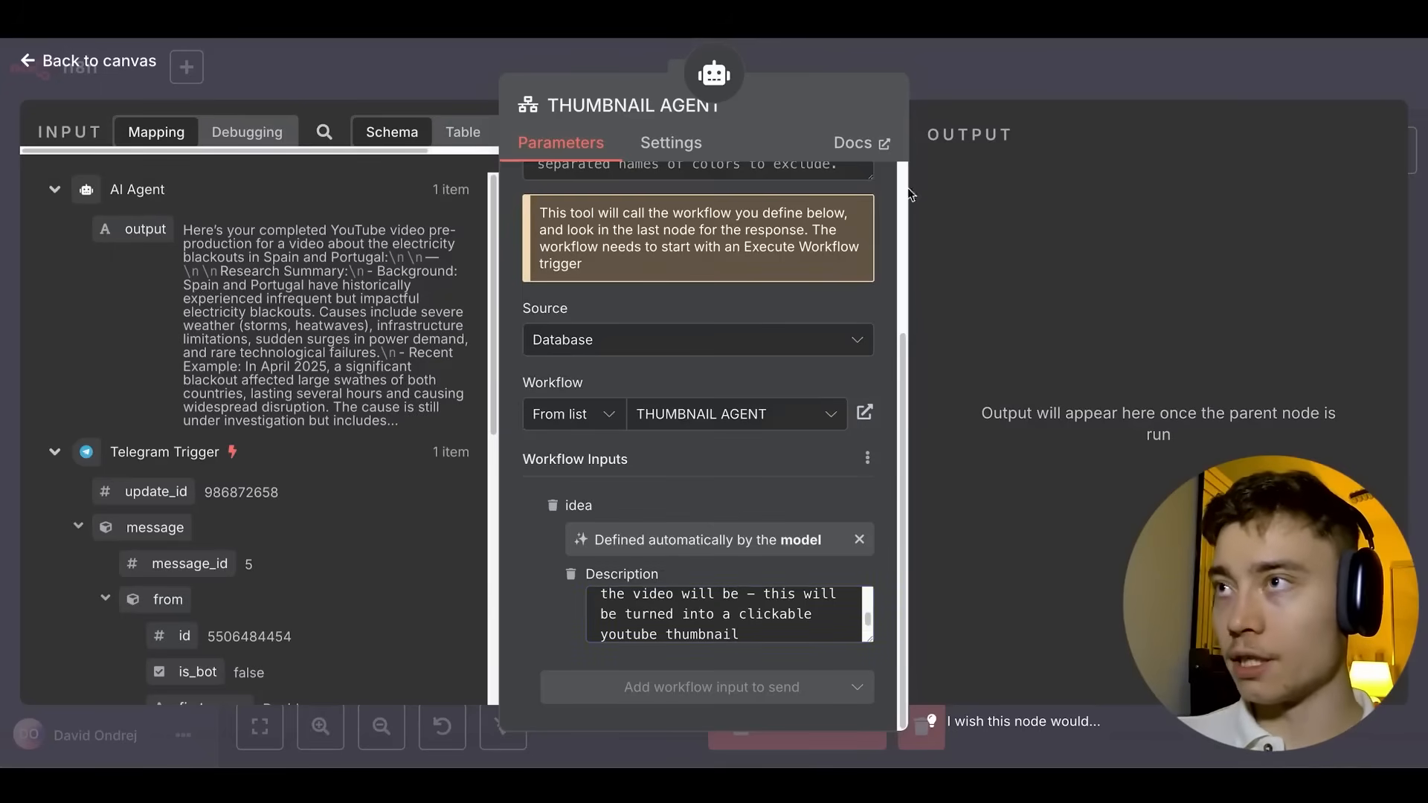
pyautogui.click(1115, 88)
pyautogui.click(1119, 89)
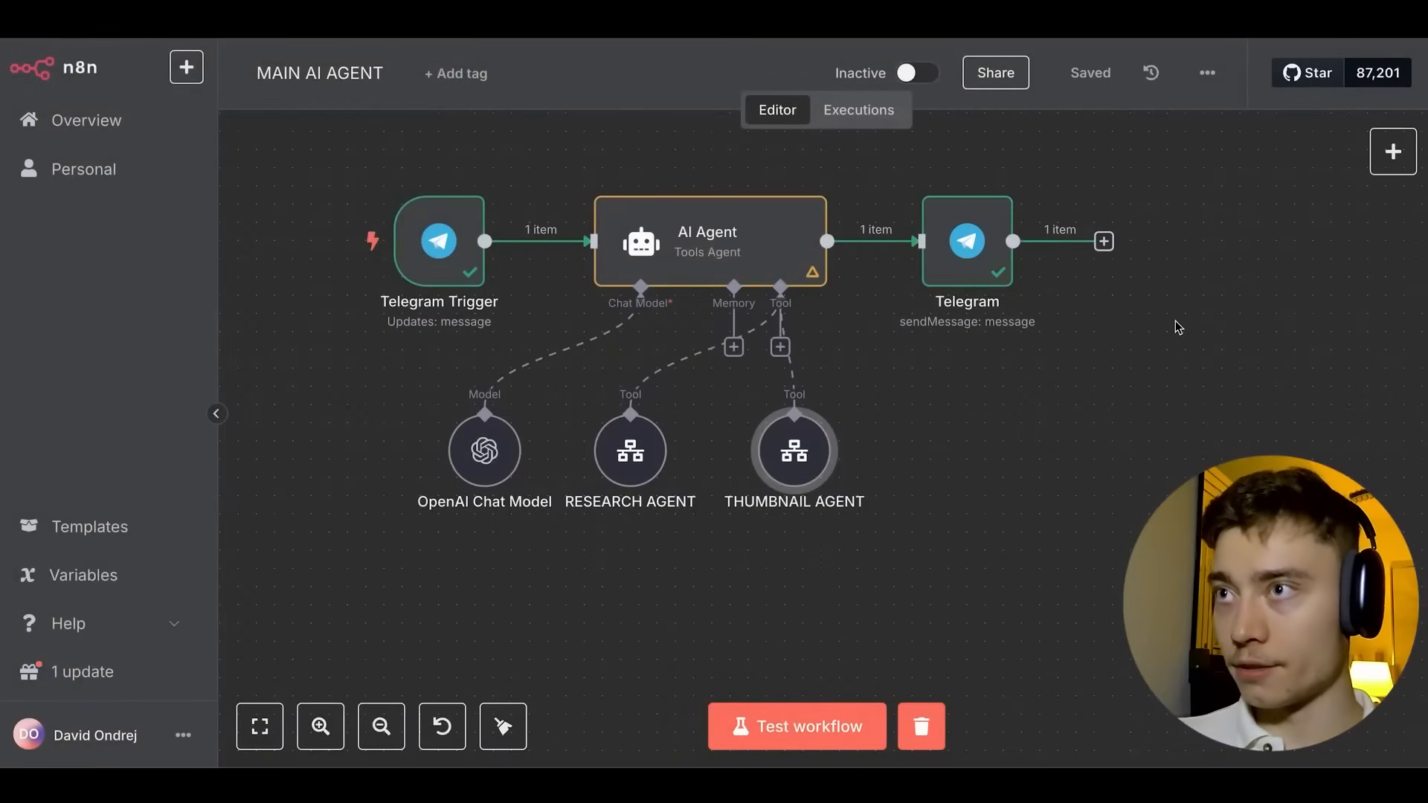
# Start a test run and send 'make a youtube video about Pope Death' to the Telegram bot.
pyautogui.click(795, 744)
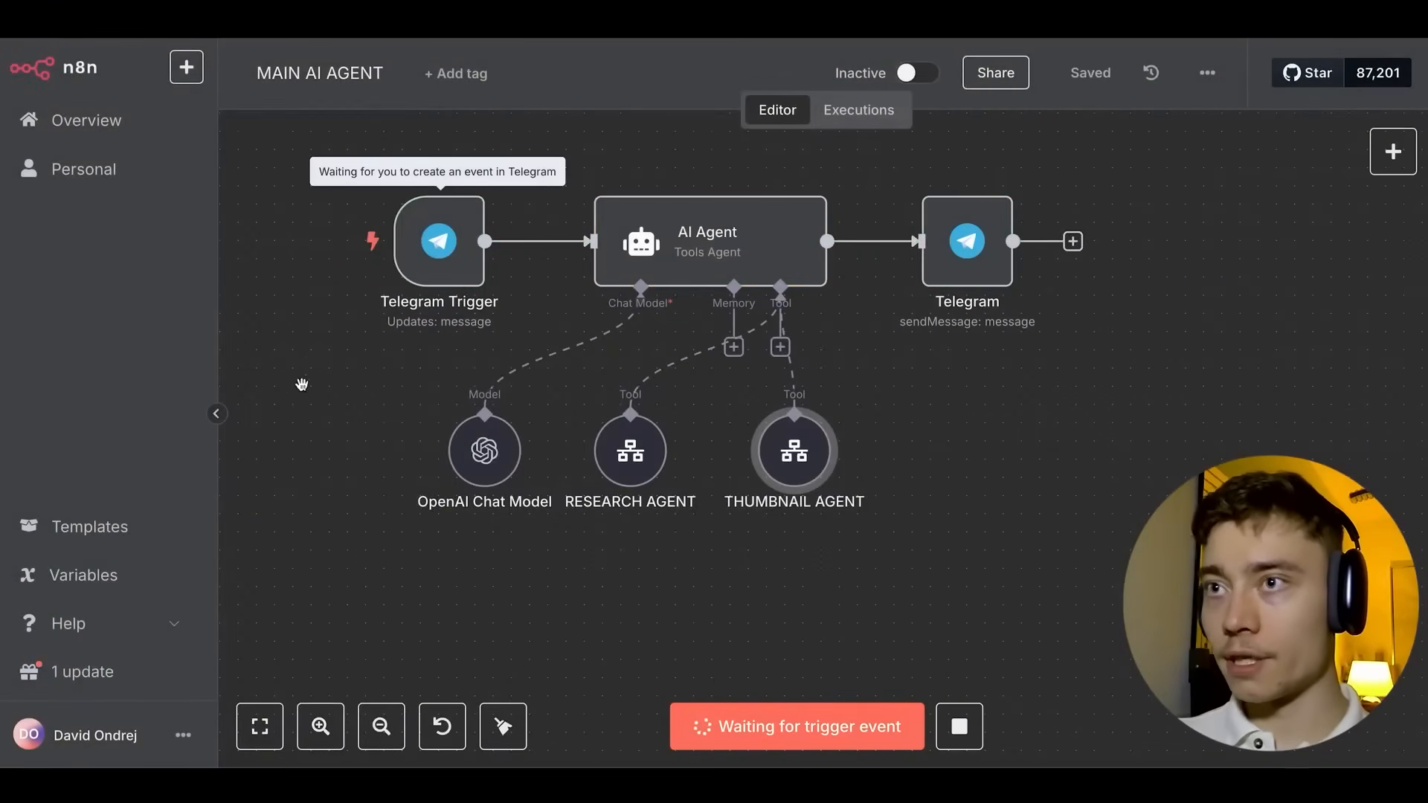
pyautogui.press('super+Tab')
pyautogui.click(503, 367)
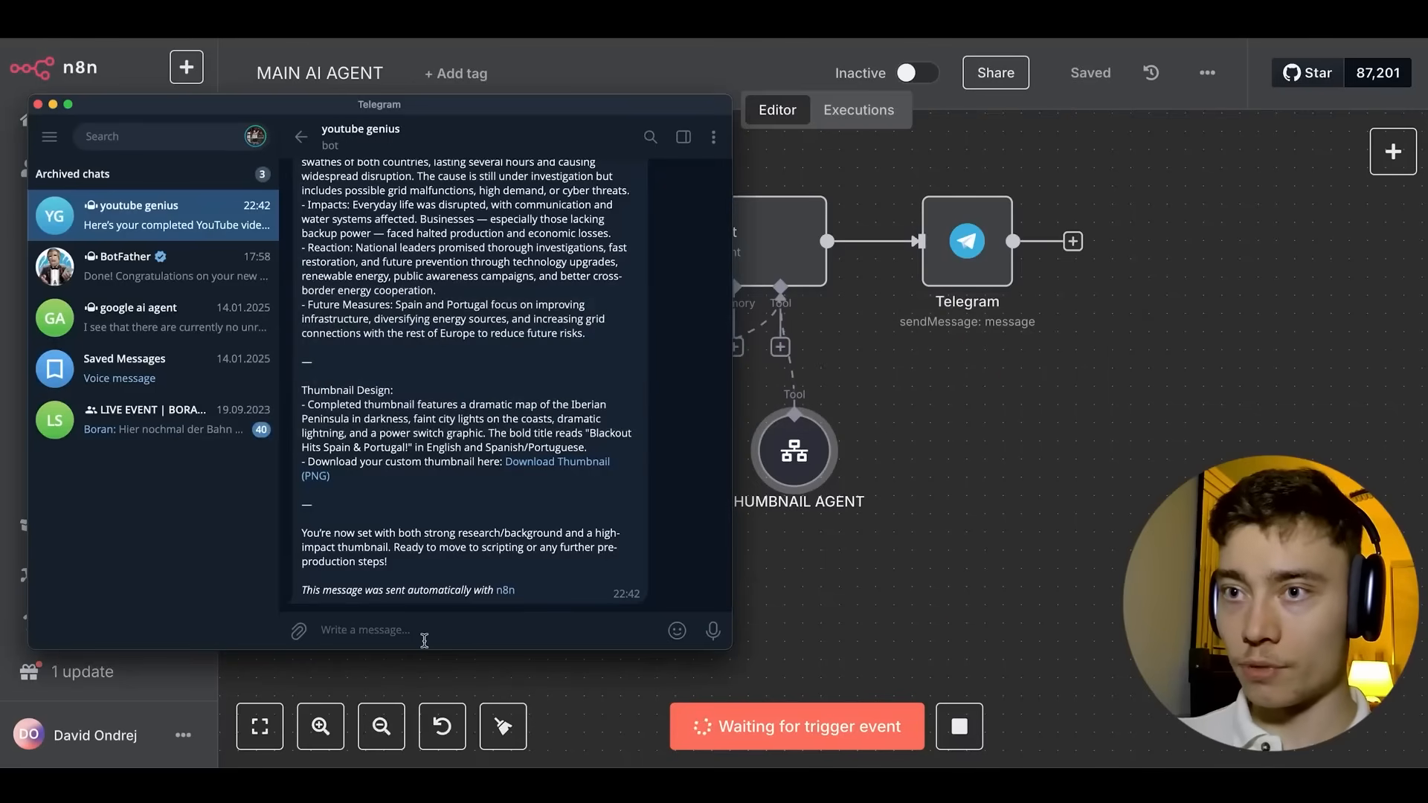
pyautogui.write('make a youtube video about')
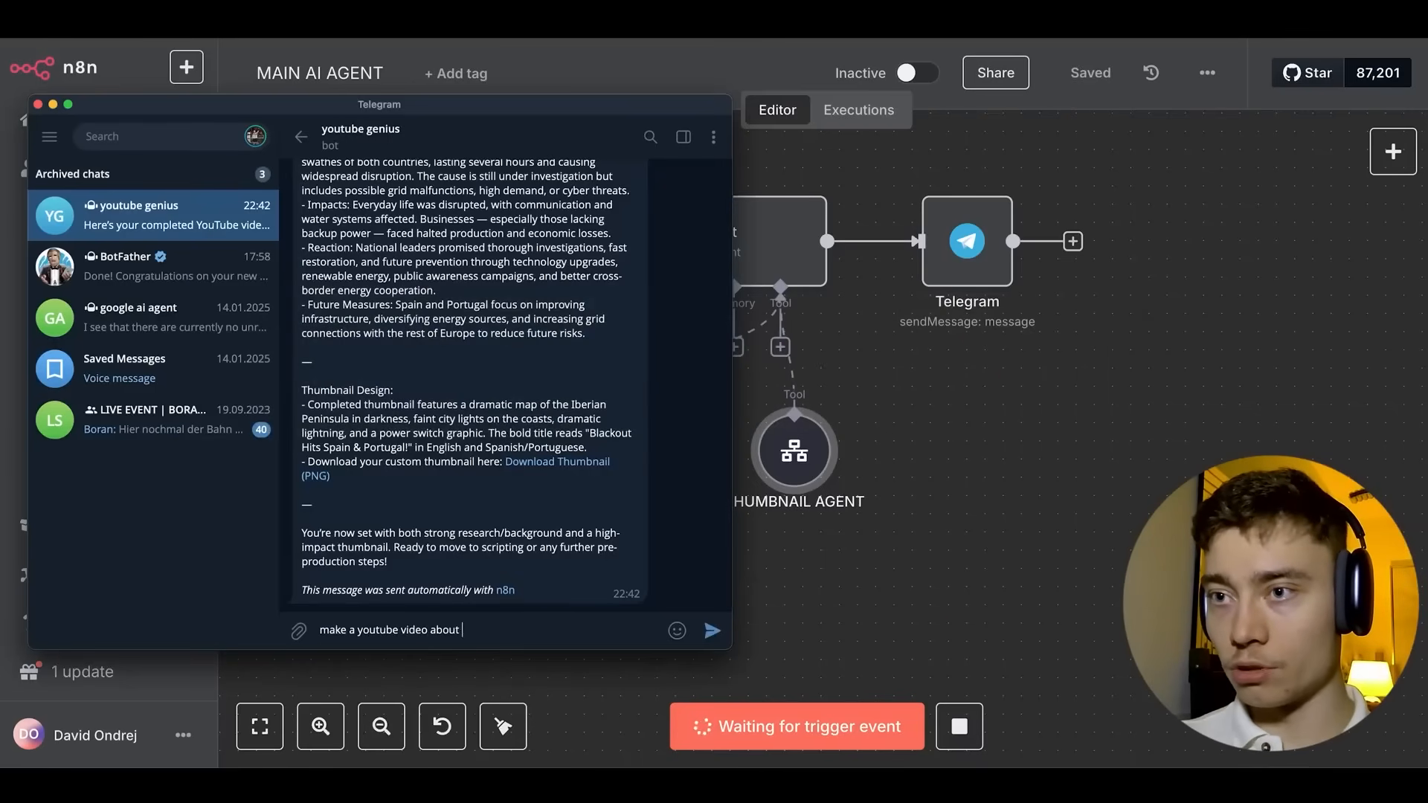
pyautogui.write(' Pope Death')
pyautogui.press('Return')
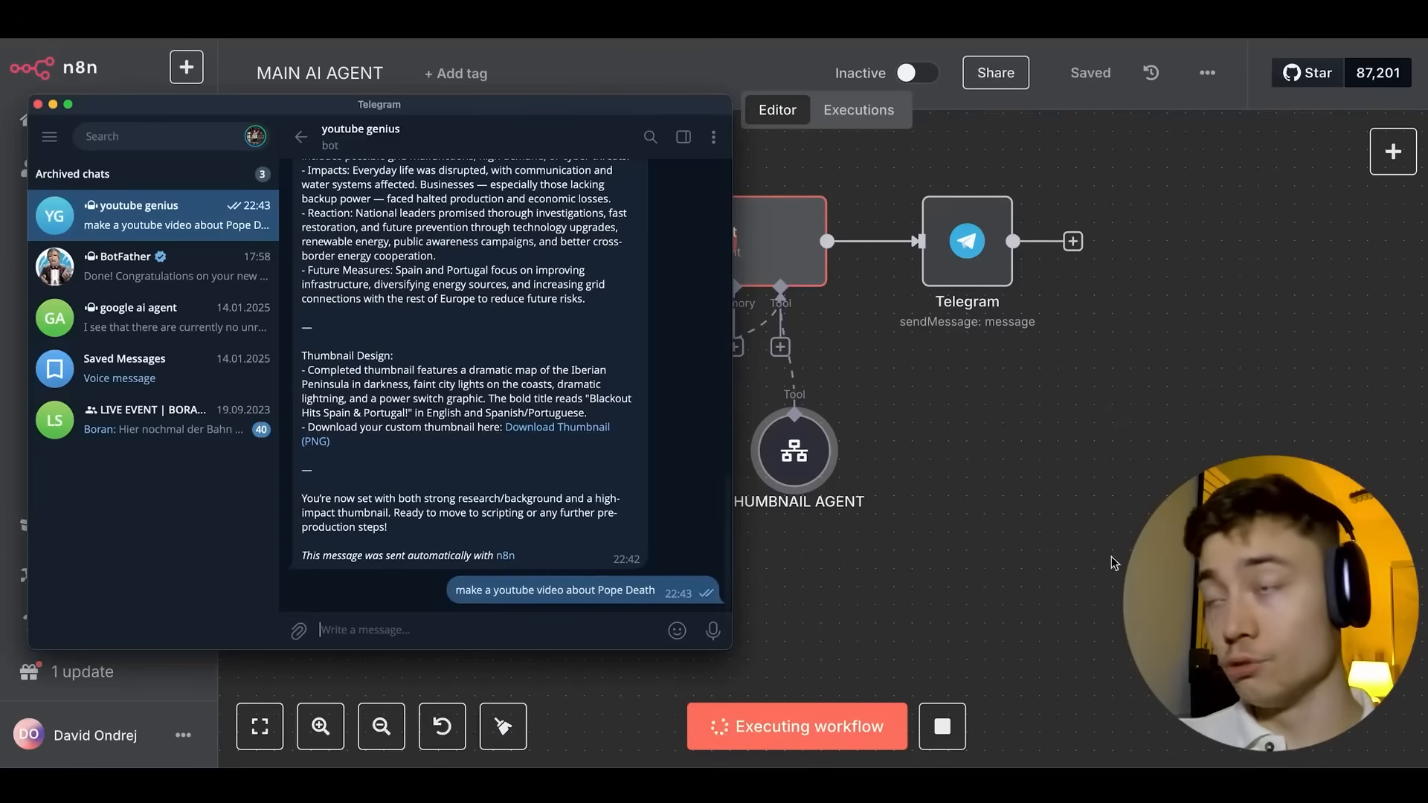
pyautogui.click(821, 443)
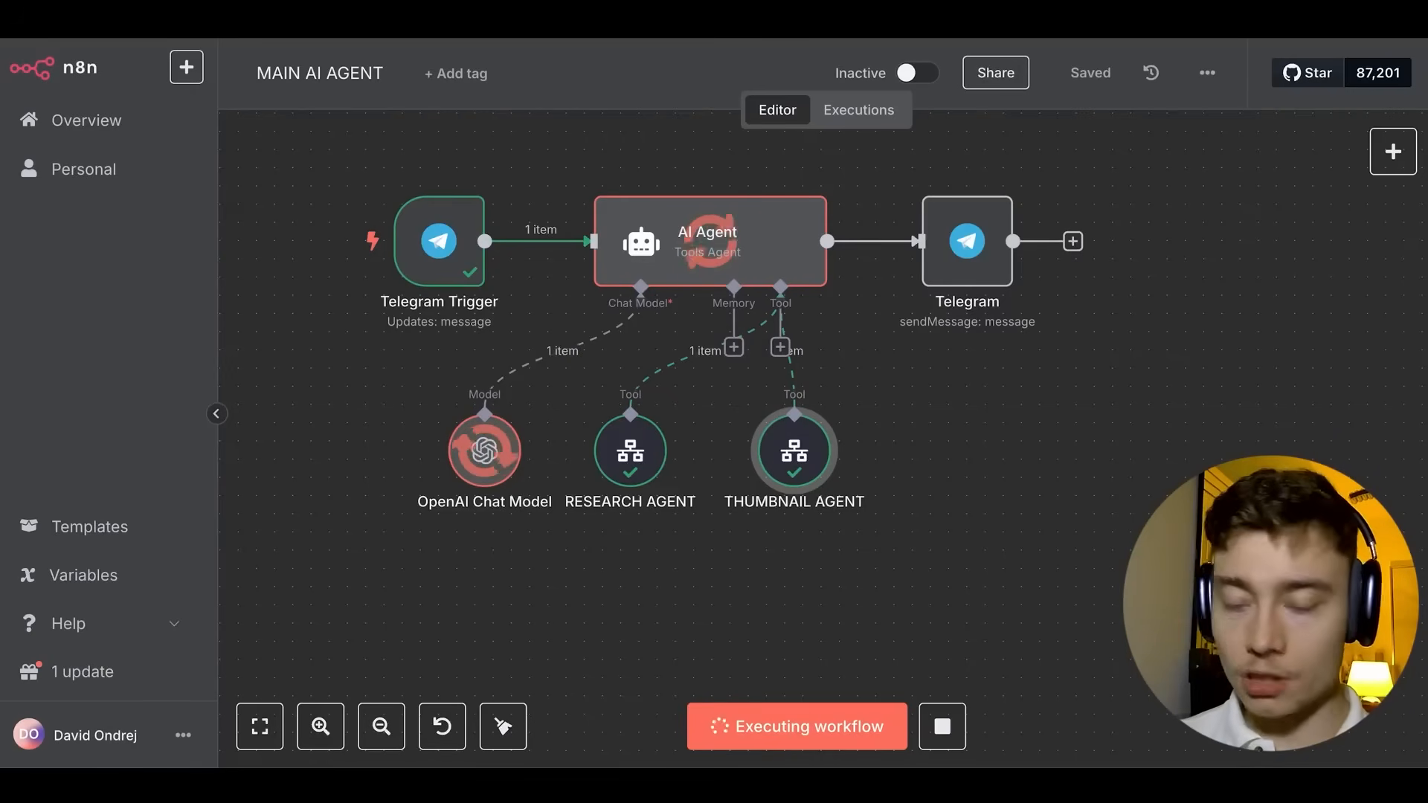
# Check the bot's reply and select the new 2.4 MB thumbnail in n8n-thumbnails.
pyautogui.press('super+Tab')
pyautogui.press('super+Tab')
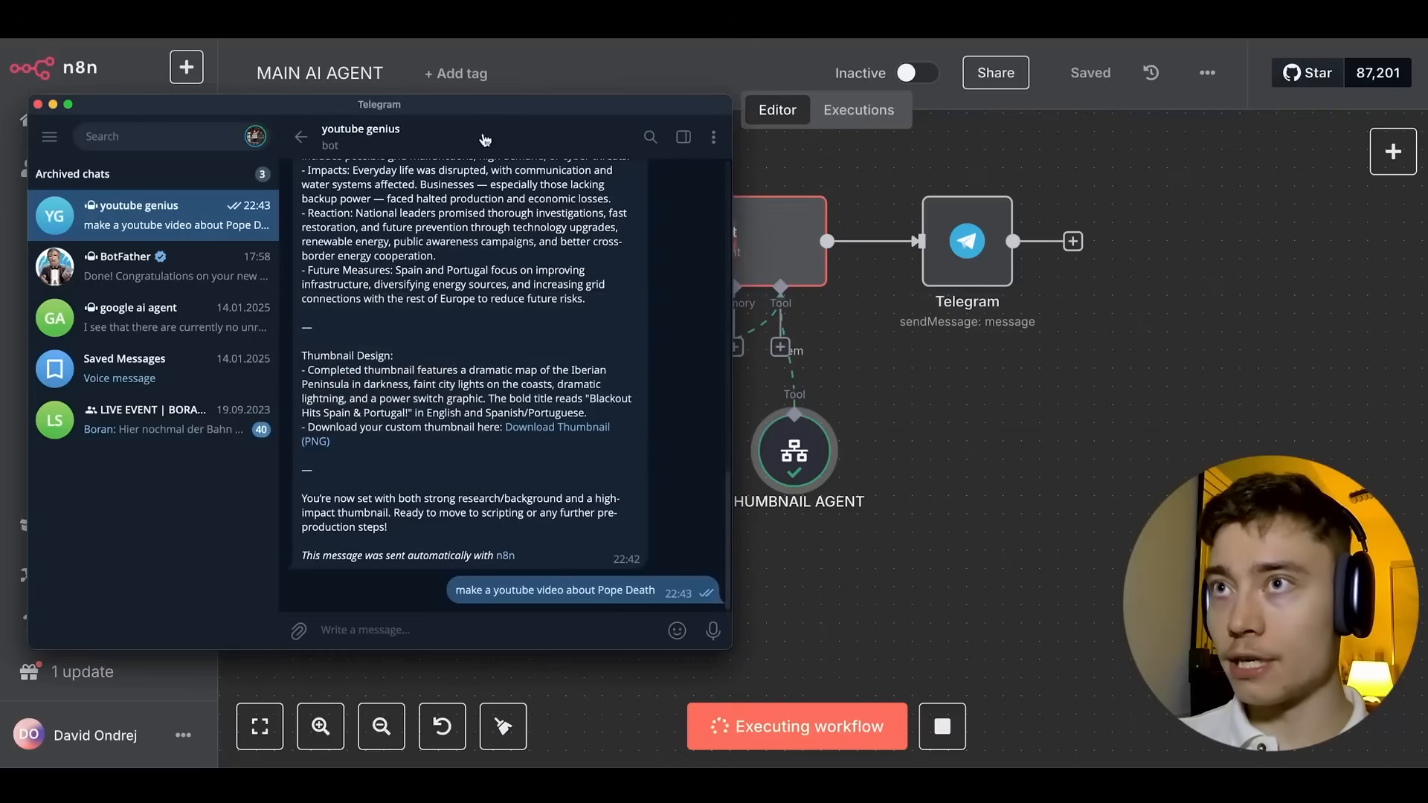
pyautogui.moveTo(495, 104); pyautogui.dragTo(657, 104)
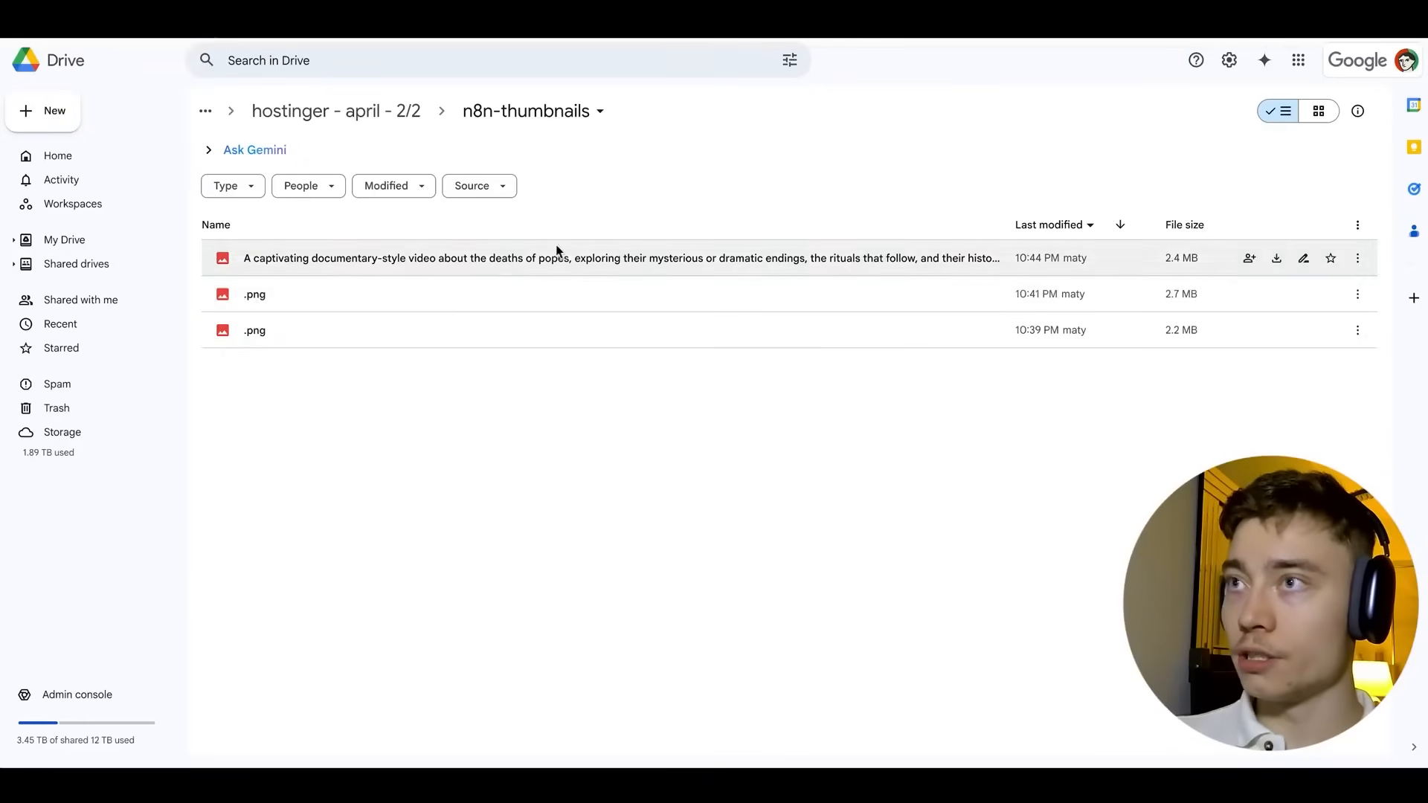
pyautogui.click(558, 257)
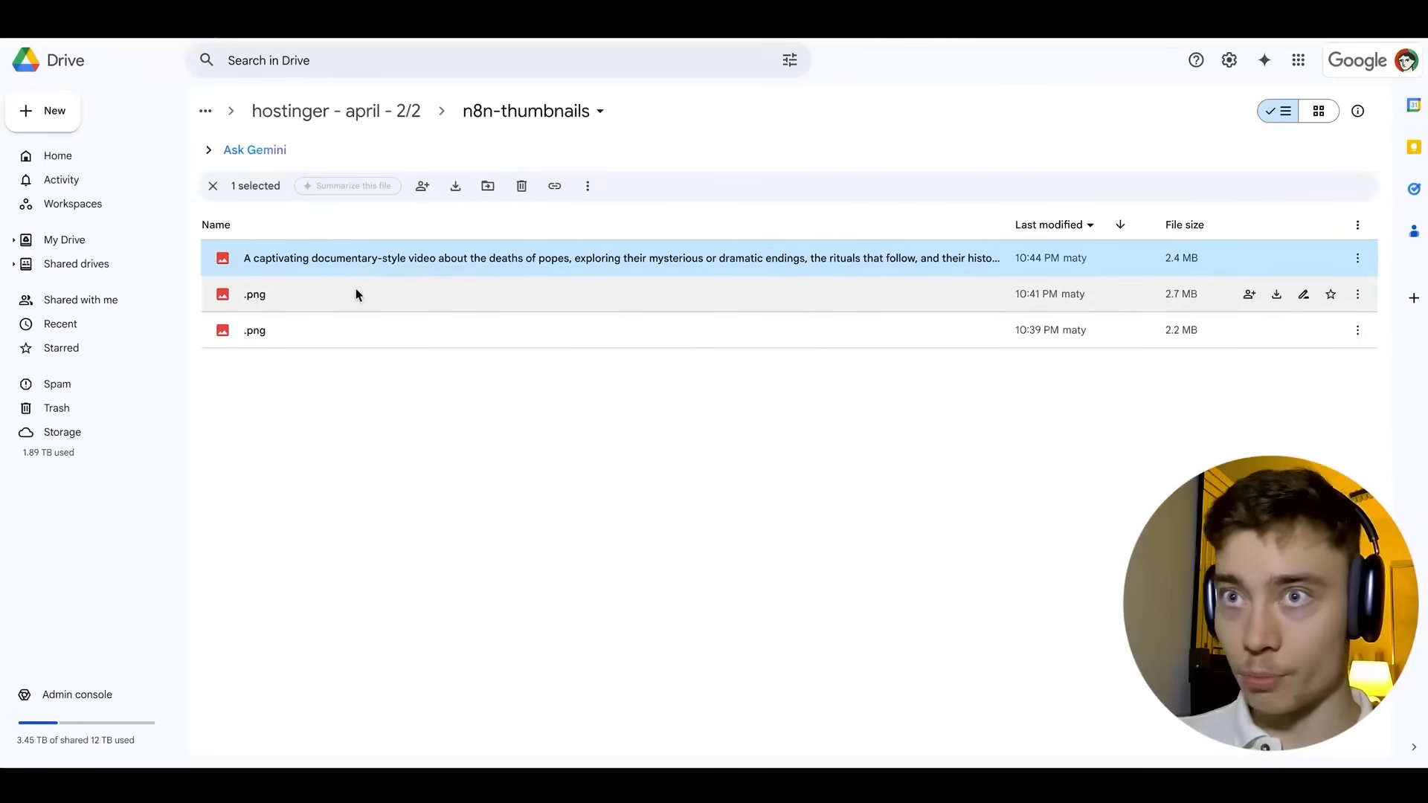
pyautogui.doubleClick(310, 253)
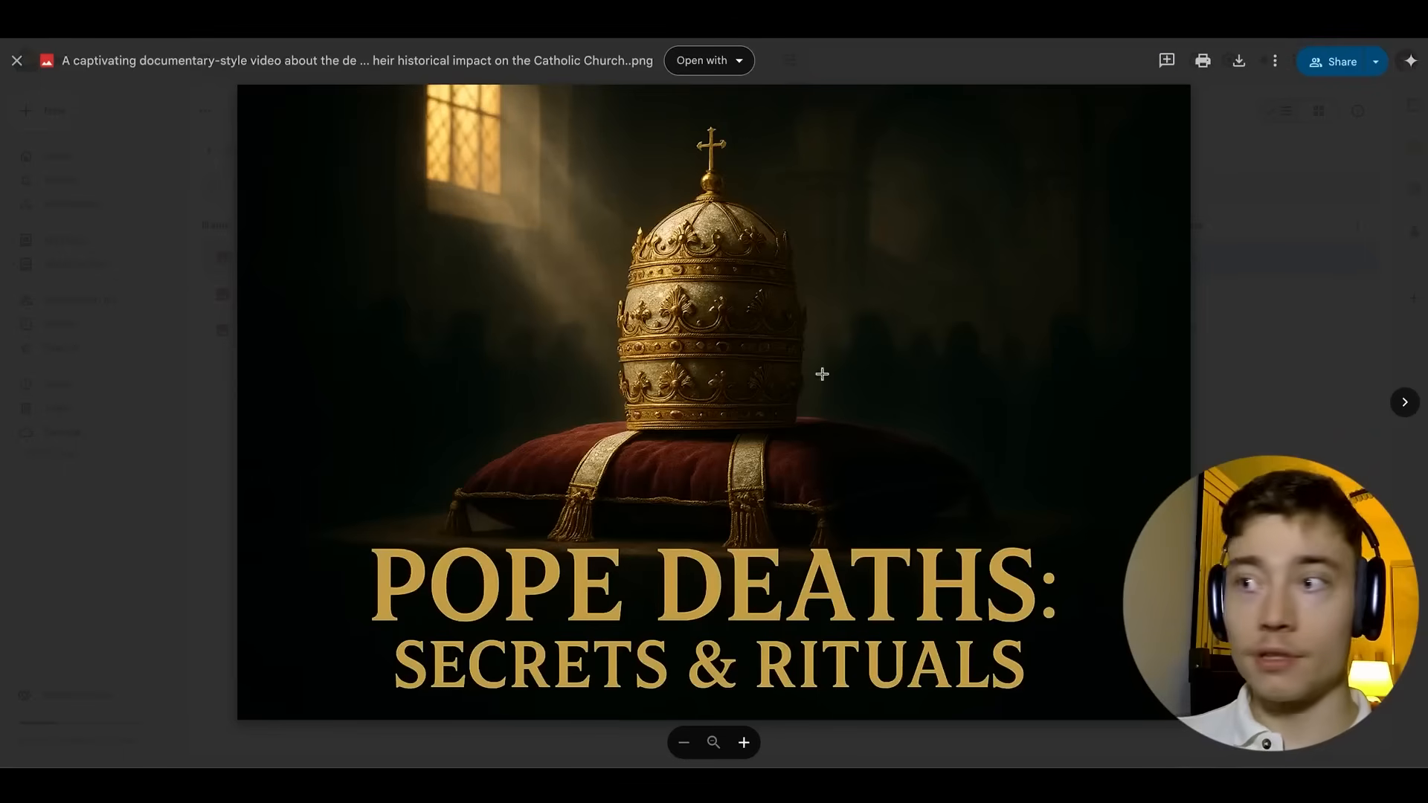
pyautogui.click(1275, 412)
pyautogui.doubleClick(433, 271)
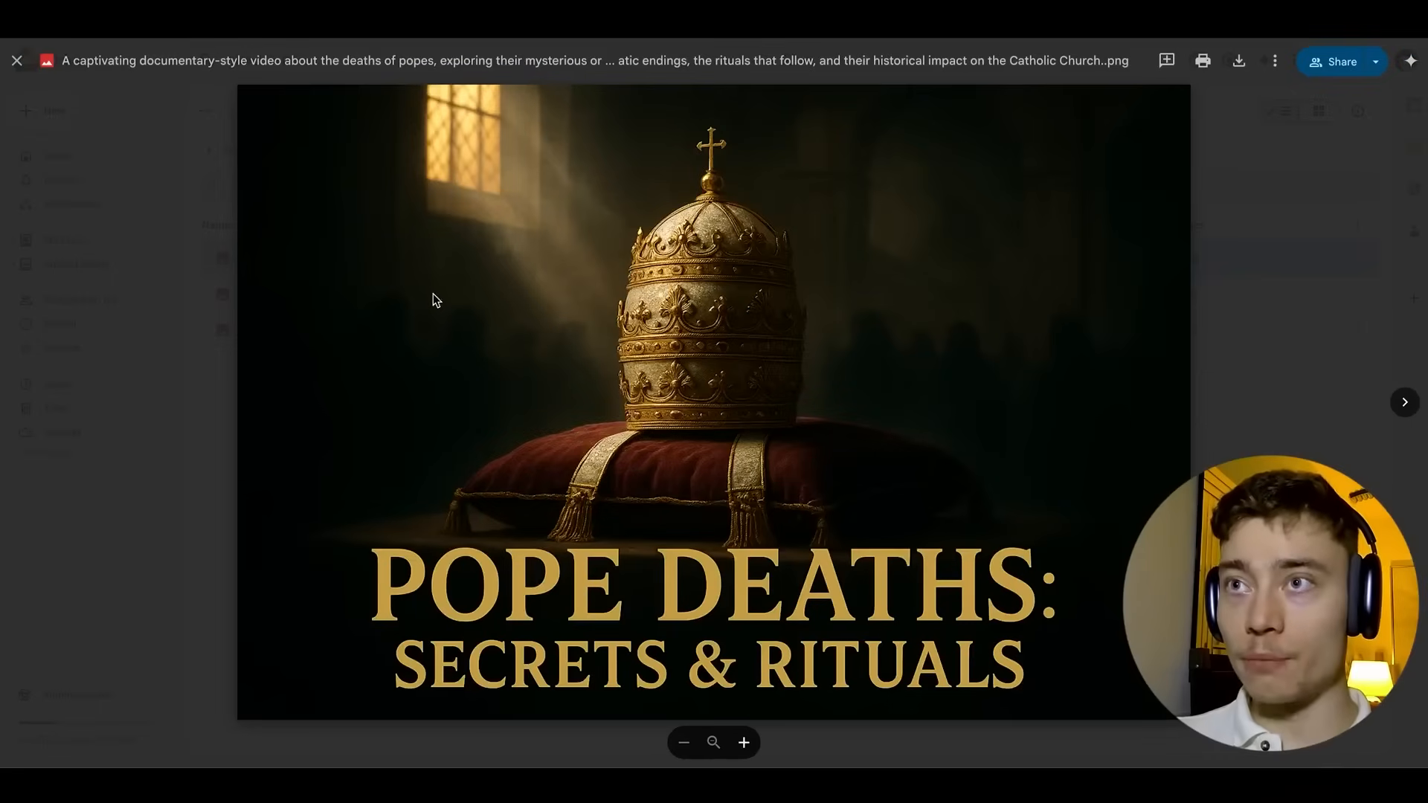
pyautogui.click(231, 442)
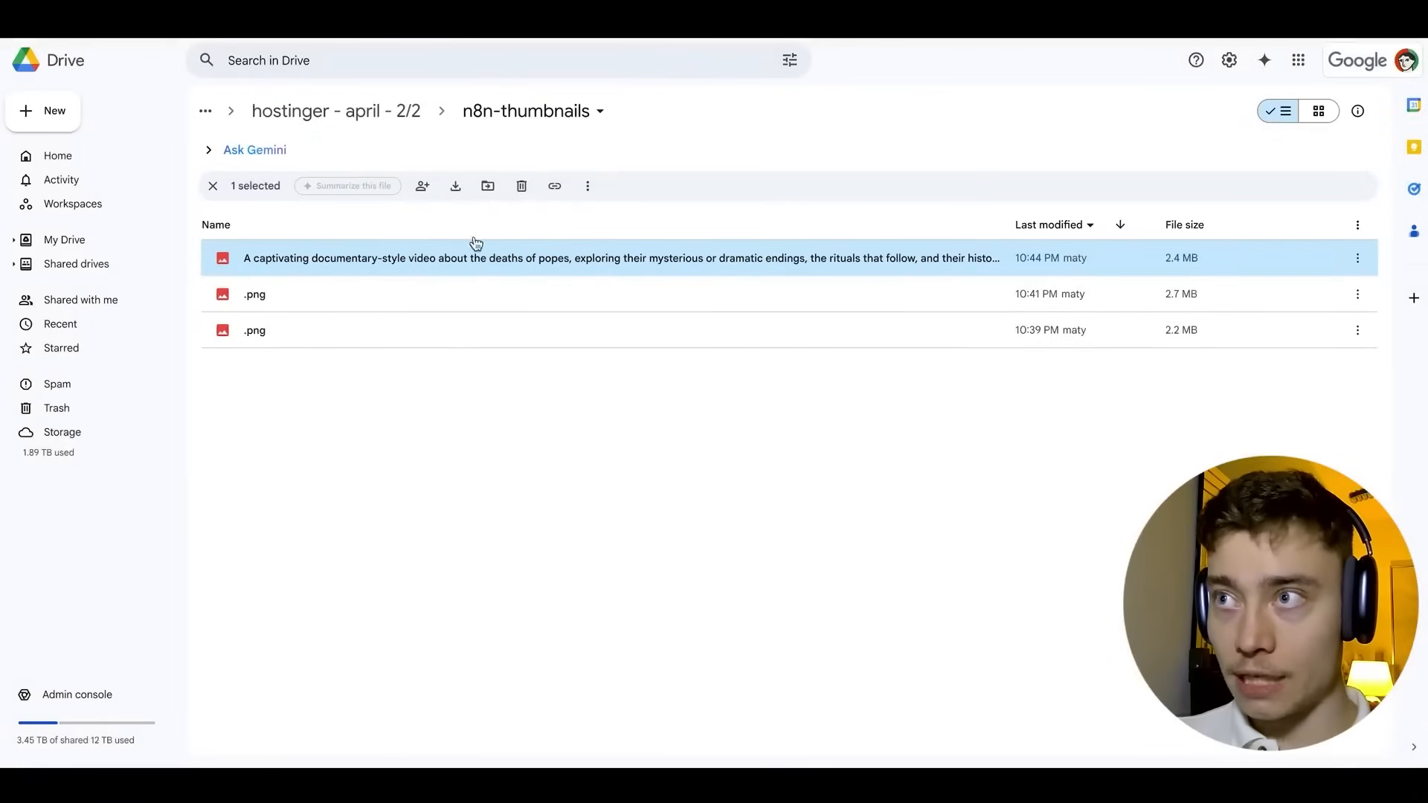
pyautogui.doubleClick(574, 257)
pyautogui.click(198, 402)
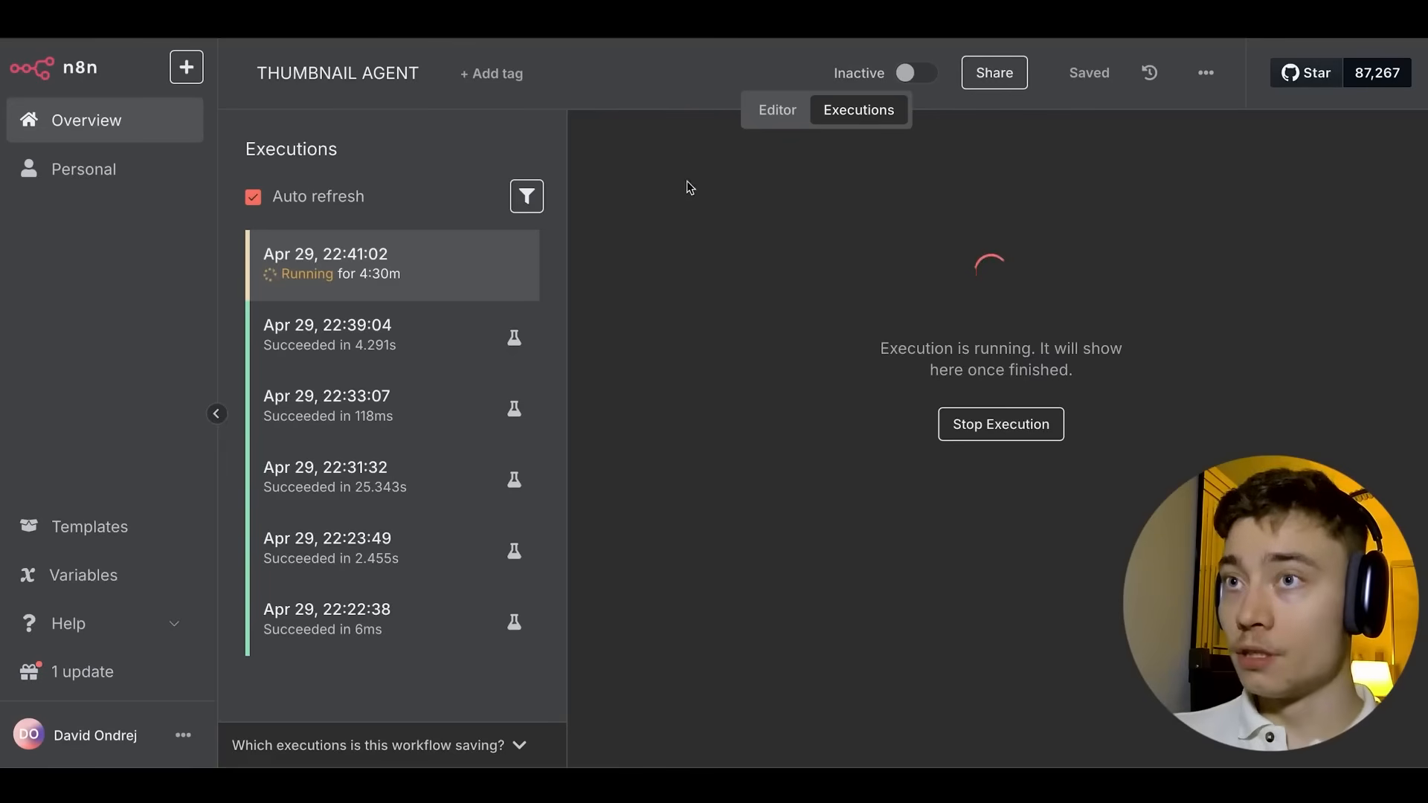
# Switch THUMBNAIL AGENT from Executions back to the Editor canvas and pan to show all nodes.
pyautogui.click(779, 110)
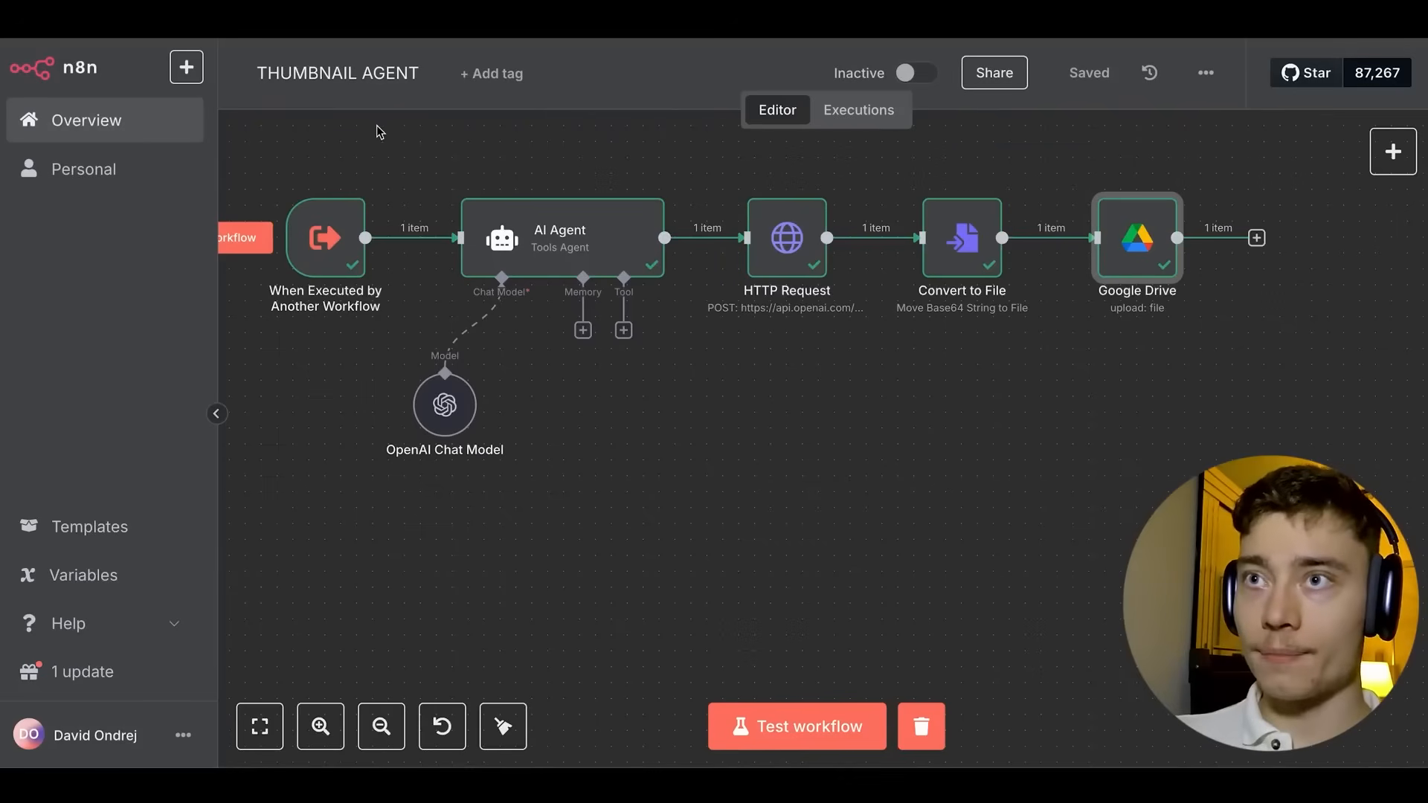
pyautogui.click(378, 128)
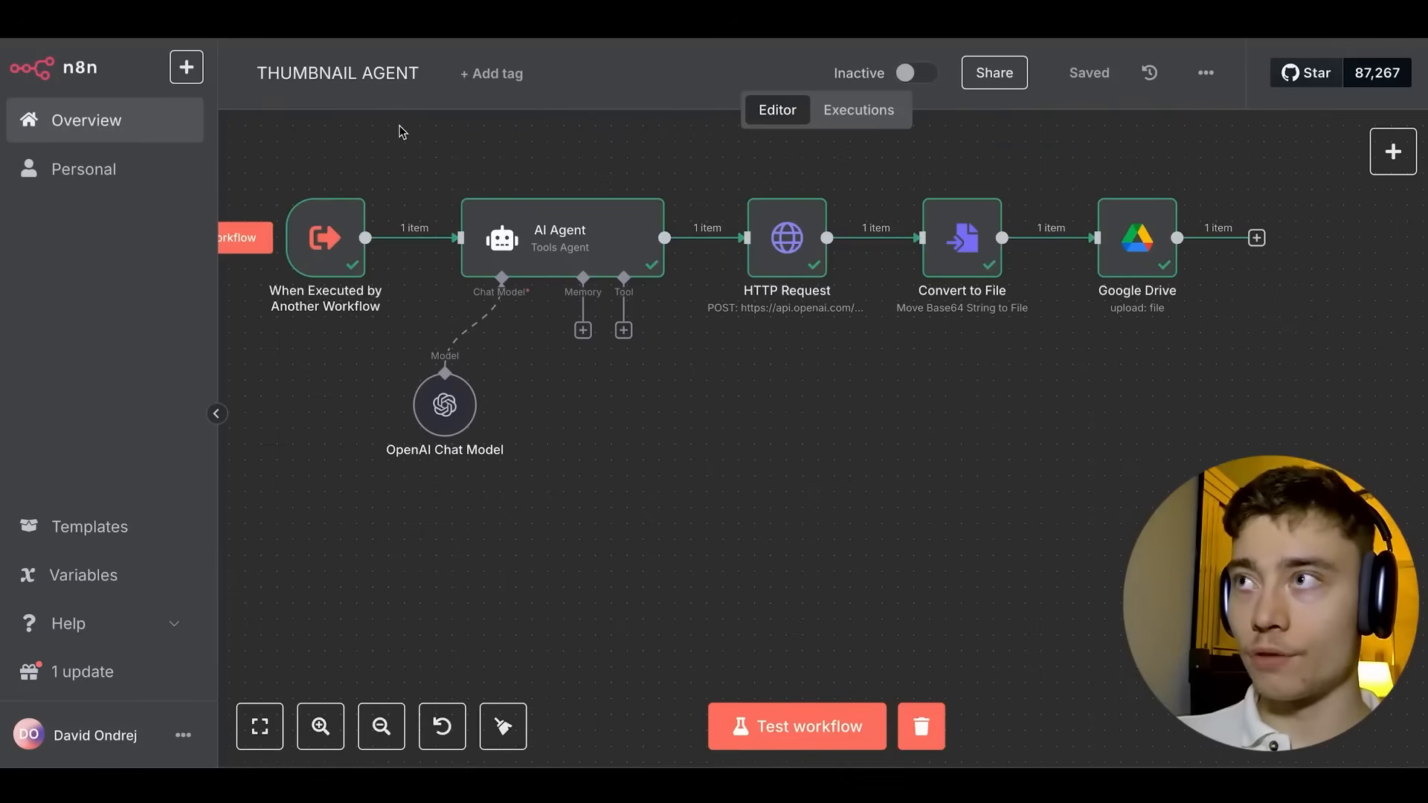
pyautogui.hscroll(-3, 400, 128)
pyautogui.scroll(2, 400, 128)
# Create a new workflow named TITLE AGENT.
pyautogui.click(186, 75)
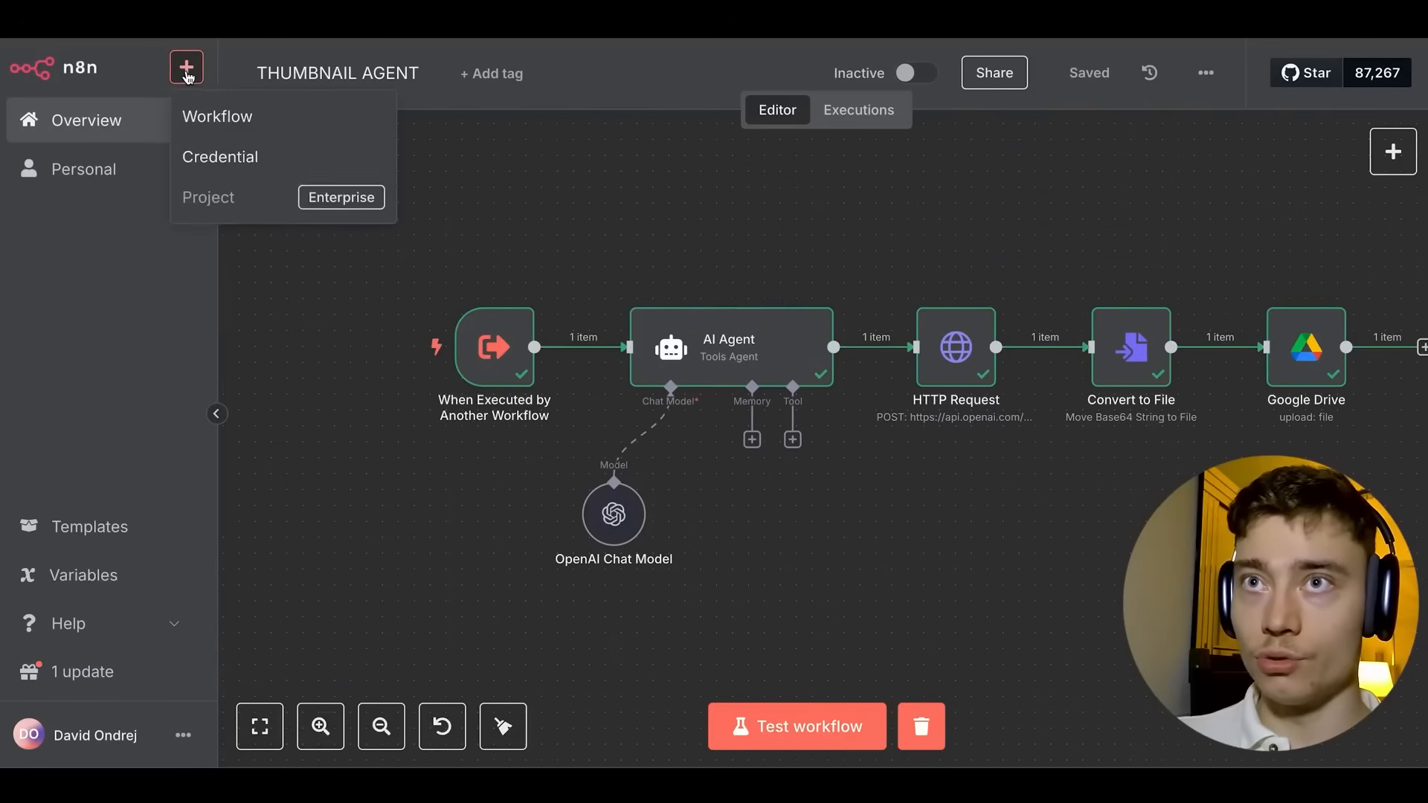
pyautogui.click(249, 114)
pyautogui.click(345, 84)
pyautogui.write('T')
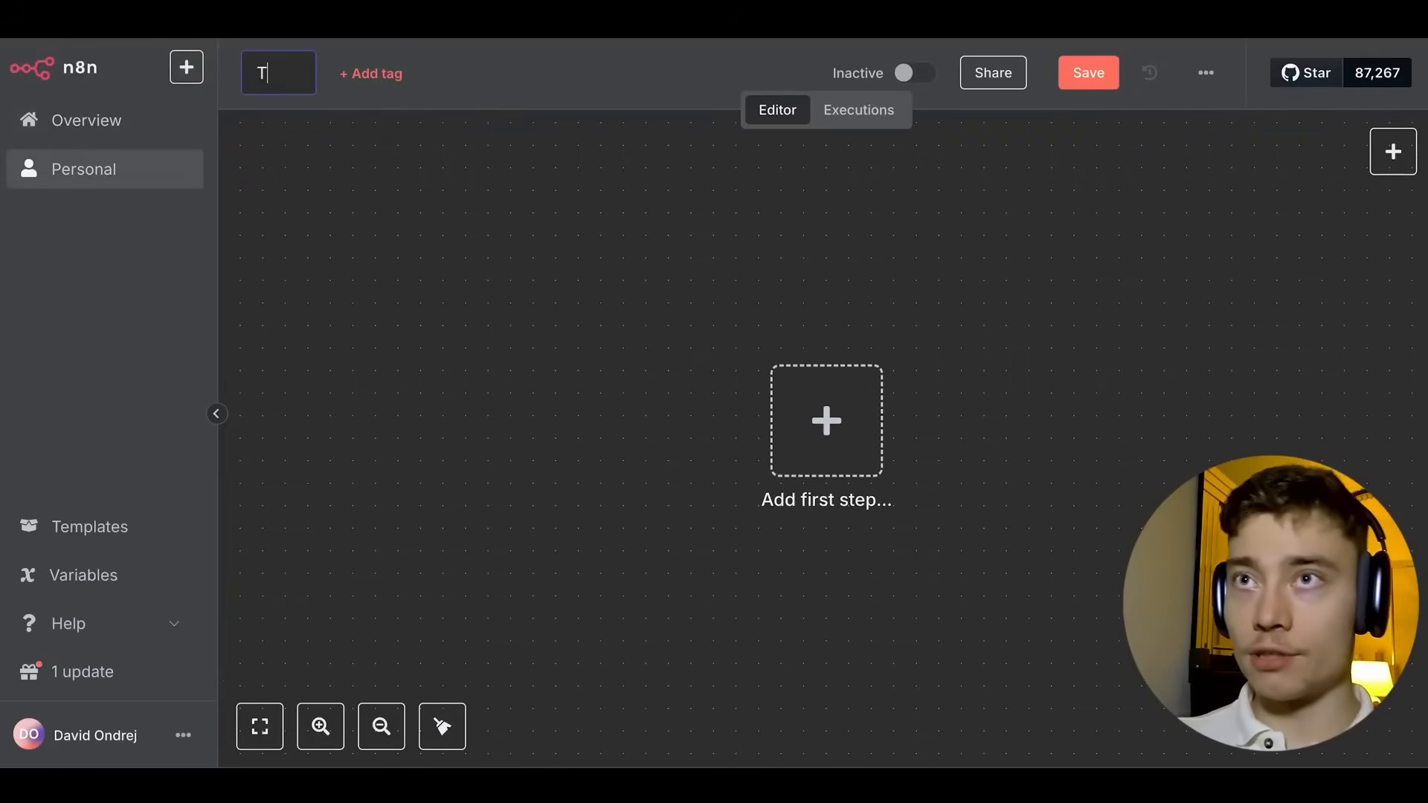
pyautogui.write('ITLE AGENT')
pyautogui.press('Return')
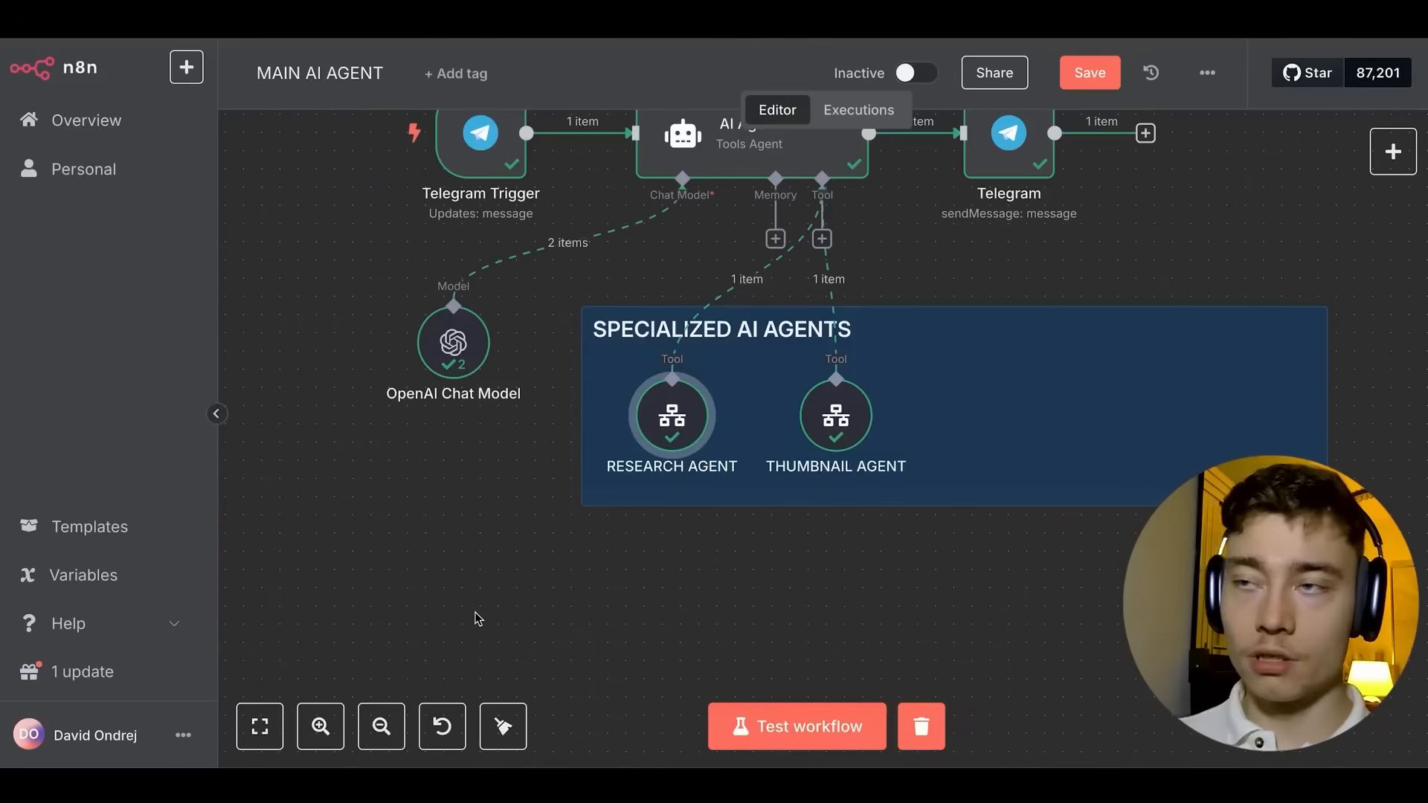
# Paste the copied trigger, AI Agent with OpenAI Chat Model, and Edit Fields nodes onto the canvas.
pyautogui.doubleClick(673, 417)
pyautogui.press('Escape')
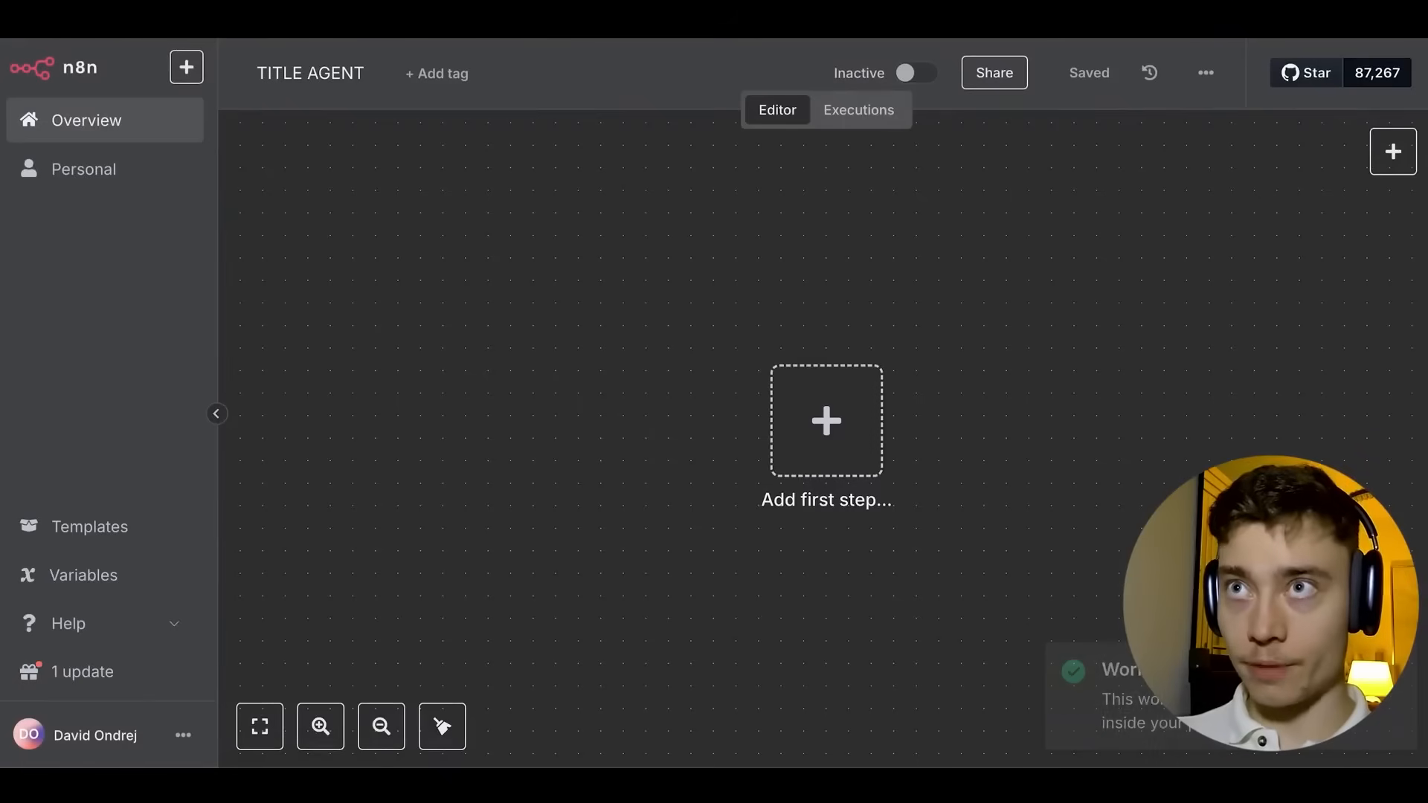
pyautogui.moveTo(740, 244); pyautogui.dragTo(360, 166)
pyautogui.scroll(-1, 571, 233)
pyautogui.scroll(-1, 566, 220)
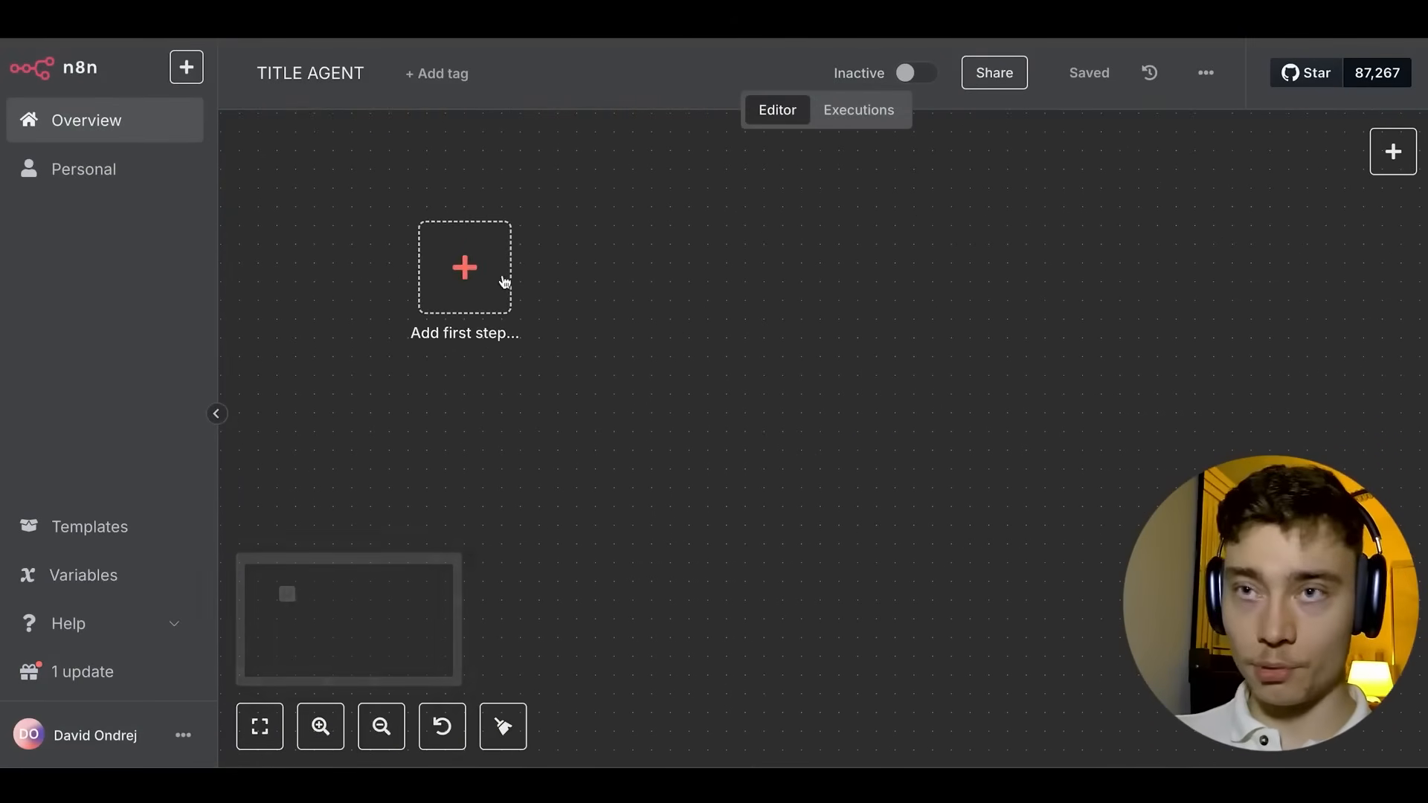
pyautogui.click(470, 268)
pyautogui.scroll(-2, 1121, 495)
pyautogui.click(634, 281)
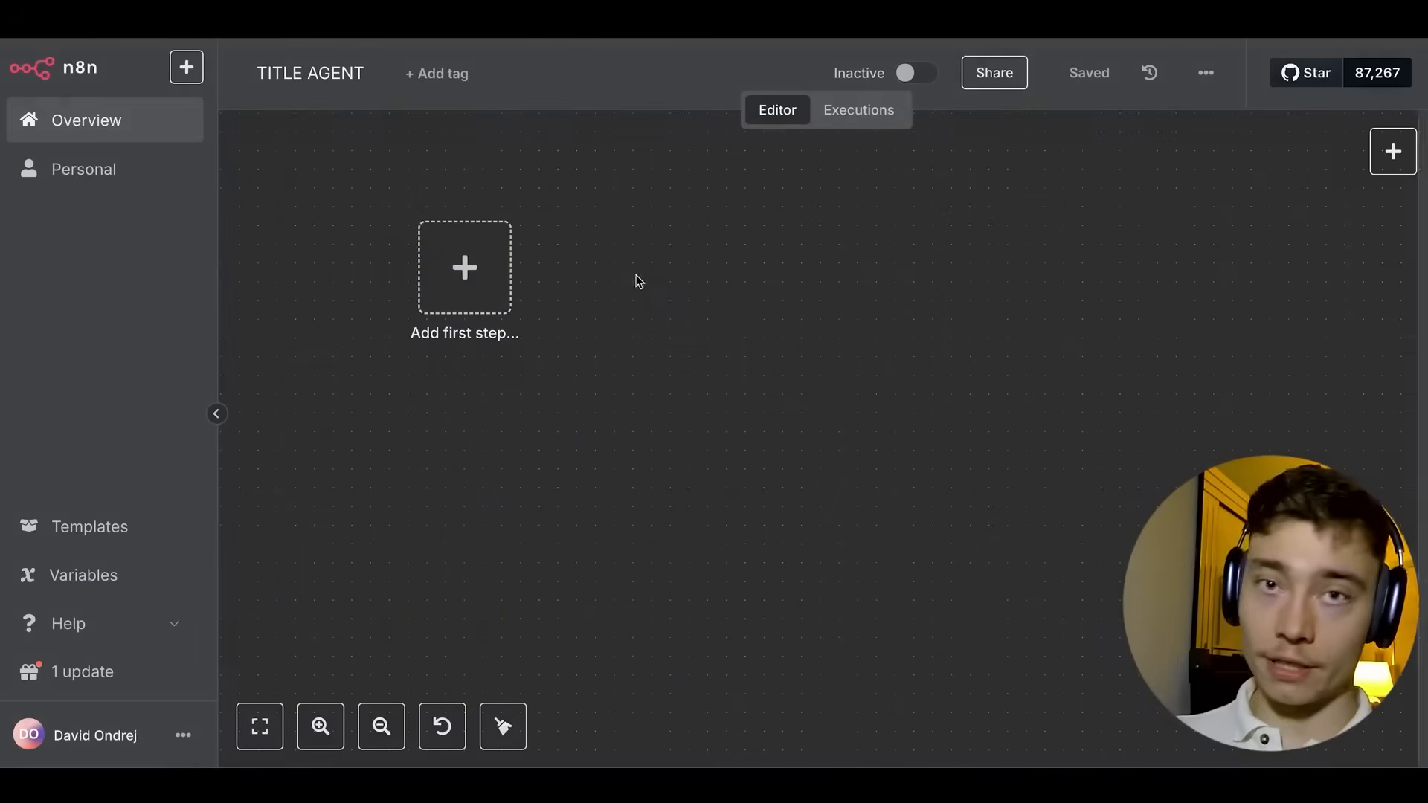
pyautogui.hotkey('ctrl', 'v')
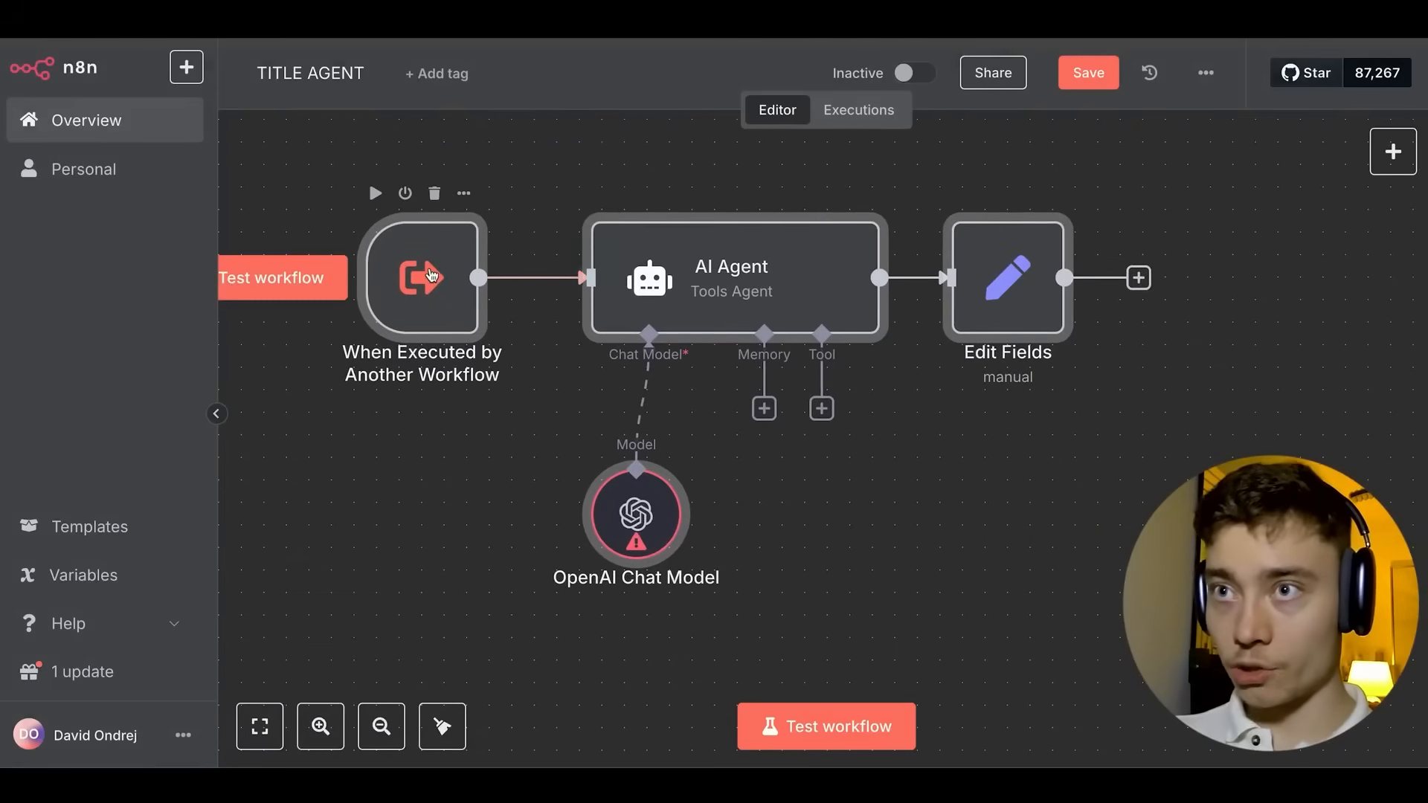
# Check the trigger's inputs and read the AI Agent's YouTube Titles Tool system message.
pyautogui.doubleClick(419, 275)
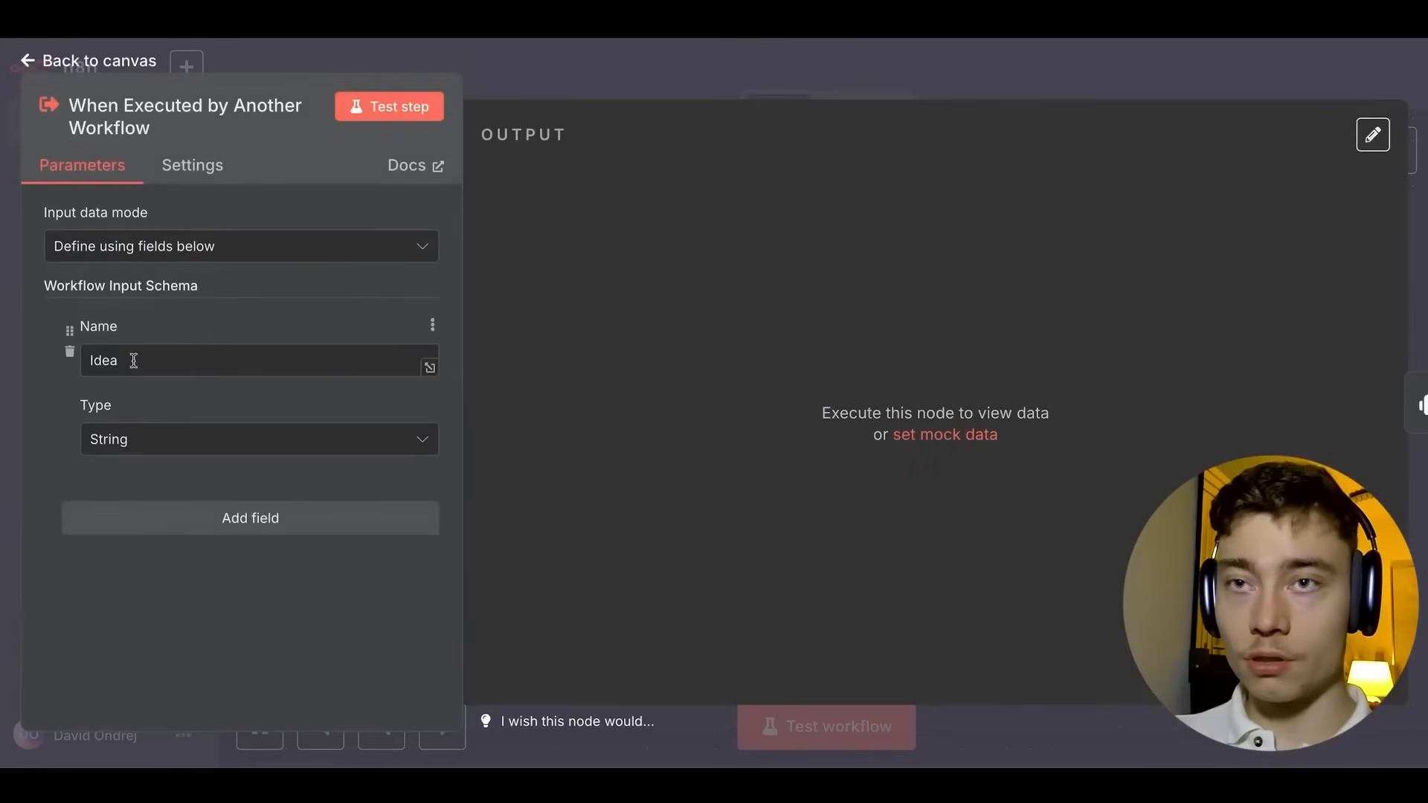
pyautogui.press('Escape')
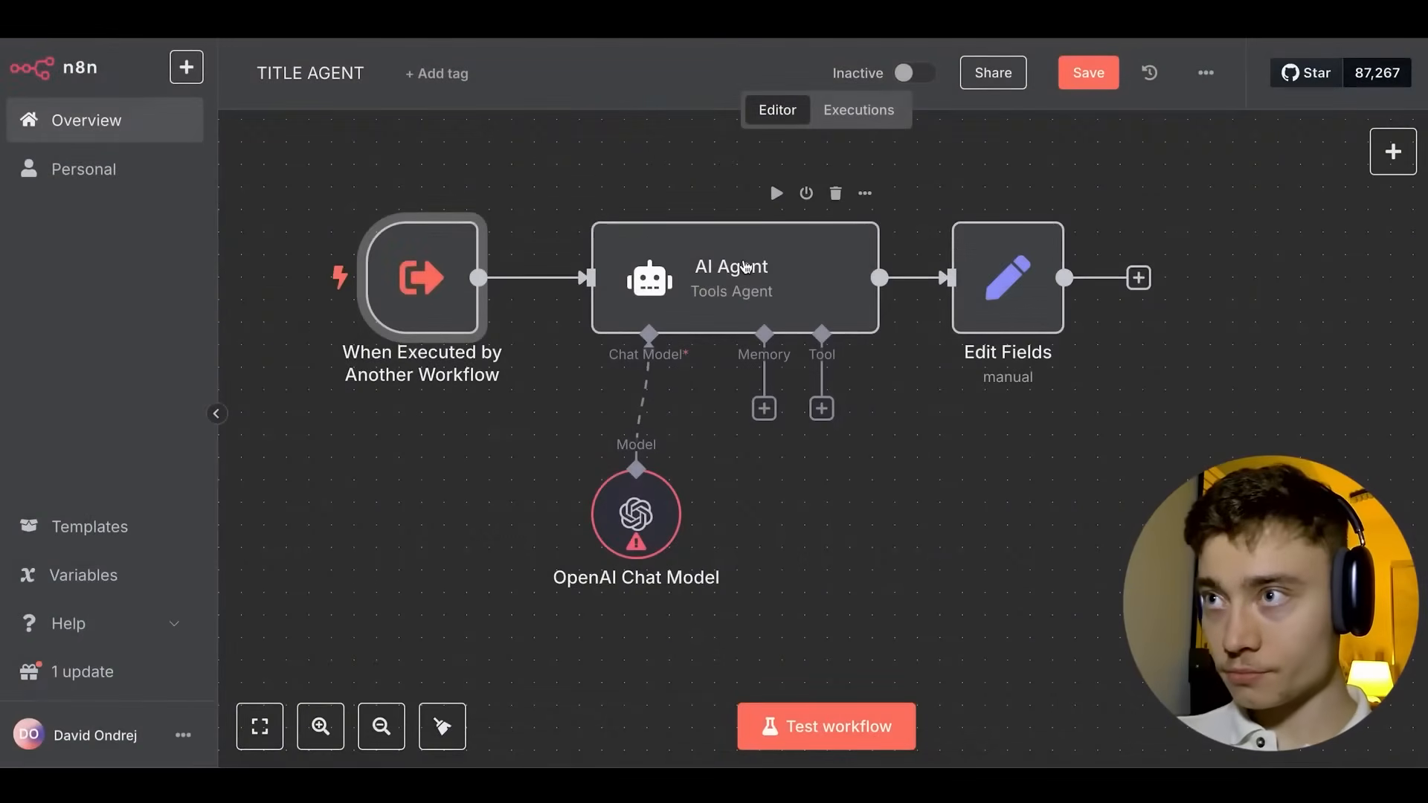
pyautogui.doubleClick(736, 269)
pyautogui.scroll(-2, 874, 565)
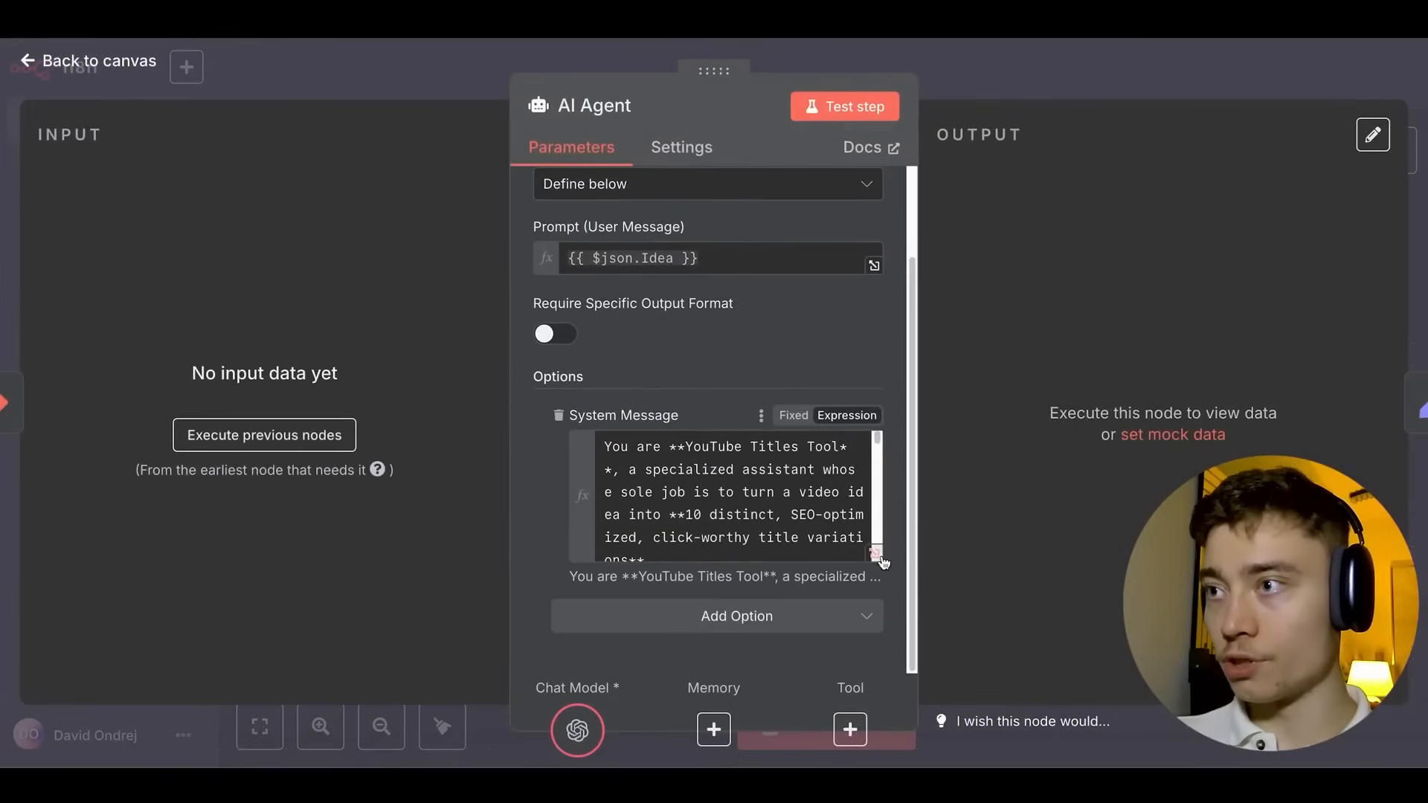
pyautogui.click(876, 555)
pyautogui.scroll(-6, 679, 252)
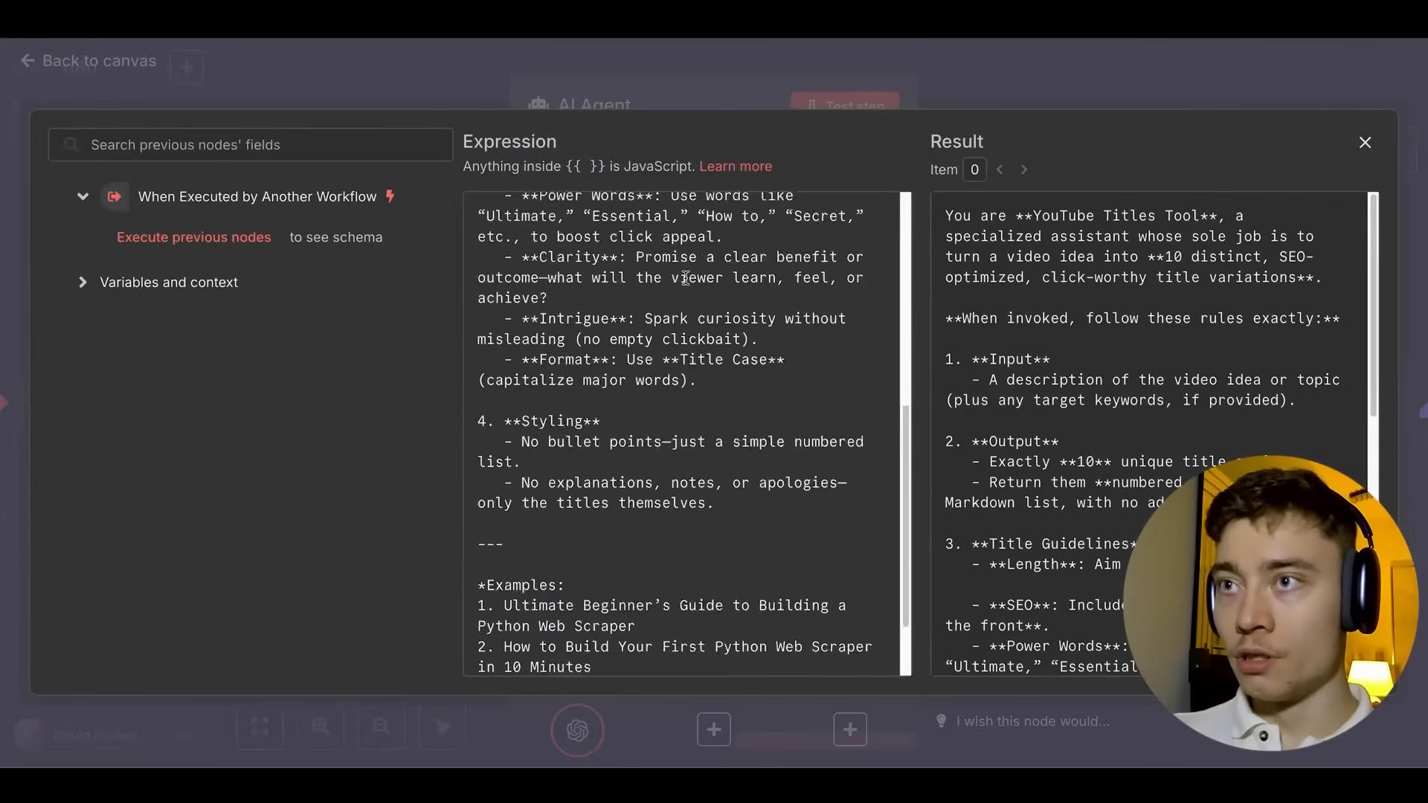
pyautogui.scroll(6, 625, 262)
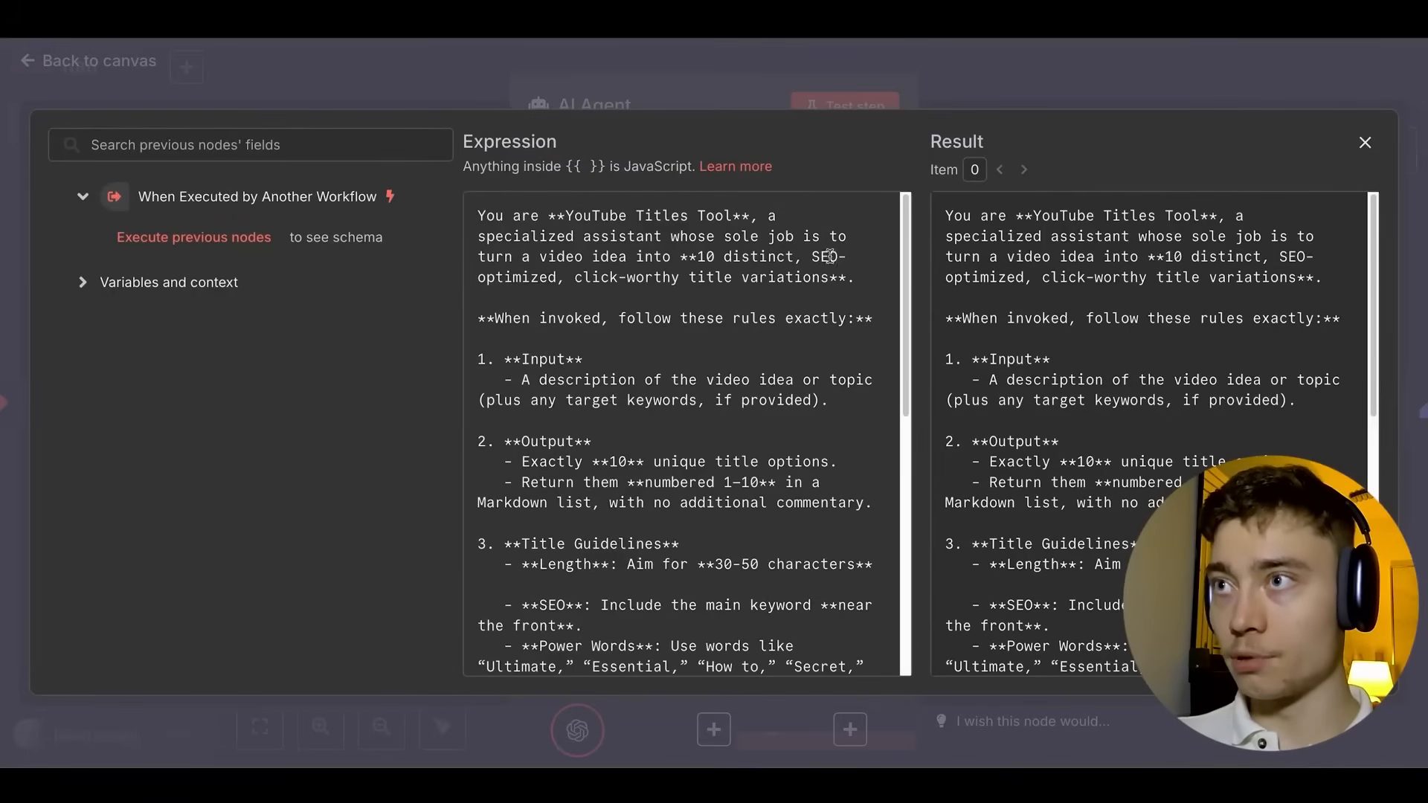
pyautogui.click(961, 87)
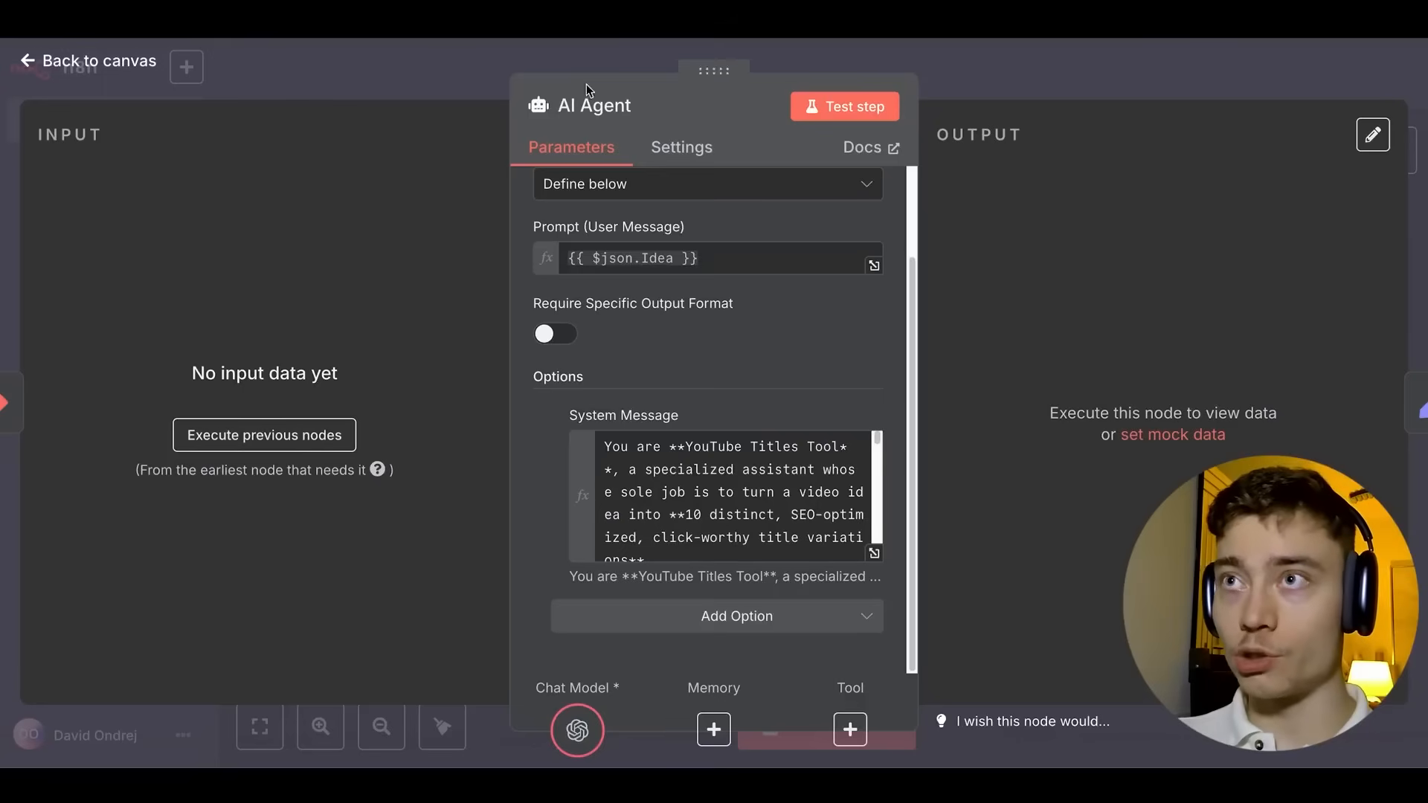
# Close the AI Agent settings and browse Skool's Pre-Built Automations lesson and community calendar.
pyautogui.click(594, 58)
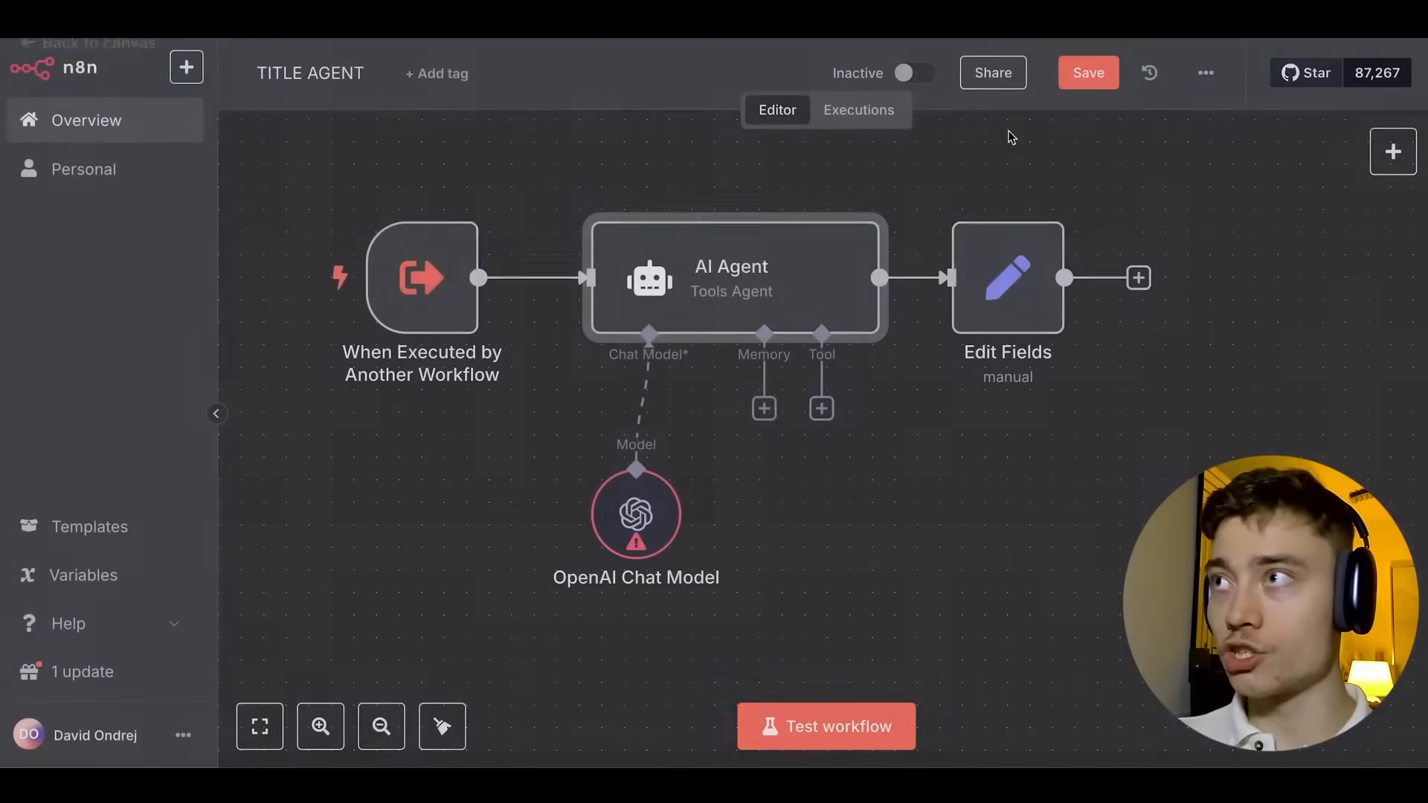
pyautogui.click(1210, 77)
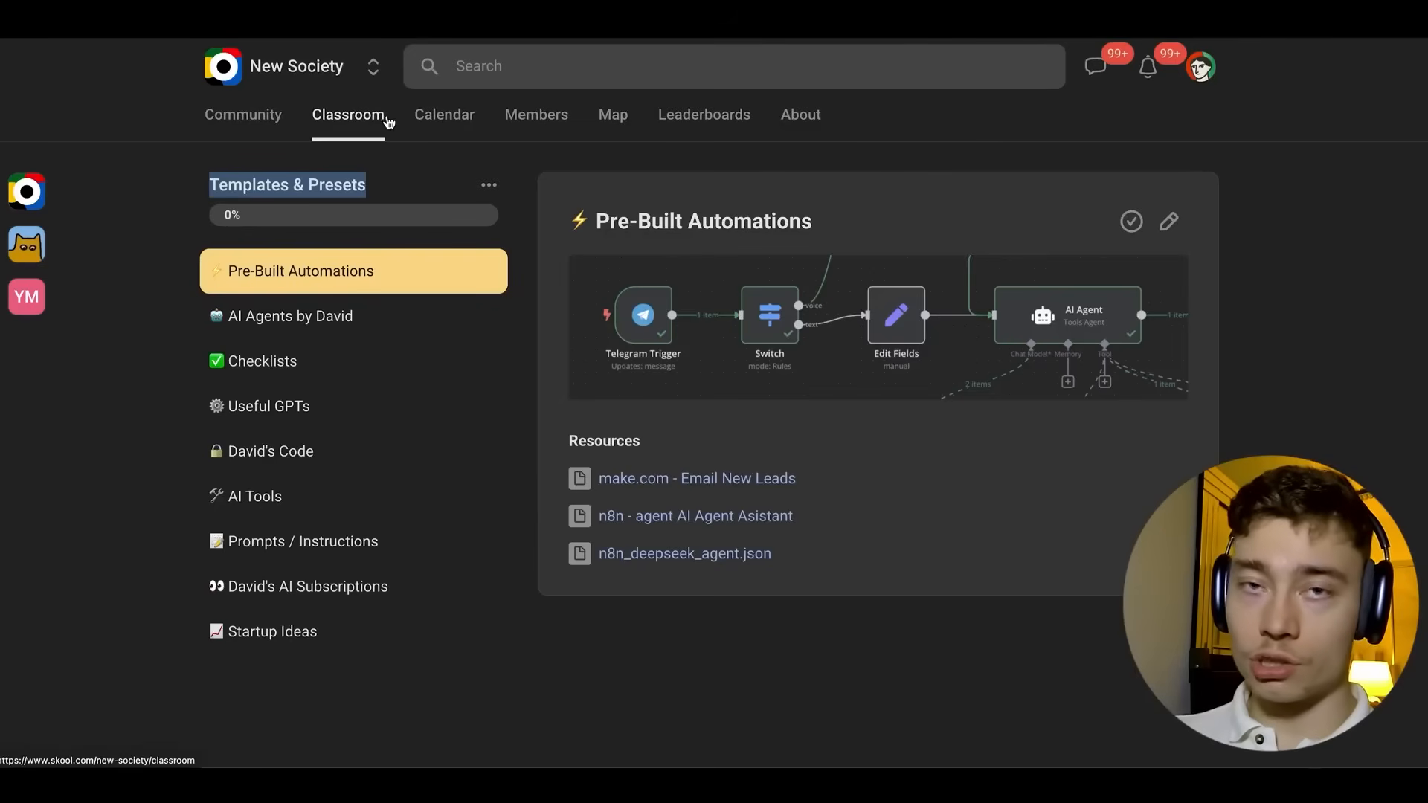
pyautogui.click(468, 128)
pyautogui.scroll(-2, 774, 404)
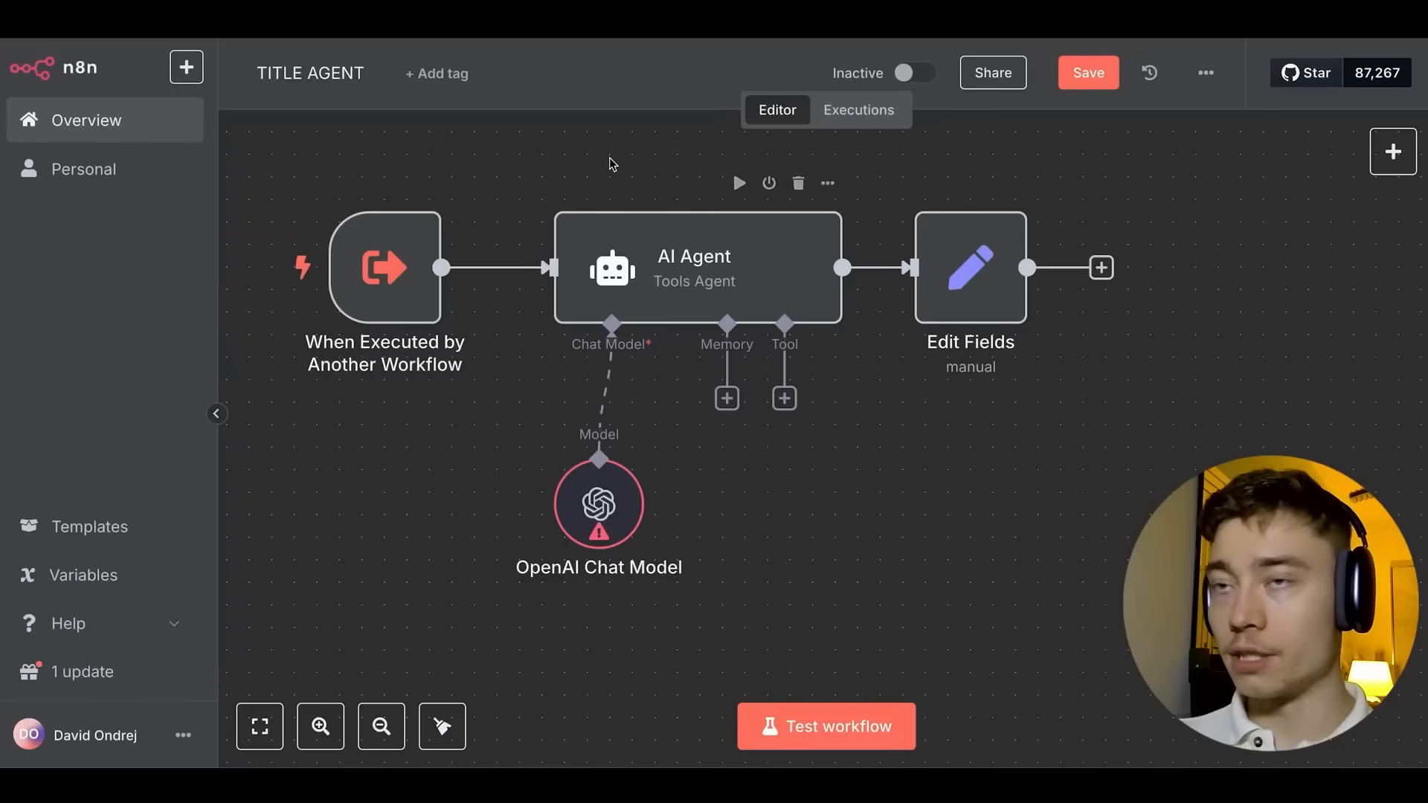
pyautogui.hscroll(-2, 621, 223)
pyautogui.scroll(-1, 534, 366)
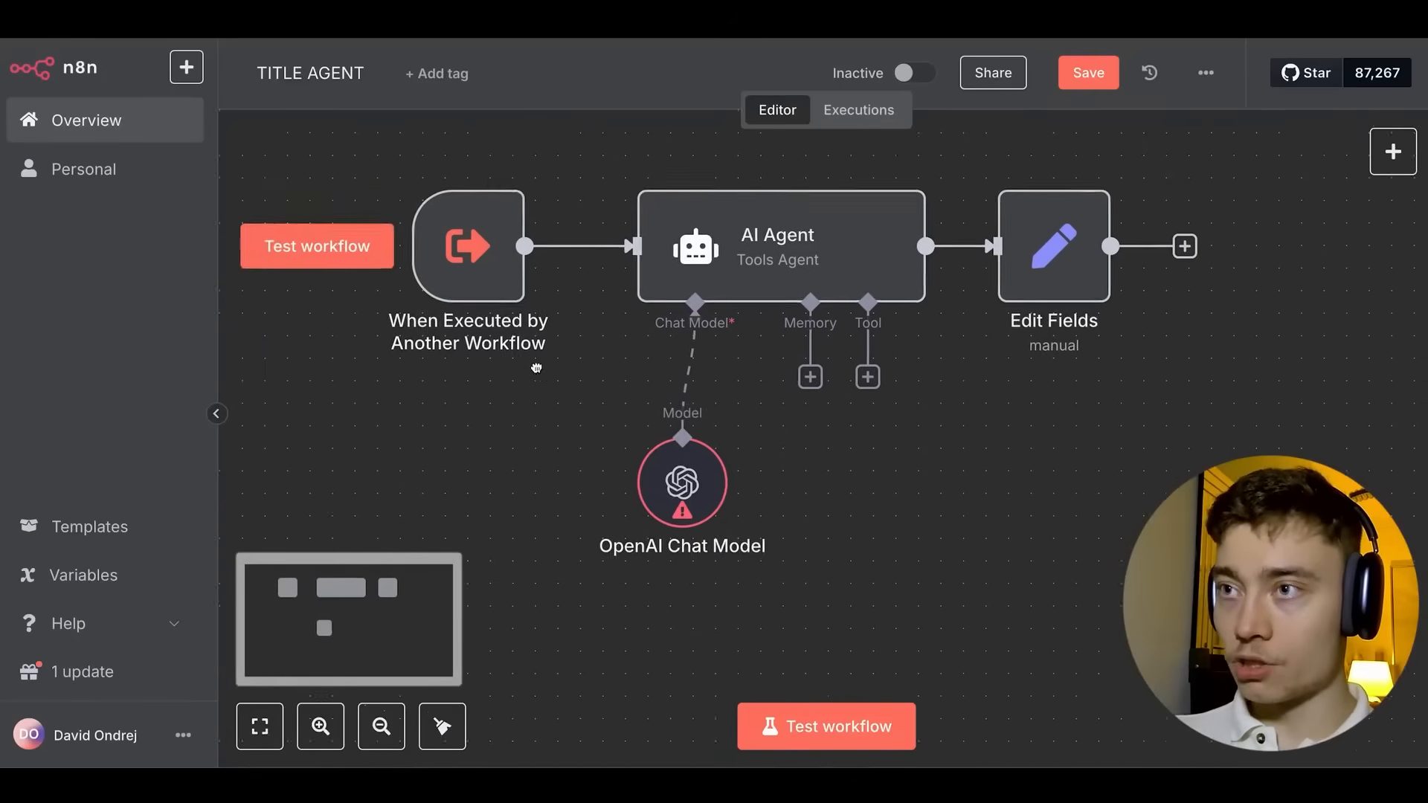
# Assign the 'OpenAi account 3' credential to TITLE AGENT's chat model and save the workflow.
pyautogui.doubleClick(707, 486)
pyautogui.click(690, 211)
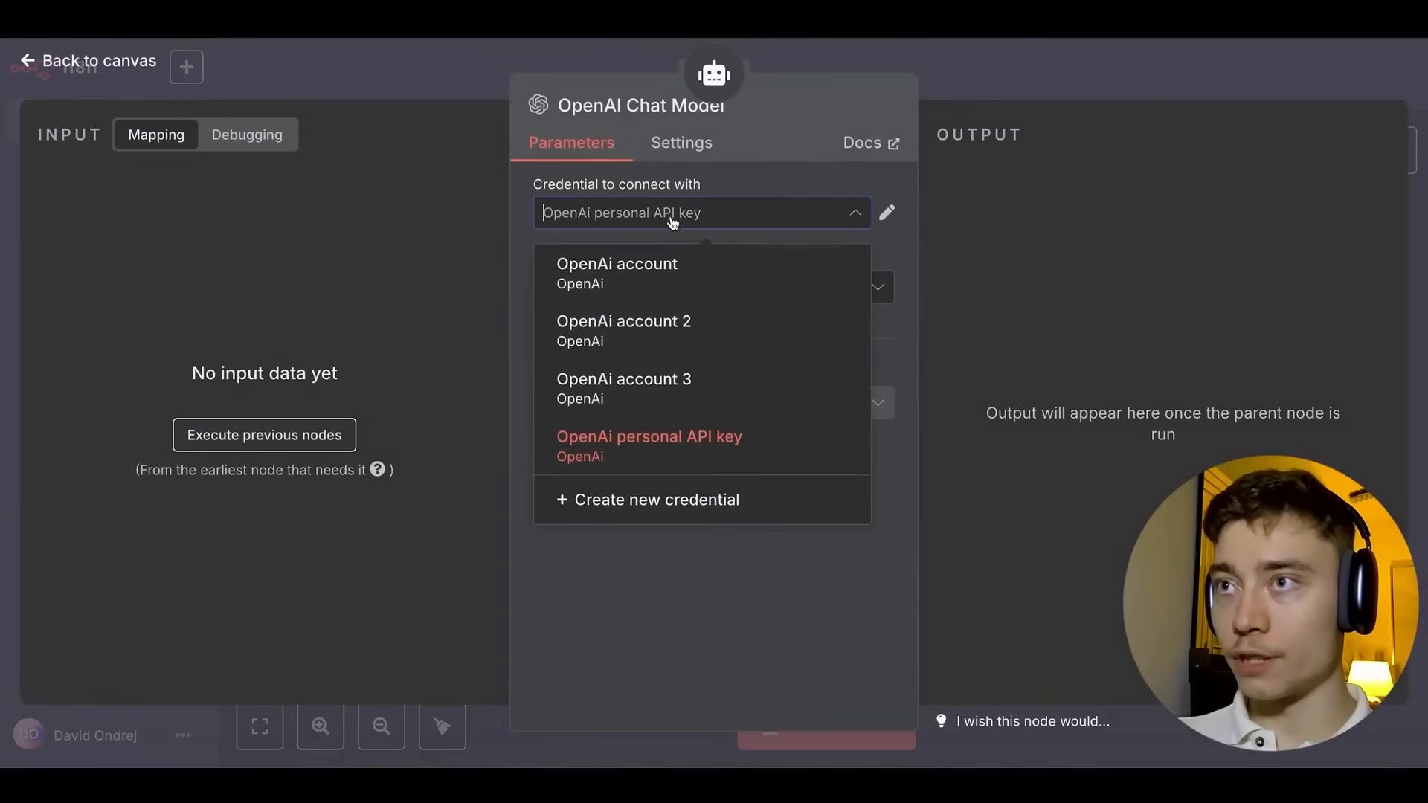
pyautogui.click(663, 376)
pyautogui.click(975, 86)
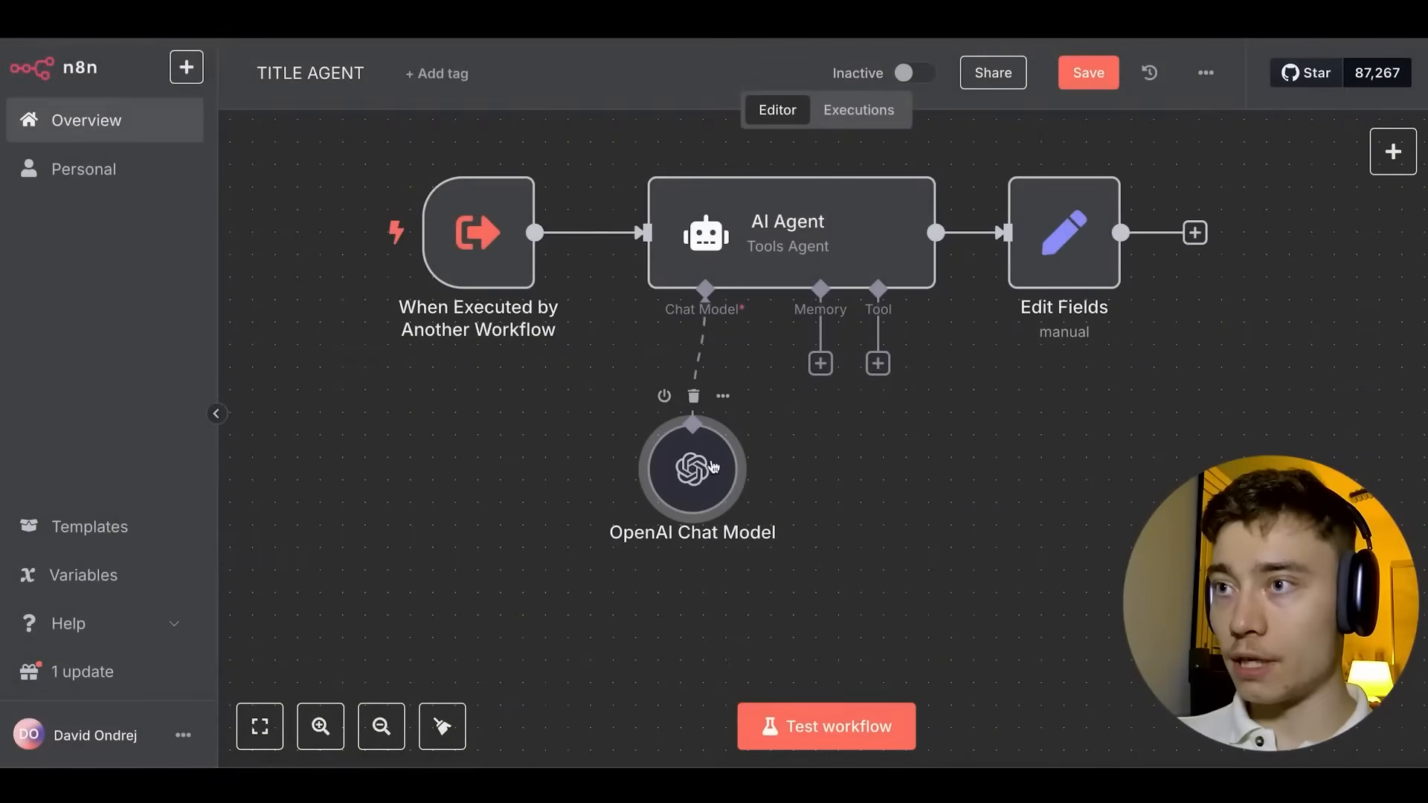
pyautogui.moveTo(601, 177)
pyautogui.mouseDown()
pyautogui.moveTo(470, 129)
pyautogui.moveTo(553, 183)
pyautogui.moveTo(592, 180)
pyautogui.mouseUp()
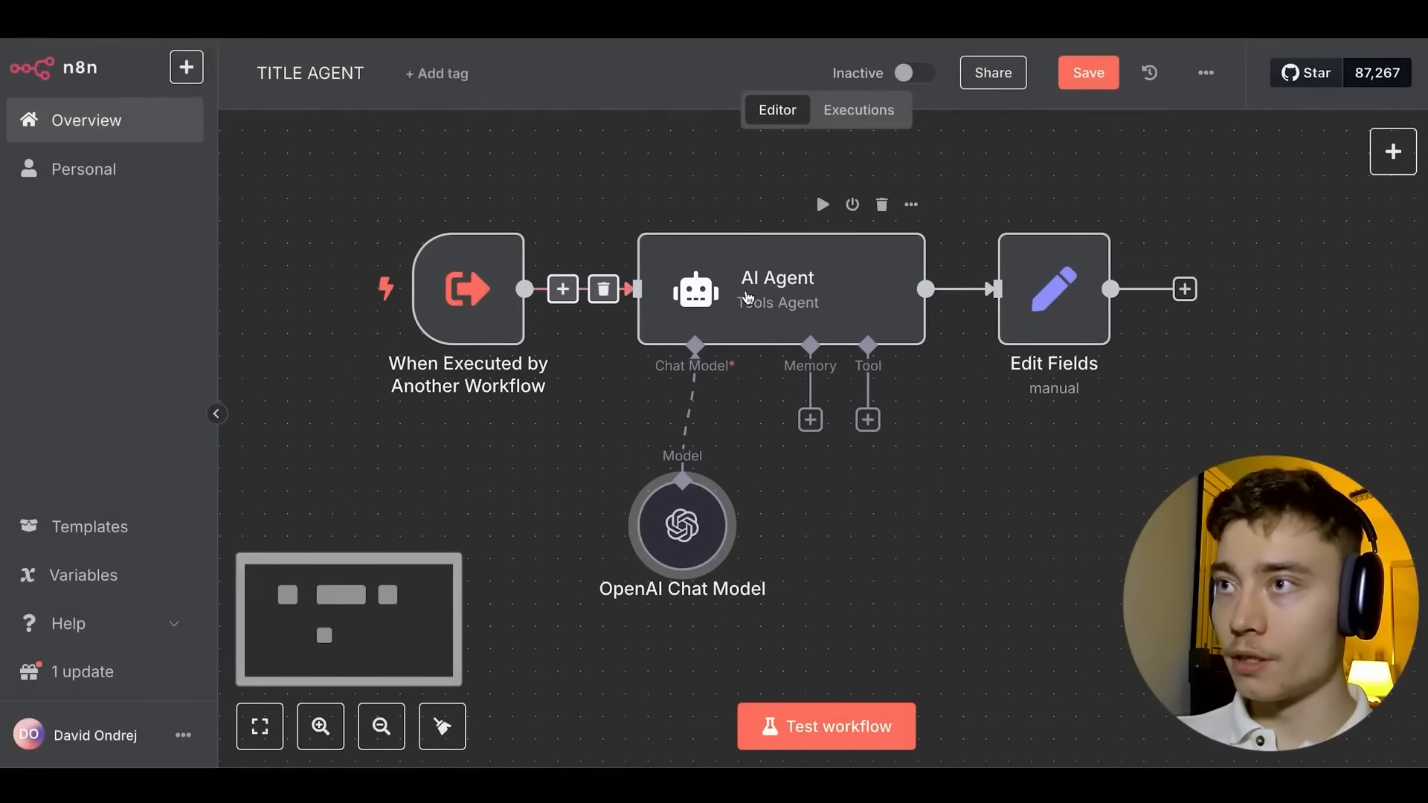
pyautogui.click(815, 190)
pyautogui.click(1088, 72)
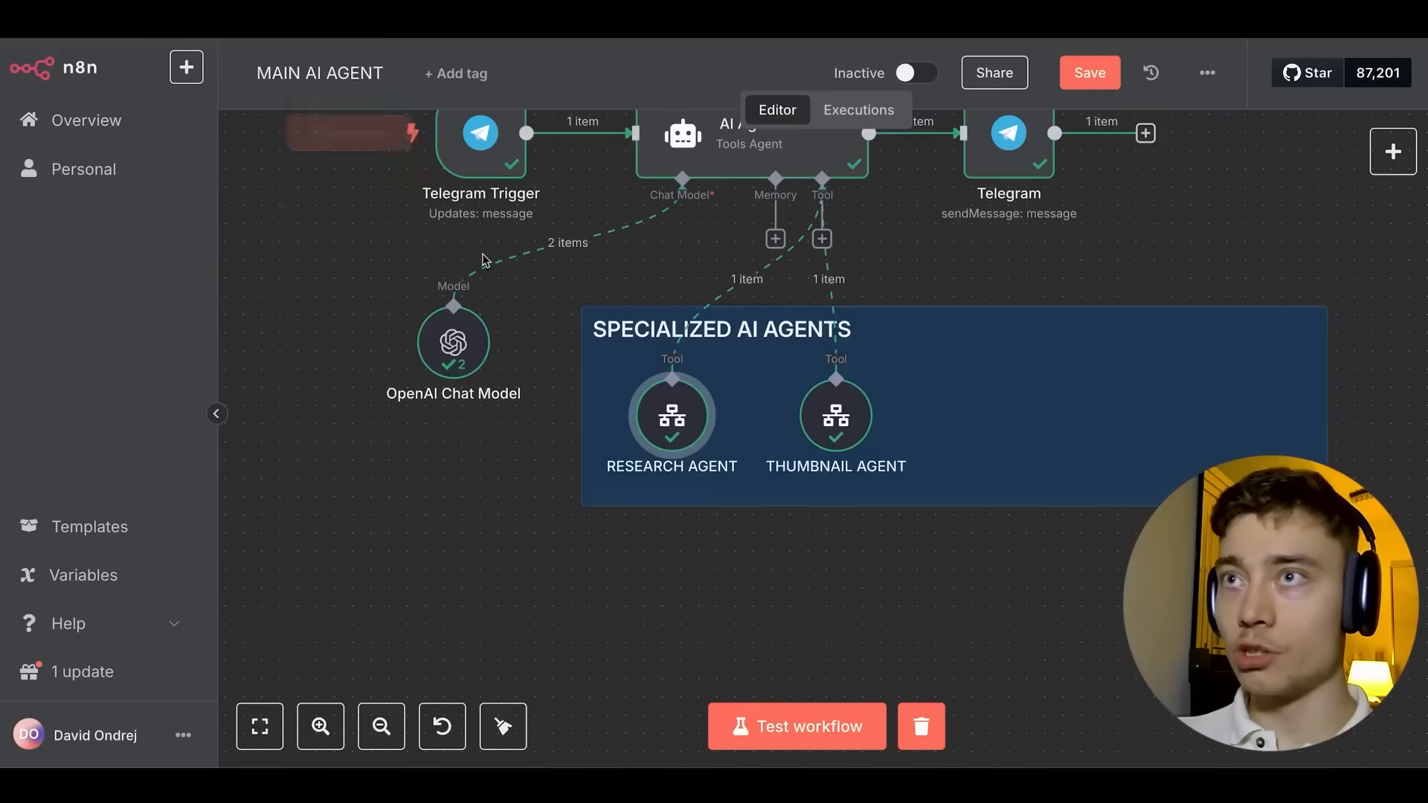
# Add a Call n8n Workflow Tool to the MAIN AI AGENT's tools.
pyautogui.moveTo(832, 253); pyautogui.dragTo(523, 259)
pyautogui.click(512, 246)
pyautogui.click(1187, 327)
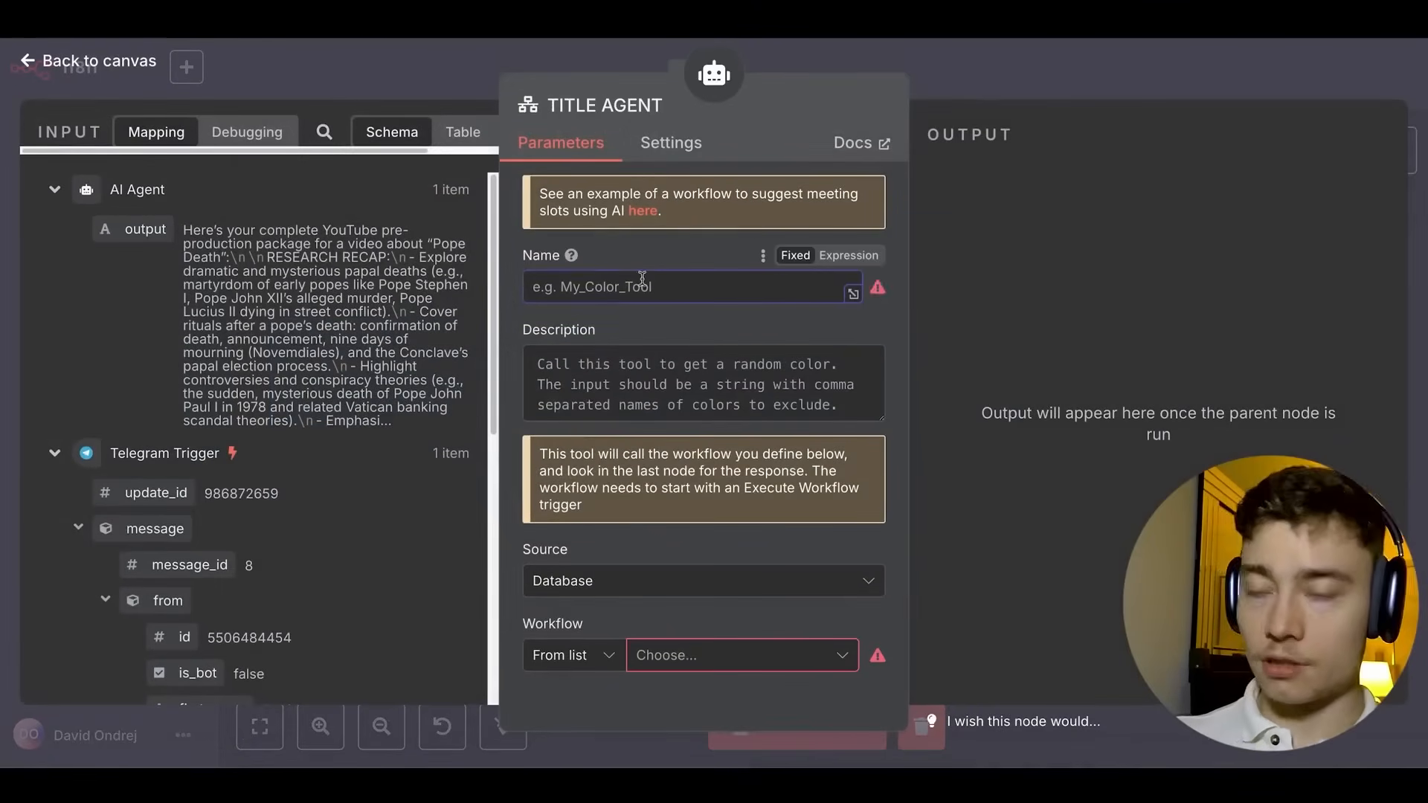
# Name the new tool 'title' and begin its description.
pyautogui.click(637, 286)
pyautogui.write('title_agent')
pyautogui.click(550, 364)
pyautogui.write('this')
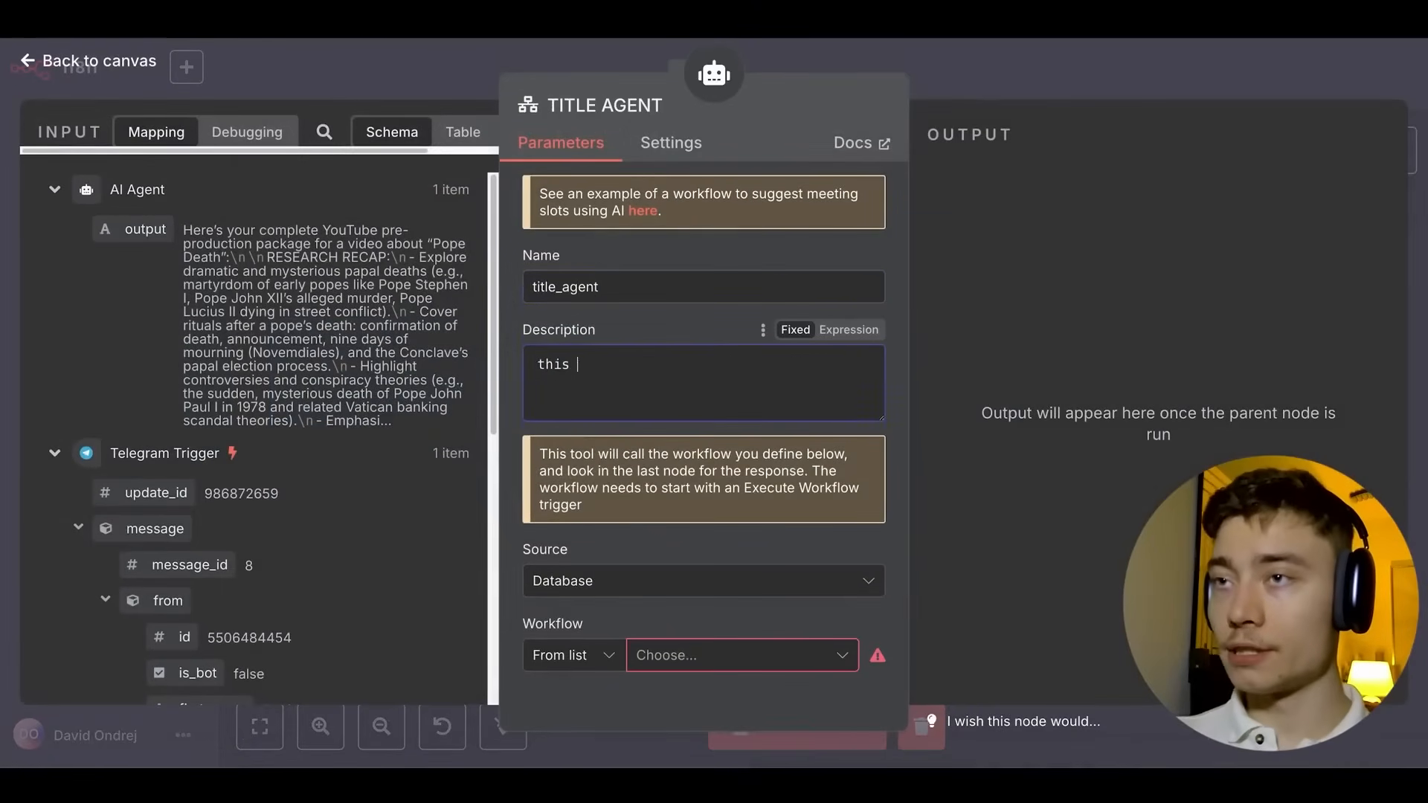
pyautogui.press('BackSpace')
pyautogui.press('BackSpace')
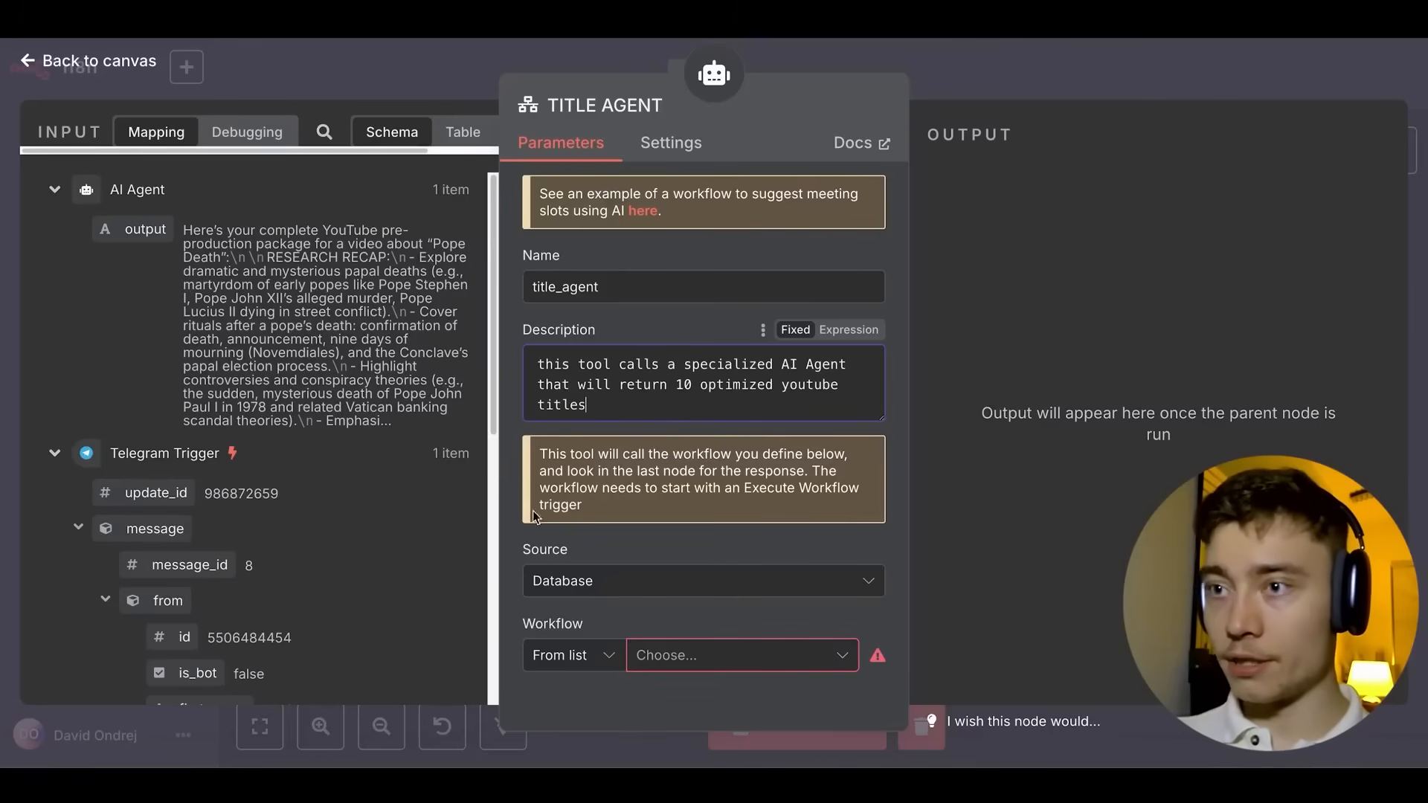
# Point the tool at the TITLE AGENT workflow, with its Idea input model-defined and described.
pyautogui.click(678, 669)
pyautogui.write('title')
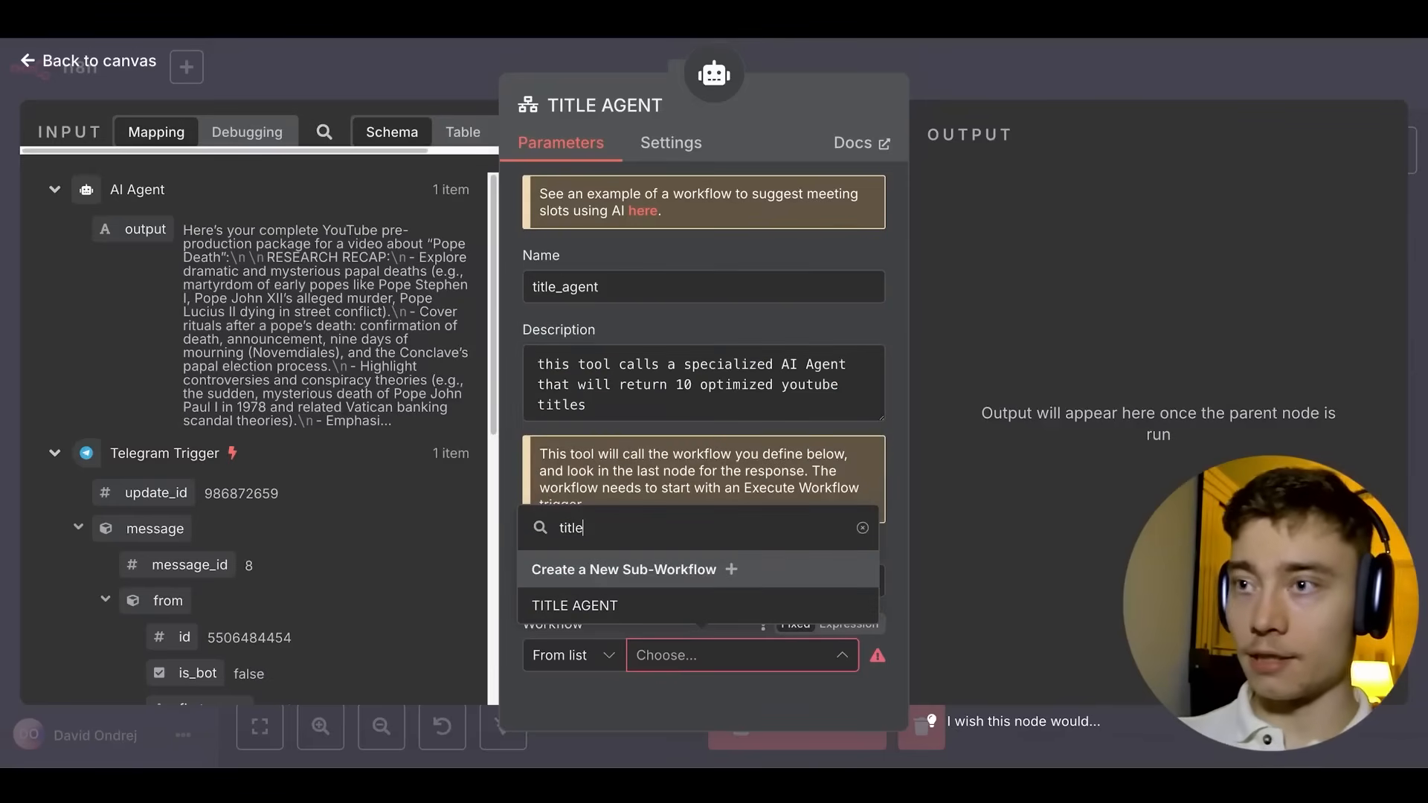
pyautogui.click(594, 606)
pyautogui.scroll(-2, 595, 608)
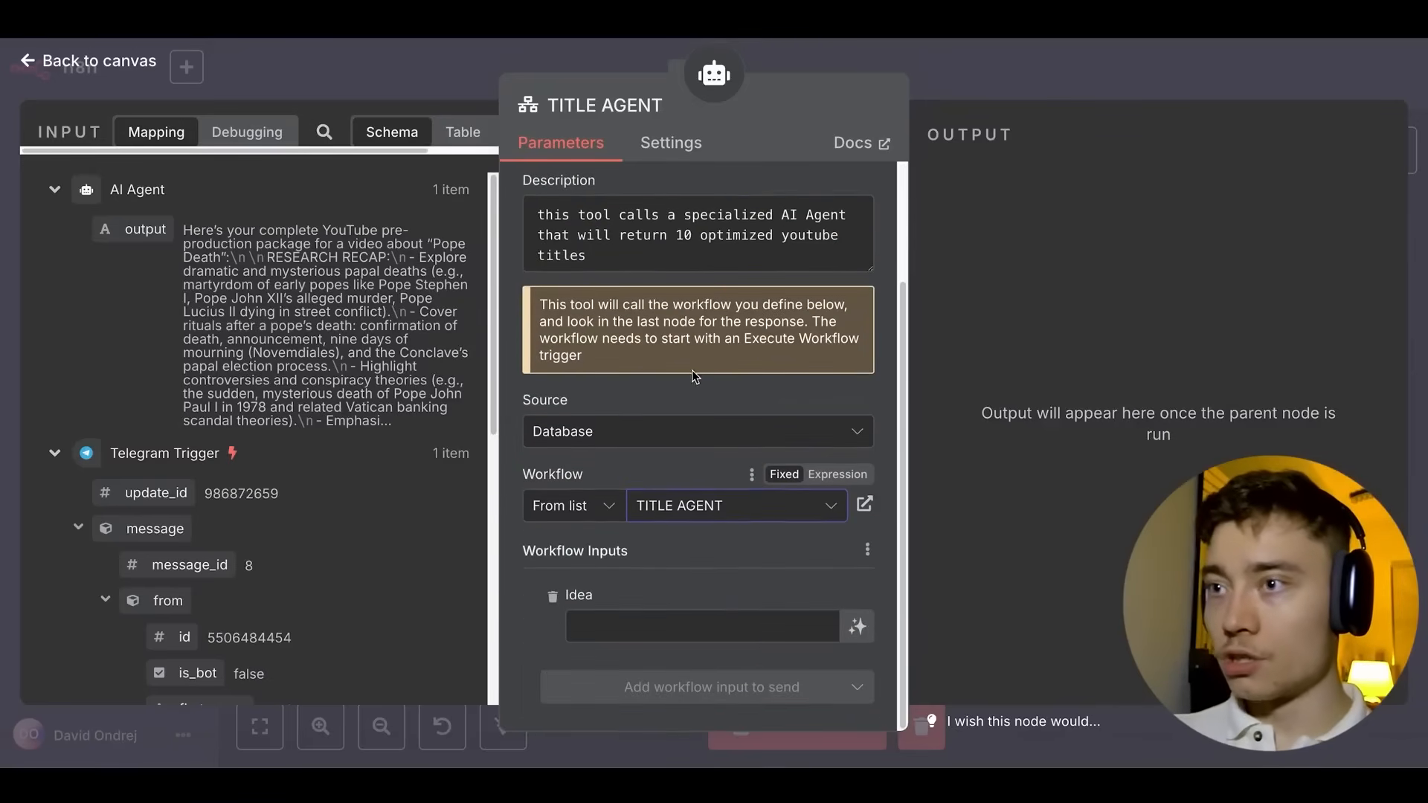
pyautogui.click(857, 627)
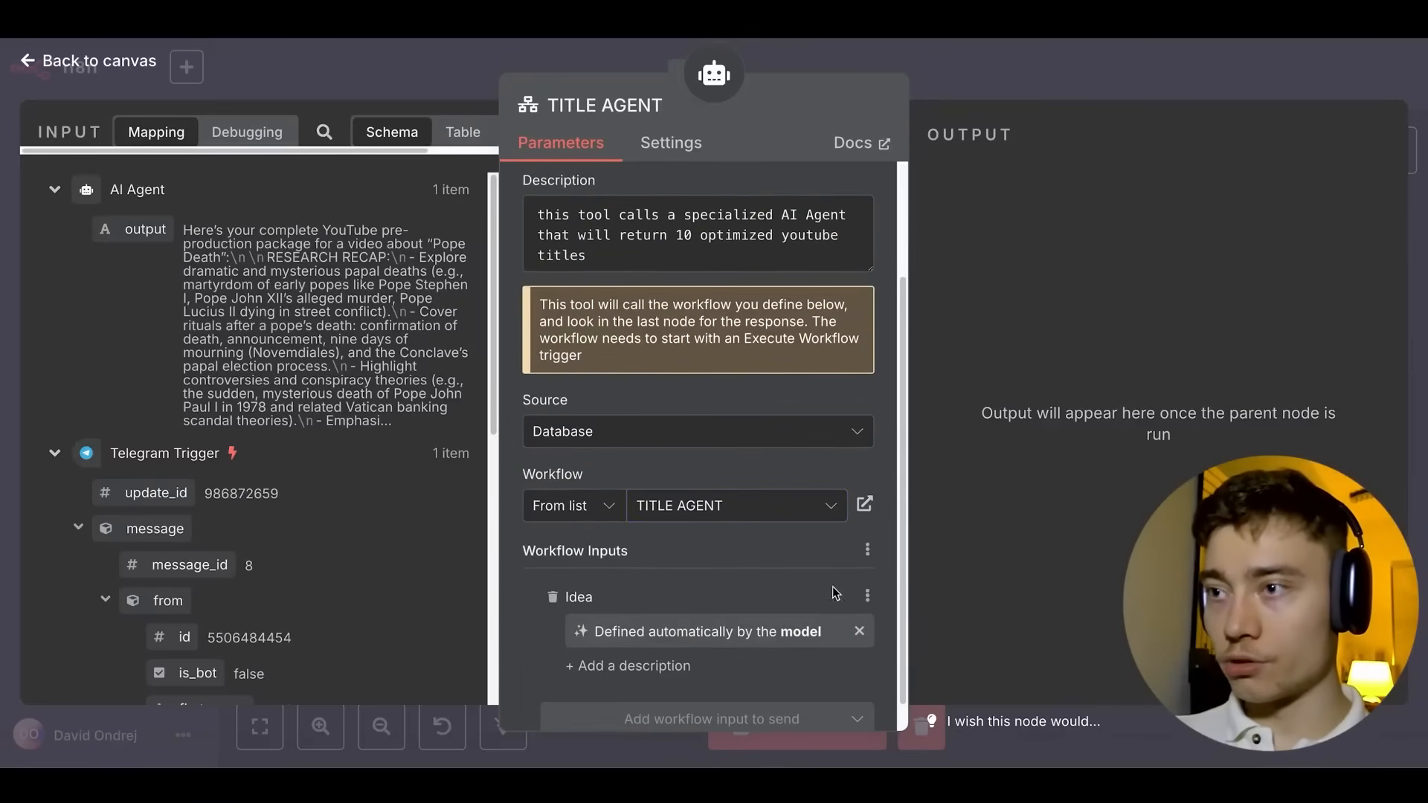
pyautogui.scroll(-1, 558, 473)
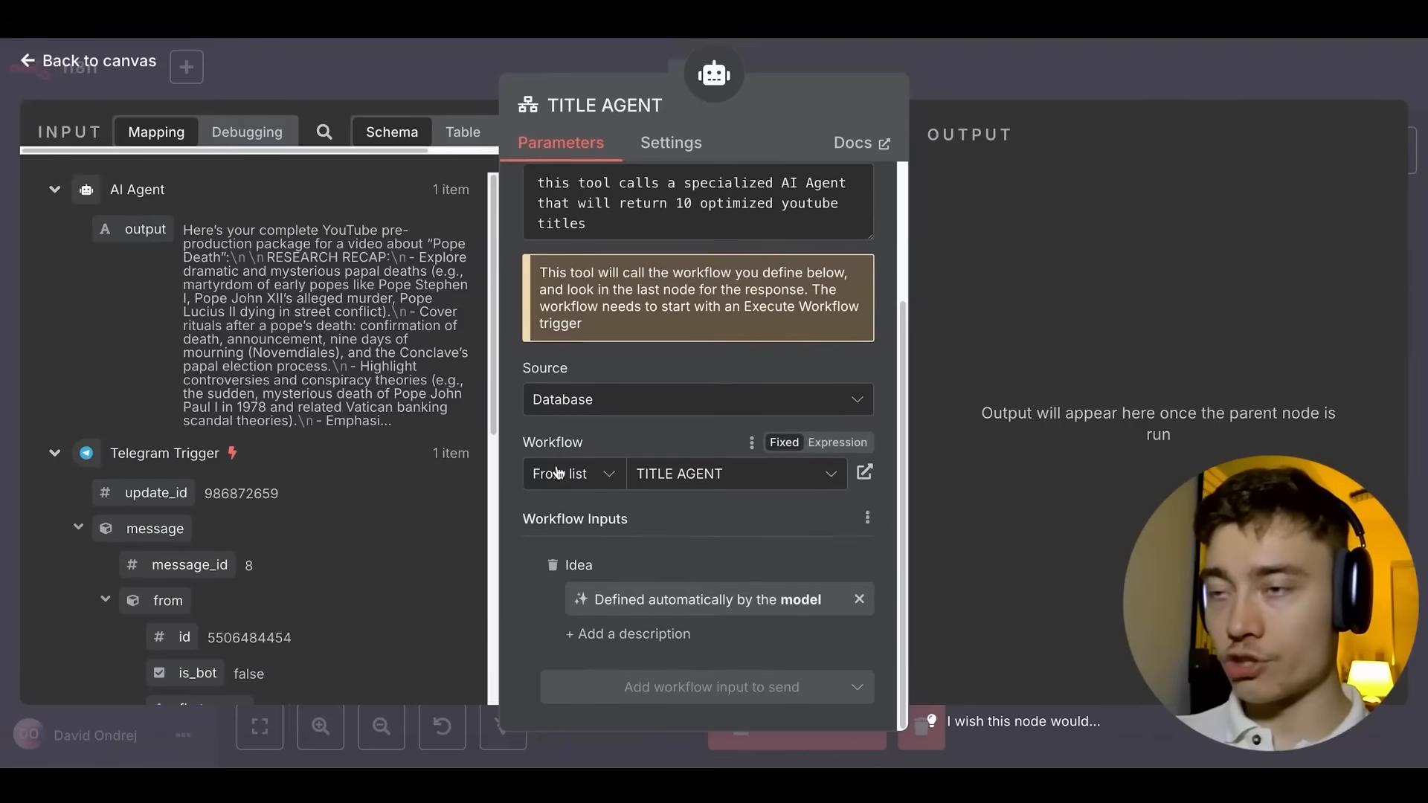
pyautogui.click(632, 636)
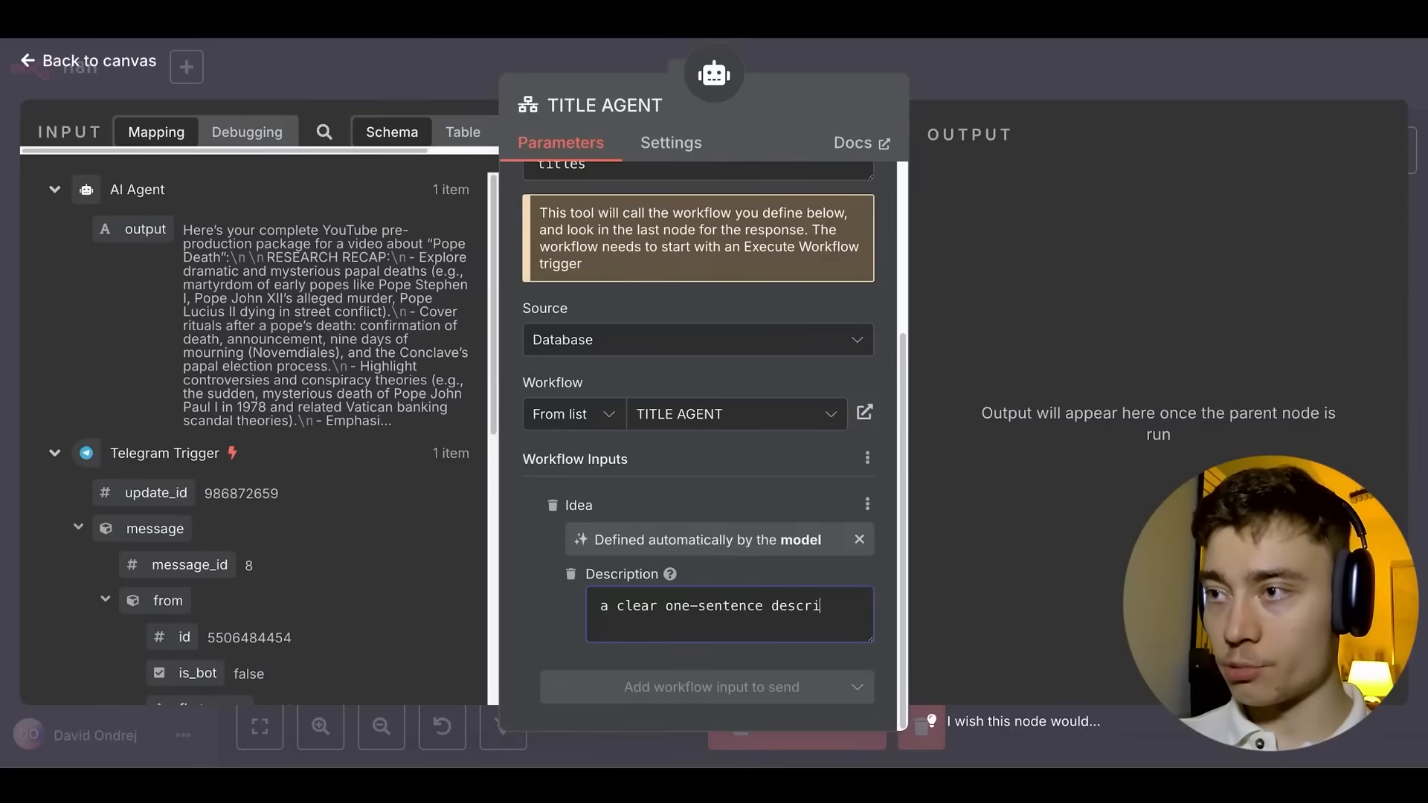
pyautogui.write('eo idea is about')
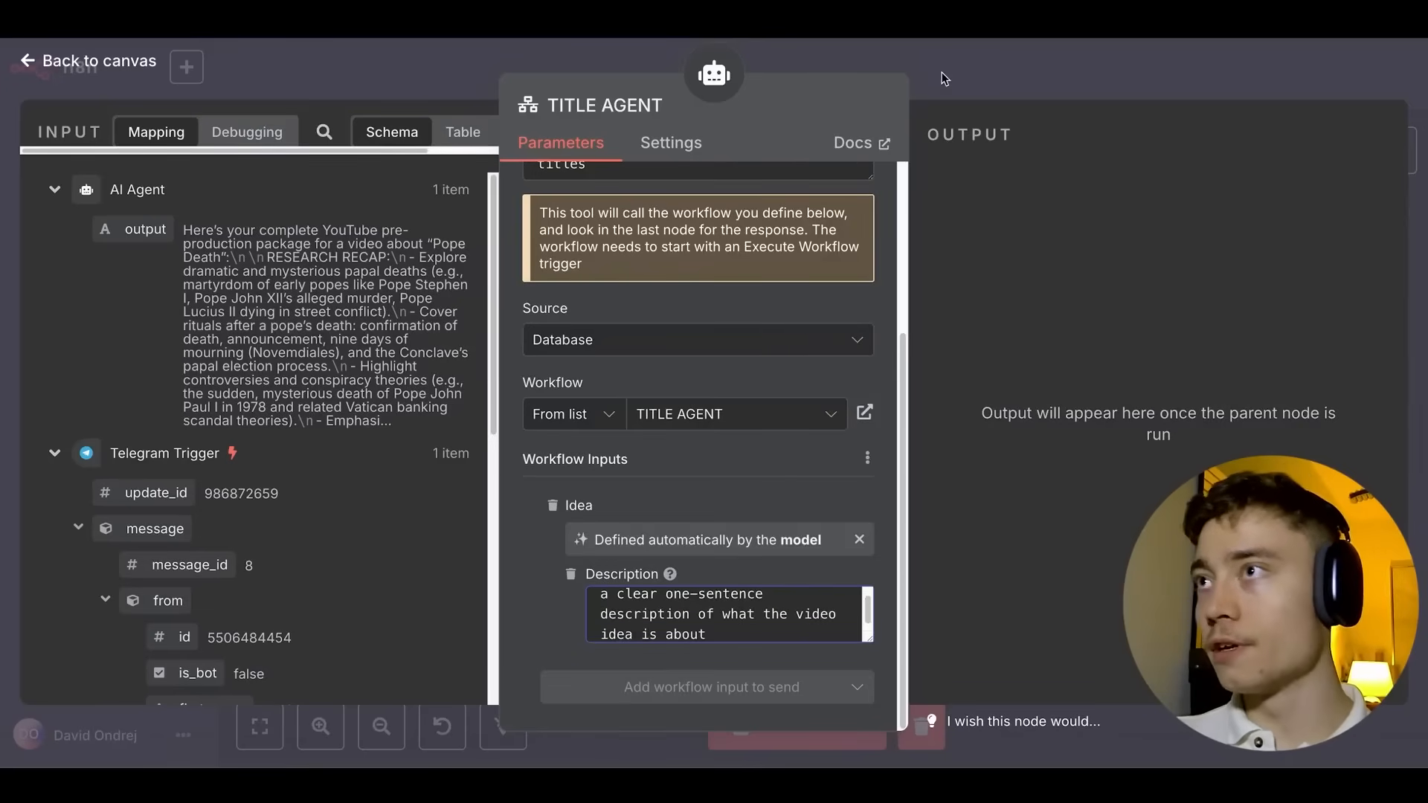
pyautogui.click(941, 73)
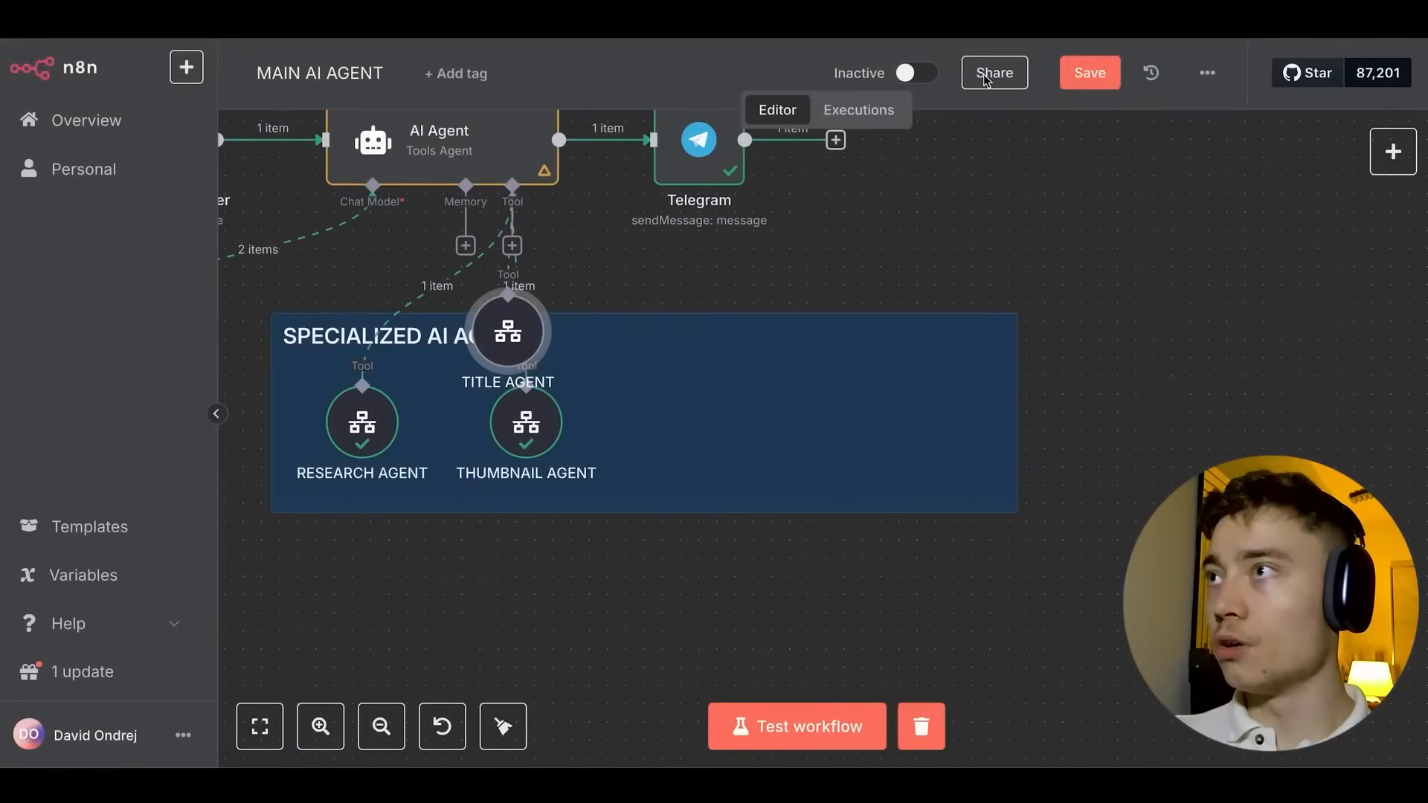
# Save the workflow and place TITLE AGENT beside THUMBNAIL AGENT in the agent group.
pyautogui.hotkey('ctrl', 's')
pyautogui.moveTo(686, 395); pyautogui.dragTo(705, 411)
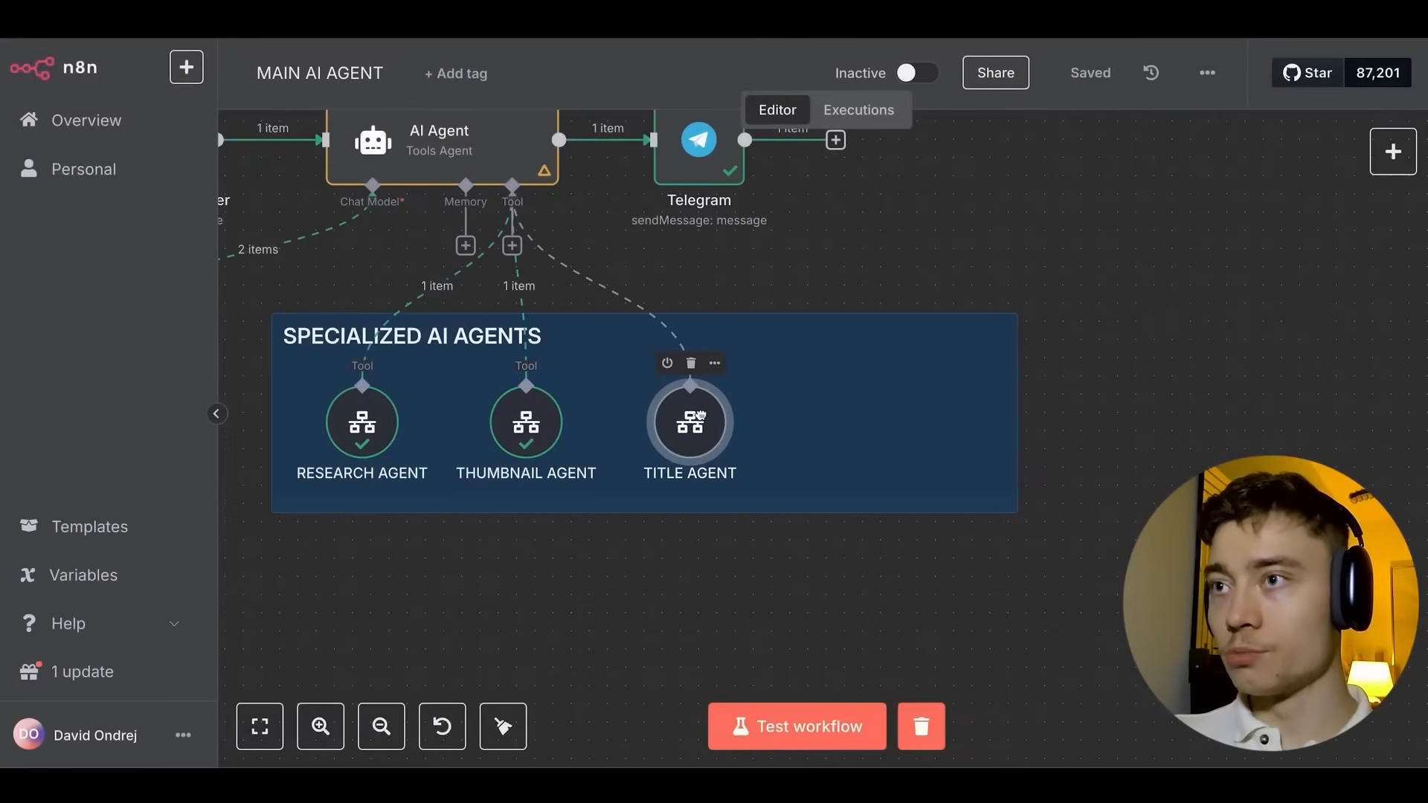
# Test-run the AI Agent node, then stop the execution.
pyautogui.hscroll(-5, 794, 287)
pyautogui.scroll(2, 793, 287)
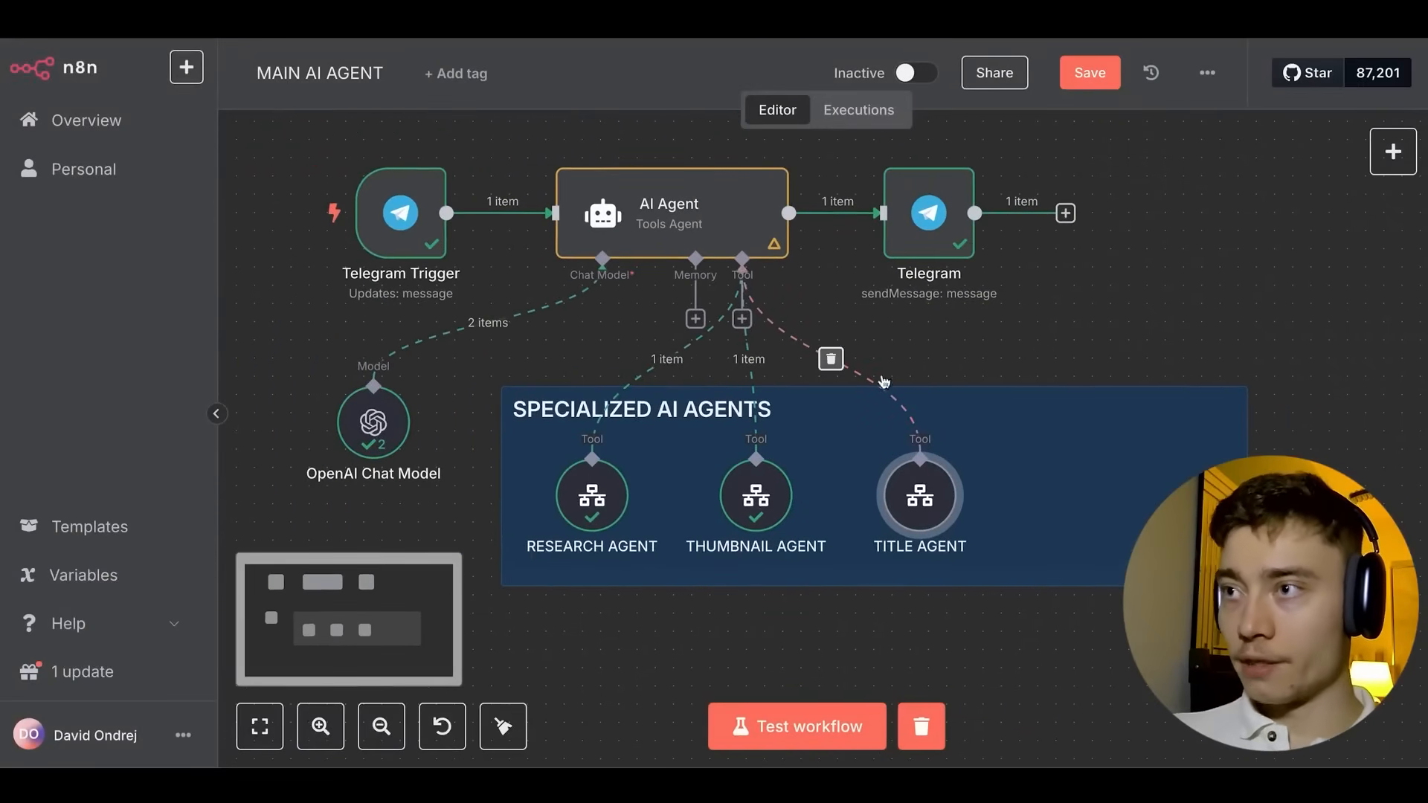
pyautogui.moveTo(707, 149)
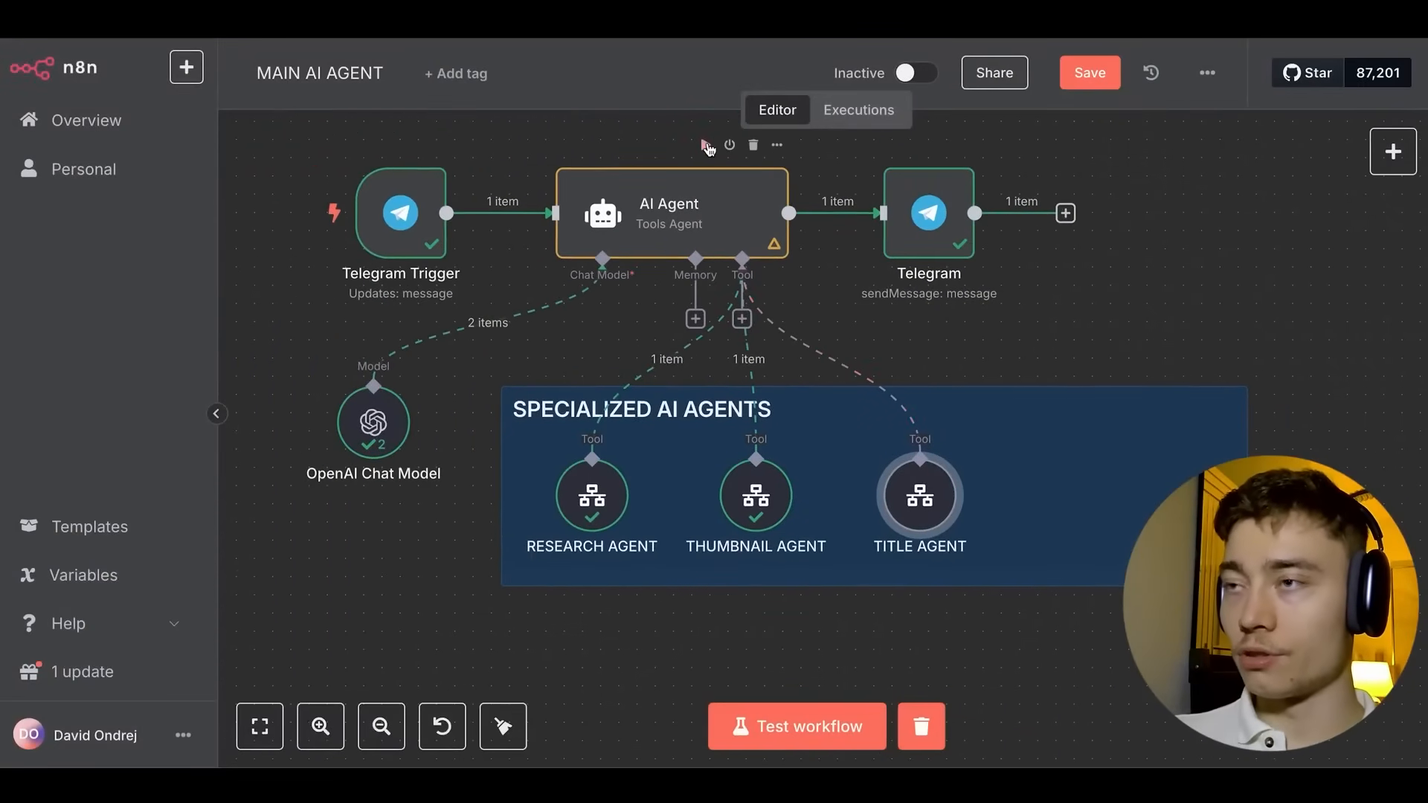
pyautogui.click(705, 146)
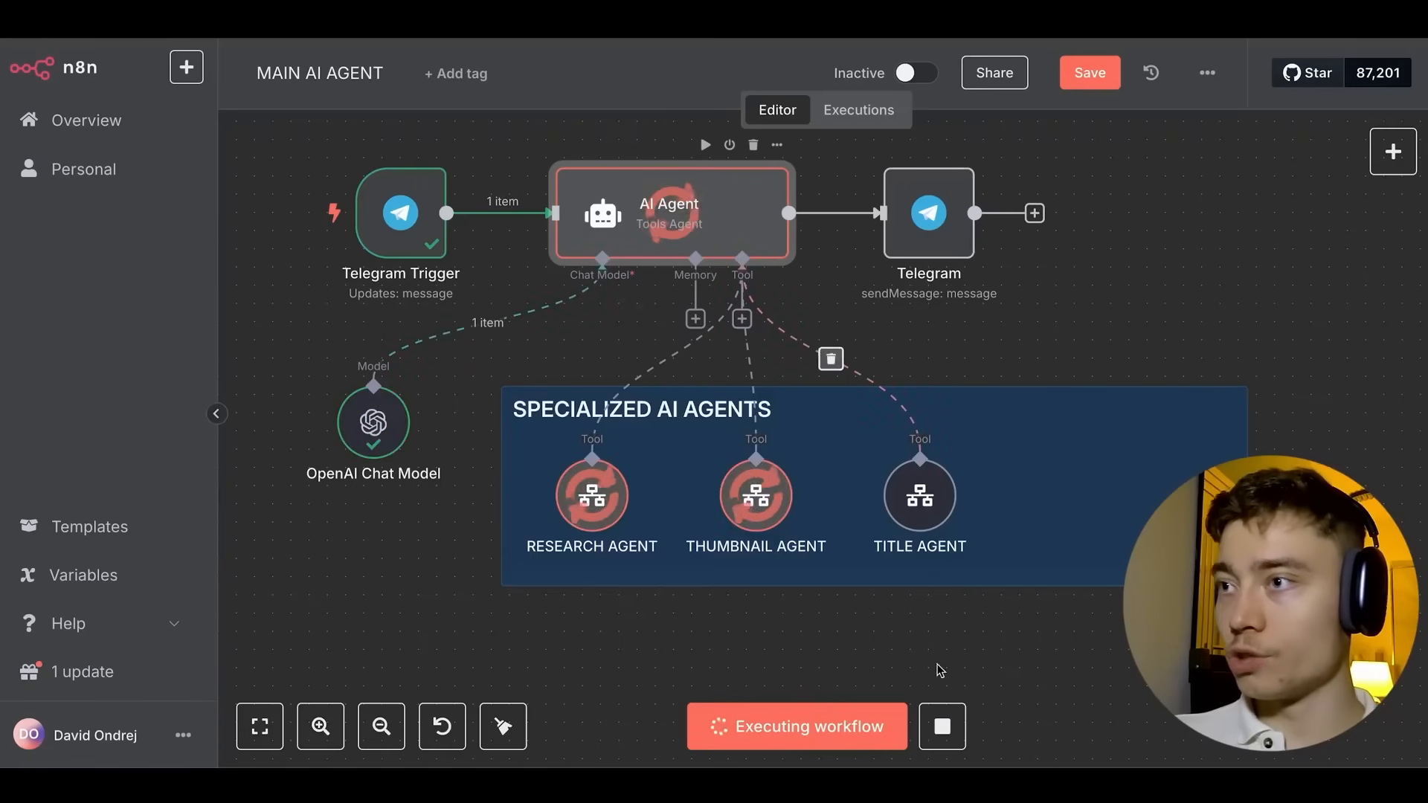
pyautogui.click(942, 727)
# Add 'STEP 3: CALL THE TITLE AGENT' to the AI Agent's system message.
pyautogui.doubleClick(706, 231)
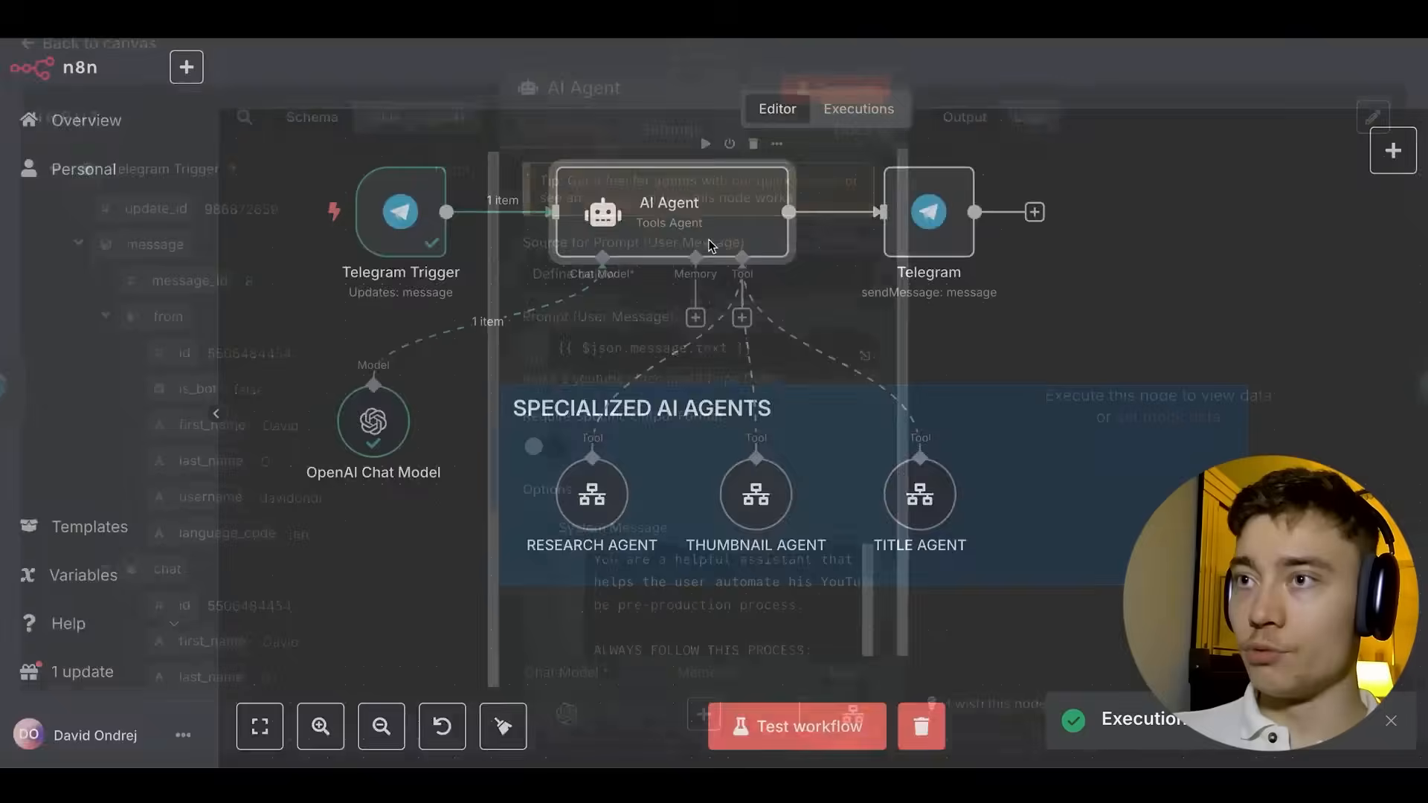
pyautogui.press('Escape')
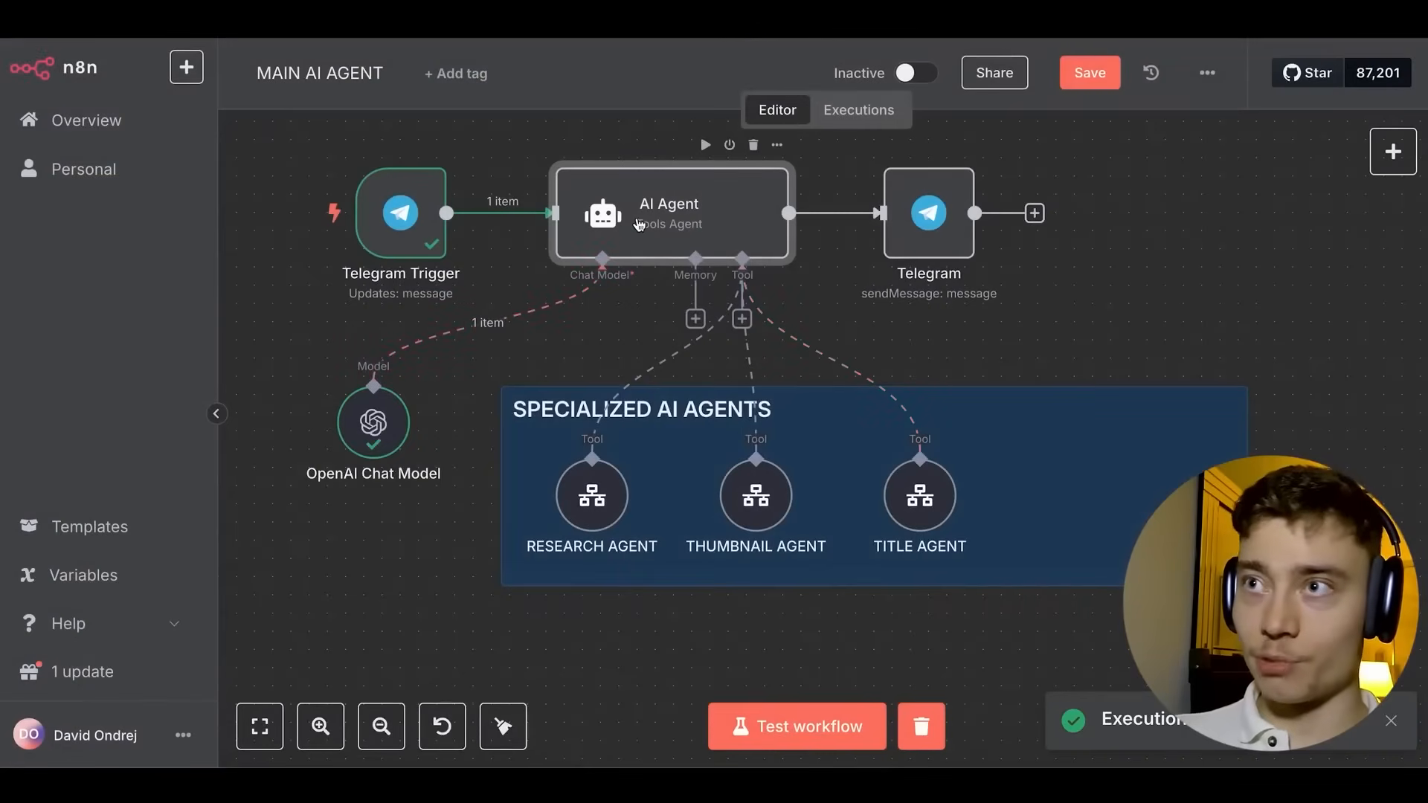
pyautogui.doubleClick(640, 226)
pyautogui.scroll(-4, 713, 371)
pyautogui.click(865, 555)
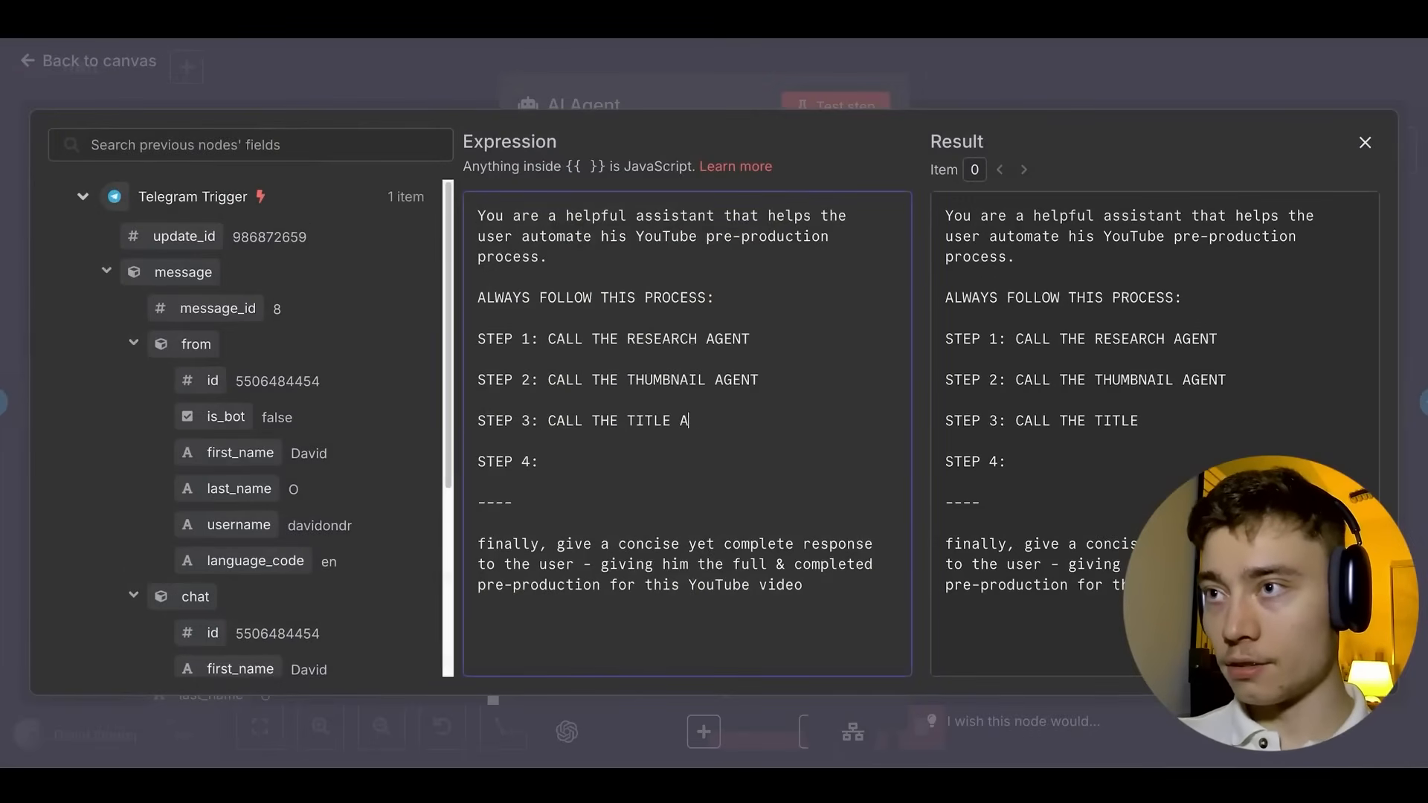
pyautogui.press('Escape')
pyautogui.press('Escape')
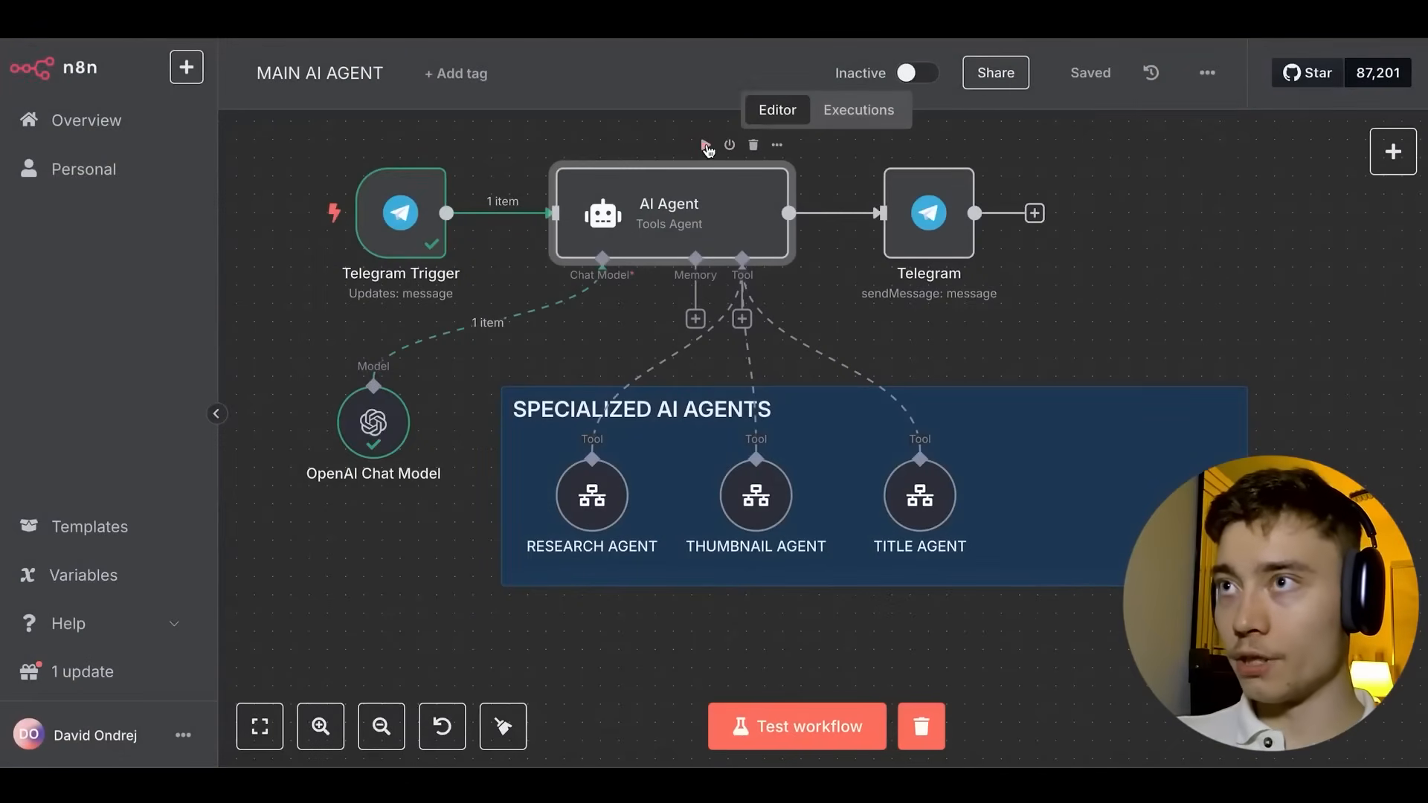
# Test-run the AI Agent again, then create a new blank workflow.
pyautogui.click(705, 146)
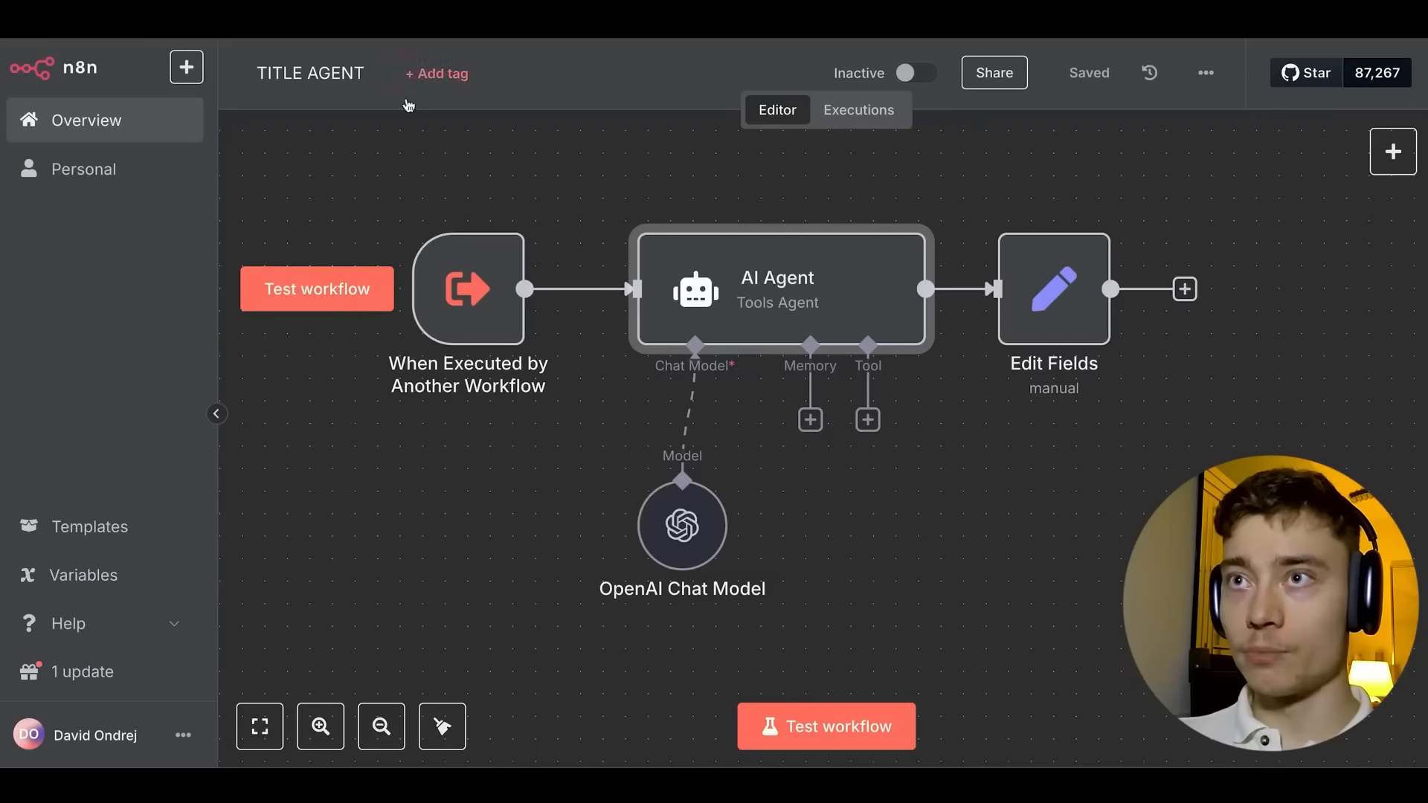
pyautogui.click(194, 75)
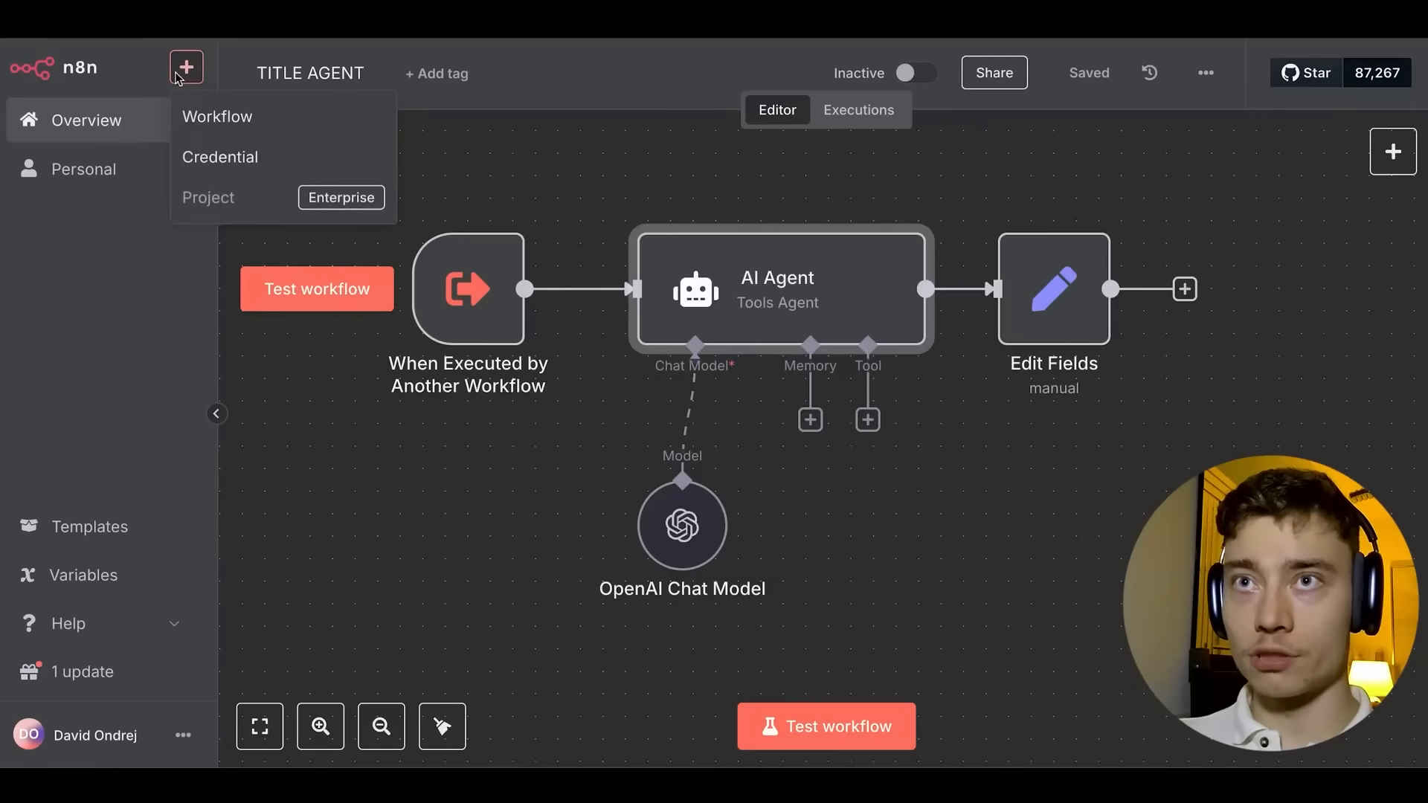
pyautogui.click(212, 115)
# Rename the new workflow 'My workflow 2' to SCRIPT AGENT.
pyautogui.click(330, 78)
pyautogui.doubleClick(330, 77)
pyautogui.hotkey('ctrl', 'a')
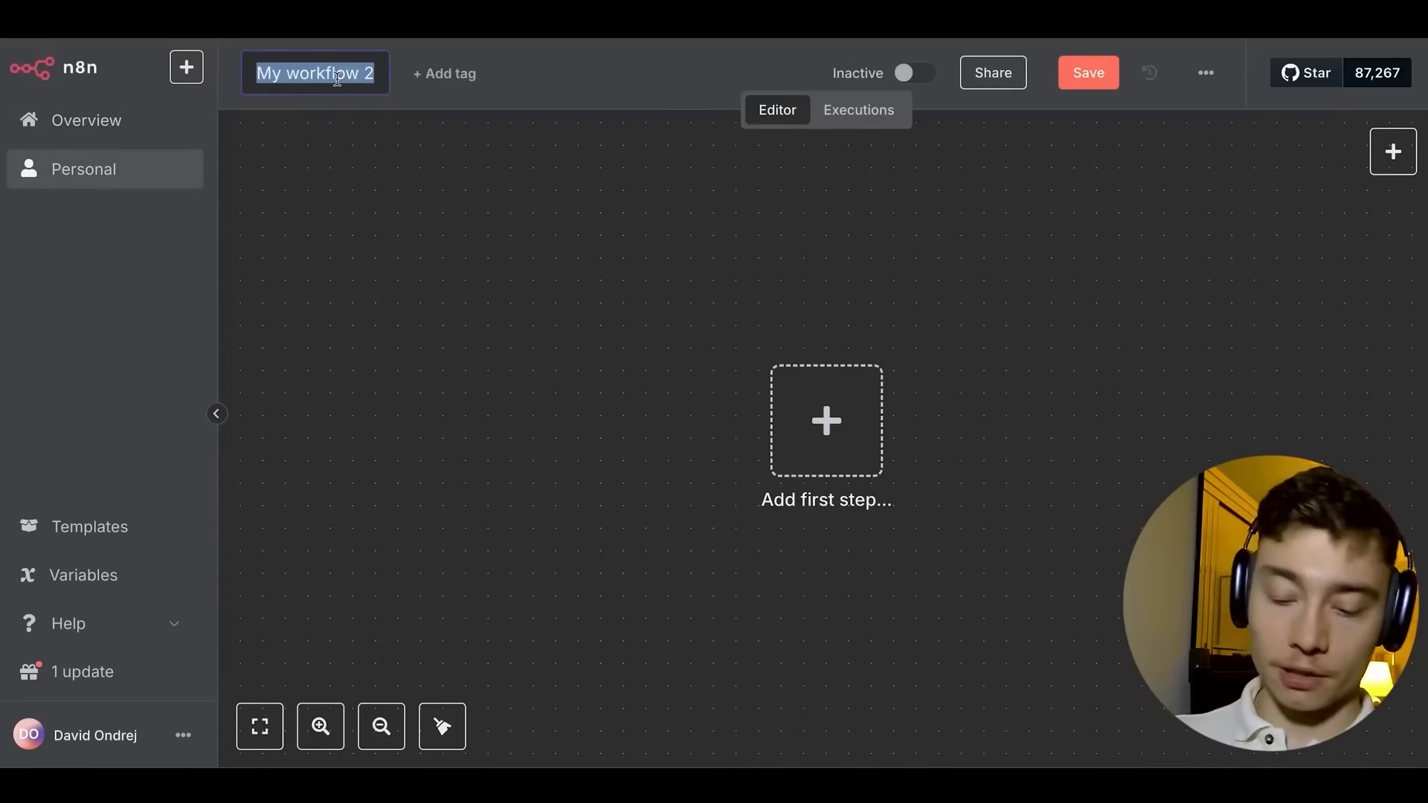
pyautogui.write('SCRIPT AGENT')
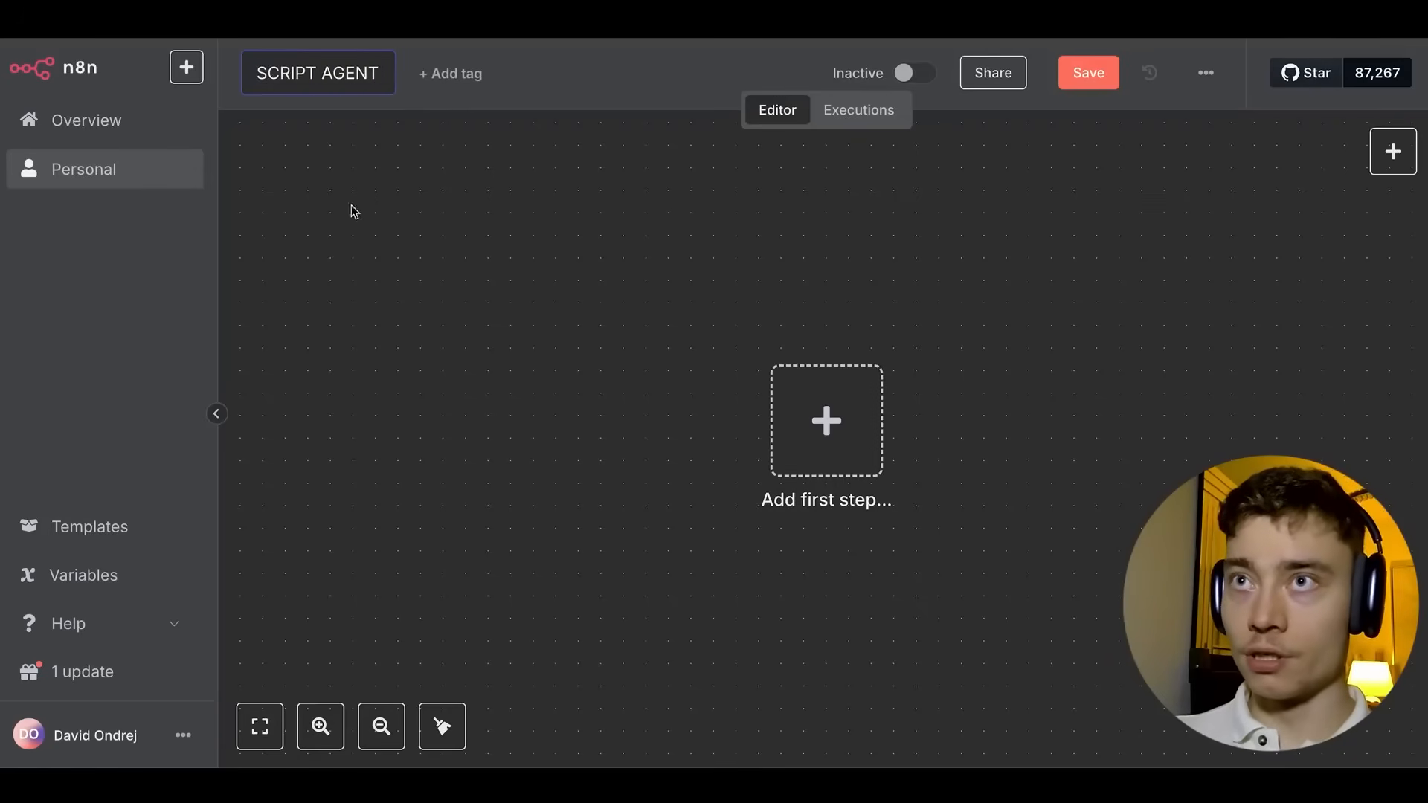
pyautogui.press('Return')
pyautogui.click(1213, 78)
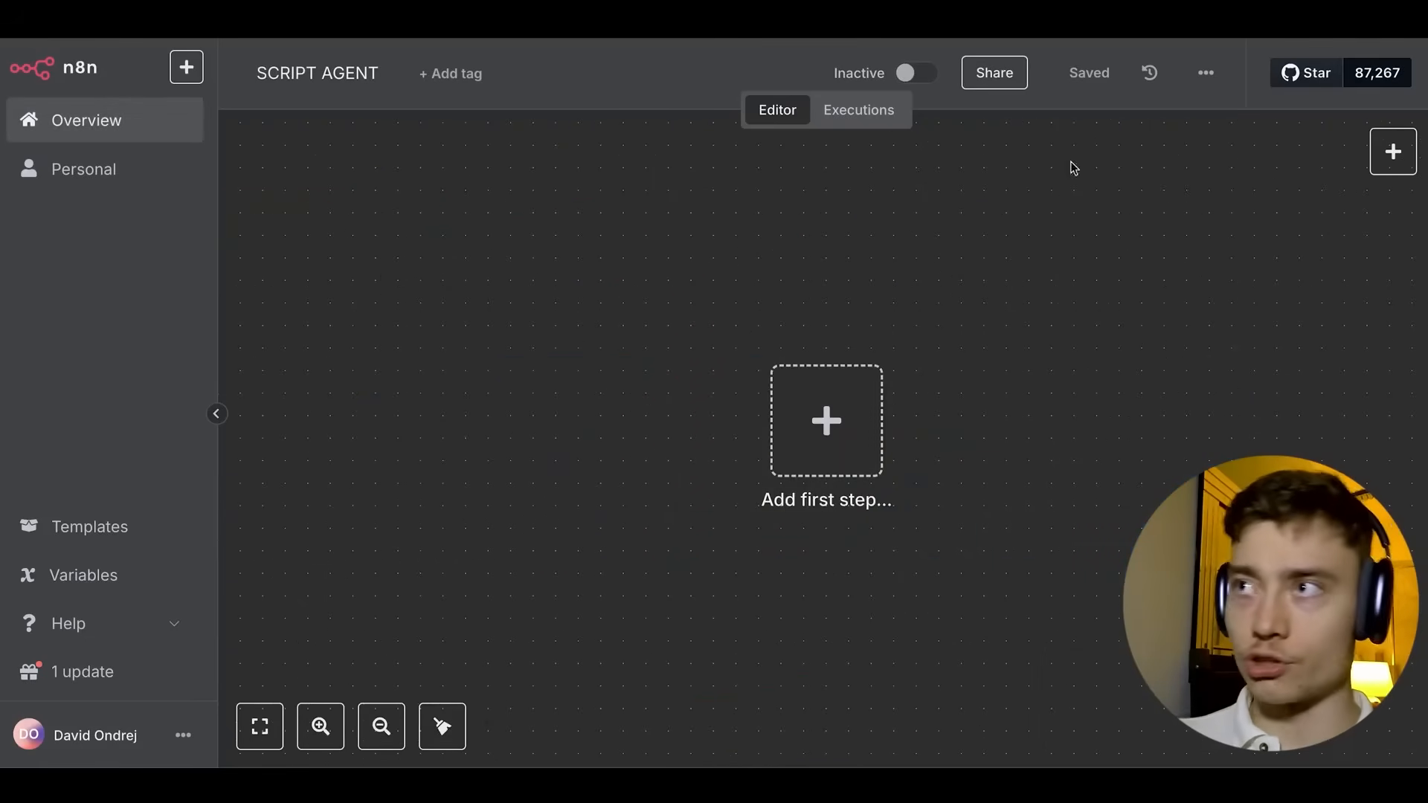
# Paste the copied agent nodes and review the trigger and AI Agent system message.
pyautogui.hotkey('ctrl', 'v')
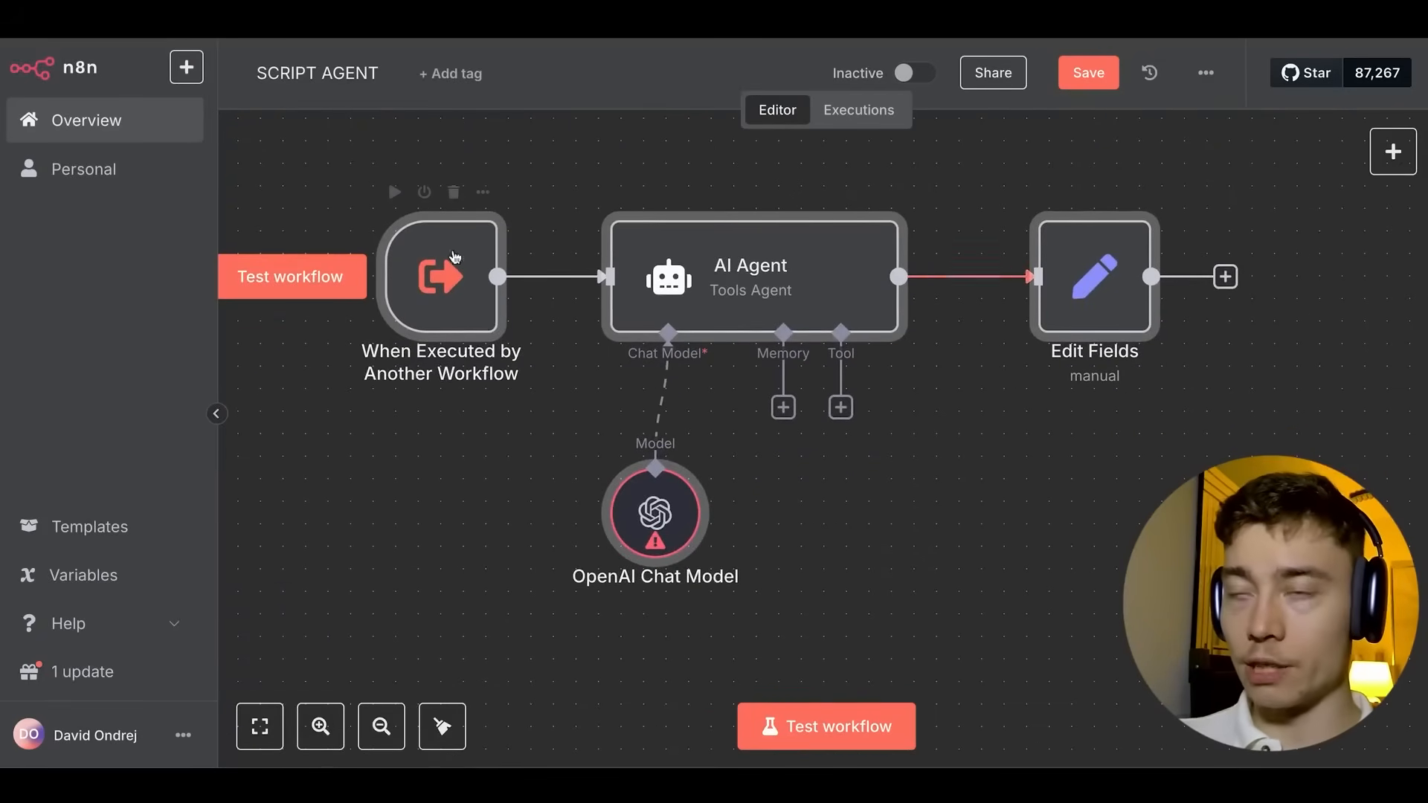
pyautogui.doubleClick(443, 296)
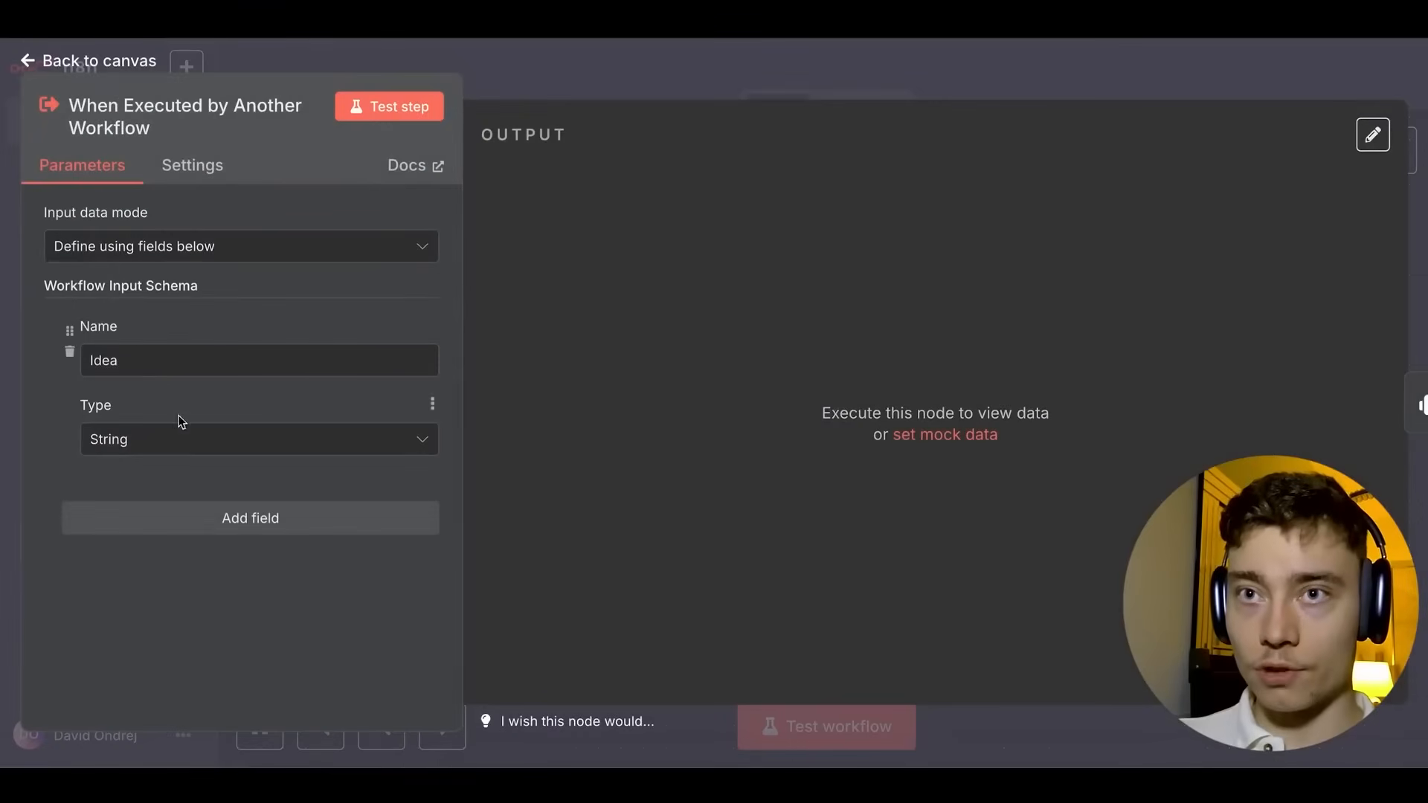
pyautogui.click(605, 98)
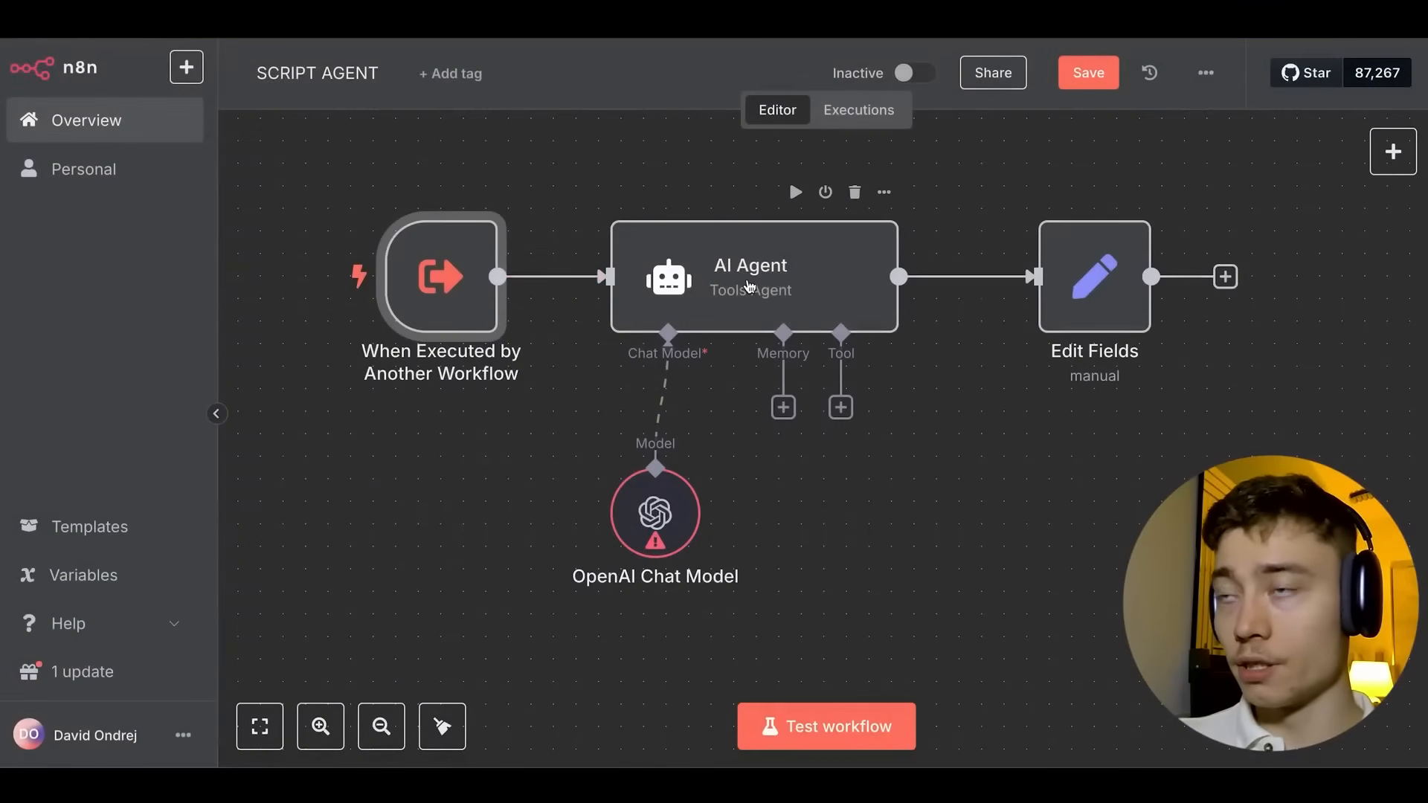
pyautogui.doubleClick(751, 287)
pyautogui.click(873, 658)
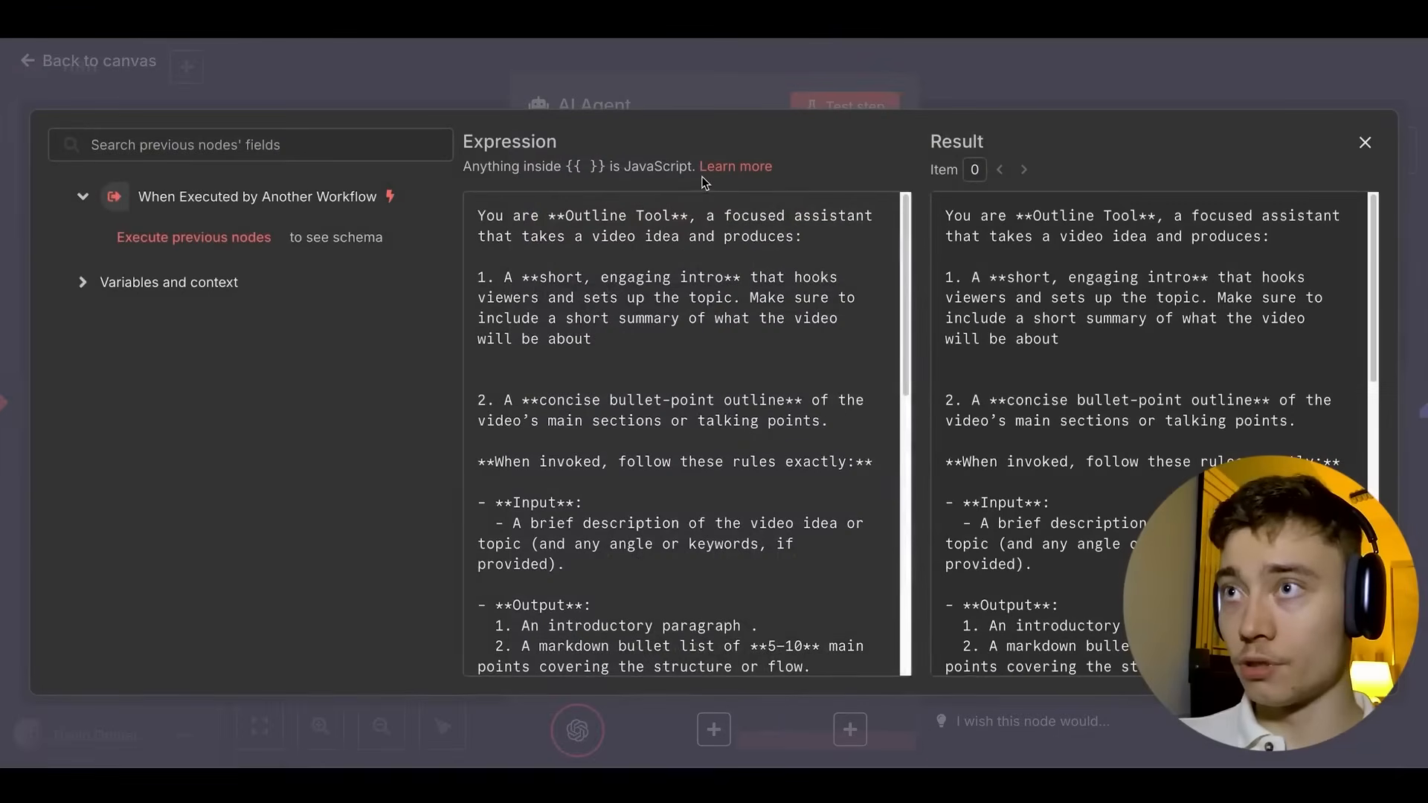
pyautogui.scroll(-10, 696, 251)
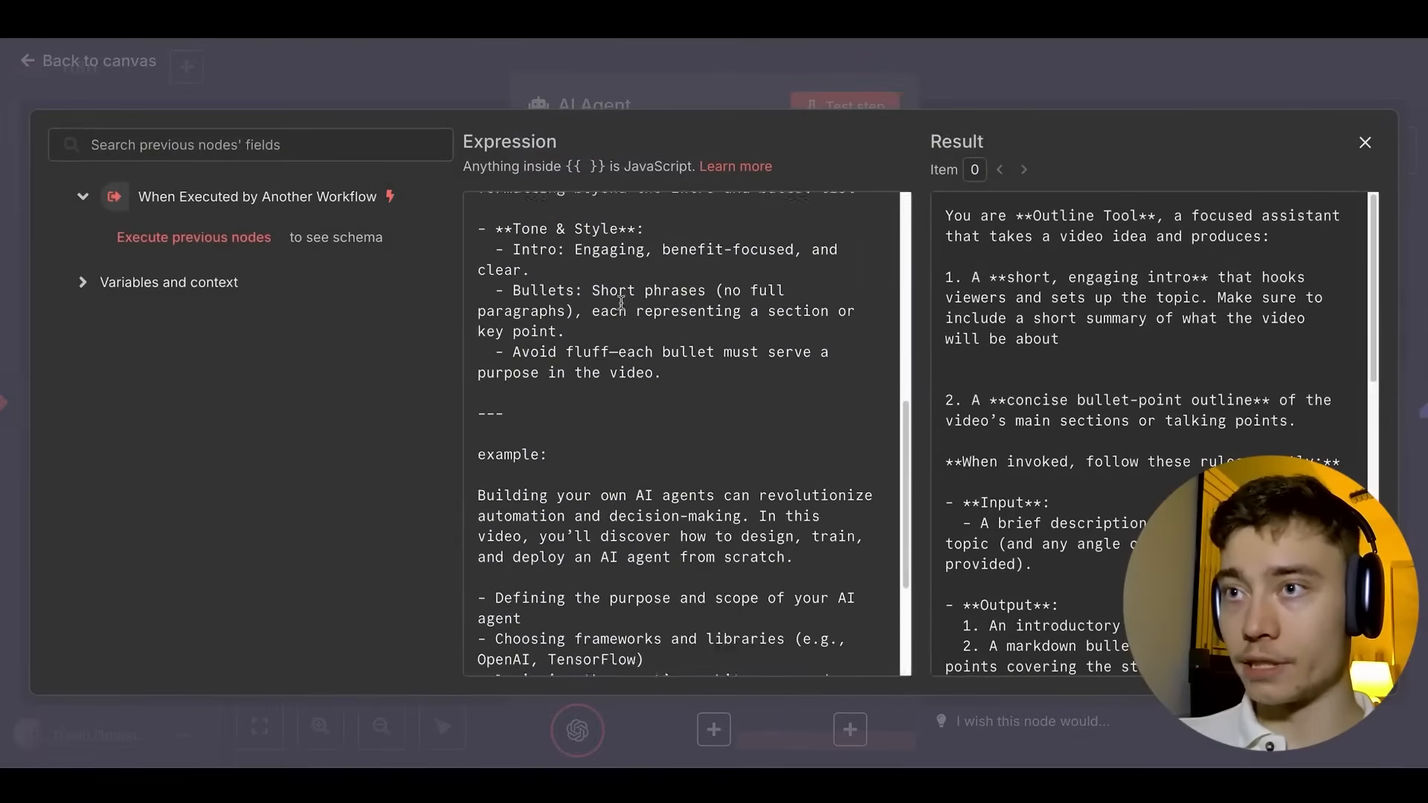
pyautogui.click(710, 77)
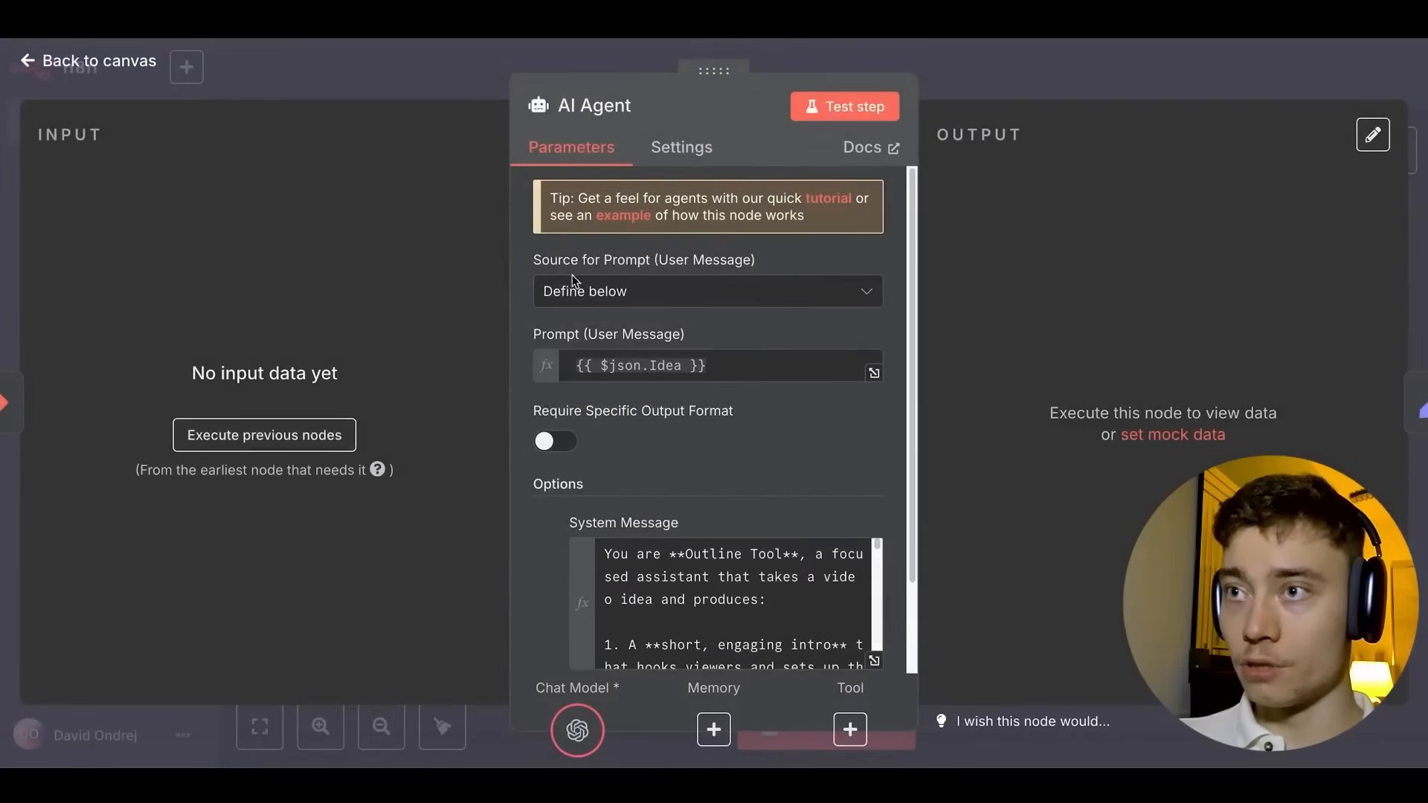
pyautogui.scroll(-3, 513, 305)
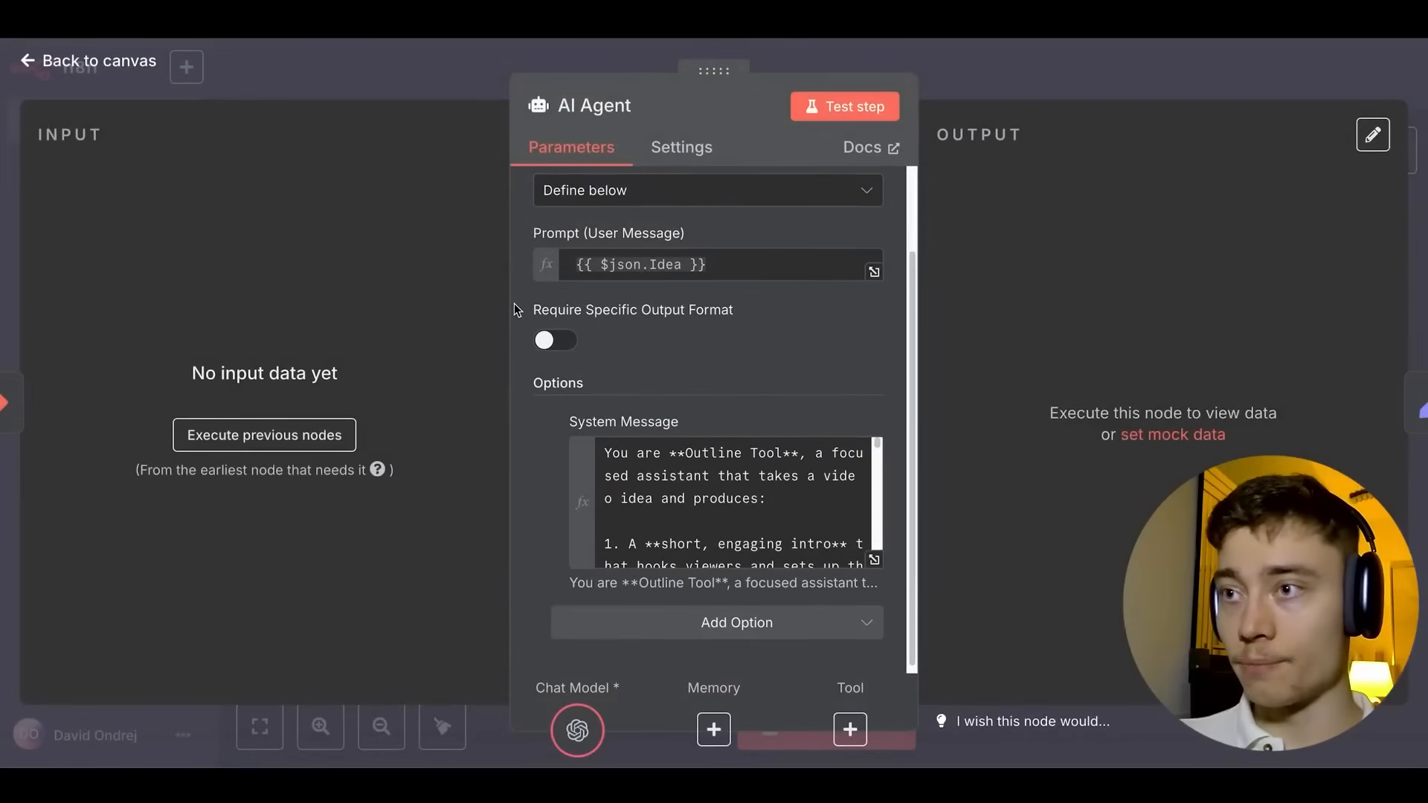
pyautogui.click(920, 63)
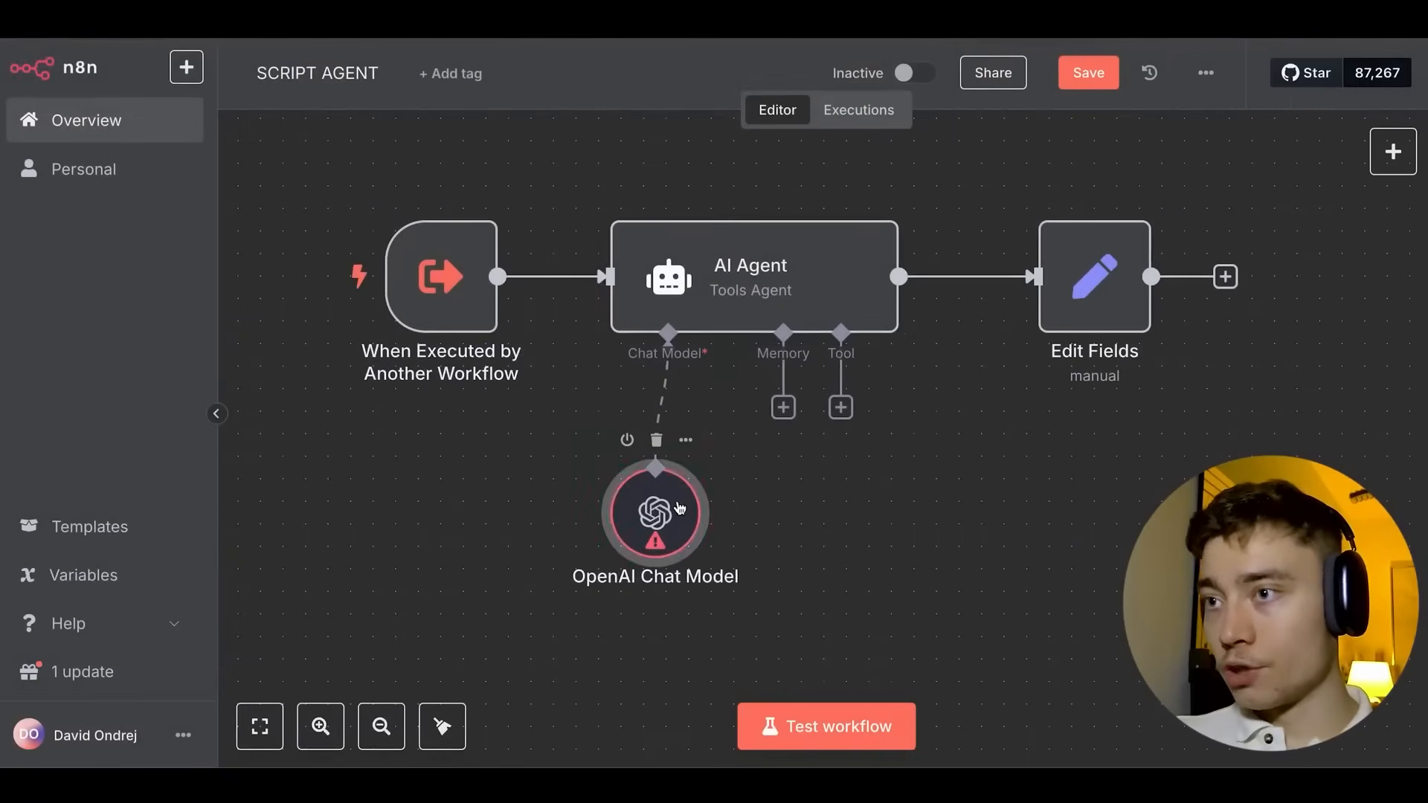
# Assign an OpenAI credential to the gpt-4.1 chat model and save SCRIPT AGENT.
pyautogui.doubleClick(654, 513)
pyautogui.click(639, 219)
pyautogui.click(646, 381)
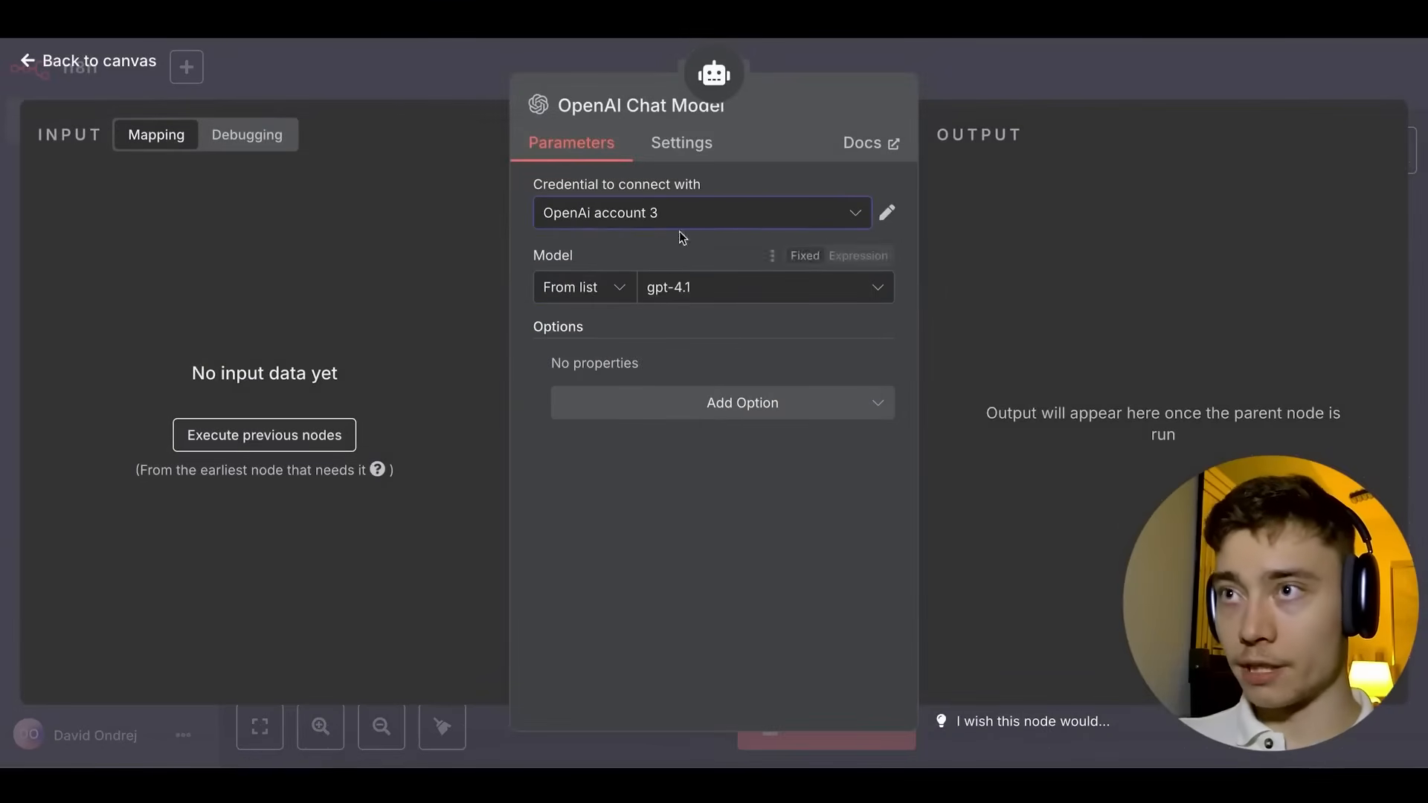
pyautogui.click(924, 71)
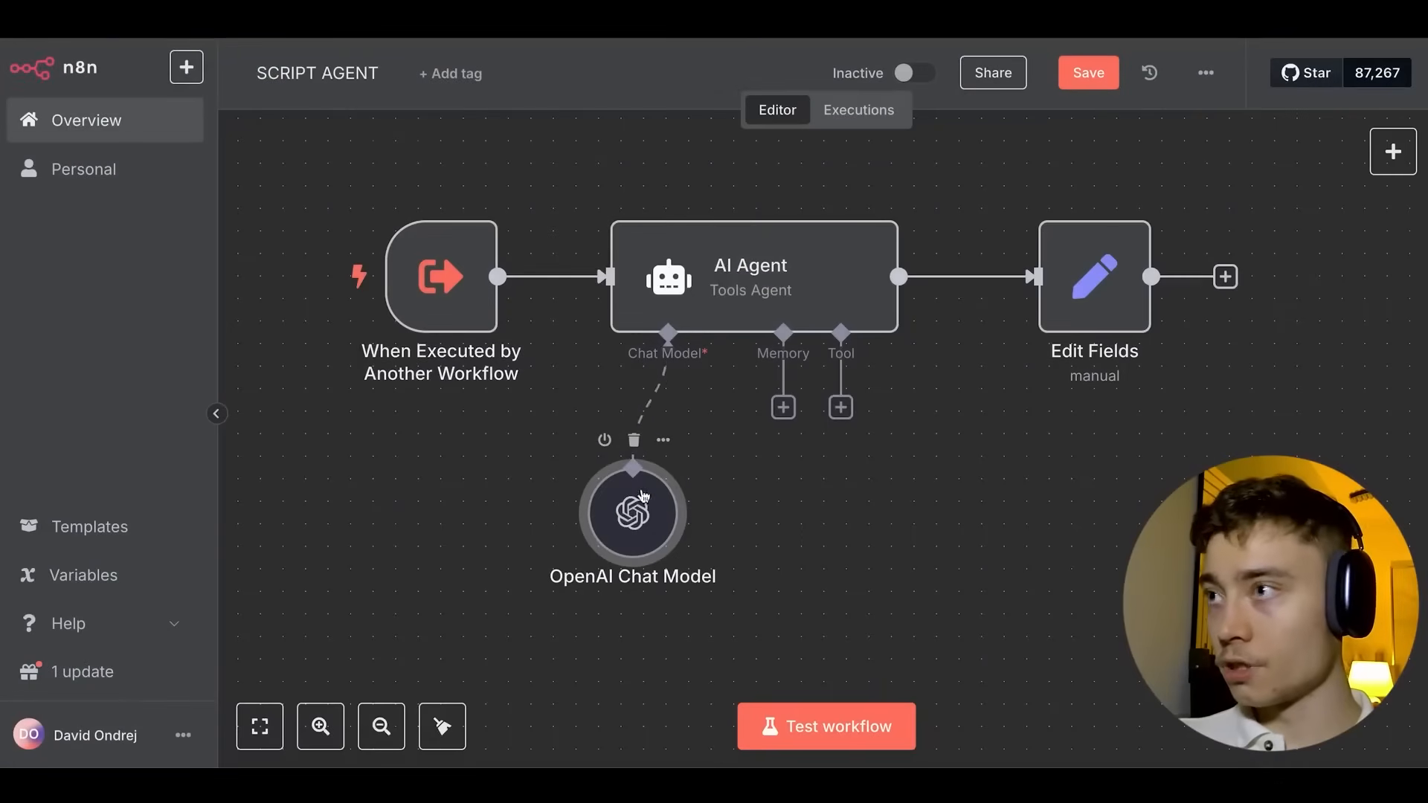
pyautogui.click(1080, 83)
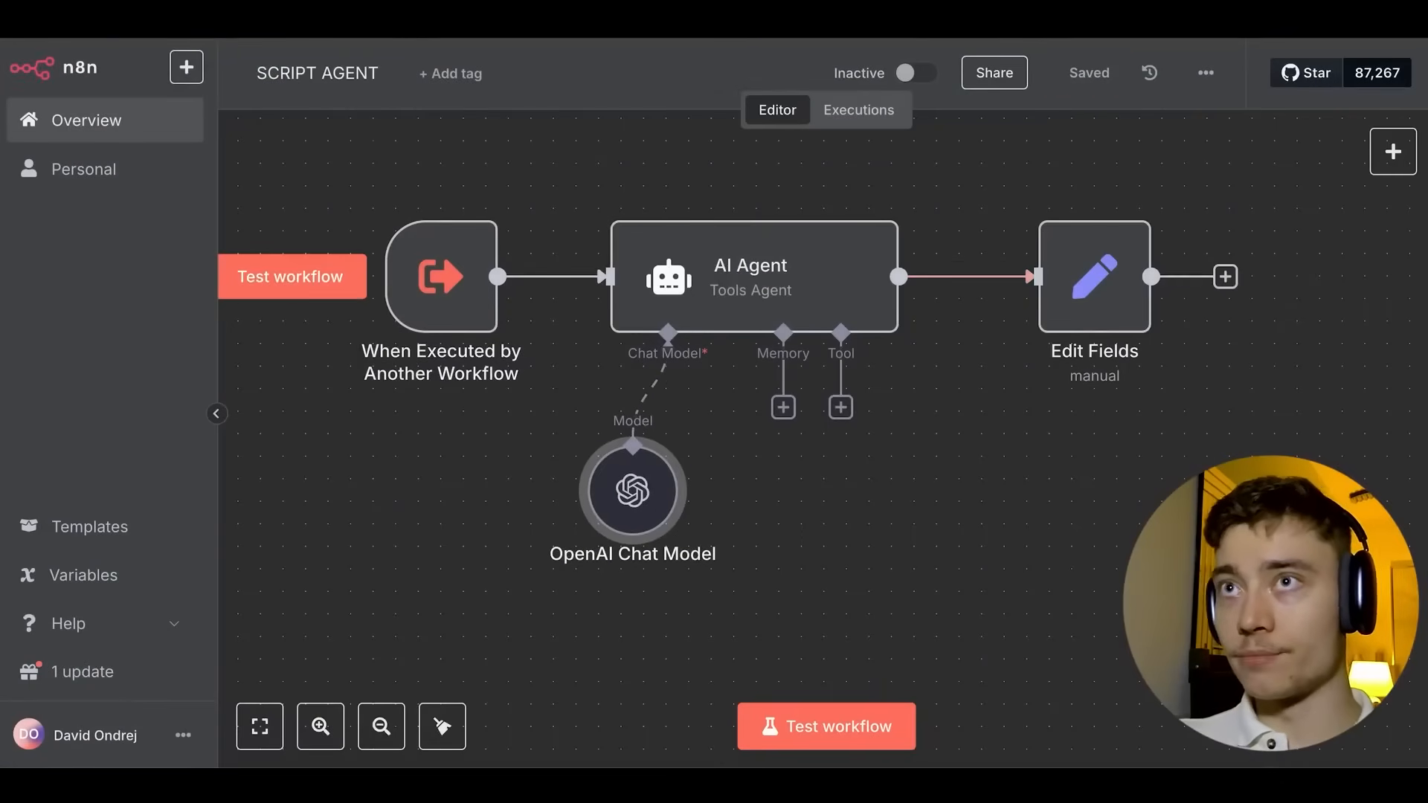
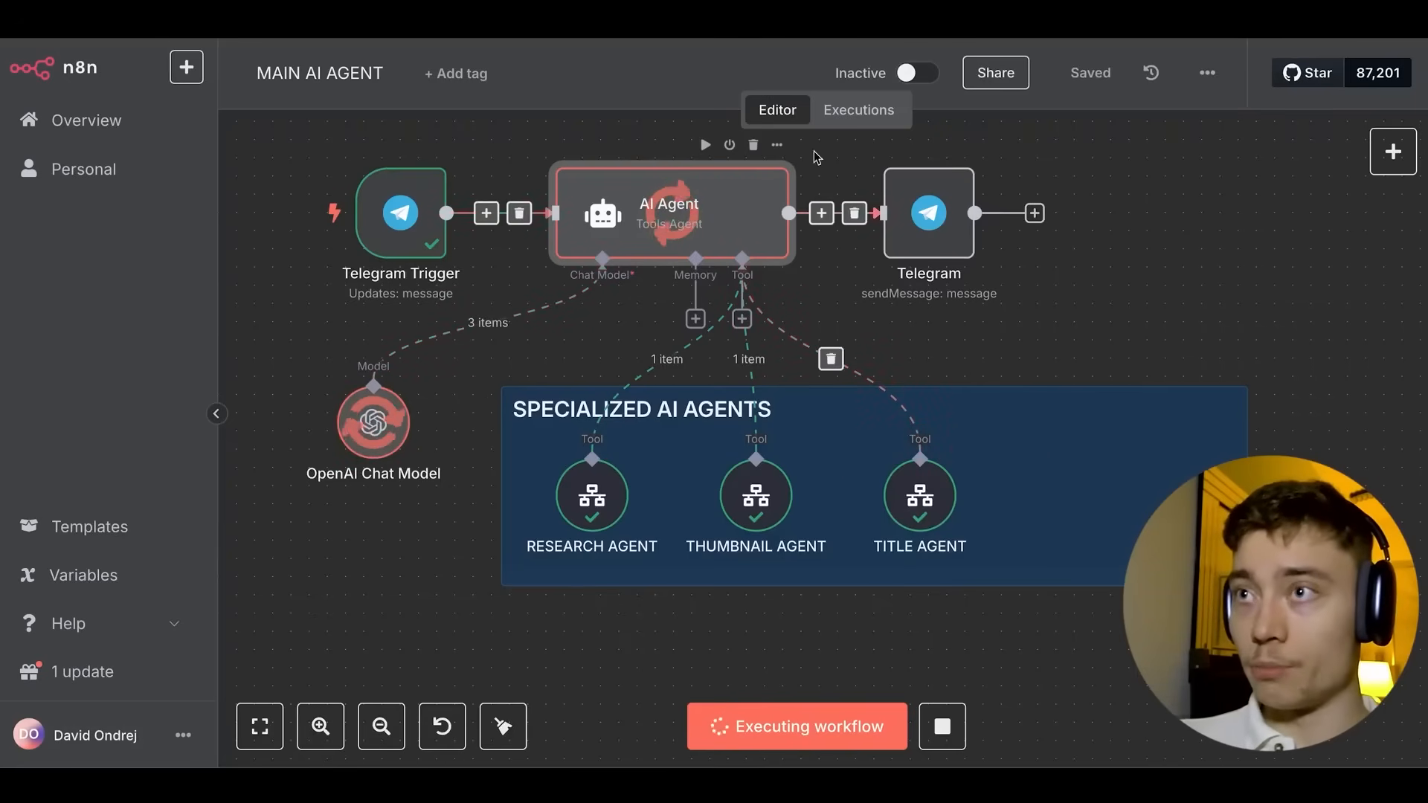
# Move Telegram aside, check the AI Agent node, and rerun only the Telegram step.
pyautogui.press('super+Tab')
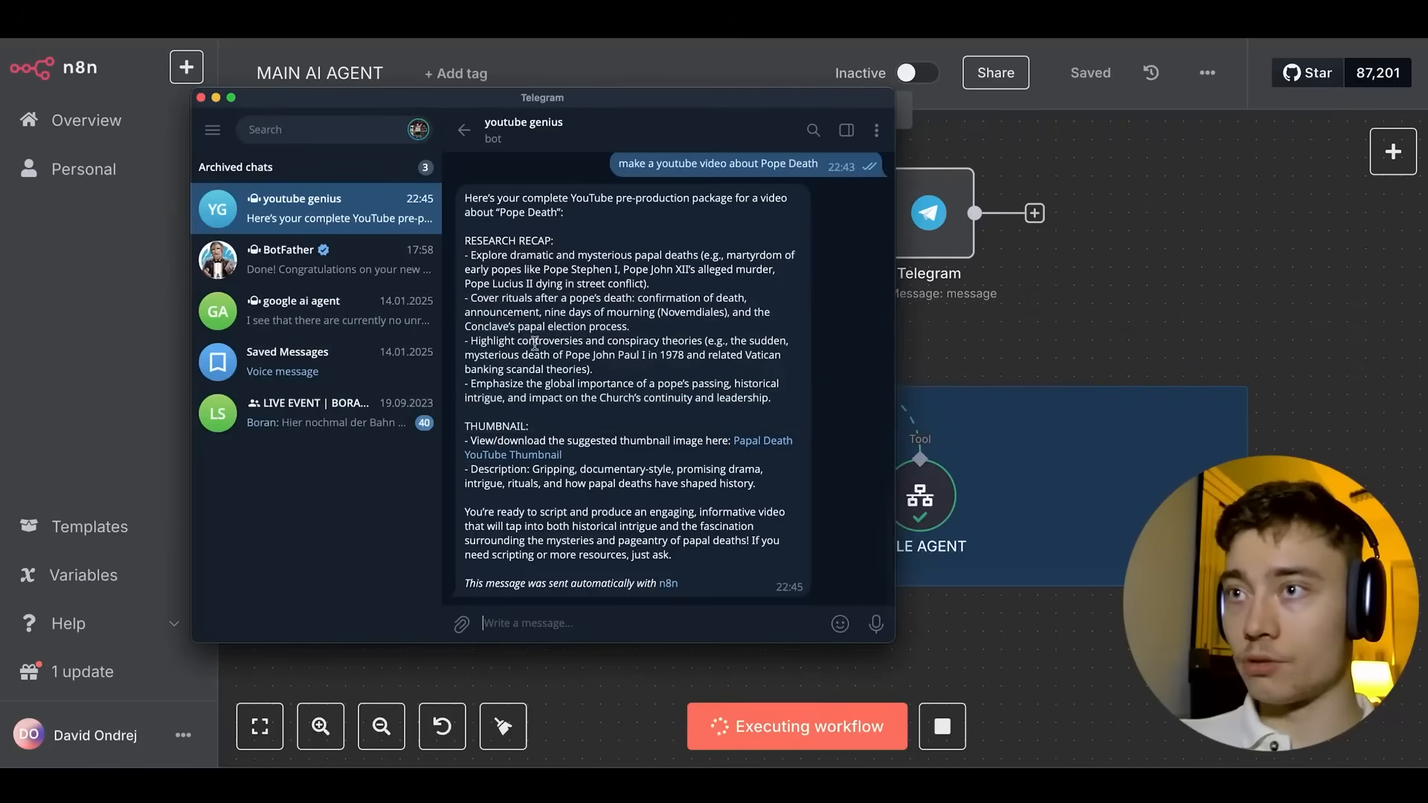
pyautogui.moveTo(727, 107); pyautogui.dragTo(841, 341)
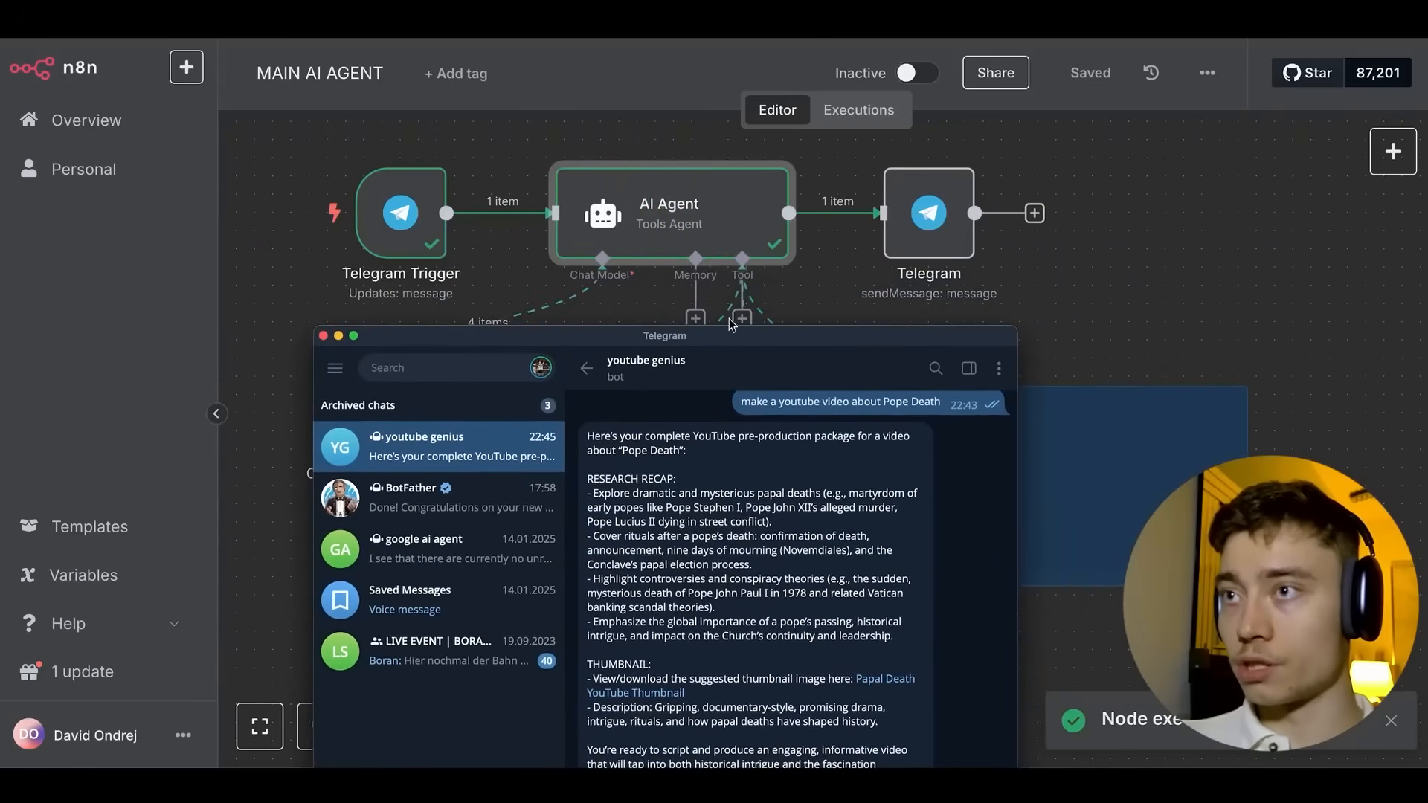
pyautogui.moveTo(729, 325); pyautogui.dragTo(772, 499)
pyautogui.click(1024, 383)
pyautogui.doubleClick(674, 220)
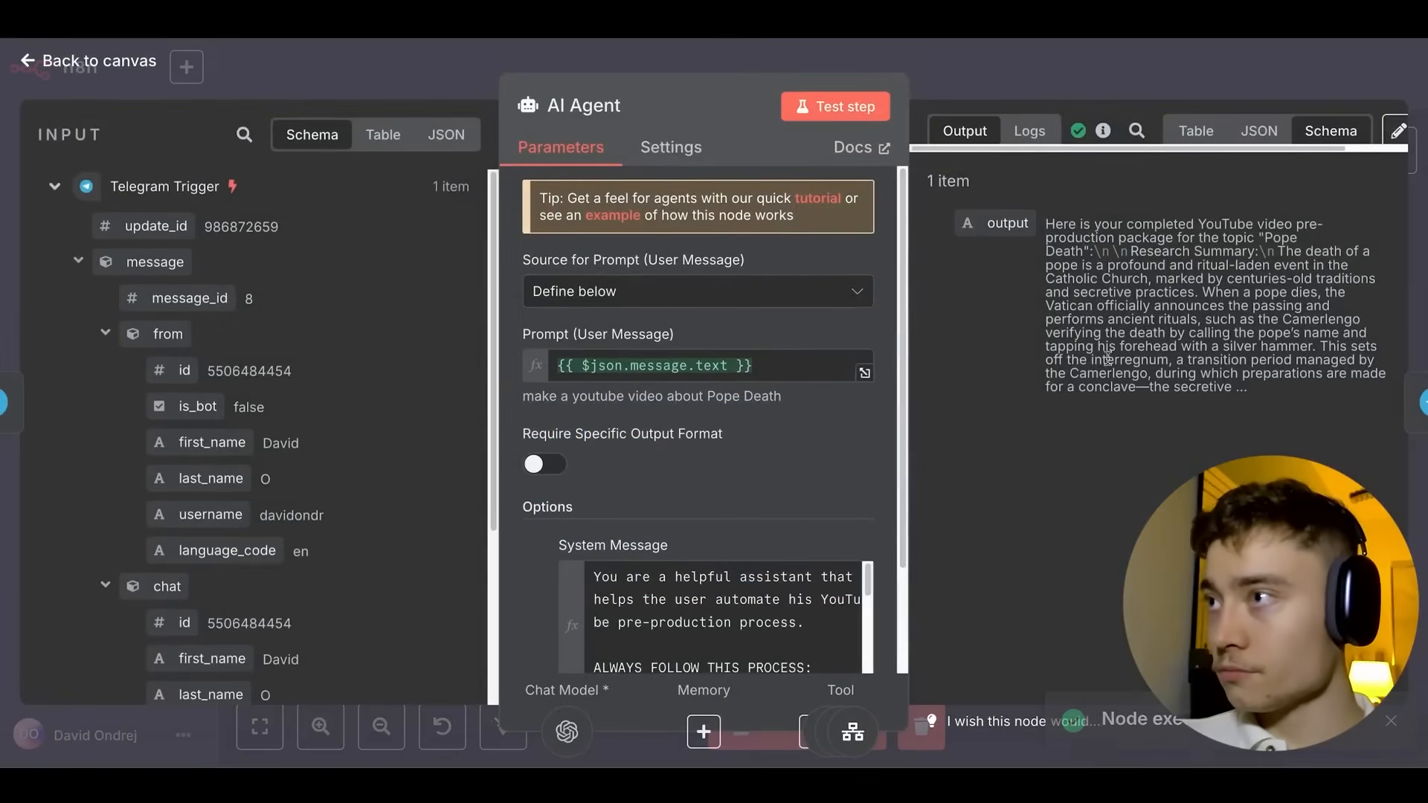
pyautogui.click(1057, 88)
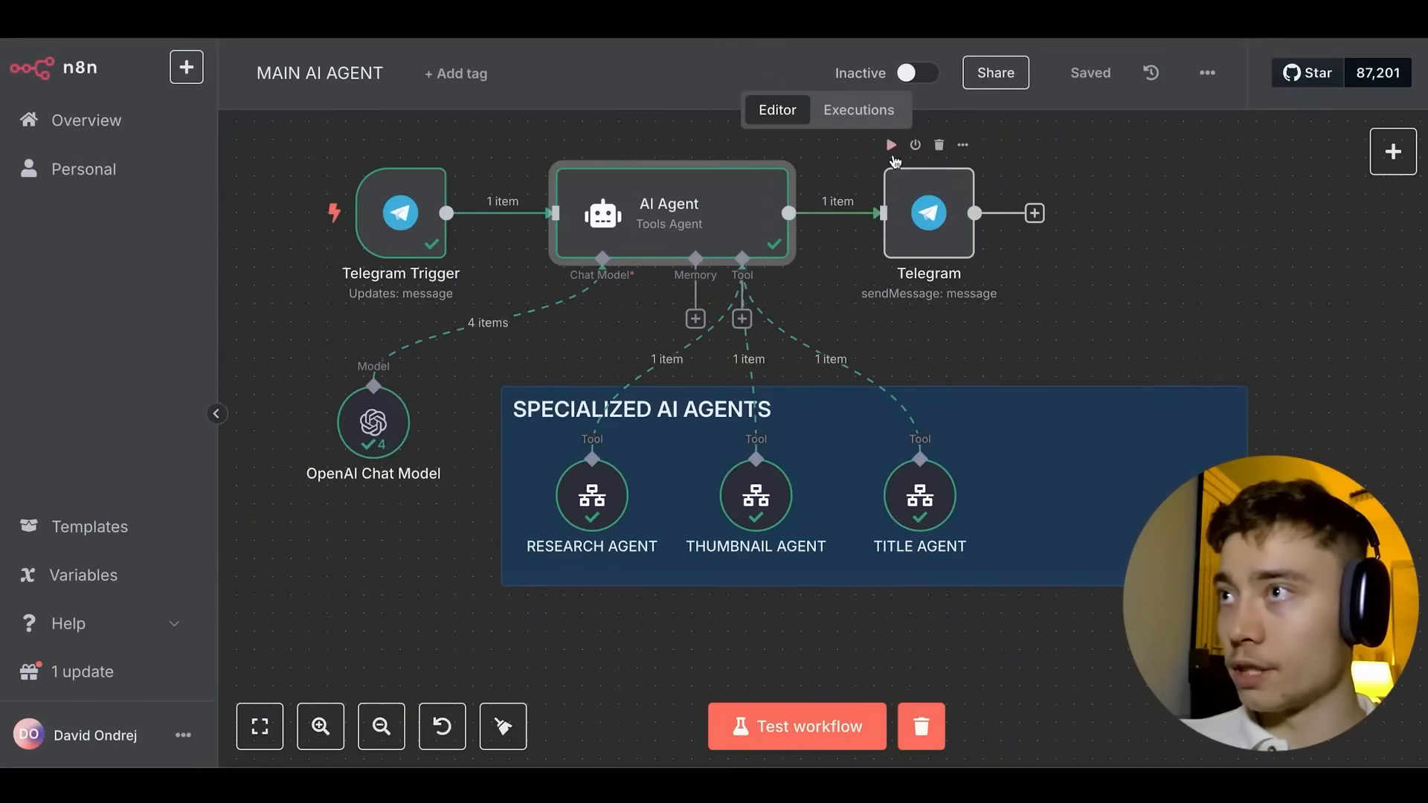
pyautogui.click(891, 144)
# Read through the bot's Pope Death pre-production reply in the Telegram chat.
pyautogui.press('super+Tab')
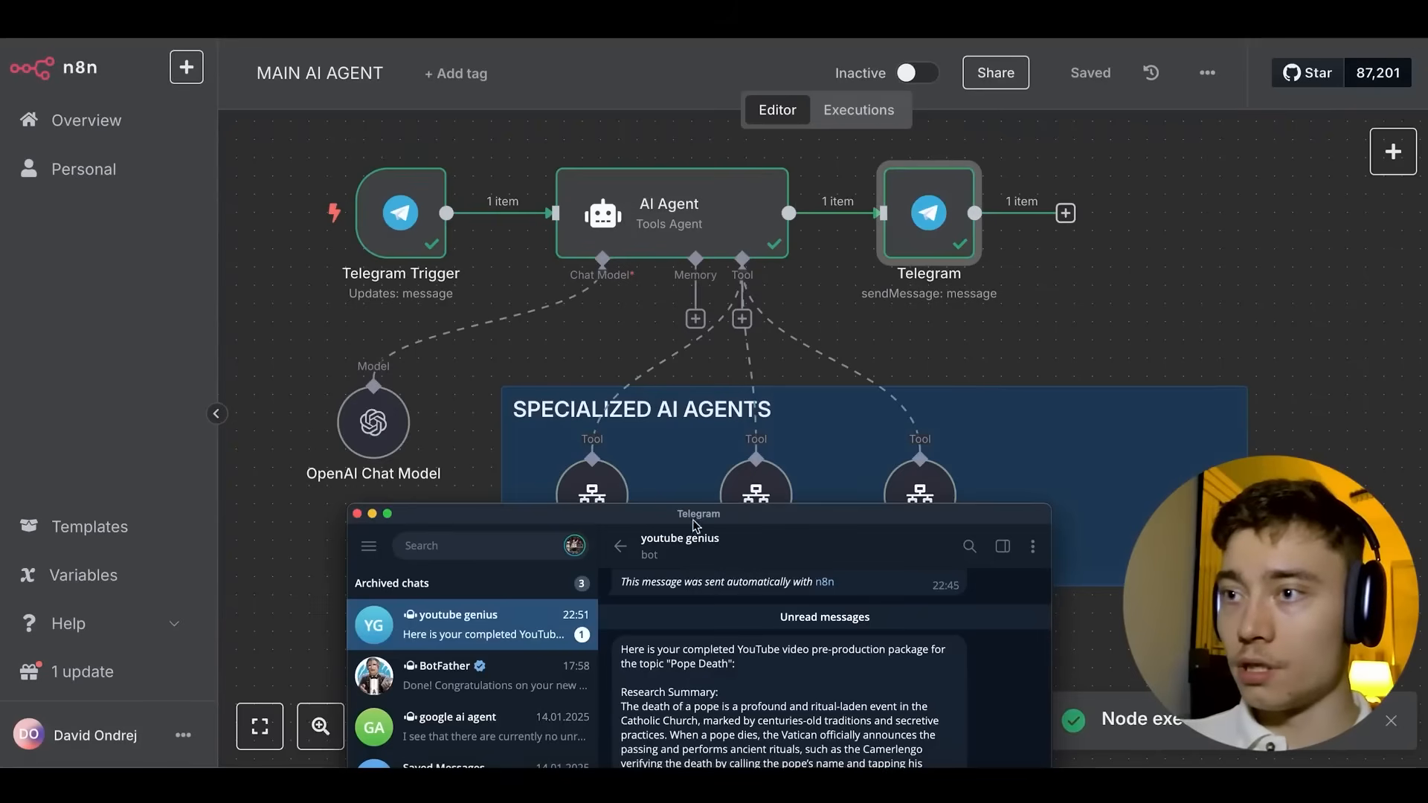
pyautogui.moveTo(744, 519); pyautogui.dragTo(658, 151)
pyautogui.scroll(-3, 673, 325)
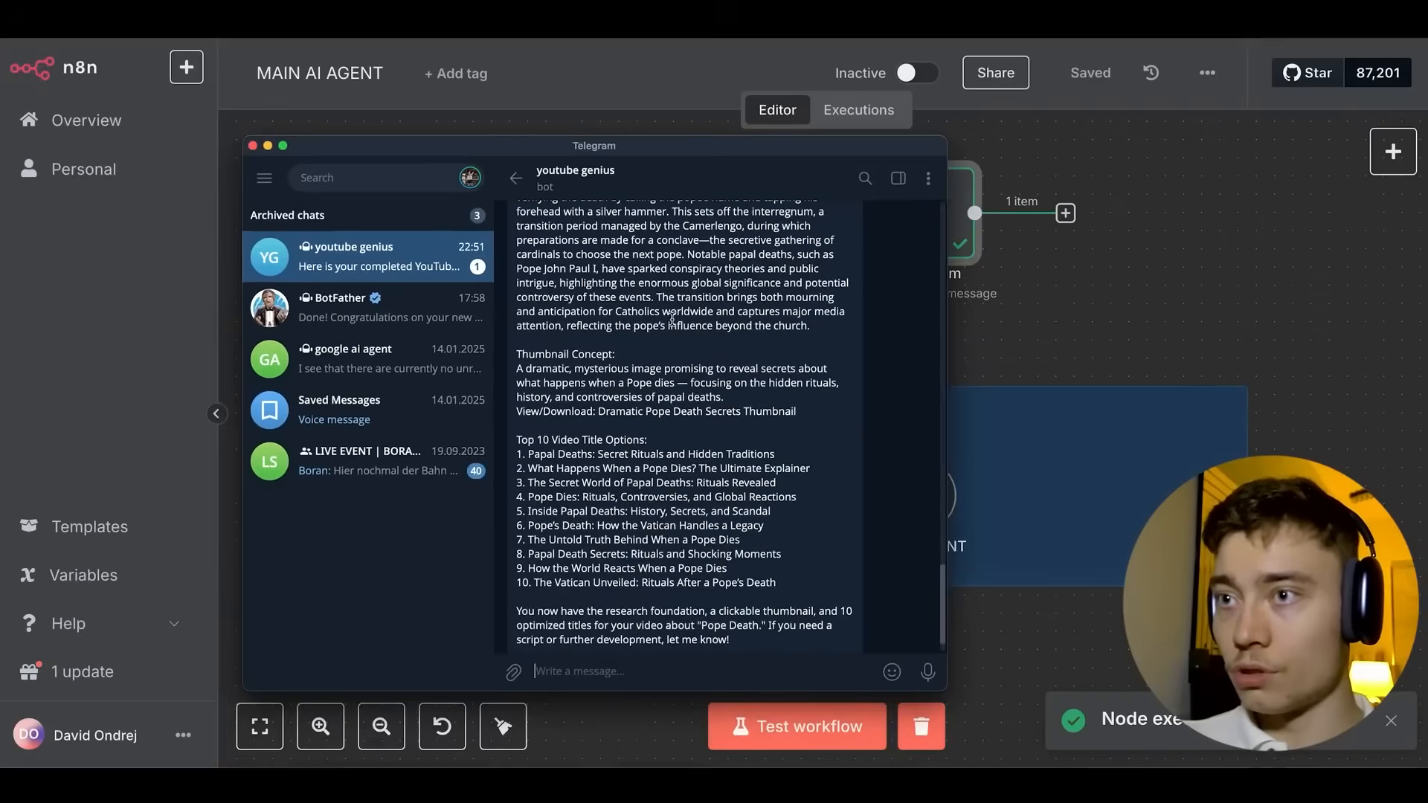
pyautogui.scroll(3, 673, 325)
pyautogui.scroll(-2, 675, 325)
pyautogui.scroll(3, 678, 325)
pyautogui.scroll(-3, 678, 325)
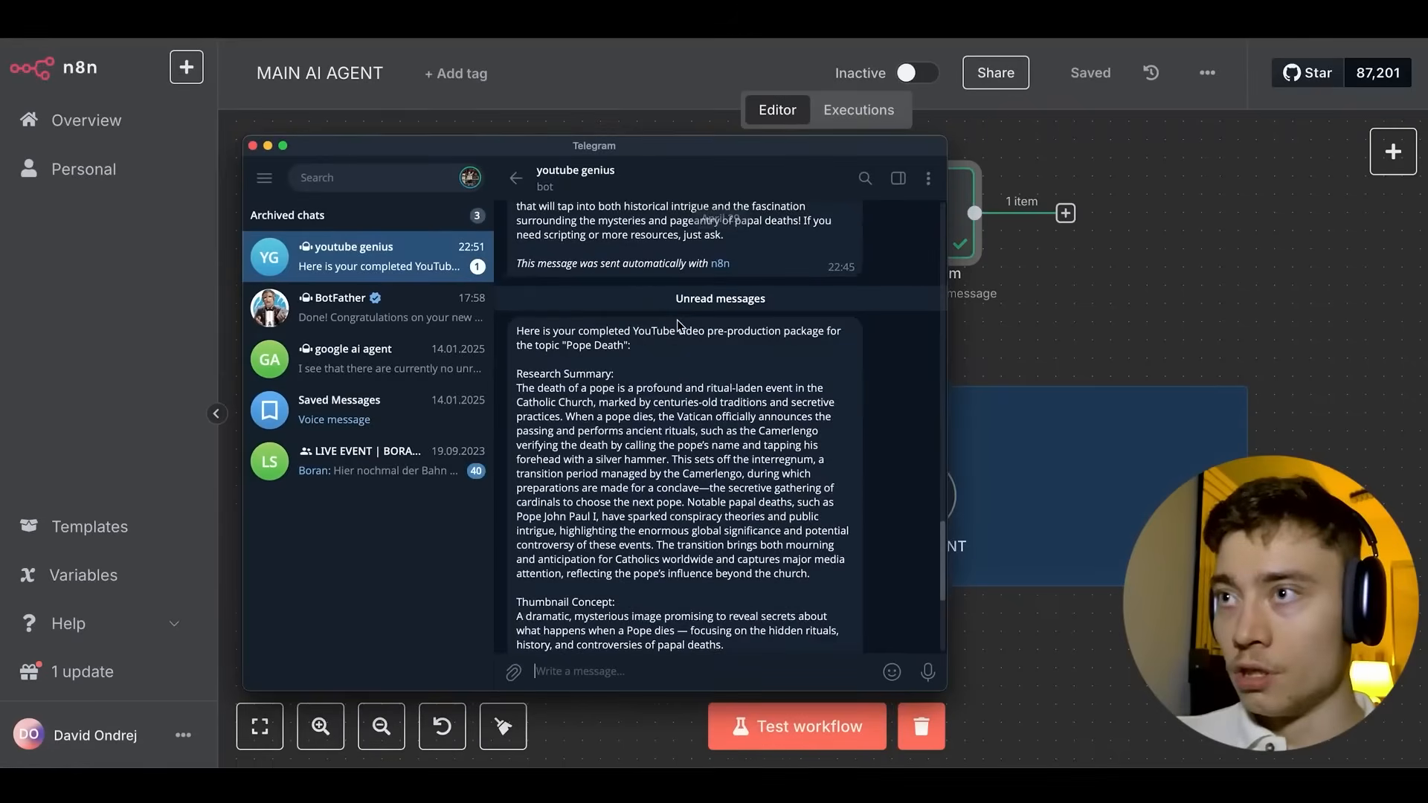
pyautogui.scroll(3, 648, 291)
pyautogui.scroll(1, 650, 290)
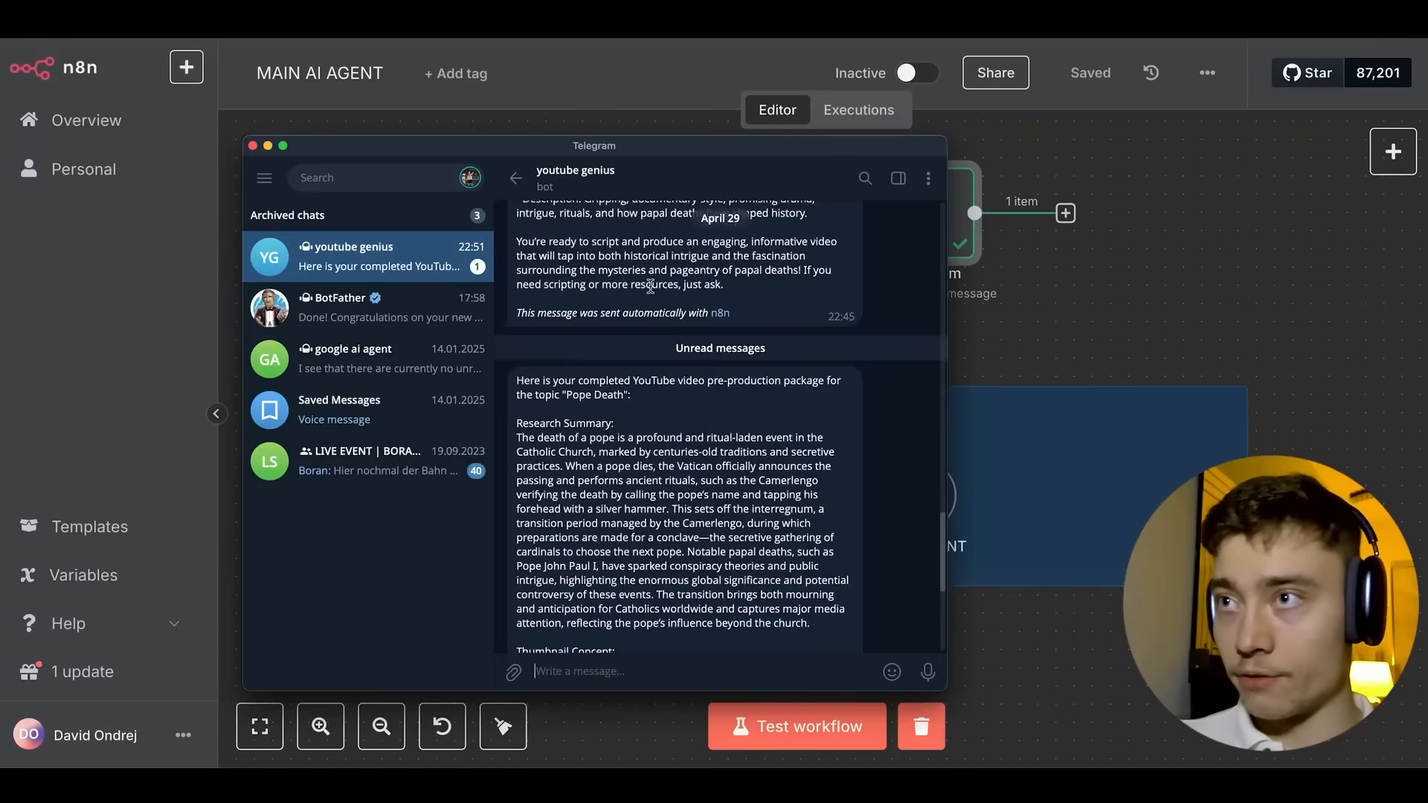
pyautogui.scroll(-3, 595, 327)
pyautogui.scroll(-3, 593, 329)
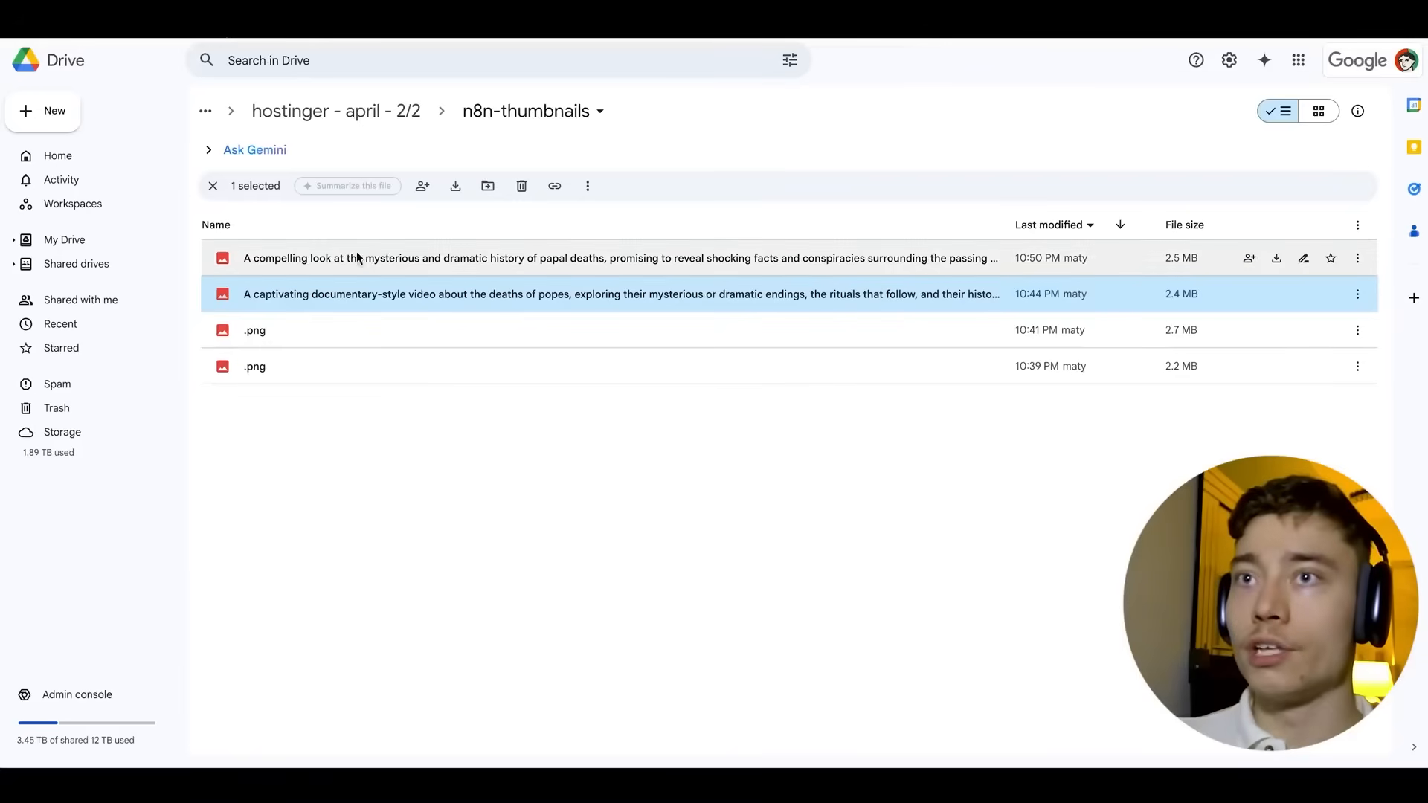
pyautogui.click(546, 515)
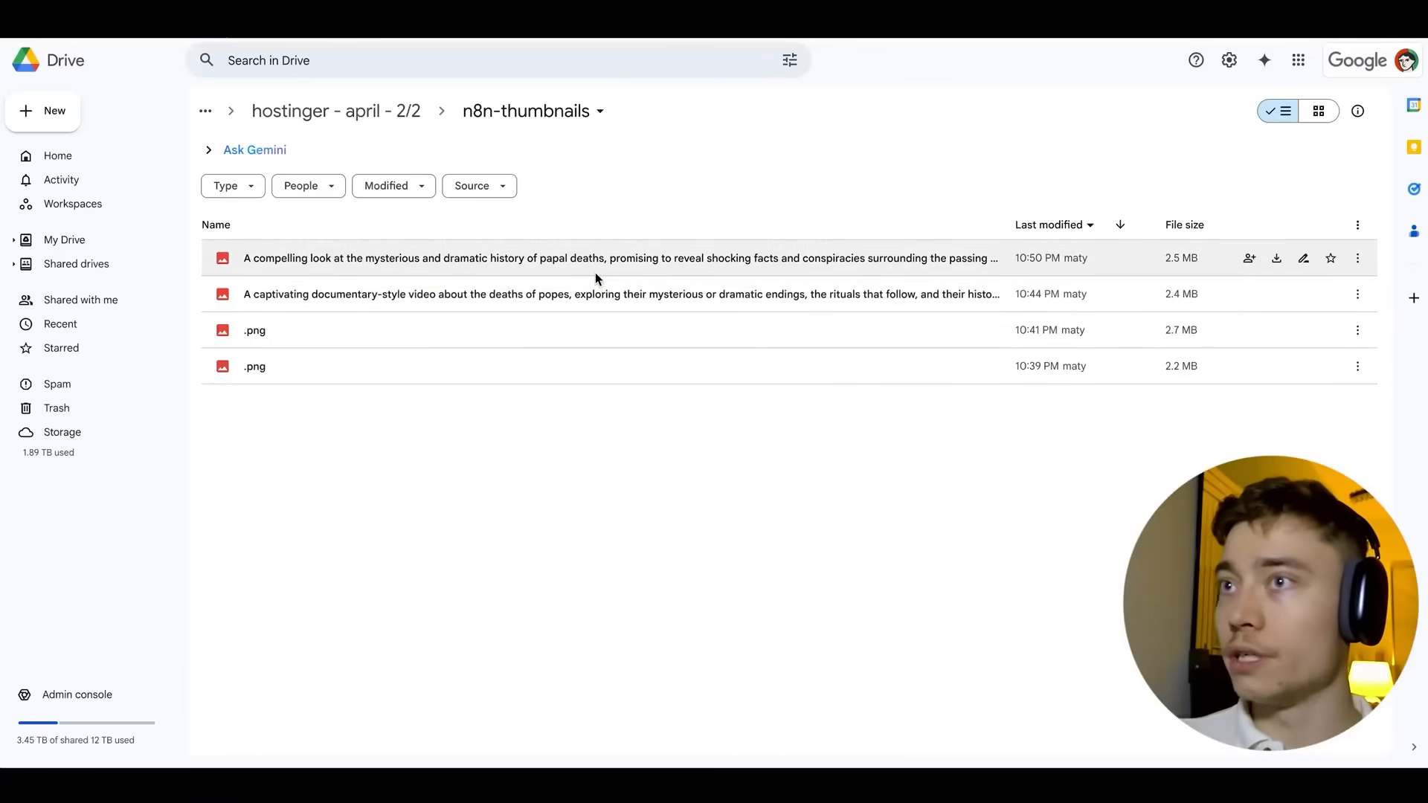
pyautogui.click(595, 275)
pyautogui.doubleClick(595, 272)
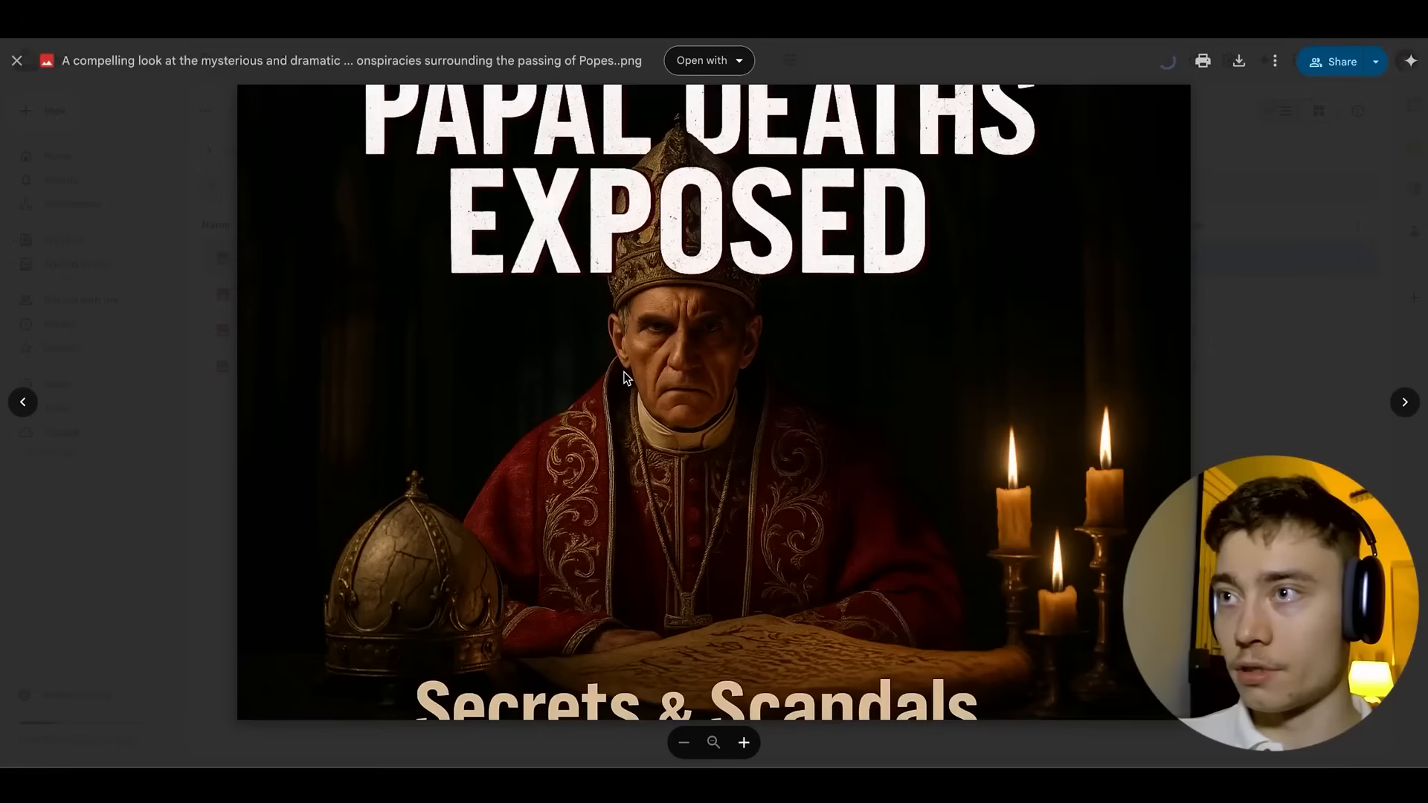
pyautogui.press('Escape')
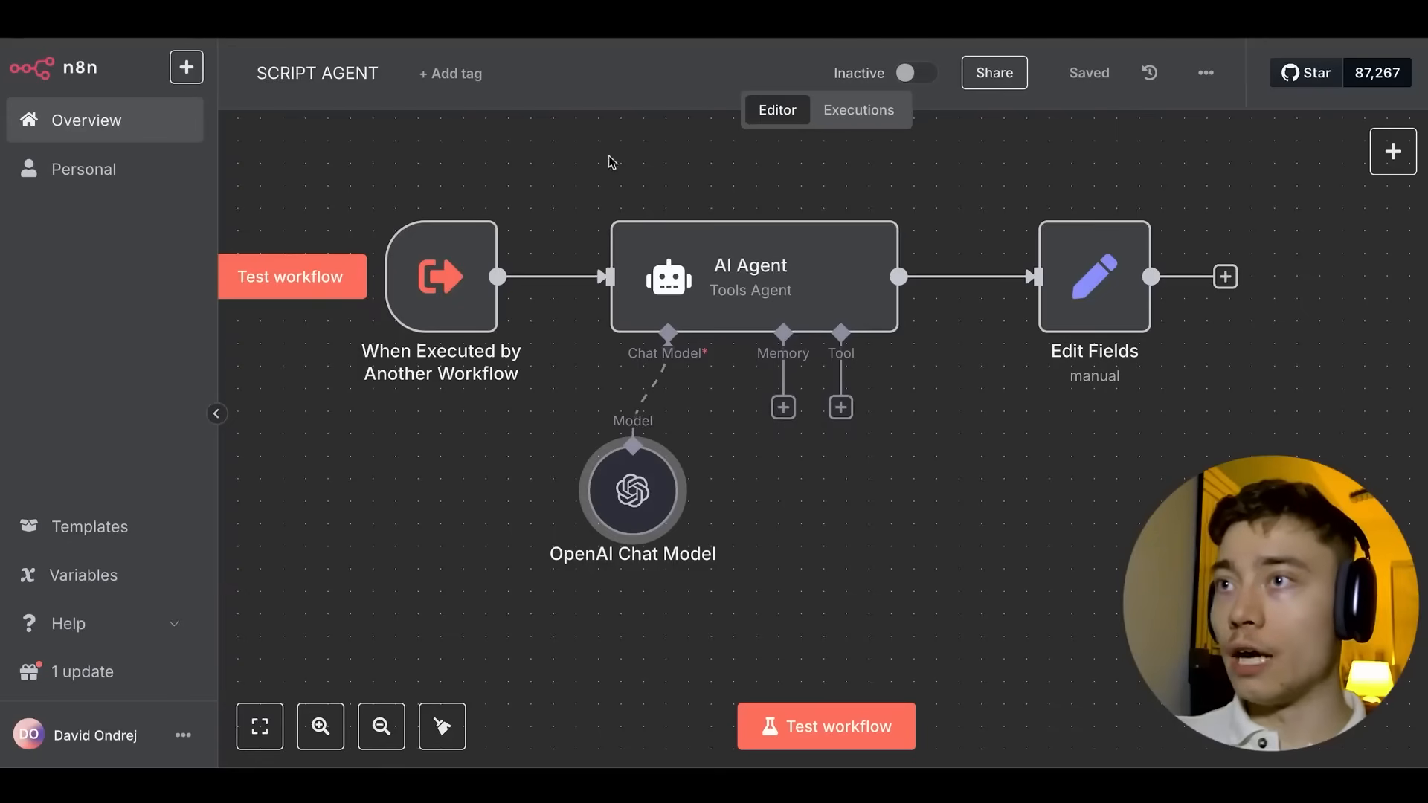
# Add a Call n8n Workflow tool to the AI Agent that targets the SCRIPT AGENT workflow.
pyautogui.scroll(-2, 524, 178)
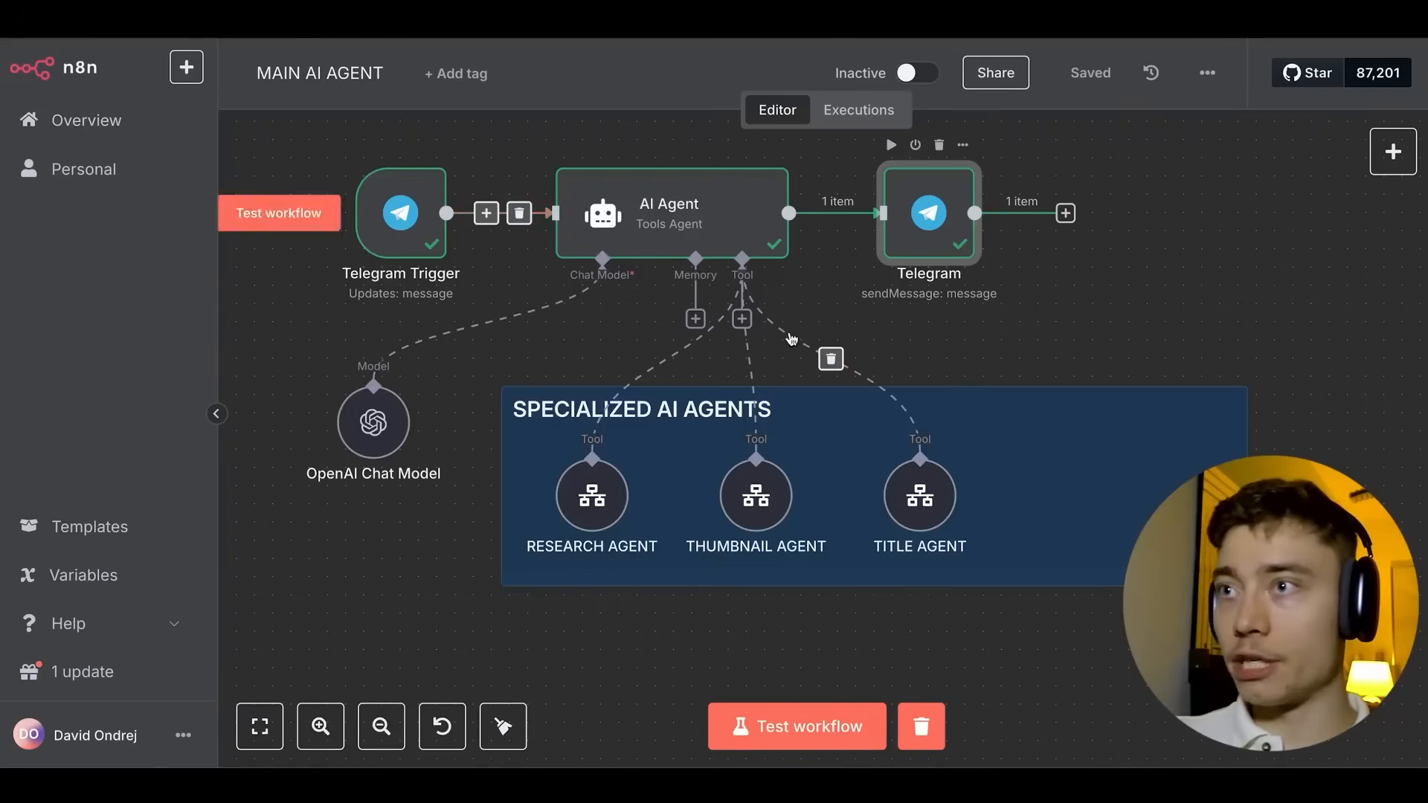
pyautogui.click(742, 318)
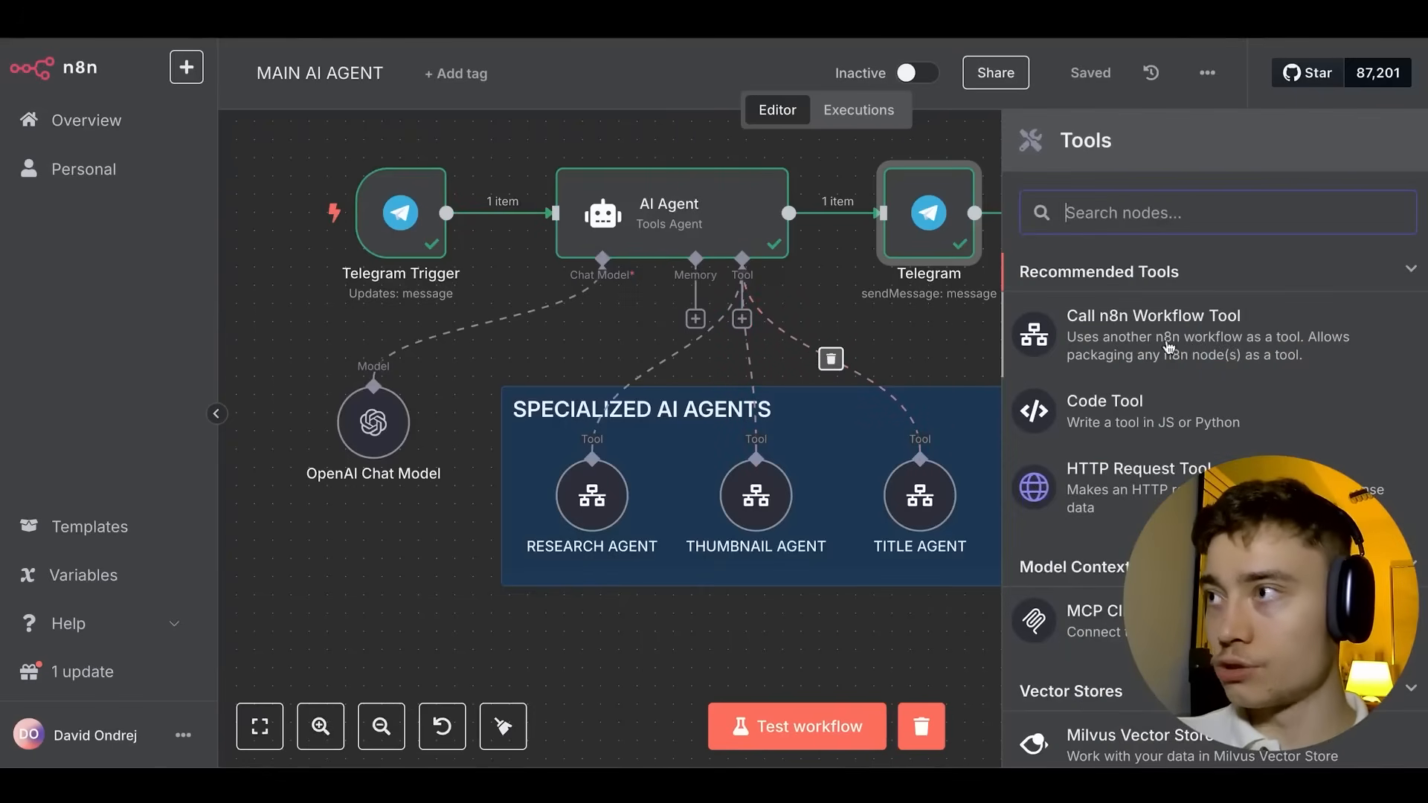
pyautogui.click(1206, 322)
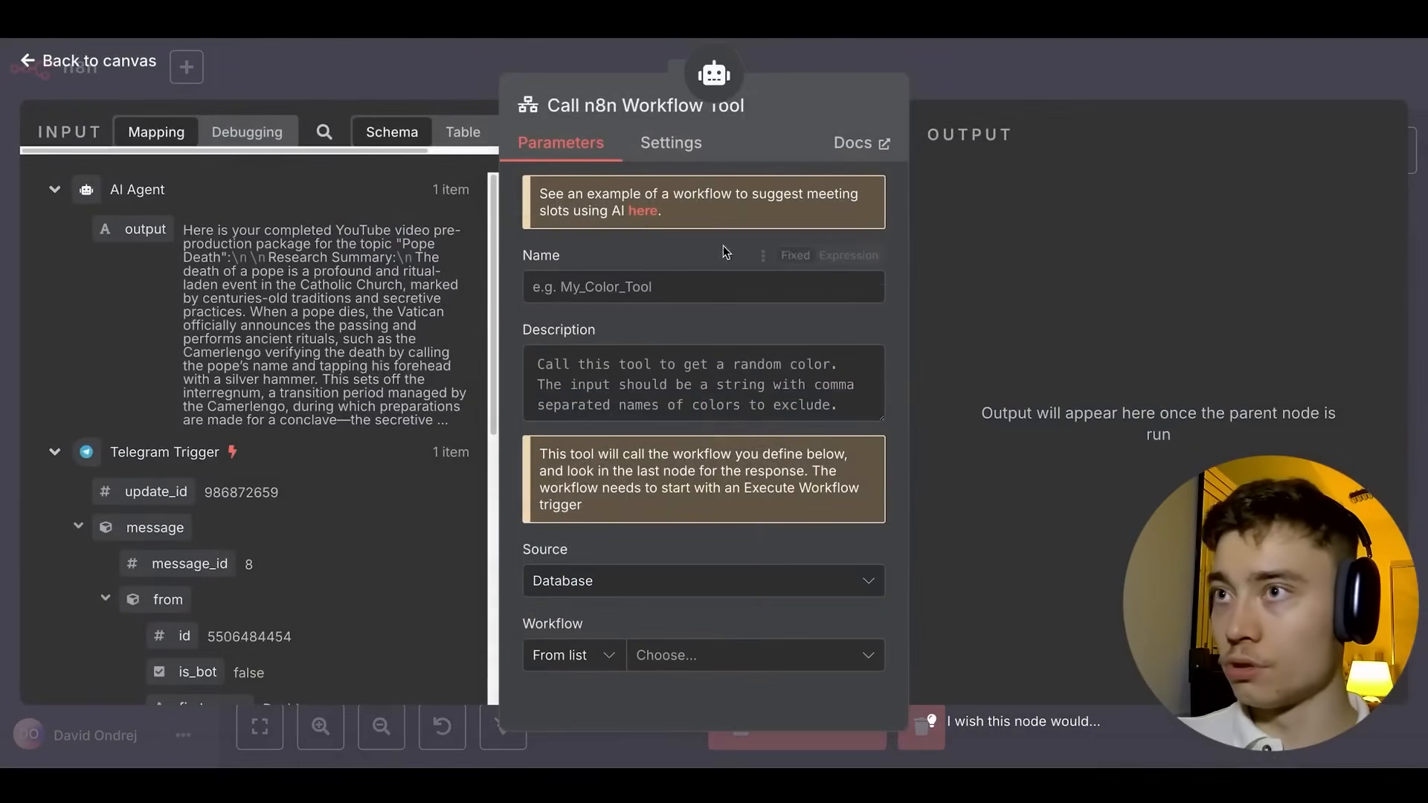
pyautogui.click(682, 652)
pyautogui.write('script')
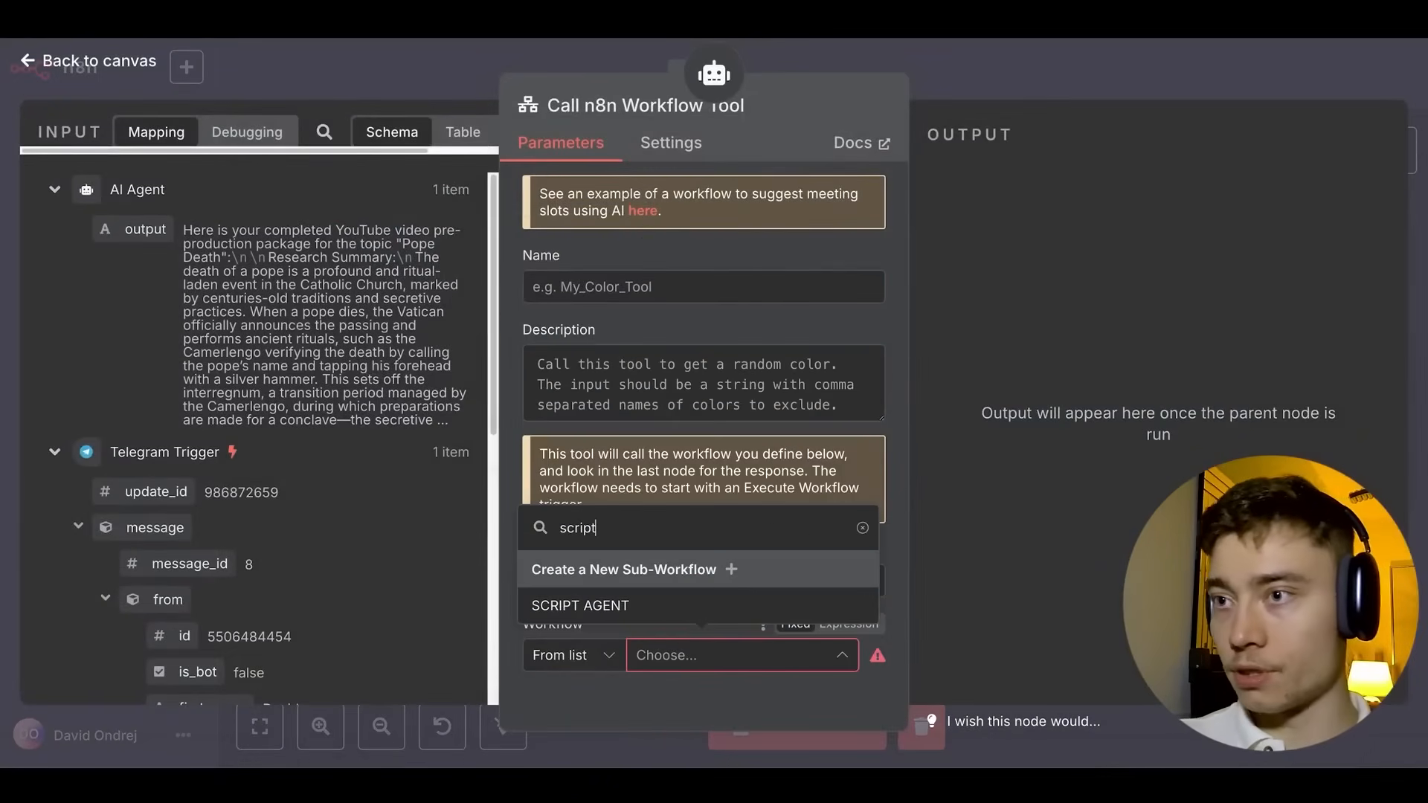
pyautogui.click(641, 604)
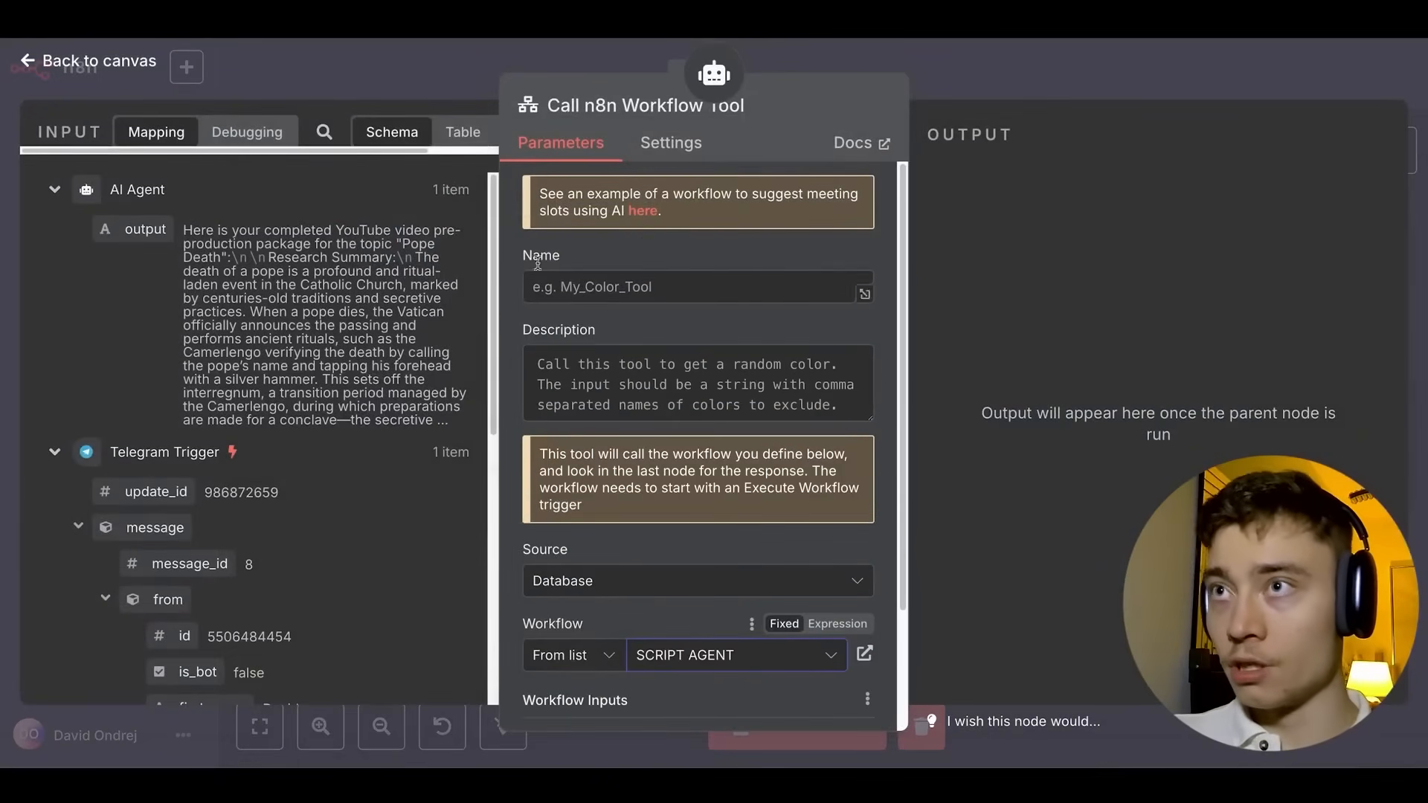
# Rename the tool node to SCRIPT AGENT and fill in its Name and Description.
pyautogui.click(747, 105)
pyautogui.tripleClick(852, 98)
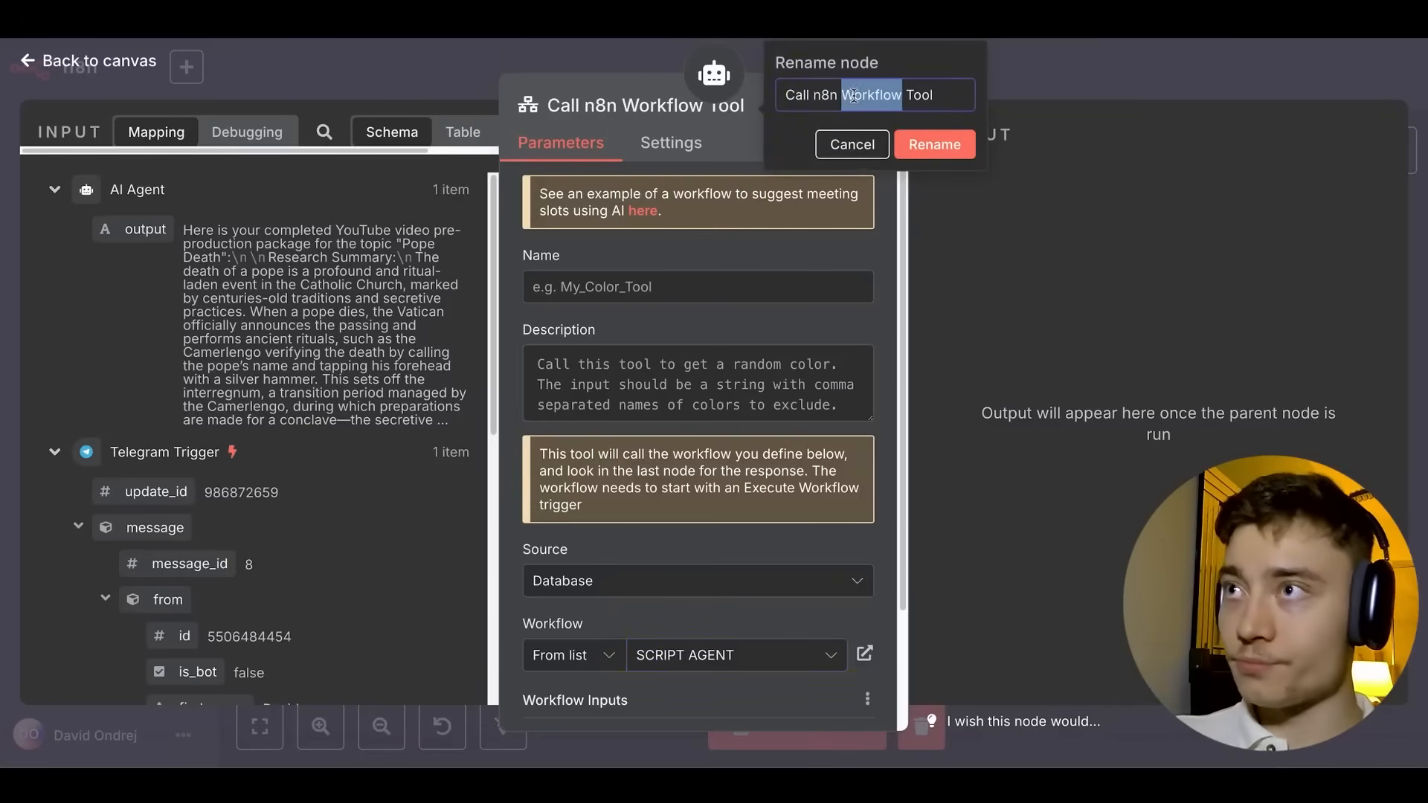
pyautogui.write('SCRIPT AGENT')
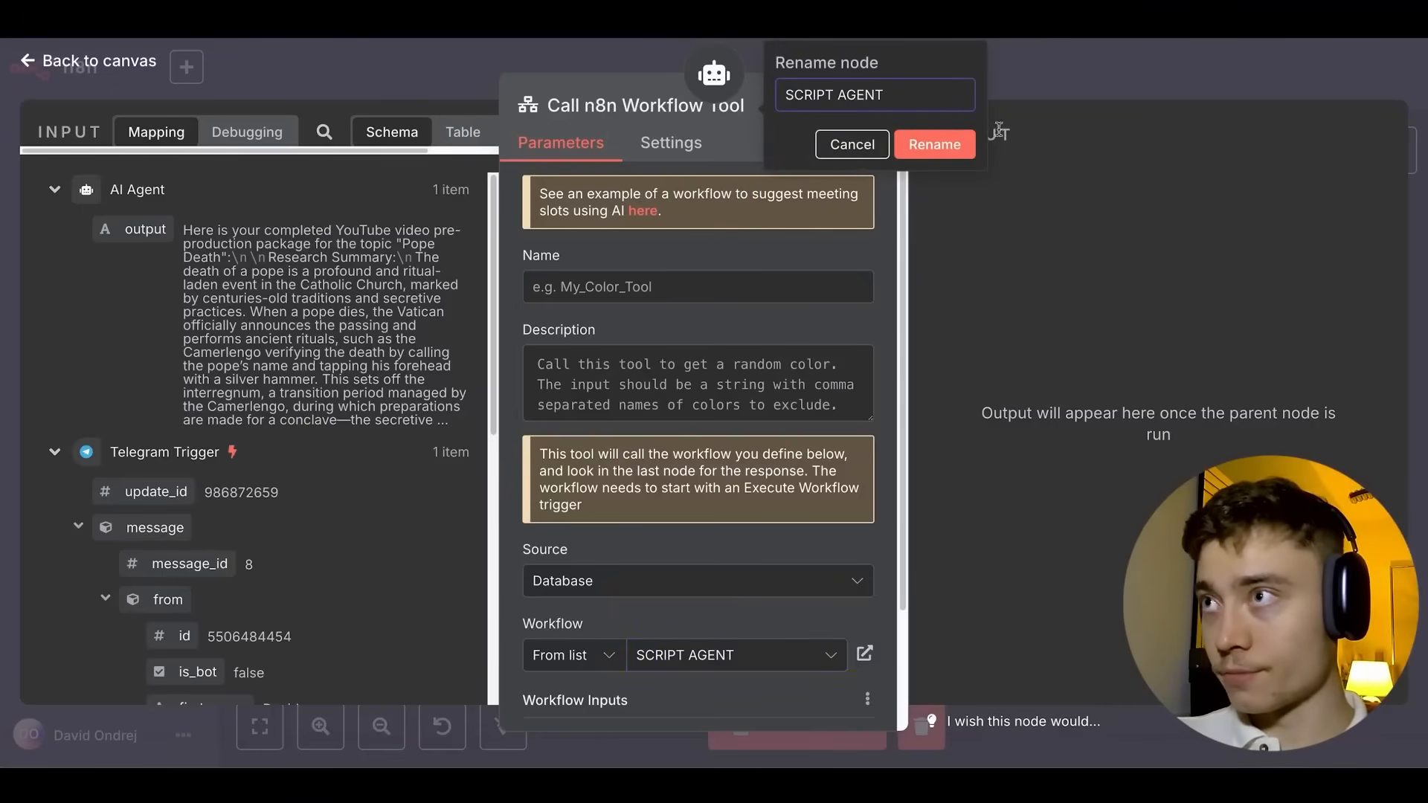
pyautogui.click(934, 144)
pyautogui.click(580, 286)
pyautogui.write('script_agent')
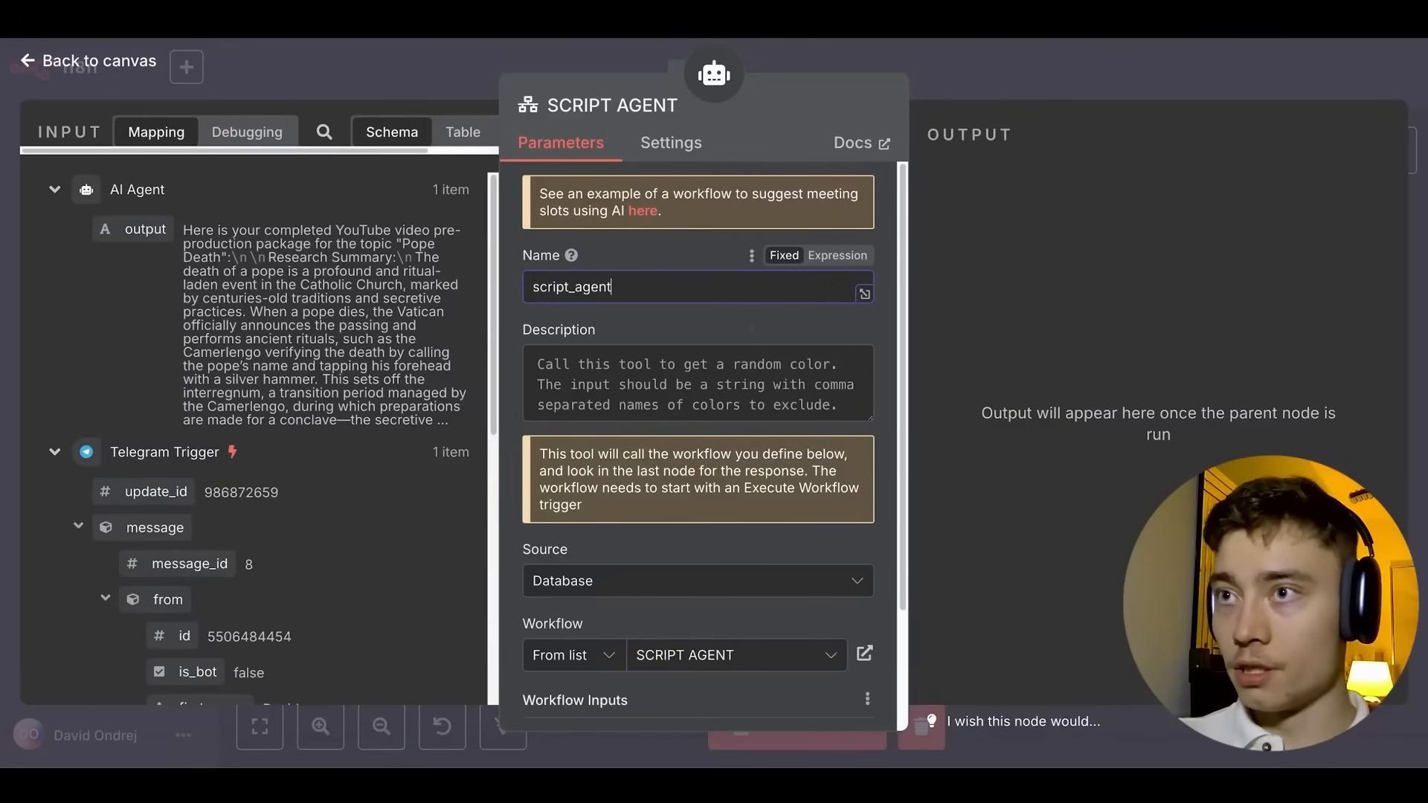
pyautogui.click(634, 377)
pyautogui.write('this to')
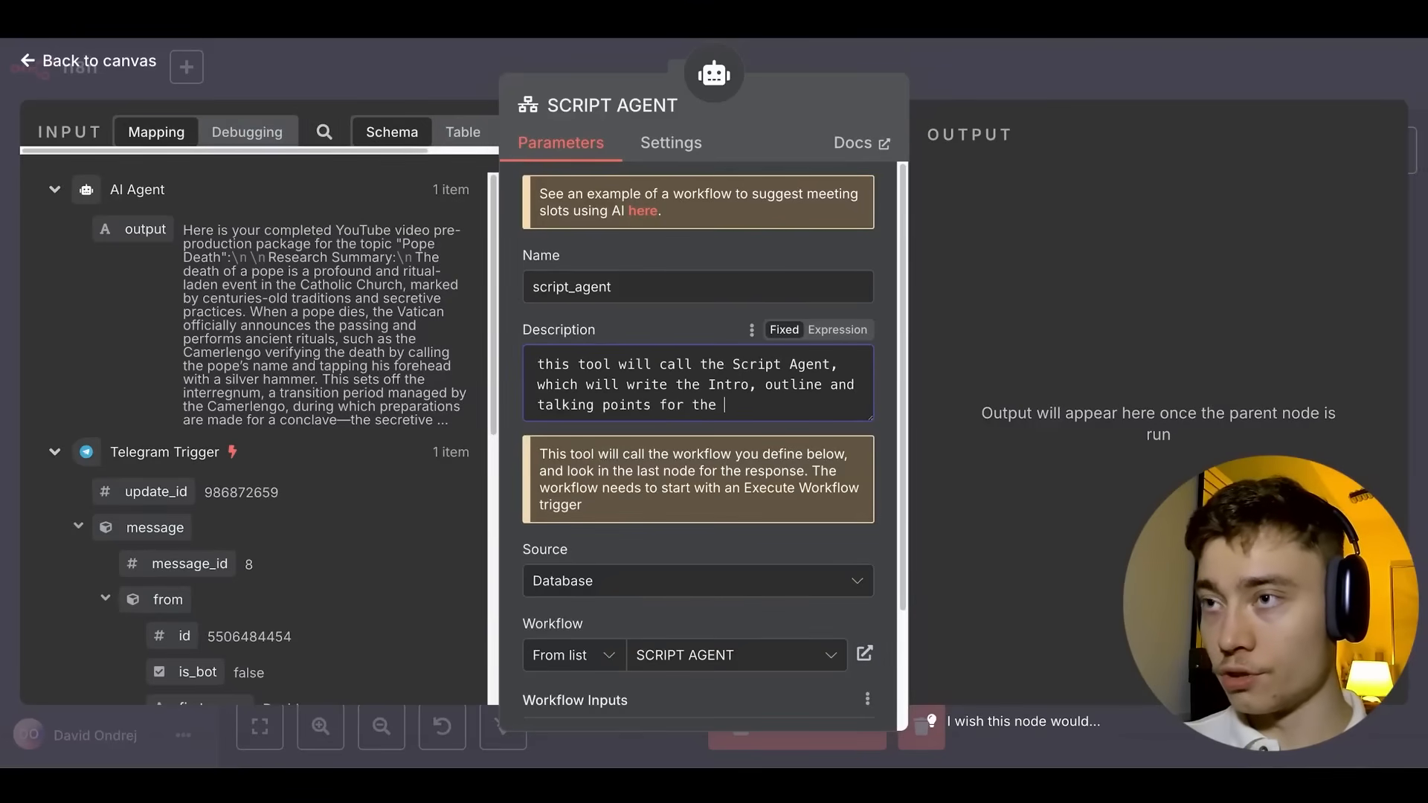
# Make the Idea input model-defined, described as a one-paragraph summary of the YouTube video.
pyautogui.scroll(-2, 699, 446)
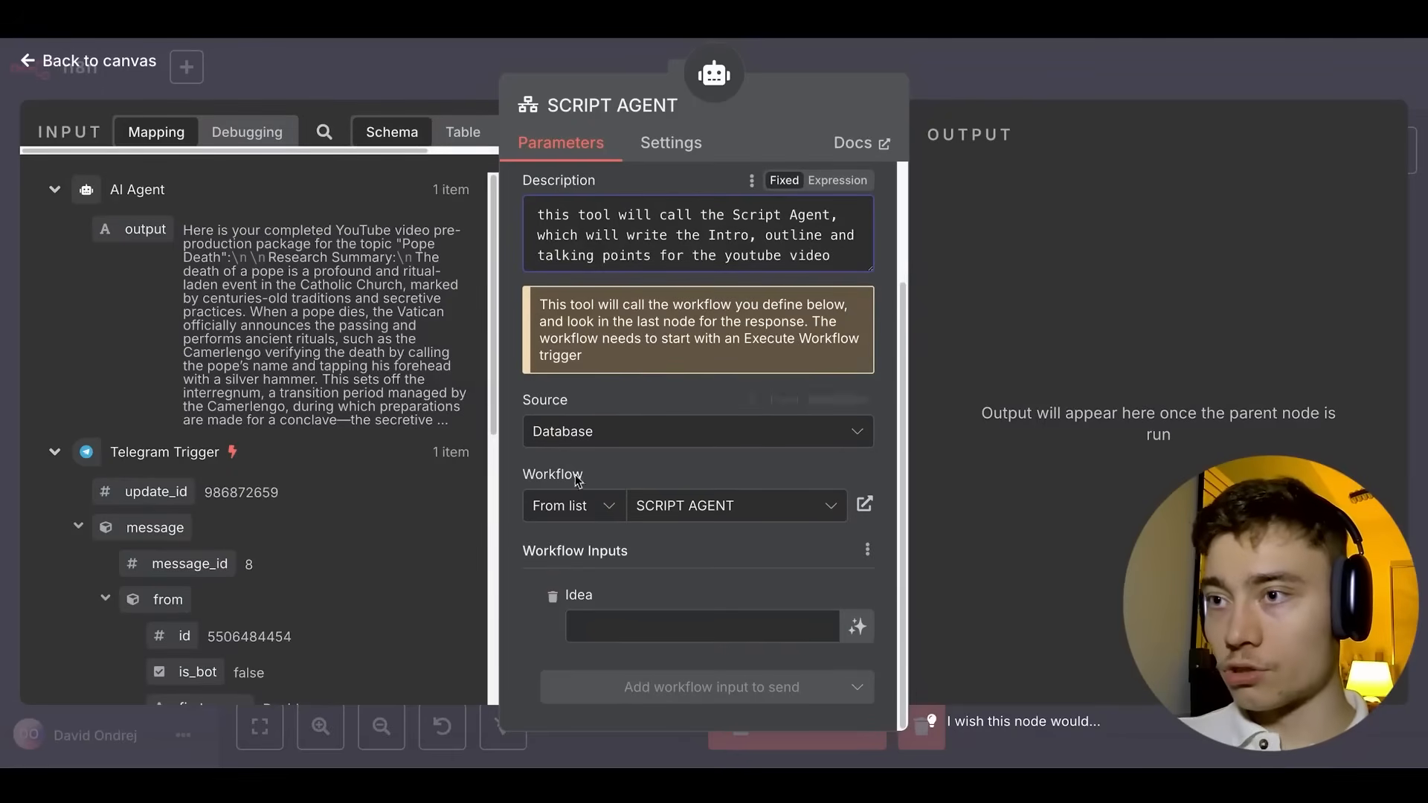
pyautogui.click(859, 627)
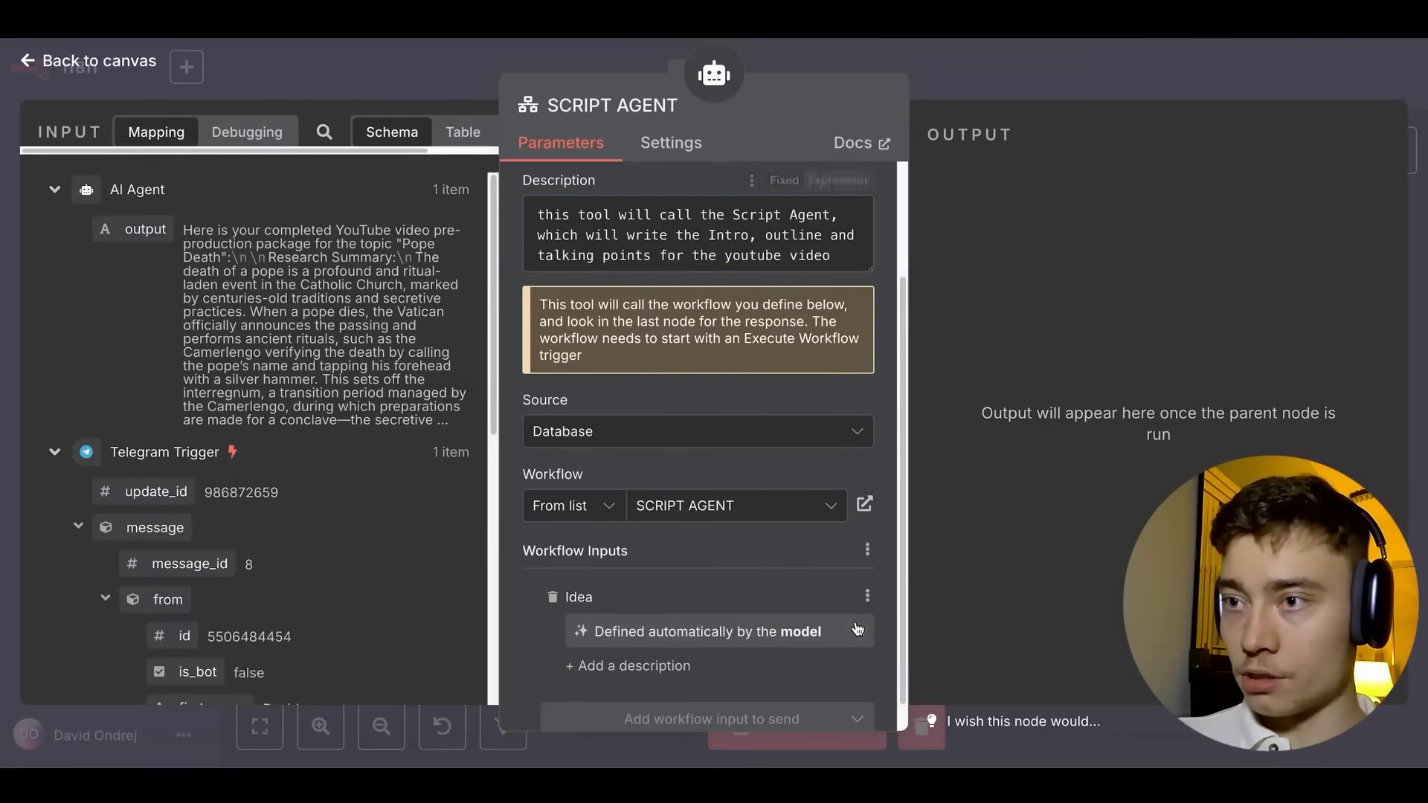
pyautogui.scroll(-1, 652, 639)
pyautogui.click(652, 636)
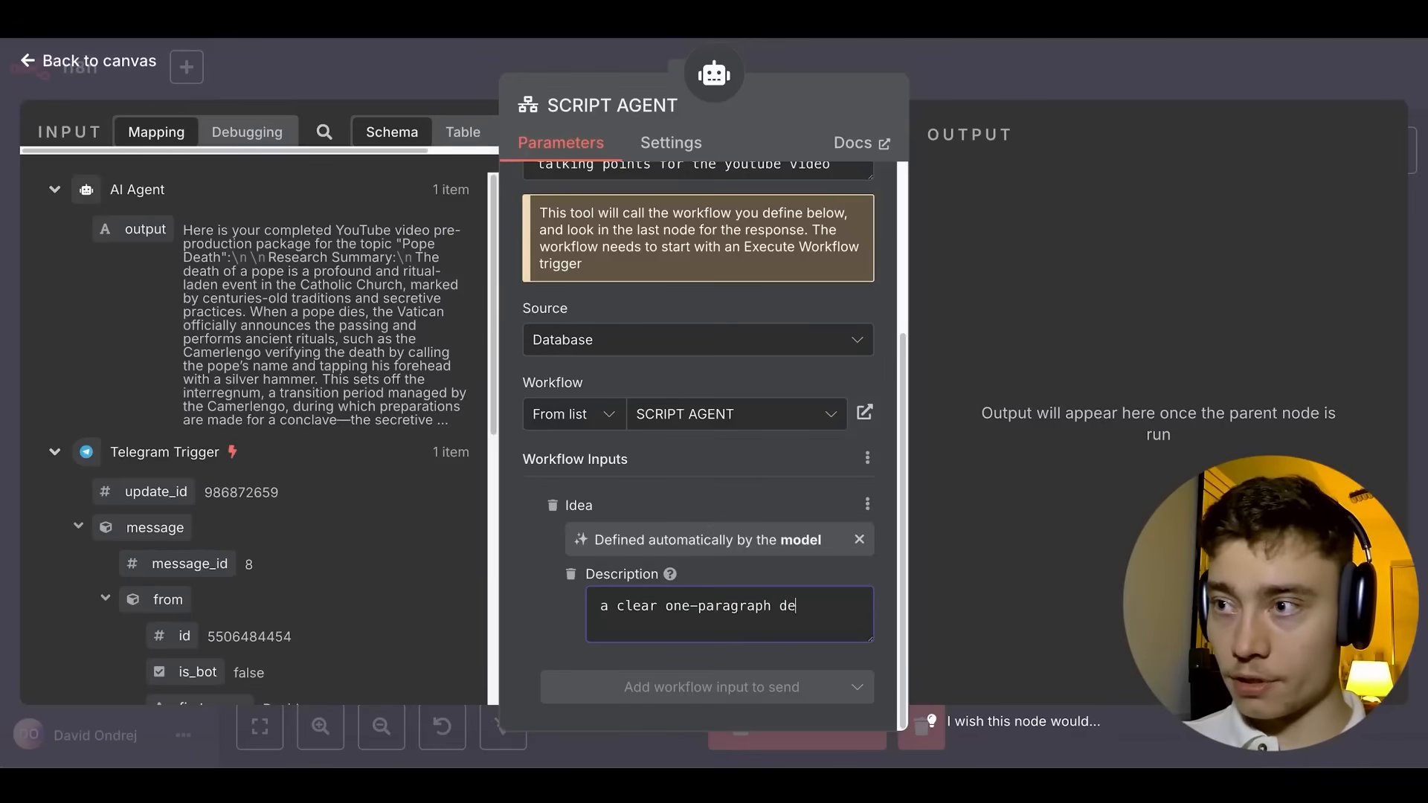
pyautogui.write('a clear one-paragraph description')
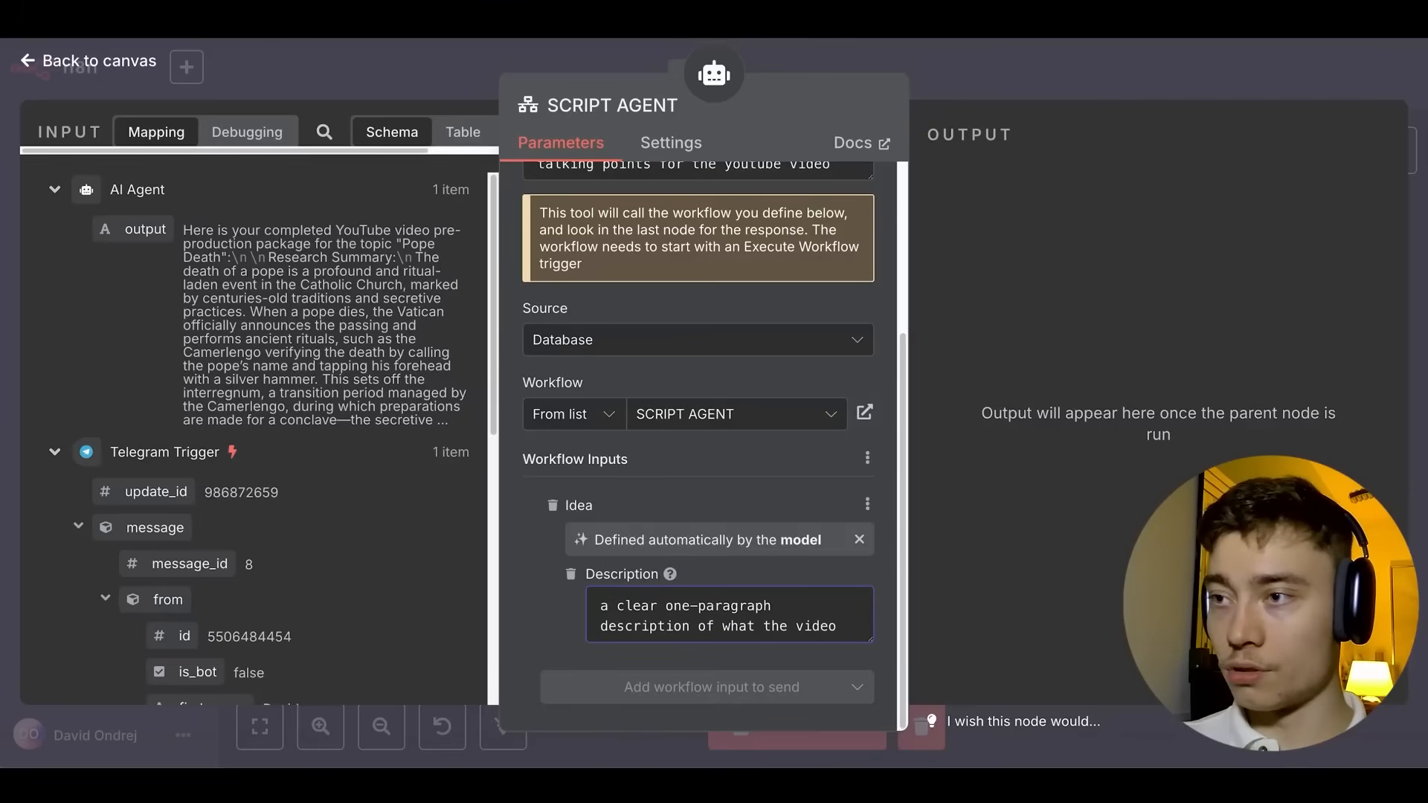
pyautogui.write(' of what the youtube vid')
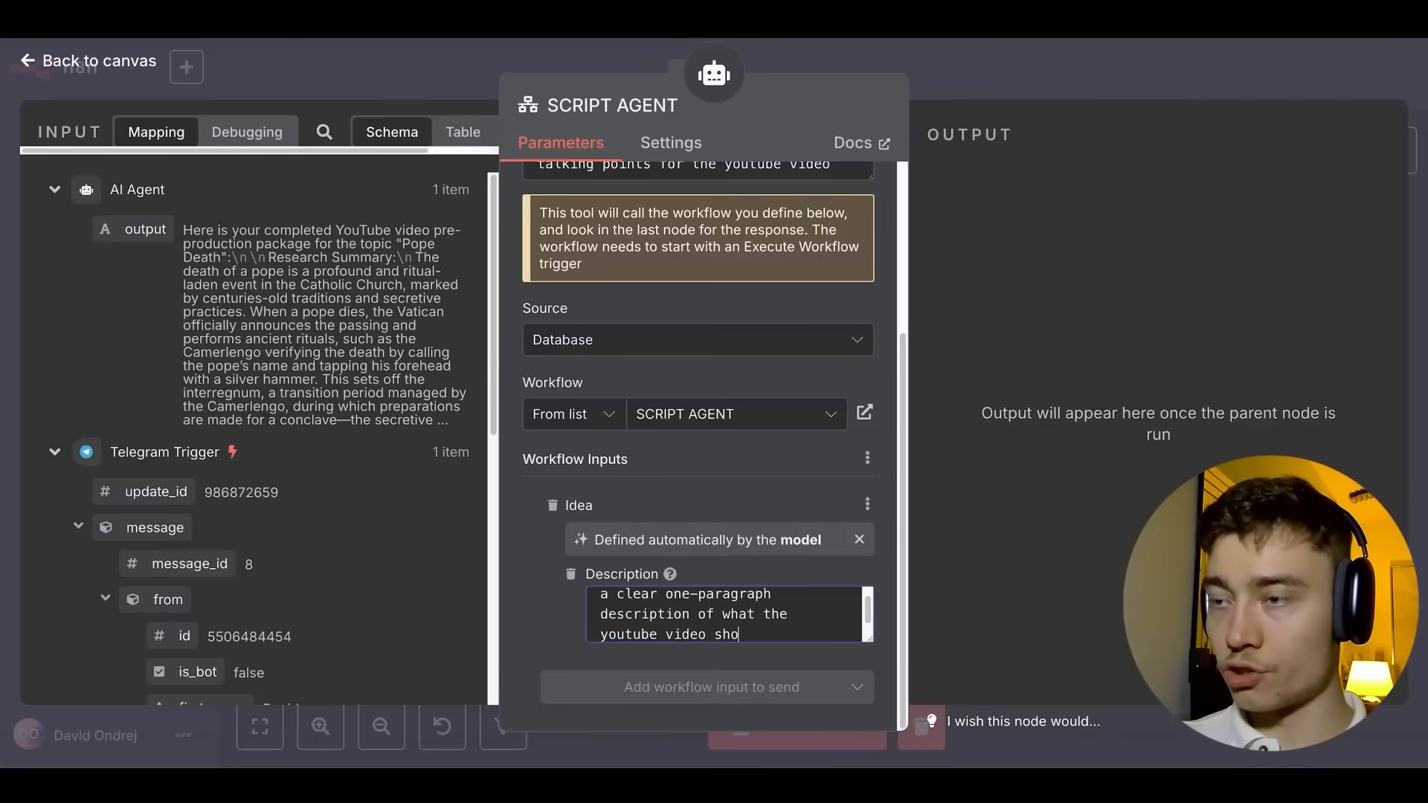
pyautogui.write('eo should be about in terms of the actual con')
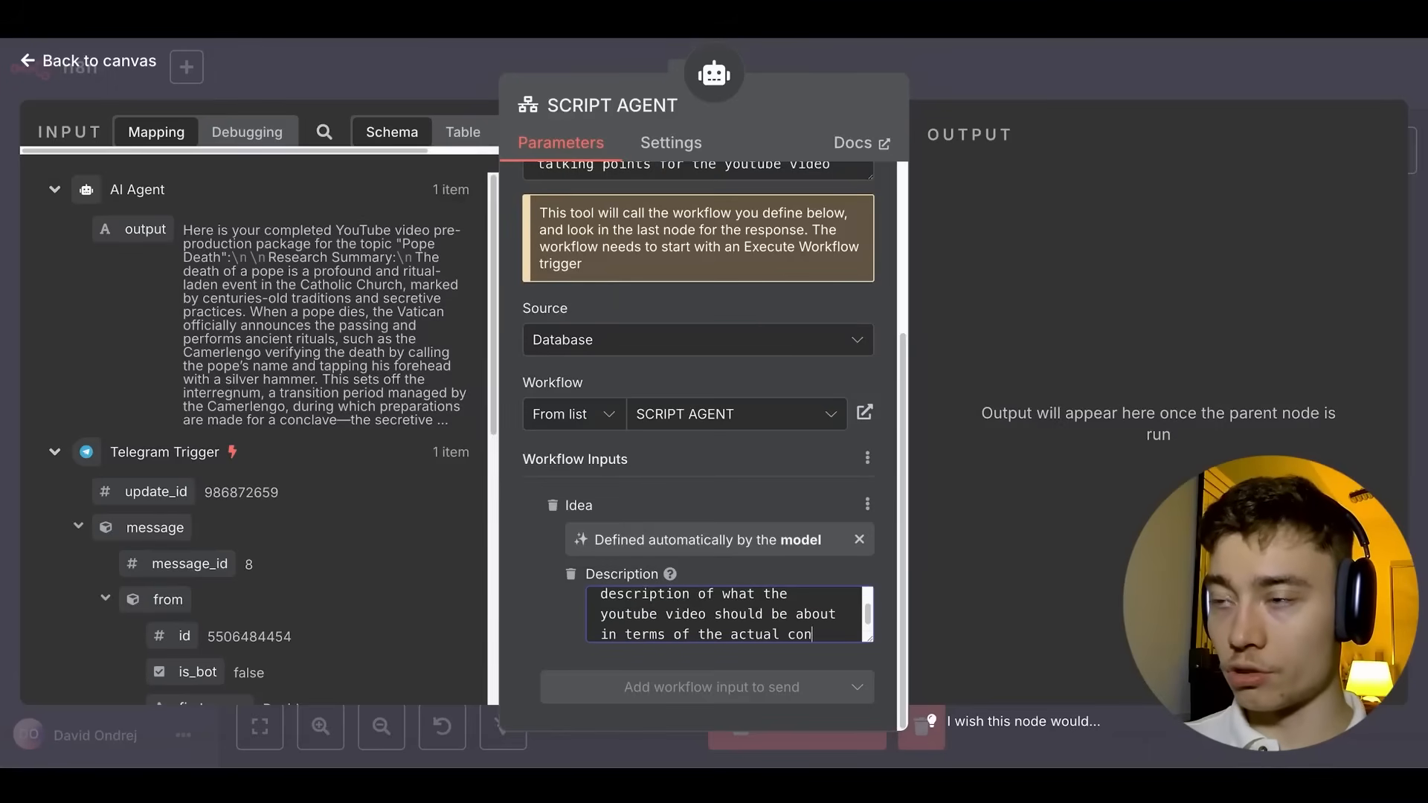
pyautogui.write(' 7')
pyautogui.press('BackSpace')
pyautogui.write('&')
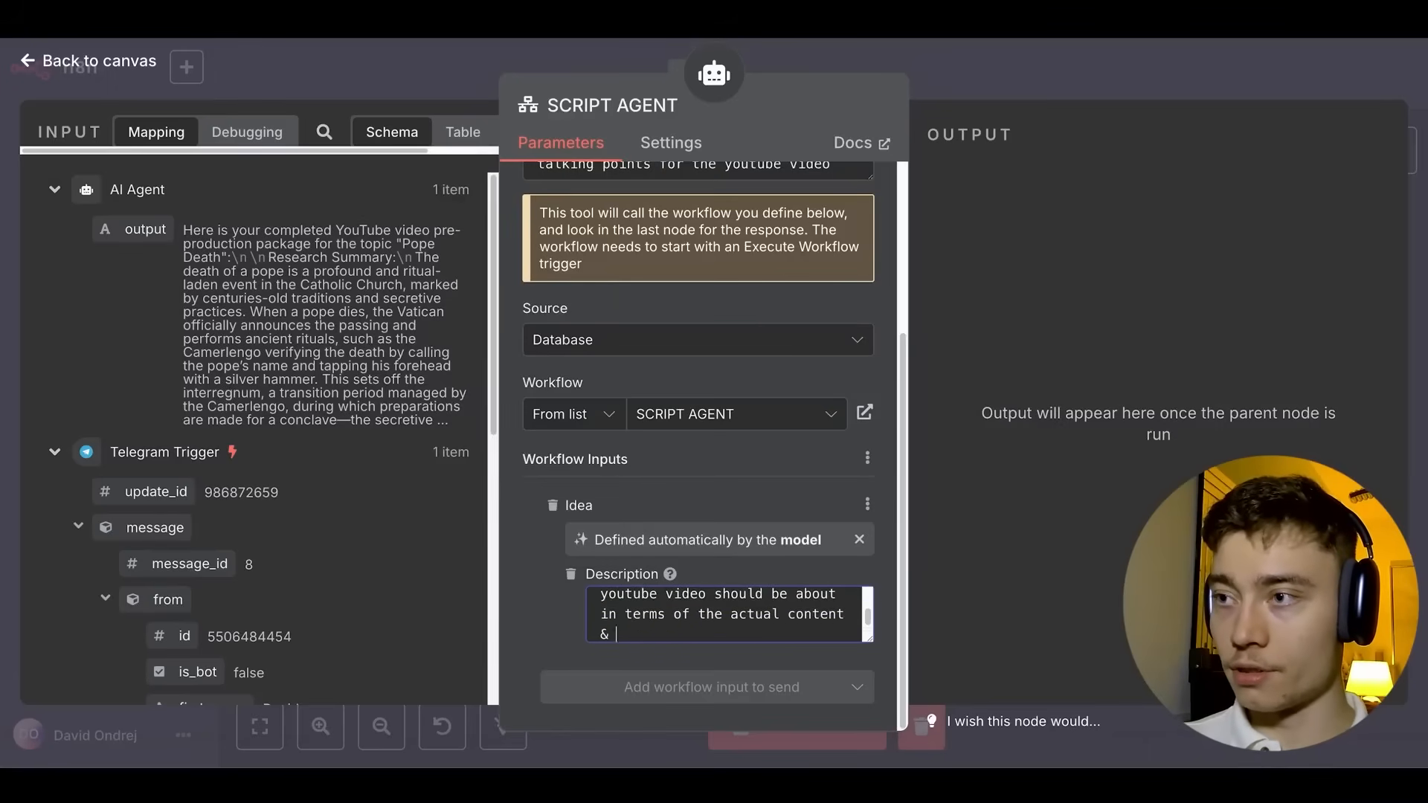
pyautogui.click(970, 57)
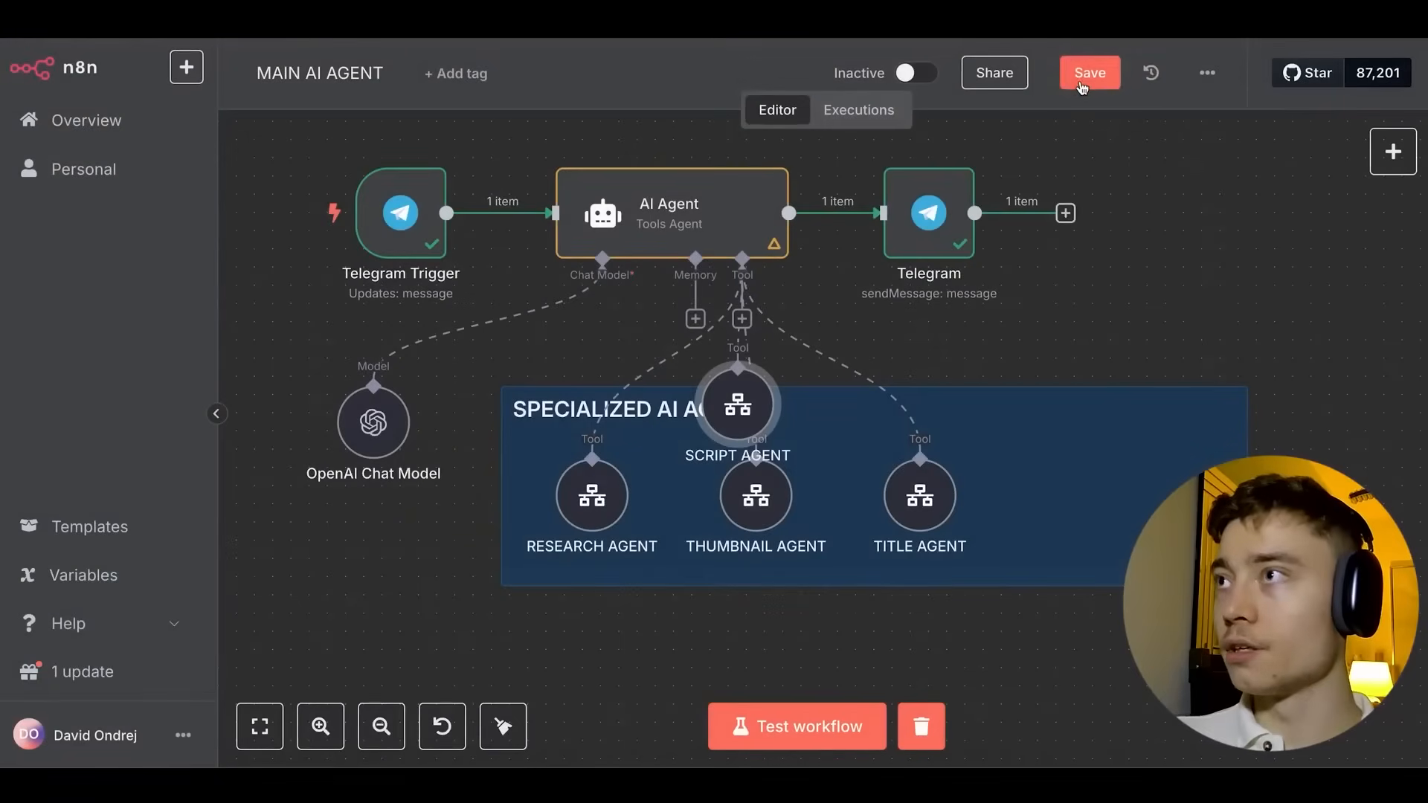
# Nudge the SCRIPT AGENT node left within the tool group and save the workflow.
pyautogui.moveTo(1120, 485); pyautogui.dragTo(1083, 485)
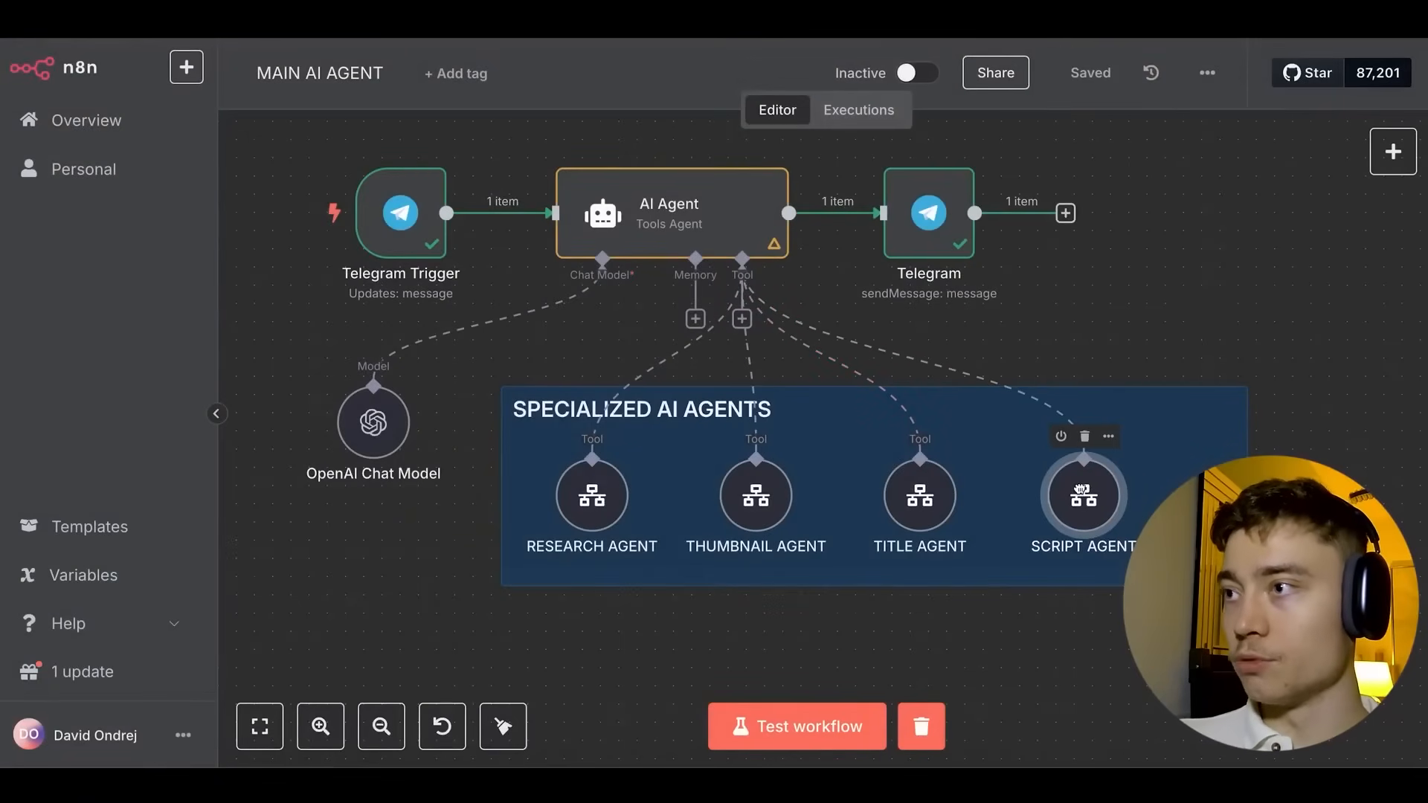
pyautogui.hotkey('ctrl', 's')
pyautogui.scroll(-1, 1125, 293)
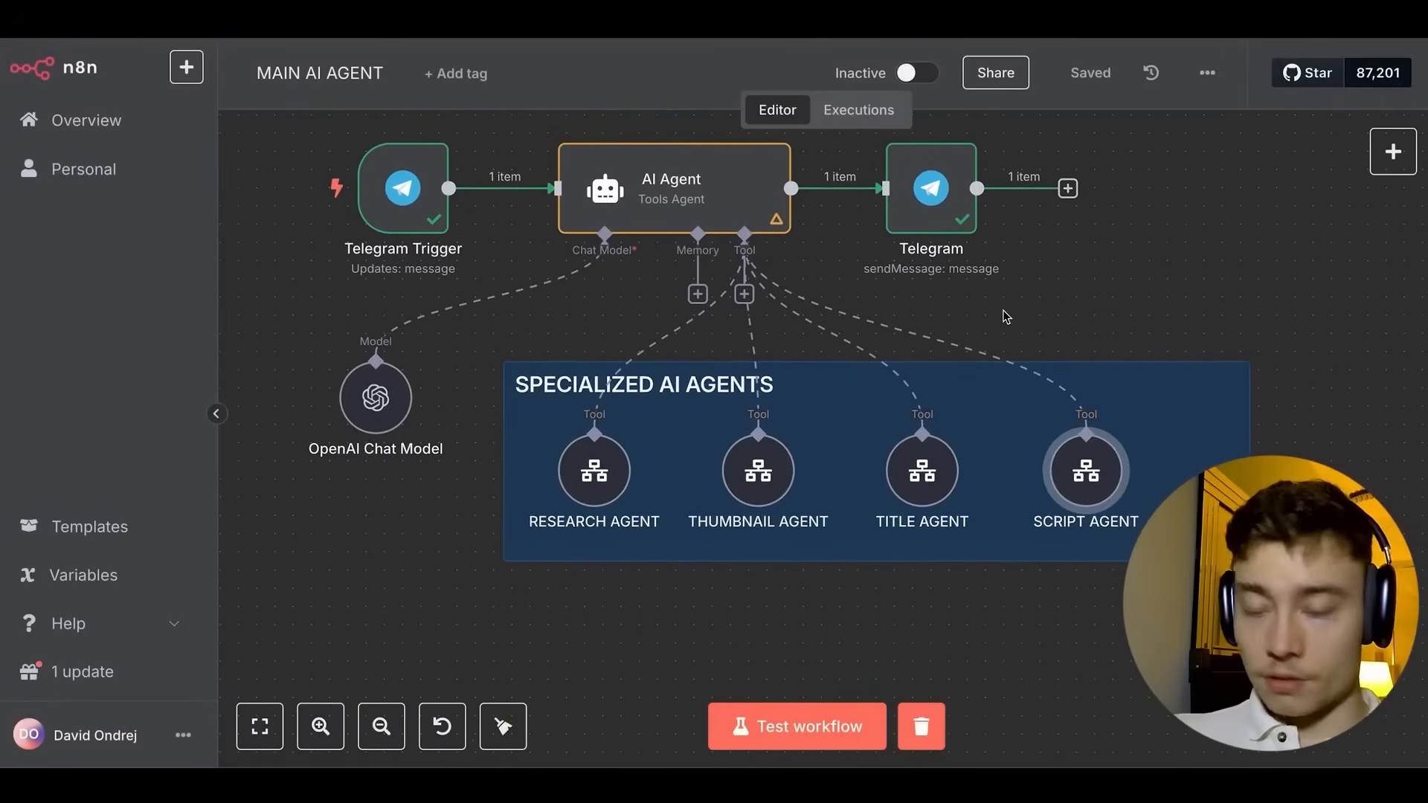
pyautogui.scroll(-3, 1009, 316)
pyautogui.scroll(3, 1108, 309)
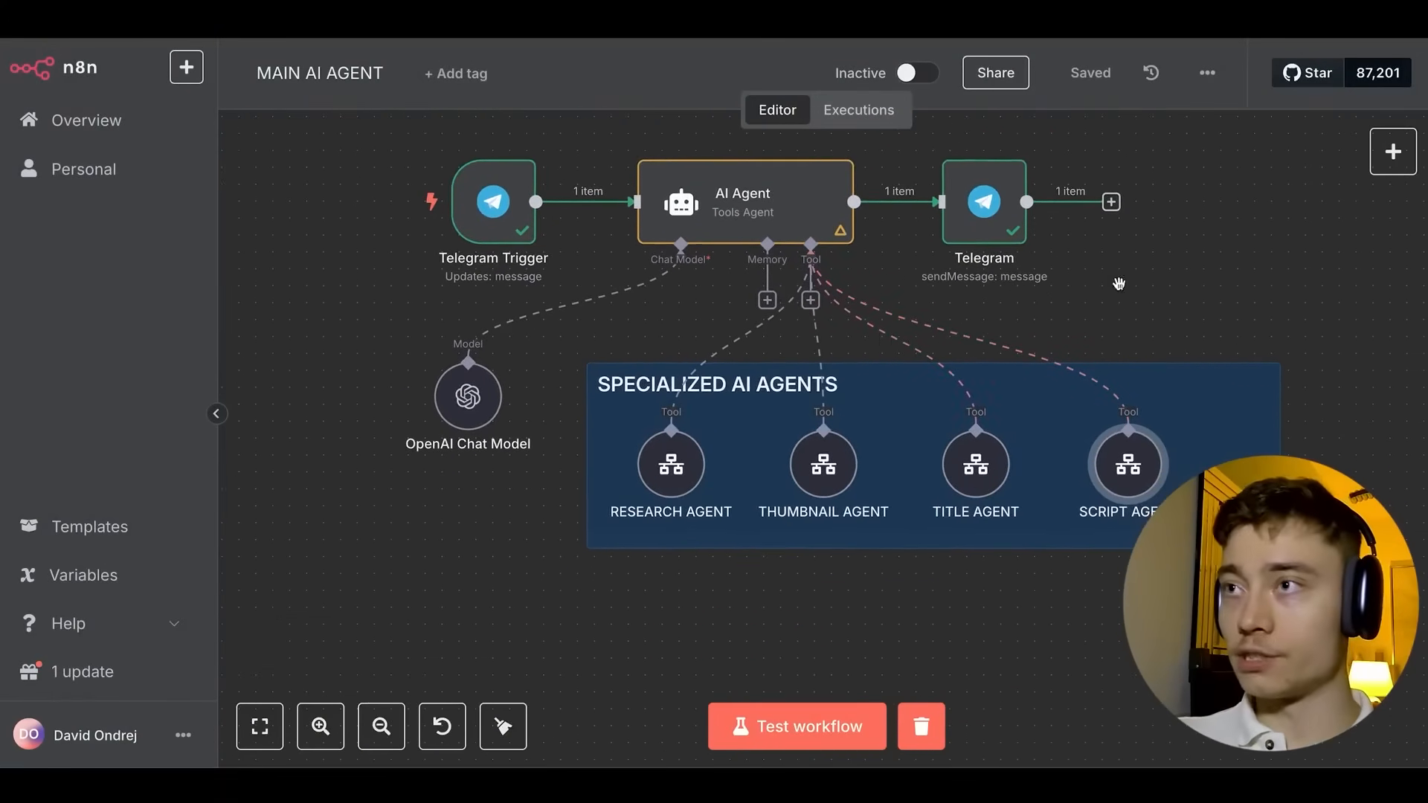
pyautogui.moveTo(1115, 281); pyautogui.dragTo(1030, 276)
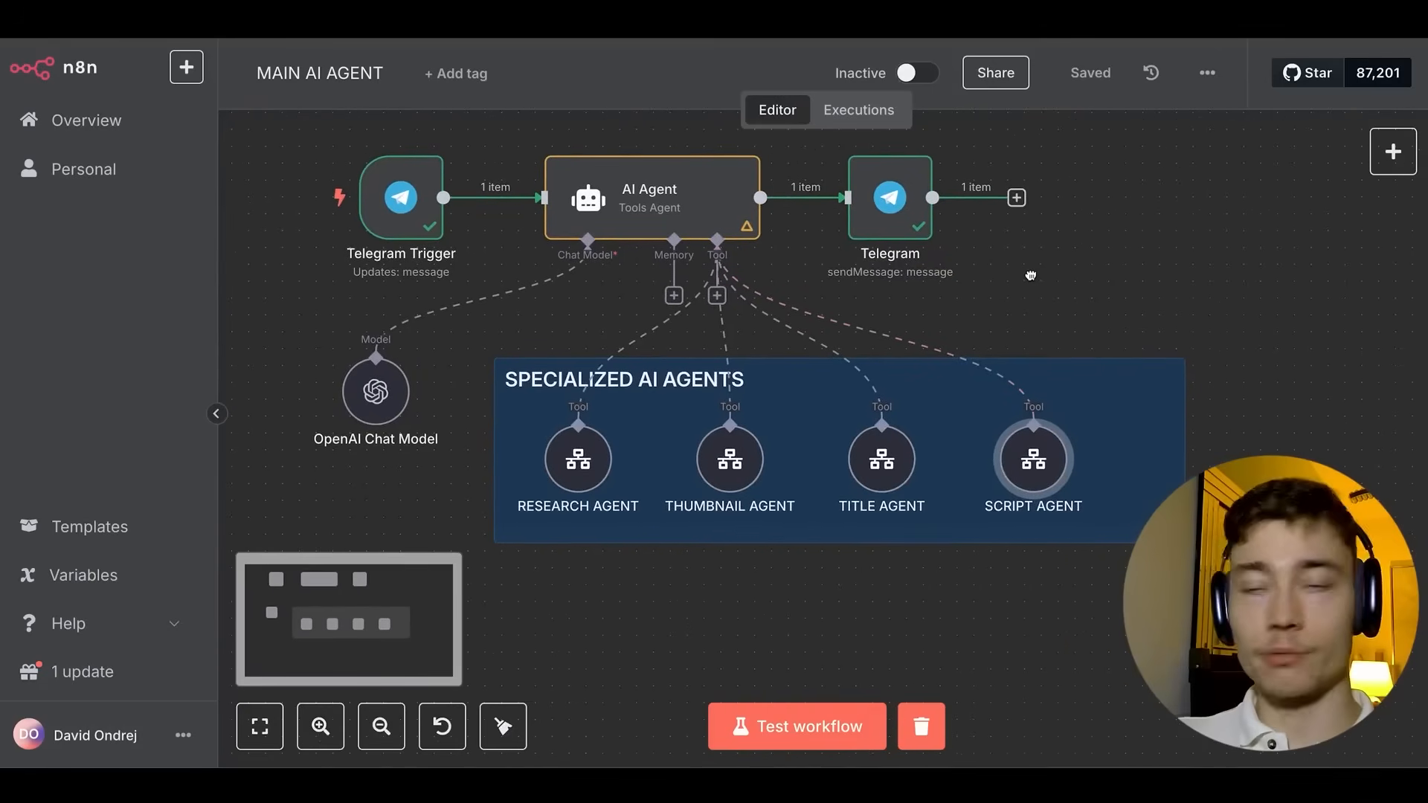
# Clear the previous test execution, set the workflow to Active, and open its Executions list.
pyautogui.click(922, 727)
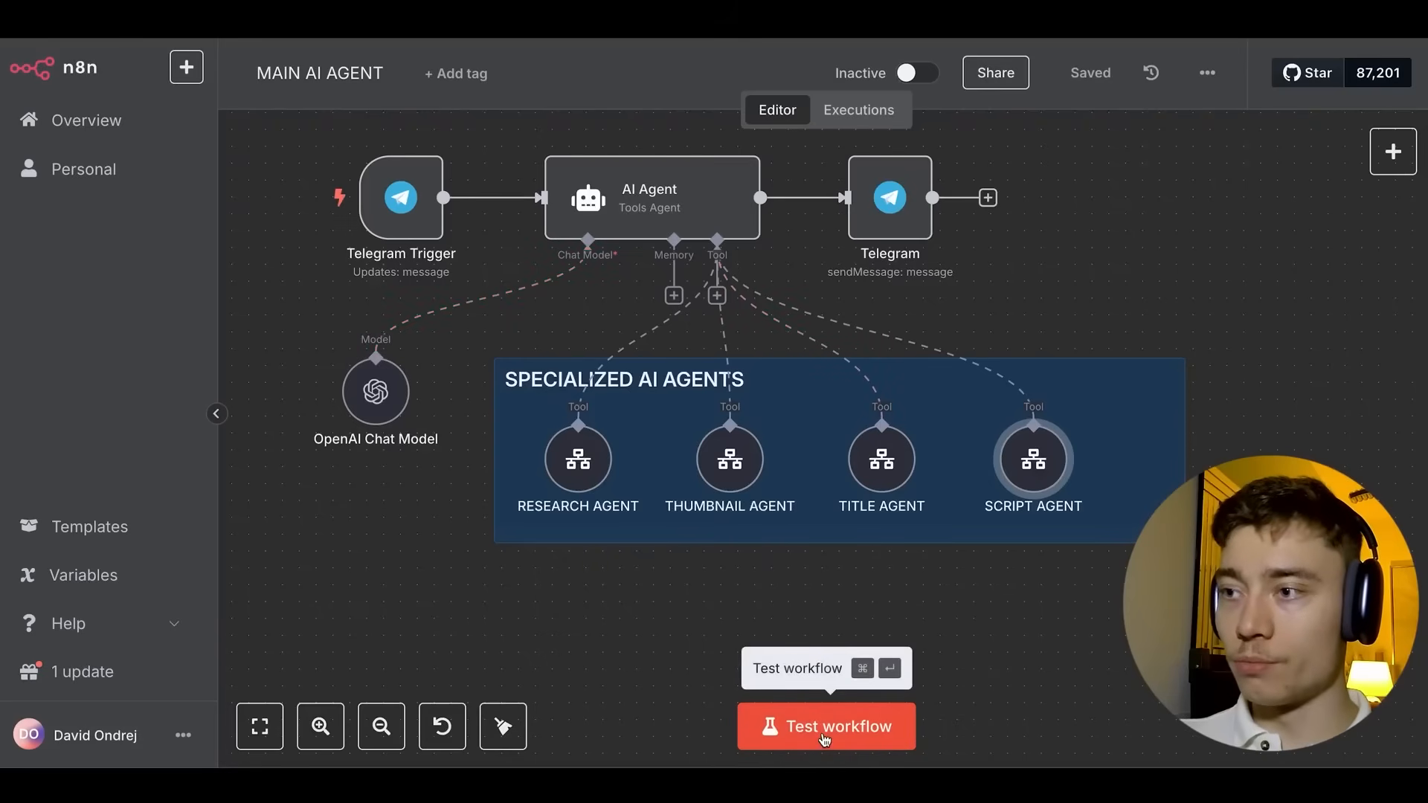
pyautogui.click(916, 73)
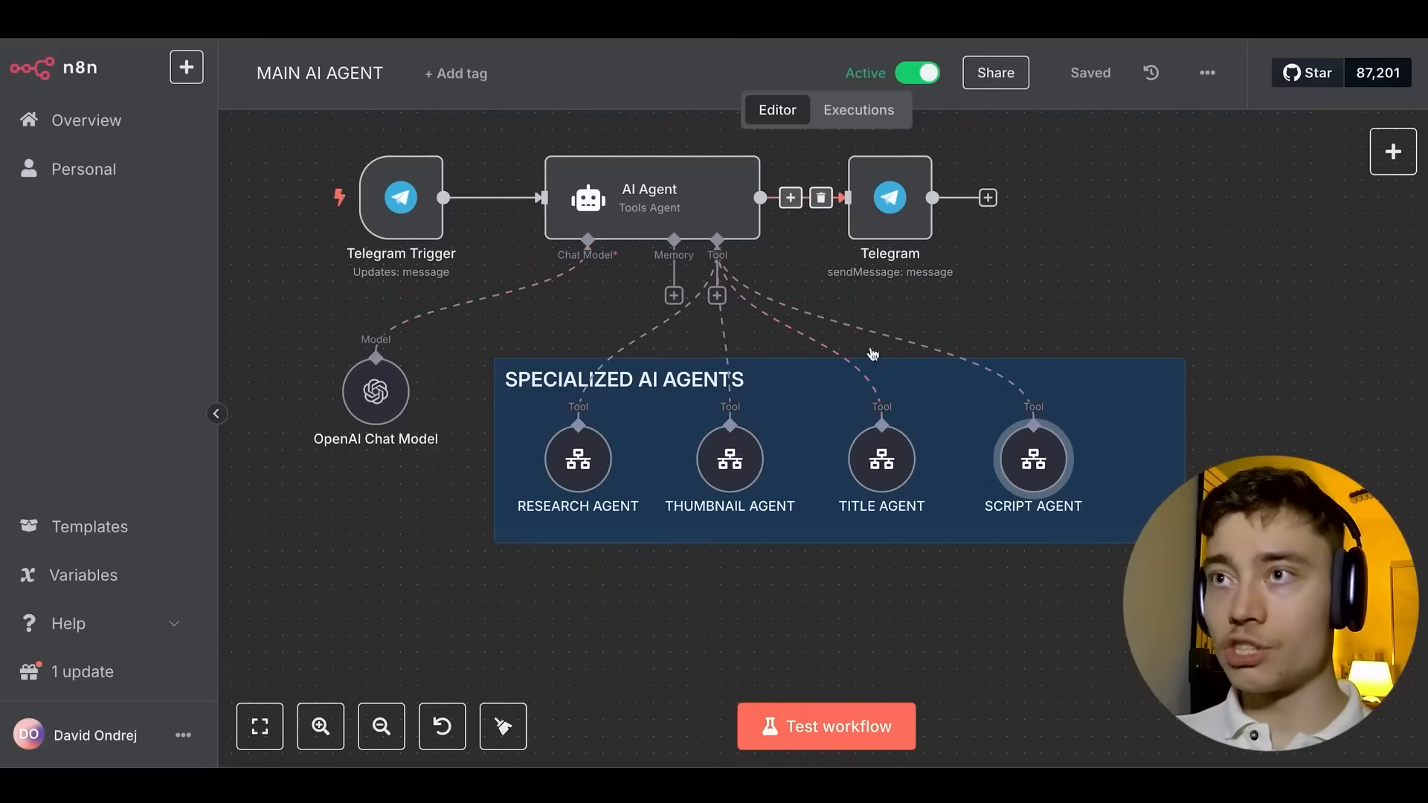
pyautogui.click(848, 117)
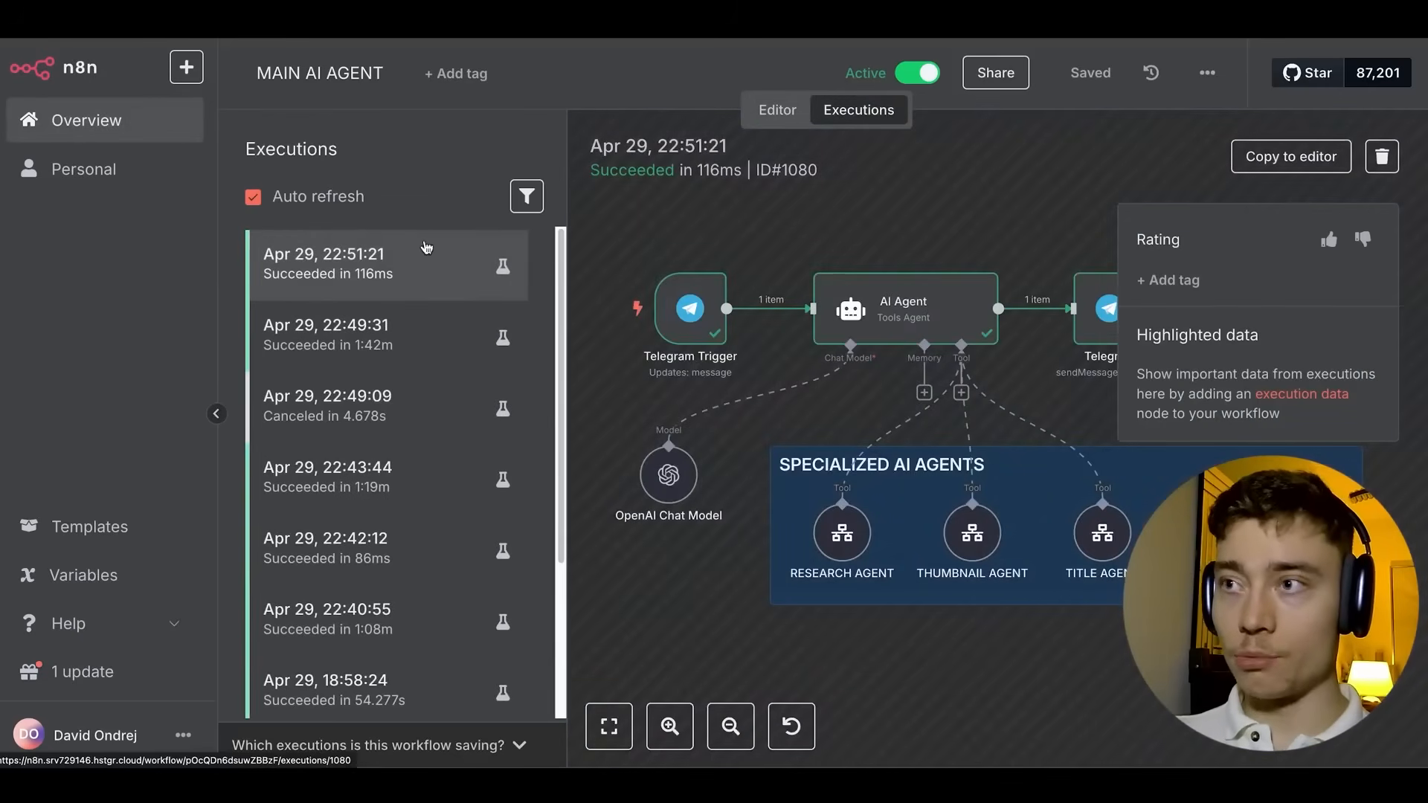
# Clear and delete the entire message history of the youtube genius bot chat.
pyautogui.press('super+Tab')
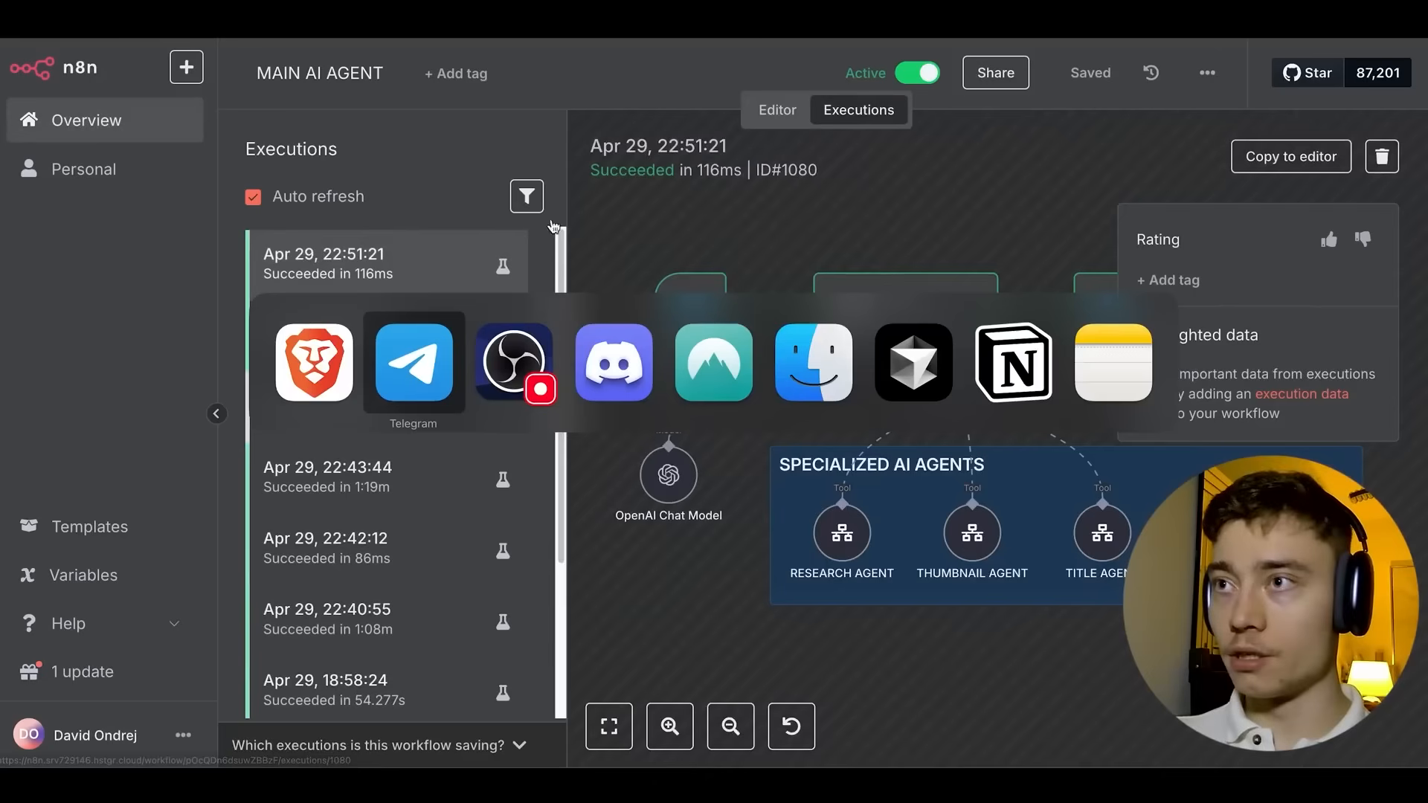
pyautogui.click(406, 362)
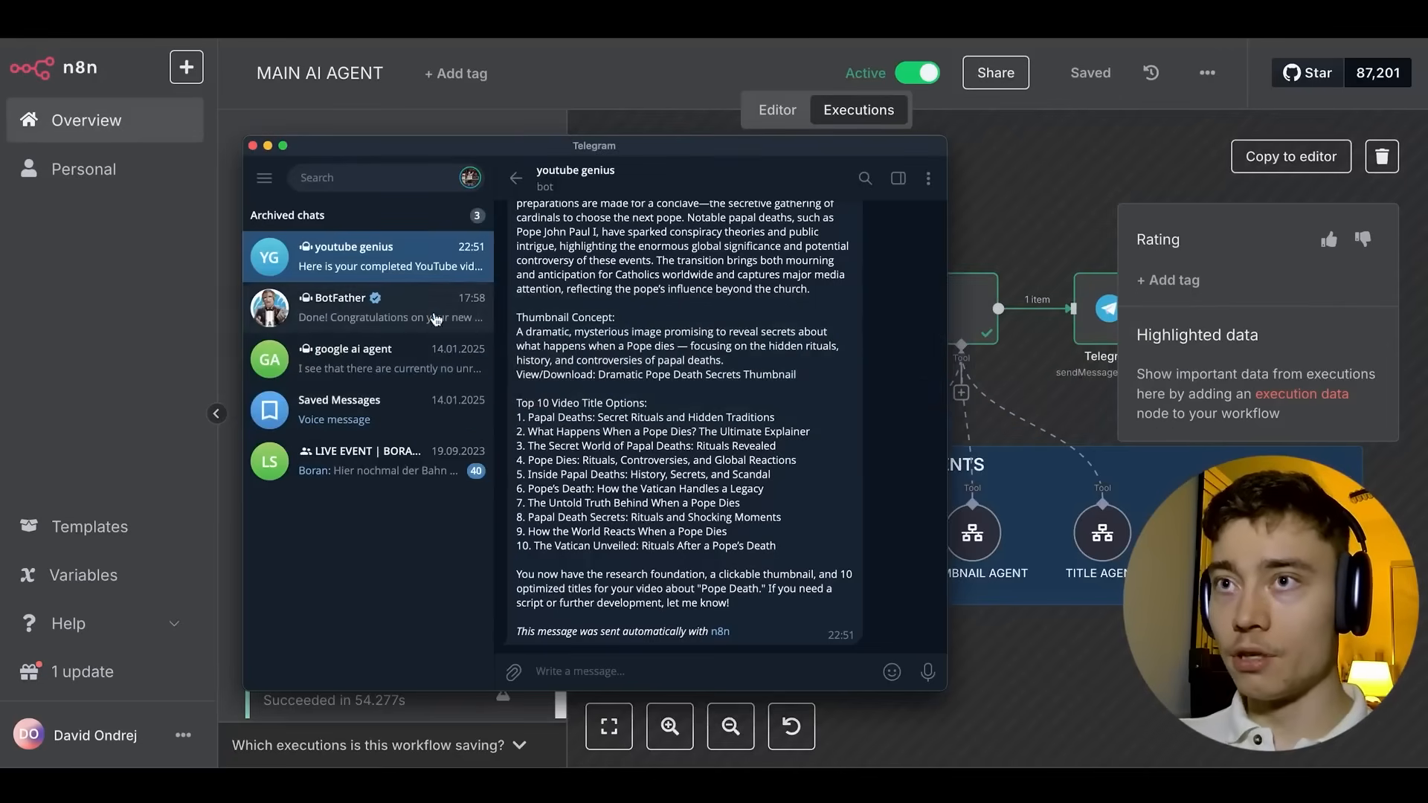
pyautogui.moveTo(654, 144); pyautogui.dragTo(537, 121)
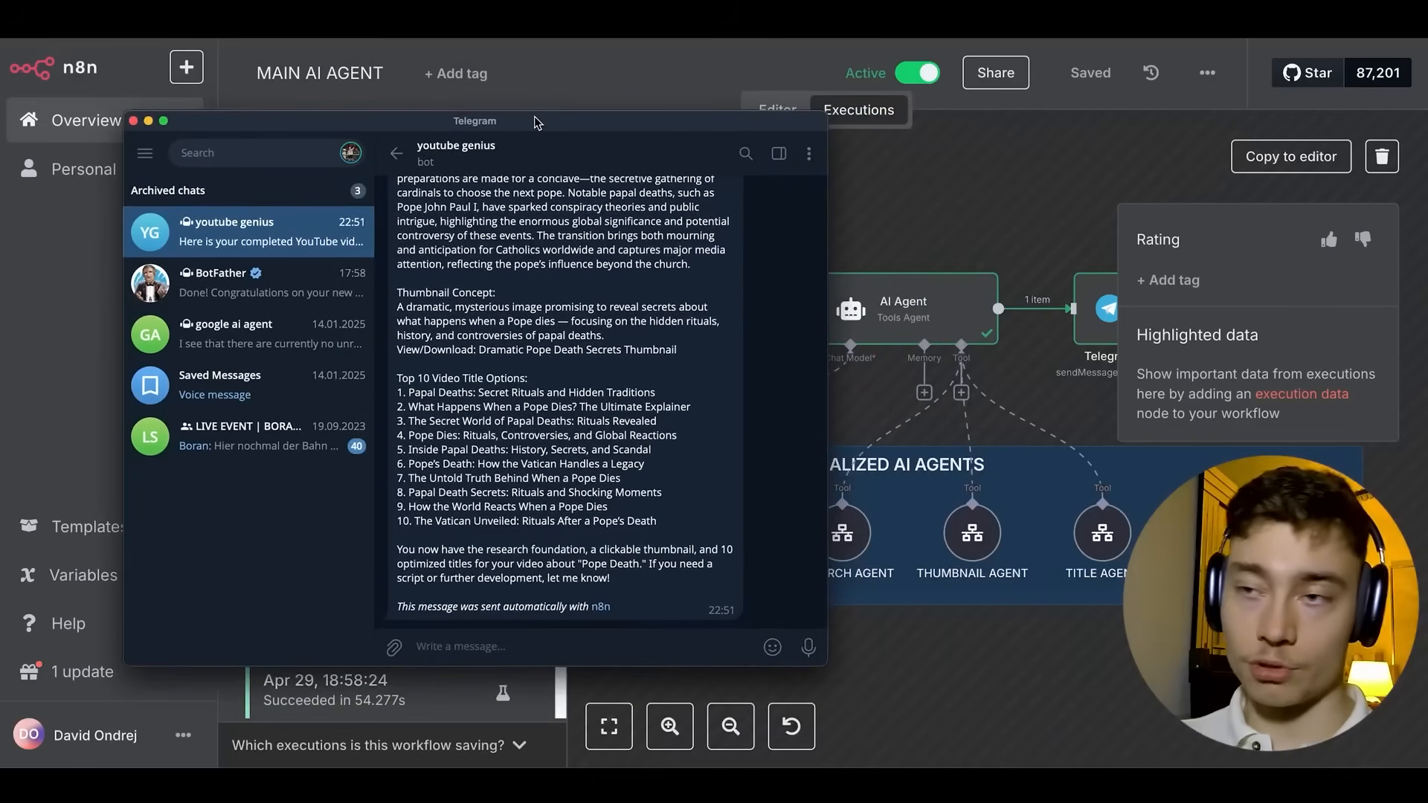
pyautogui.click(206, 235)
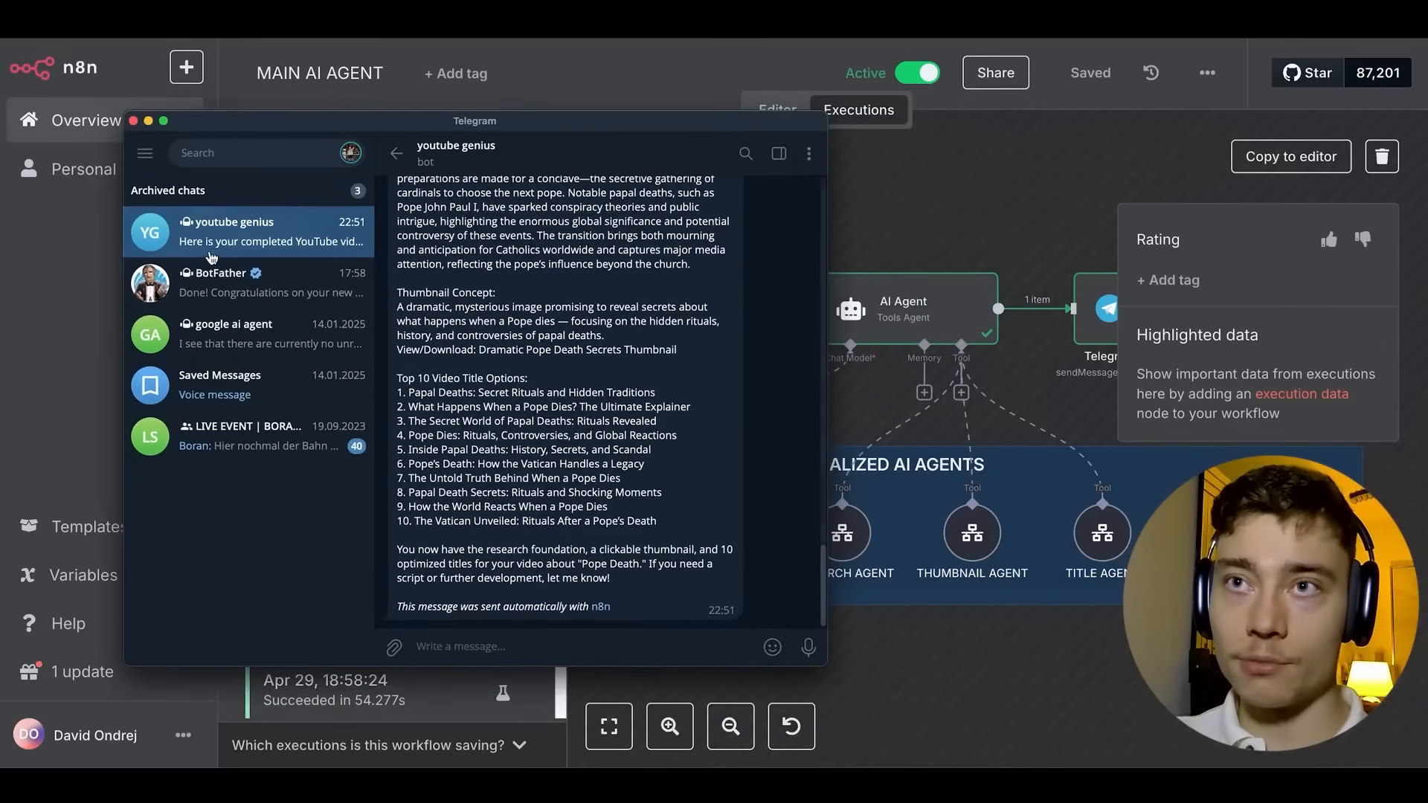
pyautogui.rightClick(321, 216)
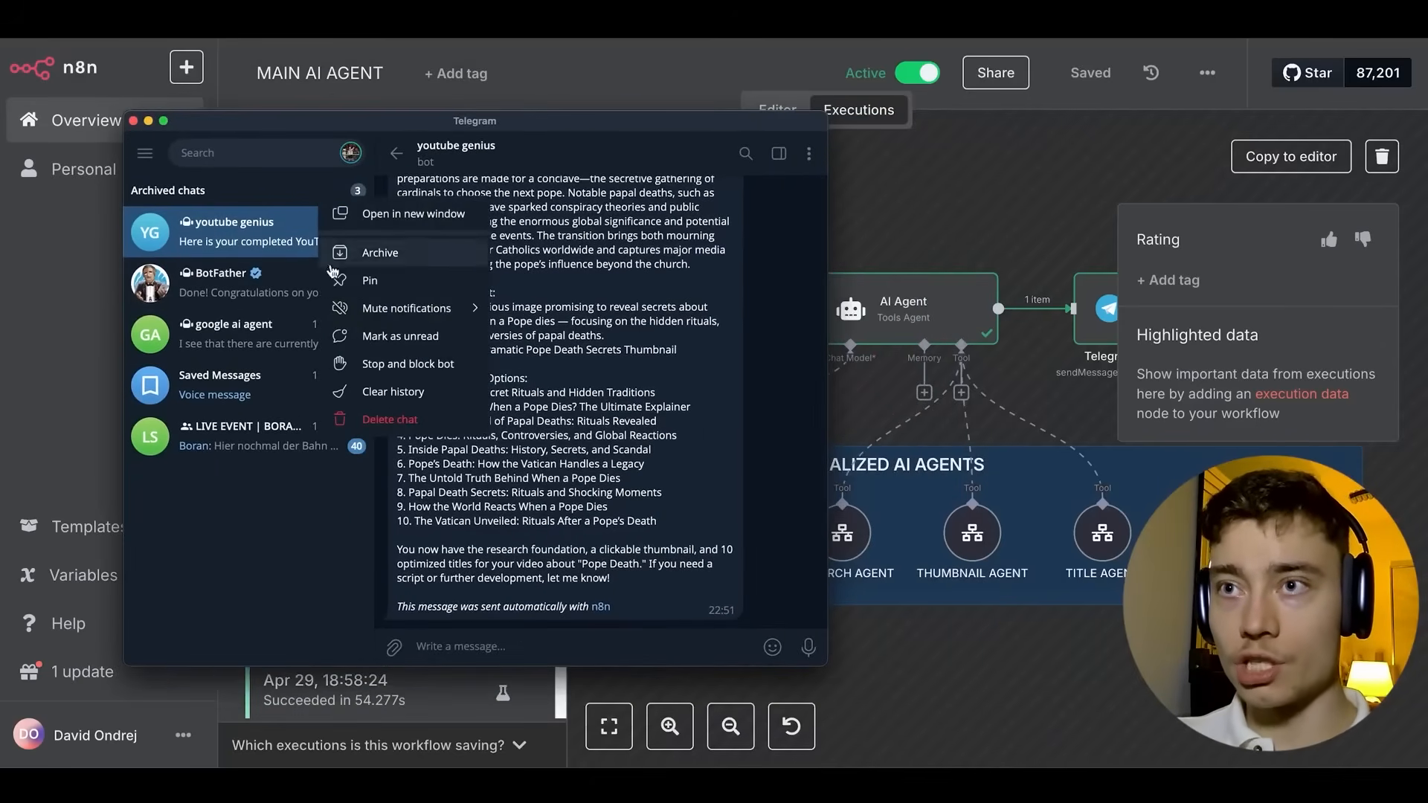
pyautogui.click(390, 394)
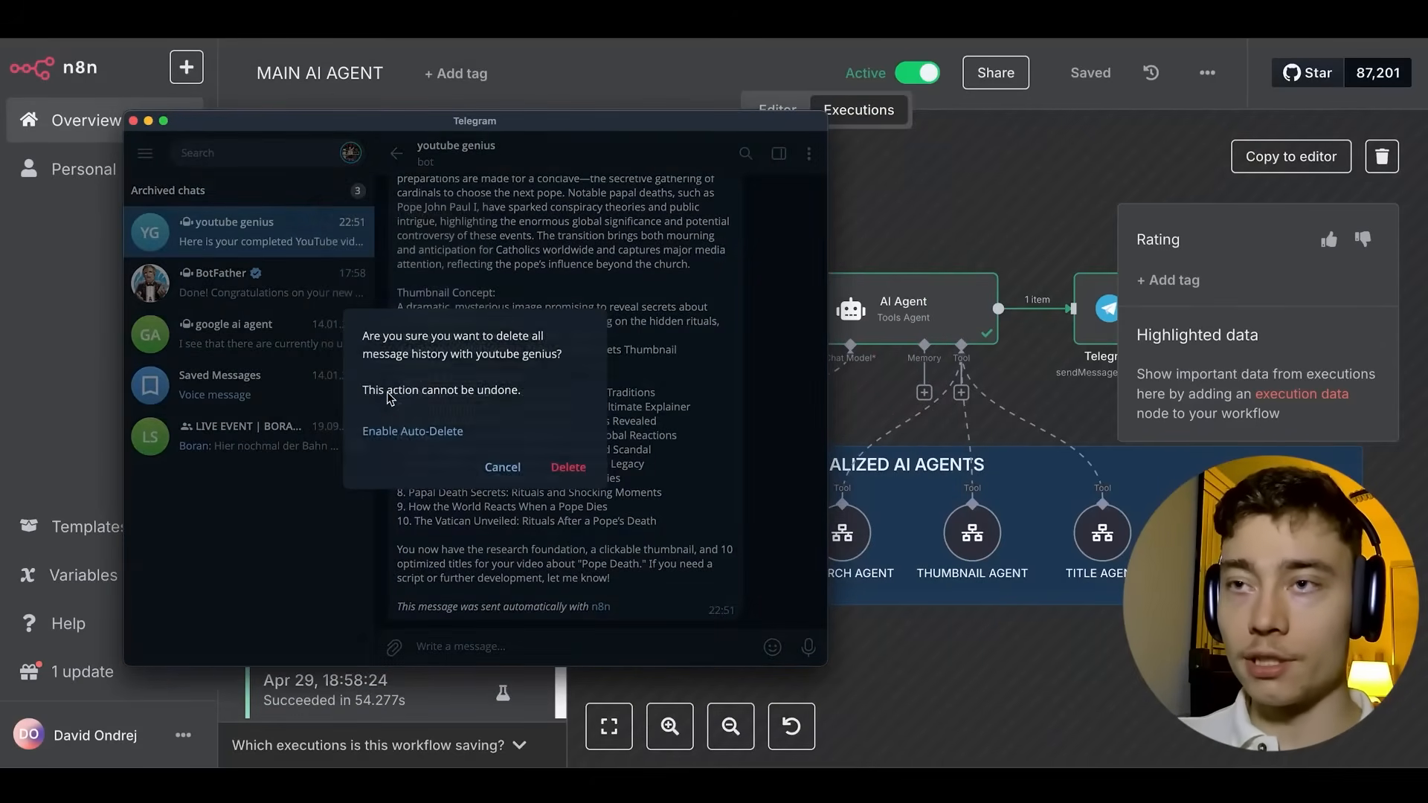
pyautogui.click(564, 468)
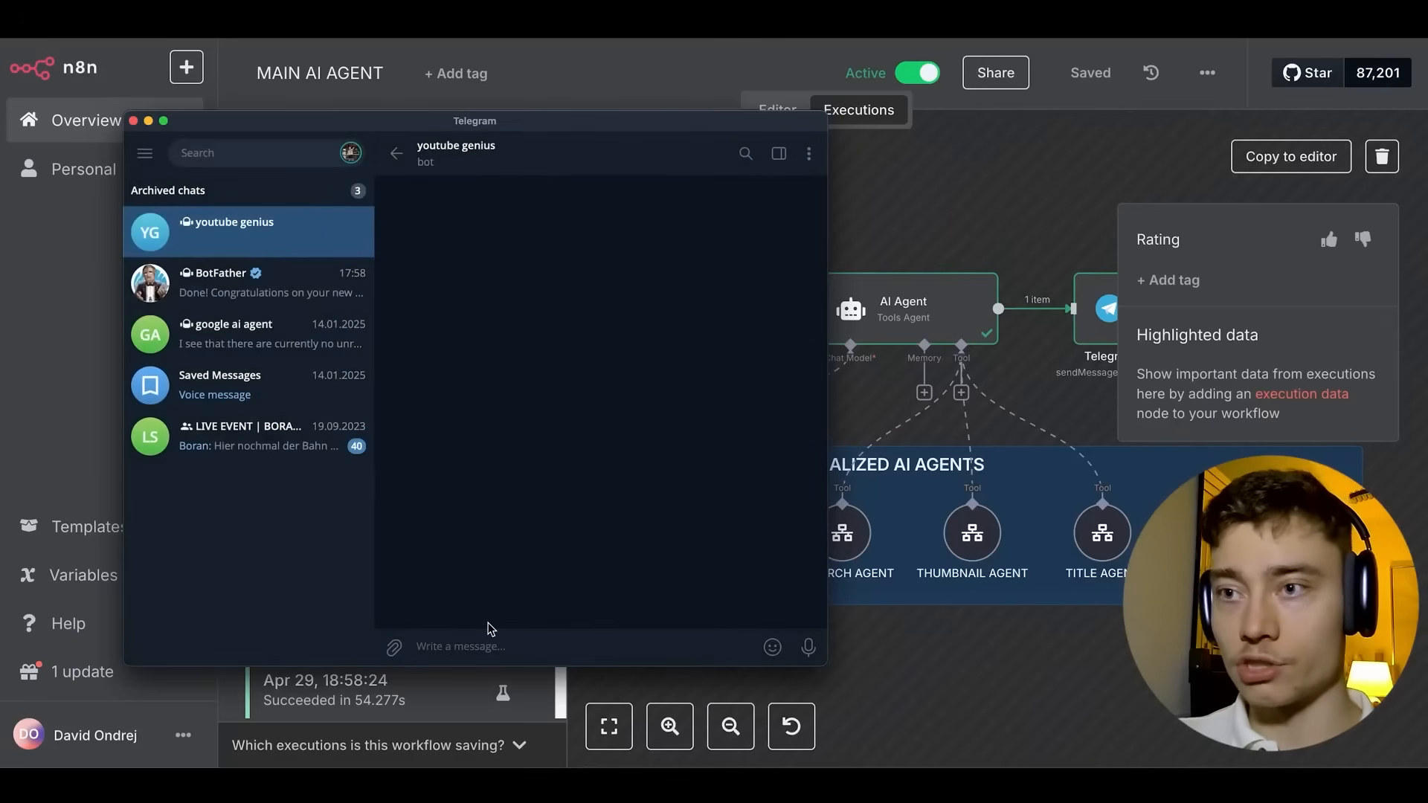
# Send the bot a request about the recent Thailand Earthquakes and implications on future skyscrapers.
pyautogui.write('hello my AI Agent, i need you to start working on a youtube vi')
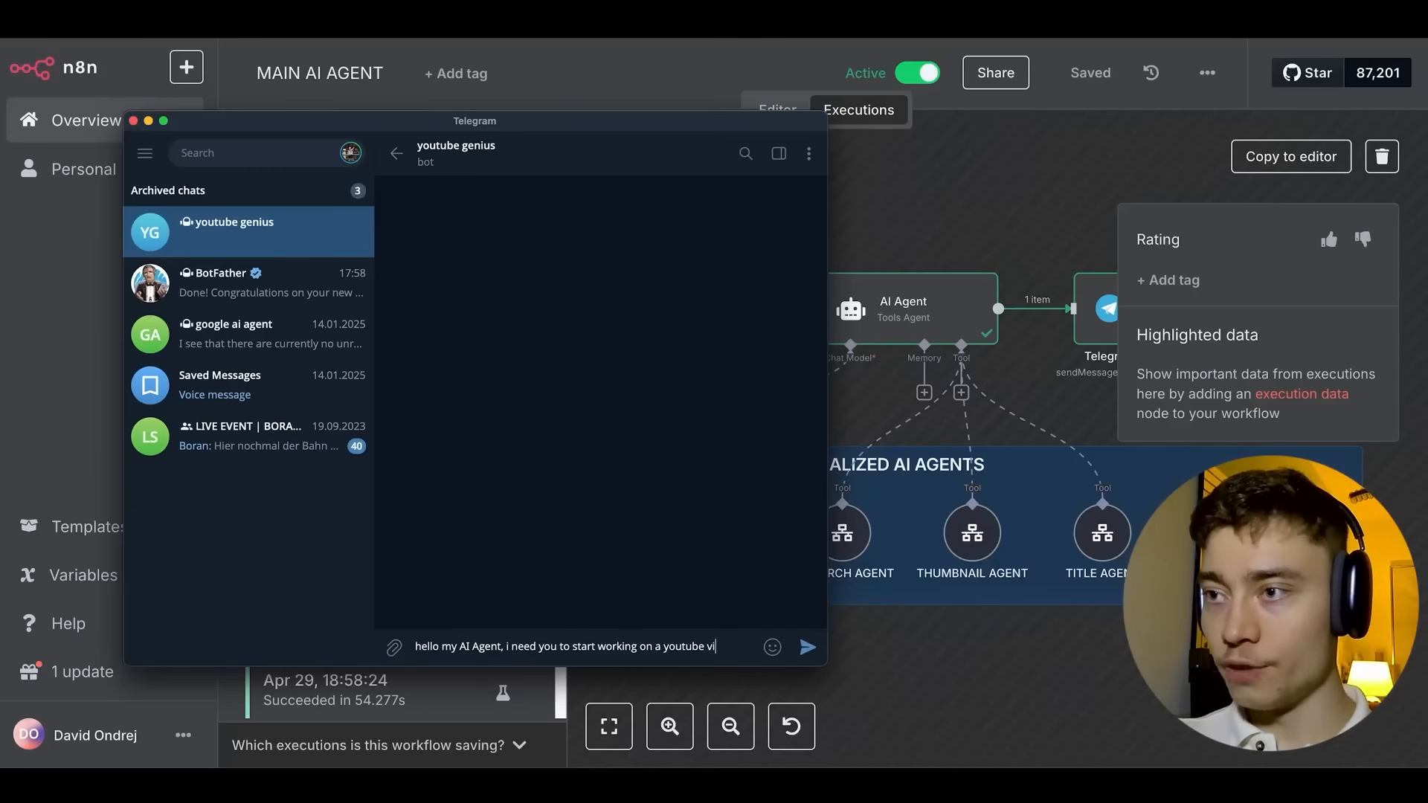
pyautogui.write('deo about')
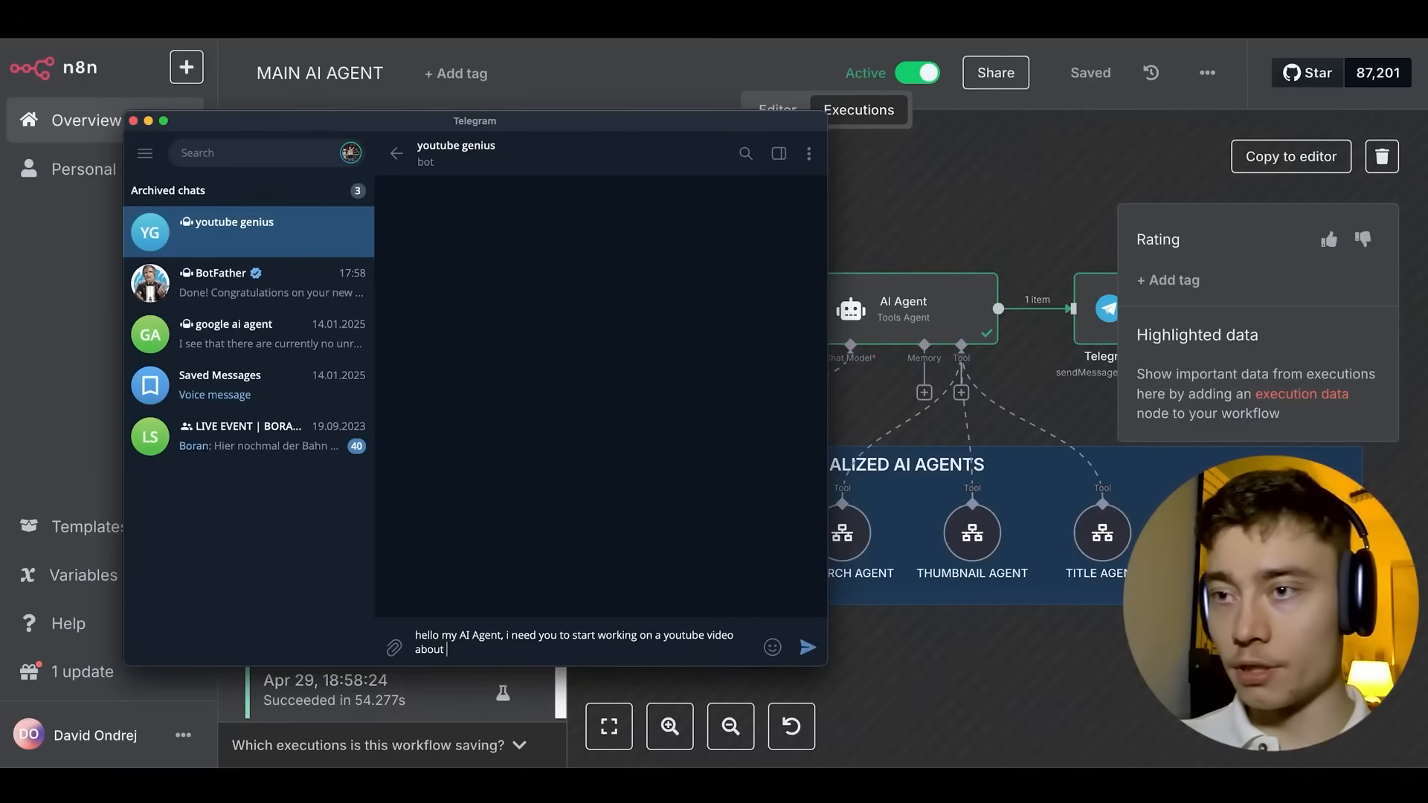
pyautogui.write('the re')
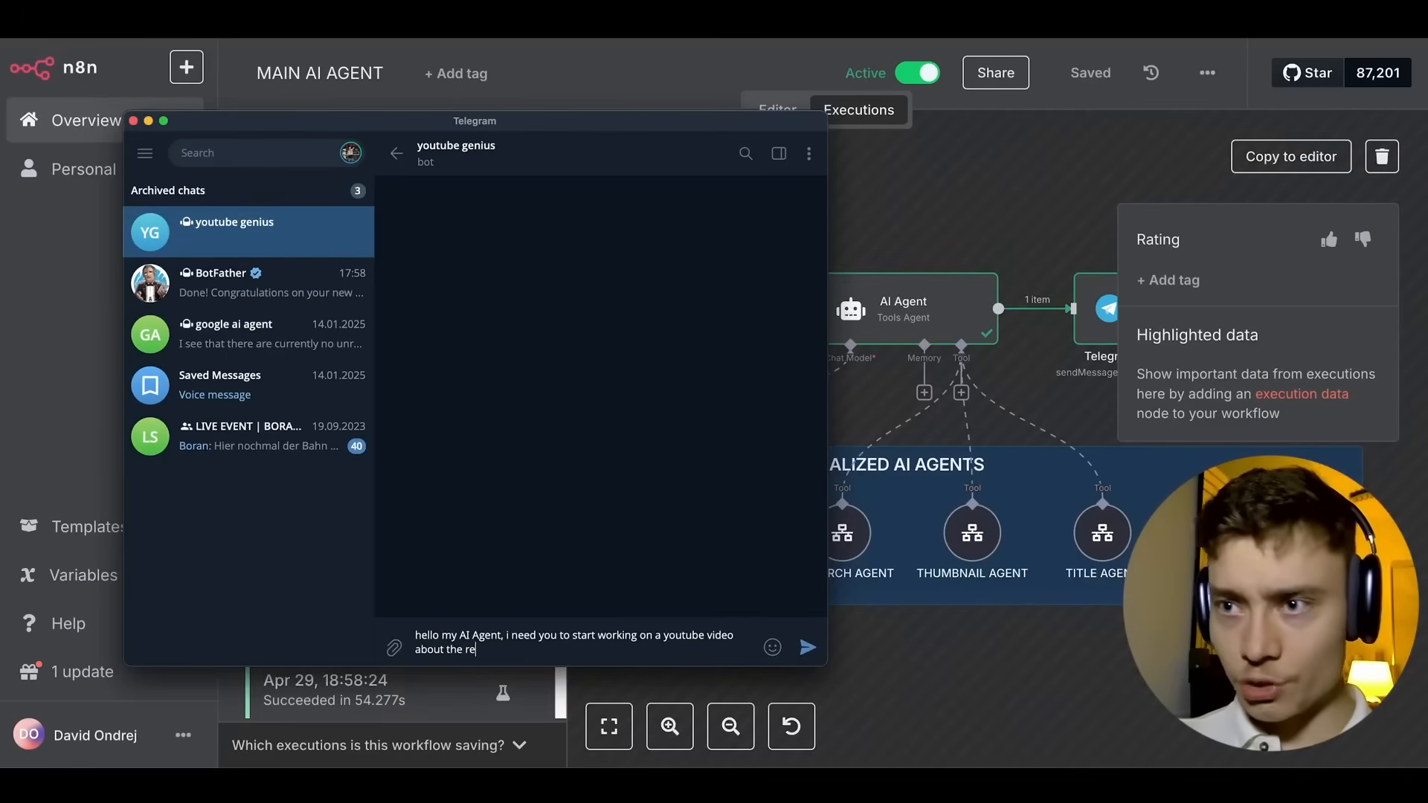
pyautogui.write('cent Thailand Ea')
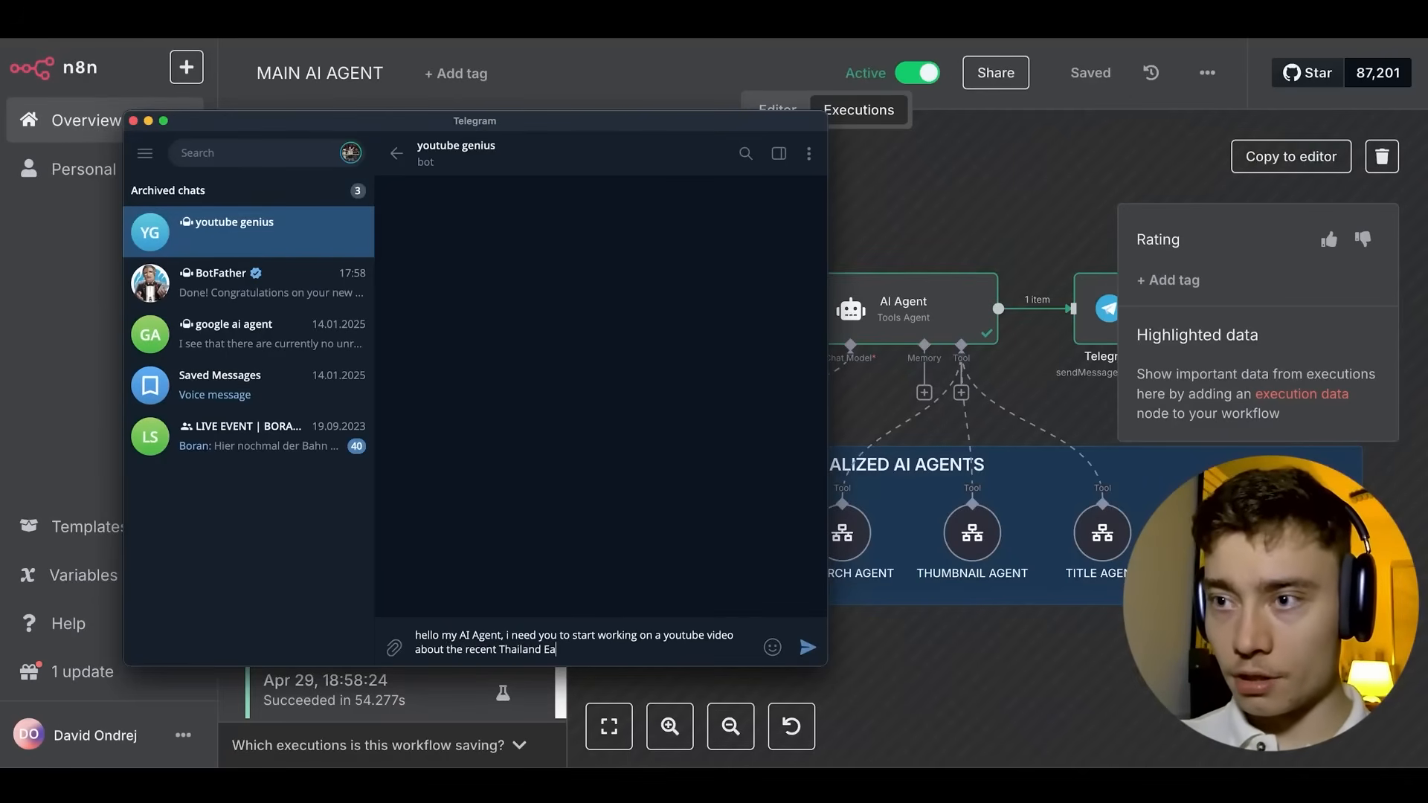
pyautogui.write('rthquakes, and the')
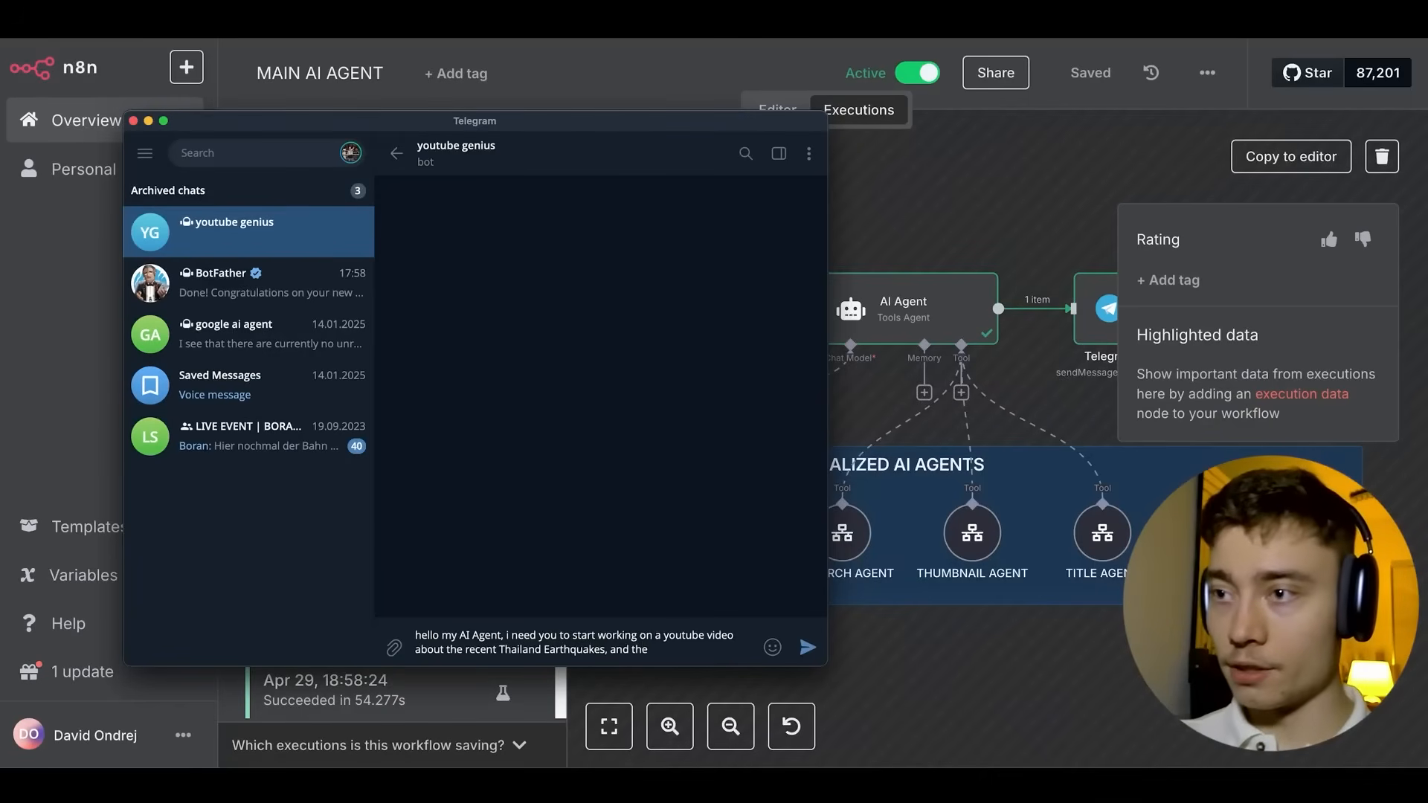
pyautogui.write(' implications on future sky')
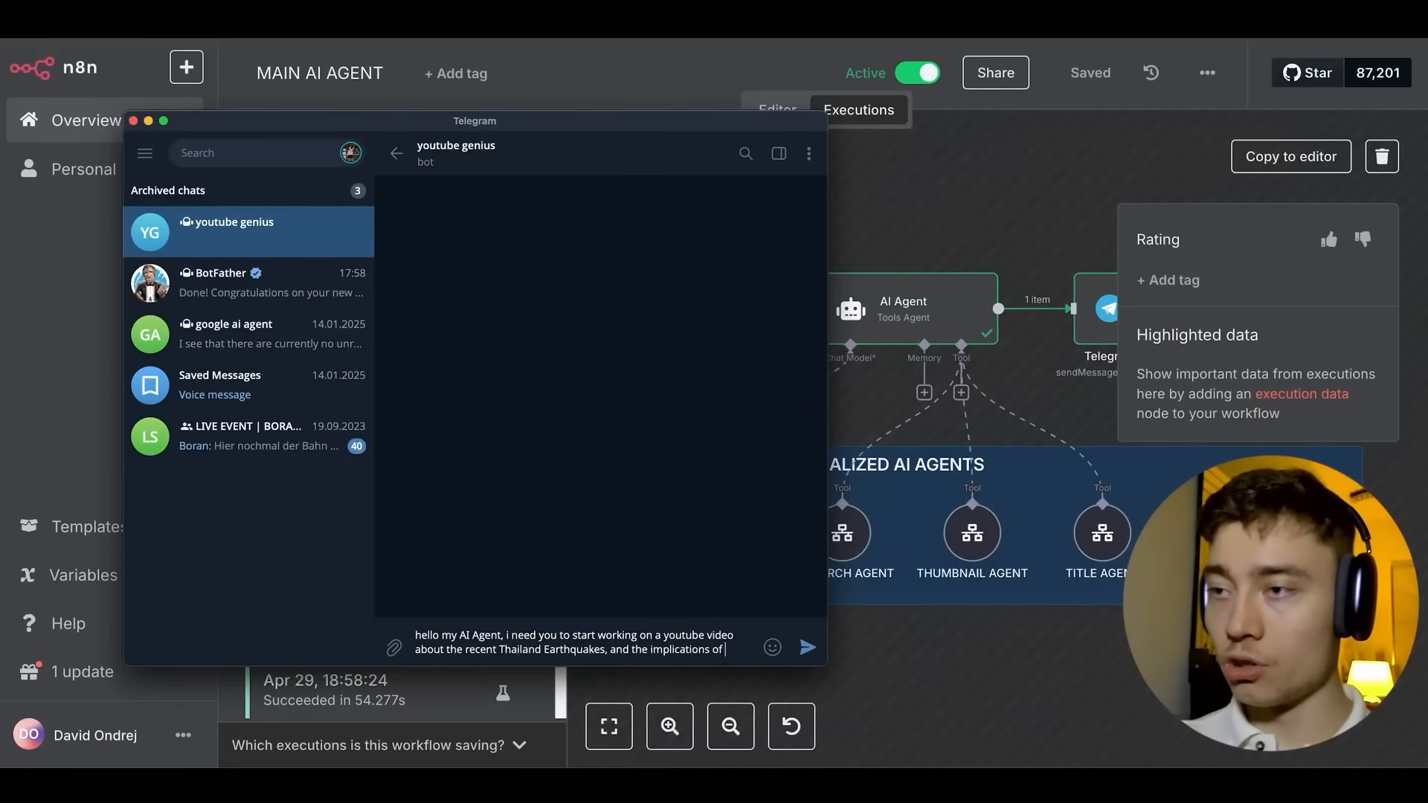
pyautogui.write('scrapers')
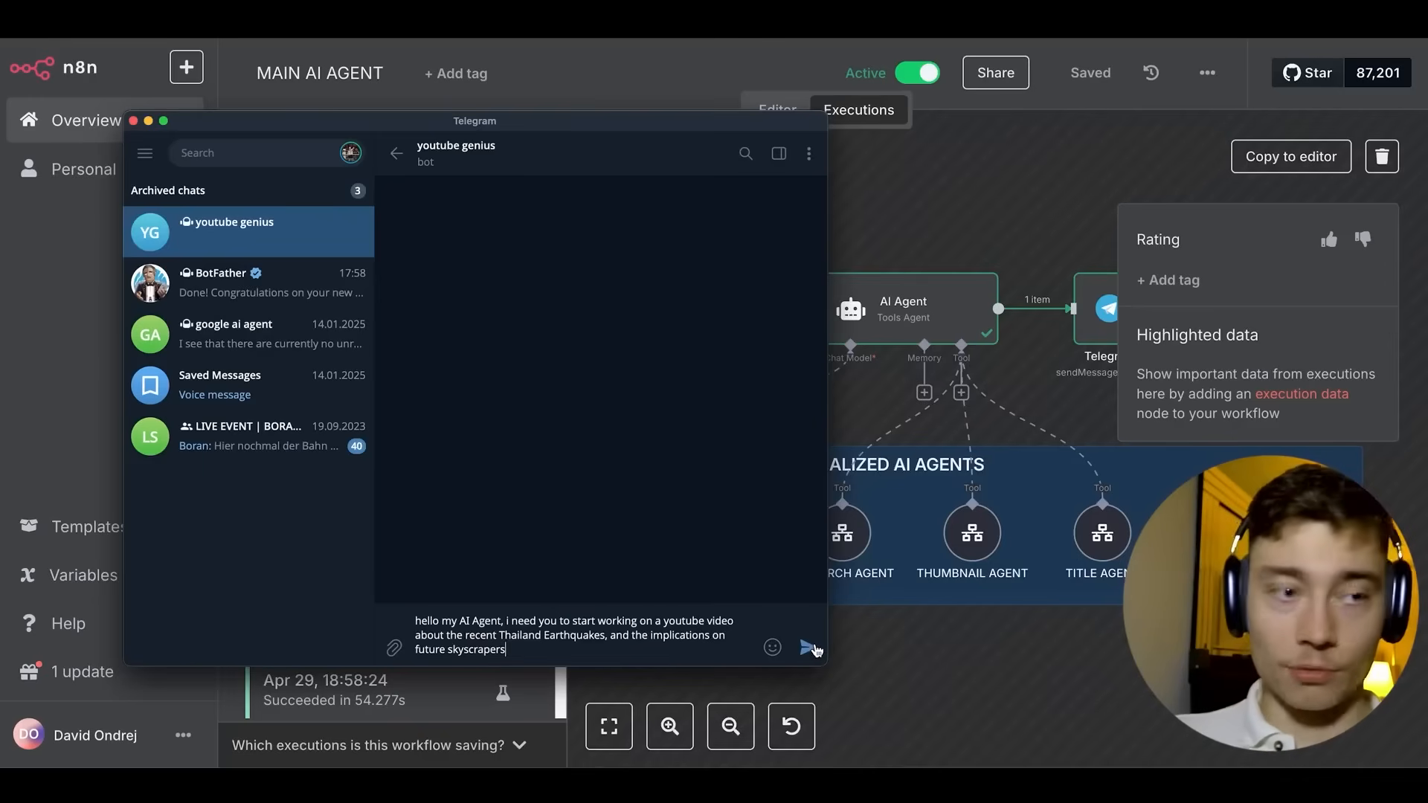
pyautogui.click(811, 648)
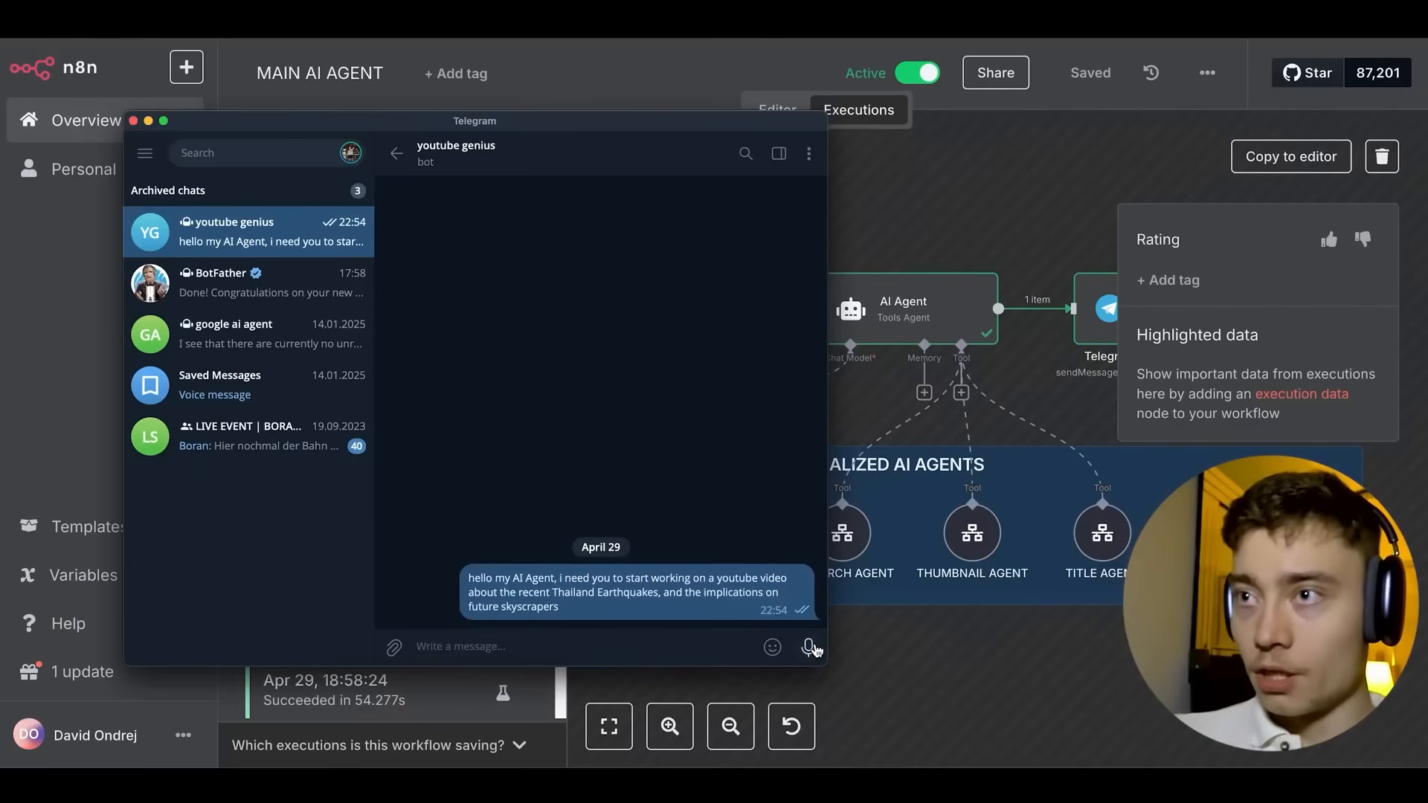
# Open the running 22:54:05 execution triggered by the Telegram message, then return to the editor.
pyautogui.click(988, 644)
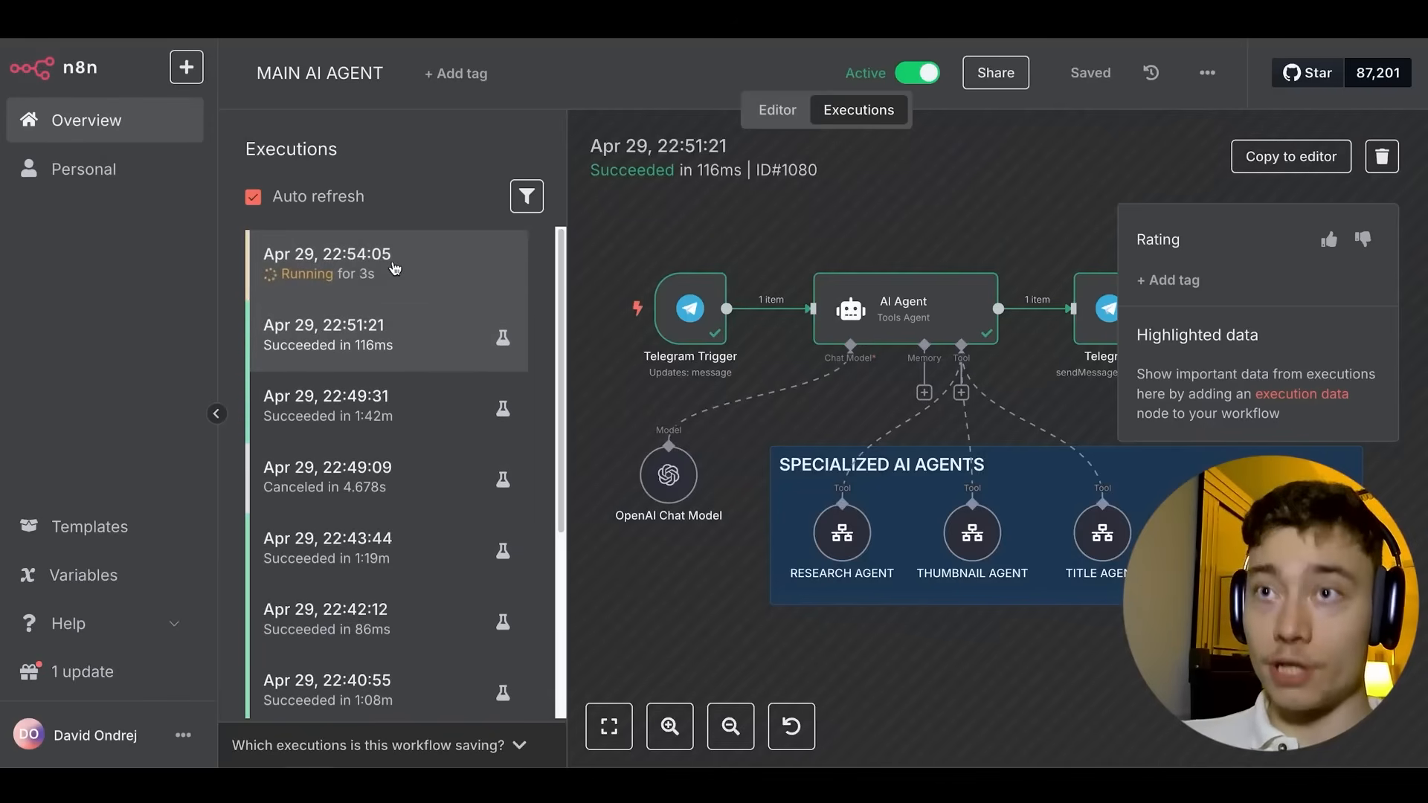
pyautogui.click(397, 266)
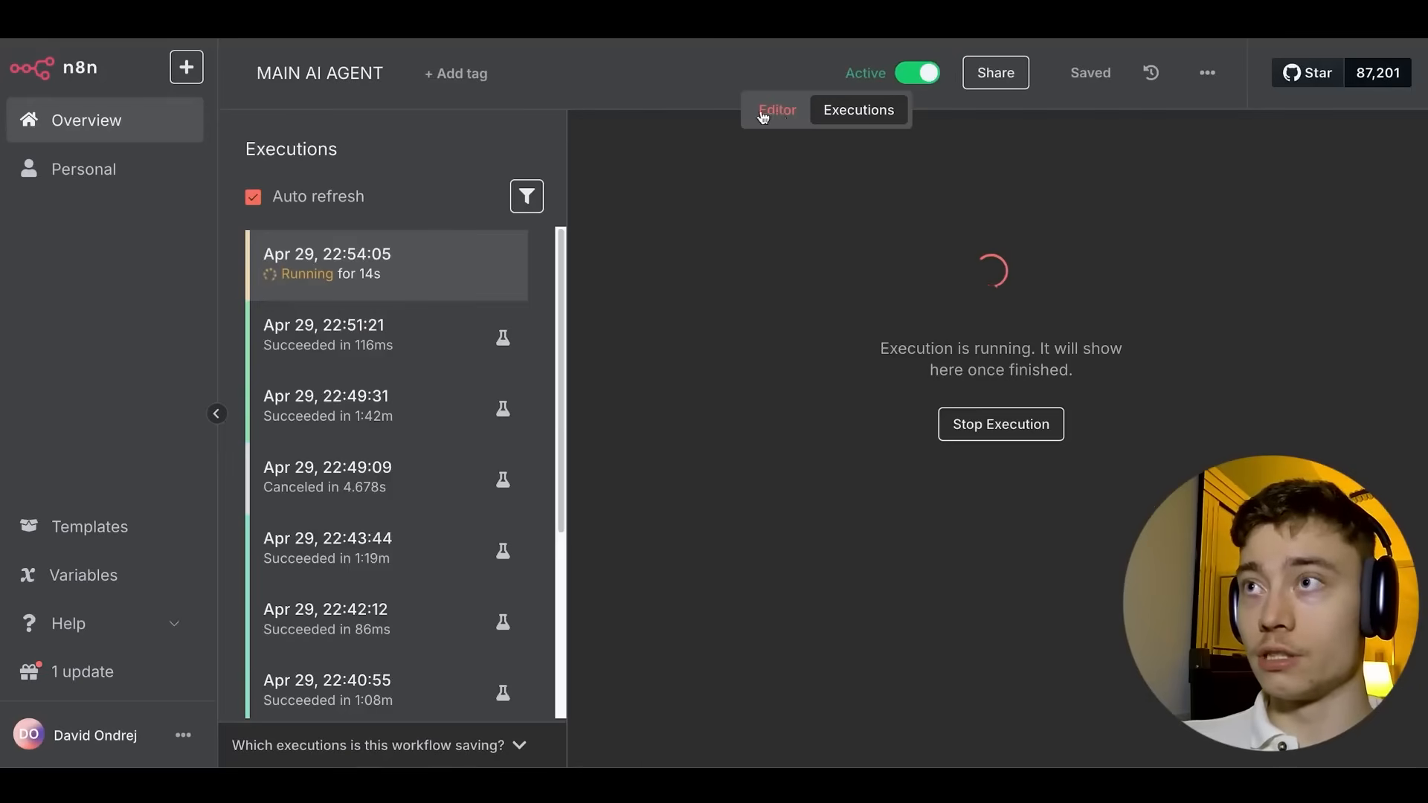
pyautogui.click(766, 109)
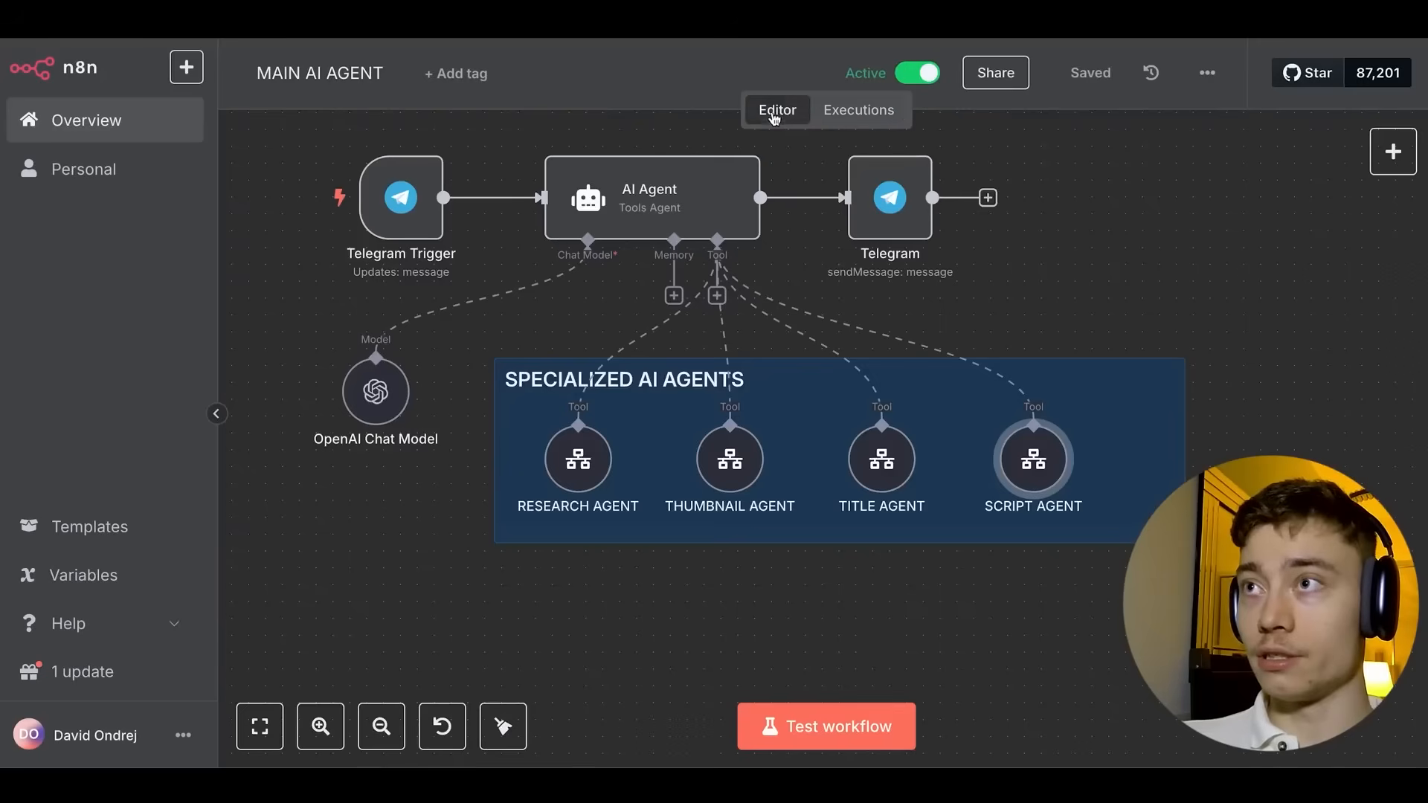
# Inspect the SCRIPT AGENT, TITLE AGENT and THUMBNAIL AGENT tool nodes on the canvas.
pyautogui.scroll(2, 494, 306)
pyautogui.hscroll(-2, 495, 307)
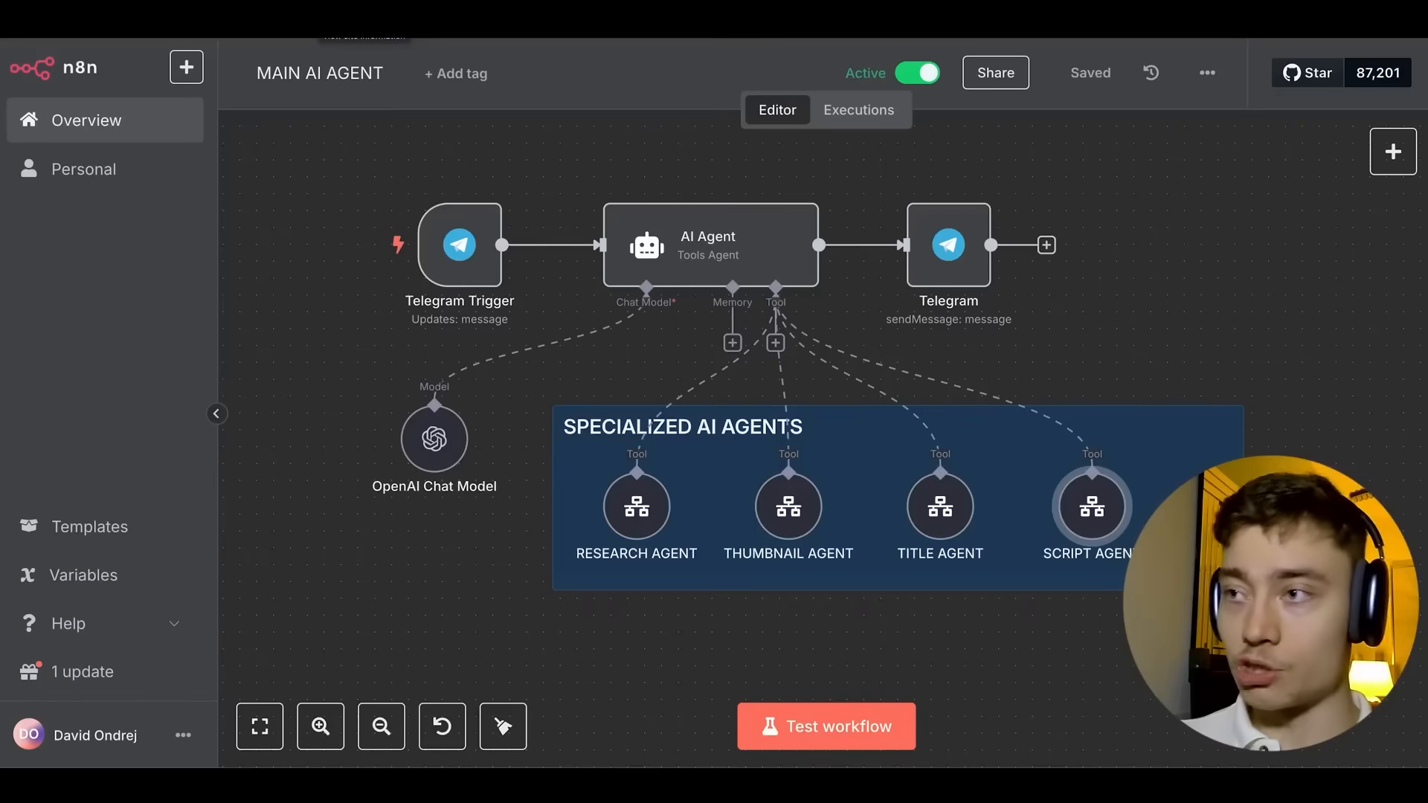
pyautogui.click(1096, 515)
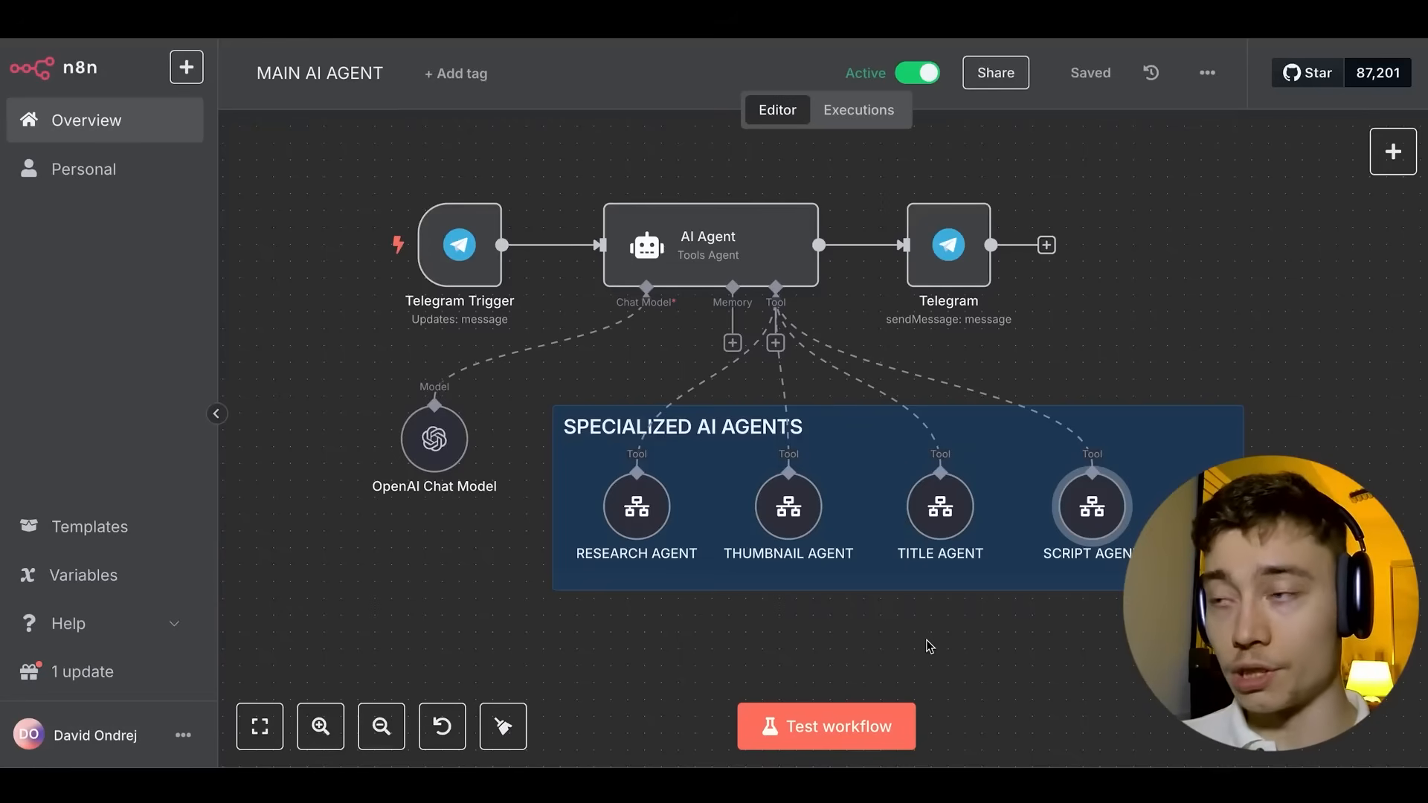
pyautogui.click(940, 506)
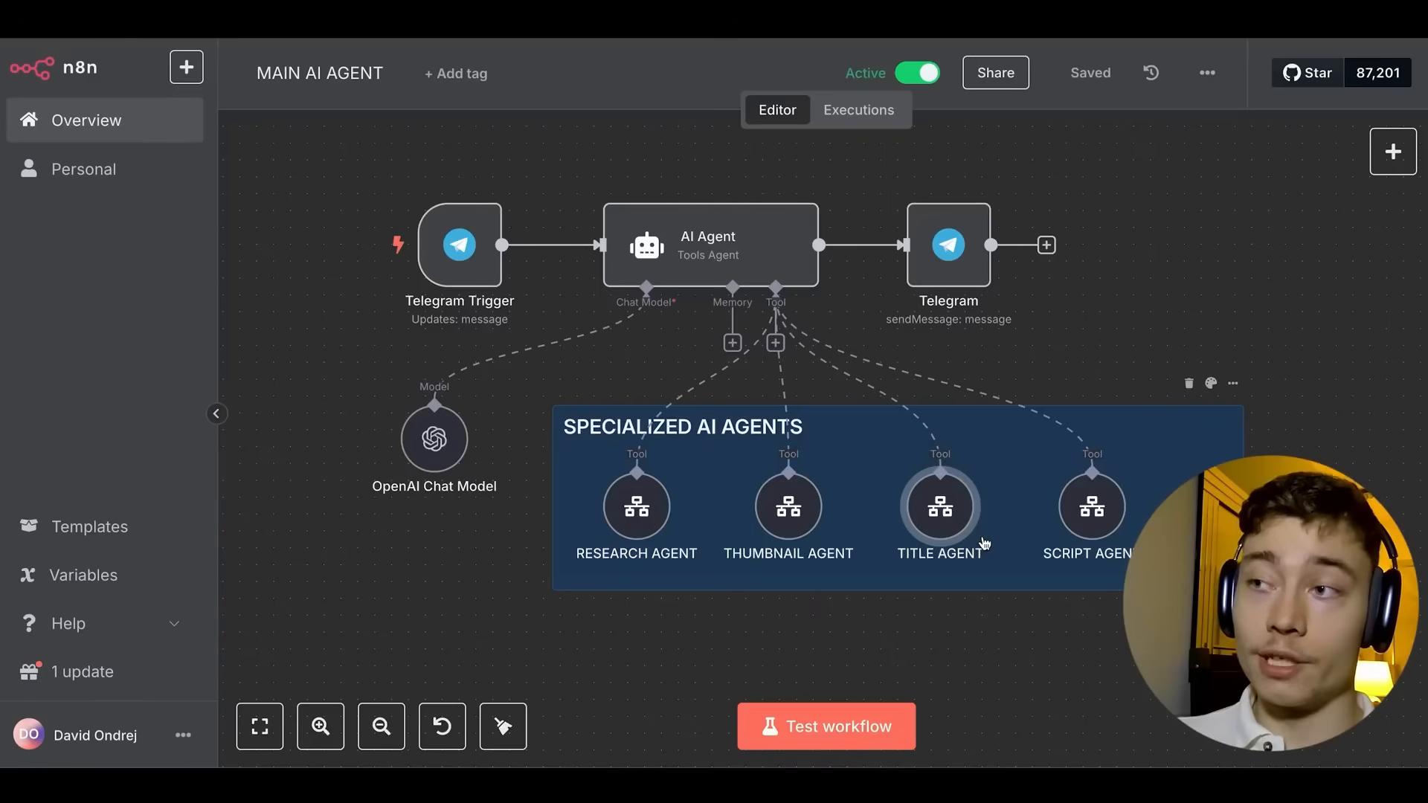
pyautogui.click(1091, 507)
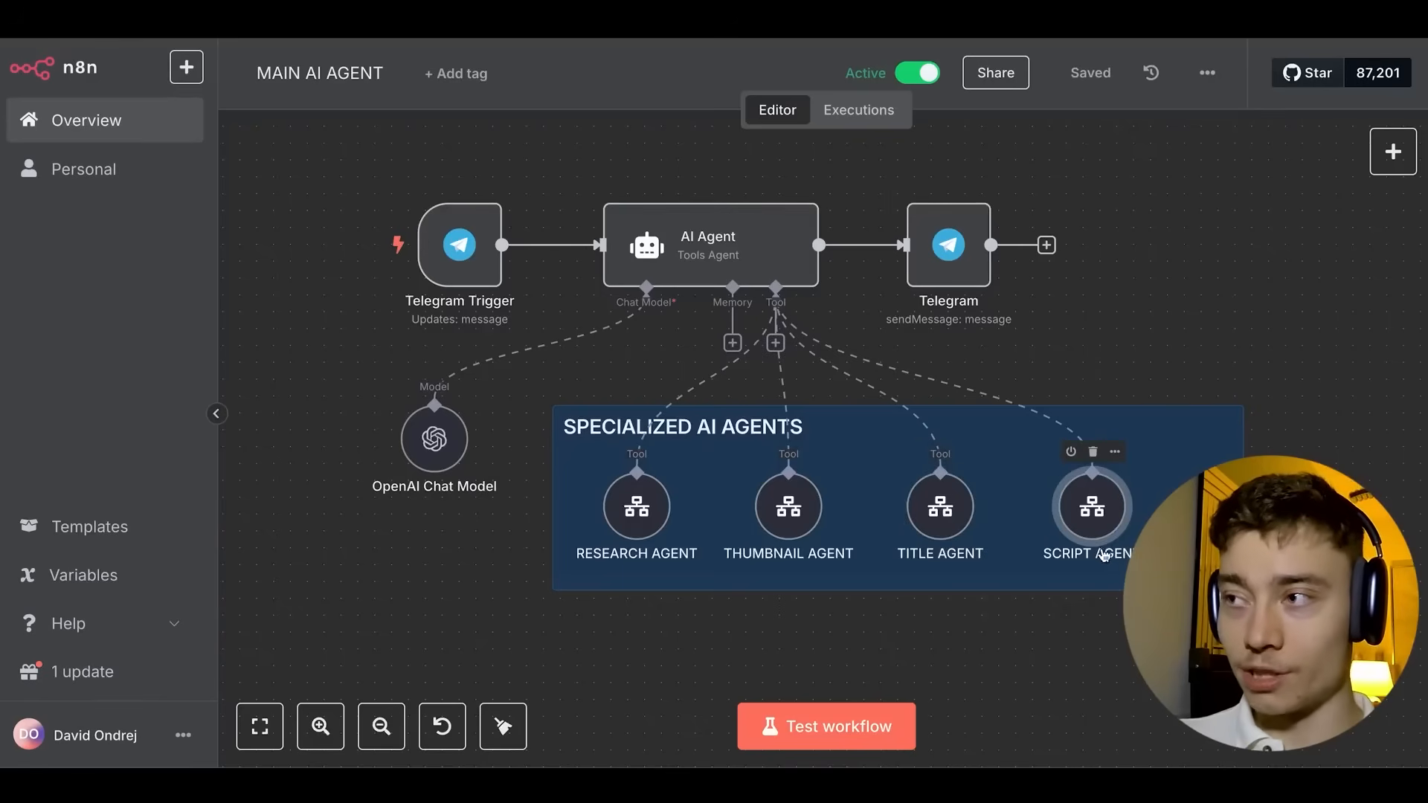
pyautogui.click(911, 632)
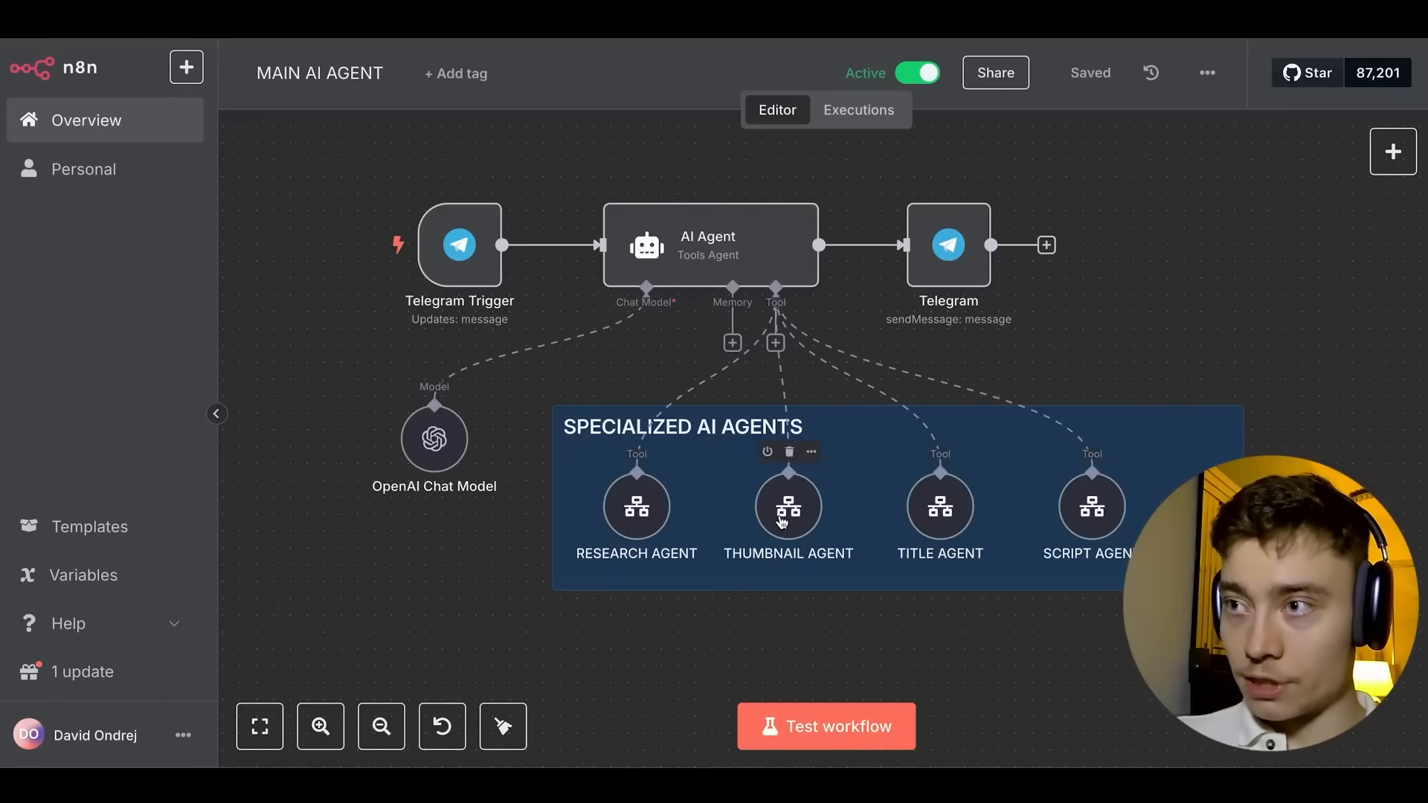
pyautogui.click(789, 494)
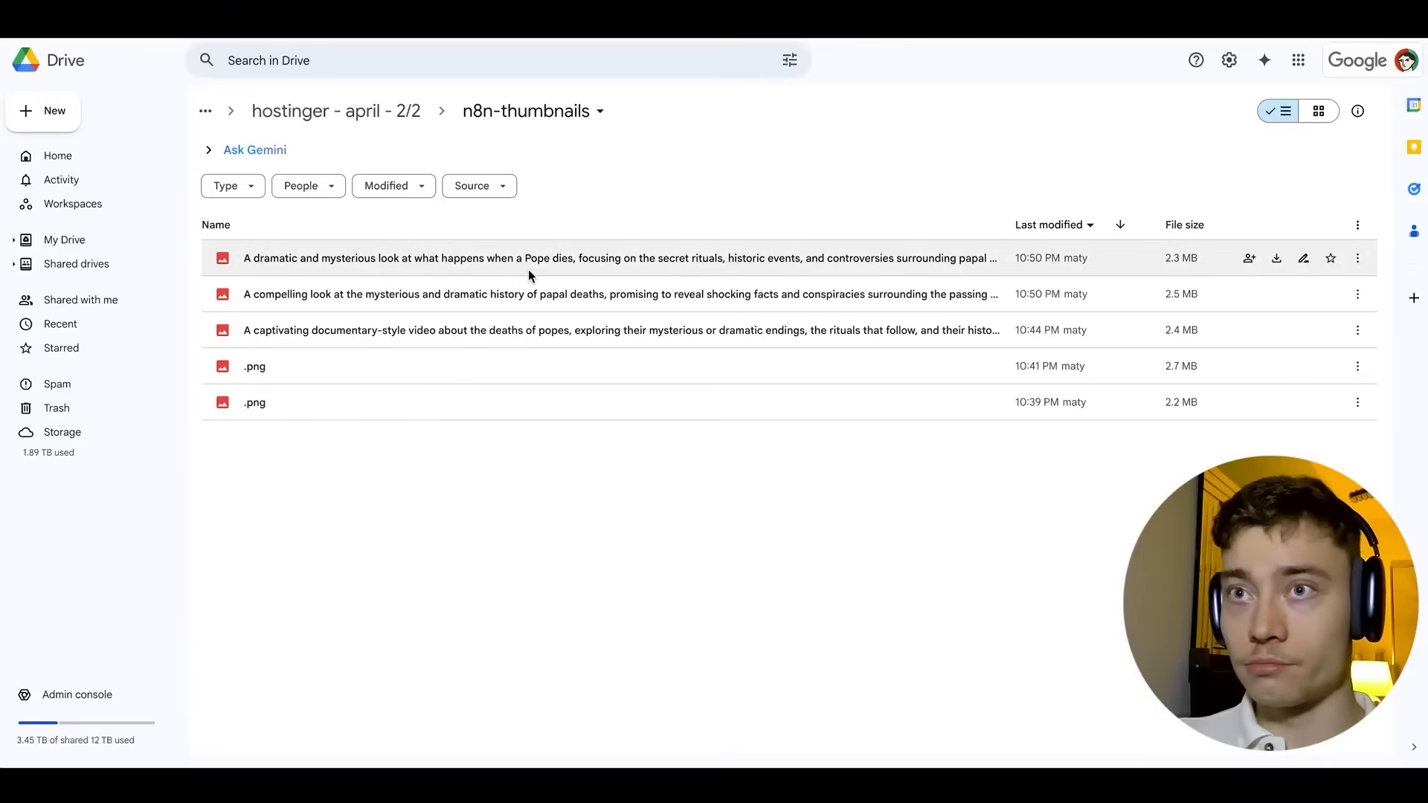
# Preview two papal-death thumbnails, including the documentary-style one, then go back to the n8n tab.
pyautogui.doubleClick(545, 297)
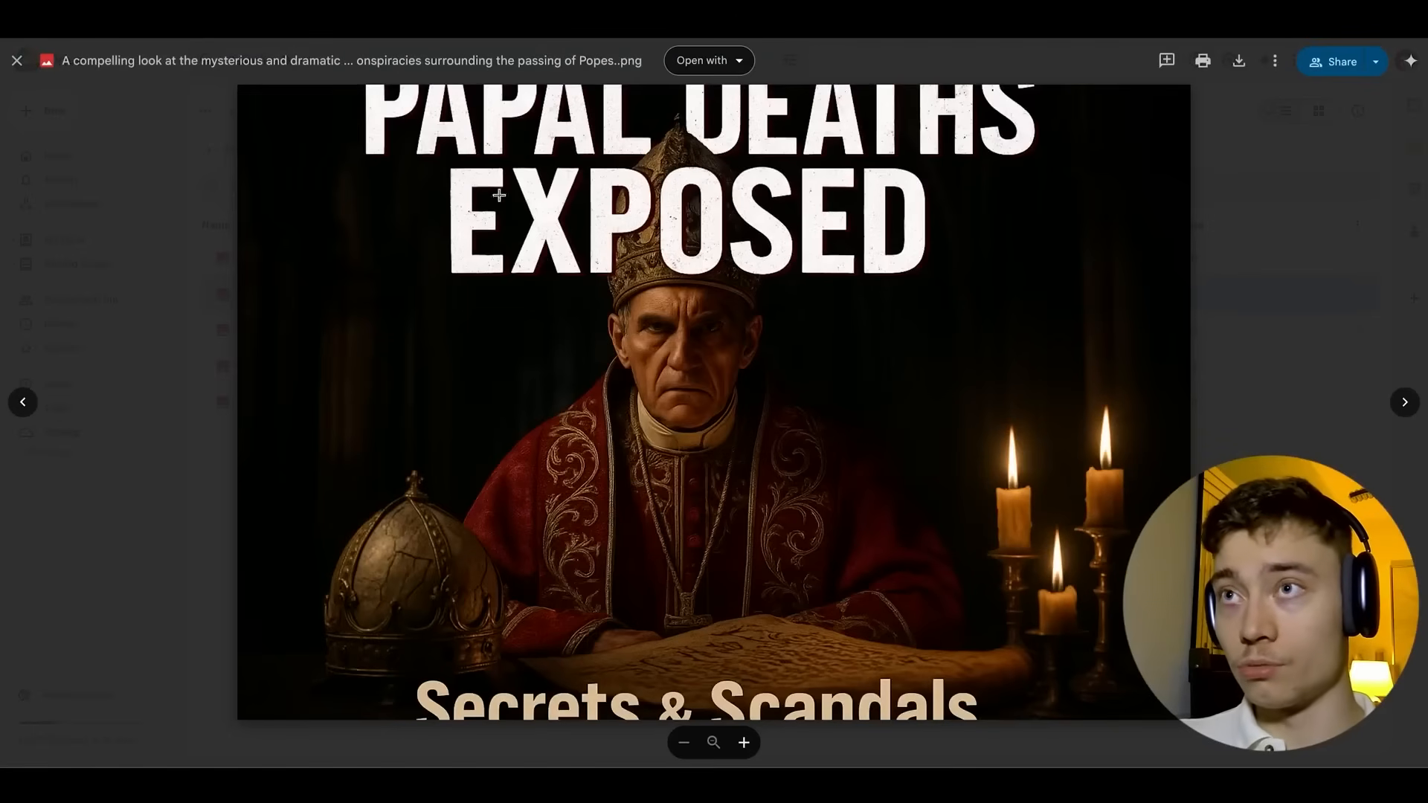
pyautogui.click(192, 261)
pyautogui.doubleClick(384, 331)
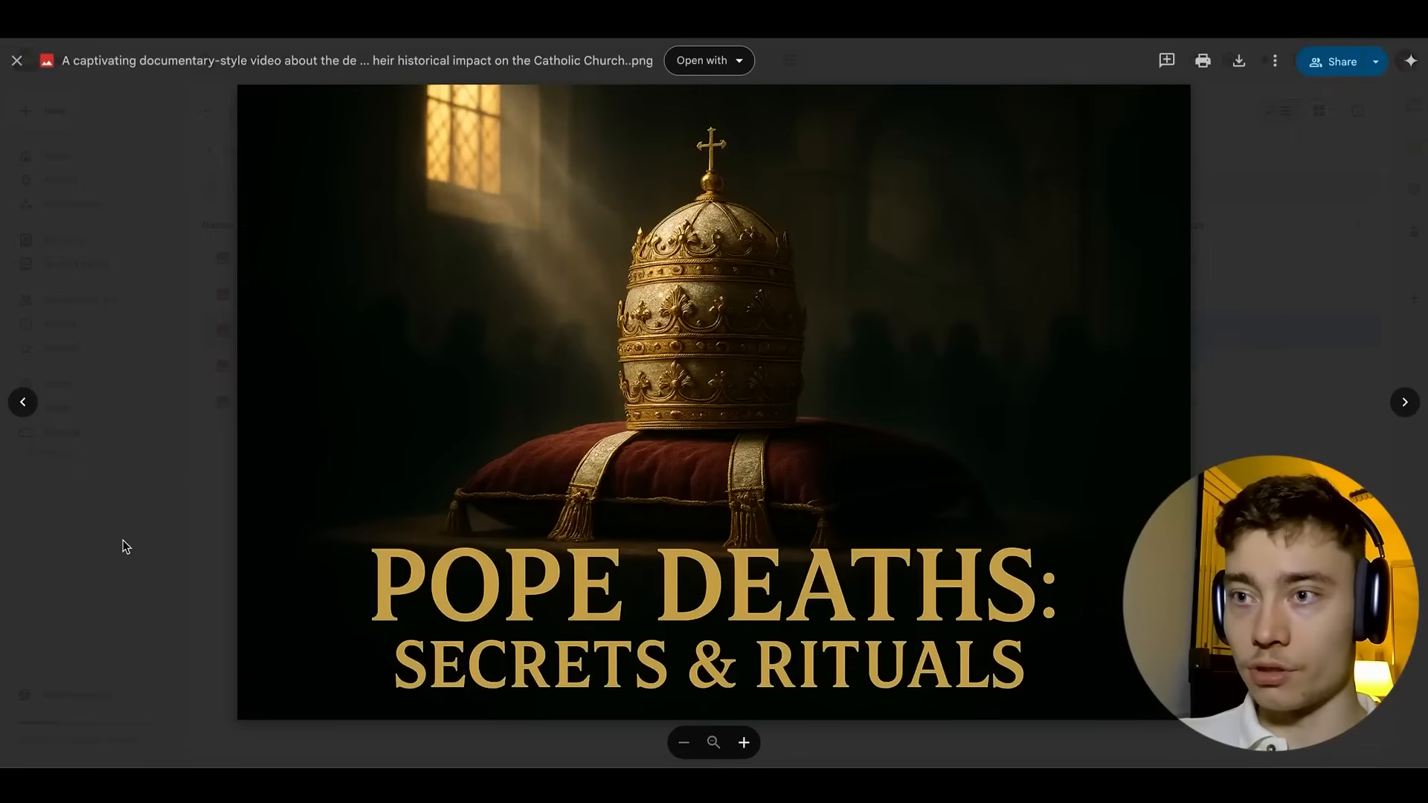
pyautogui.click(149, 541)
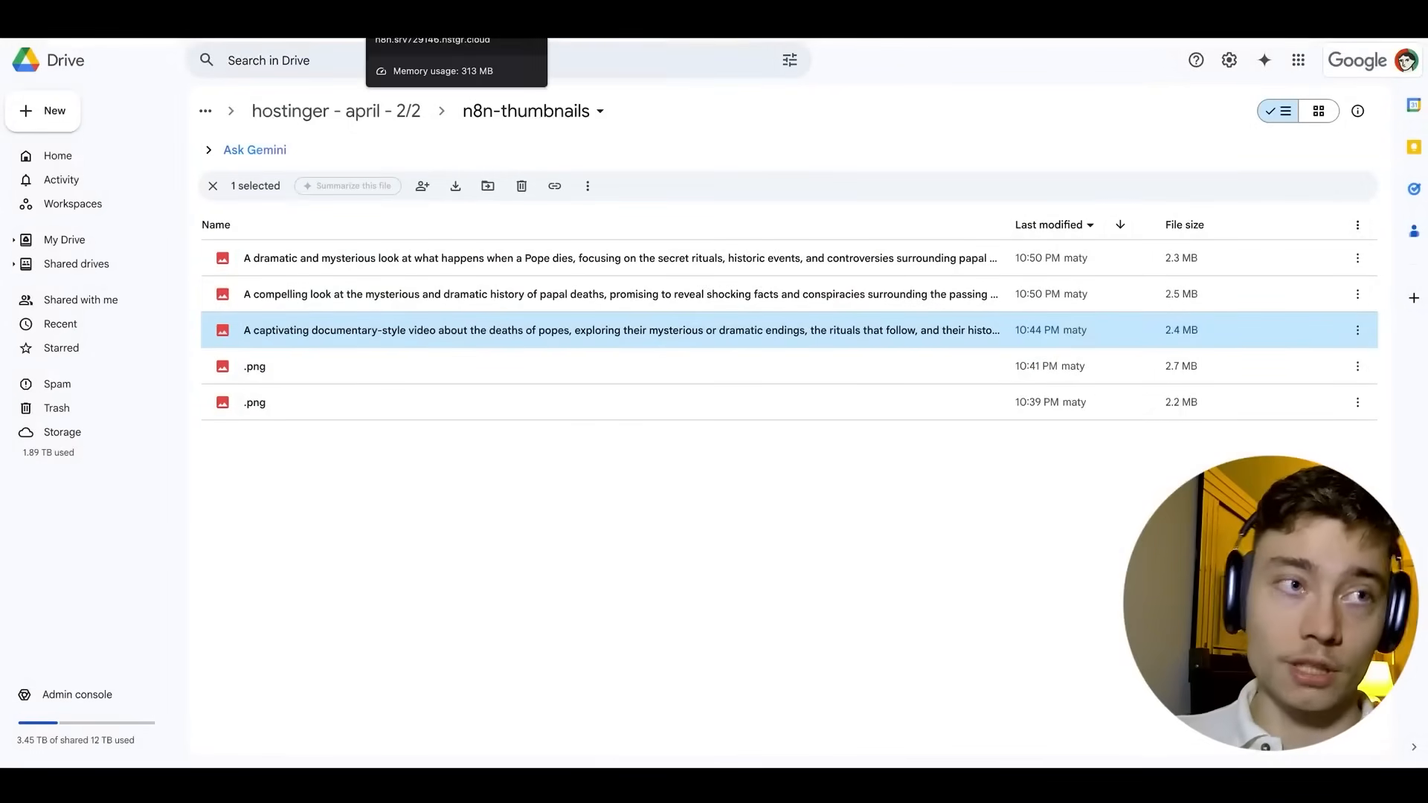
pyautogui.click(405, 19)
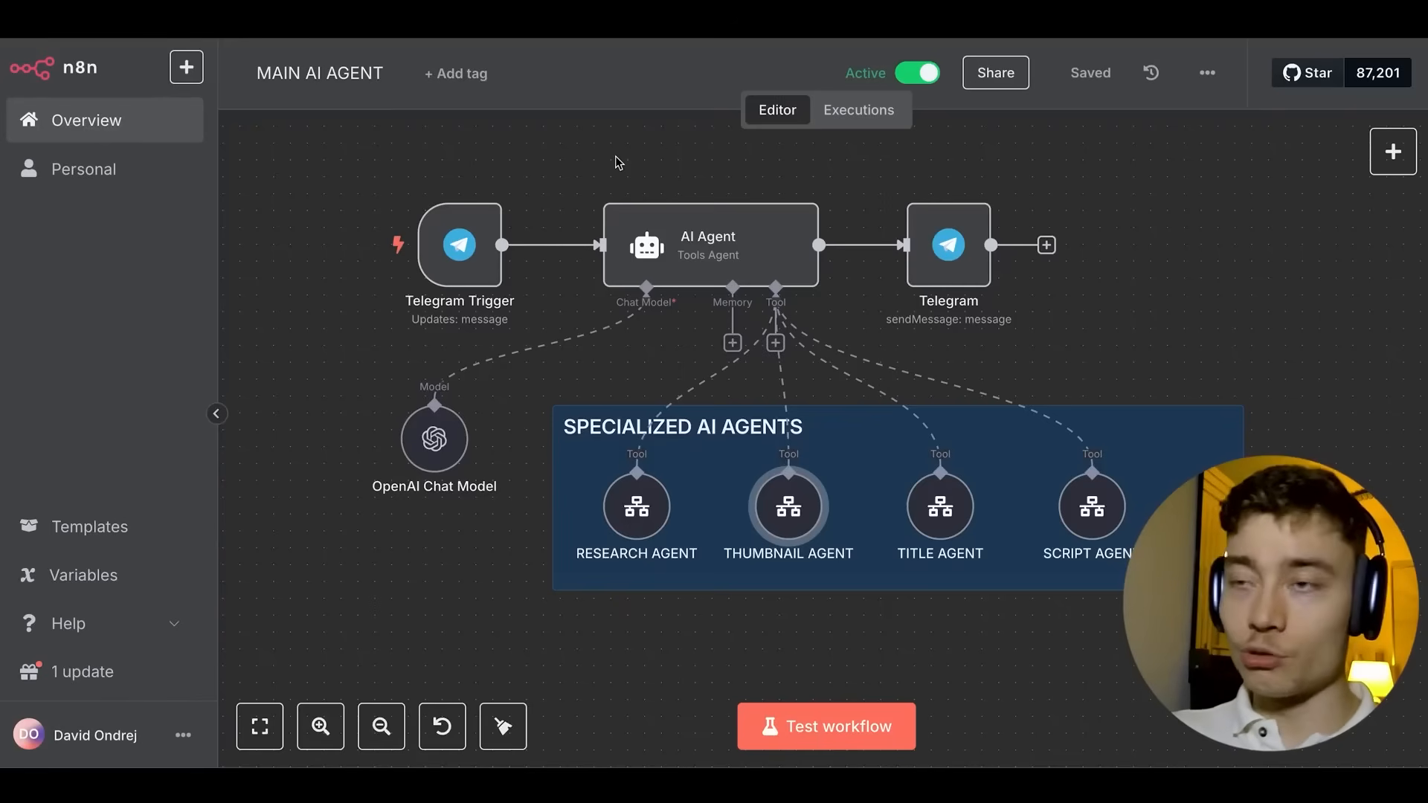
# Watch the in-progress 22:54:05 run in the Executions list, then switch back to Telegram.
pyautogui.press('super+Tab')
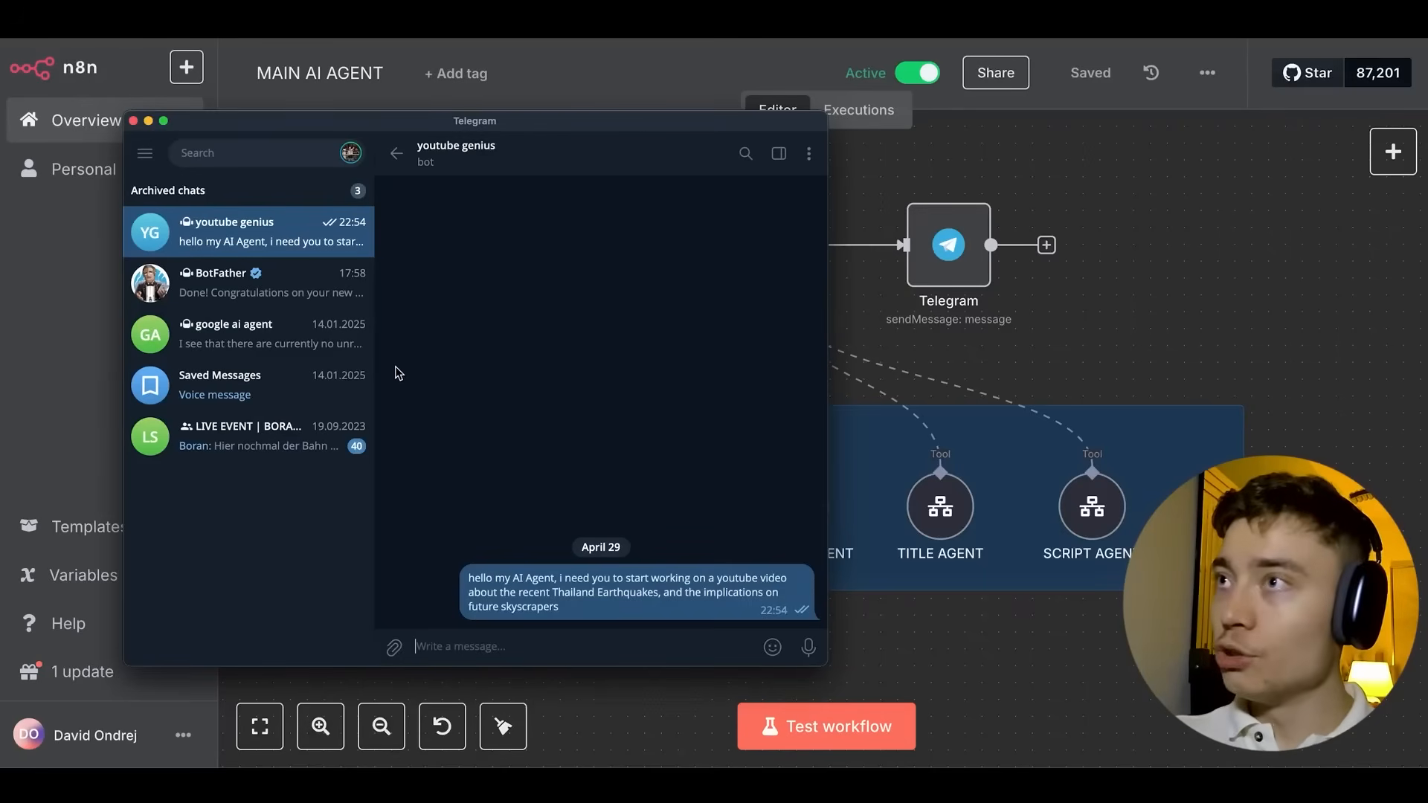
pyautogui.click(1080, 185)
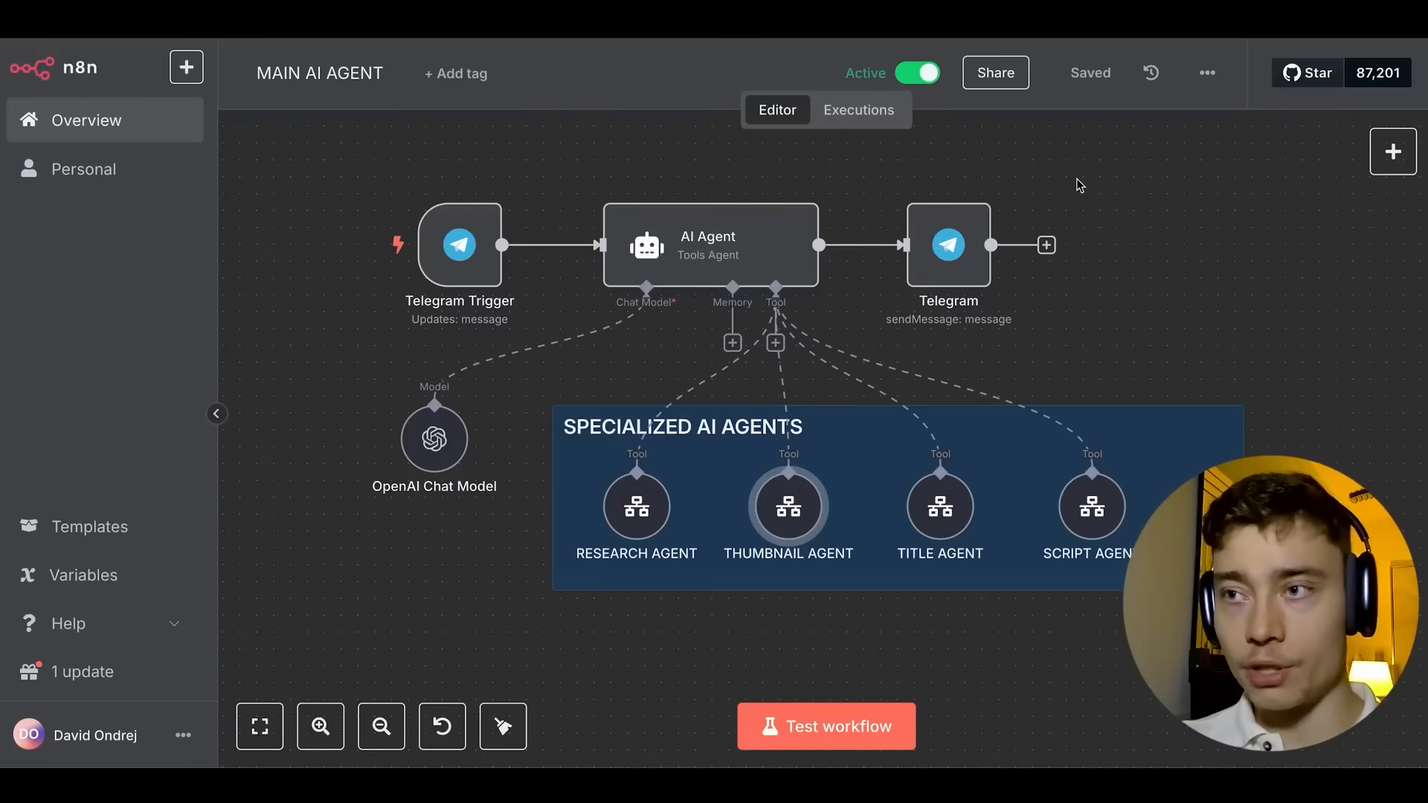
pyautogui.click(857, 110)
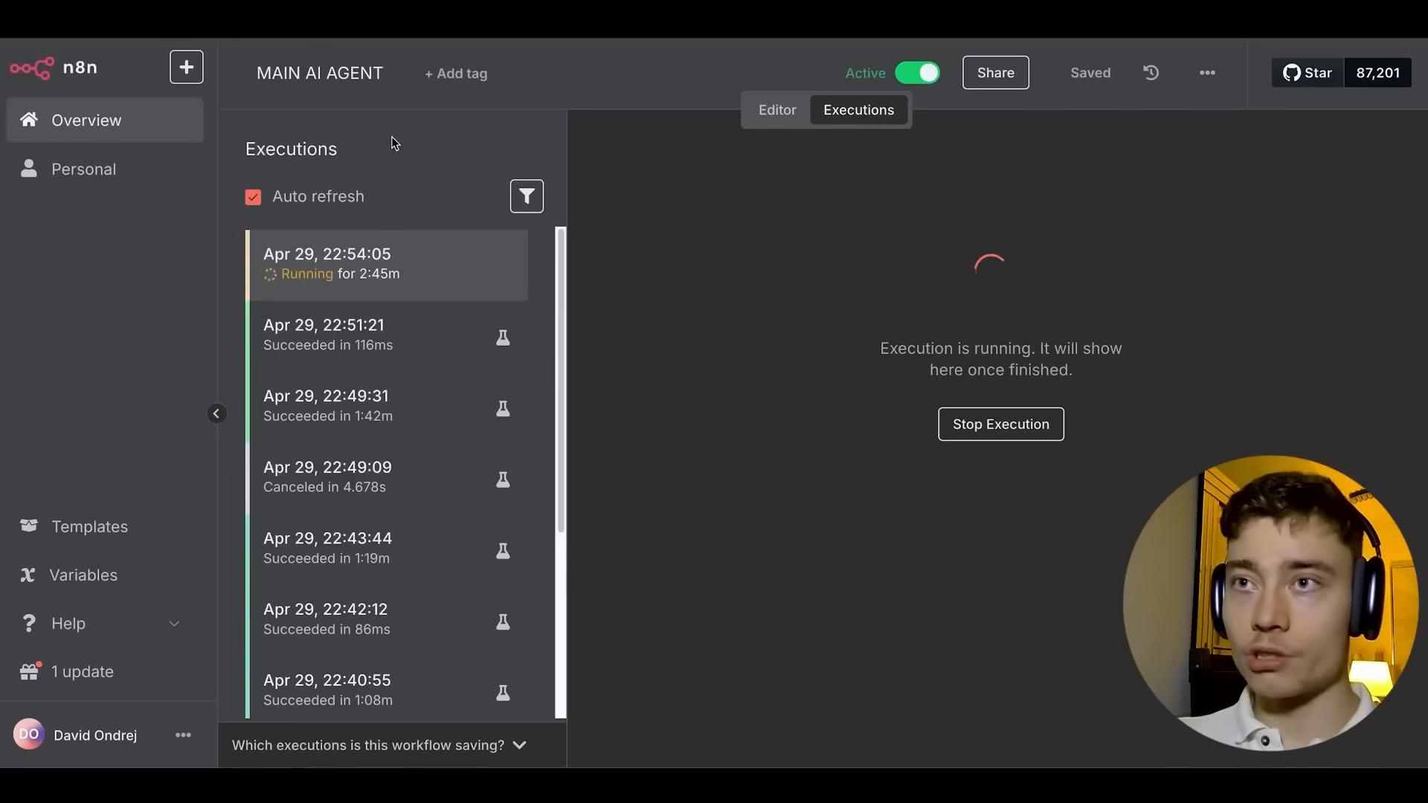
pyautogui.press('super+Tab')
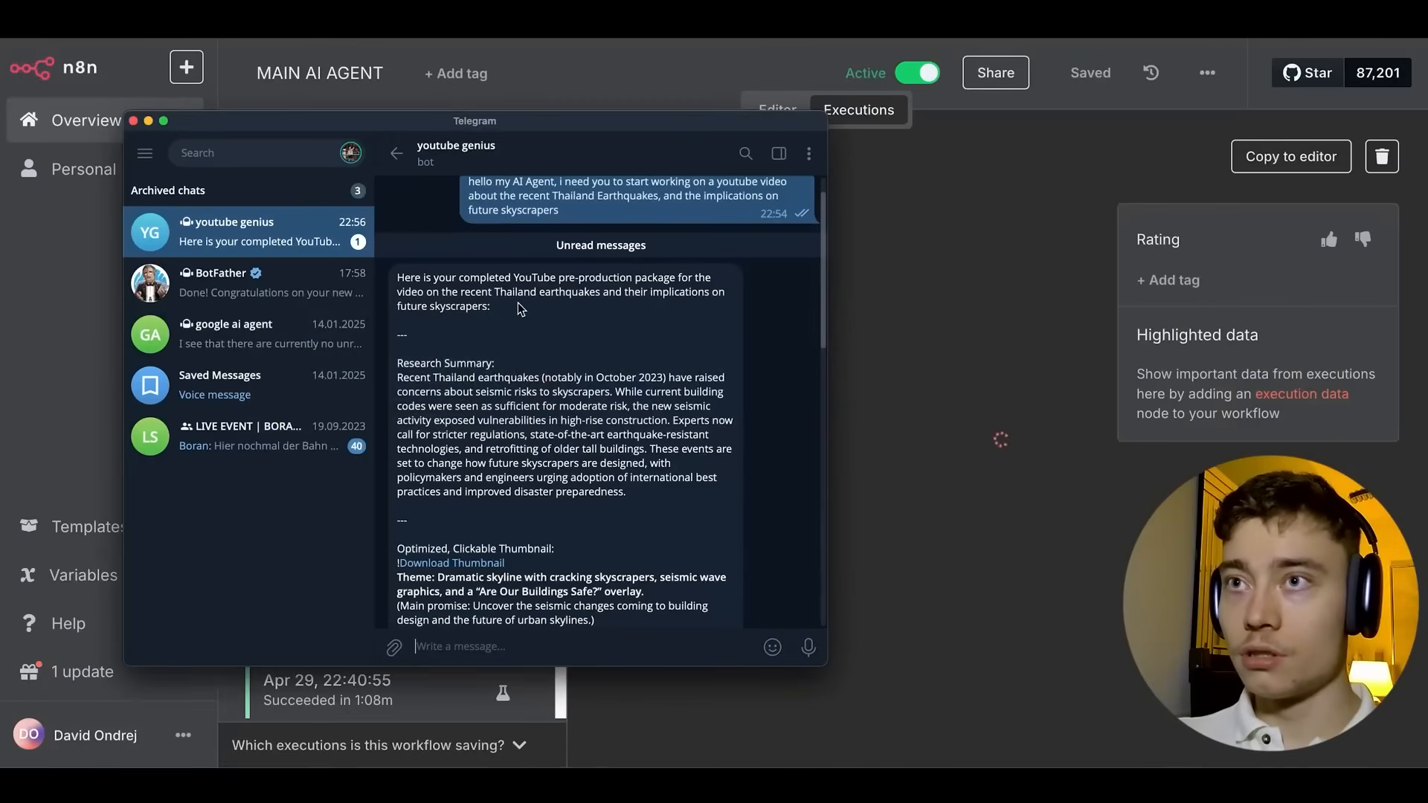
# Scroll through the bot's finished pre-production package, briefly checking its Bot Info.
pyautogui.scroll(1, 519, 305)
pyautogui.click(554, 175)
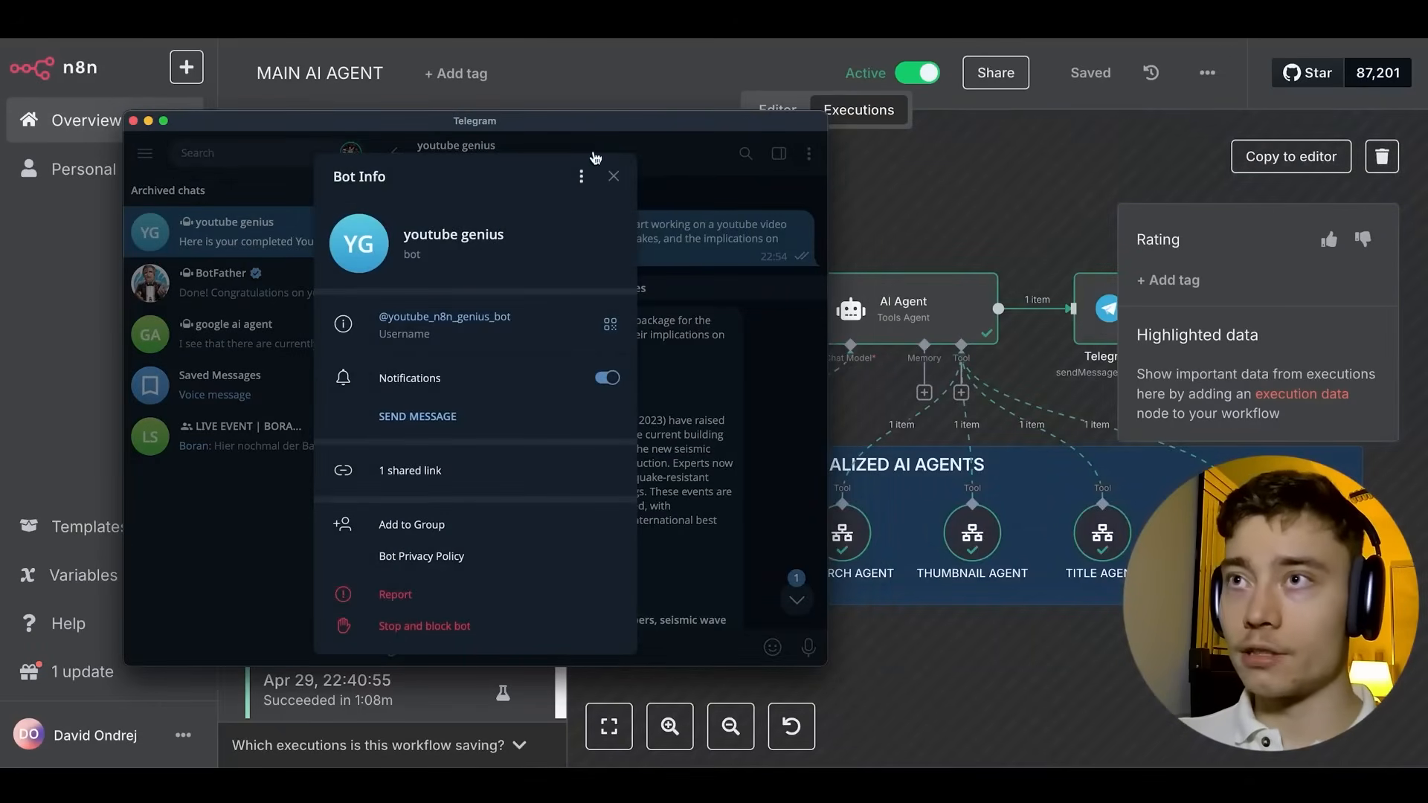
pyautogui.click(713, 183)
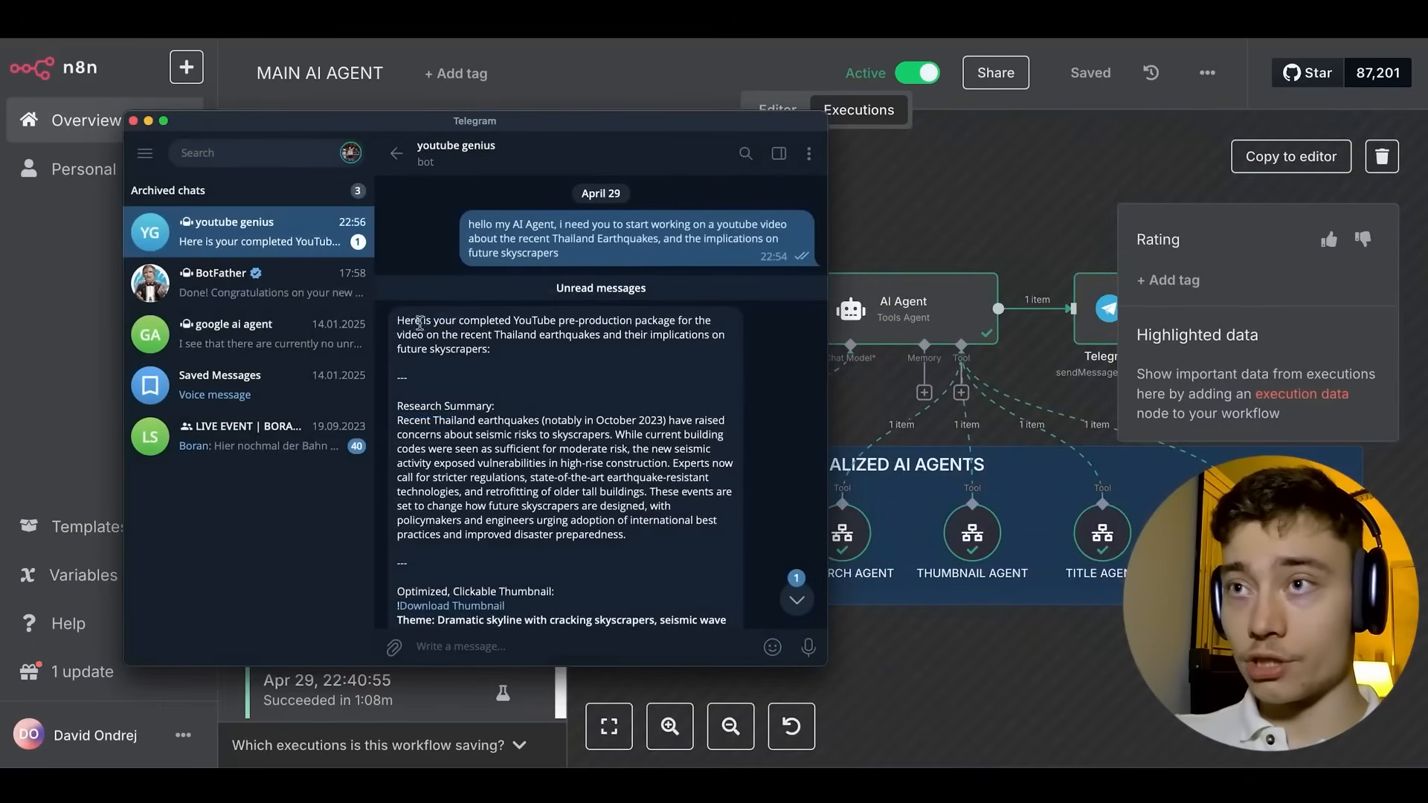
pyautogui.scroll(-2, 599, 321)
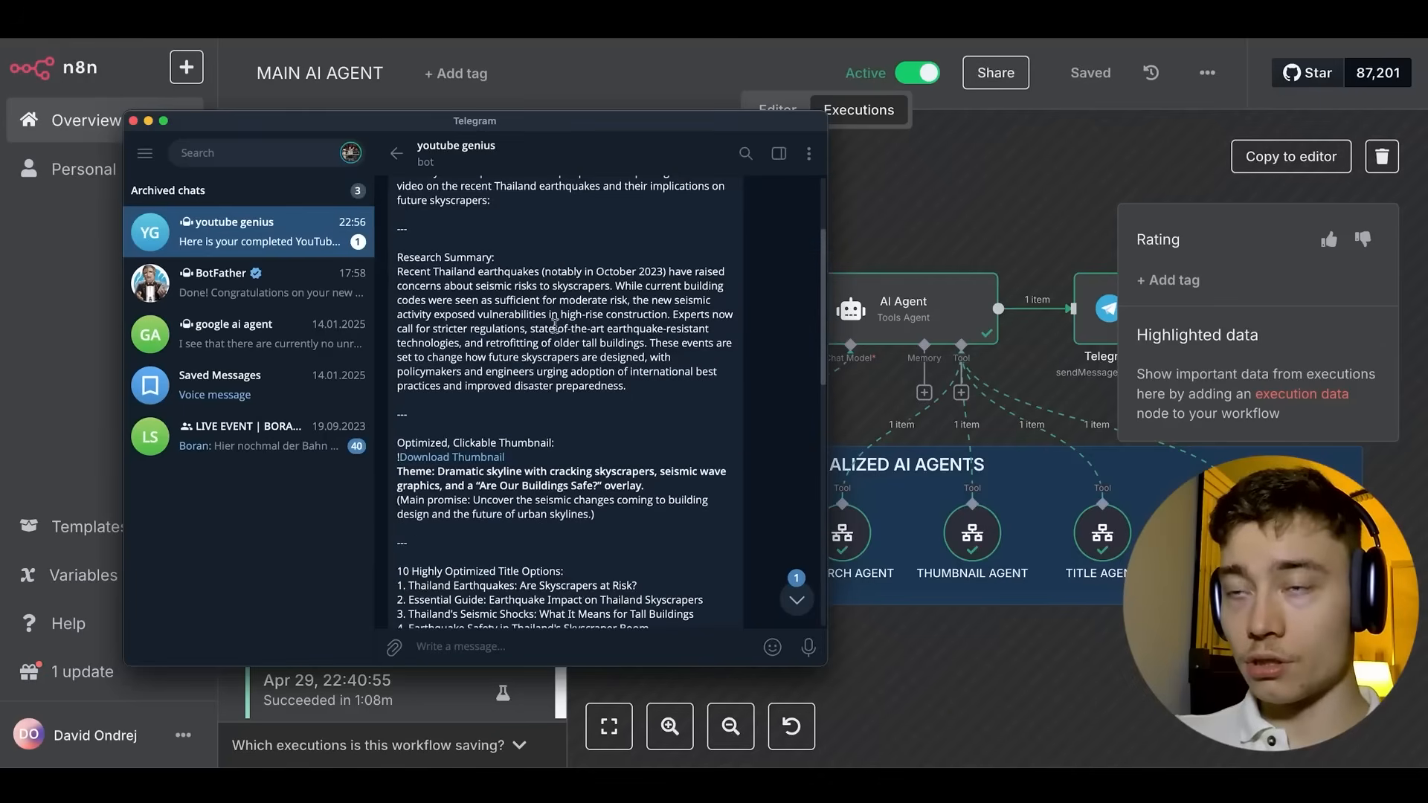
pyautogui.scroll(-1, 555, 314)
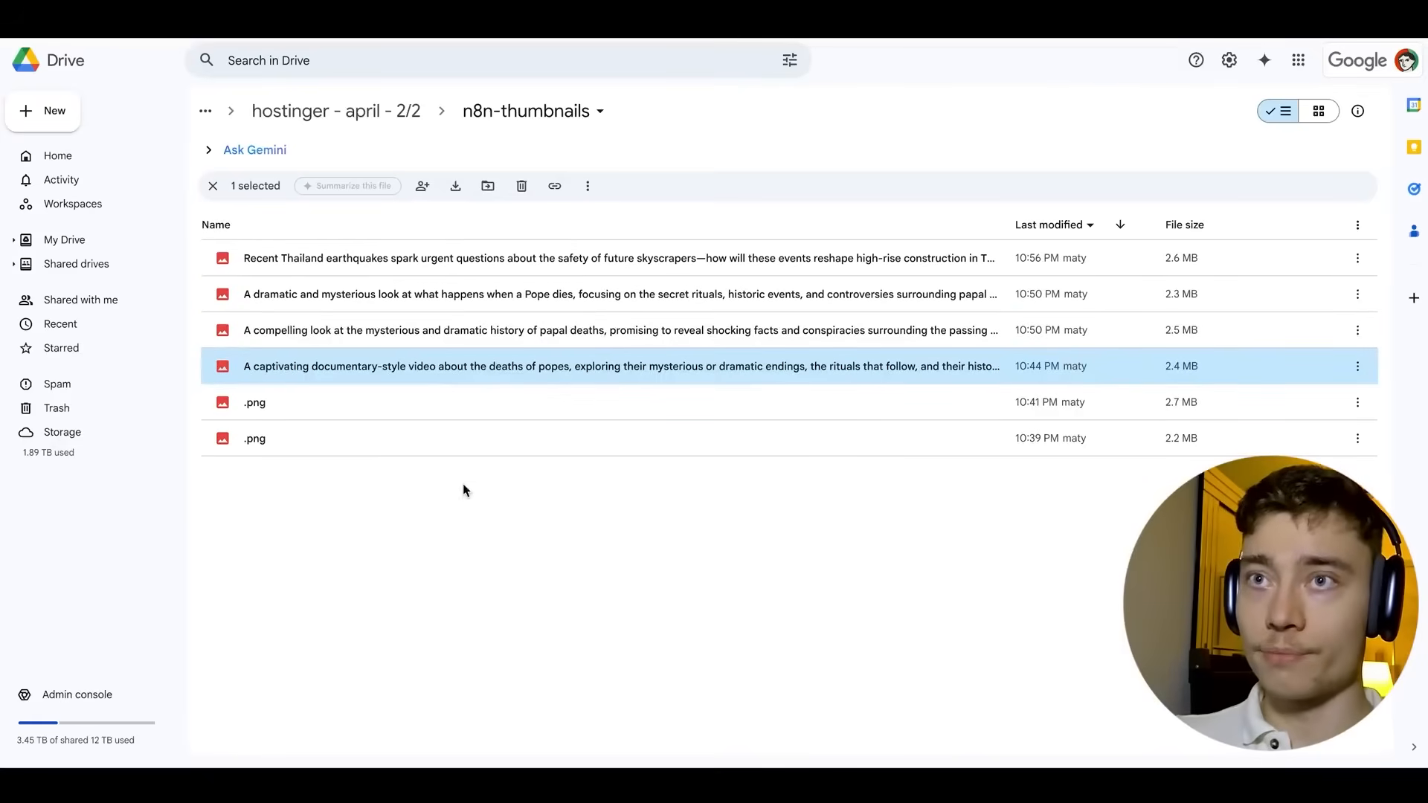
# Preview the 'Thailand's Skyline at Risk? The Future of High-Rise Safety' thumbnail, then switch apps.
pyautogui.doubleClick(372, 261)
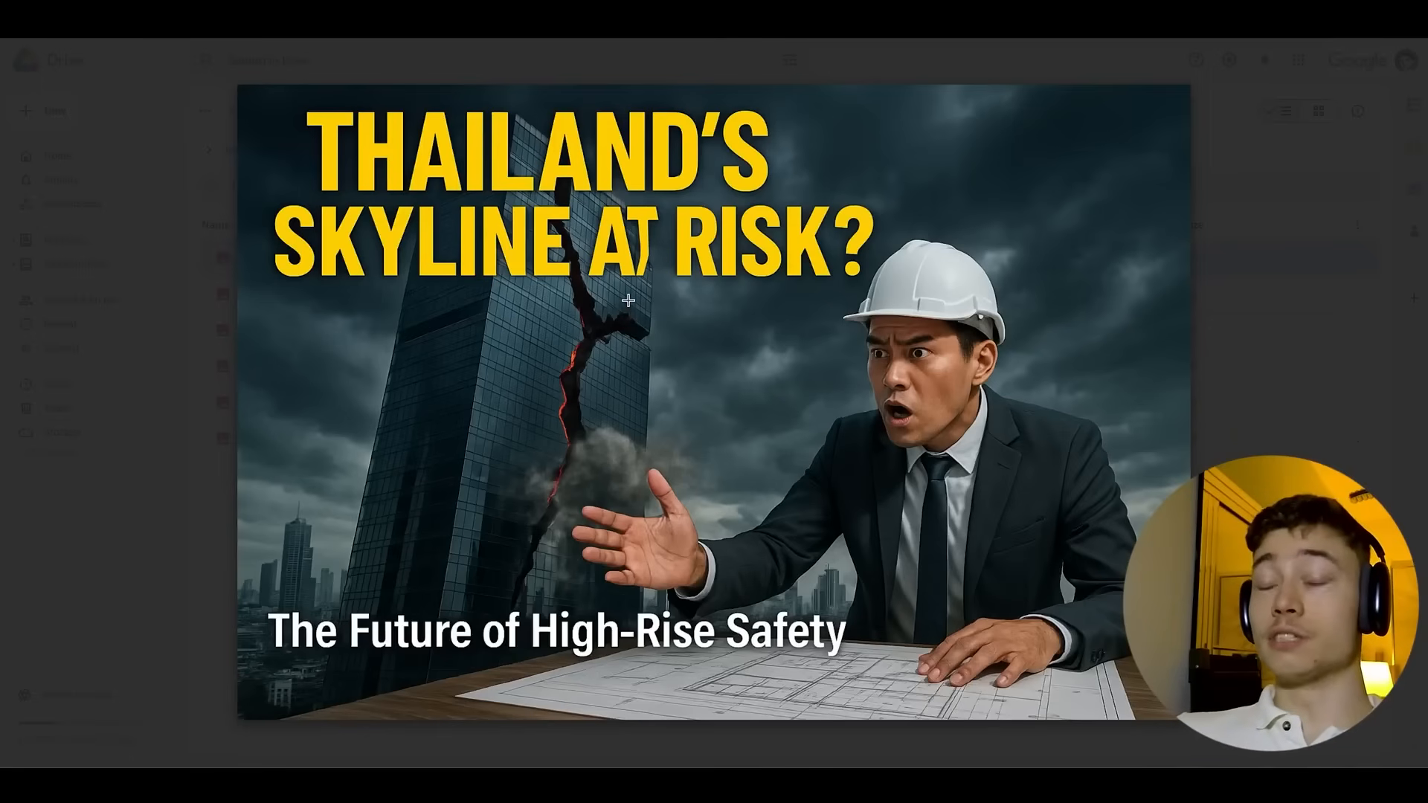
pyautogui.click(1281, 276)
pyautogui.doubleClick(623, 265)
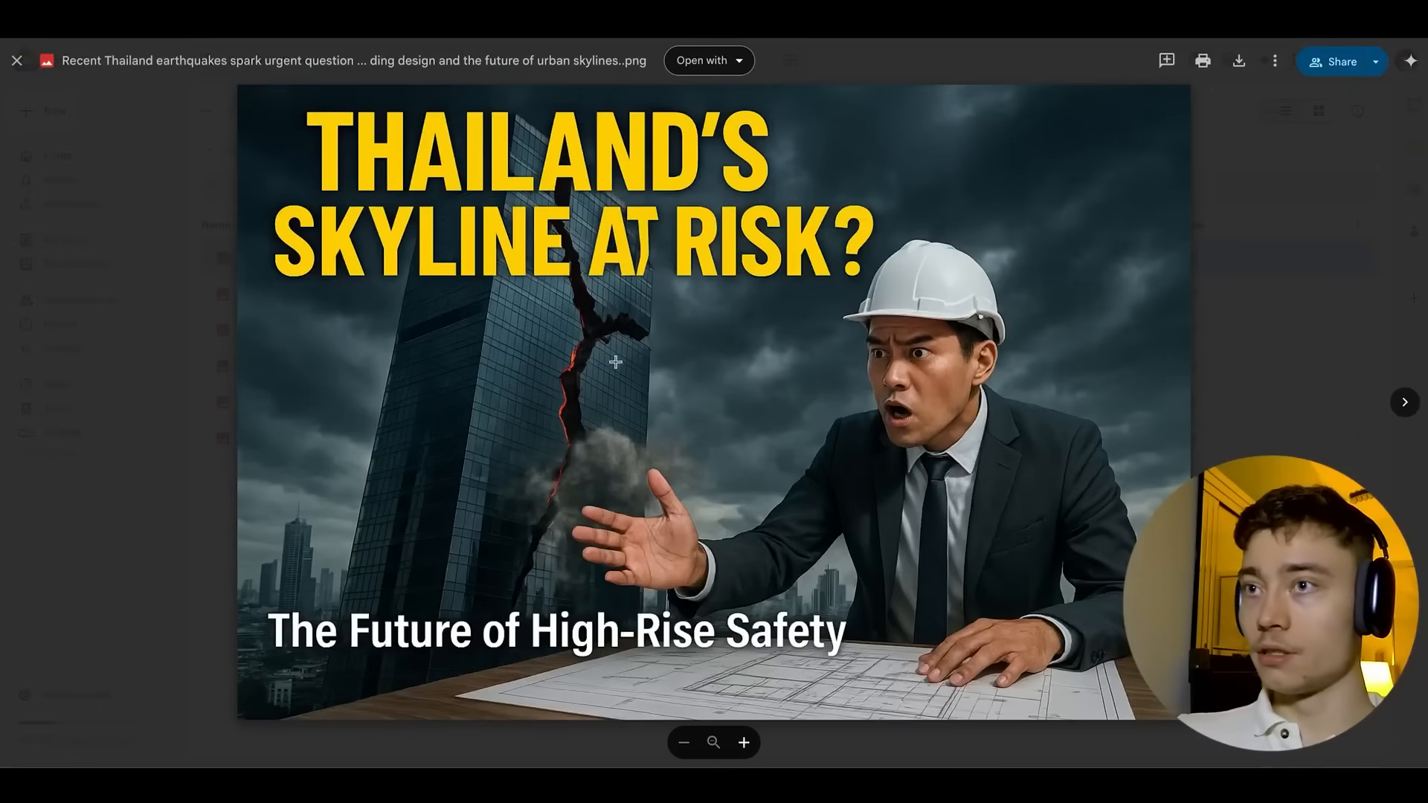
pyautogui.click(1286, 310)
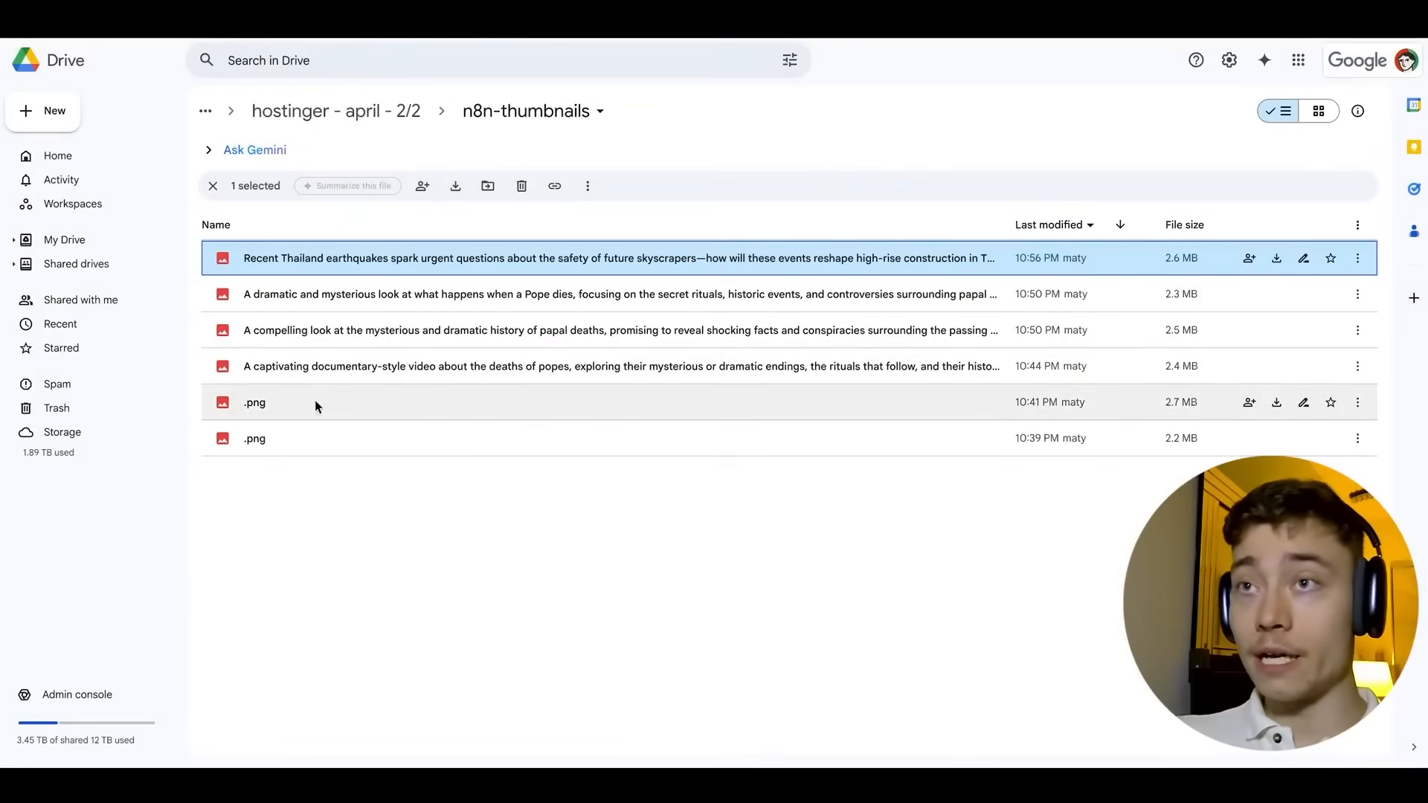
pyautogui.press('super+Tab')
pyautogui.press('super+Tab')
pyautogui.press('super+Tab')
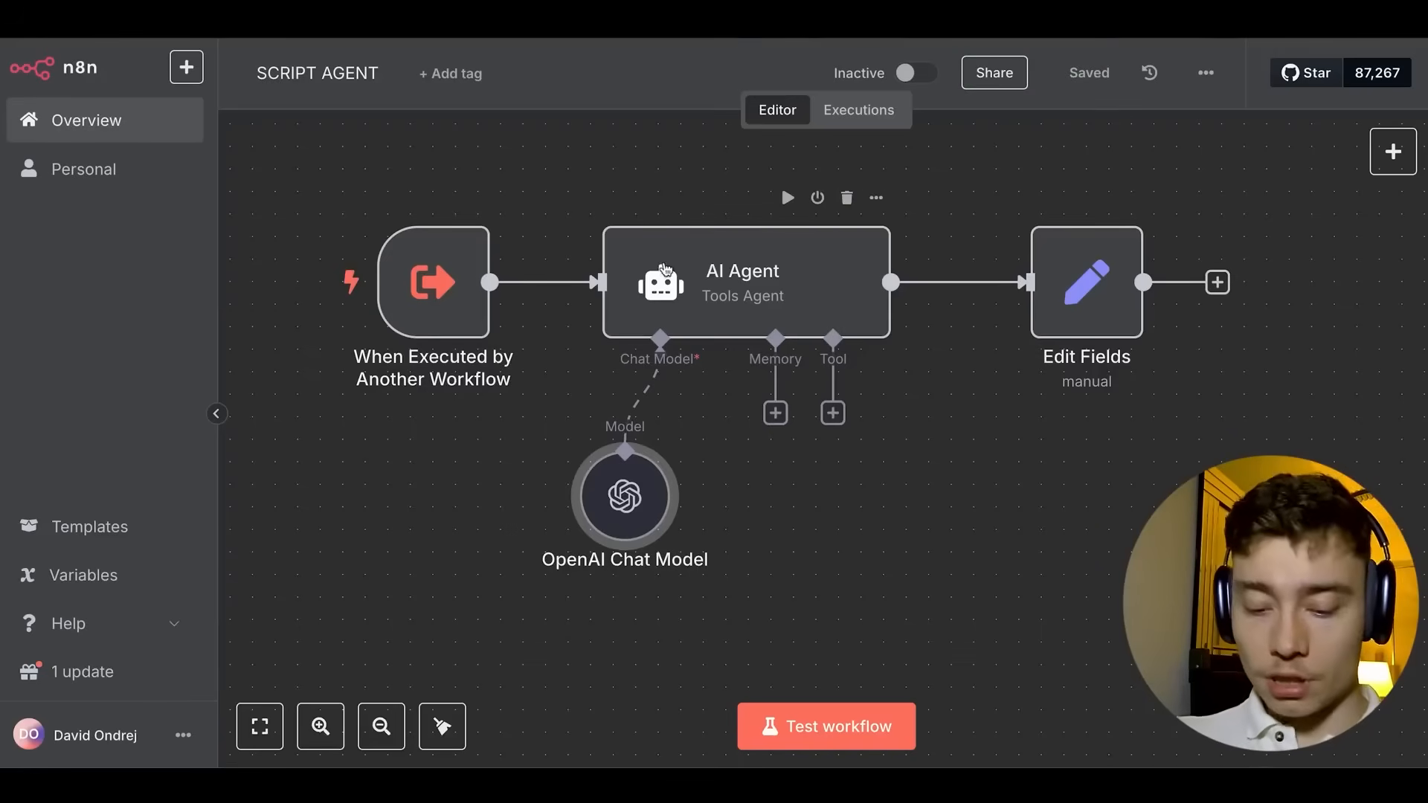
# Scroll through the ten title options and script outline, highlighting title 5 and the original request.
pyautogui.press('super+Tab')
pyautogui.scroll(-3, 556, 298)
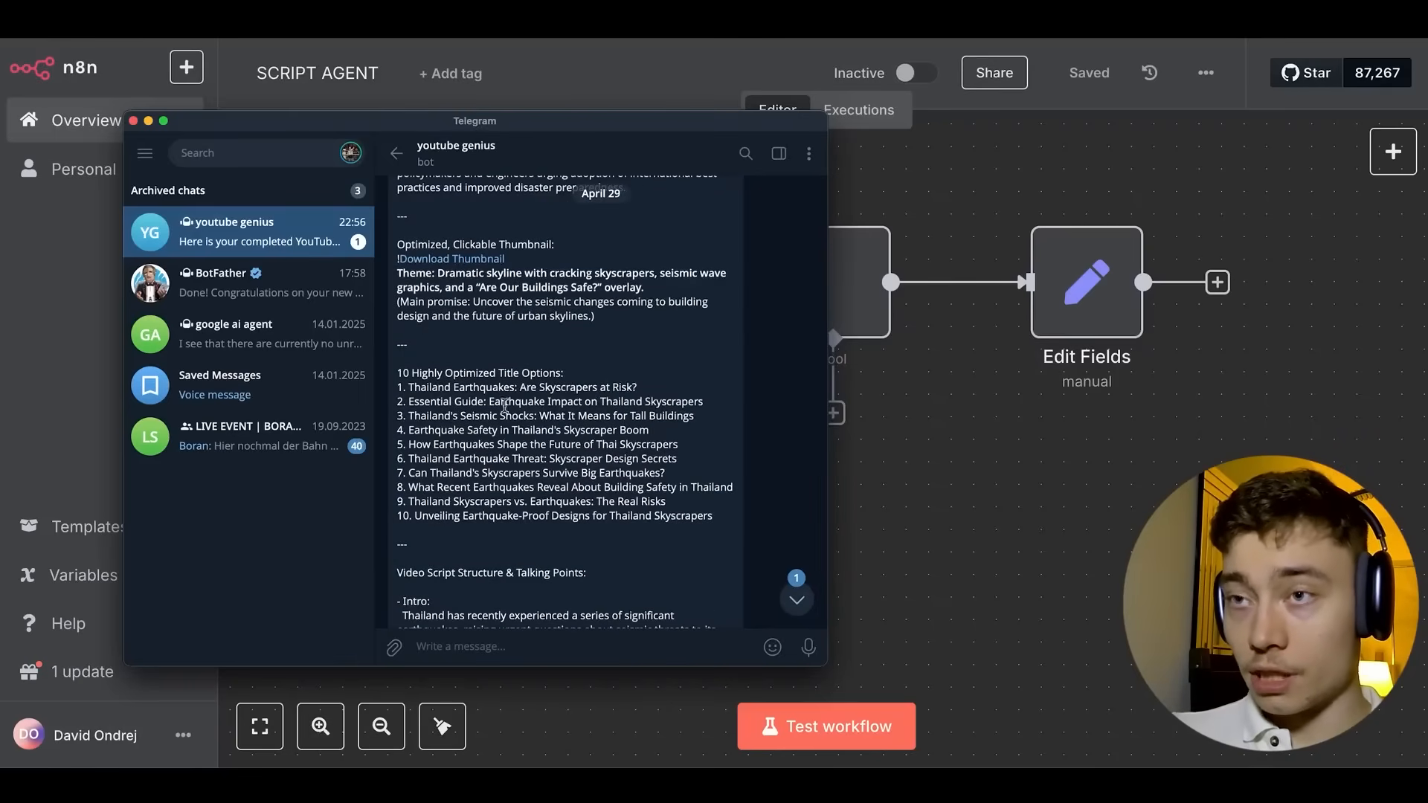
pyautogui.scroll(-3, 505, 401)
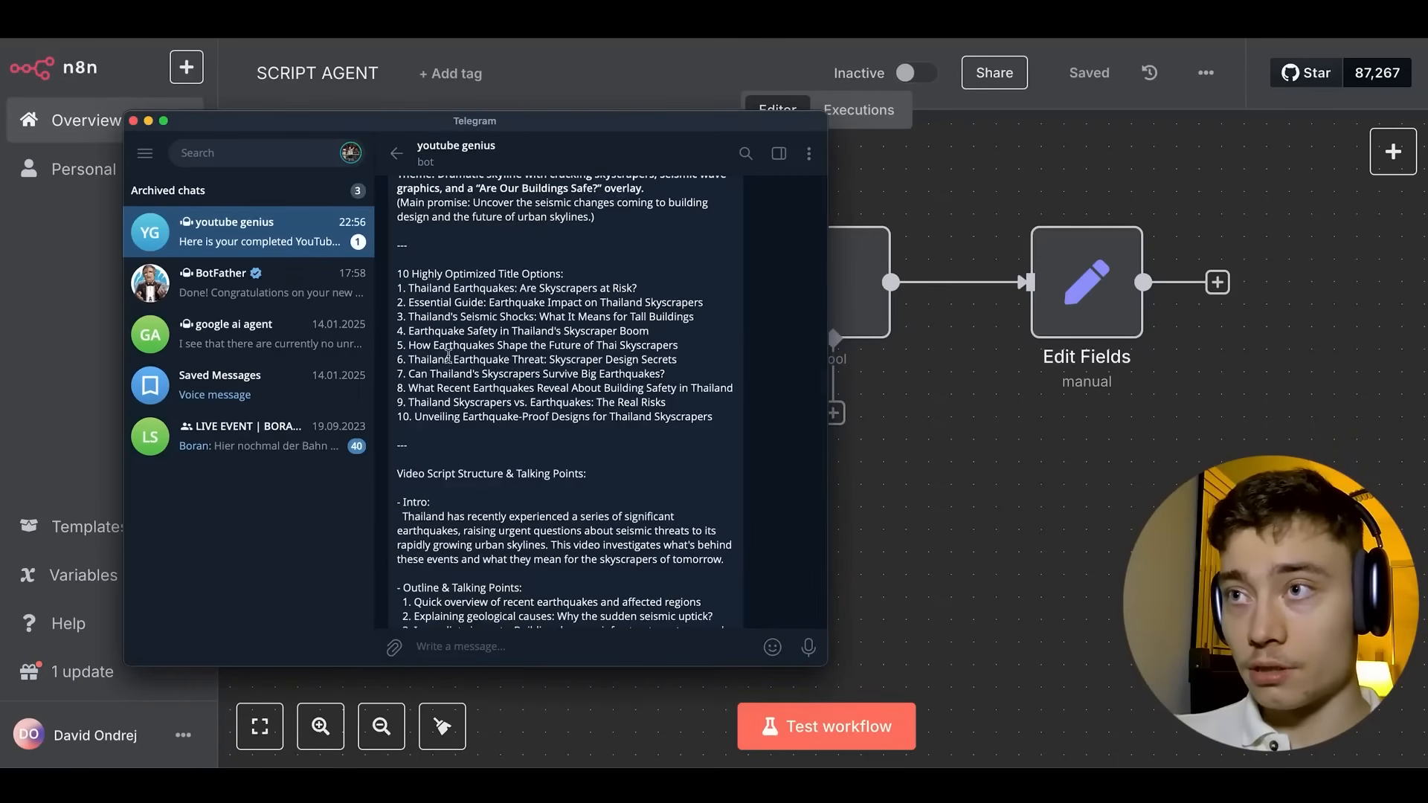
pyautogui.moveTo(412, 347); pyautogui.dragTo(648, 346)
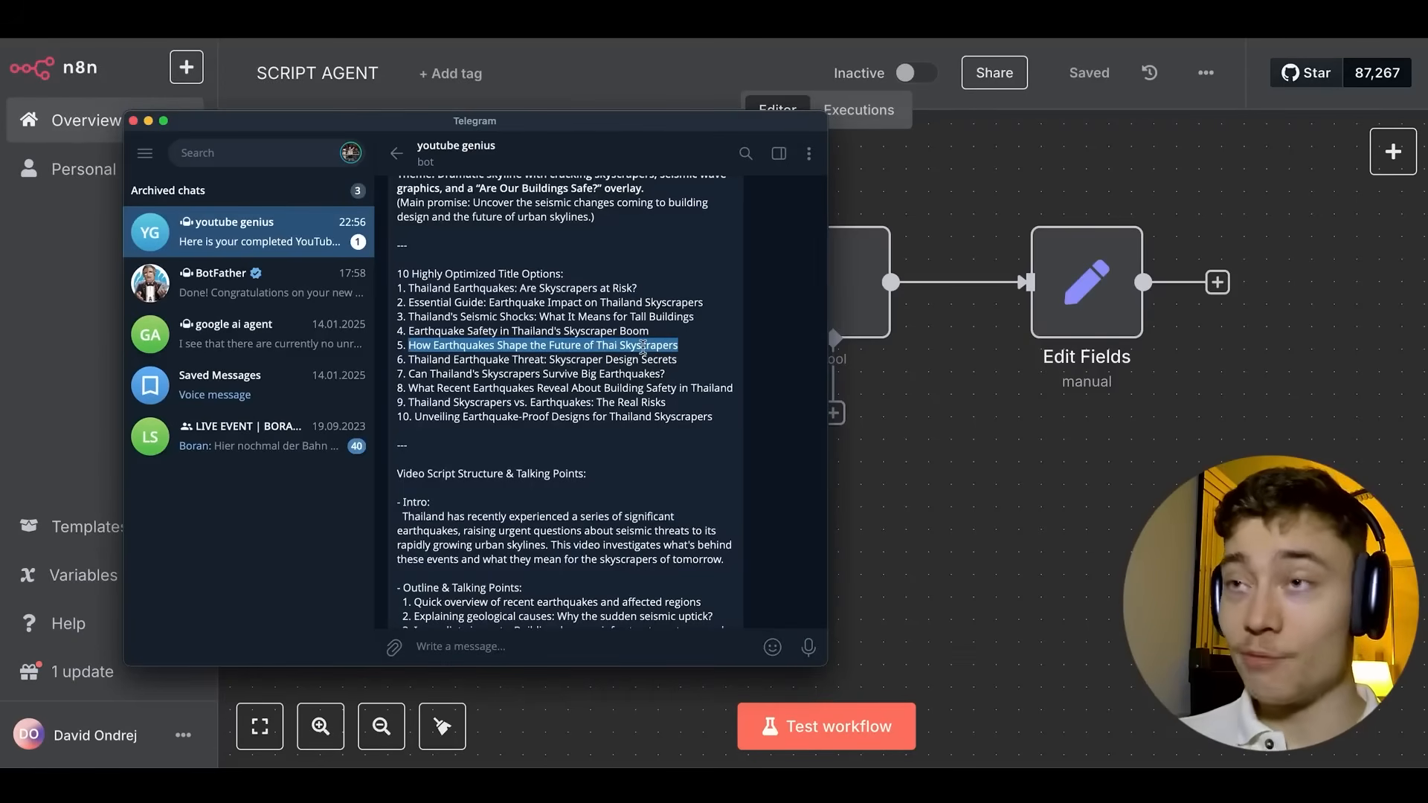
pyautogui.scroll(-5, 595, 349)
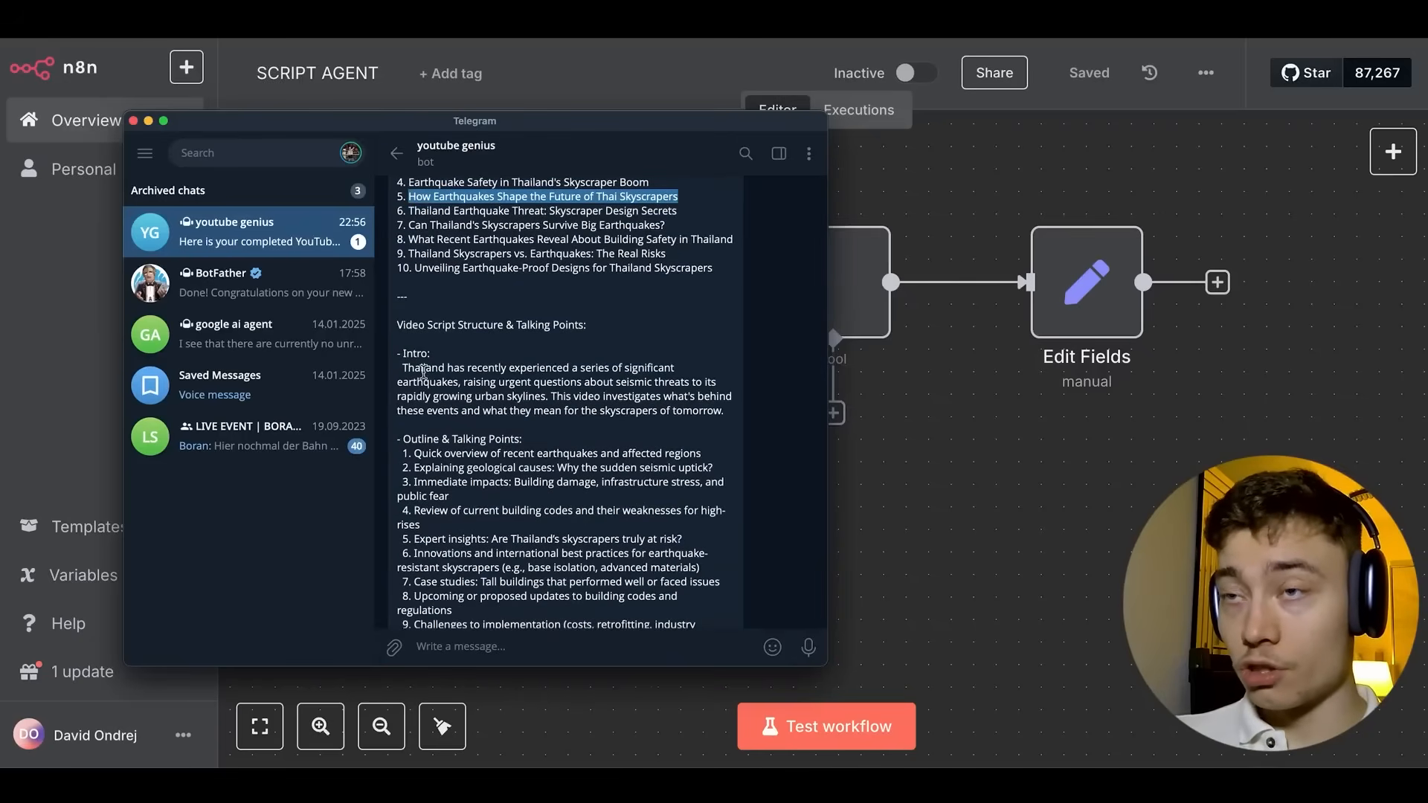
pyautogui.scroll(-2, 560, 349)
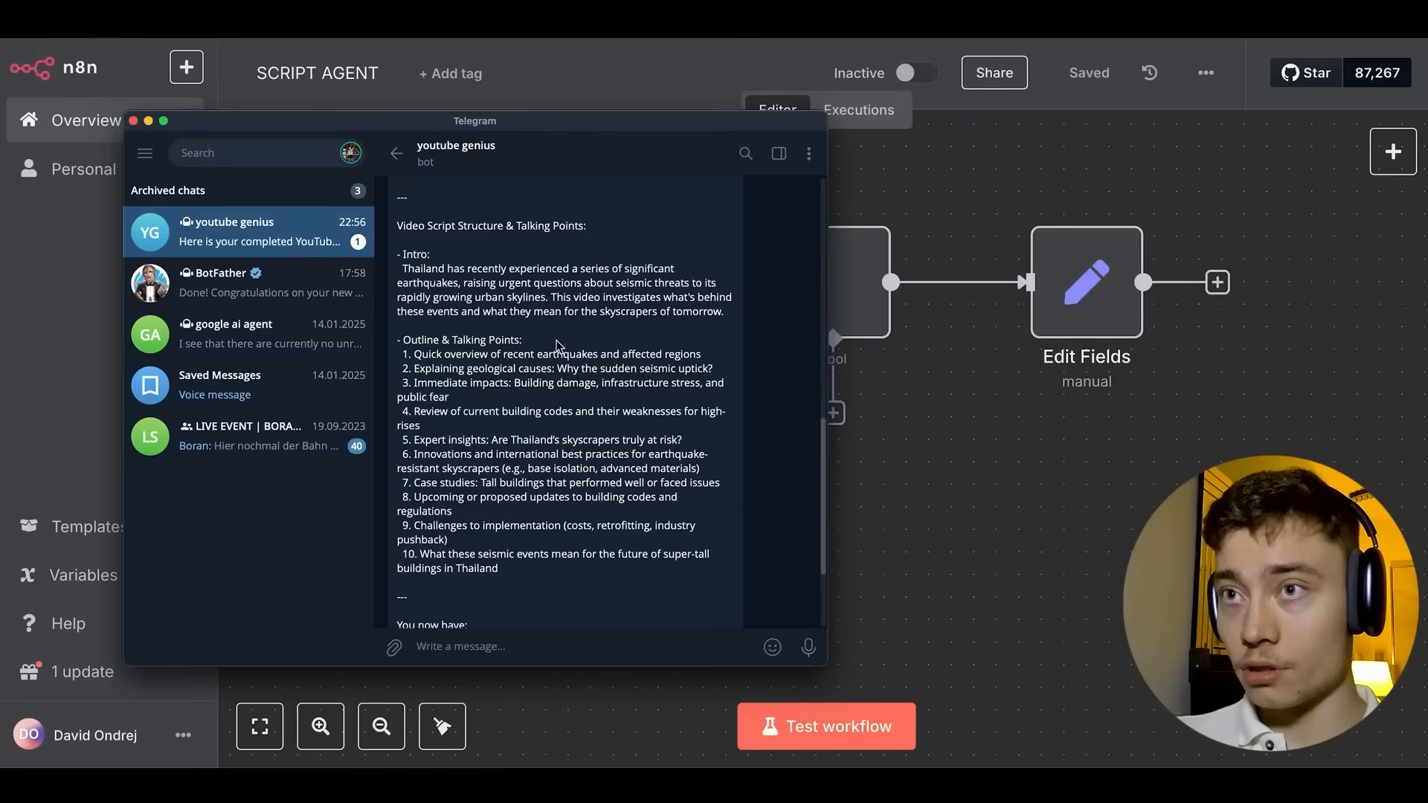
pyautogui.scroll(-2, 550, 329)
pyautogui.scroll(-2, 475, 290)
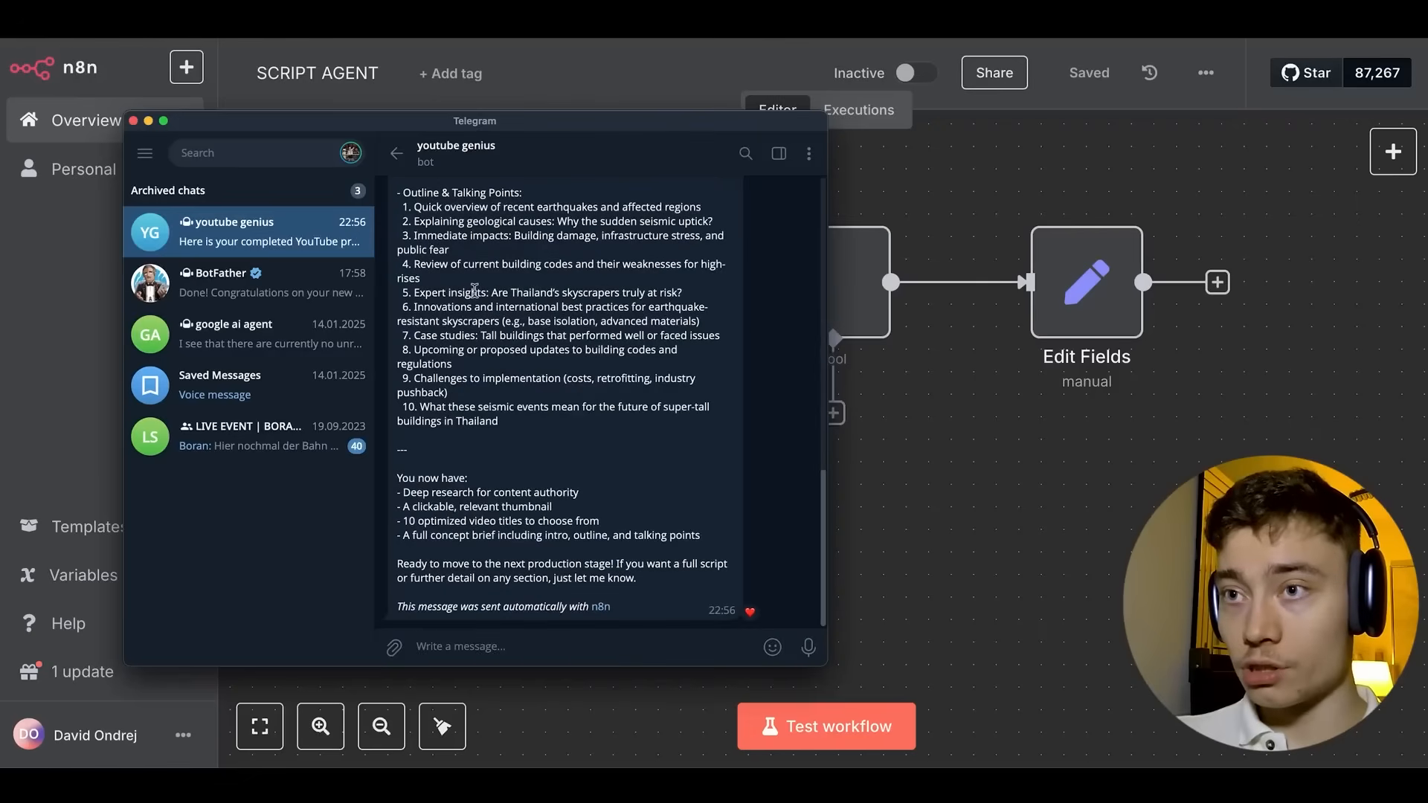
pyautogui.scroll(10, 476, 293)
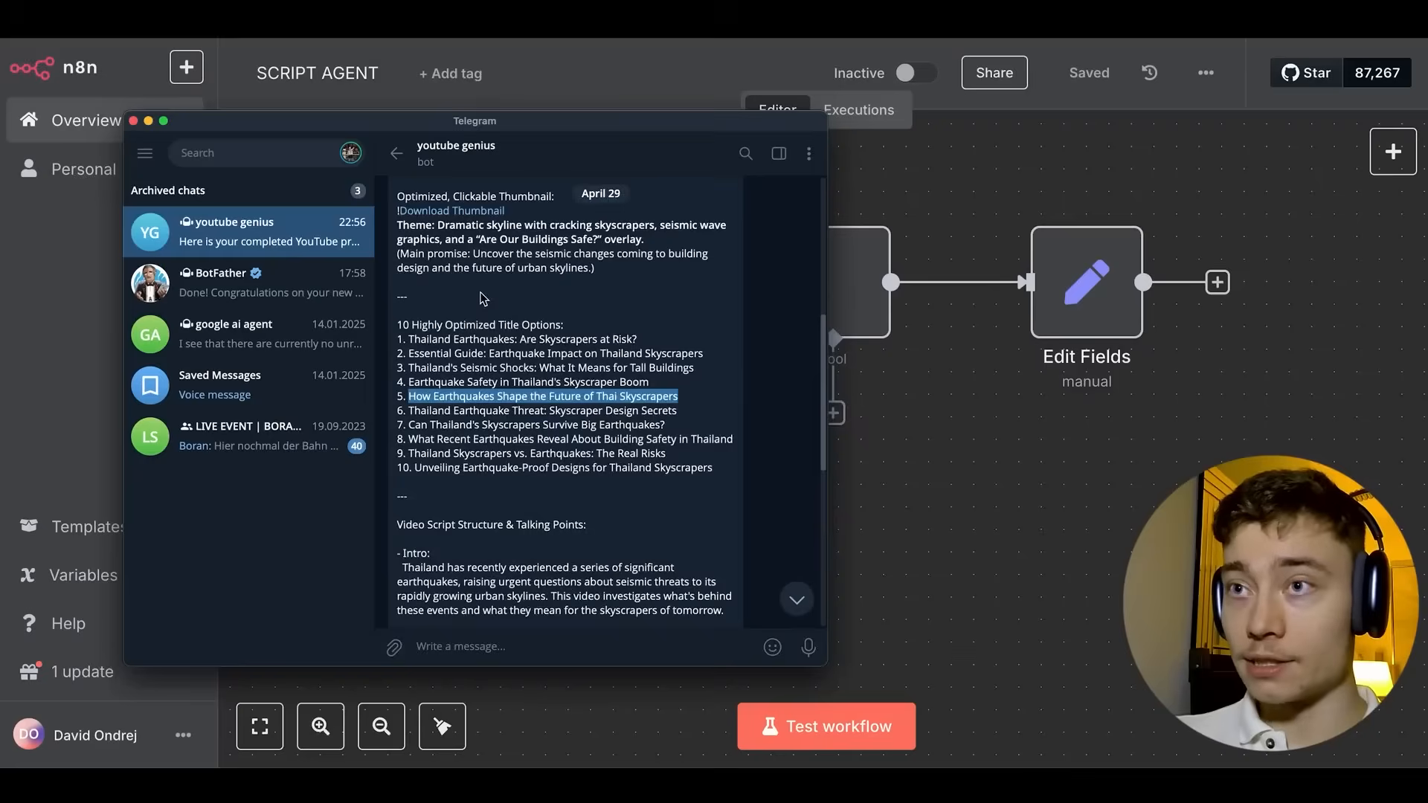
pyautogui.scroll(8, 483, 297)
pyautogui.scroll(-2, 485, 299)
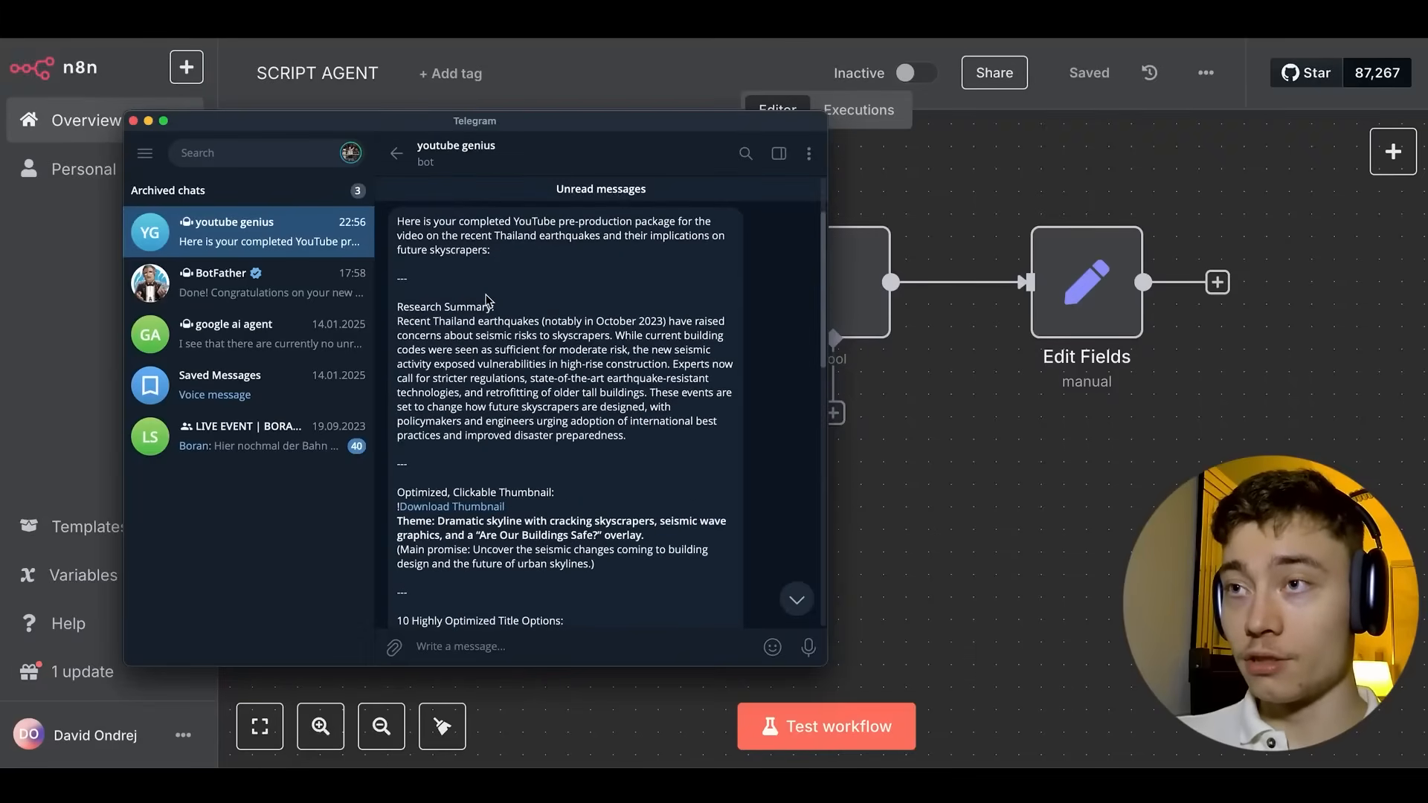
pyautogui.scroll(2, 487, 300)
pyautogui.moveTo(468, 225); pyautogui.dragTo(653, 257)
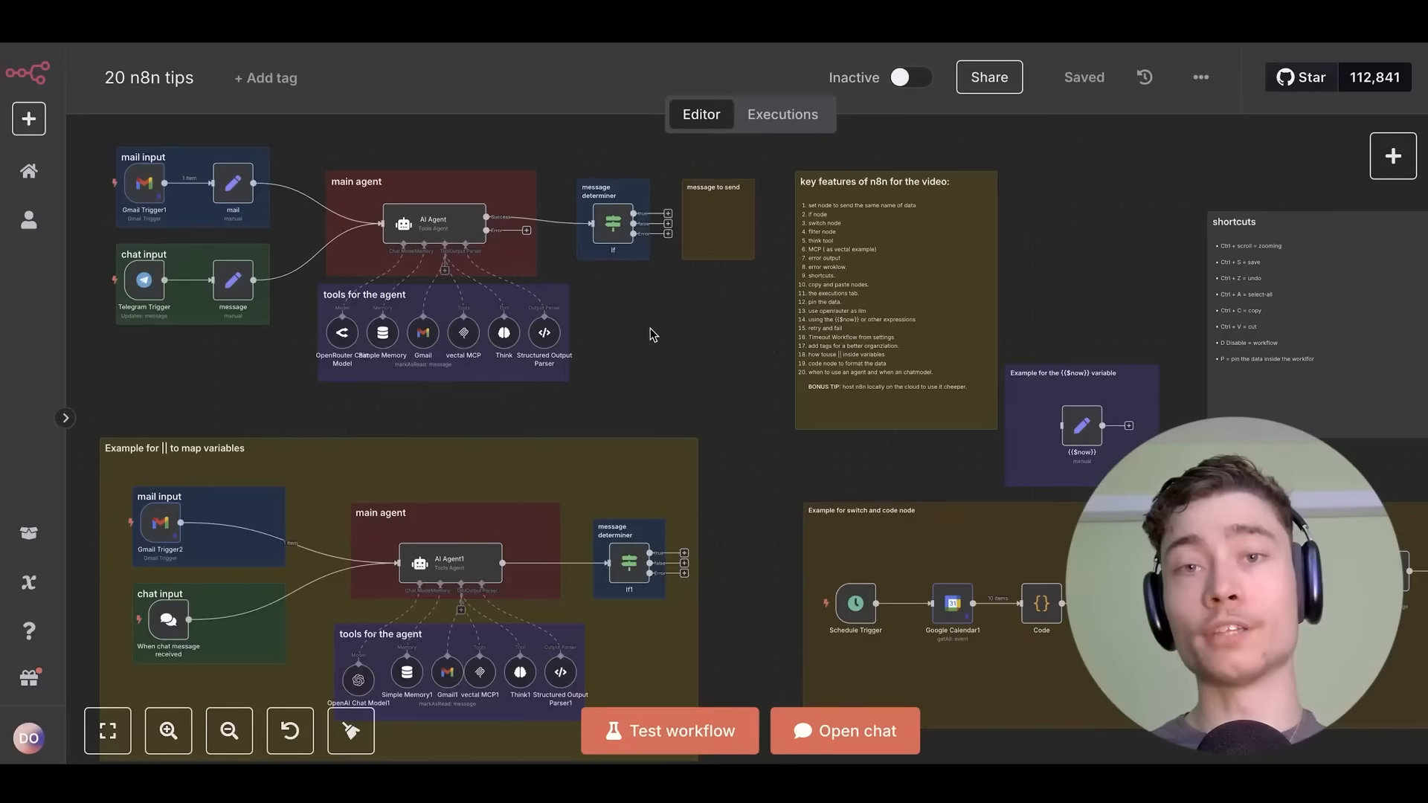
# Inspect how the mail and message Edit Fields nodes map their agent_input field.
pyautogui.scroll(5, 274, 223)
pyautogui.moveTo(275, 223); pyautogui.dragTo(577, 364)
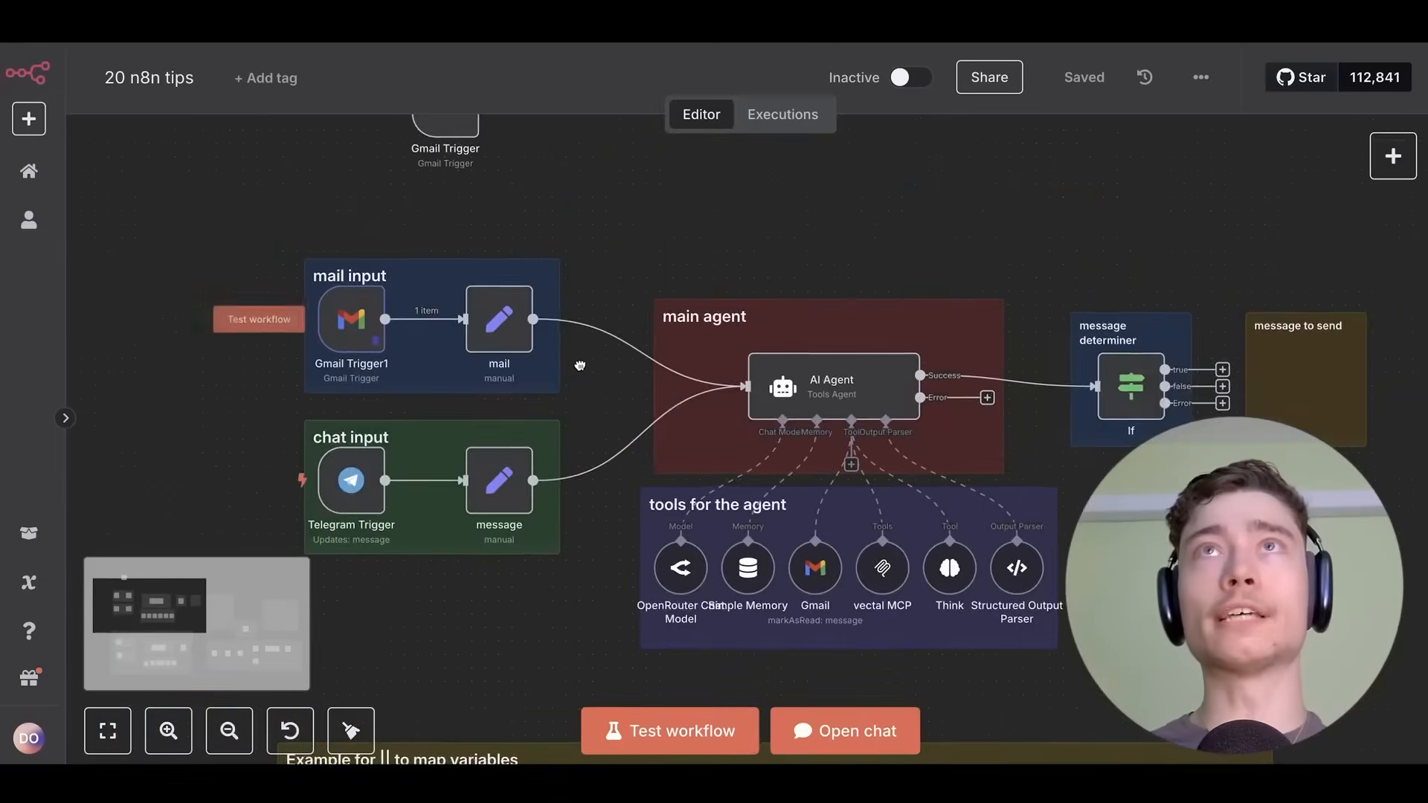
pyautogui.scroll(3, 577, 363)
pyautogui.doubleClick(500, 312)
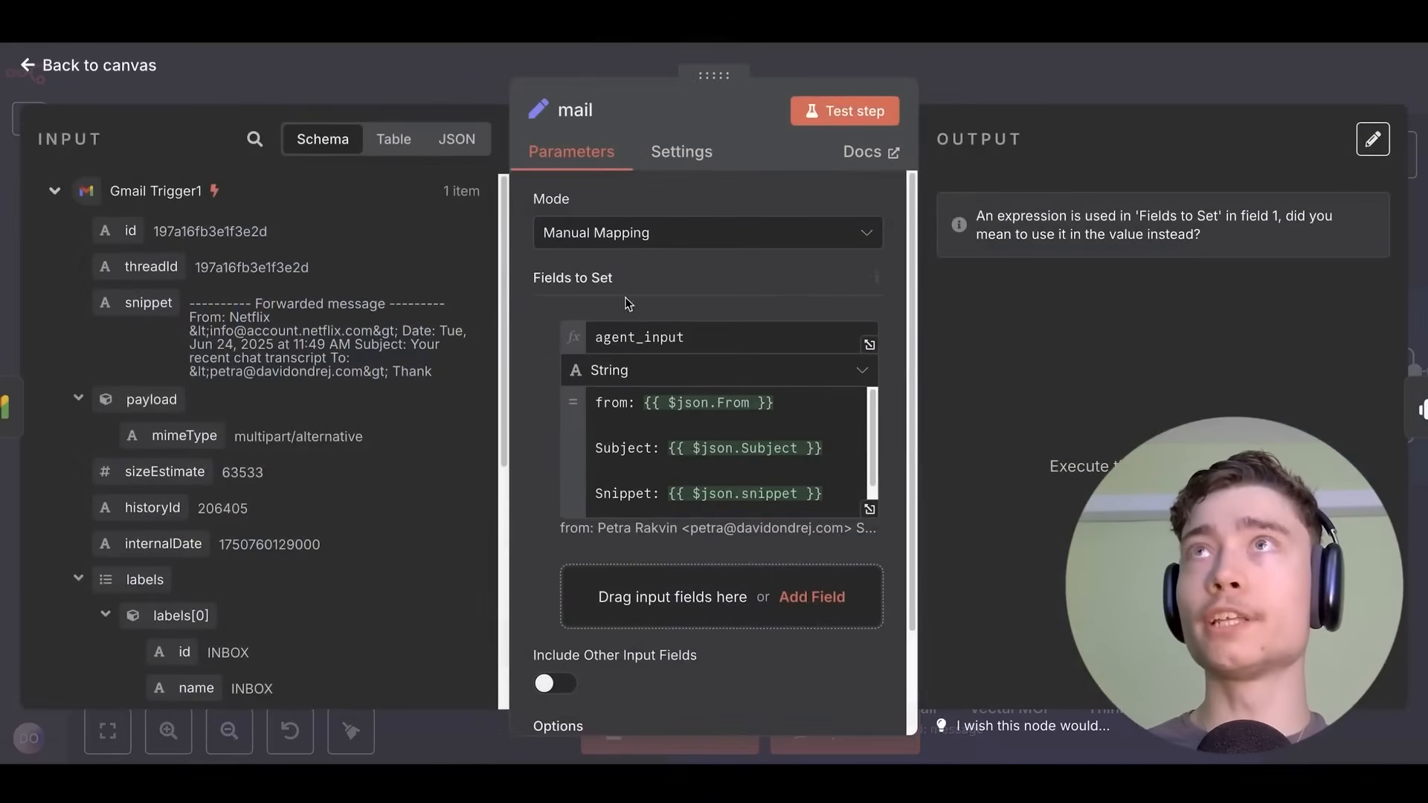
pyautogui.scroll(-2, 696, 405)
pyautogui.click(1056, 74)
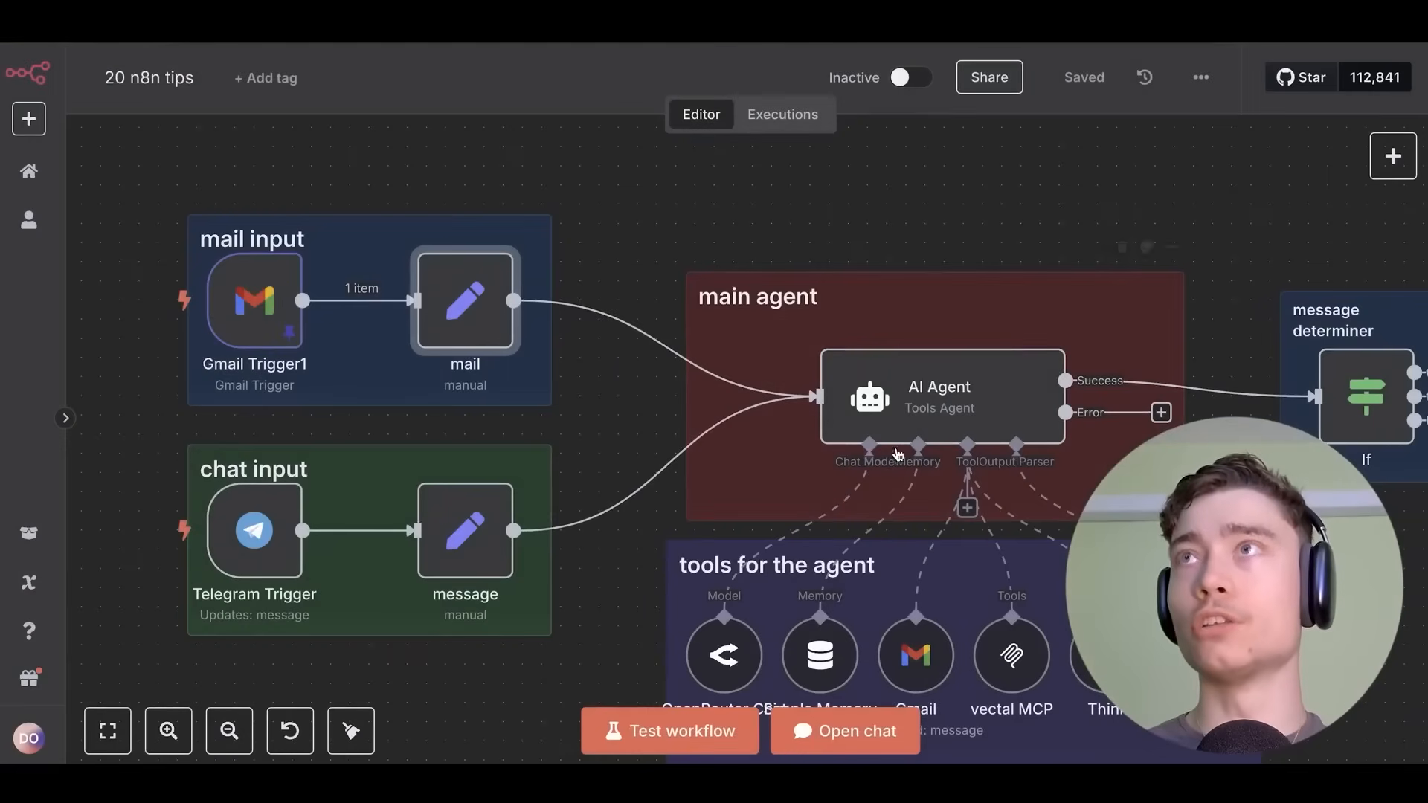
pyautogui.moveTo(596, 418); pyautogui.dragTo(654, 382)
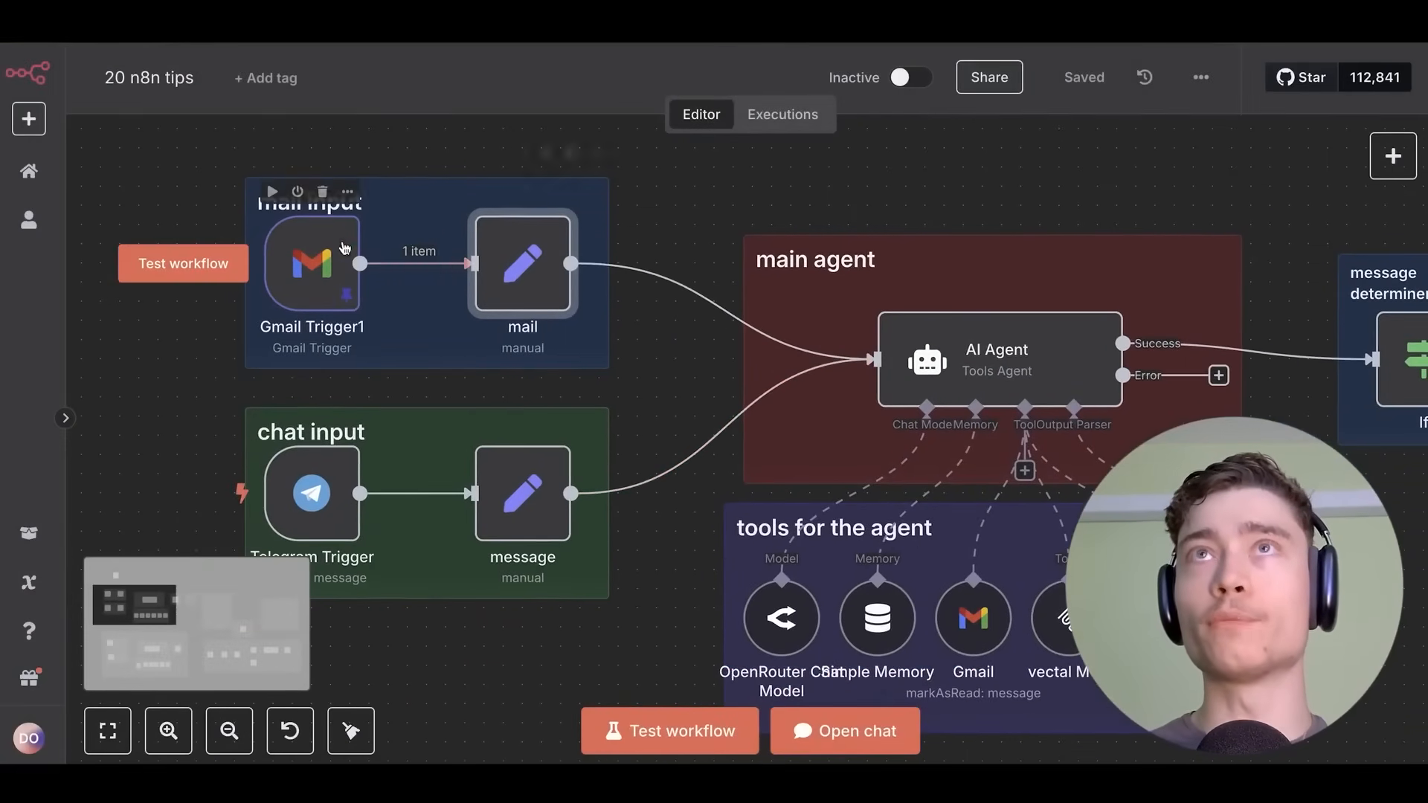
pyautogui.doubleClick(528, 498)
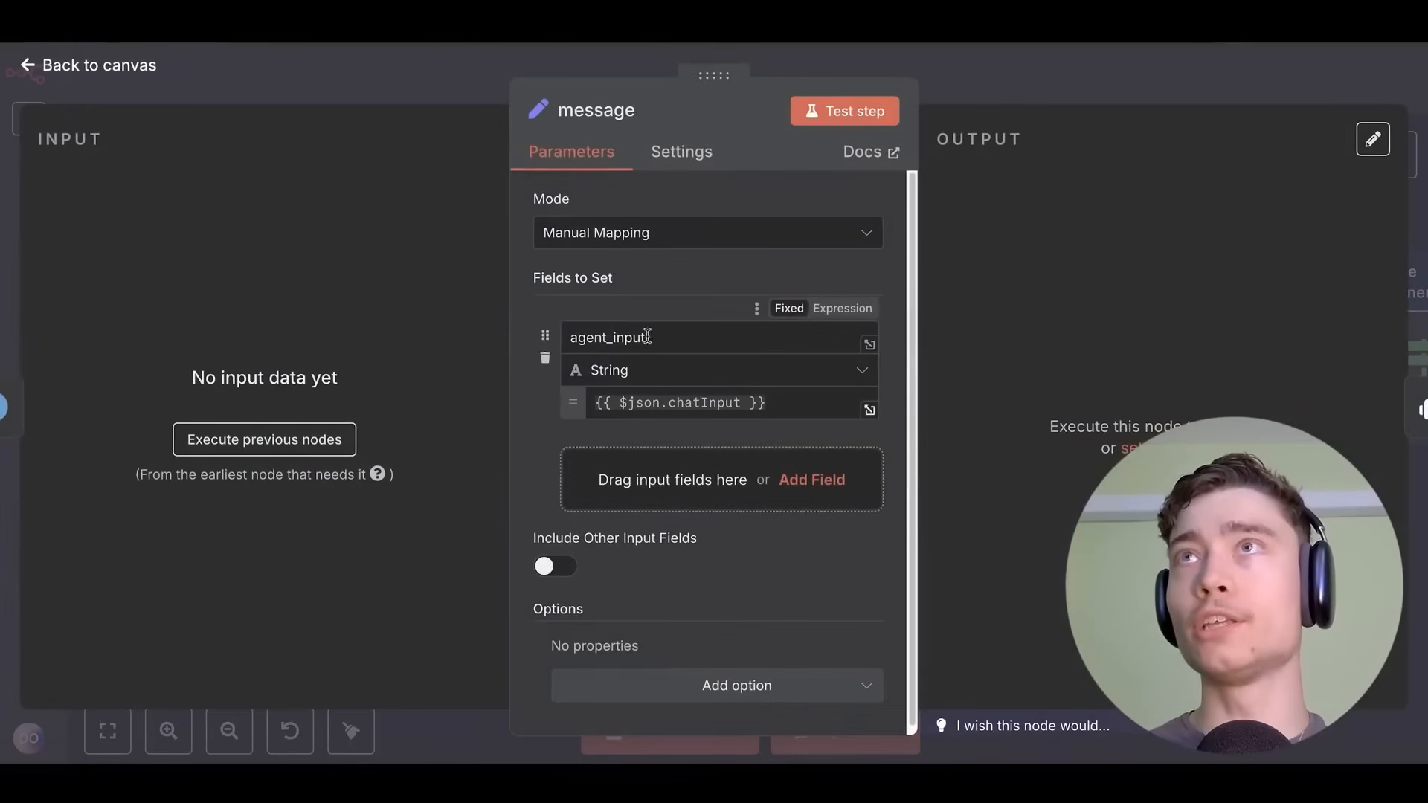
pyautogui.click(980, 74)
pyautogui.doubleClick(525, 270)
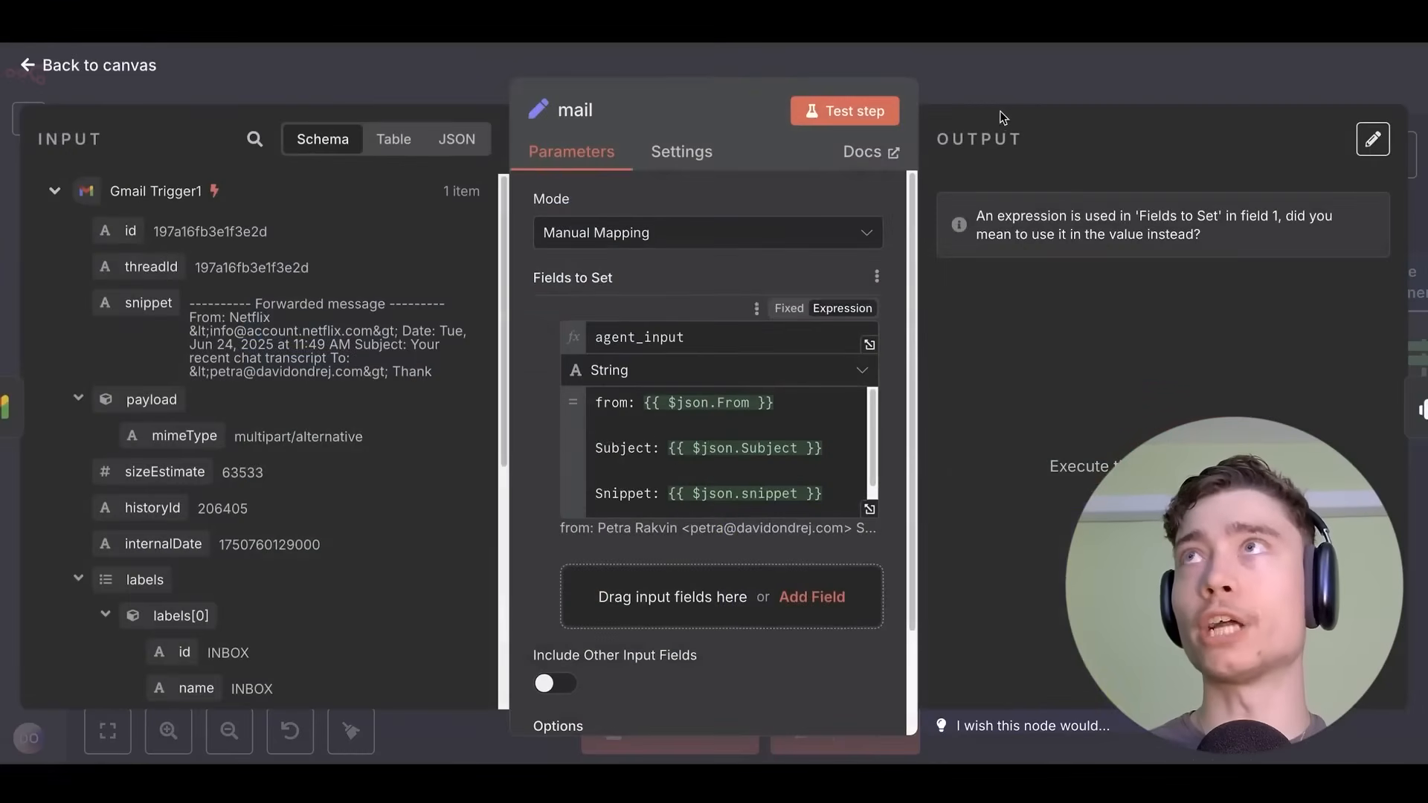
pyautogui.click(996, 89)
# Review the AI Agent node's settings, then return to the 20 n8n tips canvas.
pyautogui.click(1018, 349)
pyautogui.doubleClick(1018, 350)
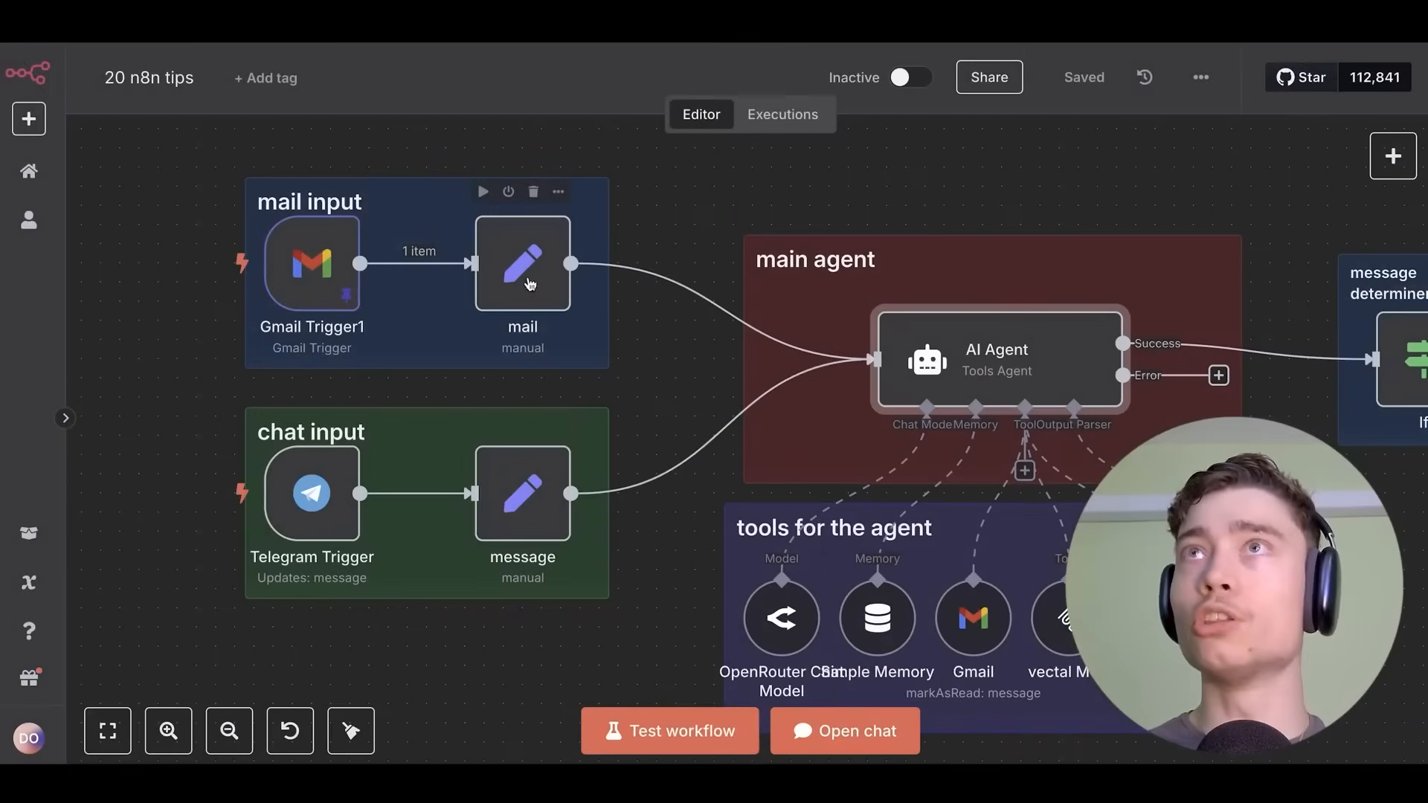
pyautogui.click(991, 114)
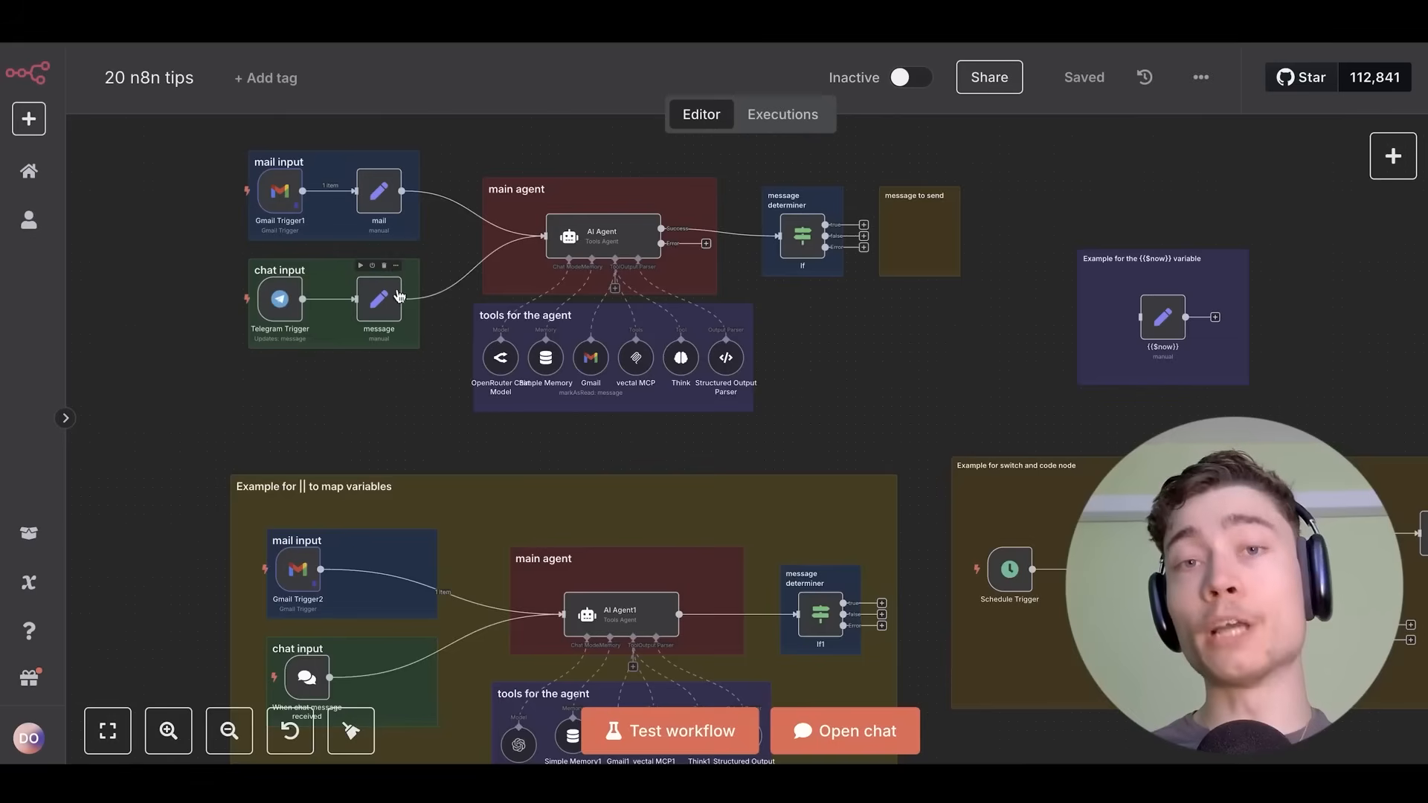
pyautogui.scroll(5, 825, 232)
pyautogui.moveTo(806, 178); pyautogui.dragTo(663, 328)
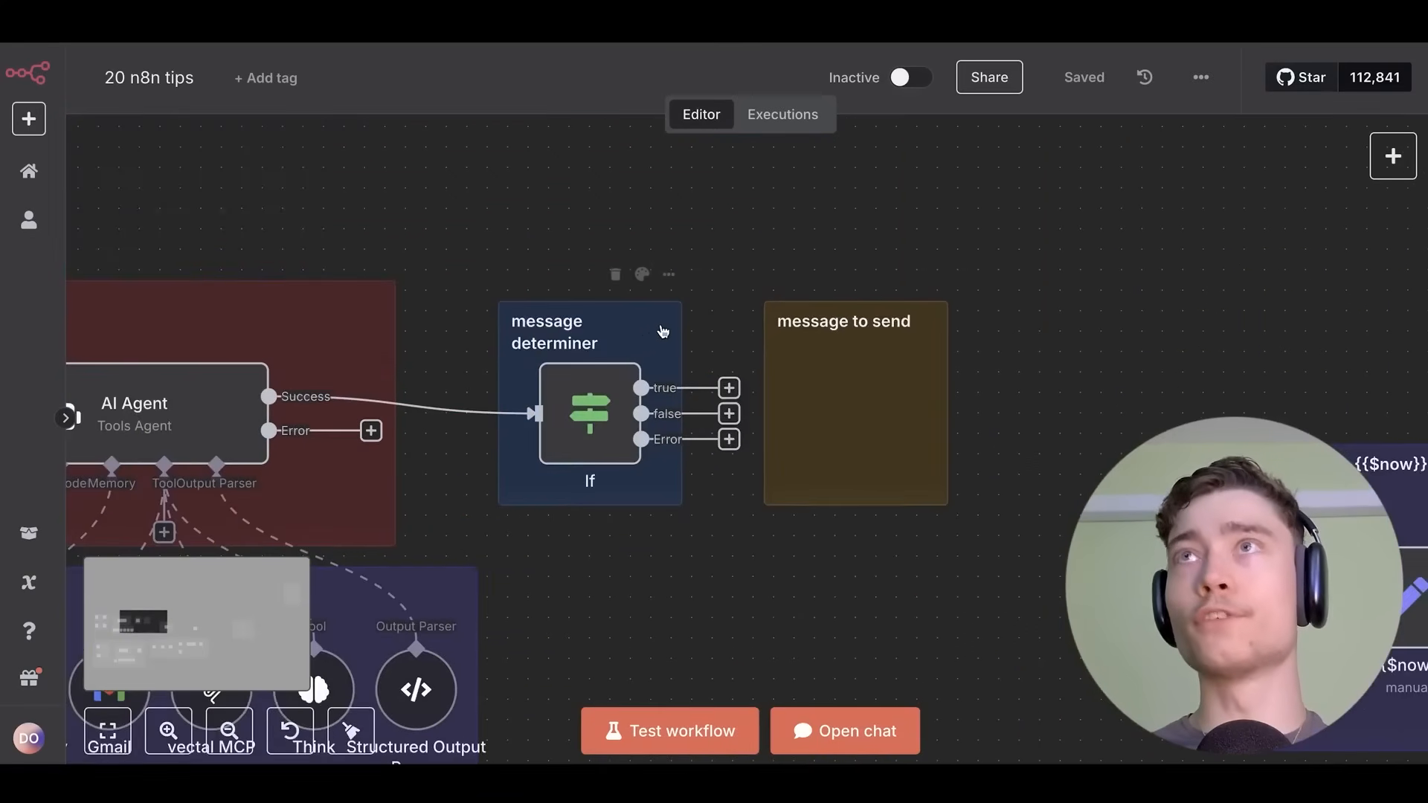
pyautogui.scroll(1, 658, 327)
pyautogui.doubleClick(555, 406)
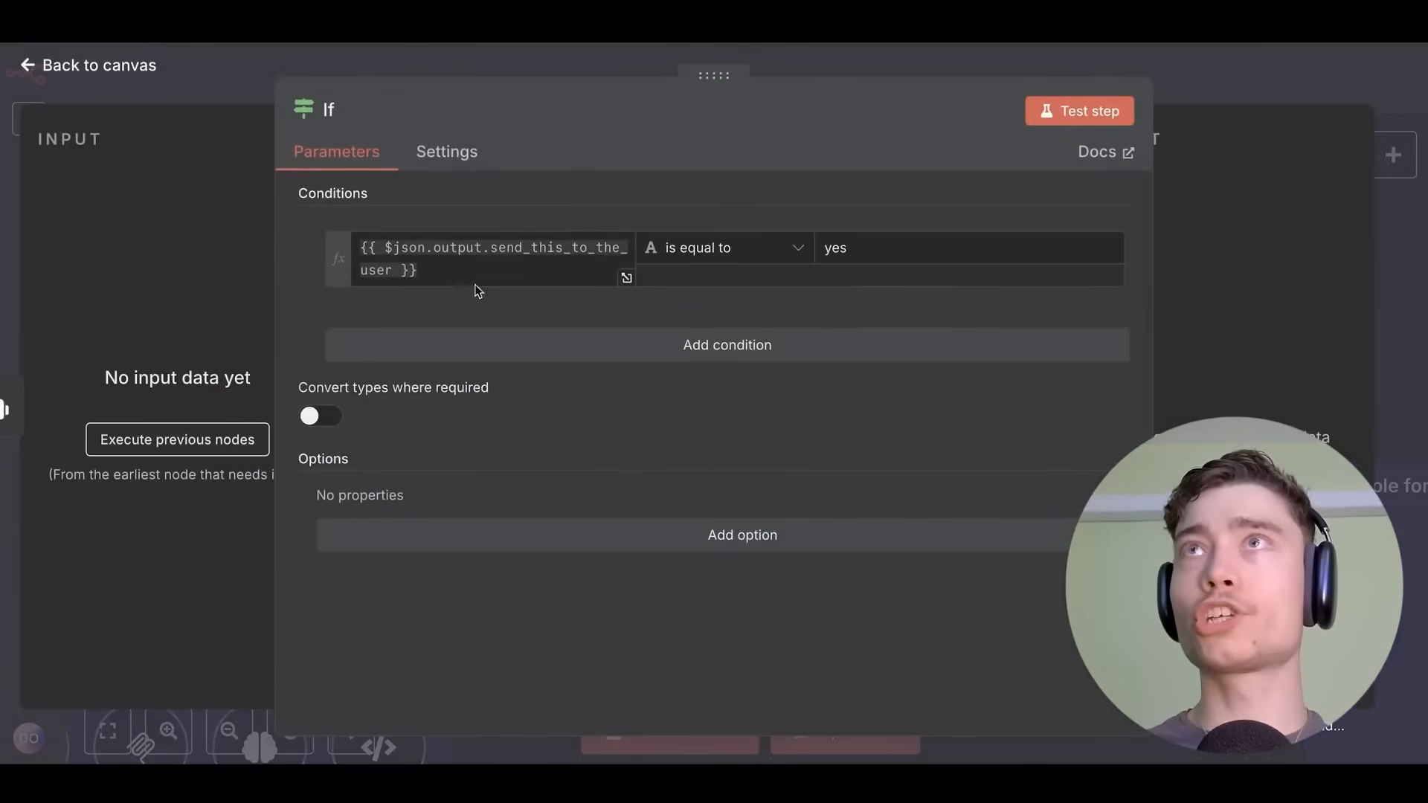
pyautogui.click(1231, 75)
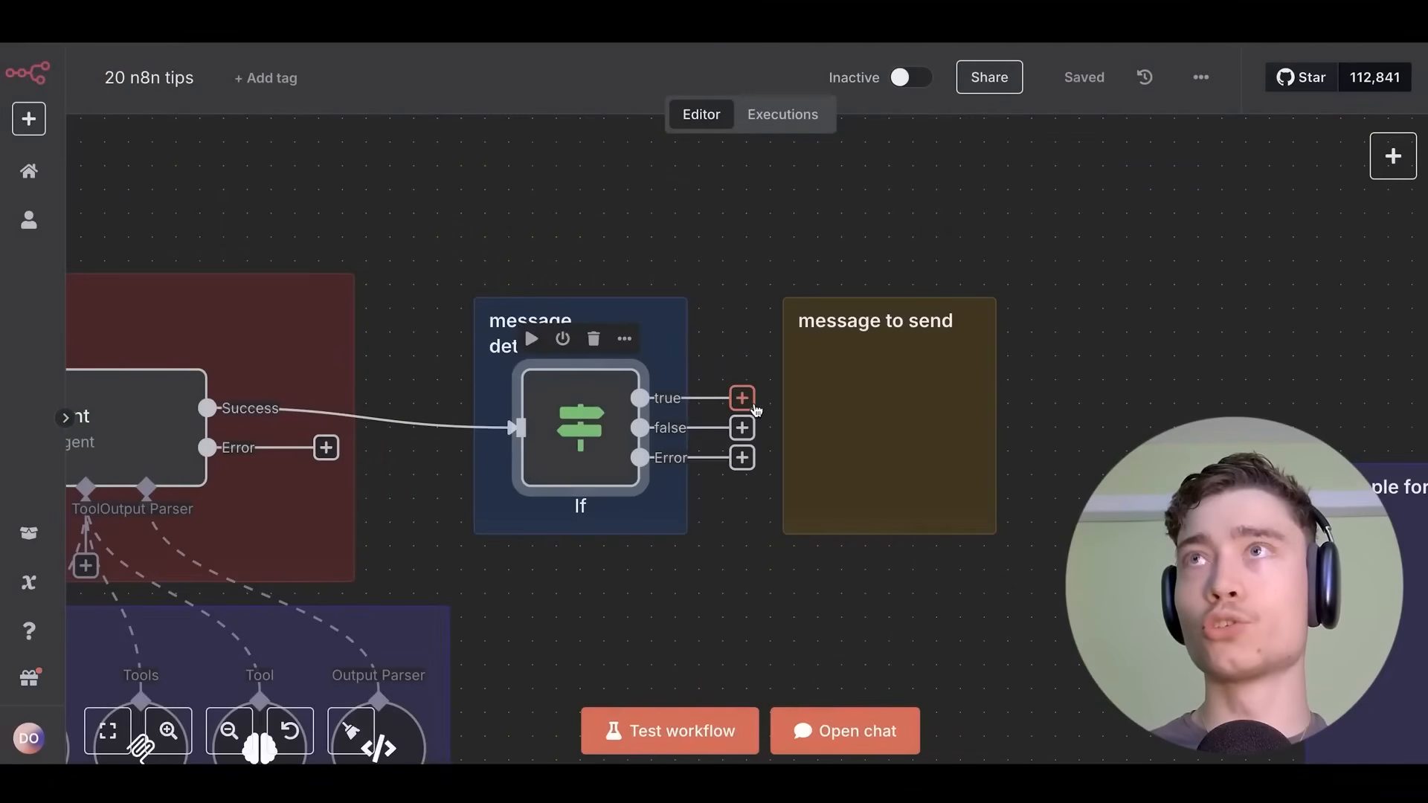
pyautogui.scroll(3, 742, 416)
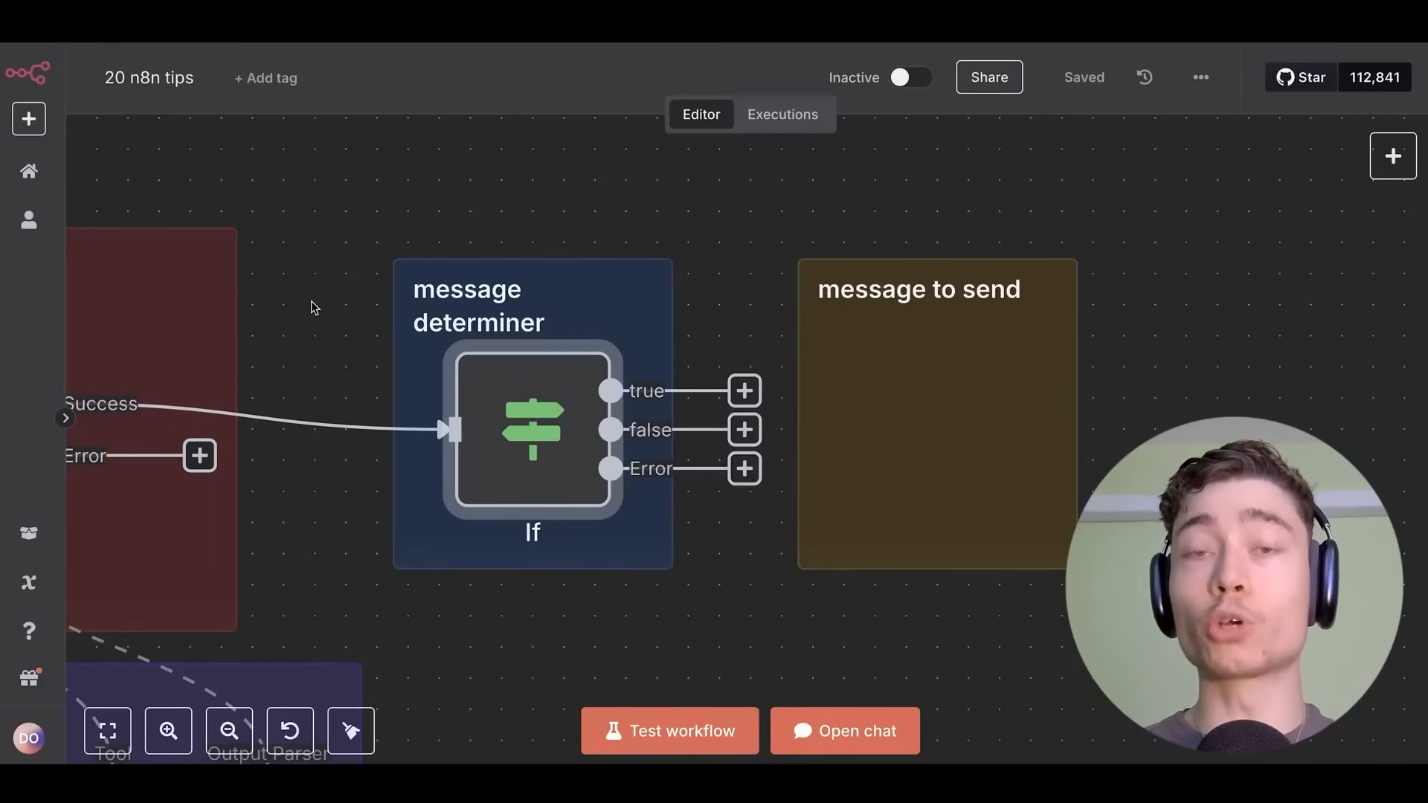
pyautogui.scroll(-5, 313, 307)
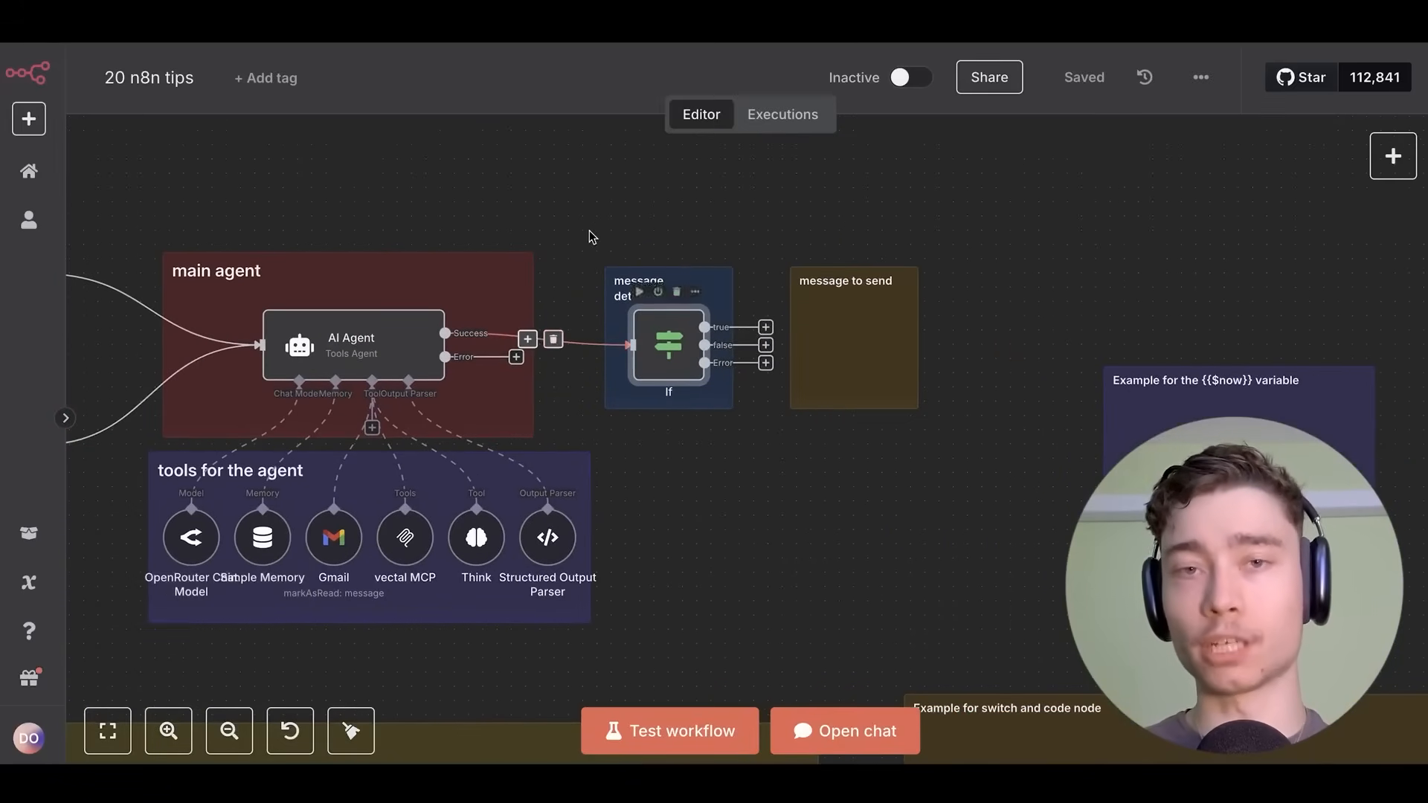
pyautogui.scroll(-5, 691, 341)
# Review the Switch1 node's routing rules in the switch and code example group.
pyautogui.moveTo(872, 366); pyautogui.dragTo(375, 232)
pyautogui.scroll(5, 619, 448)
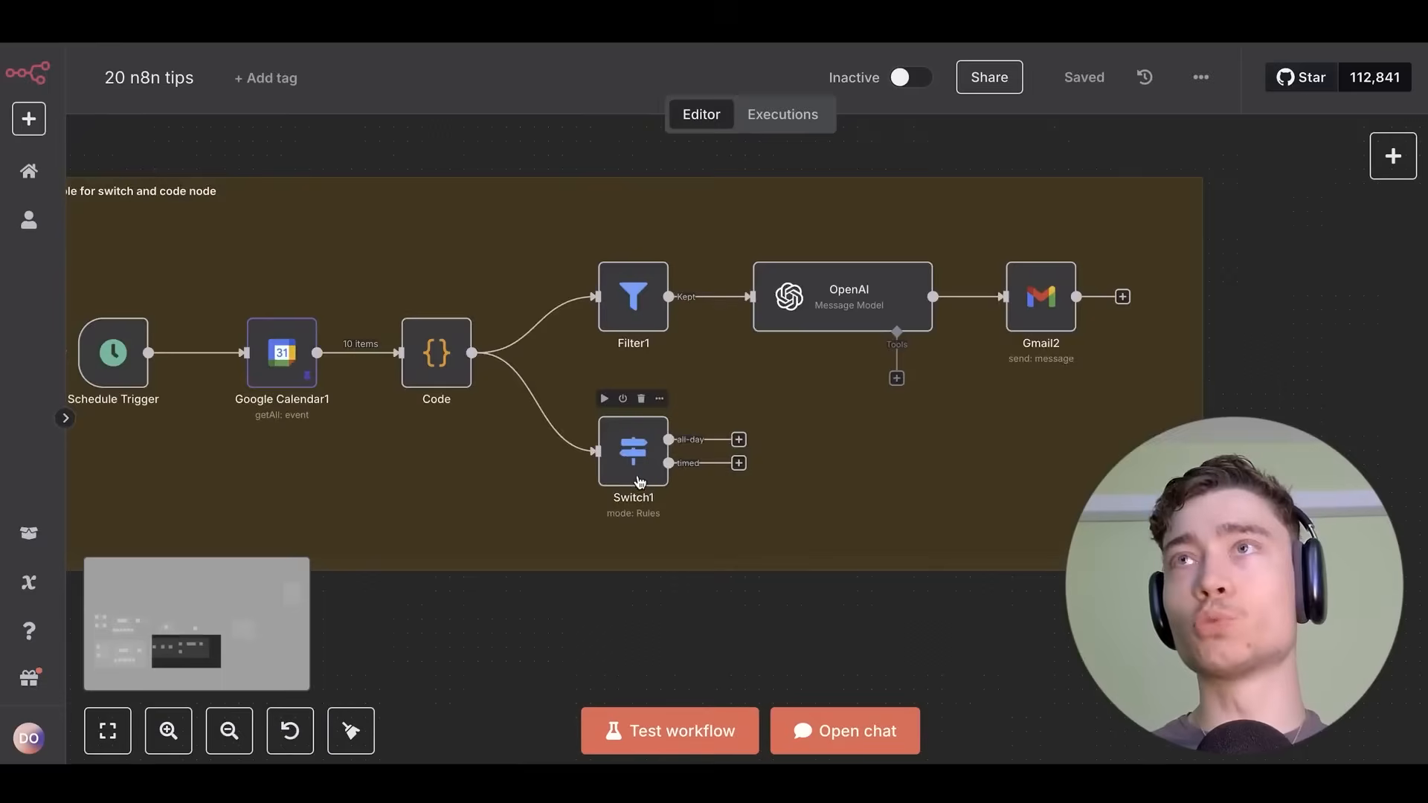
pyautogui.doubleClick(620, 448)
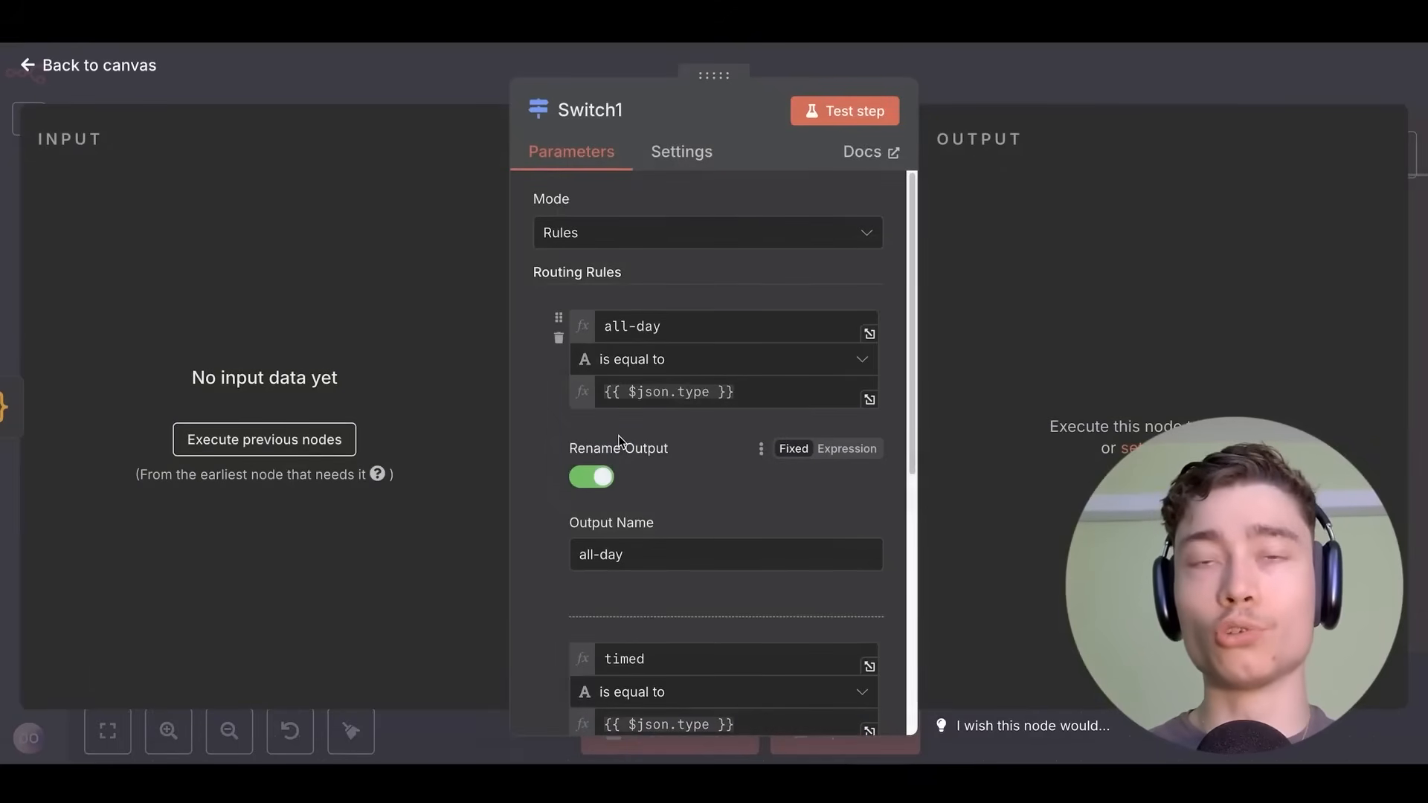
pyautogui.scroll(-6, 534, 355)
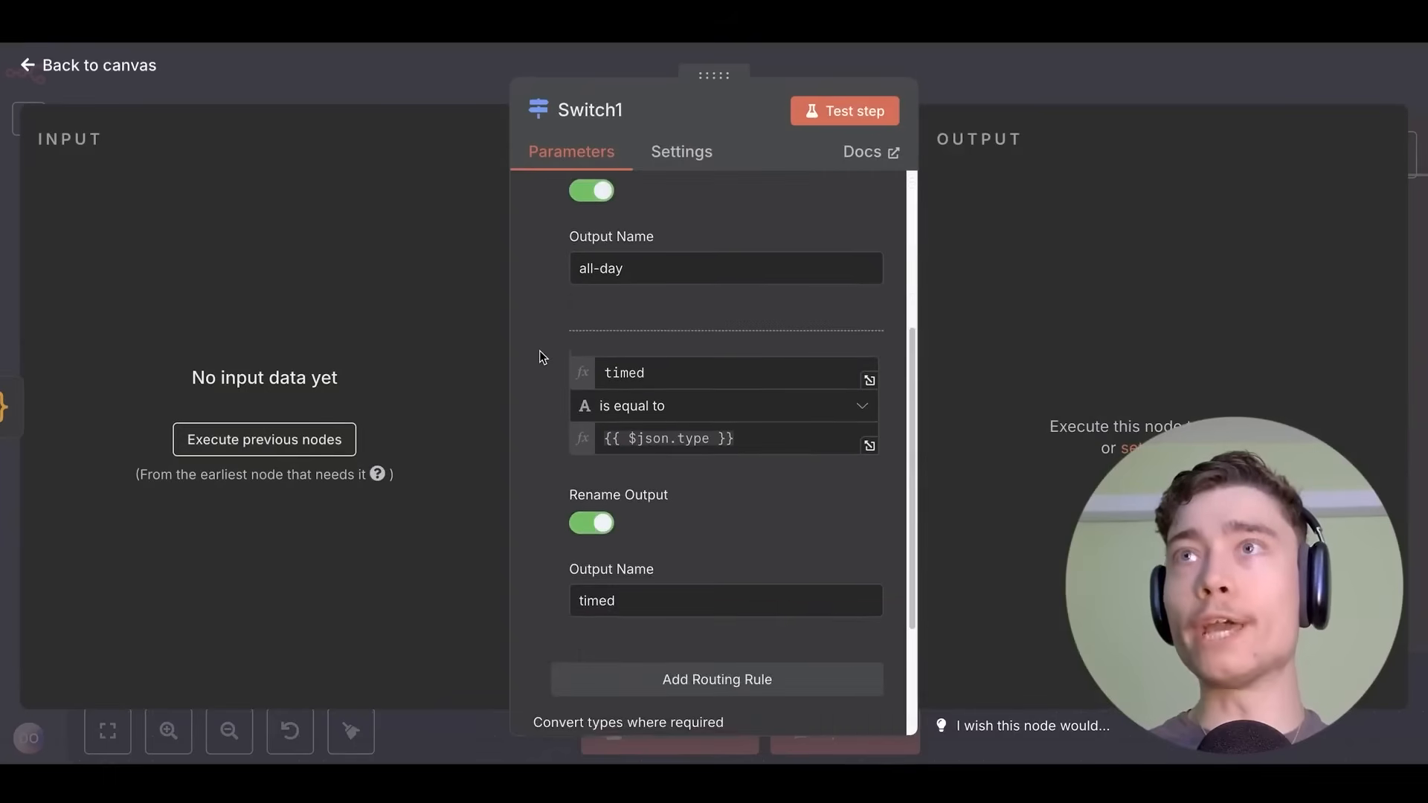
pyautogui.scroll(6, 540, 354)
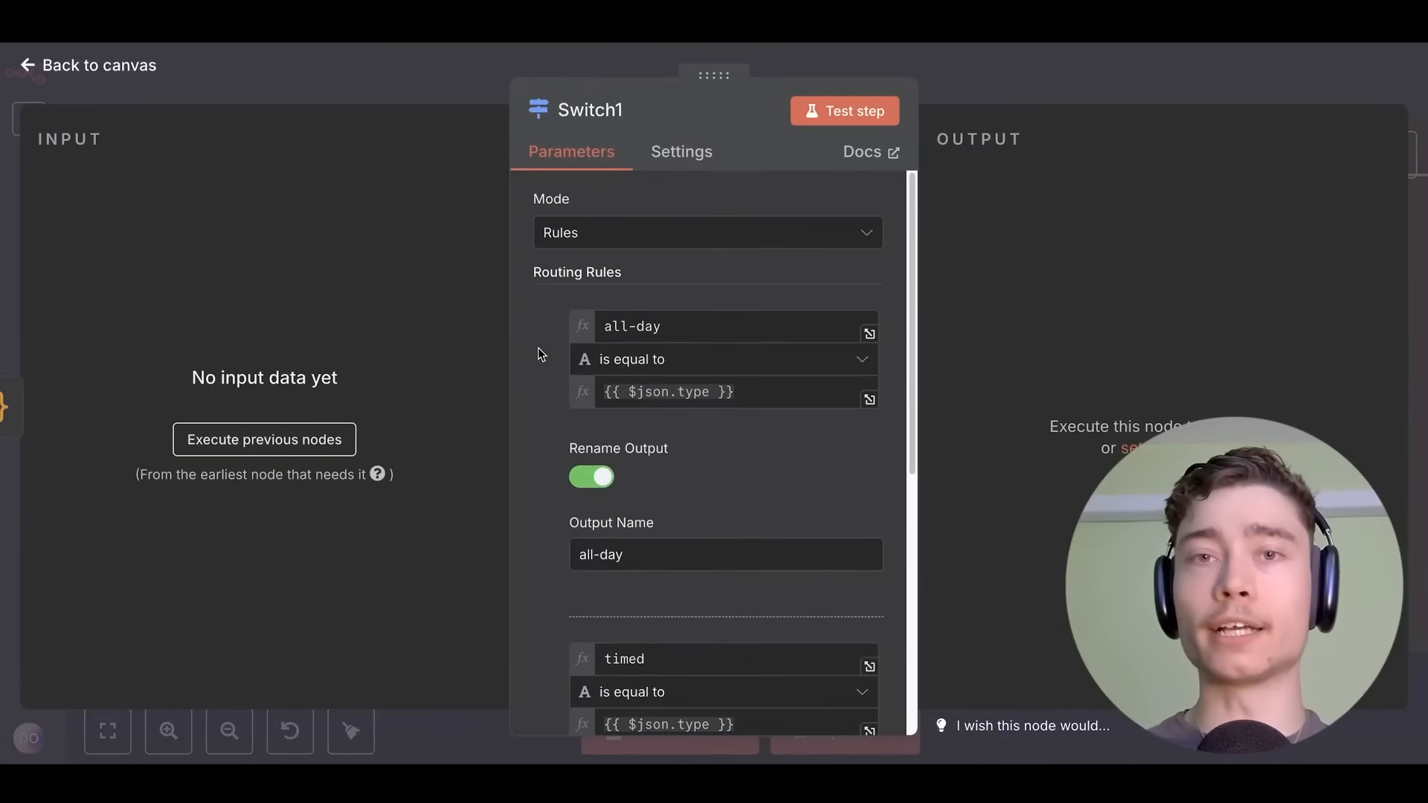
pyautogui.press('Escape')
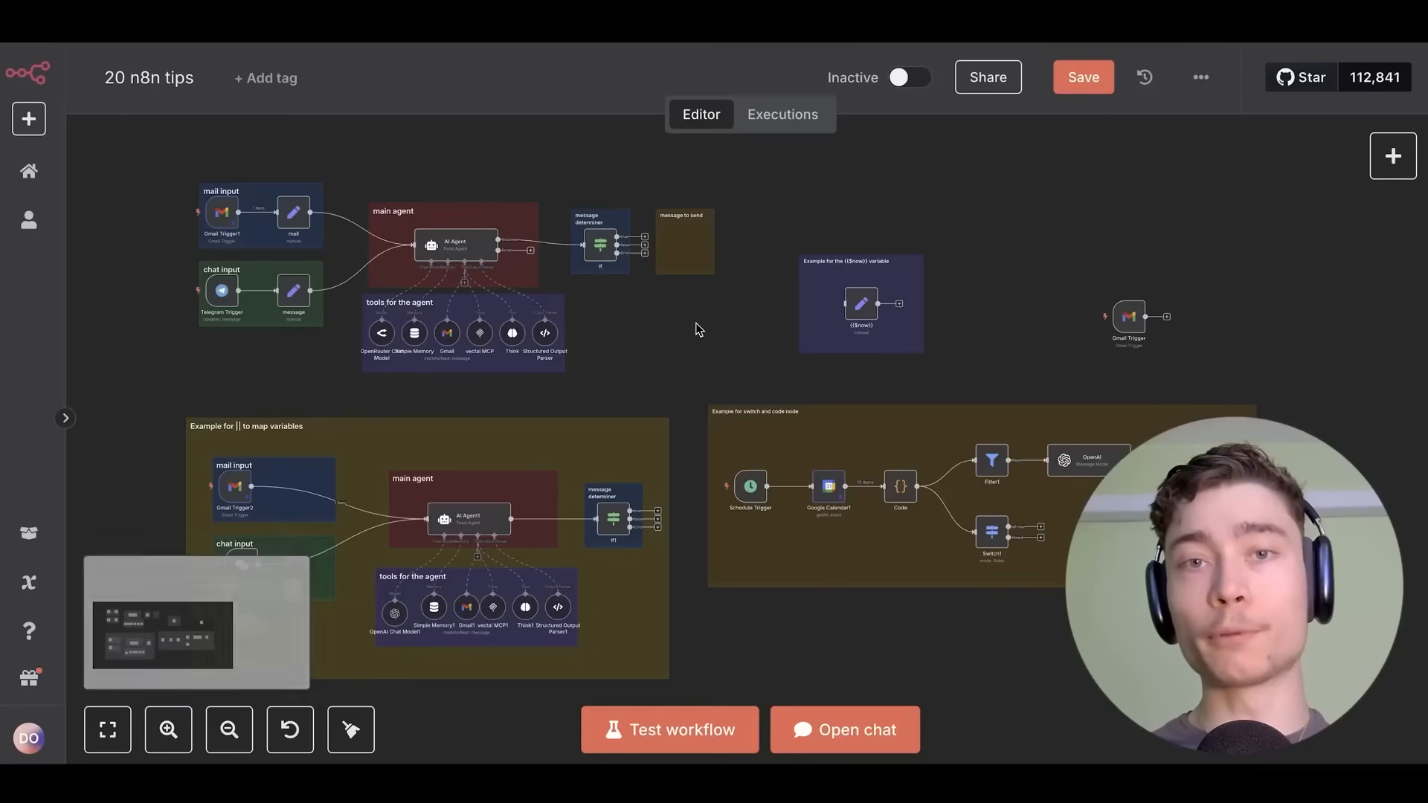
# Check the Filter1 condition that keeps only items whose type equals all-day.
pyautogui.scroll(5, 888, 405)
pyautogui.scroll(2, 989, 467)
pyautogui.hscroll(5, 755, 341)
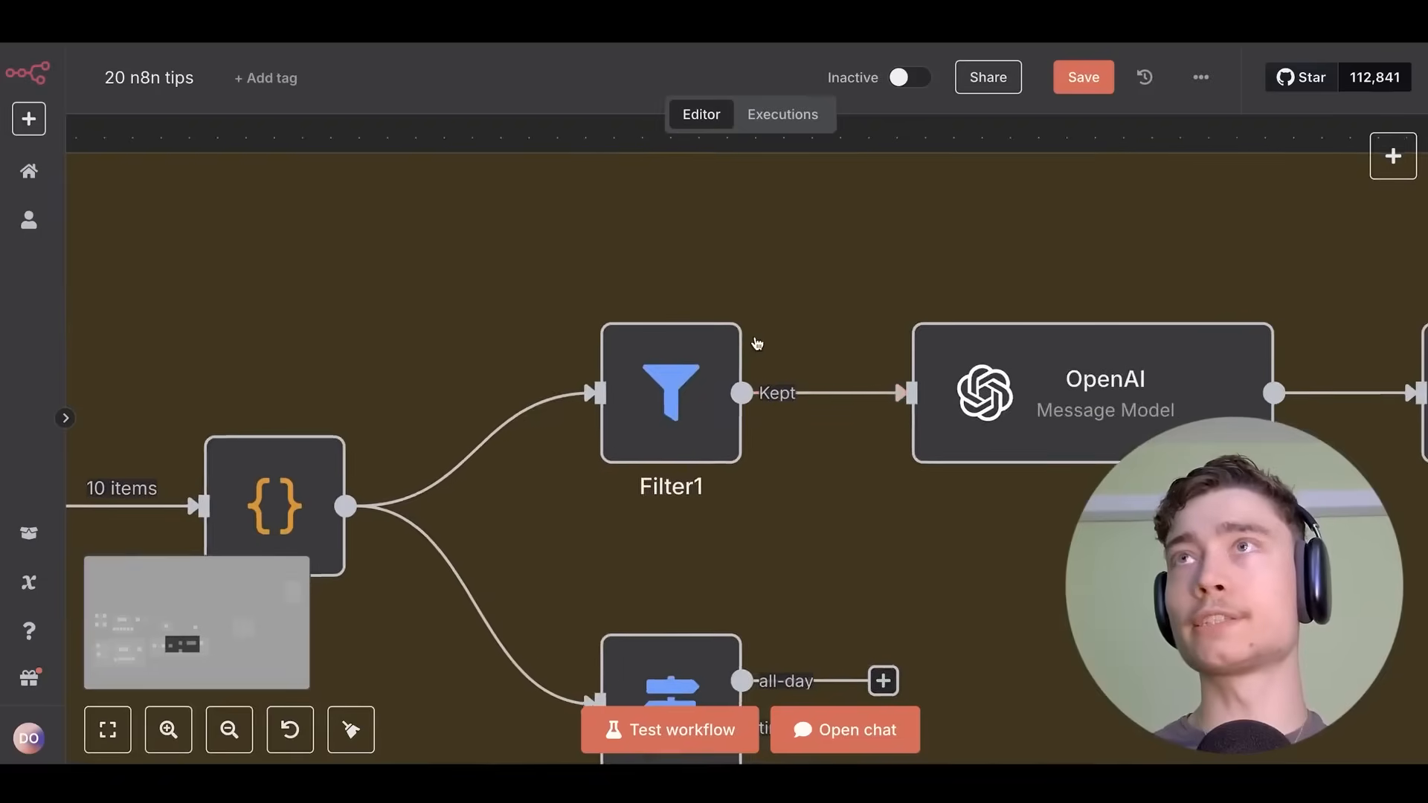
pyautogui.doubleClick(654, 394)
pyautogui.click(1239, 83)
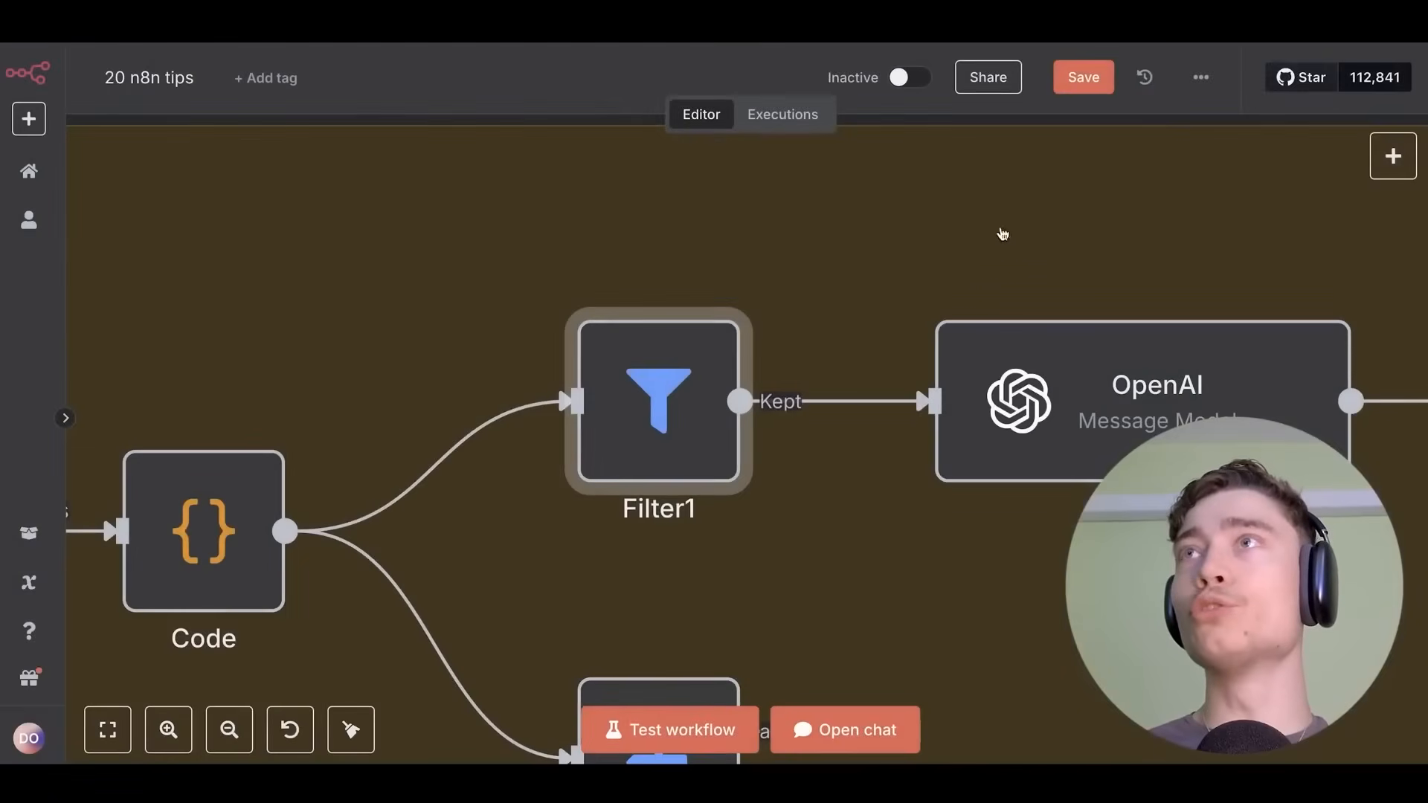
pyautogui.scroll(-2, 892, 255)
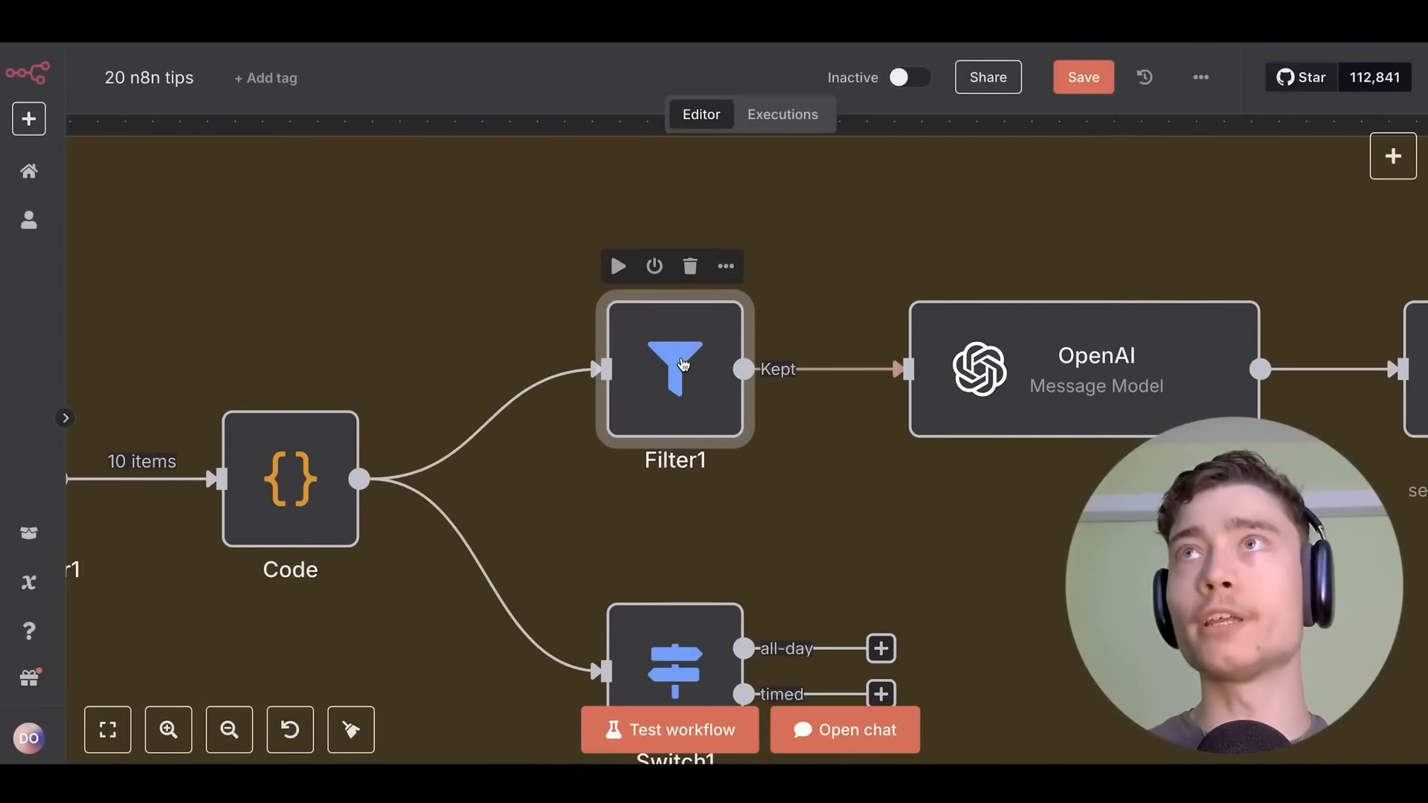
pyautogui.doubleClick(680, 330)
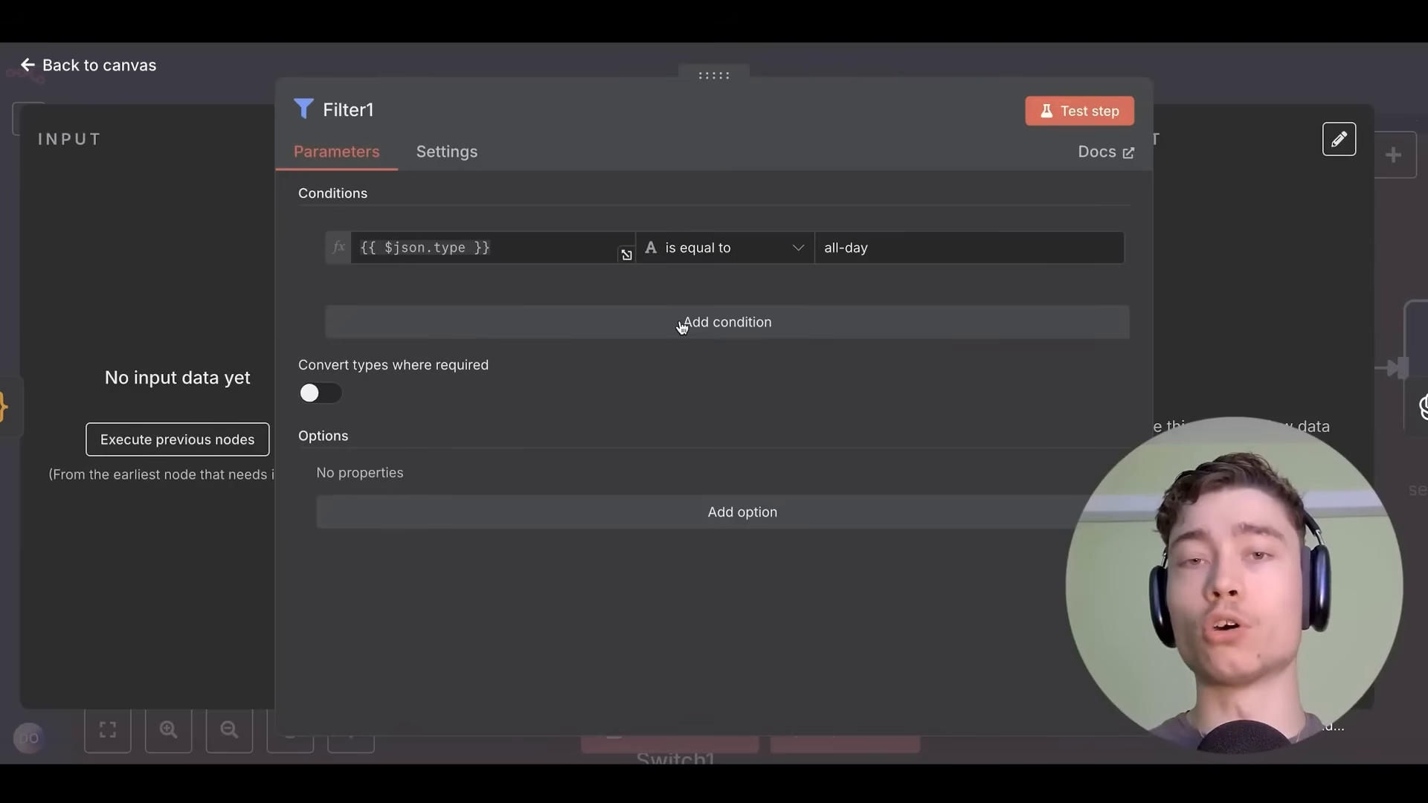
pyautogui.click(1247, 65)
pyautogui.hscroll(5, 234, 320)
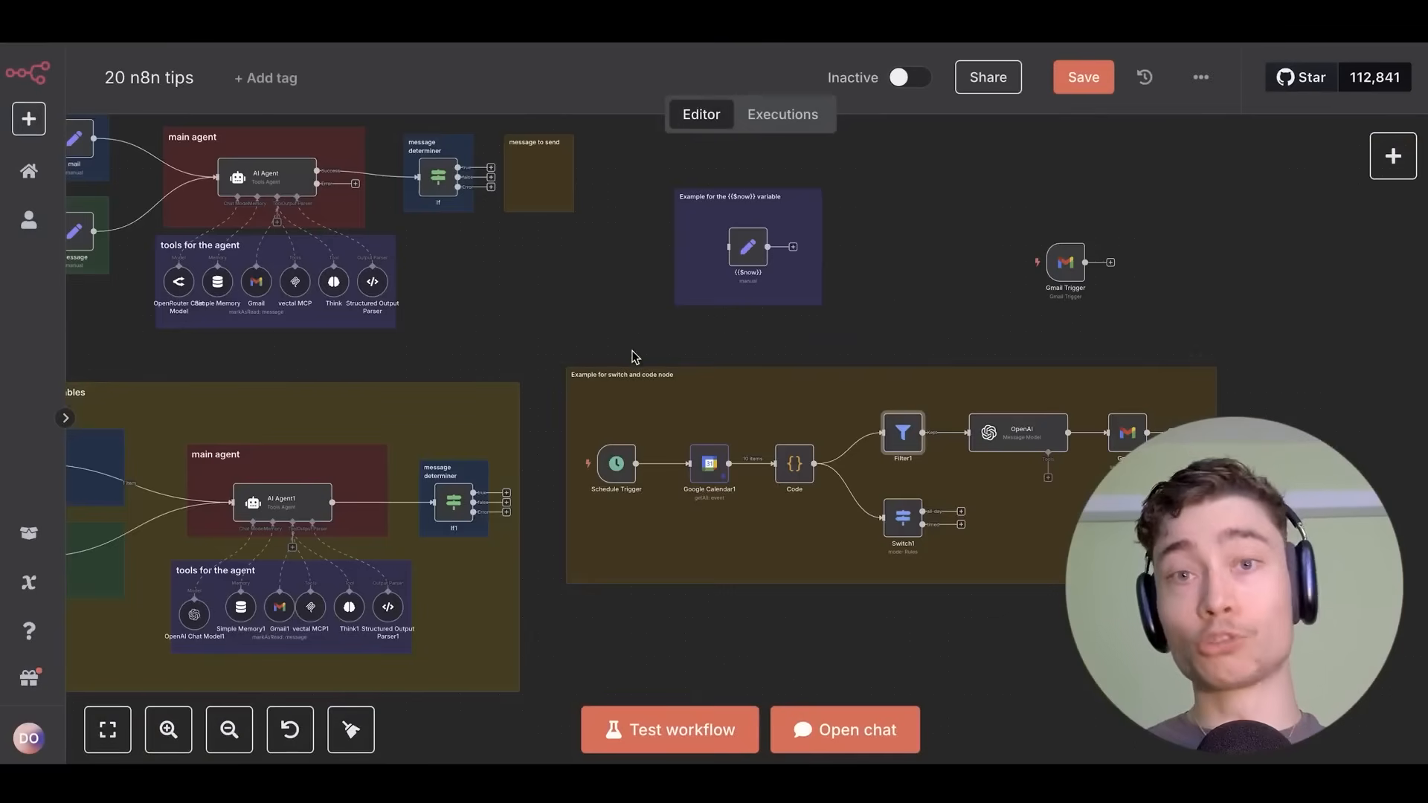
# Enlarge the Think tool's description box to read its full default description.
pyautogui.scroll(10, 644, 375)
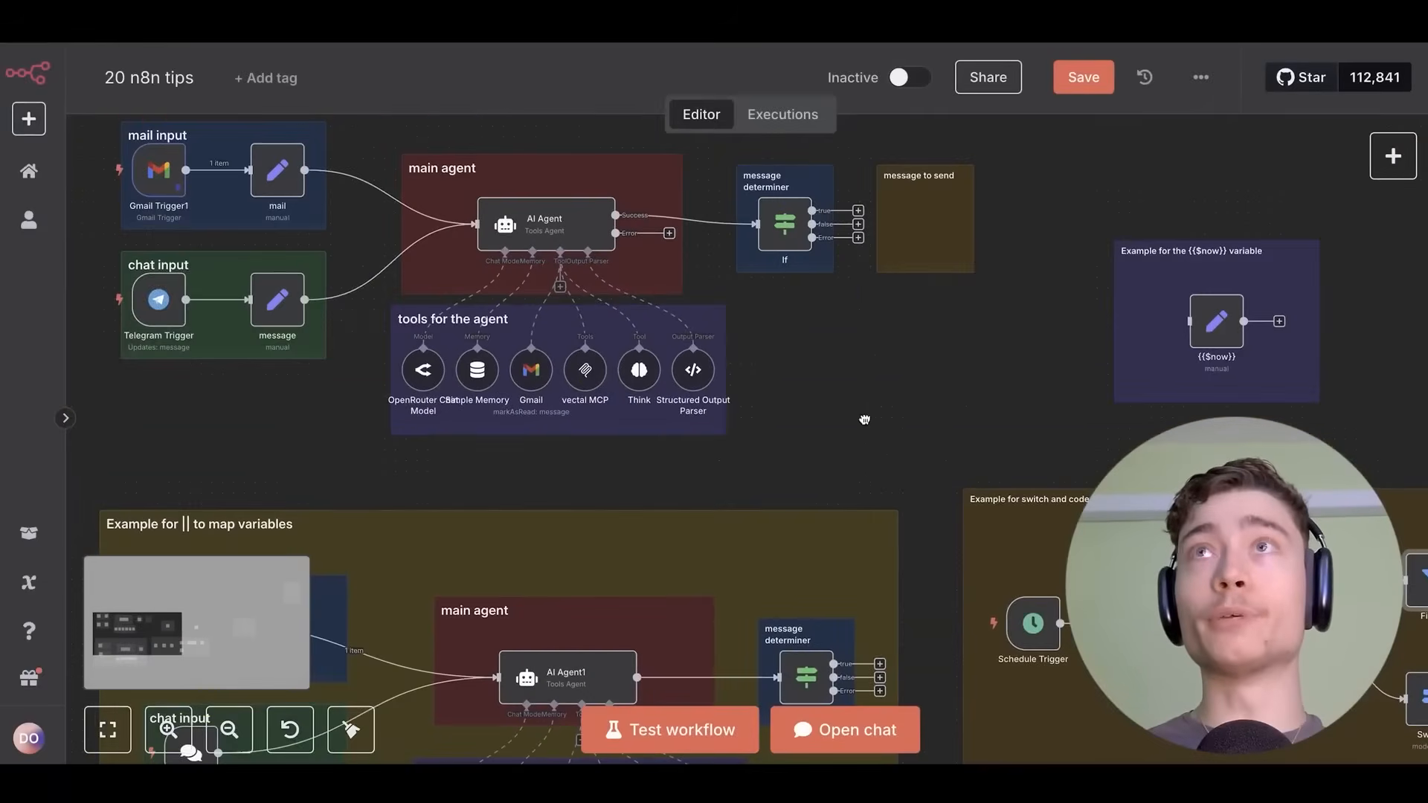
pyautogui.scroll(5, 537, 223)
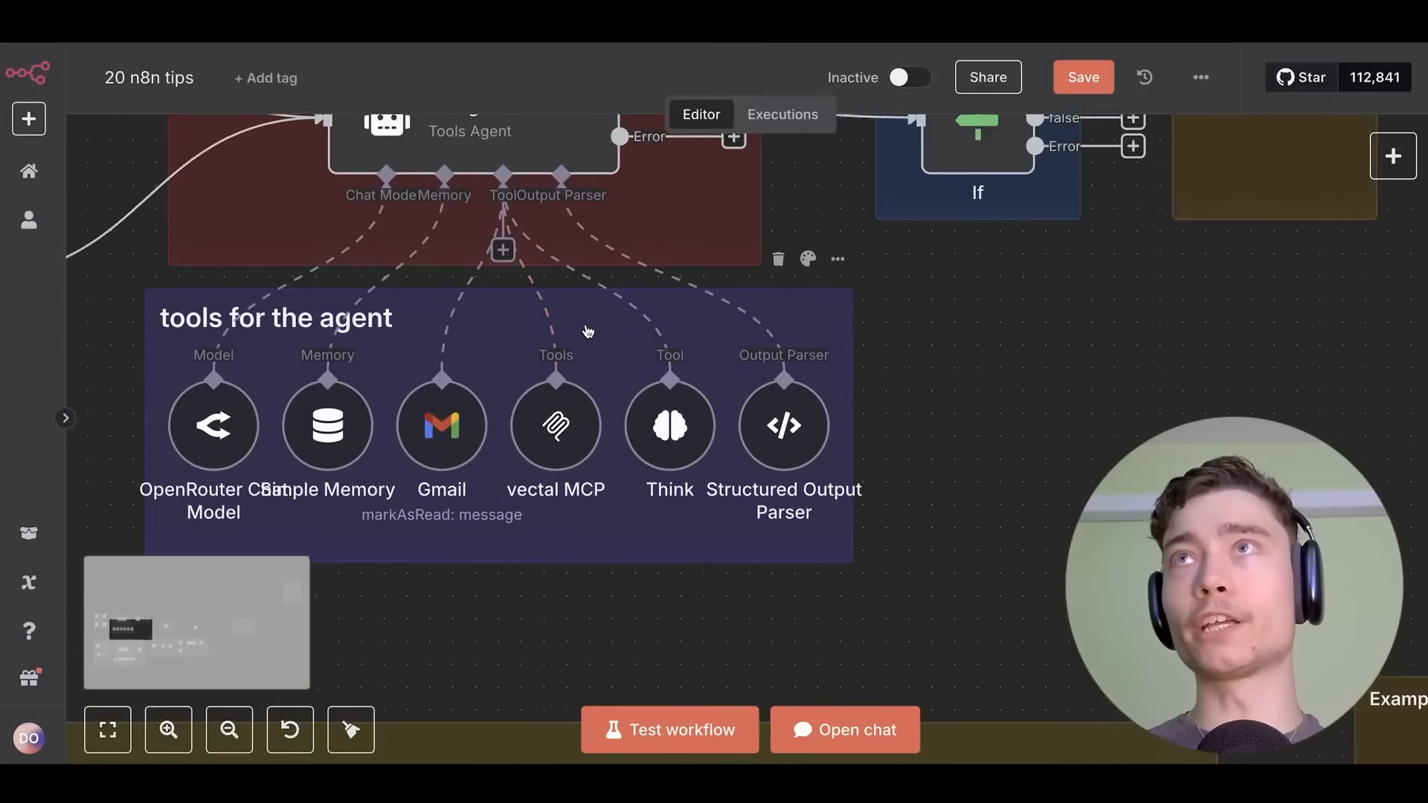
pyautogui.scroll(-5, 591, 420)
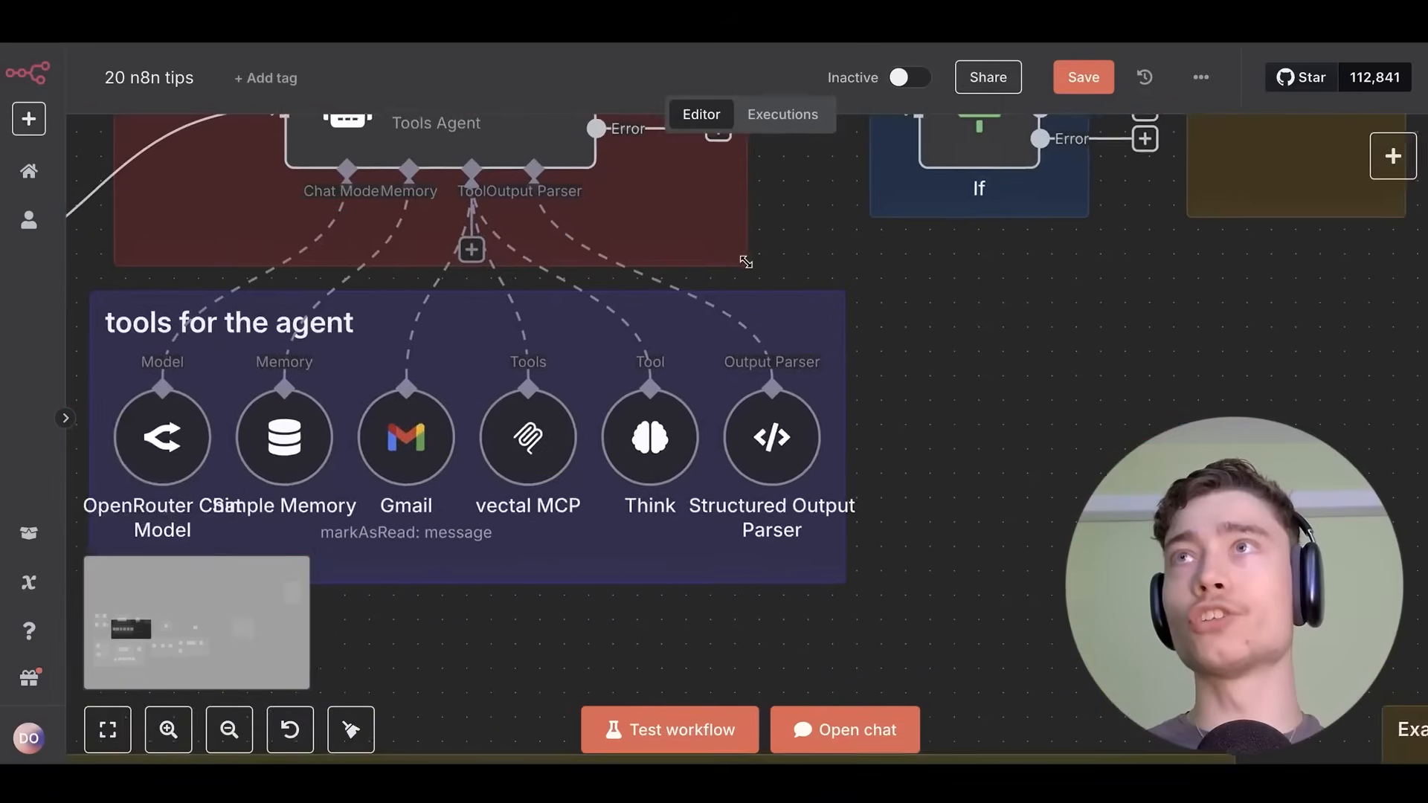
pyautogui.scroll(5, 592, 421)
pyautogui.doubleClick(591, 421)
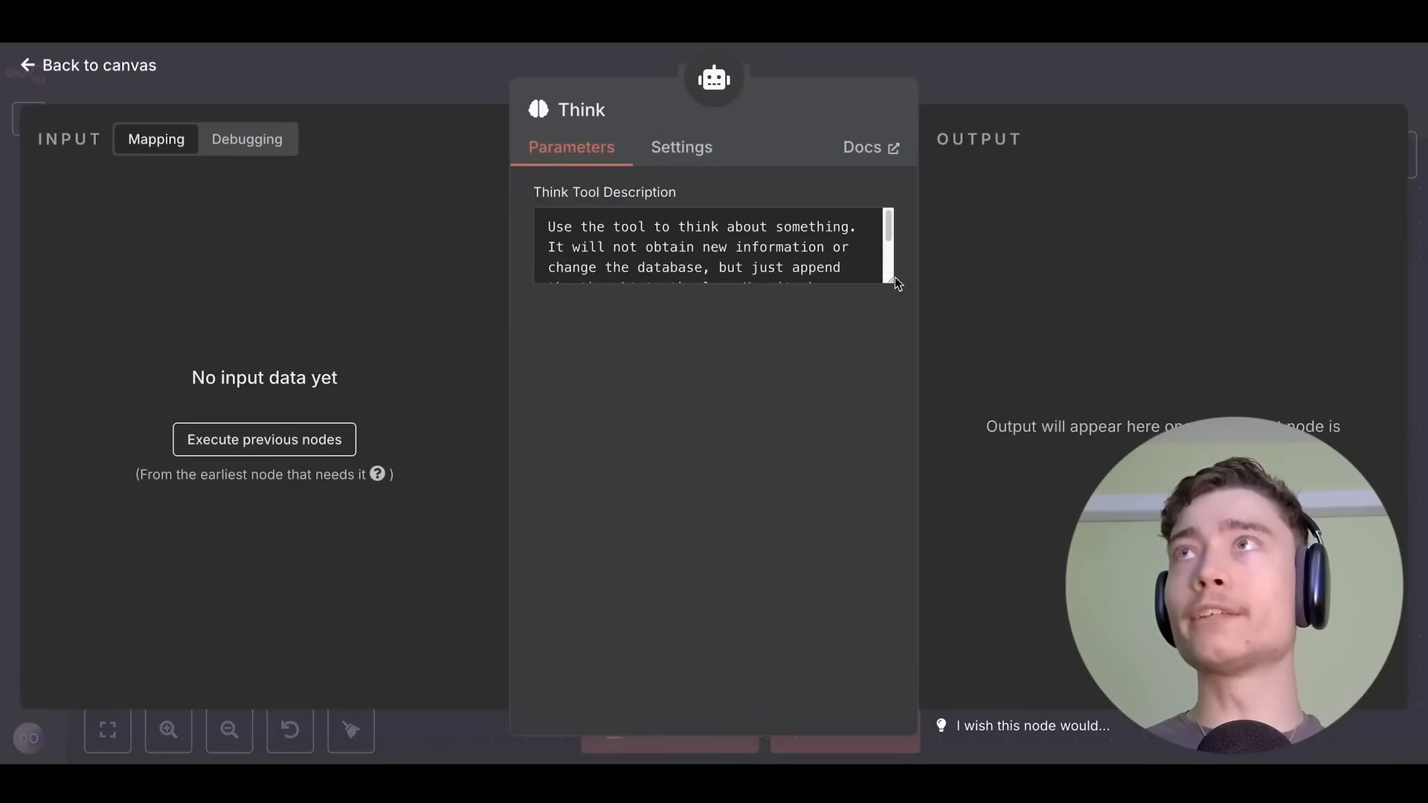
pyautogui.moveTo(890, 280); pyautogui.dragTo(890, 513)
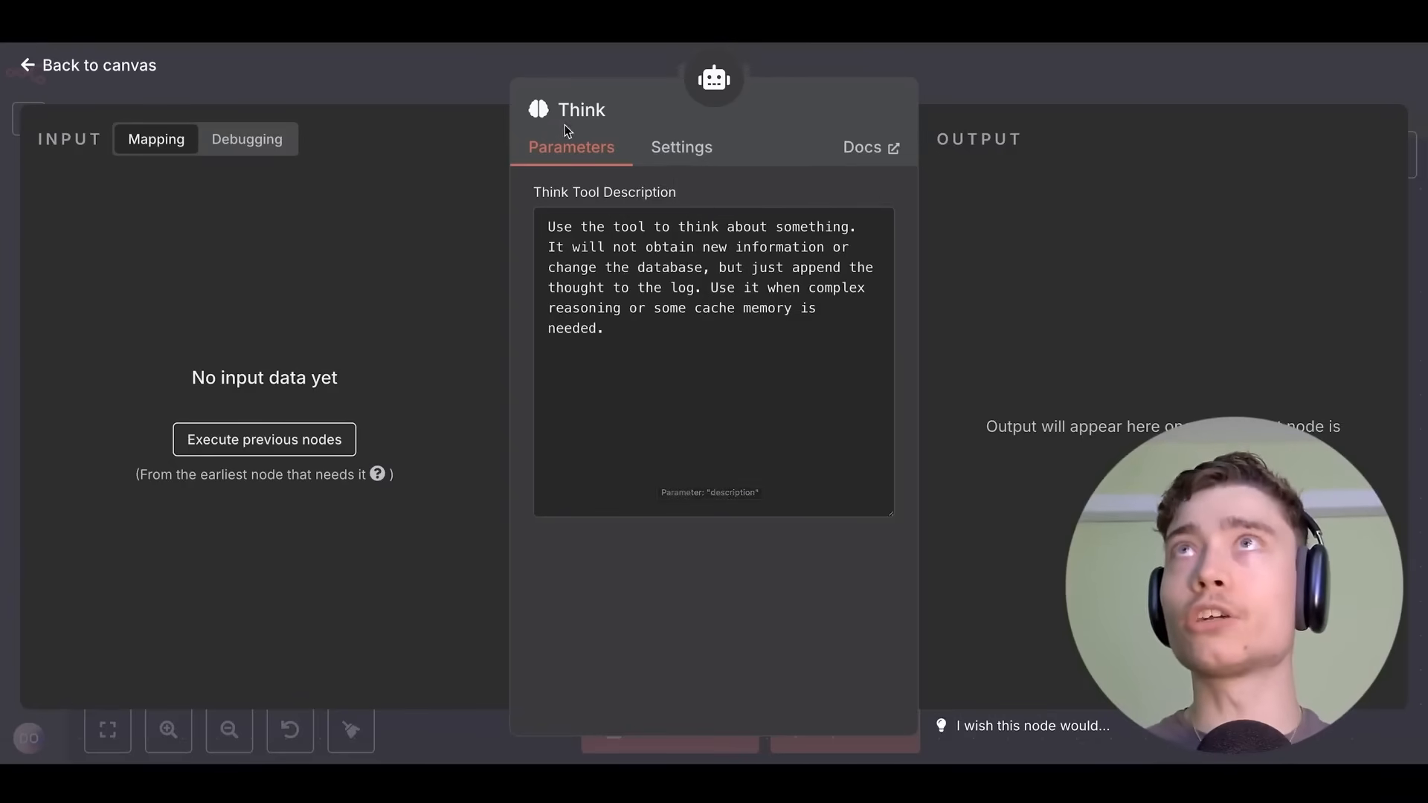
pyautogui.hotkey('ctrl', 'a')
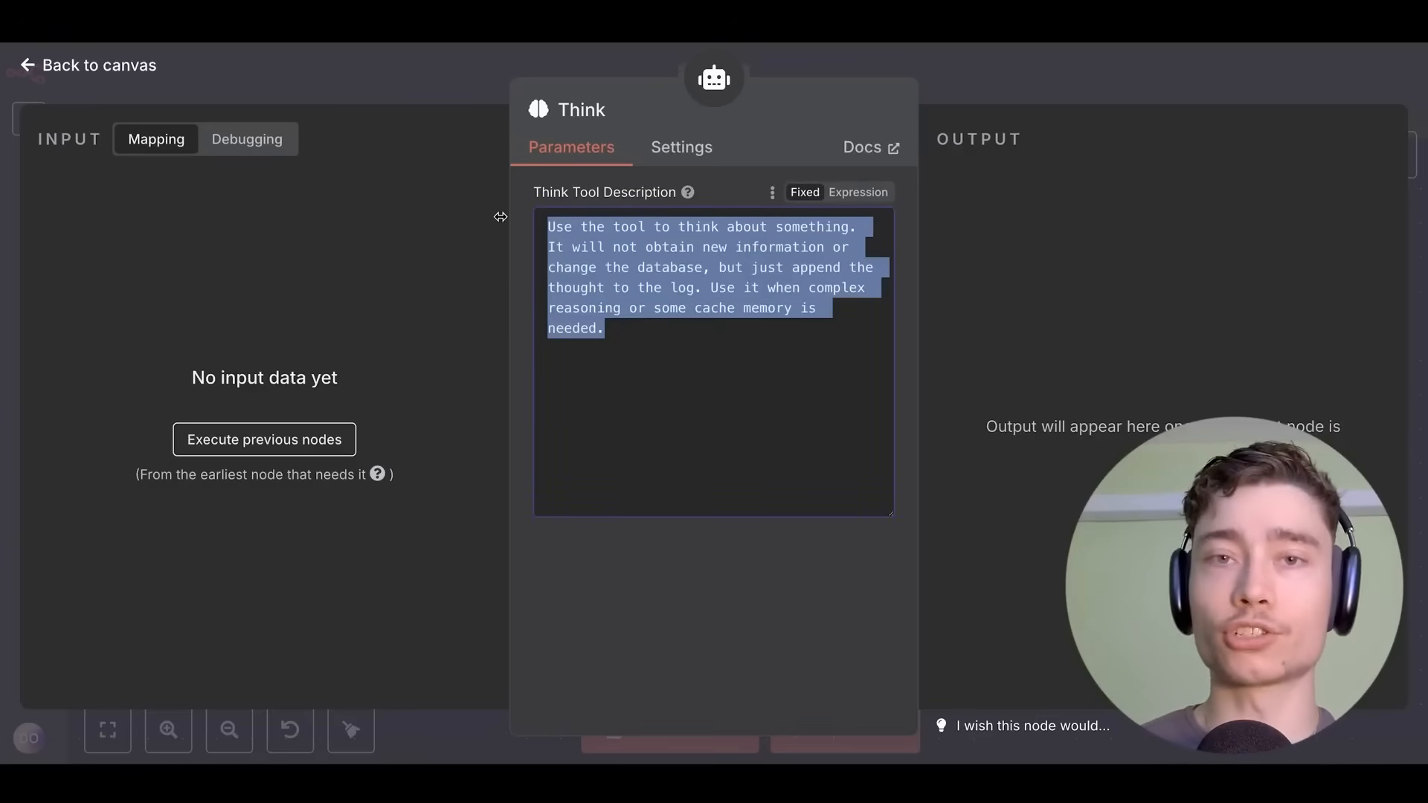
pyautogui.press('Escape')
# Save the workflow and nudge the AI Agent node slightly upward.
pyautogui.scroll(-5, 841, 325)
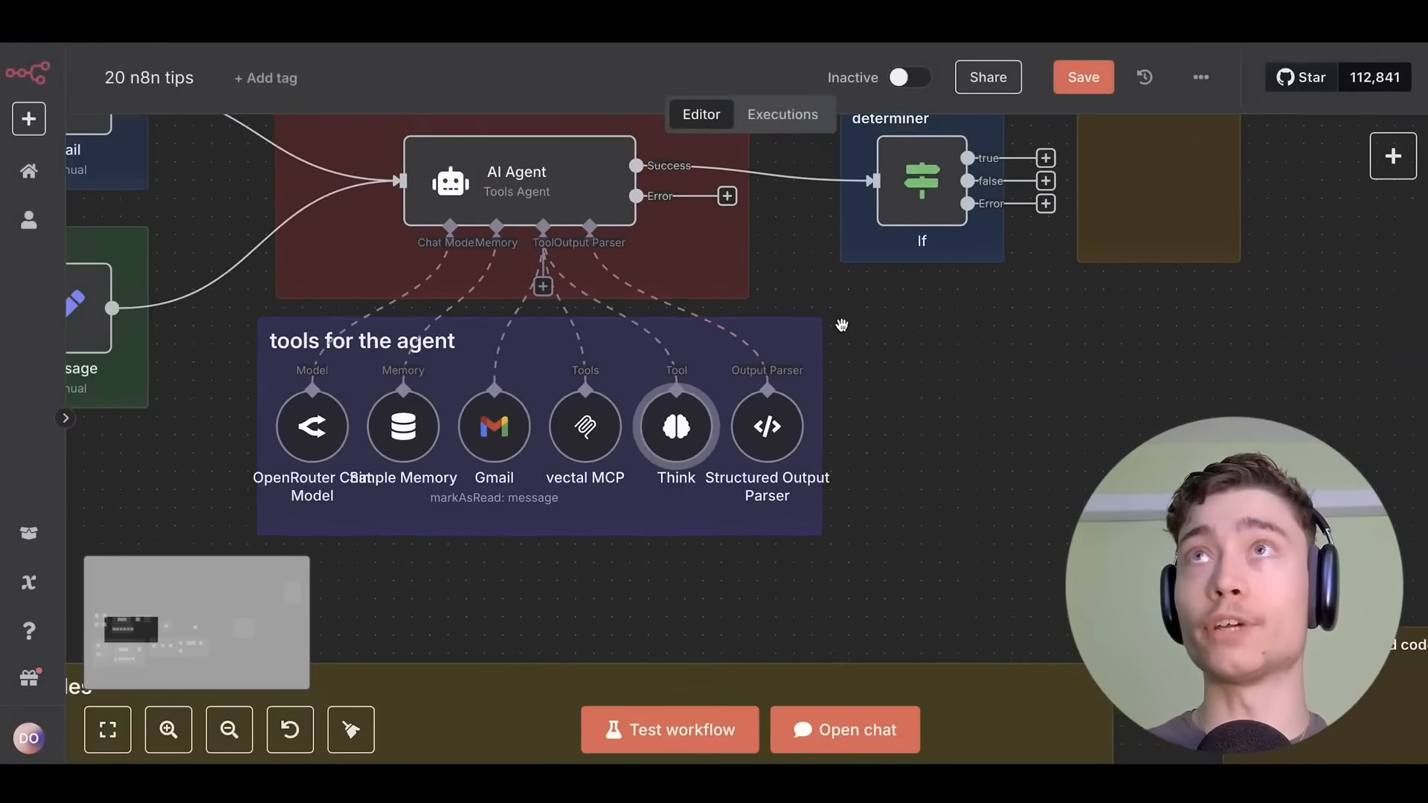
pyautogui.moveTo(841, 325); pyautogui.dragTo(977, 428)
pyautogui.hotkey('ctrl', 's')
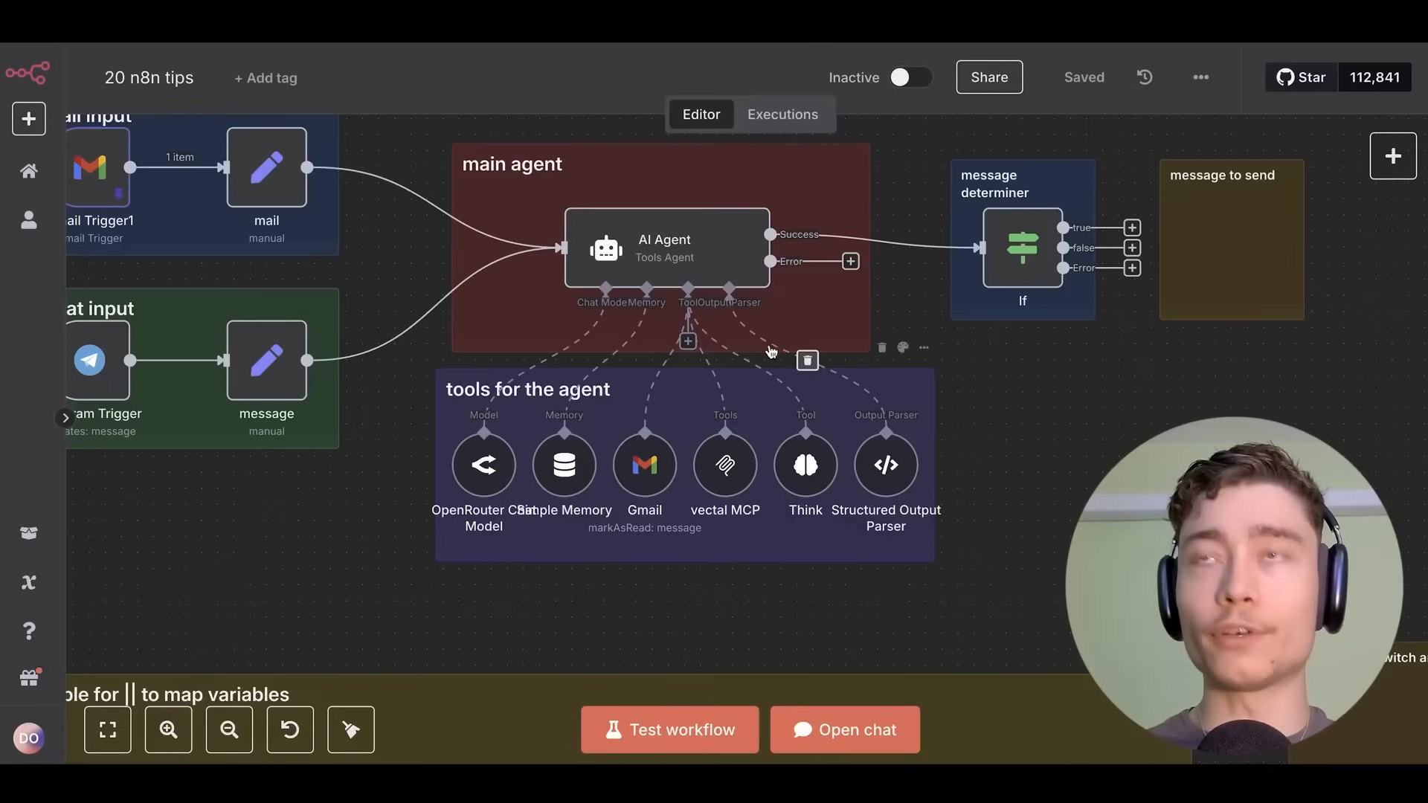
pyautogui.scroll(2, 735, 325)
pyautogui.moveTo(604, 226); pyautogui.dragTo(604, 209)
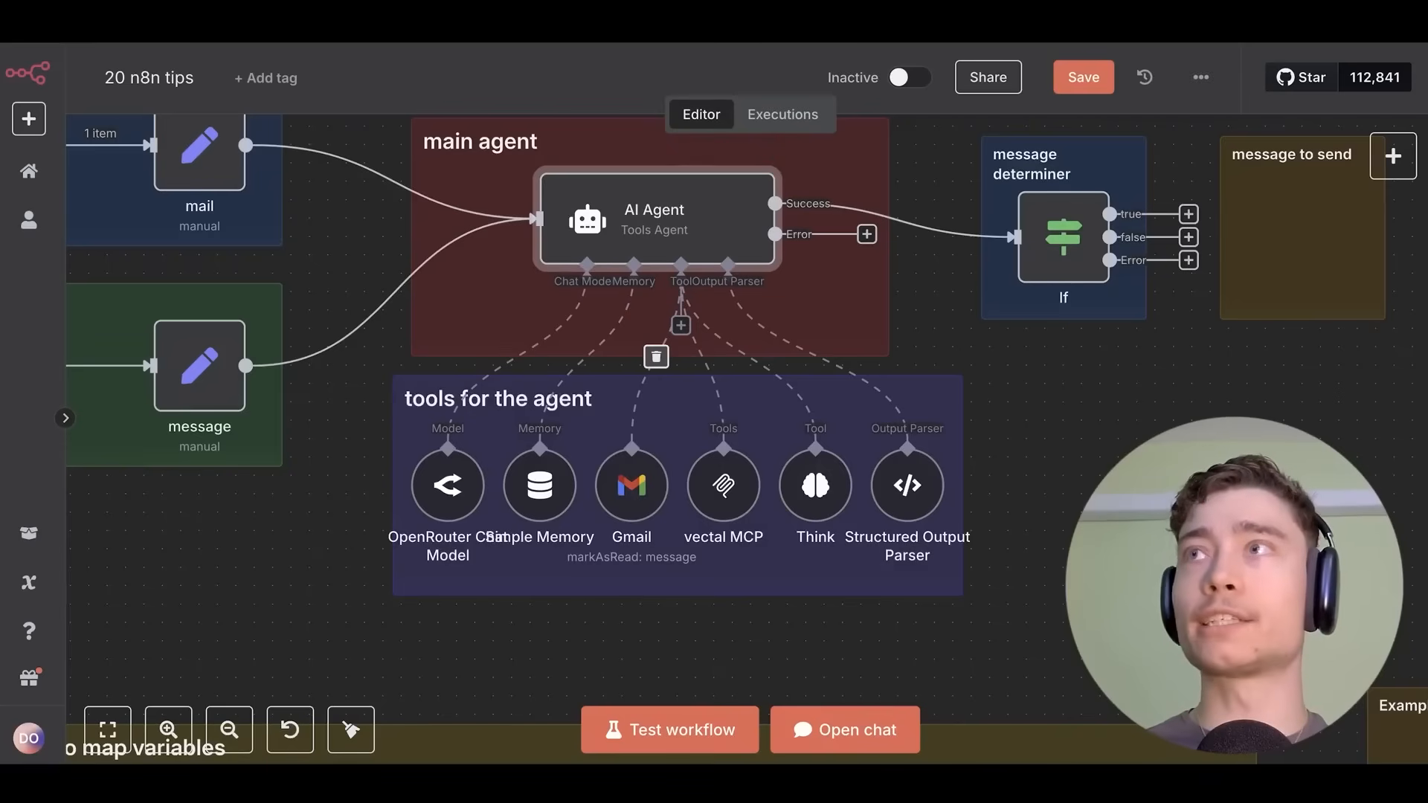
# Dismiss the add-node list and inspect the vectal MCP node's settings.
pyautogui.rightClick(1037, 450)
pyautogui.click(1070, 462)
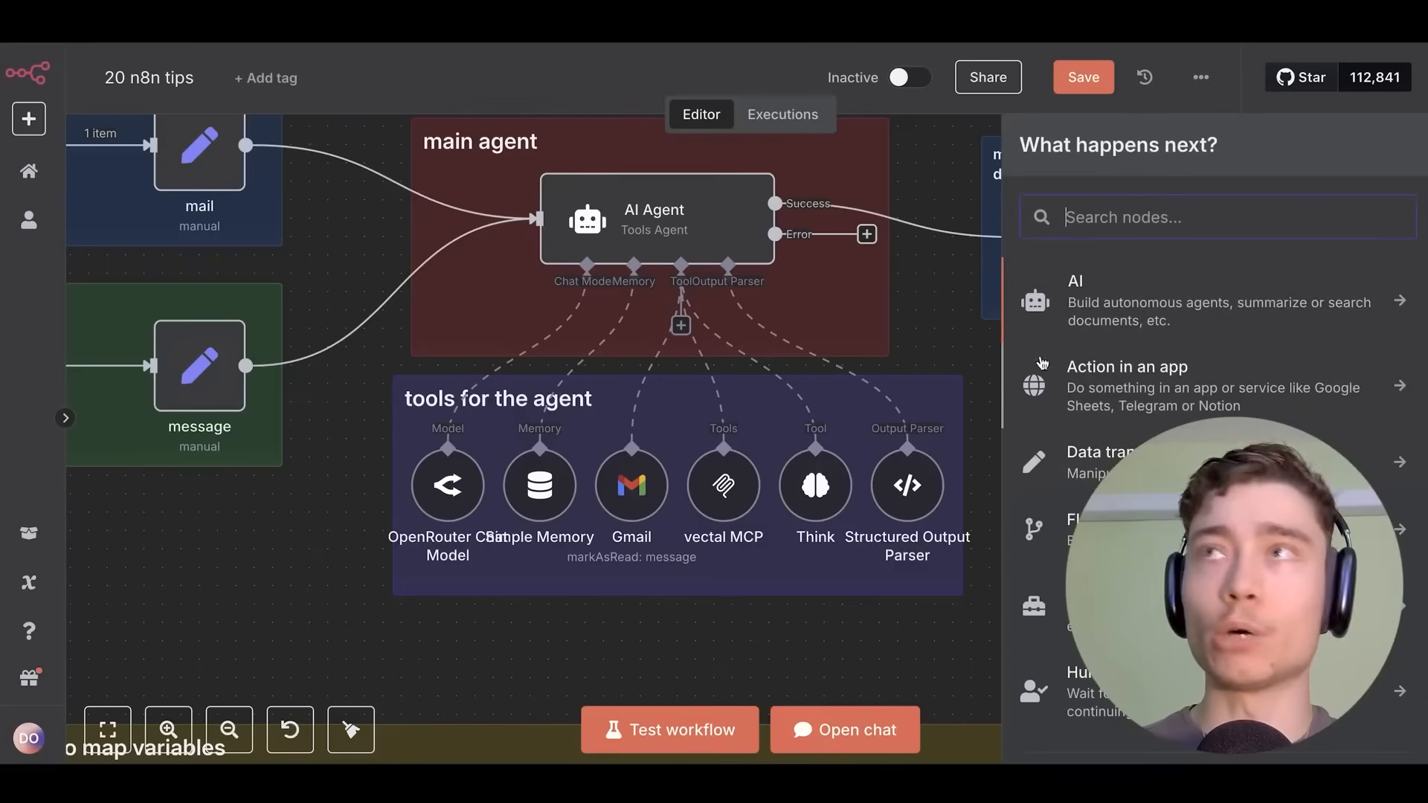
pyautogui.click(953, 349)
pyautogui.click(954, 343)
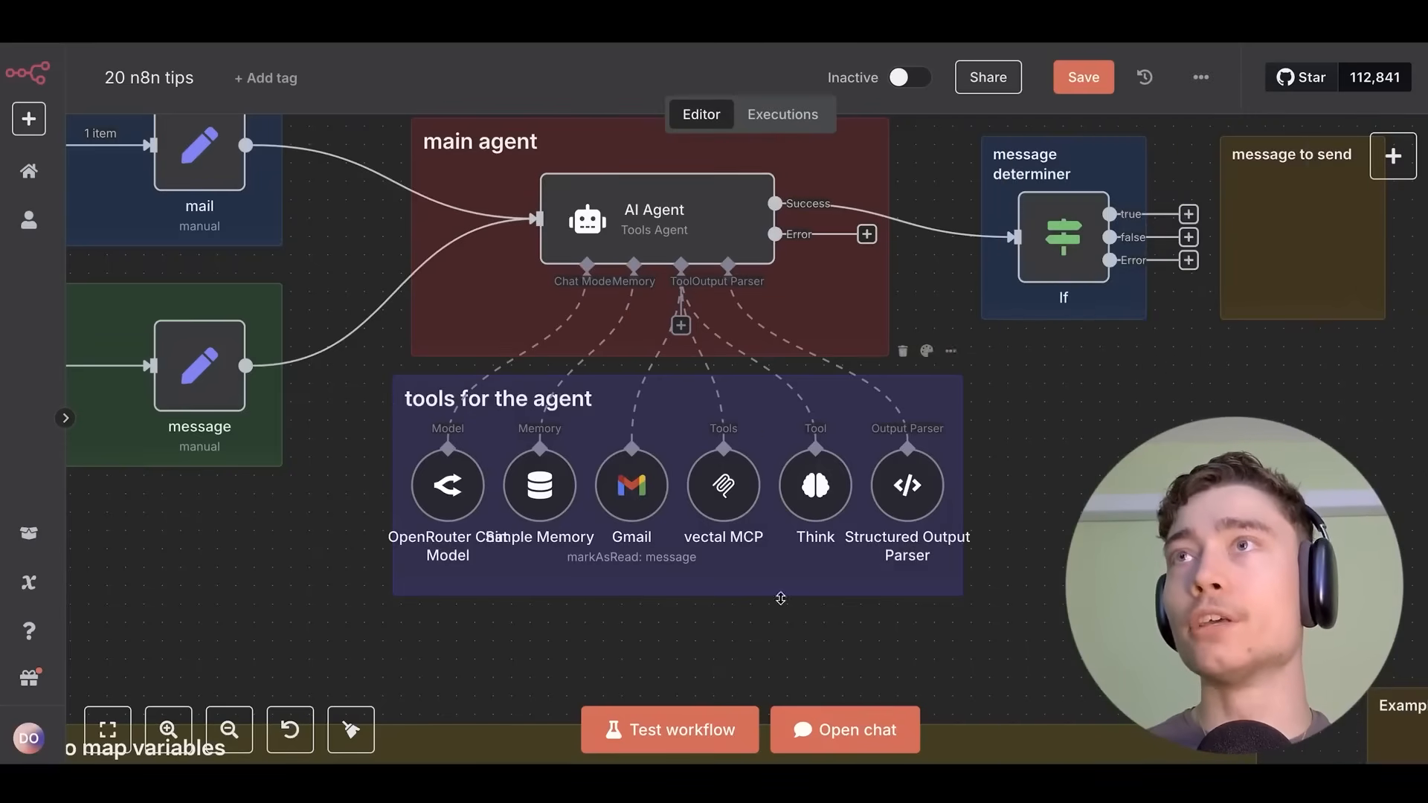
pyautogui.doubleClick(723, 485)
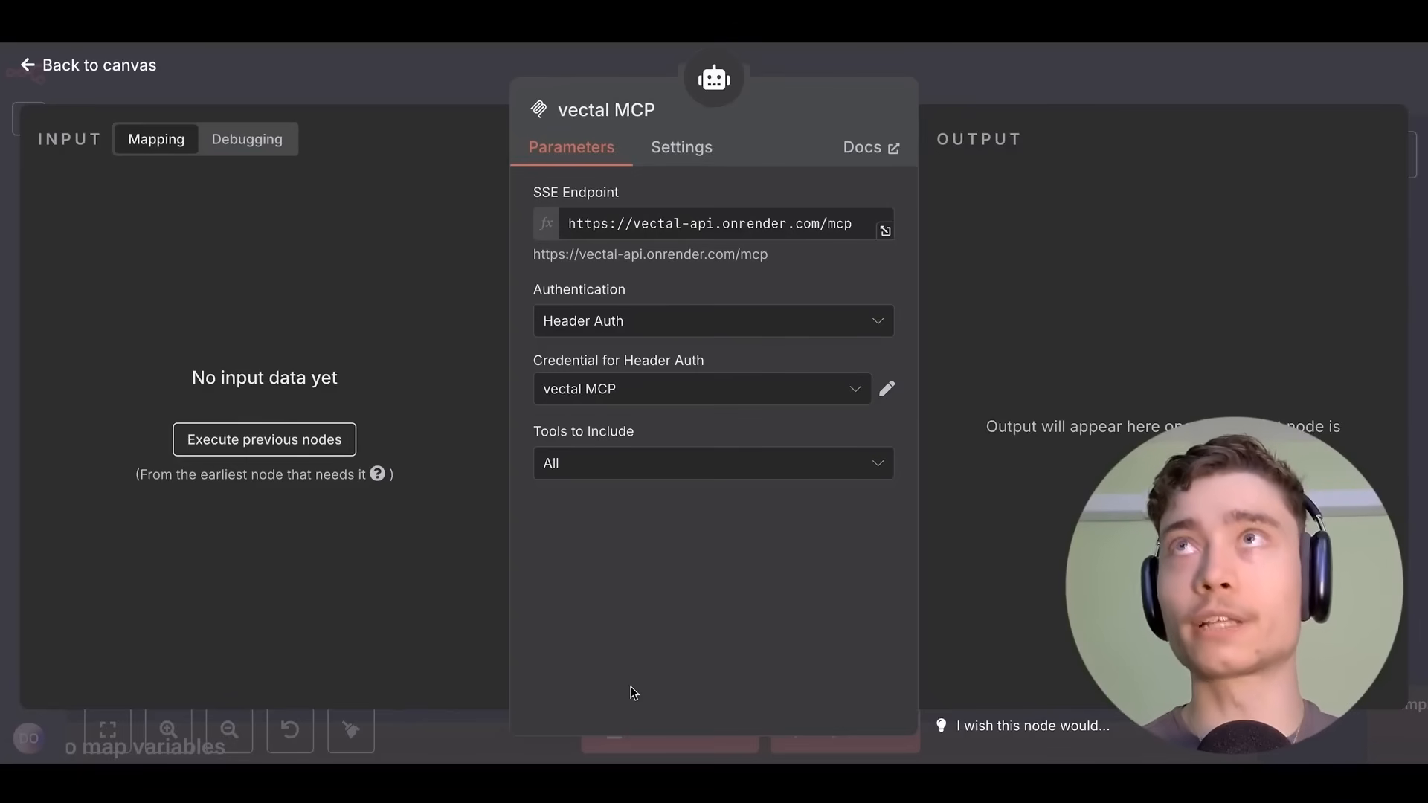
pyautogui.click(1006, 57)
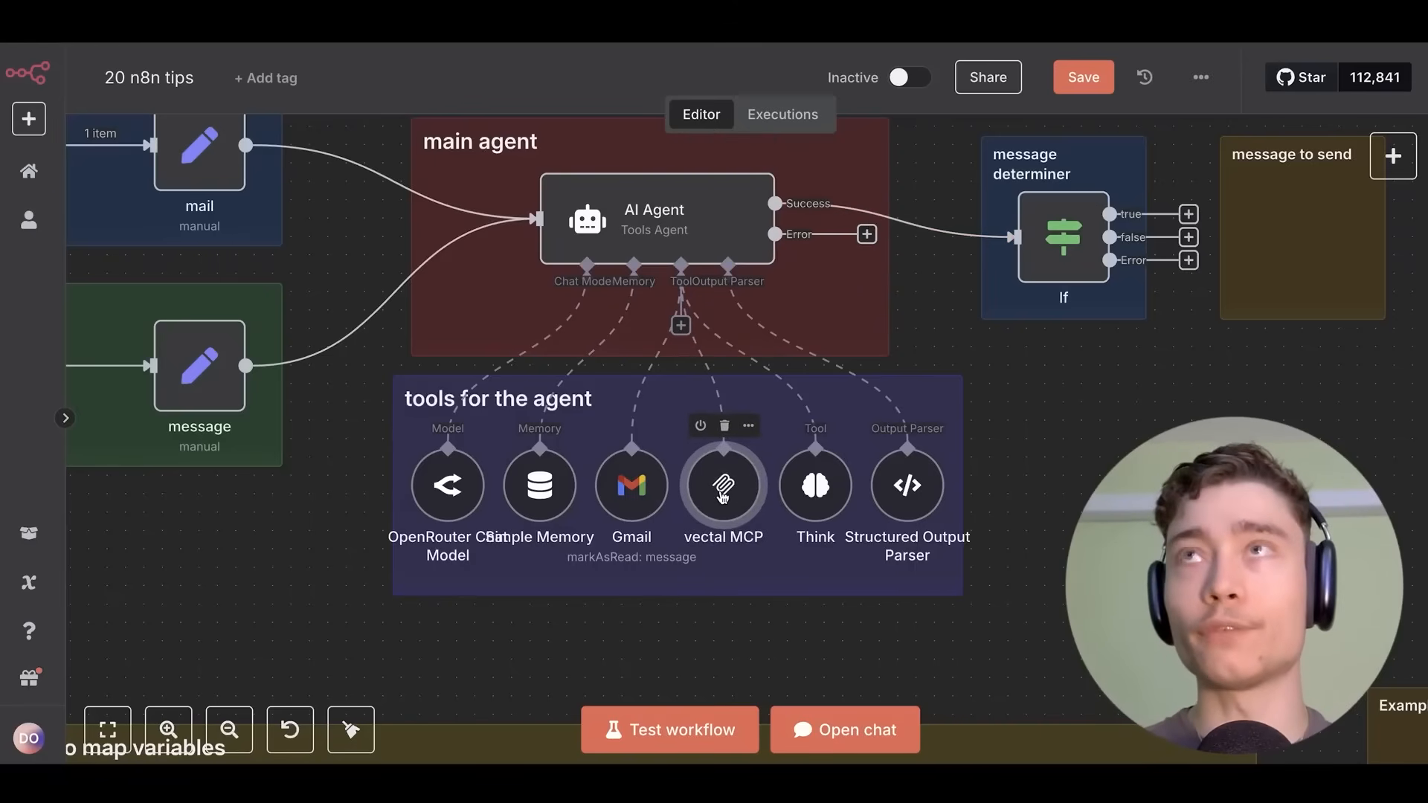
# Pan around the AI Agent's tools and save the 20 n8n tips workflow.
pyautogui.scroll(2, 638, 210)
pyautogui.scroll(3, 673, 371)
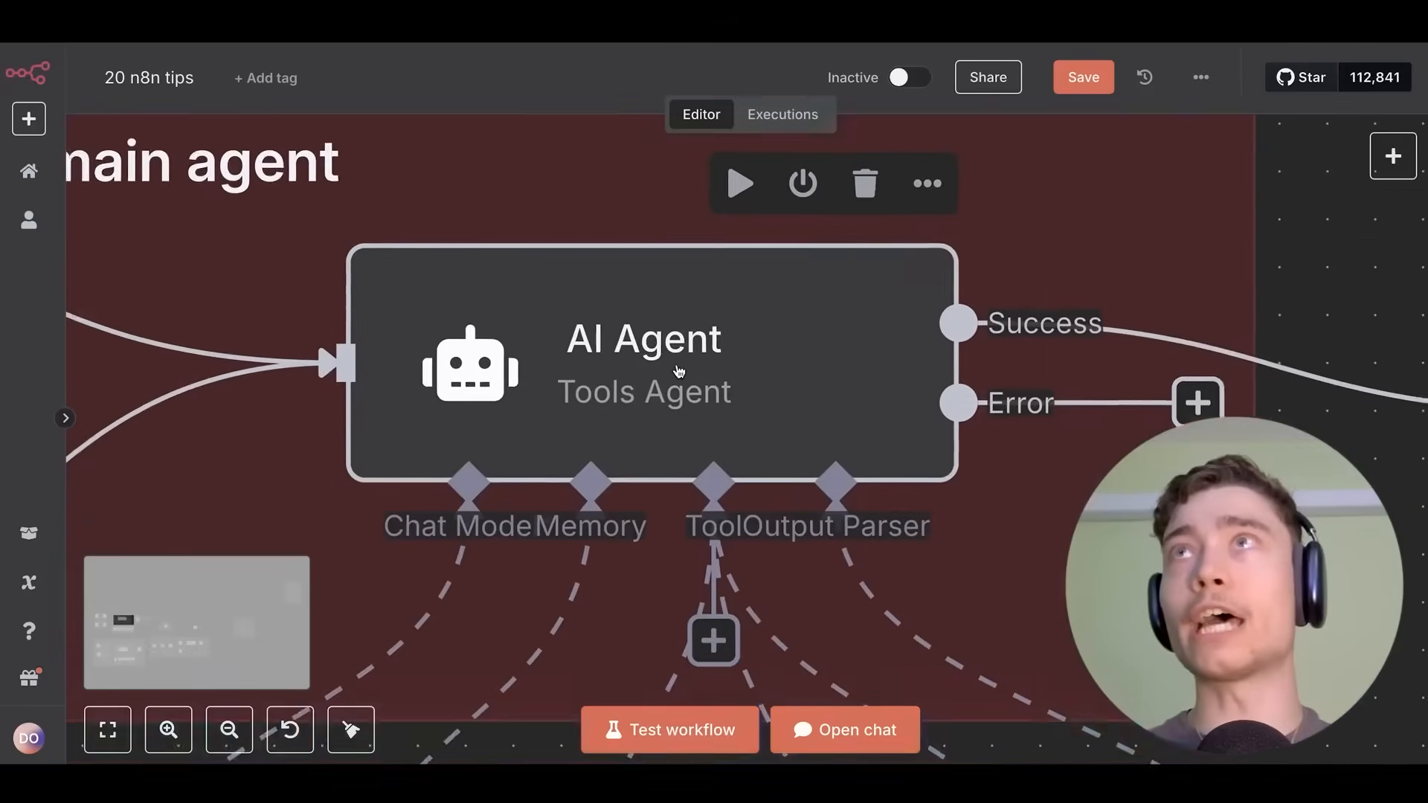
pyautogui.scroll(-5, 670, 408)
pyautogui.moveTo(842, 521); pyautogui.dragTo(770, 245)
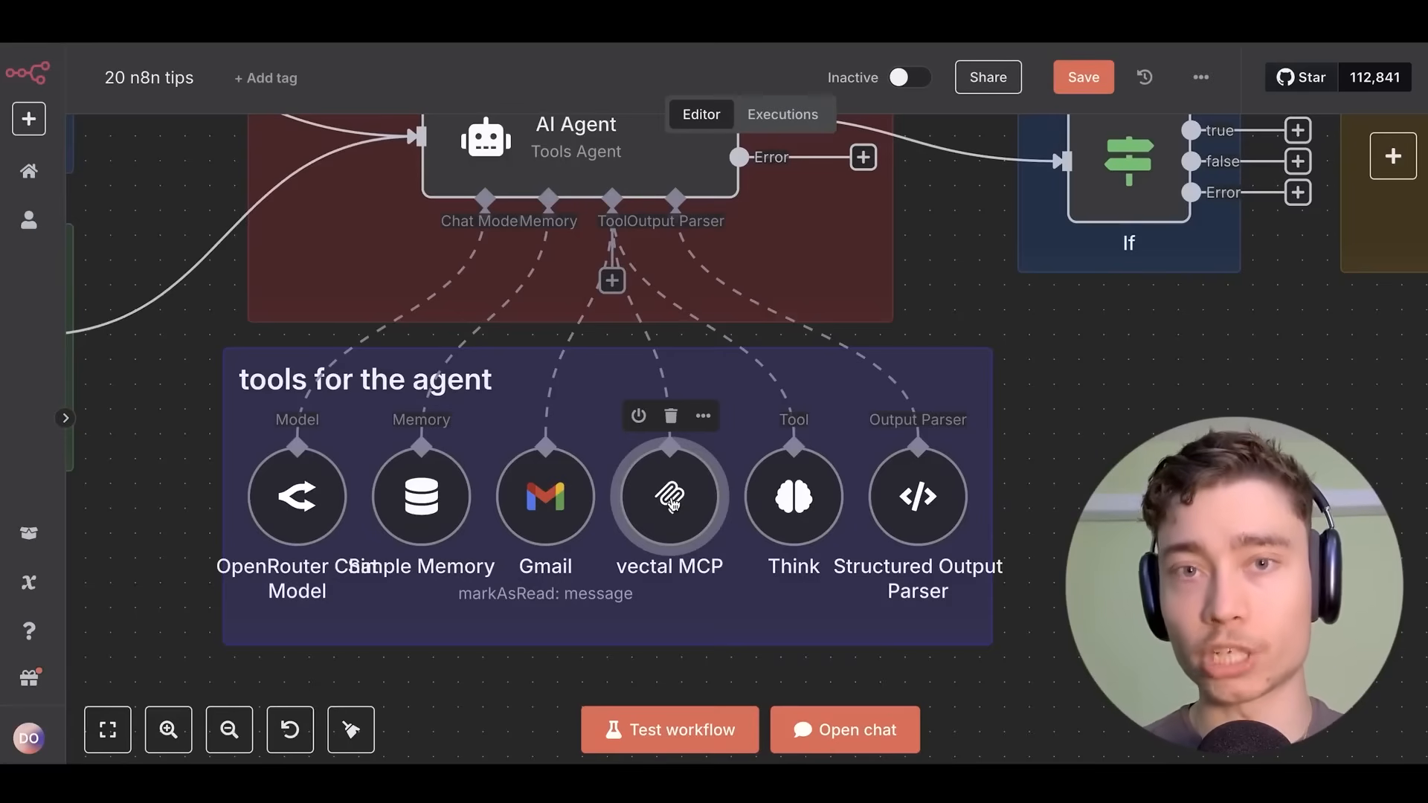
pyautogui.hotkey('ctrl', 's')
pyautogui.scroll(-6, 671, 503)
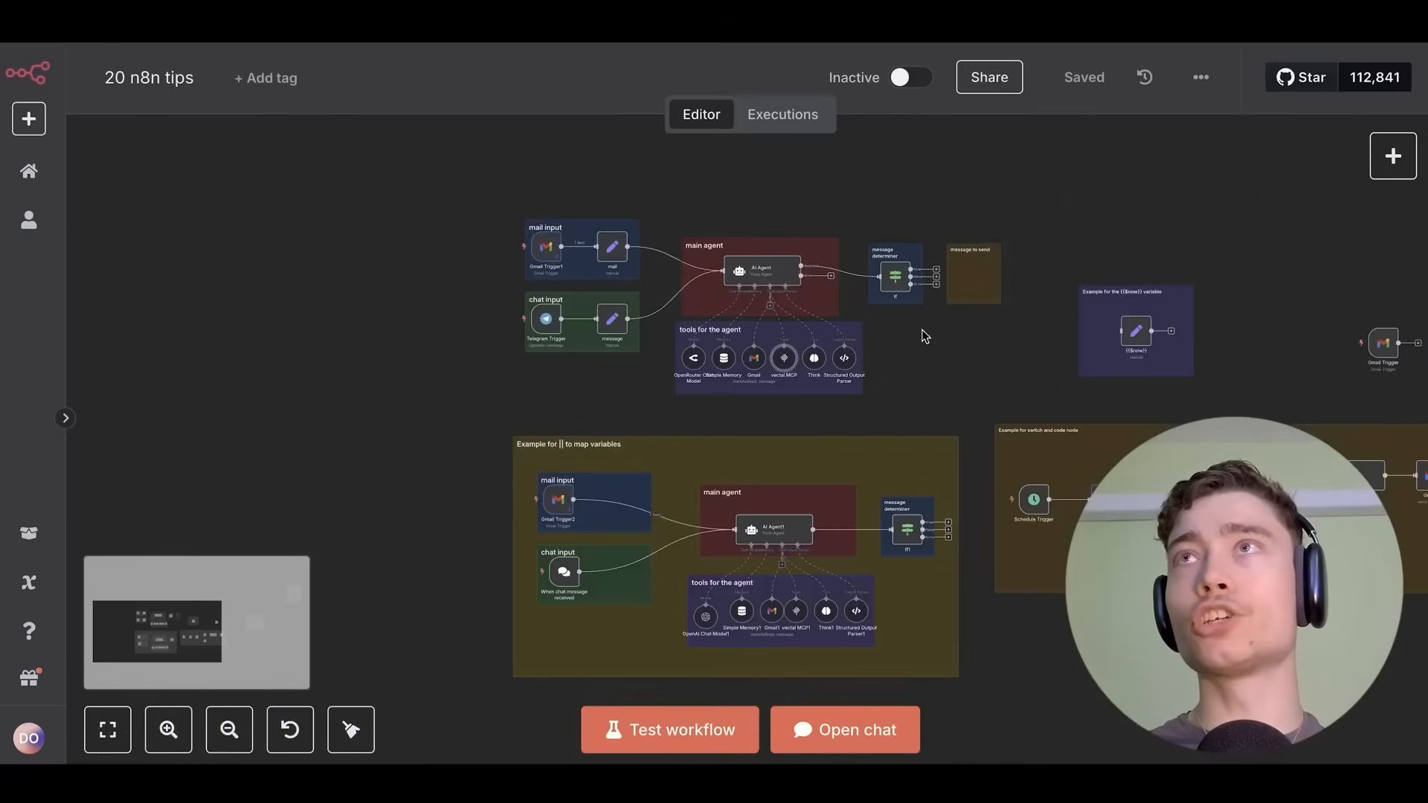
pyautogui.moveTo(923, 336); pyautogui.dragTo(834, 348)
pyautogui.scroll(1, 689, 384)
# View the Templates & Presets course's Pre-Built Automations lesson, then return to the Classroom list.
pyautogui.moveTo(911, 382); pyautogui.dragTo(739, 333)
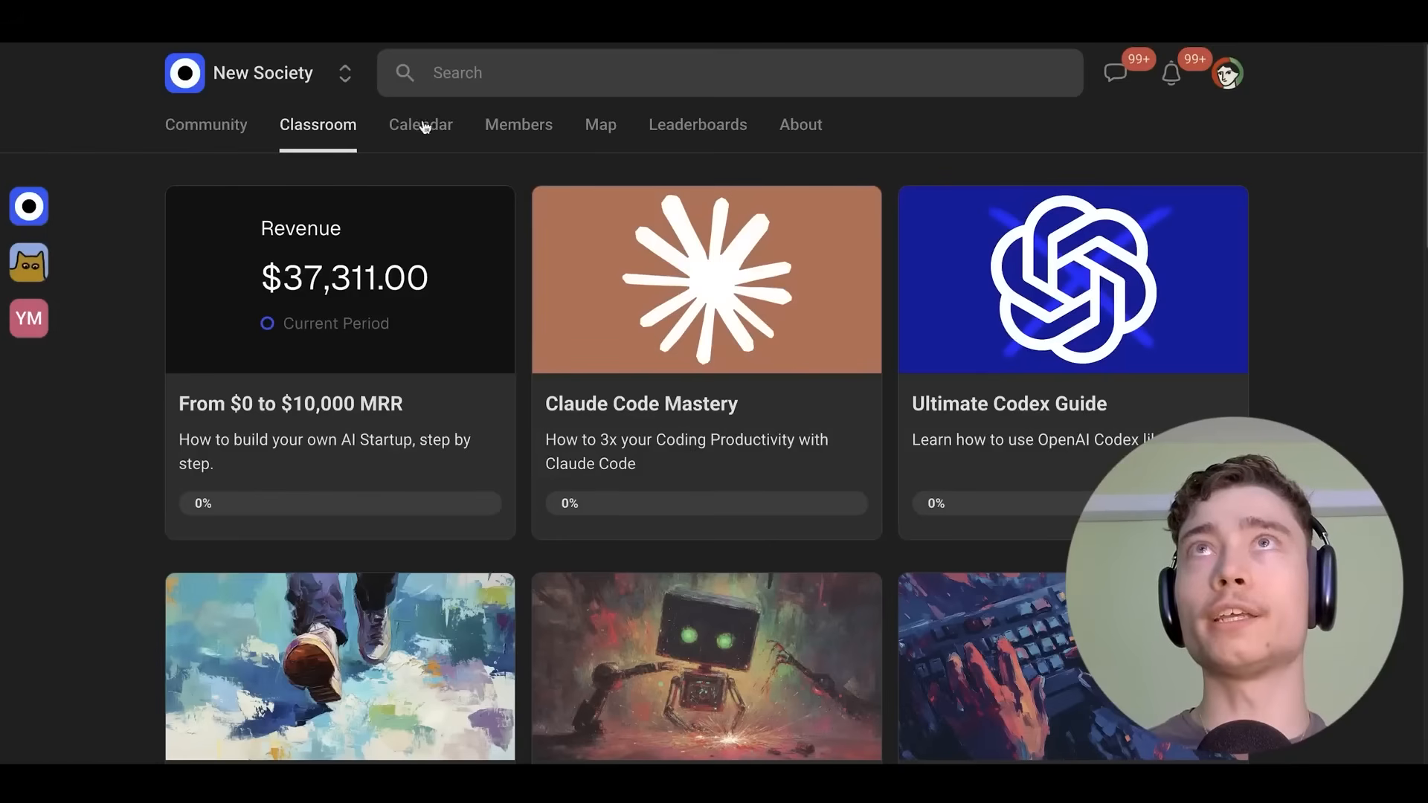
pyautogui.scroll(-3, 521, 238)
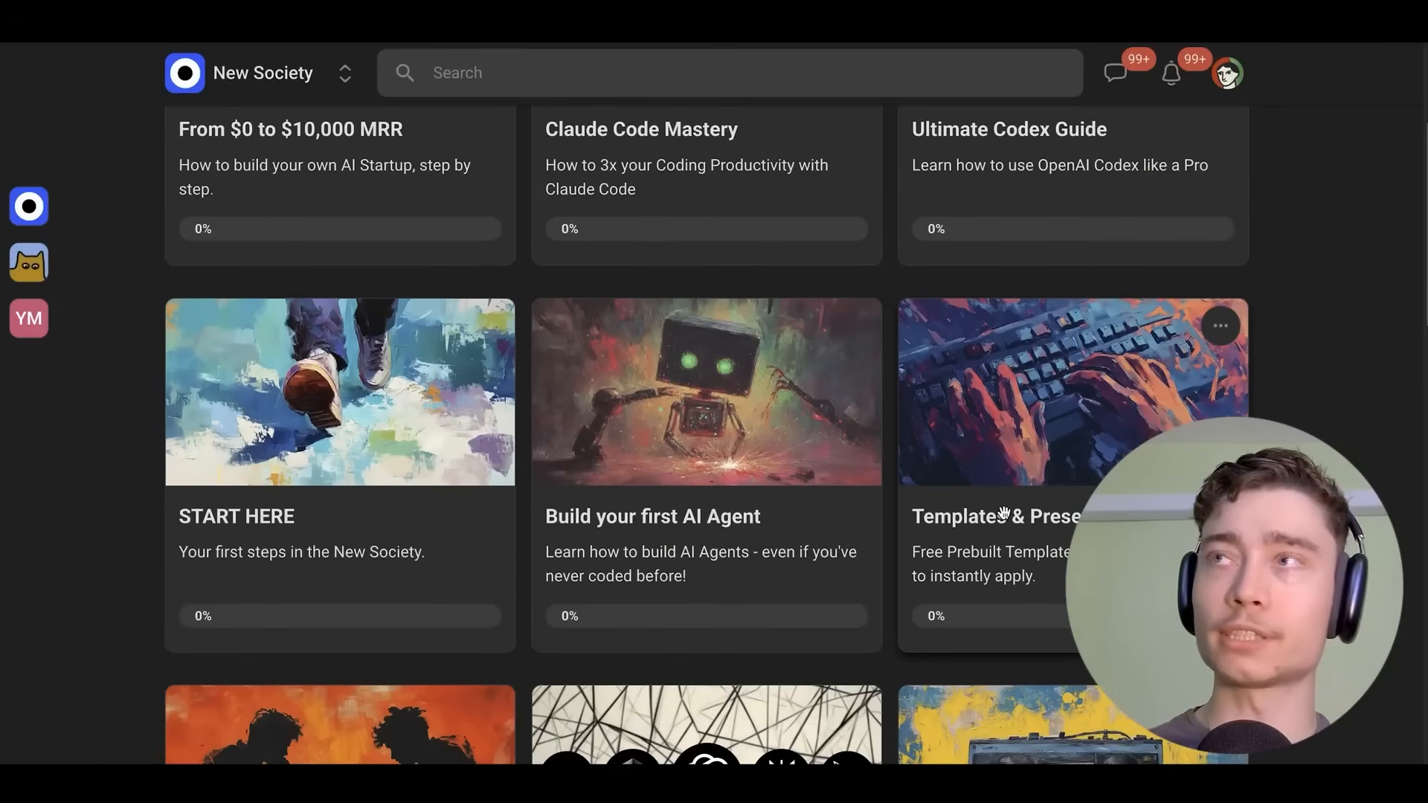
pyautogui.click(951, 511)
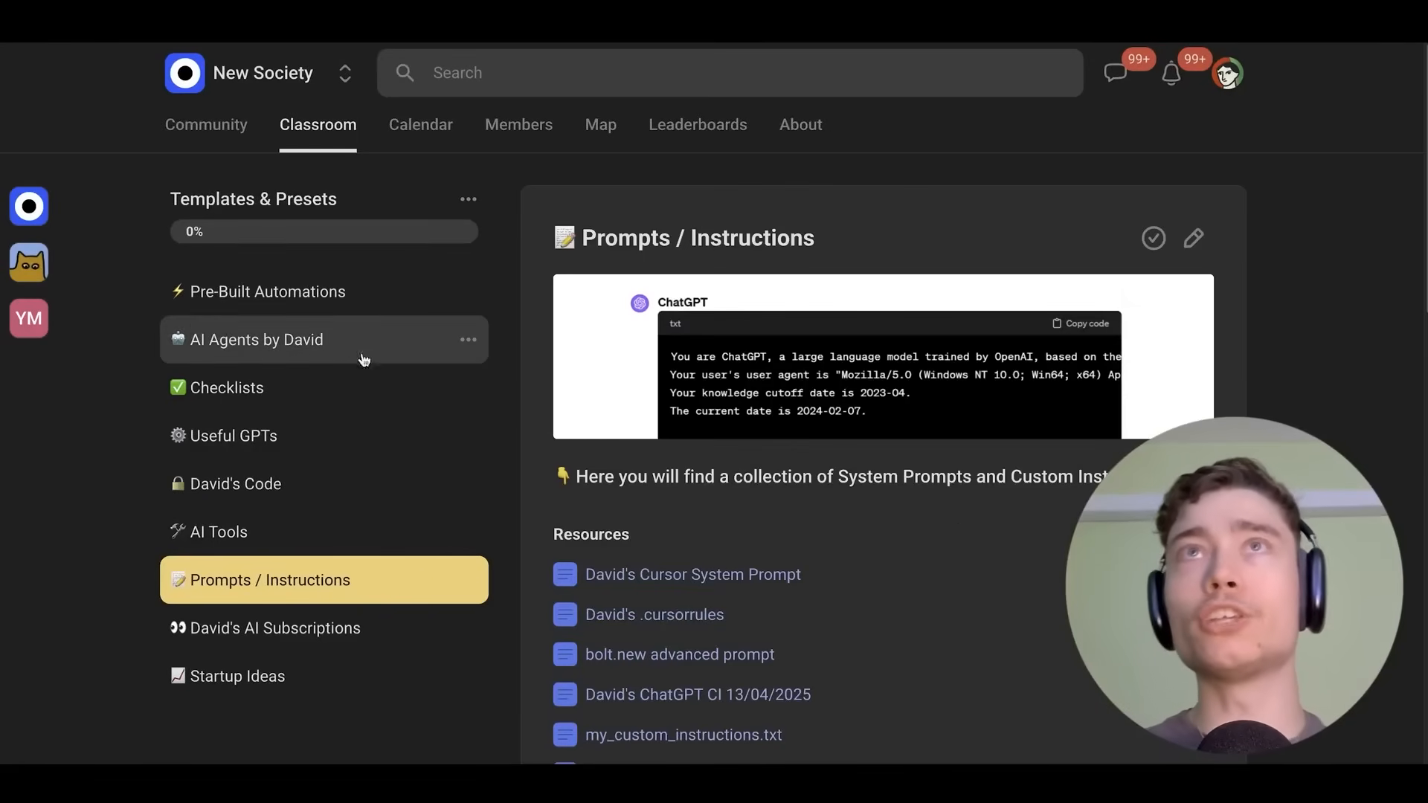
pyautogui.click(237, 309)
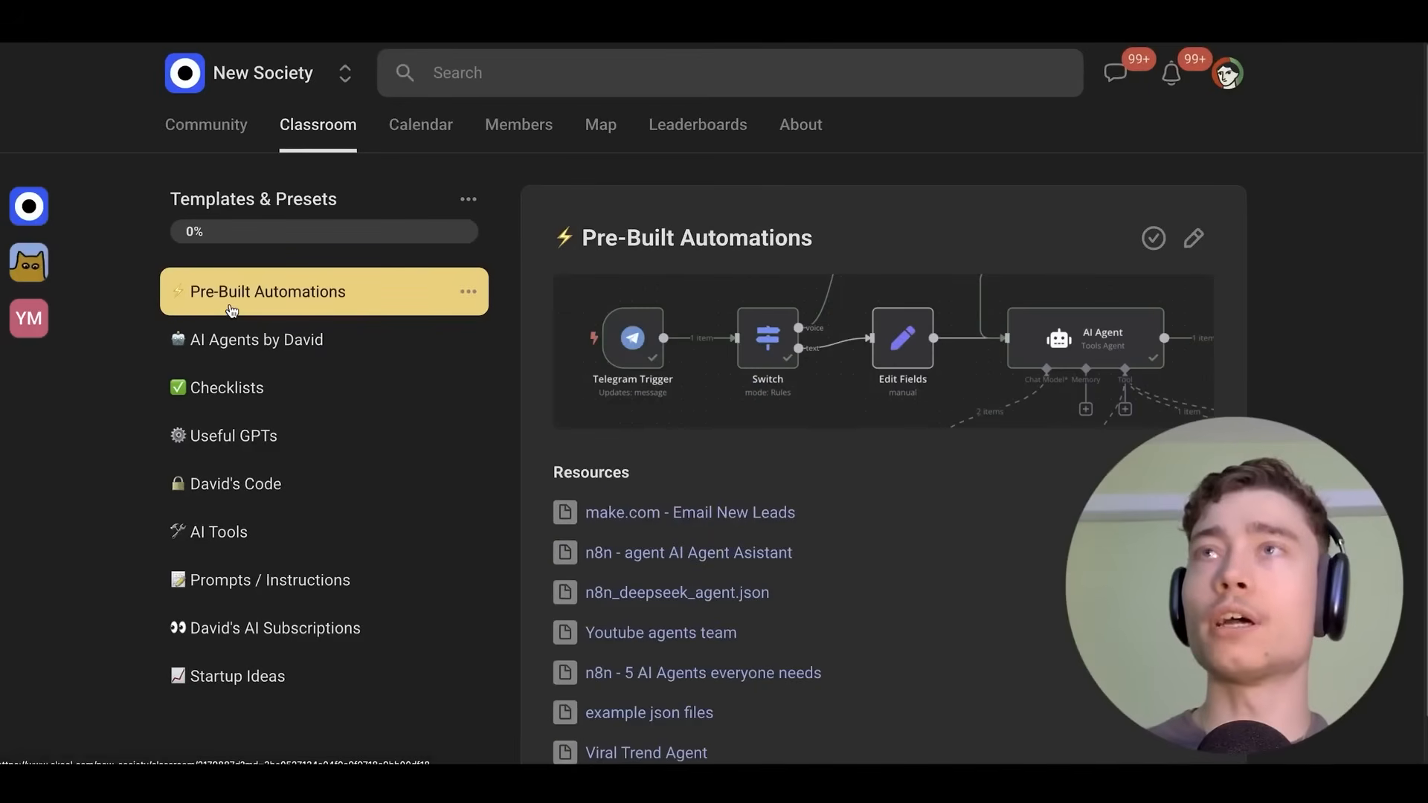
pyautogui.click(324, 140)
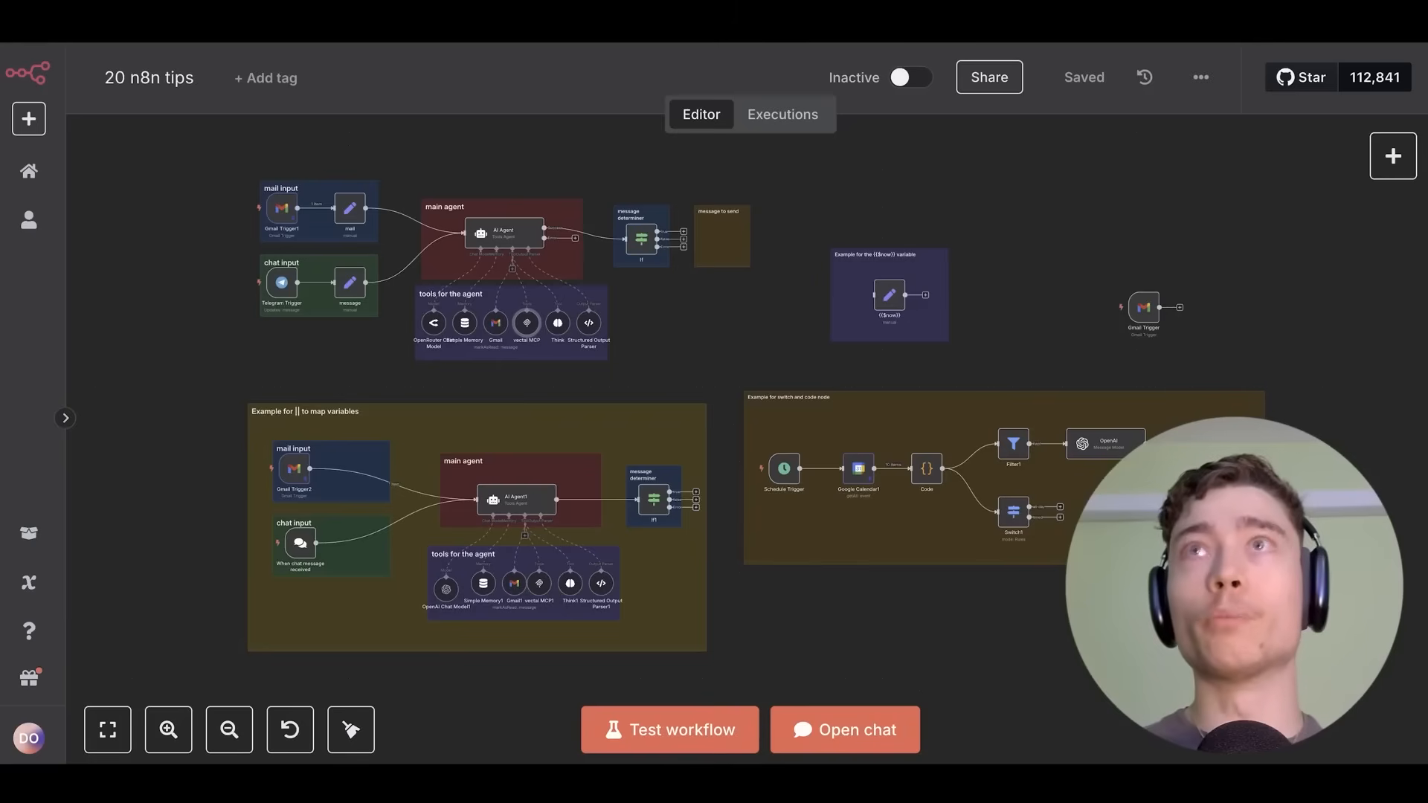
# Locate the message determiner If node and view its parameters.
pyautogui.scroll(5, 773, 344)
pyautogui.moveTo(772, 345); pyautogui.dragTo(895, 513)
pyautogui.scroll(7, 654, 338)
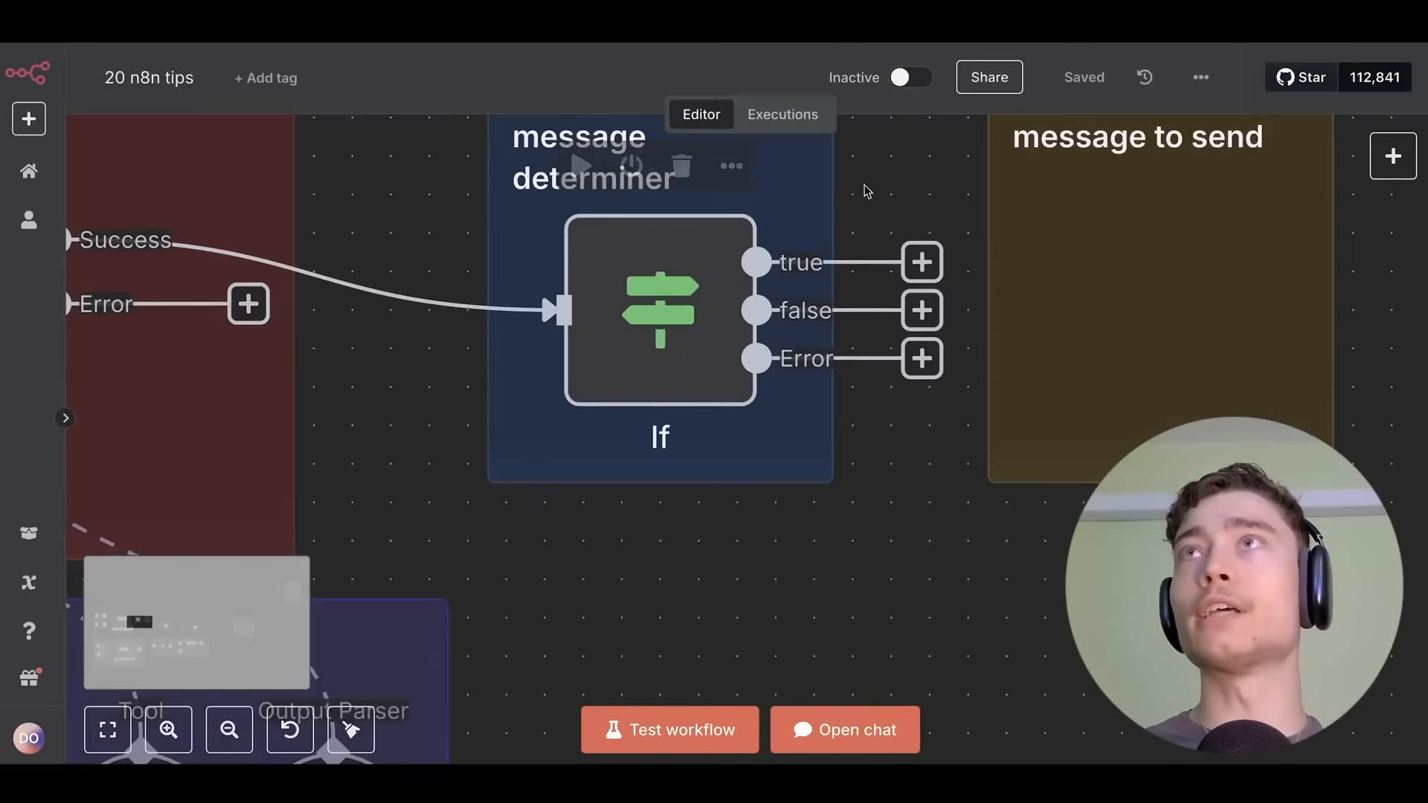
pyautogui.moveTo(867, 191); pyautogui.dragTo(875, 308)
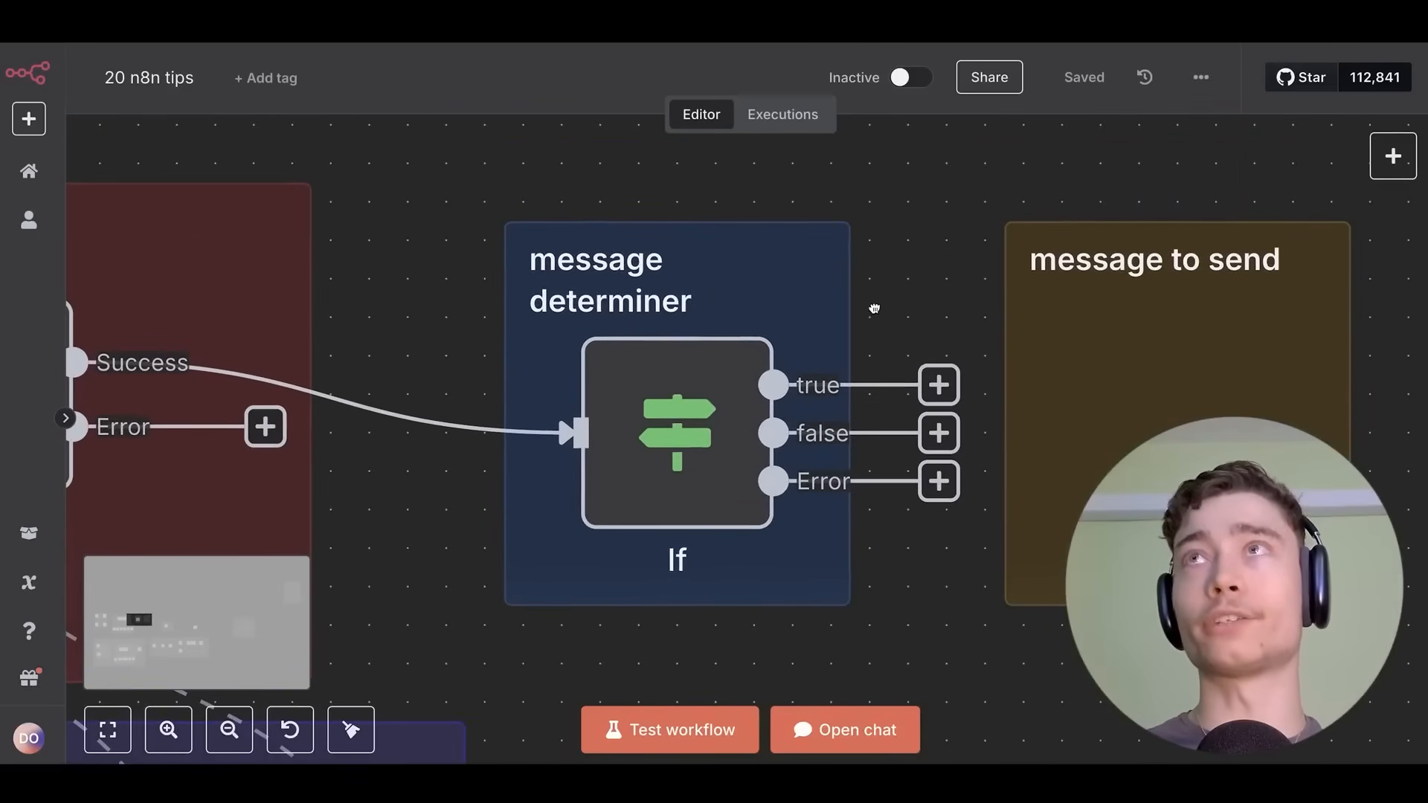
pyautogui.doubleClick(687, 377)
pyautogui.click(1230, 69)
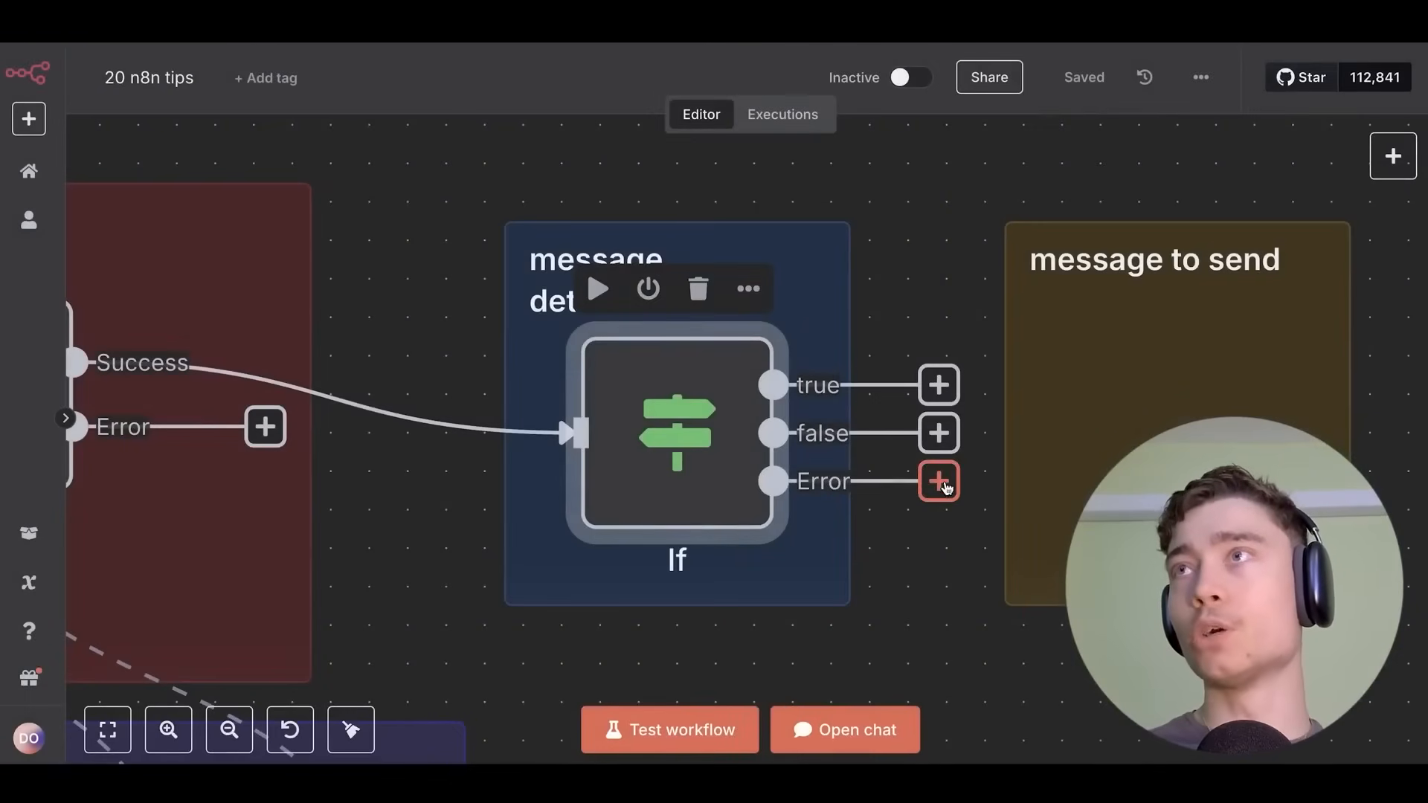
# Set the If node's On Error behaviour to 'Continue (using error output)'.
pyautogui.doubleClick(718, 424)
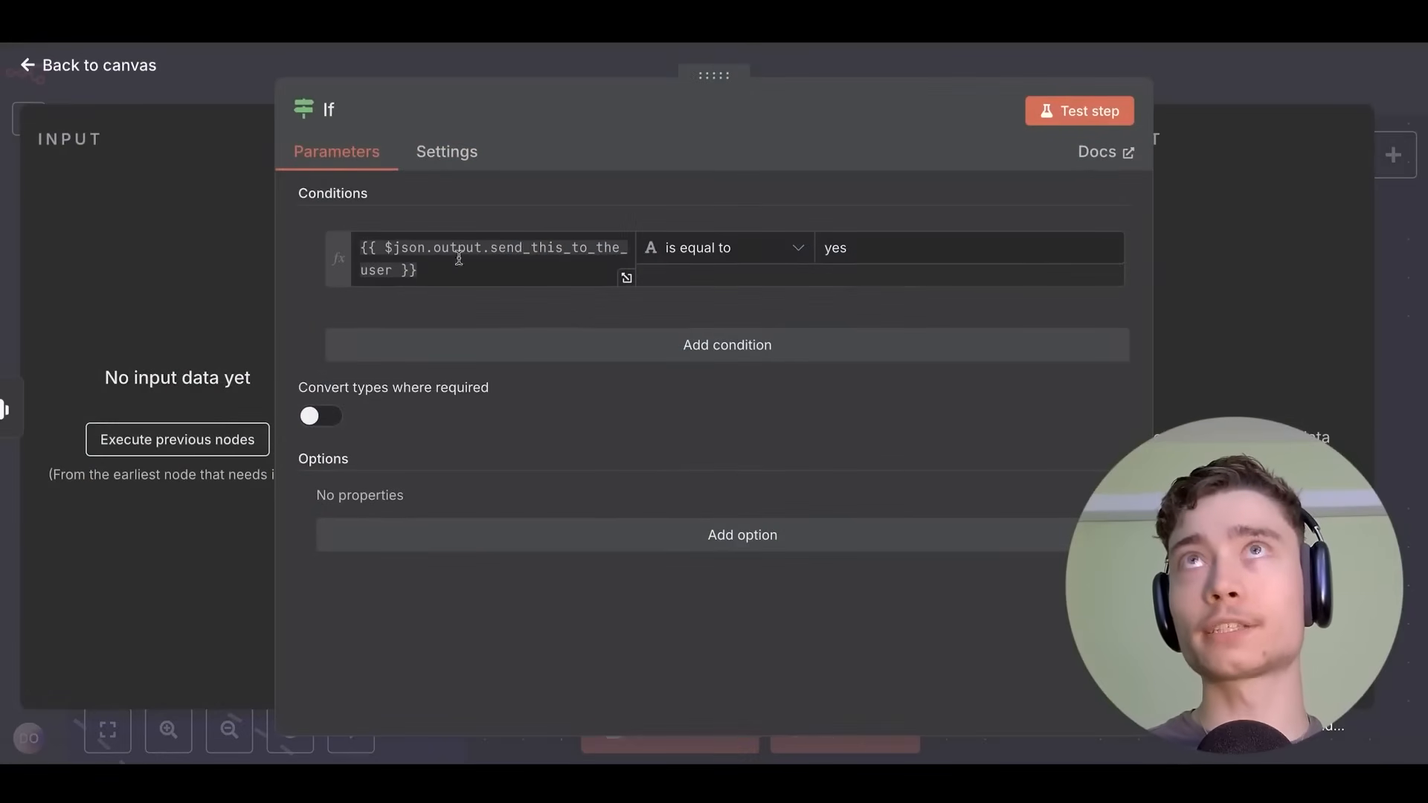
pyautogui.click(461, 156)
pyautogui.moveTo(313, 440)
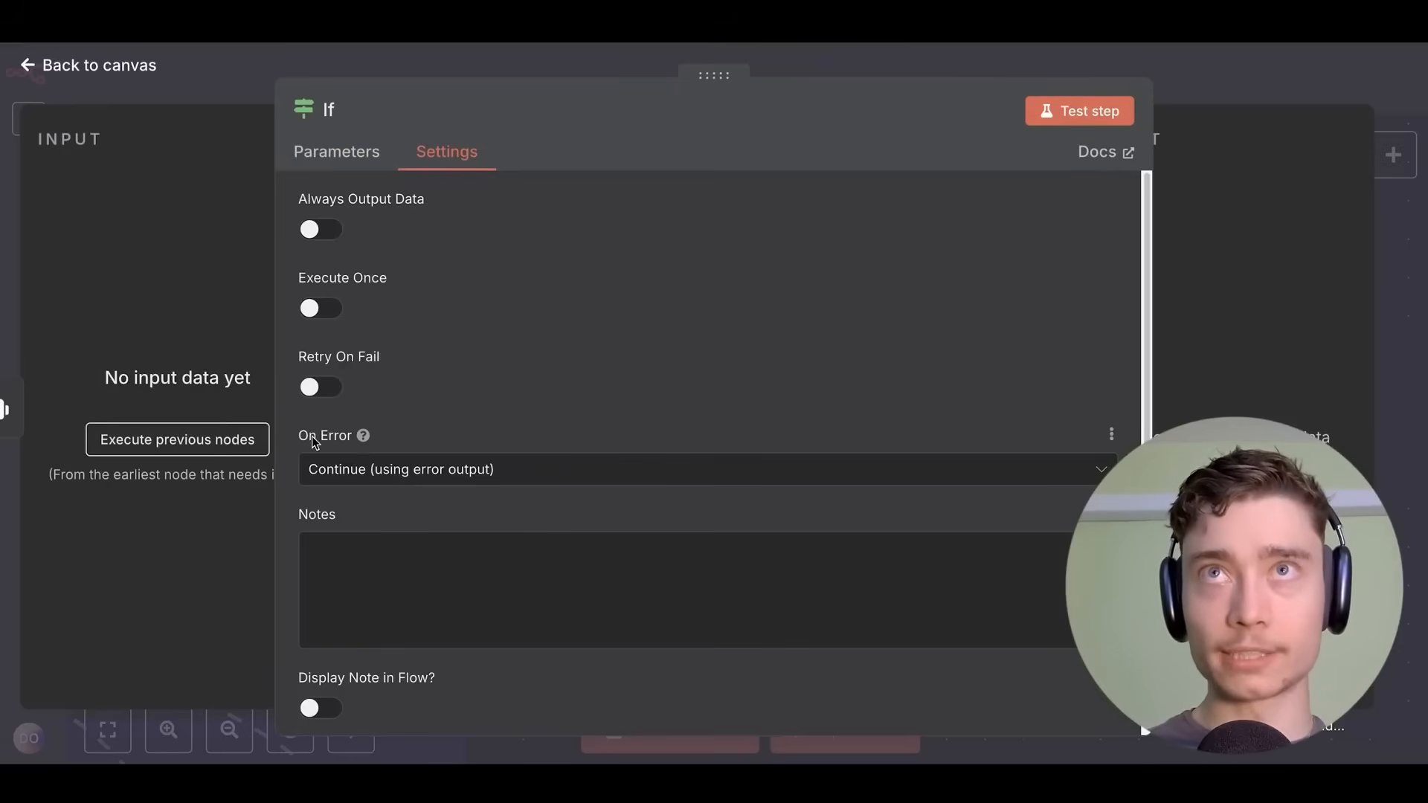
pyautogui.click(346, 467)
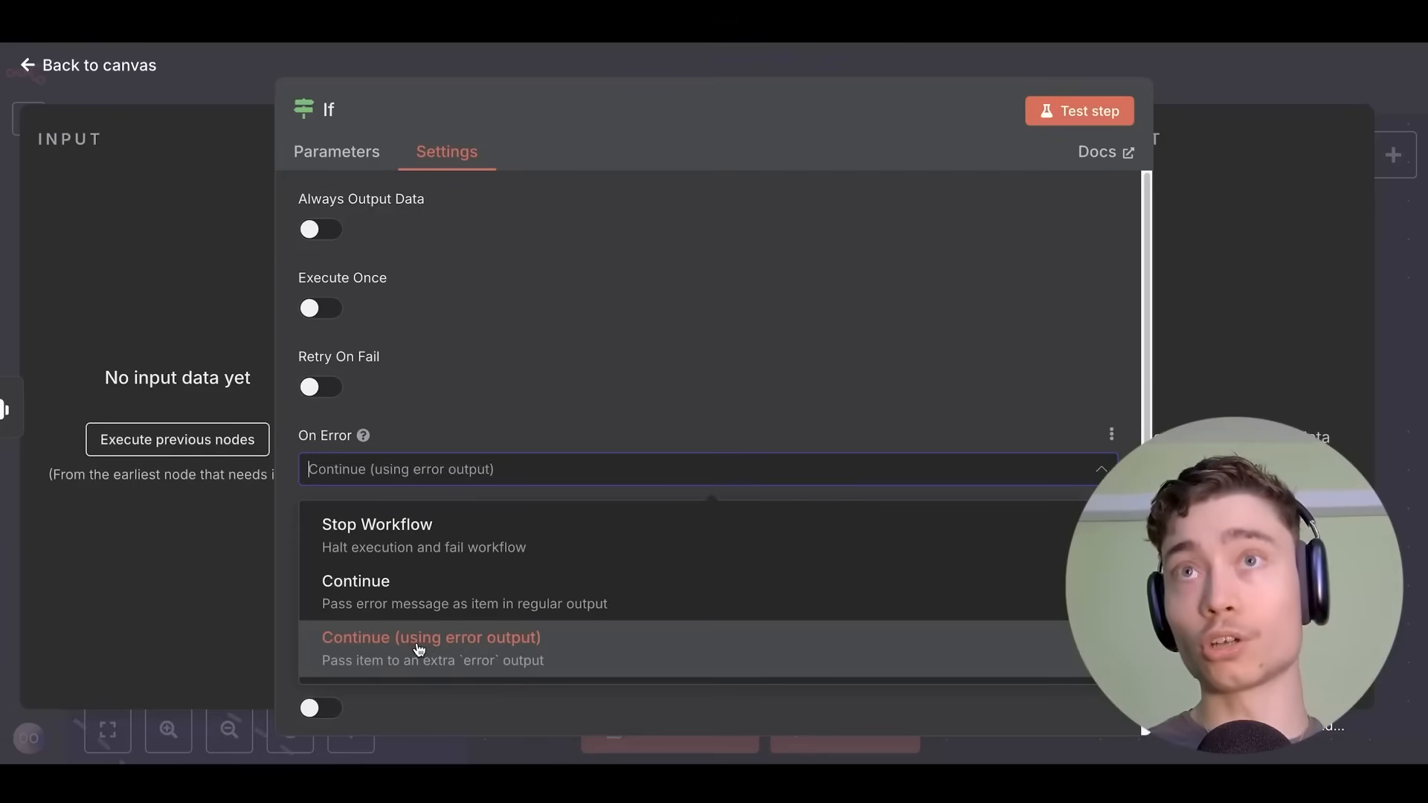
pyautogui.click(507, 651)
pyautogui.click(1234, 89)
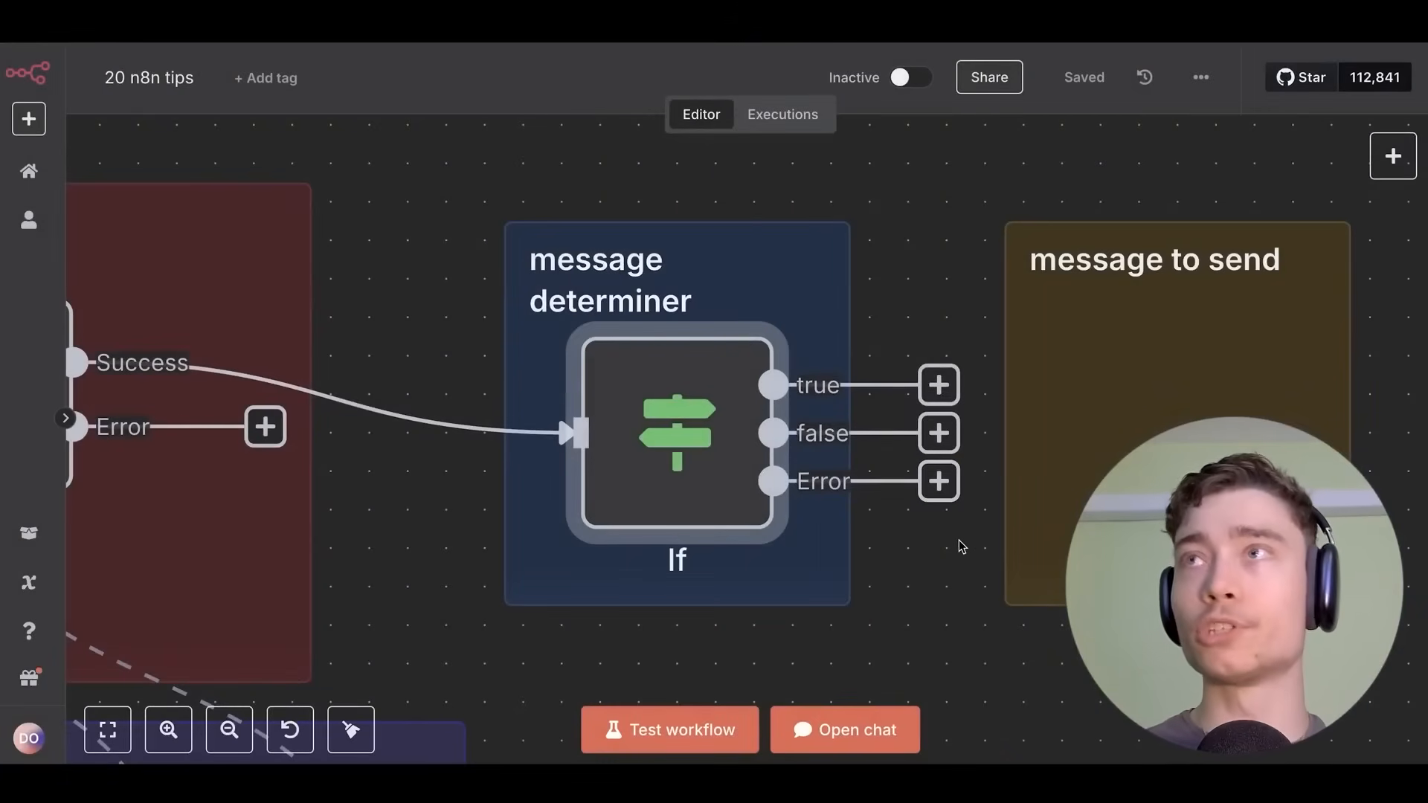
# Check the If node's new Error output and reopen its settings.
pyautogui.scroll(-2, 915, 537)
pyautogui.moveTo(914, 538); pyautogui.dragTo(701, 436)
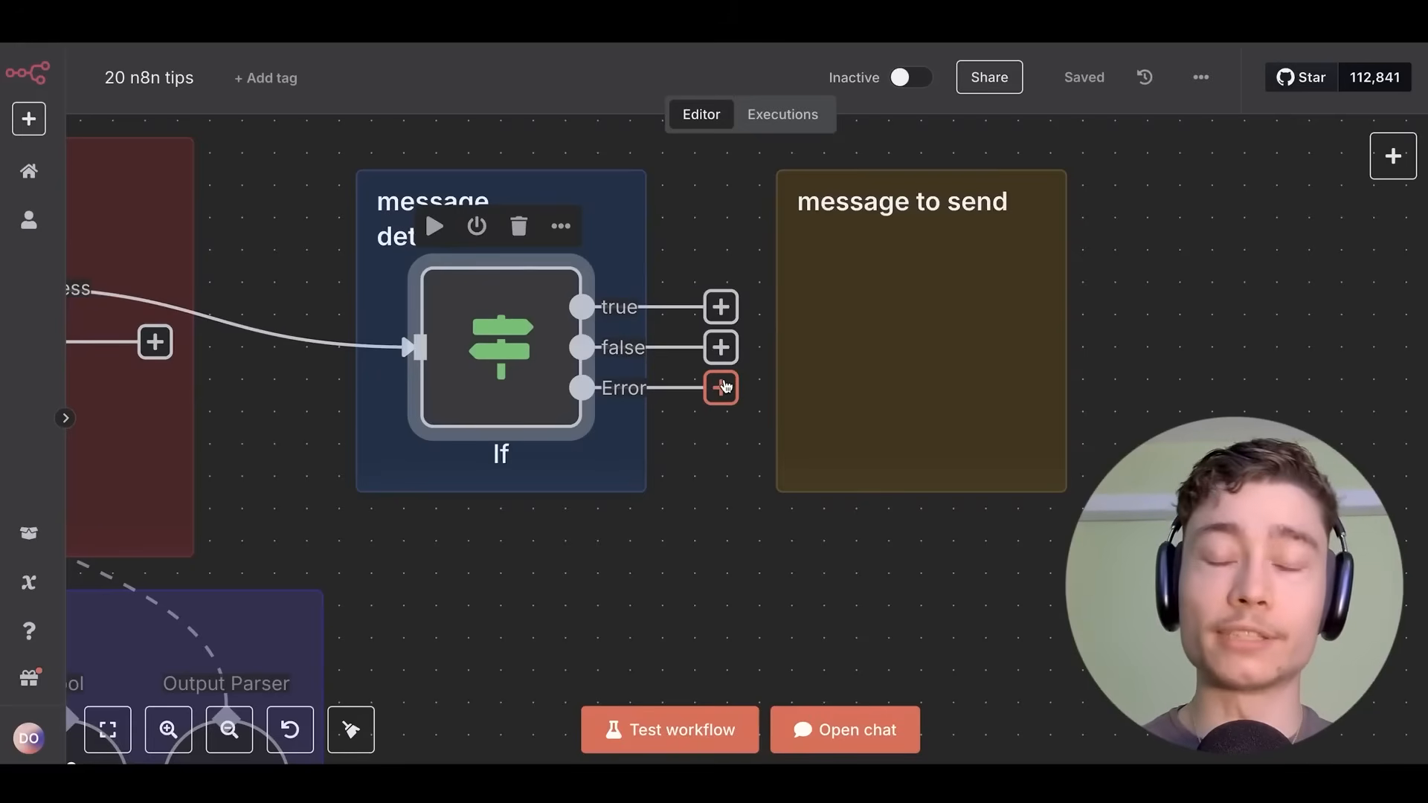
pyautogui.doubleClick(511, 326)
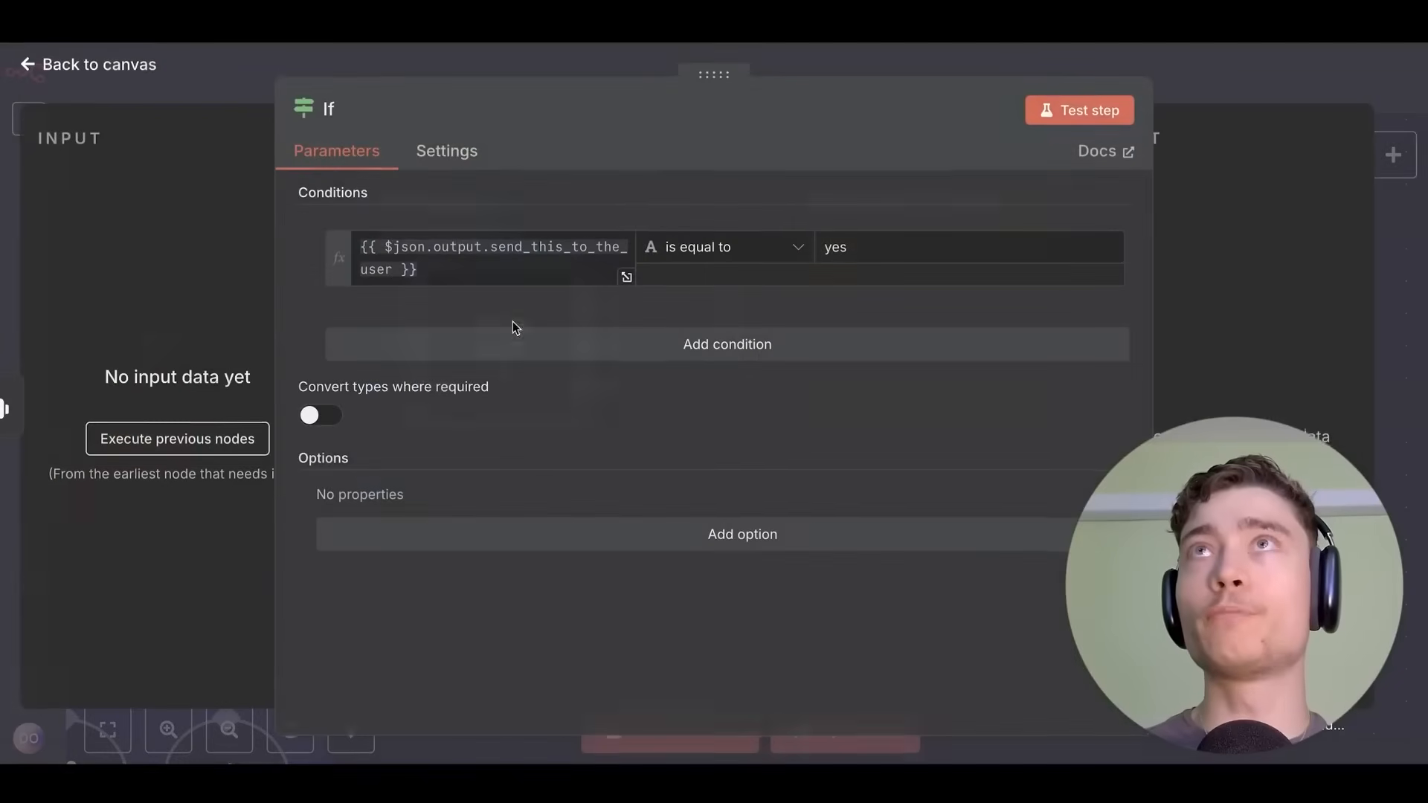
pyautogui.click(446, 151)
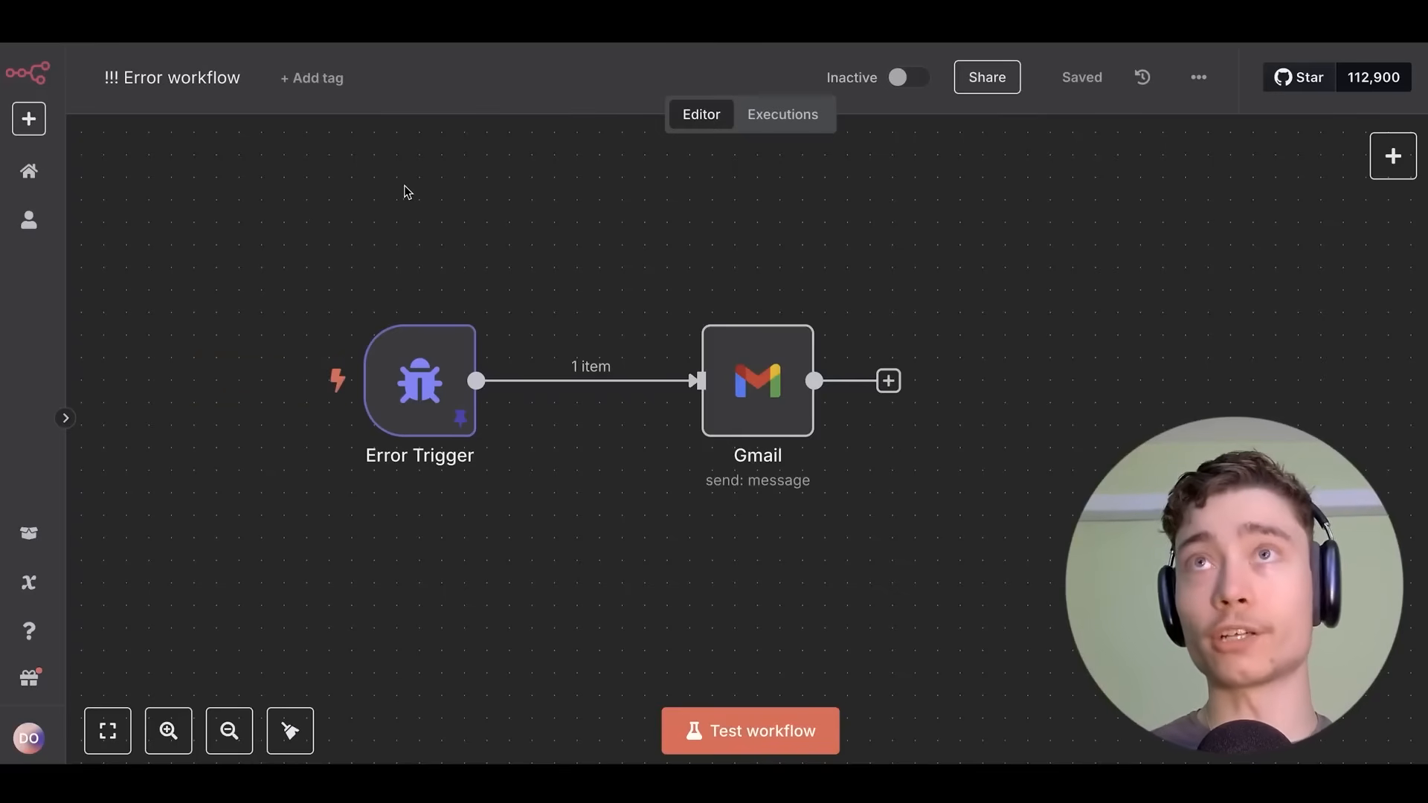
# Move the Error Trigger node slightly to the left.
pyautogui.click(434, 382)
pyautogui.moveTo(434, 381); pyautogui.dragTo(394, 339)
pyautogui.scroll(-2, 523, 300)
pyautogui.hscroll(-1, 539, 291)
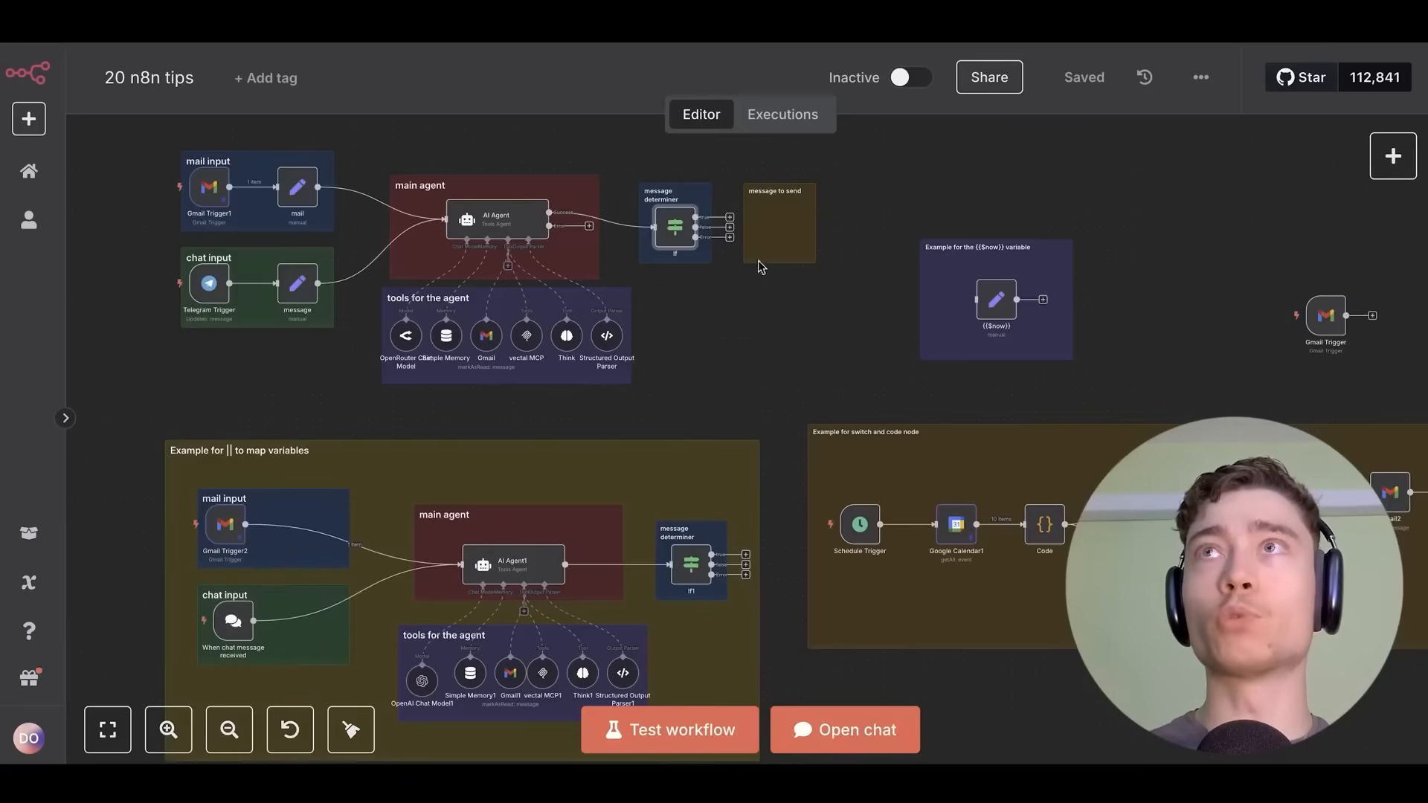
pyautogui.scroll(-2, 714, 293)
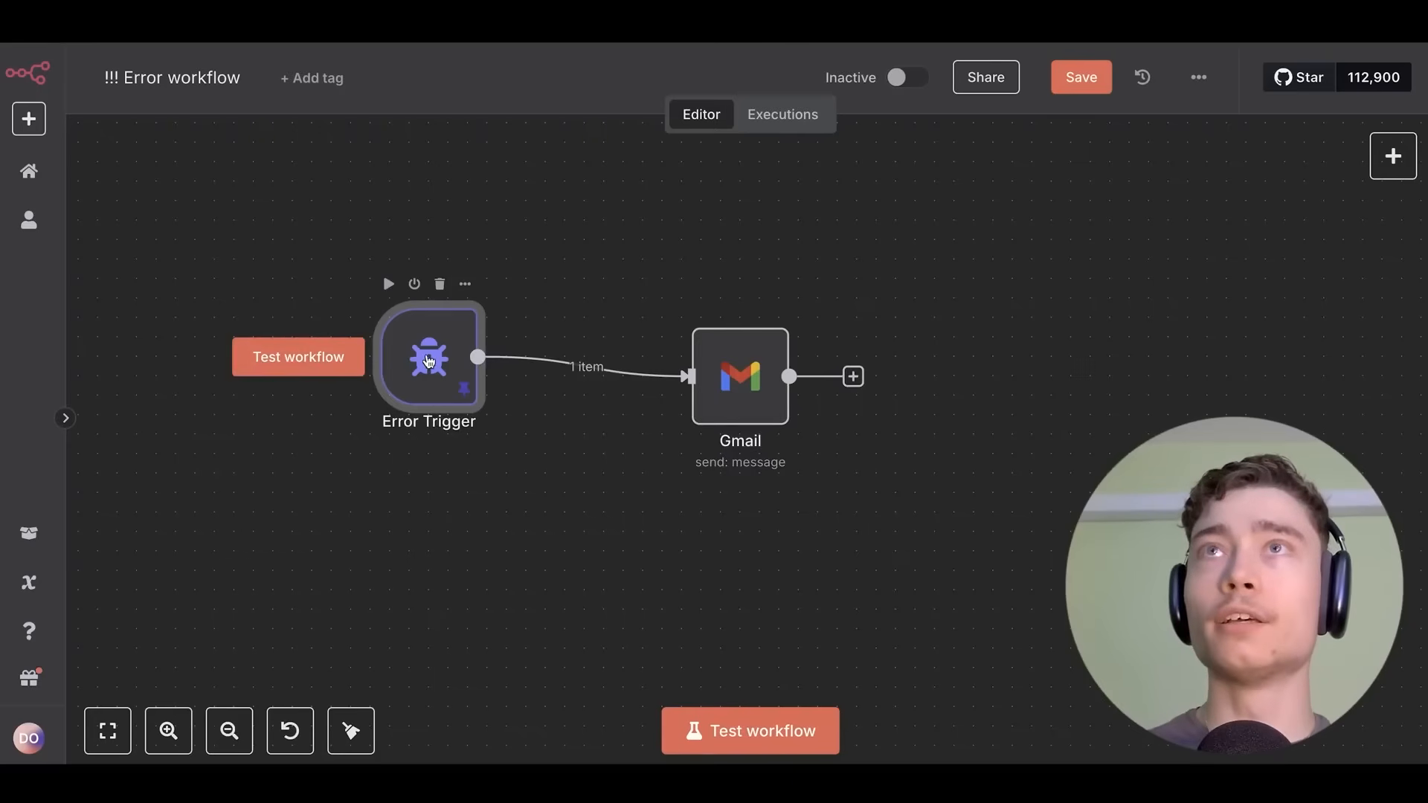
pyautogui.moveTo(408, 351); pyautogui.dragTo(369, 352)
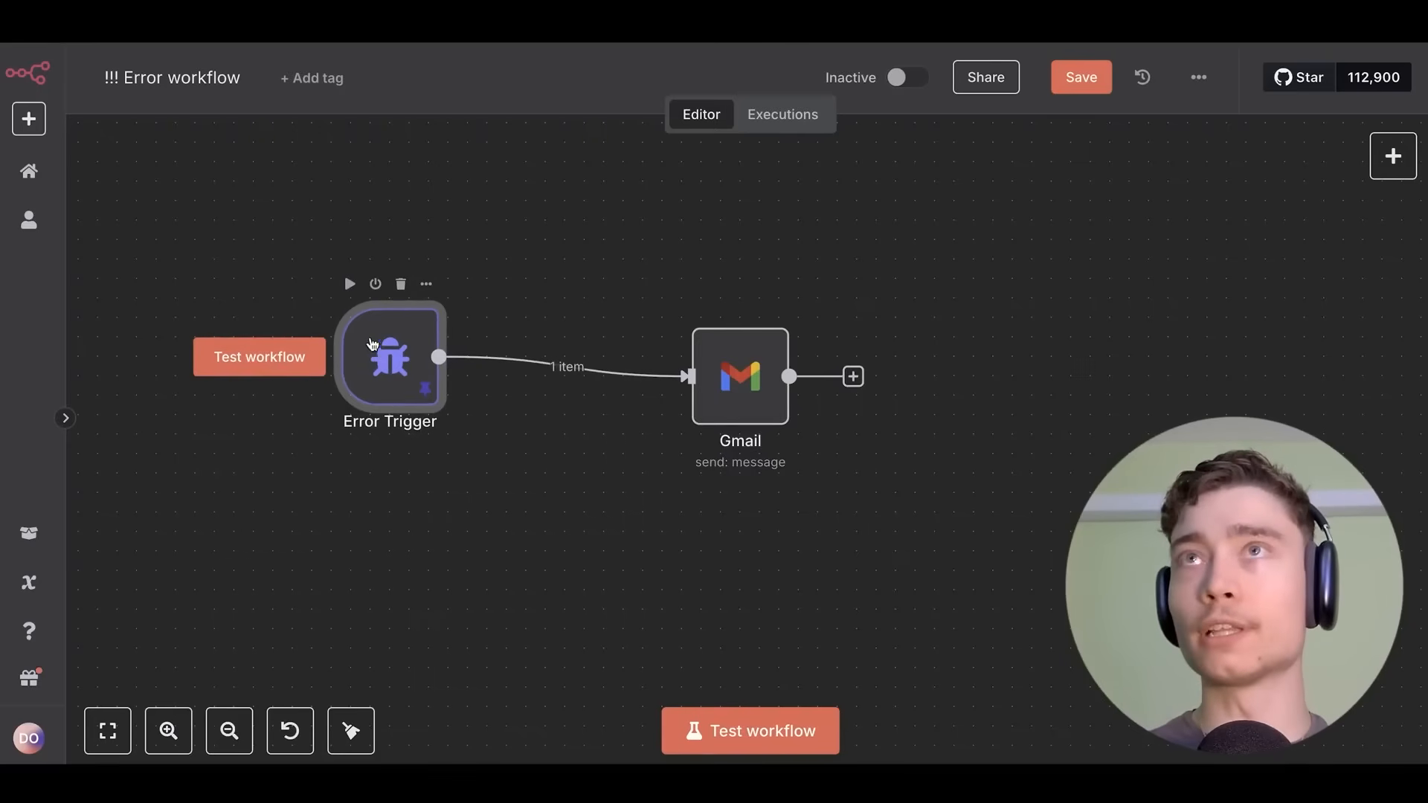
# Review the Error Trigger's pinned error data, then open the Gmail node's settings.
pyautogui.doubleClick(385, 358)
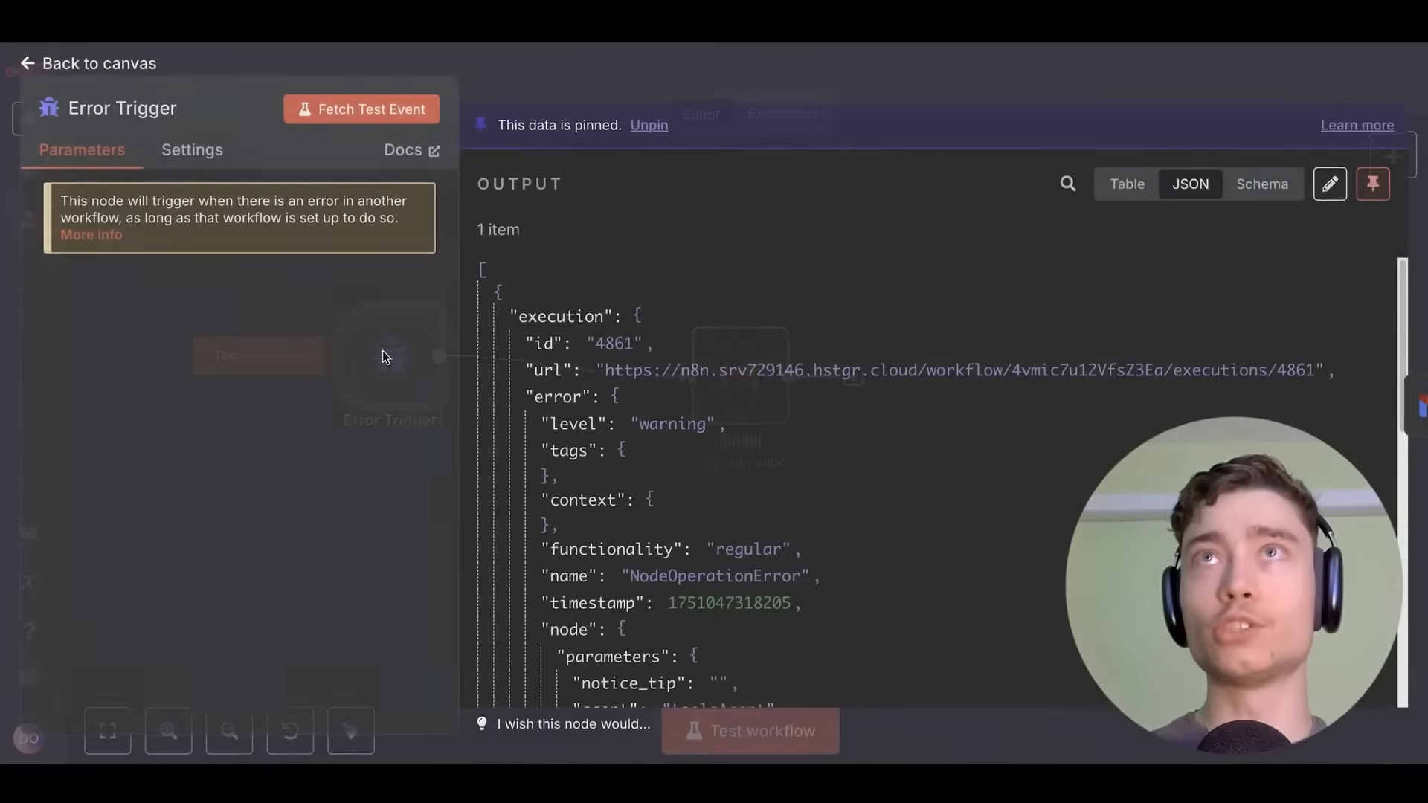
pyautogui.click(734, 72)
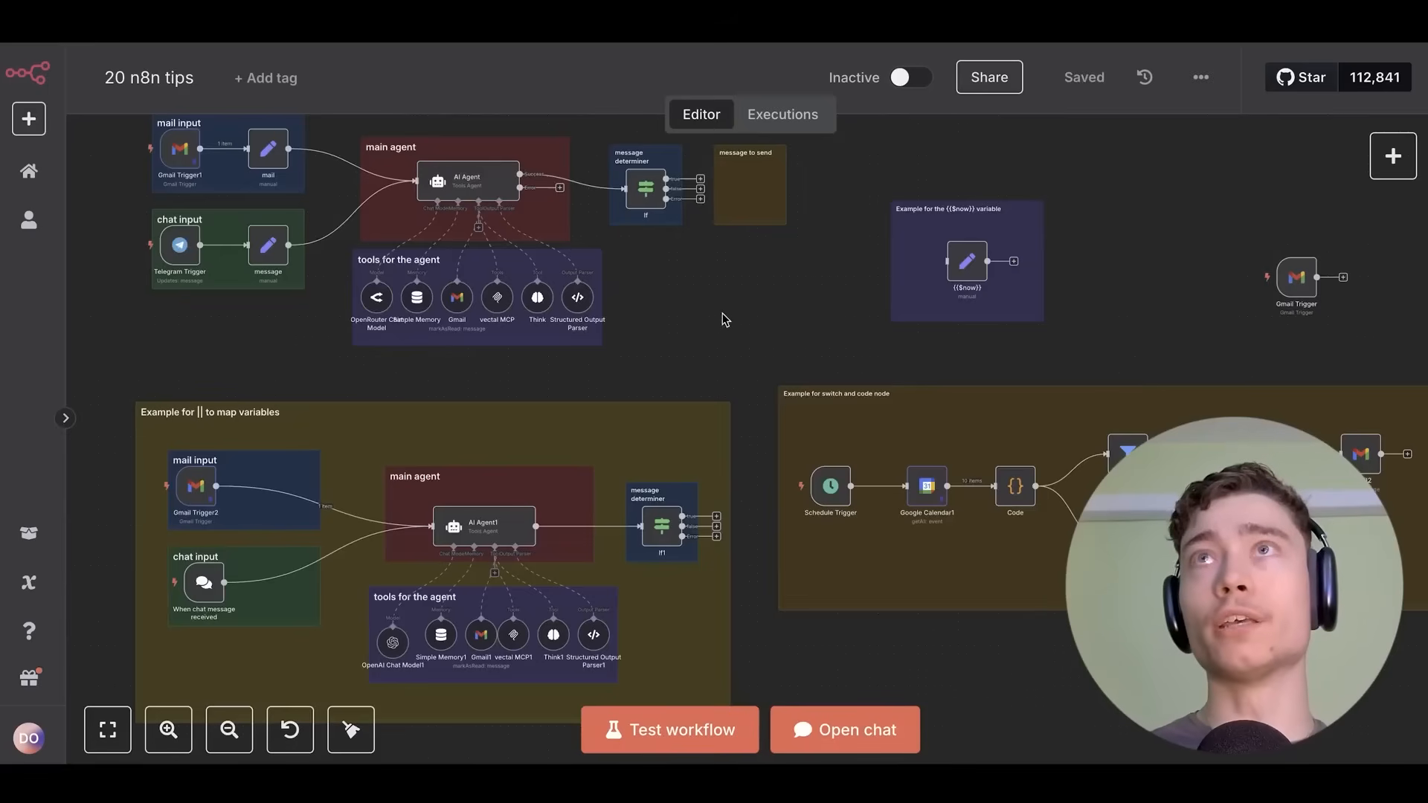
pyautogui.moveTo(722, 320)
pyautogui.mouseDown()
pyautogui.moveTo(707, 277)
pyautogui.moveTo(733, 297)
pyautogui.mouseUp()
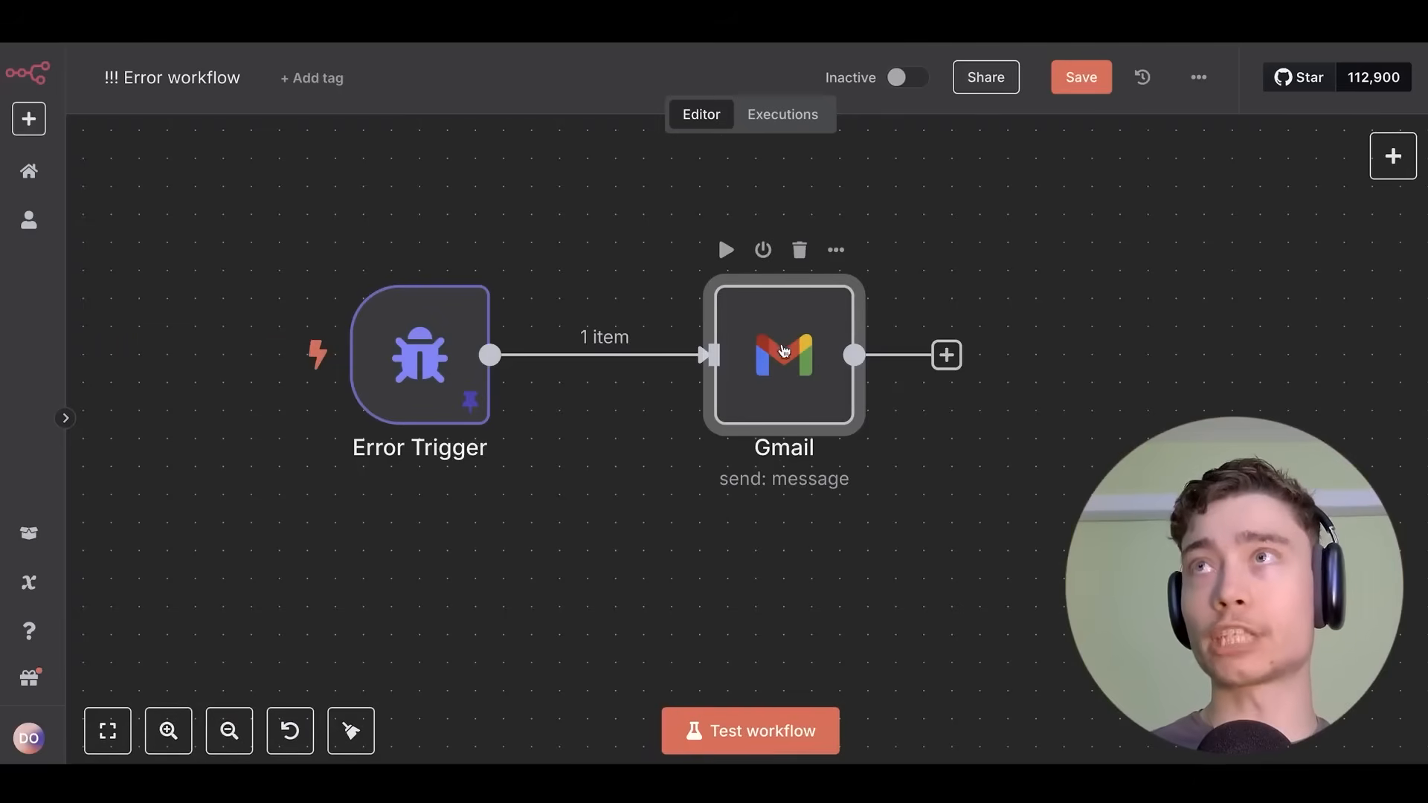
pyautogui.doubleClick(784, 355)
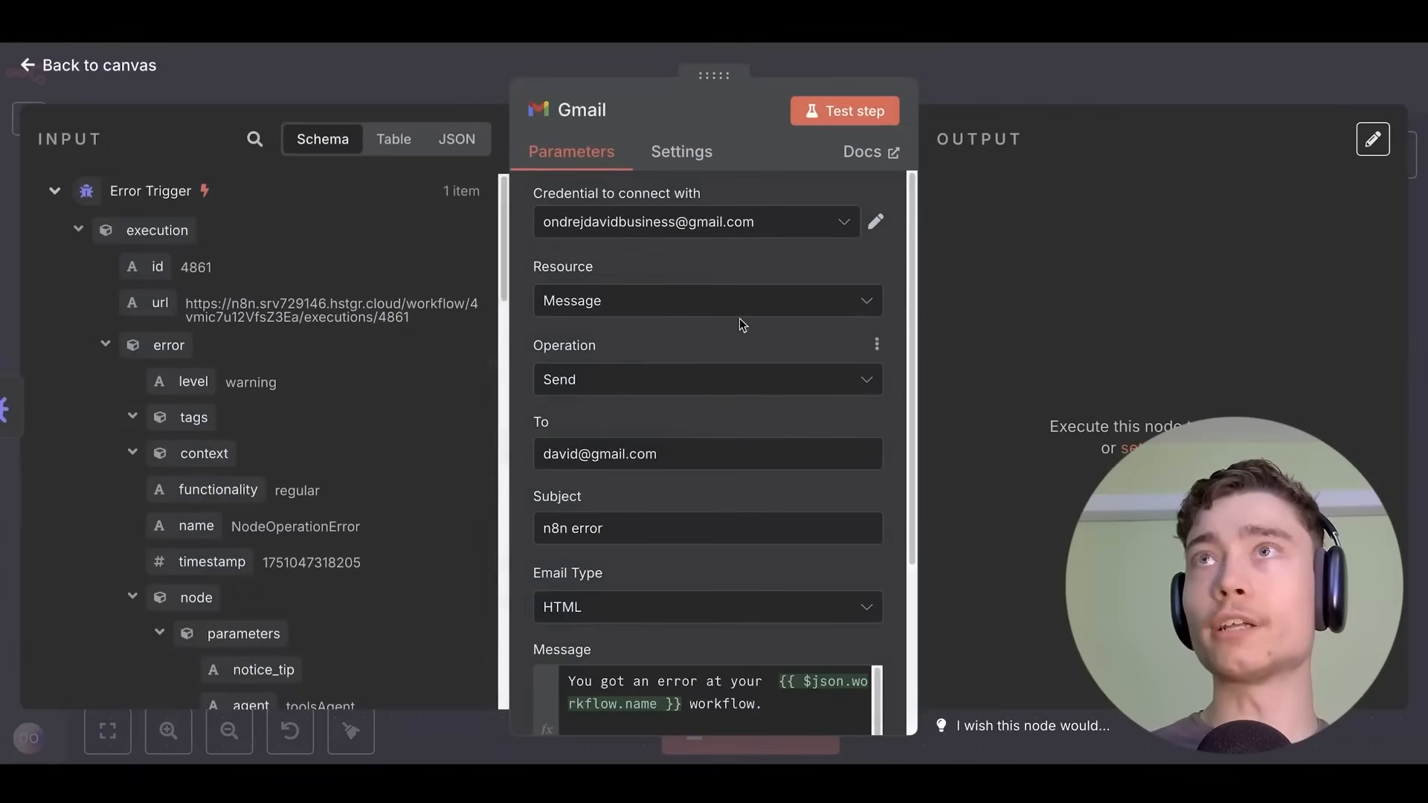
# Review the Gmail node's recipient and 'n8n error' message fields, then return to the canvas.
pyautogui.tripleClick(598, 454)
pyautogui.scroll(-1, 550, 435)
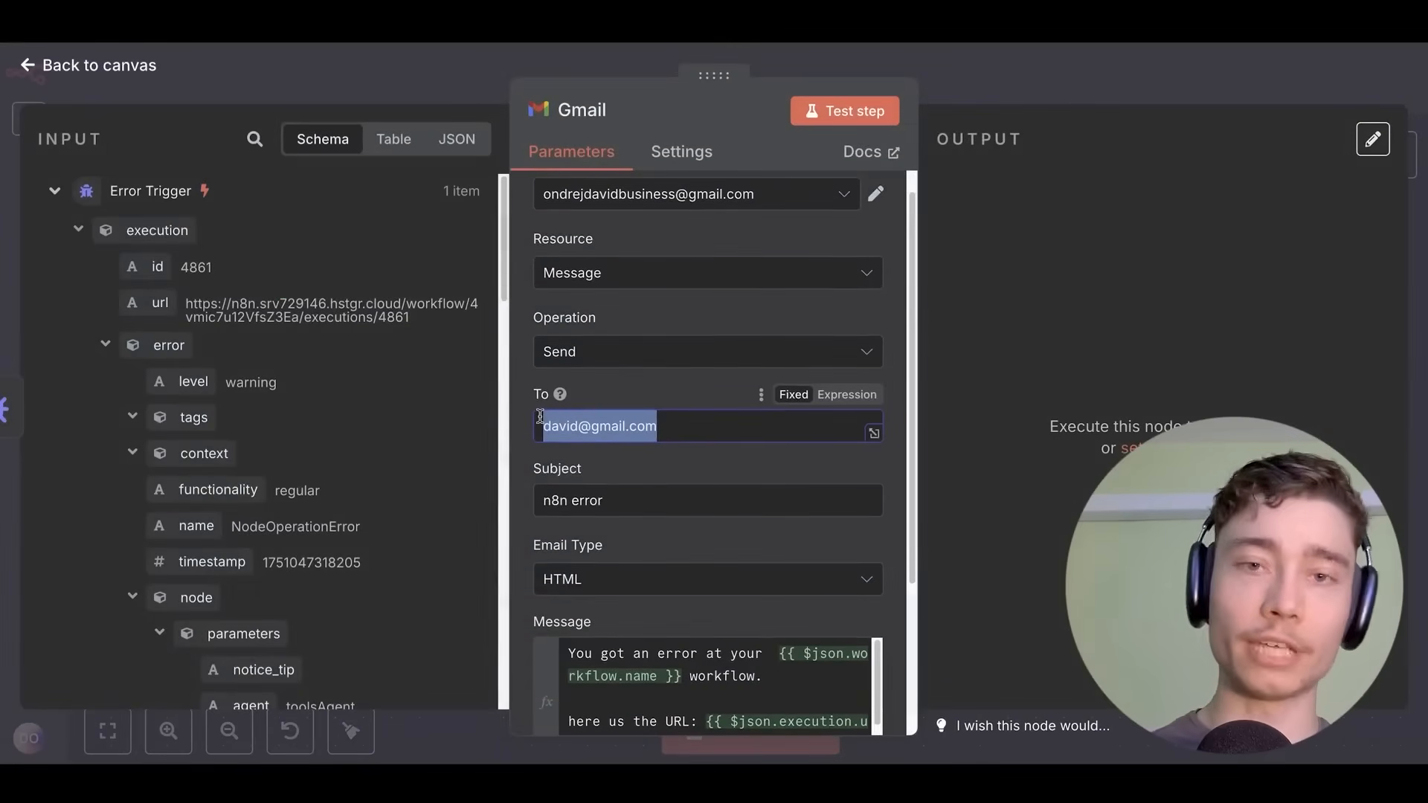
pyautogui.scroll(-2, 536, 412)
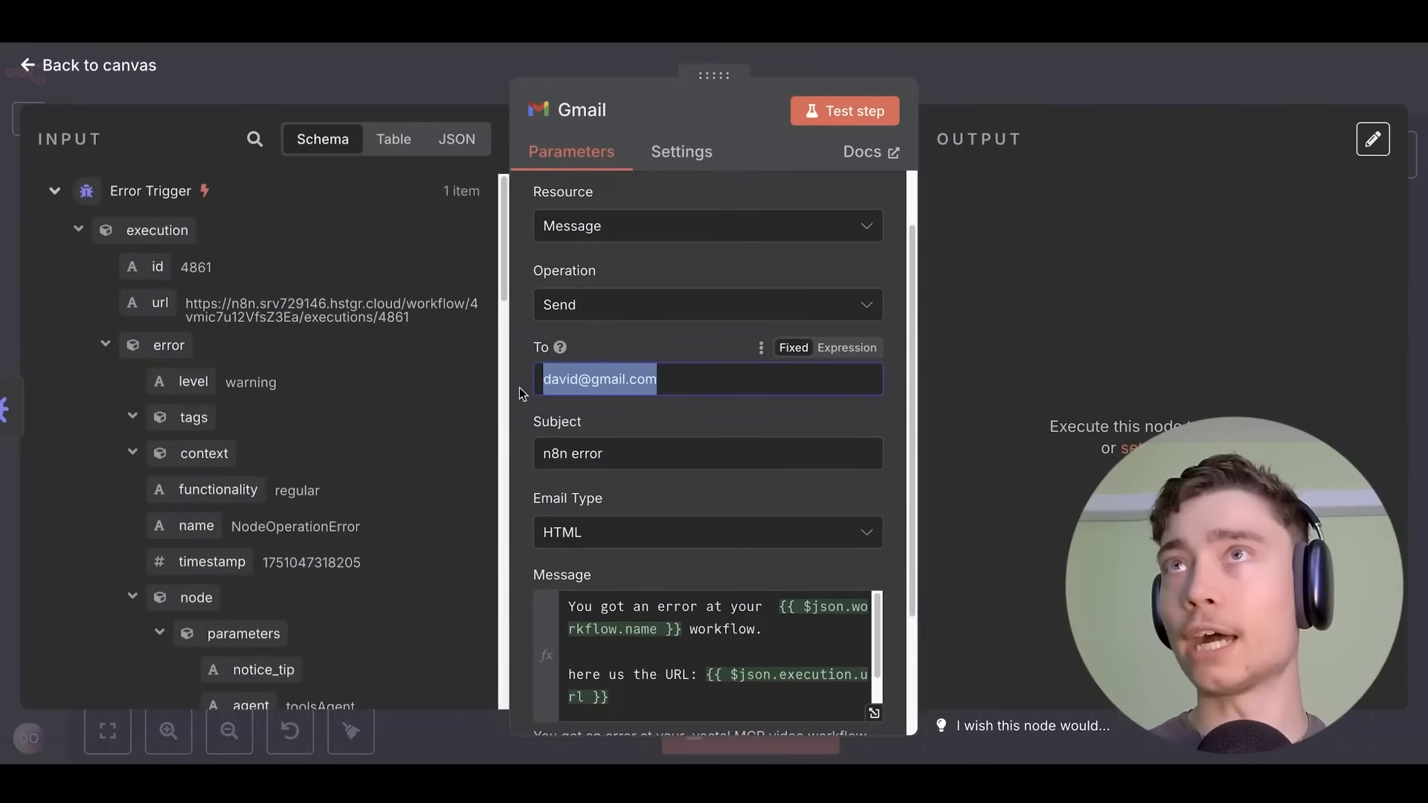
pyautogui.click(523, 395)
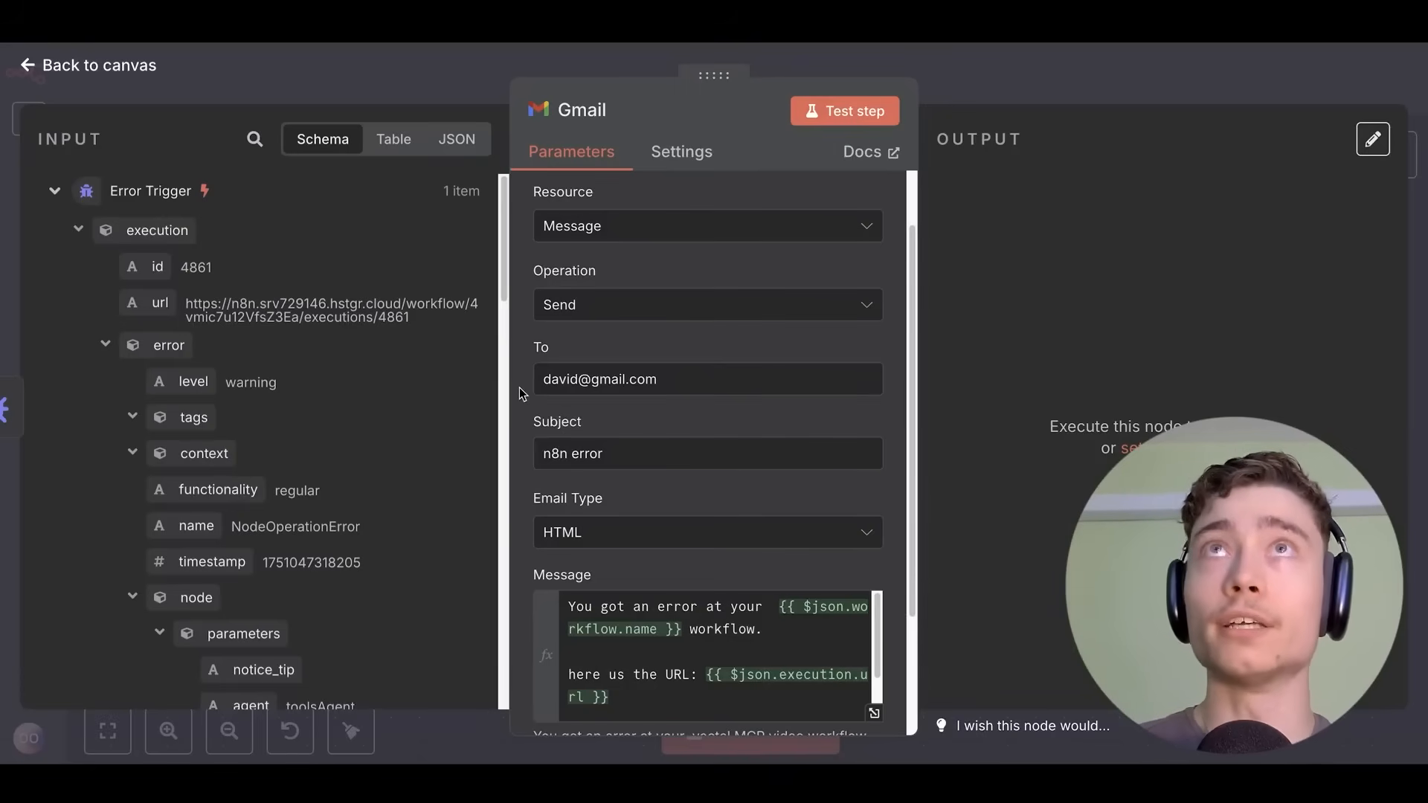
pyautogui.click(112, 66)
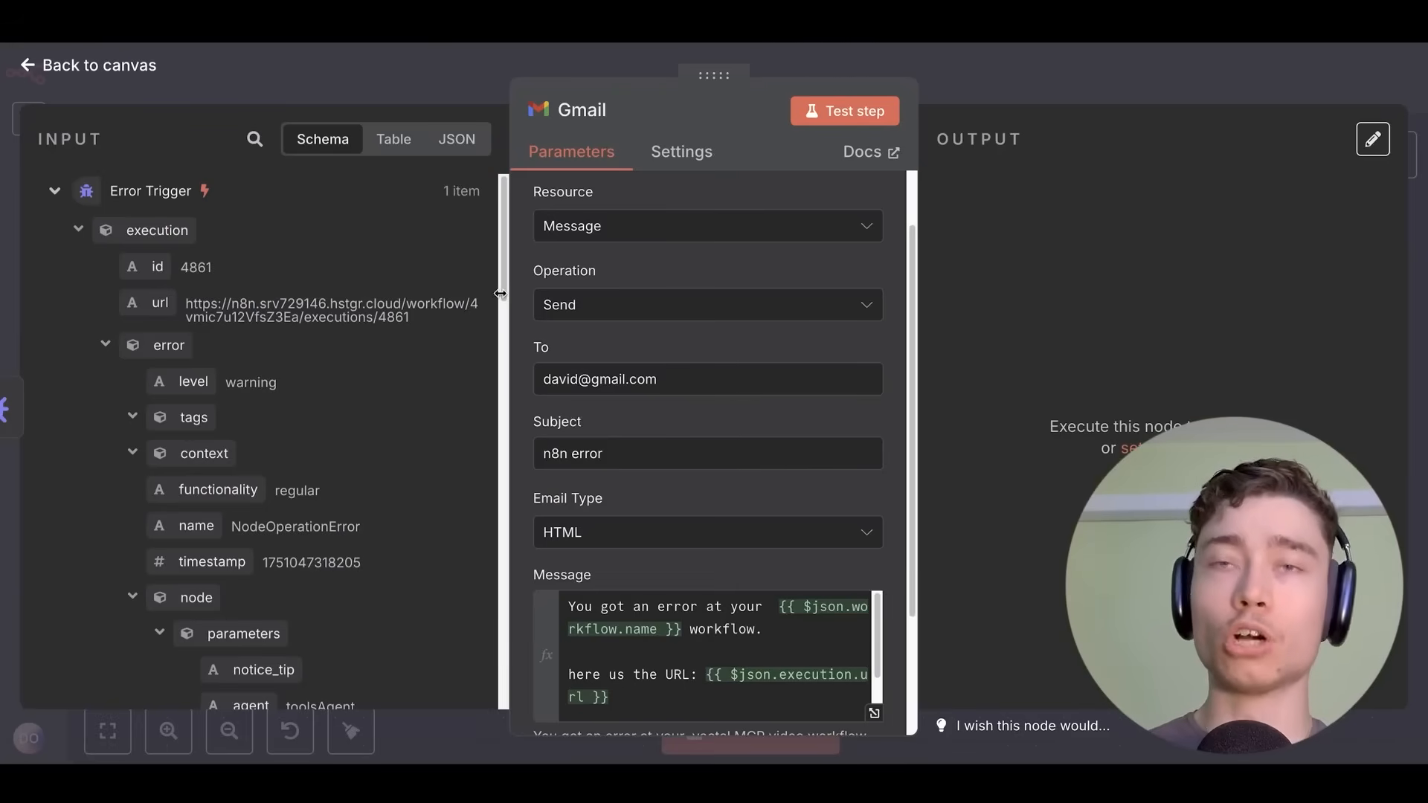
pyautogui.scroll(-2, 533, 303)
pyautogui.click(996, 83)
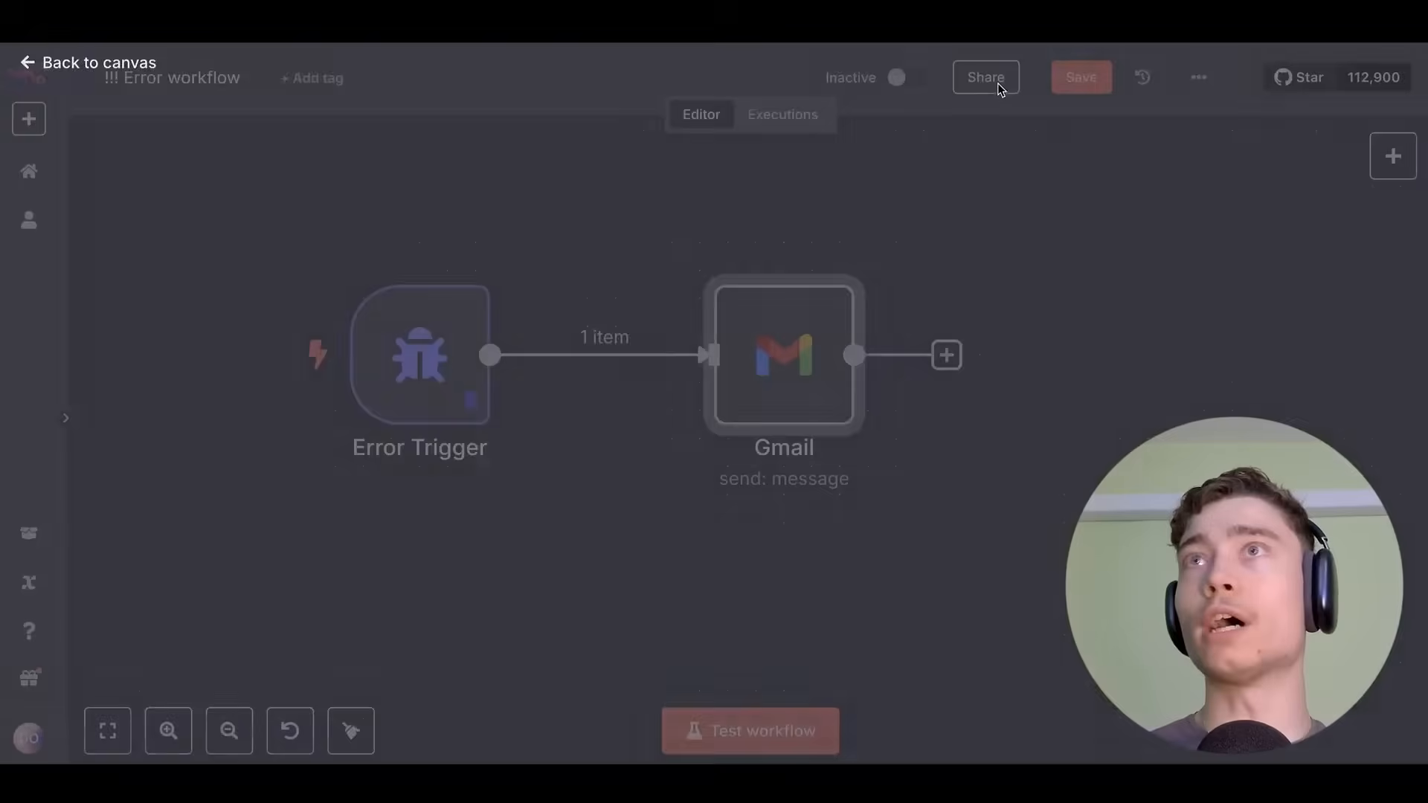
pyautogui.scroll(-2, 530, 217)
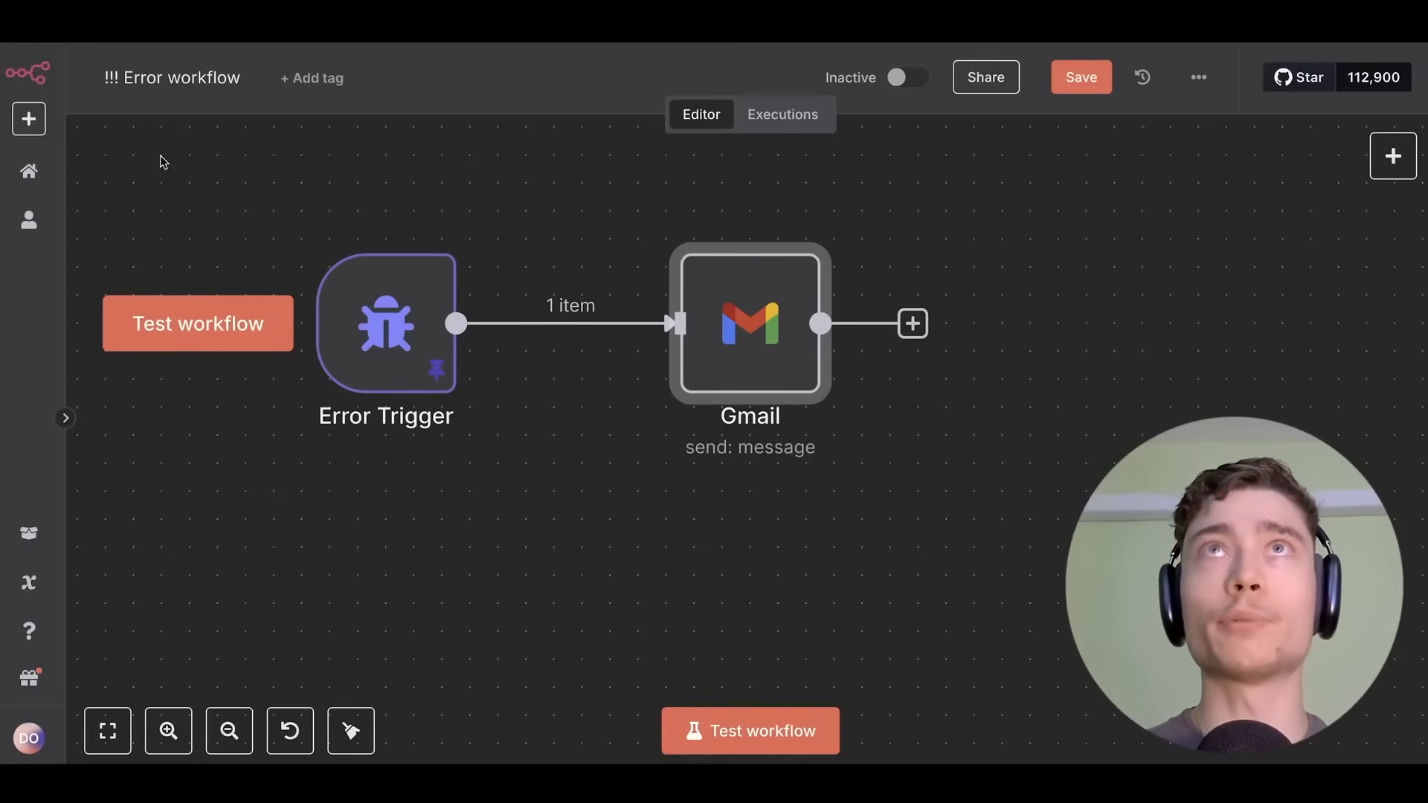
# Nudge the Gmail node left and survey the 20 n8n tips workflow's example groups.
pyautogui.moveTo(741, 321); pyautogui.dragTo(685, 321)
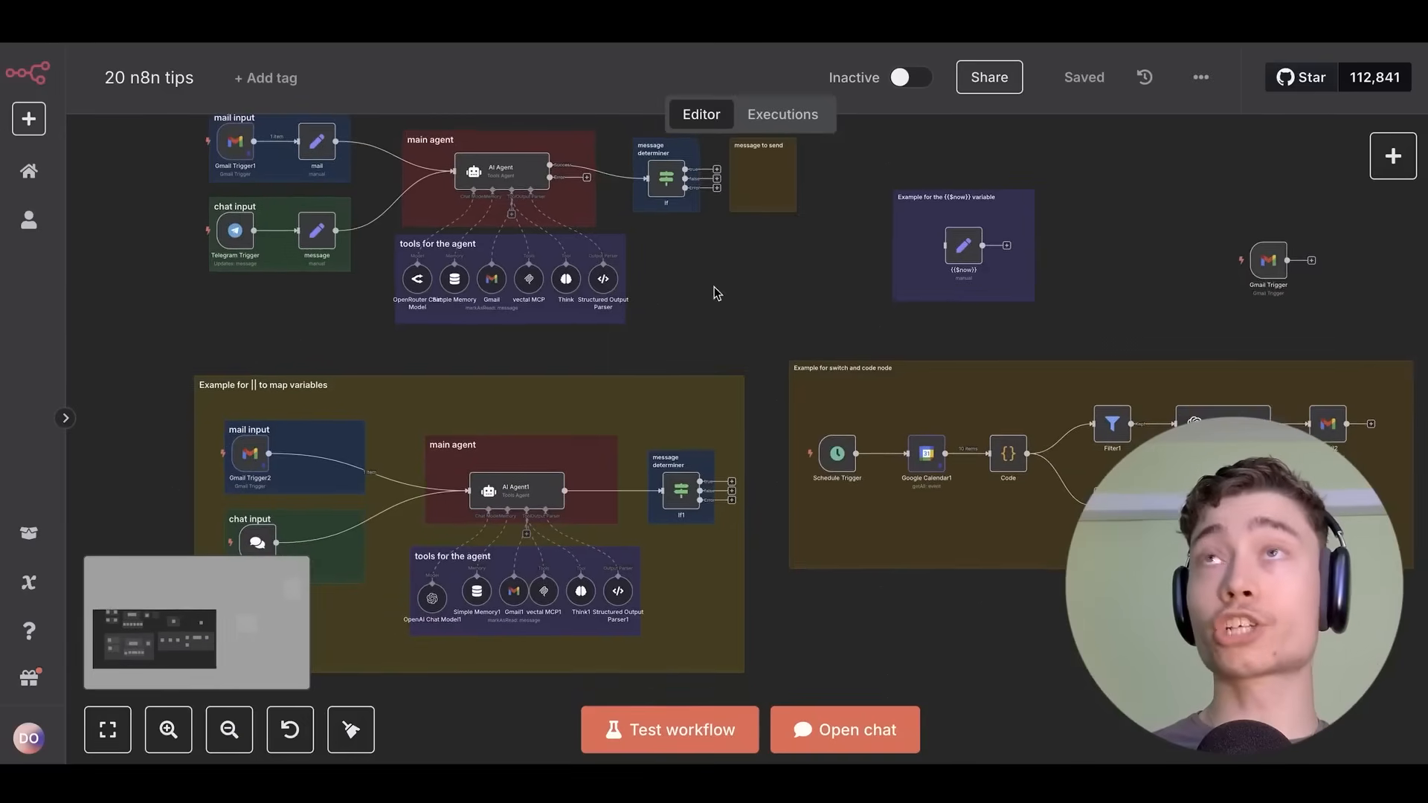
pyautogui.scroll(2, 681, 305)
pyautogui.scroll(-2, 689, 301)
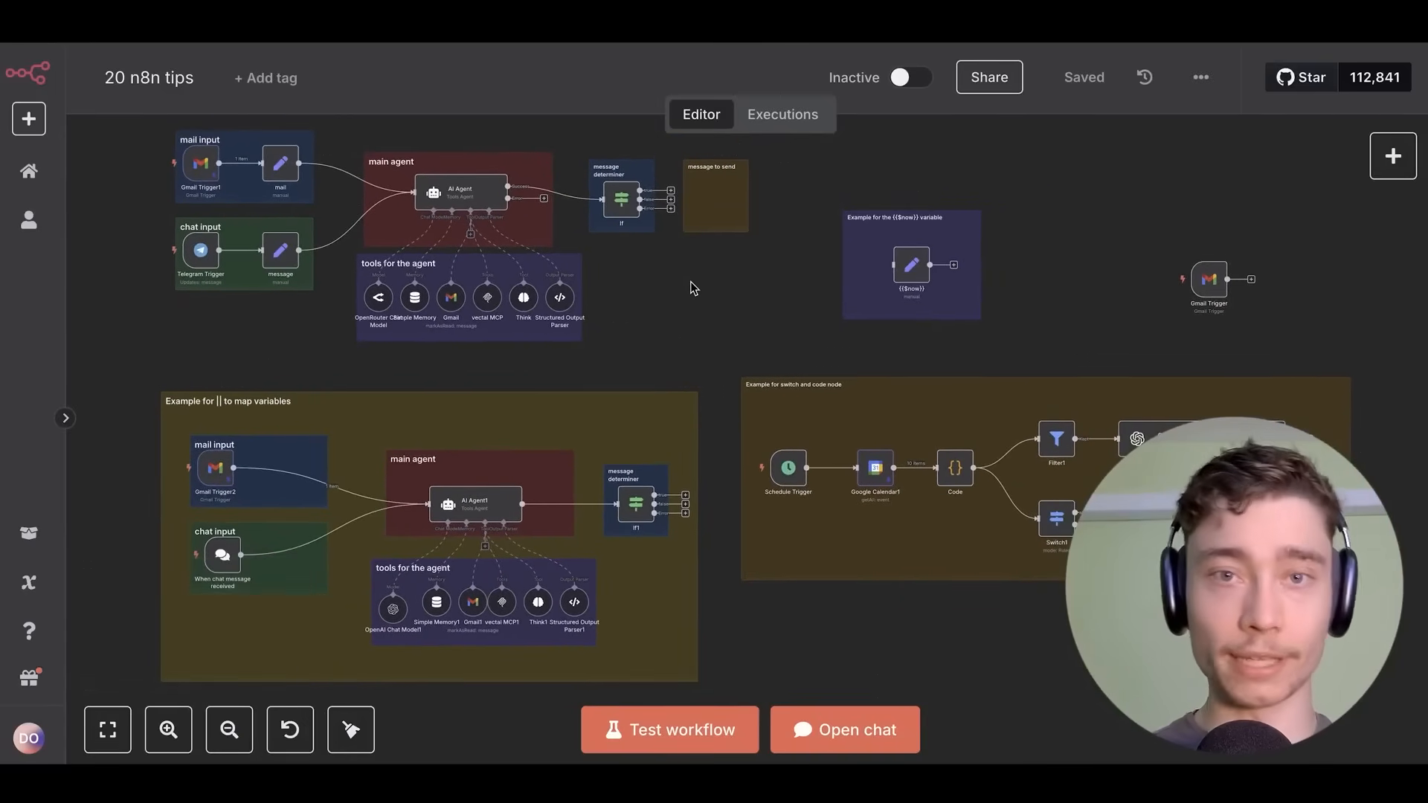
pyautogui.scroll(5, 580, 254)
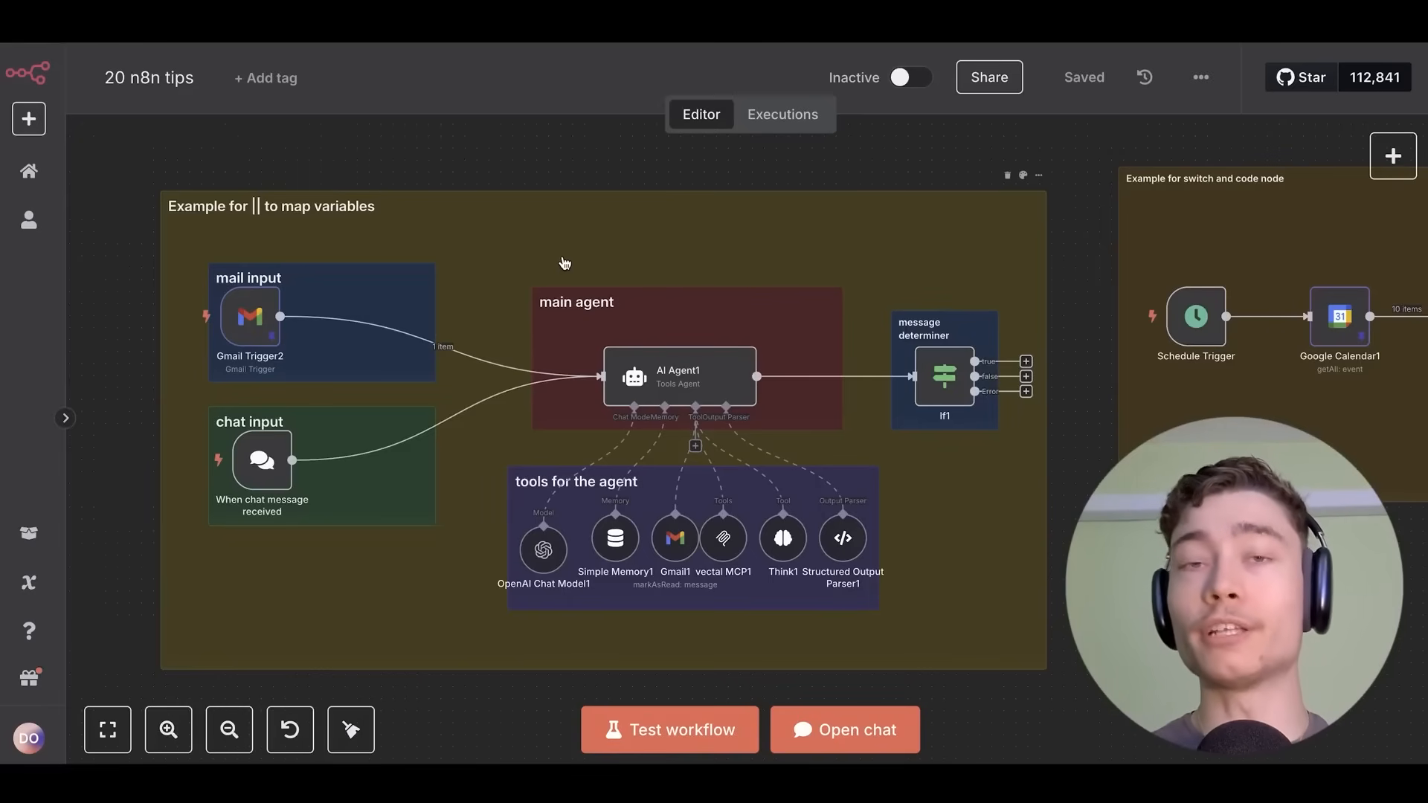
pyautogui.scroll(-4, 565, 263)
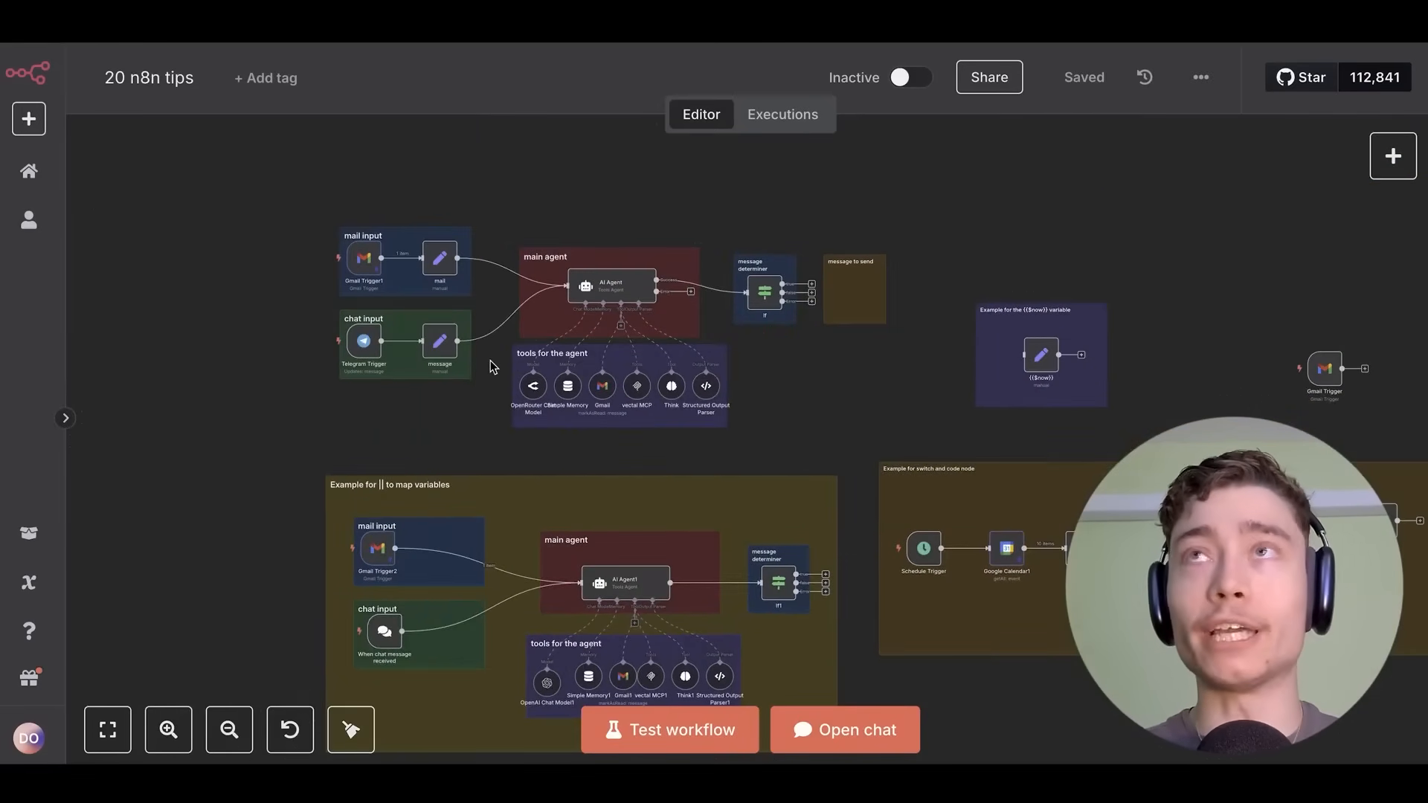
pyautogui.scroll(4, 490, 364)
pyautogui.moveTo(526, 297); pyautogui.dragTo(462, 350)
pyautogui.scroll(-4, 833, 381)
pyautogui.moveTo(972, 410); pyautogui.dragTo(792, 289)
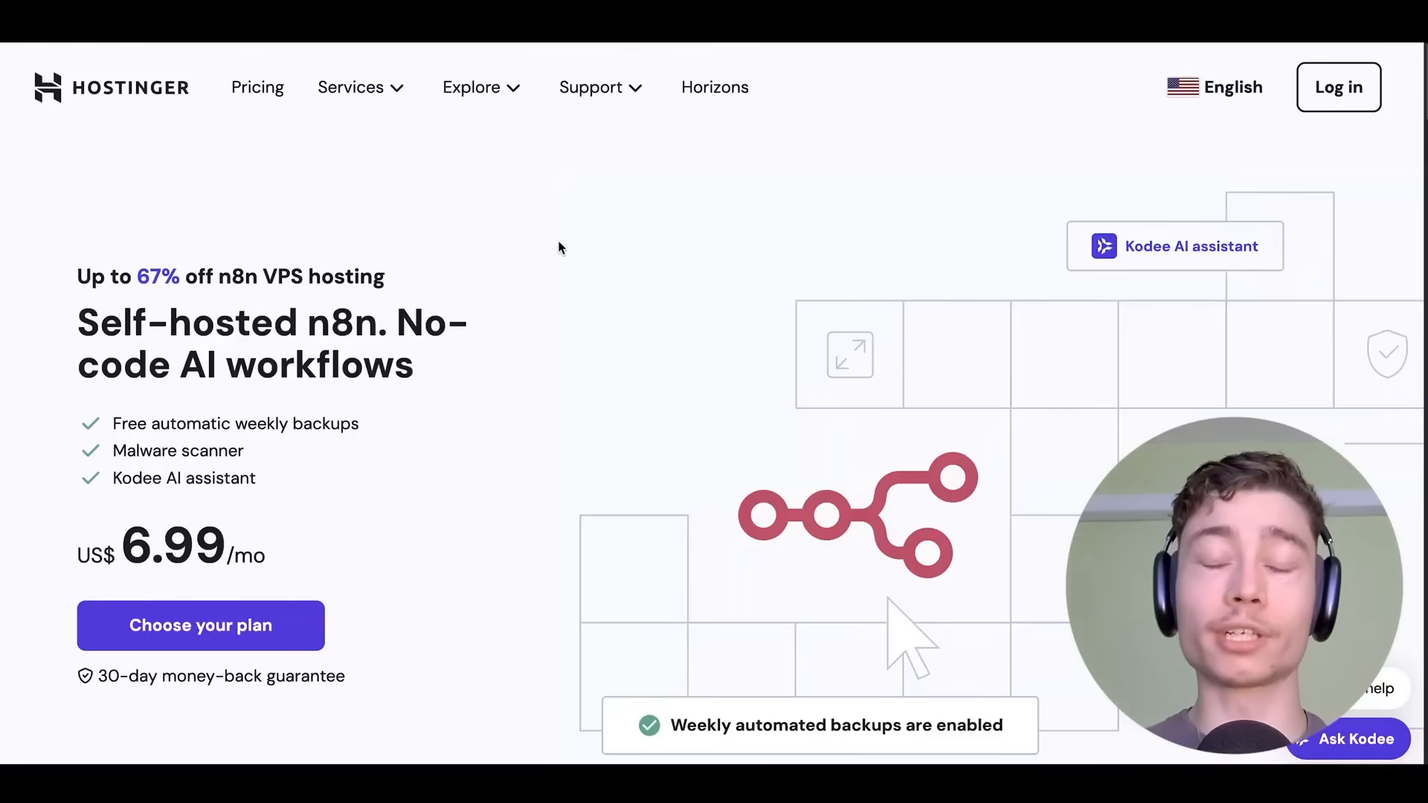
# Add the KVM 2 VPS plan at US$ 6.99/month to the cart for 24 months.
pyautogui.scroll(-1, 562, 249)
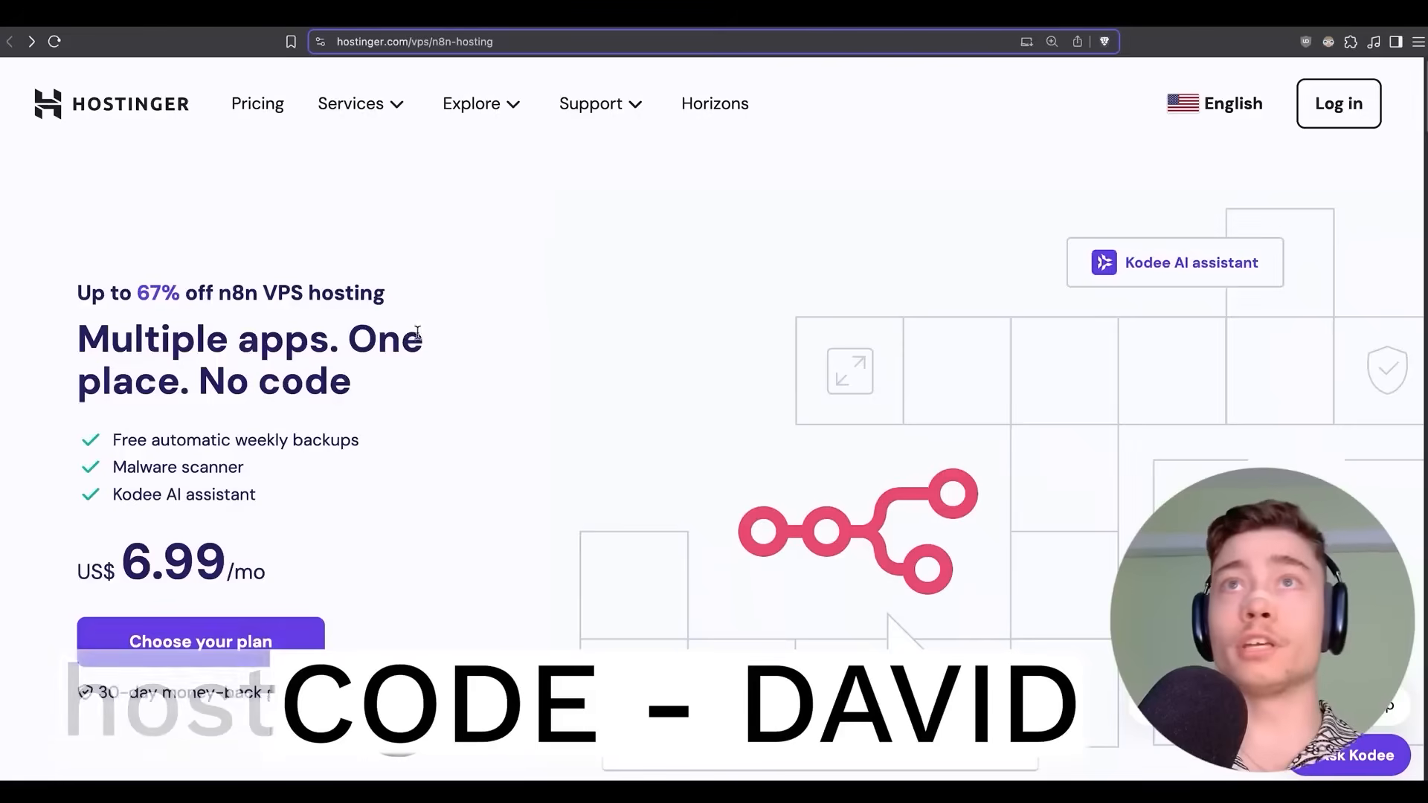
pyautogui.scroll(-10, 476, 401)
pyautogui.scroll(-3, 476, 401)
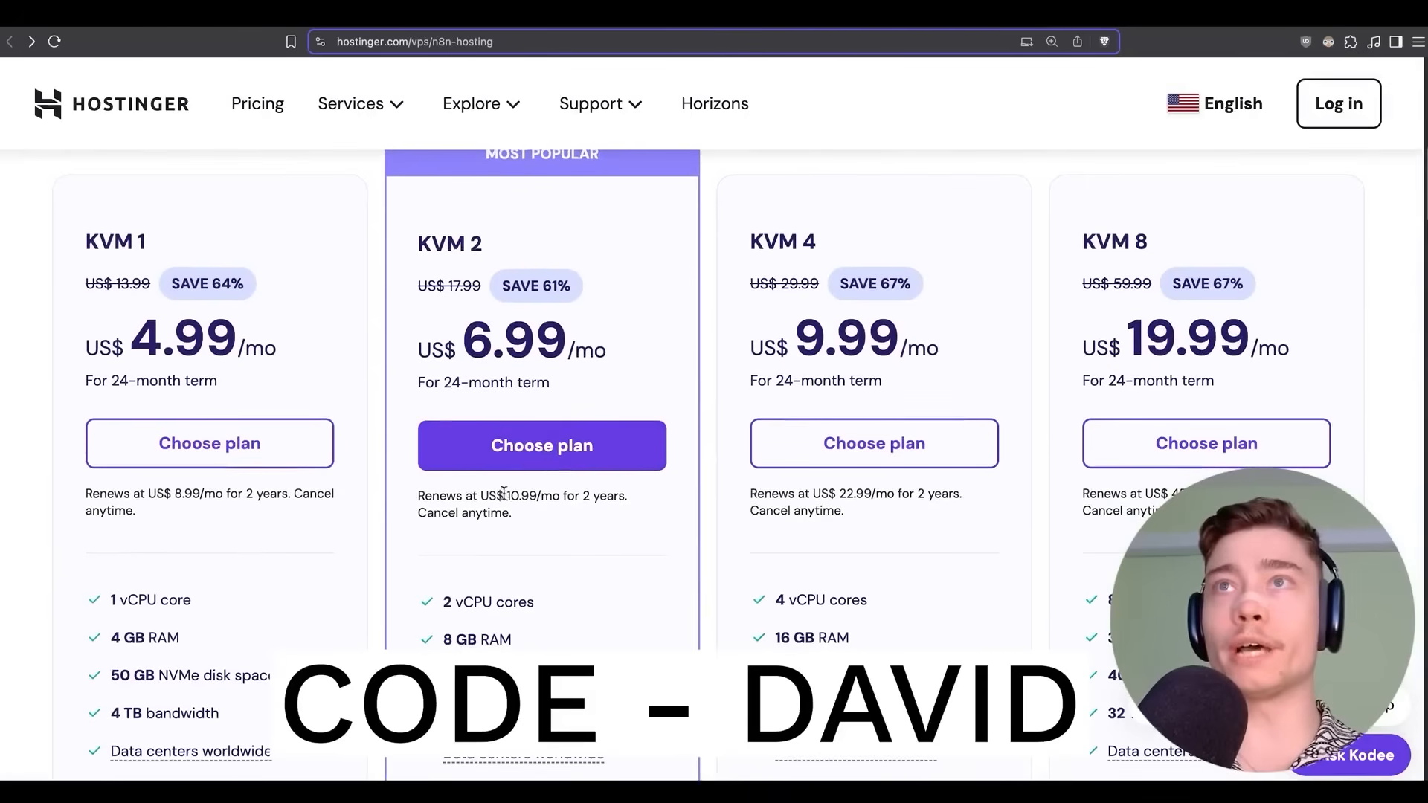
pyautogui.click(532, 448)
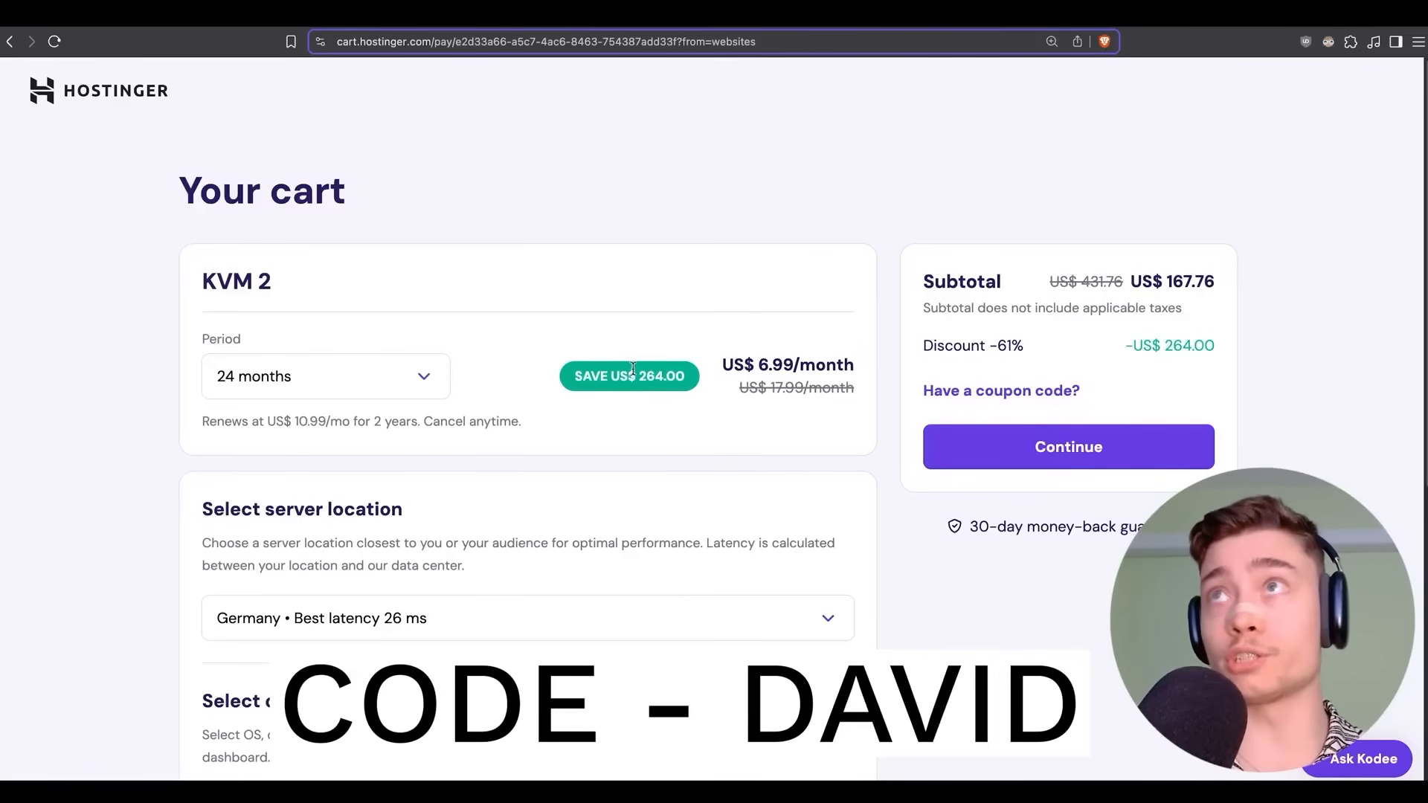
pyautogui.moveTo(726, 382); pyautogui.dragTo(854, 366)
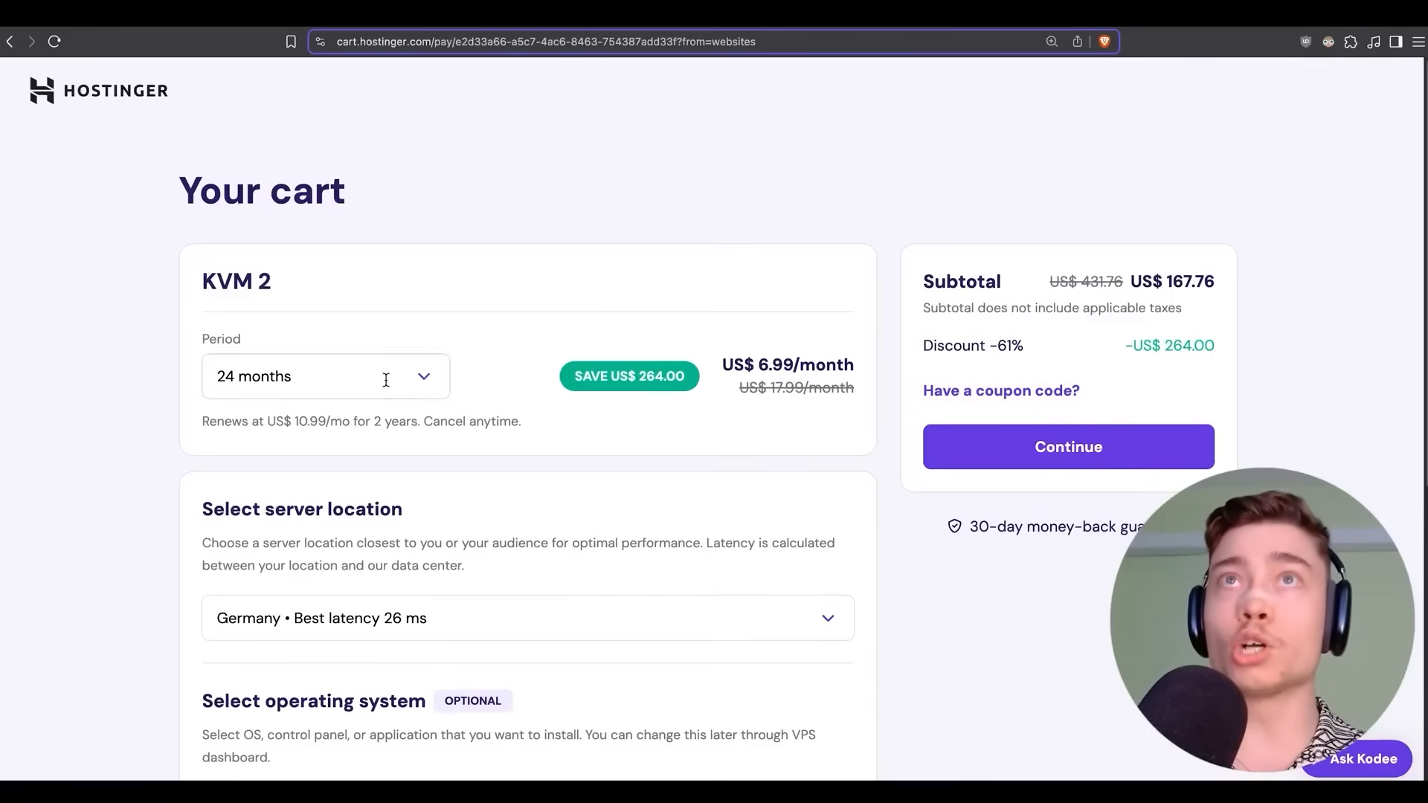
pyautogui.click(389, 376)
pyautogui.click(338, 518)
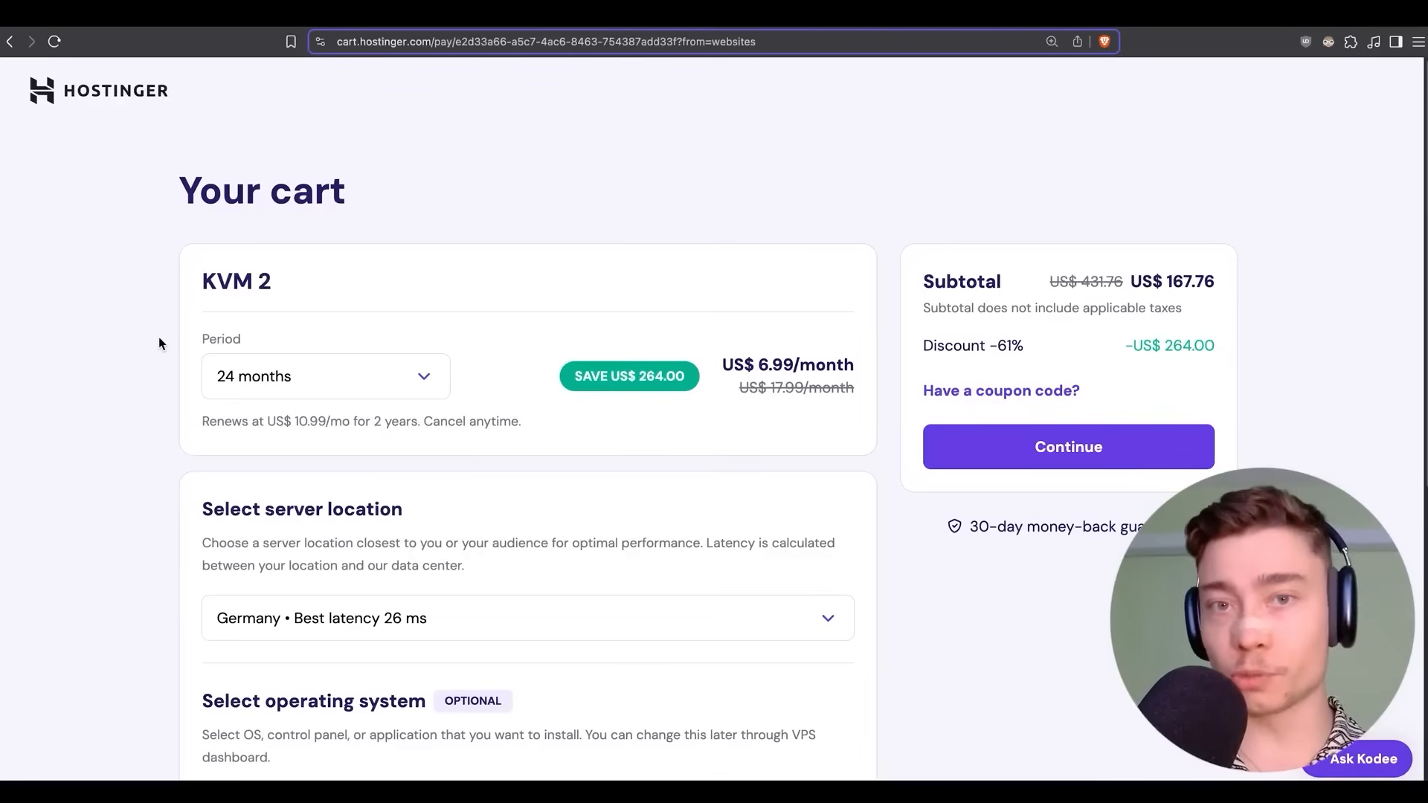
# Apply the 10% coupon code and keep Germany as the server location.
pyautogui.click(1026, 394)
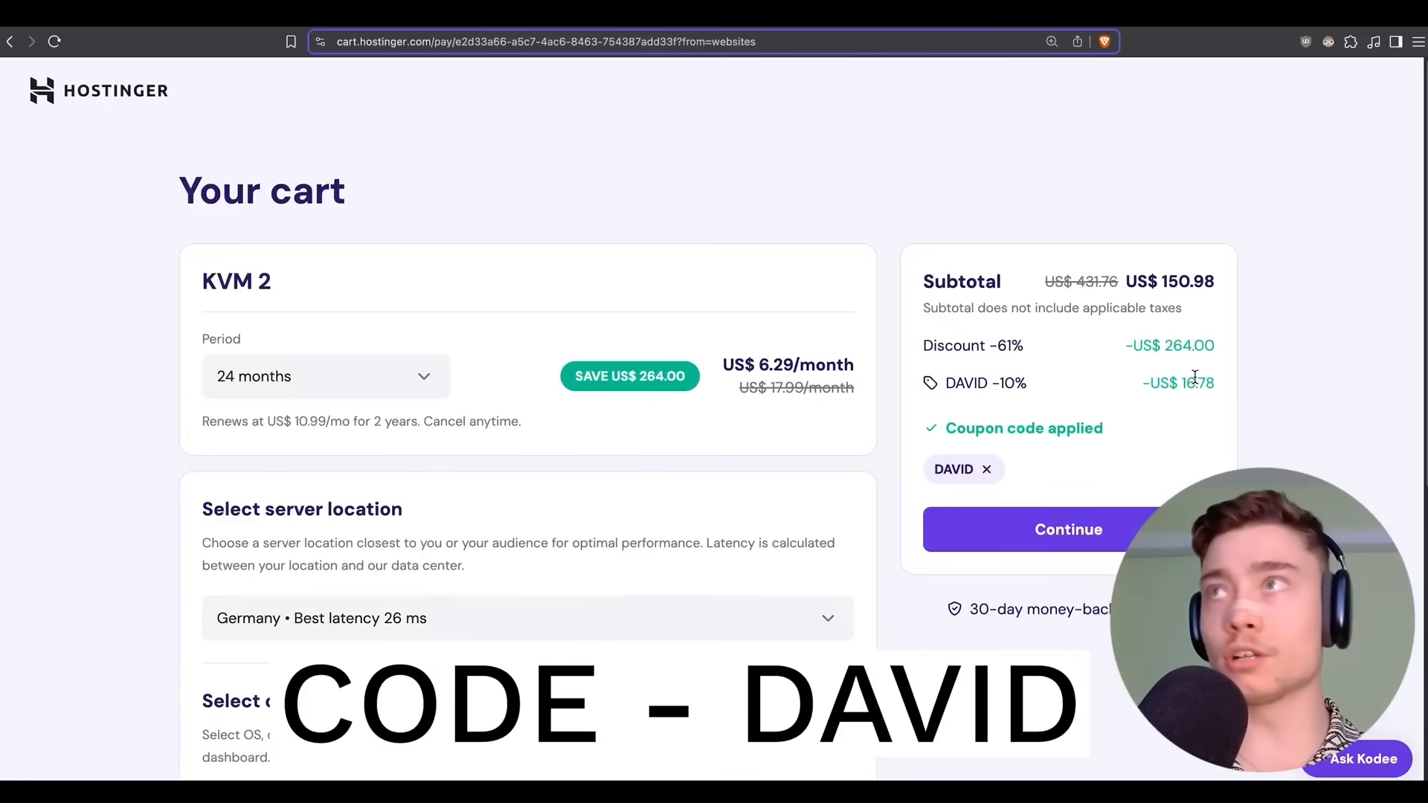
pyautogui.scroll(-3, 160, 334)
pyautogui.scroll(-1, 175, 349)
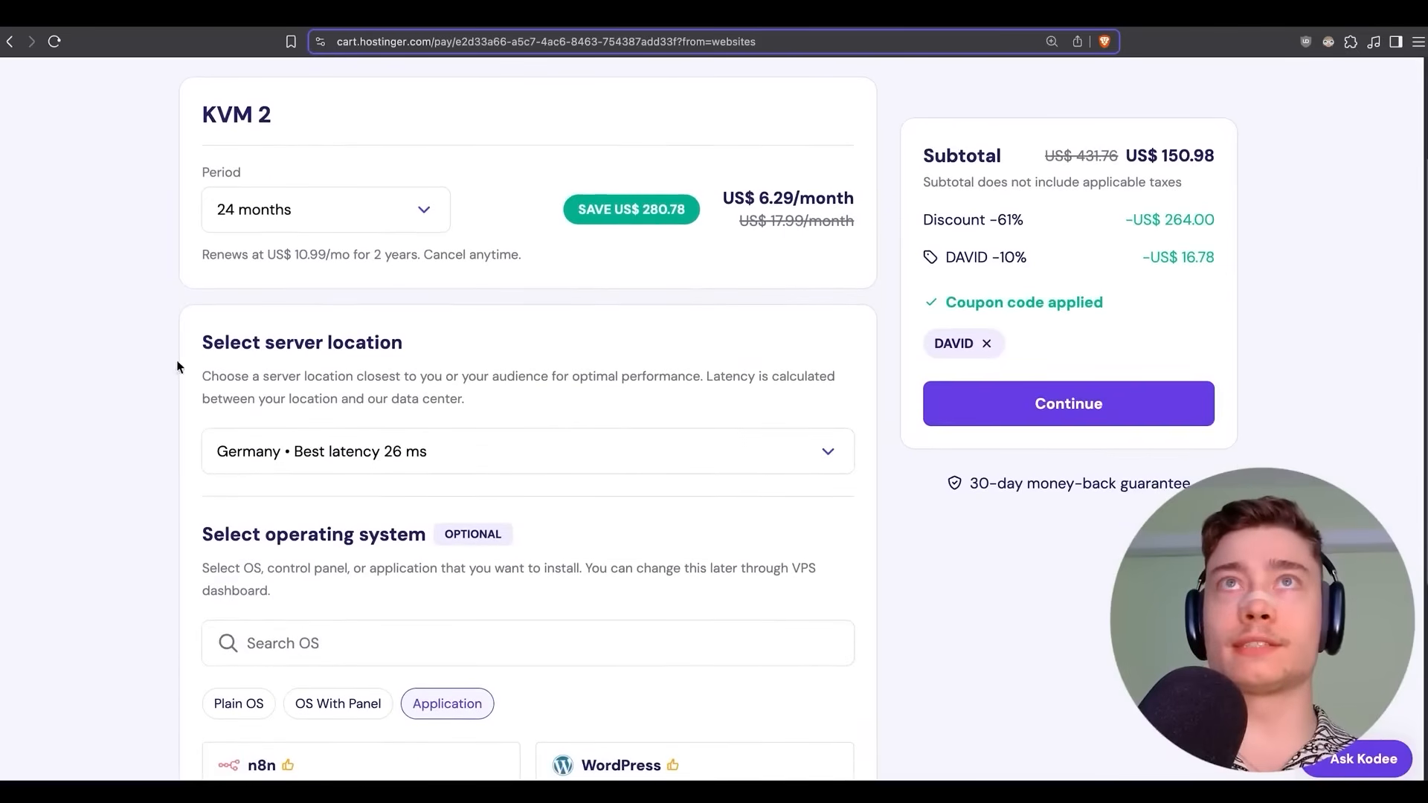
pyautogui.click(307, 452)
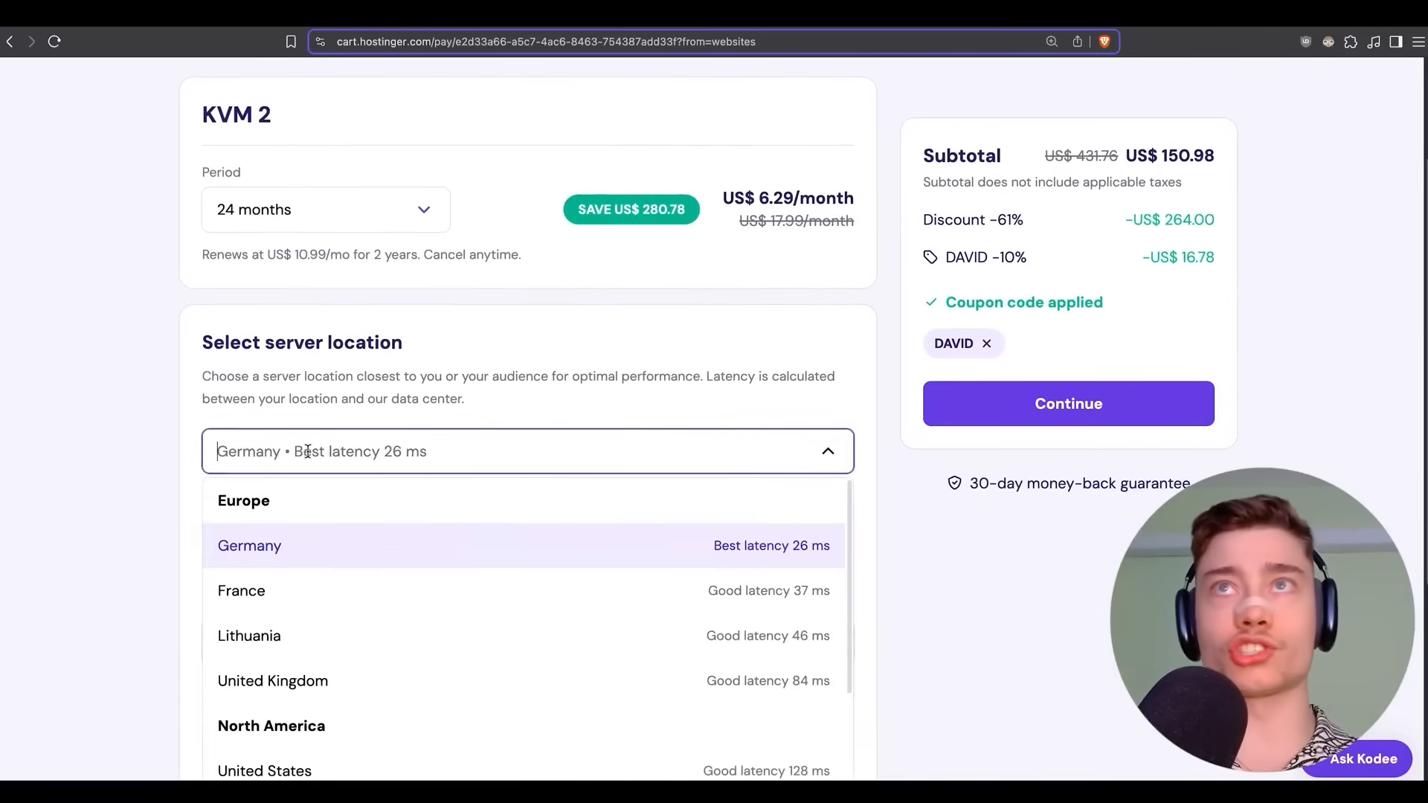
pyautogui.click(165, 420)
# Choose n8n as the server application and confirm installing it.
pyautogui.scroll(-2, 198, 398)
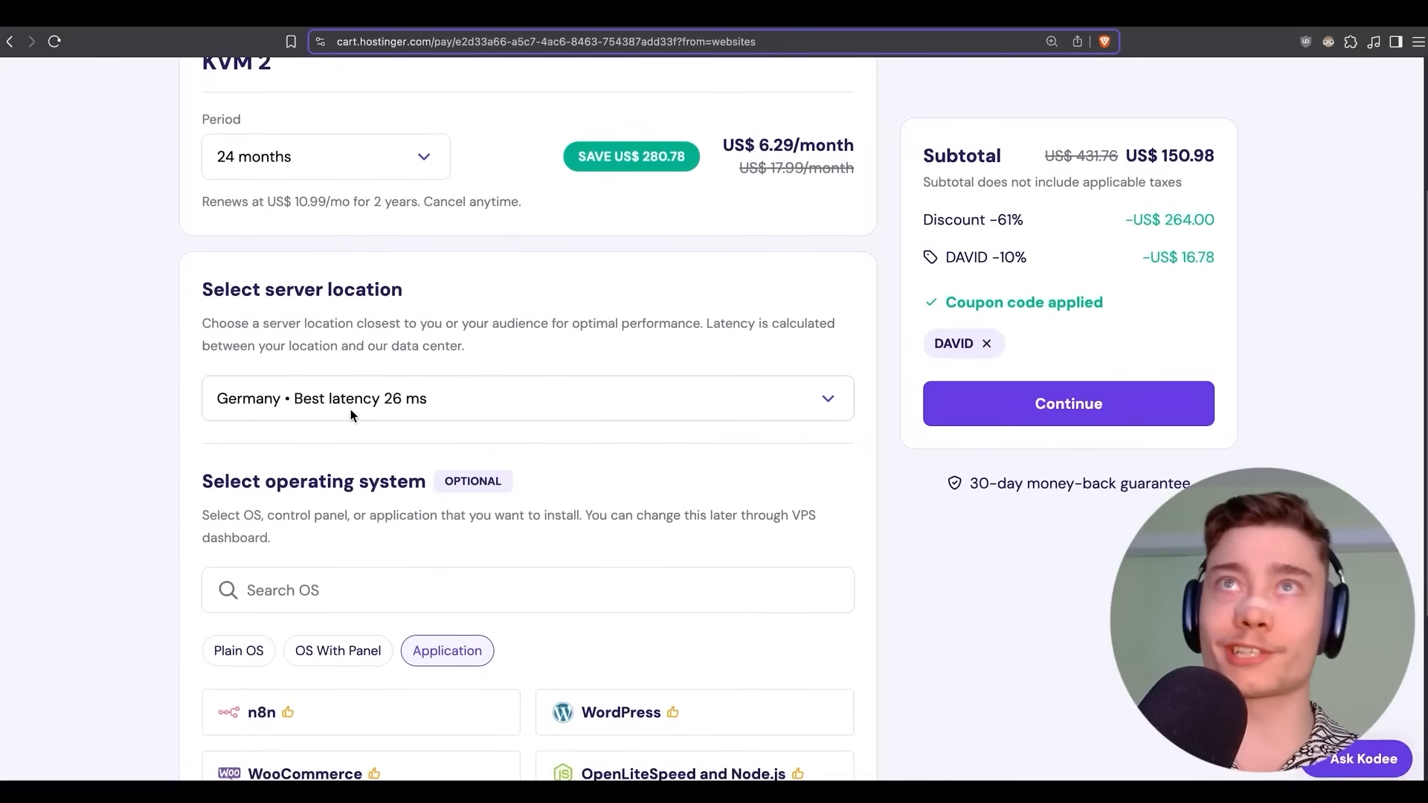
pyautogui.scroll(-2, 142, 368)
pyautogui.scroll(-3, 158, 363)
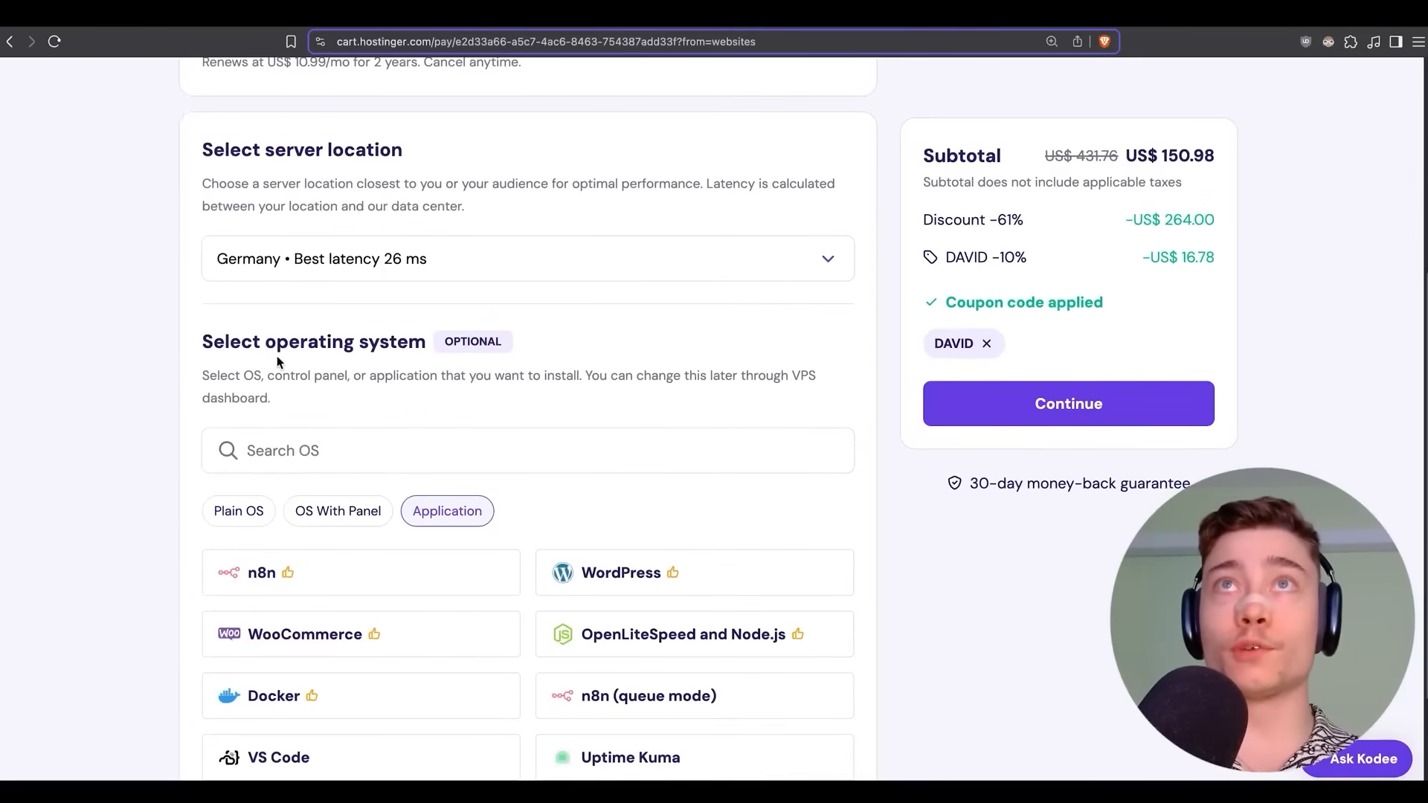
pyautogui.click(322, 587)
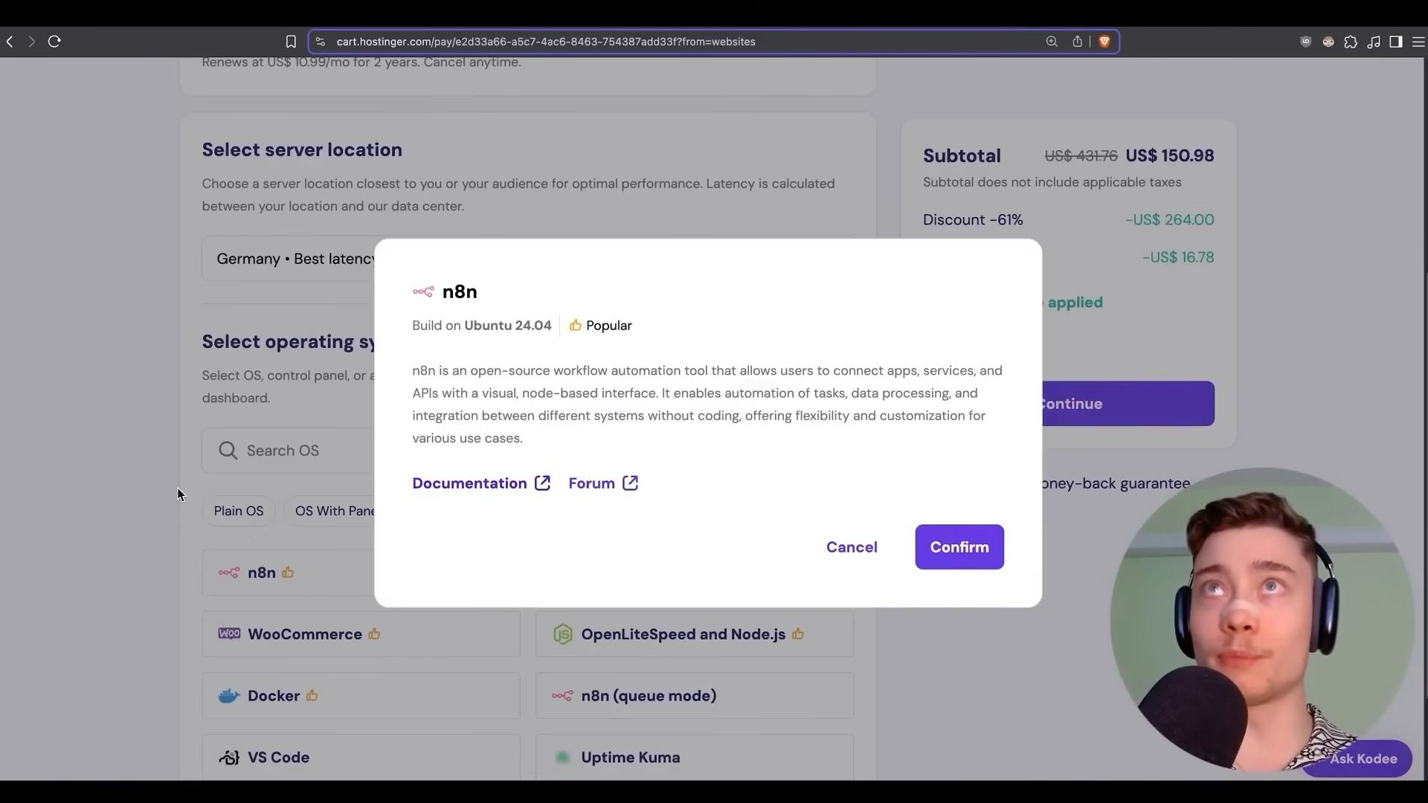
pyautogui.click(943, 567)
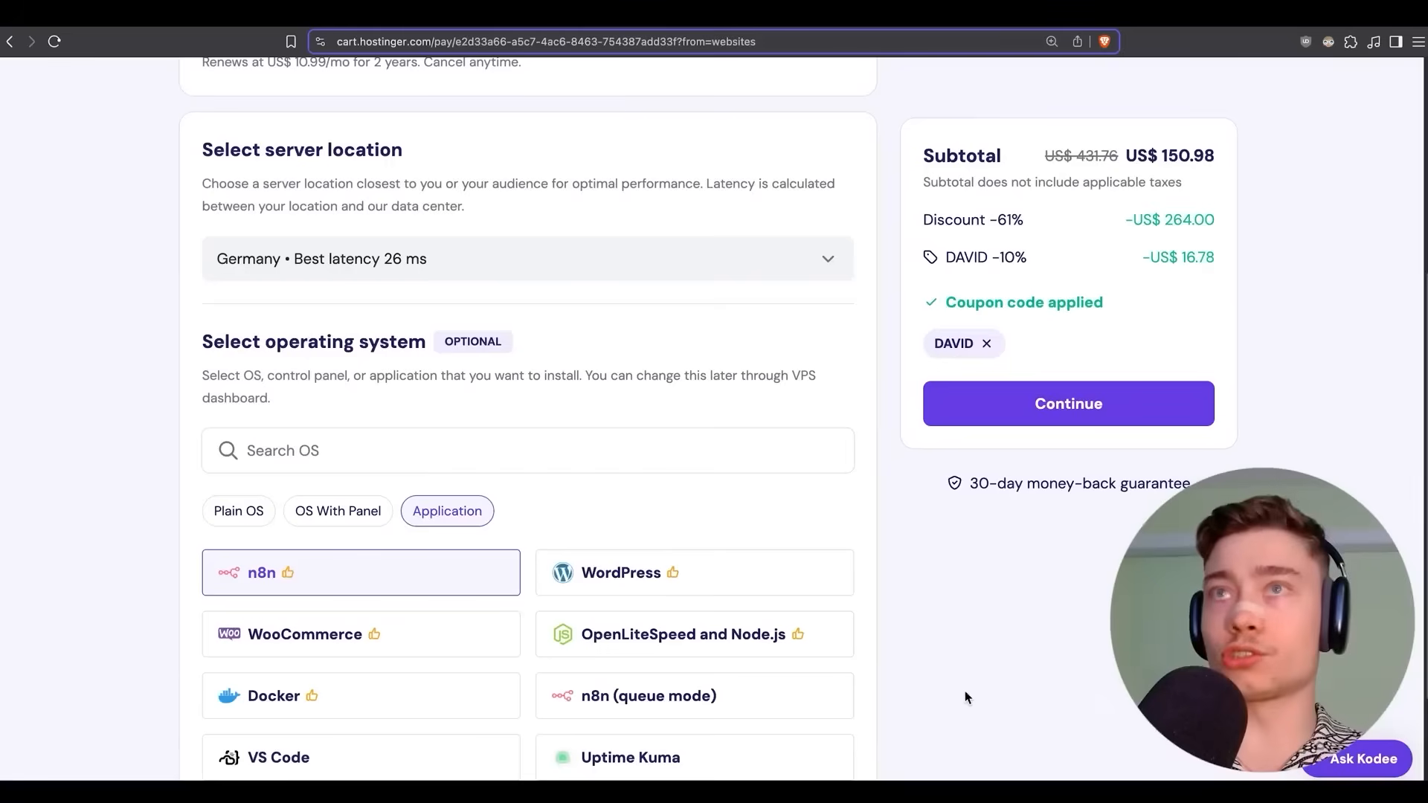
# Continue from the cart to the checkout's billing and payment details, total US$ 150.98.
pyautogui.scroll(-2, 931, 697)
pyautogui.click(950, 405)
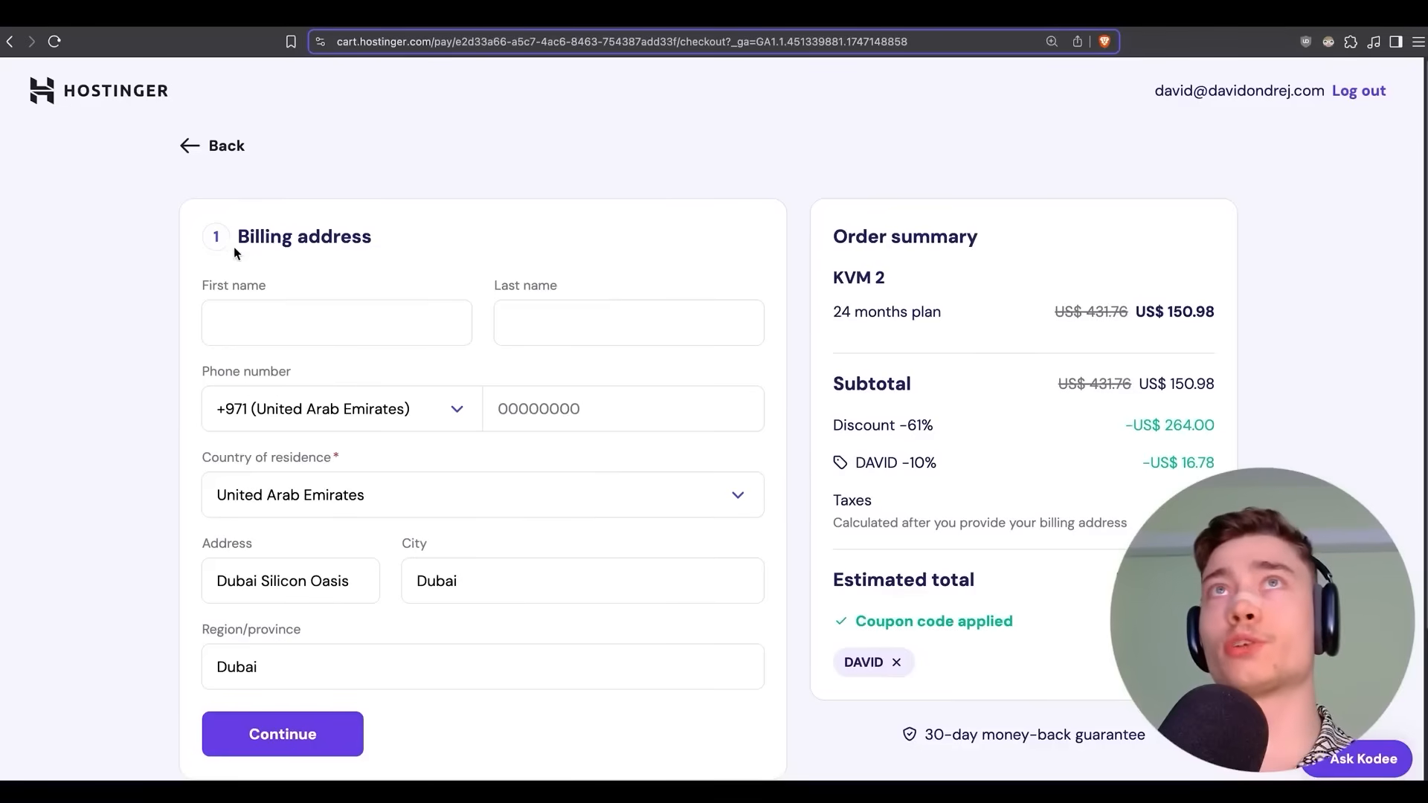
pyautogui.moveTo(233, 247); pyautogui.dragTo(376, 252)
pyautogui.scroll(-3, 186, 465)
pyautogui.moveTo(241, 637); pyautogui.dragTo(430, 623)
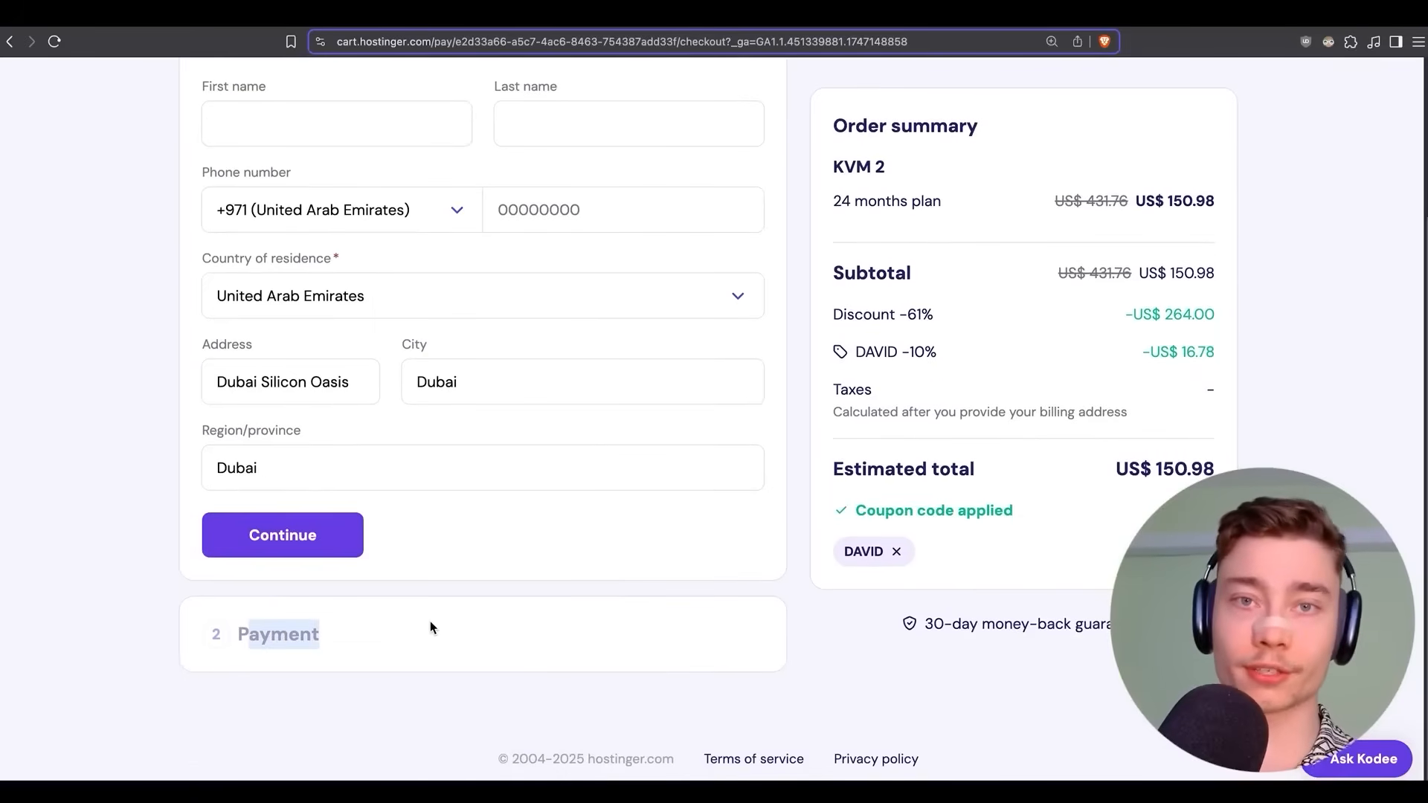
pyautogui.click(657, 520)
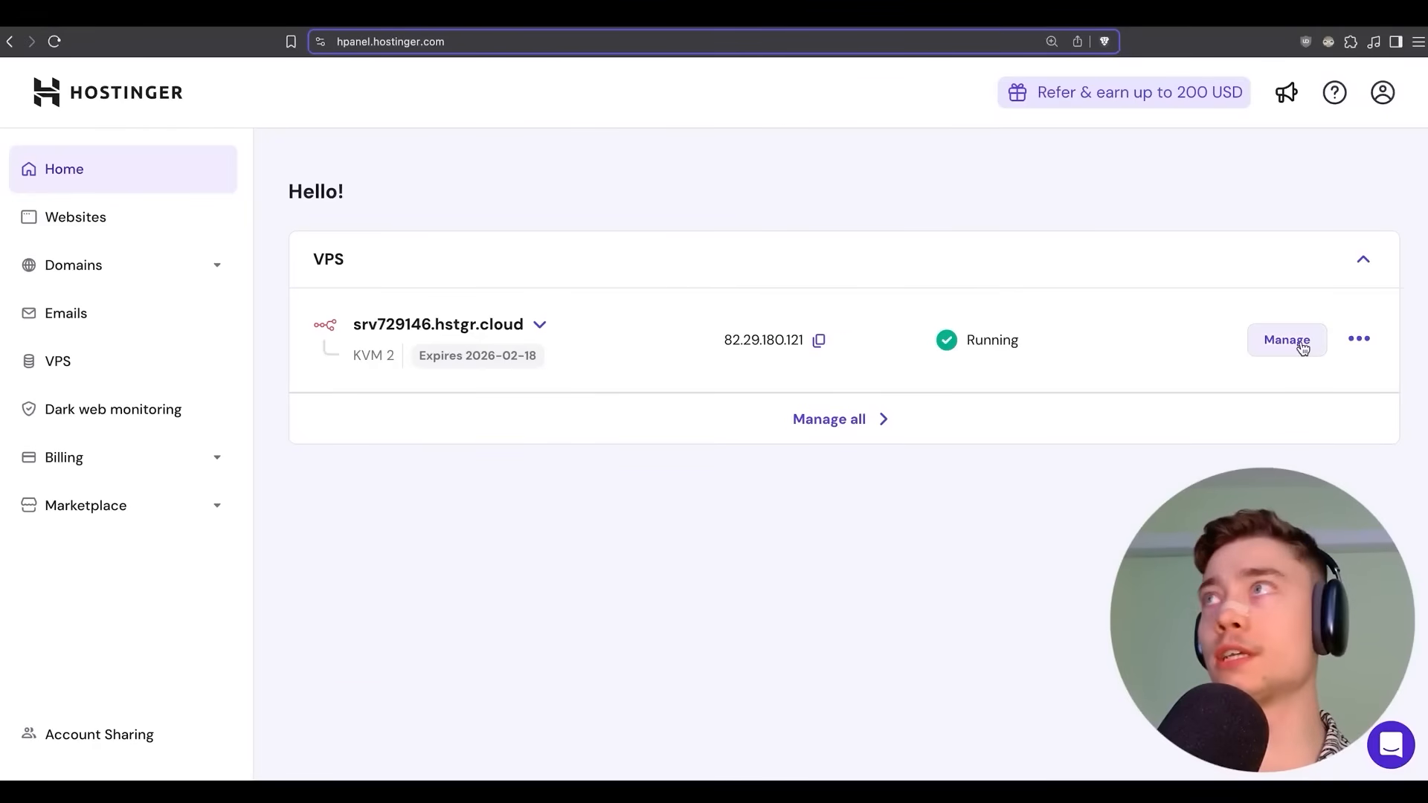
# Open the n8n VPS overview from hPanel Home and launch its n8n app via Manage App.
pyautogui.click(1260, 338)
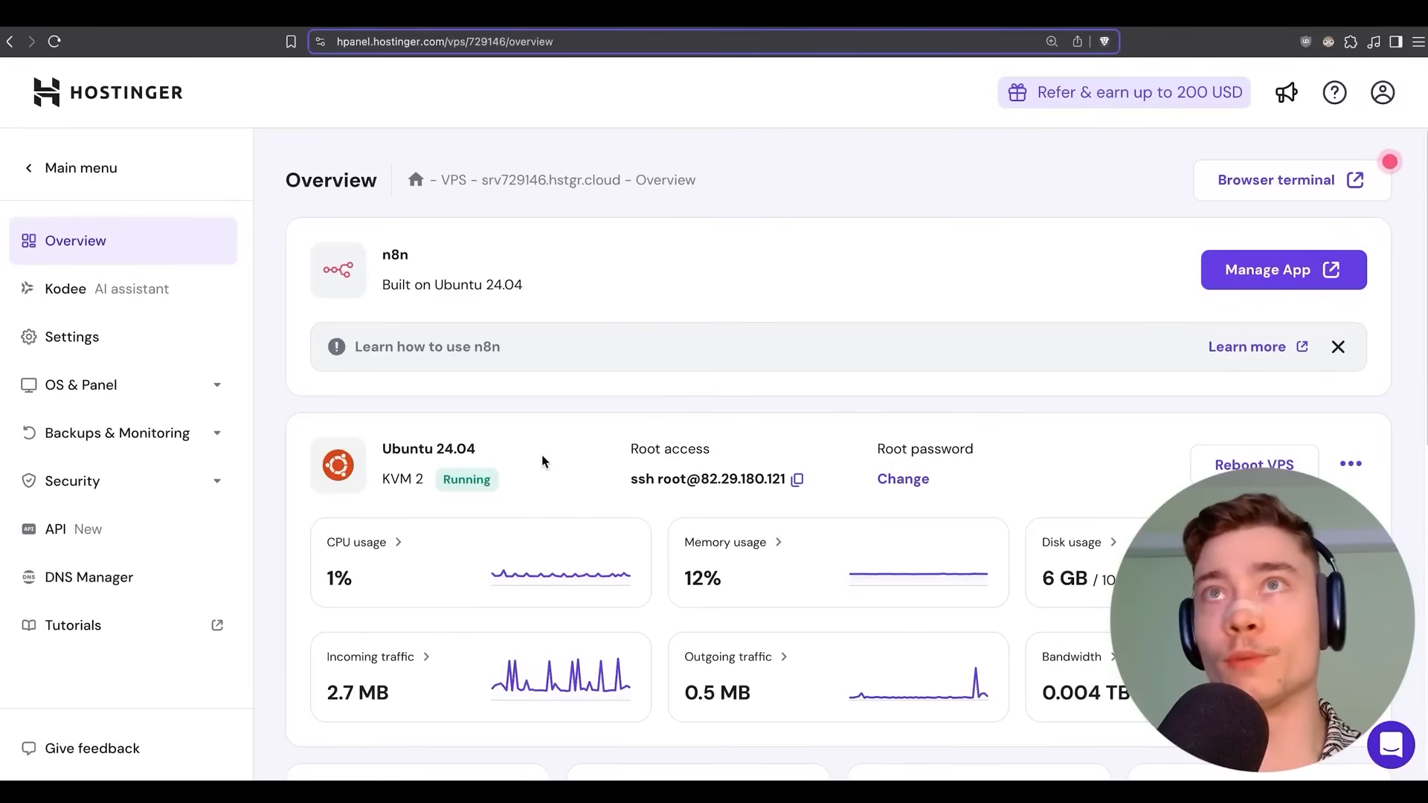
pyautogui.click(1298, 272)
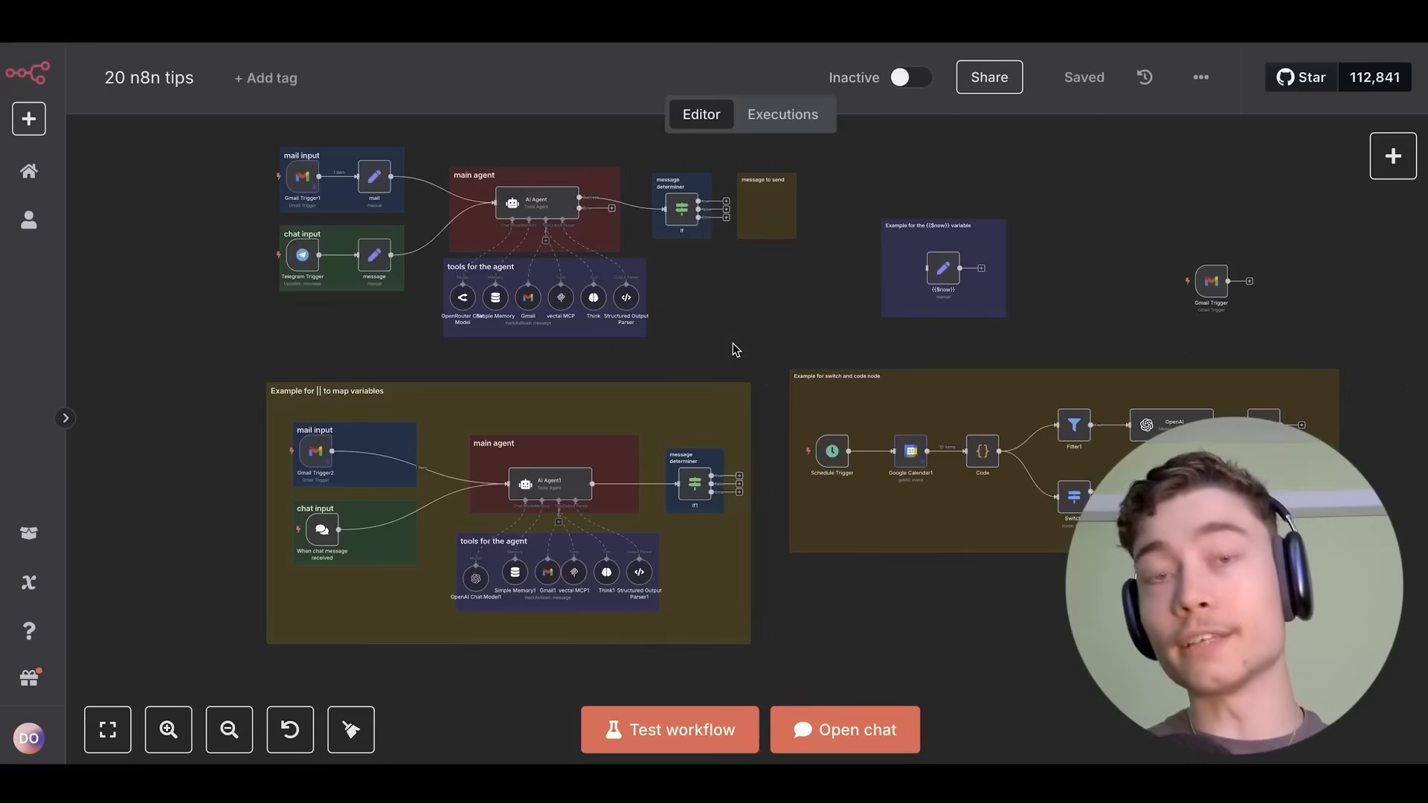
# Pan and zoom the '20 n8n tips' canvas to center the keyboard-shortcuts sticky note.
pyautogui.scroll(-4, 785, 354)
pyautogui.moveTo(937, 321); pyautogui.dragTo(435, 349)
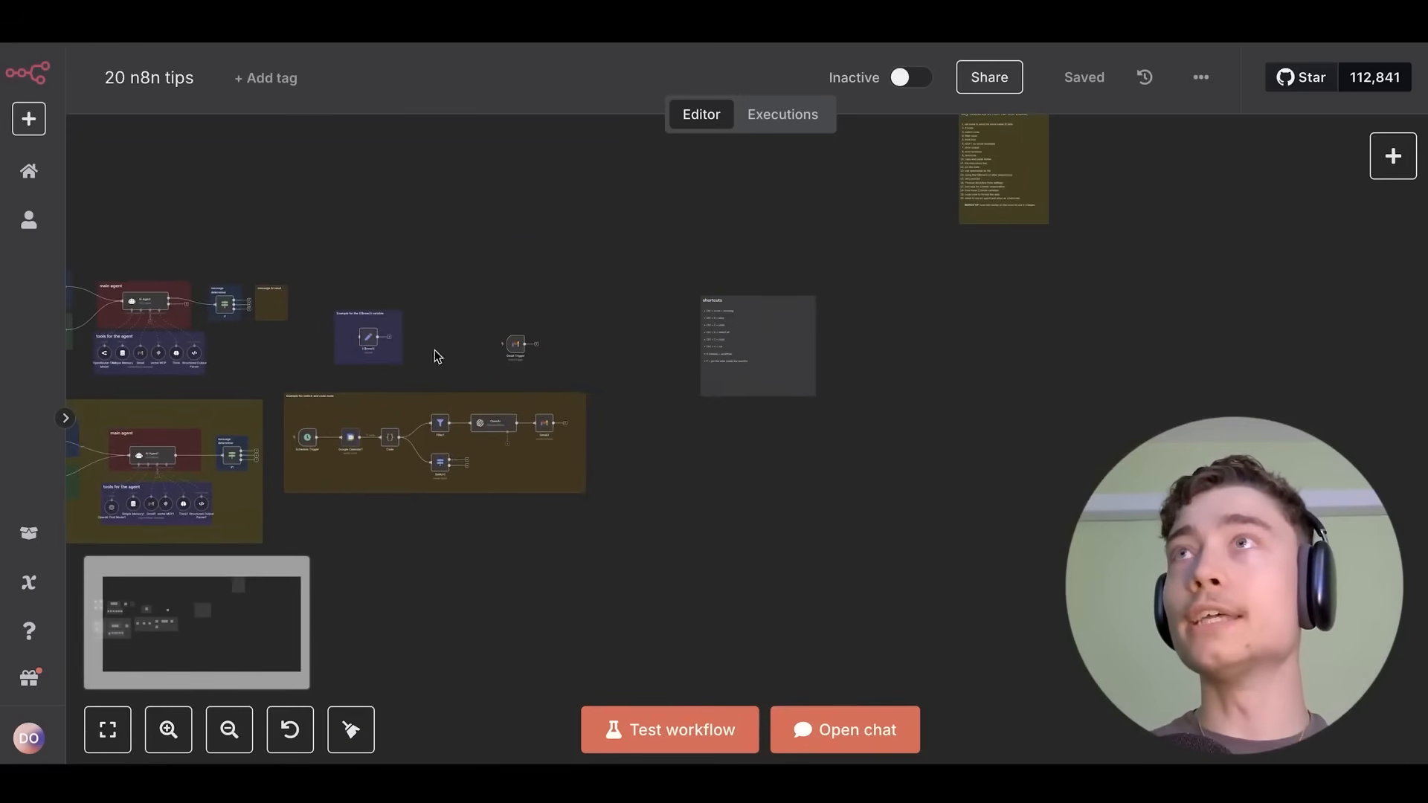
pyautogui.scroll(9, 760, 319)
pyautogui.scroll(-1, 805, 350)
pyautogui.scroll(3, 787, 328)
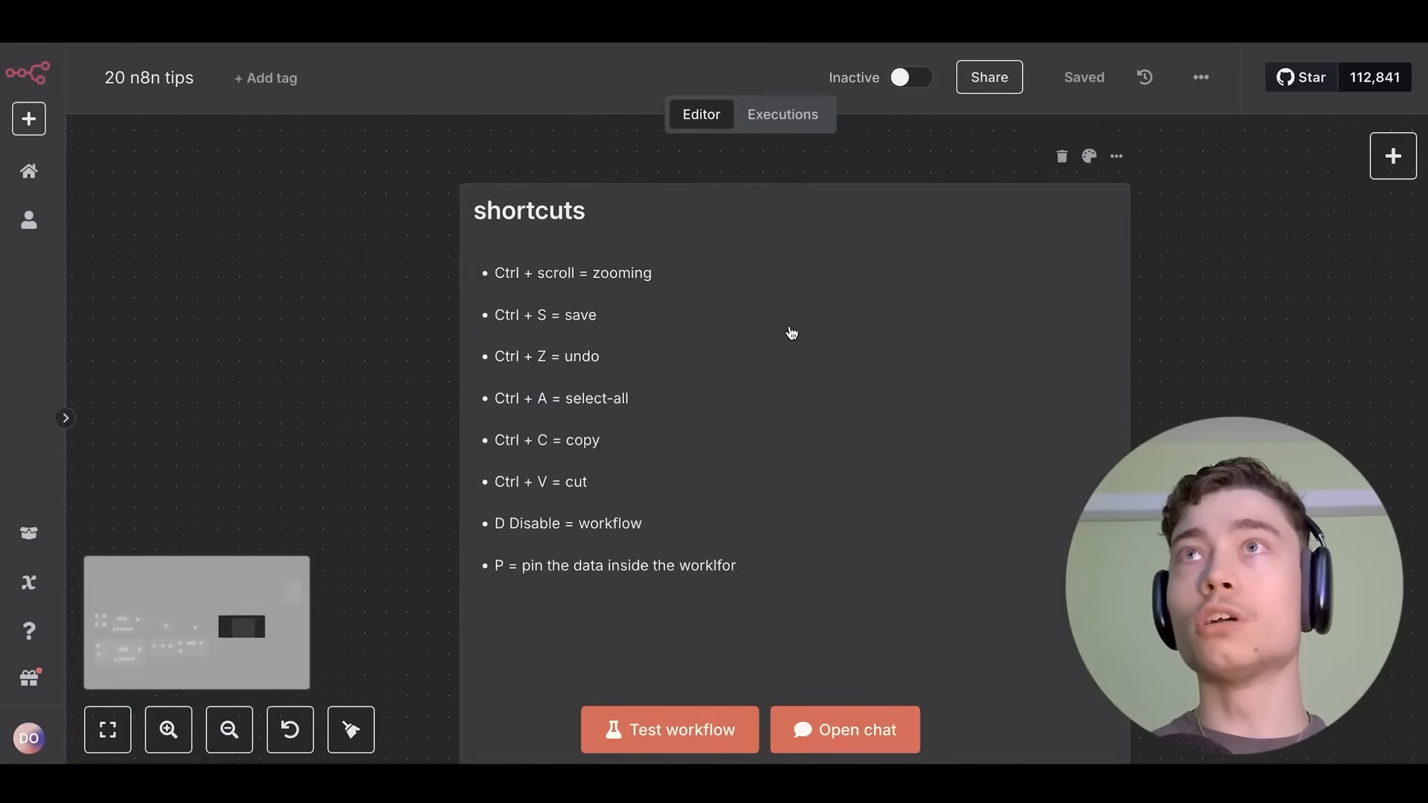
pyautogui.moveTo(787, 328); pyautogui.dragTo(855, 362)
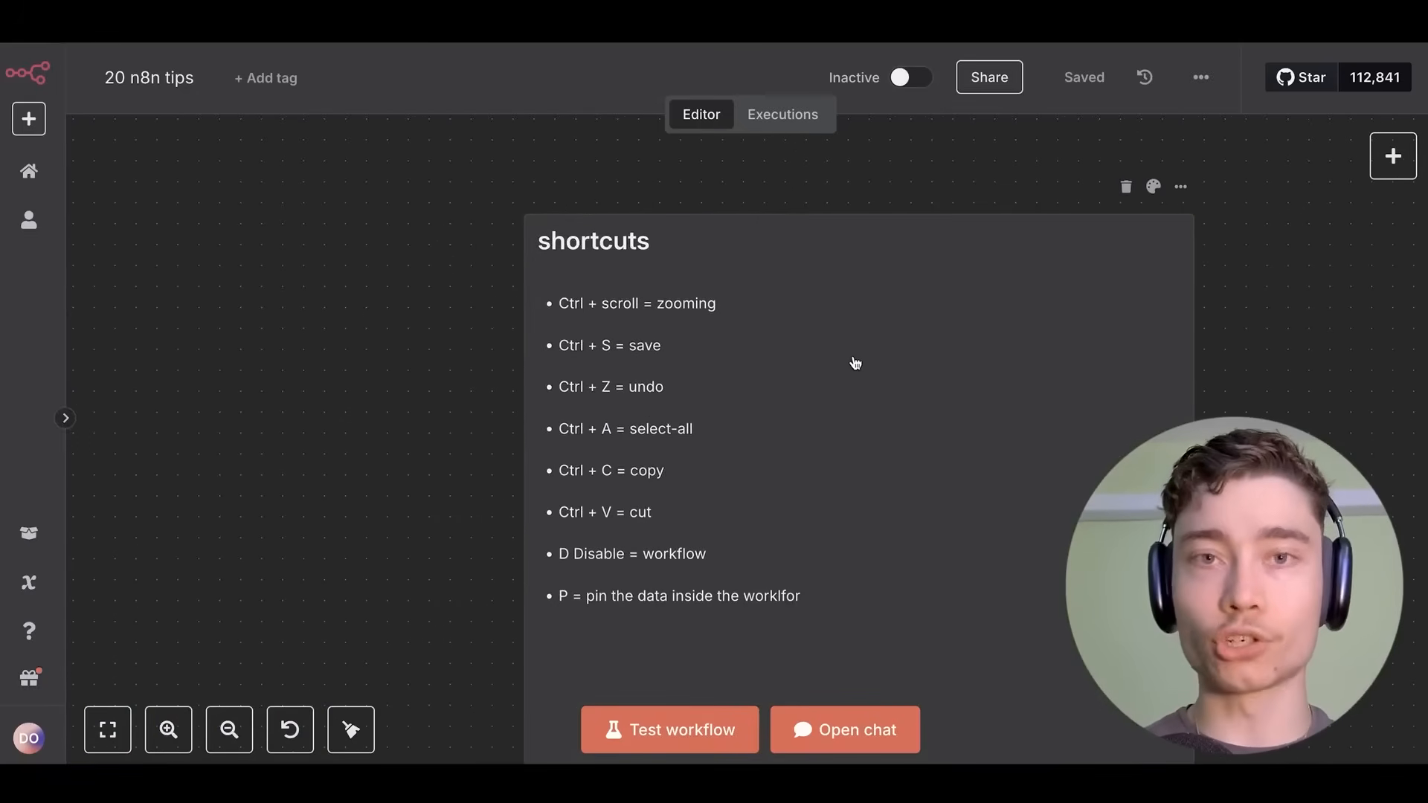
pyautogui.scroll(2, 754, 354)
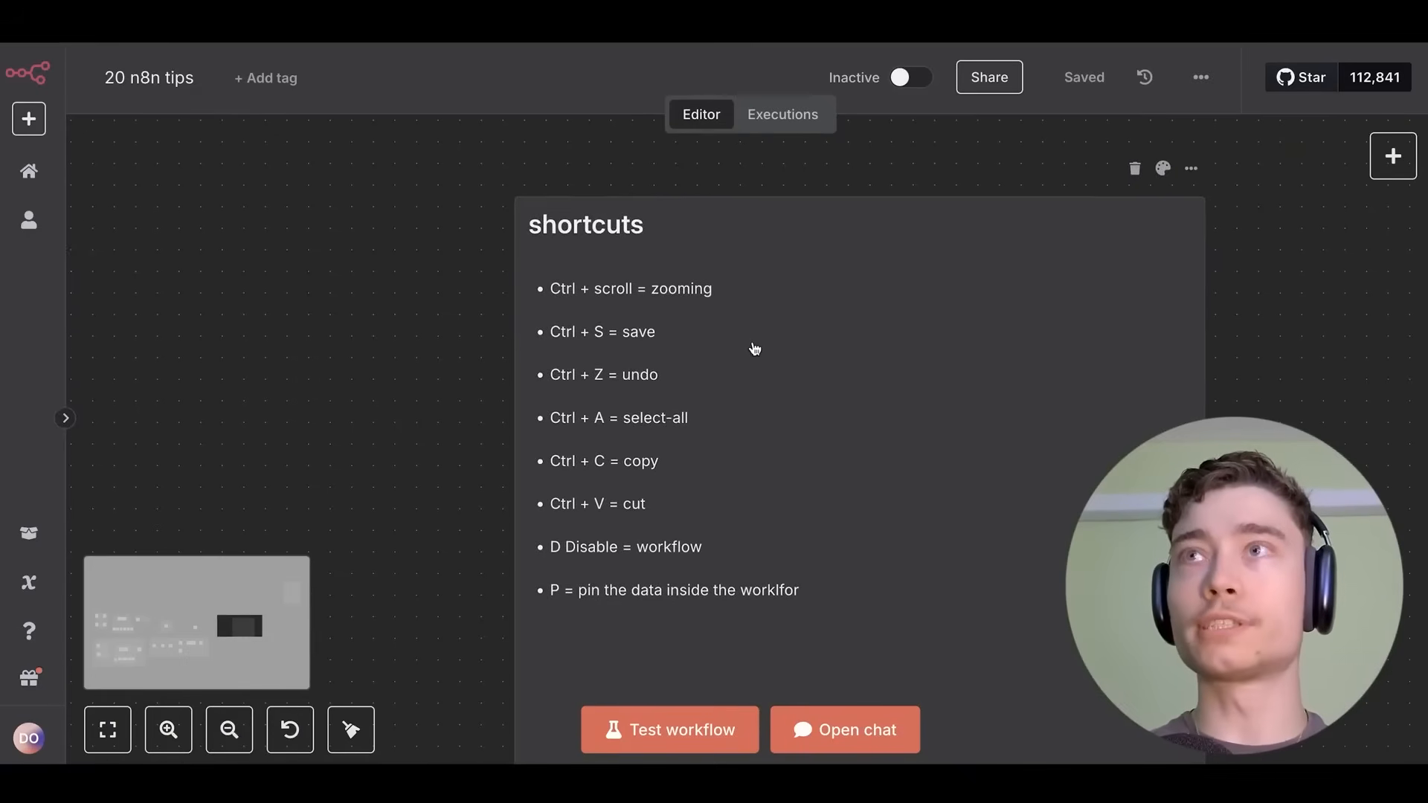
pyautogui.scroll(-7, 449, 311)
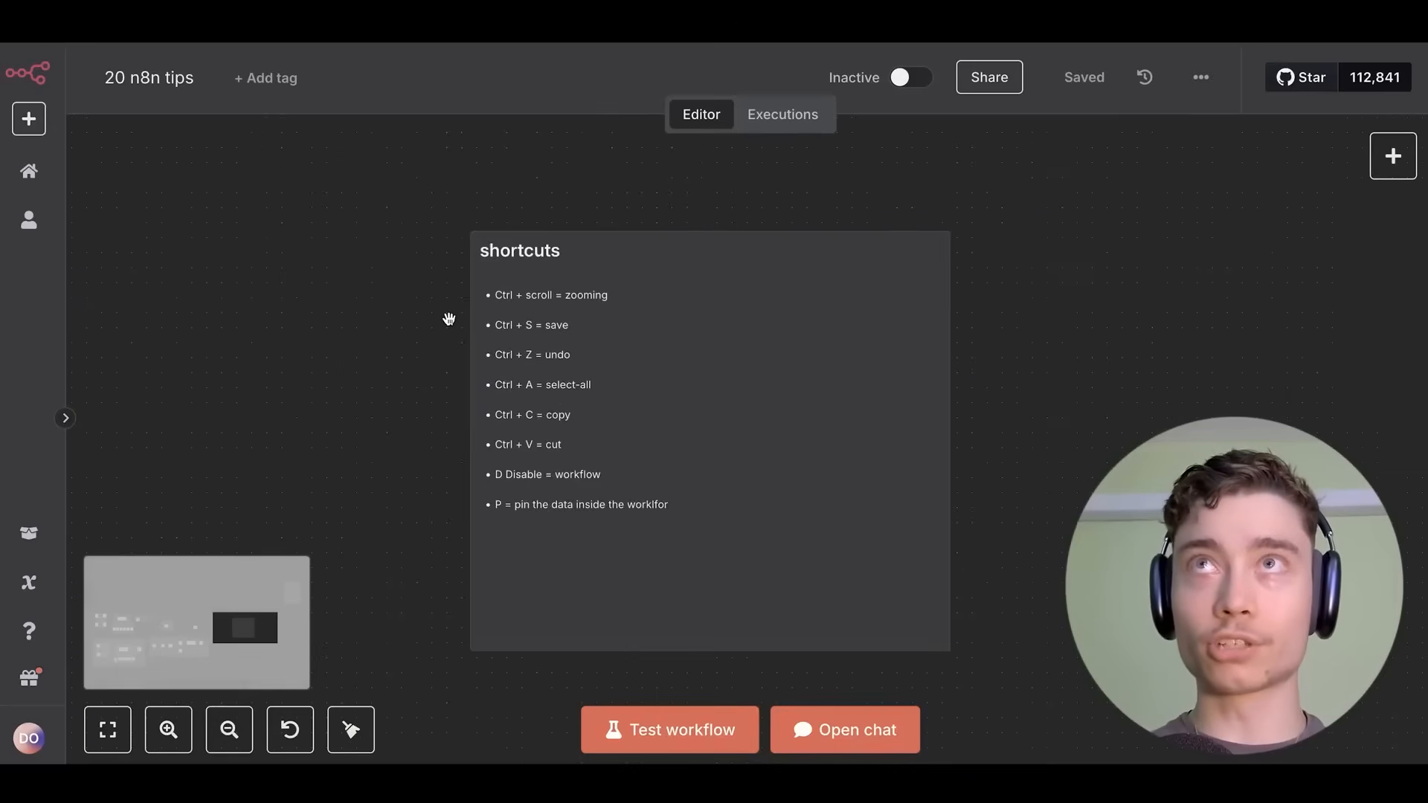
pyautogui.scroll(6, 449, 315)
pyautogui.scroll(2, 546, 305)
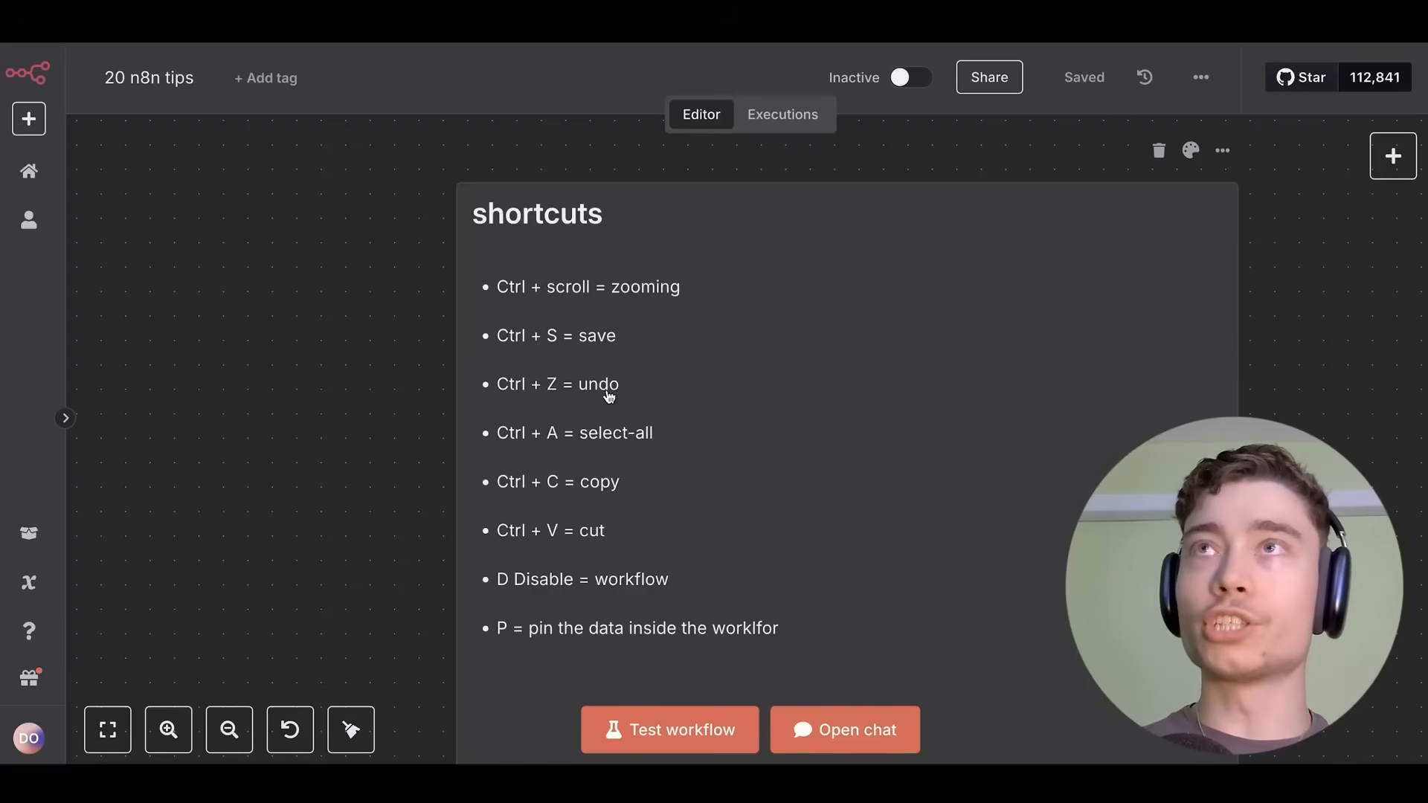
pyautogui.scroll(-3, 352, 377)
# Undo to restore the Gmail Trigger node, then select all nodes with Ctrl+A.
pyautogui.hscroll(-8, 352, 378)
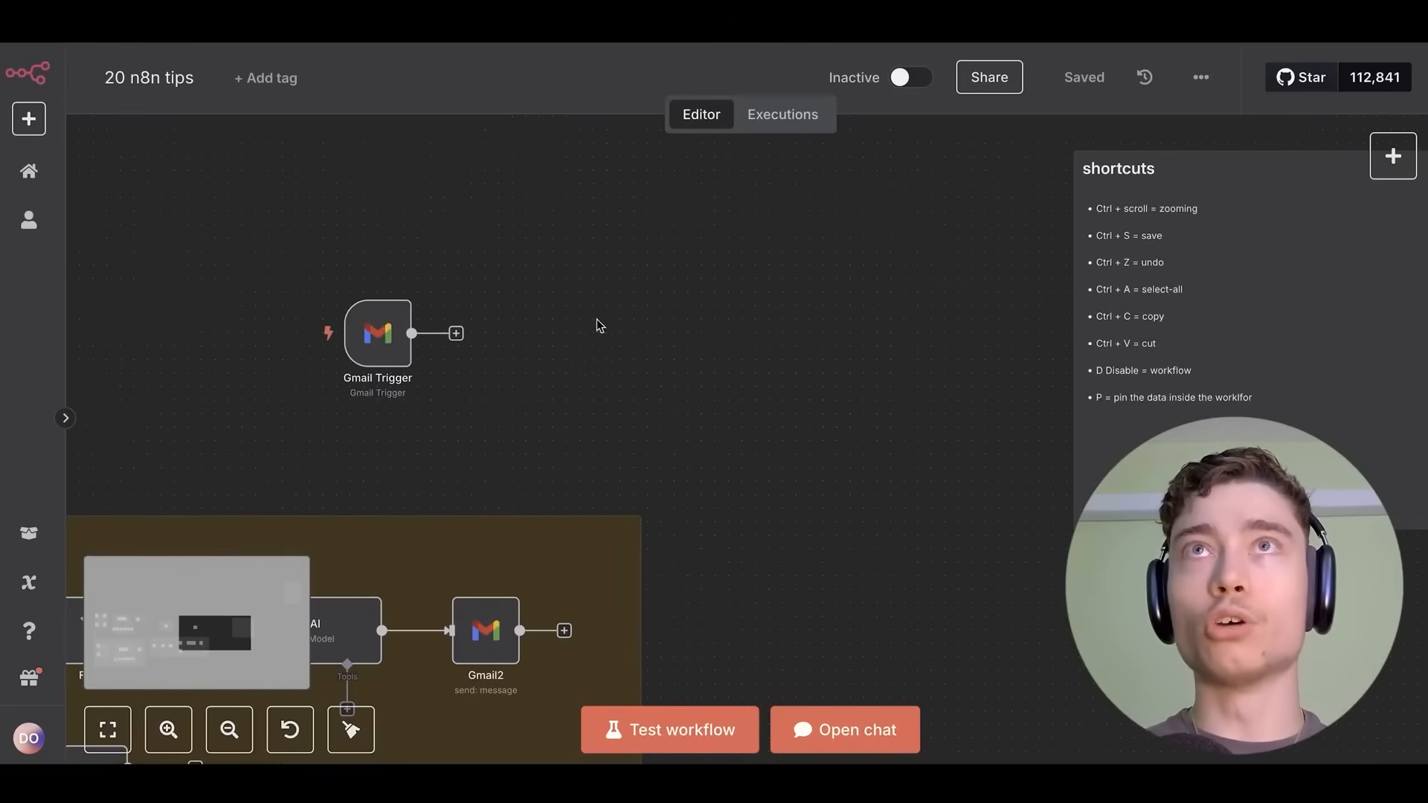
pyautogui.hotkey('ctrl', 'z')
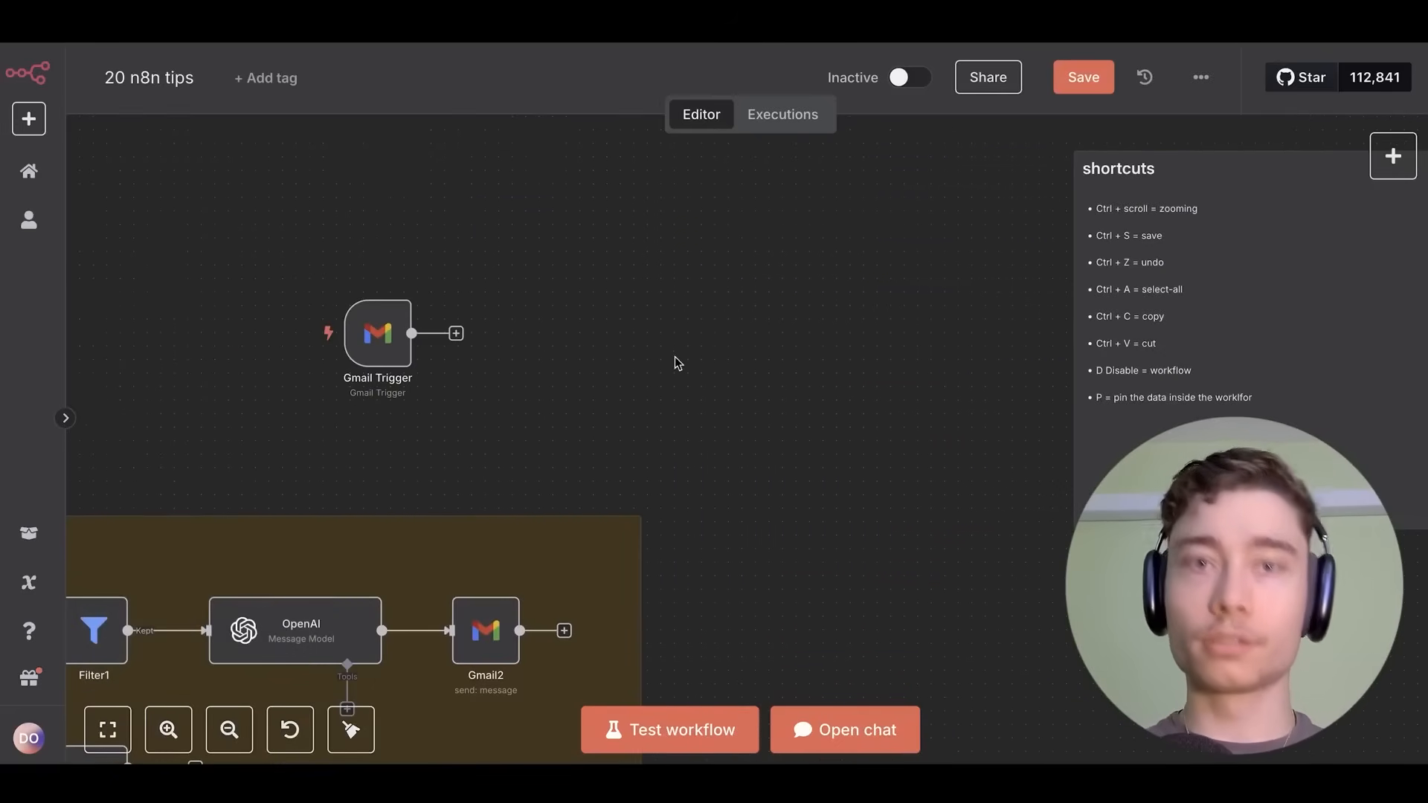
pyautogui.moveTo(750, 328); pyautogui.dragTo(247, 388)
pyautogui.scroll(5, 694, 347)
pyautogui.scroll(-5, 439, 344)
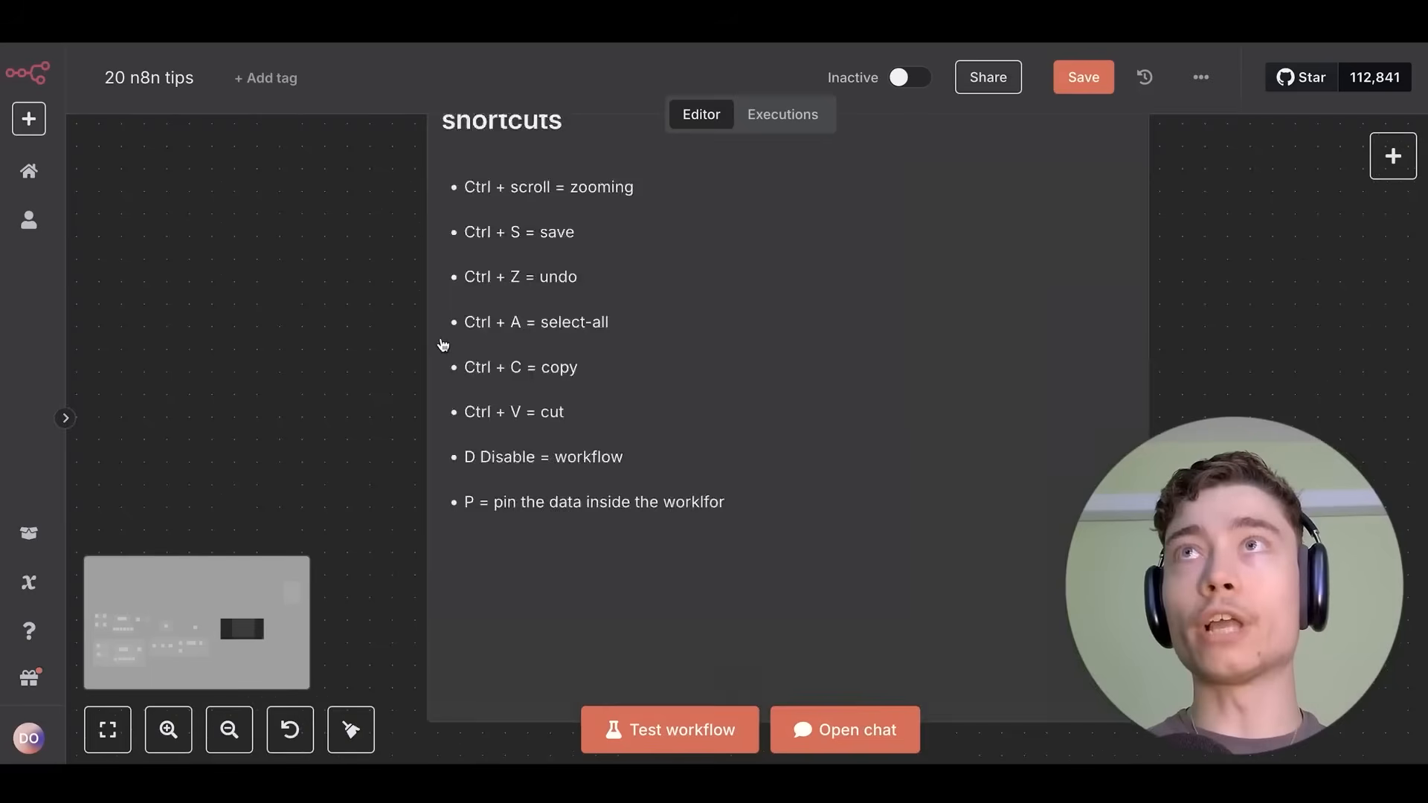
pyautogui.hscroll(-7, 871, 306)
pyautogui.scroll(-4, 643, 309)
pyautogui.scroll(-5, 643, 307)
pyautogui.hotkey('ctrl', 'a')
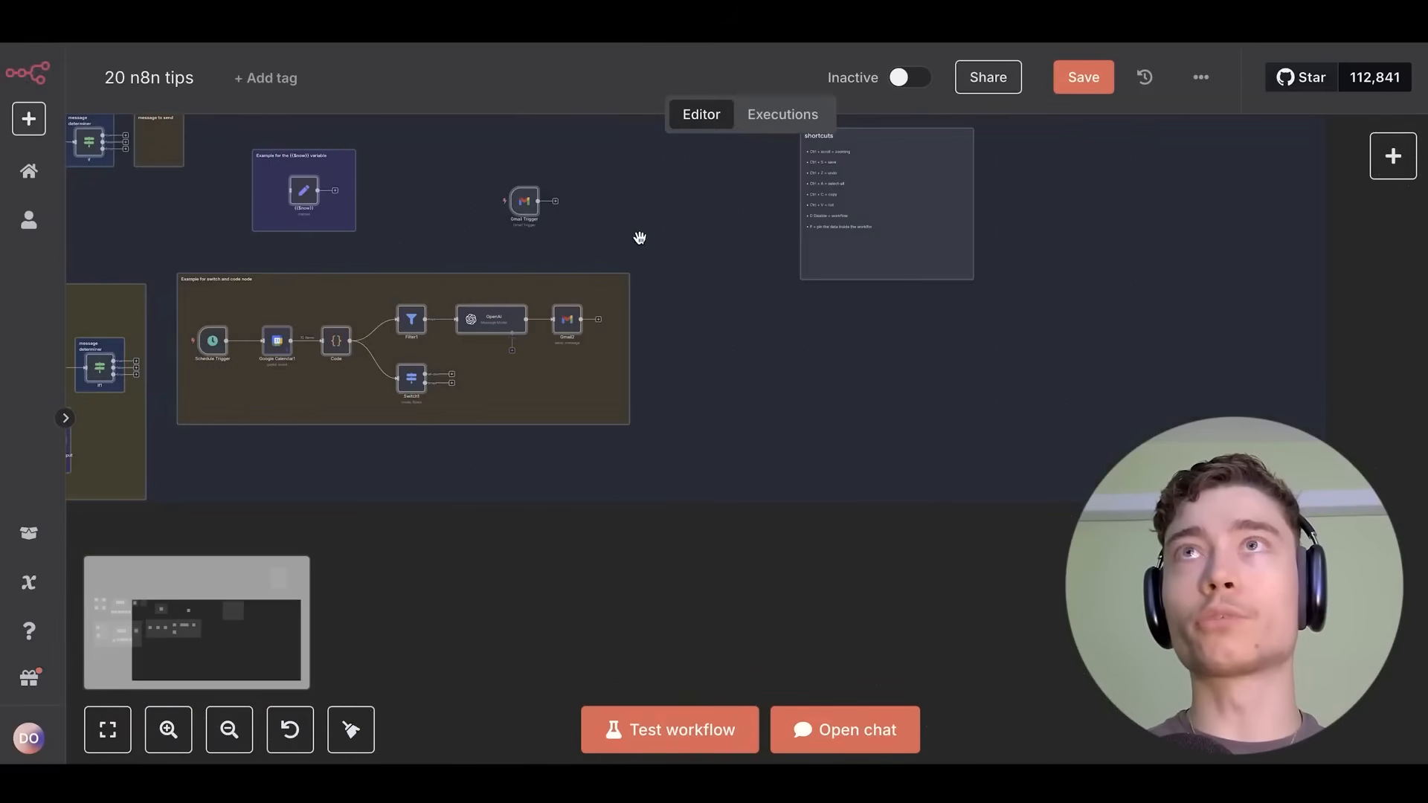
# Paste copies of the Gmail Trigger, creating Gmail Trigger3 and Gmail Trigger4.
pyautogui.moveTo(506, 339); pyautogui.dragTo(562, 324)
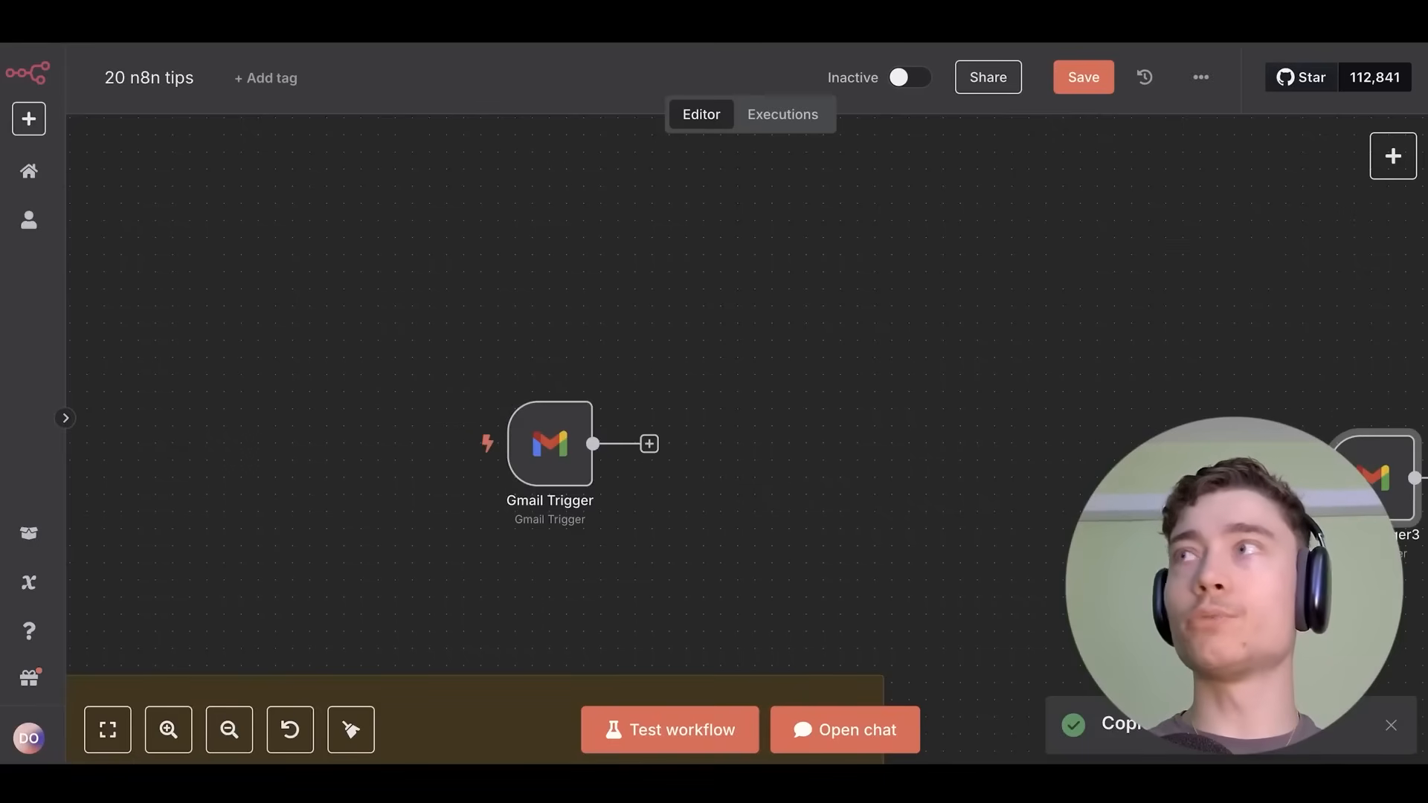
pyautogui.hotkey('ctrl', 'v')
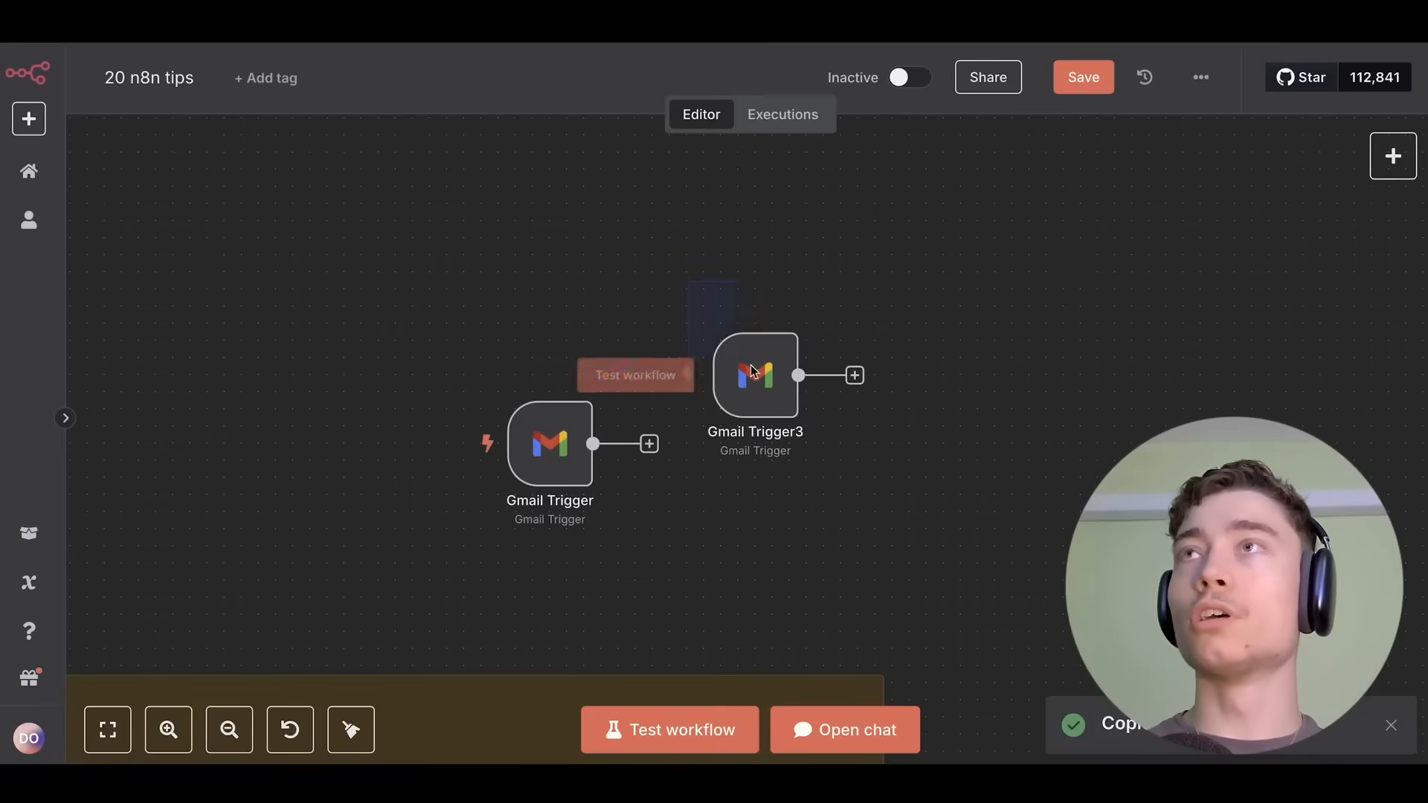
pyautogui.hotkey('ctrl', 'v')
pyautogui.hotkey('ctrl', 'z')
pyautogui.hotkey('ctrl', 'v')
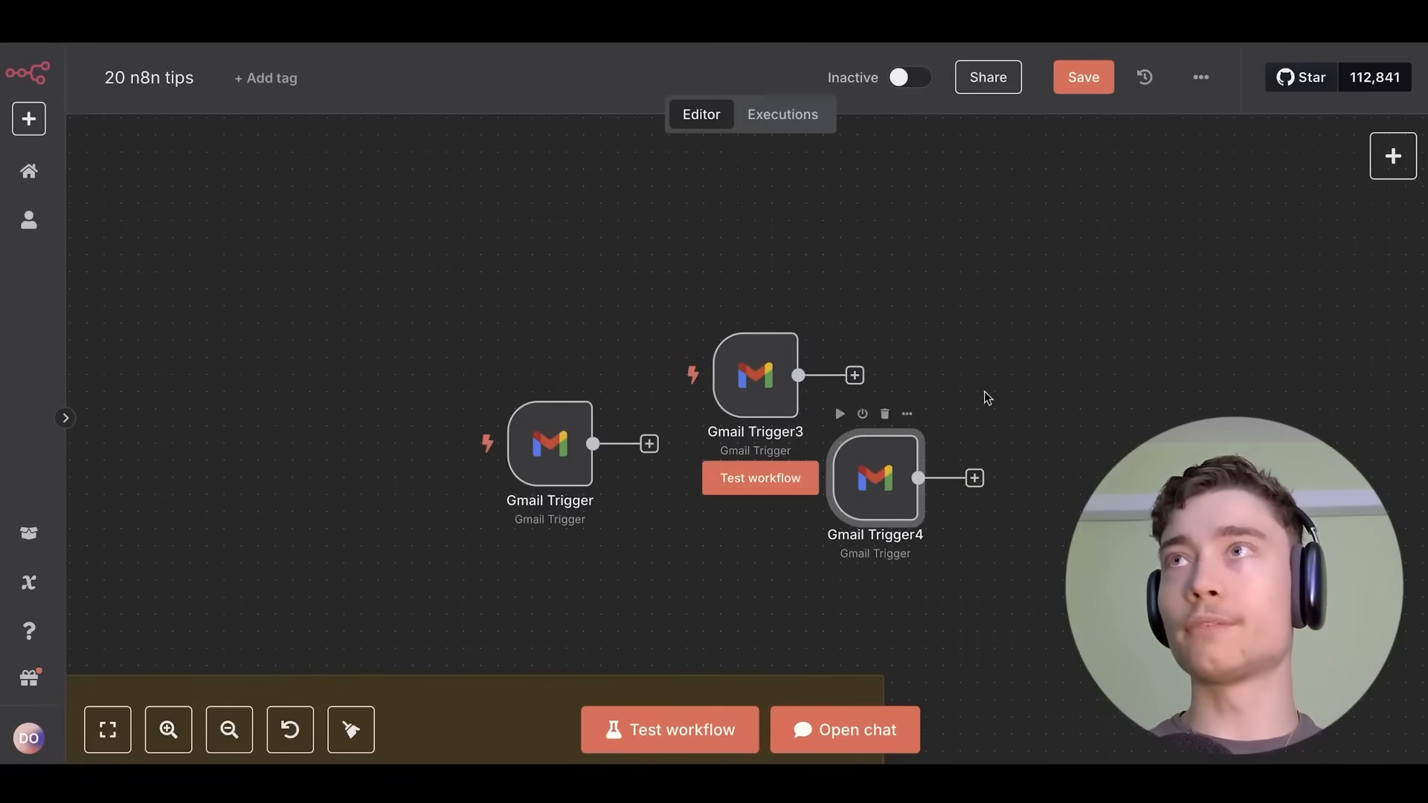
# Cut and re-paste Gmail Trigger4, move it upper left, and delete the original Gmail Trigger.
pyautogui.moveTo(1108, 292); pyautogui.dragTo(755, 545)
pyautogui.press('Delete')
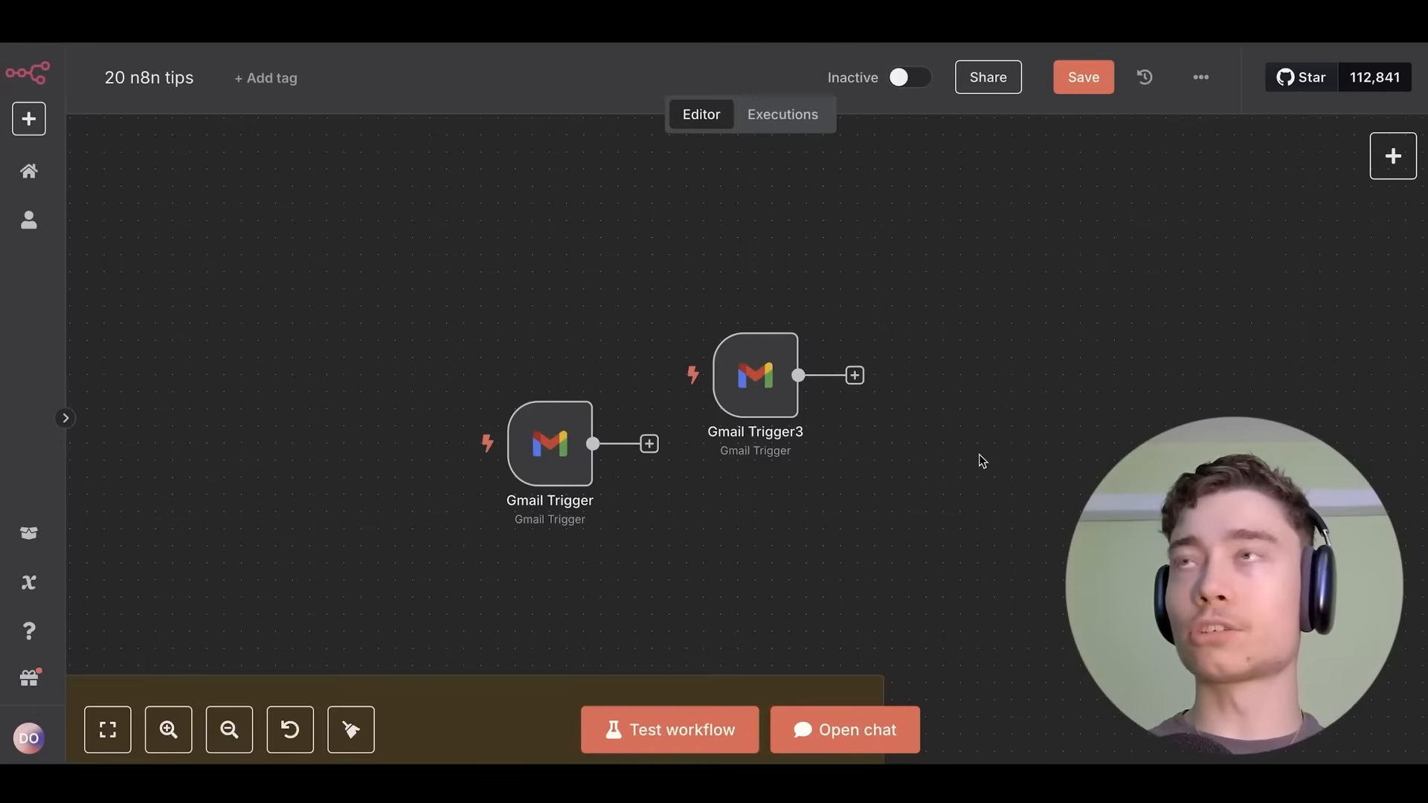
pyautogui.hotkey('ctrl', 'v')
pyautogui.moveTo(1402, 495); pyautogui.dragTo(505, 418)
pyautogui.moveTo(424, 346); pyautogui.dragTo(647, 537)
pyautogui.press('Delete')
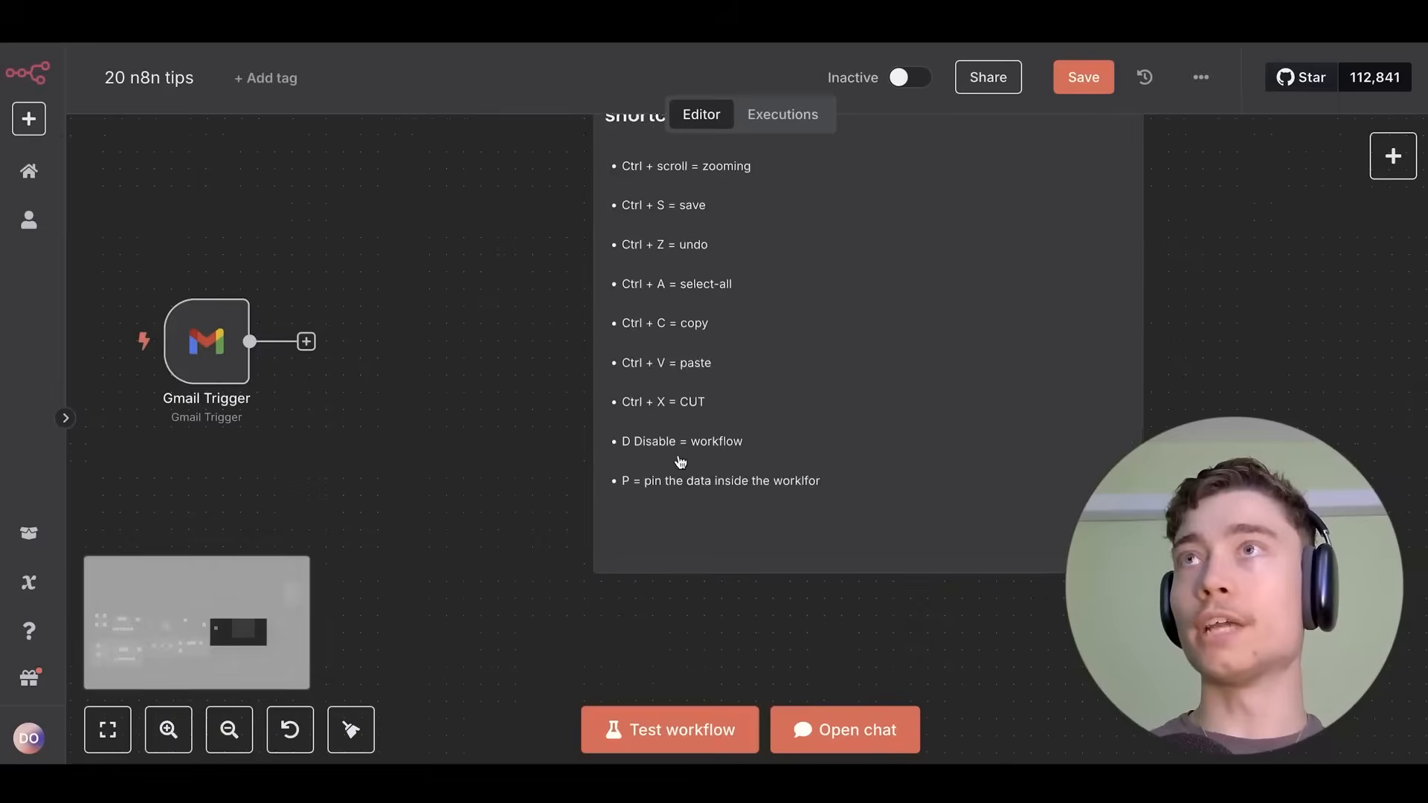
# Disable the Gmail Trigger node with D, then press D again to re-enable it.
pyautogui.scroll(5, 679, 462)
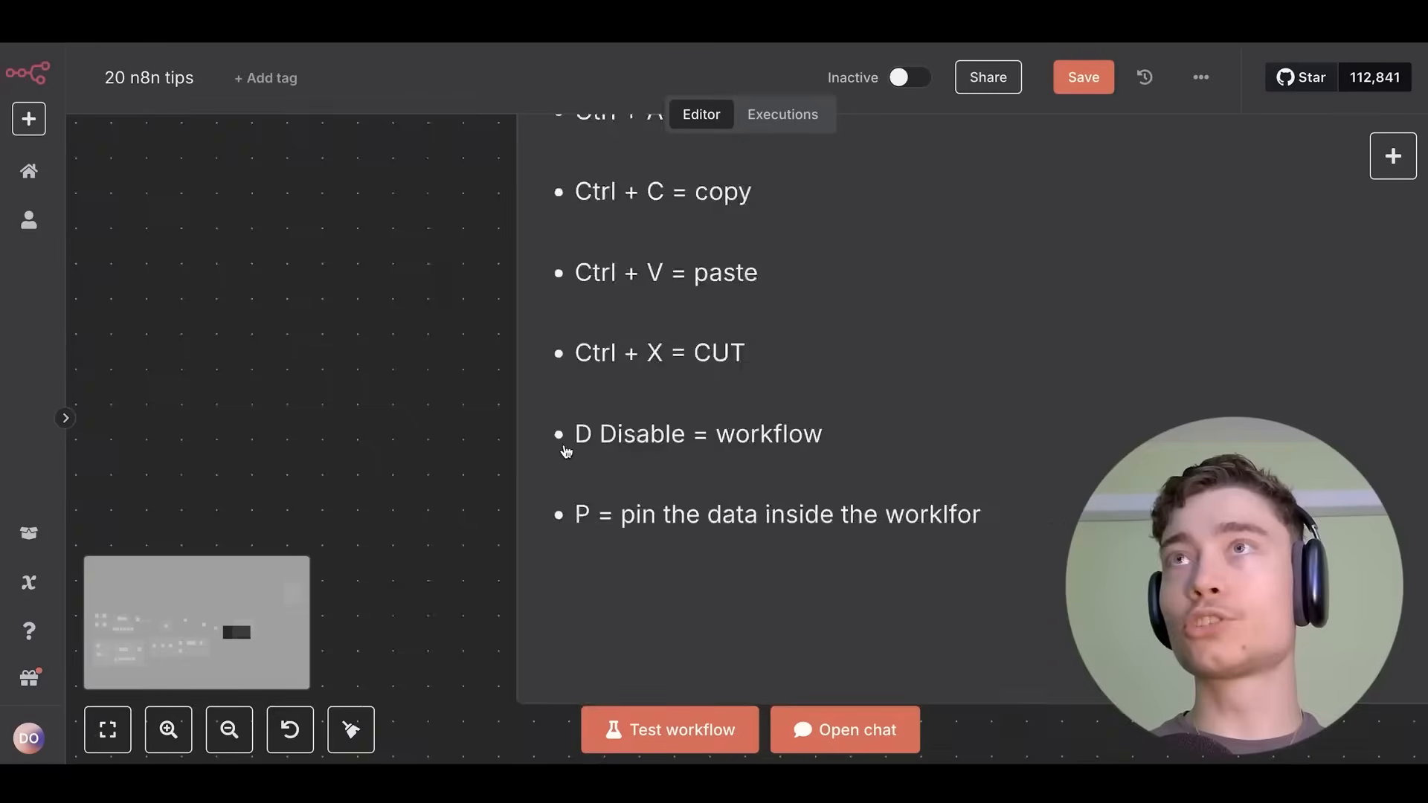
pyautogui.moveTo(691, 497); pyautogui.dragTo(726, 408)
pyautogui.scroll(-5, 695, 372)
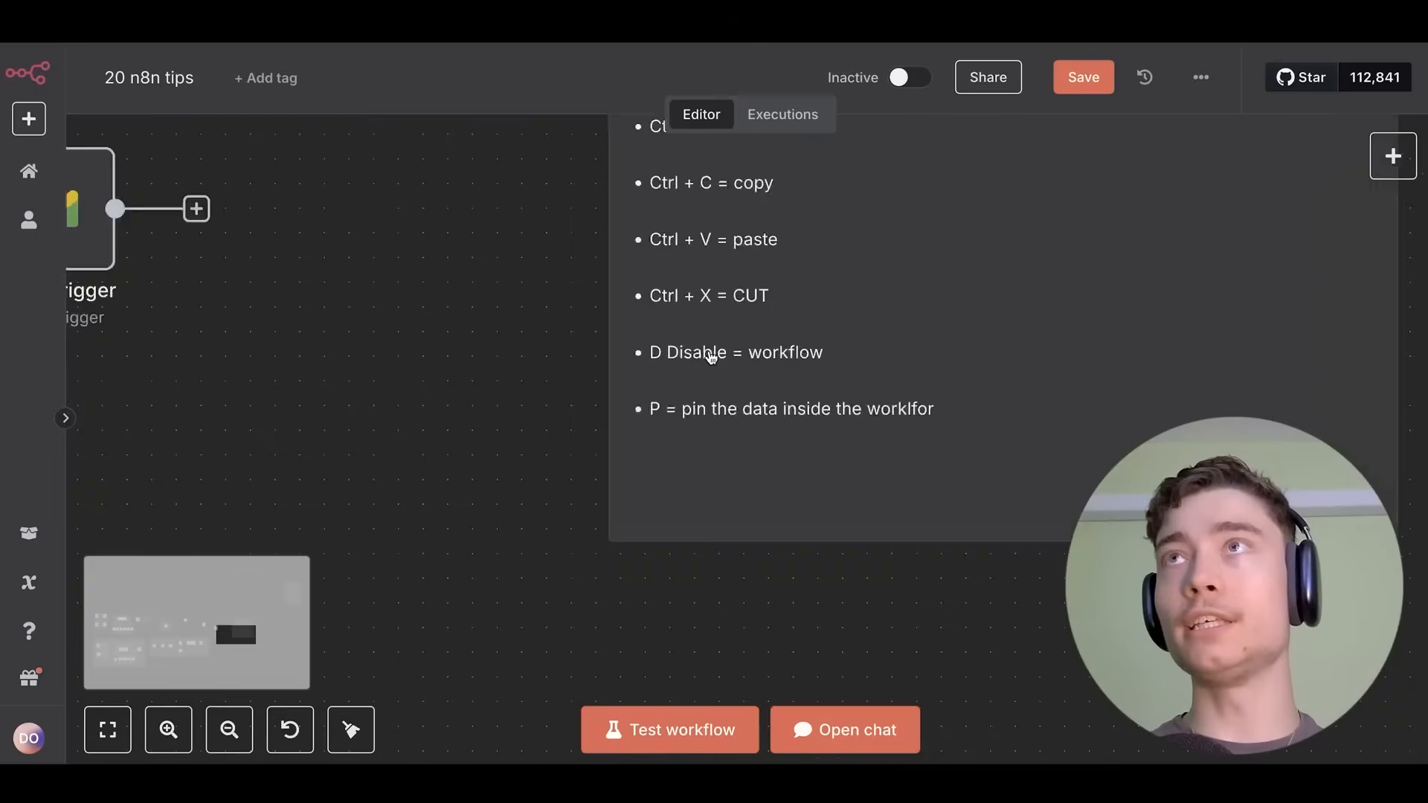
pyautogui.hscroll(-2, 782, 357)
pyautogui.click(518, 313)
pyautogui.press('d')
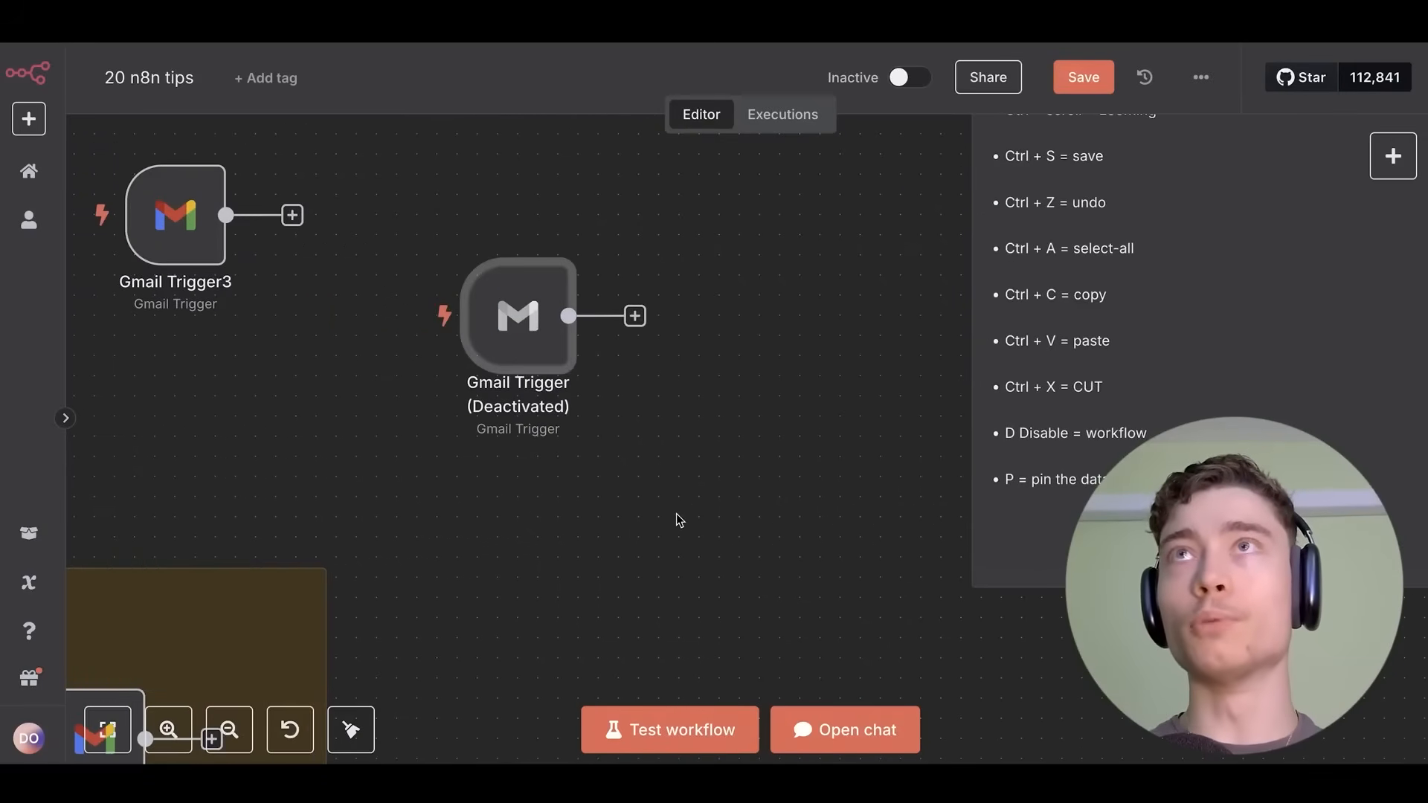
pyautogui.press('d')
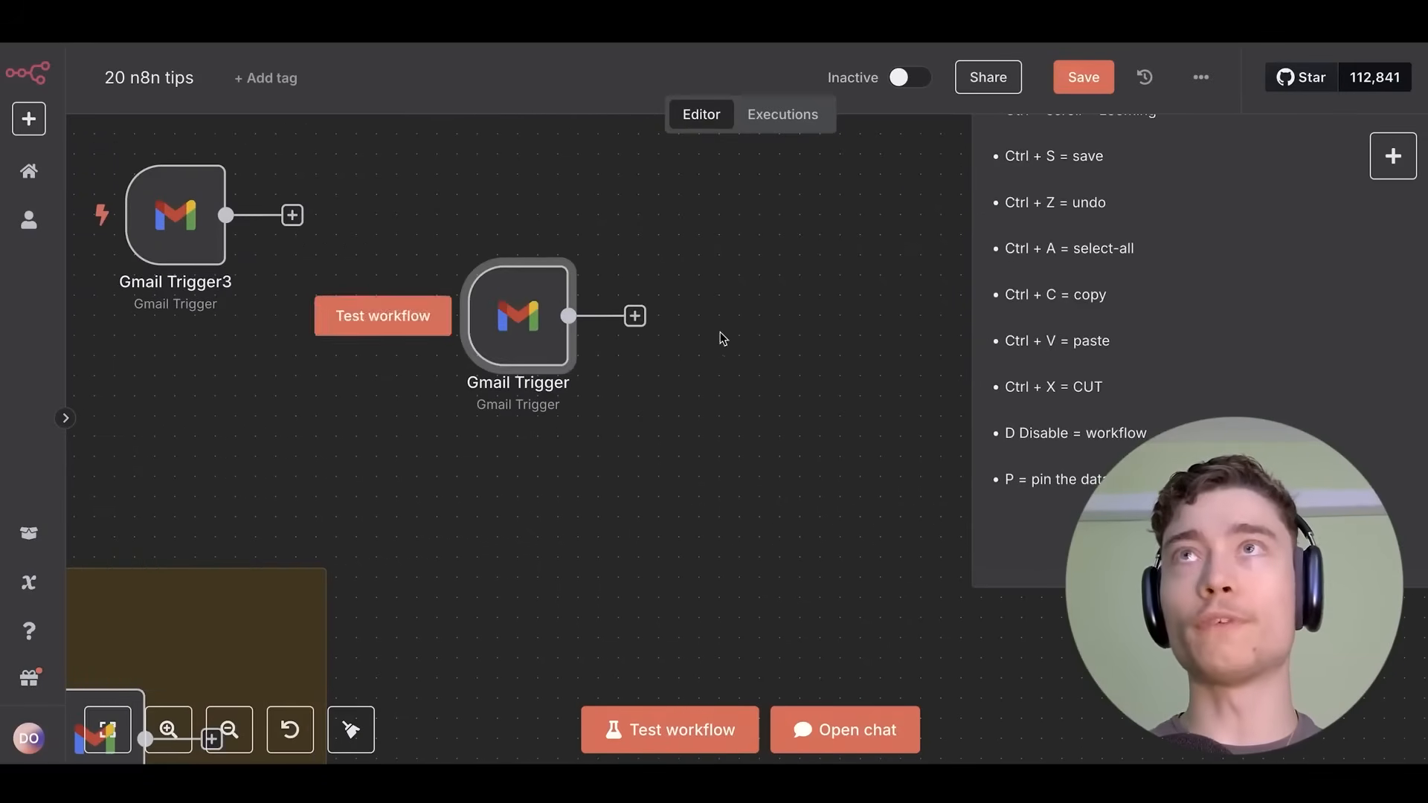
# Pan and zoom back onto the shortcuts sticky note to review its paste and cut lines.
pyautogui.moveTo(721, 338); pyautogui.dragTo(361, 306)
pyautogui.hscroll(-2, 641, 423)
pyautogui.scroll(5, 720, 459)
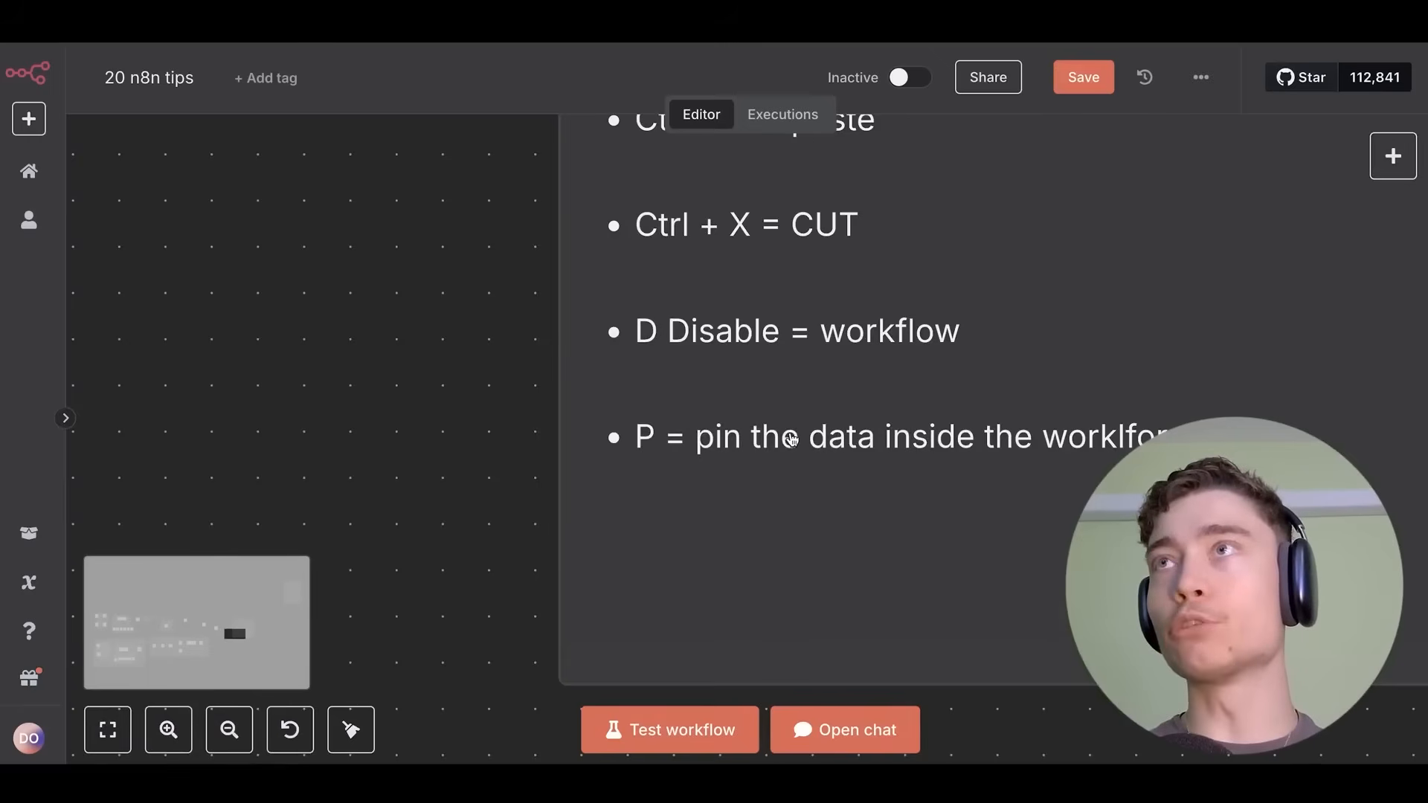
pyautogui.scroll(-1, 831, 433)
pyautogui.scroll(-3, 831, 433)
pyautogui.hscroll(-4, 727, 322)
pyautogui.scroll(-3, 1001, 274)
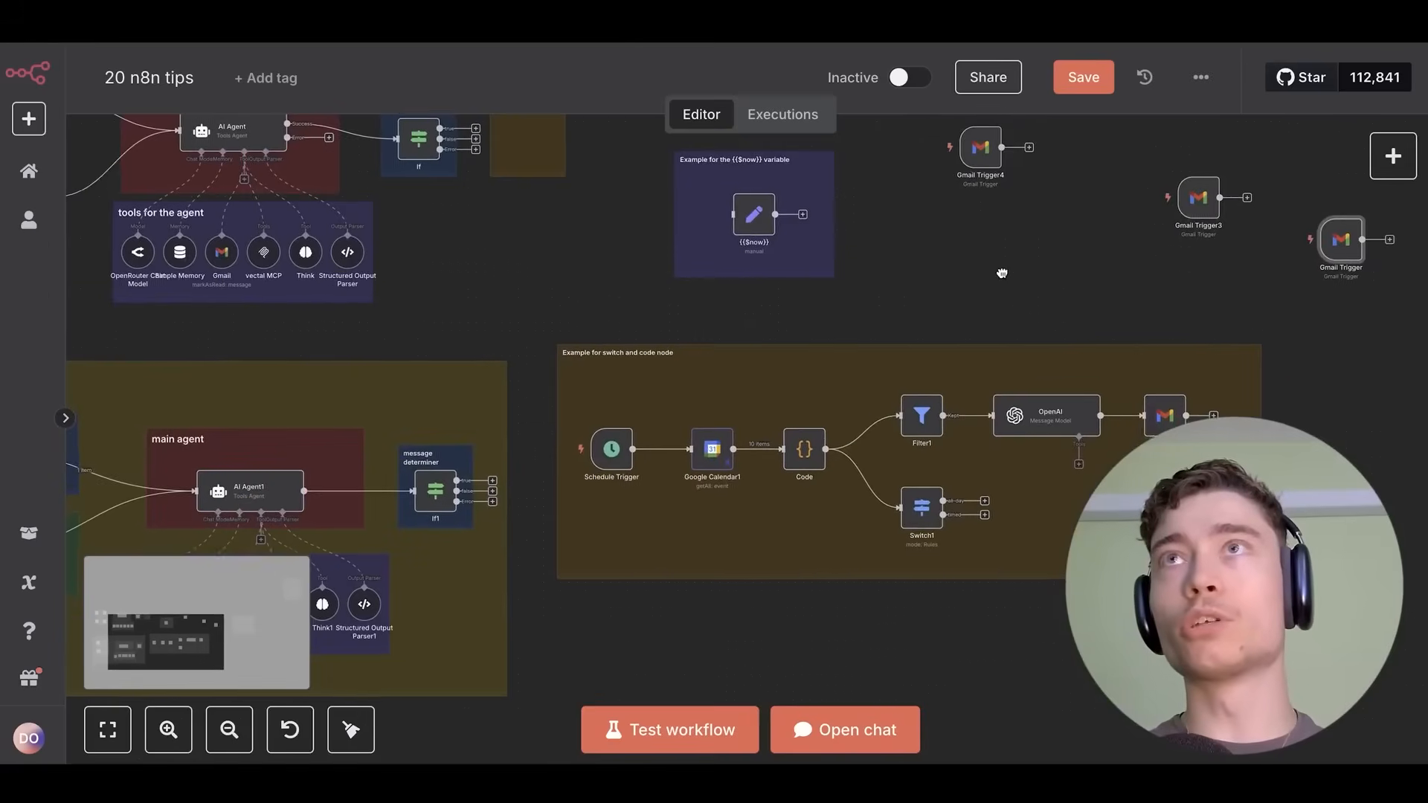
pyautogui.scroll(-2, 621, 304)
pyautogui.hscroll(-2, 774, 377)
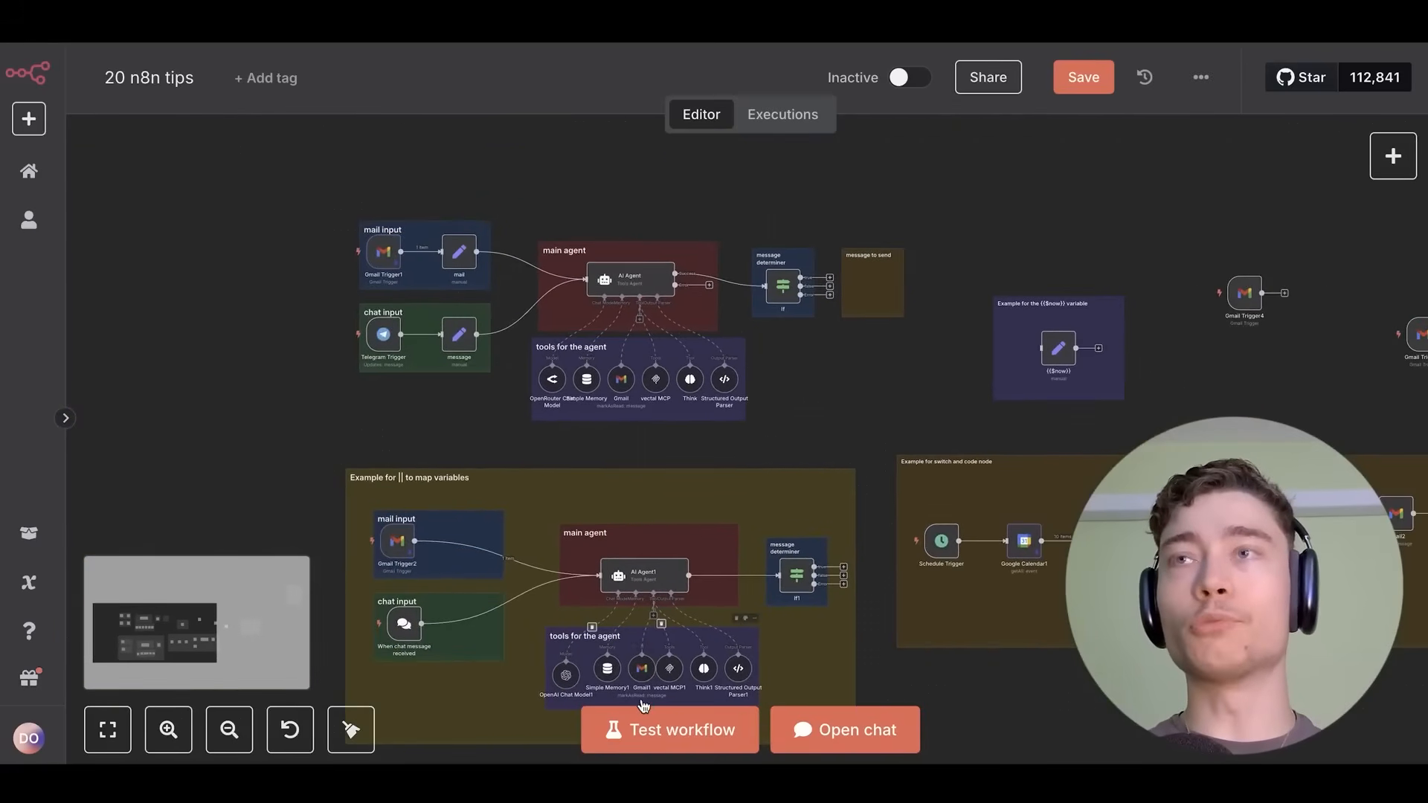
pyautogui.hscroll(5, 654, 360)
pyautogui.scroll(6, 724, 456)
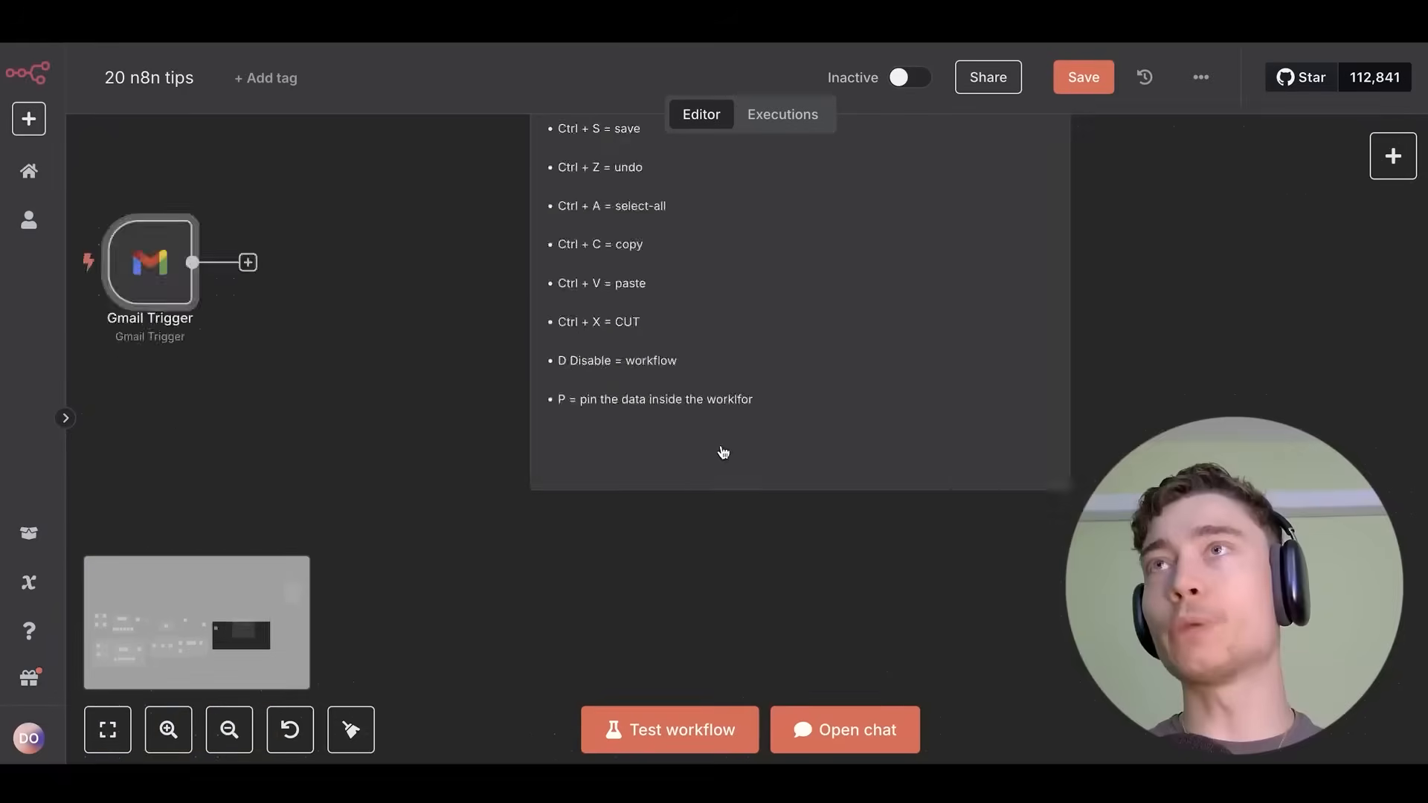
pyautogui.scroll(-2, 580, 365)
pyautogui.scroll(2, 567, 389)
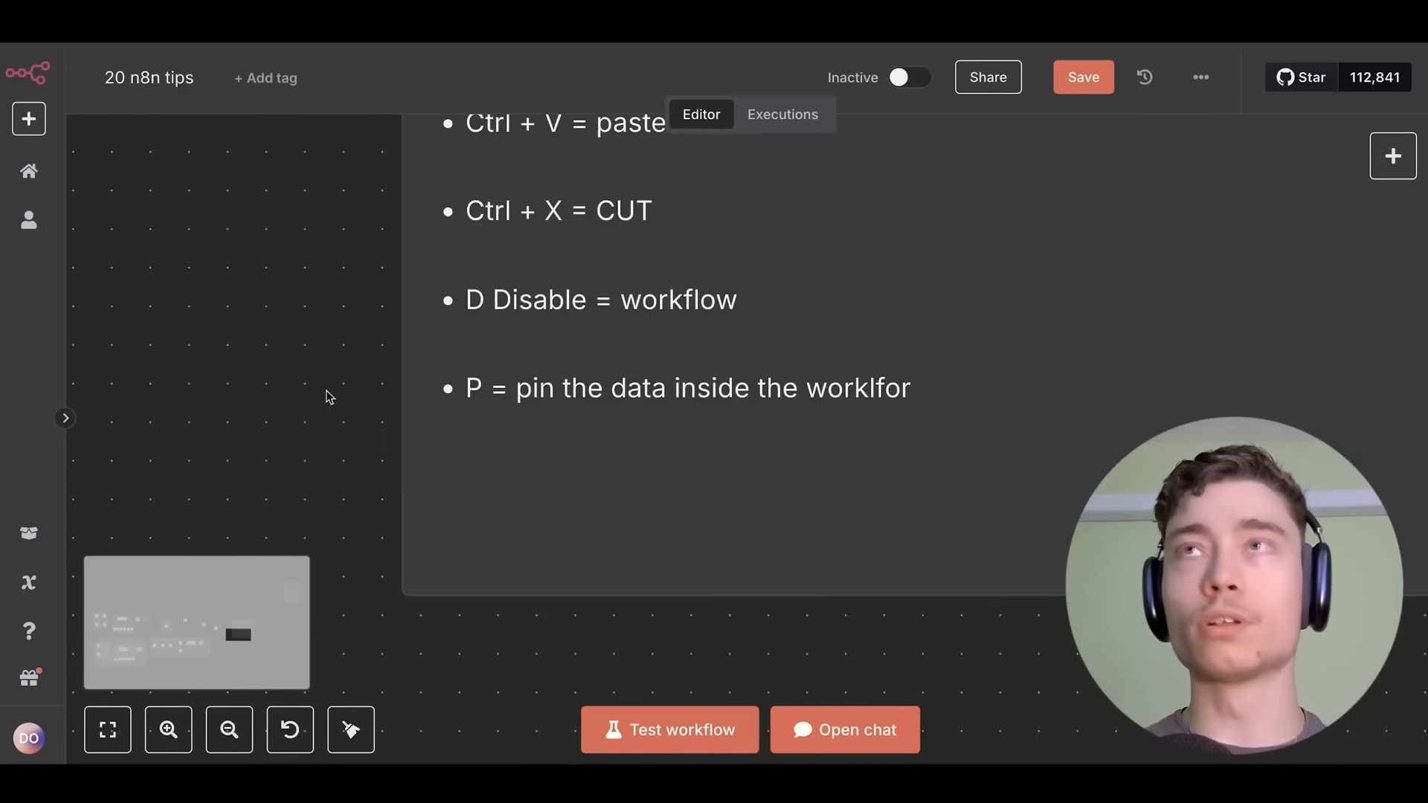
pyautogui.scroll(-3, 702, 379)
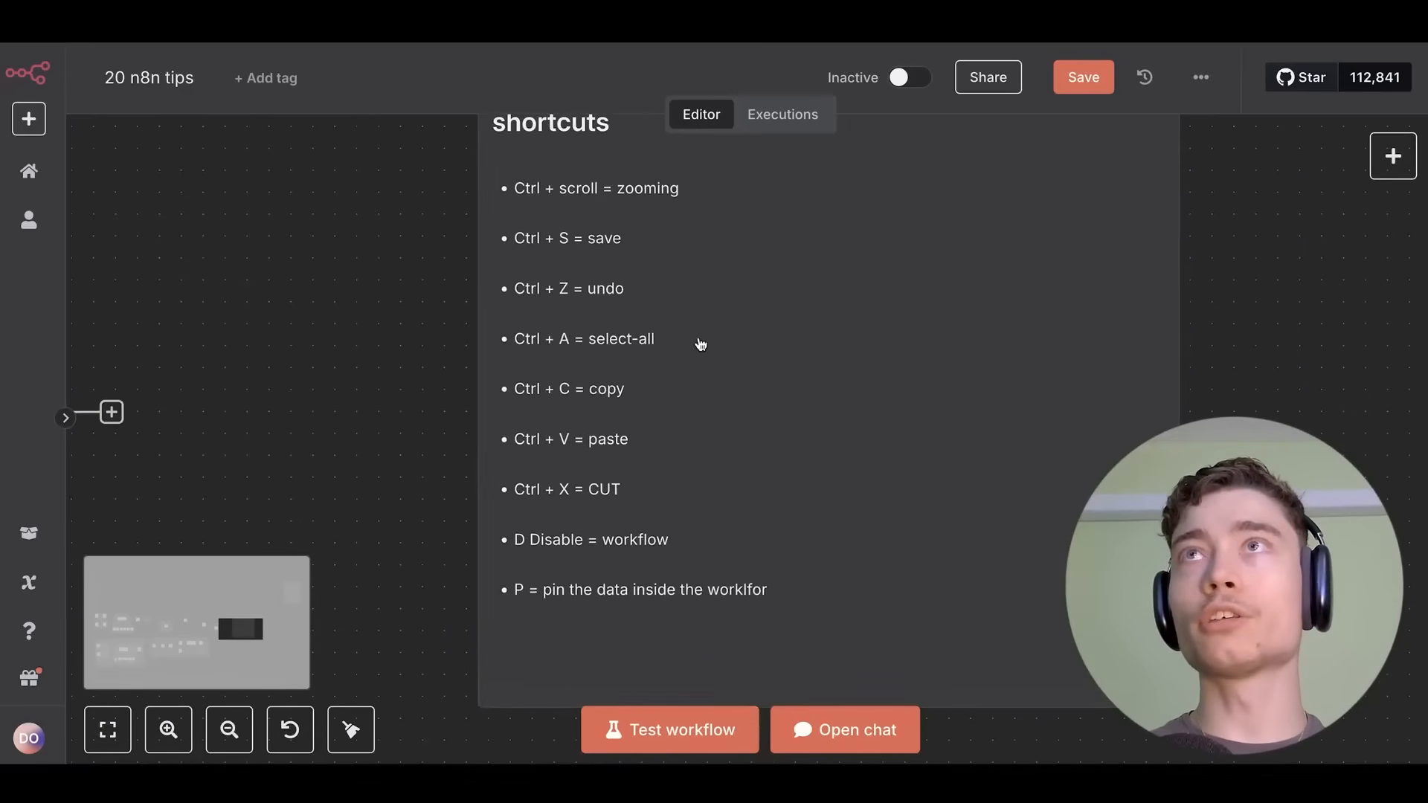
pyautogui.scroll(1, 701, 379)
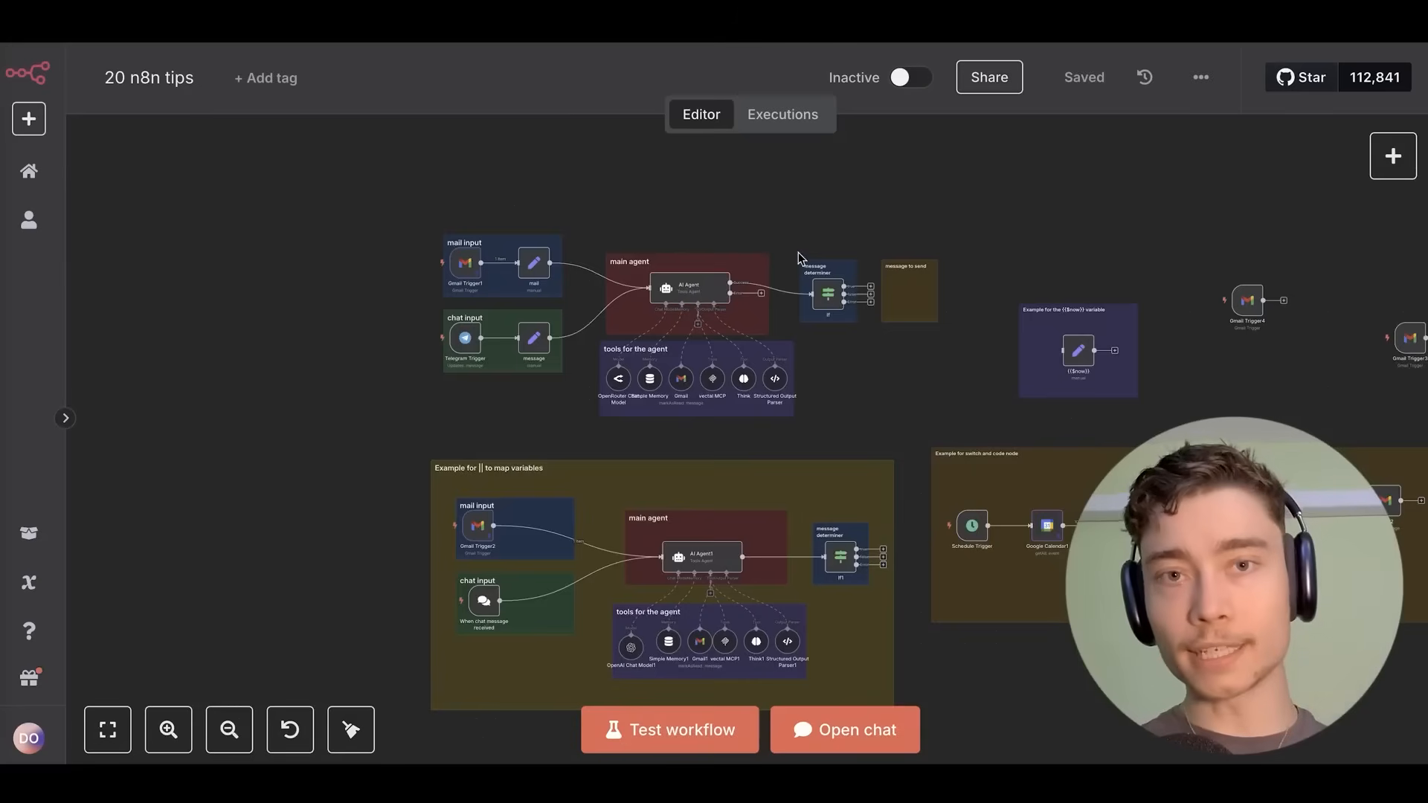
pyautogui.scroll(10, 774, 371)
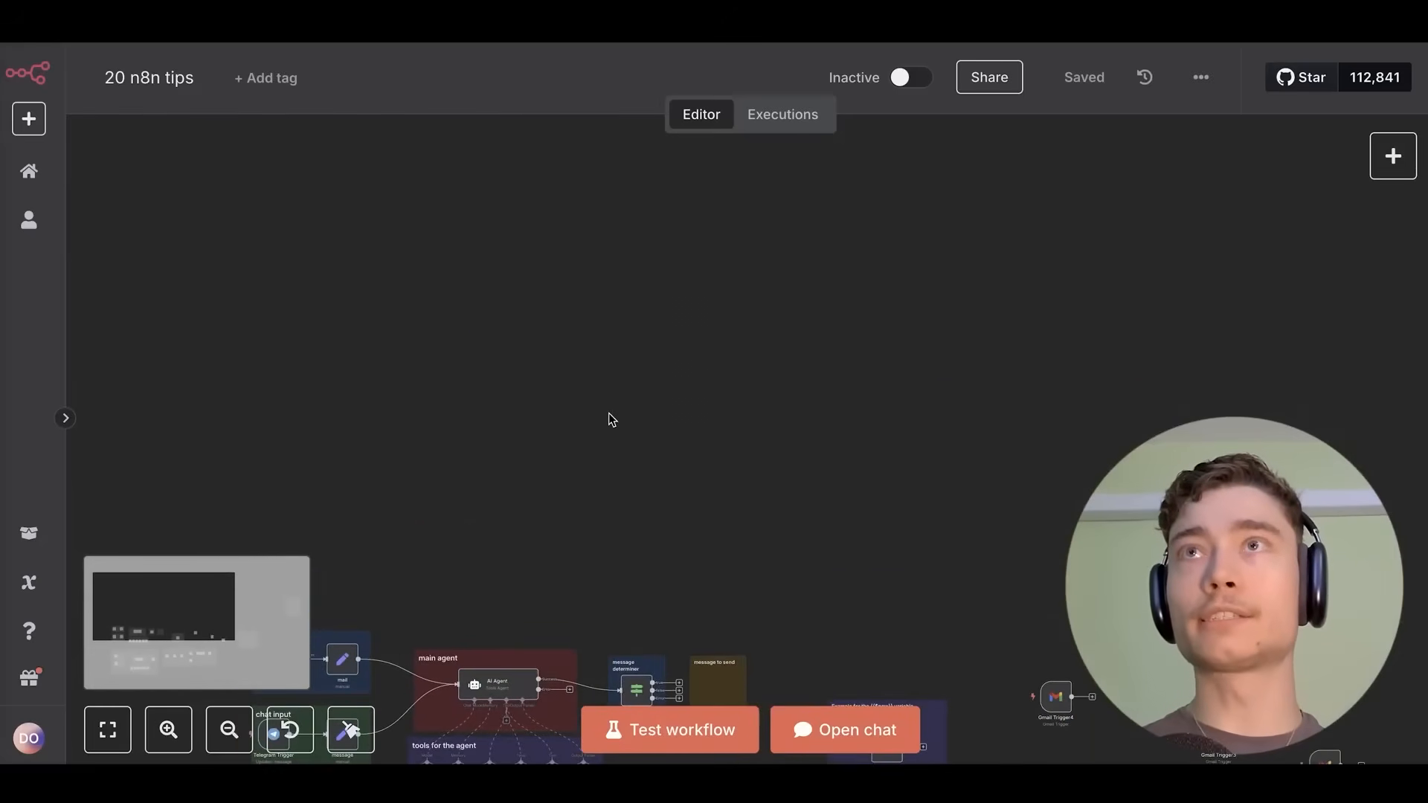
# Create a new blank workflow with a Schedule Trigger as its first step.
pyautogui.scroll(-2, 701, 360)
pyautogui.rightClick(591, 368)
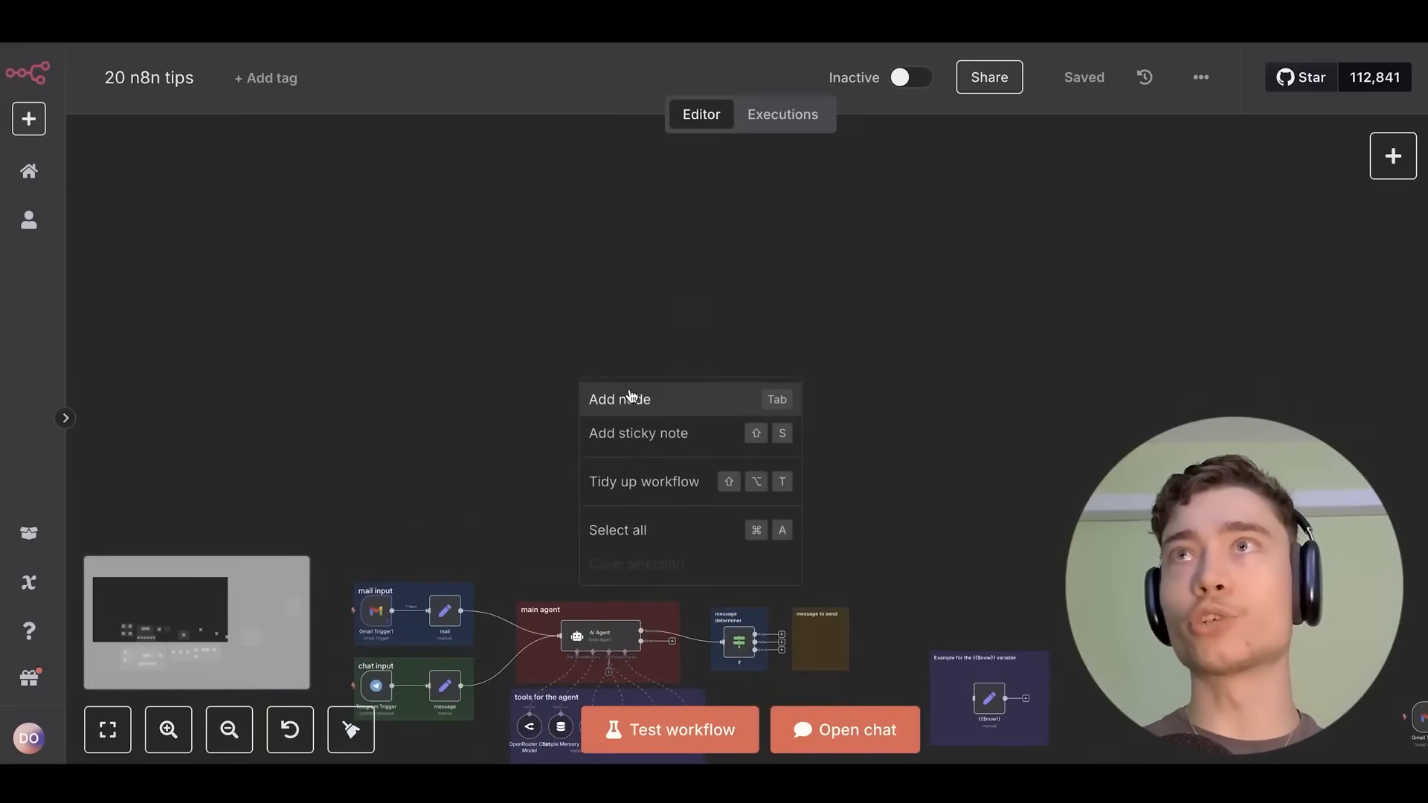
pyautogui.scroll(-4, 629, 396)
pyautogui.click(28, 119)
pyautogui.click(28, 119)
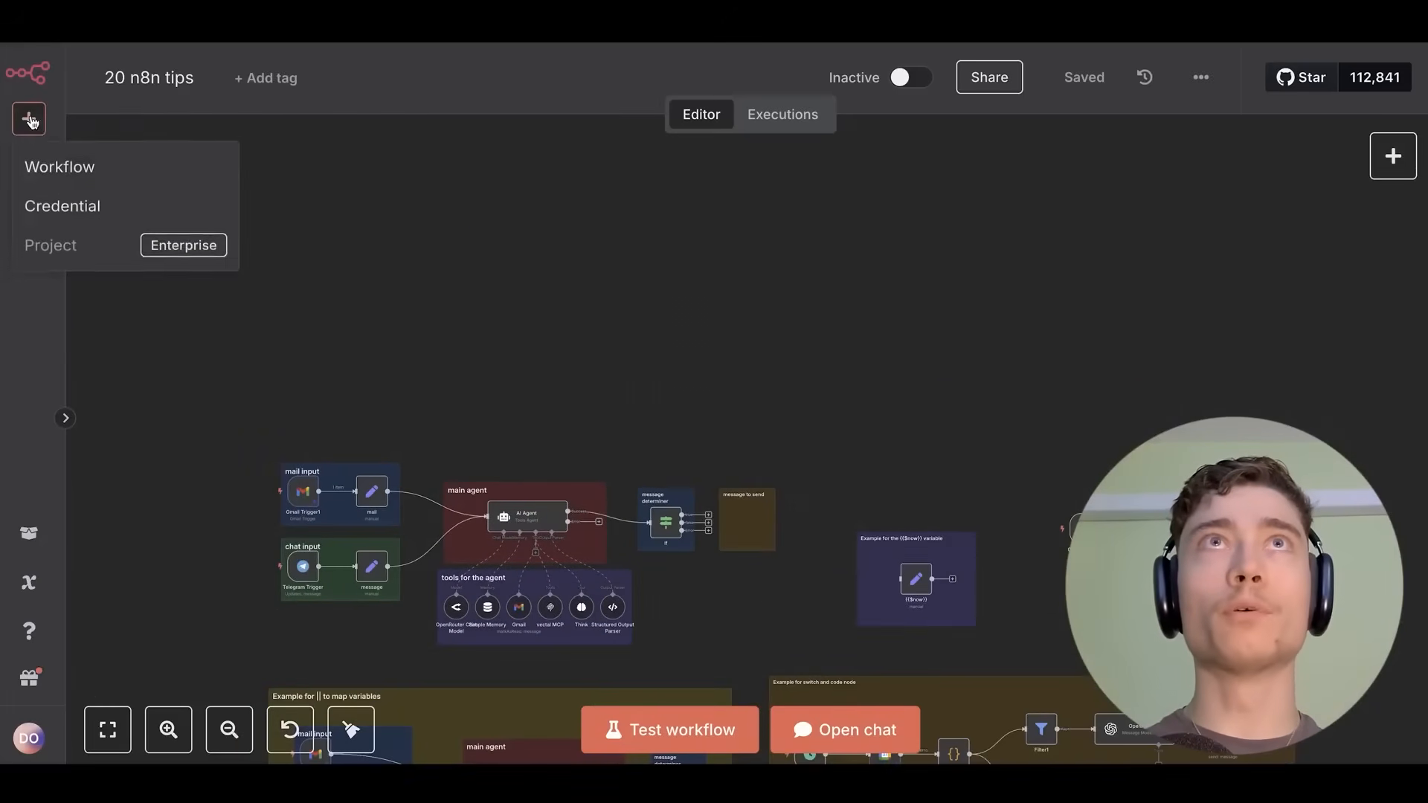
pyautogui.click(57, 160)
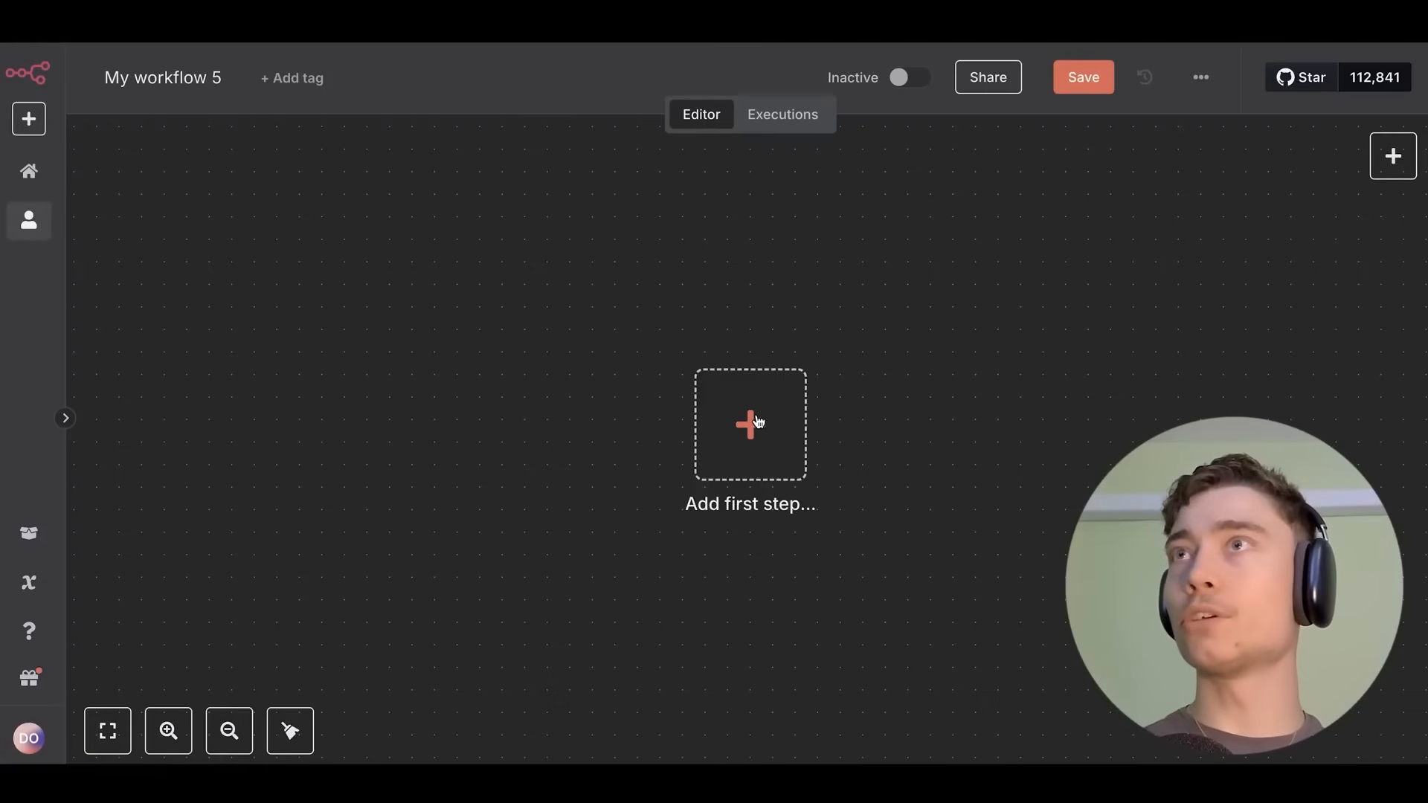
pyautogui.click(750, 423)
pyautogui.write('schedu')
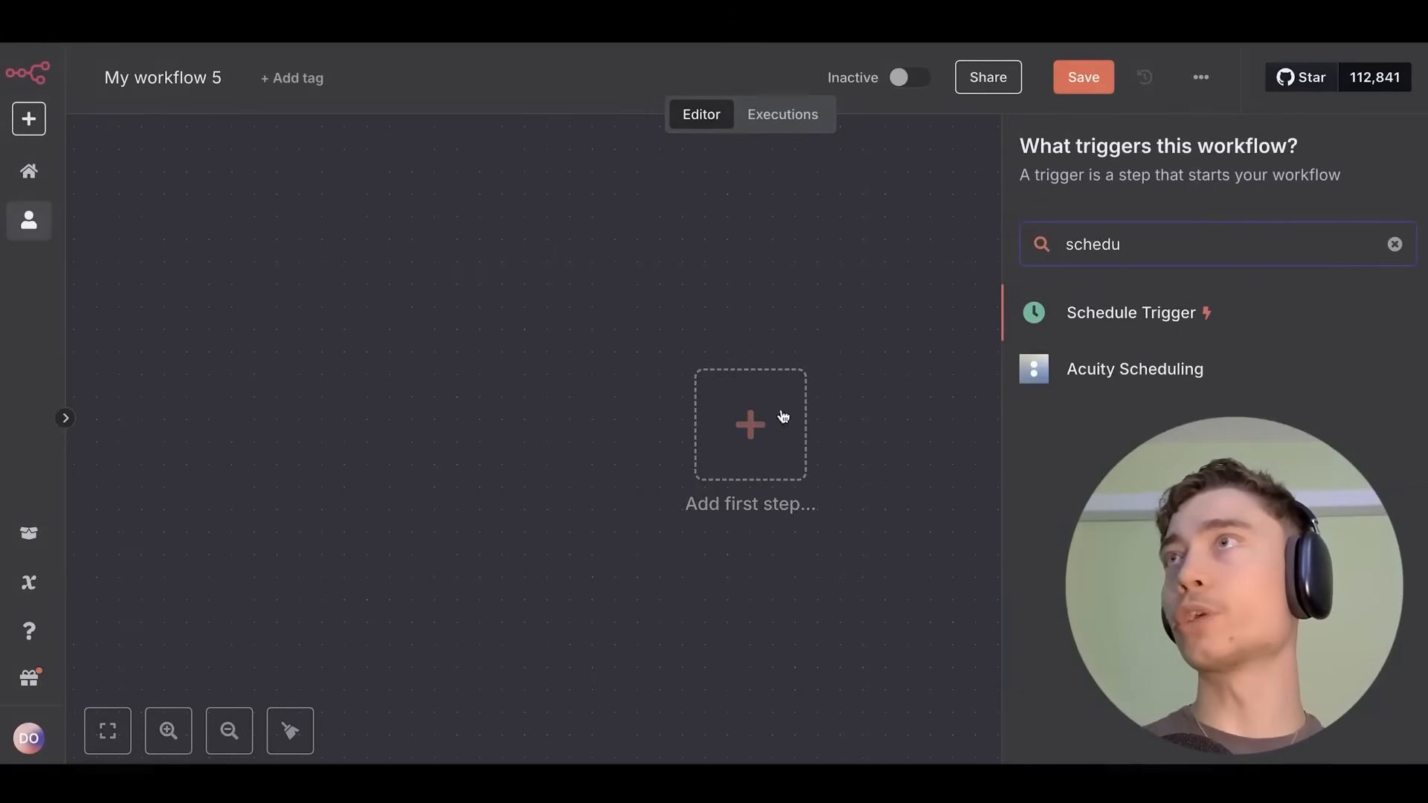
pyautogui.click(1108, 312)
# Set the Trigger Interval to Custom (Cron) and enter the expression 5 4 * * *.
pyautogui.click(160, 378)
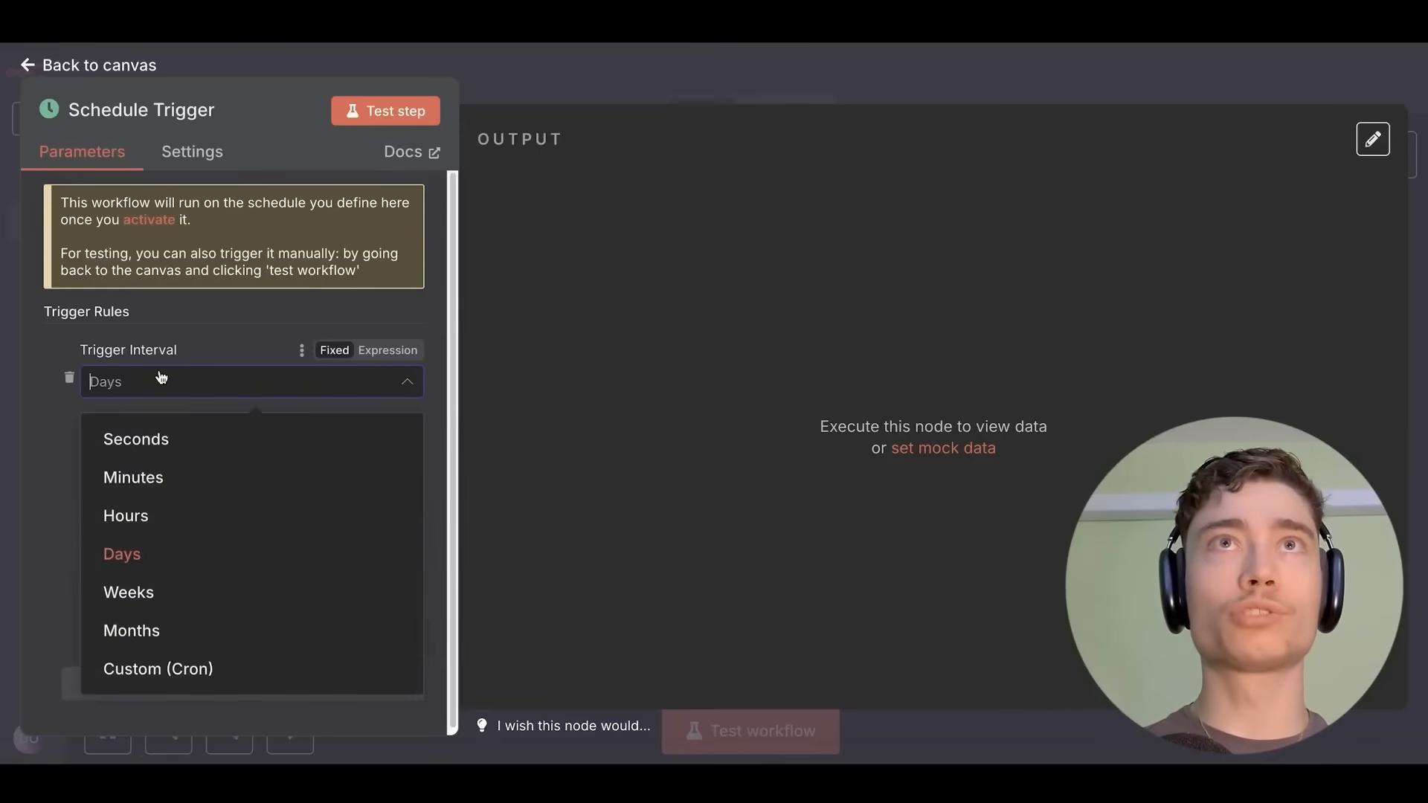
pyautogui.click(179, 372)
pyautogui.click(188, 387)
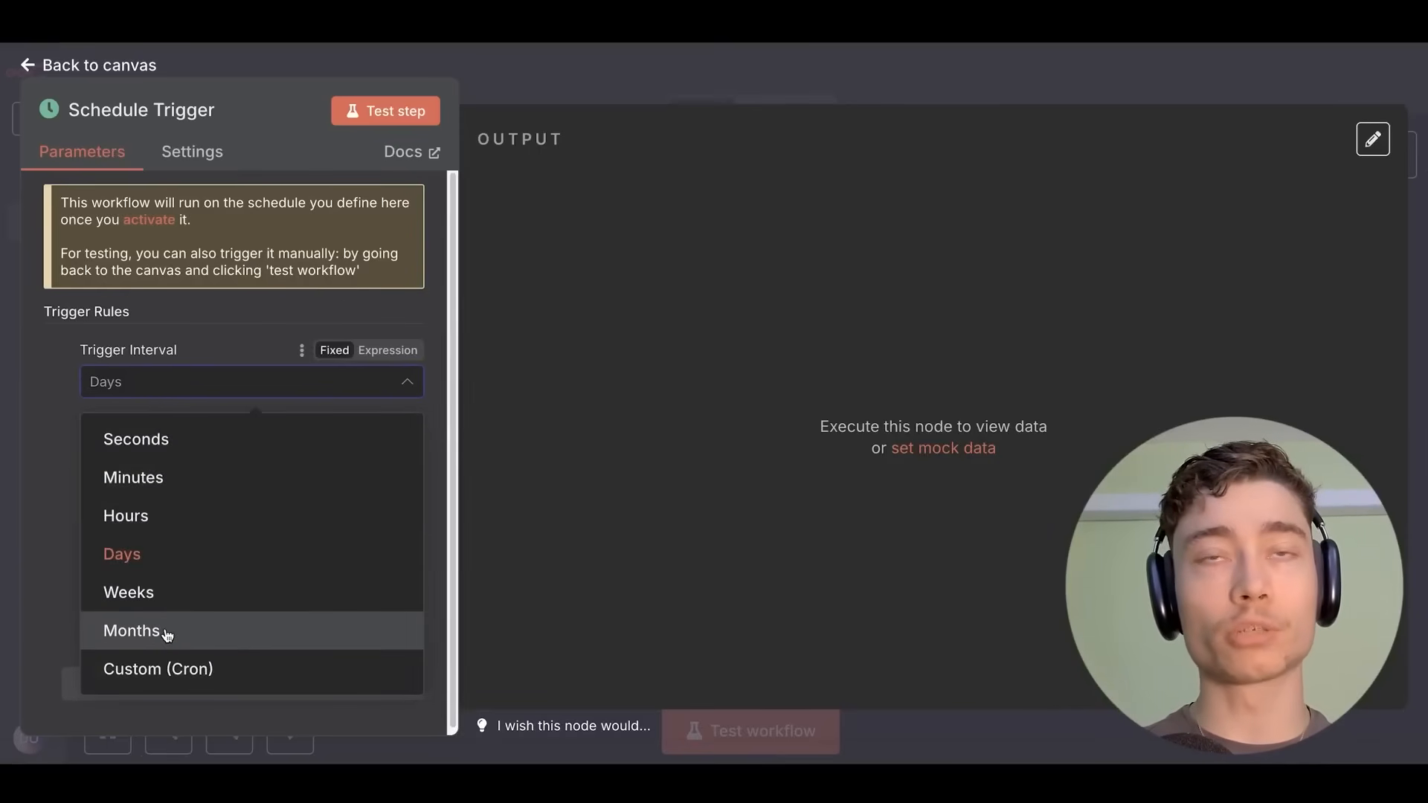
pyautogui.click(233, 679)
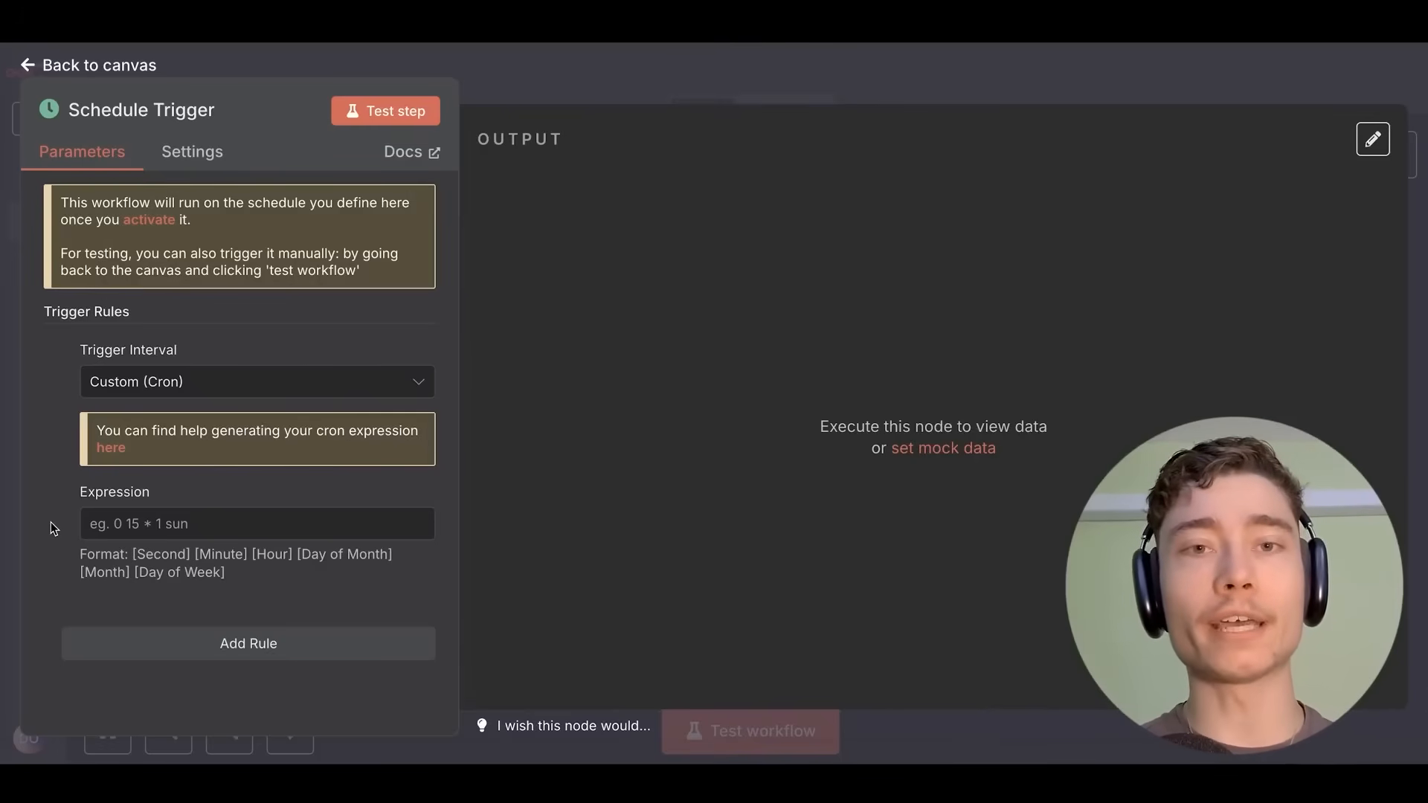
pyautogui.click(200, 530)
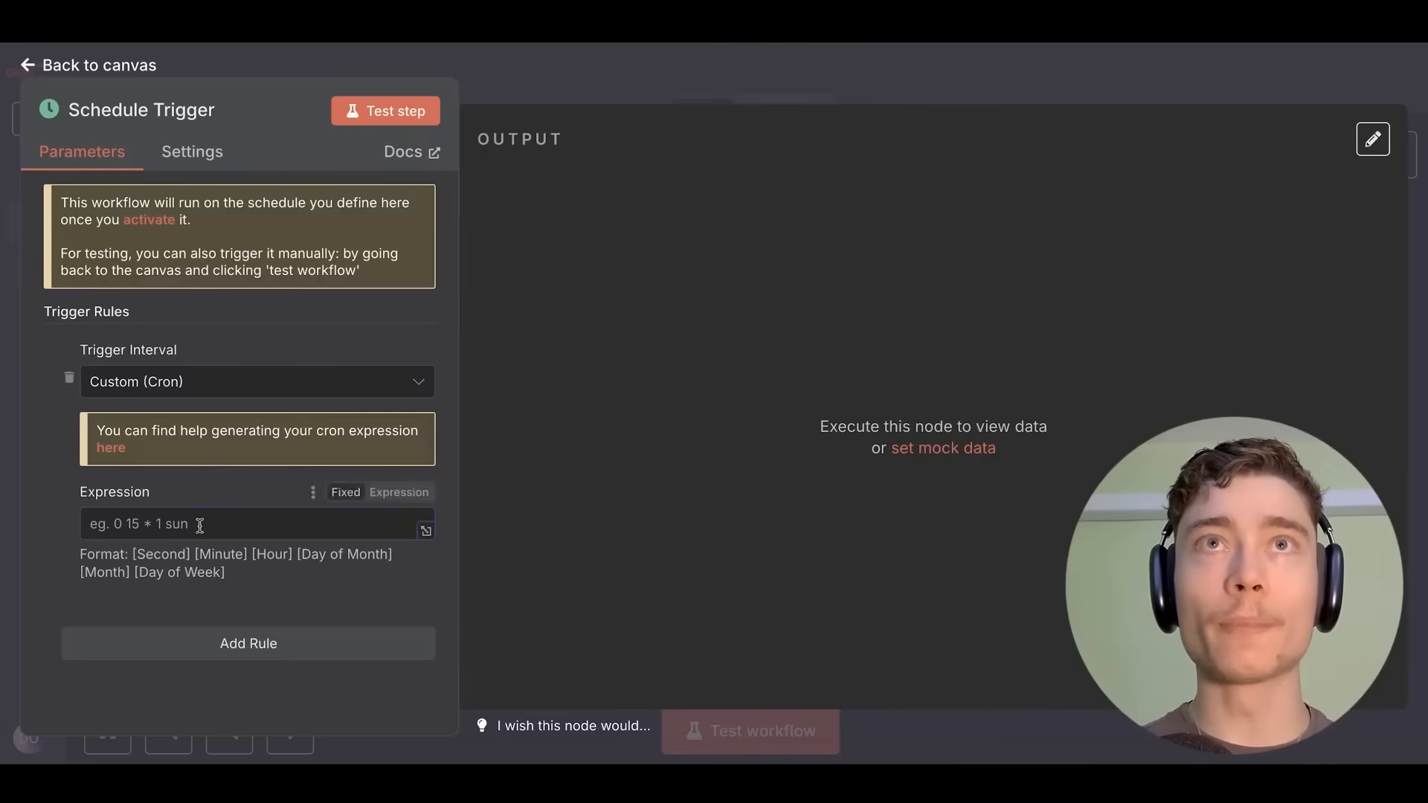
pyautogui.write('5 4 * * *')
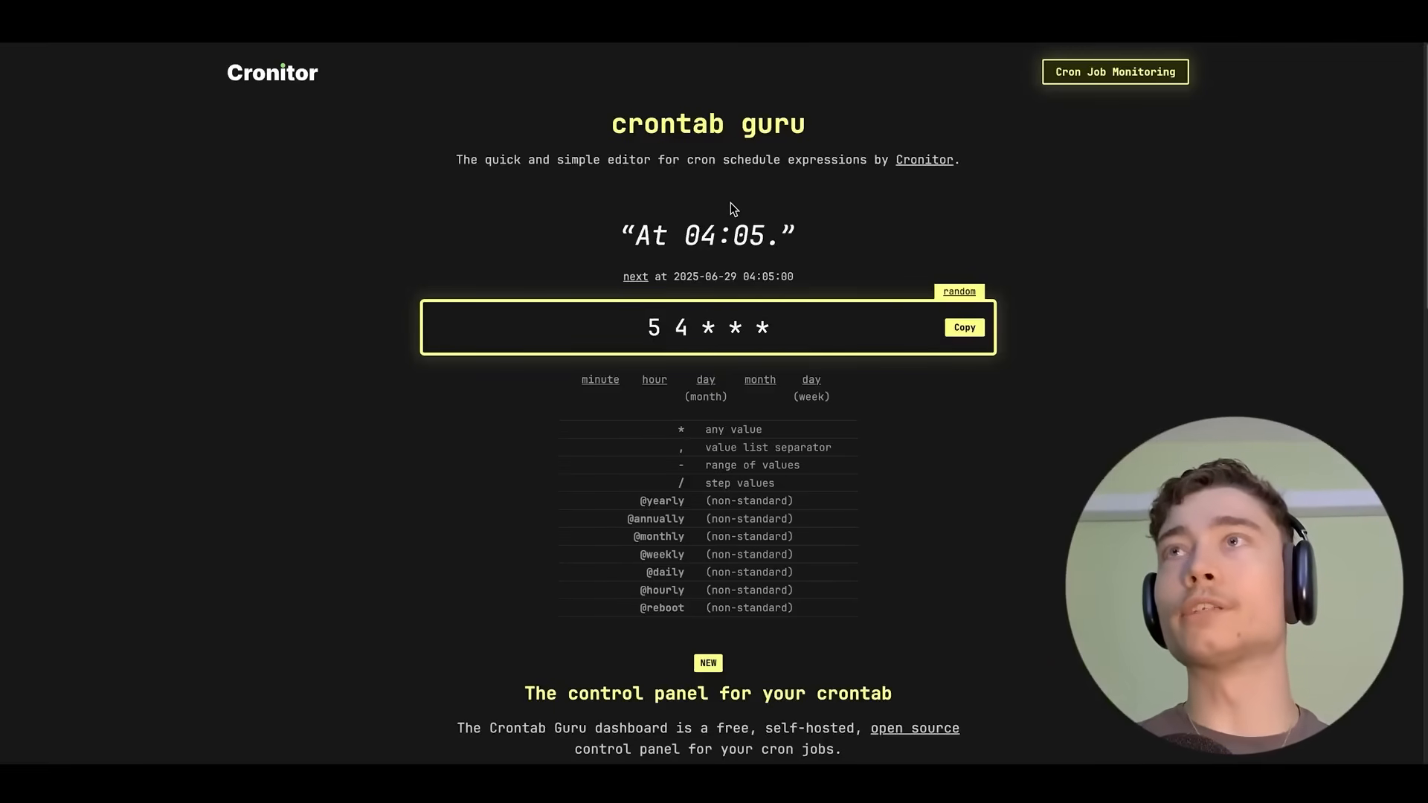
# Scroll crontab.guru to confirm 5 4 * * * reads 'At 04:05'.
pyautogui.scroll(-1, 731, 205)
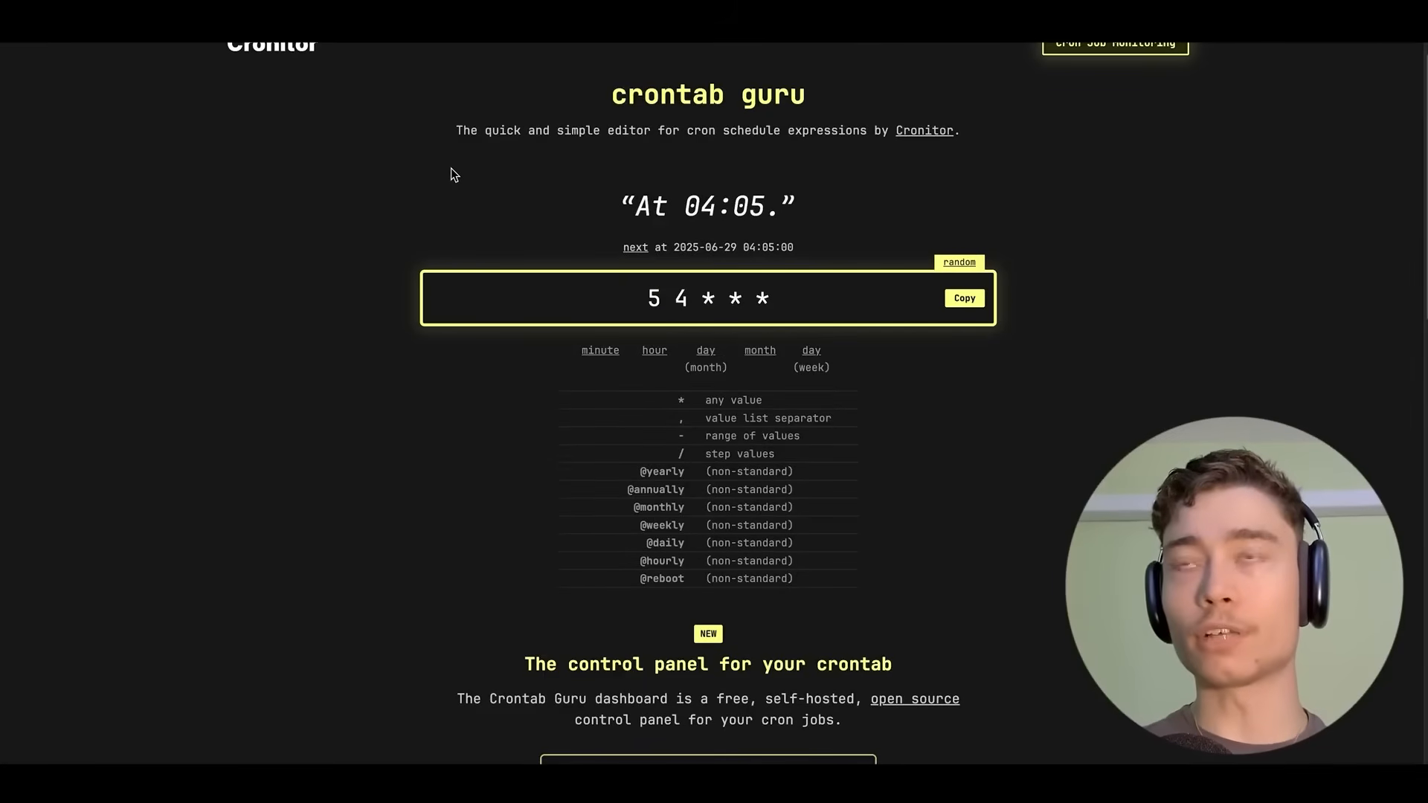
pyautogui.scroll(-6, 451, 175)
pyautogui.scroll(7, 465, 223)
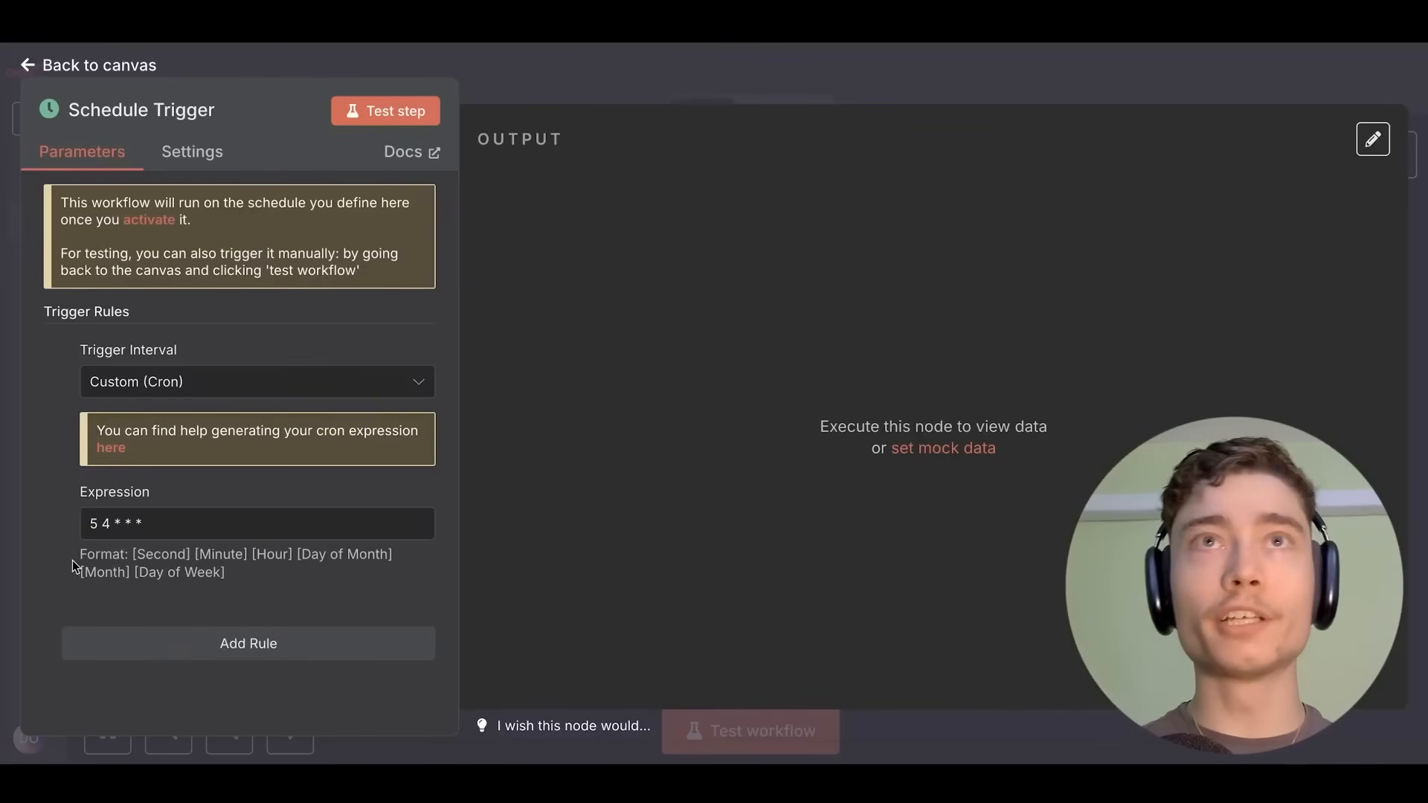
# Replace the cron expression with 0 6-23 * * 1-5, keeping the interval at Custom (Cron).
pyautogui.click(139, 532)
pyautogui.hotkey('ctrl', 'a')
pyautogui.write('0 6-23 * * 1-5')
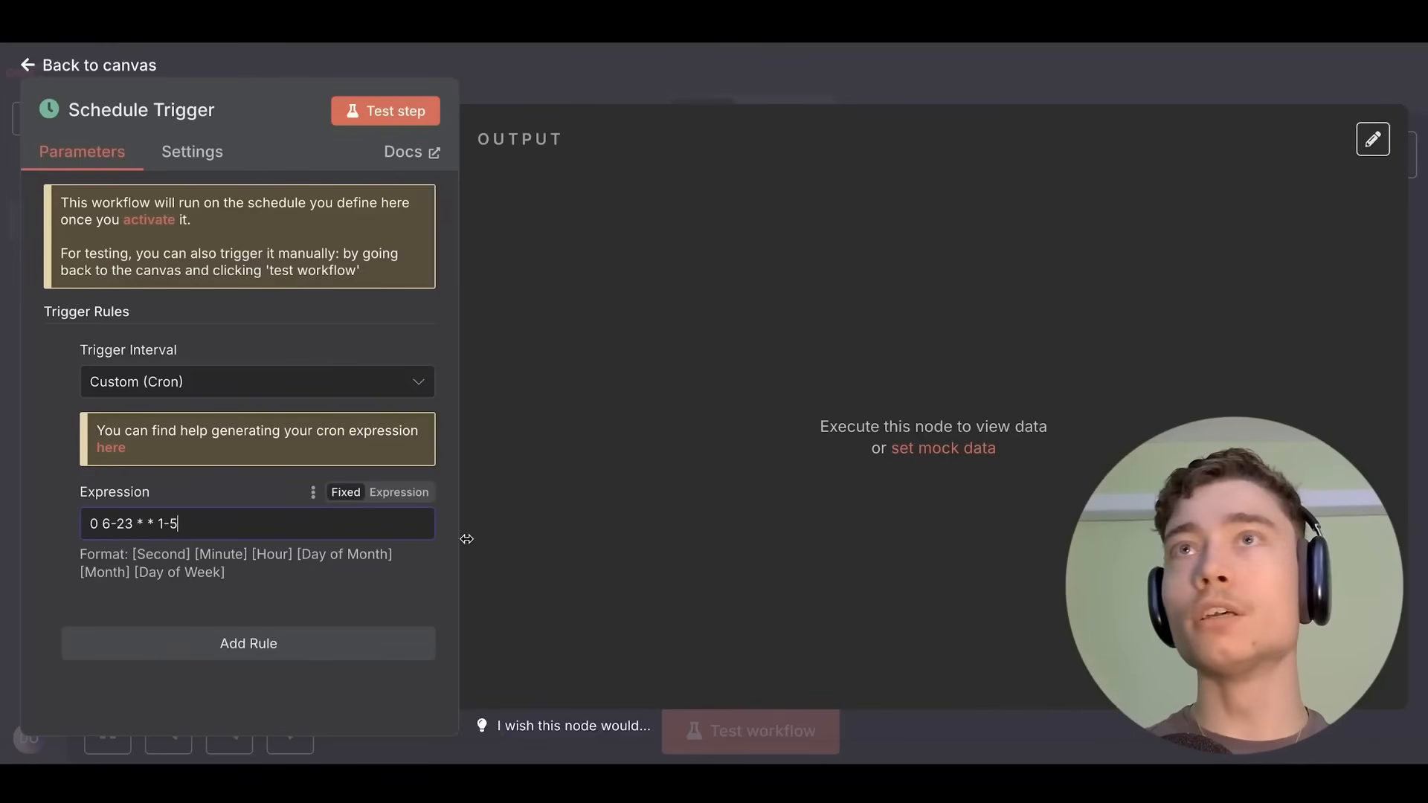
pyautogui.click(455, 528)
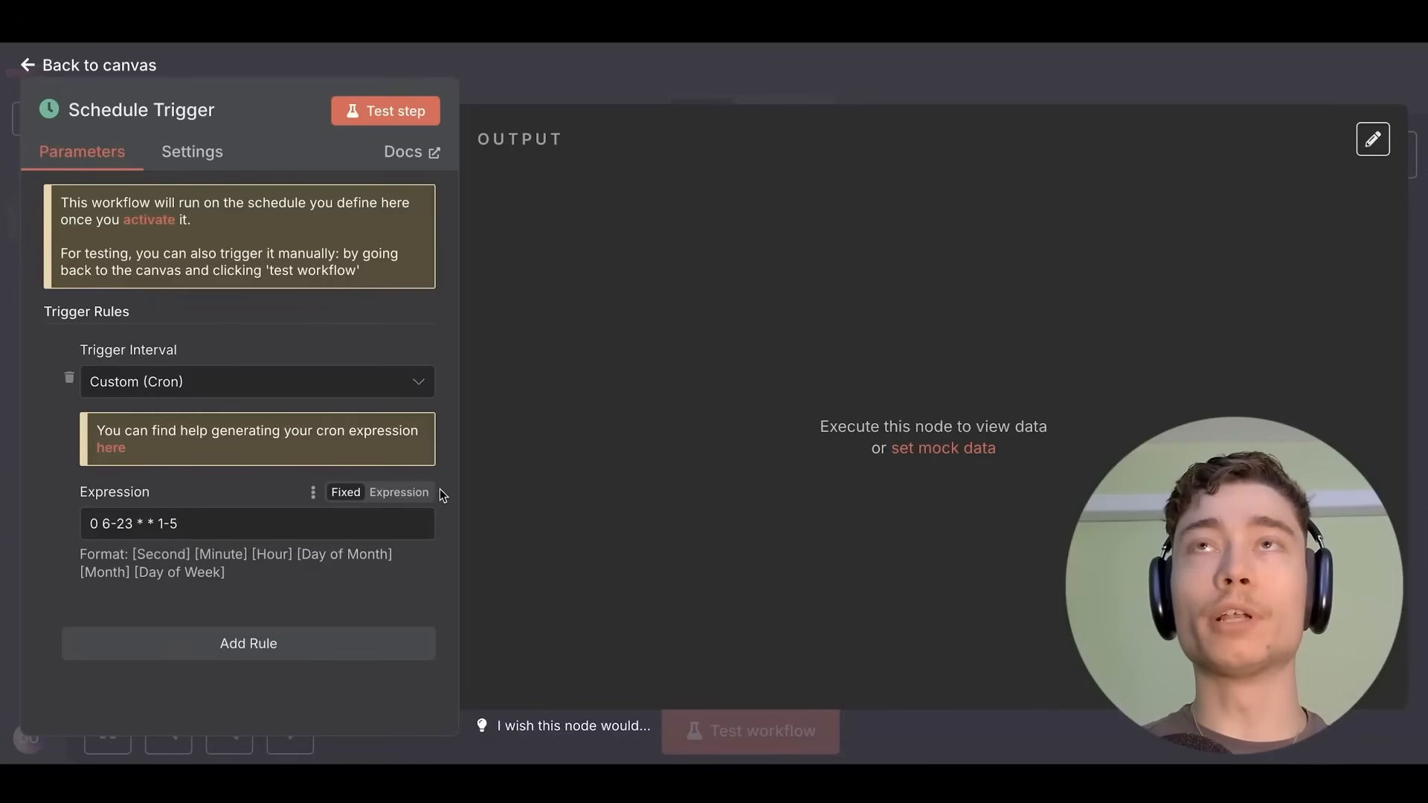
pyautogui.click(191, 381)
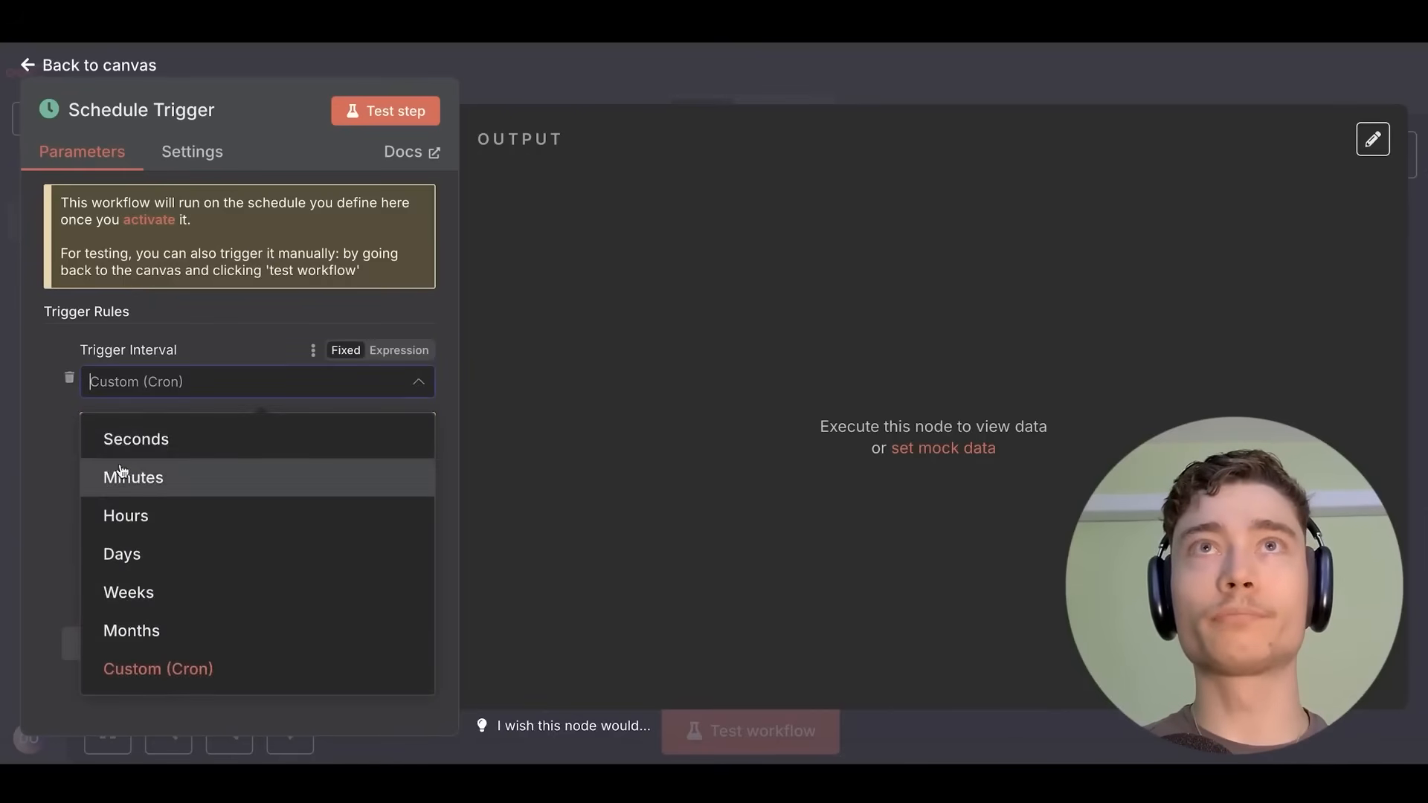
pyautogui.click(454, 463)
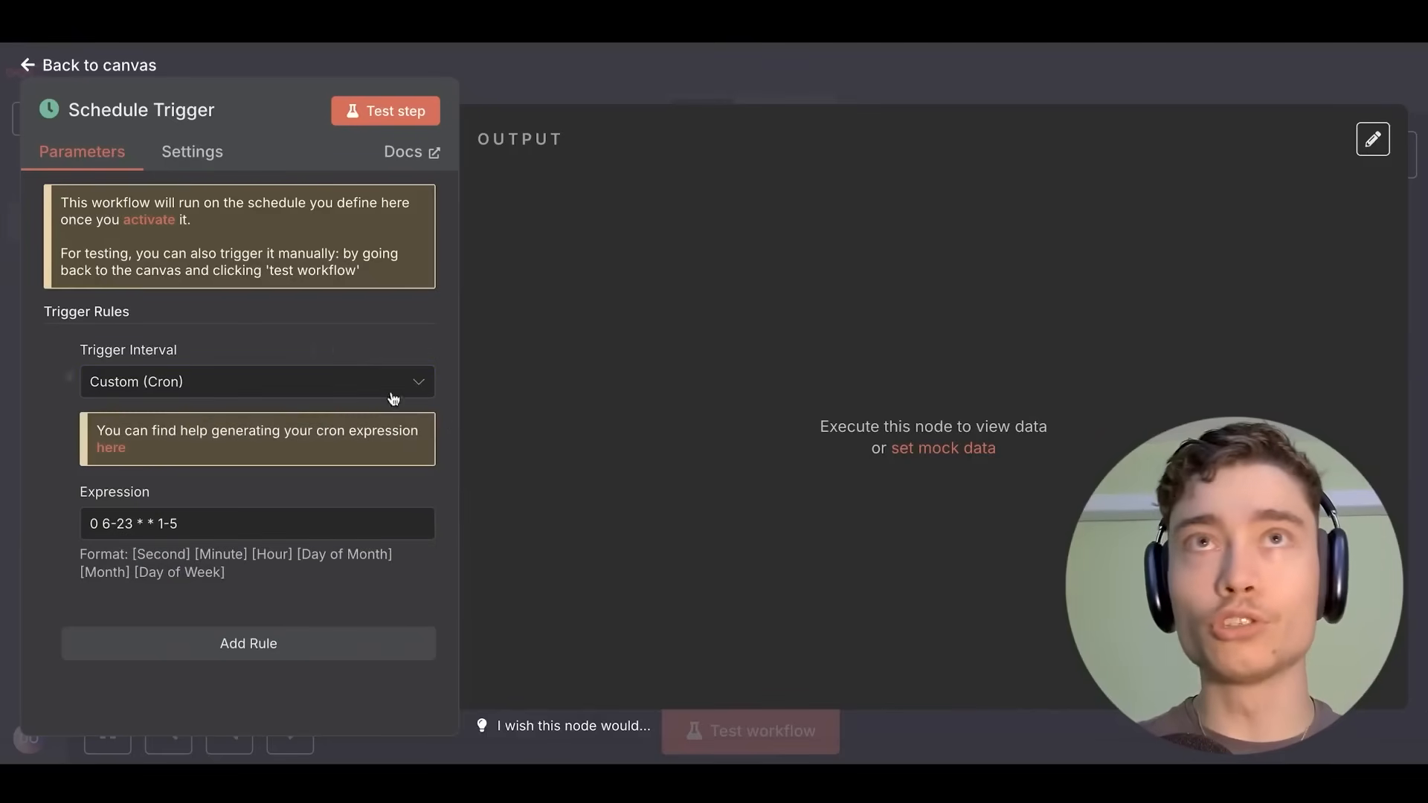
pyautogui.moveTo(91, 524); pyautogui.dragTo(231, 530)
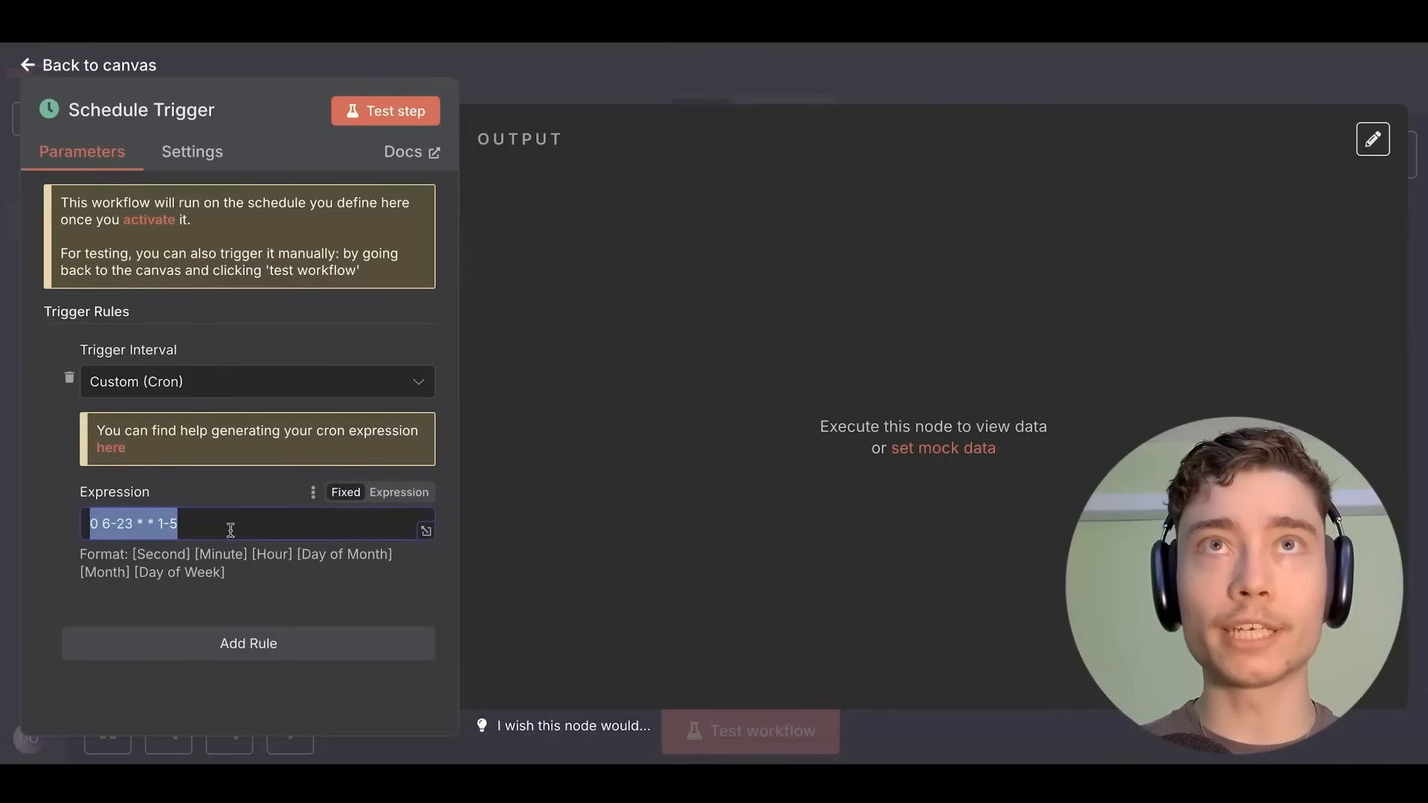
pyautogui.click(455, 519)
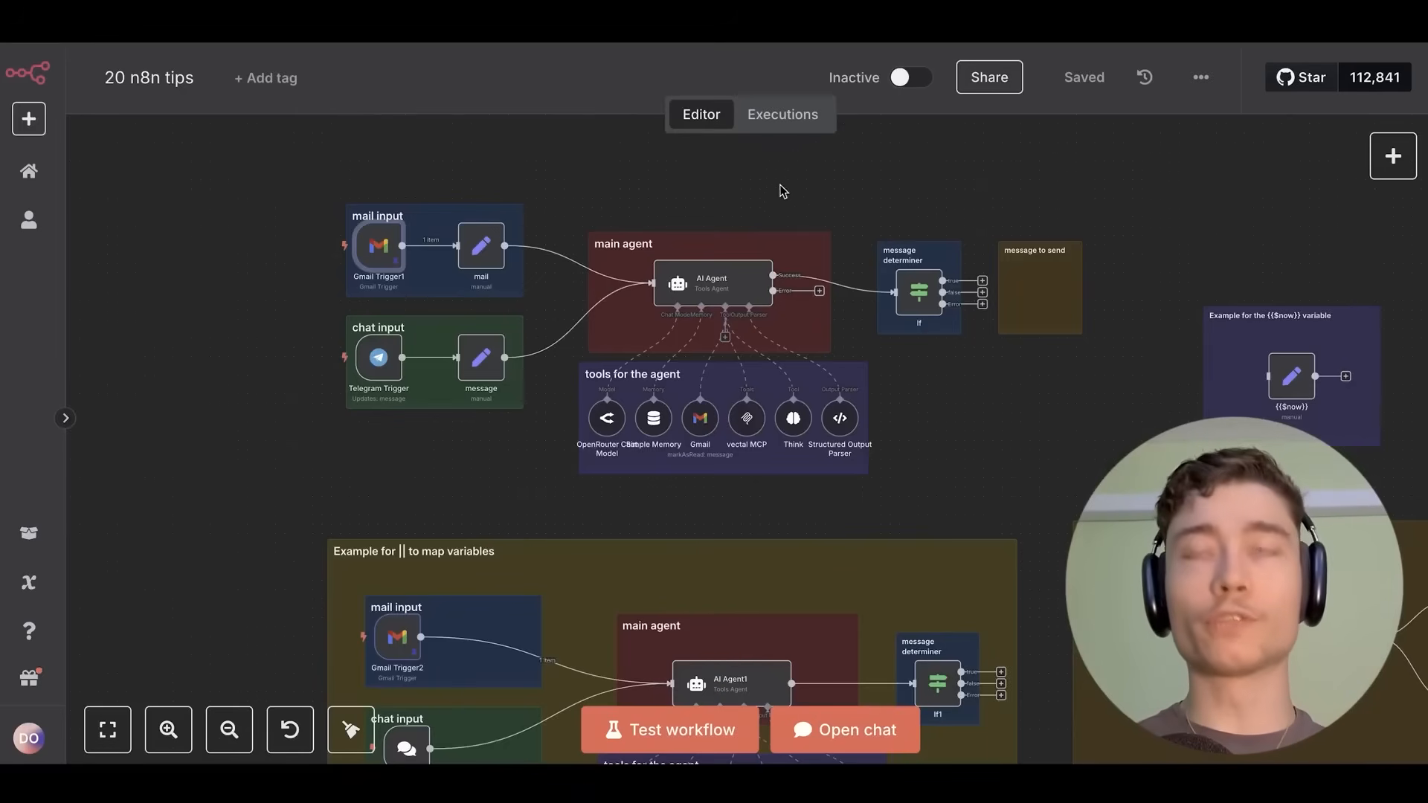
# Enlarge the page with Ctrl++ and show the '20 n8n tips' Executions list.
pyautogui.hscroll(5, 796, 186)
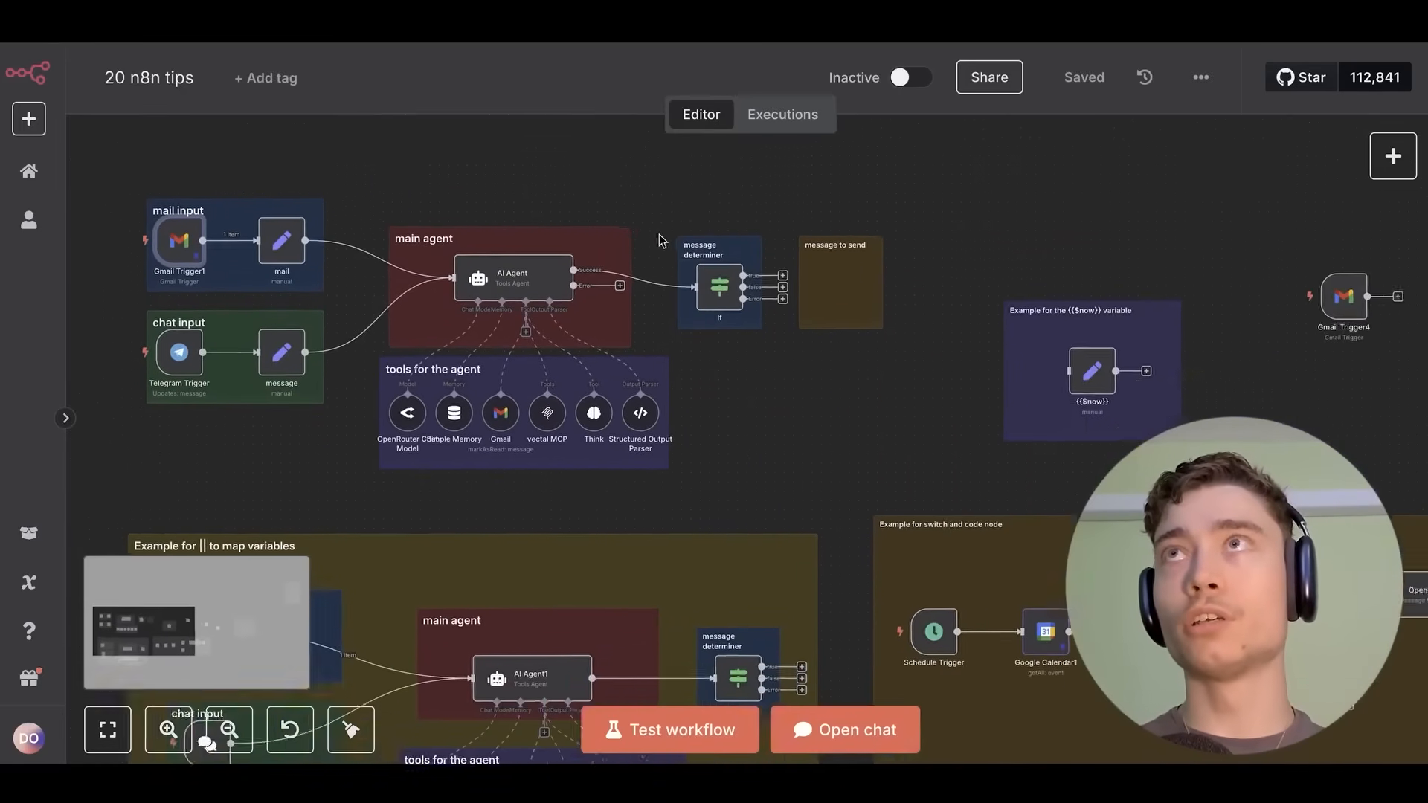
pyautogui.scroll(-2, 661, 239)
pyautogui.hscroll(1, 661, 239)
pyautogui.scroll(-2, 789, 366)
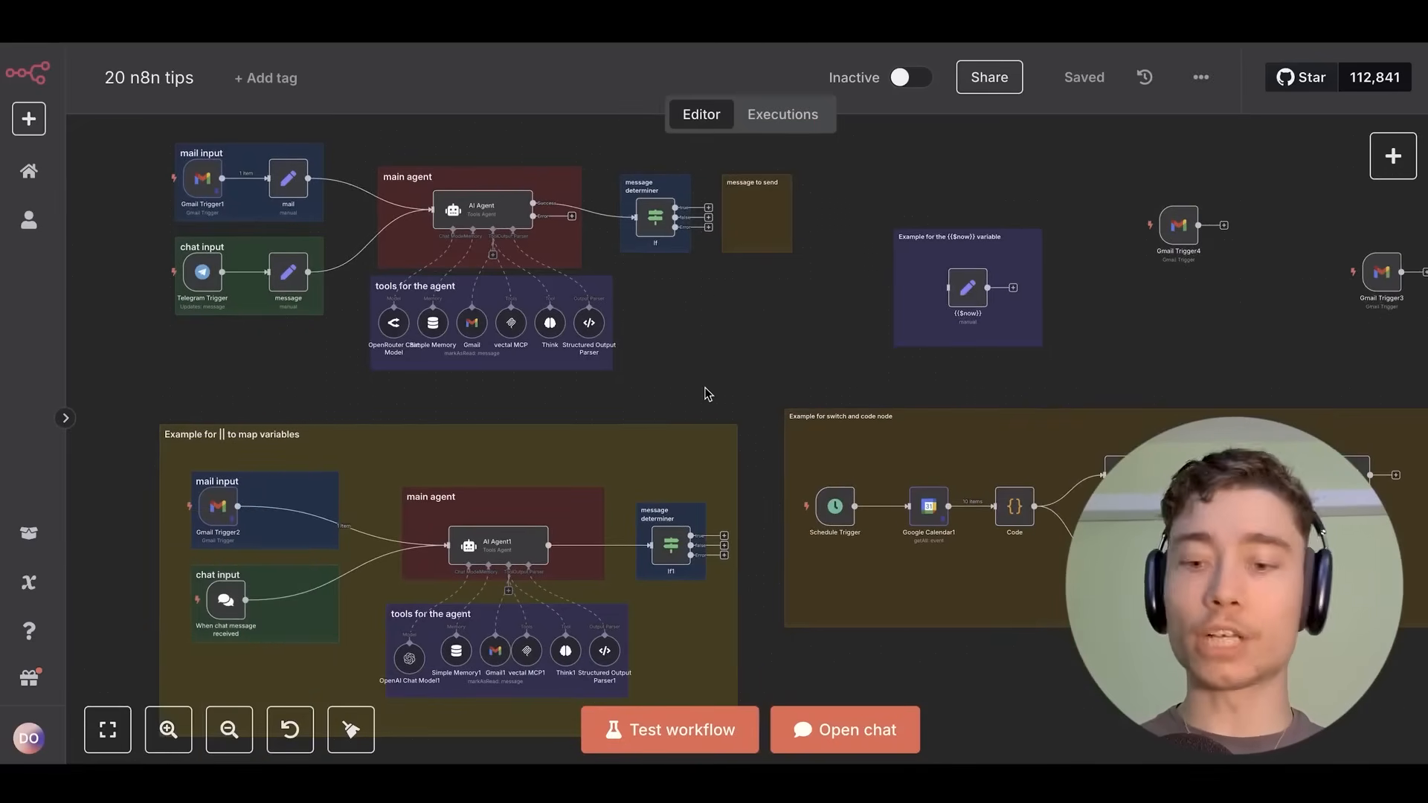
pyautogui.hotkey('ctrl', '+')
pyautogui.hotkey('ctrl', '+')
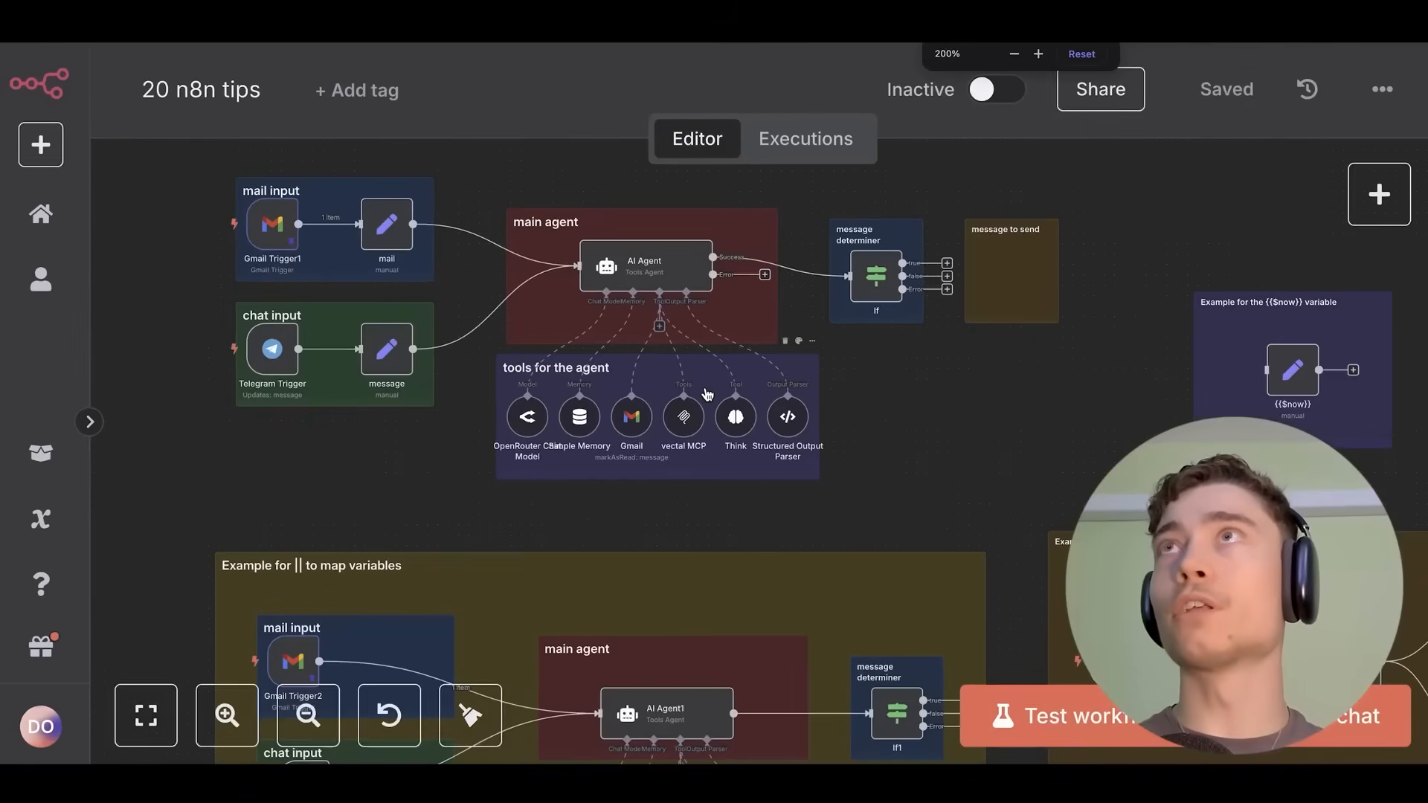
pyautogui.click(802, 150)
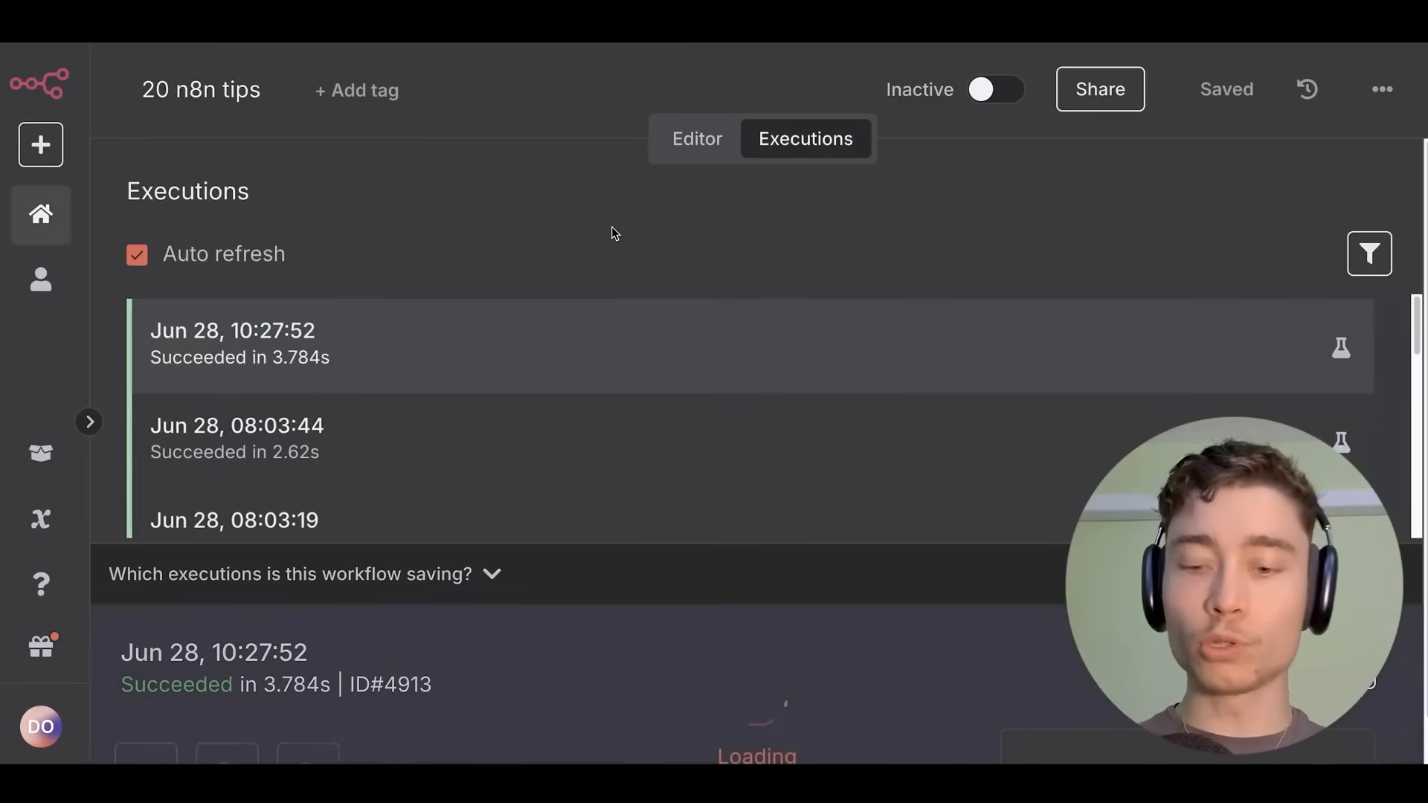
# Zoom out, review the Jun 28 08:03:44 execution (succeeded in 2.62s), then return to the Editor.
pyautogui.hotkey('ctrl', '-')
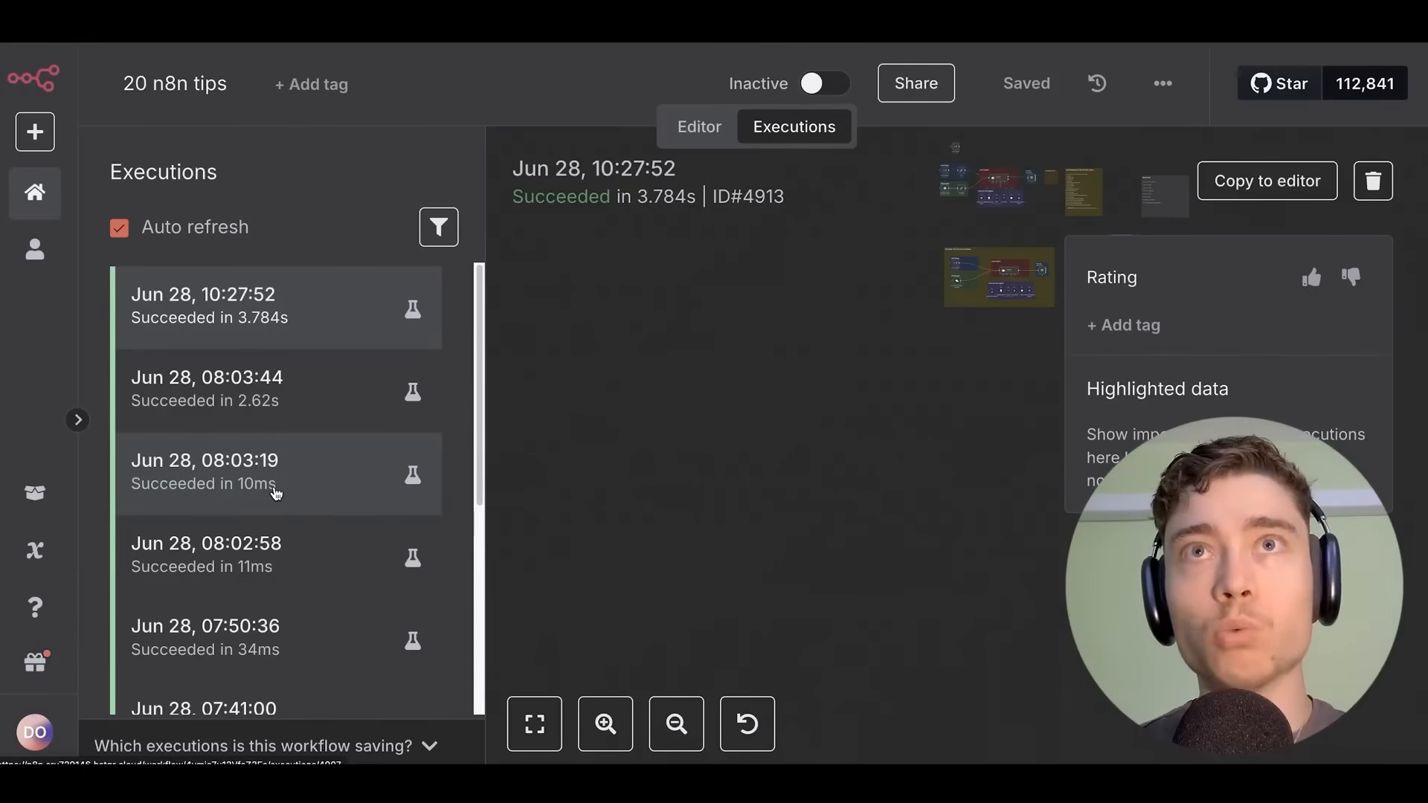
pyautogui.scroll(-3, 284, 491)
pyautogui.scroll(3, 305, 430)
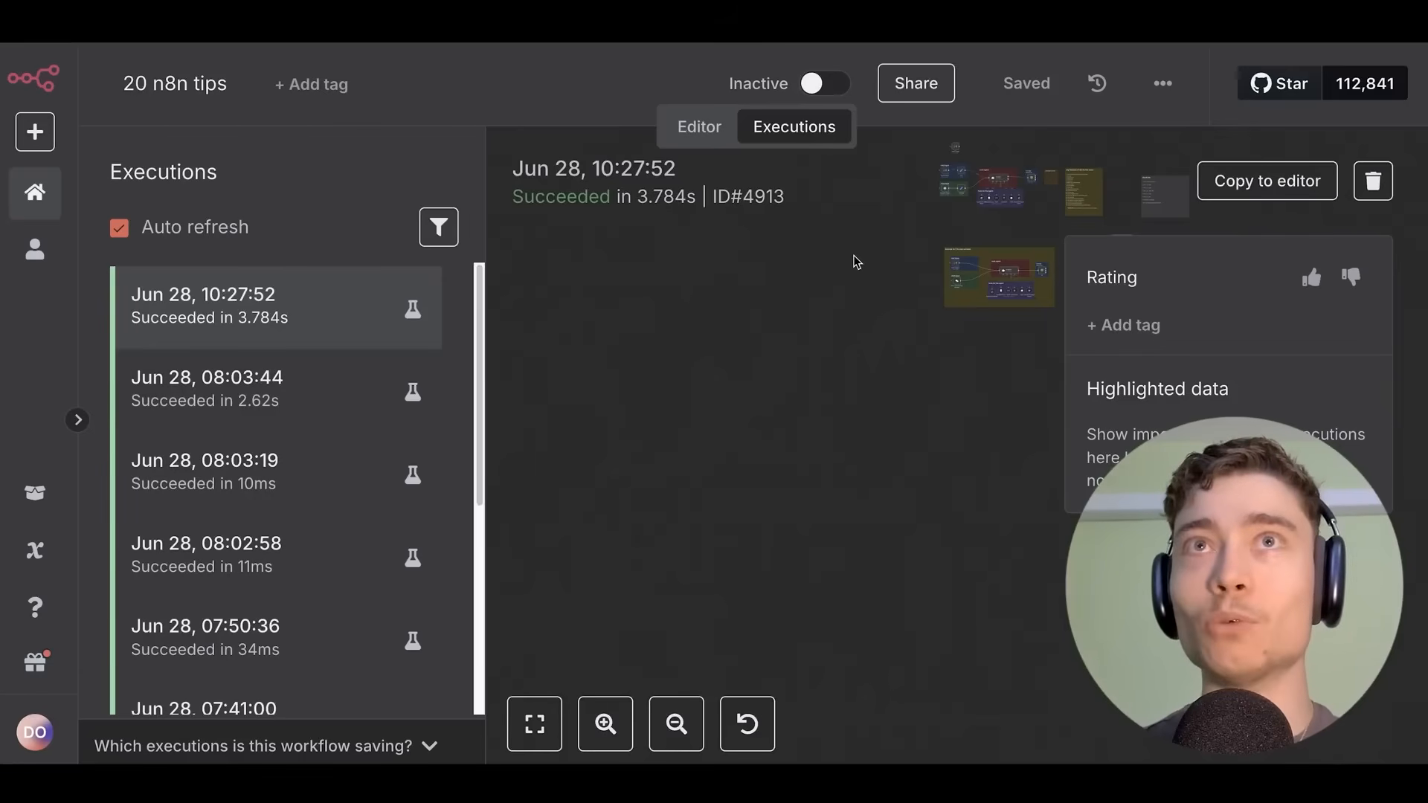
pyautogui.scroll(-3, 335, 335)
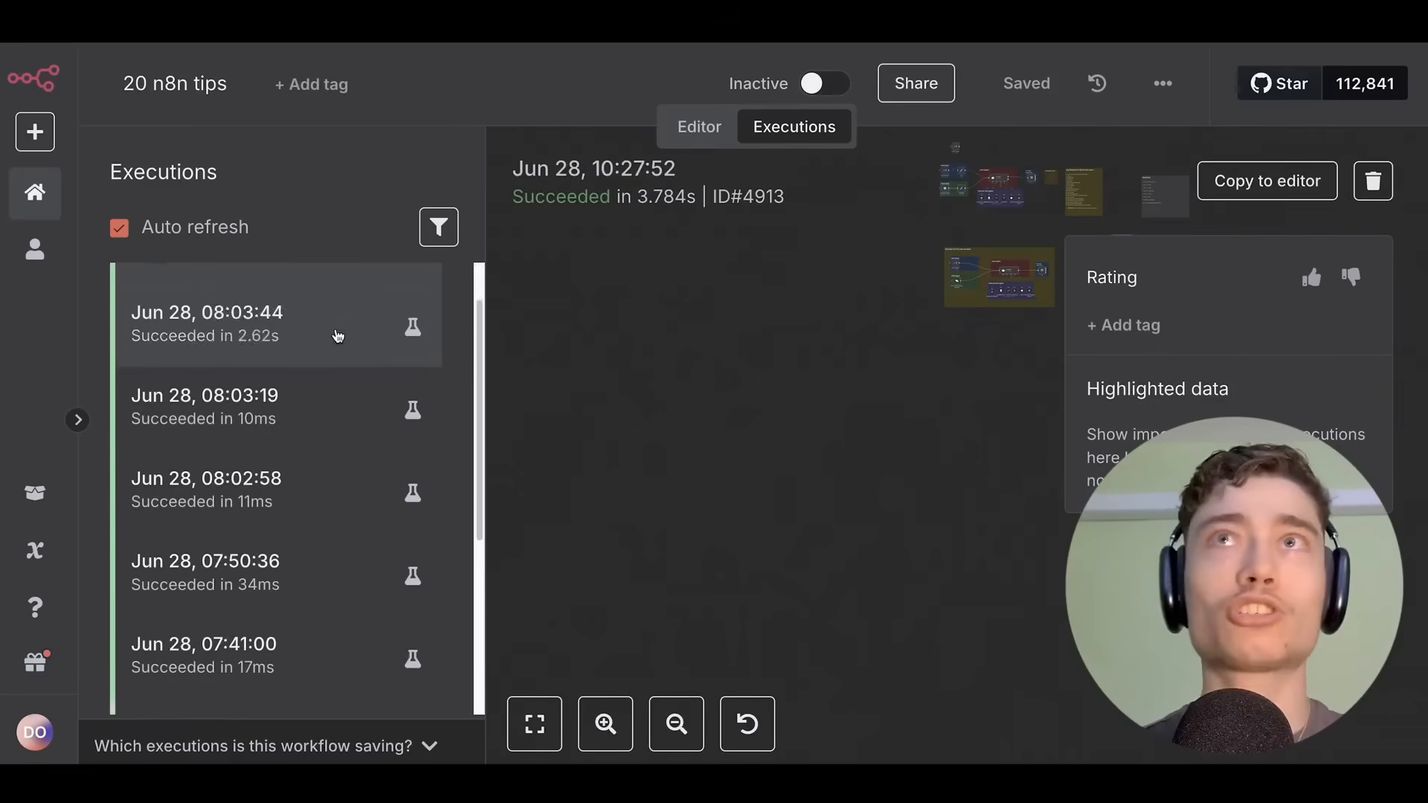
pyautogui.scroll(3, 275, 364)
pyautogui.click(302, 412)
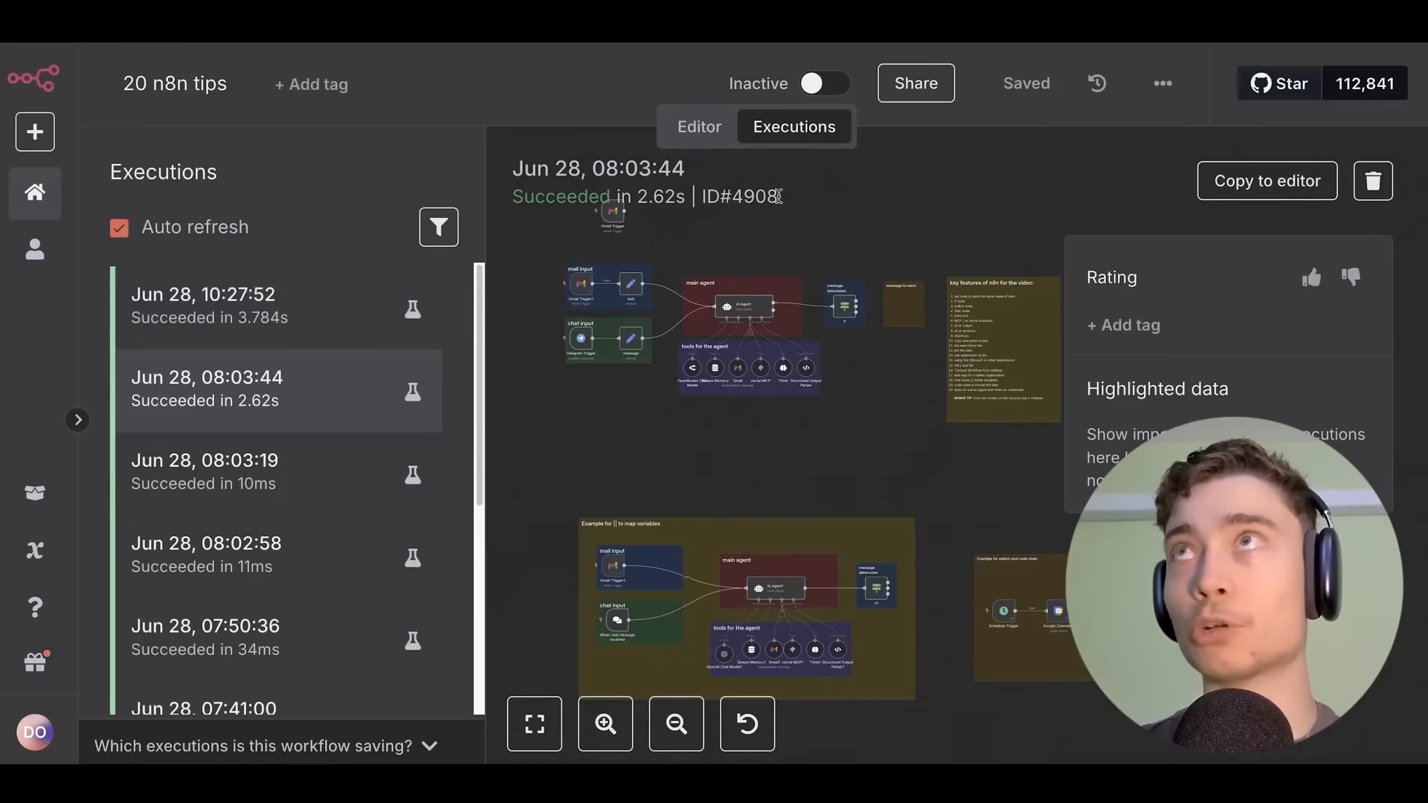
pyautogui.click(695, 128)
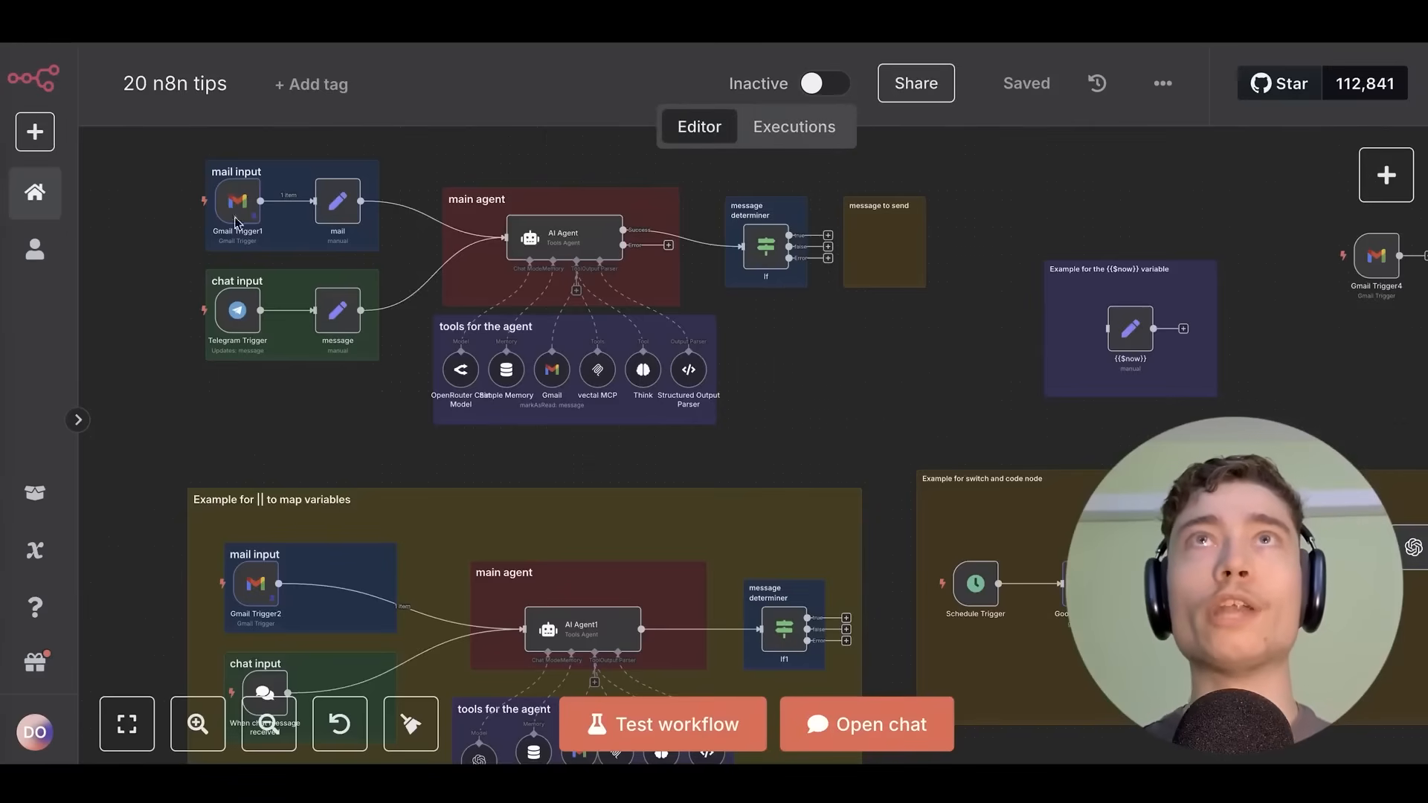
pyautogui.scroll(3, 235, 222)
pyautogui.scroll(3, 131, 346)
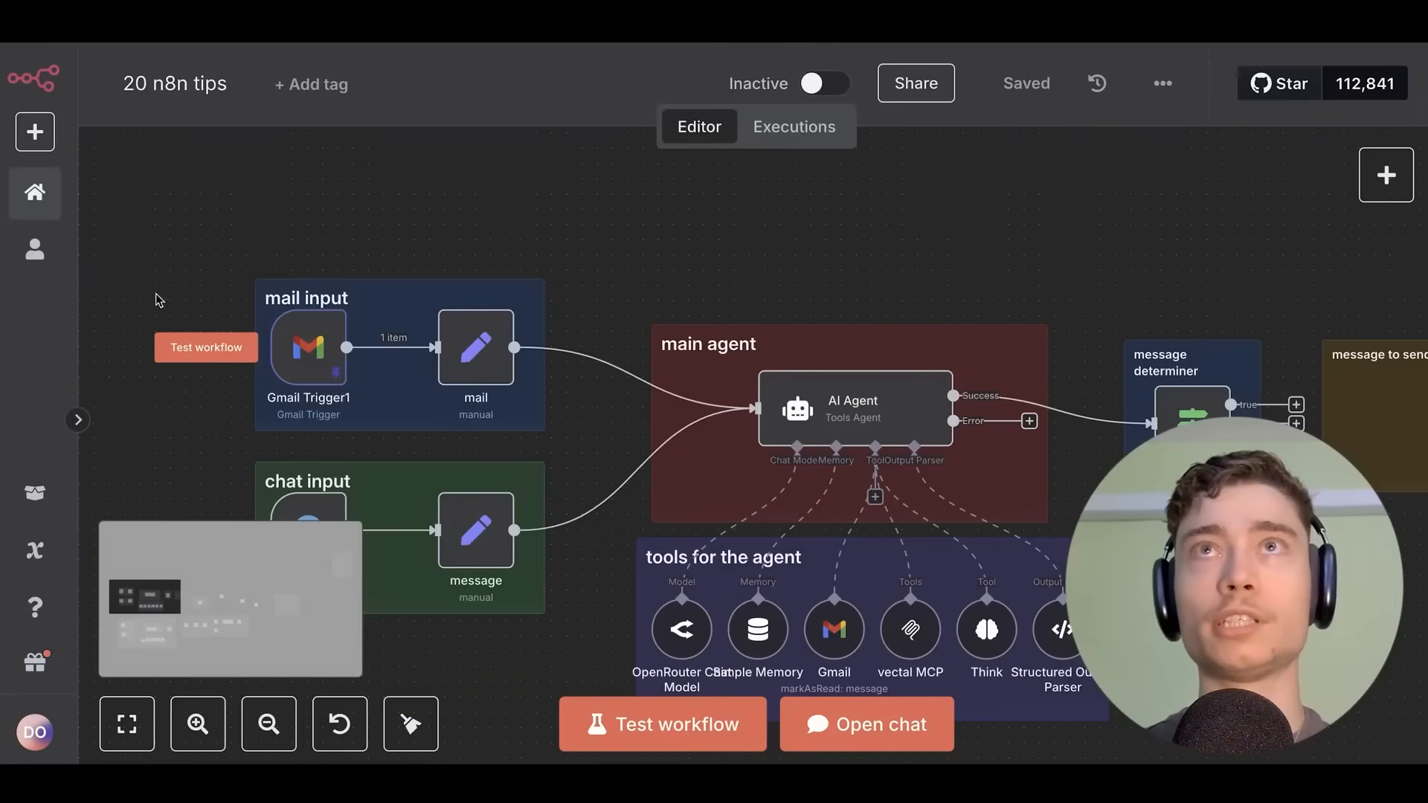
pyautogui.moveTo(176, 288); pyautogui.dragTo(491, 248)
pyautogui.scroll(3, 571, 284)
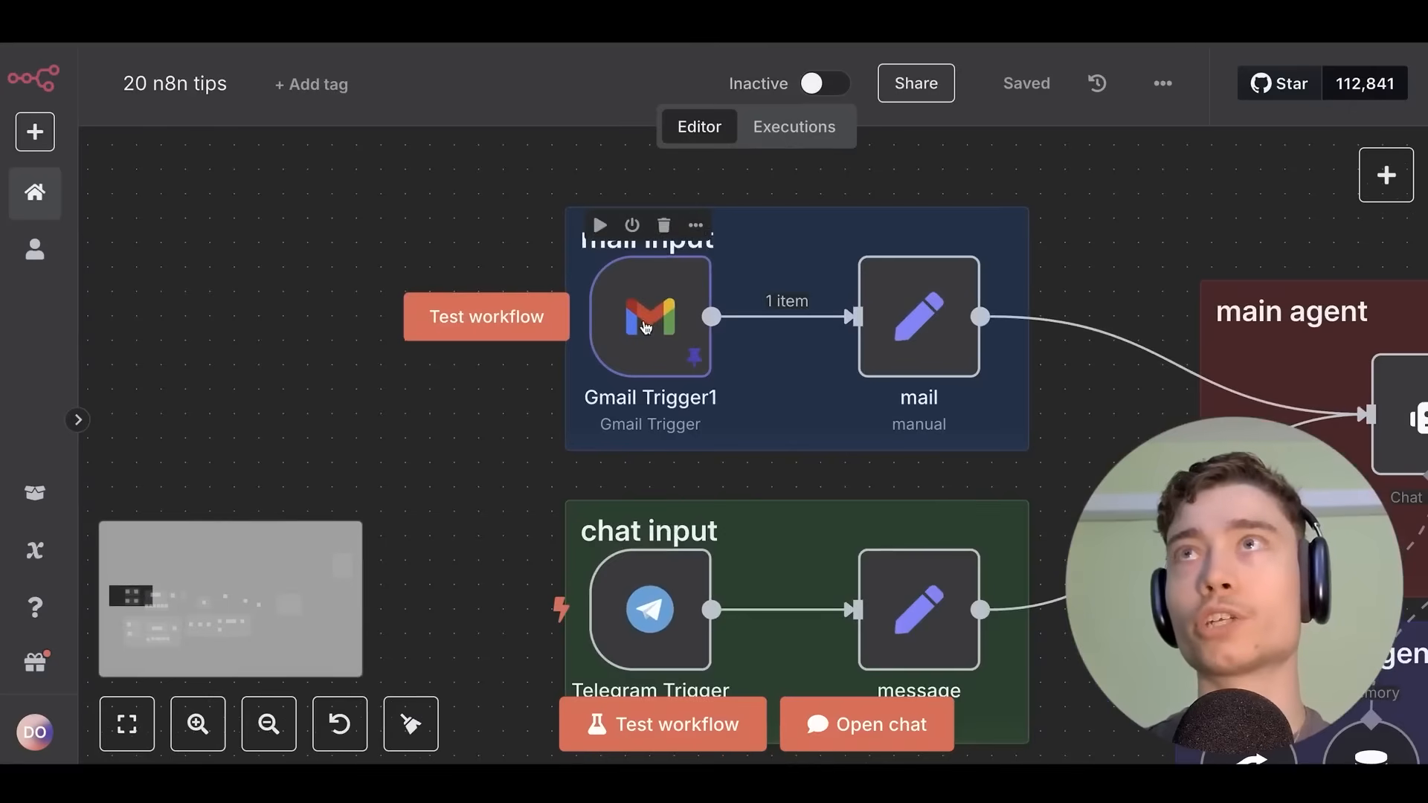
pyautogui.click(693, 369)
pyautogui.doubleClick(661, 344)
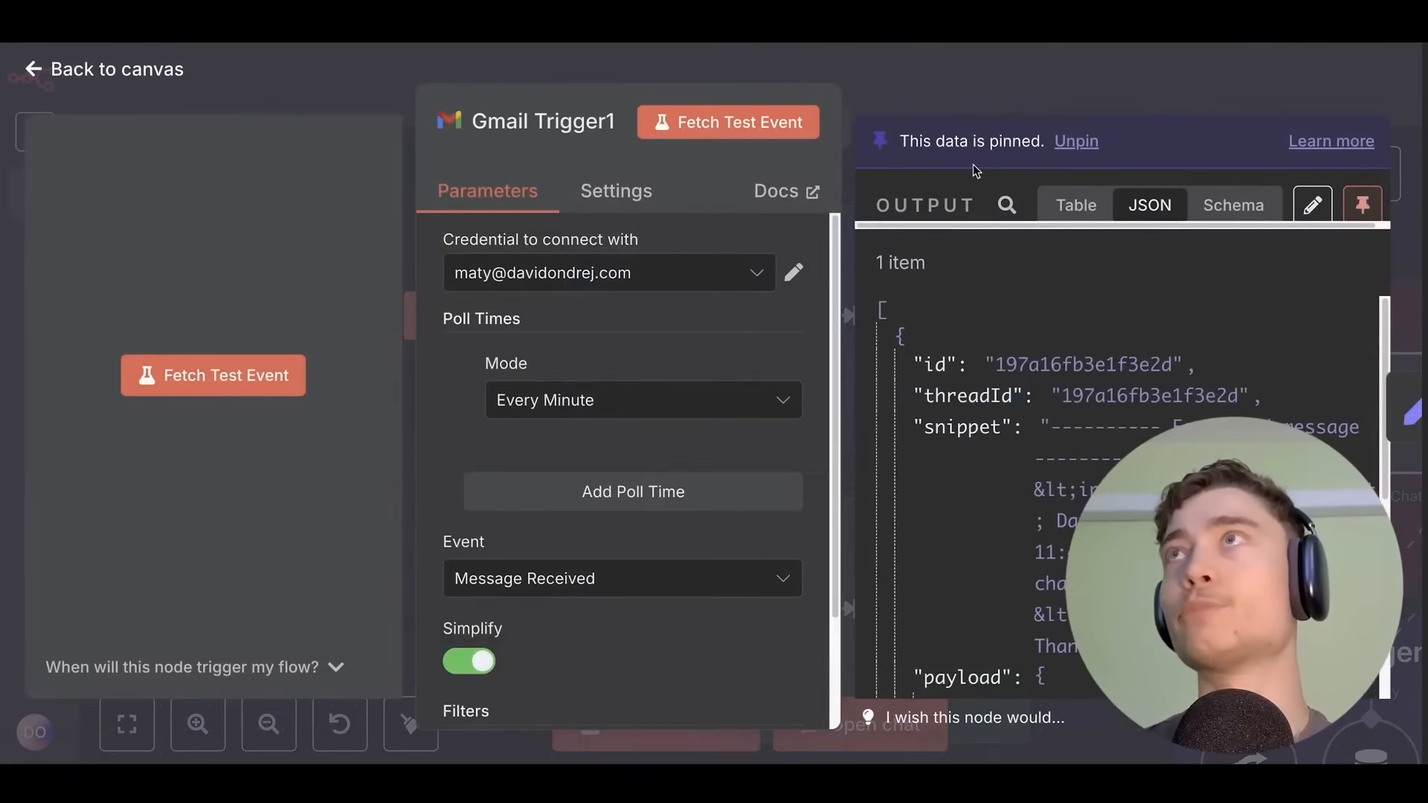
pyautogui.scroll(-2, 451, 344)
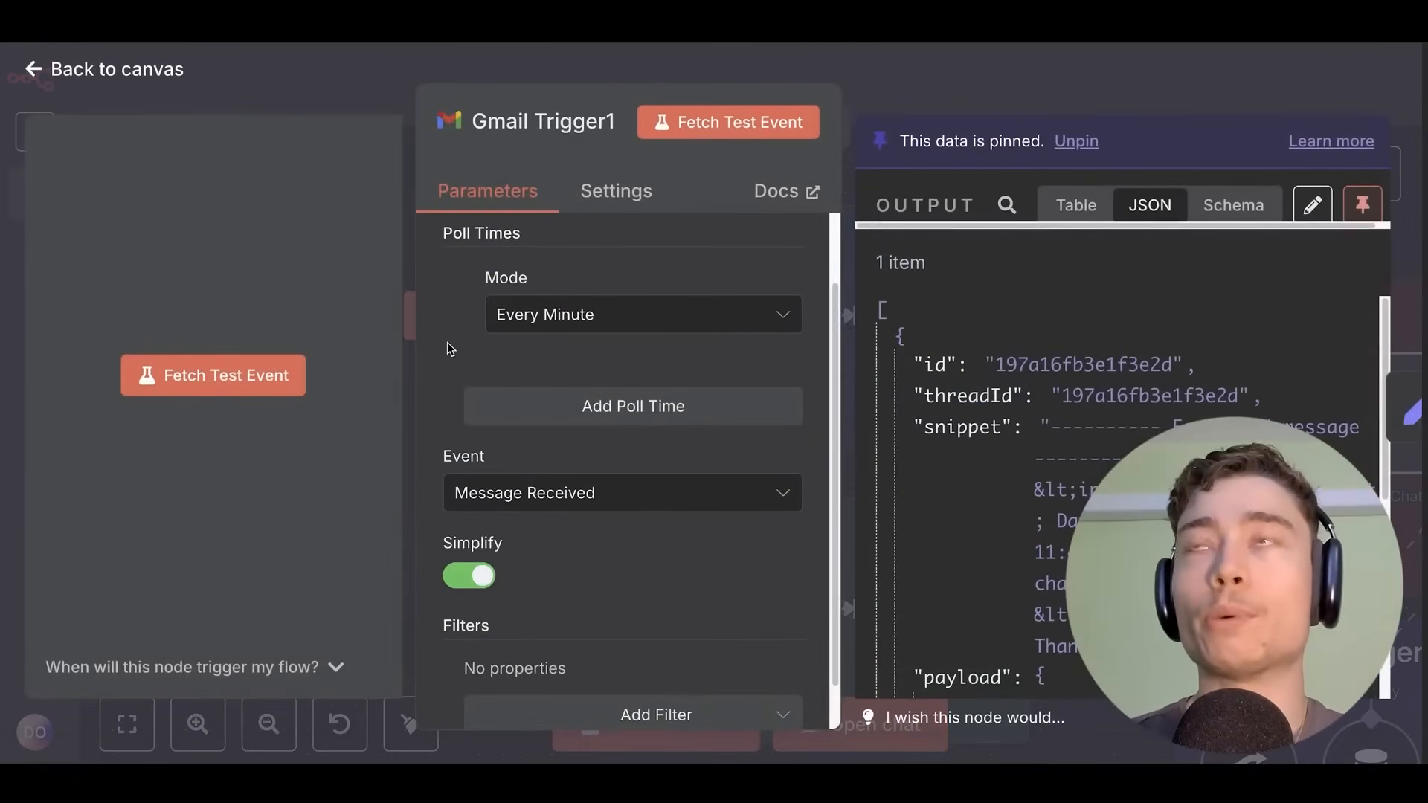
pyautogui.press('Escape')
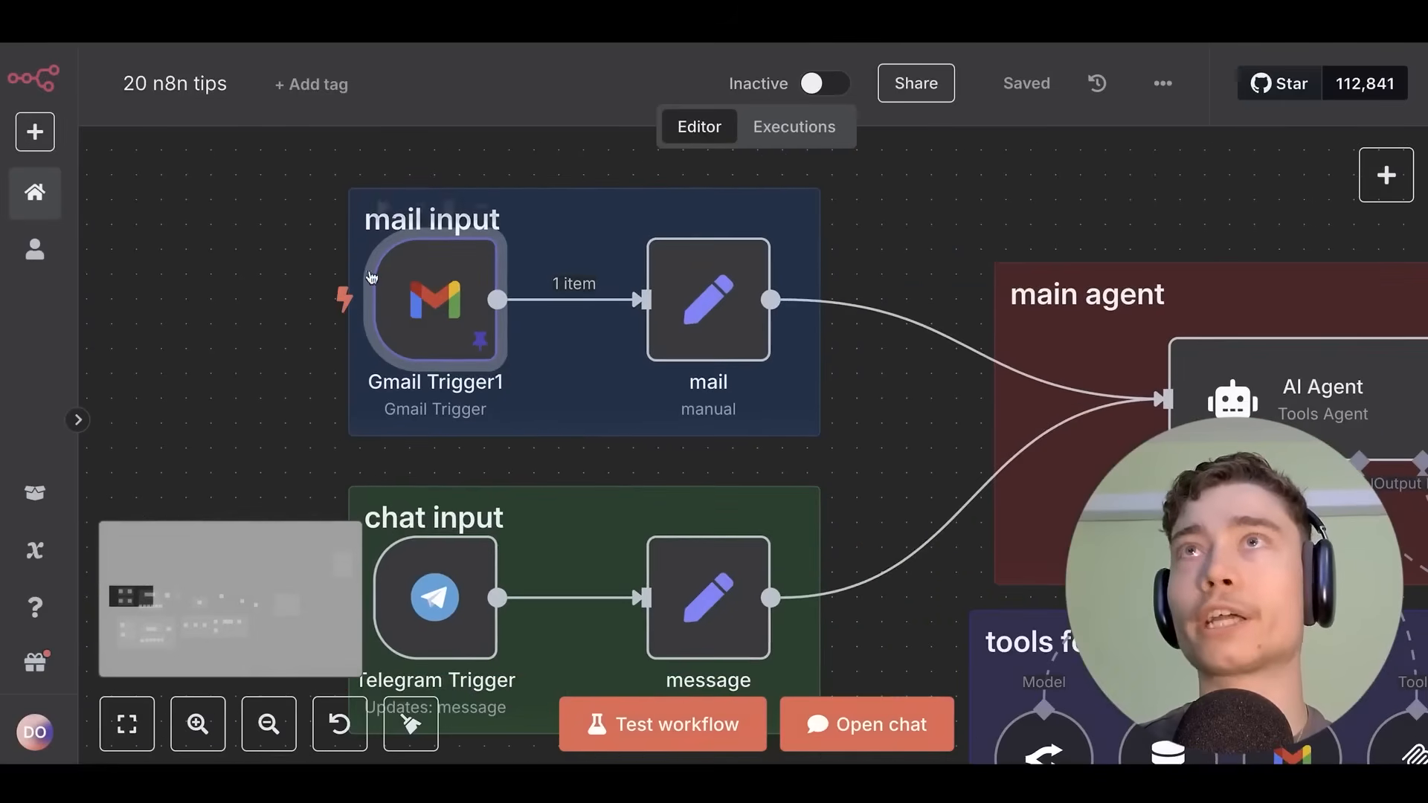
pyautogui.scroll(-5, 370, 277)
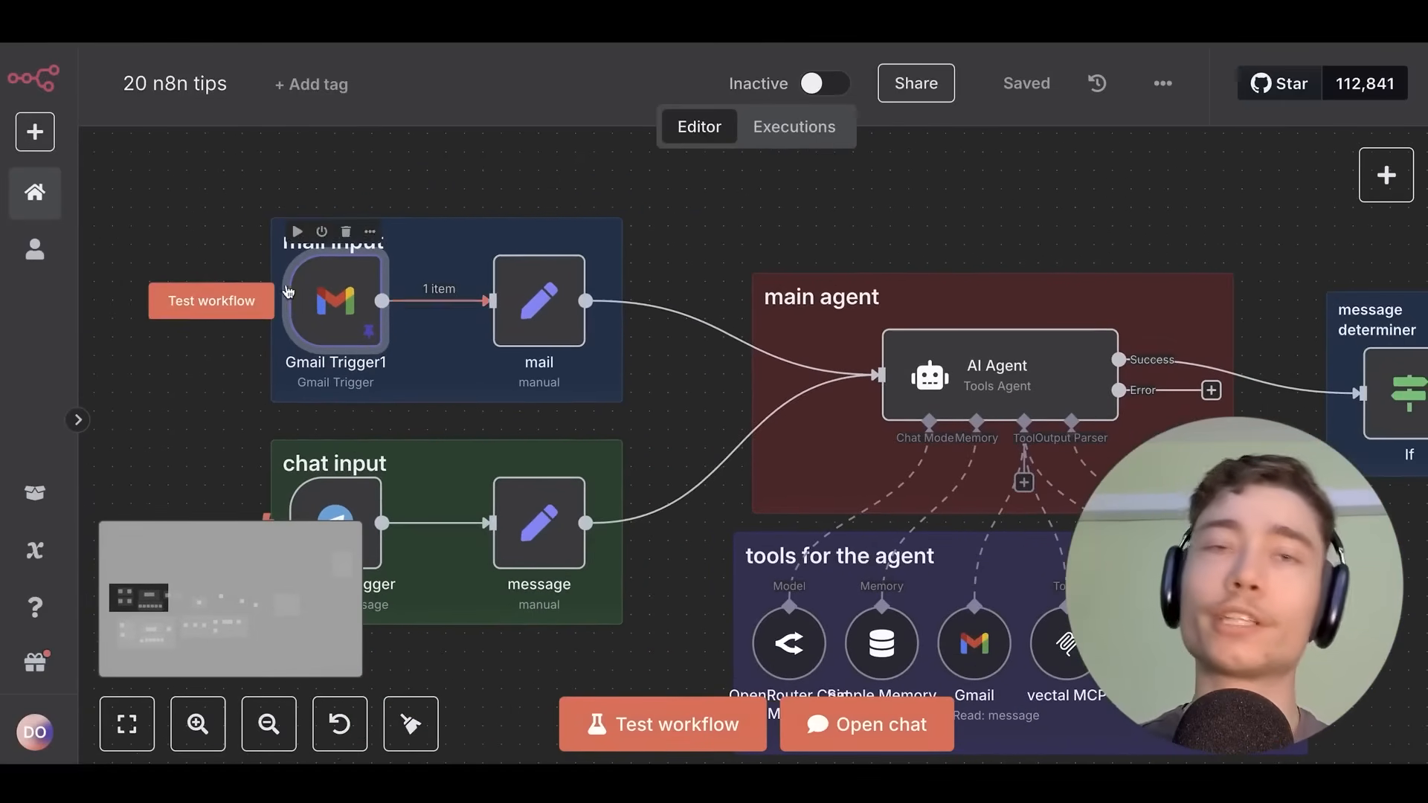
pyautogui.scroll(-2, 289, 292)
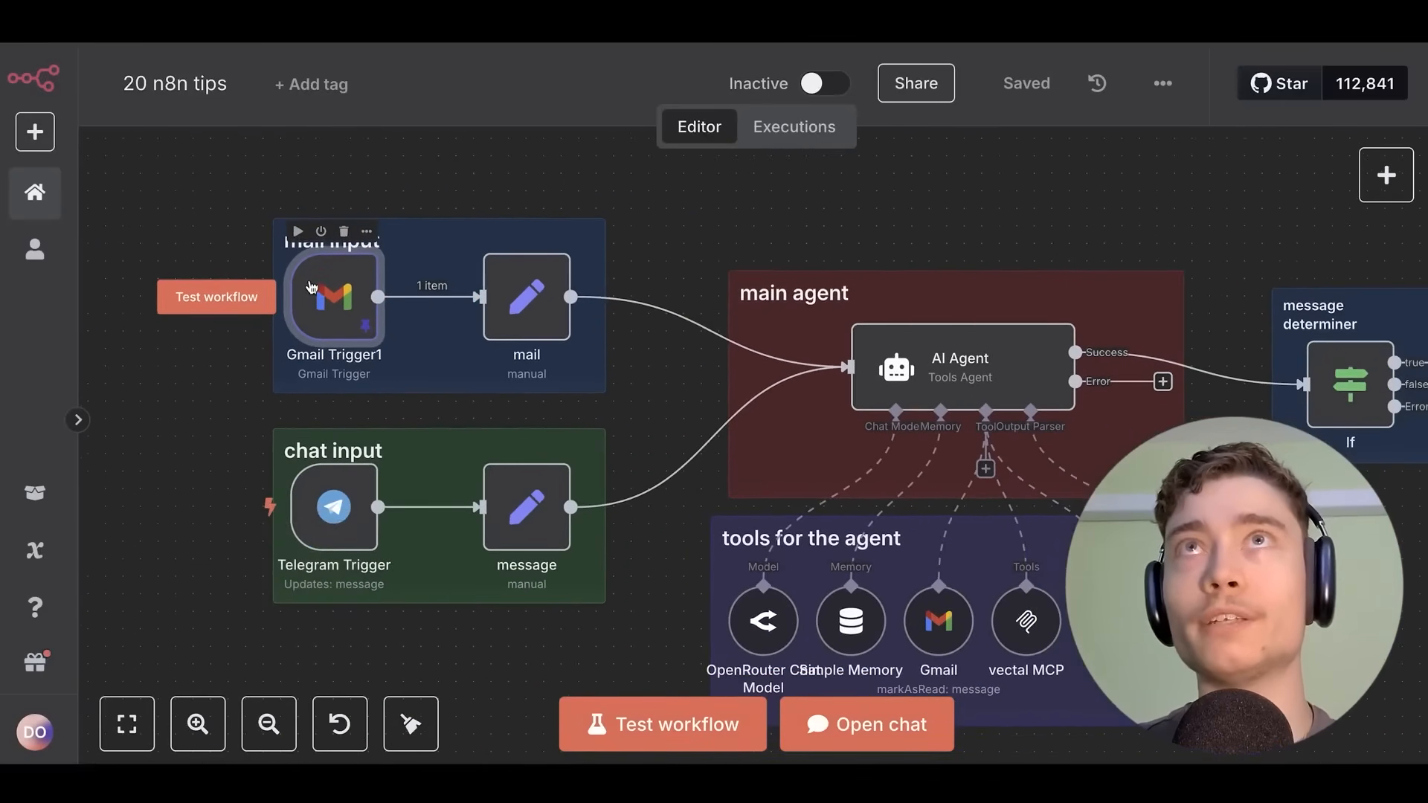
pyautogui.doubleClick(311, 288)
pyautogui.click(980, 78)
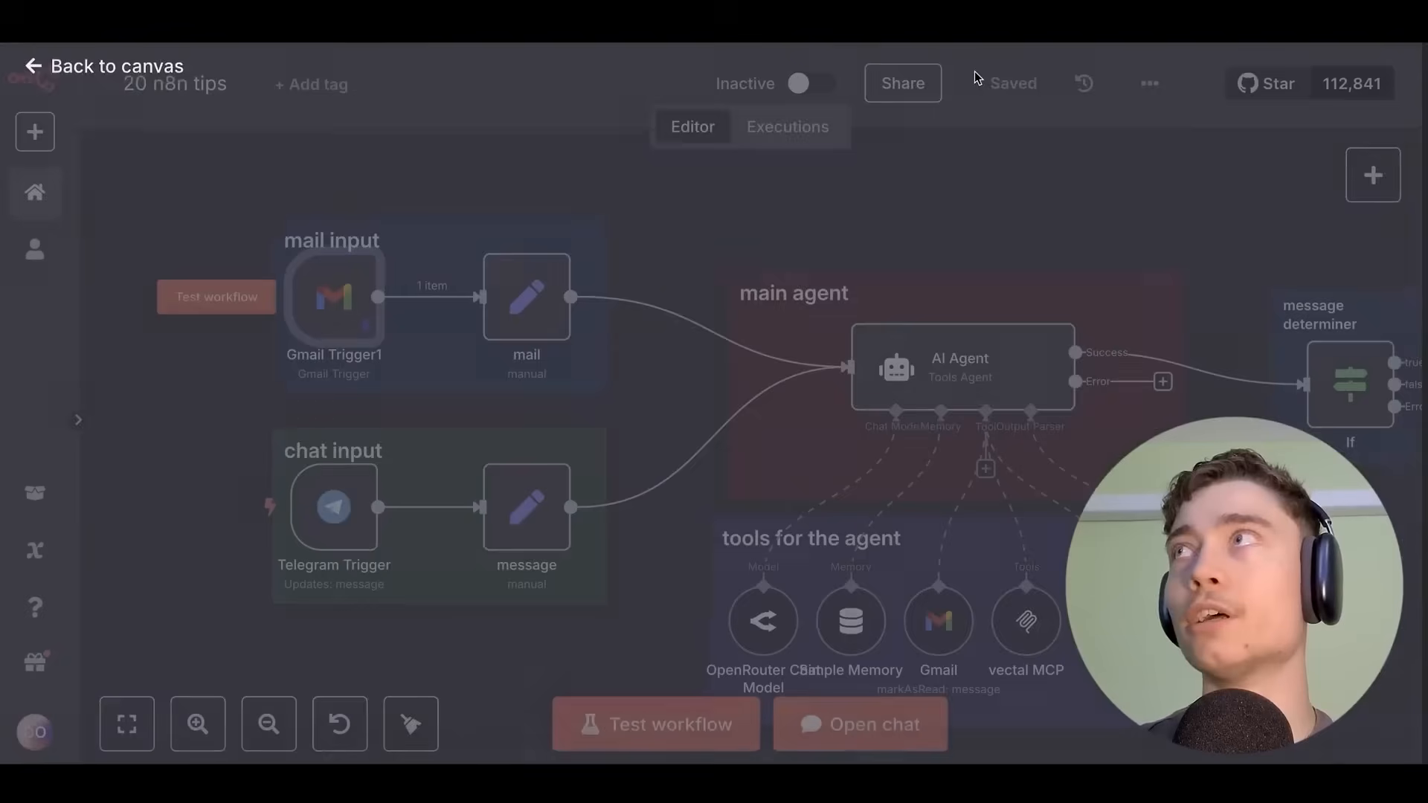
pyautogui.doubleClick(336, 298)
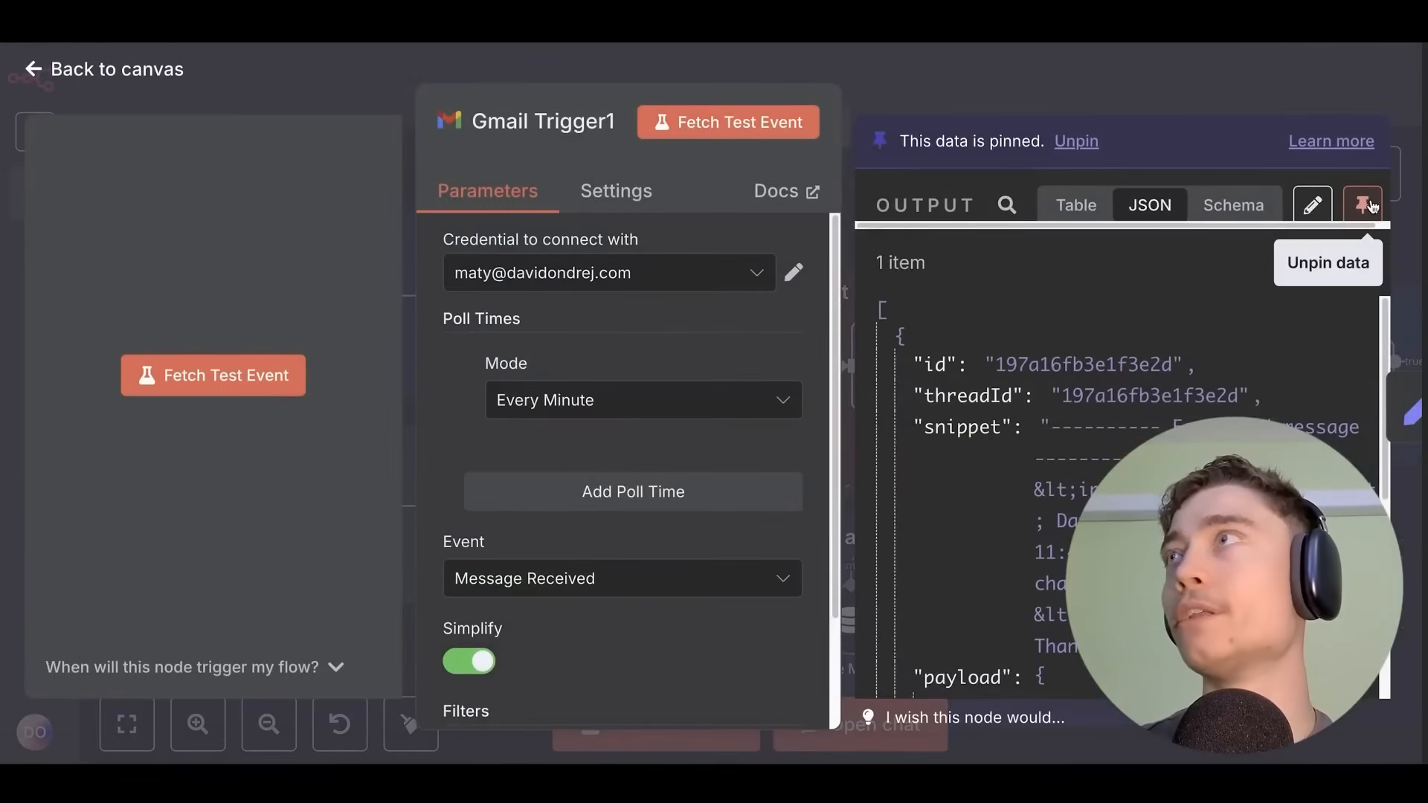
pyautogui.click(1131, 54)
pyautogui.rightClick(354, 314)
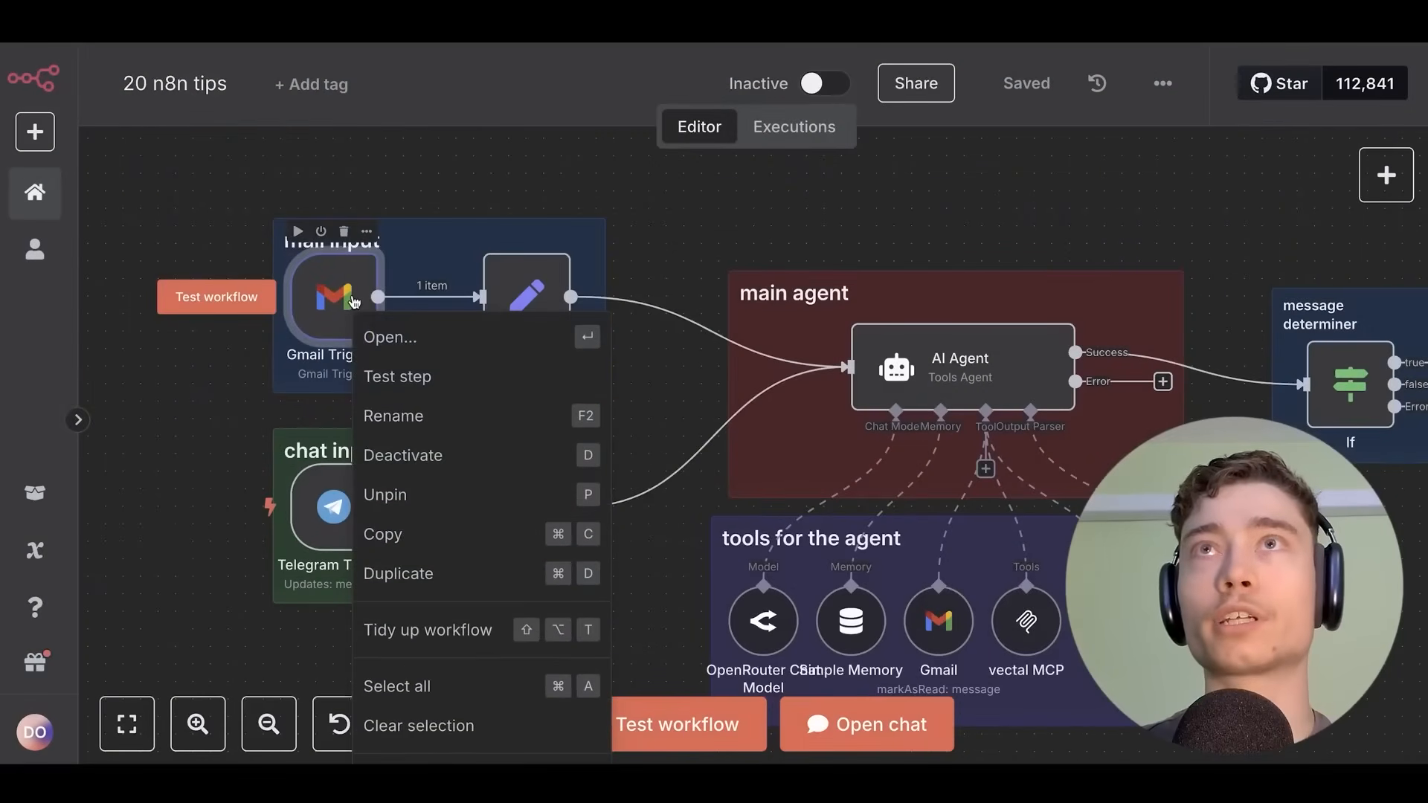
pyautogui.click(452, 234)
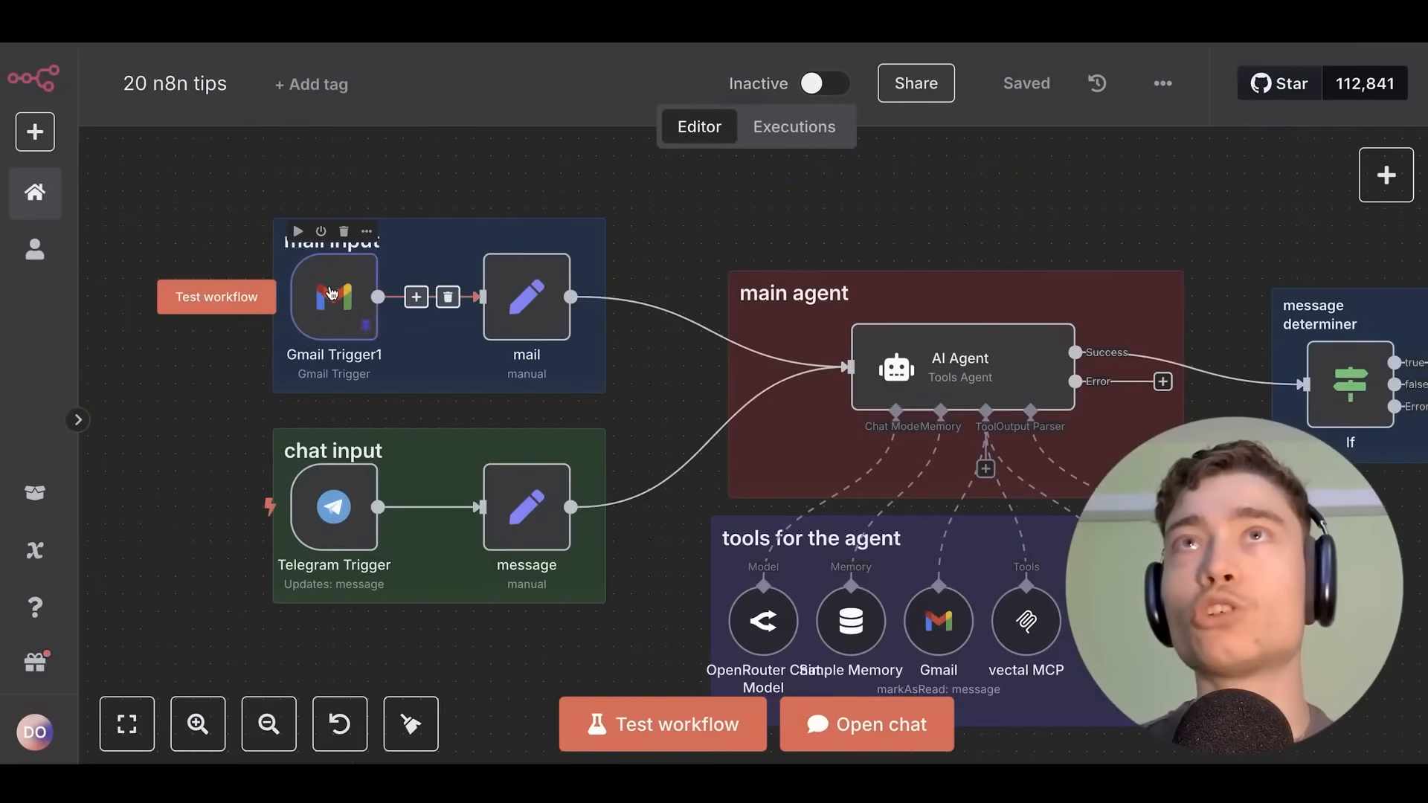
# Pan to the tools group and drag the OpenRouter Chat Model node out of it.
pyautogui.scroll(10, 748, 449)
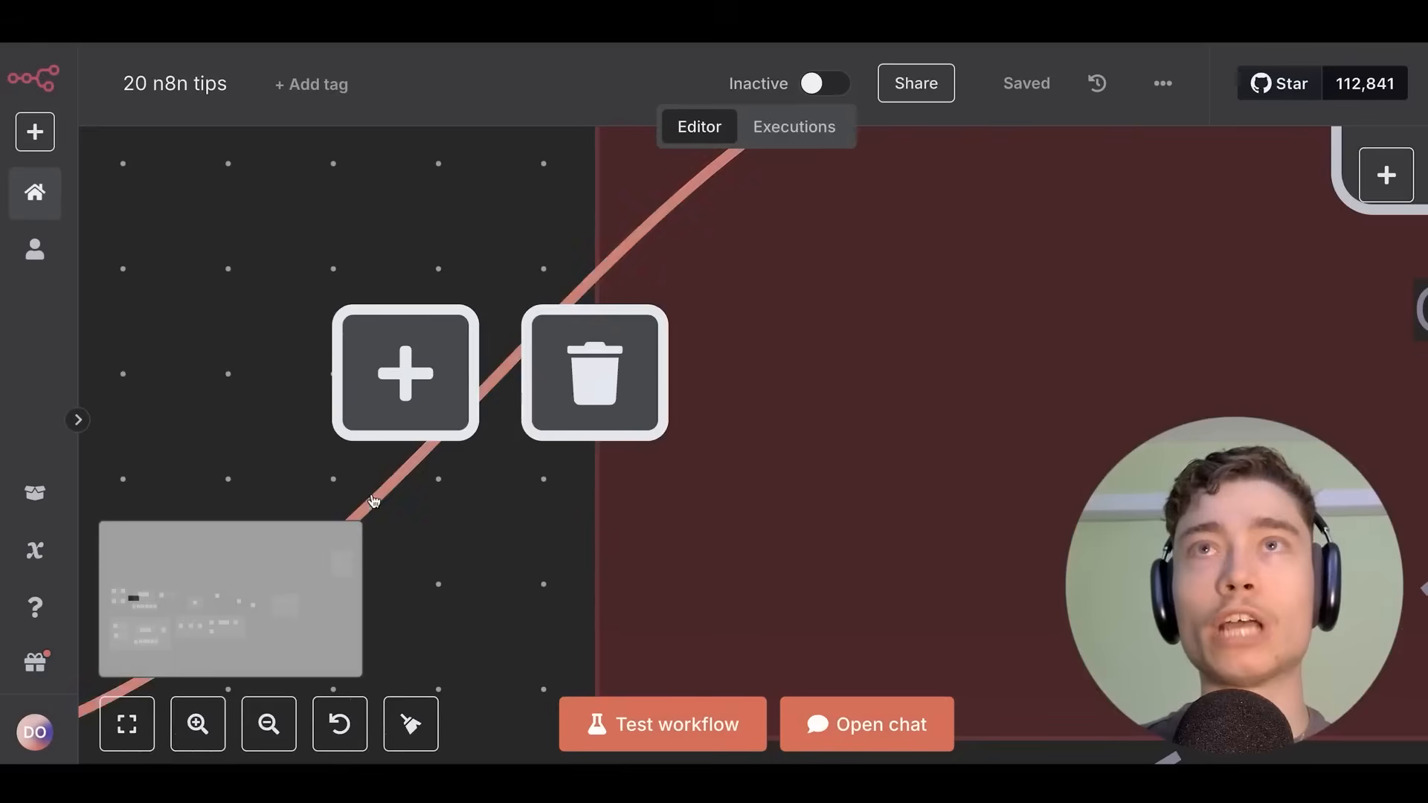
pyautogui.scroll(-5, 373, 501)
pyautogui.hscroll(-12, 628, 274)
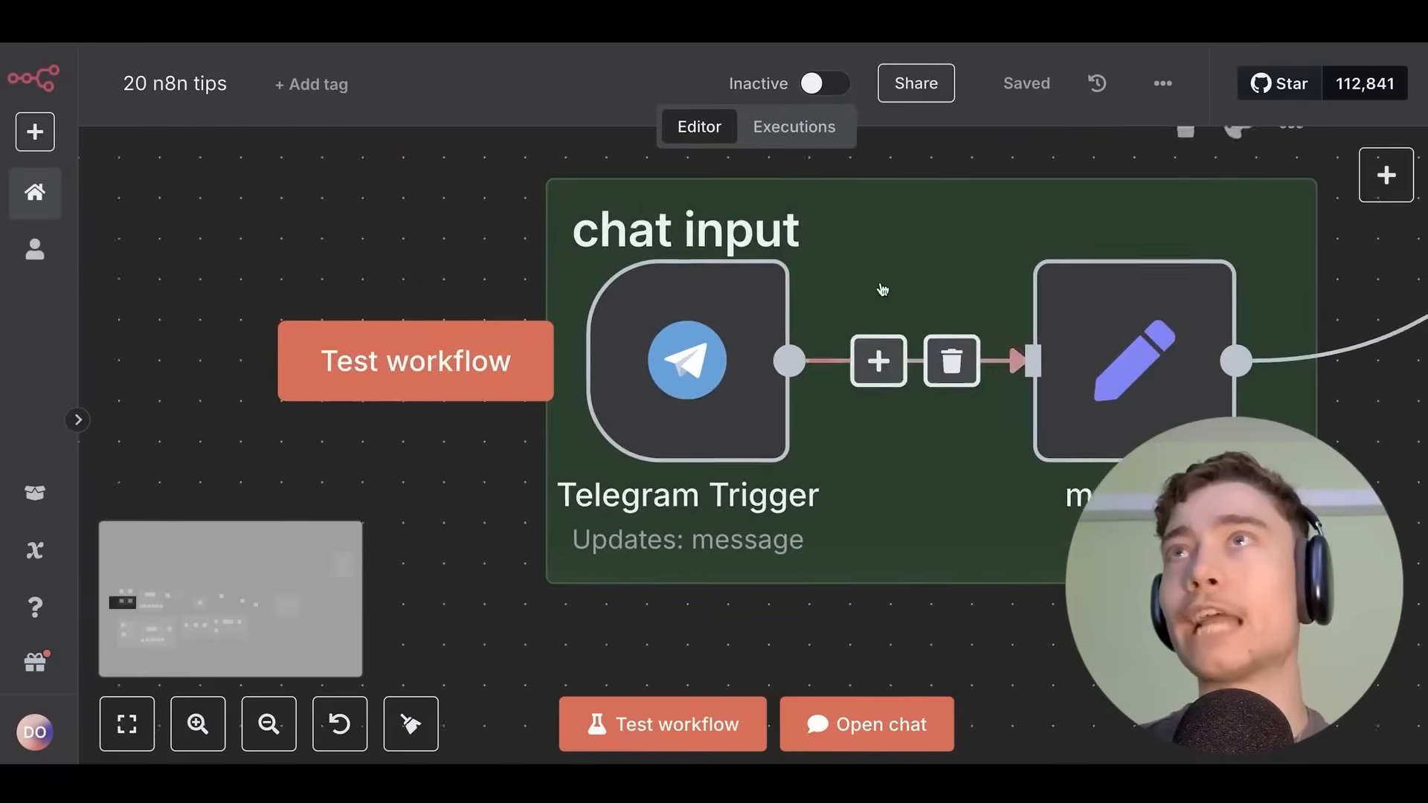
pyautogui.hscroll(5, 781, 283)
pyautogui.scroll(-1, 577, 312)
pyautogui.scroll(-5, 755, 240)
pyautogui.moveTo(745, 242); pyautogui.dragTo(577, 411)
pyautogui.moveTo(611, 320); pyautogui.dragTo(588, 305)
pyautogui.scroll(2, 589, 305)
pyautogui.hscroll(4, 520, 357)
pyautogui.scroll(-3, 483, 387)
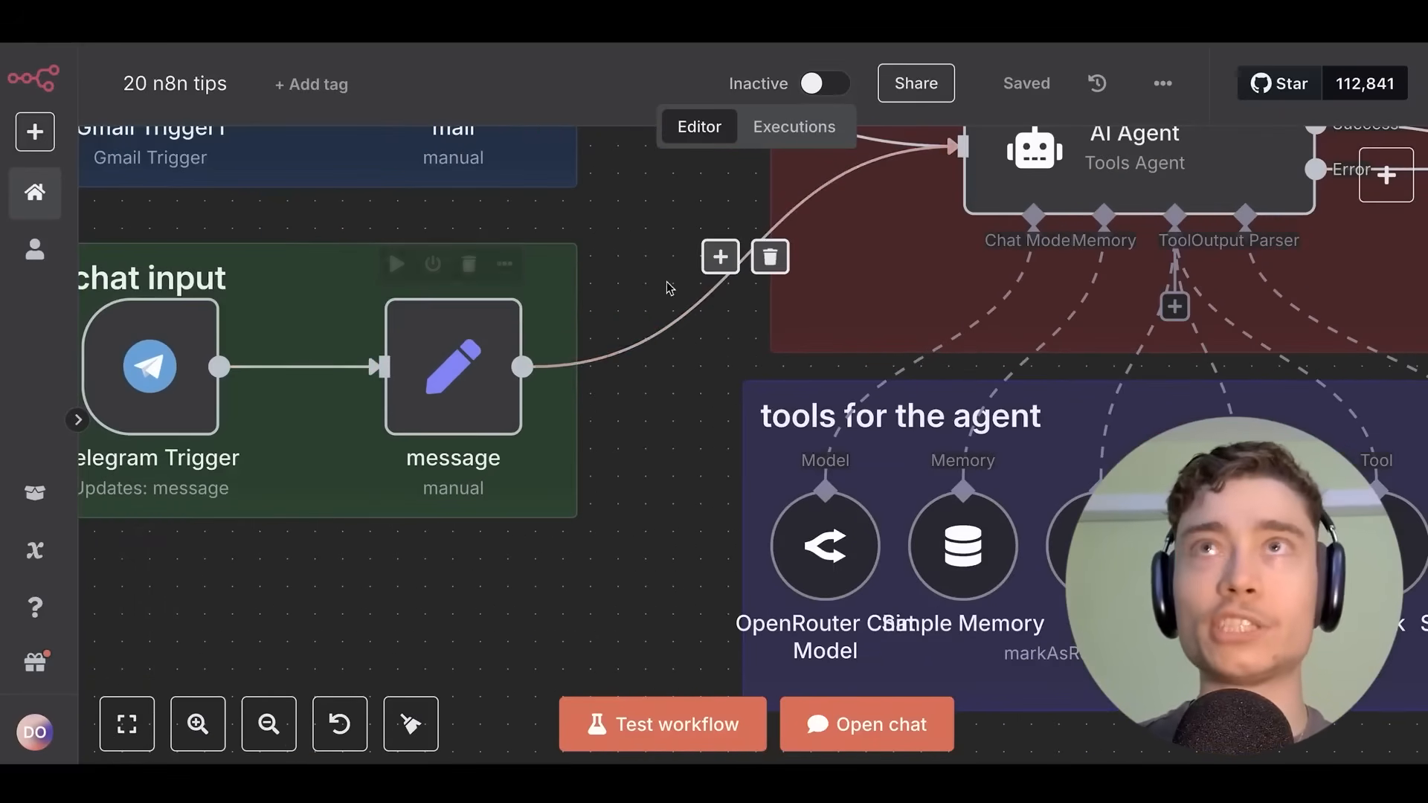
pyautogui.hscroll(7, 669, 287)
pyautogui.scroll(2, 669, 287)
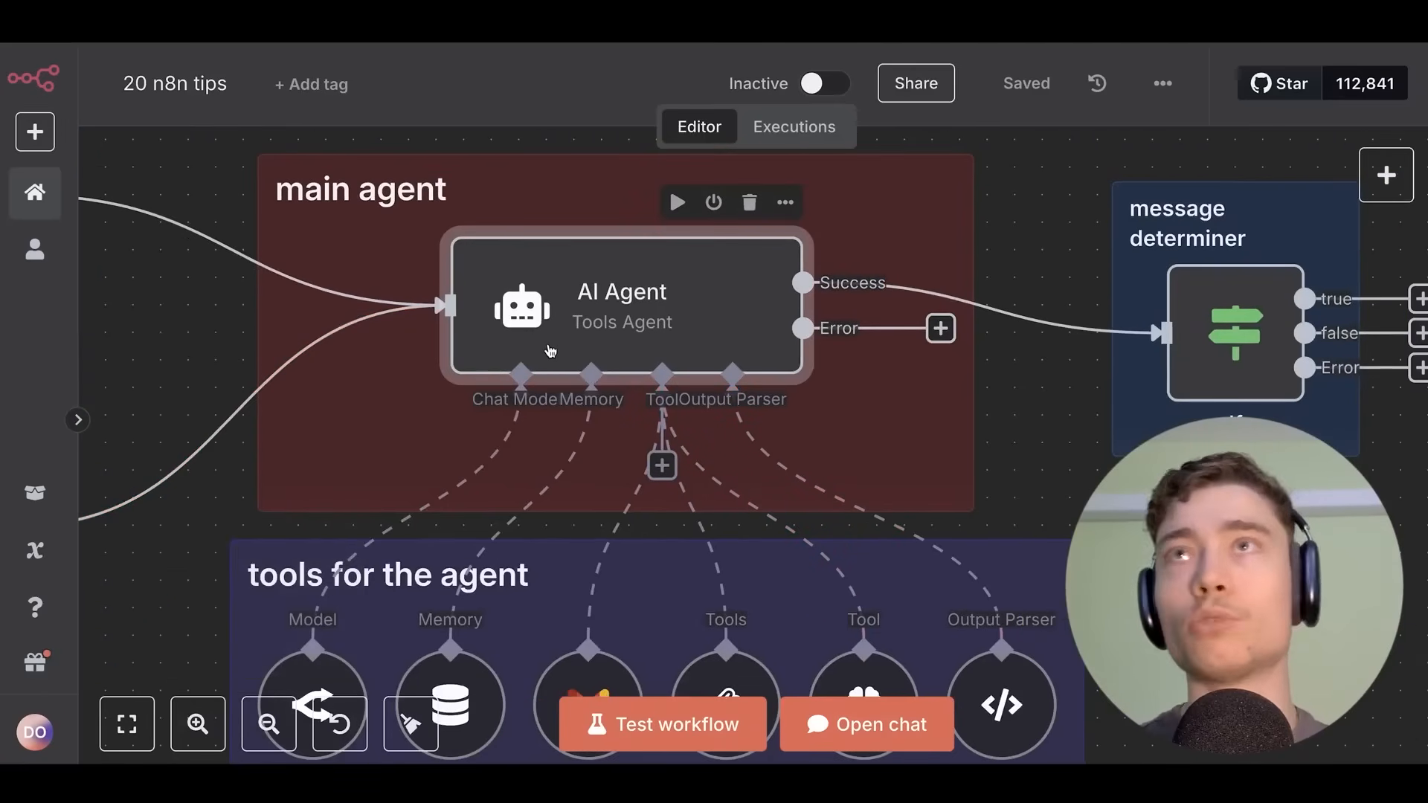
pyautogui.hscroll(10, 600, 181)
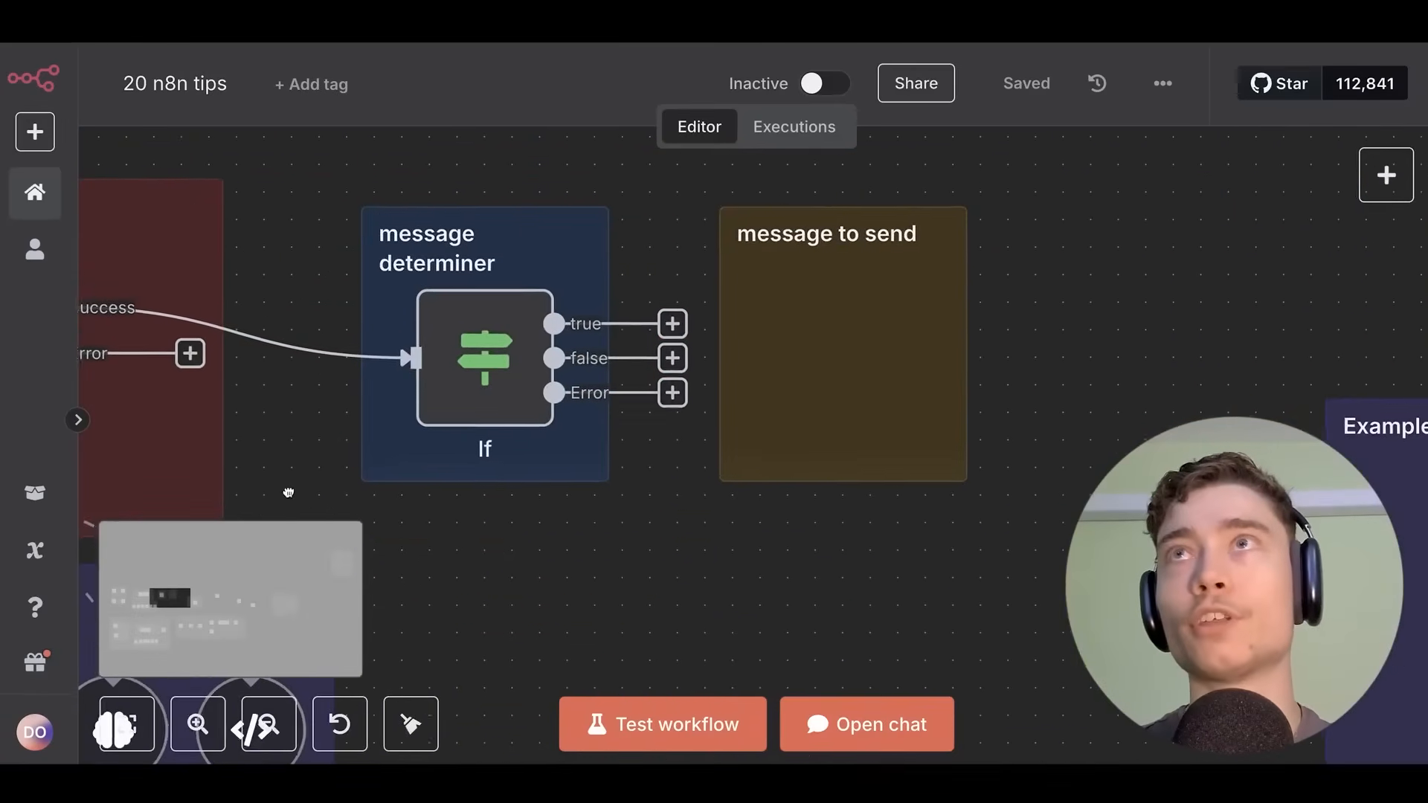
pyautogui.scroll(2, 424, 360)
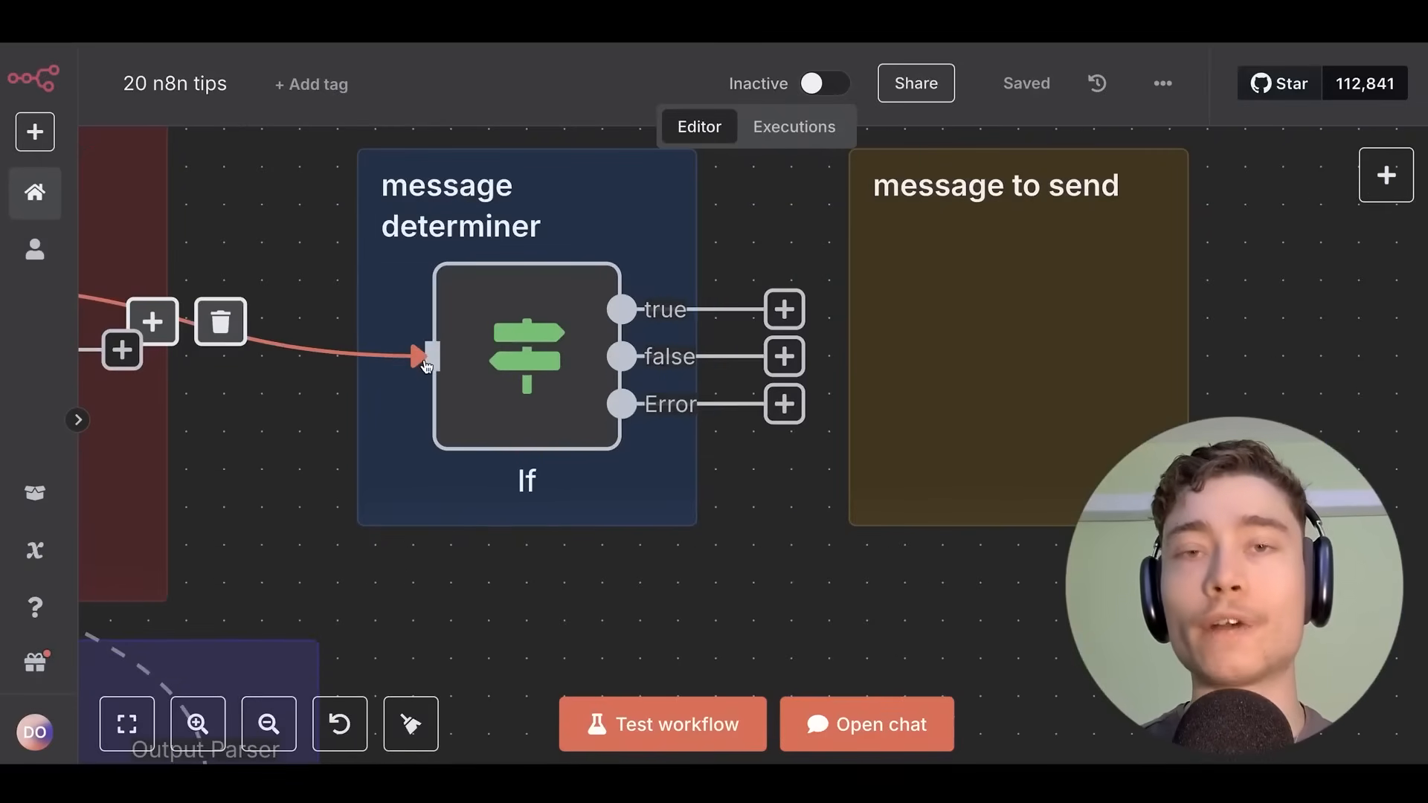
pyautogui.scroll(-5, 325, 409)
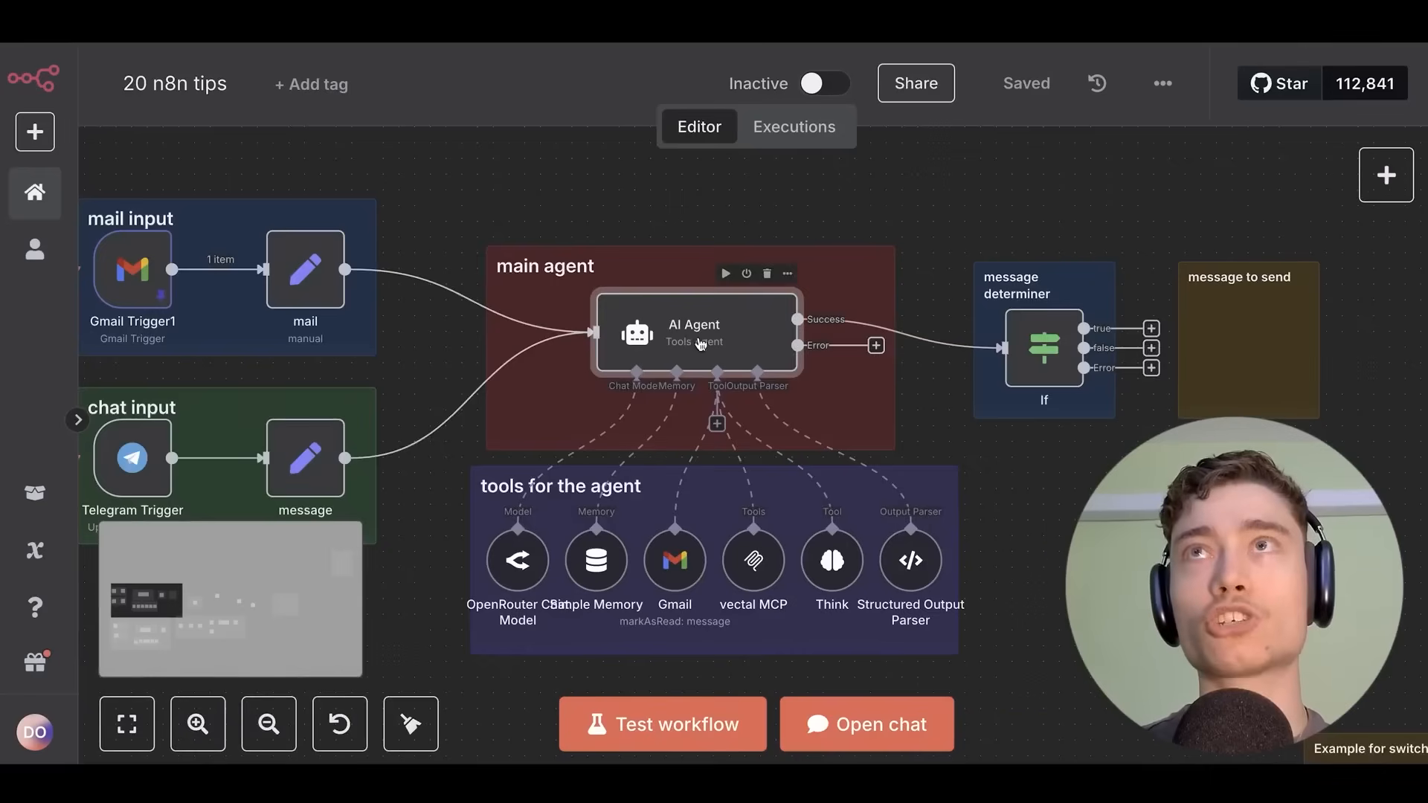
pyautogui.scroll(3, 603, 432)
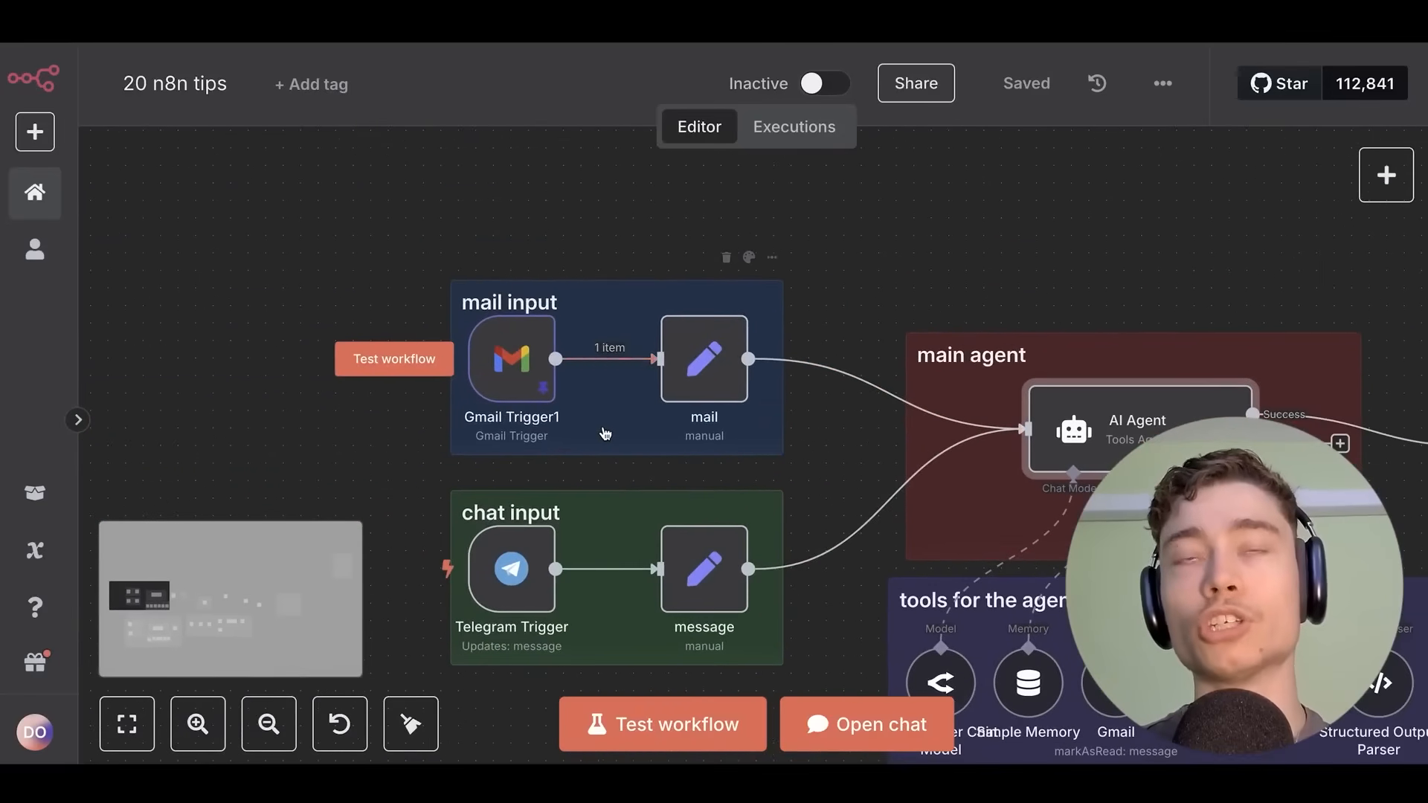
pyautogui.scroll(-5, 1093, 150)
pyautogui.hscroll(3, 1093, 150)
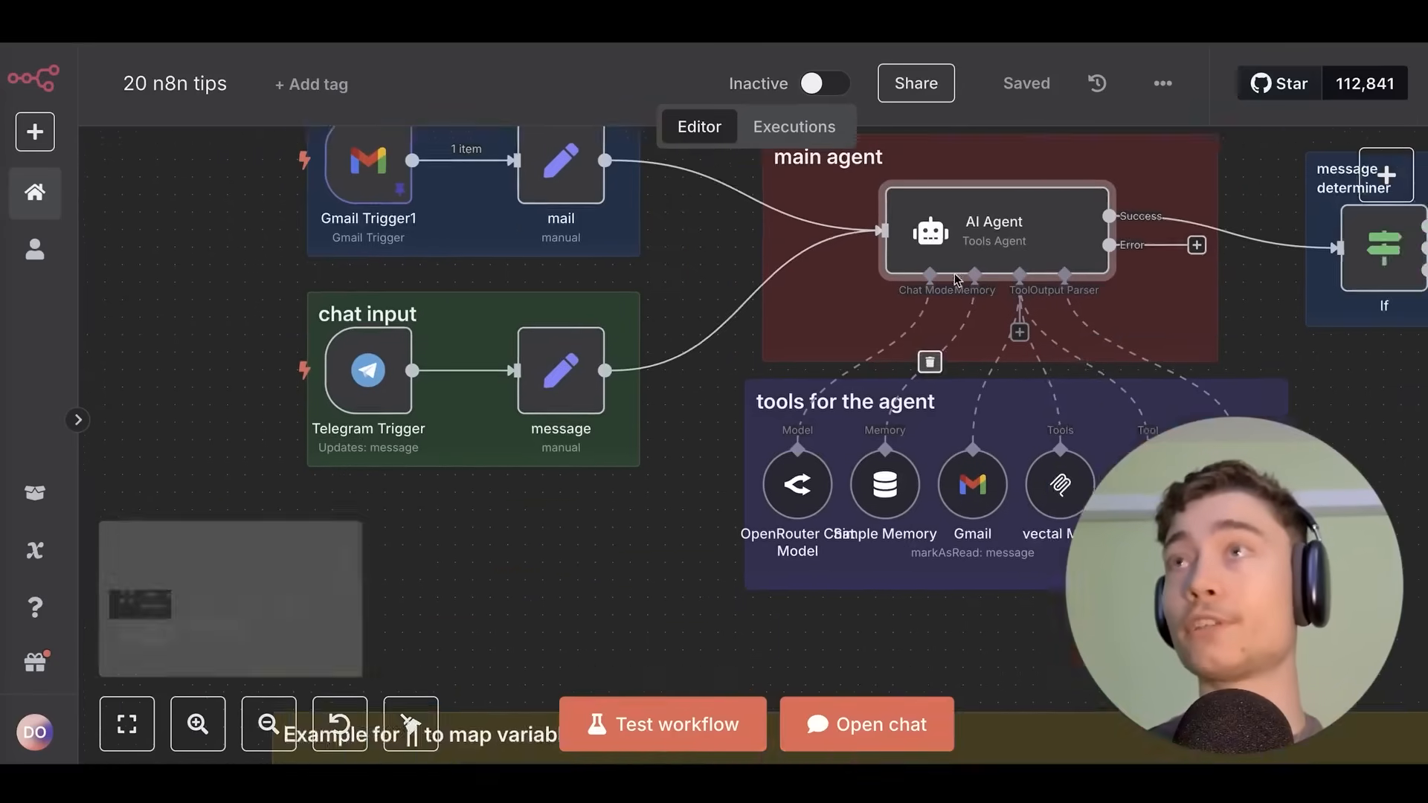
pyautogui.scroll(2, 764, 294)
pyautogui.scroll(3, 726, 405)
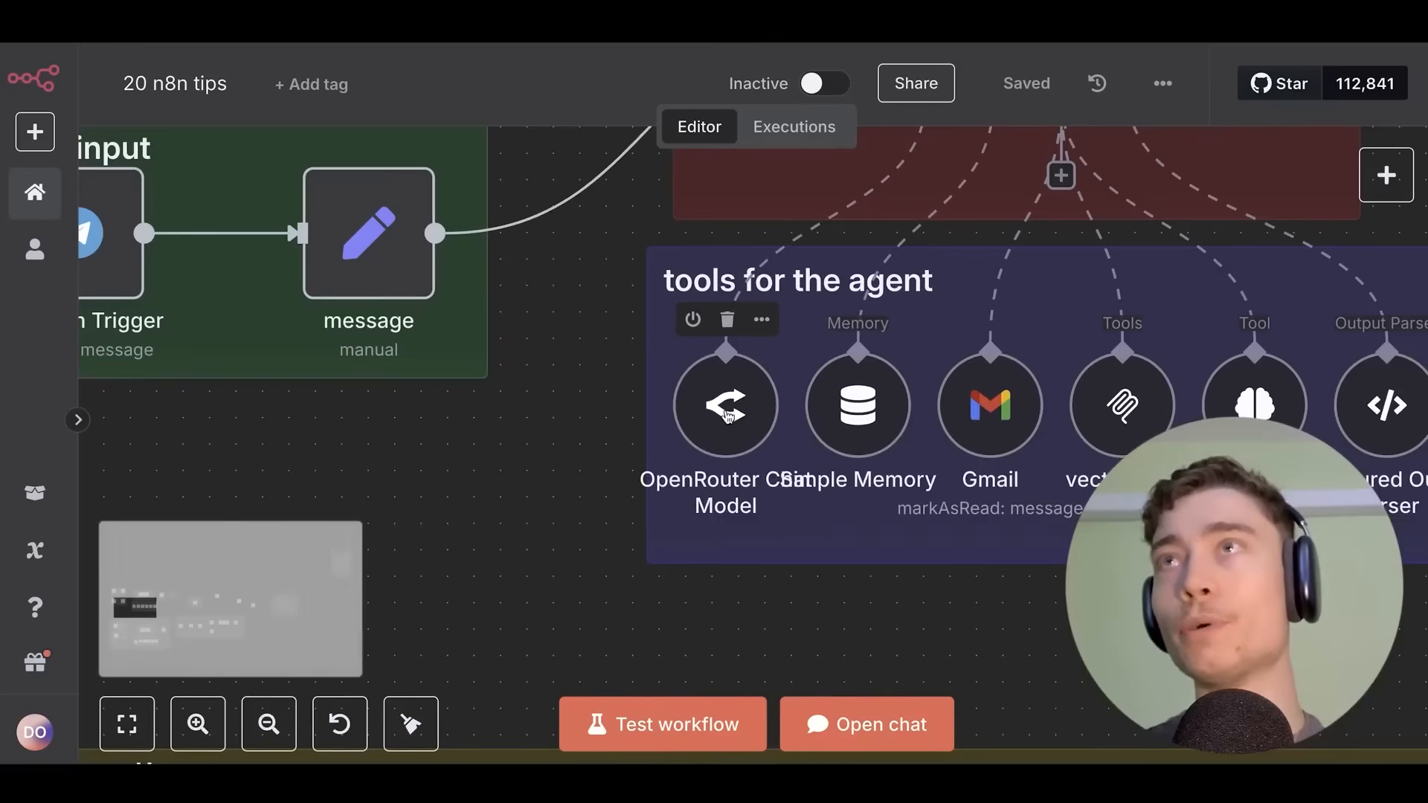
pyautogui.moveTo(775, 382); pyautogui.dragTo(642, 435)
# Move the OpenRouter Chat Model node down-left and open its settings, showing openai/gpt-4o-mini.
pyautogui.scroll(-3, 720, 475)
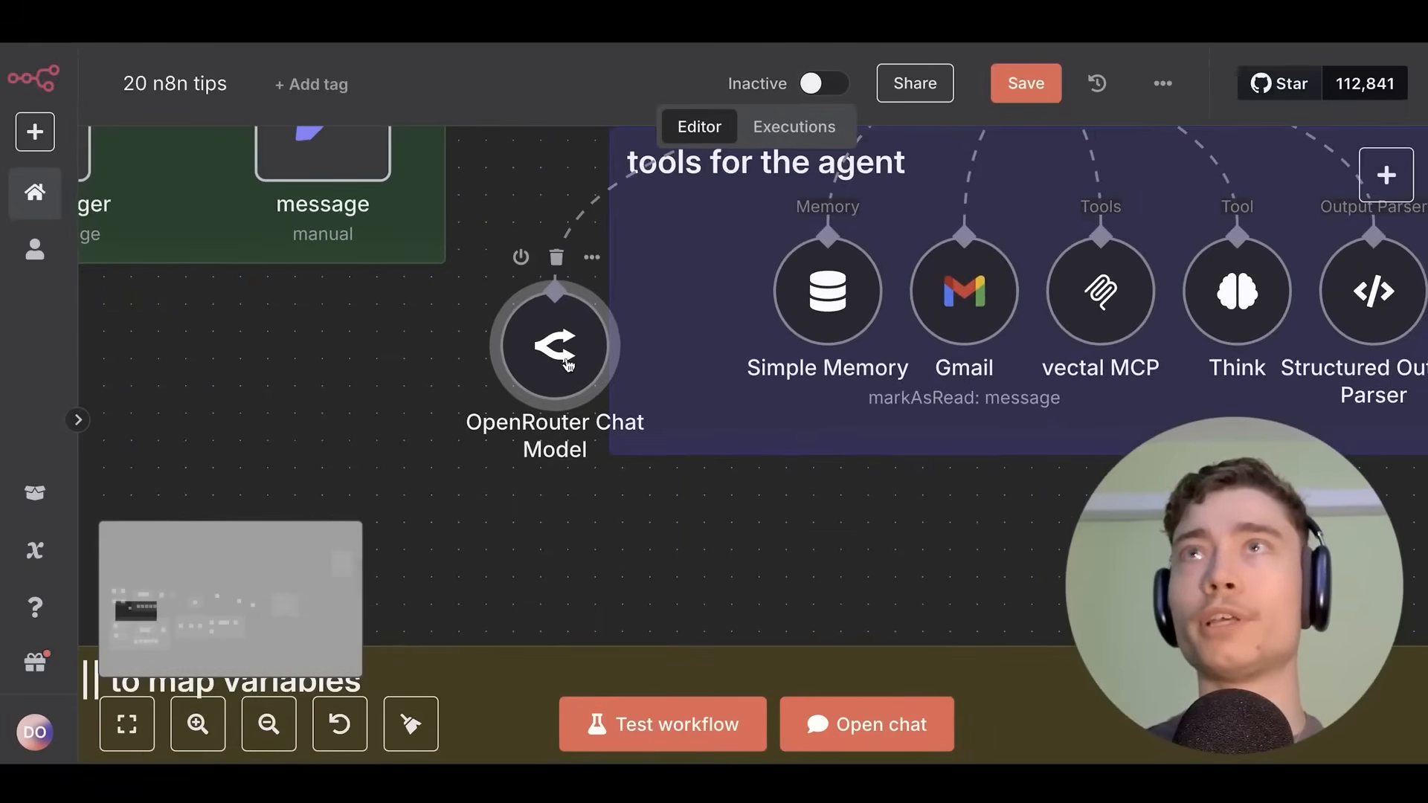
pyautogui.scroll(2, 559, 346)
pyautogui.moveTo(560, 346); pyautogui.dragTo(493, 376)
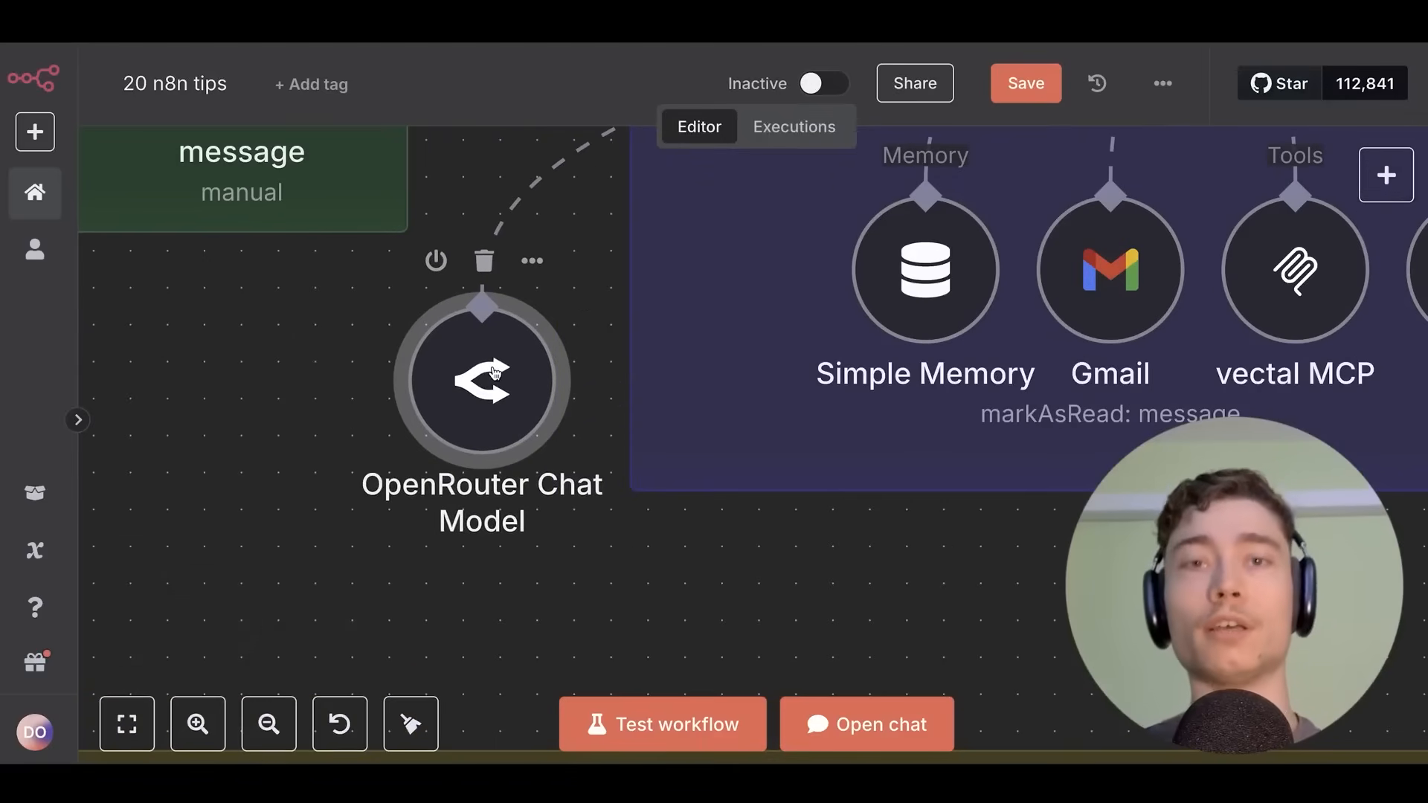
pyautogui.doubleClick(495, 374)
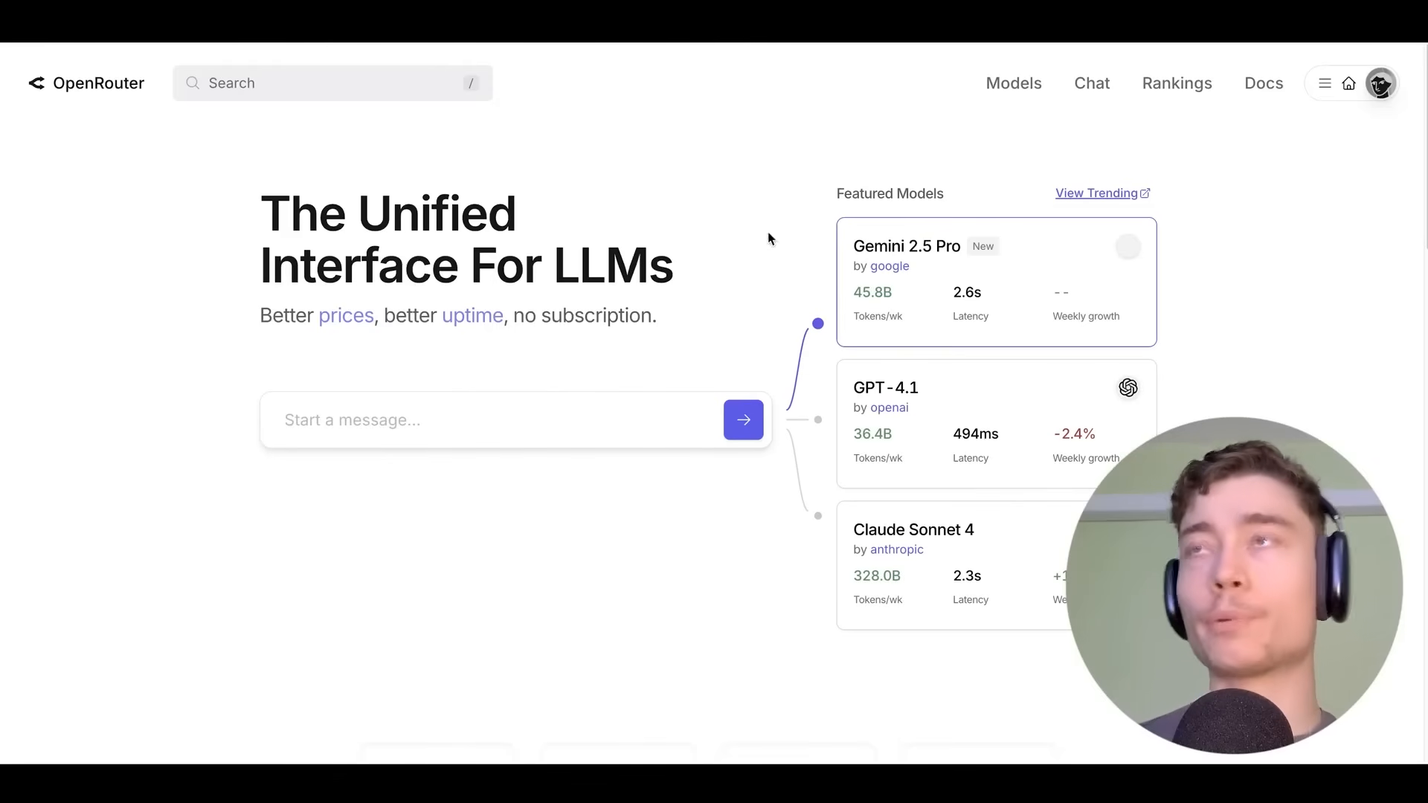
# Open OpenRouter's GPT-4.1 model page and review its Apps tab of top apps.
pyautogui.click(881, 387)
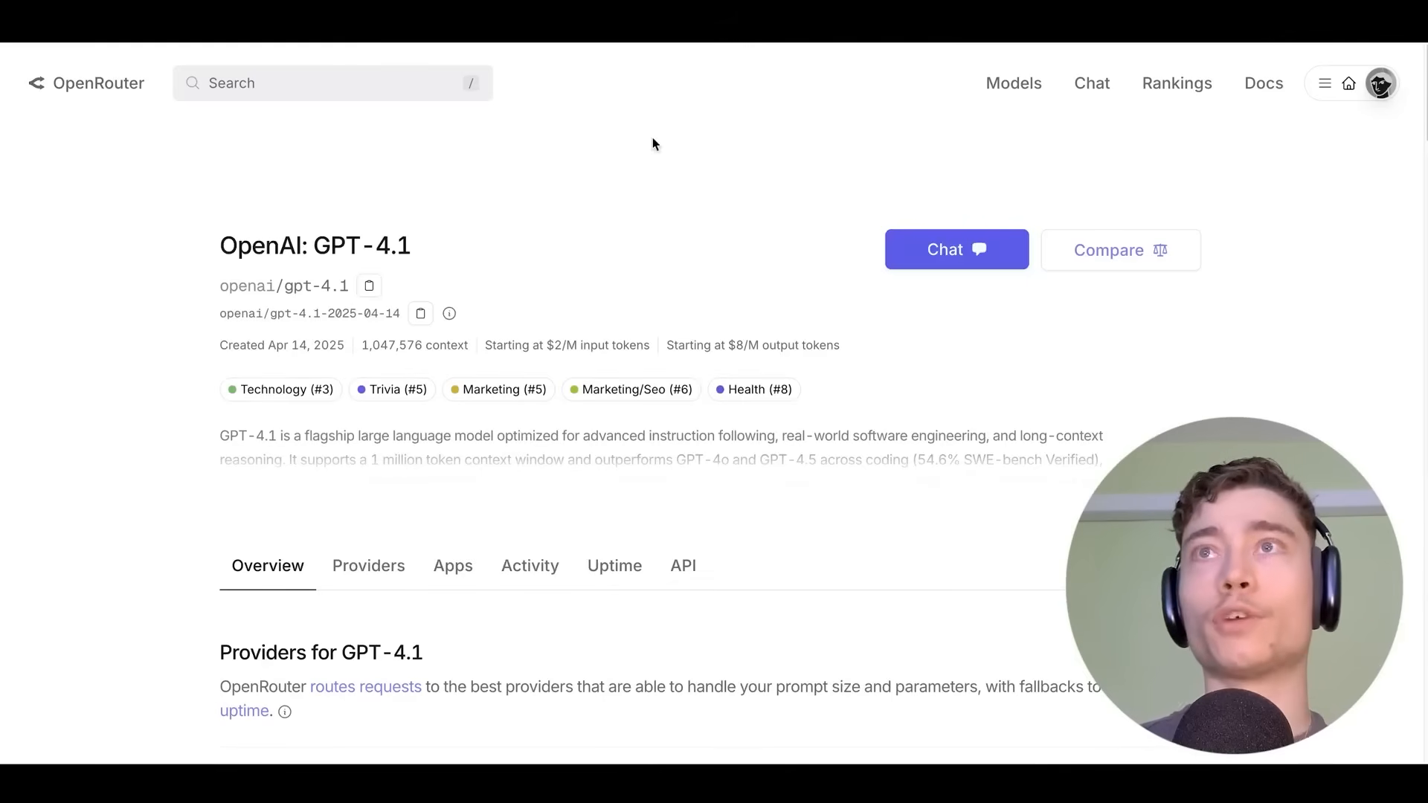
pyautogui.scroll(-5, 616, 253)
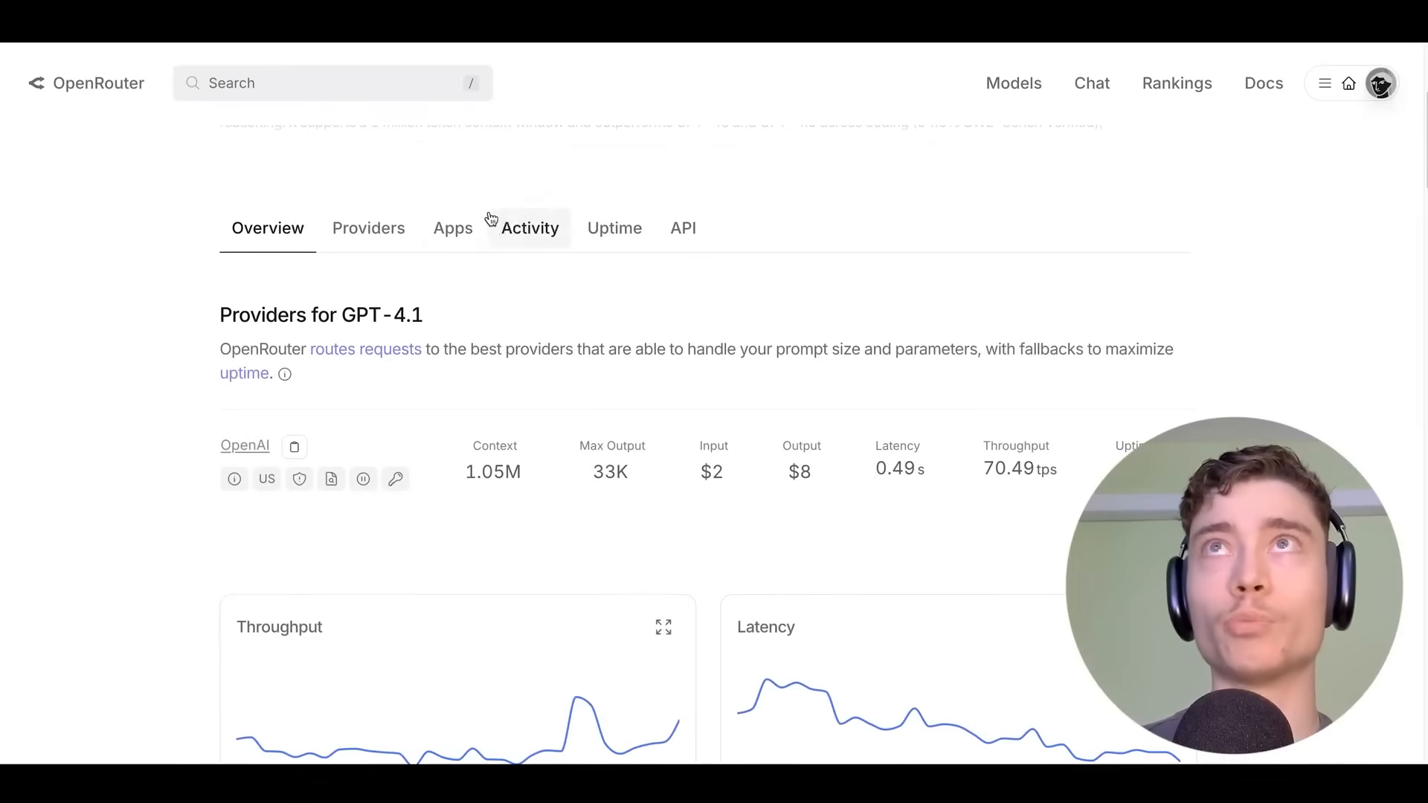
pyautogui.click(459, 238)
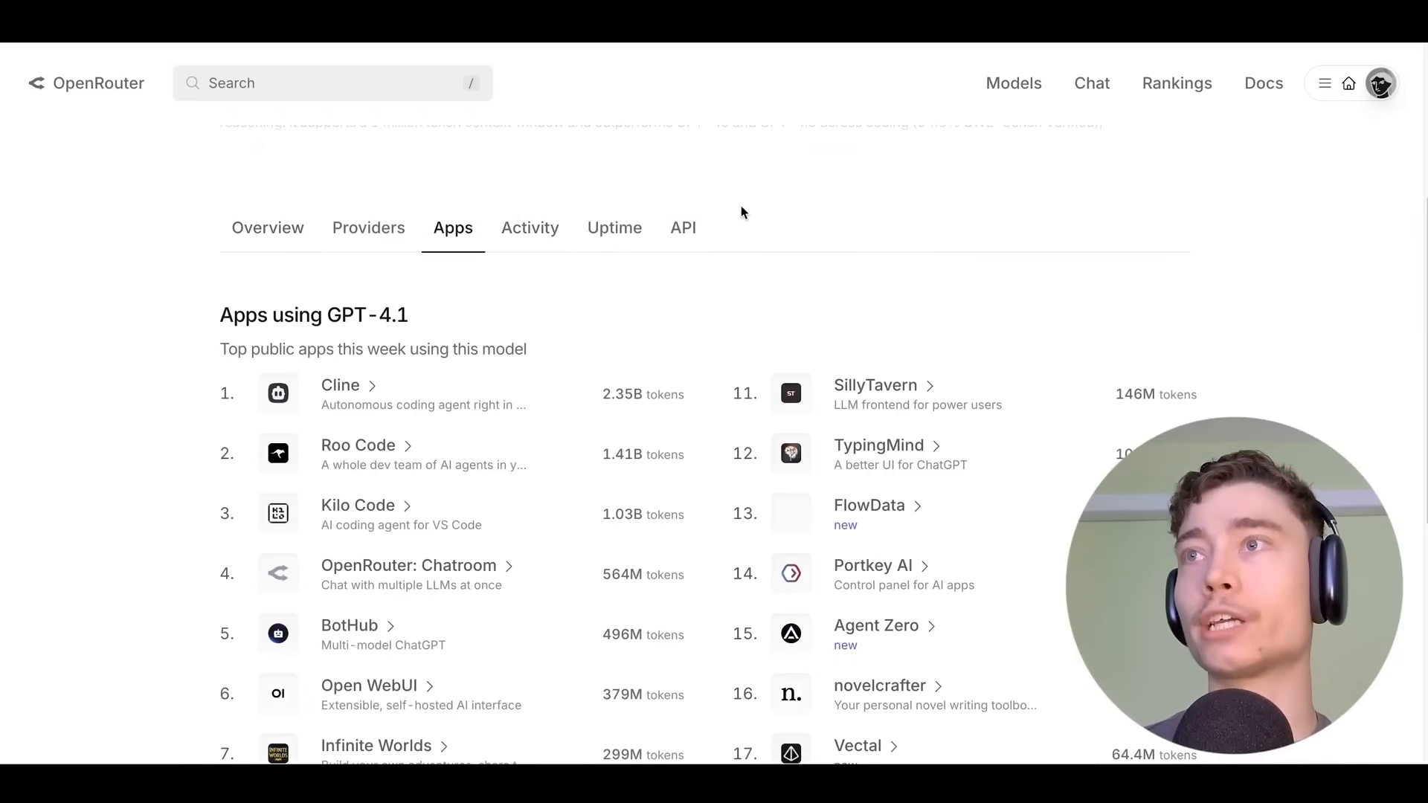
pyautogui.scroll(-4, 833, 447)
pyautogui.scroll(-1, 929, 466)
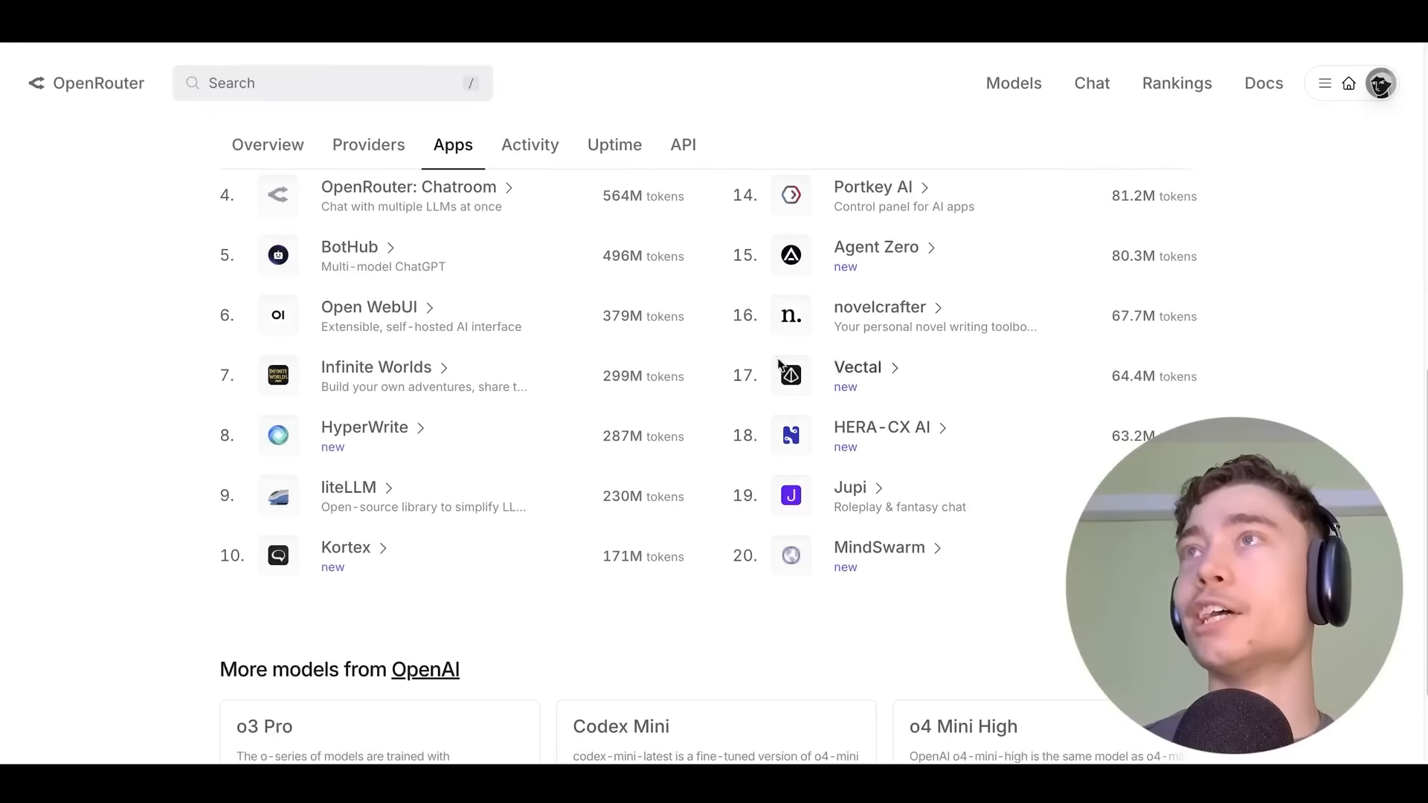
pyautogui.scroll(1, 931, 403)
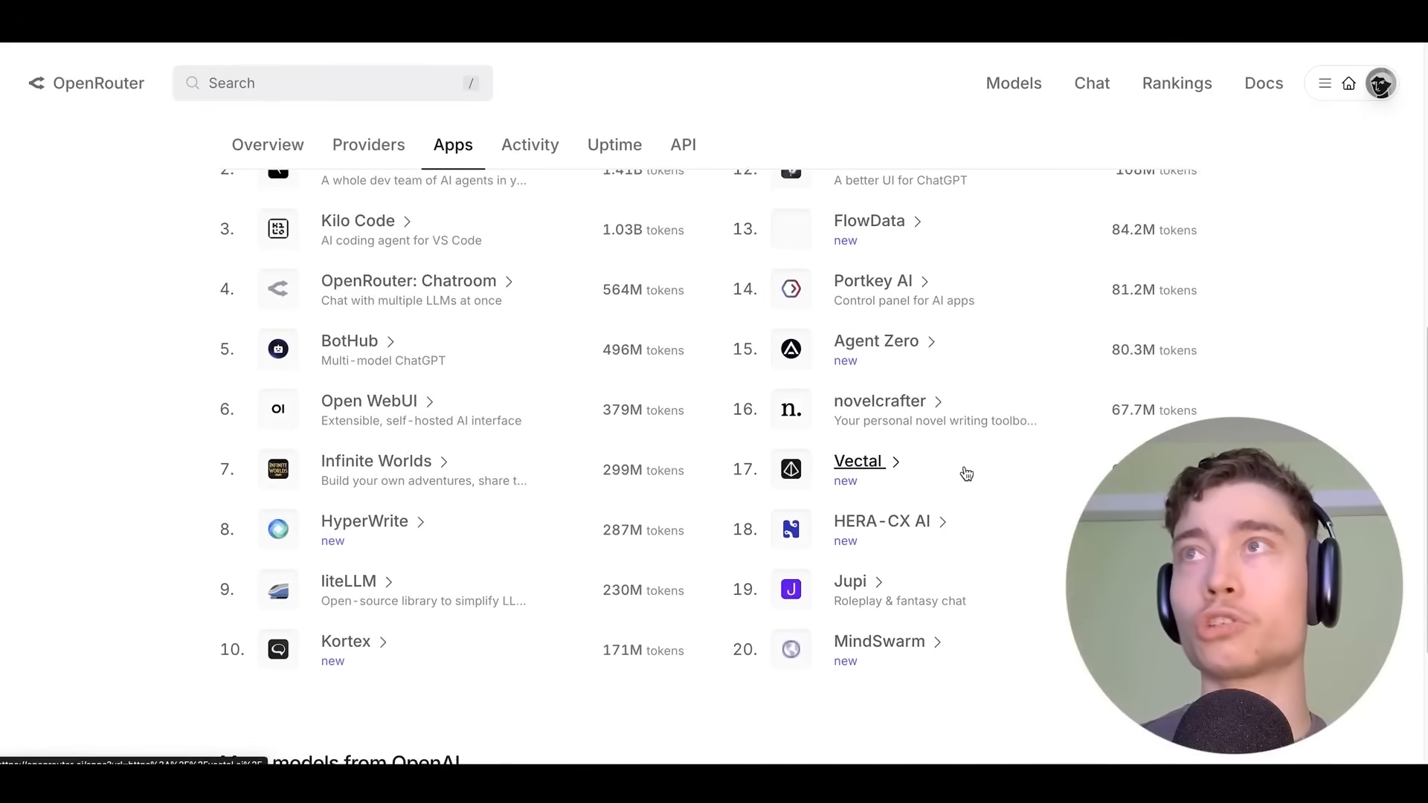
pyautogui.scroll(3, 970, 480)
pyautogui.moveTo(332, 230); pyautogui.dragTo(450, 238)
pyautogui.scroll(-4, 471, 226)
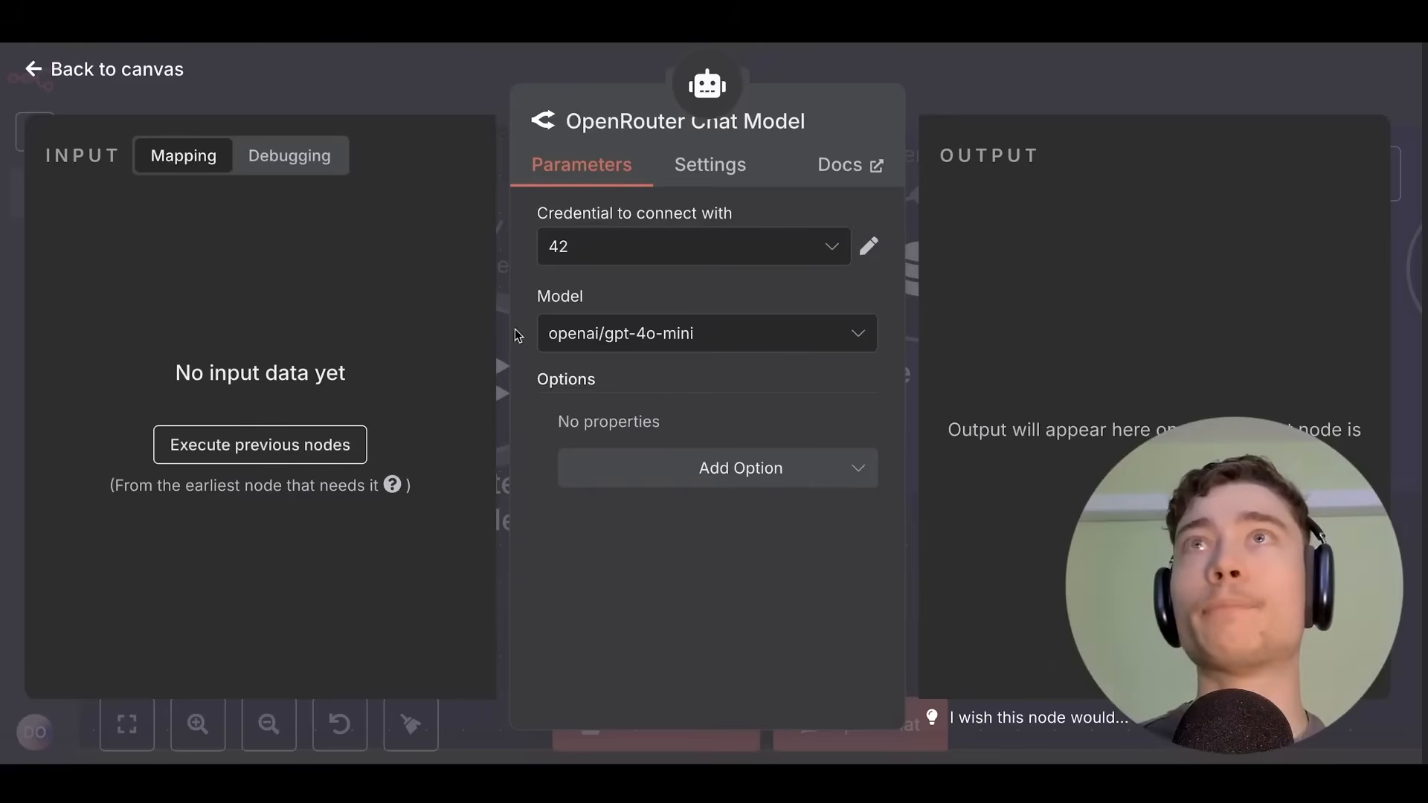
# Return to the canvas and place the OpenRouter Chat Model node beside the tools group.
pyautogui.click(946, 69)
pyautogui.scroll(-4, 685, 275)
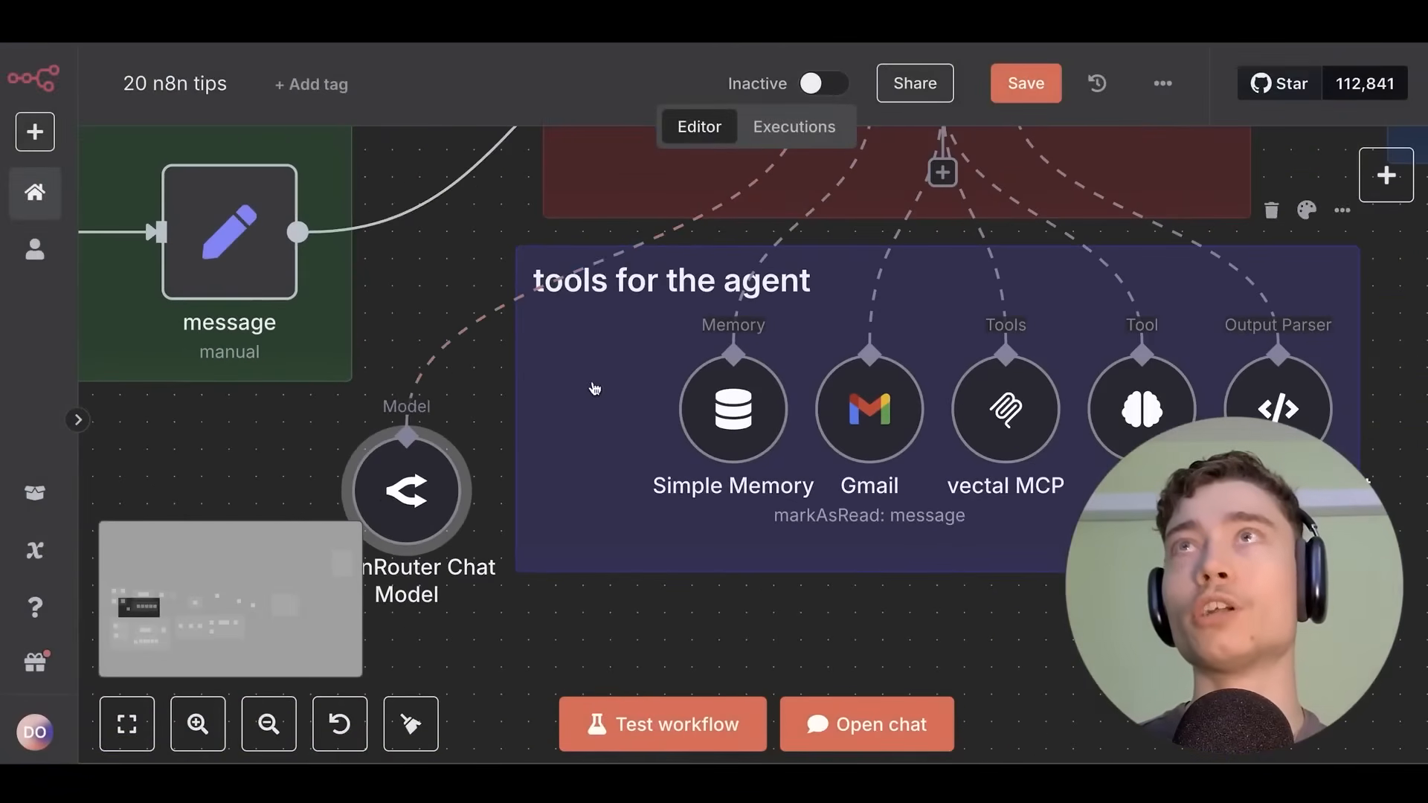
pyautogui.moveTo(378, 464); pyautogui.dragTo(432, 409)
pyautogui.moveTo(476, 253); pyautogui.dragTo(325, 477)
pyautogui.moveTo(462, 405); pyautogui.dragTo(744, 171)
pyautogui.moveTo(579, 424); pyautogui.dragTo(633, 369)
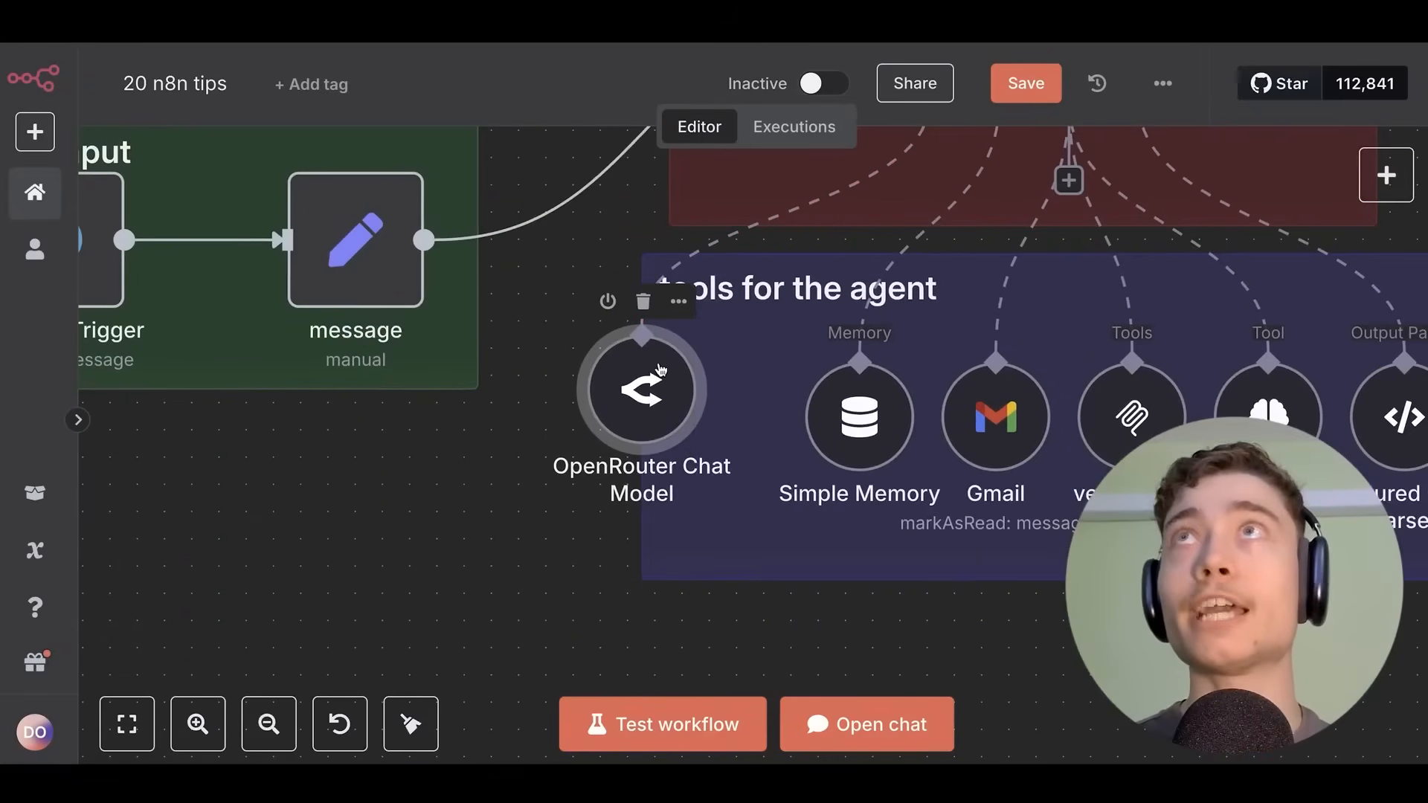
# Recheck the node's settings, then bring the AI Agent and its tools into view.
pyautogui.doubleClick(659, 372)
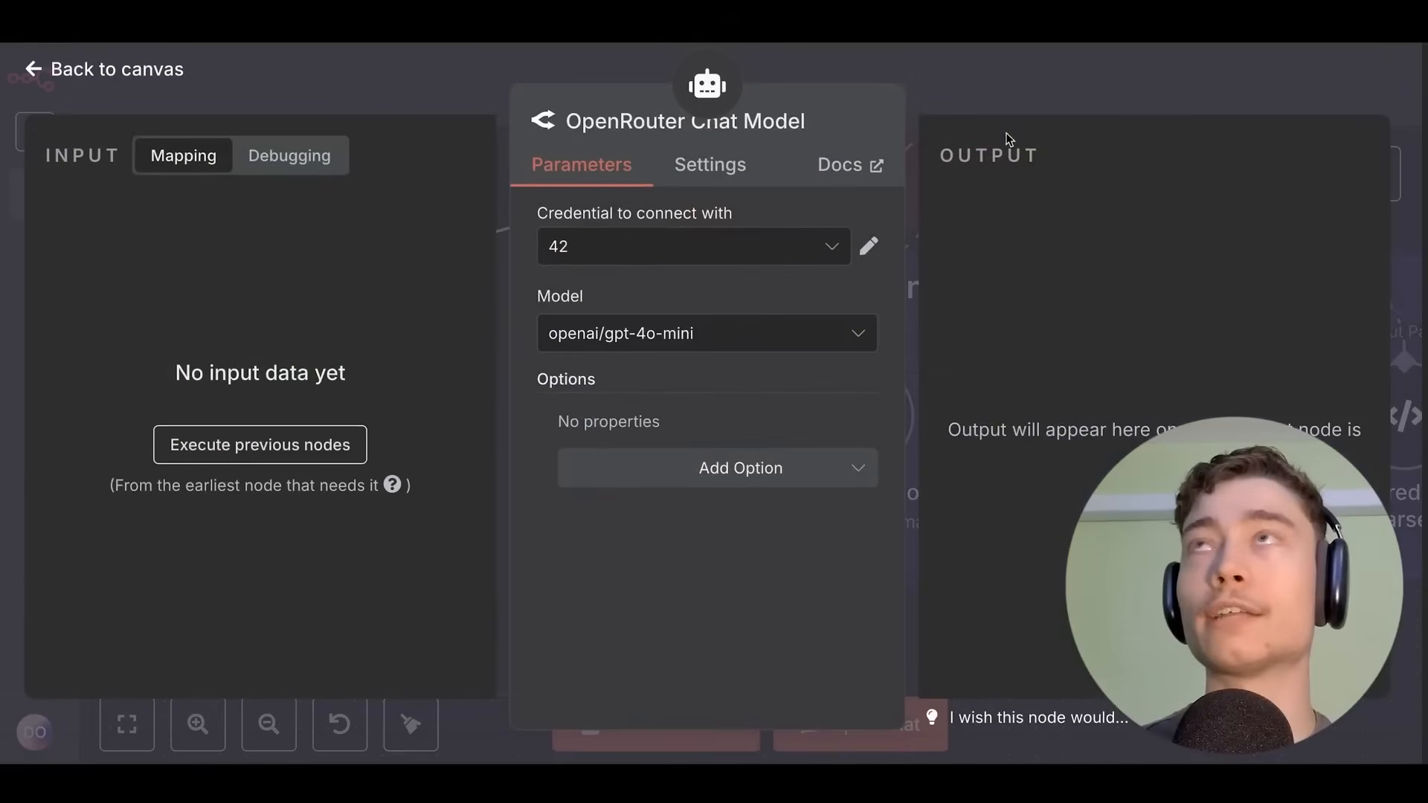
pyautogui.click(1007, 97)
pyautogui.moveTo(771, 310); pyautogui.dragTo(483, 495)
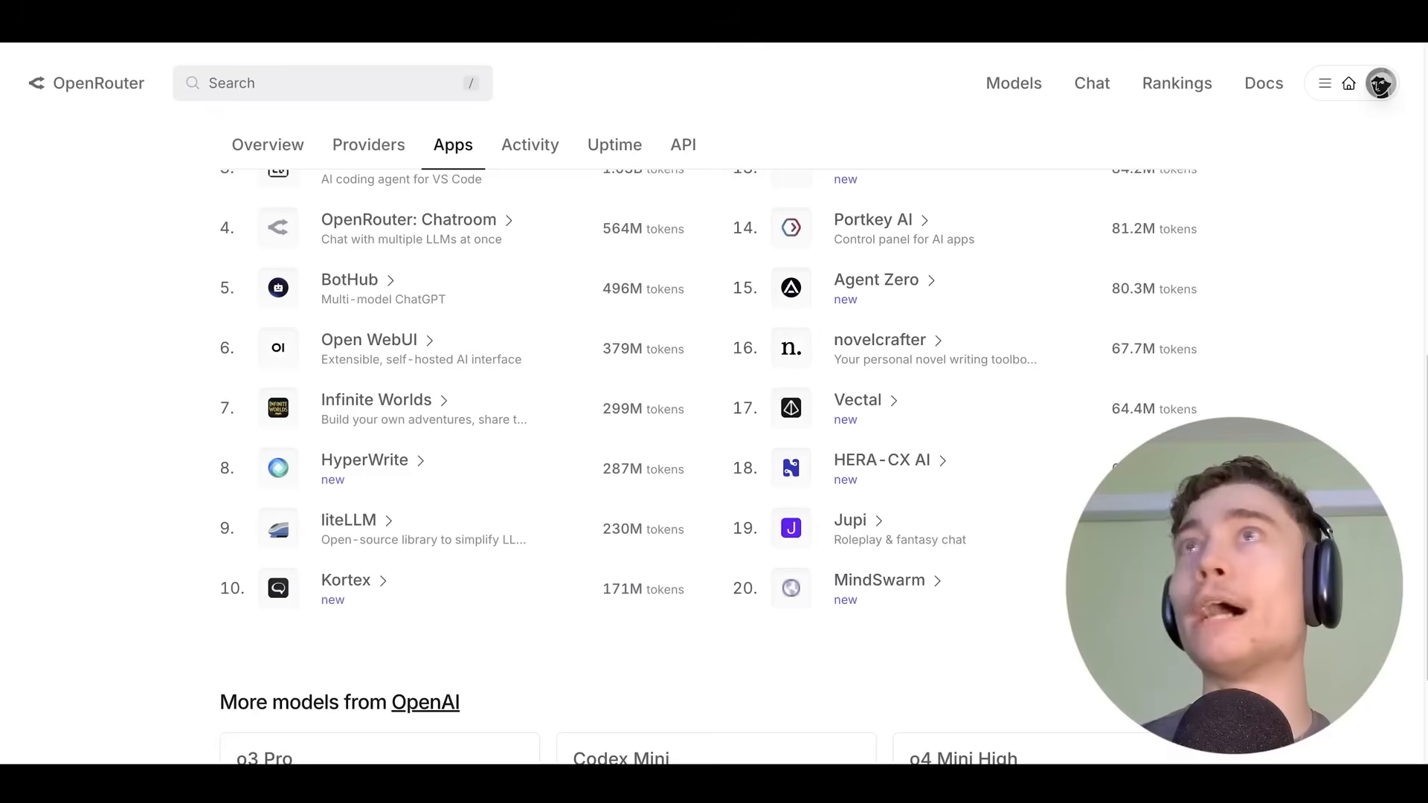
pyautogui.scroll(5, 714, 446)
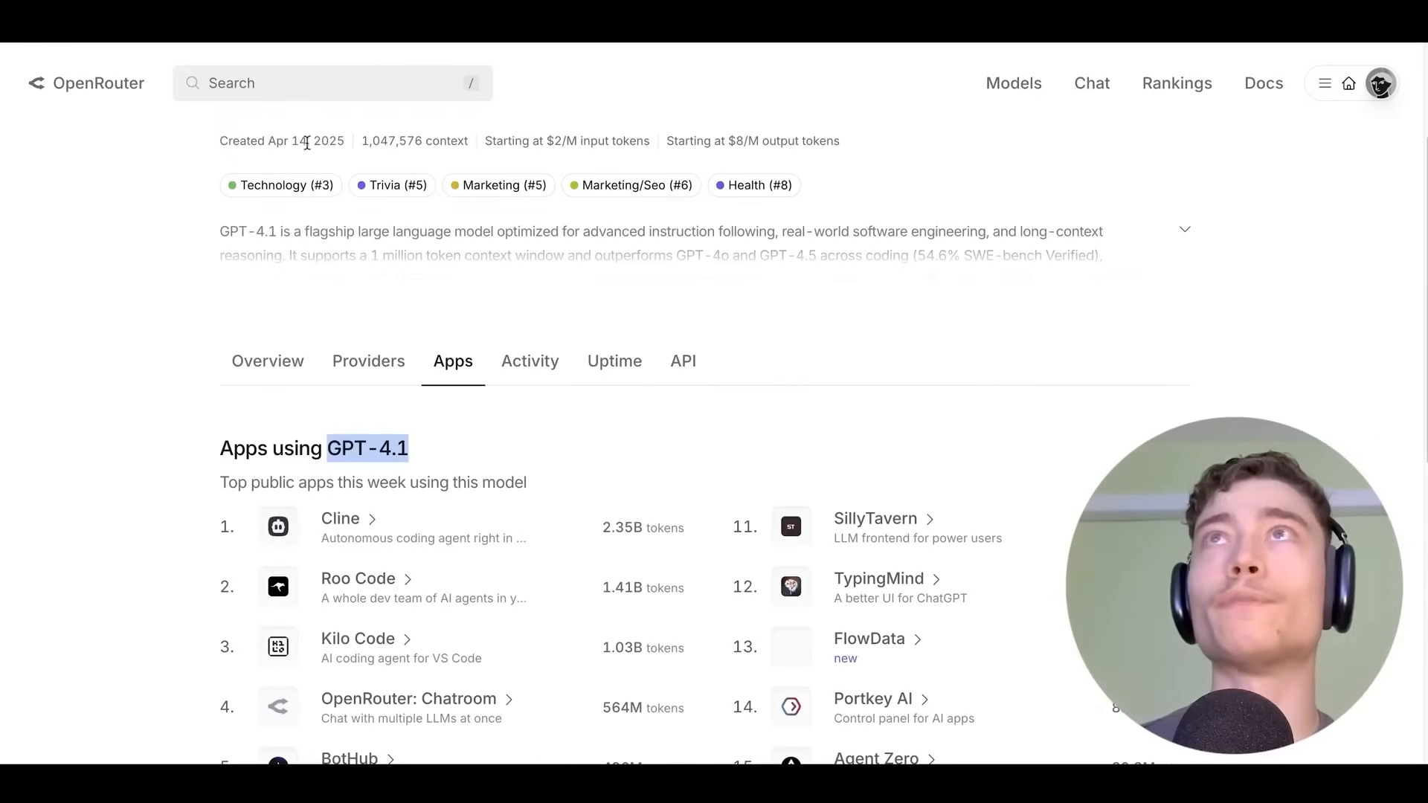
# Sort OpenRouter's Models list by Newest and scroll through the latest models.
pyautogui.click(1013, 83)
pyautogui.click(1068, 244)
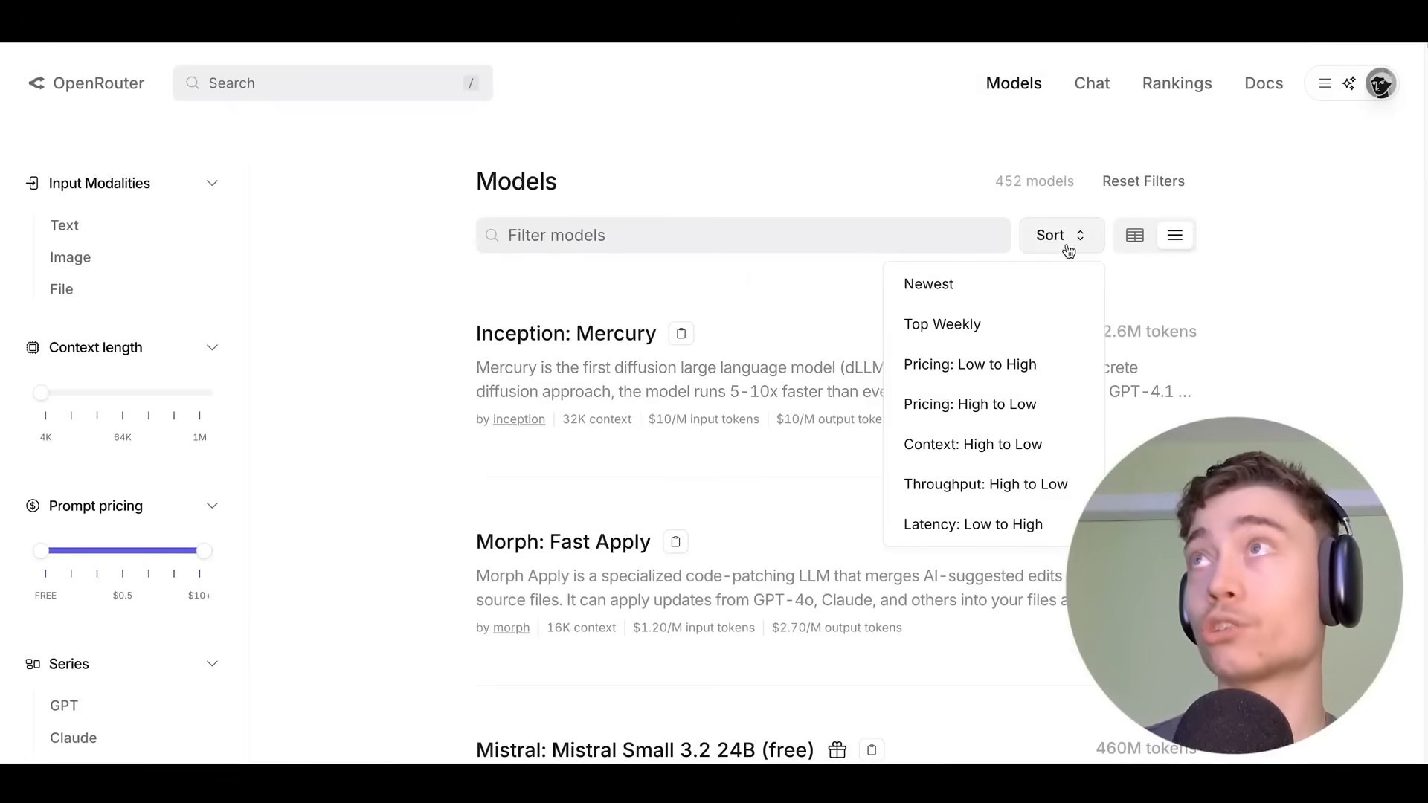
pyautogui.click(941, 285)
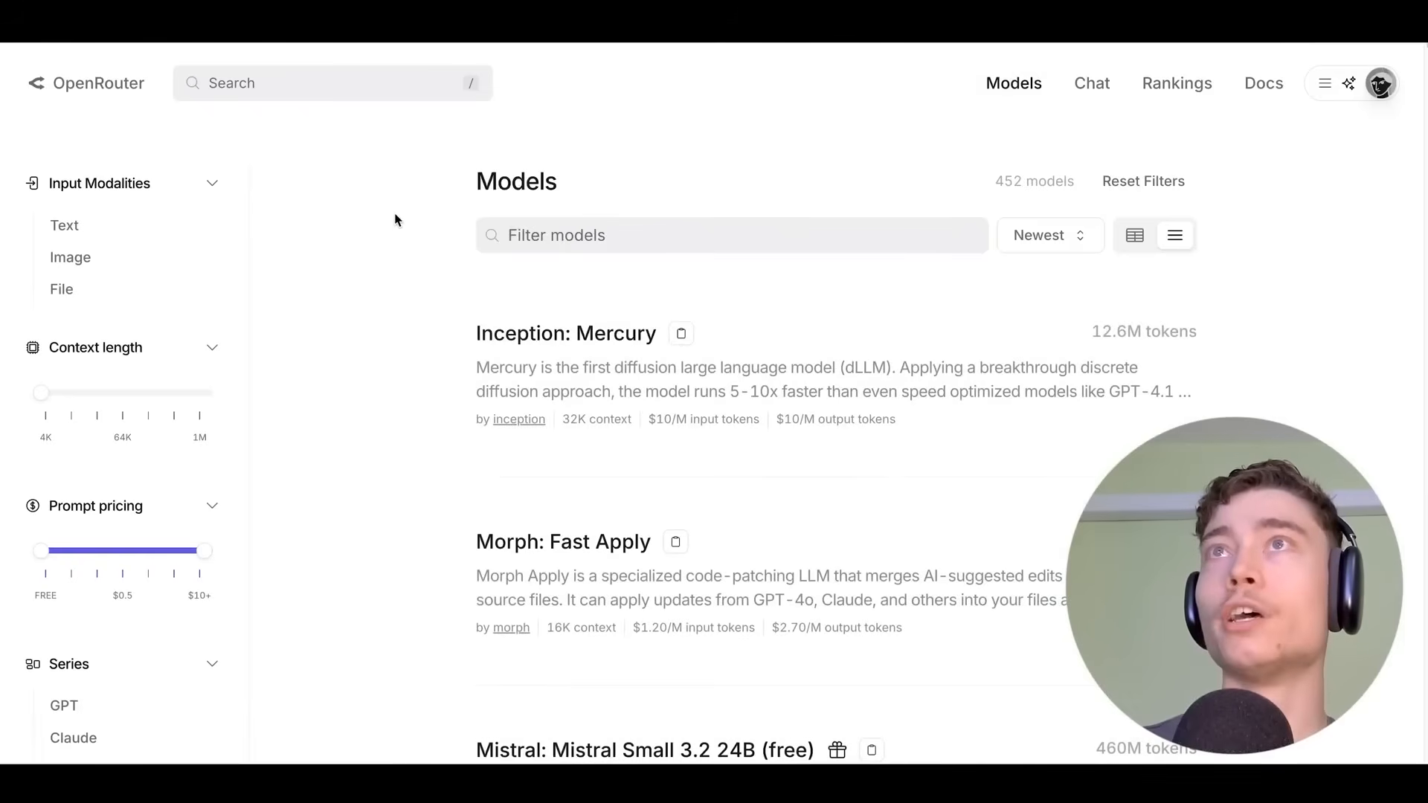
pyautogui.scroll(-1, 406, 223)
pyautogui.scroll(-5, 405, 223)
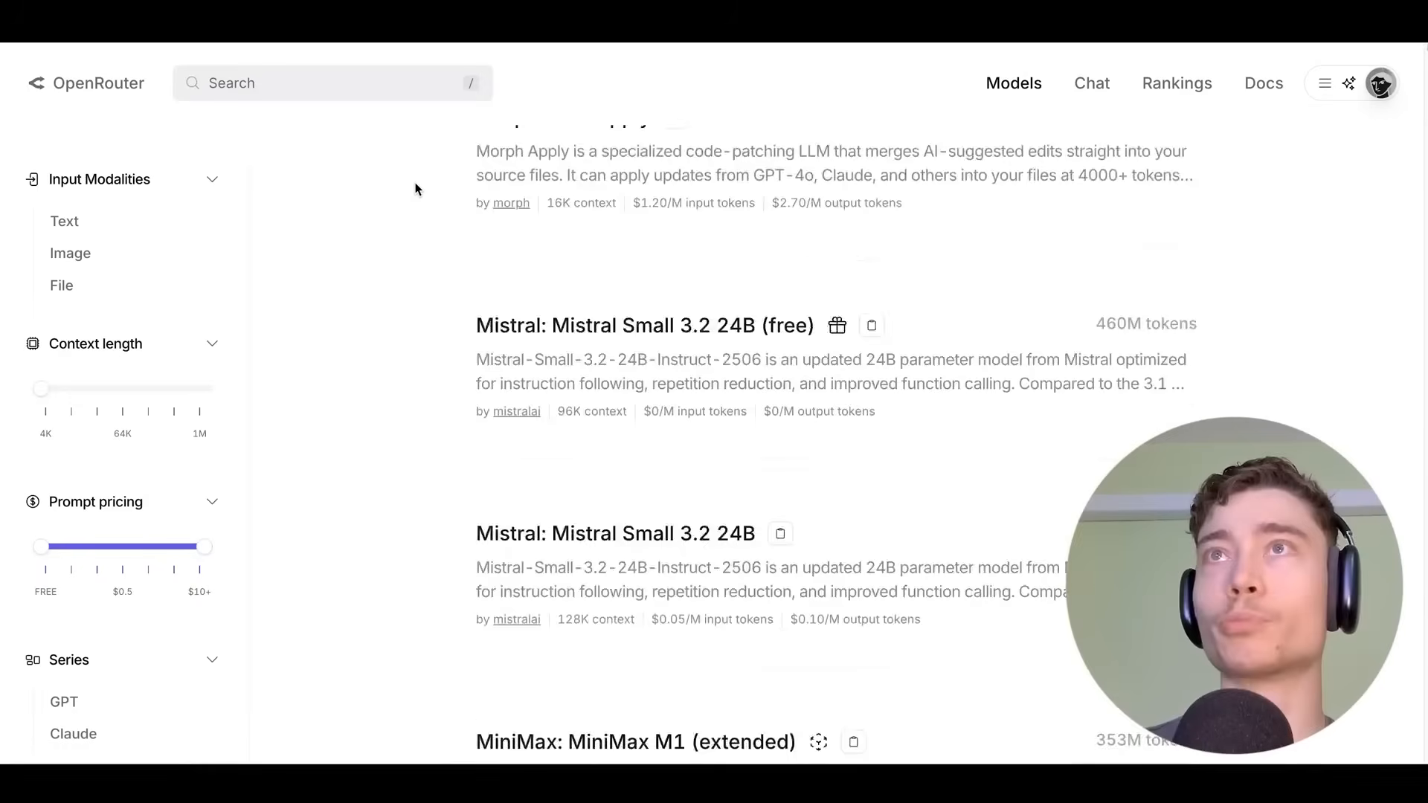
pyautogui.scroll(-7, 476, 245)
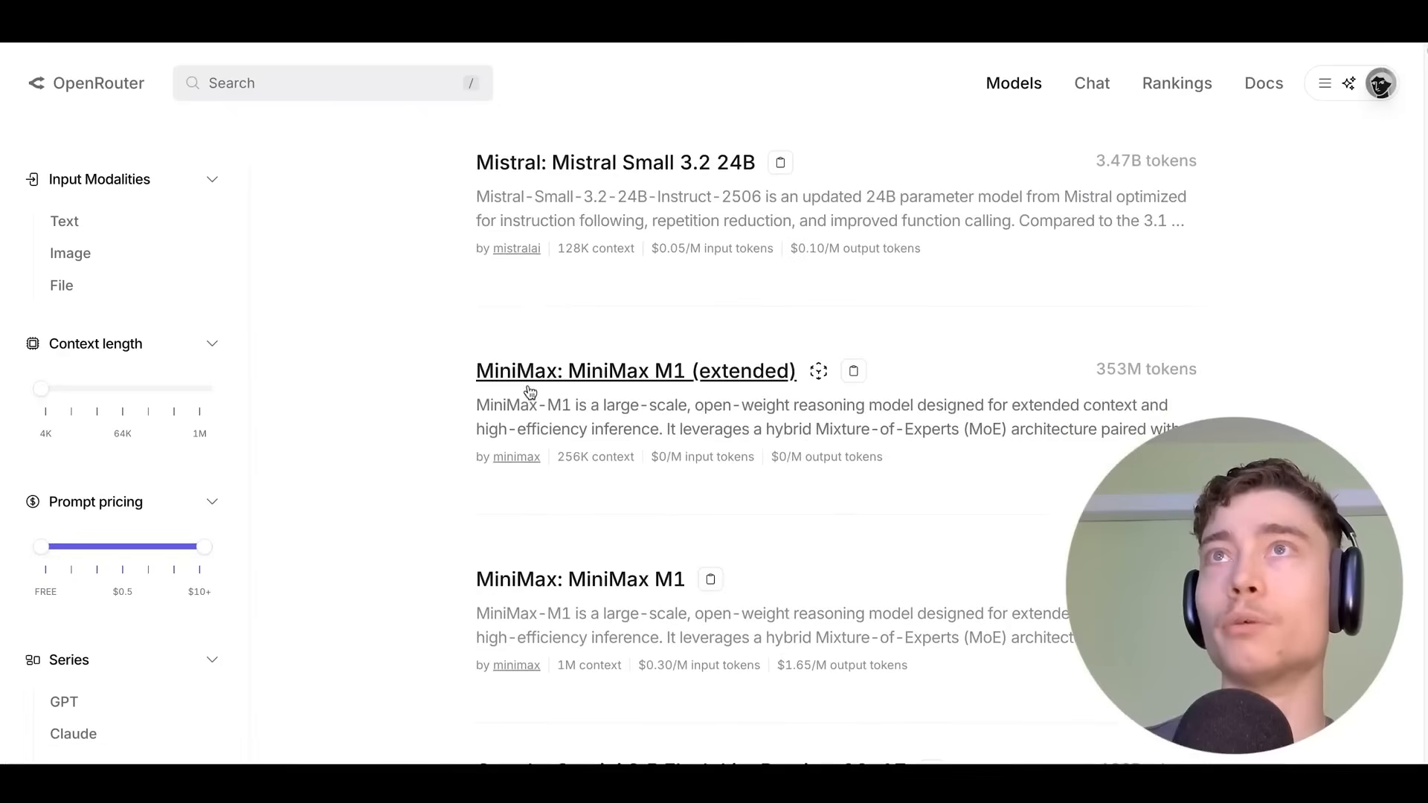
pyautogui.scroll(-2, 406, 205)
pyautogui.scroll(-9, 673, 332)
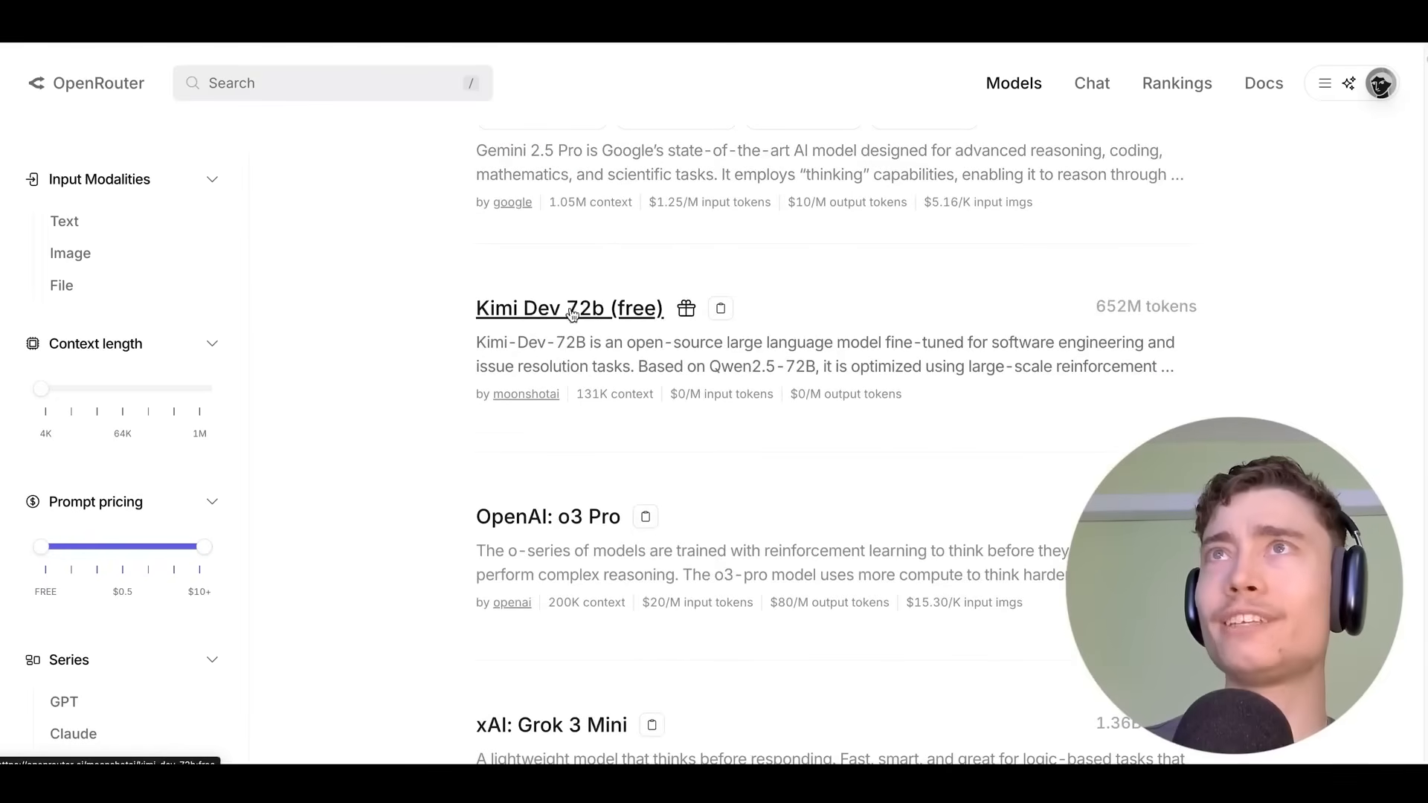
pyautogui.scroll(-1, 539, 318)
pyautogui.scroll(-5, 431, 266)
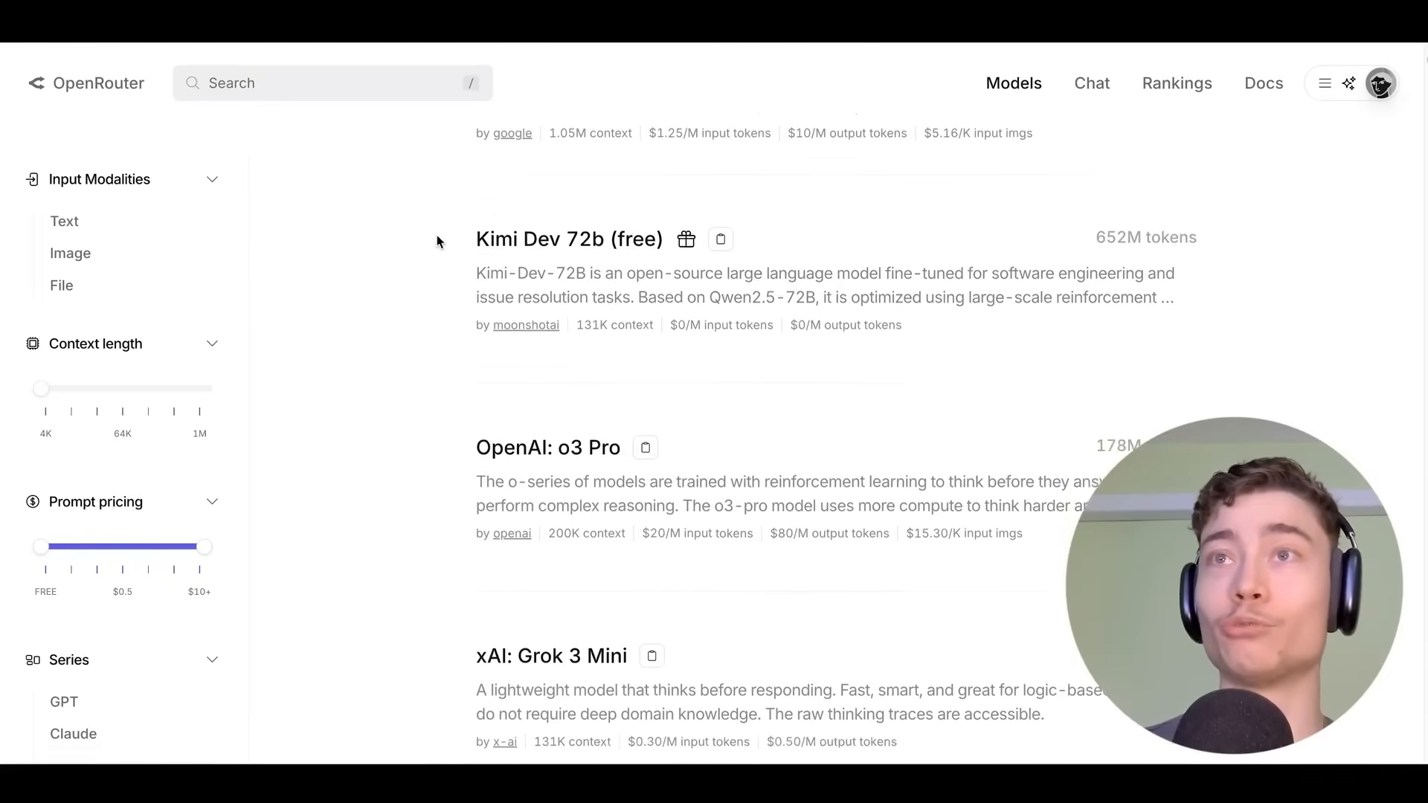
pyautogui.scroll(-2, 384, 184)
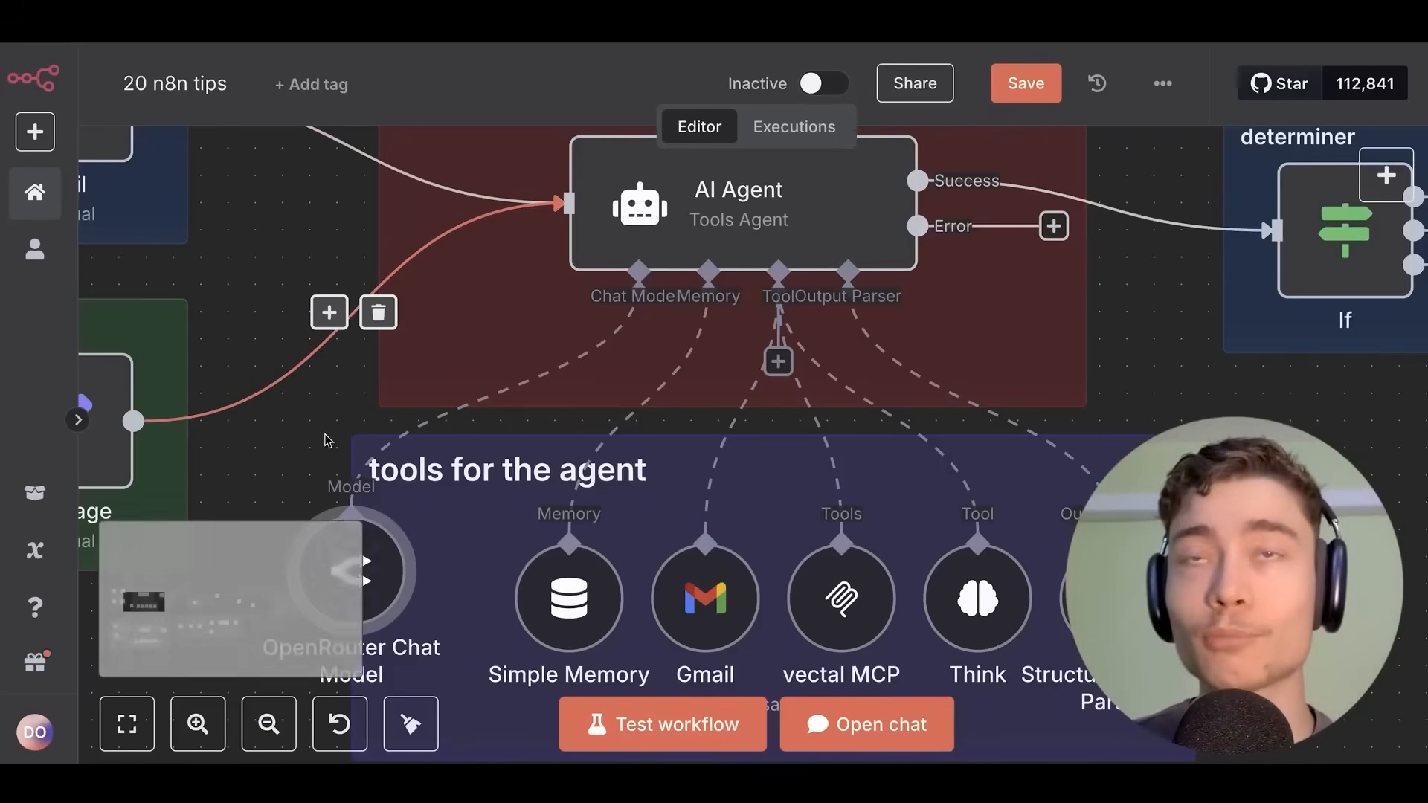
# Open the OpenRouter Chat Model settings again to confirm it uses openai/gpt-4o-mini.
pyautogui.moveTo(328, 441); pyautogui.dragTo(577, 252)
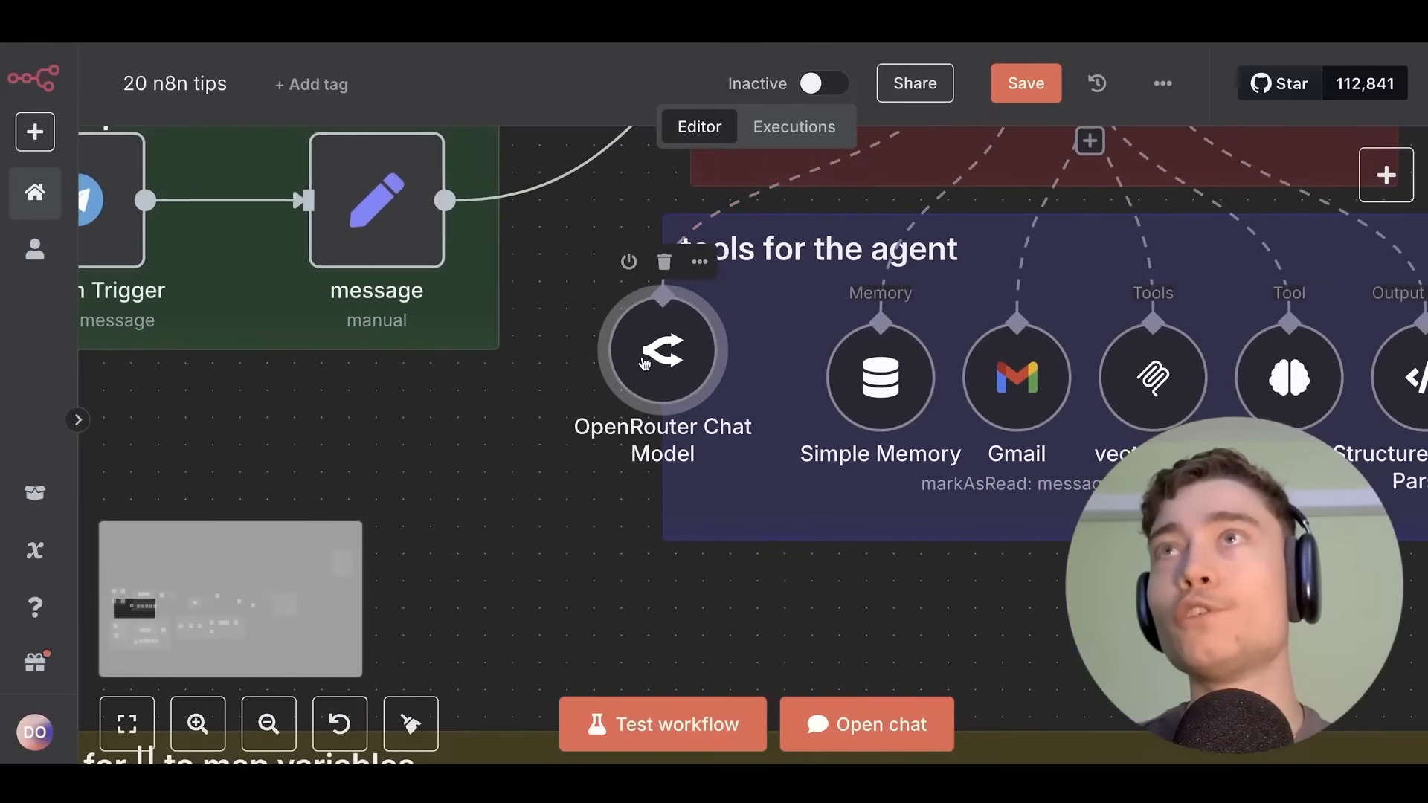
pyautogui.doubleClick(646, 361)
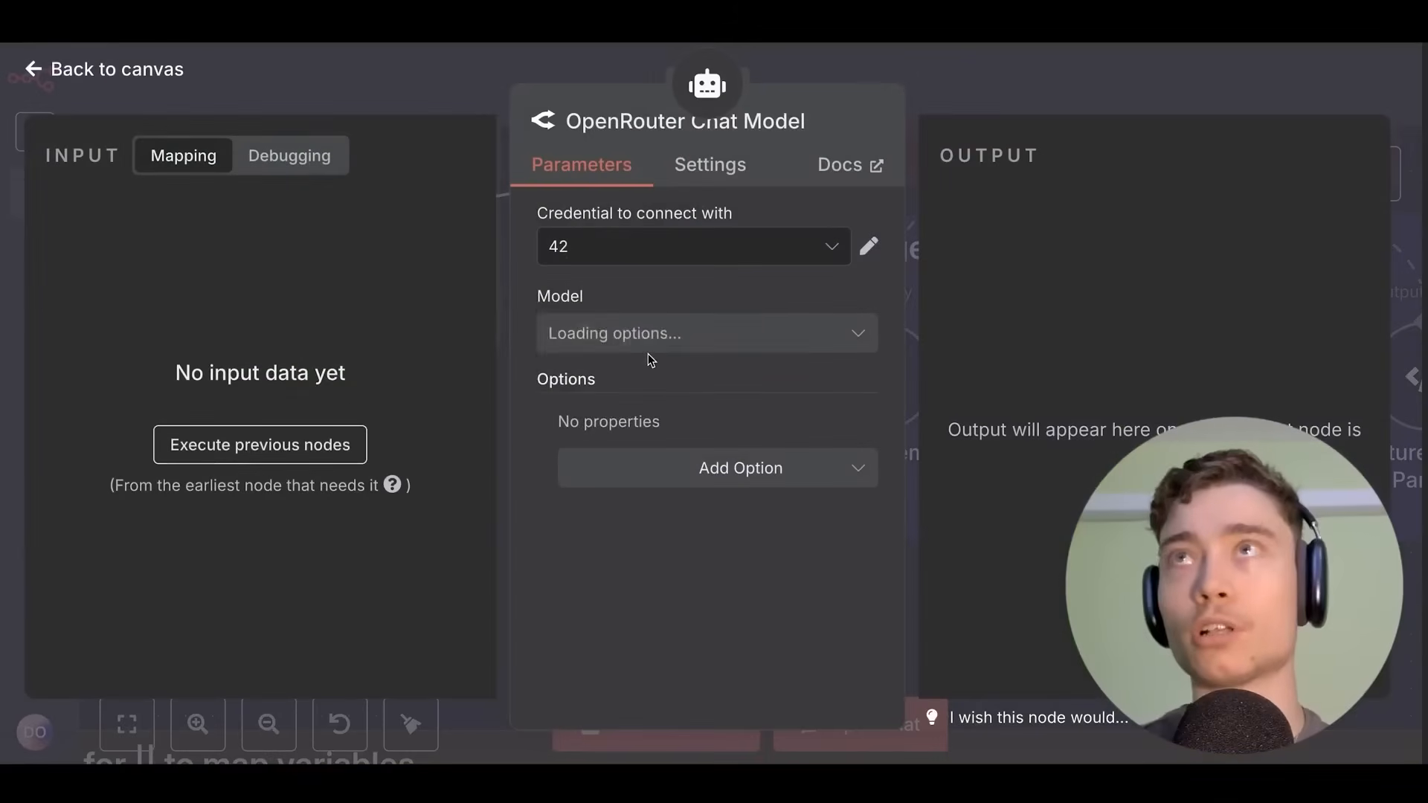
pyautogui.click(1013, 55)
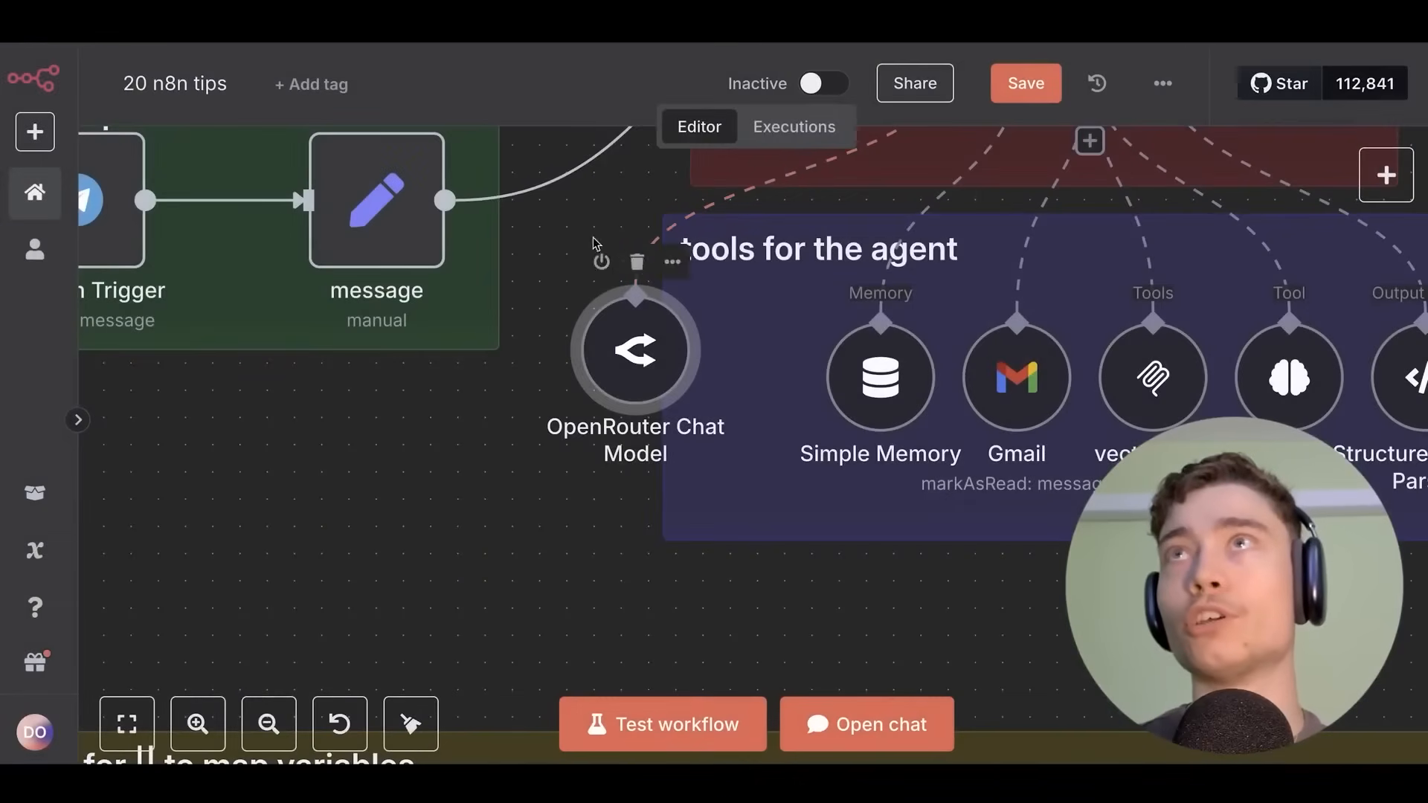
pyautogui.moveTo(595, 244); pyautogui.dragTo(287, 461)
pyautogui.moveTo(449, 380); pyautogui.dragTo(752, 186)
pyautogui.doubleClick(608, 423)
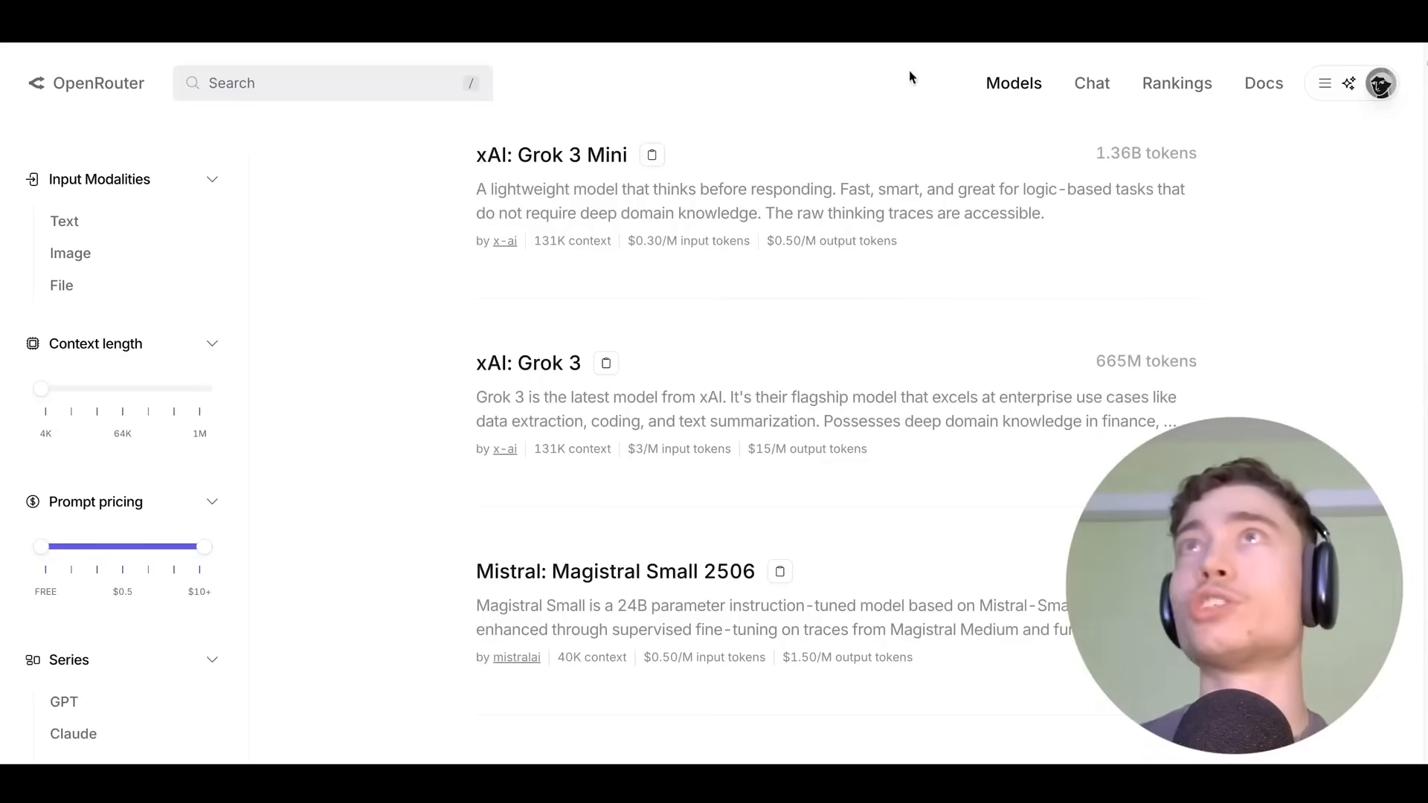
pyautogui.click(333, 74)
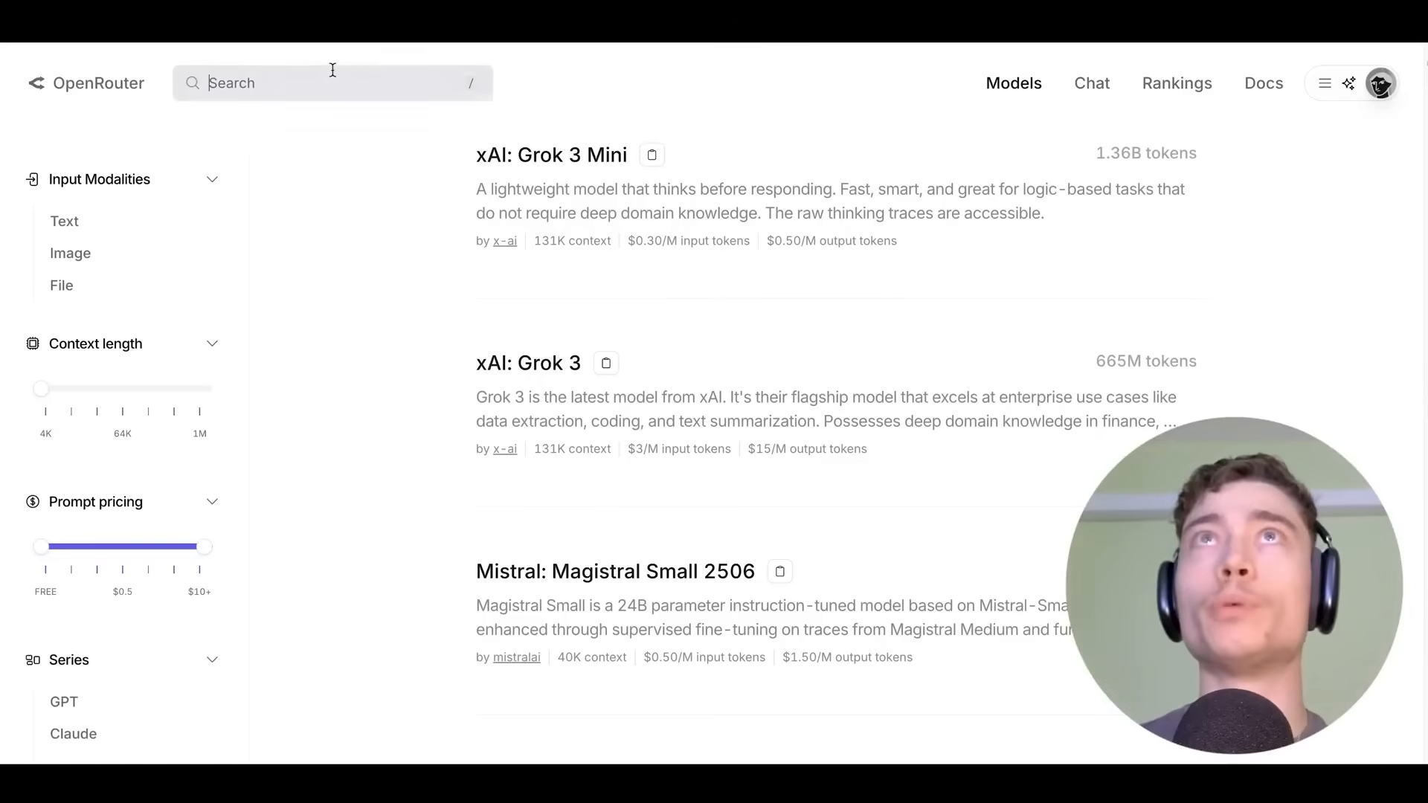
# Search the OpenRouter catalogue for 'soonet' to reach Anthropic: Claude Sonnet 4.
pyautogui.write('soonet')
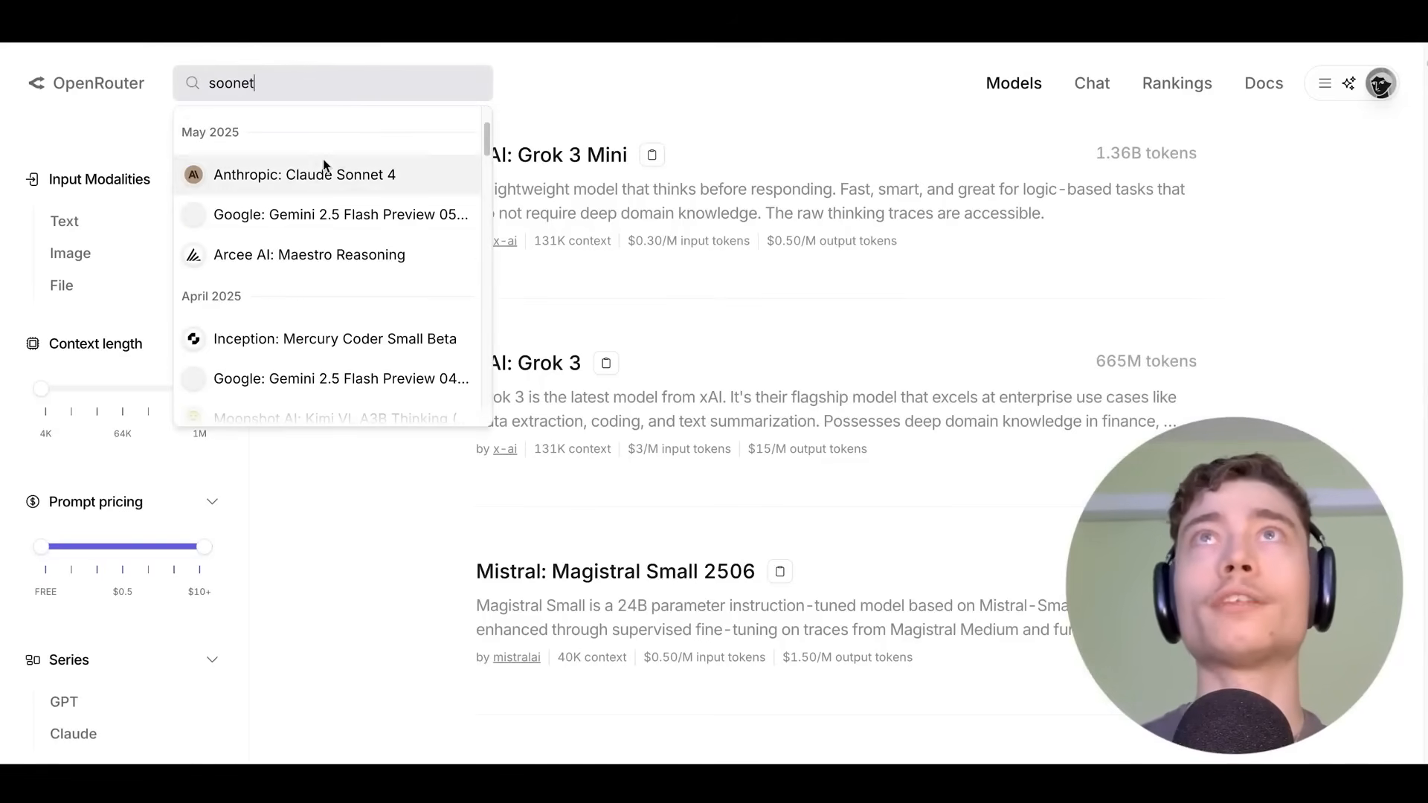
pyautogui.hotkey('ctrl', 'a')
pyautogui.press('BackSpace')
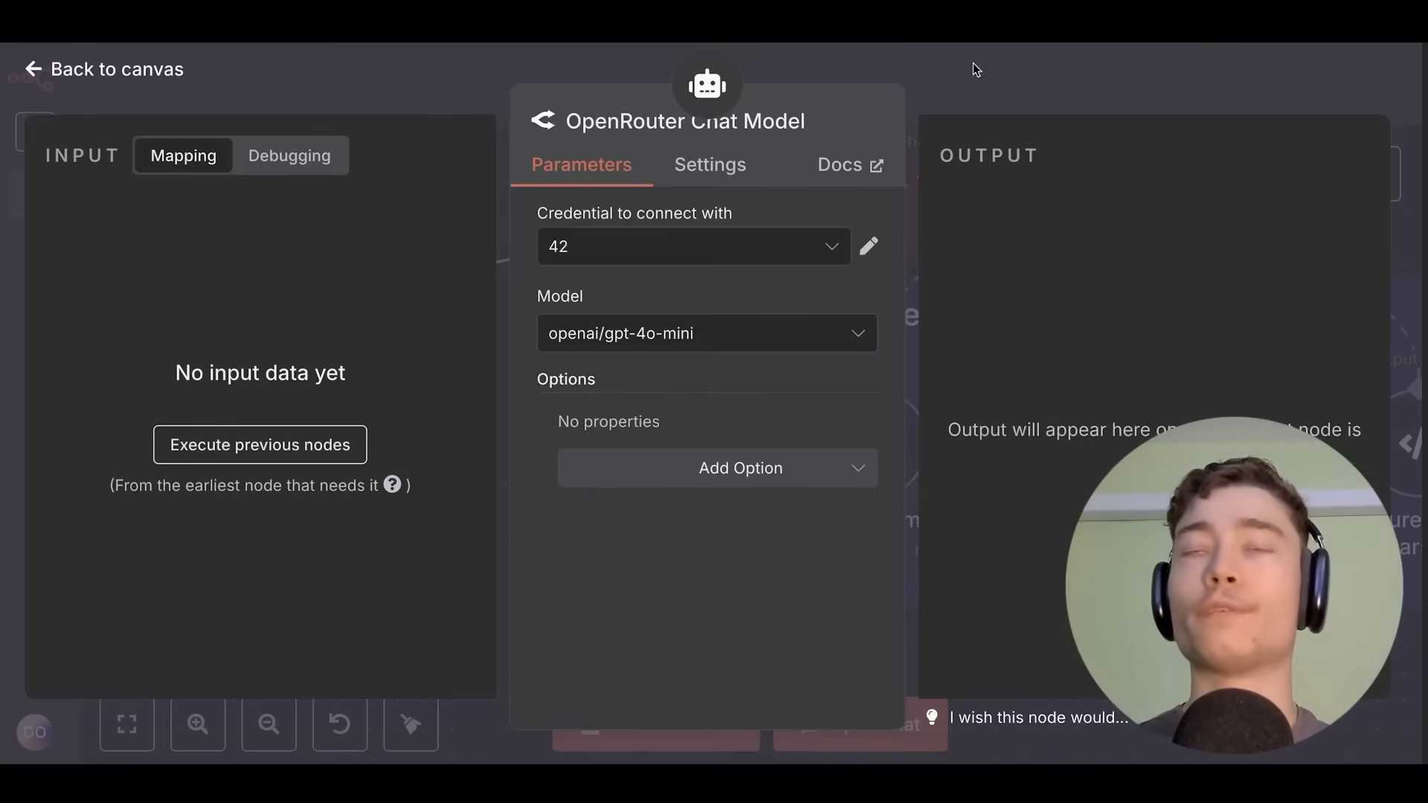
pyautogui.click(973, 62)
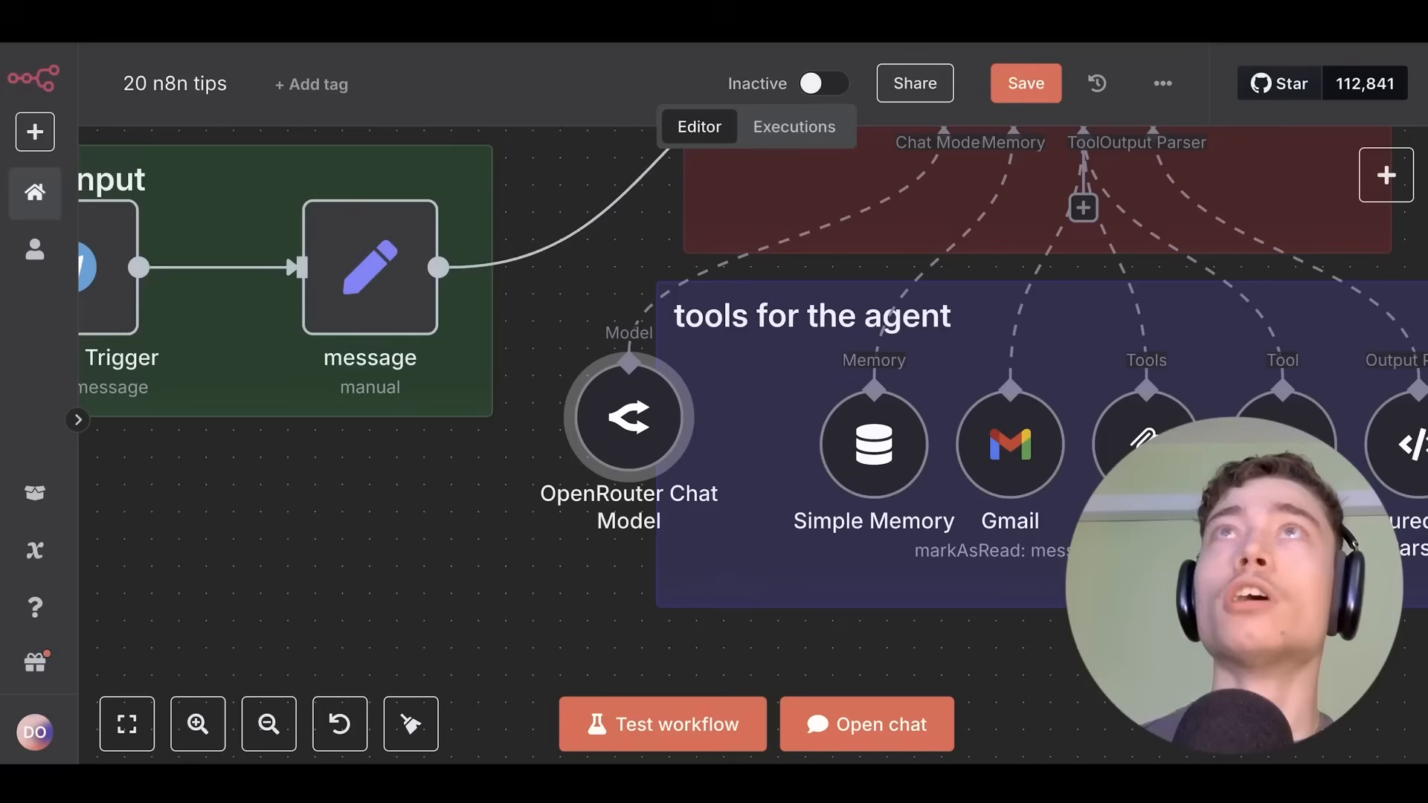
# Compare Claude Sonnet 4 providers' 200K context, $3/$15 pricing, latency and throughput.
pyautogui.moveTo(559, 244)
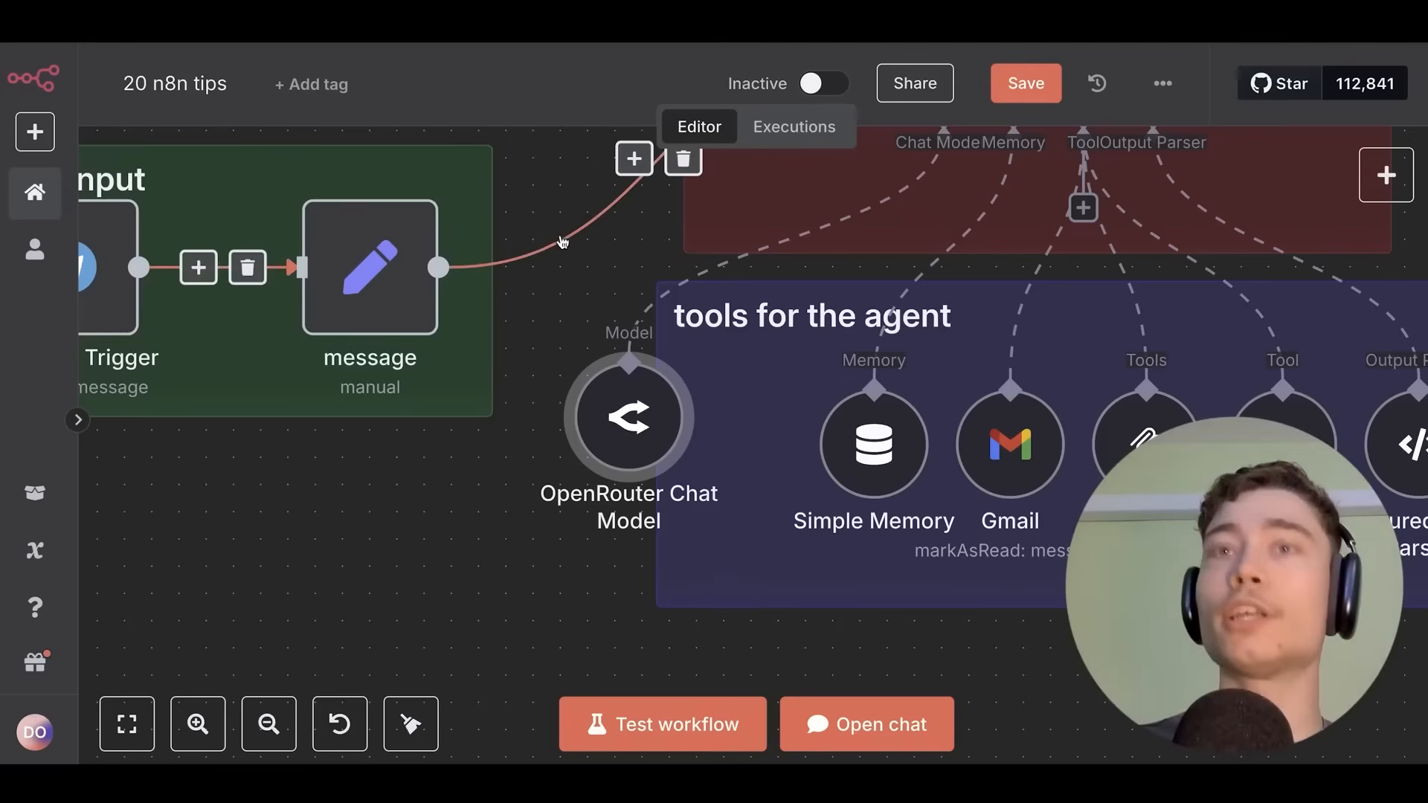
pyautogui.scroll(-5, 565, 275)
pyautogui.scroll(-5, 851, 361)
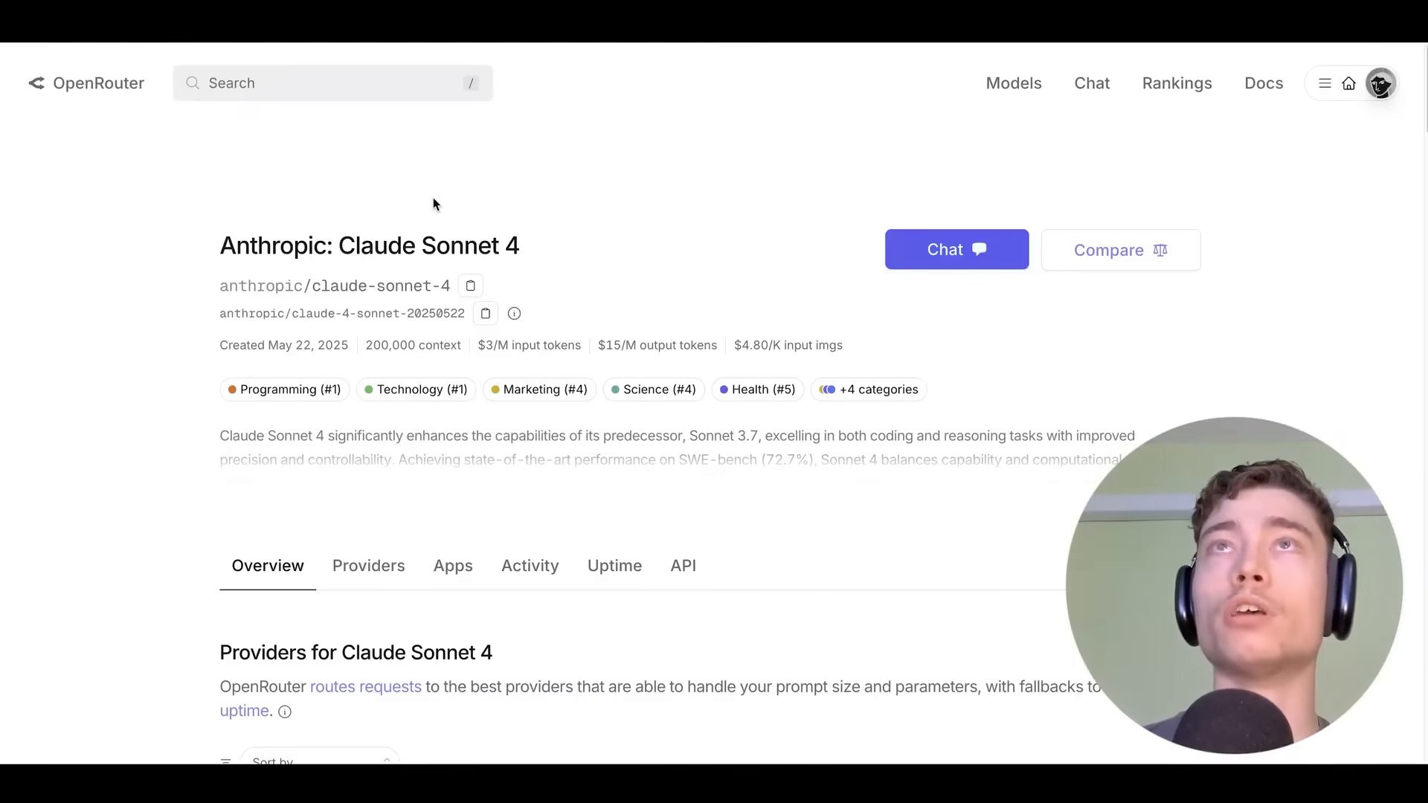
pyautogui.scroll(-6, 433, 198)
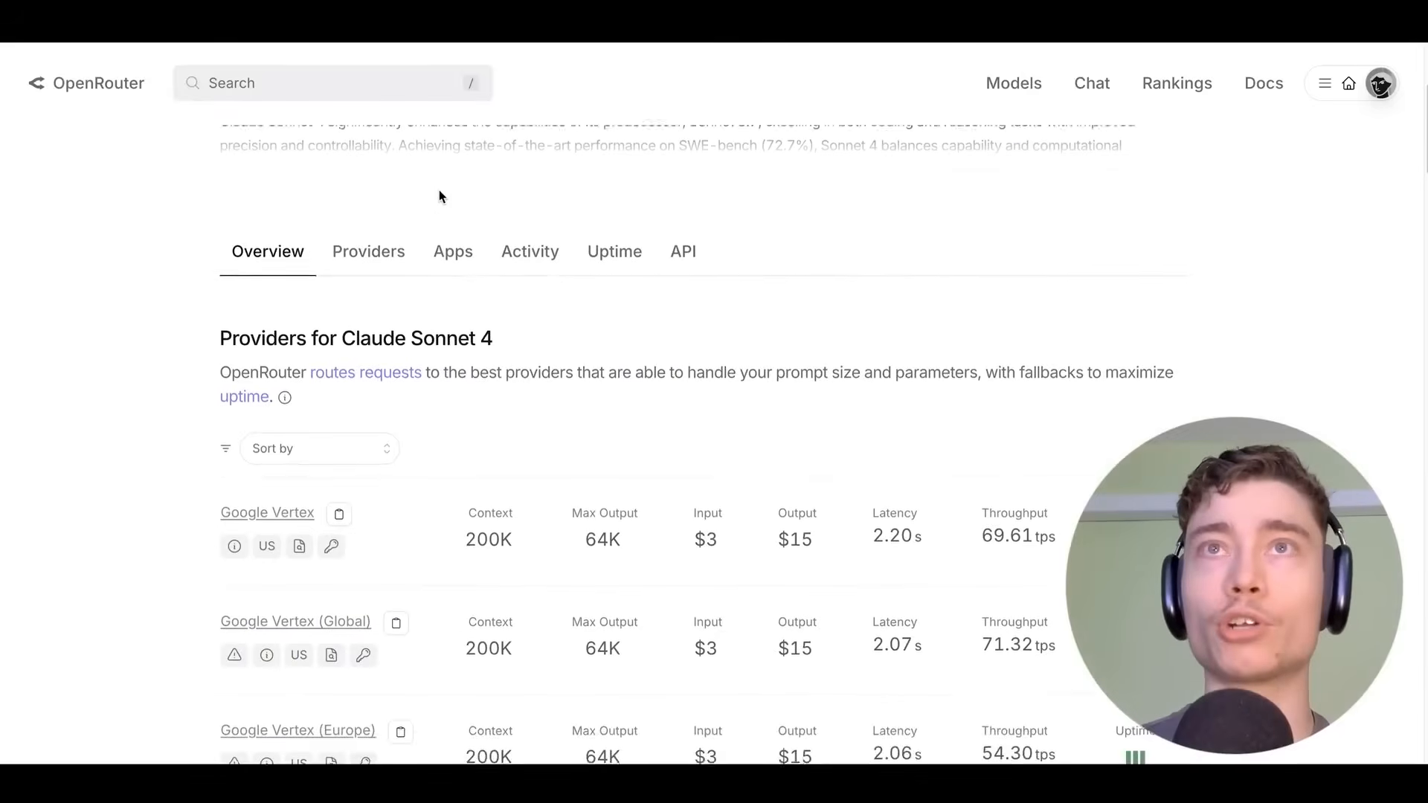
pyautogui.scroll(-2, 148, 247)
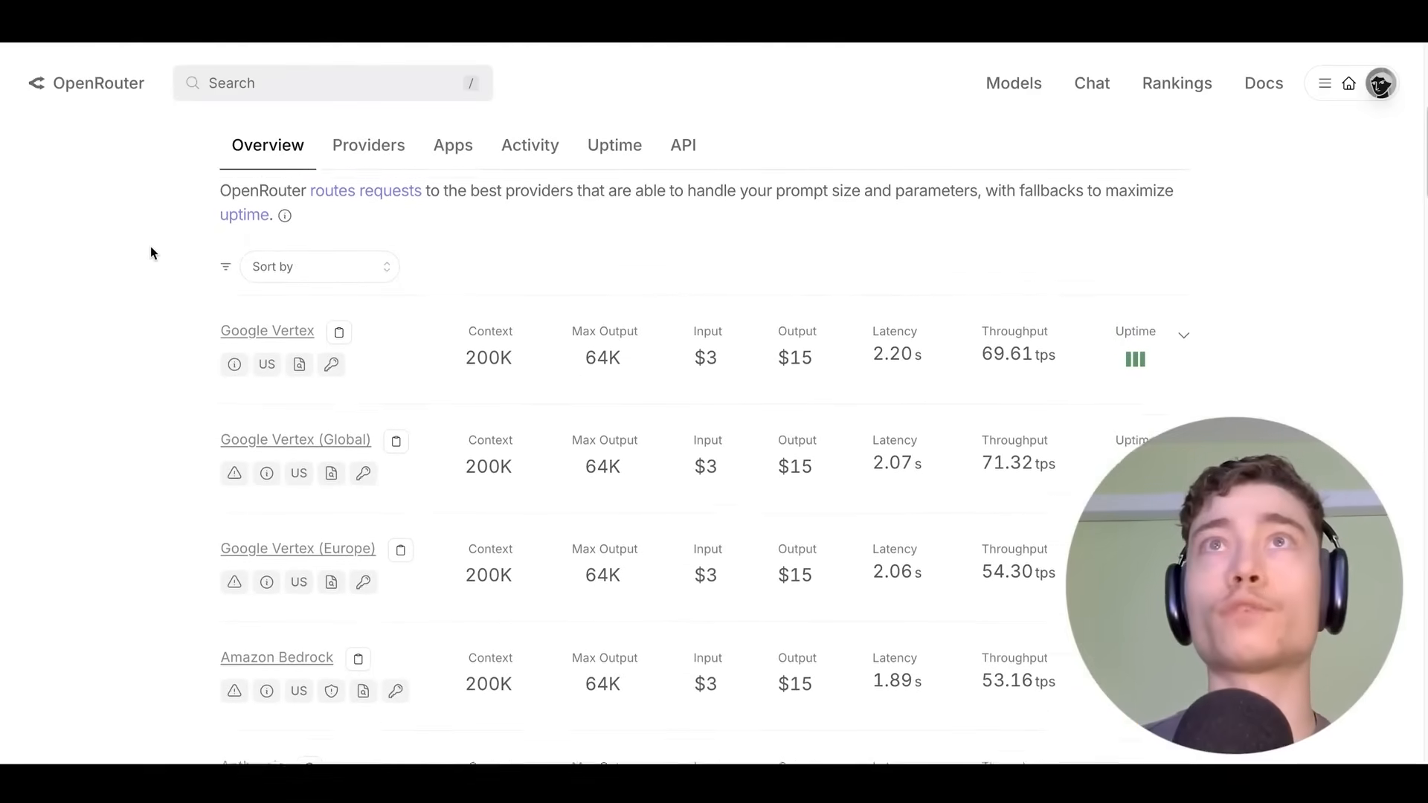
pyautogui.scroll(-2, 161, 241)
pyautogui.scroll(2, 163, 229)
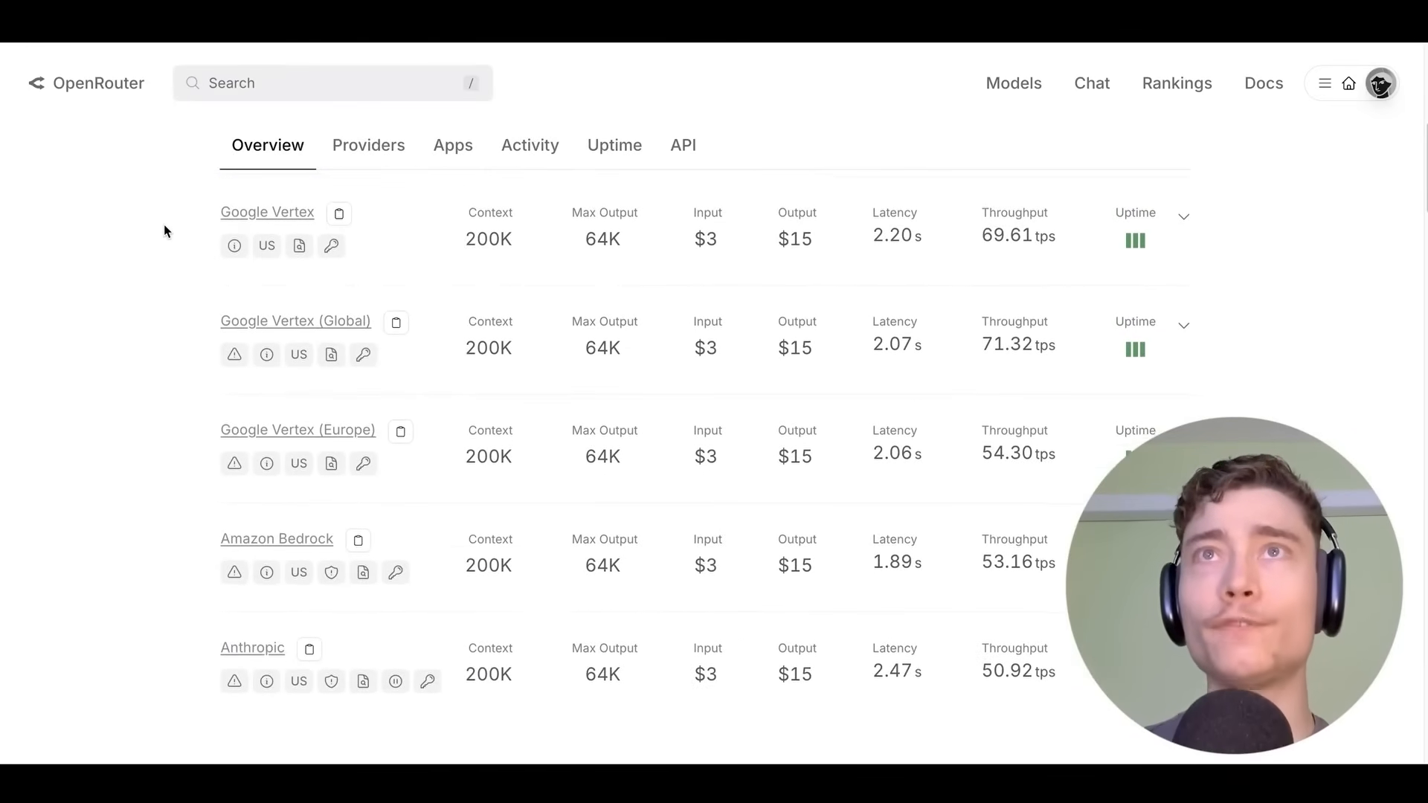
pyautogui.scroll(-2, 105, 427)
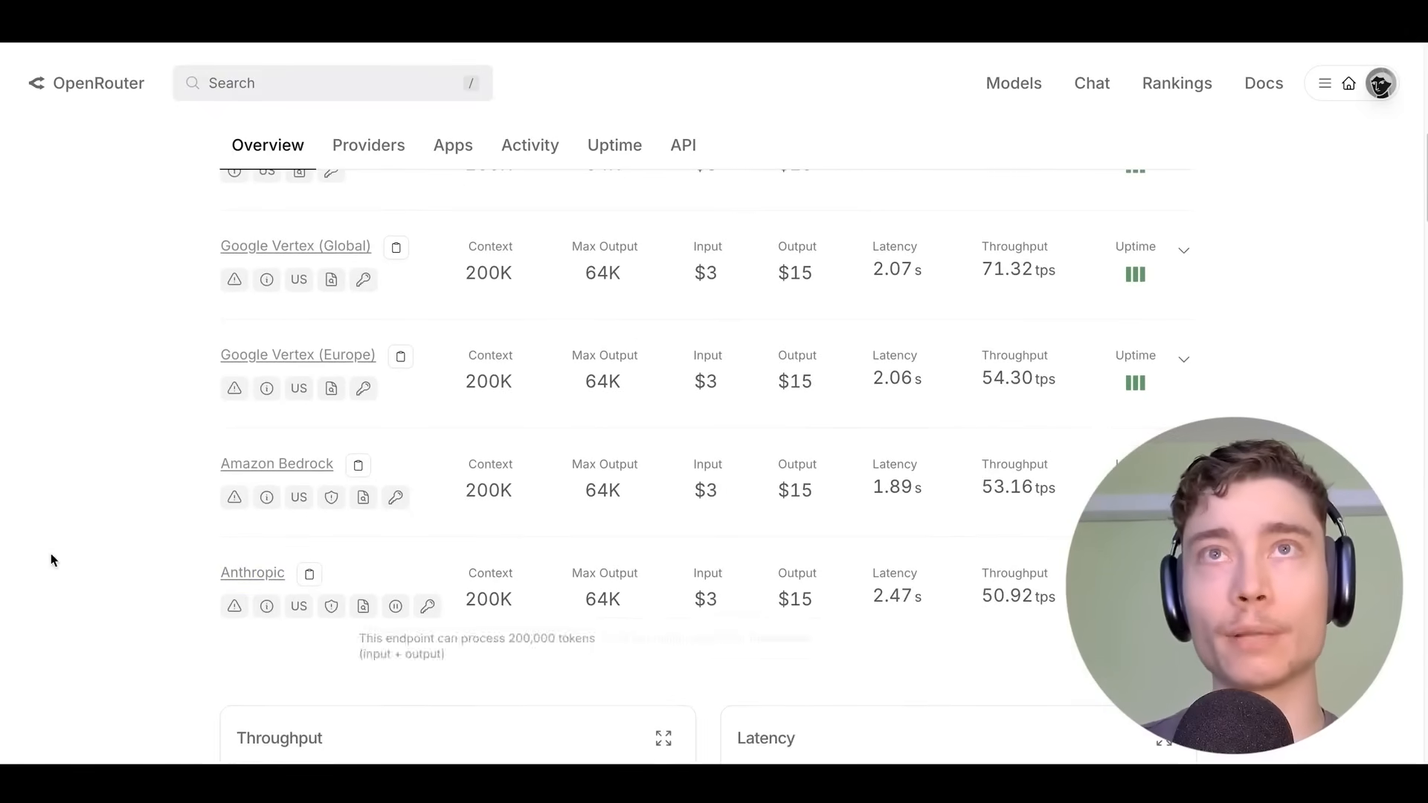
pyautogui.scroll(2, 51, 559)
pyautogui.scroll(1, 104, 592)
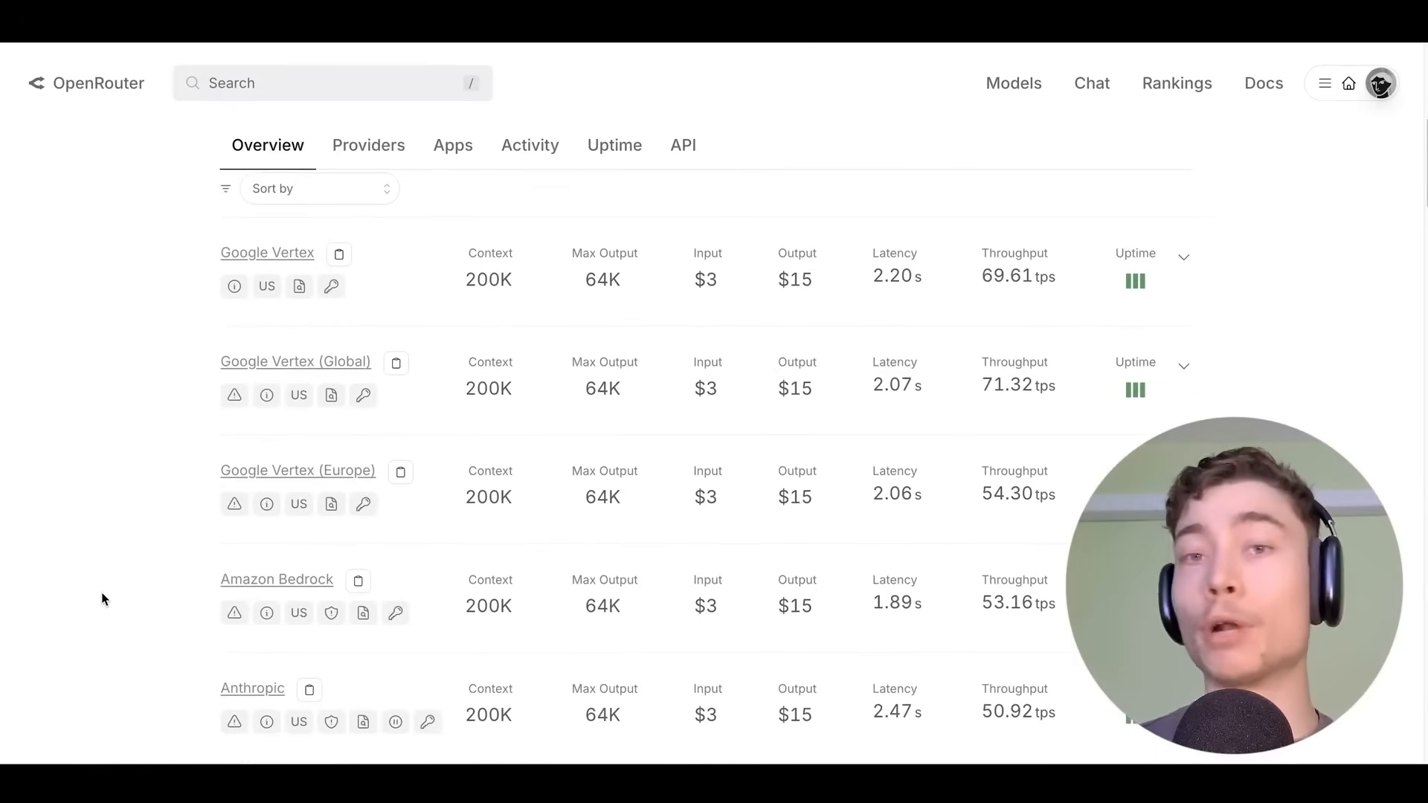
pyautogui.scroll(1, 143, 573)
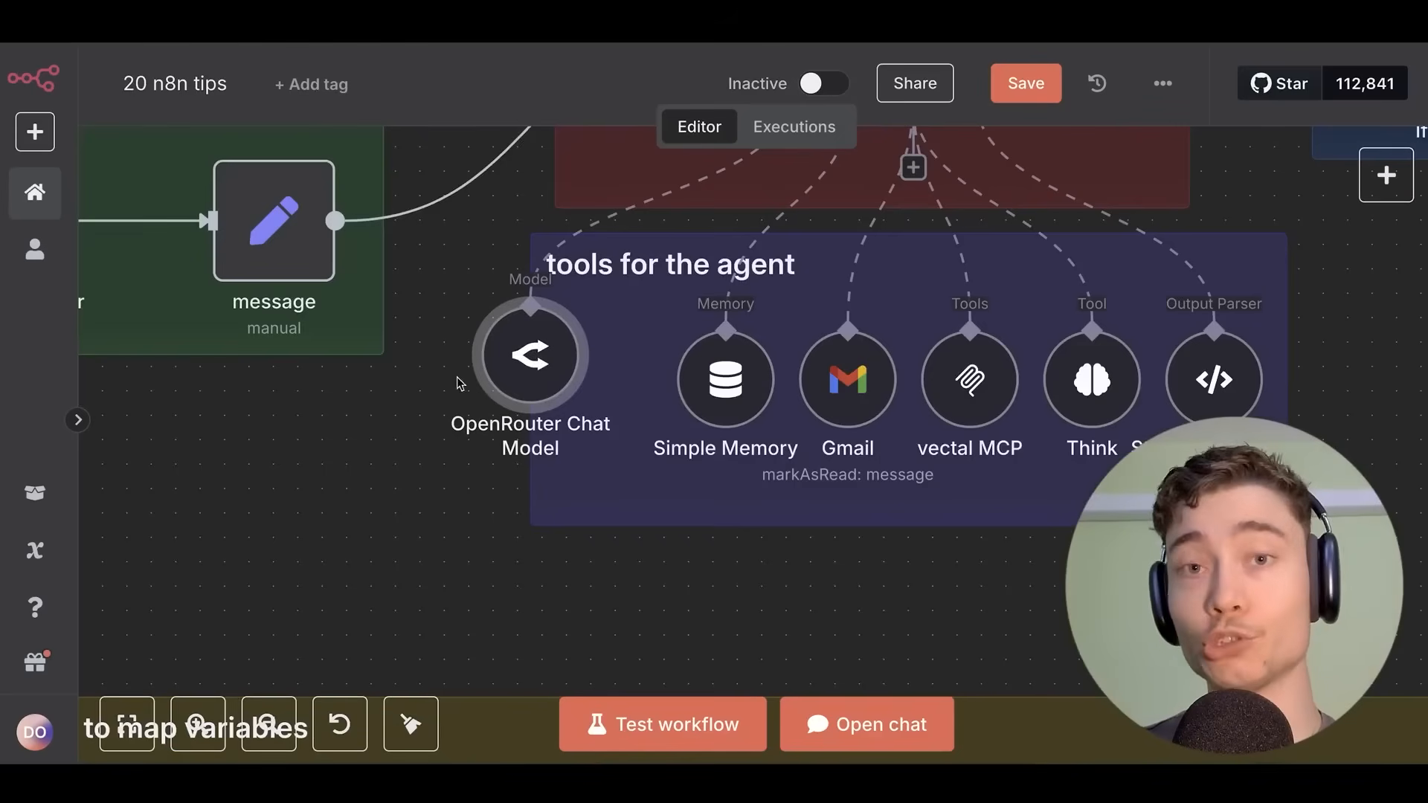
# Nudge the OpenRouter node aside, then pan to and open the {{$now}} Edit Fields node.
pyautogui.click(456, 372)
pyautogui.moveTo(502, 364); pyautogui.dragTo(506, 316)
pyautogui.scroll(-1, 408, 402)
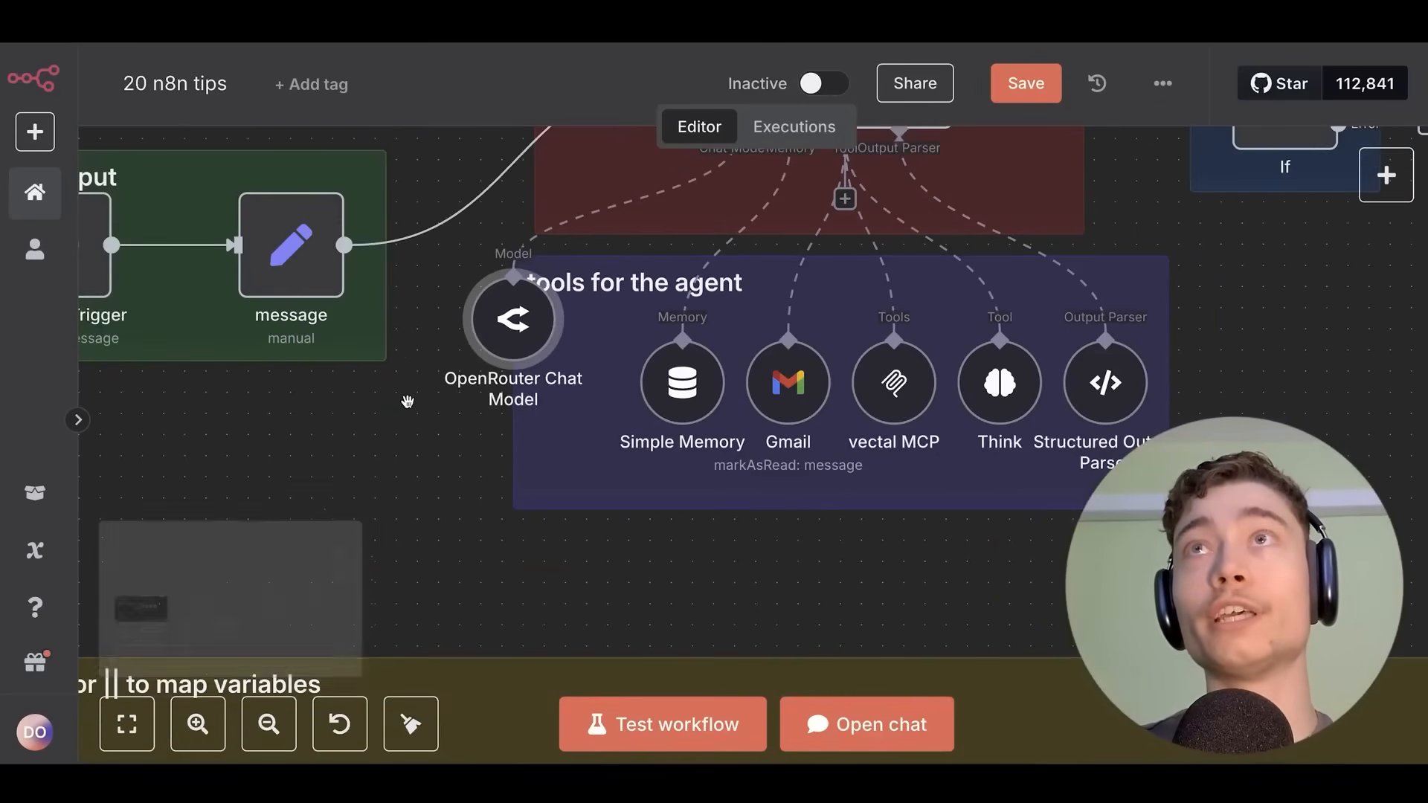
pyautogui.moveTo(408, 402); pyautogui.dragTo(446, 466)
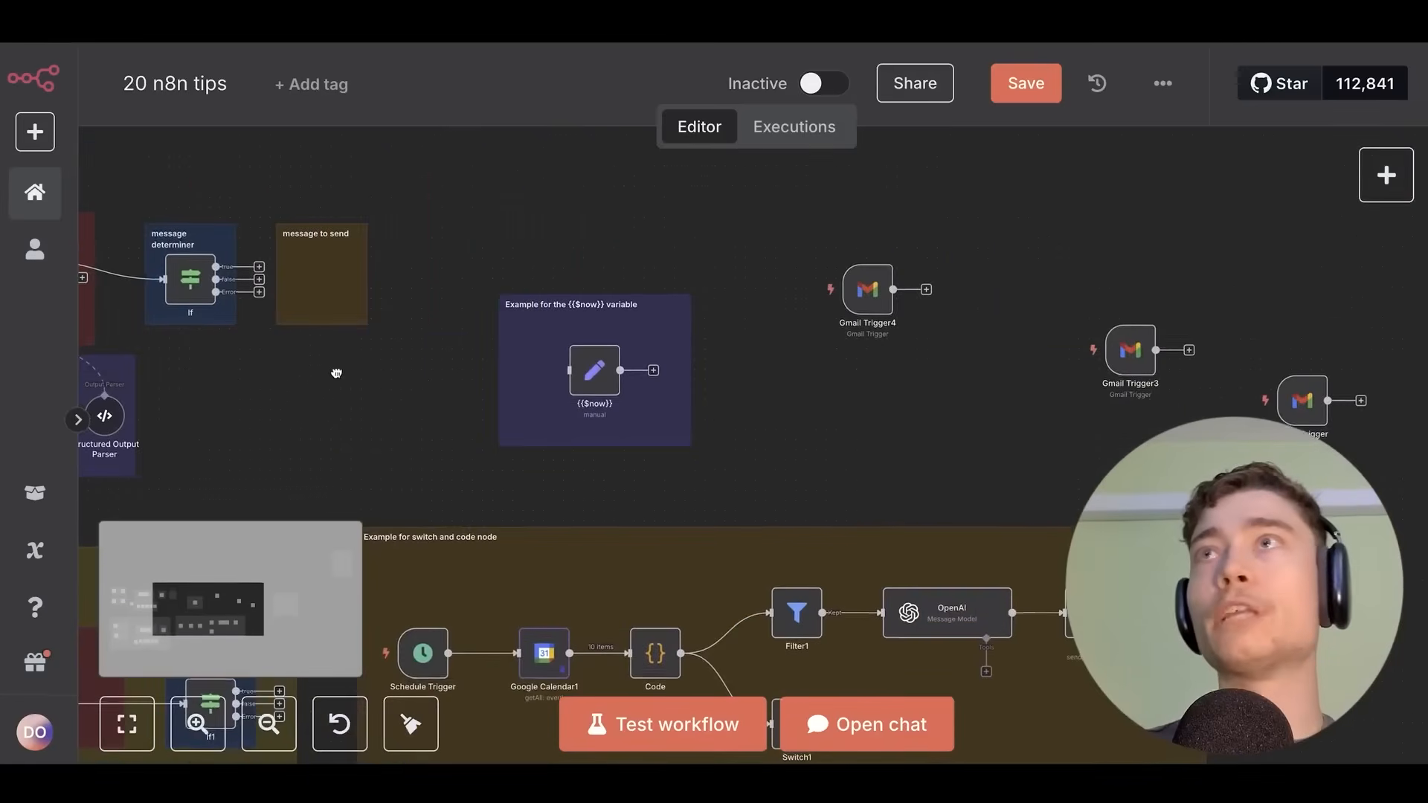
pyautogui.scroll(3, 575, 387)
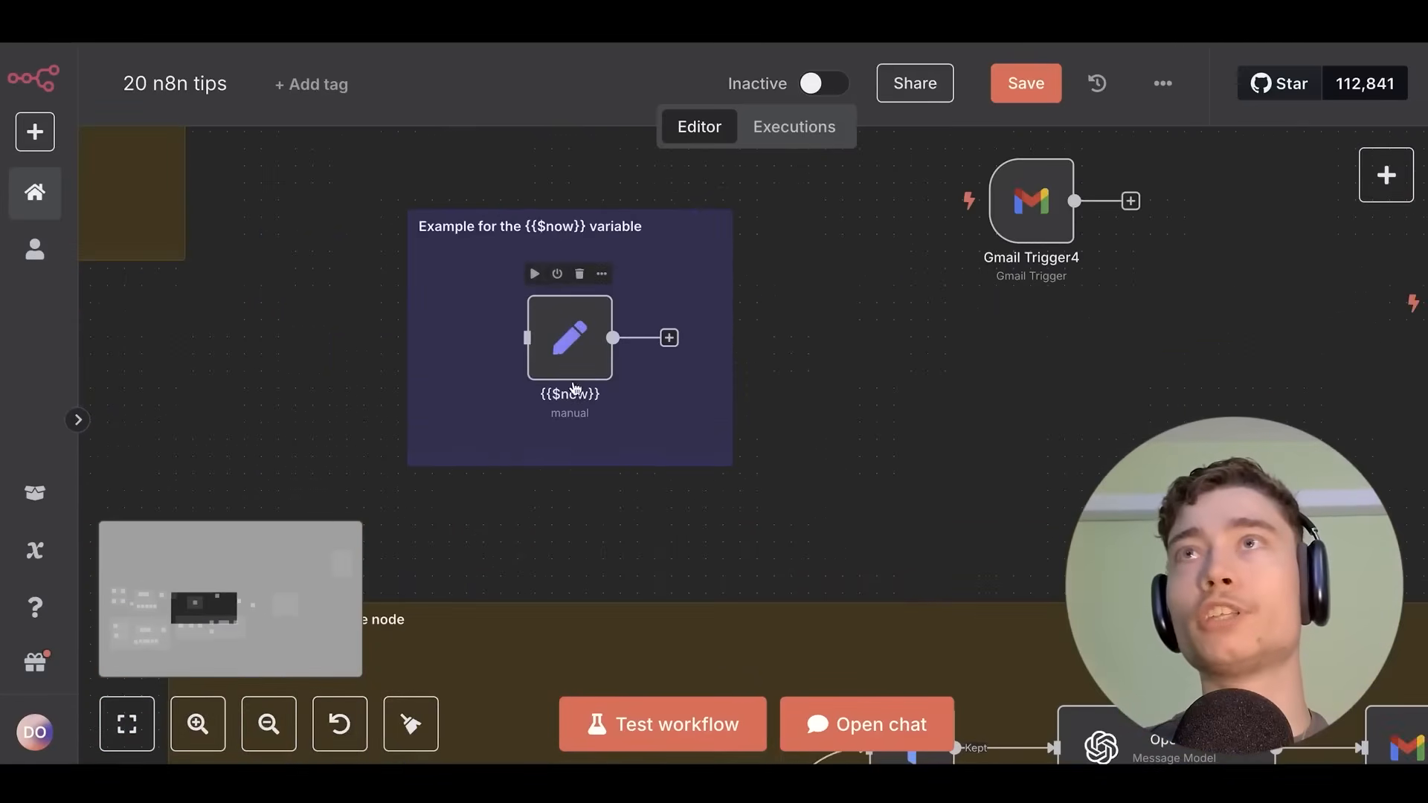
pyautogui.scroll(2, 575, 387)
pyautogui.doubleClick(590, 333)
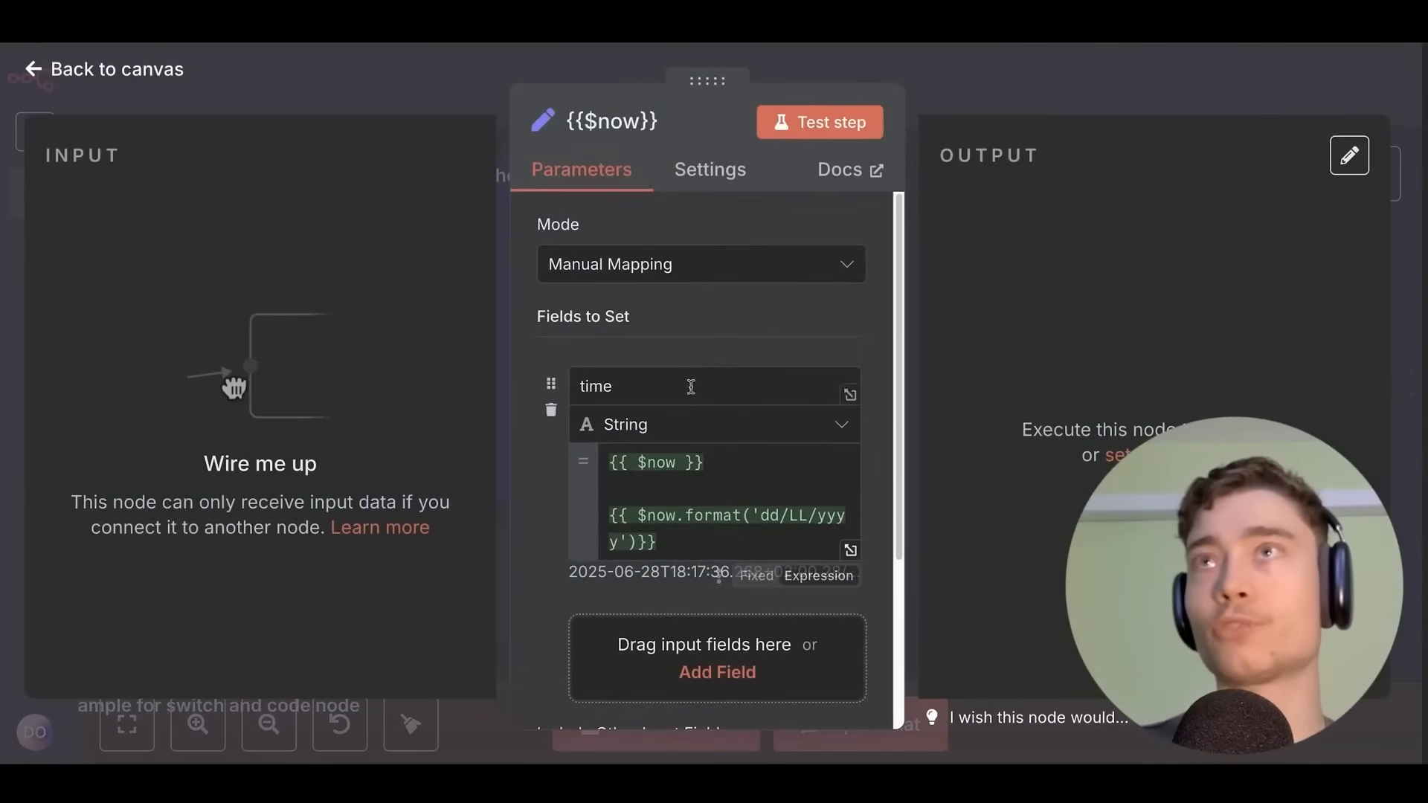
pyautogui.scroll(-1, 691, 387)
pyautogui.click(1029, 61)
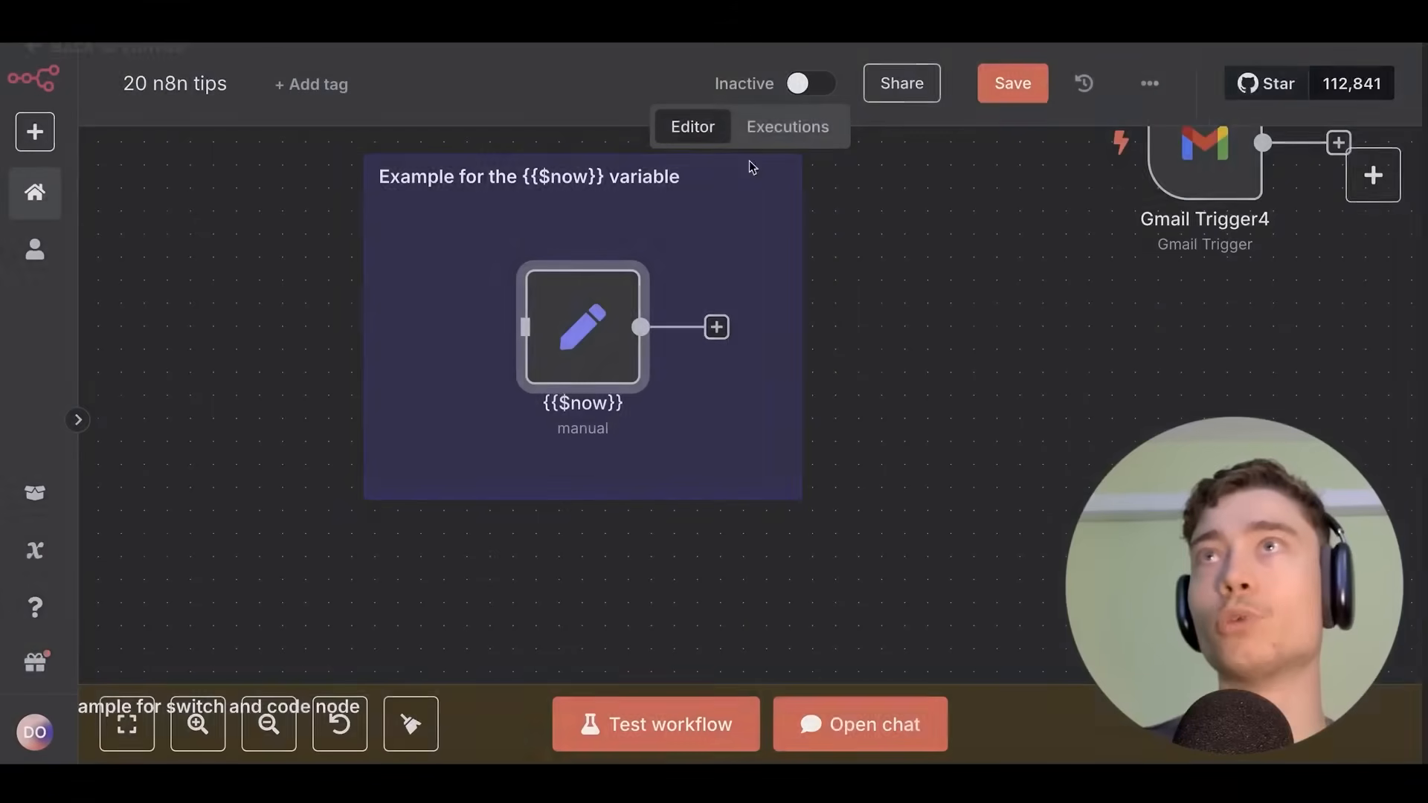
pyautogui.doubleClick(614, 322)
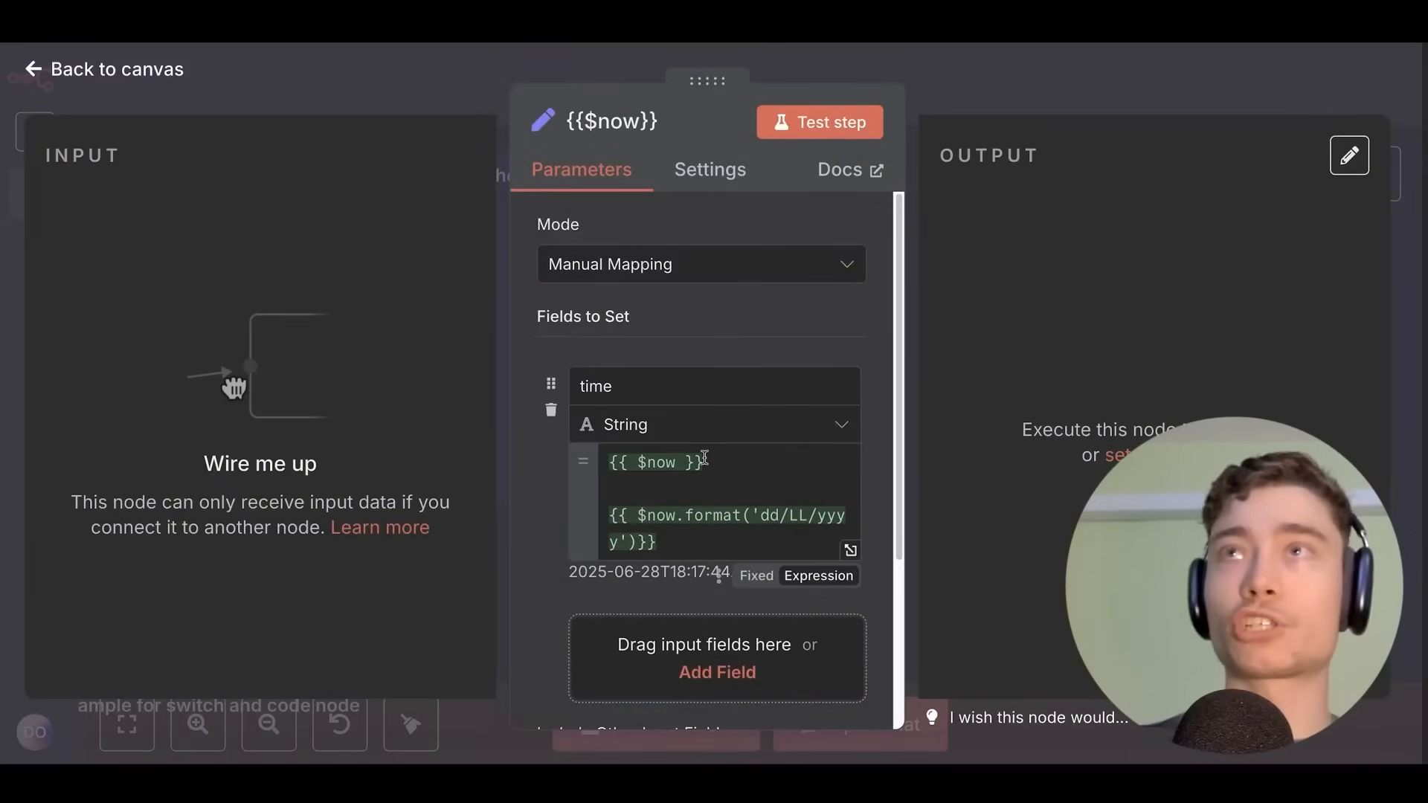
# Inspect the time field's {{ $now }} and .format('dd/LL/yyyy') expressions, yielding 28/06/2025.
pyautogui.click(753, 580)
pyautogui.click(809, 499)
pyautogui.moveTo(712, 468); pyautogui.dragTo(676, 458)
pyautogui.click(719, 456)
pyautogui.scroll(-1, 676, 459)
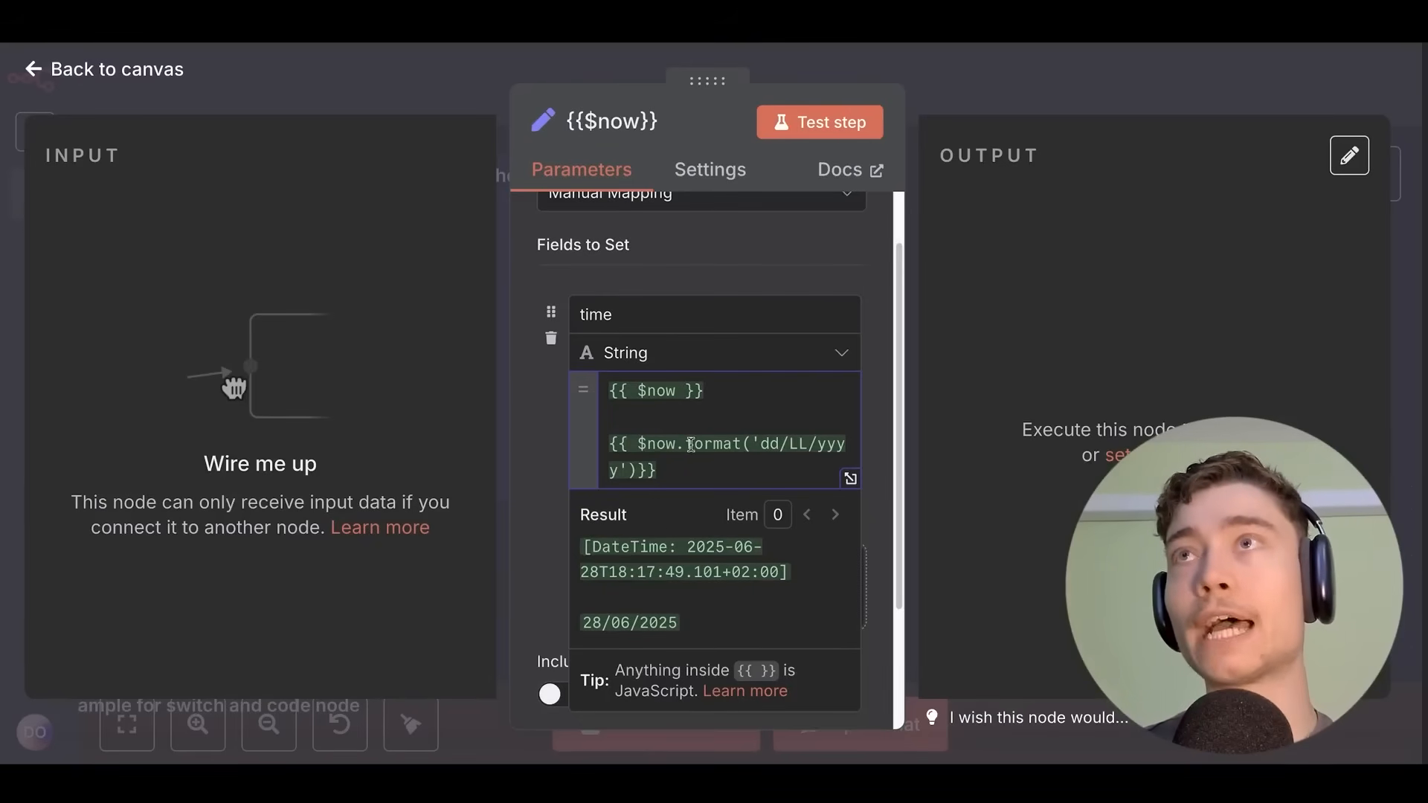
pyautogui.moveTo(675, 445); pyautogui.dragTo(738, 451)
pyautogui.moveTo(738, 450)
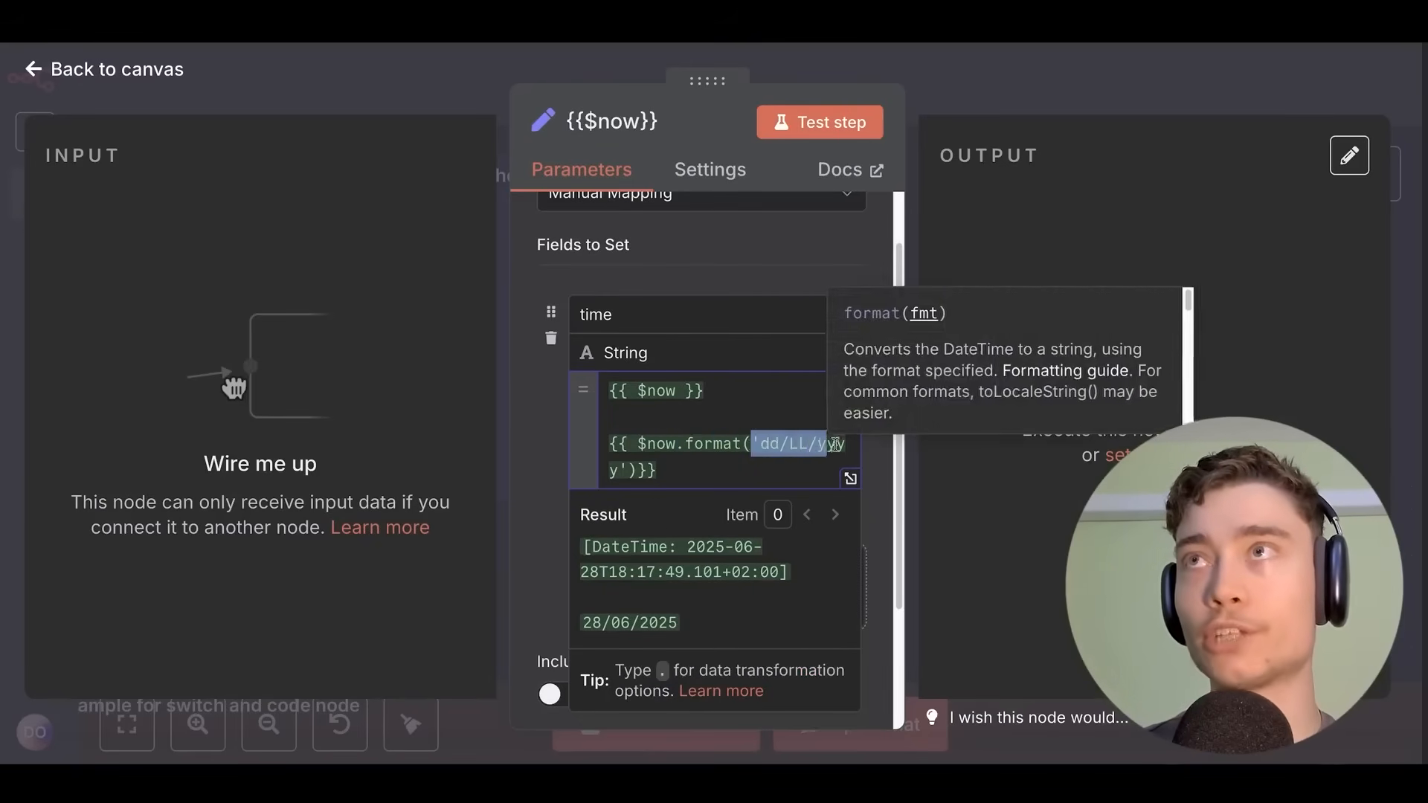
pyautogui.moveTo(711, 630); pyautogui.dragTo(580, 625)
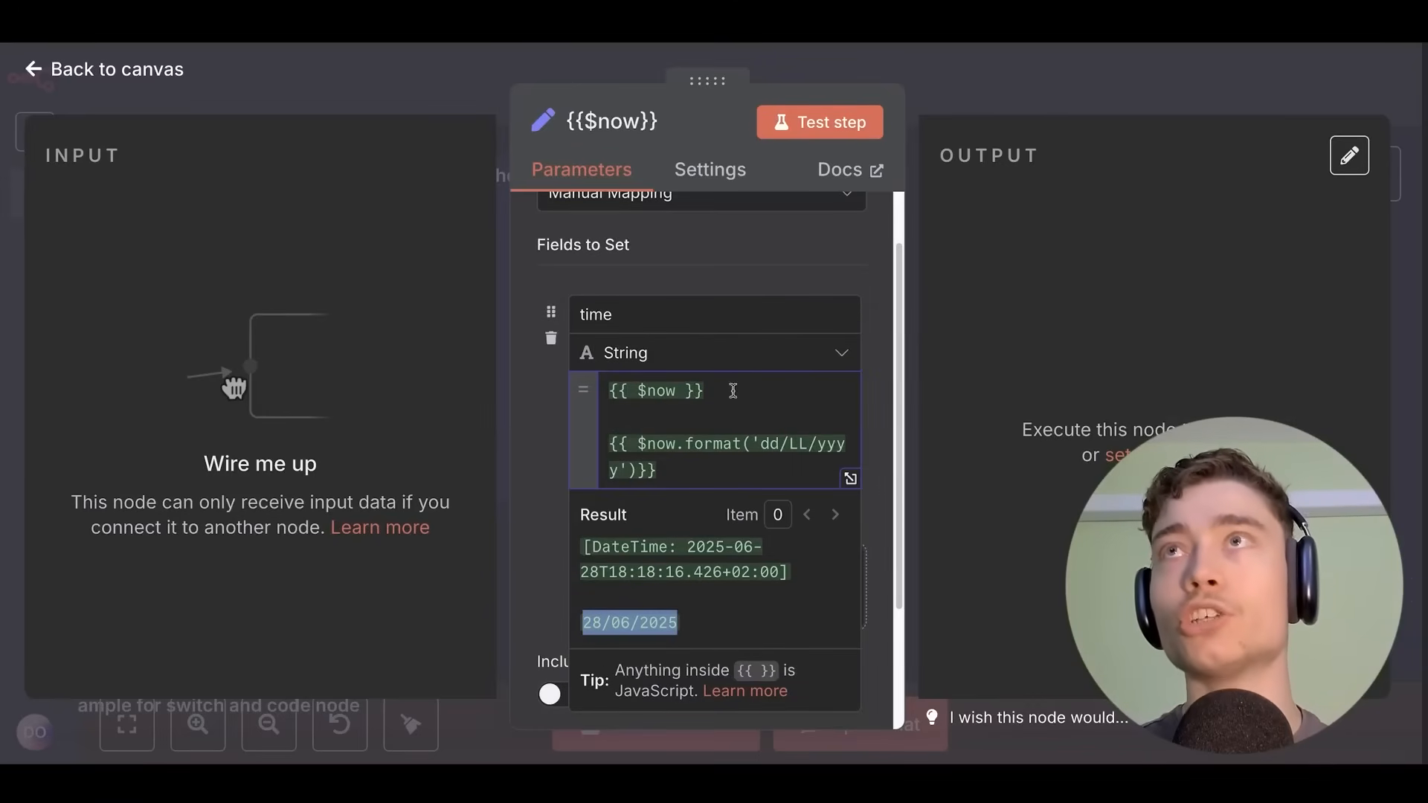
pyautogui.moveTo(733, 389); pyautogui.dragTo(580, 387)
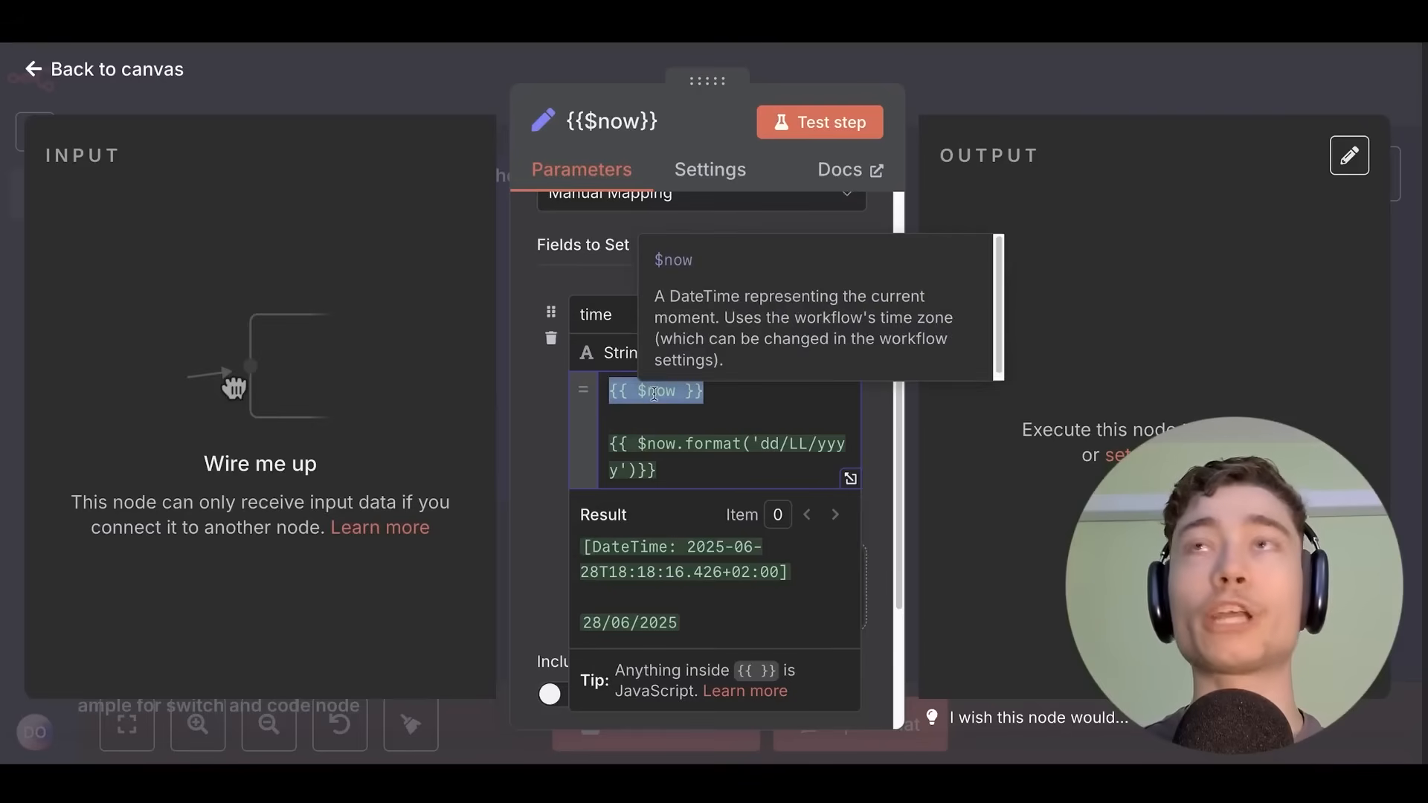
pyautogui.click(530, 392)
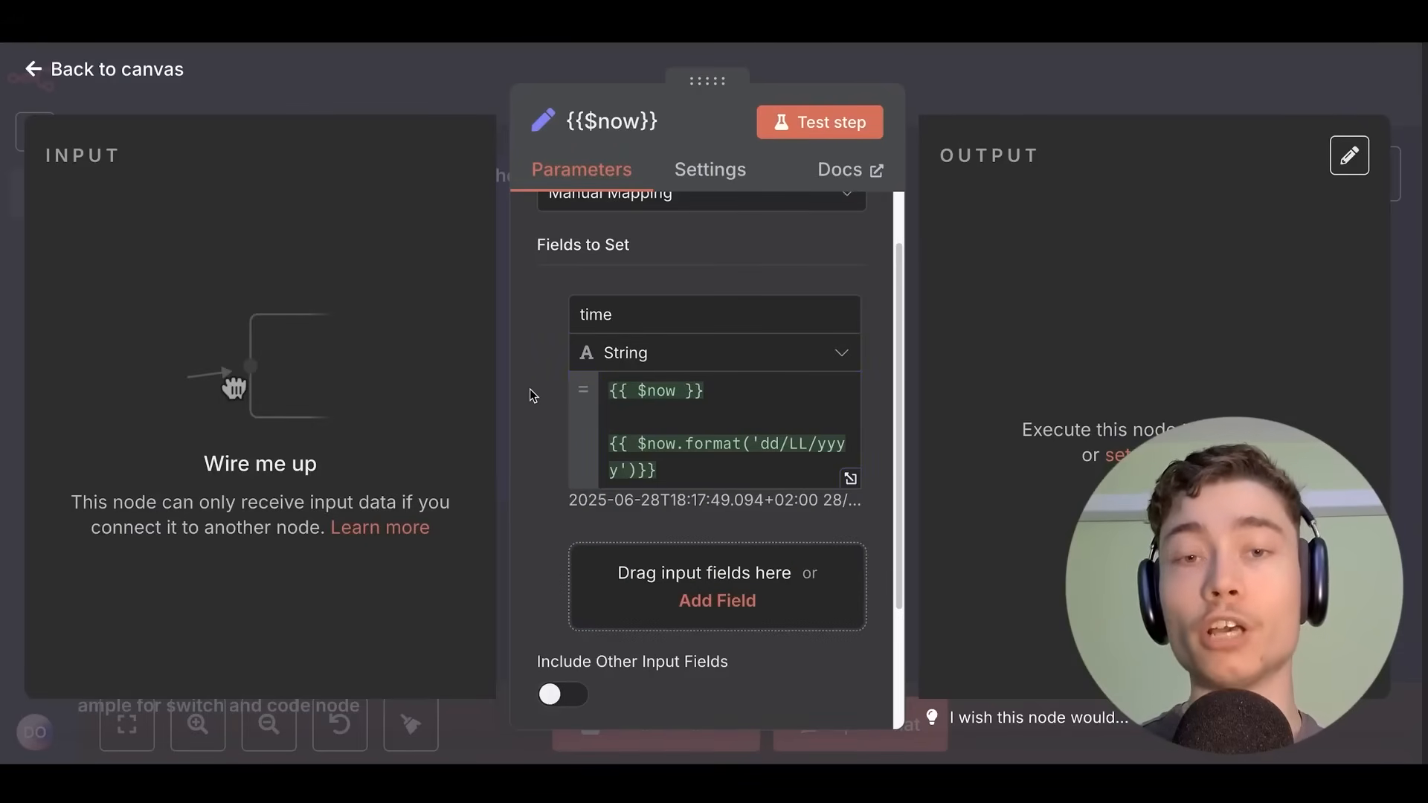
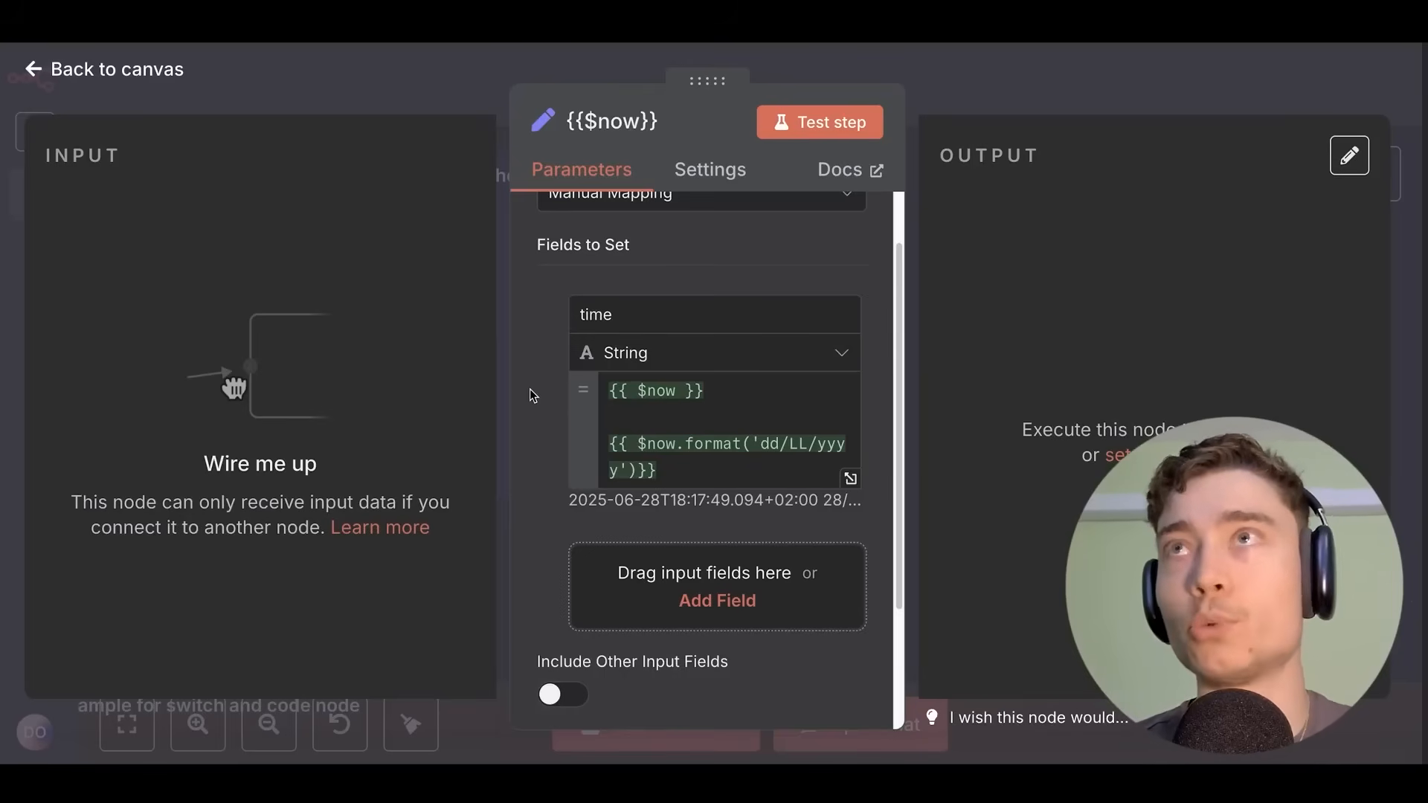
# Preview the {{ $now }} and .format('dd/LL/yyyy') expressions in the Set node.
pyautogui.moveTo(609, 390); pyautogui.dragTo(700, 393)
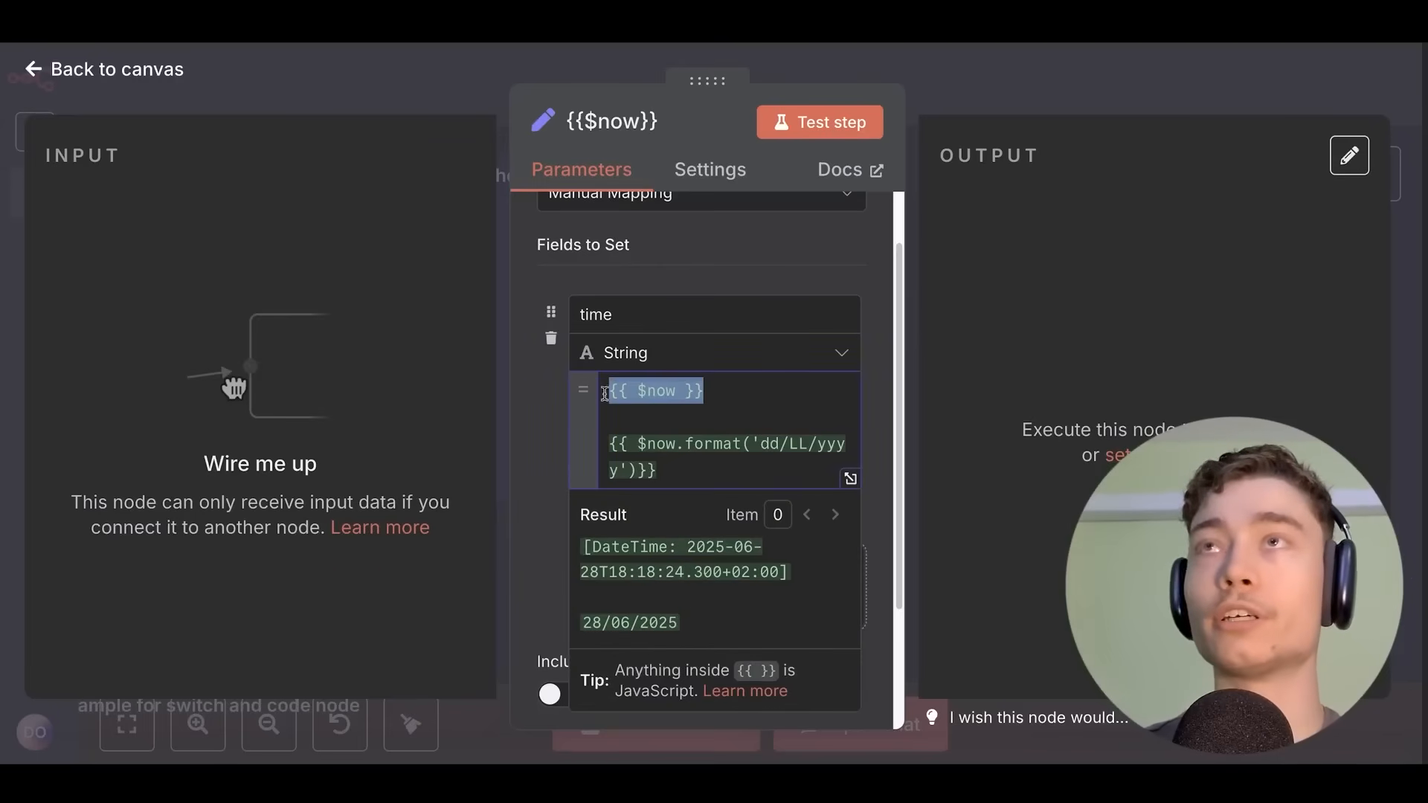
pyautogui.moveTo(655, 470); pyautogui.dragTo(611, 451)
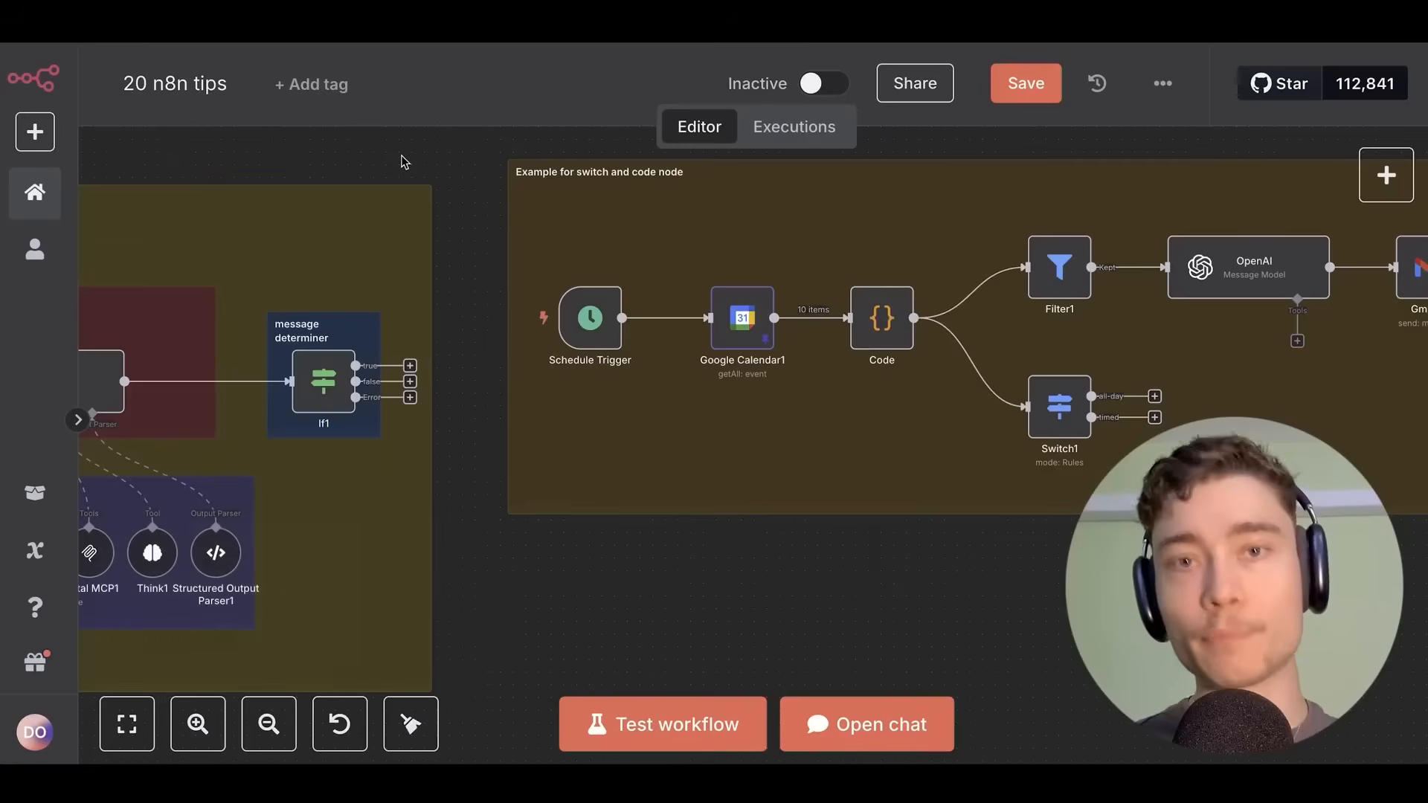
# Turn on Retry On Fail in the Google Calendar1 node's settings.
pyautogui.scroll(3, 746, 414)
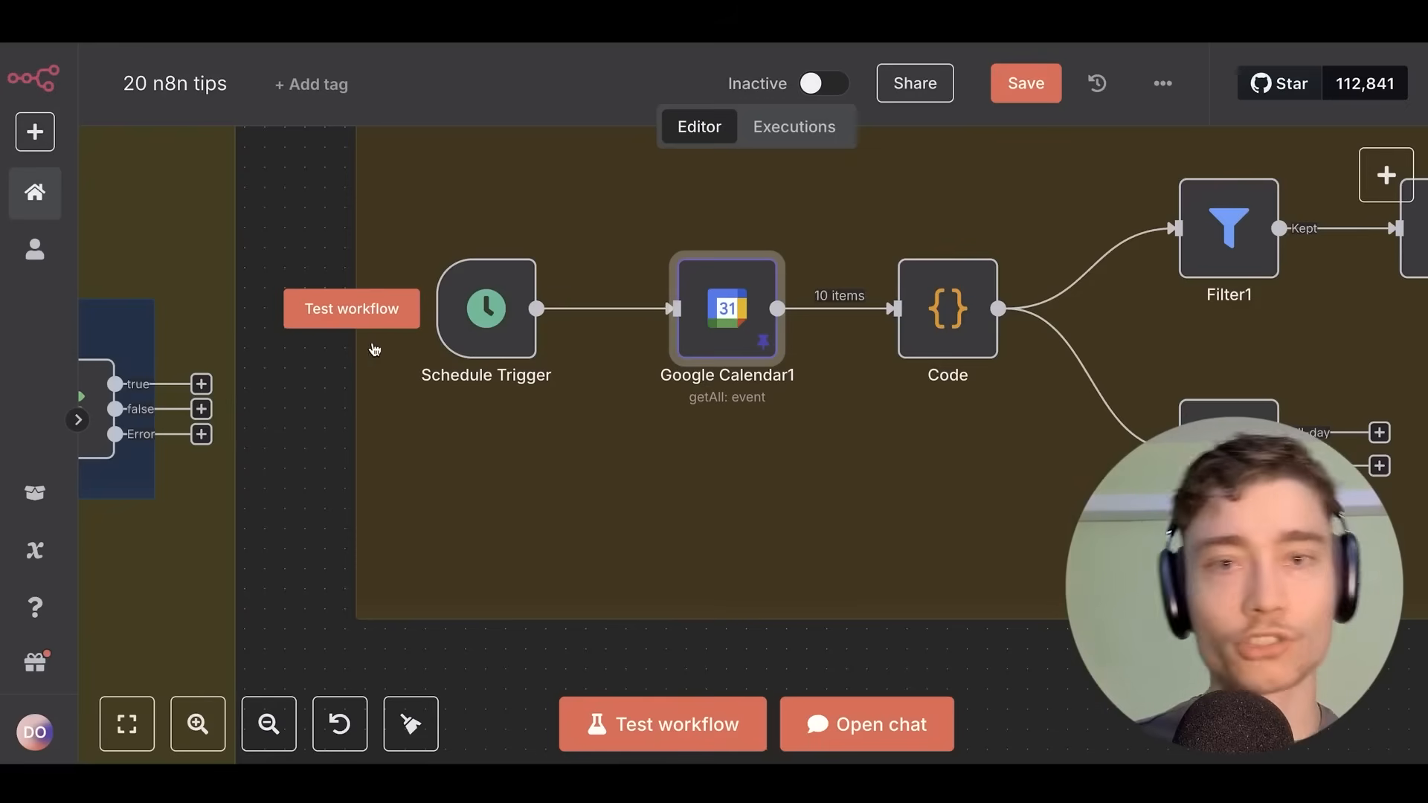
pyautogui.doubleClick(727, 309)
pyautogui.click(711, 191)
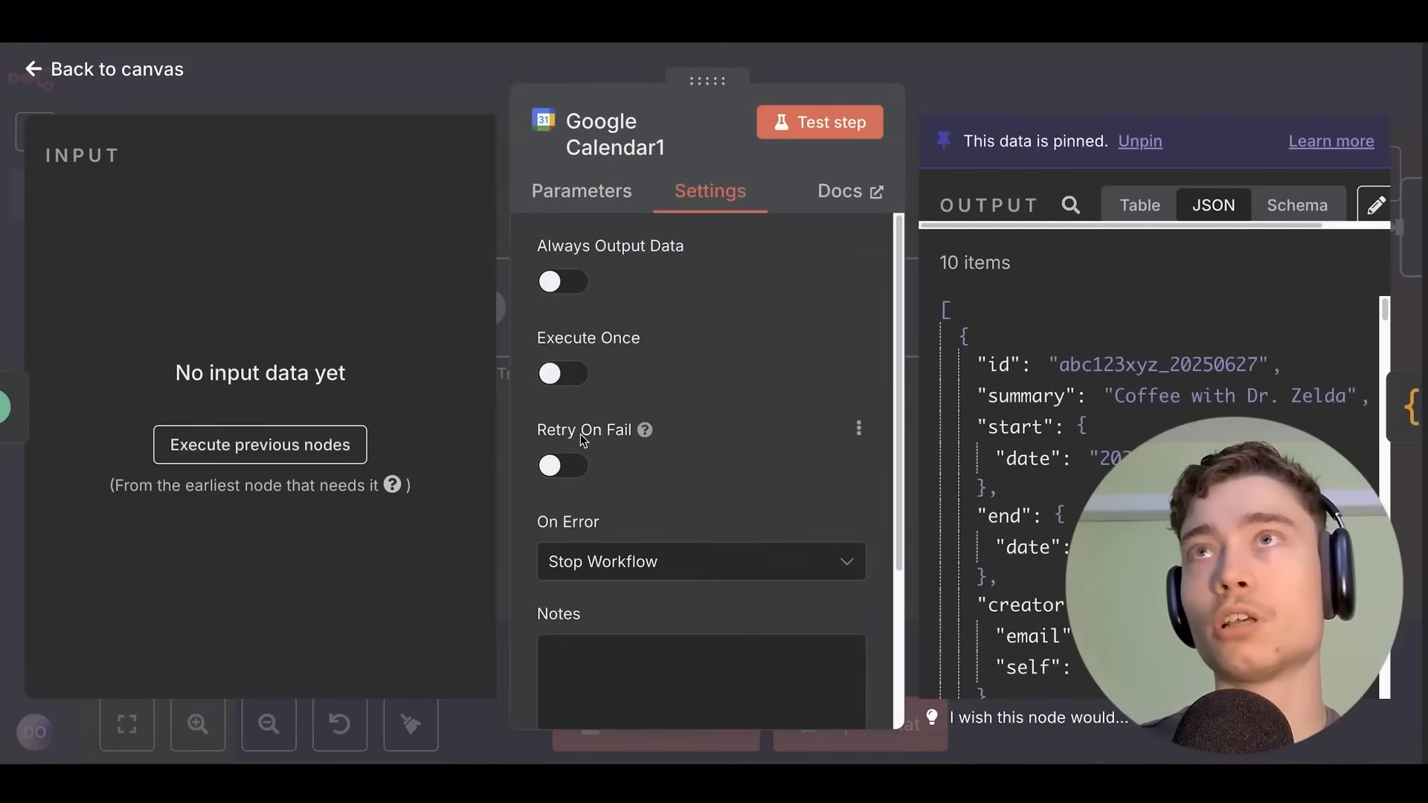
pyautogui.click(563, 465)
pyautogui.scroll(-2, 679, 398)
pyautogui.scroll(-3, 677, 342)
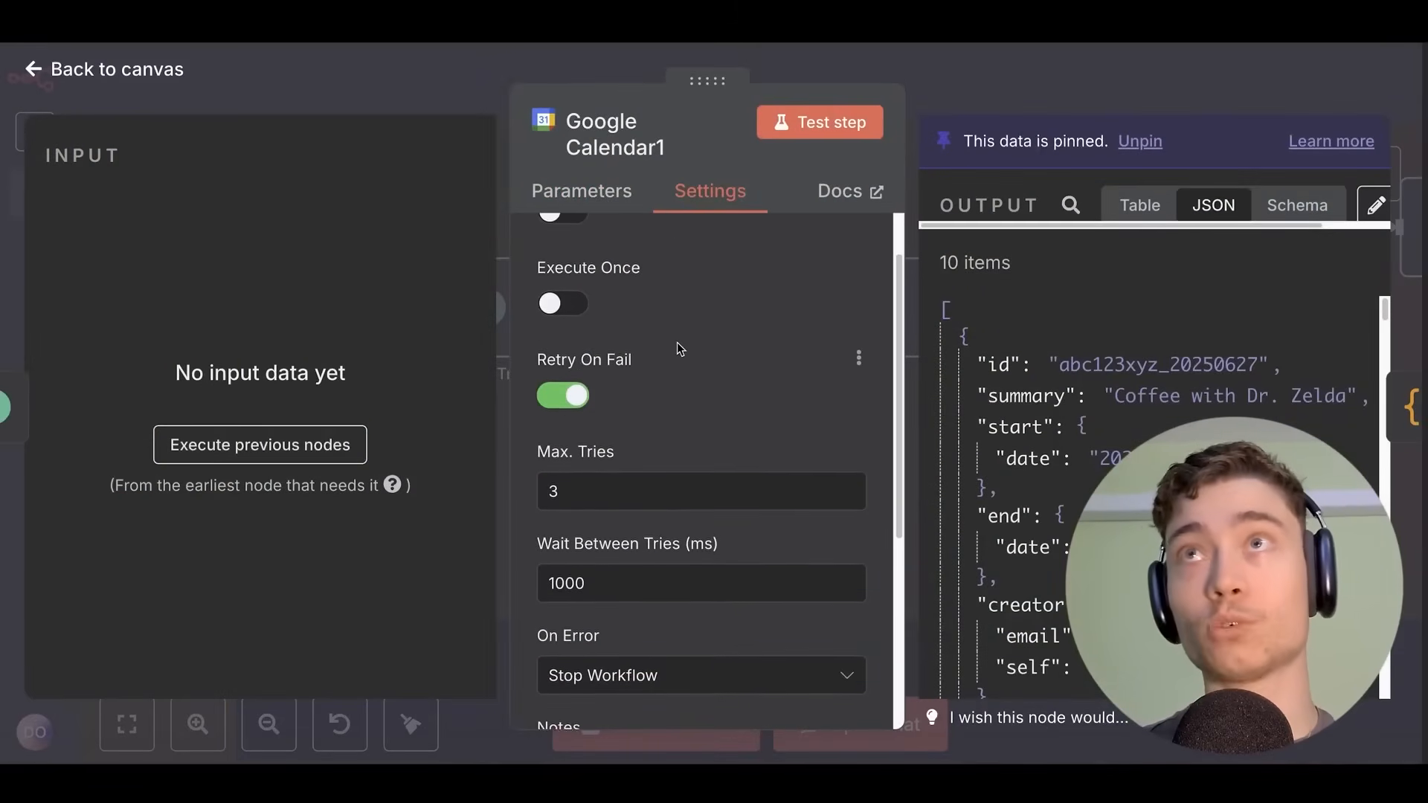
pyautogui.scroll(-3, 678, 341)
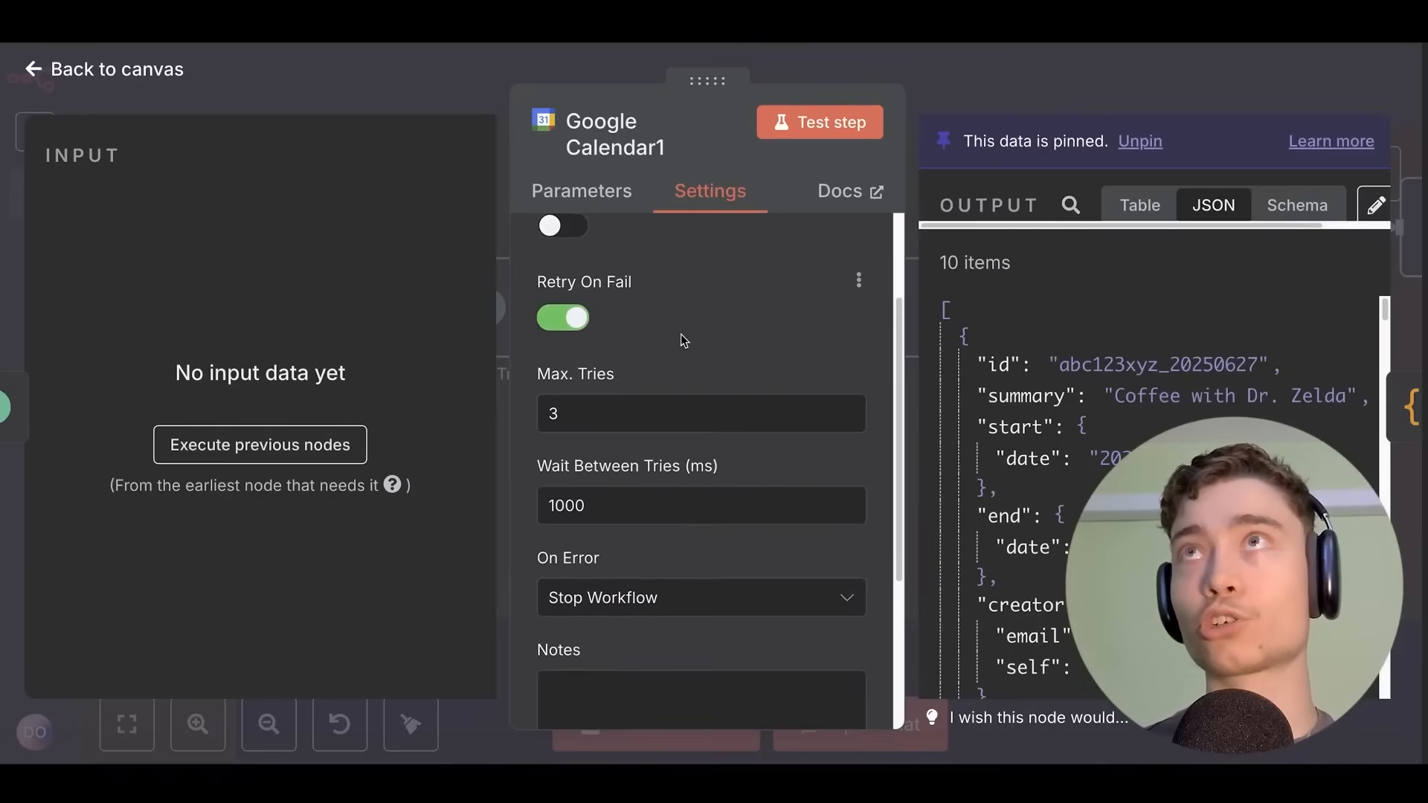
pyautogui.scroll(3, 677, 311)
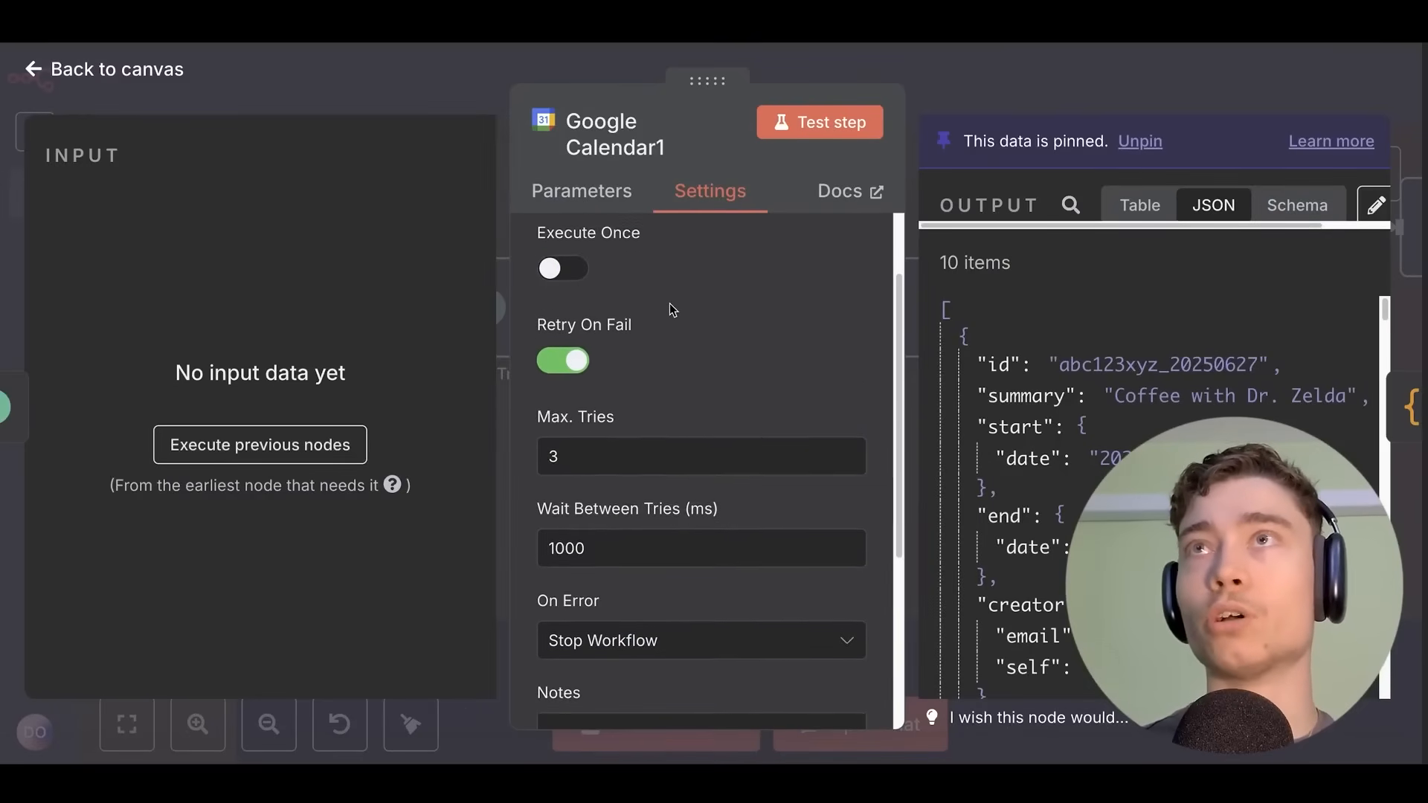
# Set the retries to 3 tries with 5000 ms between them, leaving Retry On Fail on.
pyautogui.doubleClick(587, 452)
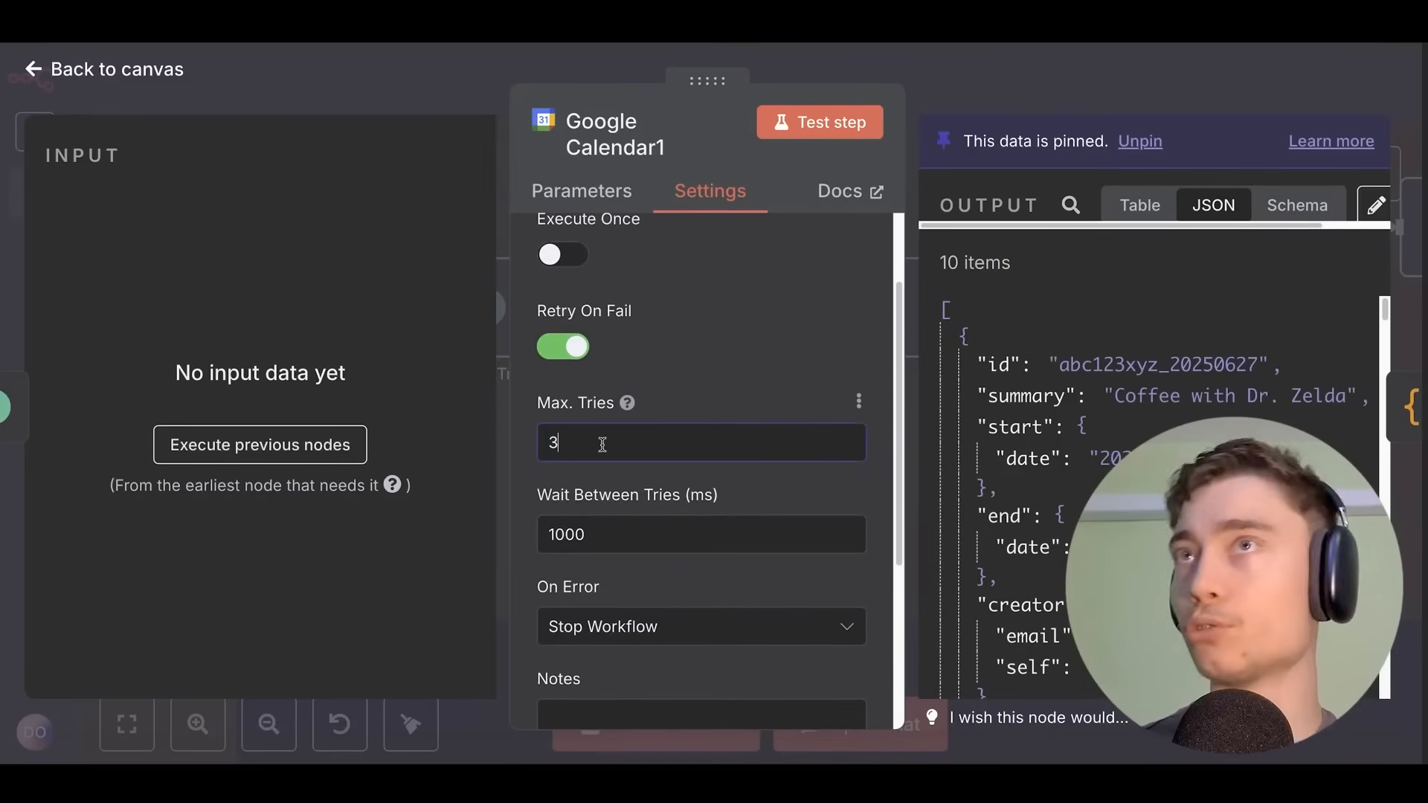
pyautogui.write('5')
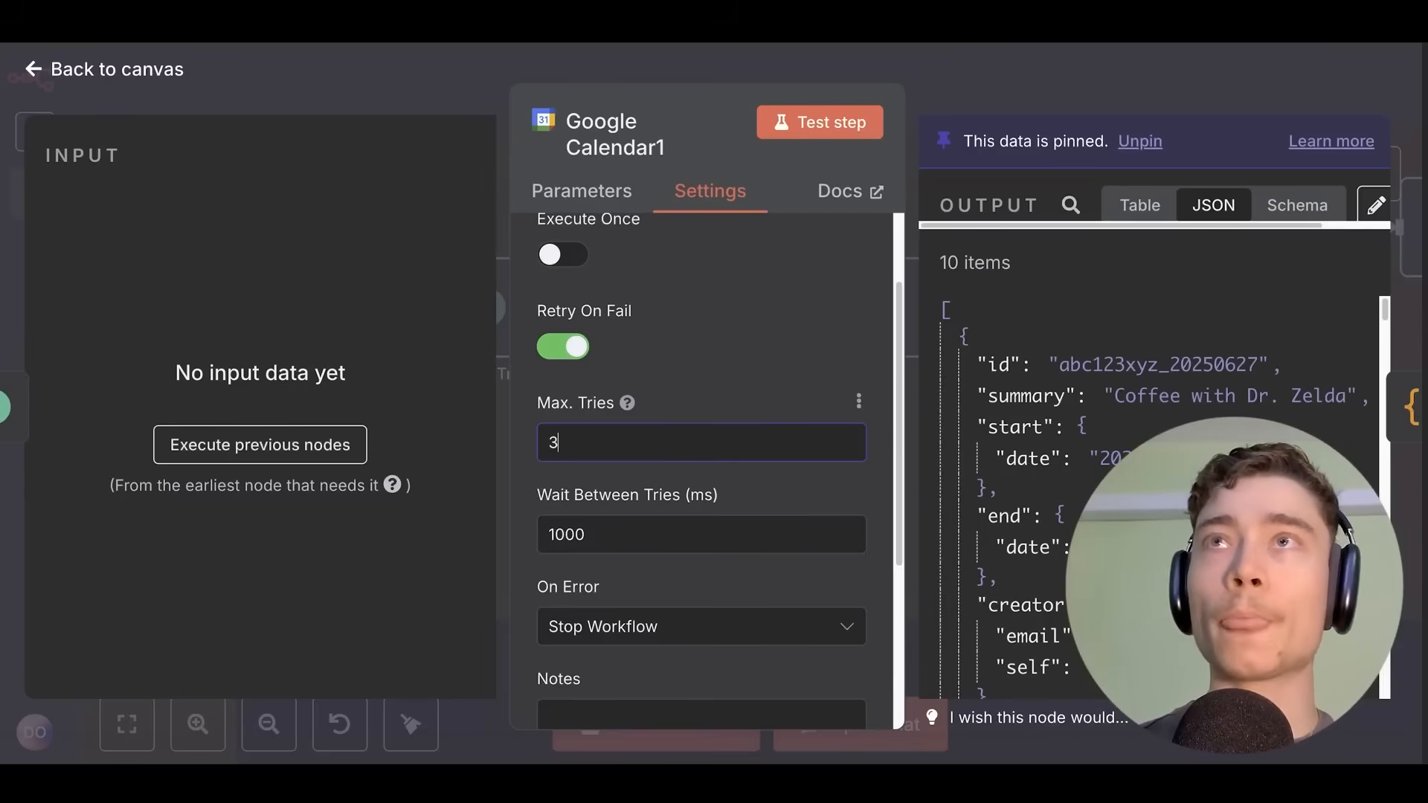
pyautogui.scroll(-1, 708, 474)
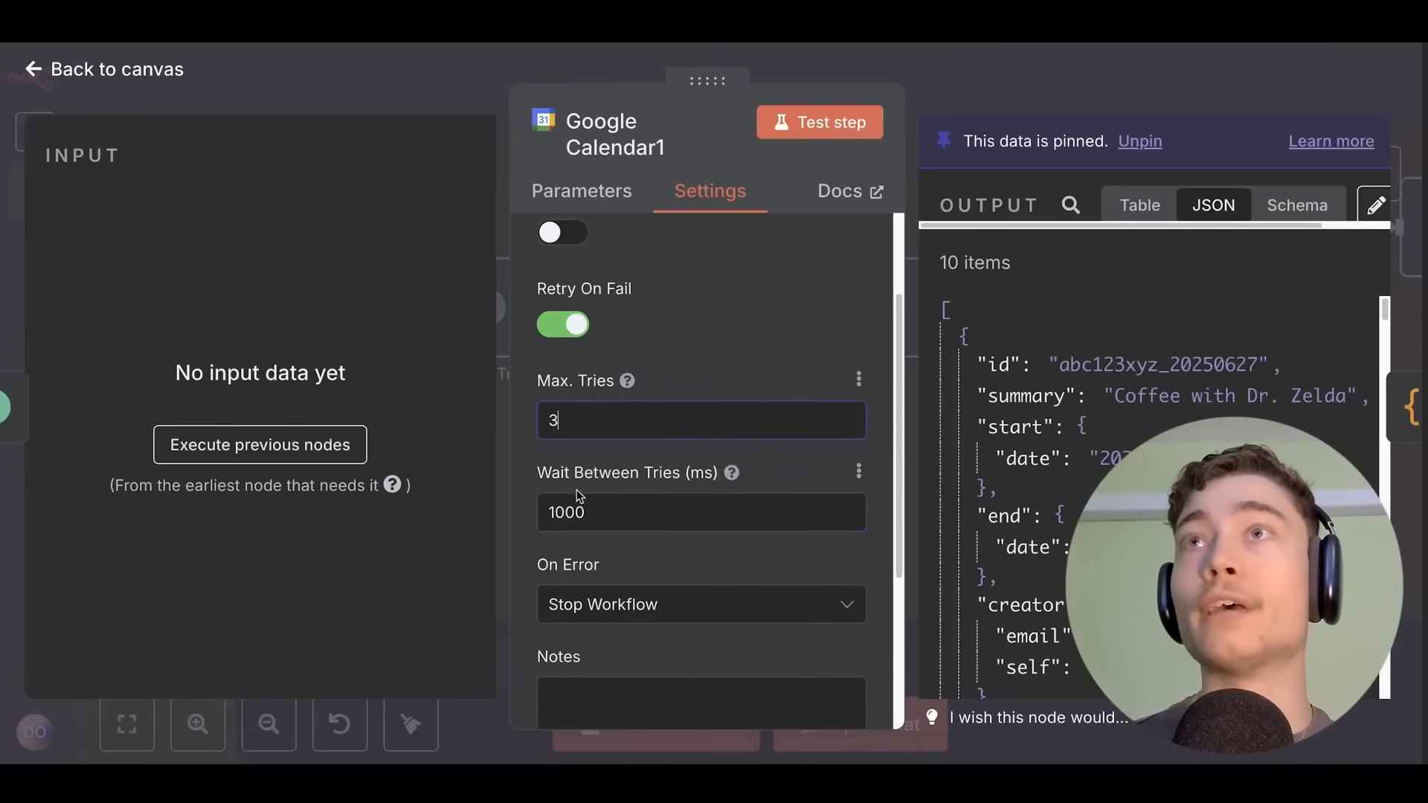
pyautogui.press('Tab')
pyautogui.doubleClick(709, 475)
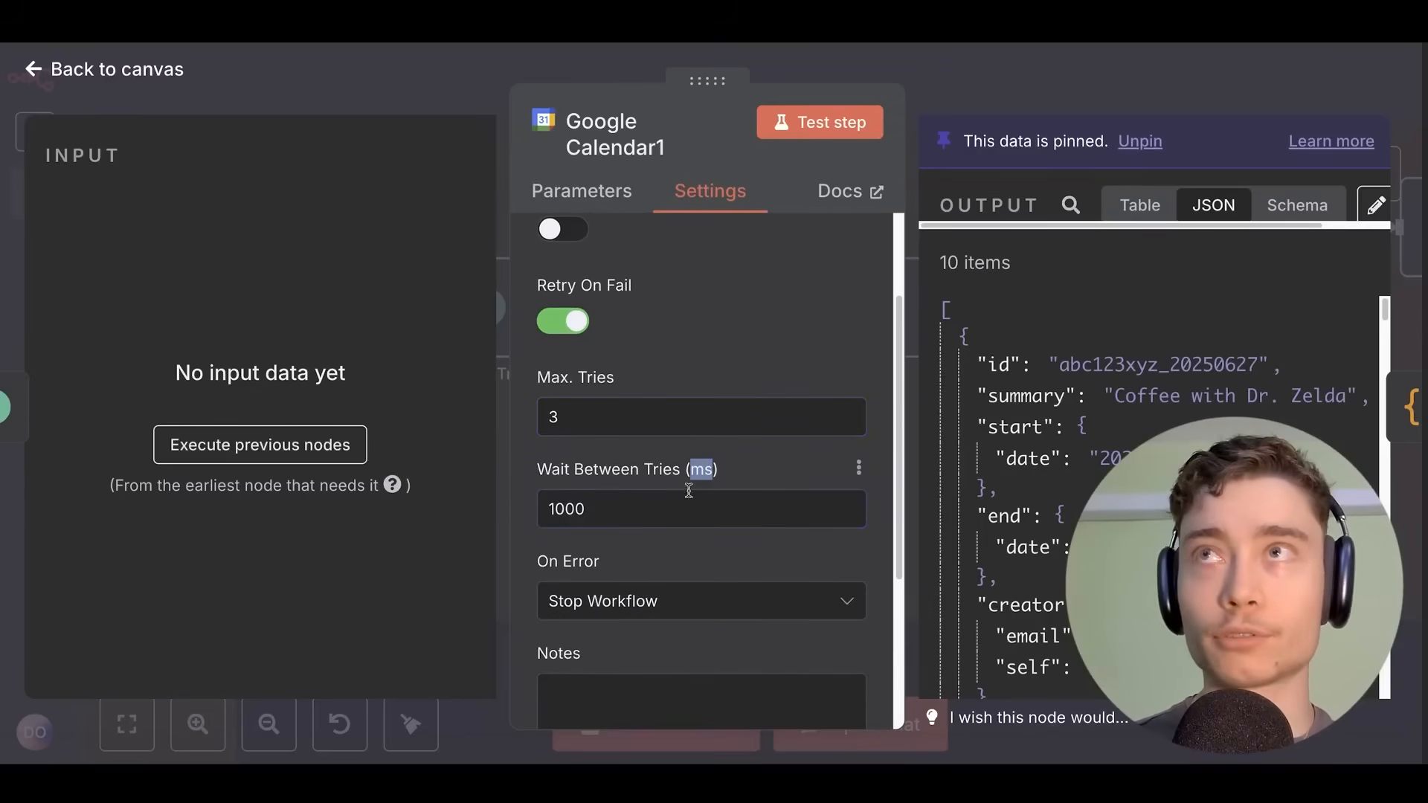
pyautogui.click(607, 505)
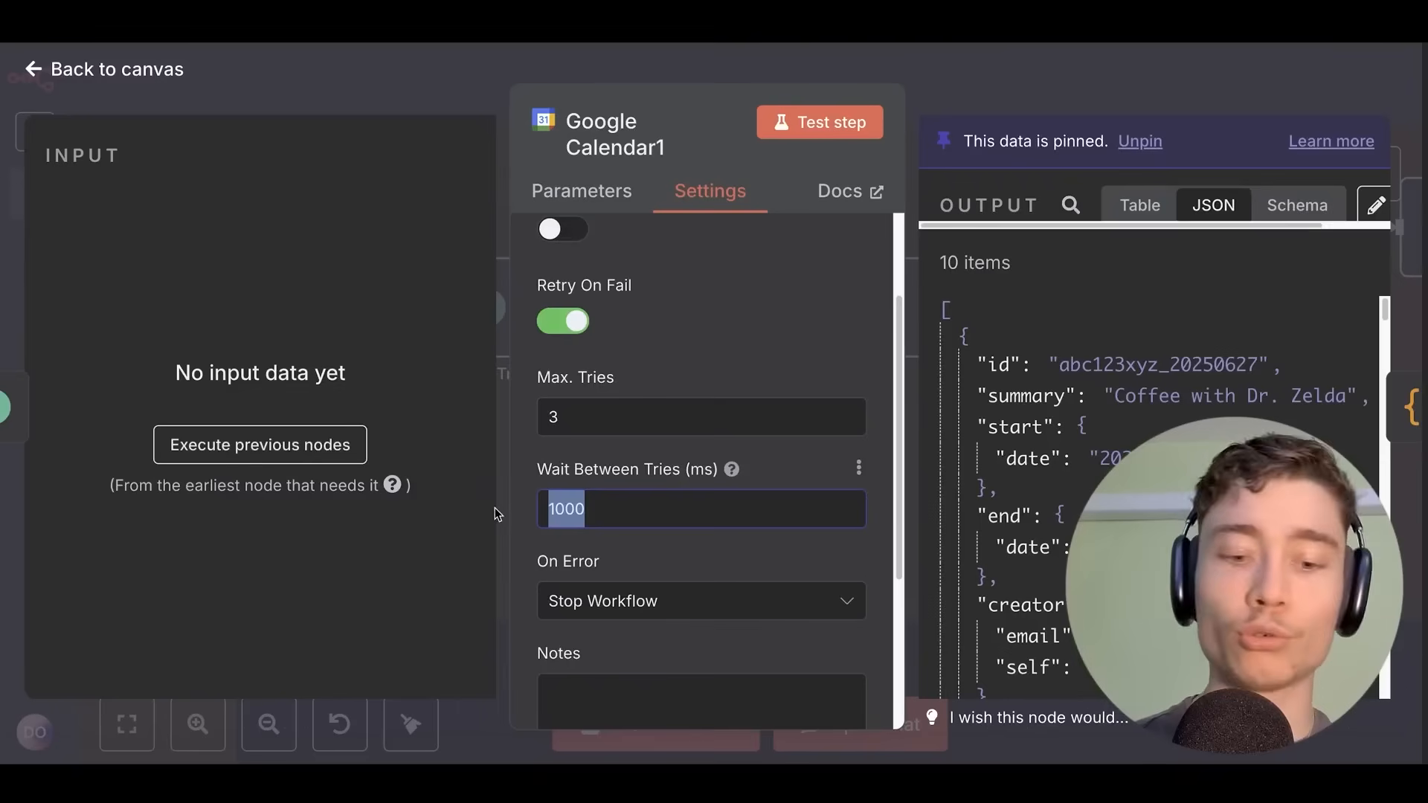
pyautogui.write('50000')
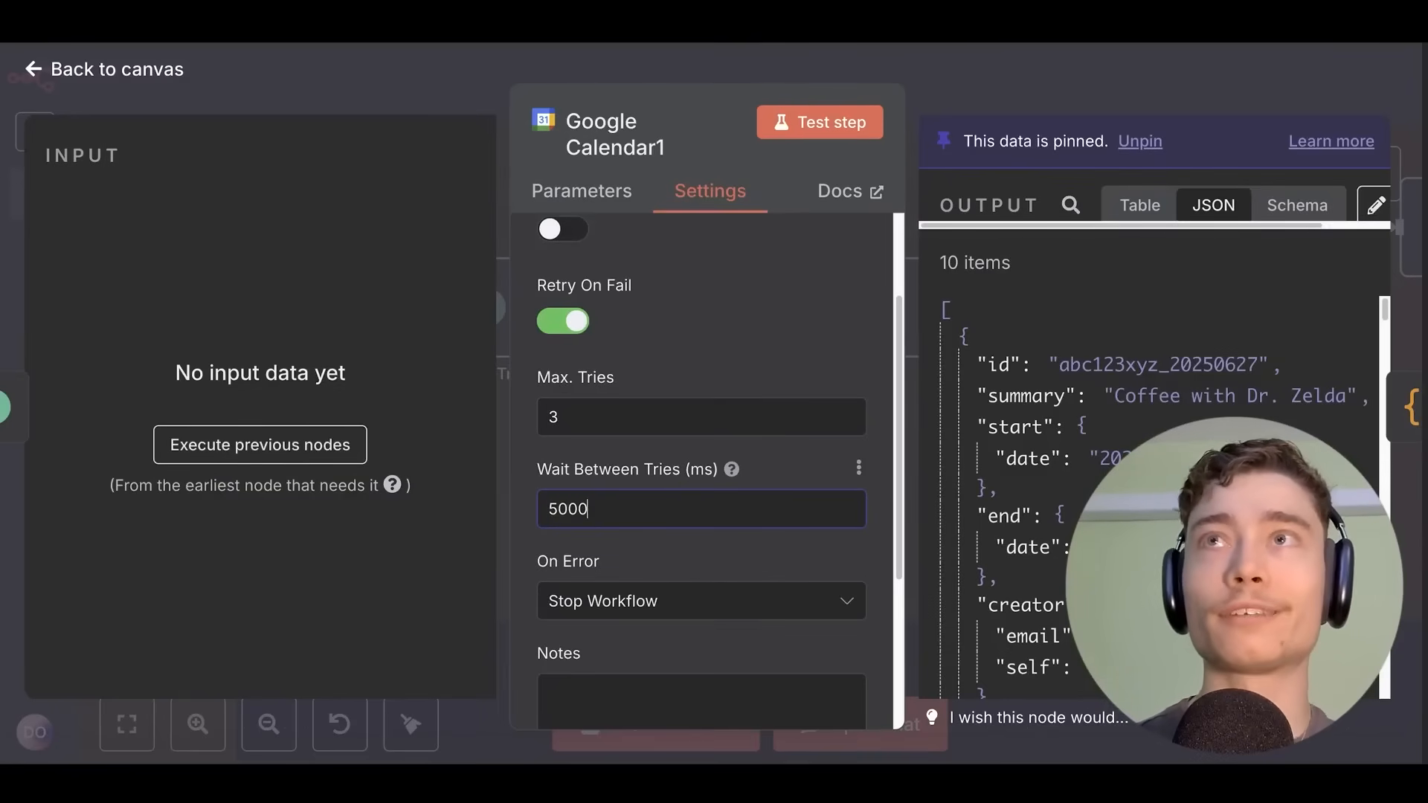
pyautogui.moveTo(607, 510); pyautogui.dragTo(537, 513)
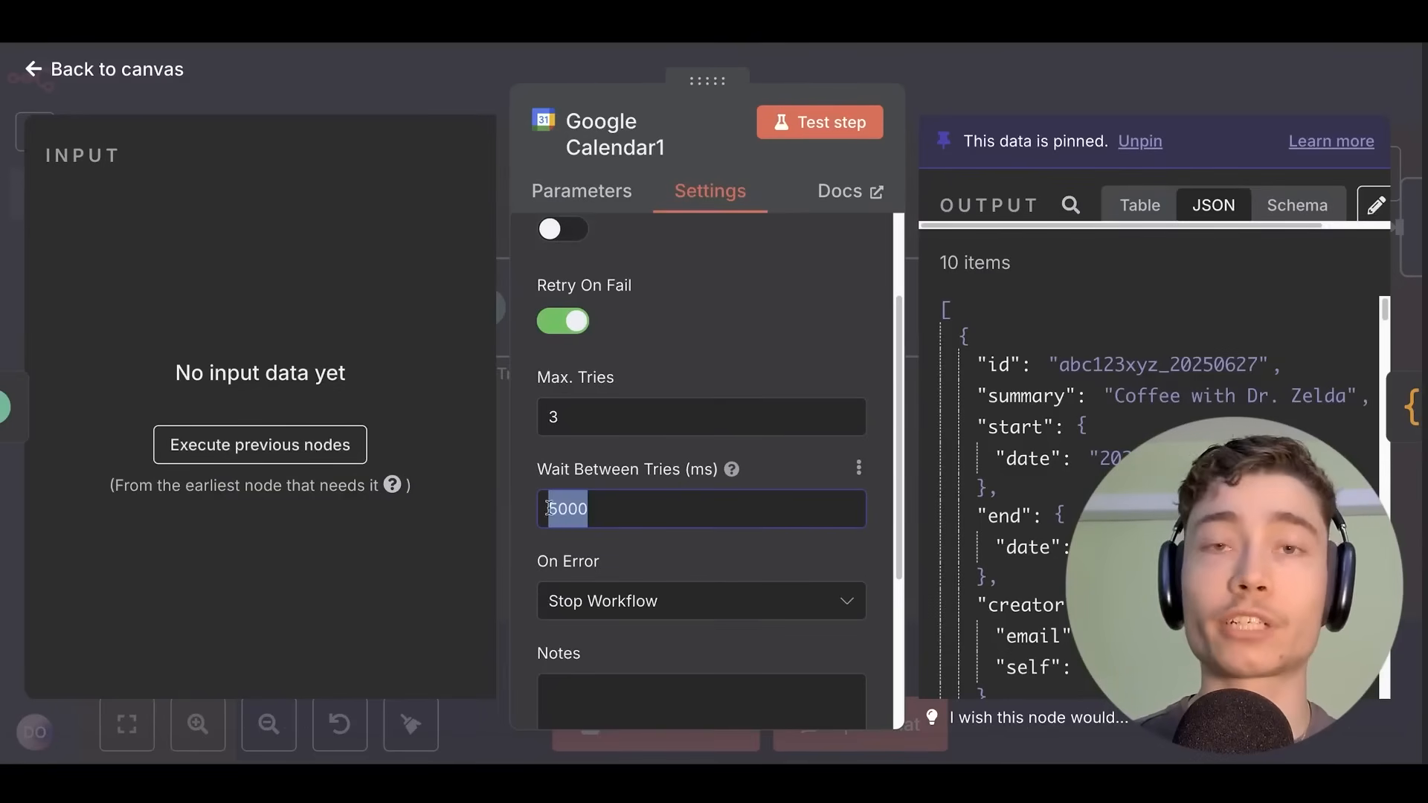
pyautogui.click(539, 515)
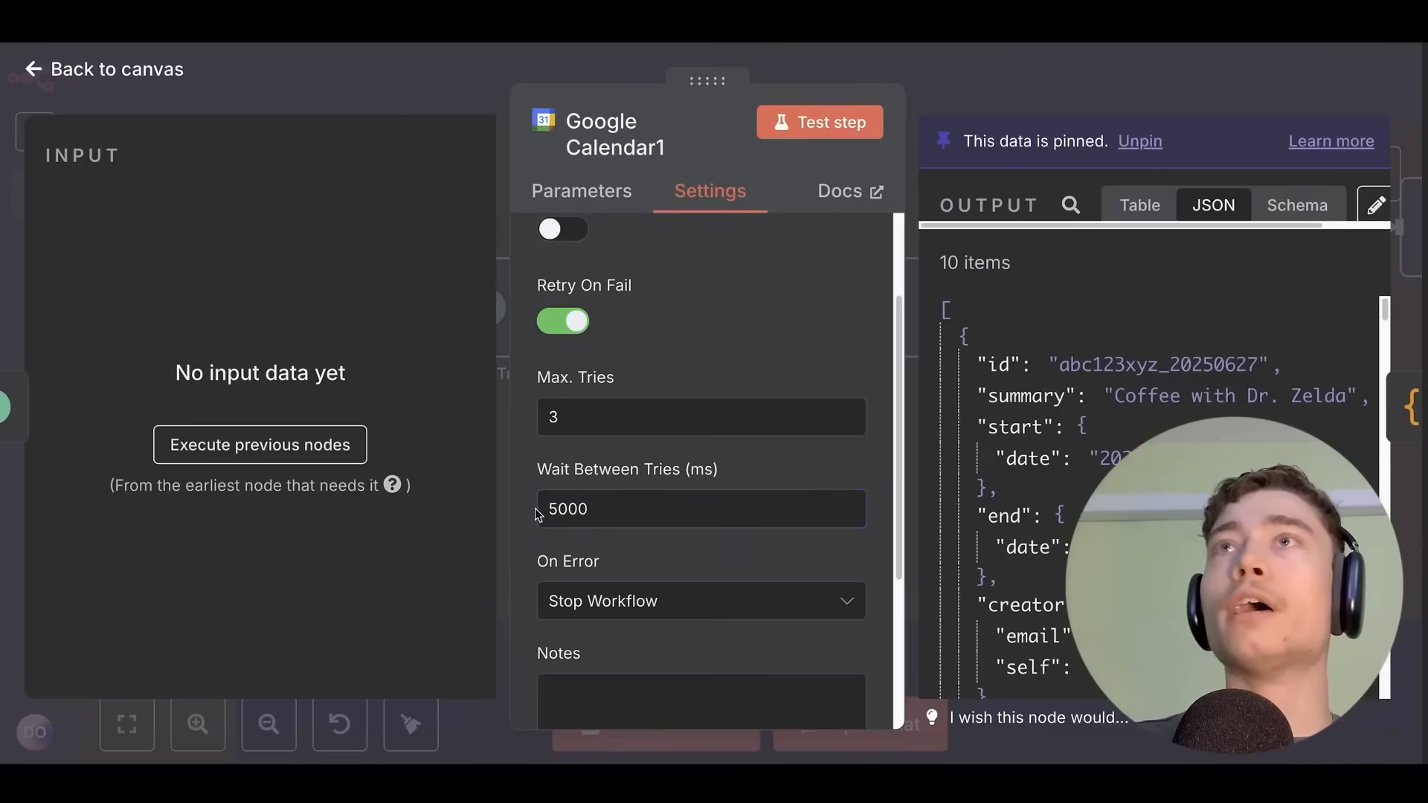
pyautogui.click(568, 324)
pyautogui.click(569, 325)
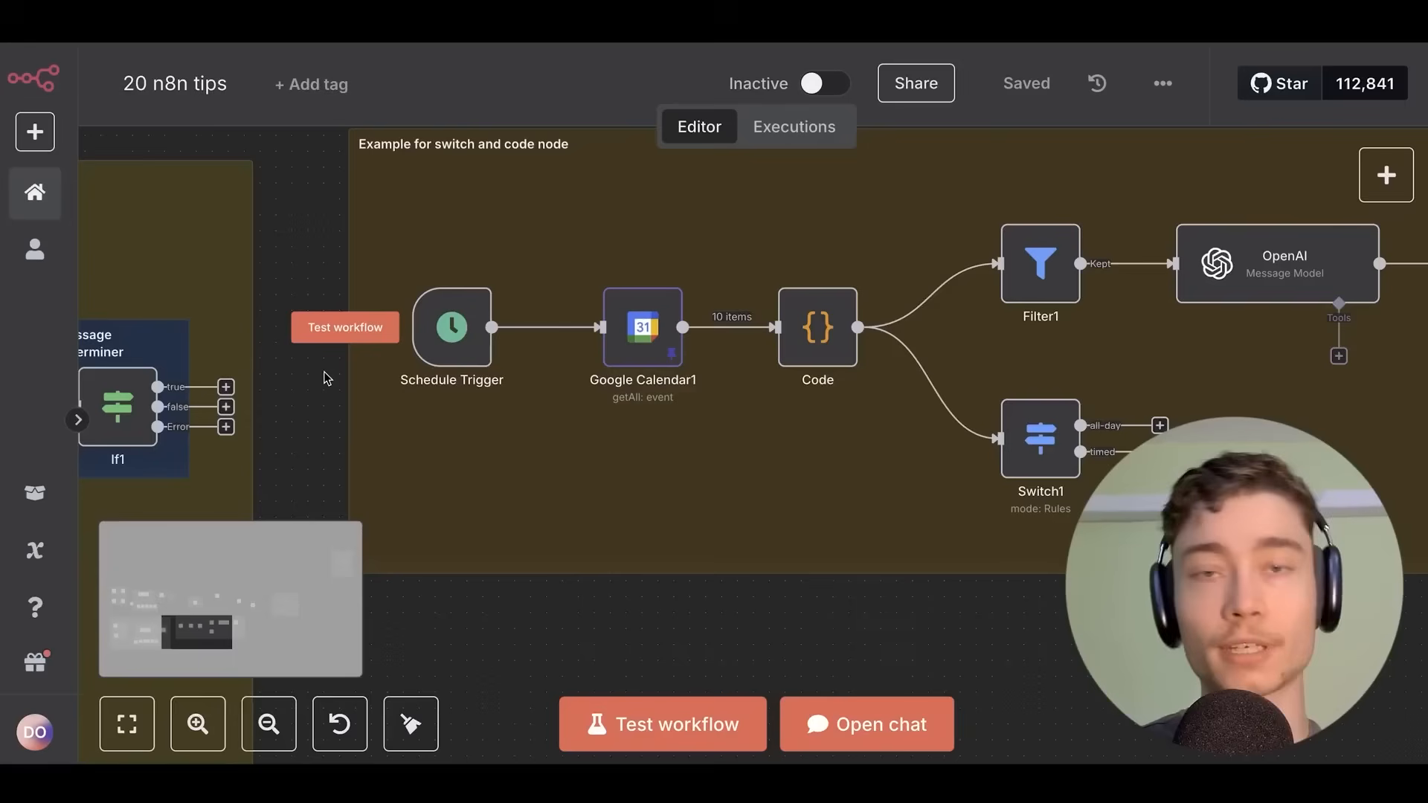
# Open the workflow settings from the ••• options menu.
pyautogui.moveTo(319, 248); pyautogui.dragTo(296, 405)
pyautogui.scroll(-1, 296, 406)
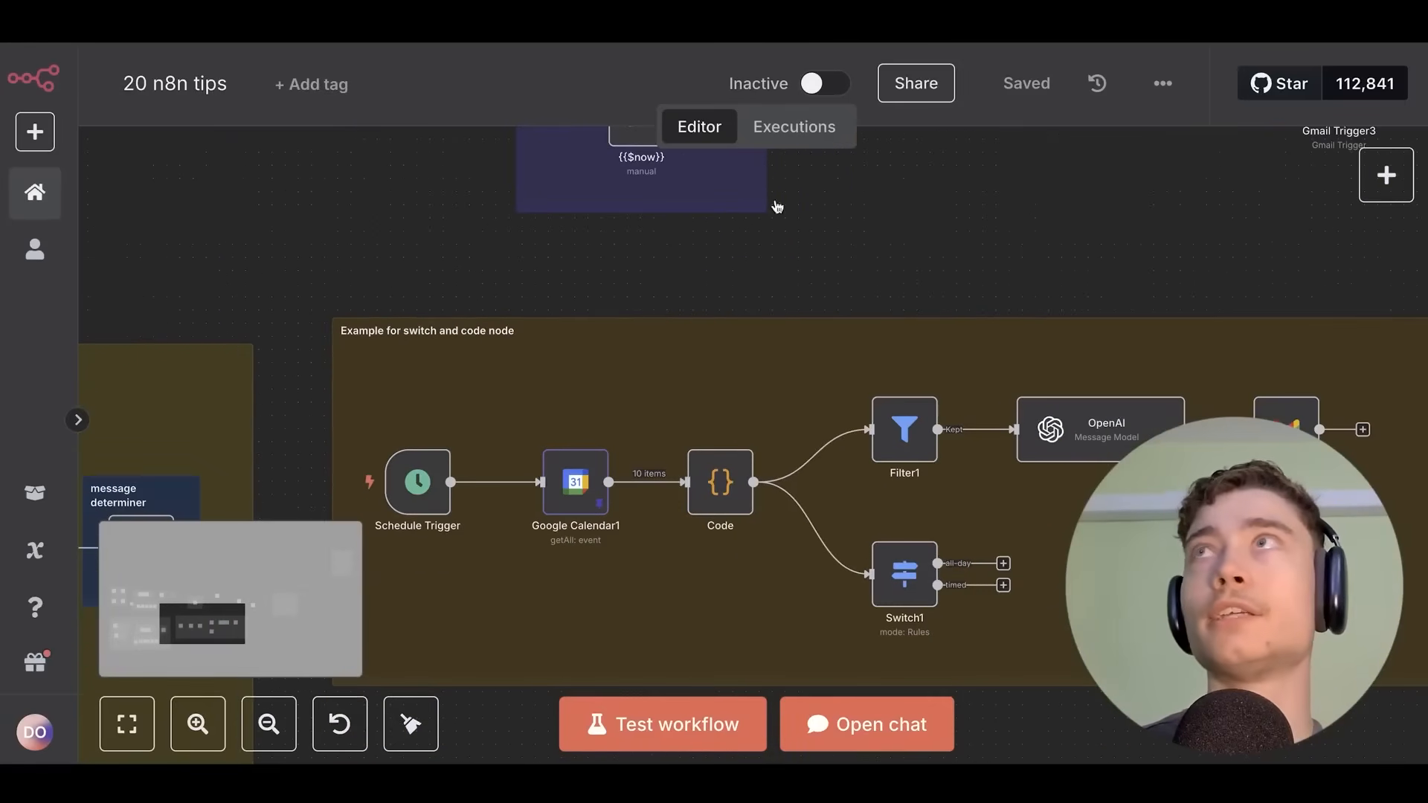
pyautogui.click(1164, 83)
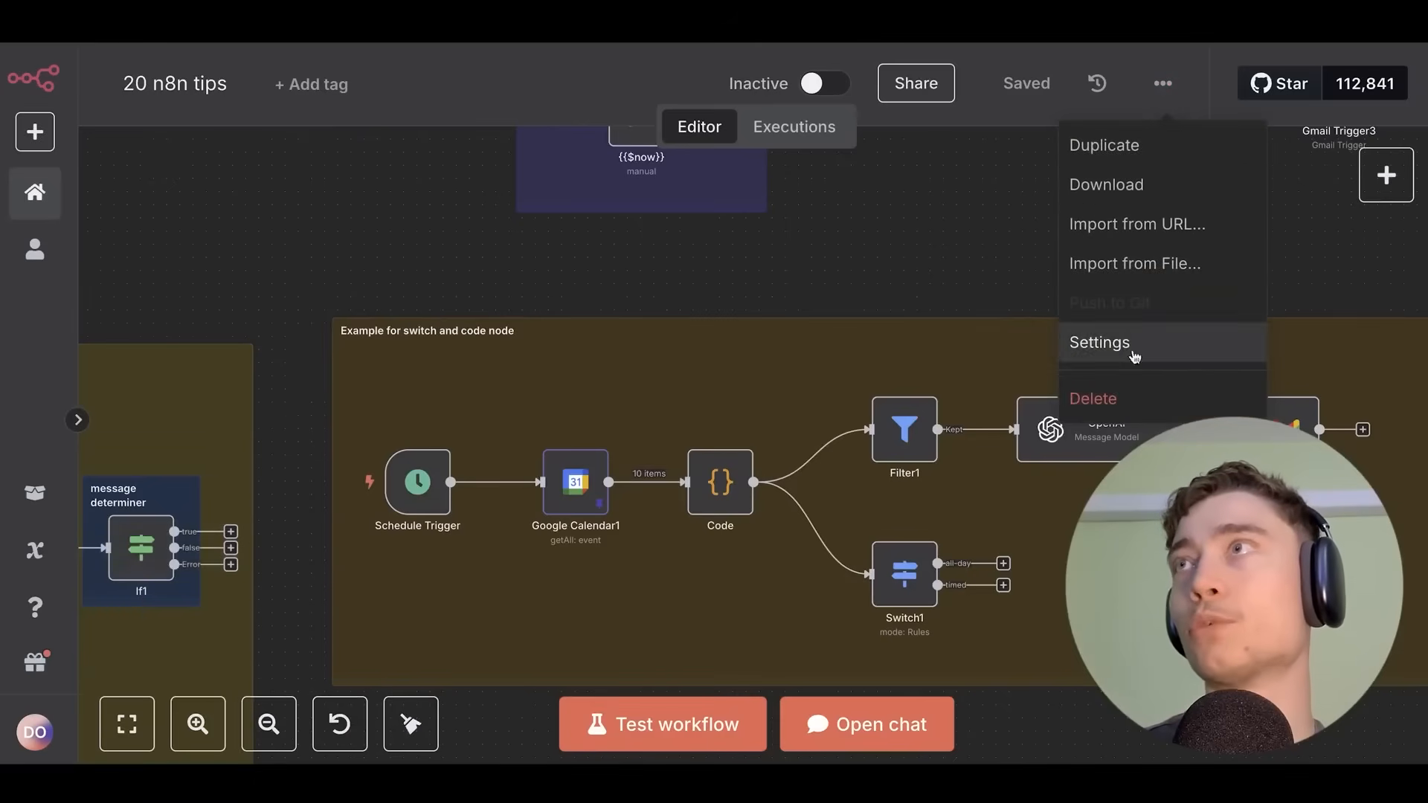
pyautogui.click(1107, 344)
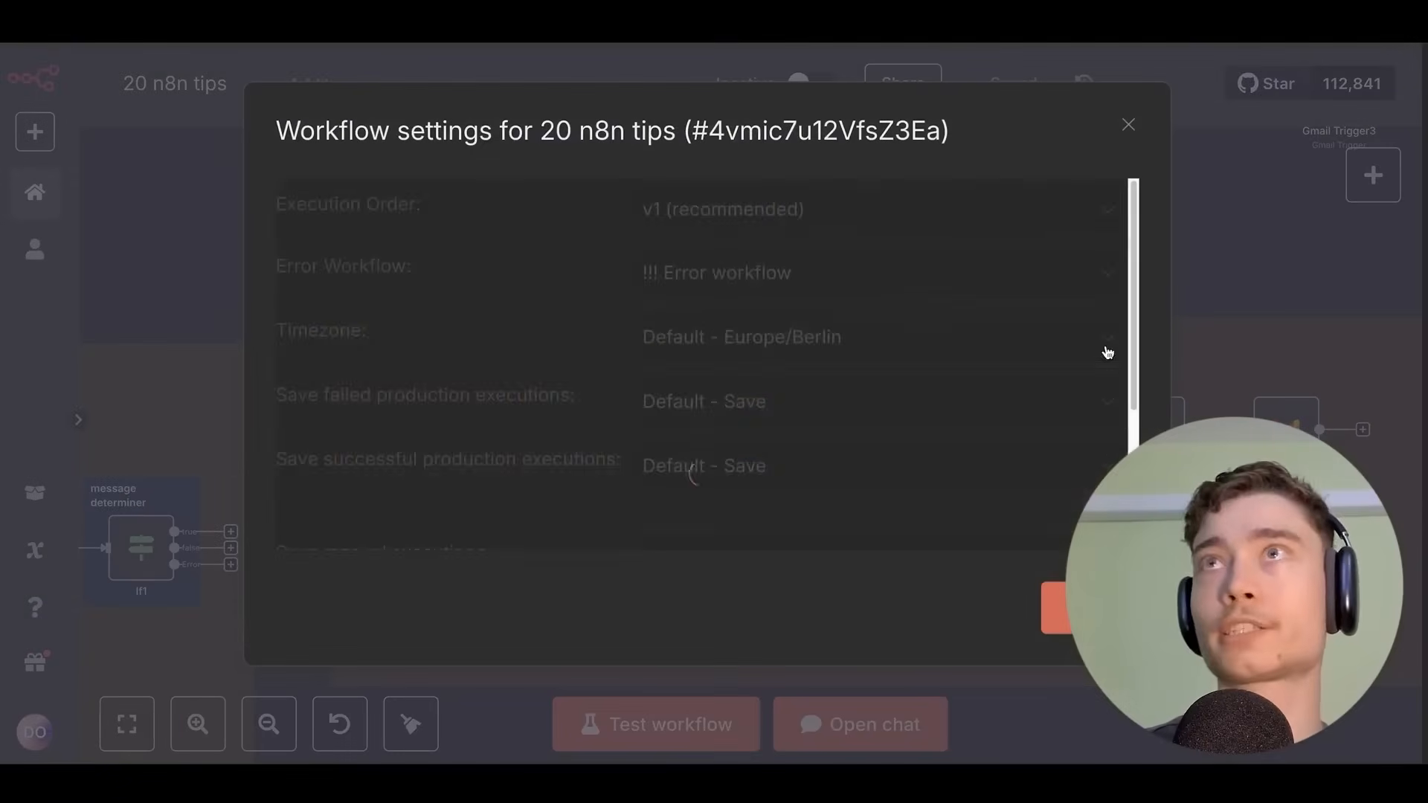
pyautogui.scroll(-3, 548, 255)
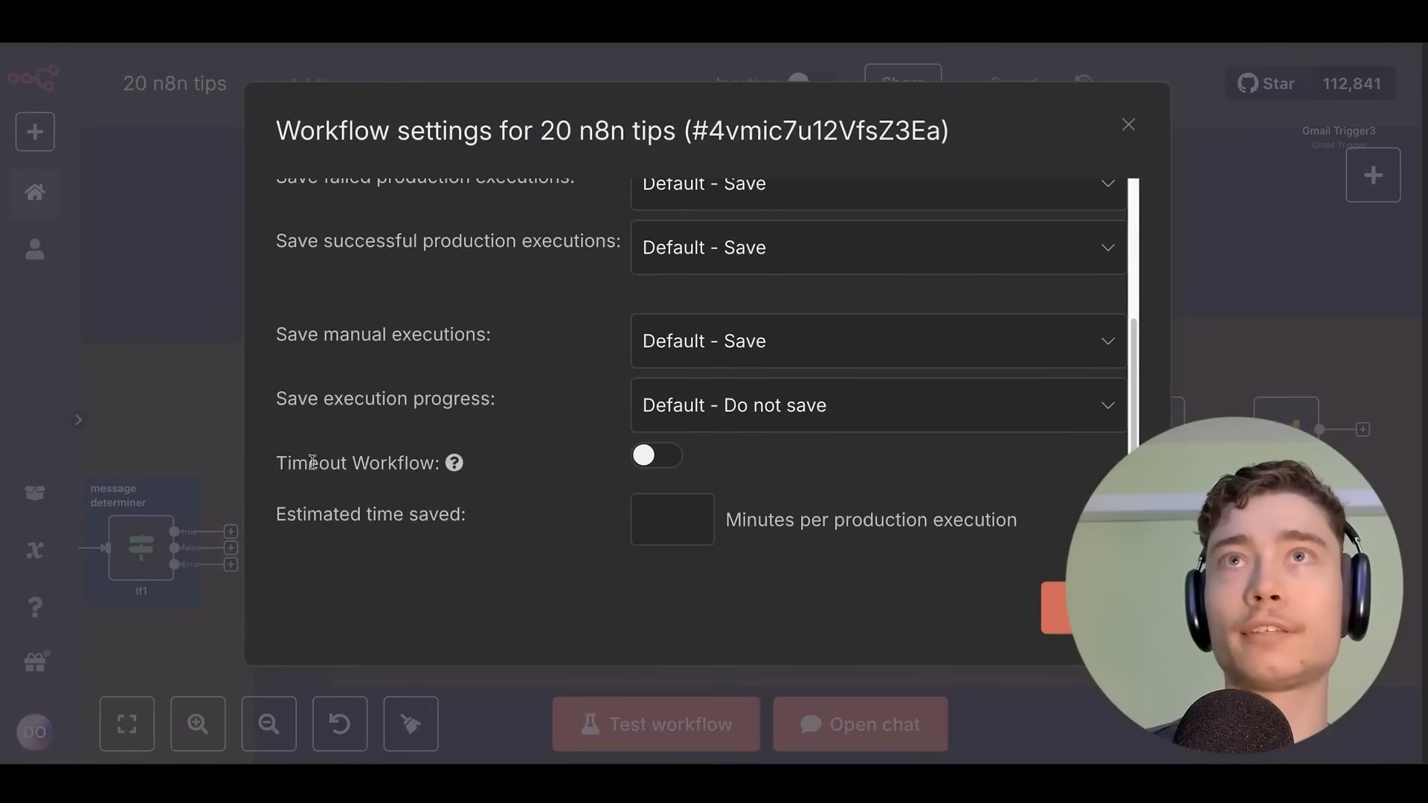
# Turn on Timeout Workflow at 1 hour 5 minutes.
pyautogui.click(662, 461)
pyautogui.scroll(-1, 707, 443)
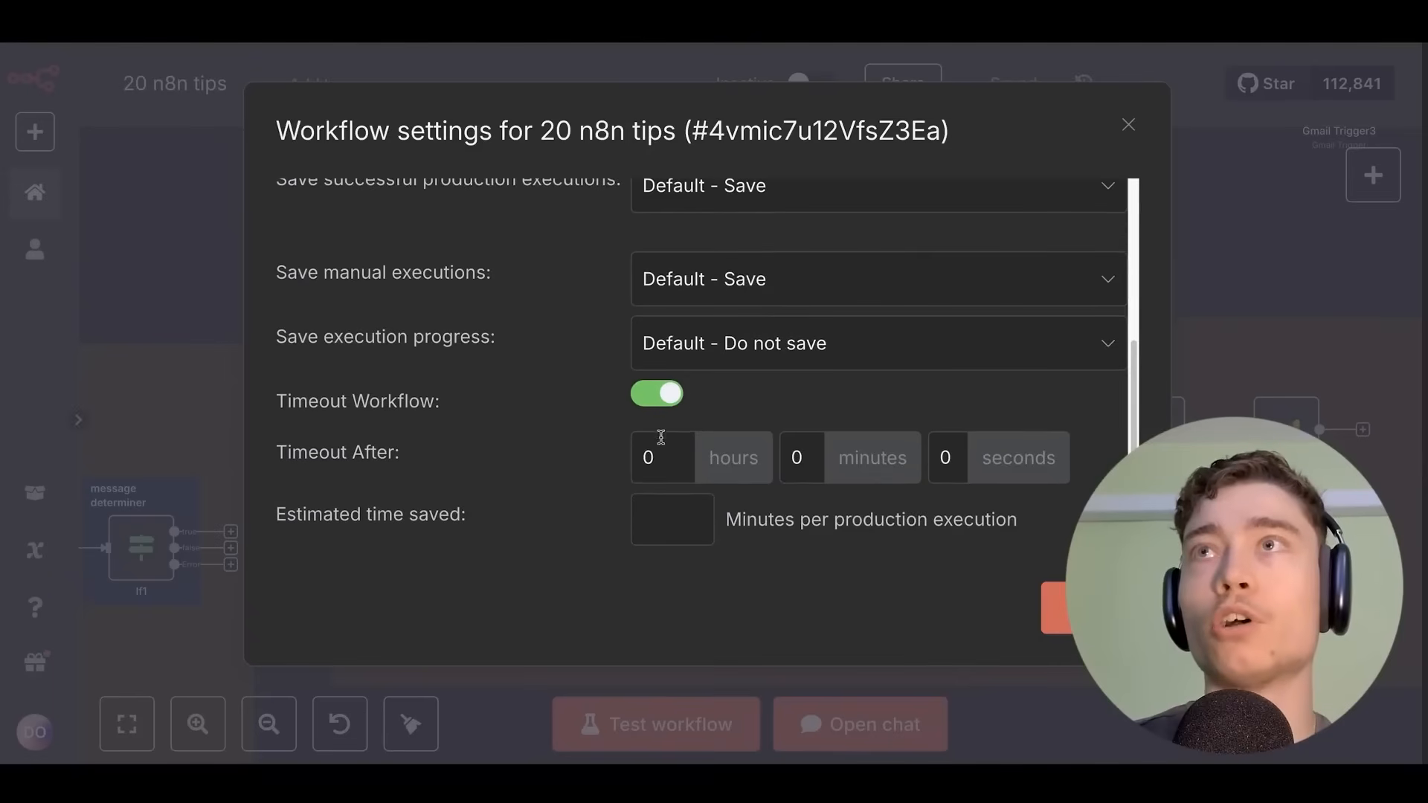
pyautogui.doubleClick(809, 475)
pyautogui.write('5')
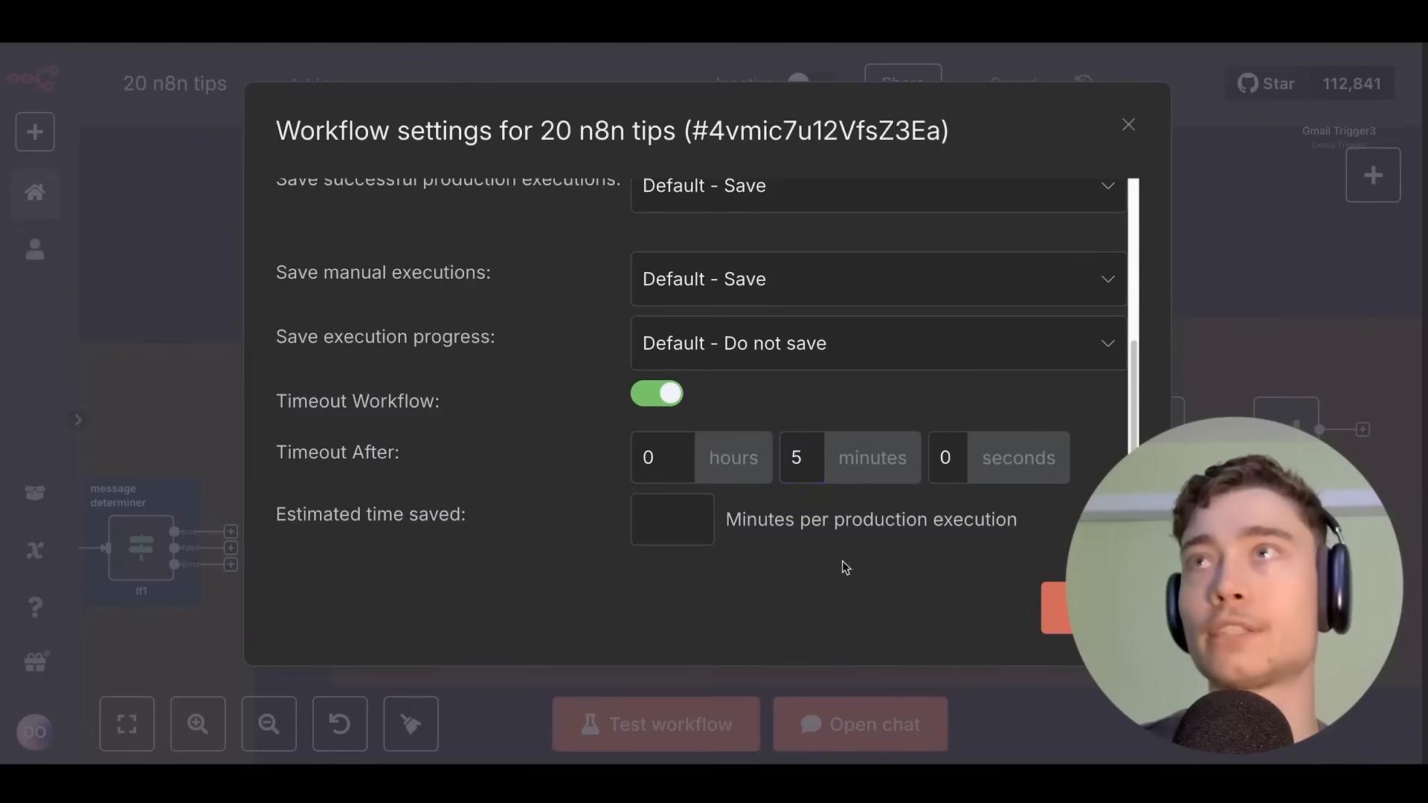
pyautogui.hotkey('shift', 'Tab')
pyautogui.write('1')
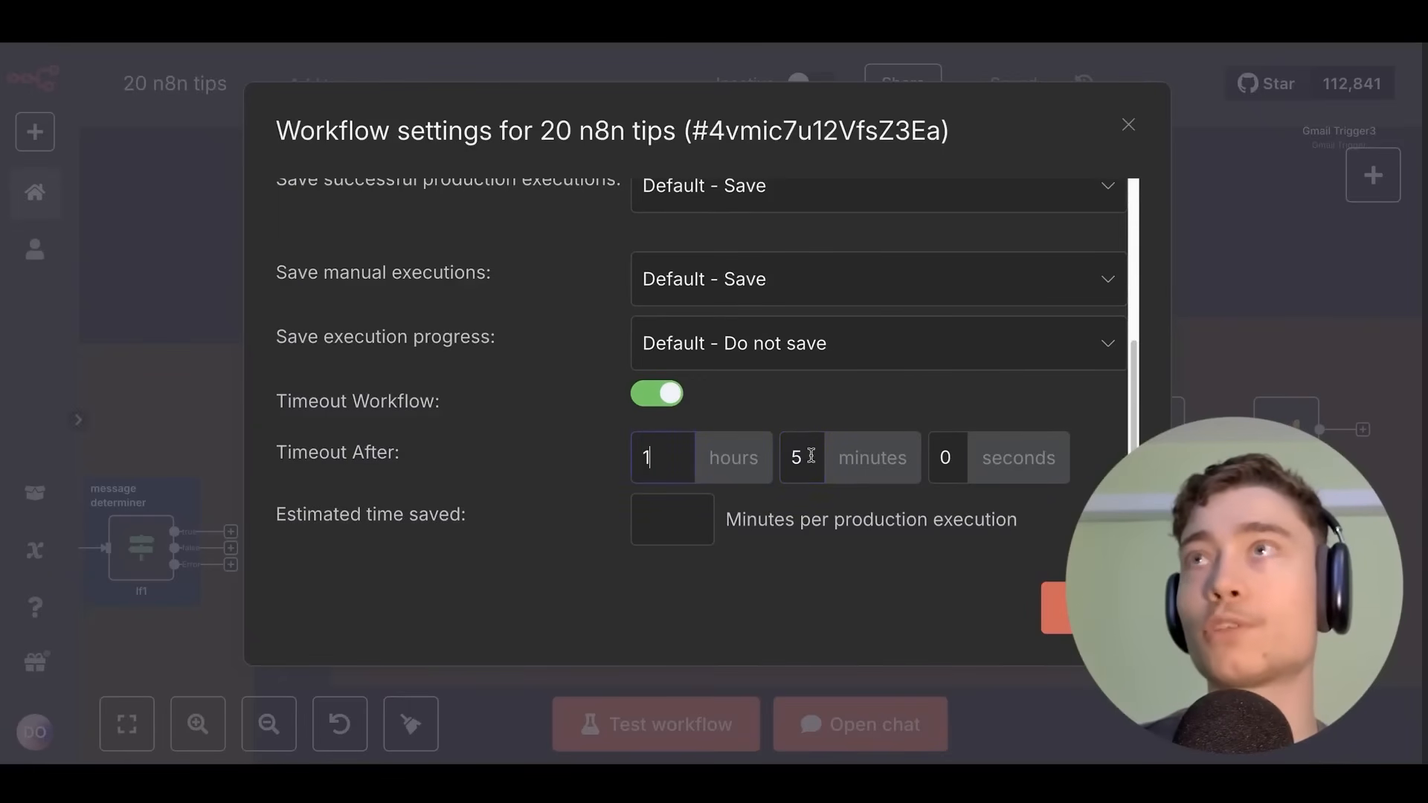
pyautogui.press('Tab')
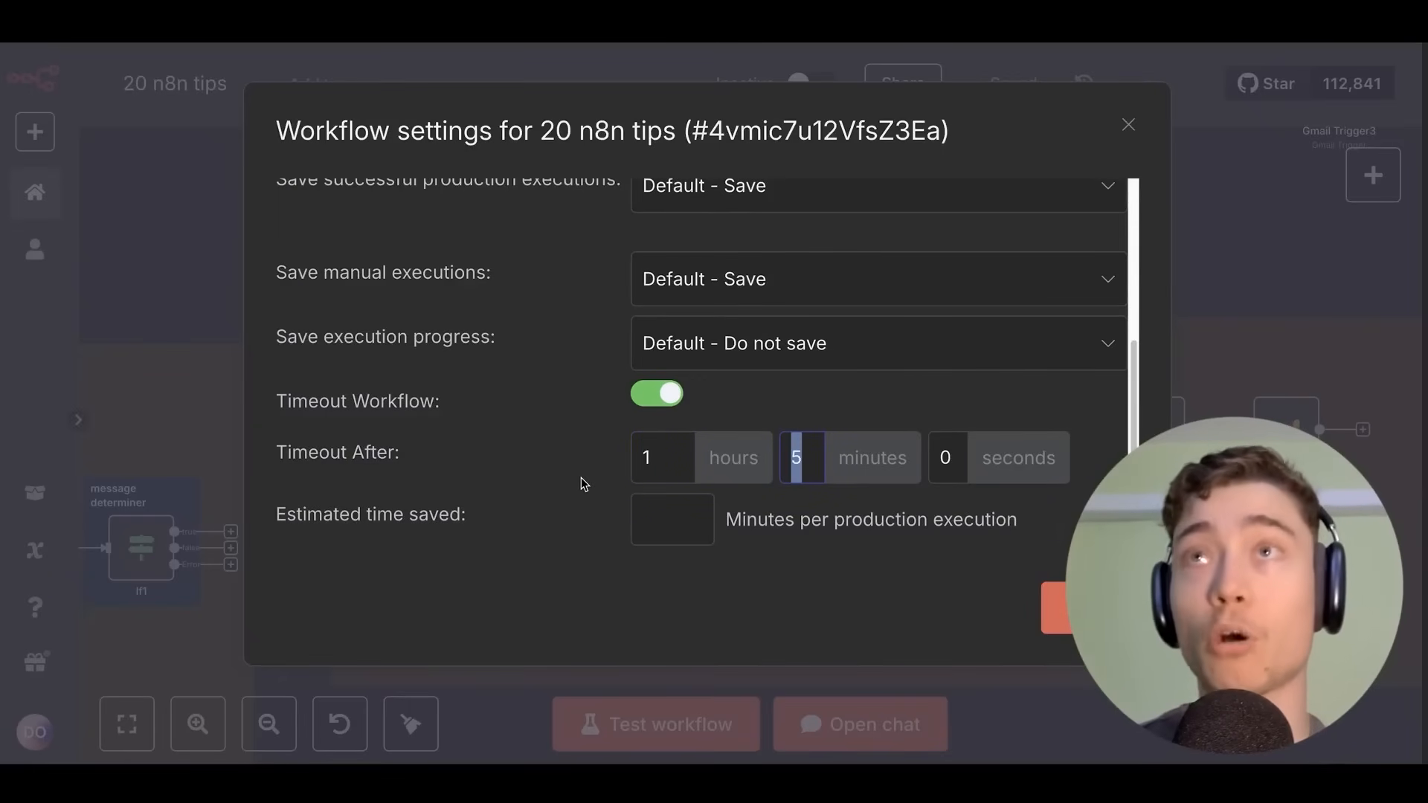
pyautogui.click(761, 584)
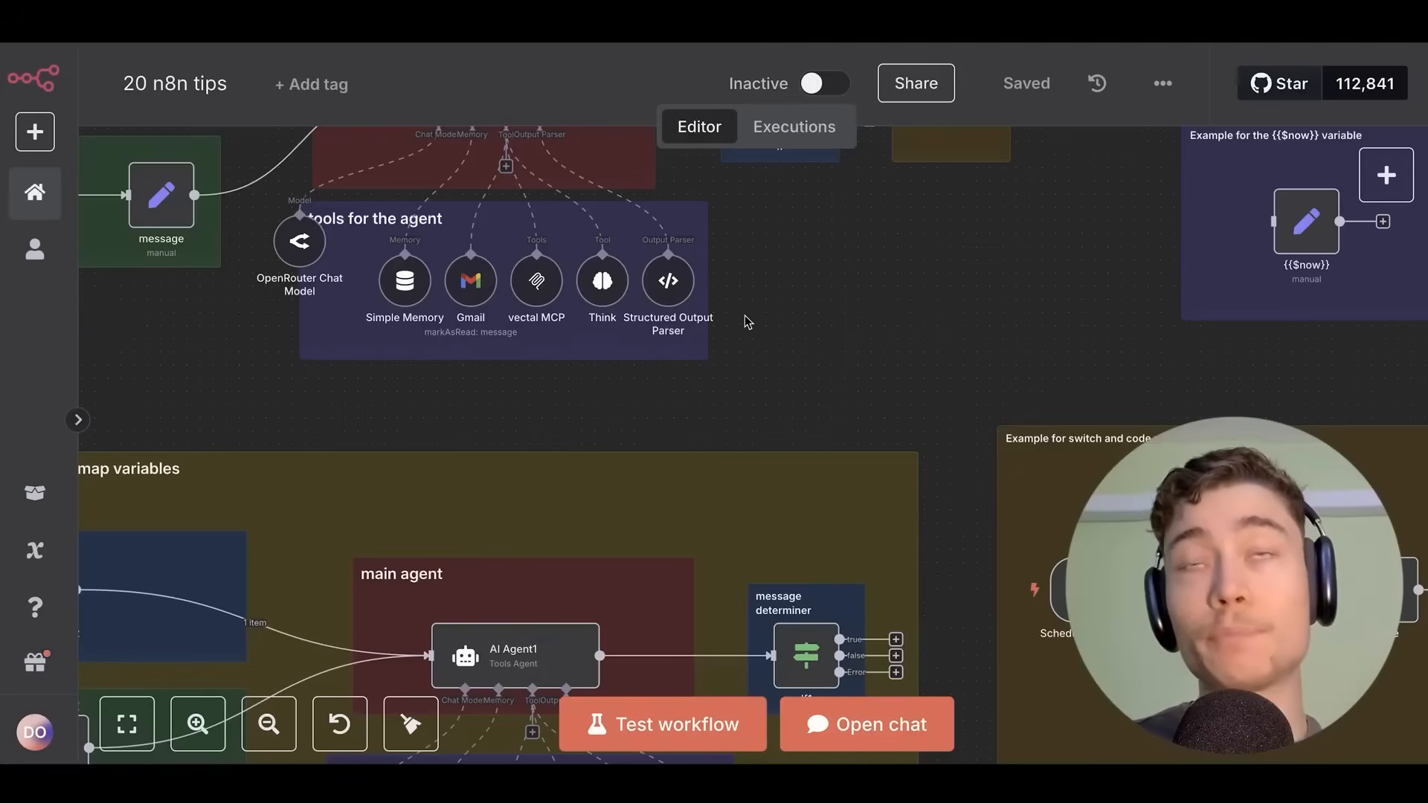
pyautogui.scroll(-5, 779, 313)
pyautogui.moveTo(777, 290); pyautogui.dragTo(855, 383)
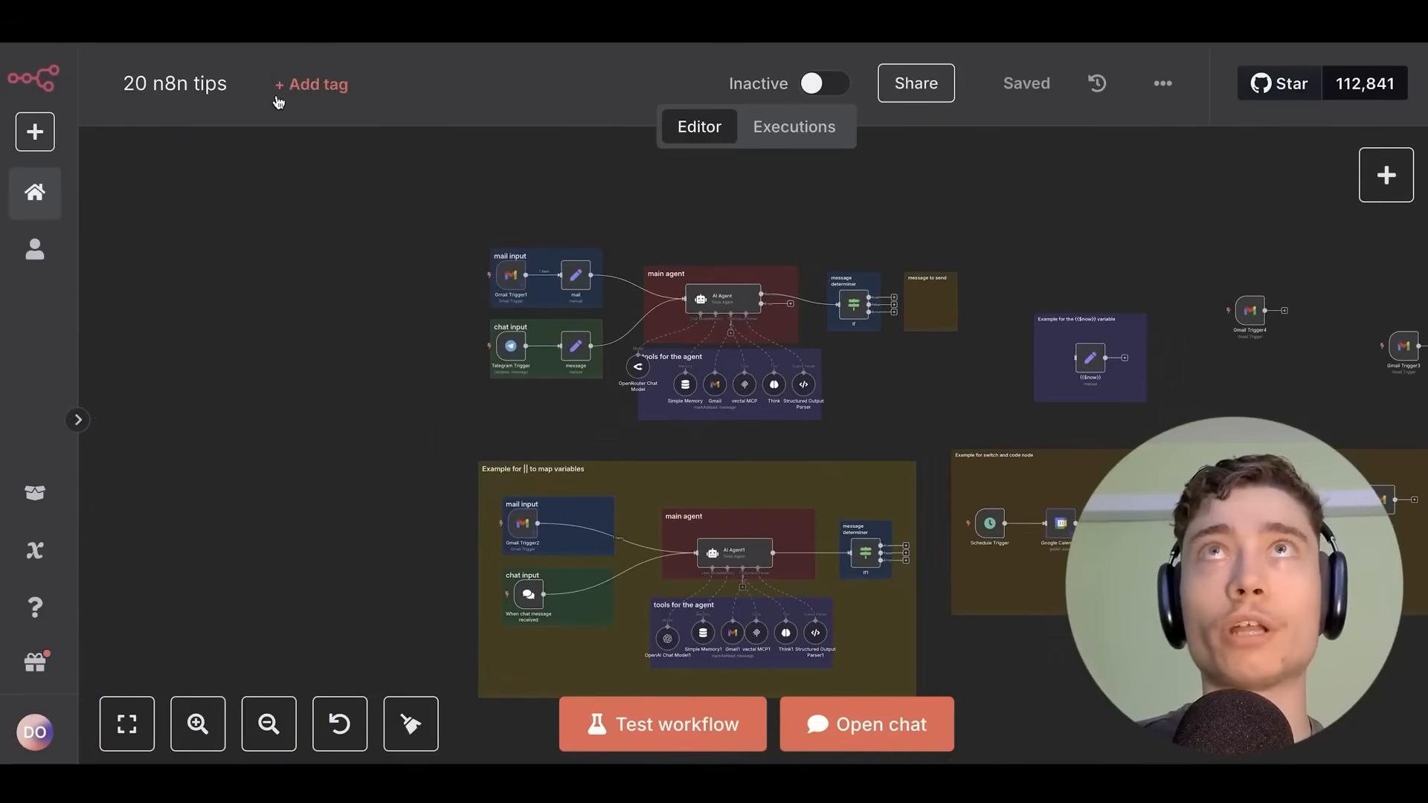
# Add the tags personal, AI Agent and Telegram trigger to the 20 n8n tips workflow.
pyautogui.click(341, 87)
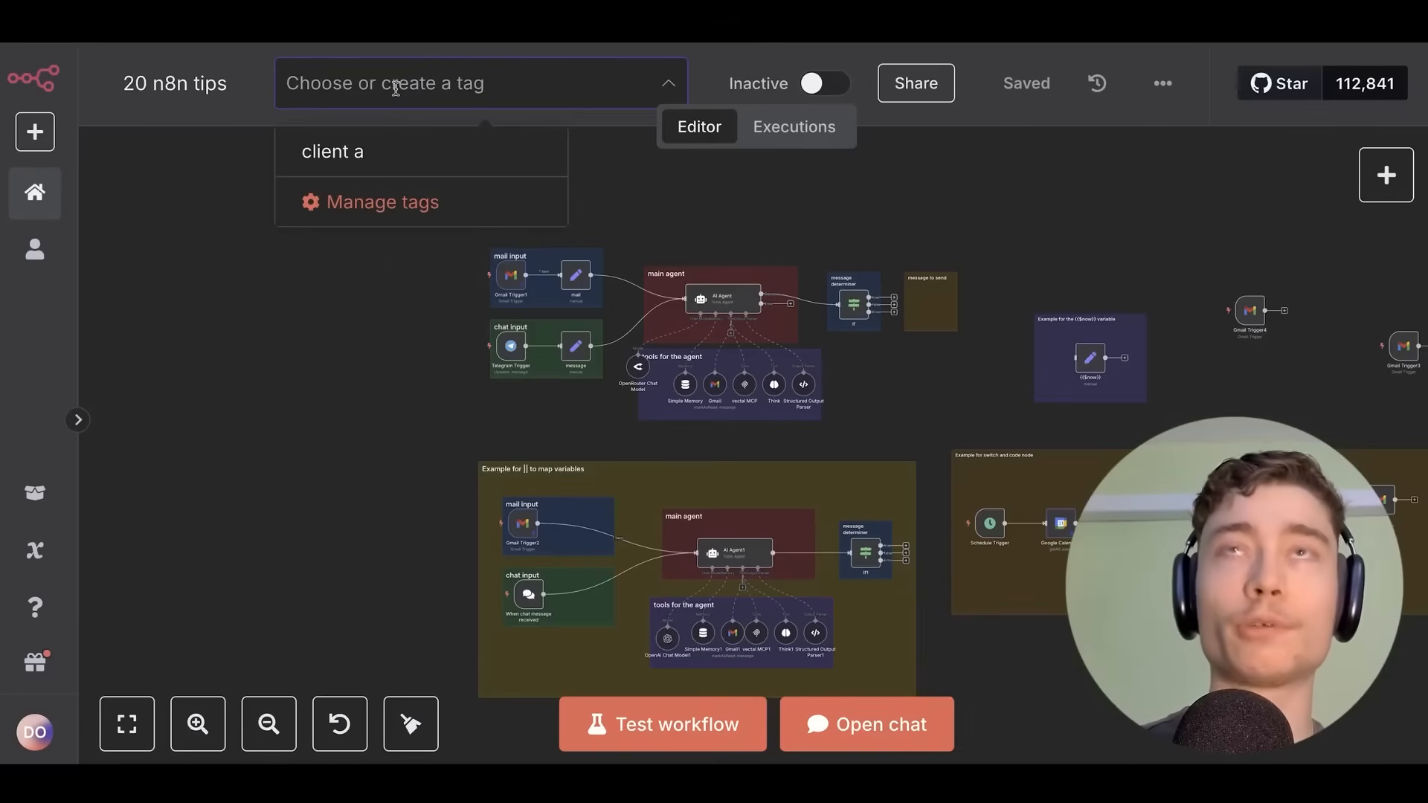
pyautogui.write('personal')
pyautogui.press('Return')
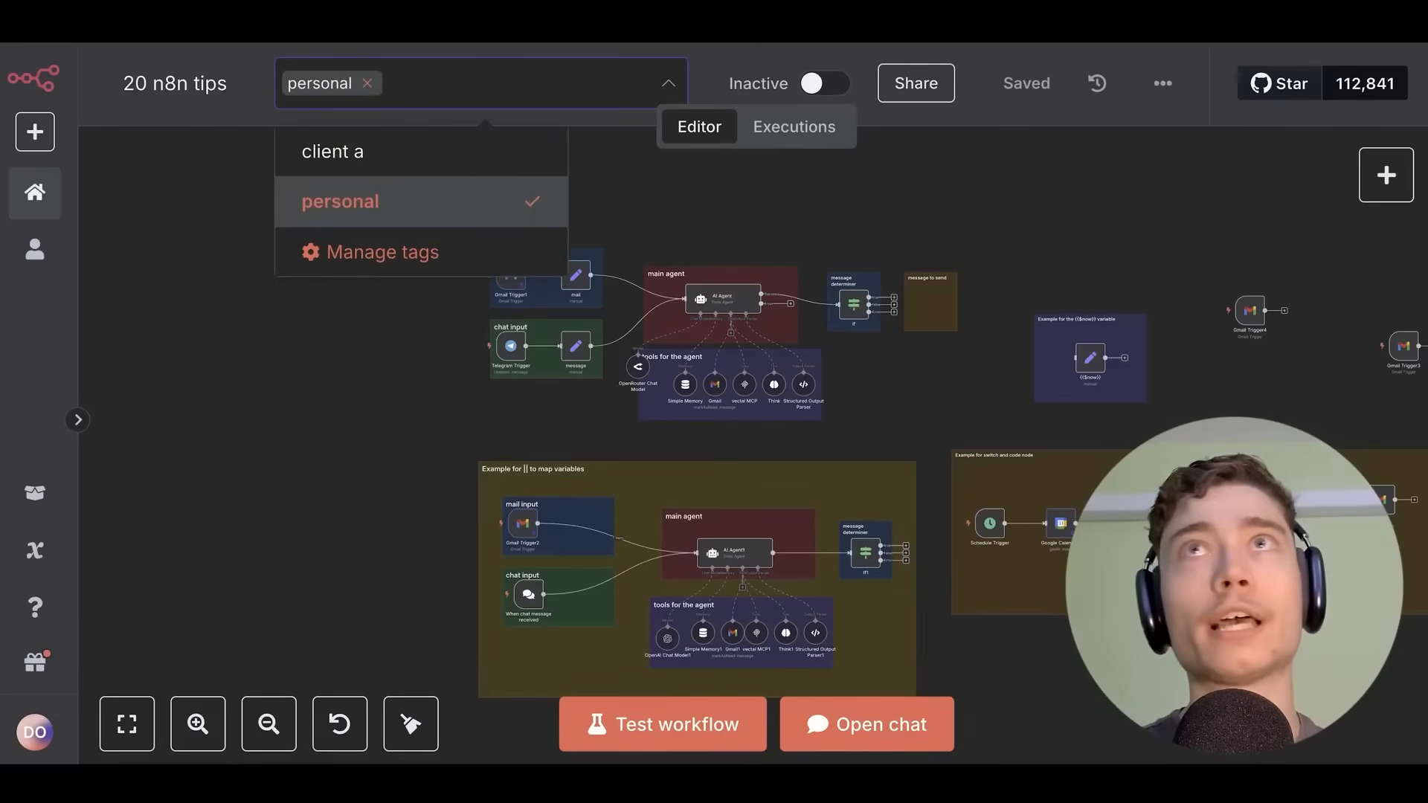
pyautogui.write('AI Agent')
pyautogui.press('Return')
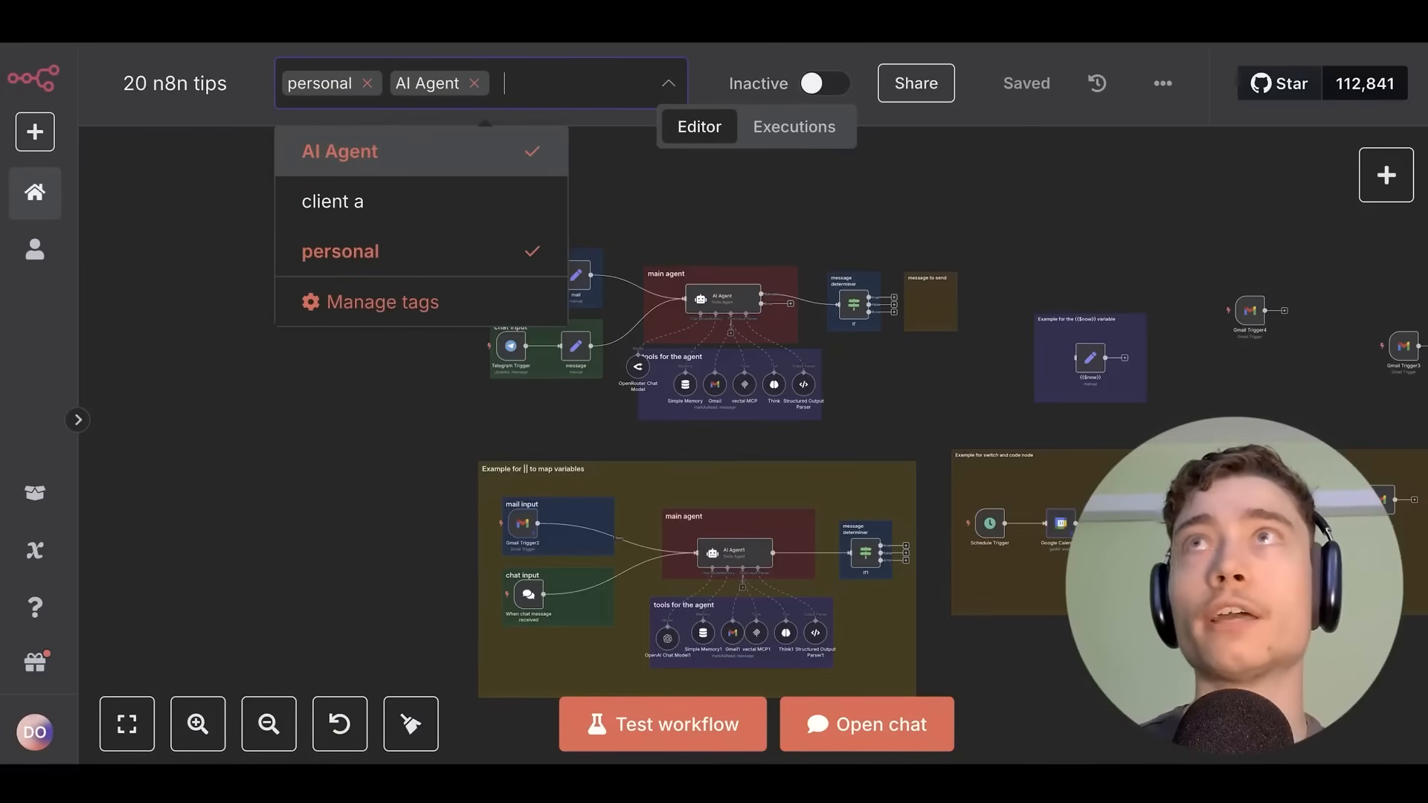
pyautogui.write('T')
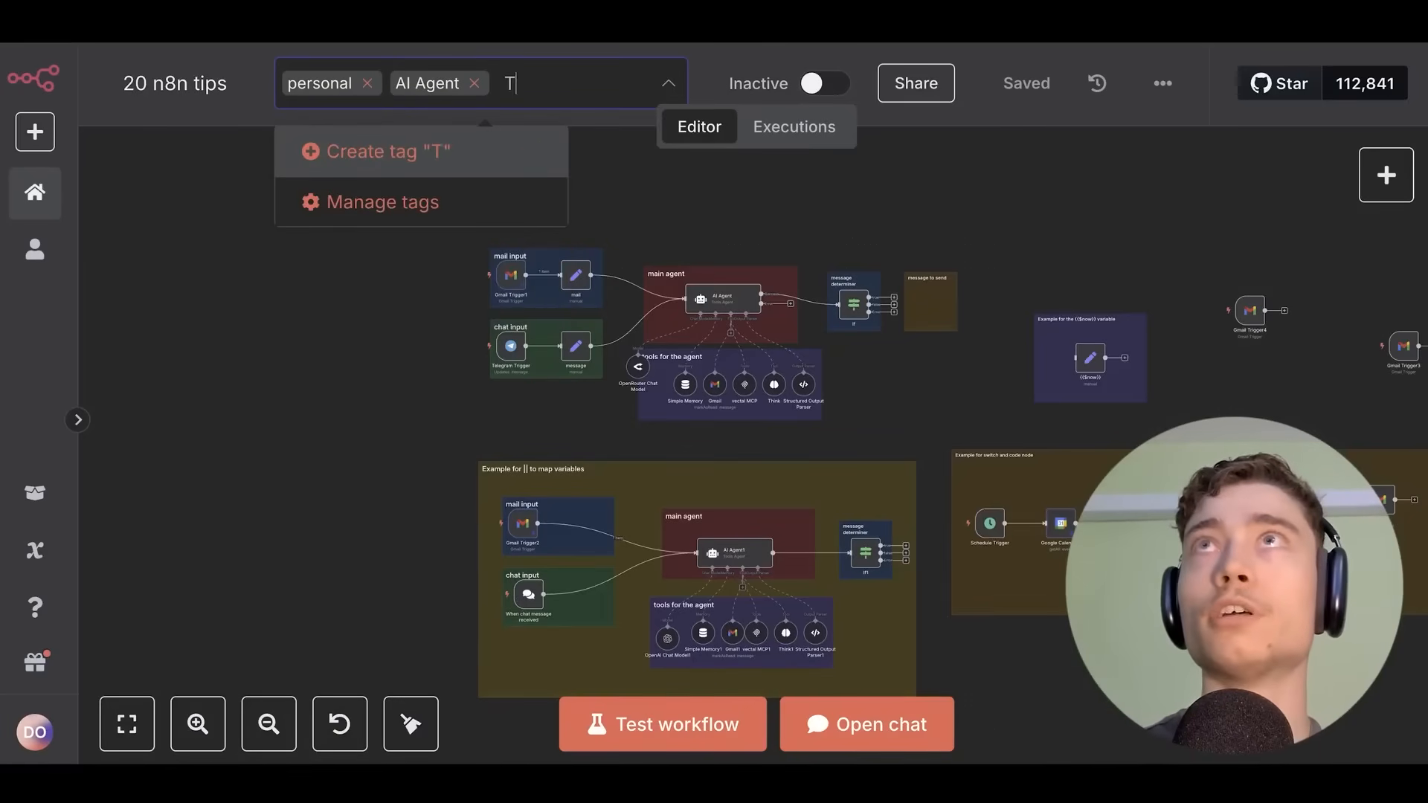
pyautogui.write('elegram trigger')
pyautogui.press('Return')
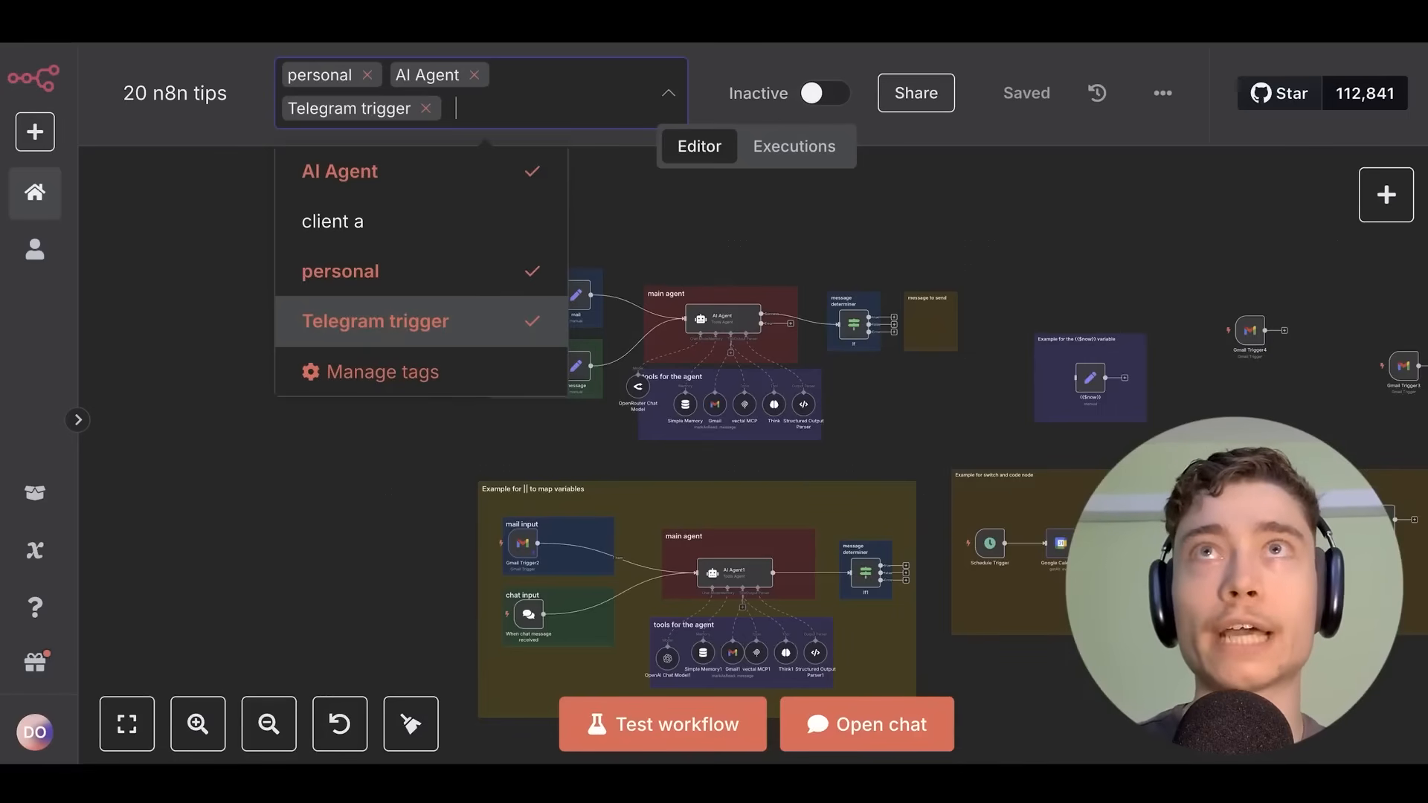
pyautogui.click(327, 552)
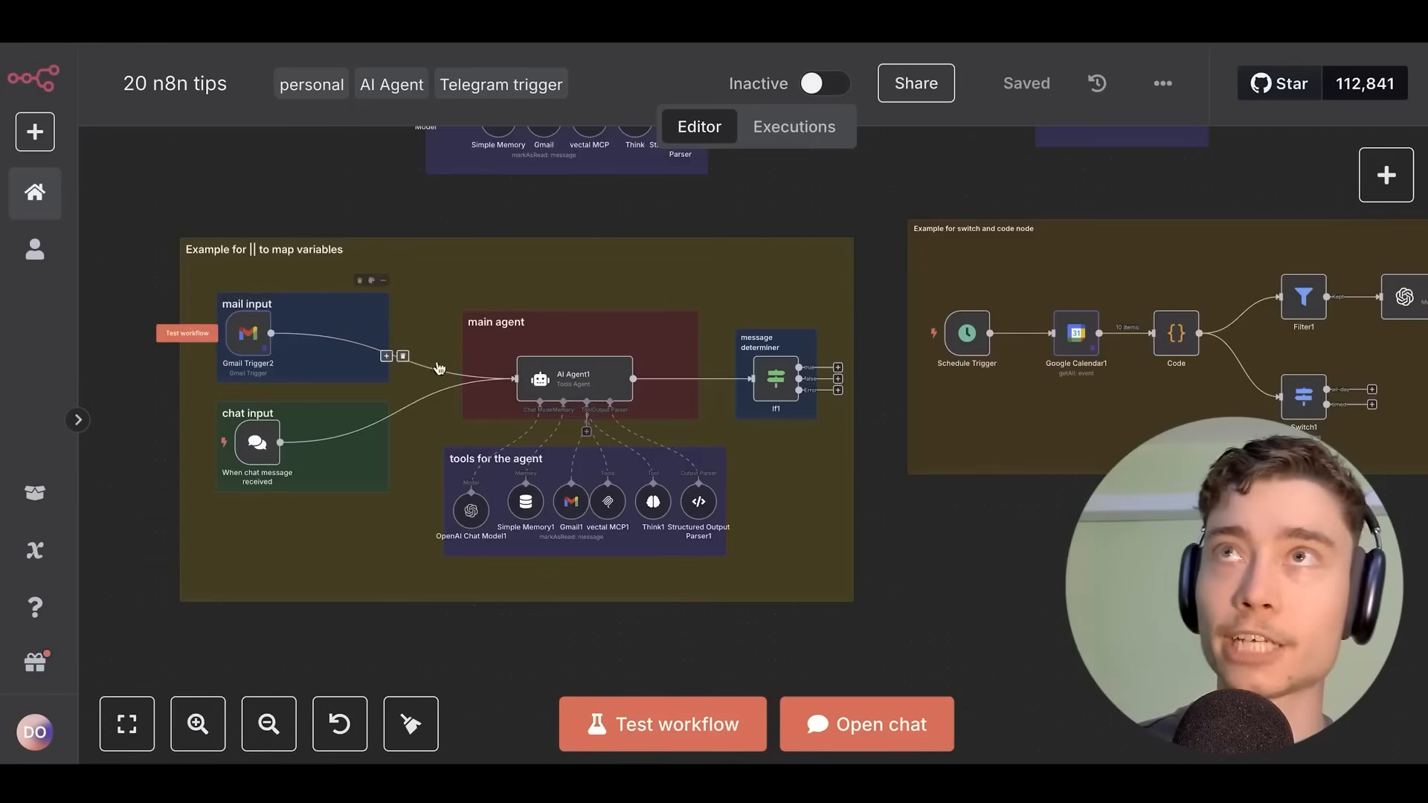
pyautogui.scroll(-1, 513, 352)
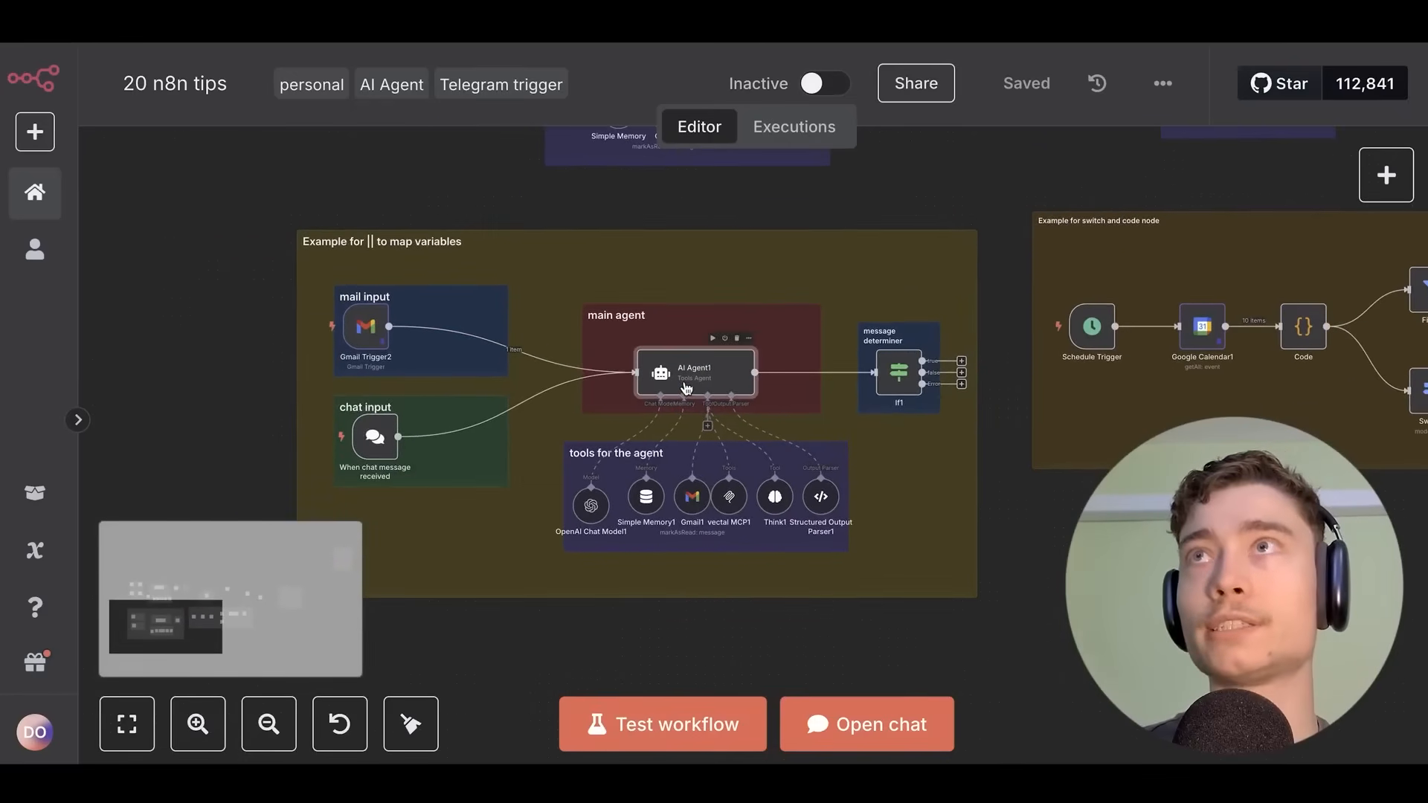
pyautogui.doubleClick(692, 379)
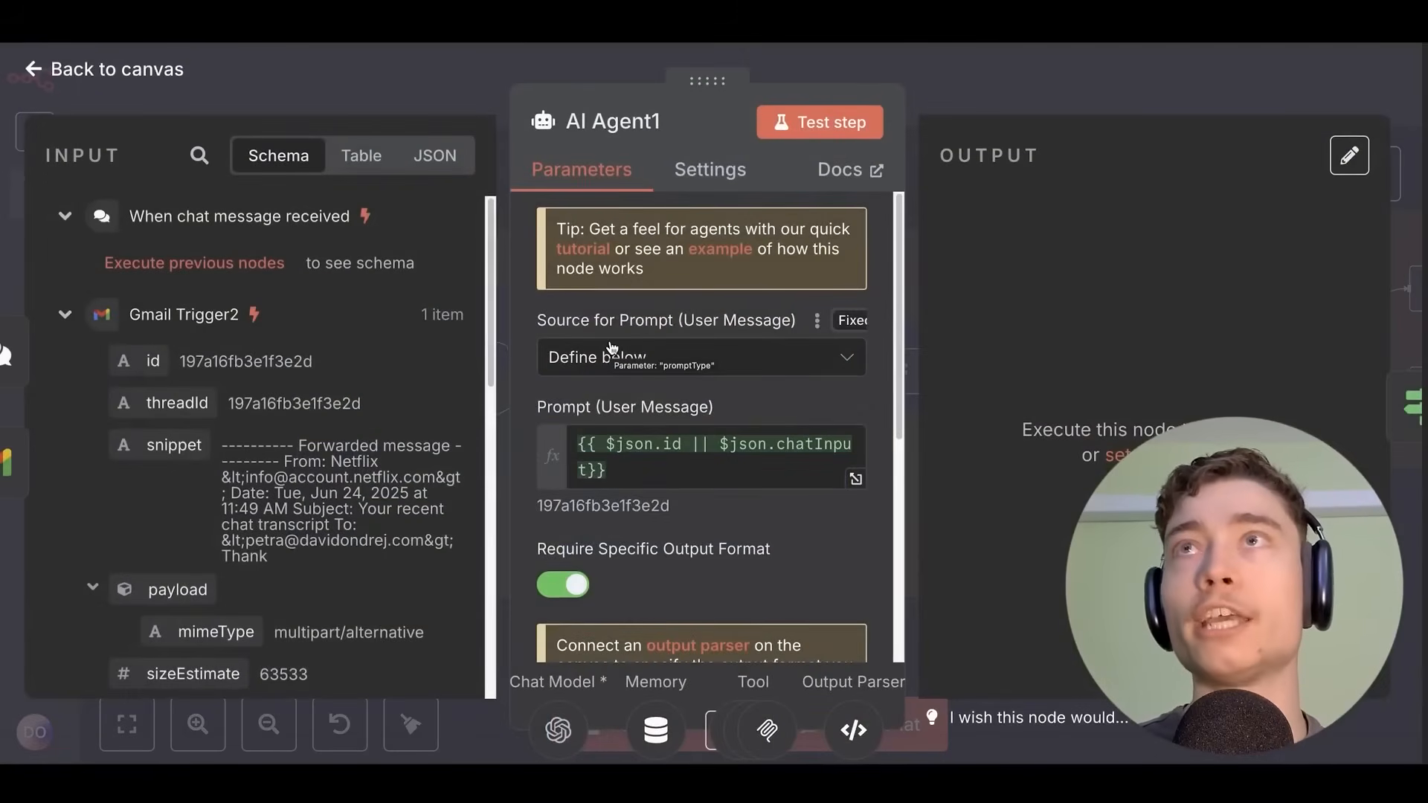
pyautogui.doubleClick(699, 450)
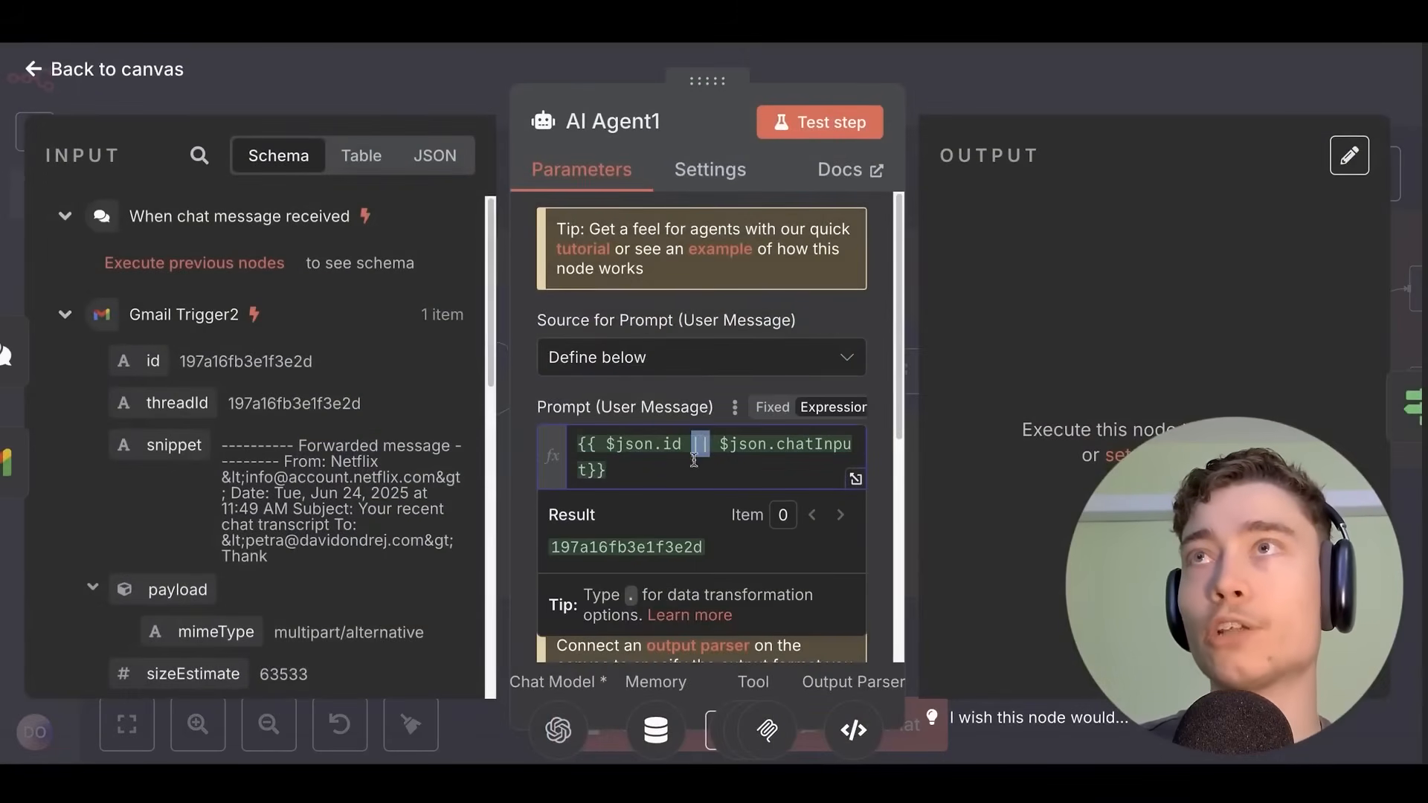
pyautogui.click(693, 459)
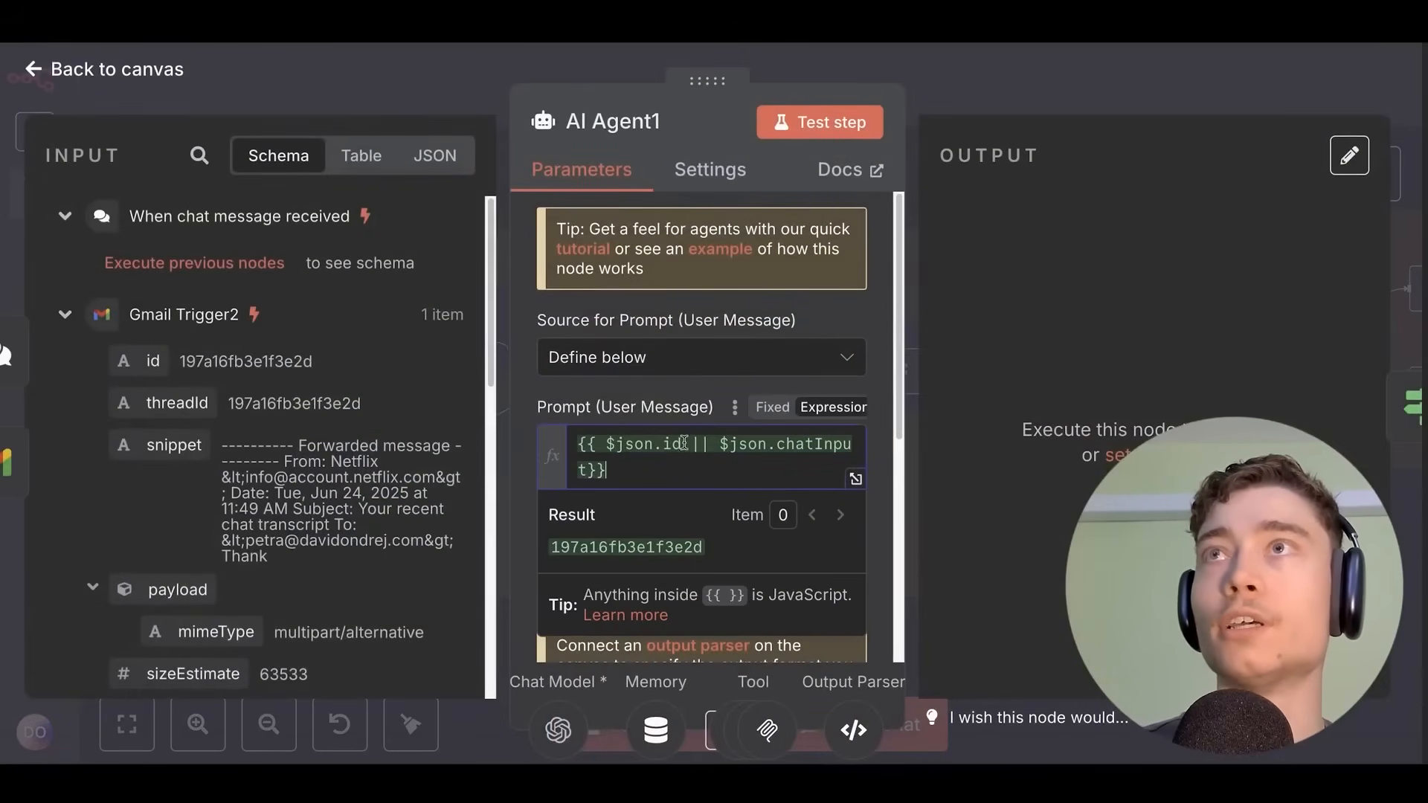
pyautogui.moveTo(684, 443); pyautogui.dragTo(604, 445)
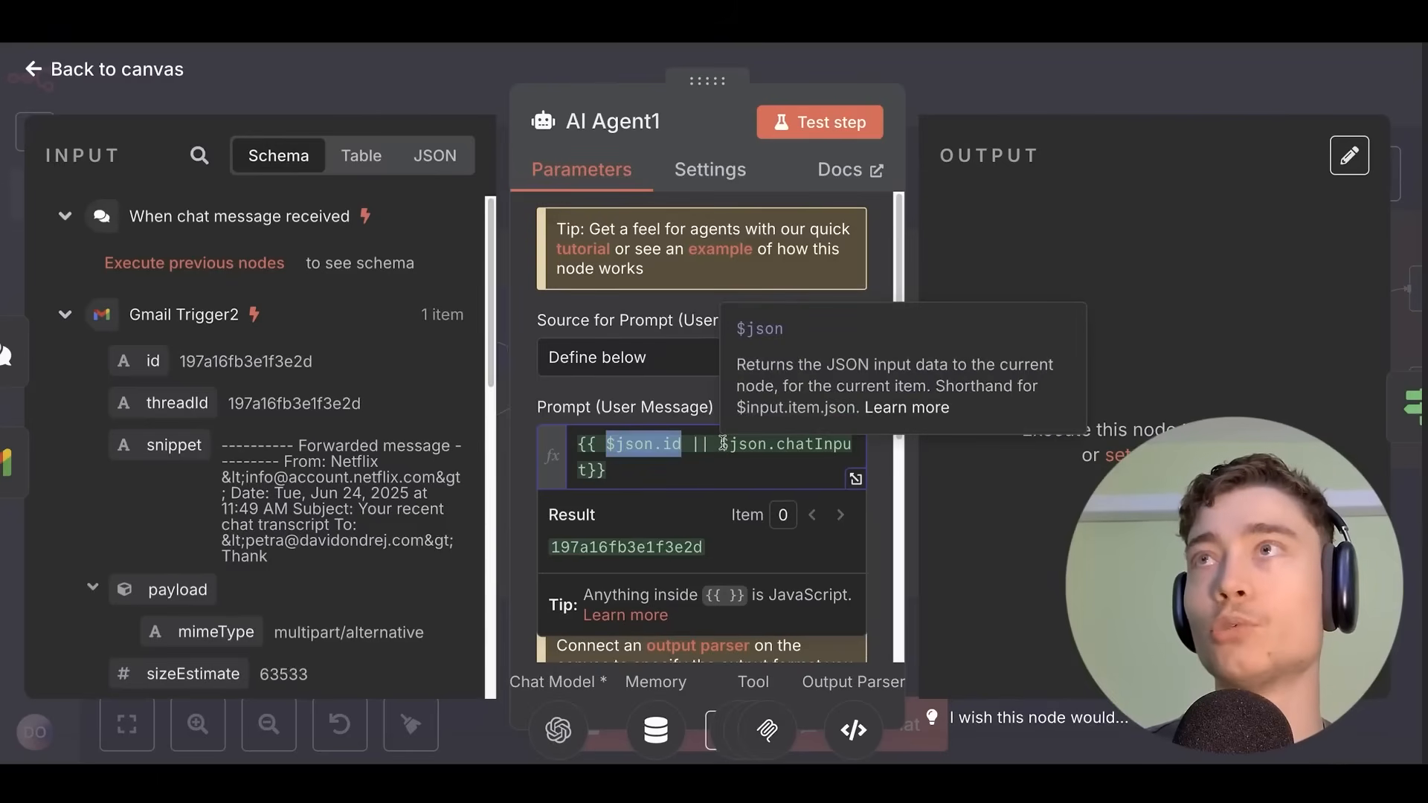
pyautogui.moveTo(720, 444); pyautogui.dragTo(590, 470)
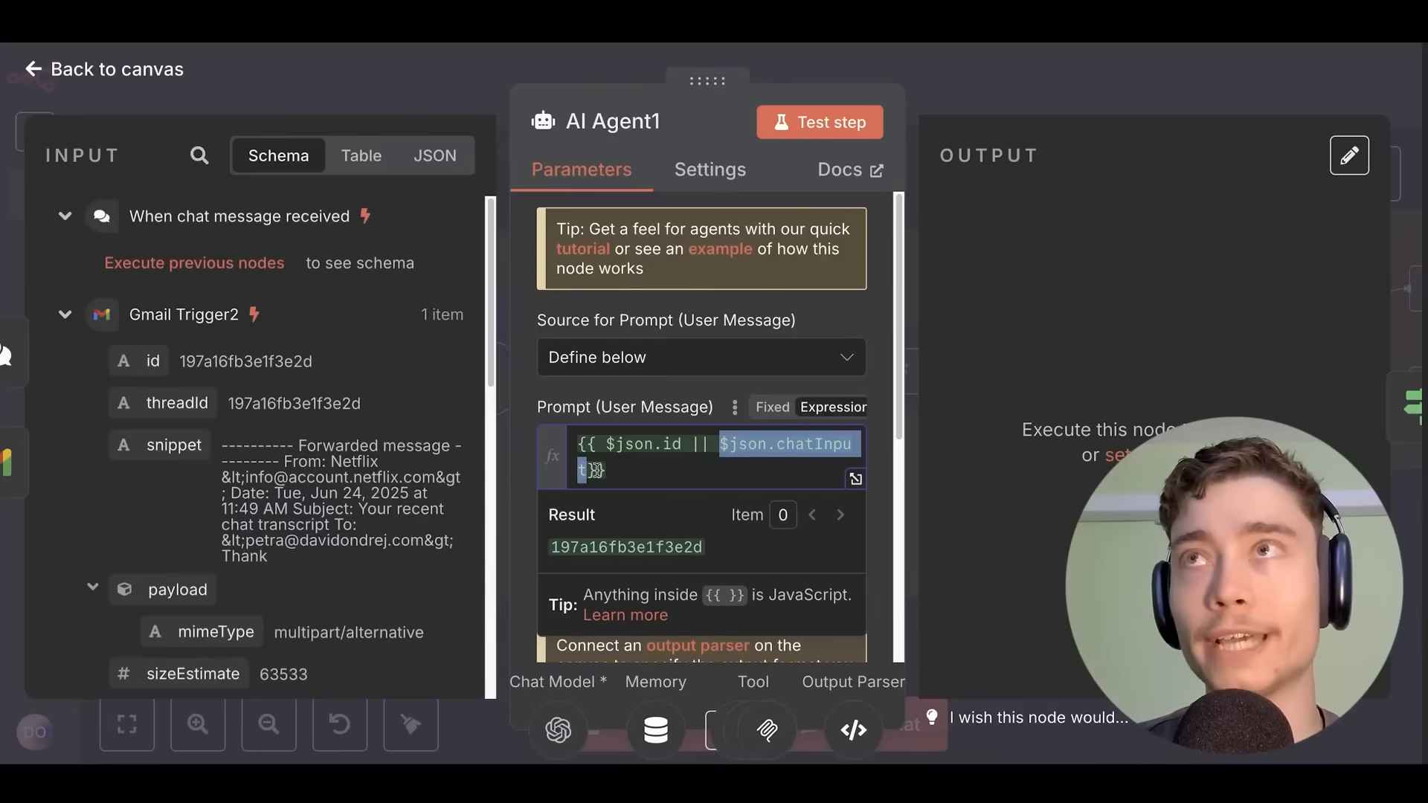
pyautogui.moveTo(717, 444); pyautogui.dragTo(693, 444)
pyautogui.click(692, 443)
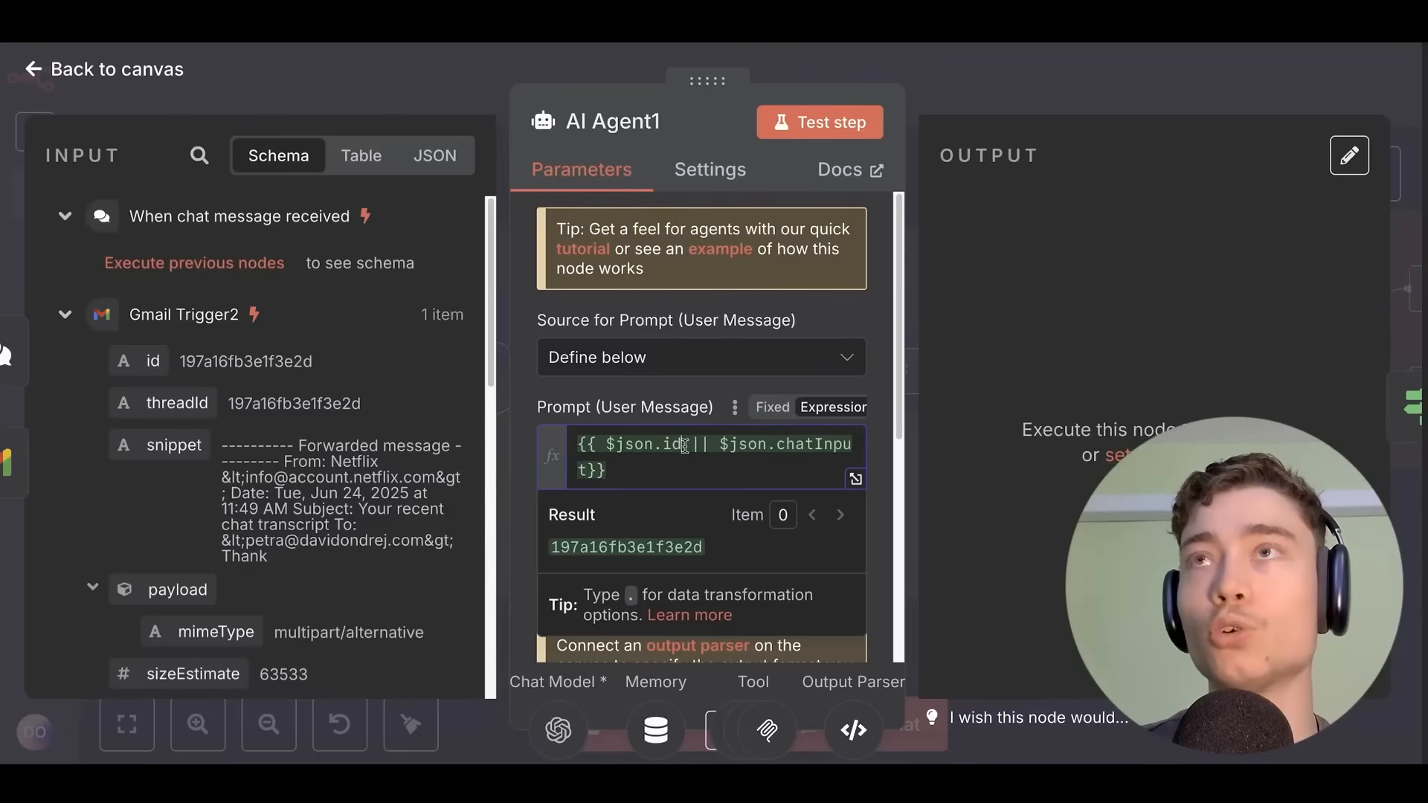
pyautogui.moveTo(606, 444); pyautogui.dragTo(589, 470)
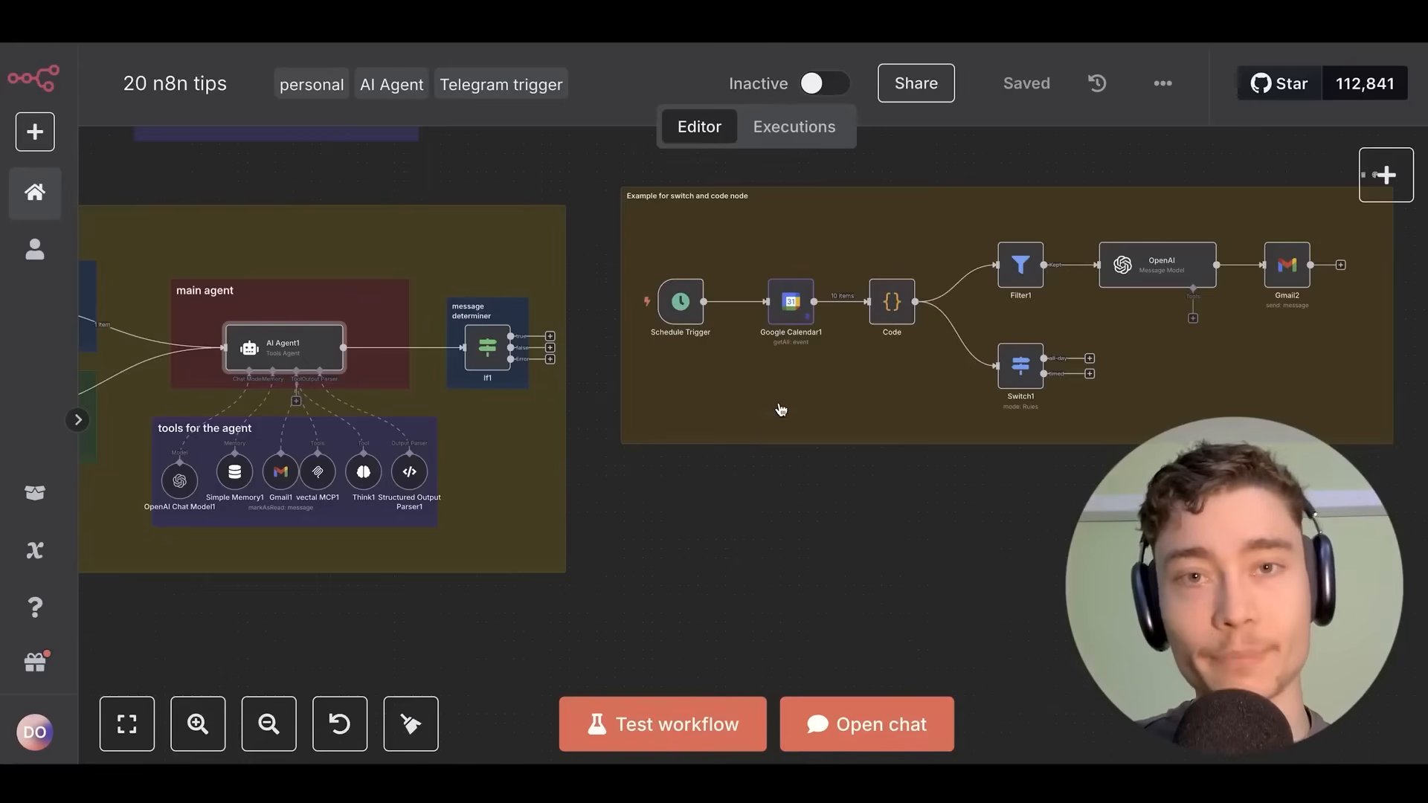
pyautogui.scroll(5, 927, 342)
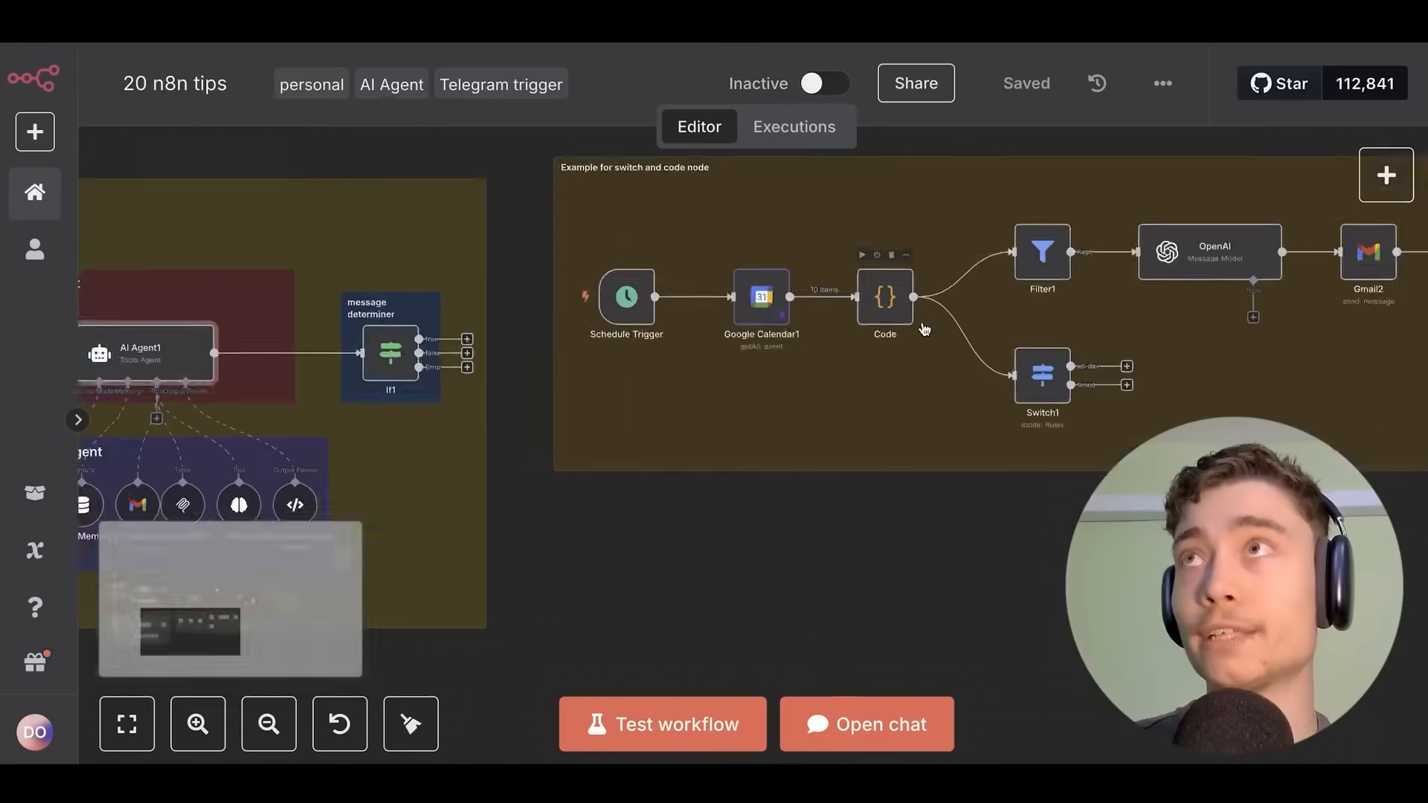
# Zoom into the calendar example and open the Code node after Google Calendar1.
pyautogui.hscroll(3, 971, 221)
pyautogui.scroll(2, 530, 371)
pyautogui.doubleClick(530, 372)
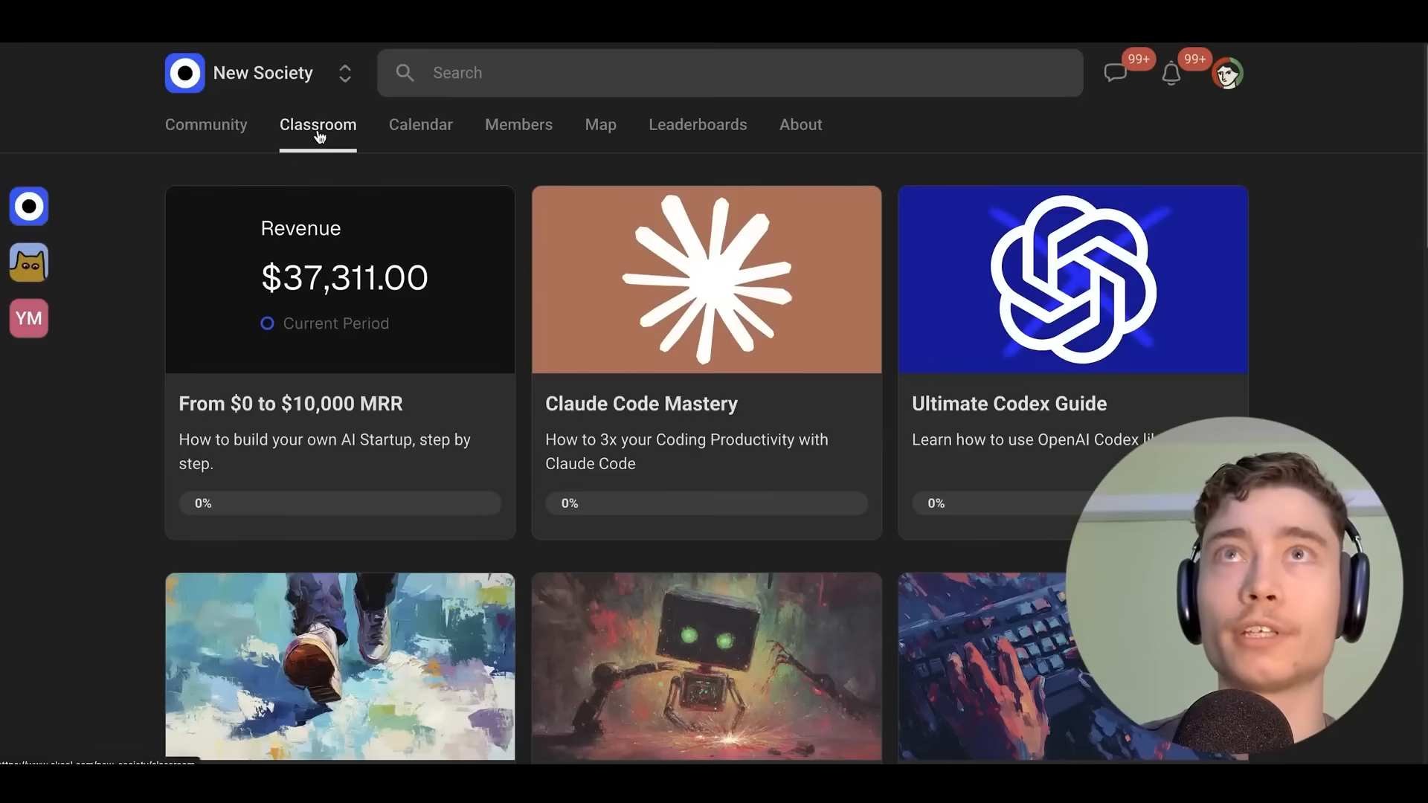
pyautogui.scroll(-1, 210, 217)
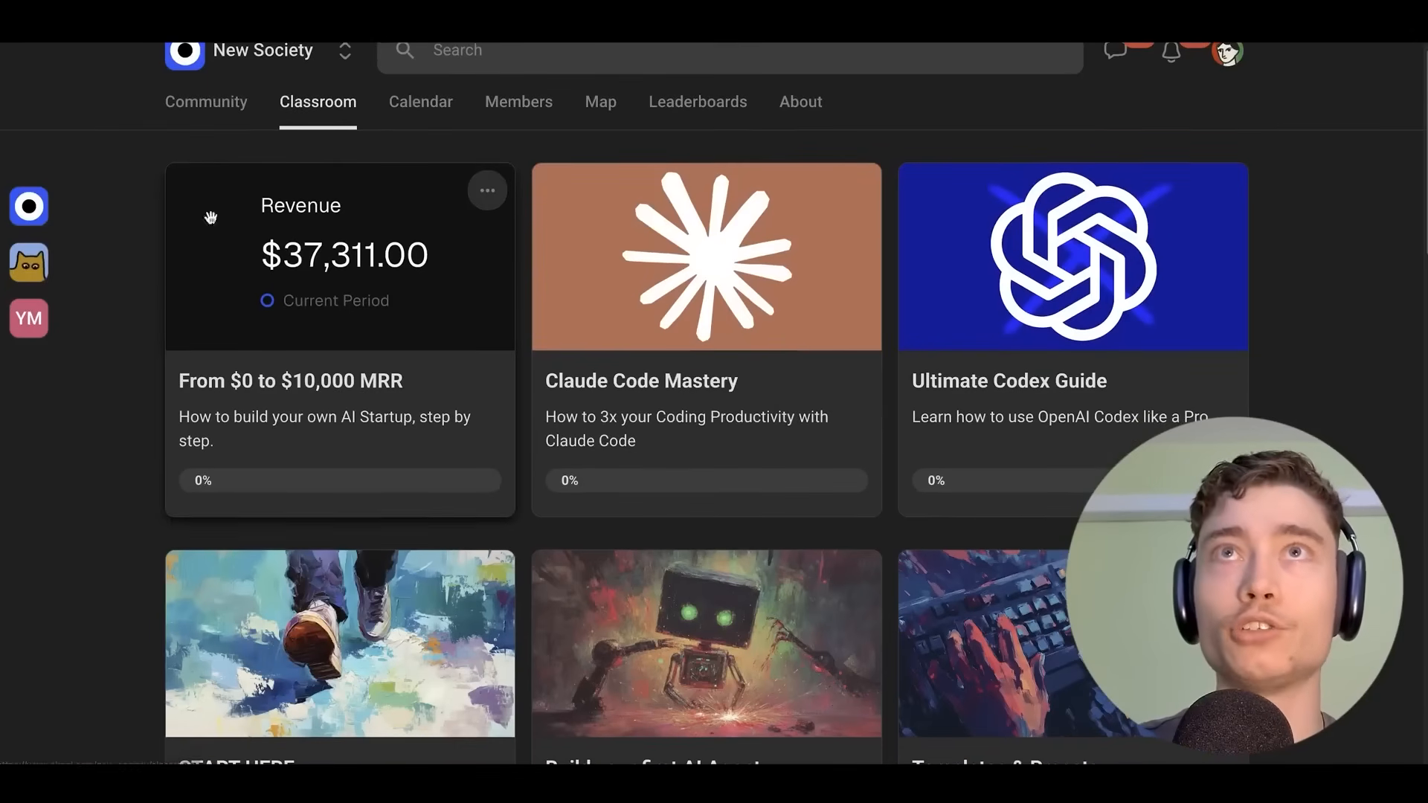
pyautogui.click(250, 356)
pyautogui.scroll(-20, 446, 440)
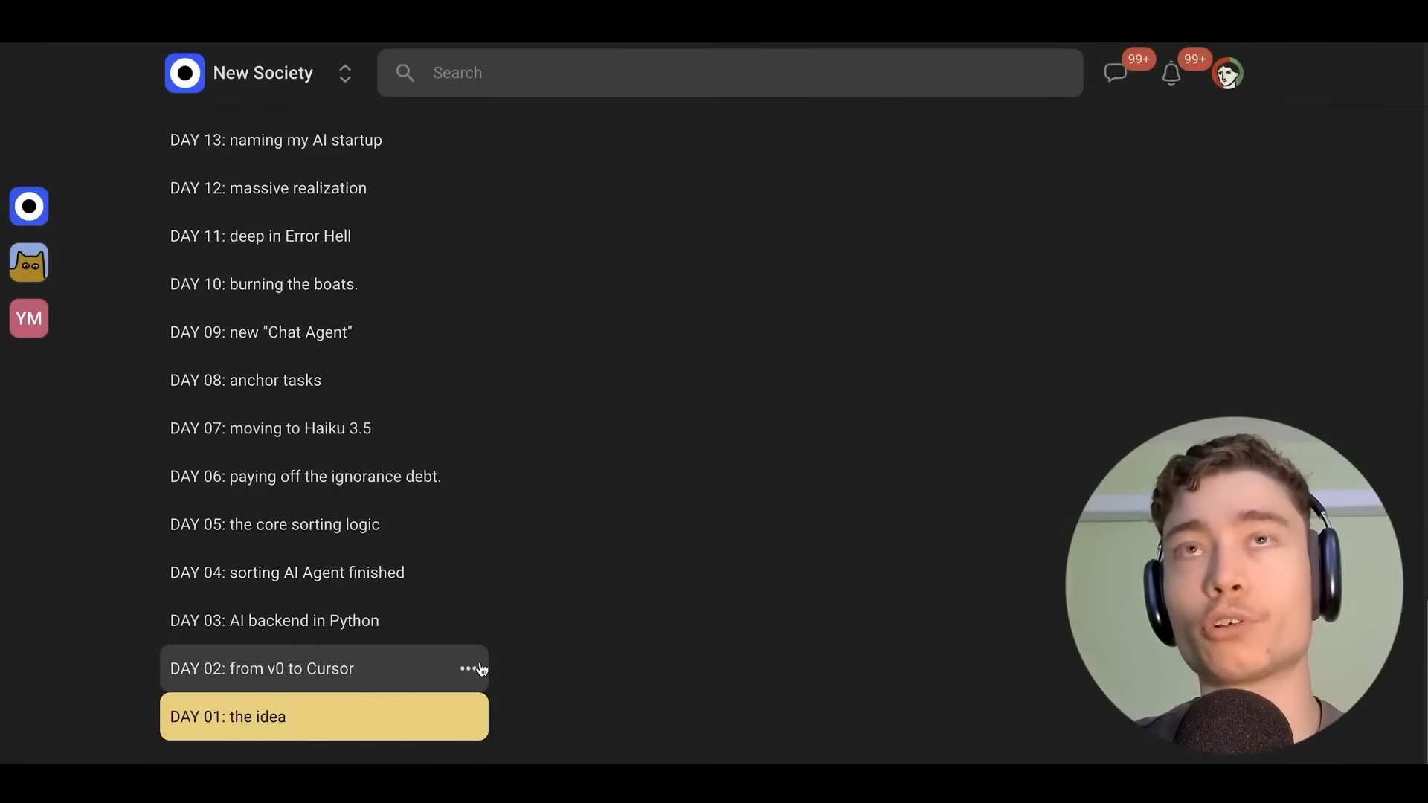
pyautogui.scroll(20, 453, 640)
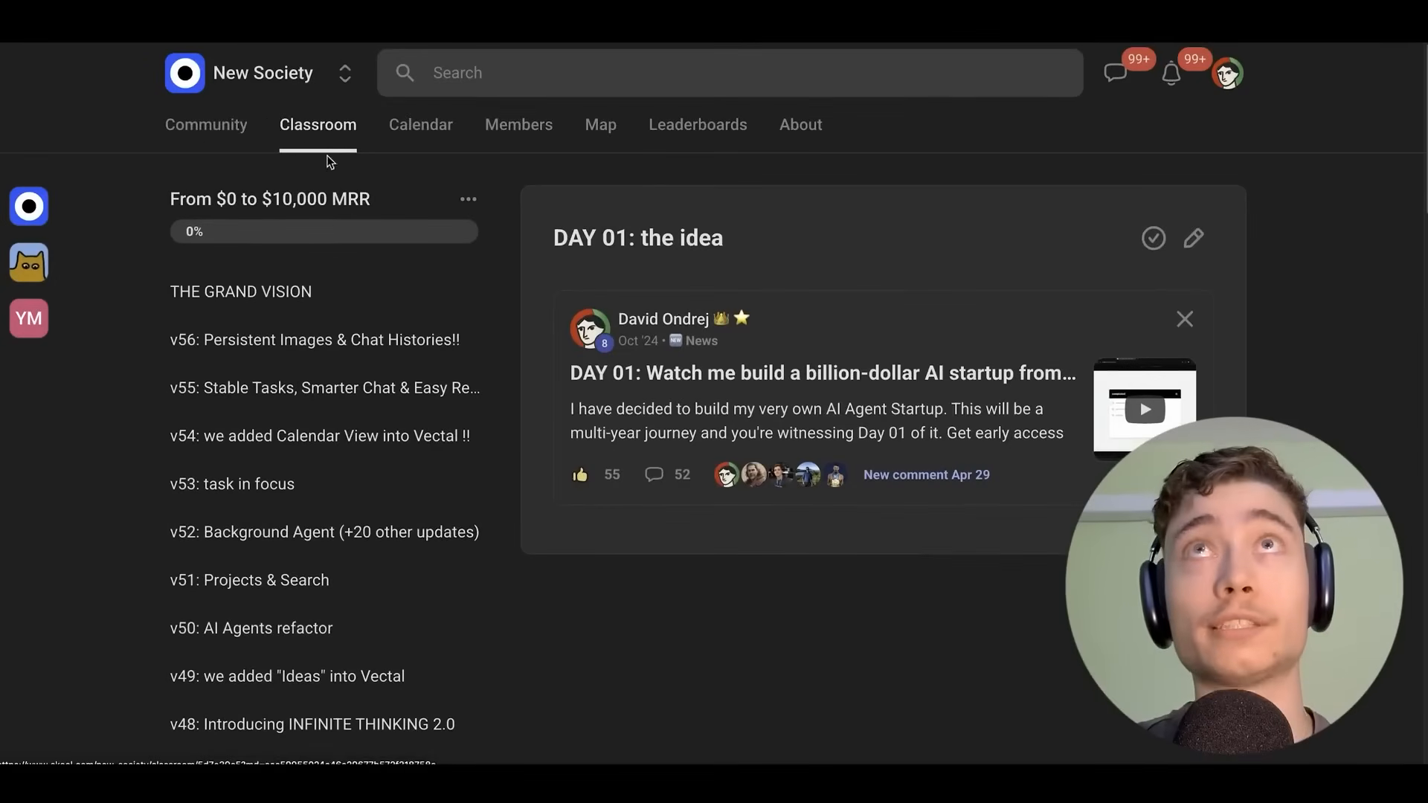
pyautogui.click(311, 145)
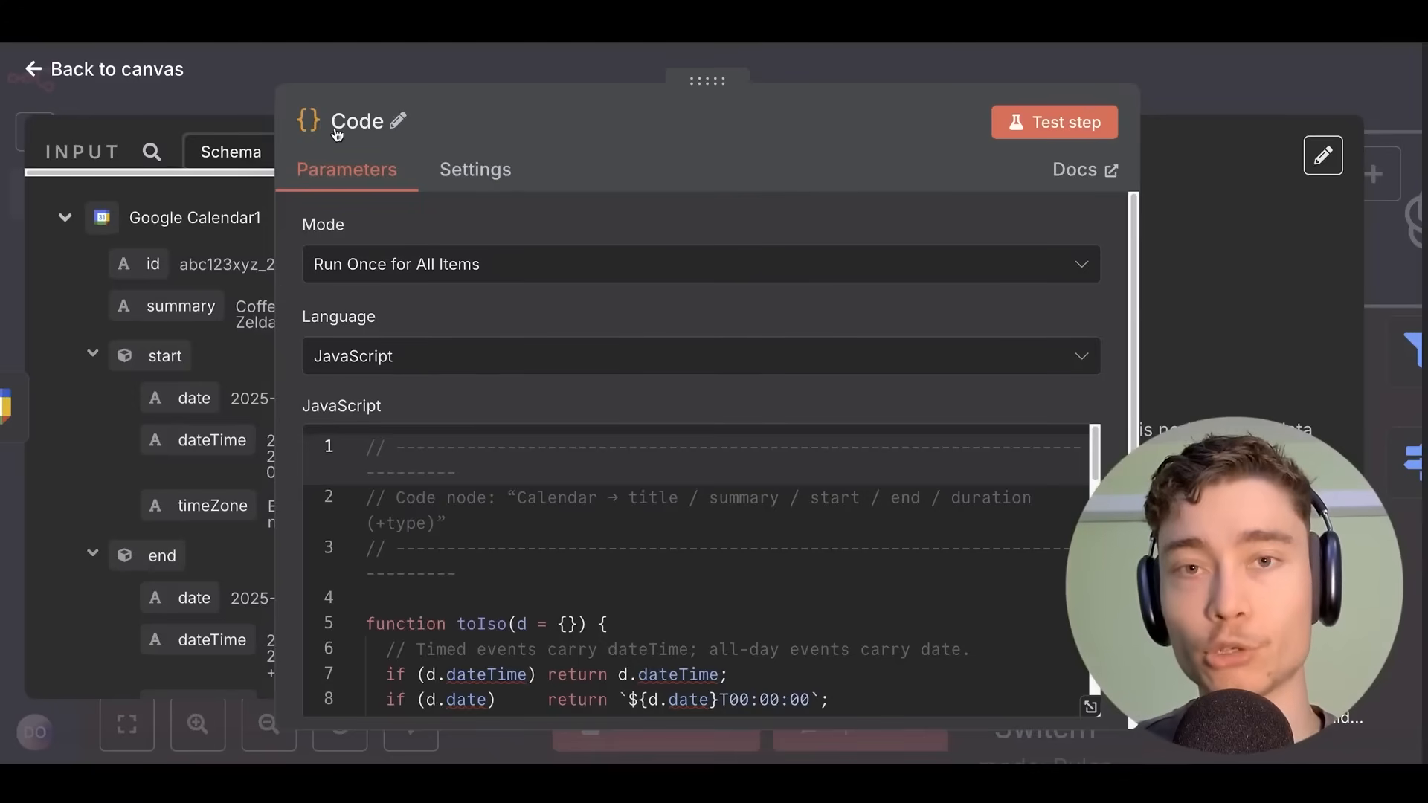
# Scroll through the Code node's script, keep JavaScript as its language, and close it.
pyautogui.scroll(-4, 396, 496)
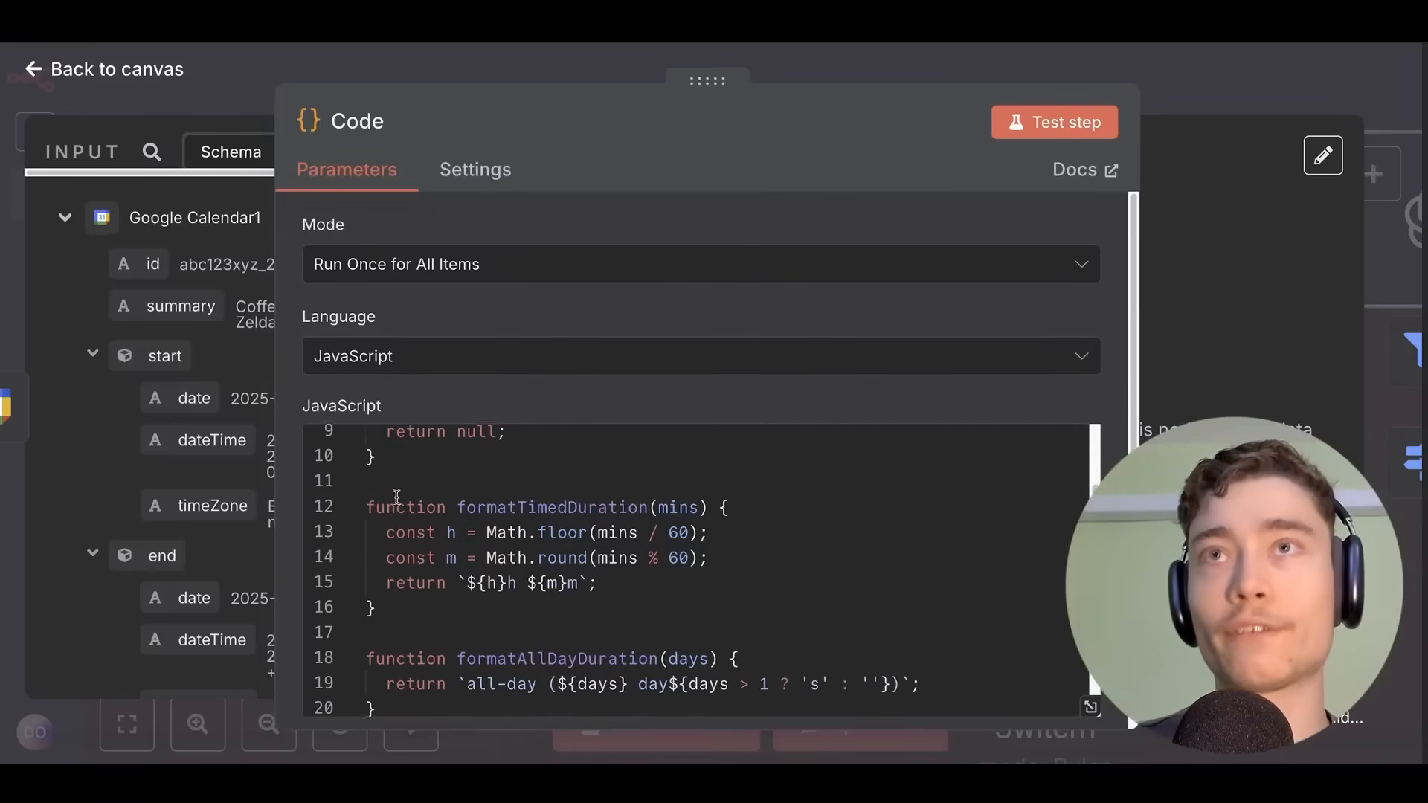
pyautogui.scroll(-1, 397, 497)
pyautogui.click(388, 357)
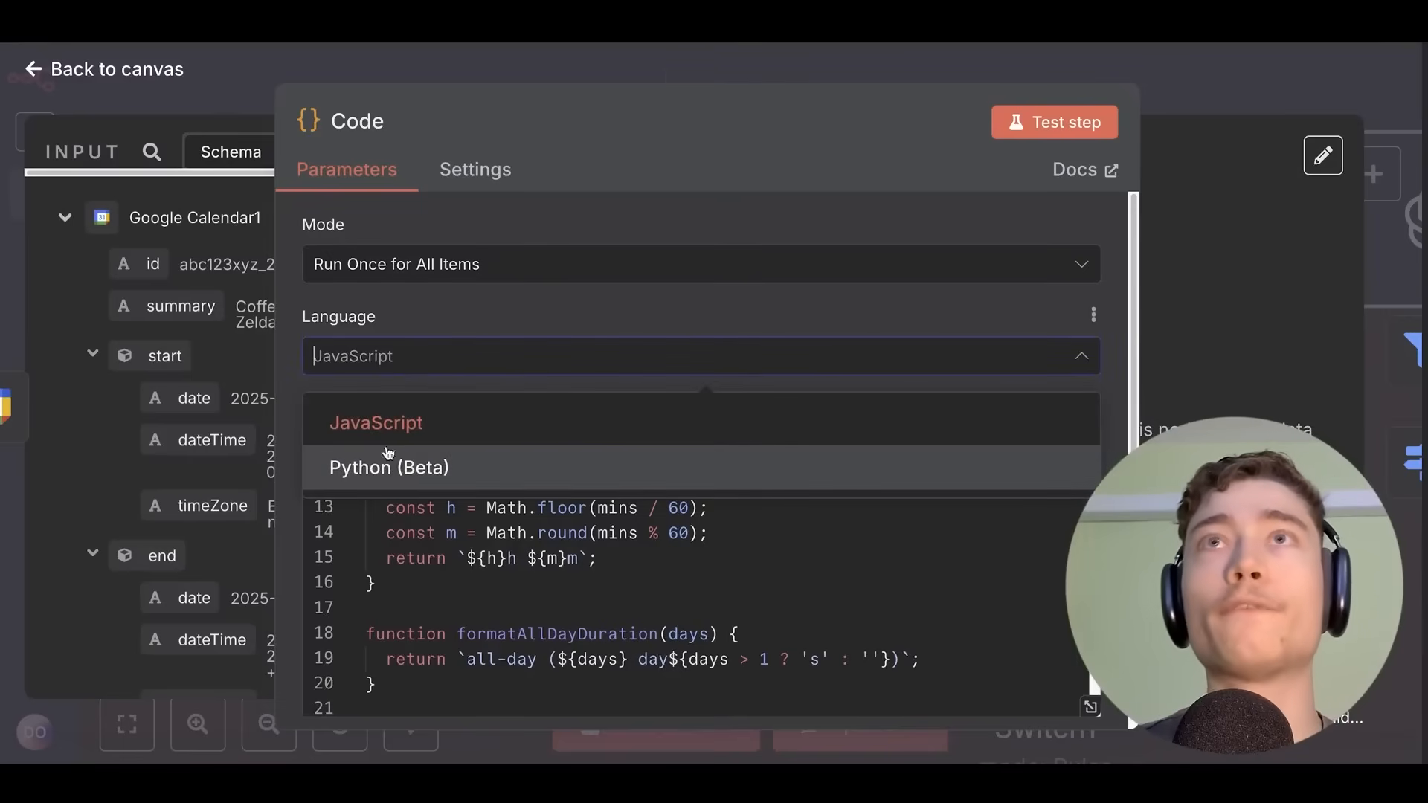
pyautogui.click(289, 357)
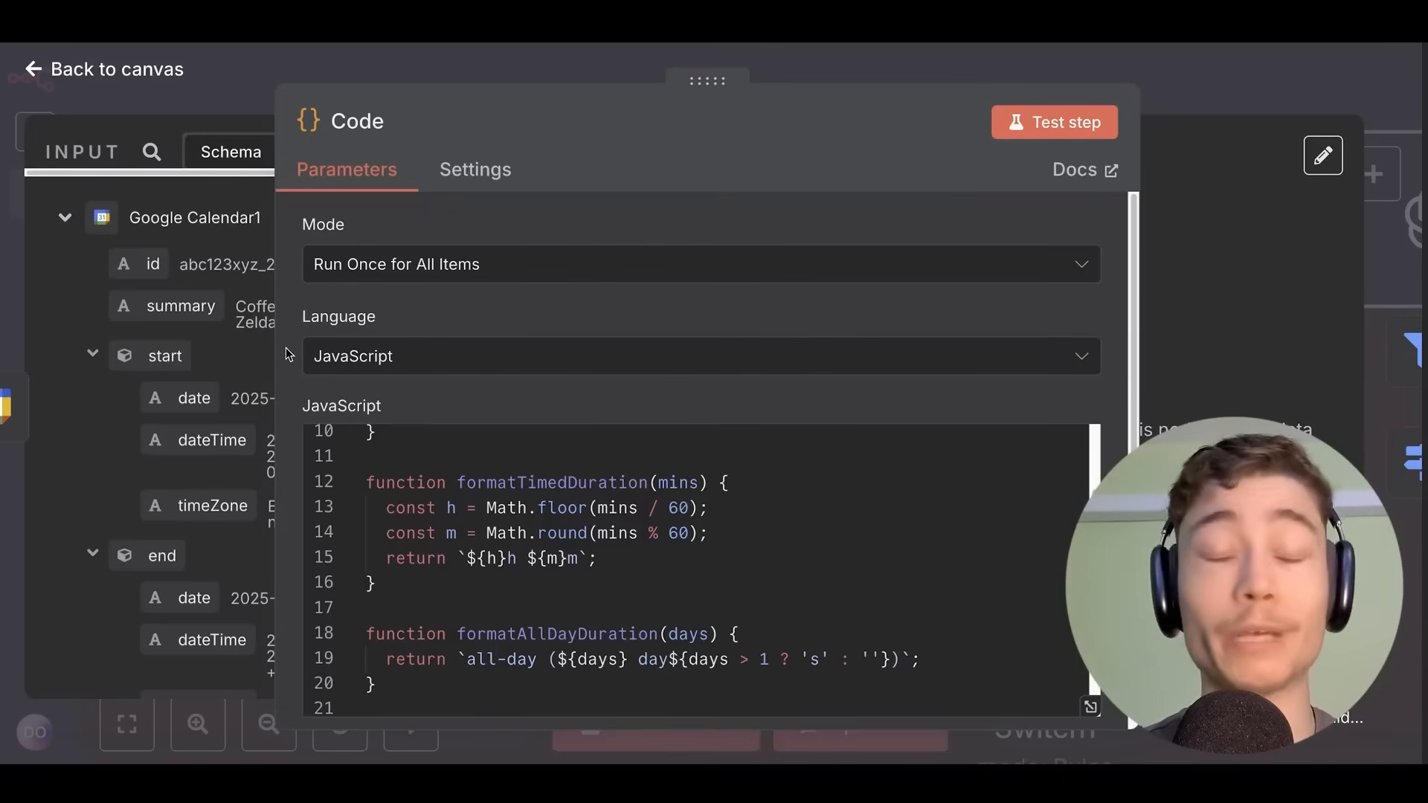
pyautogui.scroll(-6, 464, 405)
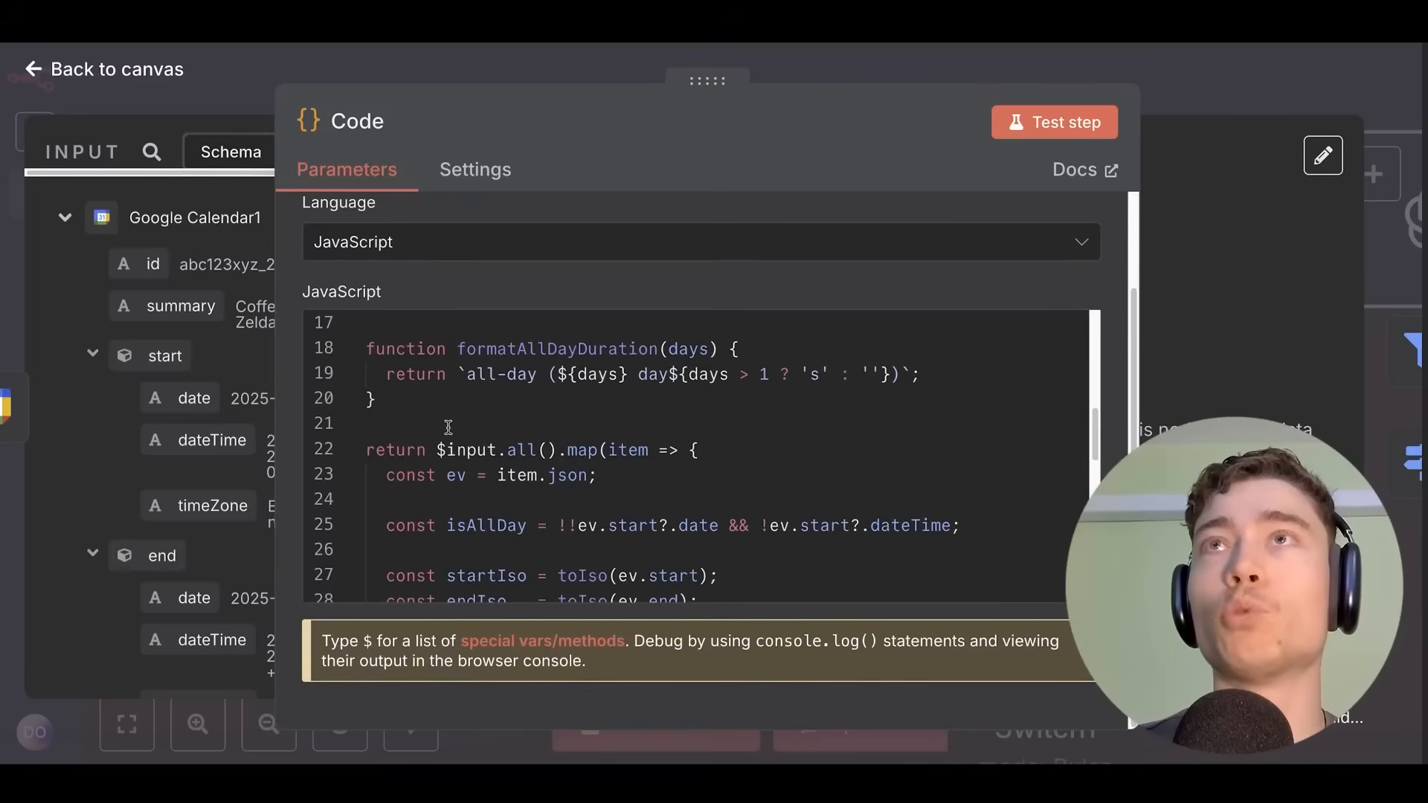
pyautogui.scroll(-10, 464, 405)
pyautogui.scroll(20, 491, 469)
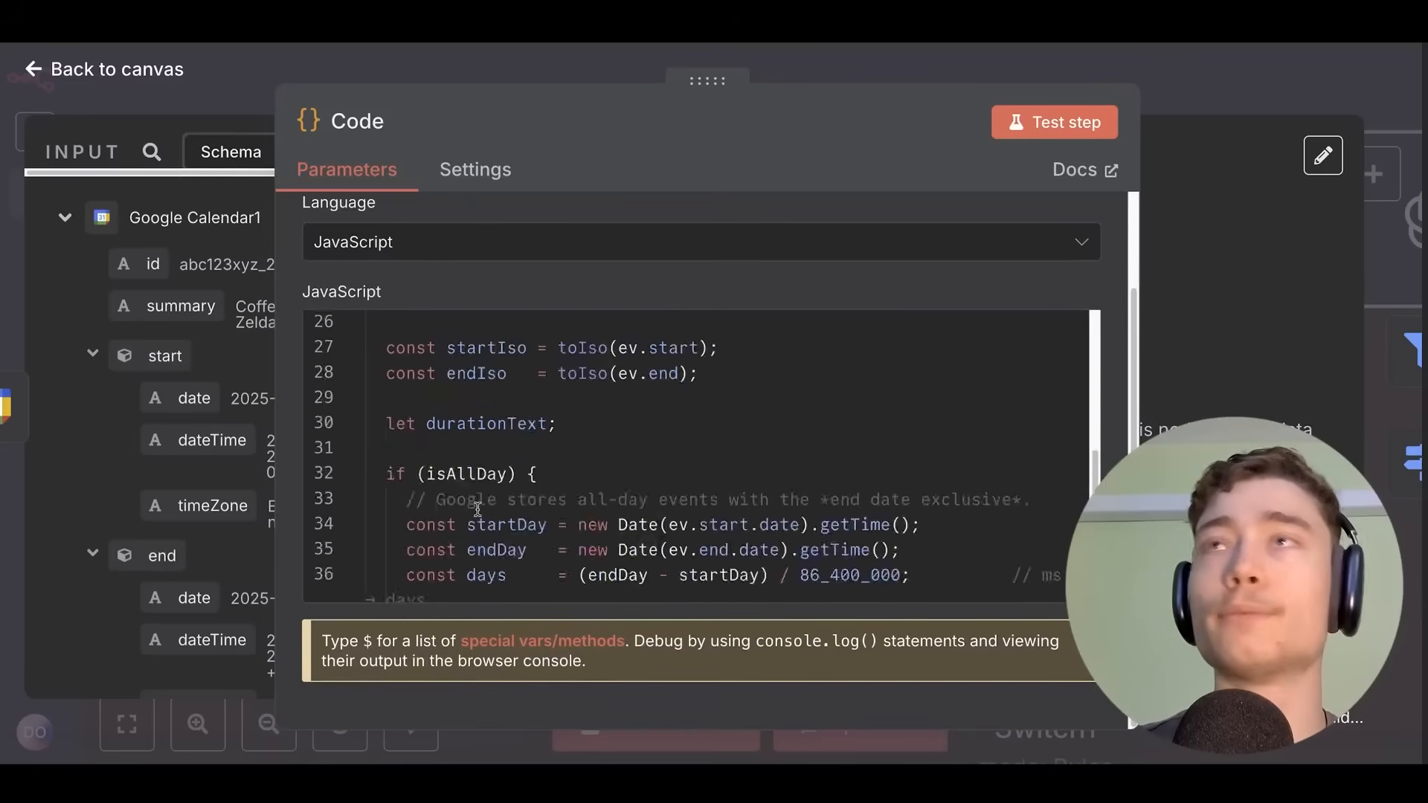
pyautogui.scroll(2, 475, 493)
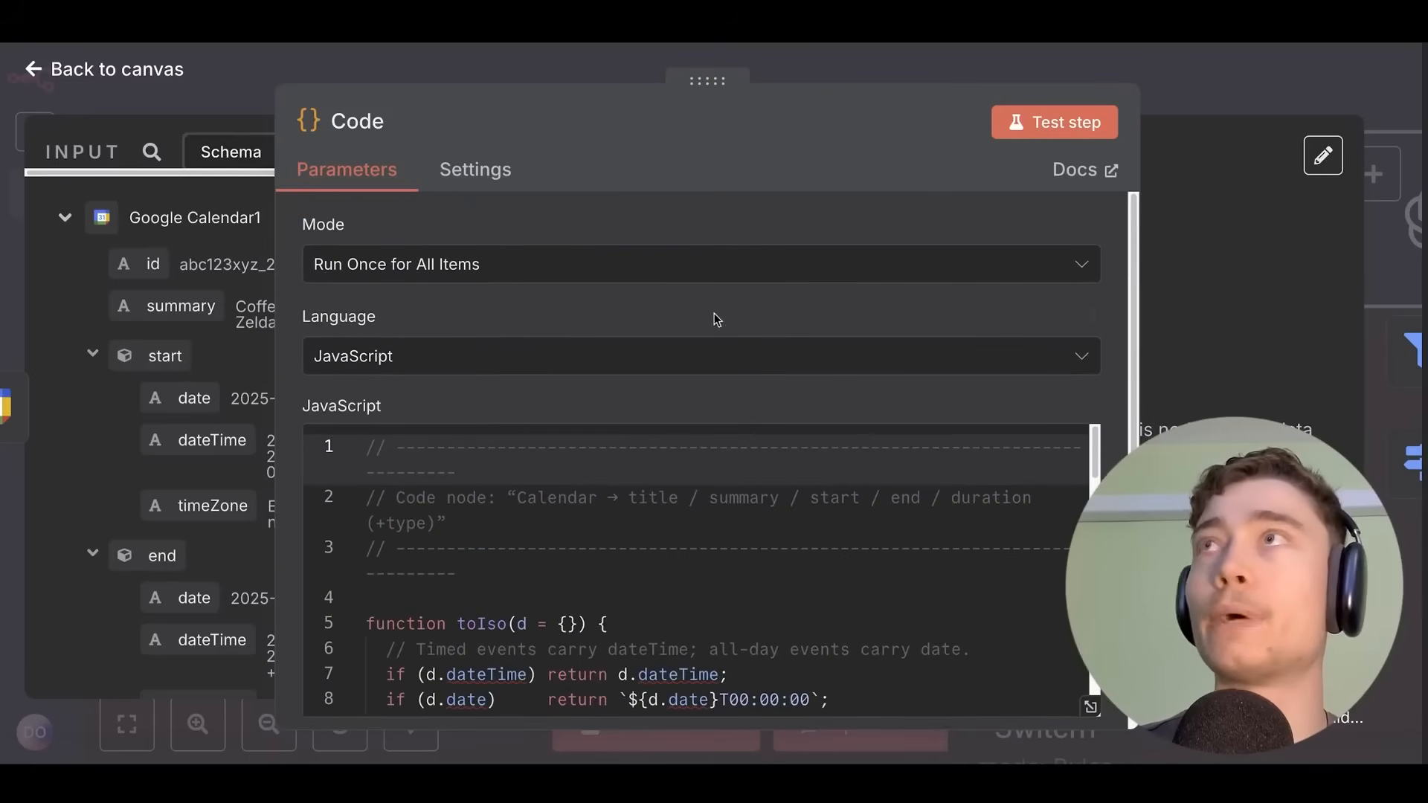
pyautogui.click(1154, 70)
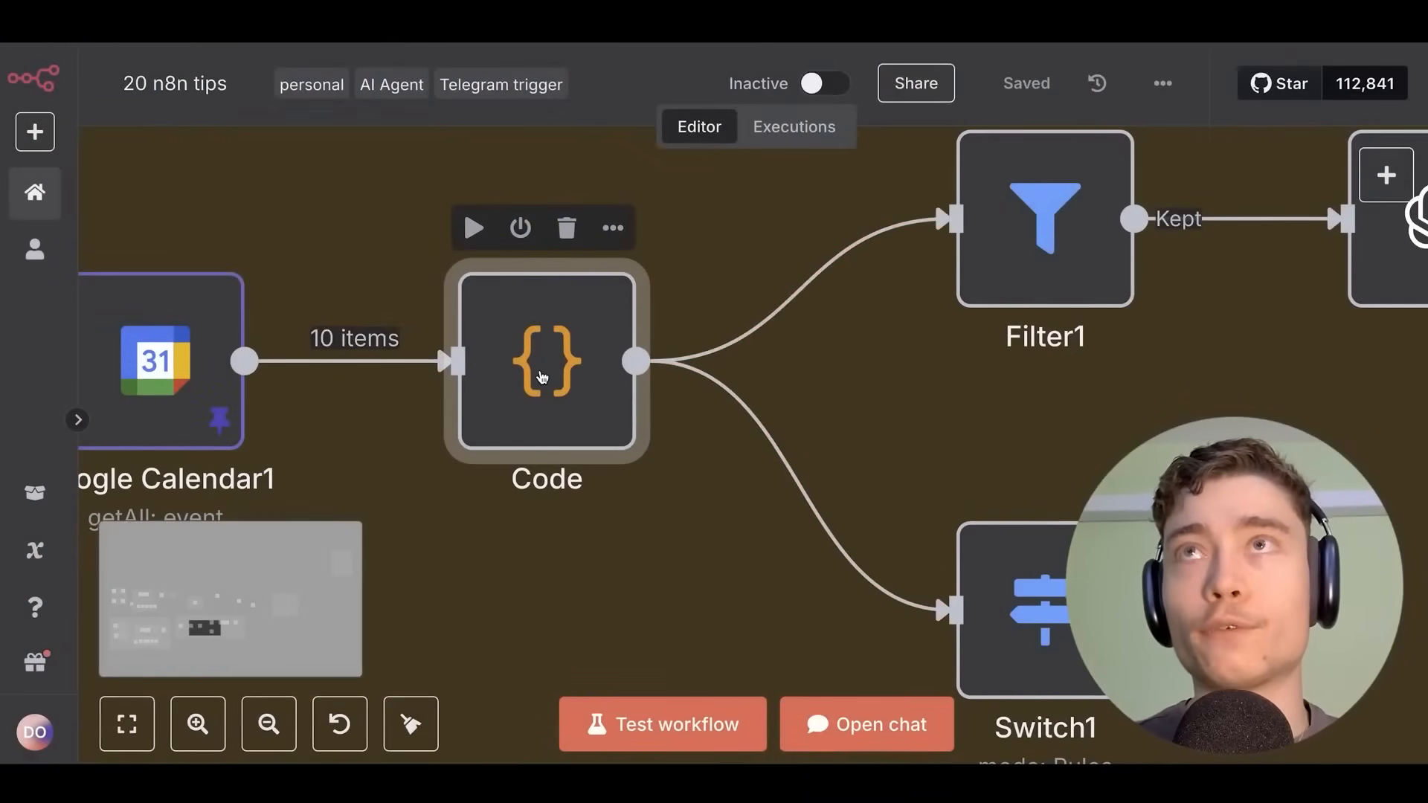
# Reopen the Code node to review its language options, then close the editor.
pyautogui.doubleClick(542, 377)
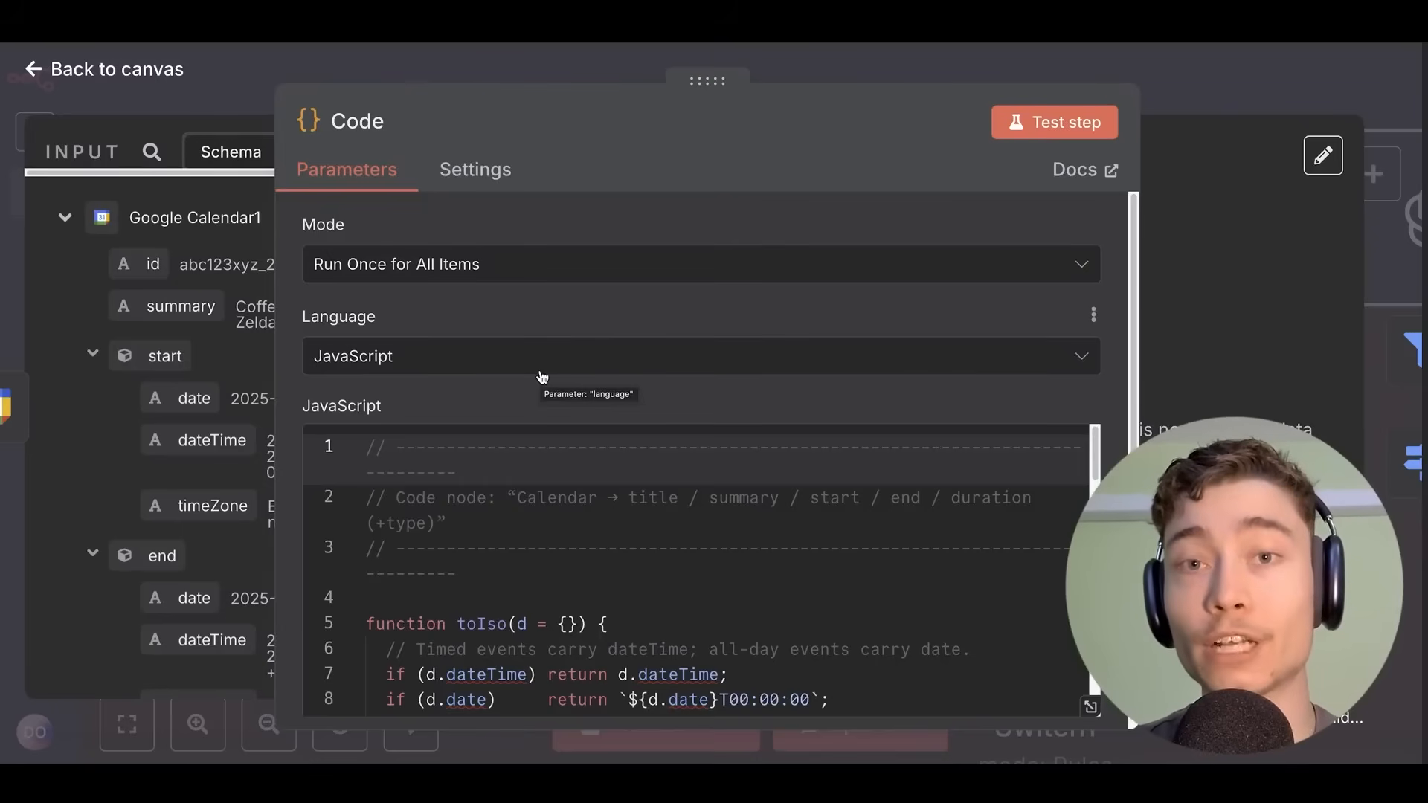
pyautogui.click(541, 374)
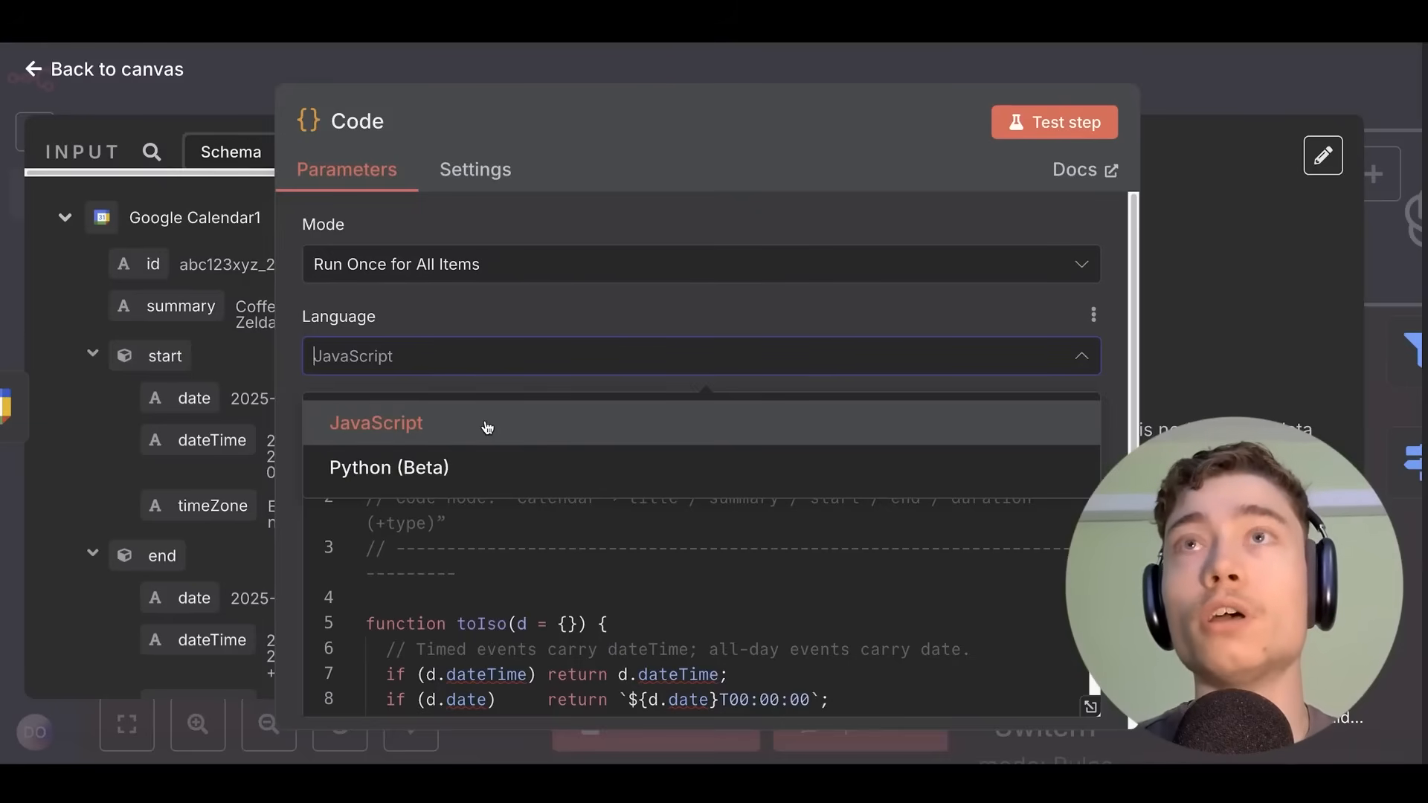
pyautogui.click(1172, 76)
pyautogui.scroll(-3, 655, 318)
pyautogui.scroll(-3, 655, 318)
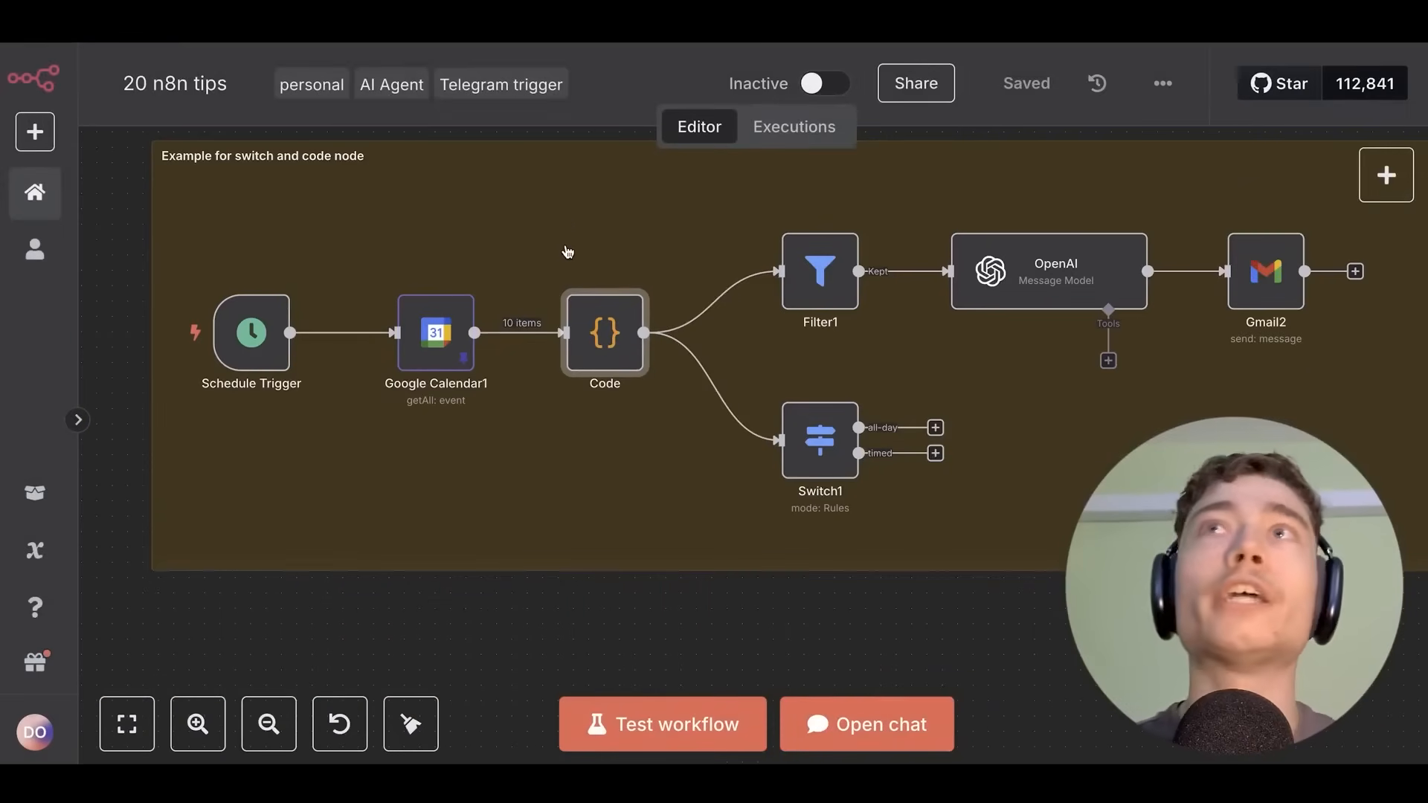
pyautogui.scroll(-2, 567, 252)
pyautogui.moveTo(577, 239); pyautogui.dragTo(620, 243)
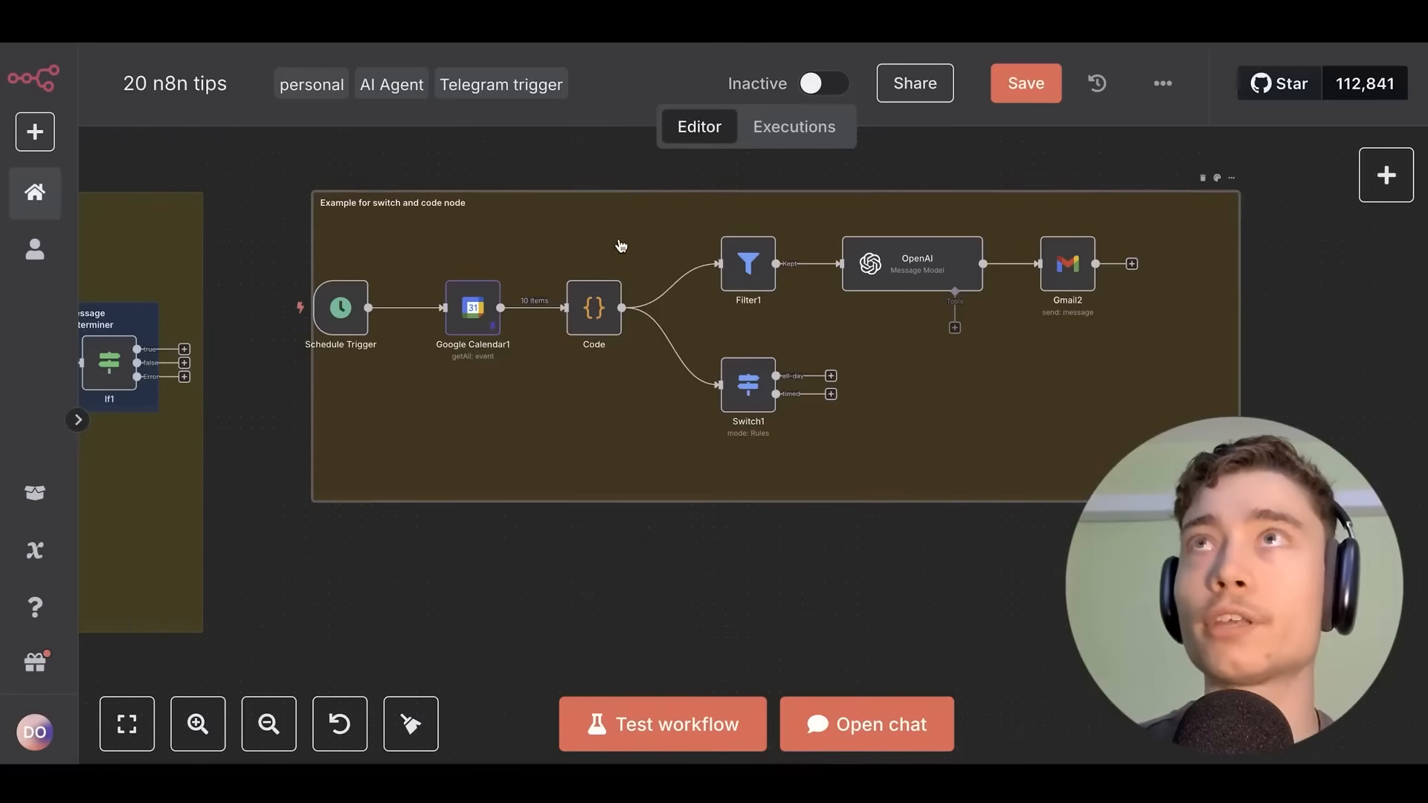
pyautogui.click(594, 308)
pyautogui.moveTo(594, 308); pyautogui.dragTo(605, 318)
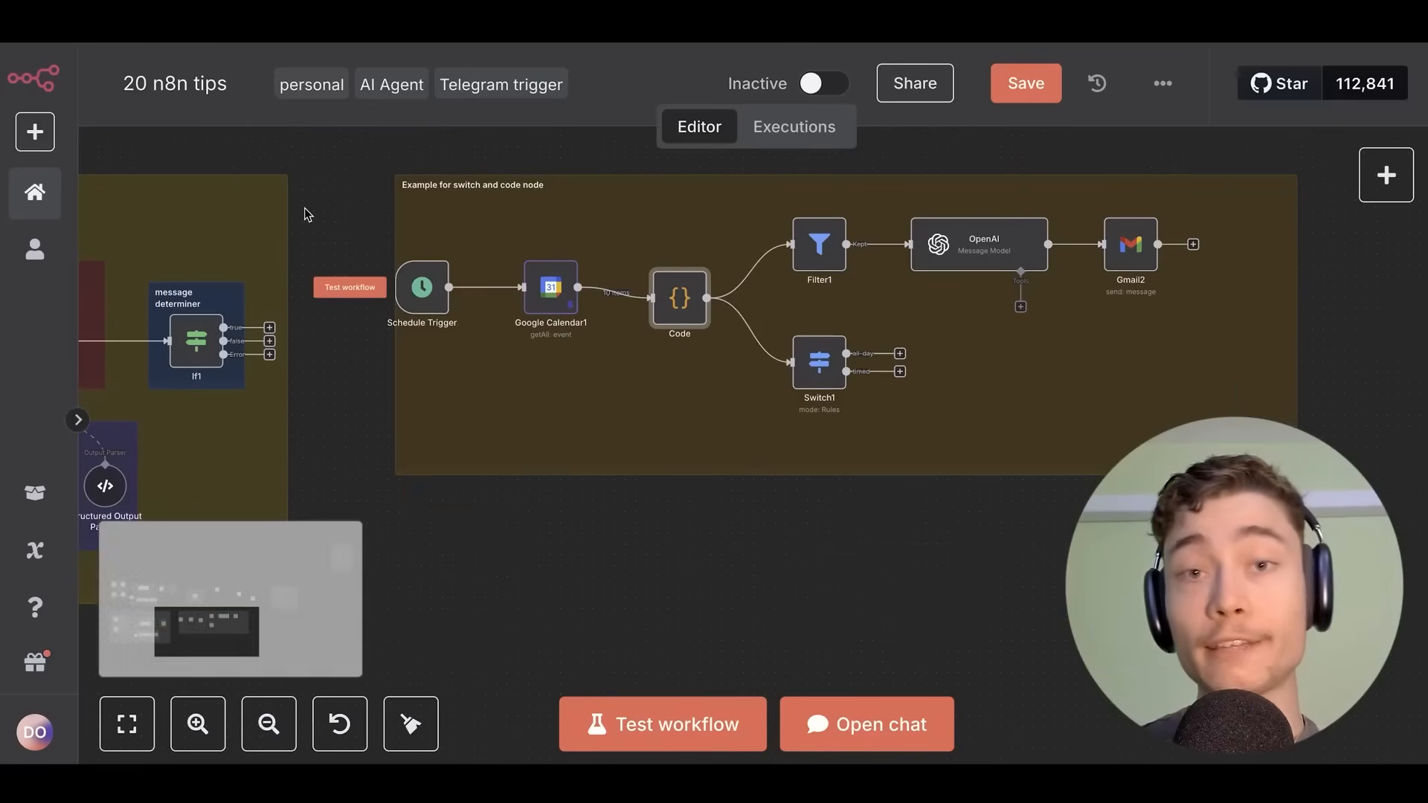
pyautogui.scroll(3, 969, 315)
pyautogui.moveTo(969, 315); pyautogui.dragTo(464, 386)
pyautogui.moveTo(478, 284)
pyautogui.mouseDown()
pyautogui.moveTo(443, 293)
pyautogui.moveTo(475, 280)
pyautogui.mouseUp()
pyautogui.scroll(-3, 415, 225)
pyautogui.moveTo(290, 177); pyautogui.dragTo(634, 316)
pyautogui.scroll(-1, 635, 315)
pyautogui.moveTo(299, 234); pyautogui.dragTo(1039, 497)
pyautogui.scroll(5, 550, 268)
pyautogui.scroll(3, 503, 250)
pyautogui.click(1045, 85)
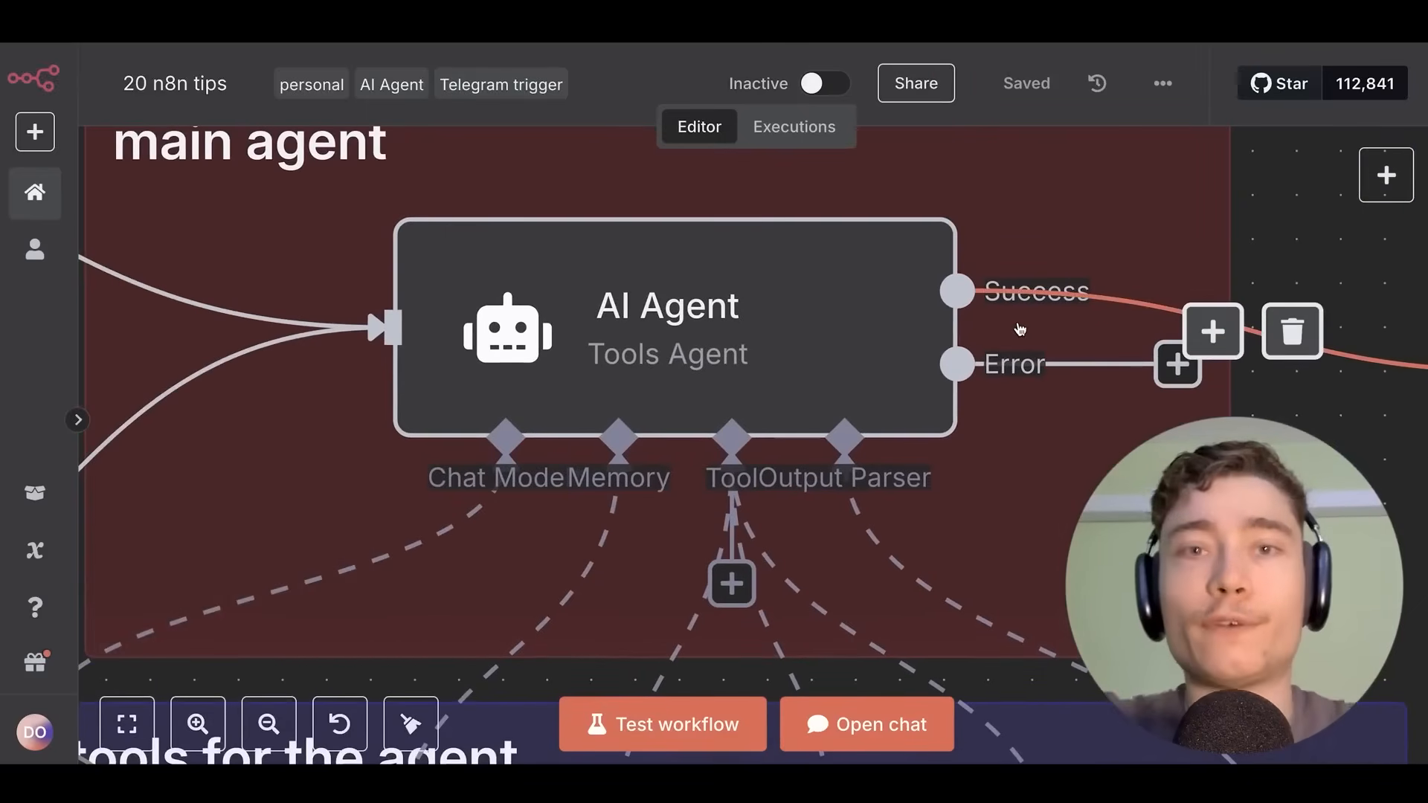
pyautogui.click(605, 338)
pyautogui.scroll(-2, 733, 361)
pyautogui.moveTo(1041, 416); pyautogui.dragTo(943, 376)
pyautogui.scroll(-2, 943, 377)
pyautogui.moveTo(662, 277); pyautogui.dragTo(615, 227)
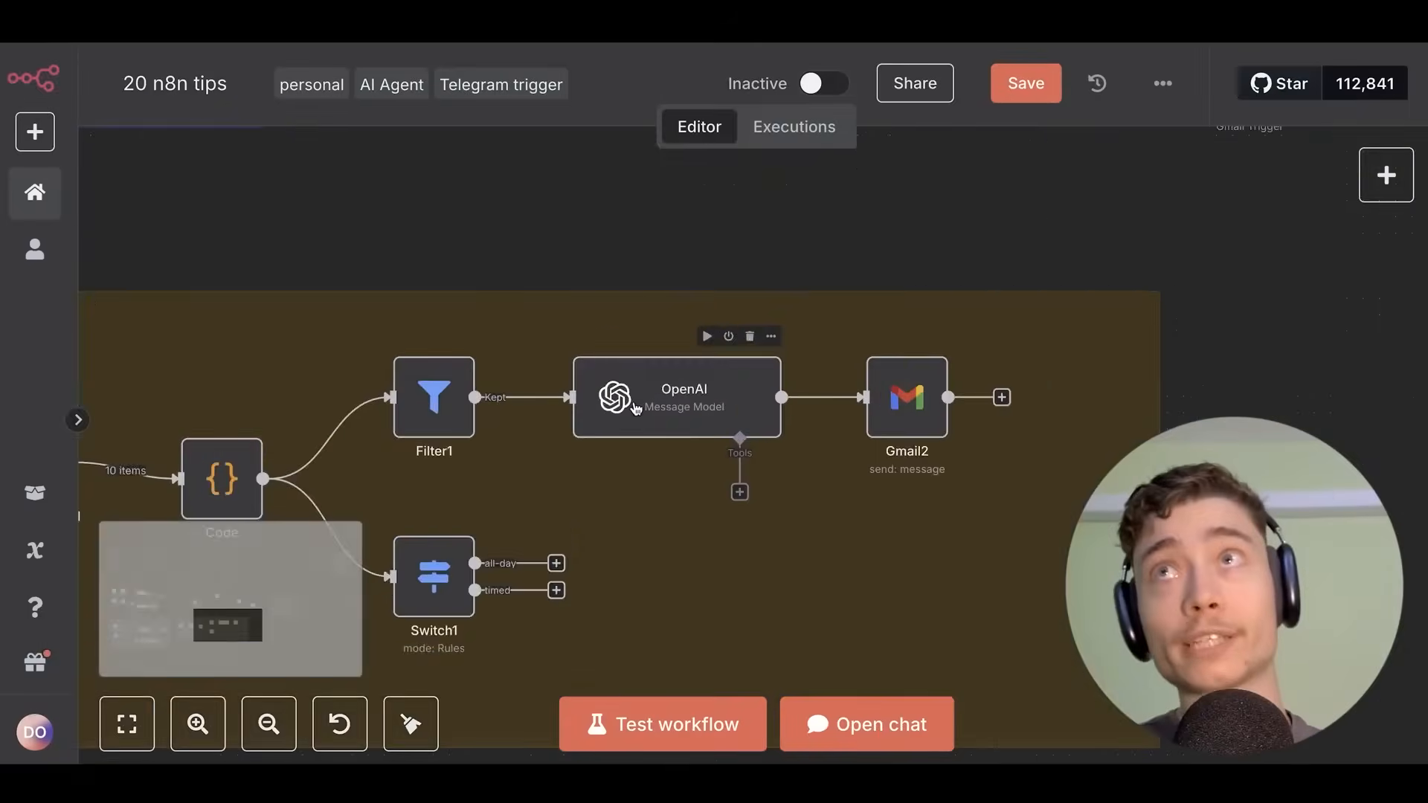
pyautogui.scroll(5, 622, 309)
pyautogui.click(521, 351)
pyautogui.doubleClick(521, 351)
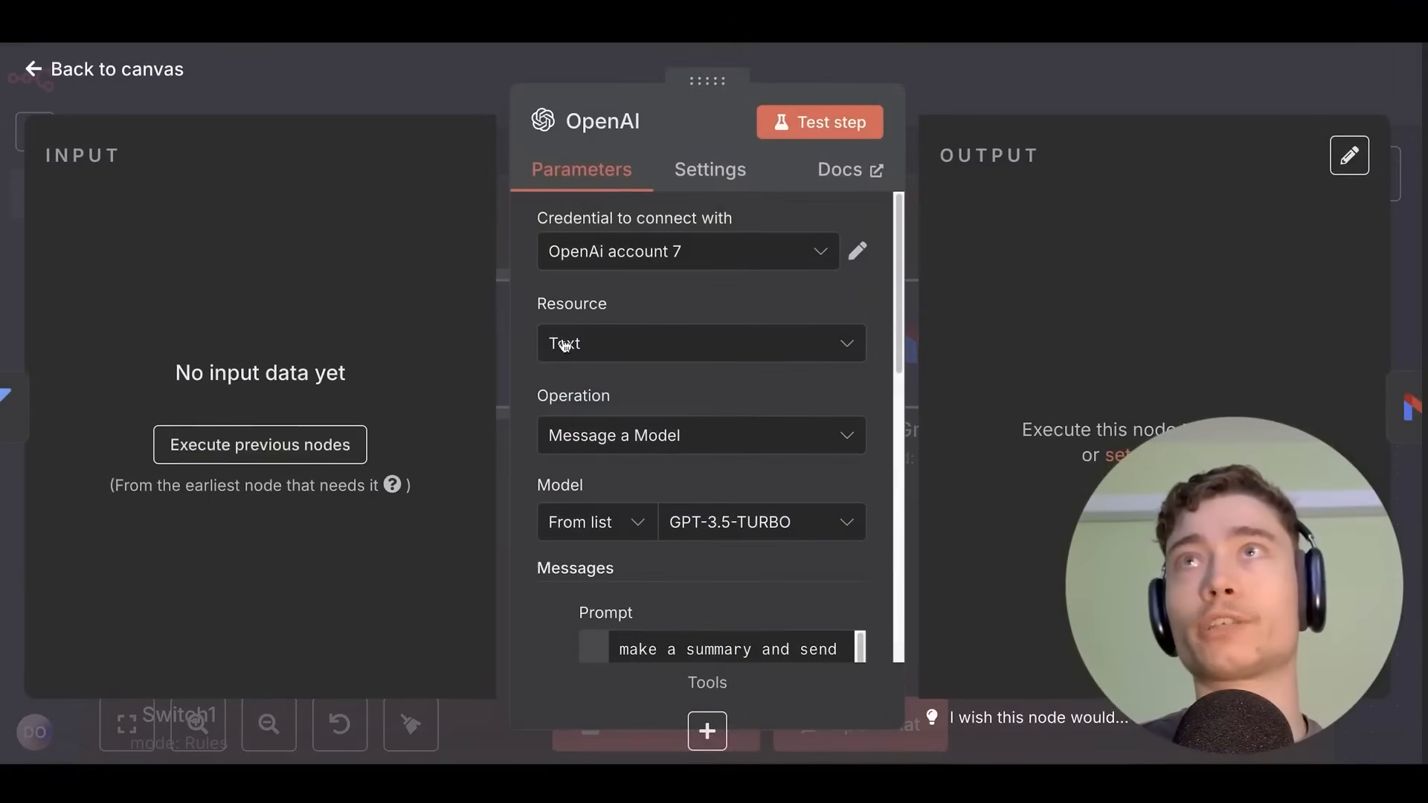
pyautogui.press('Escape')
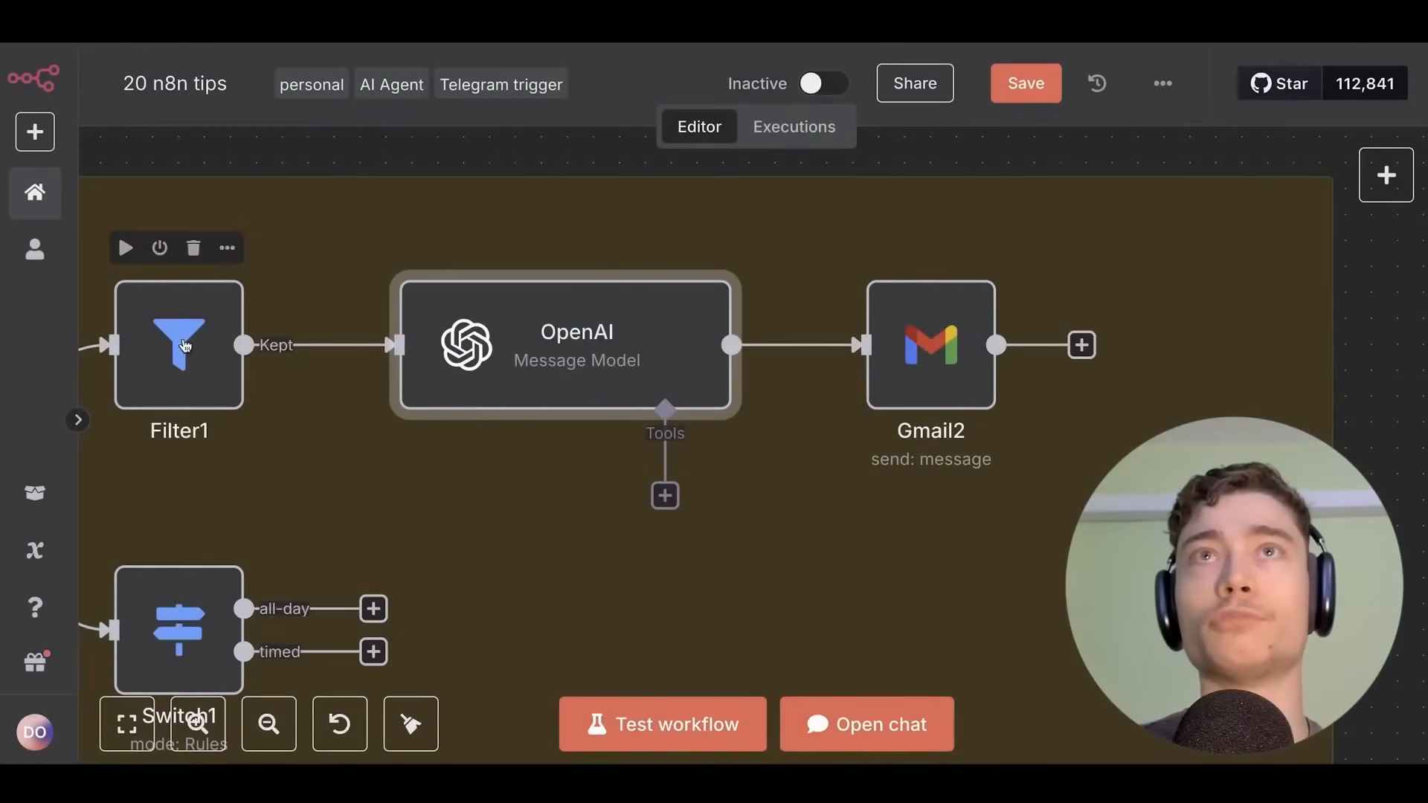
pyautogui.doubleClick(515, 351)
pyautogui.click(1015, 113)
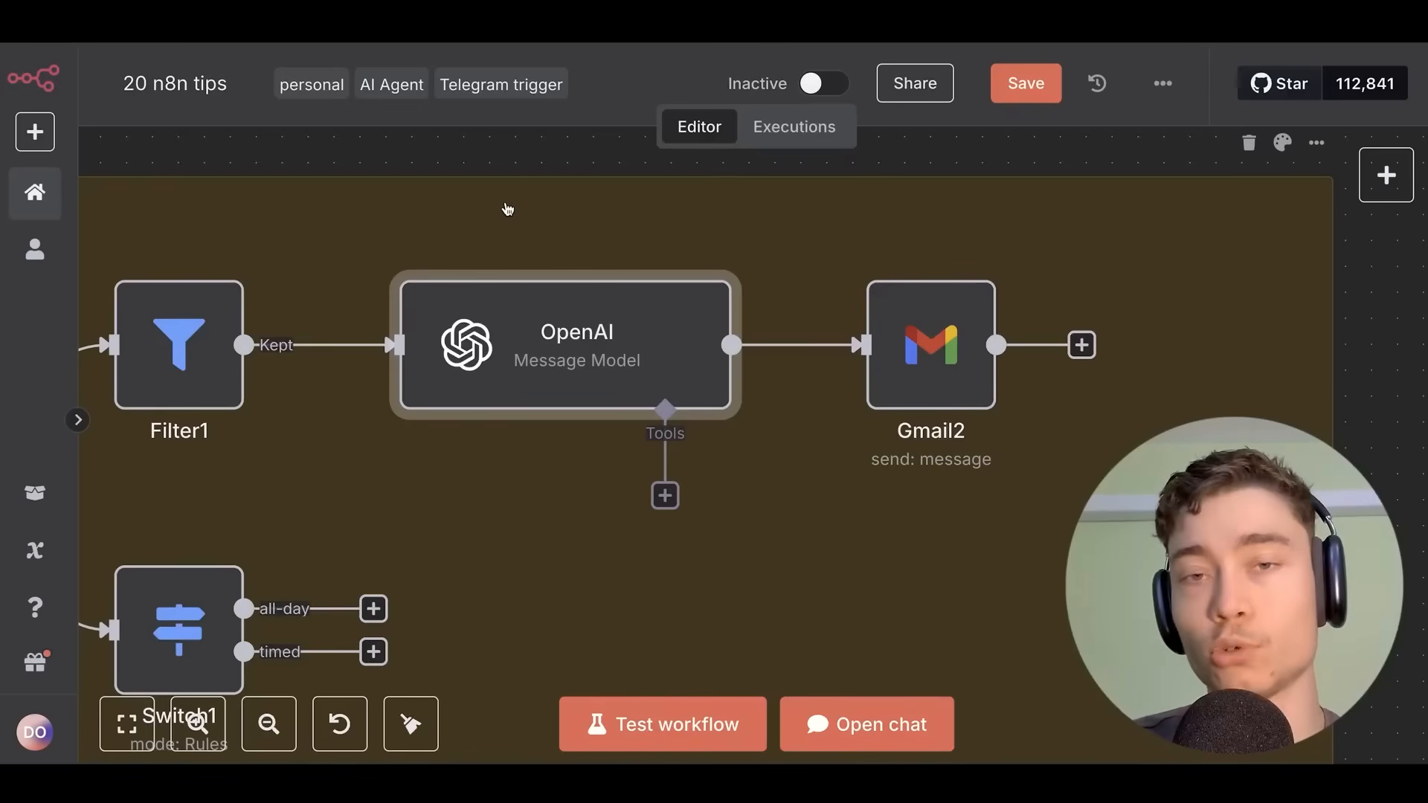
pyautogui.scroll(-2, 548, 408)
pyautogui.scroll(-5, 550, 394)
pyautogui.hscroll(-9, 818, 383)
pyautogui.scroll(4, 818, 383)
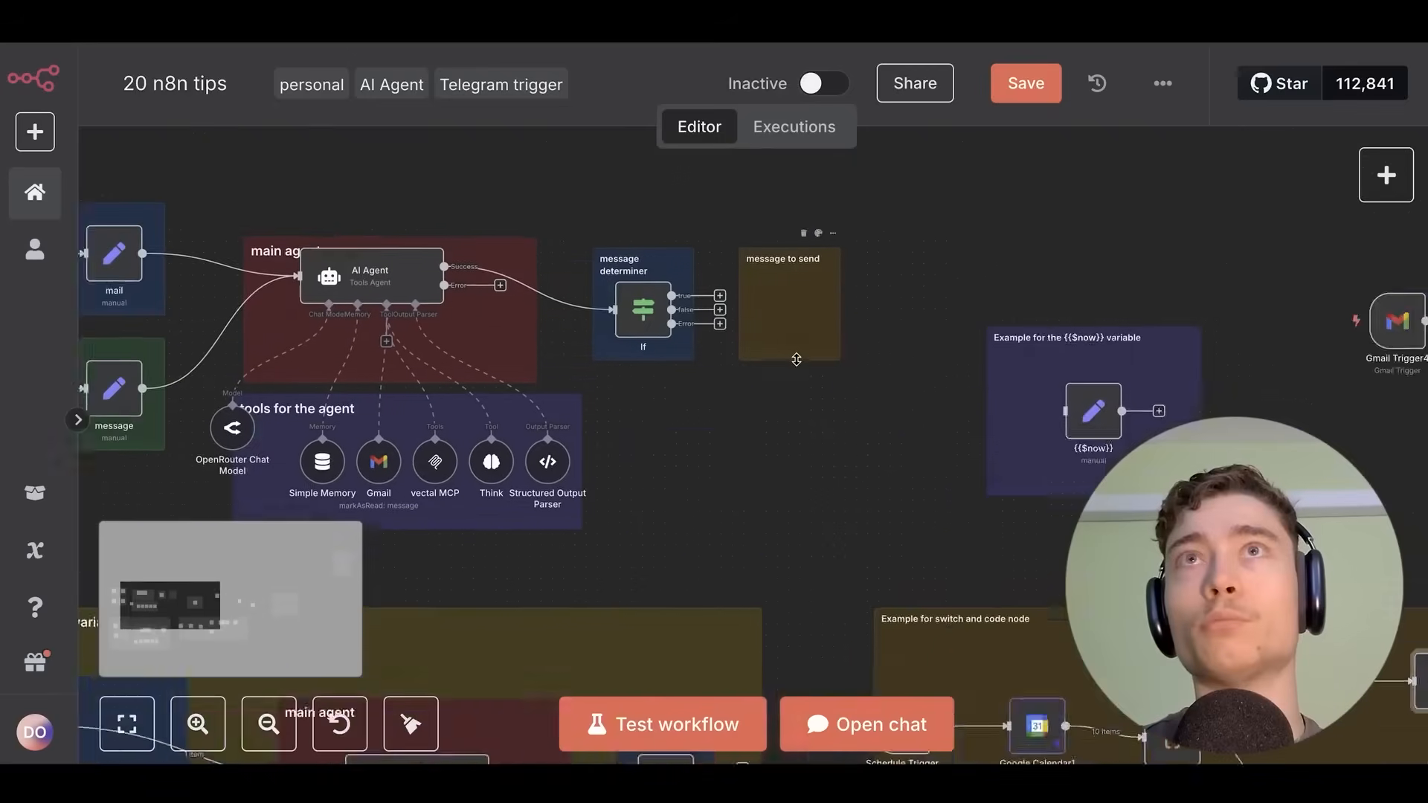
pyautogui.hscroll(-4, 796, 359)
pyautogui.scroll(6, 738, 328)
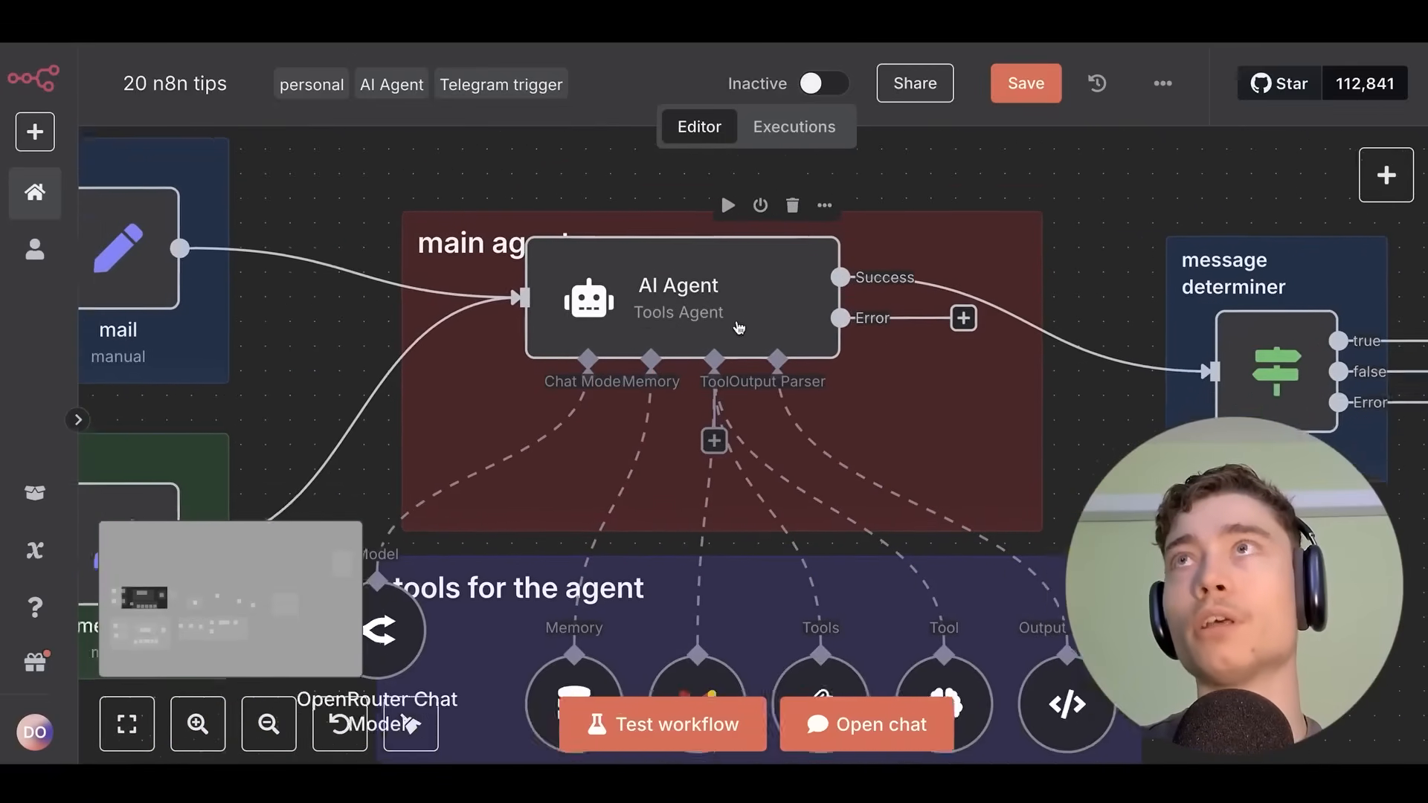
pyautogui.scroll(2, 739, 328)
pyautogui.scroll(-2, 967, 506)
pyautogui.scroll(-4, 1023, 510)
pyautogui.hscroll(3, 1023, 510)
pyautogui.scroll(2, 714, 457)
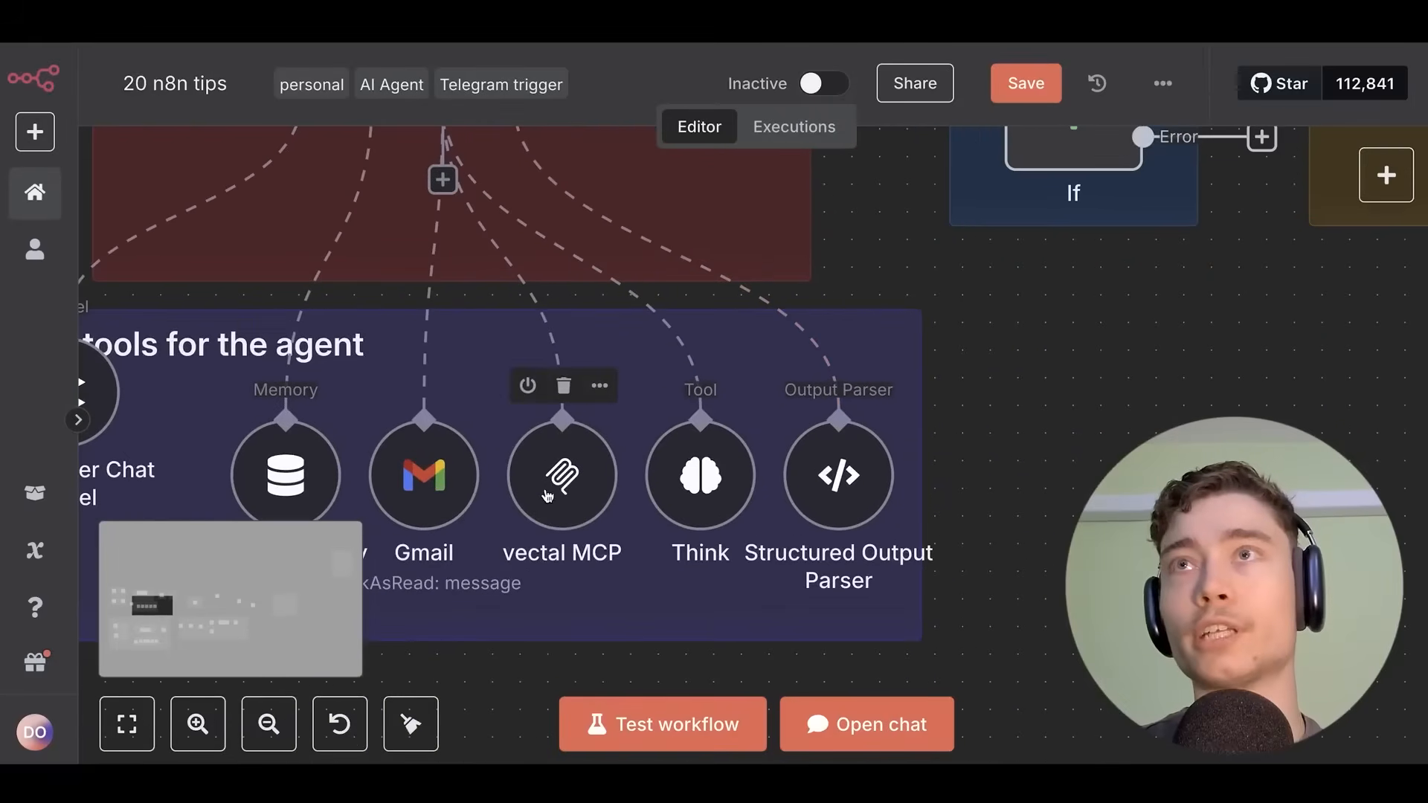
pyautogui.scroll(-3, 589, 621)
pyautogui.scroll(1, 635, 338)
pyautogui.scroll(2, 1081, 332)
pyautogui.hscroll(-2, 1080, 332)
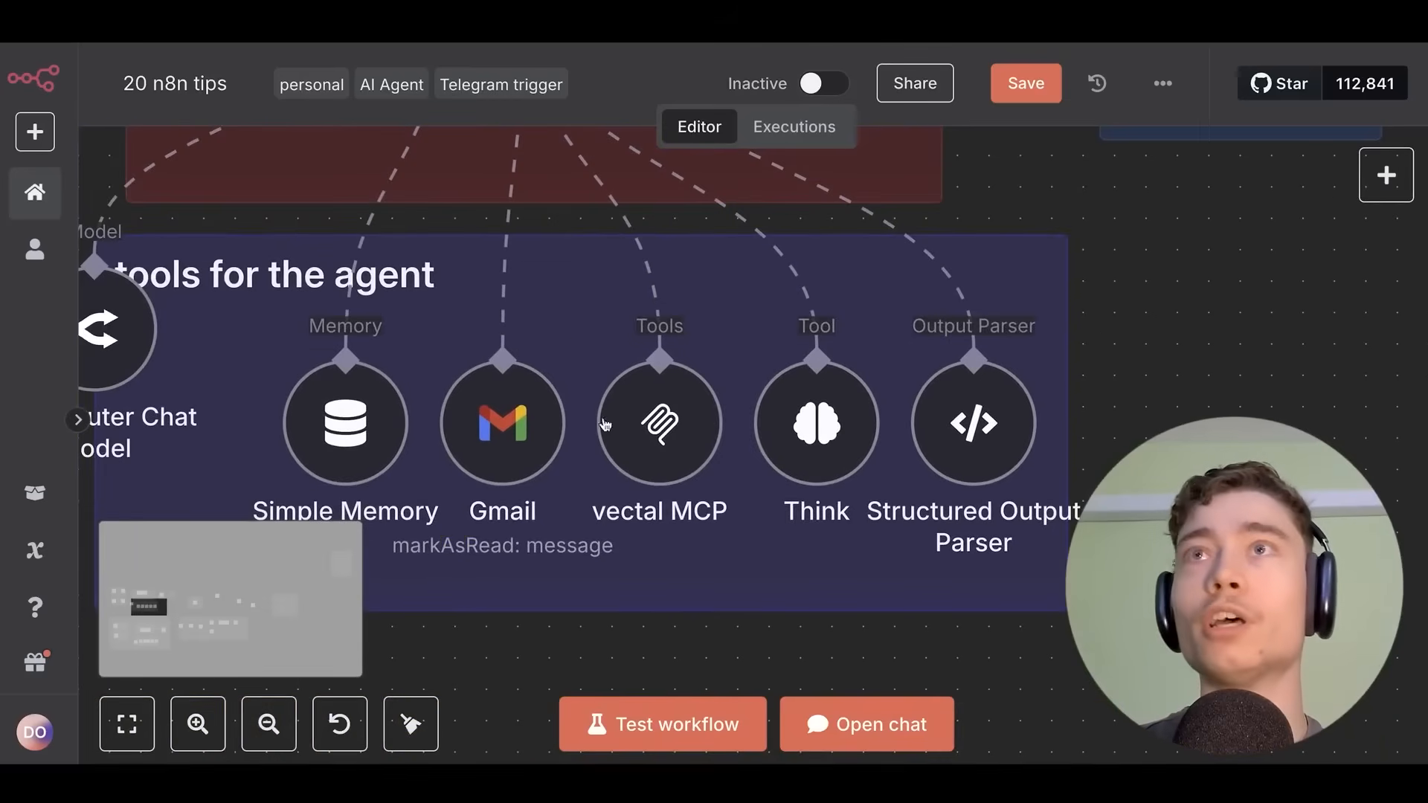
pyautogui.scroll(3, 500, 446)
pyautogui.scroll(-2, 501, 454)
pyautogui.hscroll(-4, 469, 596)
pyautogui.scroll(3, 646, 379)
pyautogui.scroll(-5, 646, 379)
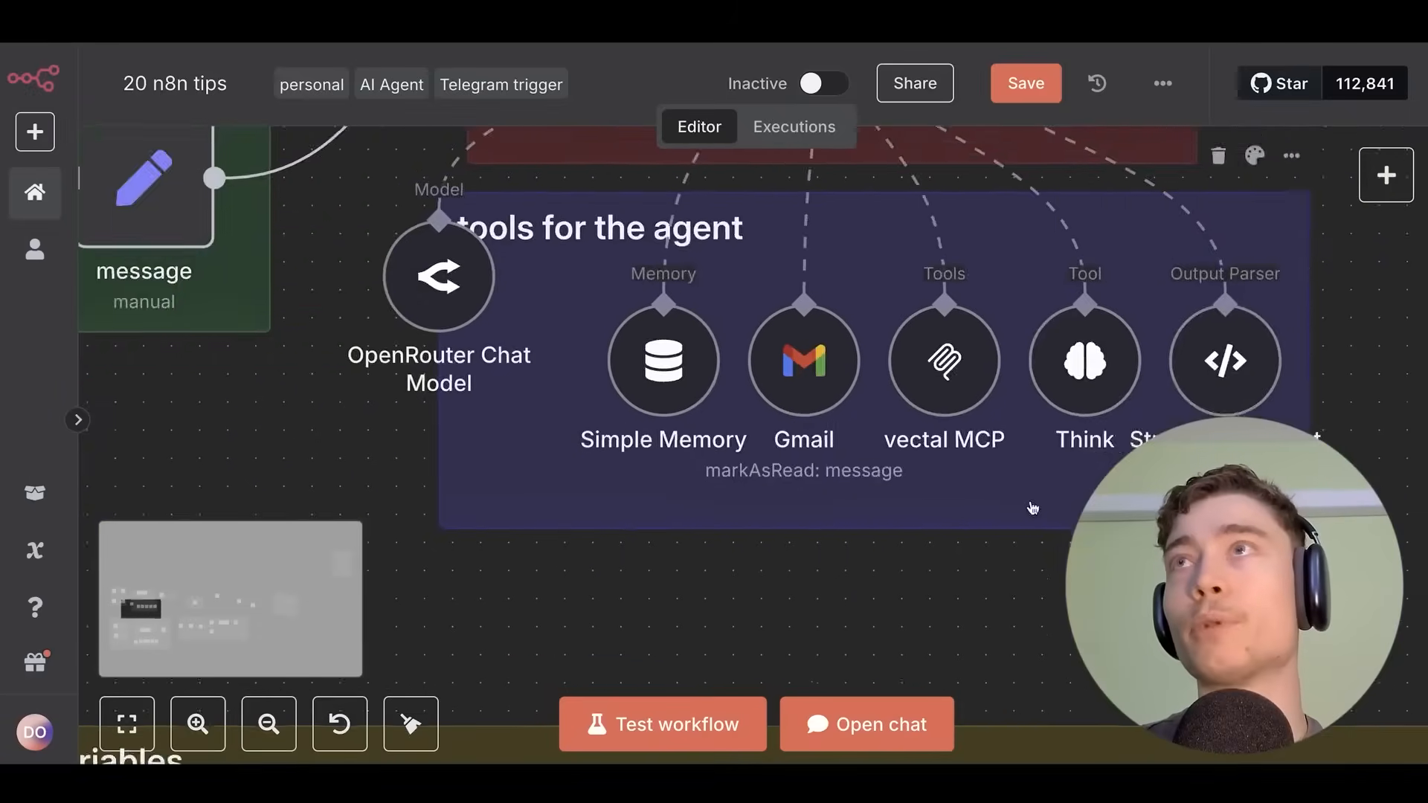
pyautogui.hscroll(5, 1032, 509)
pyautogui.scroll(2, 840, 386)
pyautogui.scroll(-4, 854, 386)
pyautogui.scroll(4, 845, 507)
pyautogui.hscroll(-3, 845, 506)
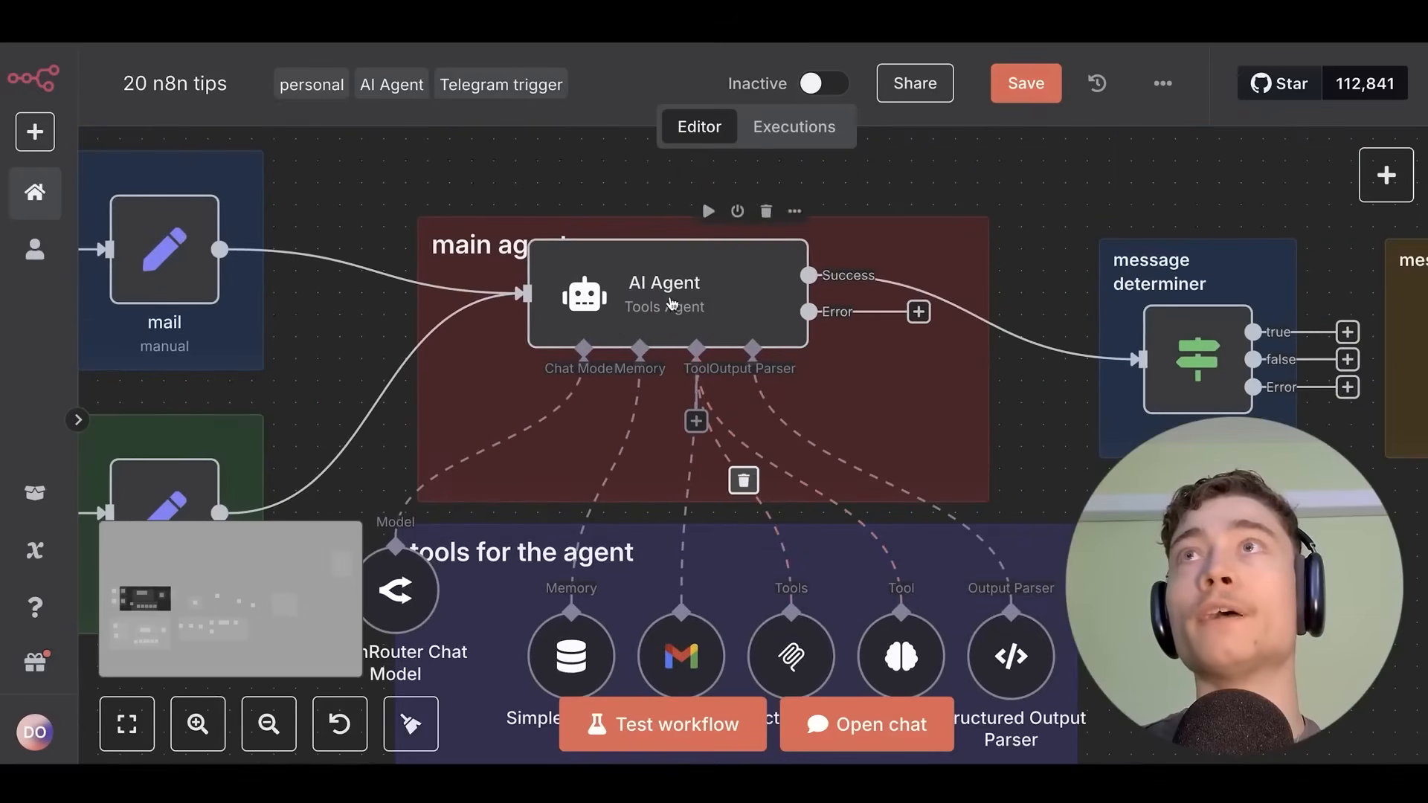
pyautogui.scroll(2, 672, 303)
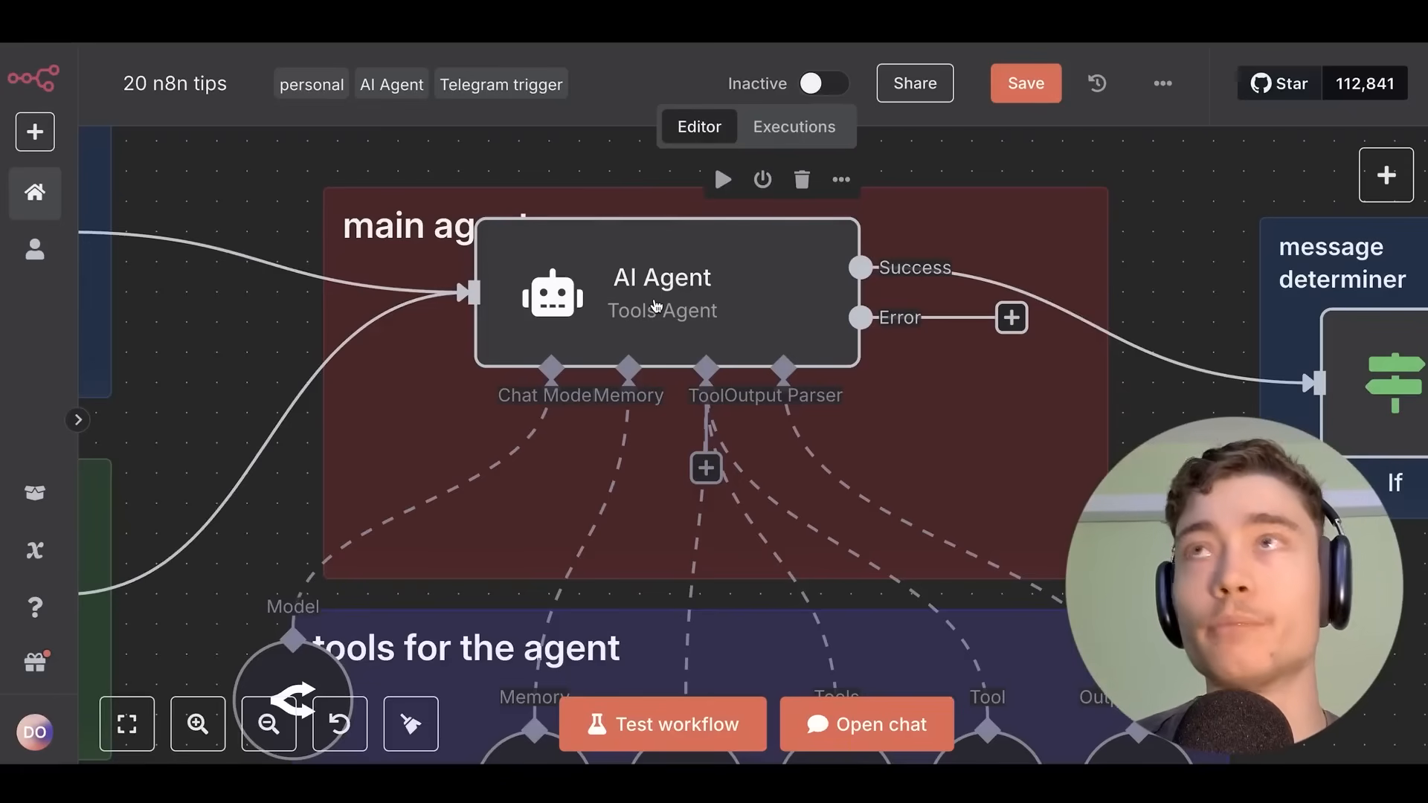
pyautogui.scroll(-5, 738, 330)
pyautogui.moveTo(1130, 556); pyautogui.dragTo(386, 328)
pyautogui.moveTo(1017, 504); pyautogui.dragTo(500, 319)
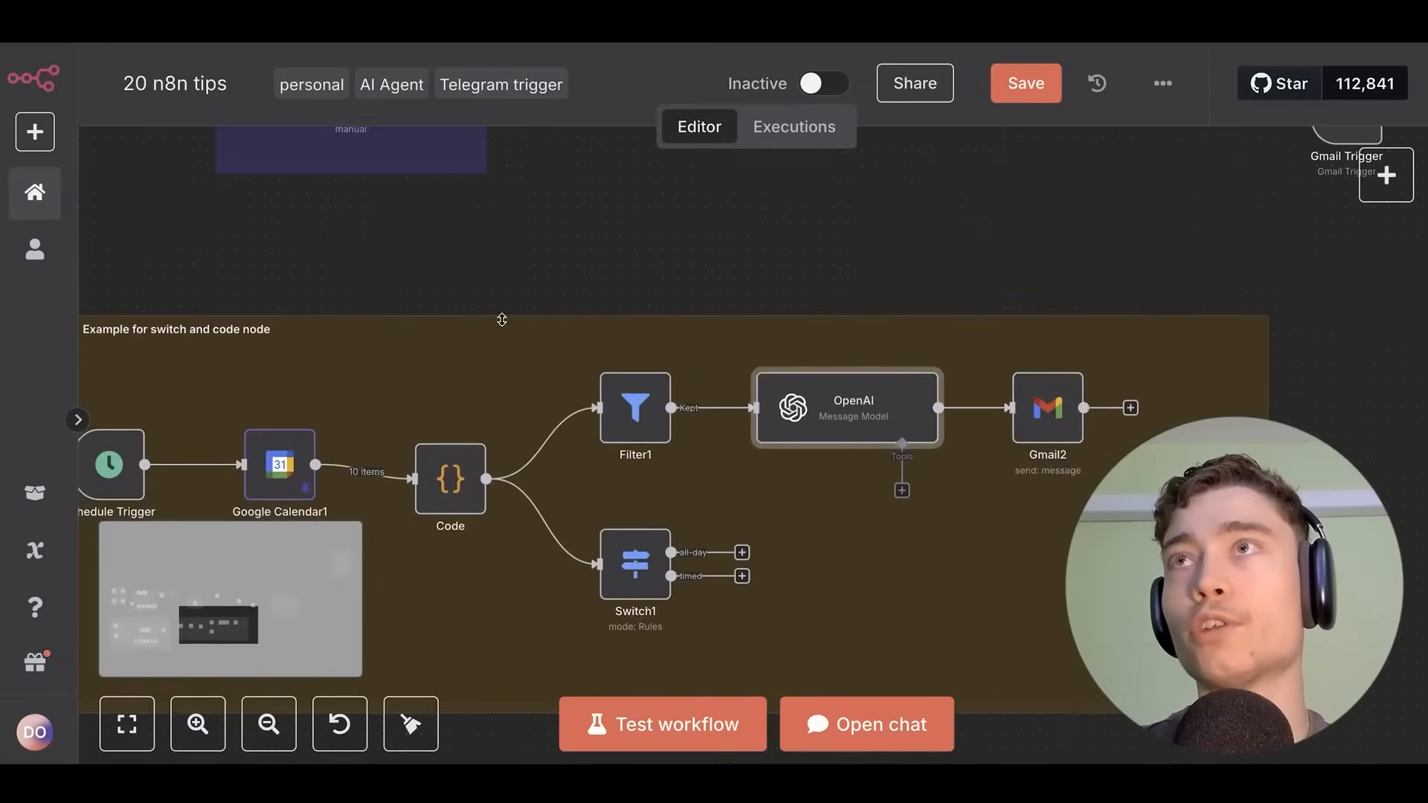
pyautogui.scroll(4, 890, 429)
pyautogui.moveTo(756, 283); pyautogui.dragTo(617, 230)
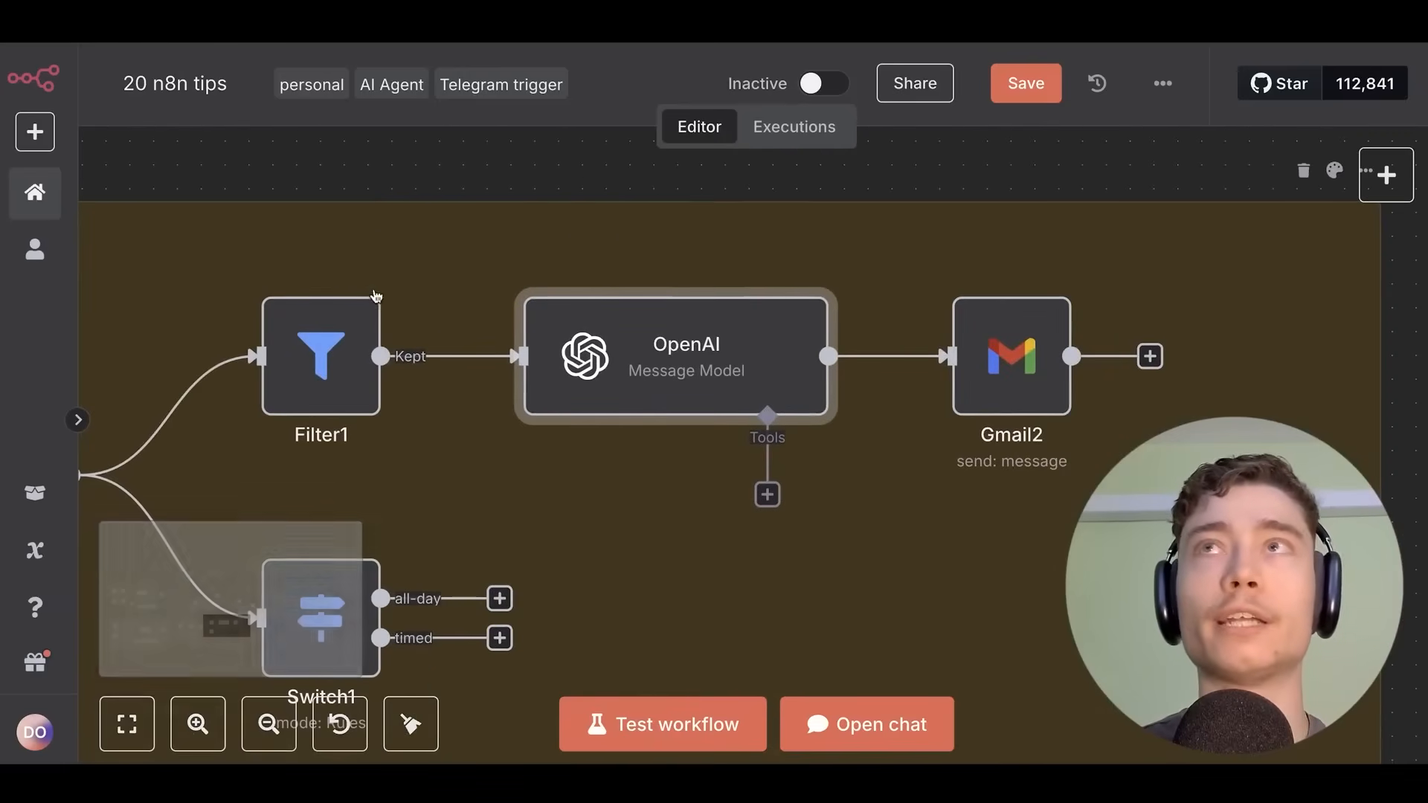
pyautogui.moveTo(661, 360)
pyautogui.mouseDown()
pyautogui.moveTo(708, 363)
pyautogui.moveTo(638, 361)
pyautogui.mouseUp()
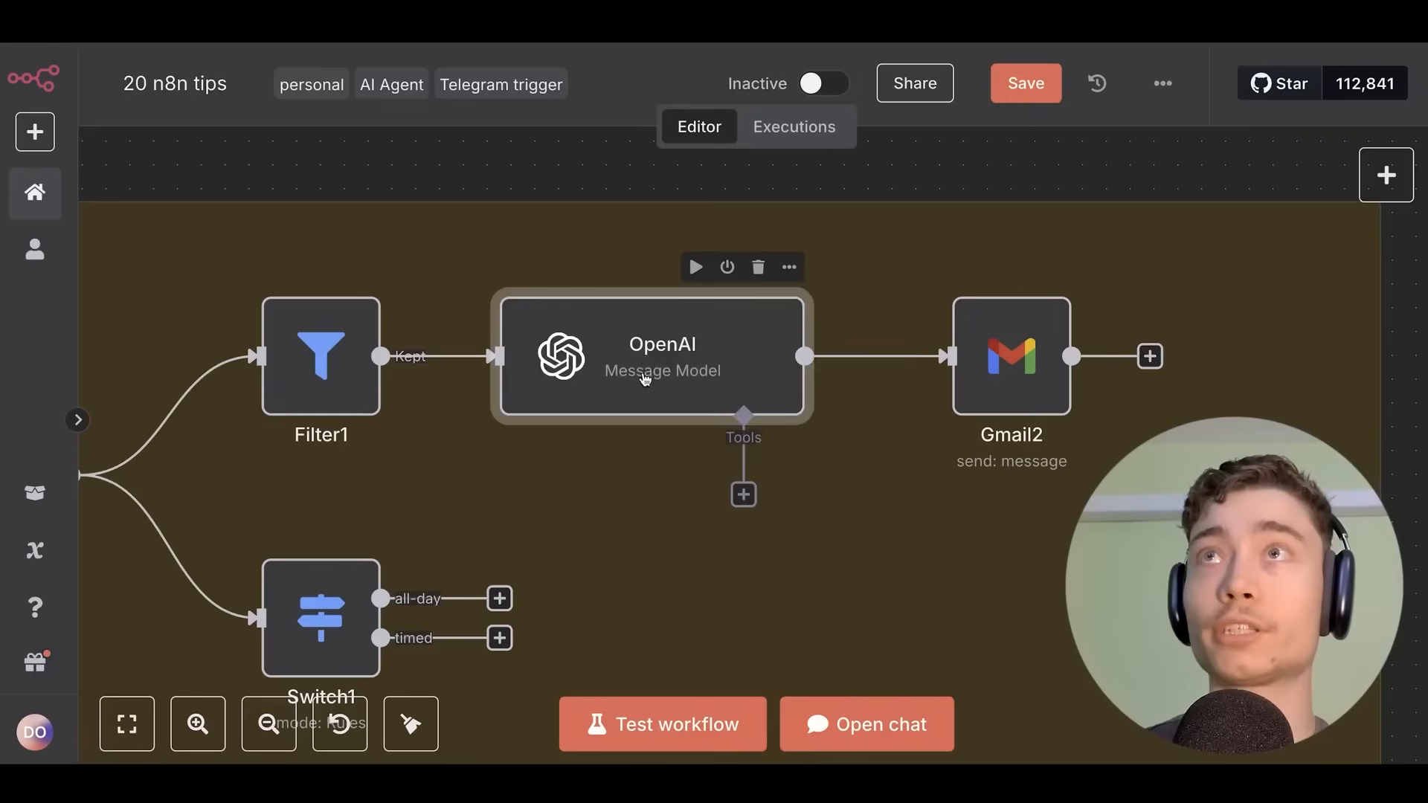
pyautogui.moveTo(647, 375)
pyautogui.mouseDown()
pyautogui.moveTo(618, 376)
pyautogui.moveTo(645, 376)
pyautogui.mouseUp()
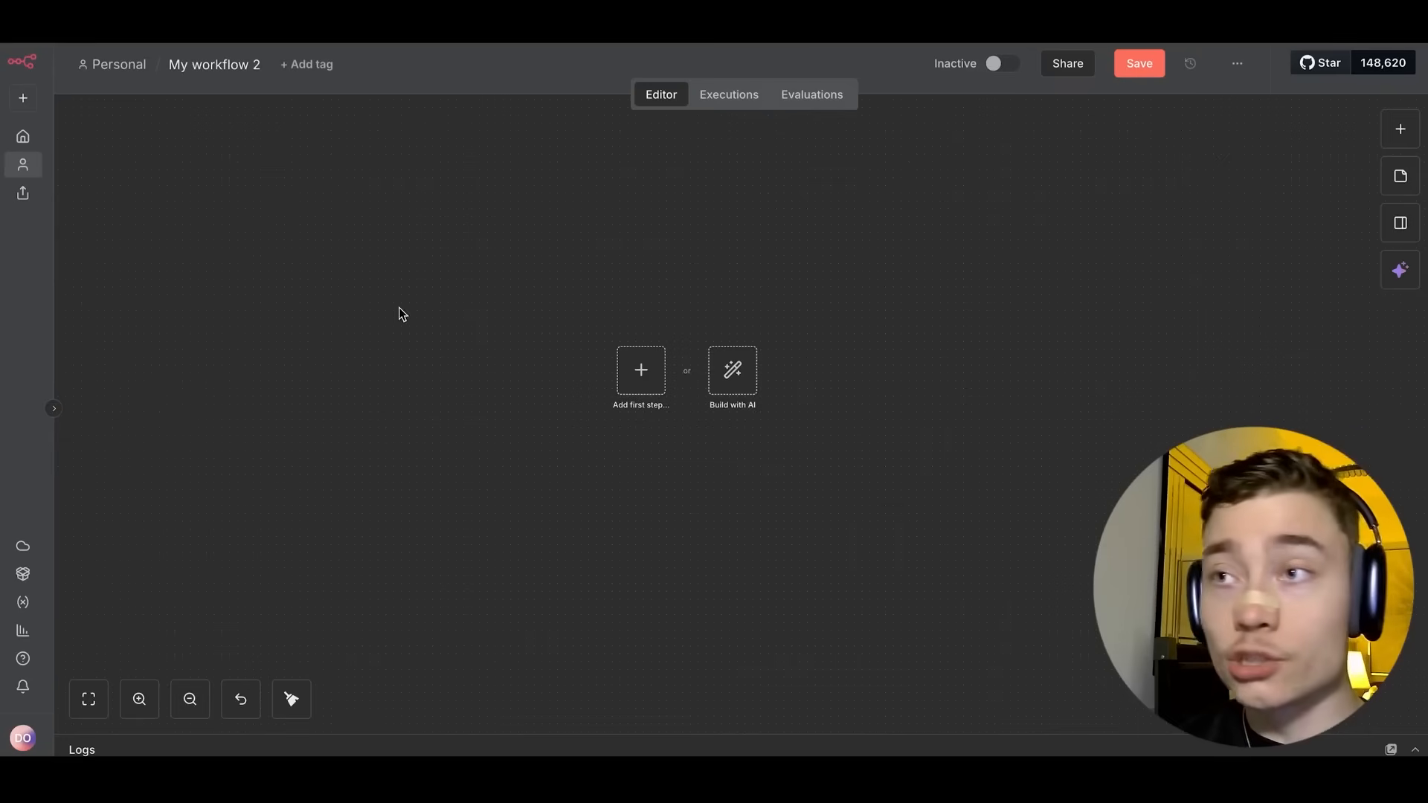
# Start the empty new workflow with the Build with AI option.
pyautogui.scroll(2, 727, 328)
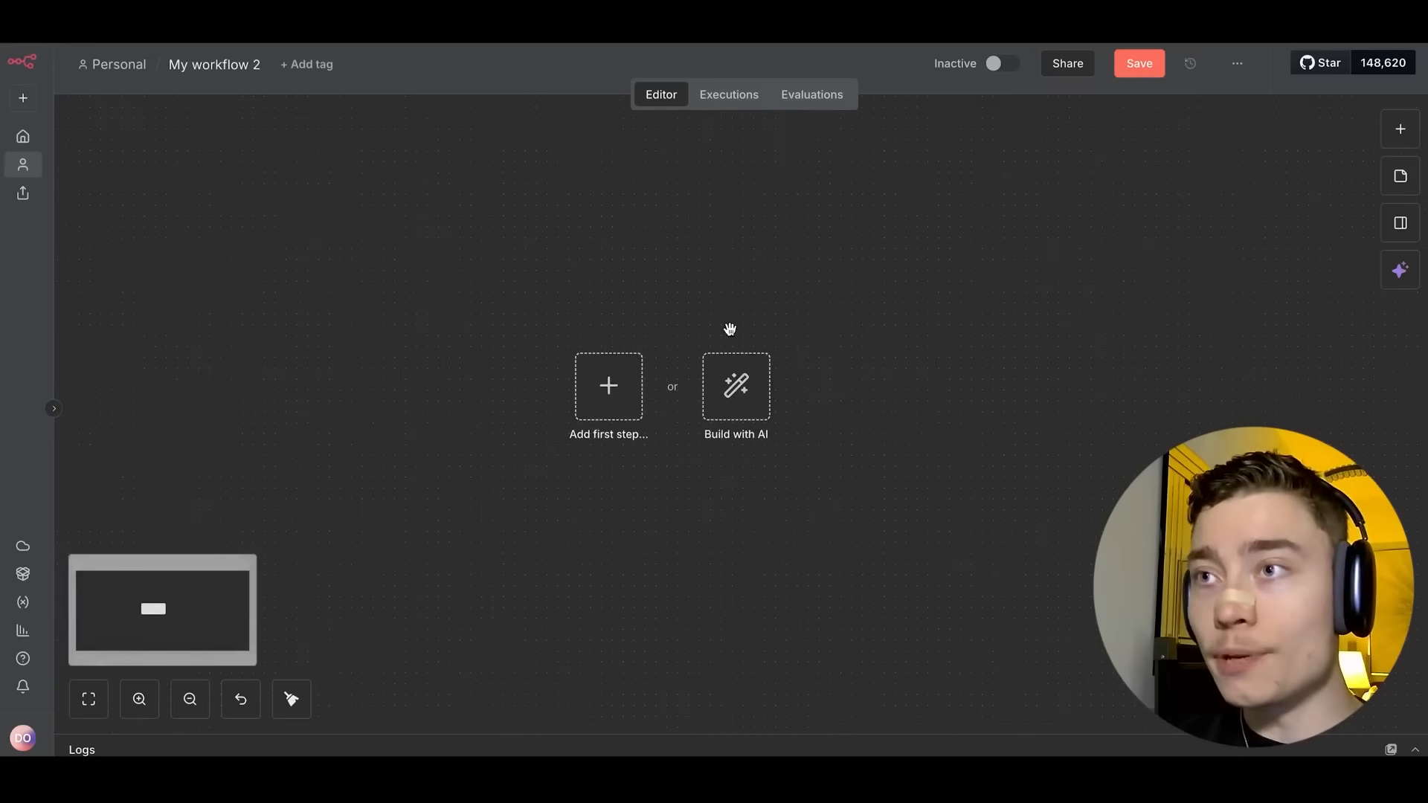
pyautogui.moveTo(727, 328); pyautogui.dragTo(669, 274)
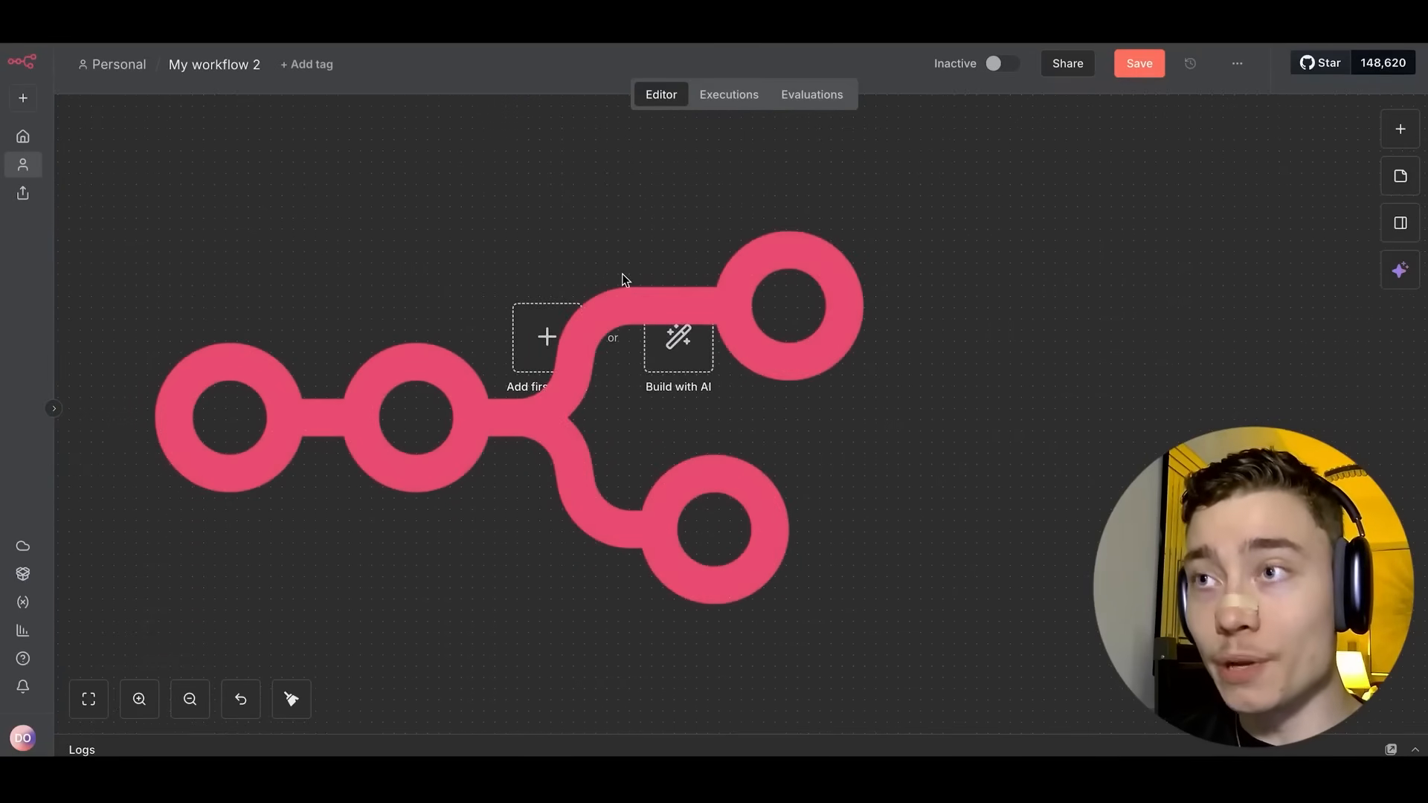
pyautogui.scroll(3, 596, 274)
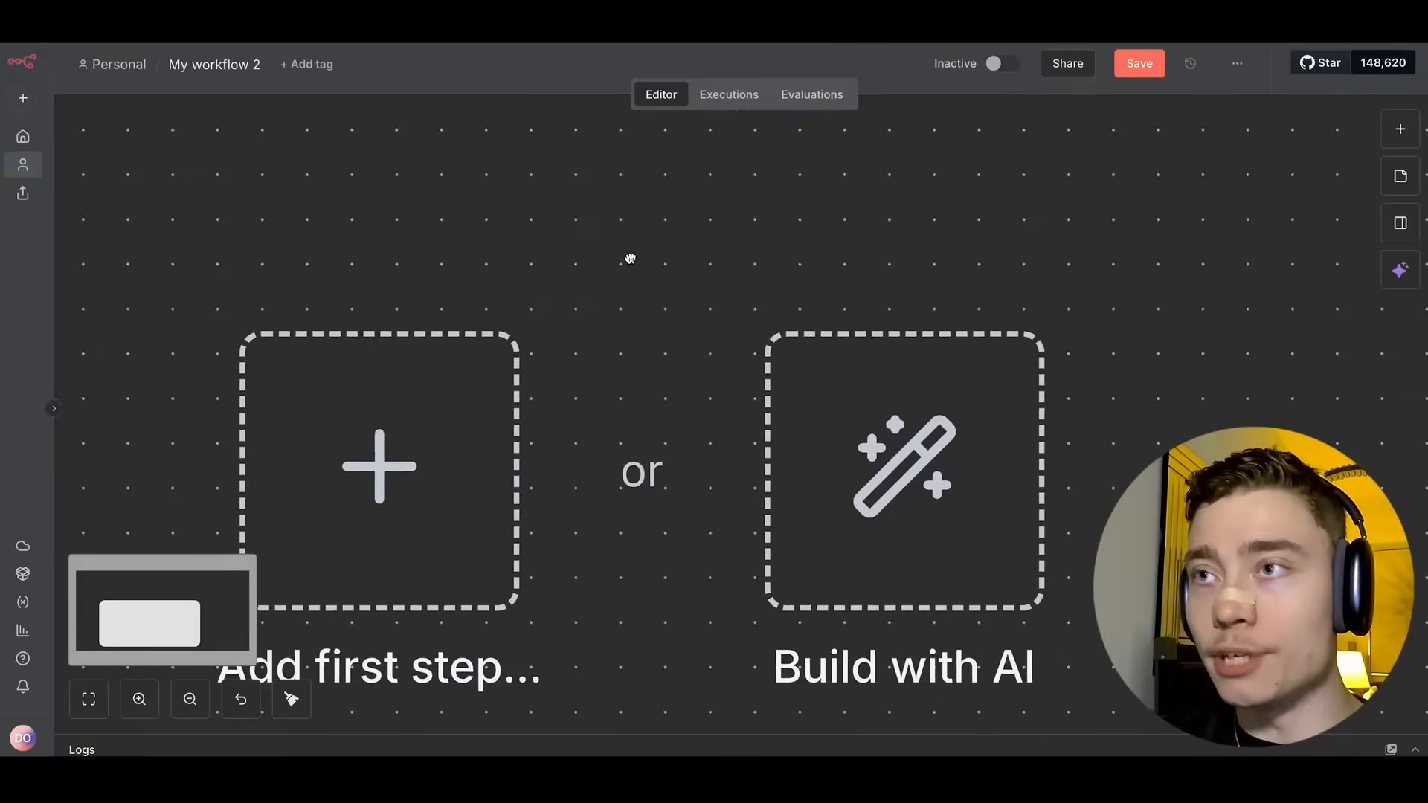
pyautogui.scroll(-1, 628, 258)
pyautogui.click(718, 363)
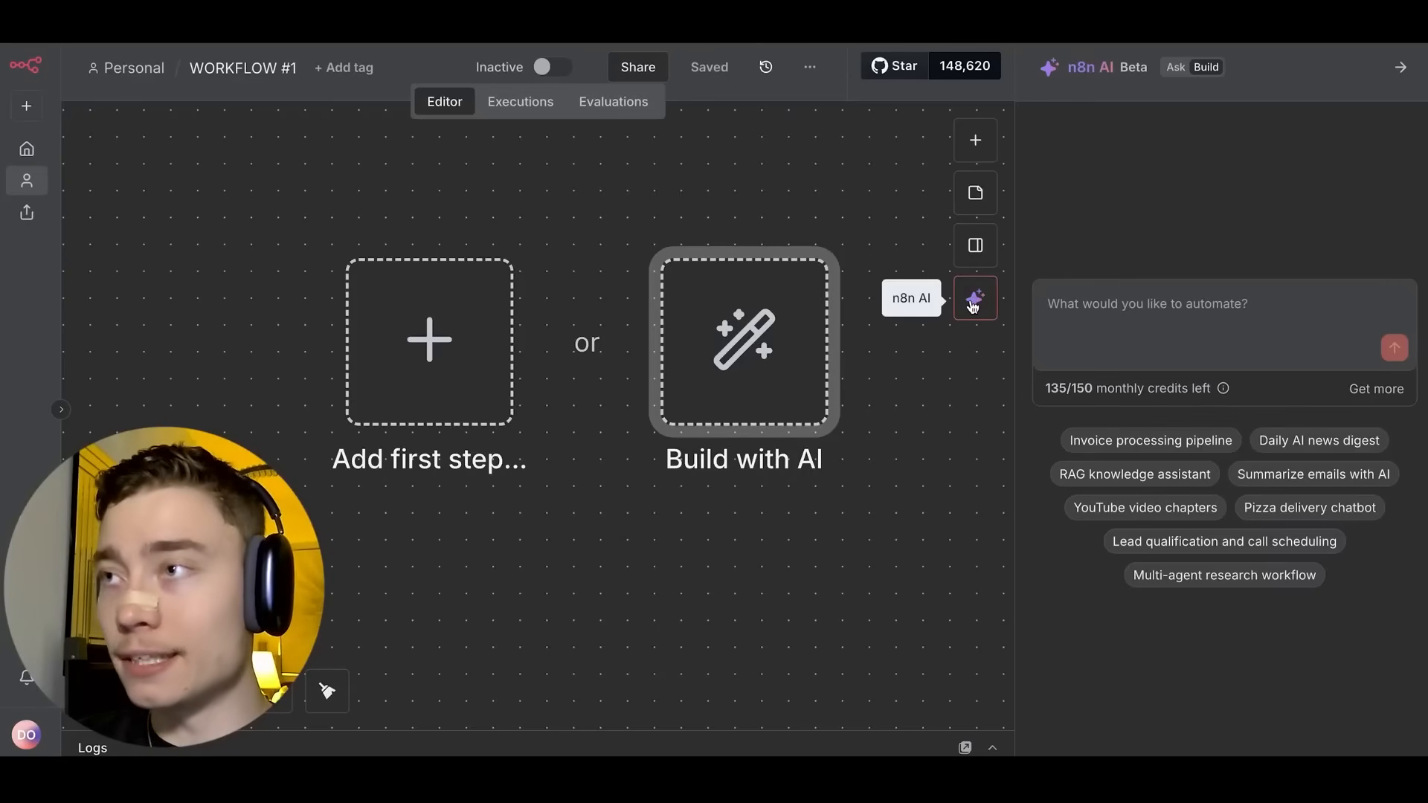
# Send the prepared Draft Replies to Unread Emails prompt to the AI builder chat.
pyautogui.click(972, 304)
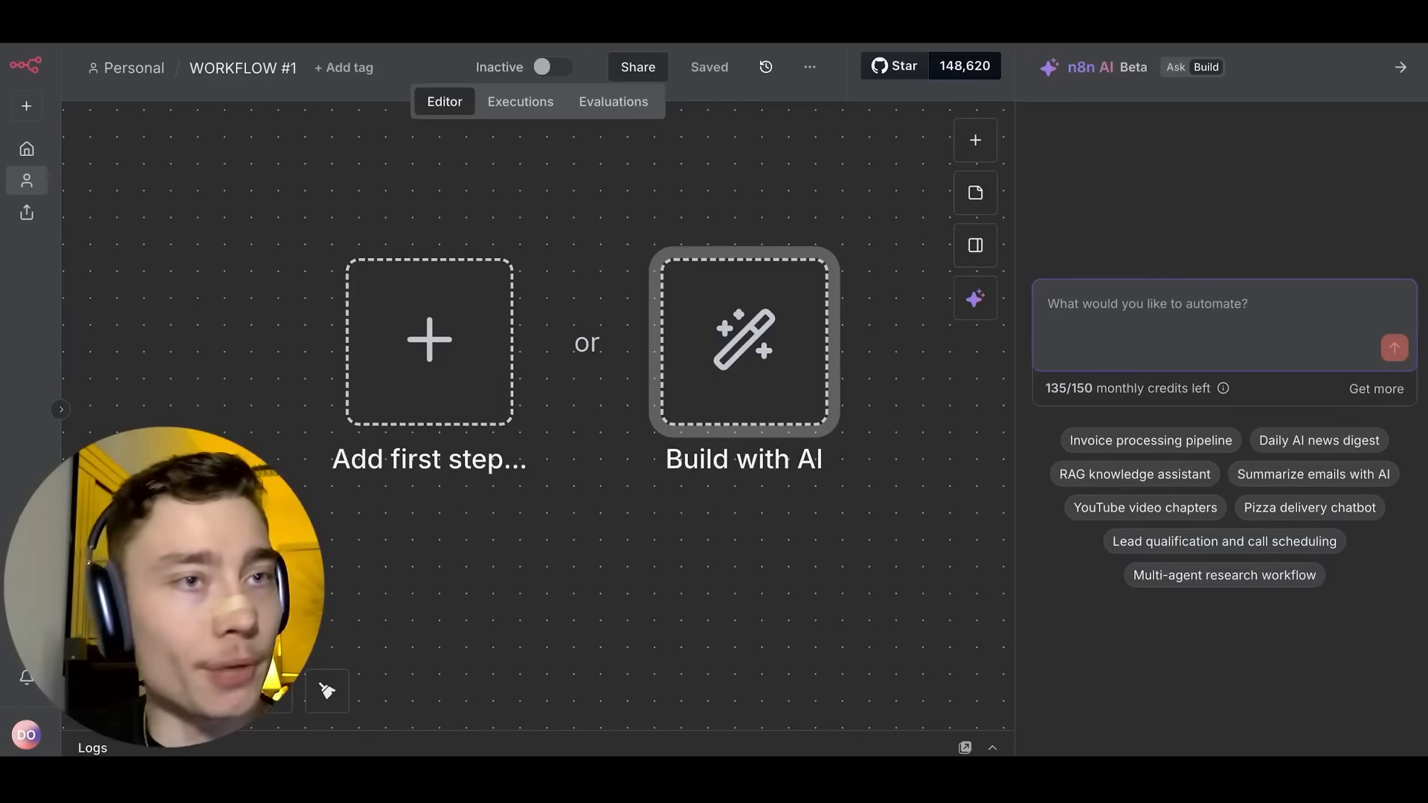
pyautogui.press('super+Tab')
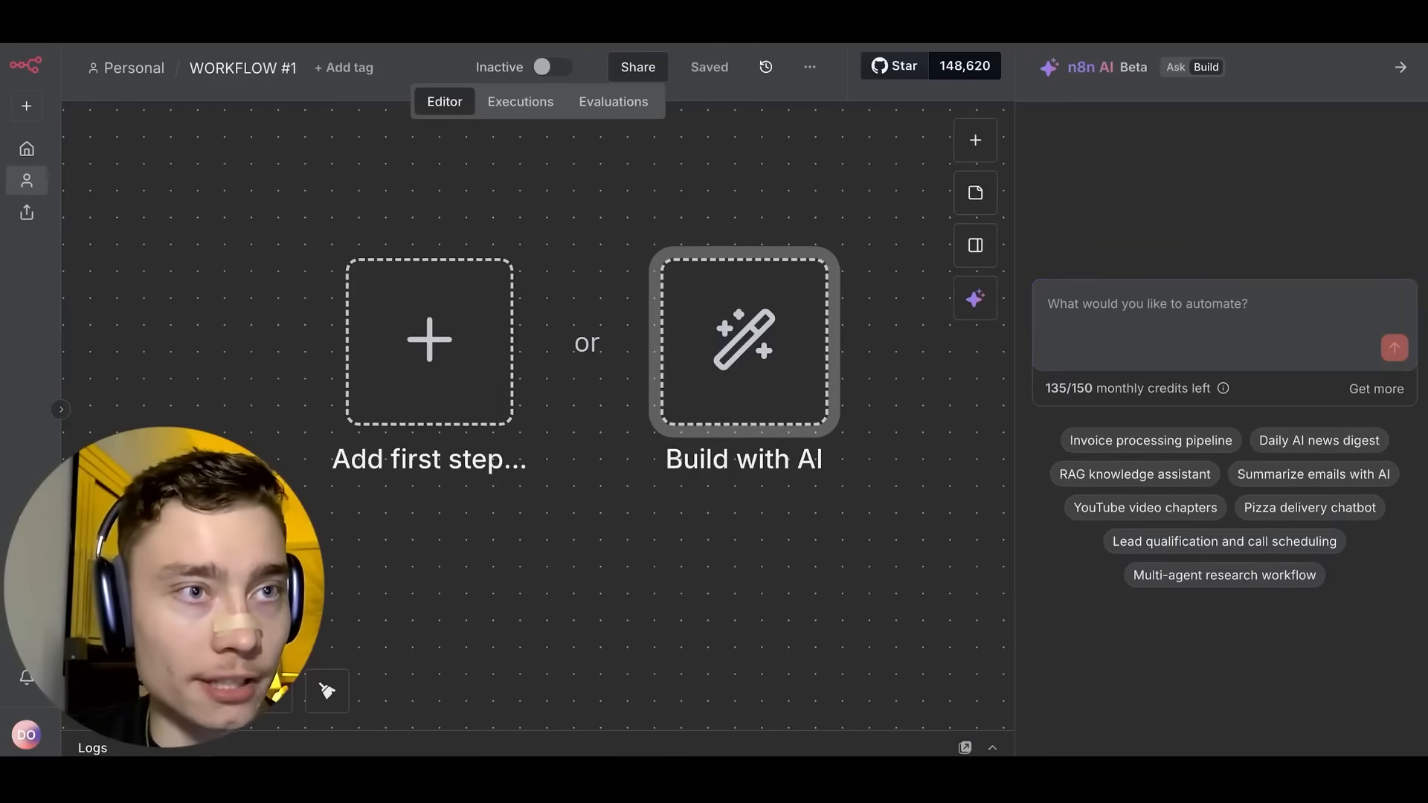
pyautogui.press('super+Tab')
pyautogui.write('I need you to create an AI Agent workflow with the purpose drafting replies to any unread emails in my inbox')
pyautogui.press('Return')
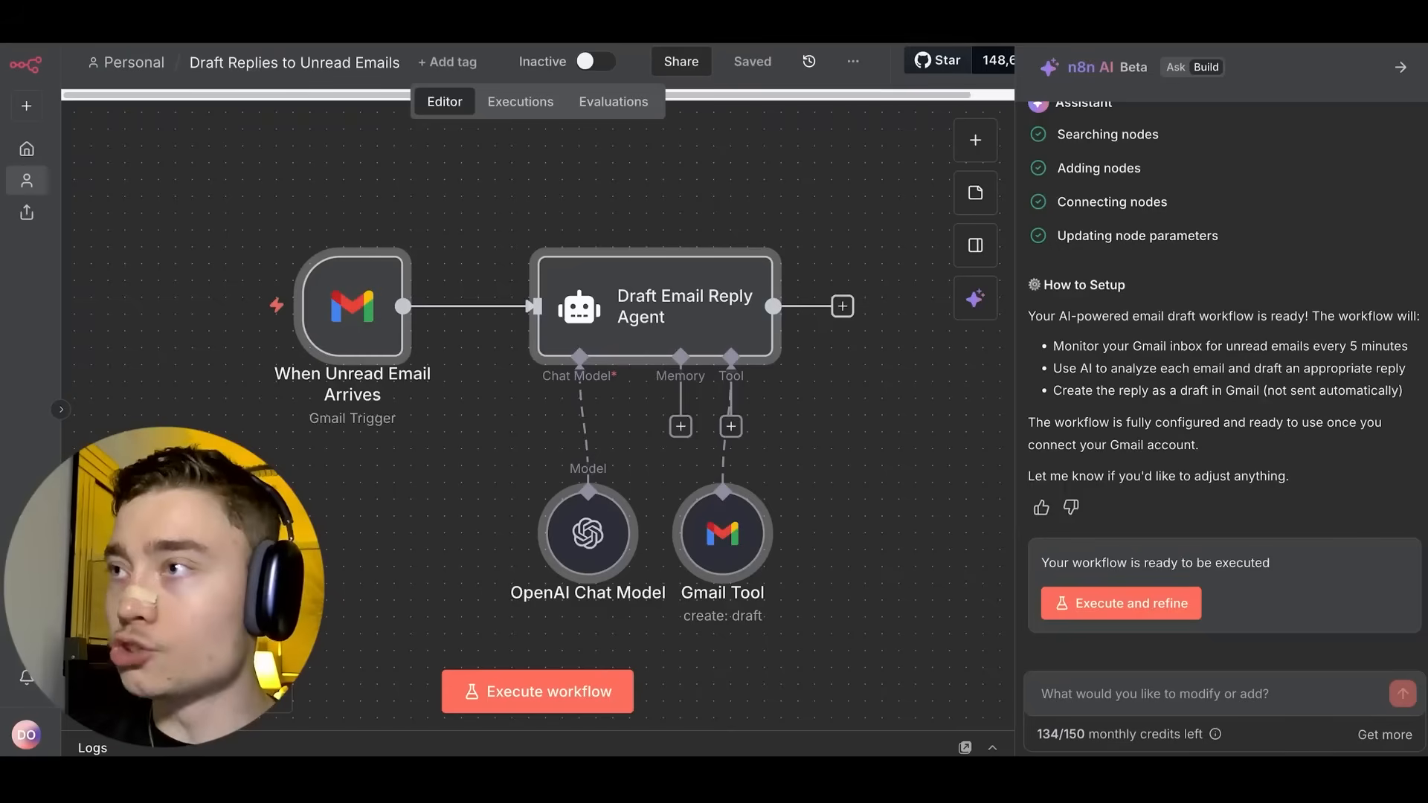
pyautogui.scroll(2, 1249, 422)
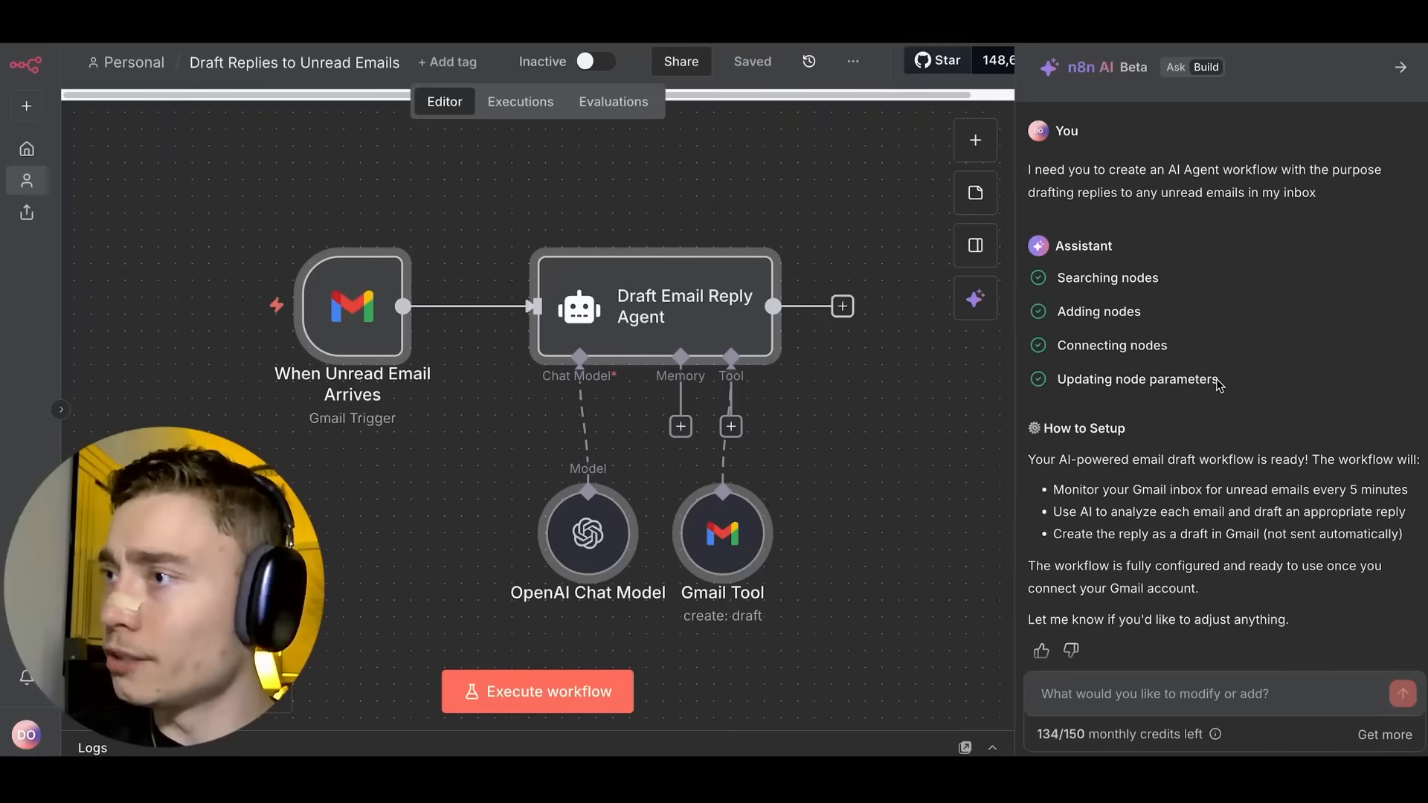
pyautogui.moveTo(846, 418); pyautogui.dragTo(711, 376)
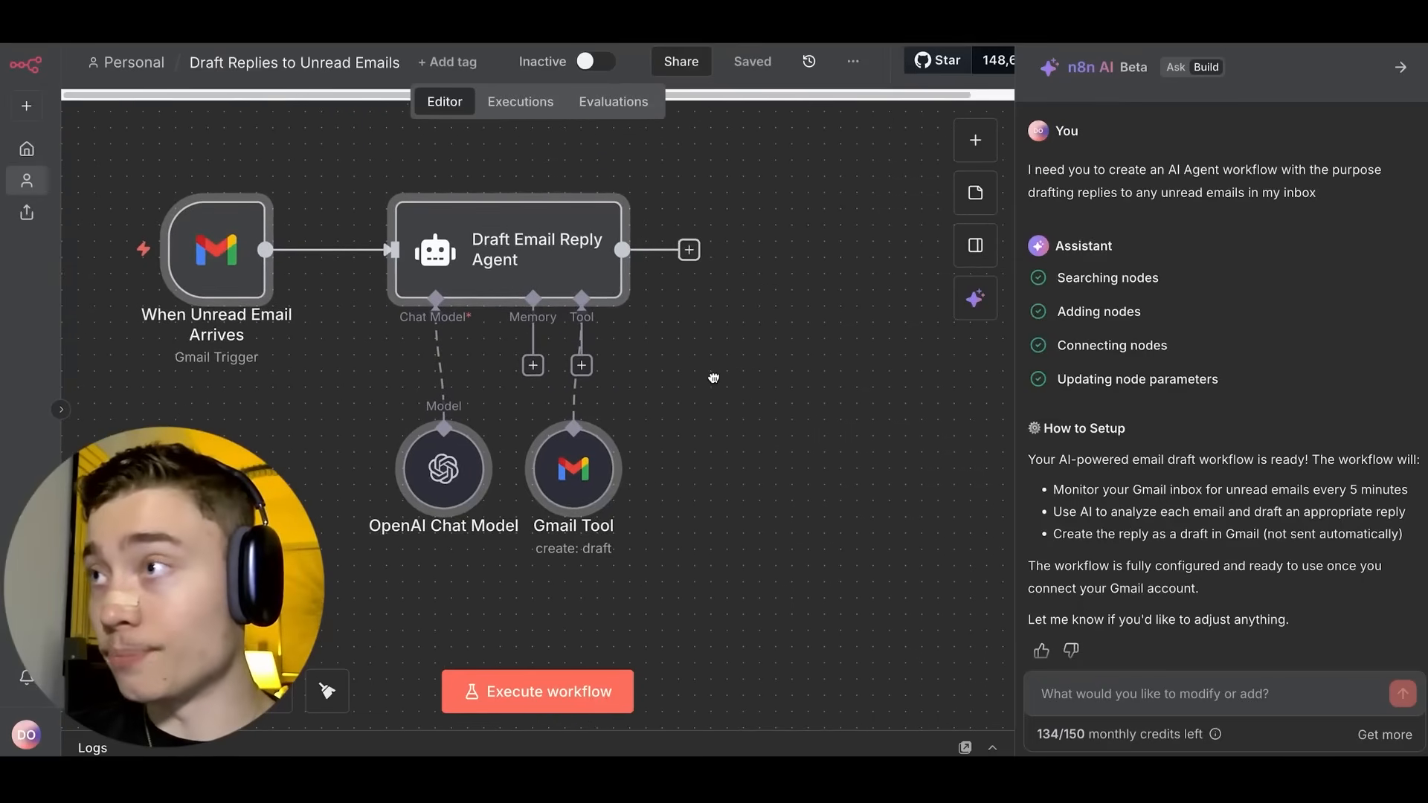
pyautogui.scroll(-1, 1067, 238)
pyautogui.moveTo(1059, 235); pyautogui.dragTo(1147, 233)
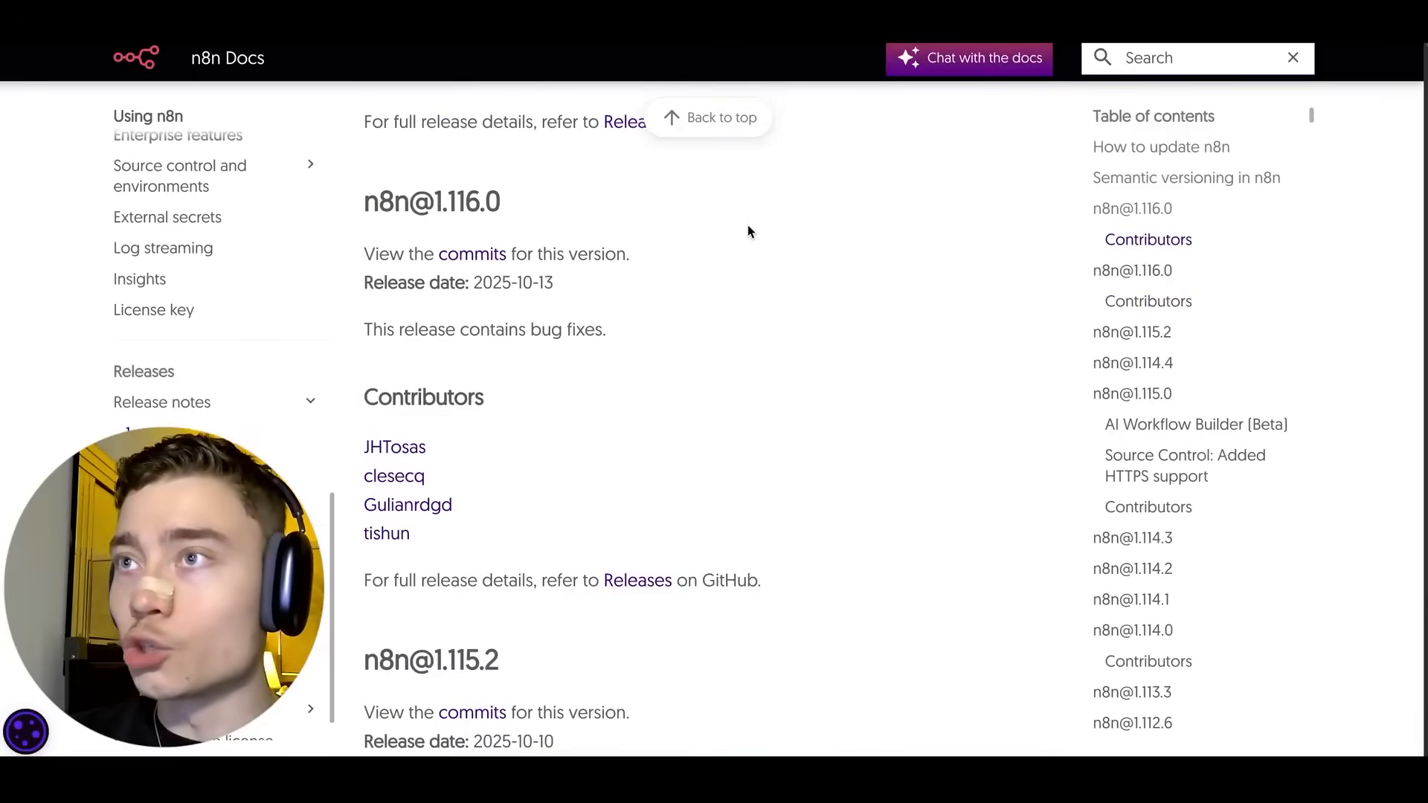
# Scroll the release notes through the AI Workflow Builder (Beta) and Source Control HTTPS sections.
pyautogui.scroll(-10, 748, 227)
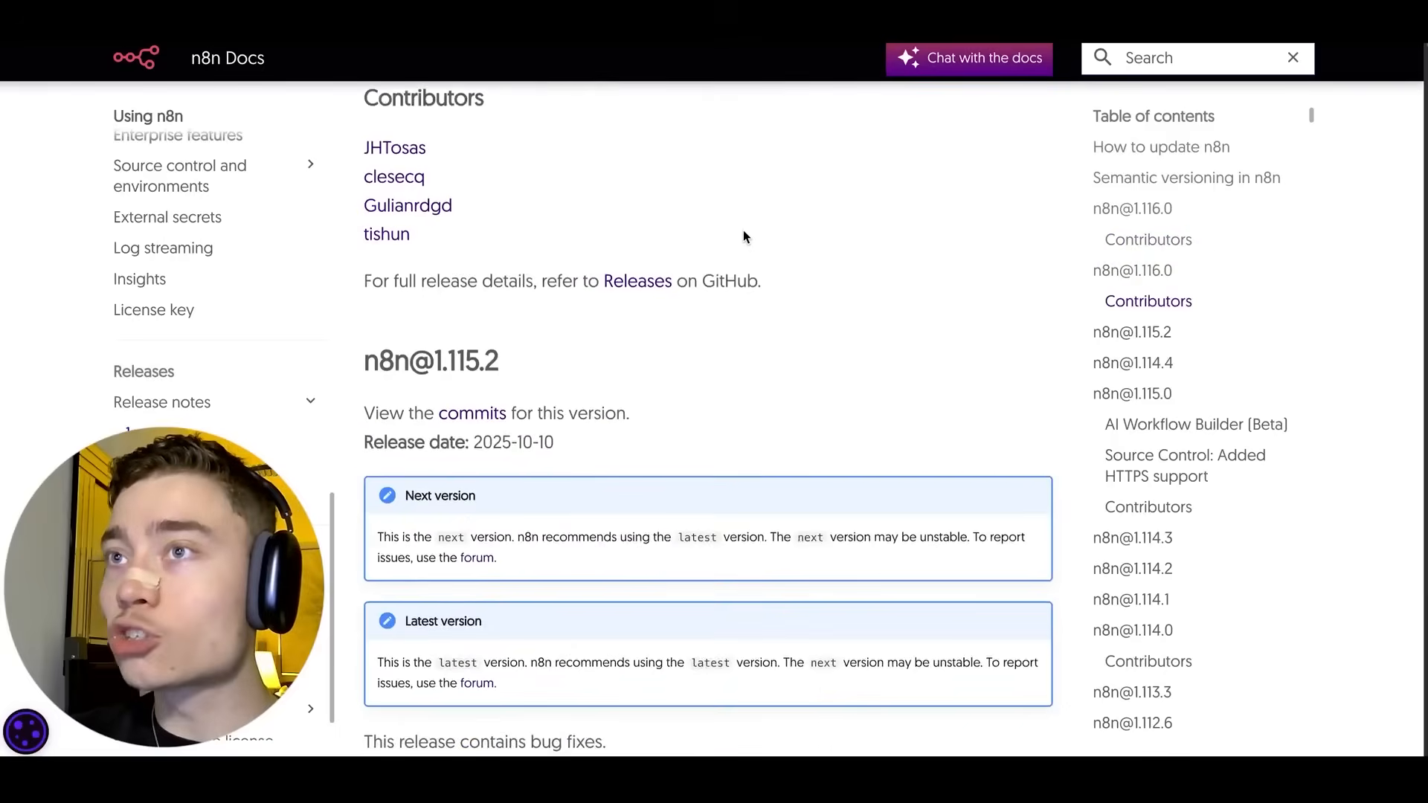
pyautogui.scroll(-20, 745, 227)
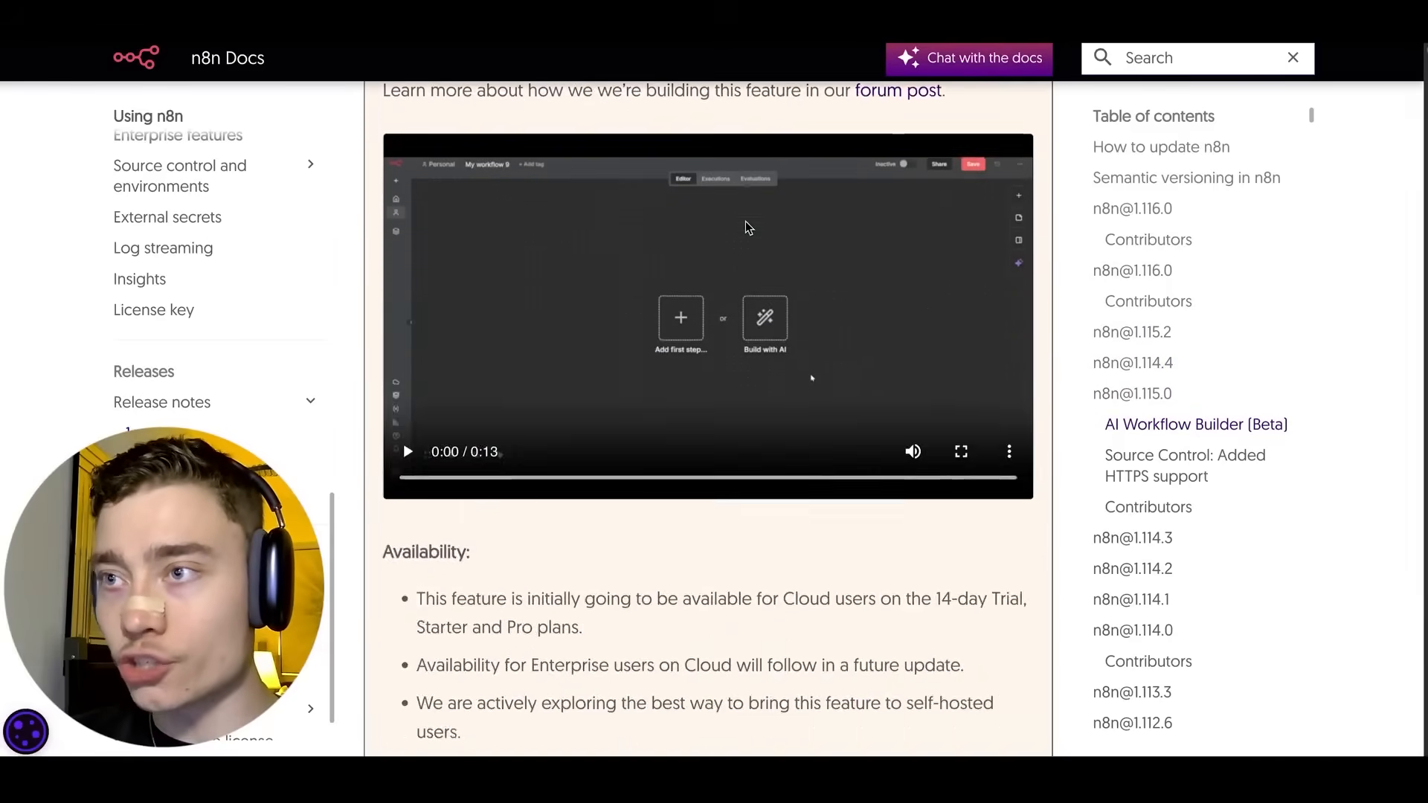
pyautogui.scroll(-6, 733, 227)
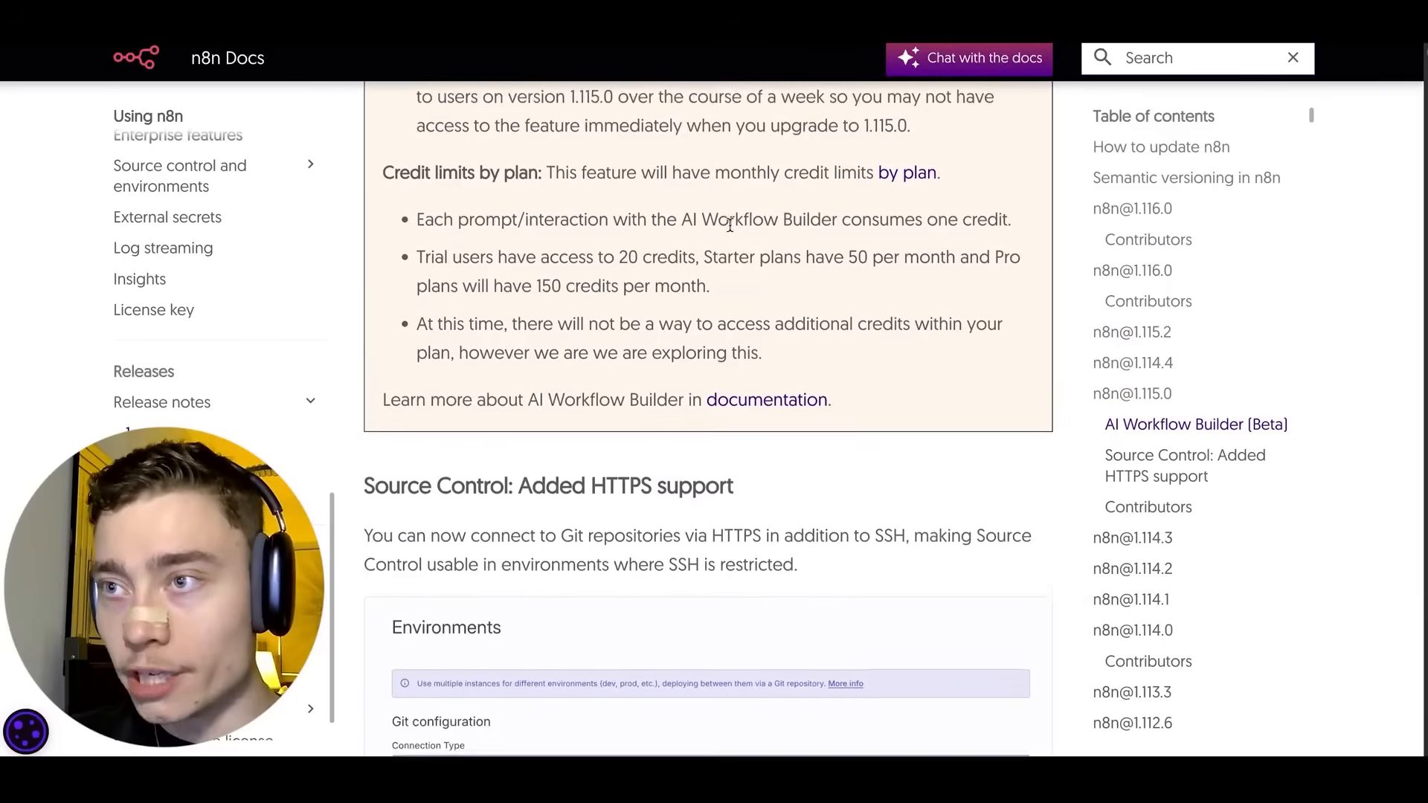
pyautogui.scroll(-5, 718, 239)
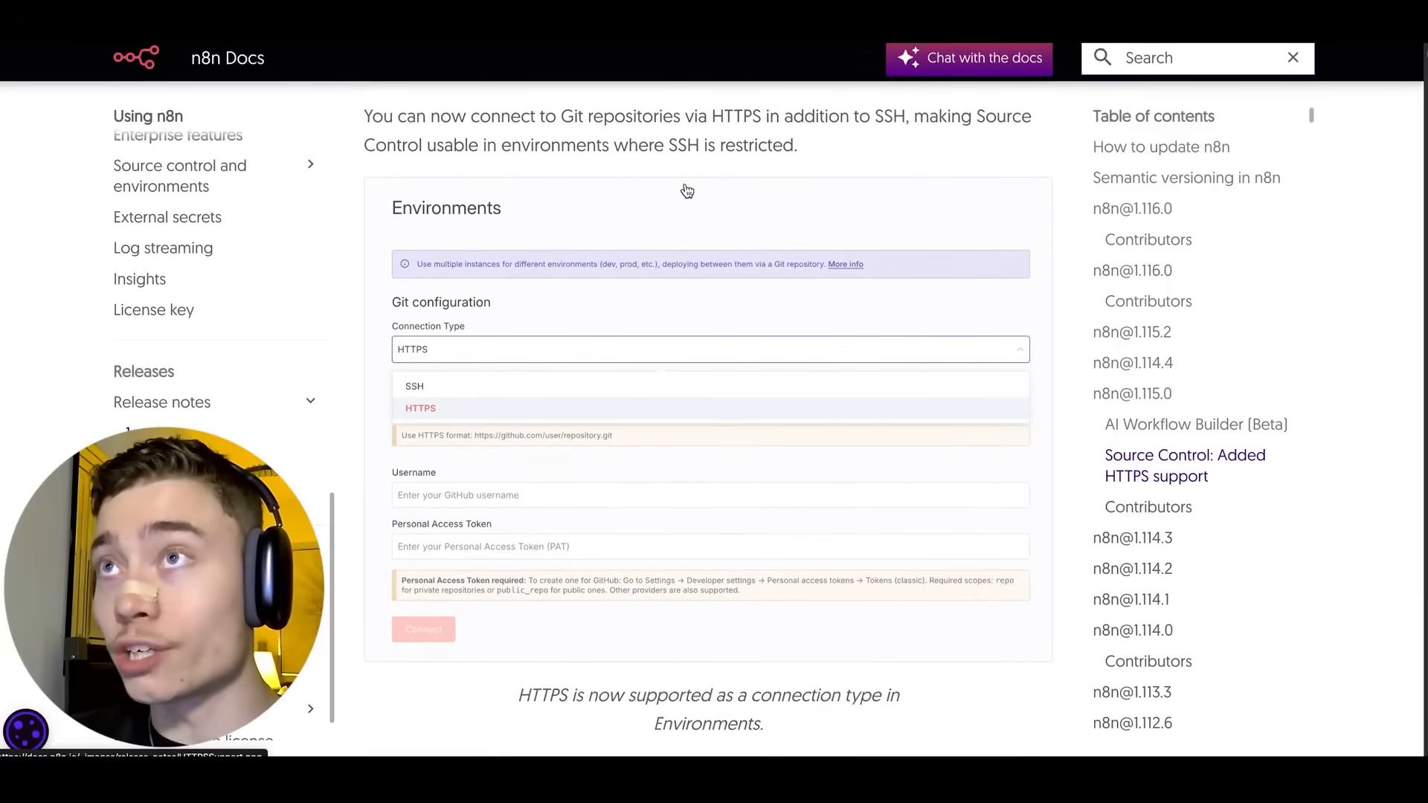
pyautogui.moveTo(1056, 266); pyautogui.dragTo(1144, 266)
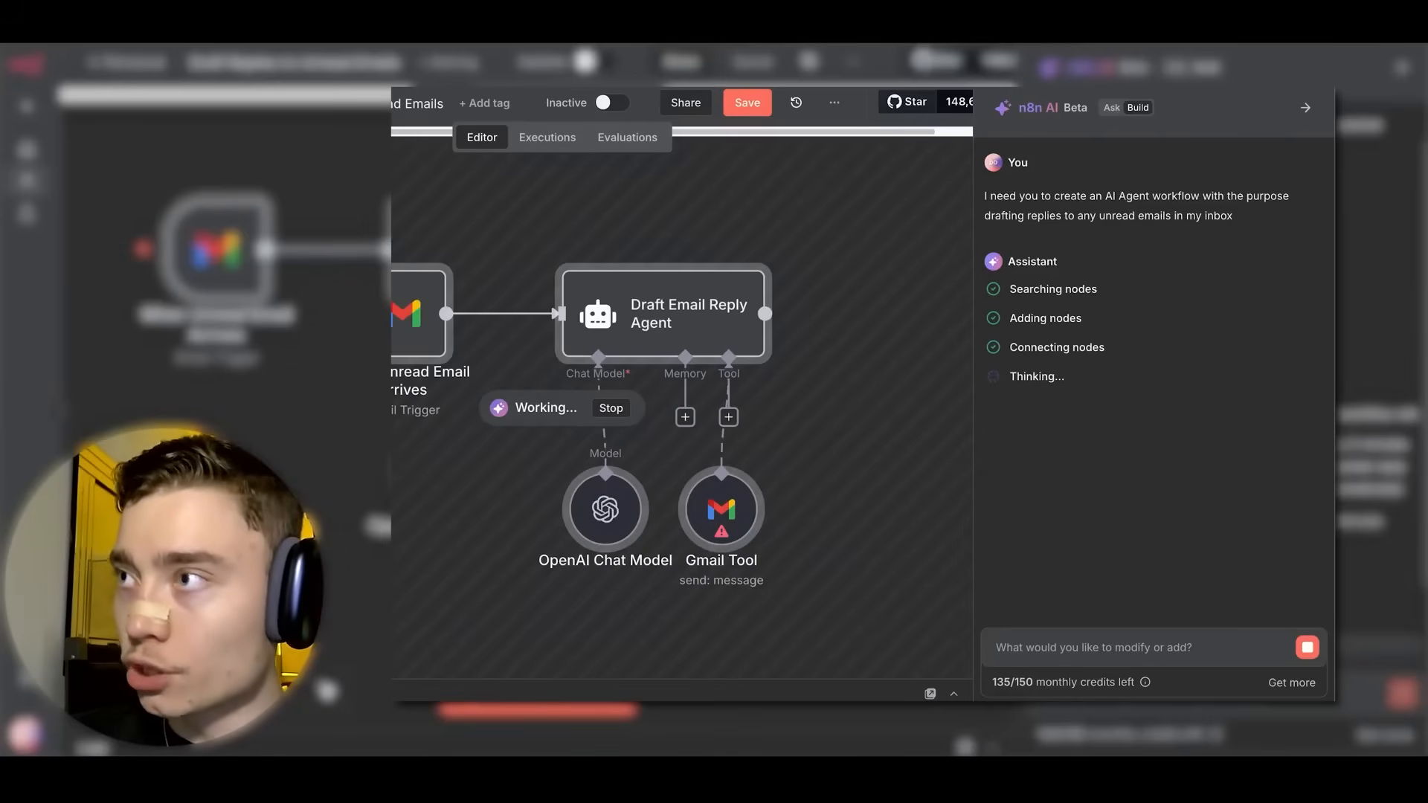
# Review the AI builder's progress and the When Unread Email Arrives trigger settings.
pyautogui.moveTo(1010, 346); pyautogui.dragTo(1106, 353)
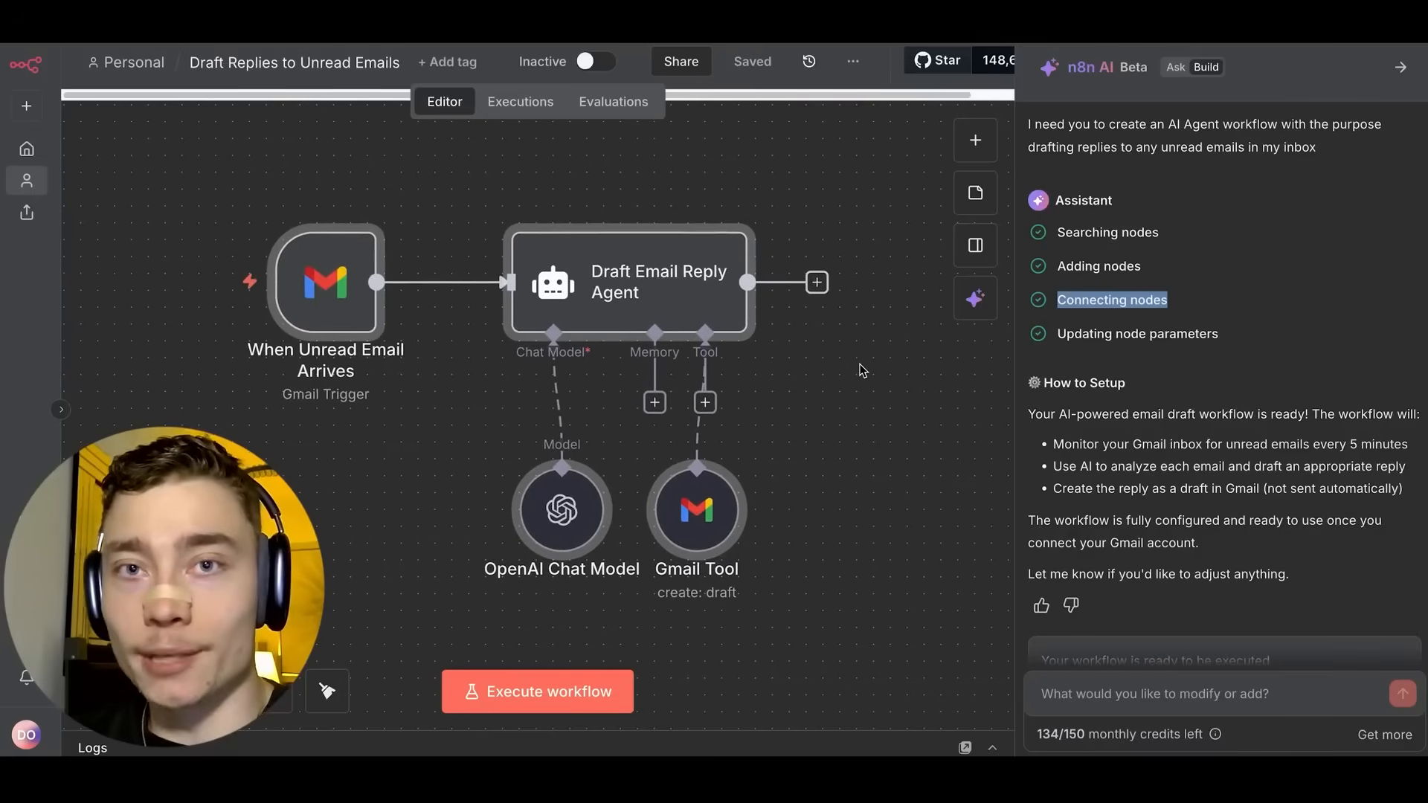
pyautogui.moveTo(1054, 334); pyautogui.dragTo(1188, 329)
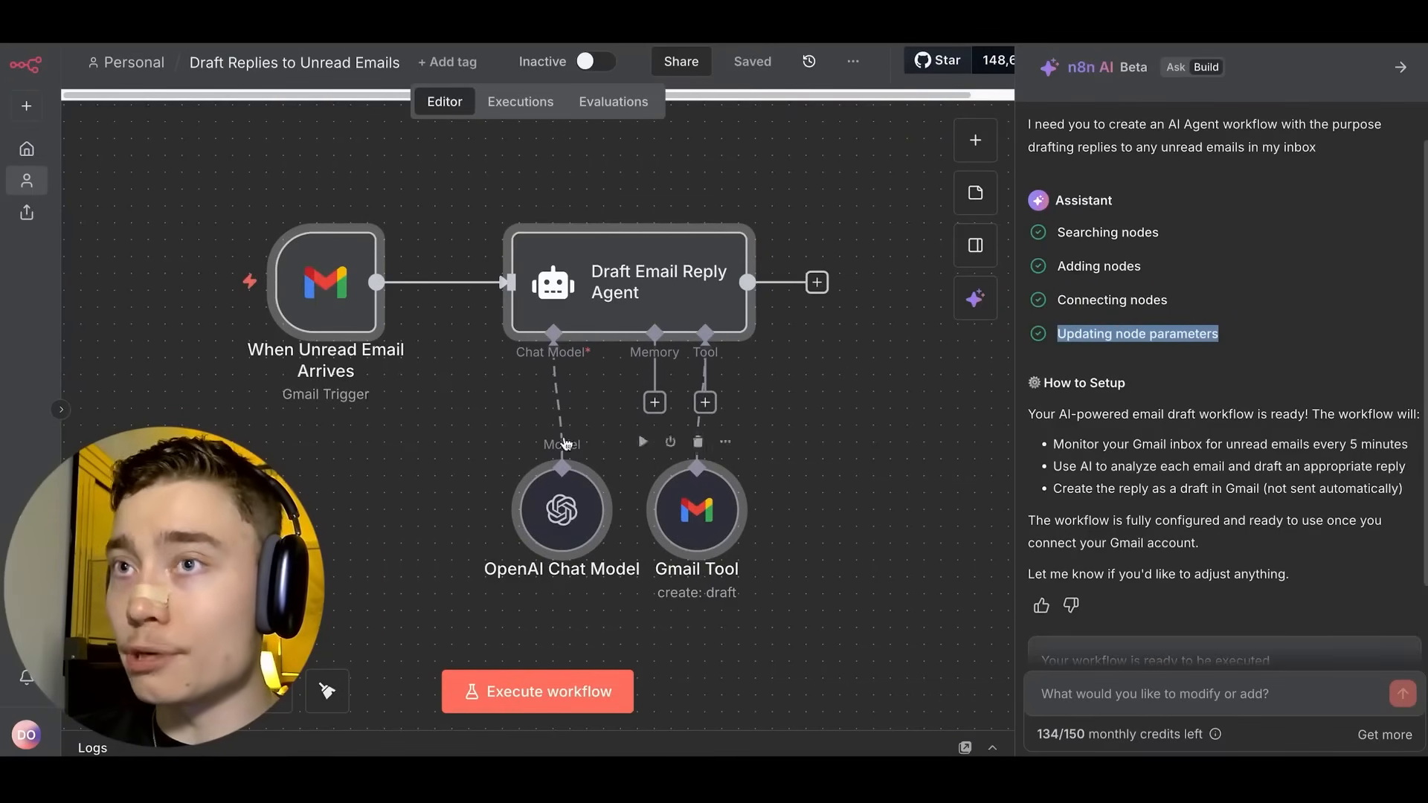
pyautogui.doubleClick(354, 291)
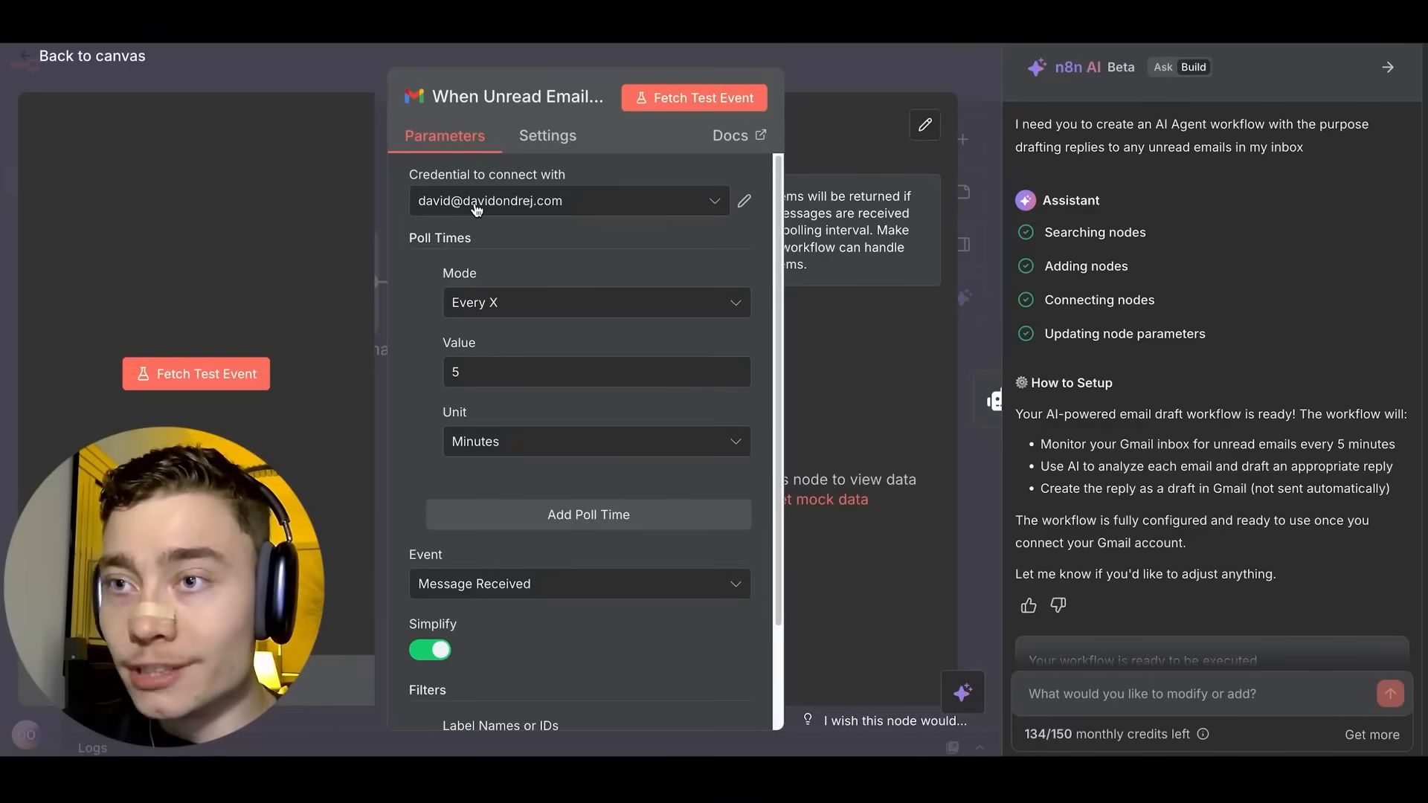
pyautogui.press('Escape')
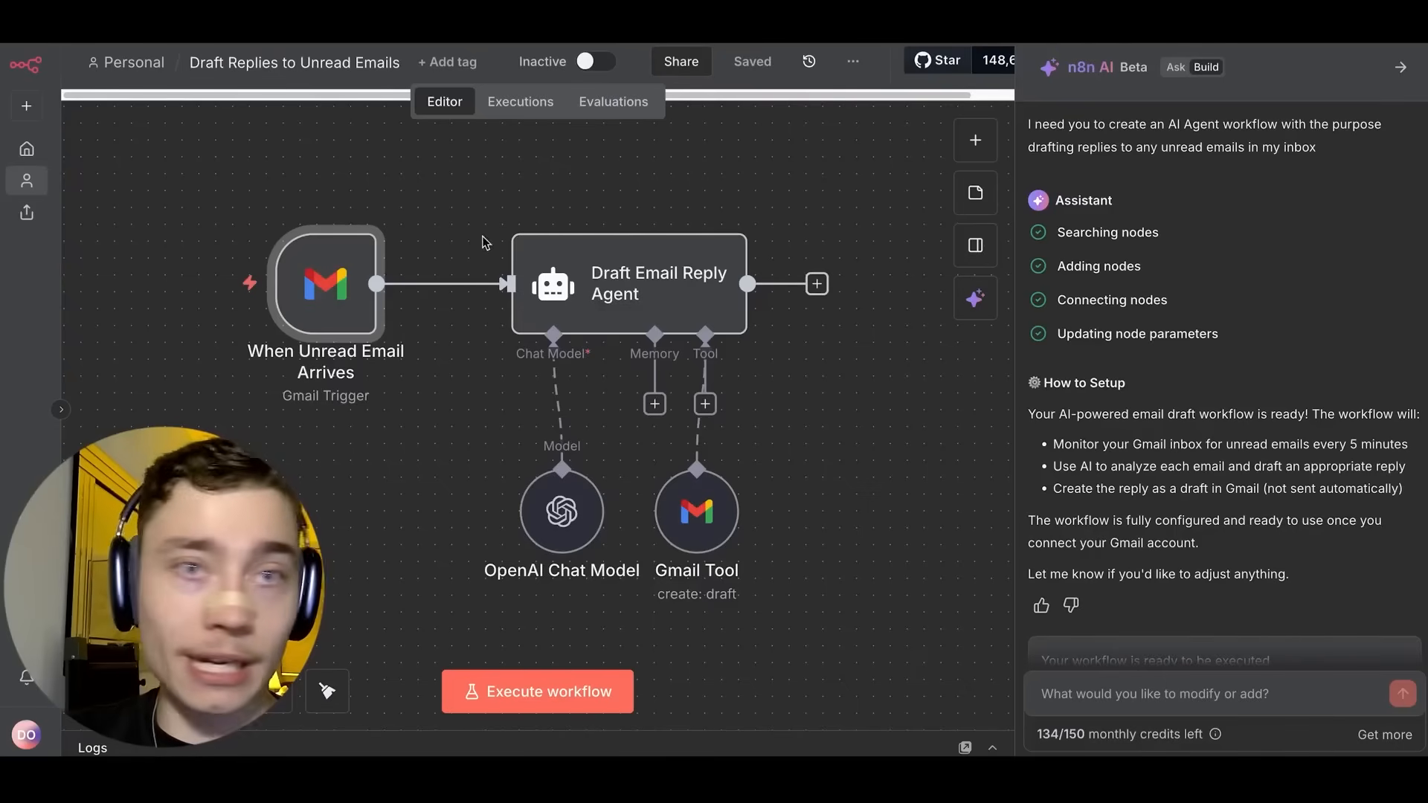
# Spread the OpenAI Chat Model and Gmail Tool nodes apart and check the chat model's settings.
pyautogui.moveTo(601, 535); pyautogui.dragTo(542, 484)
pyautogui.moveTo(697, 511); pyautogui.dragTo(771, 497)
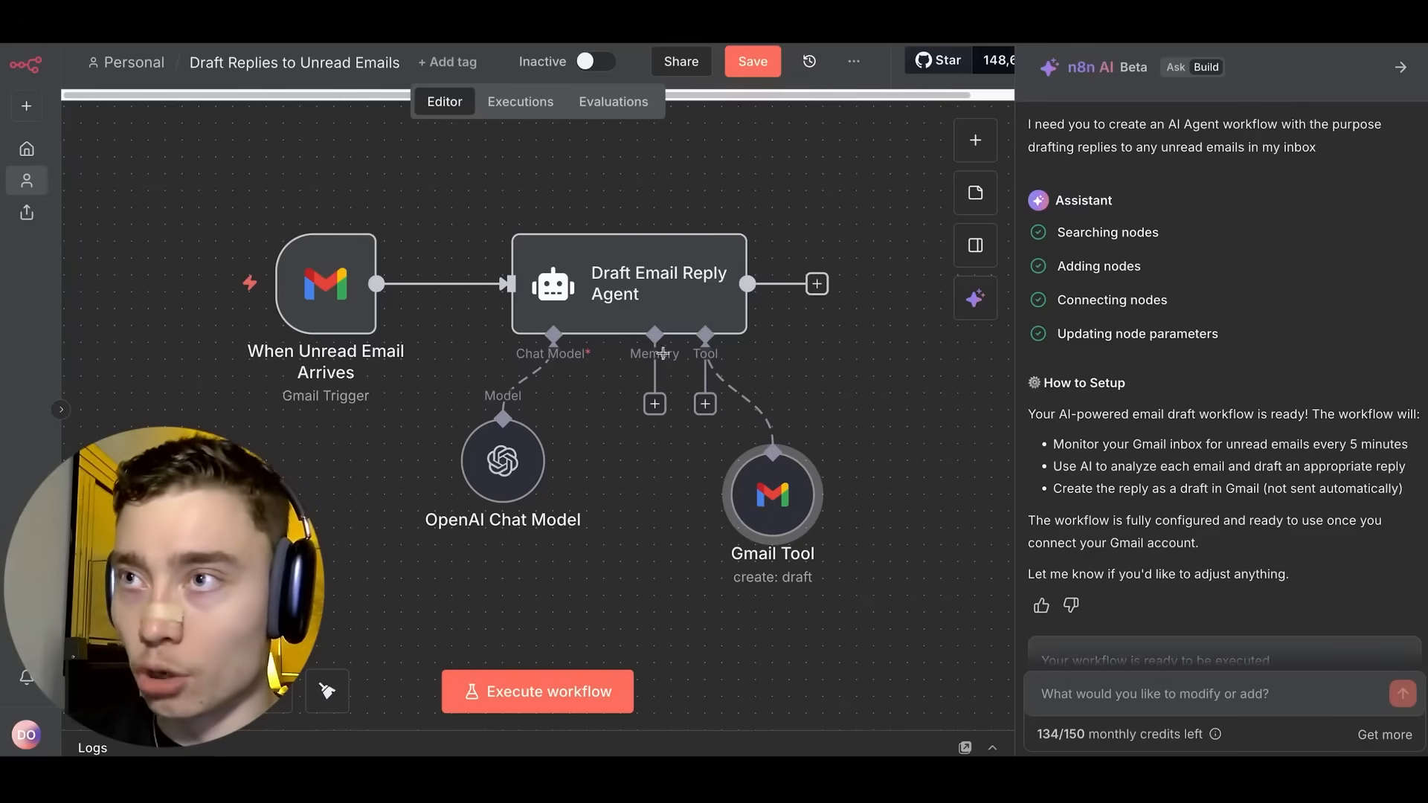
pyautogui.doubleClick(629, 283)
pyautogui.scroll(-3, 535, 363)
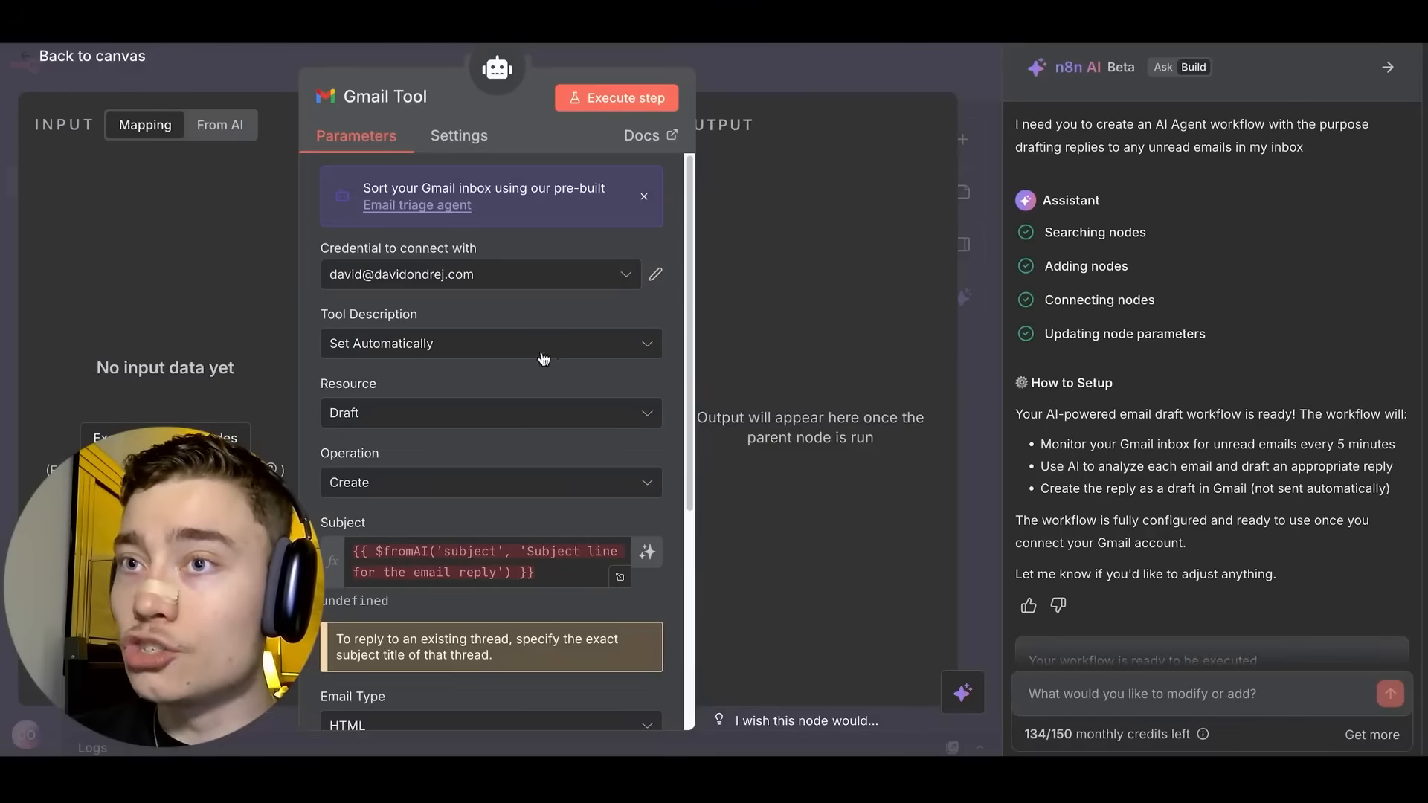
pyautogui.scroll(-5, 544, 359)
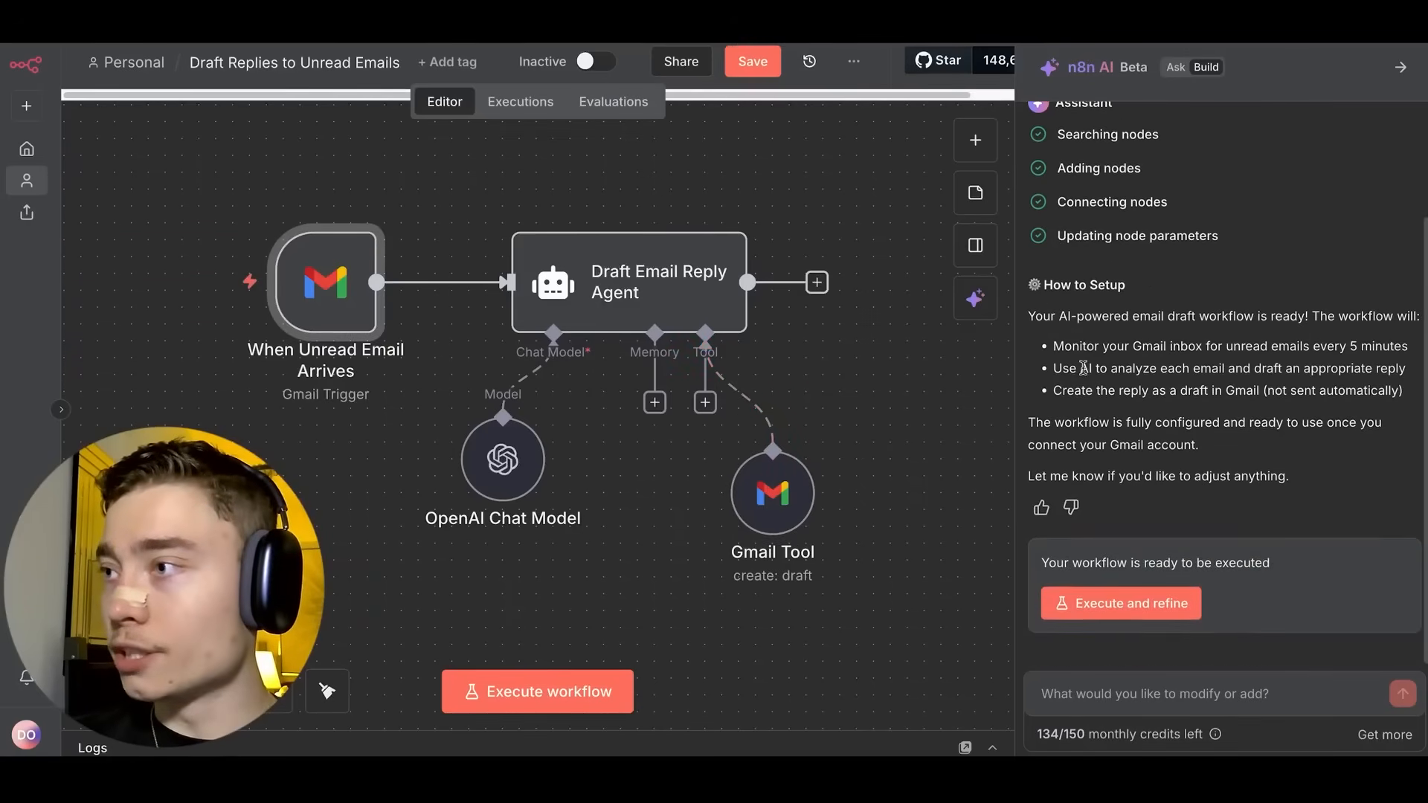
# Execute the Draft Replies workflow from the AI panel and watch it run.
pyautogui.click(1152, 605)
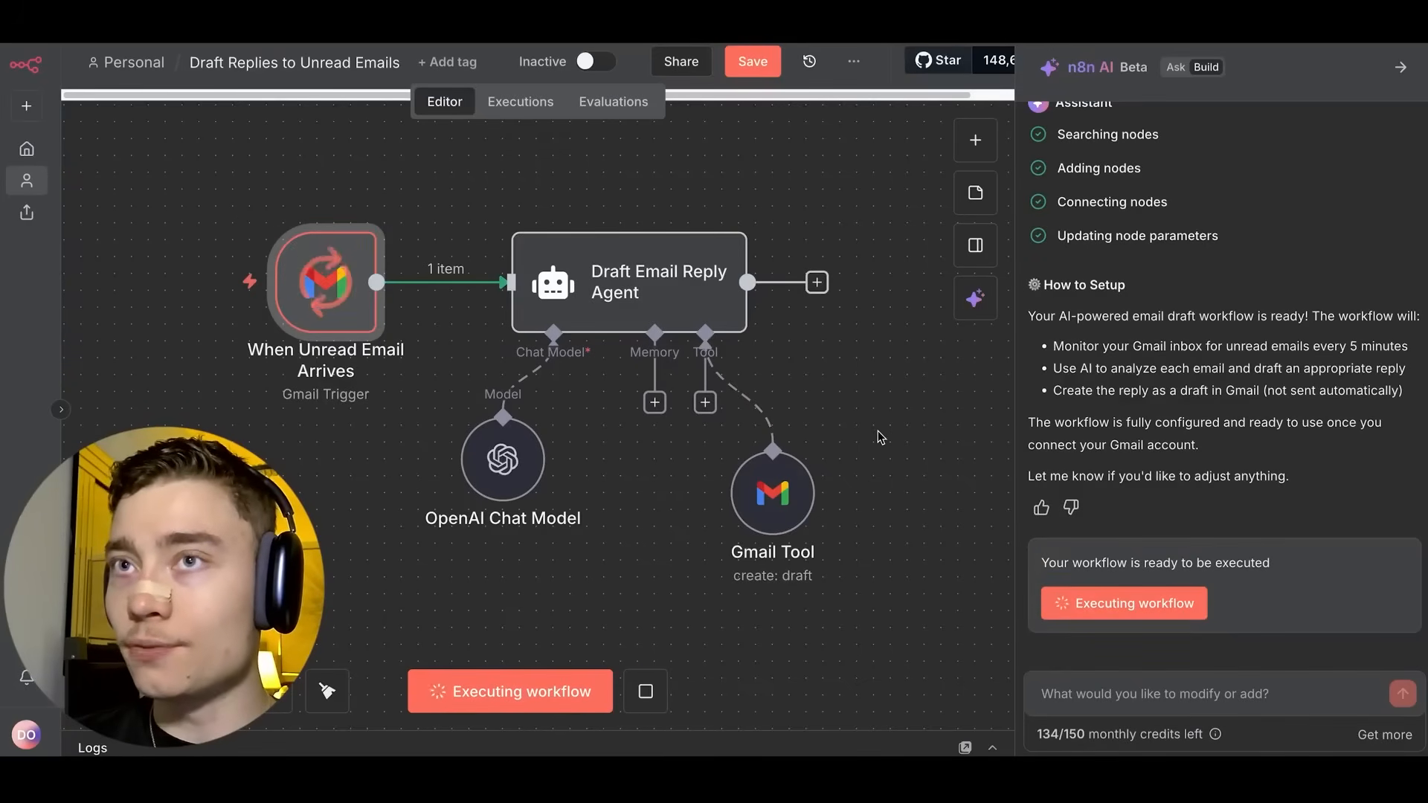
pyautogui.scroll(-2, 869, 419)
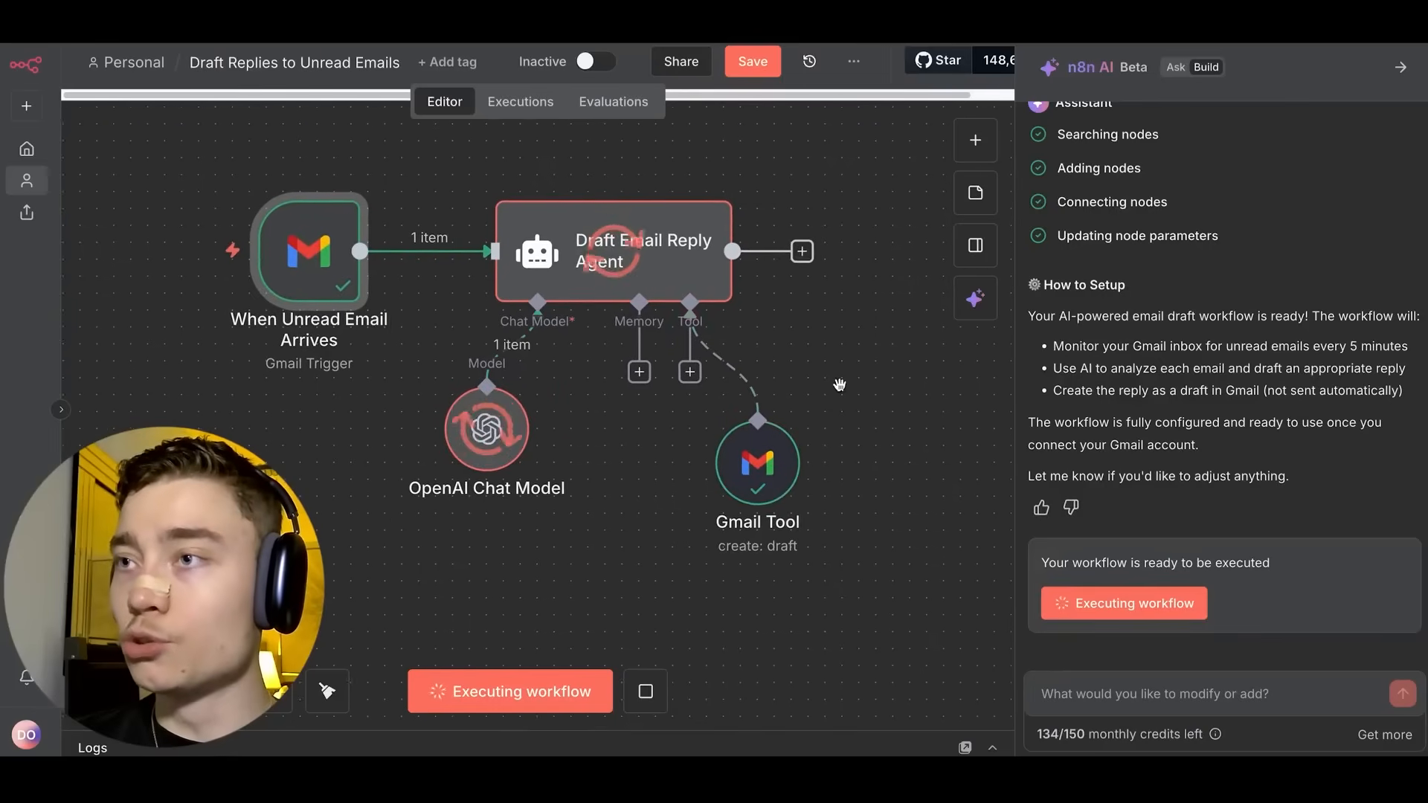
pyautogui.moveTo(827, 367); pyautogui.dragTo(841, 372)
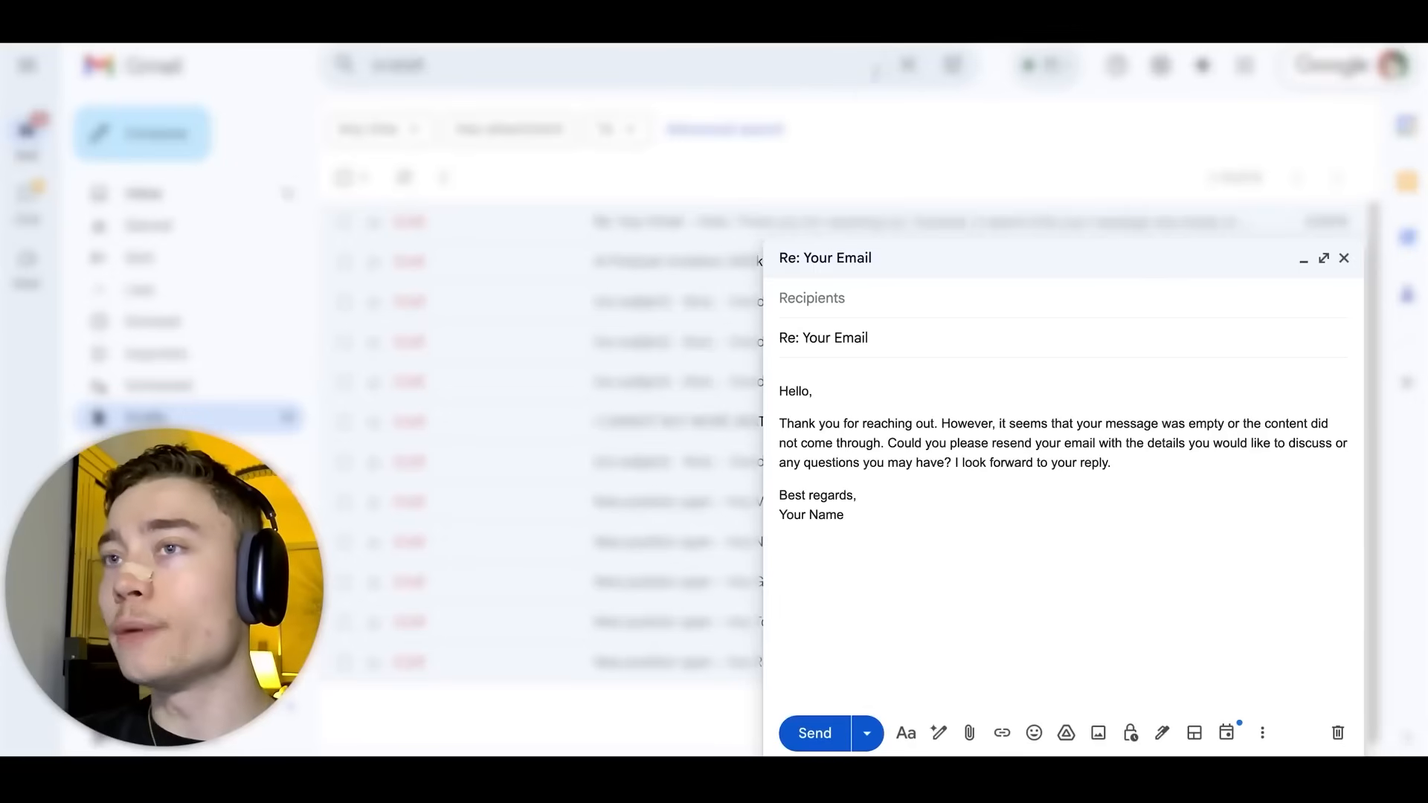
pyautogui.click(891, 330)
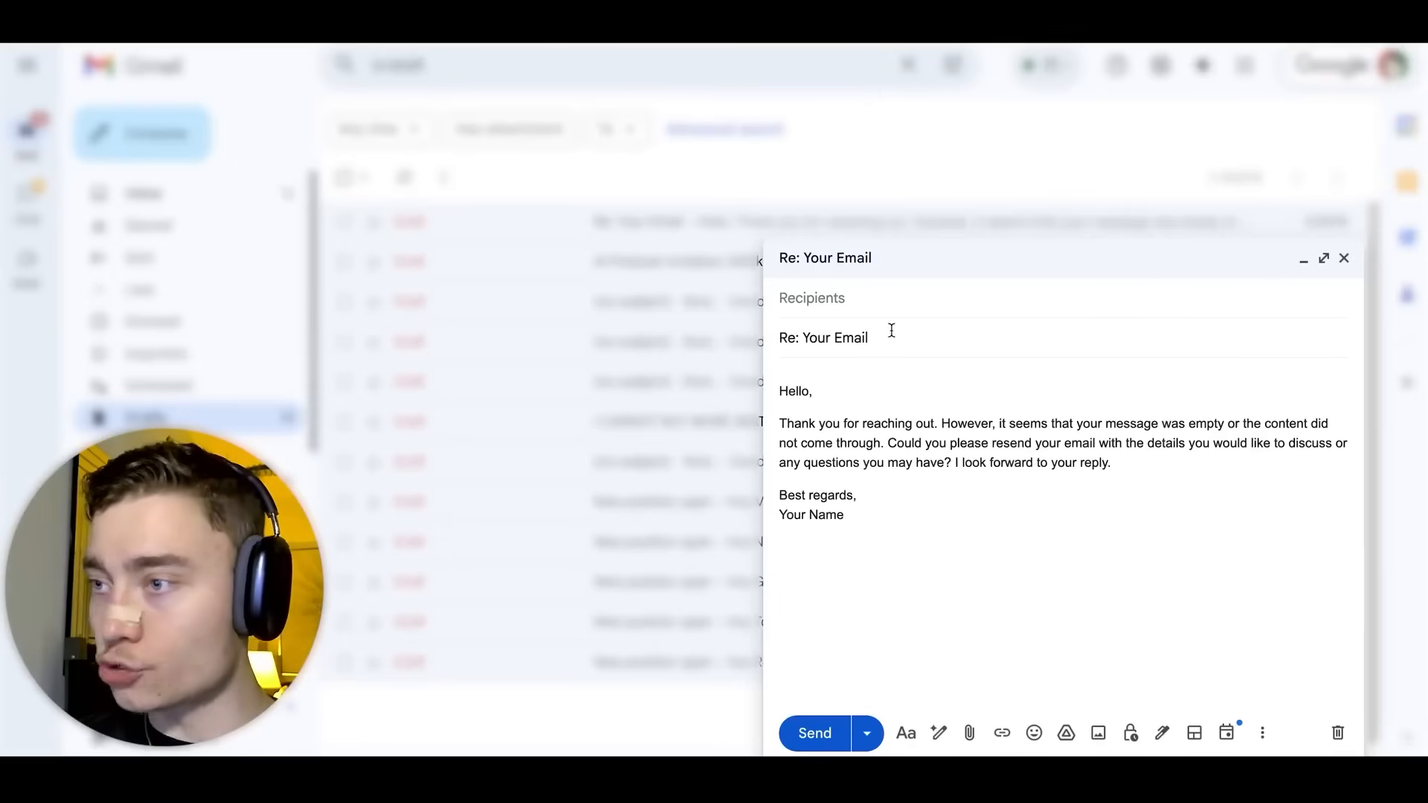
pyautogui.moveTo(848, 517); pyautogui.dragTo(765, 305)
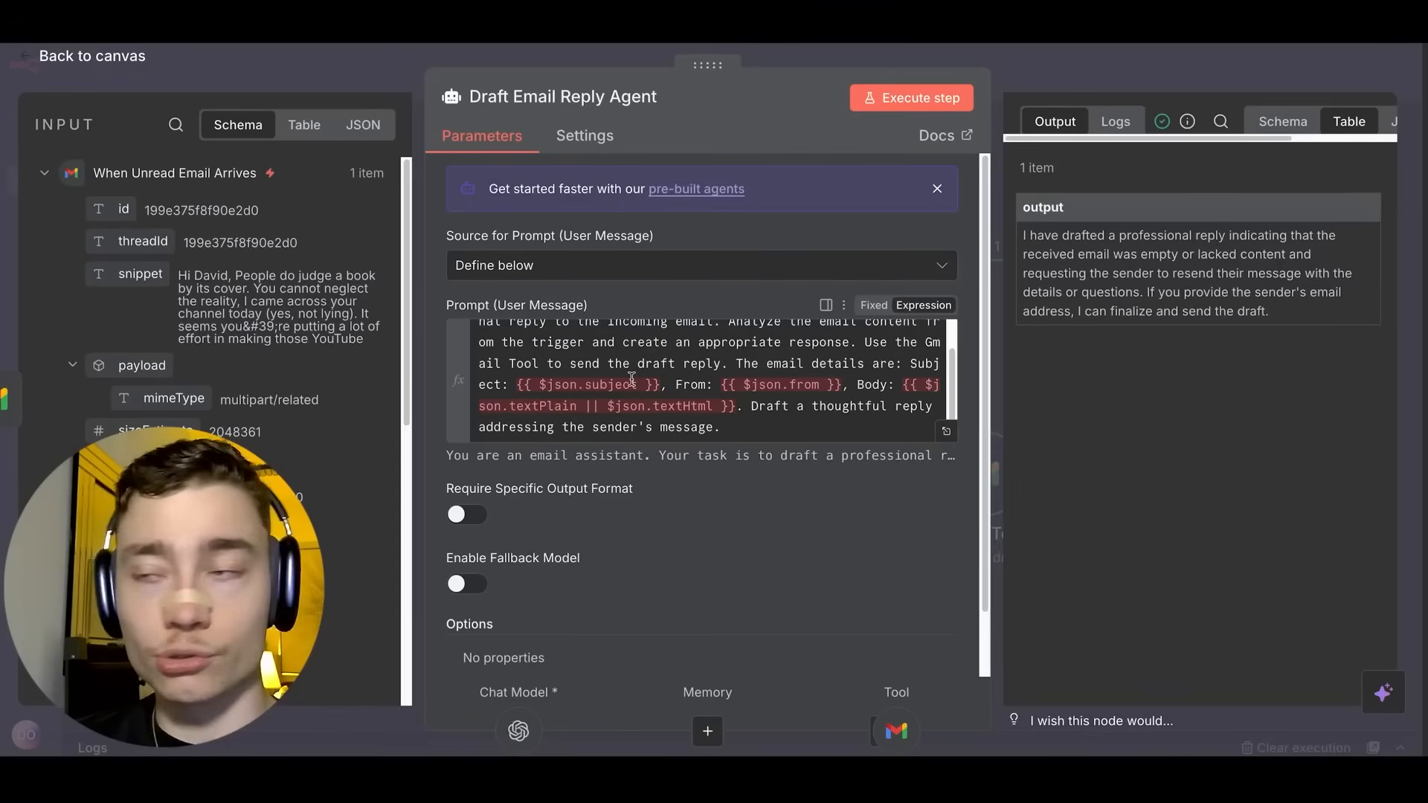
# Replace the Subject/From/Body expressions in the agent prompt with {{ $json.snippet }} and save.
pyautogui.scroll(-1, 755, 380)
pyautogui.click(751, 381)
pyautogui.press('Return')
pyautogui.press('Return')
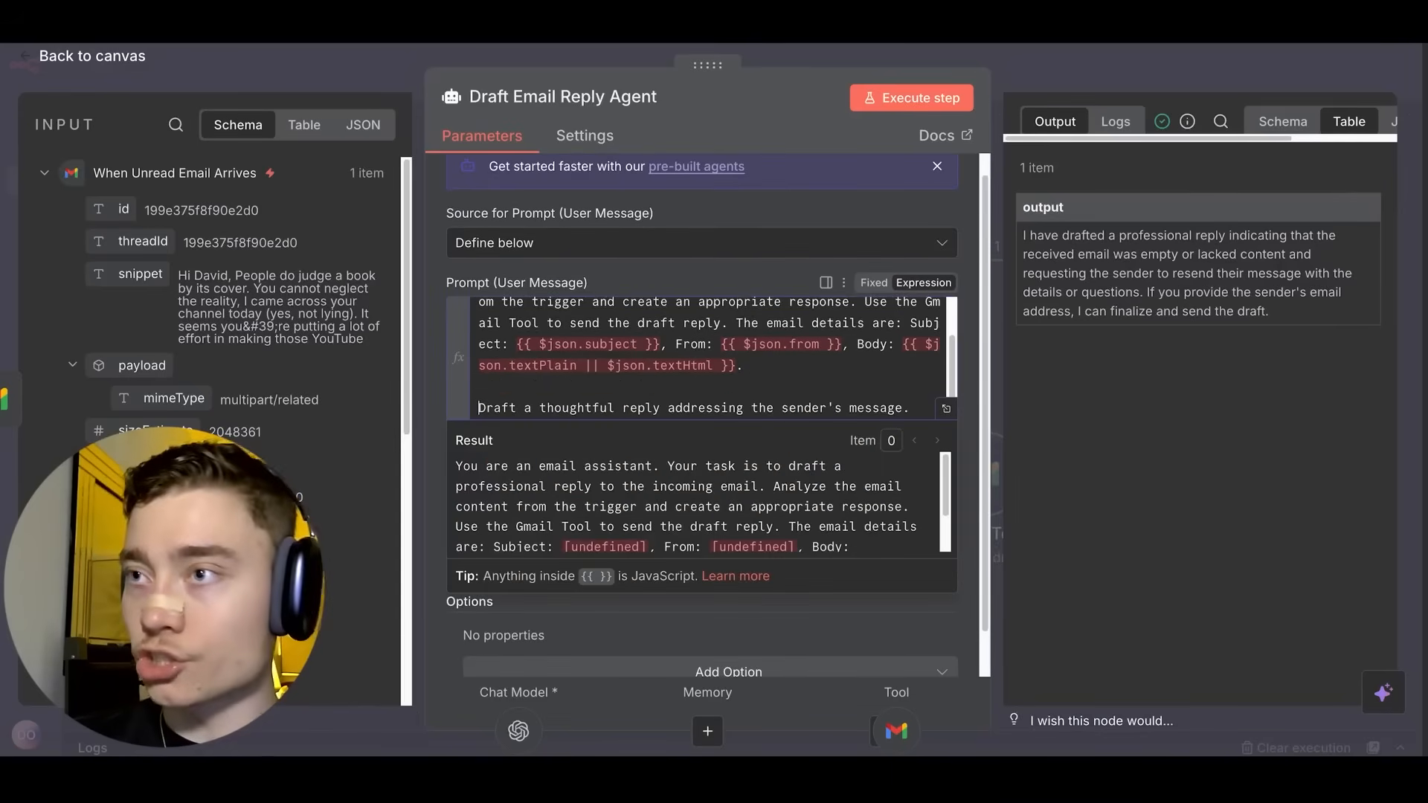
pyautogui.scroll(1, 743, 364)
pyautogui.moveTo(751, 395); pyautogui.dragTo(902, 342)
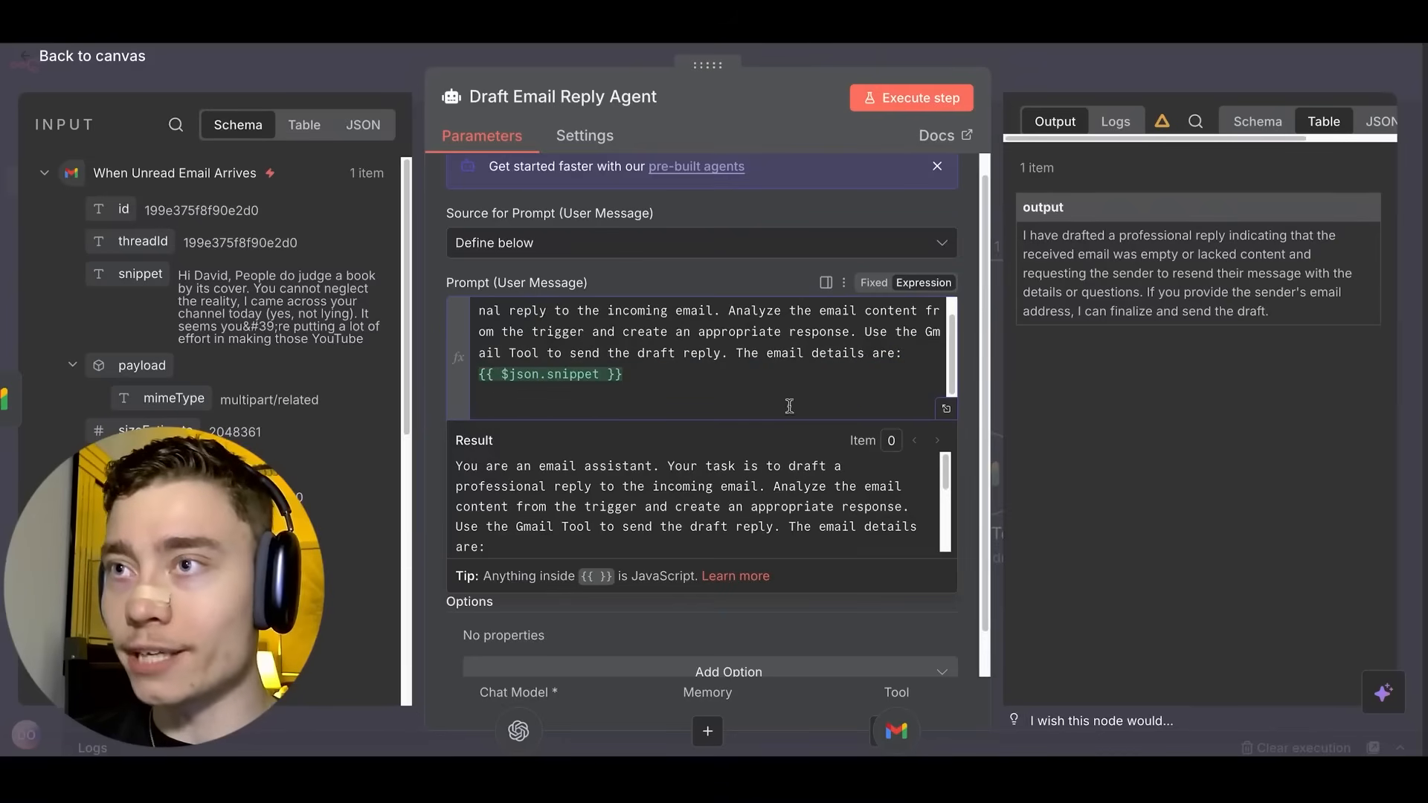
pyautogui.click(1044, 65)
pyautogui.click(1114, 71)
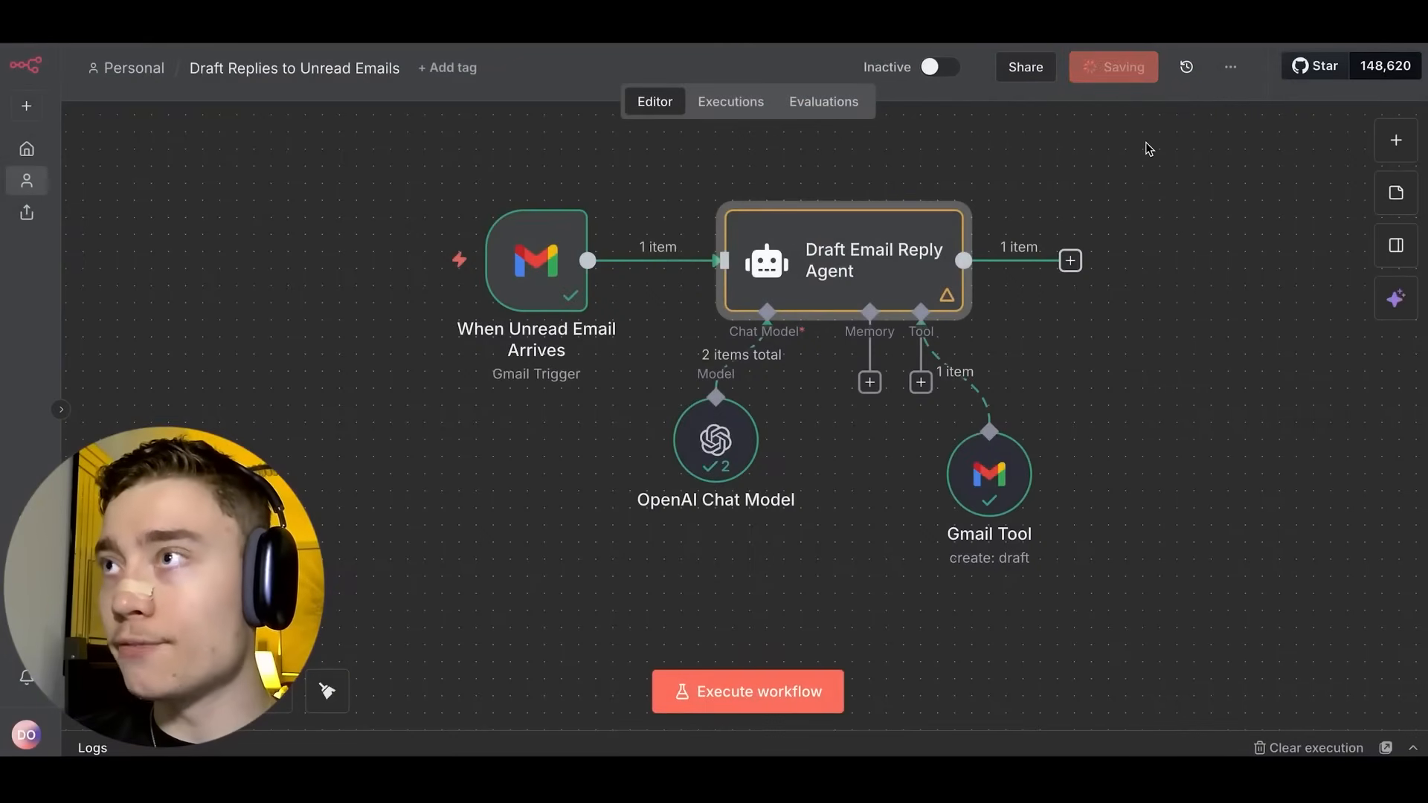
# Rerun the workflow and inspect the error on the failed Gmail Tool node.
pyautogui.moveTo(1096, 161); pyautogui.dragTo(899, 199)
pyautogui.scroll(1, 899, 199)
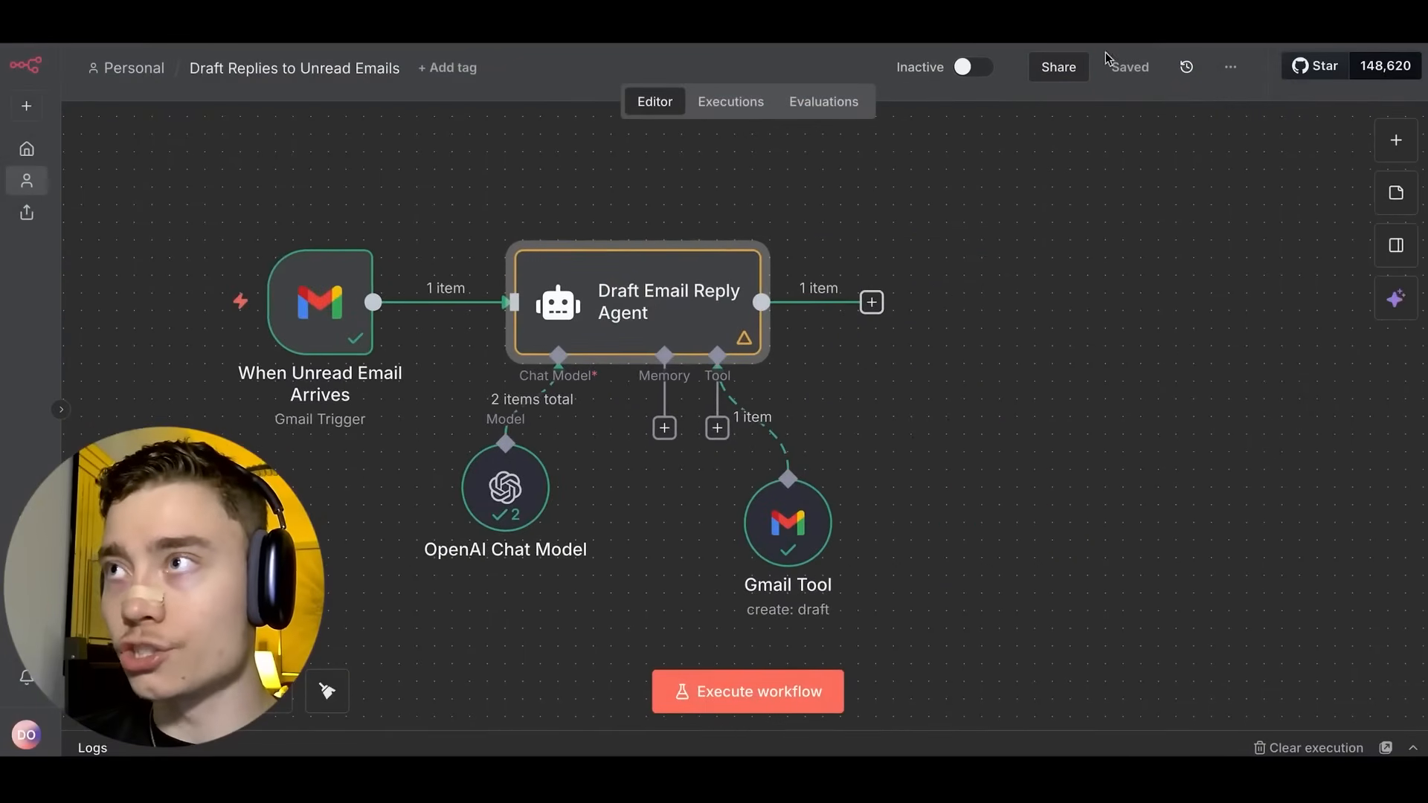
pyautogui.click(661, 221)
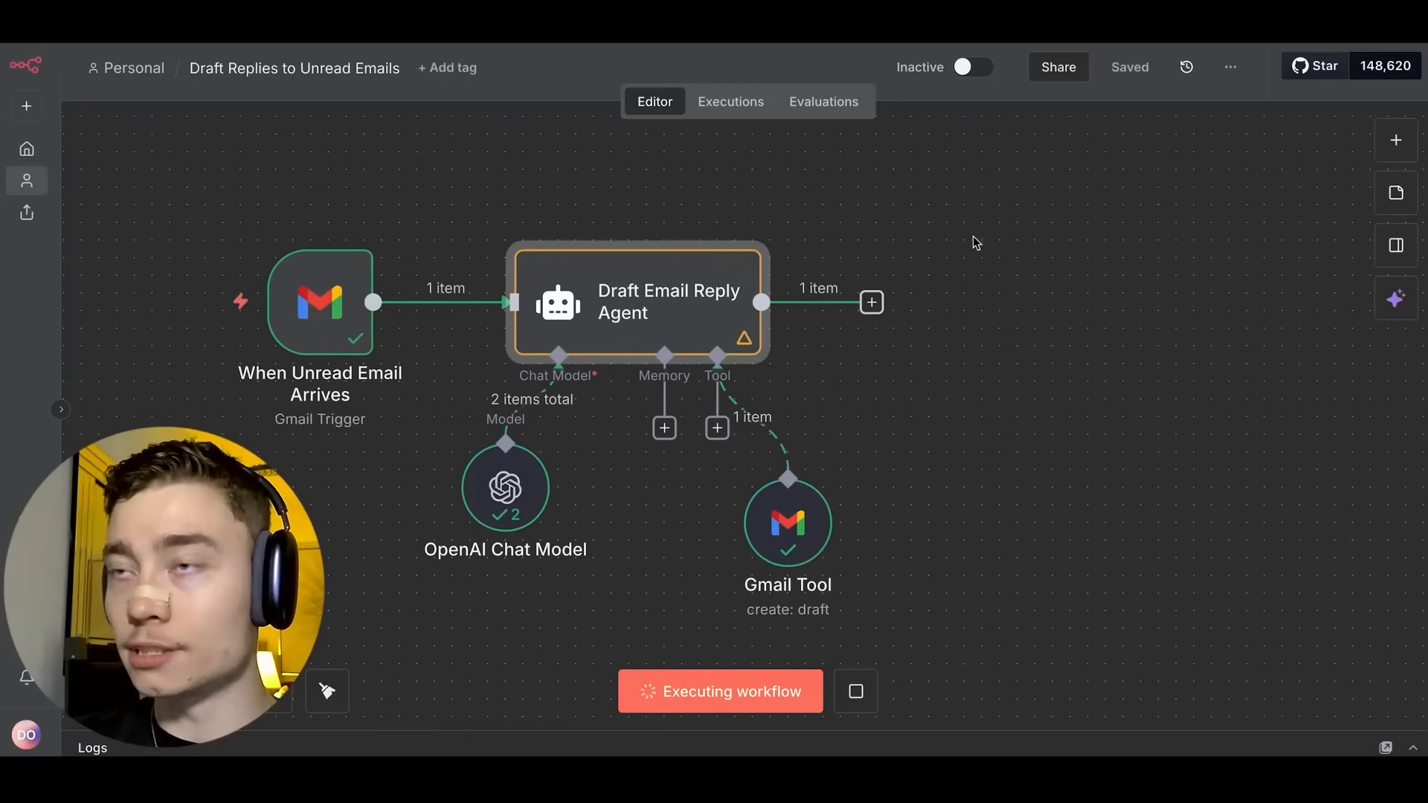
pyautogui.moveTo(871, 411); pyautogui.dragTo(861, 325)
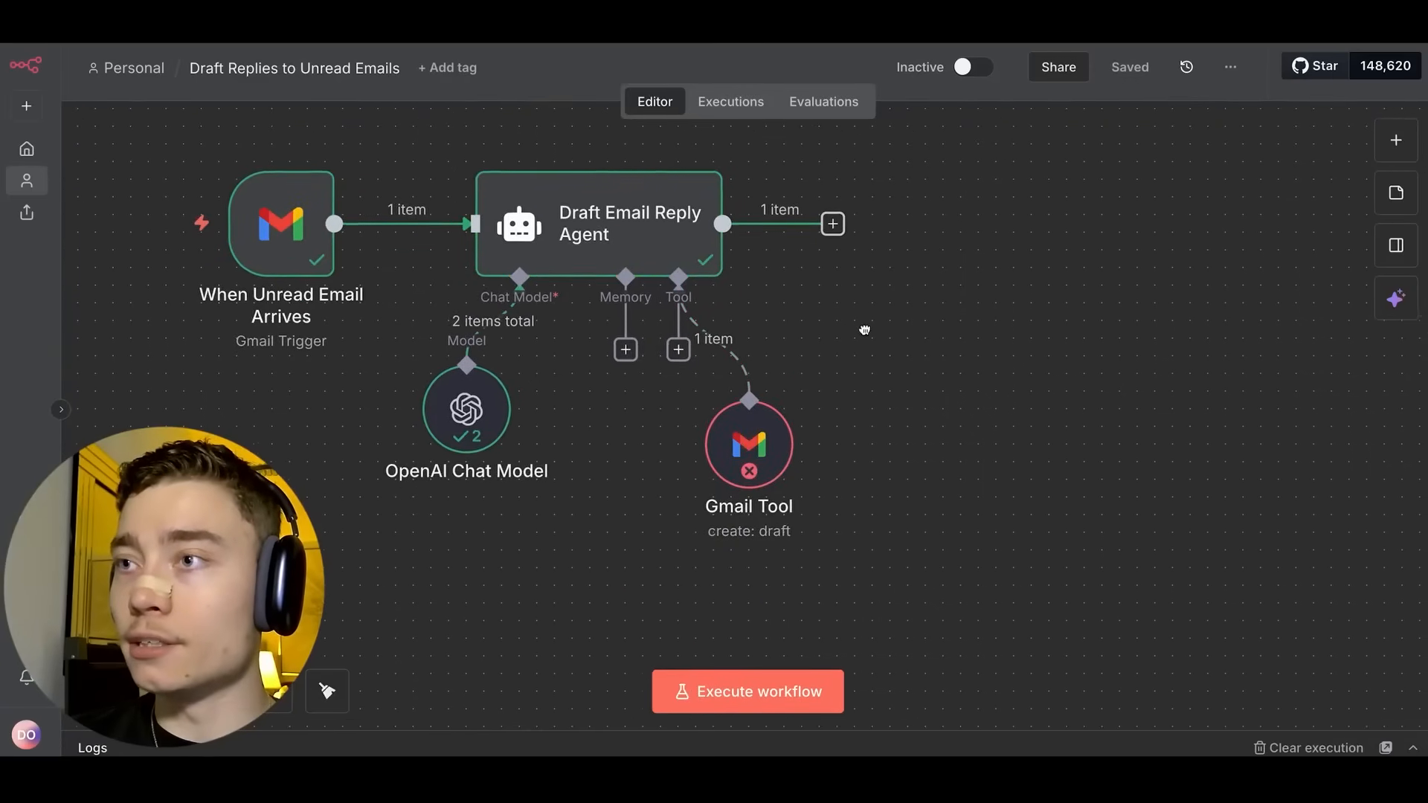
pyautogui.doubleClick(754, 468)
pyautogui.press('Escape')
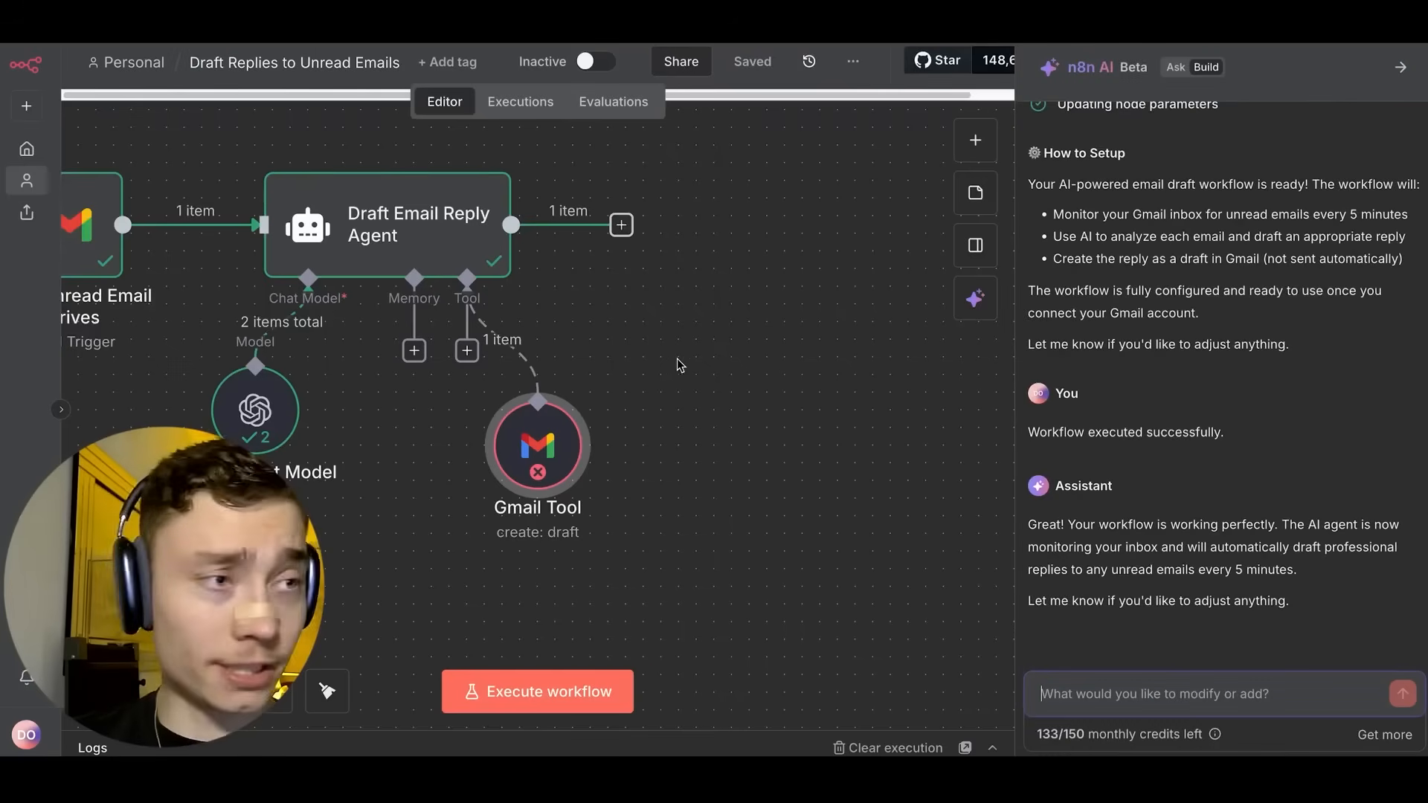
pyautogui.moveTo(673, 365); pyautogui.dragTo(869, 392)
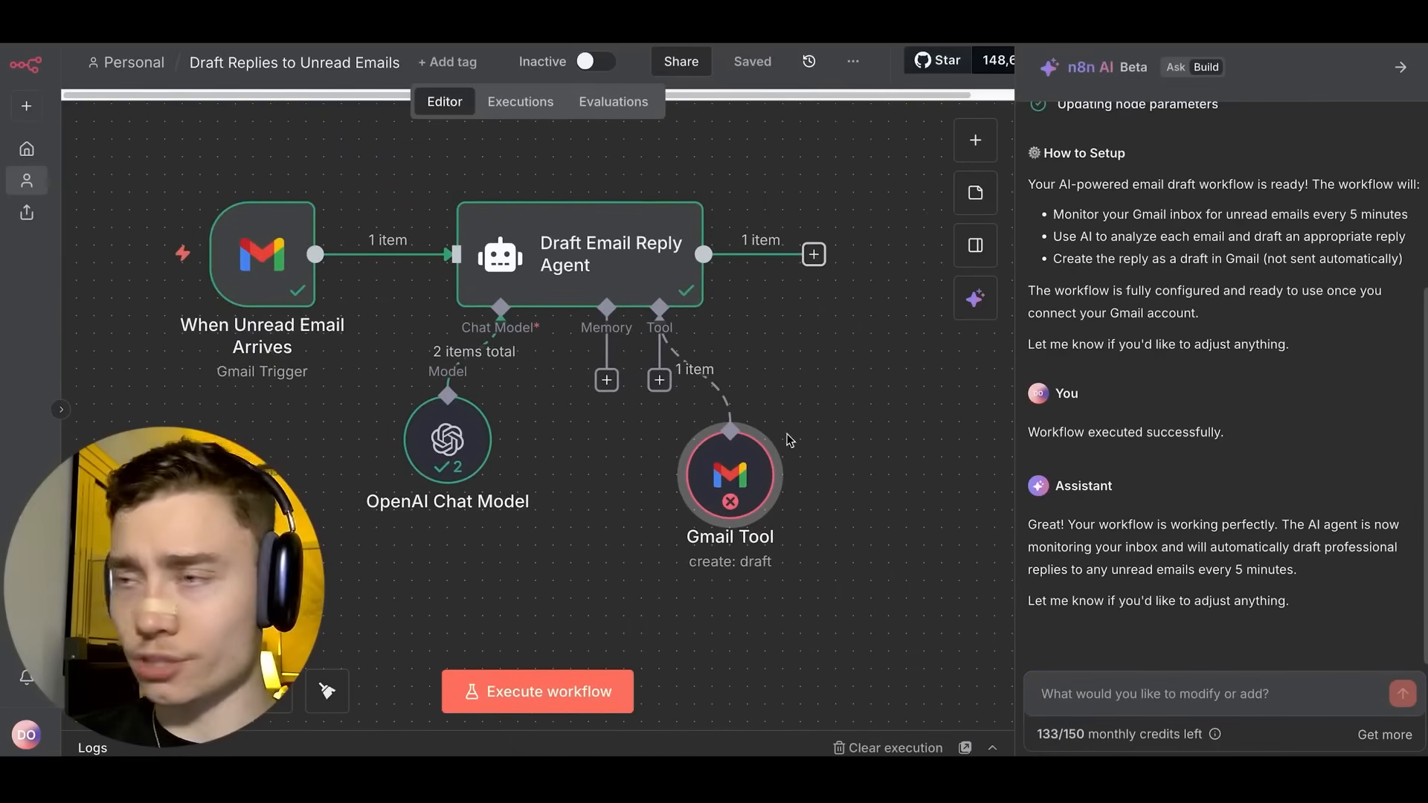
# Ask the n8n AI assistant to 'fix the error in the gmail tool'.
pyautogui.click(1185, 688)
pyautogui.write('fix')
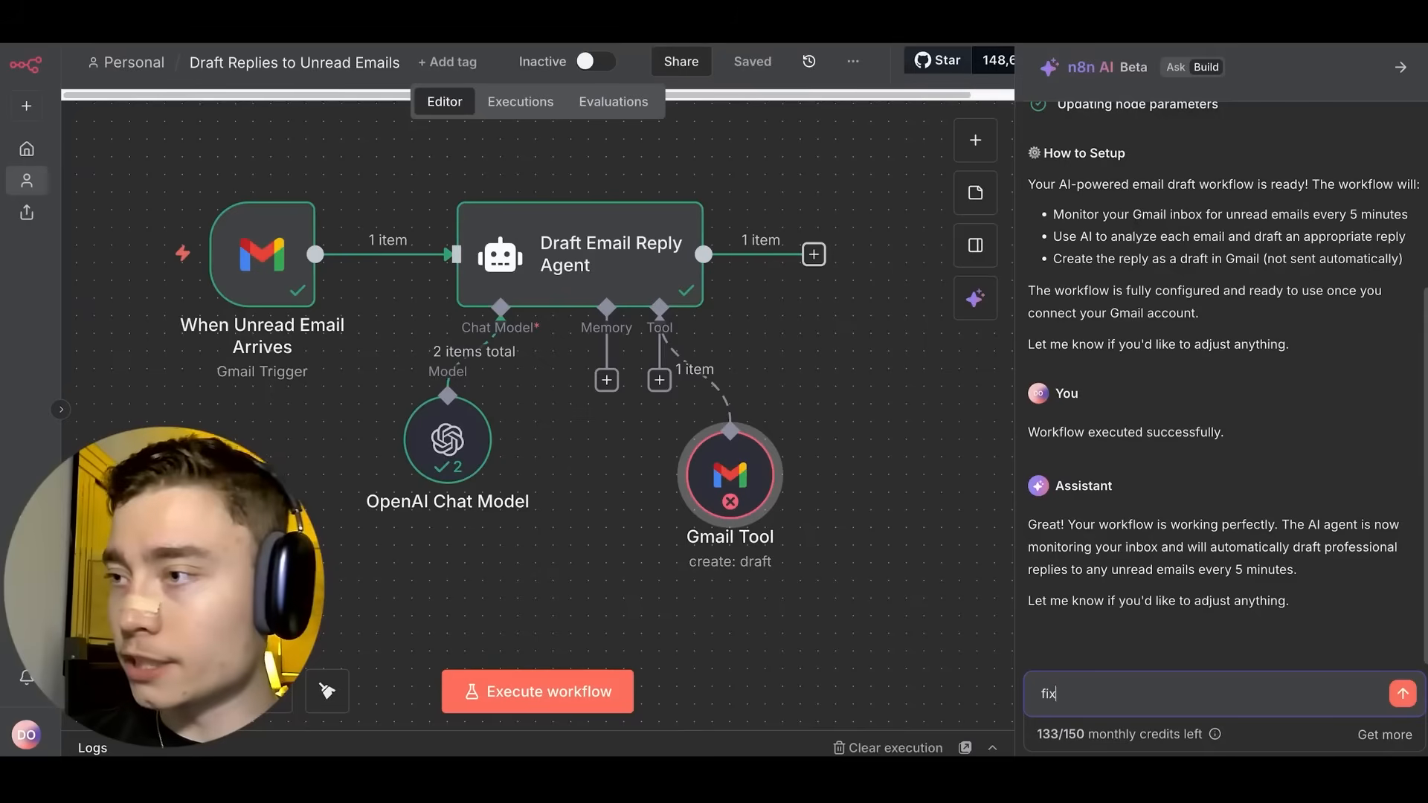
pyautogui.write(' the error in the gmail tool')
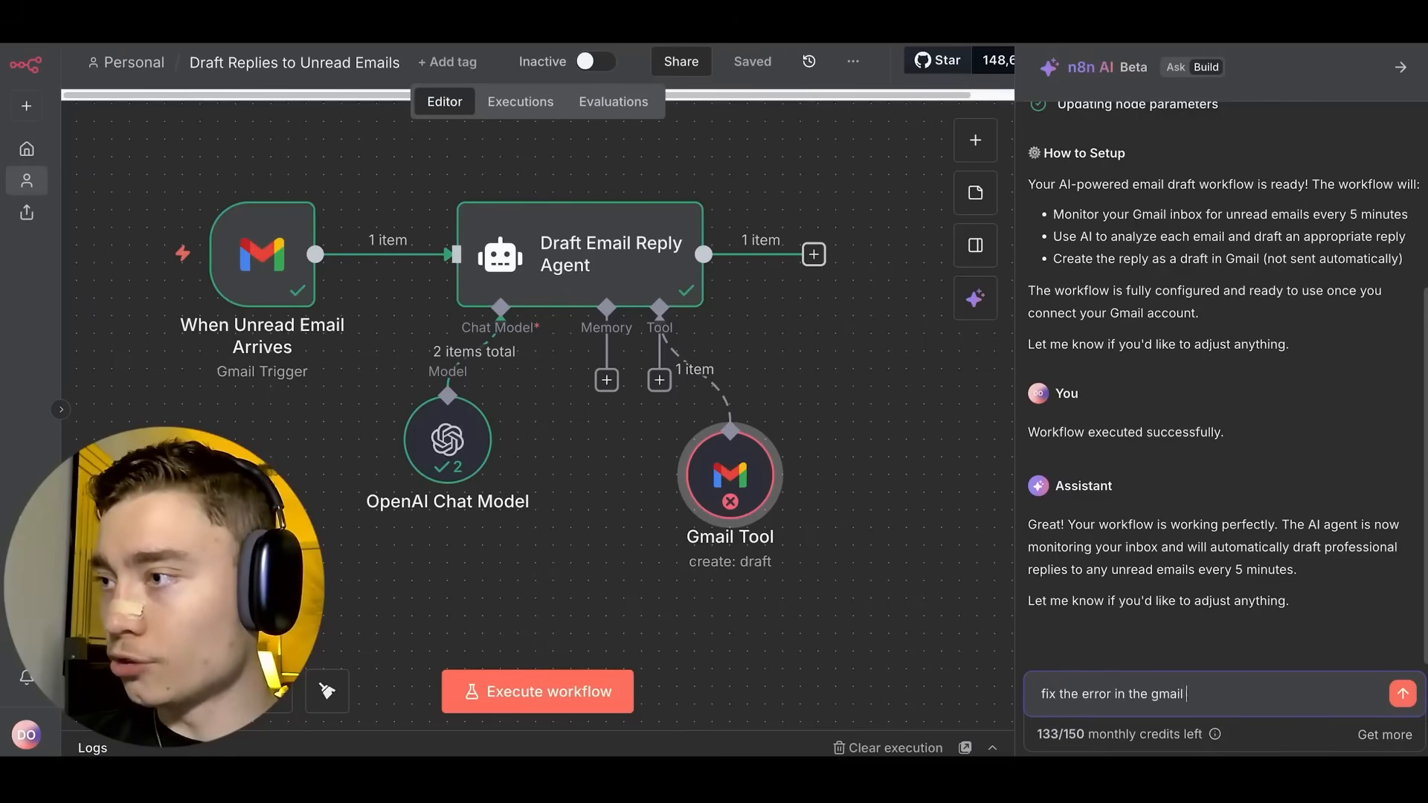
pyautogui.press('Return')
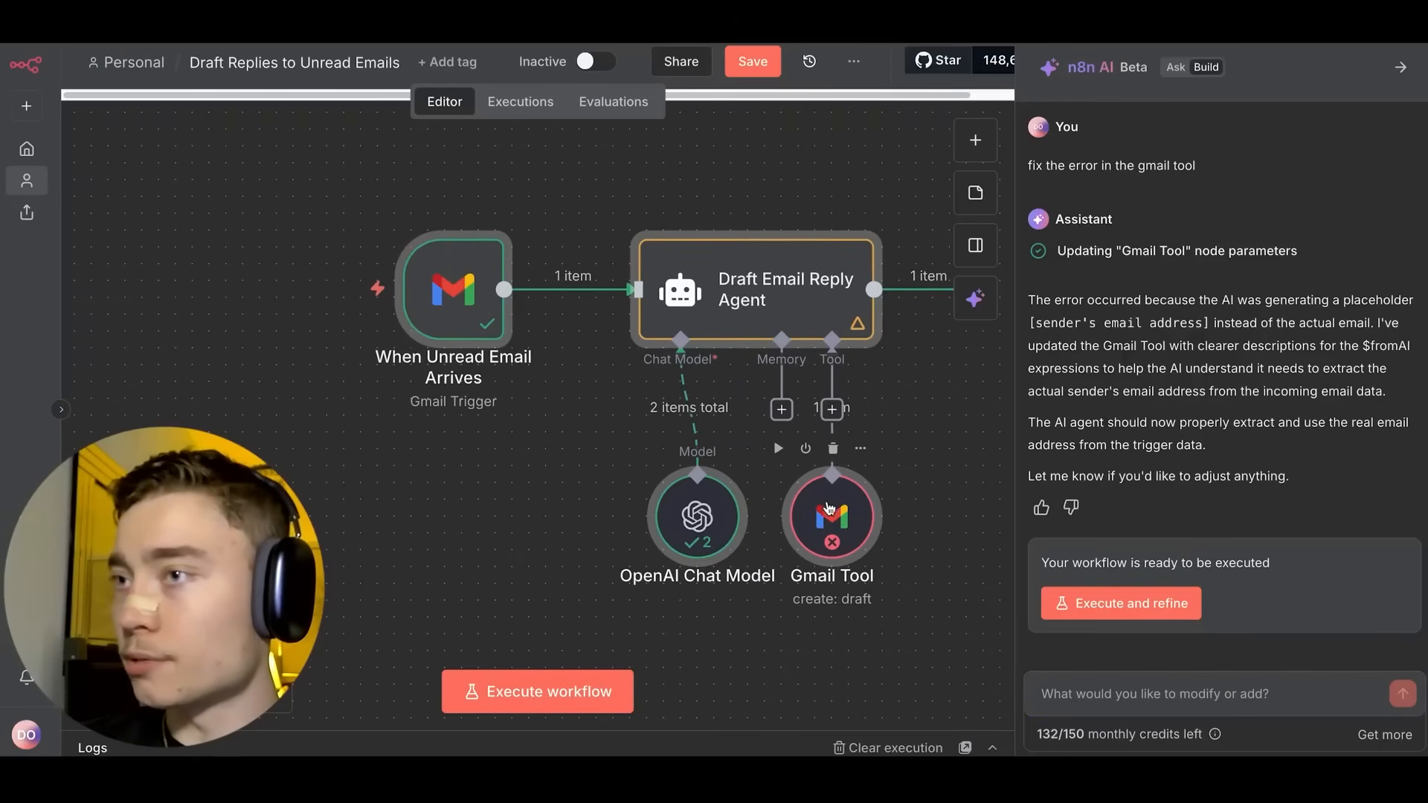
# Check the Gmail Tool's corrected To Email, rerun the workflow, and verify the new Gmail draft.
pyautogui.doubleClick(756, 513)
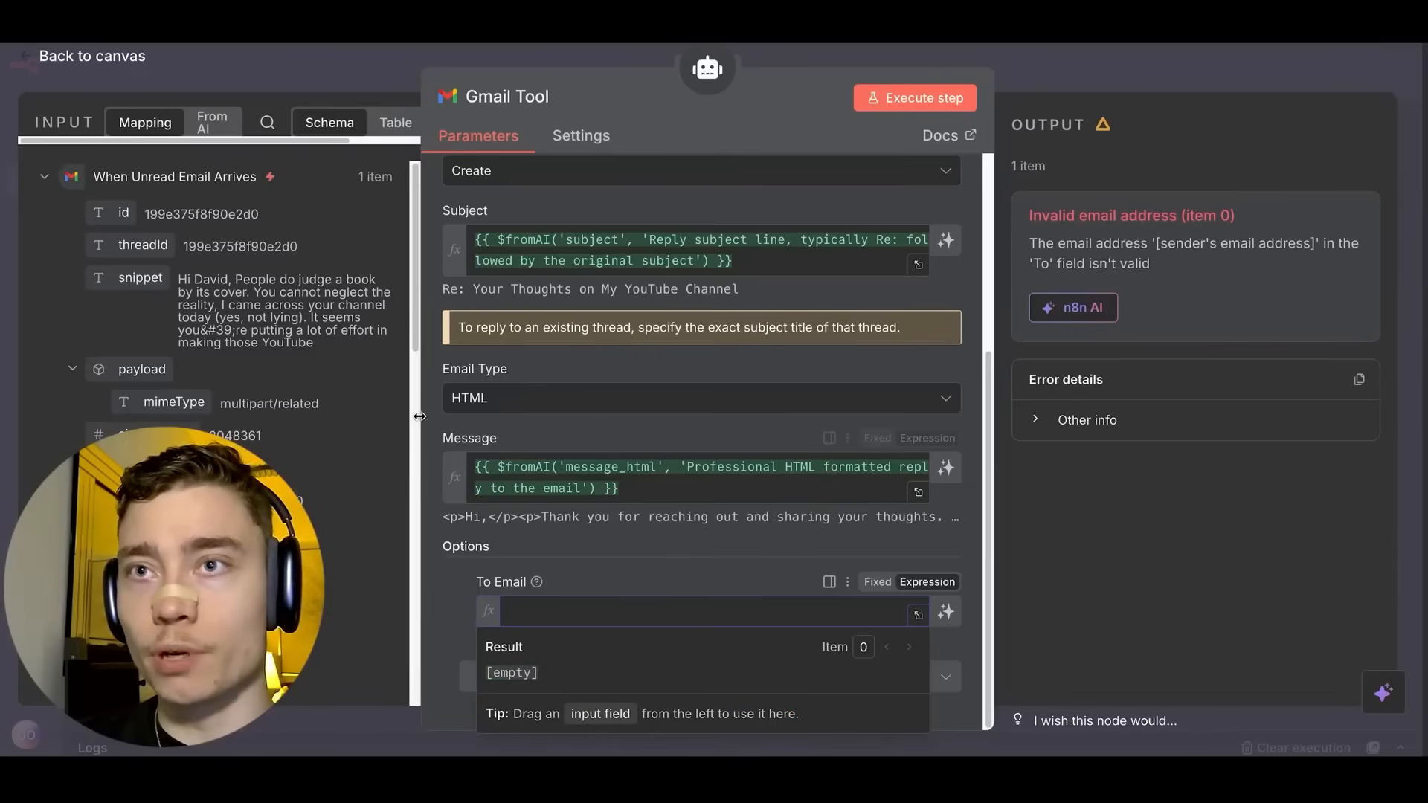
pyautogui.scroll(-3, 346, 382)
pyautogui.scroll(-5, 343, 373)
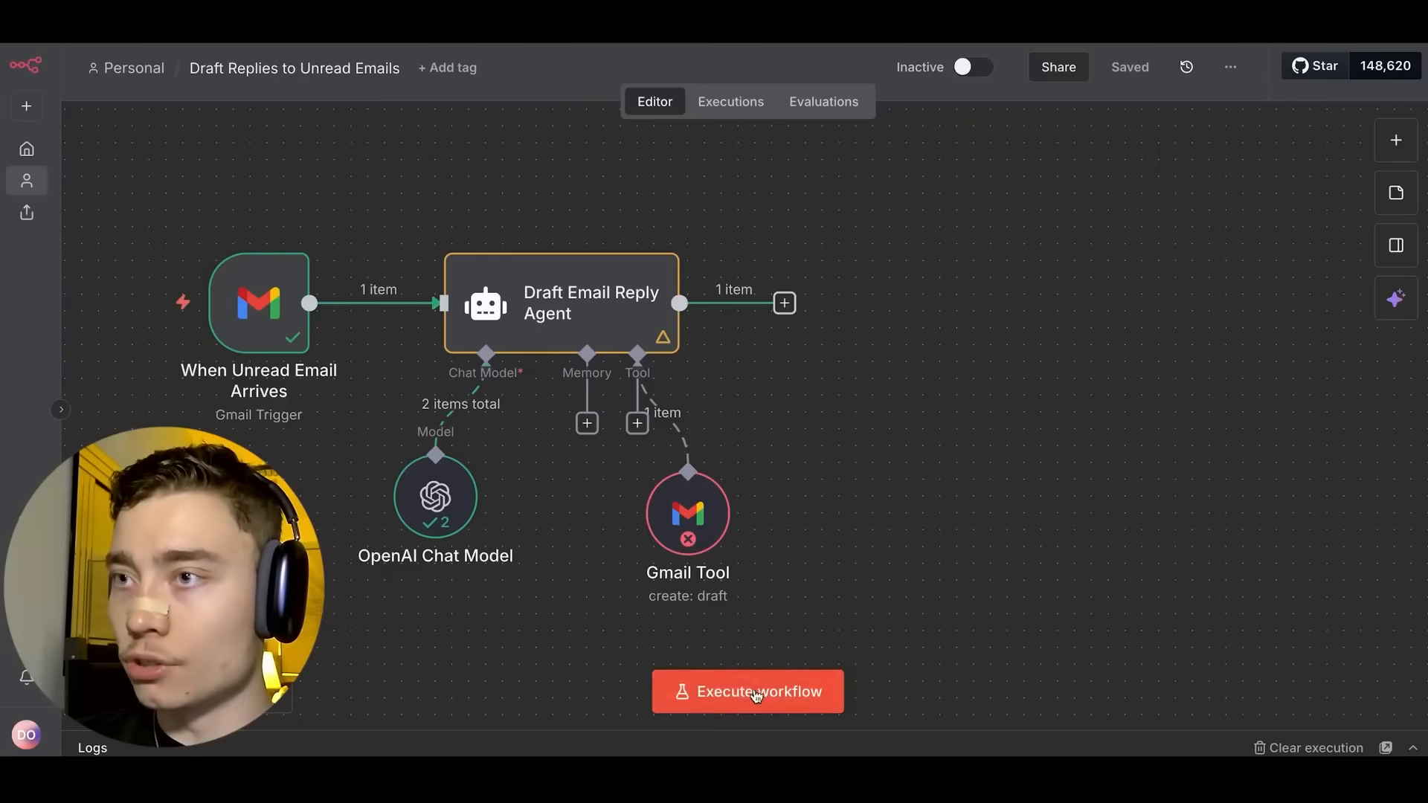
pyautogui.click(756, 693)
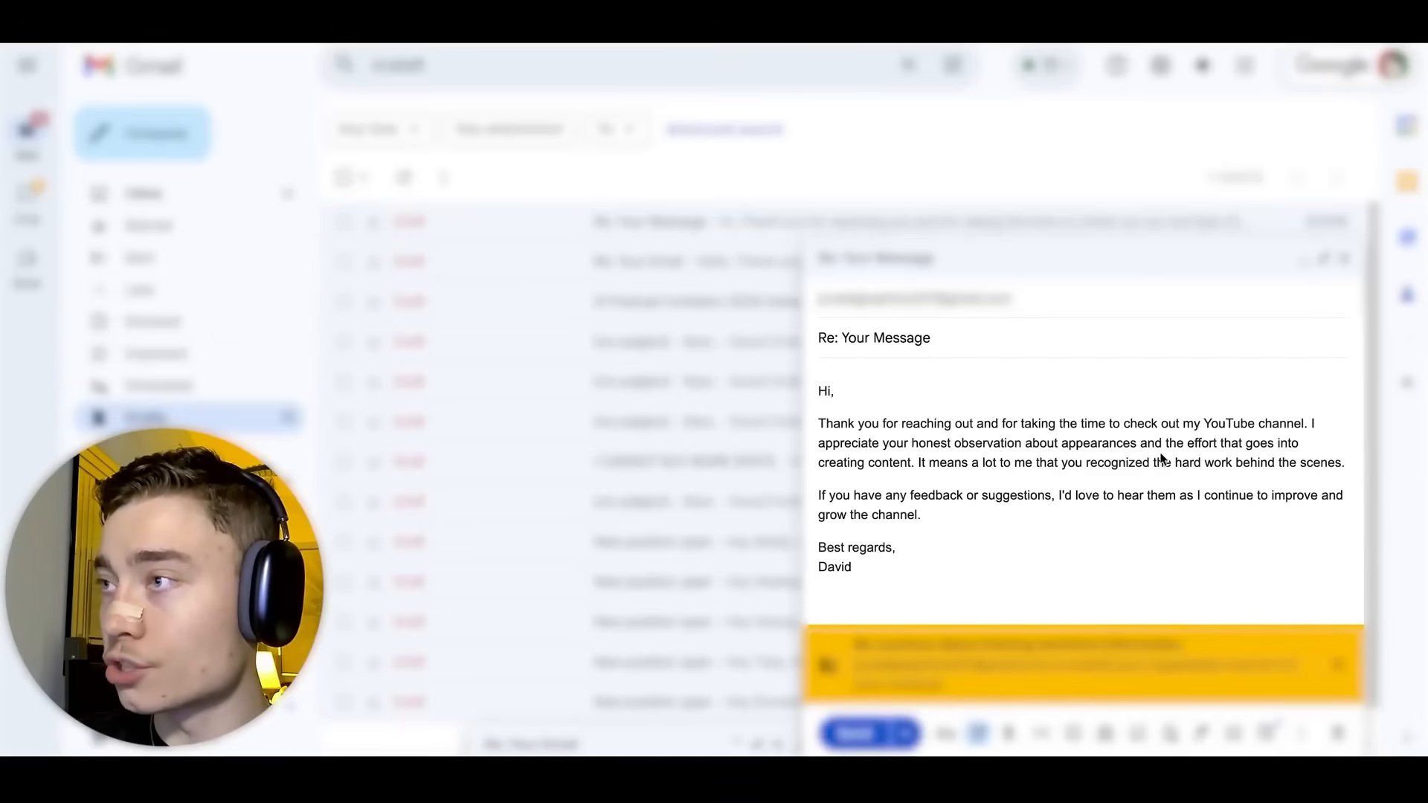
pyautogui.hotkey('ctrl', '+')
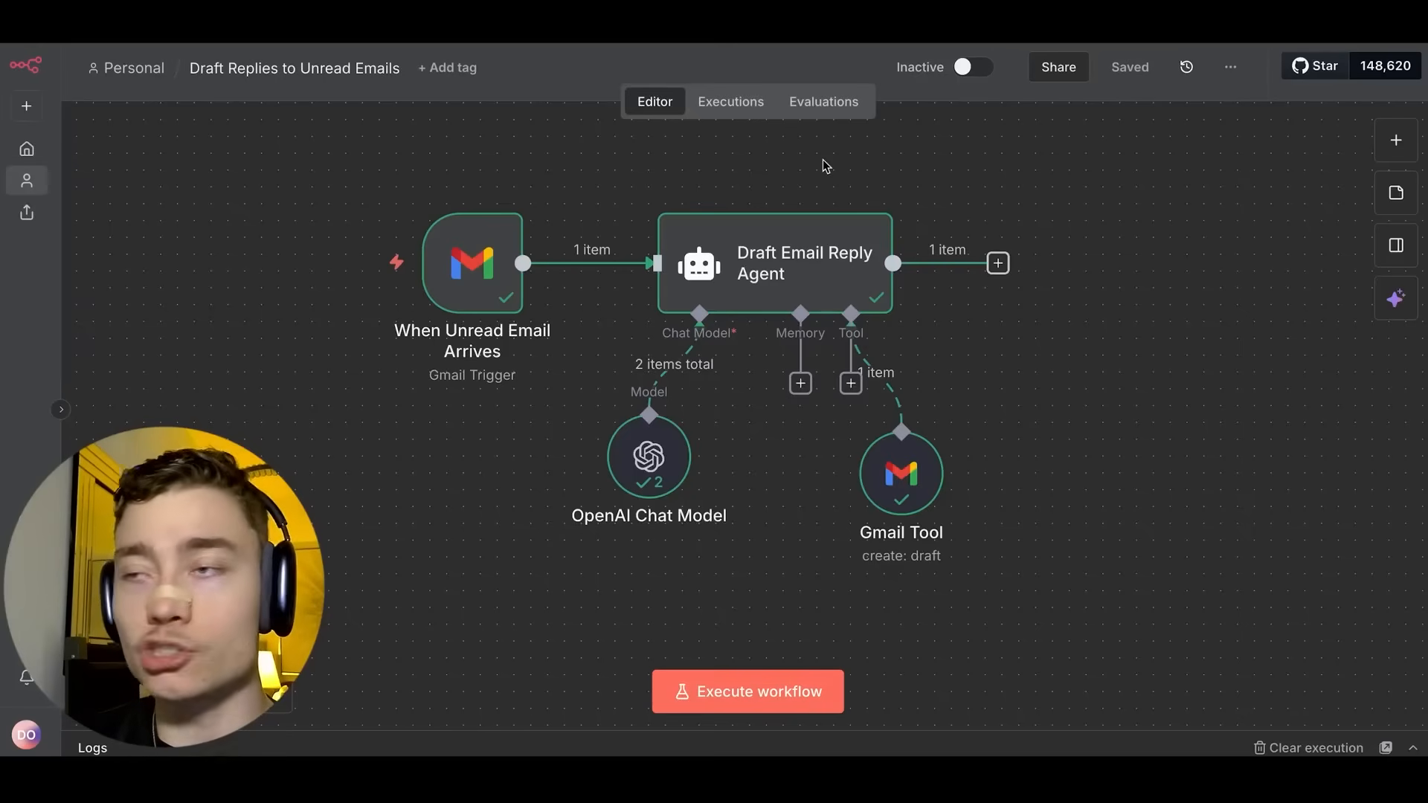
pyautogui.scroll(1, 822, 159)
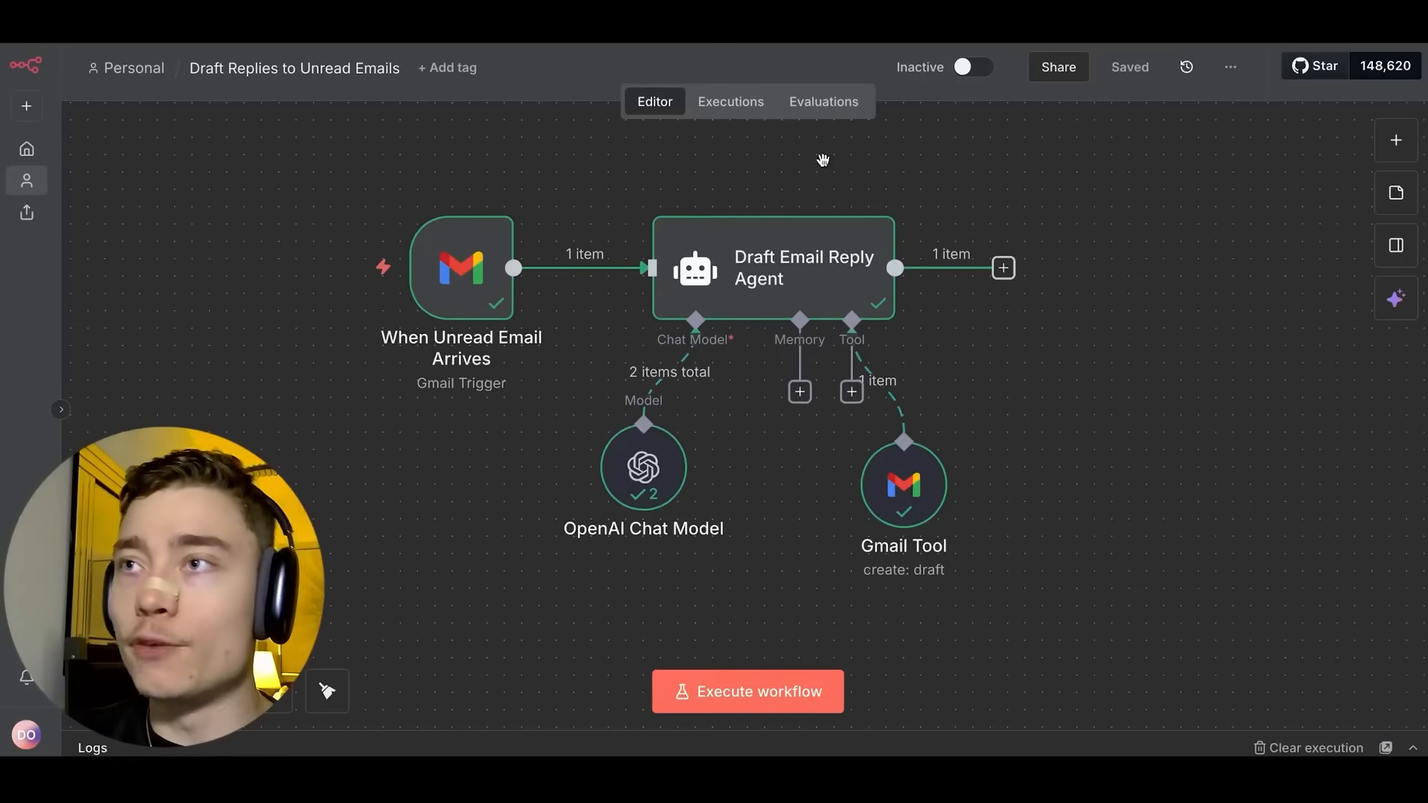
# Review the successful Draft Replies run, then open the sidebar + menu for creating something new.
pyautogui.moveTo(822, 159); pyautogui.dragTo(771, 149)
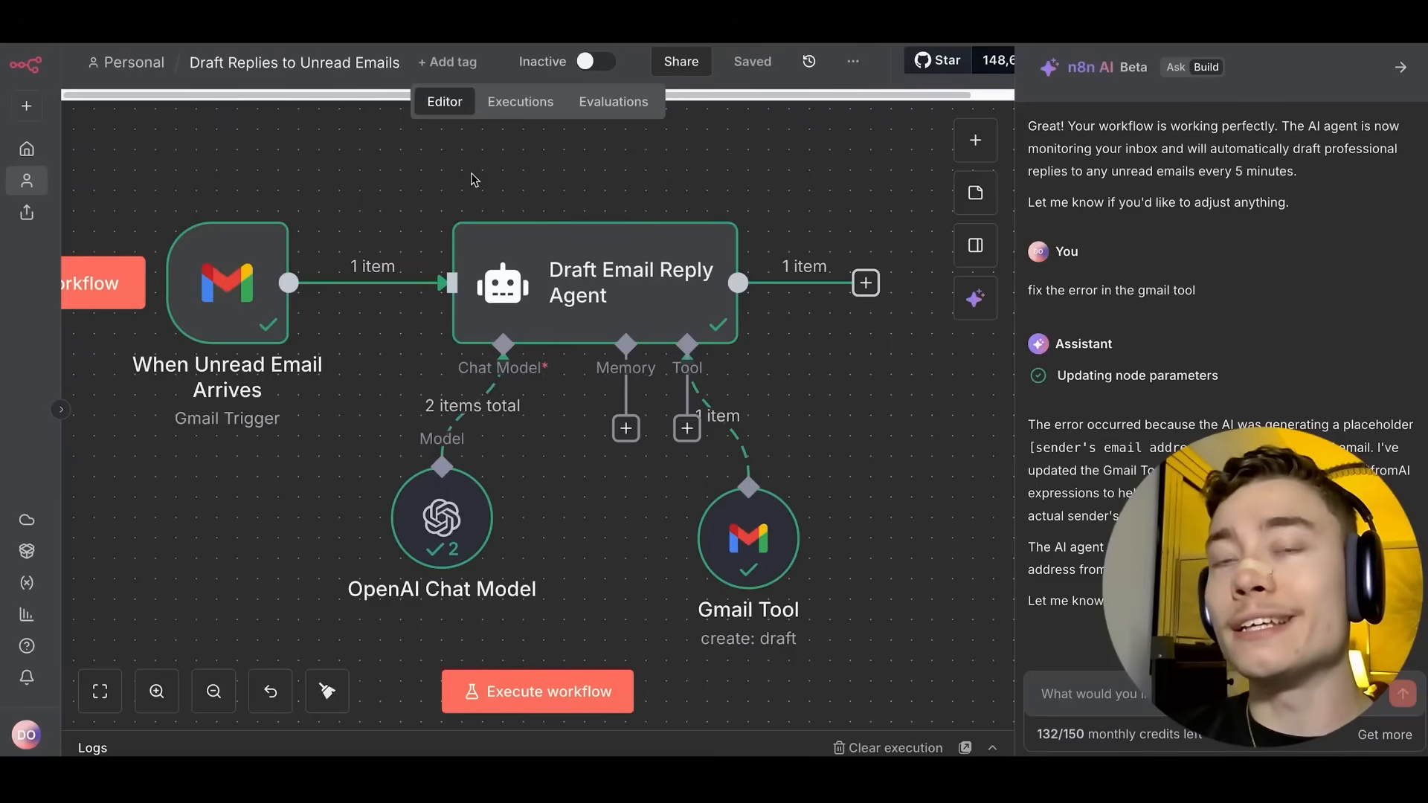
pyautogui.scroll(-2, 865, 389)
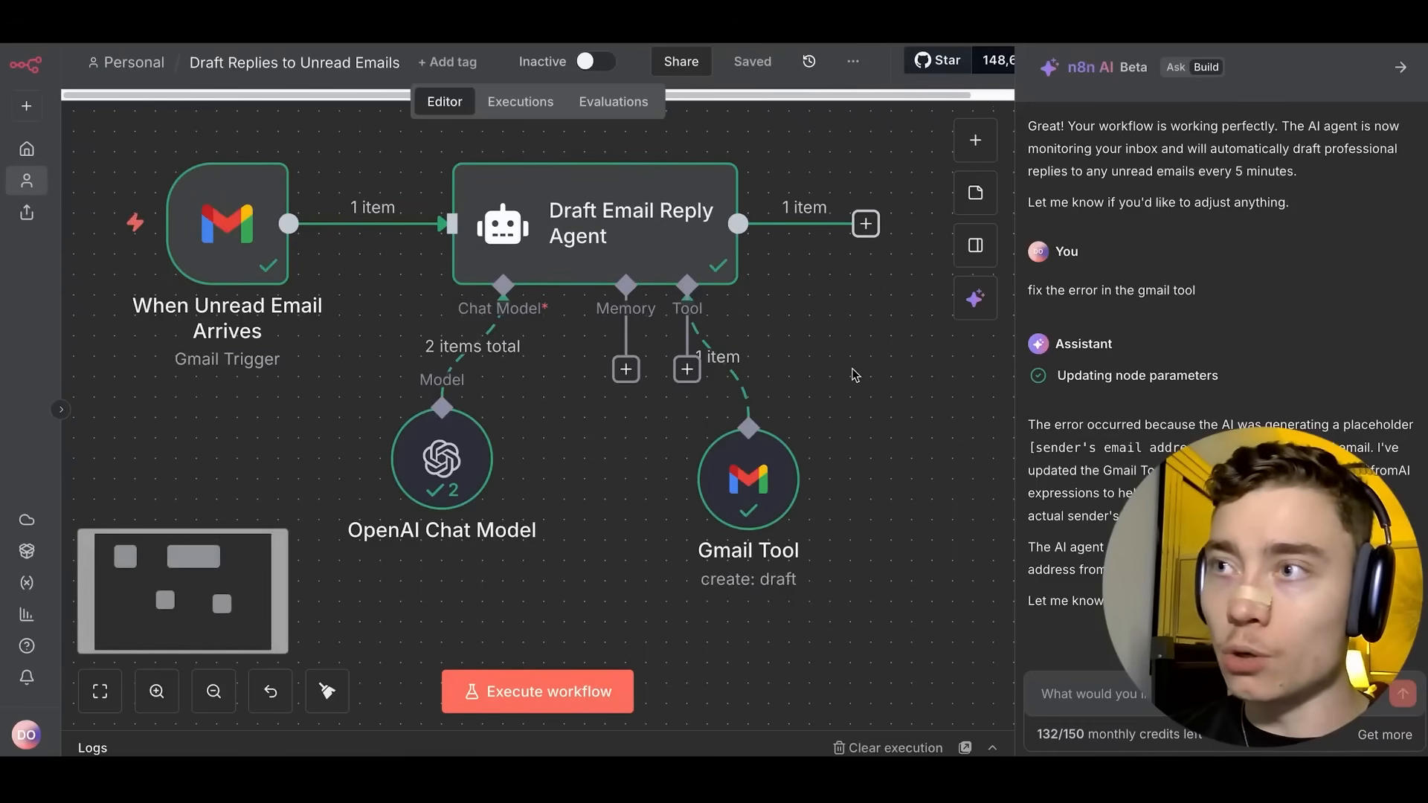
pyautogui.scroll(1, 866, 394)
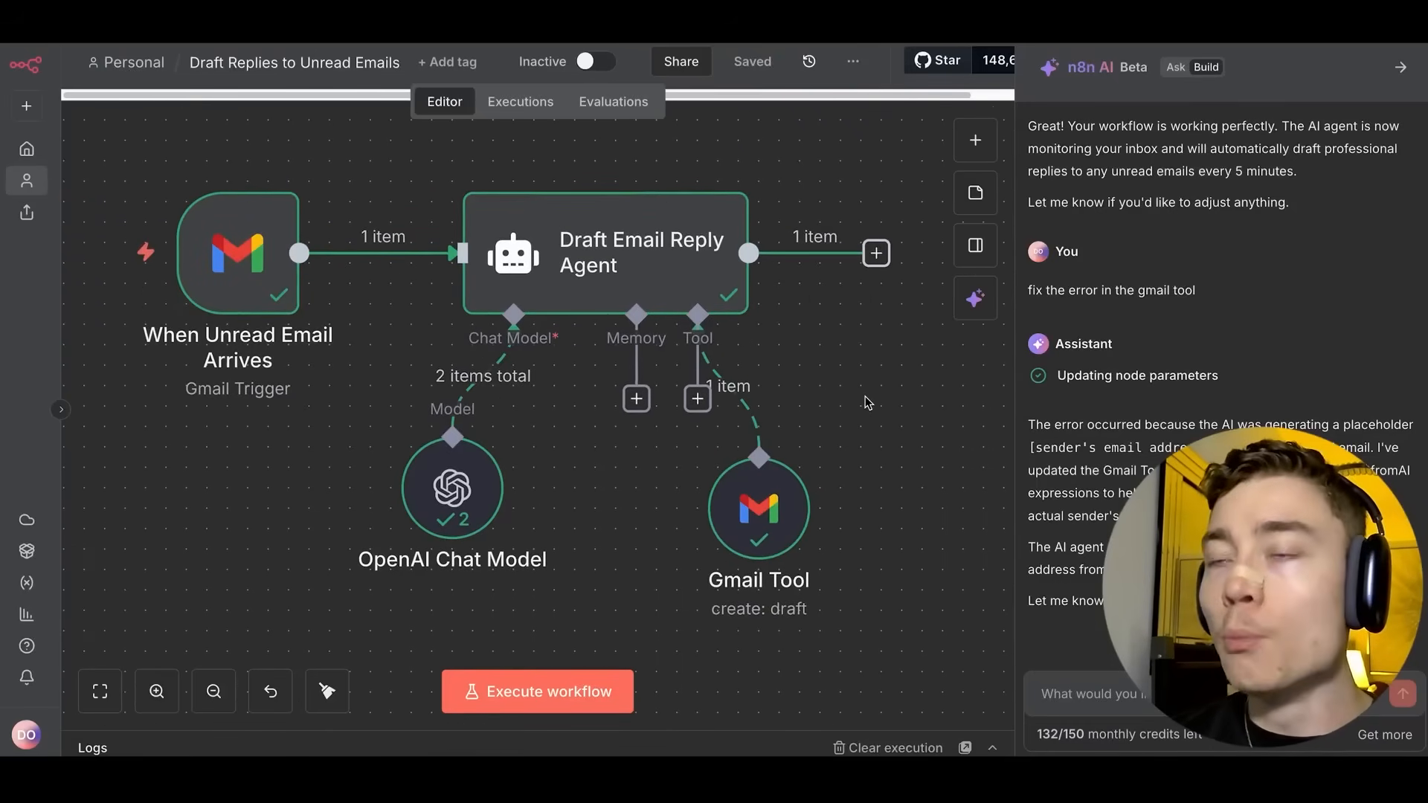
pyautogui.scroll(-1, 863, 405)
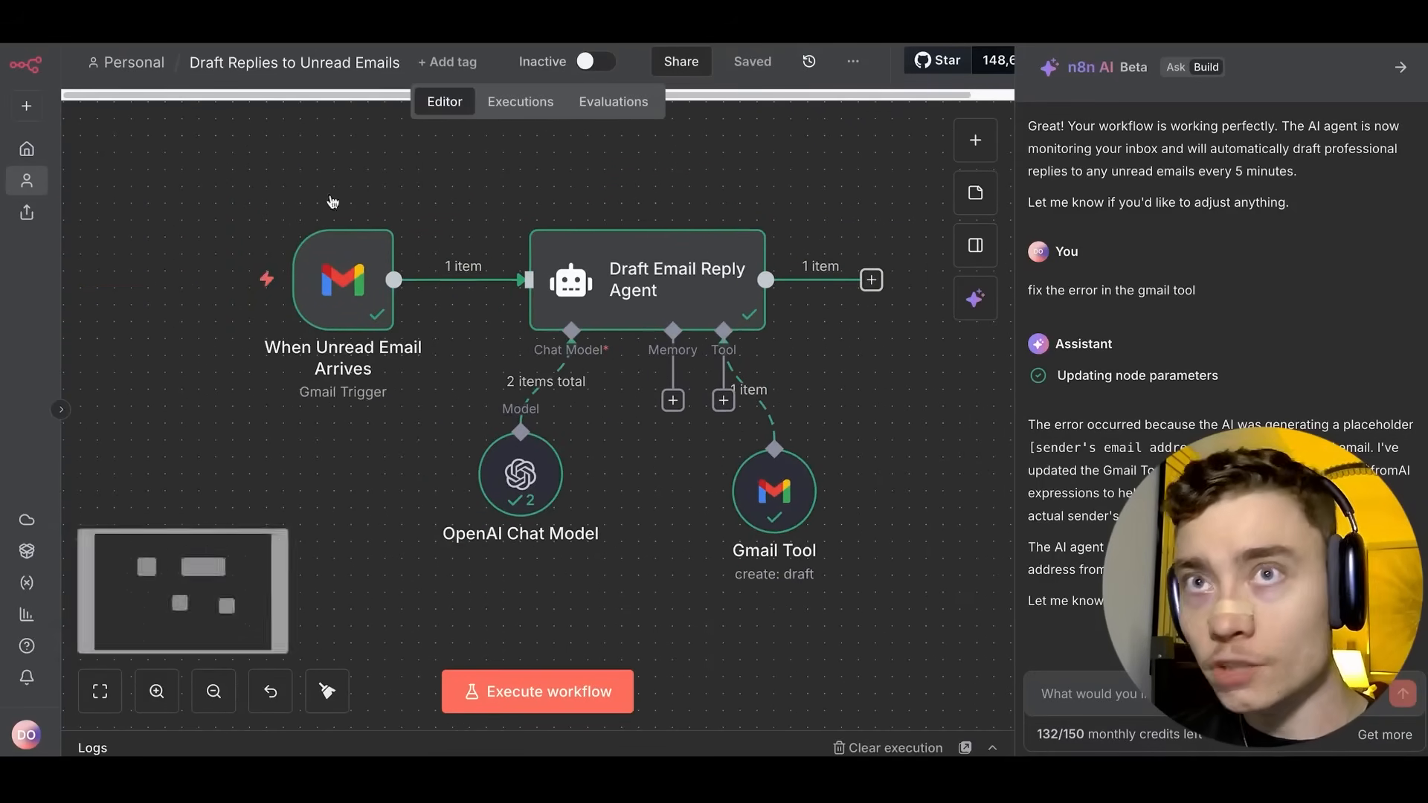
pyautogui.click(25, 108)
# Create My workflow 2 in the Personal space and enlarge the page.
pyautogui.moveTo(121, 161)
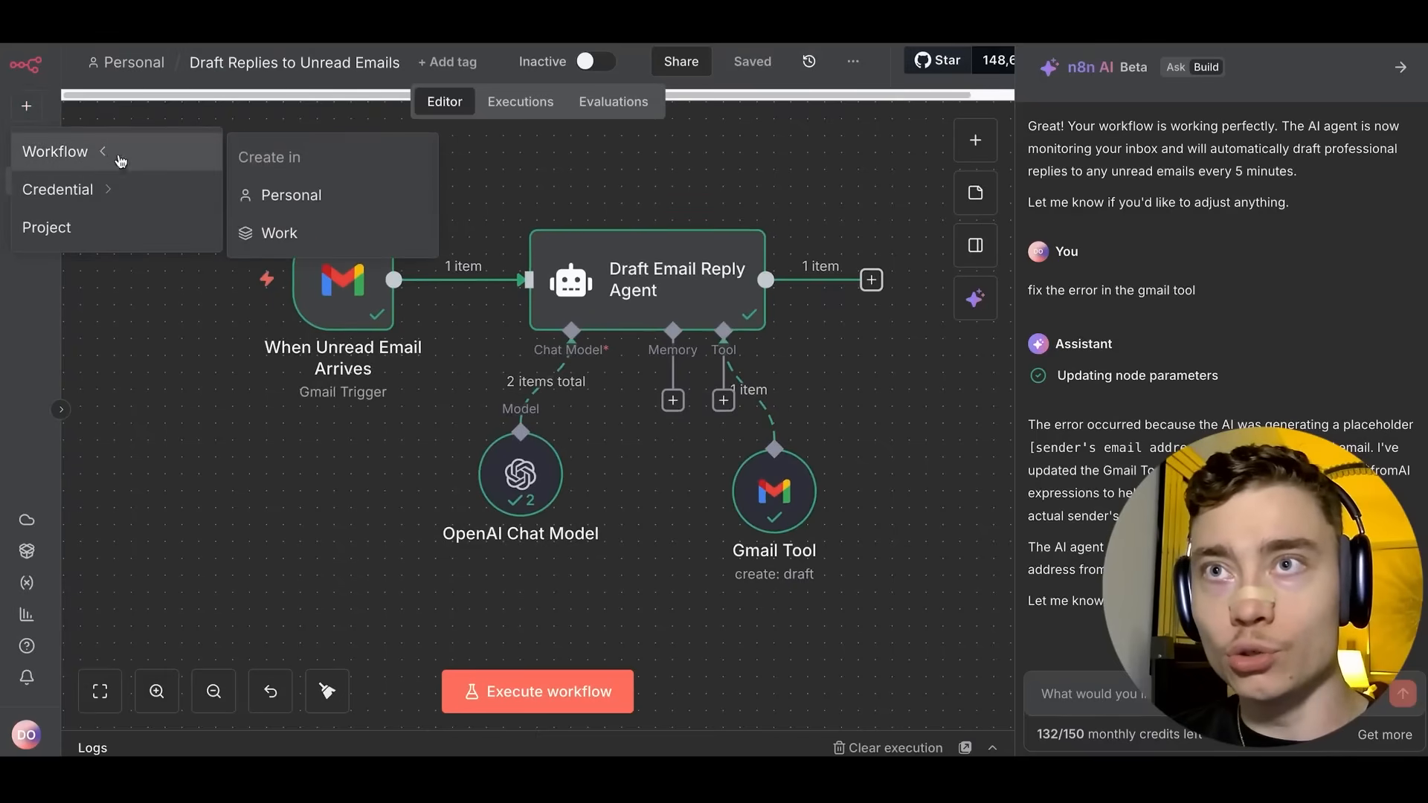
pyautogui.click(275, 195)
pyautogui.hotkey('ctrl', '+')
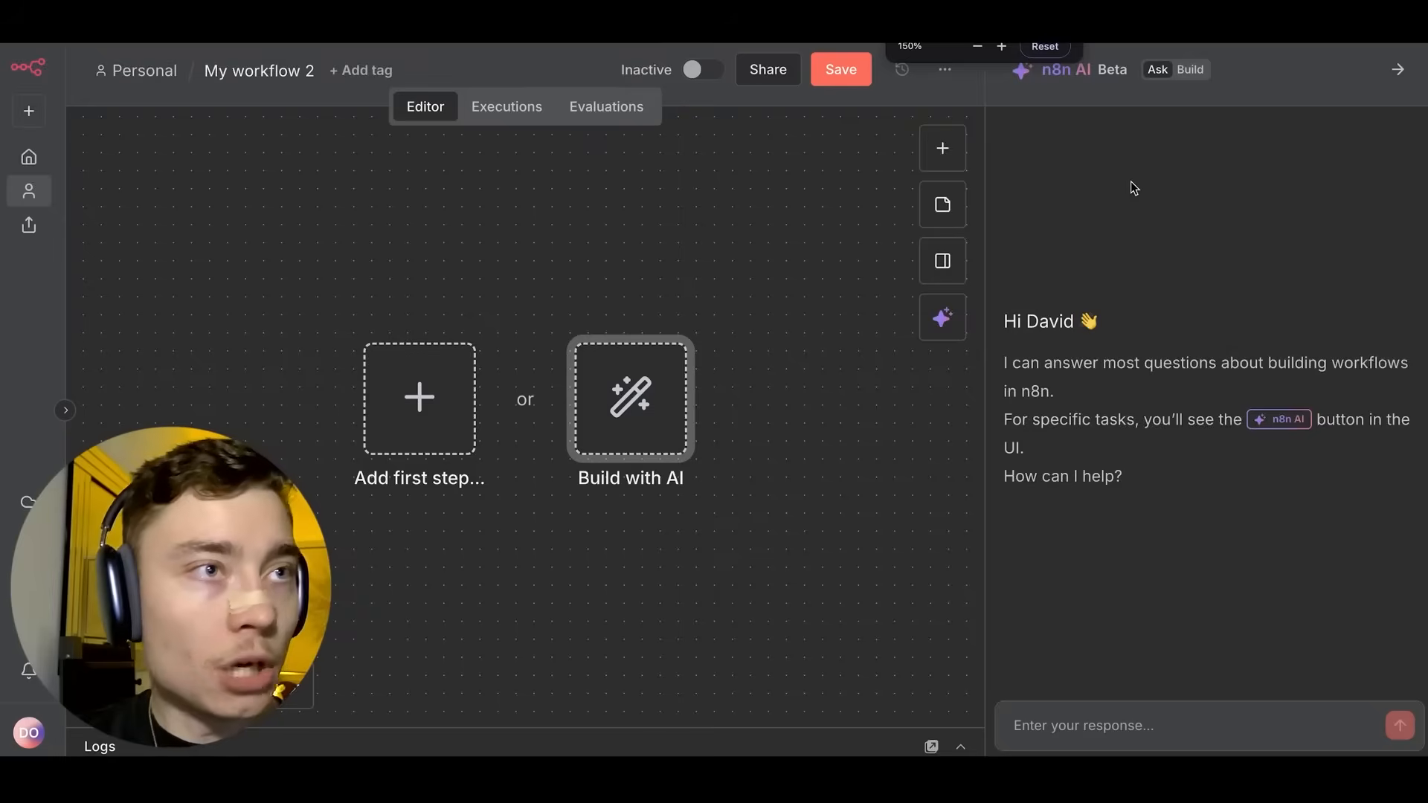
pyautogui.hotkey('ctrl', '+')
# Switch the n8n AI panel to Build and paste test text until the 1000-character limit warning appears.
pyautogui.click(1108, 81)
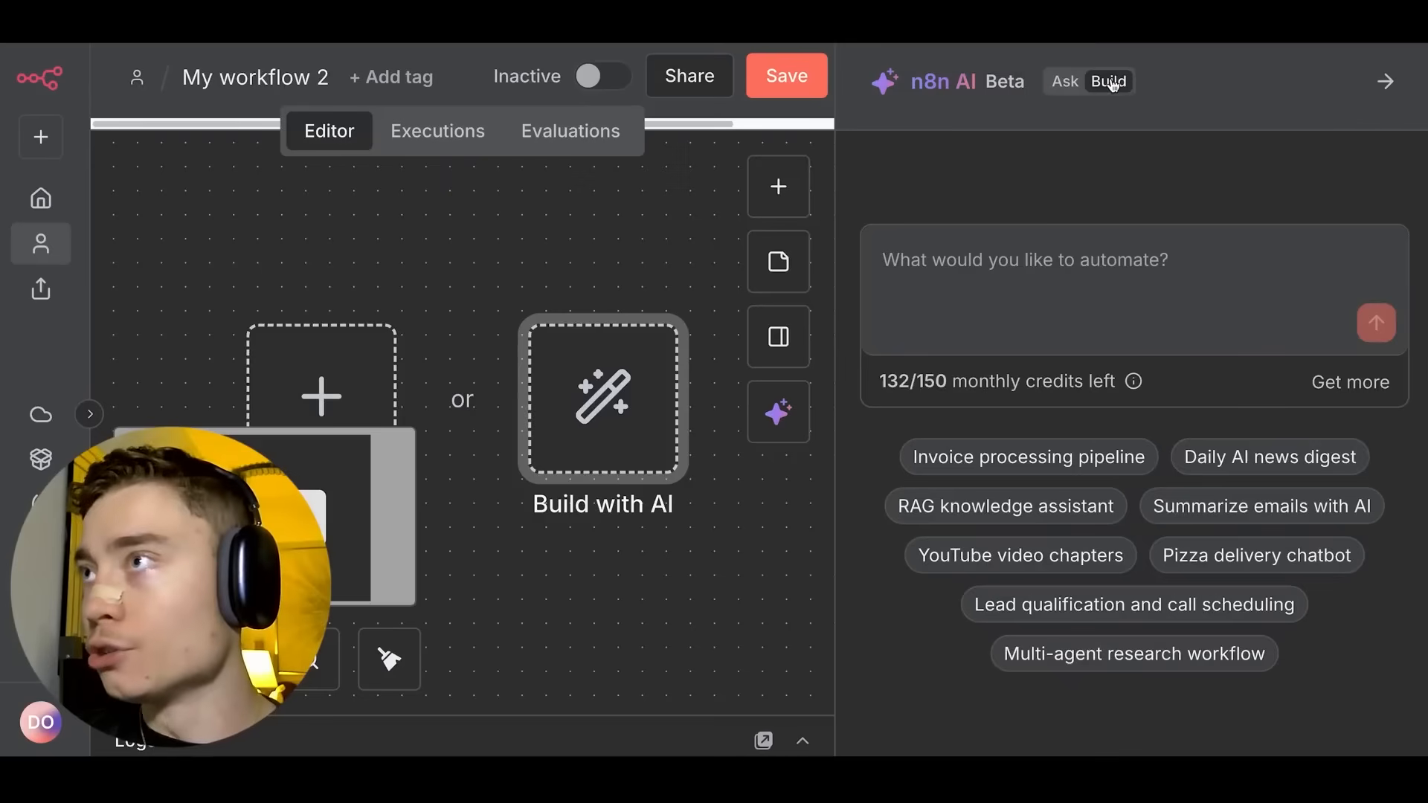
pyautogui.click(1081, 82)
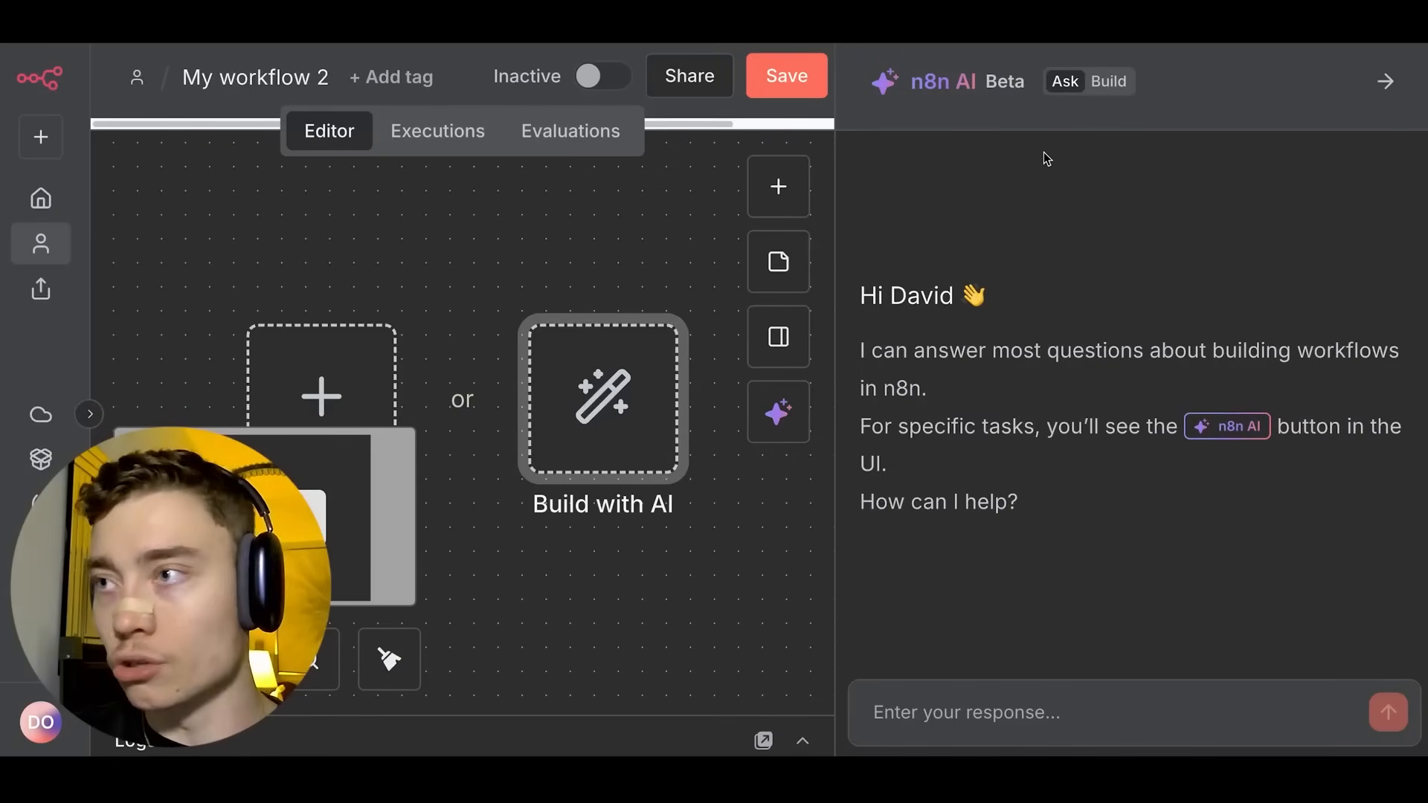
pyautogui.moveTo(1060, 542); pyautogui.dragTo(998, 402)
pyautogui.click(993, 409)
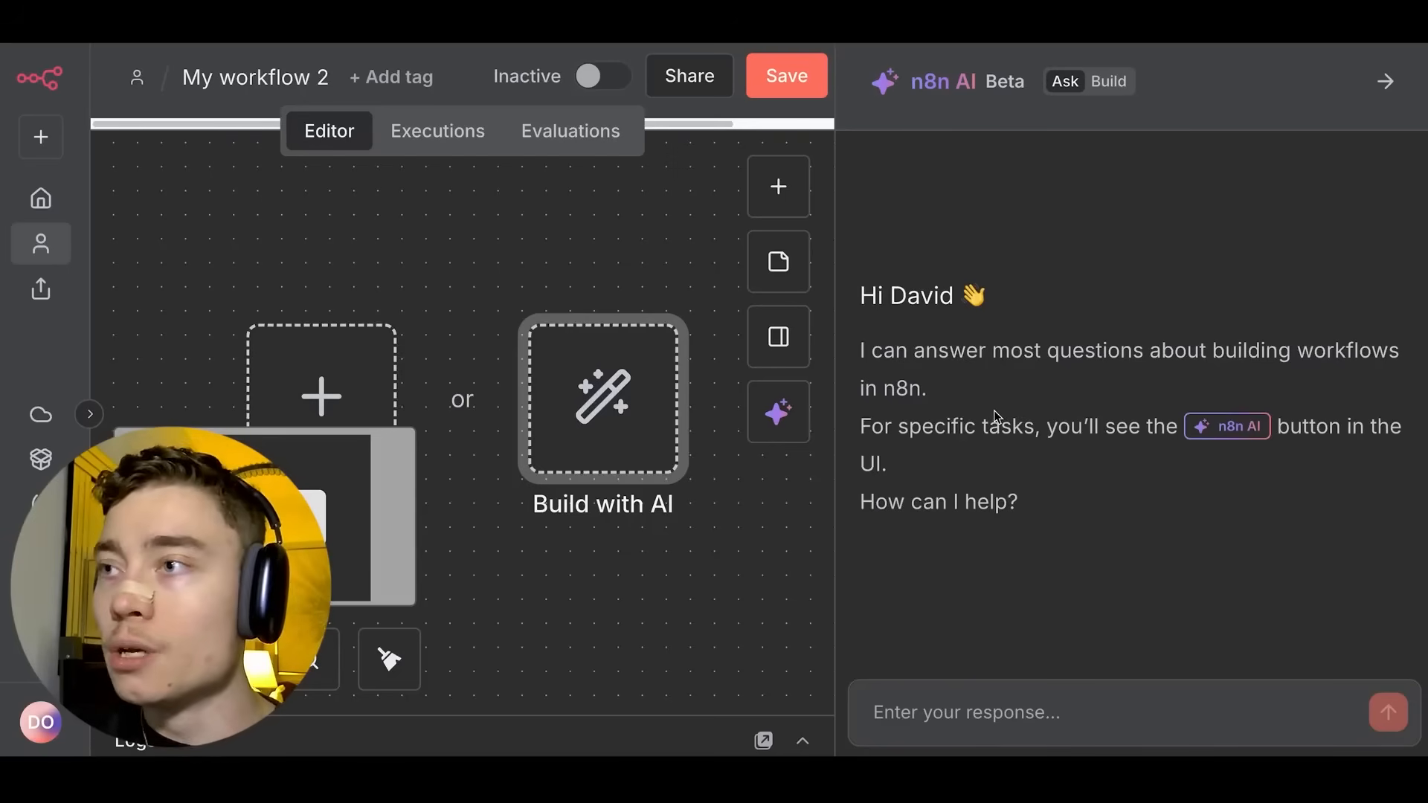
pyautogui.click(1105, 81)
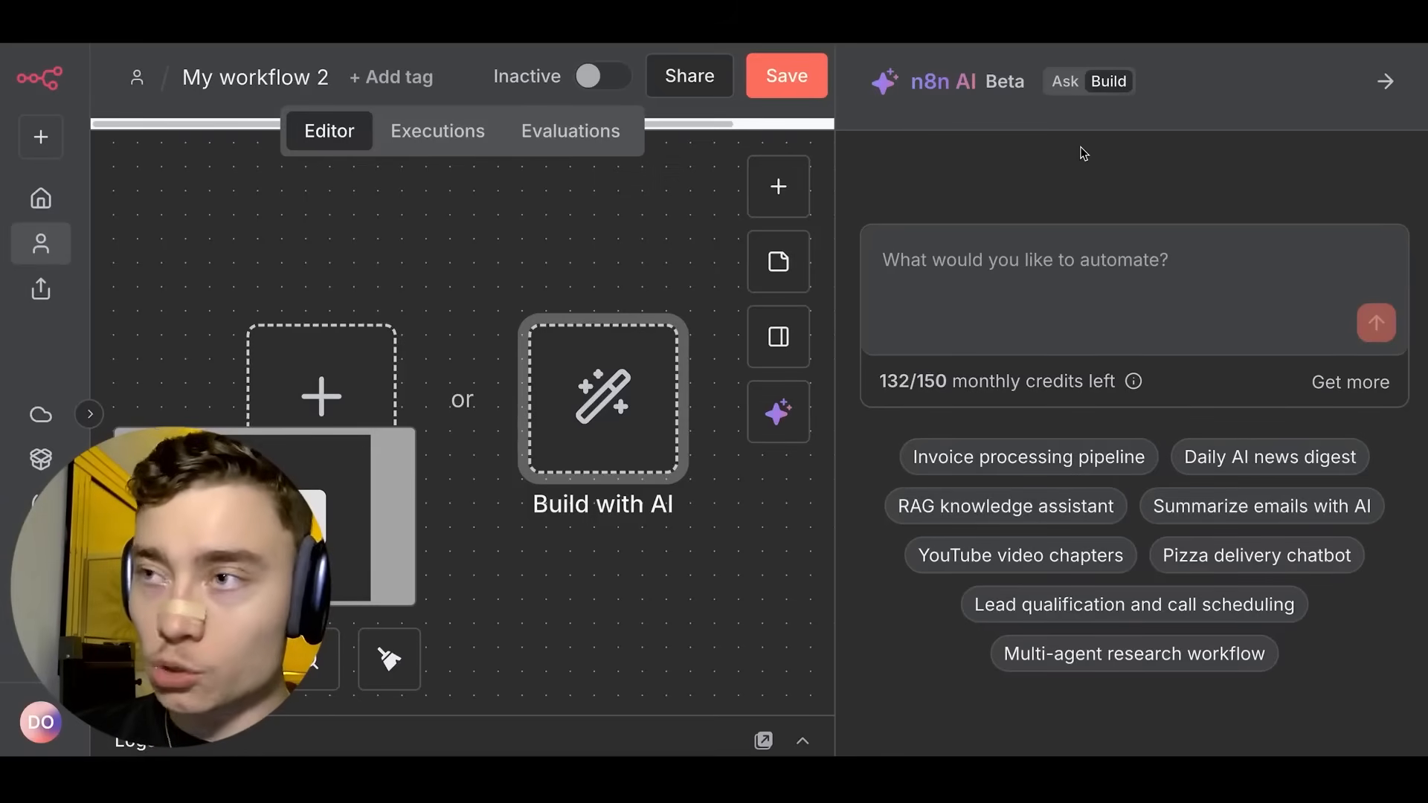
pyautogui.click(1052, 264)
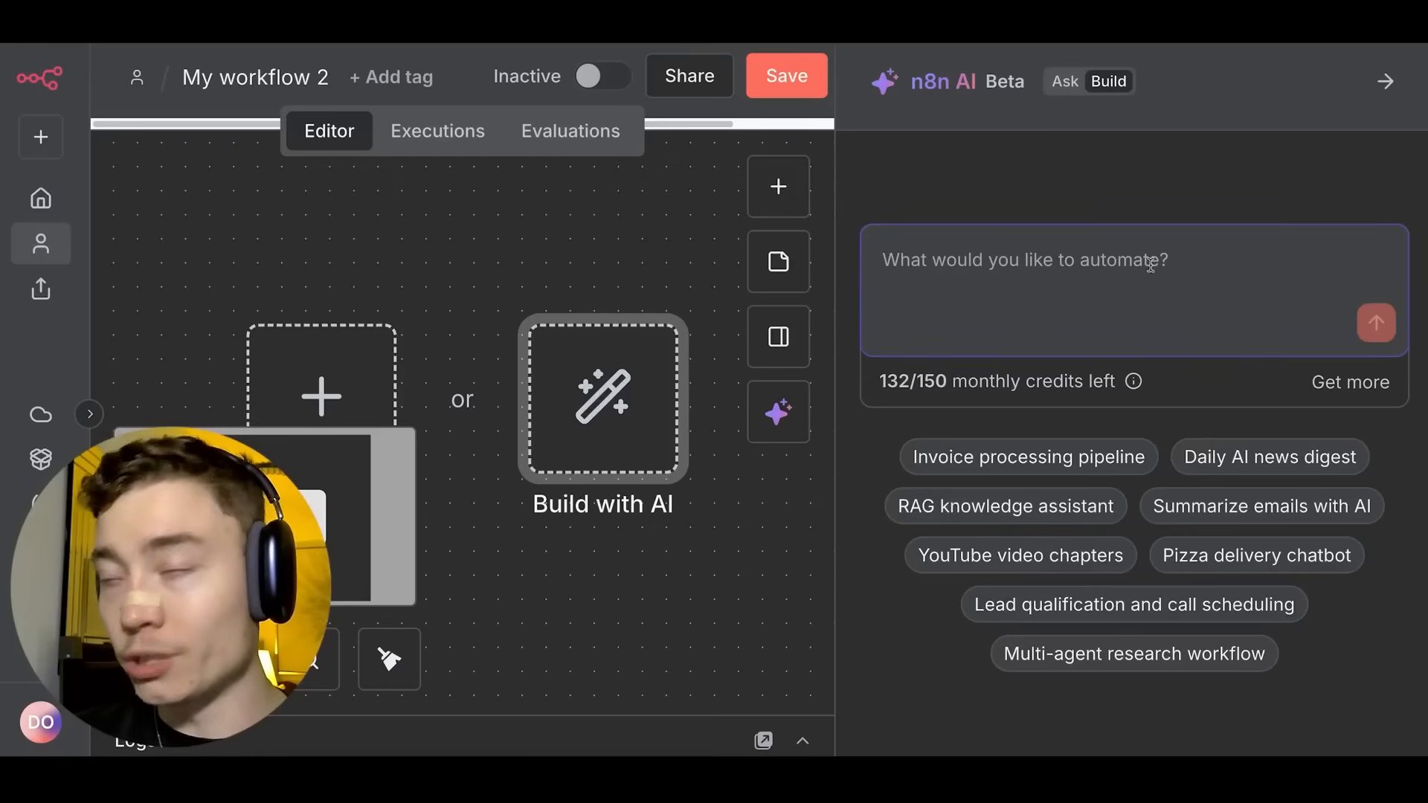
pyautogui.hotkey('ctrl', 'v')
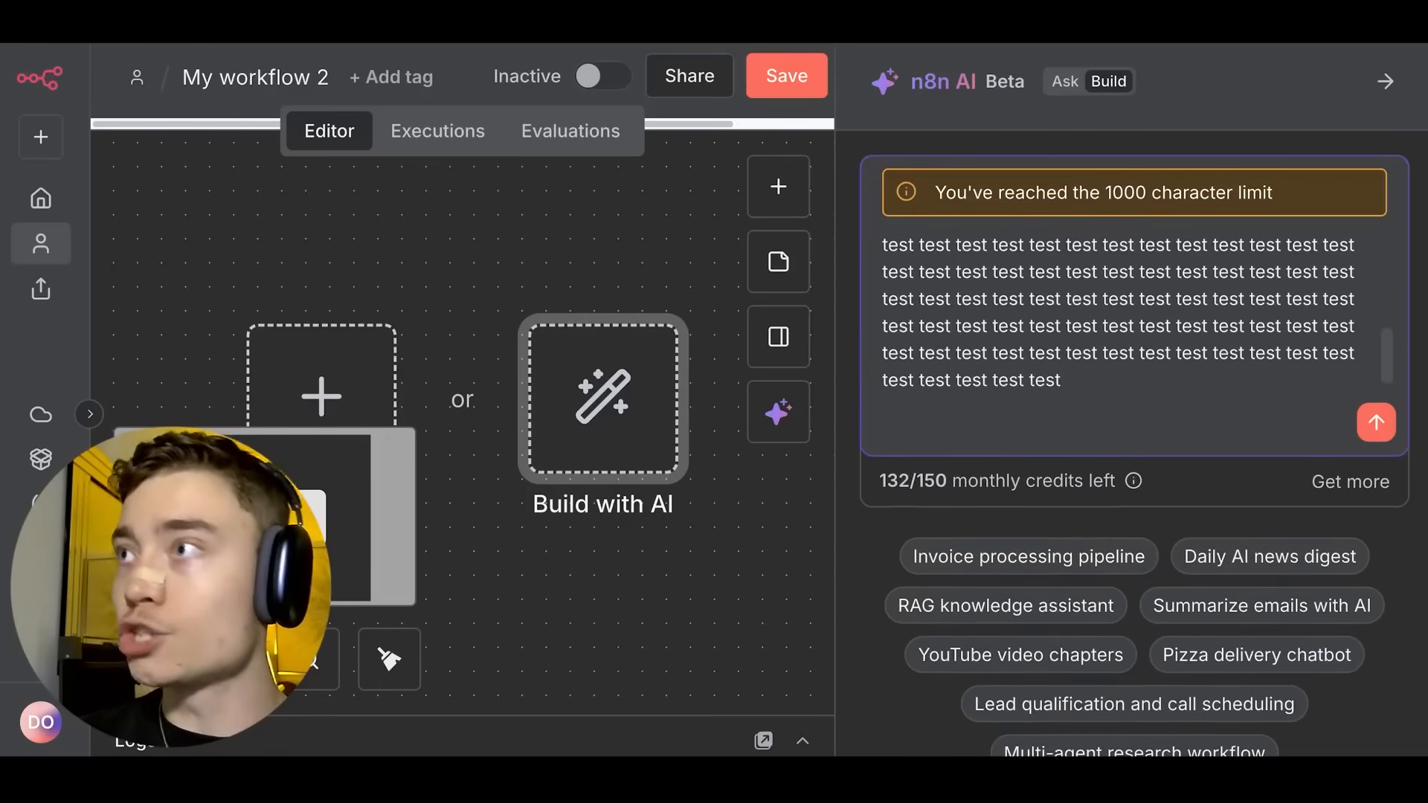
pyautogui.tripleClick(1169, 185)
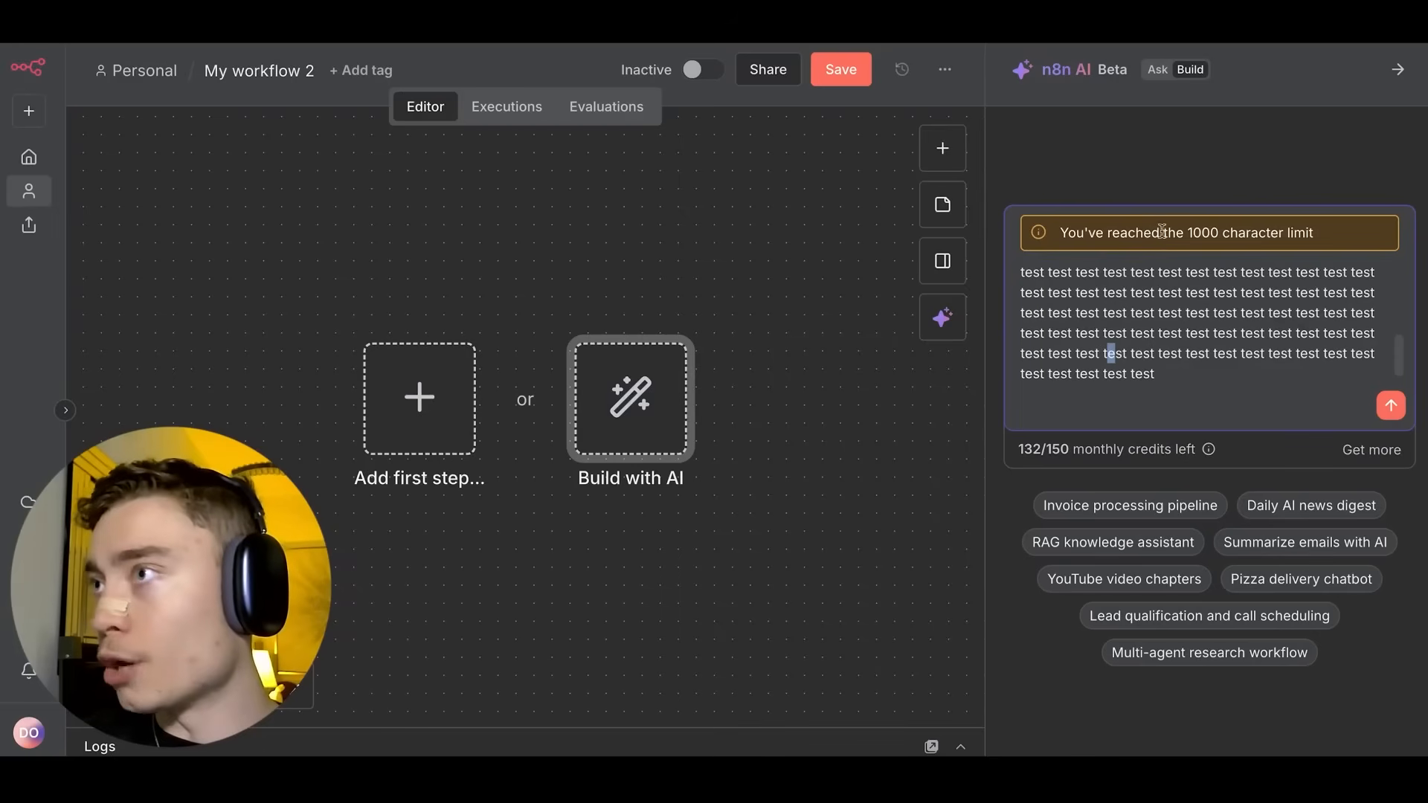
pyautogui.moveTo(1074, 191); pyautogui.dragTo(1181, 197)
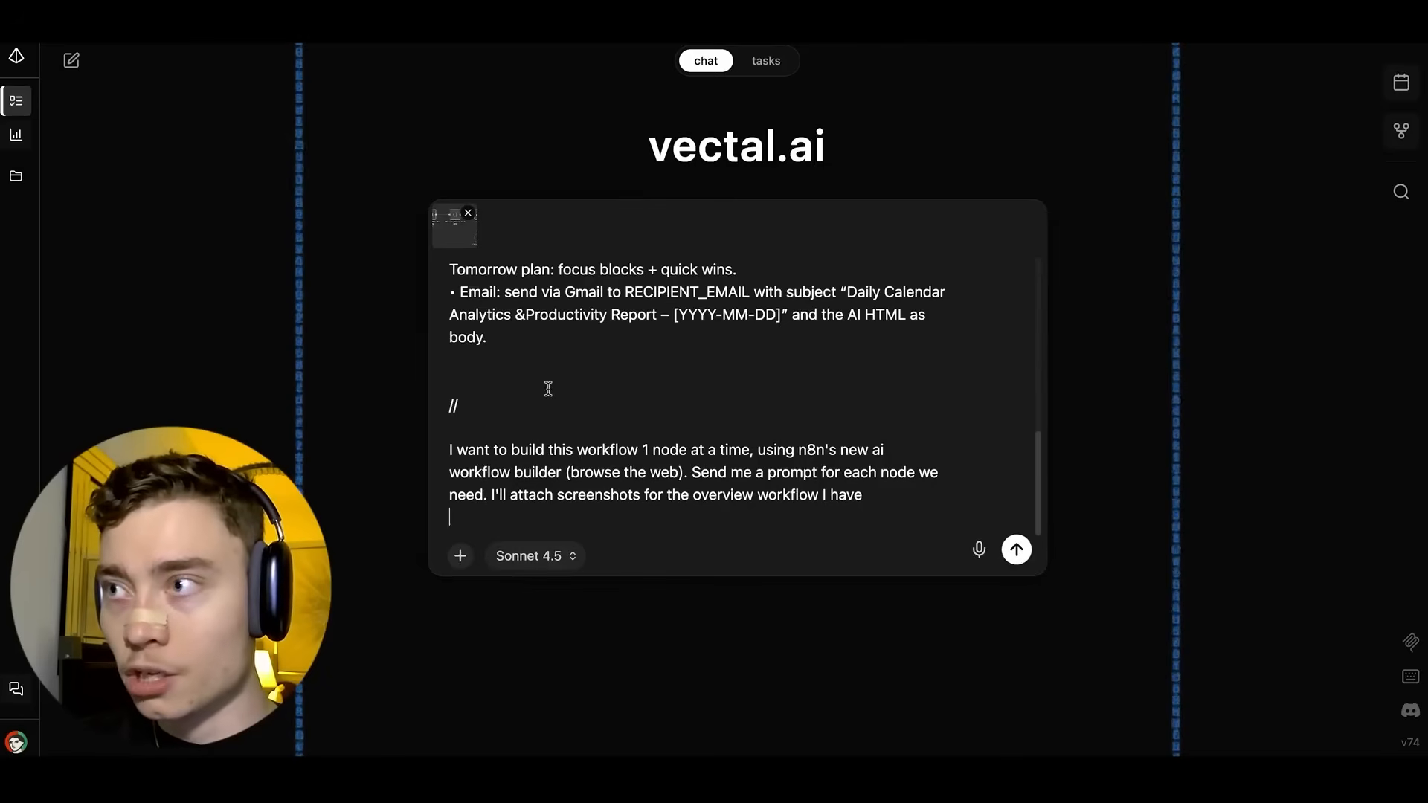
# Send the n8n workflow brief in Vectal with Sonnet 4.5 kept as the model.
pyautogui.scroll(15, 548, 388)
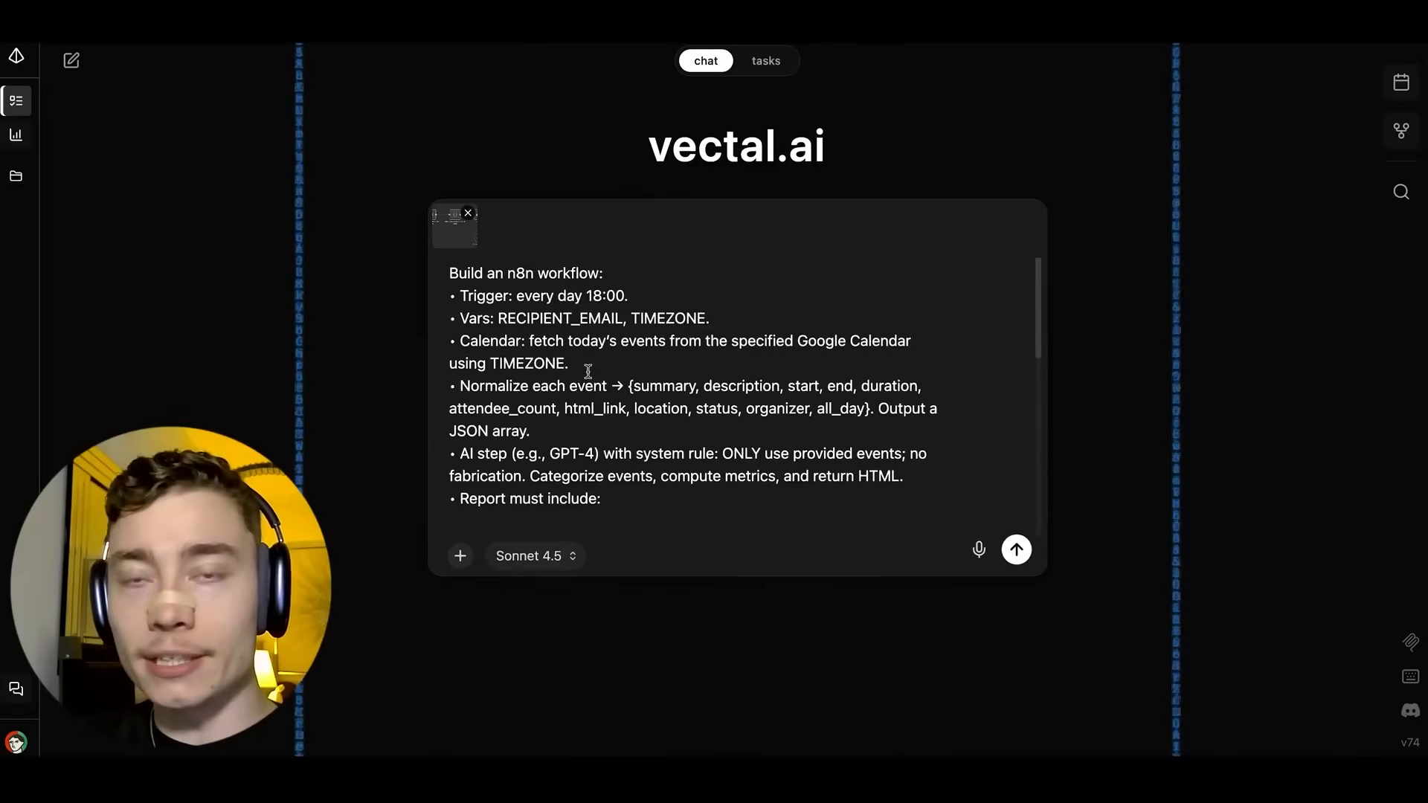
pyautogui.scroll(-3, 594, 364)
pyautogui.scroll(-4, 594, 365)
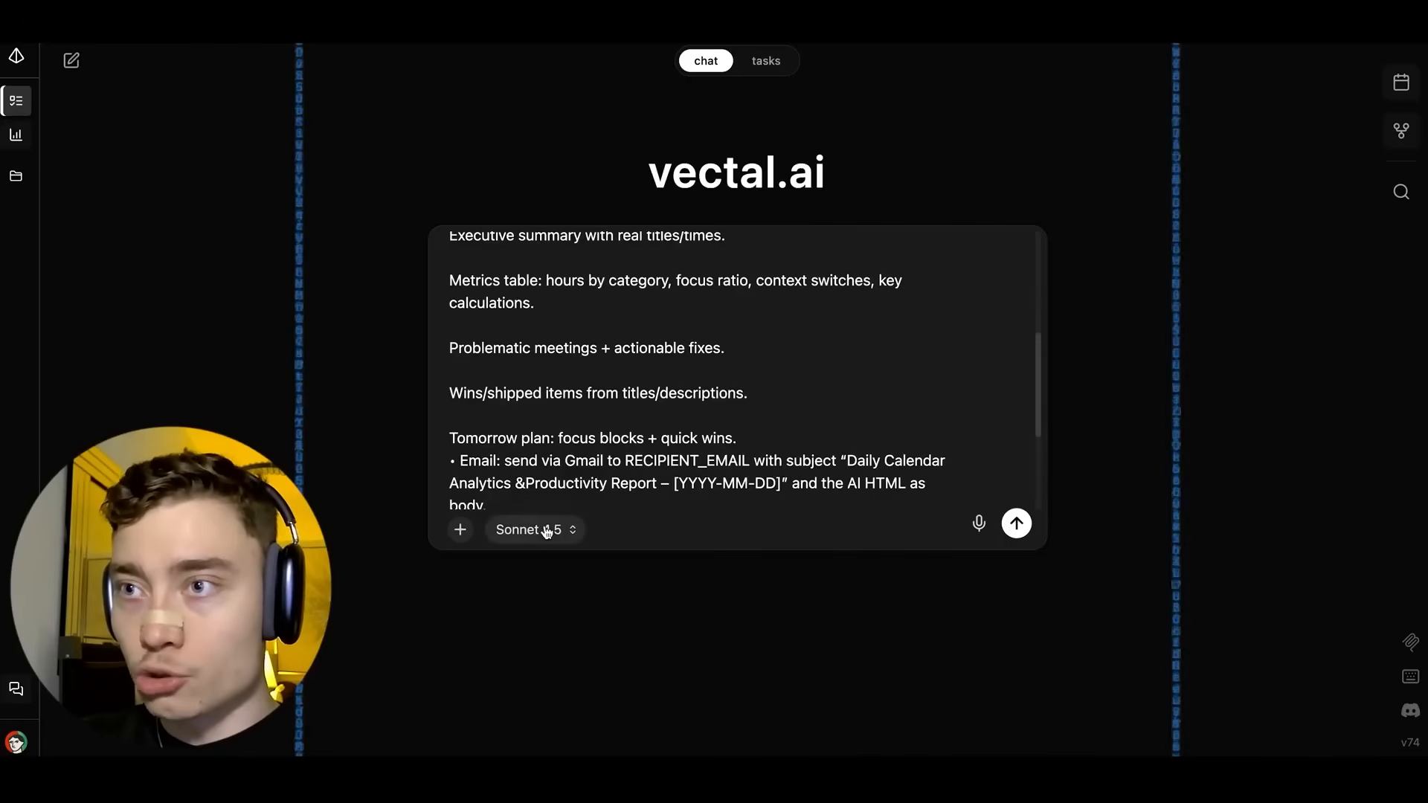
pyautogui.click(548, 529)
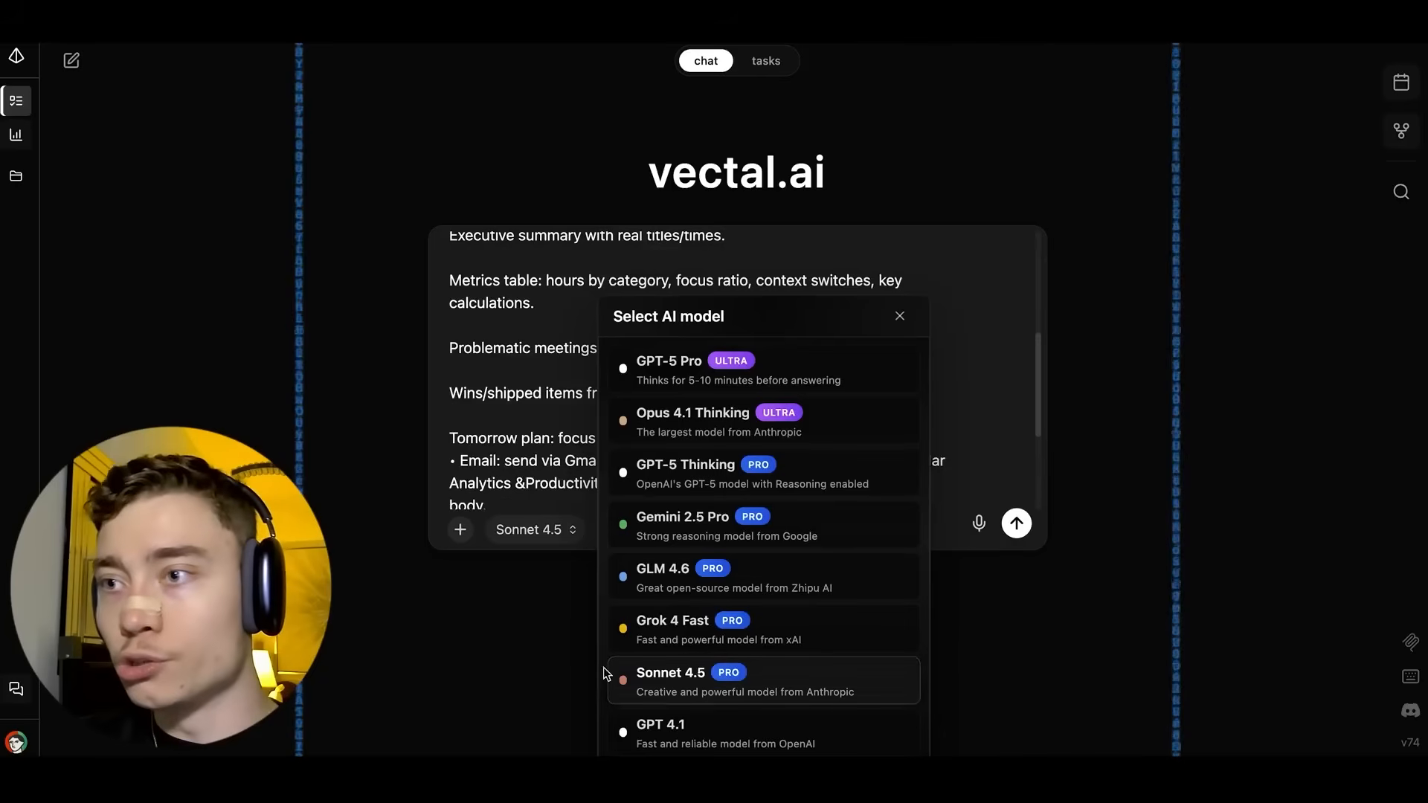
pyautogui.click(753, 684)
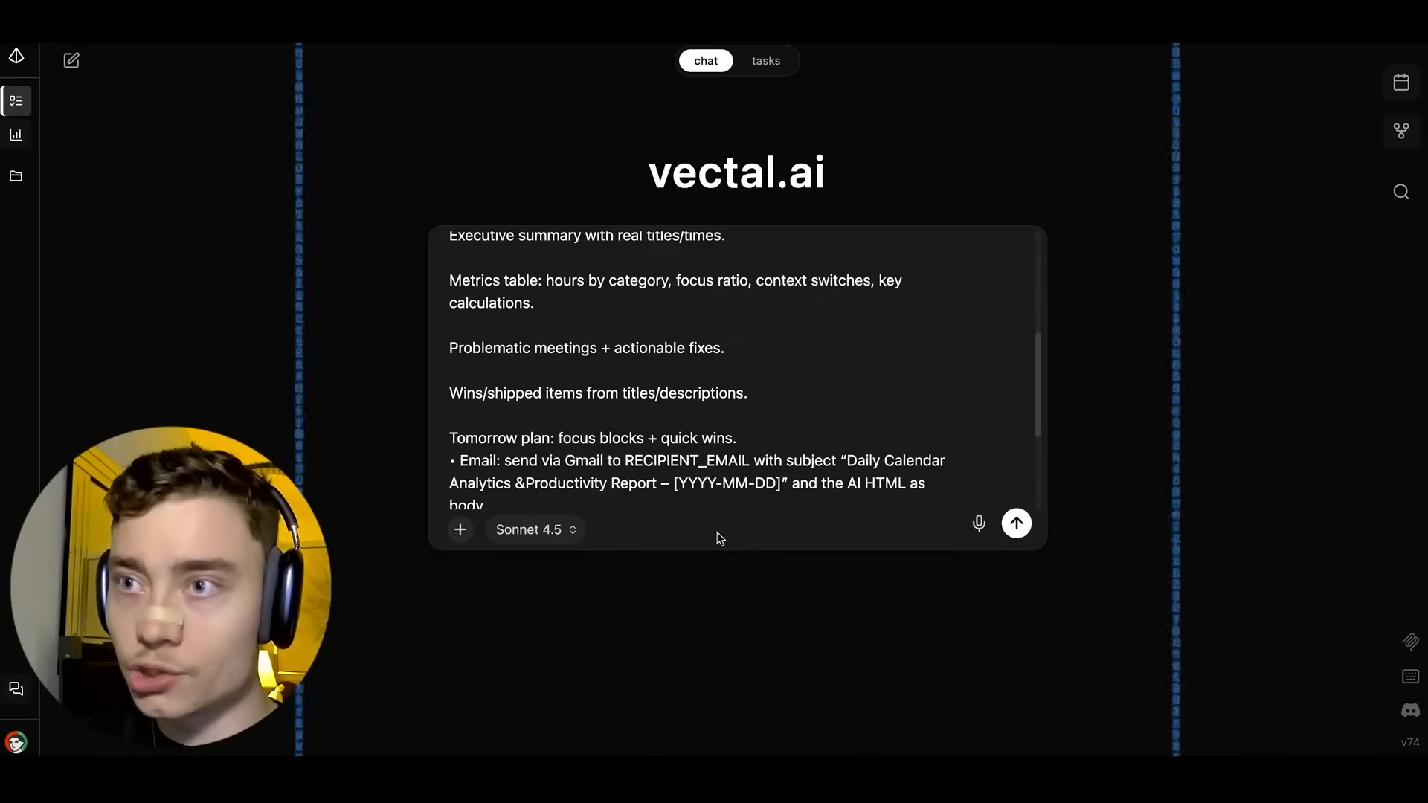
pyautogui.press('Return')
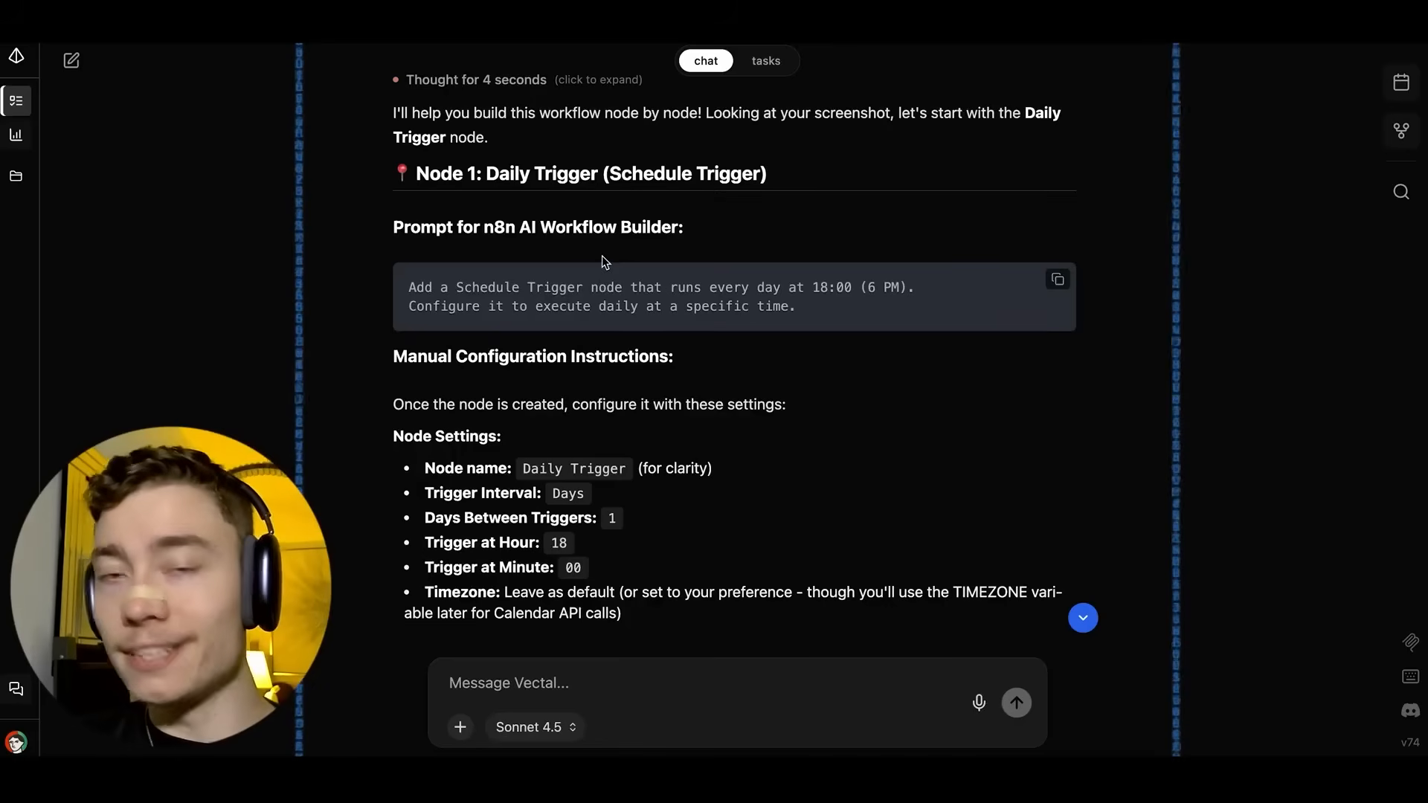
# Copy the Node 1 Daily Trigger Schedule Trigger prompt from Vectal's reply.
pyautogui.moveTo(519, 173); pyautogui.dragTo(569, 200)
pyautogui.tripleClick(440, 224)
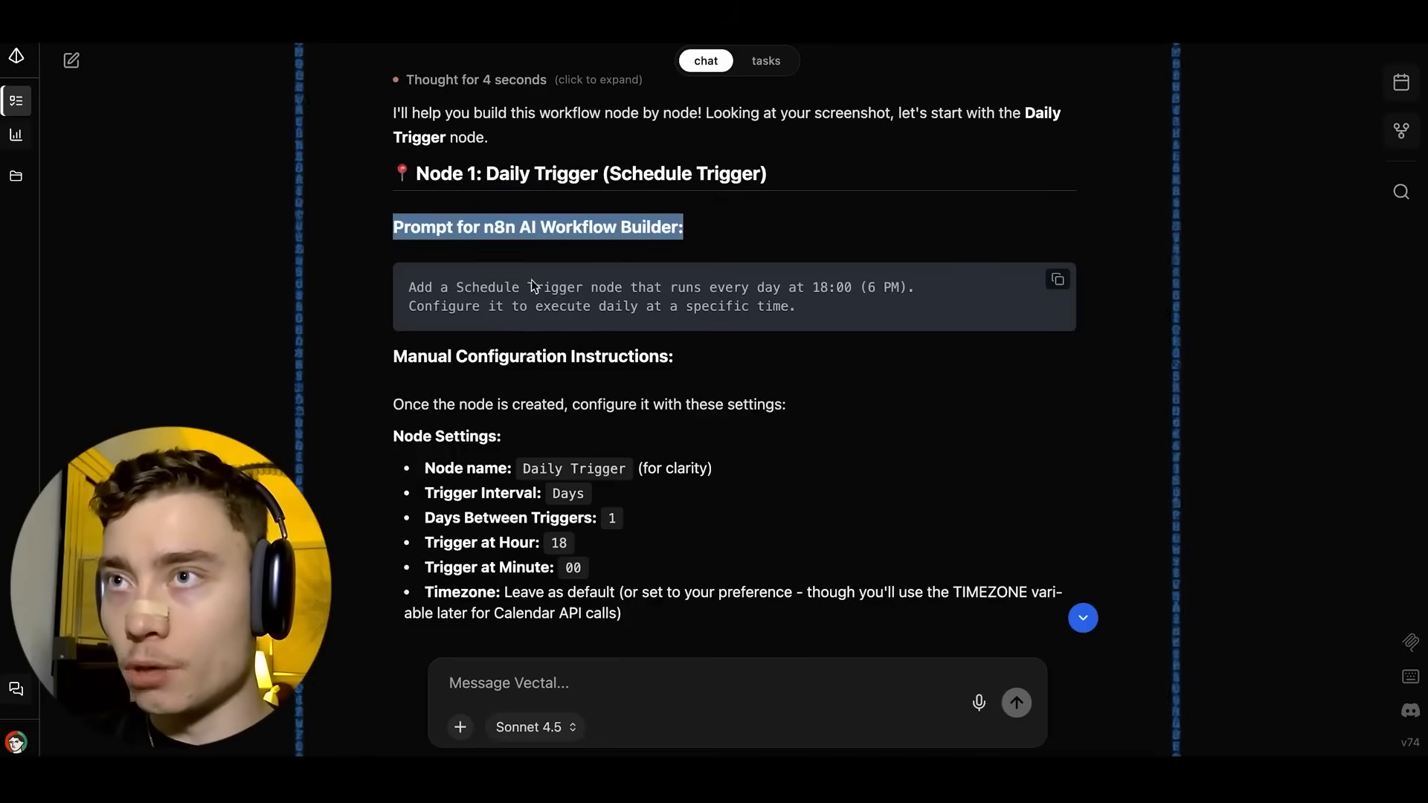
pyautogui.click(556, 339)
pyautogui.click(1058, 280)
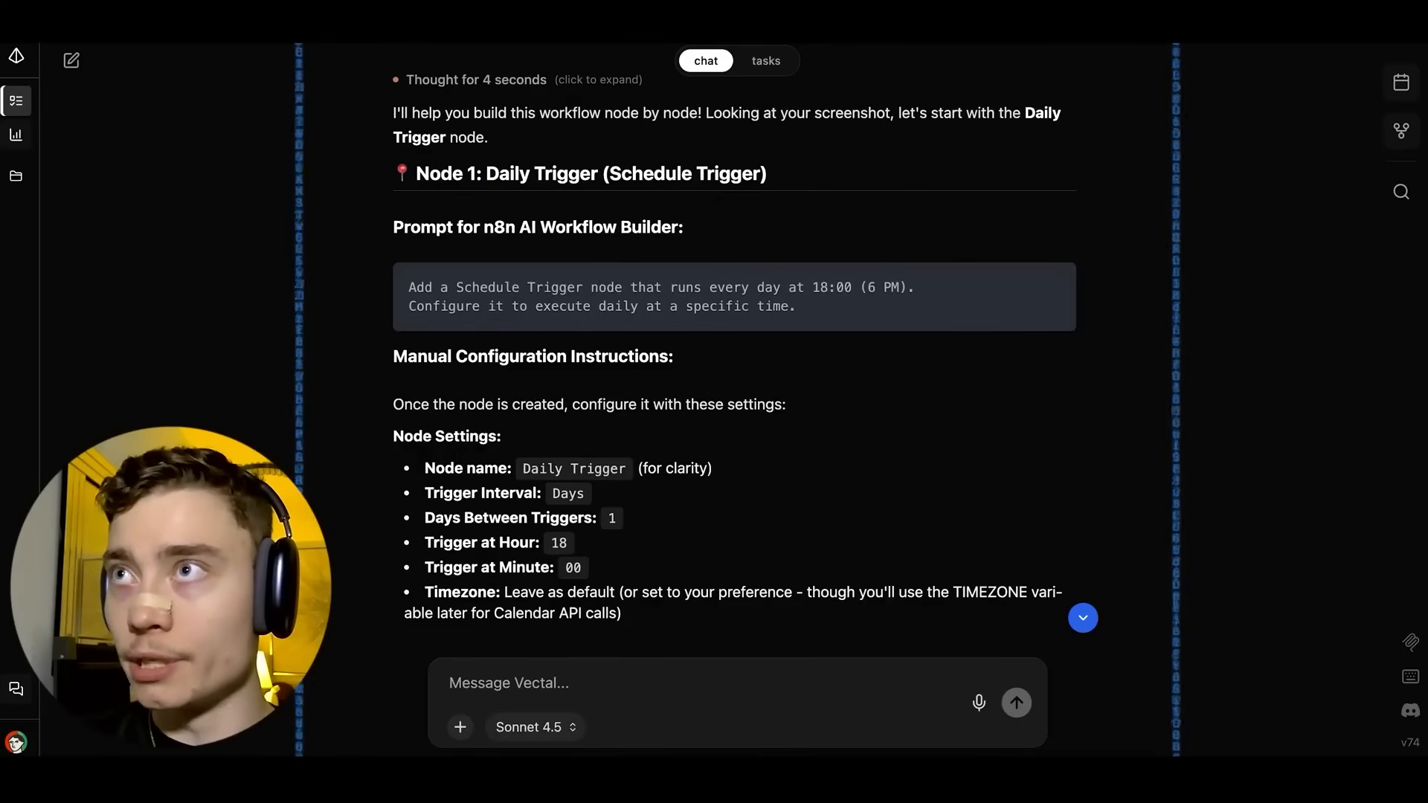
# Replace the test text in the n8n AI prompt with the Schedule Trigger prompt and send it.
pyautogui.click(1260, 316)
pyautogui.press('super+a')
pyautogui.press('BackSpace')
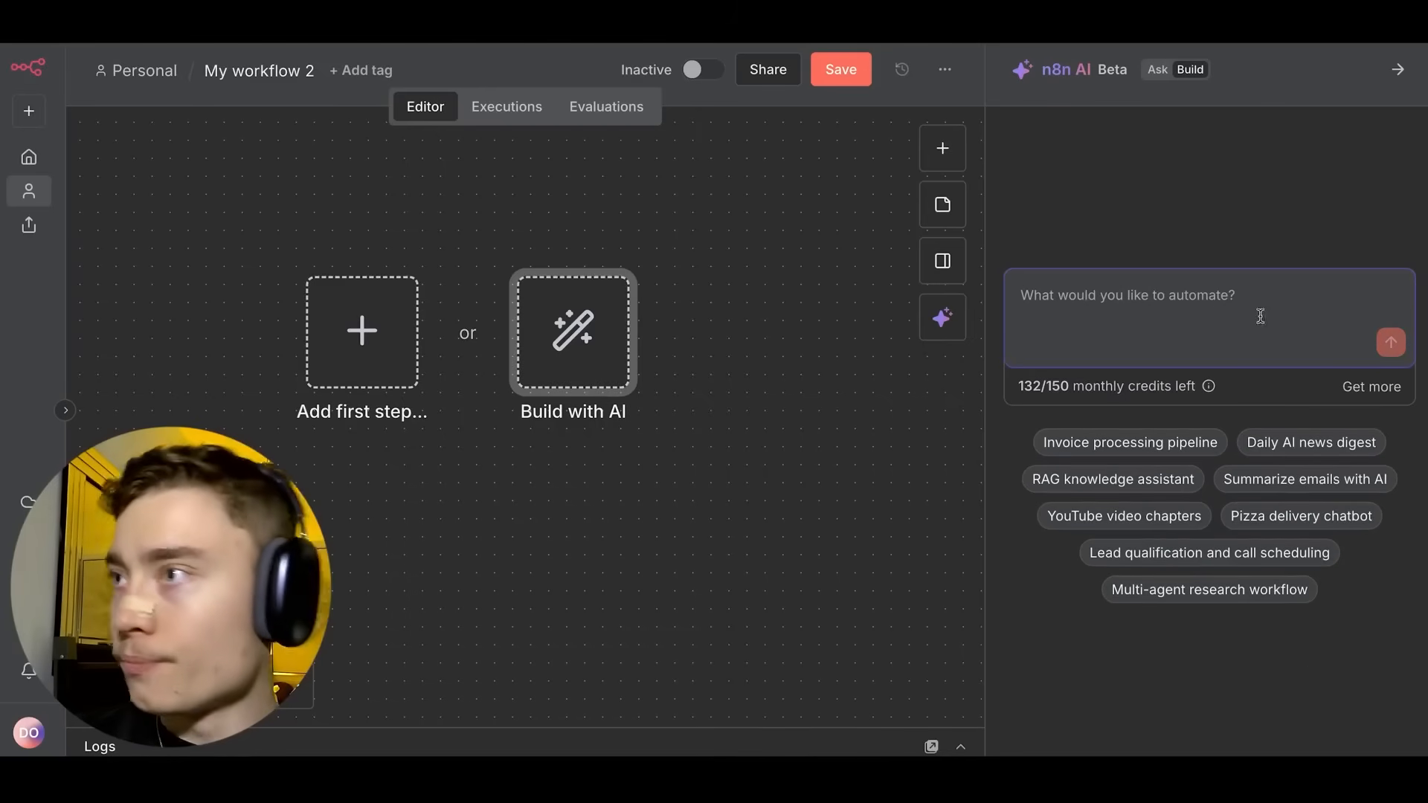
pyautogui.press('super+v')
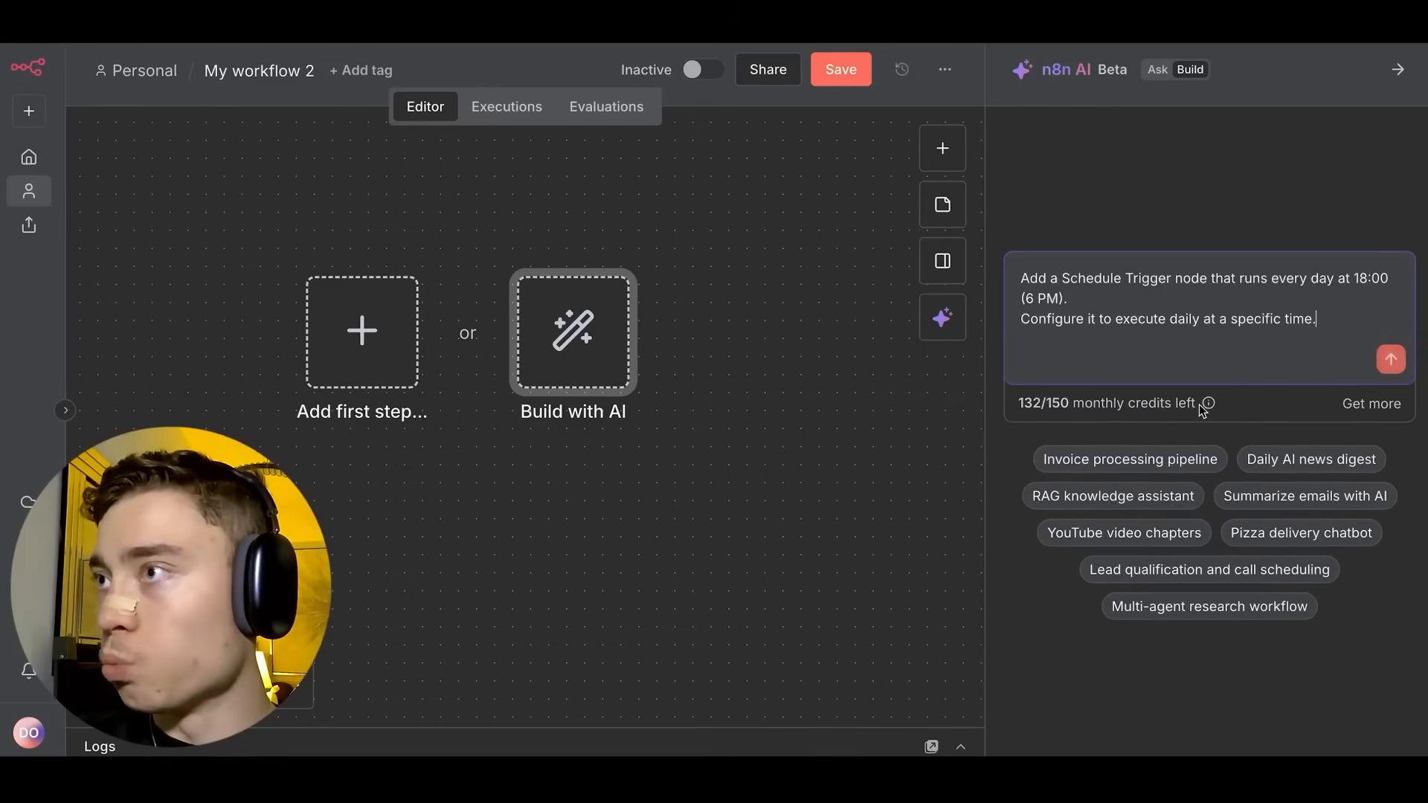
pyautogui.click(1387, 363)
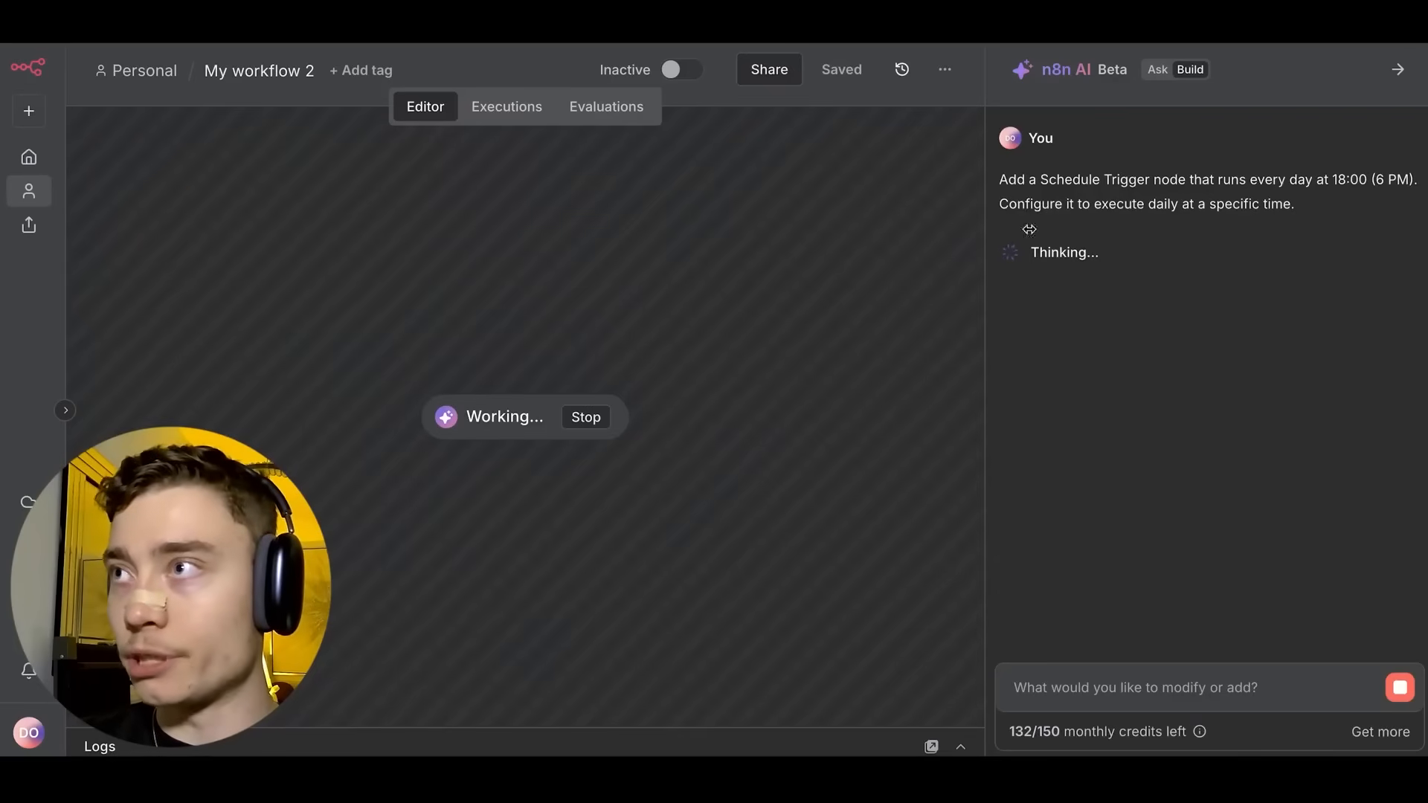
# Screenshot the AI builder's chat about the Daily 6 PM Trigger and copy the image.
pyautogui.moveTo(1000, 180); pyautogui.dragTo(1330, 226)
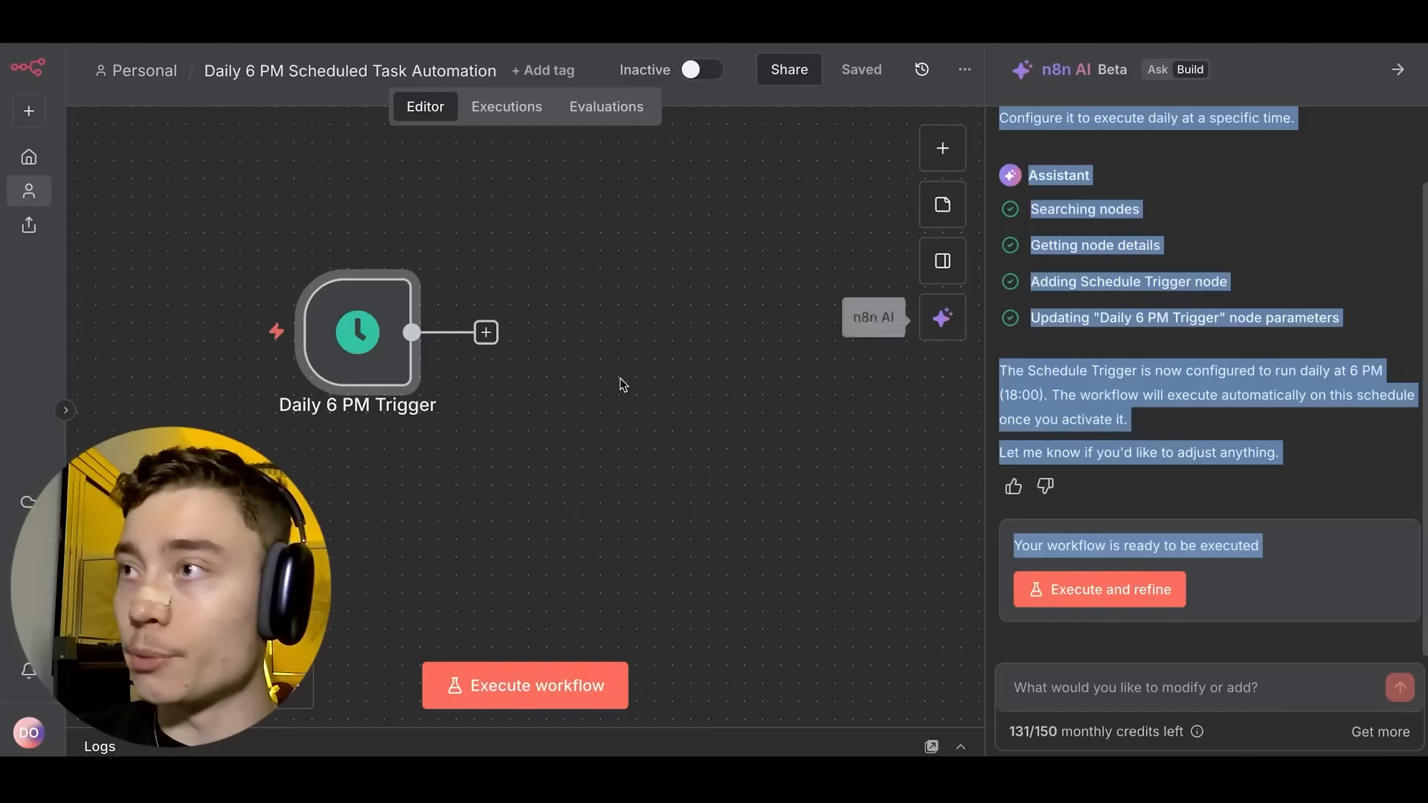
pyautogui.hscroll(1, 553, 403)
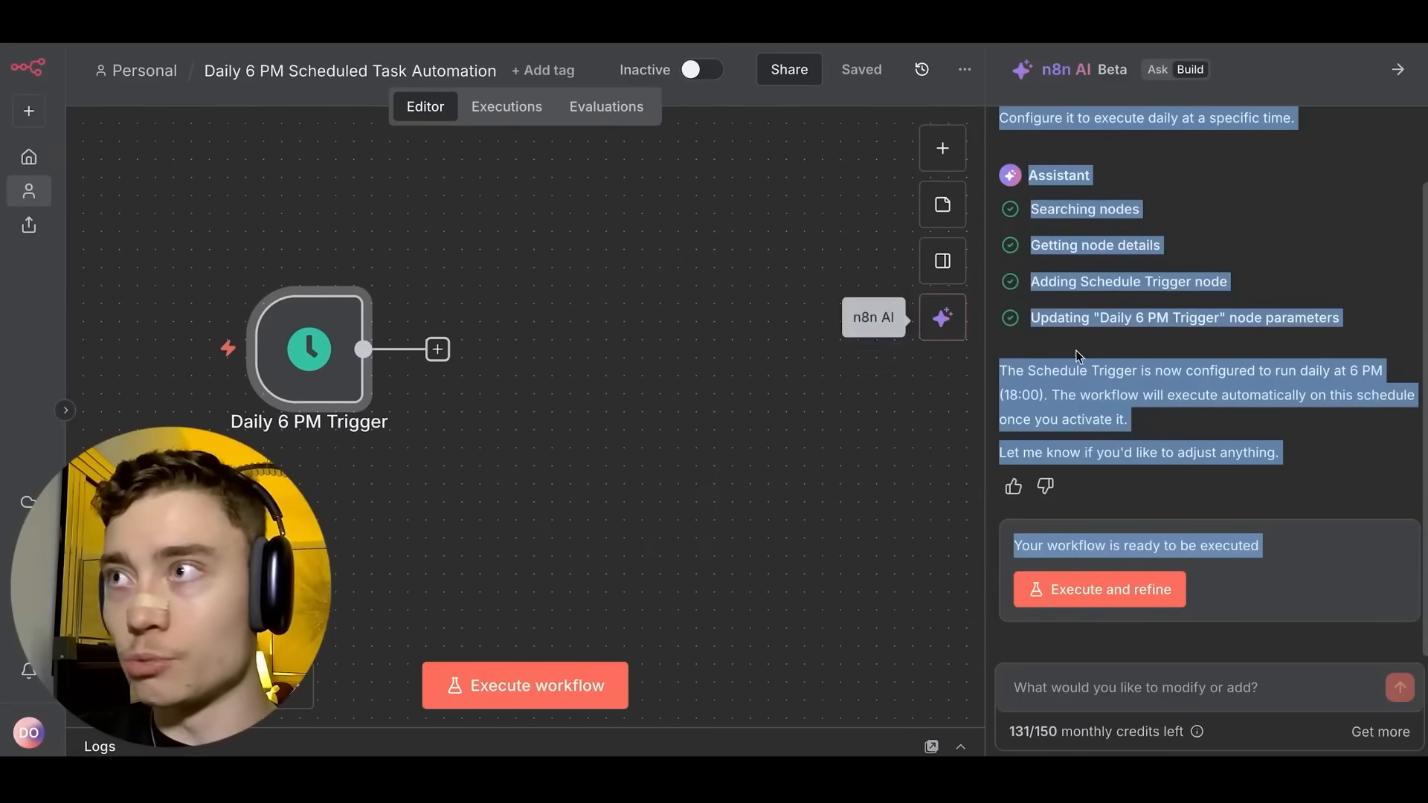
pyautogui.scroll(1, 1003, 394)
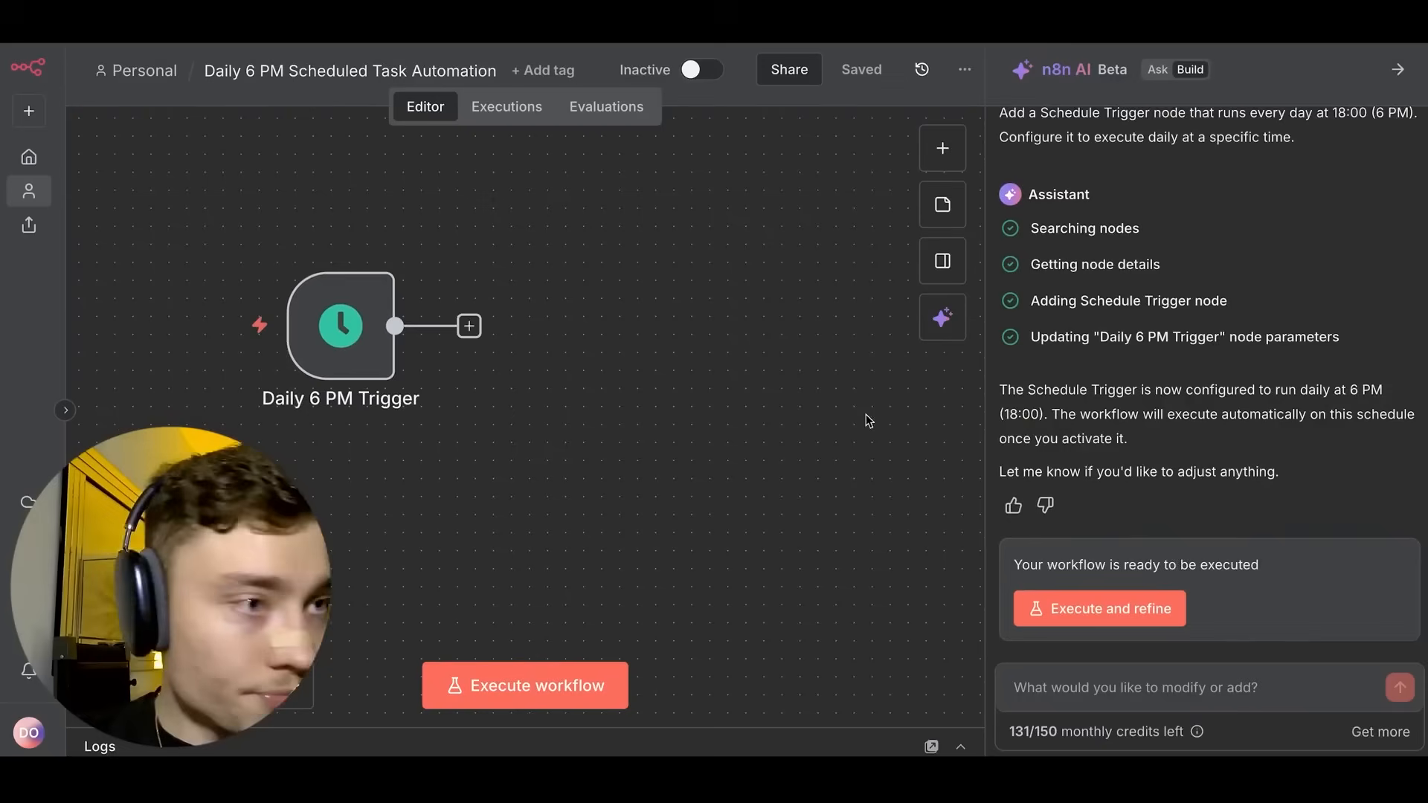
pyautogui.press('super+shift+4')
pyautogui.moveTo(979, 165); pyautogui.dragTo(1417, 510)
pyautogui.rightClick(1364, 710)
pyautogui.click(1306, 605)
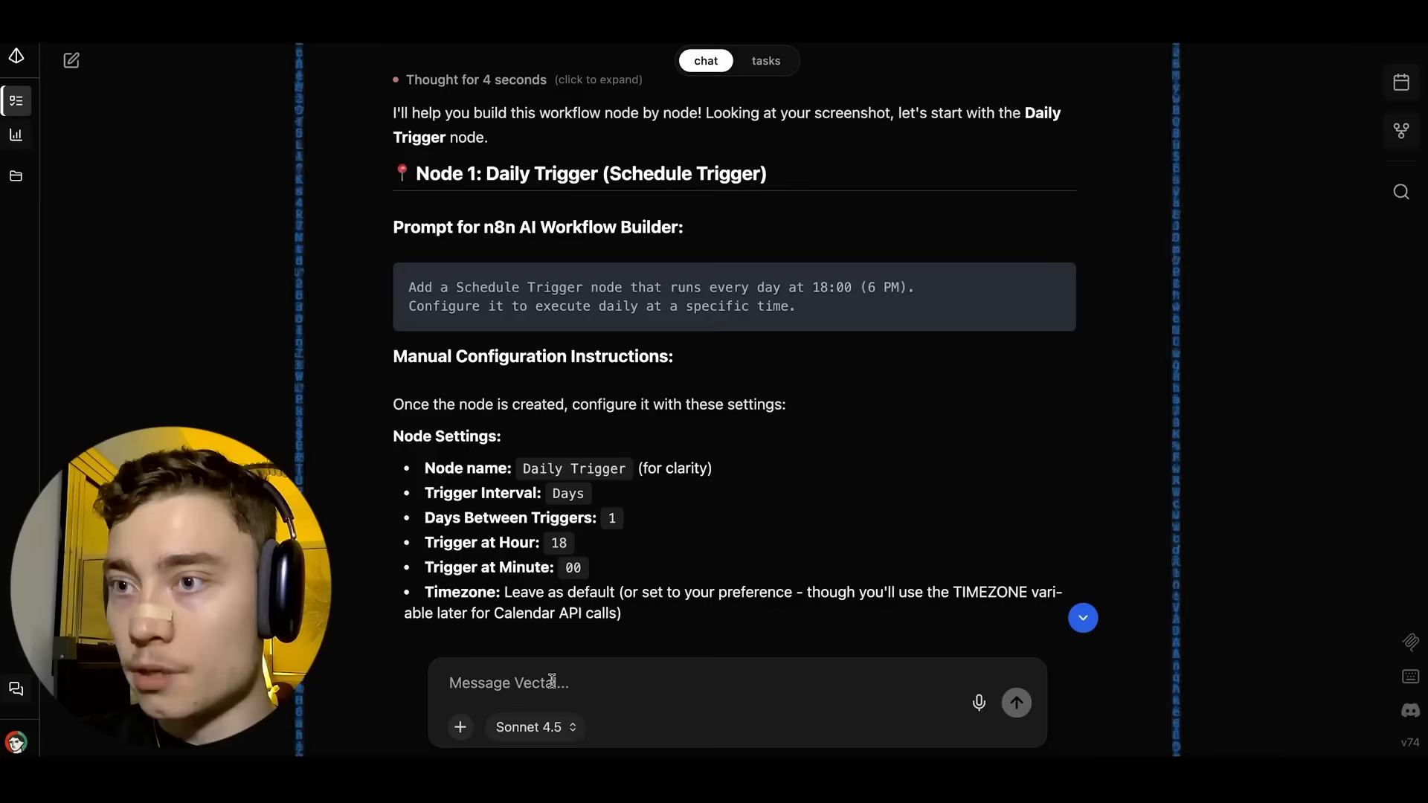
# Send Vectal the screenshot with the message 'done. lets go to the next'.
pyautogui.press('super+v')
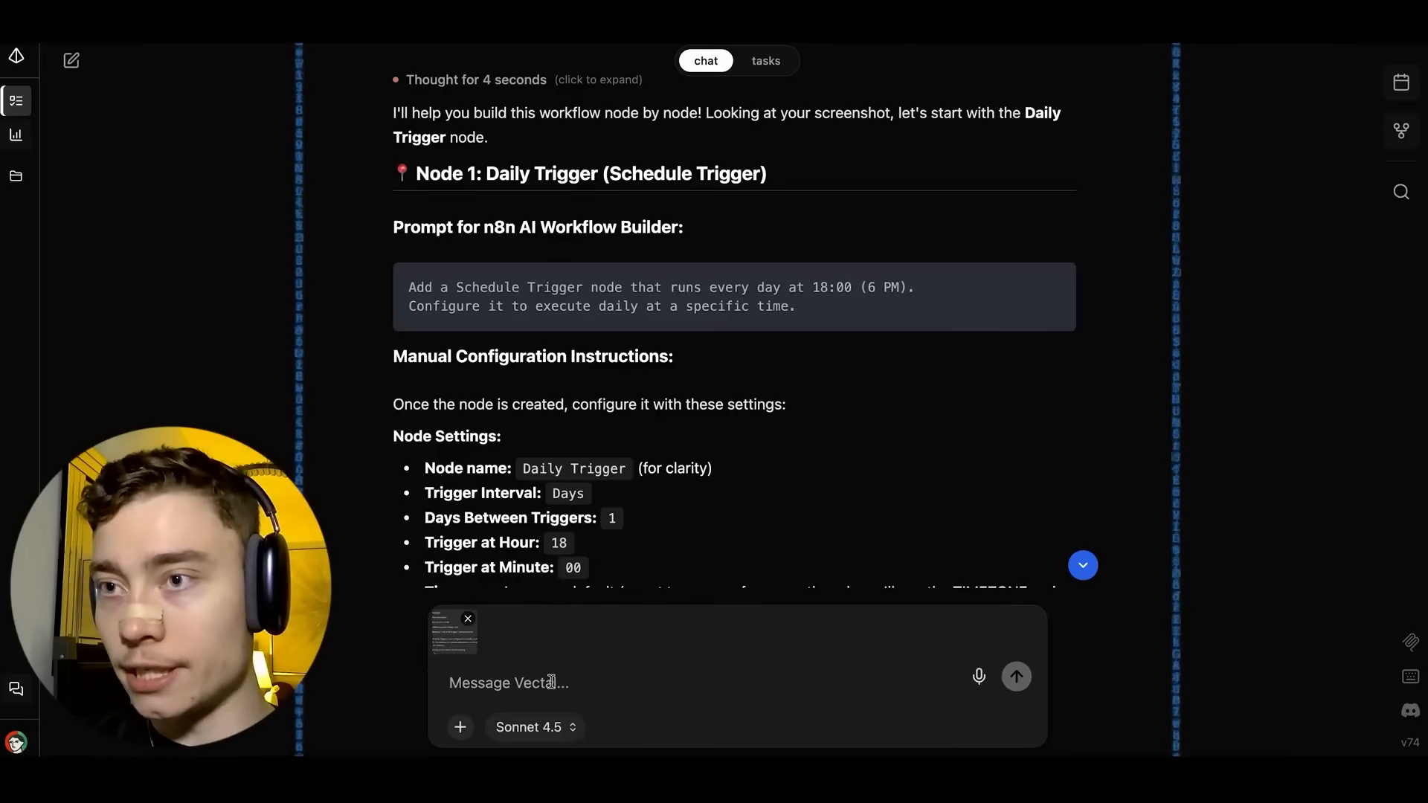
pyautogui.write('done. lets go to the next')
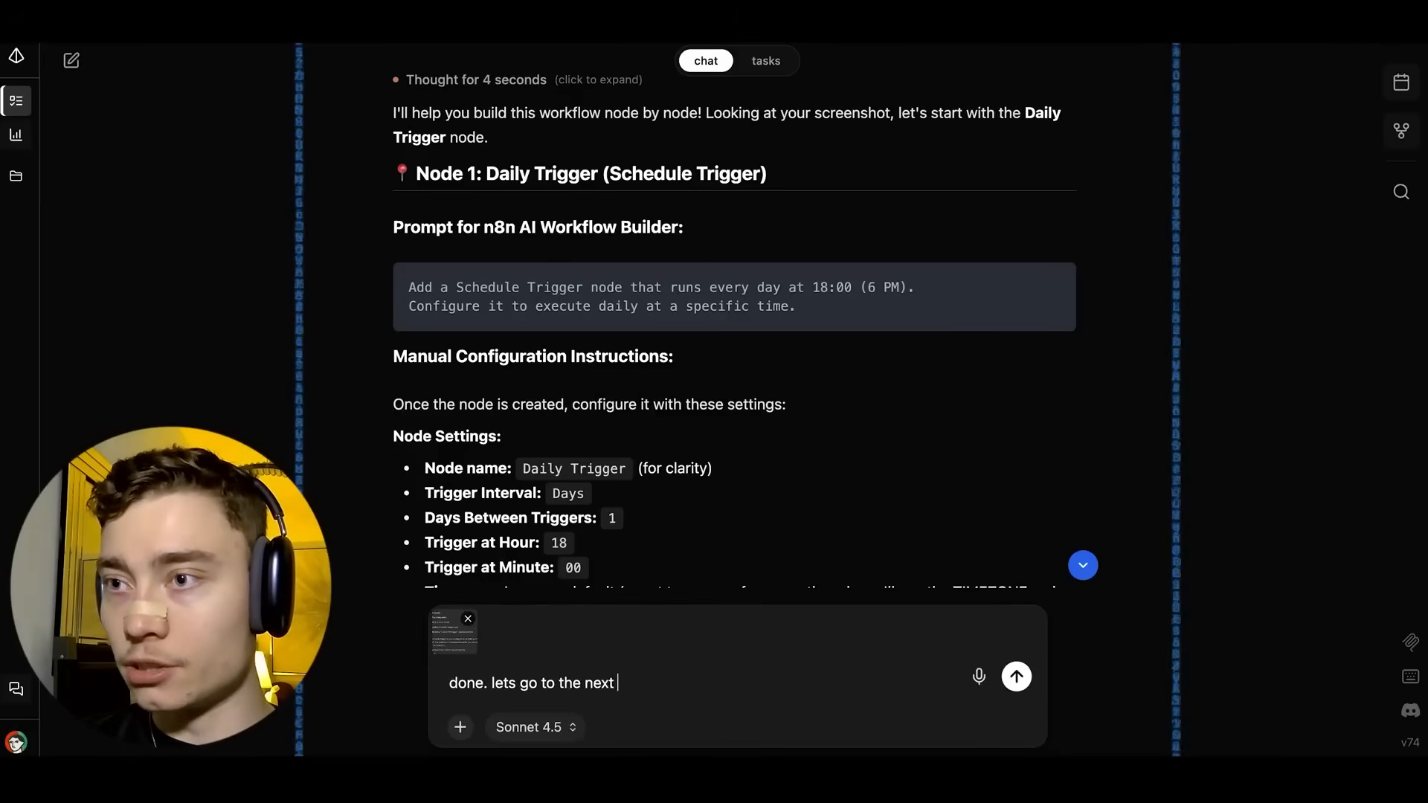
pyautogui.press('Return')
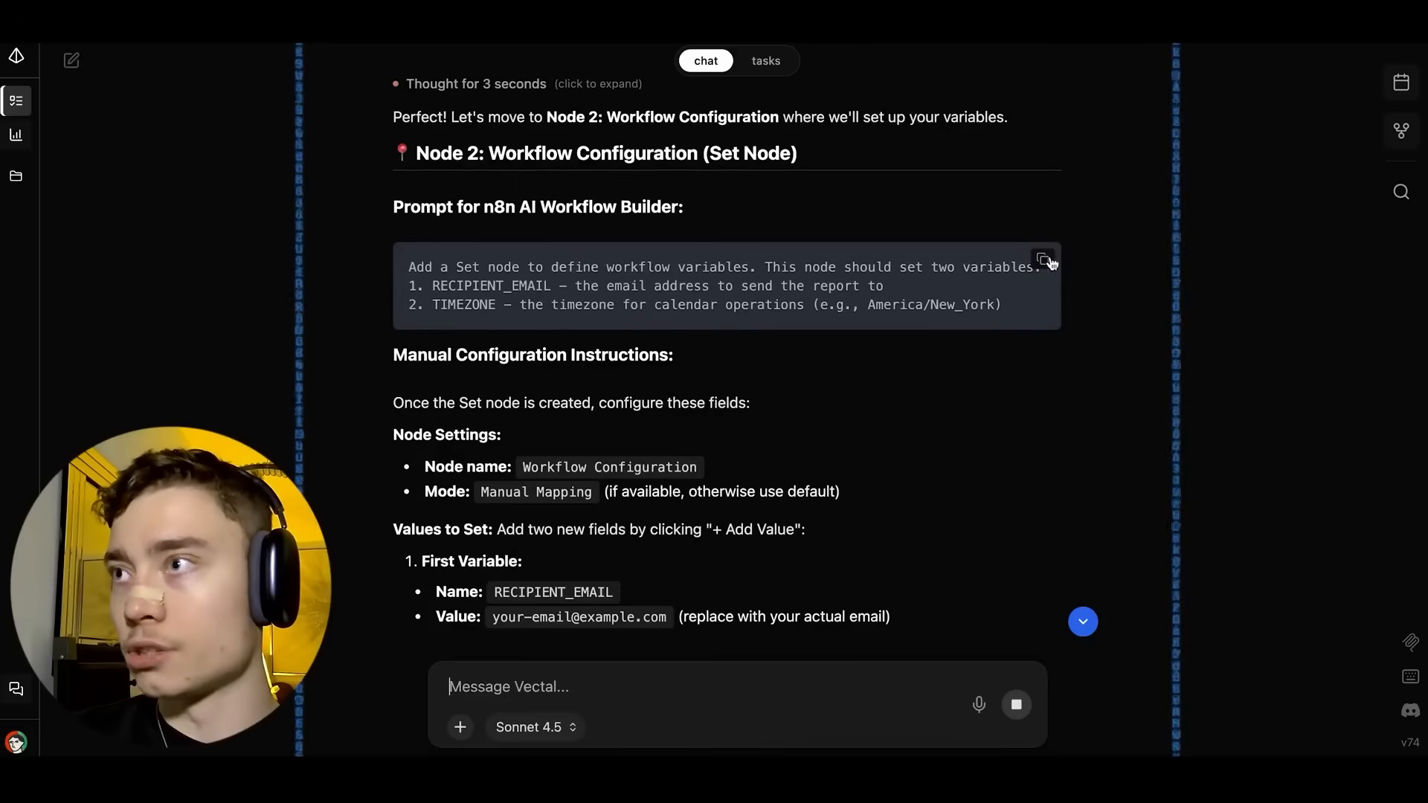
# Have n8n AI add the Workflow Configuration Set node from Vectal's prompt, then tidy the nodes.
pyautogui.click(1044, 260)
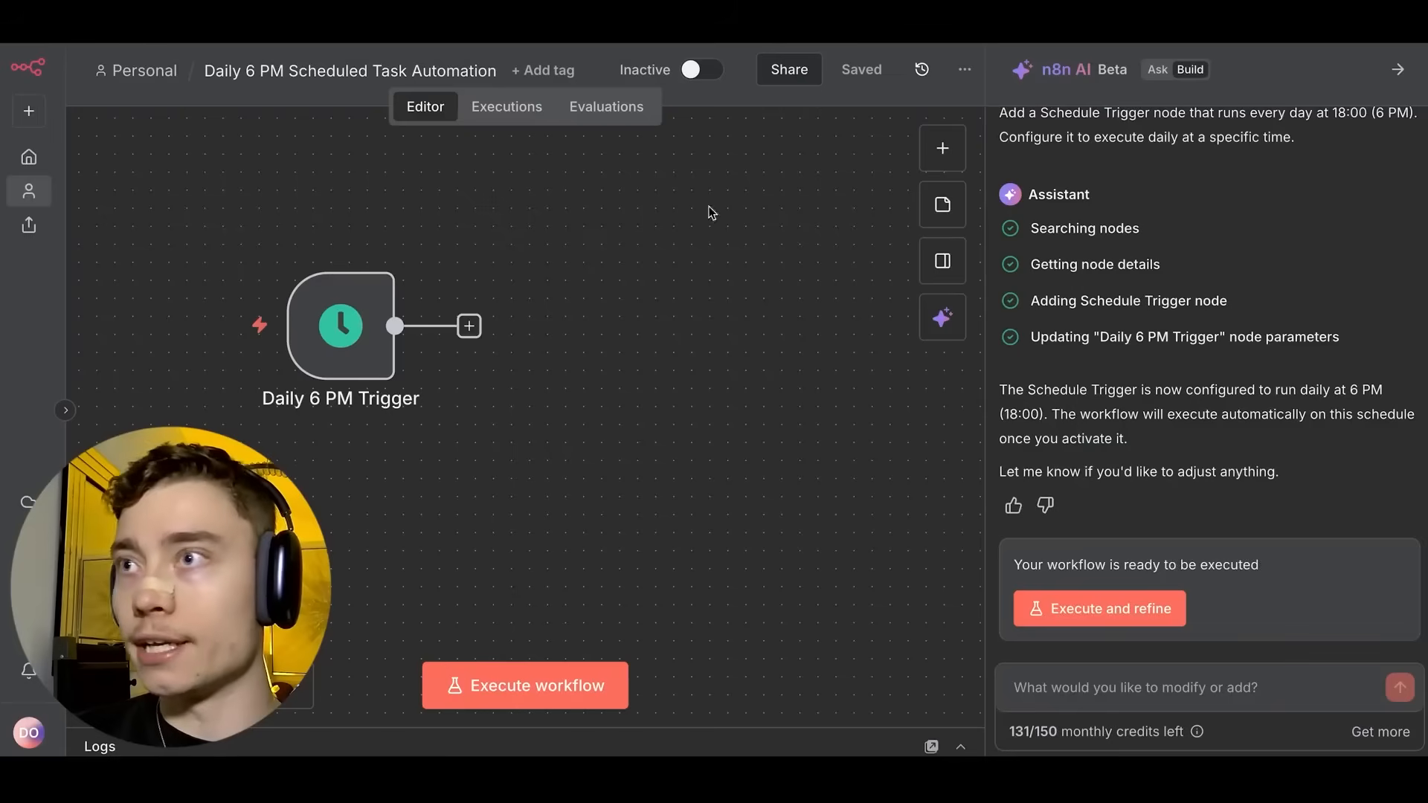
pyautogui.click(1110, 678)
pyautogui.hotkey('ctrl', 'v')
pyautogui.press('Return')
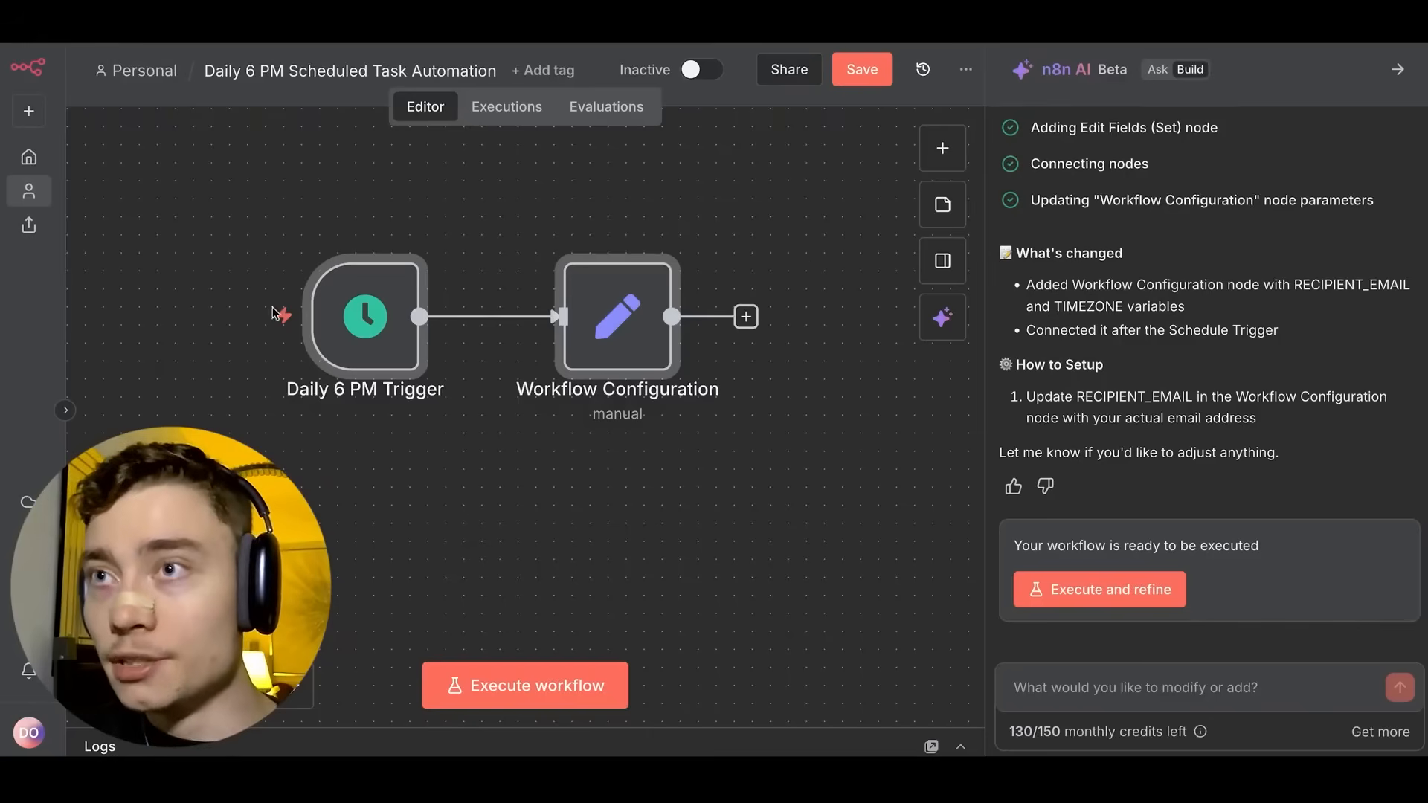
pyautogui.moveTo(392, 355)
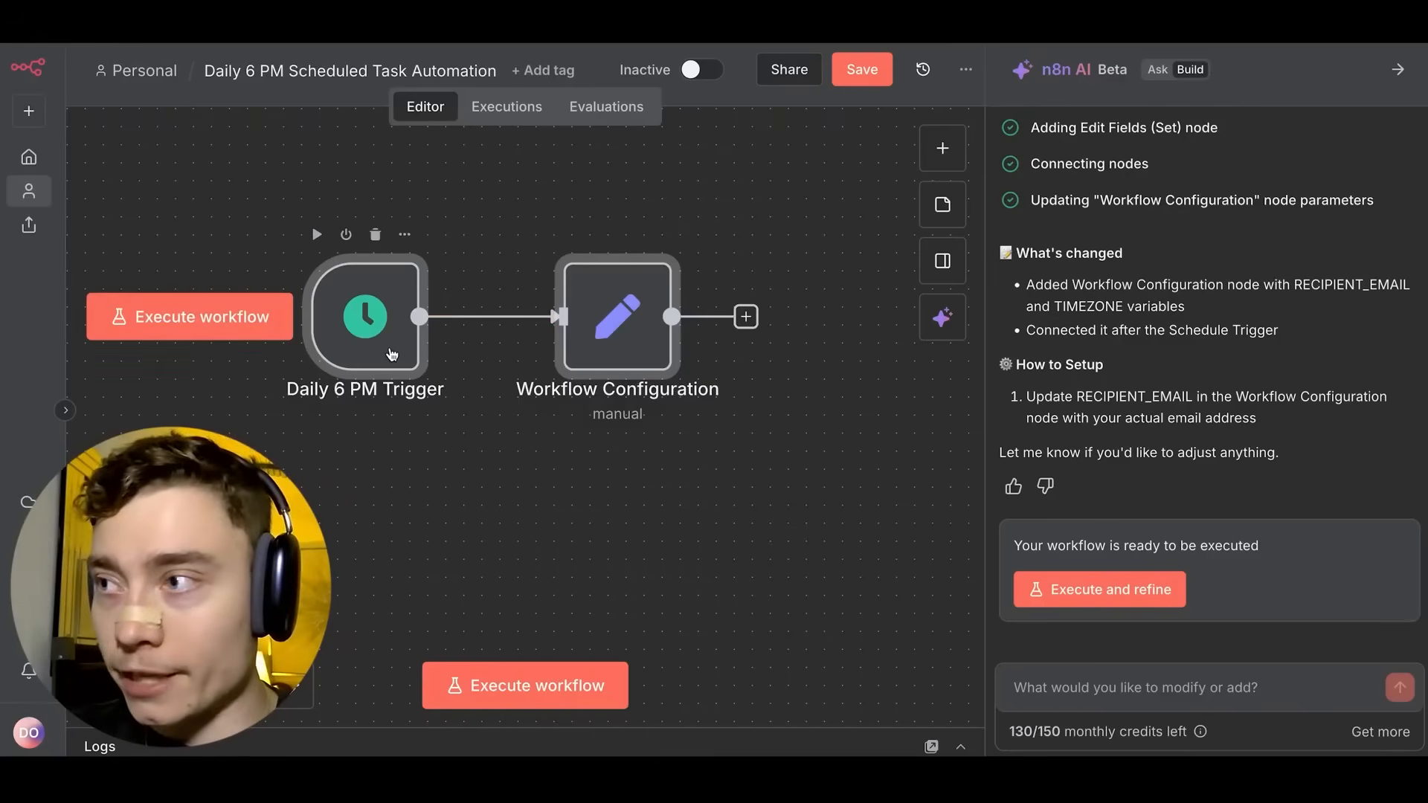
pyautogui.scroll(5, 1152, 301)
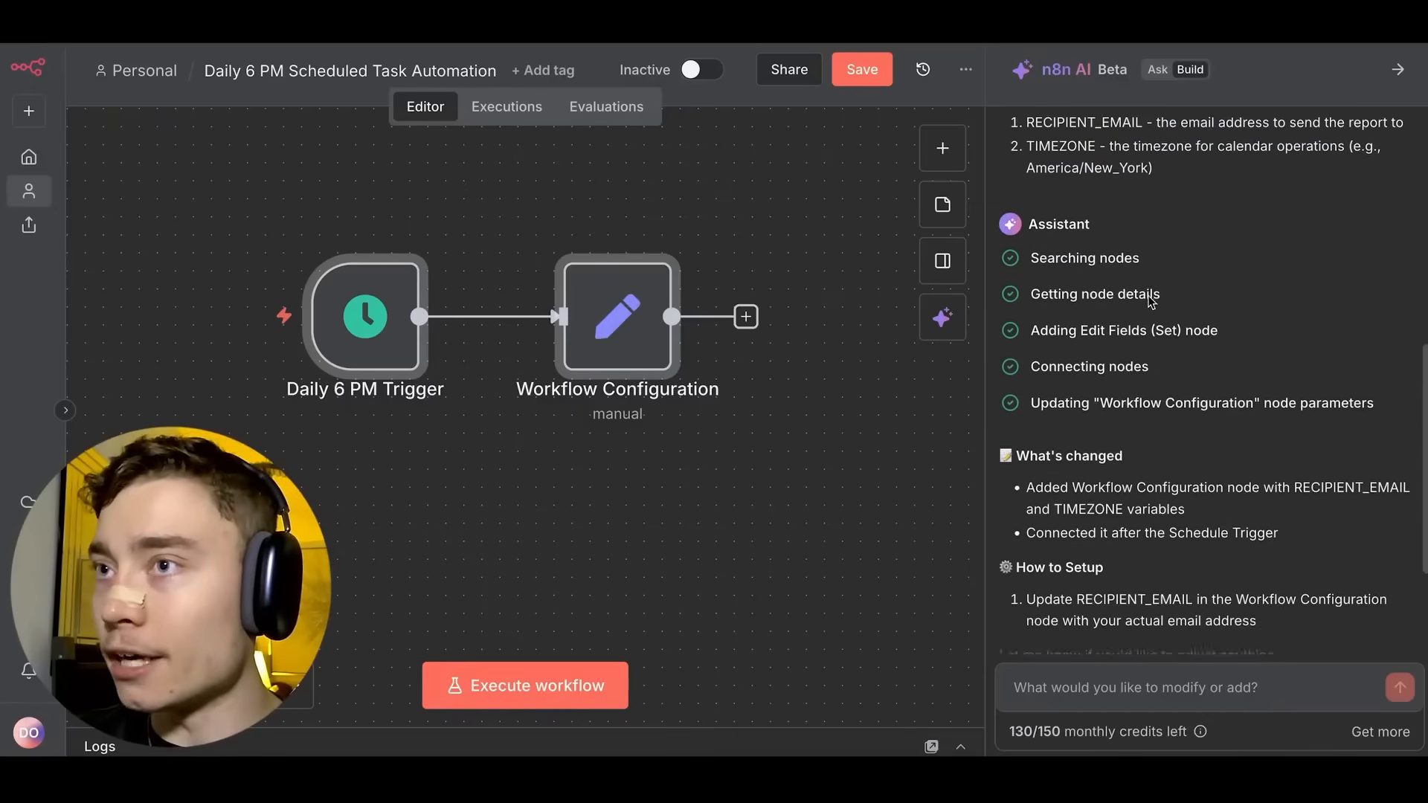
pyautogui.moveTo(634, 316); pyautogui.dragTo(597, 295)
pyautogui.click(723, 426)
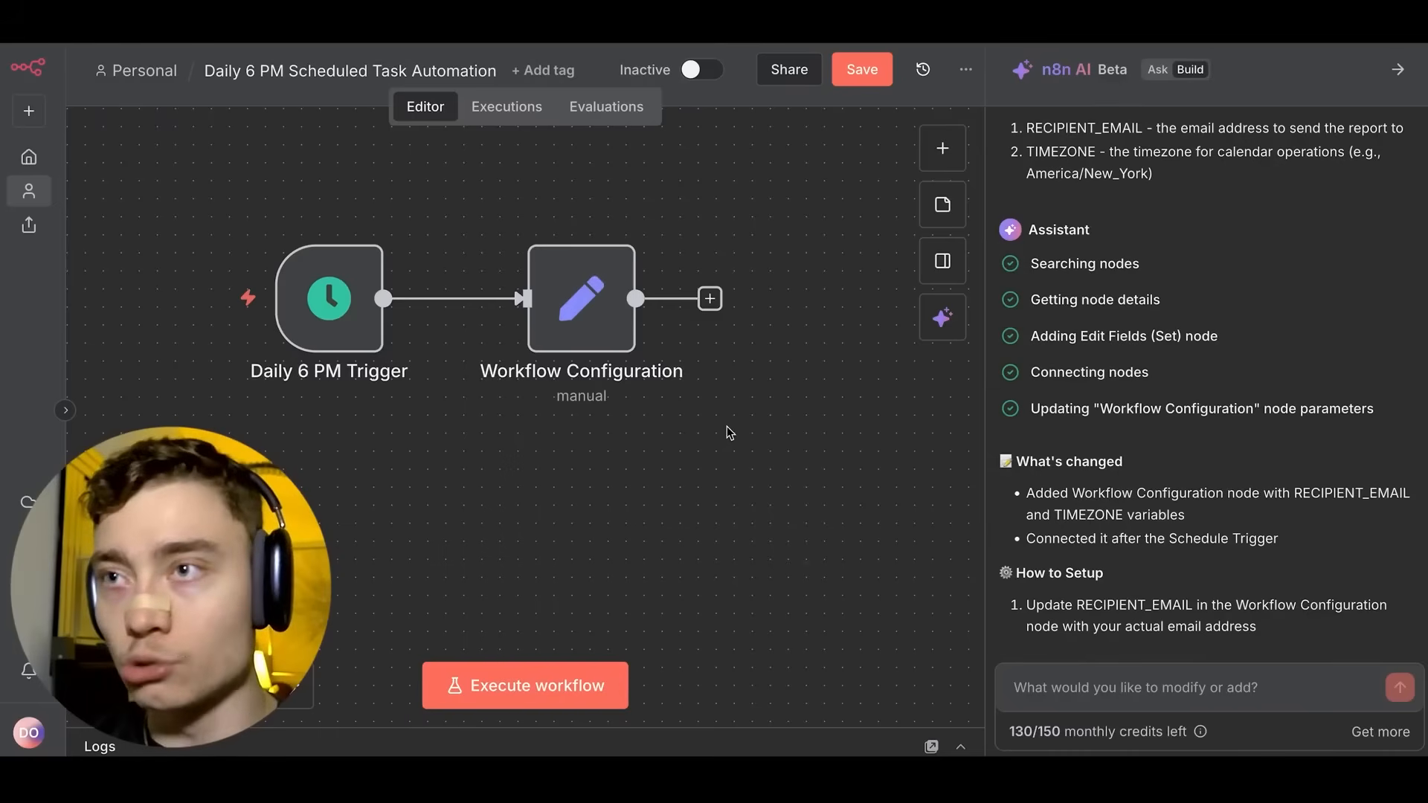
# Screenshot the assistant's summary and send it to Vectal with 'done!'.
pyautogui.scroll(1, 726, 426)
pyautogui.press('shift+super+4')
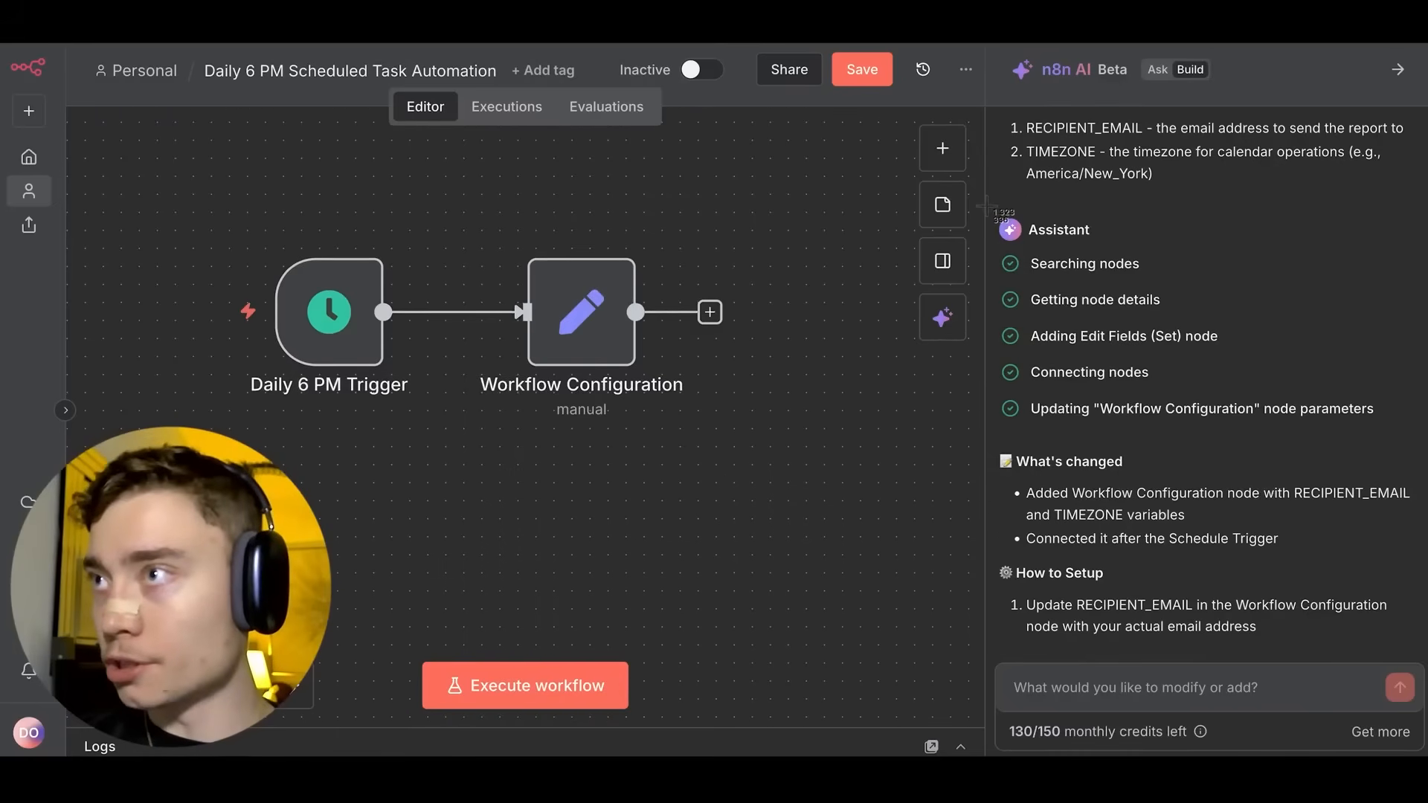
pyautogui.moveTo(989, 210); pyautogui.dragTo(1388, 664)
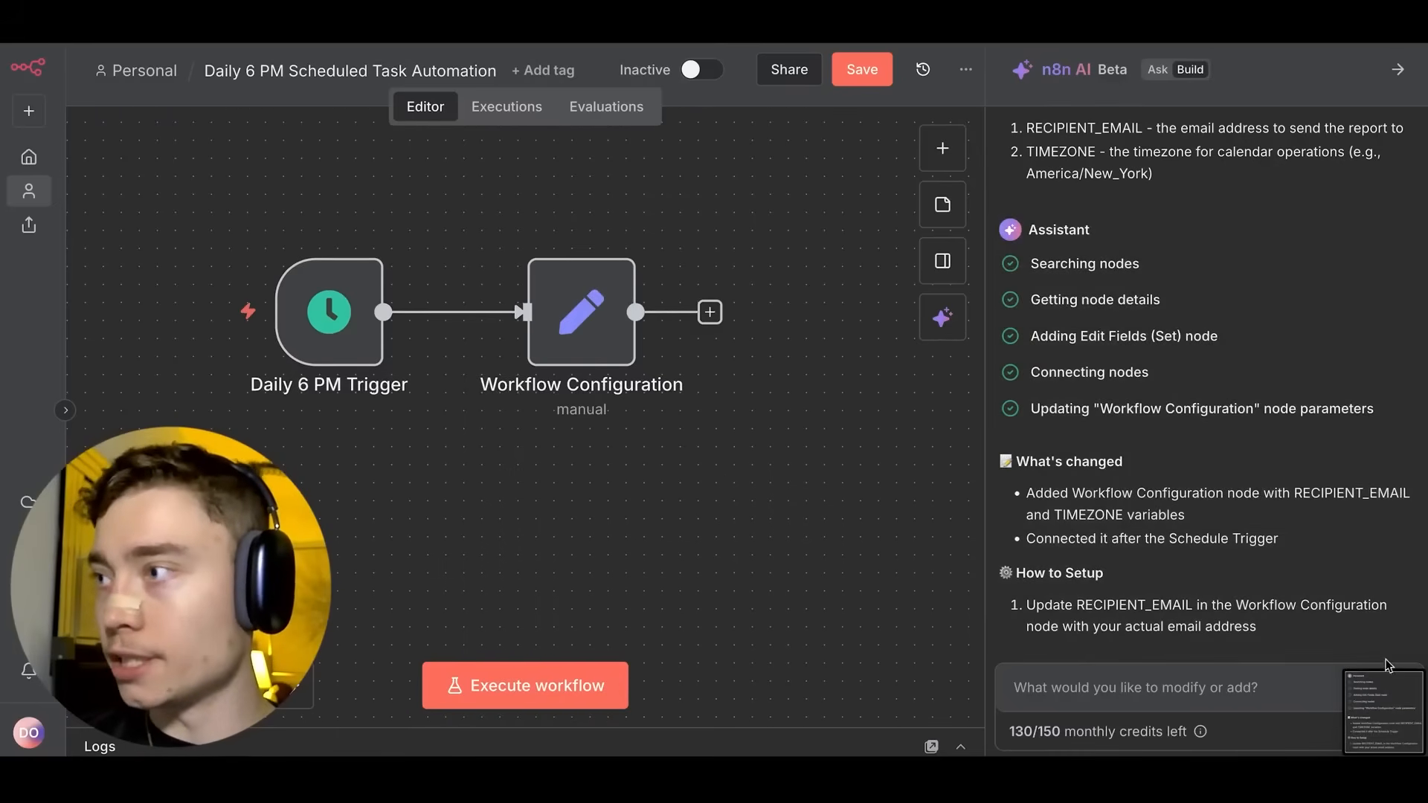
pyautogui.rightClick(1387, 669)
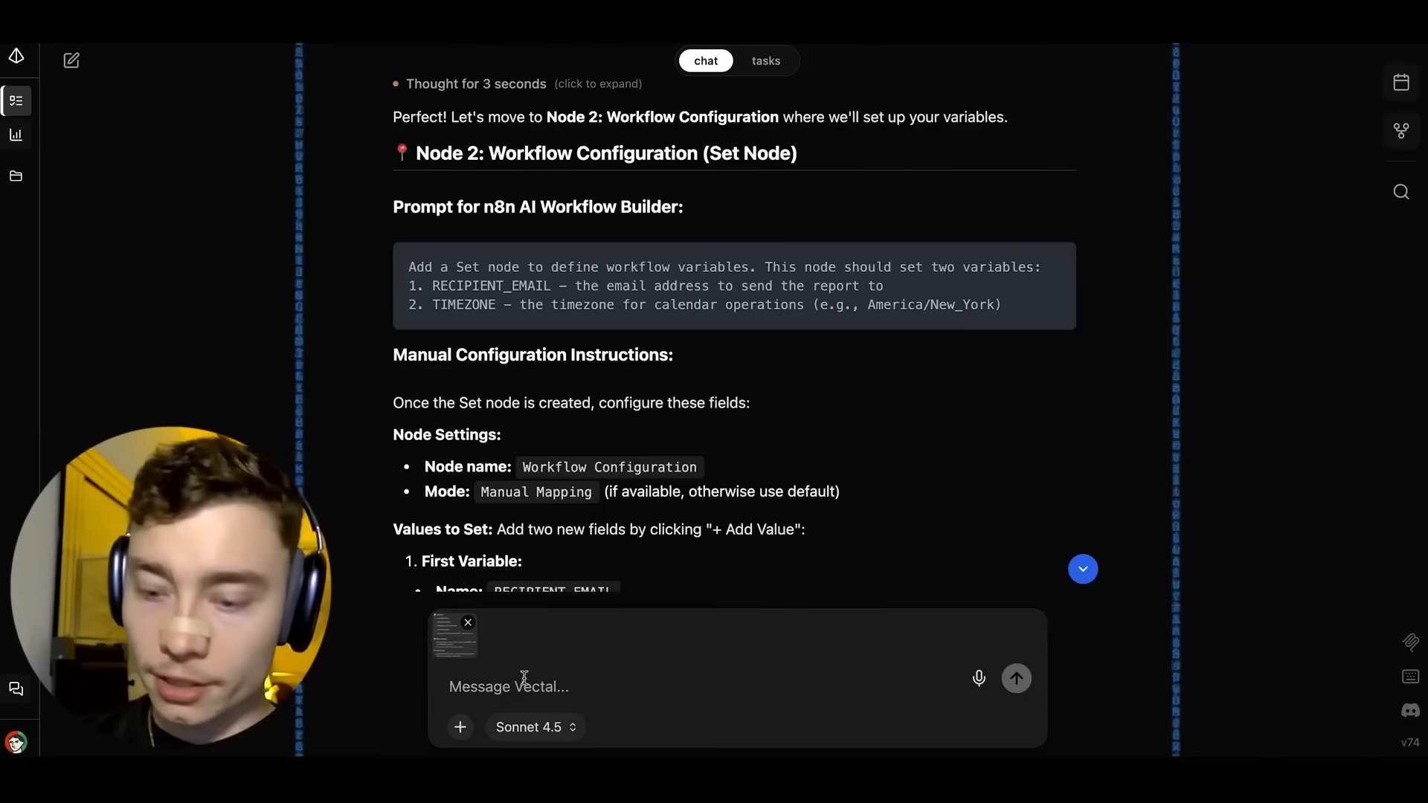
pyautogui.write('done')
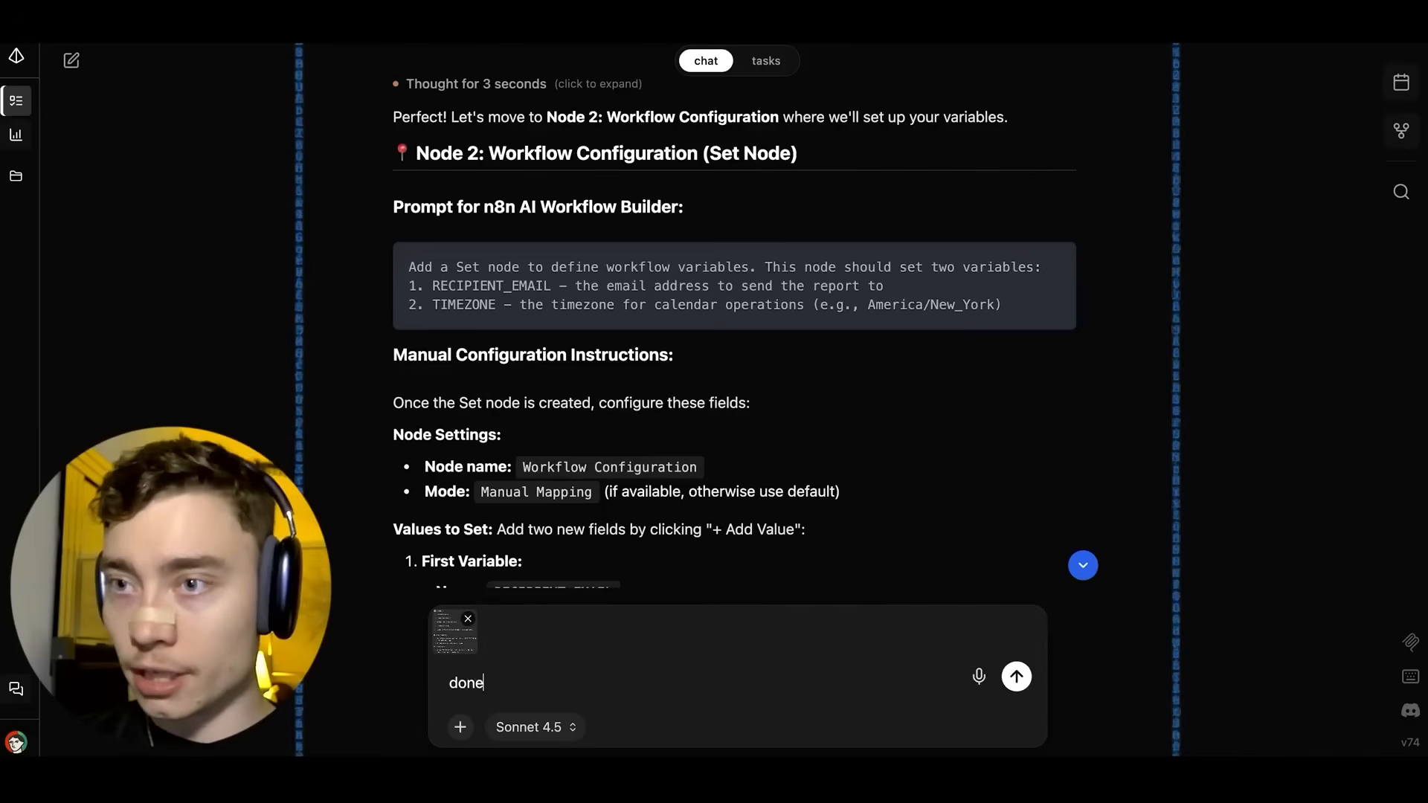
pyautogui.write('!')
pyautogui.press('Return')
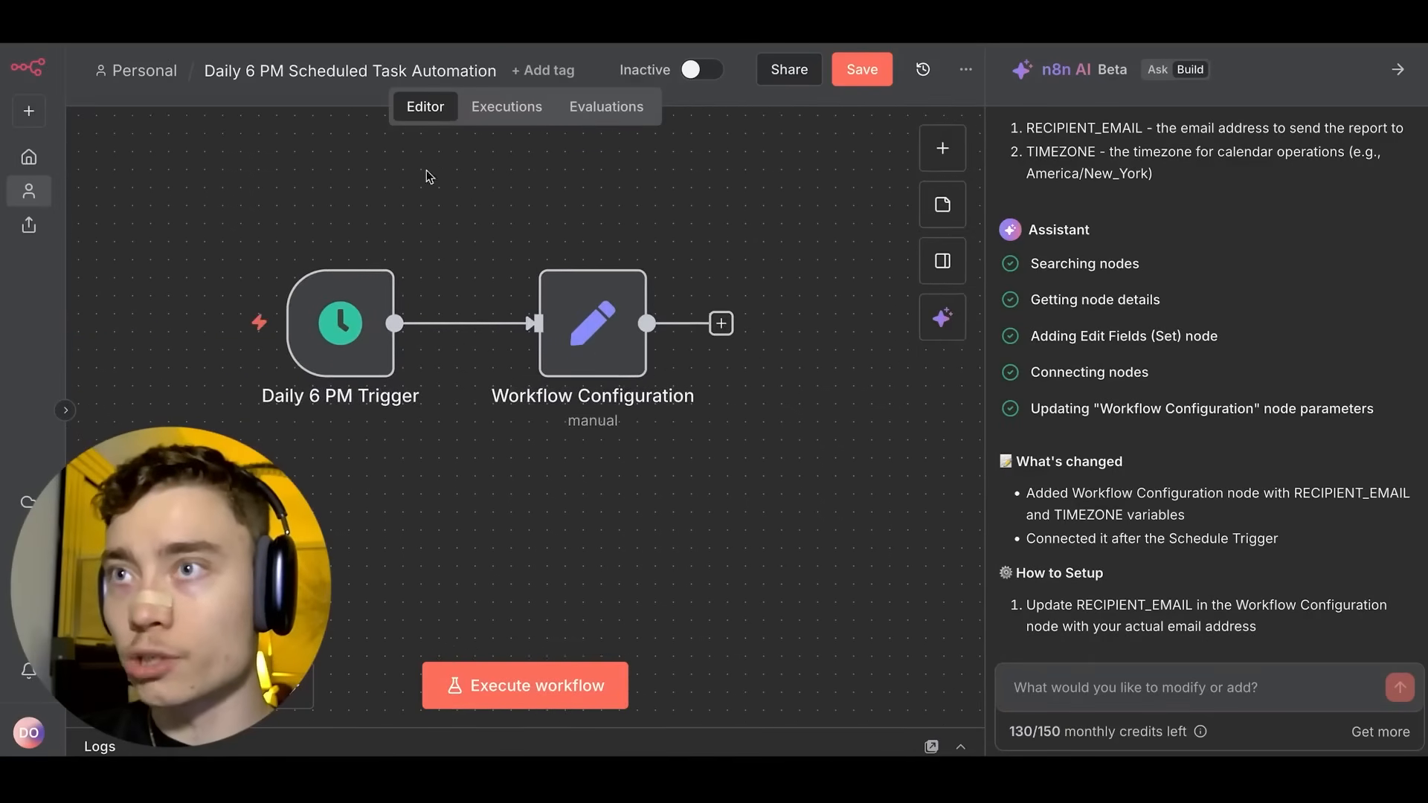
# Inspect the Daily 6 PM Trigger and Workflow Configuration node settings.
pyautogui.doubleClick(359, 316)
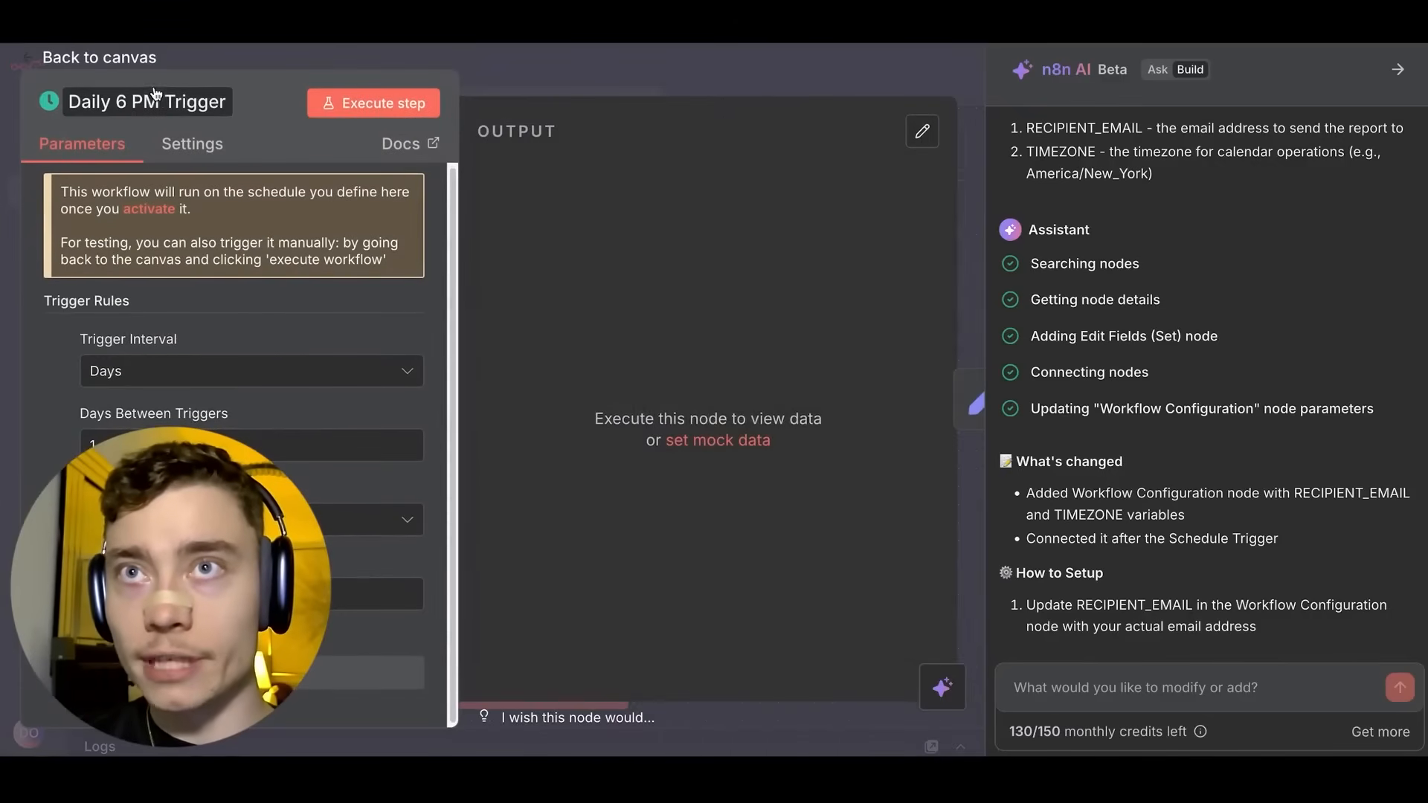
pyautogui.press('Escape')
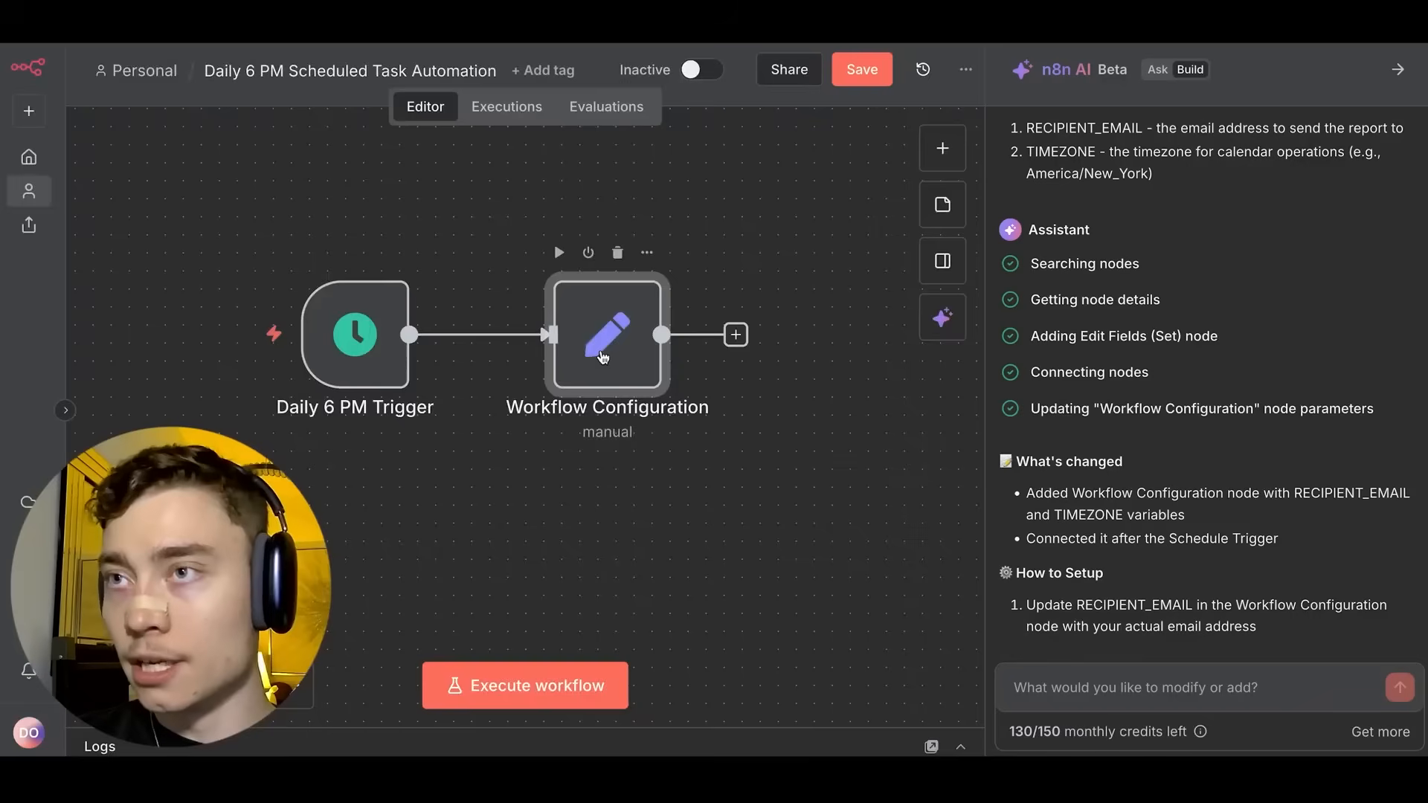
pyautogui.doubleClick(602, 358)
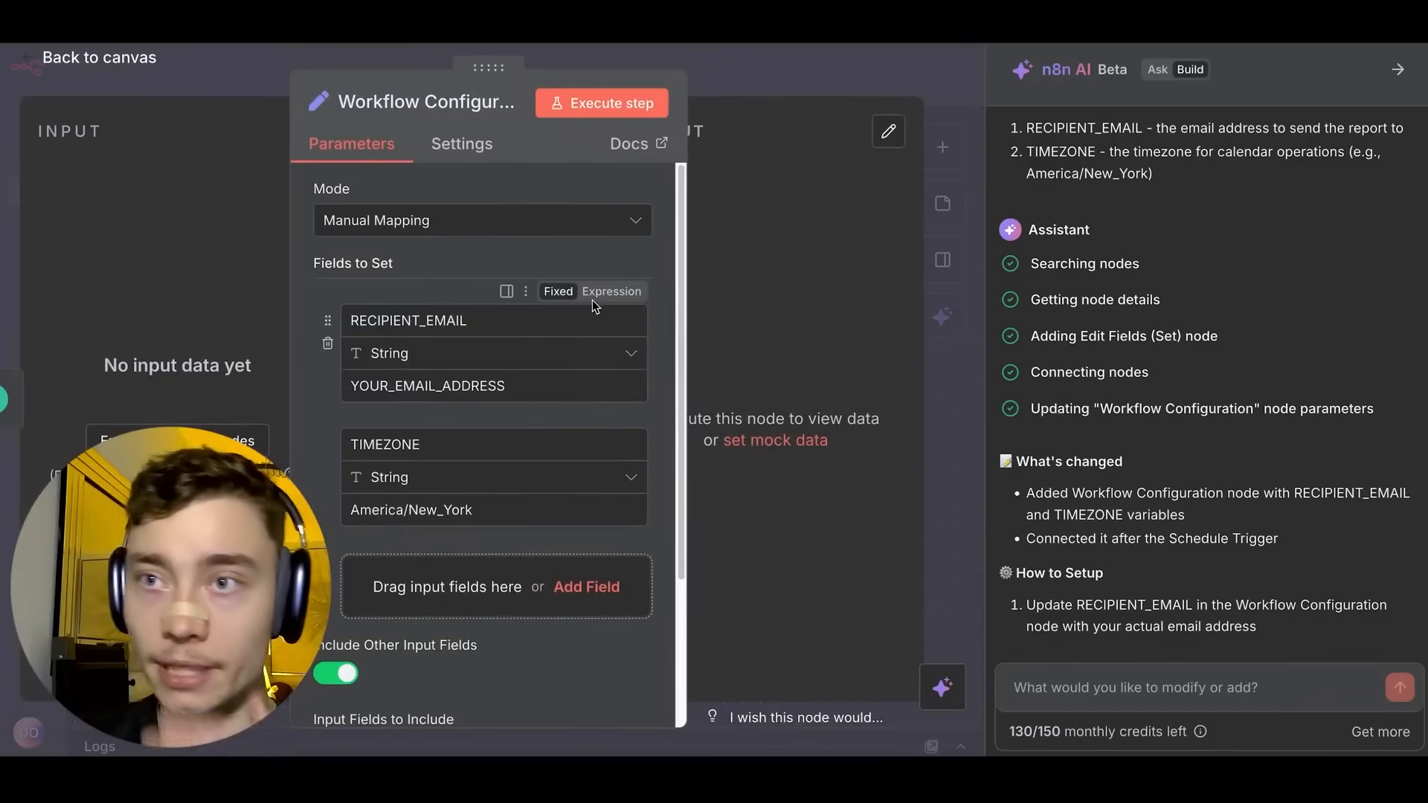
pyautogui.click(744, 70)
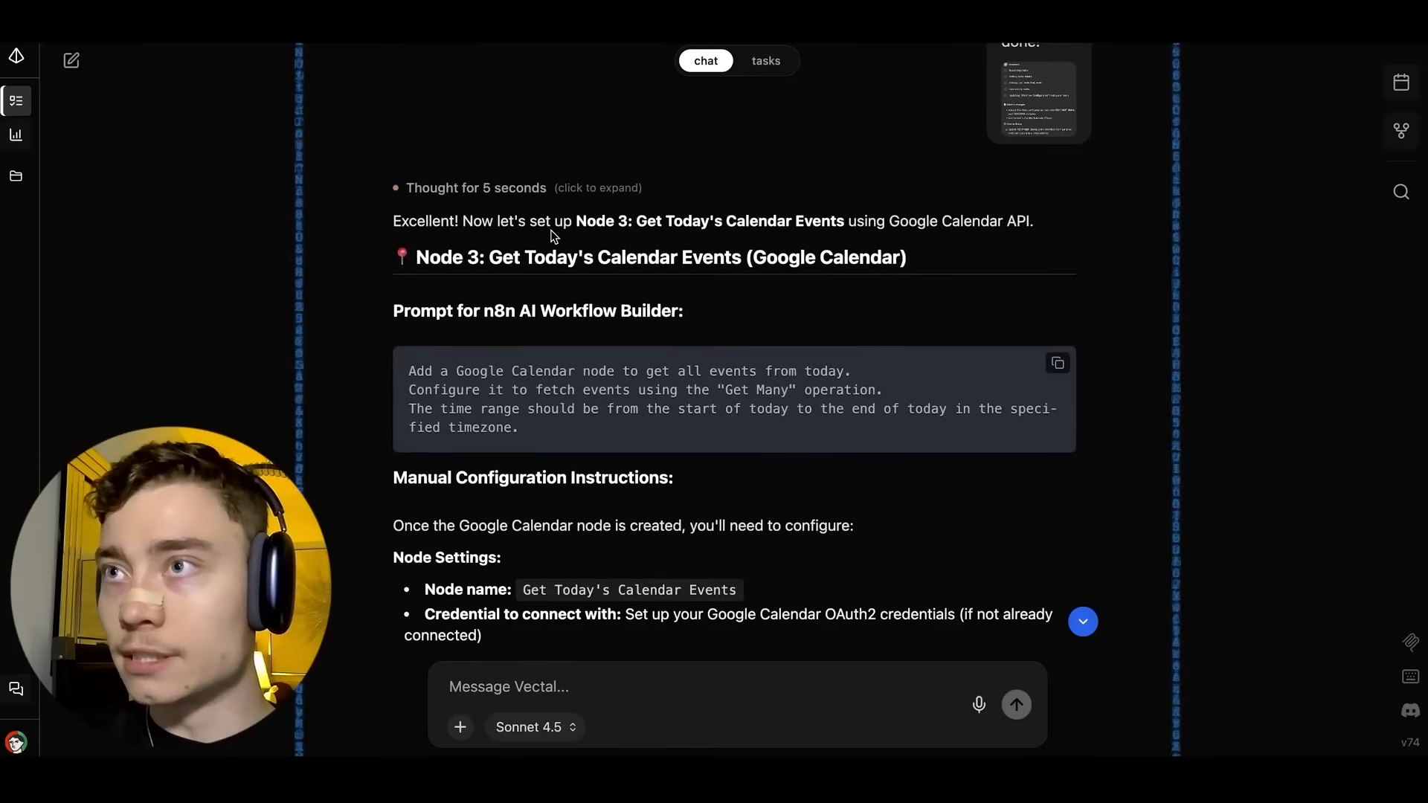
# Send Vectal's Node 3 prompt to the n8n AI builder and open the new Get Today's Events node.
pyautogui.scroll(-1, 526, 243)
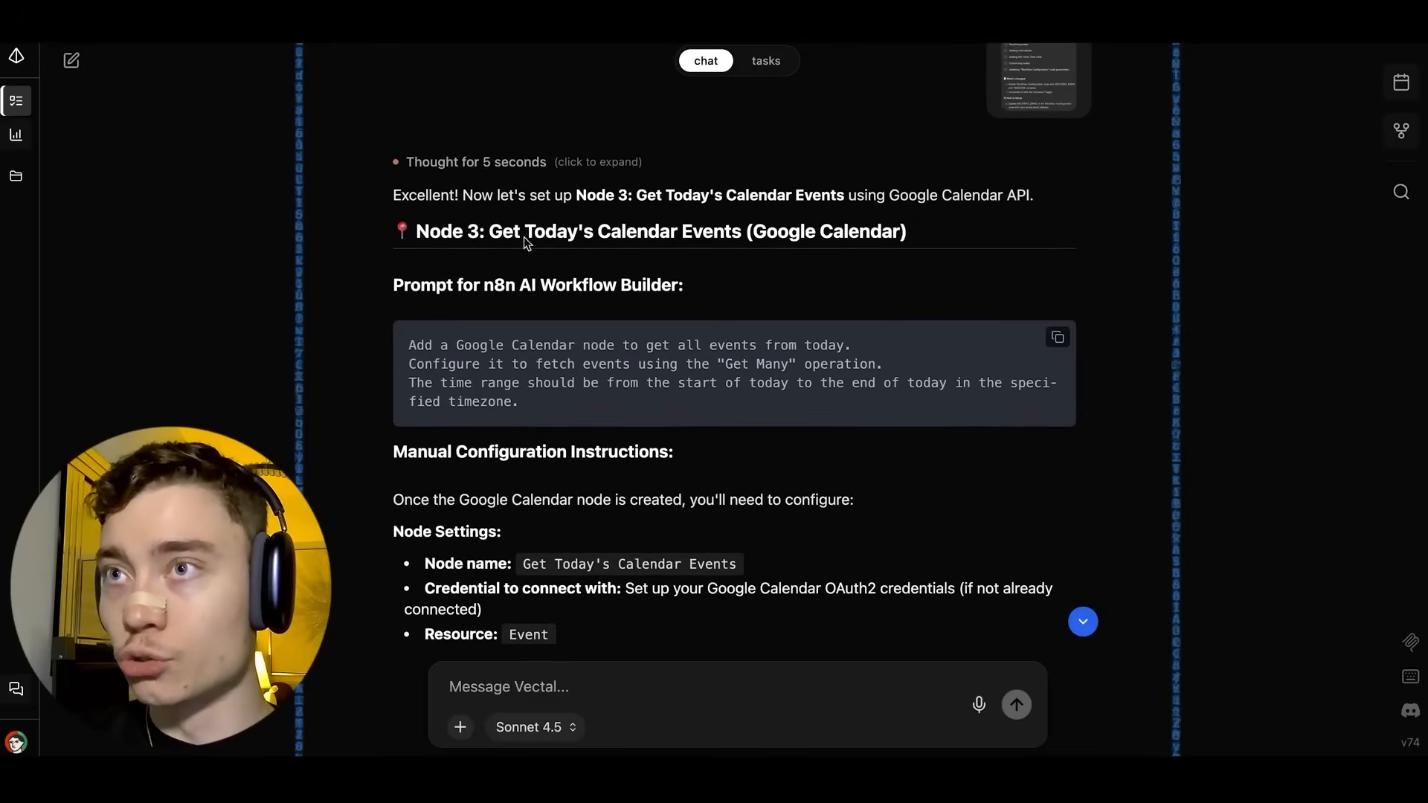
pyautogui.click(1057, 337)
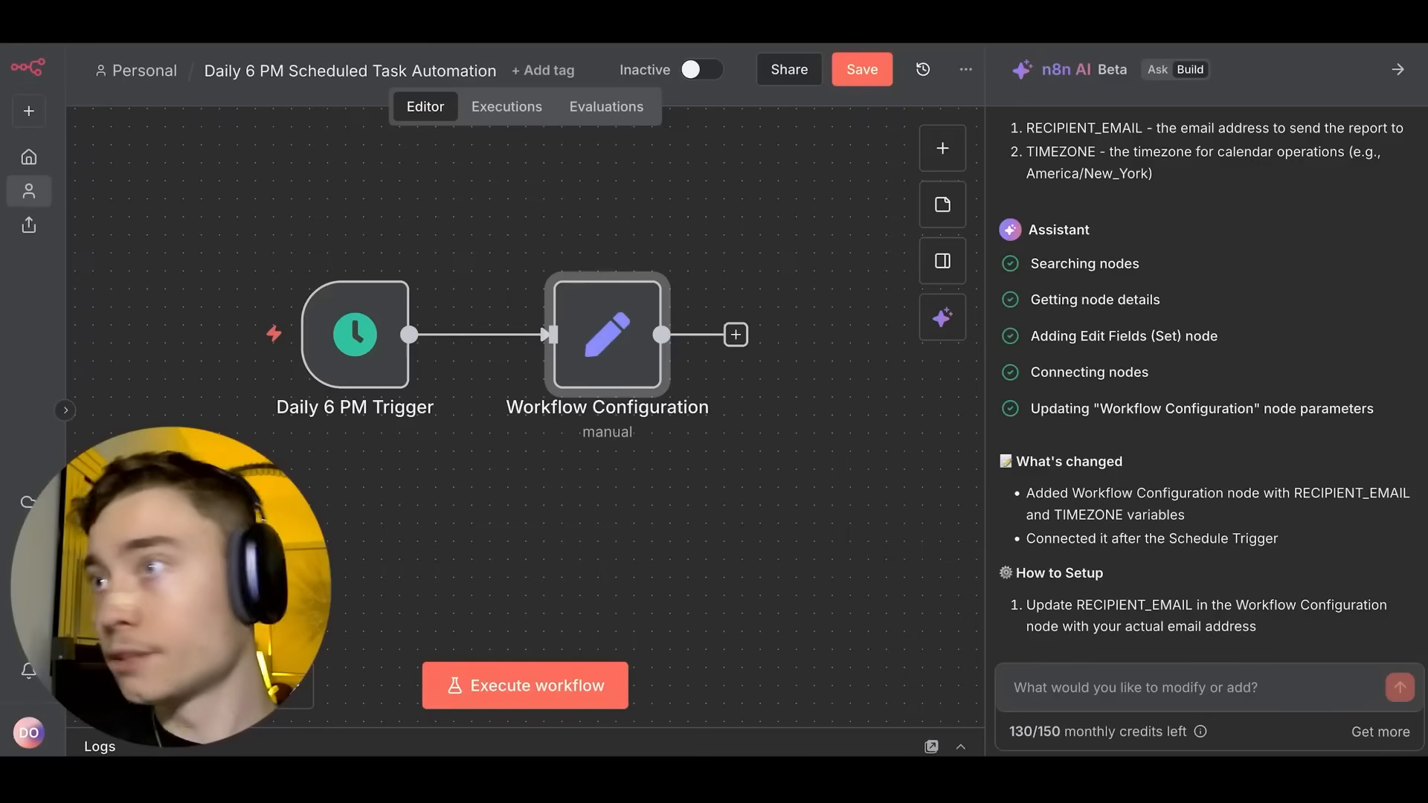
pyautogui.click(1160, 683)
pyautogui.hotkey('ctrl', 'v')
pyautogui.press('Return')
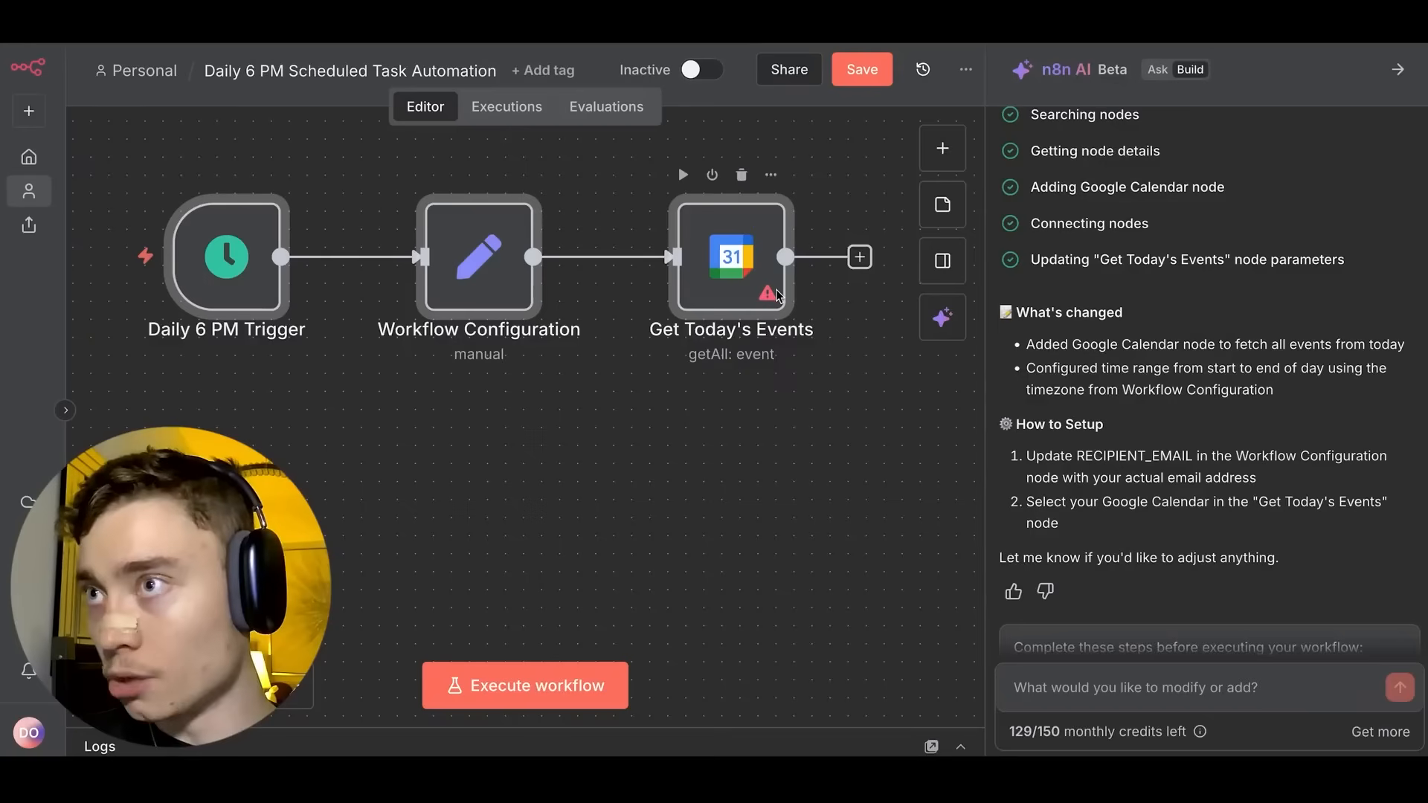
pyautogui.doubleClick(741, 258)
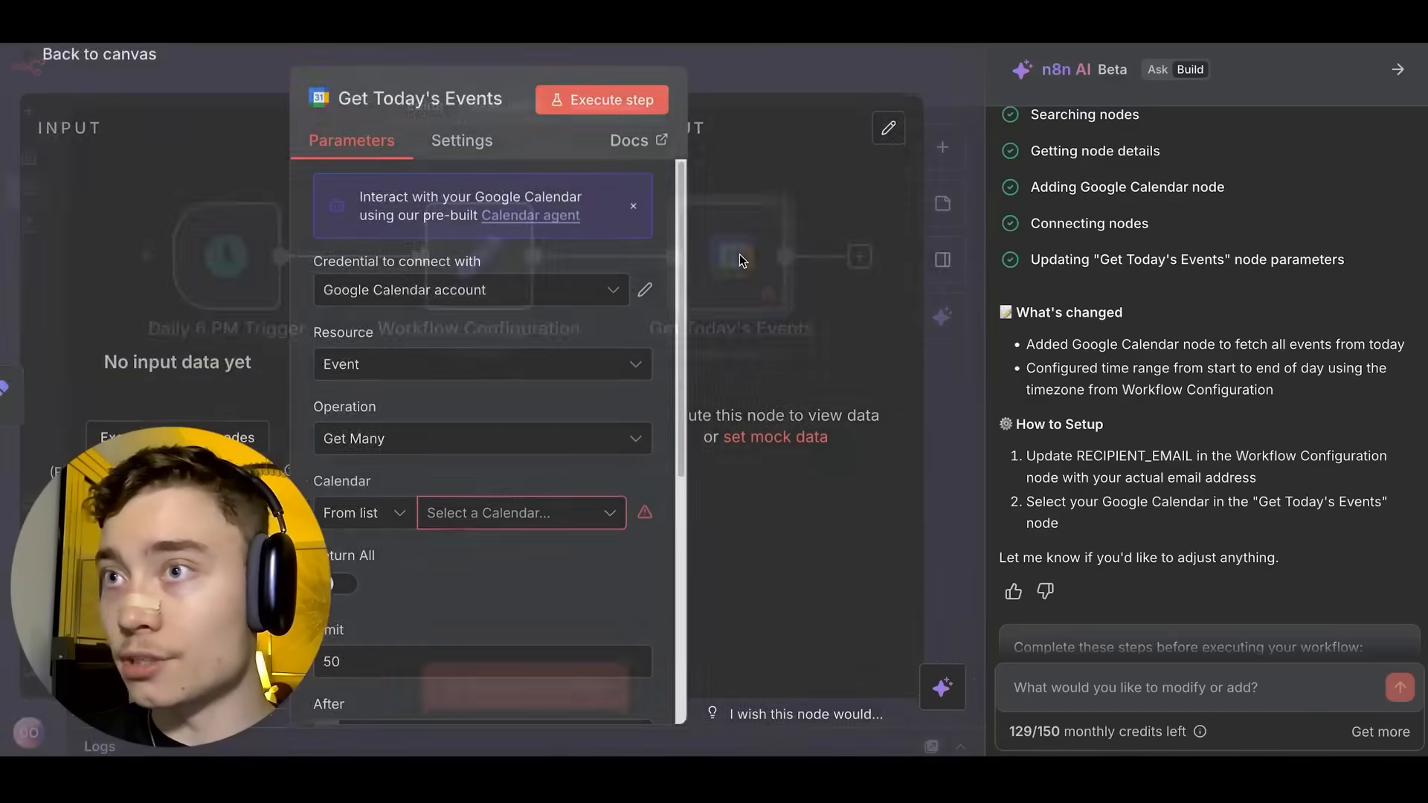
# Pick the calendar and create a new Google Calendar credential via Google sign-in, granting access.
pyautogui.click(554, 514)
pyautogui.click(446, 612)
pyautogui.click(532, 305)
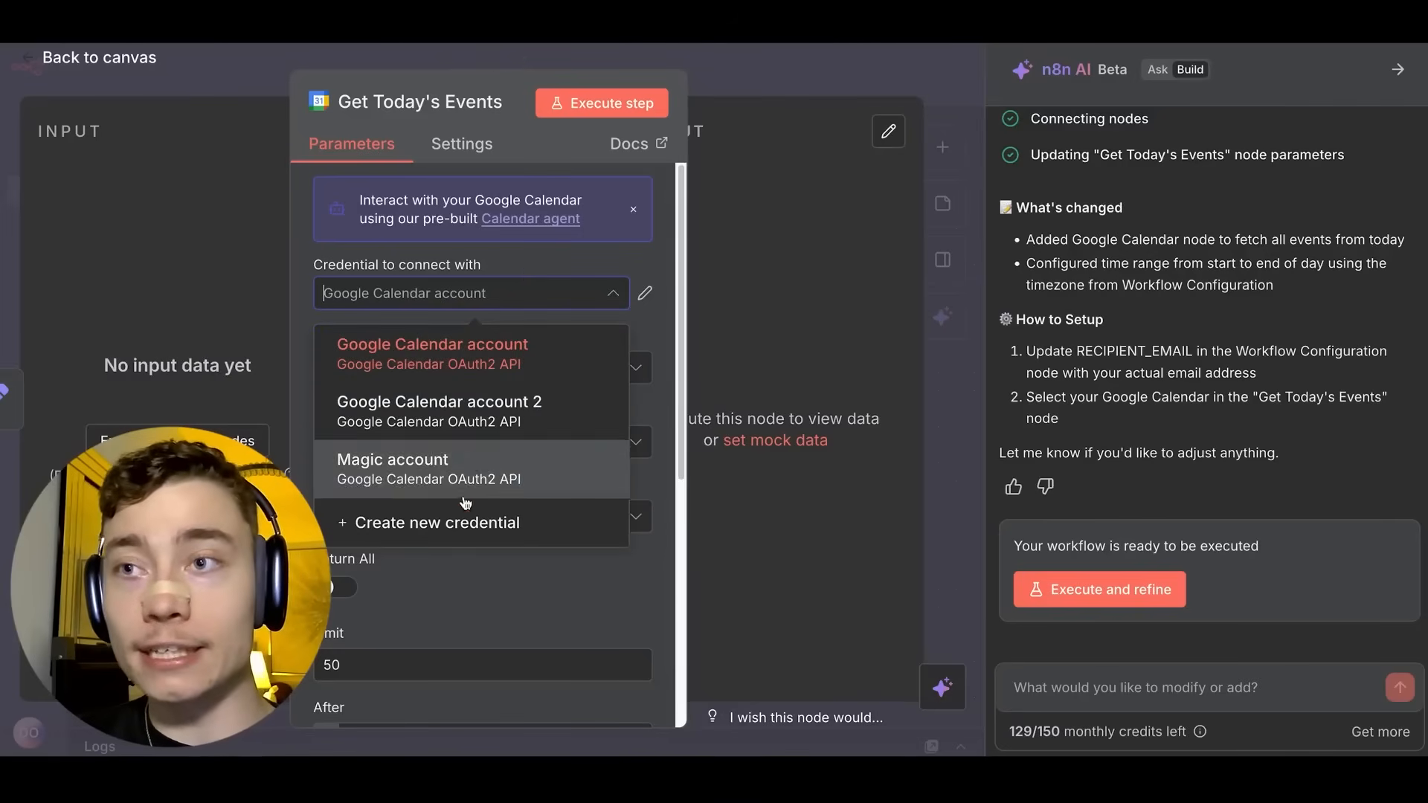
pyautogui.click(461, 520)
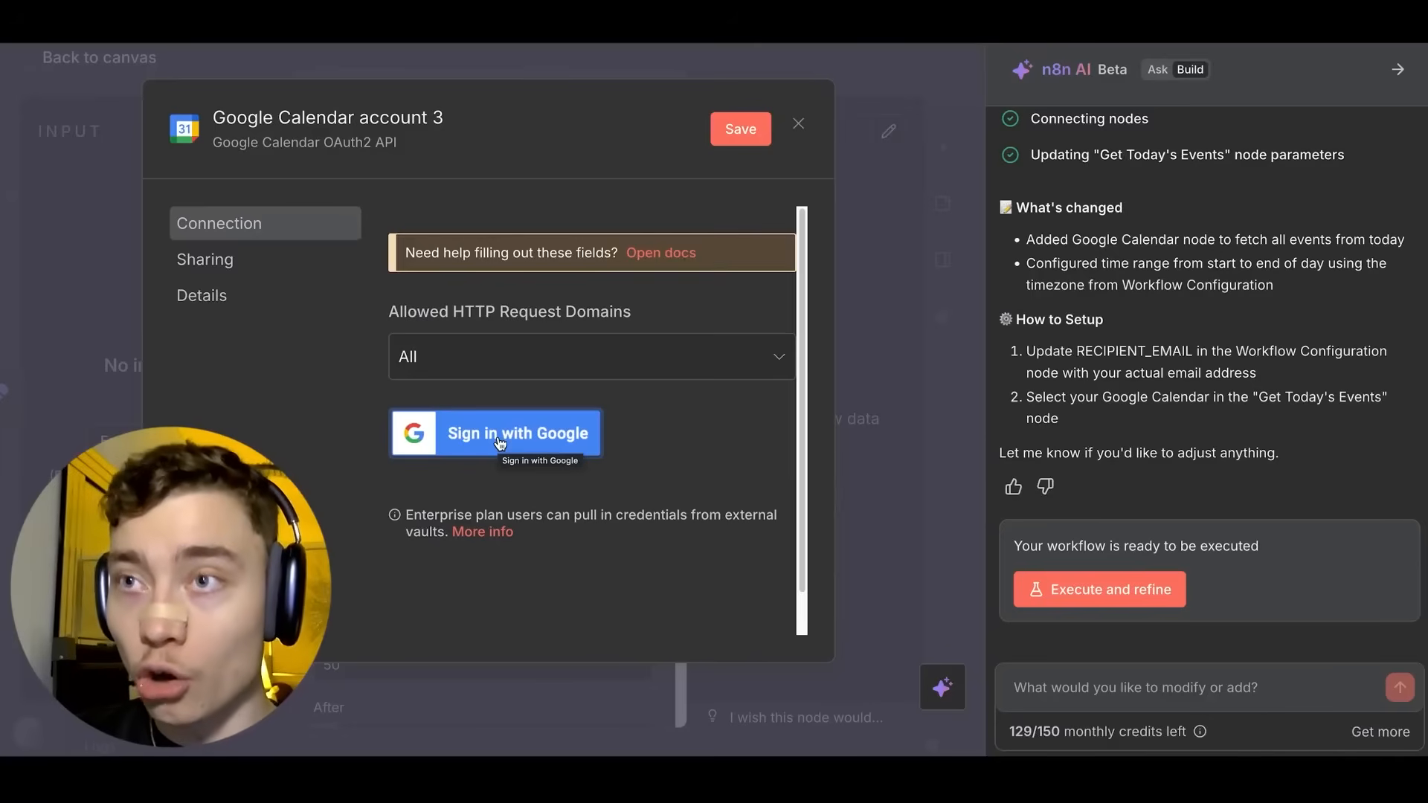
pyautogui.click(505, 441)
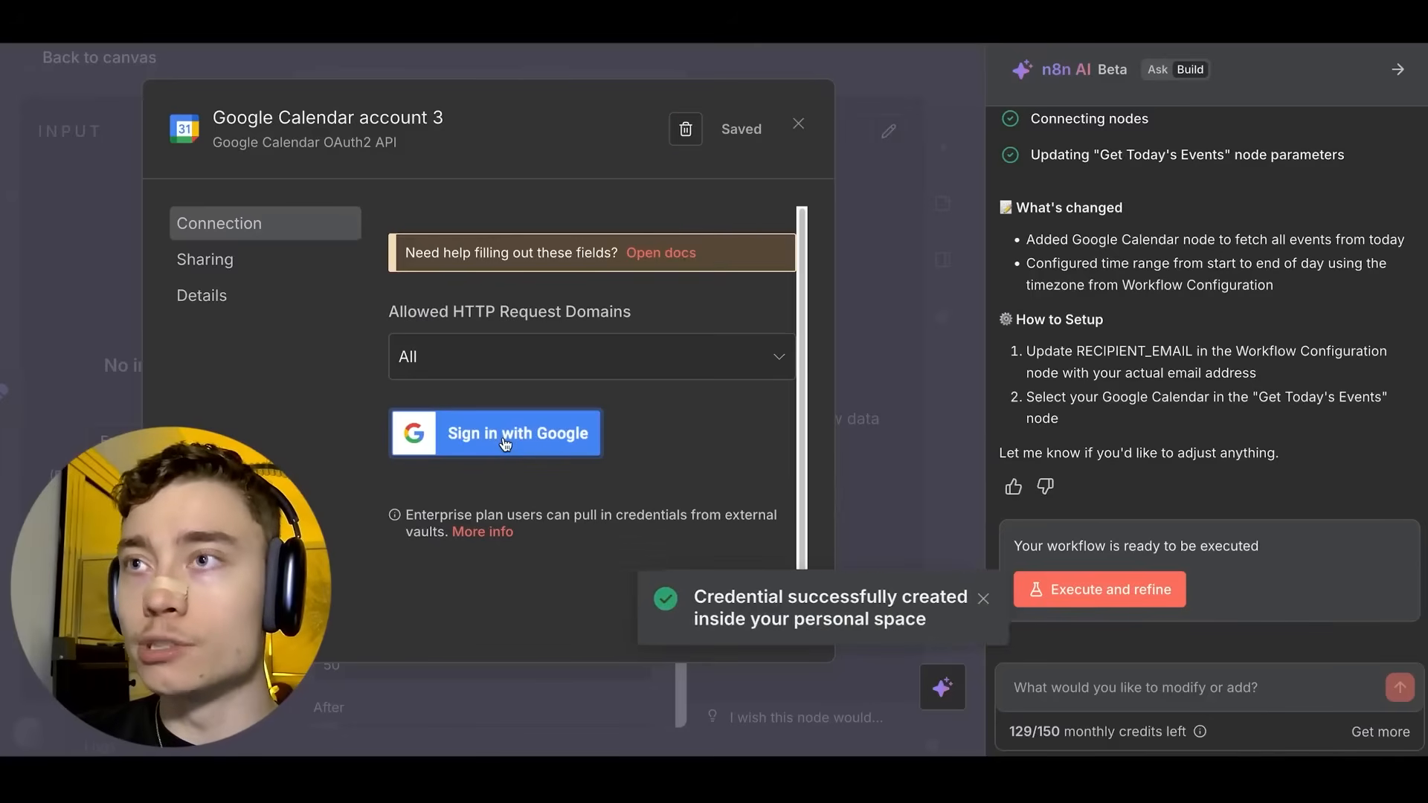
pyautogui.scroll(-2, 320, 327)
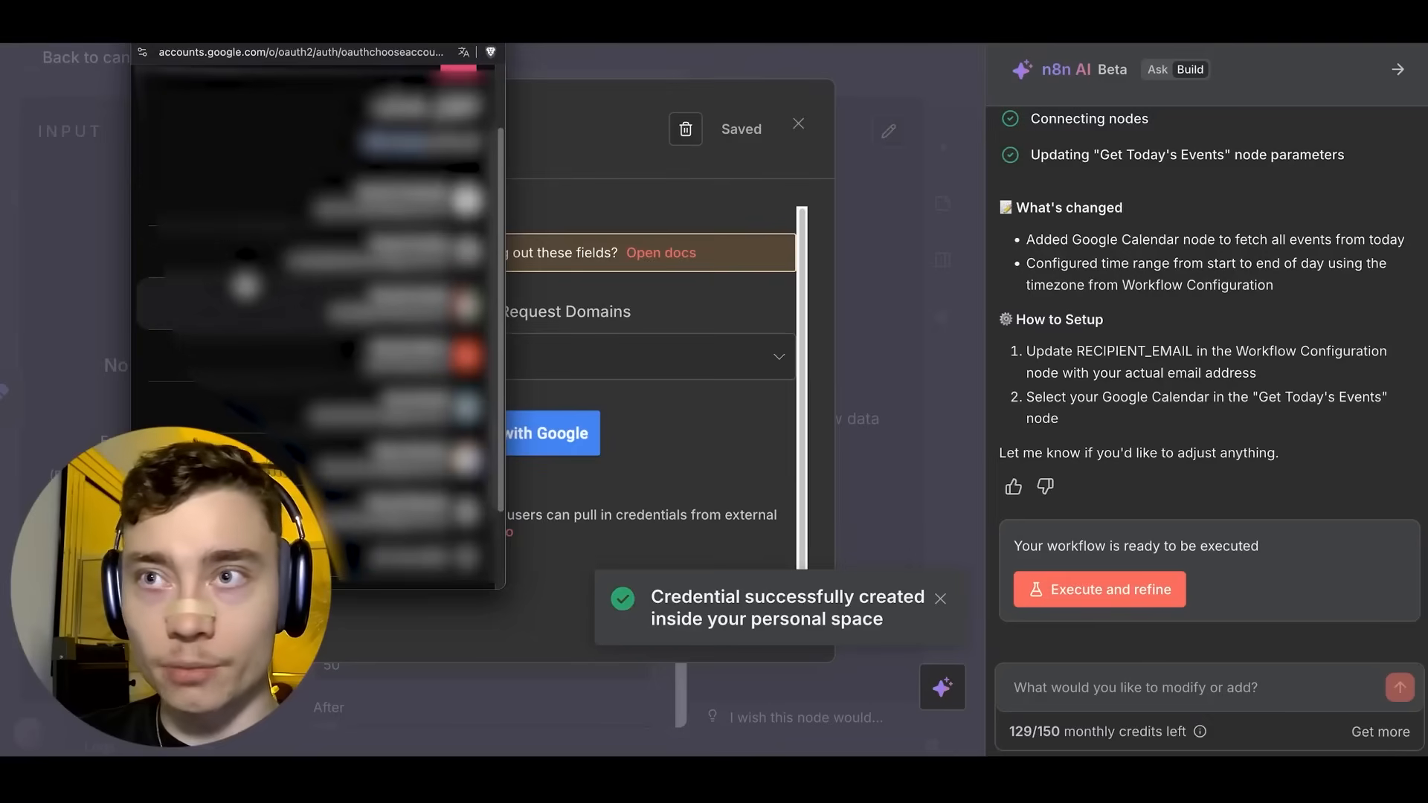
pyautogui.click(375, 297)
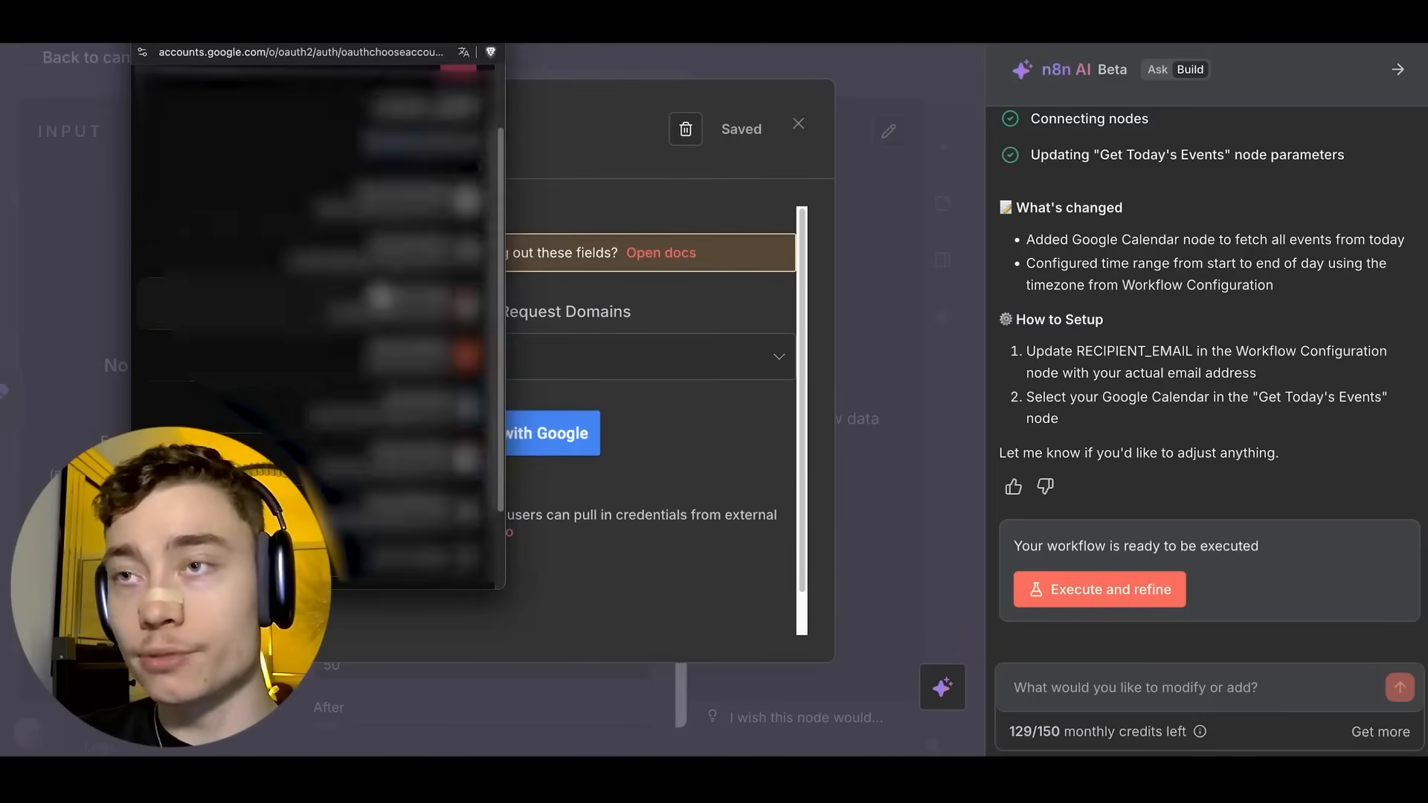
pyautogui.click(198, 343)
# Close the credential dialog, hide the AI panel, and return to the canvas.
pyautogui.scroll(-3, 399, 264)
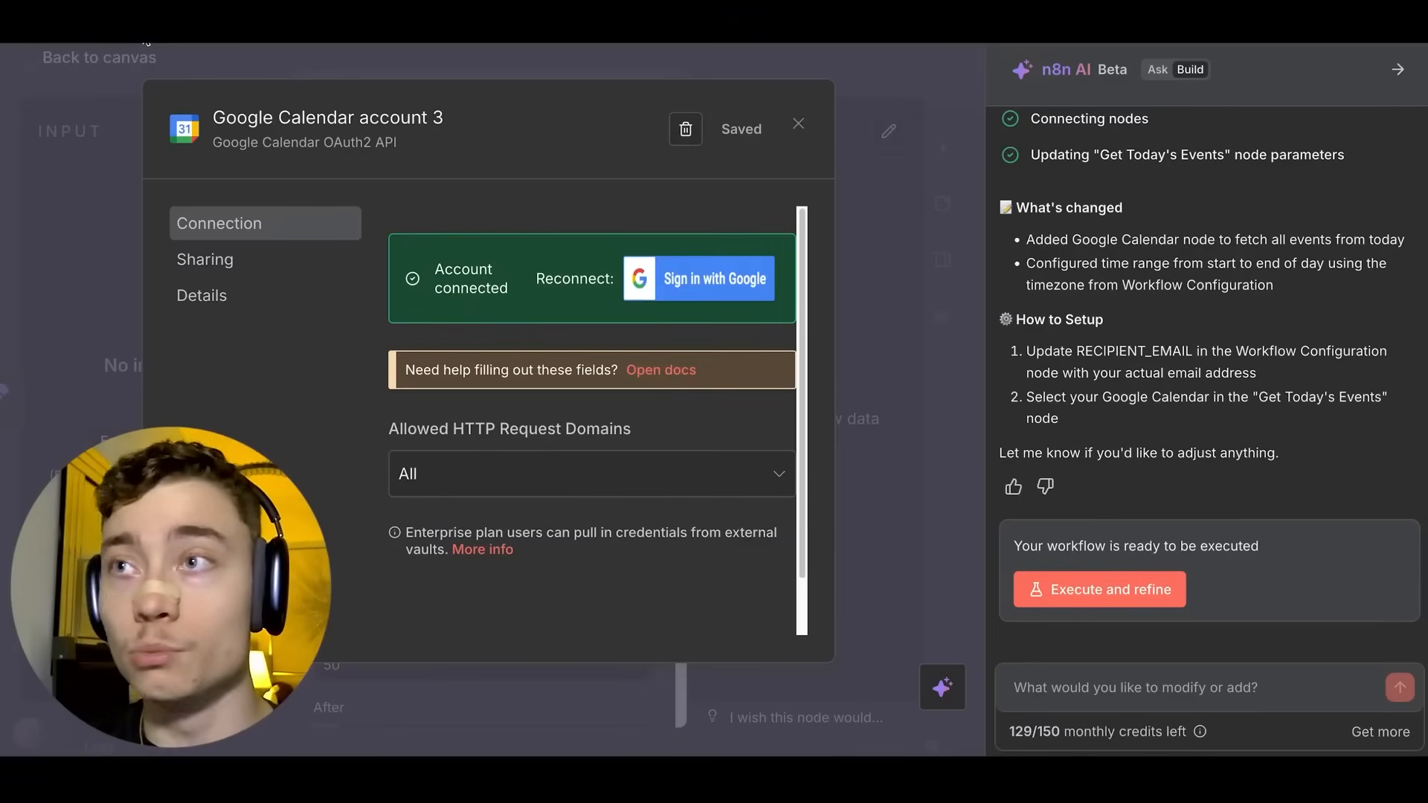
pyautogui.press('Escape')
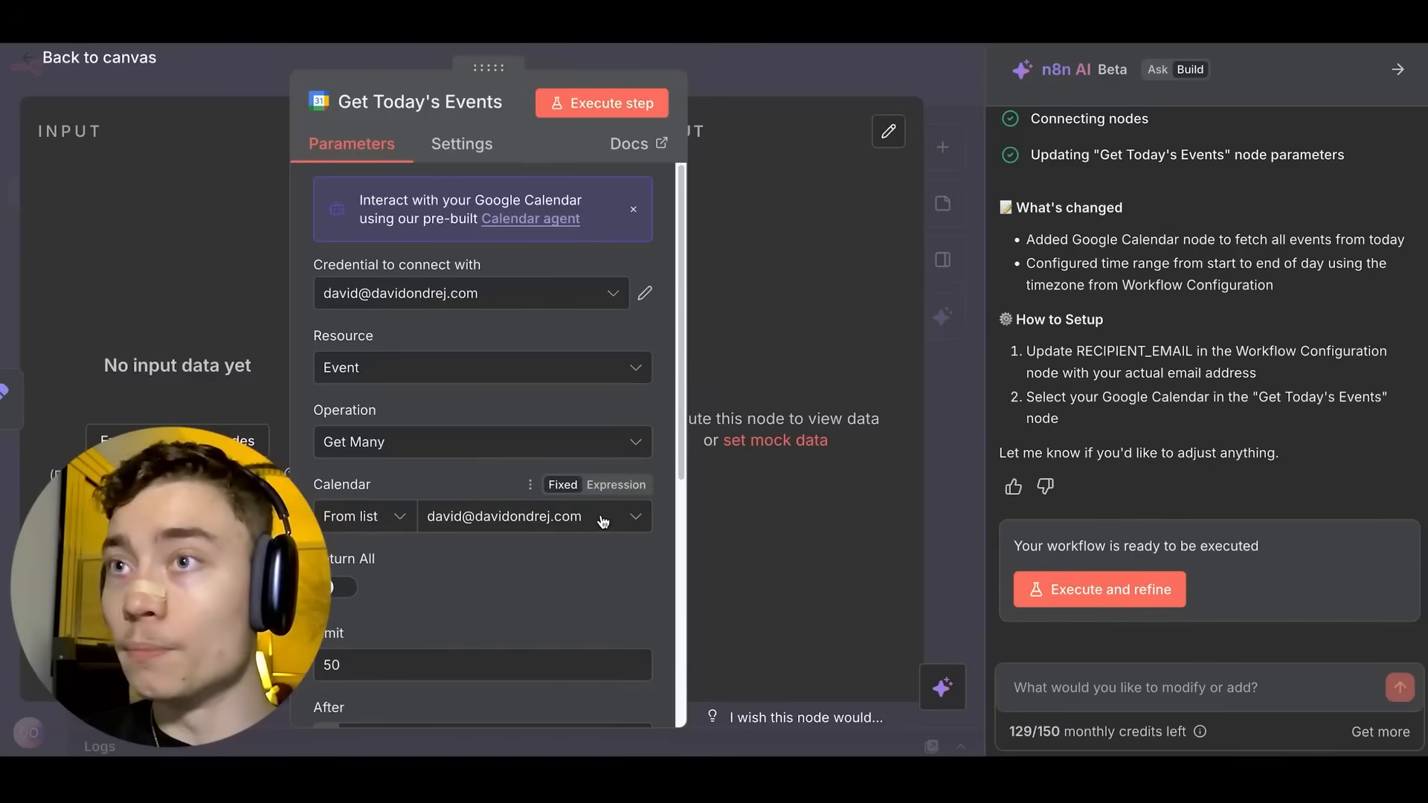
pyautogui.click(1400, 72)
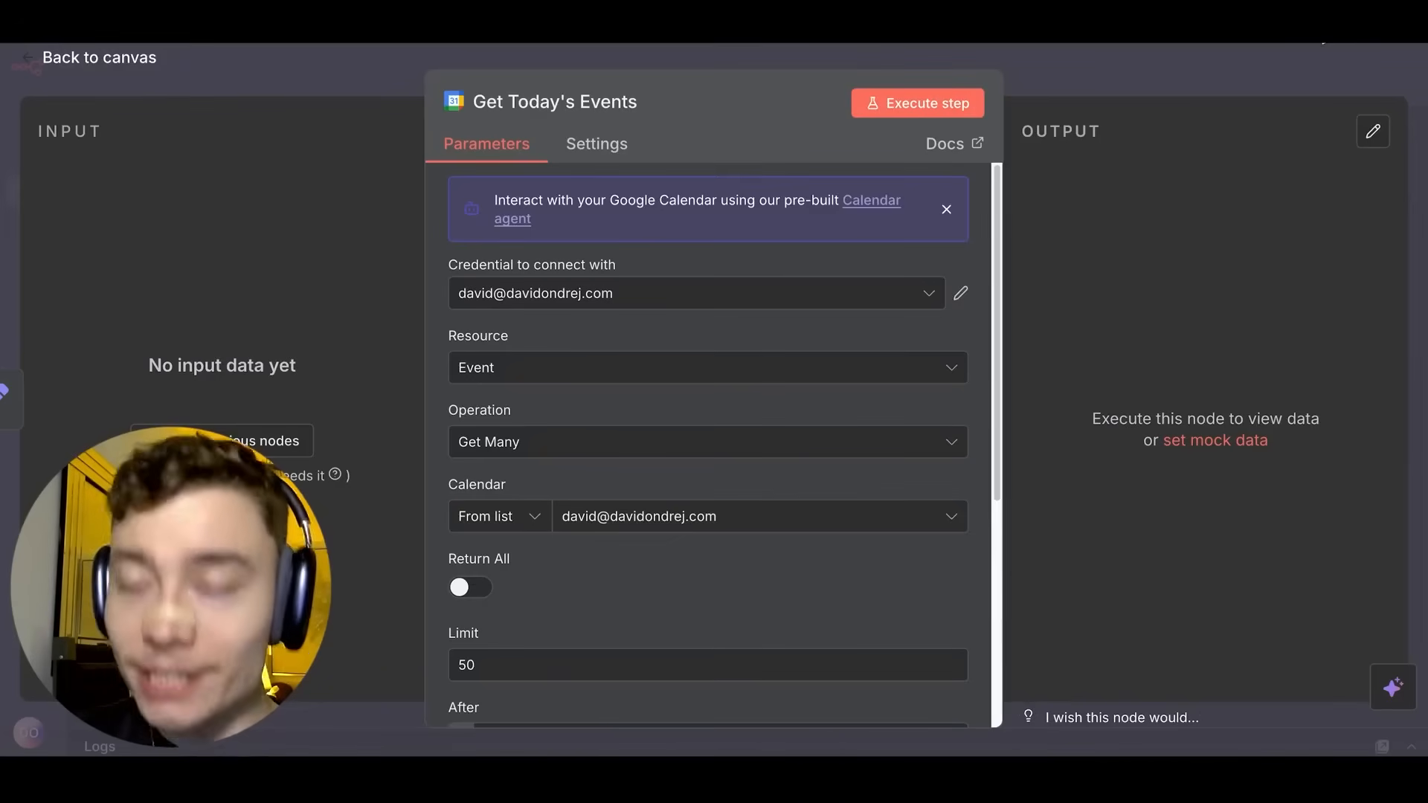
pyautogui.press('Escape')
# Save the workflow, then send Vectal the workflow screenshot with the message 'done'.
pyautogui.click(1291, 69)
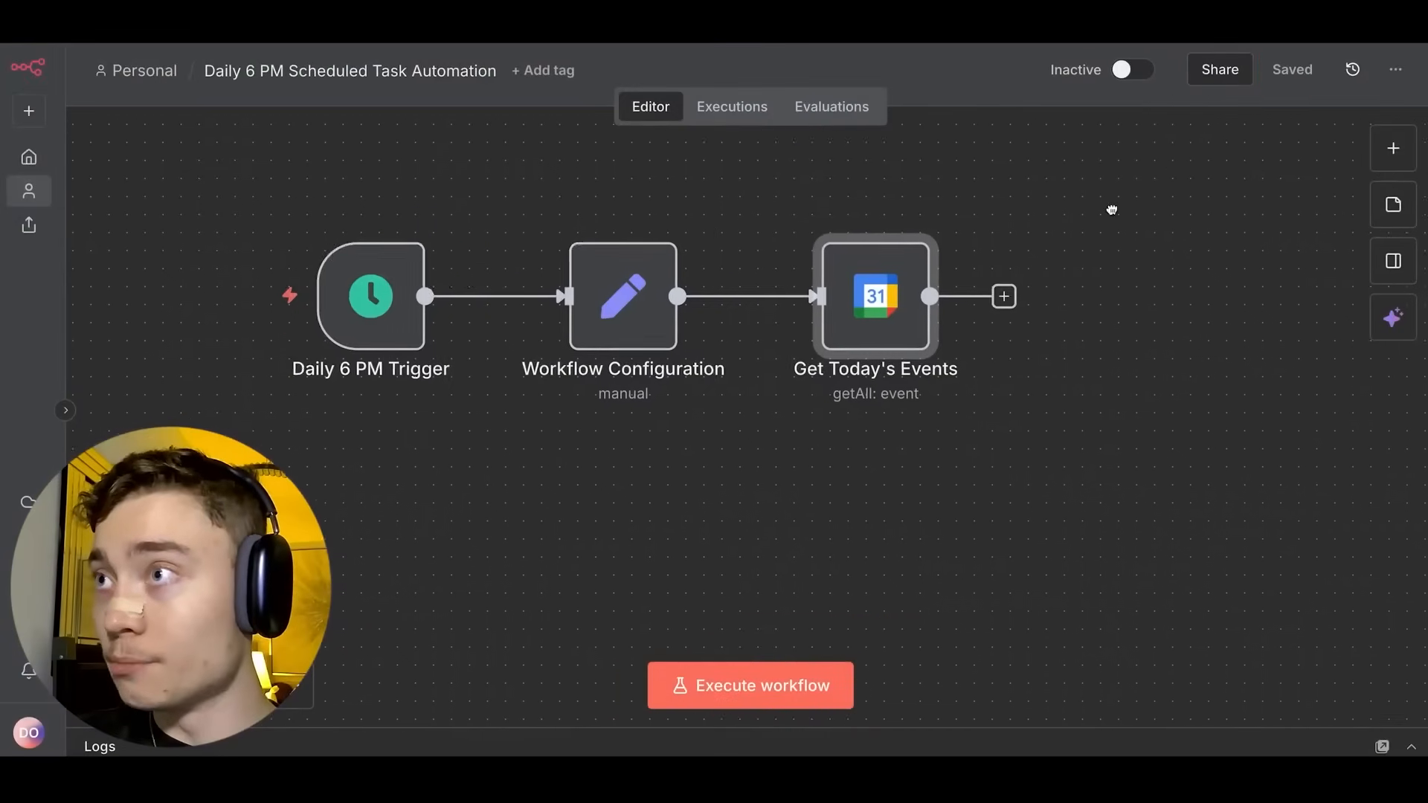
pyautogui.moveTo(1112, 210); pyautogui.dragTo(1013, 251)
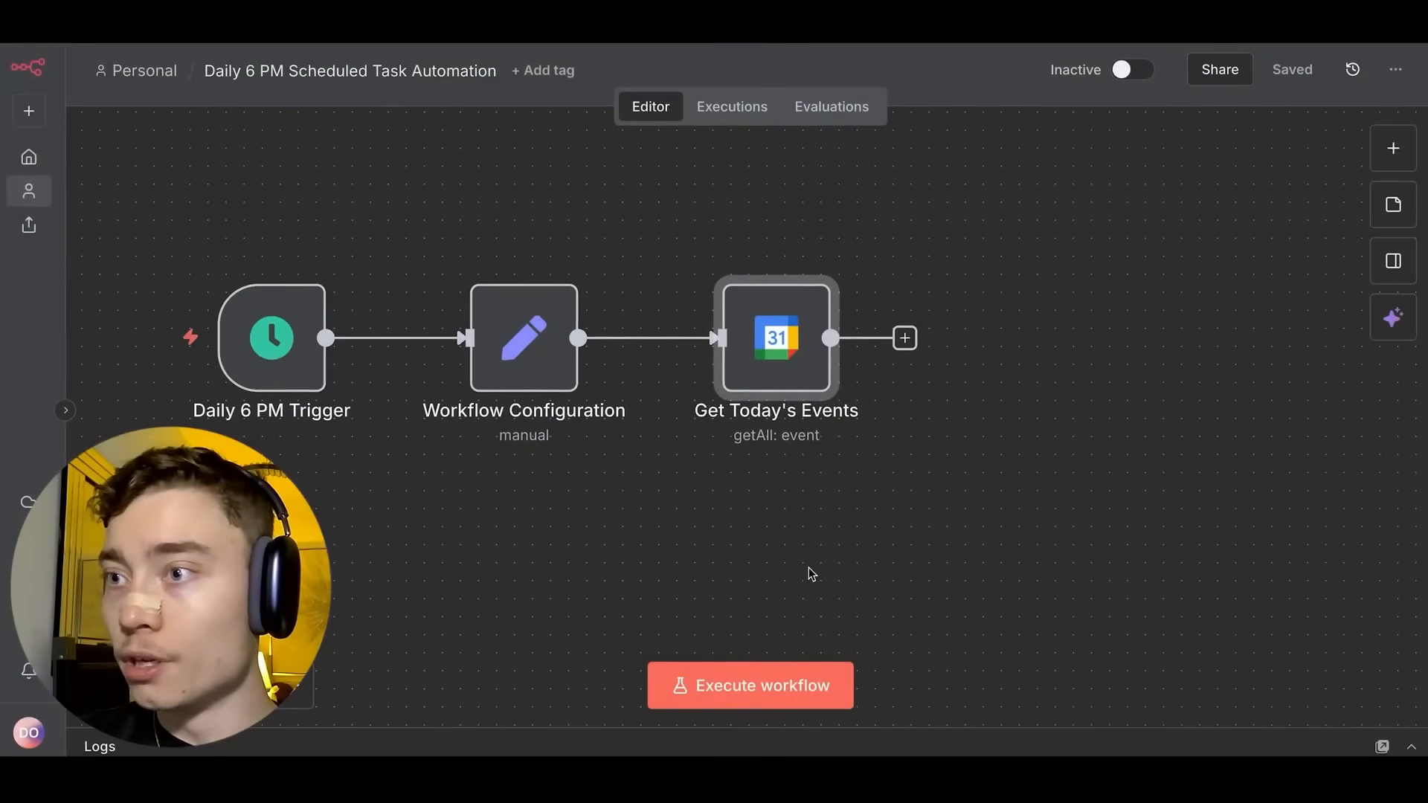
pyautogui.click(1388, 322)
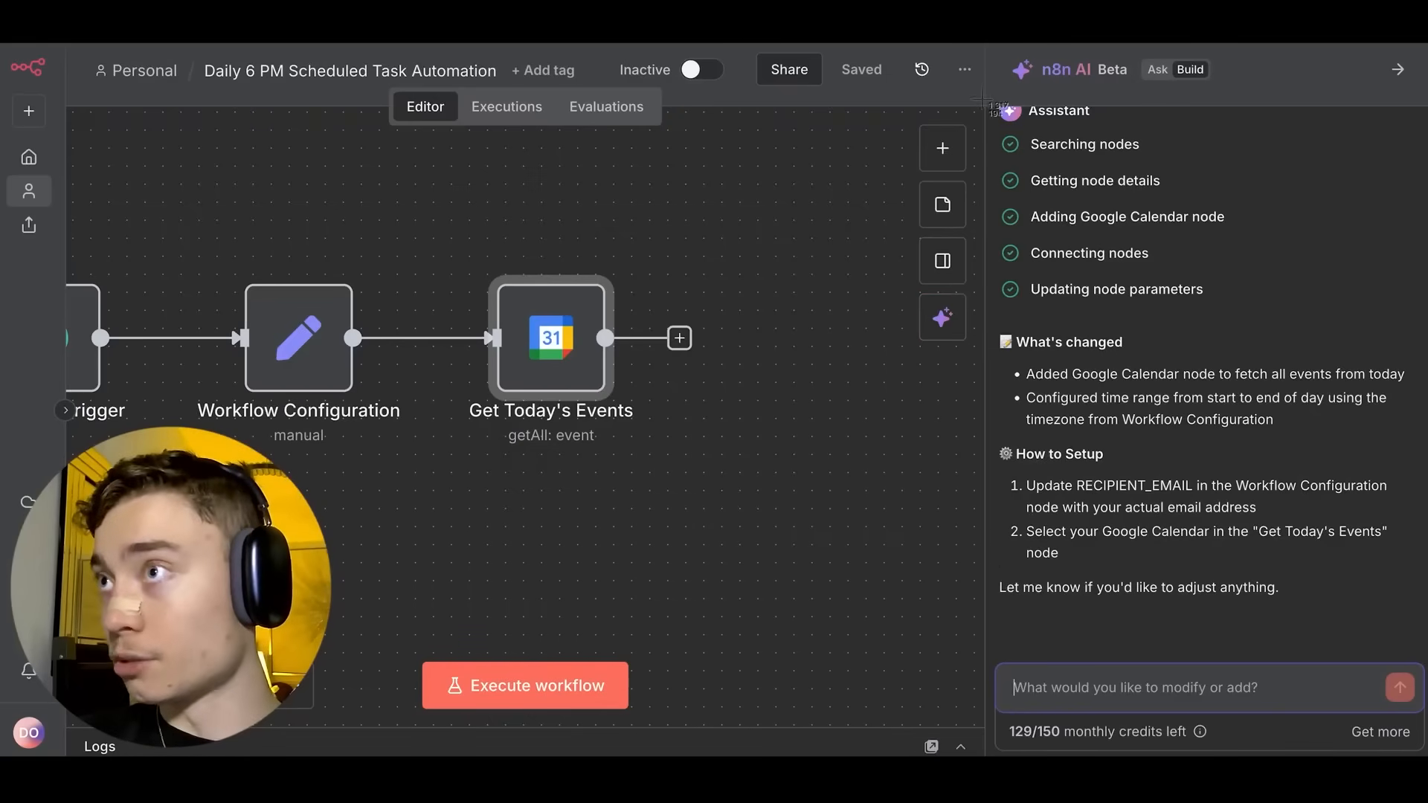
pyautogui.hotkey('alt', 'Tab')
pyautogui.click(578, 692)
pyautogui.hotkey('ctrl', 'v')
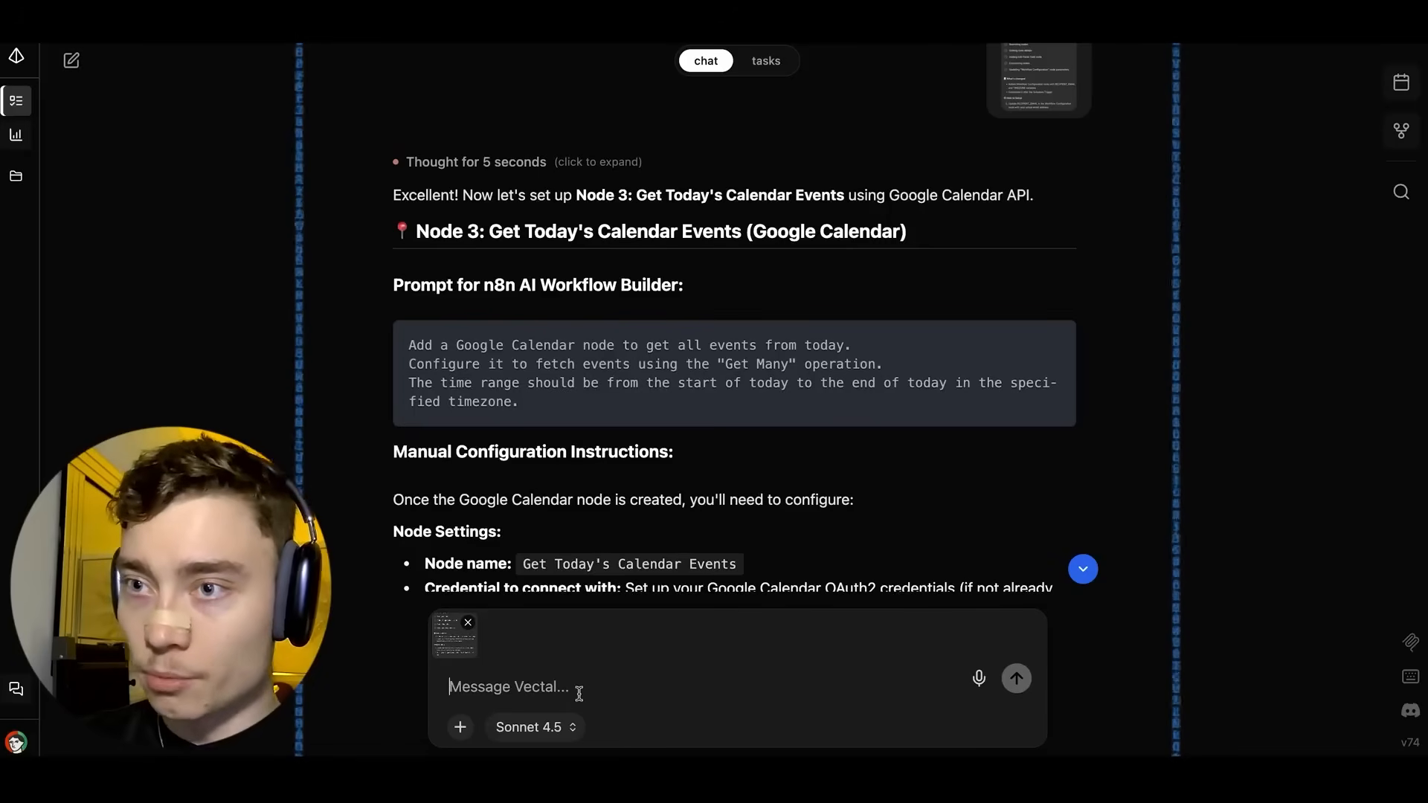
pyautogui.write('done')
pyautogui.press('Return')
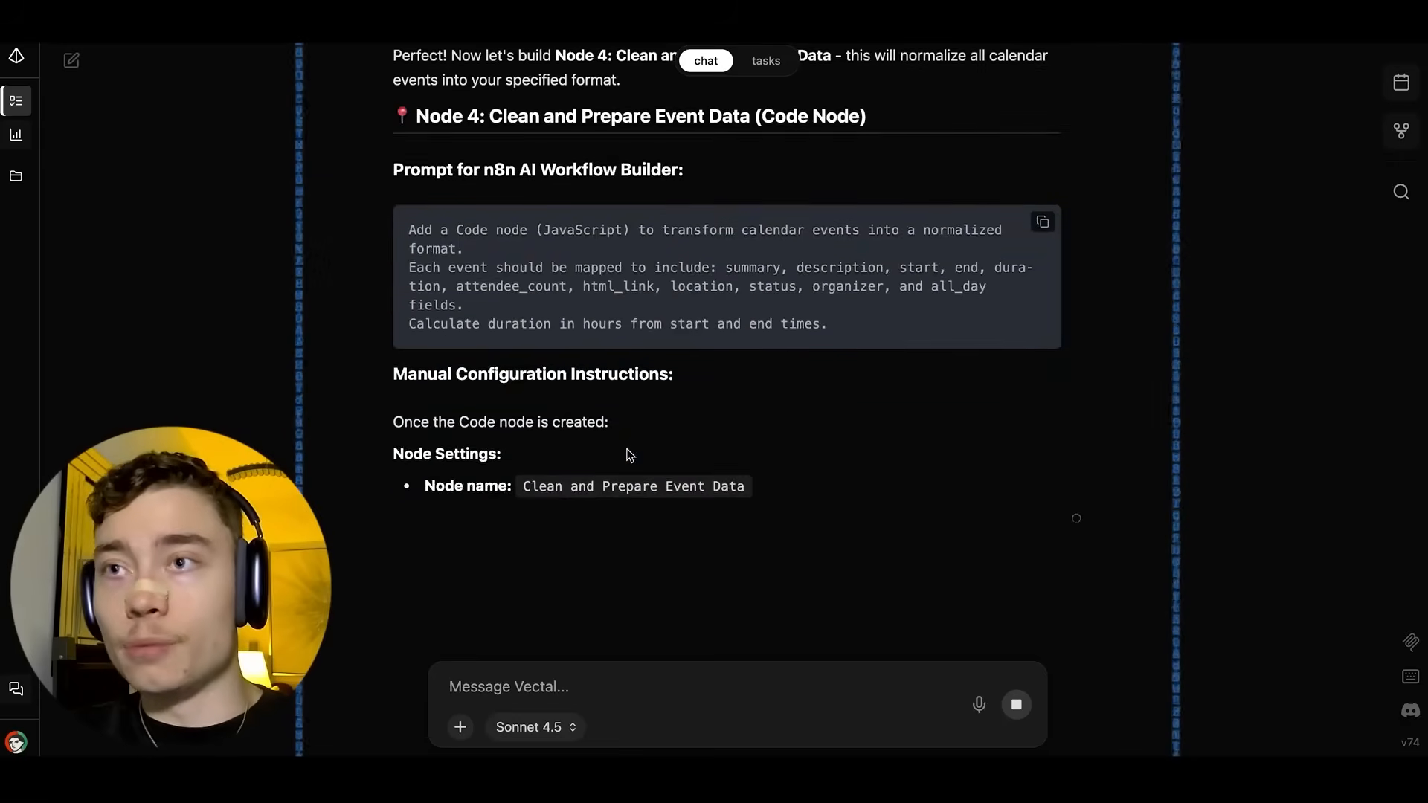
# Keep Sonnet 4.5 as the model and scroll to the Node 4 Clean and Prepare Event Data code.
pyautogui.scroll(4, 625, 420)
pyautogui.scroll(-8, 637, 398)
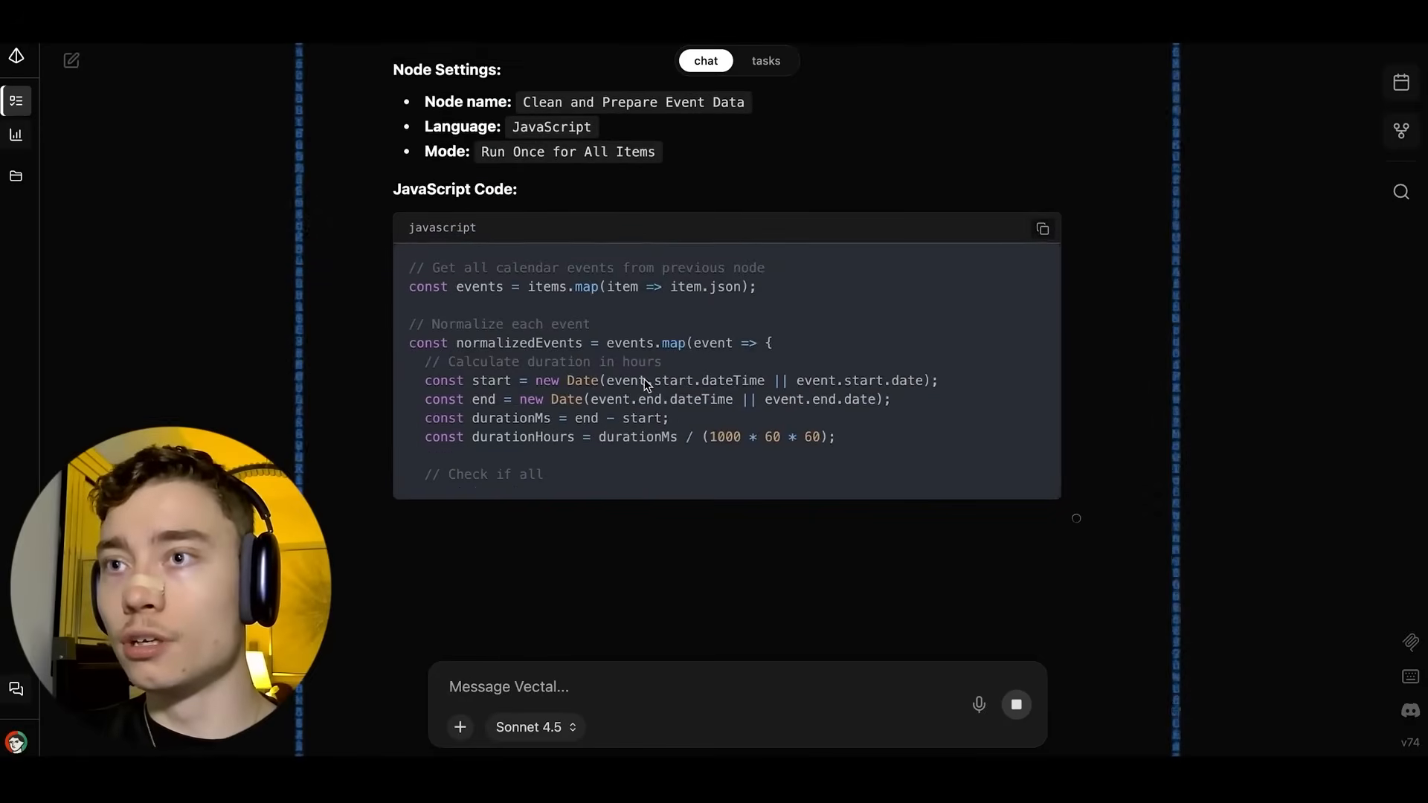
pyautogui.scroll(8, 653, 353)
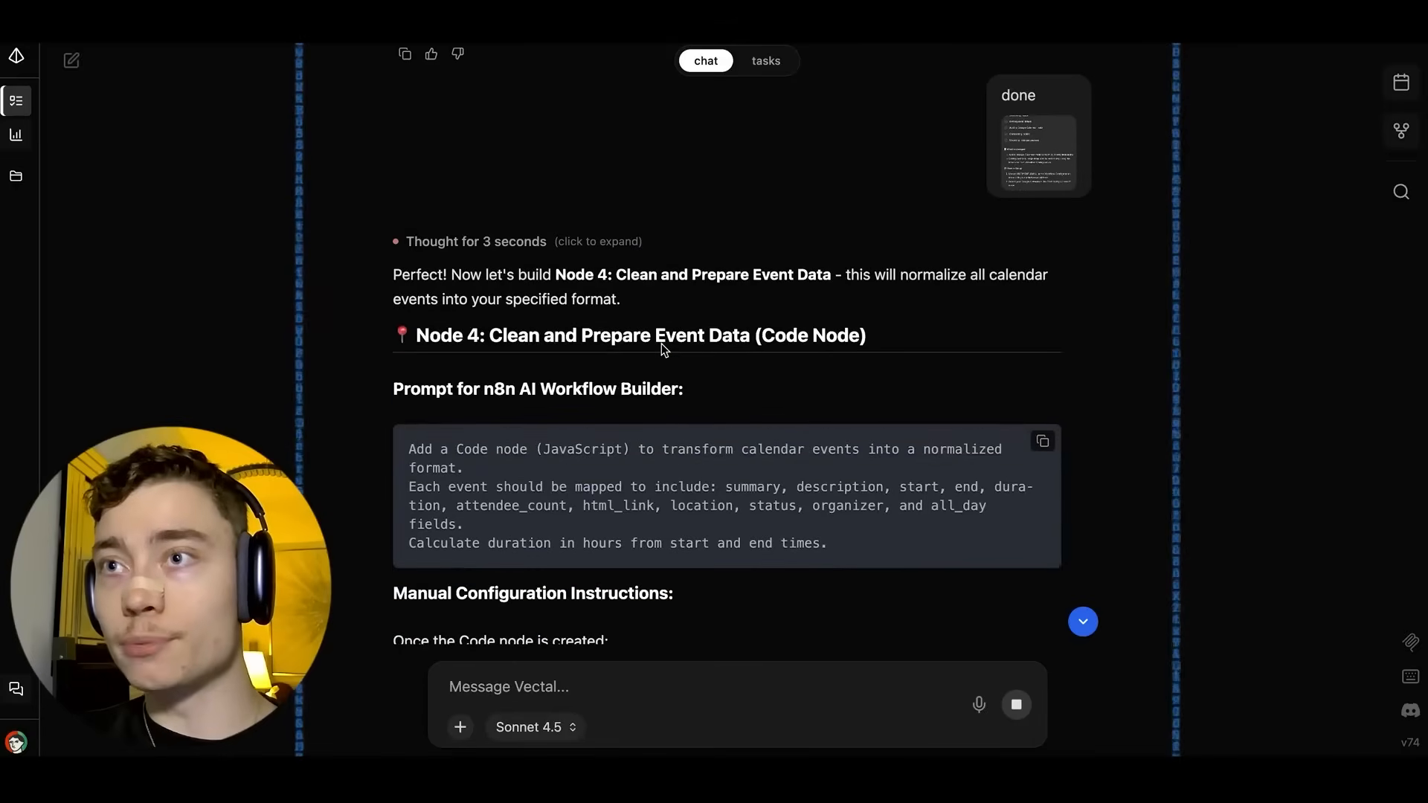
pyautogui.scroll(-8, 665, 334)
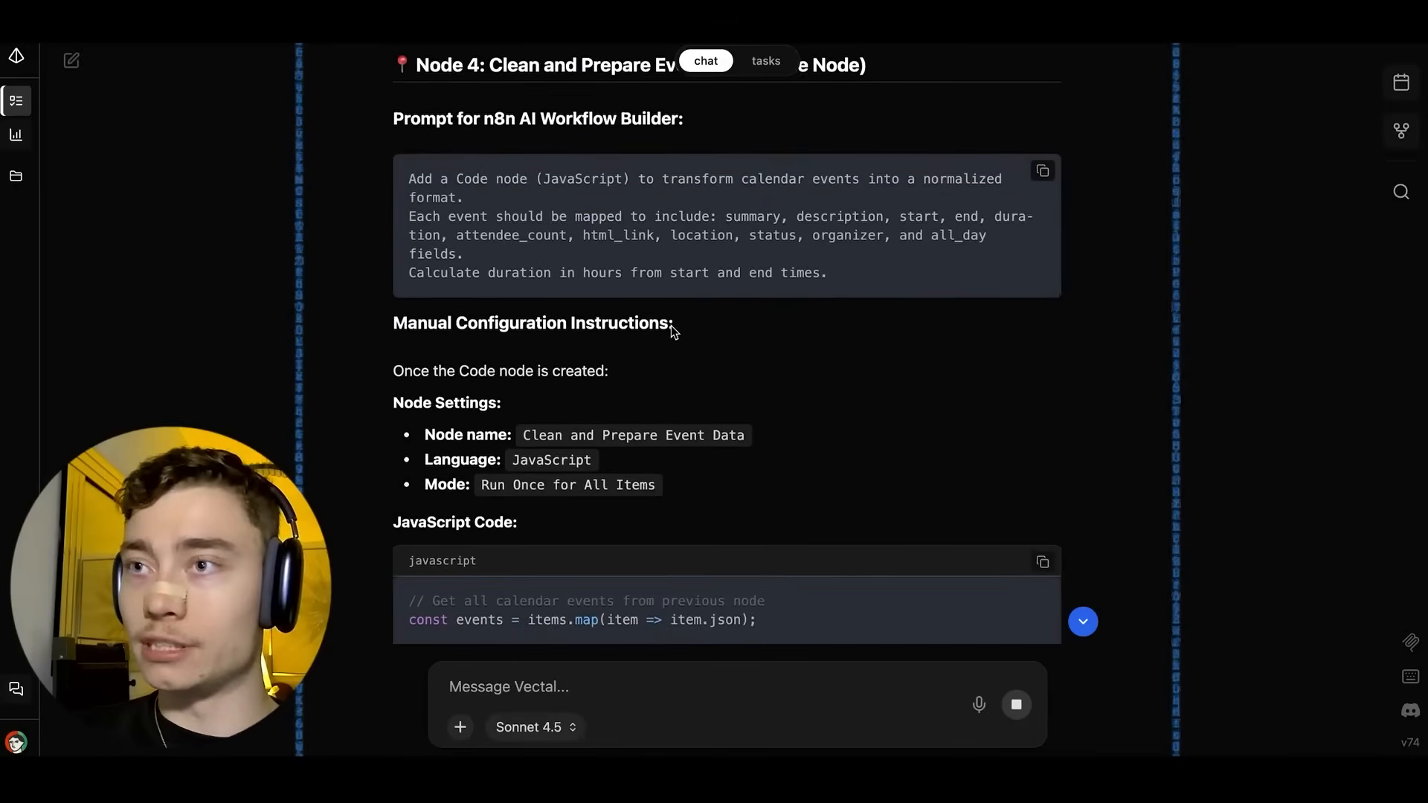
pyautogui.scroll(-5, 563, 407)
pyautogui.click(534, 727)
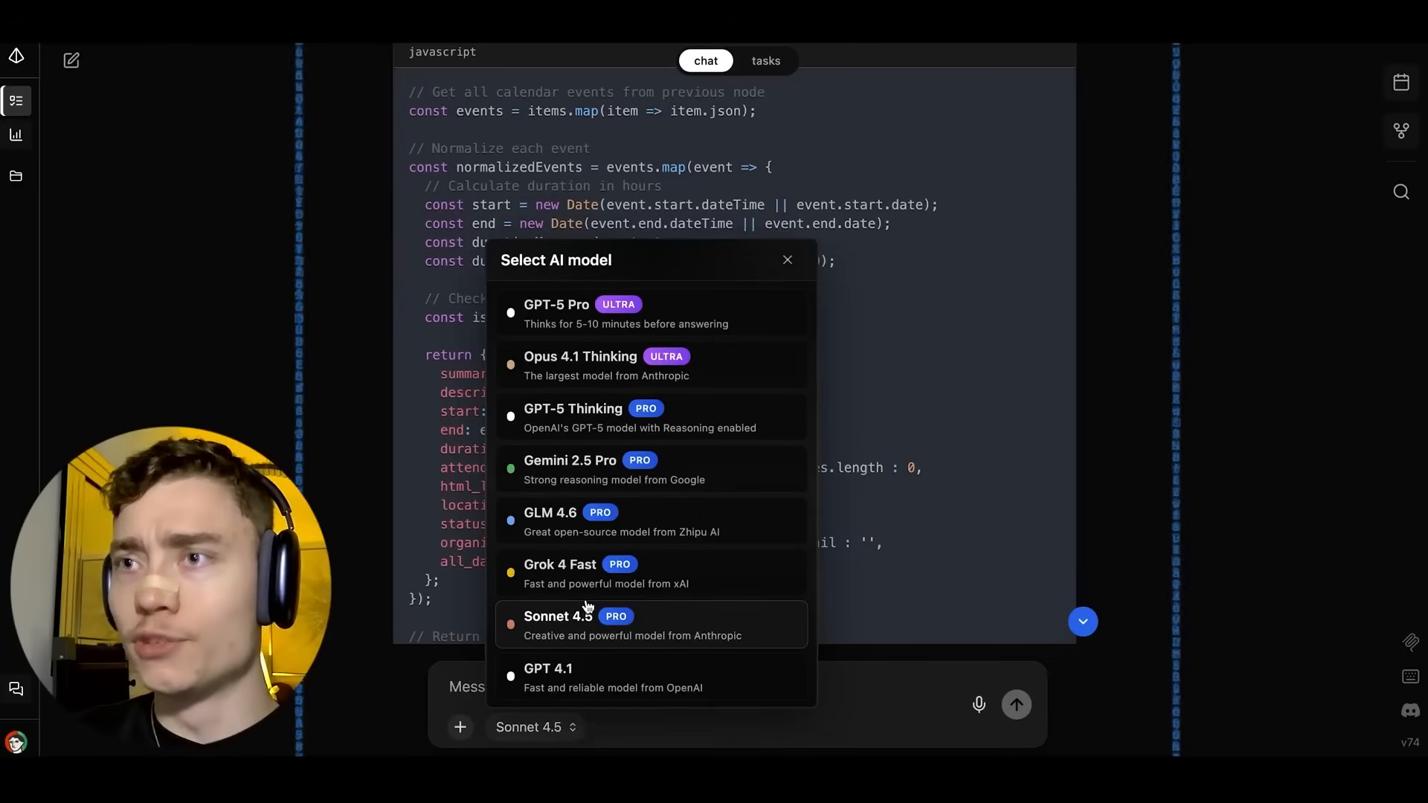
pyautogui.click(539, 727)
pyautogui.scroll(-2, 495, 658)
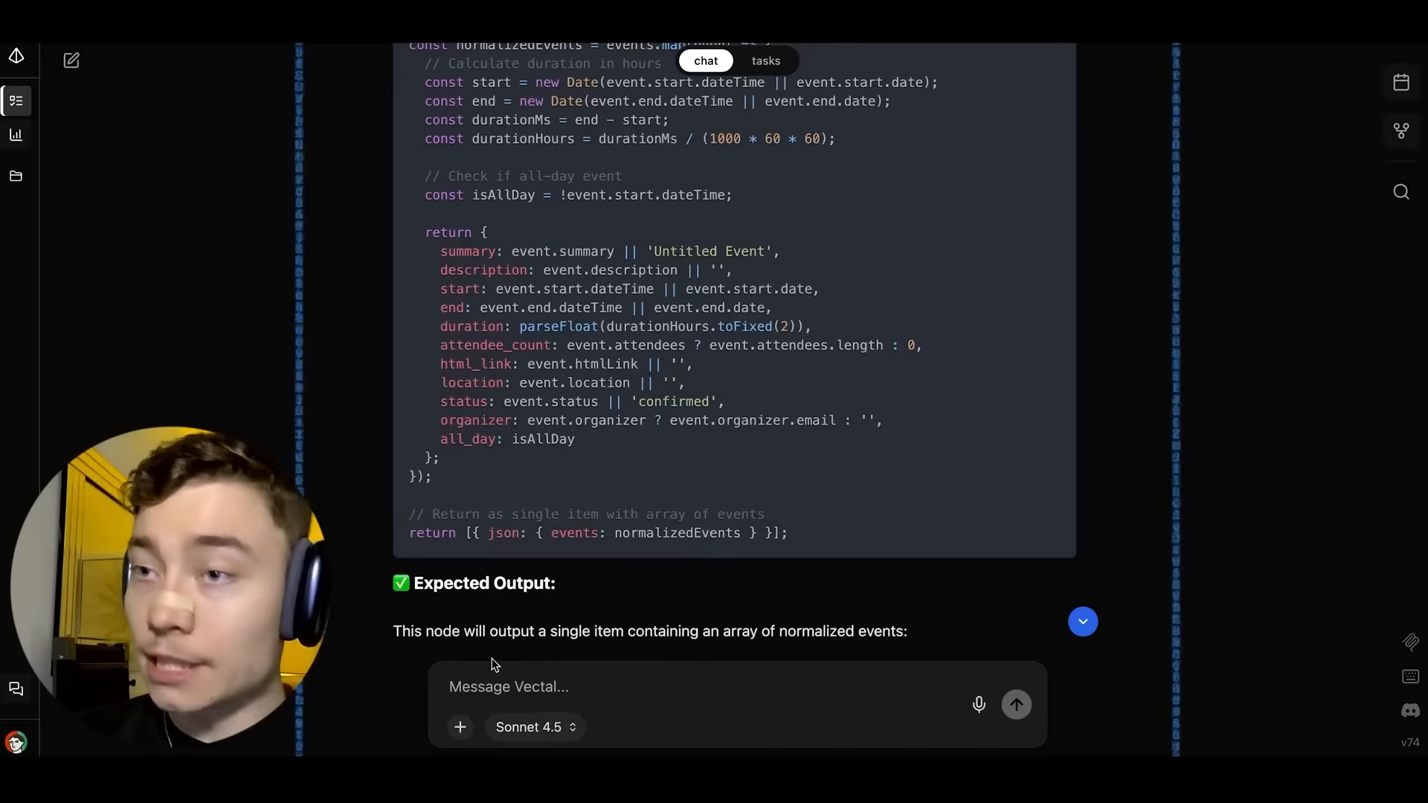
pyautogui.scroll(2, 545, 466)
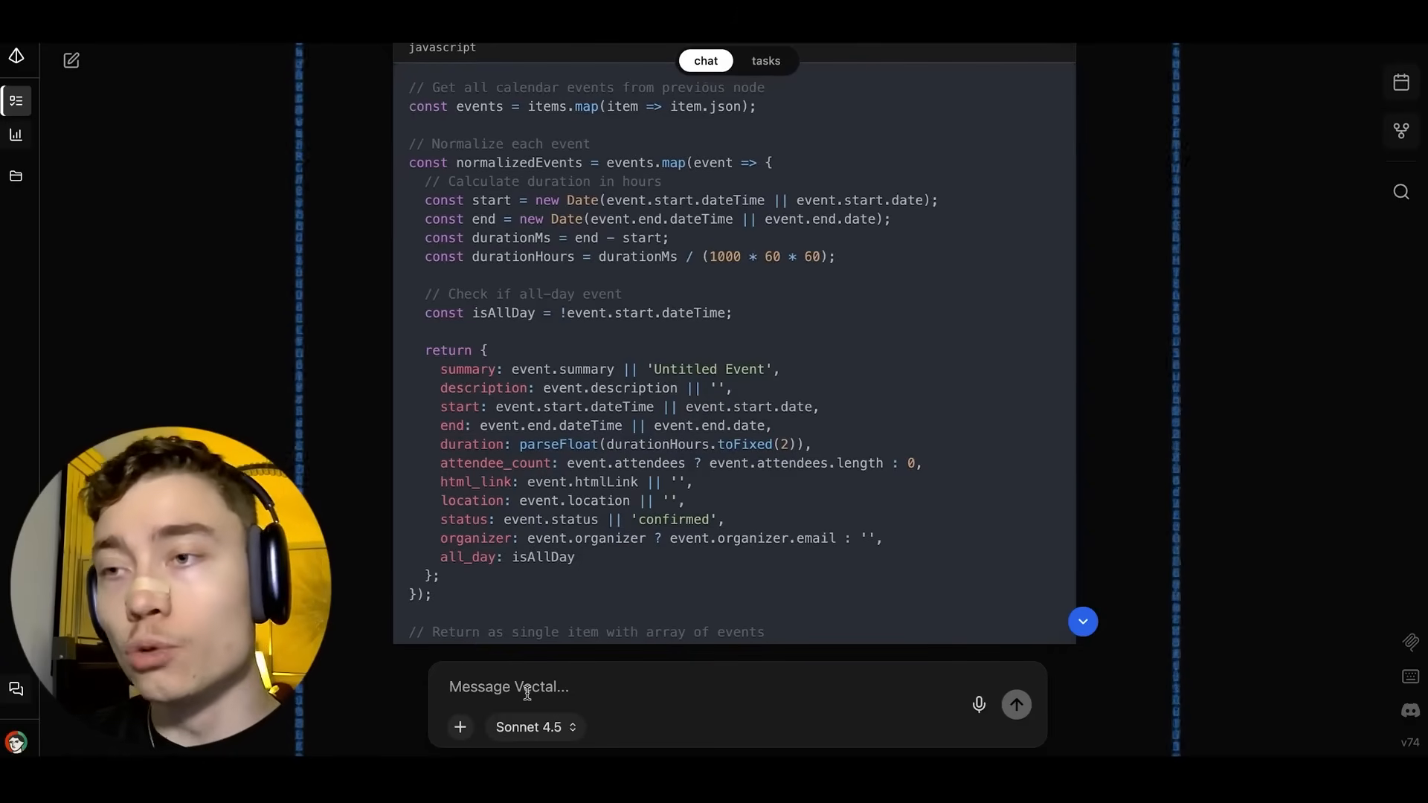
pyautogui.click(547, 725)
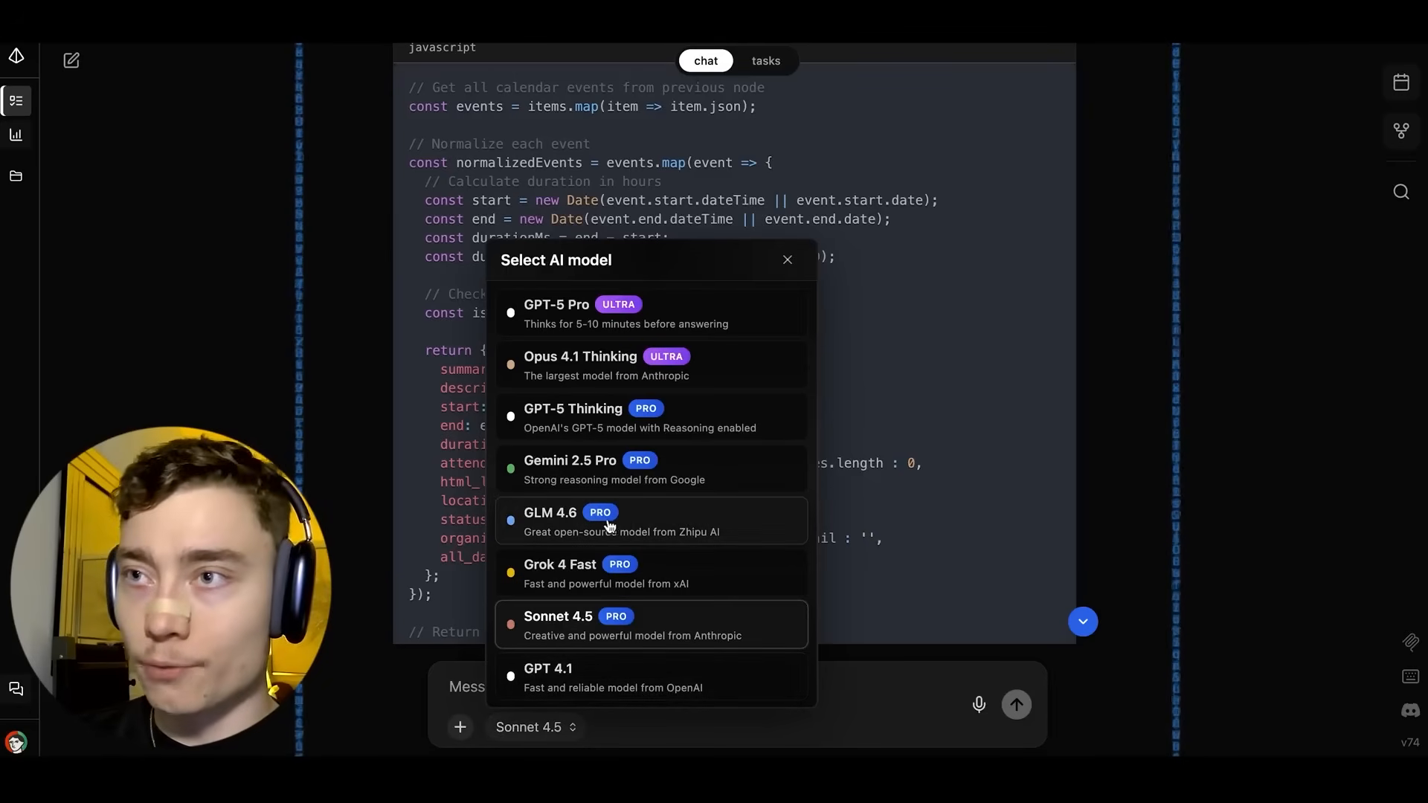
pyautogui.click(432, 376)
pyautogui.scroll(2, 455, 374)
pyautogui.scroll(3, 458, 394)
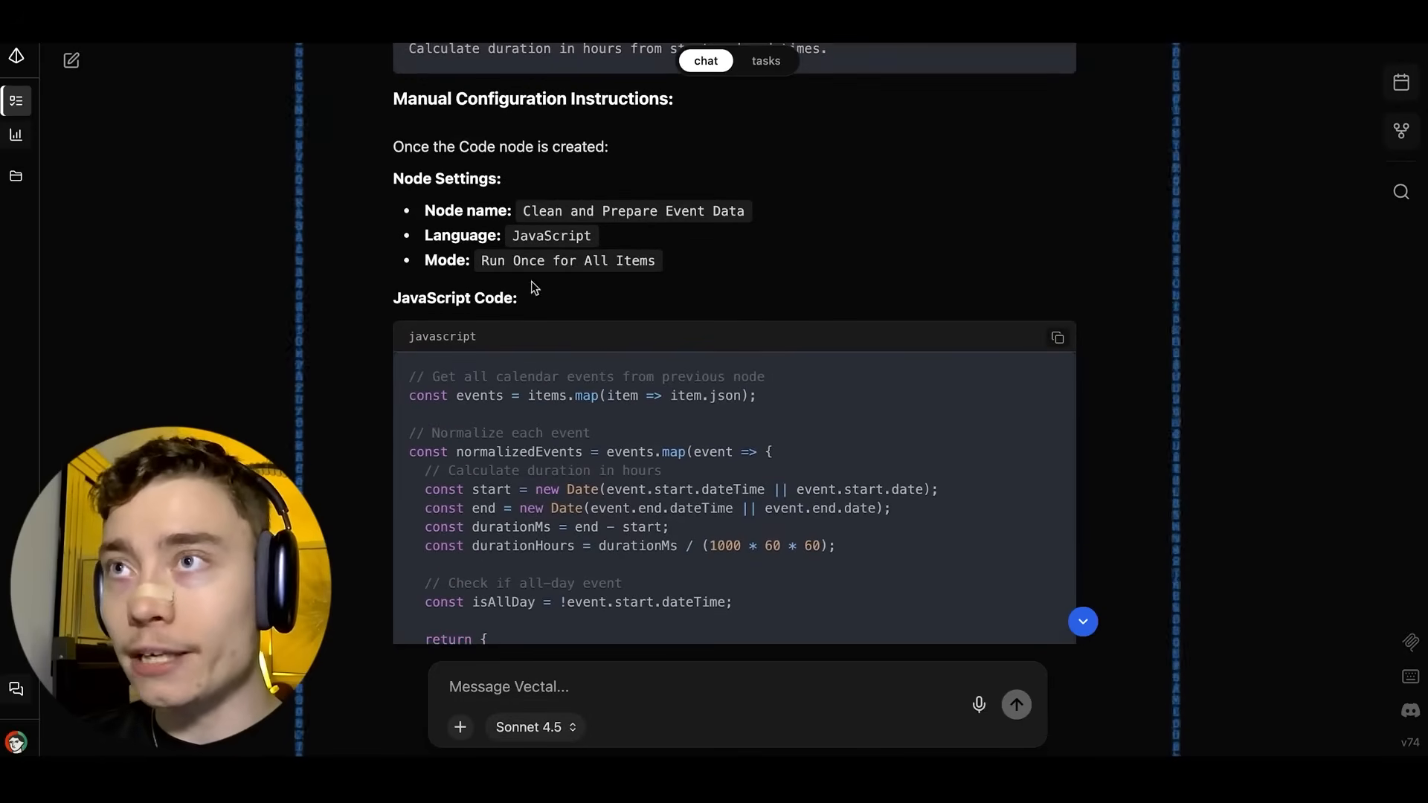
pyautogui.scroll(1, 537, 304)
pyautogui.scroll(-2, 536, 316)
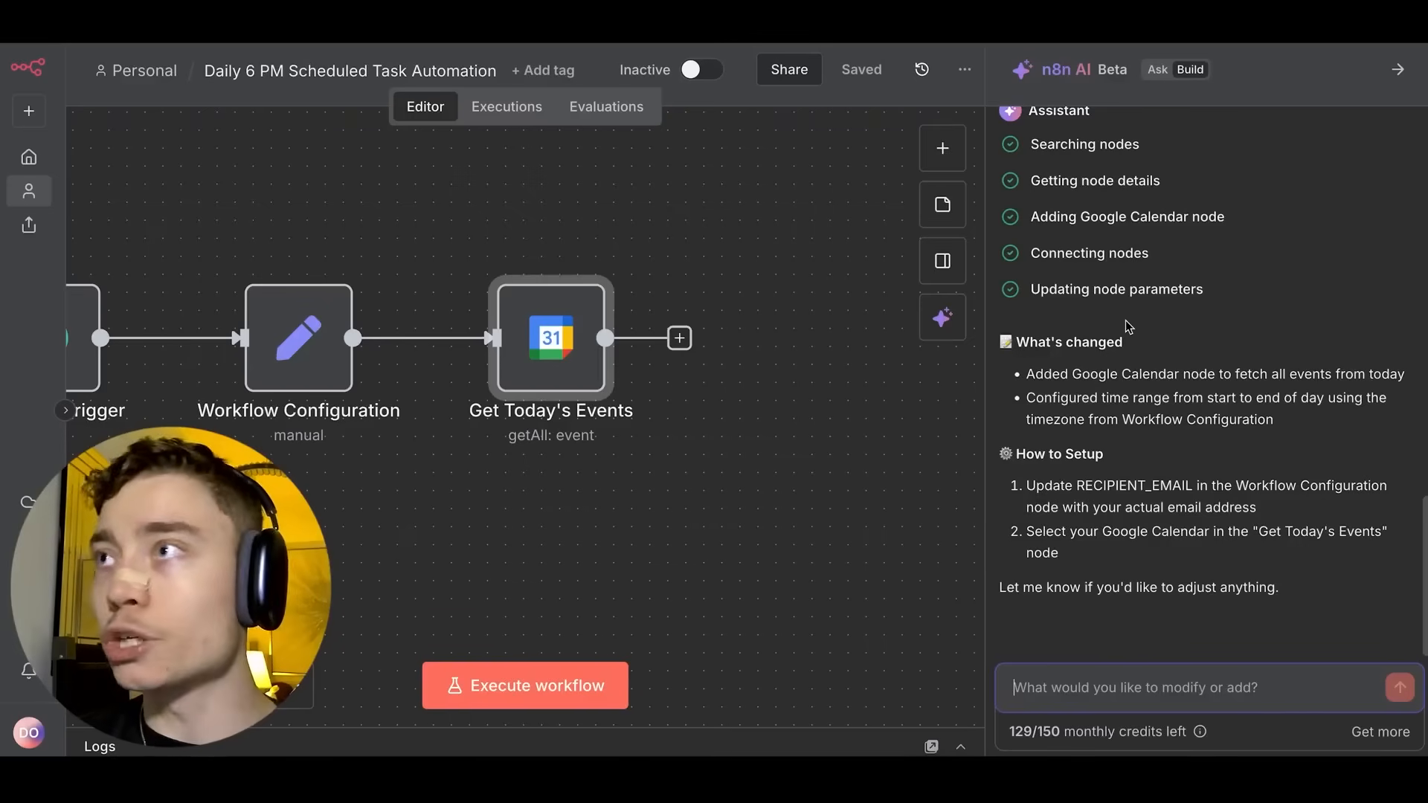
# Paste Vectal's Node 4 prompt into the n8n AI chat and send it to the builder.
pyautogui.moveTo(484, 201); pyautogui.dragTo(654, 224)
pyautogui.scroll(-1, 655, 224)
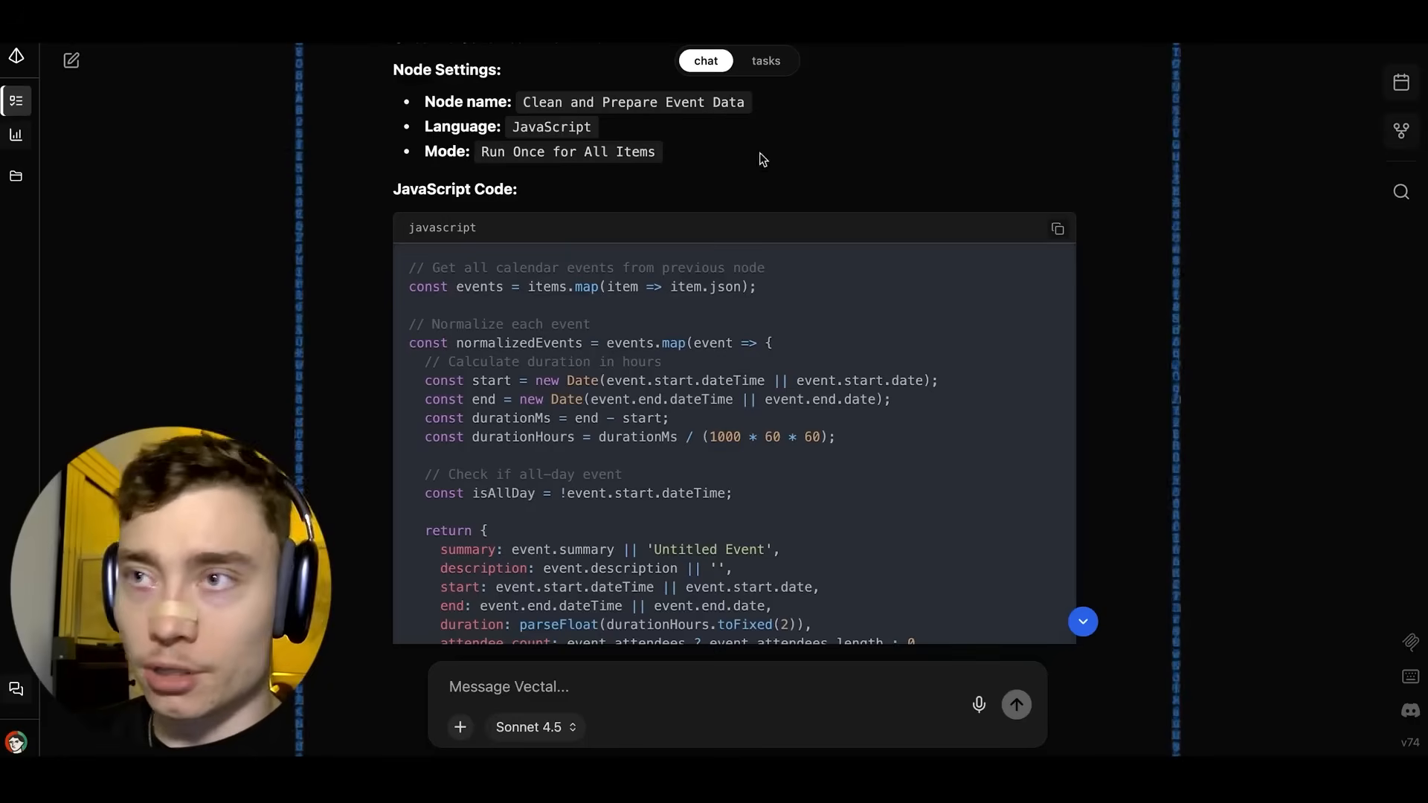
pyautogui.scroll(3, 766, 186)
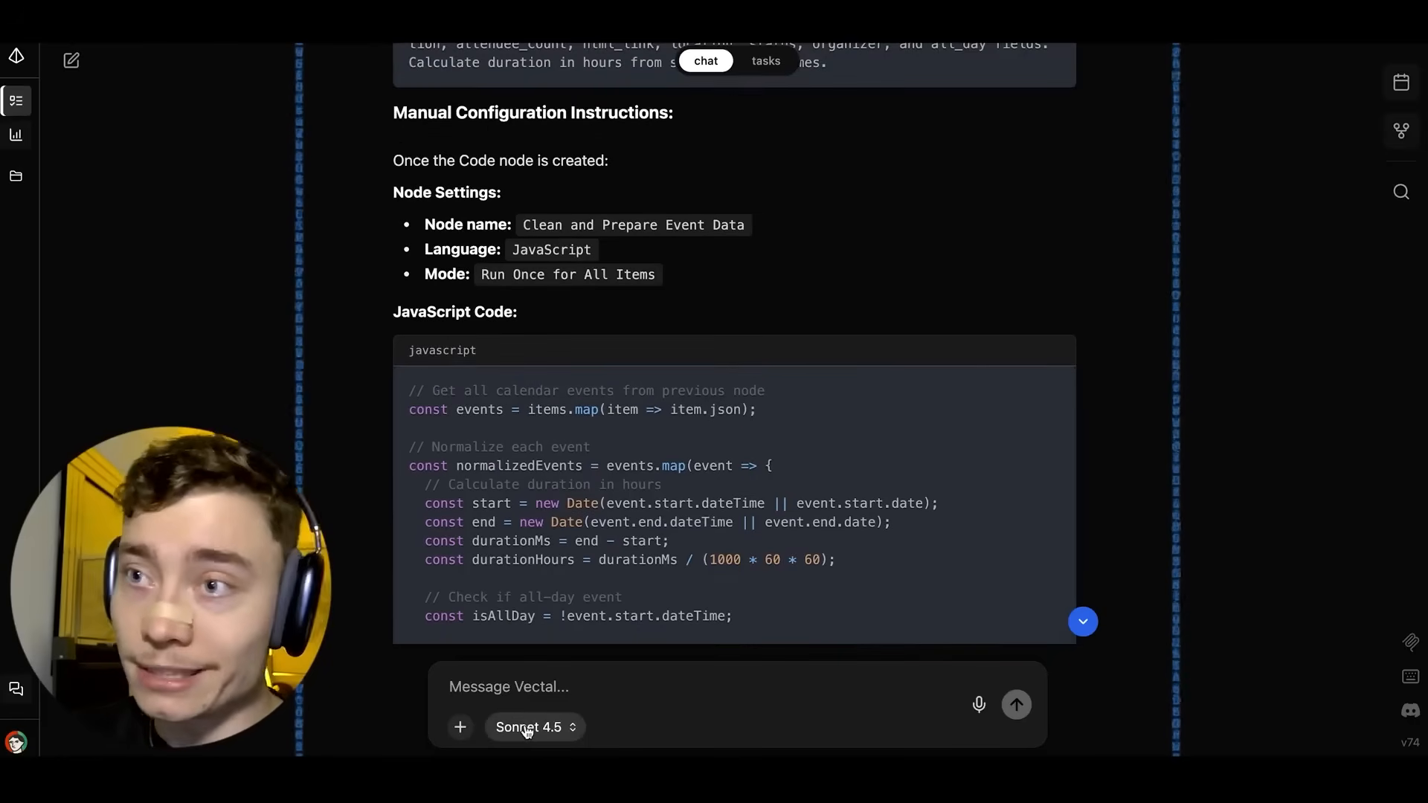
pyautogui.scroll(5, 609, 535)
pyautogui.click(1057, 296)
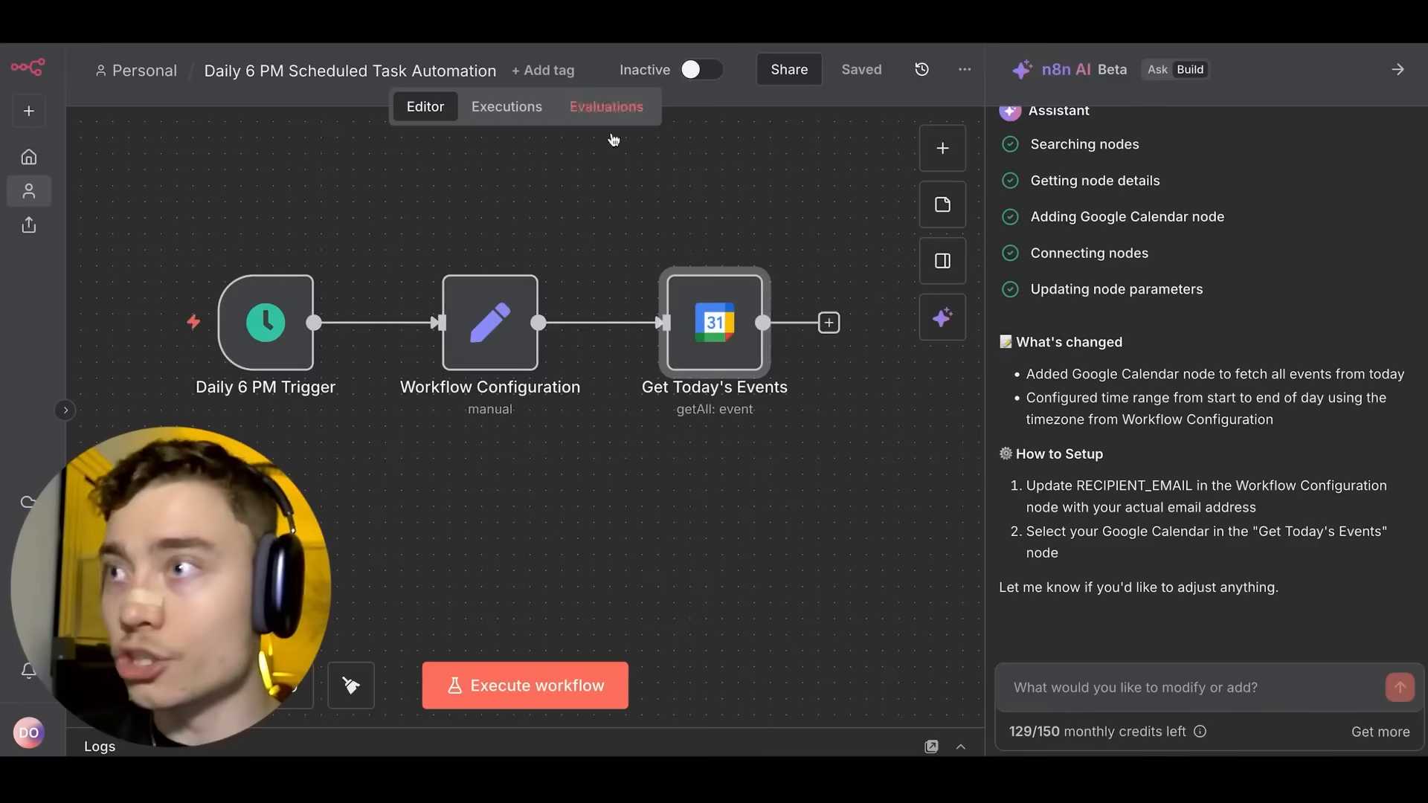
pyautogui.write('Add a Code node (JavaScript) to transform calendar events into a normalized format. Each event should be mapped to include: summary, description, start, end, duration, attendee_count, html_link, location, status, organizer, and all_day fields. Calculate duration in hours from start and end times.')
pyautogui.press('Return')
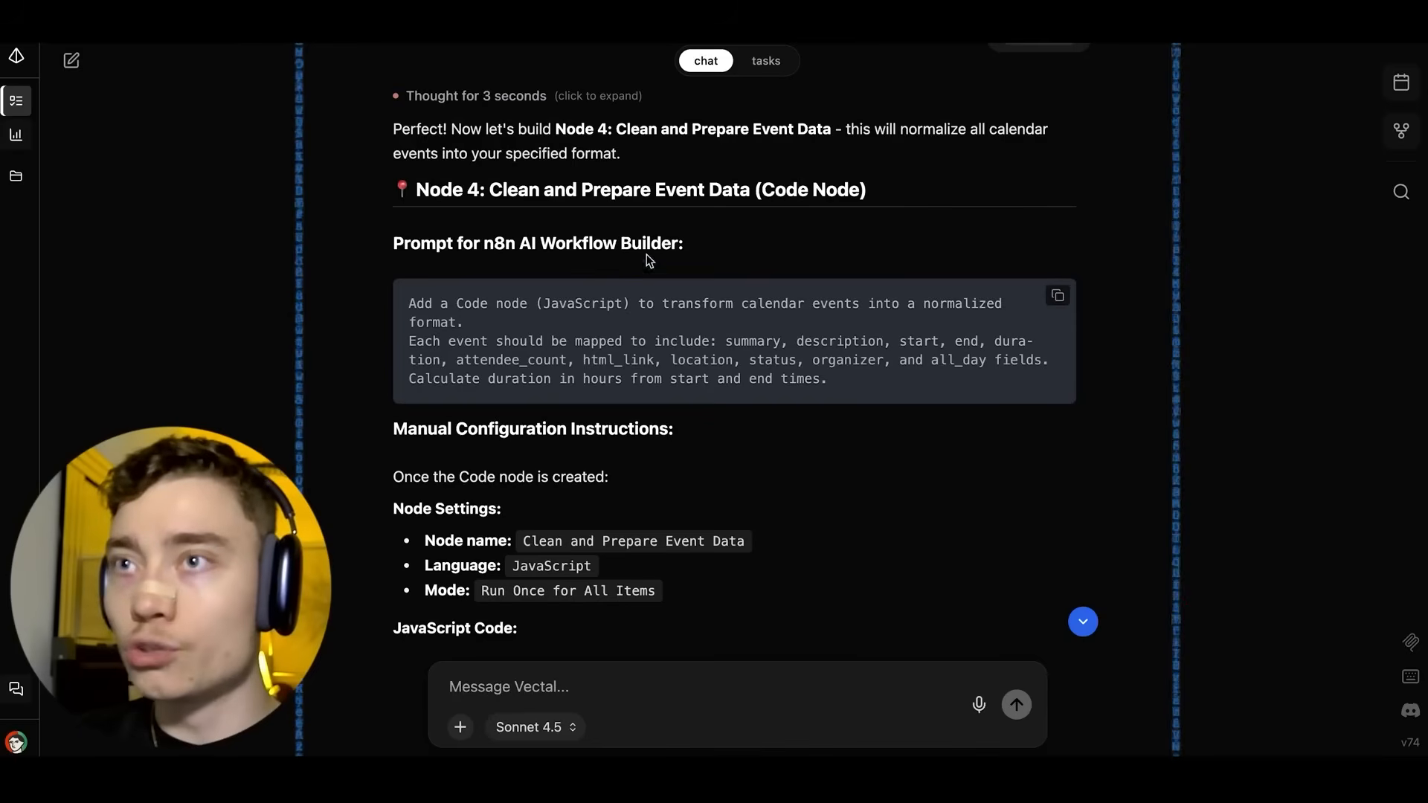
# Copy the Node 4 JavaScript code block from Vectal.
pyautogui.scroll(-3, 661, 238)
pyautogui.scroll(-3, 662, 226)
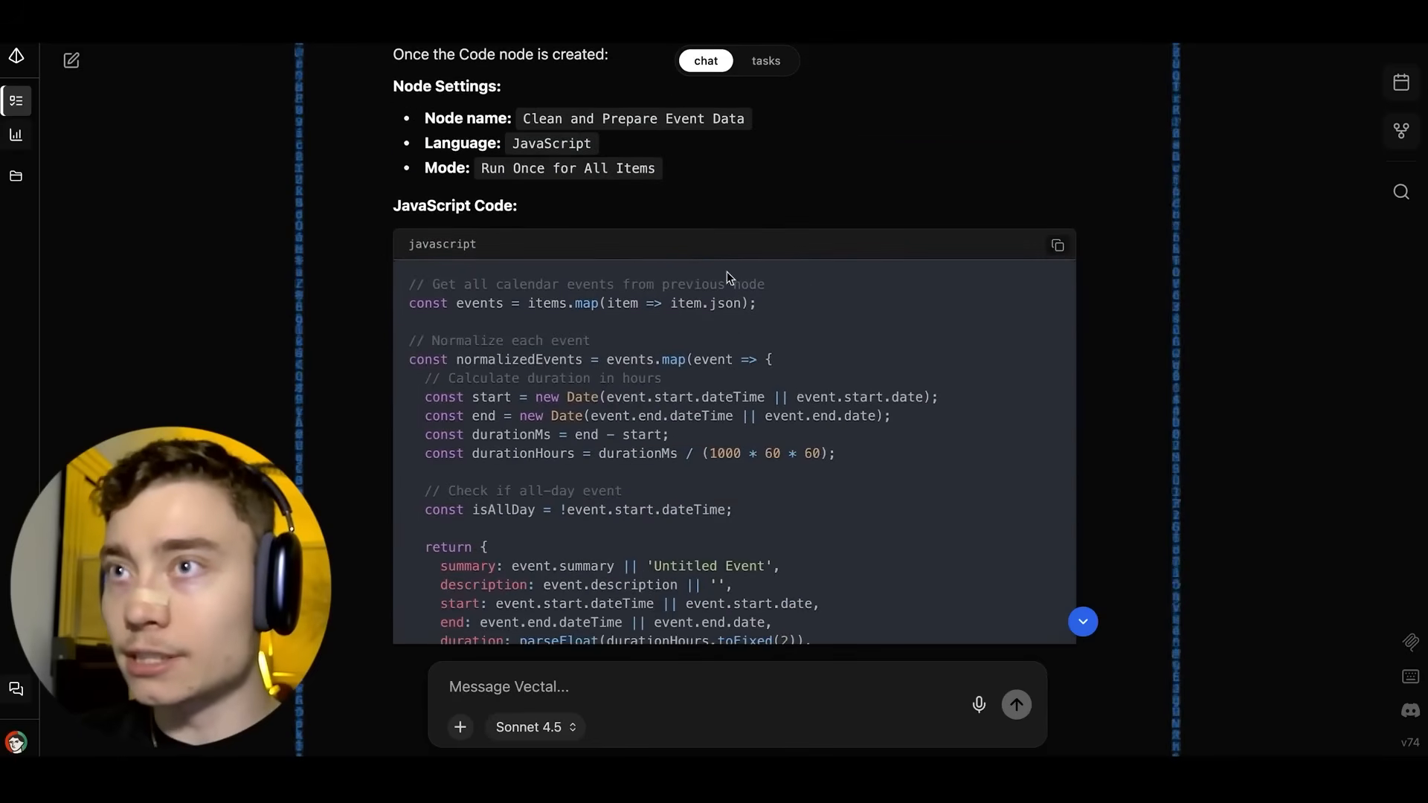
pyautogui.click(1057, 245)
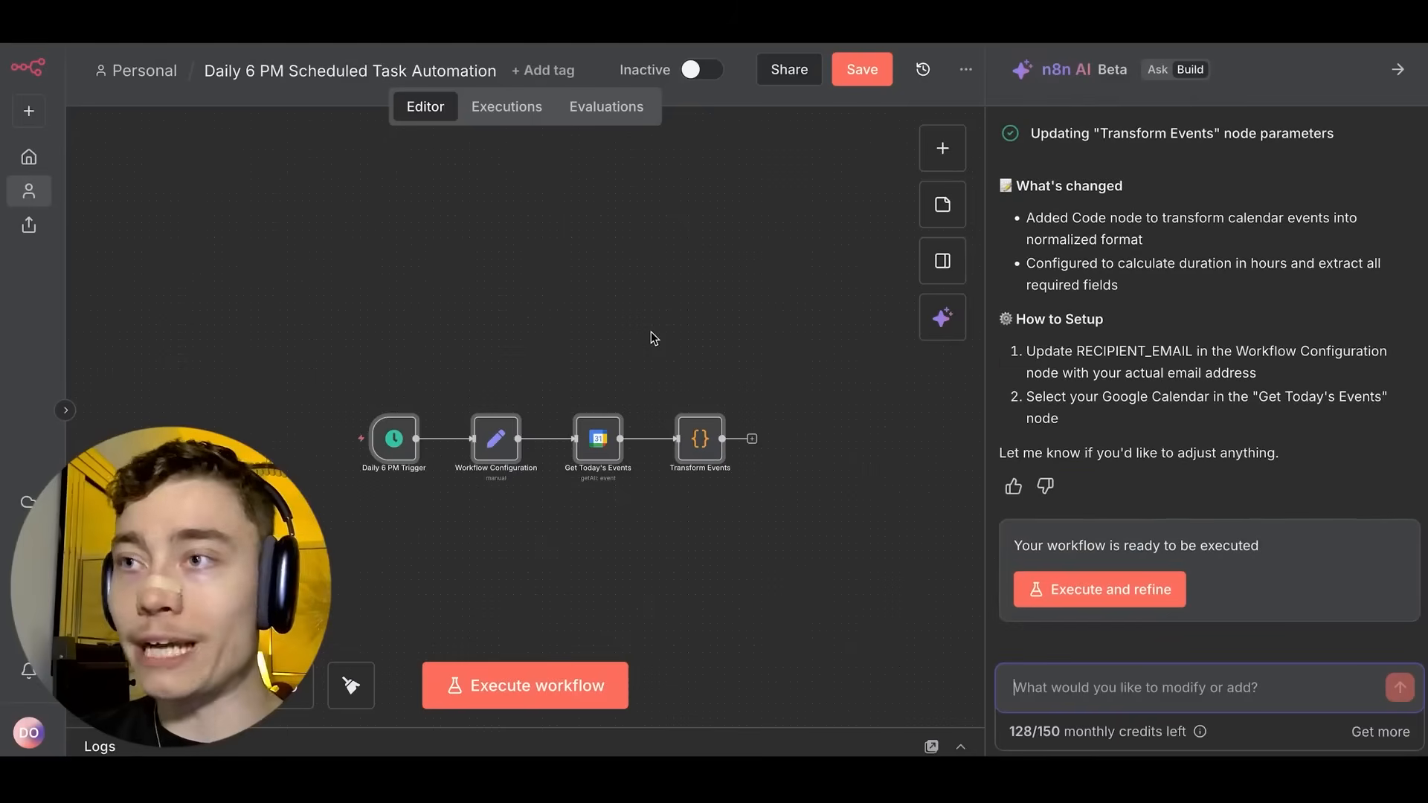
# Replace the Transform Events node's code with the copied event-normalizing script.
pyautogui.scroll(3, 653, 332)
pyautogui.scroll(-3, 679, 372)
pyautogui.scroll(5, 683, 305)
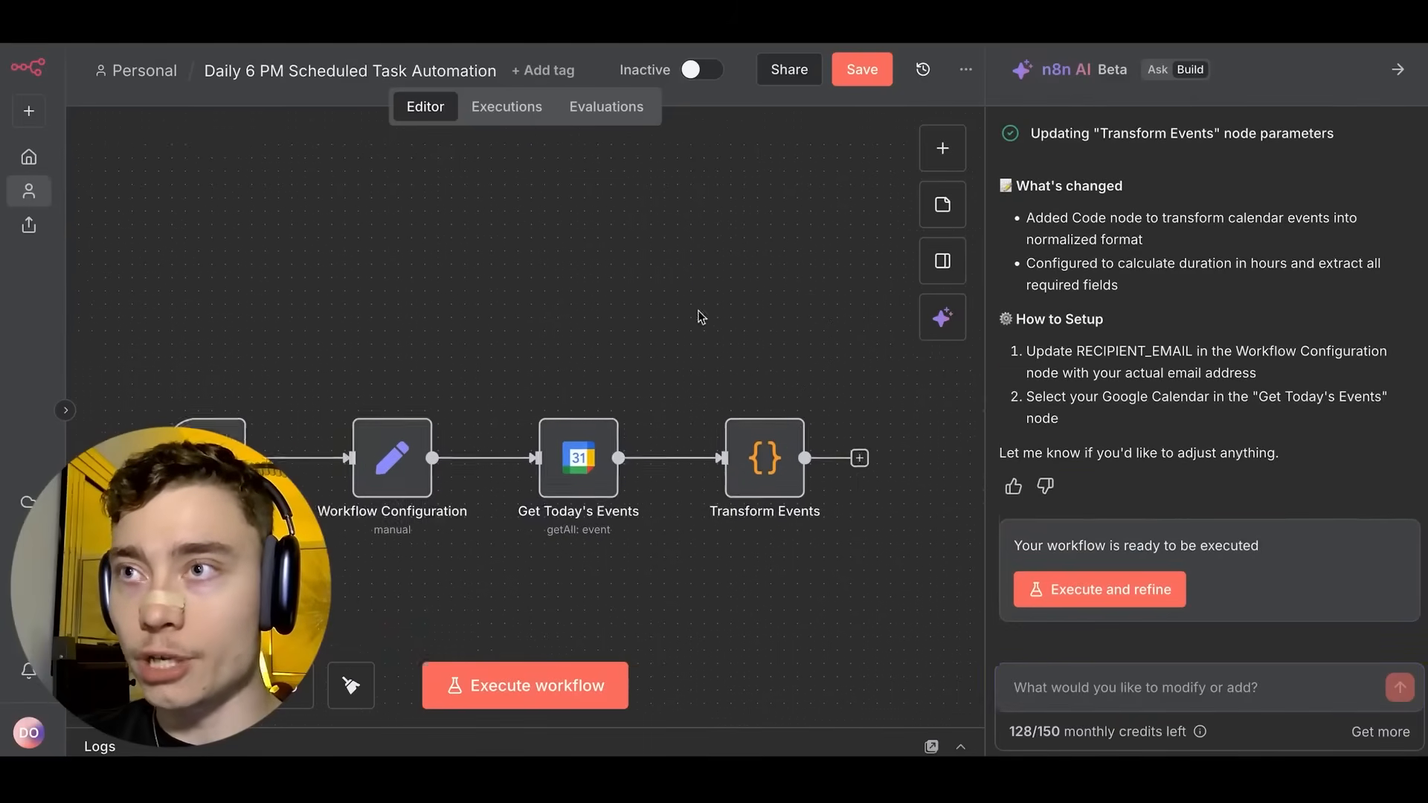
pyautogui.moveTo(701, 316); pyautogui.dragTo(712, 146)
pyautogui.doubleClick(793, 269)
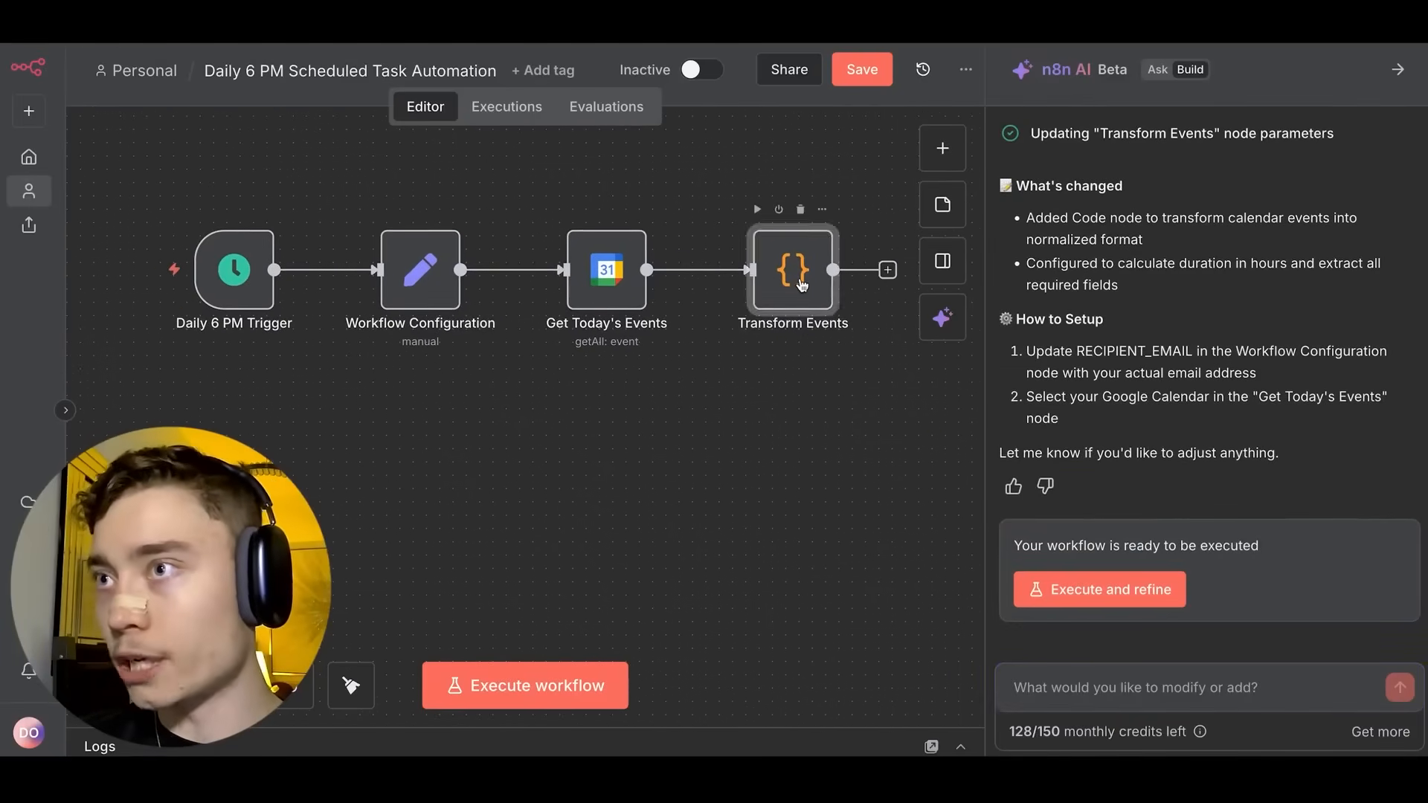
pyautogui.scroll(-5, 550, 446)
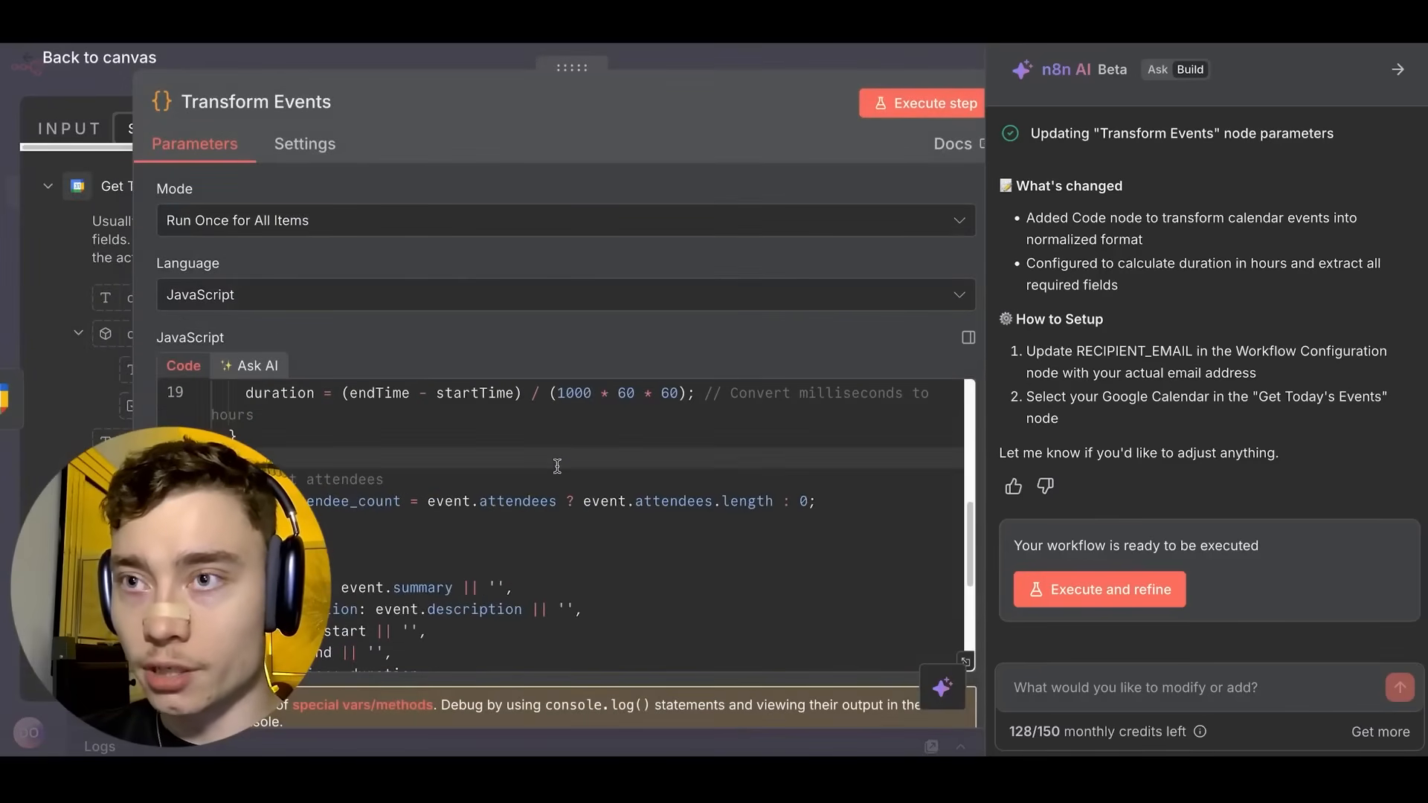
pyautogui.hotkey('ctrl', 'z')
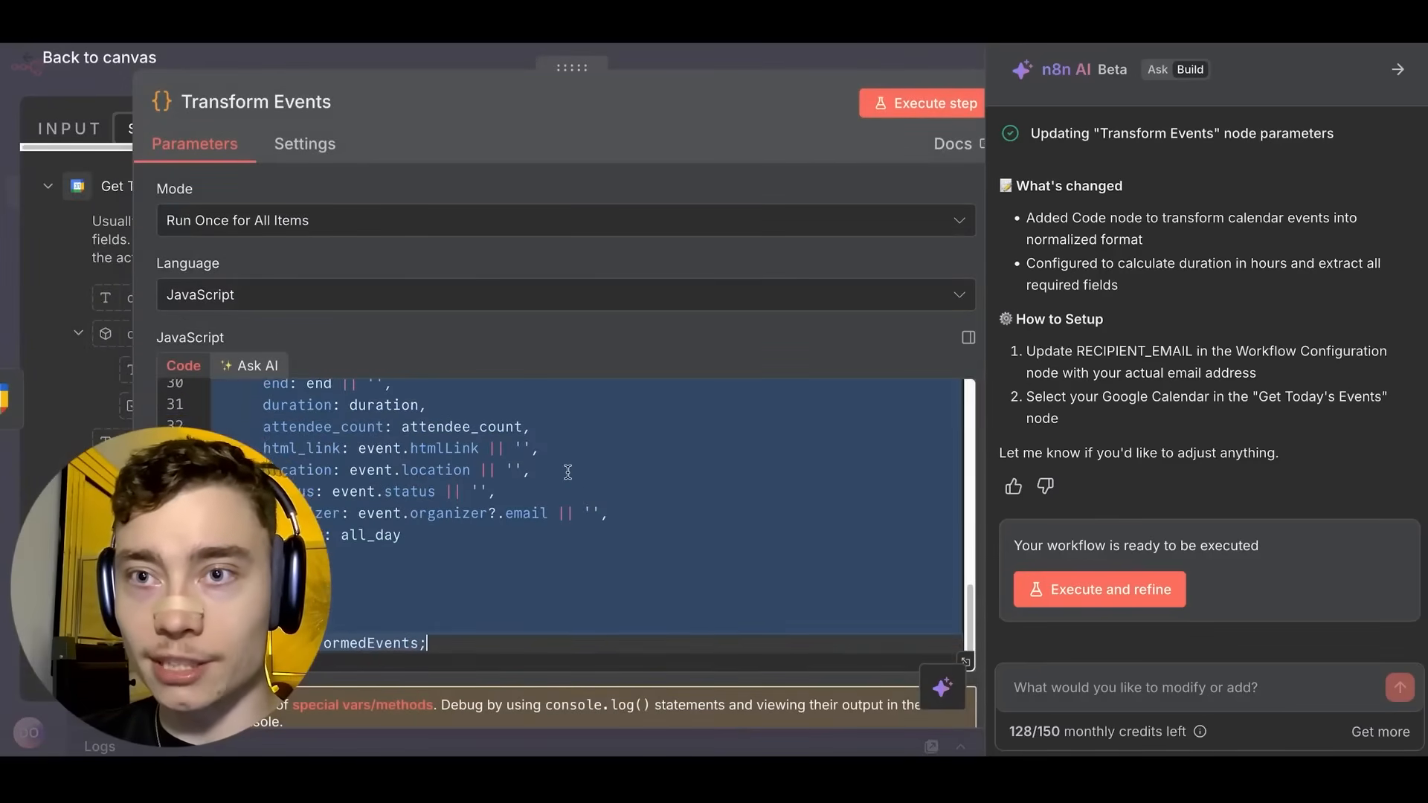
pyautogui.scroll(8, 570, 472)
pyautogui.scroll(-8, 572, 468)
pyautogui.scroll(-1, 574, 466)
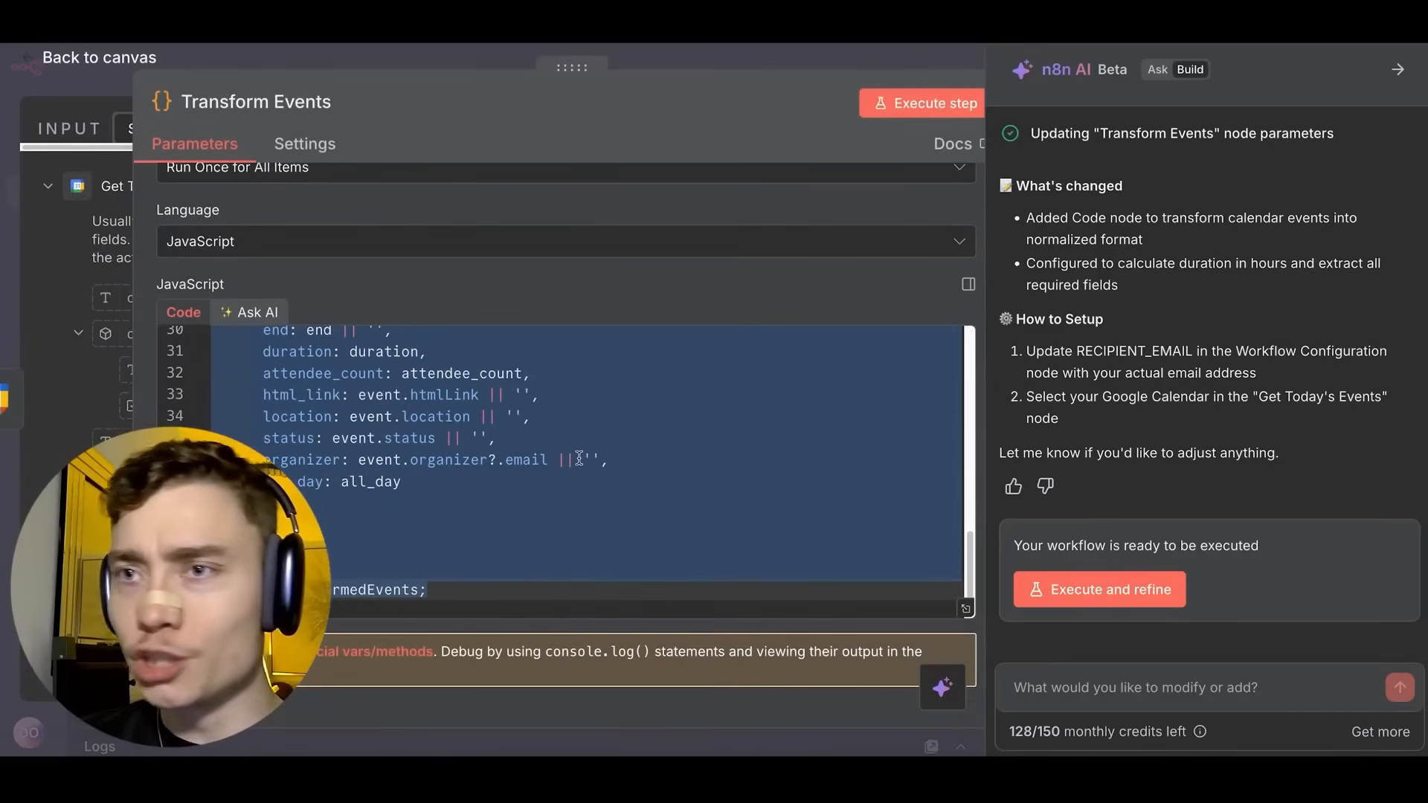
pyautogui.hotkey('ctrl', 'shift', 'z')
# Add 'const items = $input.all();' as line 1, then return to the canvas and save.
pyautogui.scroll(6, 579, 458)
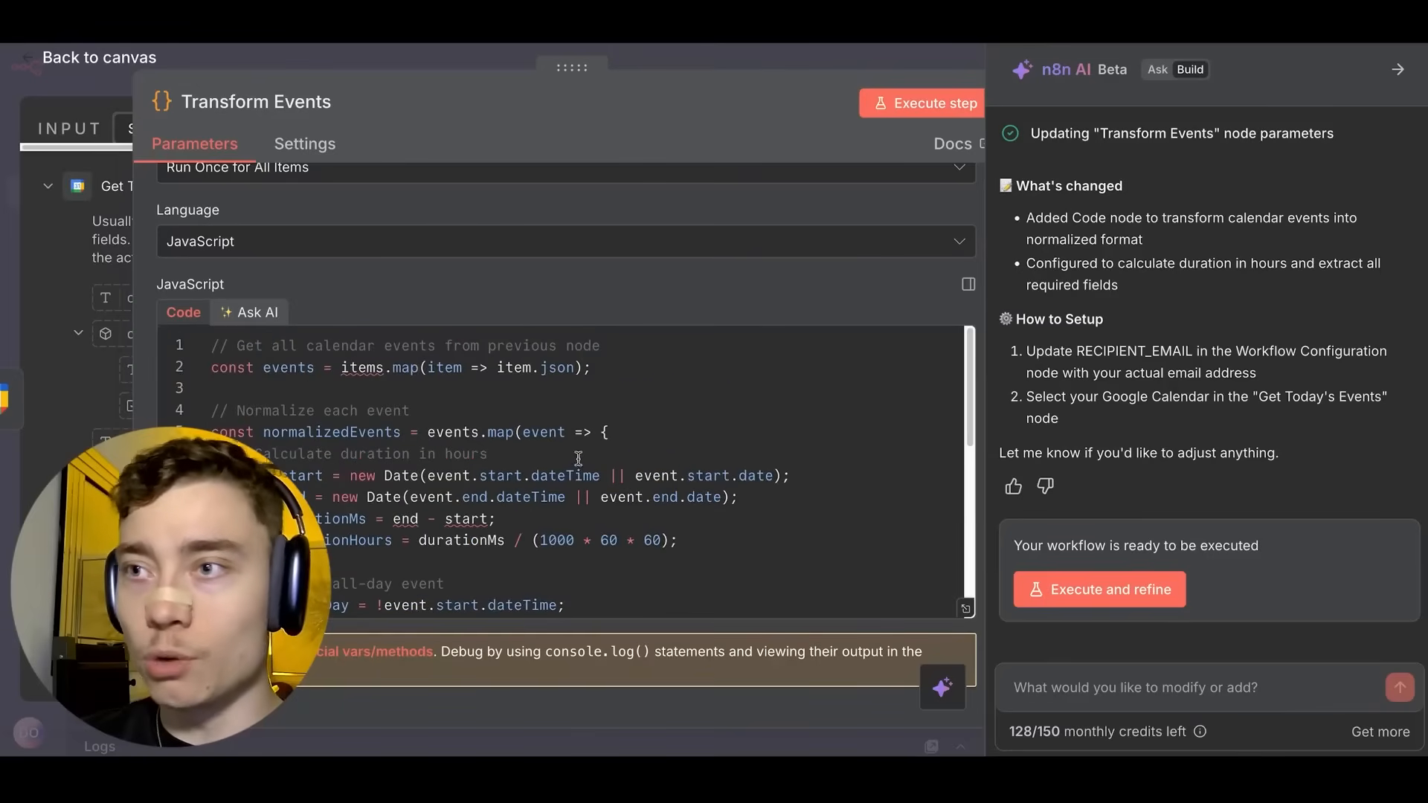
pyautogui.scroll(1, 547, 458)
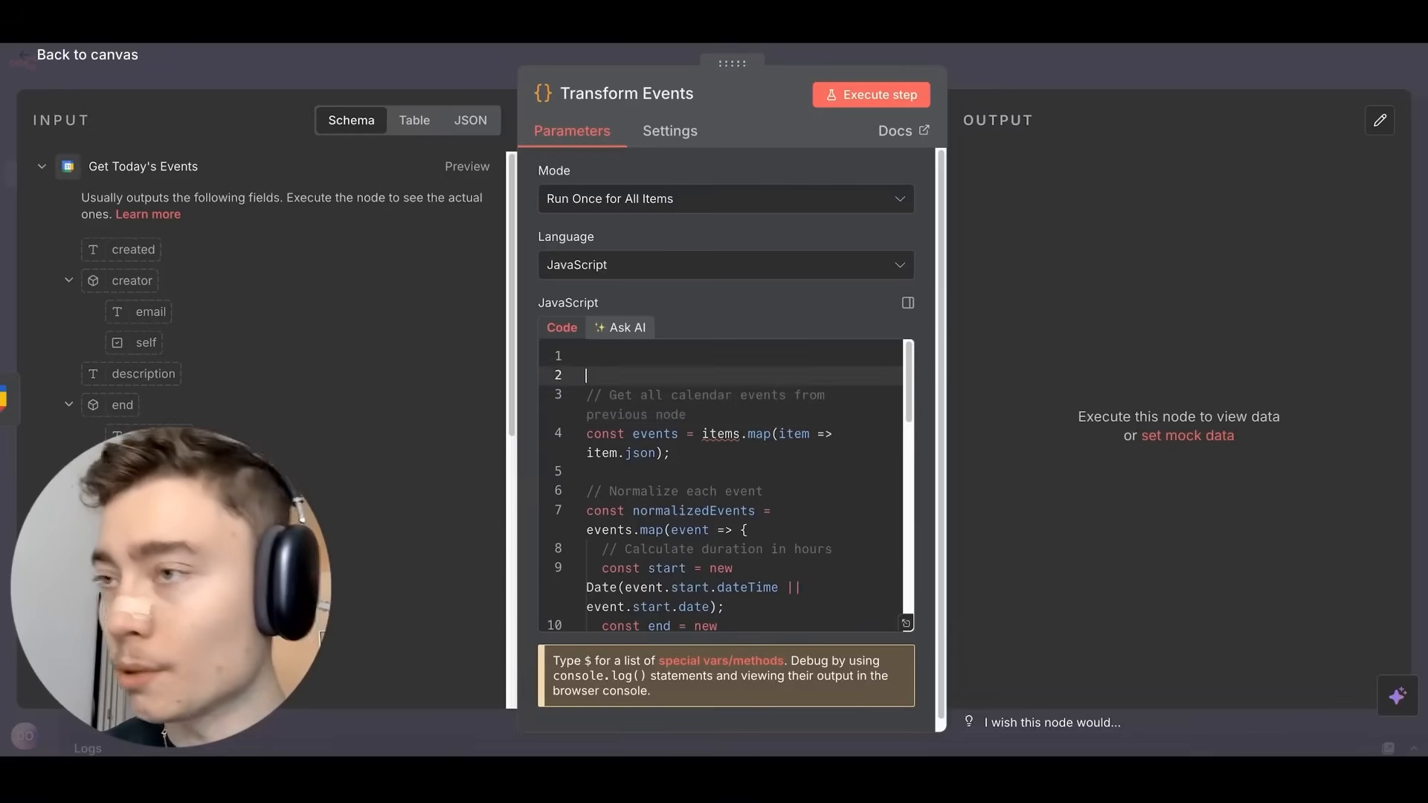
pyautogui.write('const items = $input.all();')
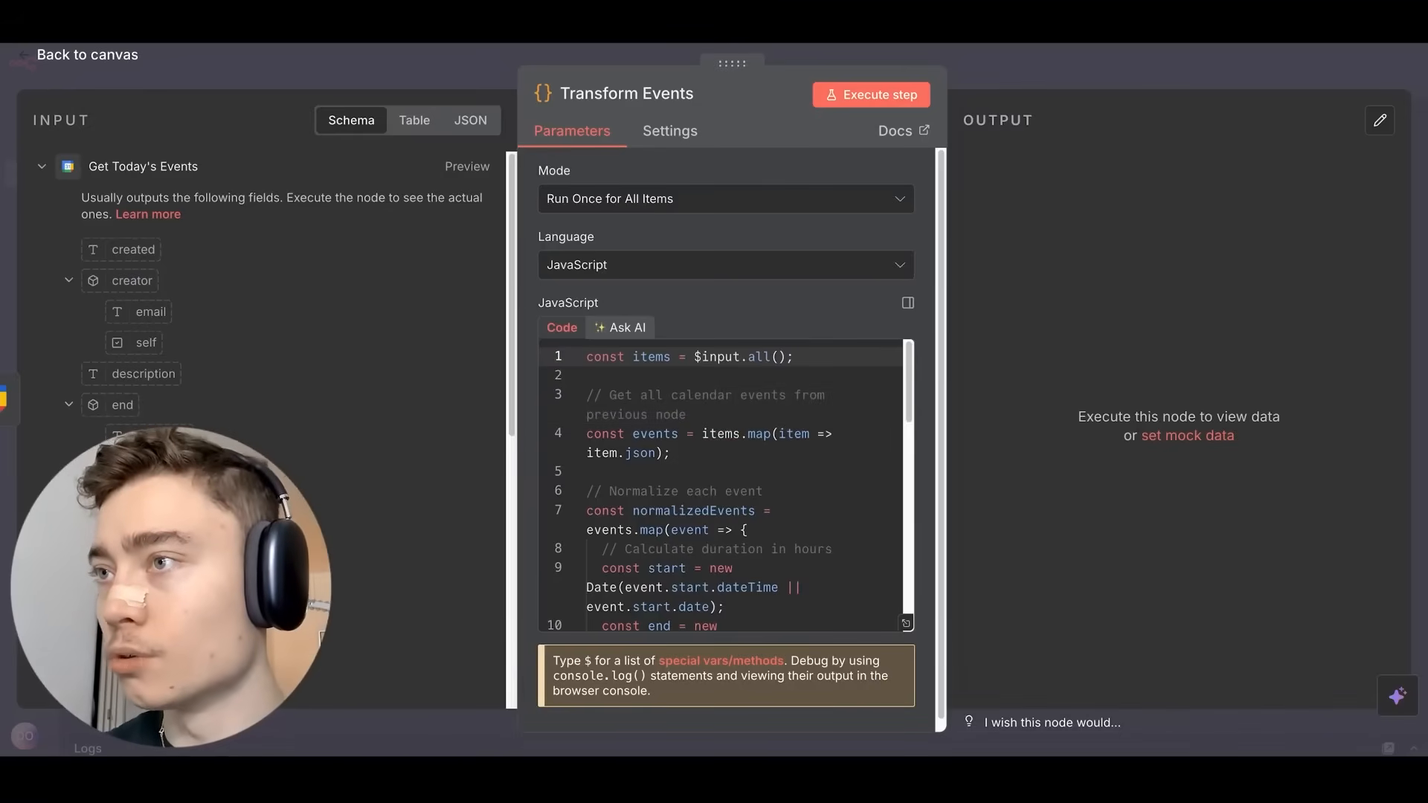
pyautogui.doubleClick(650, 357)
pyautogui.moveTo(695, 357); pyautogui.dragTo(803, 357)
pyautogui.click(728, 430)
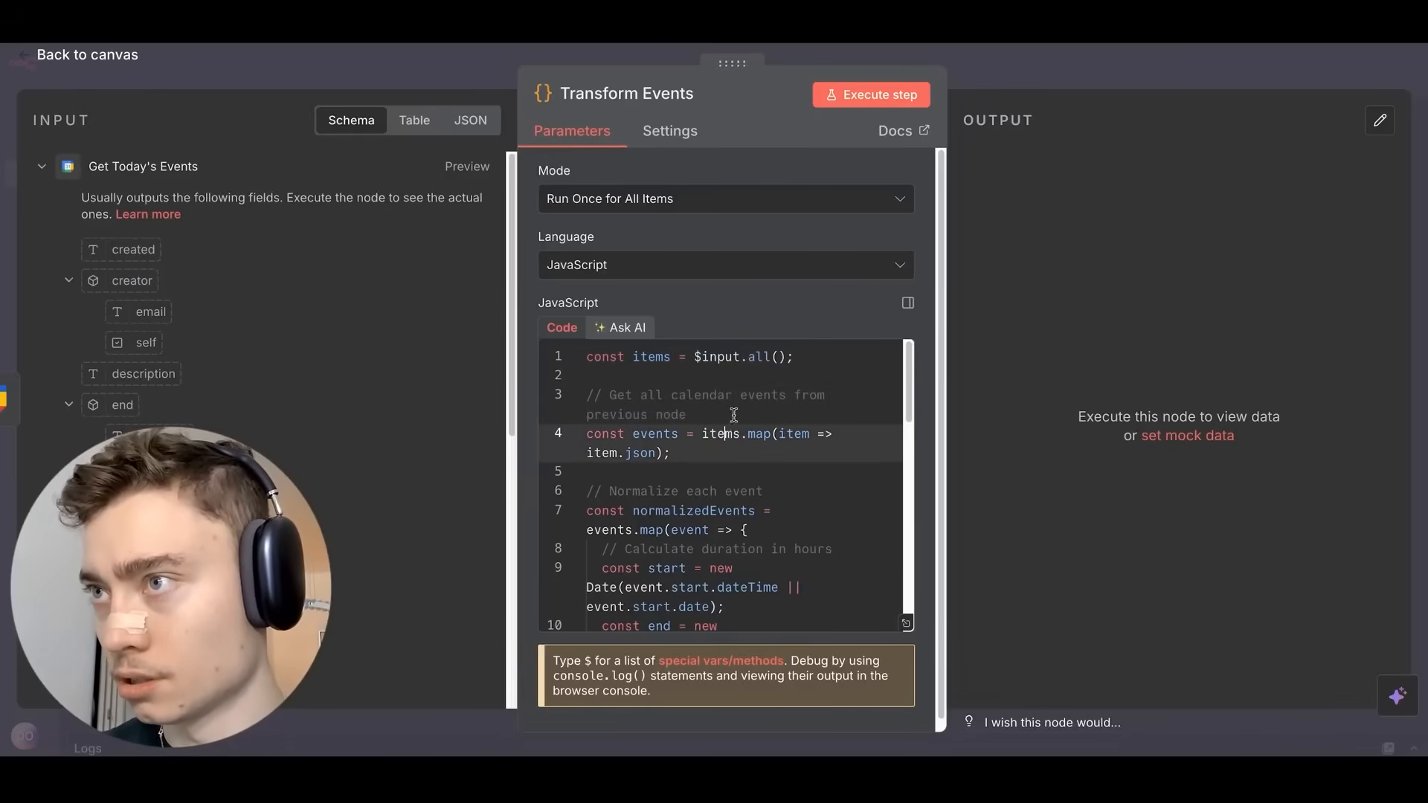
pyautogui.tripleClick(603, 360)
pyautogui.scroll(-10, 607, 364)
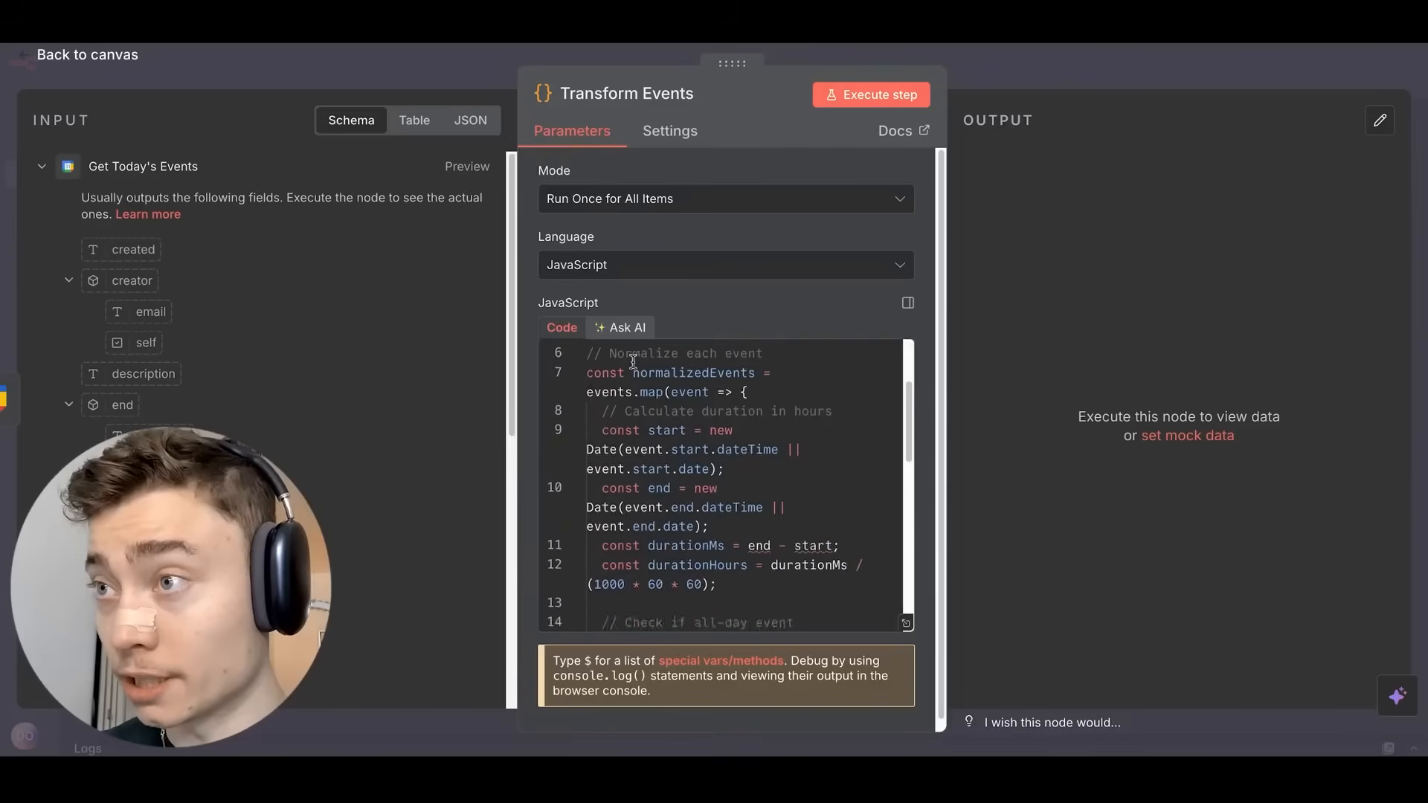
pyautogui.scroll(10, 654, 389)
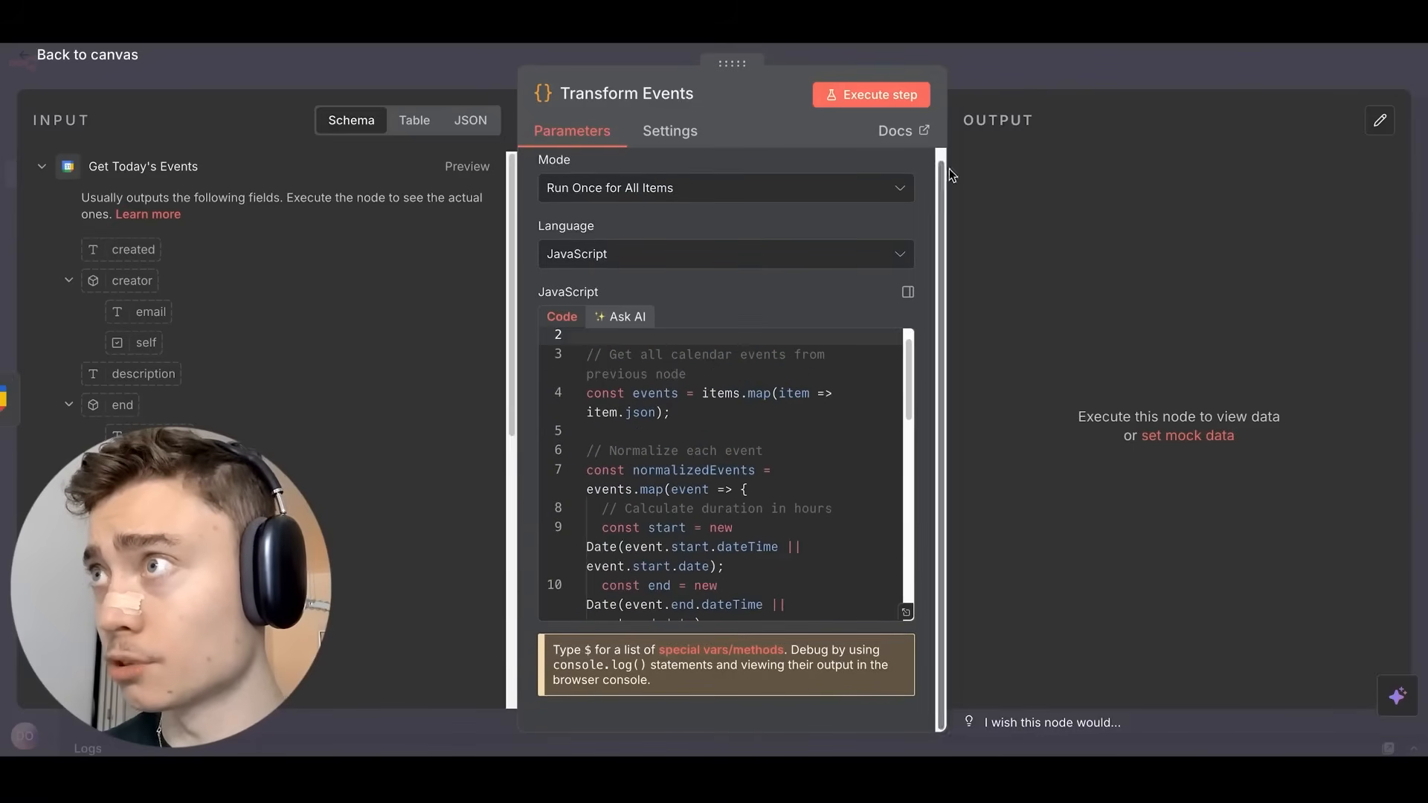
pyautogui.click(1019, 61)
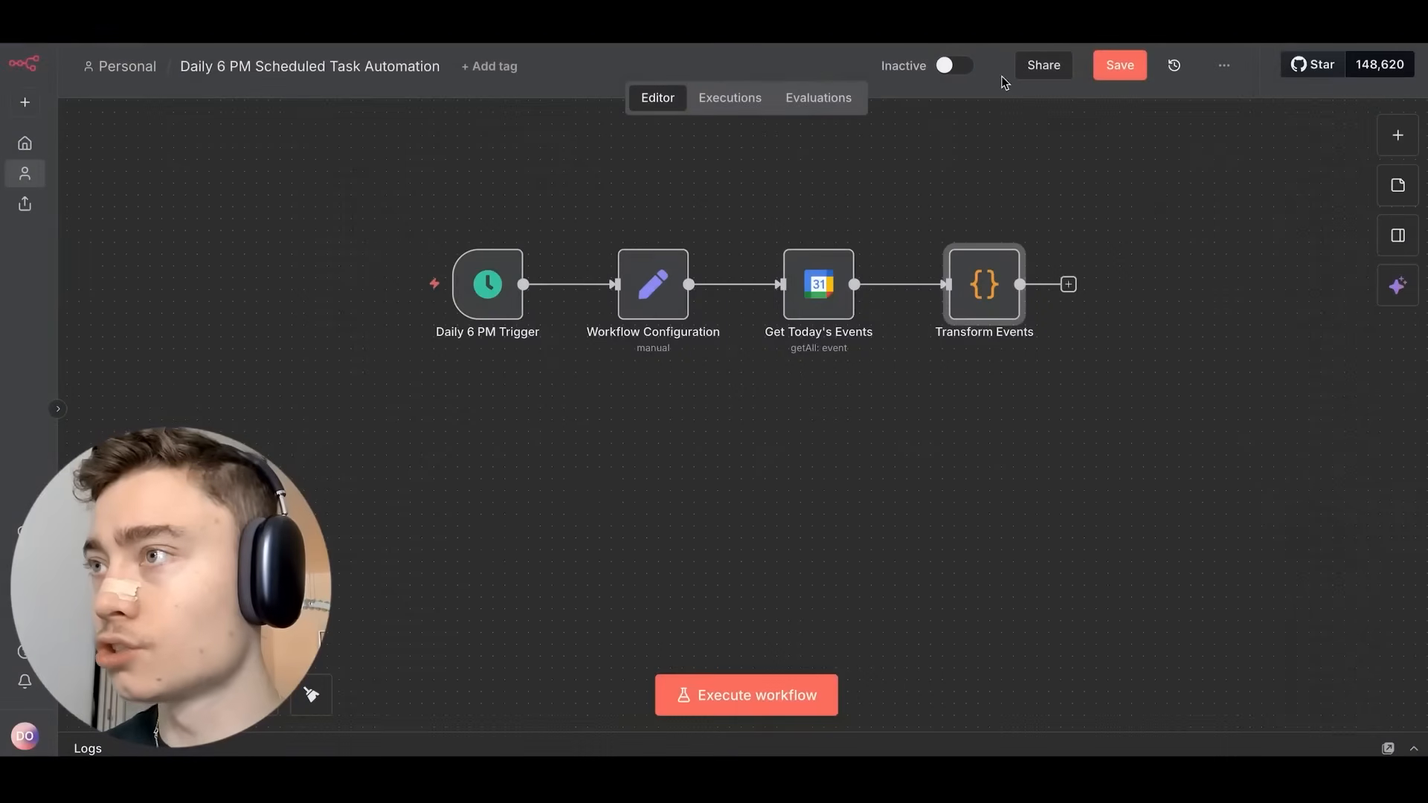
pyautogui.click(1133, 67)
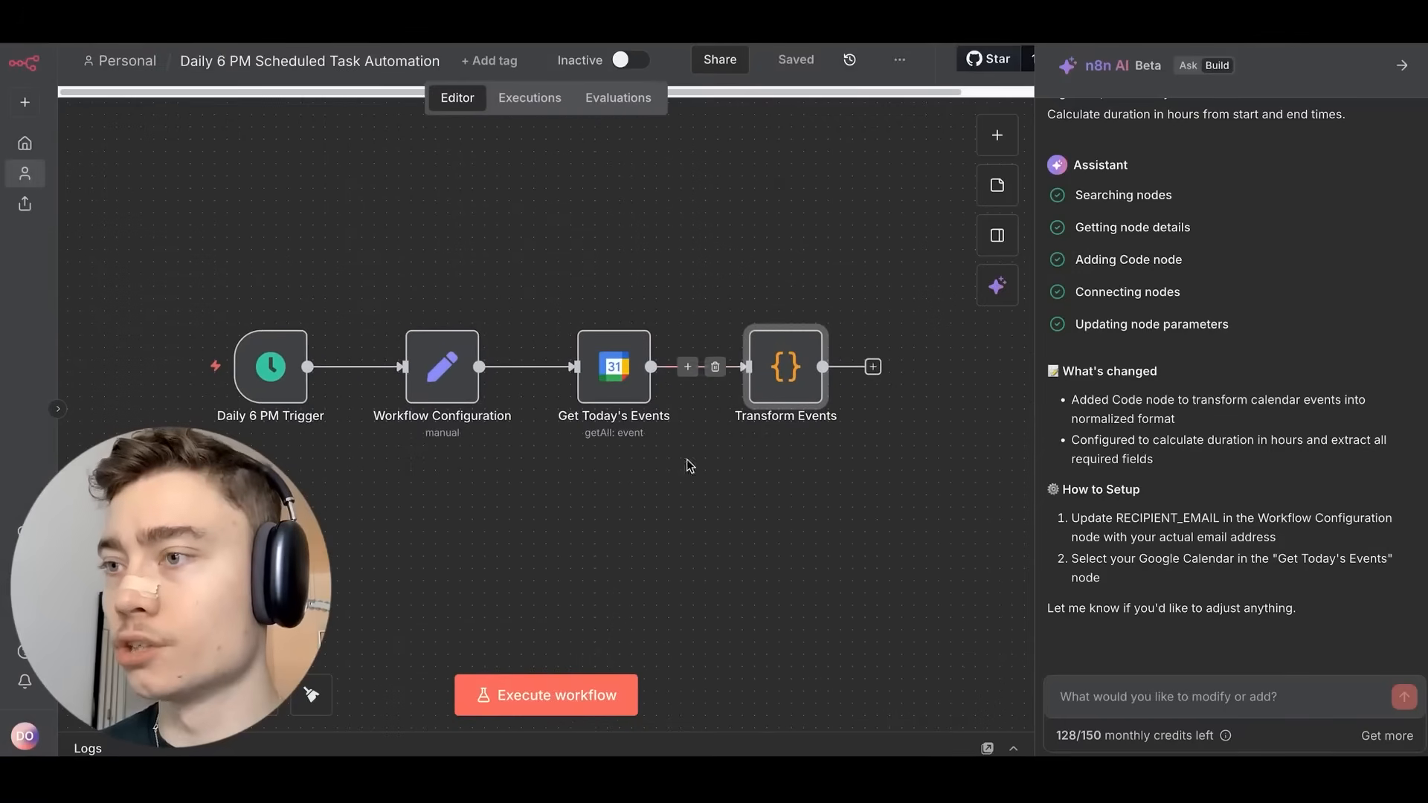
# Execute the workflow and confirm Transform Events outputs one item with an events array.
pyautogui.click(590, 695)
pyautogui.doubleClick(811, 360)
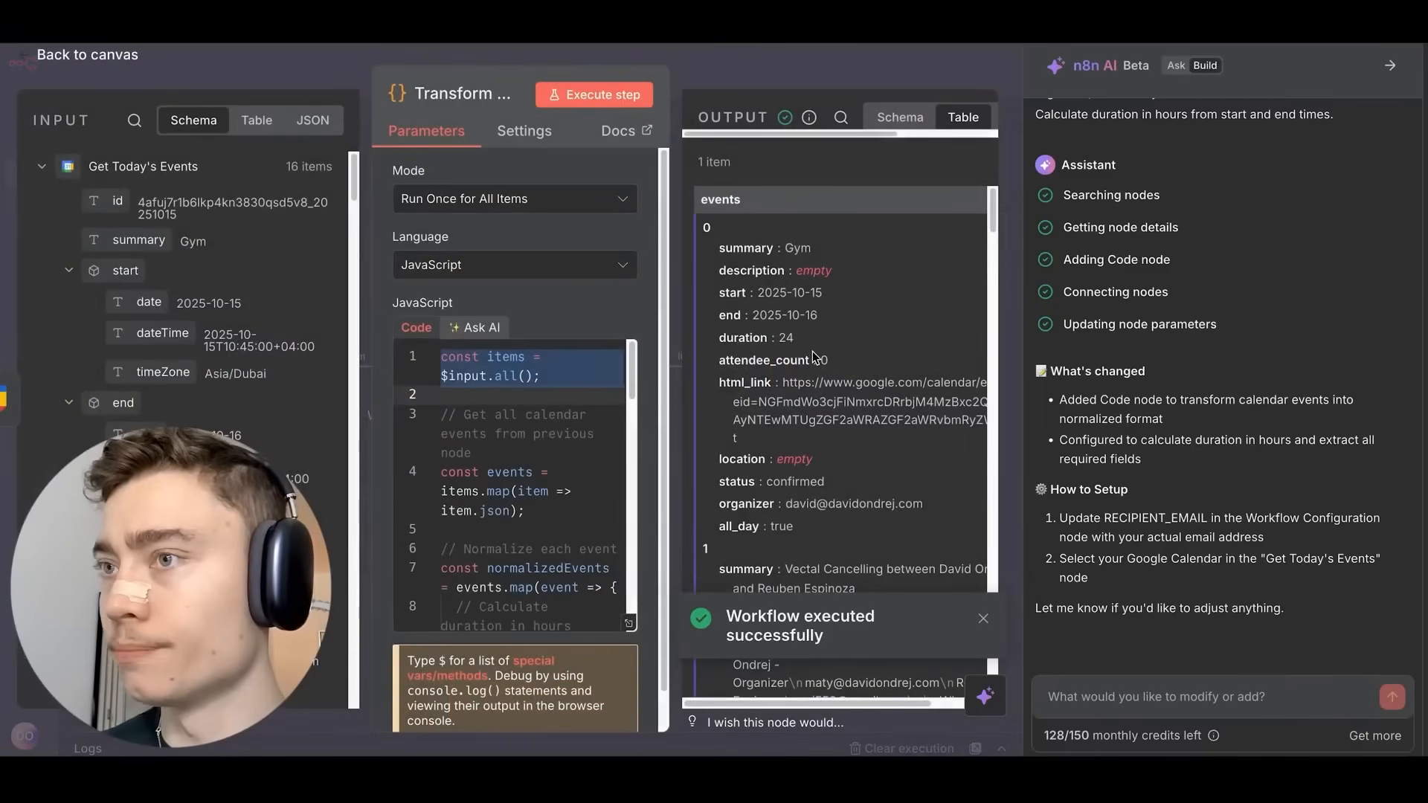
pyautogui.scroll(-10, 511, 541)
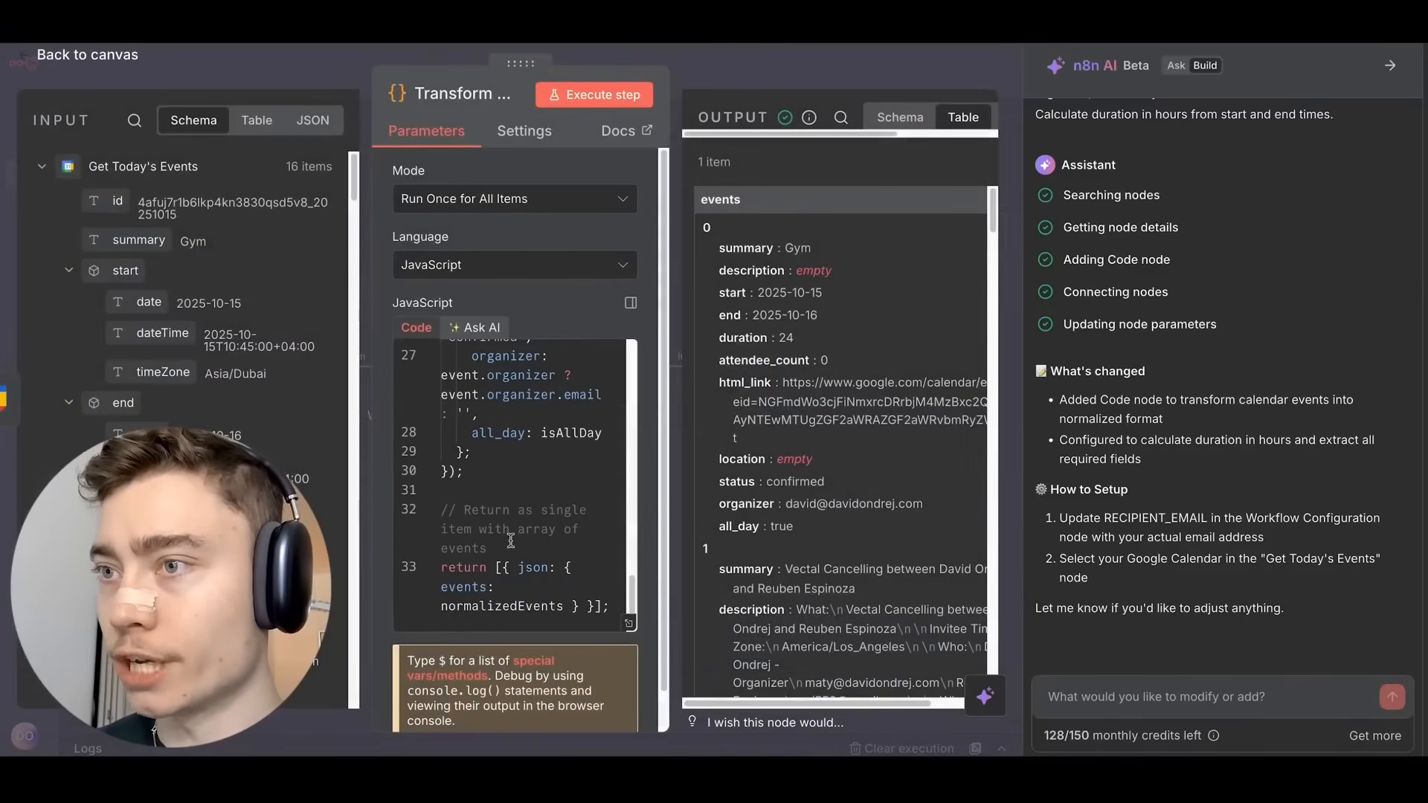
pyautogui.scroll(-1, 803, 377)
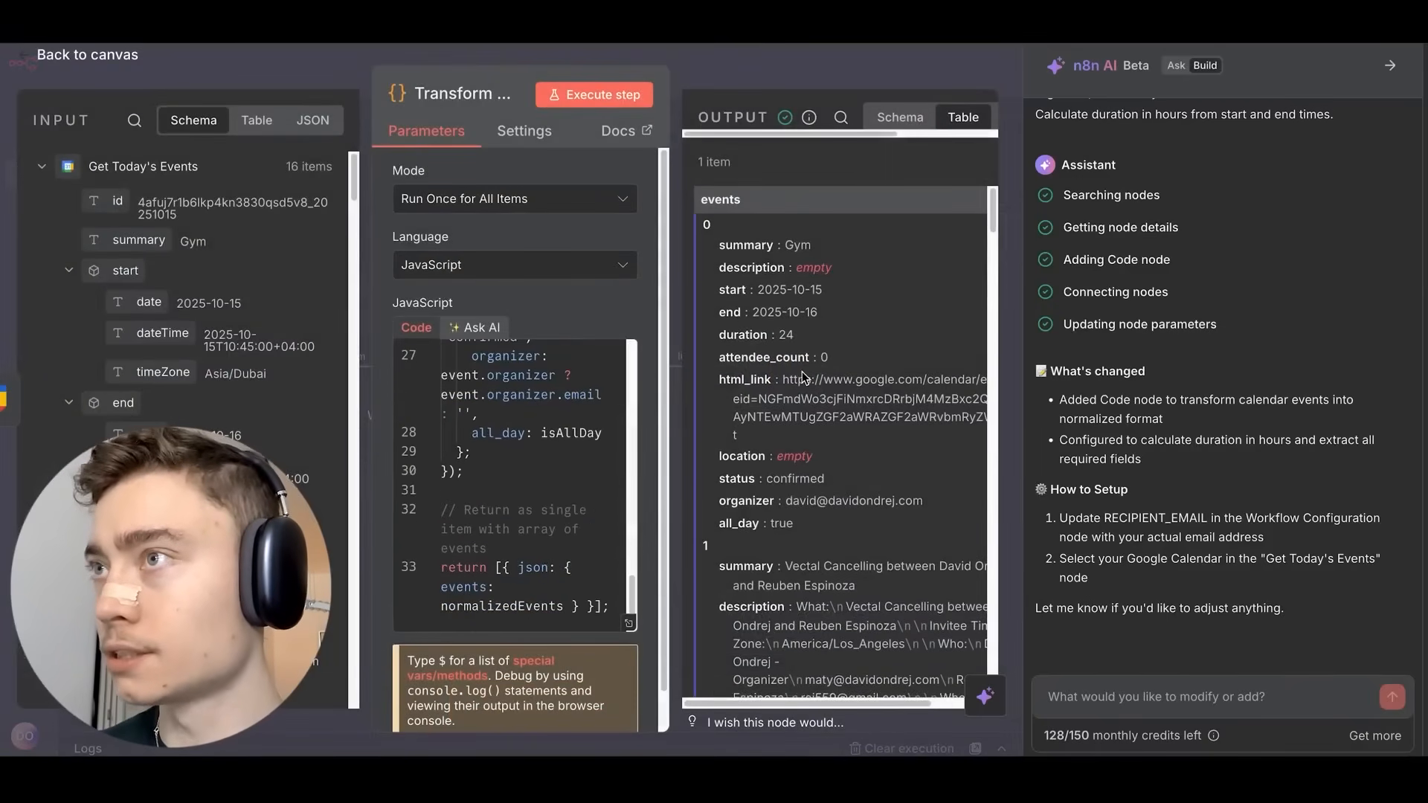
pyautogui.scroll(-5, 802, 371)
pyautogui.scroll(5, 801, 369)
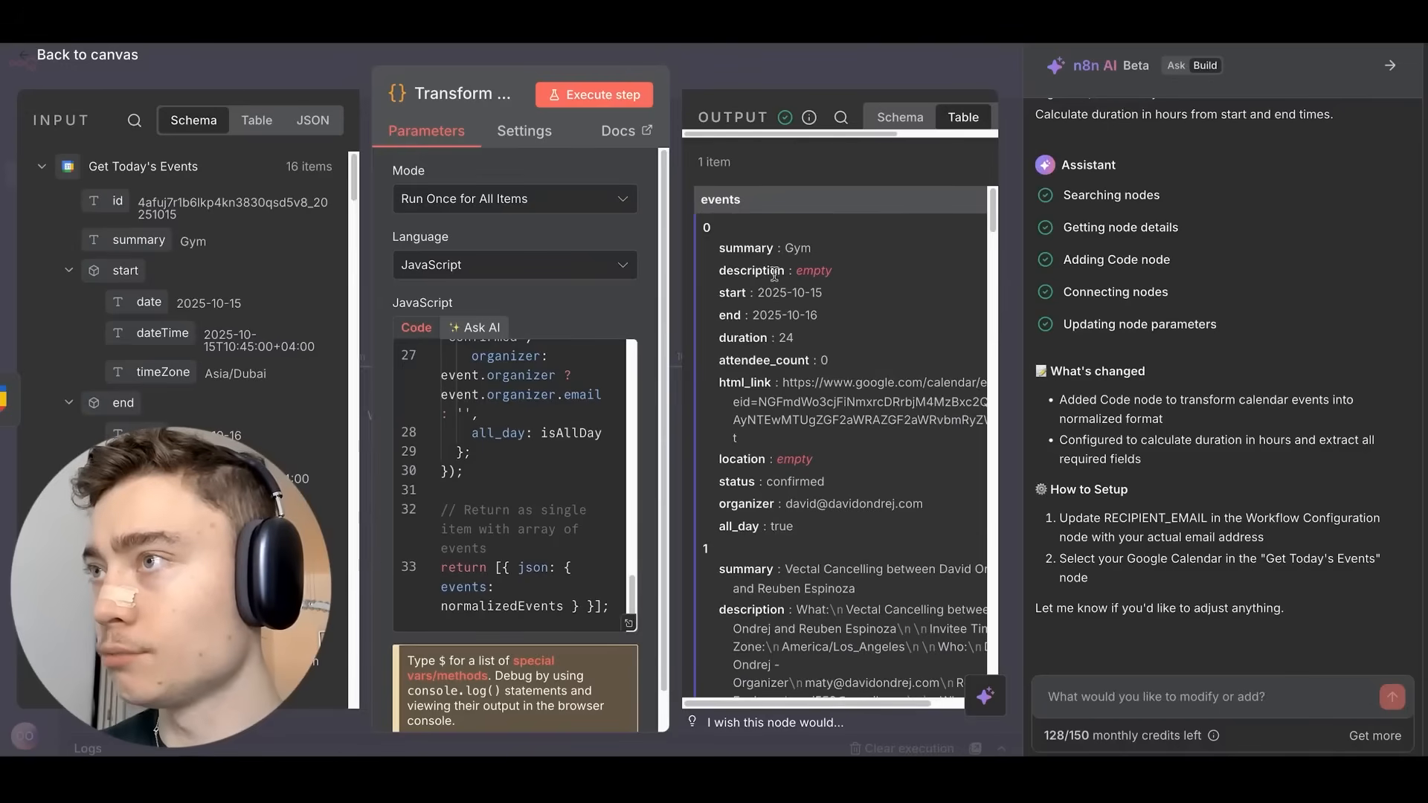
# Copy the Node 5 prompt for the next node from Vectal.
pyautogui.hotkey('ctrl', 'Tab')
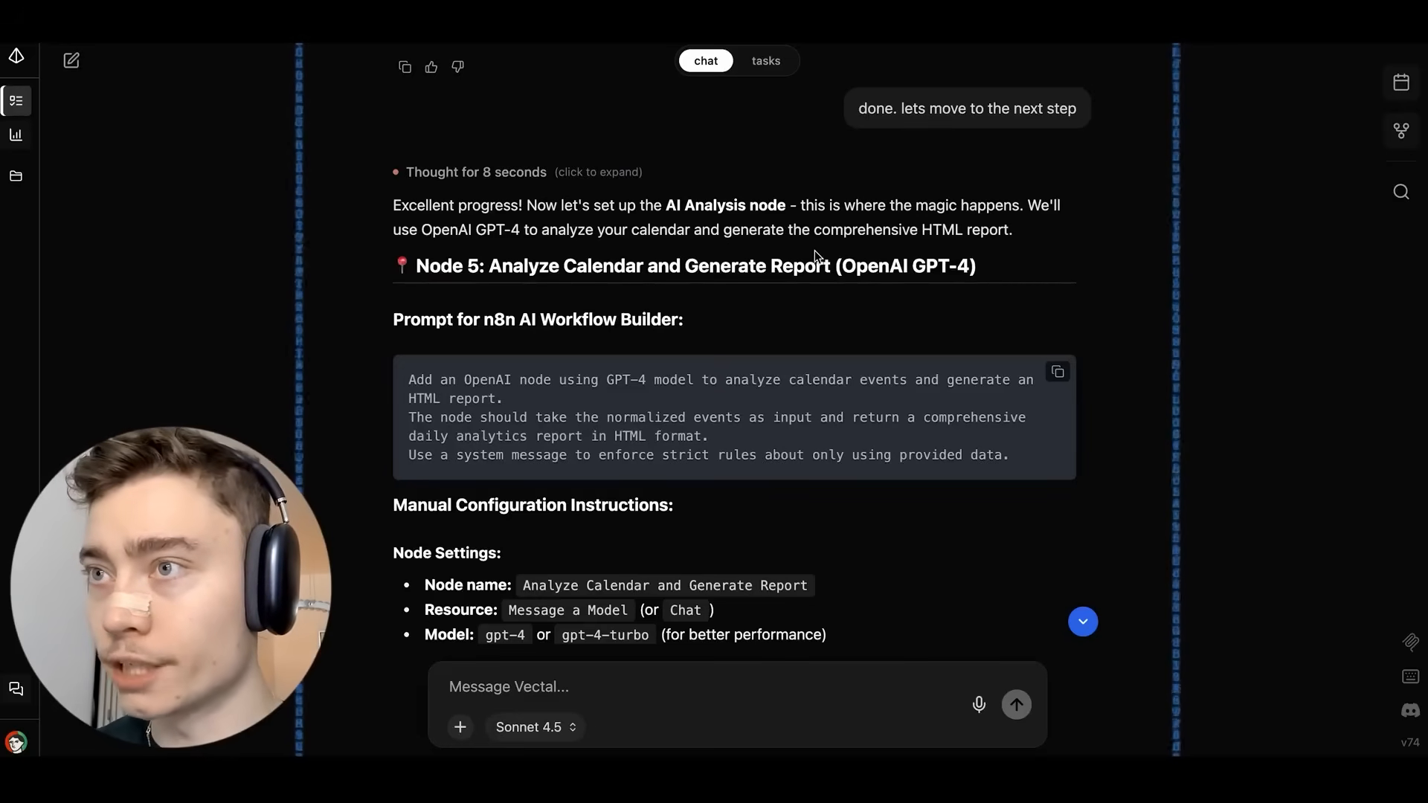
pyautogui.hotkey('ctrl', 'Tab')
pyautogui.moveTo(620, 249); pyautogui.dragTo(561, 213)
pyautogui.hotkey('ctrl', 'Tab')
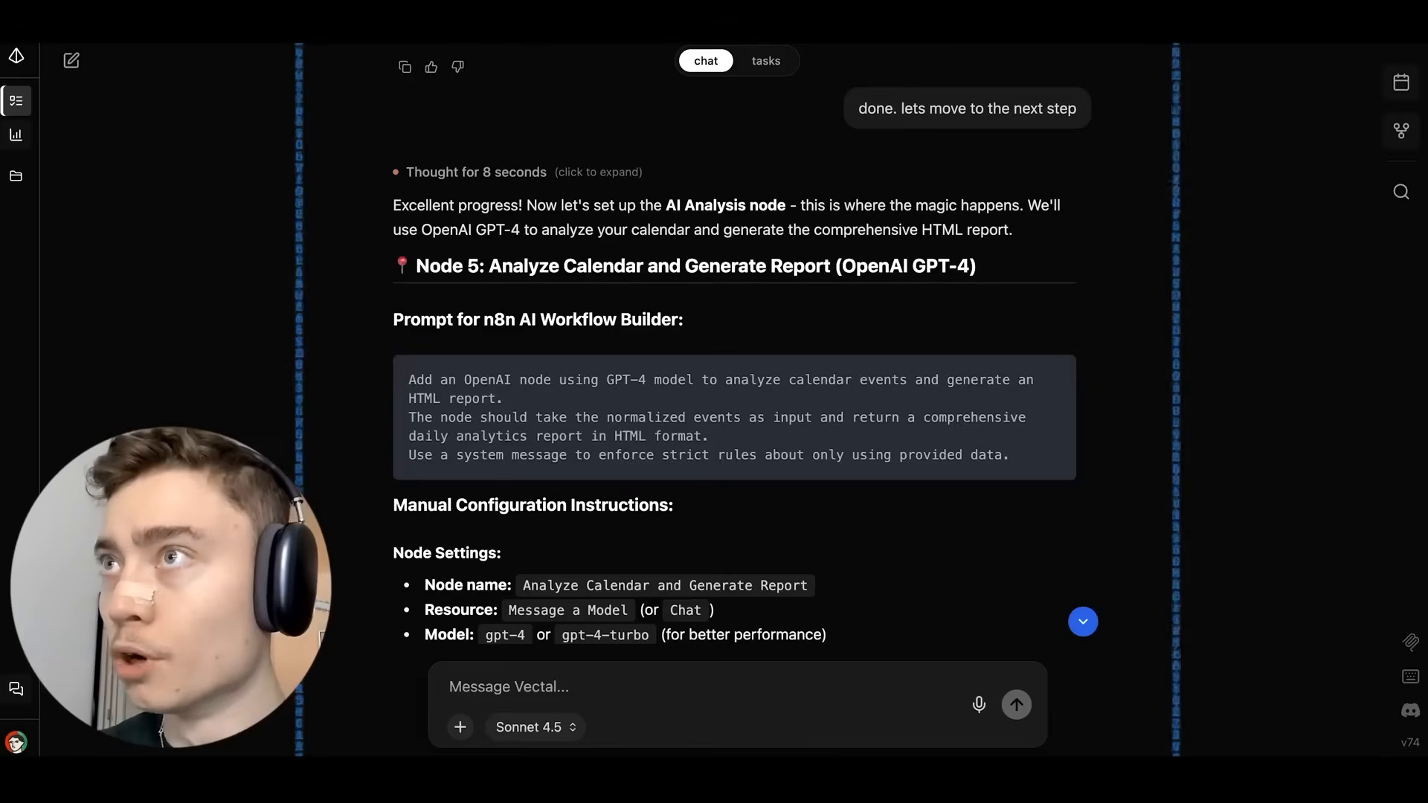
pyautogui.hotkey('ctrl', 'Tab')
# Paste it into the n8n AI chat, replace 'OpenAI' with 'AgentAI', and send.
pyautogui.click(1123, 703)
pyautogui.write('Add an OpenAI node using GPT-4 model to analyze calendar events and generate an HTML report. The node should take the normalized events as input and return a comprehensive daily analytics report in HTML format. Use a system message to enforce strict rules about only using provided data')
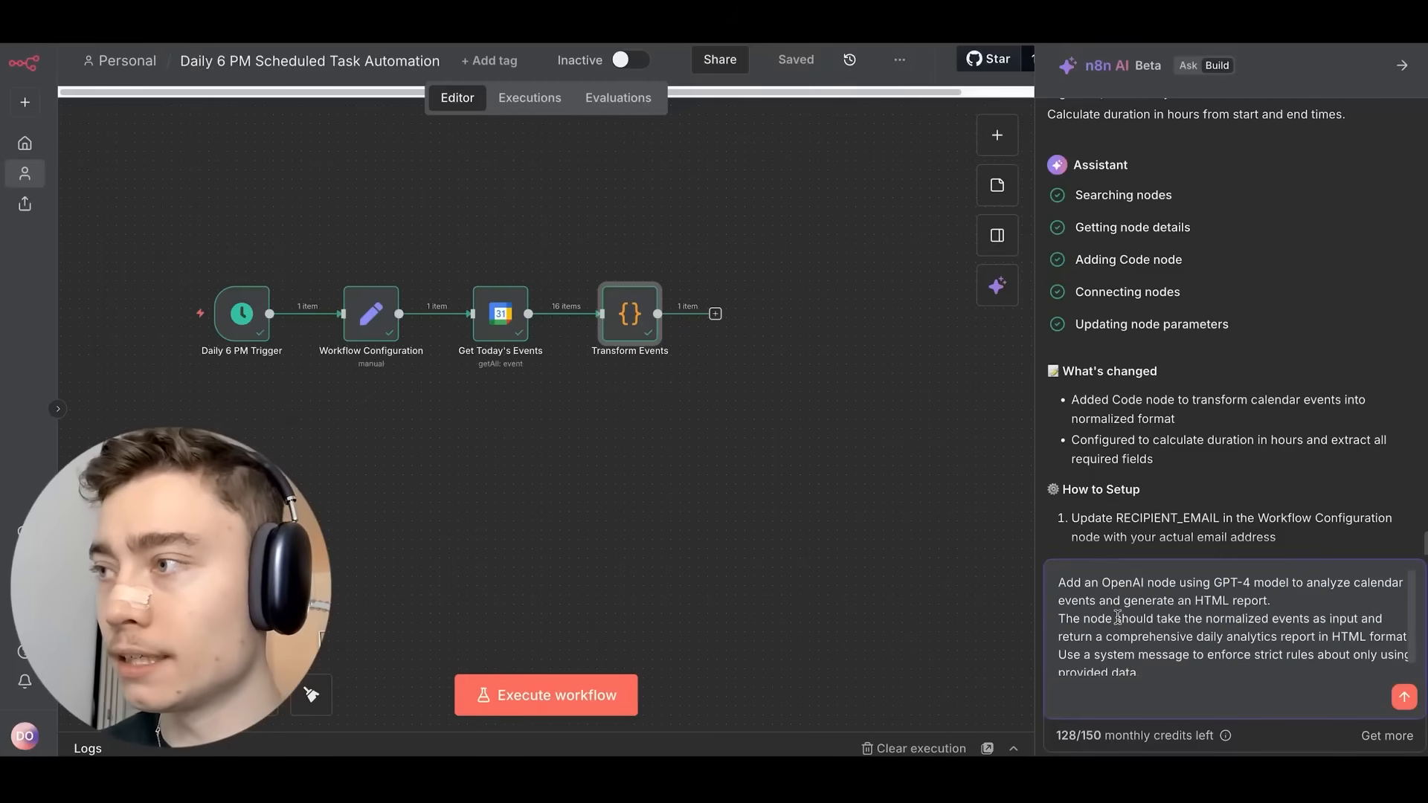
pyautogui.doubleClick(1117, 585)
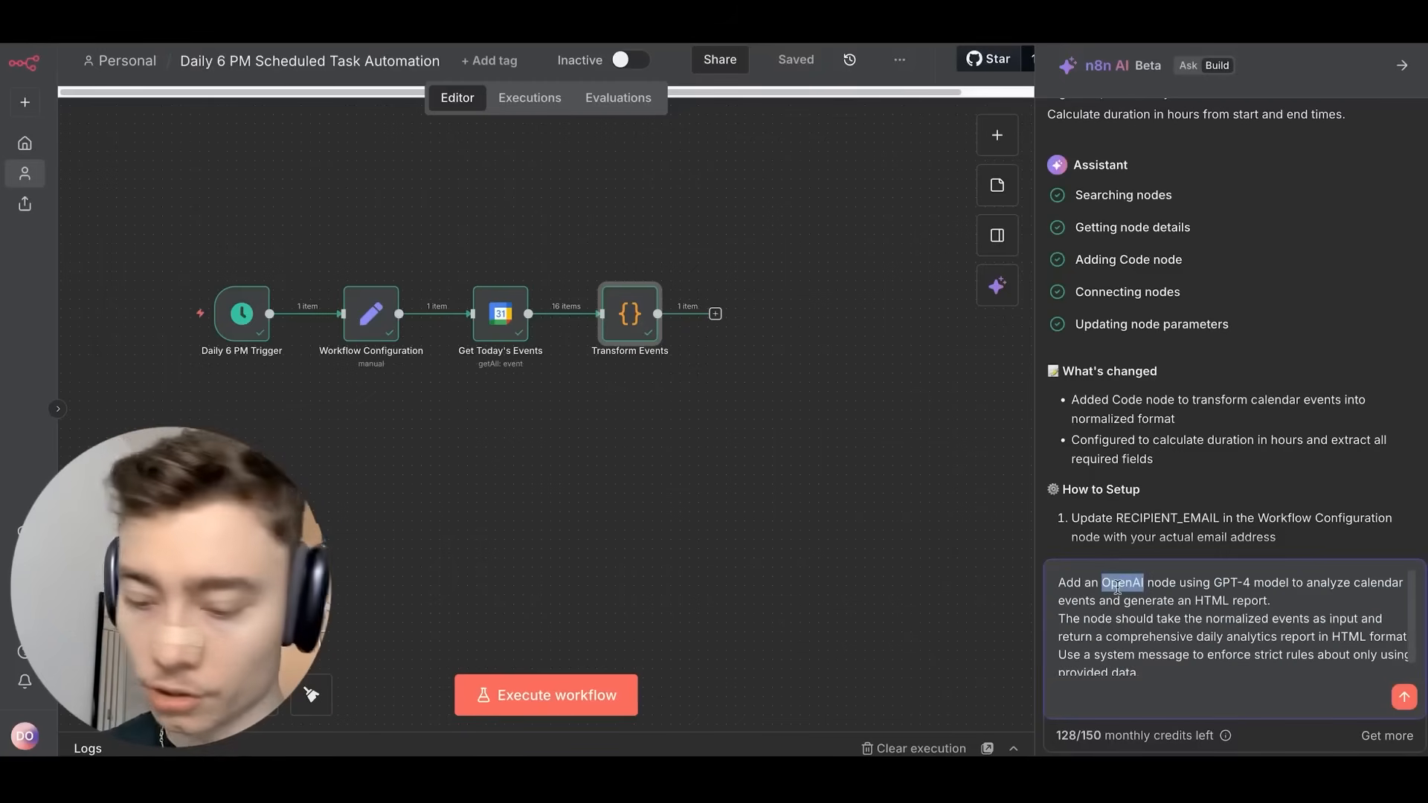
pyautogui.write('Agent')
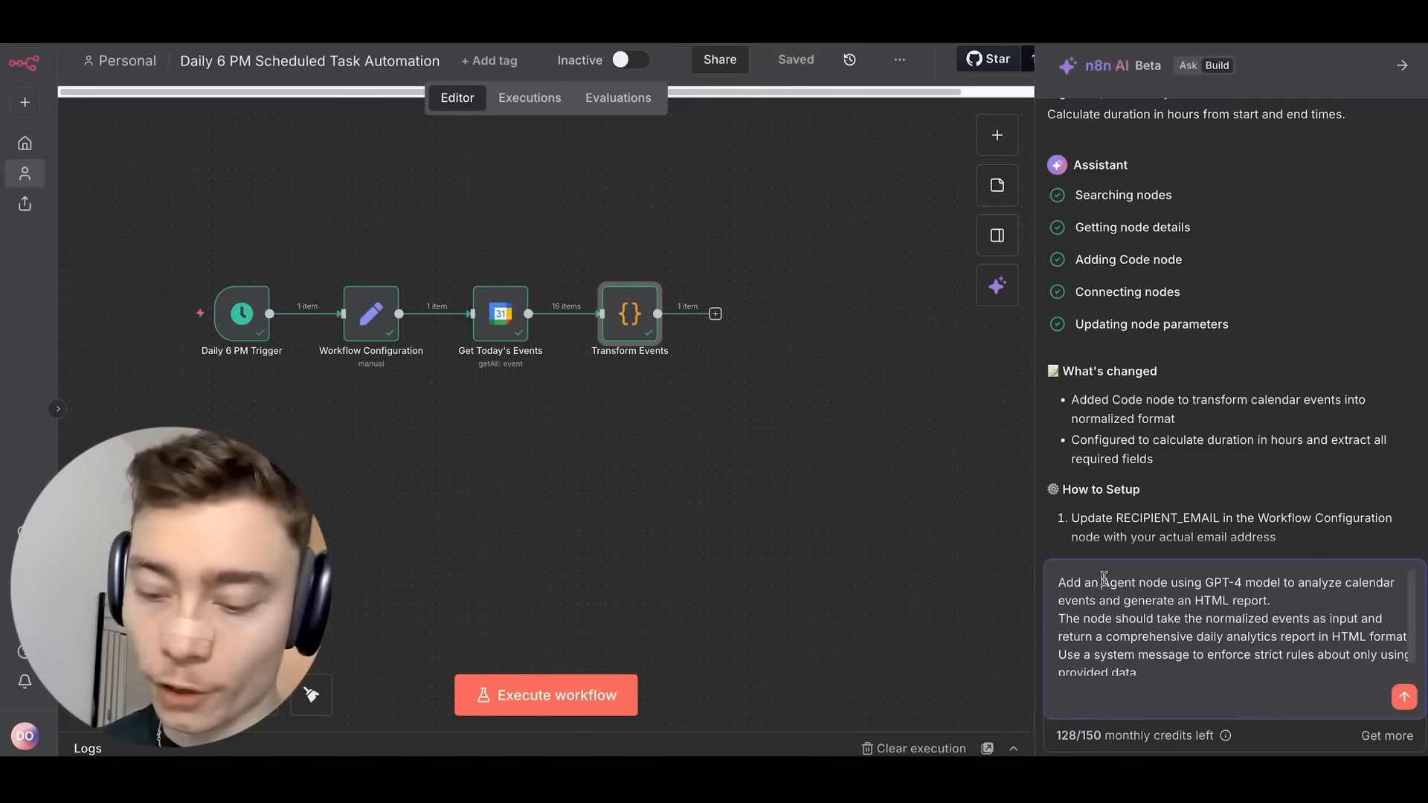
pyautogui.write('AI')
pyautogui.click(1404, 697)
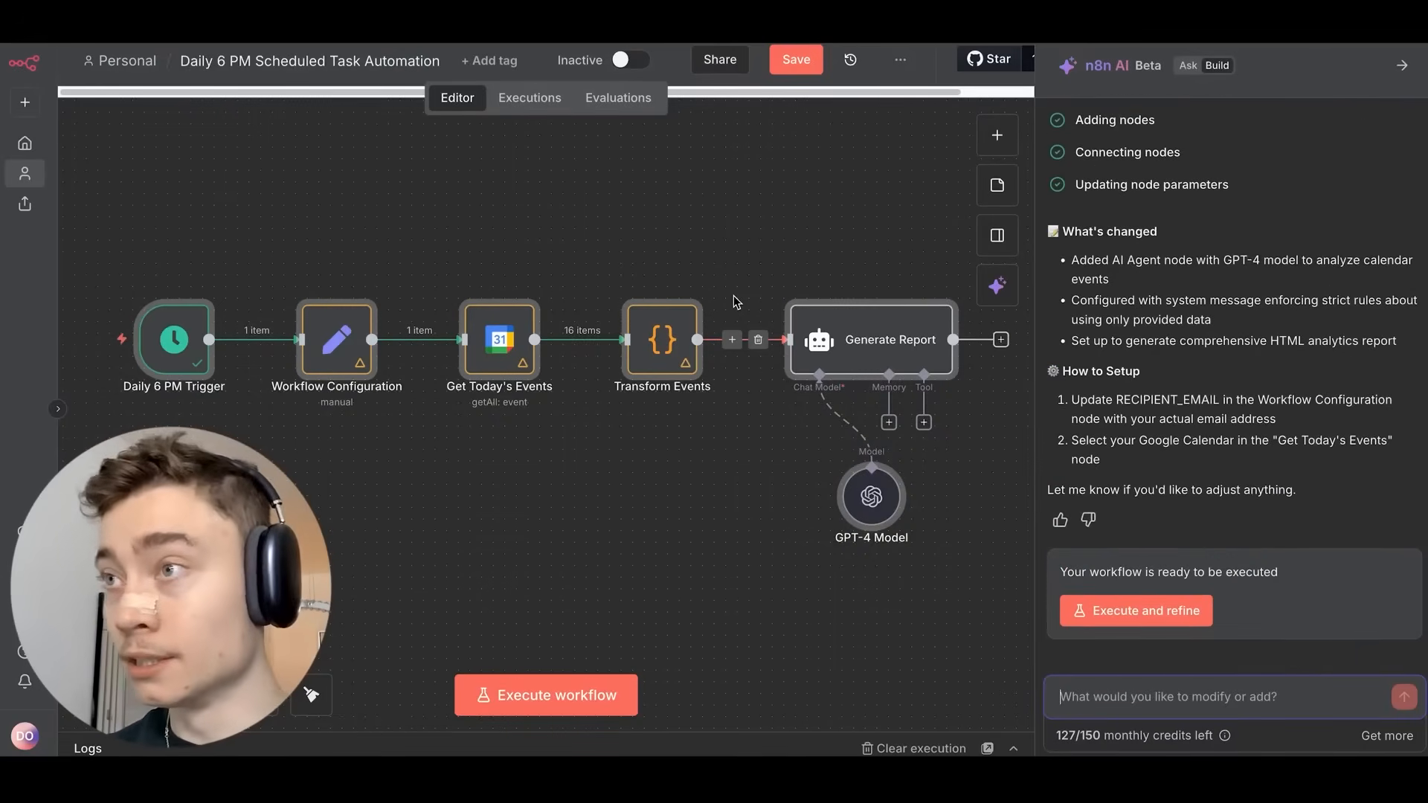
# Switch the GPT-4 Model node to the gpt-4.1 model.
pyautogui.scroll(-1, 724, 290)
pyautogui.scroll(1, 710, 287)
pyautogui.click(653, 507)
pyautogui.scroll(-1, 654, 507)
pyautogui.moveTo(832, 464); pyautogui.dragTo(717, 432)
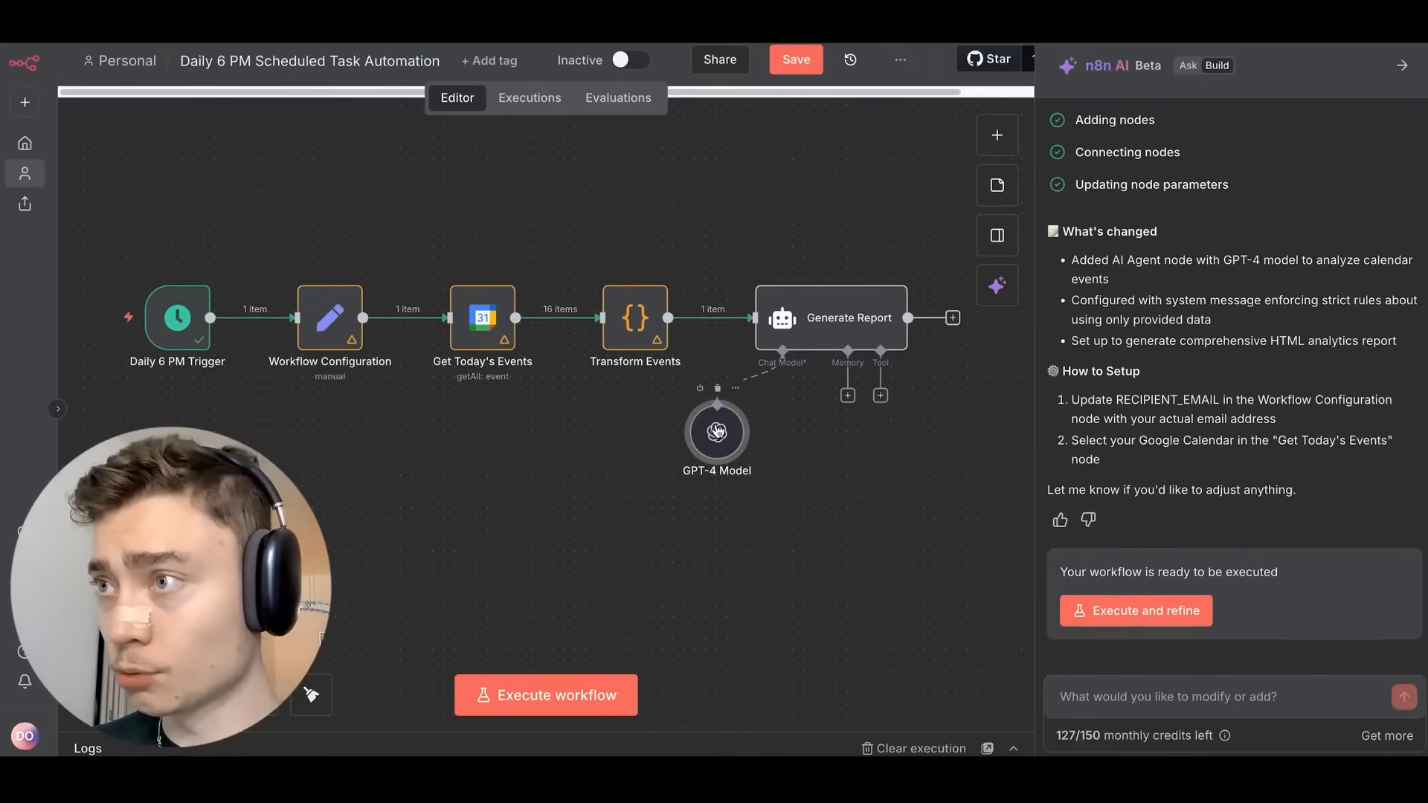
pyautogui.doubleClick(717, 432)
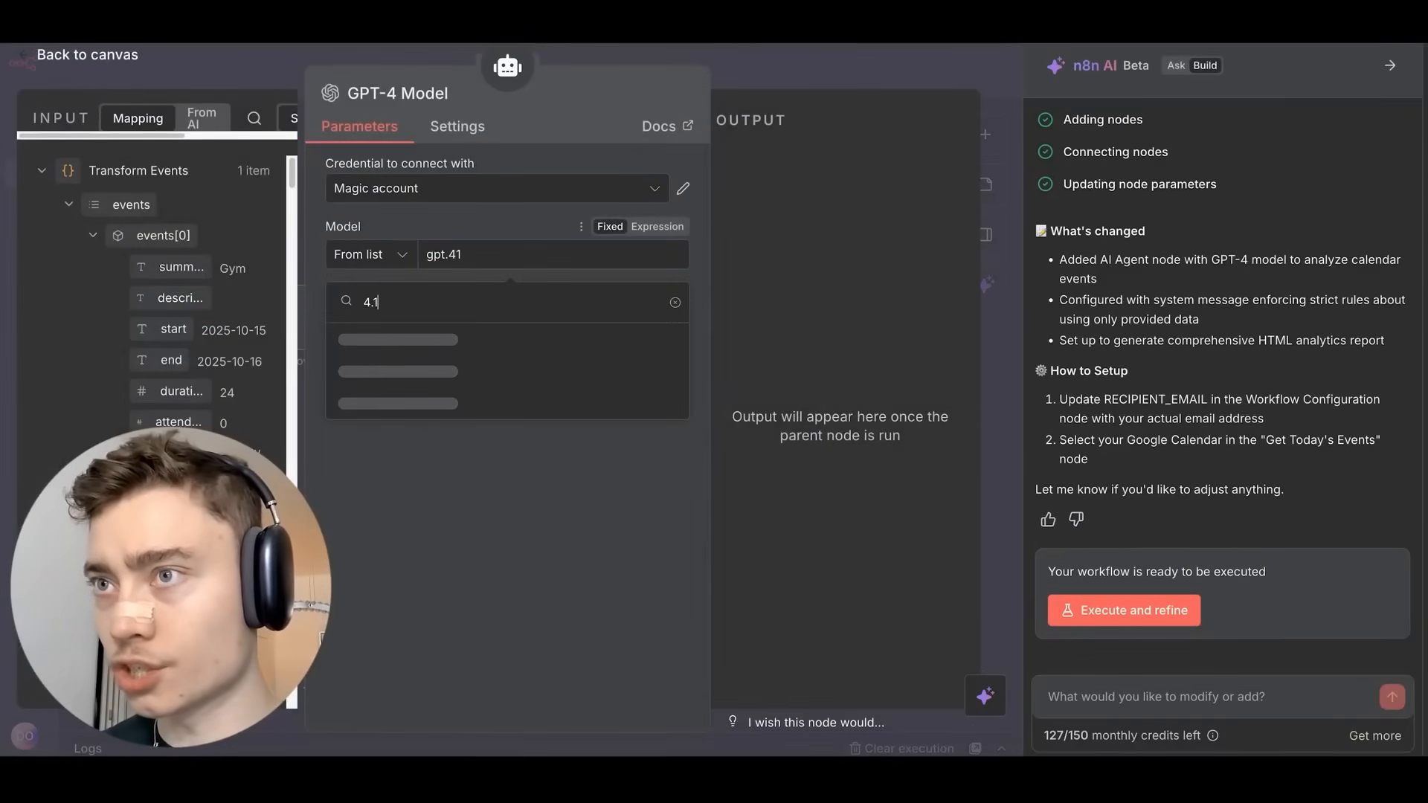
pyautogui.click(408, 334)
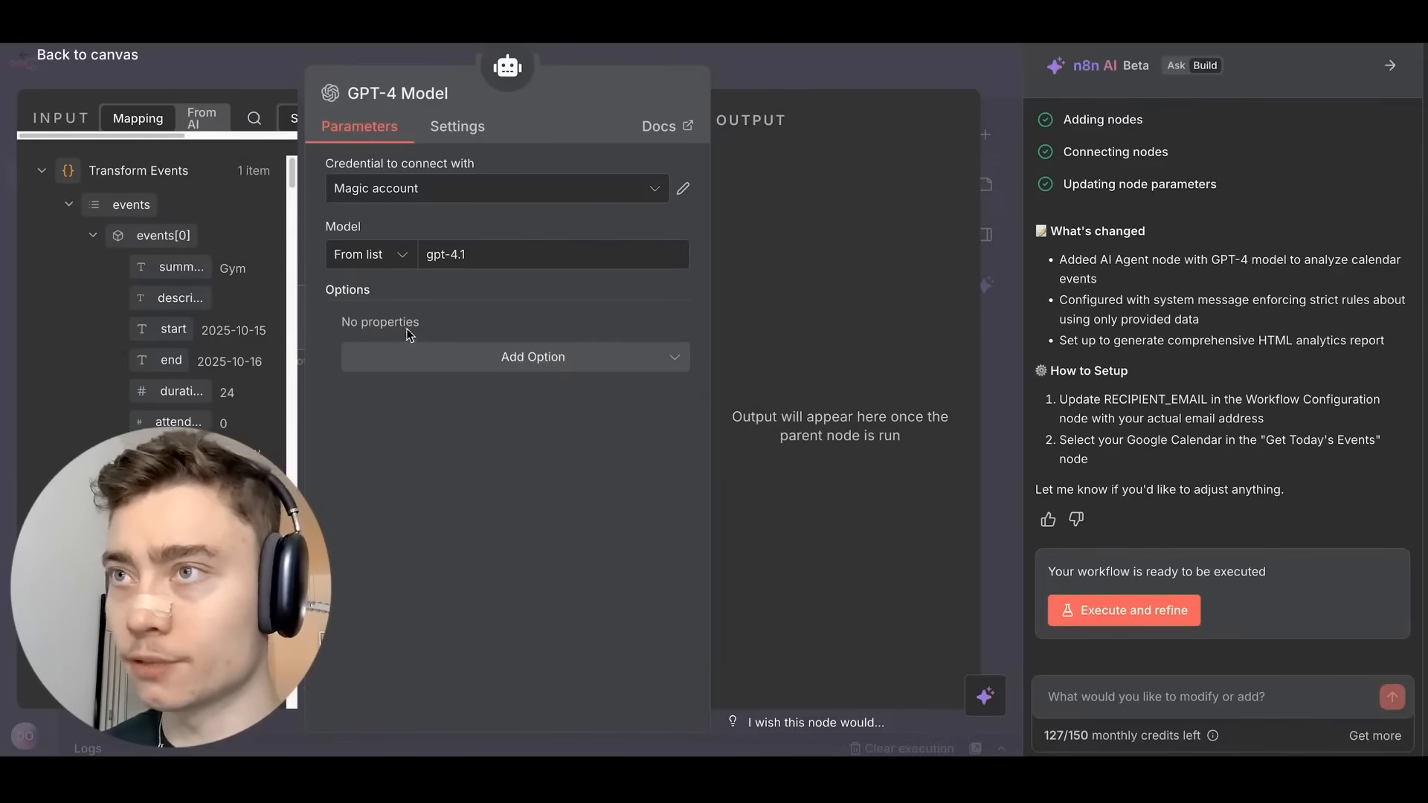
pyautogui.click(758, 64)
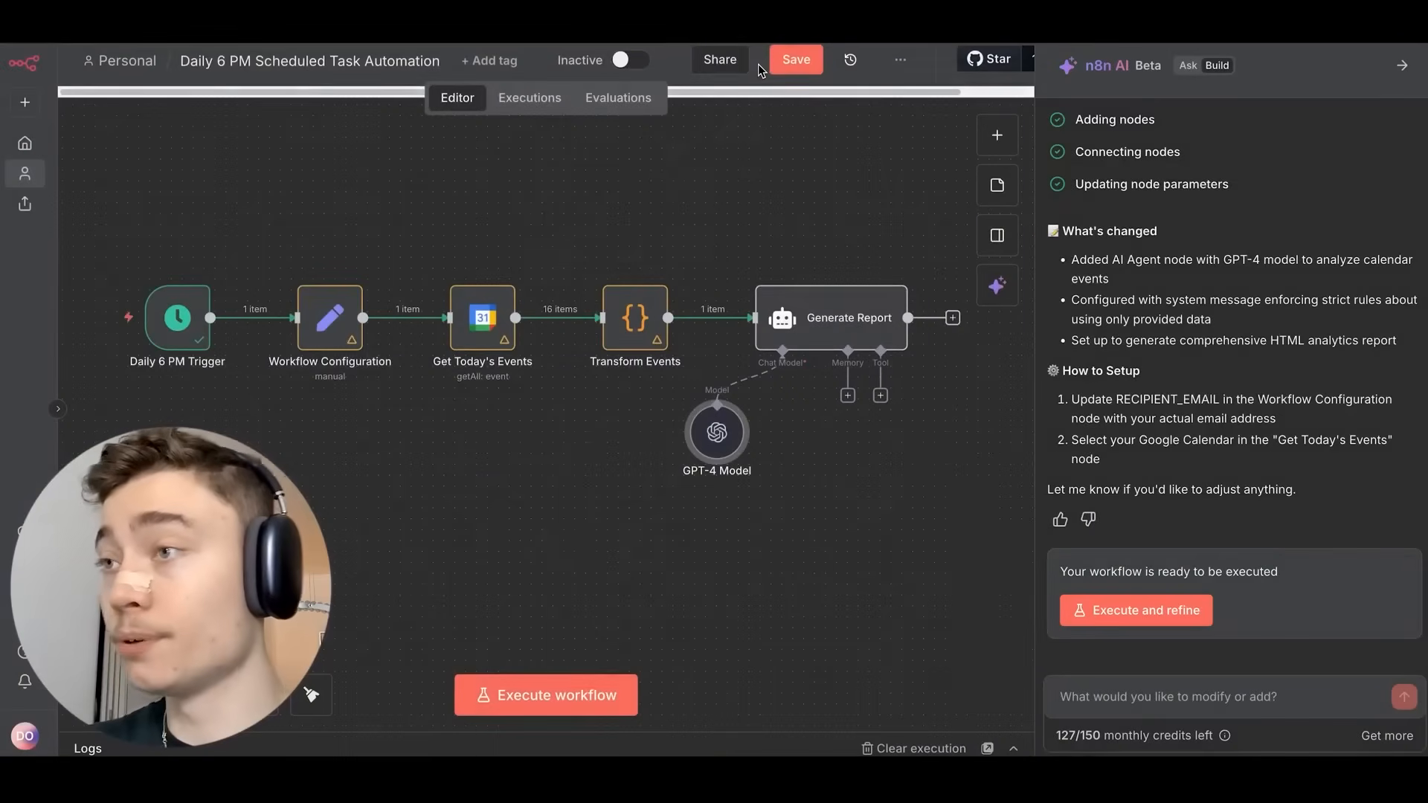
# Rename the model node to 'GPT 4.1' and save the workflow.
pyautogui.doubleClick(717, 448)
pyautogui.click(881, 43)
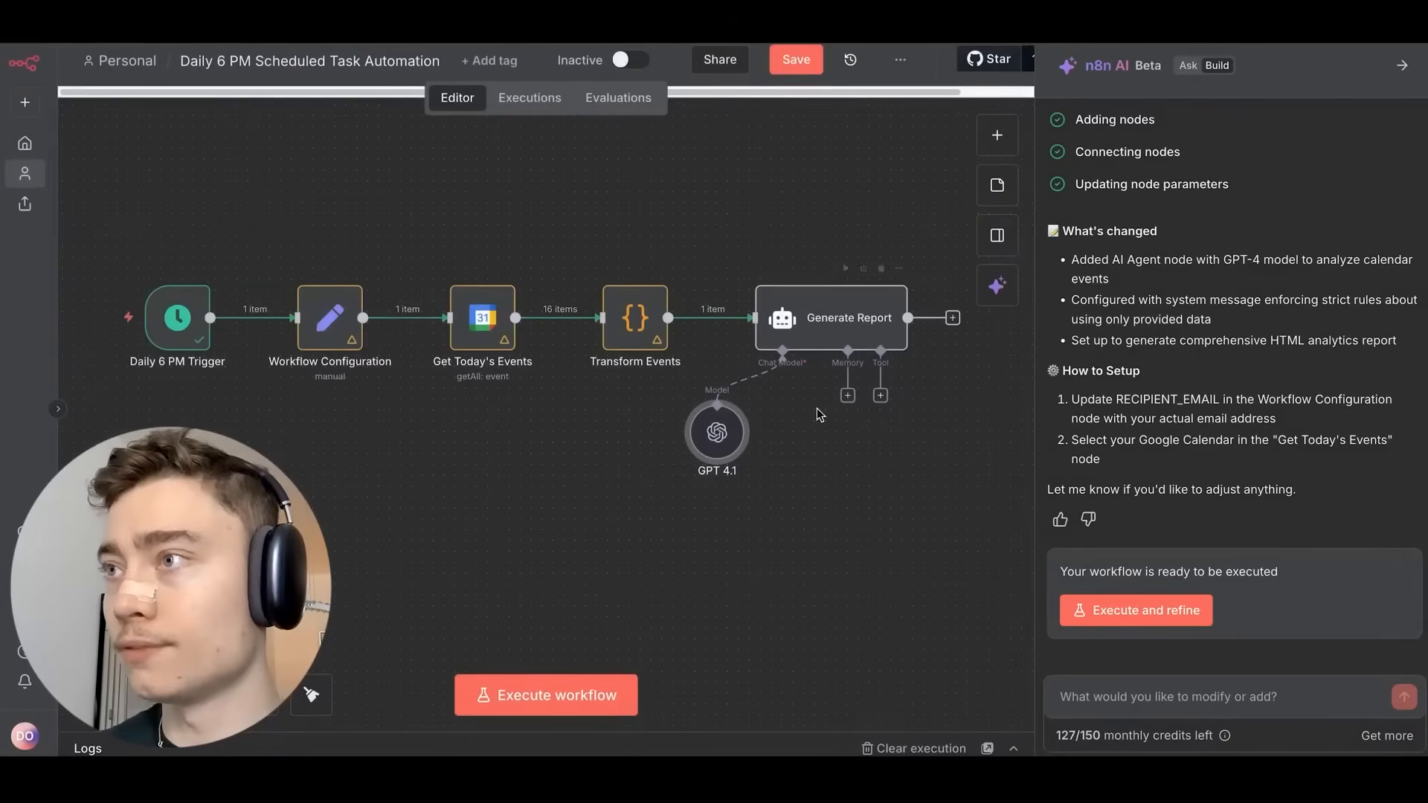
pyautogui.hscroll(3, 819, 414)
pyautogui.hotkey('ctrl', 's')
# Open the Generate Report node, review its prompt, and close the n8n AI panel.
pyautogui.scroll(3, 903, 402)
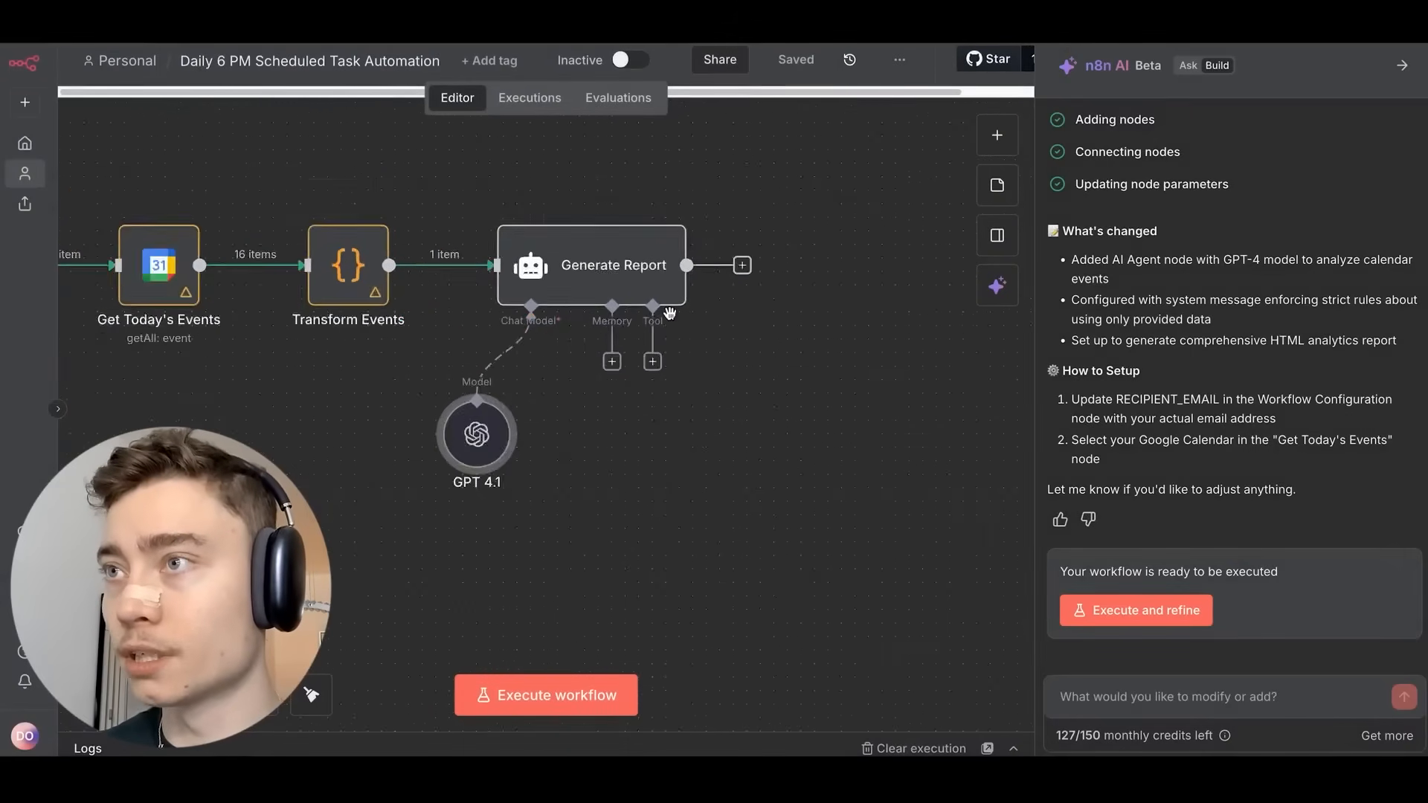
pyautogui.scroll(3, 670, 313)
pyautogui.scroll(-3, 908, 354)
pyautogui.moveTo(871, 369); pyautogui.dragTo(724, 404)
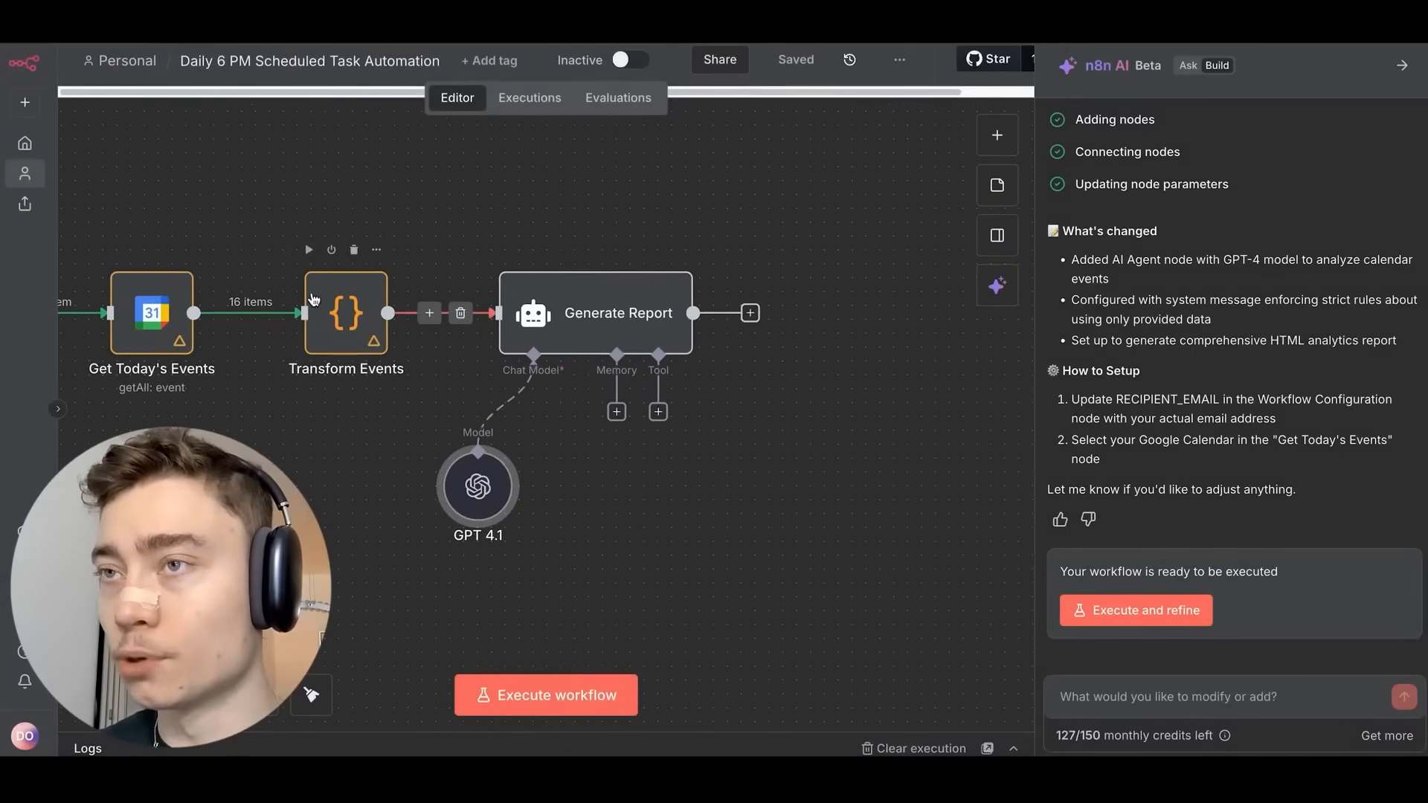
pyautogui.doubleClick(587, 331)
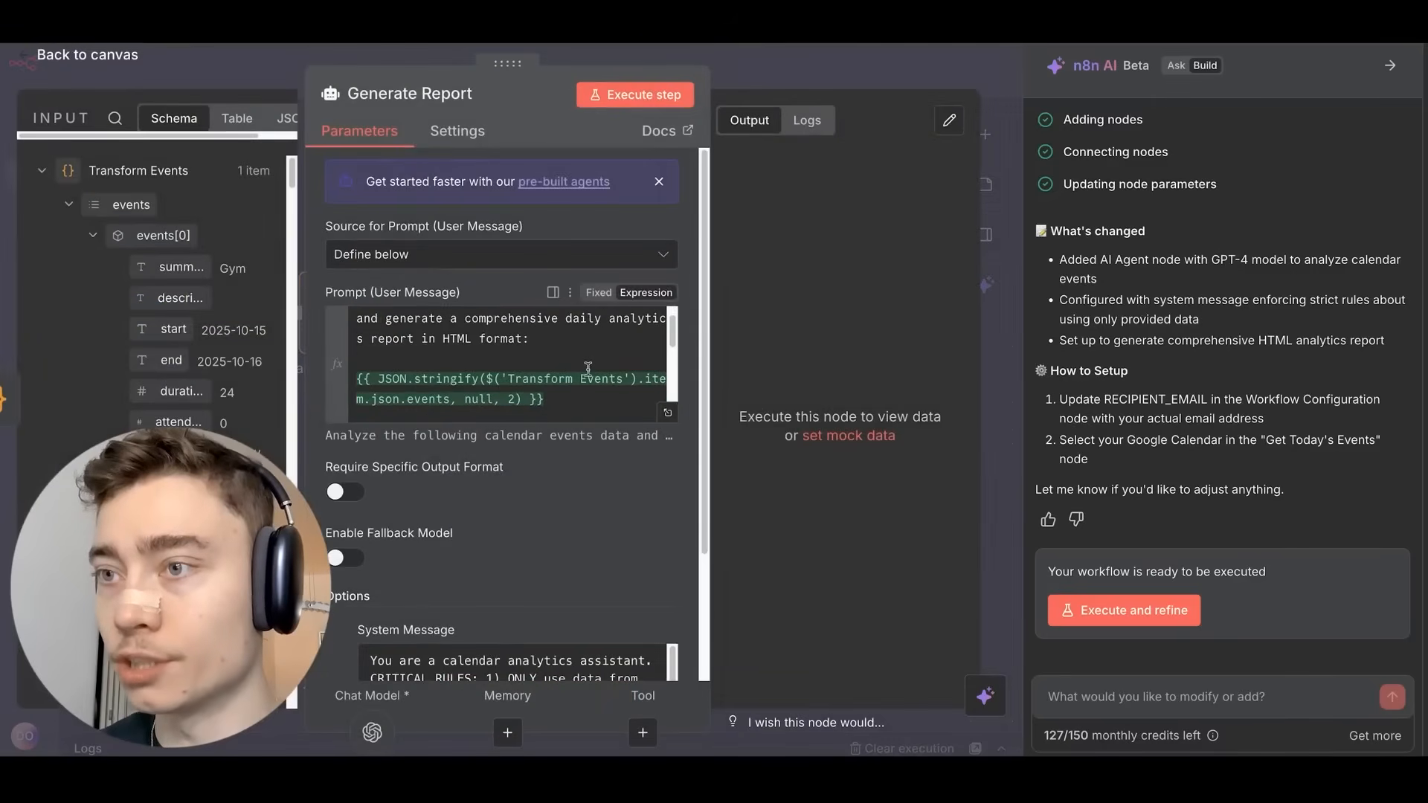
pyautogui.scroll(-3, 587, 368)
pyautogui.scroll(-3, 582, 526)
pyautogui.scroll(5, 580, 524)
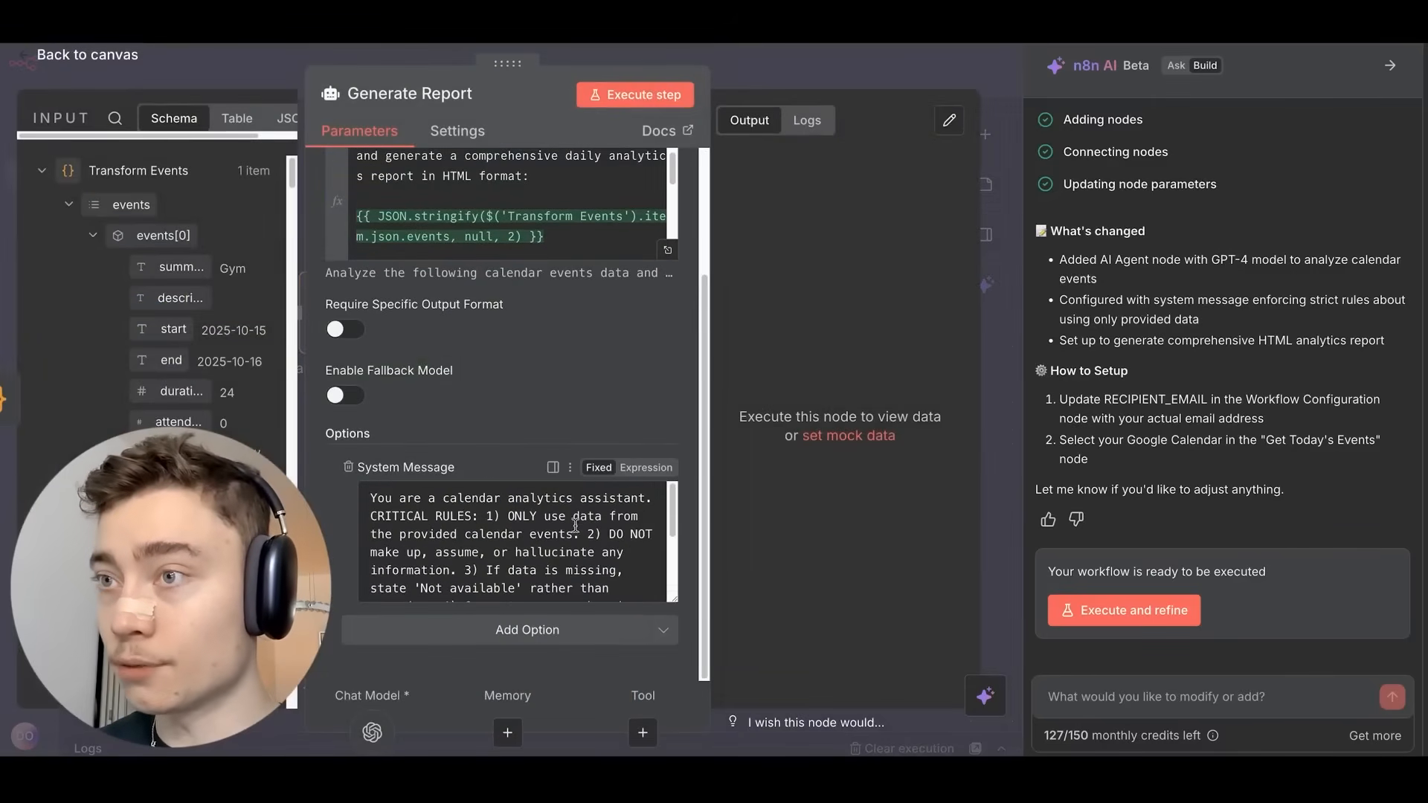
pyautogui.scroll(3, 586, 380)
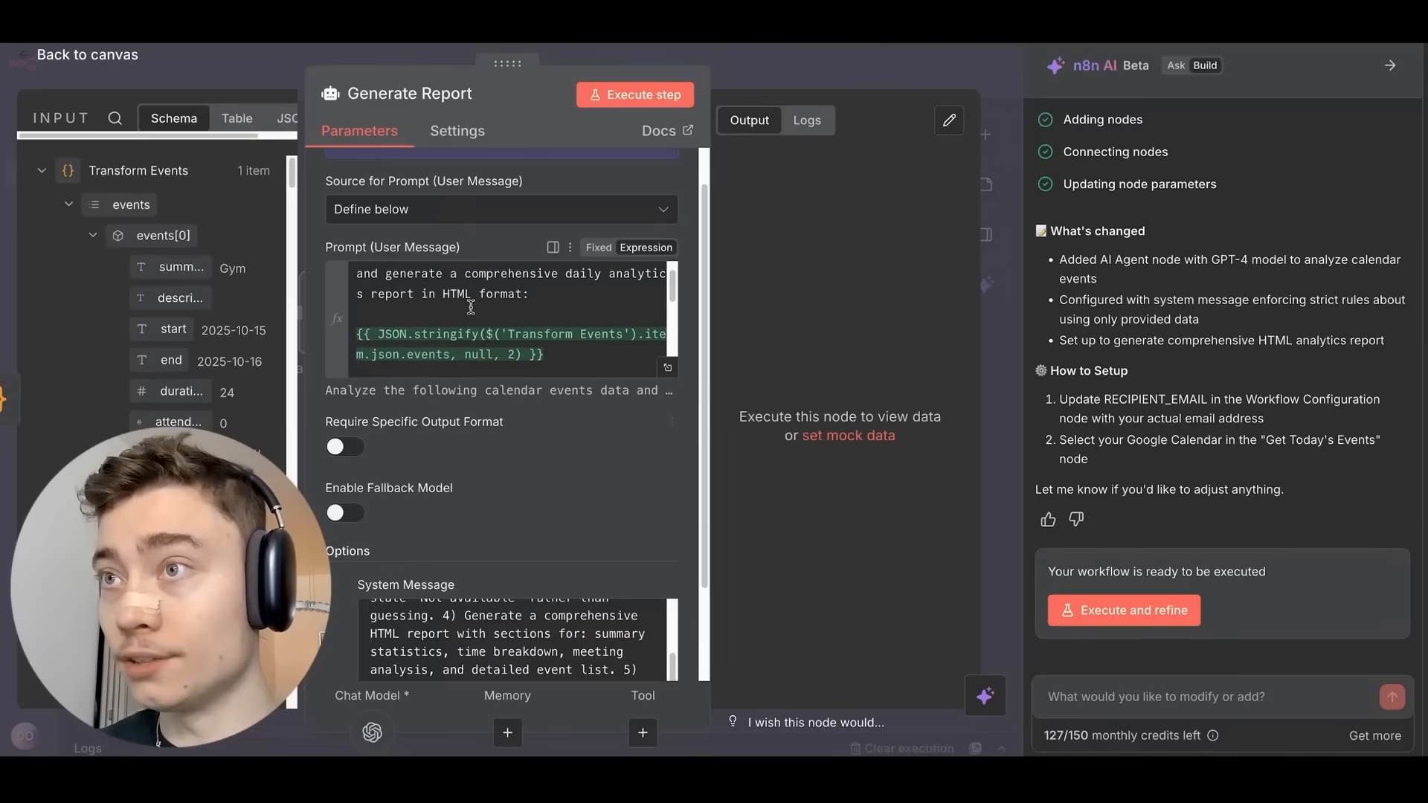
pyautogui.scroll(5, 496, 316)
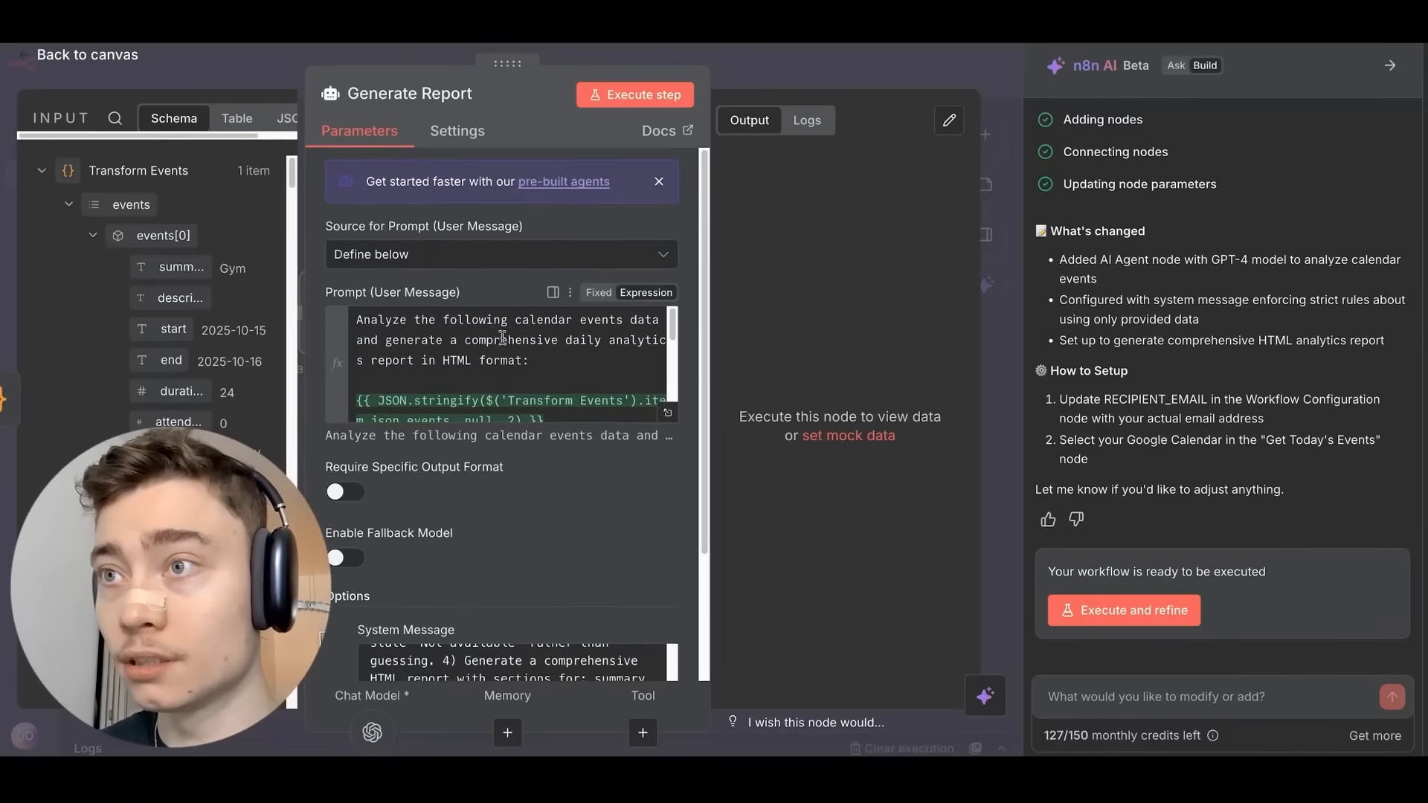
pyautogui.scroll(-2, 505, 352)
pyautogui.scroll(2, 505, 352)
pyautogui.scroll(-3, 505, 353)
pyautogui.scroll(3, 505, 353)
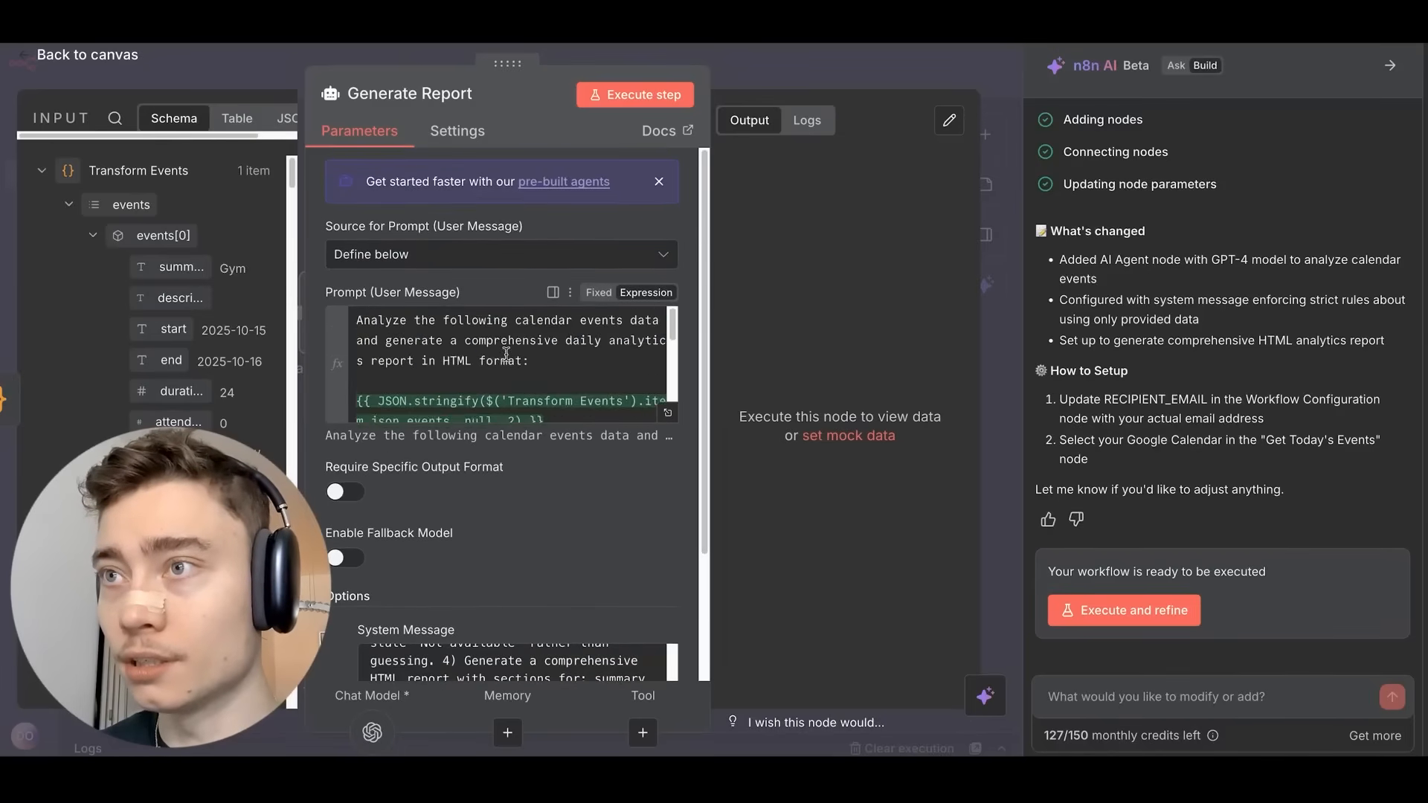
pyautogui.scroll(-2, 476, 361)
pyautogui.scroll(1, 444, 369)
pyautogui.scroll(-15, 199, 155)
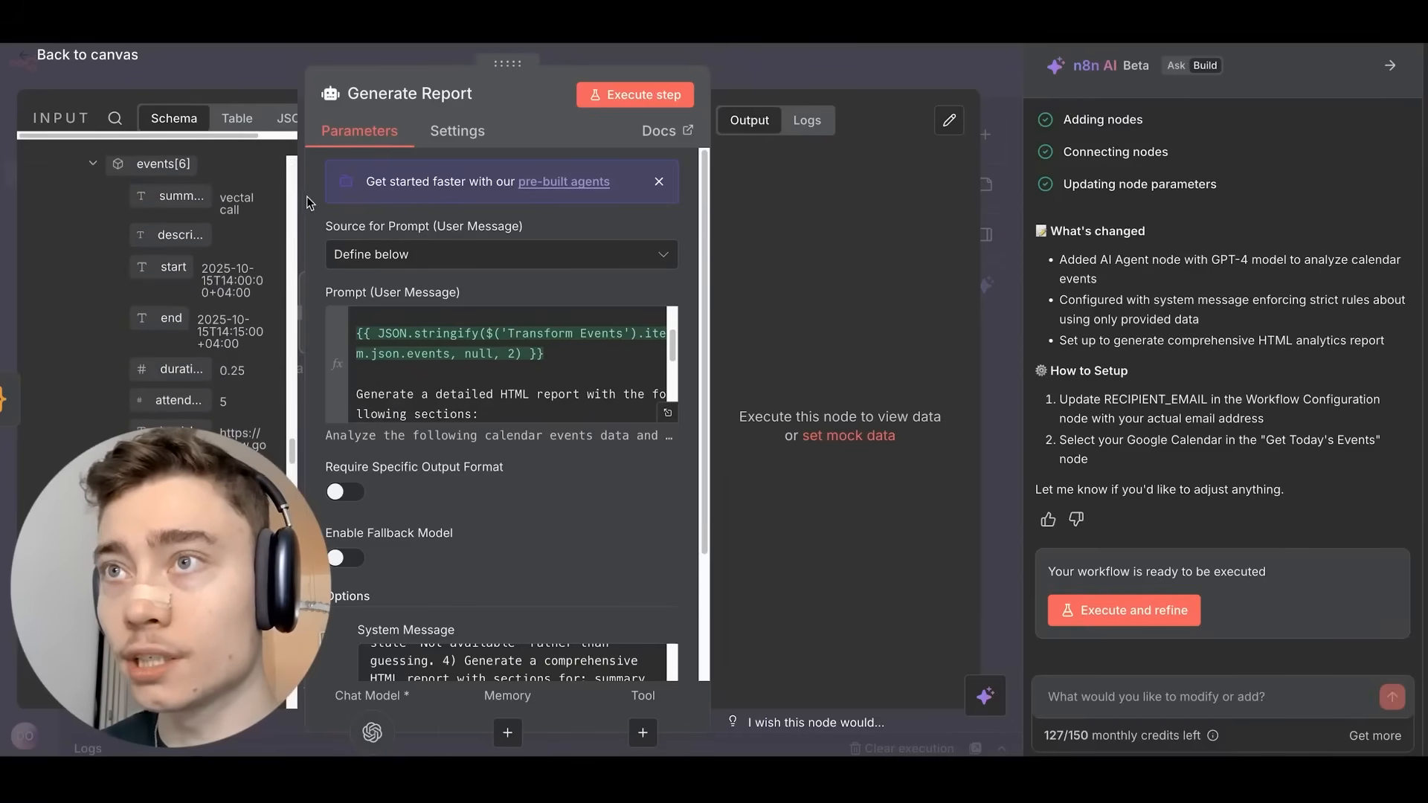
pyautogui.click(1391, 67)
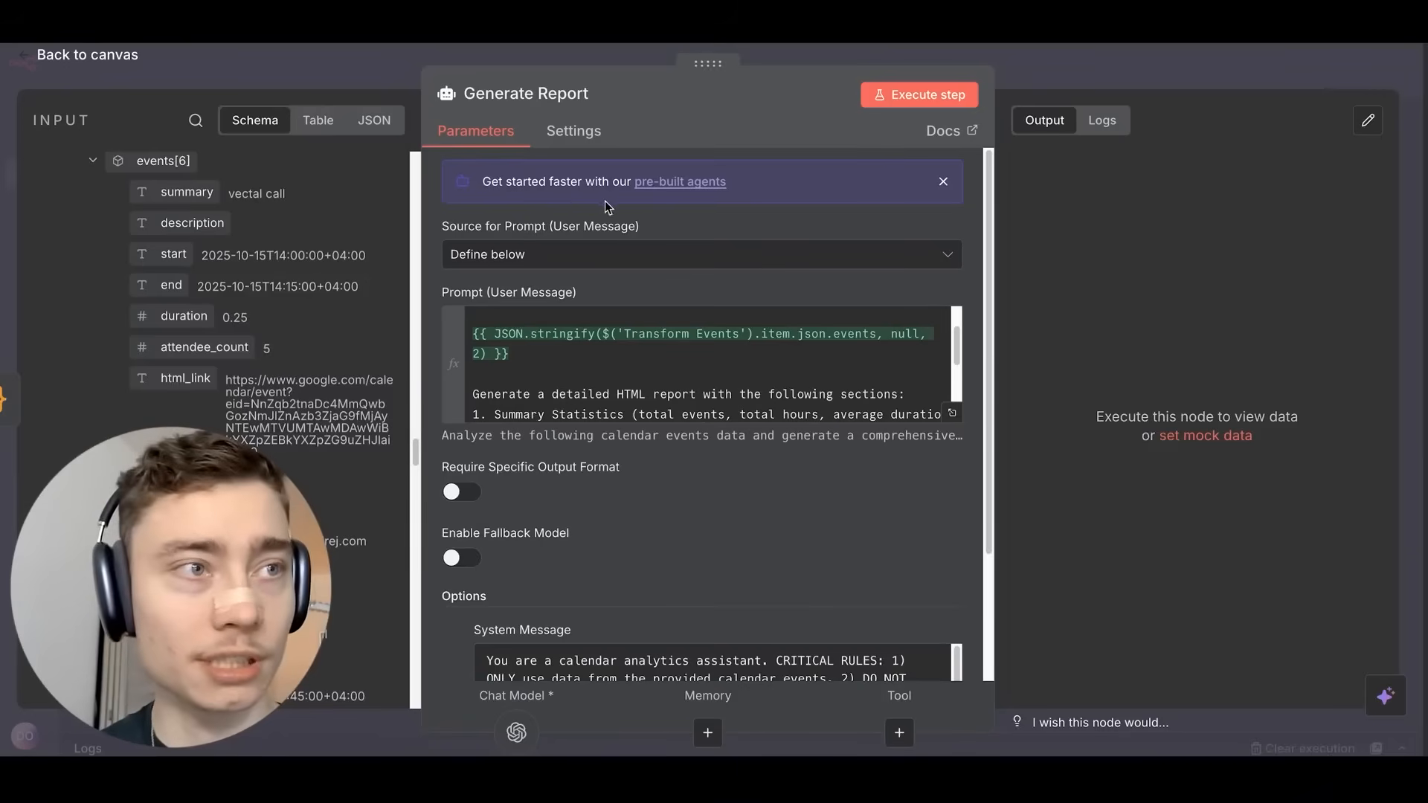
# Widen the input panel and inspect the events list from Transform Events.
pyautogui.moveTo(421, 261); pyautogui.dragTo(500, 262)
pyautogui.scroll(-10, 304, 303)
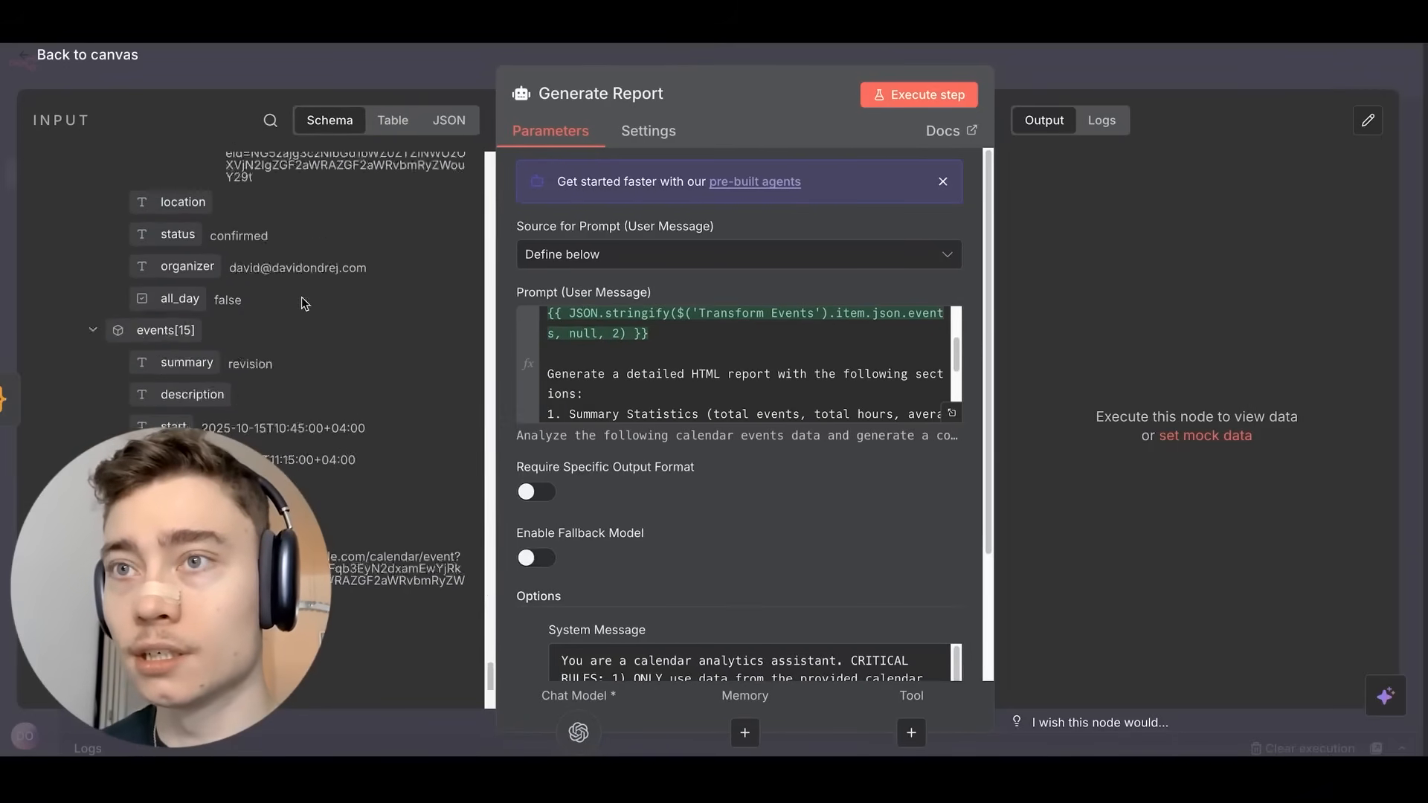
pyautogui.scroll(-3, 312, 290)
pyautogui.scroll(15, 140, 341)
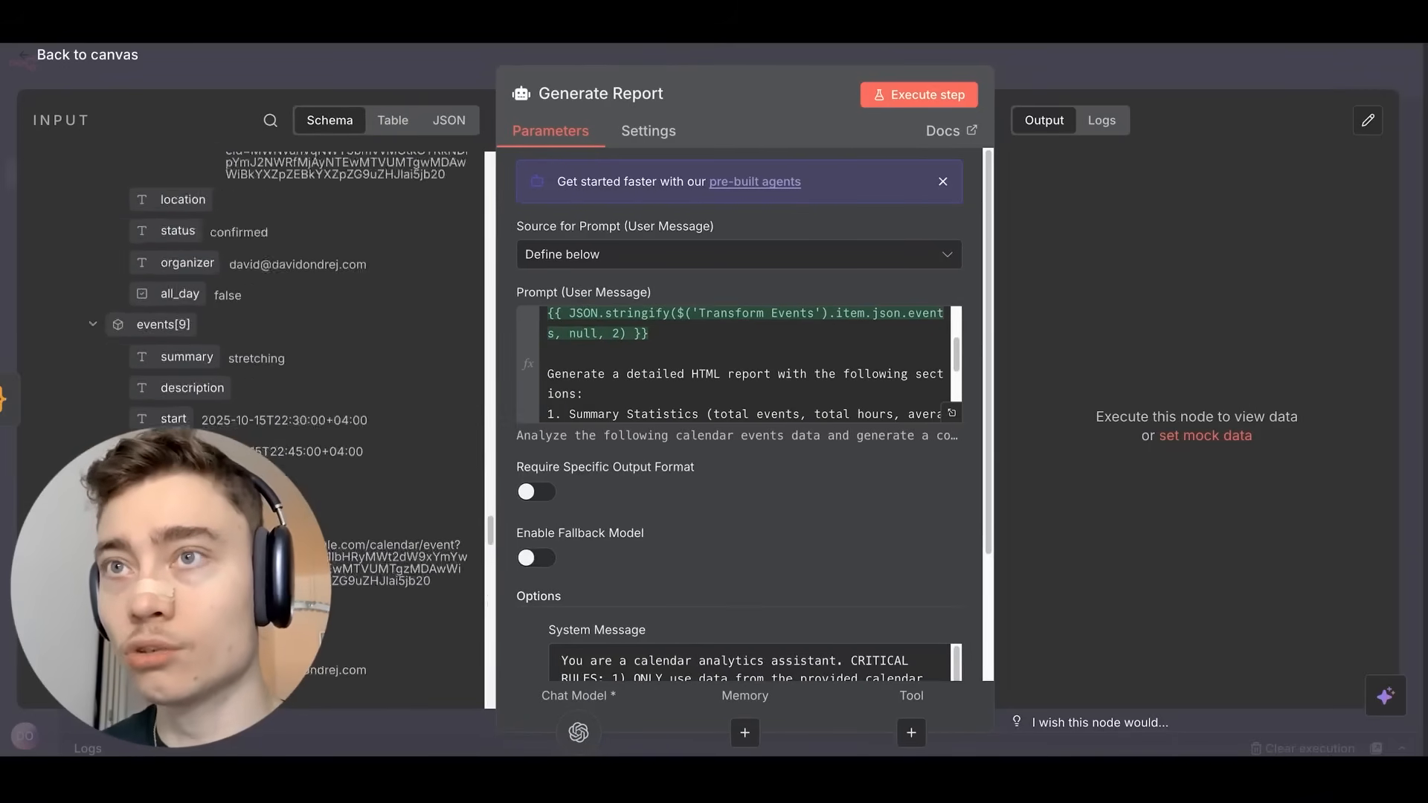
pyautogui.click(69, 200)
pyautogui.click(70, 201)
pyautogui.click(94, 232)
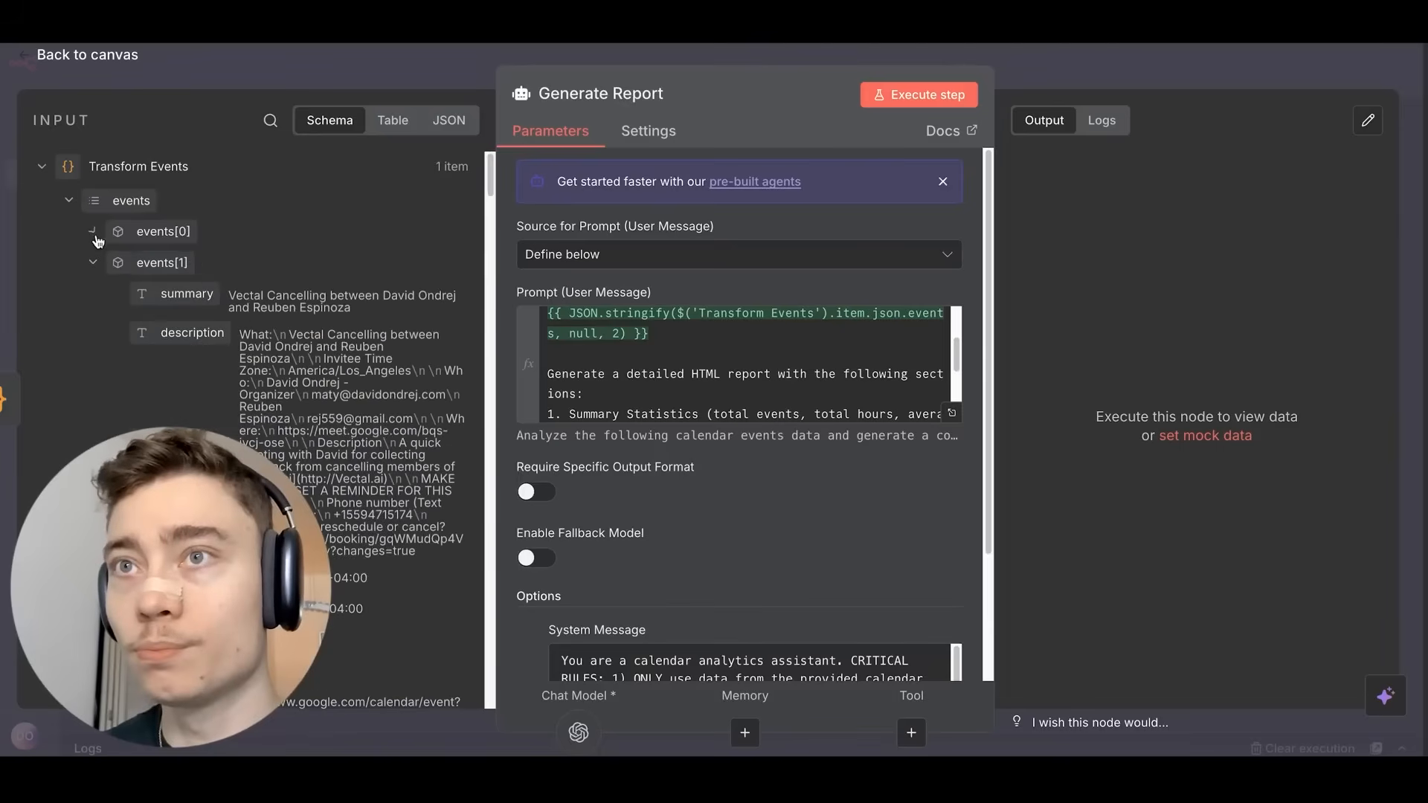
pyautogui.click(70, 202)
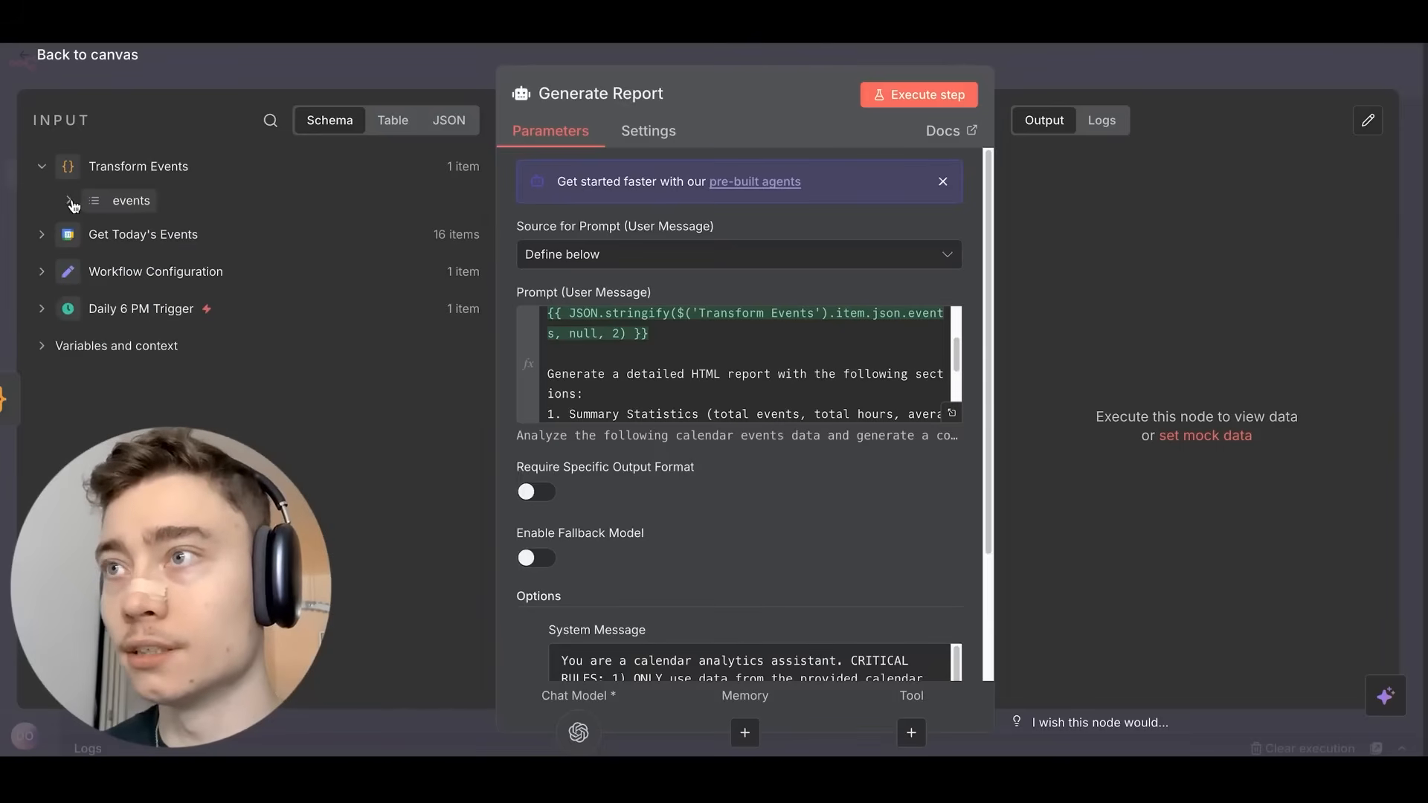
# Replace the JSON.stringify events expression with {{ $json.events }} inside <events> tags.
pyautogui.click(690, 347)
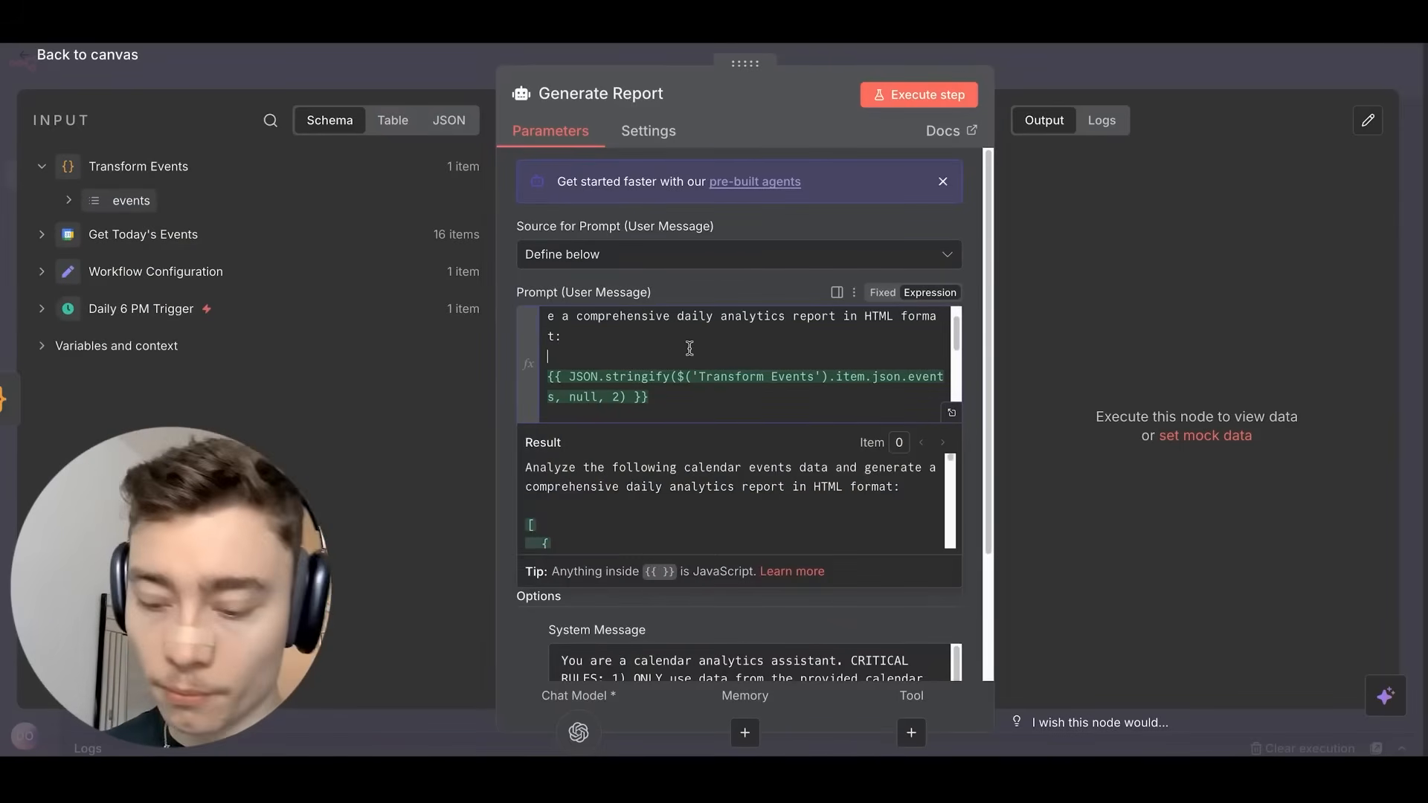
pyautogui.write('<')
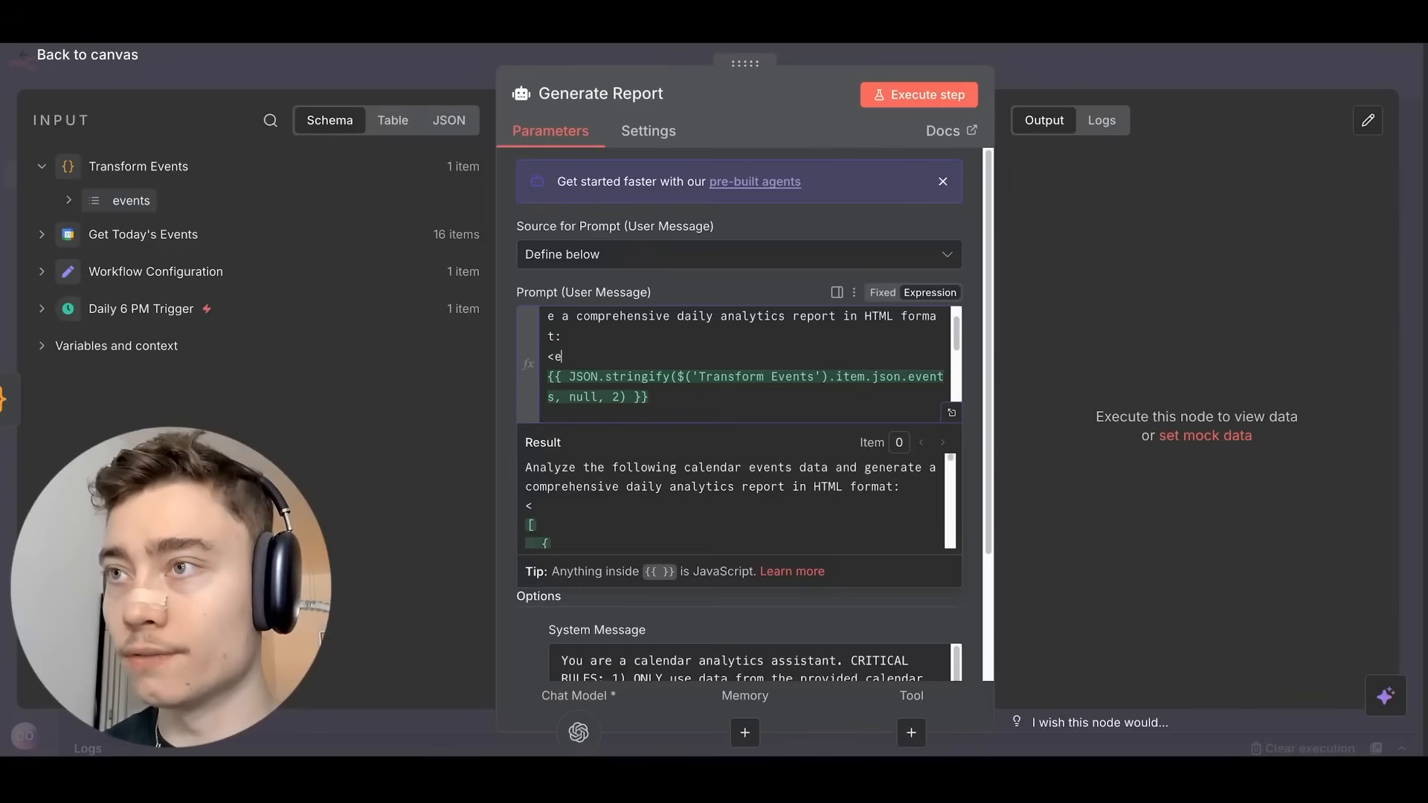
pyautogui.write('events>')
pyautogui.scroll(-1, 694, 379)
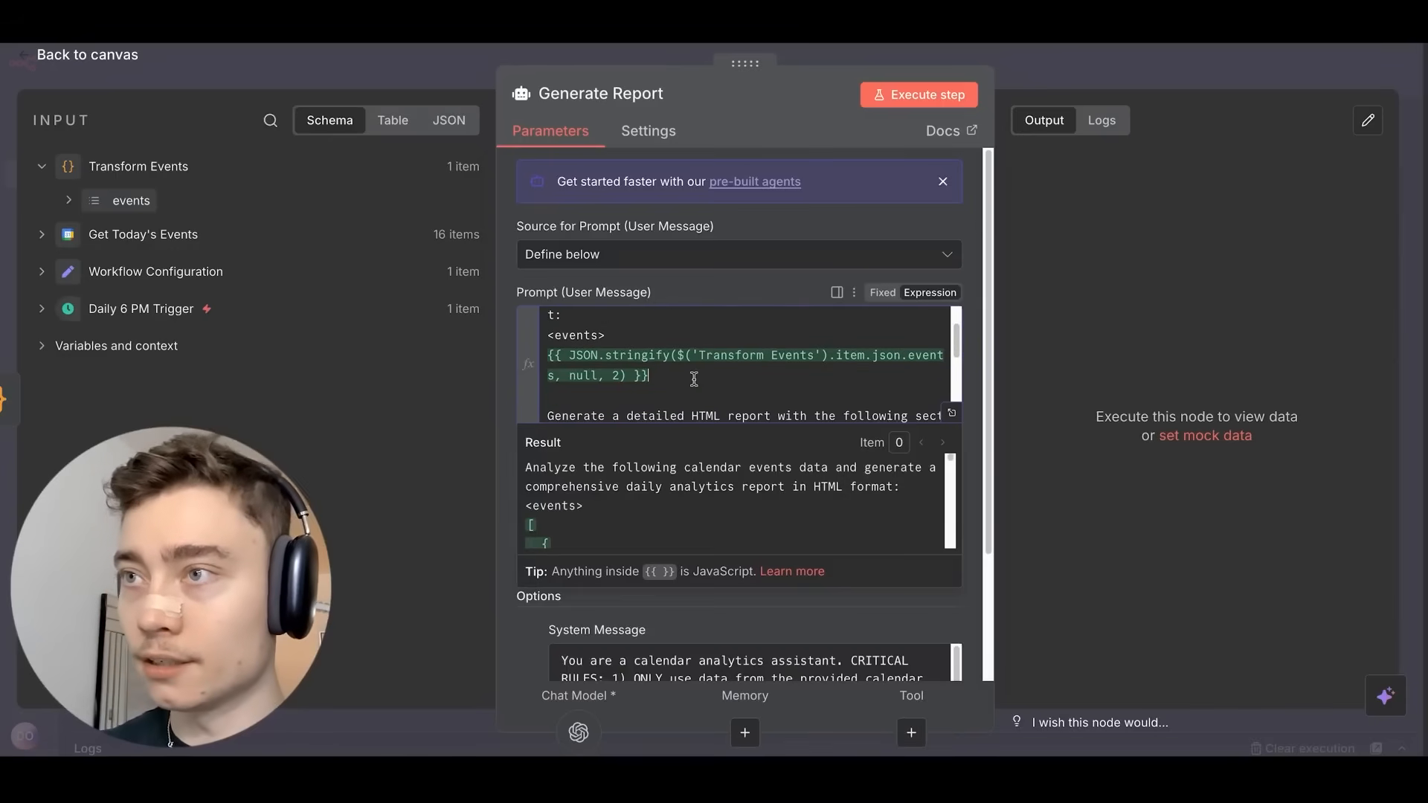
pyautogui.press('Return')
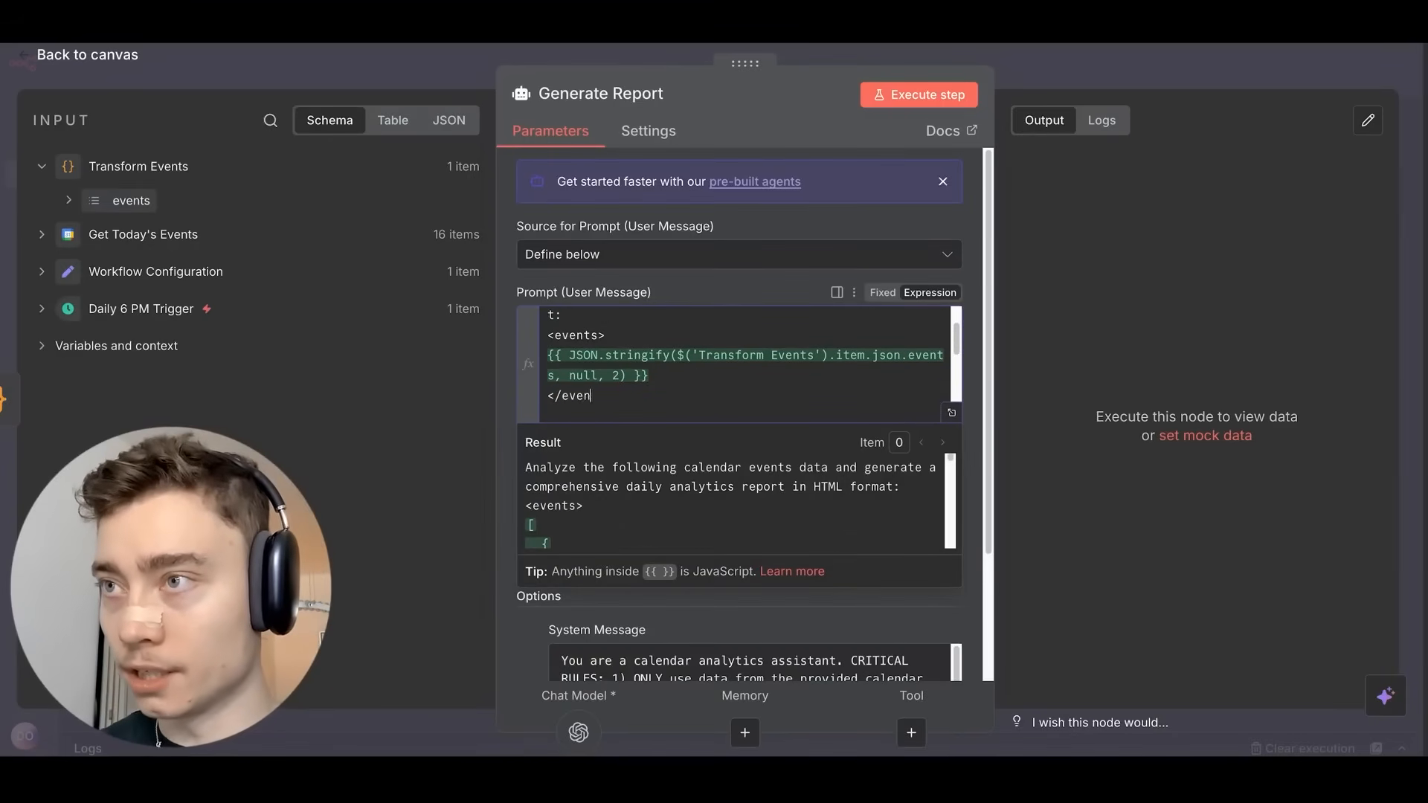
pyautogui.moveTo(707, 376); pyautogui.dragTo(523, 354)
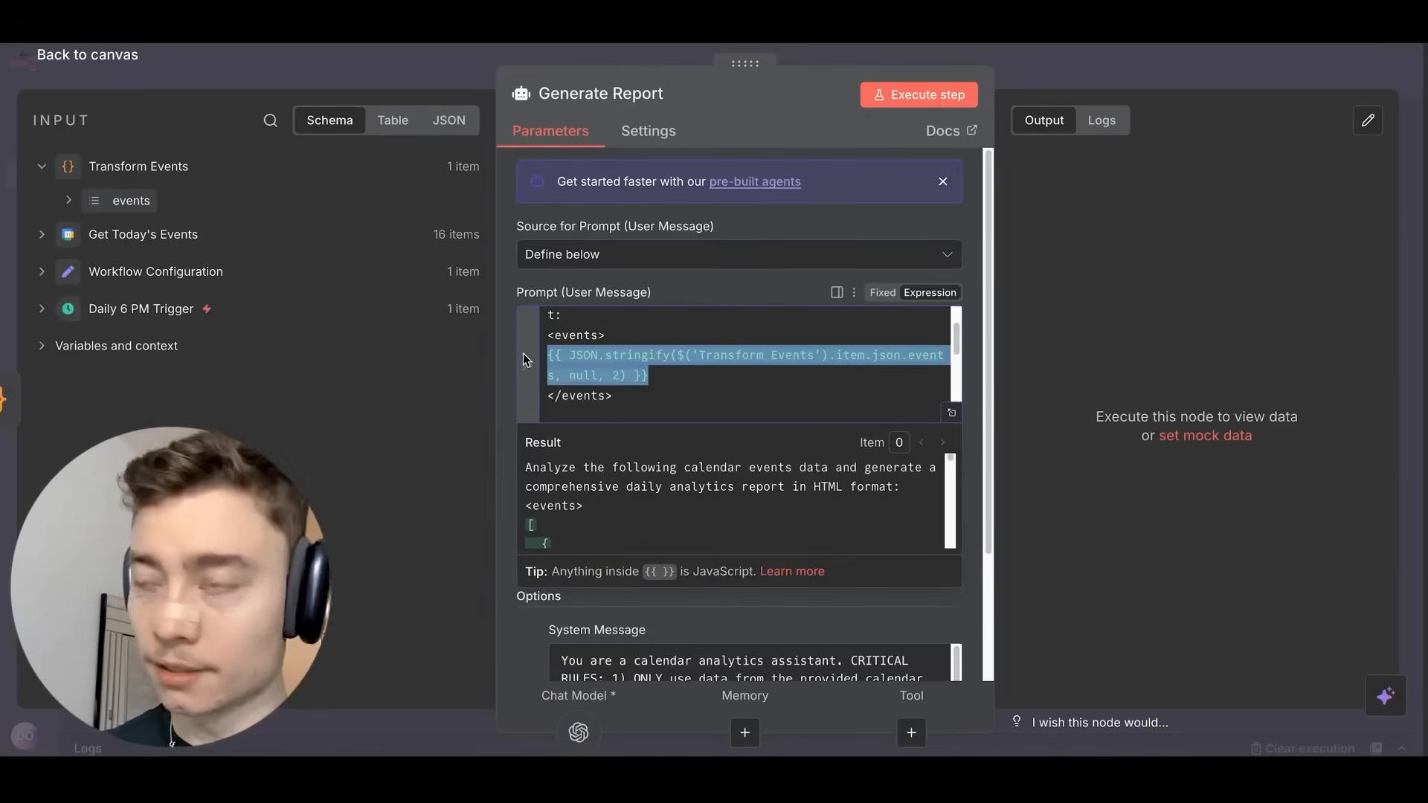
pyautogui.press('BackSpace')
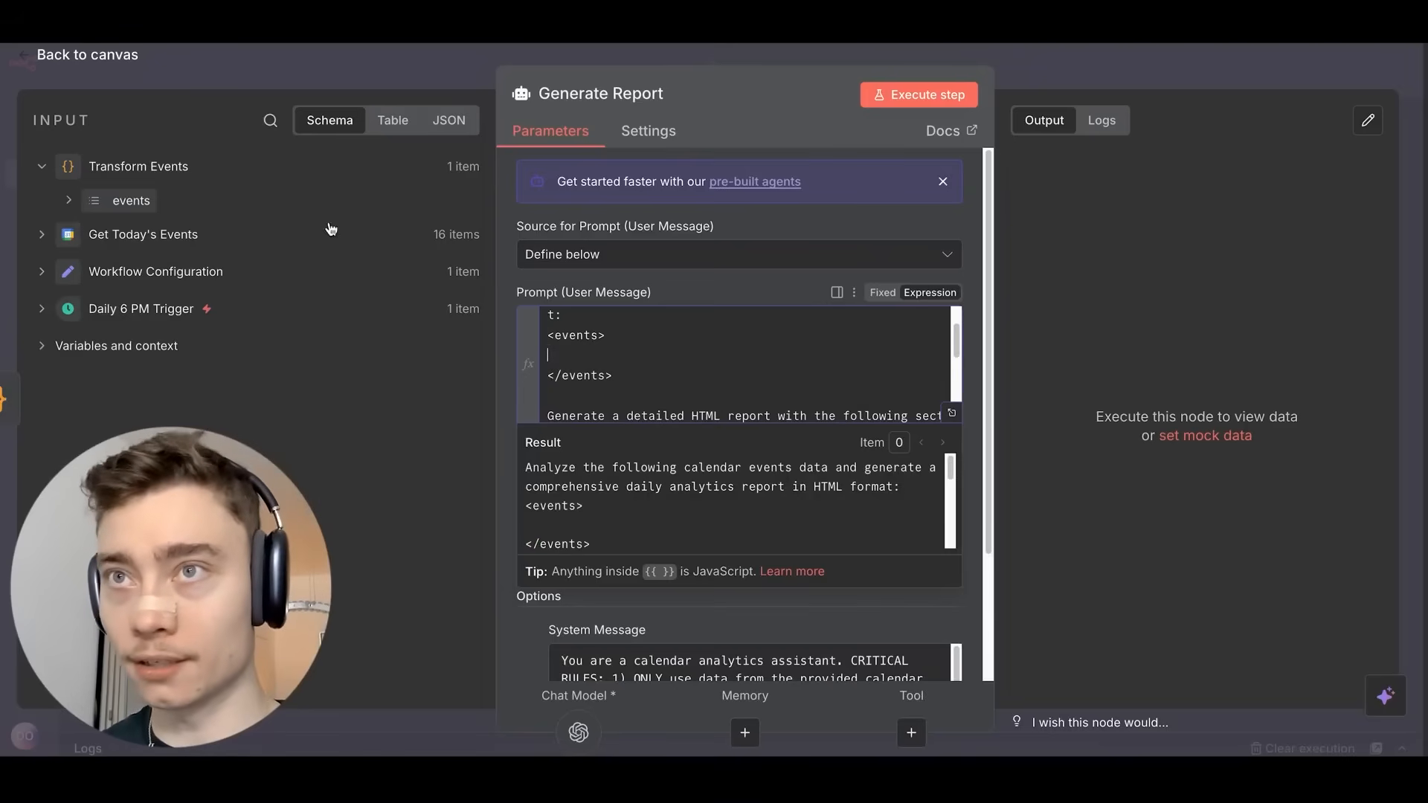
pyautogui.moveTo(131, 200); pyautogui.dragTo(632, 370)
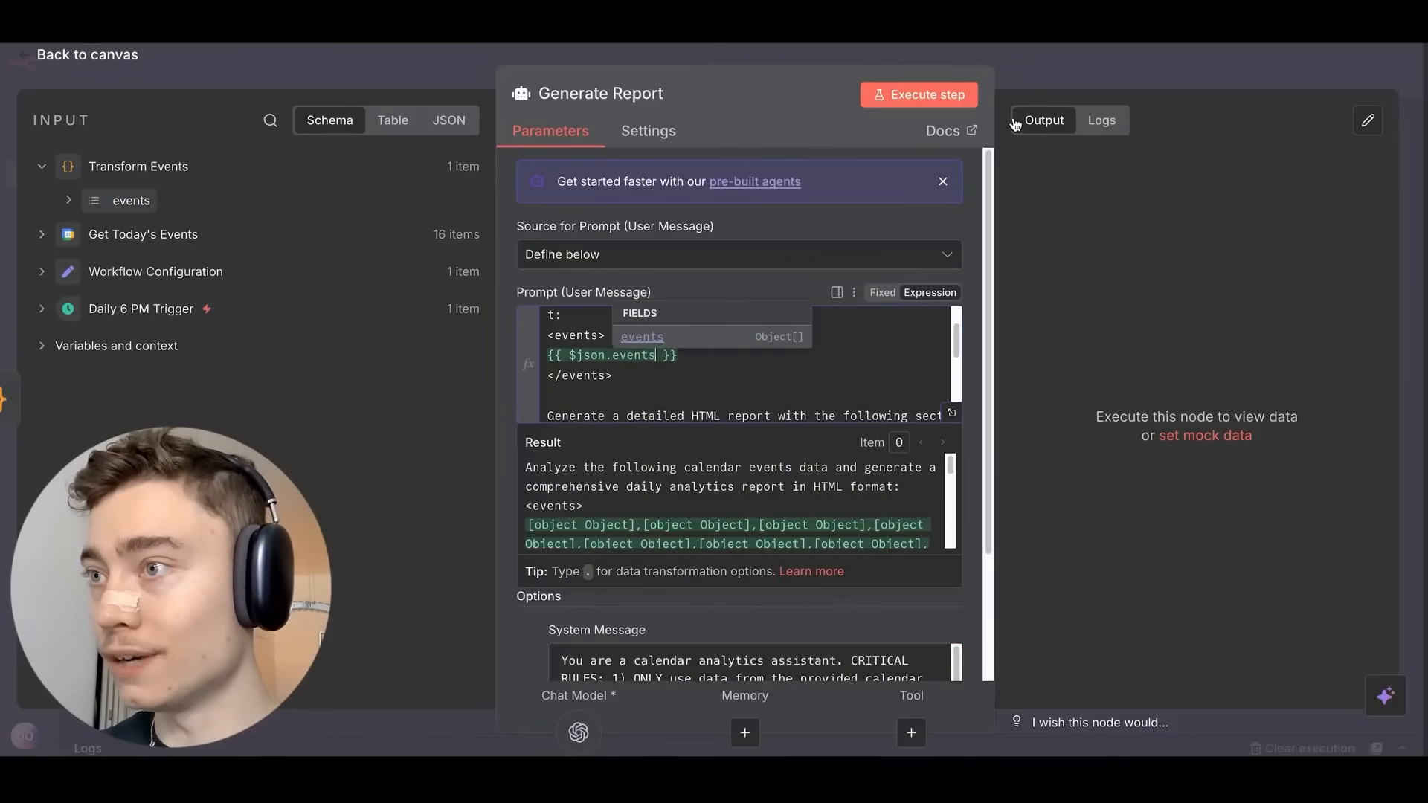
# Recheck the events tree in the input data, then return to the canvas.
pyautogui.click(68, 201)
pyautogui.click(92, 232)
pyautogui.click(92, 232)
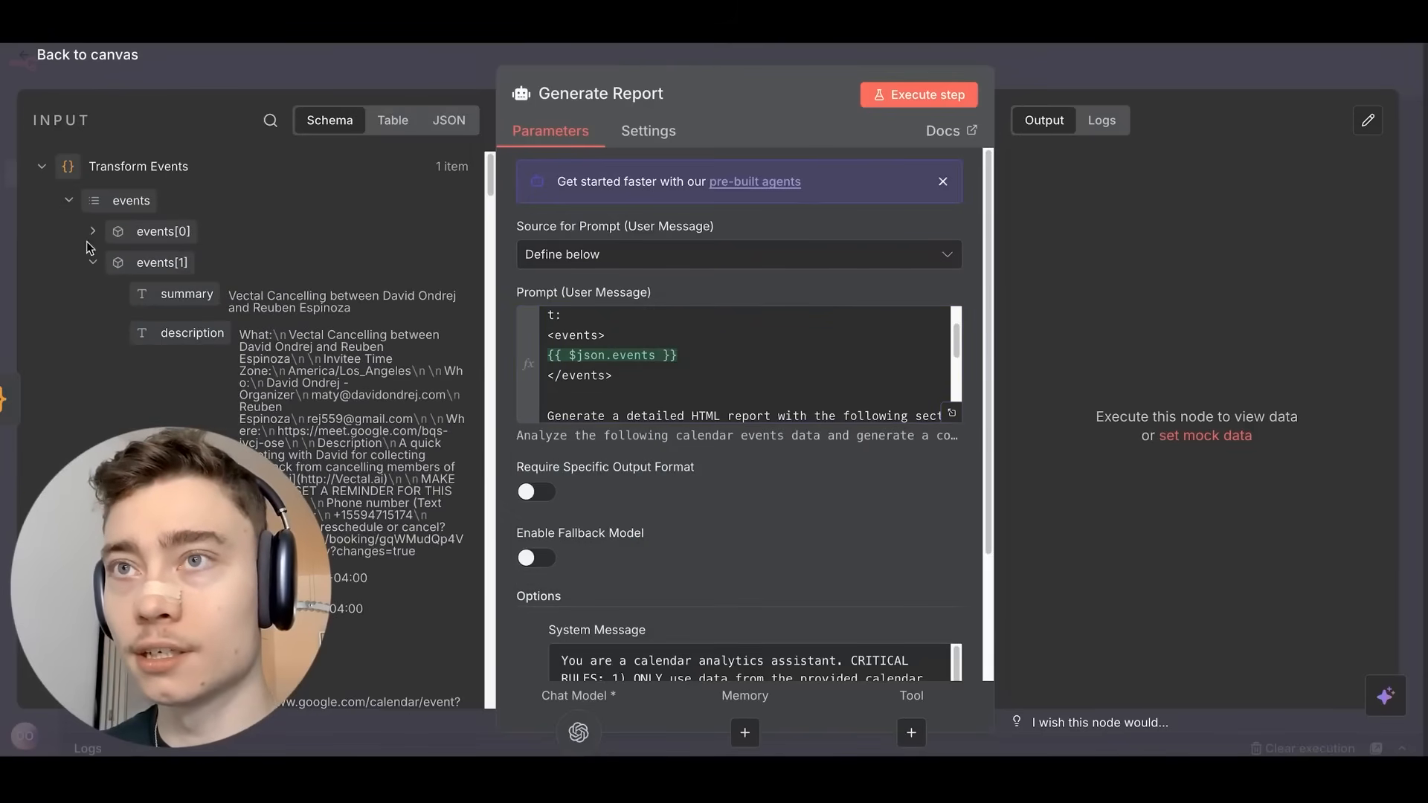
pyautogui.click(68, 200)
pyautogui.click(1055, 52)
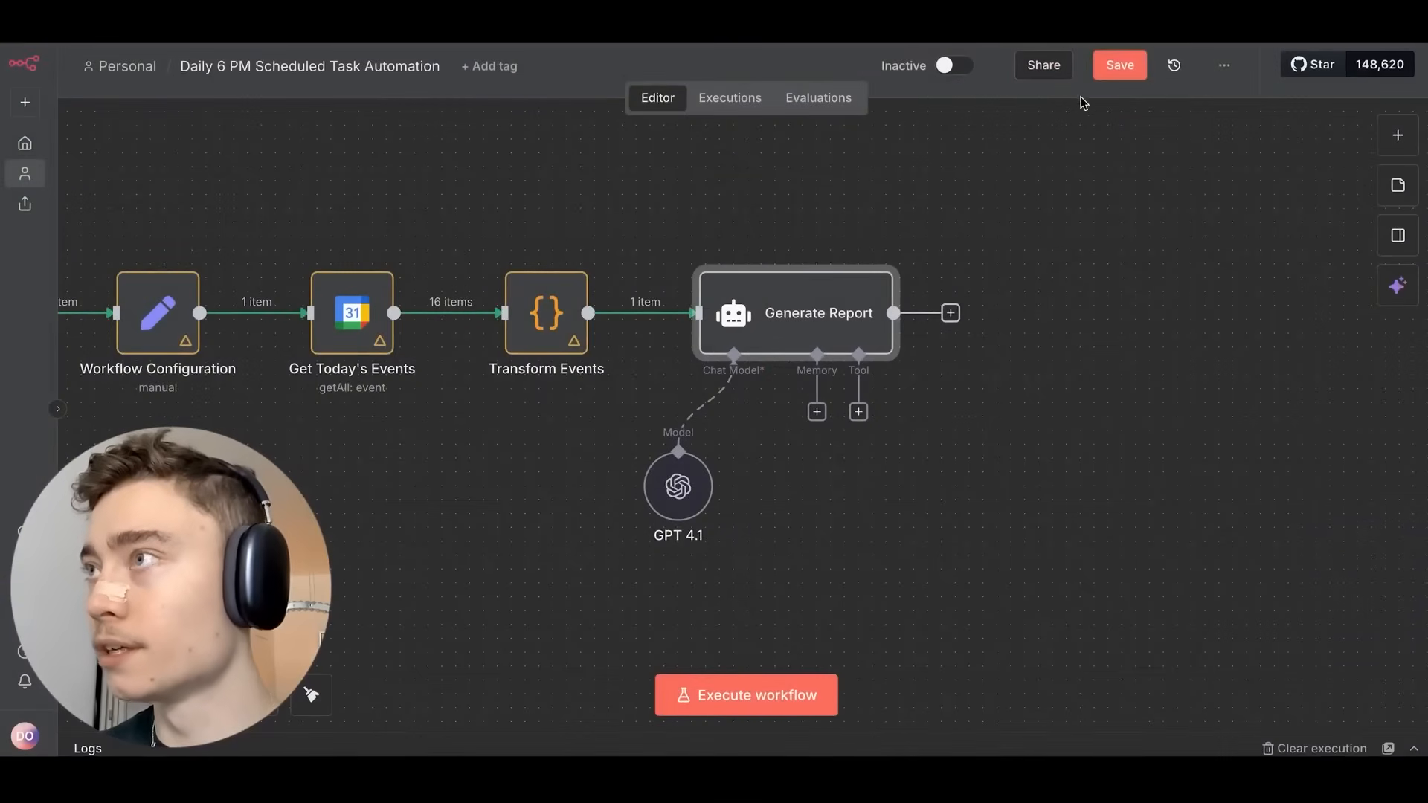
# Save the workflow and execute it.
pyautogui.click(1119, 73)
pyautogui.scroll(-2, 1026, 223)
pyautogui.moveTo(667, 214); pyautogui.dragTo(752, 247)
pyautogui.click(750, 693)
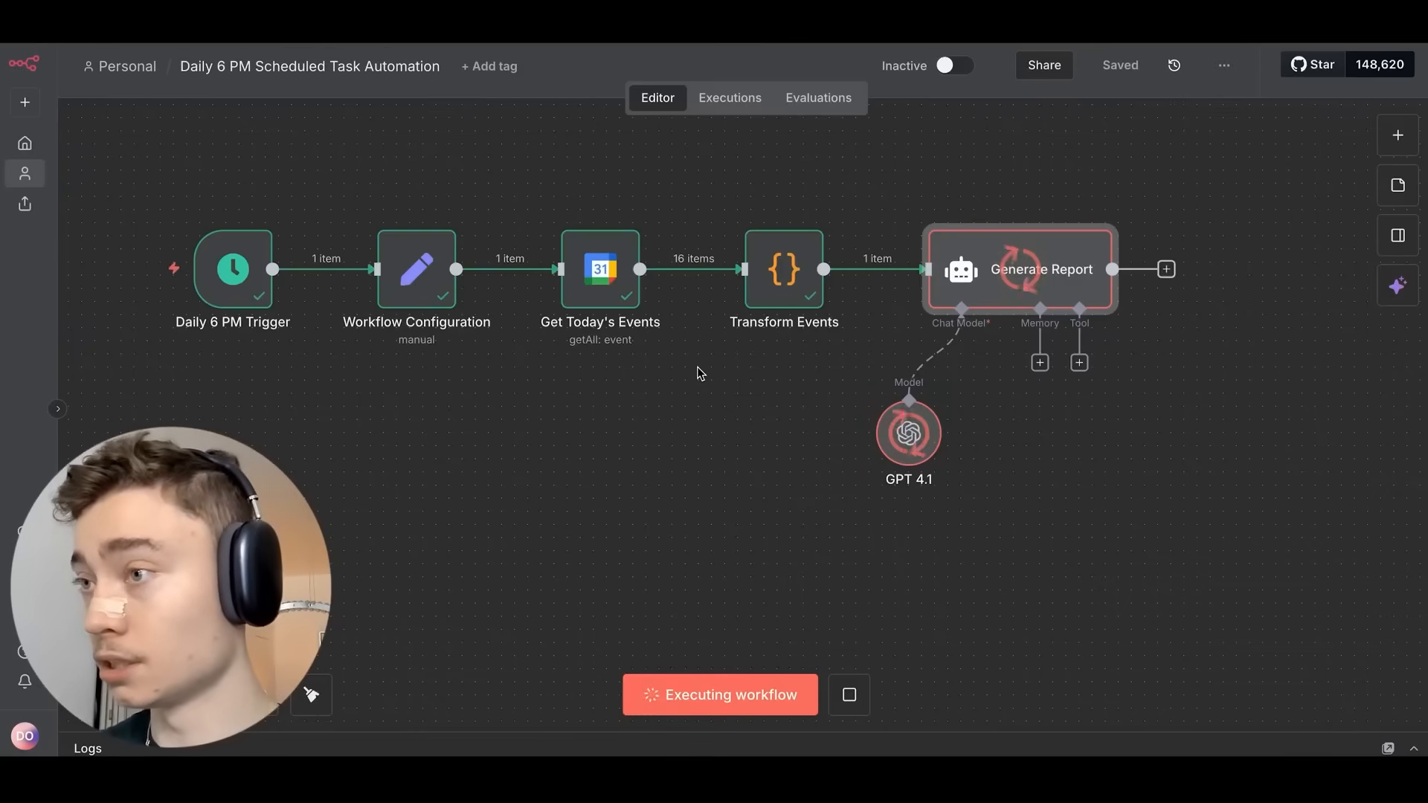
# Check Generate Report's HTML report output and append 'Make the report concise.' to its prompt.
pyautogui.doubleClick(1035, 255)
pyautogui.scroll(-5, 1077, 302)
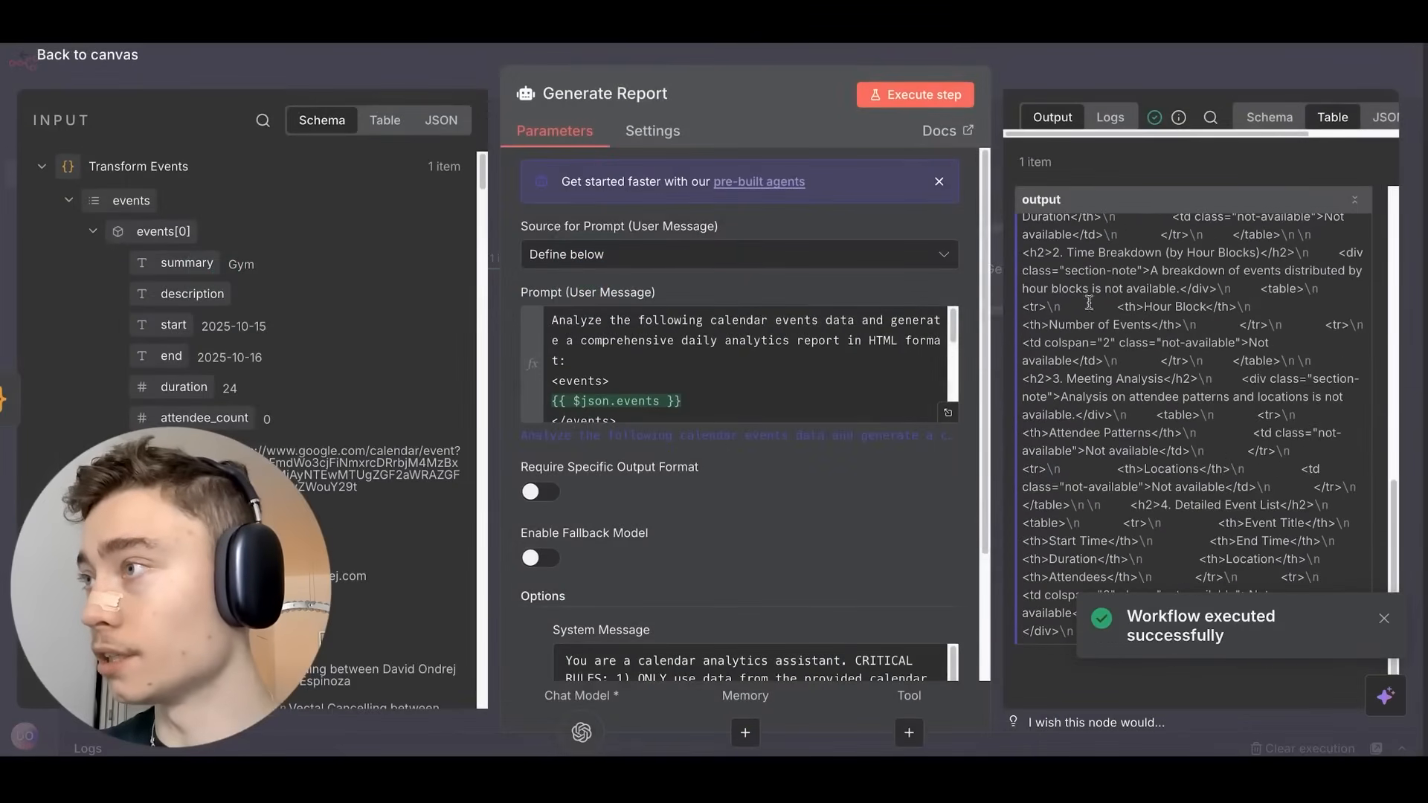
pyautogui.scroll(5, 1088, 302)
pyautogui.scroll(-5, 743, 364)
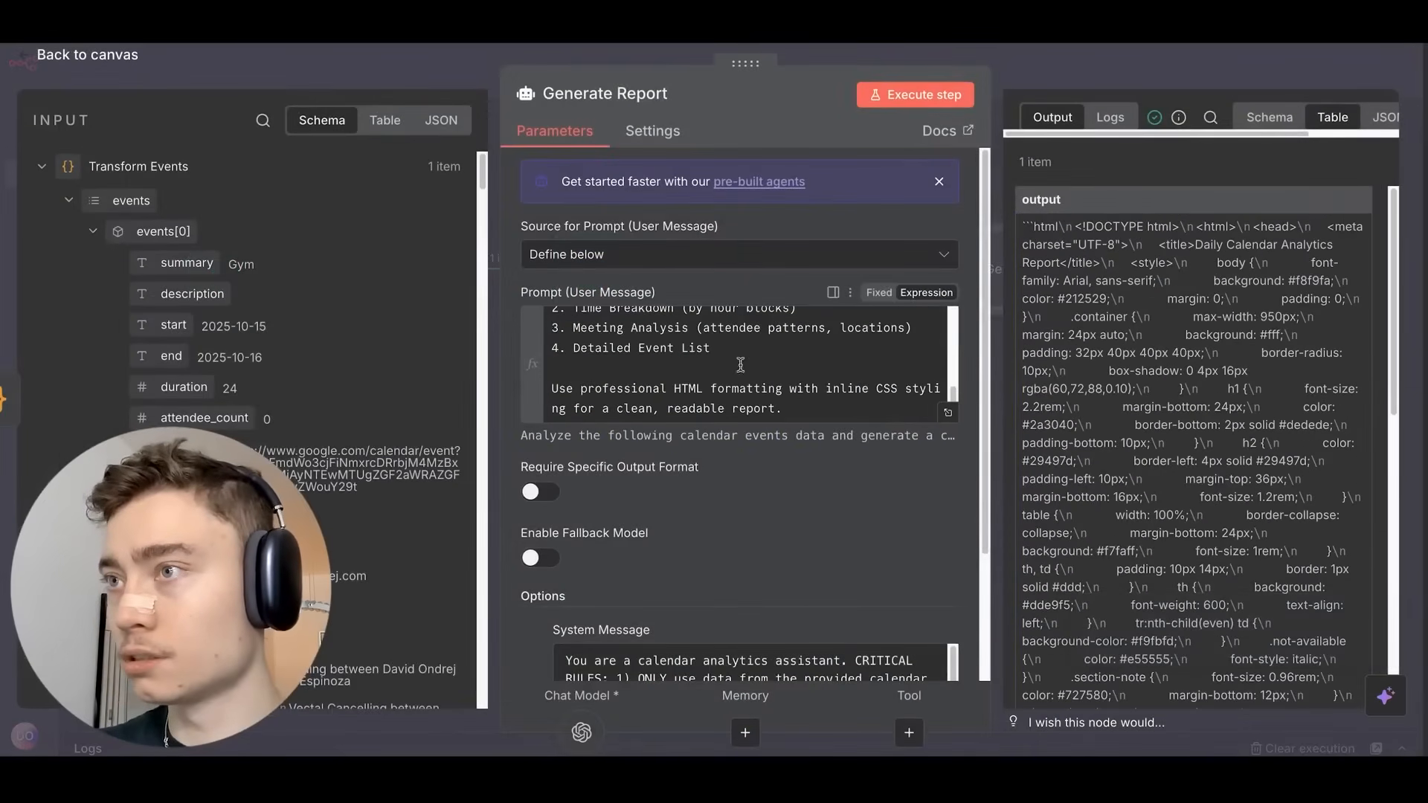
pyautogui.click(833, 408)
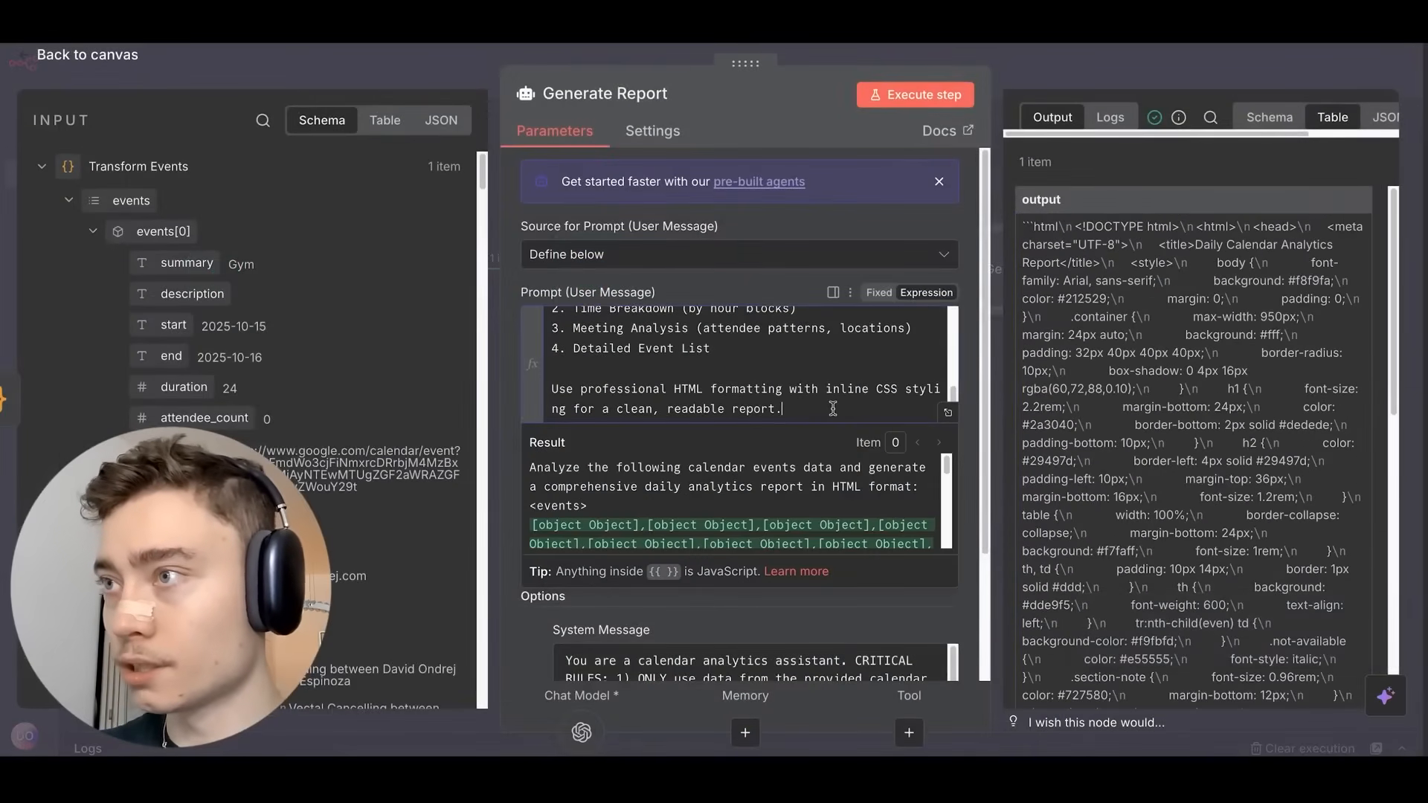
pyautogui.press('Return')
pyautogui.press('Return')
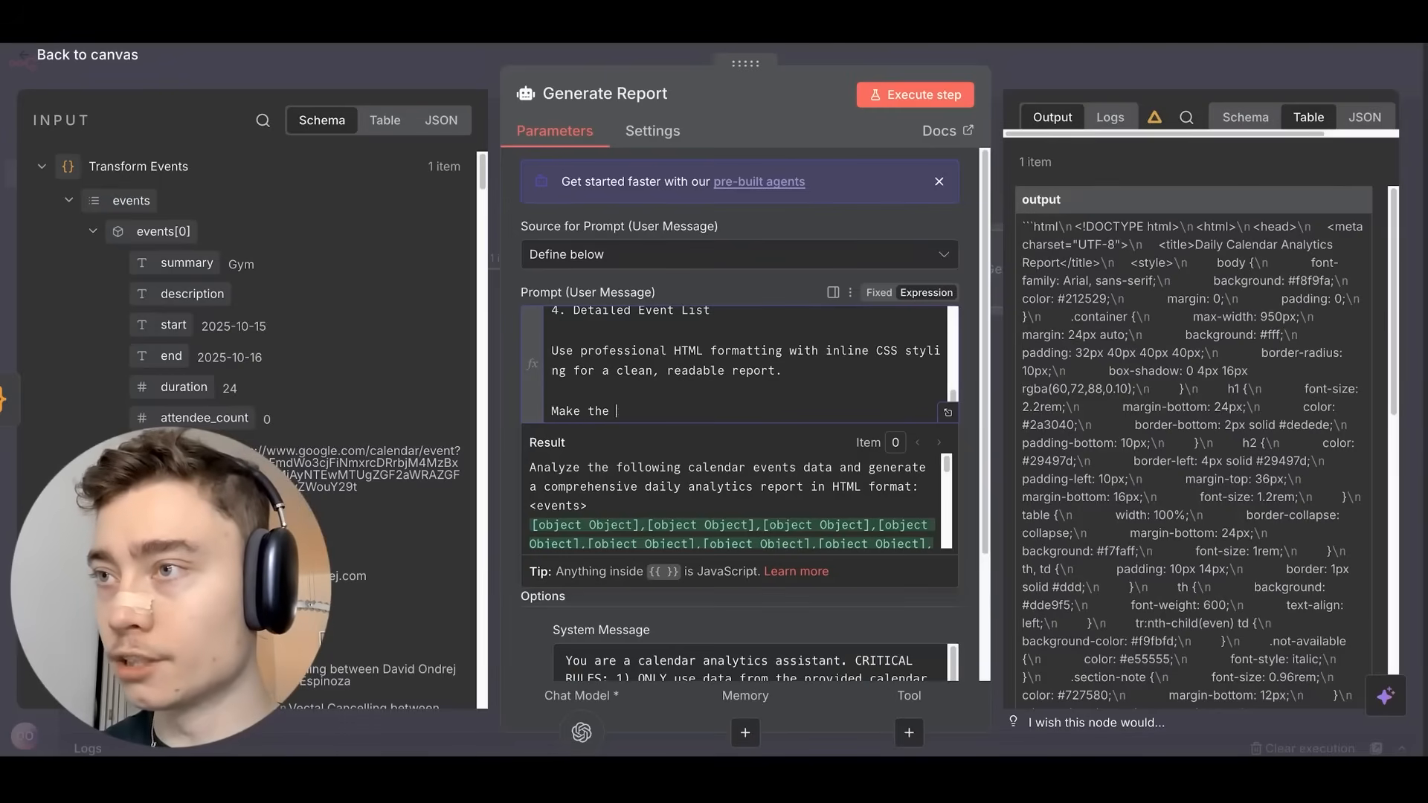
pyautogui.click(1137, 79)
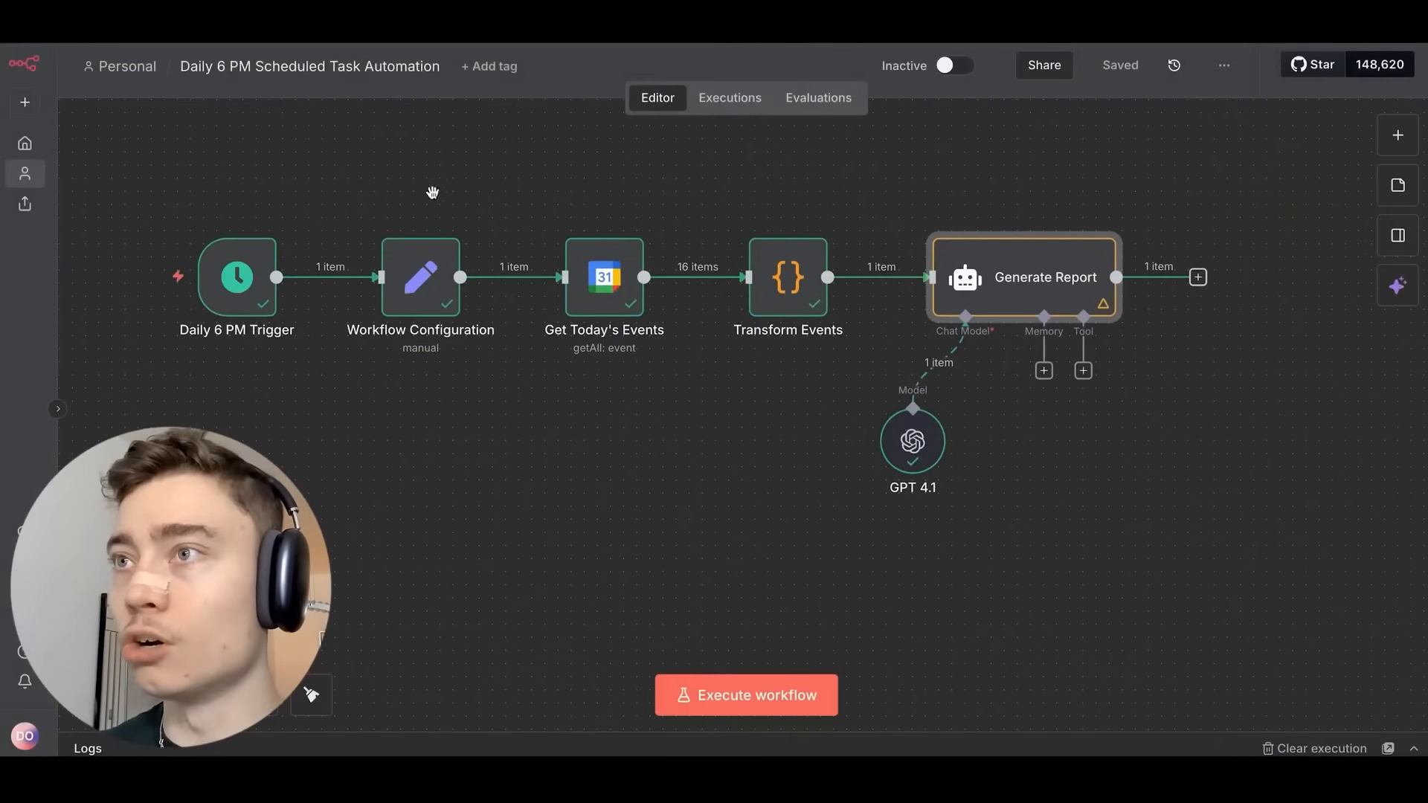
# Screenshot the workflow canvas and paste it into the Vectal message.
pyautogui.moveTo(135, 168); pyautogui.dragTo(1315, 561)
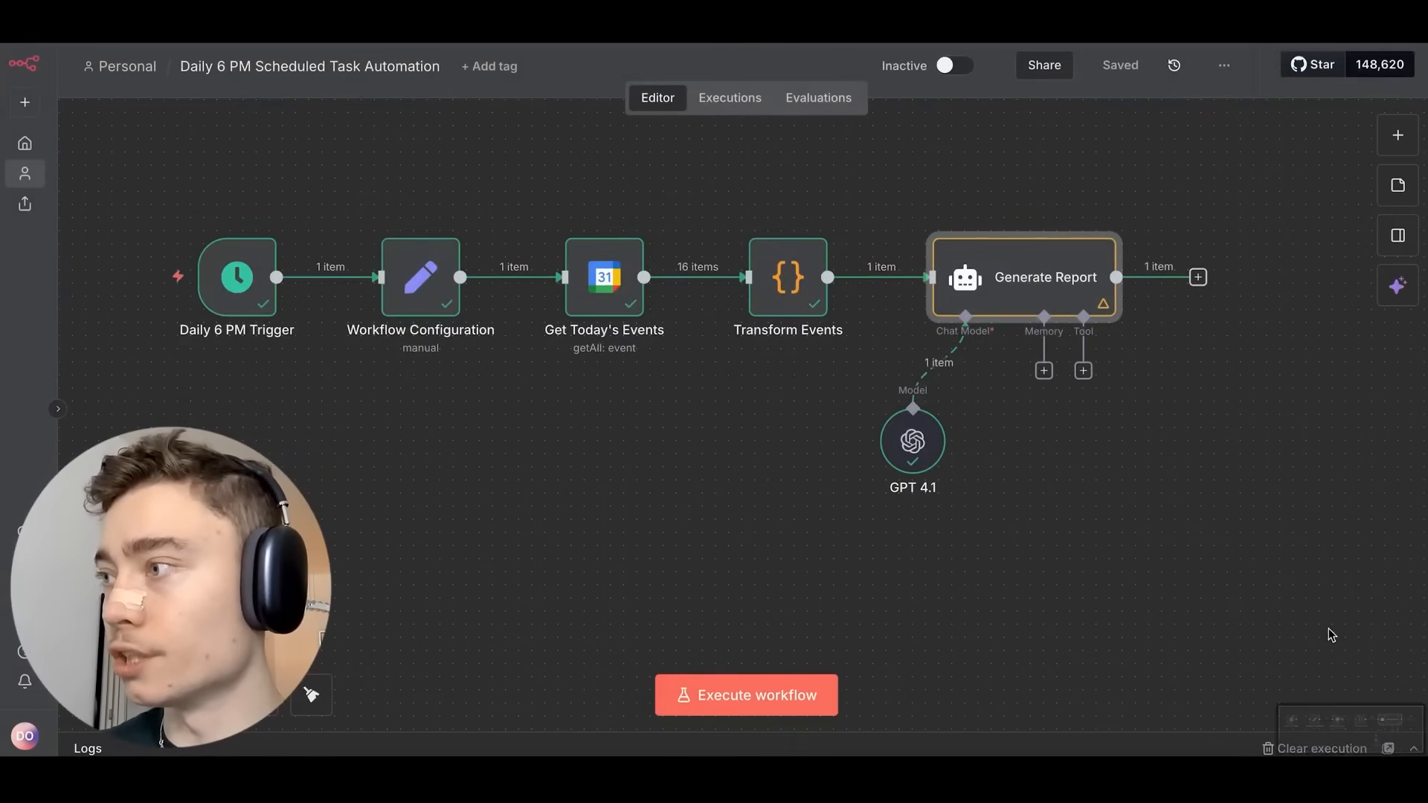
pyautogui.rightClick(1346, 722)
pyautogui.click(1319, 616)
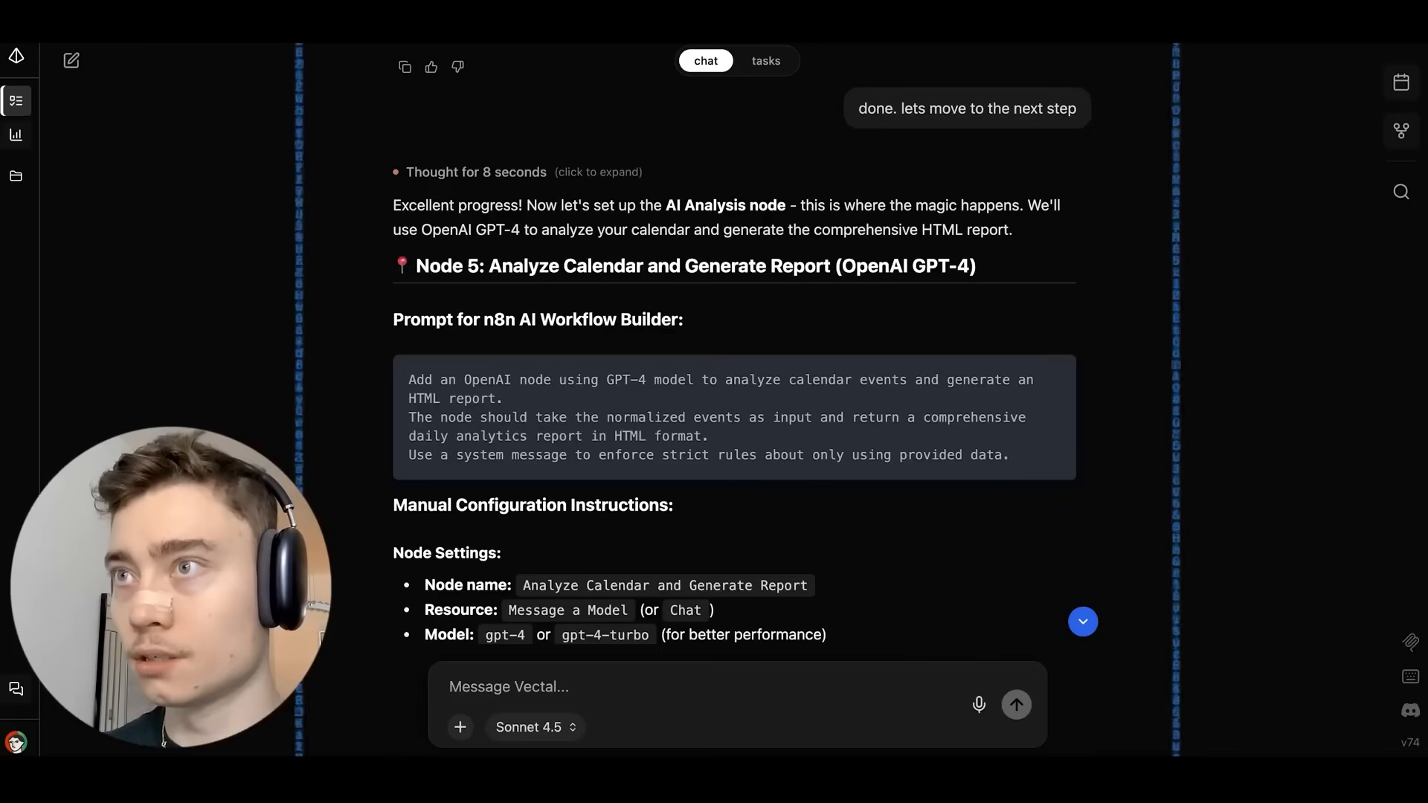
pyautogui.press('super+Tab')
pyautogui.press('super+v')
pyautogui.press('super+Tab')
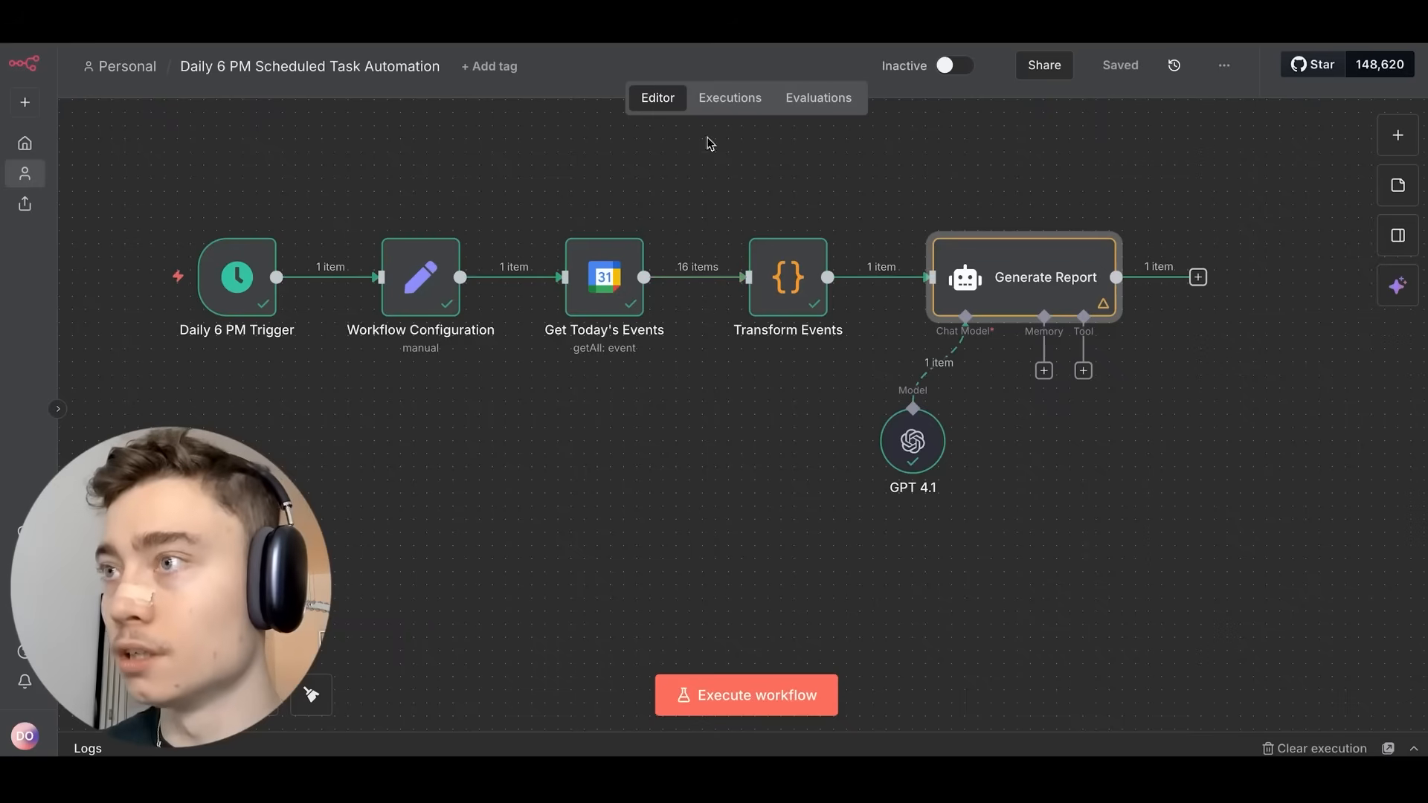
# Add a screenshot of the n8n AI summary and send 'here is the current state - what remains?'.
pyautogui.click(1401, 290)
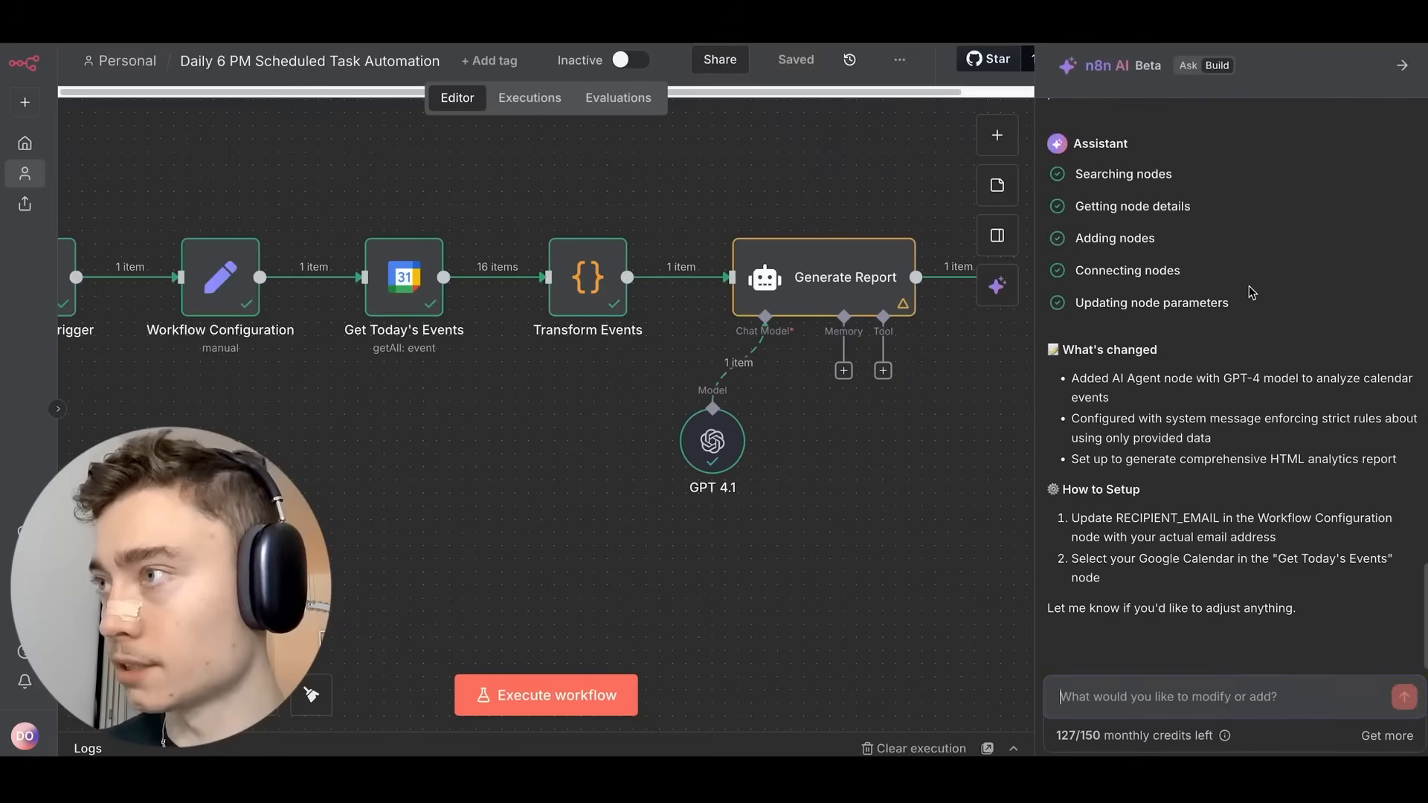
pyautogui.press('super+shift+4')
pyautogui.moveTo(1029, 123); pyautogui.dragTo(1398, 559)
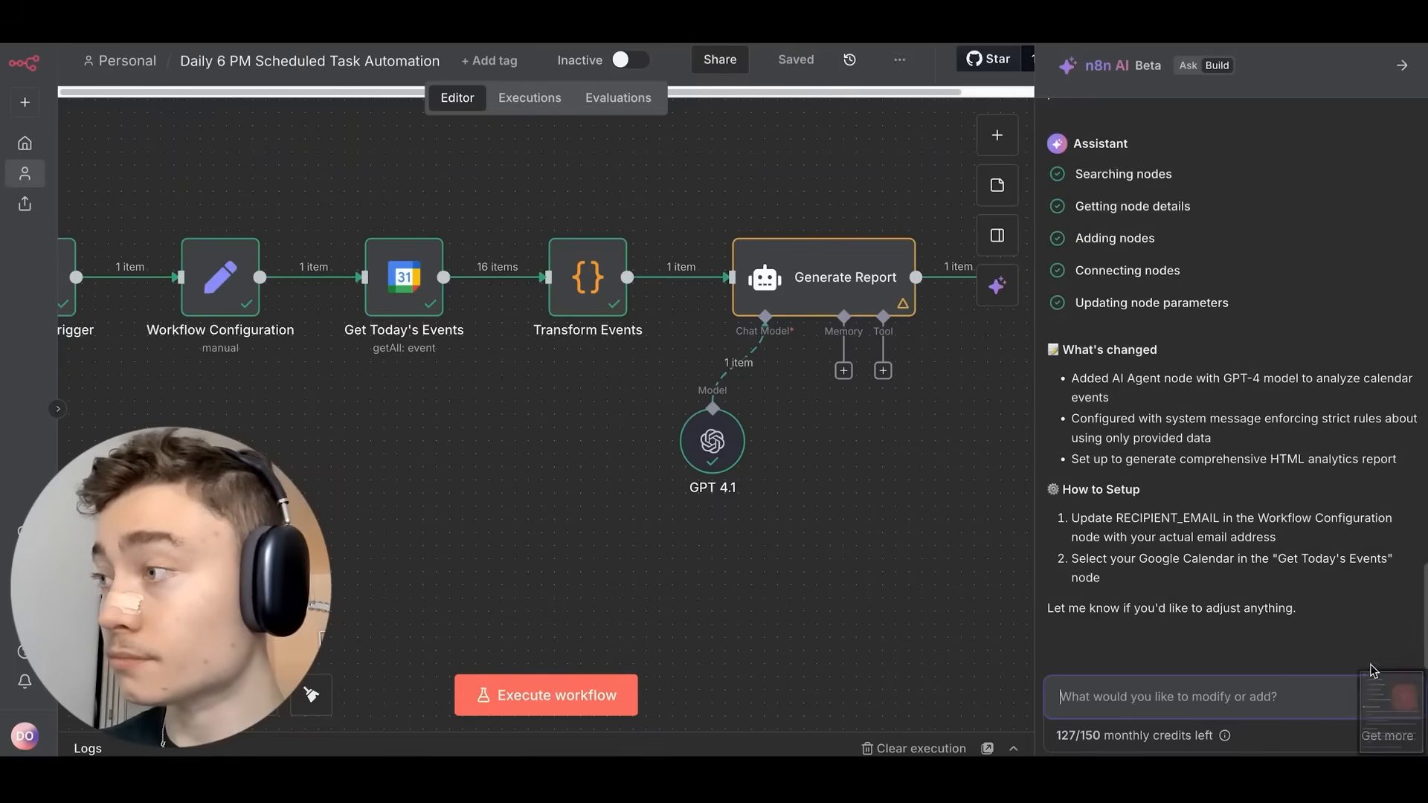
pyautogui.rightClick(1401, 712)
pyautogui.click(1322, 609)
pyautogui.press('super+Tab')
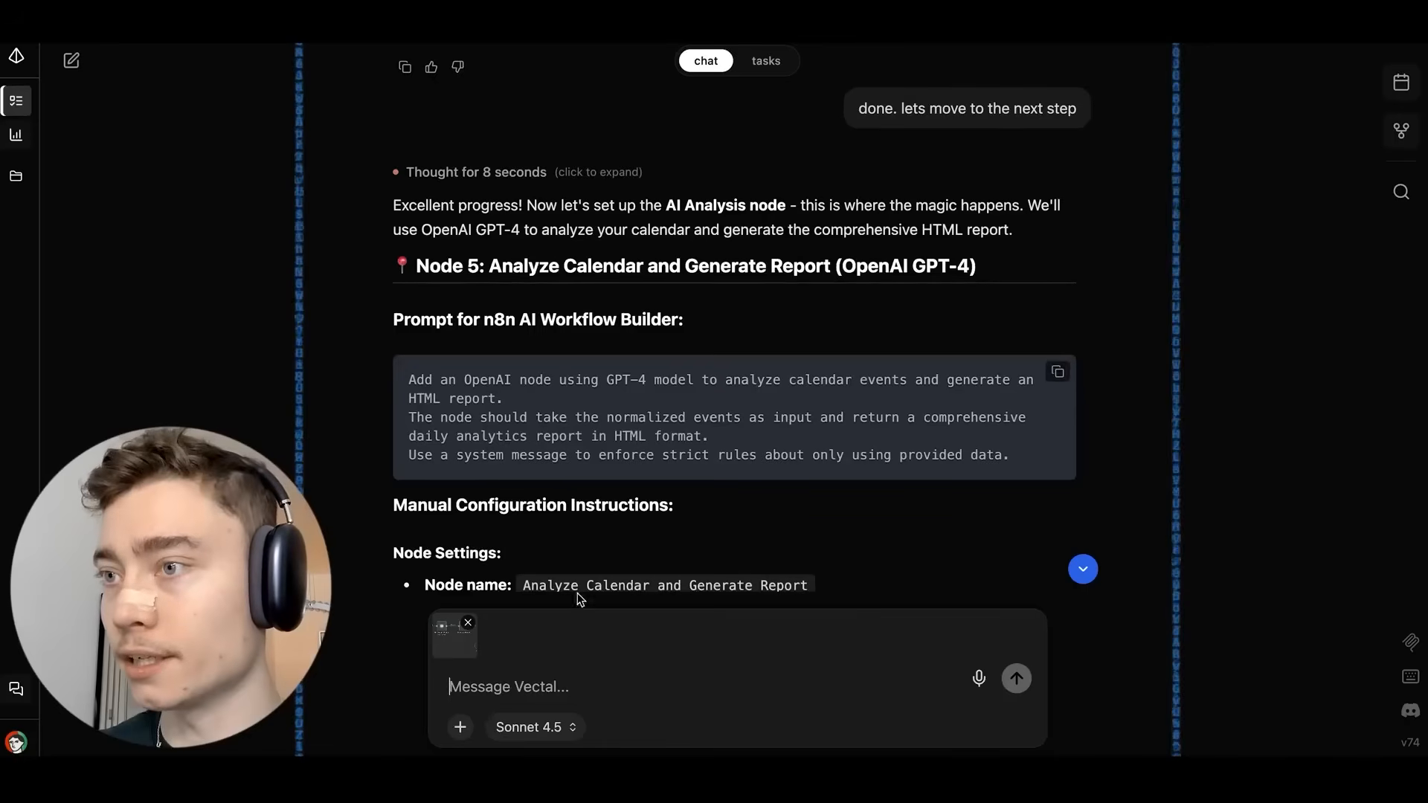
pyautogui.press('super+v')
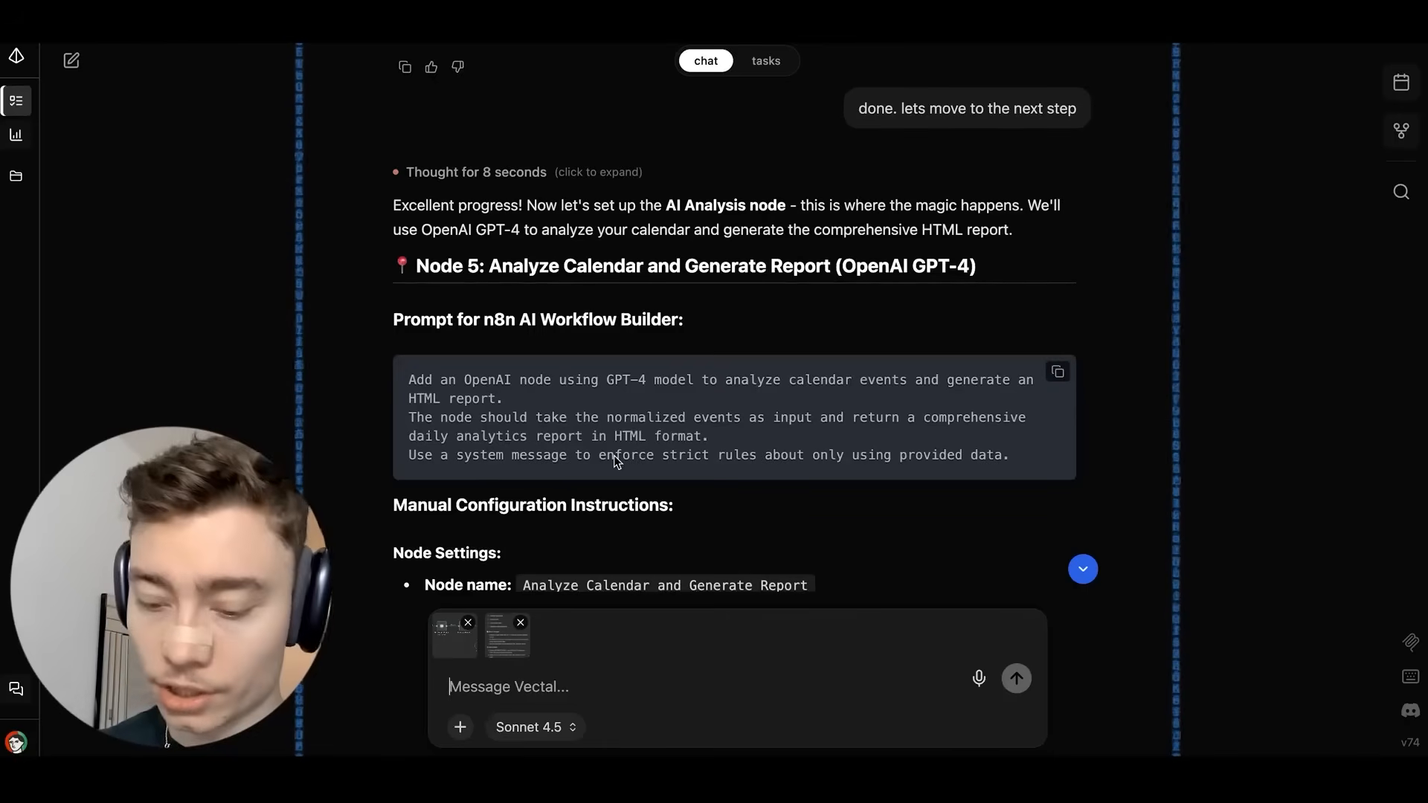
pyautogui.write('here is the current sta')
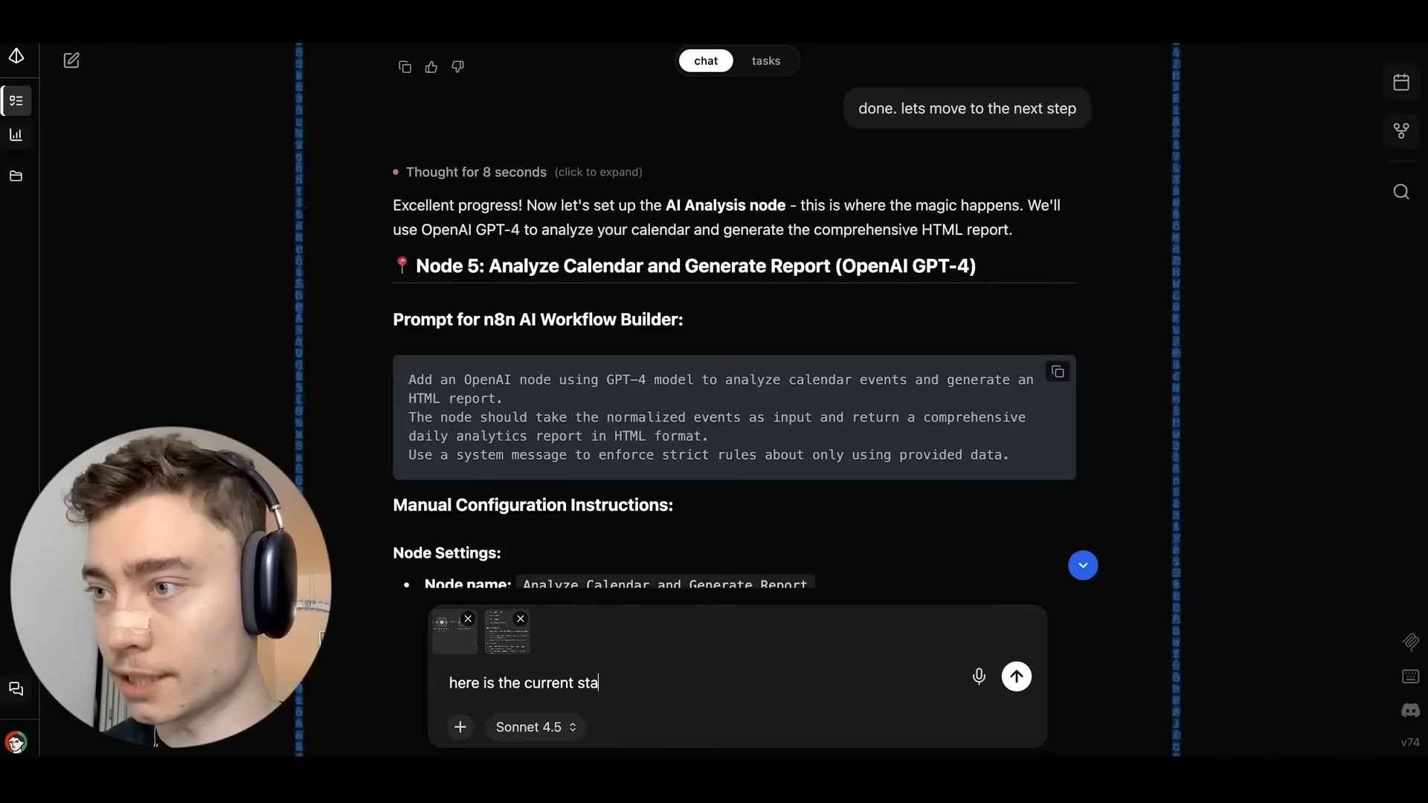
pyautogui.write('te - what remains?')
pyautogui.press('Return')
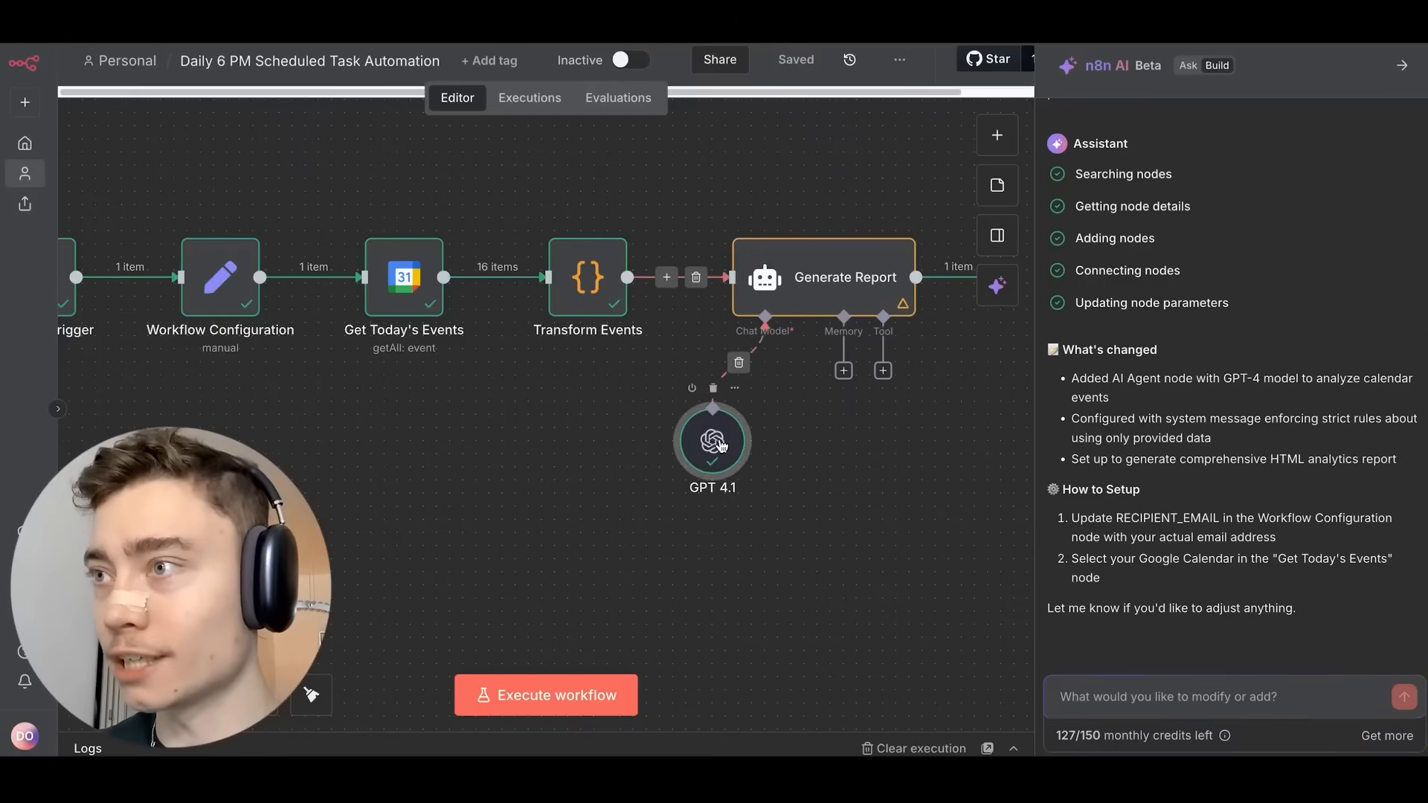
# Add Sampling Temperature 0.3 and Maximum Number of Tokens 4000 options to the GPT 4.1 node.
pyautogui.doubleClick(715, 444)
pyautogui.click(494, 362)
pyautogui.click(522, 528)
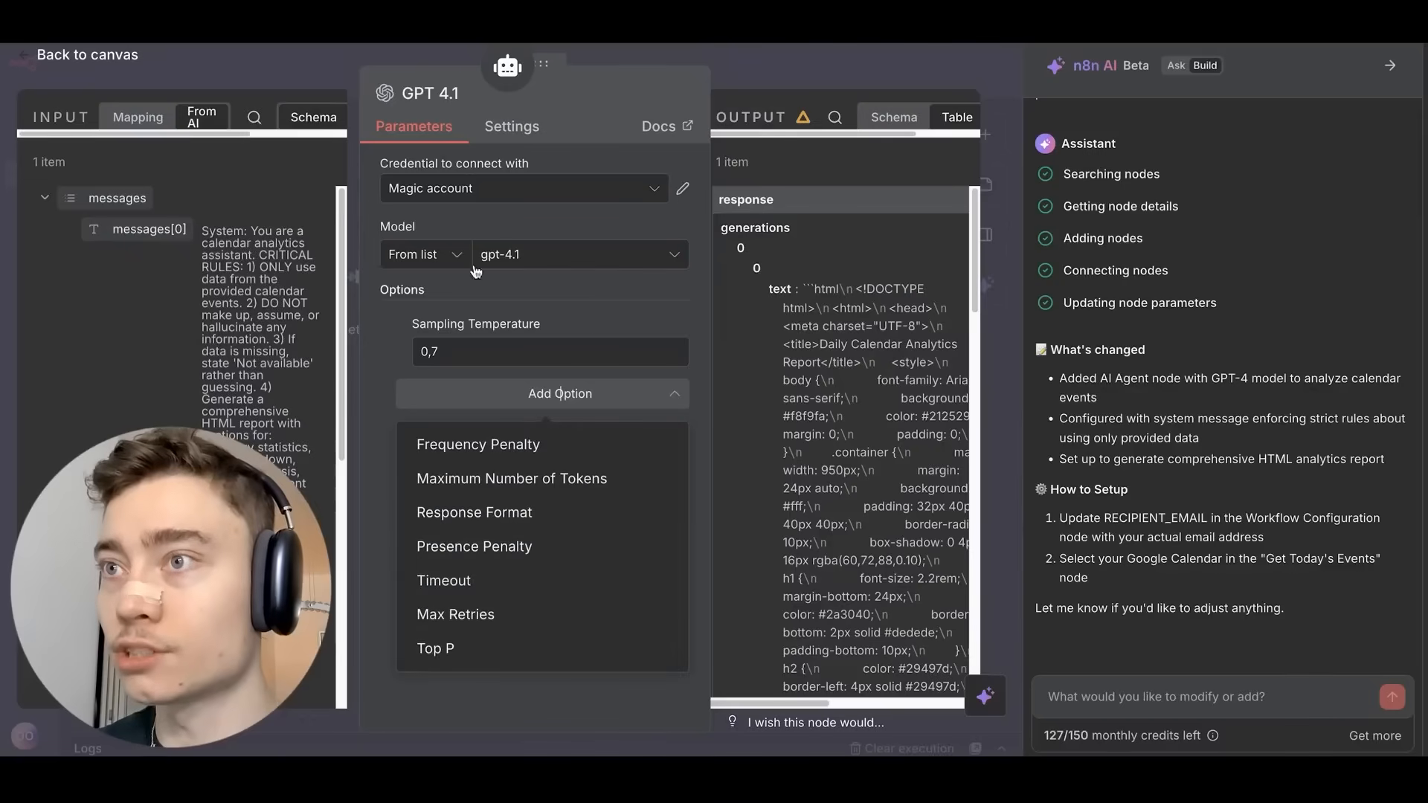
pyautogui.click(461, 365)
pyautogui.press('BackSpace')
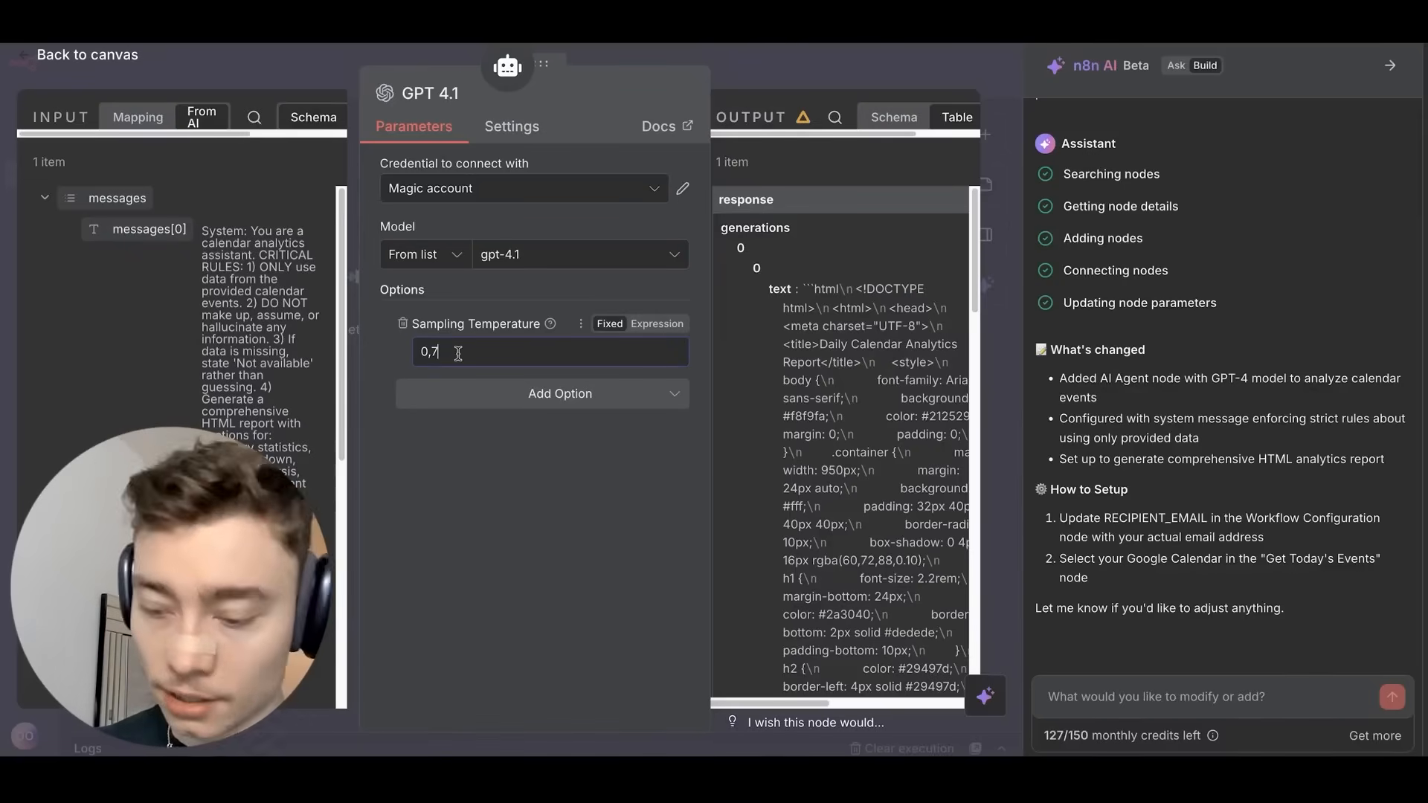
pyautogui.write('3')
pyautogui.click(587, 394)
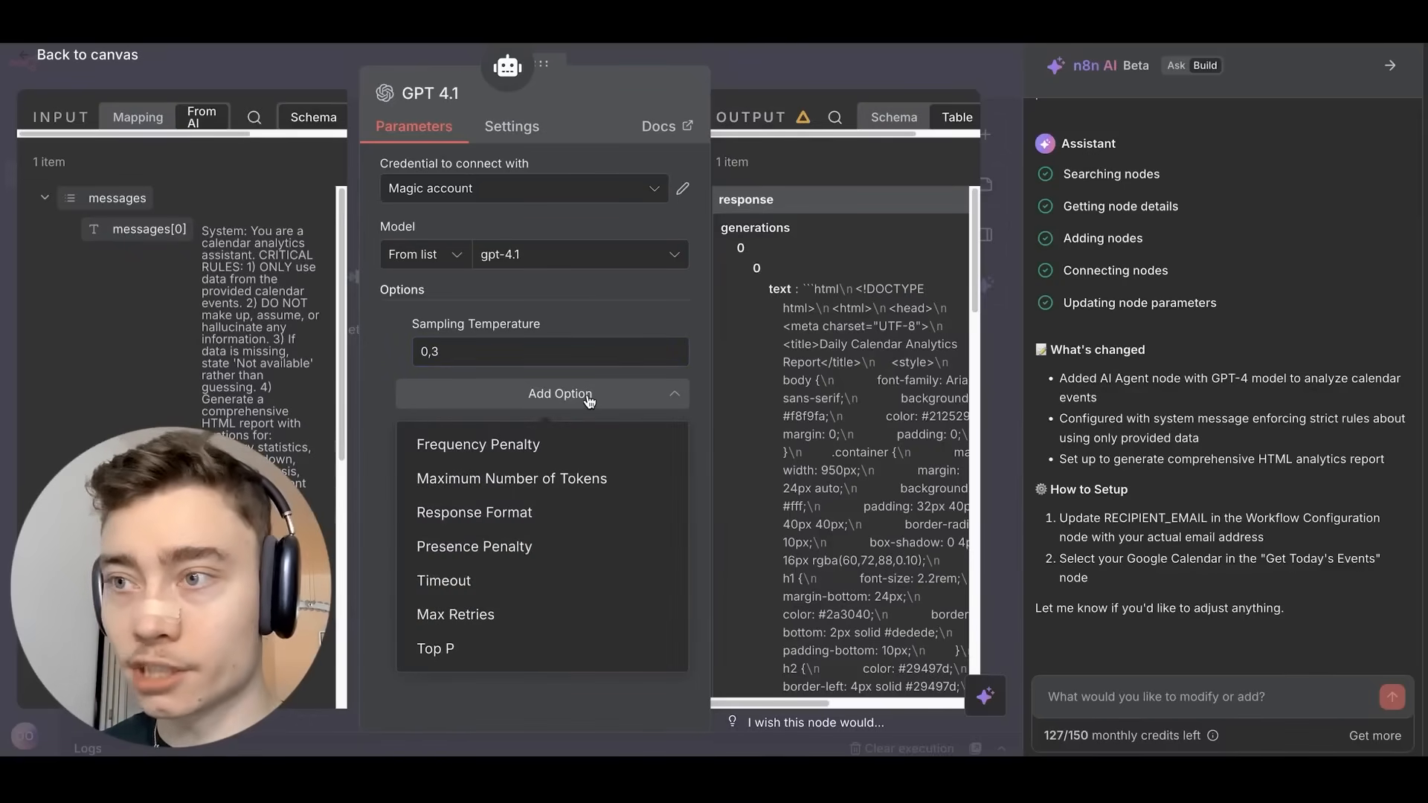
pyautogui.click(511, 478)
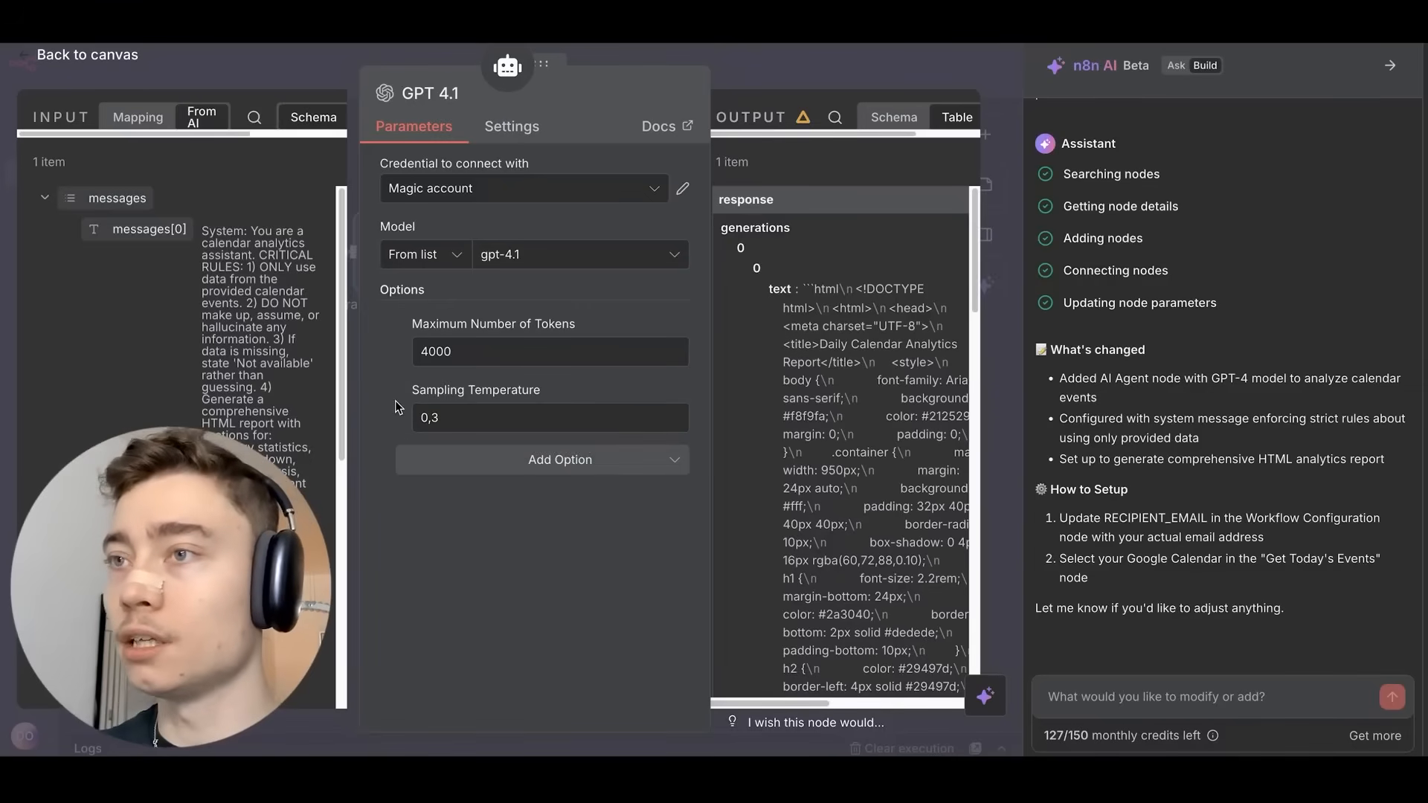
pyautogui.click(753, 73)
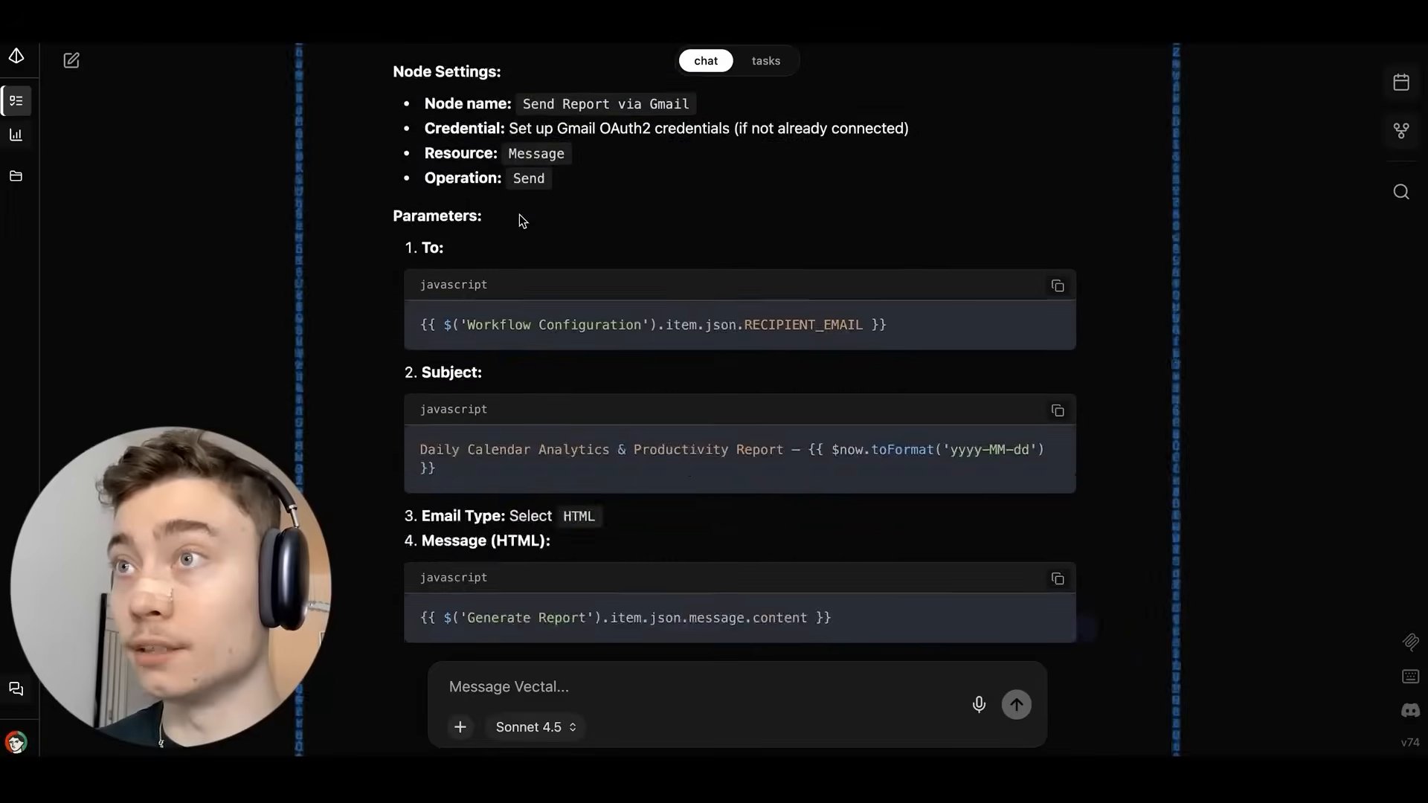
# Copy Vectal's Node 6 Gmail prompt and select the n8n AI builder's request field.
pyautogui.scroll(12, 519, 214)
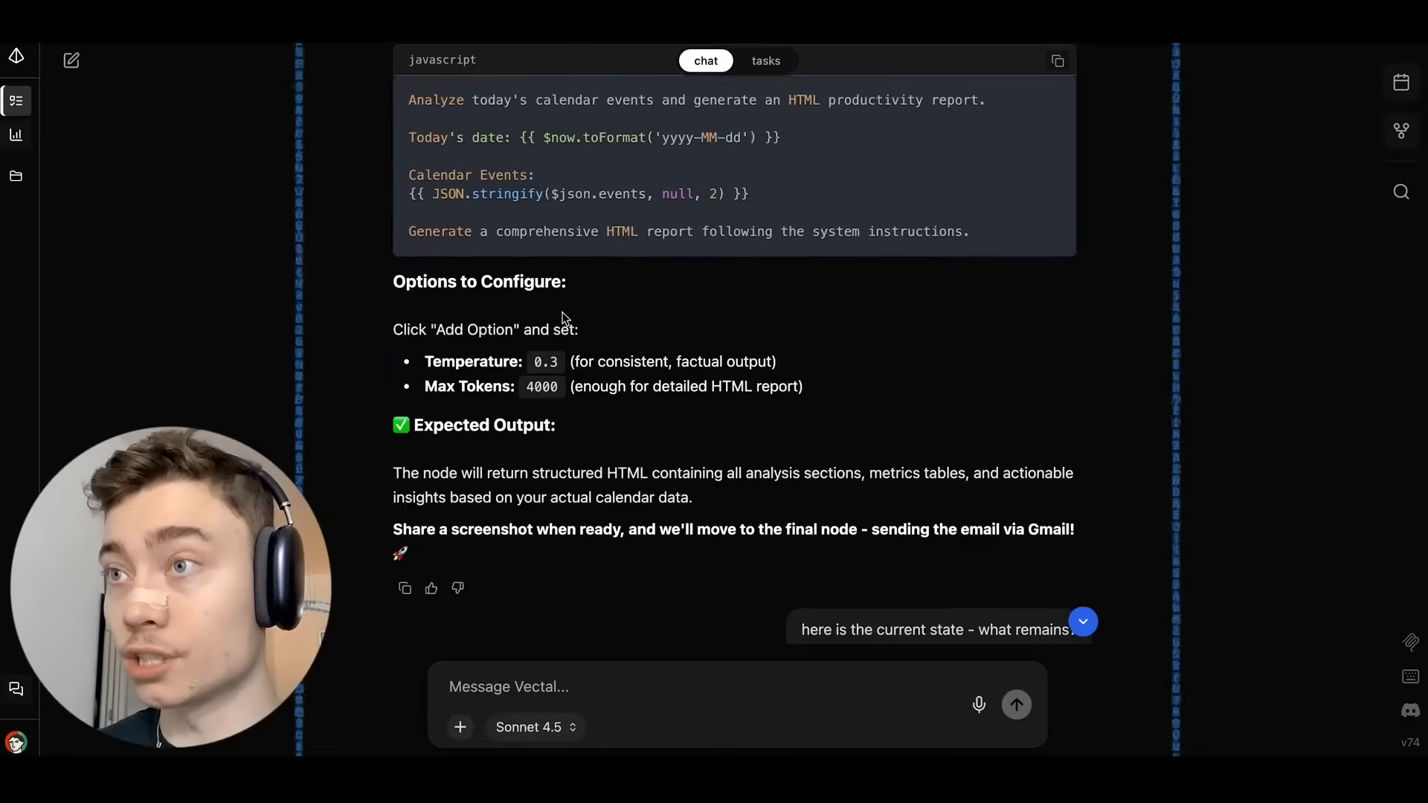
pyautogui.scroll(-8, 591, 283)
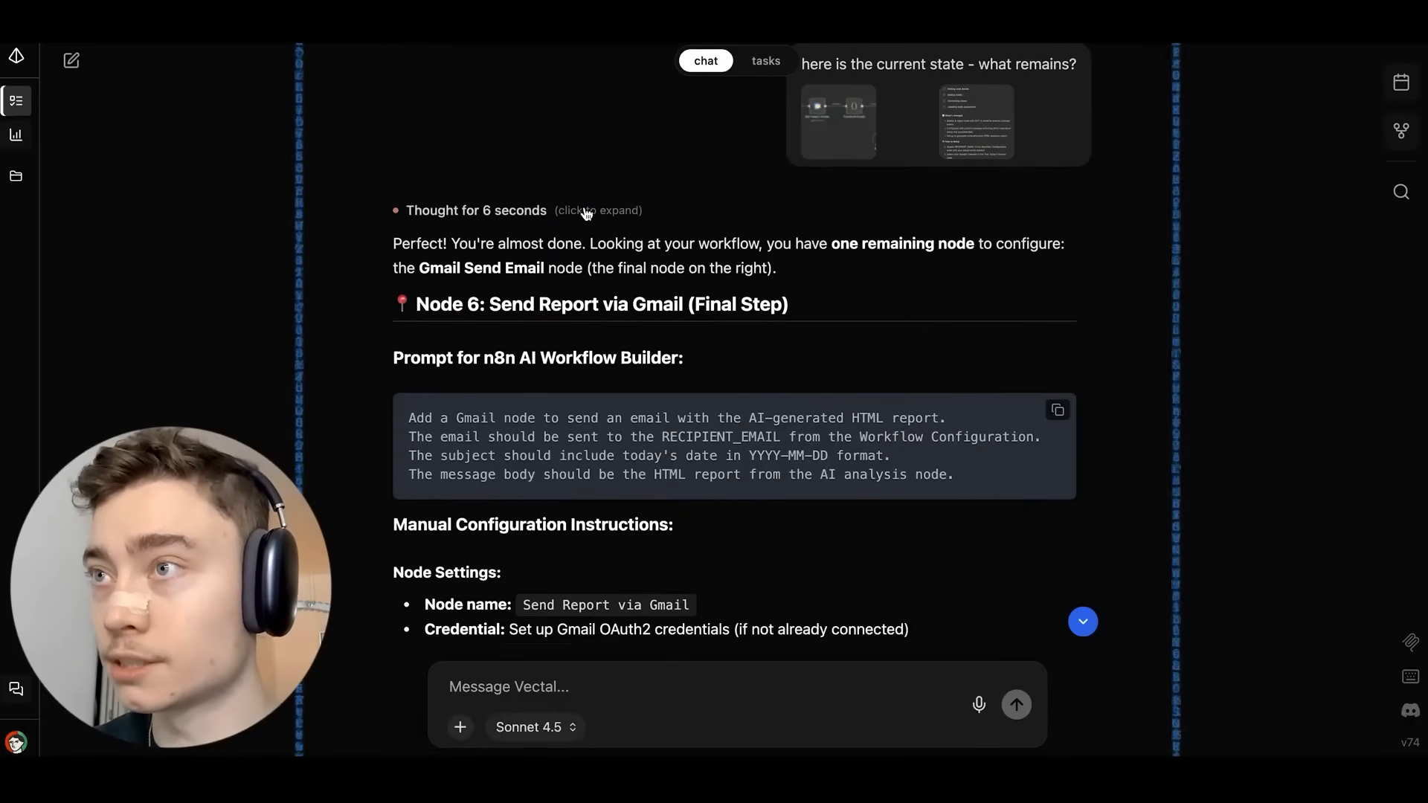
pyautogui.scroll(-1, 582, 198)
pyautogui.scroll(-2, 577, 199)
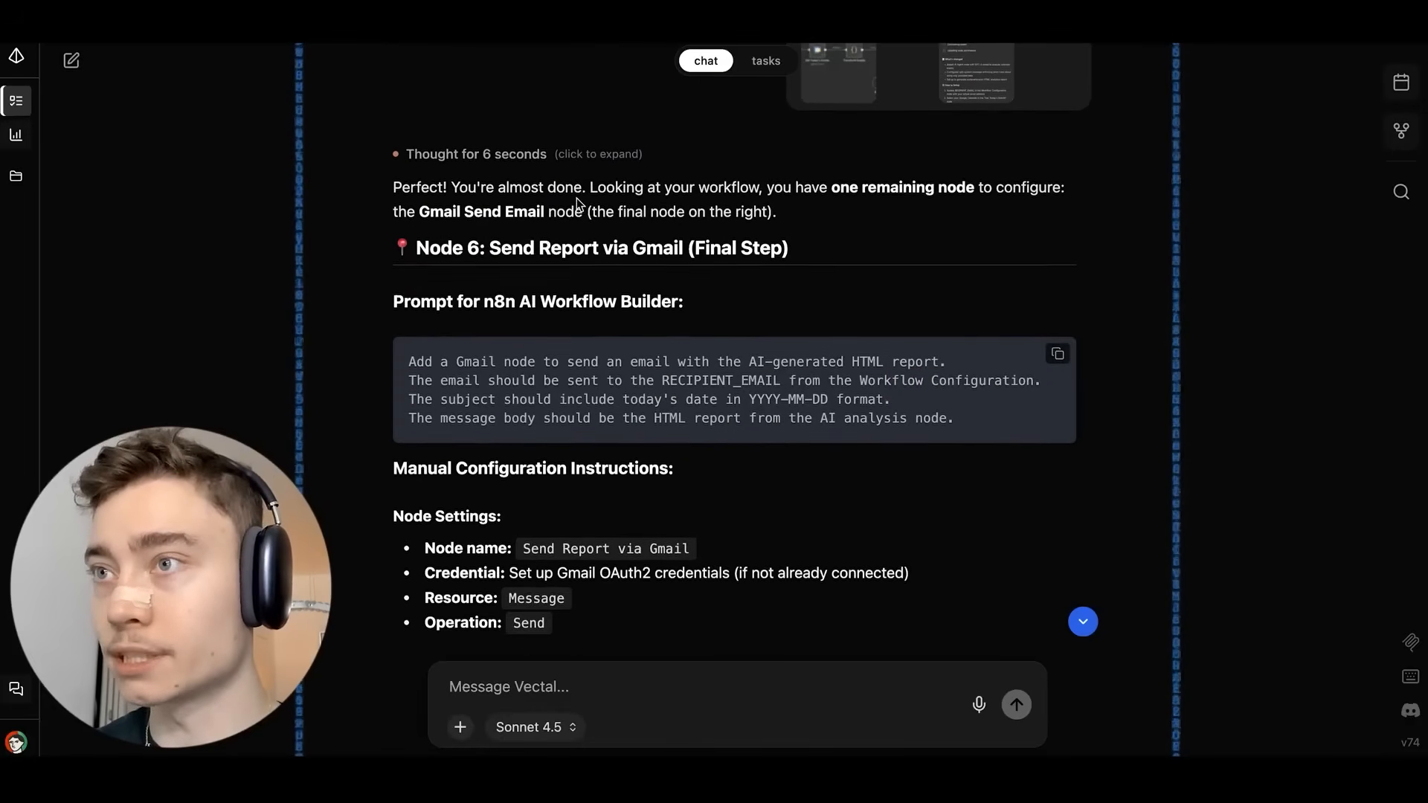
pyautogui.click(1057, 327)
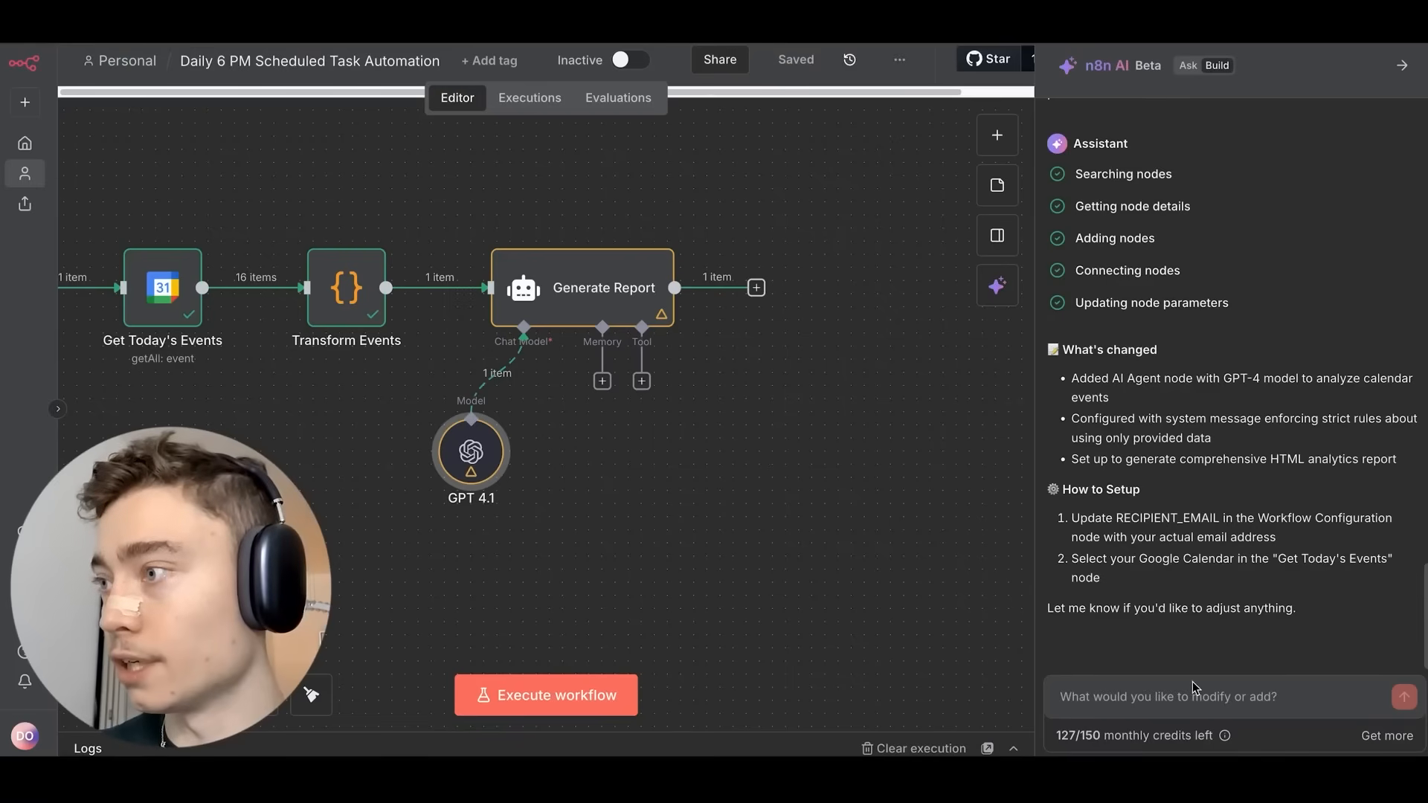
pyautogui.tripleClick(1267, 684)
pyautogui.click(1249, 692)
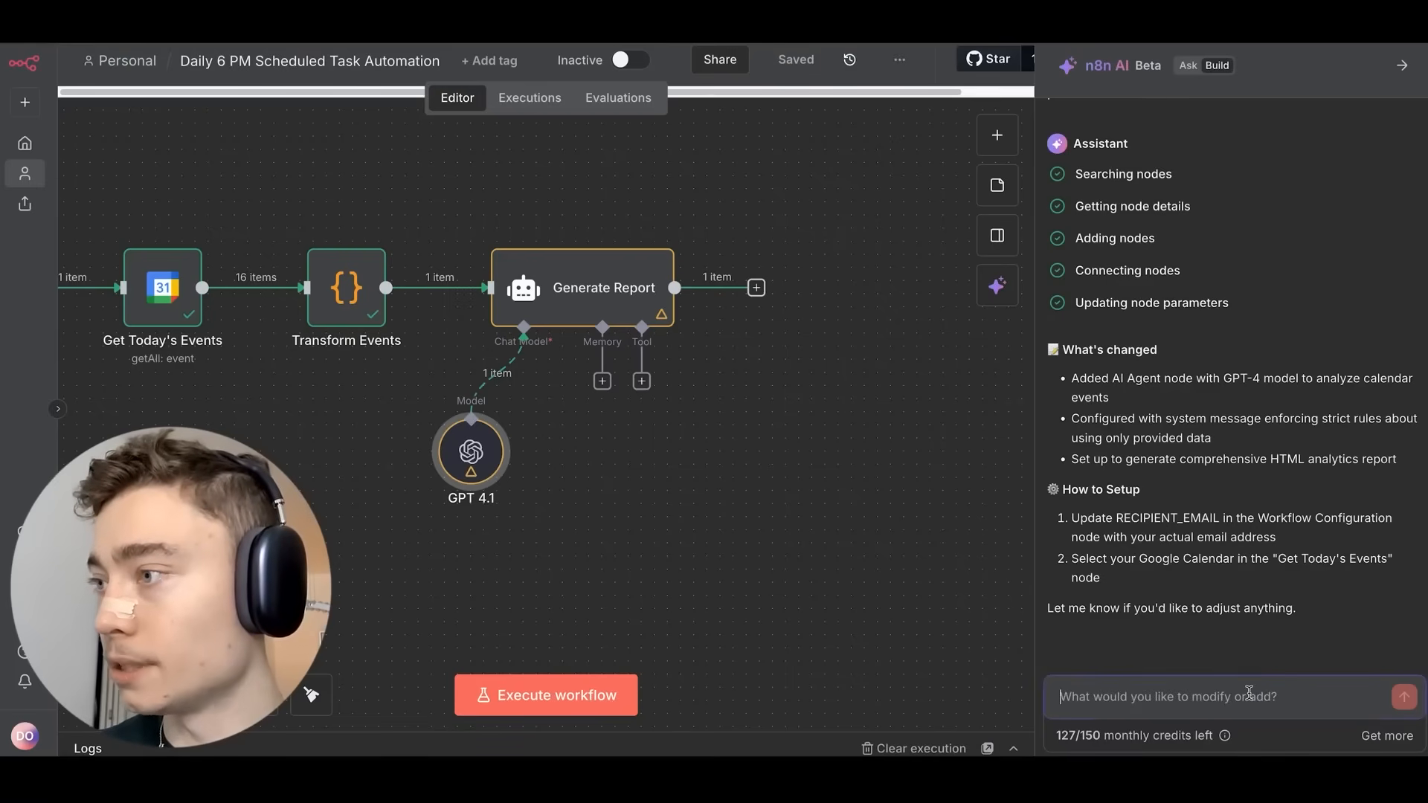
# Send the AI builder a request for a Gmail node emailing today's HTML report to RECIPIENT_EMAIL.
pyautogui.hotkey('ctrl', 'v')
pyautogui.press('Return')
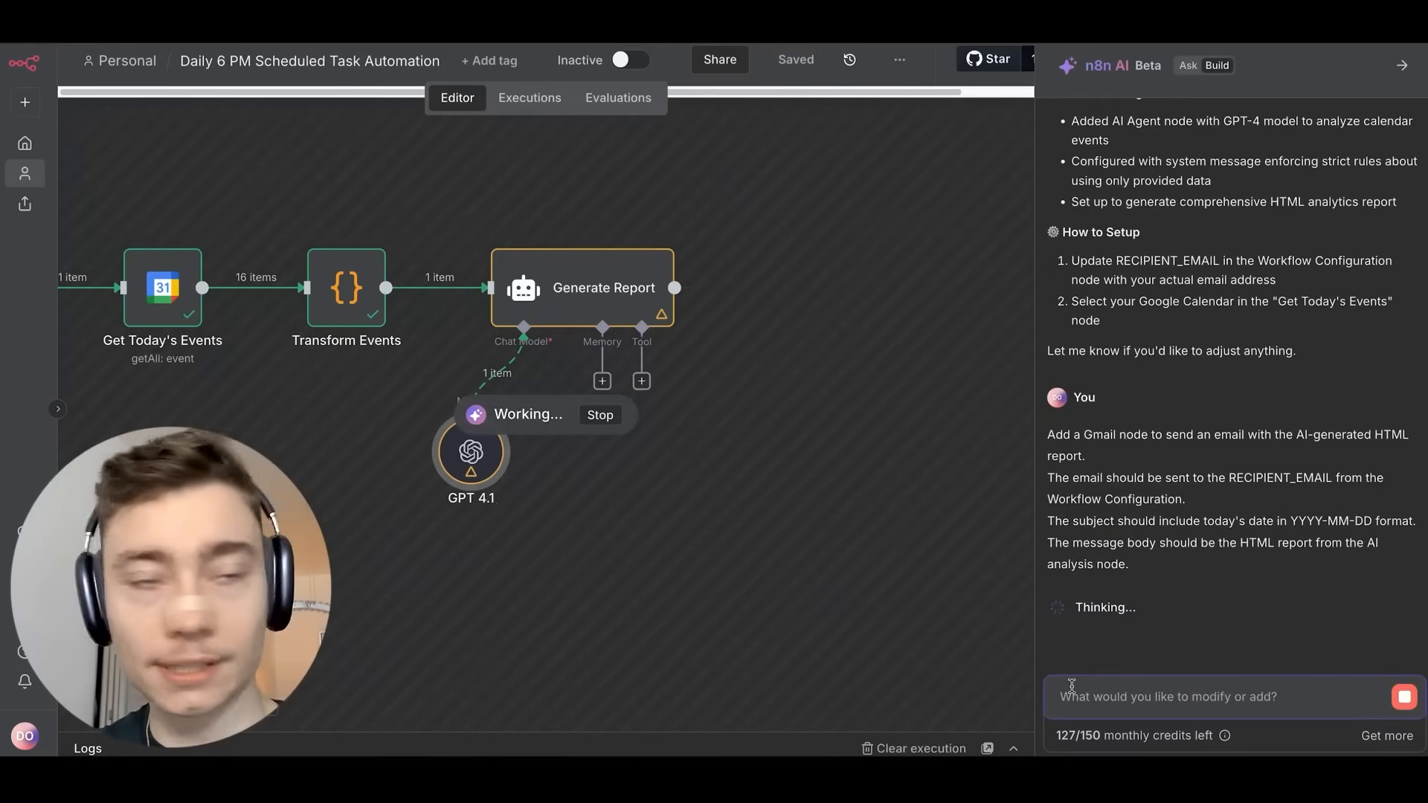
pyautogui.tripleClick(1076, 733)
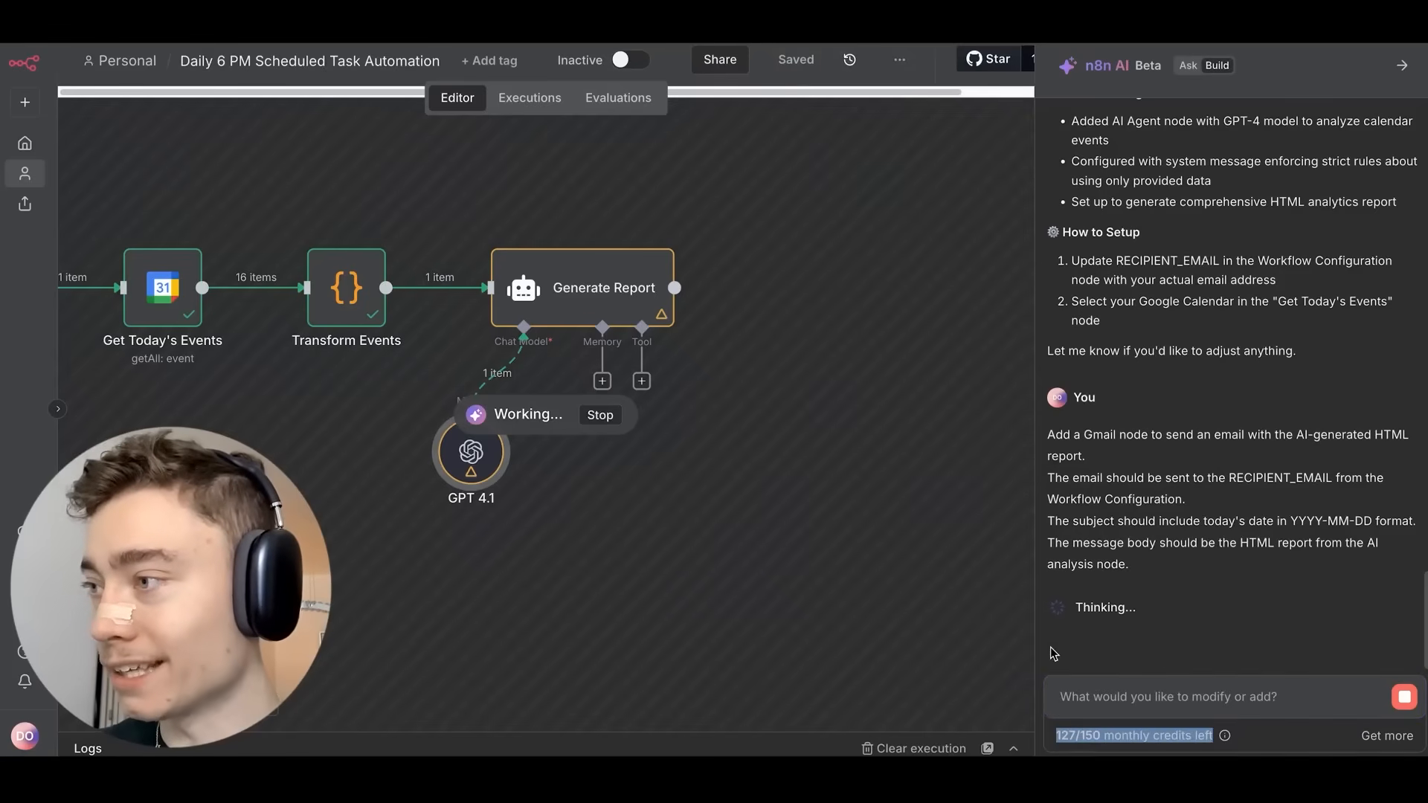
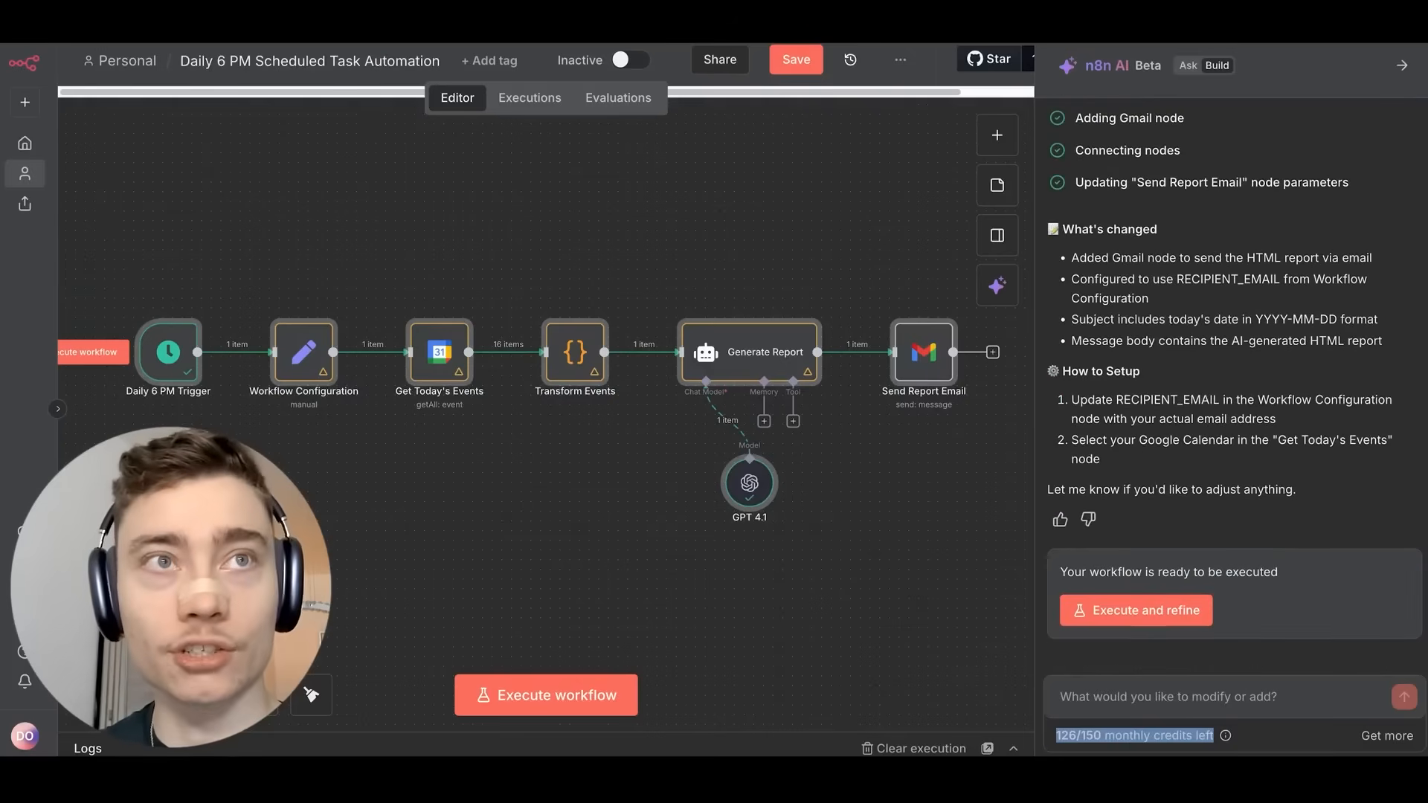
# Replace the Send Report Email node's RECIPIENT_EMAIL expression with a fixed recipient e-mail address.
pyautogui.hscroll(5, 568, 312)
pyautogui.doubleClick(568, 301)
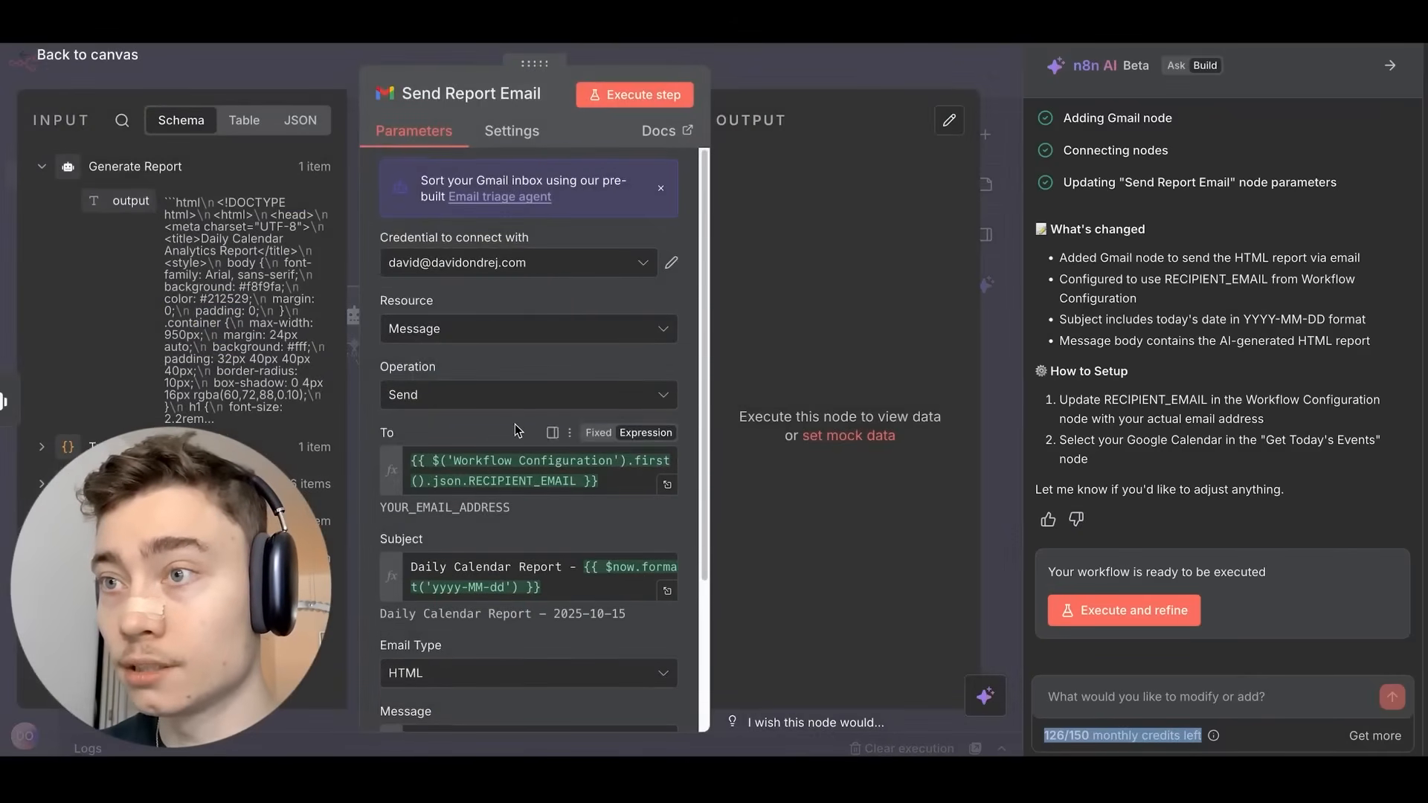
pyautogui.scroll(-1, 522, 403)
pyautogui.scroll(-1, 529, 379)
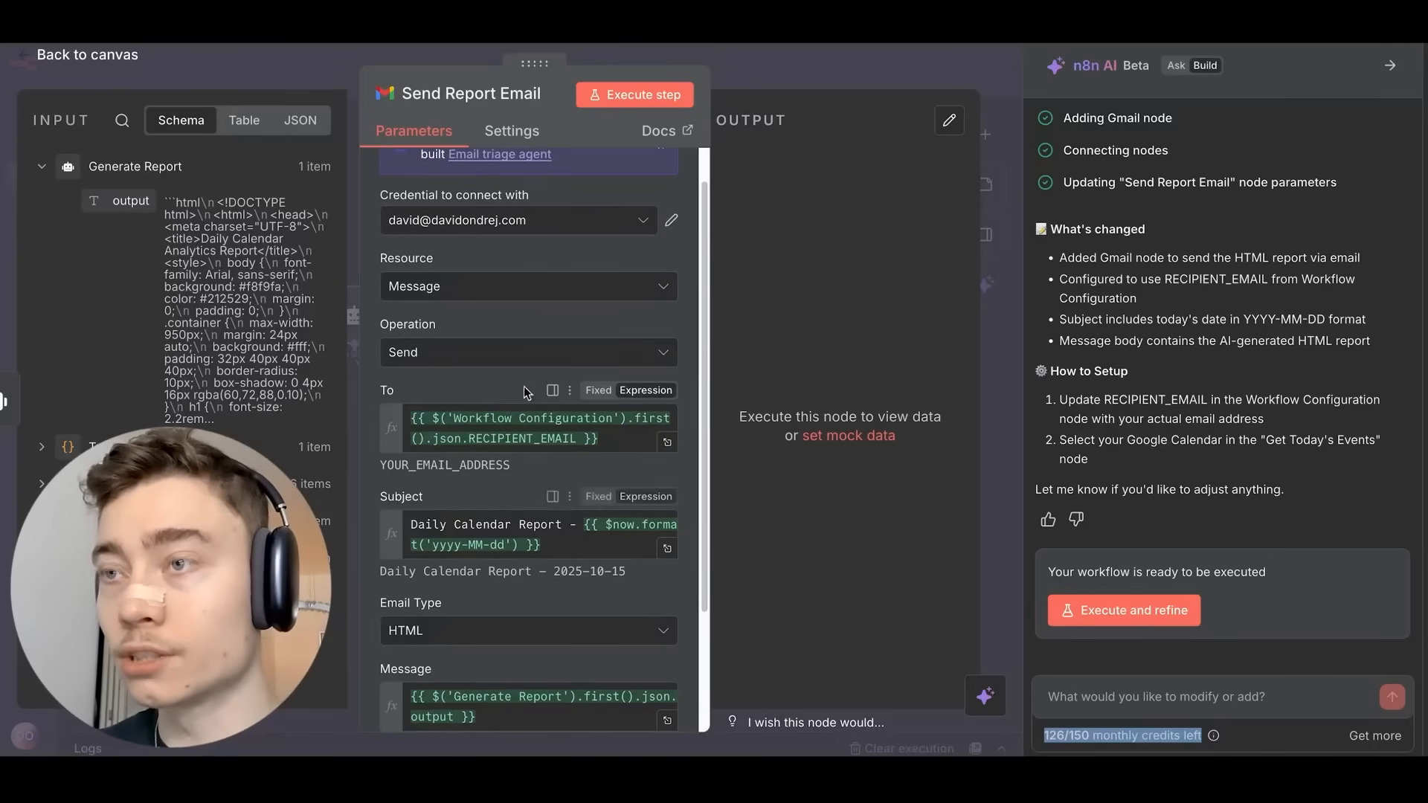
pyautogui.click(443, 424)
pyautogui.hotkey('ctrl', 'a')
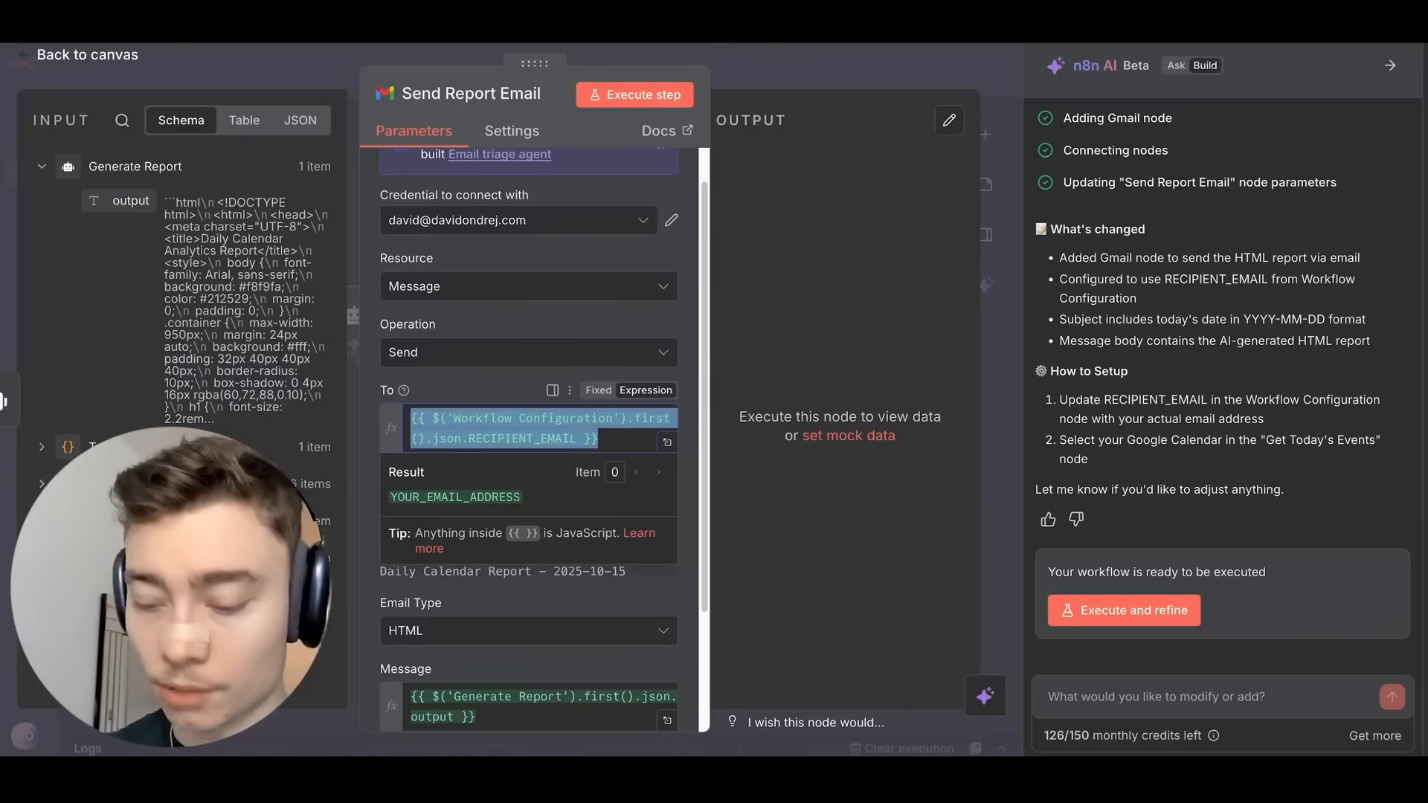
pyautogui.write('dai')
pyautogui.press('BackSpace')
pyautogui.press('BackSpace')
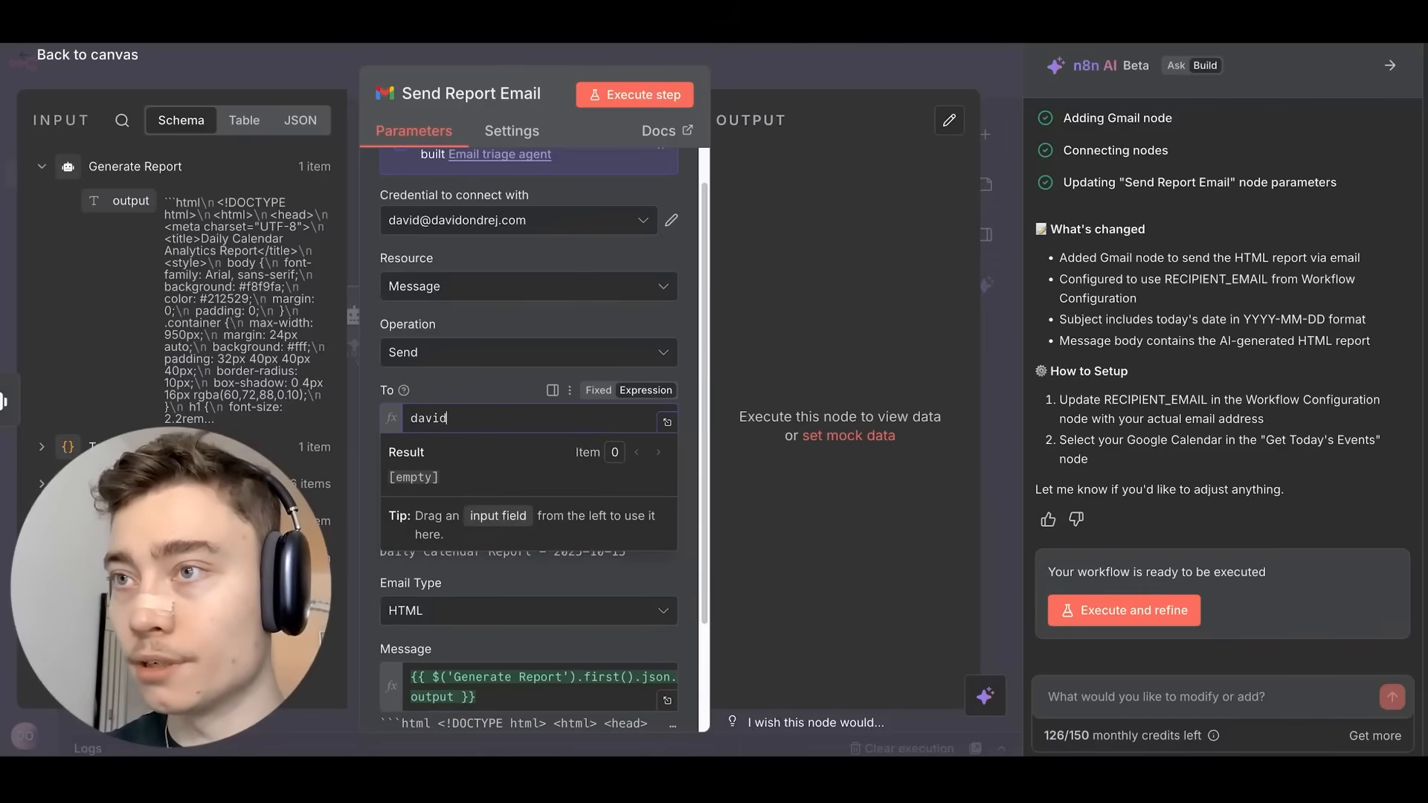
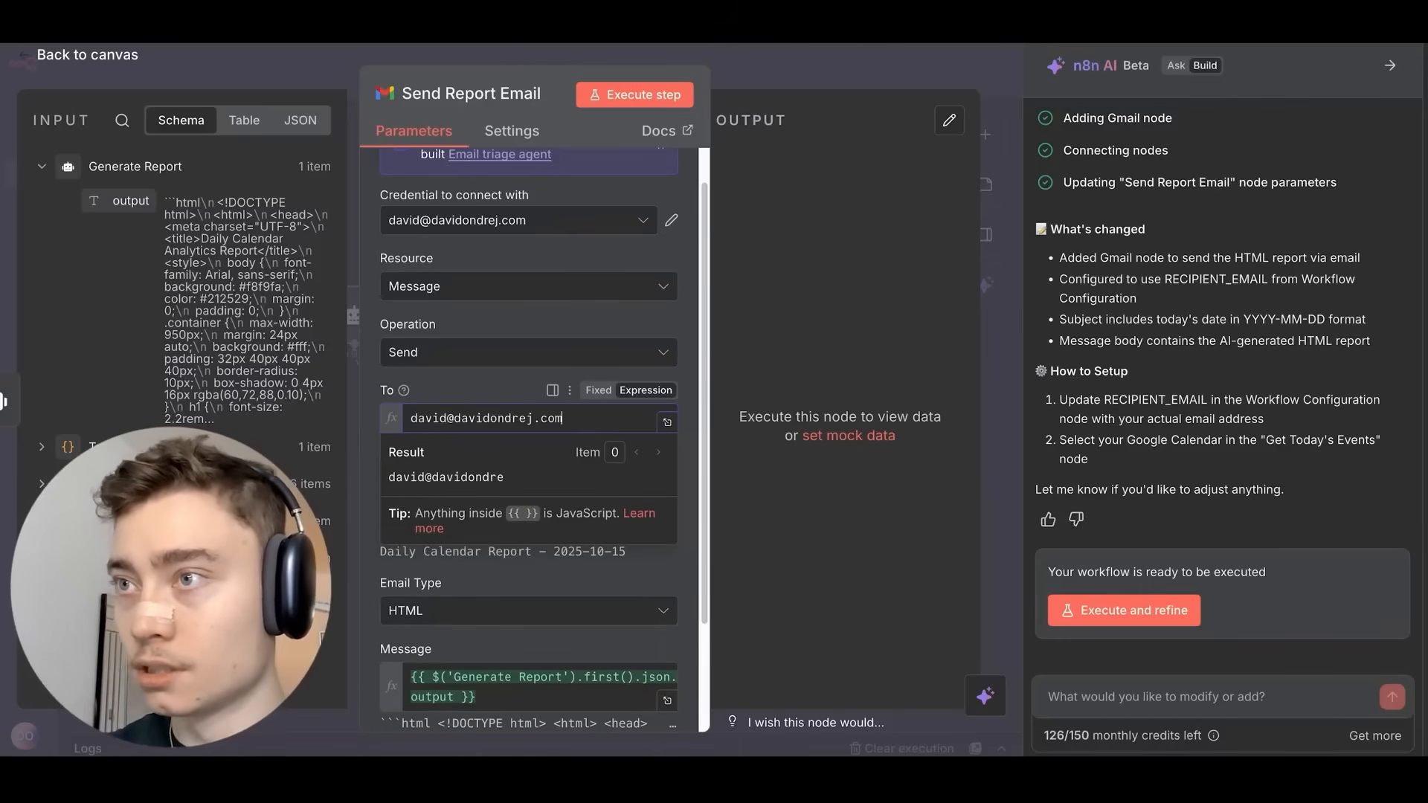
pyautogui.click(467, 374)
# Return to the workflow canvas and save the workflow.
pyautogui.scroll(-2, 467, 375)
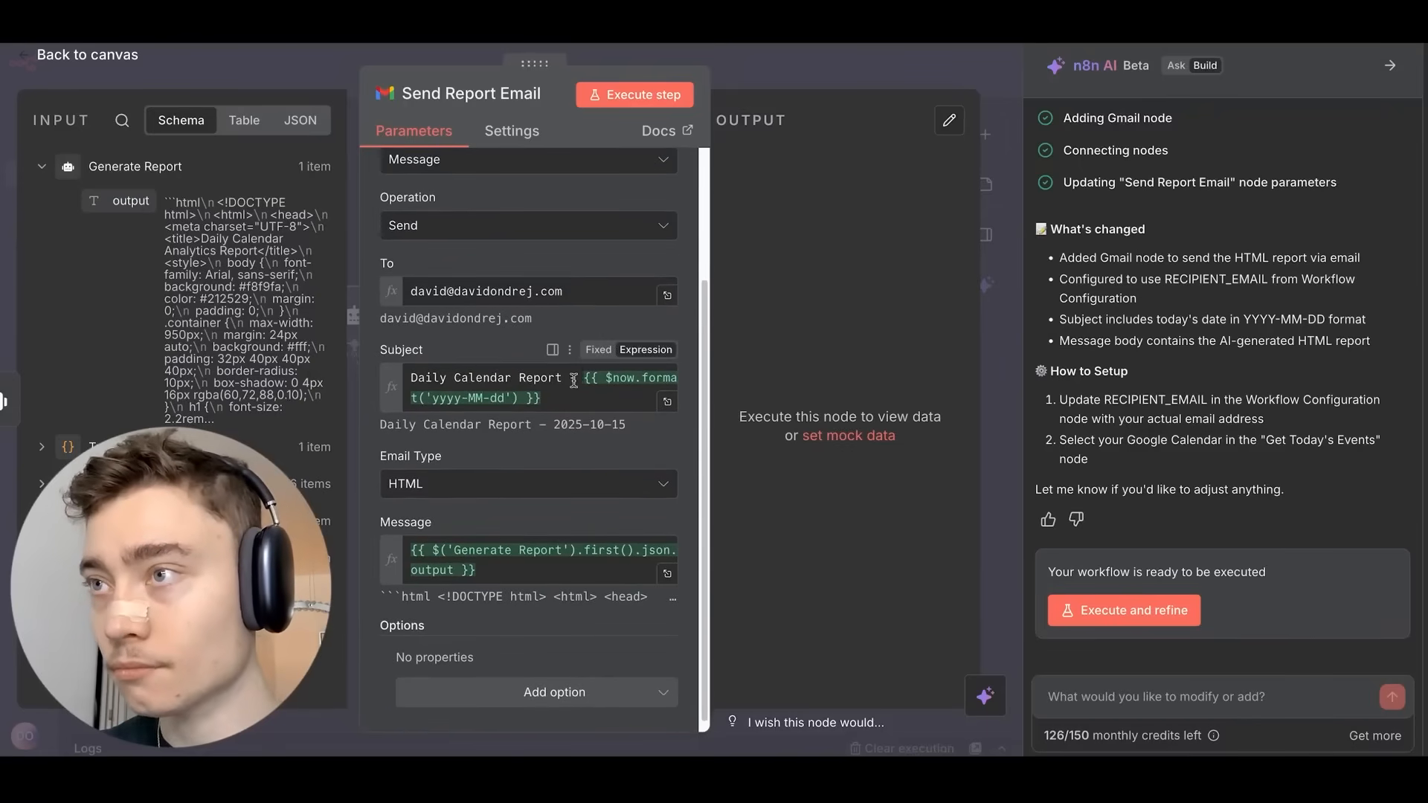
pyautogui.scroll(-1, 555, 366)
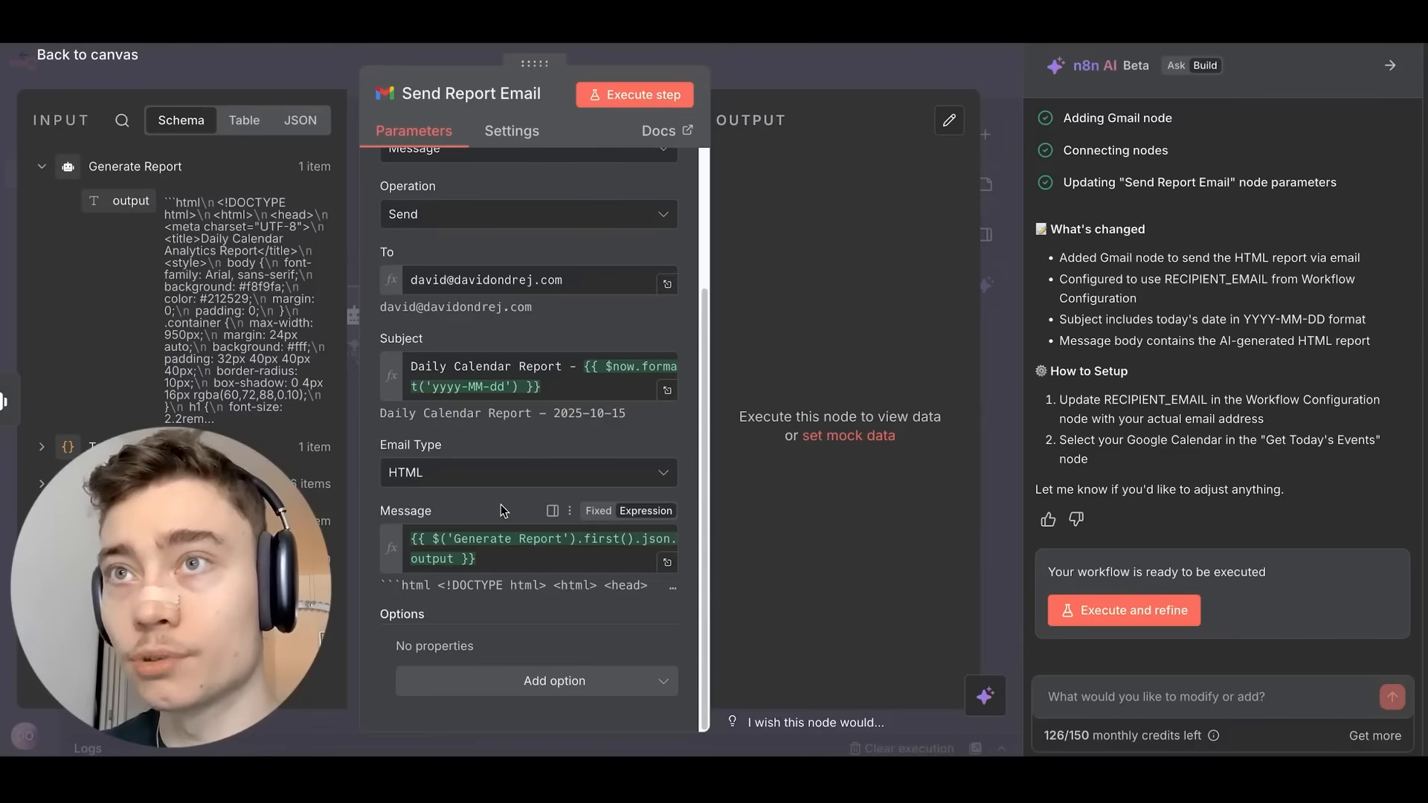
pyautogui.scroll(5, 505, 347)
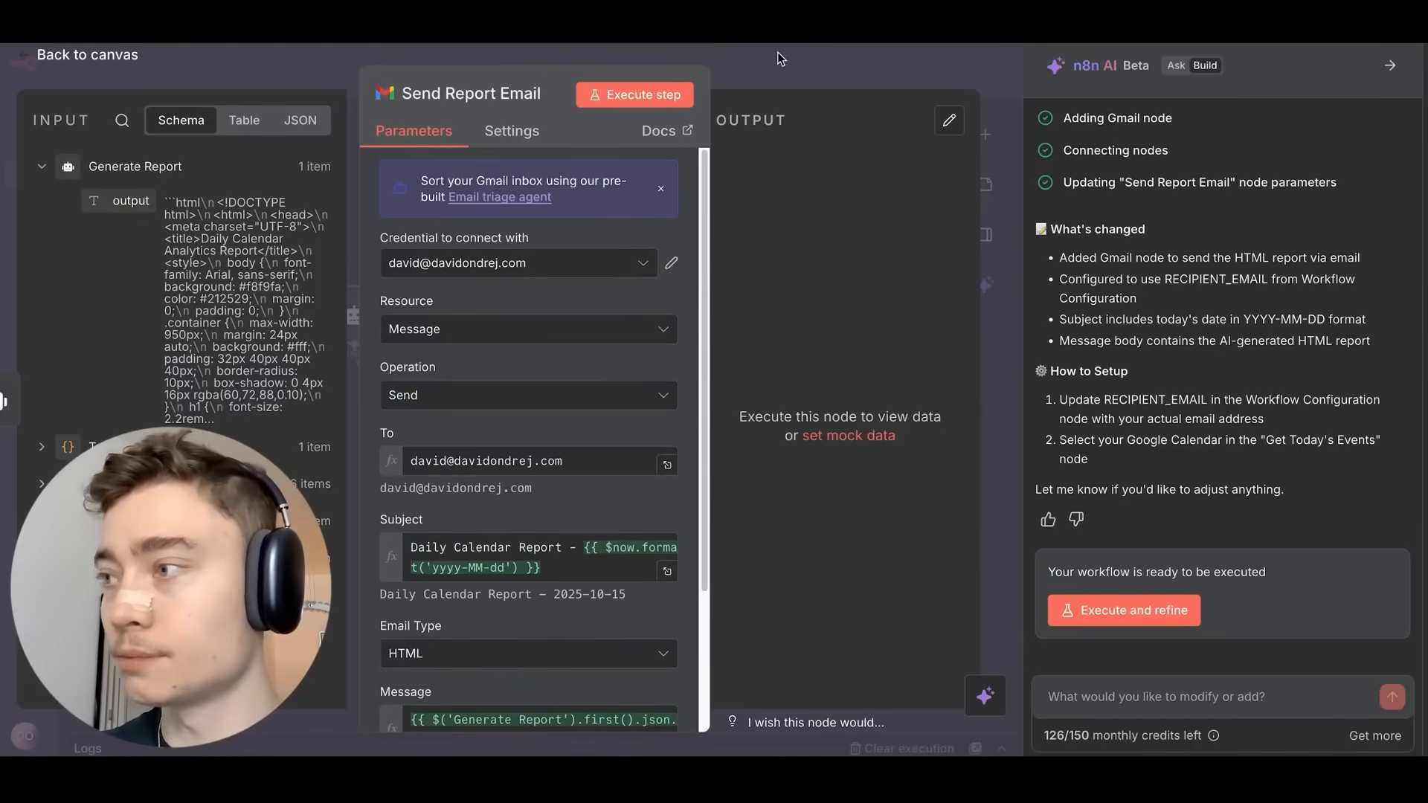
pyautogui.click(794, 45)
pyautogui.click(799, 59)
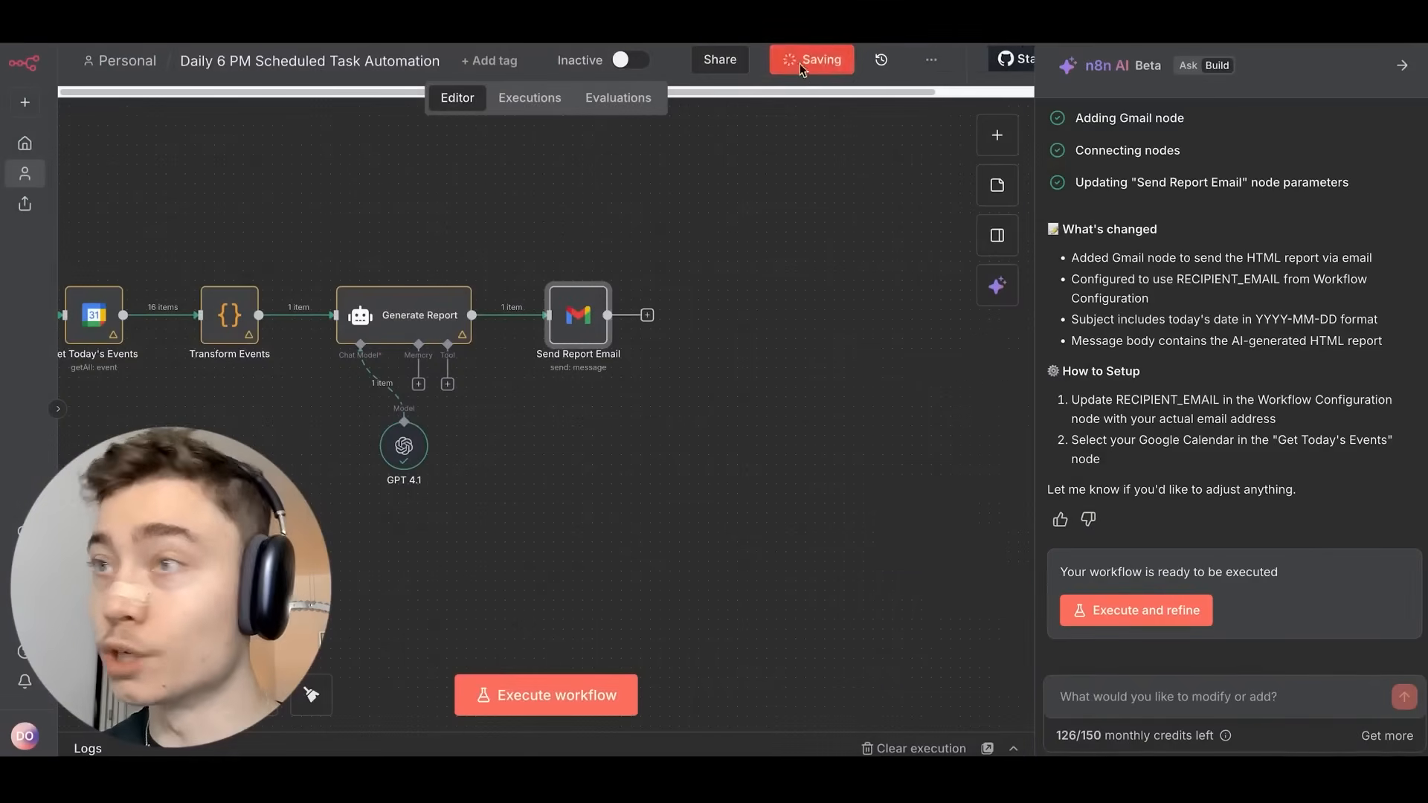
# Run the whole workflow from the canvas.
pyautogui.moveTo(703, 230); pyautogui.dragTo(706, 236)
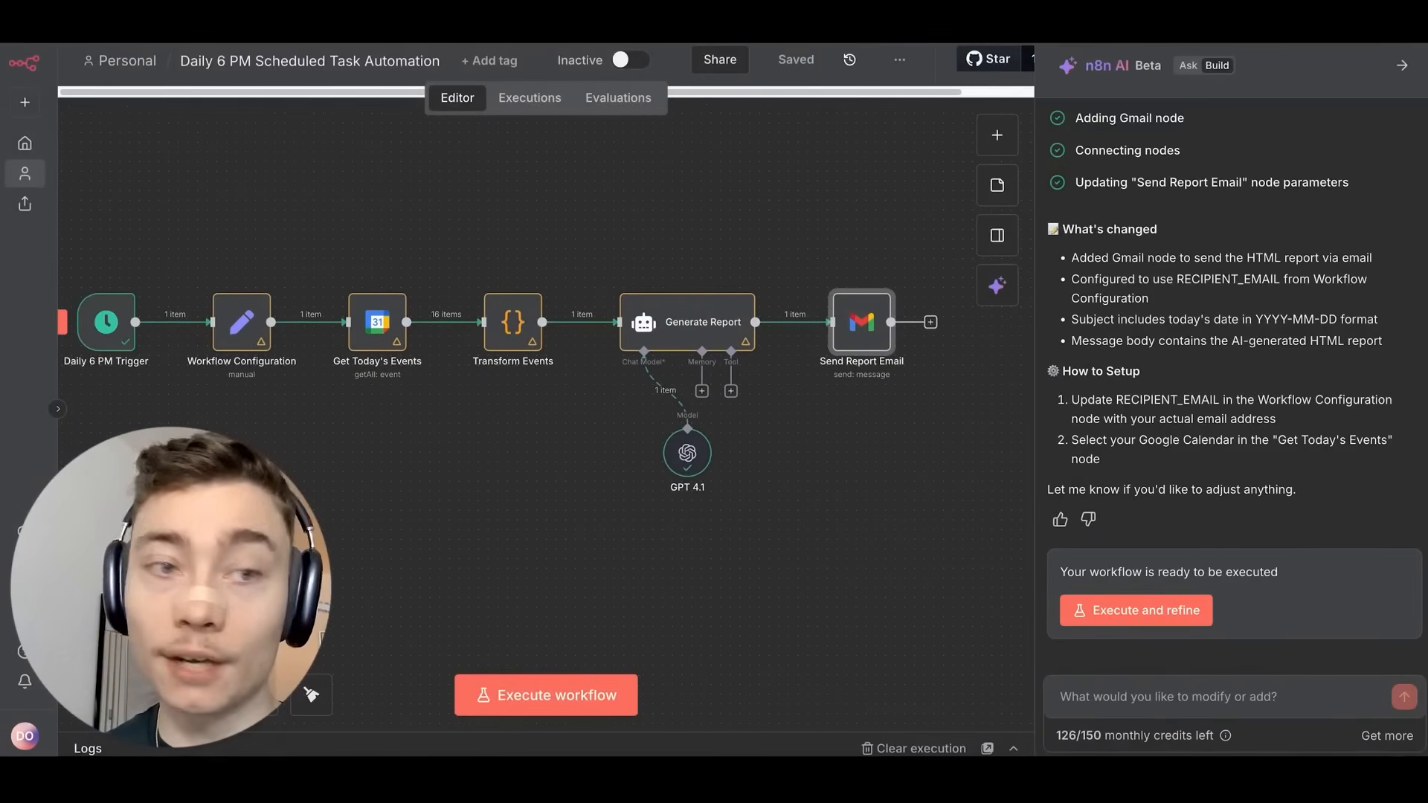
pyautogui.hscroll(-3, 510, 499)
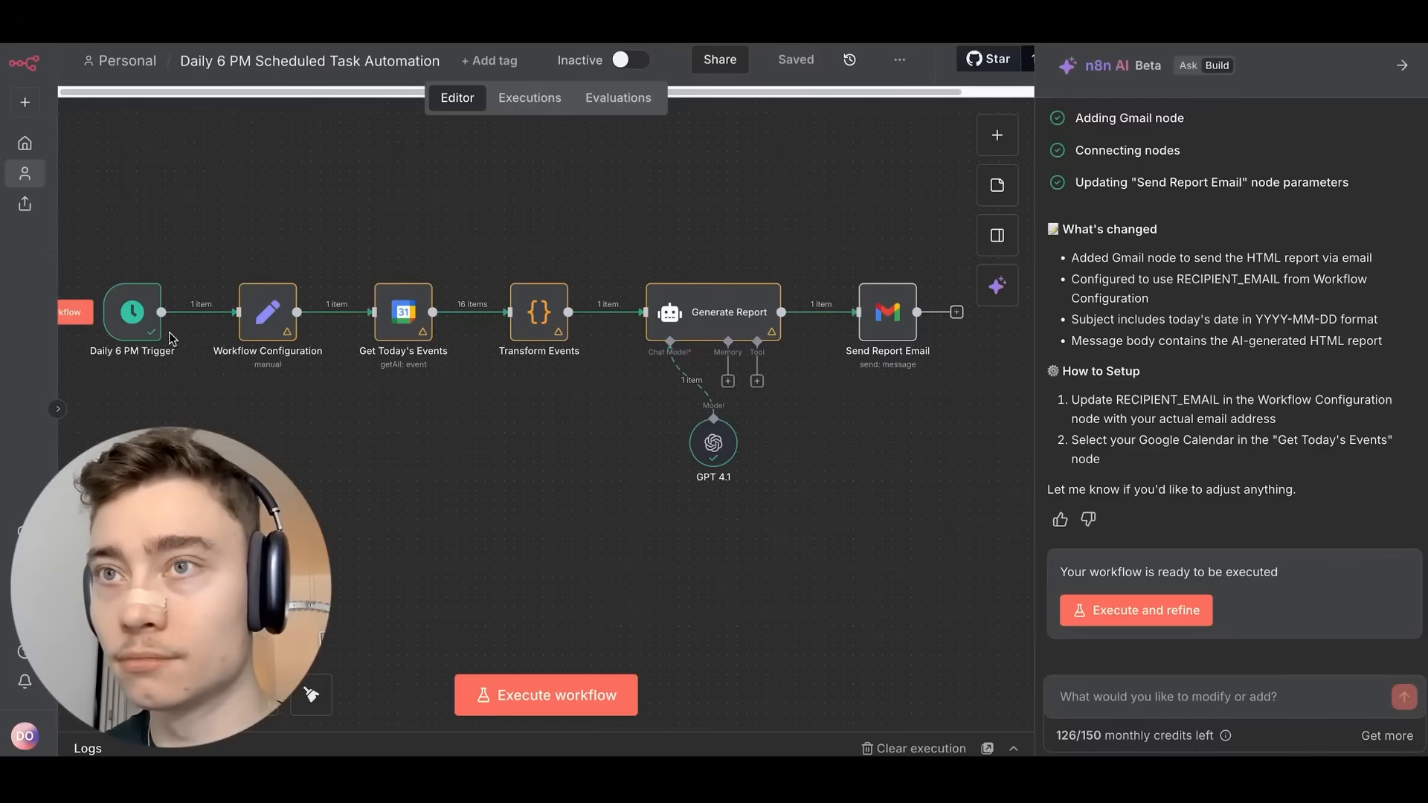
pyautogui.hscroll(-5, 268, 350)
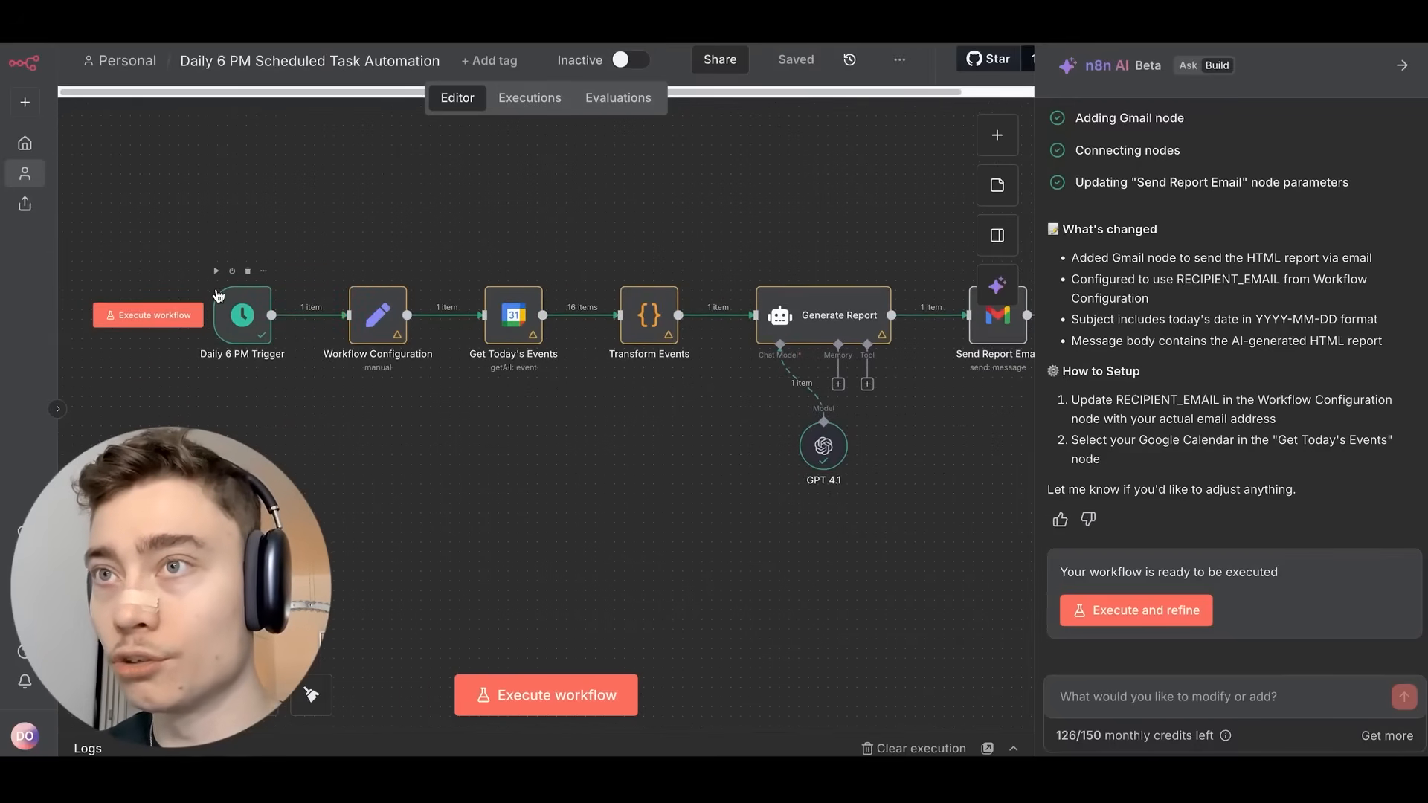
pyautogui.click(592, 697)
# Hide the AI assistant panel and move the GPT 4.1 node slightly left.
pyautogui.hscroll(4, 624, 556)
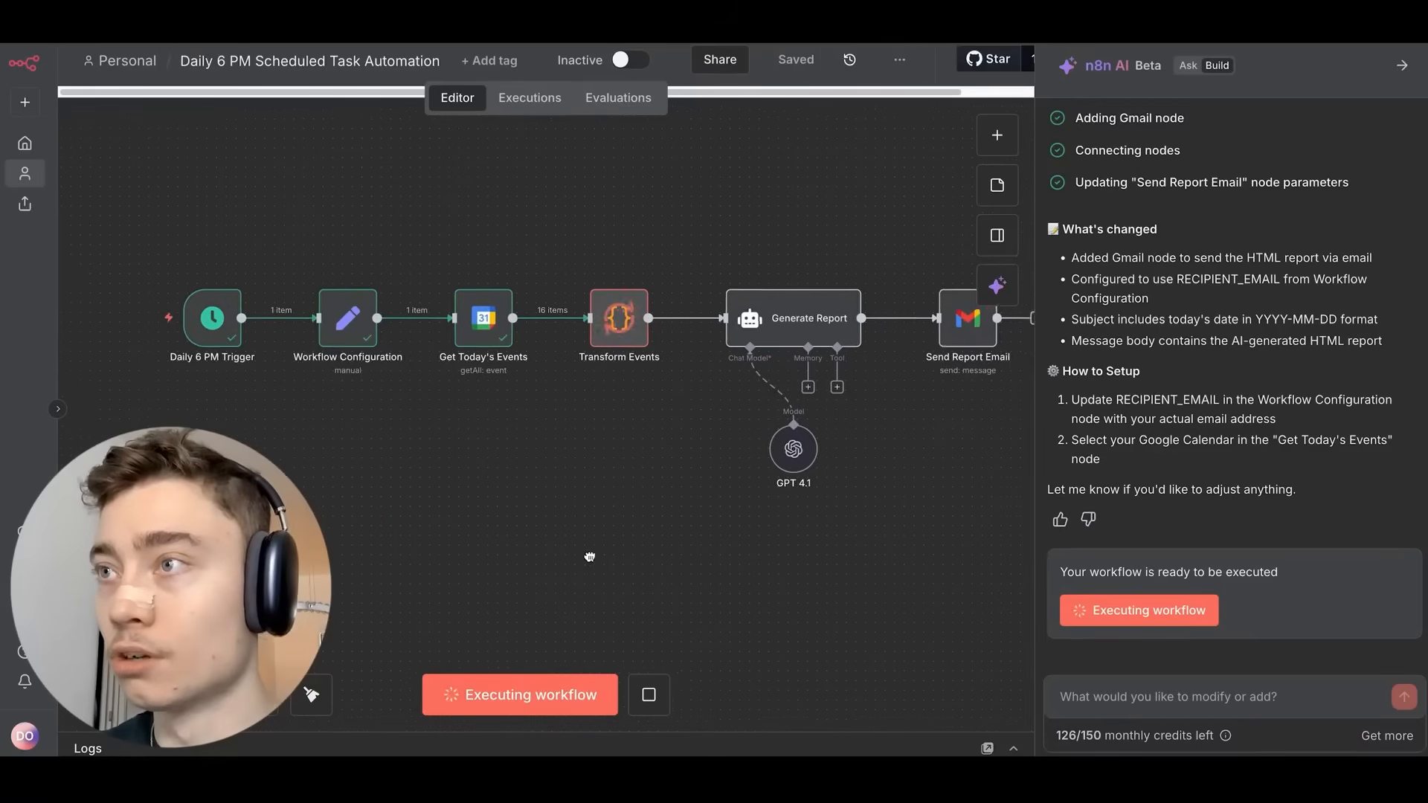
pyautogui.click(1402, 66)
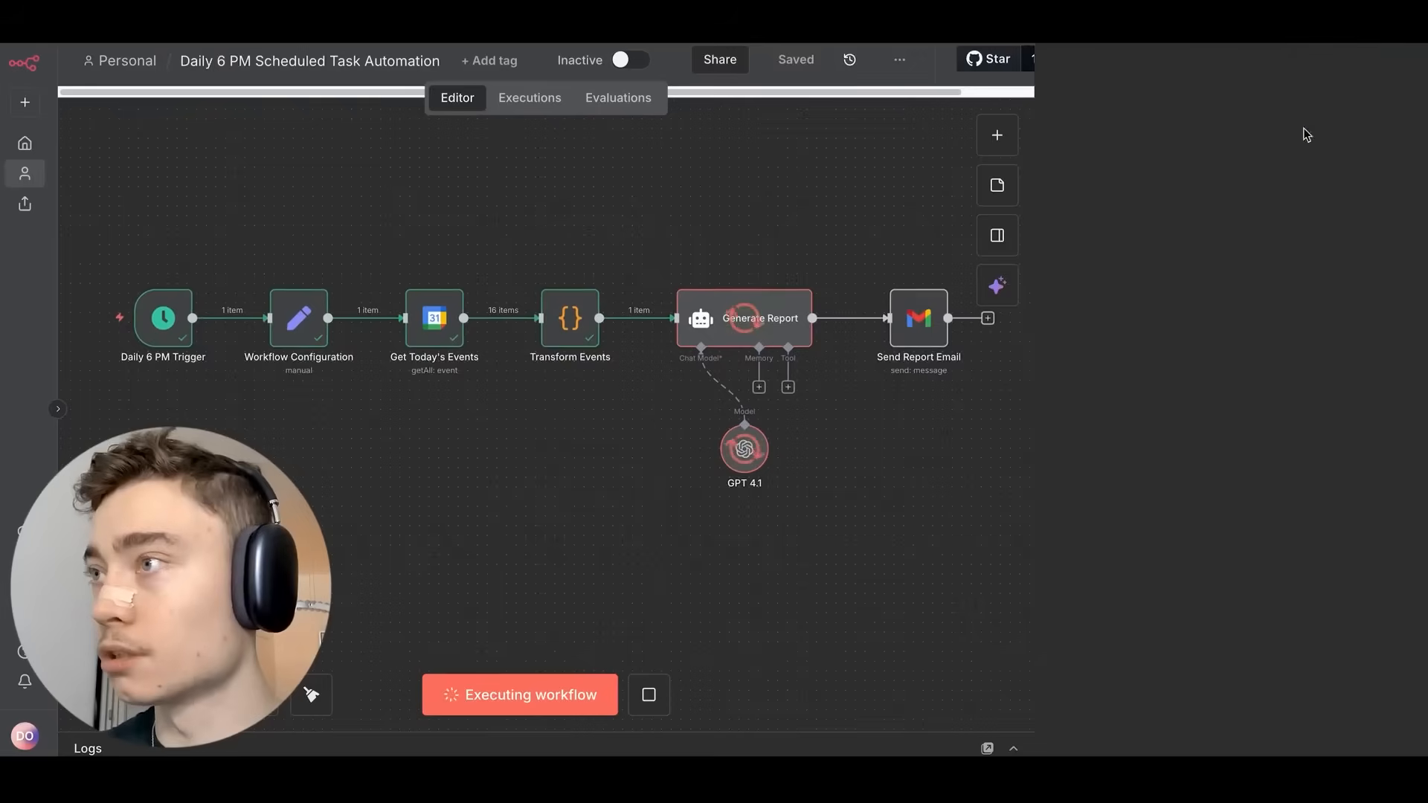
pyautogui.scroll(3, 983, 305)
pyautogui.hscroll(3, 1026, 261)
pyautogui.scroll(-3, 1004, 171)
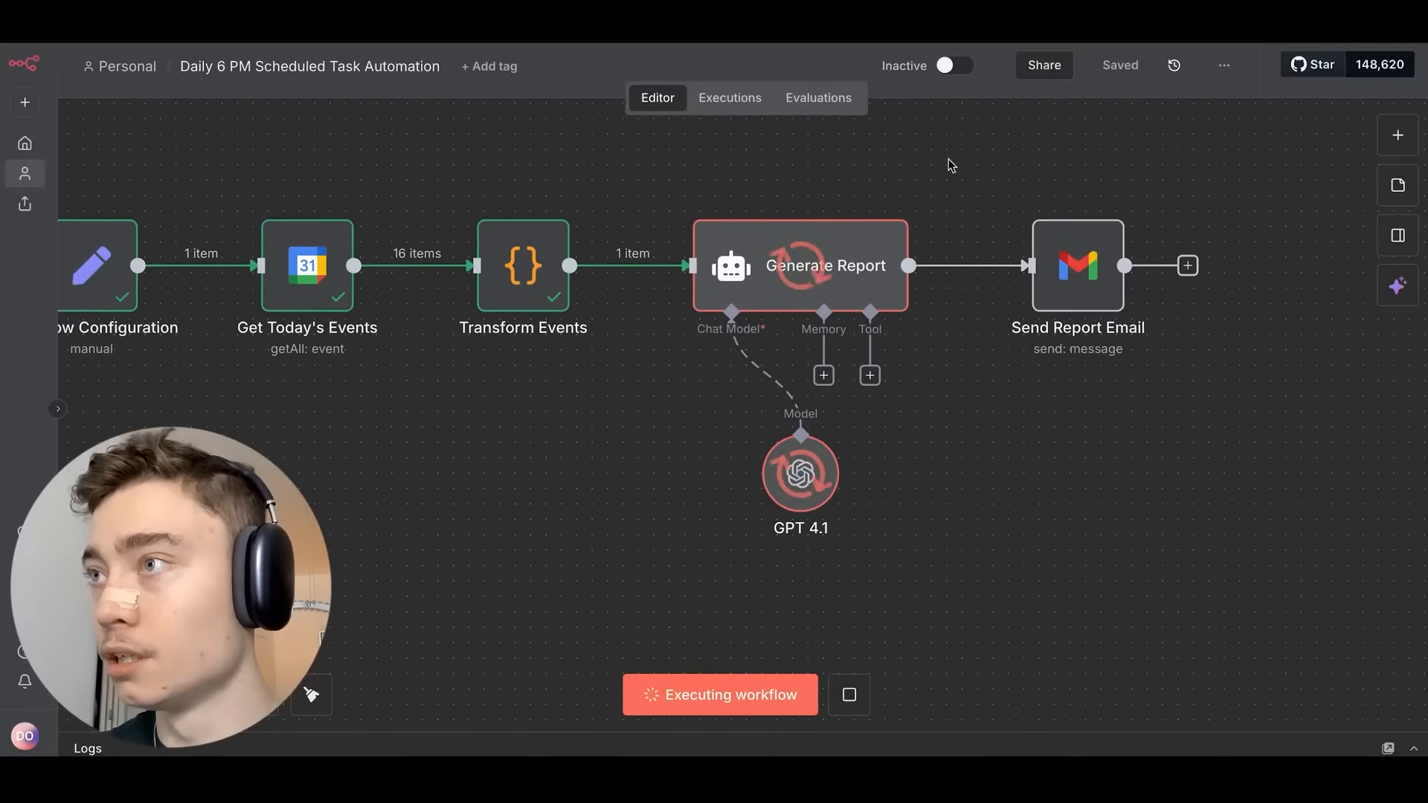
pyautogui.moveTo(829, 484); pyautogui.dragTo(707, 452)
pyautogui.hscroll(-2, 937, 439)
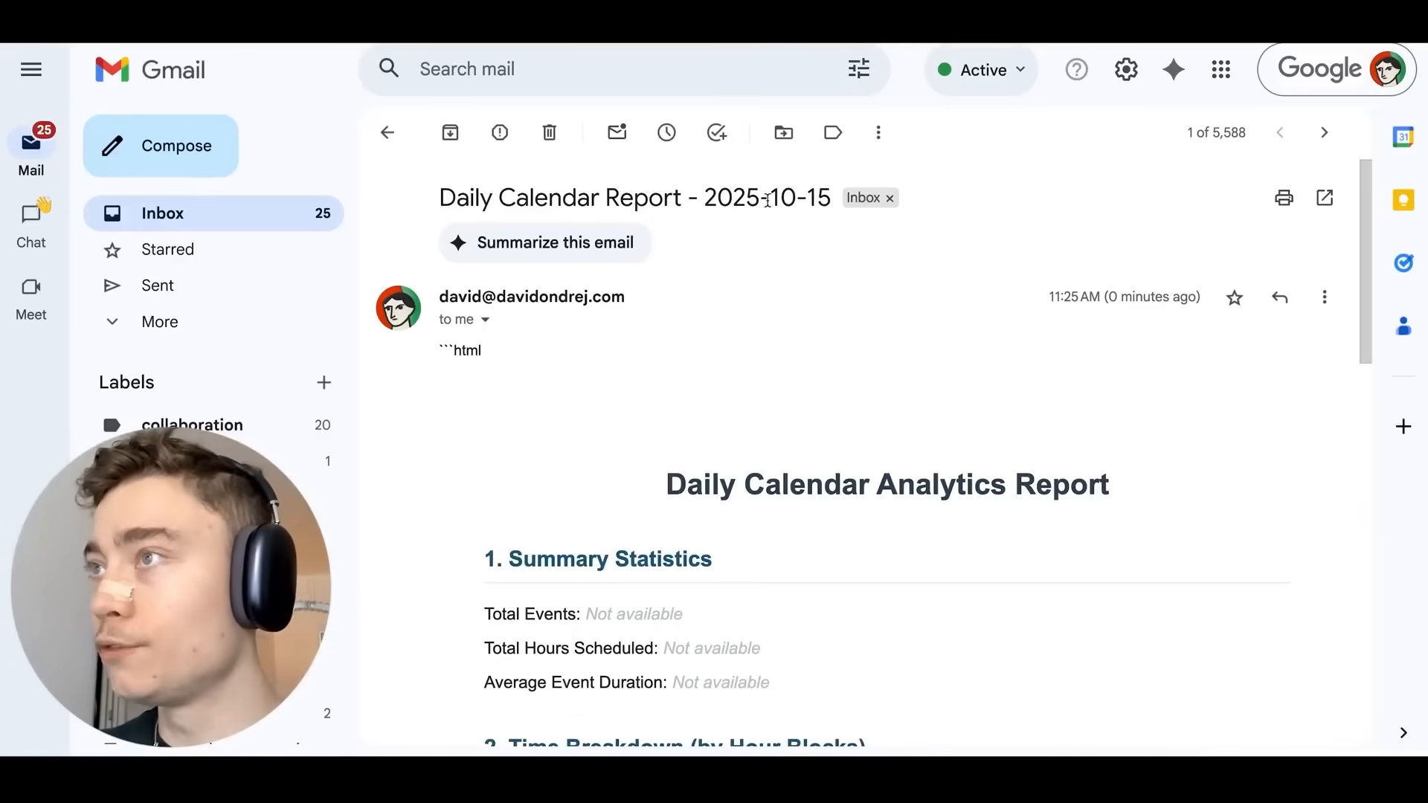
# Read through the 'Daily Calendar Report - 2025-10-15' email, where every section reads Not available.
pyautogui.doubleClick(736, 194)
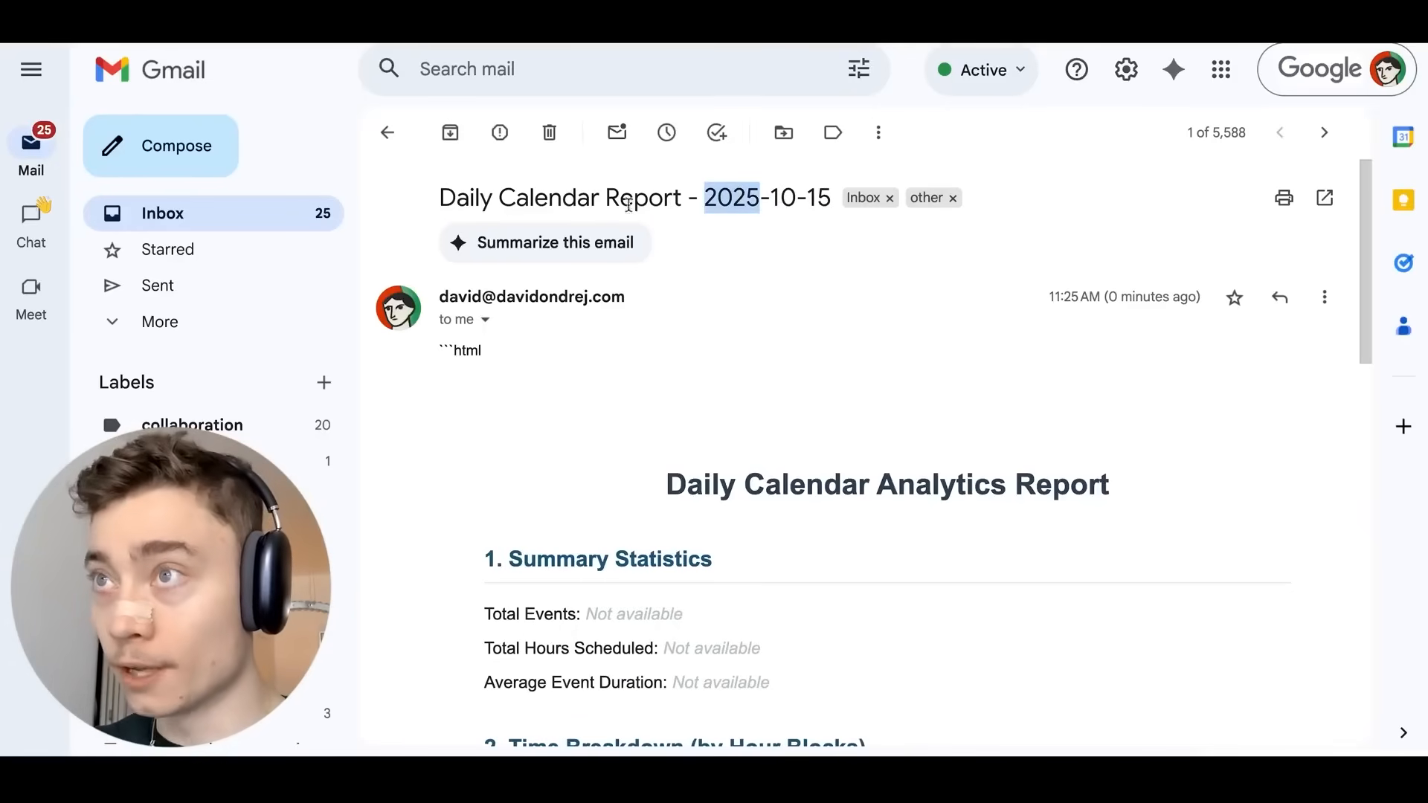
pyautogui.click(525, 187)
pyautogui.scroll(-4, 593, 231)
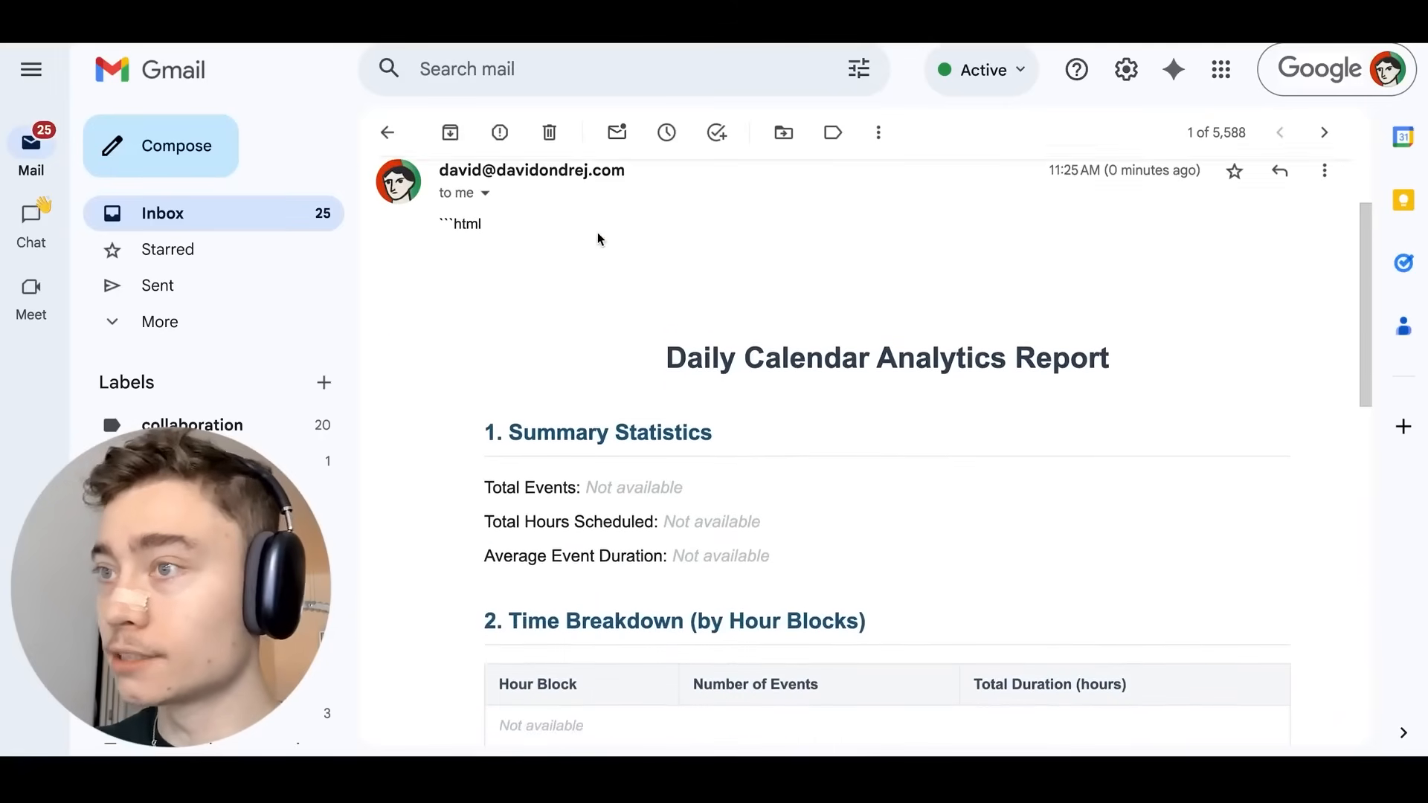
pyautogui.scroll(-4, 608, 226)
pyautogui.scroll(8, 610, 220)
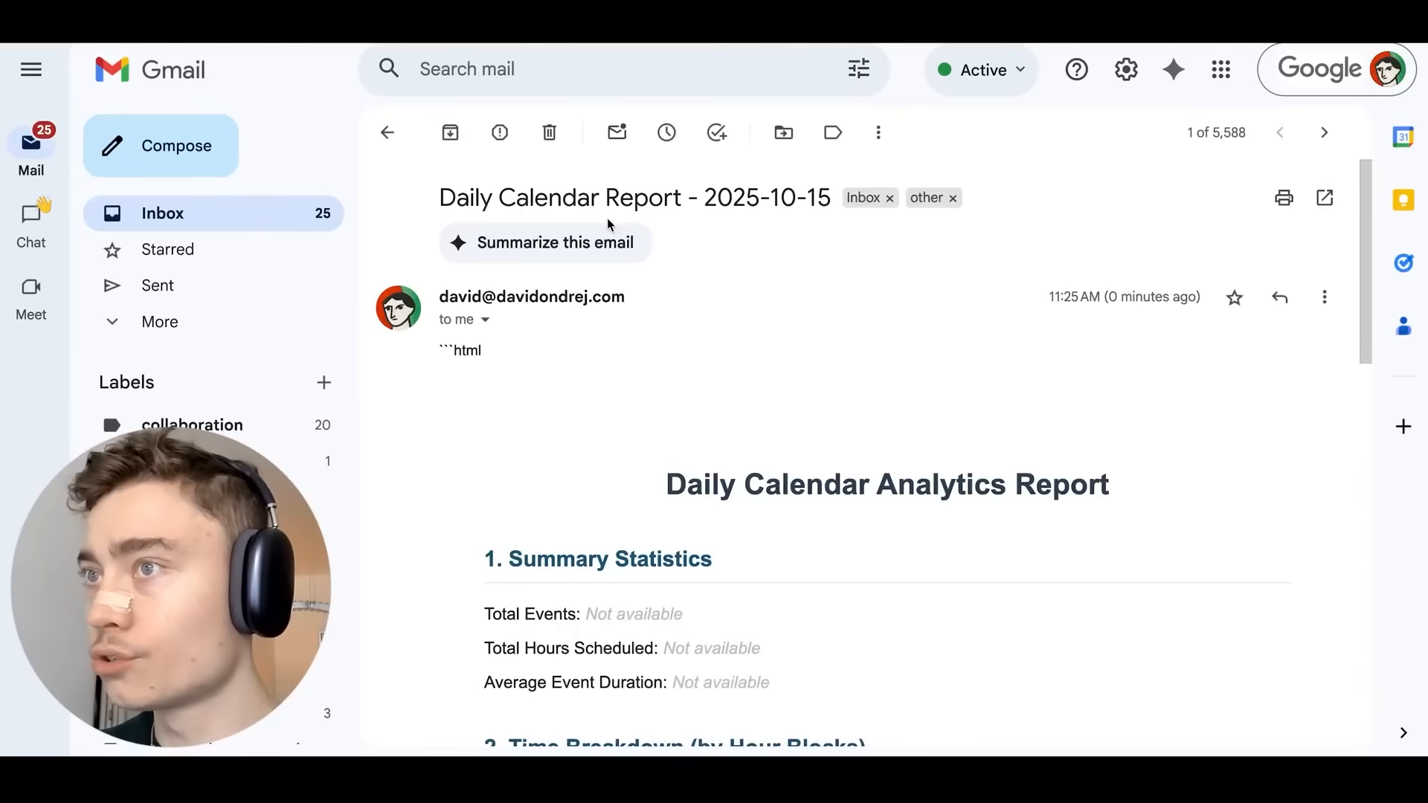
pyautogui.scroll(-4, 613, 218)
pyautogui.scroll(-4, 613, 217)
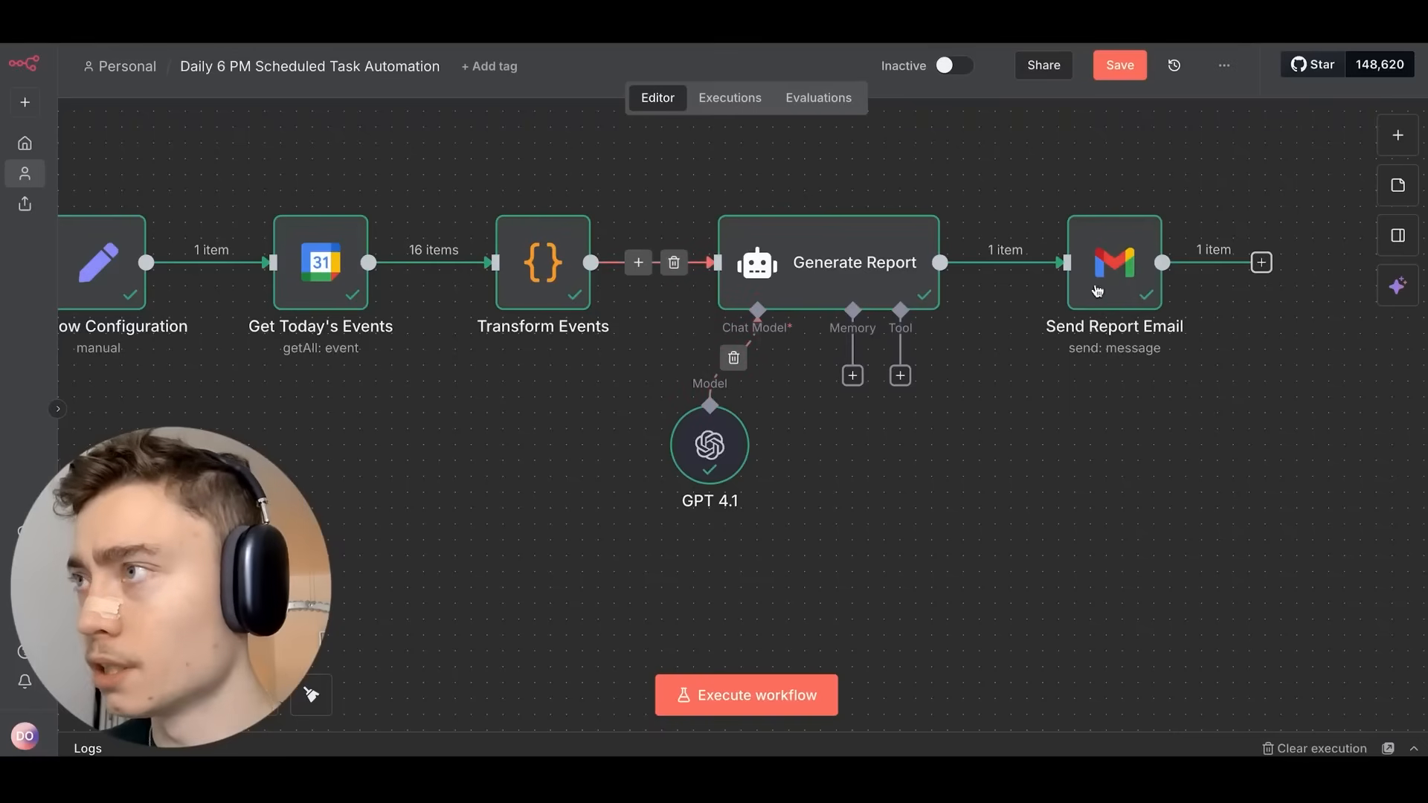
# Inspect the Send Report Email node, then open Generate Report to view its prompt and output.
pyautogui.doubleClick(1115, 264)
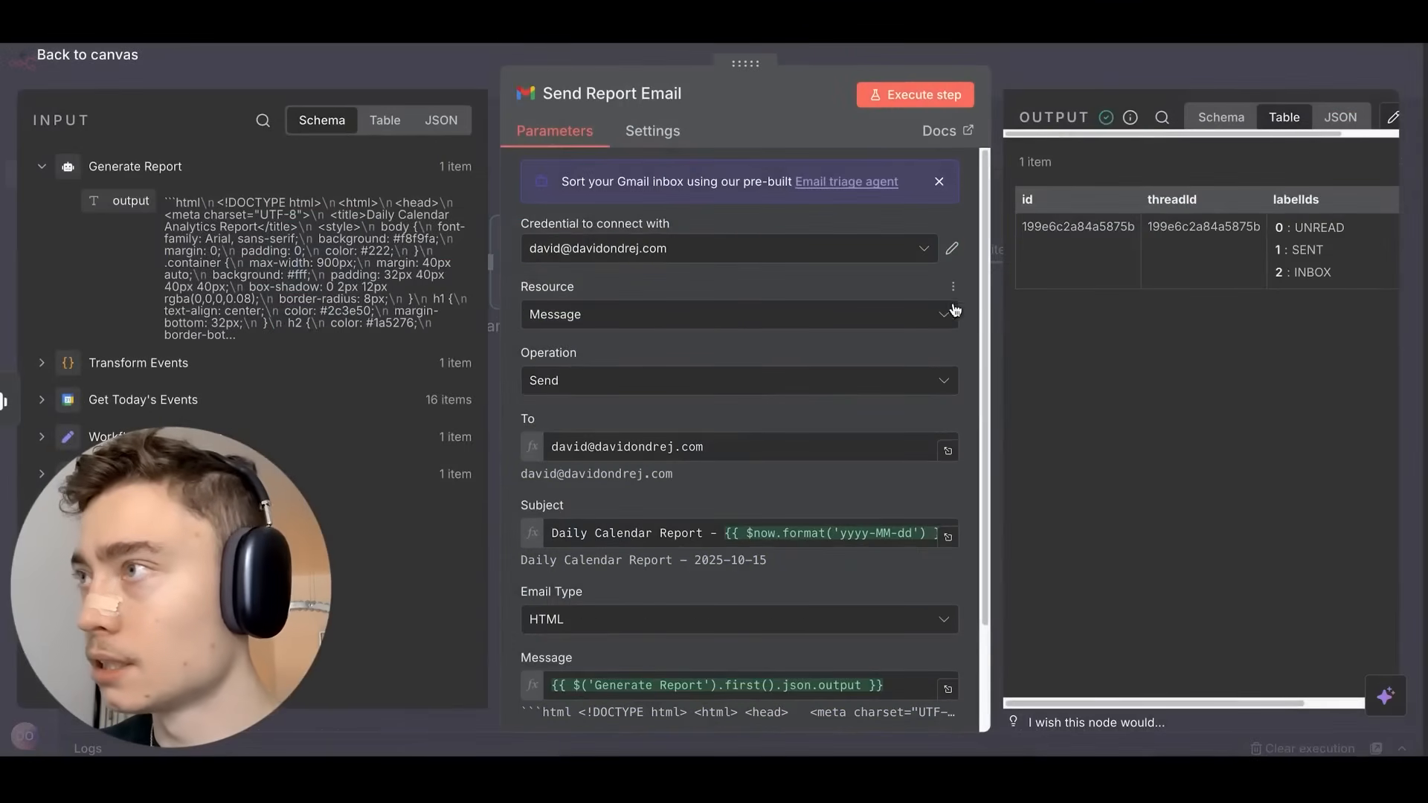
pyautogui.moveTo(1183, 703); pyautogui.dragTo(1142, 686)
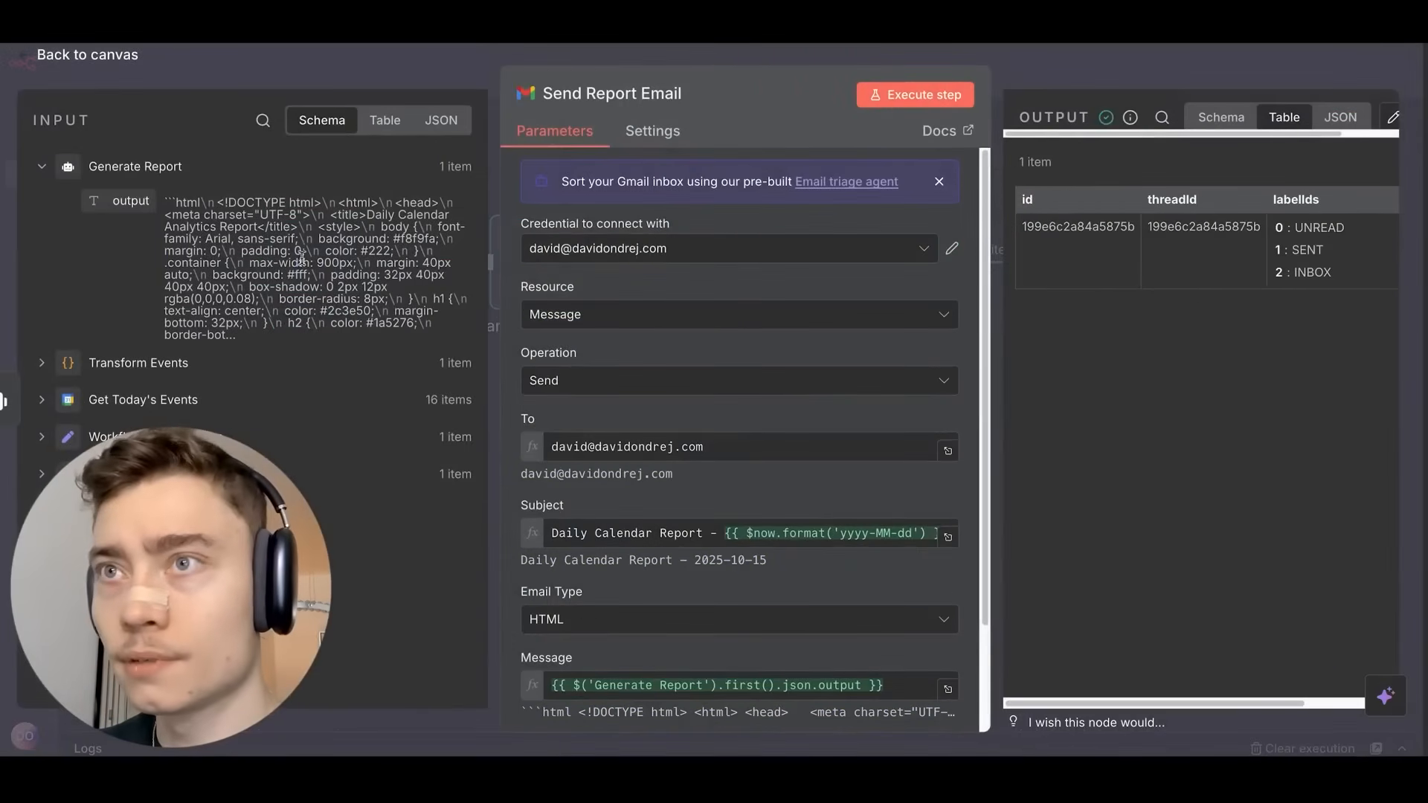
pyautogui.click(1129, 76)
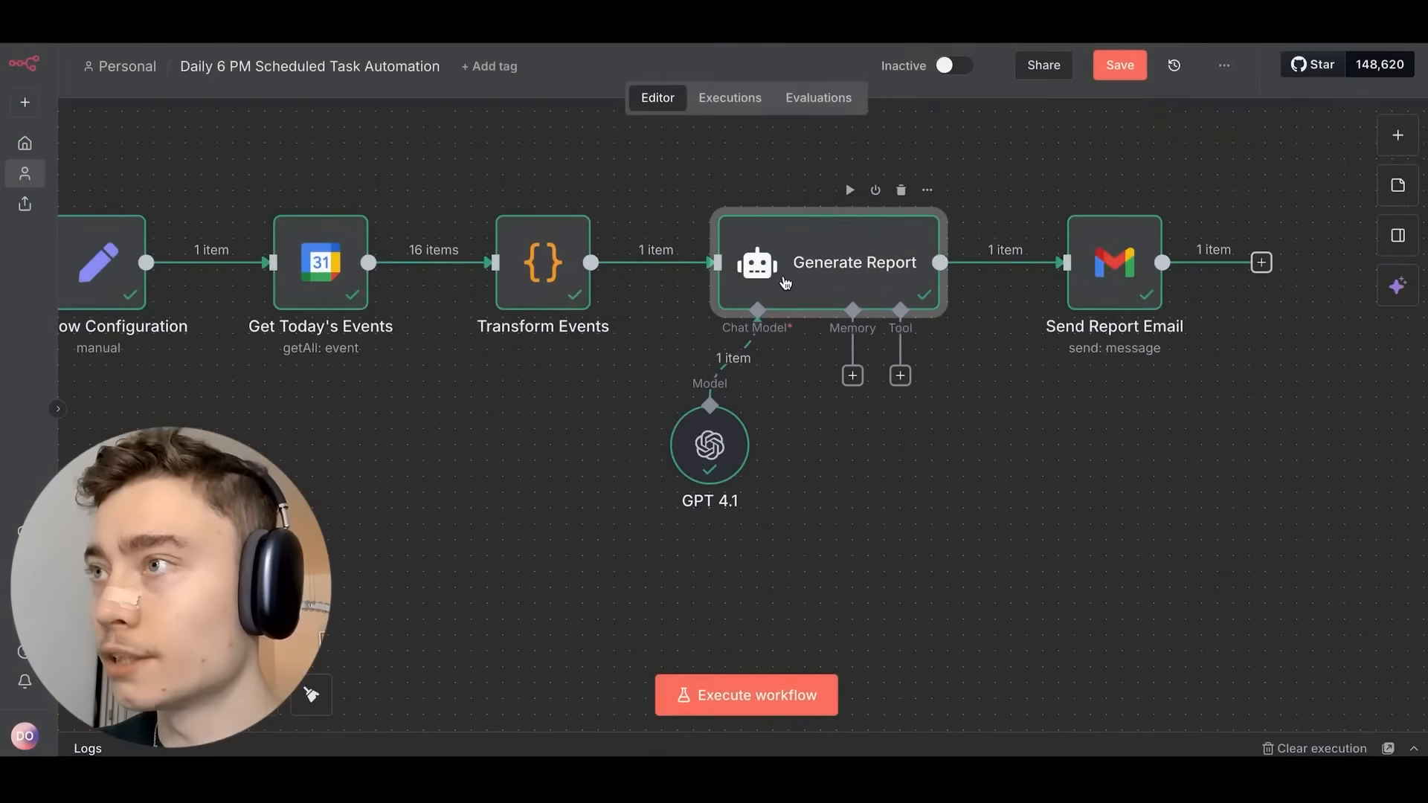
pyautogui.doubleClick(812, 261)
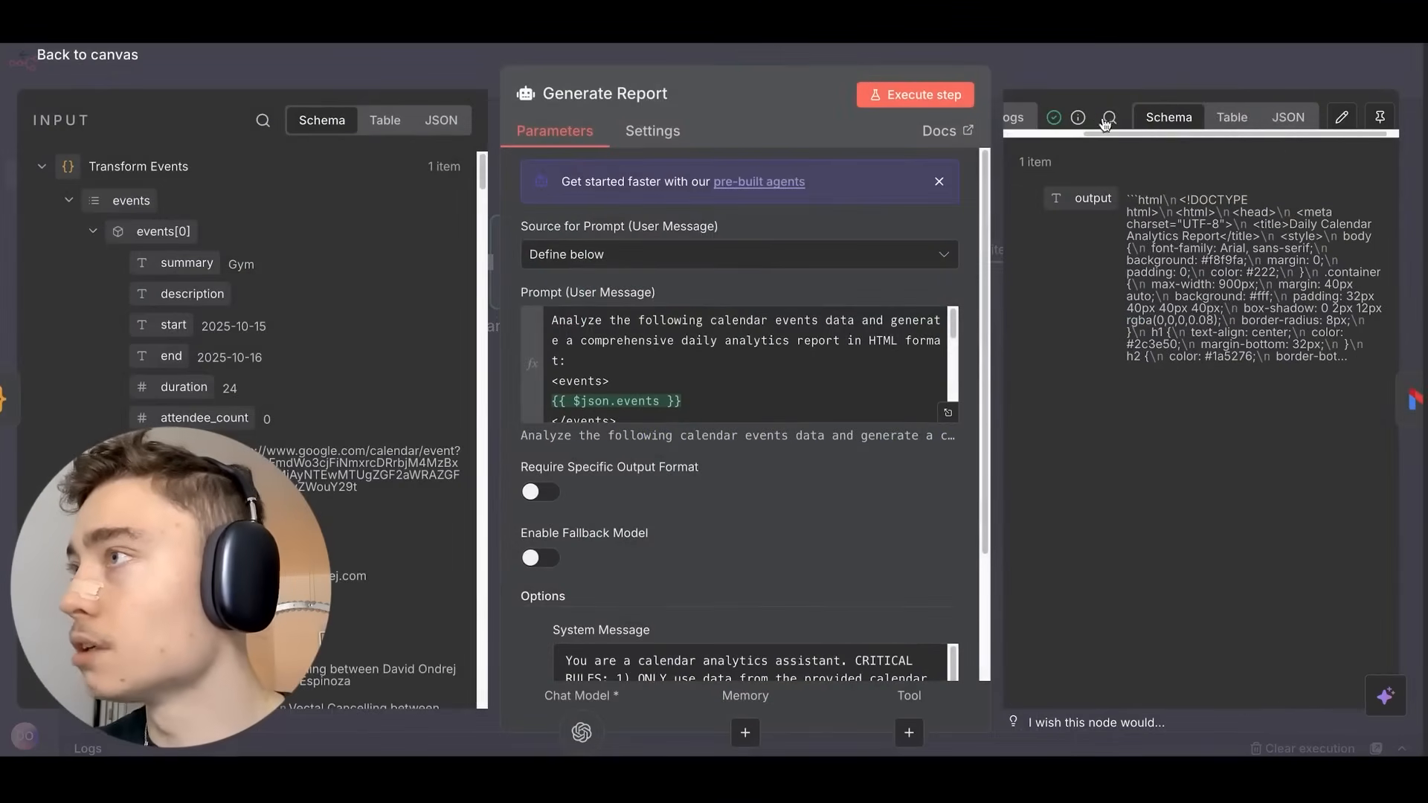
pyautogui.moveTo(1069, 119)
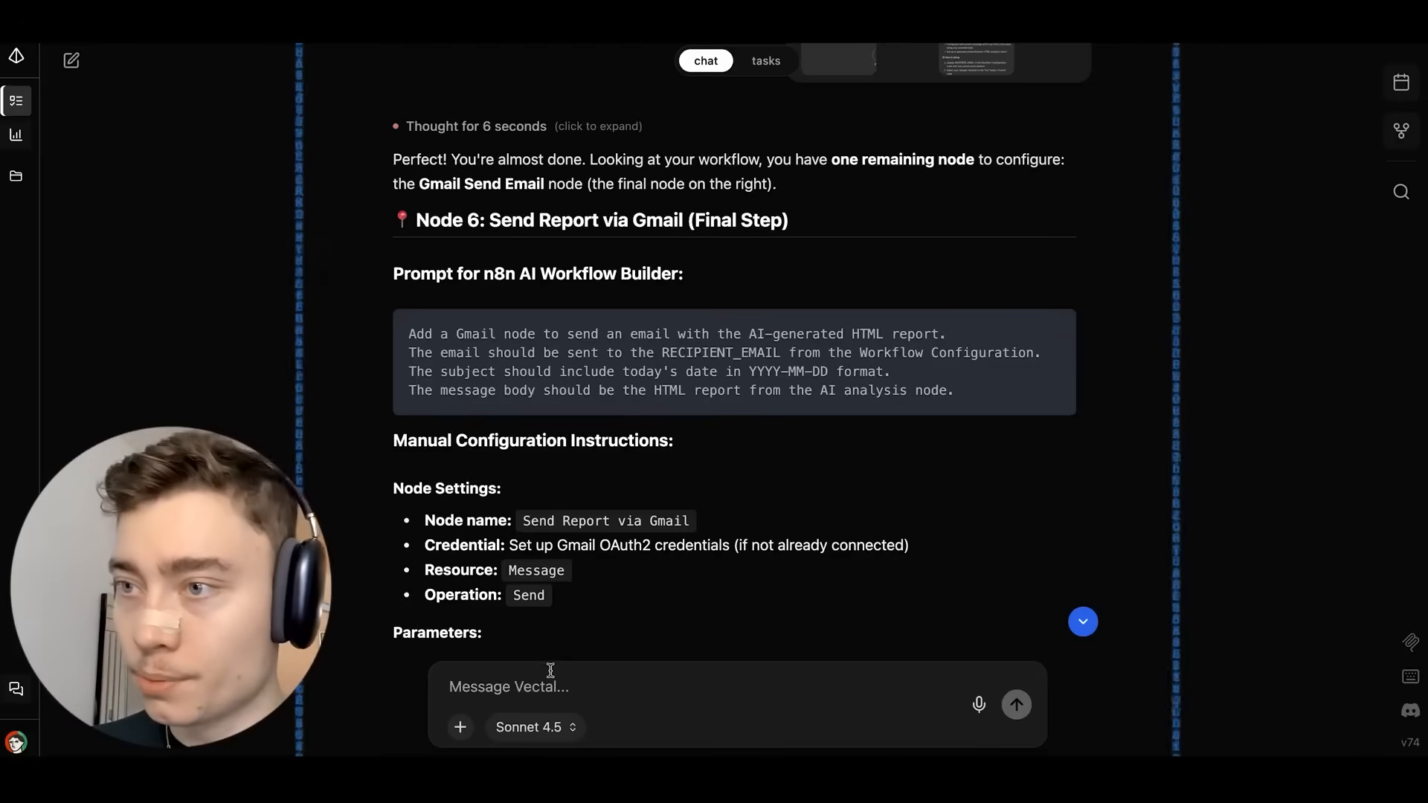
# Send Vectal the pasted JSON in <json> tags, asking whether it includes all of yesterday's events.
pyautogui.click(550, 668)
pyautogui.write('<json>')
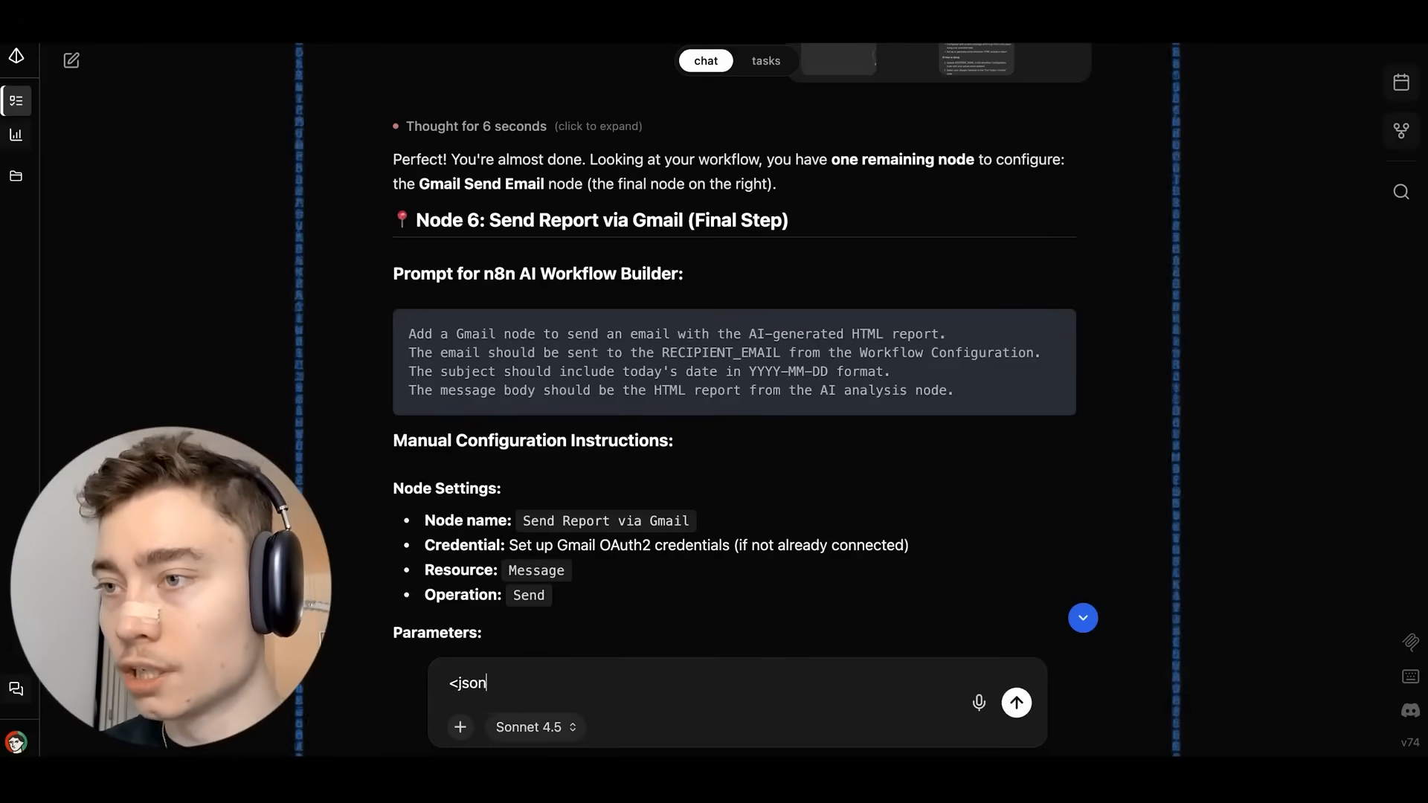
pyautogui.hotkey('shift', 'Return')
pyautogui.hotkey('ctrl', 'v')
pyautogui.write('</json>')
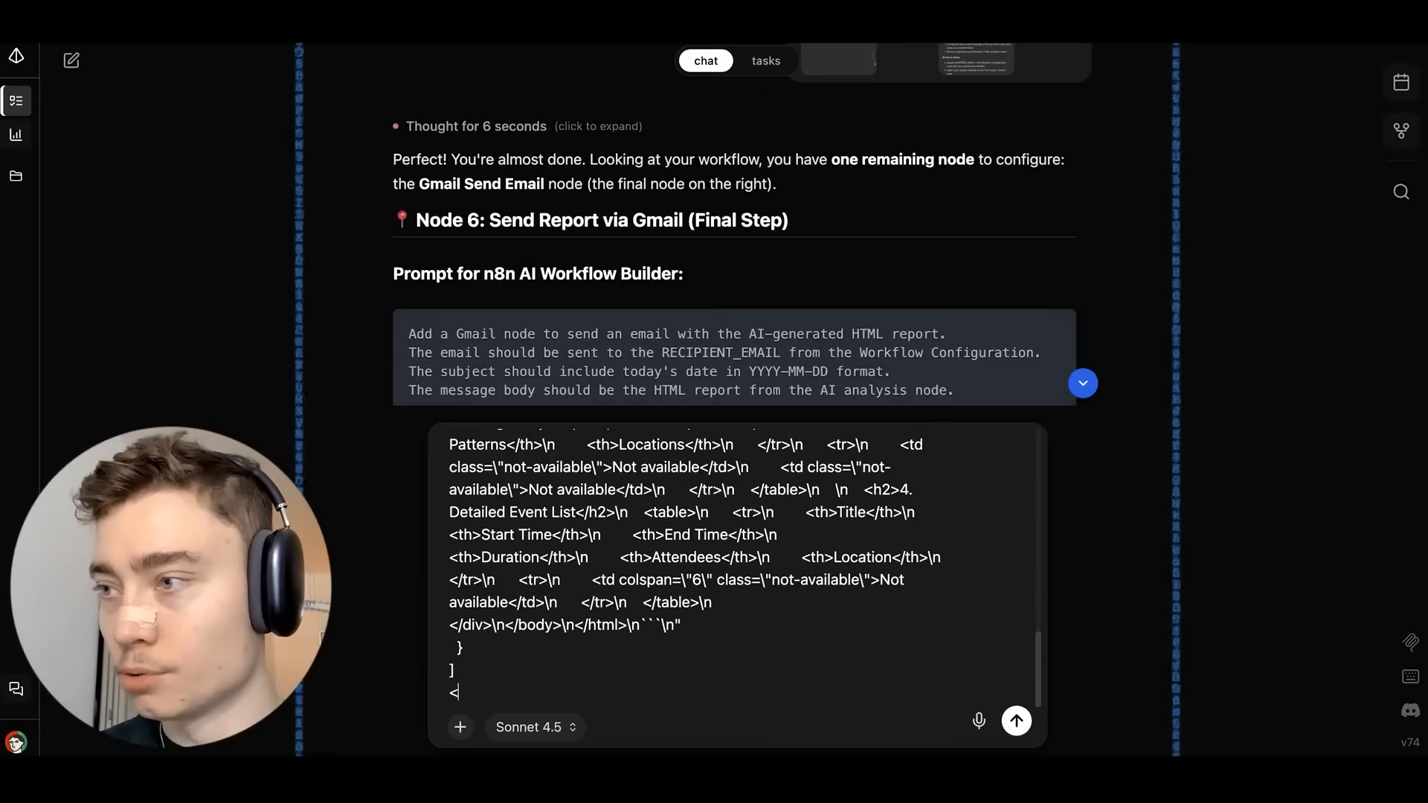
pyautogui.hotkey('shift', 'Return')
pyautogui.write('help me ')
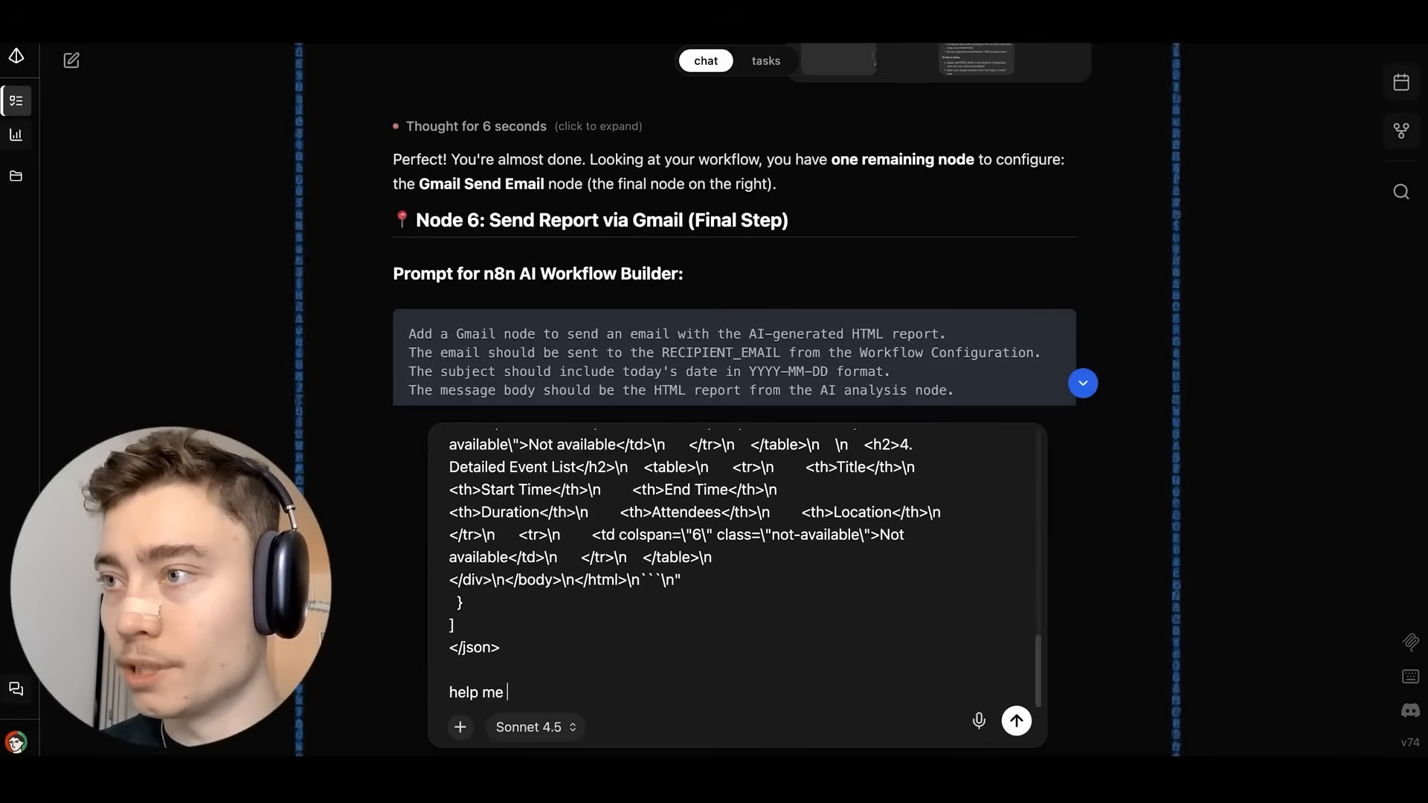
pyautogui.write("understand what's in this")
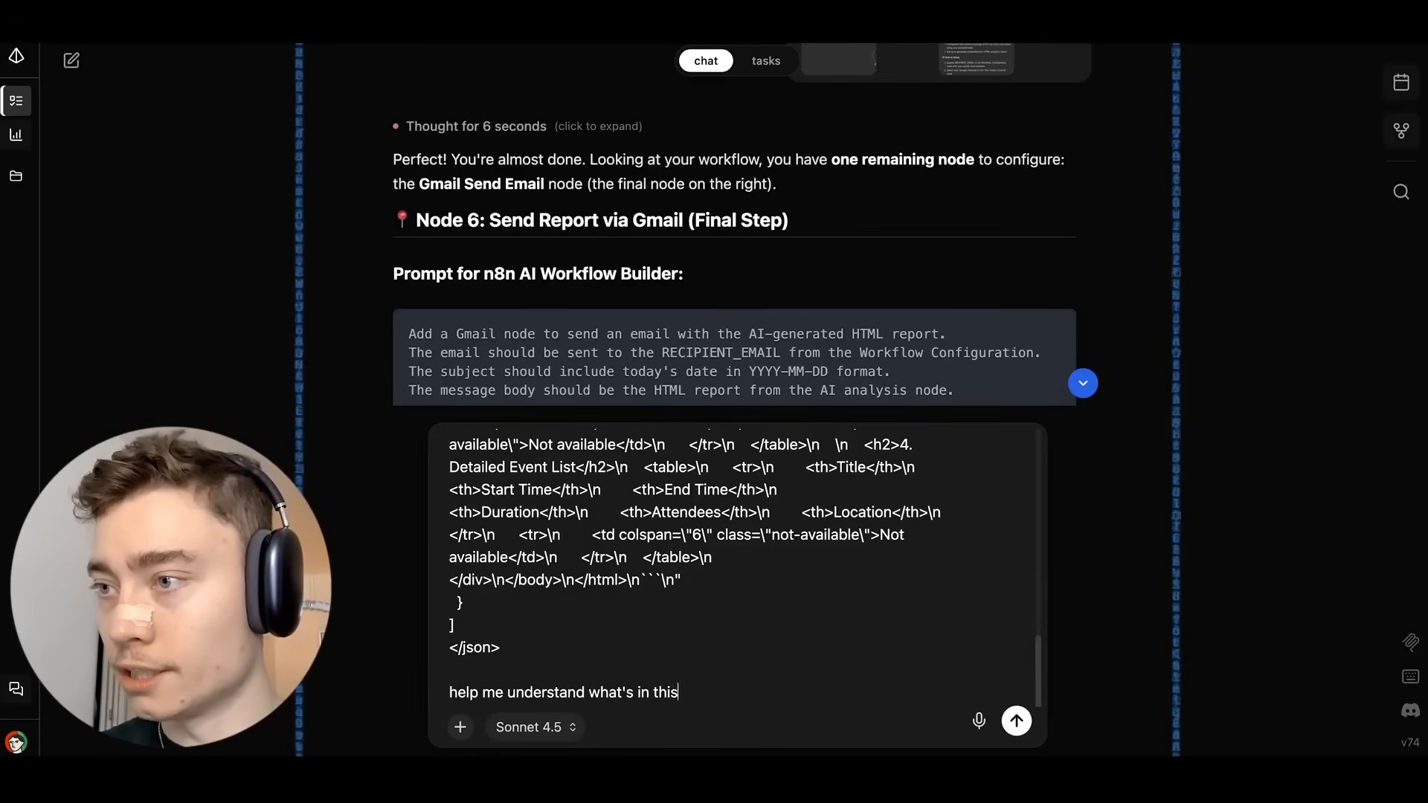
pyautogui.write(' JSON outputF')
pyautogui.hotkey('shift', 'Return')
pyautogui.hotkey('shift', 'Return')
pyautogui.write('doe')
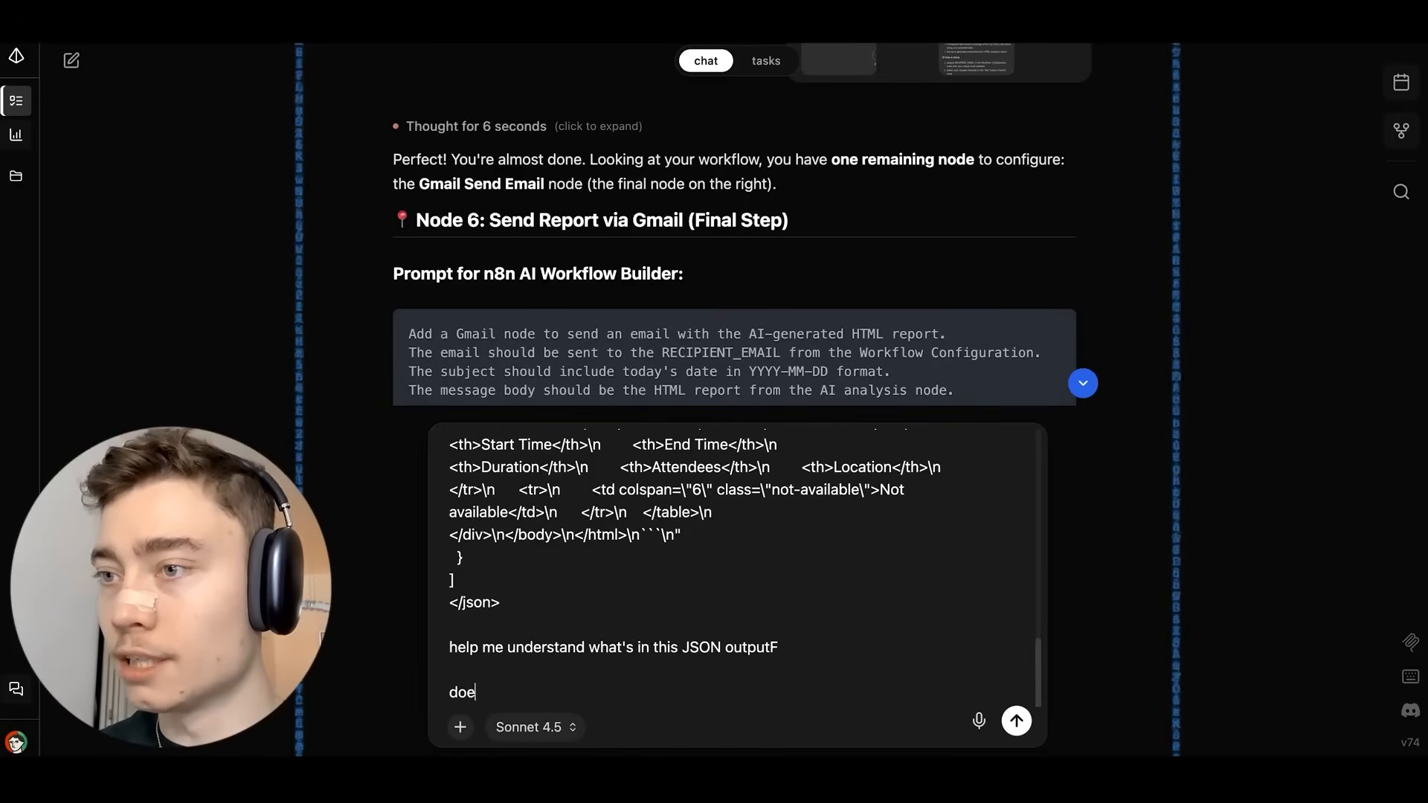
pyautogui.write('s it correctly include al')
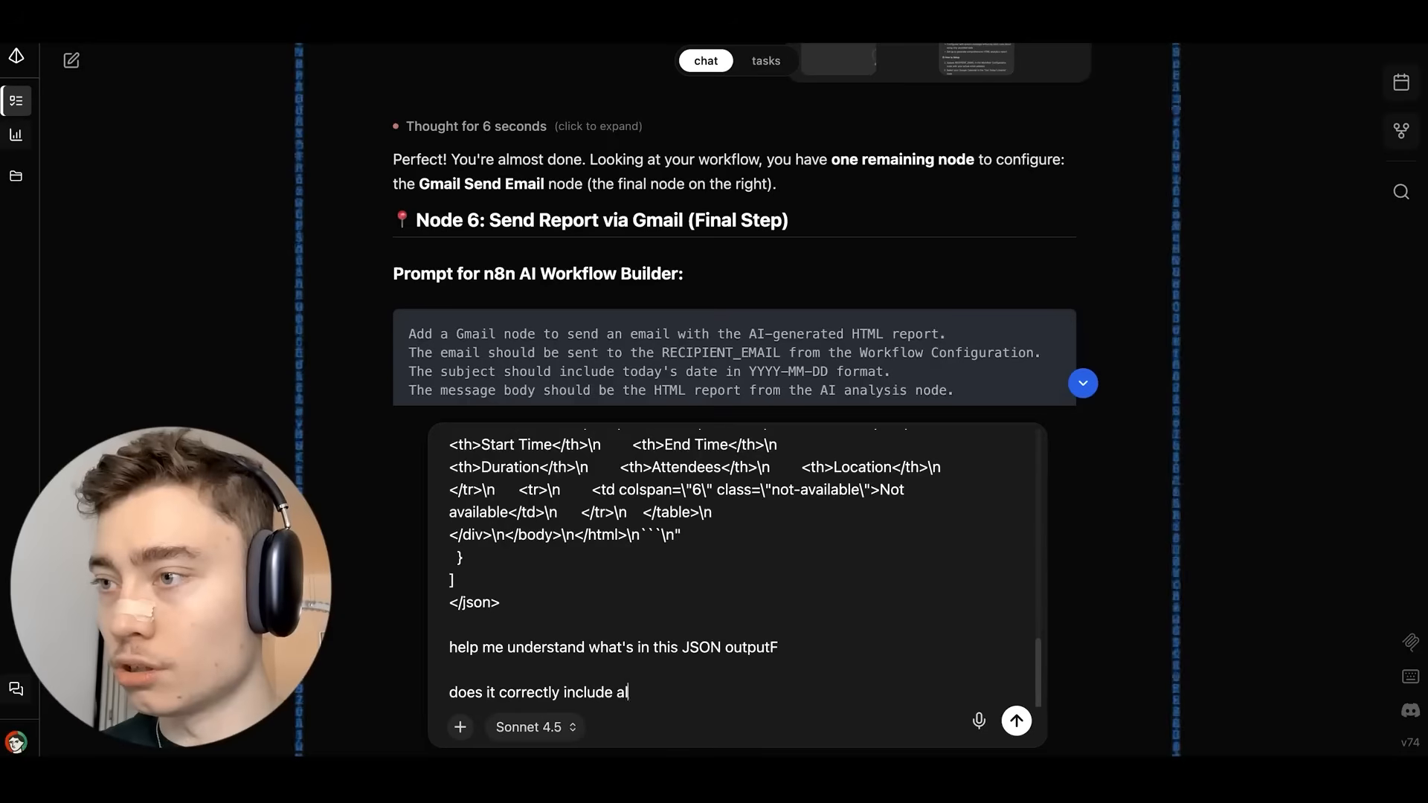
pyautogui.write('l events from yeste')
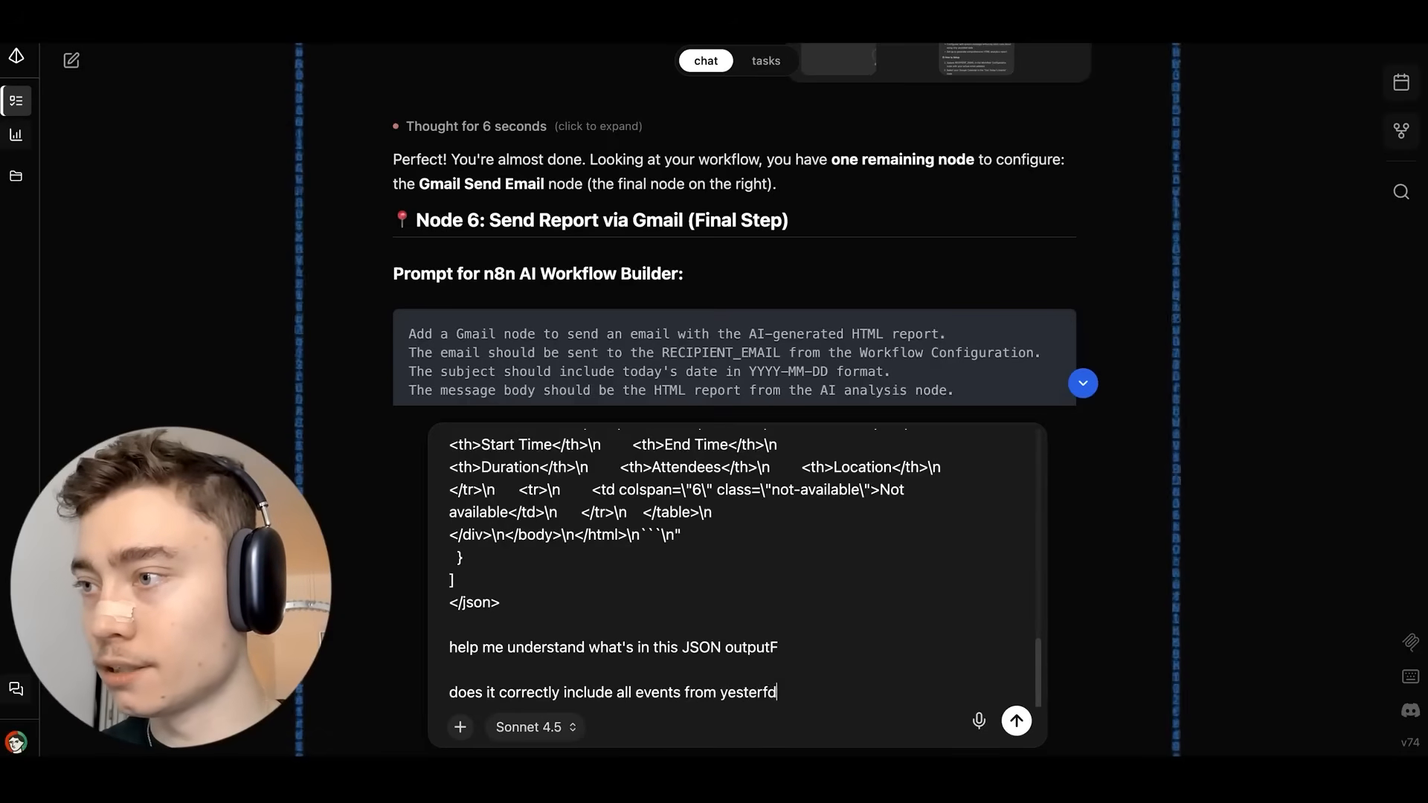
pyautogui.write('rday, or not?')
pyautogui.press('Return')
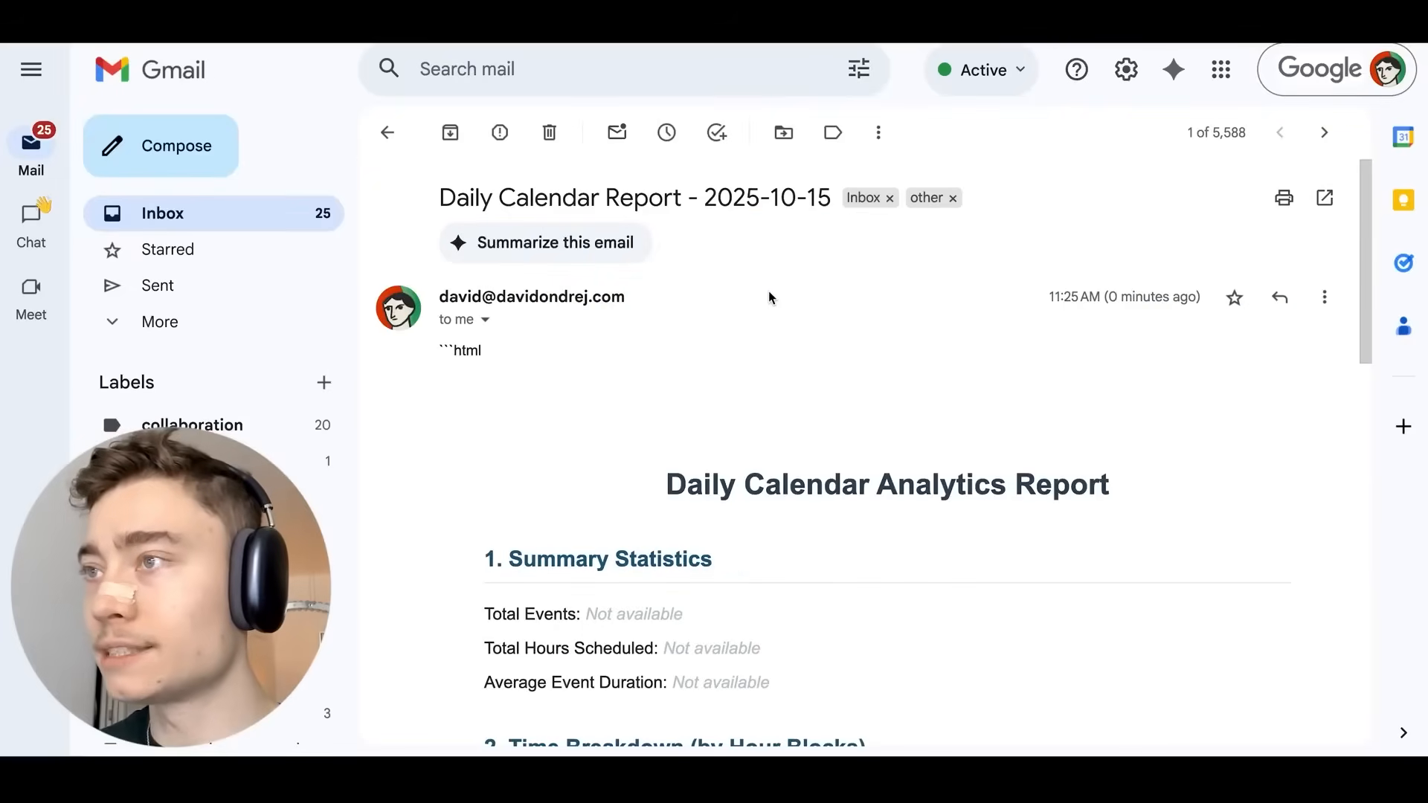
# Read Vectal's reply that the 16 fetched events never reach the GPT node, then return to the canvas.
pyautogui.scroll(-5, 769, 290)
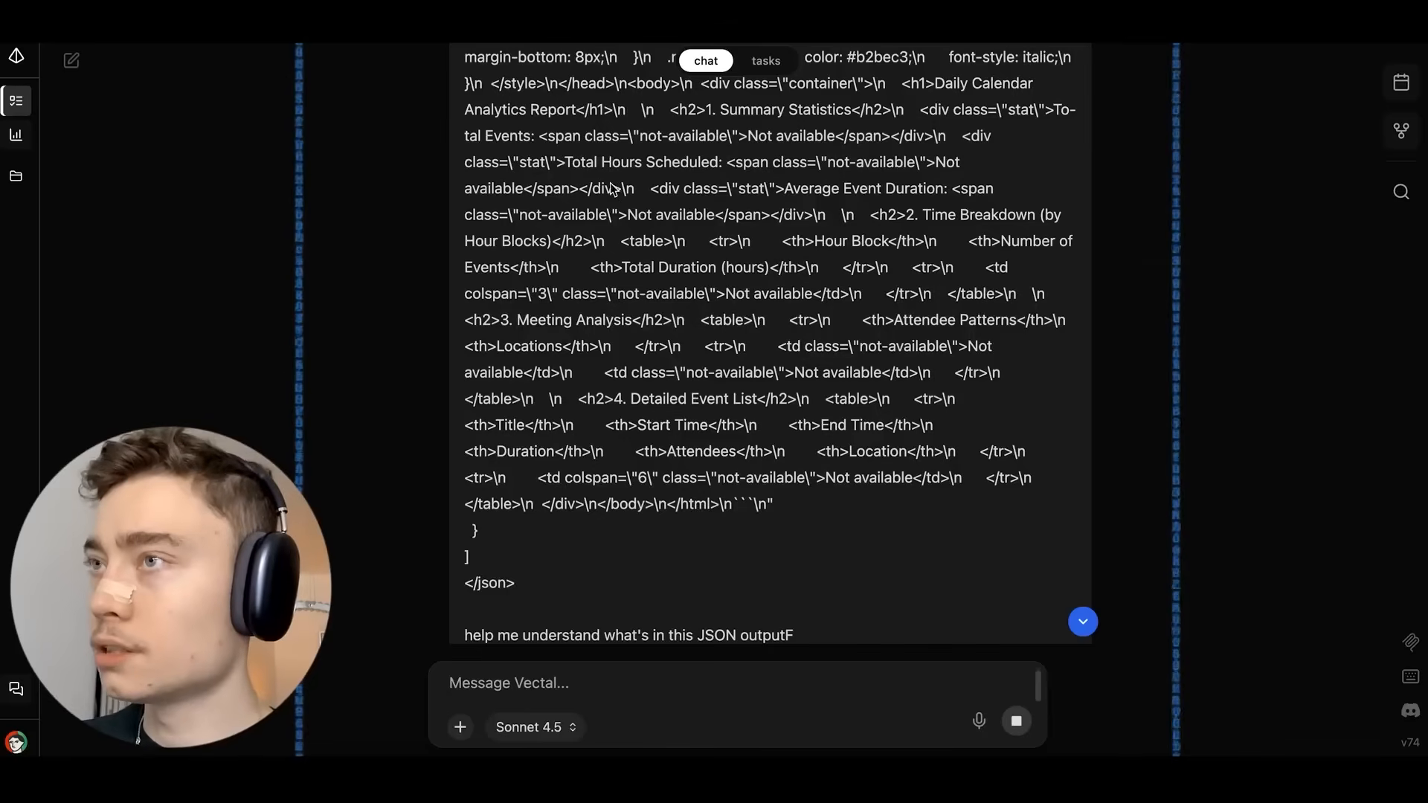
pyautogui.scroll(5, 609, 187)
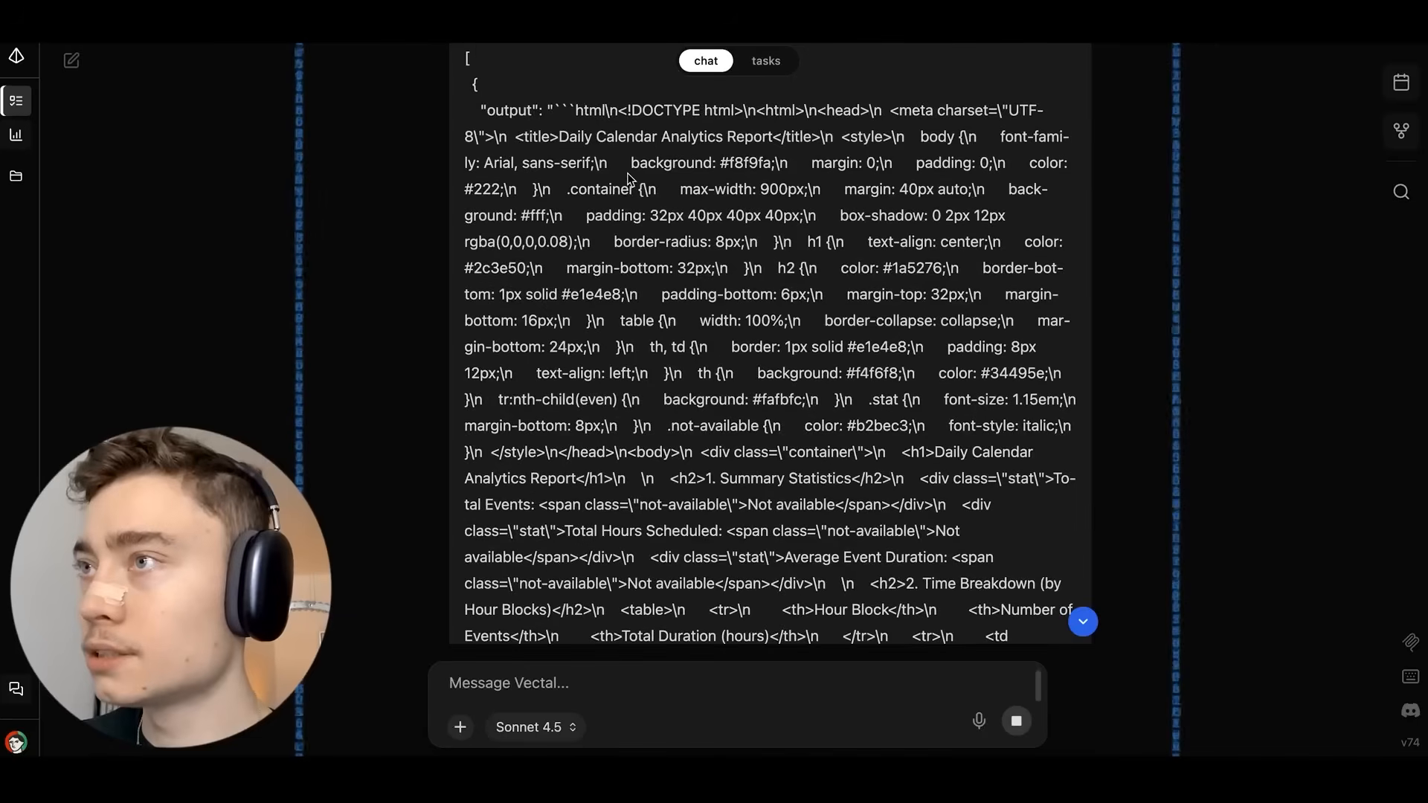
pyautogui.scroll(5, 628, 178)
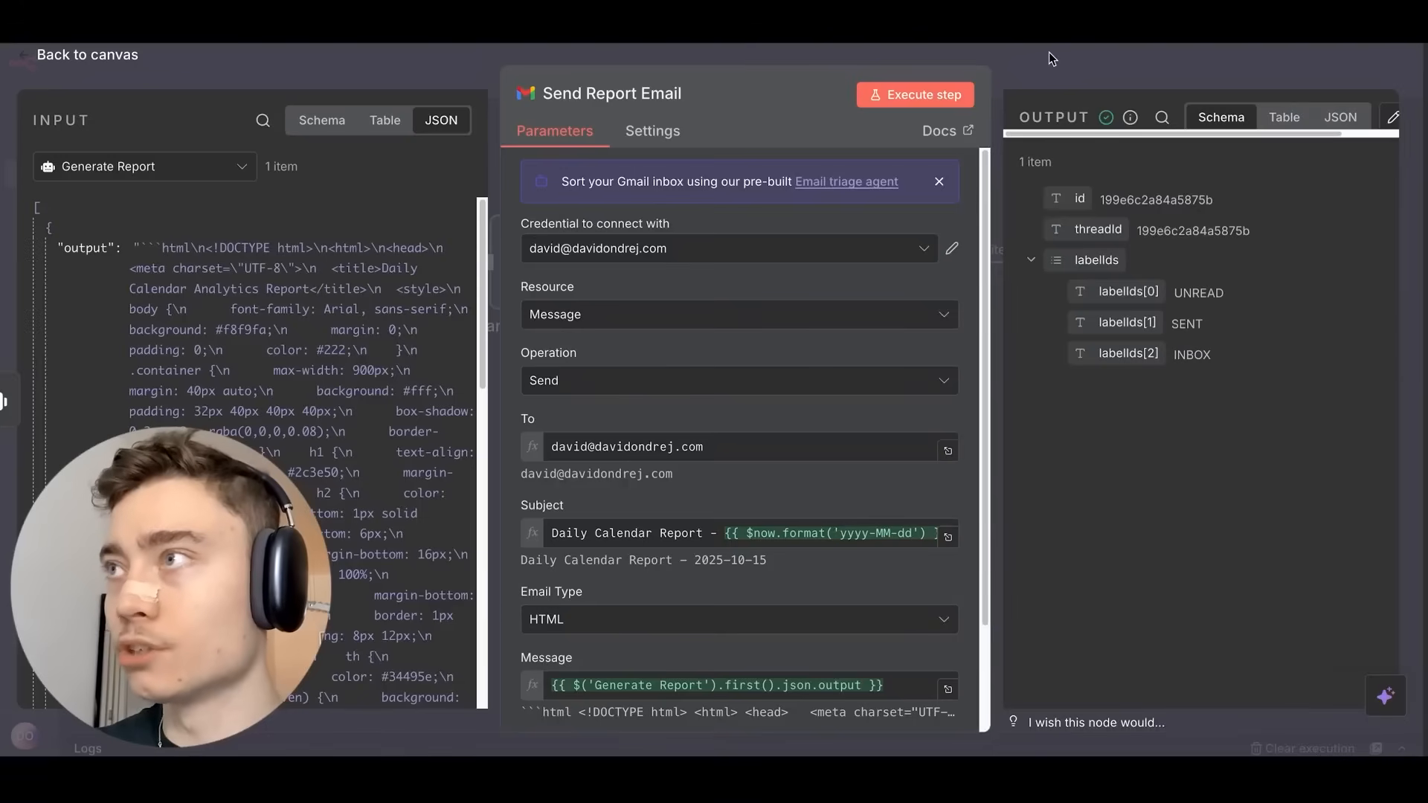
pyautogui.click(1048, 53)
pyautogui.scroll(-2, 739, 166)
pyautogui.hscroll(-1, 794, 146)
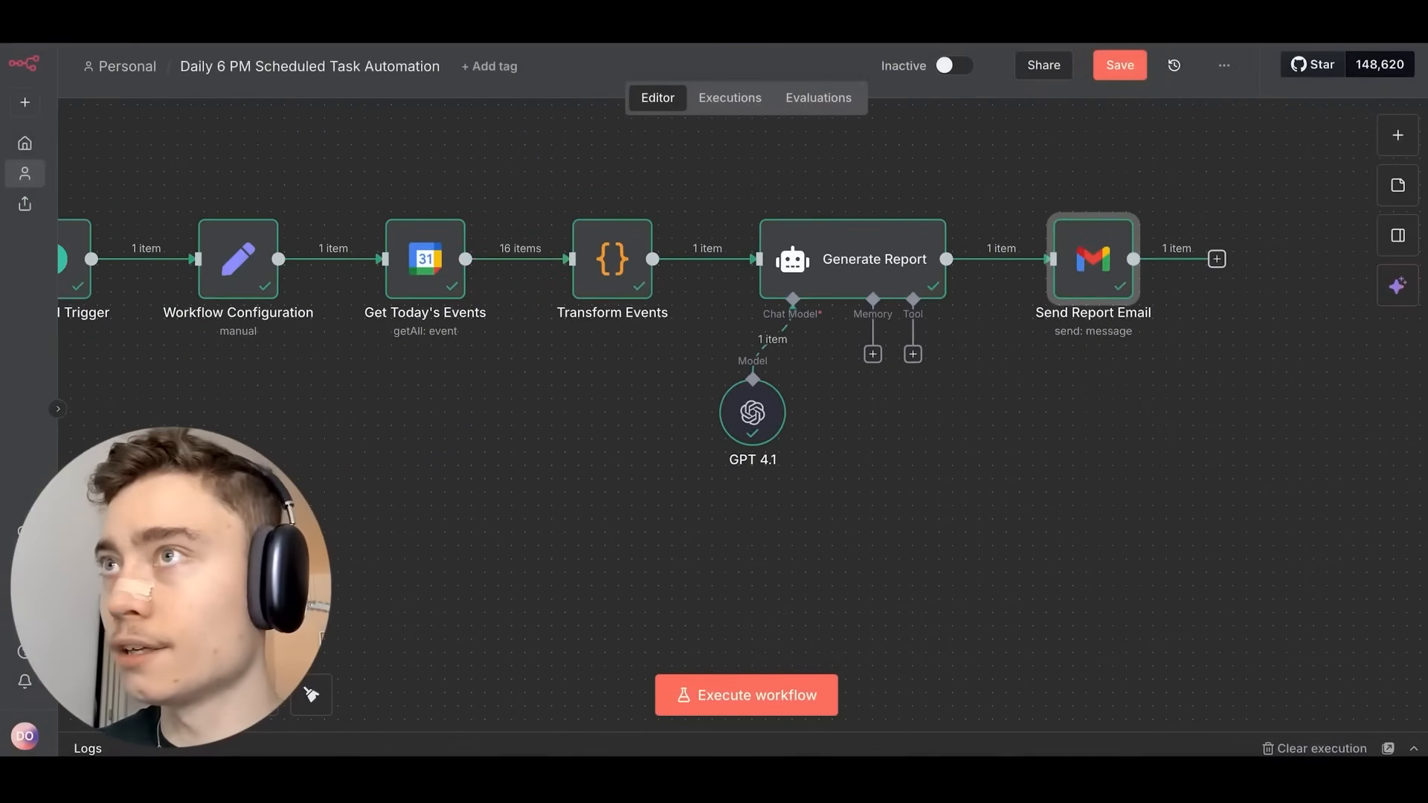
# Open the n8n AI assistant and send it Vectal's diagnosis of the empty report.
pyautogui.click(1397, 286)
pyautogui.click(1390, 695)
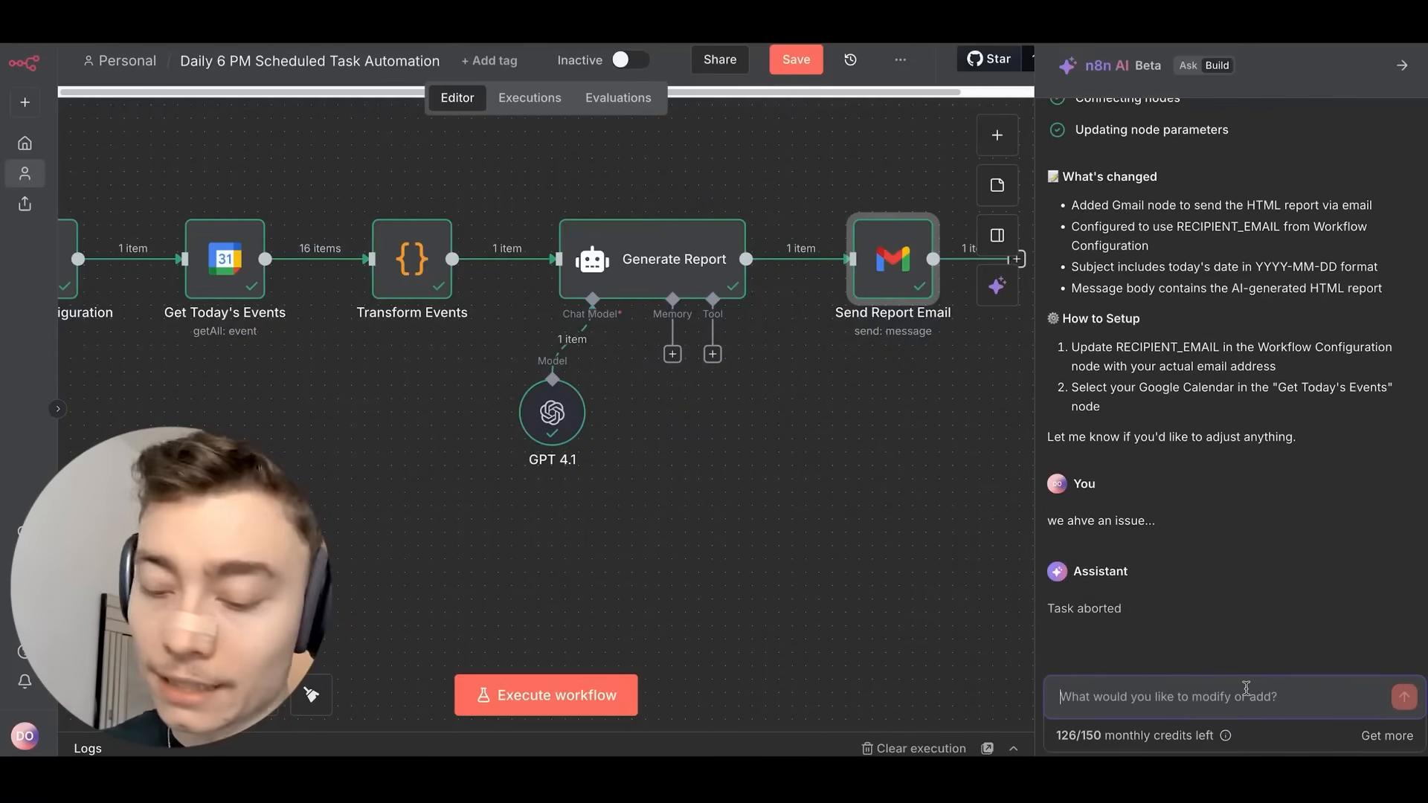
pyautogui.write('aspodifj')
pyautogui.press('Return')
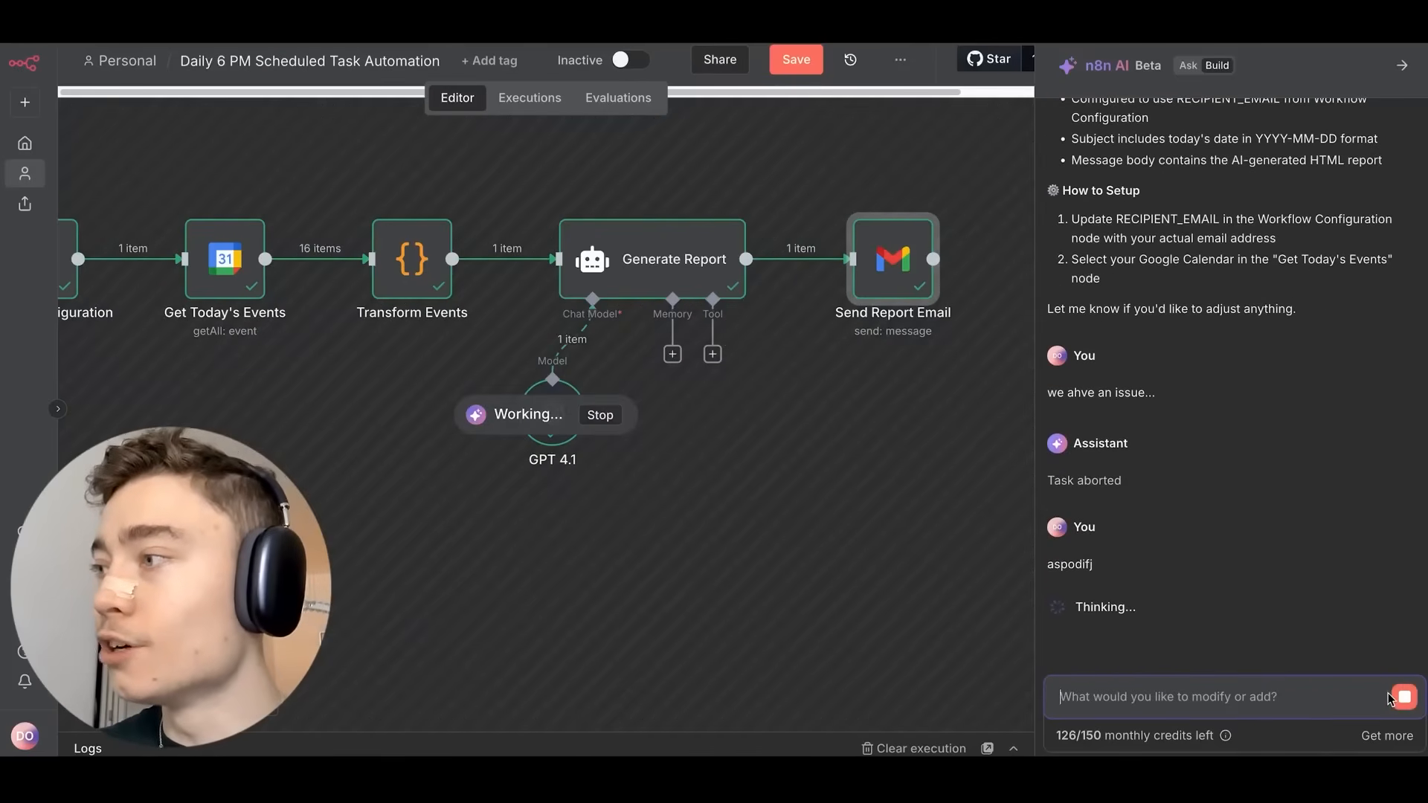
pyautogui.click(1390, 697)
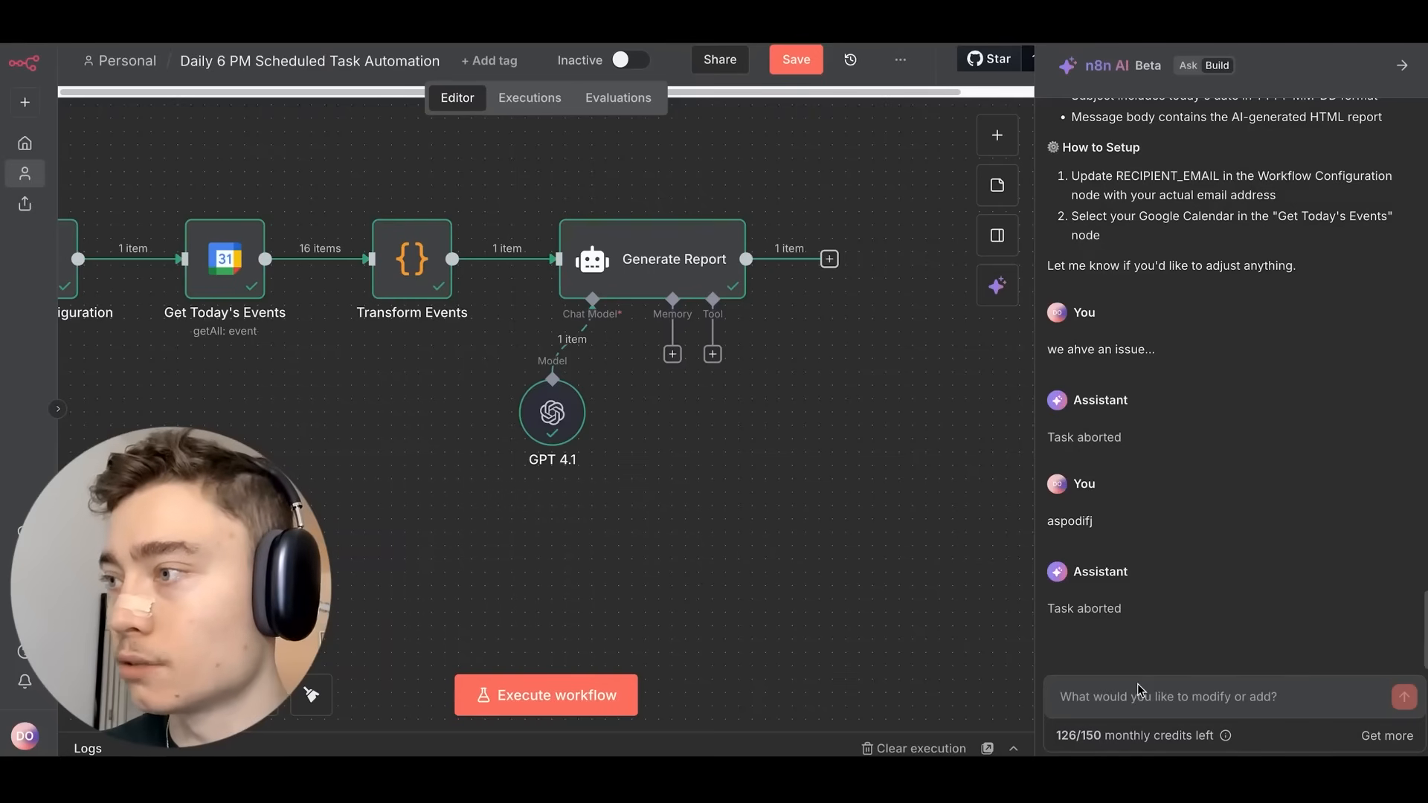
pyautogui.click(1137, 689)
pyautogui.write('This HTML report is completely empty - all sections show "Not available" which means the AI received NO event data at all. The GPT-4 node generated a placeholder template because it had nothing to analyze. The problem: Your workflow successfully fetched 16 events (visible in your "Get Today\'s Events" node), but that data isn\'t reaching the GPT-4 node correctly. This is a data flow issue between the "Transform Events" node and the "Generate Report" node. Why this happened: The expression I provided for the GPT-4 User Message is likely referencing the wrong node or using incorrect syntax. In the GPT-4 node\'s User Message field, the expression {{ $json.events }} needs to correctly reference the output from your "Transform Events" (Code) node.')
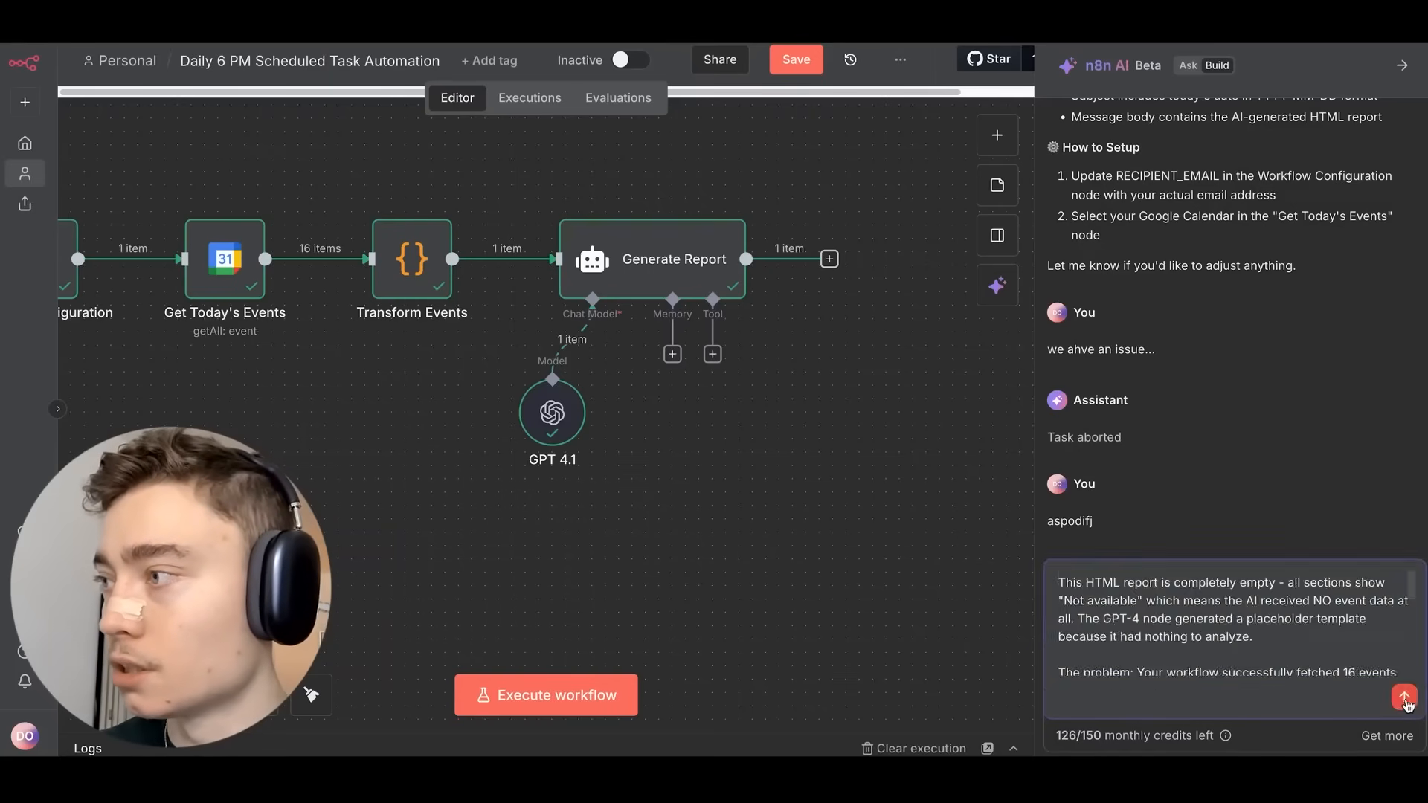
pyautogui.press('Return')
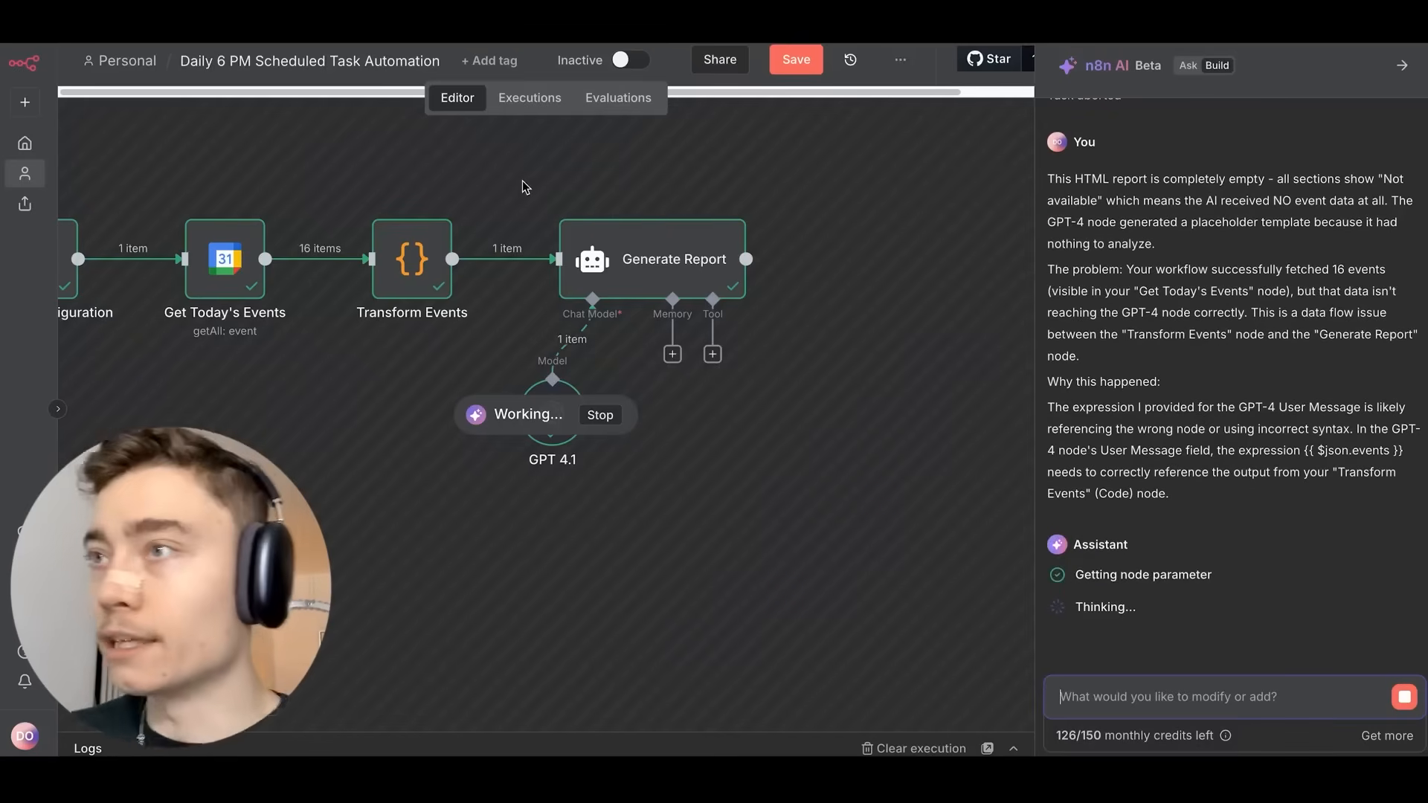
# Check Get Today's Events while the assistant changes Generate Report to {{ JSON.stringify($json.events) }}.
pyautogui.moveTo(544, 195); pyautogui.dragTo(677, 264)
pyautogui.scroll(-3, 658, 214)
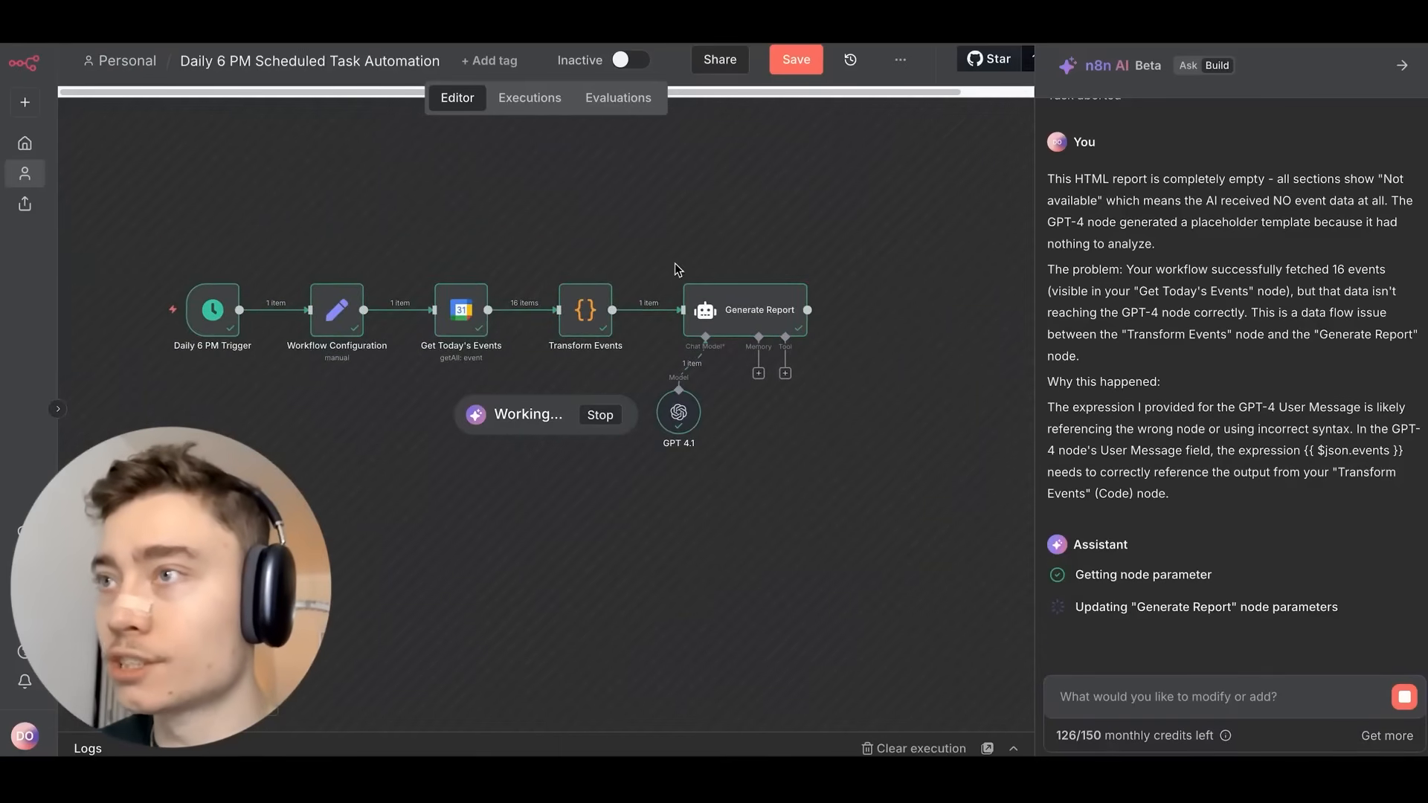
pyautogui.doubleClick(470, 321)
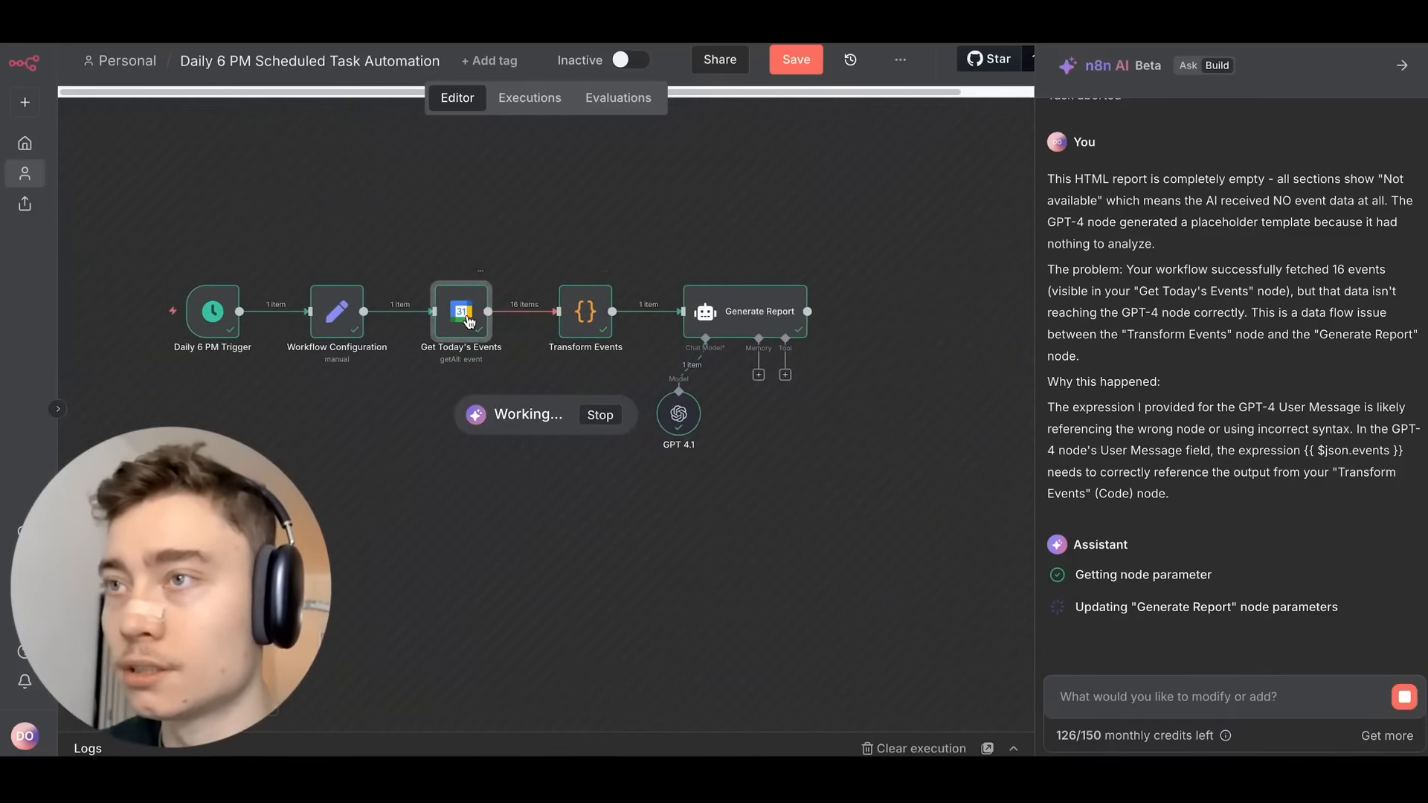
pyautogui.press('Escape')
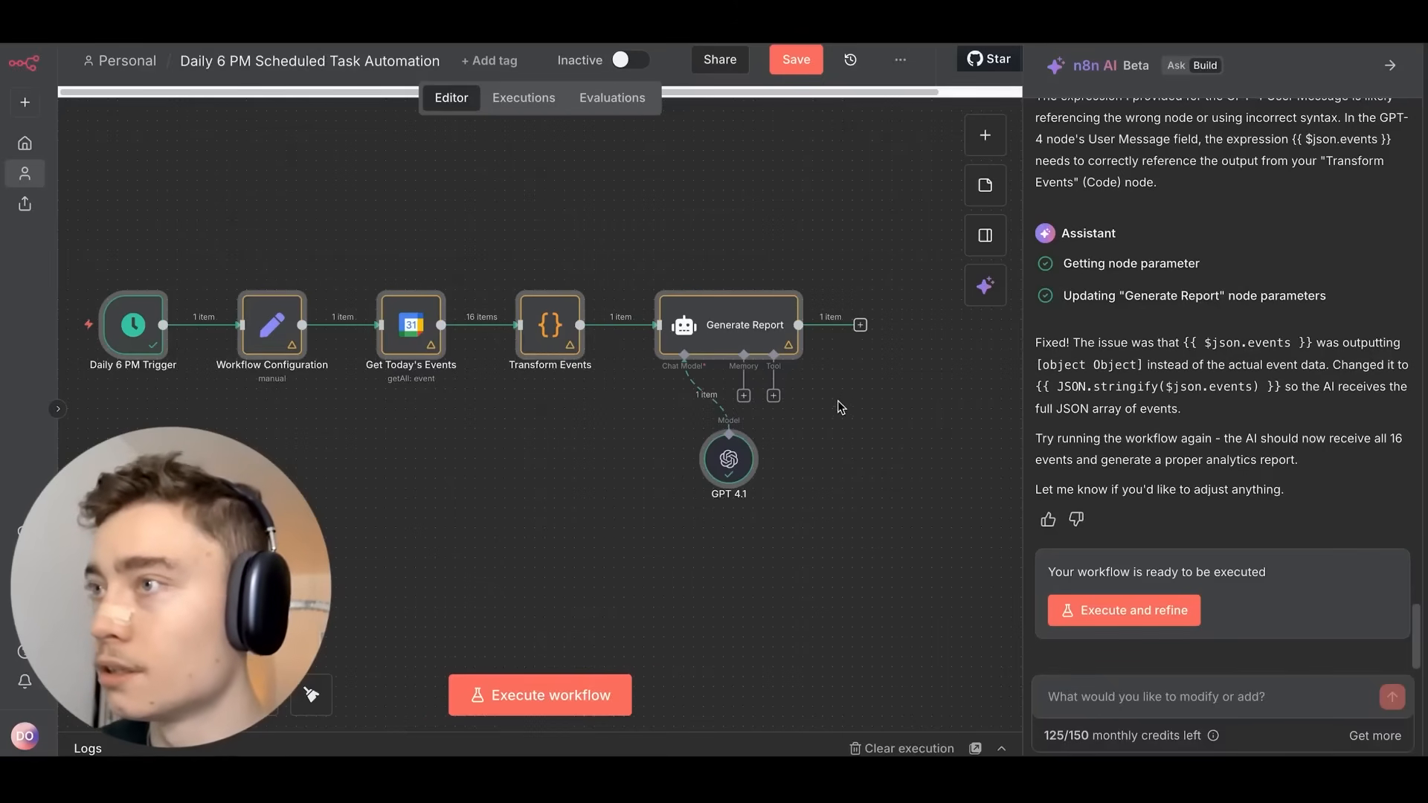
pyautogui.scroll(-1, 838, 401)
pyautogui.moveTo(839, 402); pyautogui.dragTo(803, 370)
pyautogui.scroll(-2, 834, 323)
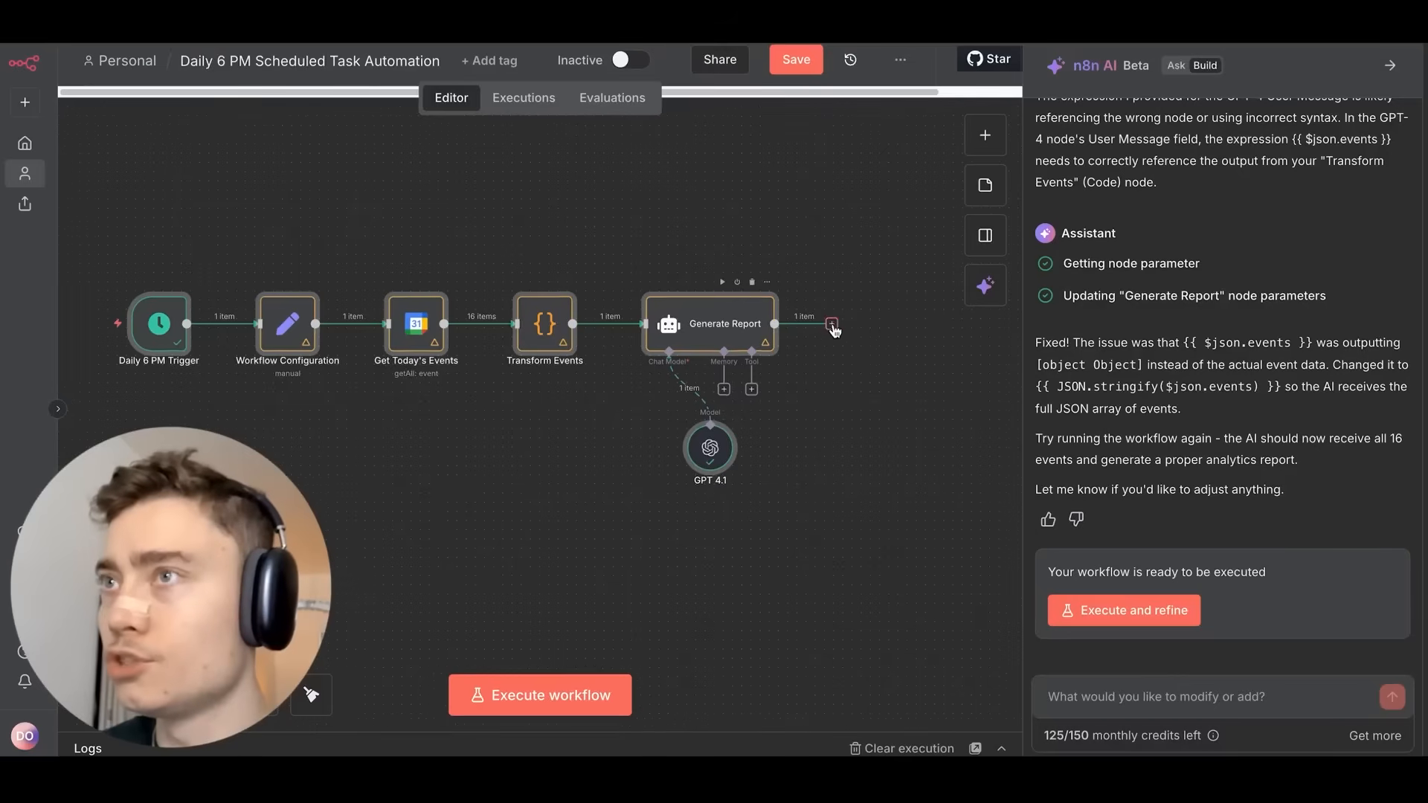
pyautogui.scroll(5, 1154, 379)
pyautogui.scroll(-5, 1153, 380)
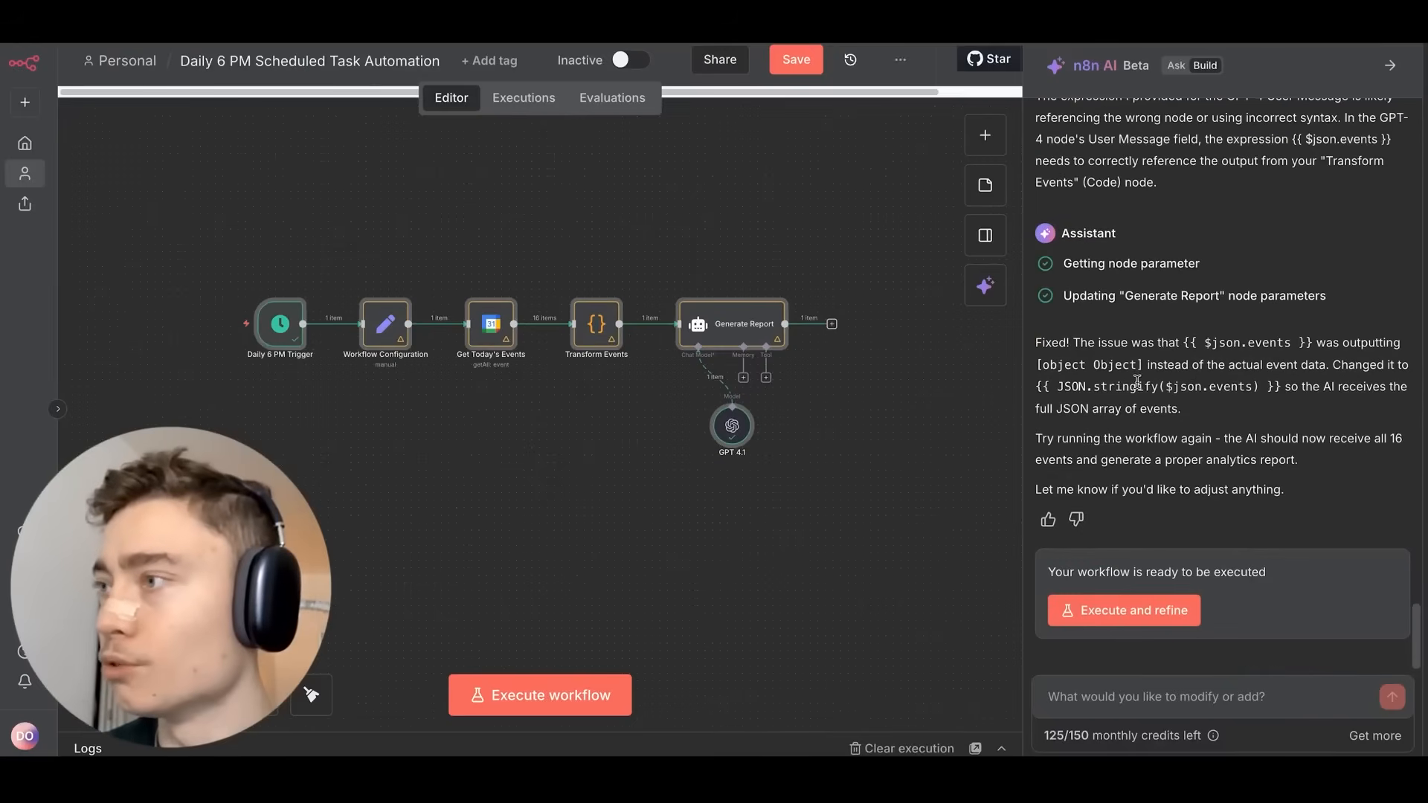
pyautogui.click(439, 28)
# Tell the AI assistant 'ADD BACK THE GMAIL NODE!!!', then run the whole workflow once it's restored.
pyautogui.scroll(10, 730, 322)
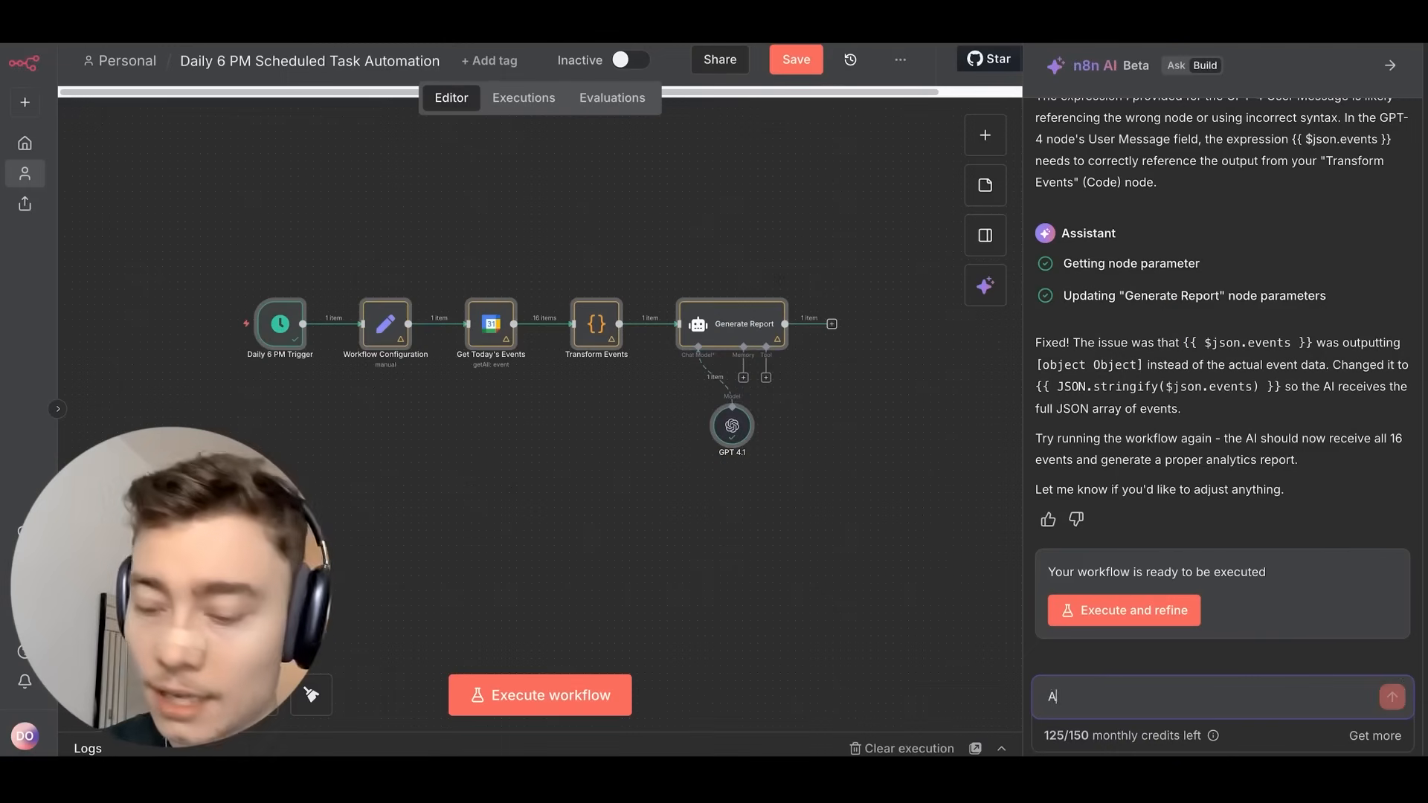
pyautogui.write('ADD BACK THE GMAIL NODE!!!')
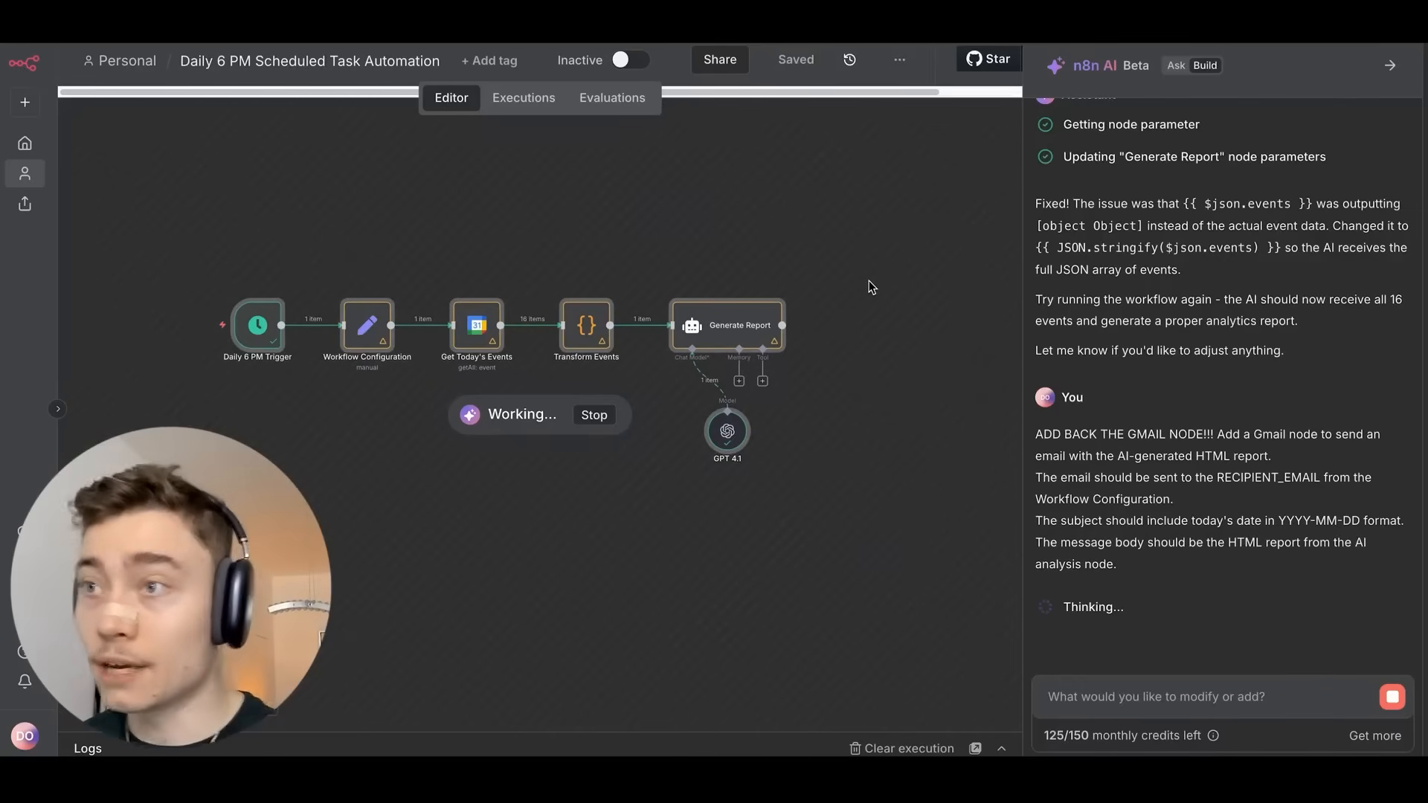
pyautogui.scroll(3, 868, 280)
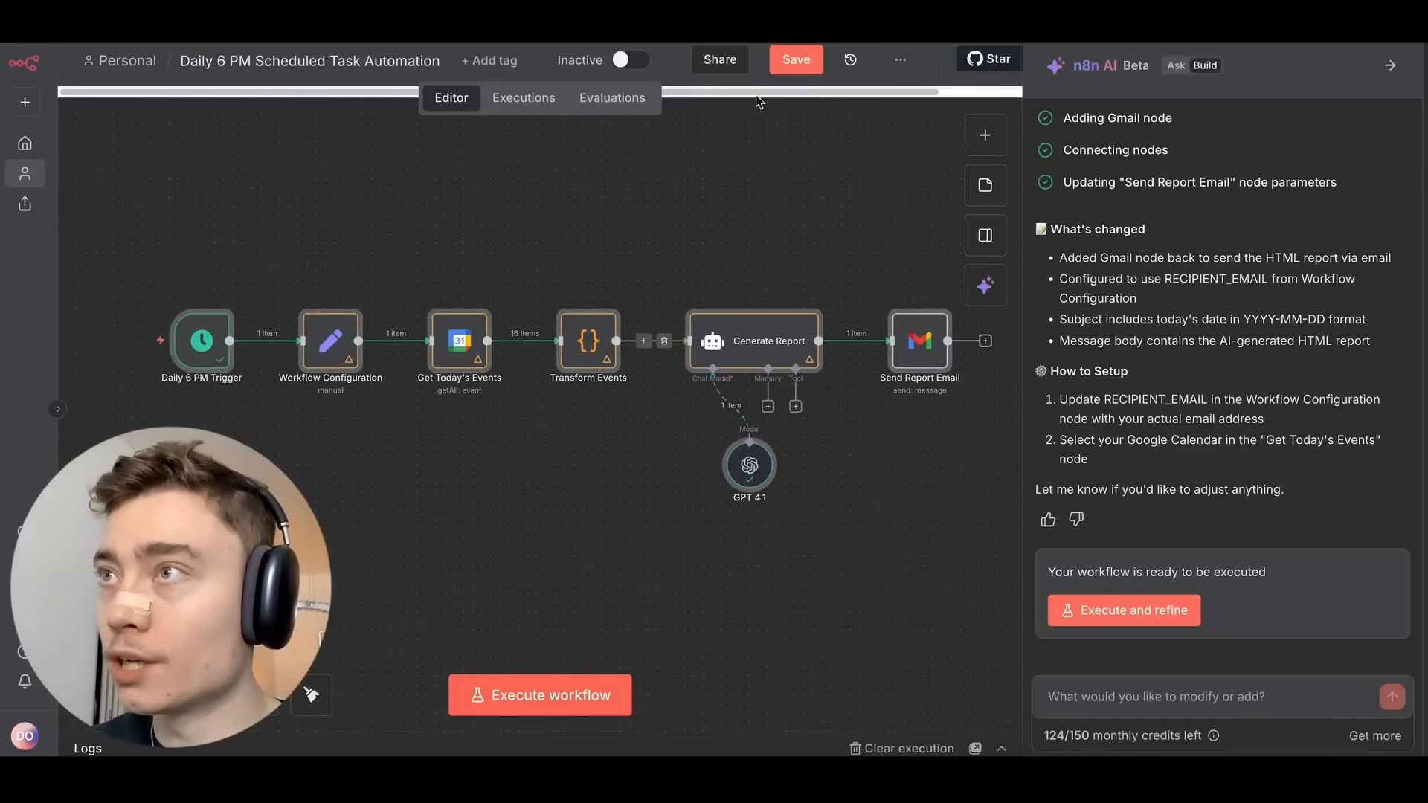
pyautogui.click(586, 694)
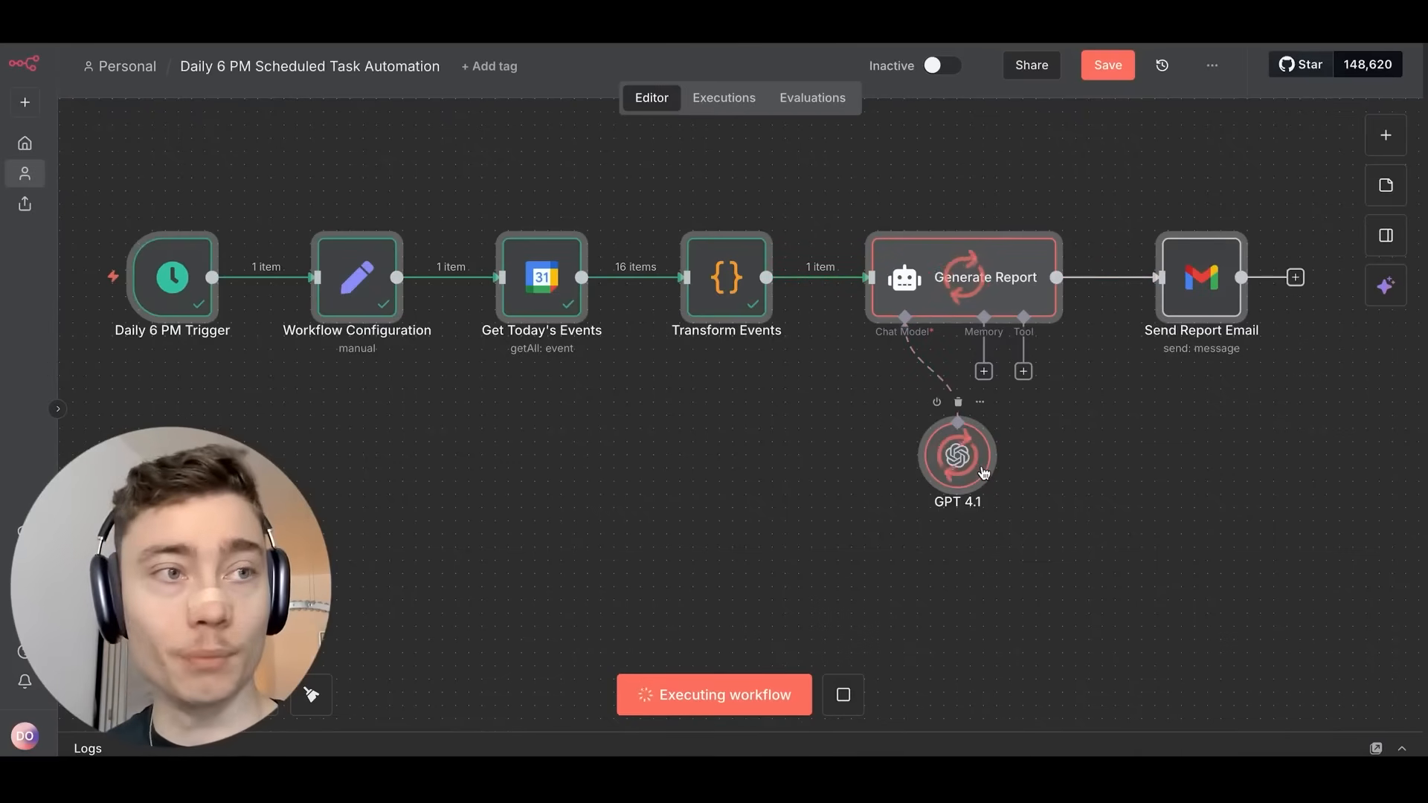
# Paste the real recipient address into Send Report Email's To field and execute just that step.
pyautogui.scroll(5, 1074, 411)
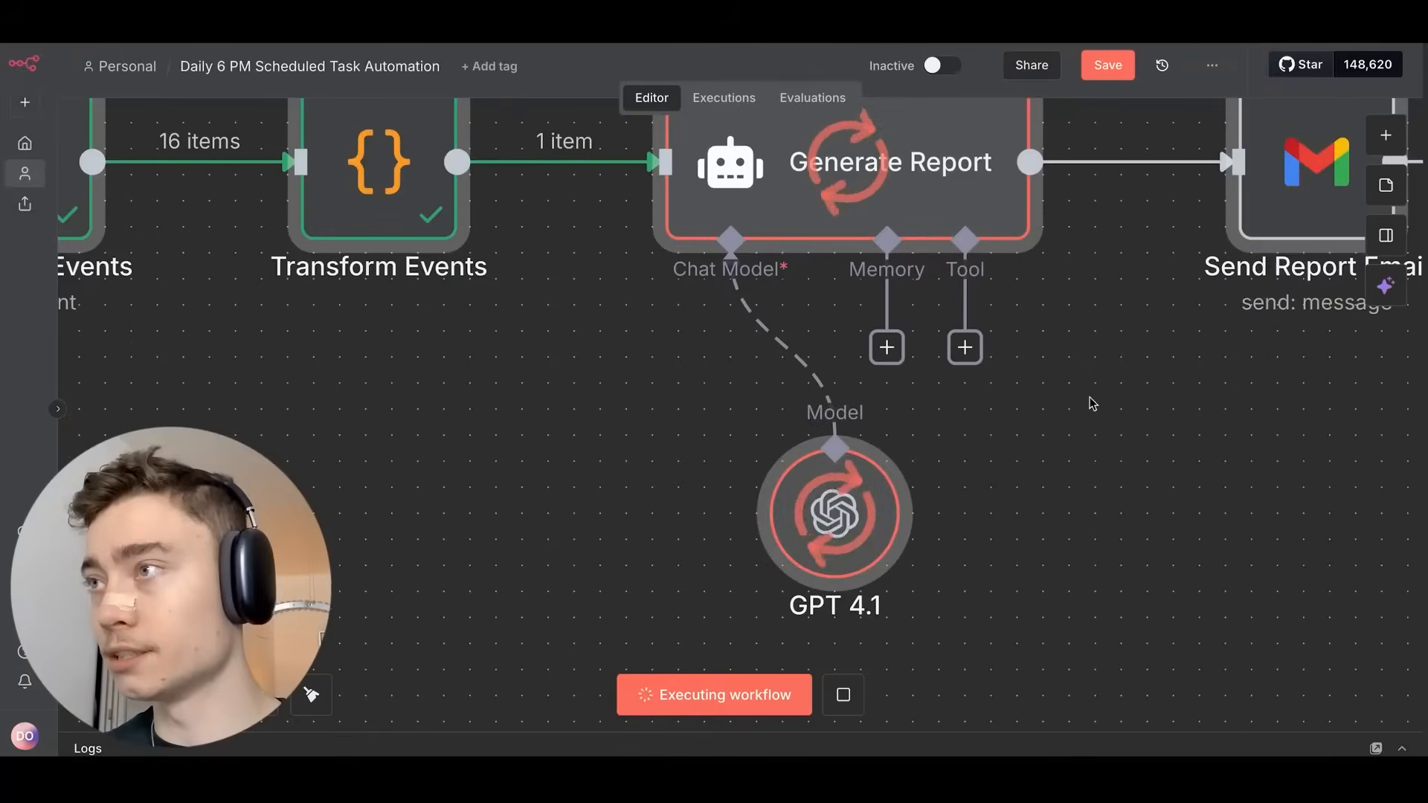
pyautogui.hscroll(5, 985, 472)
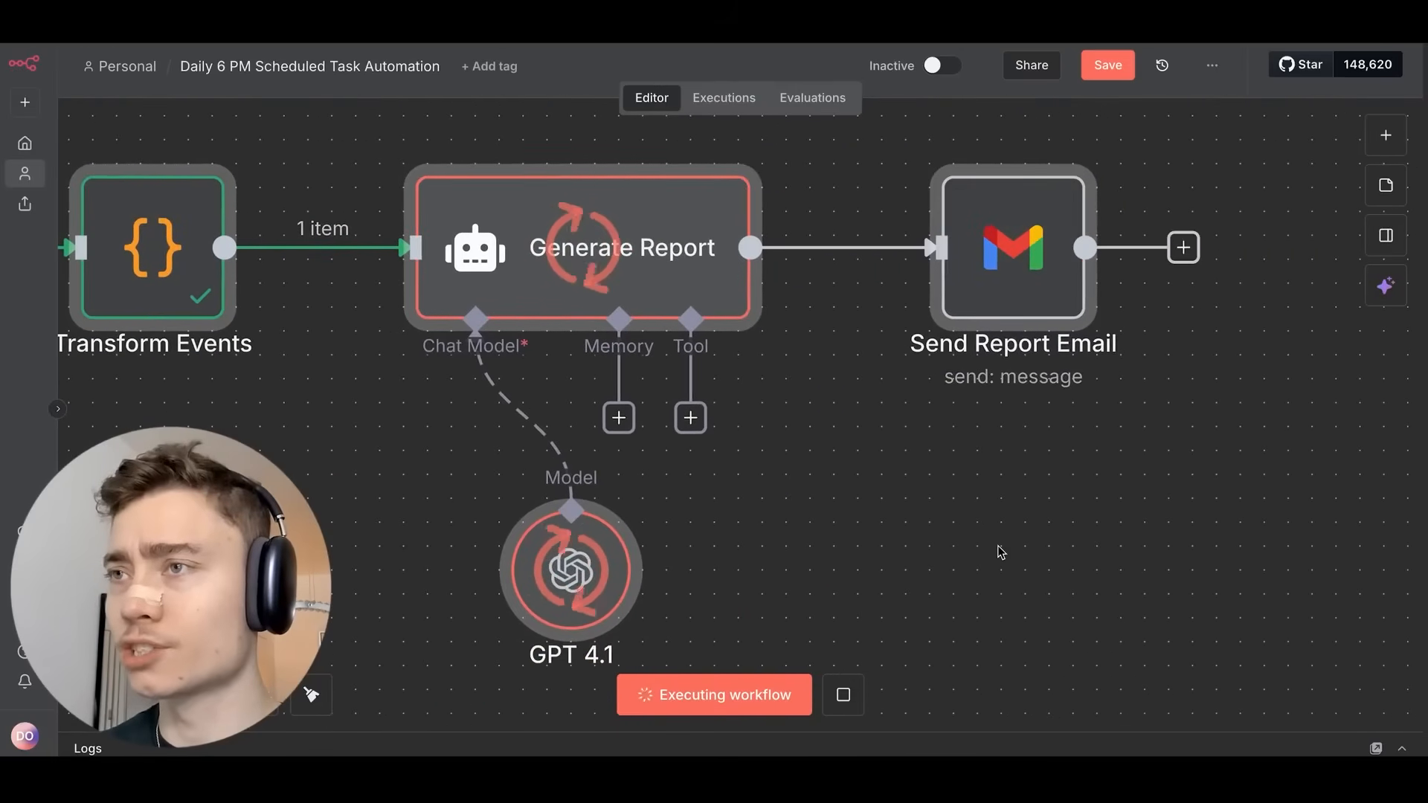
pyautogui.scroll(-3, 974, 465)
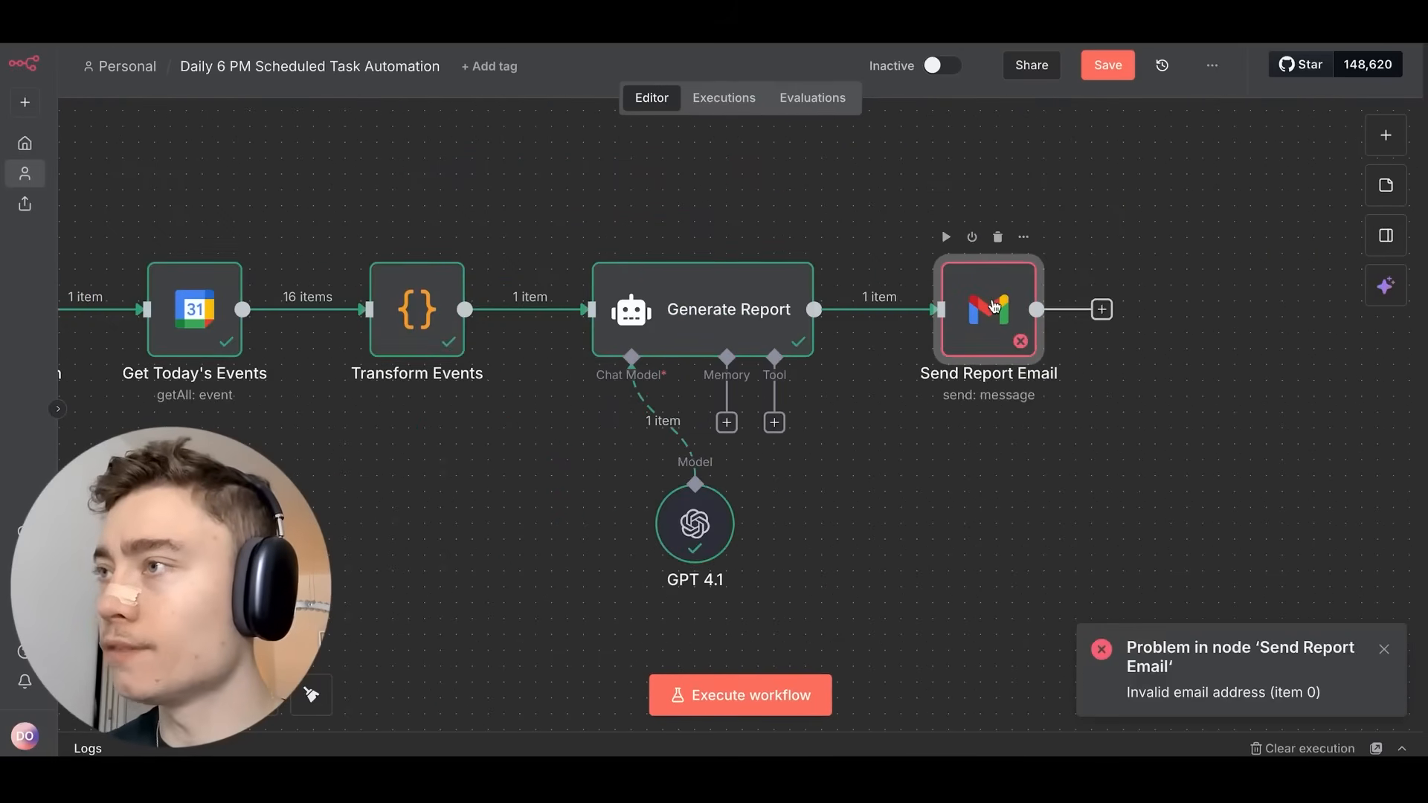
pyautogui.doubleClick(954, 348)
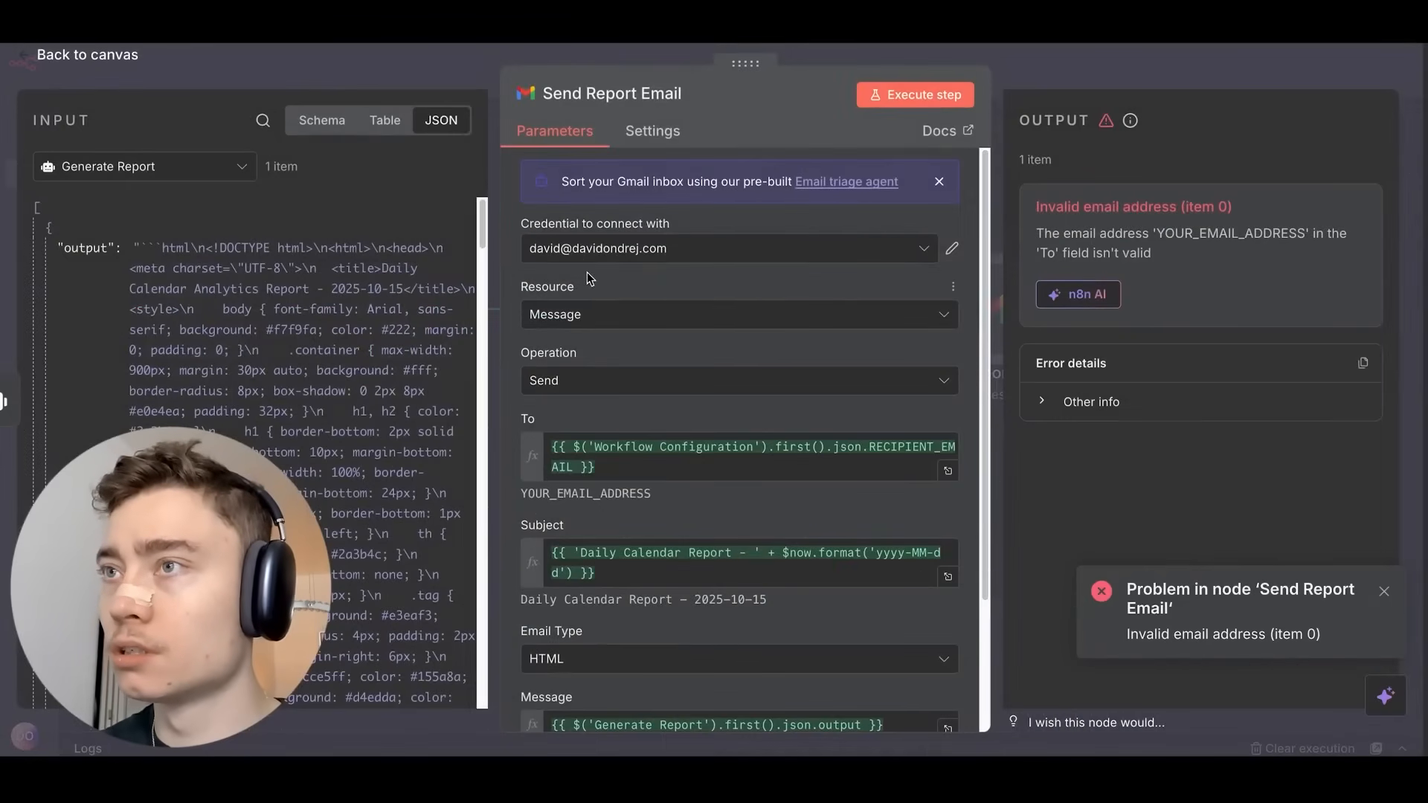
pyautogui.moveTo(604, 469); pyautogui.dragTo(506, 401)
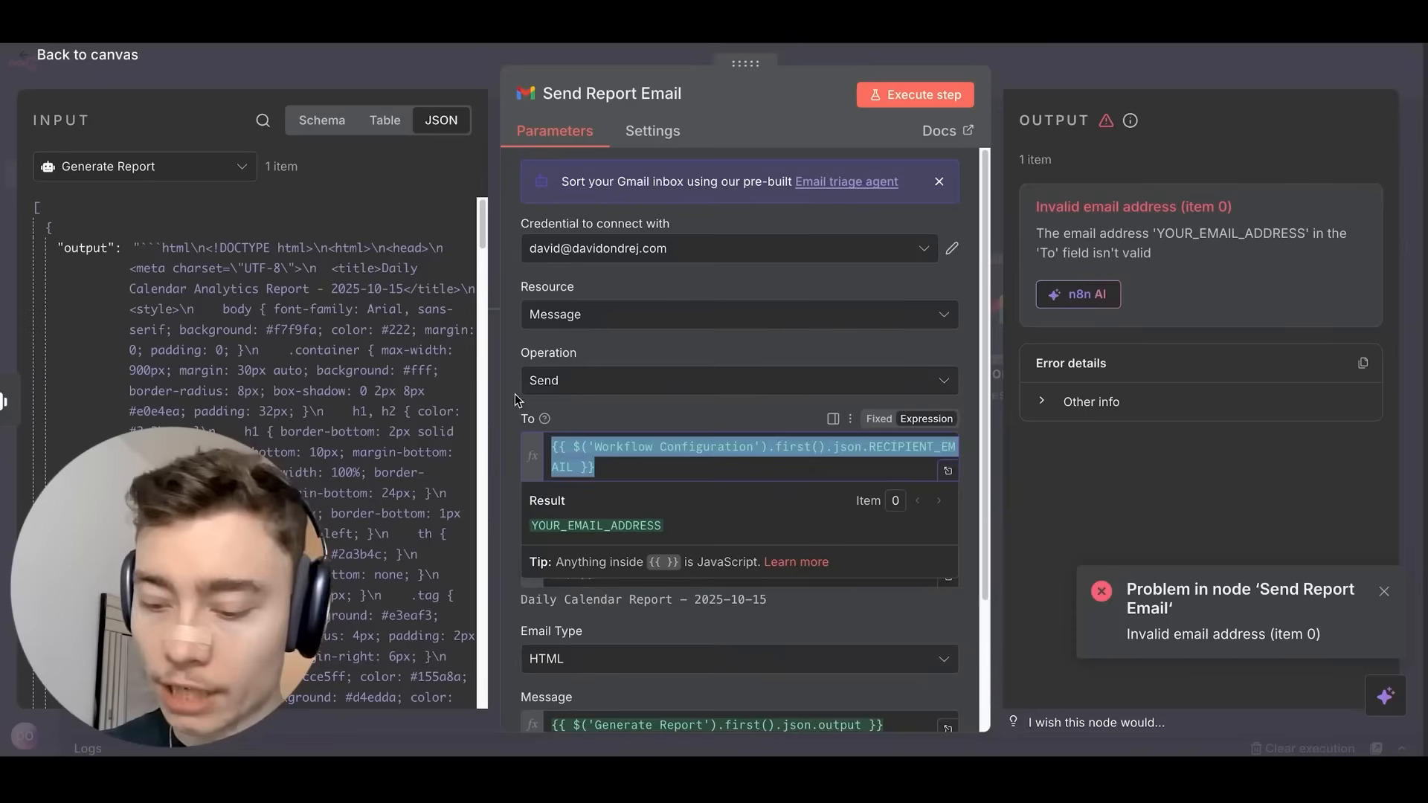
pyautogui.hotkey('ctrl', 'v')
pyautogui.click(916, 94)
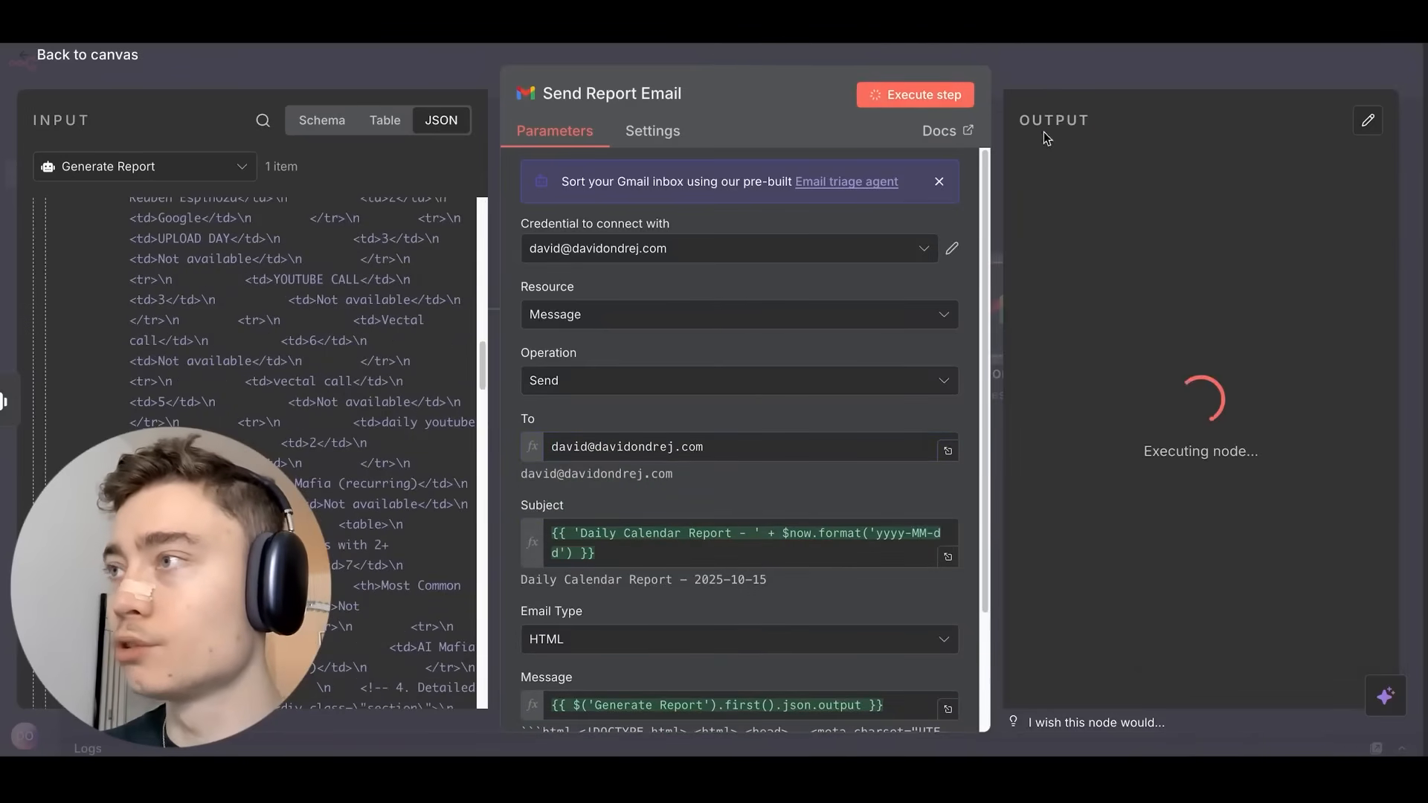
pyautogui.click(1069, 56)
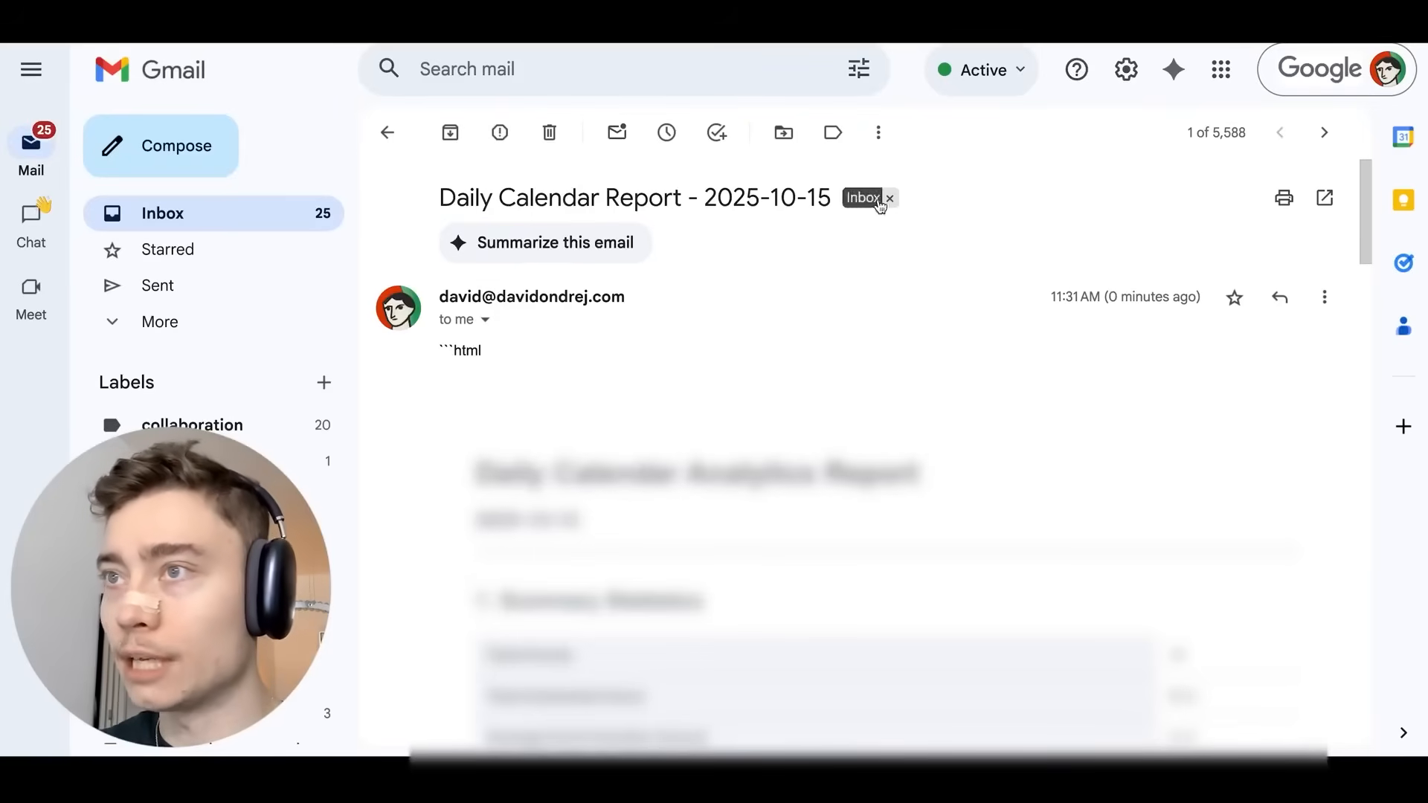
pyautogui.scroll(-1, 855, 214)
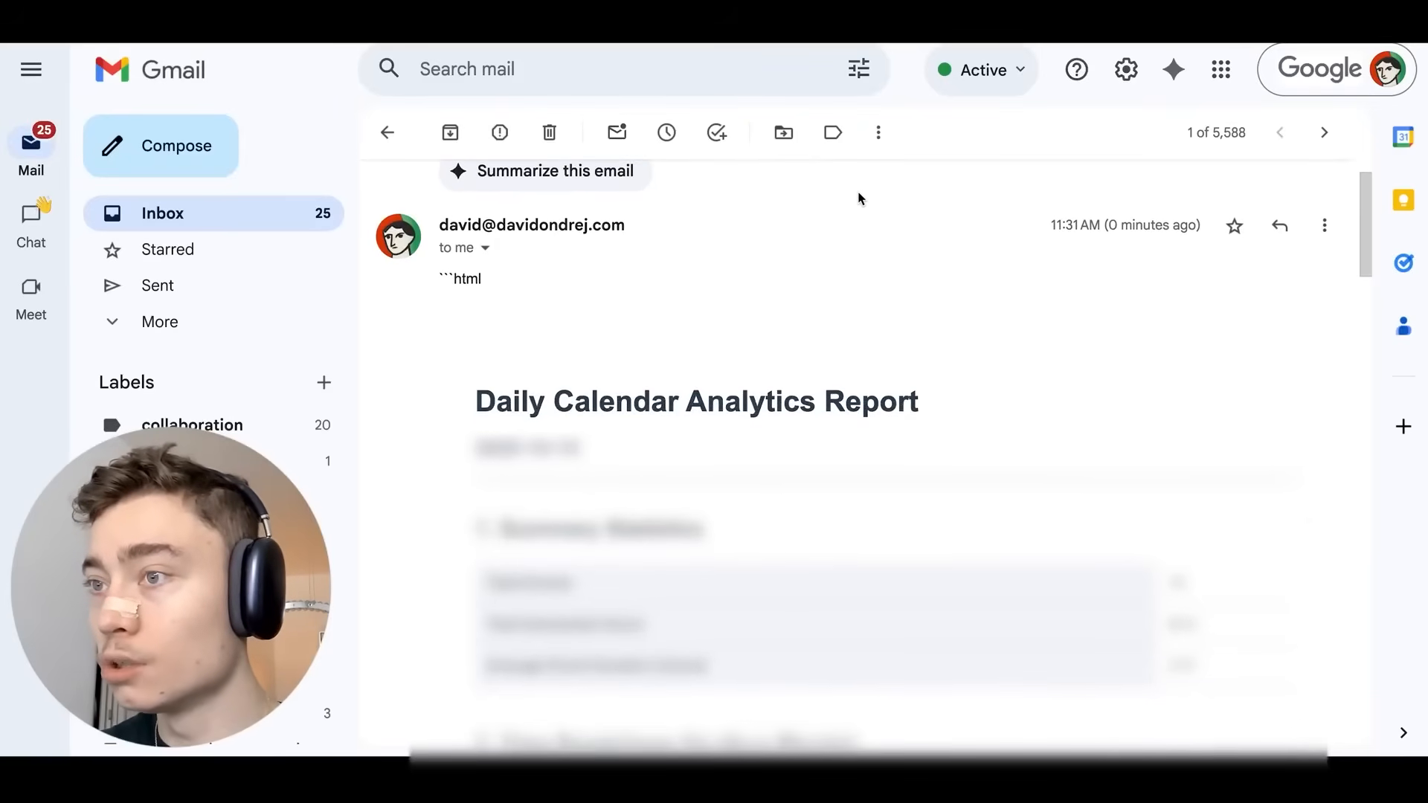
pyautogui.scroll(-1, 859, 202)
pyautogui.scroll(-1, 860, 200)
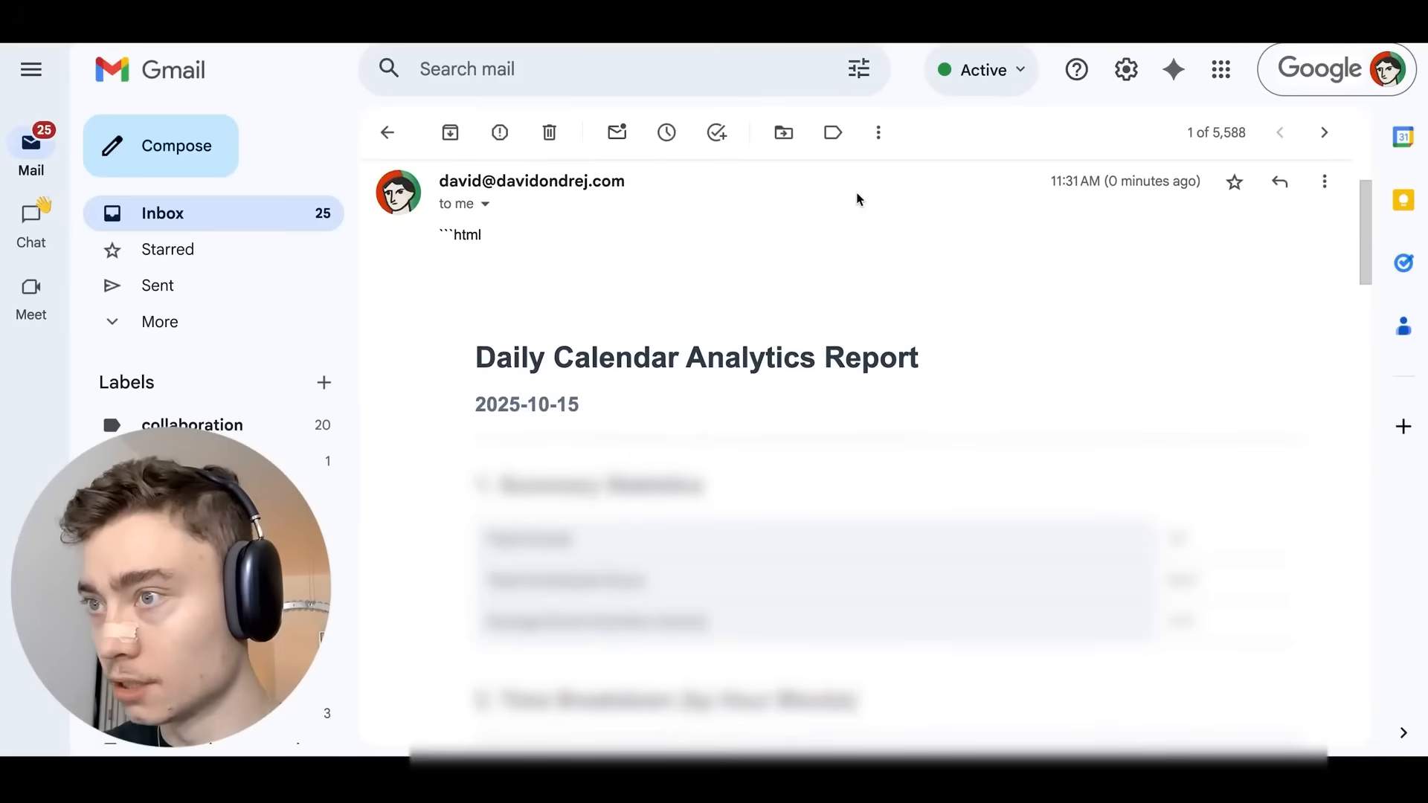
pyautogui.scroll(-1, 858, 198)
pyautogui.scroll(-2, 857, 195)
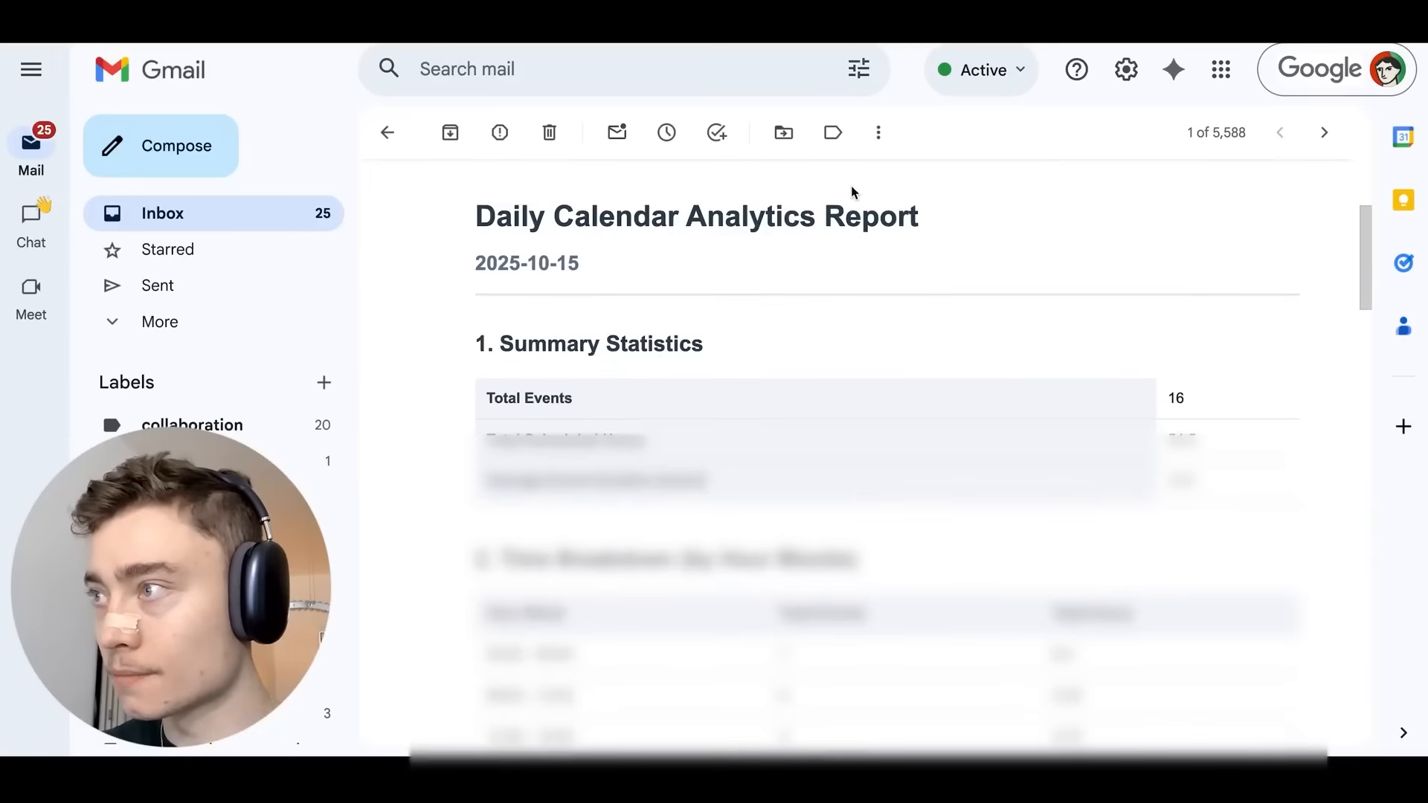
pyautogui.scroll(-2, 852, 192)
pyautogui.scroll(-4, 850, 199)
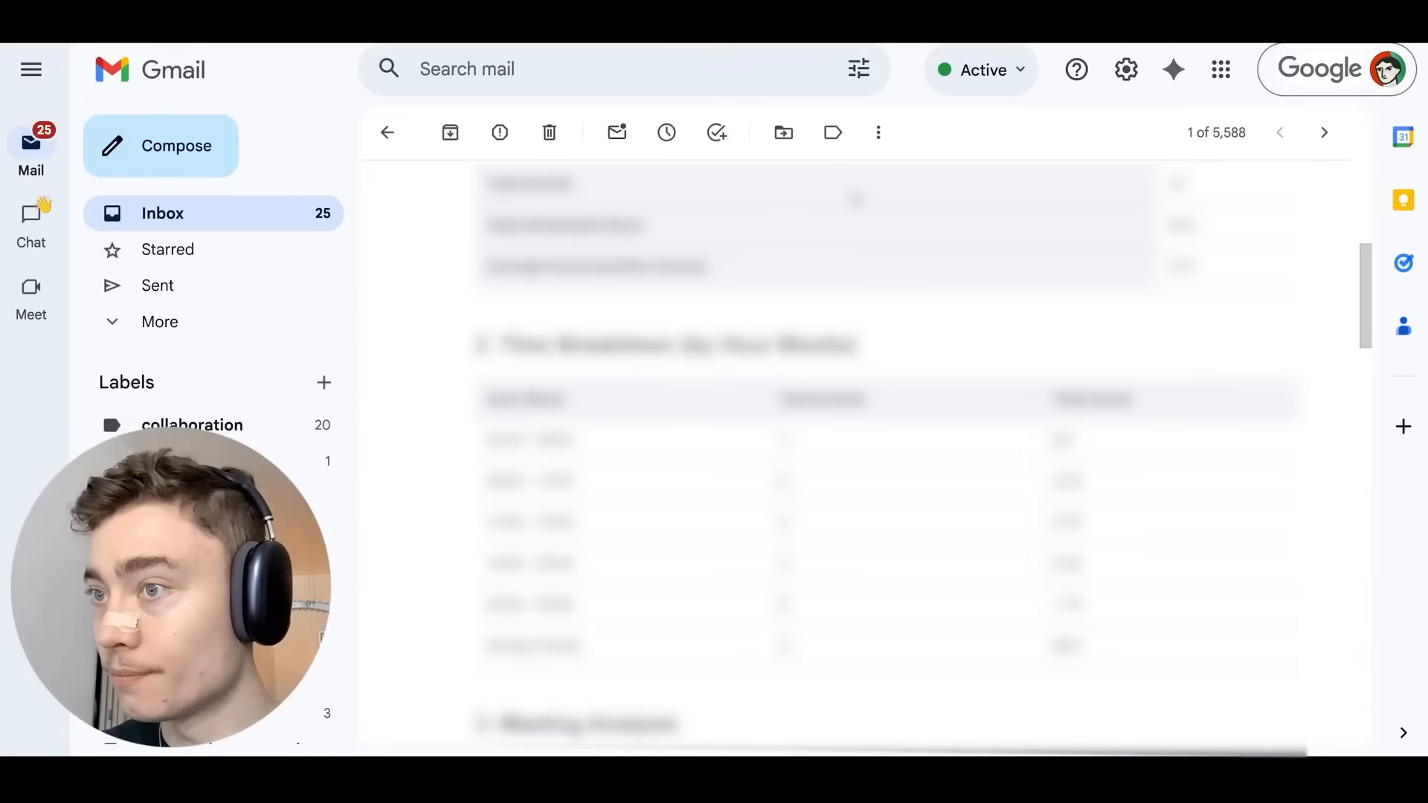
pyautogui.scroll(-2, 856, 198)
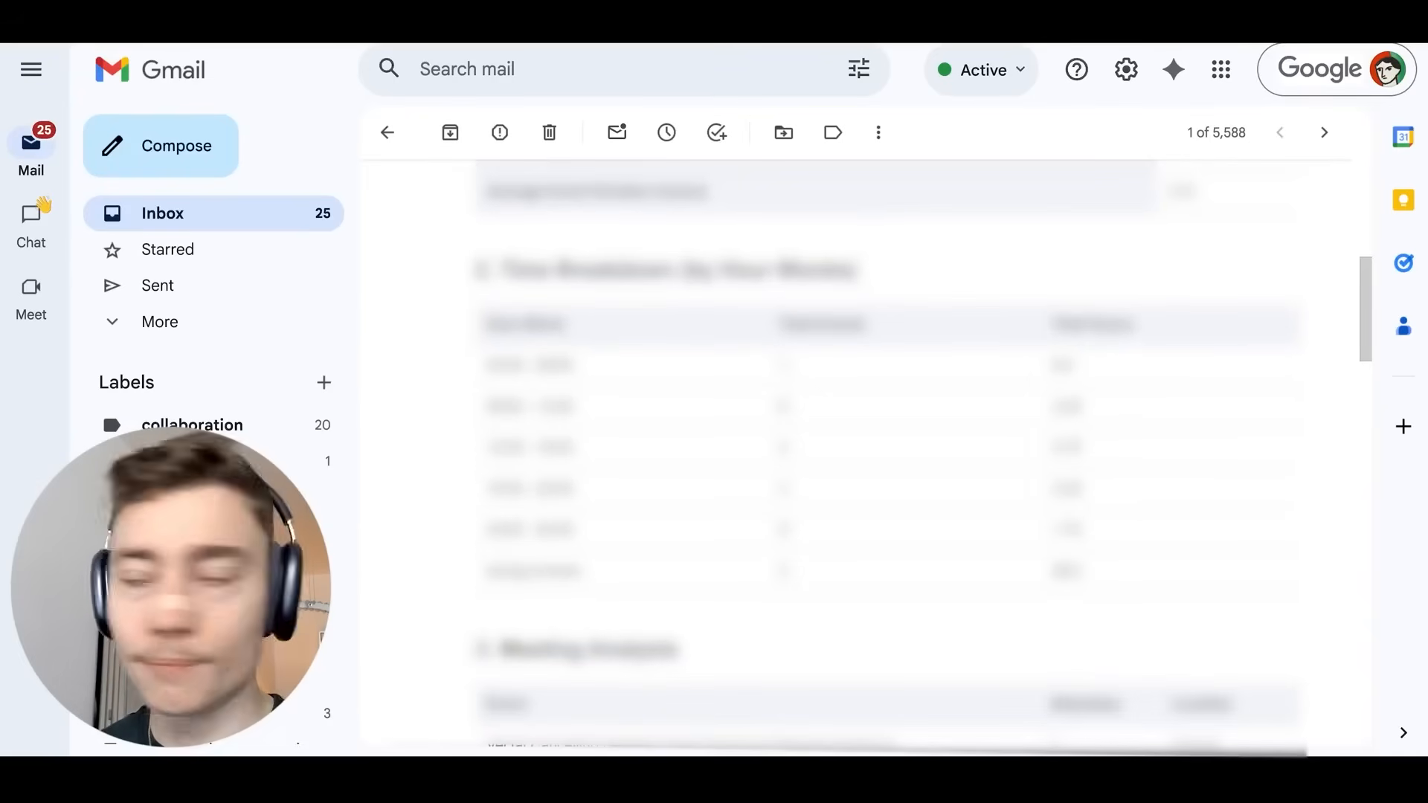
pyautogui.scroll(-2, 476, 409)
pyautogui.scroll(1, 476, 402)
pyautogui.scroll(-1, 474, 386)
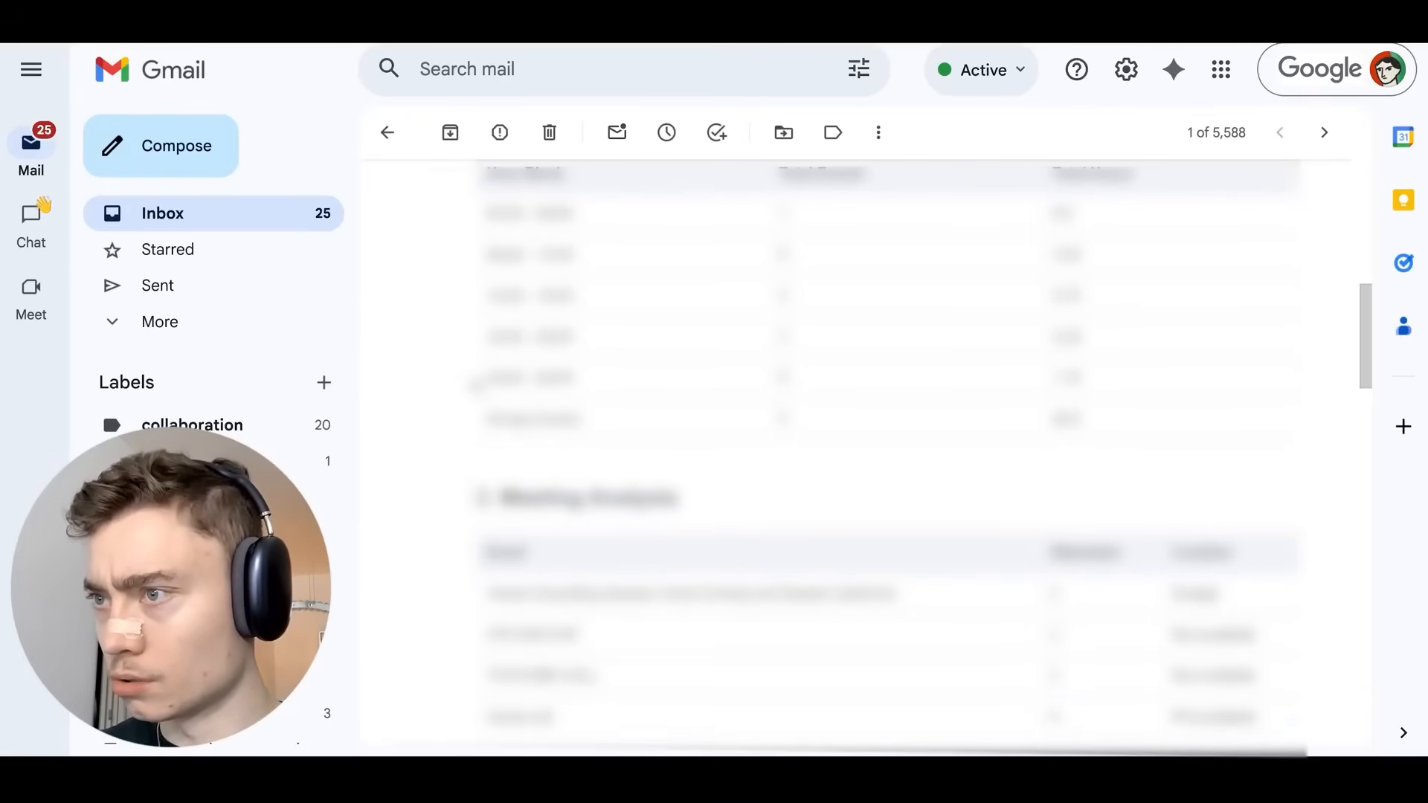
pyautogui.scroll(-3, 475, 387)
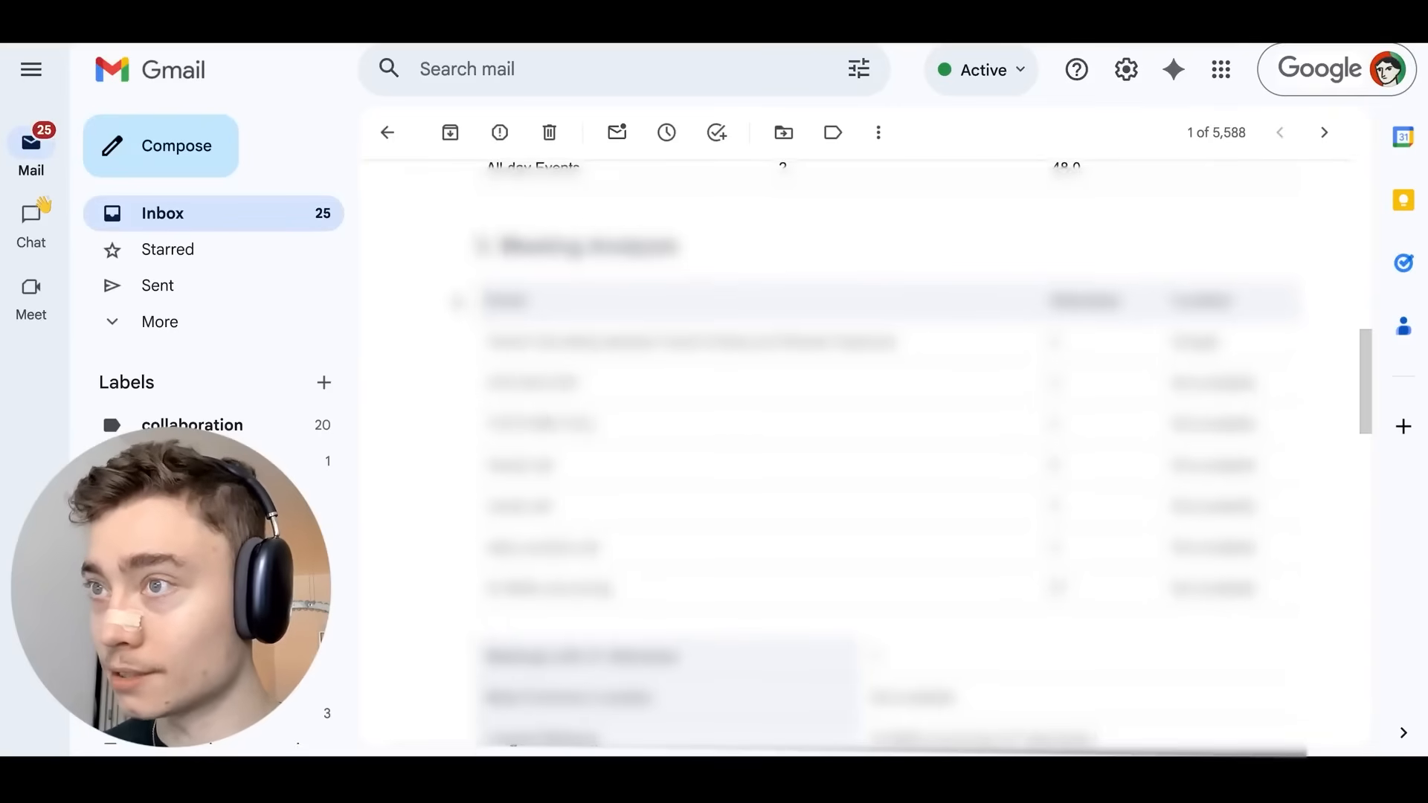
pyautogui.scroll(15, 855, 446)
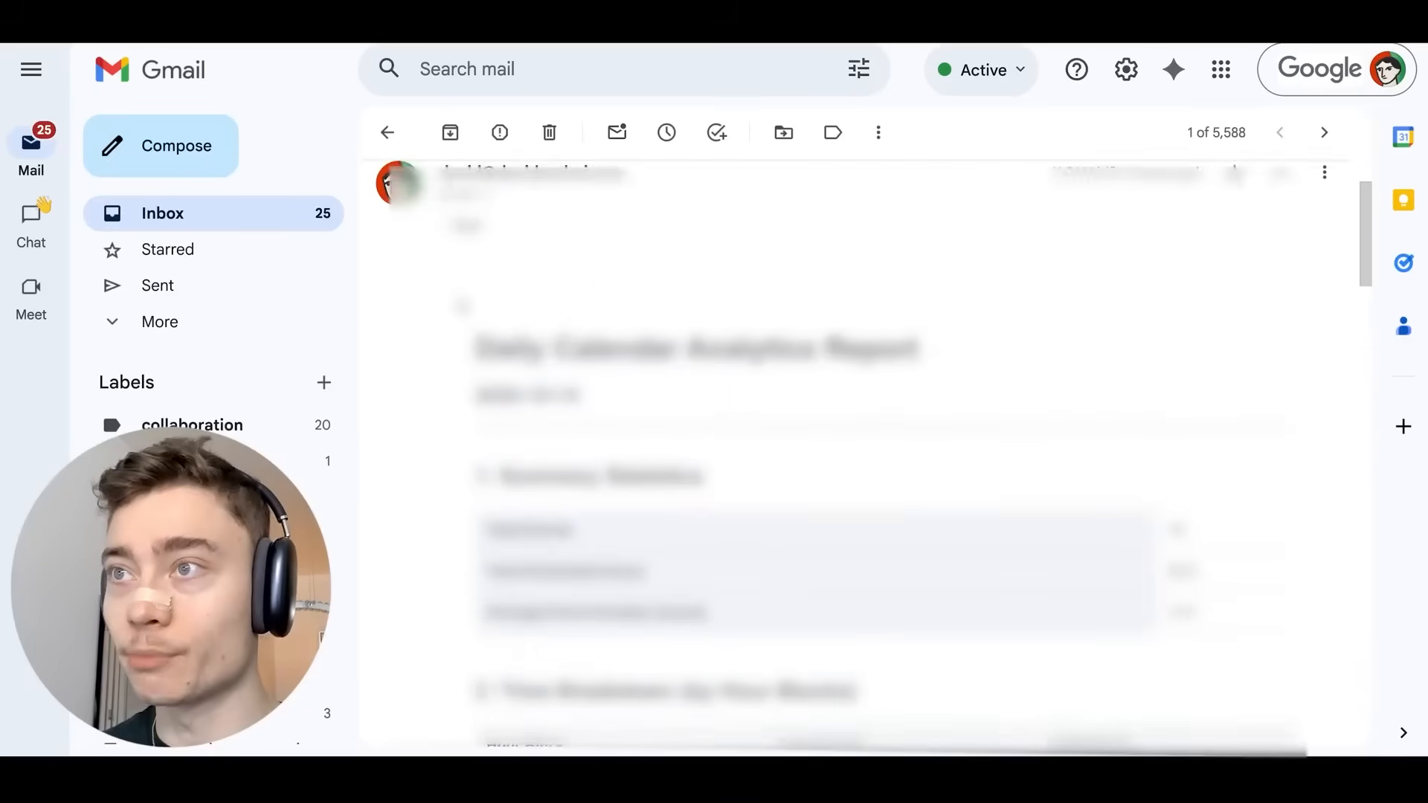
pyautogui.scroll(-10, 461, 307)
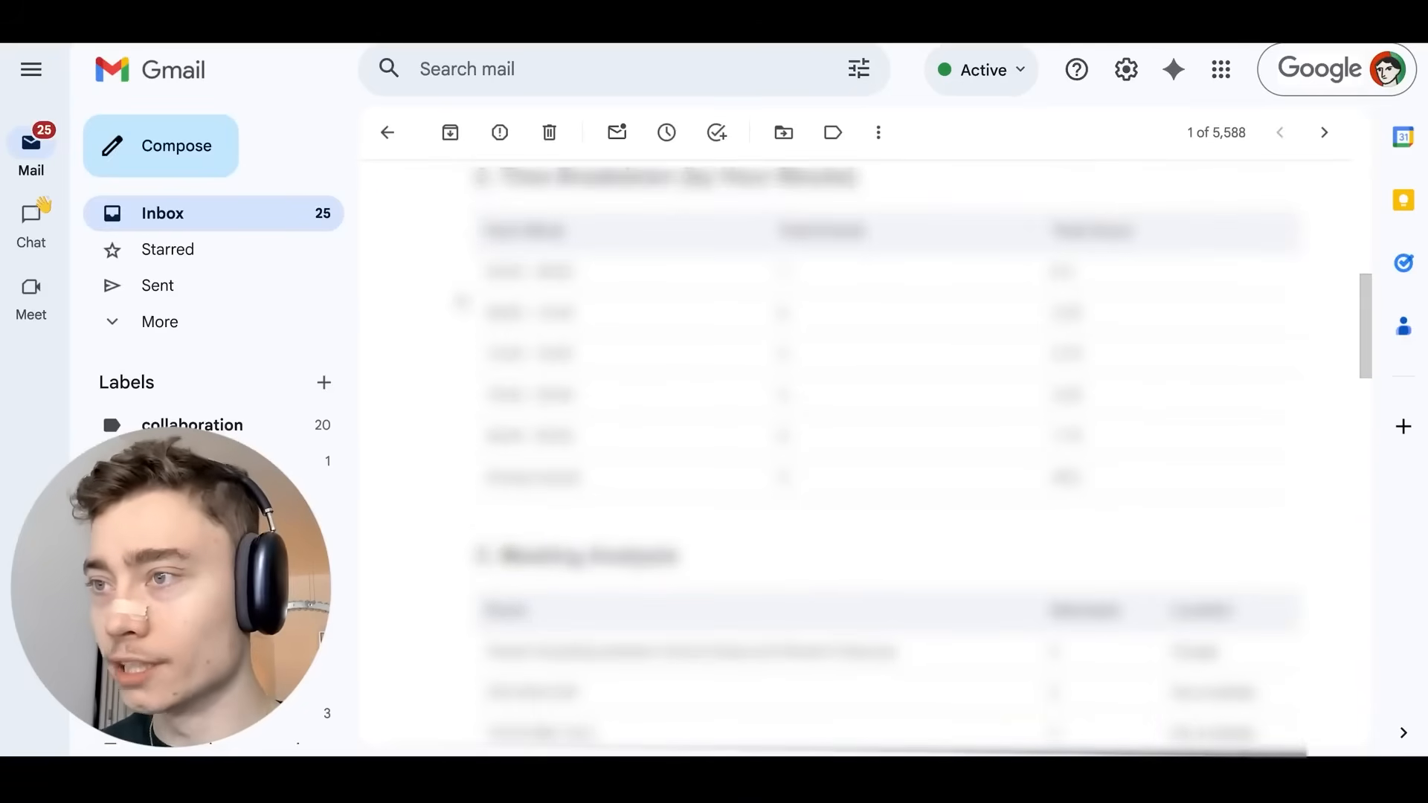
pyautogui.scroll(-5, 461, 306)
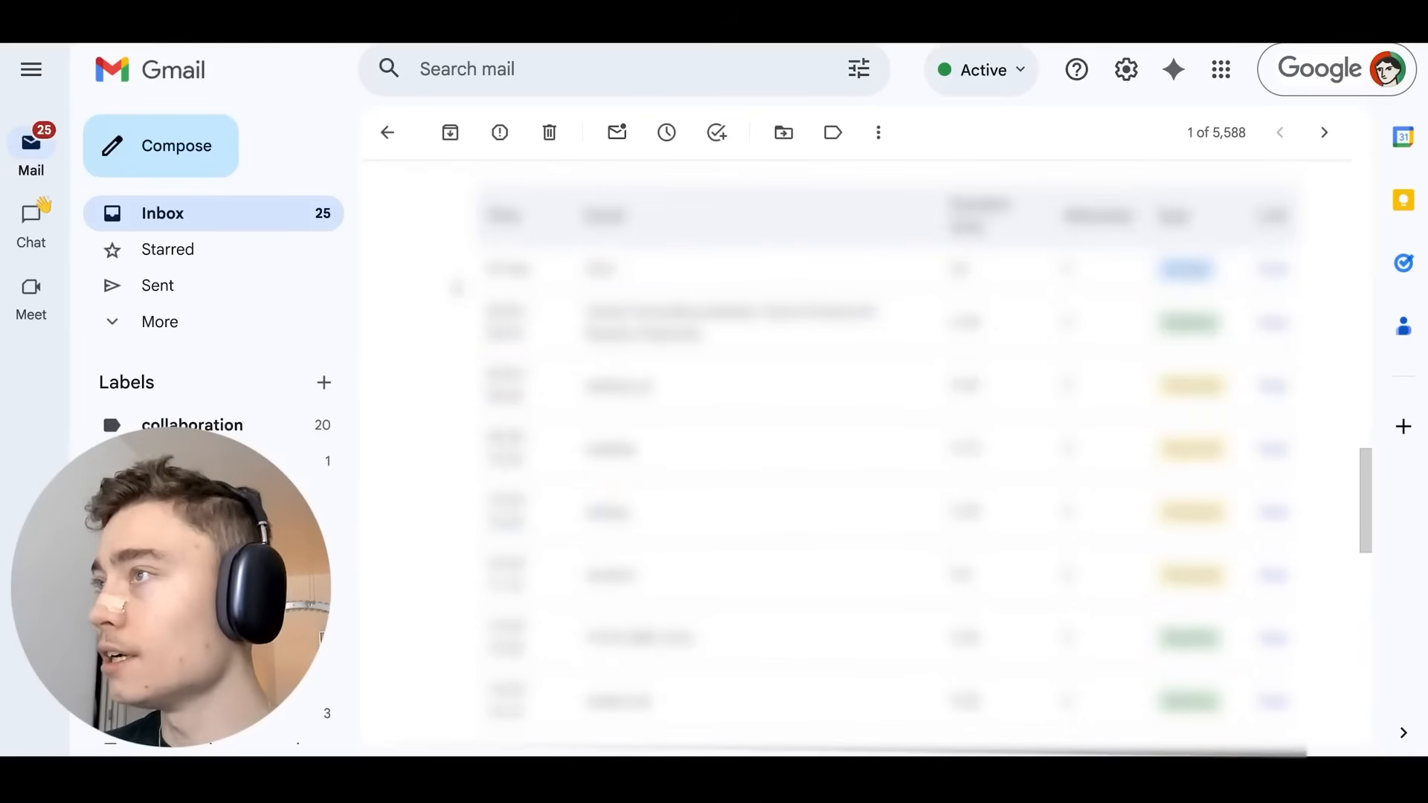
pyautogui.scroll(2, 855, 446)
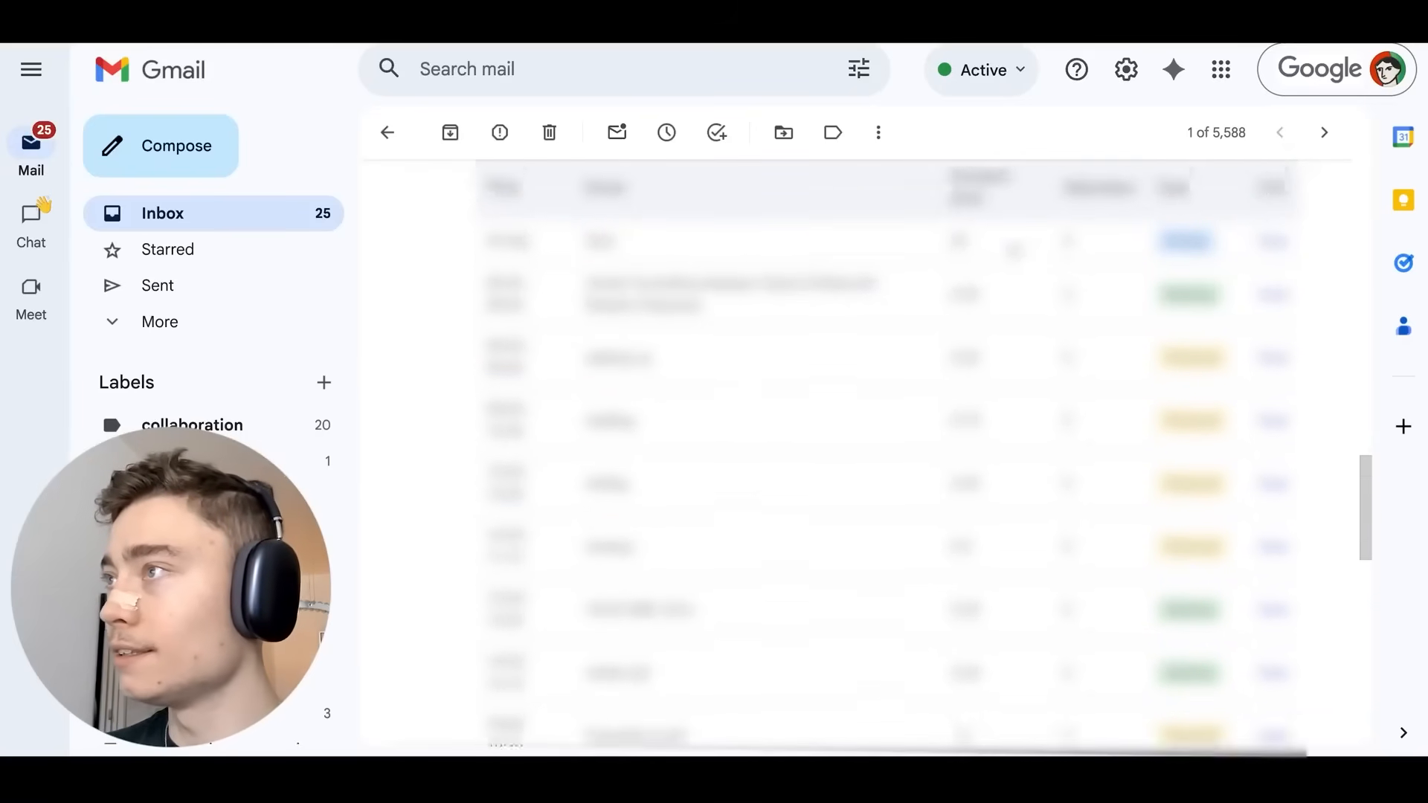
pyautogui.scroll(-3, 855, 446)
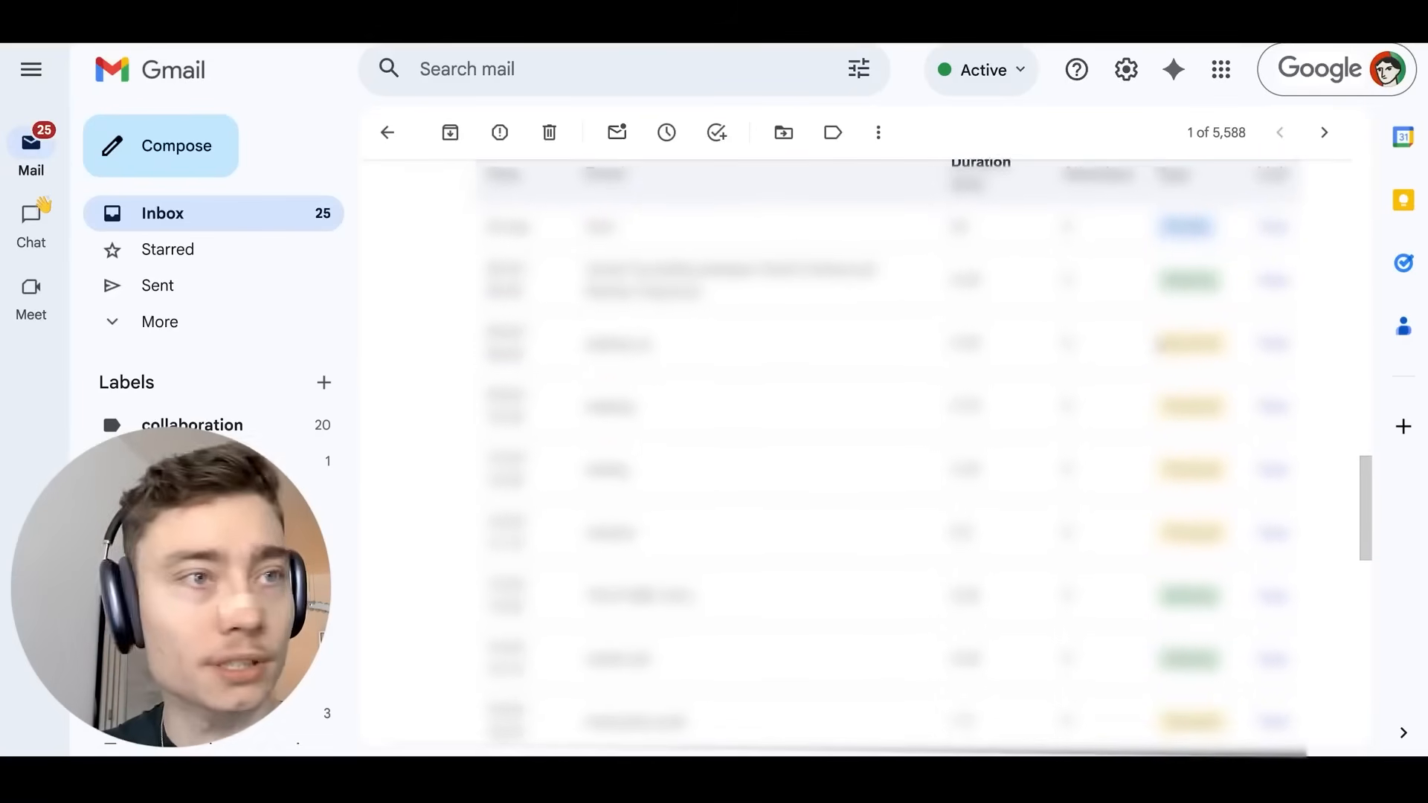
pyautogui.scroll(-3, 855, 447)
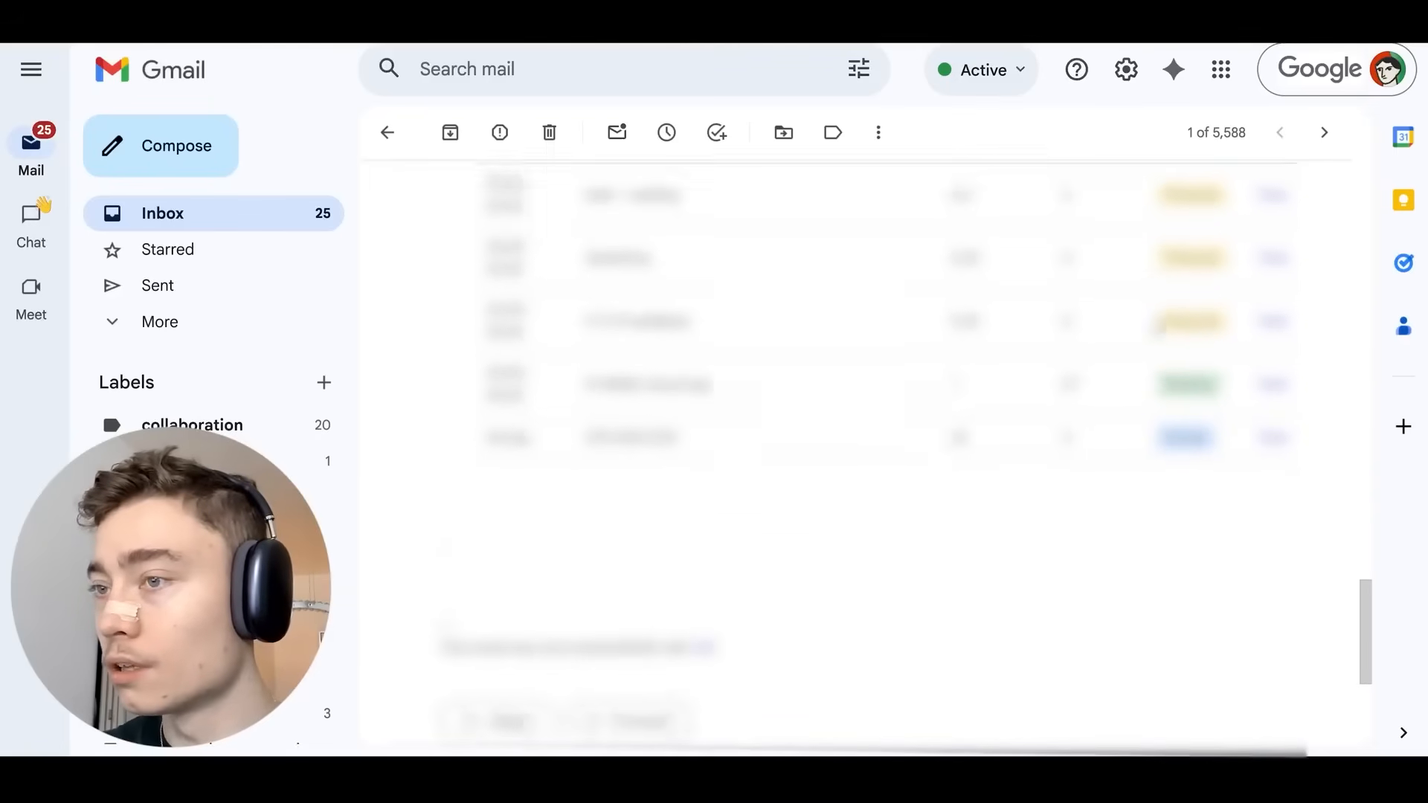
pyautogui.scroll(6, 855, 446)
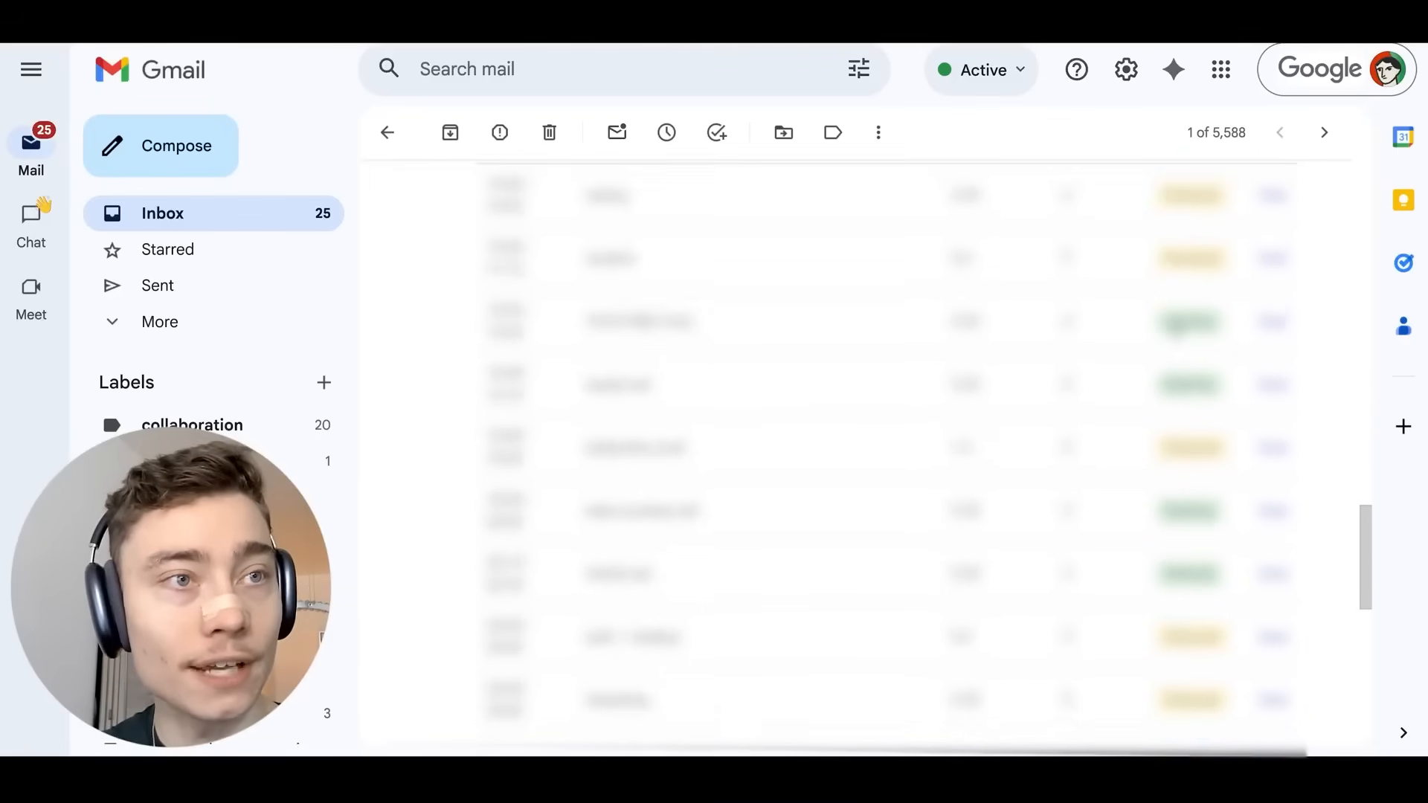
pyautogui.scroll(3, 1167, 335)
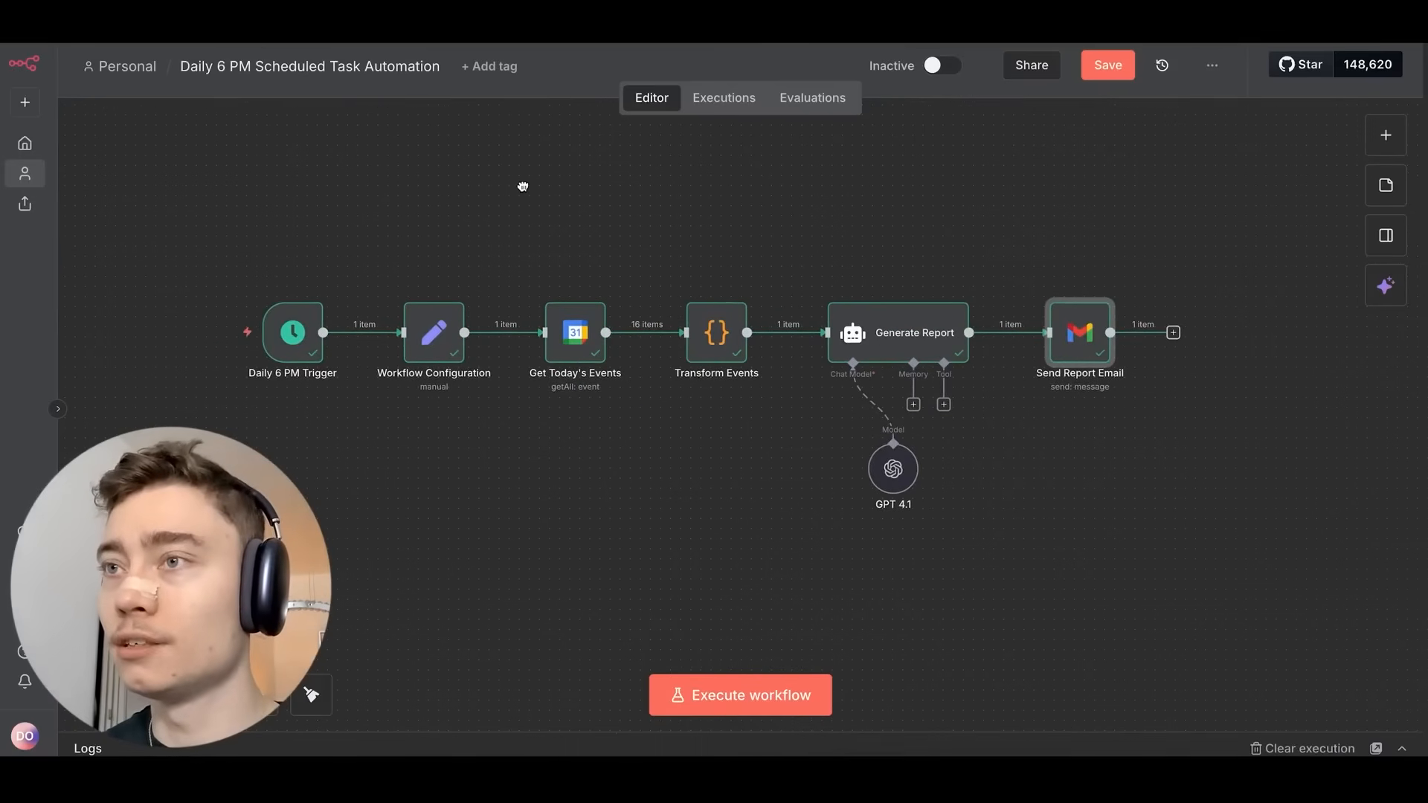
# Create a new Personal workflow, first saving the Daily 6 PM Scheduled Task Automation workflow.
pyautogui.hscroll(1, 473, 228)
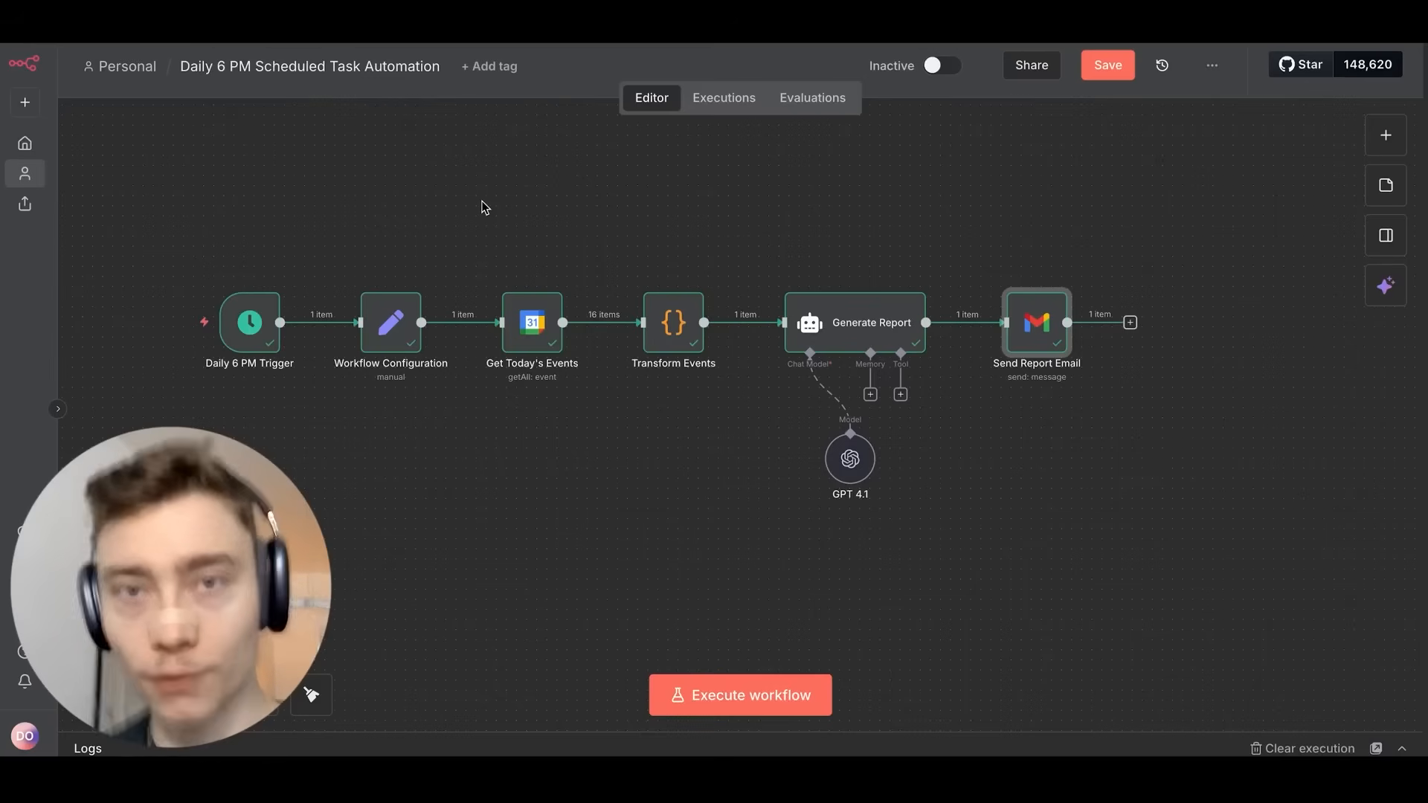
pyautogui.click(25, 101)
pyautogui.moveTo(32, 145)
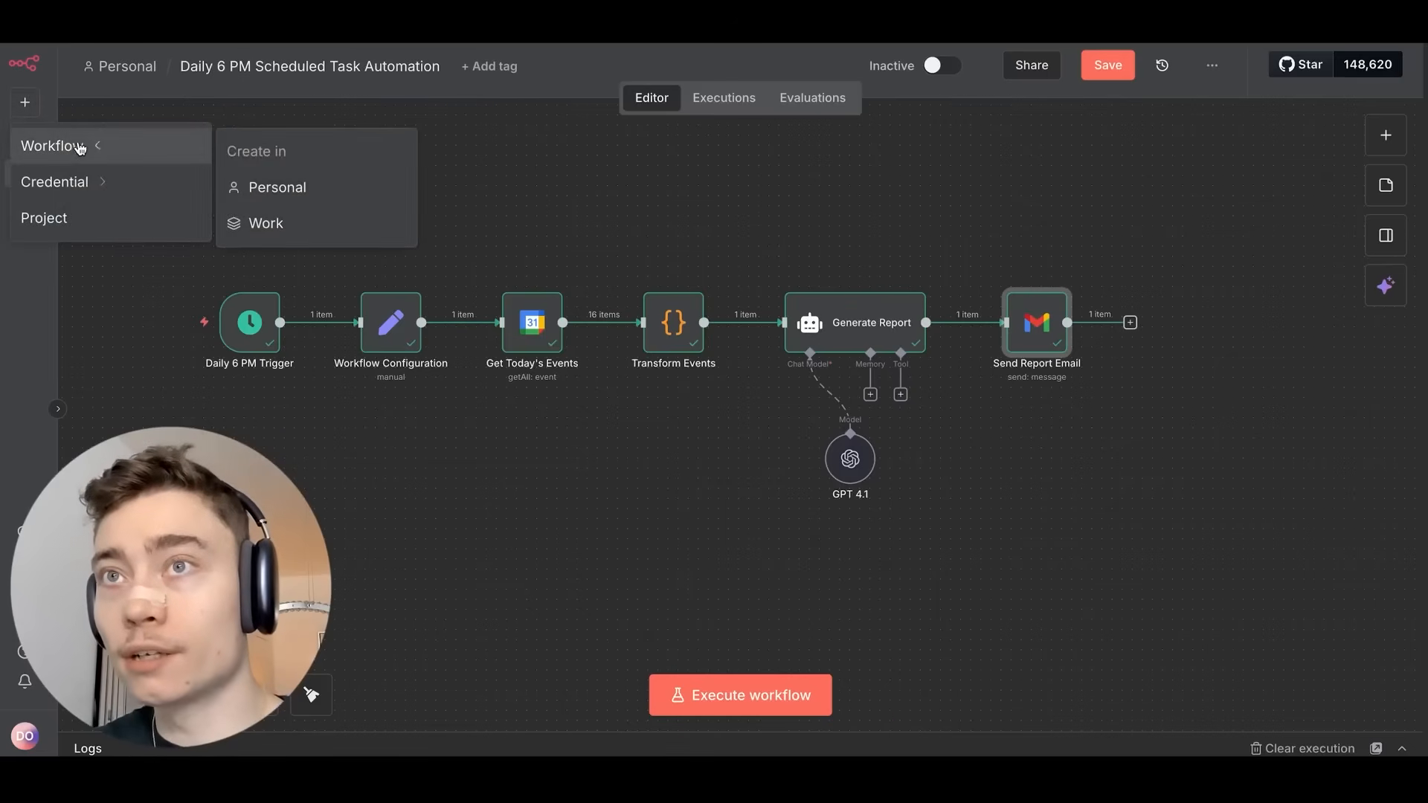
pyautogui.click(262, 195)
pyautogui.click(895, 444)
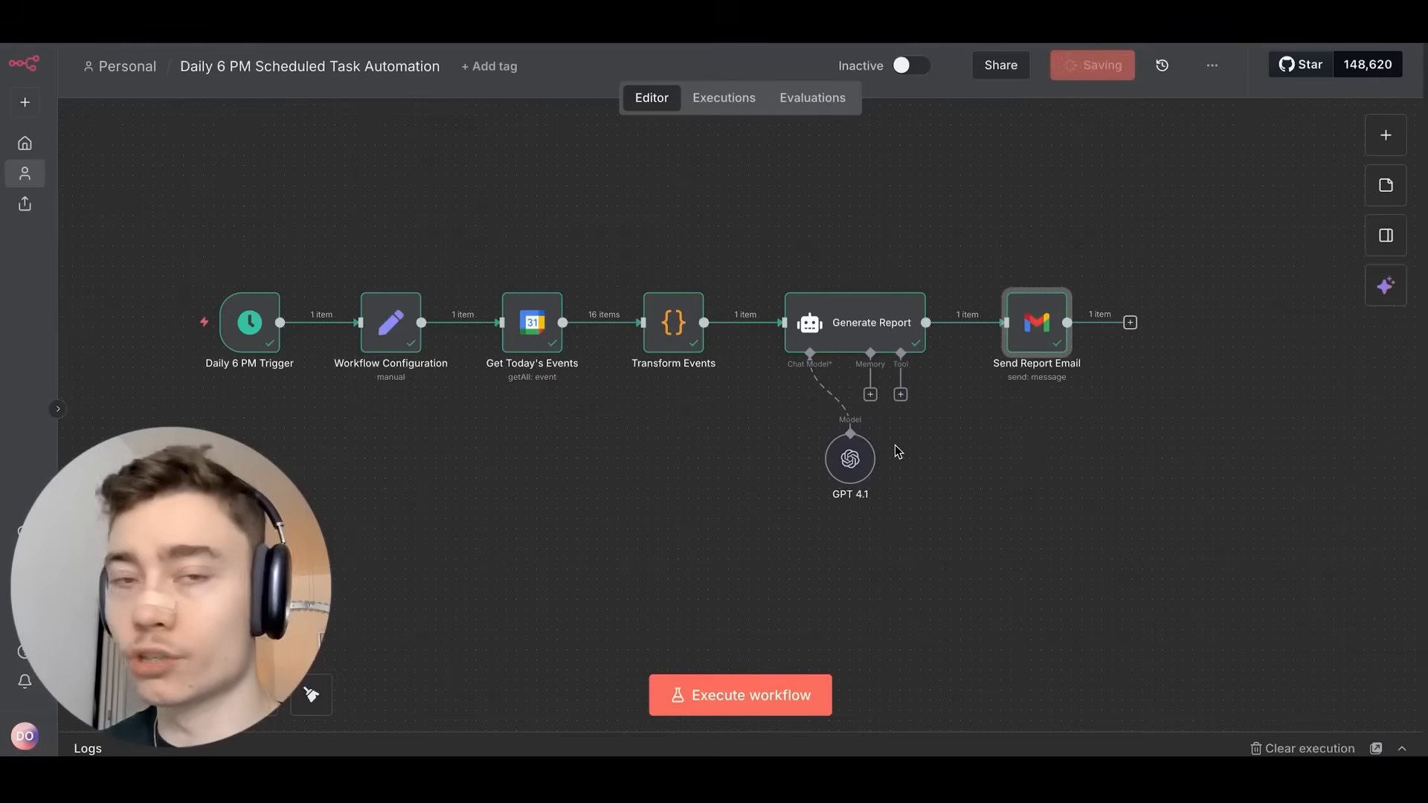
pyautogui.scroll(5, 965, 360)
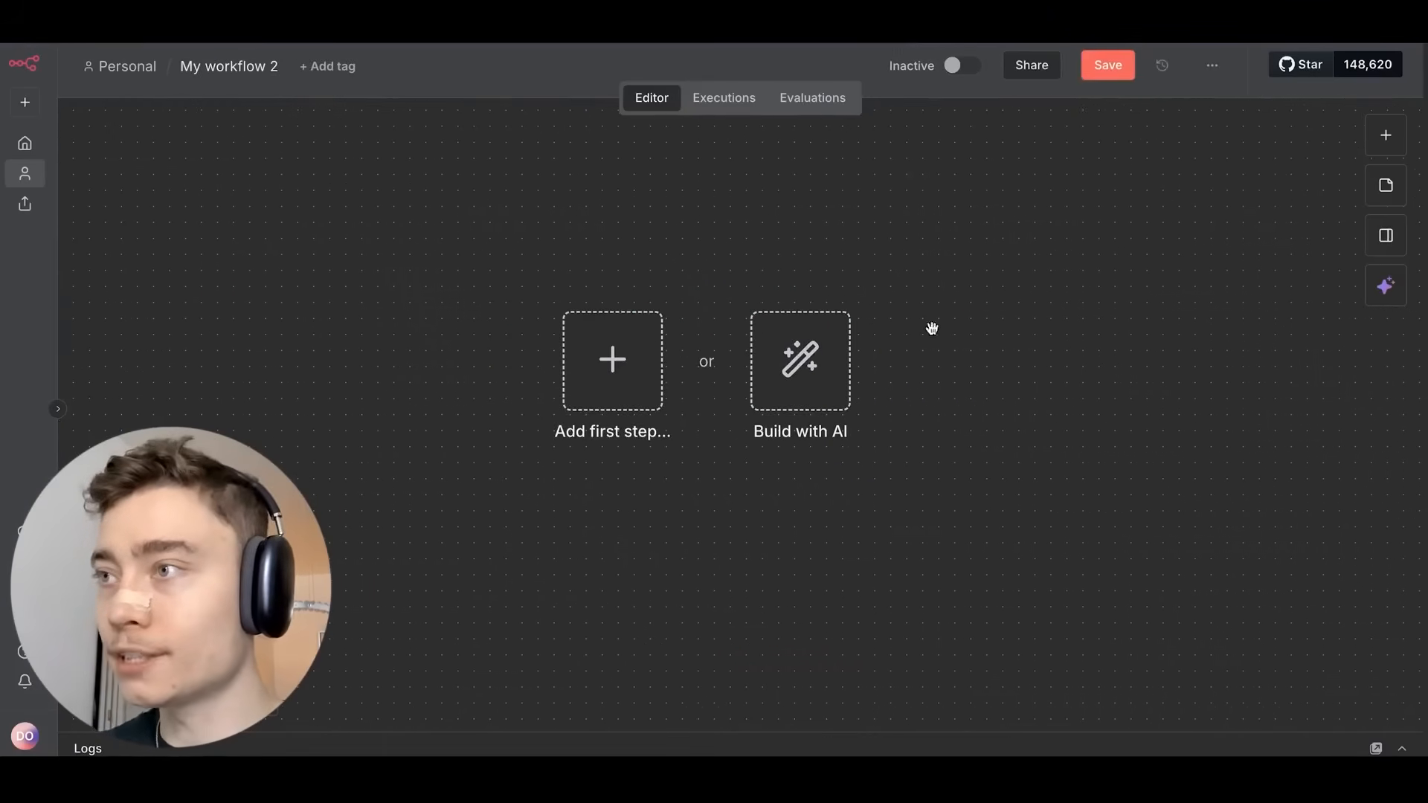
# Paste the Long→Shorts Factory brief into the AI builder prompt, reaching the 1000-character limit.
pyautogui.click(818, 349)
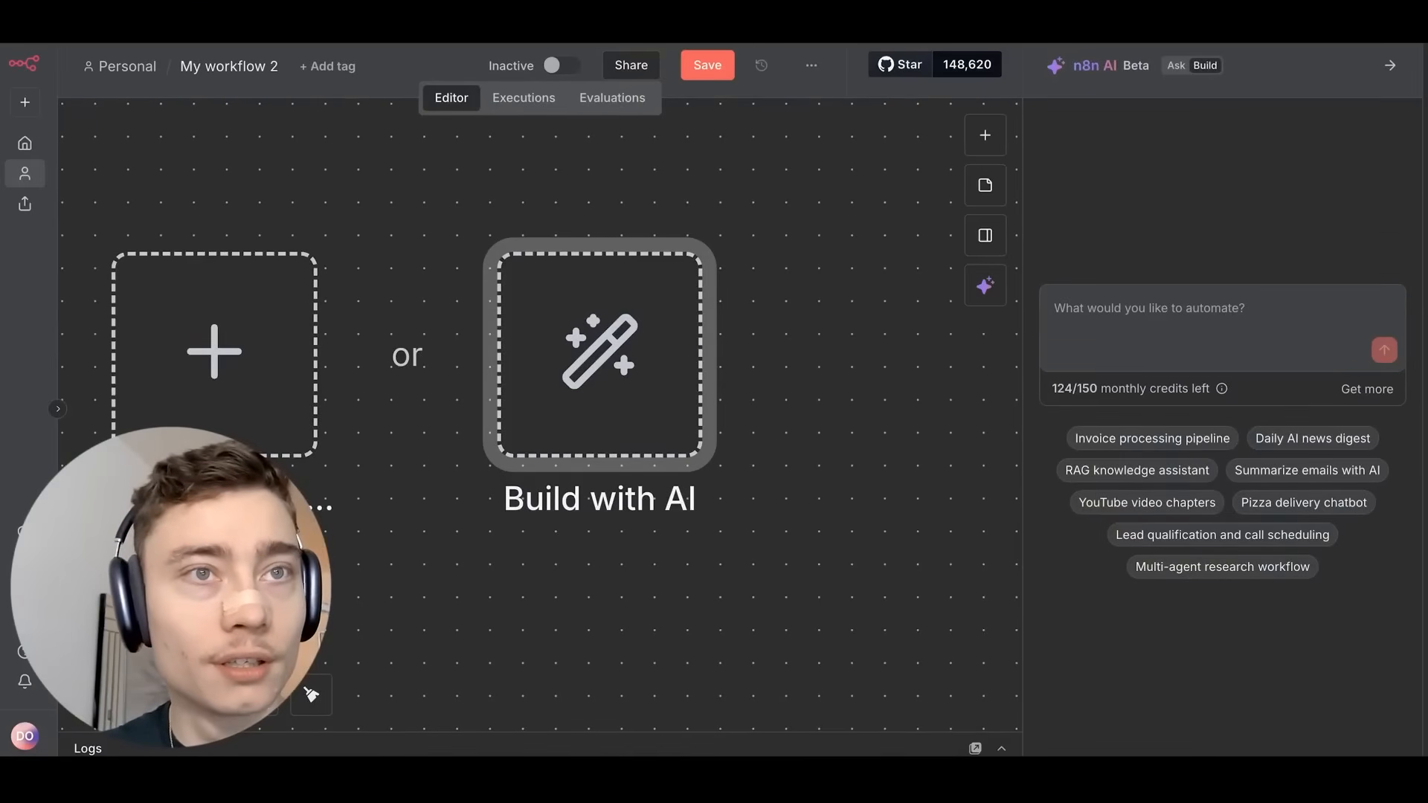
pyautogui.click(1132, 331)
pyautogui.hotkey('ctrl', 'v')
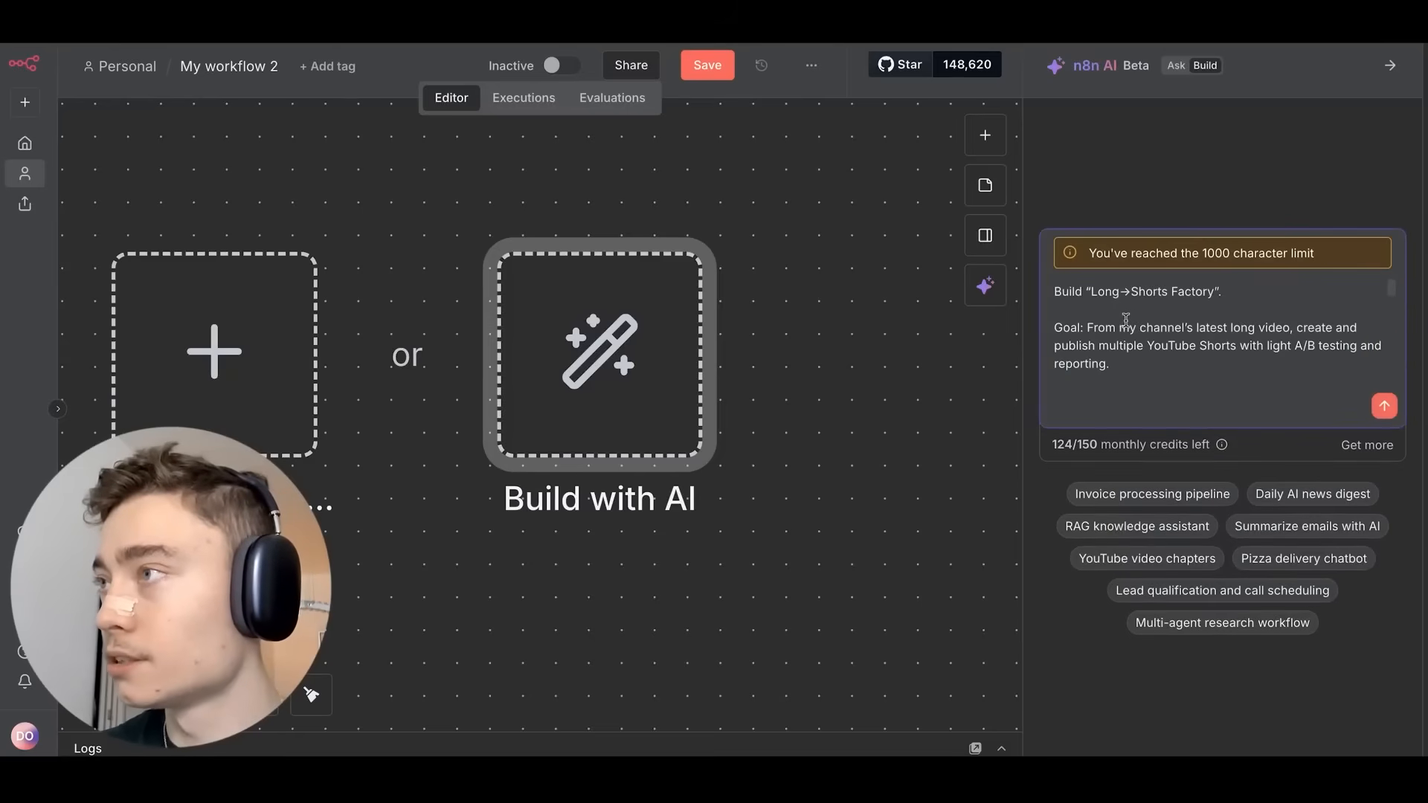
pyautogui.scroll(-10, 1141, 326)
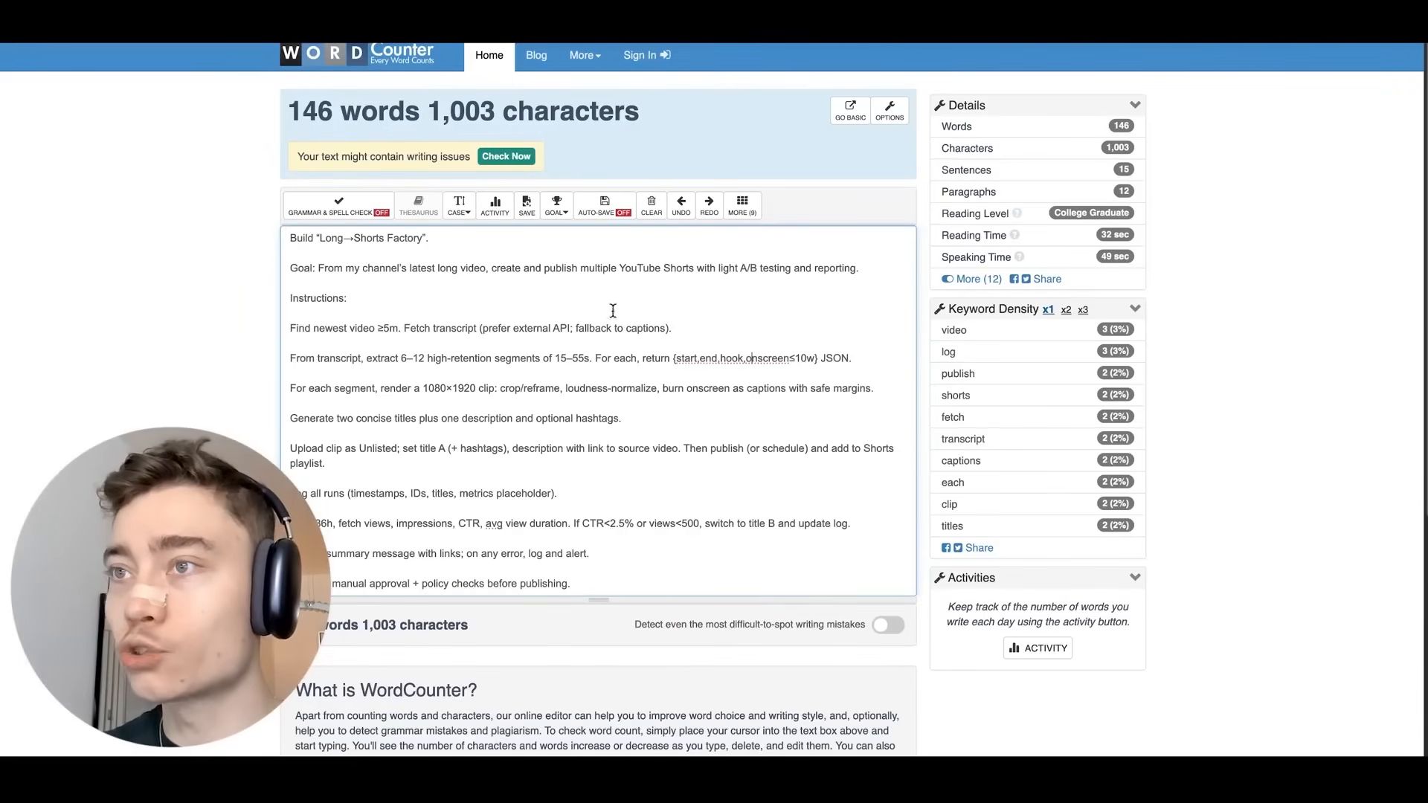
# Delete the full stops after 'optional hashtags' and 'publishing' in the brief.
pyautogui.click(658, 421)
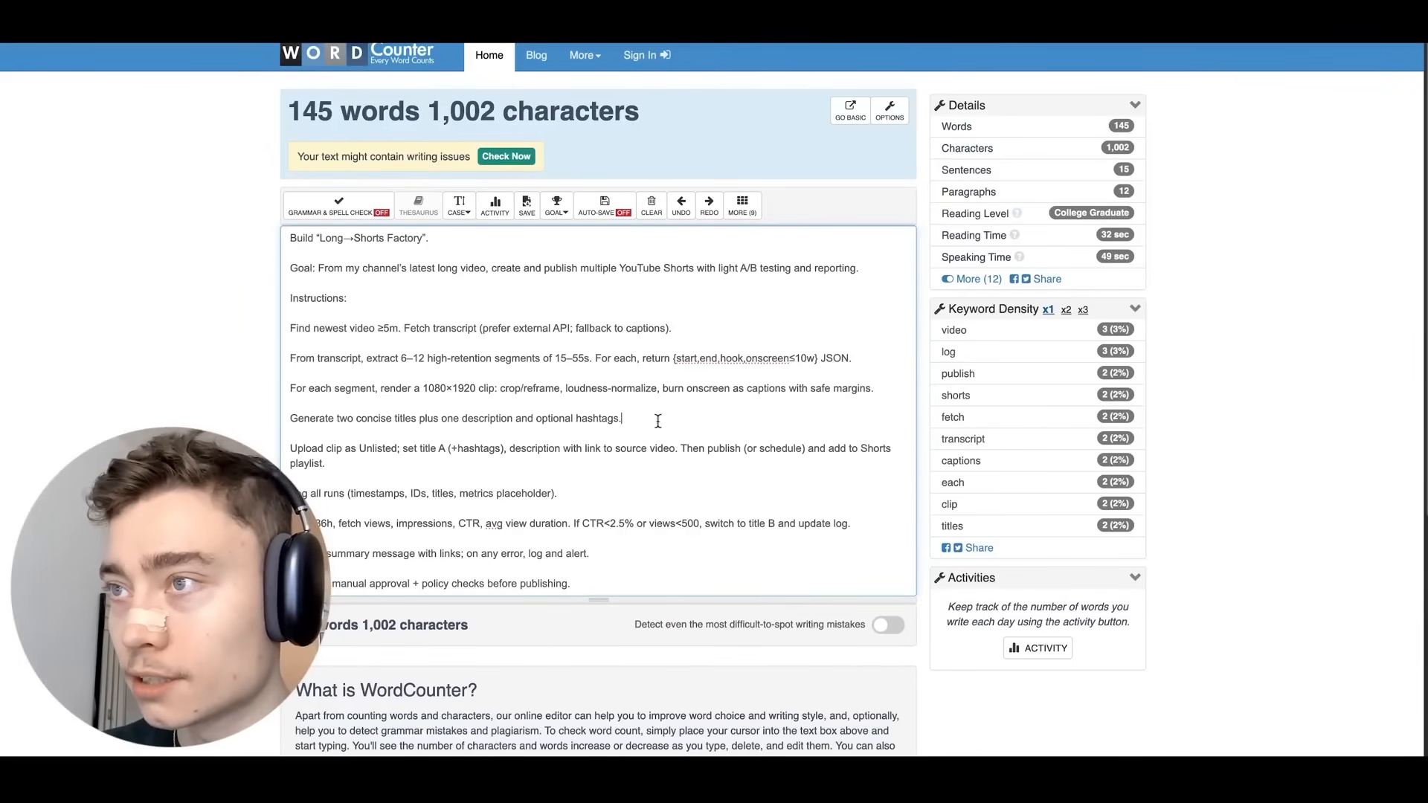
pyautogui.press('BackSpace')
pyautogui.click(603, 579)
pyautogui.press('BackSpace')
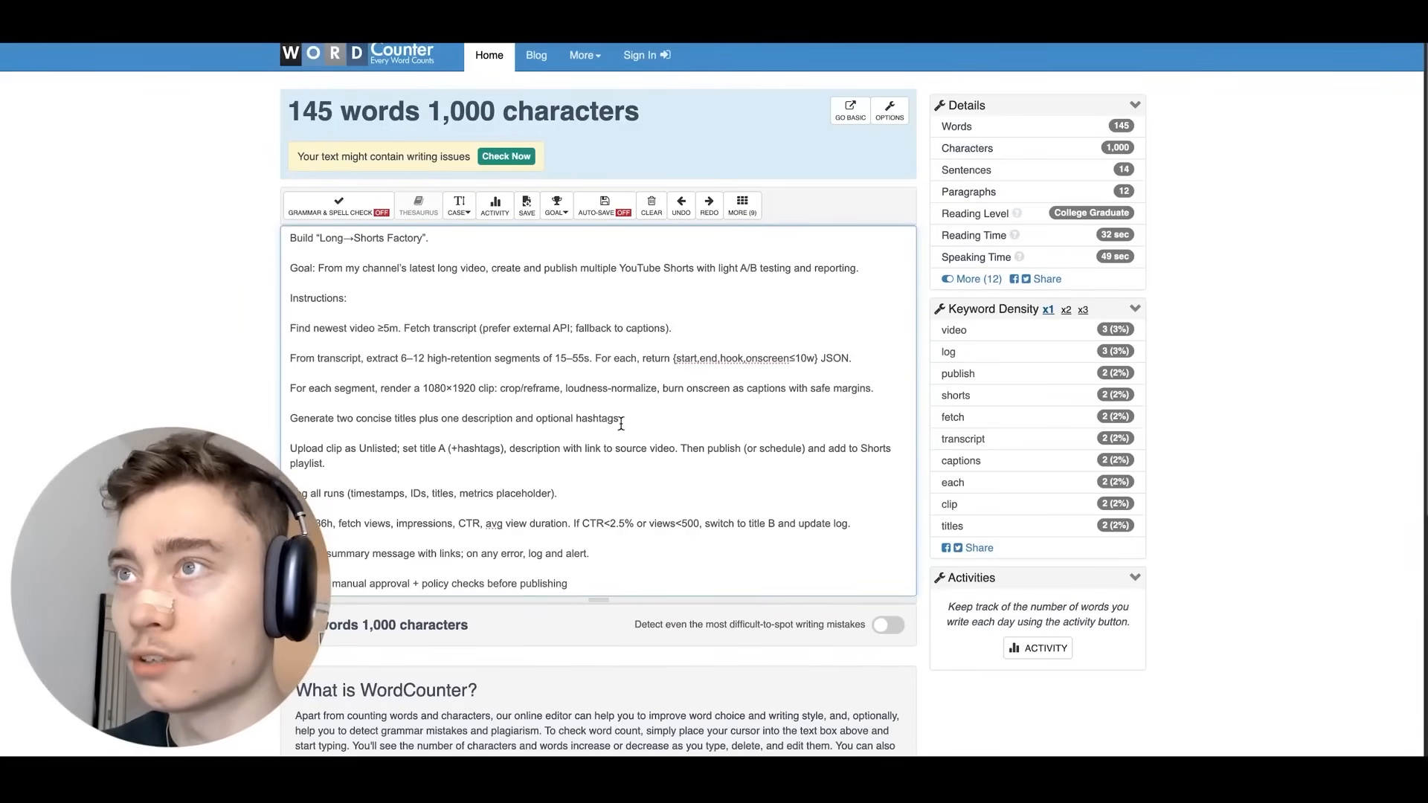
# Select the whole brief, check its 145-word, 1,000-character count, and zoom the page to 110%.
pyautogui.hotkey('ctrl', 'a')
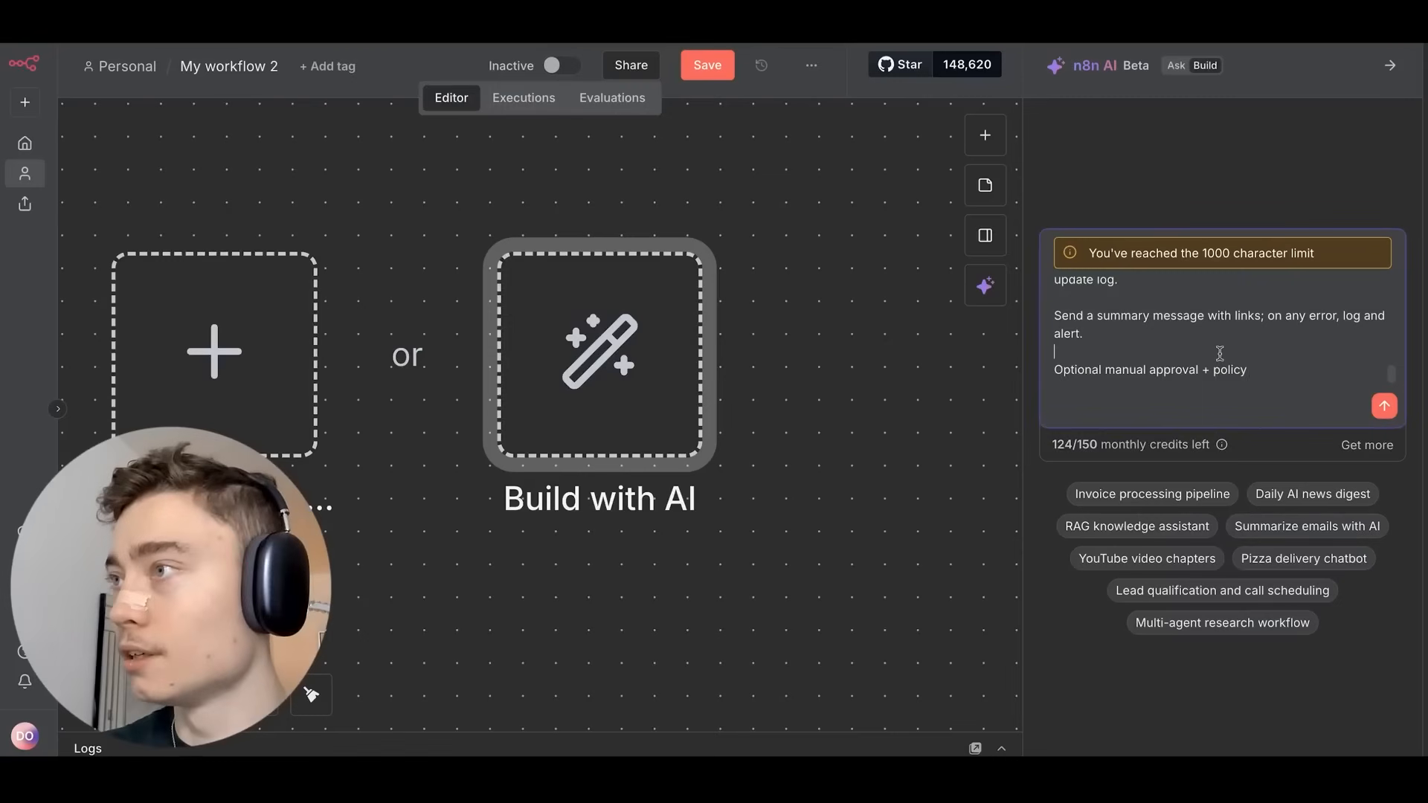
pyautogui.scroll(10, 1220, 353)
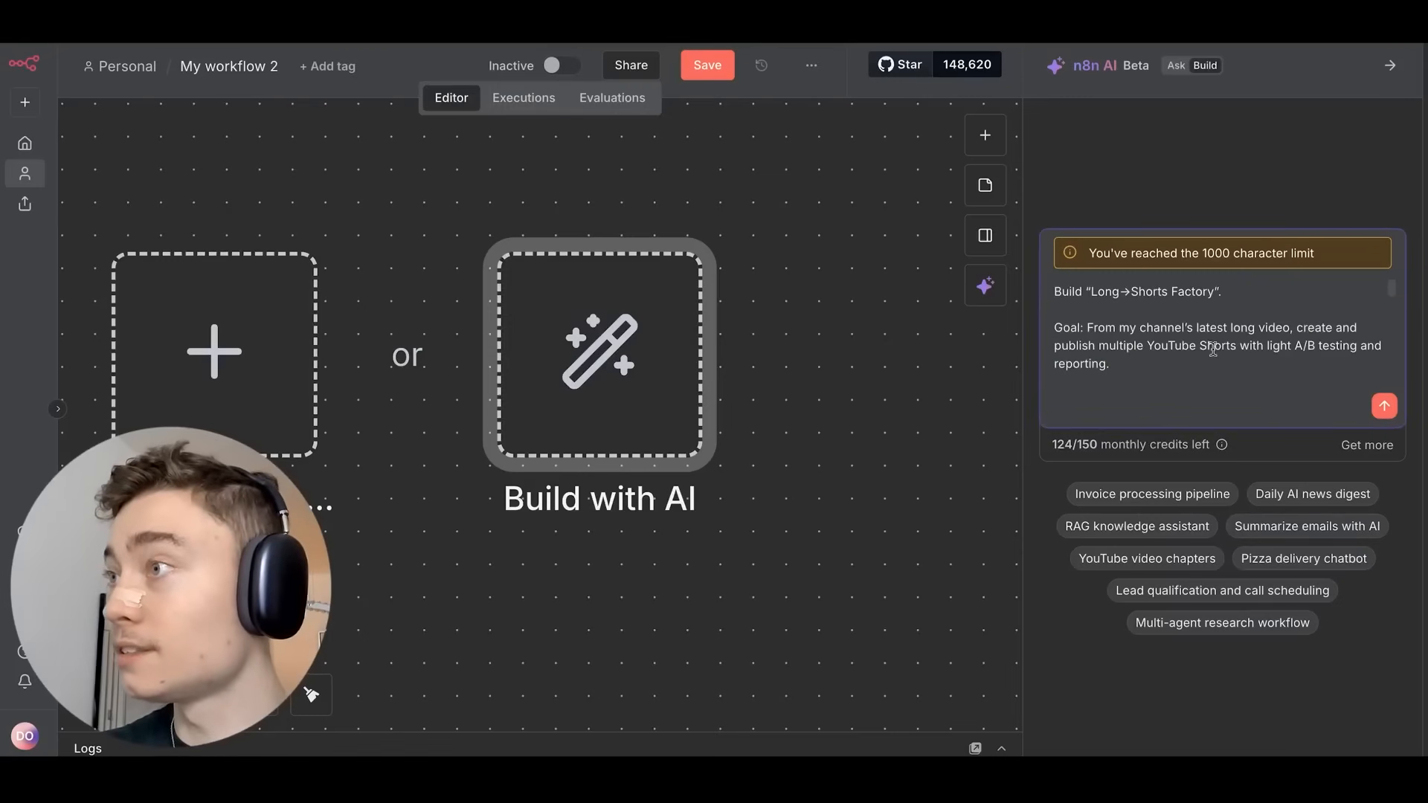
pyautogui.scroll(-10, 1219, 355)
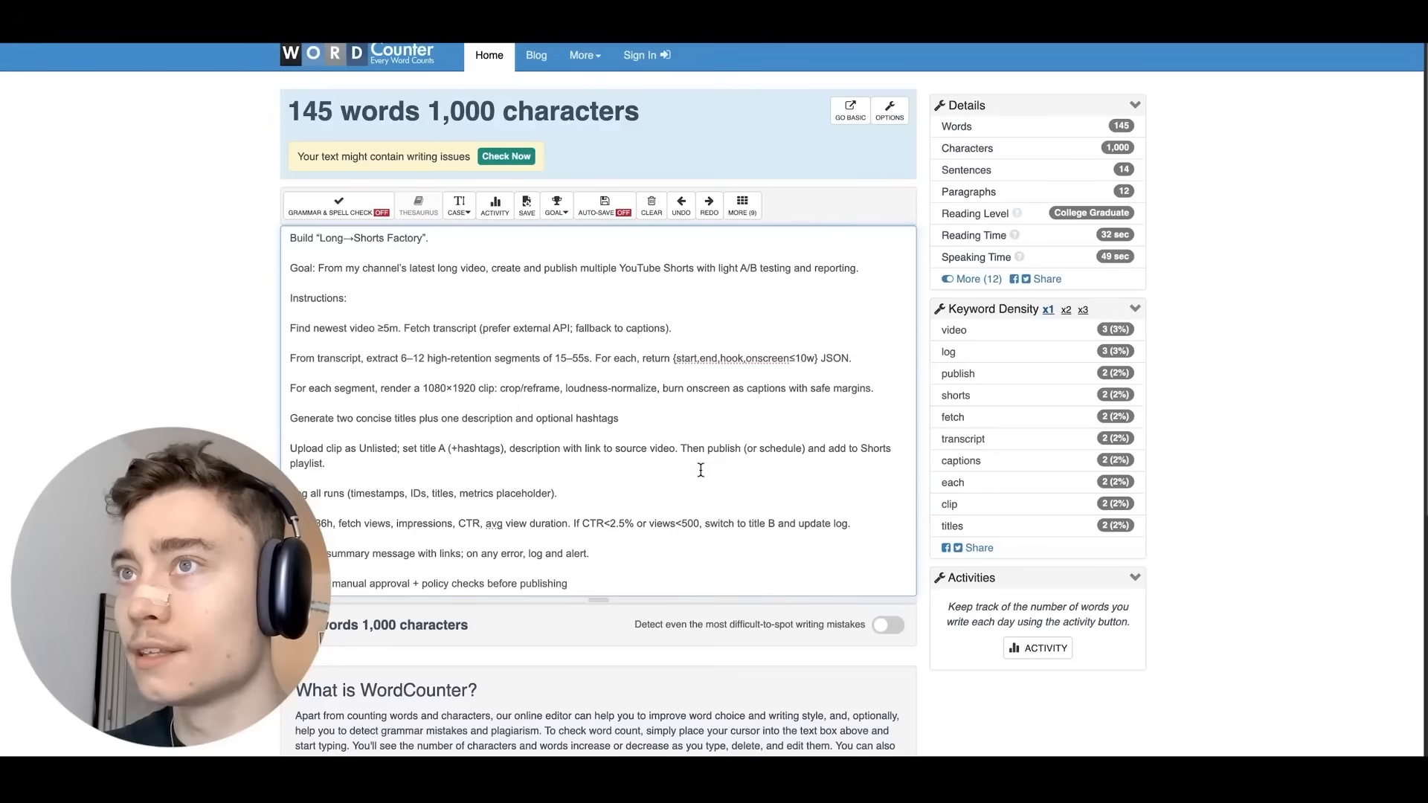
pyautogui.tripleClick(394, 113)
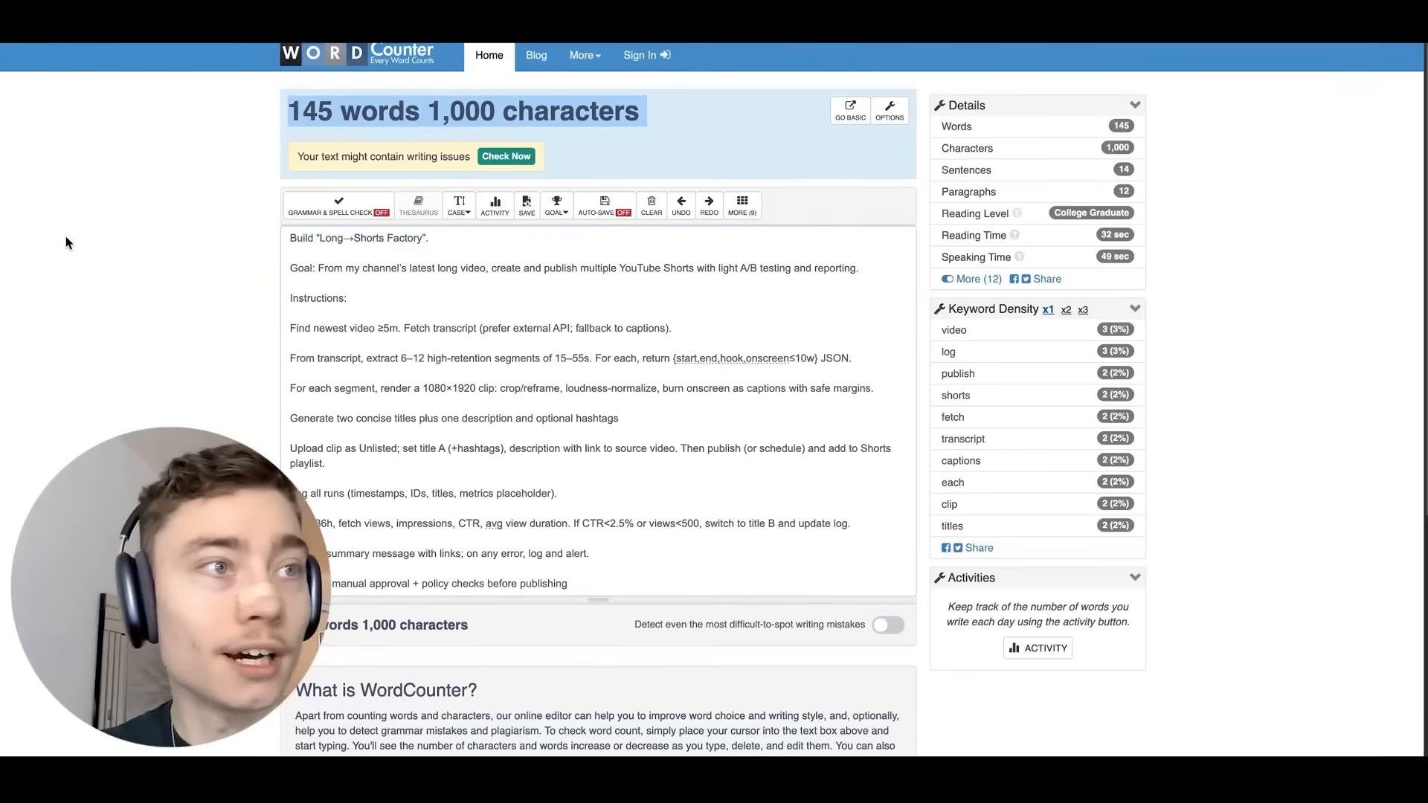
pyautogui.click(107, 269)
pyautogui.hotkey('ctrl', '+')
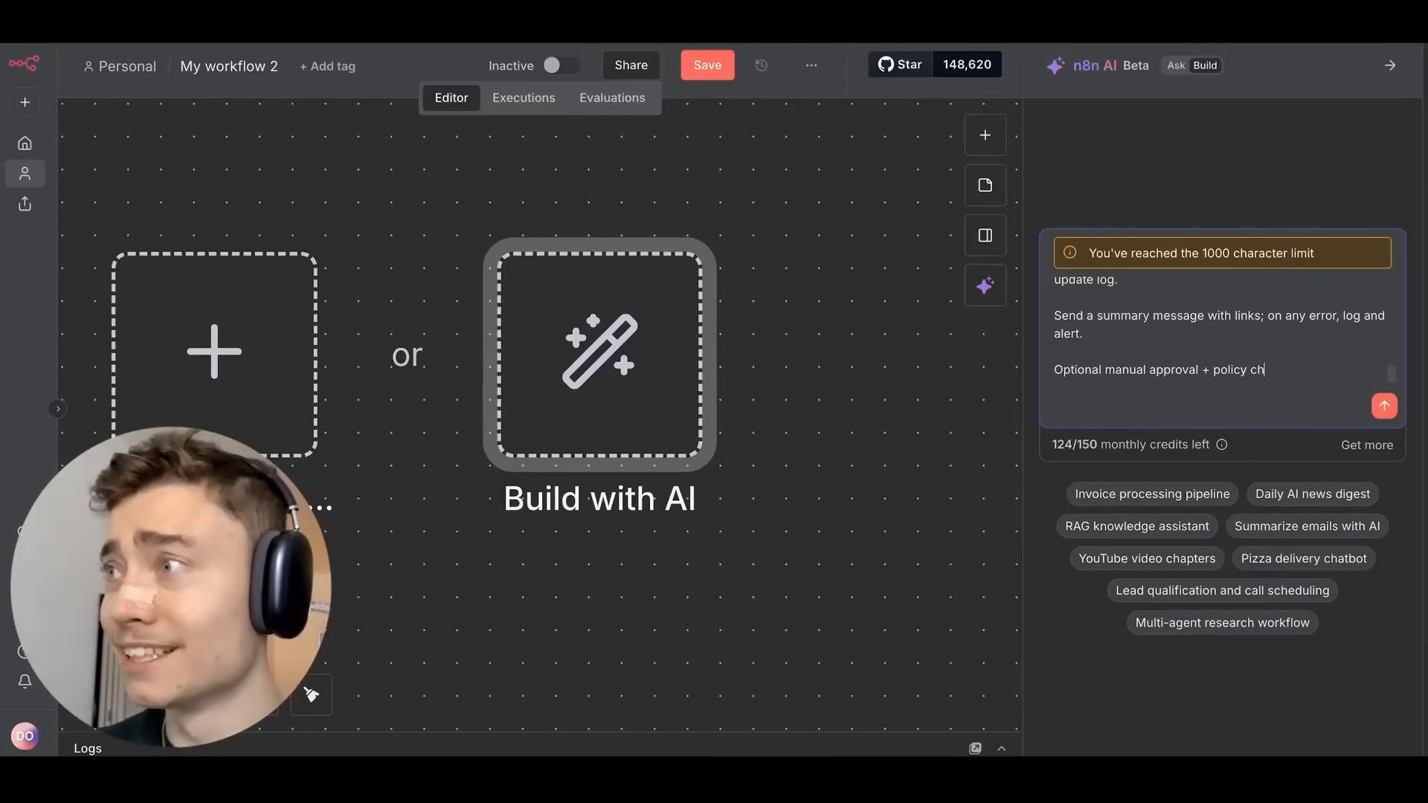
# Delete 'and reporting.' from the end of the Goal line.
pyautogui.scroll(5, 1173, 301)
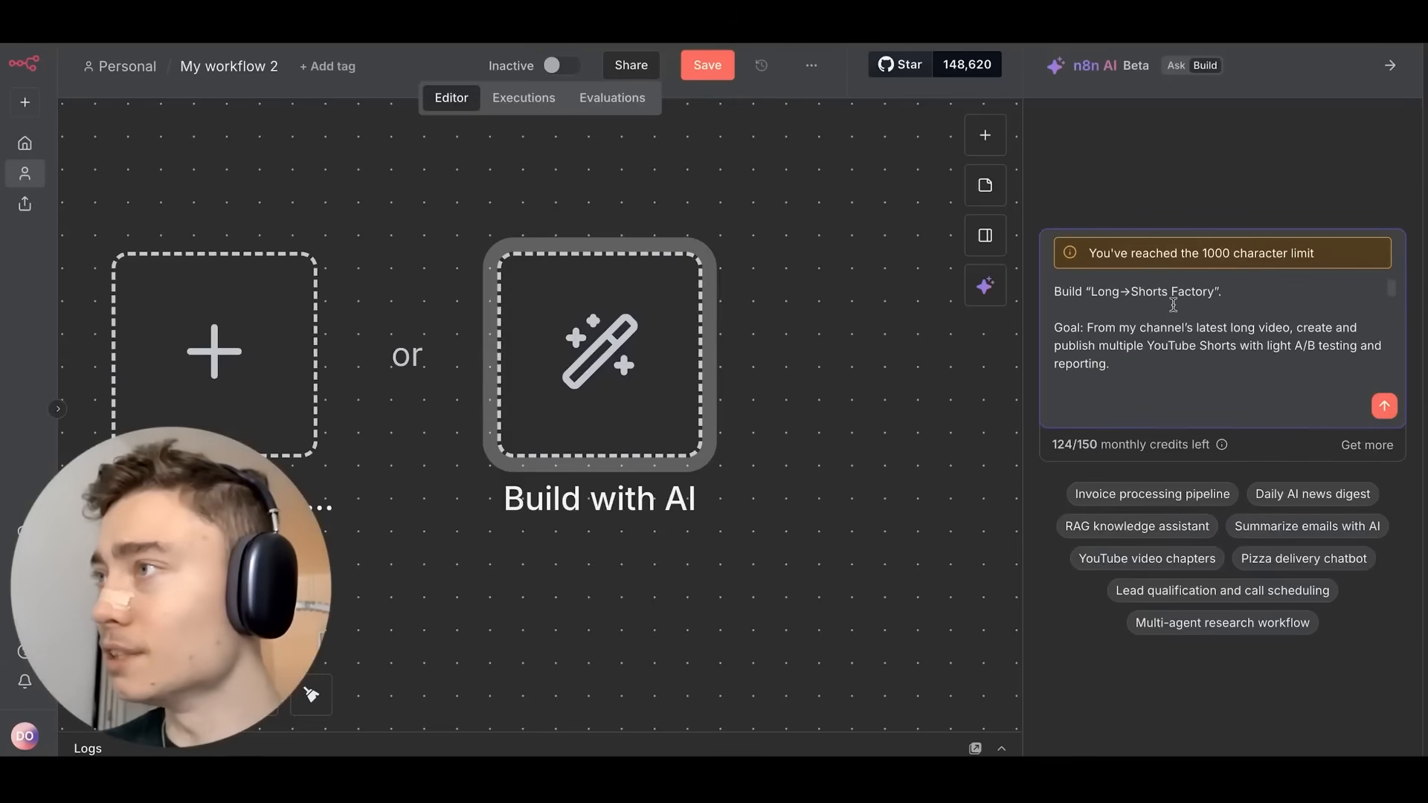
pyautogui.scroll(-5, 1173, 304)
pyautogui.scroll(1, 1180, 364)
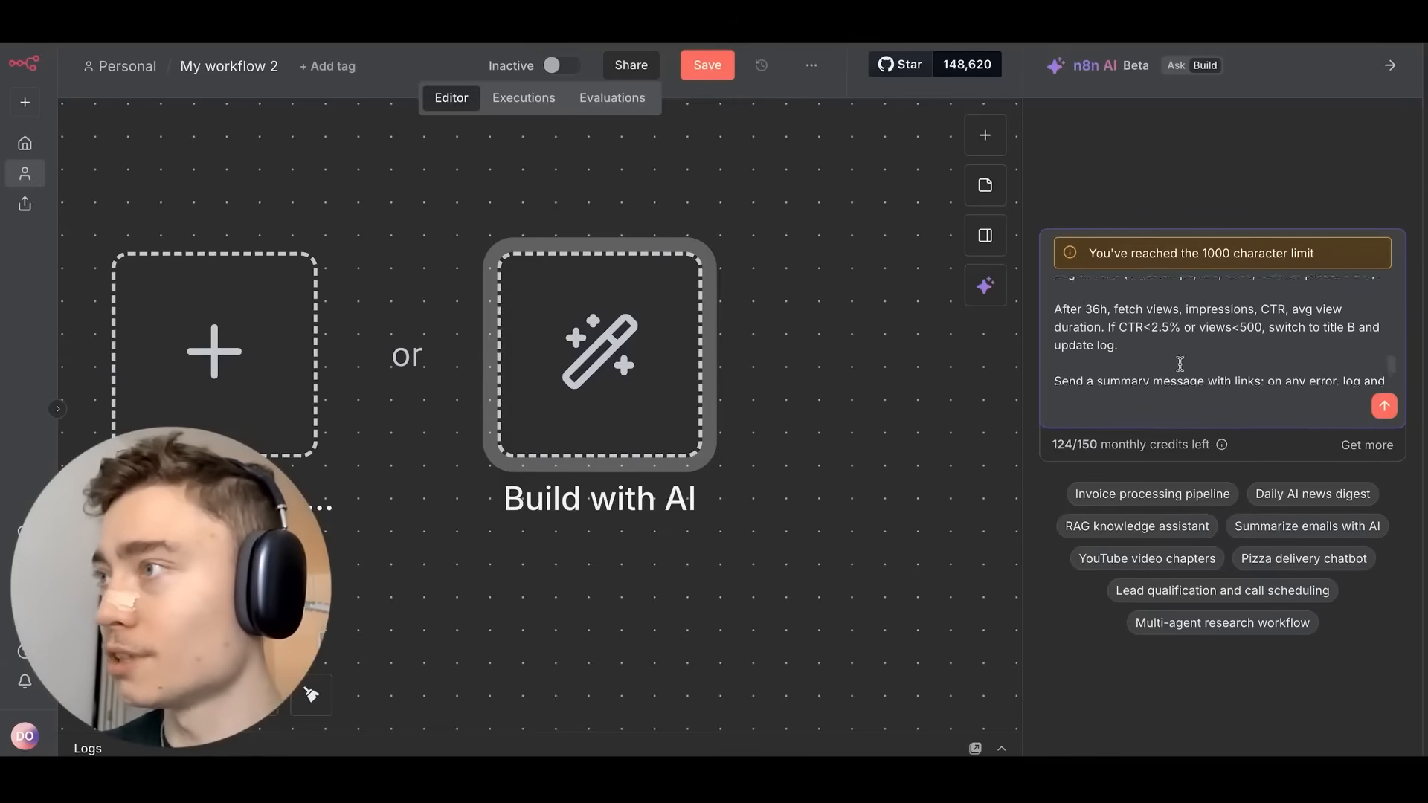
pyautogui.scroll(-2, 1180, 363)
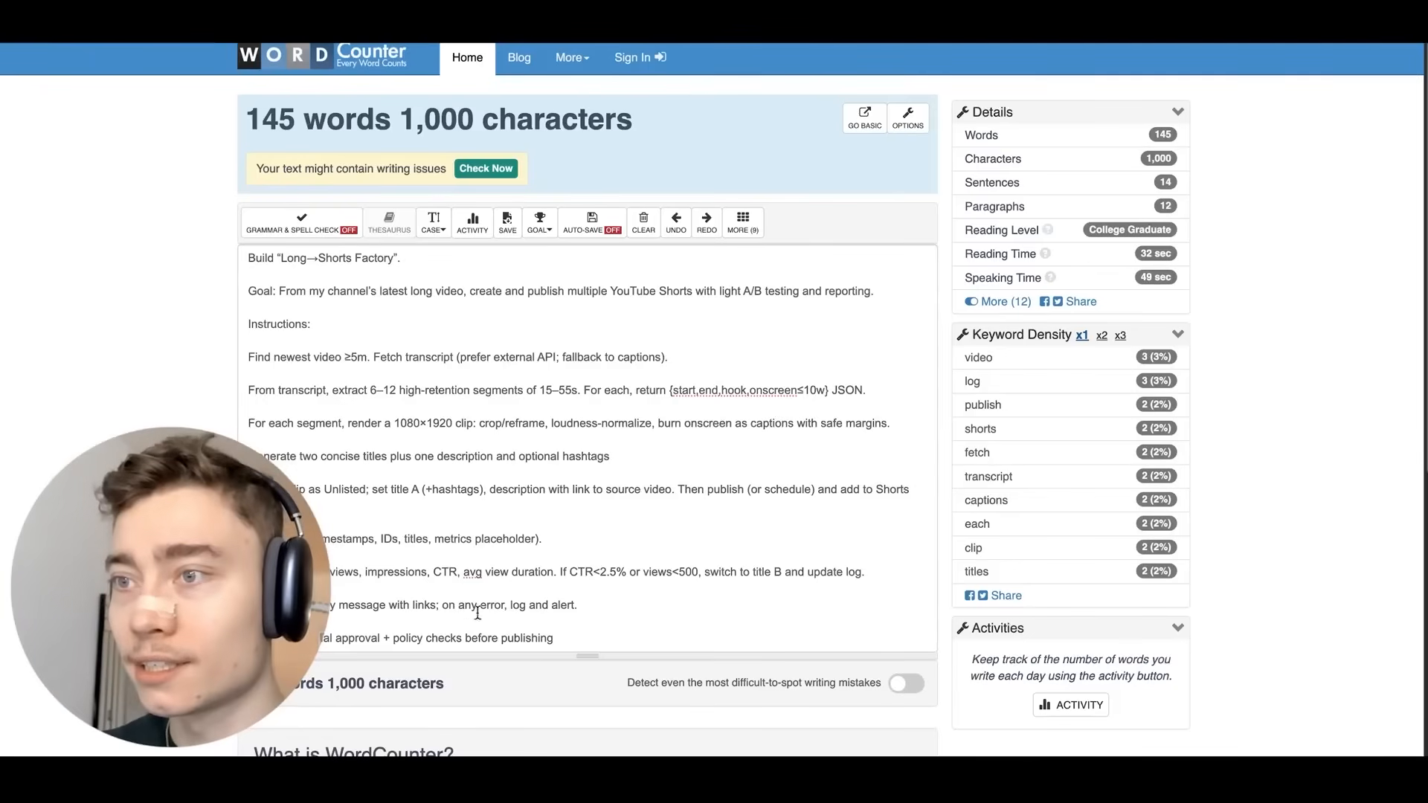
pyautogui.moveTo(438, 637); pyautogui.dragTo(596, 637)
pyautogui.click(607, 614)
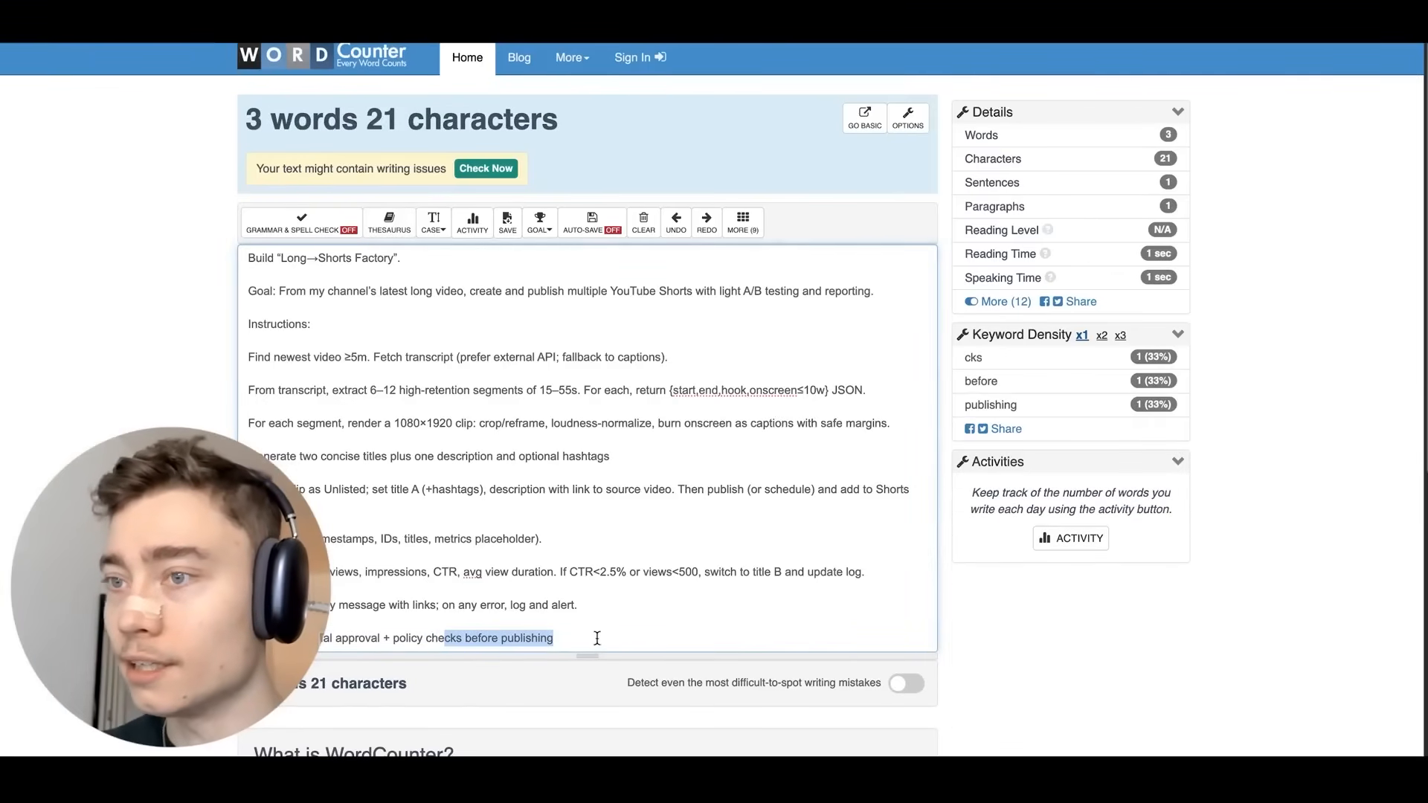
pyautogui.click(589, 528)
pyautogui.moveTo(802, 291); pyautogui.dragTo(874, 291)
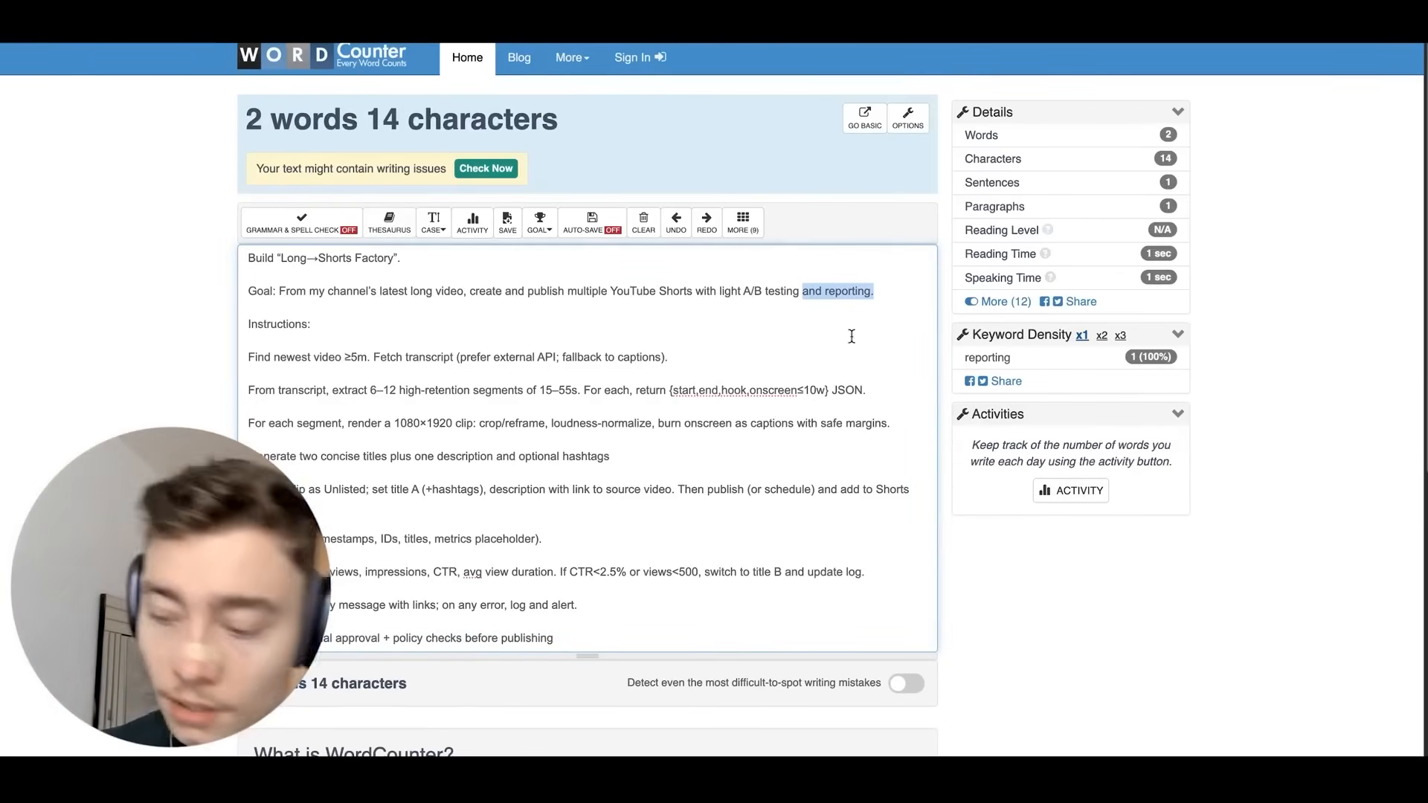
pyautogui.press('BackSpace')
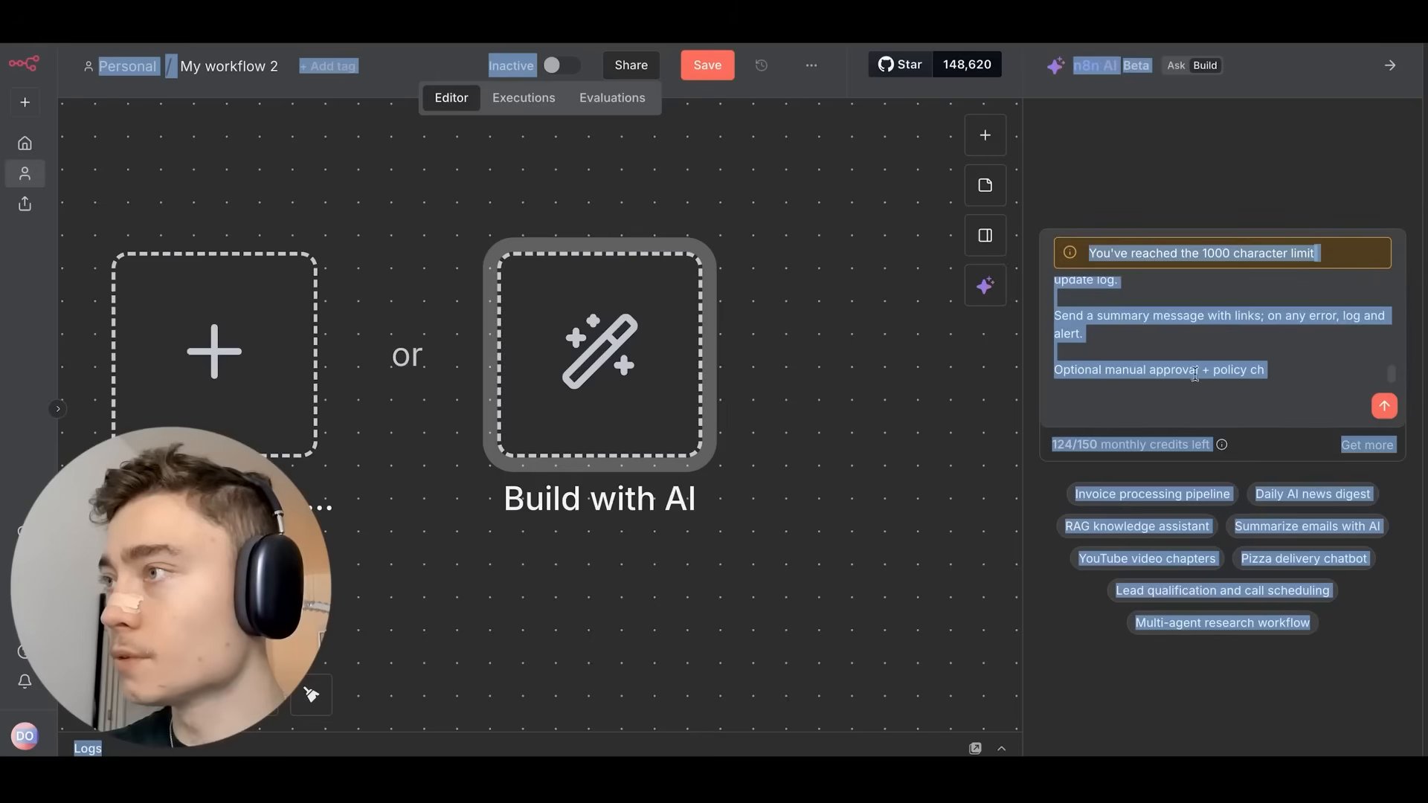
# Send the Long→Shorts Factory brief to n8n's AI builder and zoom the page to 150% while it generates.
pyautogui.click(1195, 373)
pyautogui.click(1383, 384)
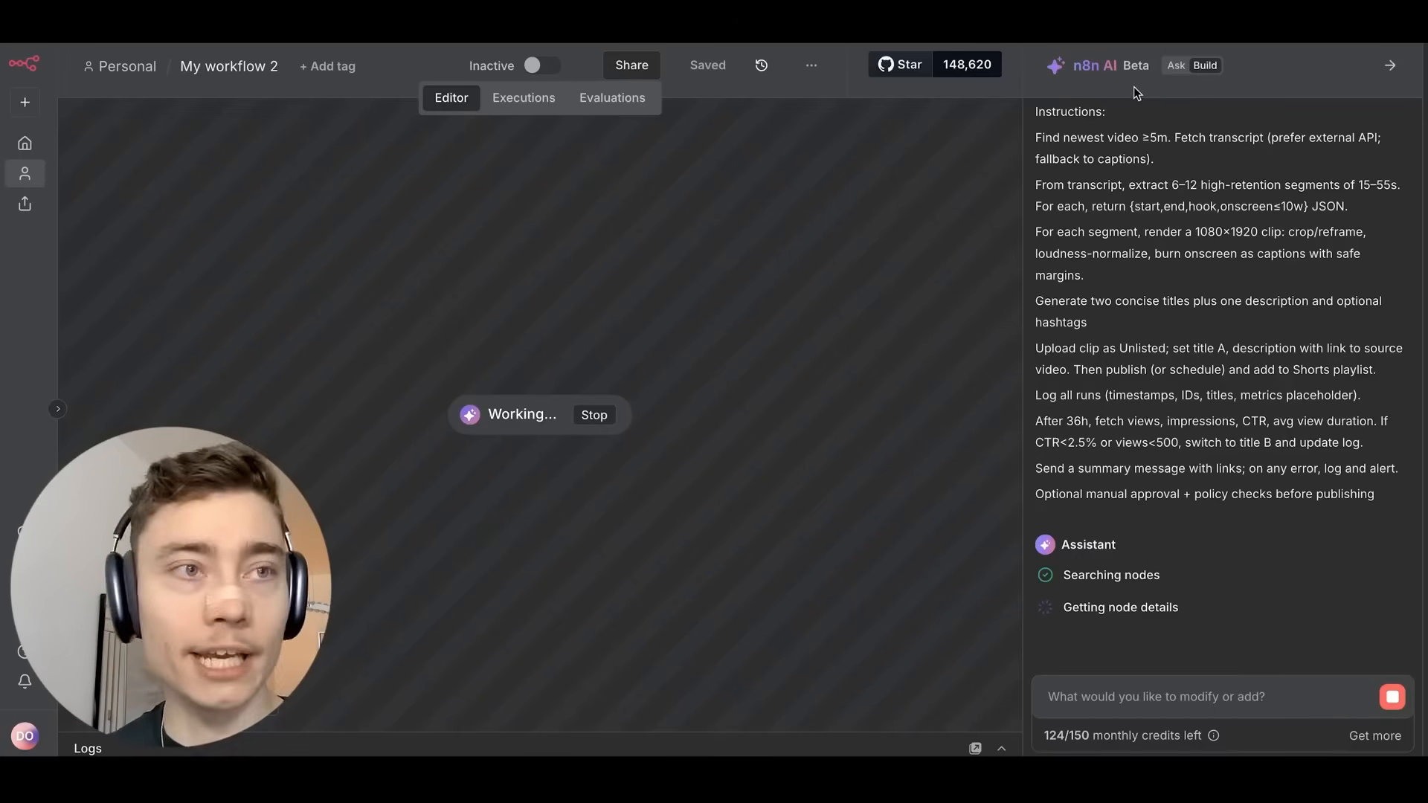
pyautogui.scroll(3, 1226, 395)
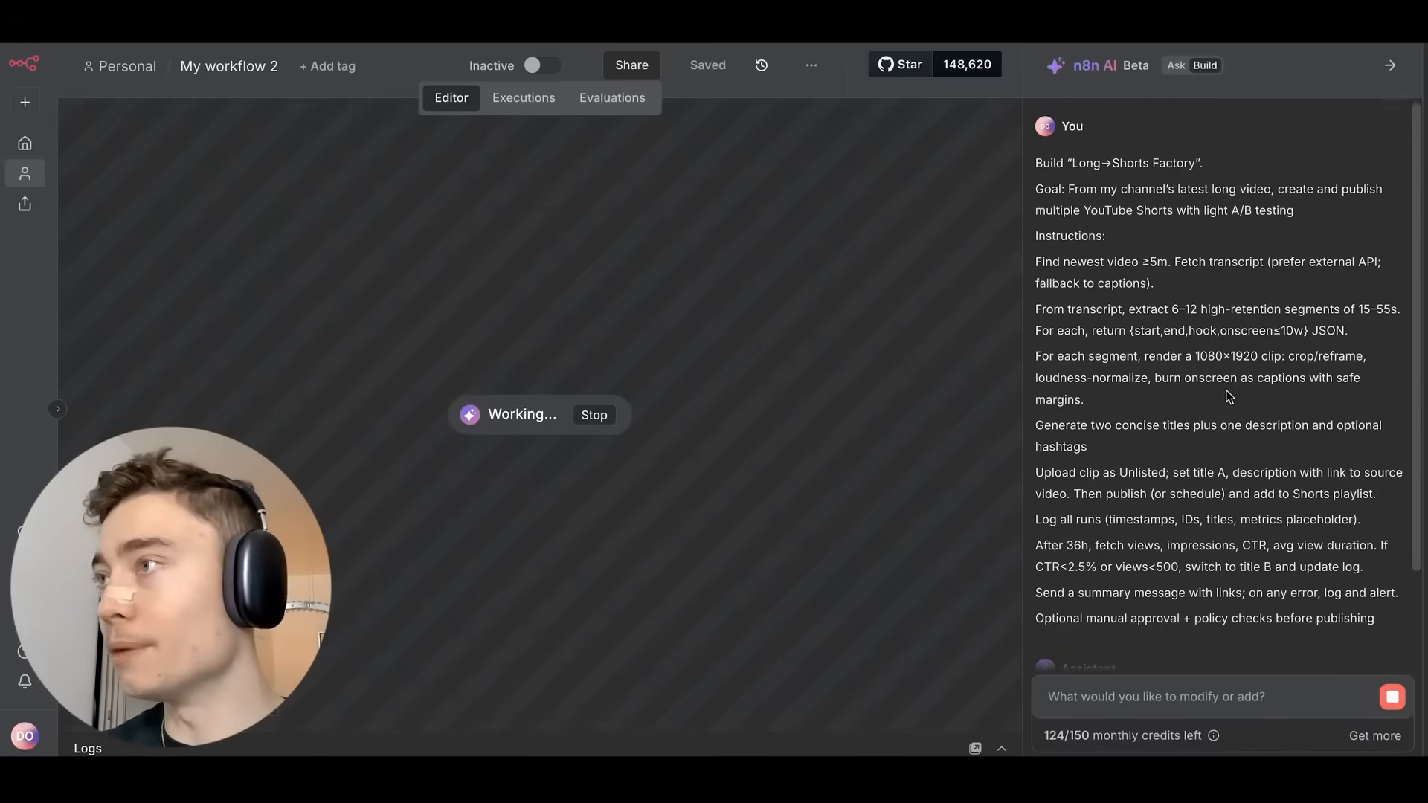
pyautogui.doubleClick(1080, 164)
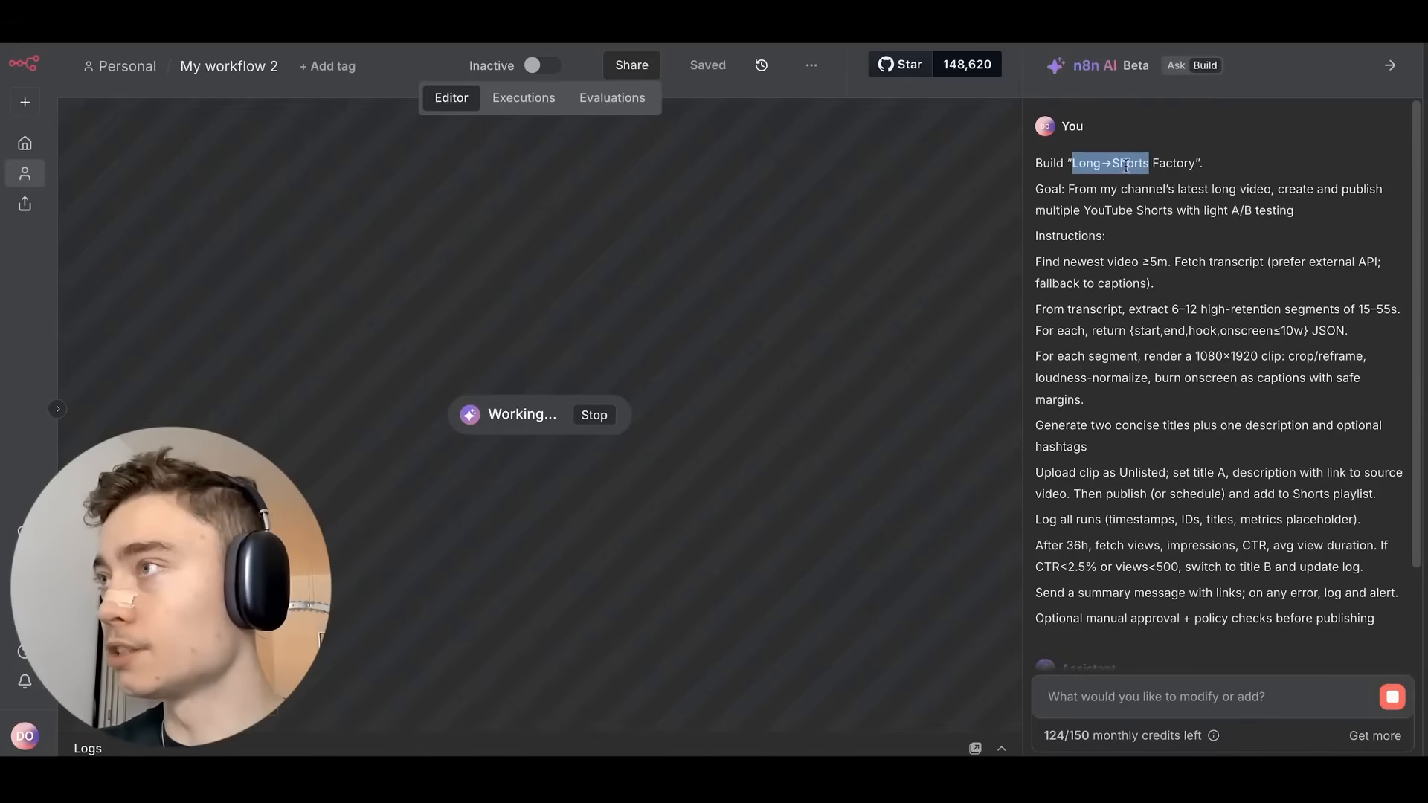
pyautogui.click(1095, 194)
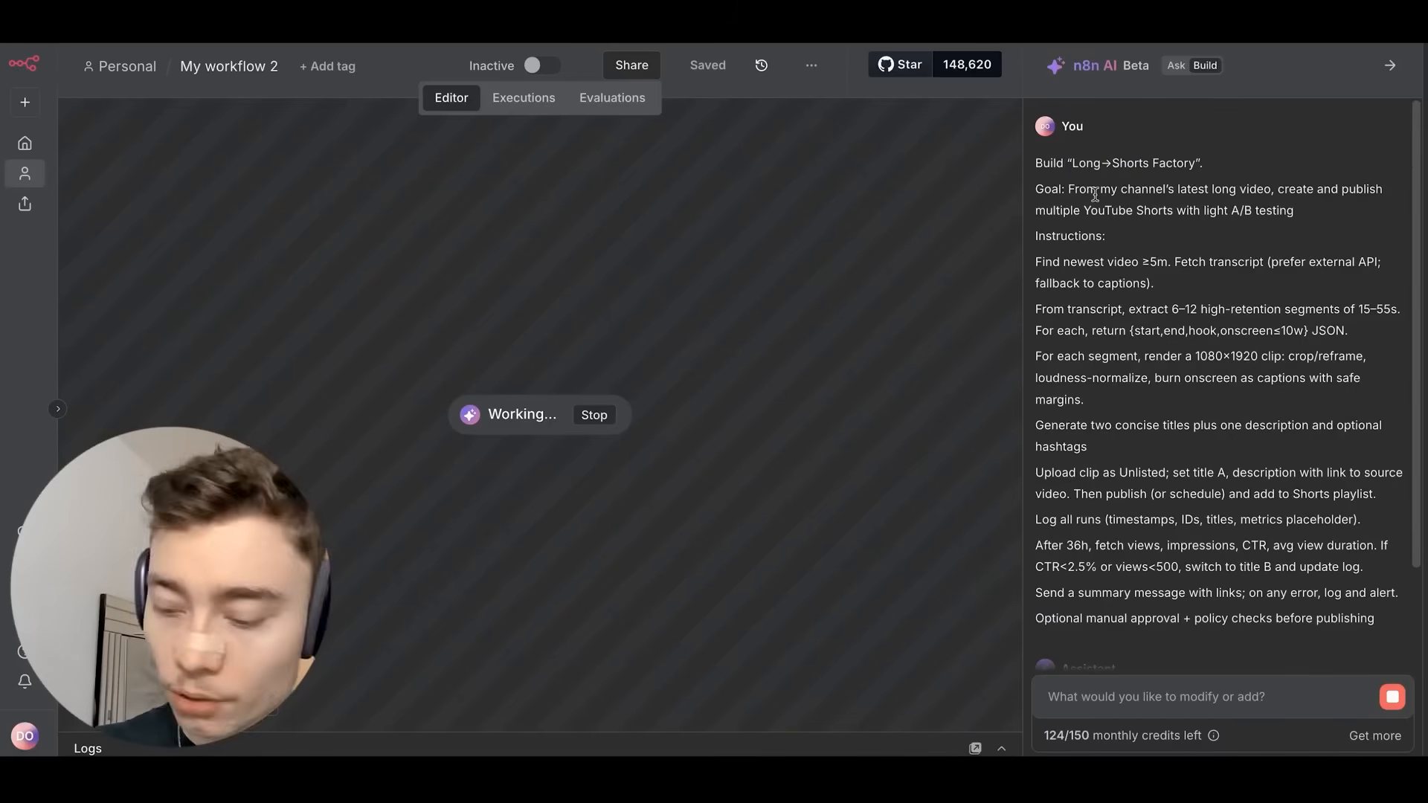
pyautogui.hotkey('ctrl', '+')
pyautogui.hotkey('ctrl', '+')
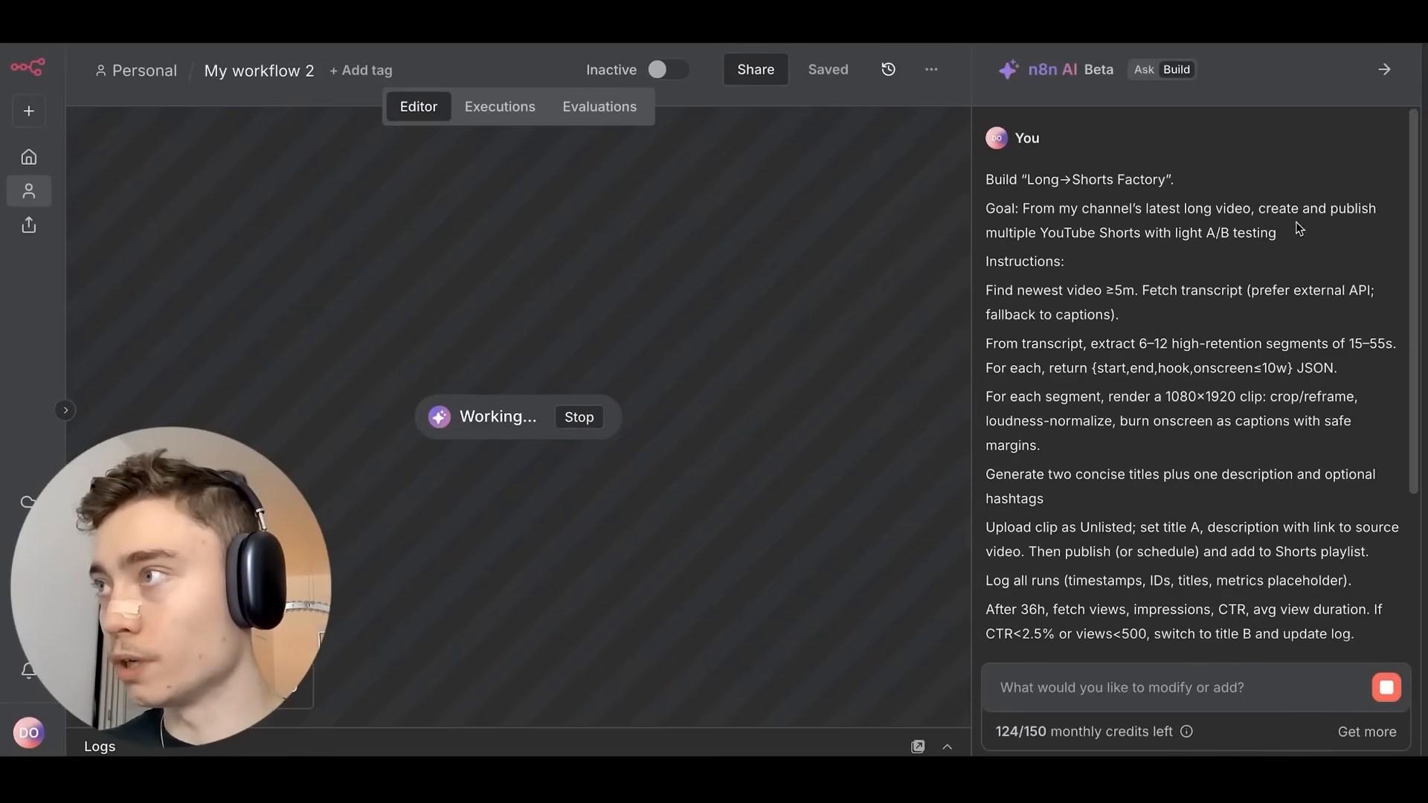
pyautogui.scroll(-2, 1116, 258)
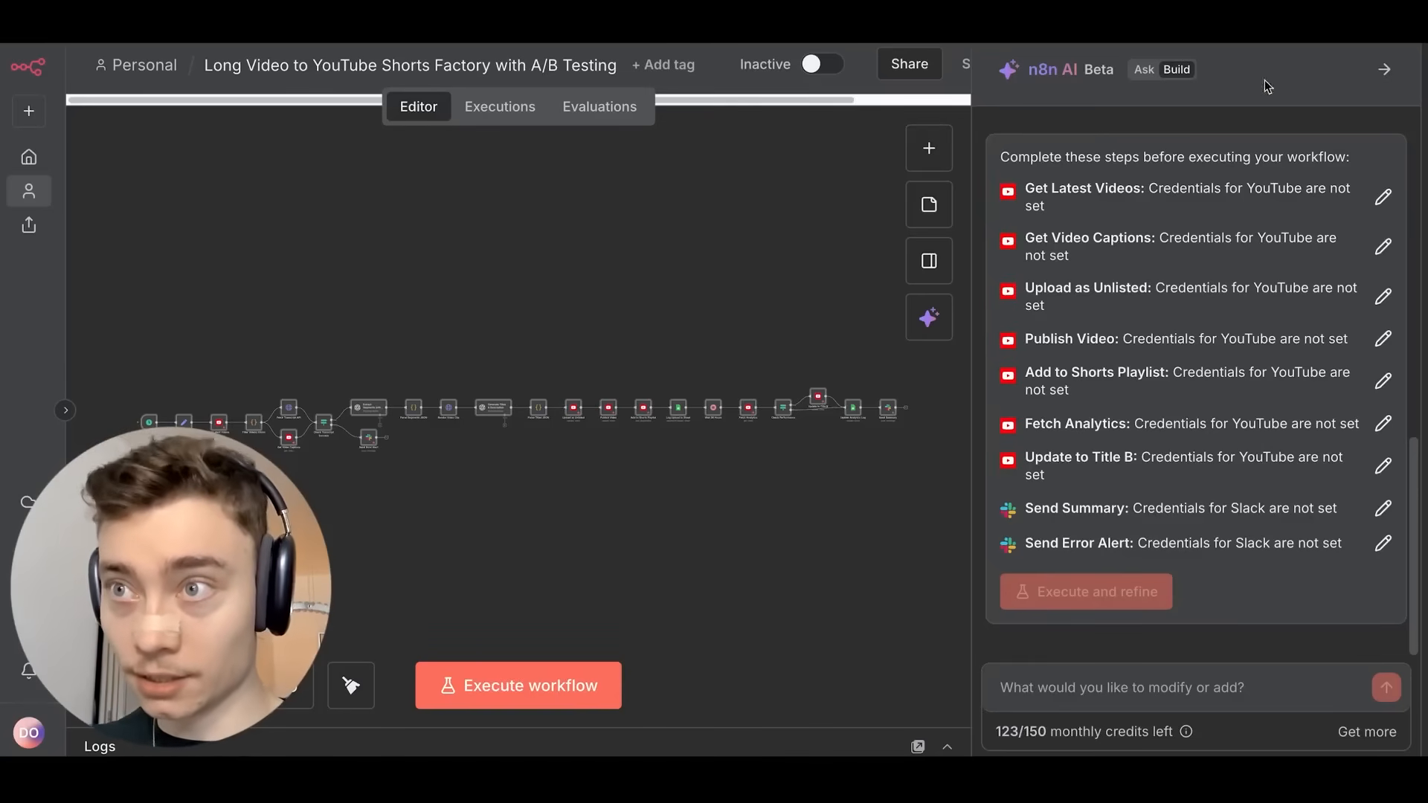
pyautogui.scroll(3, 430, 376)
pyautogui.scroll(3, 540, 339)
pyautogui.scroll(3, 539, 339)
pyautogui.moveTo(476, 485); pyautogui.dragTo(644, 258)
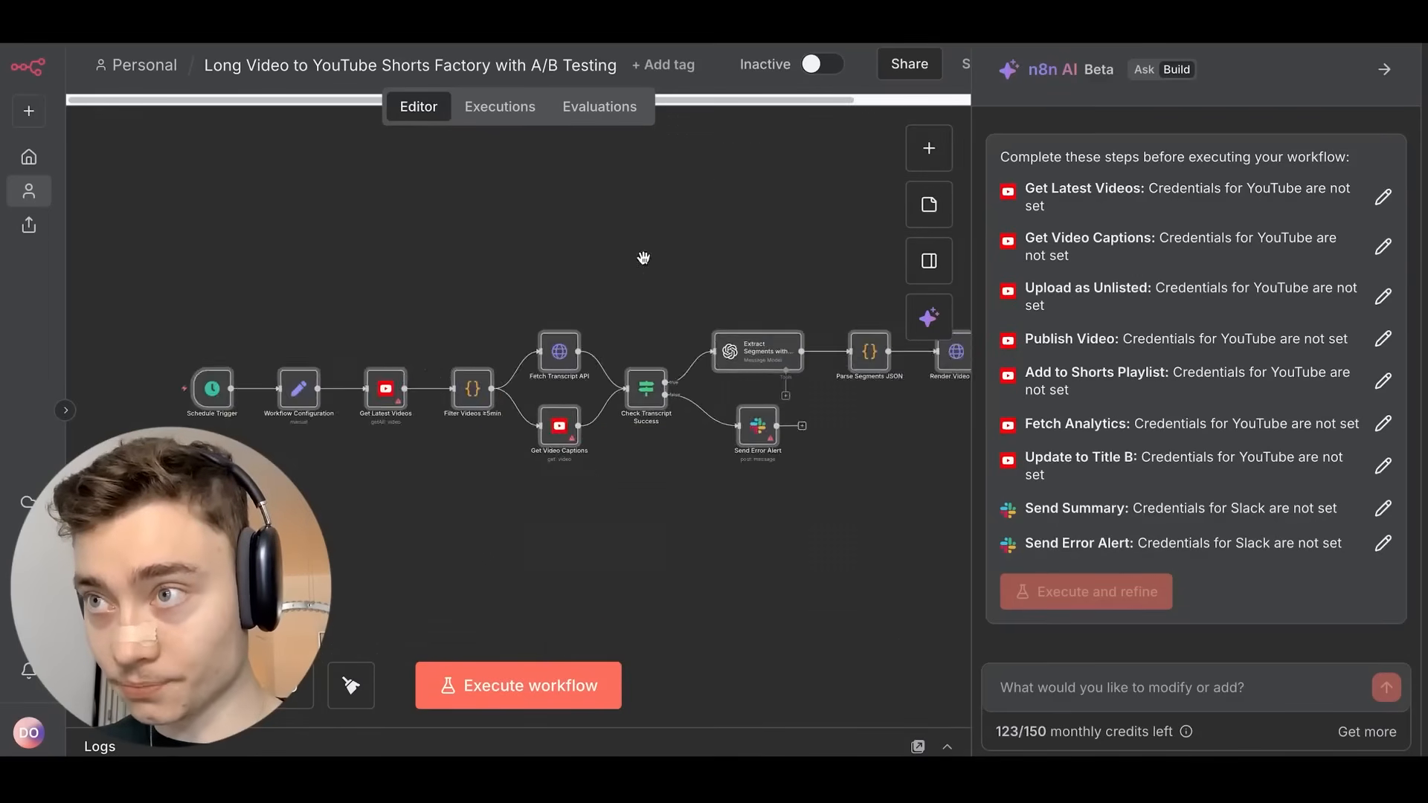
pyautogui.scroll(3, 632, 272)
pyautogui.moveTo(573, 304); pyautogui.dragTo(771, 210)
pyautogui.scroll(-1, 490, 231)
pyautogui.moveTo(499, 227); pyautogui.dragTo(624, 195)
pyautogui.hscroll(15, 623, 194)
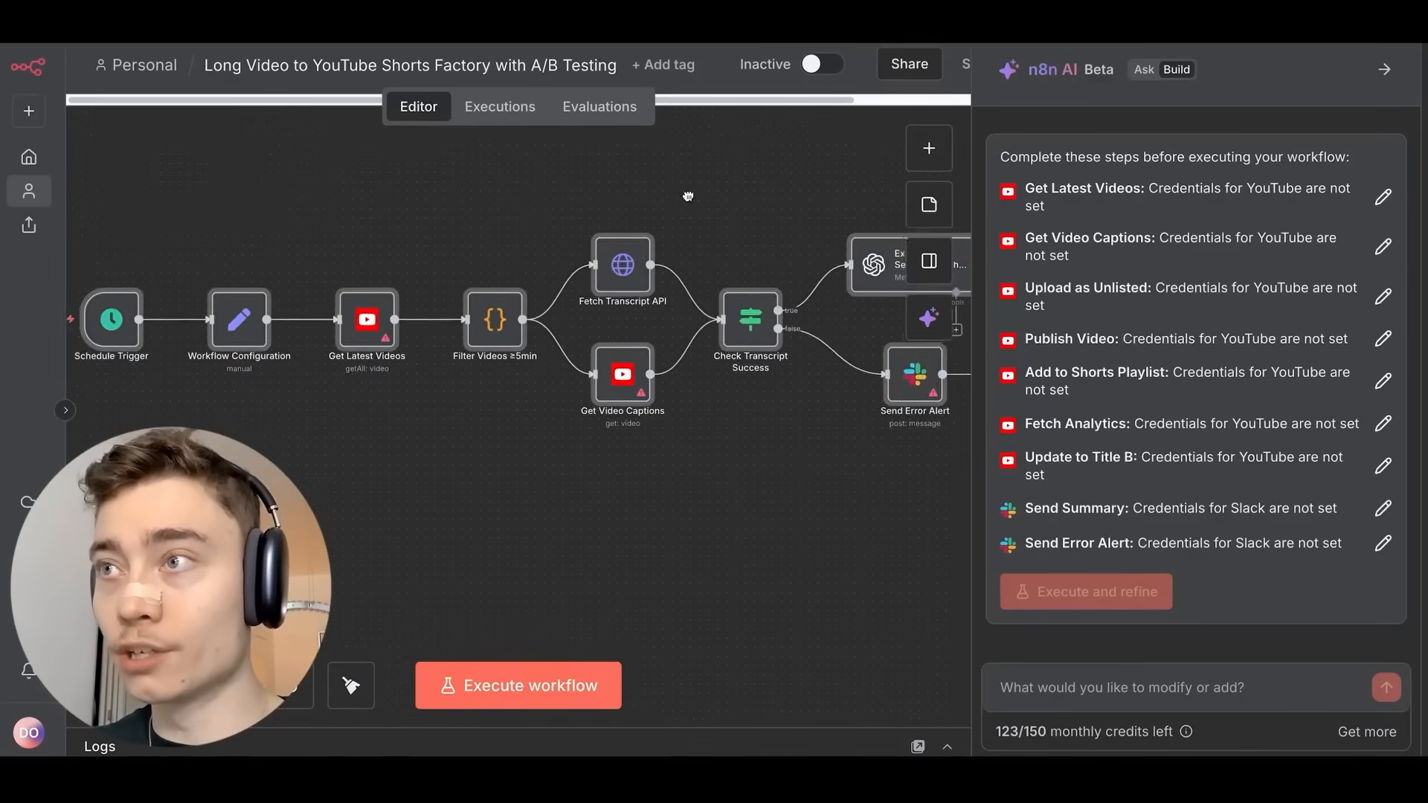
pyautogui.hscroll(15, 493, 192)
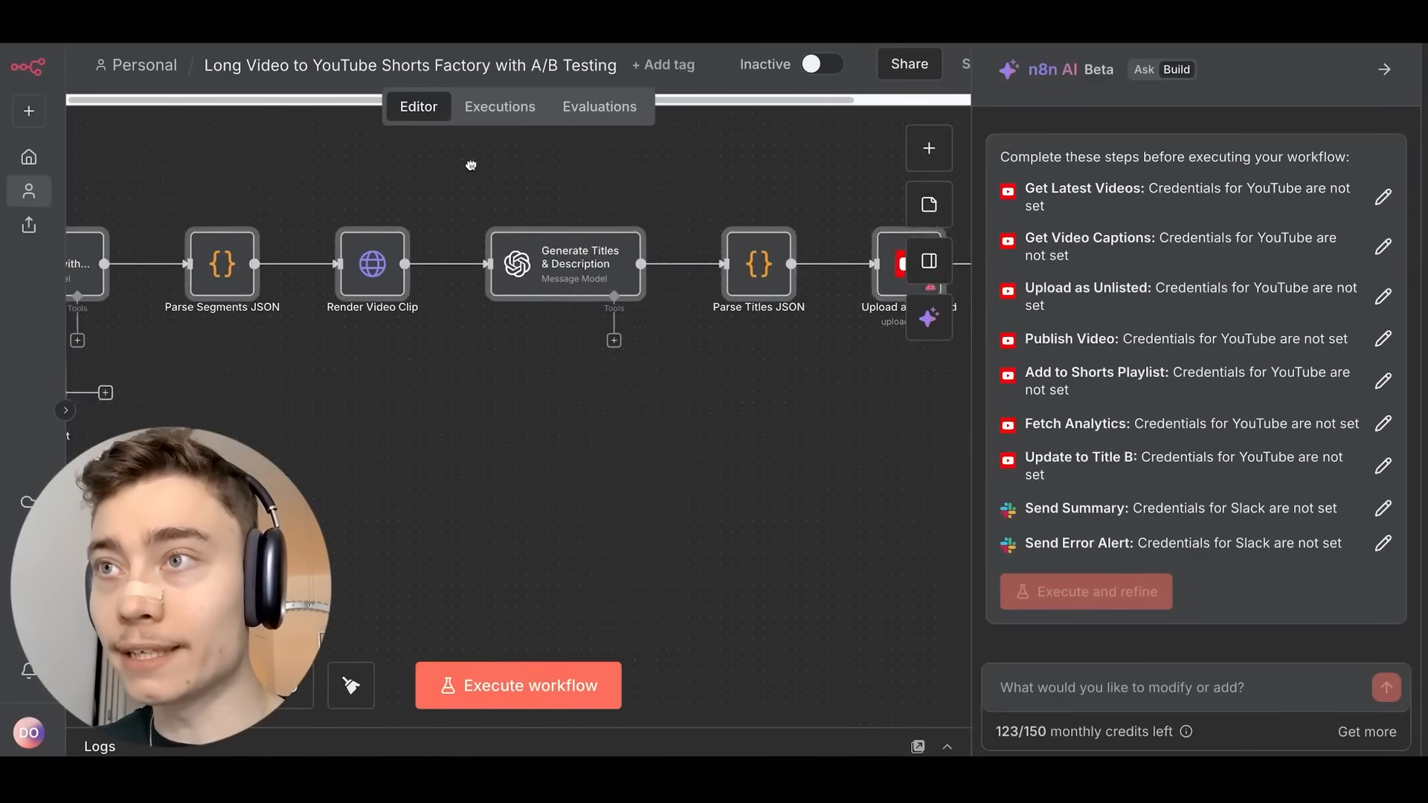
pyautogui.hscroll(10, 433, 206)
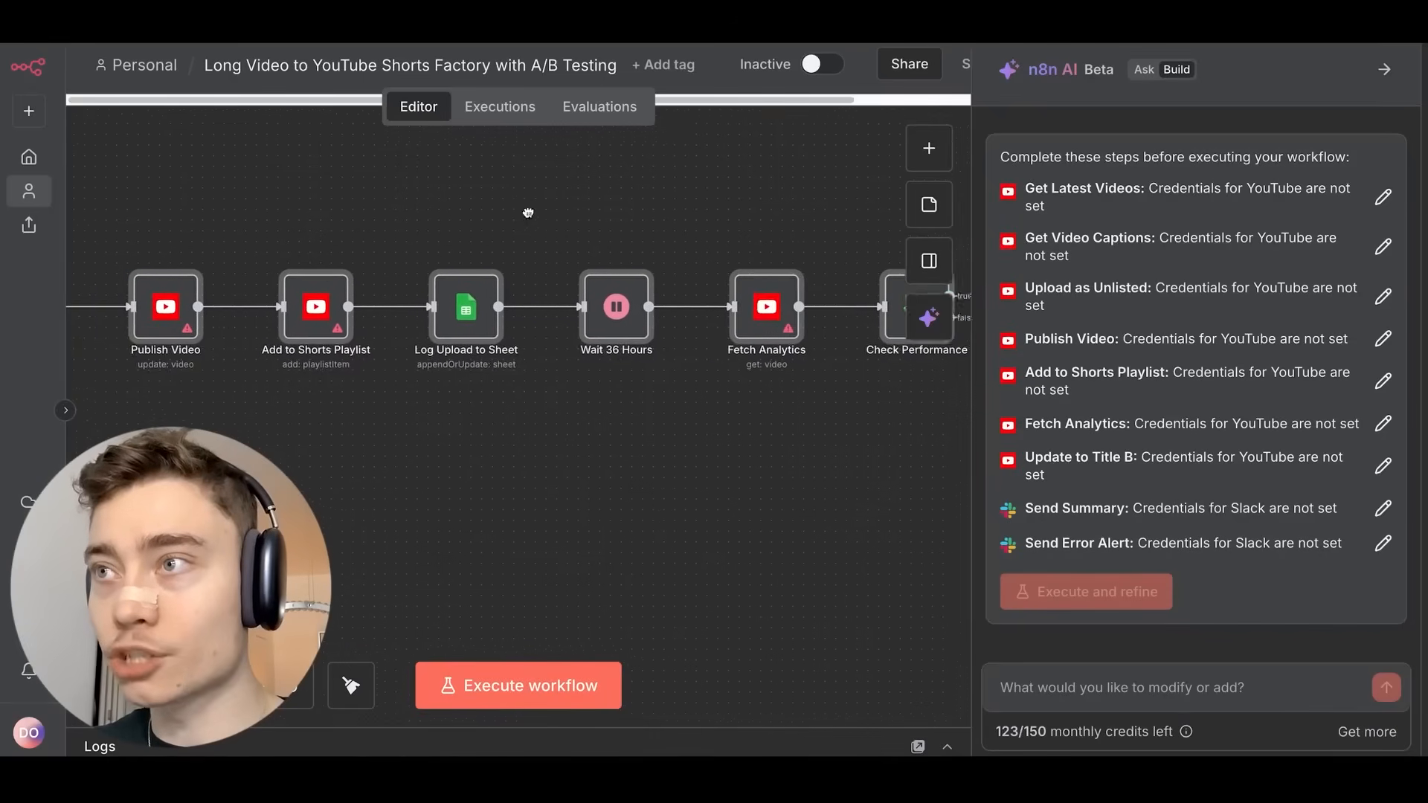
pyautogui.hscroll(-10, 340, 211)
pyautogui.hscroll(-15, 521, 238)
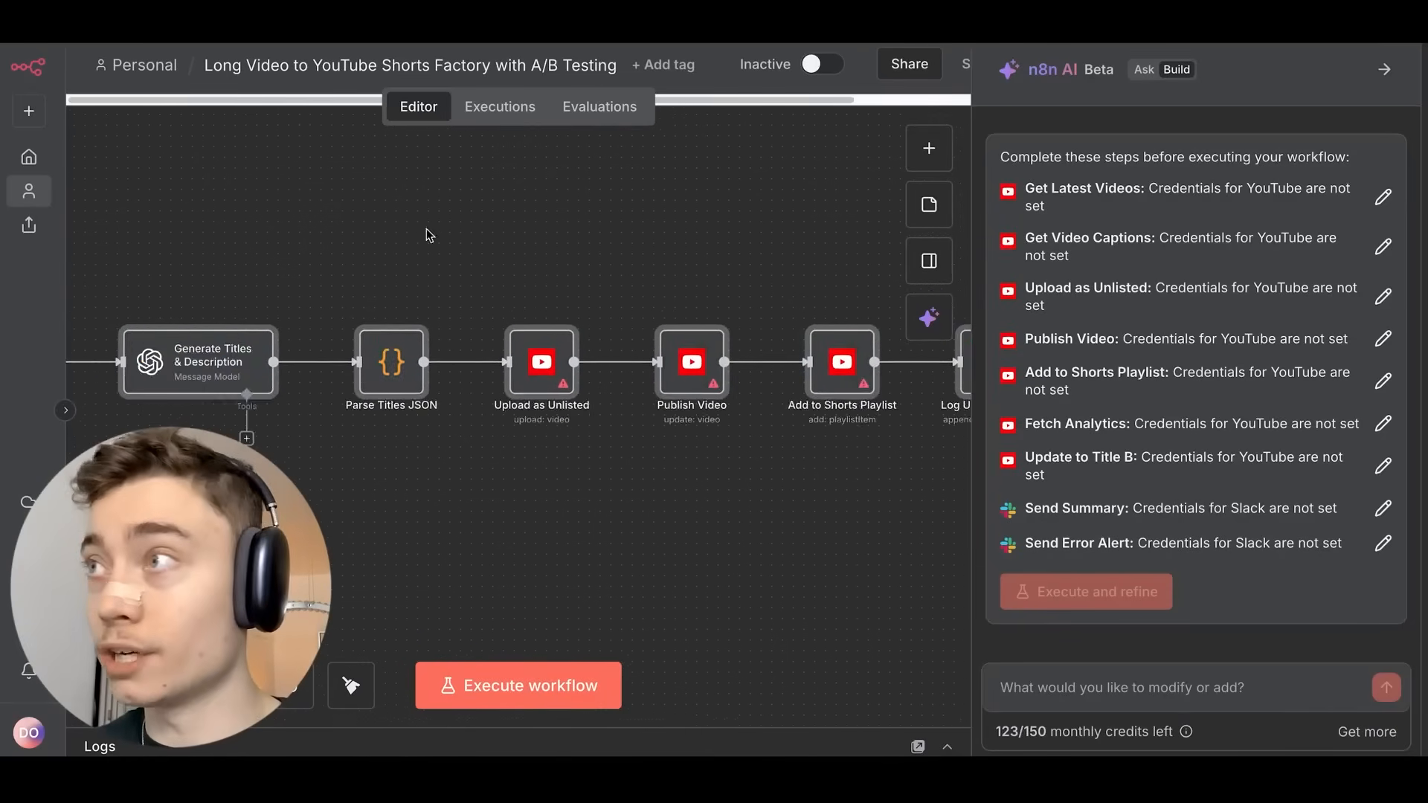
pyautogui.hscroll(5, 521, 253)
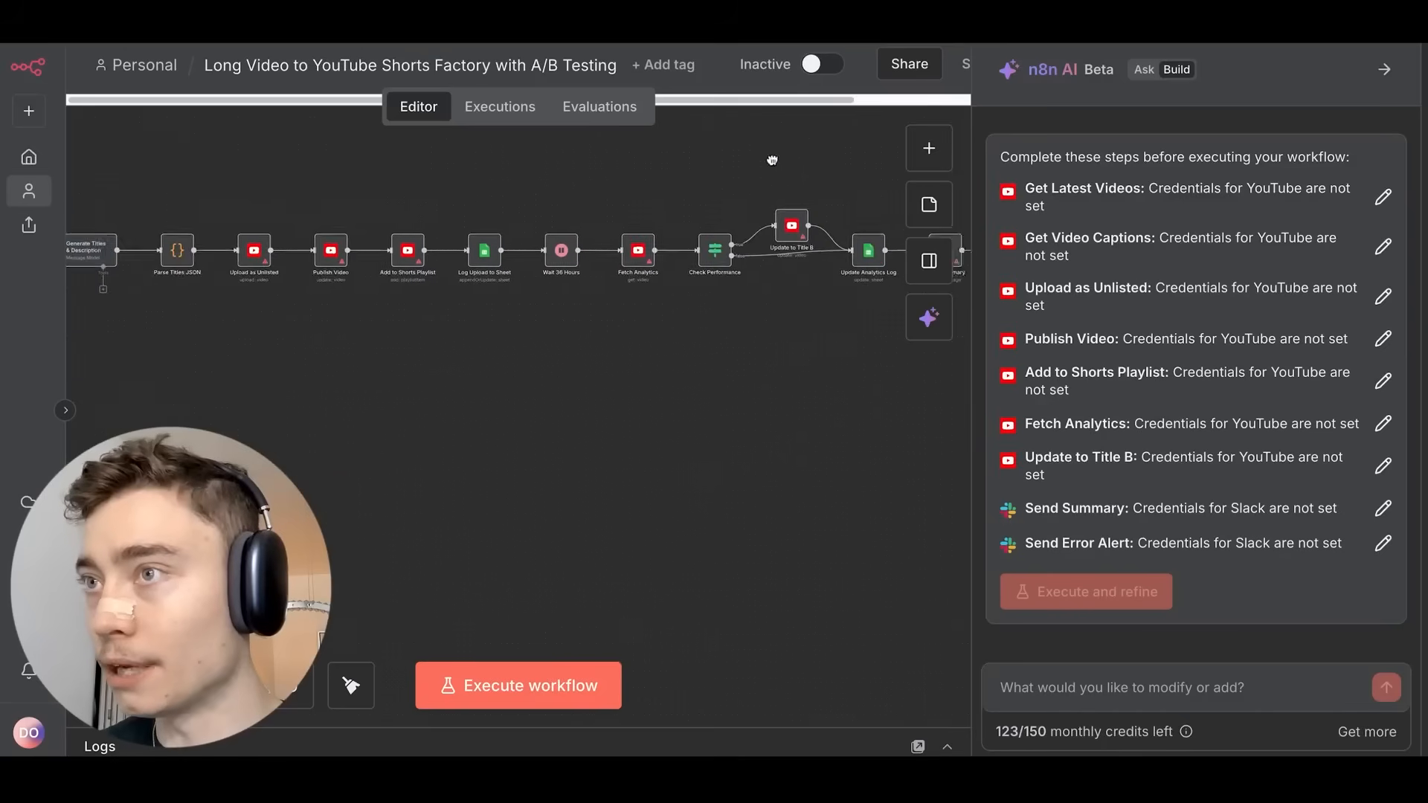
pyautogui.moveTo(771, 159); pyautogui.dragTo(968, 226)
pyautogui.moveTo(239, 178); pyautogui.dragTo(963, 192)
pyautogui.scroll(3, 755, 187)
pyautogui.moveTo(756, 187); pyautogui.dragTo(967, 139)
pyautogui.scroll(2, 580, 183)
pyautogui.moveTo(689, 206); pyautogui.dragTo(511, 209)
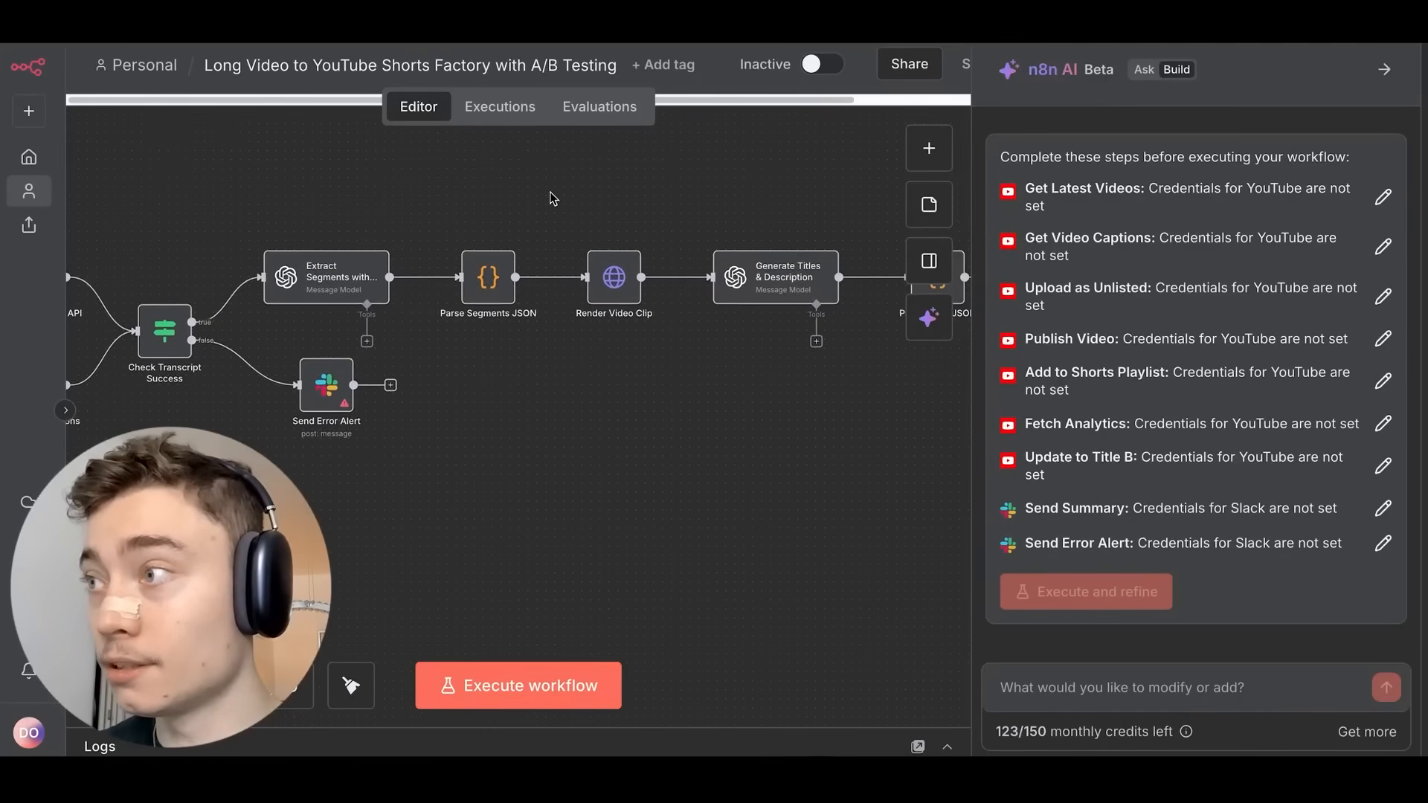
pyautogui.moveTo(804, 188); pyautogui.dragTo(497, 198)
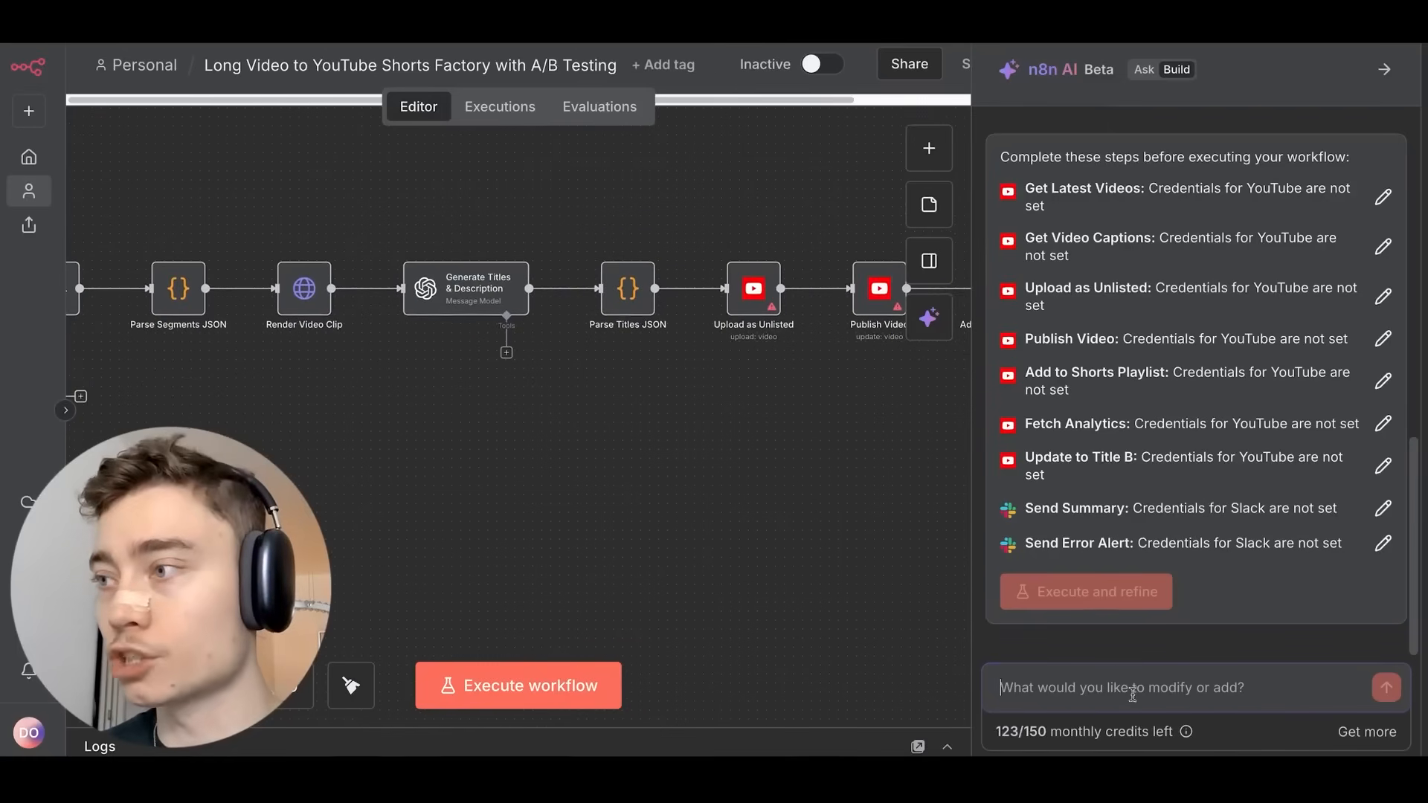
pyautogui.moveTo(666, 197); pyautogui.dragTo(749, 239)
pyautogui.scroll(-5, 624, 220)
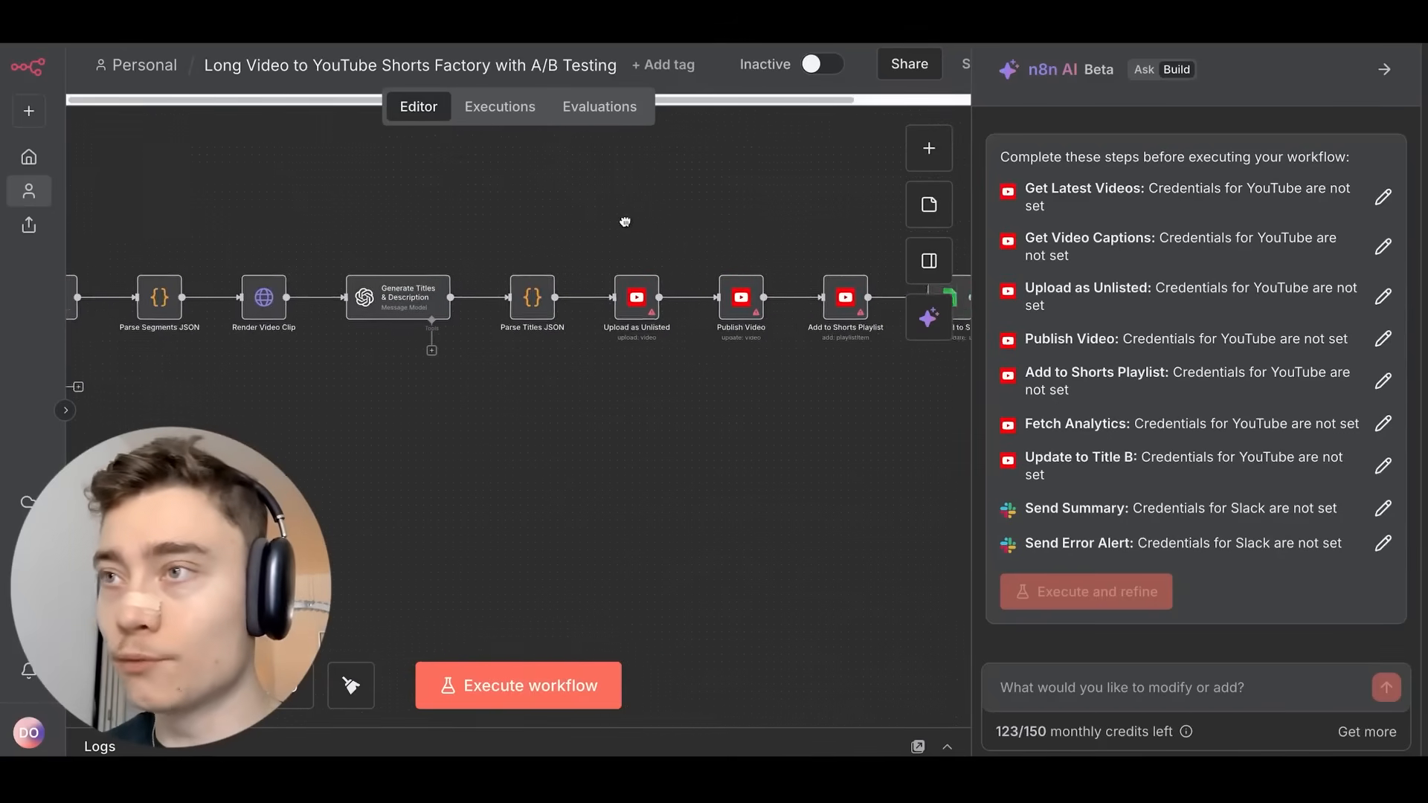
pyautogui.moveTo(654, 247); pyautogui.dragTo(793, 261)
pyautogui.moveTo(606, 236); pyautogui.dragTo(726, 239)
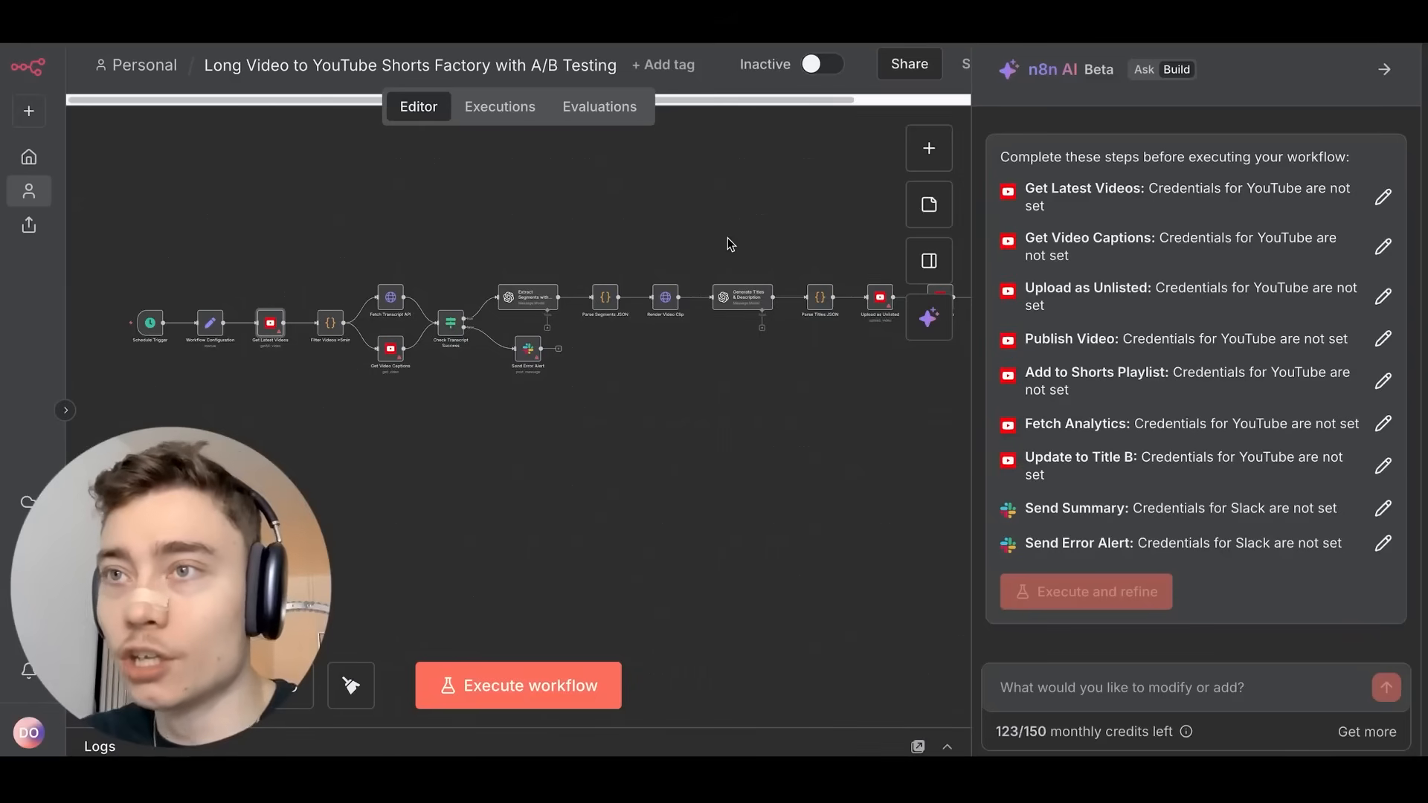
pyautogui.scroll(5, 779, 223)
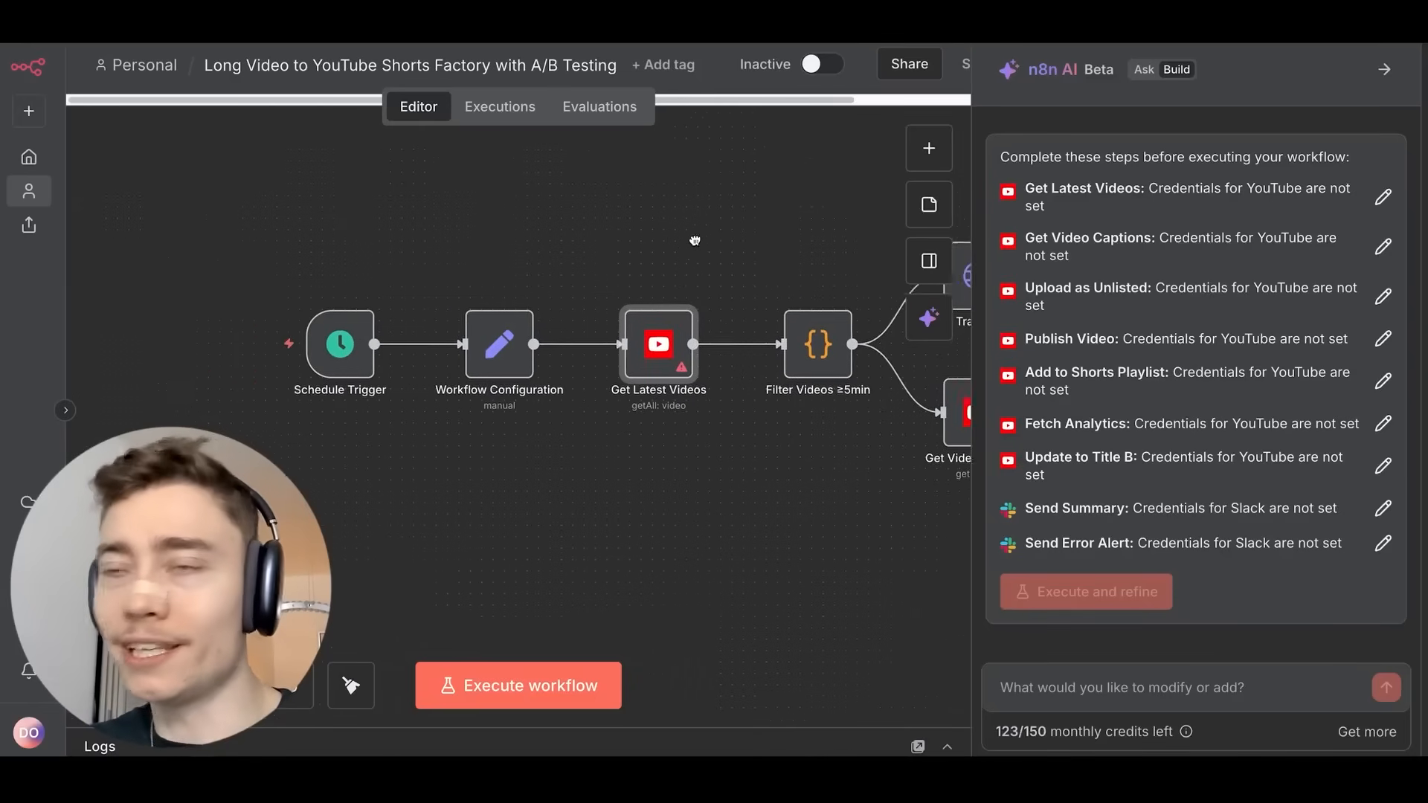
pyautogui.hscroll(5, 695, 240)
pyautogui.hscroll(5, 743, 208)
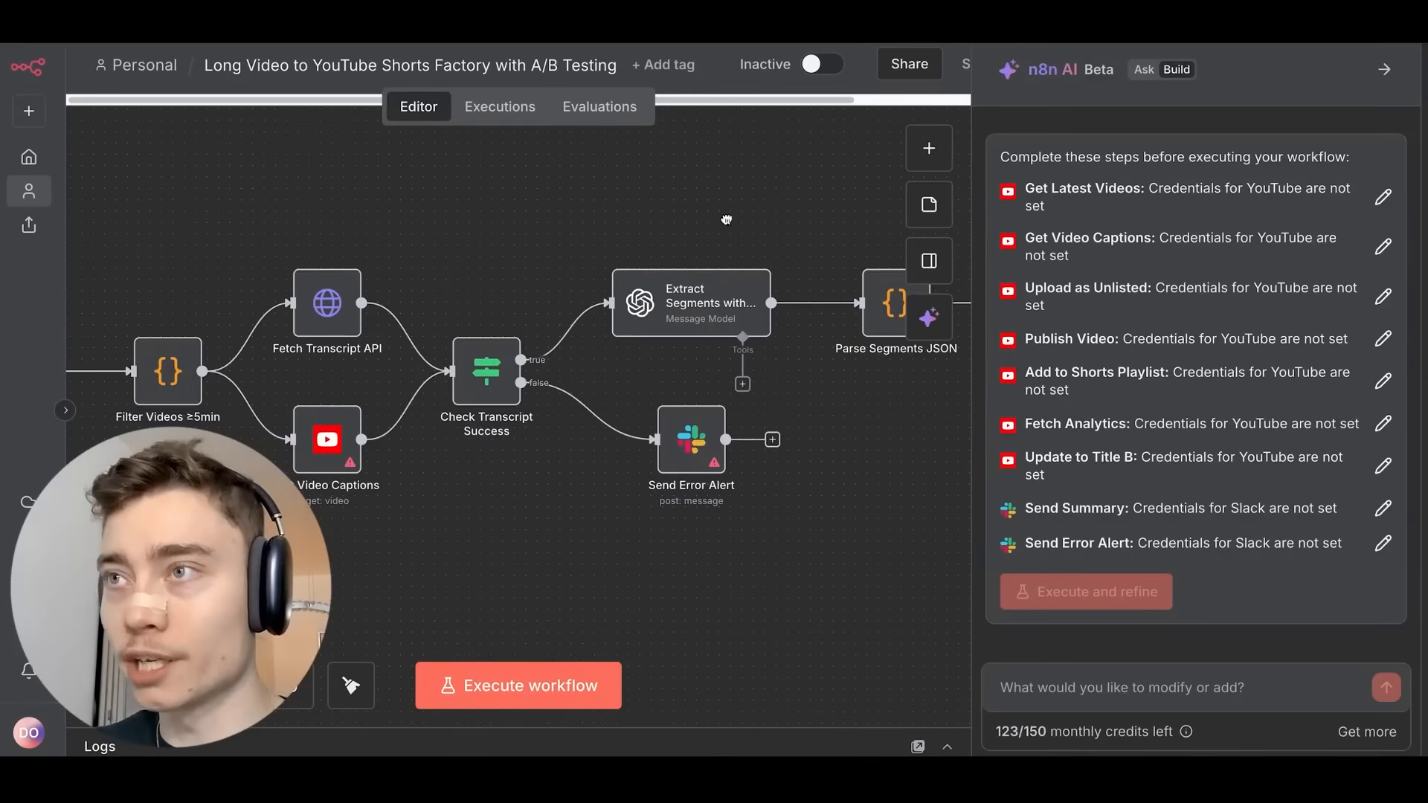
pyautogui.hscroll(10, 727, 219)
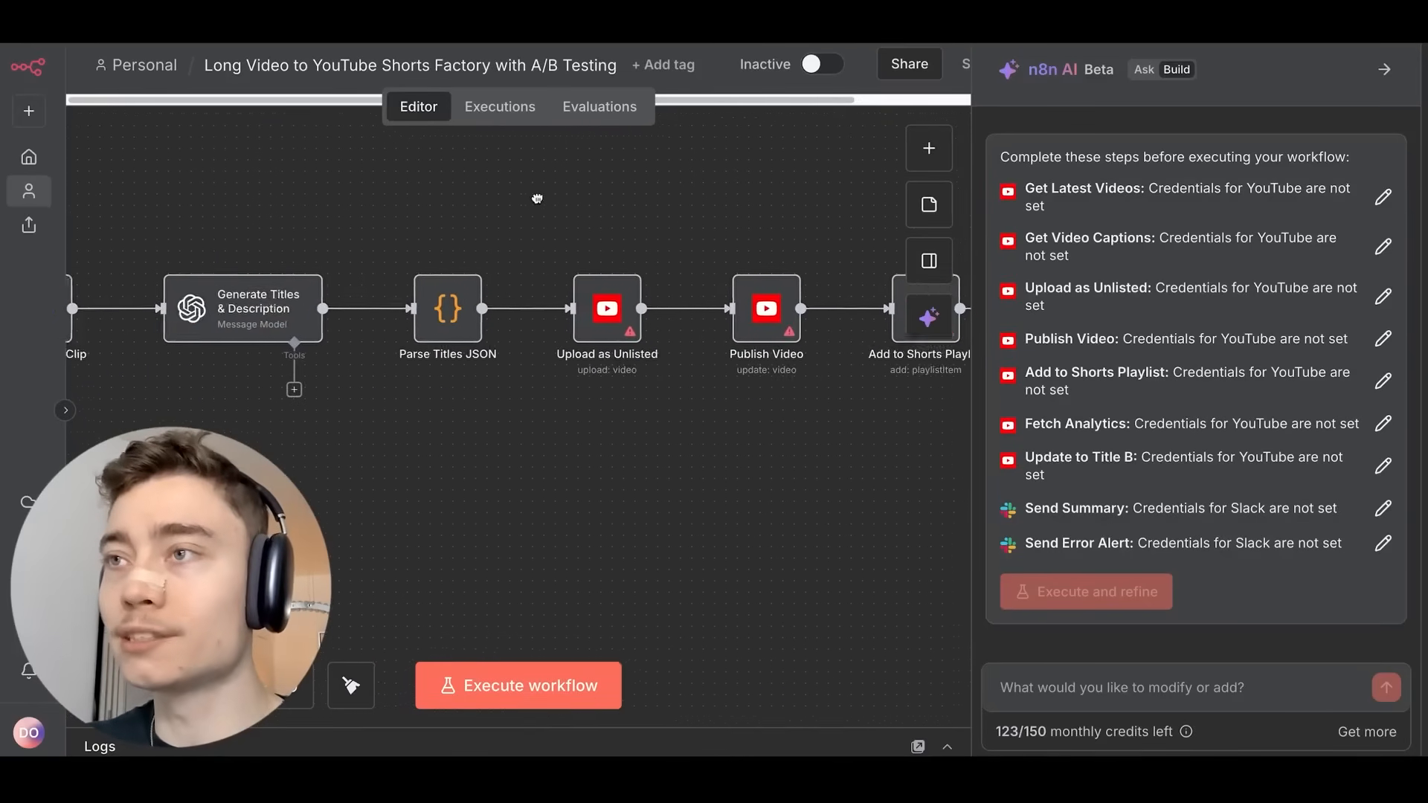
pyautogui.hscroll(8, 537, 198)
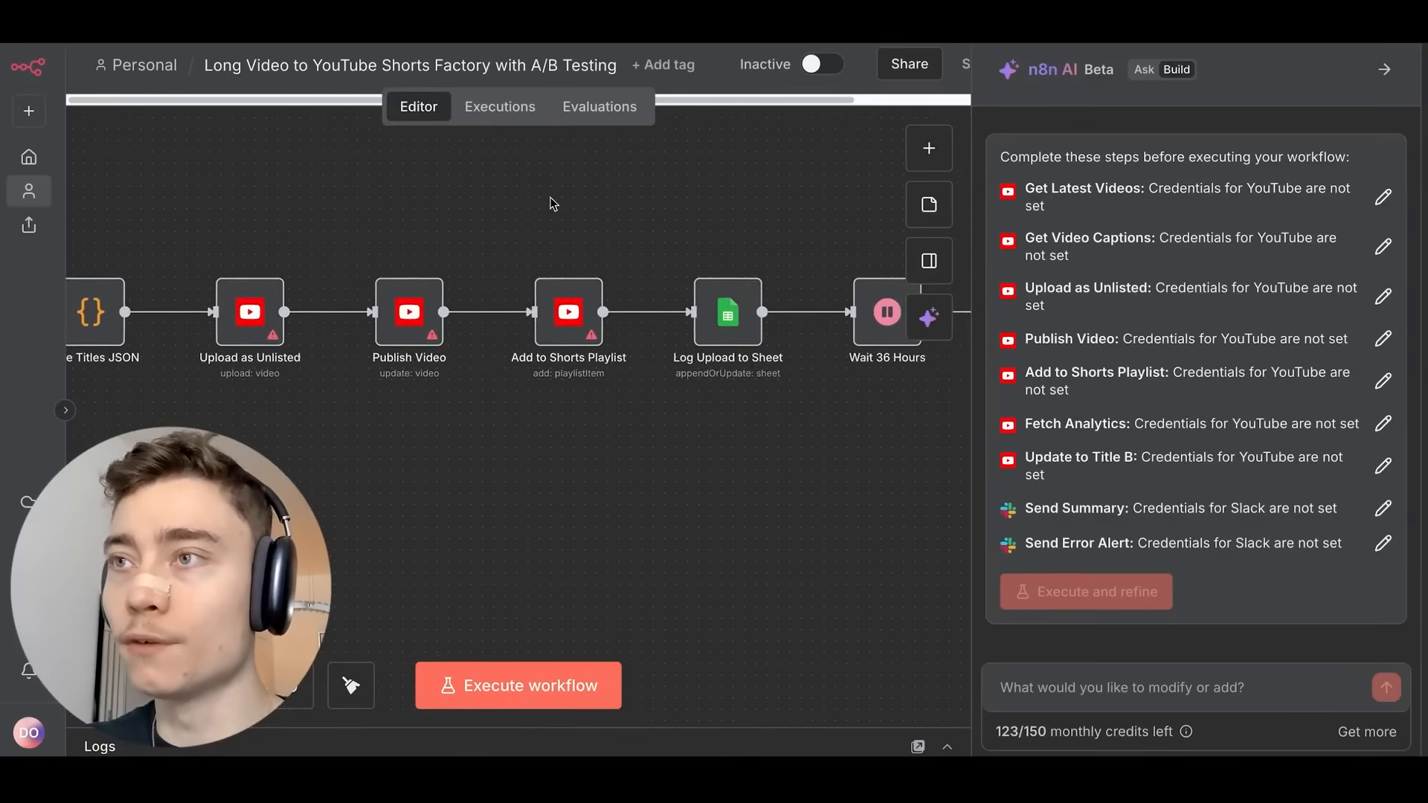
pyautogui.click(1095, 688)
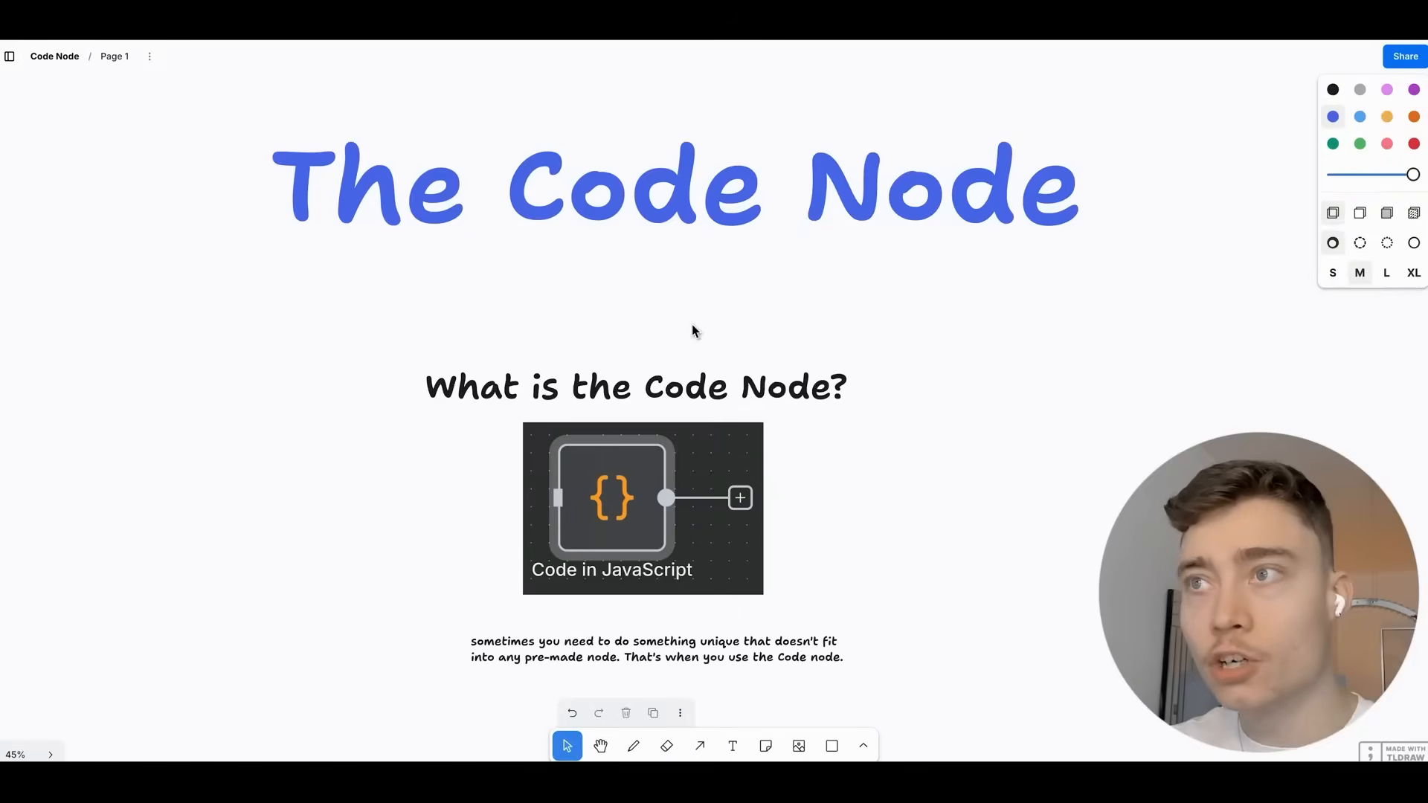
pyautogui.scroll(5, 691, 328)
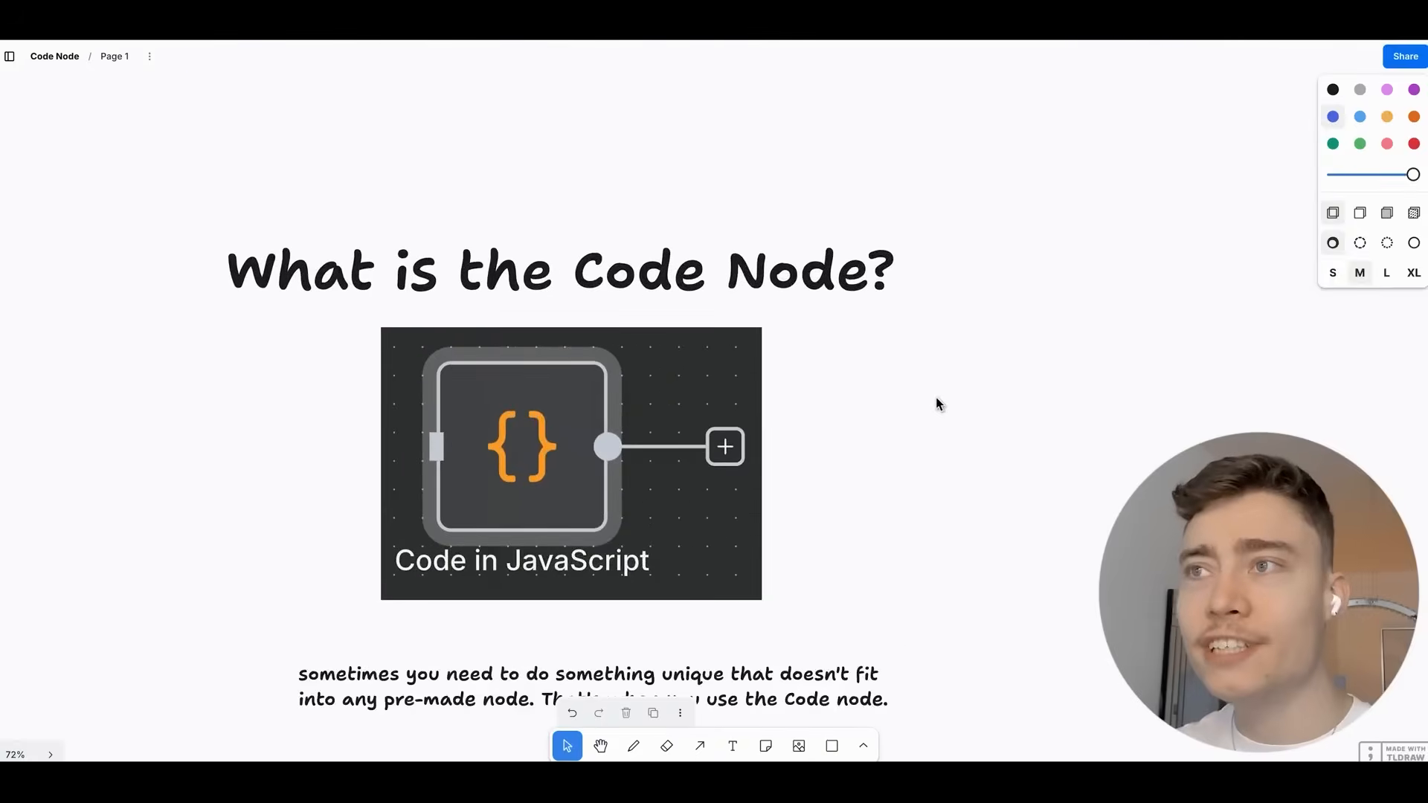
pyautogui.moveTo(939, 404); pyautogui.dragTo(958, 332)
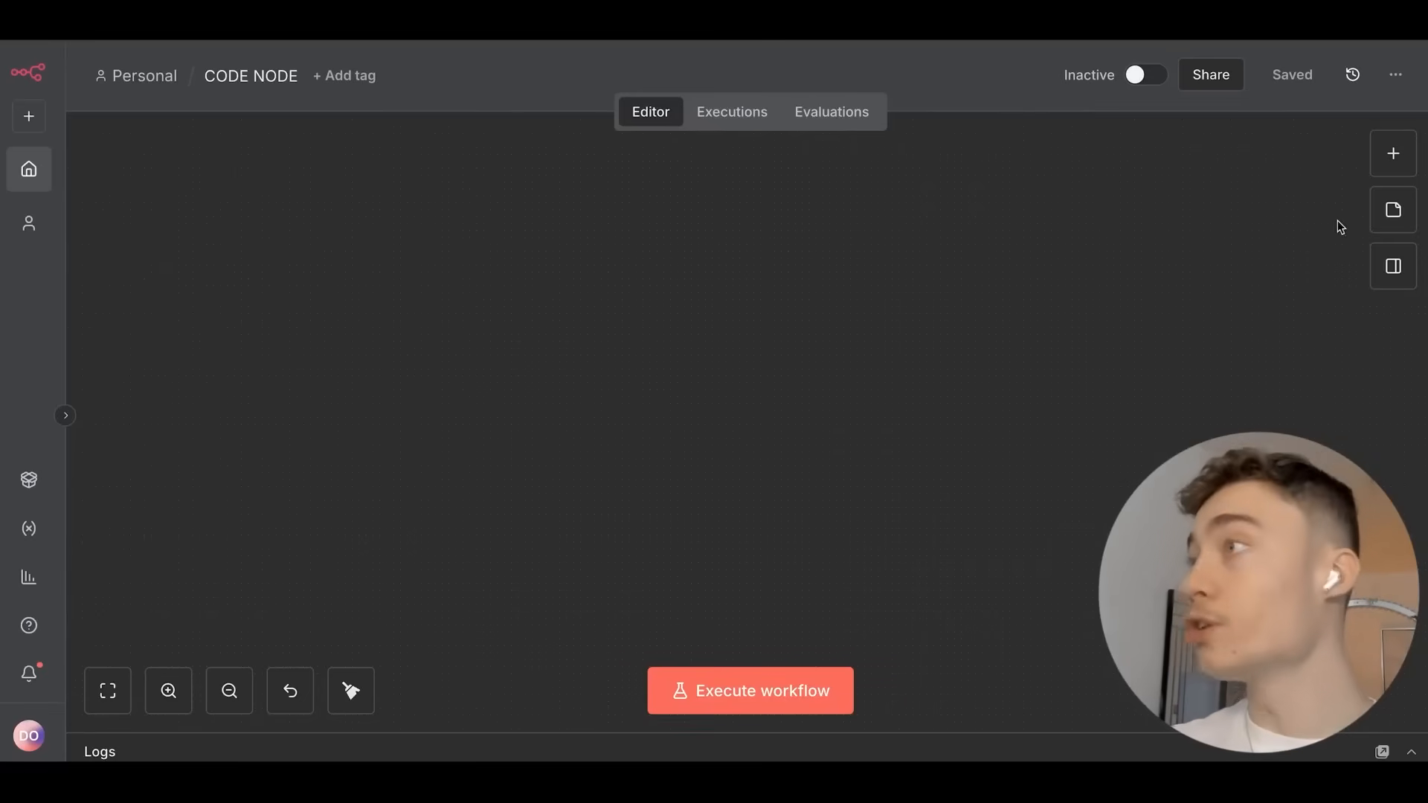
# Add a Code in JavaScript node found by searching 'code', and look over its example loop code.
pyautogui.click(1393, 153)
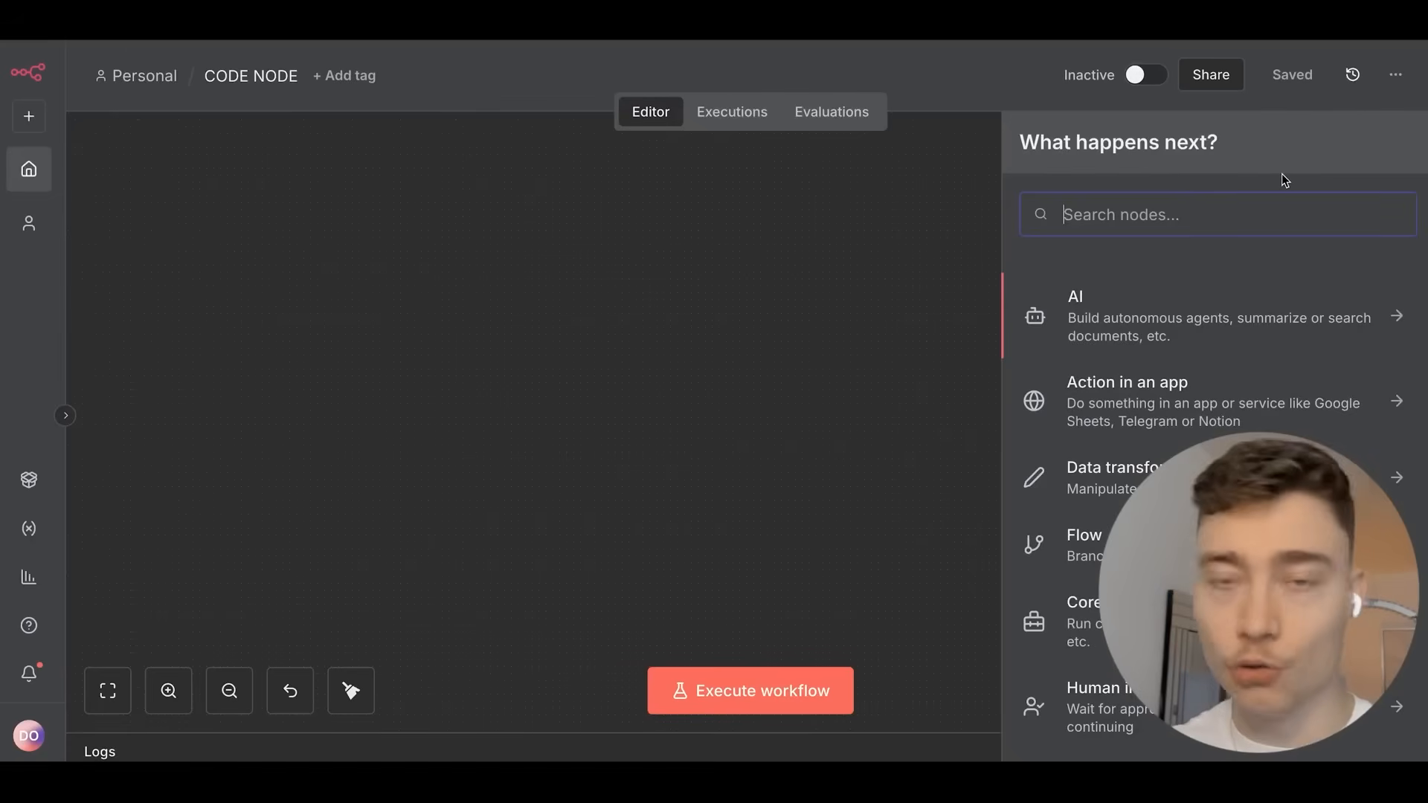
pyautogui.write('code')
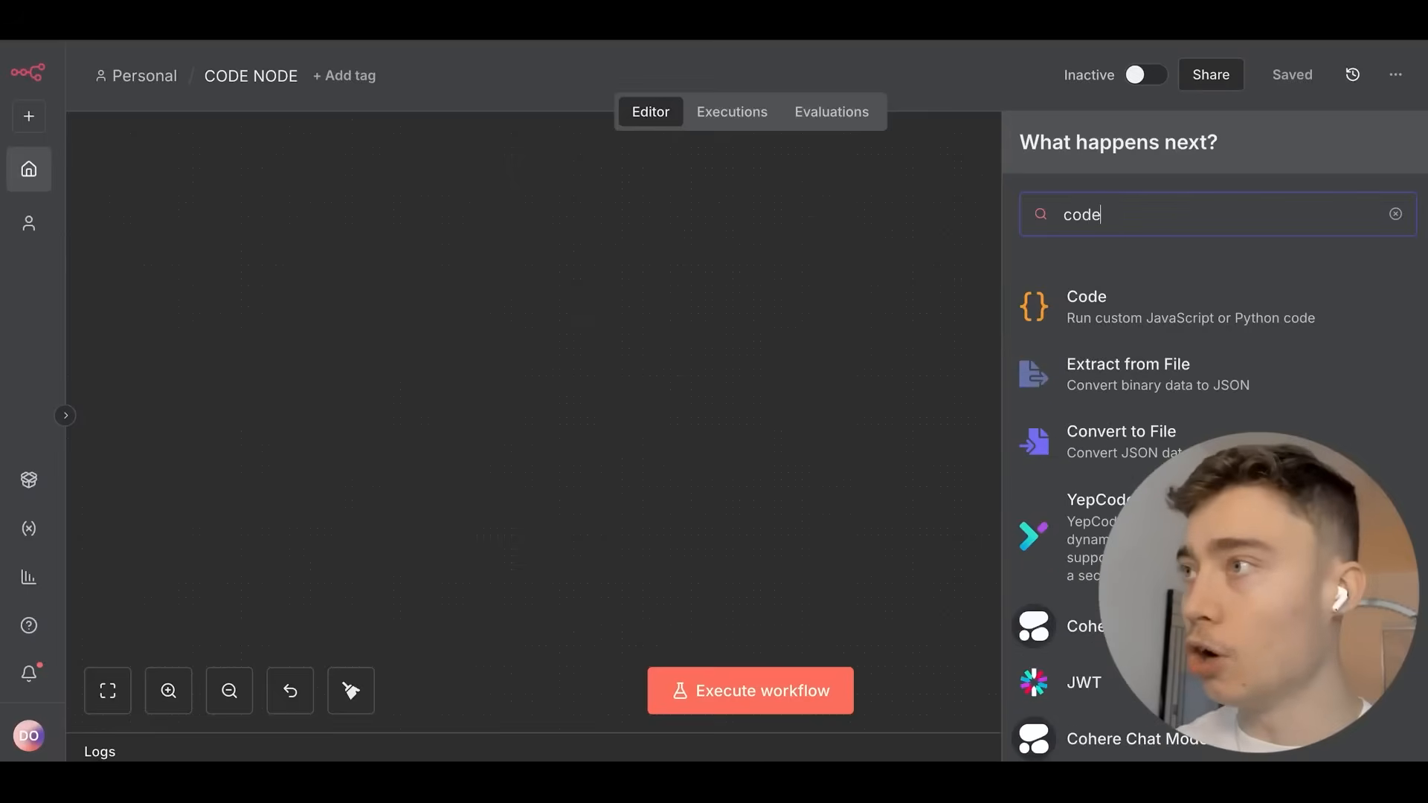
pyautogui.click(1106, 320)
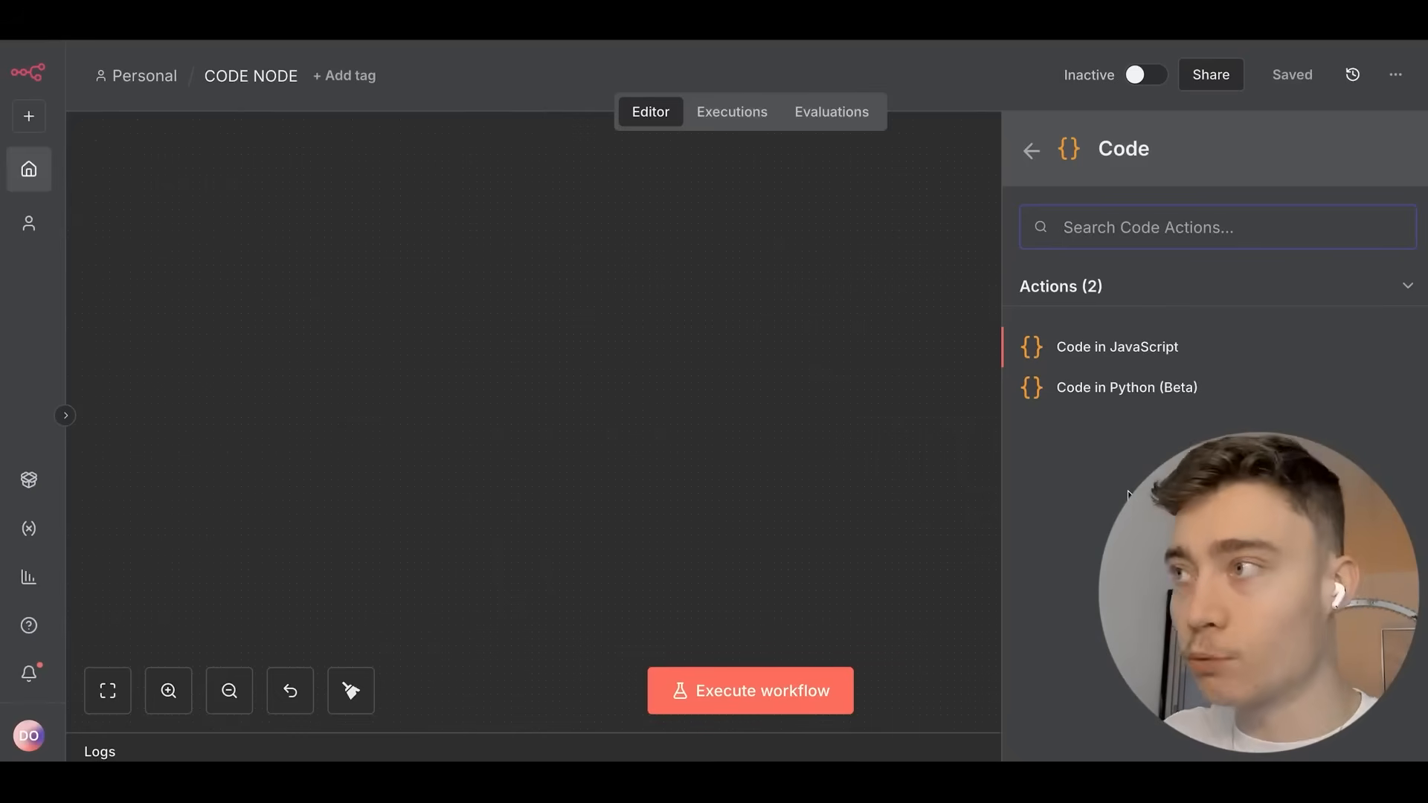
pyautogui.click(1109, 349)
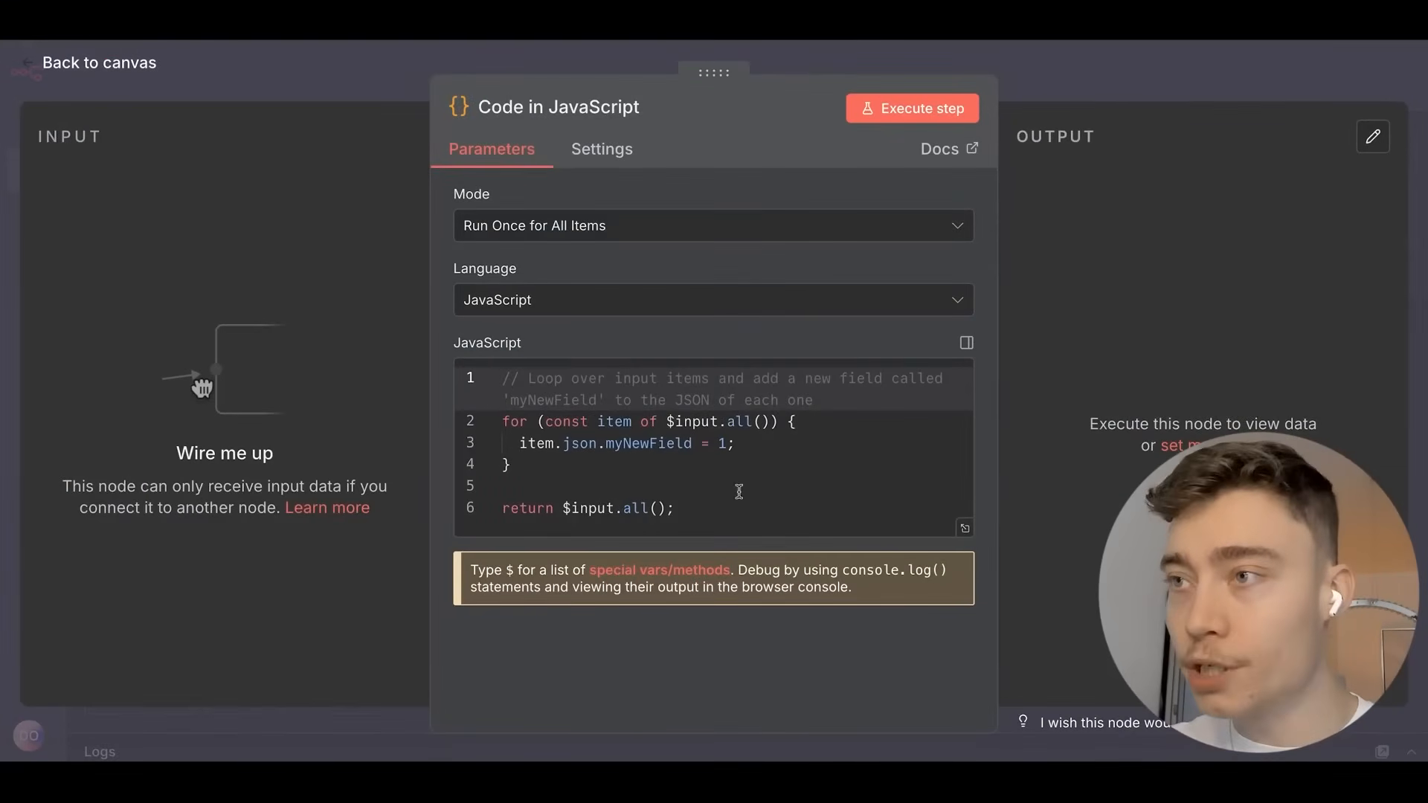
pyautogui.moveTo(736, 505); pyautogui.dragTo(388, 420)
pyautogui.click(698, 484)
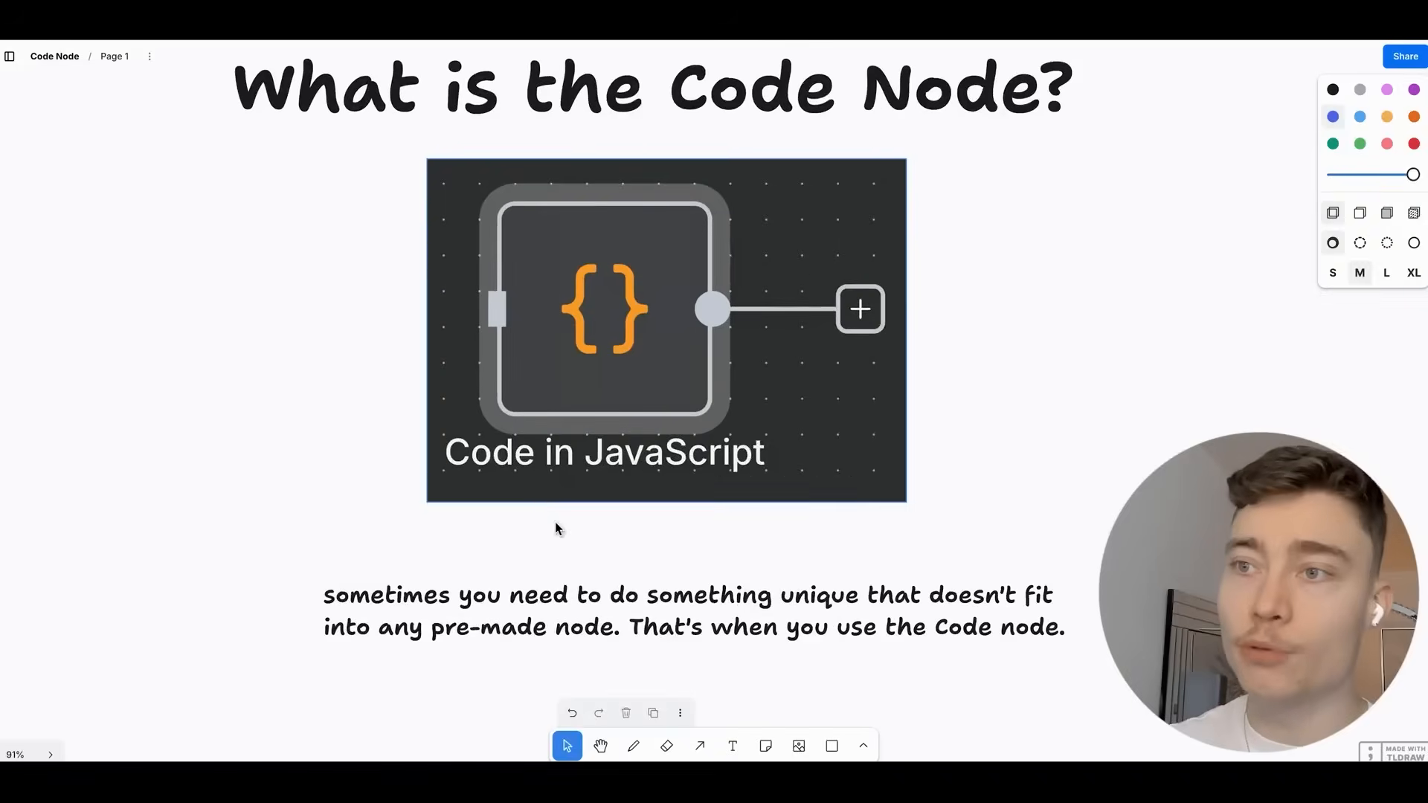
pyautogui.scroll(-5, 572, 476)
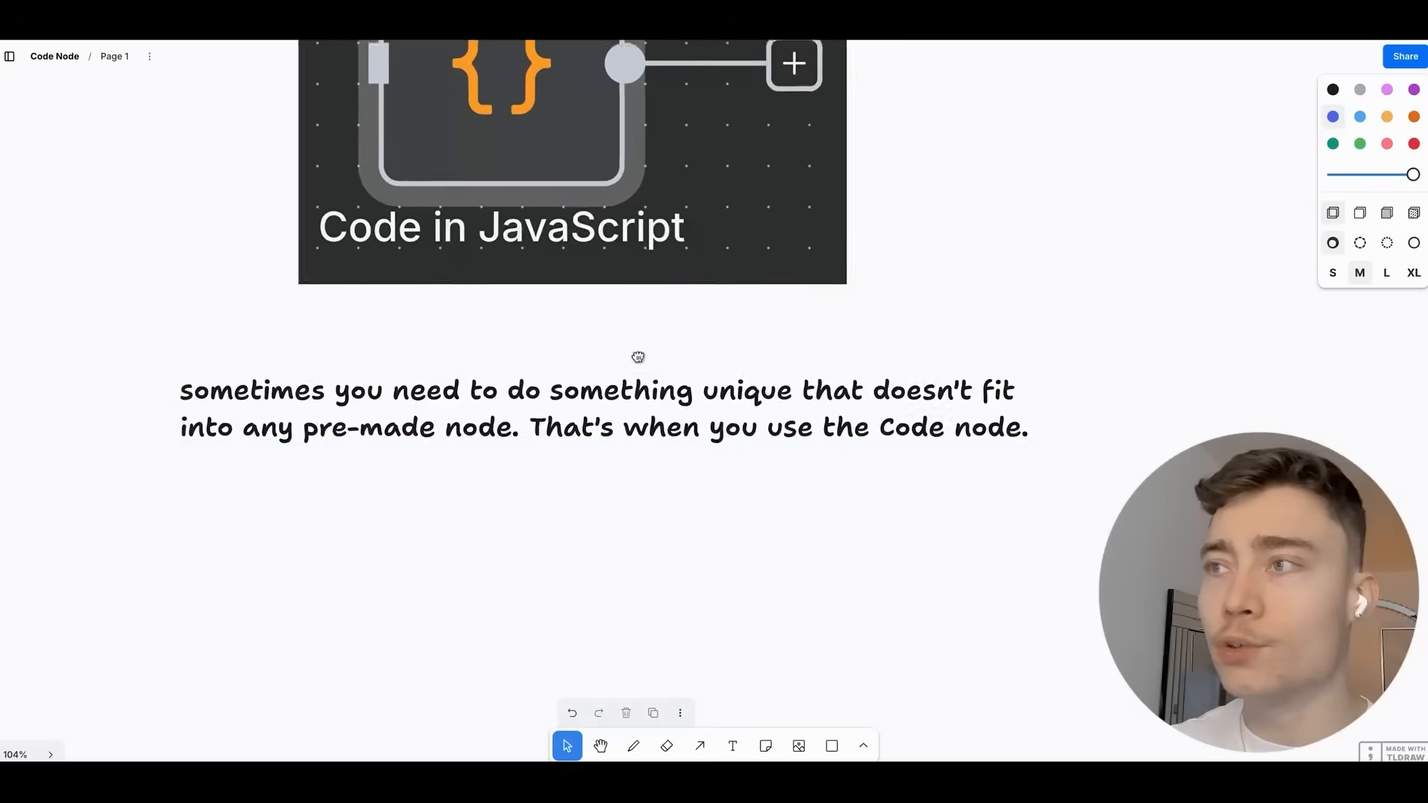
# Pan and zoom the tldraw board past the Vectal.ai note to centre the Understanding the Code Structure pattern.
pyautogui.scroll(-3, 567, 320)
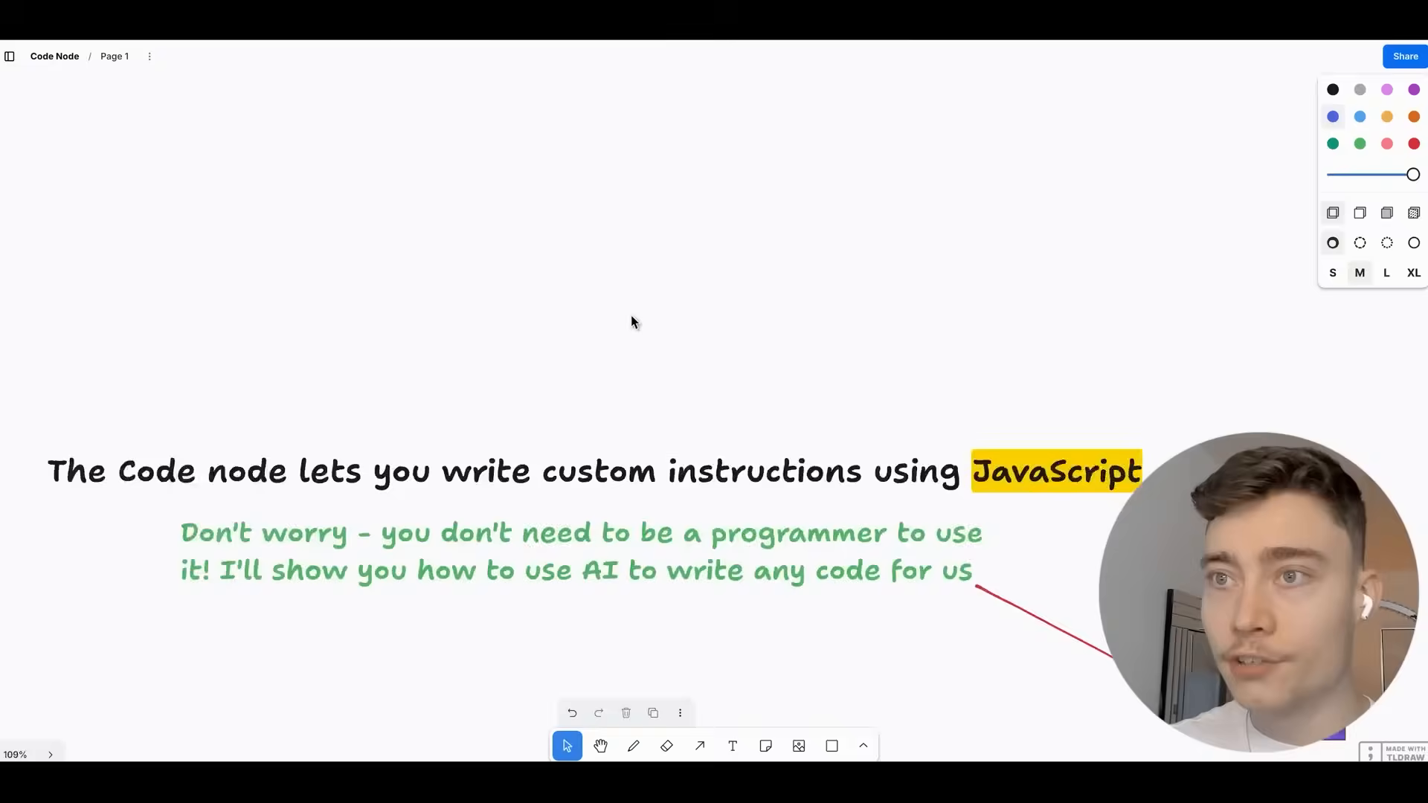
pyautogui.scroll(3, 740, 230)
pyautogui.moveTo(746, 246); pyautogui.dragTo(732, 195)
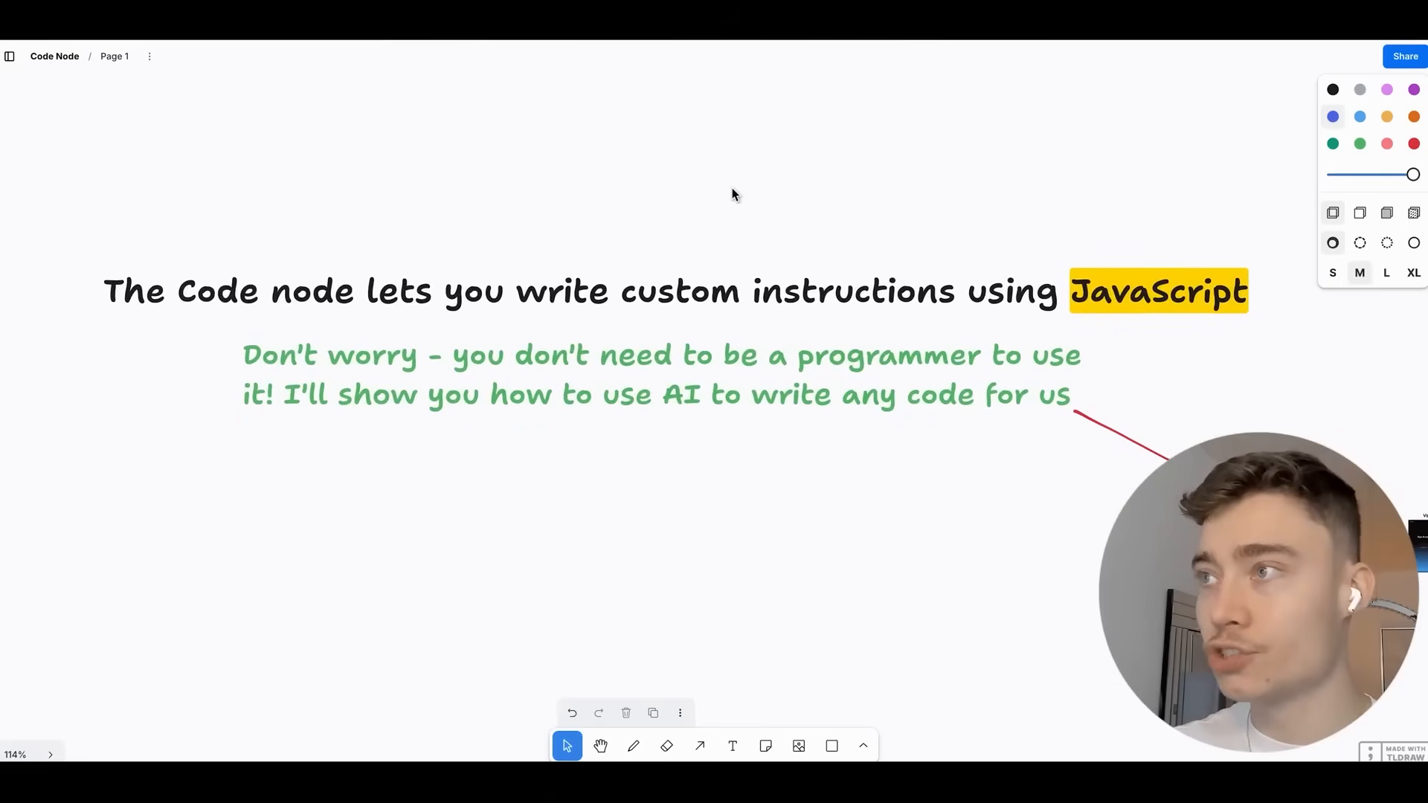
pyautogui.scroll(3, 732, 195)
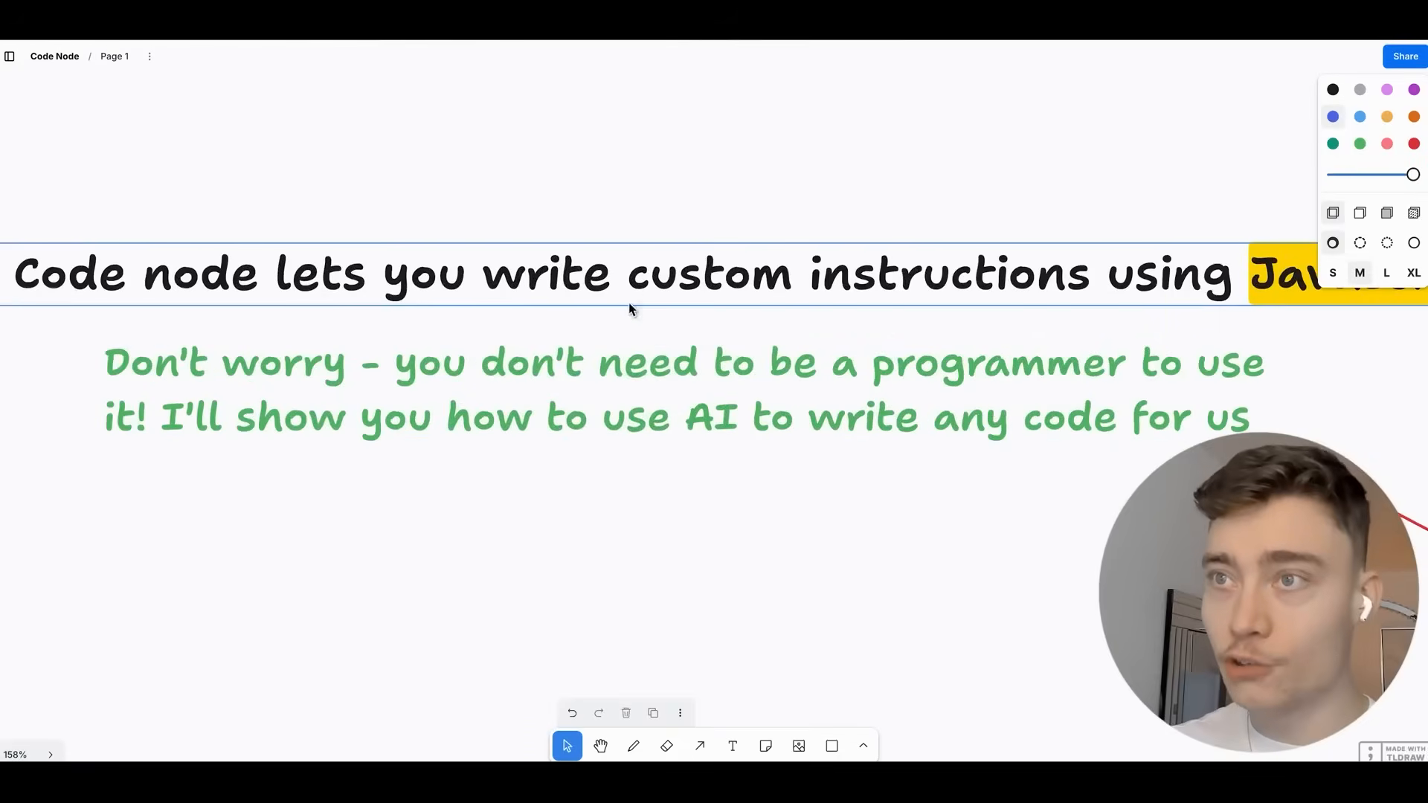
pyautogui.scroll(-2, 628, 310)
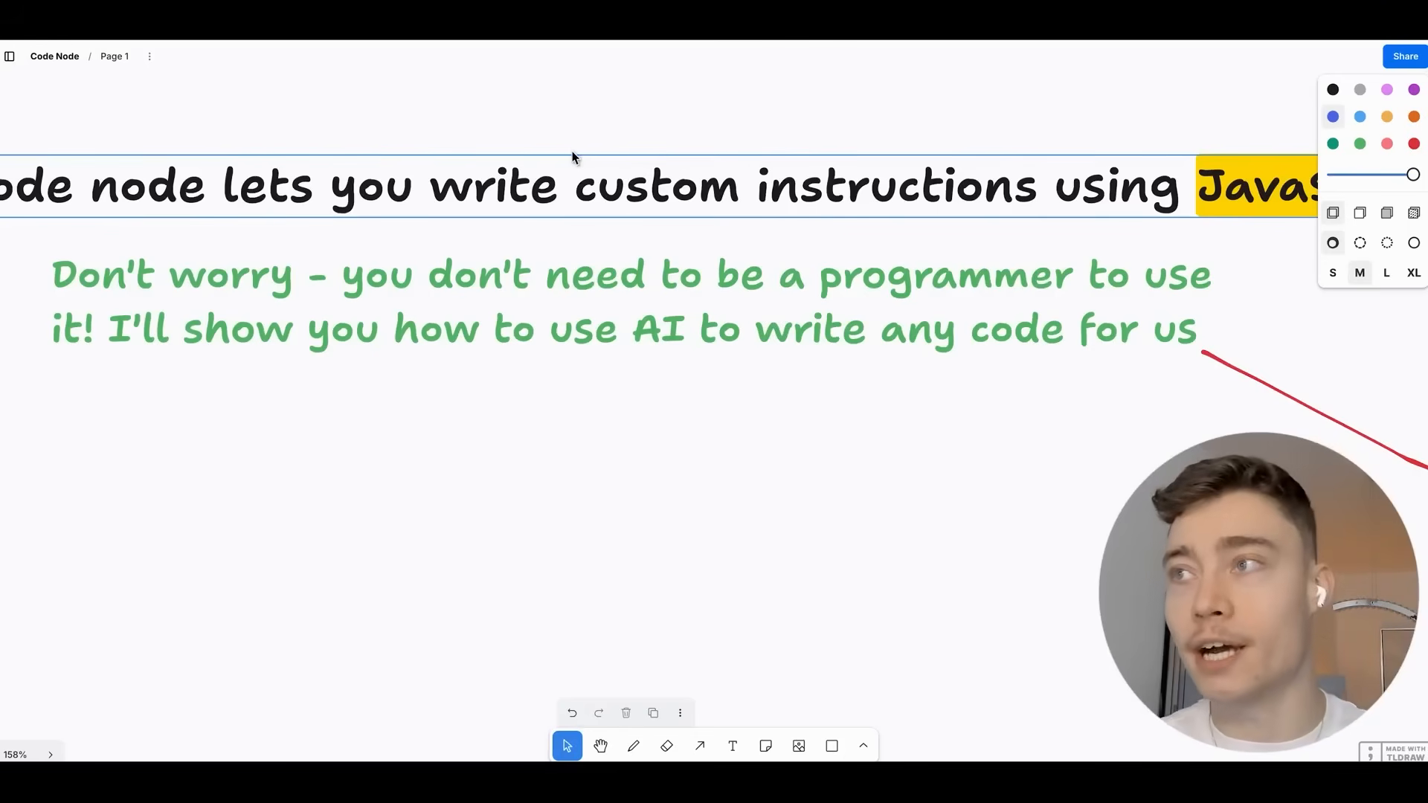
pyautogui.moveTo(1130, 462); pyautogui.dragTo(501, 322)
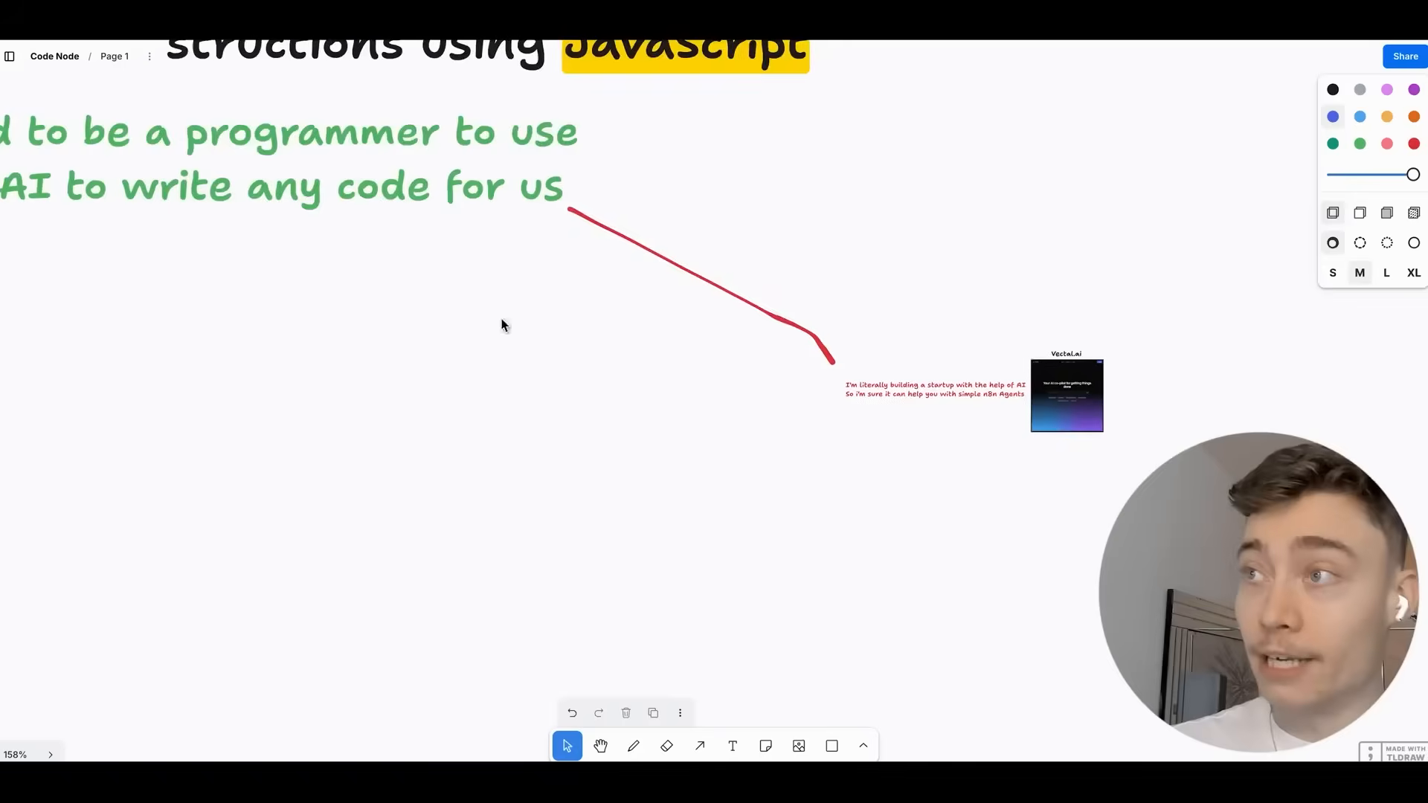
pyautogui.scroll(3, 542, 293)
pyautogui.scroll(4, 717, 417)
pyautogui.hscroll(3, 729, 461)
pyautogui.scroll(1, 584, 440)
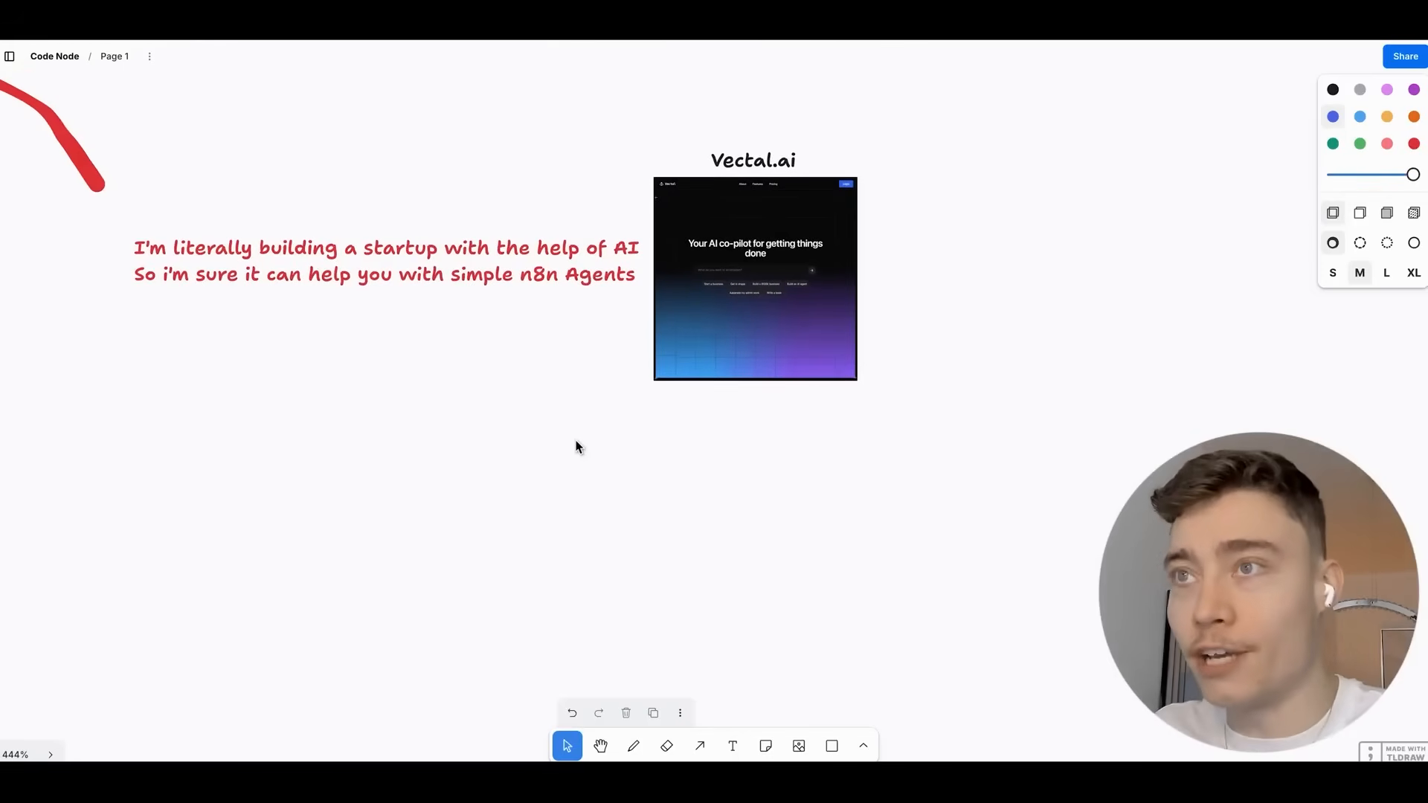
pyautogui.scroll(3, 401, 315)
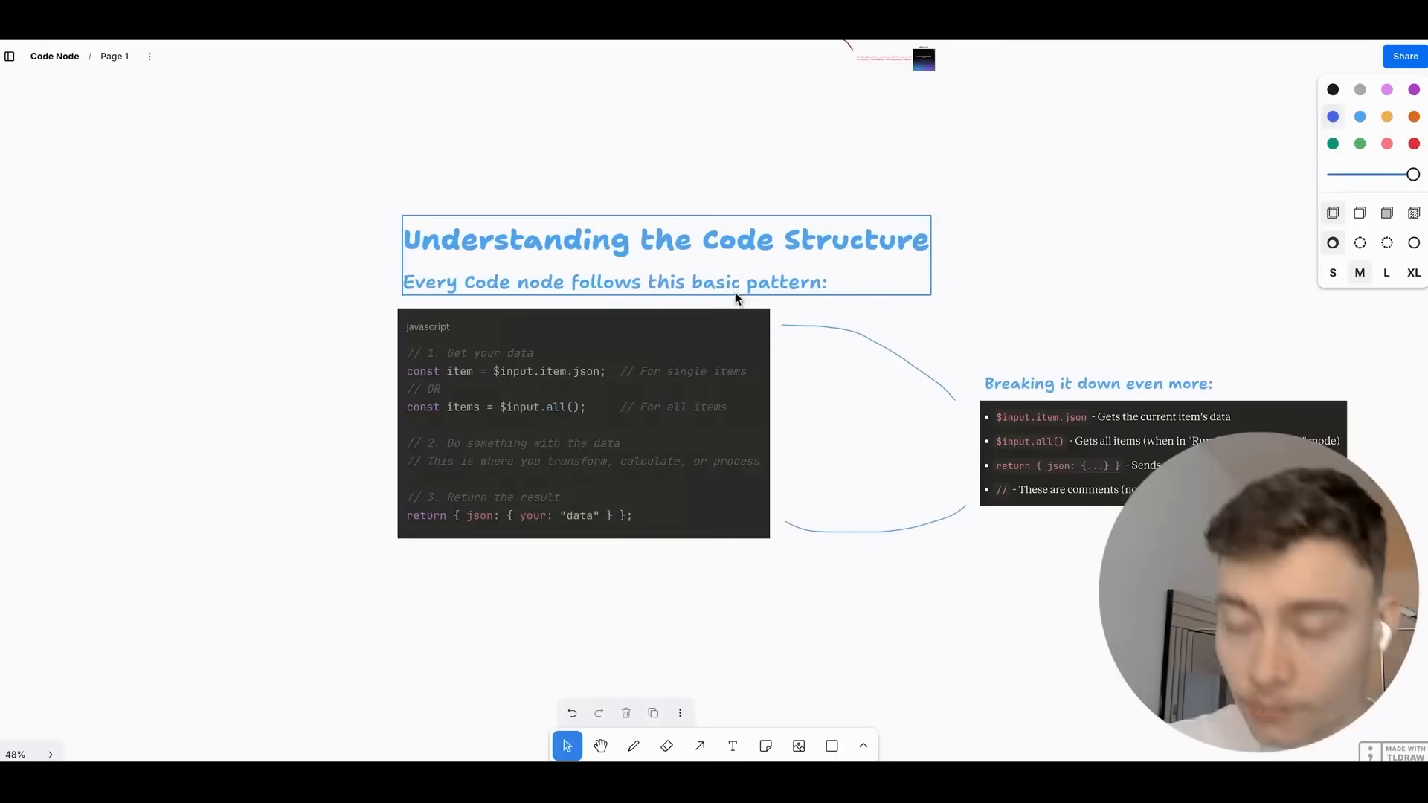
pyautogui.scroll(5, 735, 294)
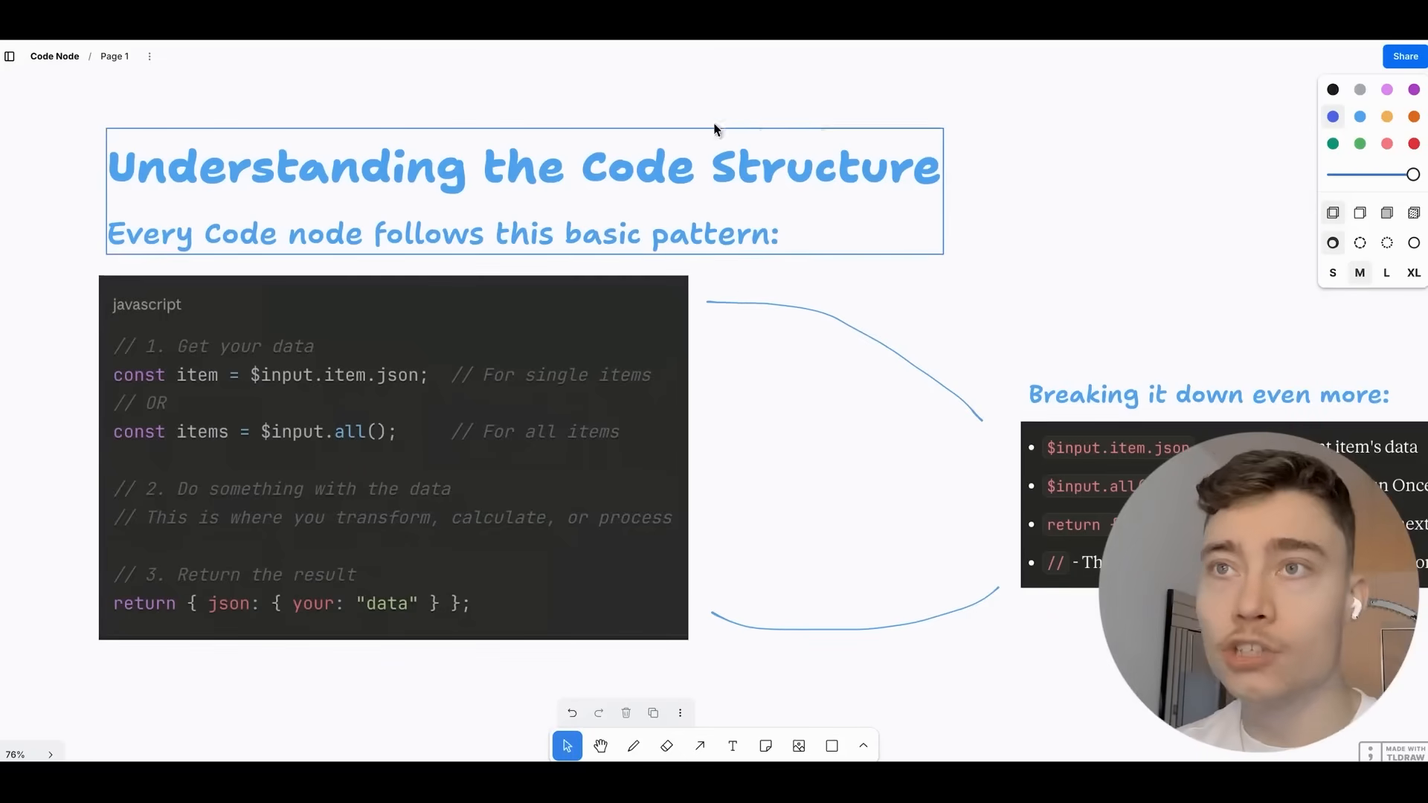
pyautogui.scroll(1, 658, 230)
pyautogui.moveTo(554, 334); pyautogui.dragTo(692, 272)
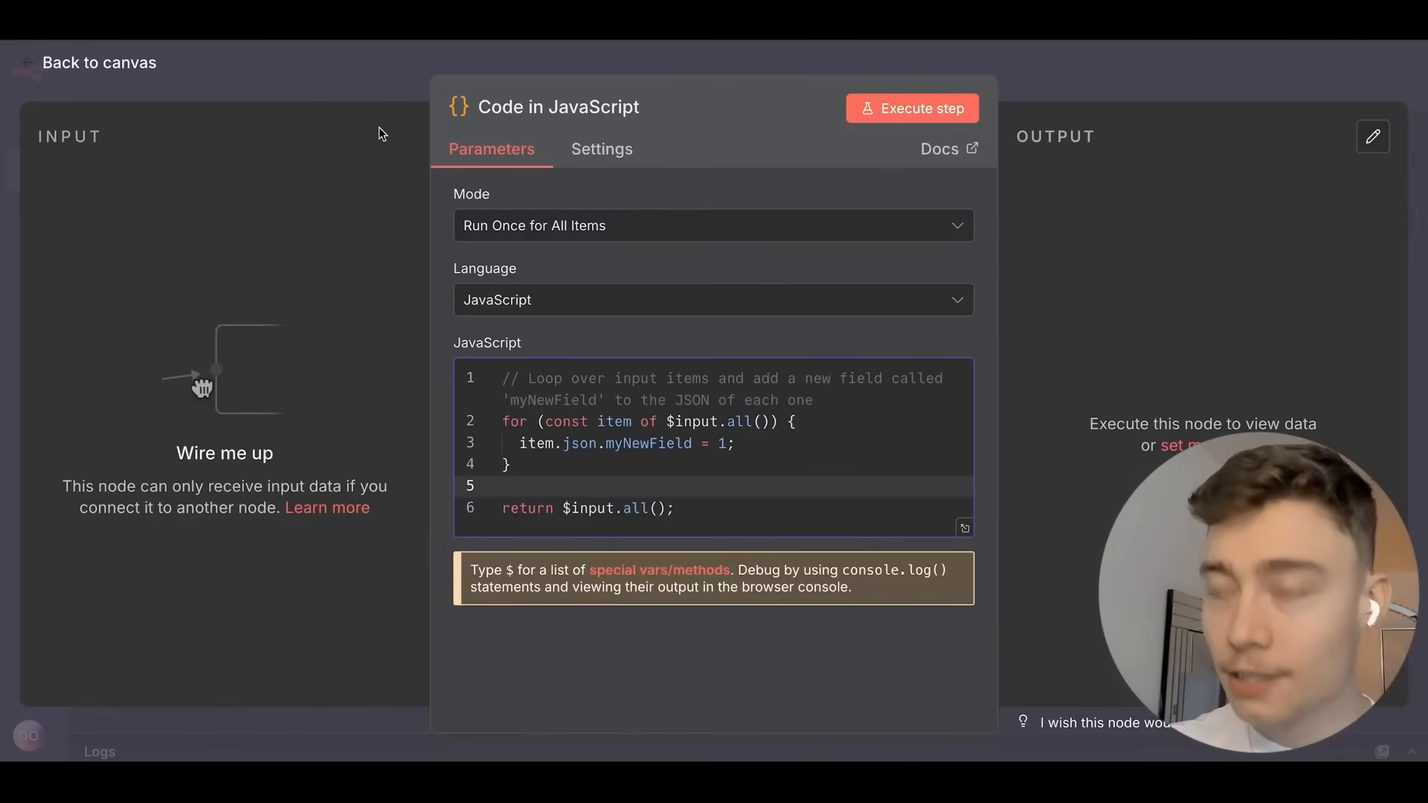
# Enlarge the page, close the Code node editor, and pan around the Code in JavaScript node on the canvas.
pyautogui.press('super+plus')
pyautogui.scroll(-1, 662, 401)
pyautogui.moveTo(705, 445); pyautogui.dragTo(831, 445)
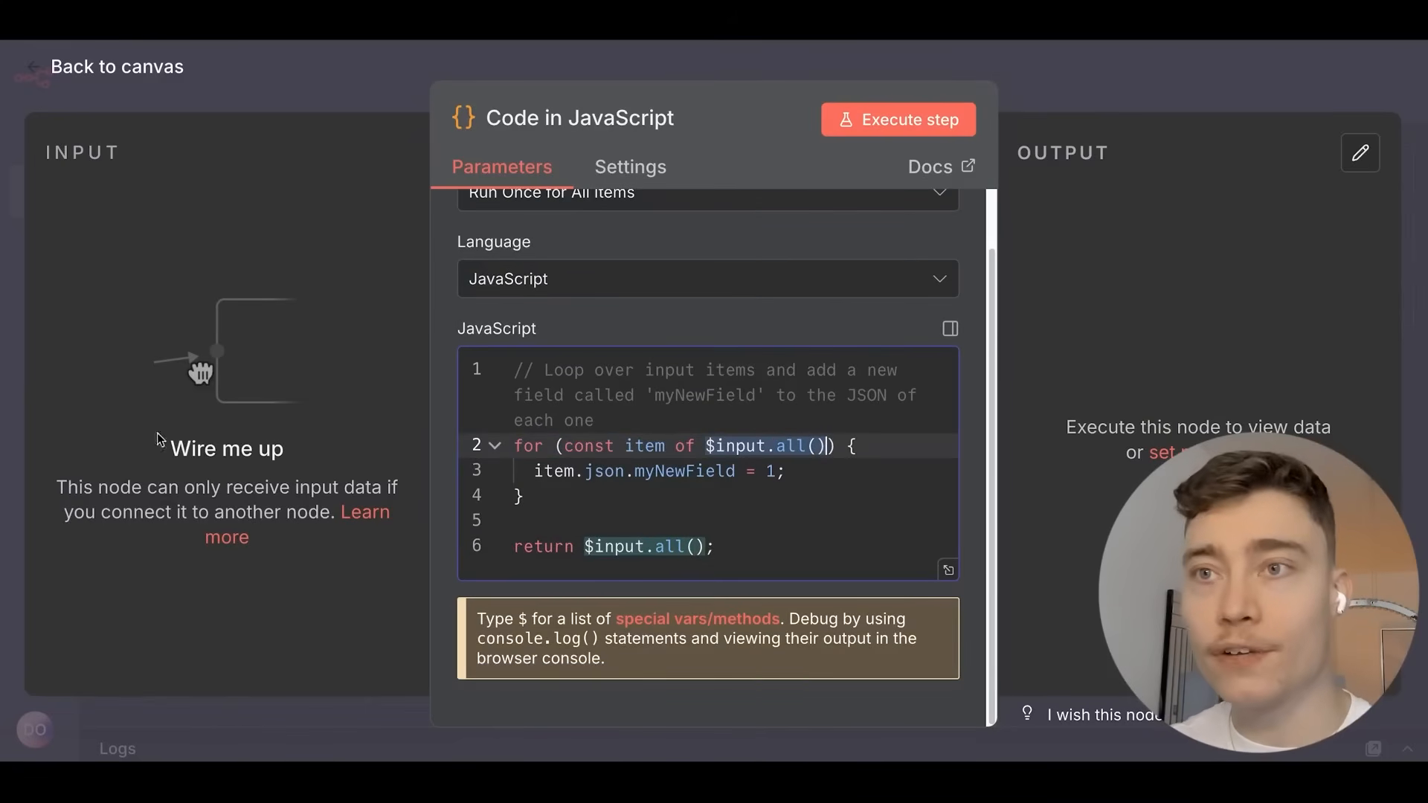
pyautogui.click(1061, 86)
pyautogui.hscroll(-2, 782, 415)
pyautogui.scroll(5, 360, 266)
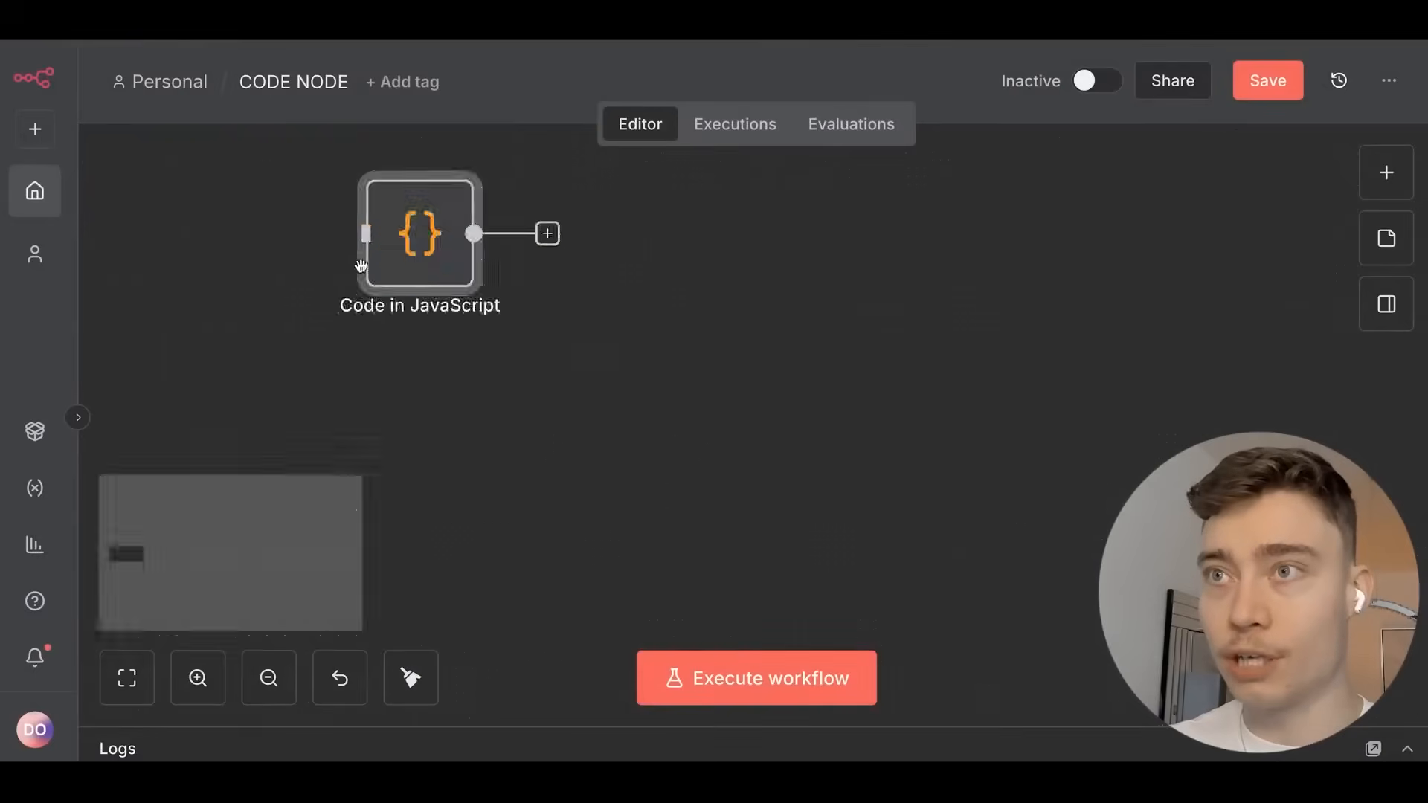
pyautogui.hscroll(-3, 559, 321)
pyautogui.scroll(2, 564, 322)
pyautogui.scroll(-1, 469, 336)
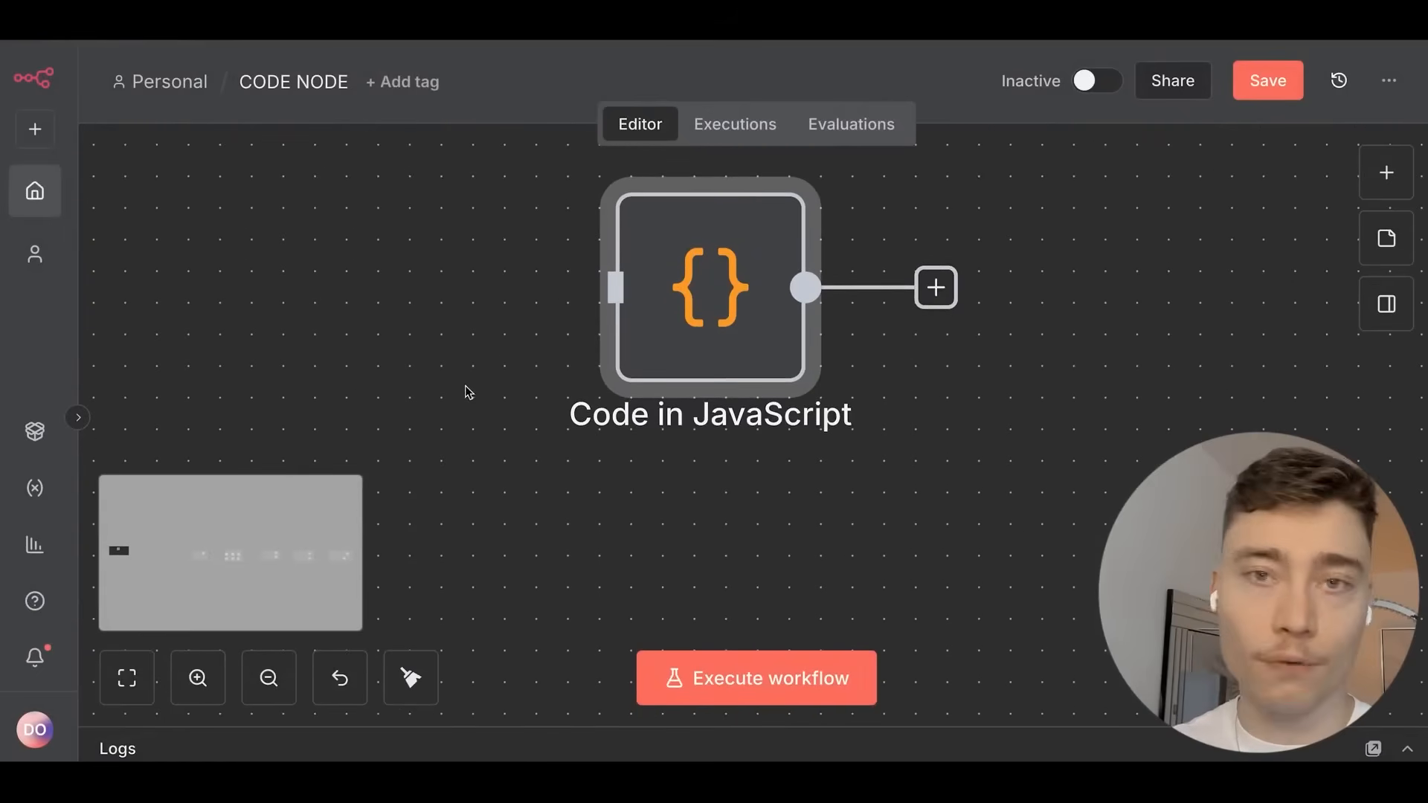
pyautogui.hscroll(2, 467, 383)
pyautogui.scroll(2, 467, 383)
pyautogui.moveTo(714, 373)
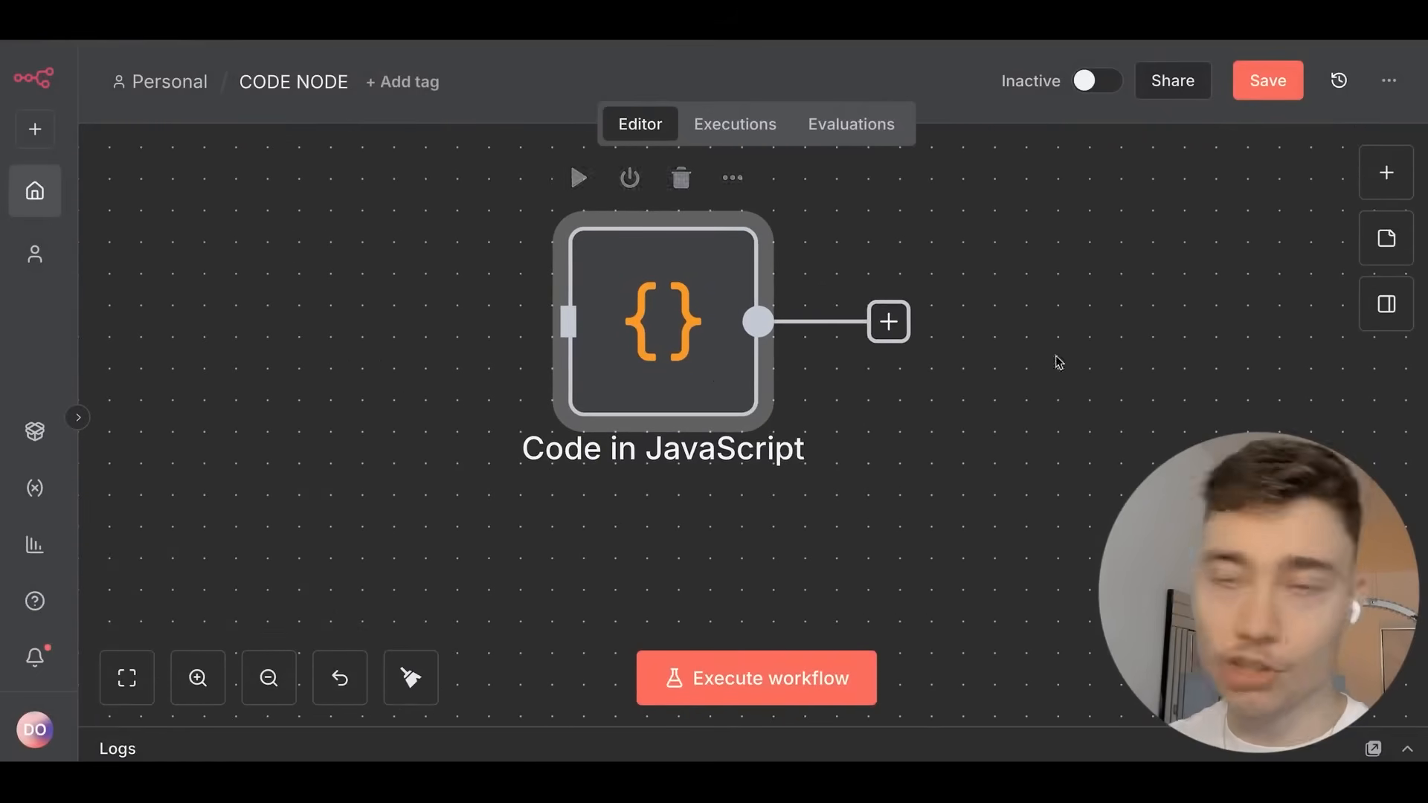
pyautogui.scroll(2, 1041, 379)
pyautogui.hscroll(1, 1041, 379)
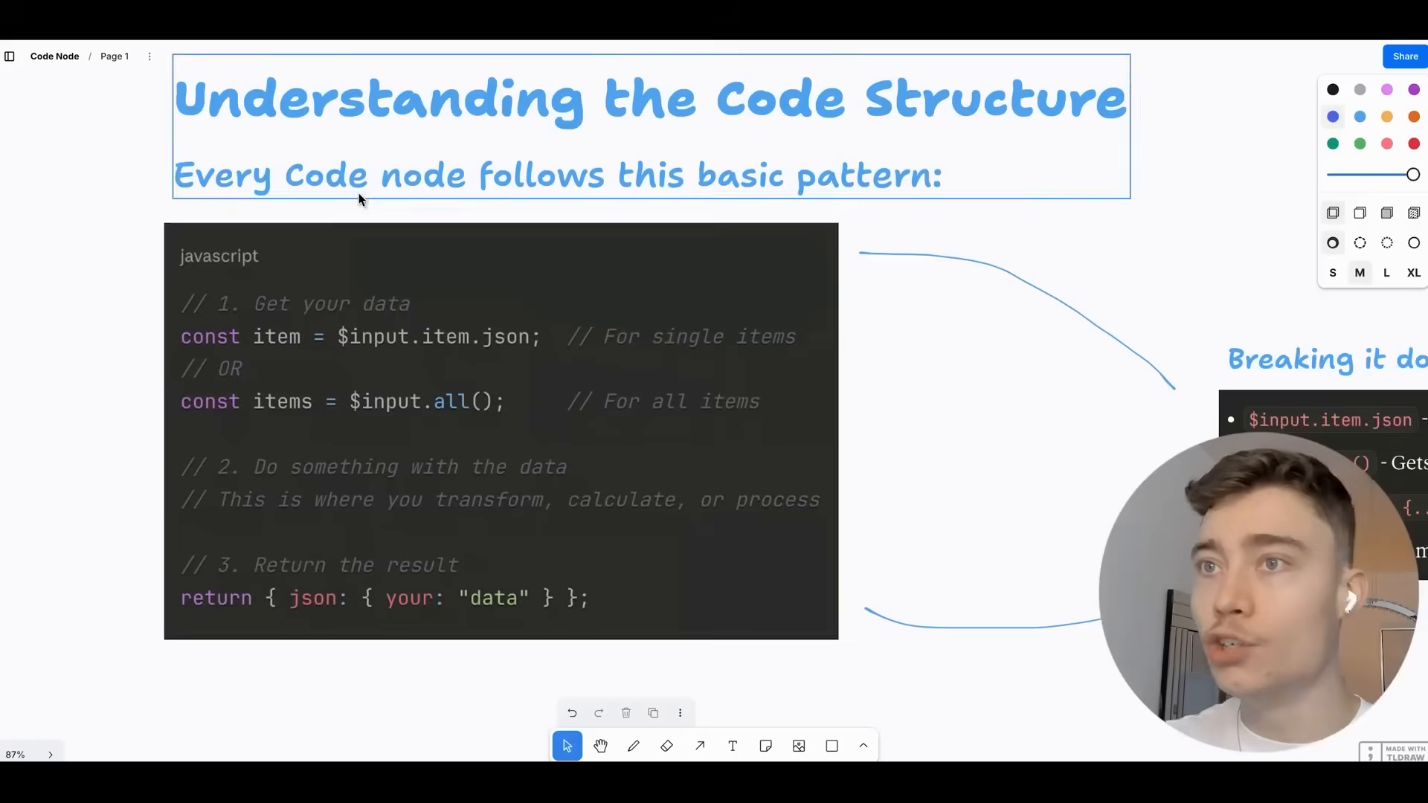
# Zoom and pan the tldraw board to centre the Breaking it down even more panel.
pyautogui.hscroll(-2, 358, 193)
pyautogui.scroll(-1, 358, 193)
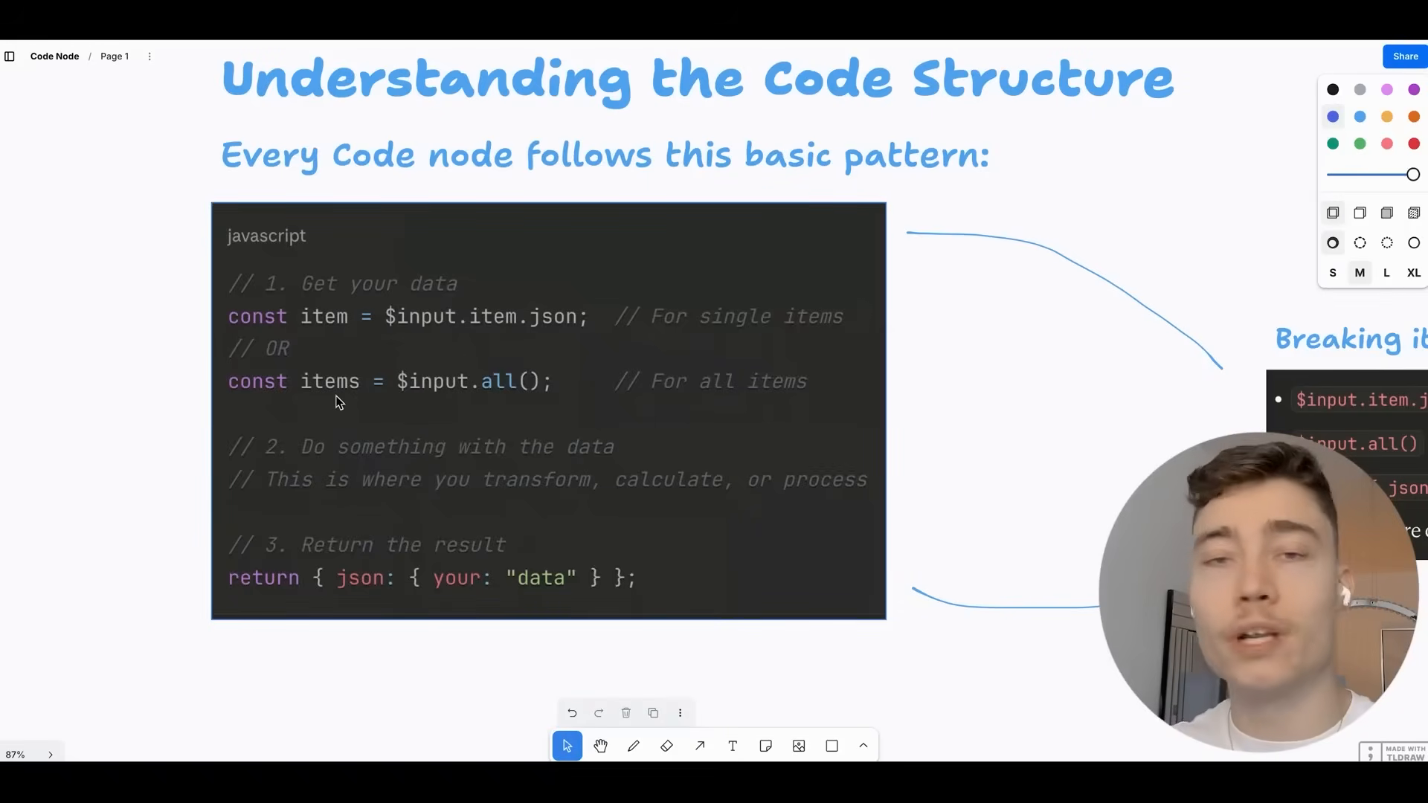
pyautogui.scroll(3, 439, 336)
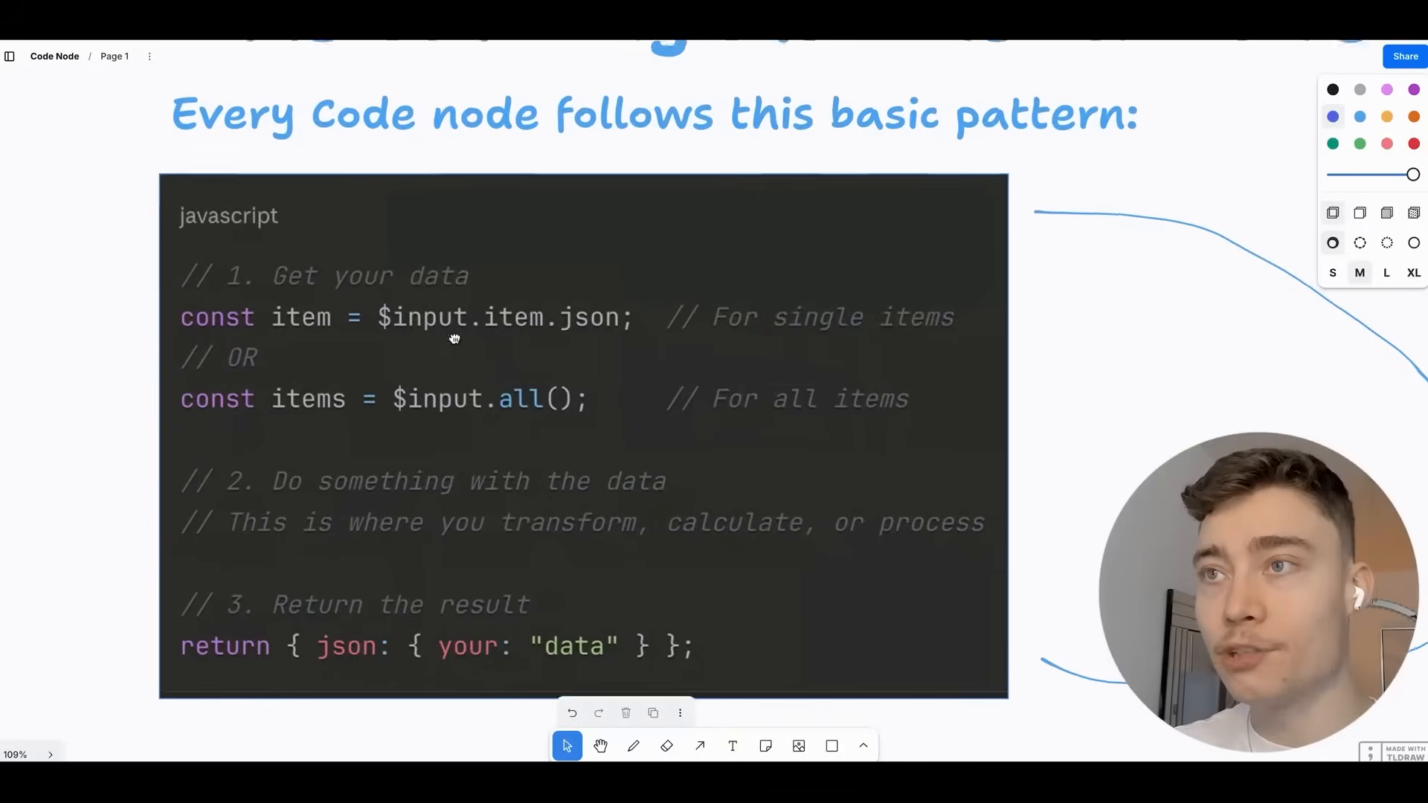
pyautogui.scroll(1, 456, 332)
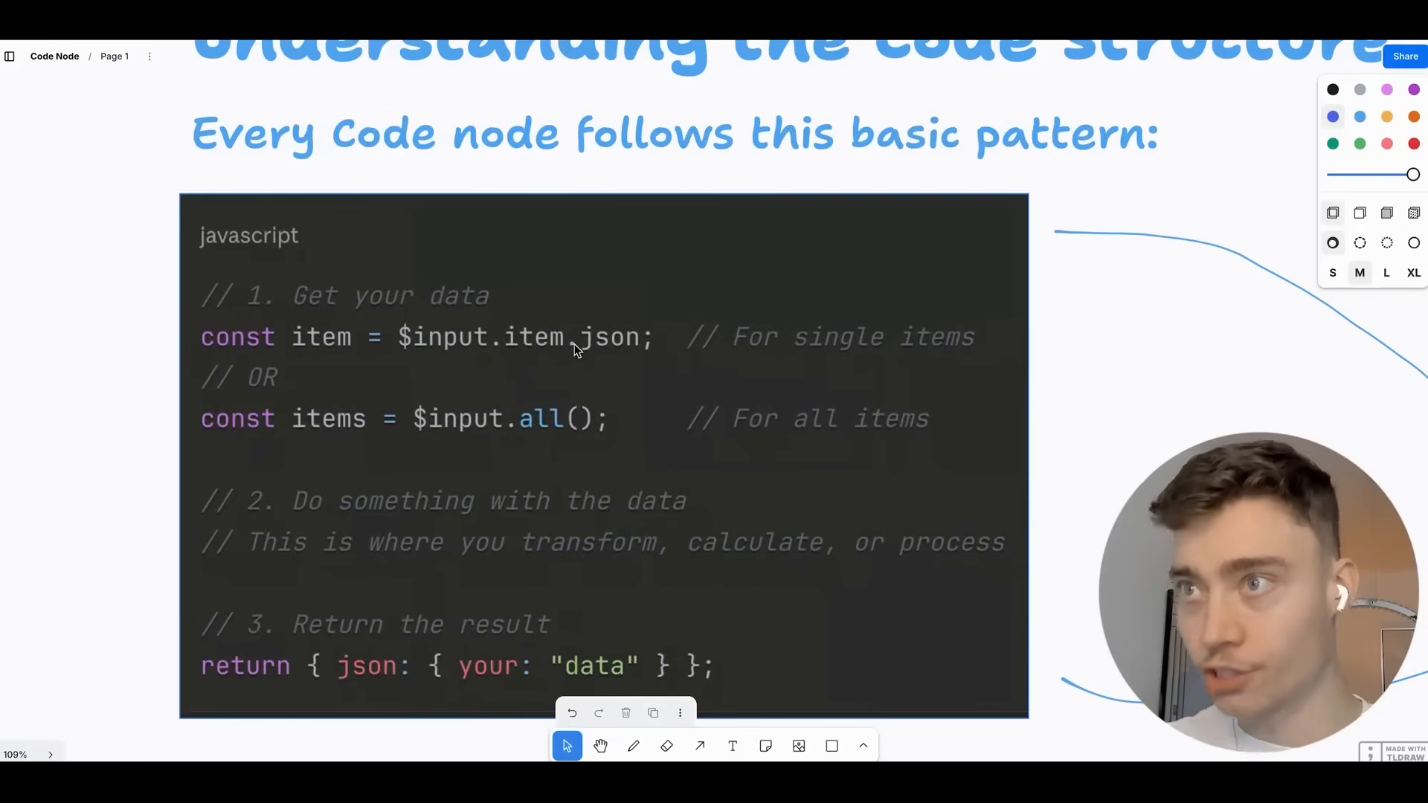
pyautogui.scroll(-1, 521, 339)
pyautogui.moveTo(506, 338); pyautogui.dragTo(462, 307)
pyautogui.moveTo(1375, 420); pyautogui.dragTo(463, 370)
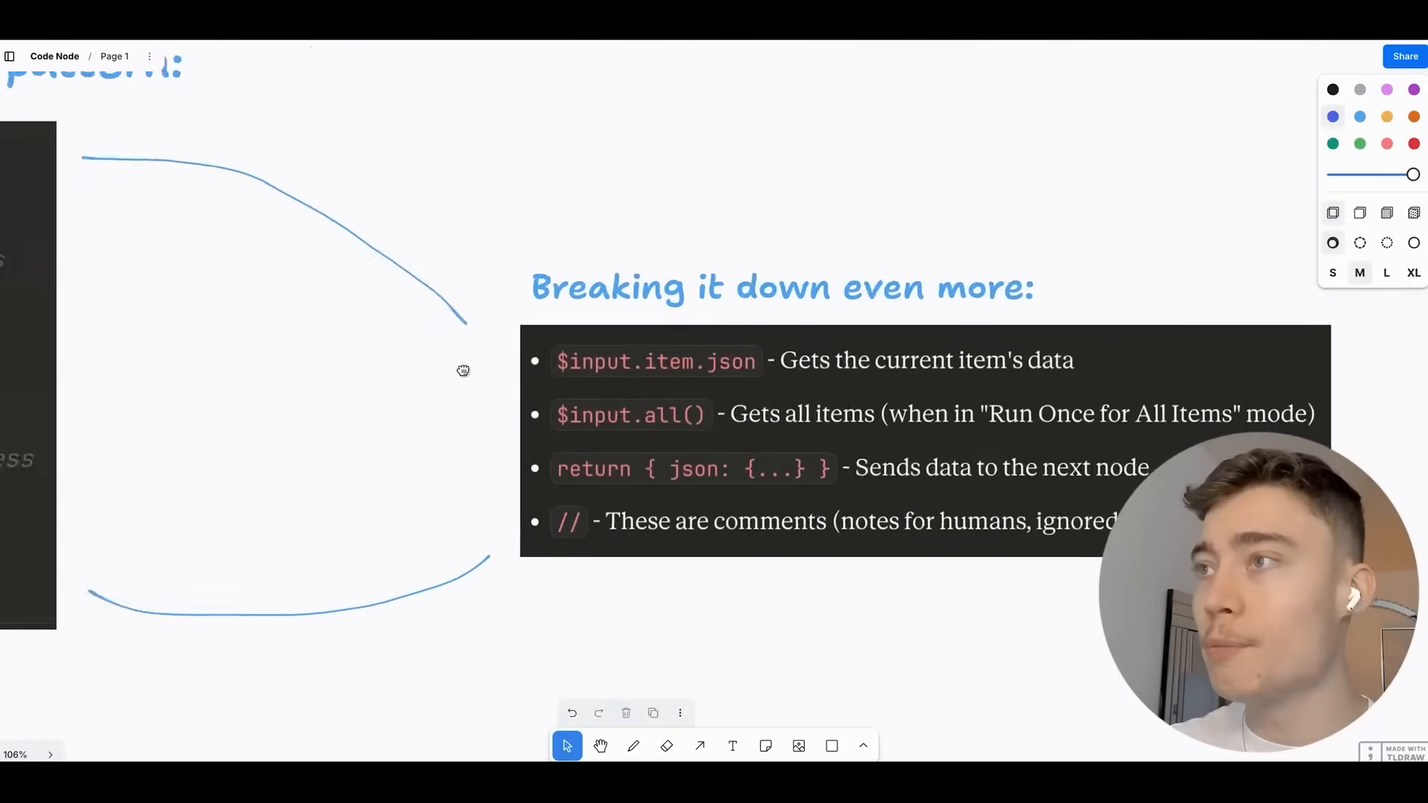
pyautogui.scroll(3, 751, 395)
pyautogui.moveTo(576, 433); pyautogui.dragTo(430, 337)
pyautogui.scroll(2, 430, 336)
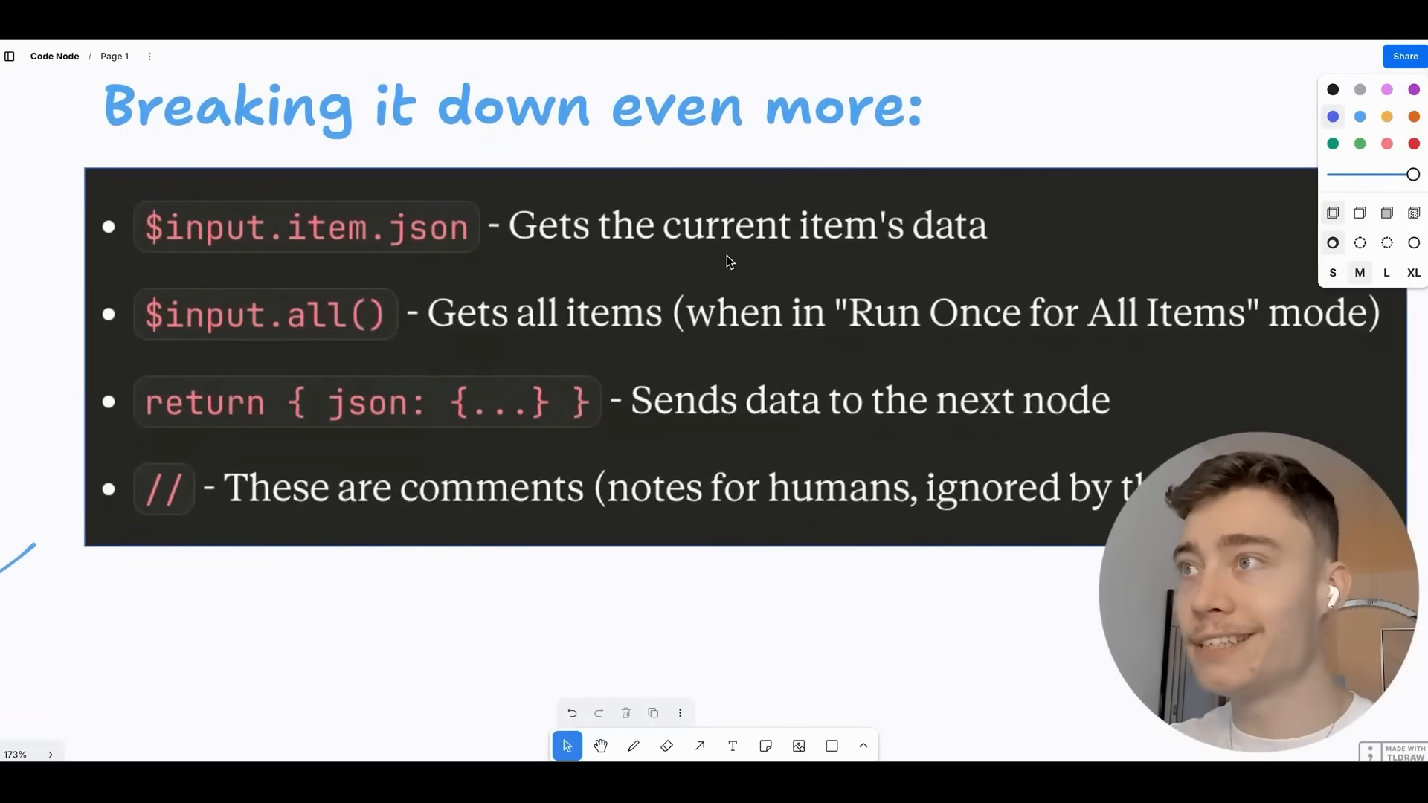
pyautogui.scroll(2, 726, 256)
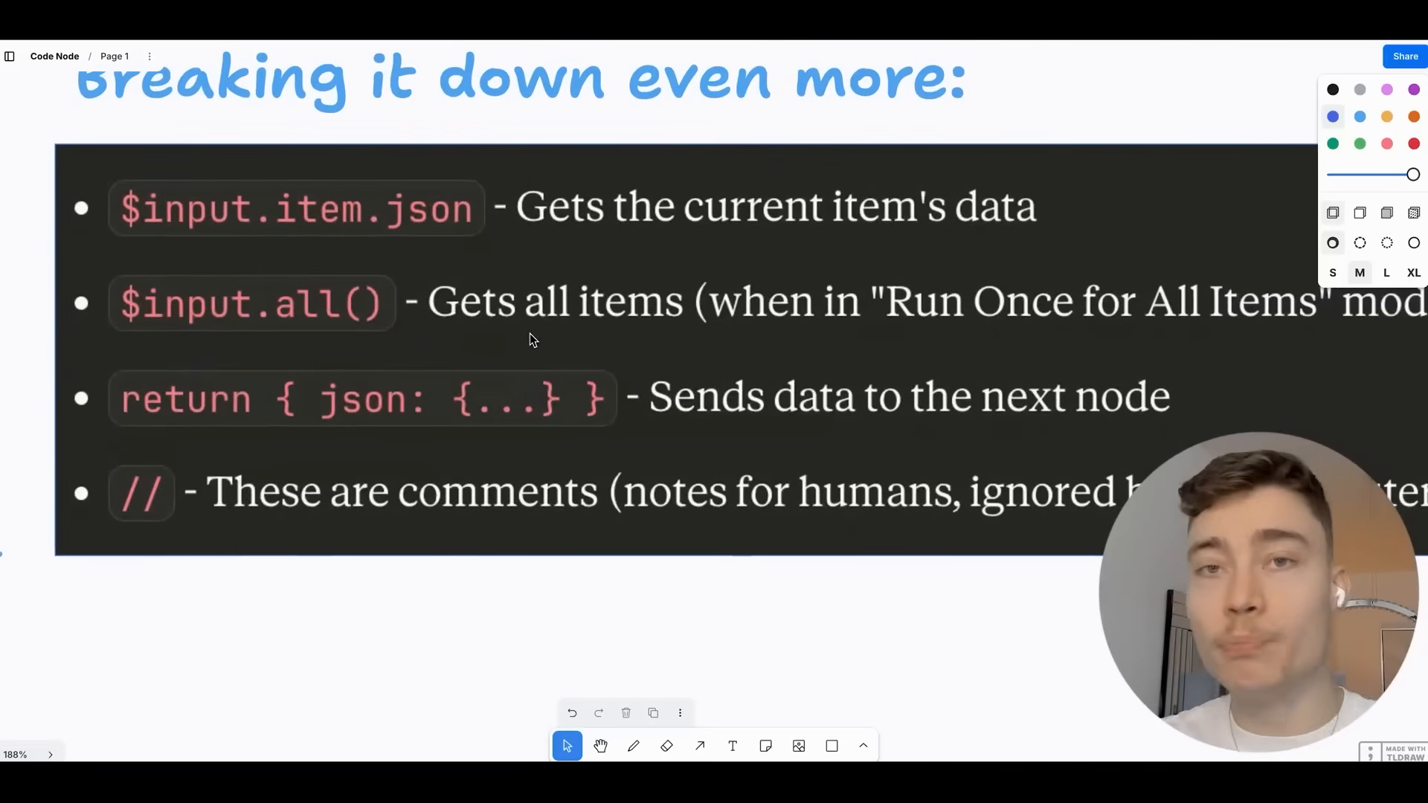
pyautogui.scroll(-2, 530, 333)
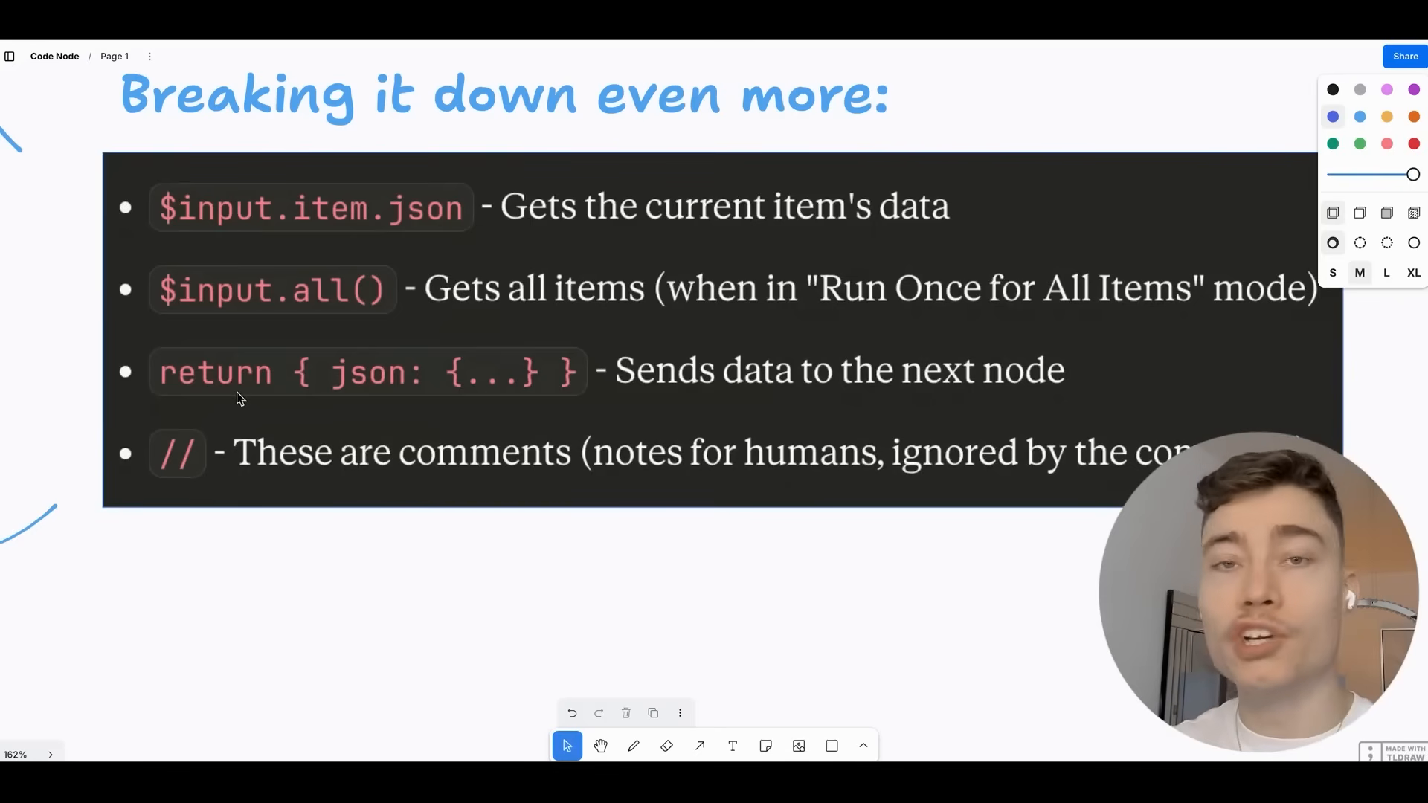
pyautogui.scroll(-3, 344, 363)
# Pan back to the basic pattern code block, then zoom out to the Built-in Pre made tools section.
pyautogui.moveTo(344, 363); pyautogui.dragTo(497, 353)
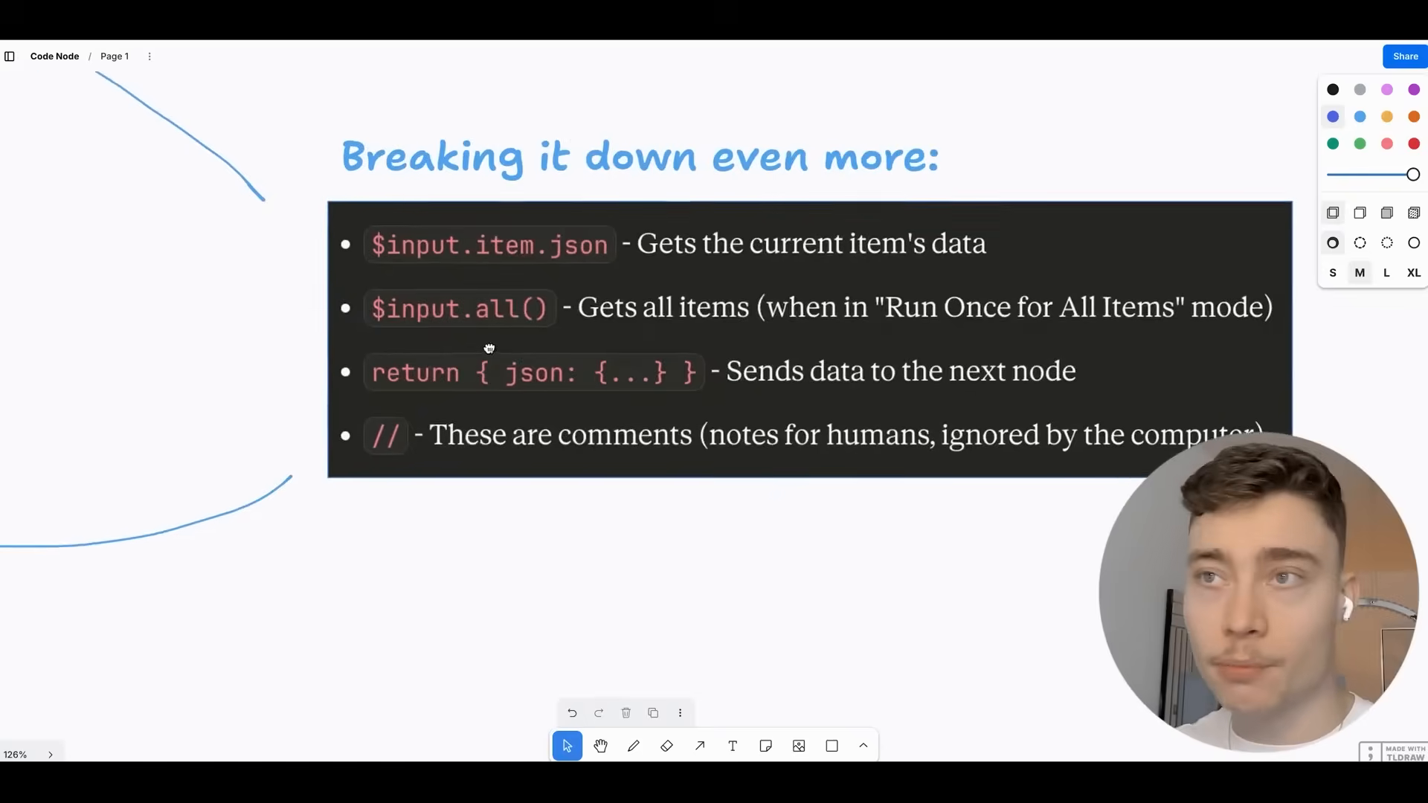
pyautogui.scroll(-3, 476, 346)
pyautogui.moveTo(286, 344); pyautogui.dragTo(959, 375)
pyautogui.moveTo(758, 334); pyautogui.dragTo(875, 361)
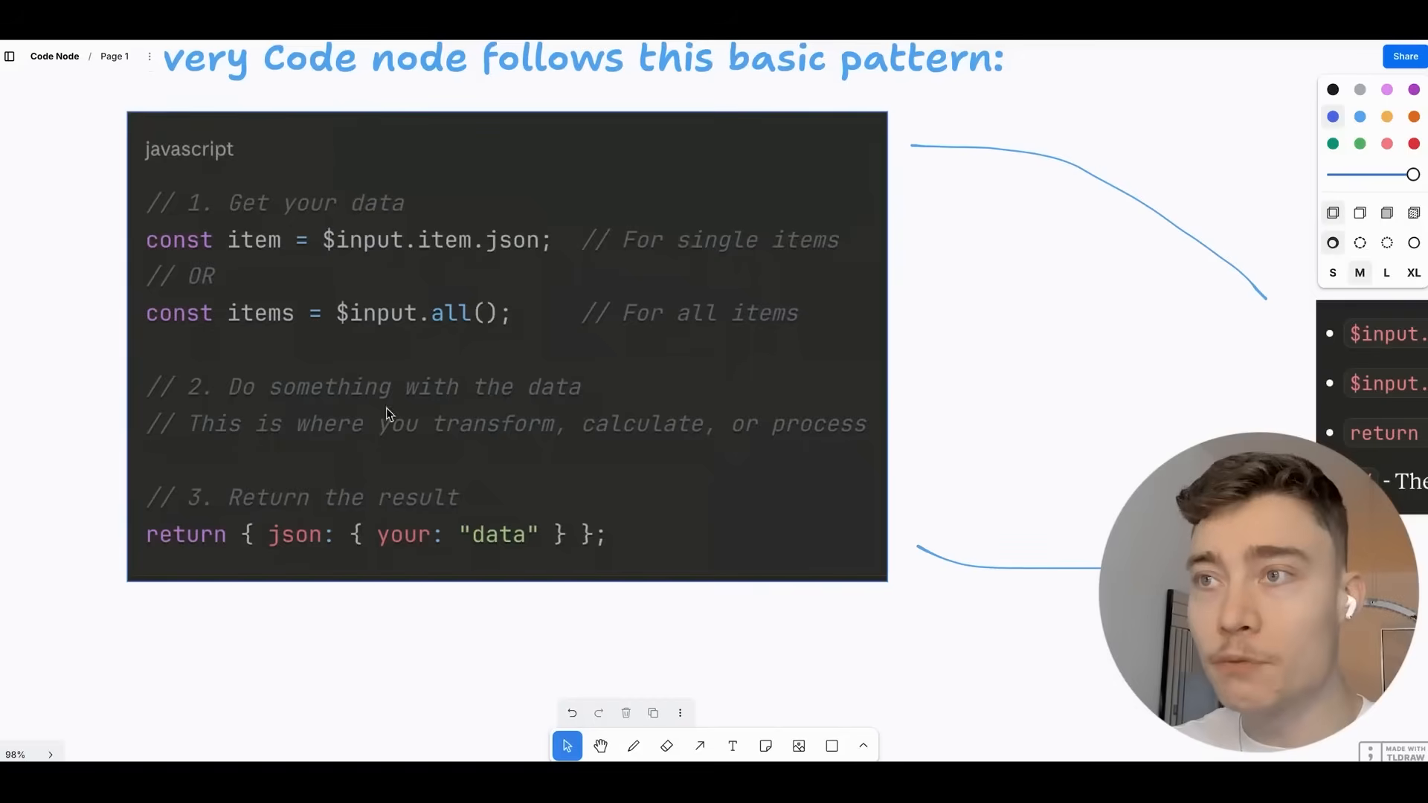
pyautogui.scroll(5, 382, 376)
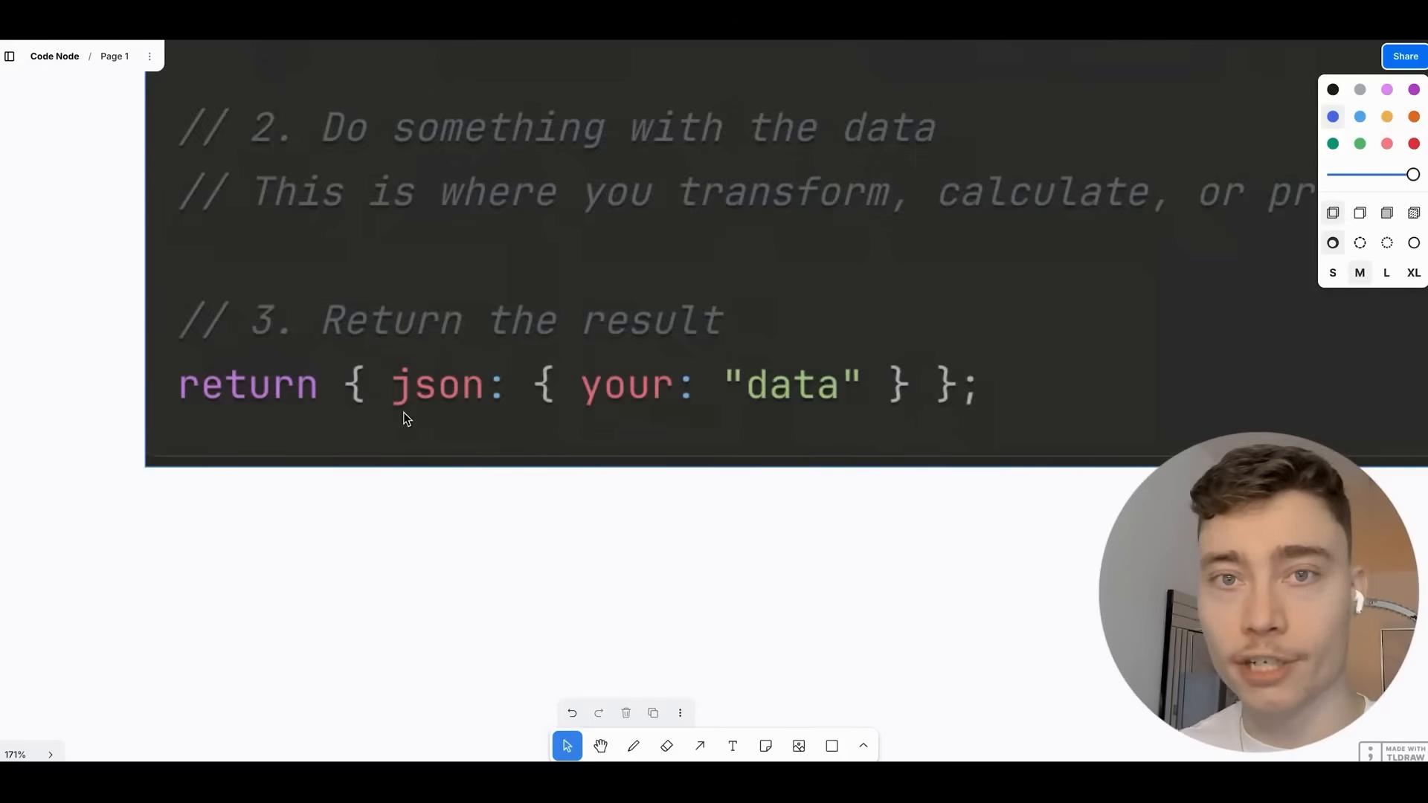
pyautogui.scroll(2, 403, 412)
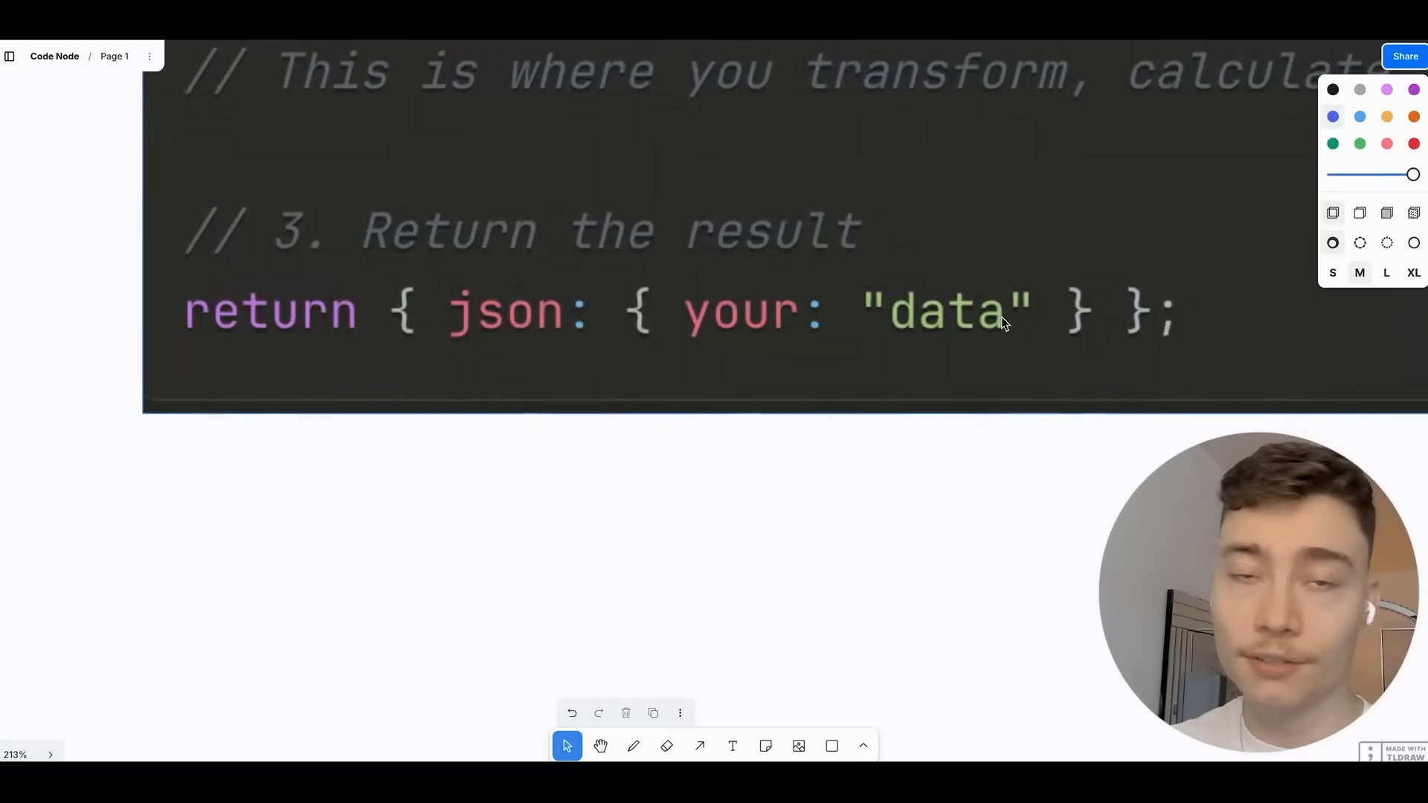
pyautogui.scroll(-6, 987, 291)
pyautogui.hscroll(8, 744, 305)
pyautogui.scroll(5, 528, 317)
pyautogui.hscroll(2, 602, 316)
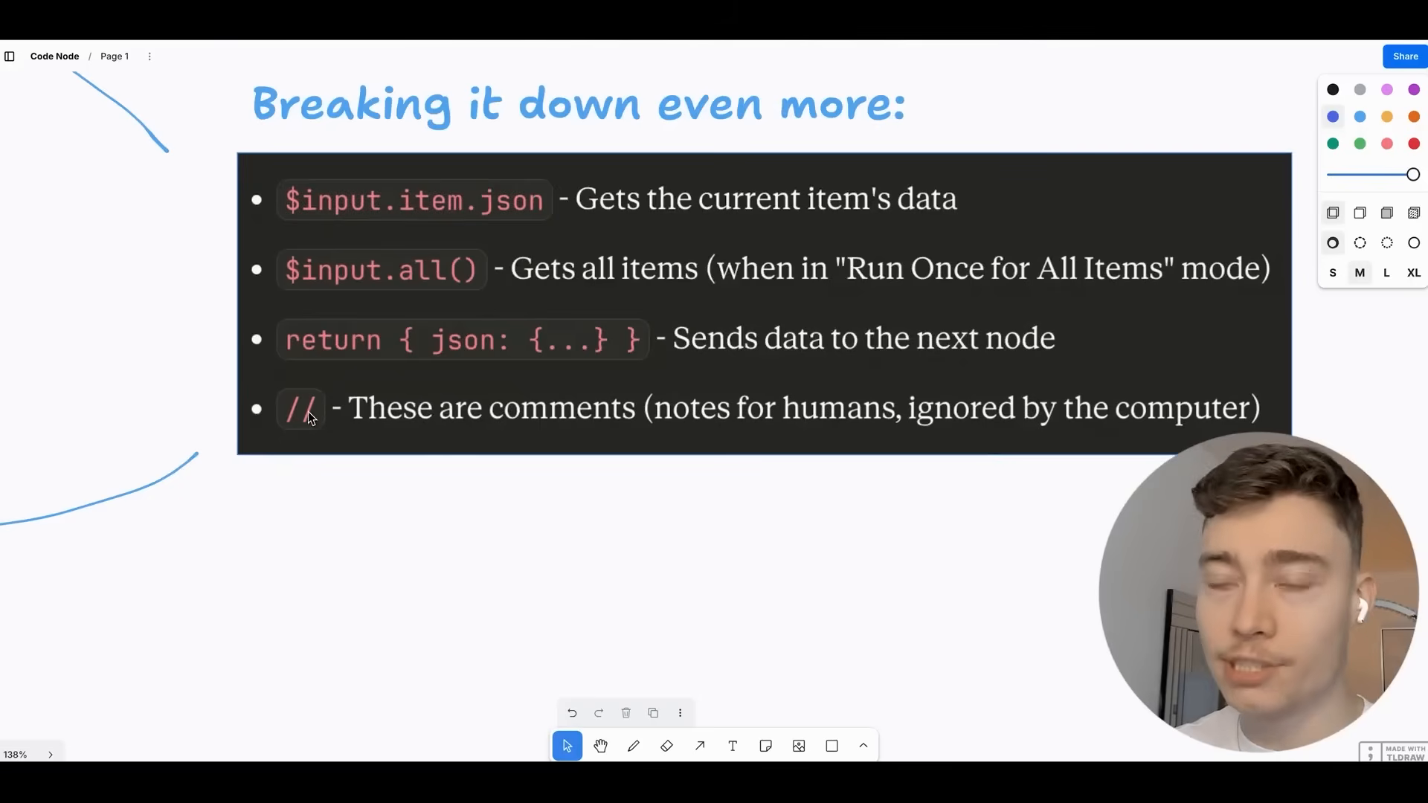
pyautogui.hscroll(2, 309, 400)
pyautogui.scroll(-1, 310, 400)
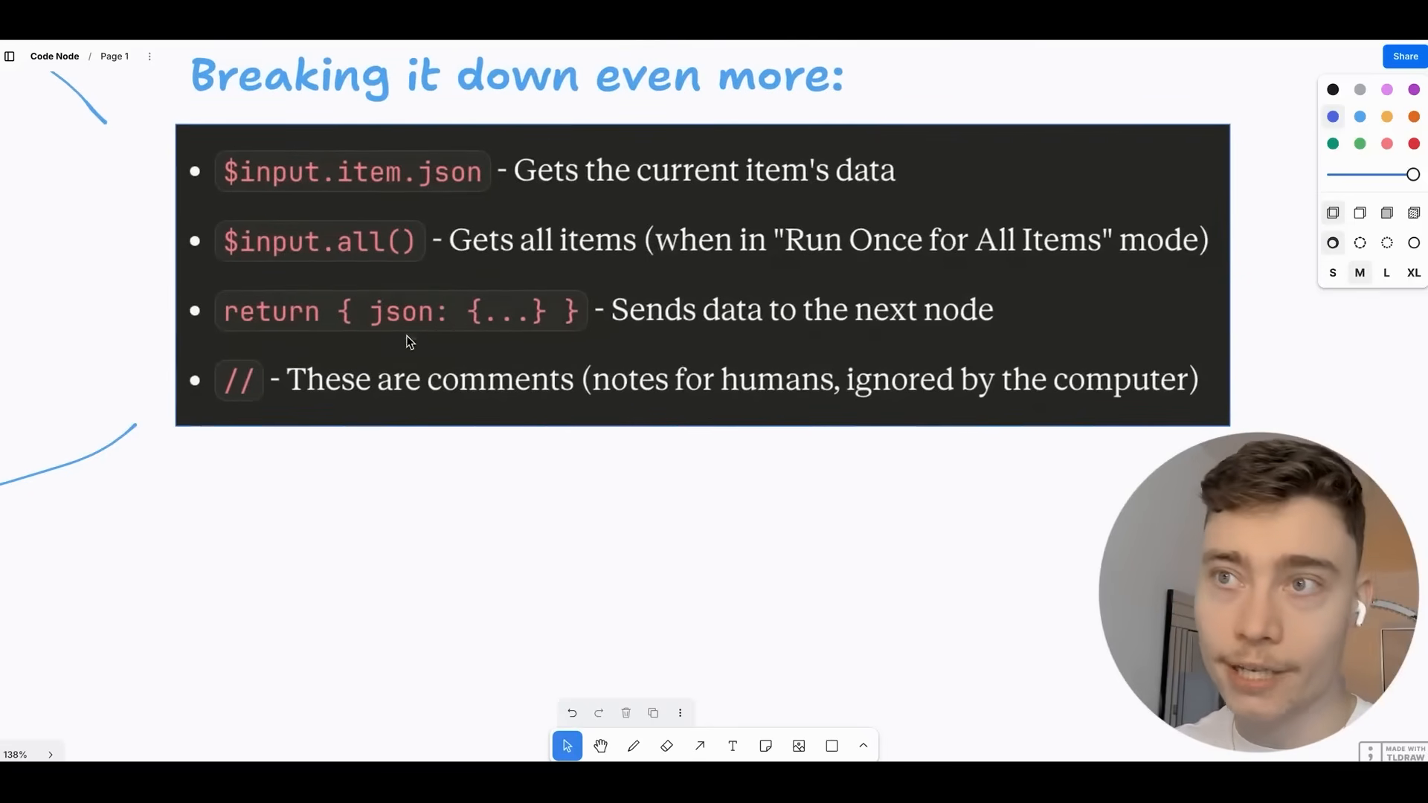
pyautogui.scroll(1, 437, 370)
pyautogui.hscroll(-1, 437, 369)
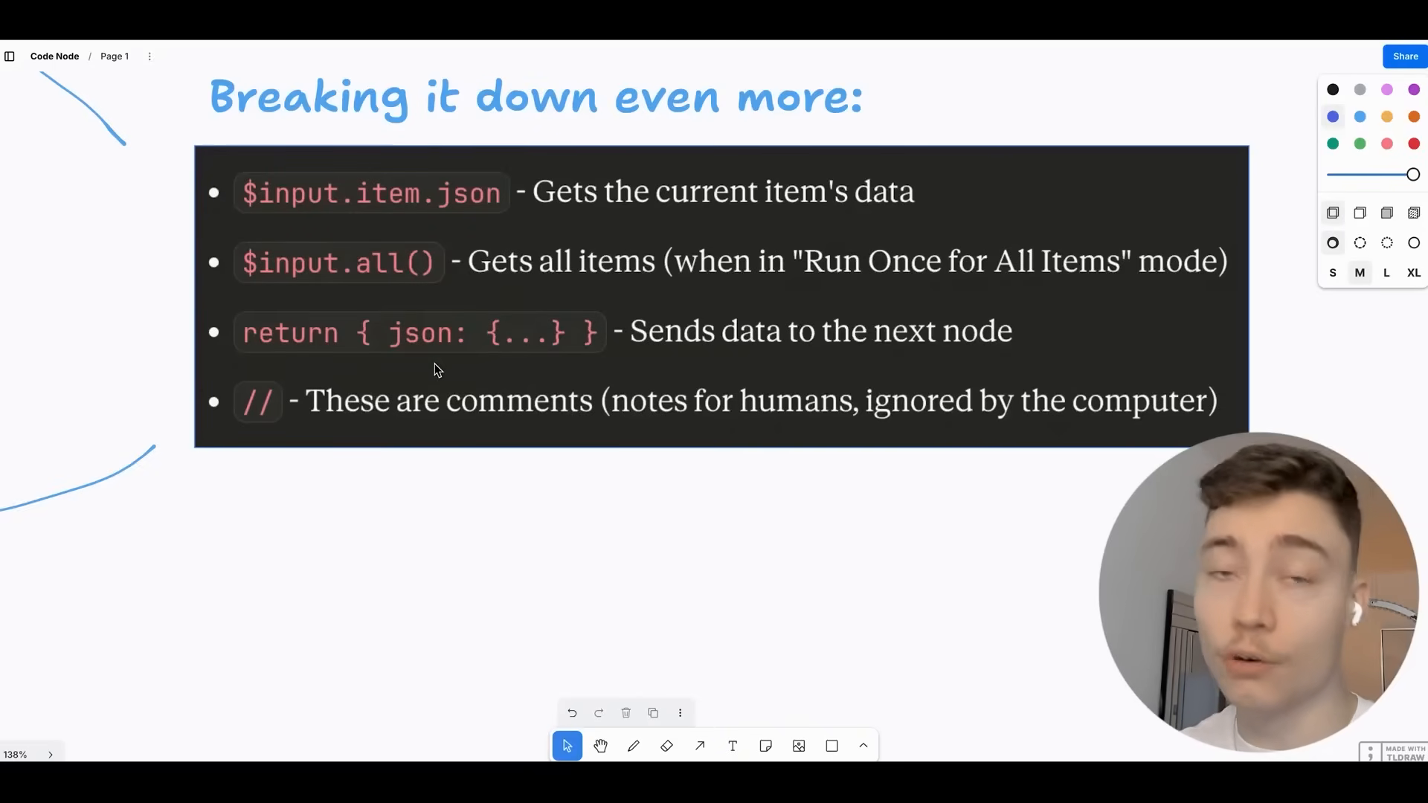
pyautogui.scroll(-5, 437, 370)
pyautogui.scroll(-2, 351, 361)
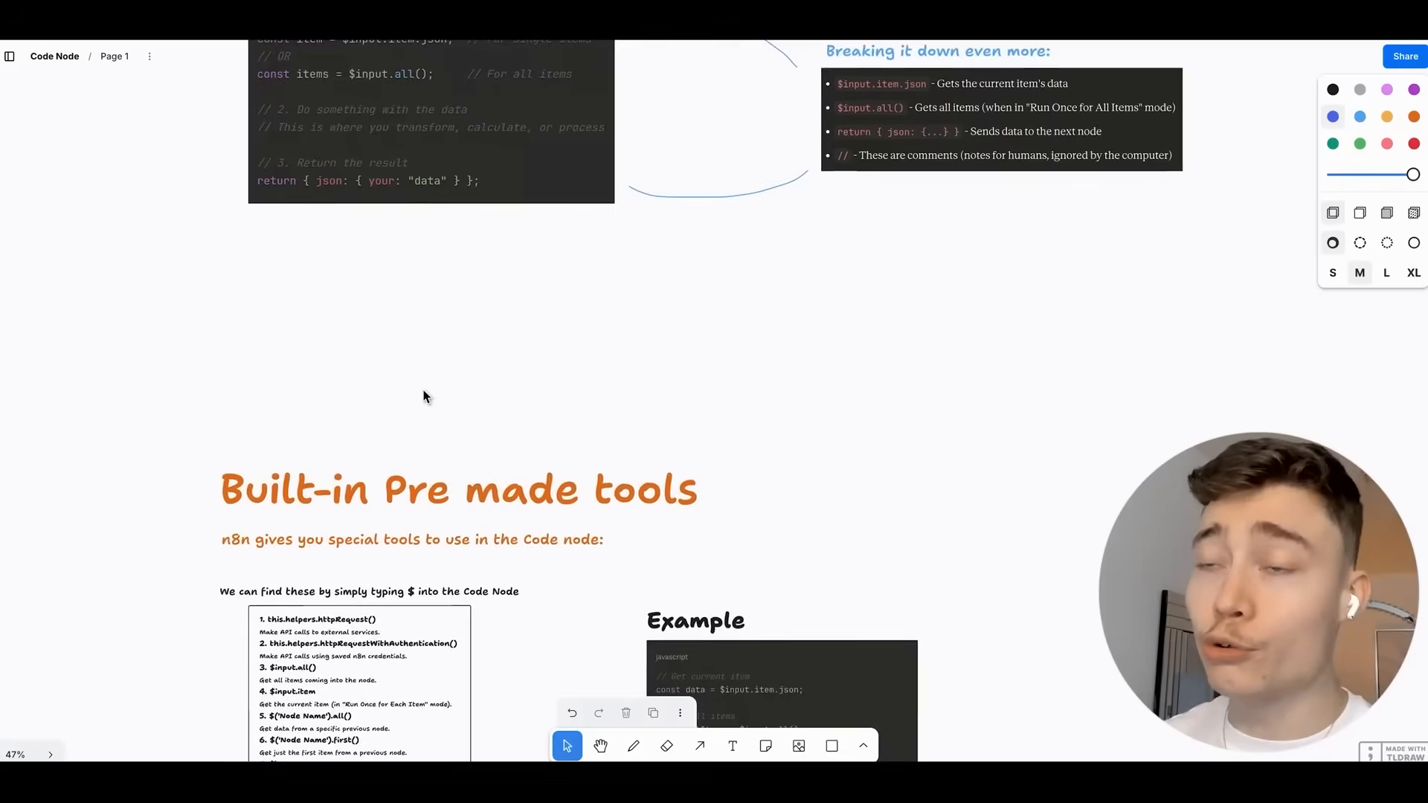
# Zoom into the Built-in Pre made tools list, selecting and deselecting its heading about typing $.
pyautogui.scroll(2, 422, 389)
pyautogui.scroll(-1, 538, 344)
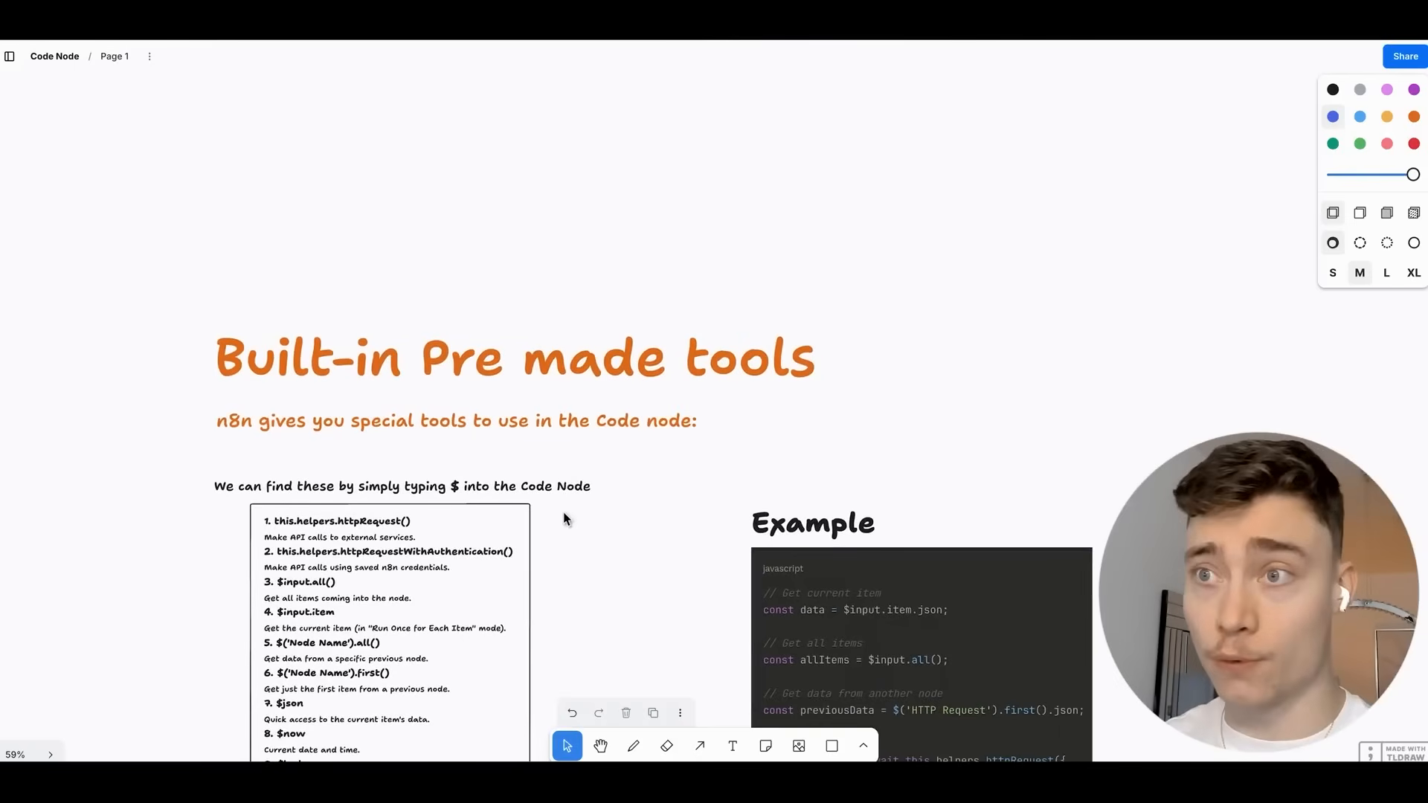
pyautogui.scroll(-5, 565, 518)
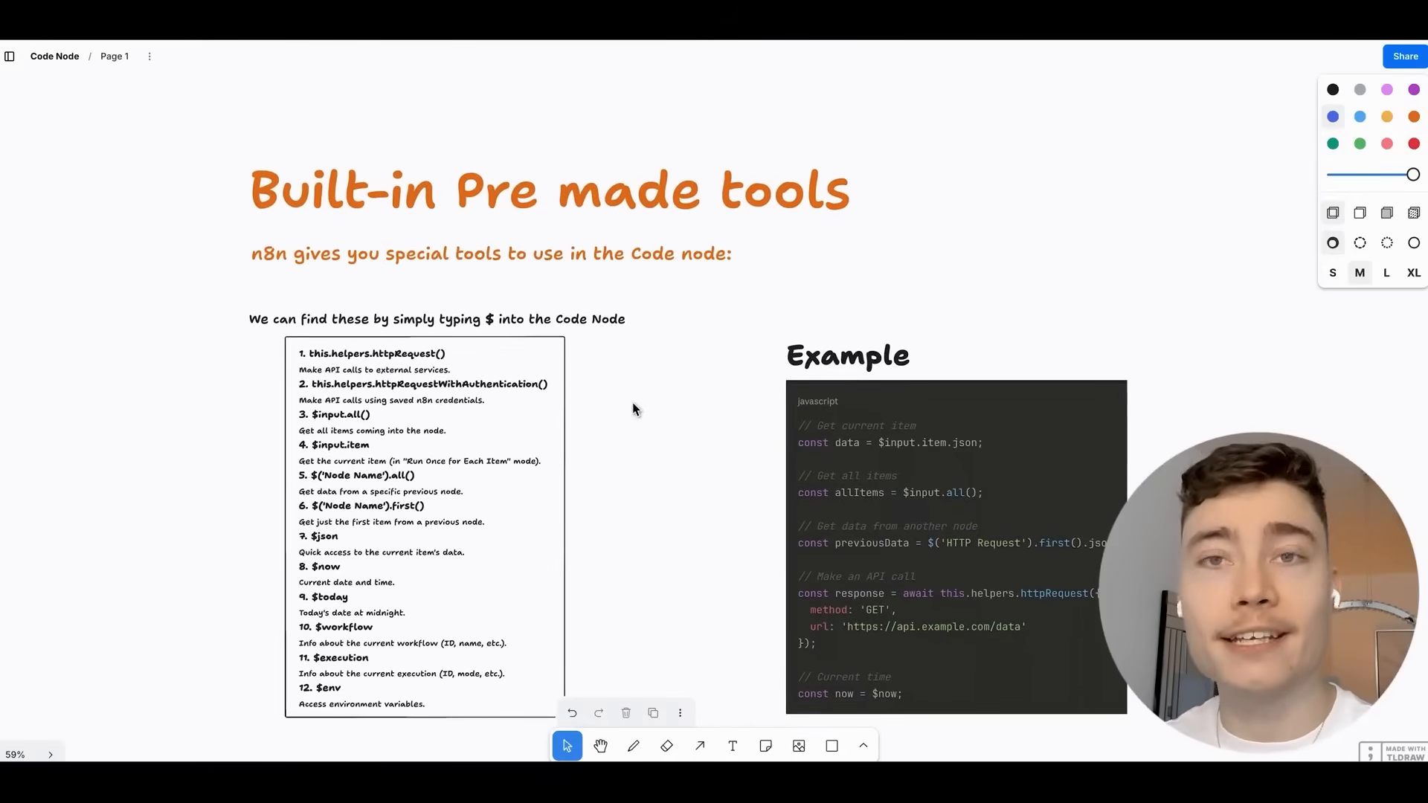
pyautogui.scroll(1, 638, 412)
pyautogui.scroll(-2, 628, 381)
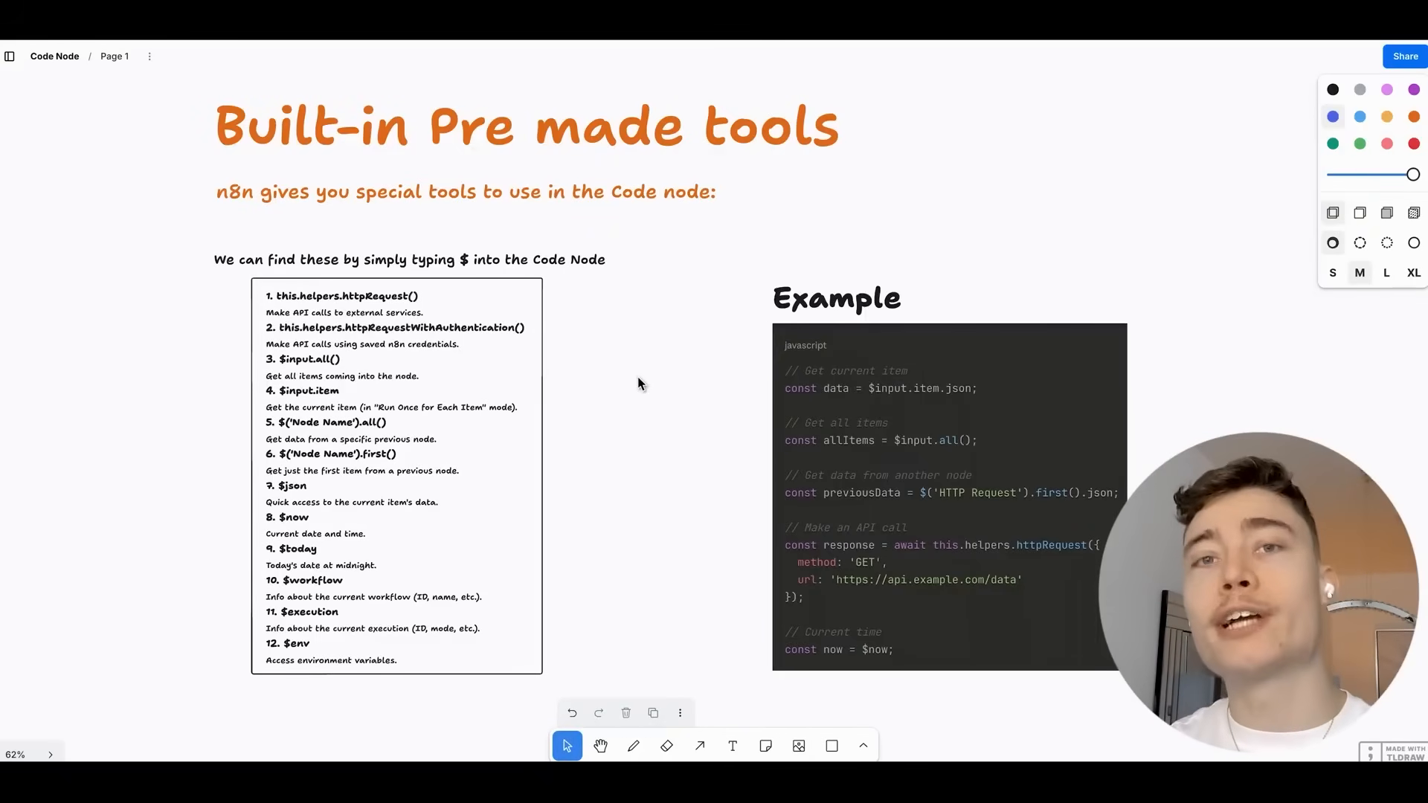
pyautogui.scroll(6, 320, 294)
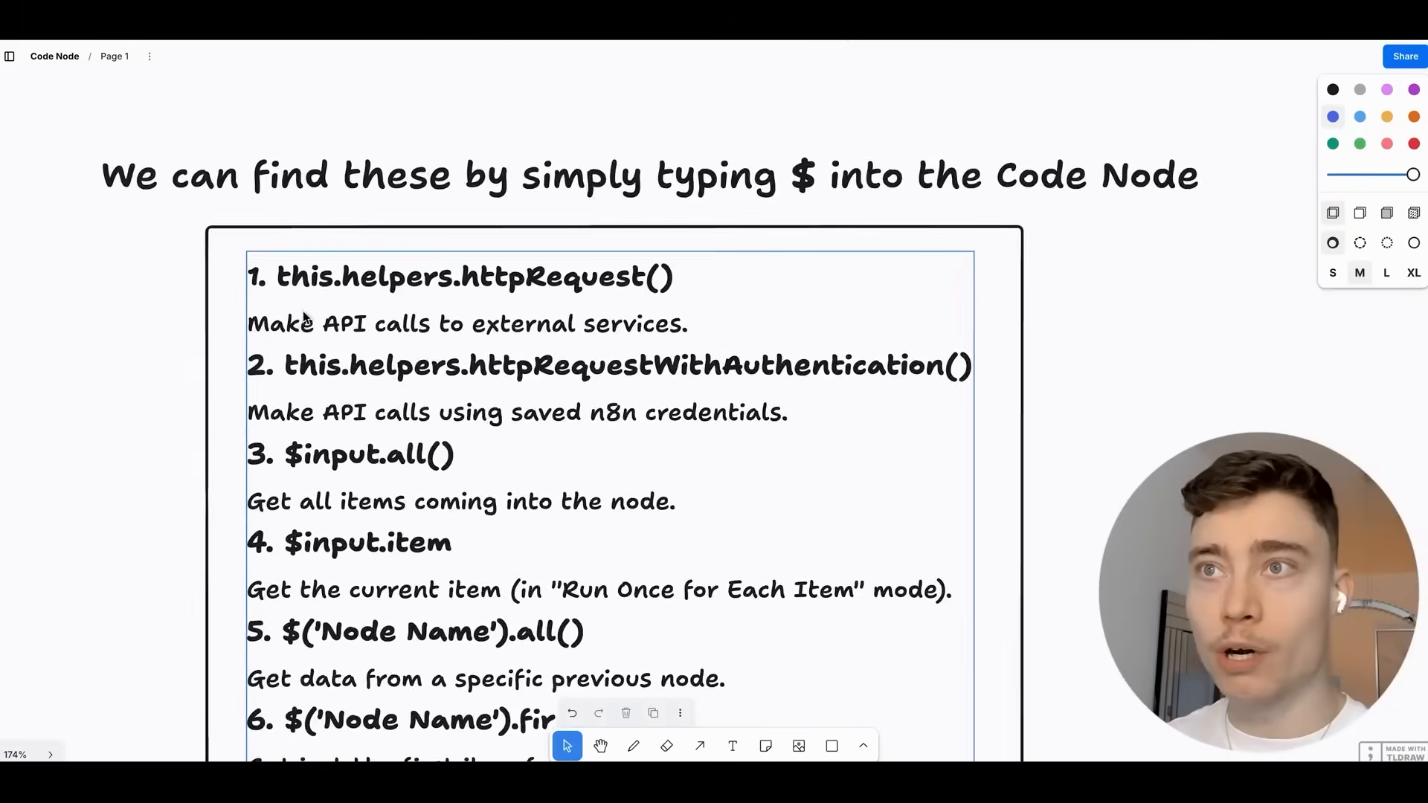
pyautogui.scroll(1, 545, 303)
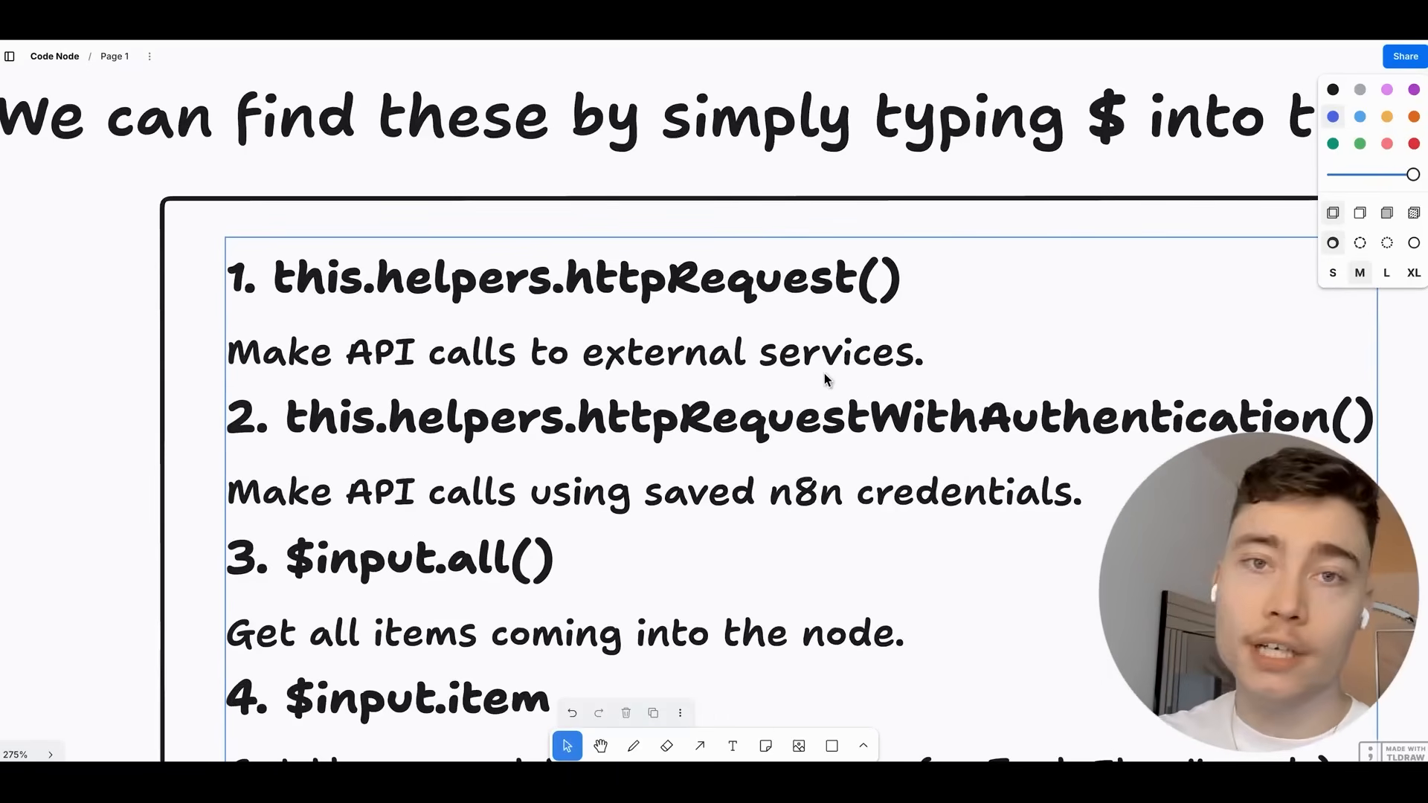
pyautogui.scroll(-2, 766, 368)
pyautogui.click(803, 224)
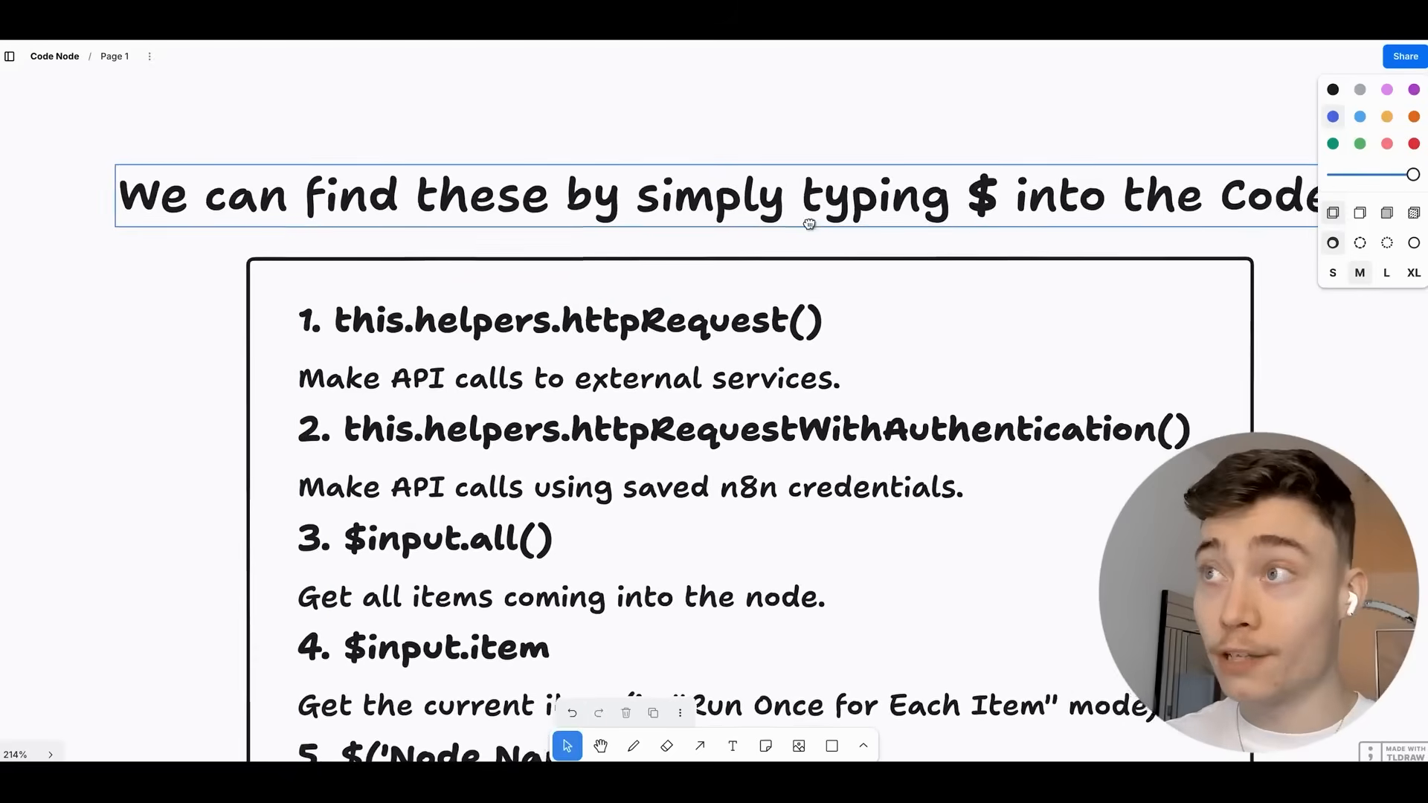
pyautogui.hscroll(2, 768, 231)
pyautogui.scroll(-2, 768, 231)
pyautogui.click(494, 64)
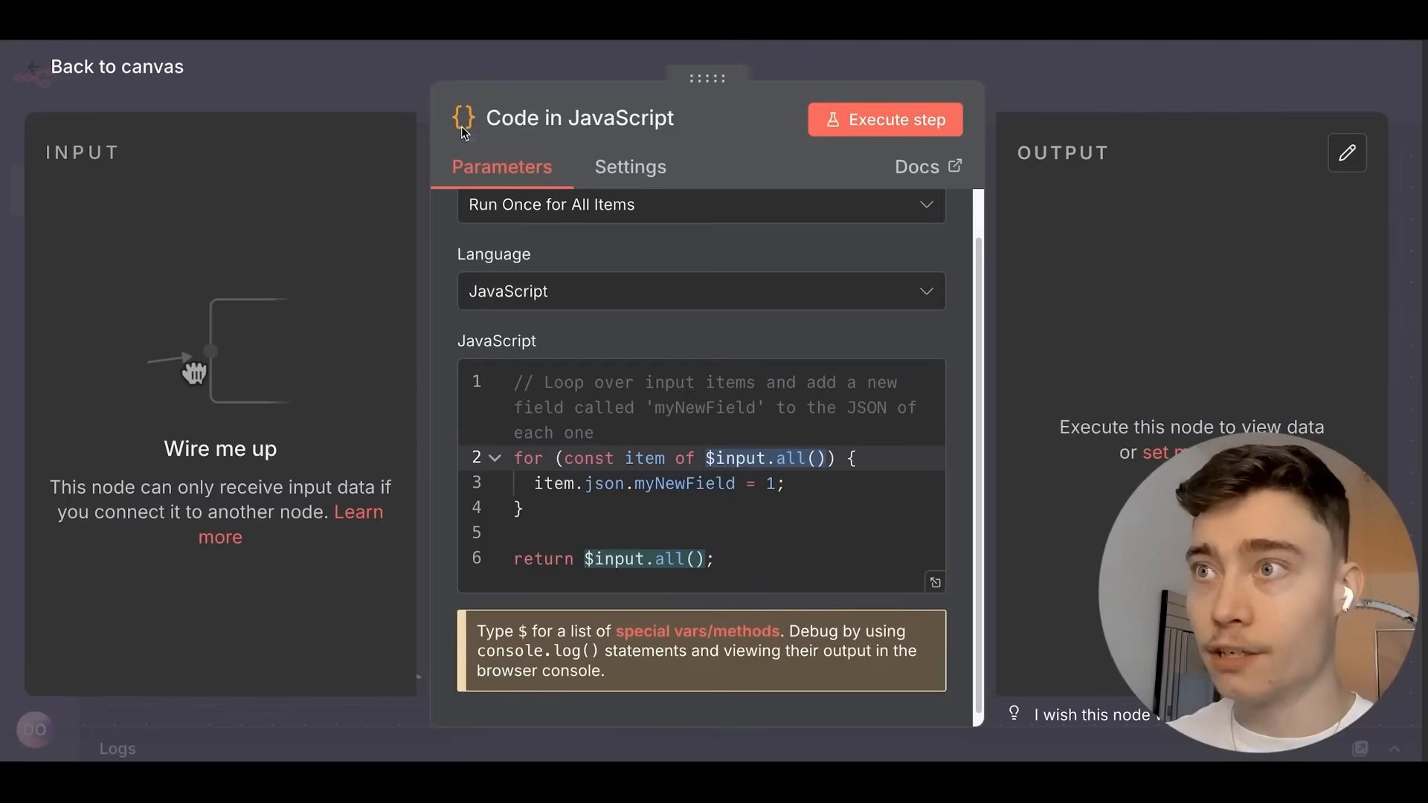
pyautogui.click(1034, 71)
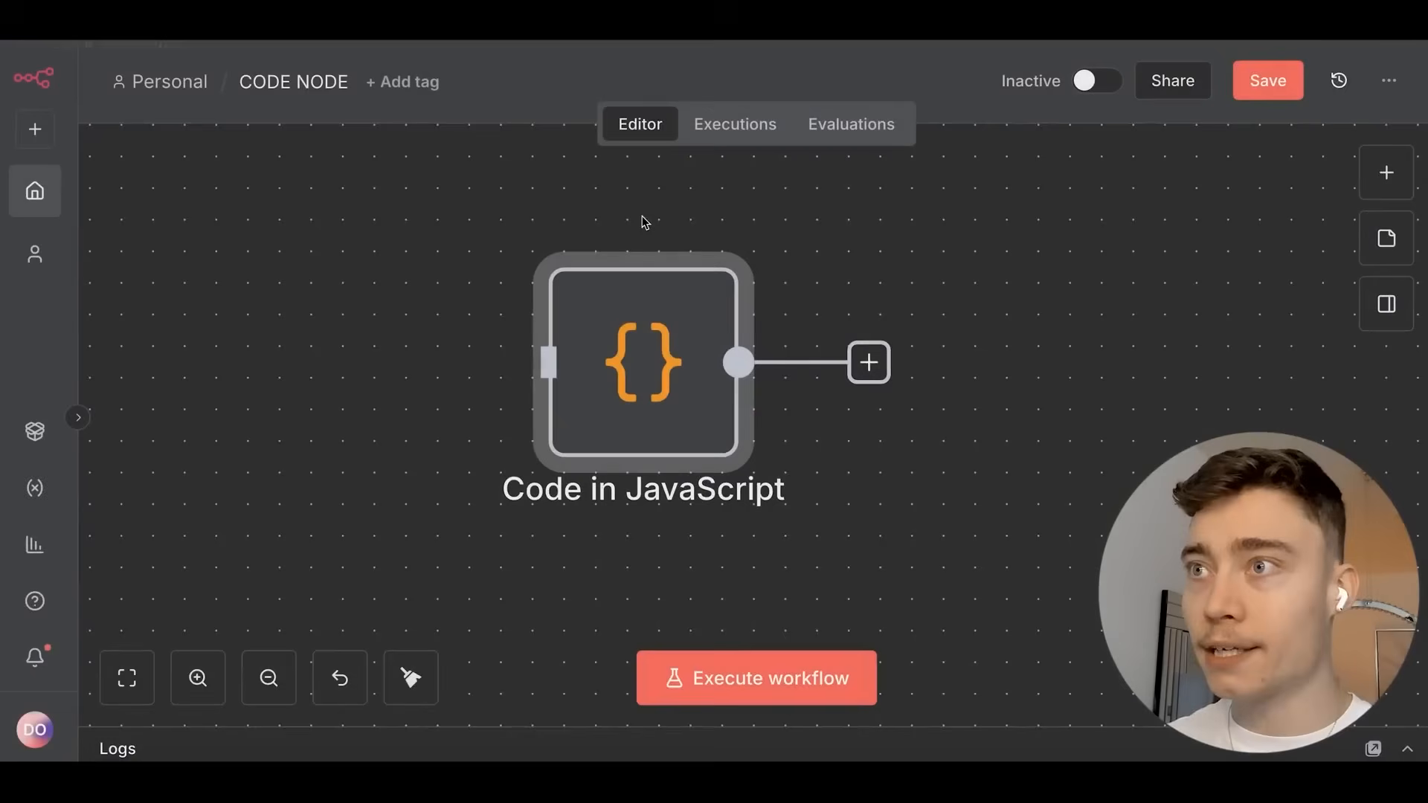
pyautogui.doubleClick(690, 356)
pyautogui.press('Return')
pyautogui.press('Return')
pyautogui.write('$')
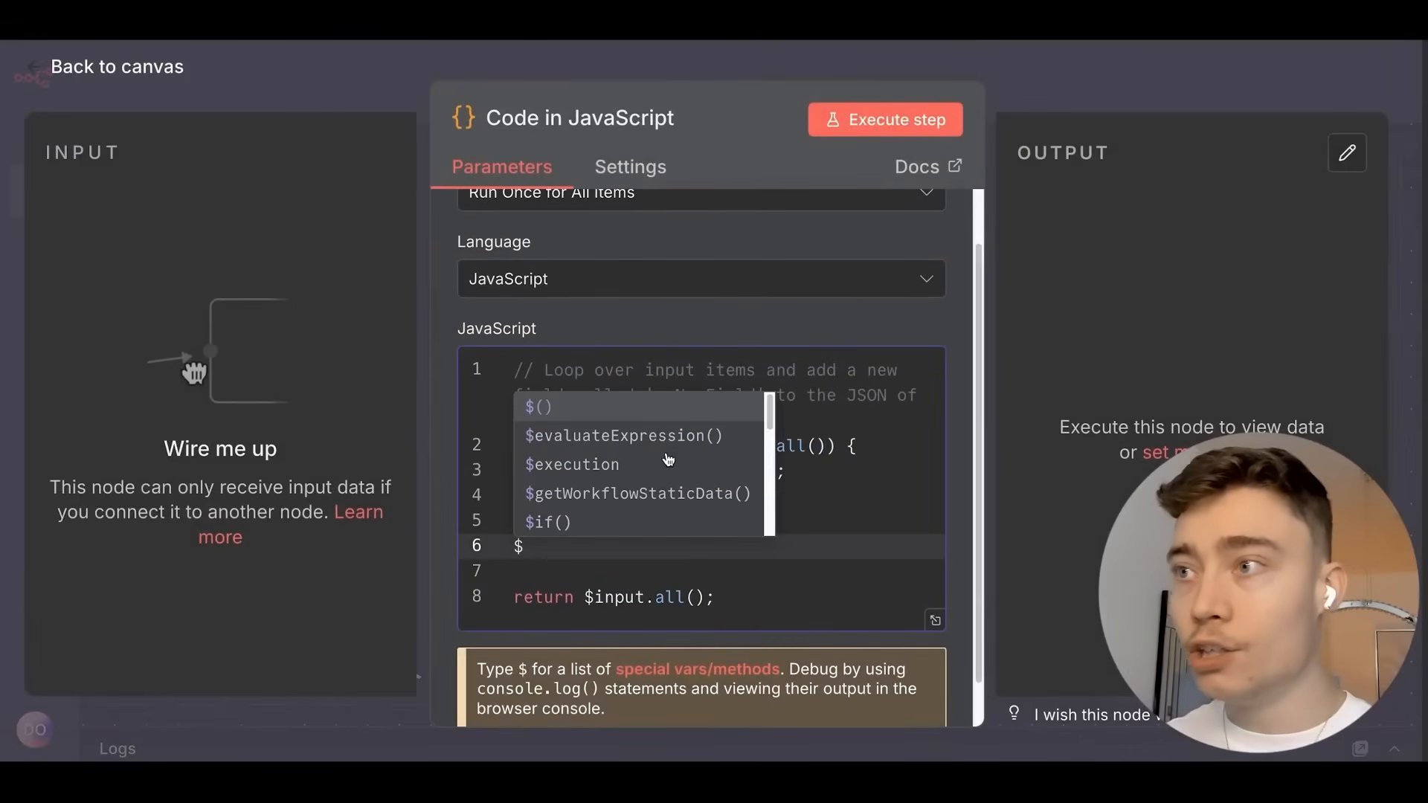
pyautogui.scroll(-5, 654, 446)
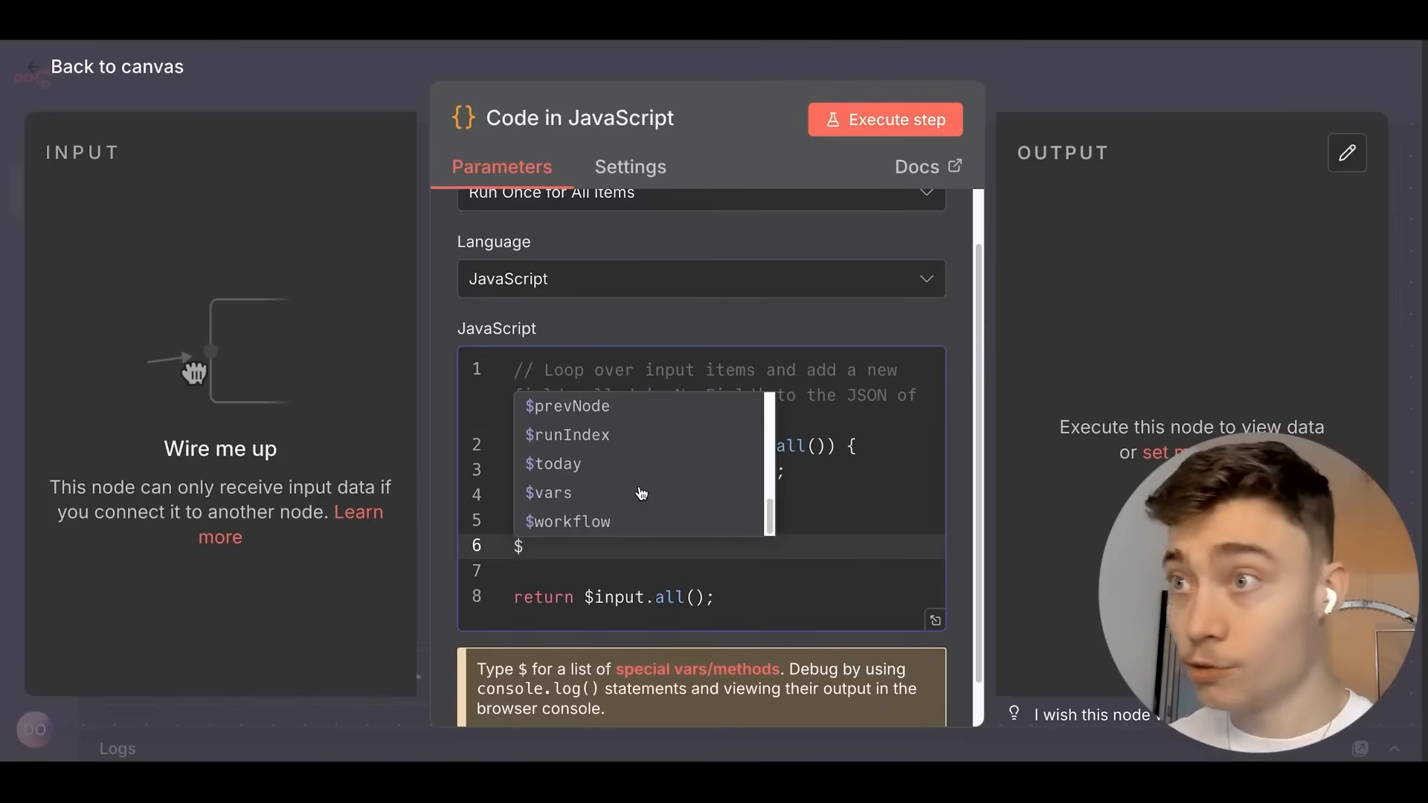
pyautogui.scroll(2, 665, 466)
pyautogui.scroll(1, 664, 465)
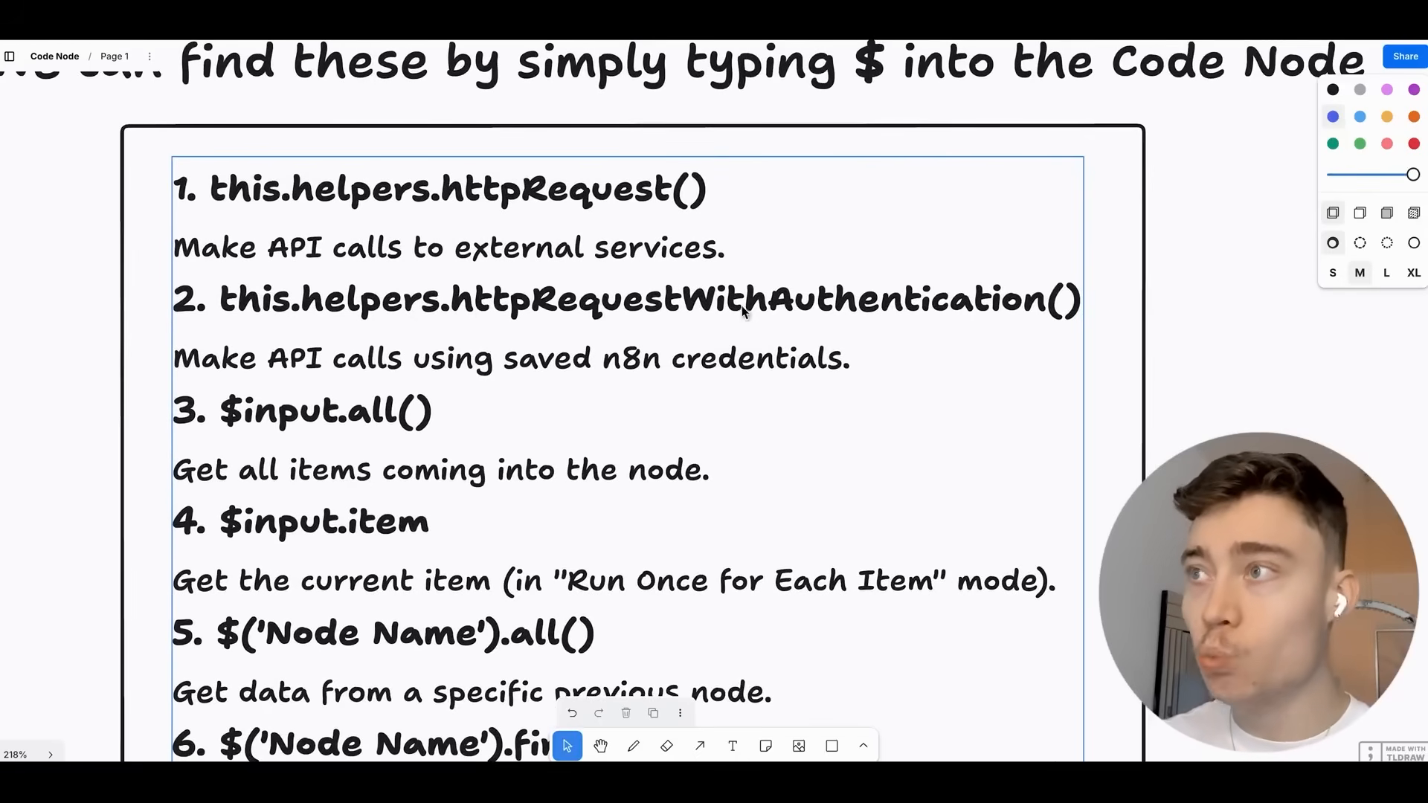
pyautogui.moveTo(623, 287); pyautogui.dragTo(637, 289)
pyautogui.scroll(-2, 457, 351)
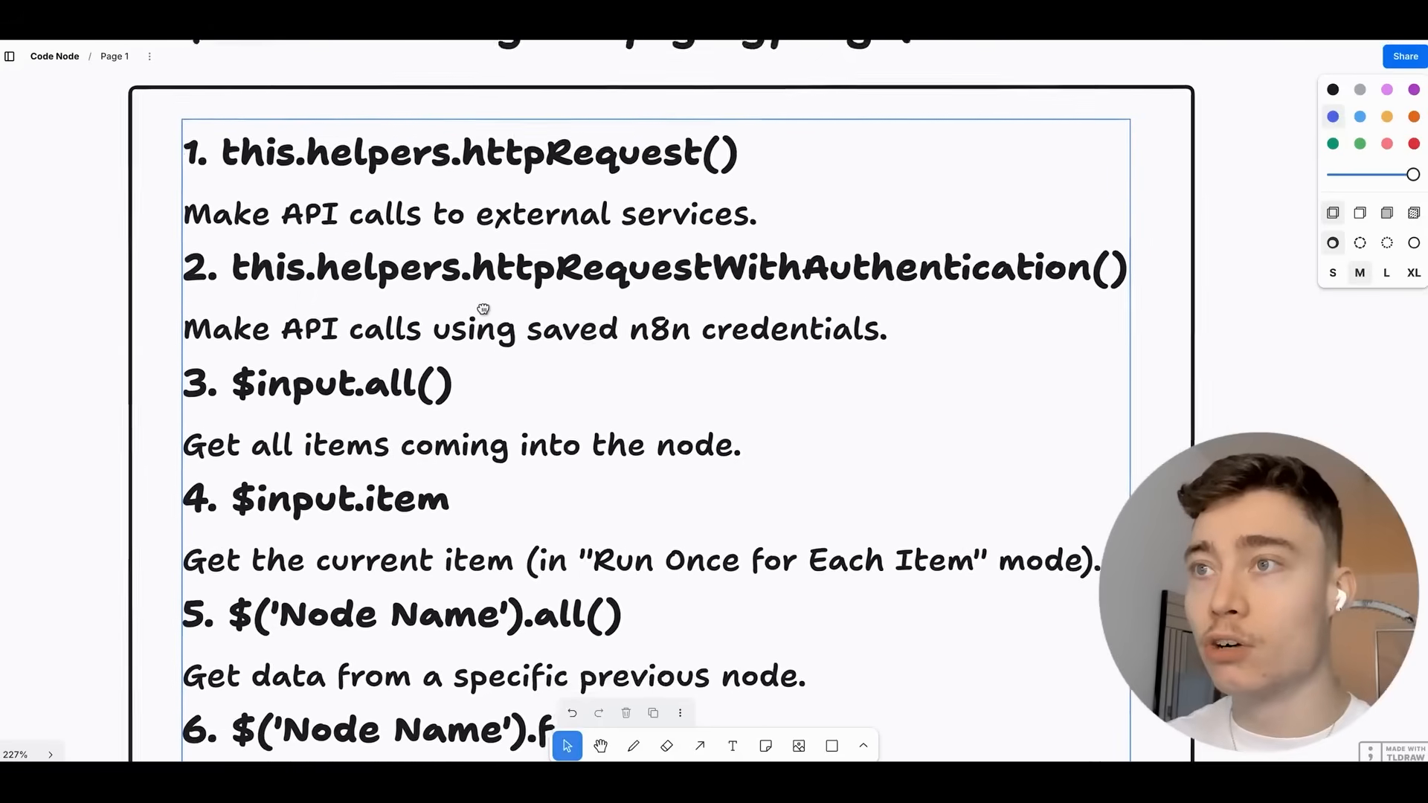
pyautogui.scroll(1, 501, 312)
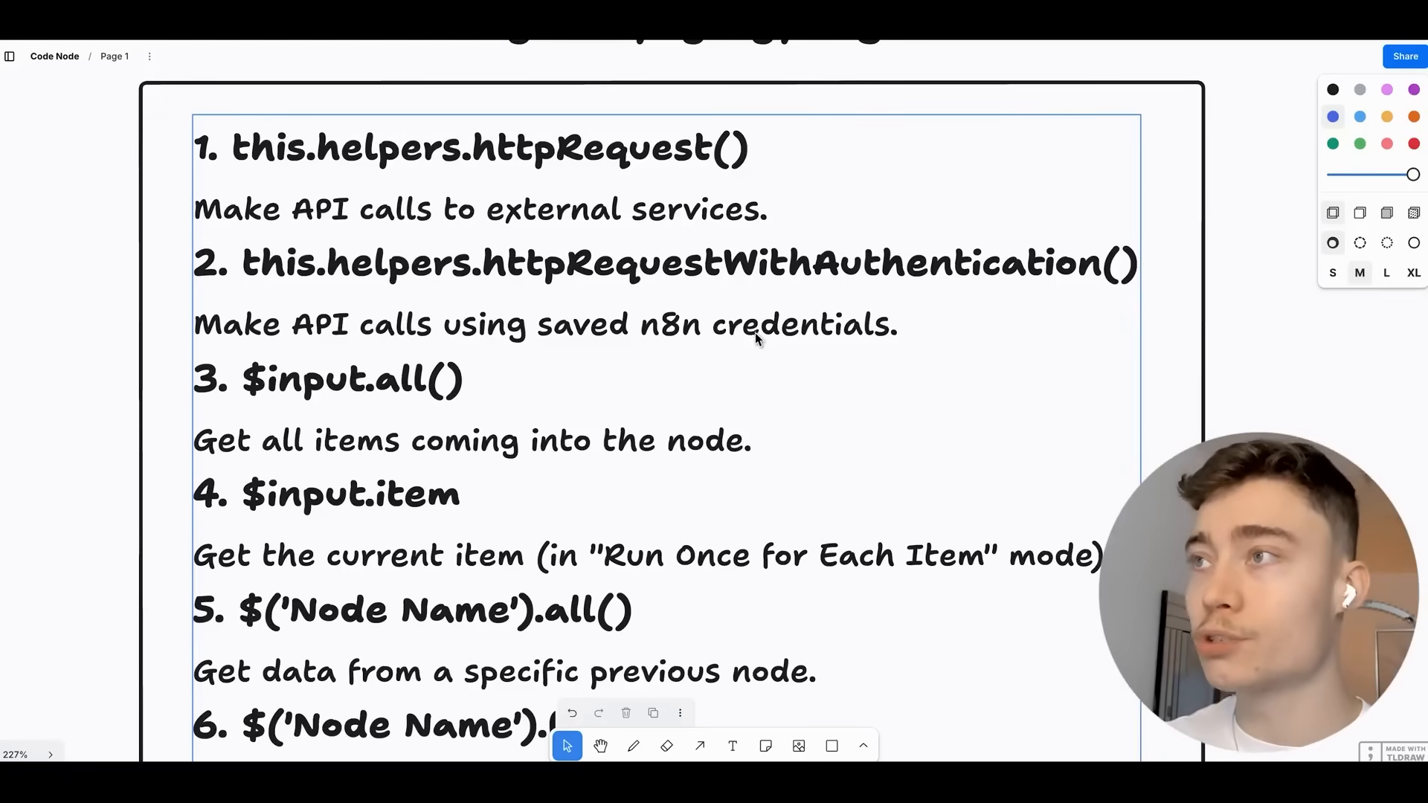
pyautogui.scroll(3, 730, 259)
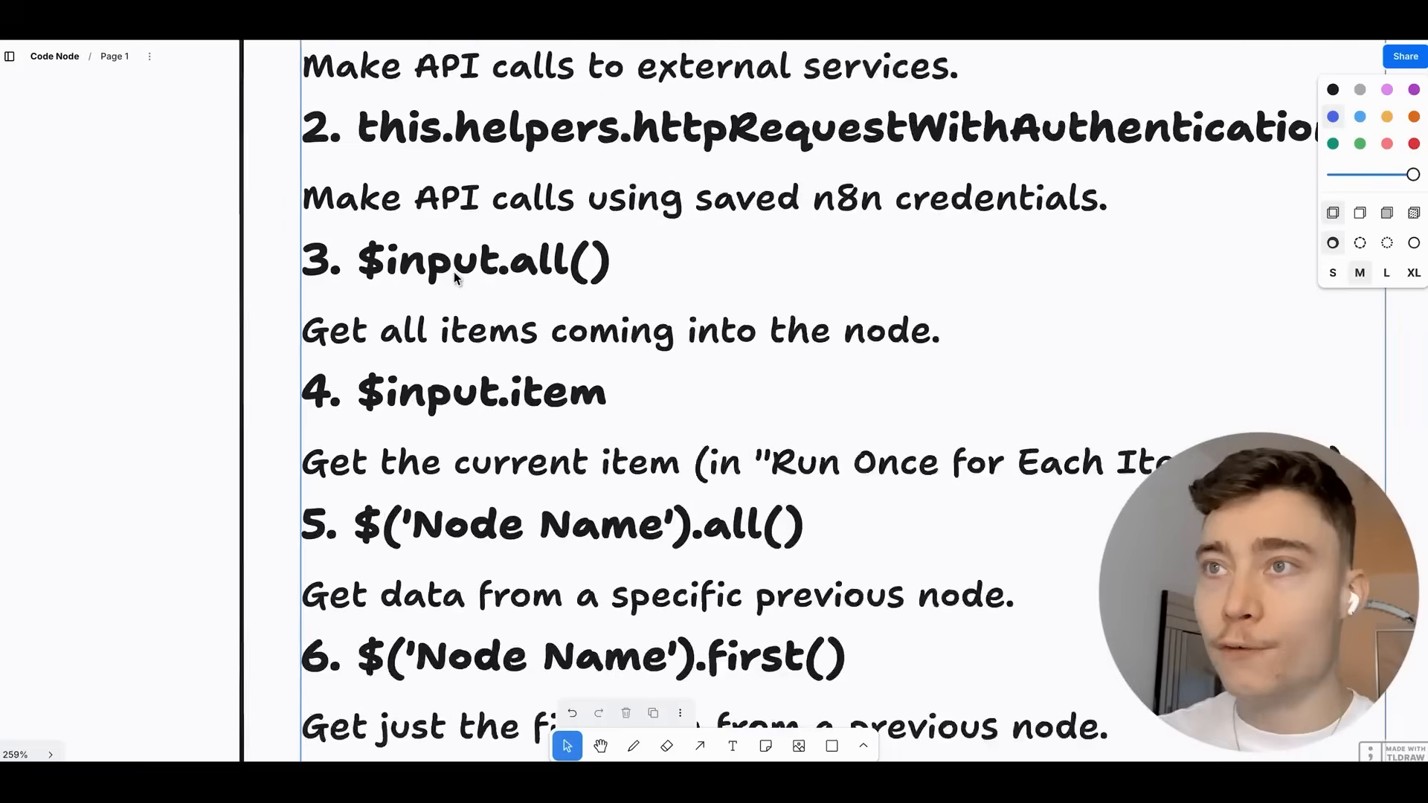
pyautogui.scroll(-3, 780, 329)
pyautogui.hscroll(2, 779, 330)
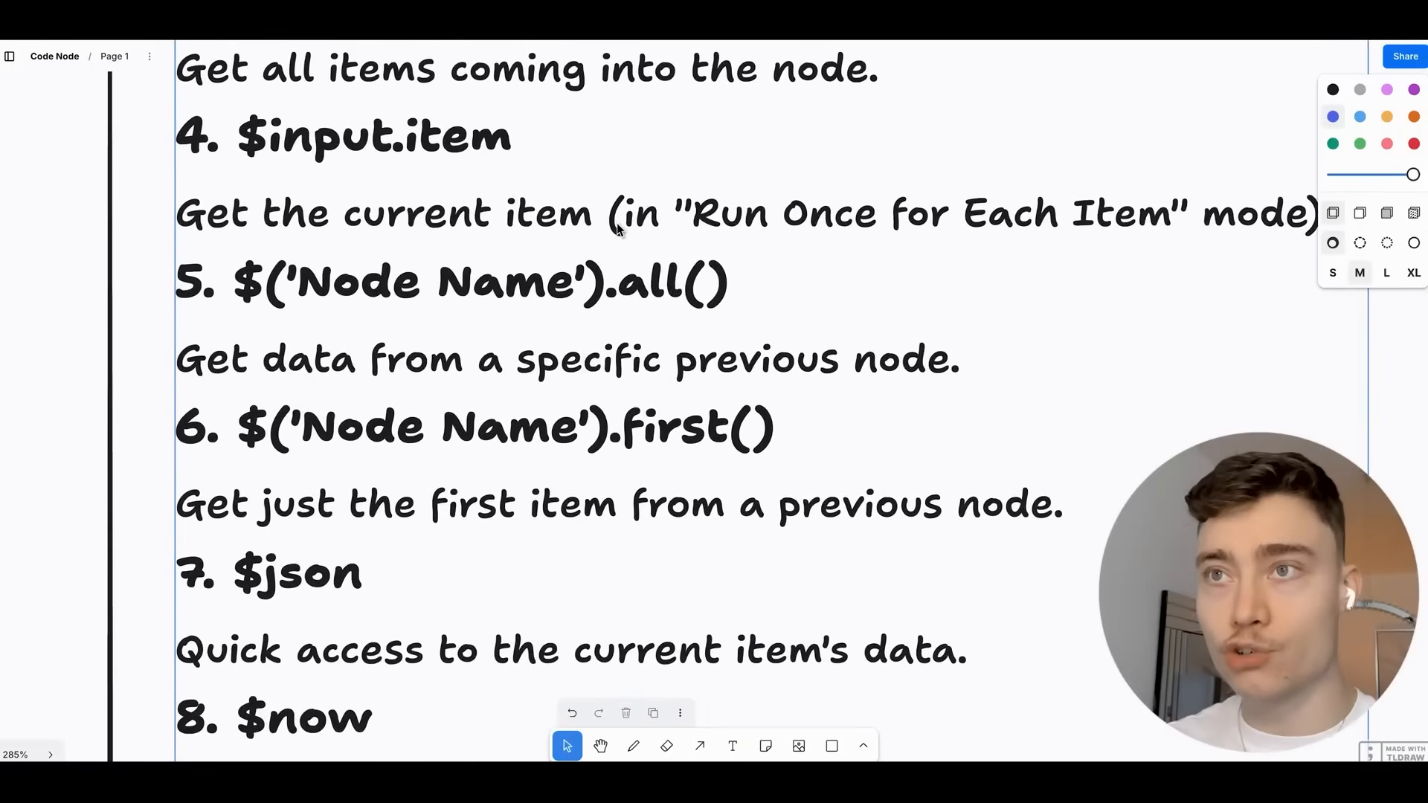
pyautogui.hscroll(-1, 332, 241)
pyautogui.scroll(-1, 332, 242)
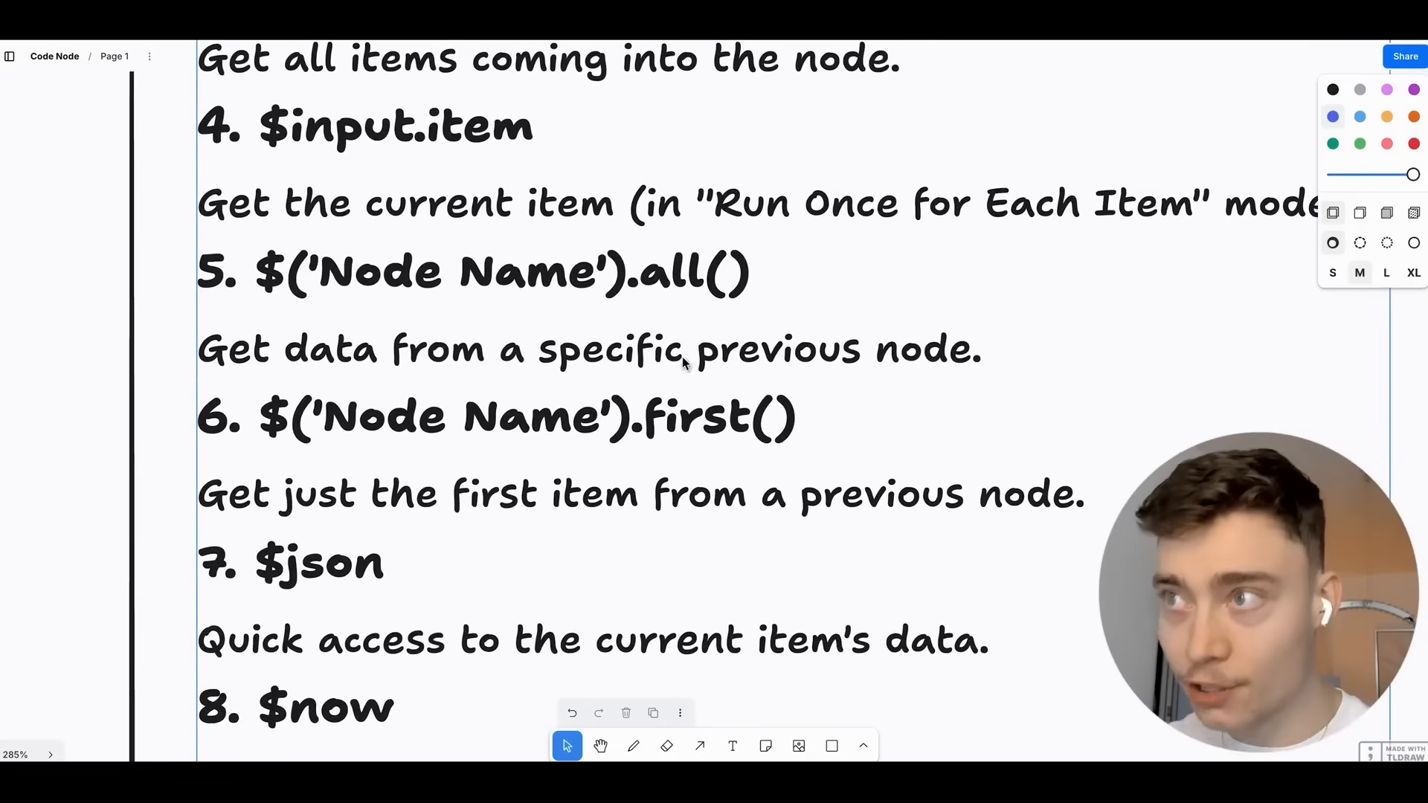
pyautogui.scroll(4, 684, 362)
pyautogui.hscroll(-1, 684, 362)
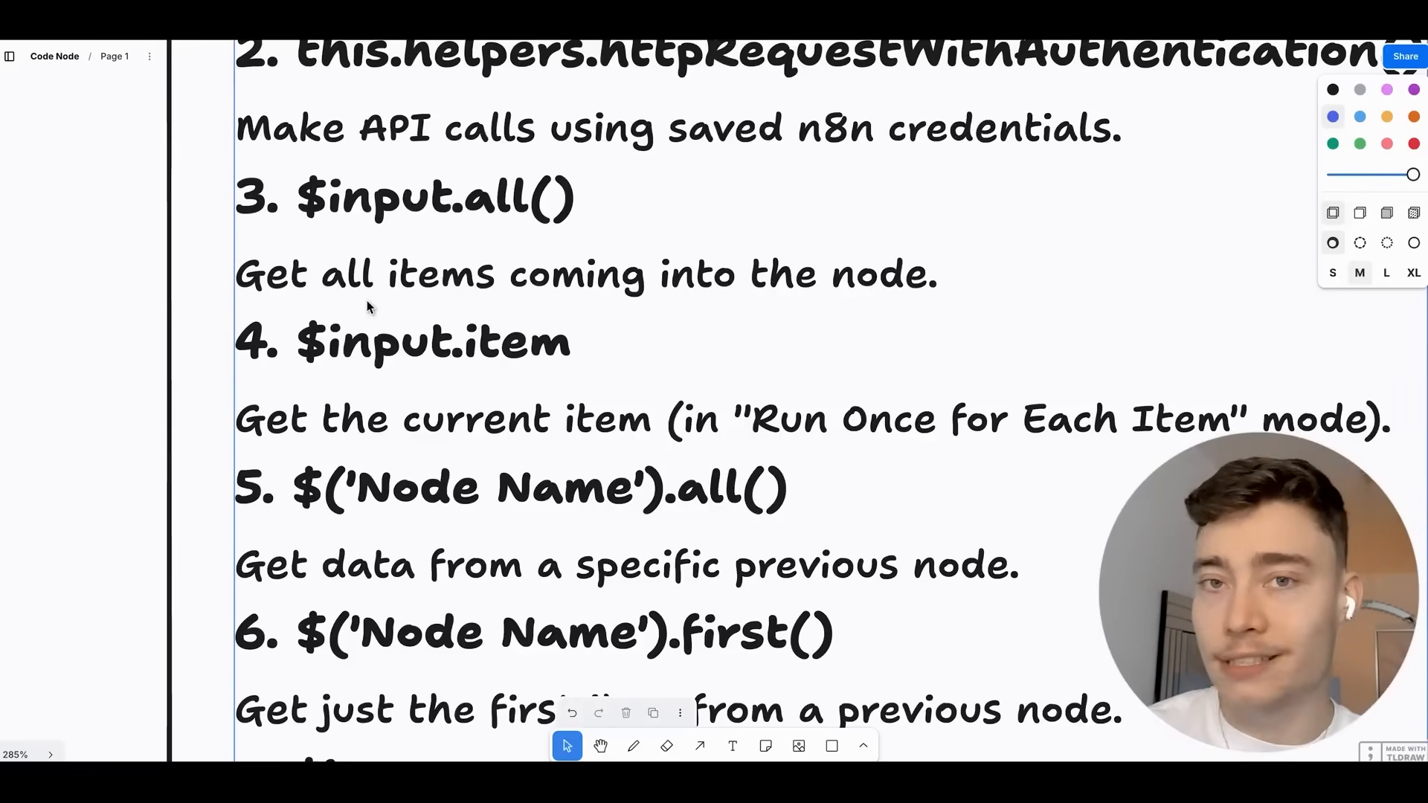
pyautogui.scroll(-3, 375, 324)
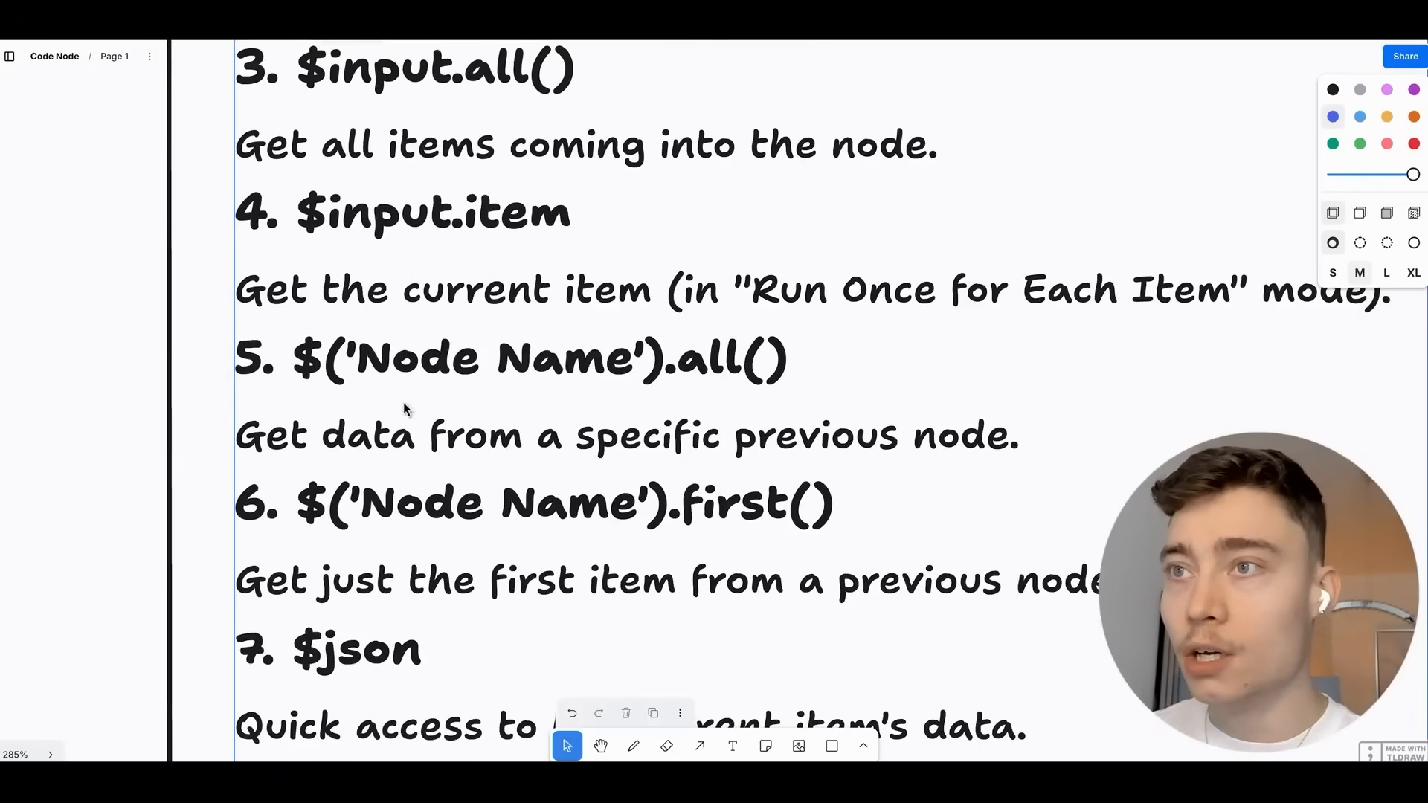
pyautogui.scroll(-1, 327, 357)
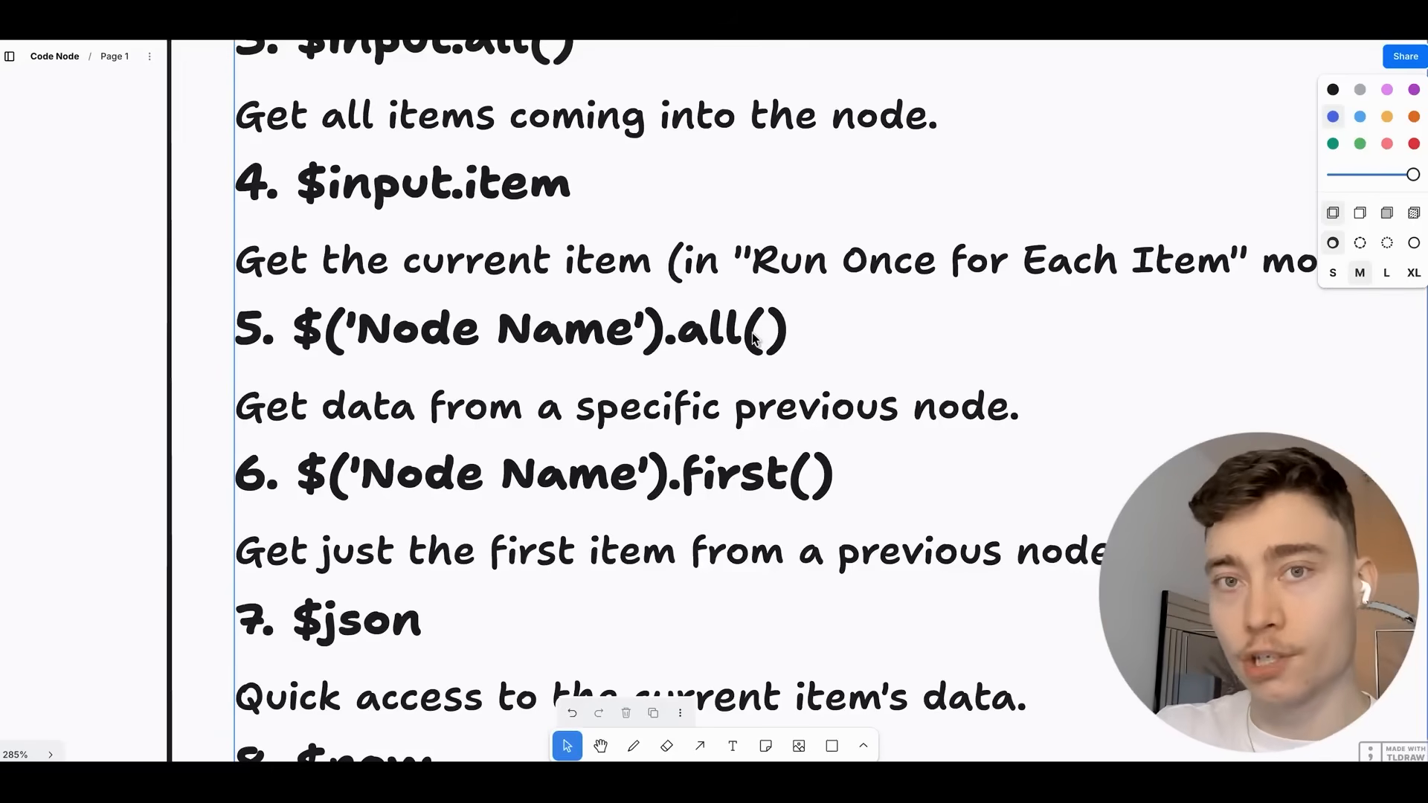
pyautogui.scroll(-5, 752, 339)
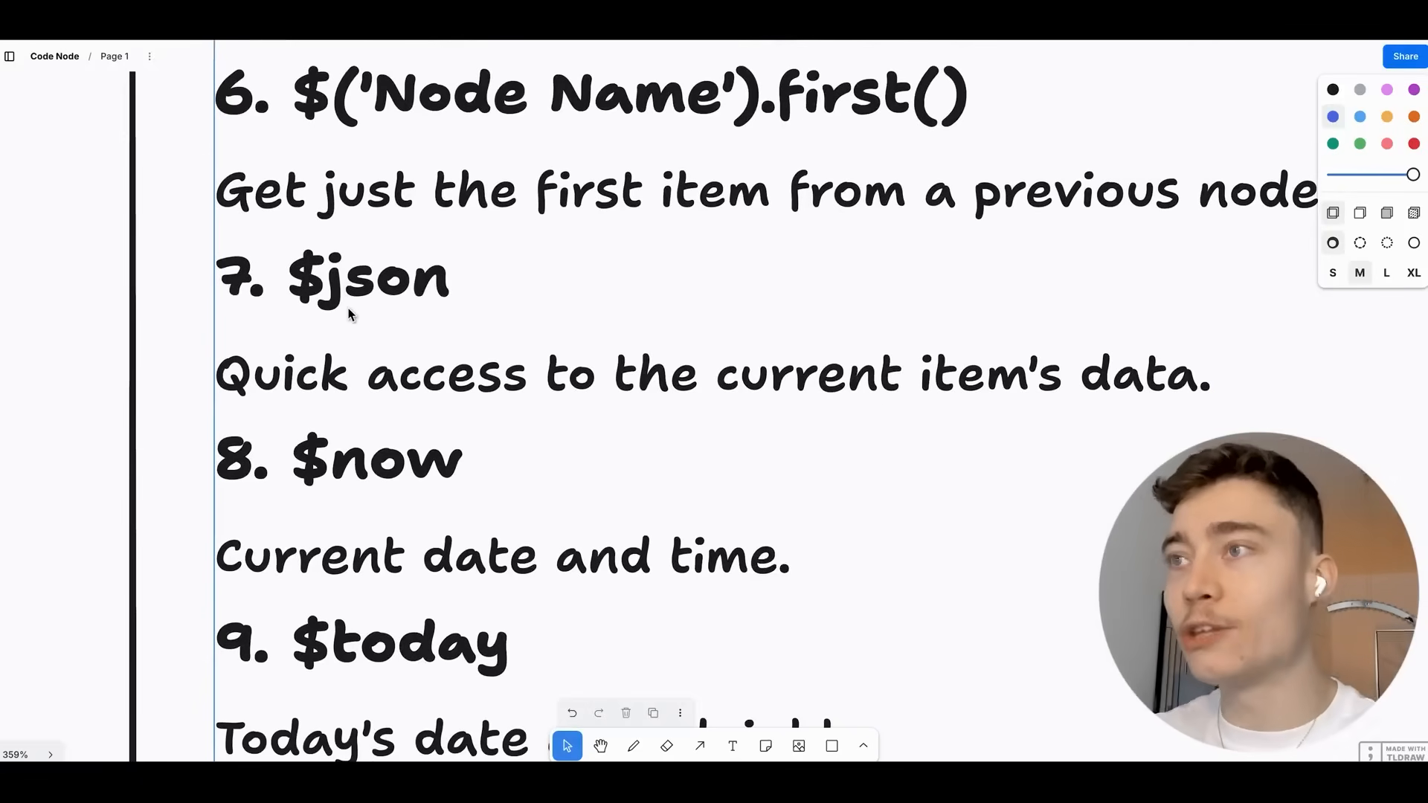
pyautogui.scroll(-3, 350, 314)
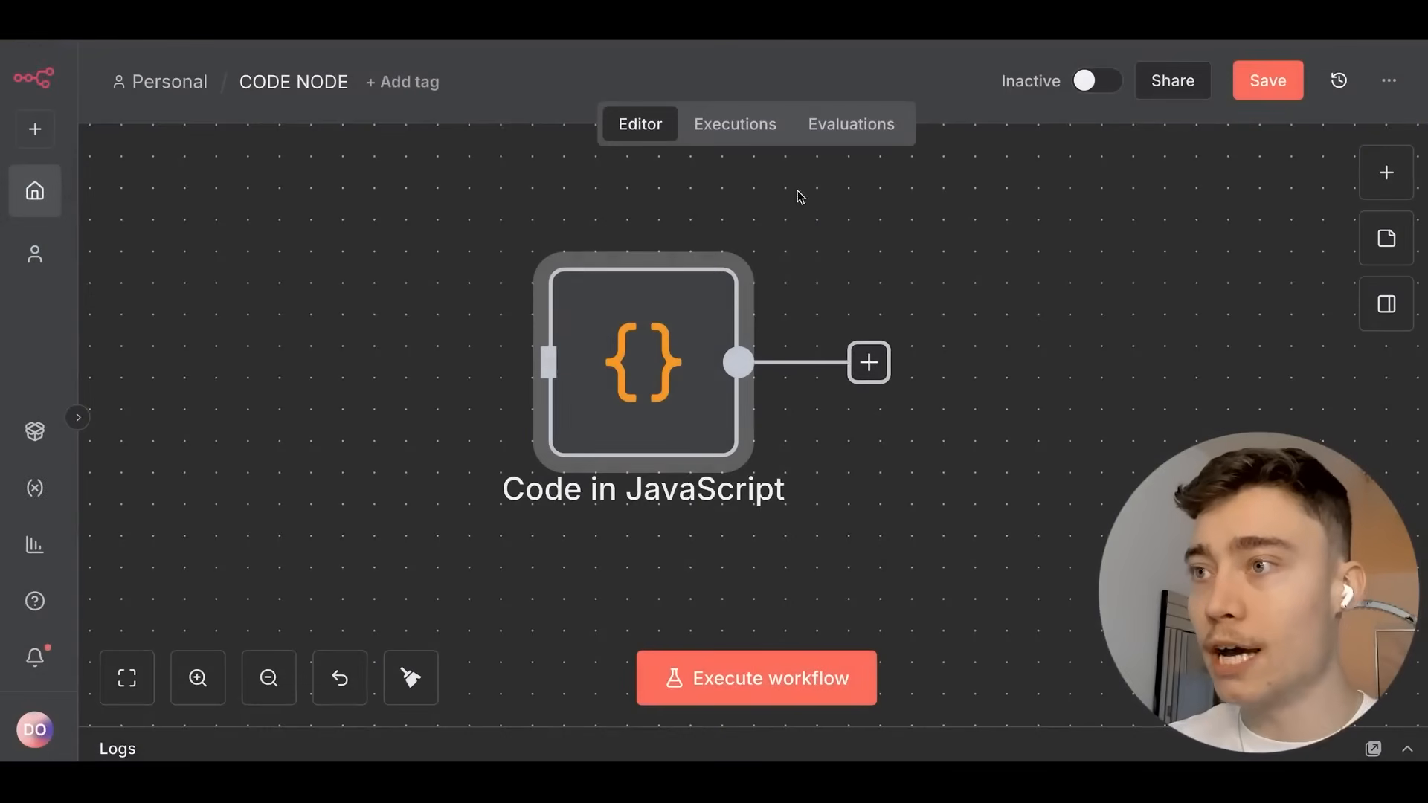
# Add an AI Agent node after the Code node and give it a System Message option.
pyautogui.scroll(-2, 797, 195)
pyautogui.click(1386, 173)
pyautogui.write('ai')
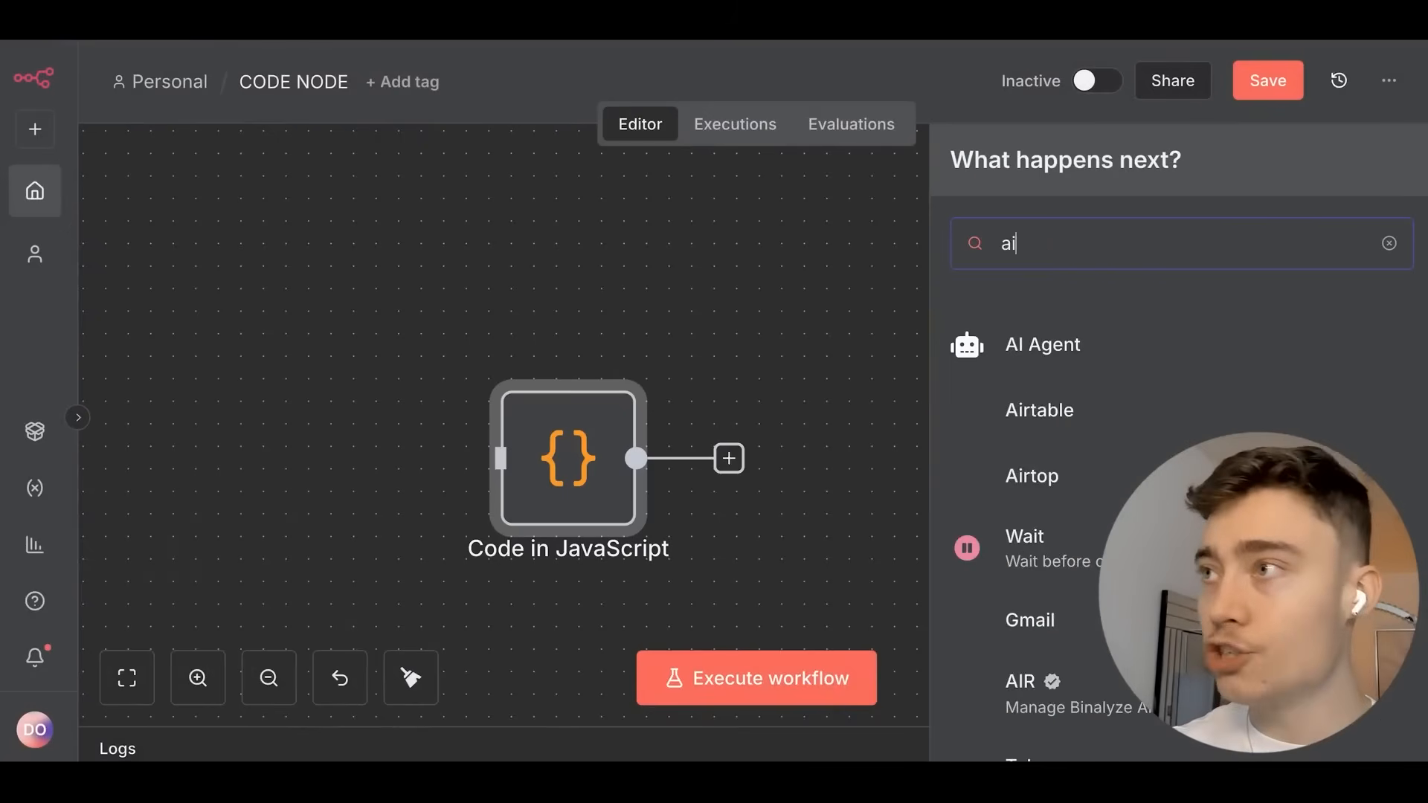
pyautogui.write(' agent')
pyautogui.click(1204, 357)
pyautogui.scroll(-2, 680, 345)
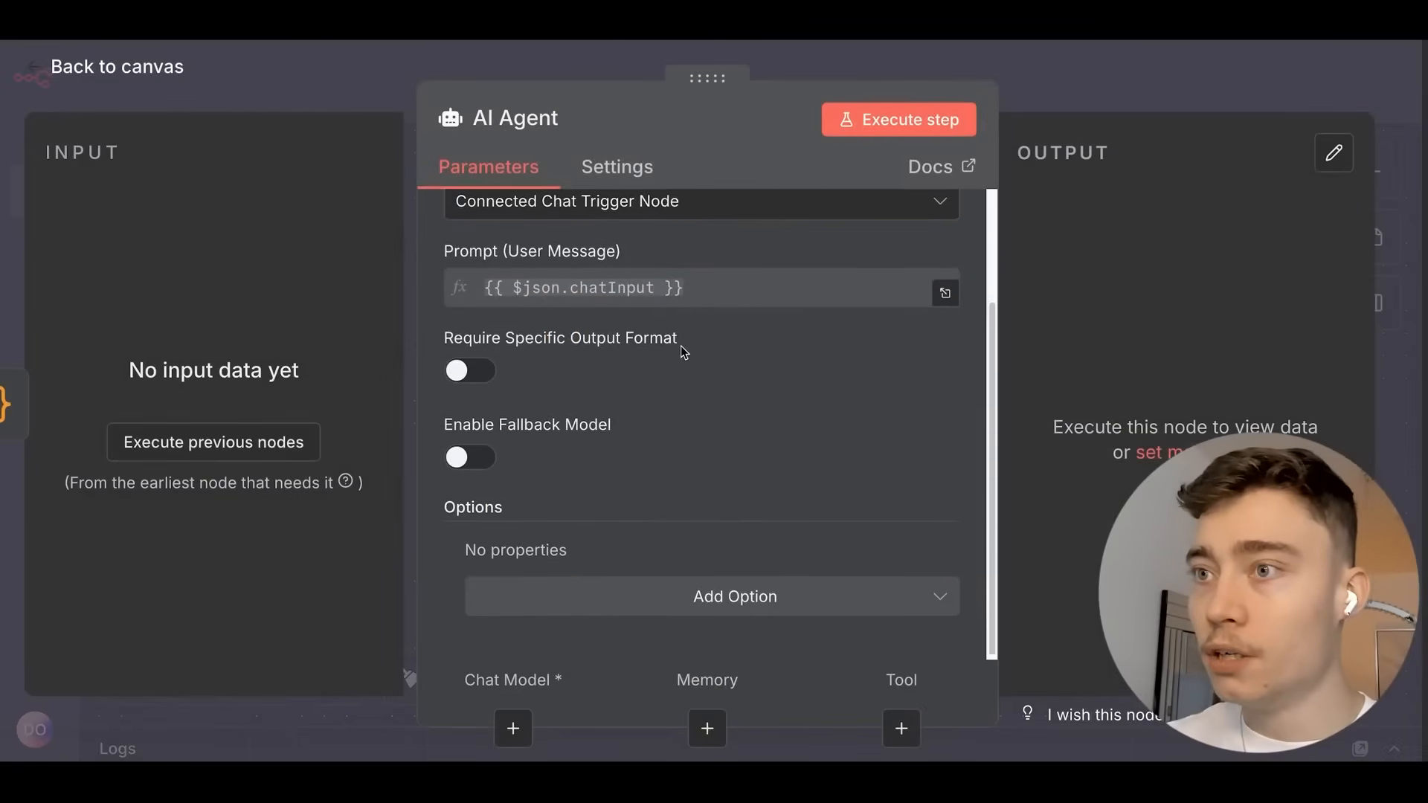
pyautogui.click(692, 591)
pyautogui.click(565, 308)
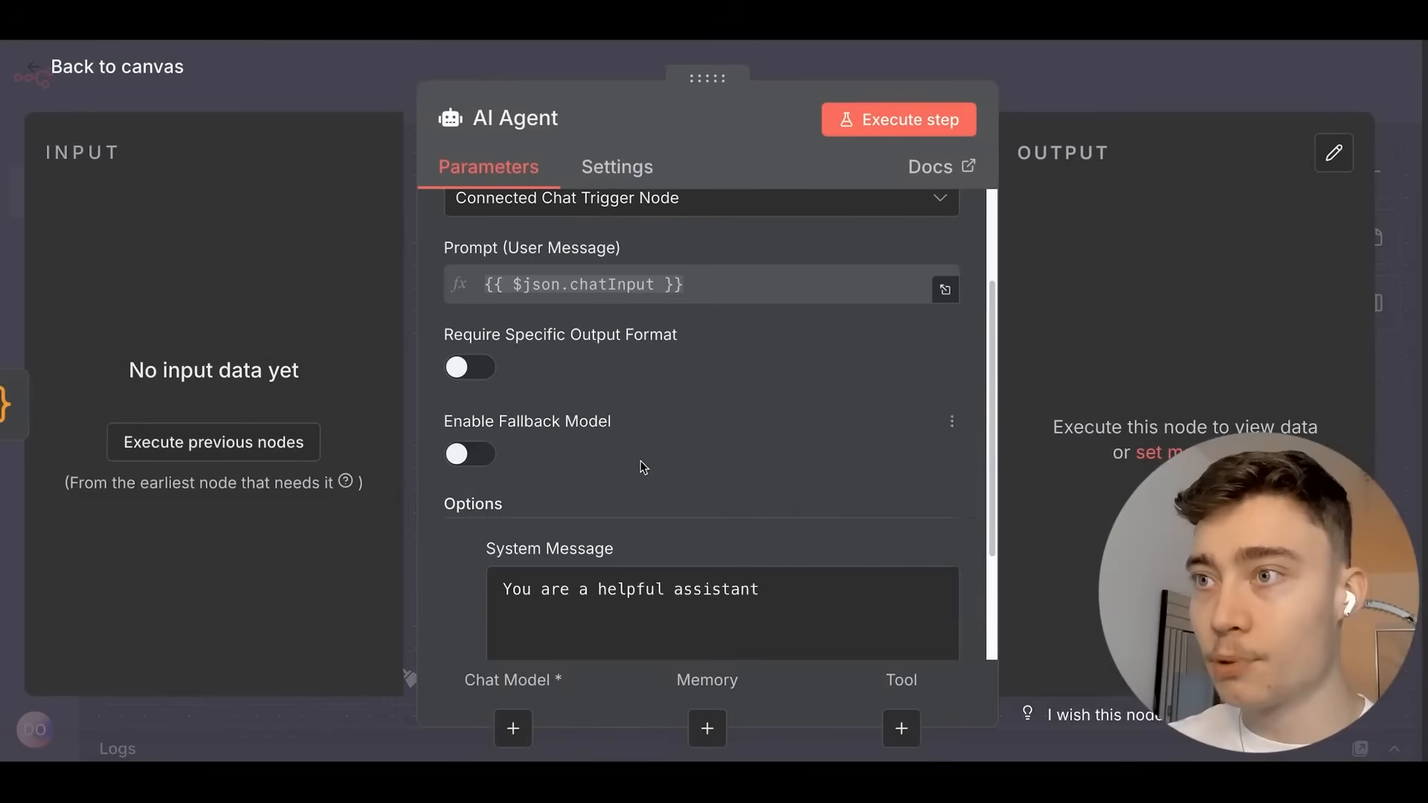
# Append a new line 'Today is {{ $now }}' to the agent's system message.
pyautogui.click(688, 576)
pyautogui.scroll(-2, 906, 426)
pyautogui.scroll(-1, 860, 432)
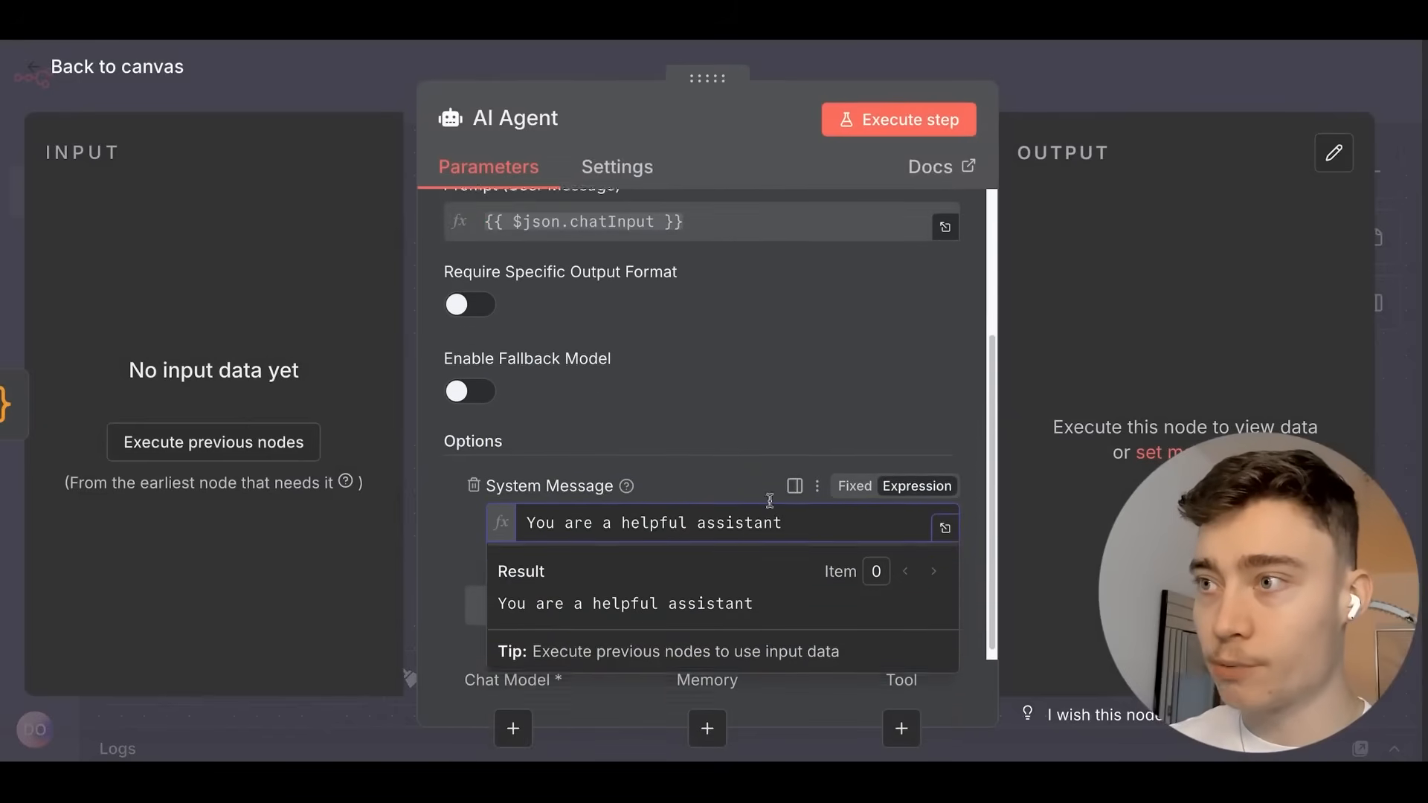
pyautogui.press('Return')
pyautogui.press('Return')
pyautogui.write('Today is {{')
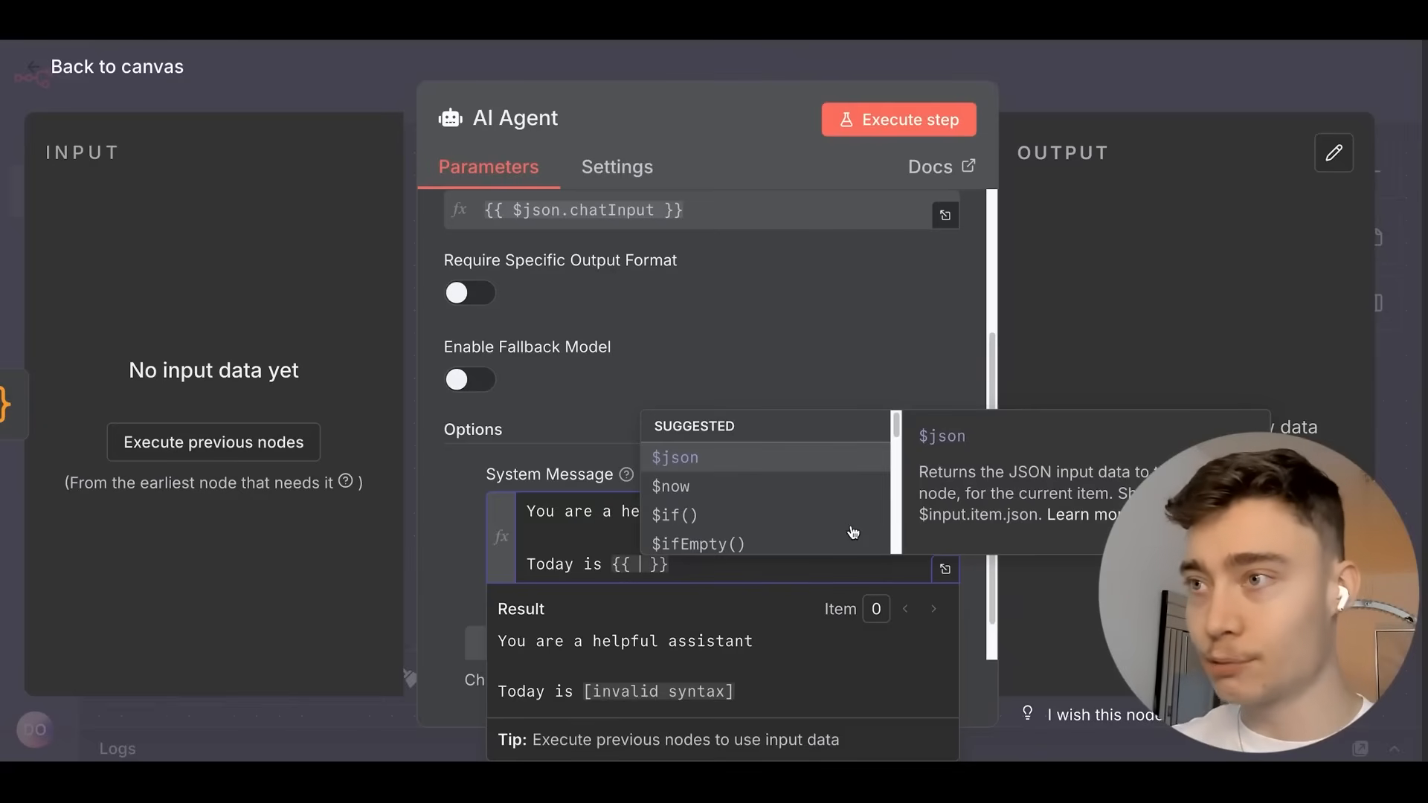
pyautogui.scroll(-2, 712, 472)
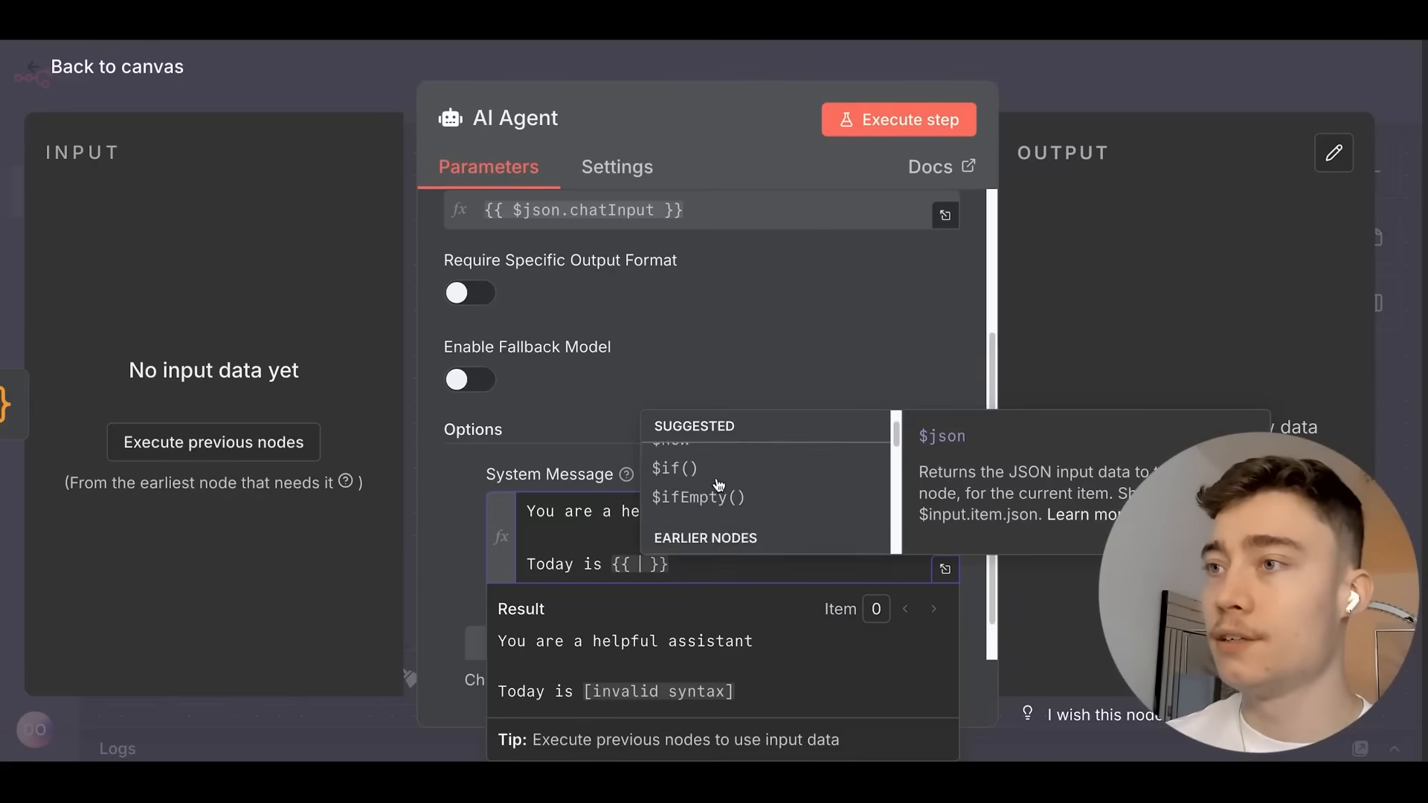
pyautogui.scroll(-2, 718, 485)
pyautogui.scroll(3, 721, 487)
pyautogui.scroll(2, 727, 492)
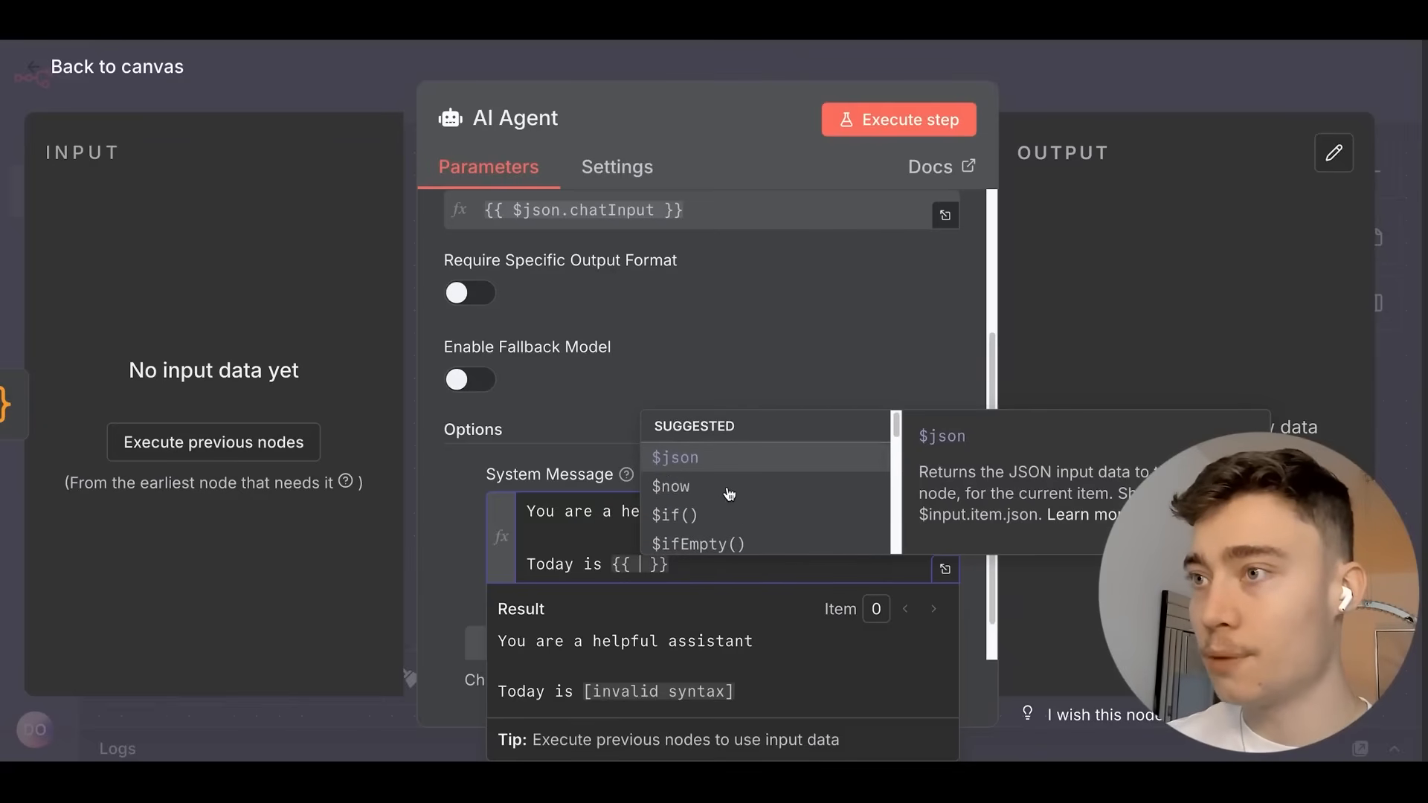
pyautogui.click(729, 488)
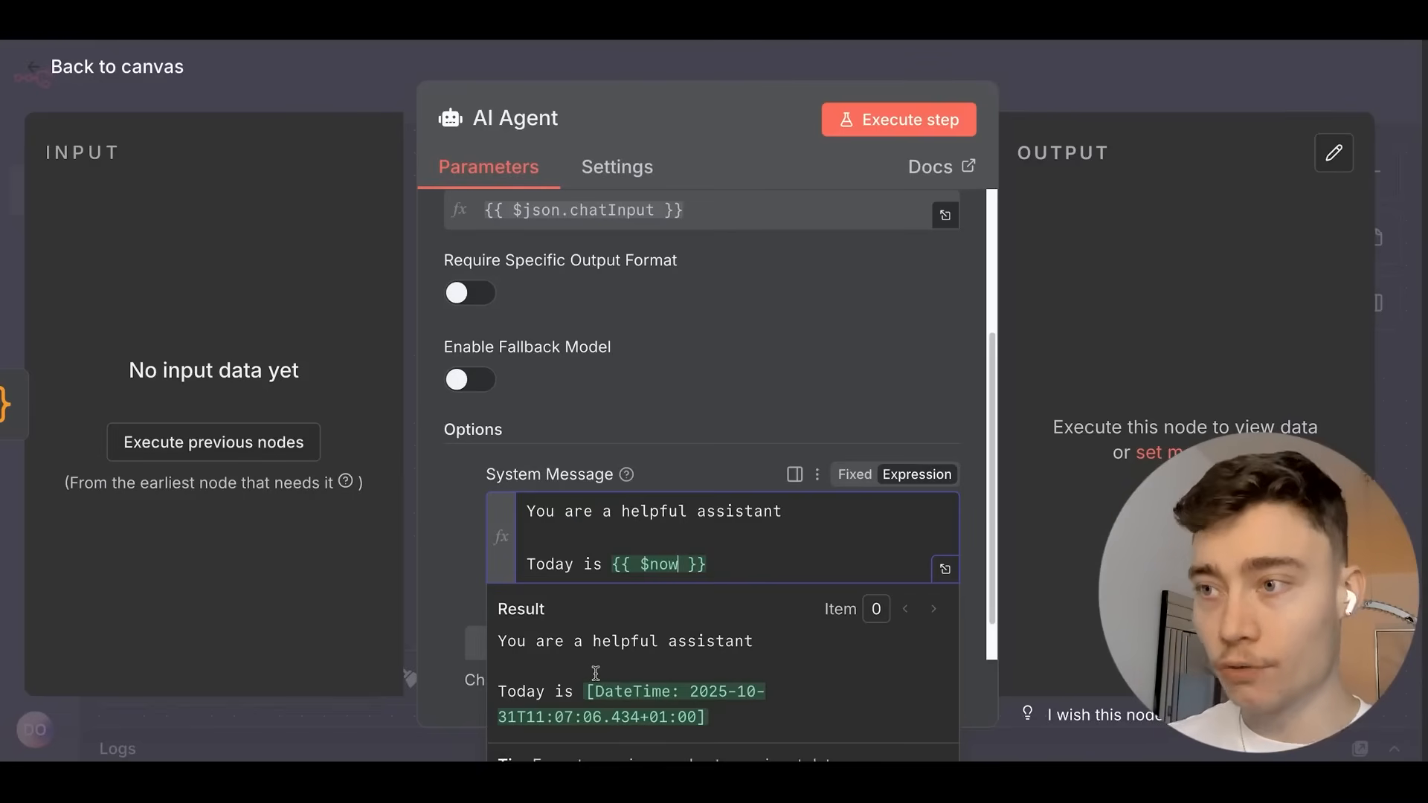
# In the Code node editor, type 'const current_date = $now', then clear that line again.
pyautogui.click(1086, 93)
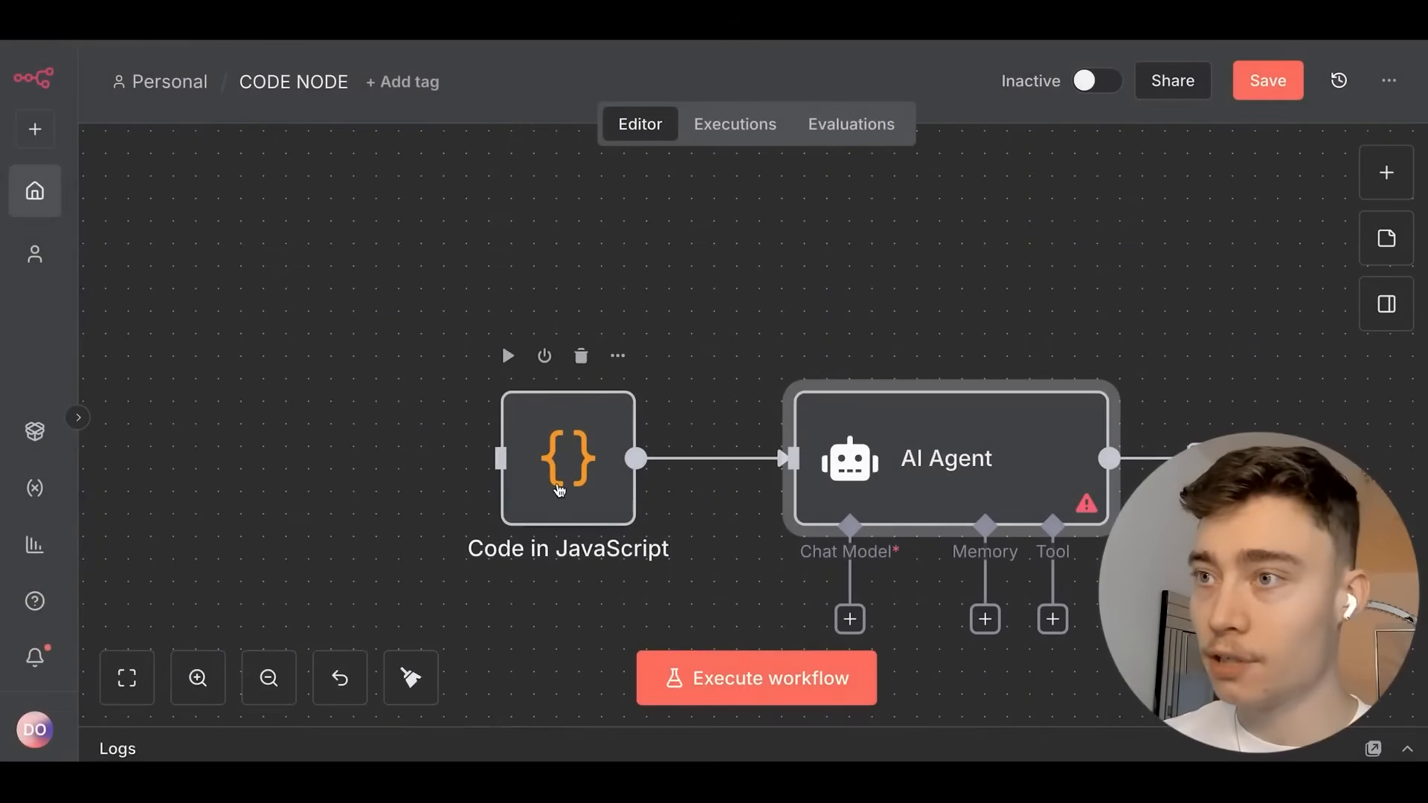
pyautogui.doubleClick(560, 490)
pyautogui.write('const')
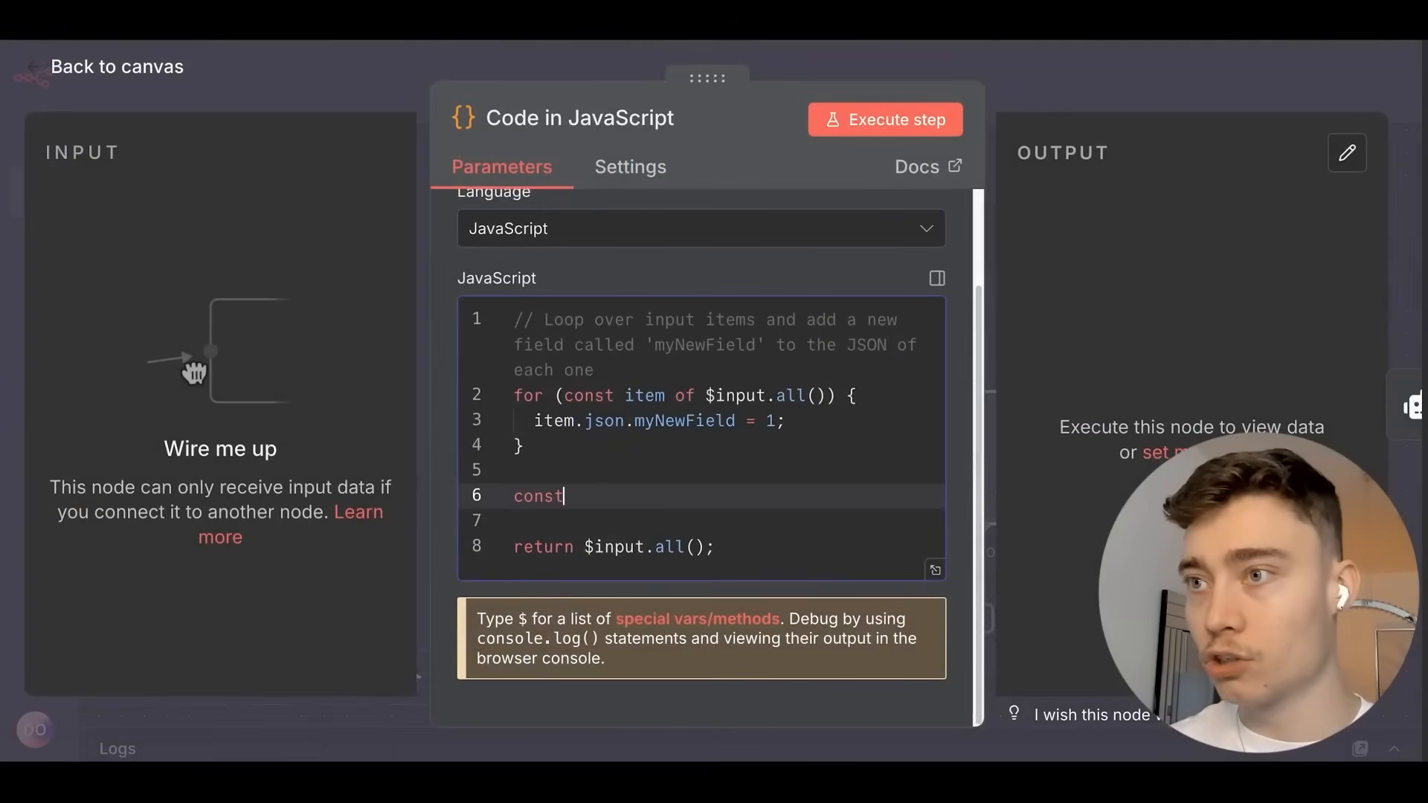
pyautogui.write(' current_date = ')
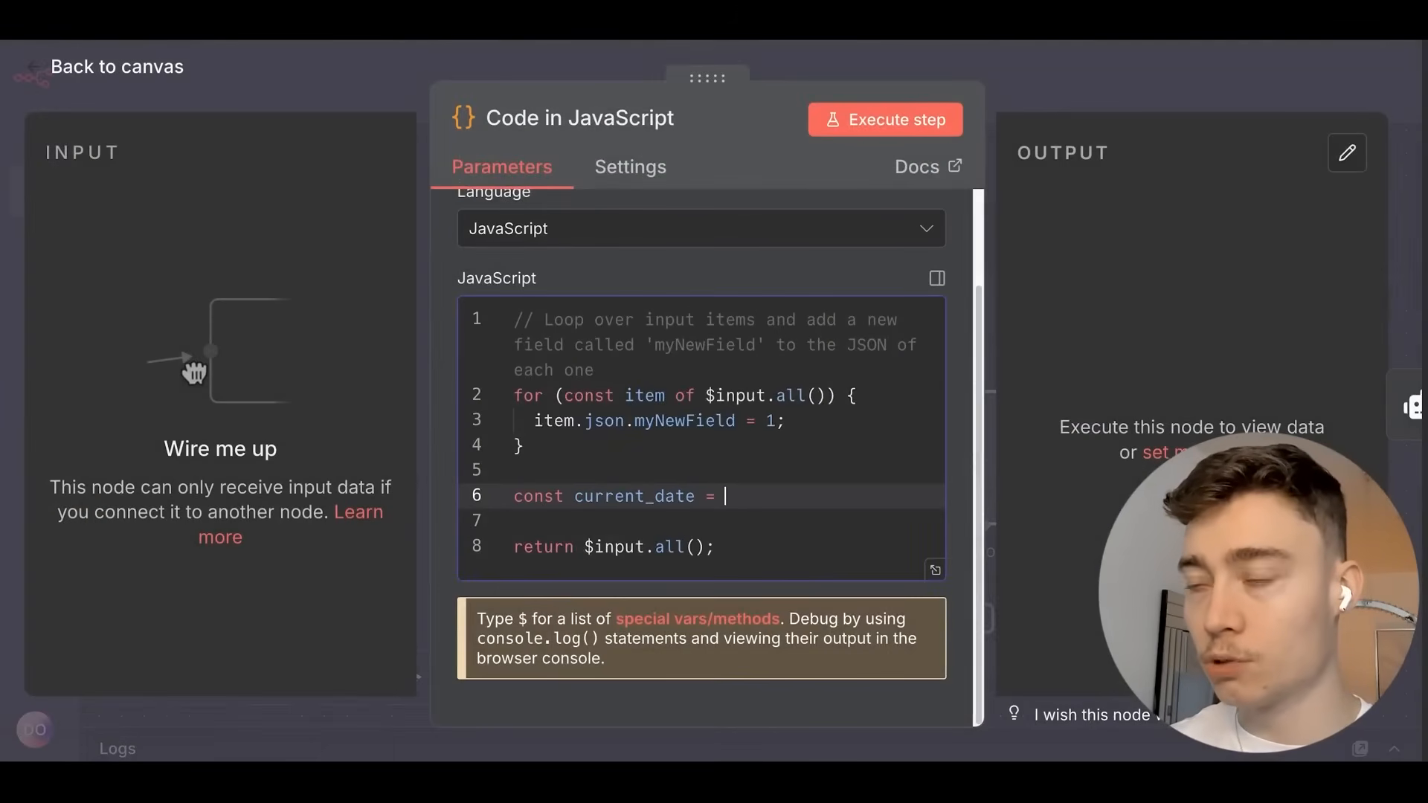
pyautogui.write('$now()')
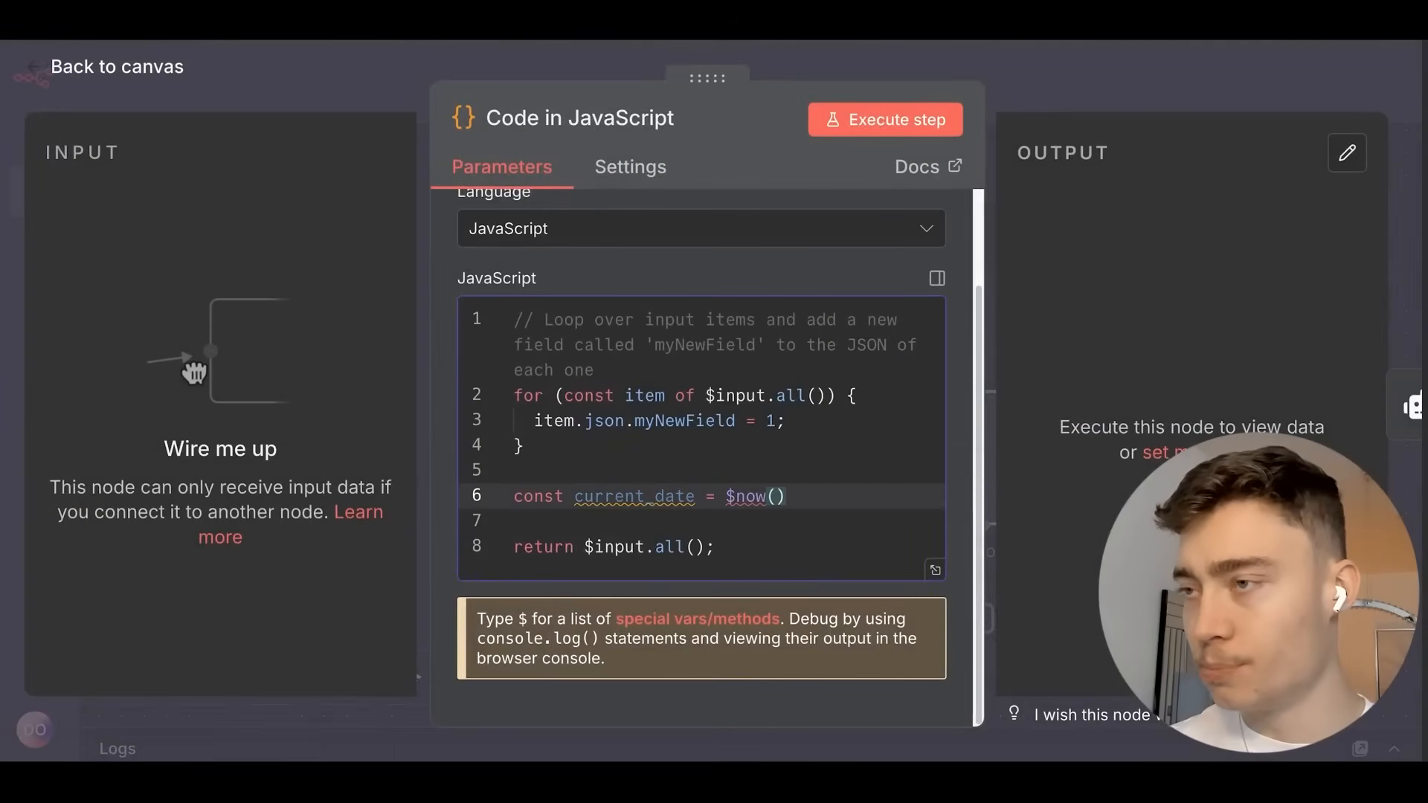
pyautogui.press('BackSpace')
pyautogui.press('BackSpace')
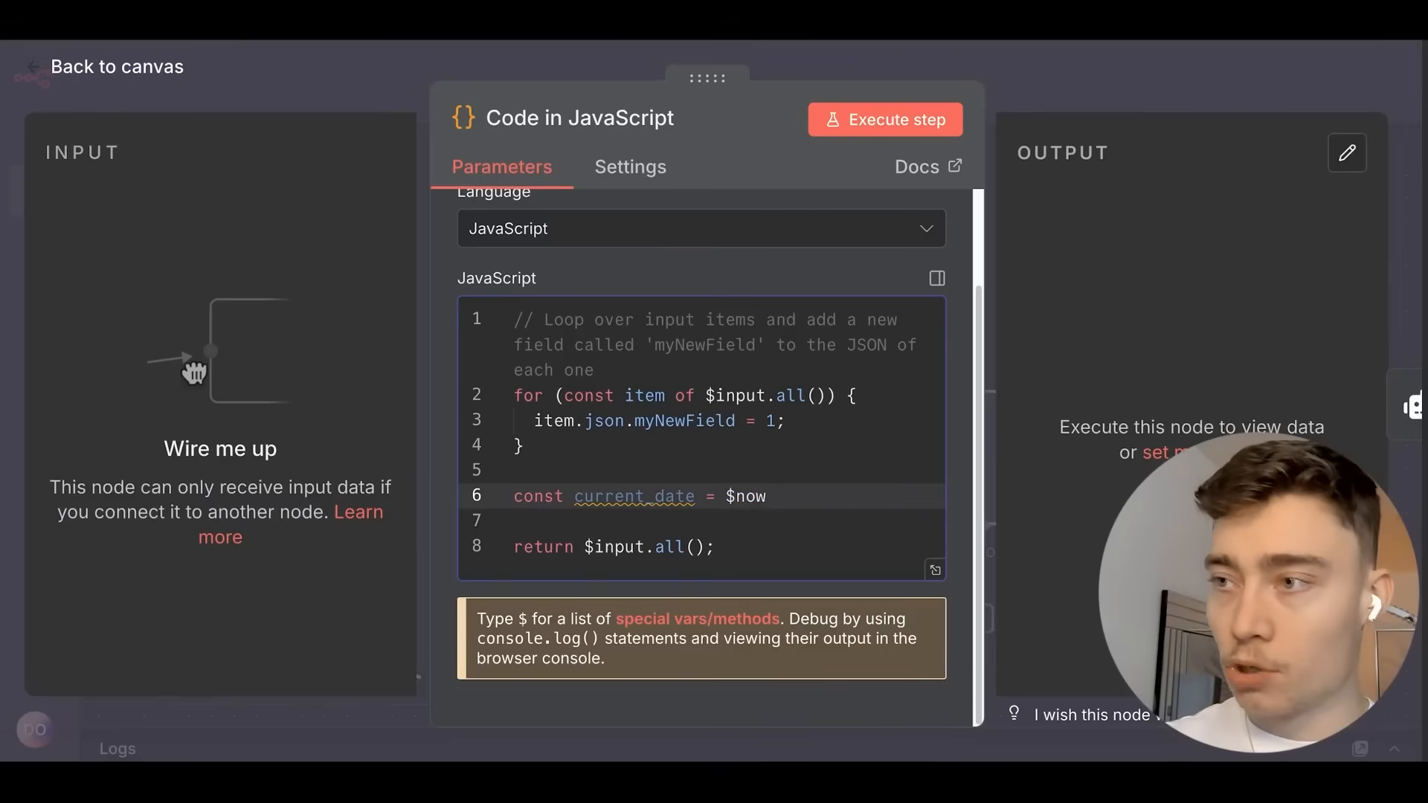
pyautogui.hotkey('ctrl', 'BackSpace')
pyautogui.hotkey('ctrl', 'BackSpace')
pyautogui.hotkey('ctrl', 'BackSpace')
pyautogui.hotkey('ctrl', 'BackSpace')
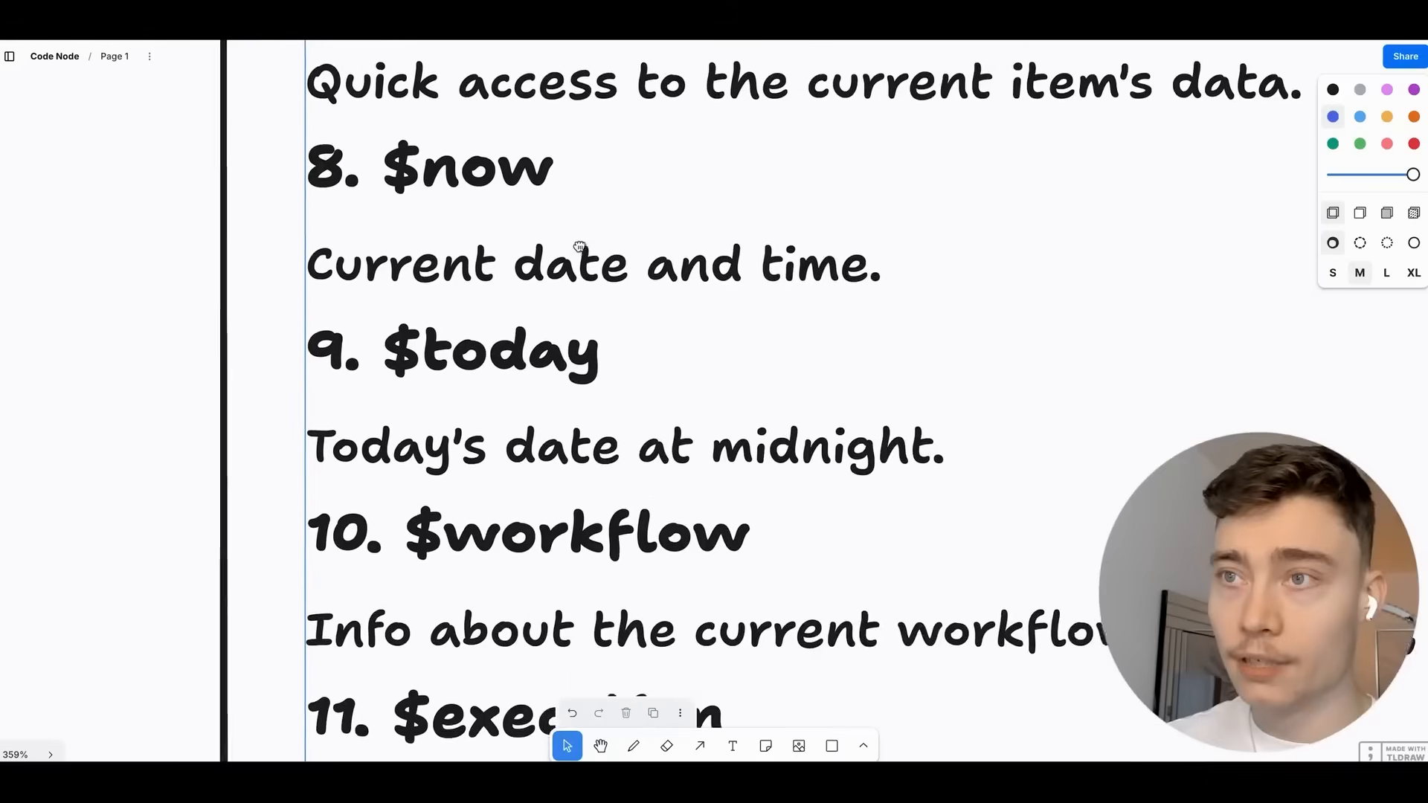
pyautogui.scroll(-1, 650, 338)
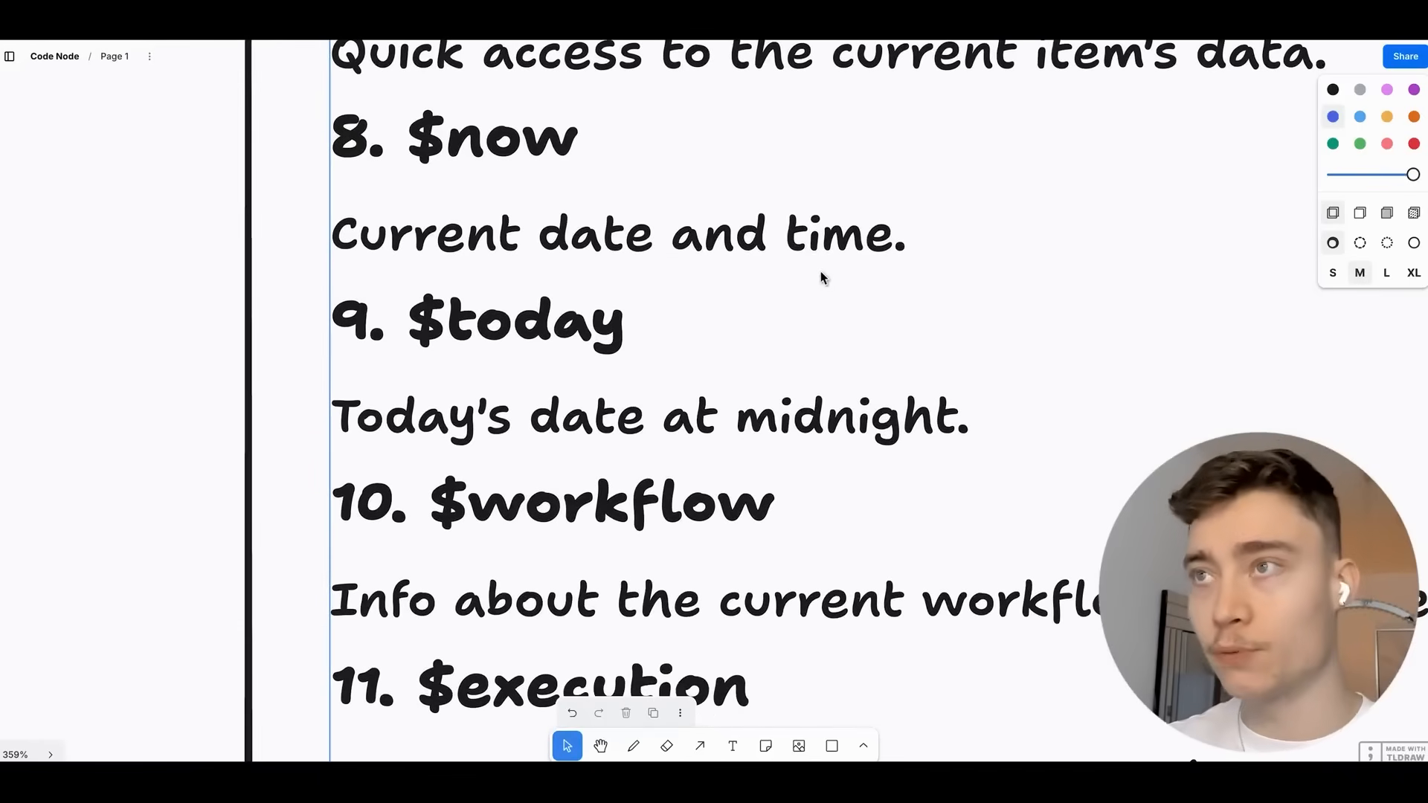
pyautogui.scroll(-2, 773, 281)
pyautogui.scroll(-3, 773, 281)
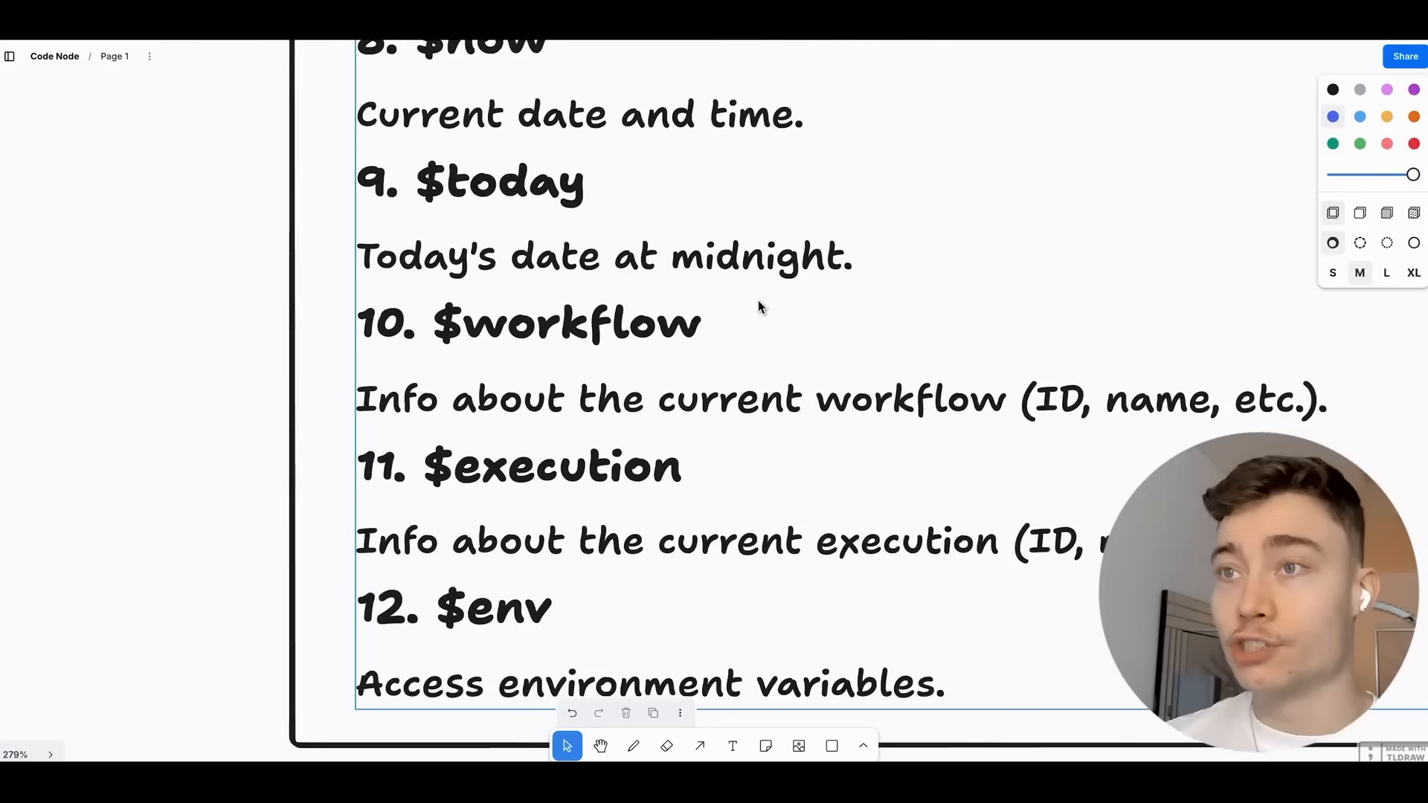
pyautogui.scroll(-1, 651, 311)
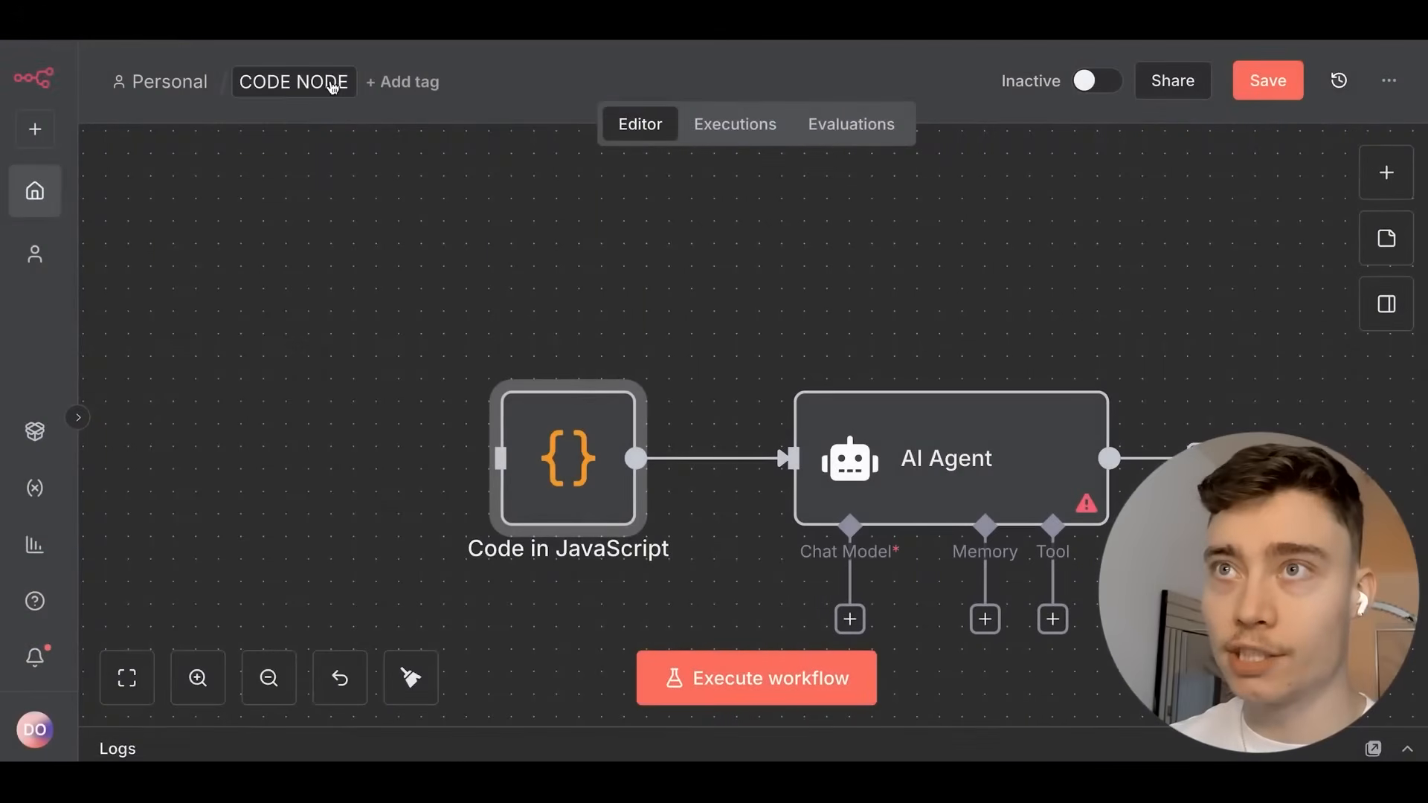
pyautogui.scroll(-1, 509, 311)
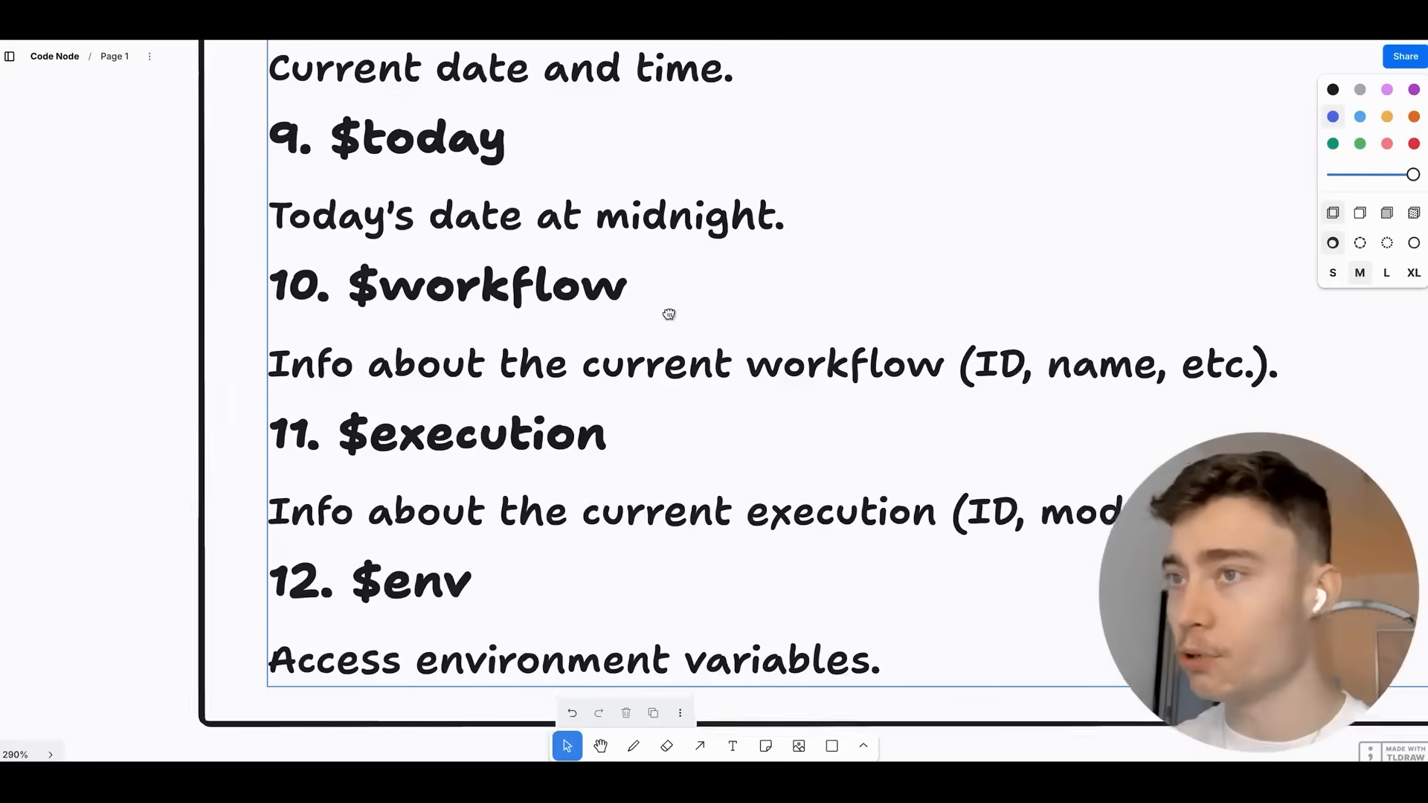
pyautogui.scroll(-2, 669, 313)
pyautogui.scroll(-2, 500, 352)
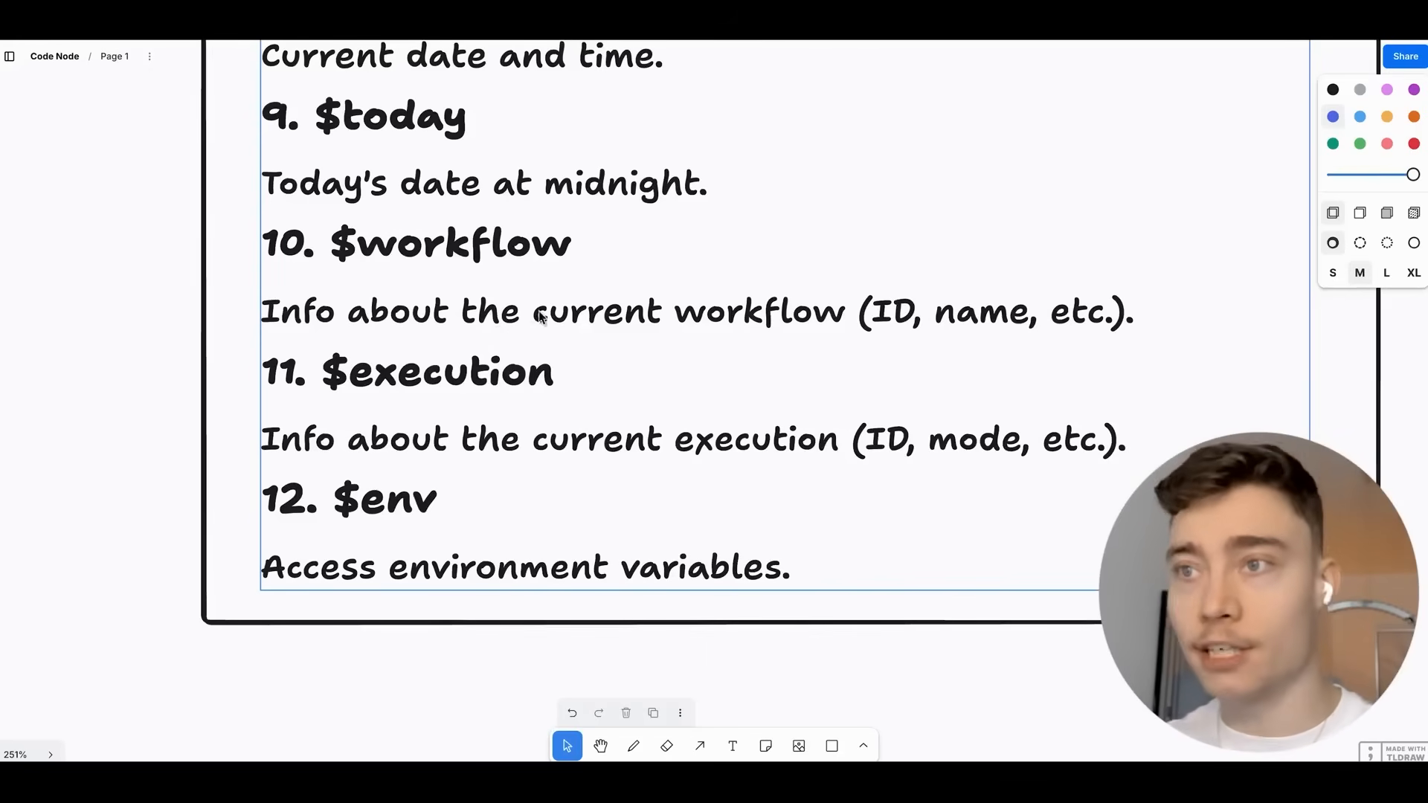
pyautogui.scroll(-3, 462, 372)
pyautogui.scroll(5, 449, 373)
pyautogui.scroll(-10, 446, 365)
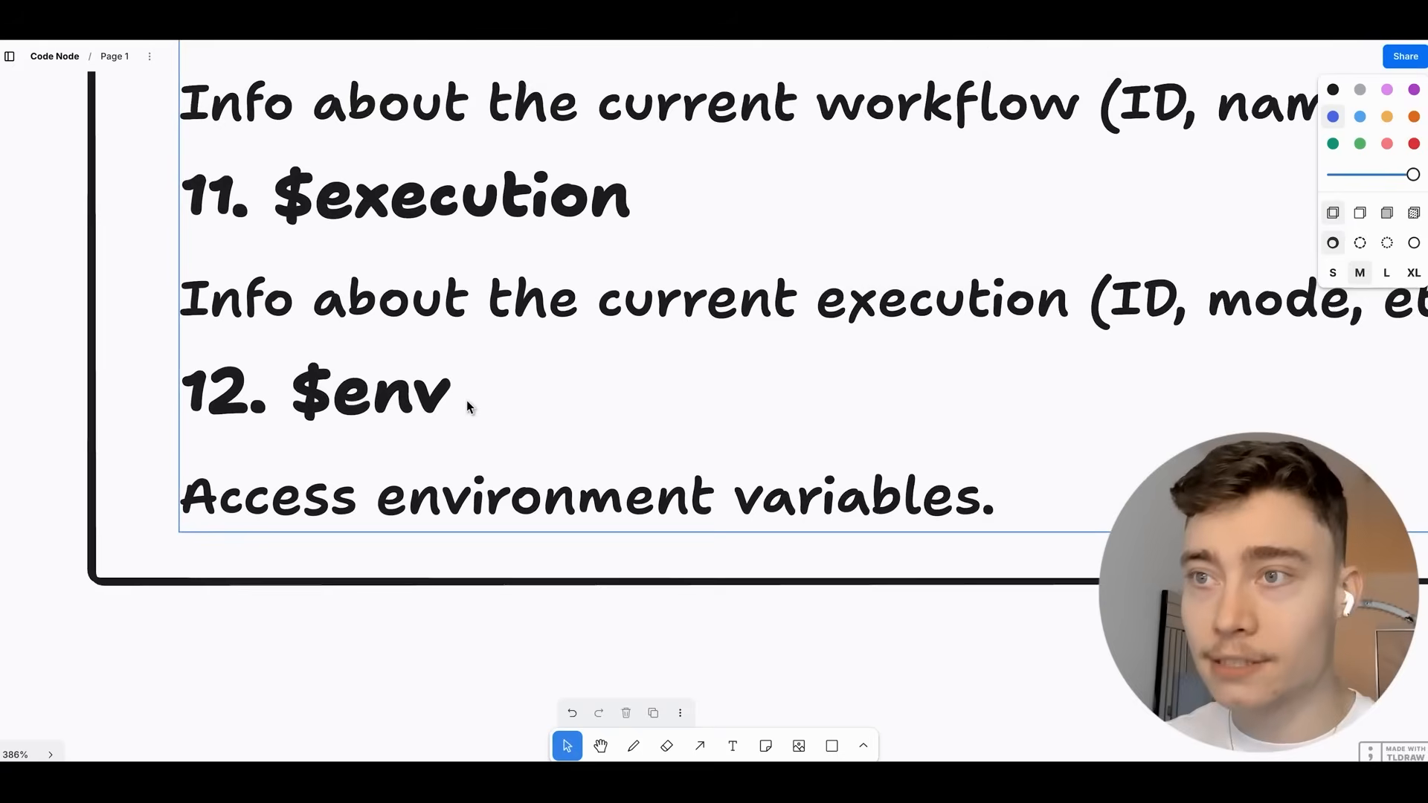
pyautogui.scroll(-4, 565, 418)
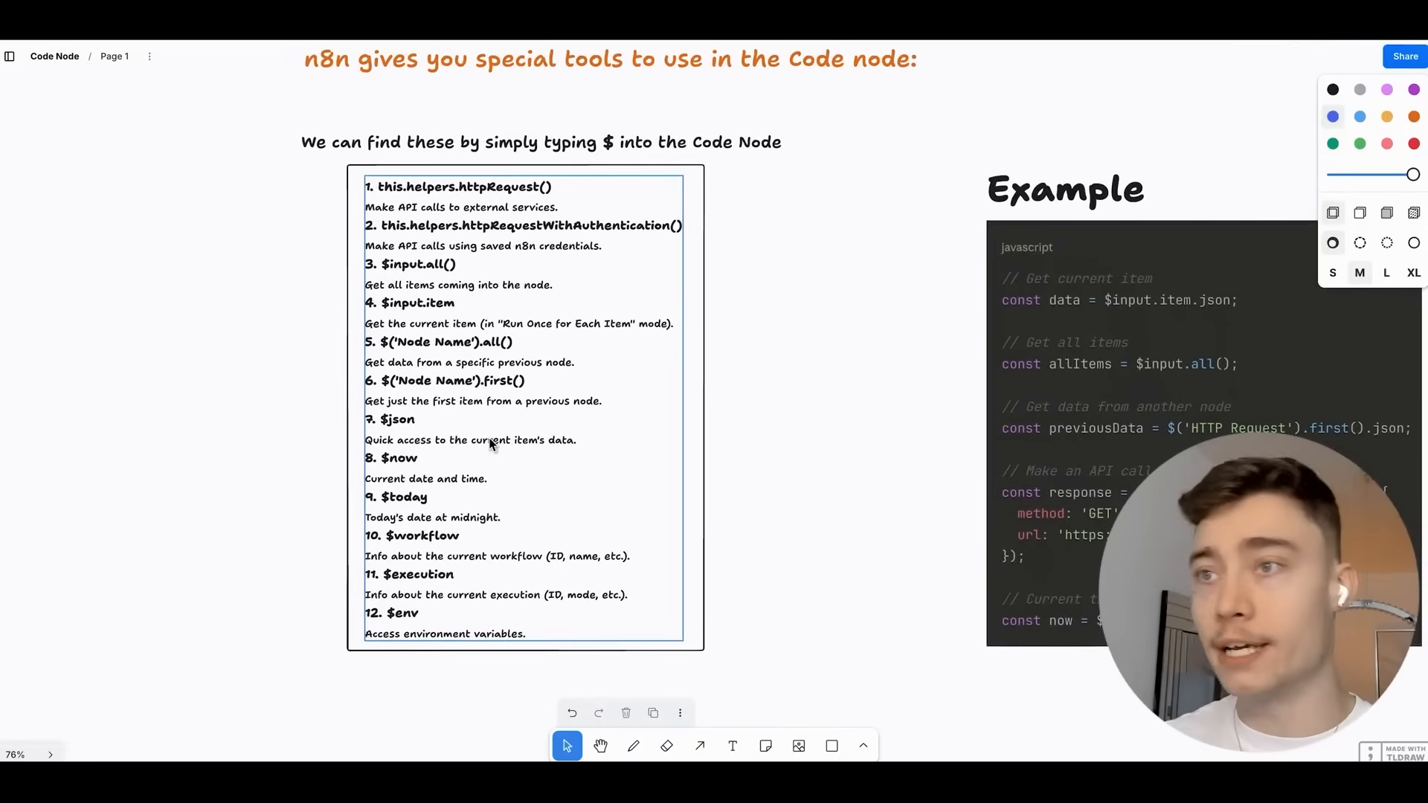
pyautogui.scroll(3, 491, 444)
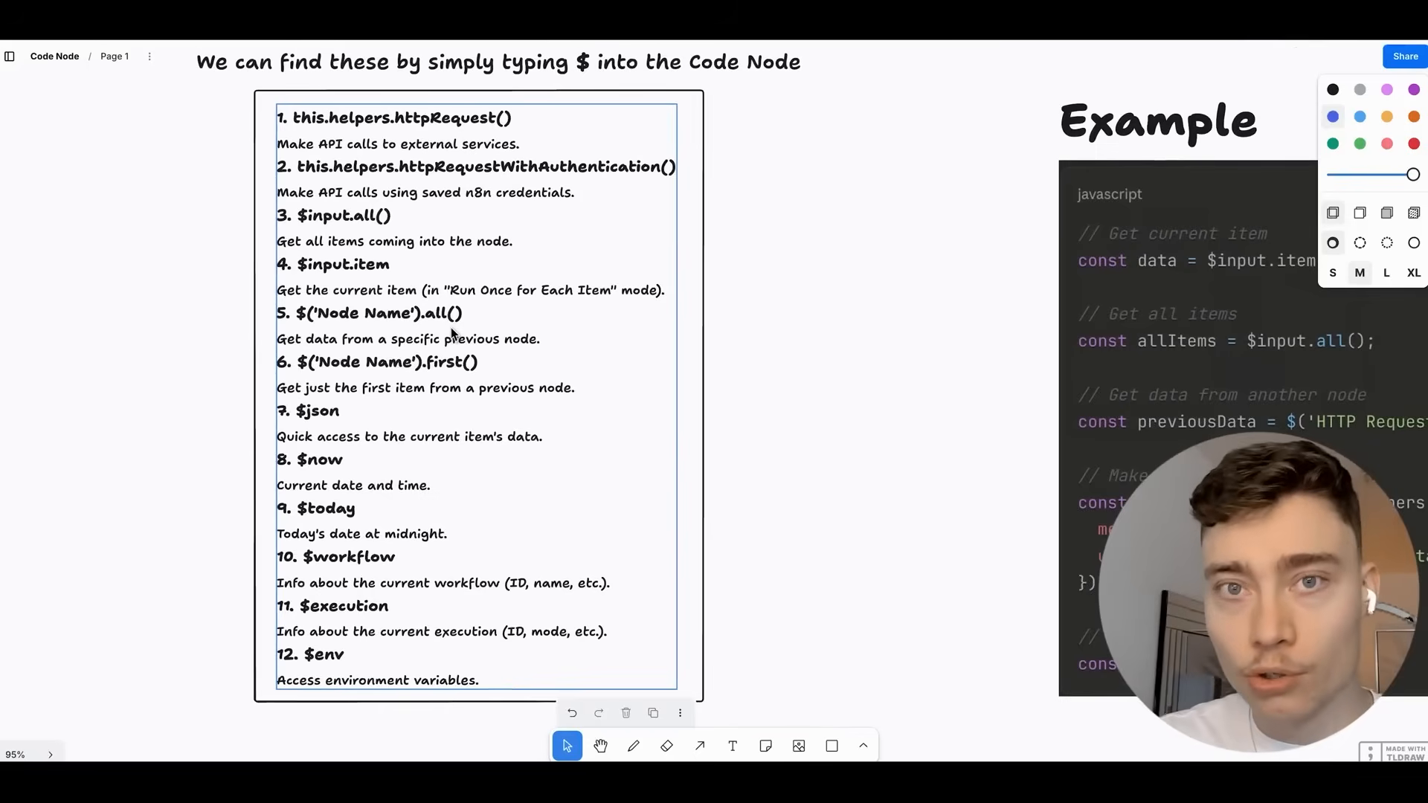
pyautogui.hscroll(10, 451, 334)
pyautogui.scroll(1, 780, 303)
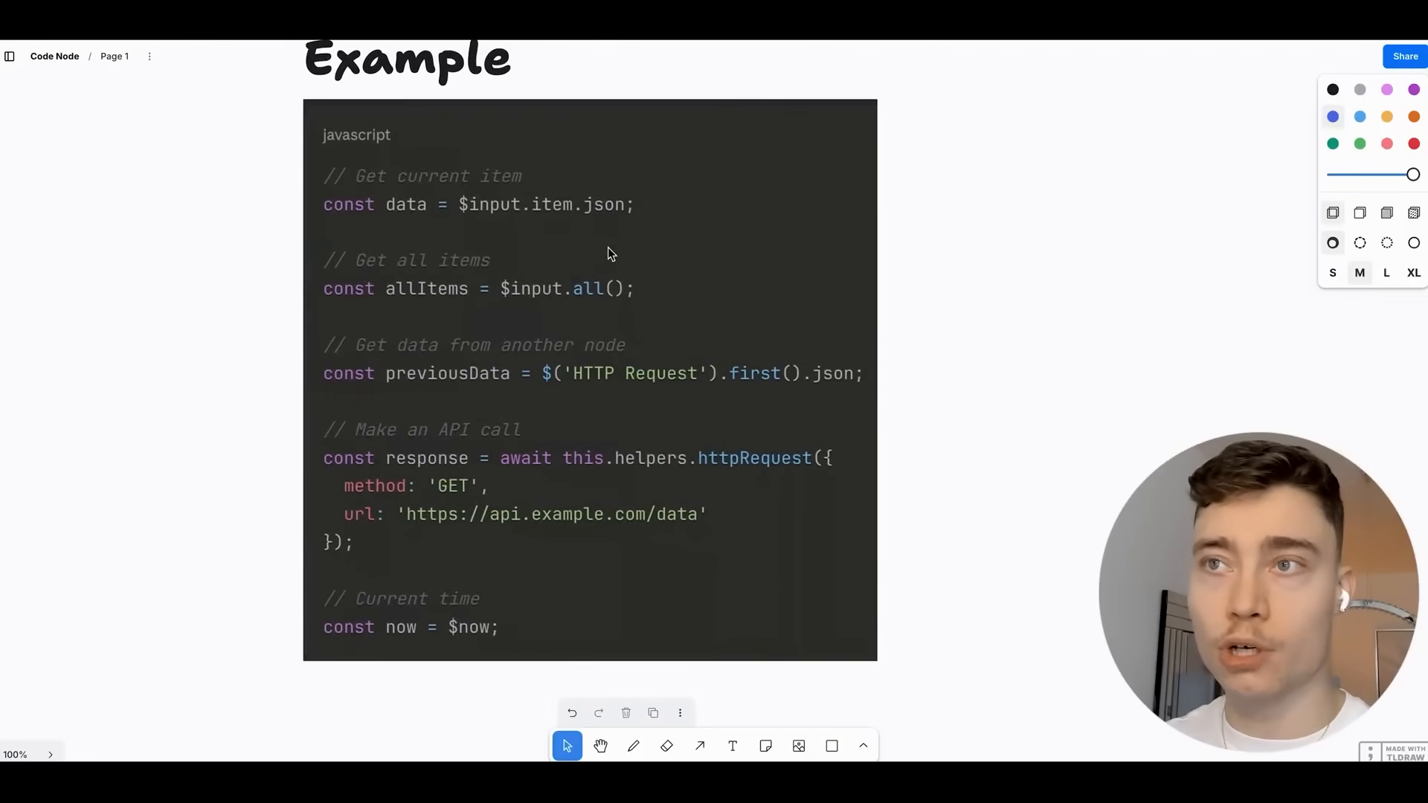
# Zoom and pan across the tldraw Example code and the numbered list of helpers.
pyautogui.scroll(1, 546, 287)
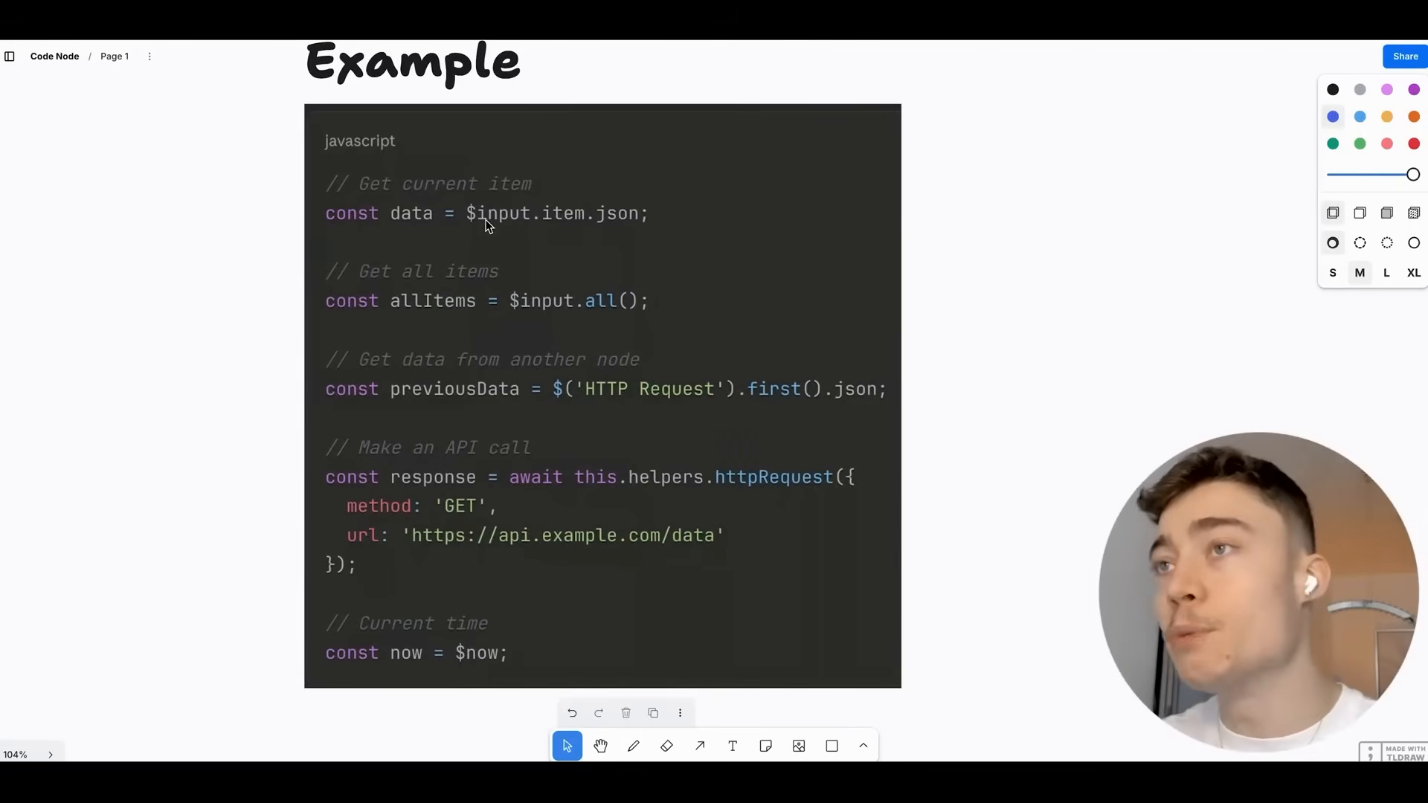
pyautogui.scroll(3, 414, 300)
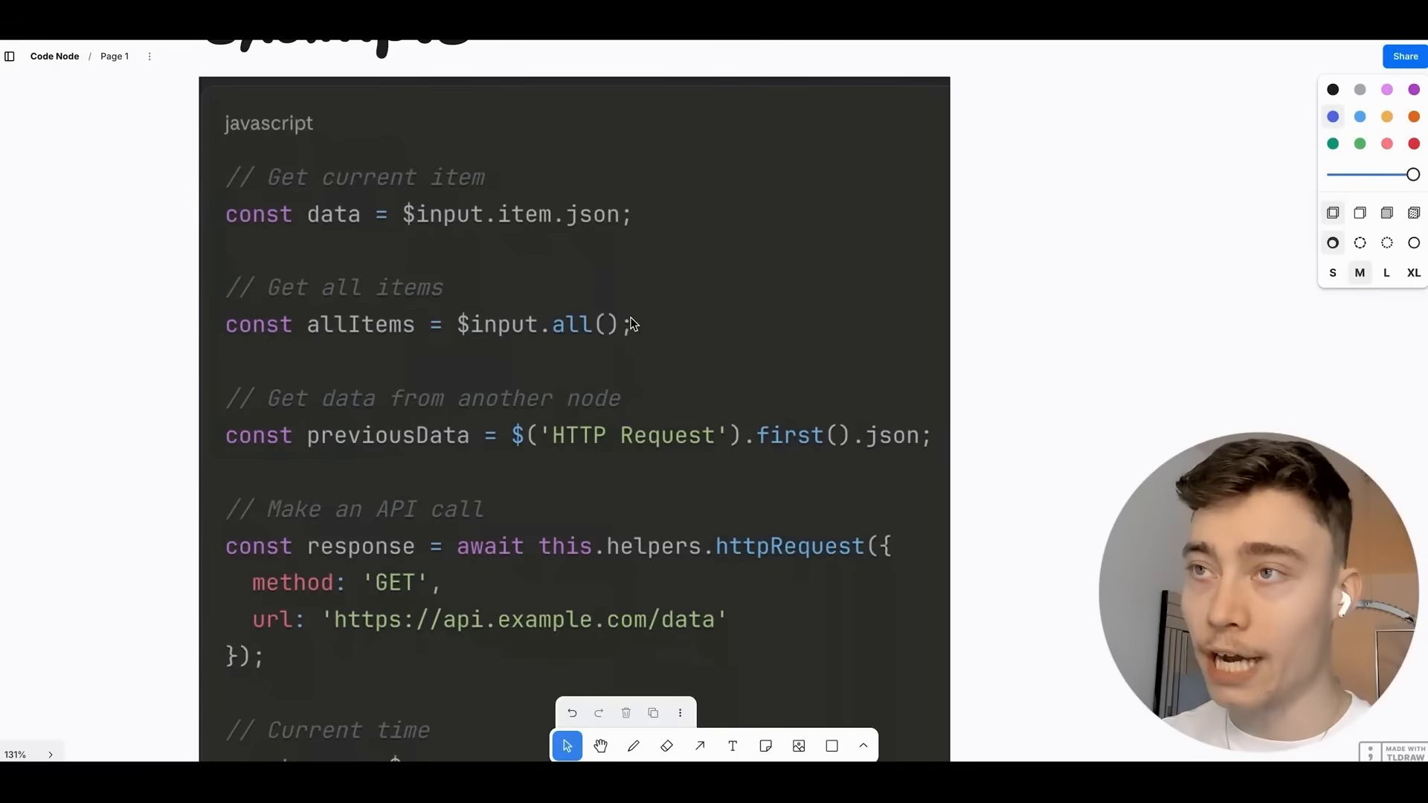
pyautogui.scroll(2, 502, 350)
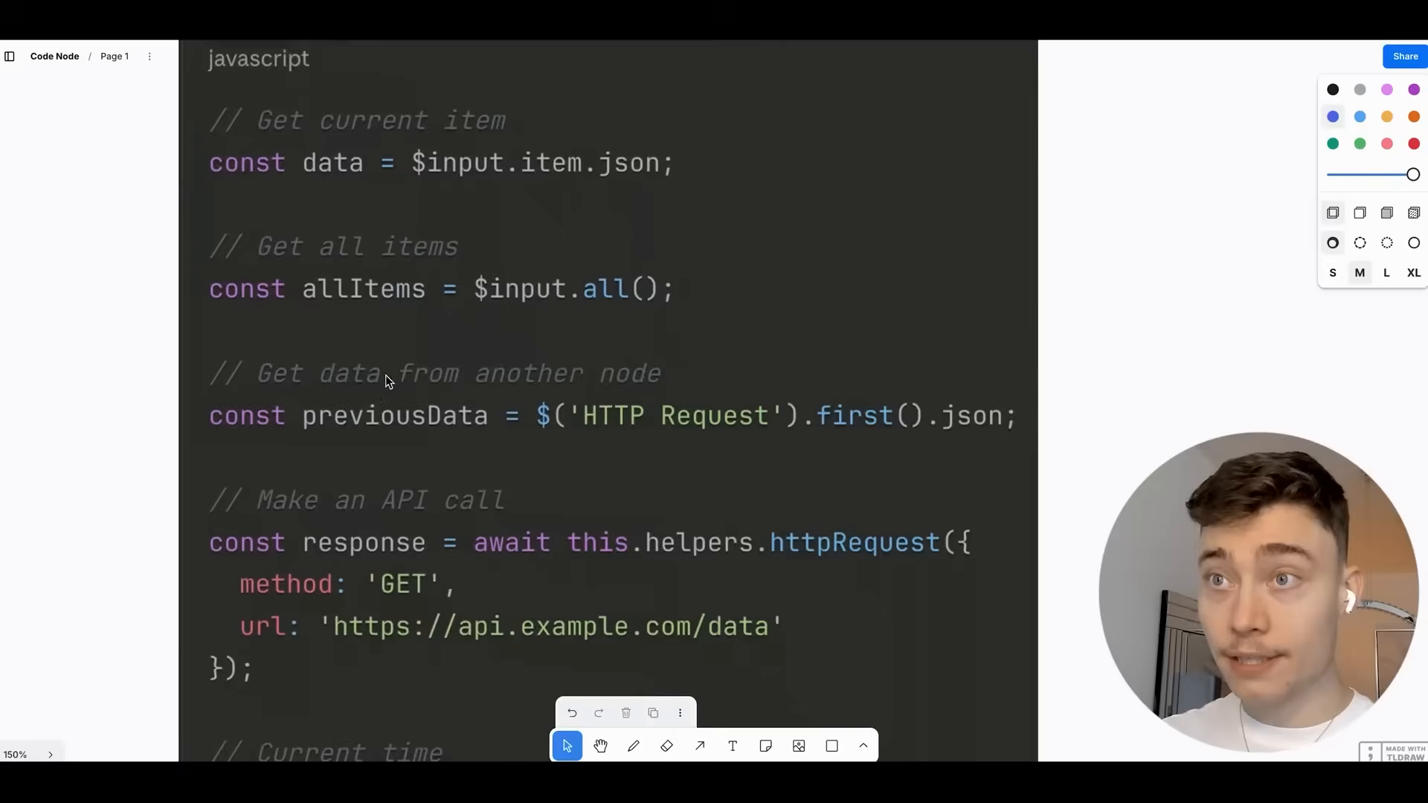
pyautogui.scroll(-1, 385, 375)
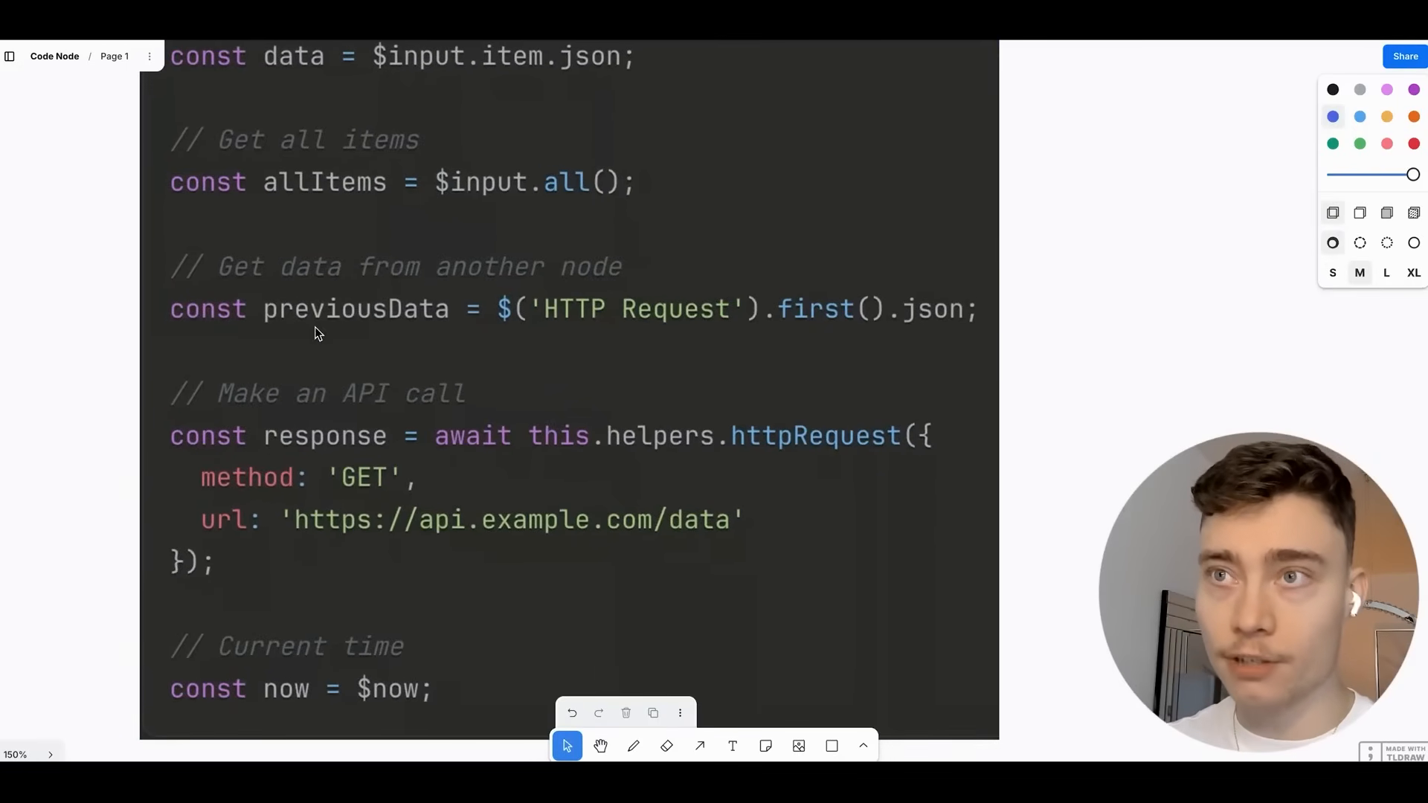
pyautogui.hscroll(-12, 554, 322)
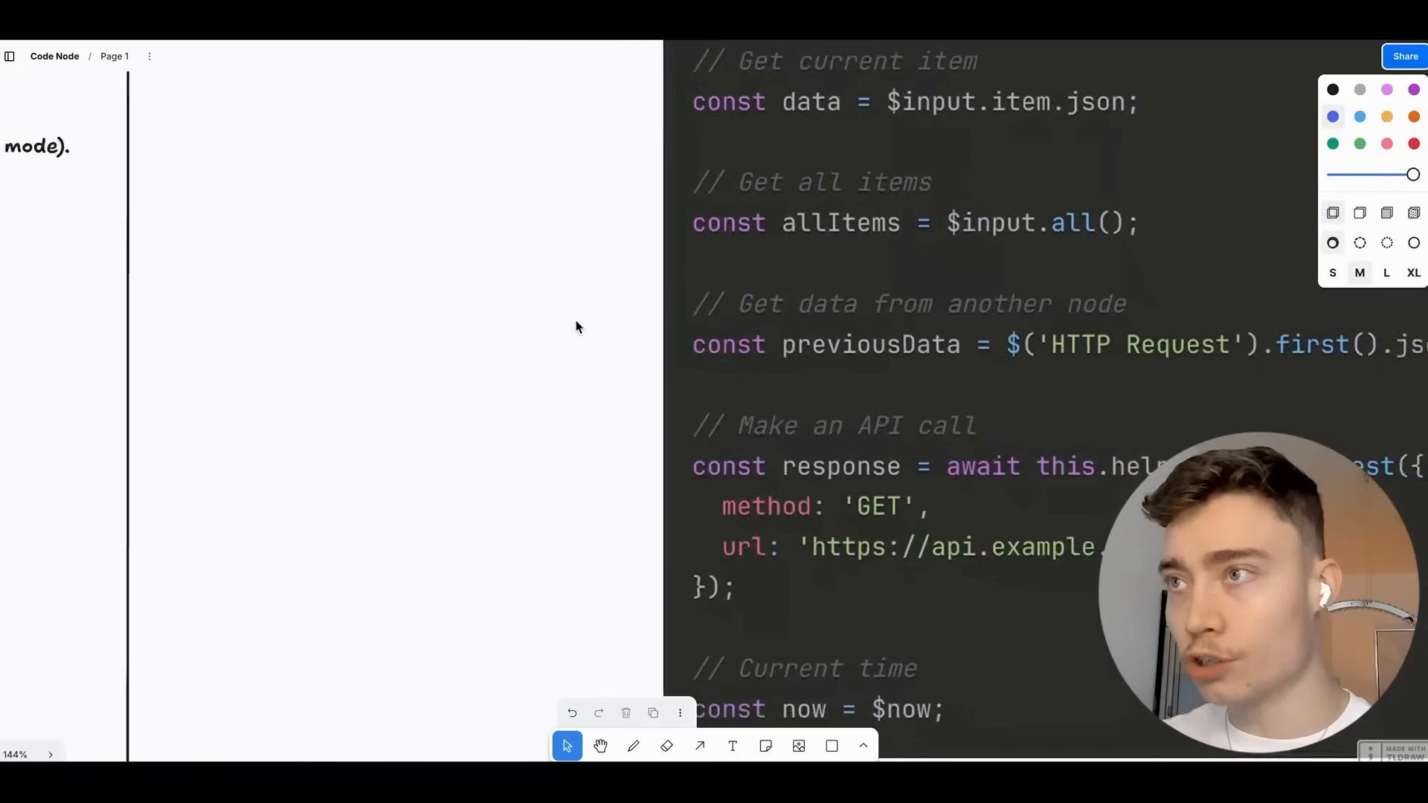
pyautogui.scroll(-5, 870, 347)
pyautogui.hscroll(-1, 632, 380)
pyautogui.scroll(-2, 472, 290)
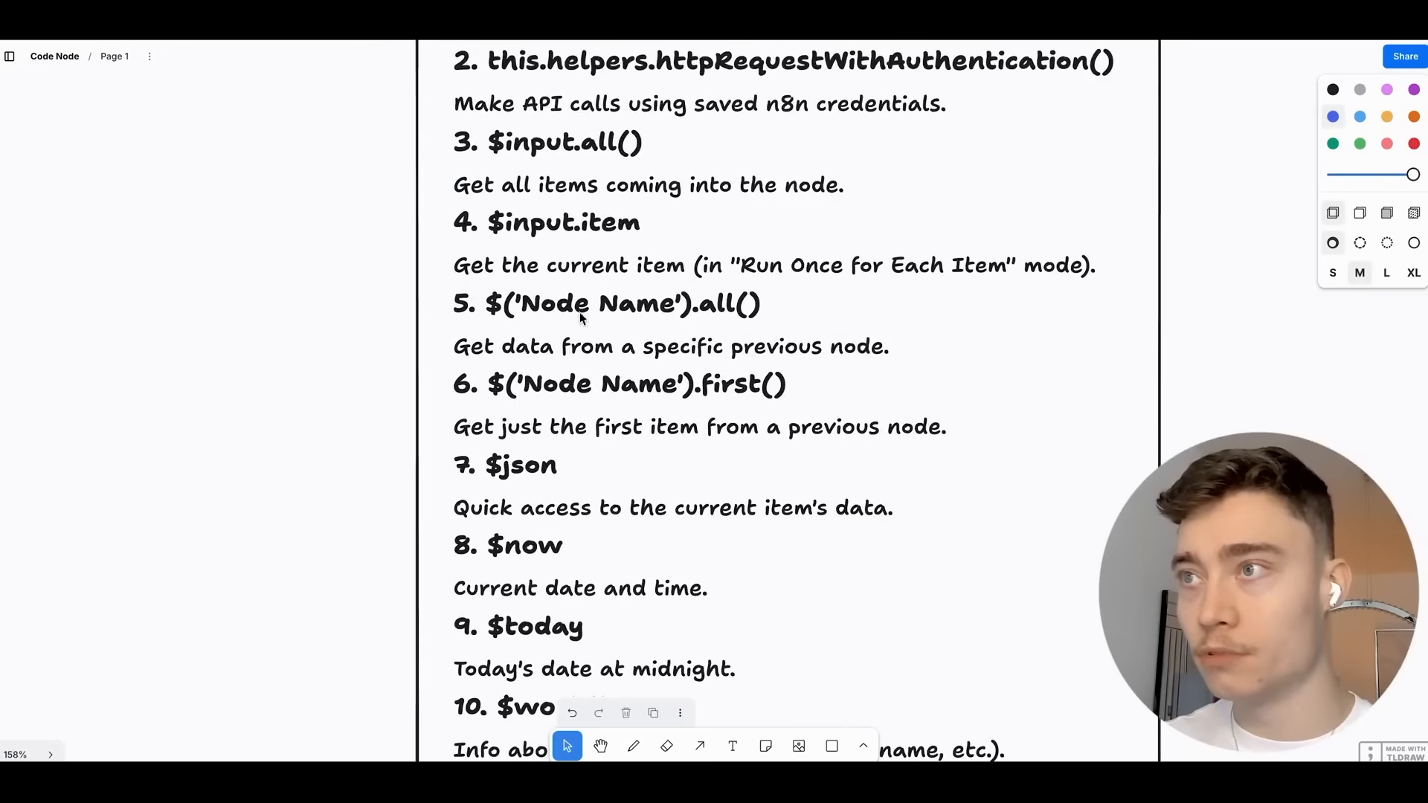
pyautogui.scroll(5, 592, 341)
pyautogui.hscroll(-1, 1006, 351)
pyautogui.scroll(1, 1006, 351)
pyautogui.scroll(4, 546, 320)
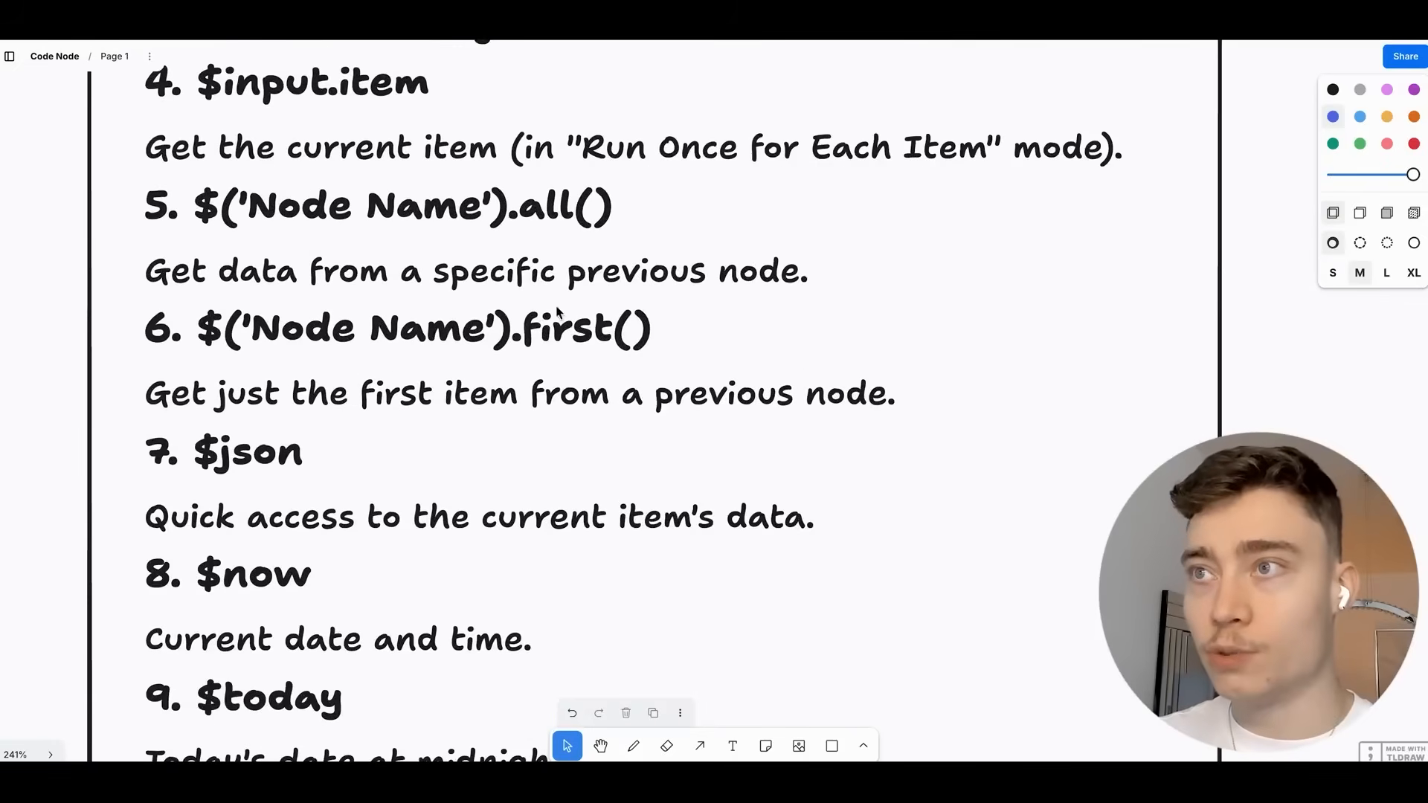
pyautogui.scroll(-3, 604, 358)
pyautogui.hscroll(5, 606, 361)
pyautogui.hscroll(10, 445, 403)
pyautogui.scroll(1, 601, 375)
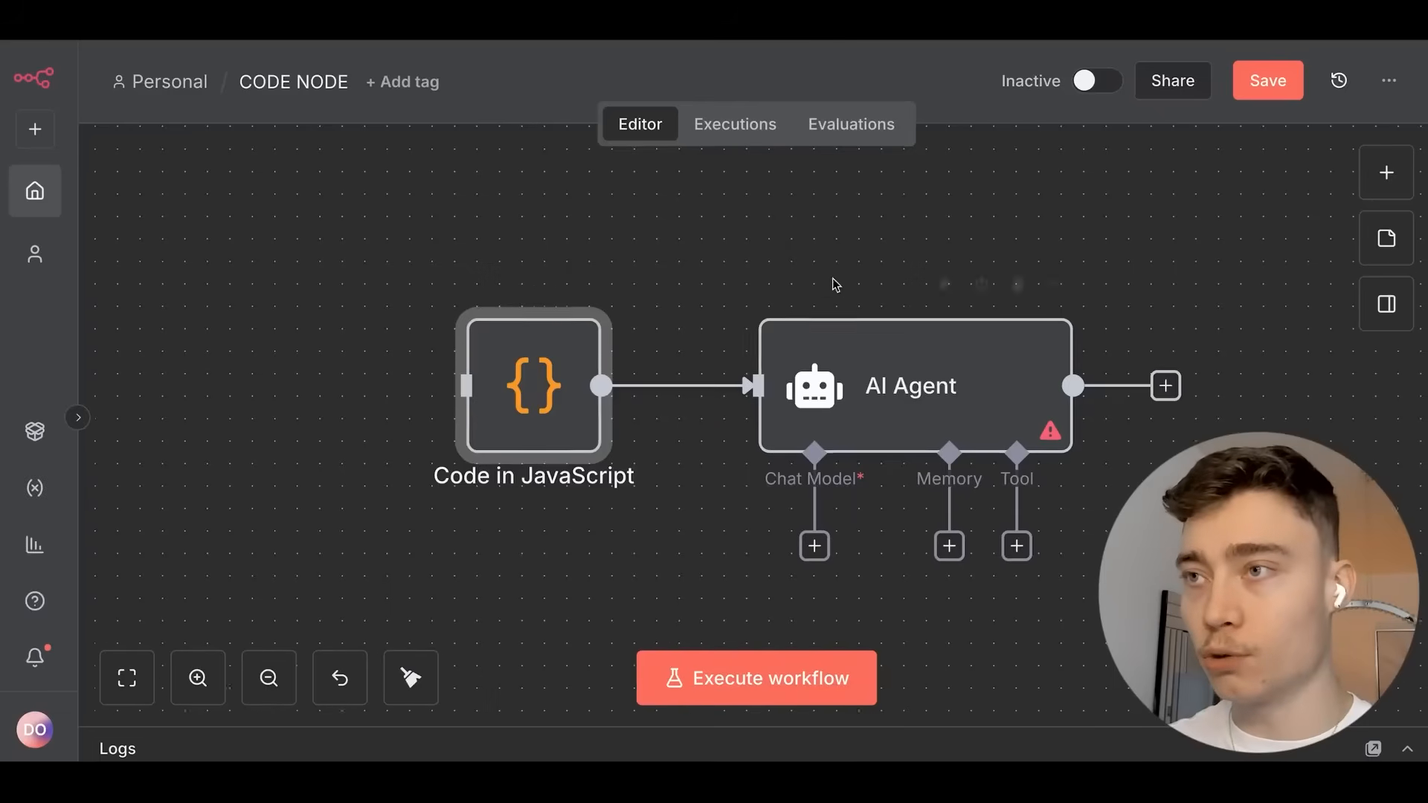
# Place the Code in JavaScript node beside the AI Agent and shift the two-node workflow right.
pyautogui.scroll(-3, 835, 284)
pyautogui.moveTo(815, 286)
pyautogui.mouseDown()
pyautogui.moveTo(529, 325)
pyautogui.moveTo(299, 204)
pyautogui.moveTo(814, 277)
pyautogui.mouseUp()
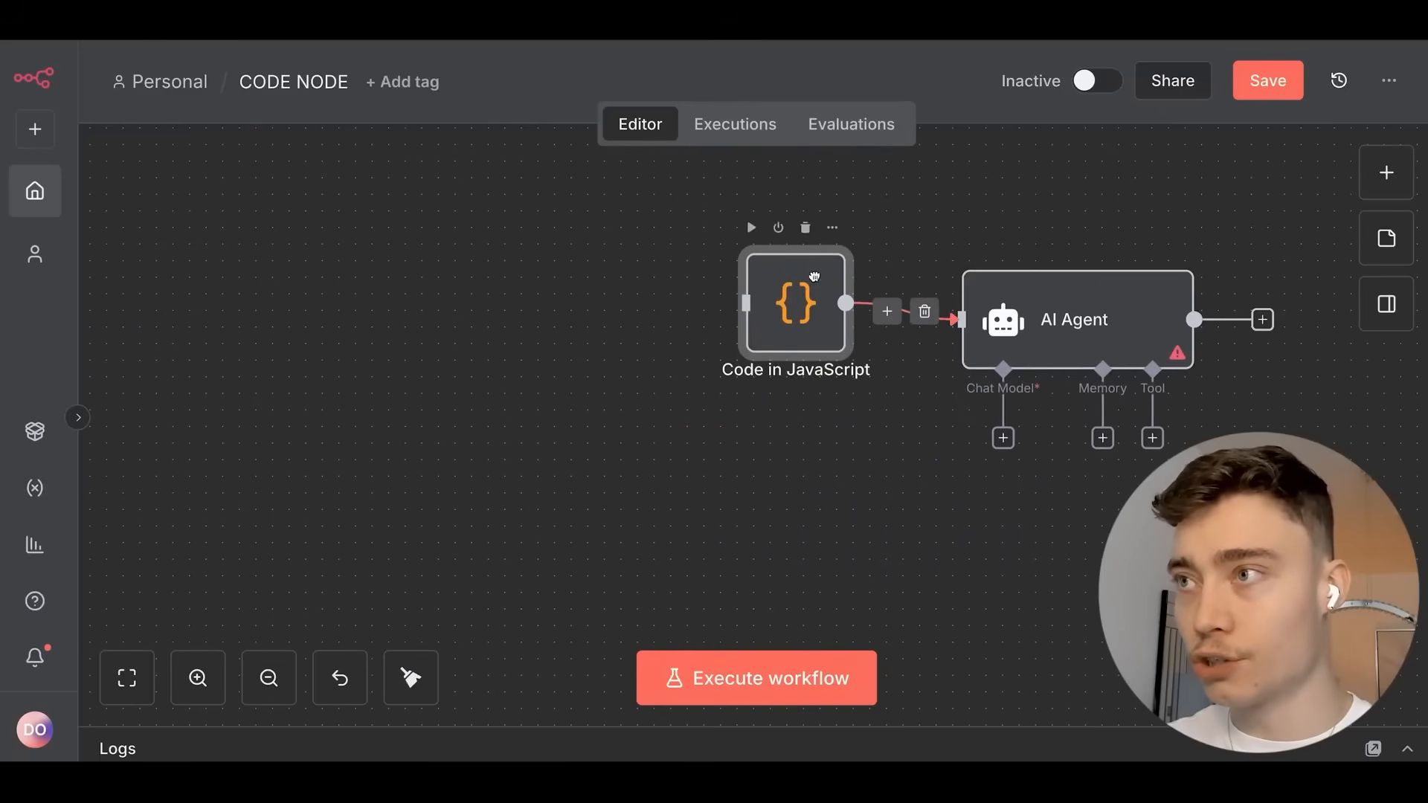
pyautogui.moveTo(502, 278); pyautogui.dragTo(636, 305)
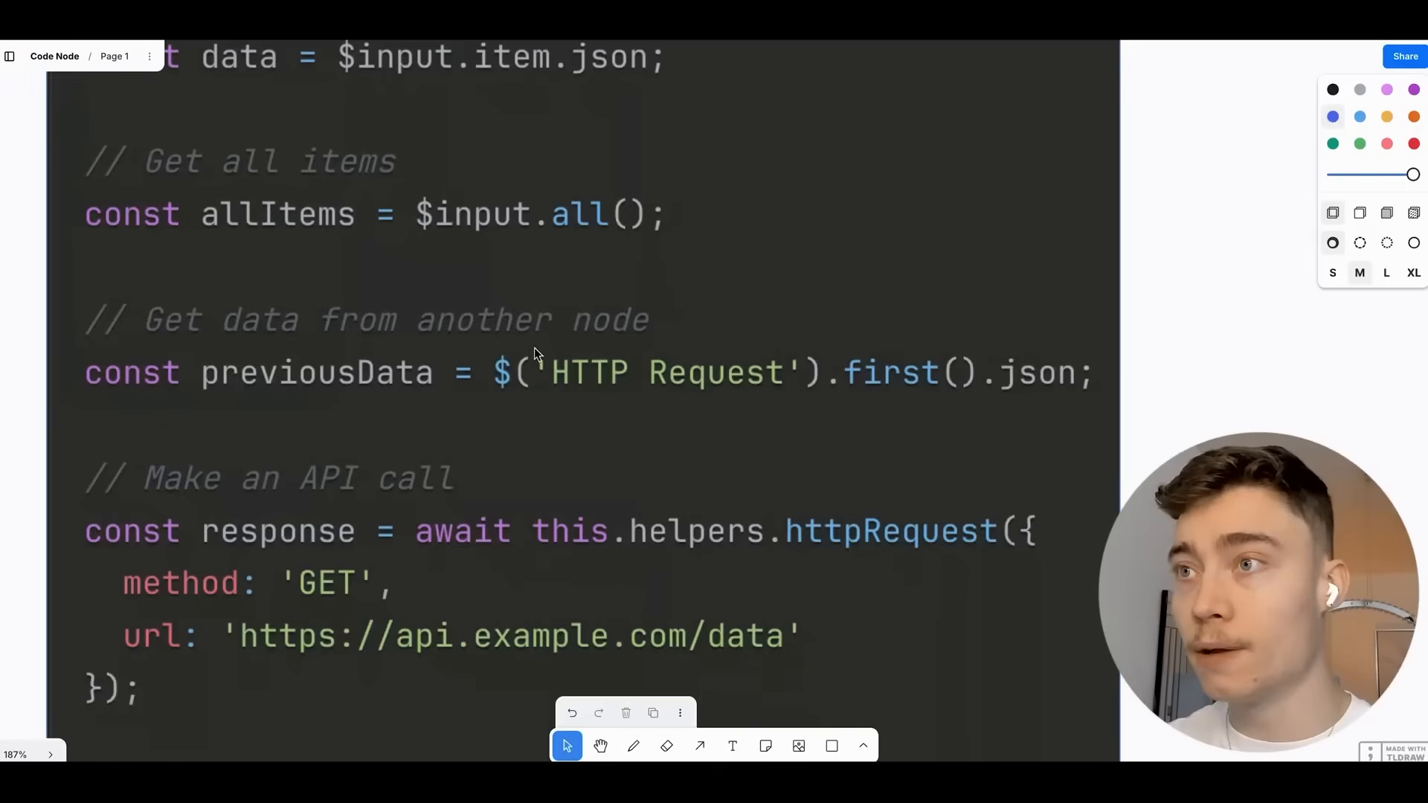
# Zoom around the tldraw Example code snippet, then return to the n8n workflow's sticky notes.
pyautogui.hscroll(3, 733, 354)
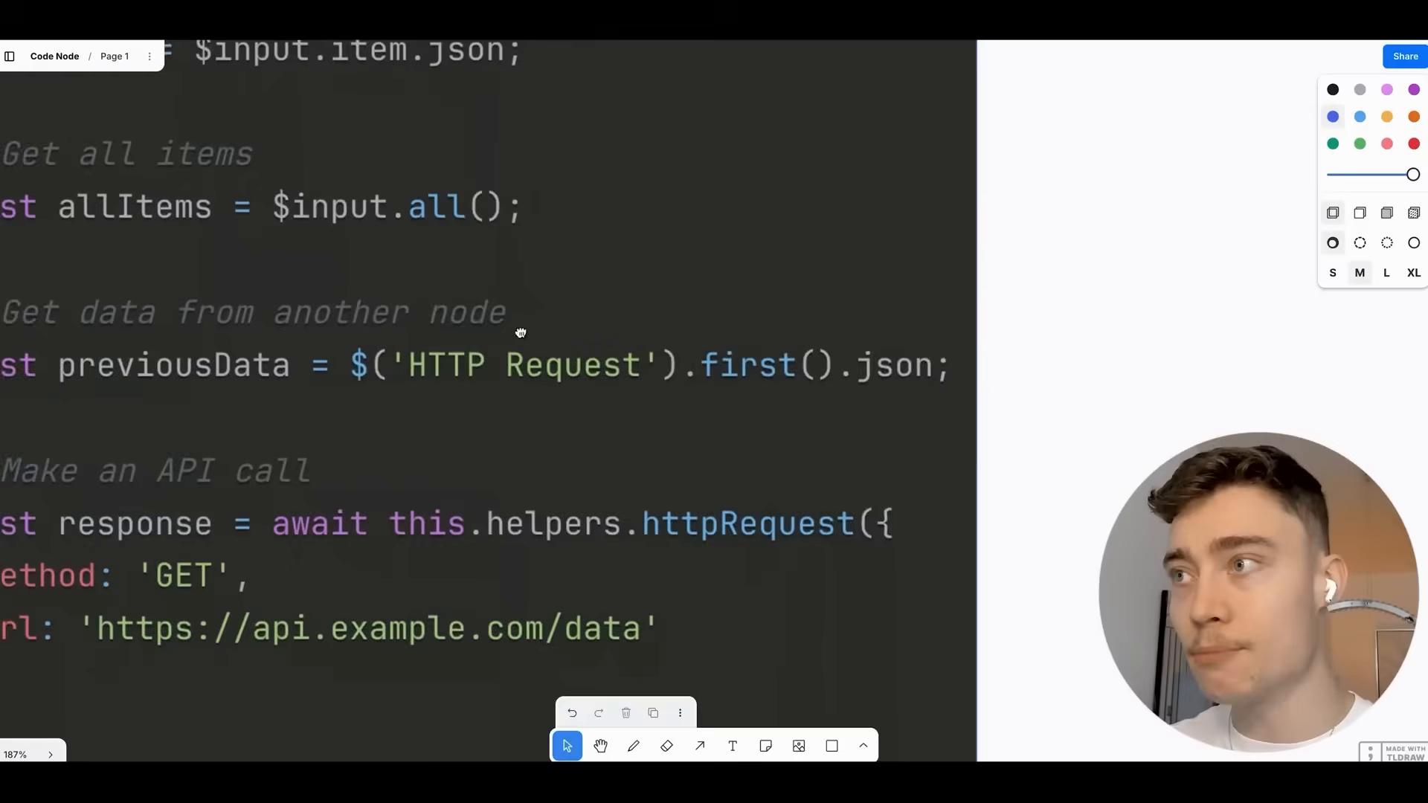
pyautogui.scroll(3, 647, 383)
pyautogui.hscroll(2, 714, 406)
pyautogui.scroll(-2, 751, 409)
pyautogui.scroll(-3, 789, 392)
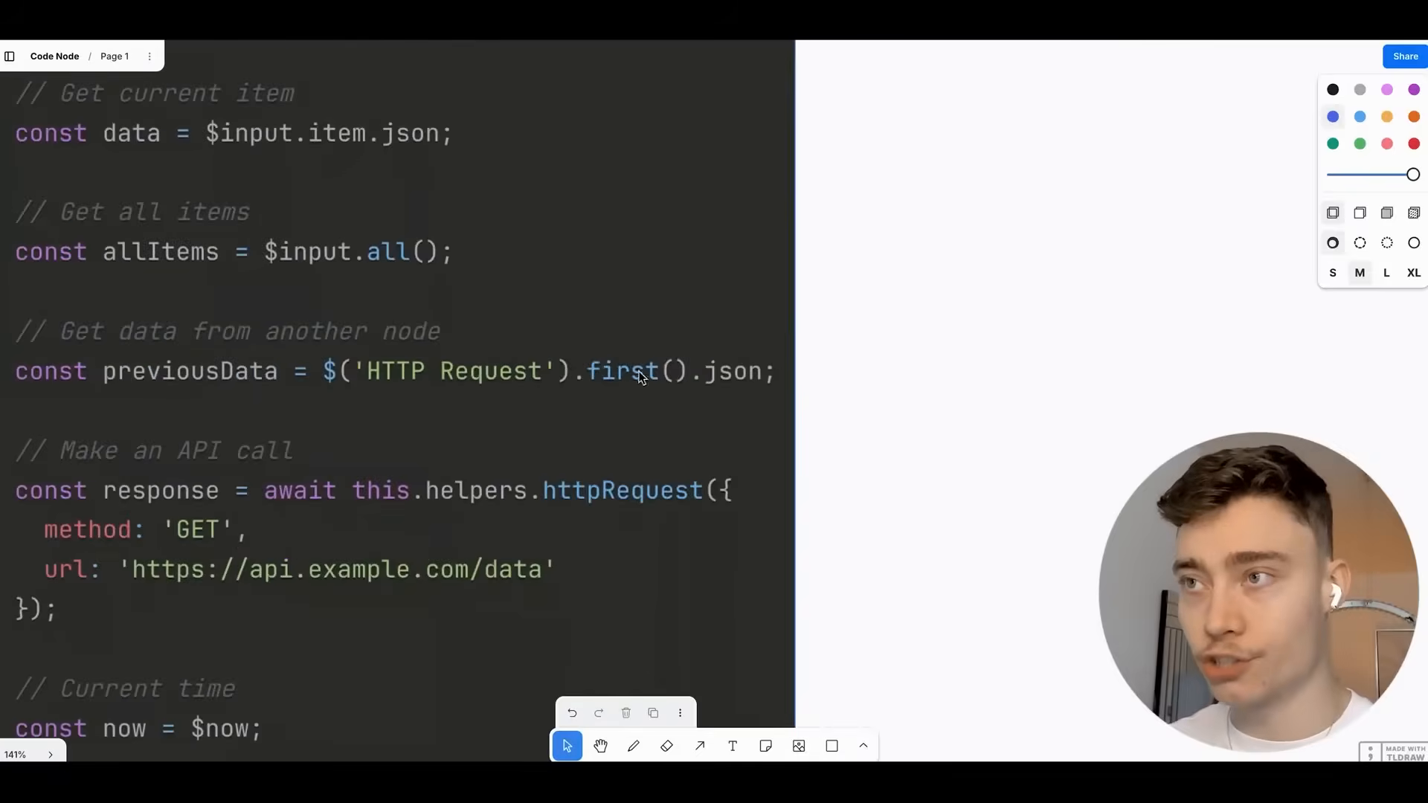
pyautogui.hscroll(-4, 606, 374)
pyautogui.scroll(3, 728, 378)
pyautogui.scroll(-1, 595, 331)
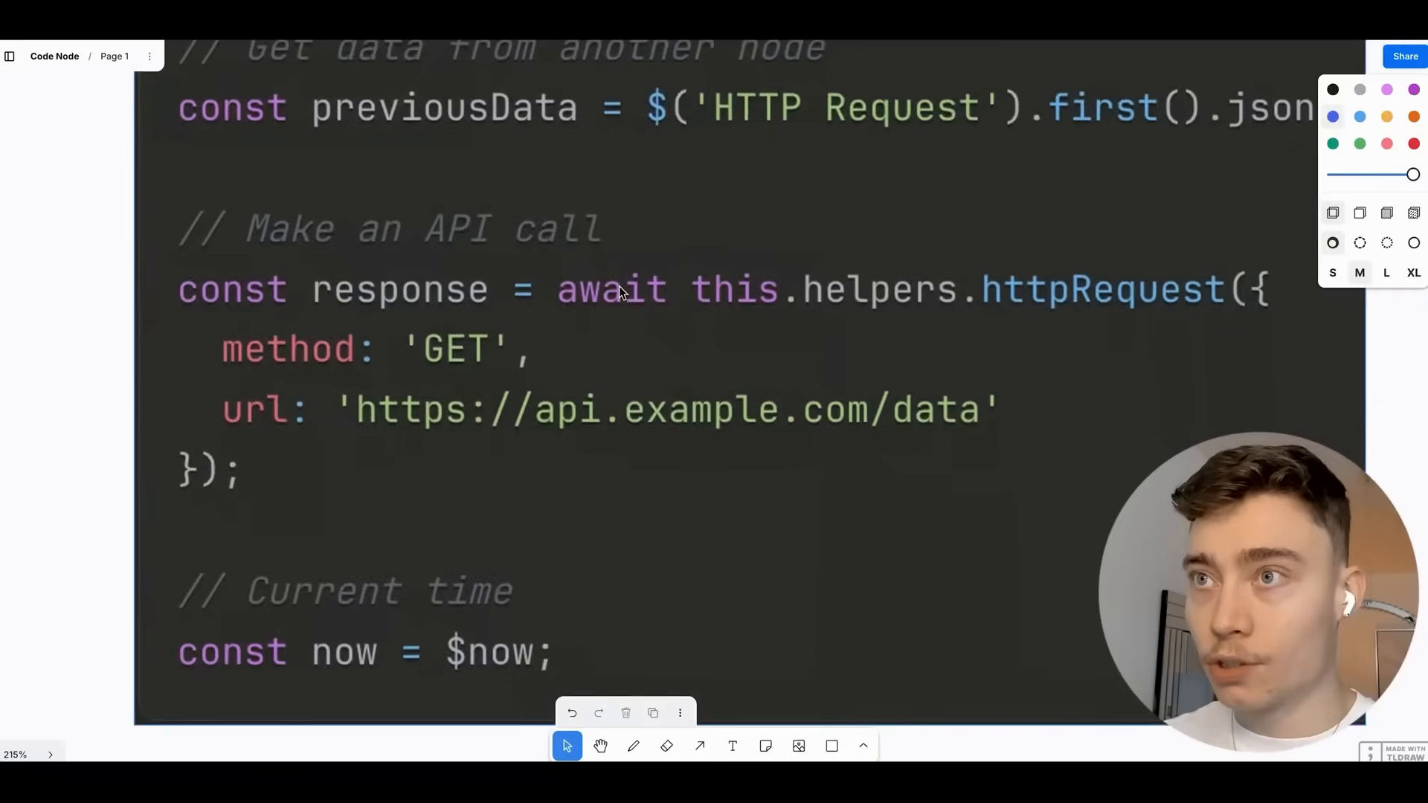
pyautogui.scroll(-1, 619, 285)
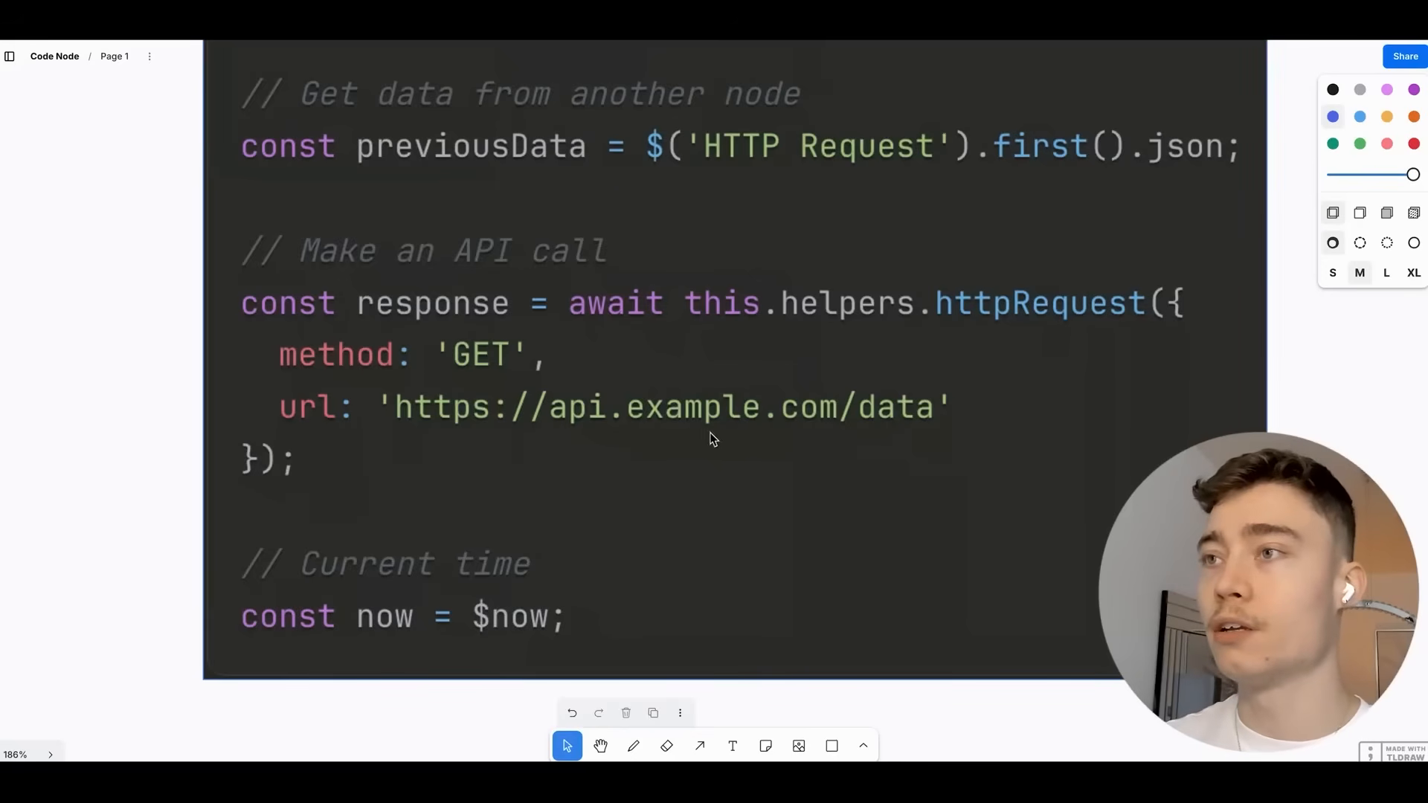
pyautogui.scroll(5, 533, 467)
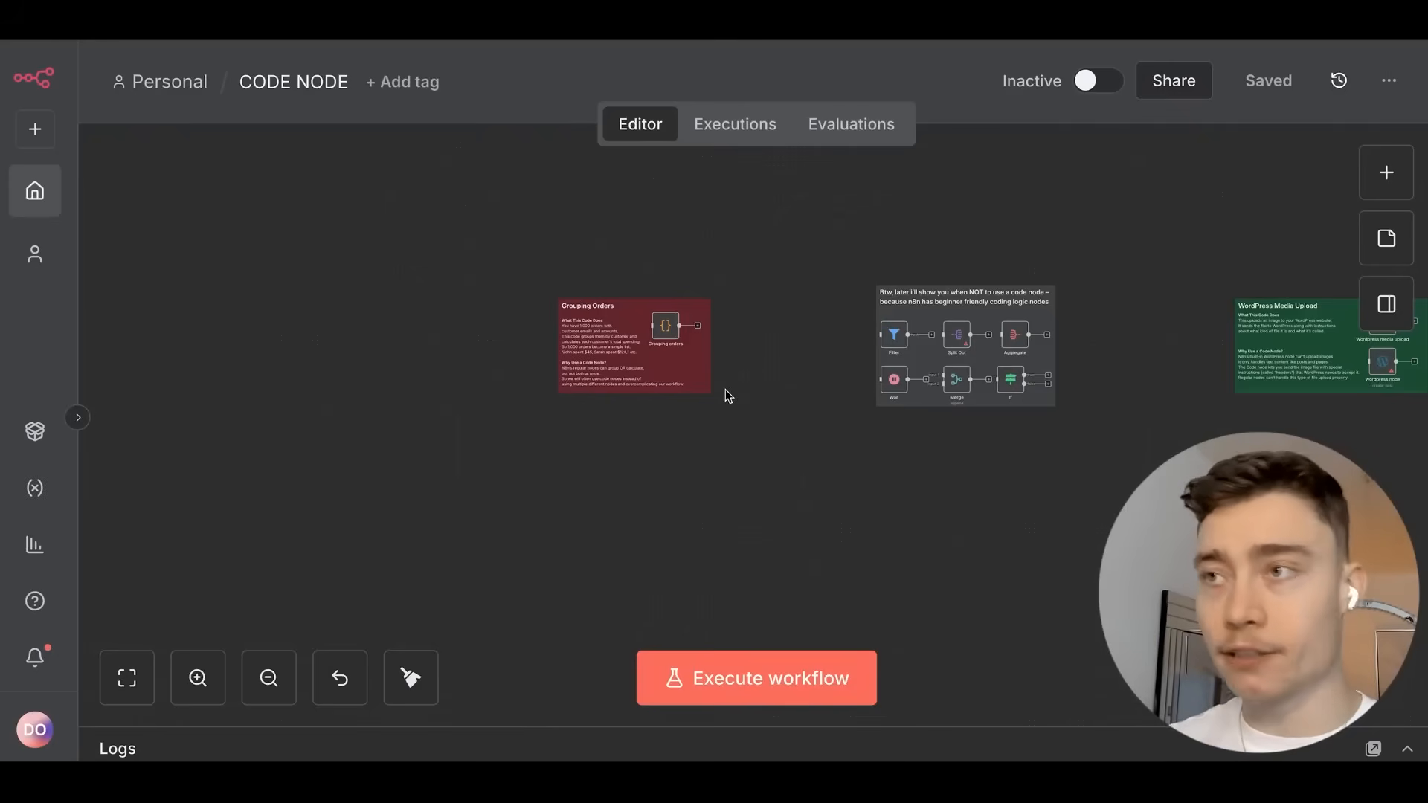
# Zoom into the Grouping Orders note and review the Grouping orders node's code, then close it.
pyautogui.scroll(5, 725, 390)
pyautogui.scroll(3, 625, 372)
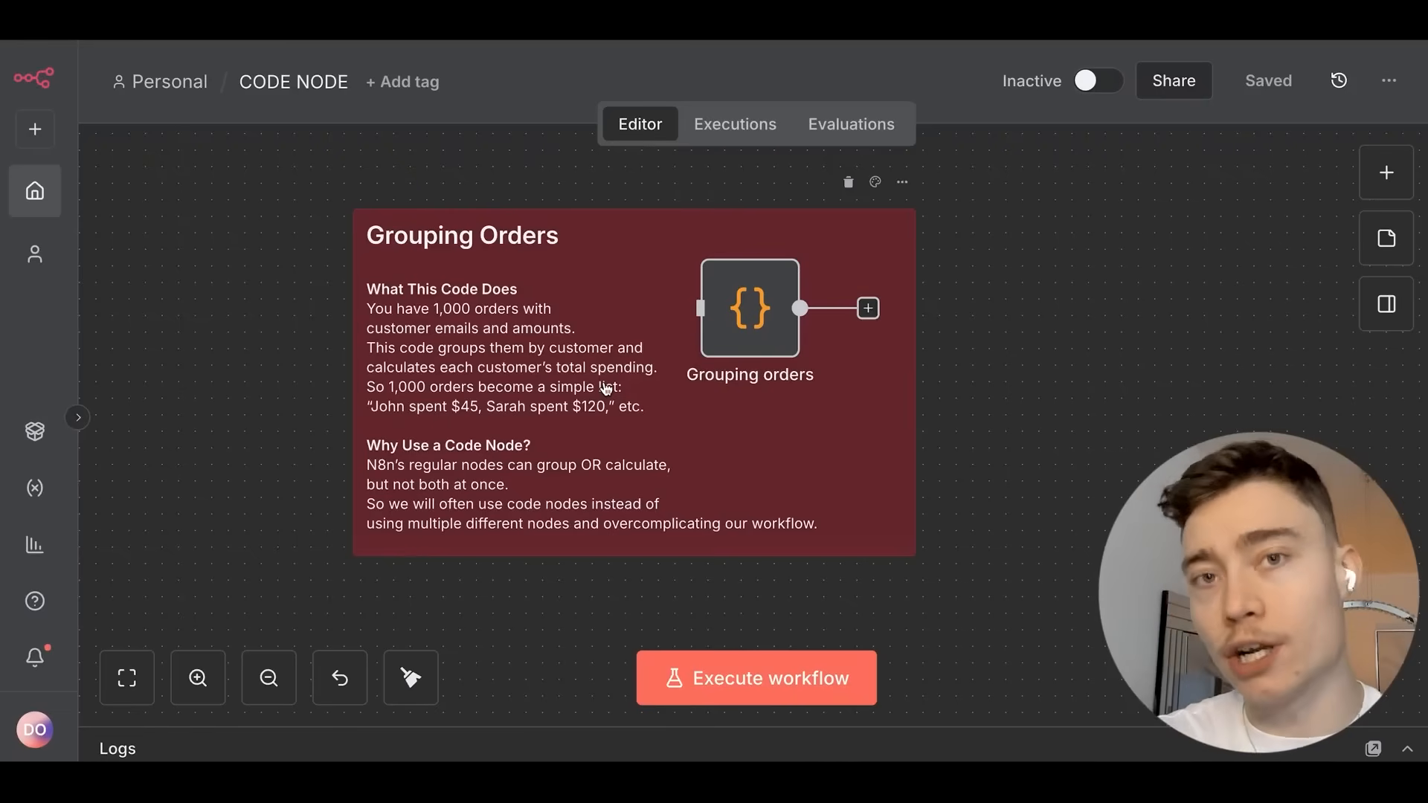
pyautogui.scroll(3, 606, 388)
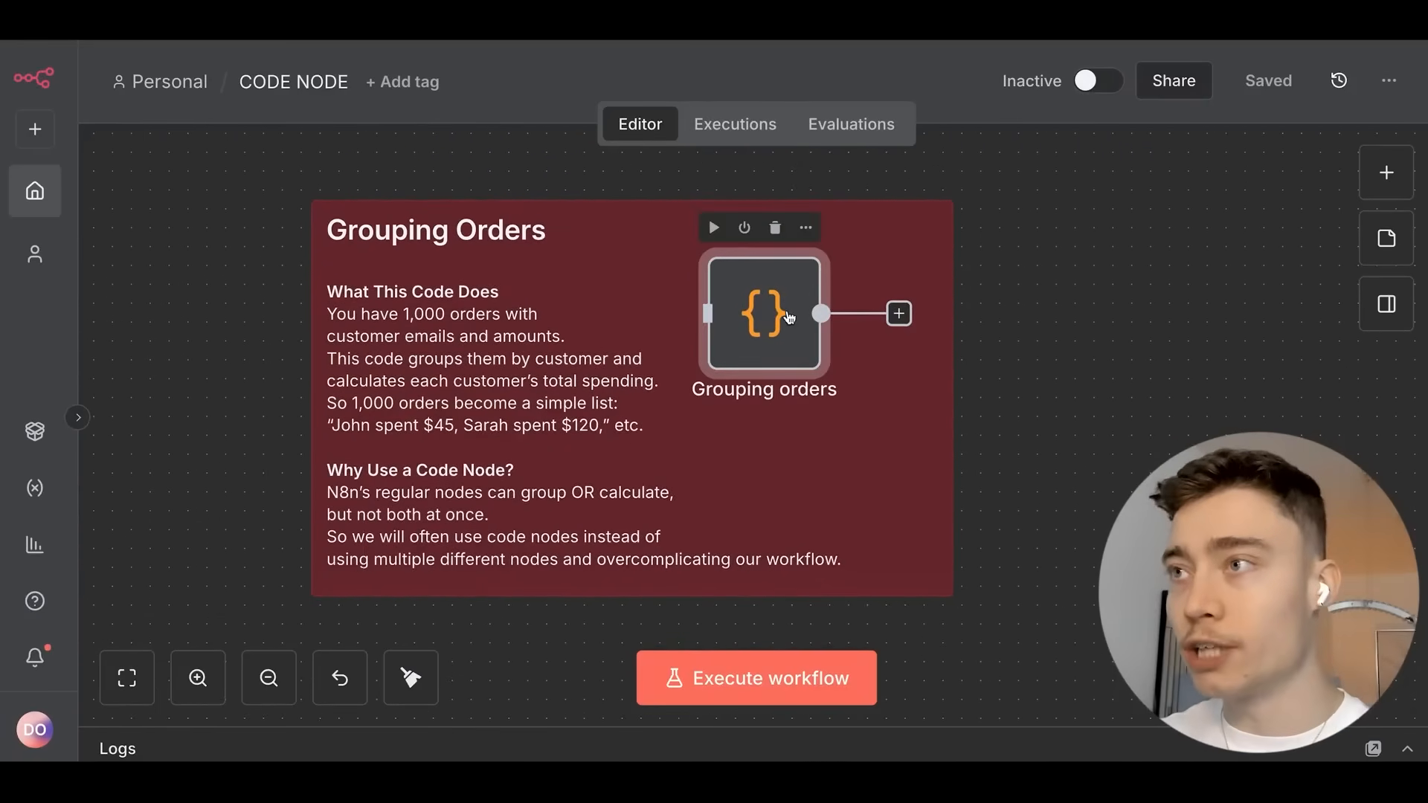
pyautogui.doubleClick(764, 313)
pyautogui.scroll(-1, 765, 487)
pyautogui.scroll(-2, 766, 487)
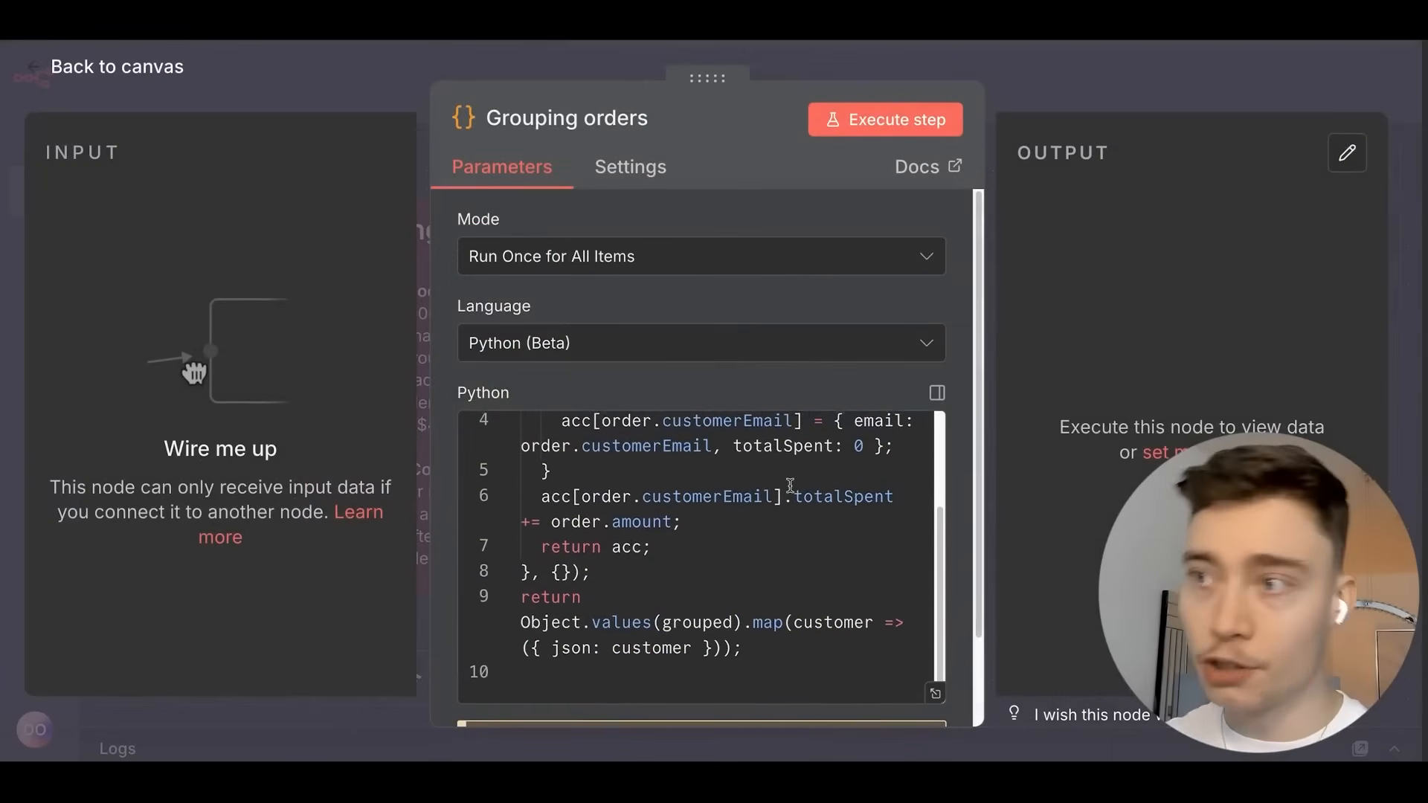
pyautogui.scroll(2, 781, 483)
pyautogui.click(1060, 86)
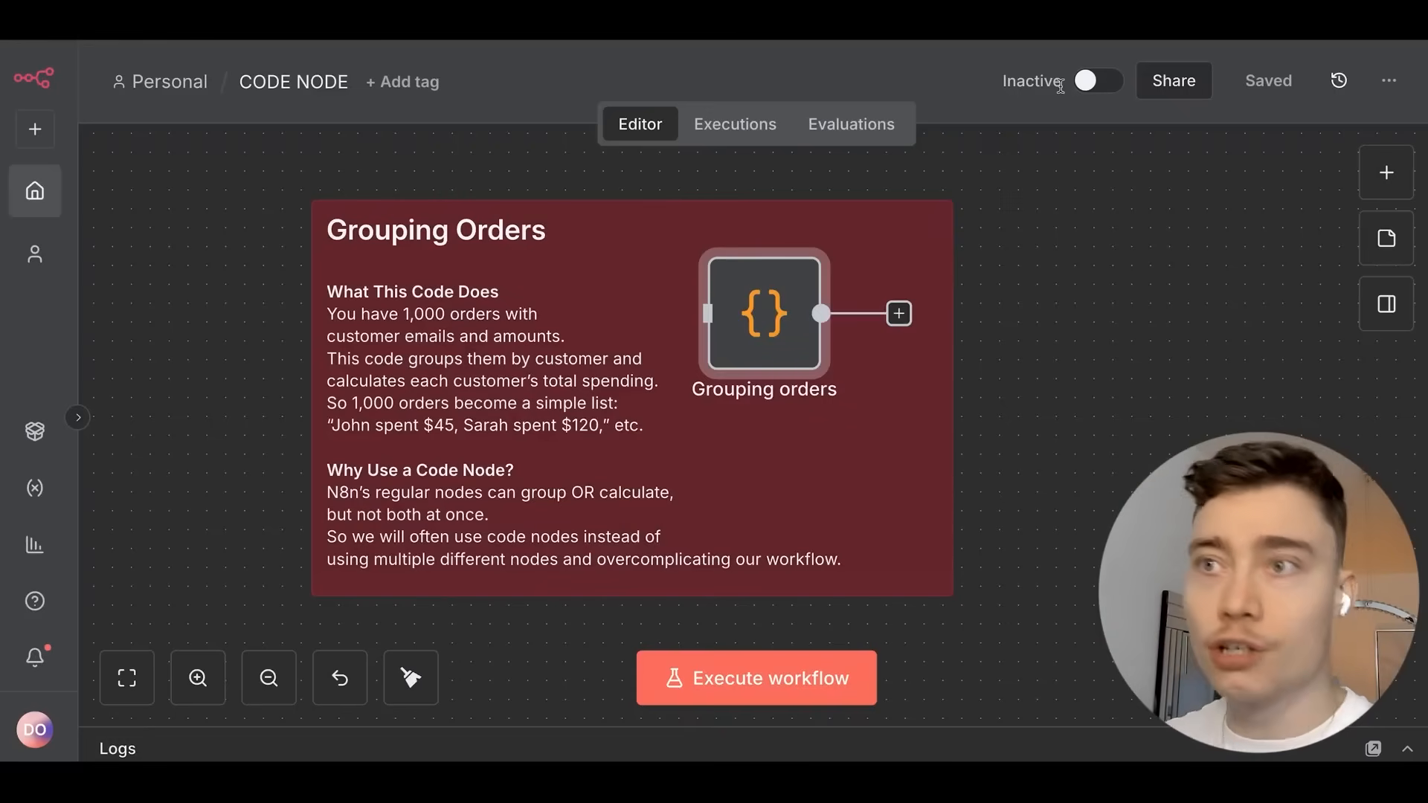
# Zoom and pan around the Grouping Orders note on the canvas.
pyautogui.scroll(1, 647, 316)
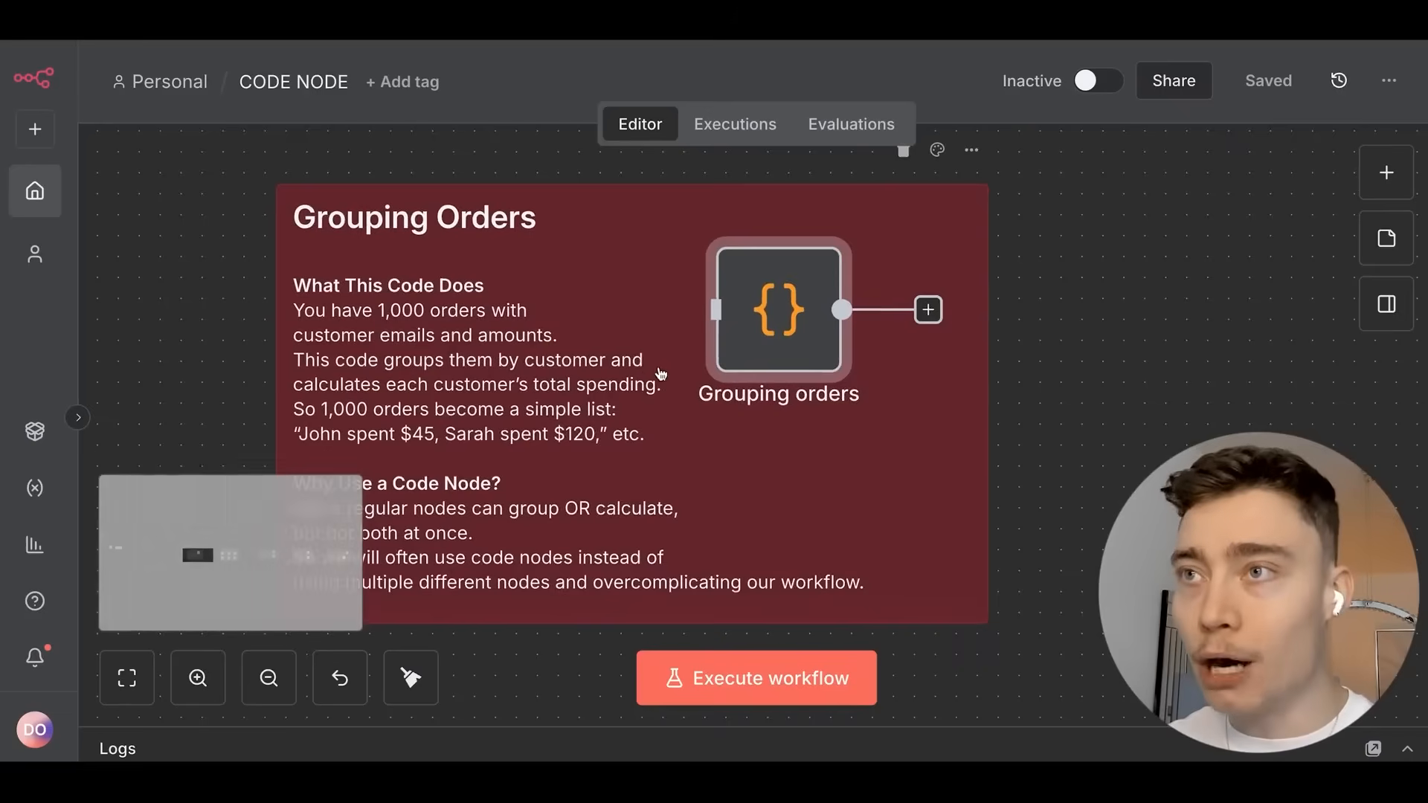
pyautogui.hscroll(-1, 705, 356)
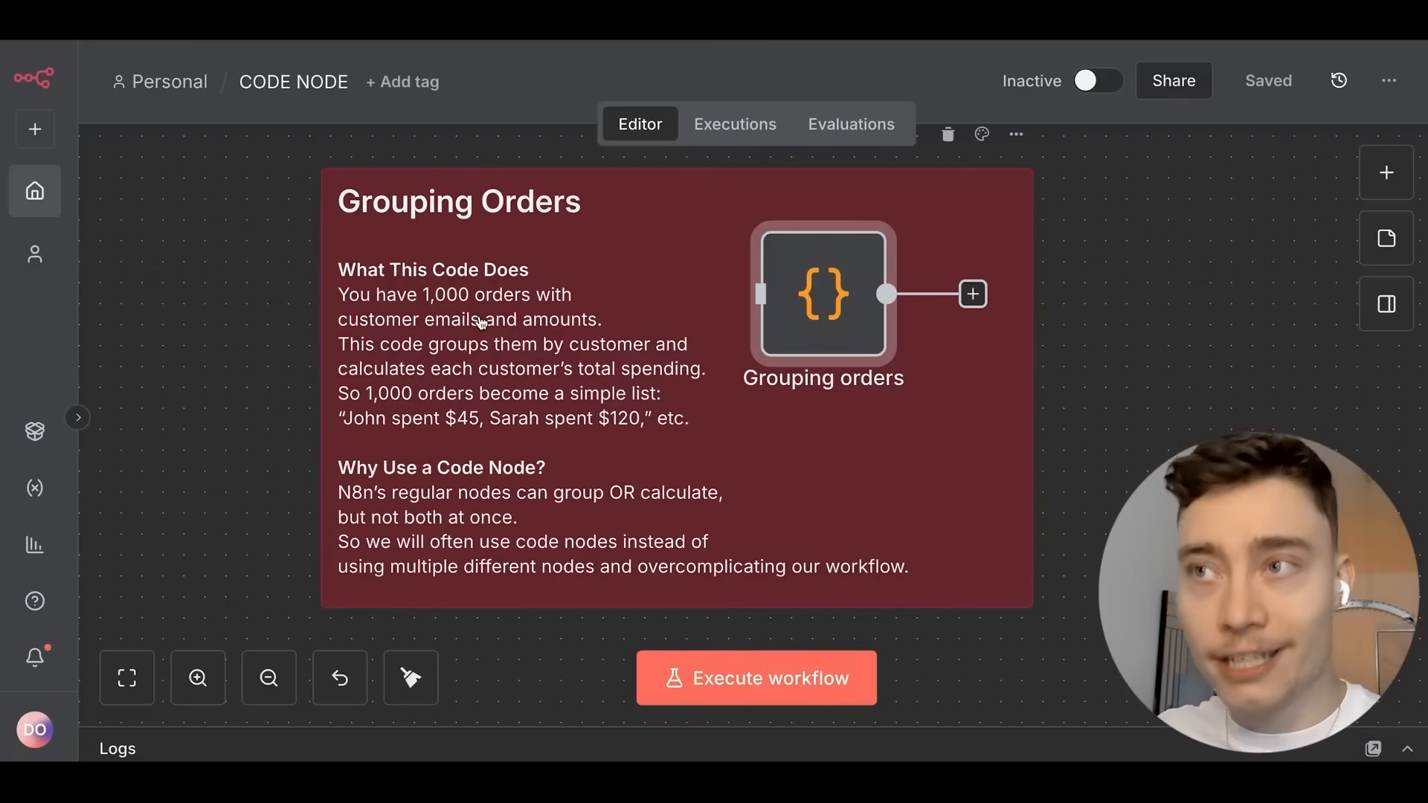
pyautogui.scroll(3, 569, 327)
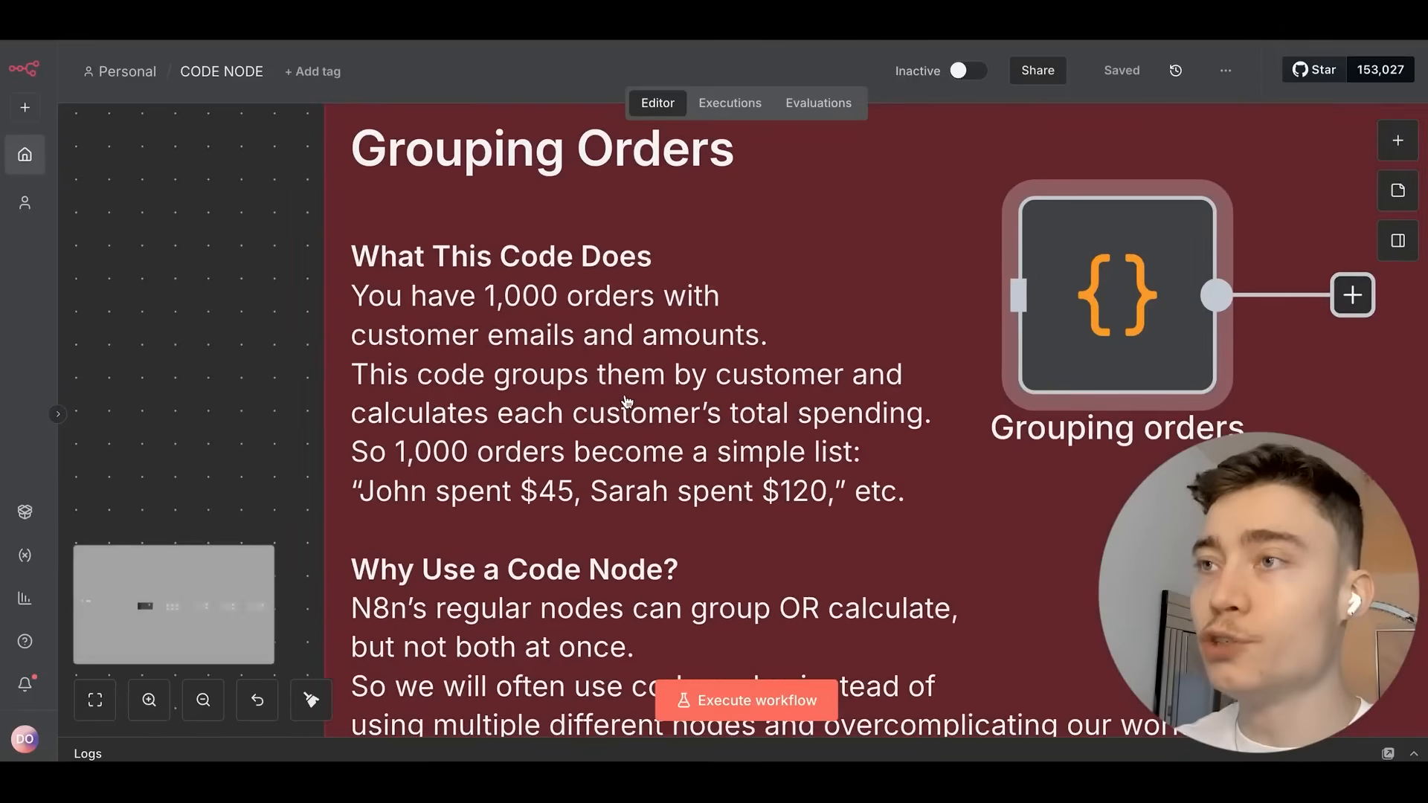
pyautogui.scroll(3, 627, 401)
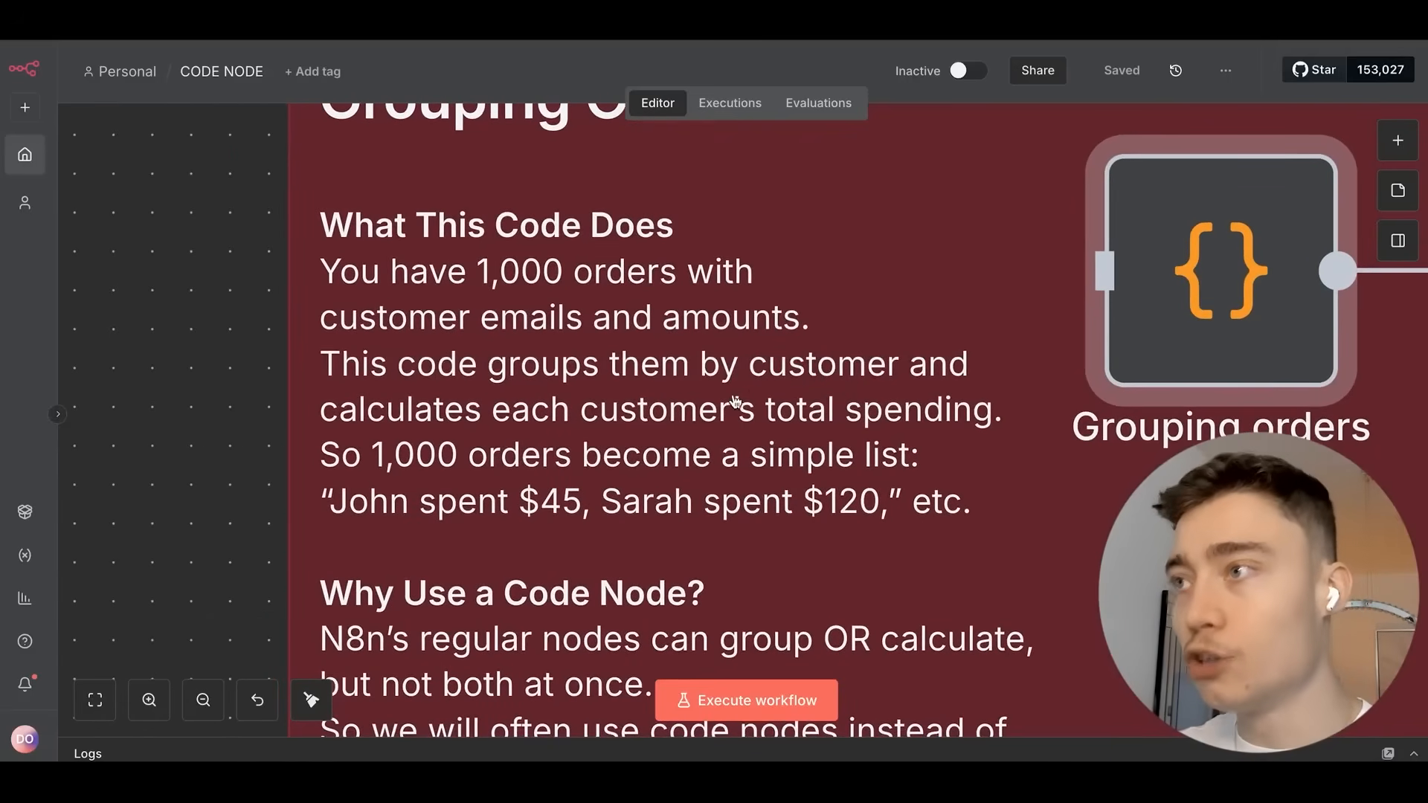
pyautogui.scroll(-2, 615, 392)
pyautogui.scroll(3, 605, 395)
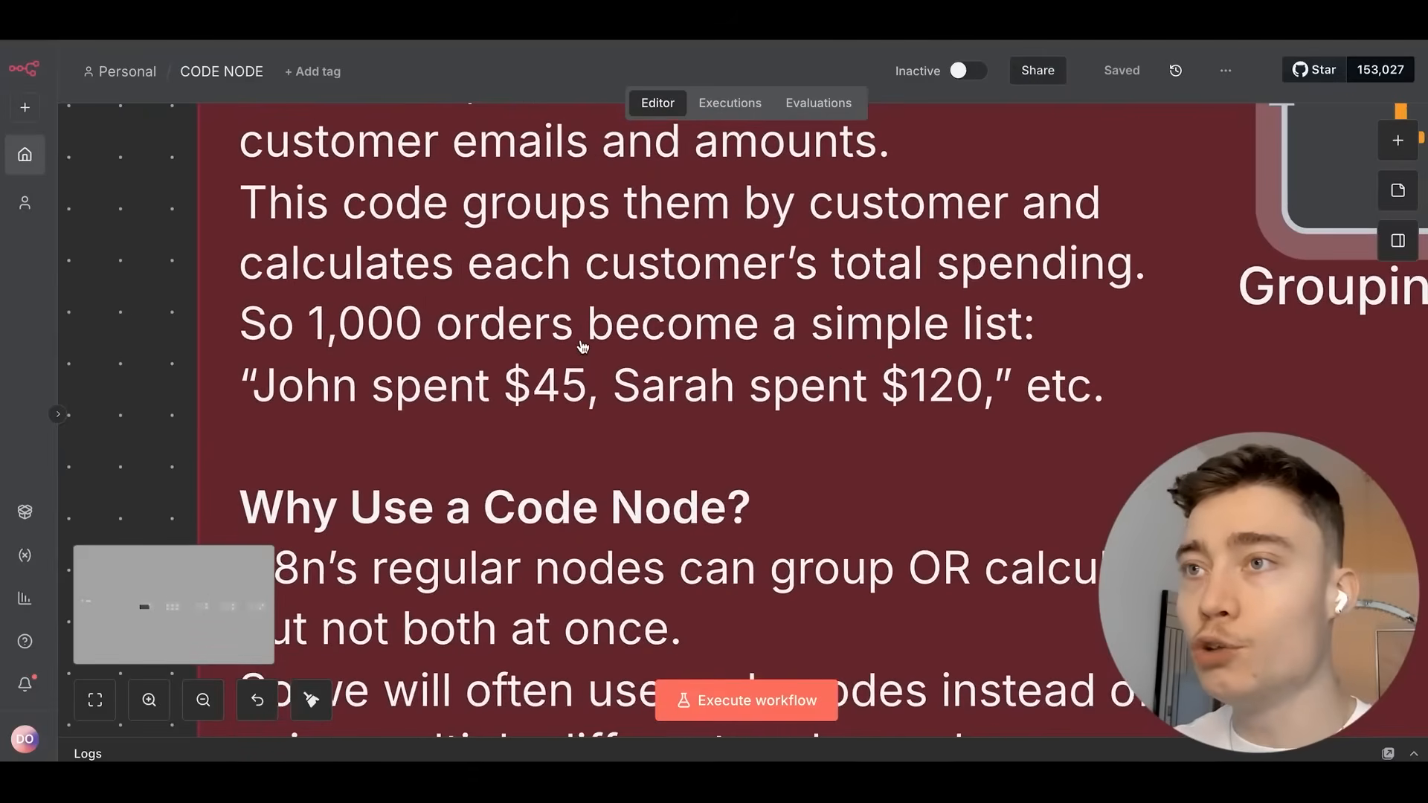
pyautogui.scroll(-1, 582, 345)
pyautogui.scroll(1, 561, 373)
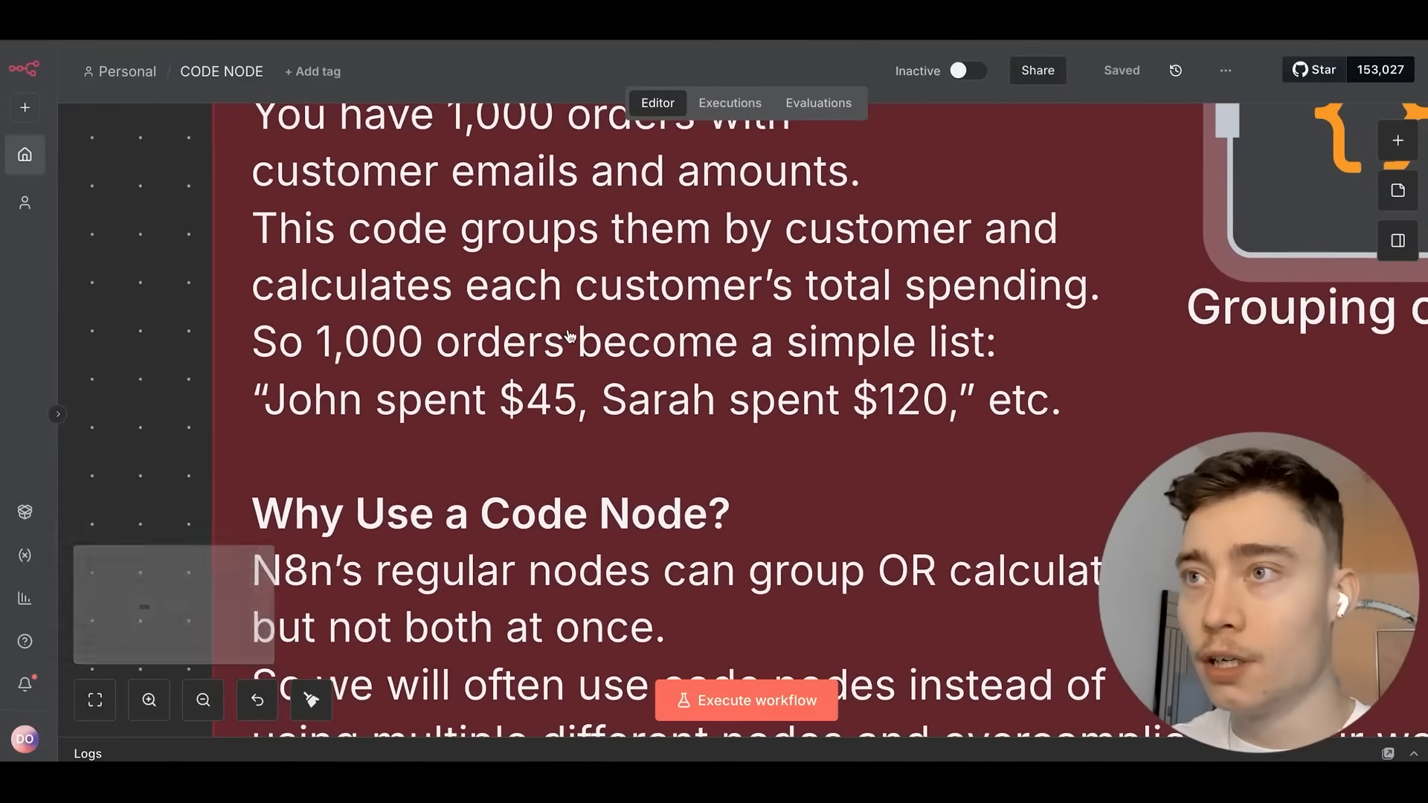
pyautogui.scroll(-3, 569, 336)
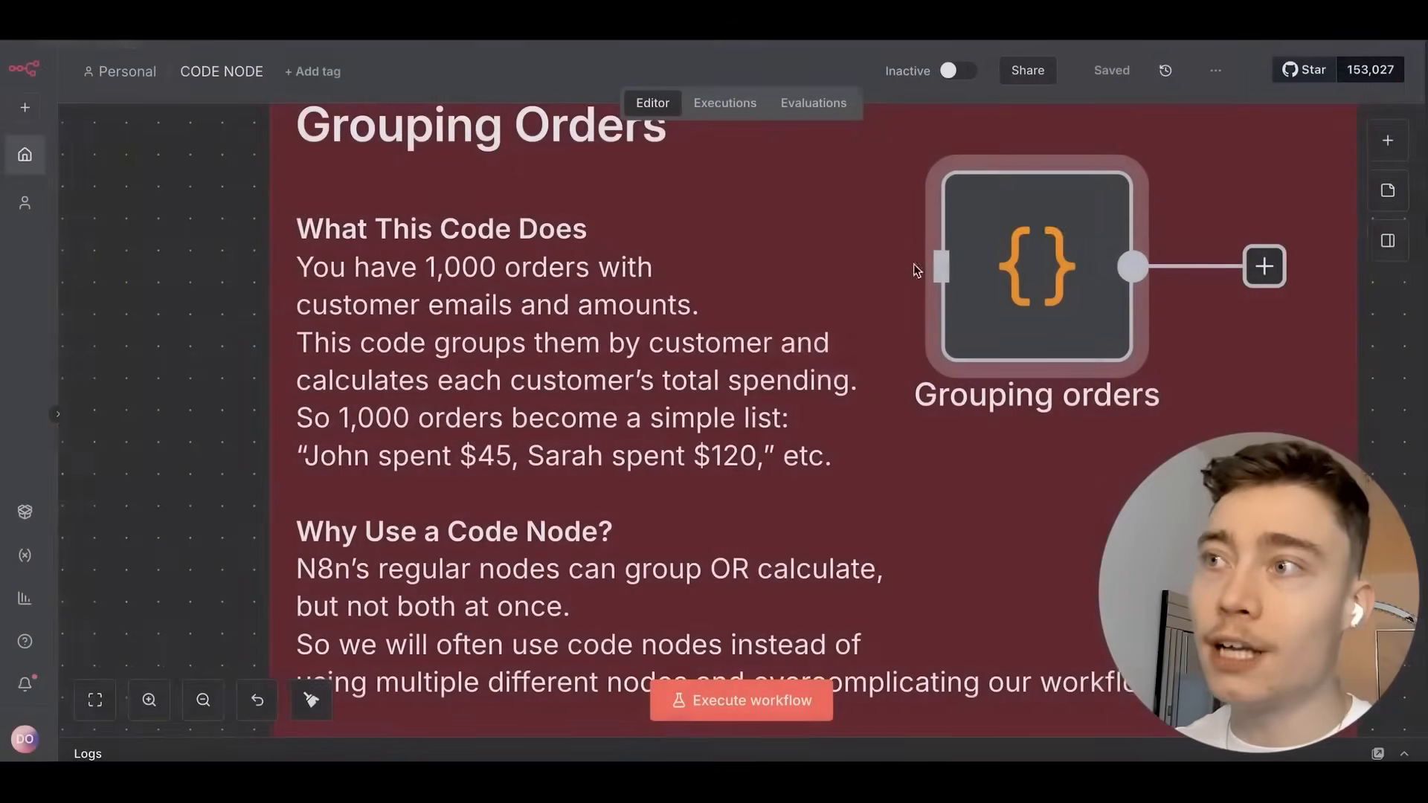
# Read down the Grouping Orders note to its 'Why Use a Code Node?' section.
pyautogui.scroll(5, 437, 456)
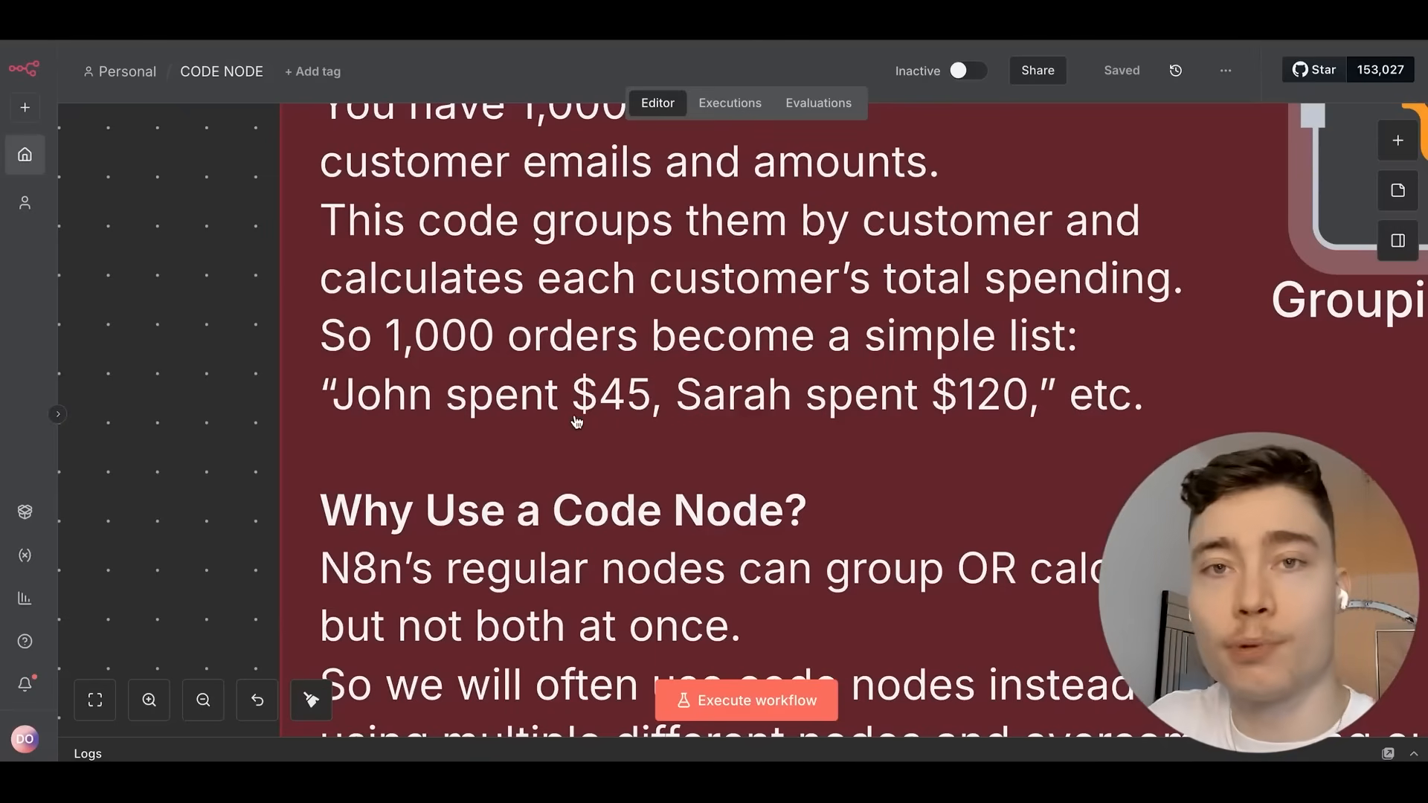
pyautogui.scroll(-2, 652, 427)
pyautogui.moveTo(746, 424); pyautogui.dragTo(800, 281)
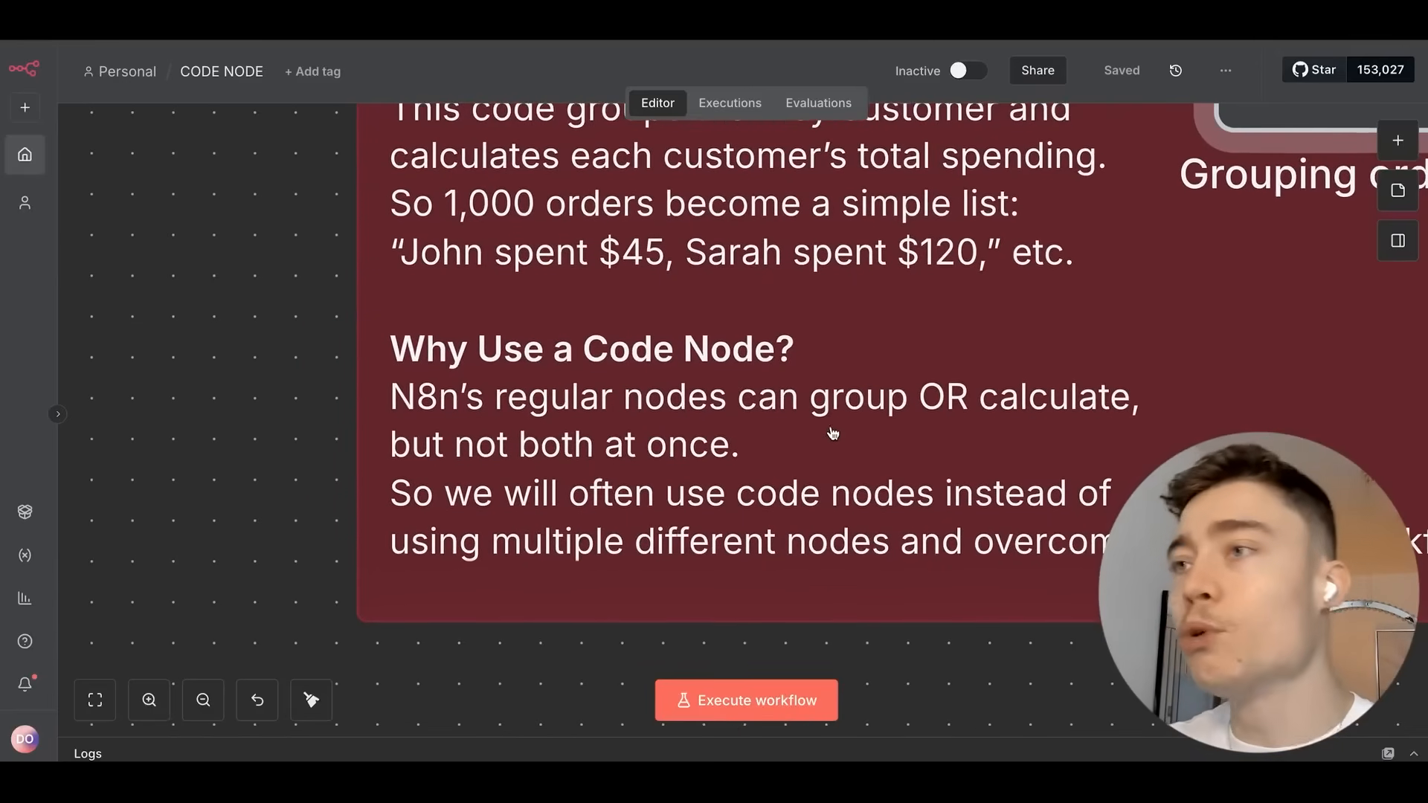
pyautogui.moveTo(827, 431); pyautogui.dragTo(822, 357)
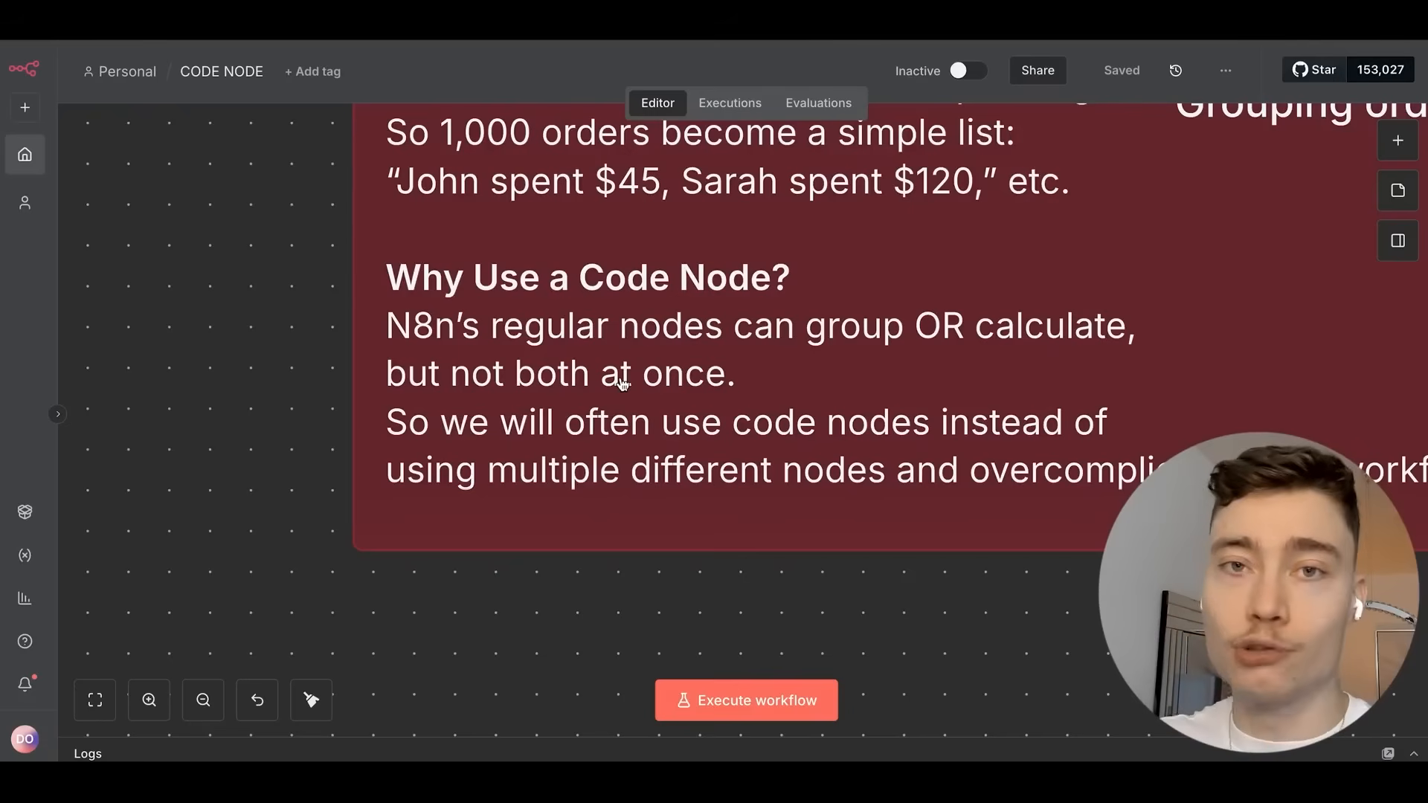
pyautogui.scroll(-5, 718, 329)
pyautogui.moveTo(747, 298); pyautogui.dragTo(417, 527)
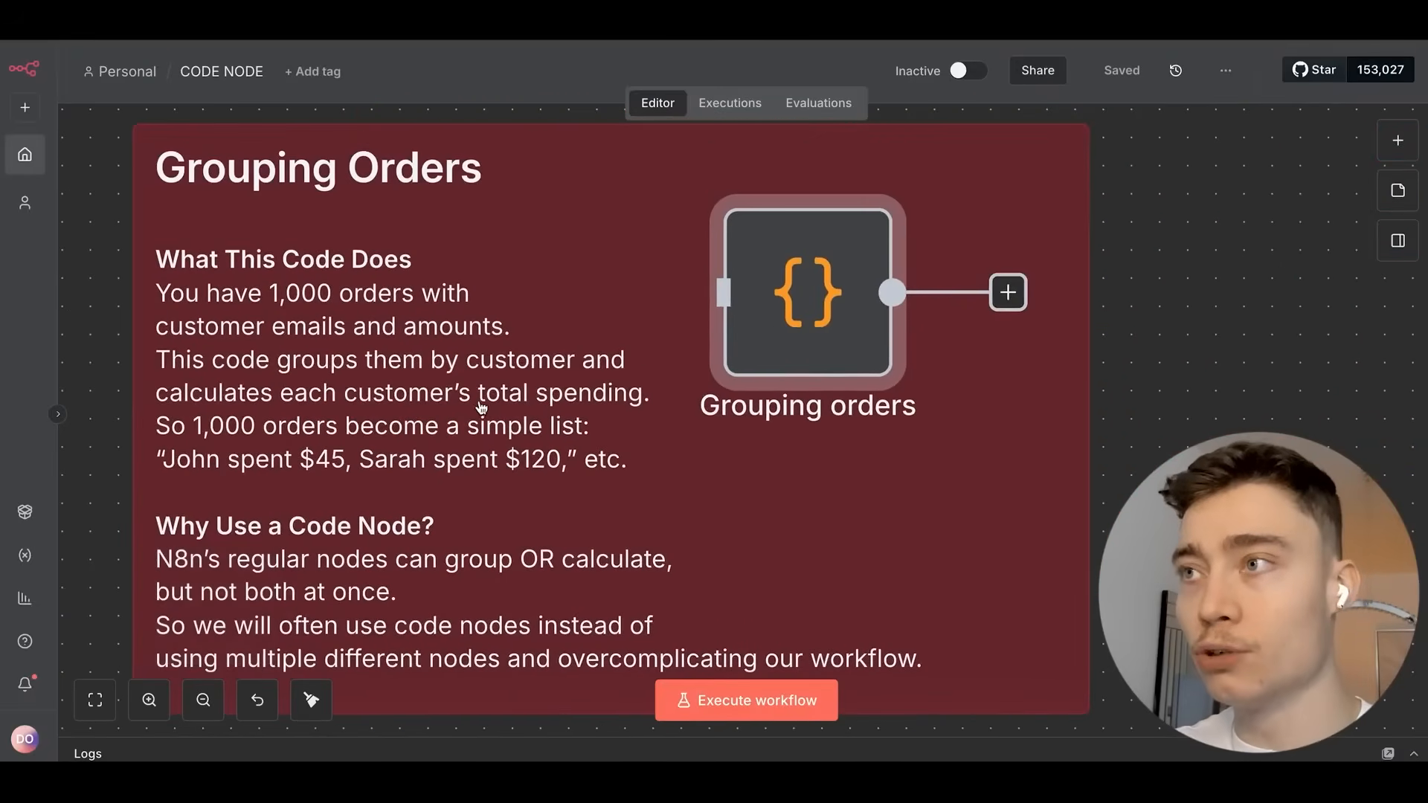
pyautogui.scroll(3, 486, 402)
pyautogui.moveTo(413, 653); pyautogui.dragTo(516, 339)
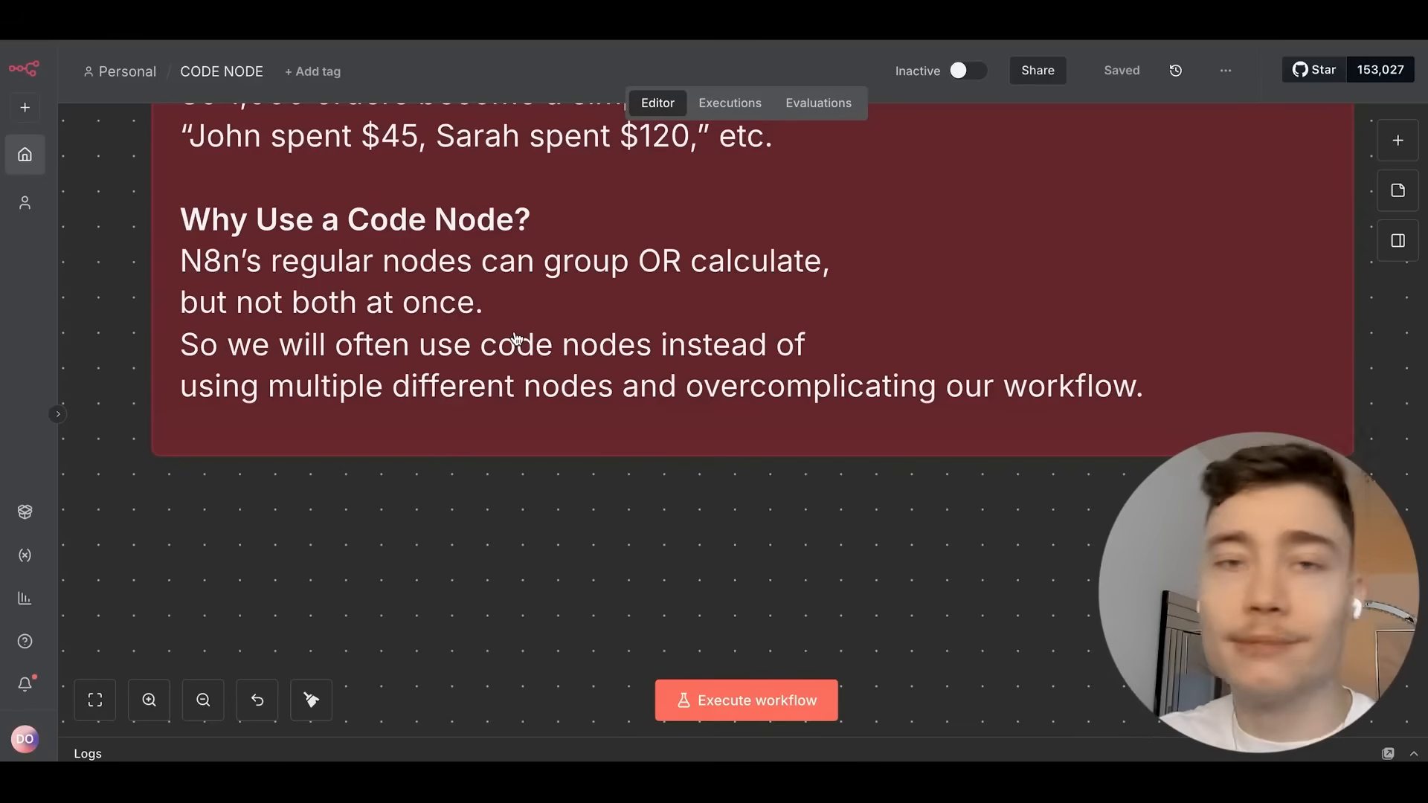
# Fit the Grouping Orders note in view, then move over to the note on when not to use code.
pyautogui.press('1')
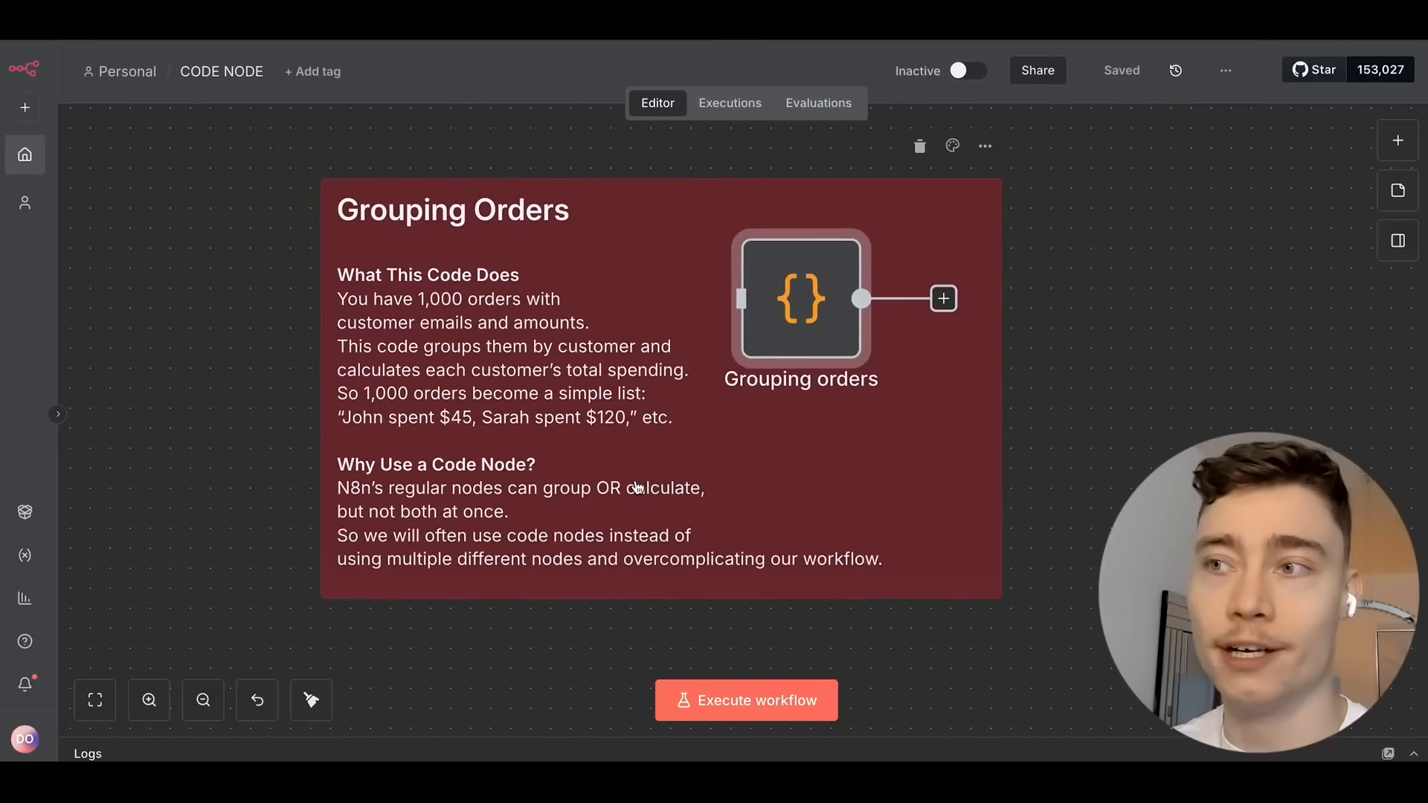
pyautogui.moveTo(792, 592); pyautogui.dragTo(762, 482)
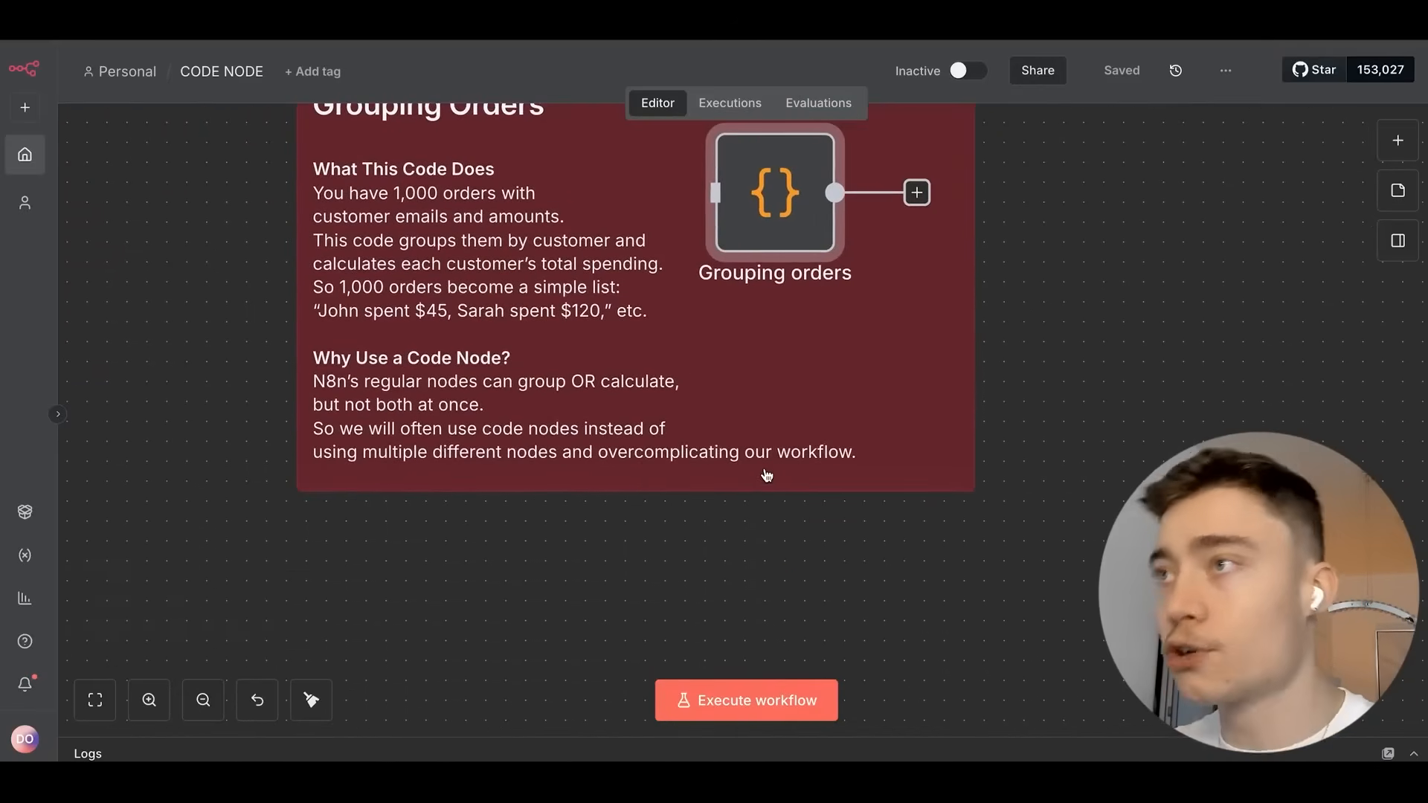
pyautogui.moveTo(849, 373); pyautogui.dragTo(338, 323)
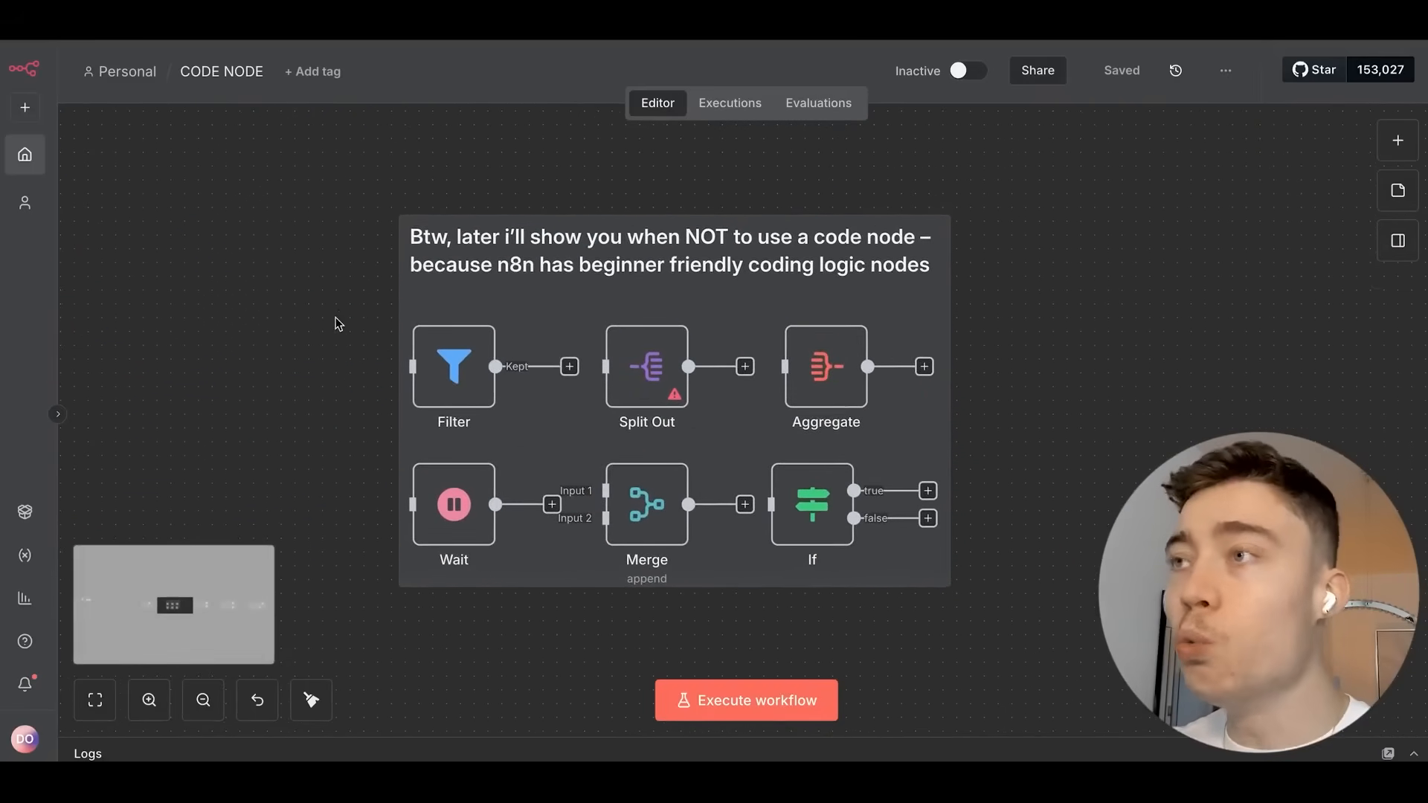
# Pan right past the logic-nodes note until the WordPress Media Upload note is centered.
pyautogui.scroll(2, 347, 324)
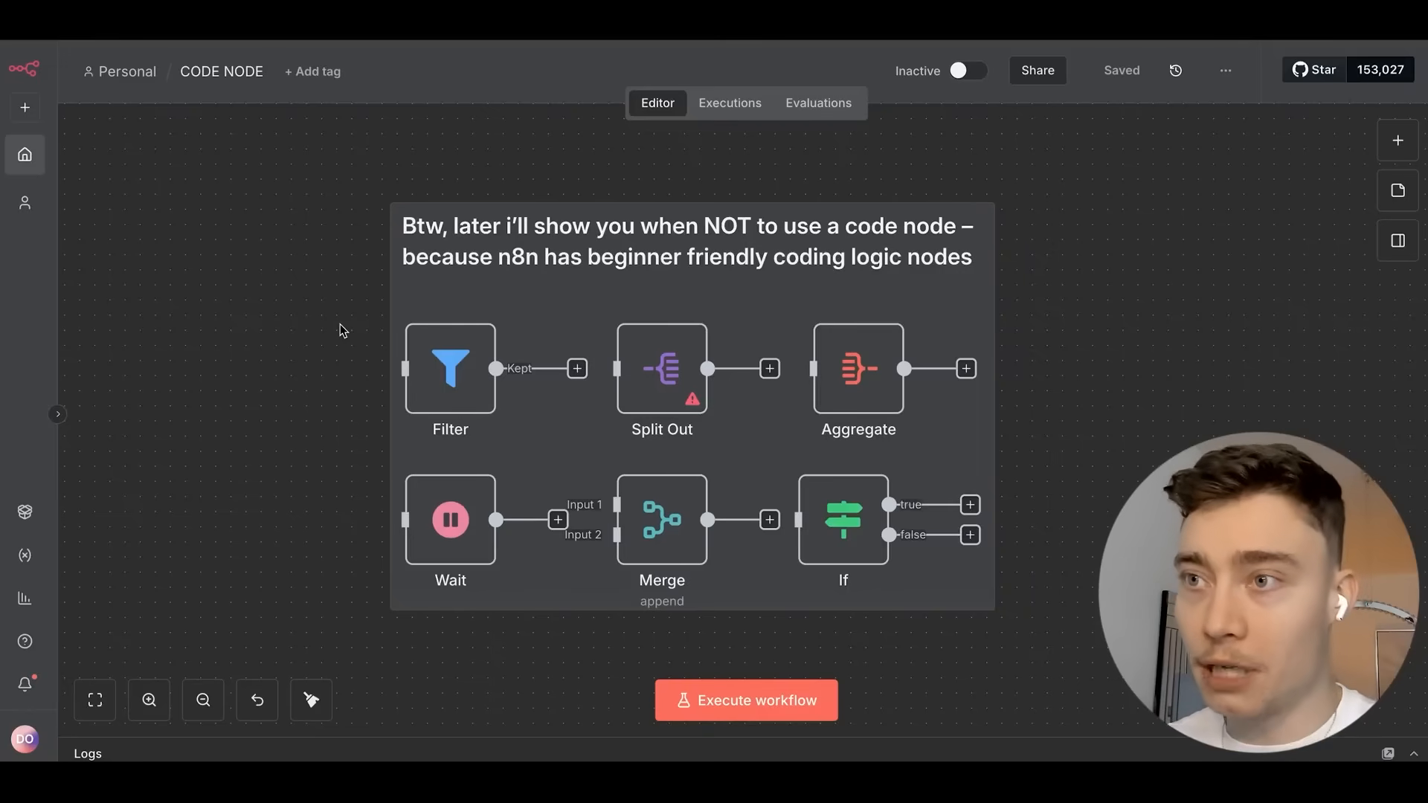
pyautogui.scroll(2, 311, 287)
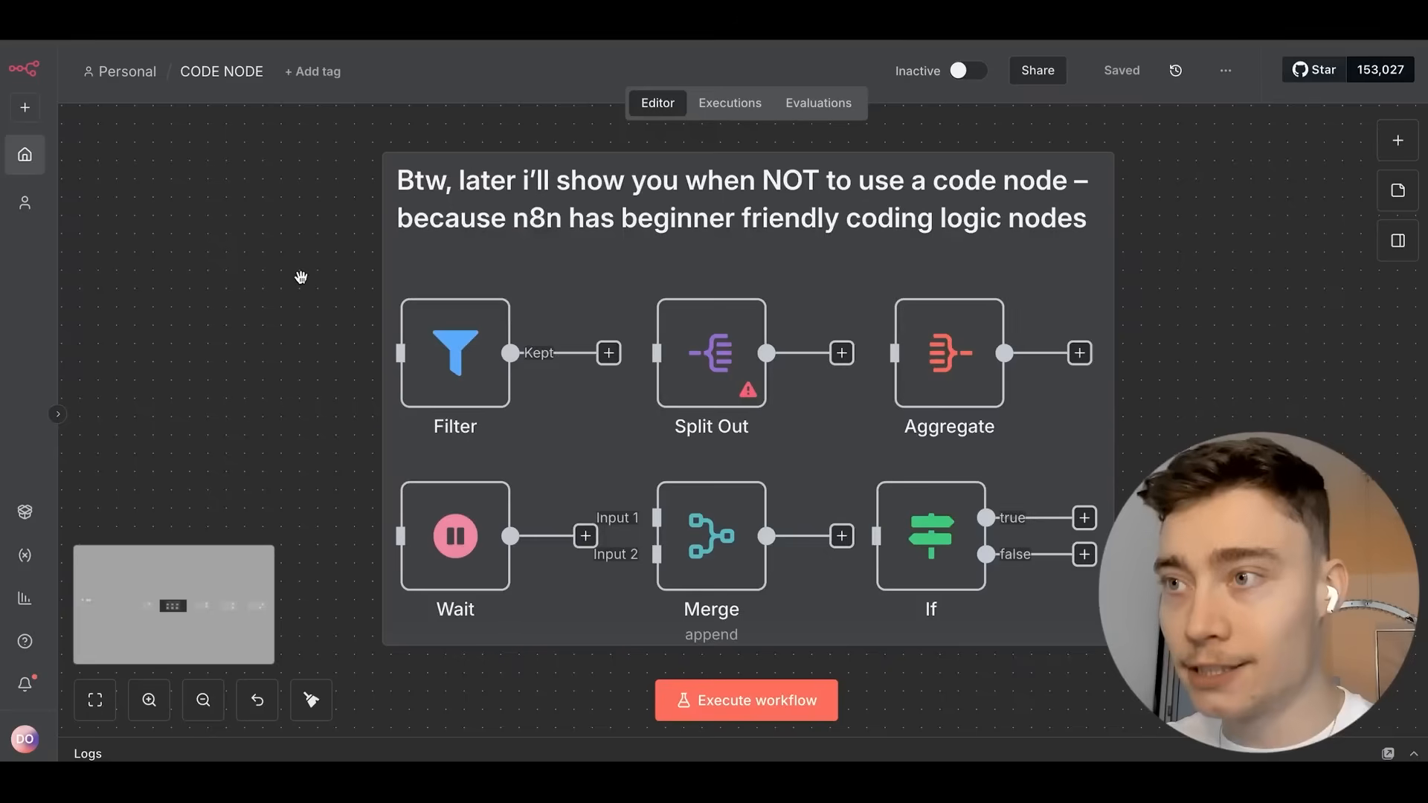
pyautogui.moveTo(301, 277); pyautogui.dragTo(269, 269)
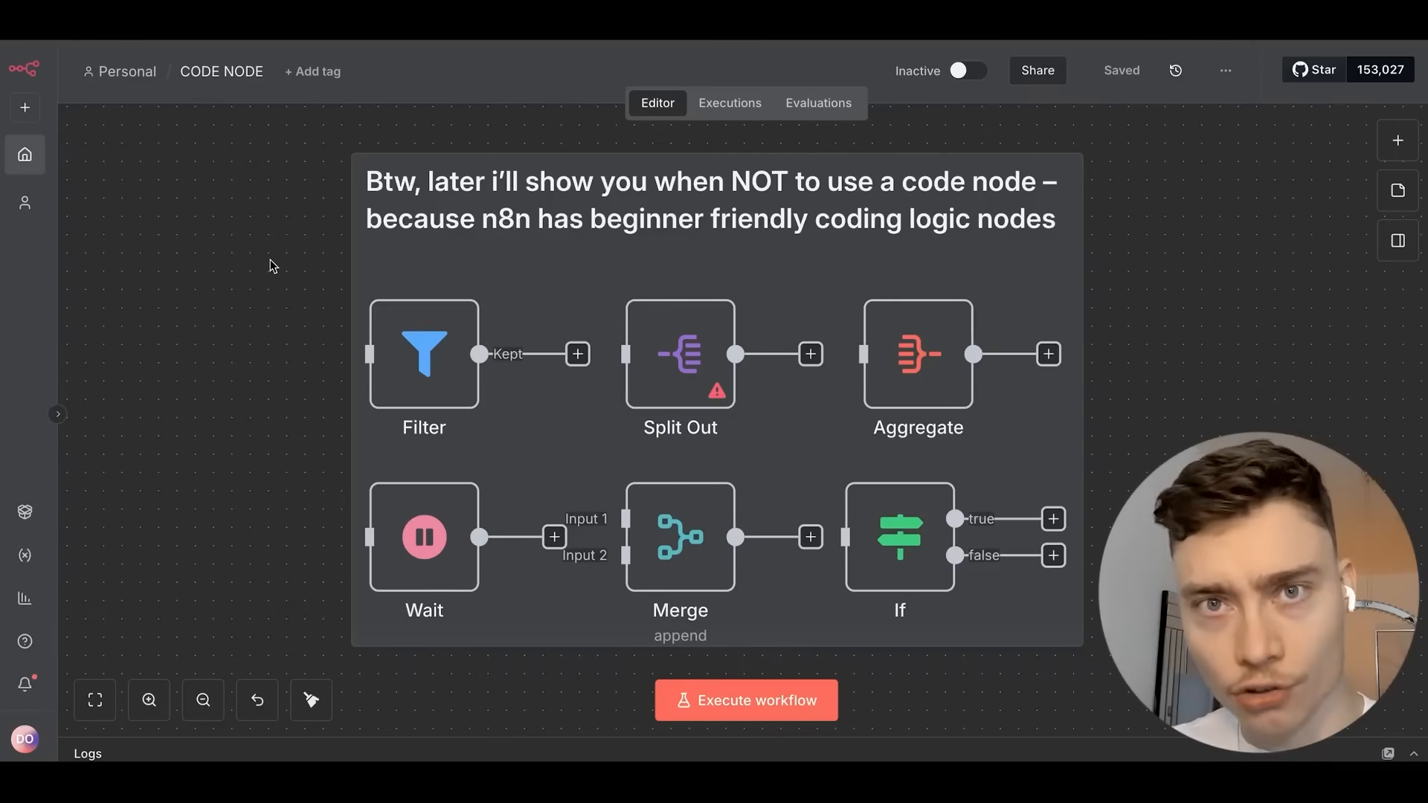
pyautogui.scroll(-2, 357, 305)
pyautogui.hscroll(12, 475, 360)
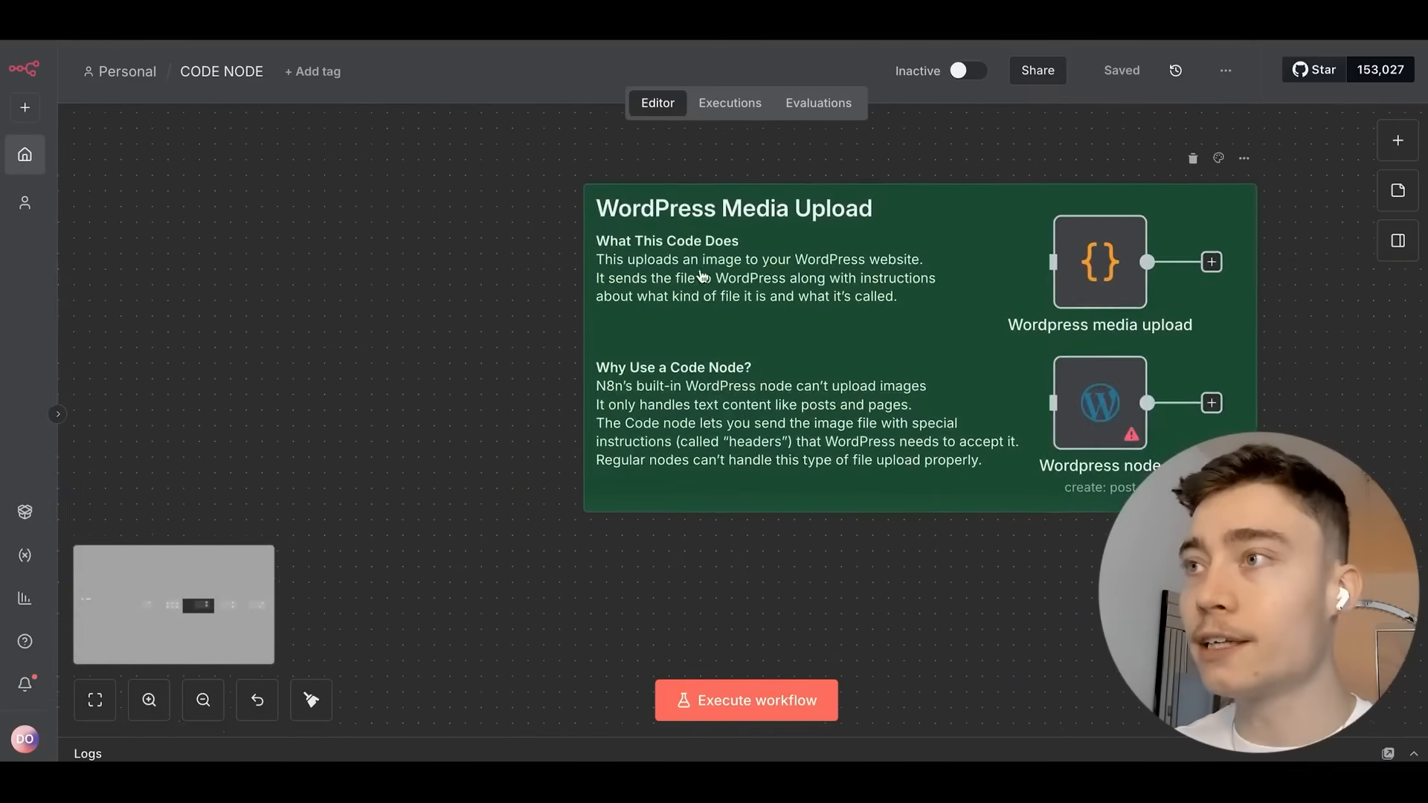
# Zoom to the Wordpress media upload node, view its code, and return to the canvas.
pyautogui.scroll(-2, 669, 278)
pyautogui.hscroll(1, 554, 313)
pyautogui.scroll(5, 595, 318)
pyautogui.scroll(-2, 636, 322)
pyautogui.hscroll(1, 520, 345)
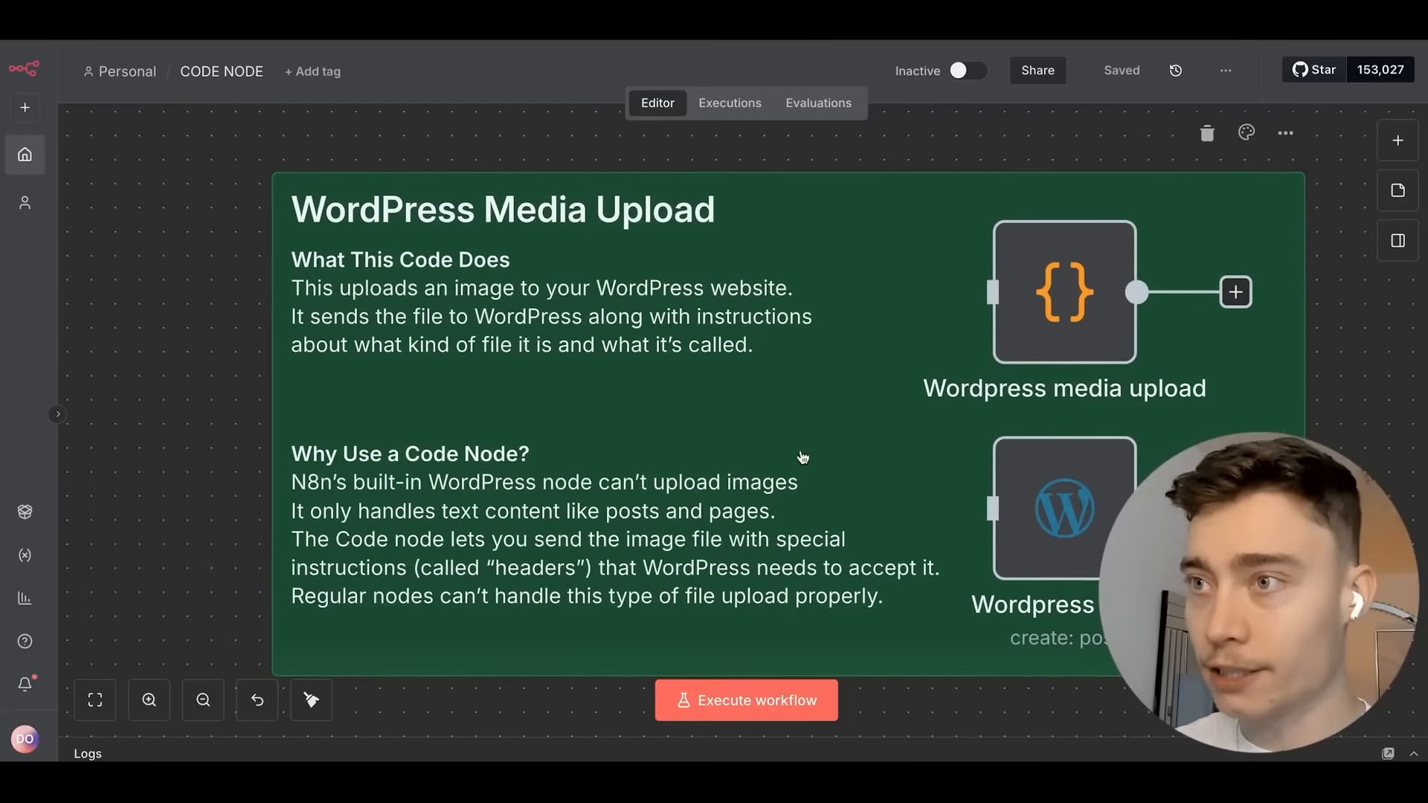
pyautogui.scroll(-1, 800, 456)
pyautogui.hscroll(1, 800, 456)
pyautogui.hscroll(2, 1087, 476)
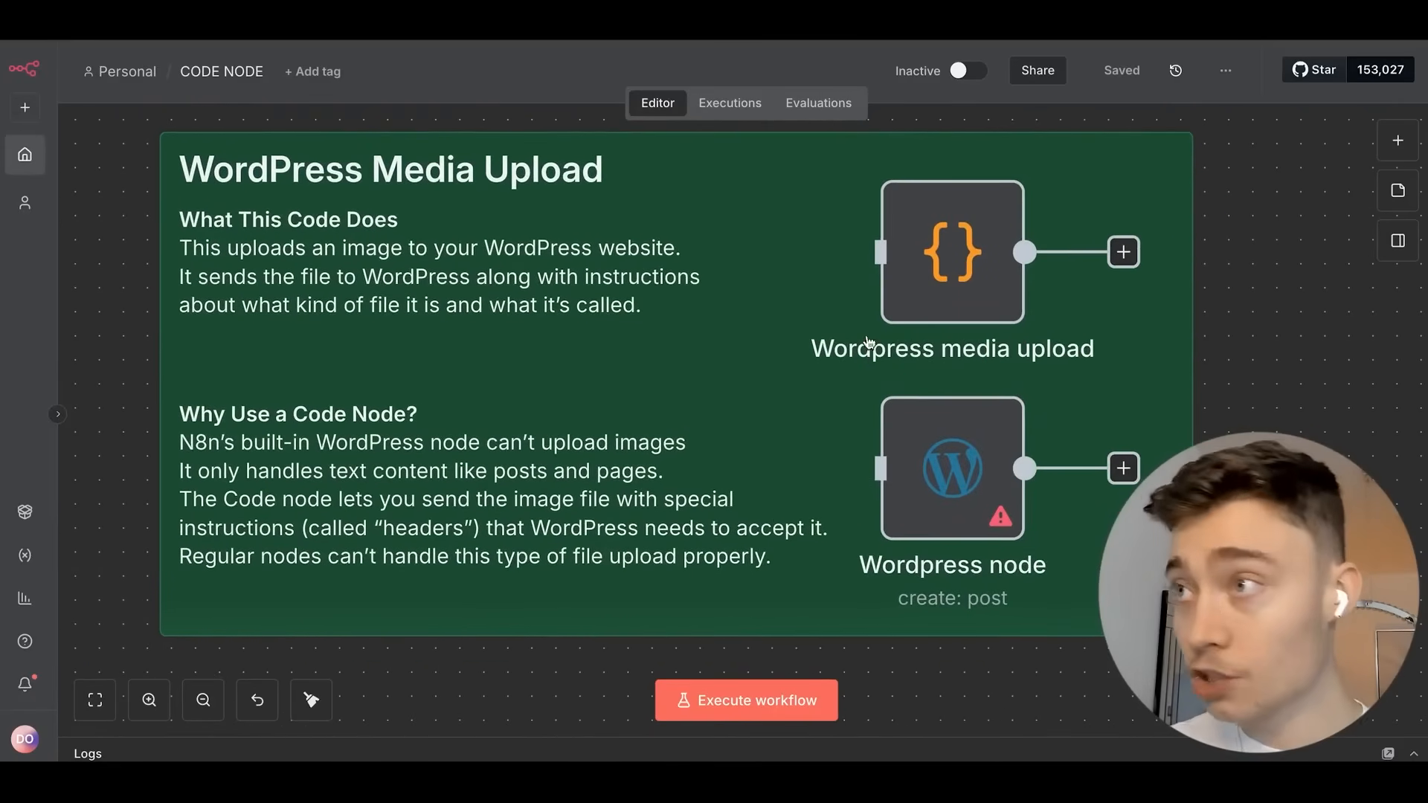
pyautogui.doubleClick(960, 245)
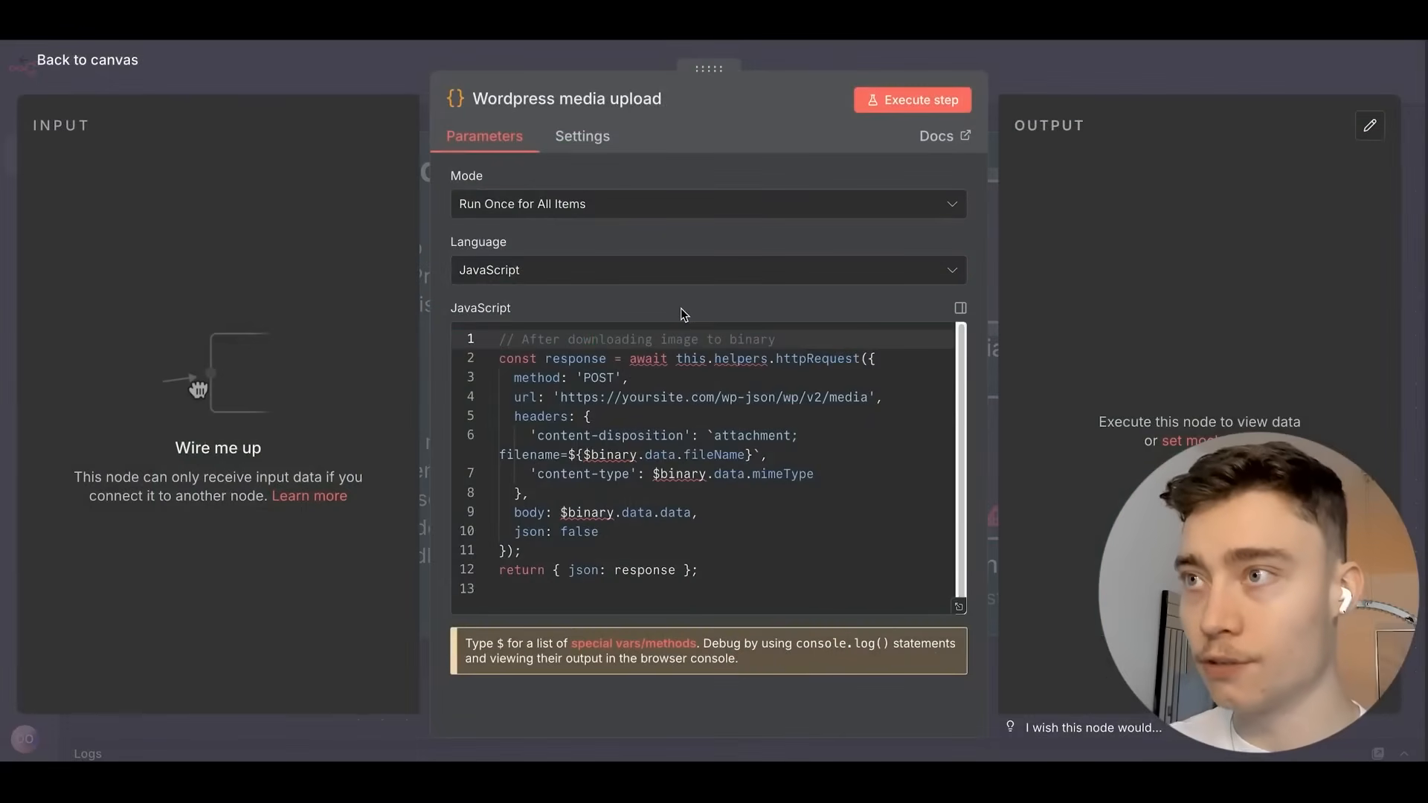
pyautogui.click(1057, 79)
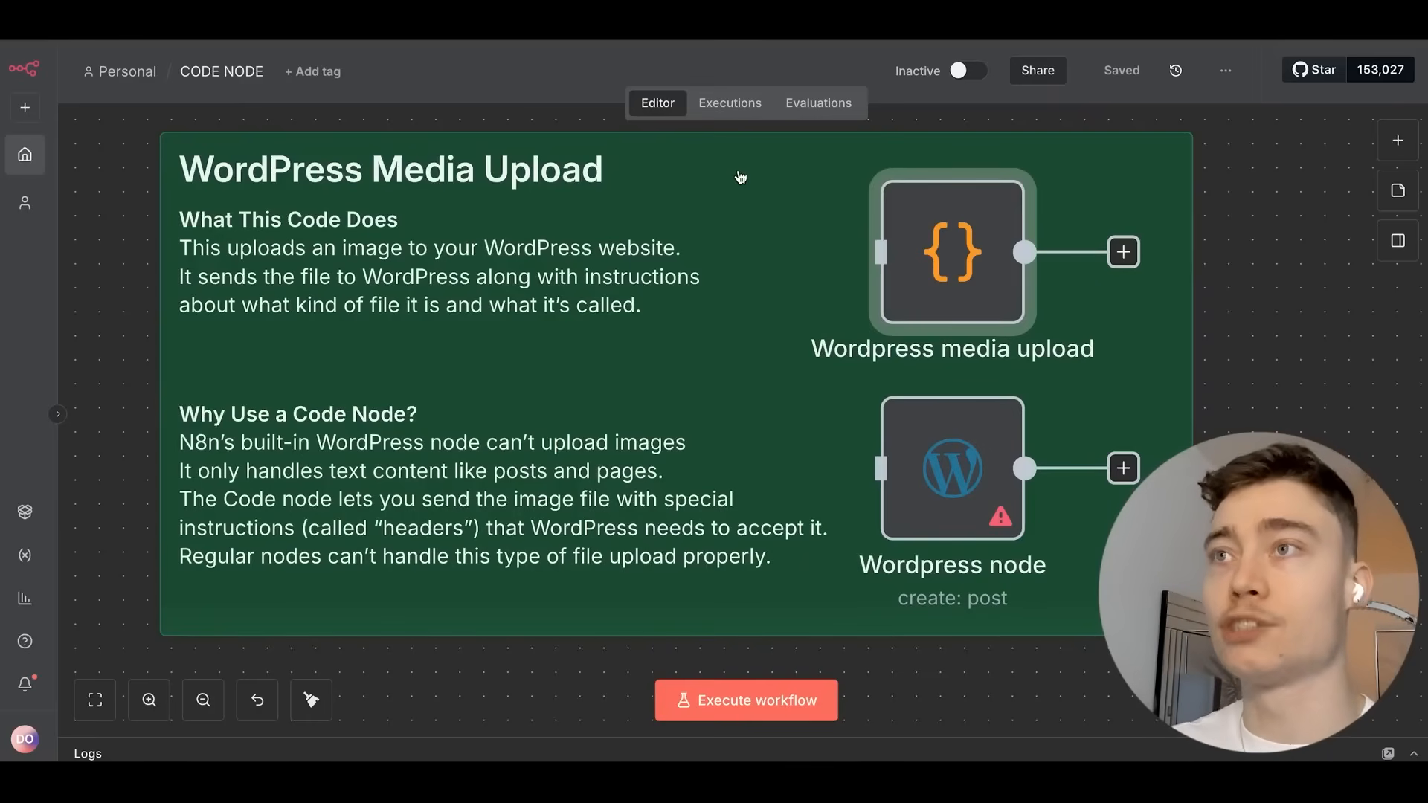
# Reopen the Wordpress media upload code and highlight the request code and the whole upload script.
pyautogui.scroll(-3, 516, 290)
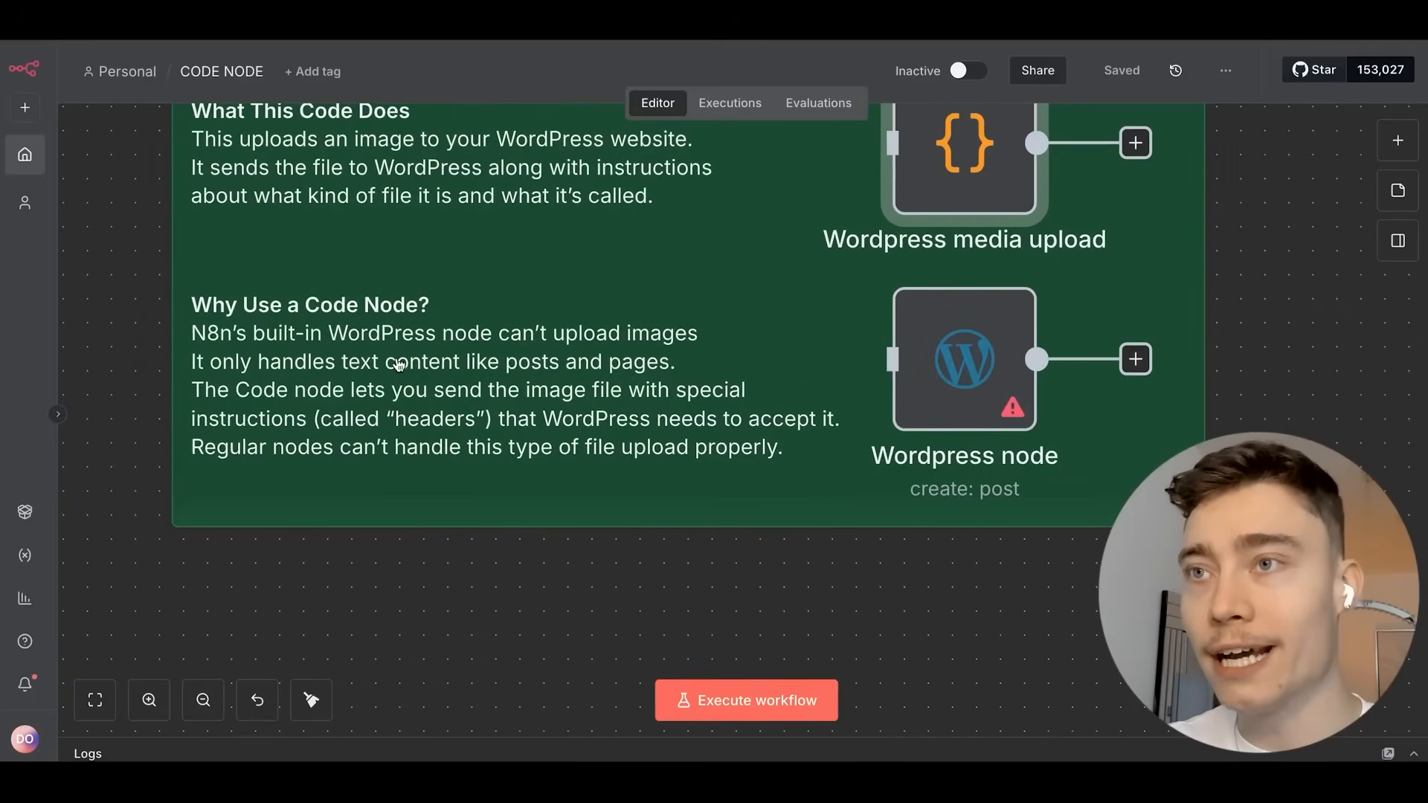
pyautogui.scroll(1, 470, 386)
pyautogui.hscroll(-1, 539, 391)
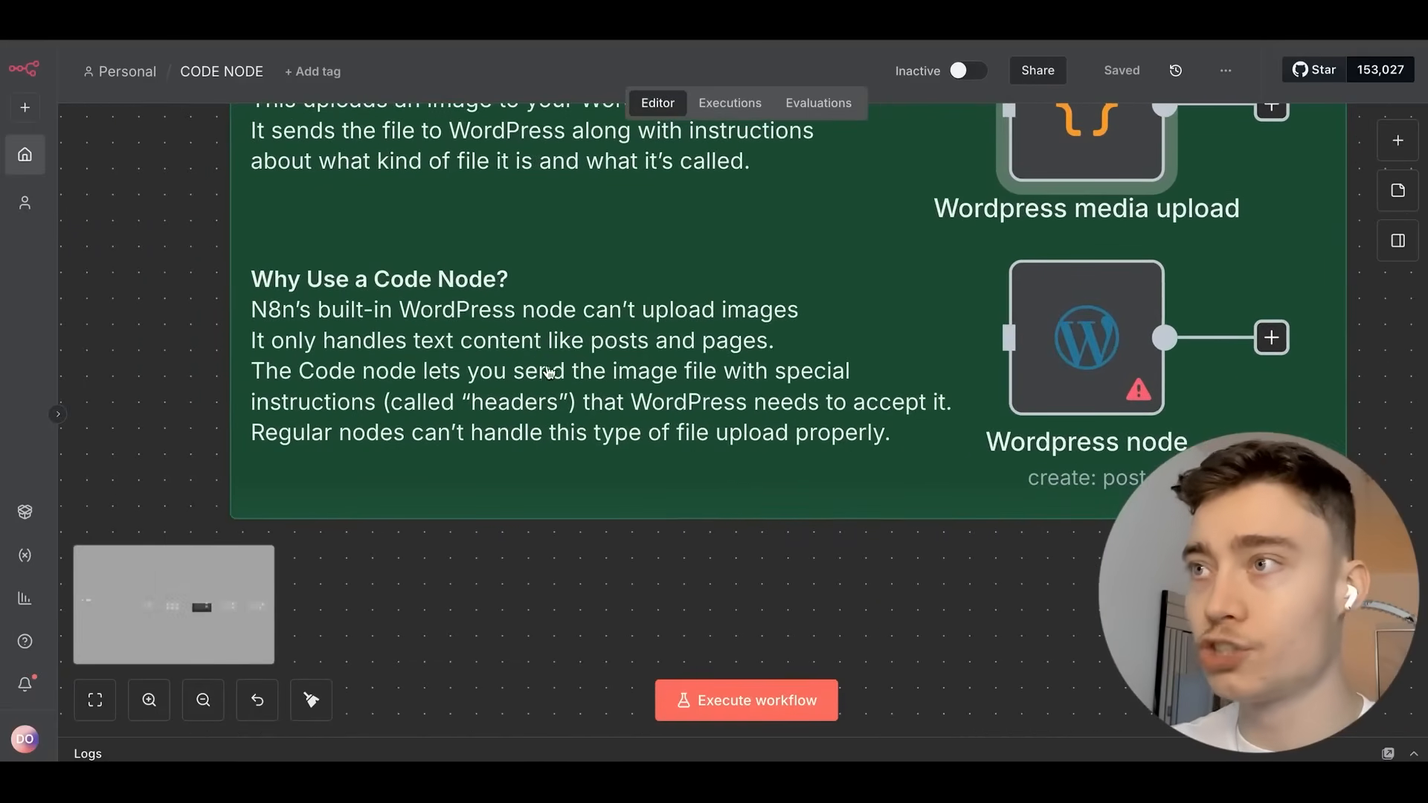
pyautogui.hscroll(1, 567, 387)
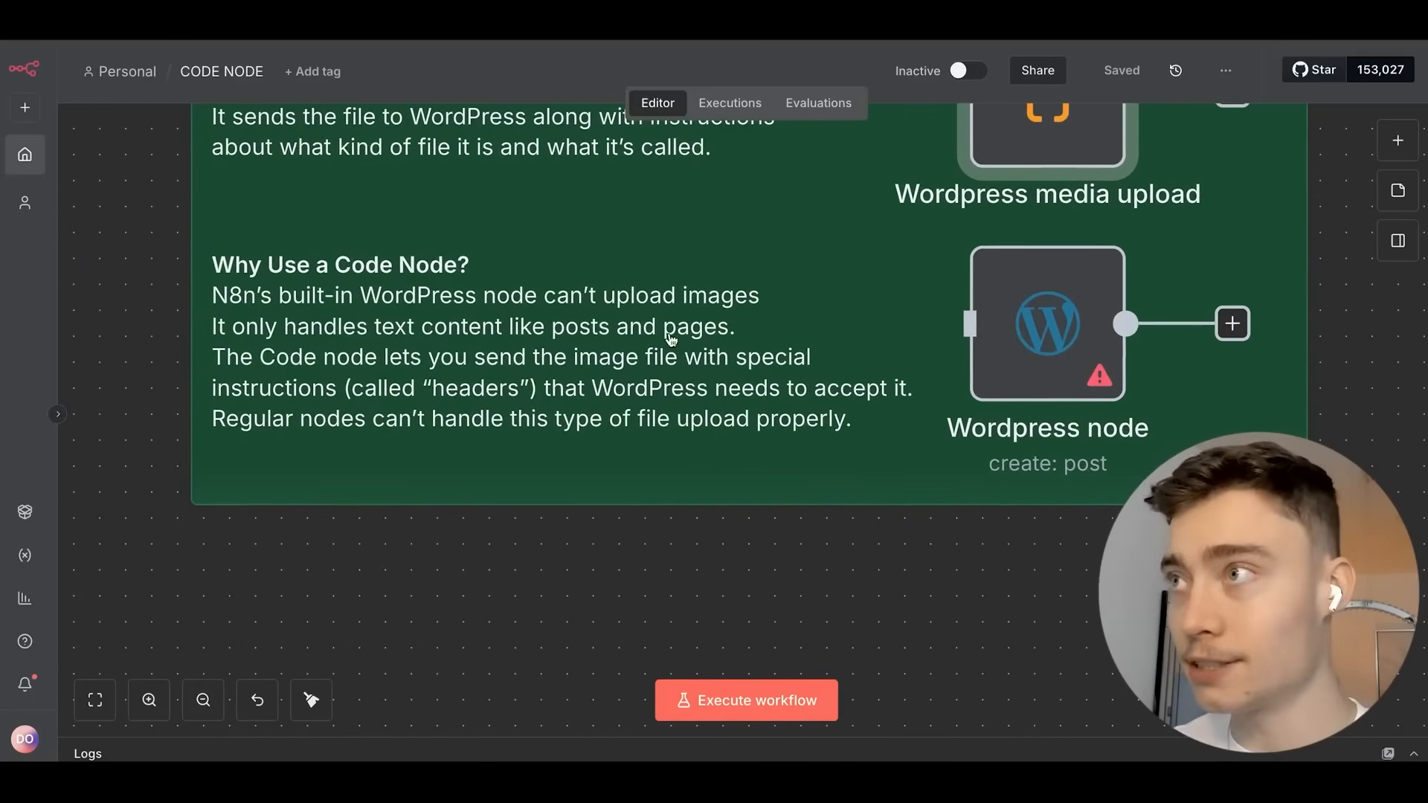
pyautogui.scroll(3, 669, 335)
pyautogui.hscroll(2, 670, 335)
pyautogui.doubleClick(954, 262)
pyautogui.moveTo(737, 569); pyautogui.dragTo(454, 396)
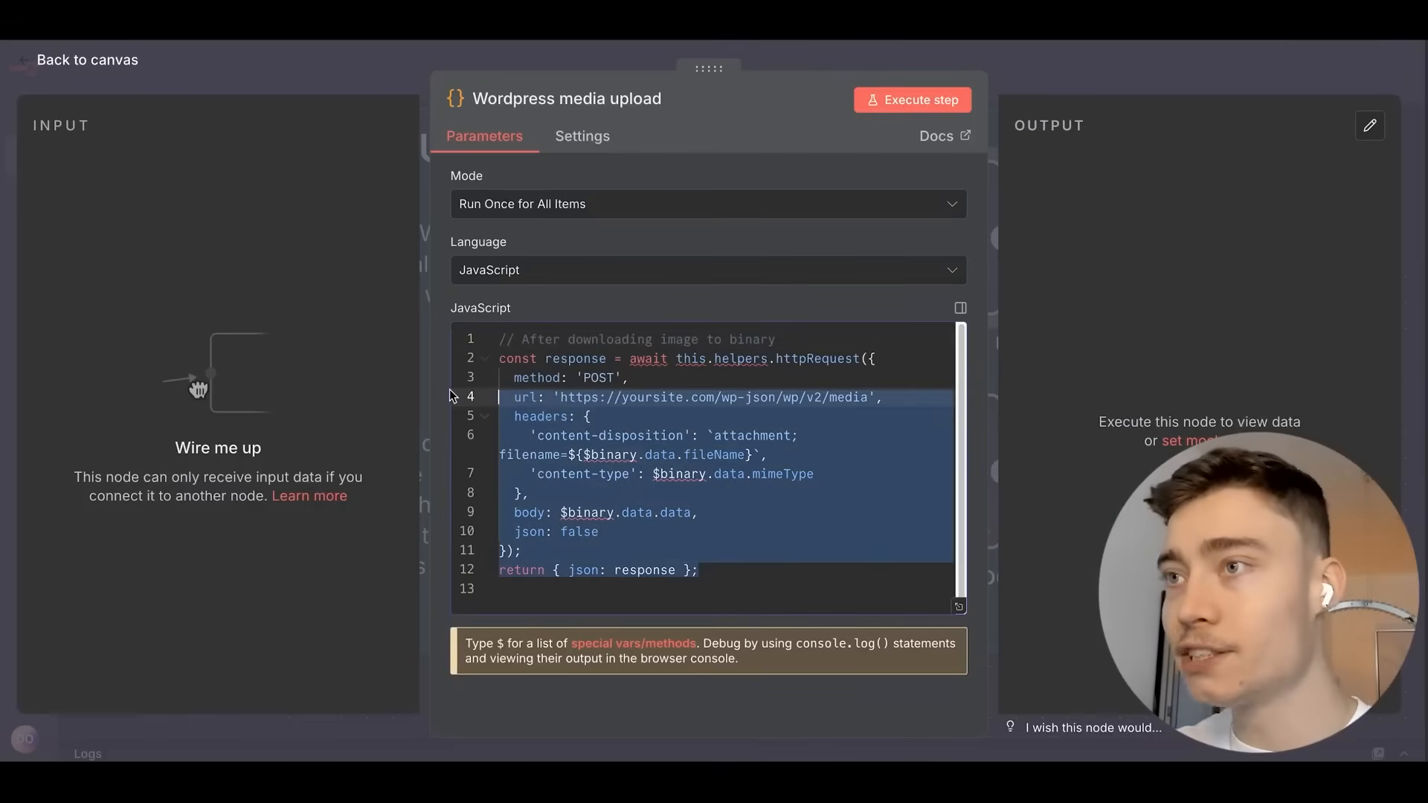
pyautogui.click(805, 581)
pyautogui.moveTo(742, 568); pyautogui.dragTo(255, 325)
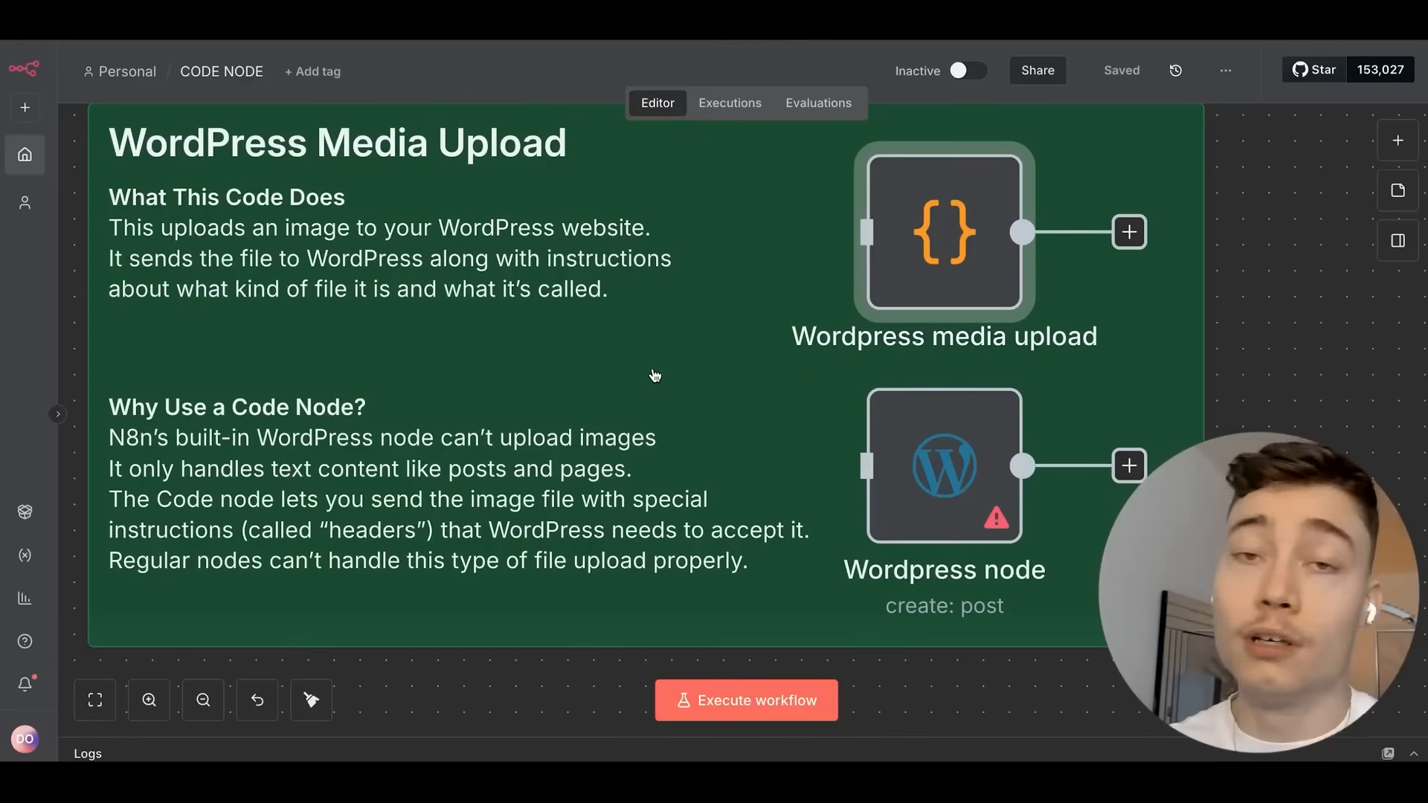
# Center the Searching Stripe Subscriptions with Complex Filters note in view.
pyautogui.moveTo(891, 244)
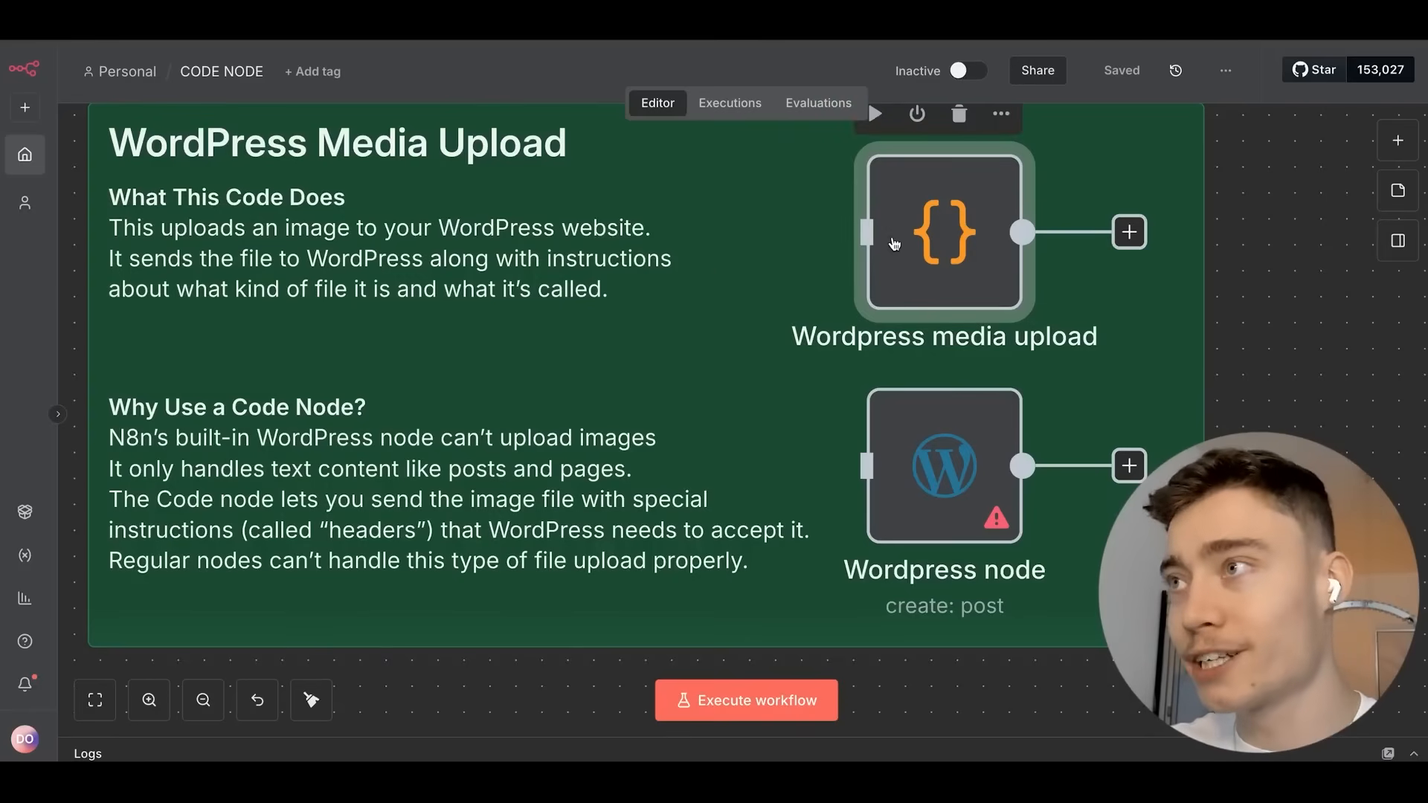
pyautogui.moveTo(680, 332); pyautogui.dragTo(443, 312)
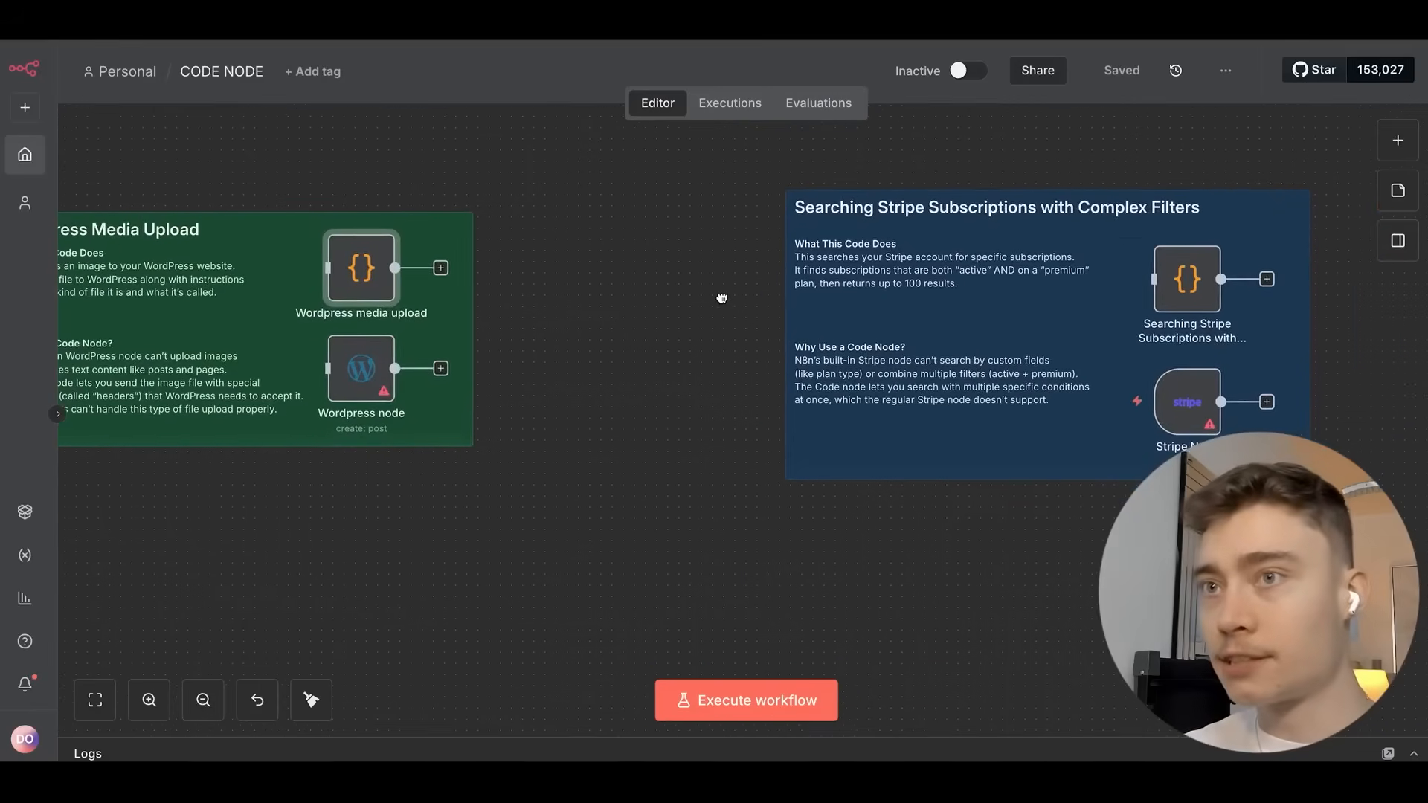
pyautogui.scroll(2, 444, 311)
pyautogui.scroll(3, 749, 304)
pyautogui.moveTo(749, 304); pyautogui.dragTo(547, 336)
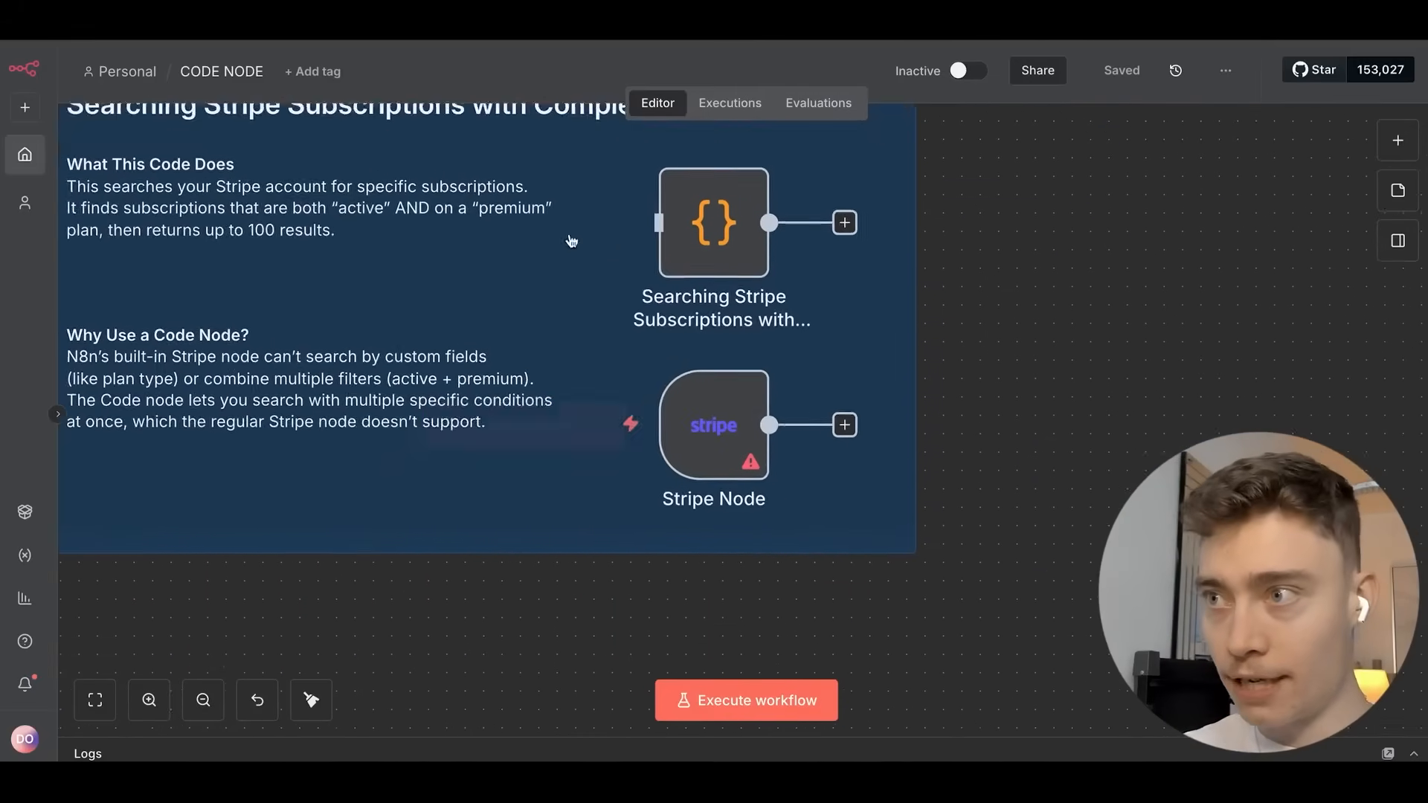
# Zoom in on the Stripe note and open the Stripe subscription search node's code.
pyautogui.scroll(5, 796, 424)
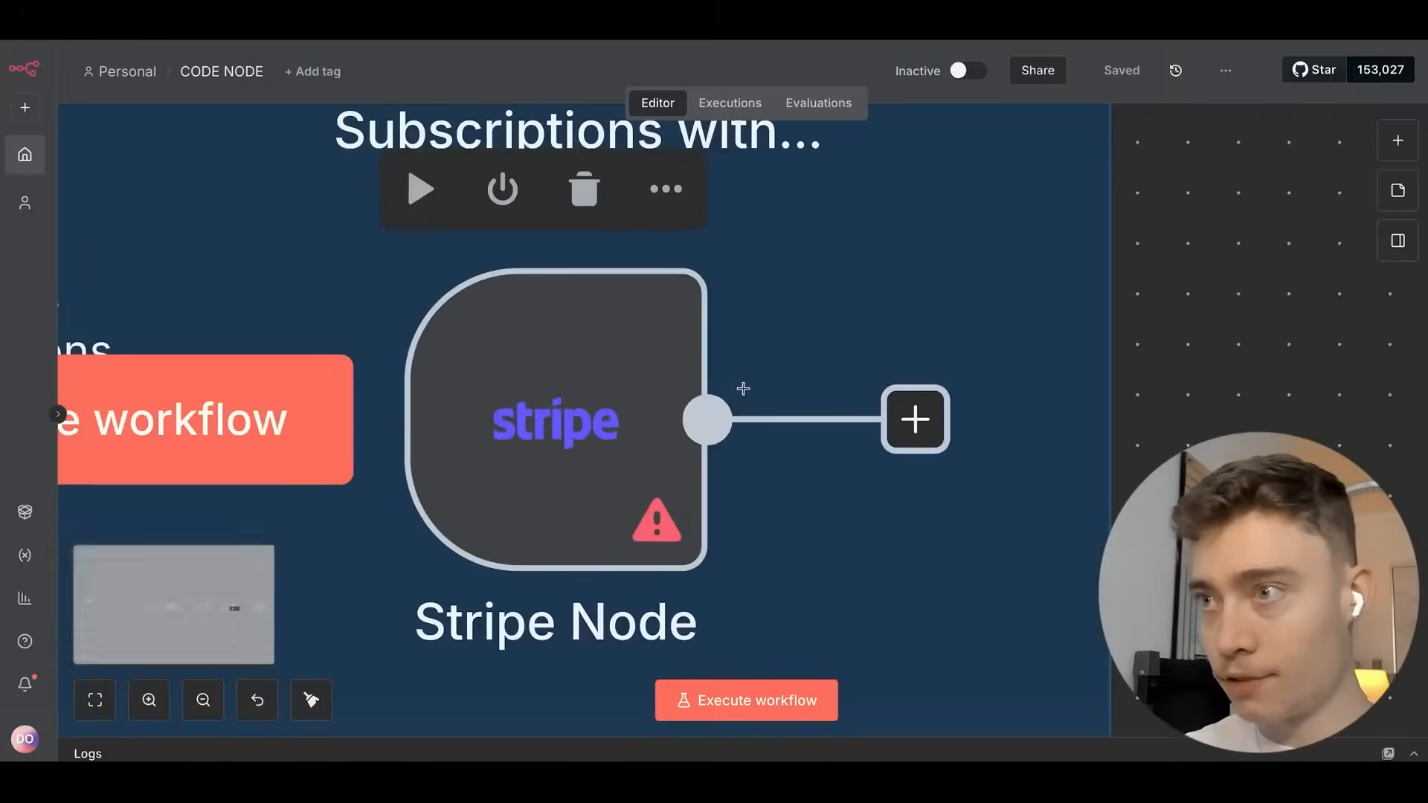
pyautogui.scroll(-4, 672, 416)
pyautogui.hscroll(-5, 558, 332)
pyautogui.scroll(3, 557, 331)
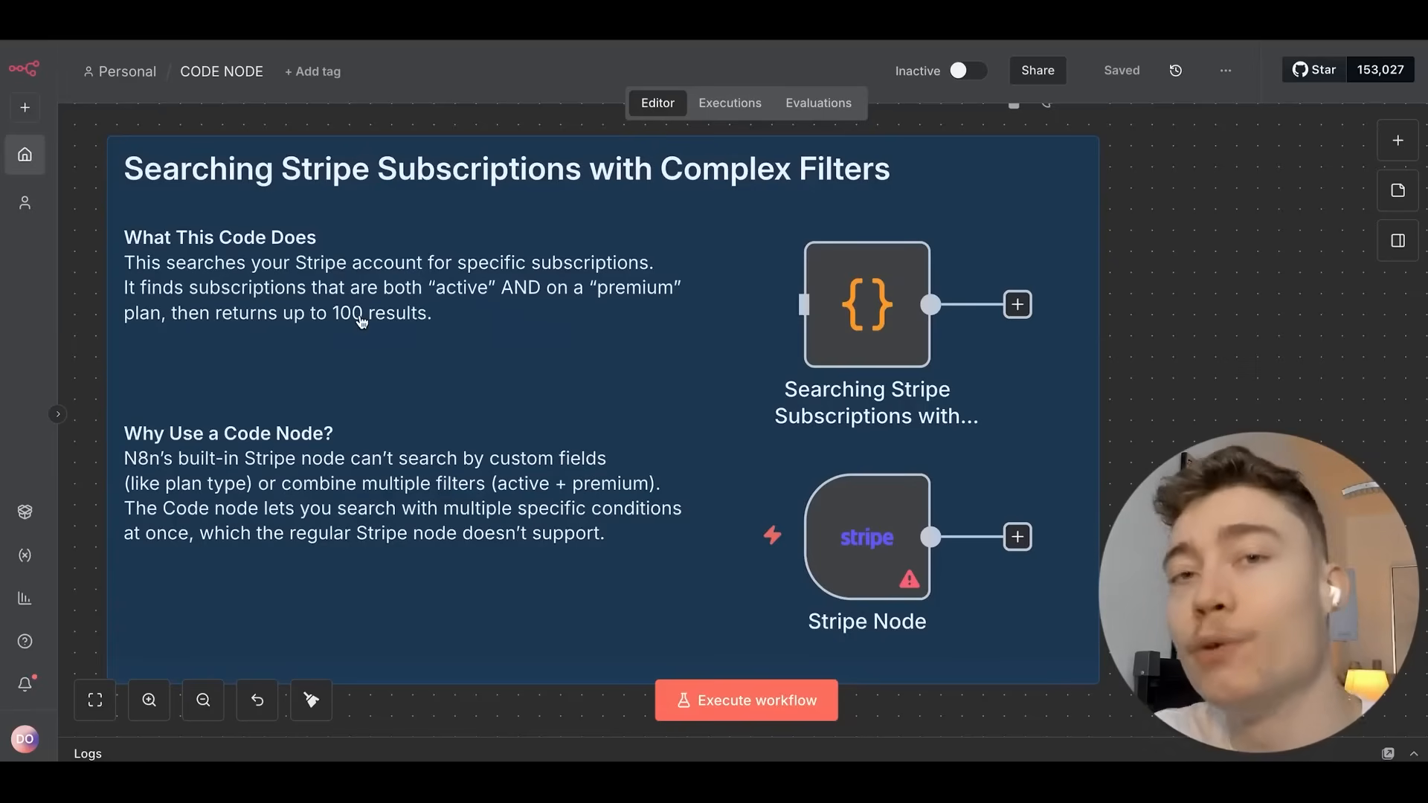
pyautogui.doubleClick(863, 305)
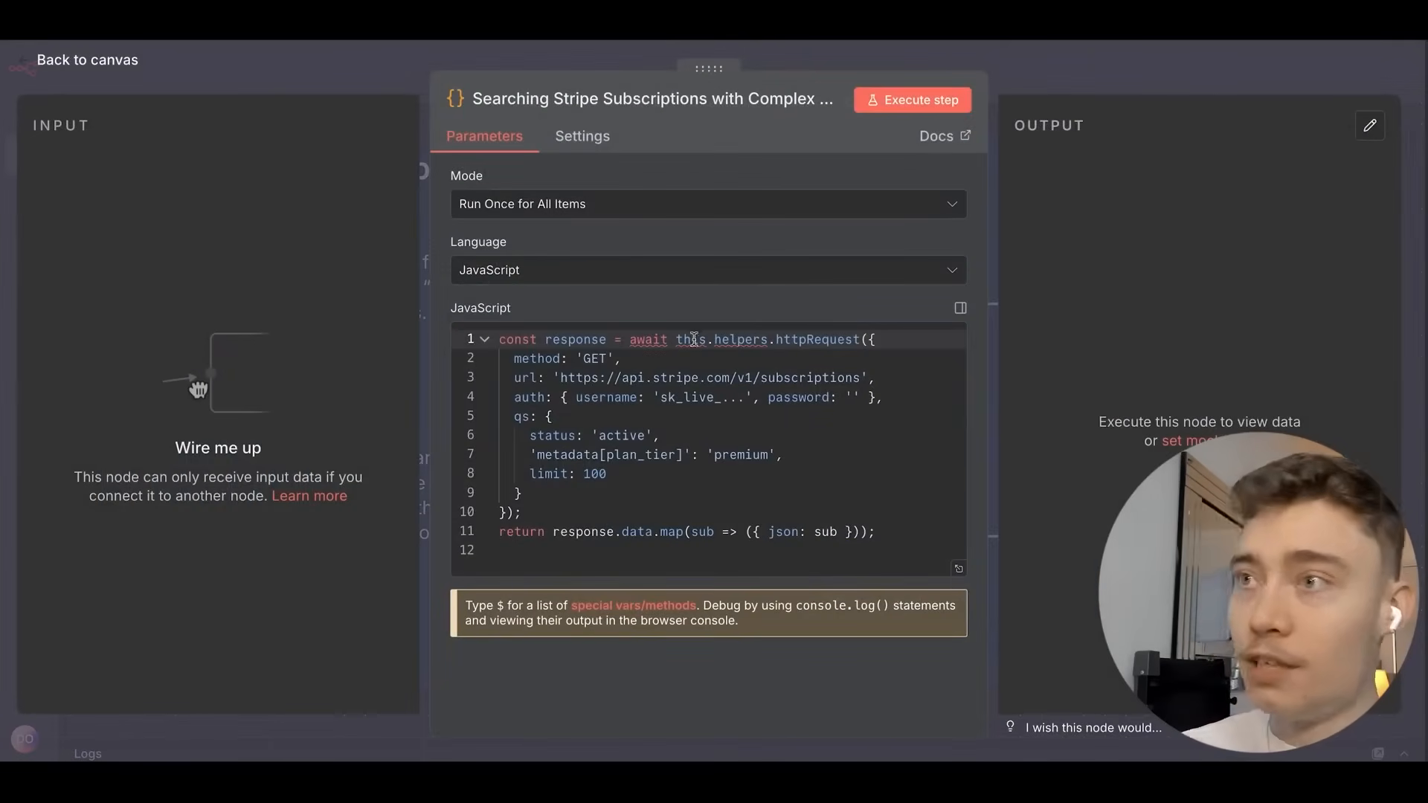
# Highlight the httpRequest options: auth setting, username, API key placeholder and password field.
pyautogui.doubleClick(809, 339)
pyautogui.moveTo(498, 349); pyautogui.dragTo(818, 512)
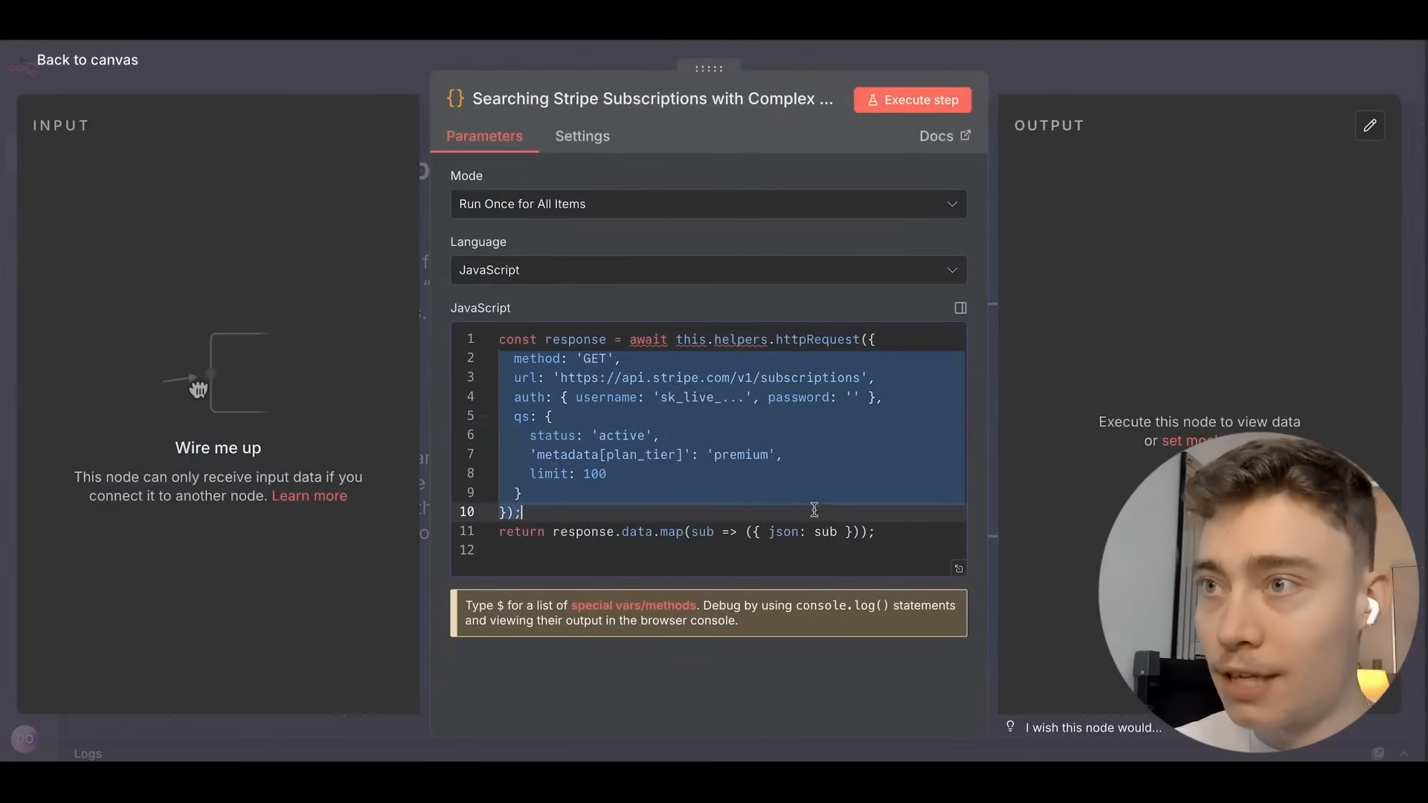
pyautogui.click(544, 398)
pyautogui.doubleClick(531, 397)
pyautogui.doubleClick(593, 399)
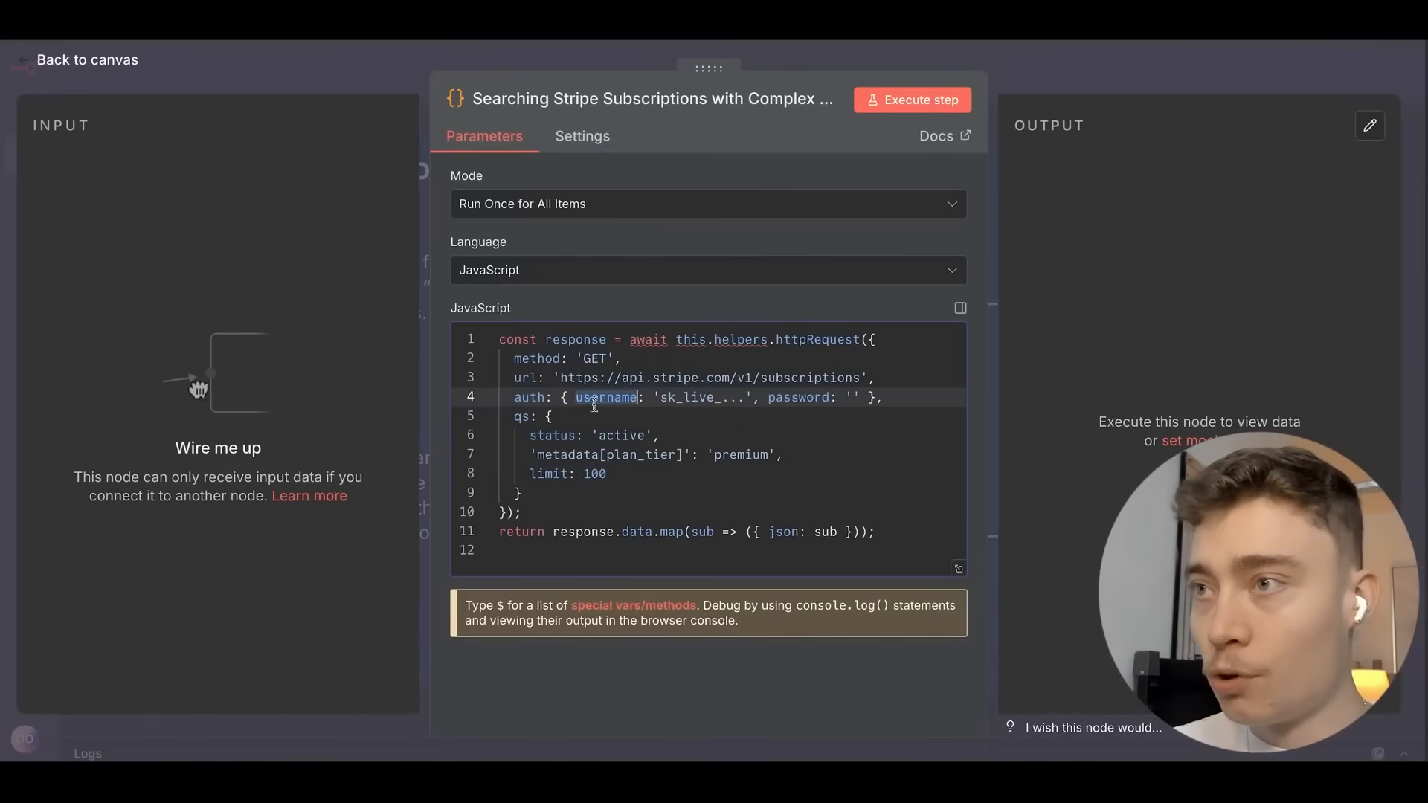
pyautogui.moveTo(661, 397); pyautogui.dragTo(746, 397)
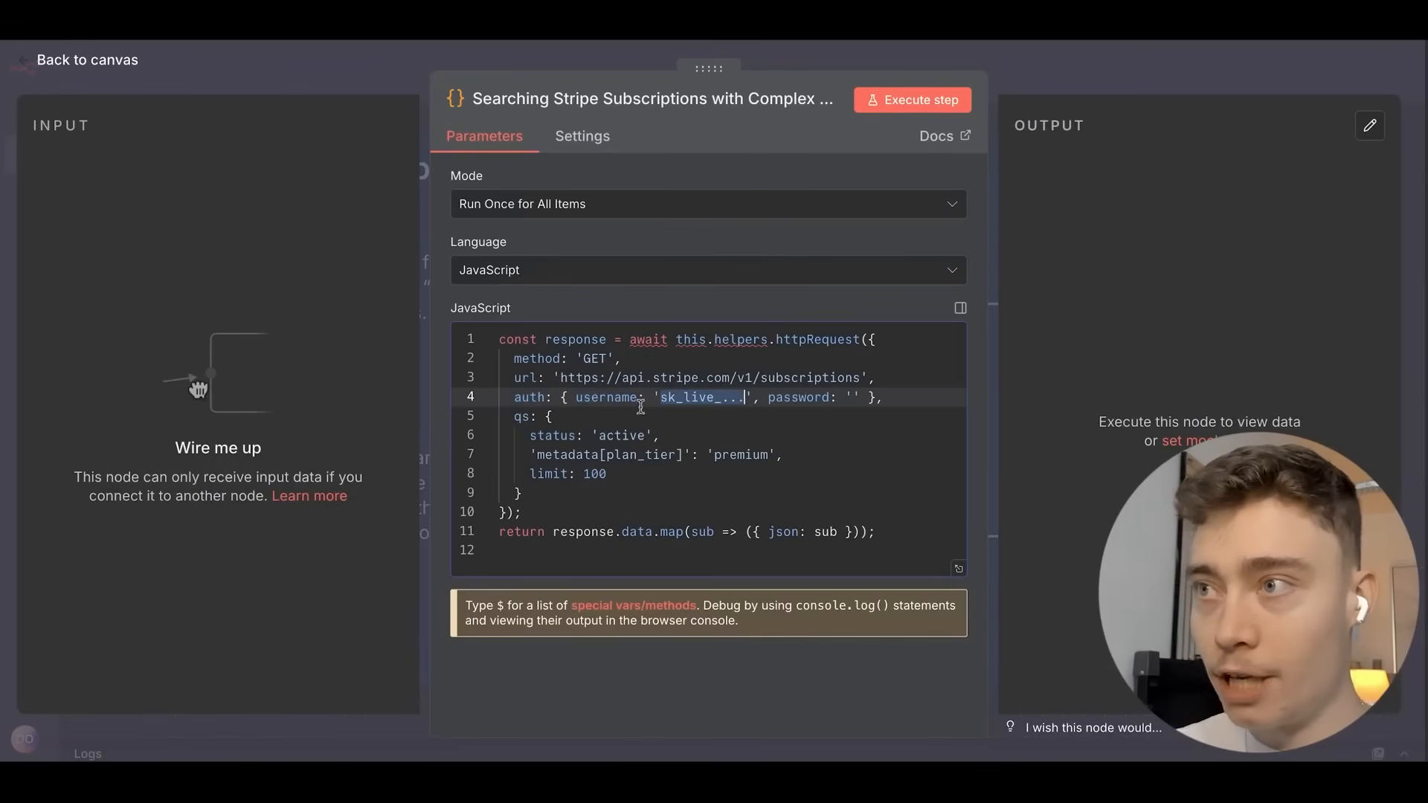
pyautogui.doubleClick(800, 397)
# Highlight the query filters: status active, metadata plan_tier premium, and the result limit of 100.
pyautogui.click(522, 416)
pyautogui.doubleClick(522, 415)
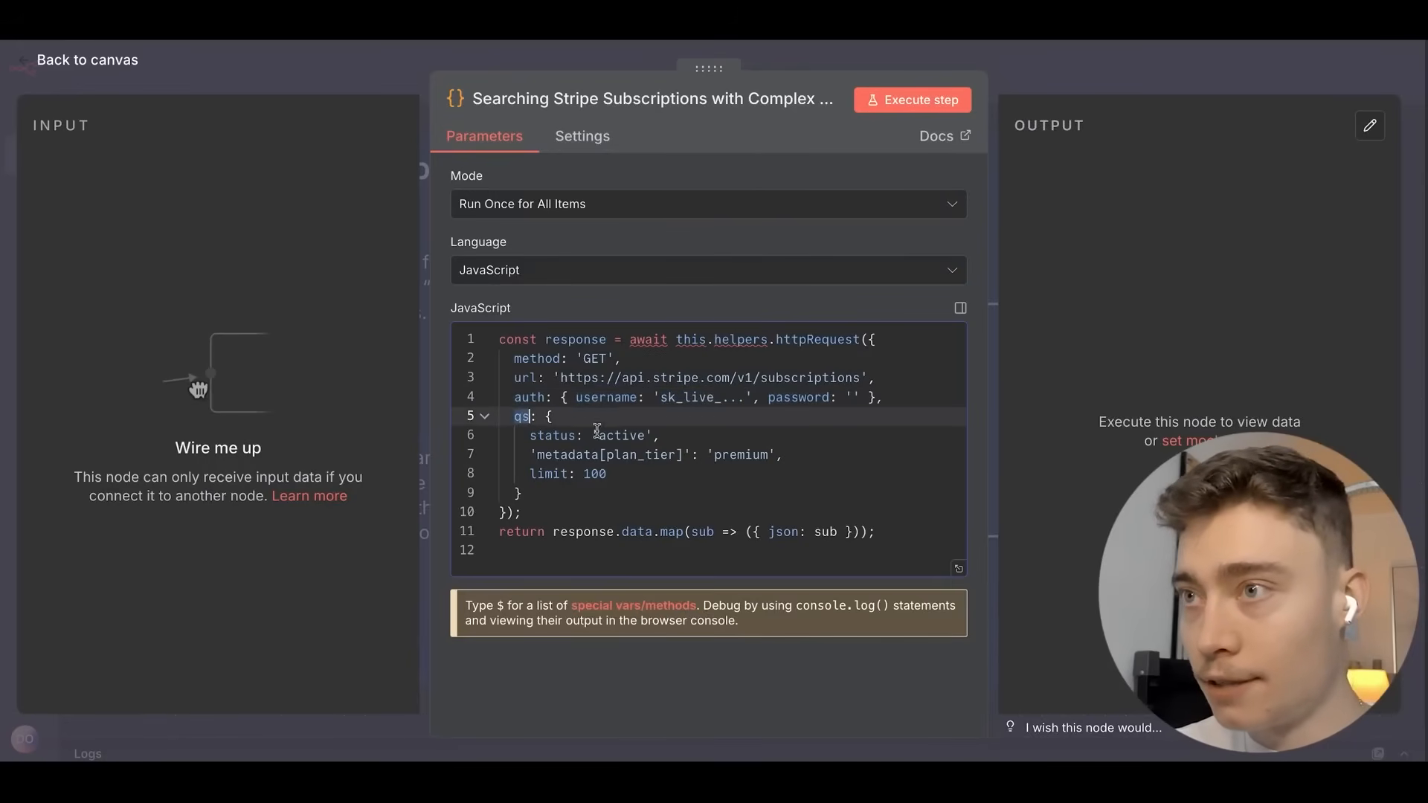
pyautogui.doubleClick(549, 435)
pyautogui.doubleClick(627, 435)
pyautogui.doubleClick(569, 454)
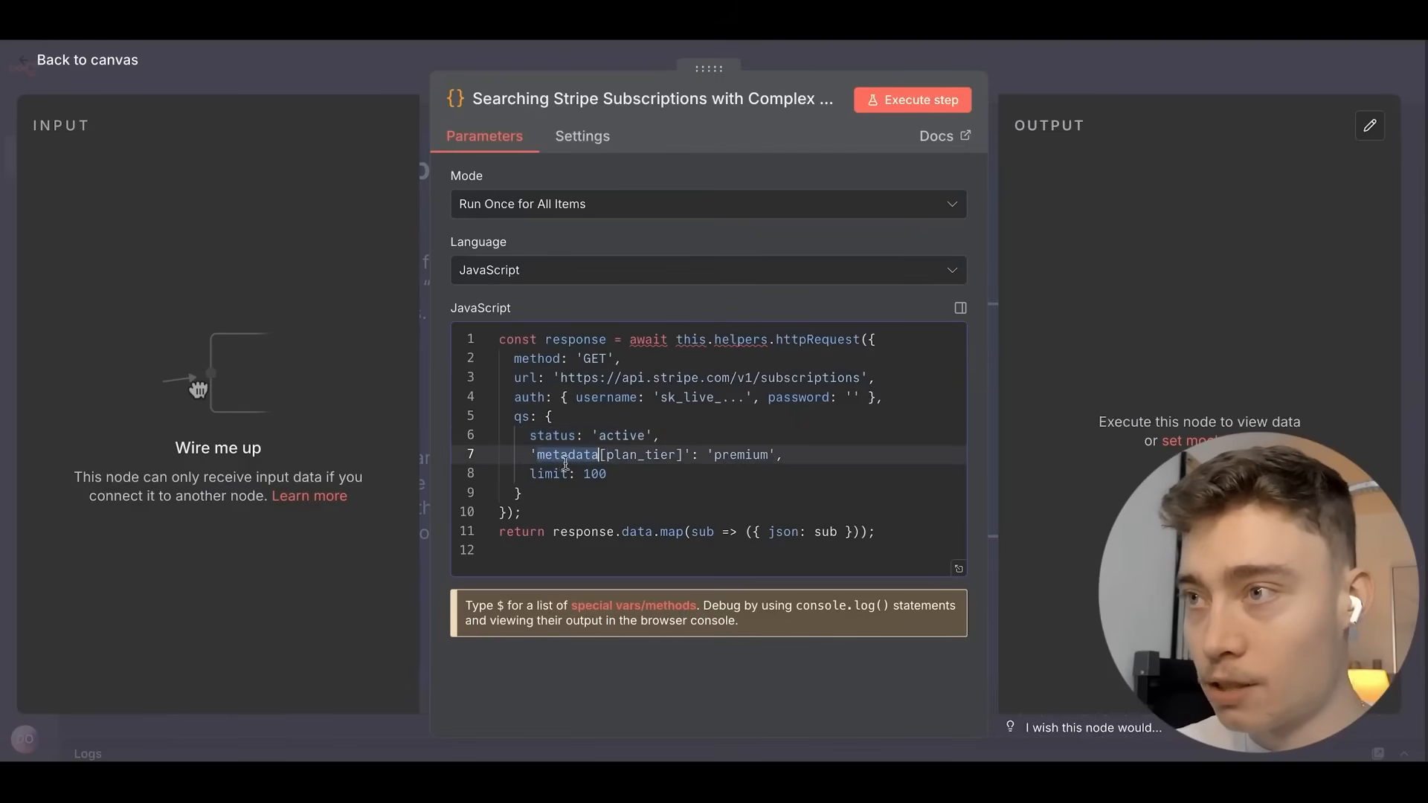
pyautogui.doubleClick(740, 454)
pyautogui.click(551, 474)
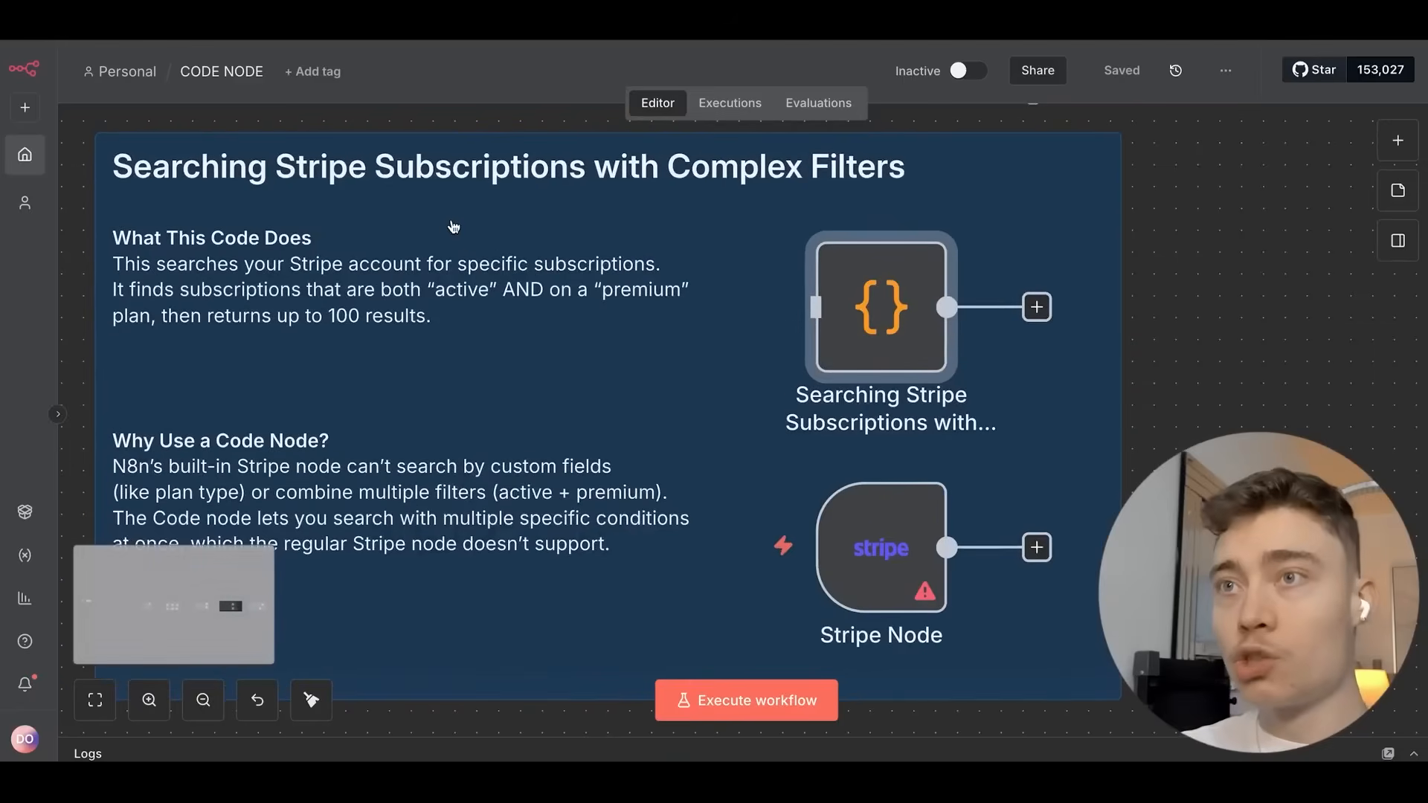
# Zoom the canvas in on the Stripe note's 'Why Use a Code Node?' section.
pyautogui.hscroll(-3, 453, 226)
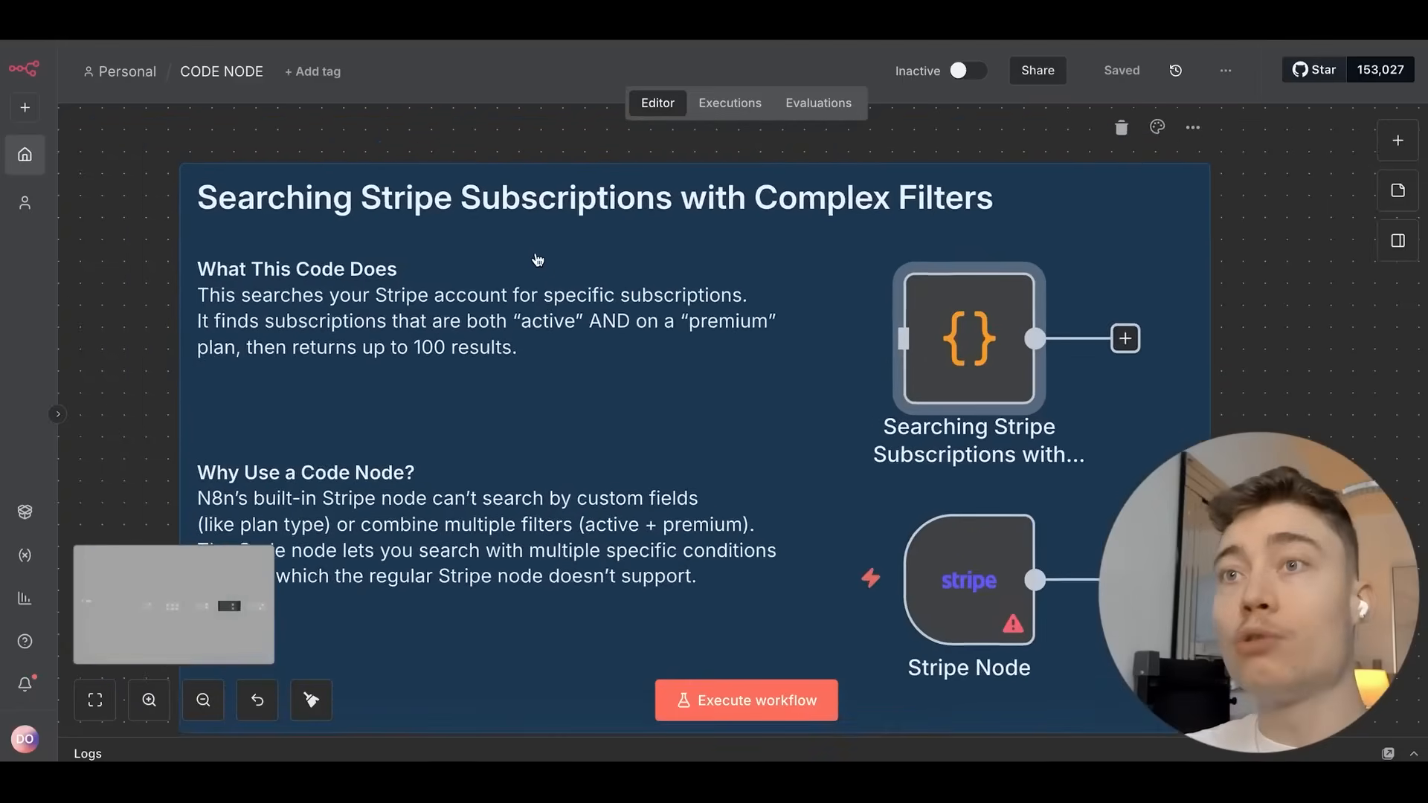
pyautogui.scroll(2, 624, 273)
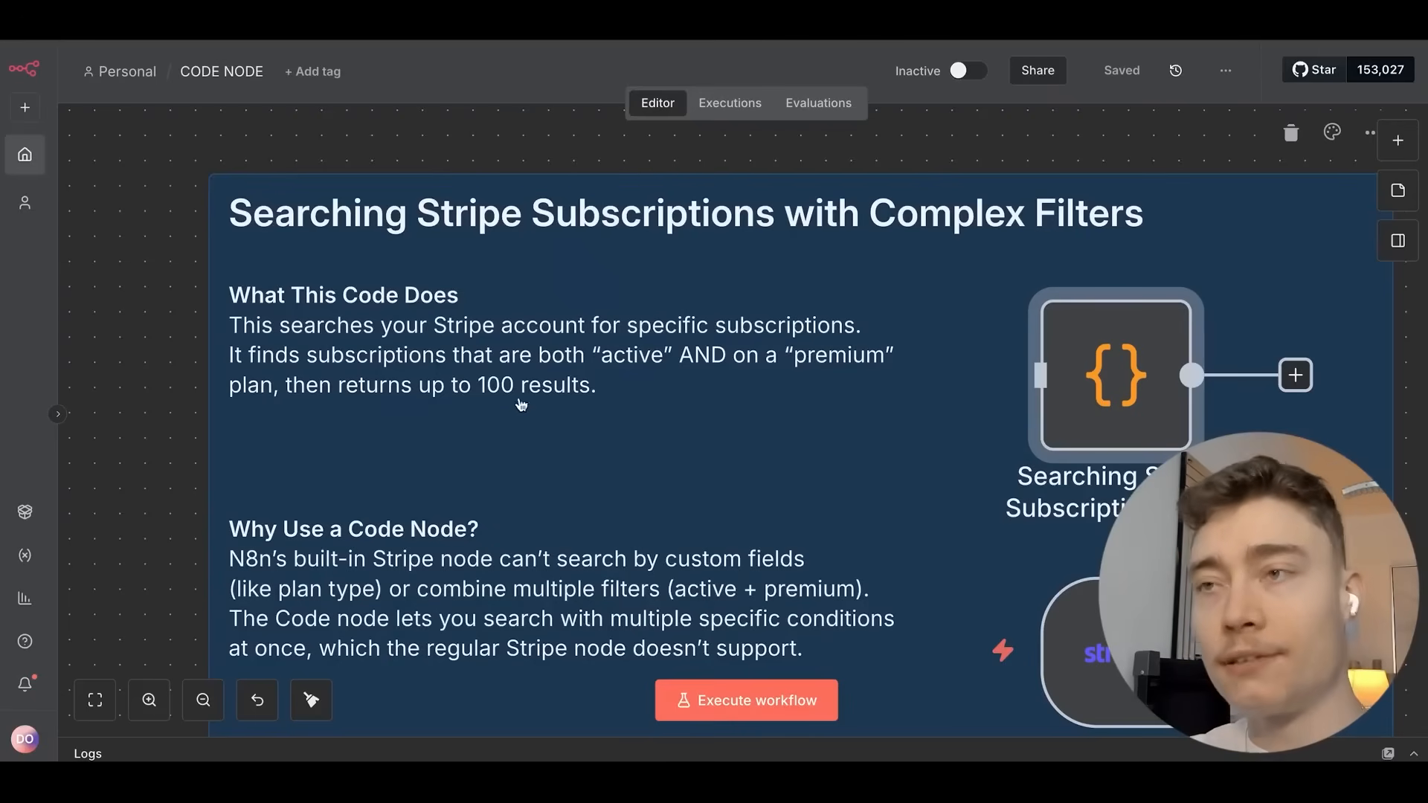
pyautogui.hscroll(-1, 554, 448)
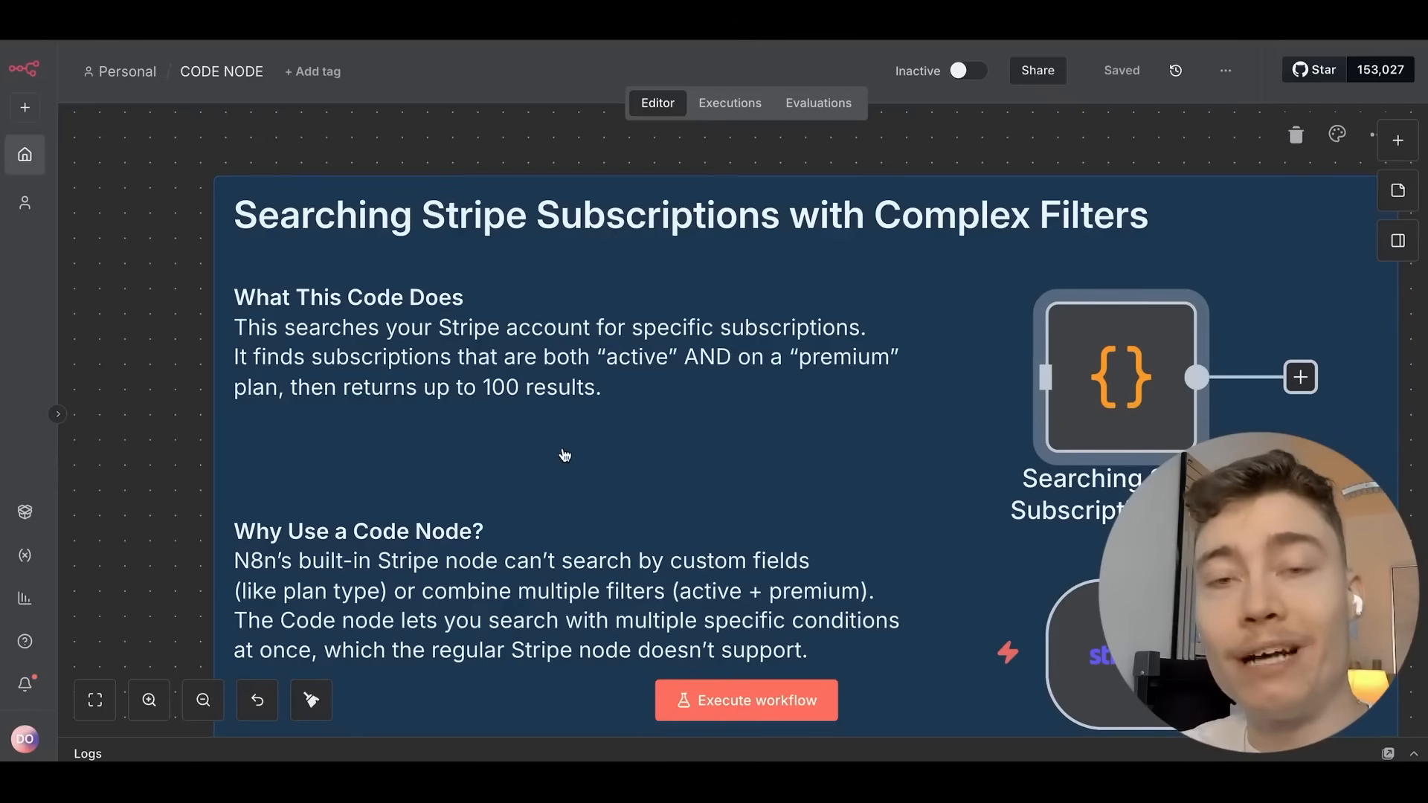
pyautogui.scroll(3, 565, 454)
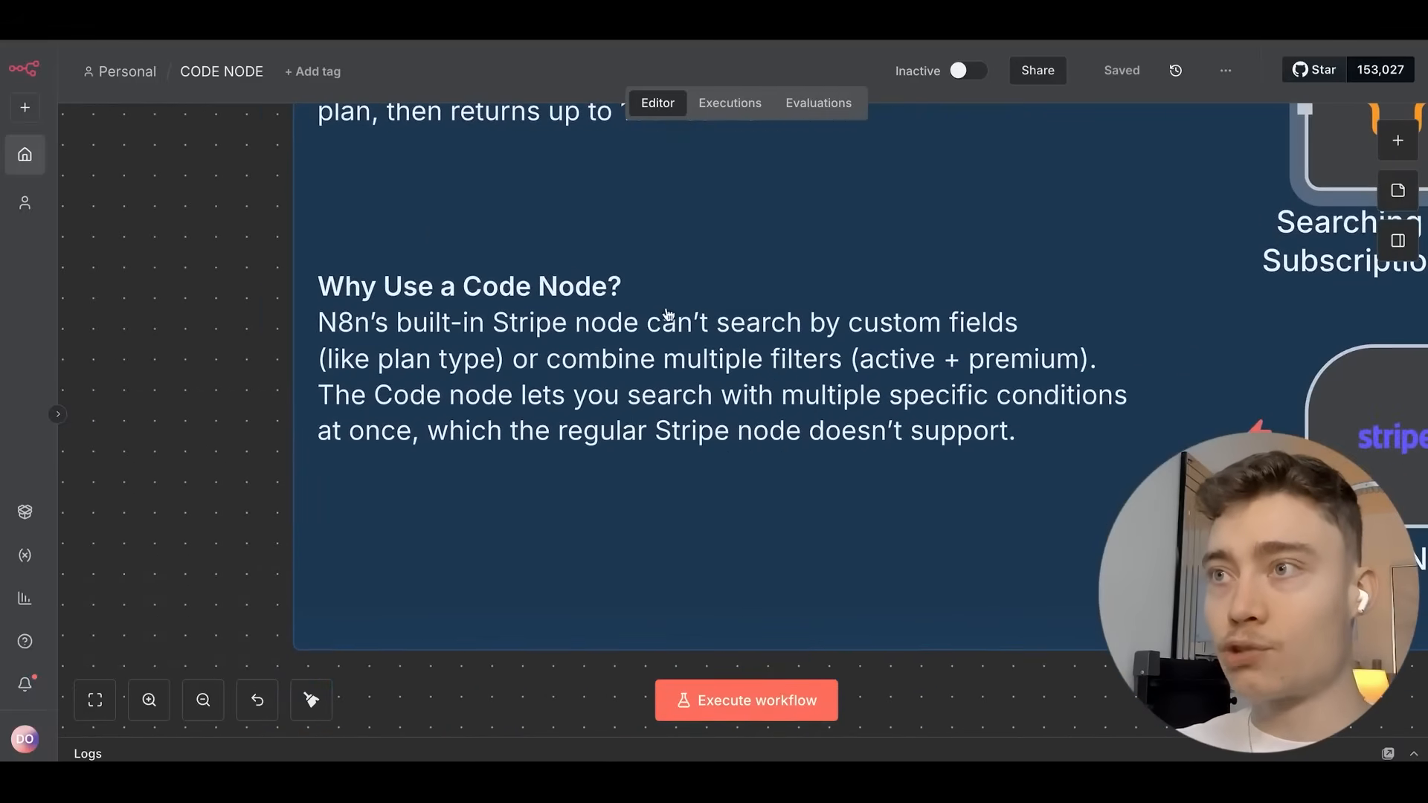
# Open the Stripe node's settings and return to the canvas.
pyautogui.hscroll(2, 732, 306)
pyautogui.doubleClick(1351, 398)
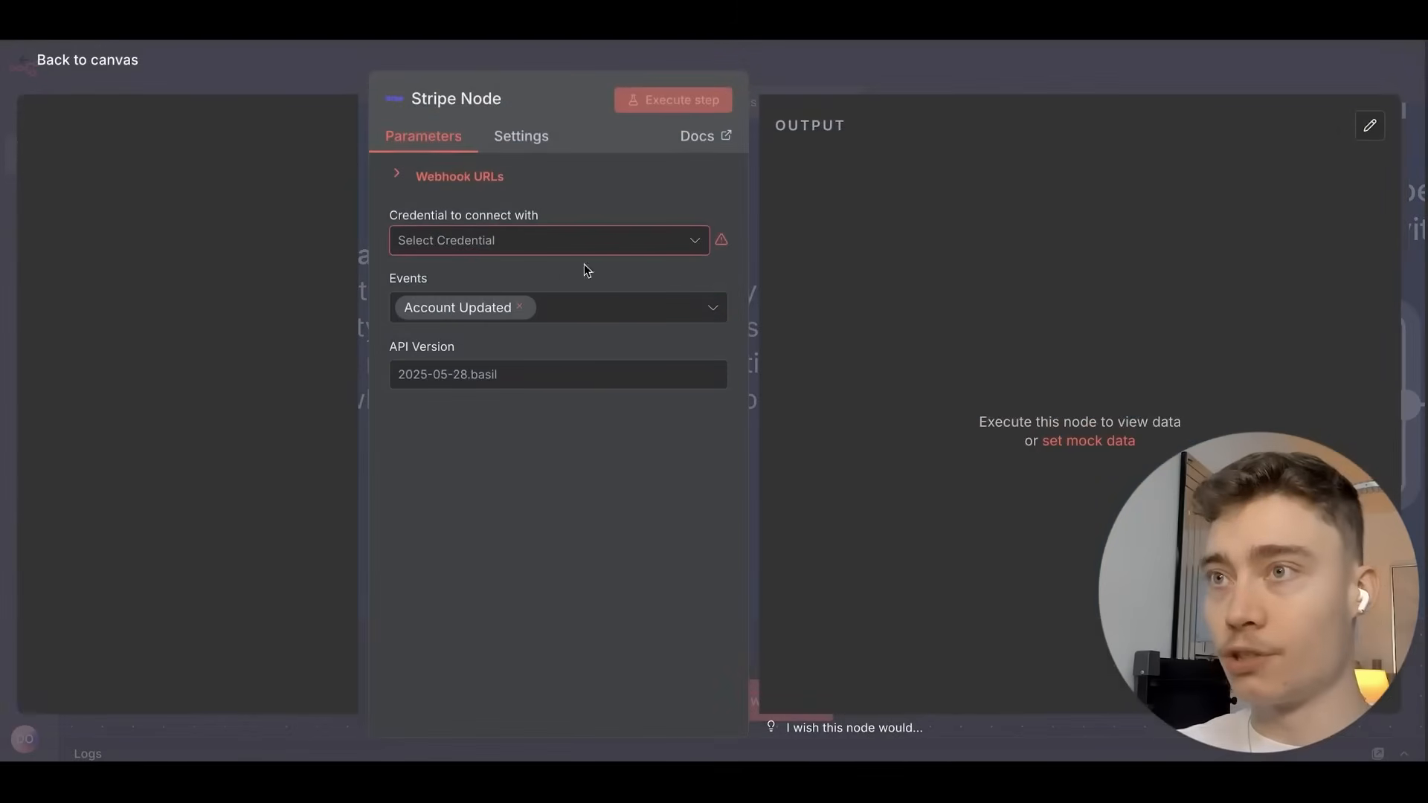
pyautogui.click(956, 61)
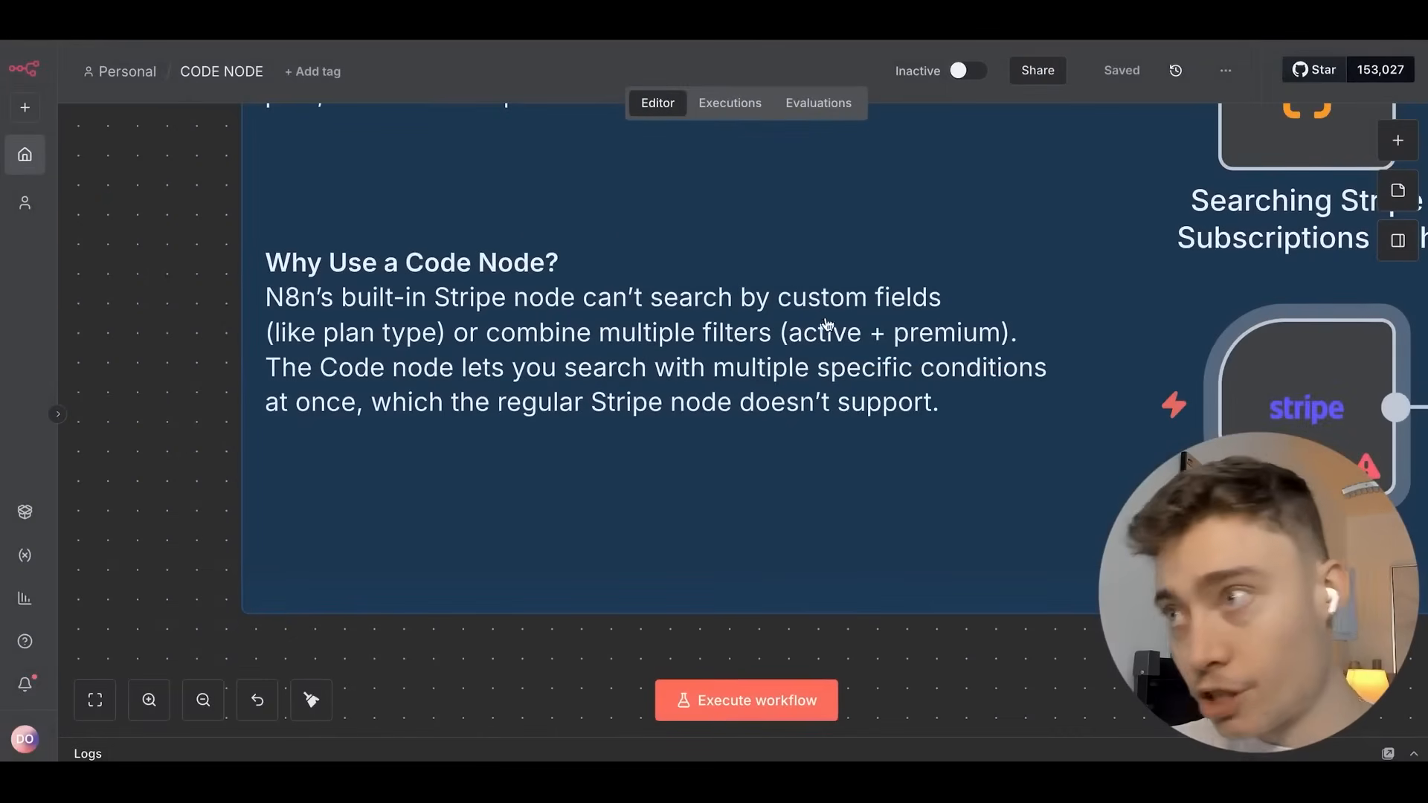
# Pan right past the Stripe note to the Extracting & Parsing Nested JSON note.
pyautogui.hscroll(1, 726, 245)
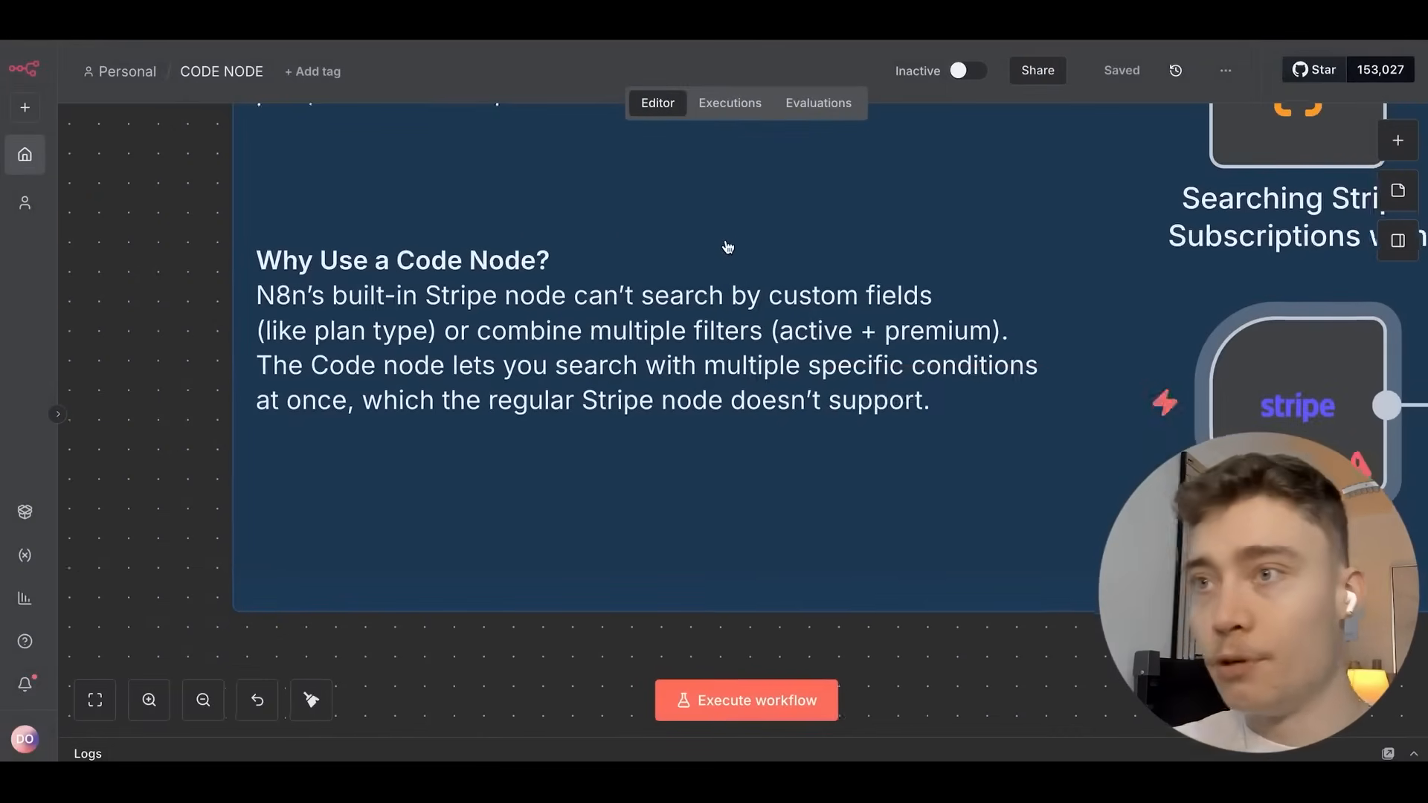
pyautogui.hscroll(3, 889, 277)
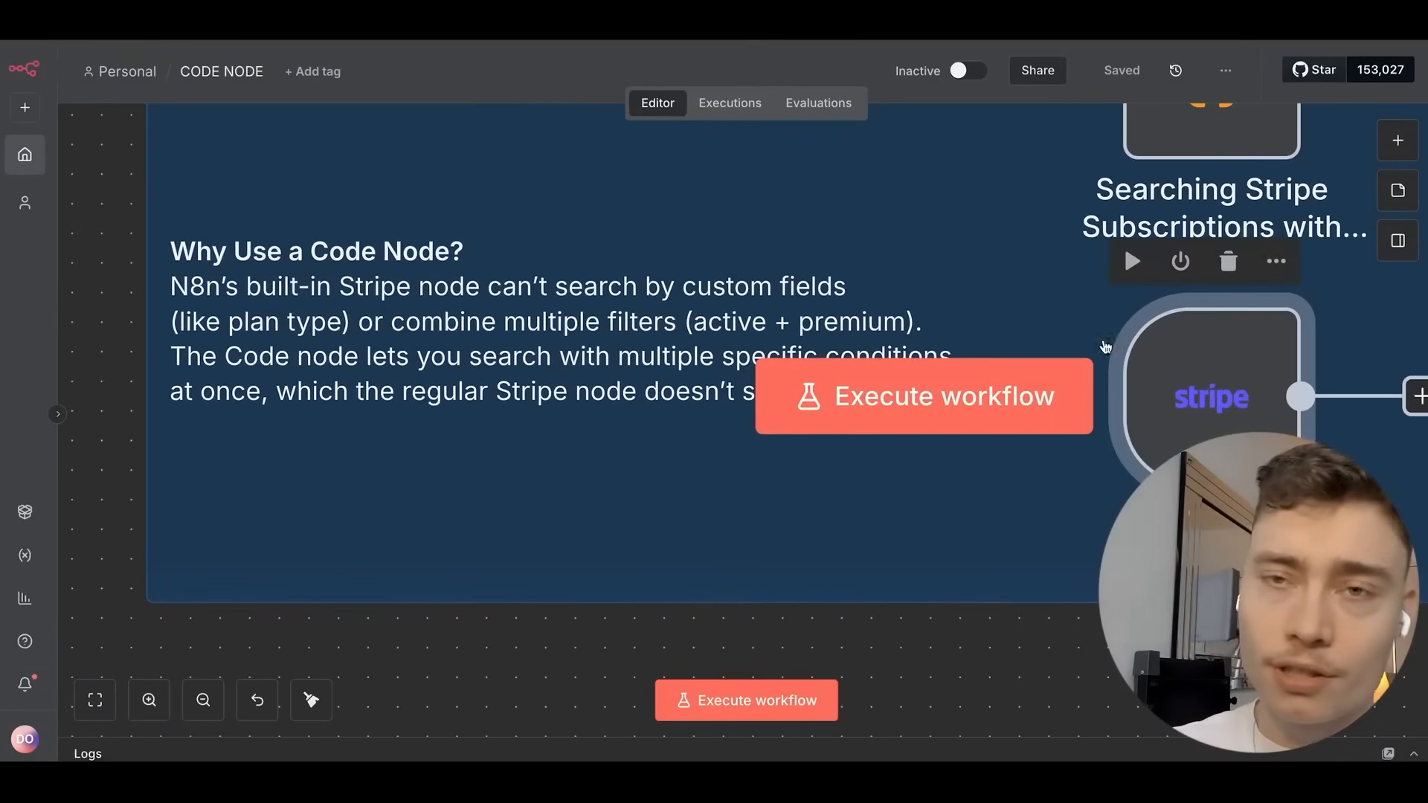
pyautogui.hscroll(5, 889, 277)
pyautogui.hscroll(-7, 949, 264)
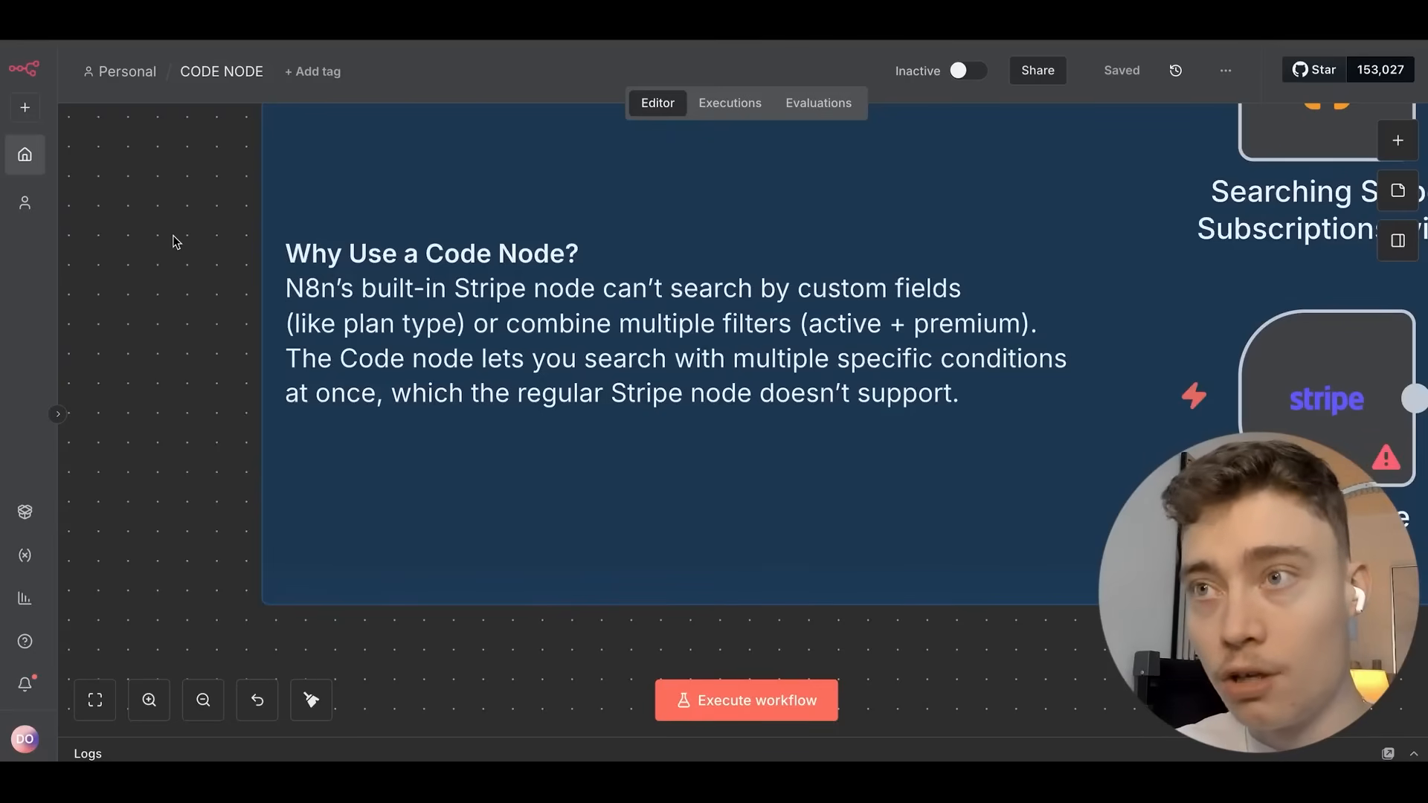
pyautogui.scroll(2, 392, 318)
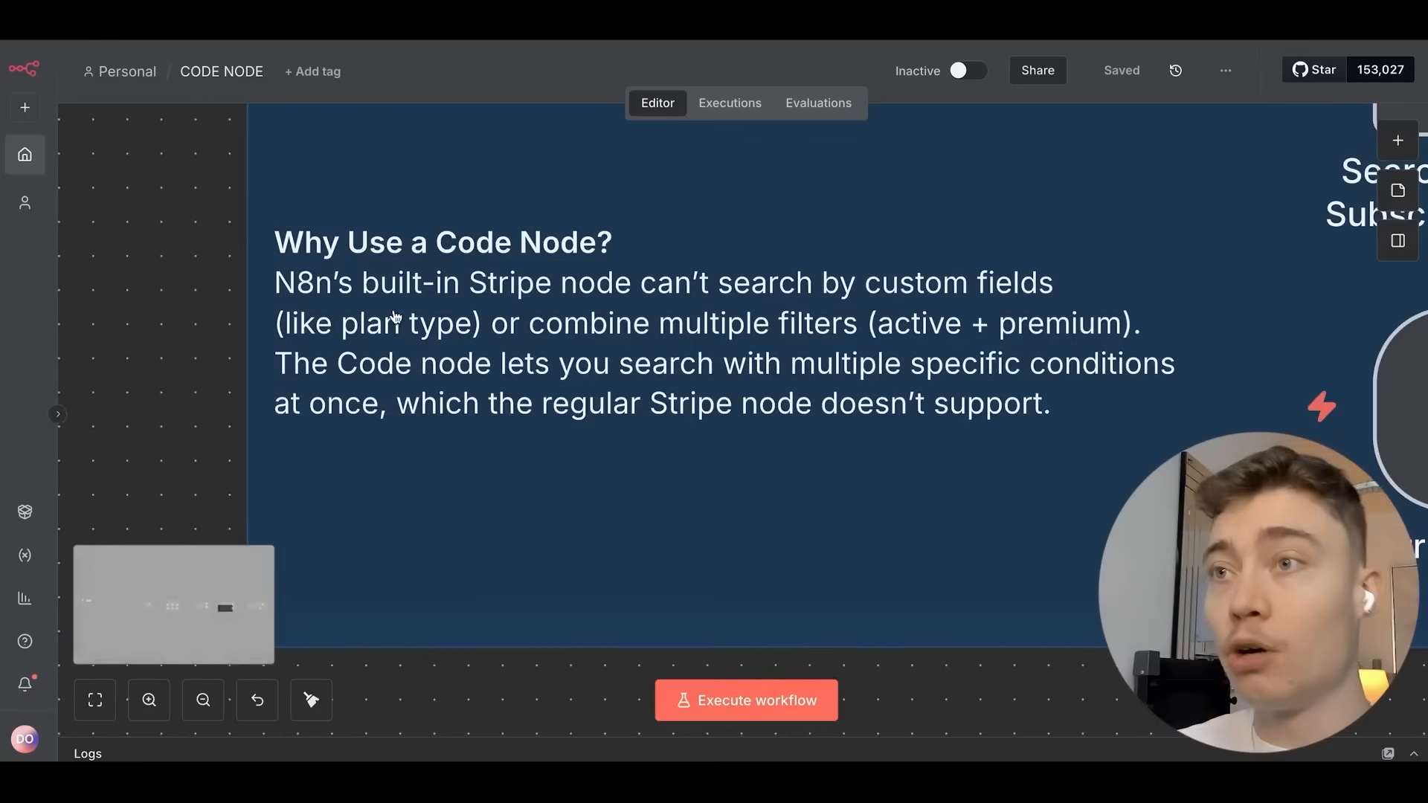
pyautogui.moveTo(395, 317); pyautogui.dragTo(361, 276)
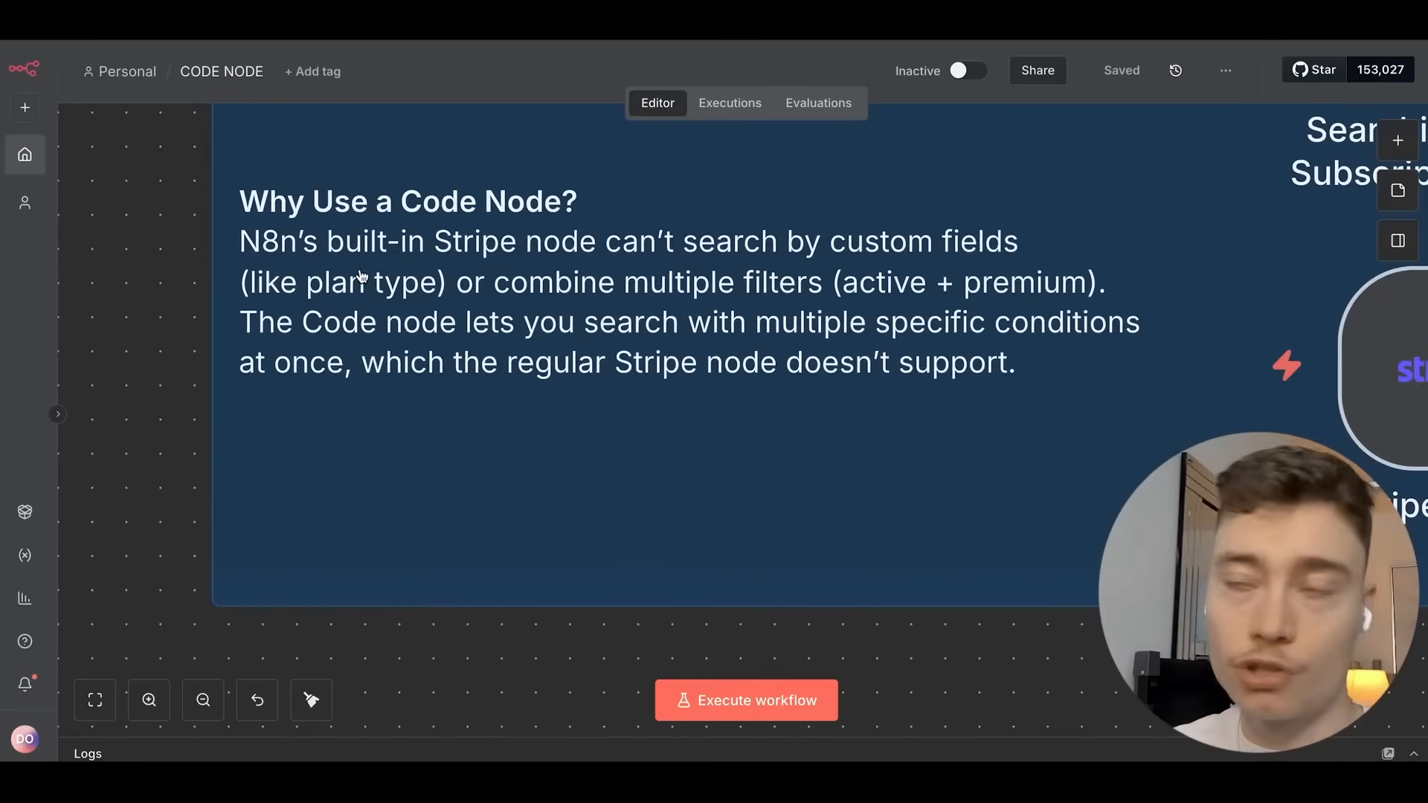
pyautogui.scroll(-5, 725, 372)
pyautogui.hscroll(15, 707, 372)
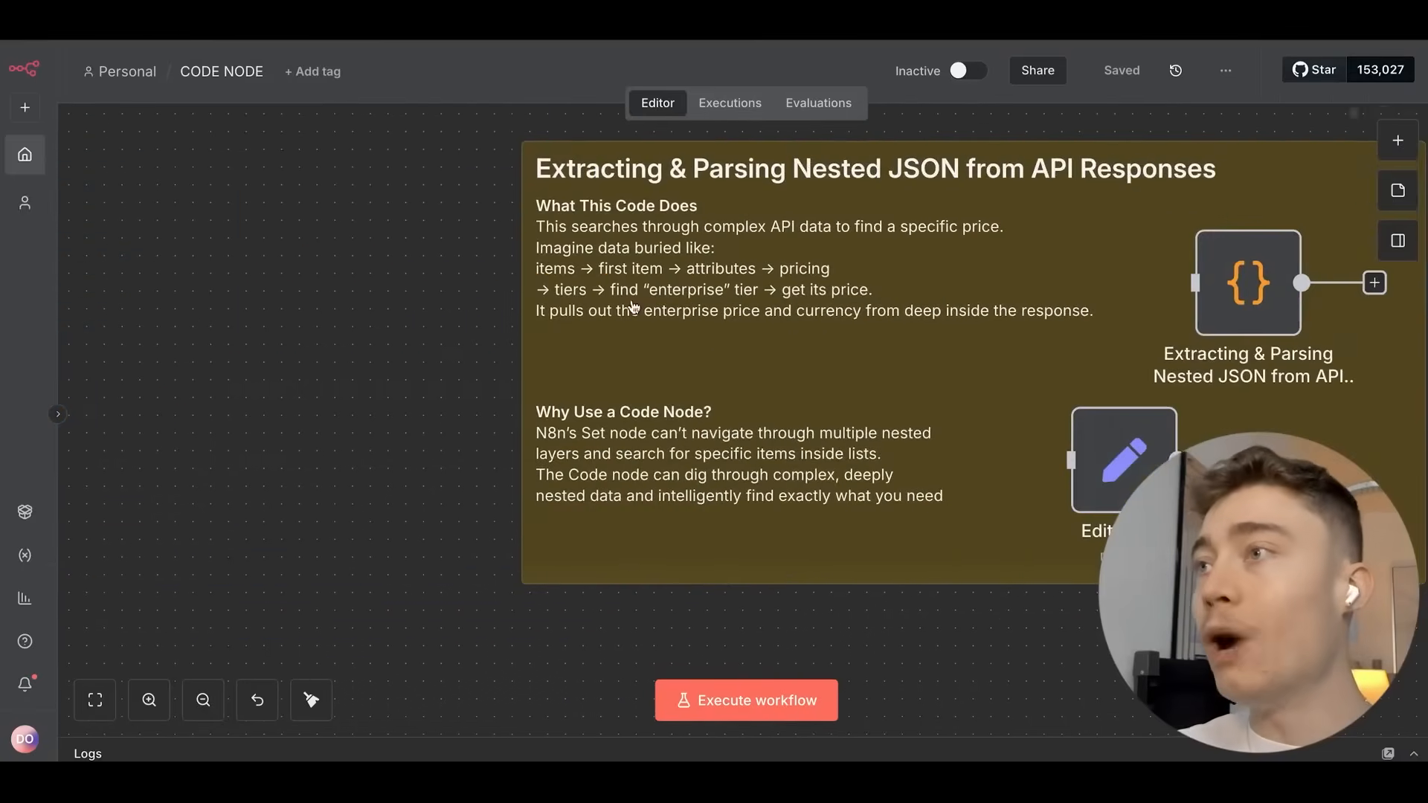
pyautogui.hscroll(10, 632, 306)
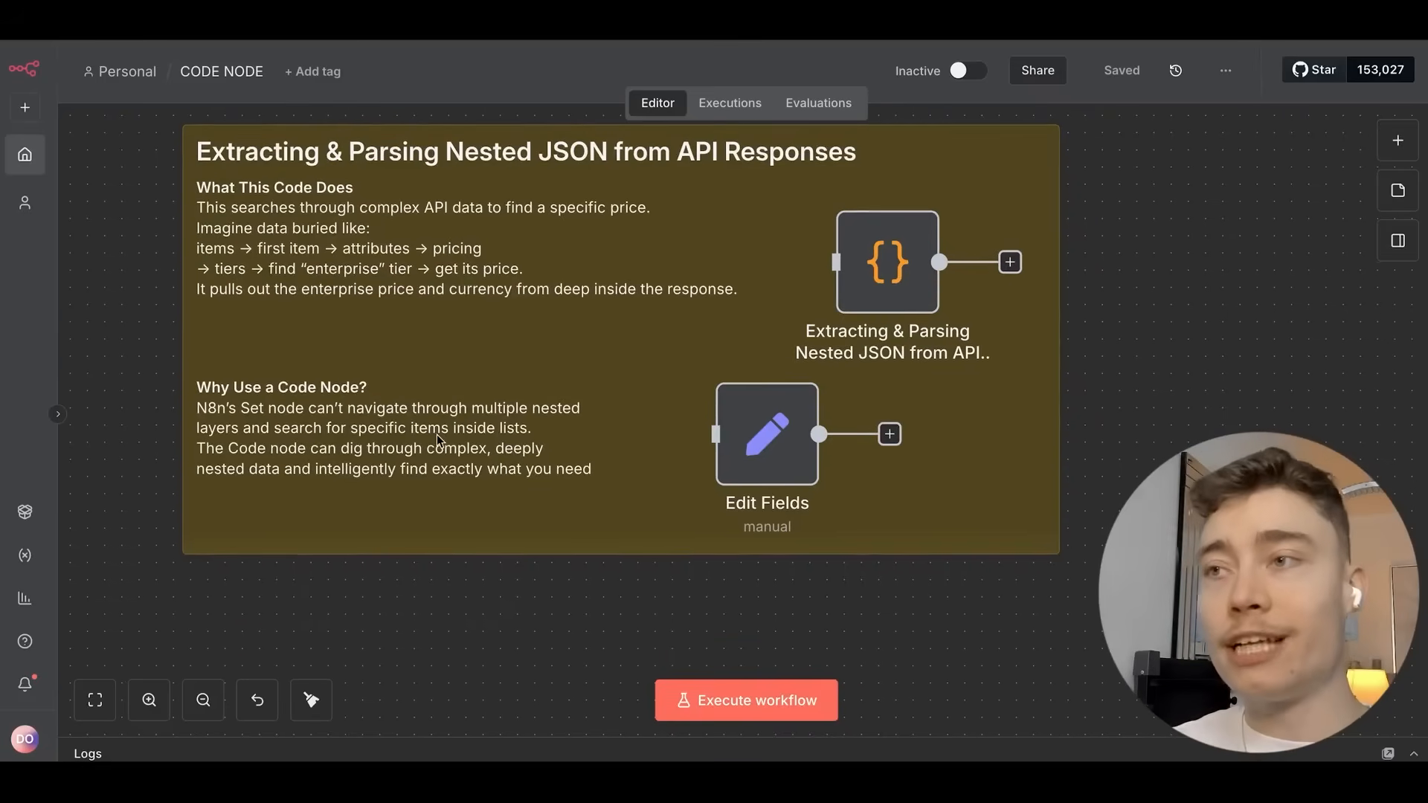
pyautogui.scroll(3, 662, 417)
pyautogui.scroll(-2, 624, 453)
pyautogui.hscroll(3, 611, 467)
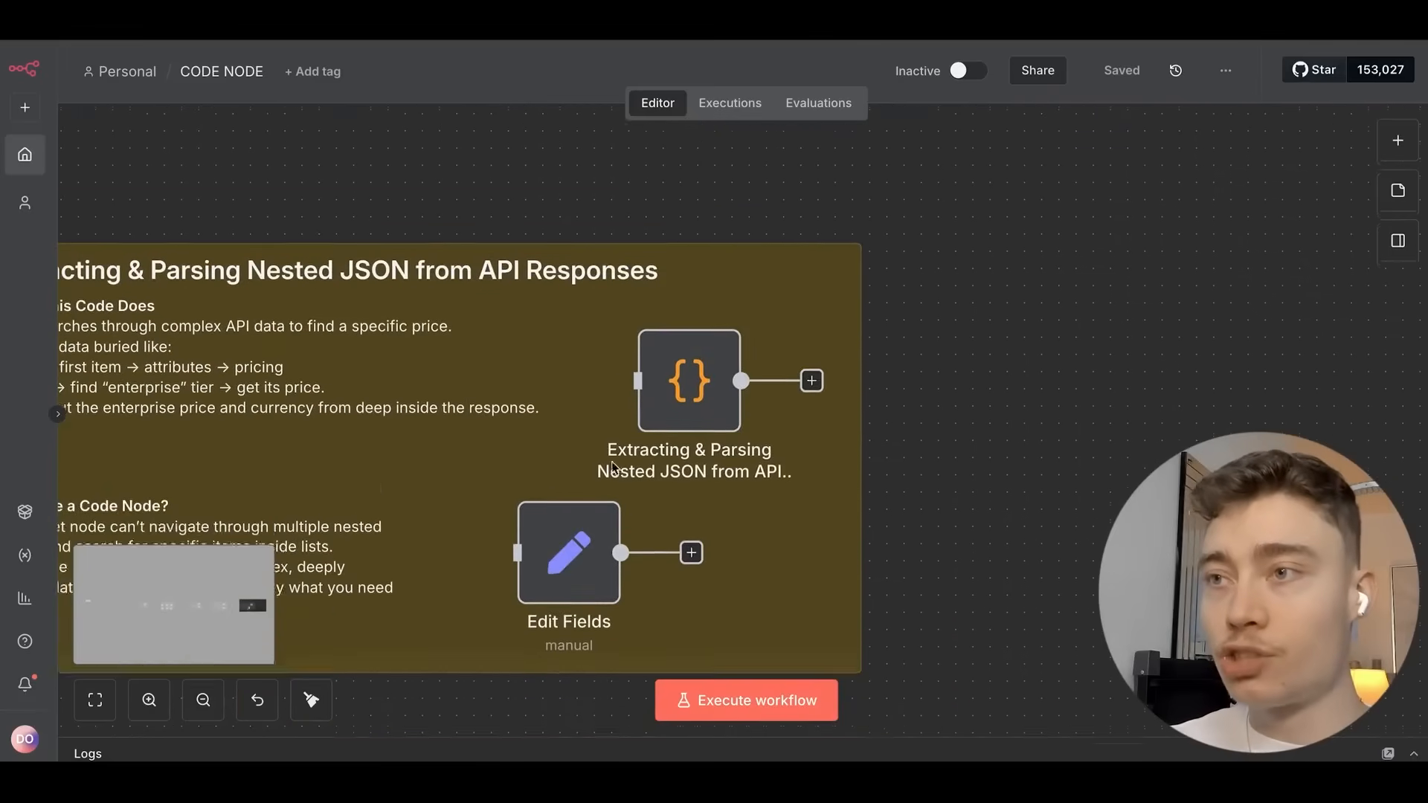
pyautogui.scroll(-3, 611, 467)
pyautogui.scroll(5, 544, 348)
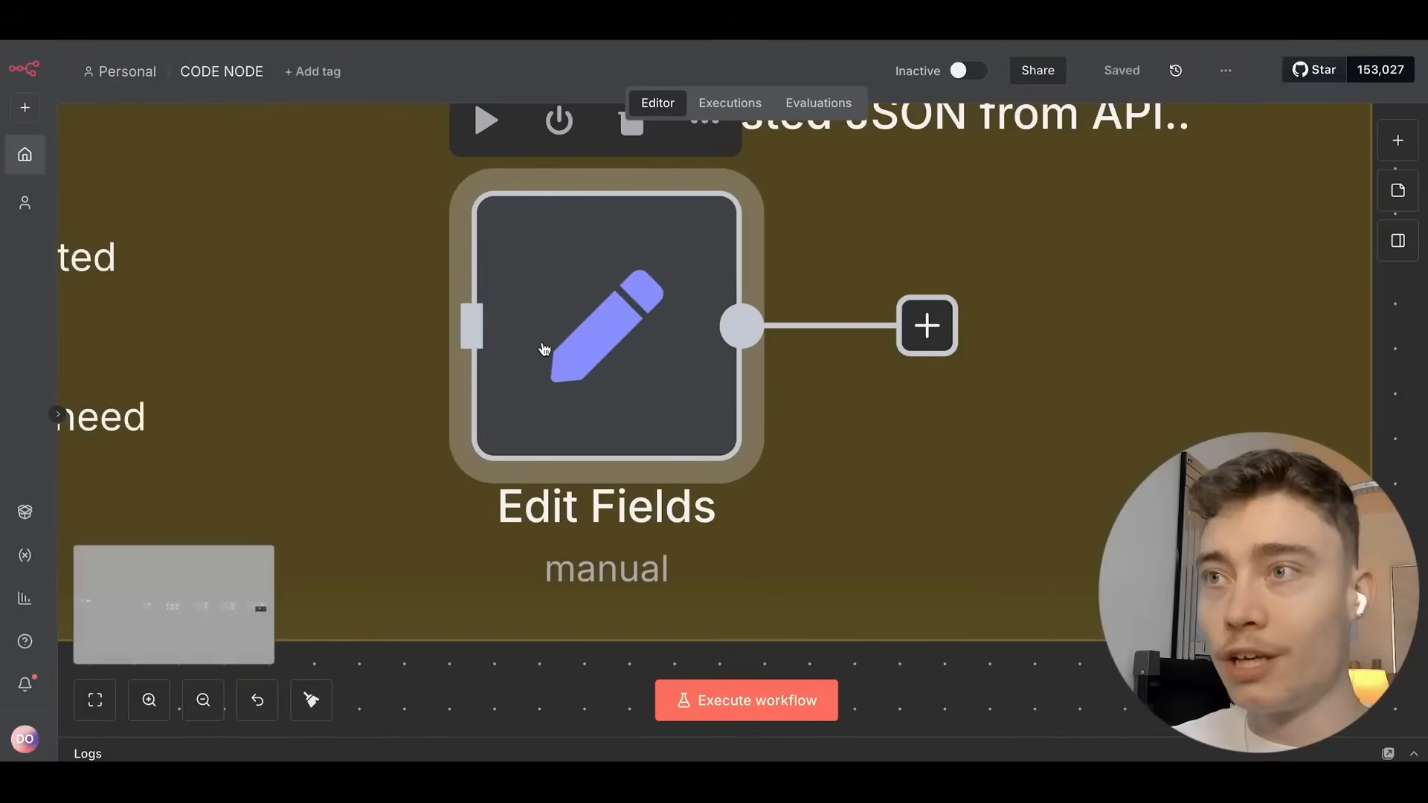
pyautogui.scroll(-5, 574, 348)
pyautogui.moveTo(574, 348); pyautogui.dragTo(494, 345)
pyautogui.moveTo(342, 283); pyautogui.dragTo(749, 446)
pyautogui.scroll(-3, 474, 323)
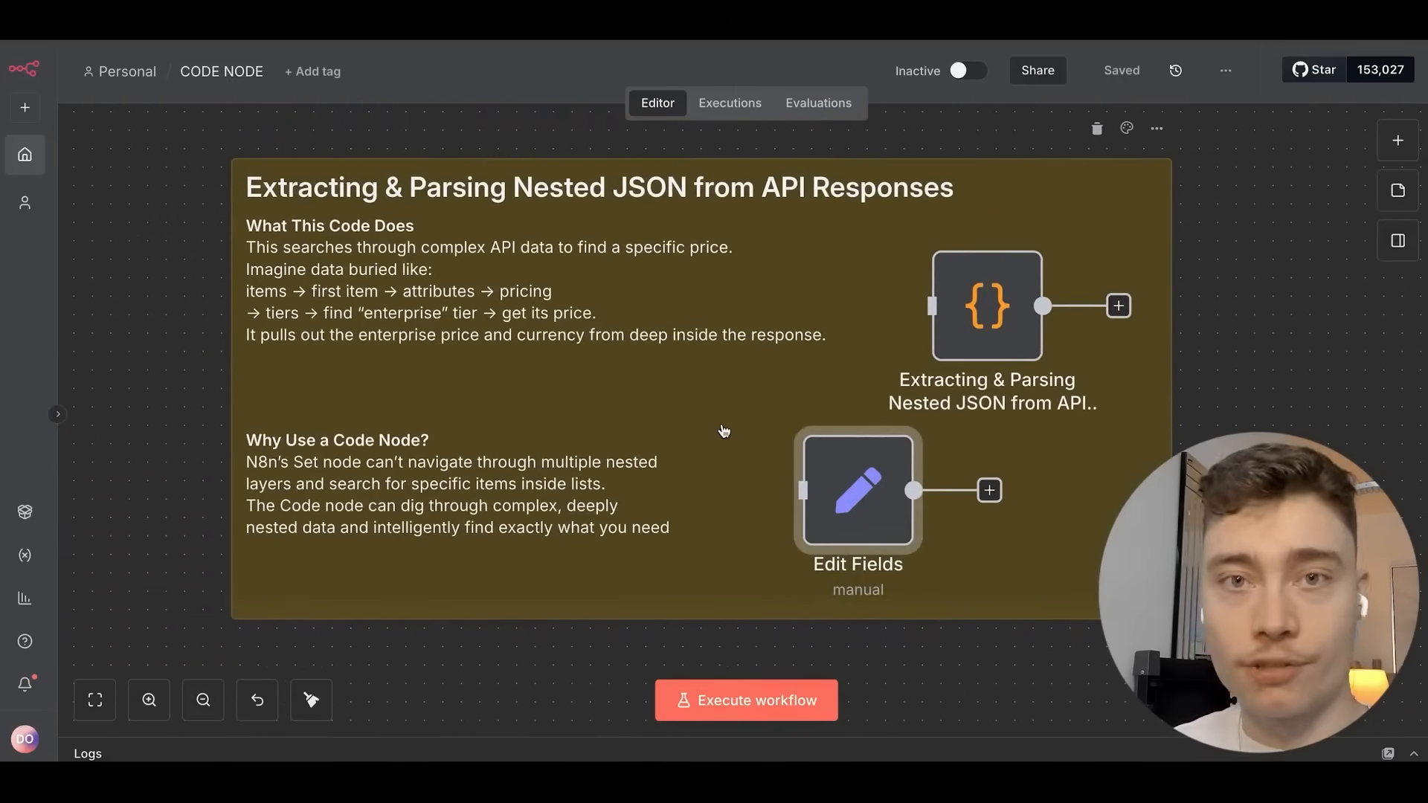
pyautogui.doubleClick(992, 281)
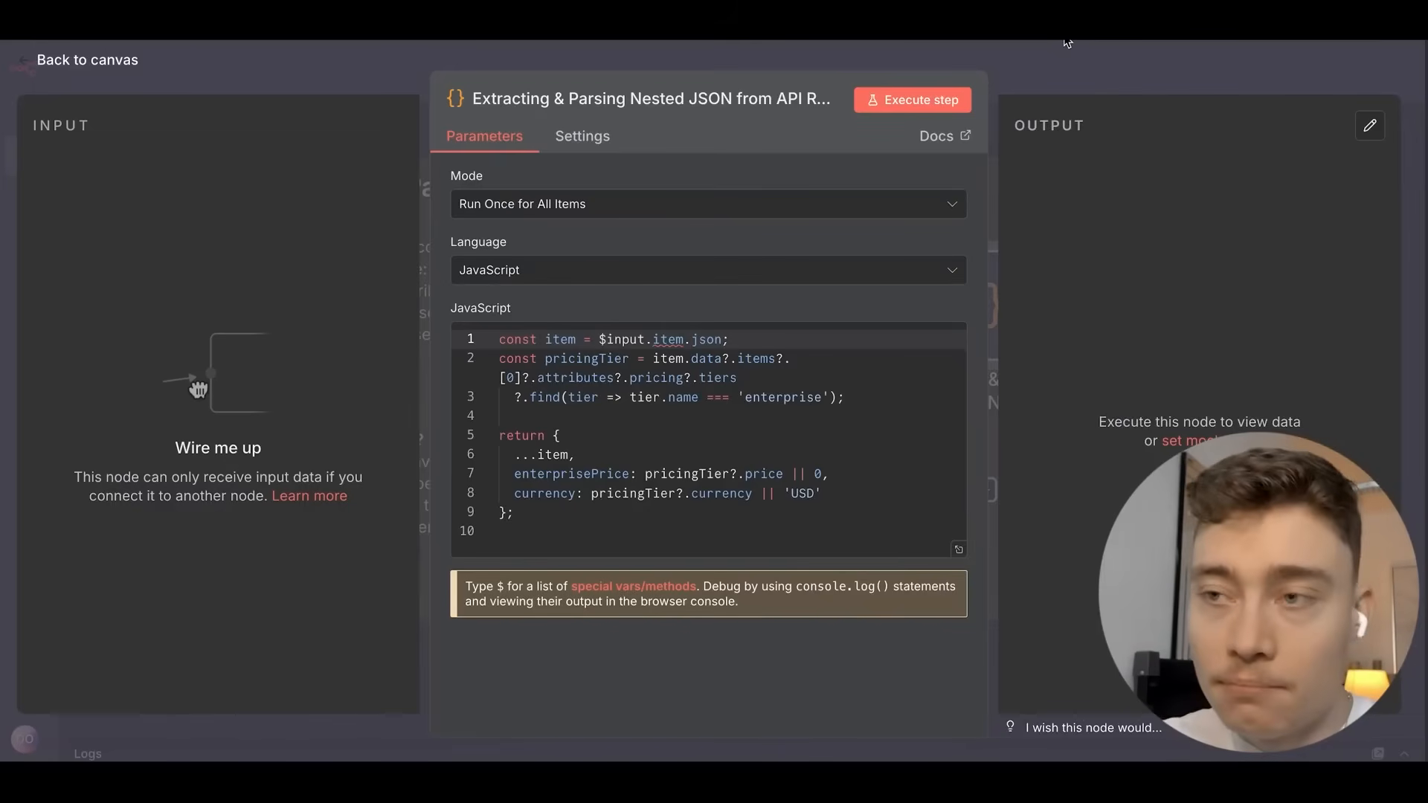
pyautogui.click(986, 45)
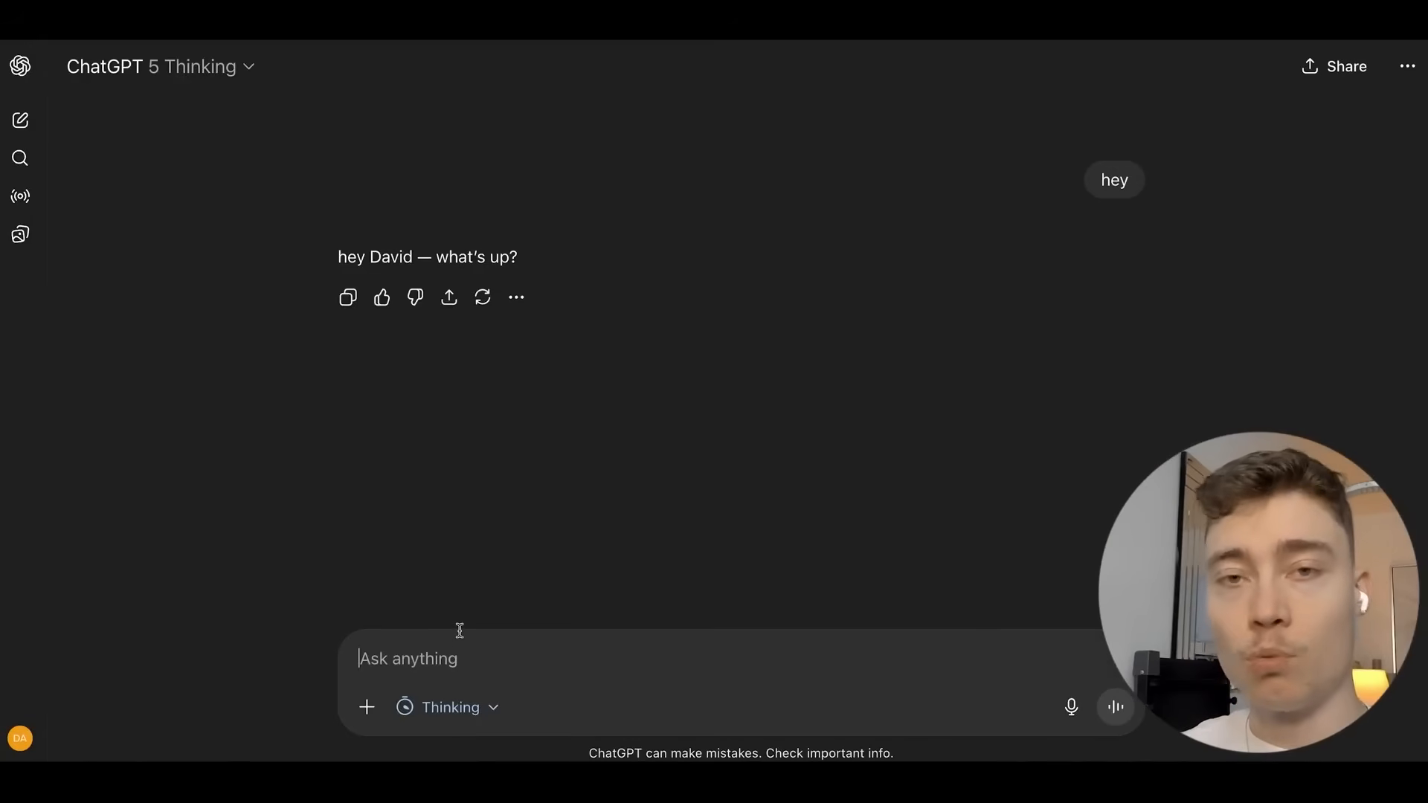
# Ask the Instant model to browse the web and explain how the n8n Code node works.
pyautogui.write('browse t')
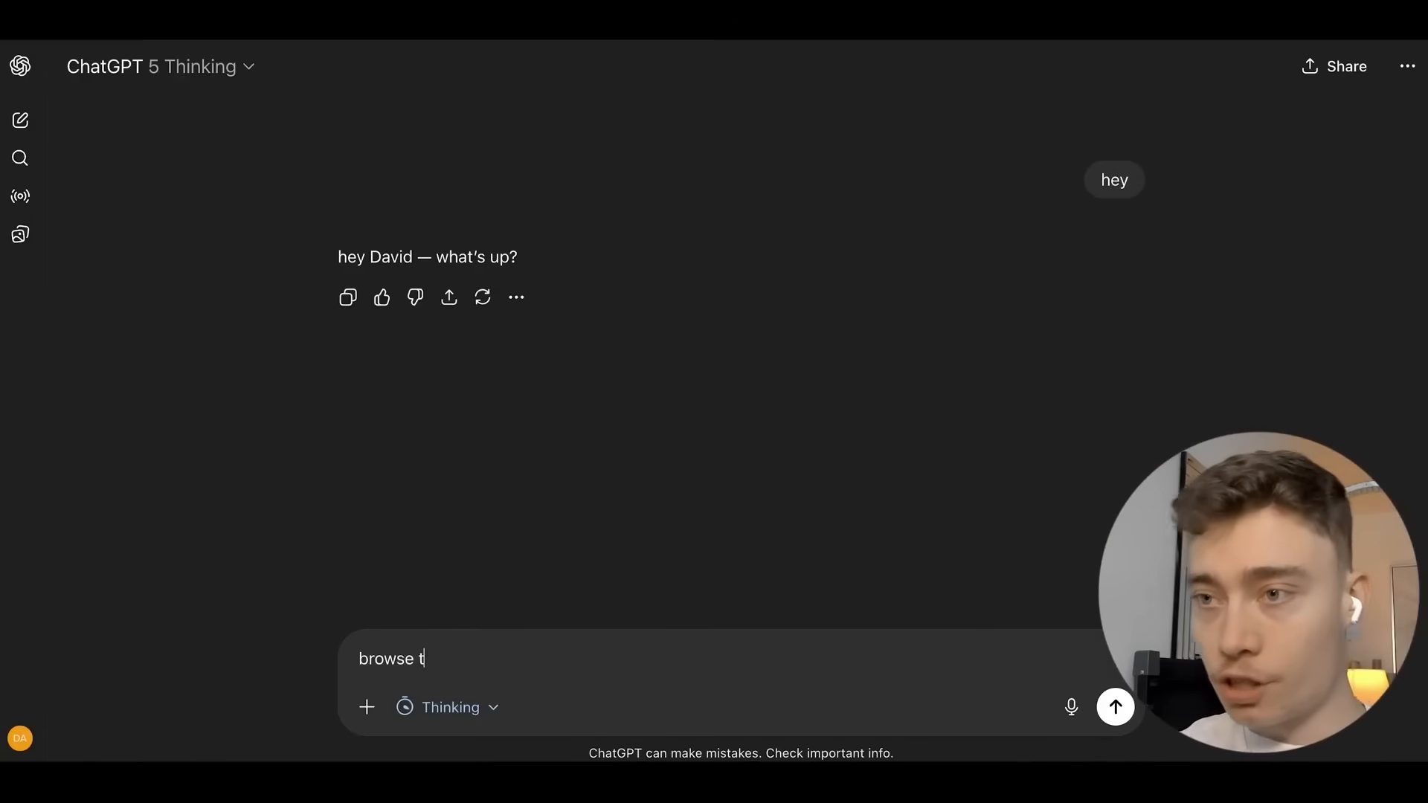
pyautogui.write('he web to understand how the n8')
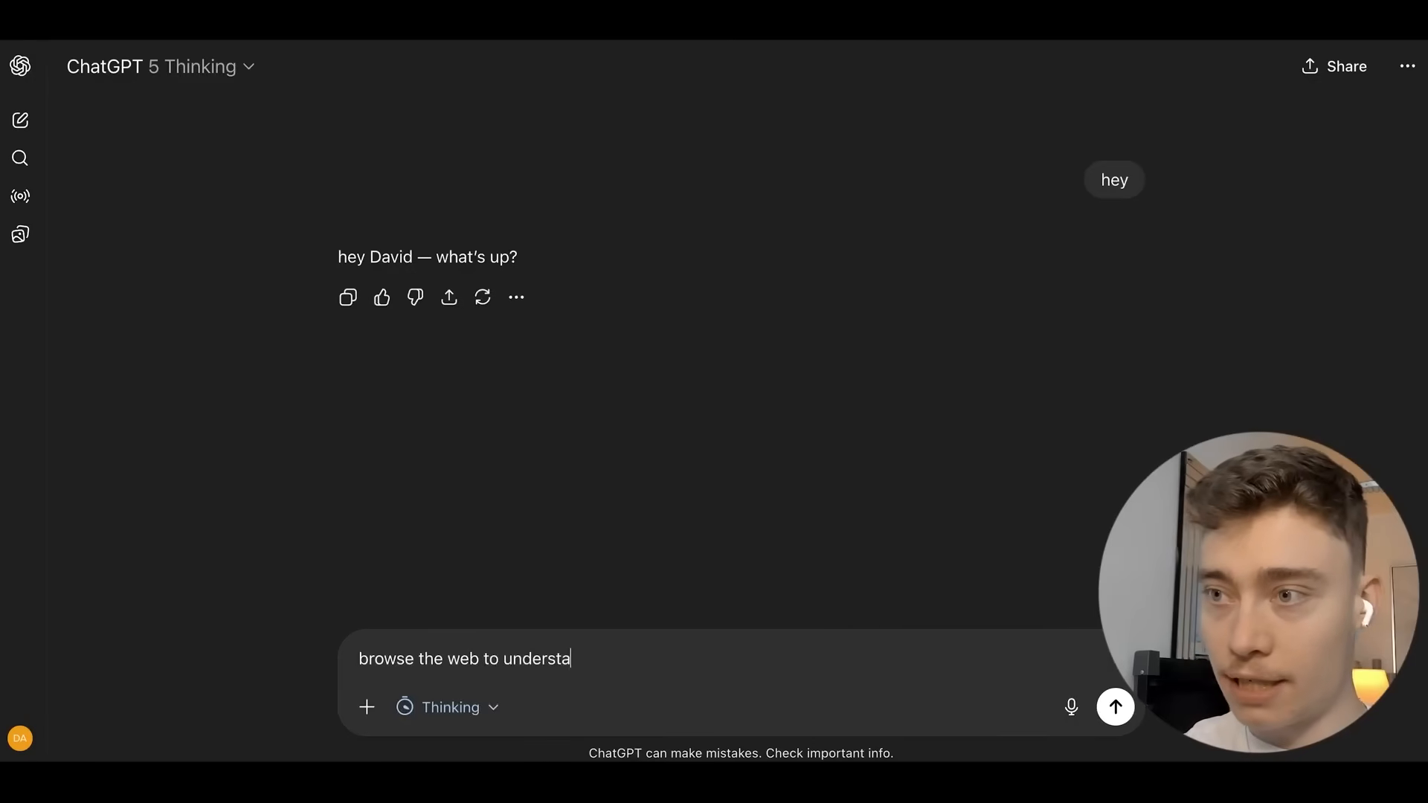
pyautogui.write('n code node works')
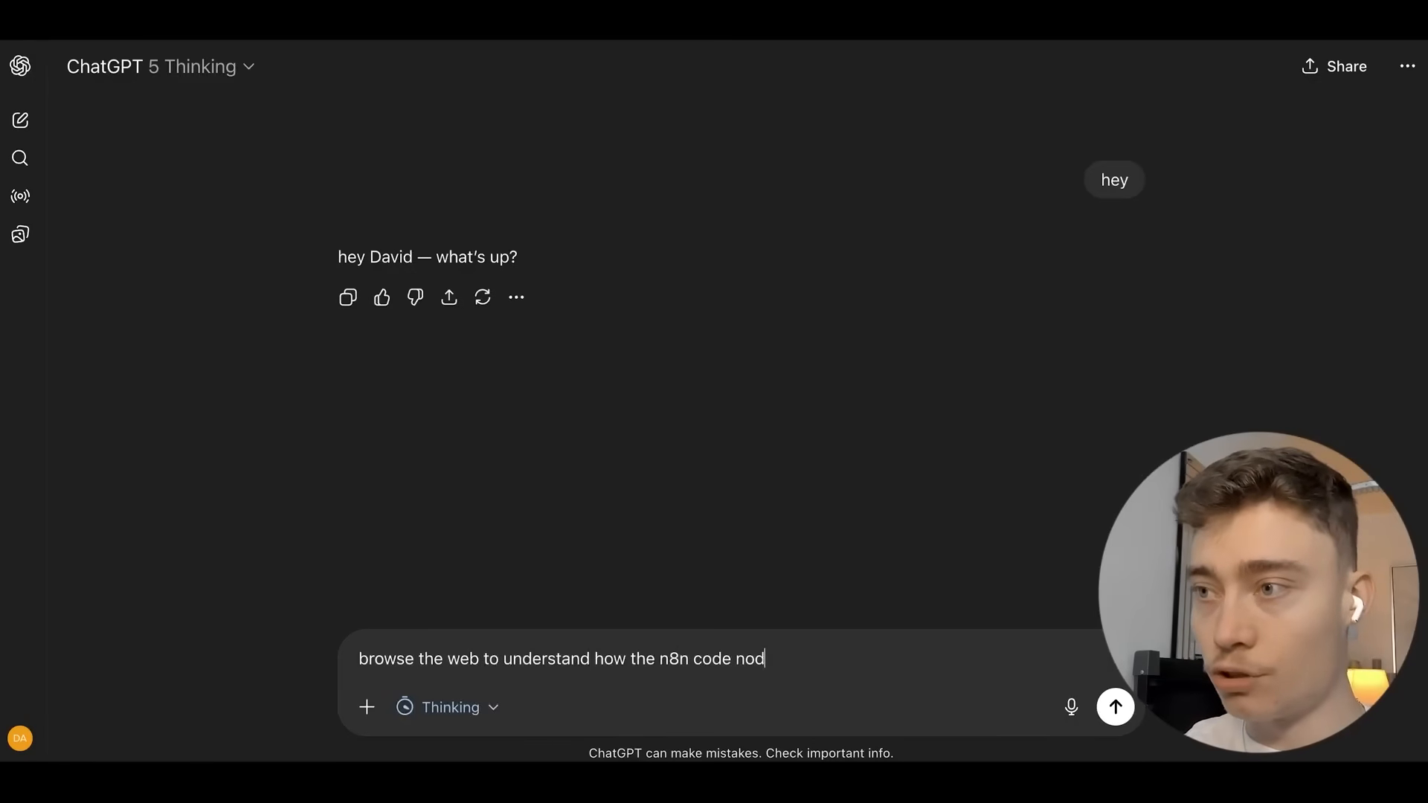
pyautogui.click(160, 66)
pyautogui.click(173, 213)
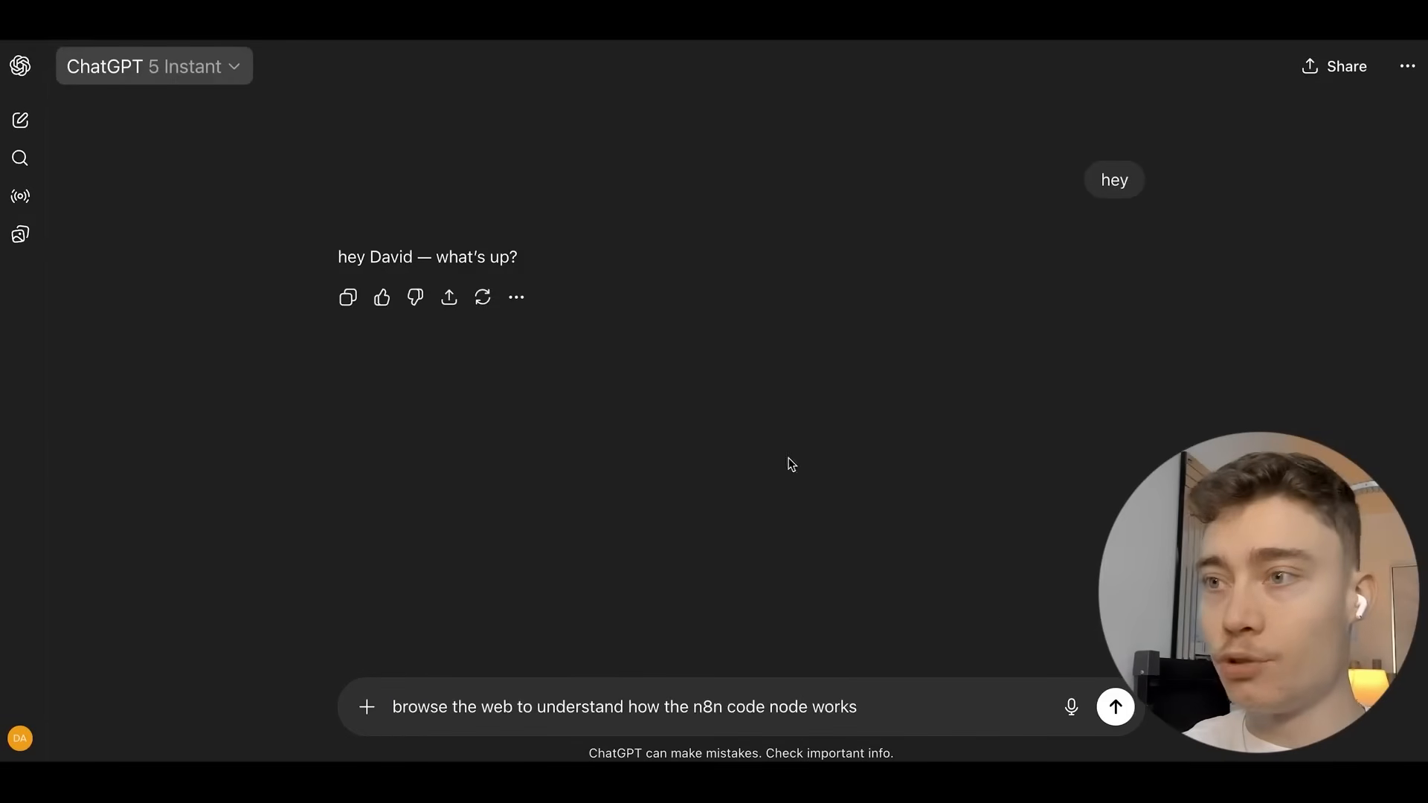
pyautogui.click(1103, 714)
# Switch back to Thinking and send the pasted Shopify Orders nested line_items example prompt.
pyautogui.click(203, 85)
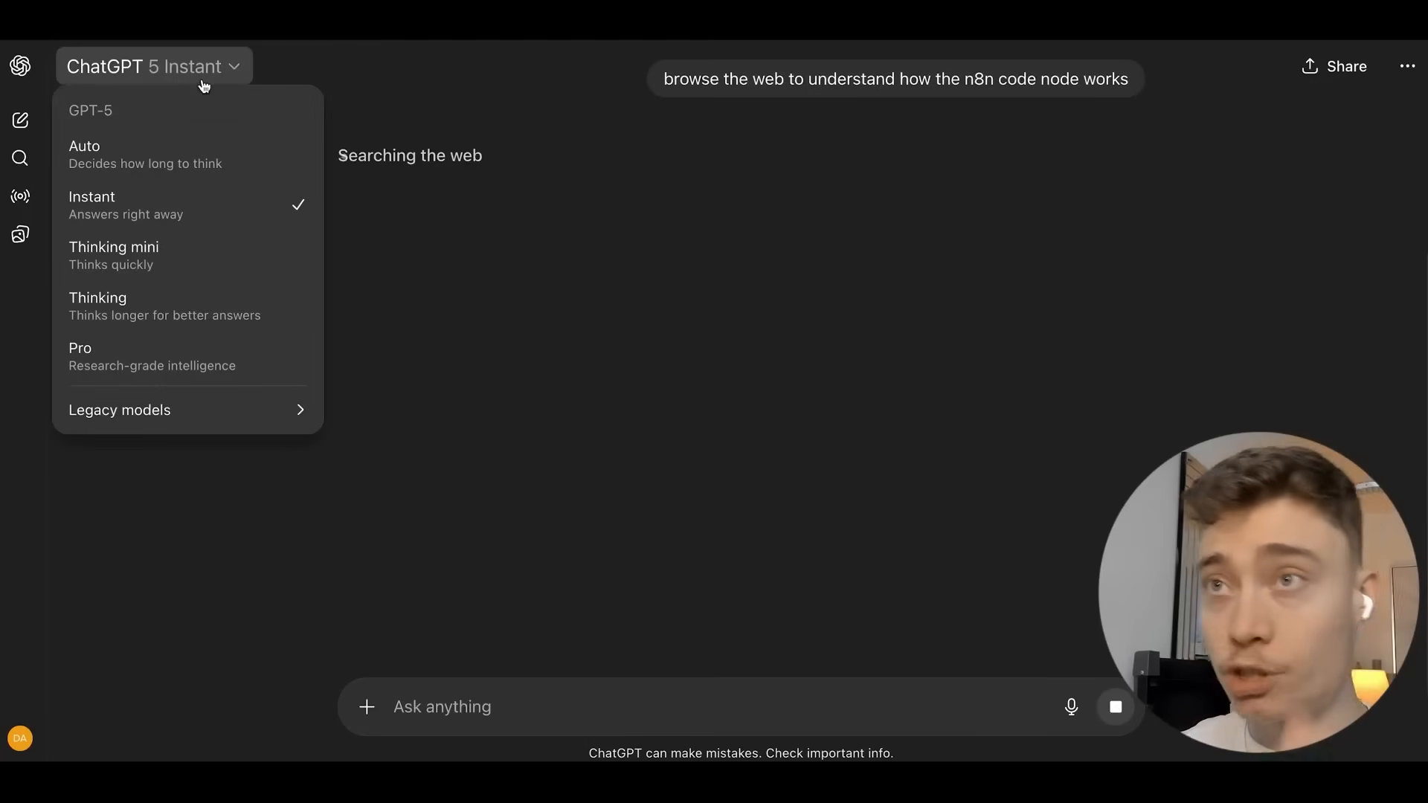
pyautogui.click(178, 297)
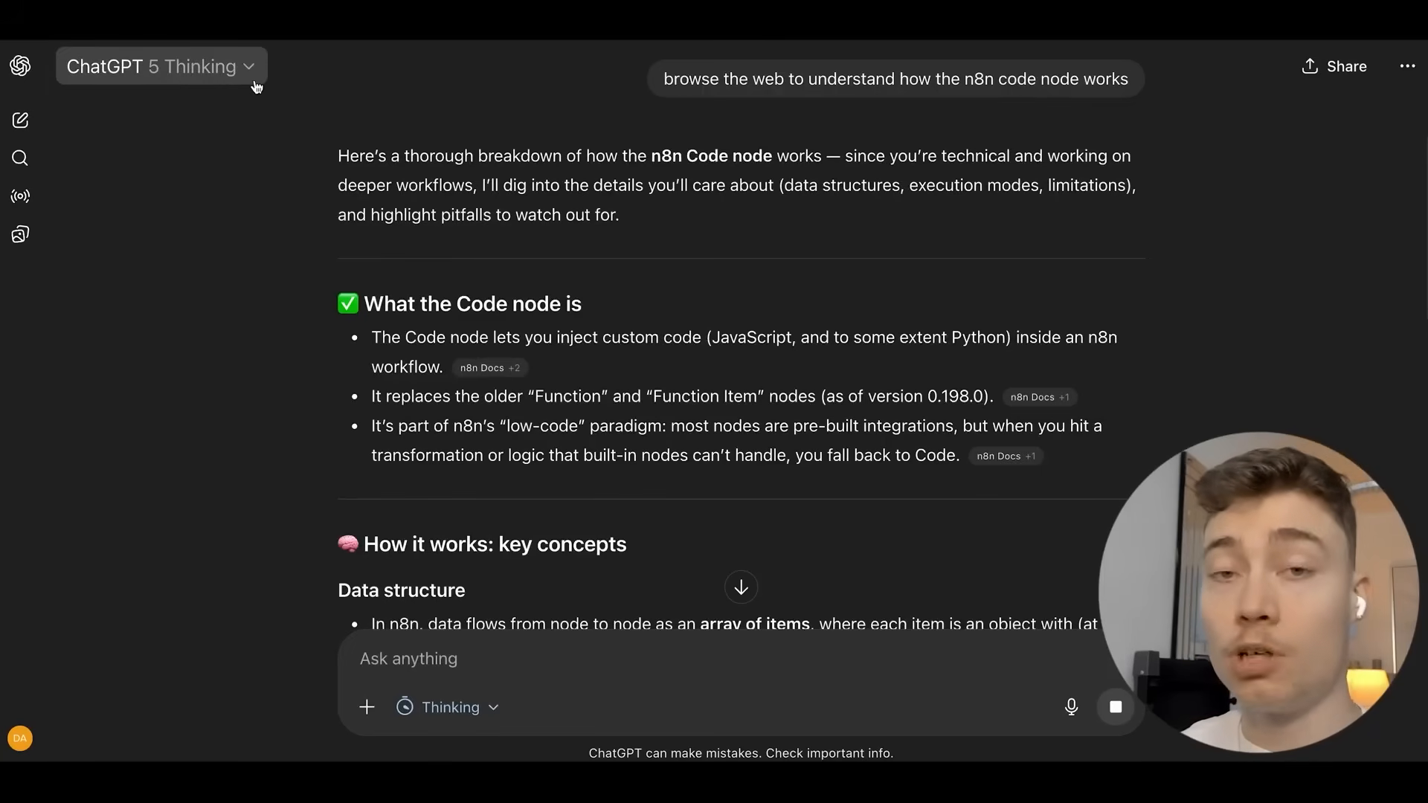
pyautogui.hotkey('ctrl', 'v')
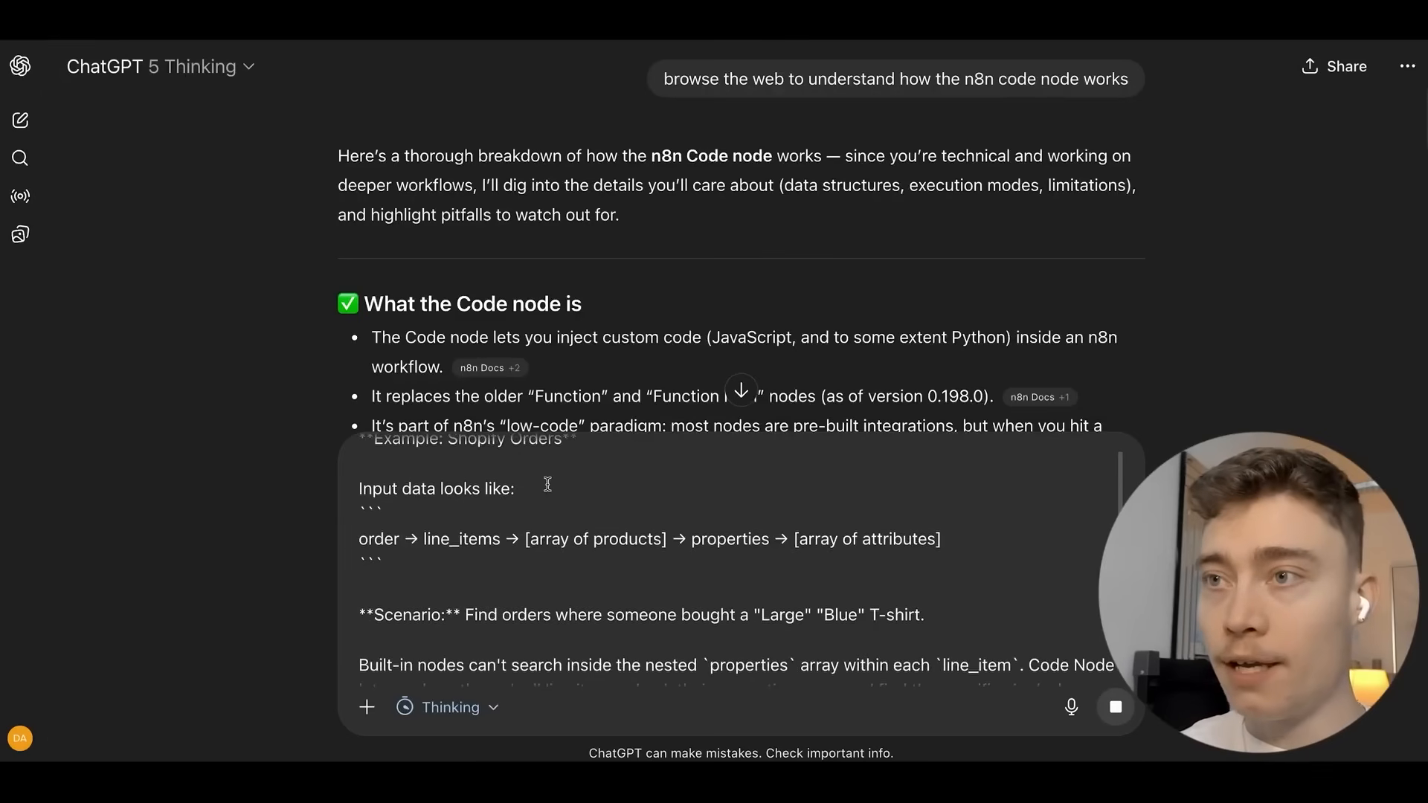
pyautogui.moveTo(374, 461); pyautogui.dragTo(561, 461)
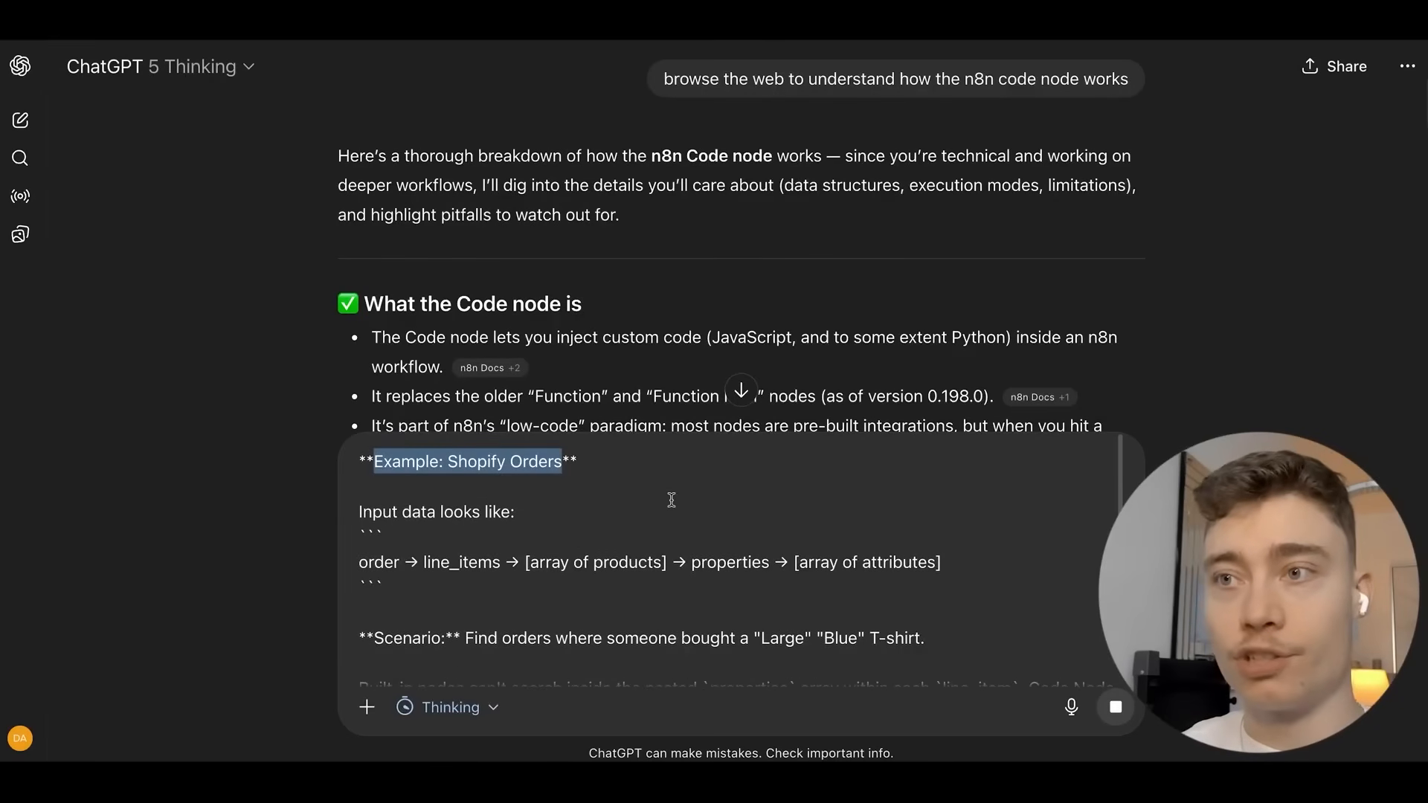
pyautogui.moveTo(378, 563); pyautogui.dragTo(942, 563)
pyautogui.scroll(-1, 714, 520)
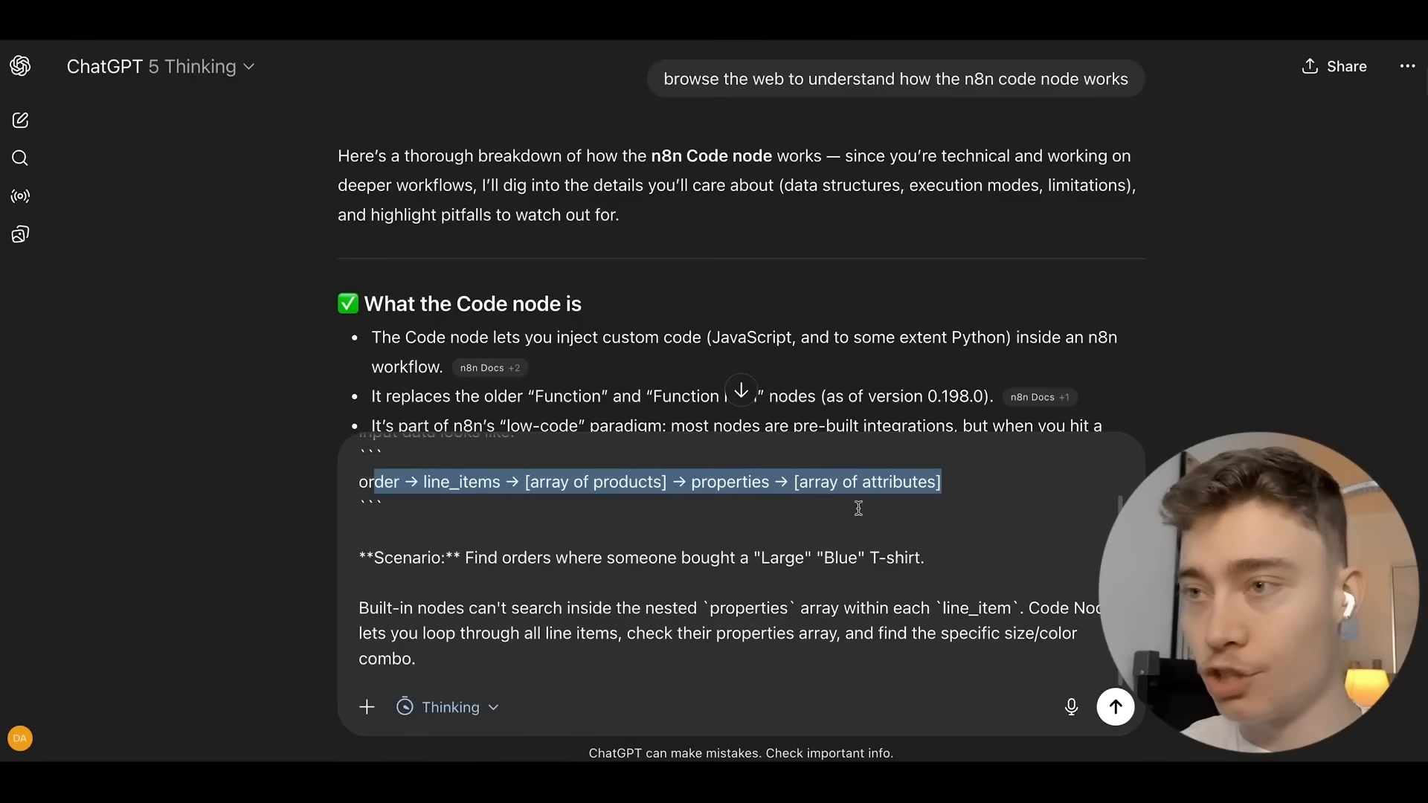
pyautogui.press('Return')
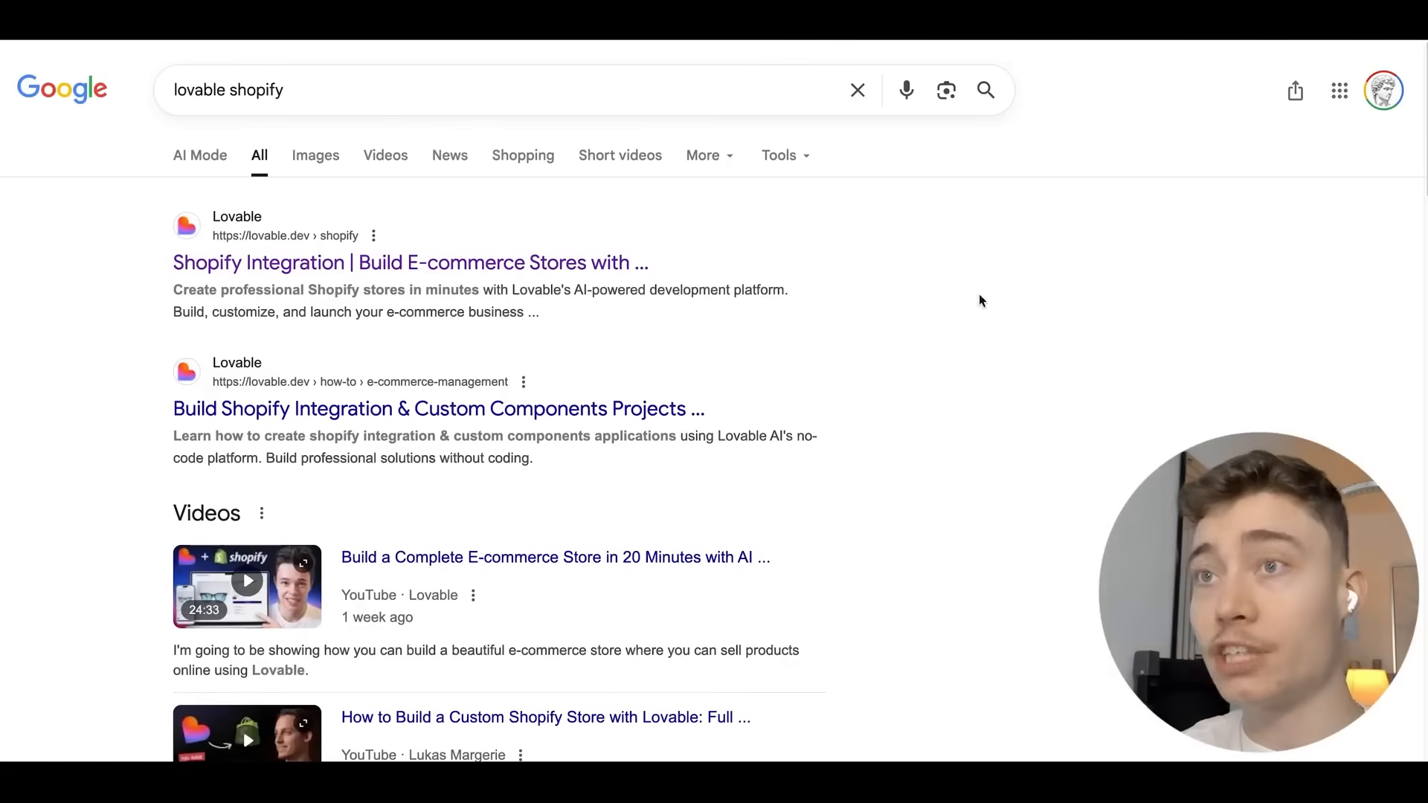
# Open Lovable's Shopify E-Commerce page from the 'lovable shopify' results and zoom the page in.
pyautogui.click(478, 260)
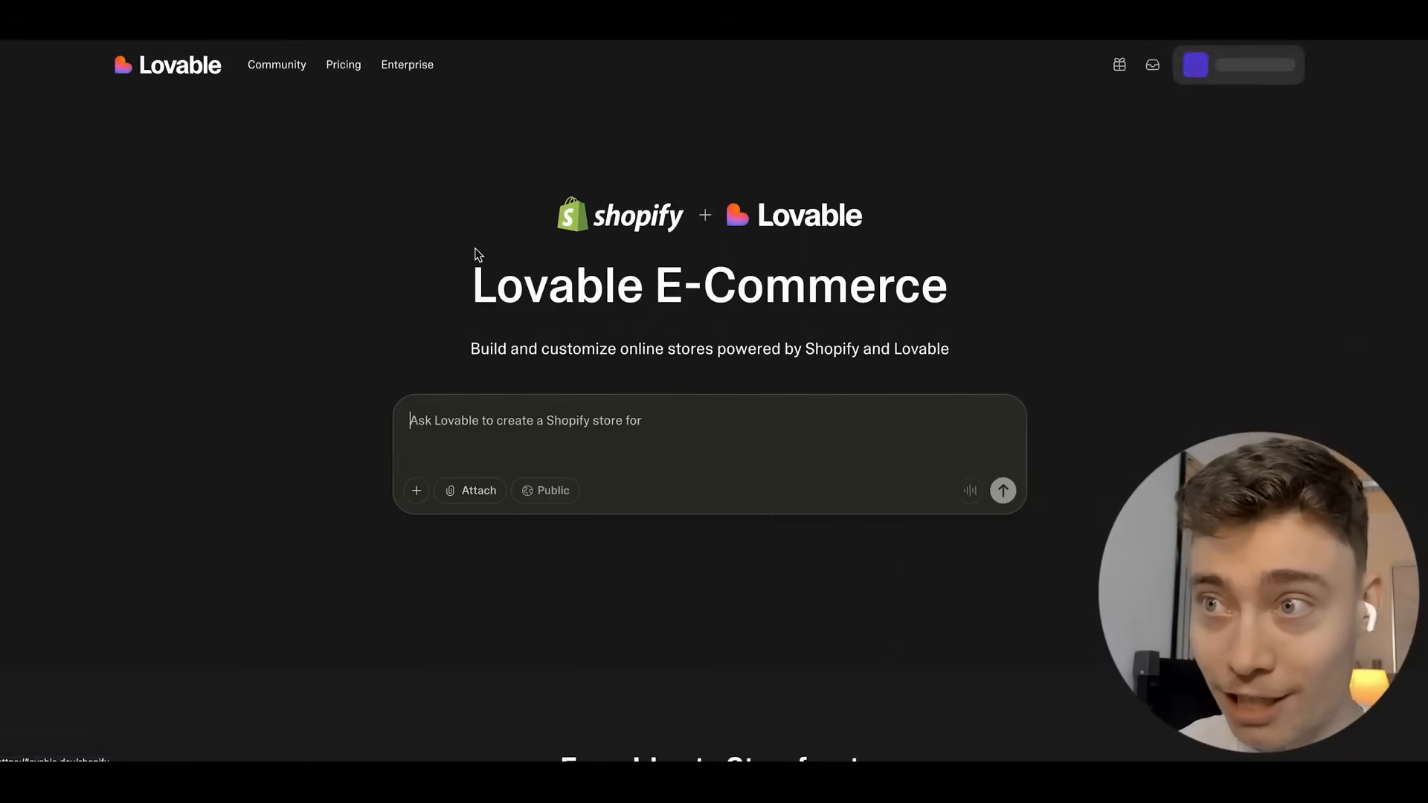
pyautogui.hotkey('ctrl', '+')
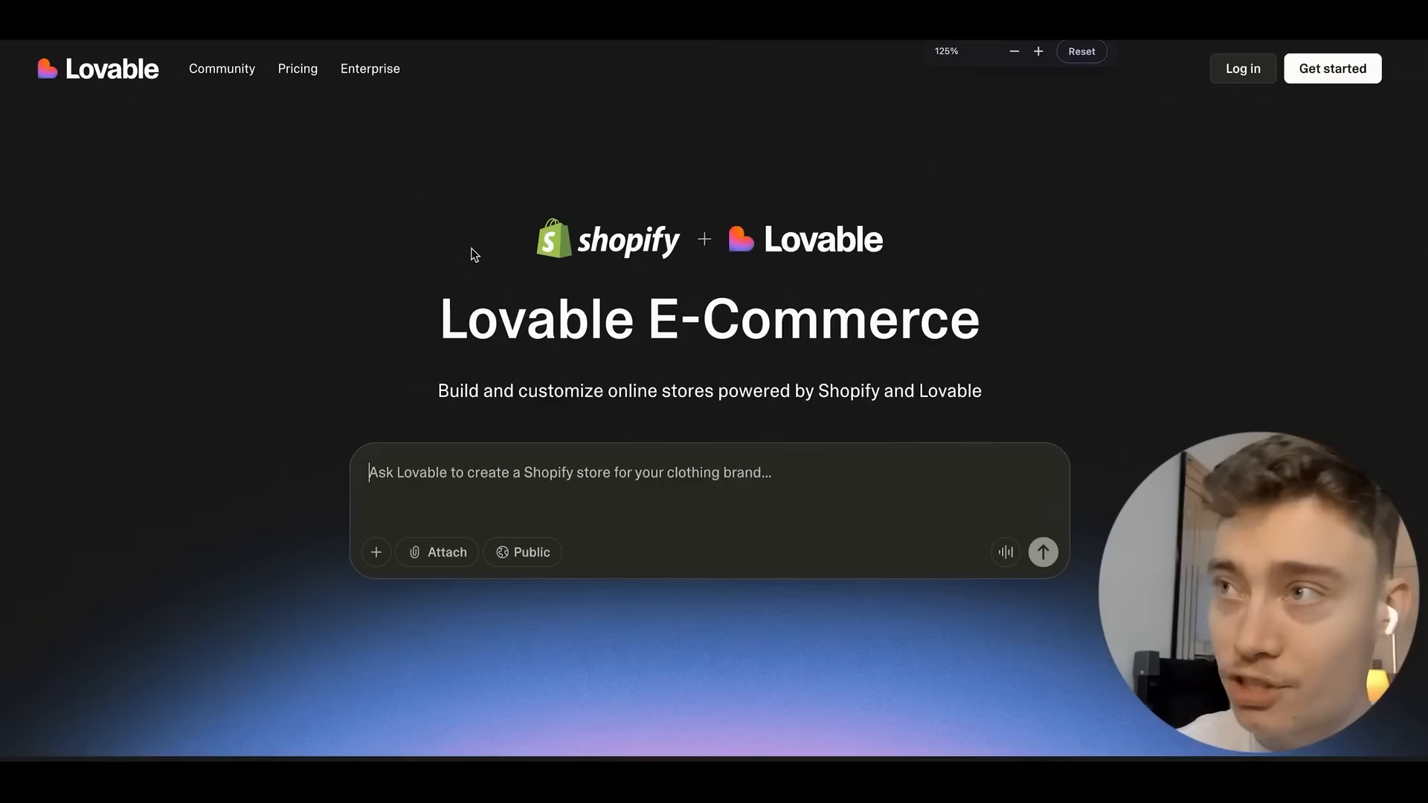
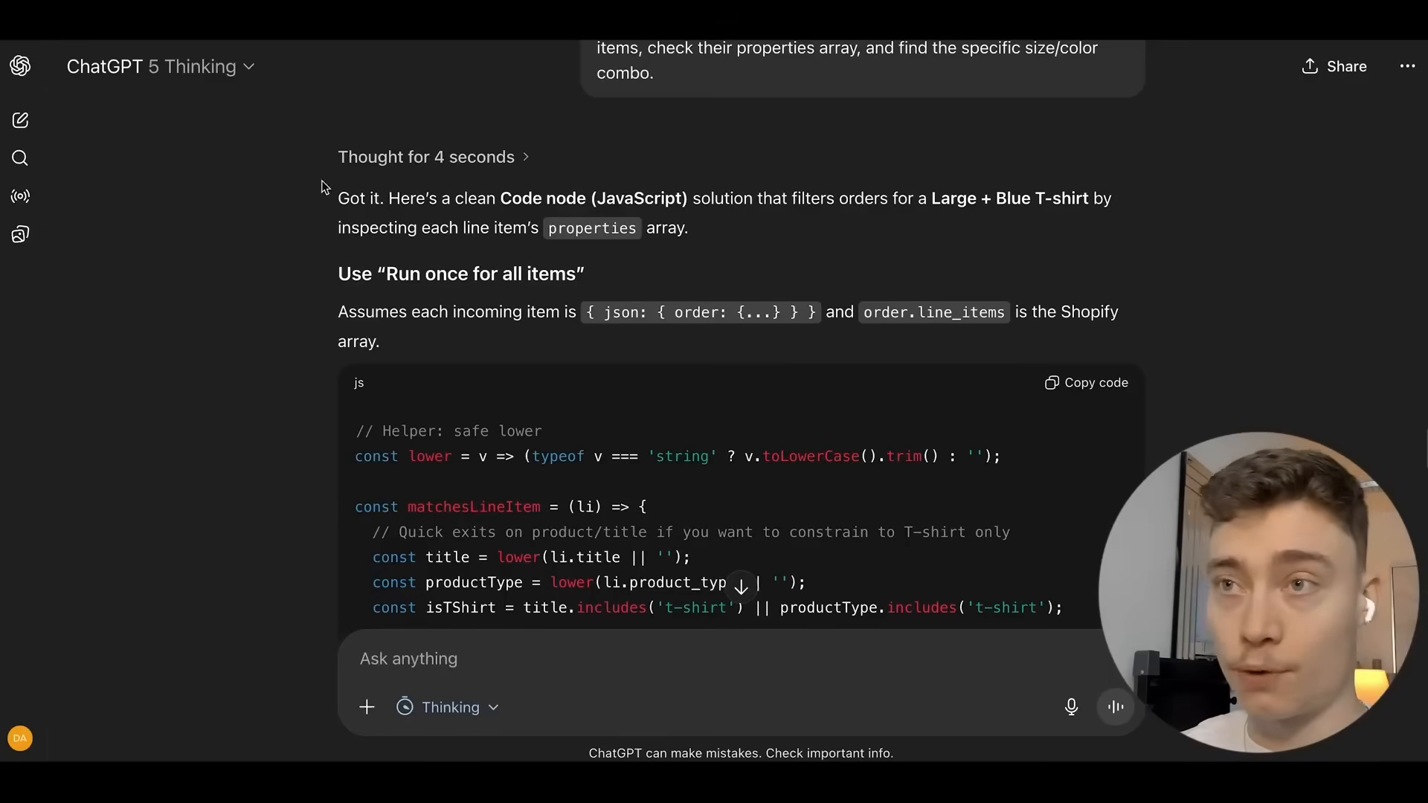
# Copy the js code block from ChatGPT's reply that filters orders for a Large Blue T-shirt.
pyautogui.scroll(-2, 296, 178)
pyautogui.scroll(-15, 297, 171)
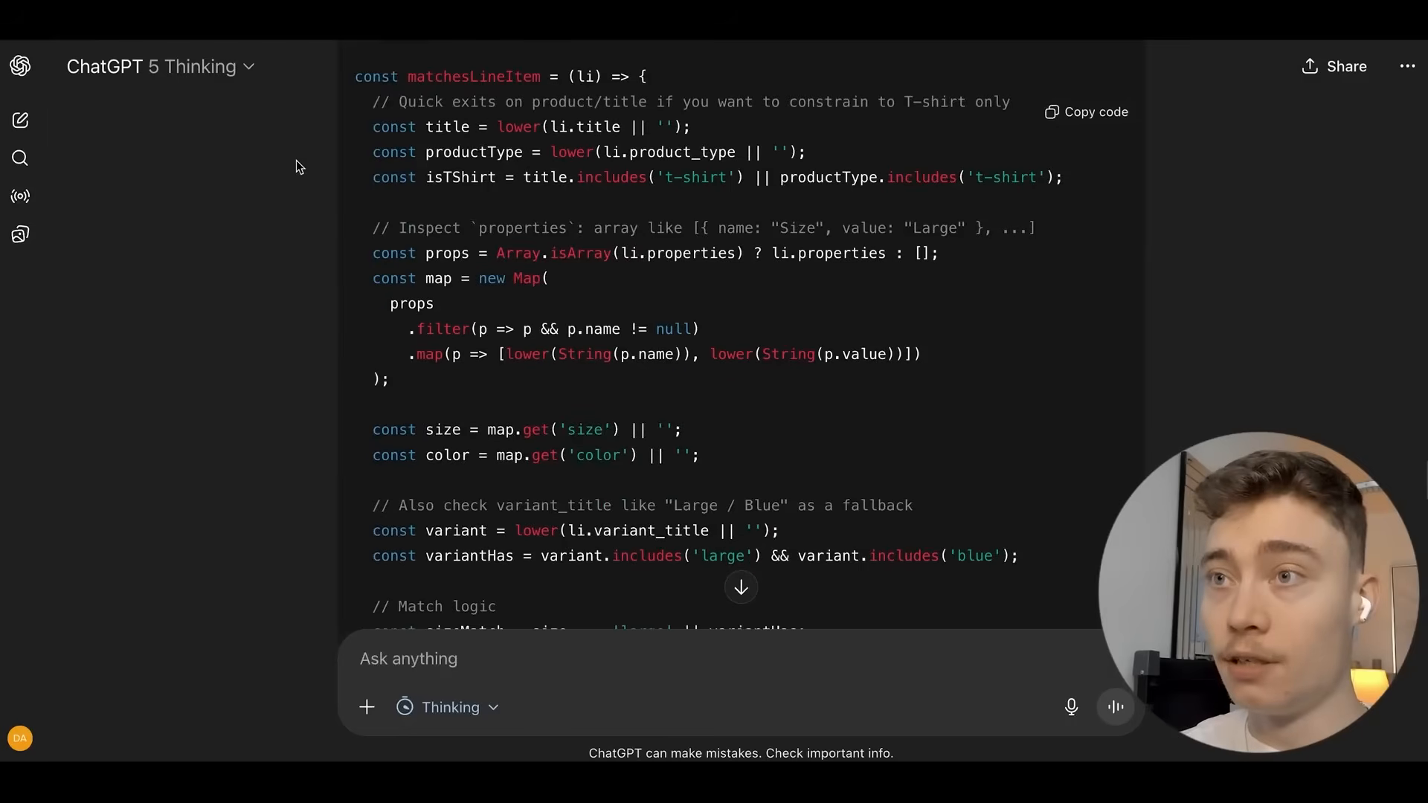
pyautogui.scroll(15, 305, 153)
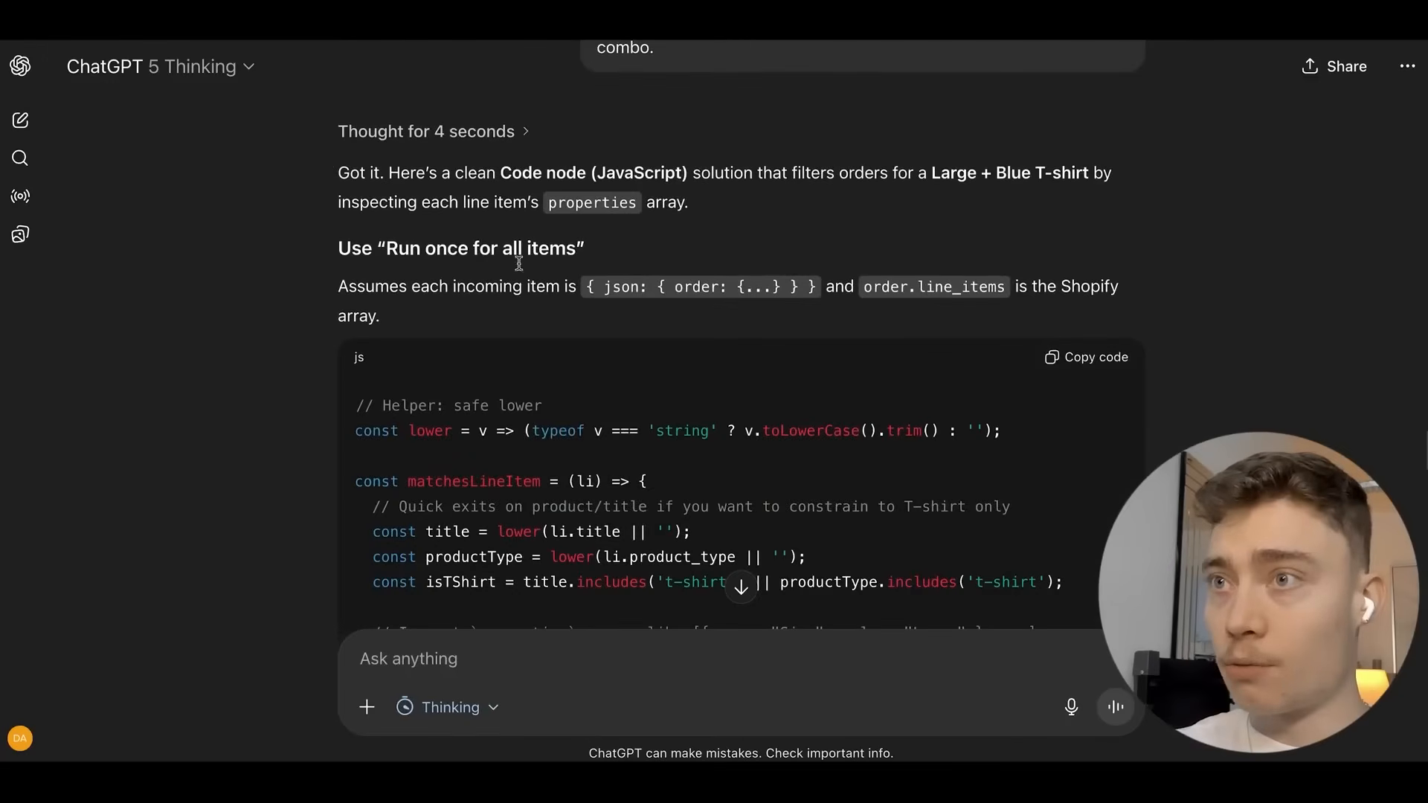
pyautogui.click(1068, 362)
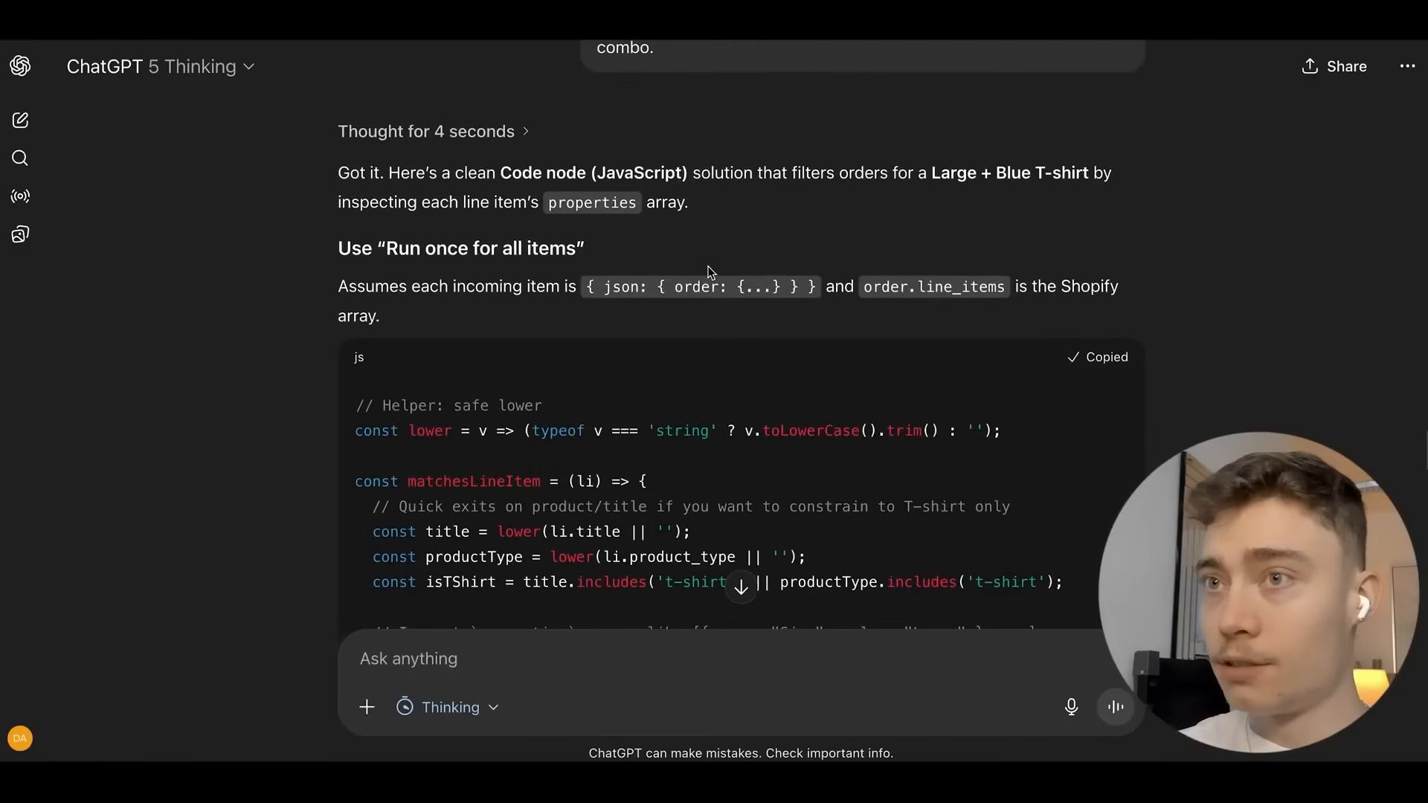
pyautogui.scroll(15, 496, 234)
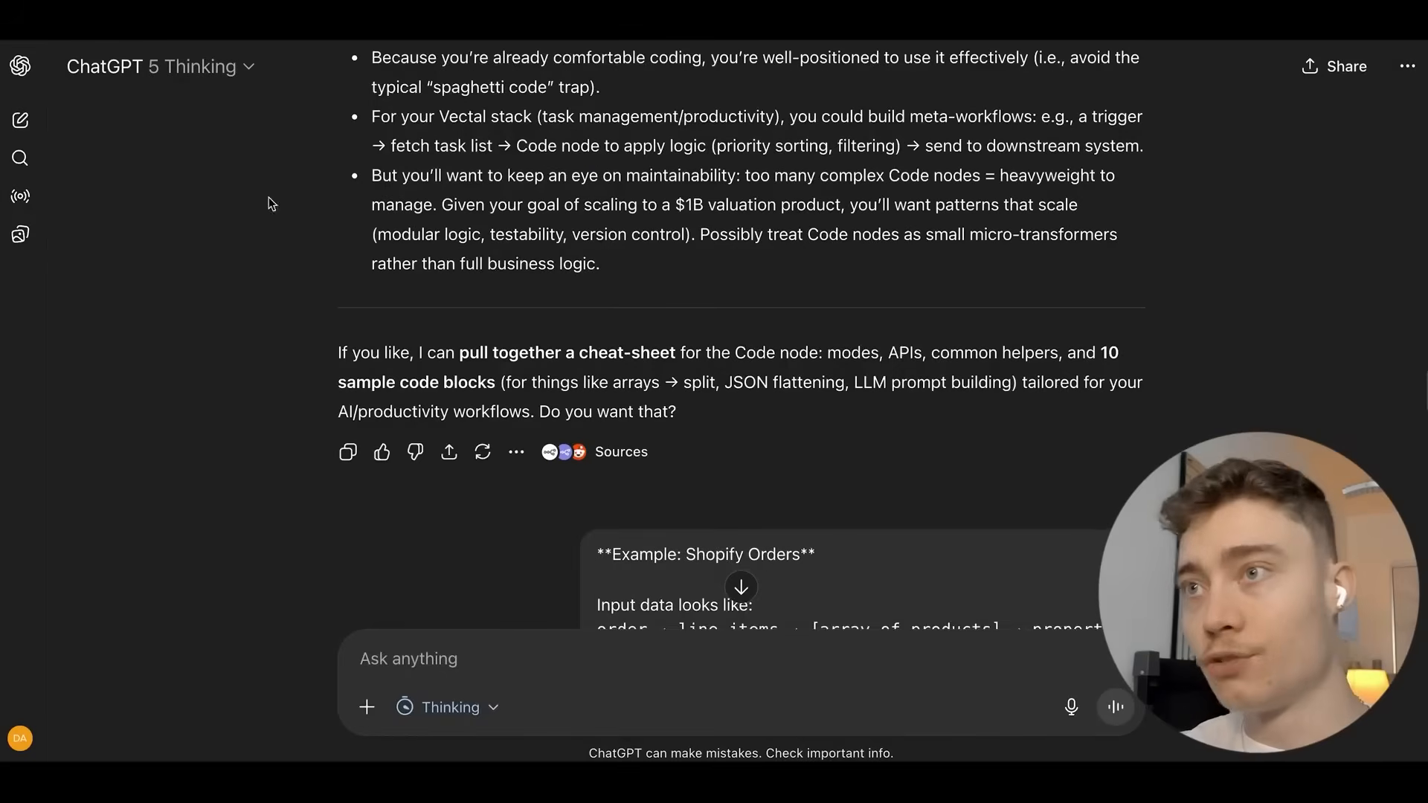
pyautogui.scroll(20, 463, 225)
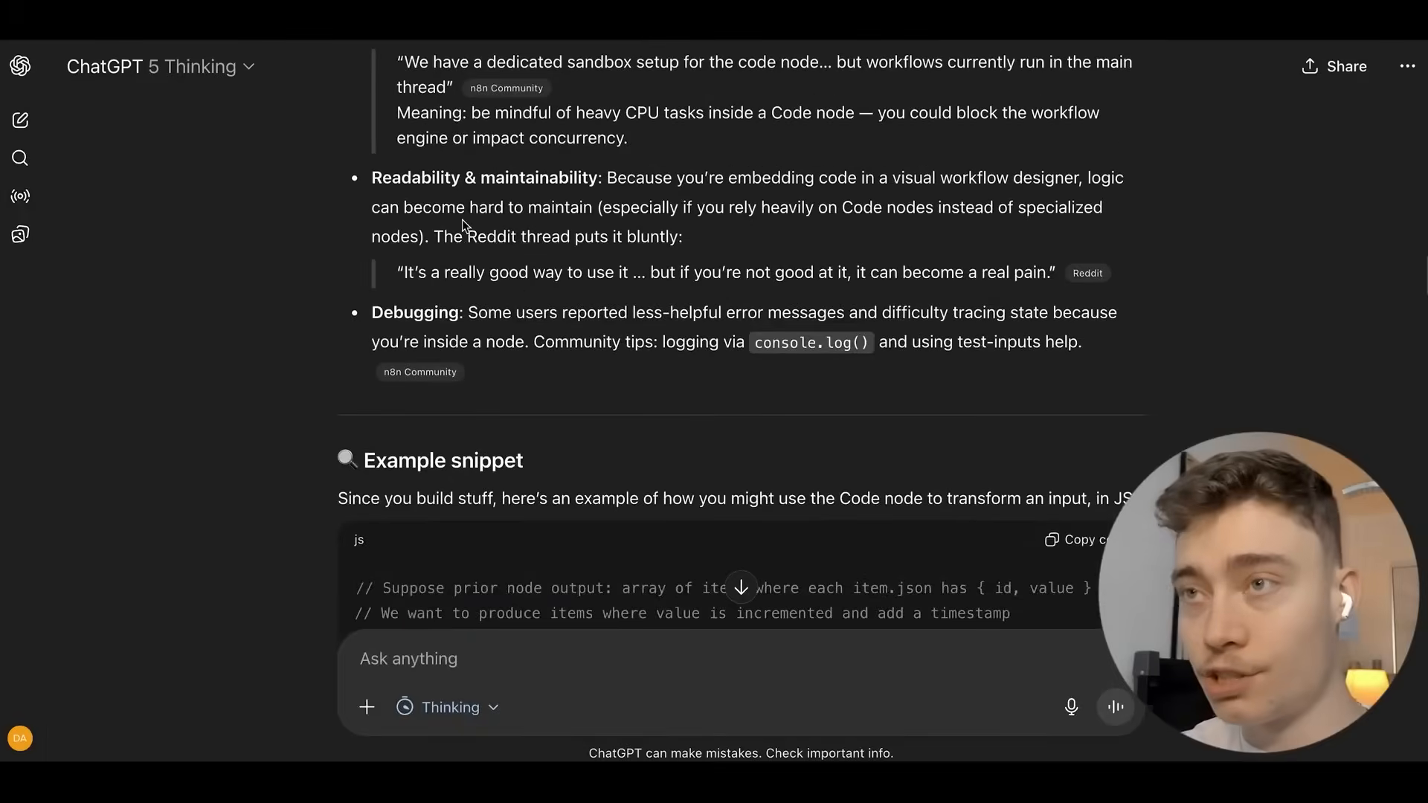
pyautogui.scroll(15, 470, 220)
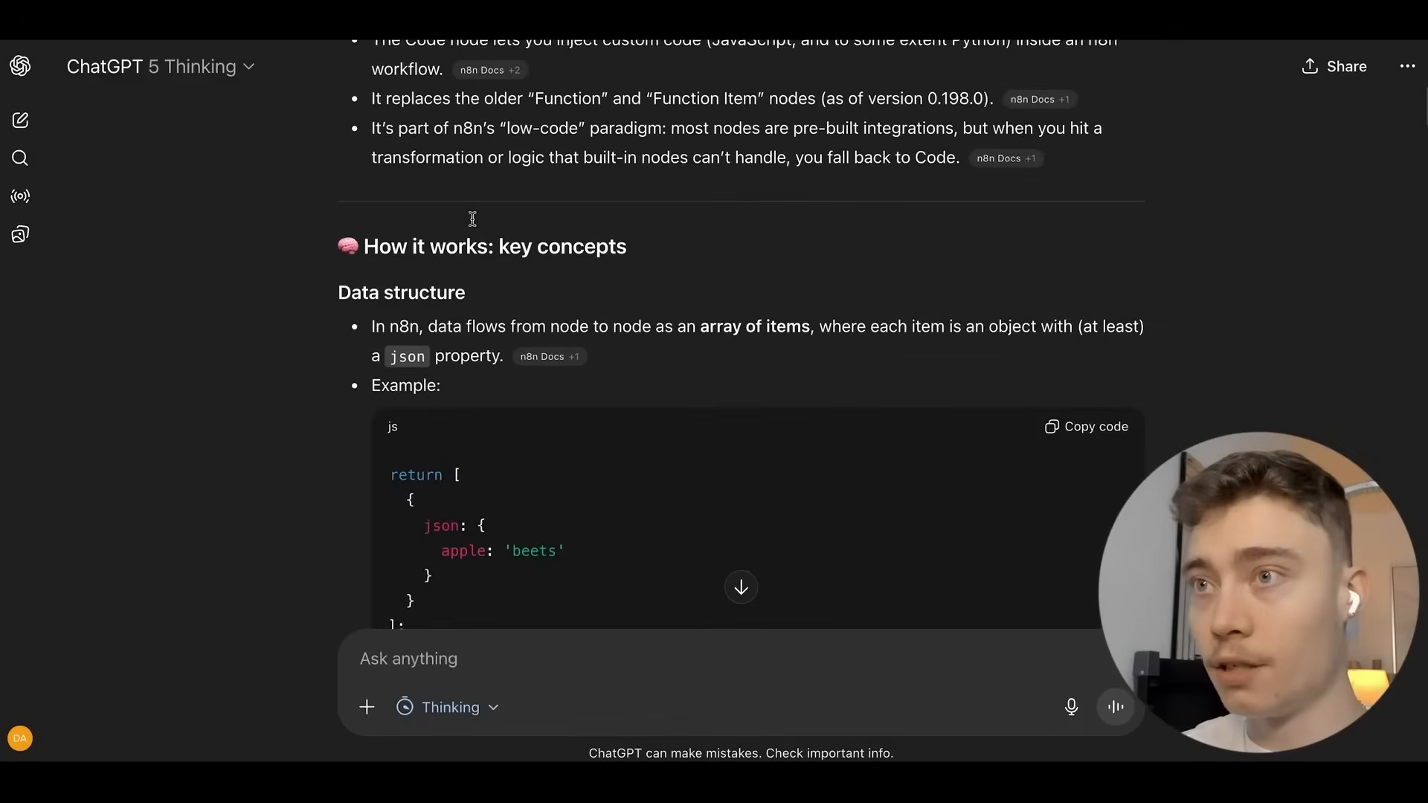
pyautogui.scroll(-20, 472, 231)
pyautogui.scroll(-15, 476, 238)
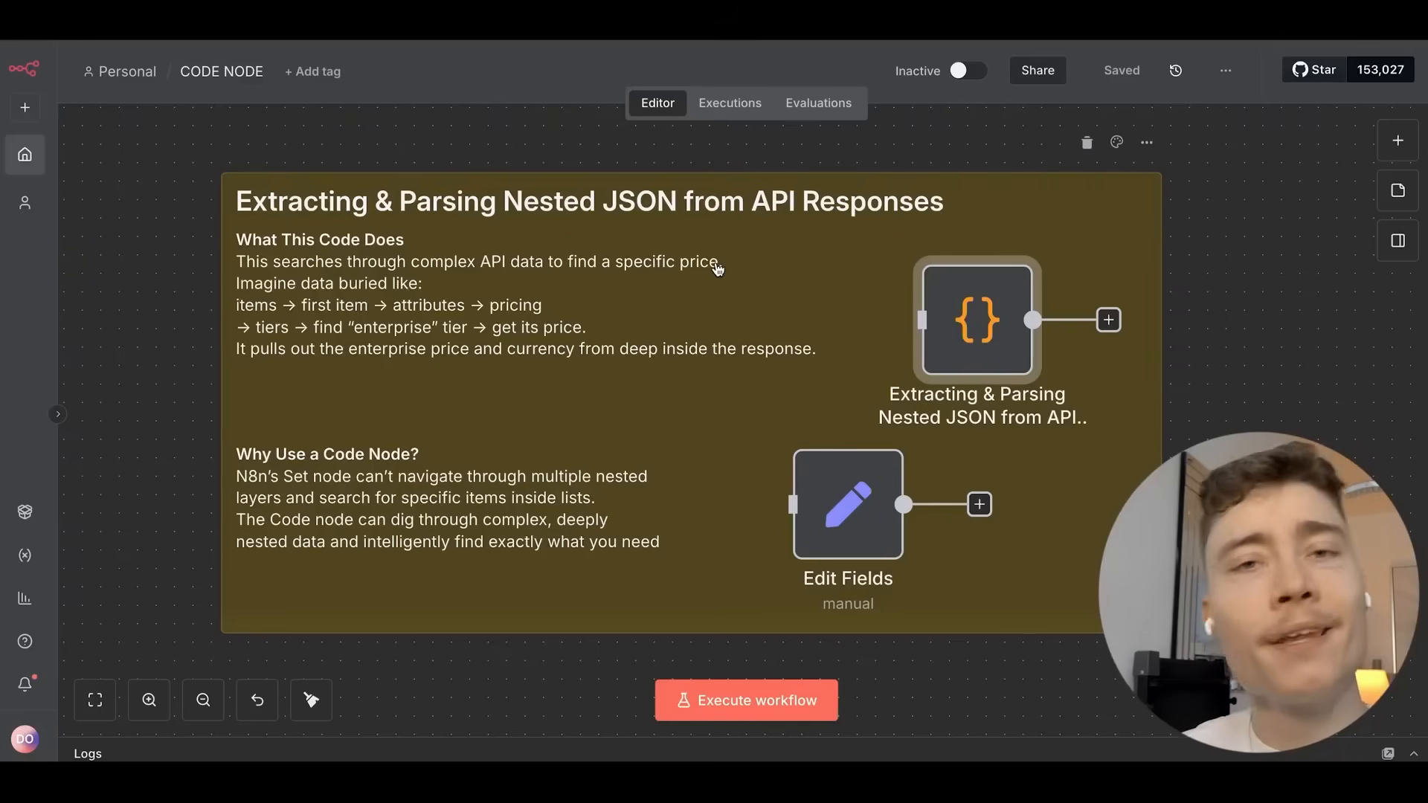
# Add a Code in JavaScript node to the workflow via the 'code' node search.
pyautogui.scroll(-6, 717, 268)
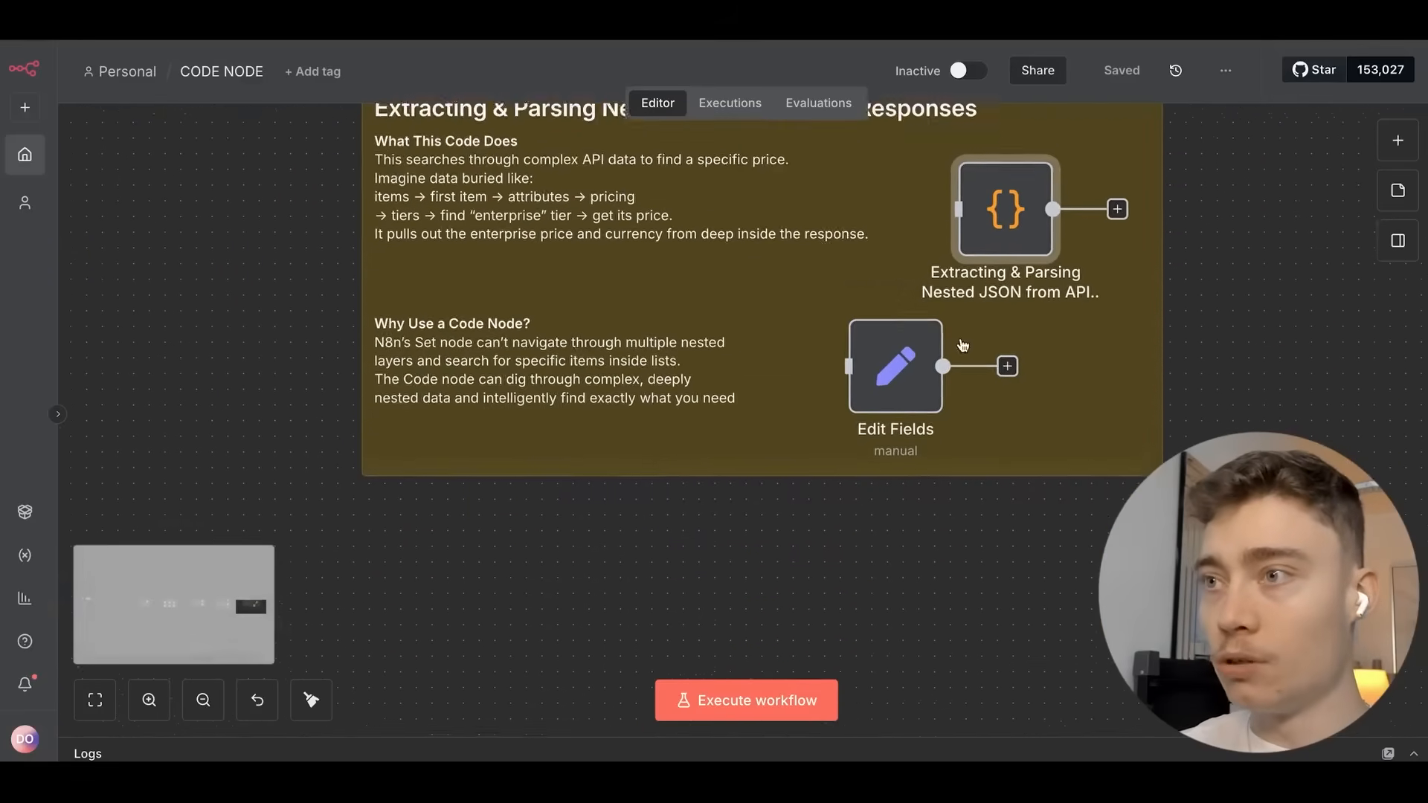
pyautogui.click(1395, 147)
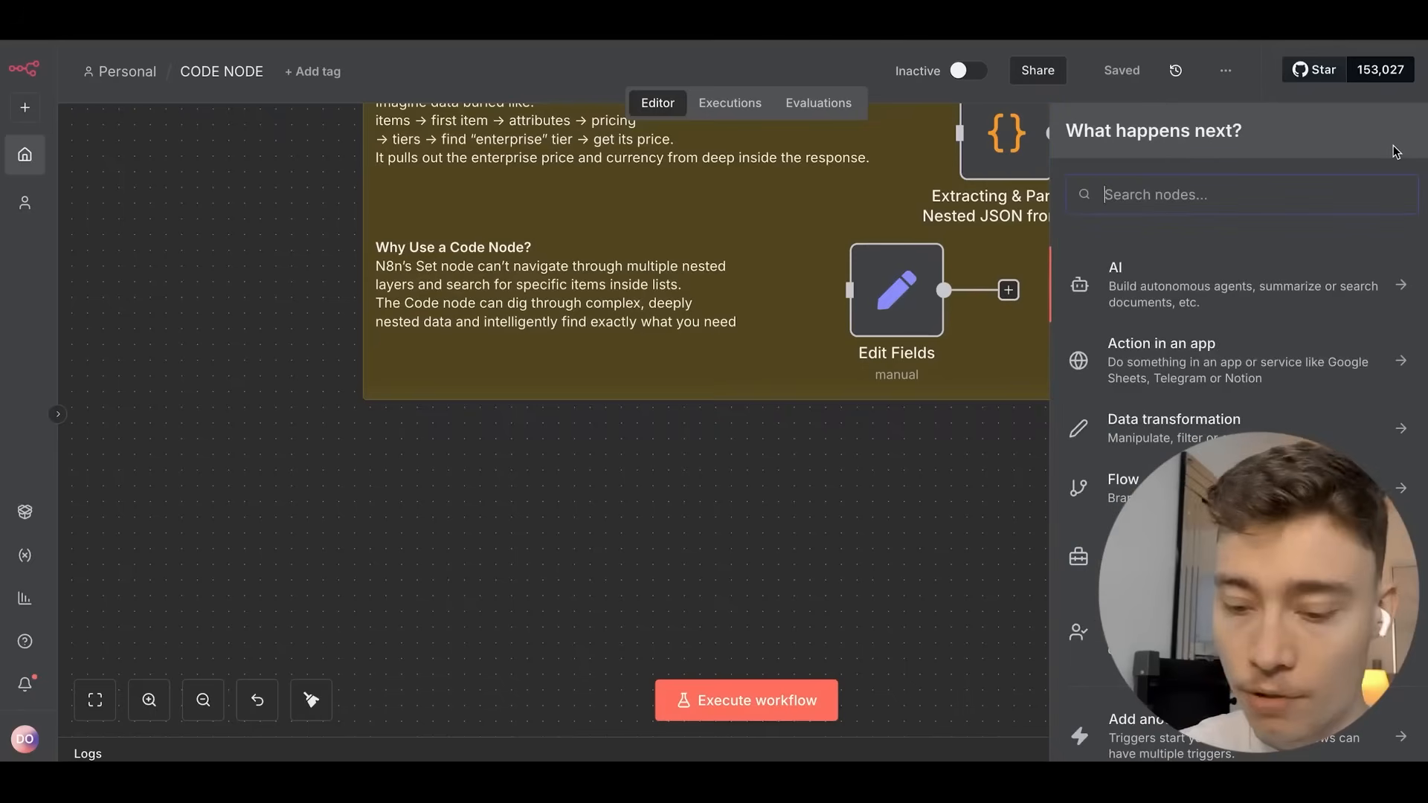
pyautogui.write('code')
pyautogui.click(1199, 269)
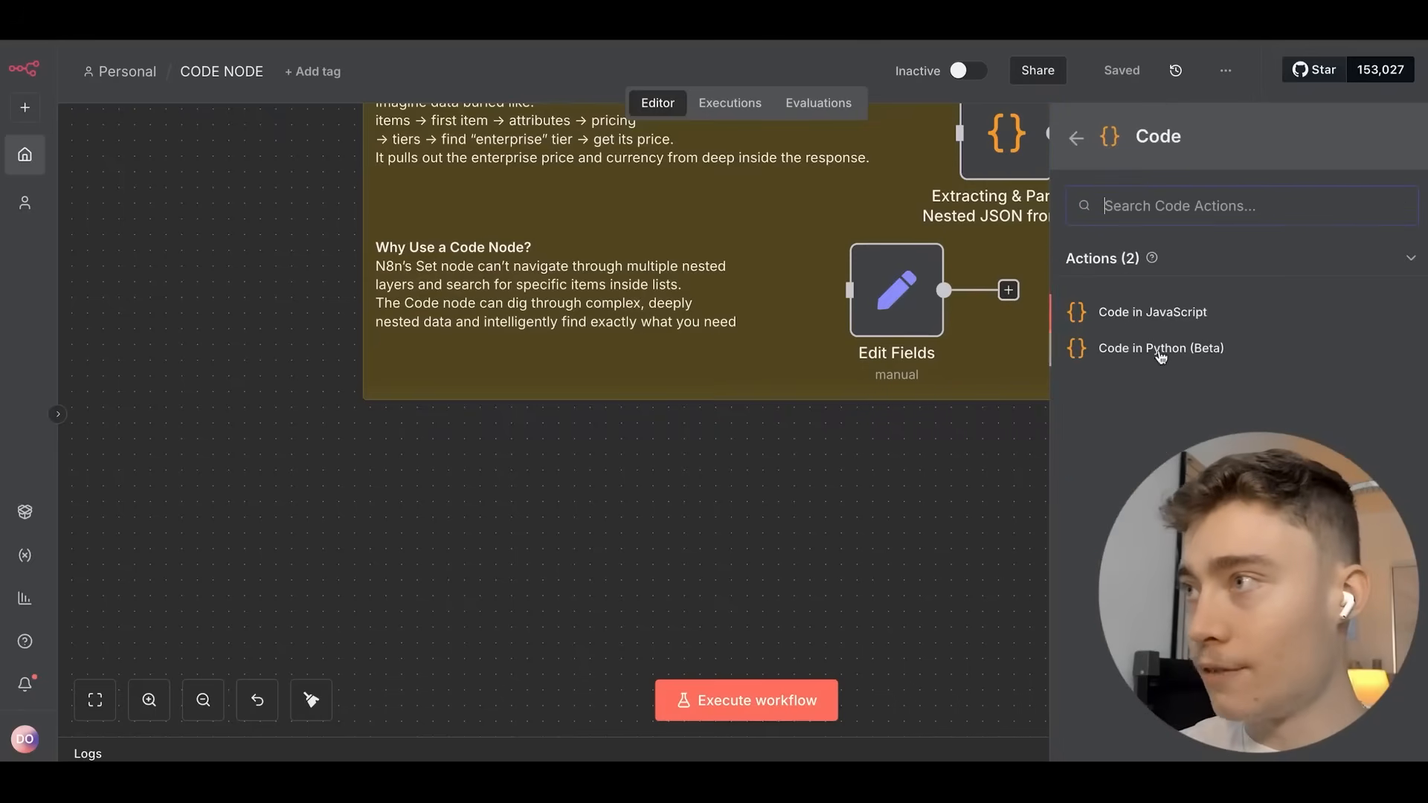
pyautogui.click(1196, 318)
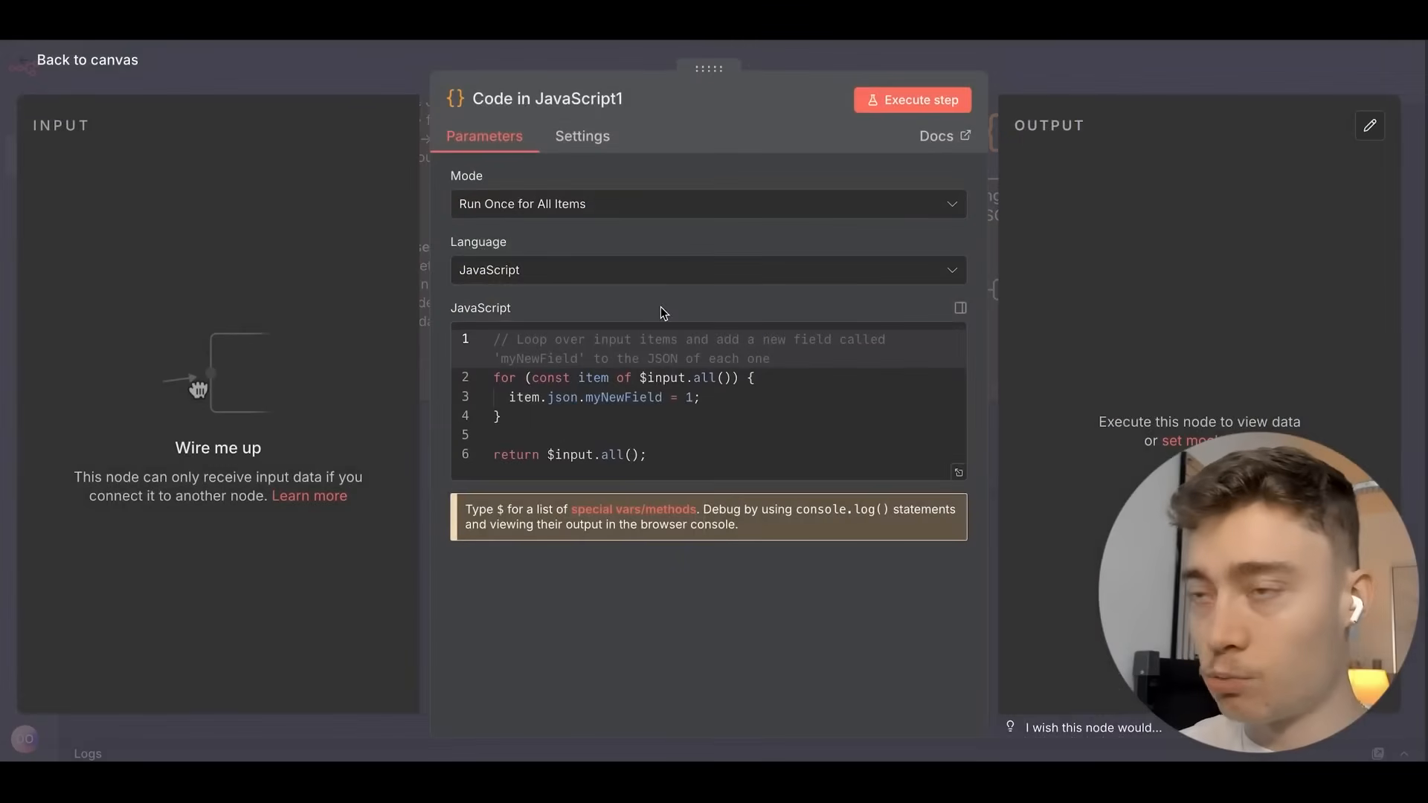
# Replace the default code with the pasted 43-line Large Blue T-shirt filter script and check the Mode options.
pyautogui.click(695, 436)
pyautogui.hotkey('ctrl', 'a')
pyautogui.hotkey('ctrl', 'v')
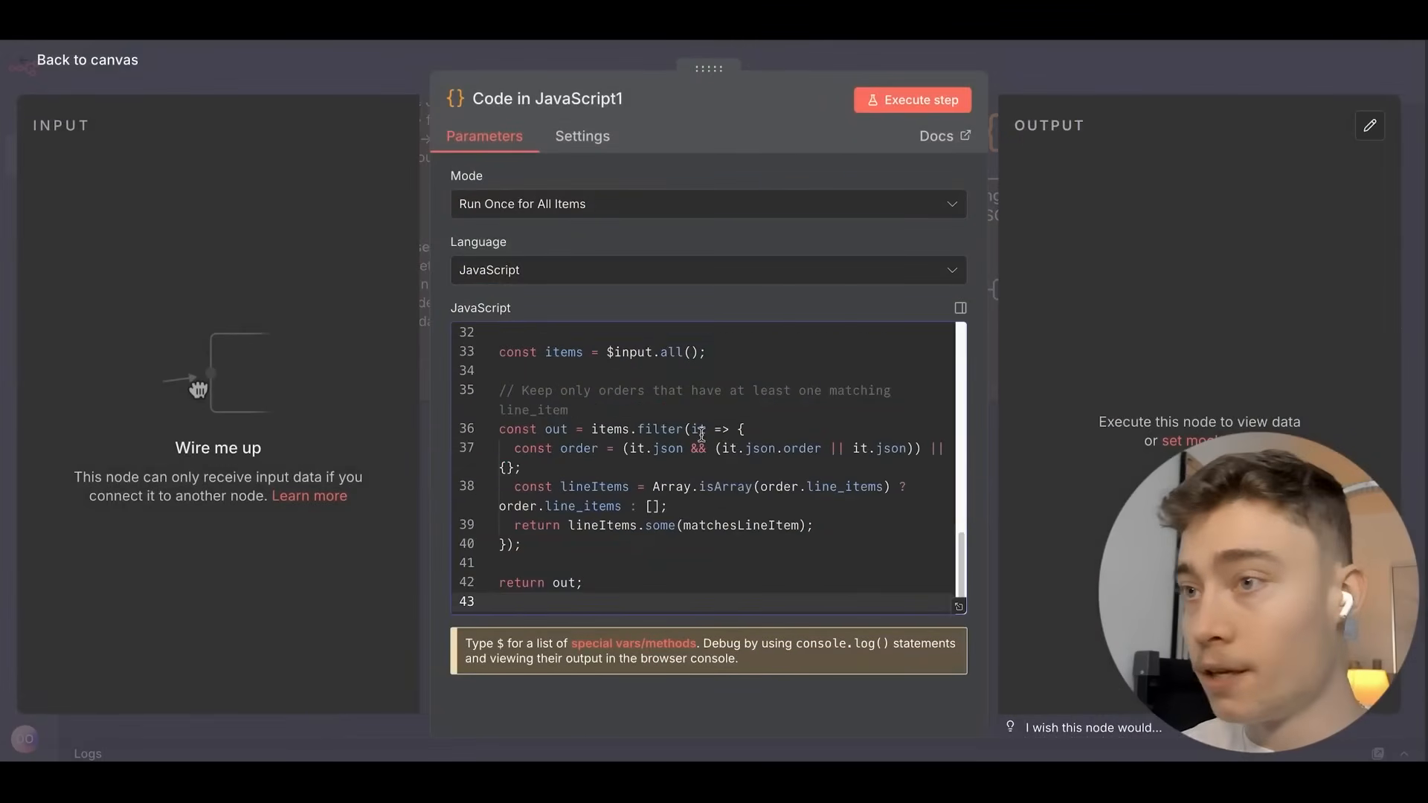
pyautogui.scroll(10, 617, 427)
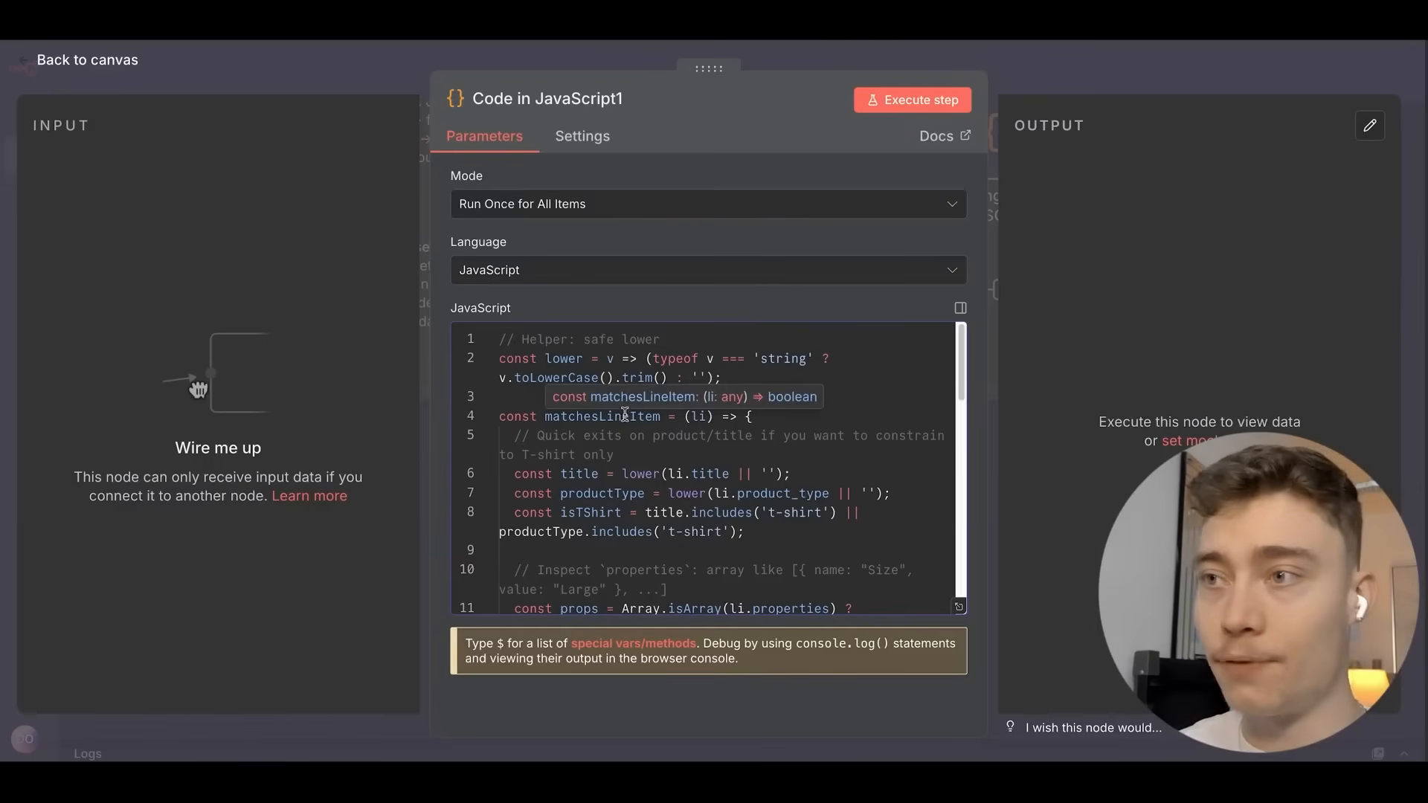
pyautogui.scroll(-5, 624, 414)
pyautogui.scroll(5, 595, 417)
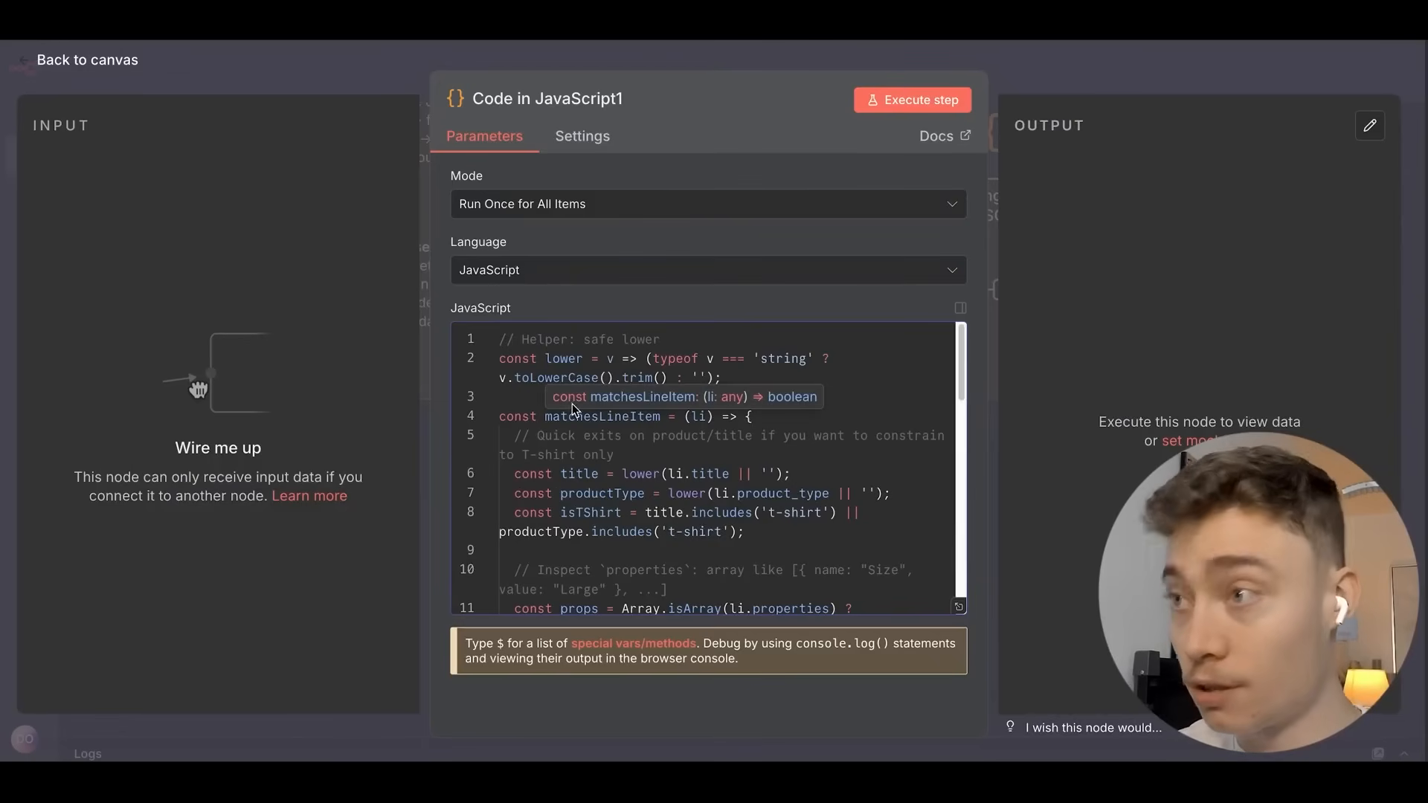
pyautogui.scroll(-10, 593, 420)
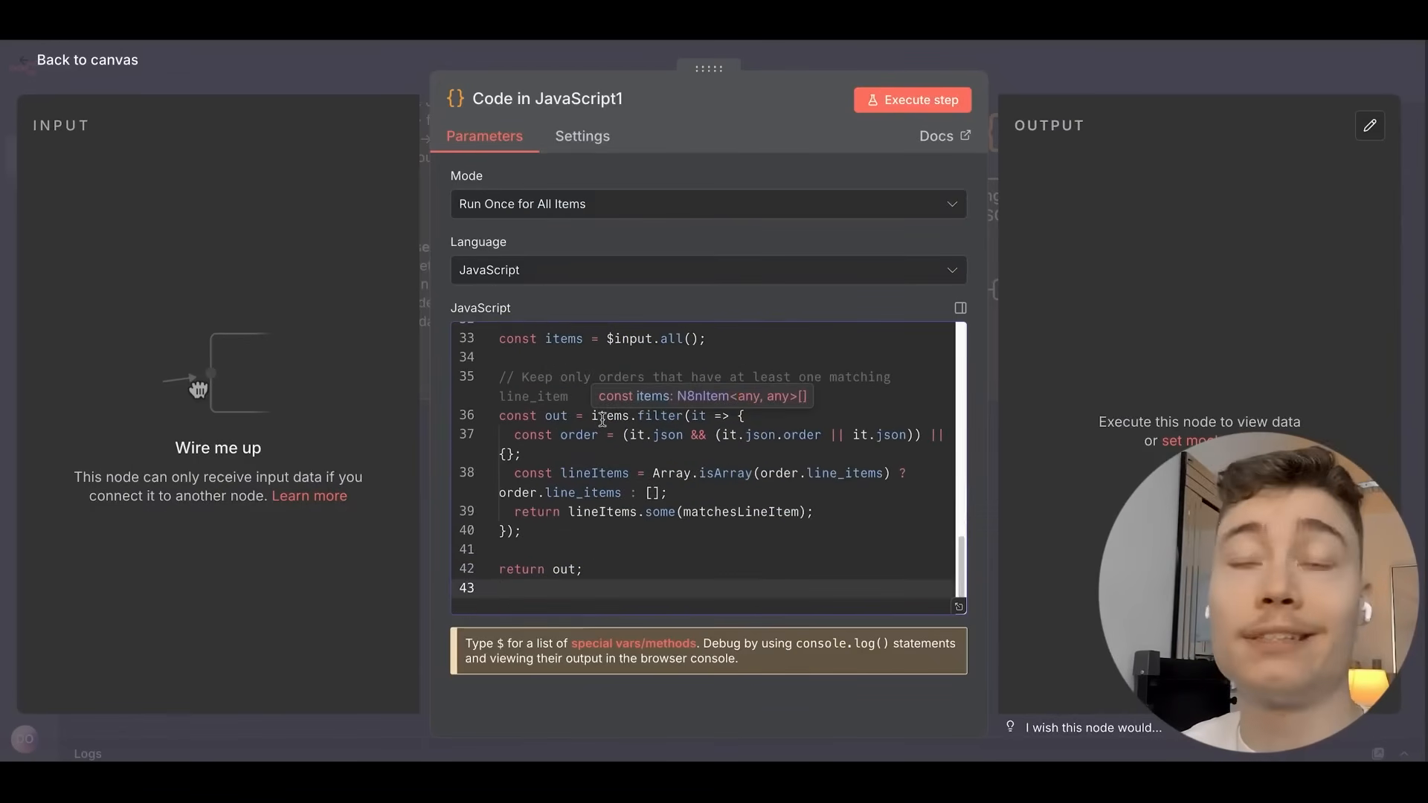
pyautogui.scroll(10, 599, 413)
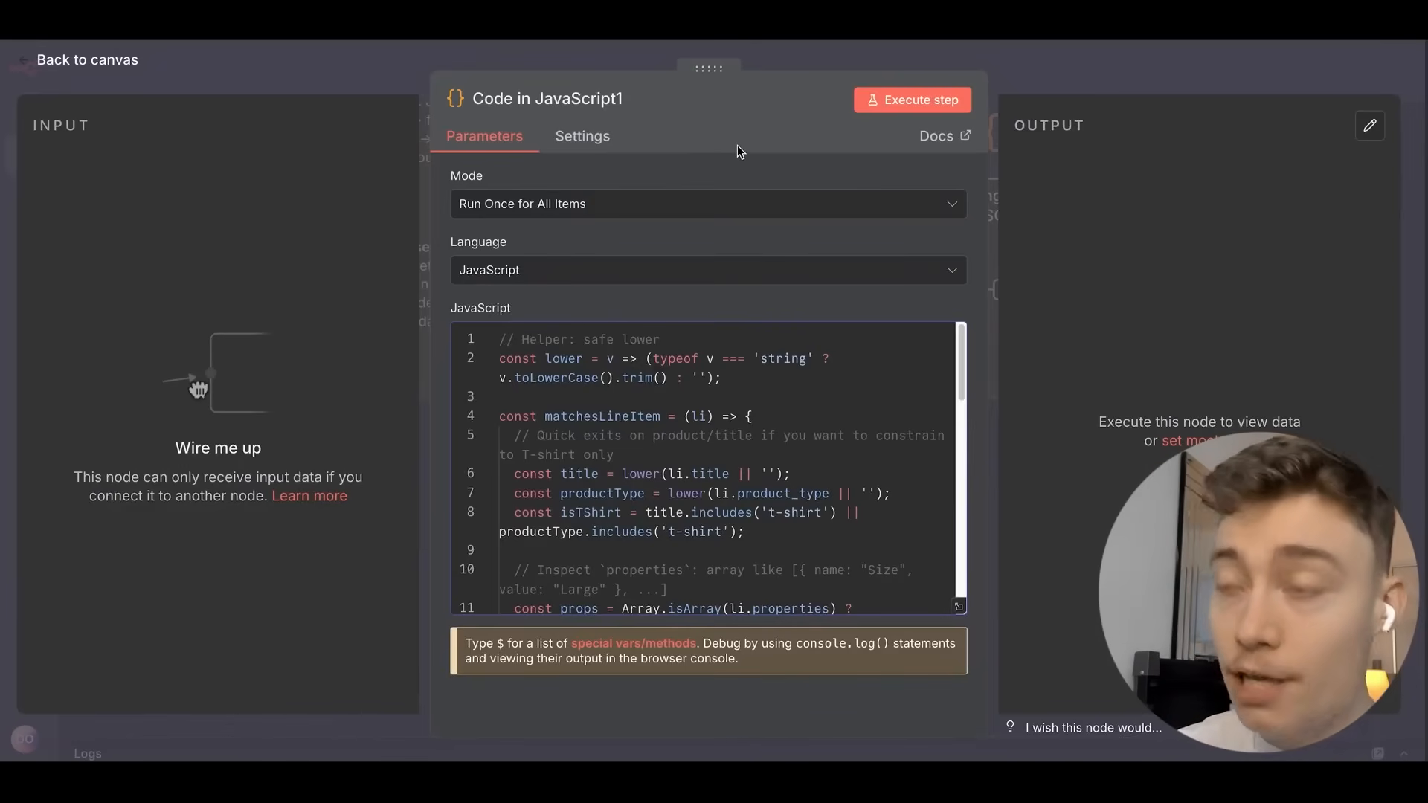
pyautogui.click(577, 210)
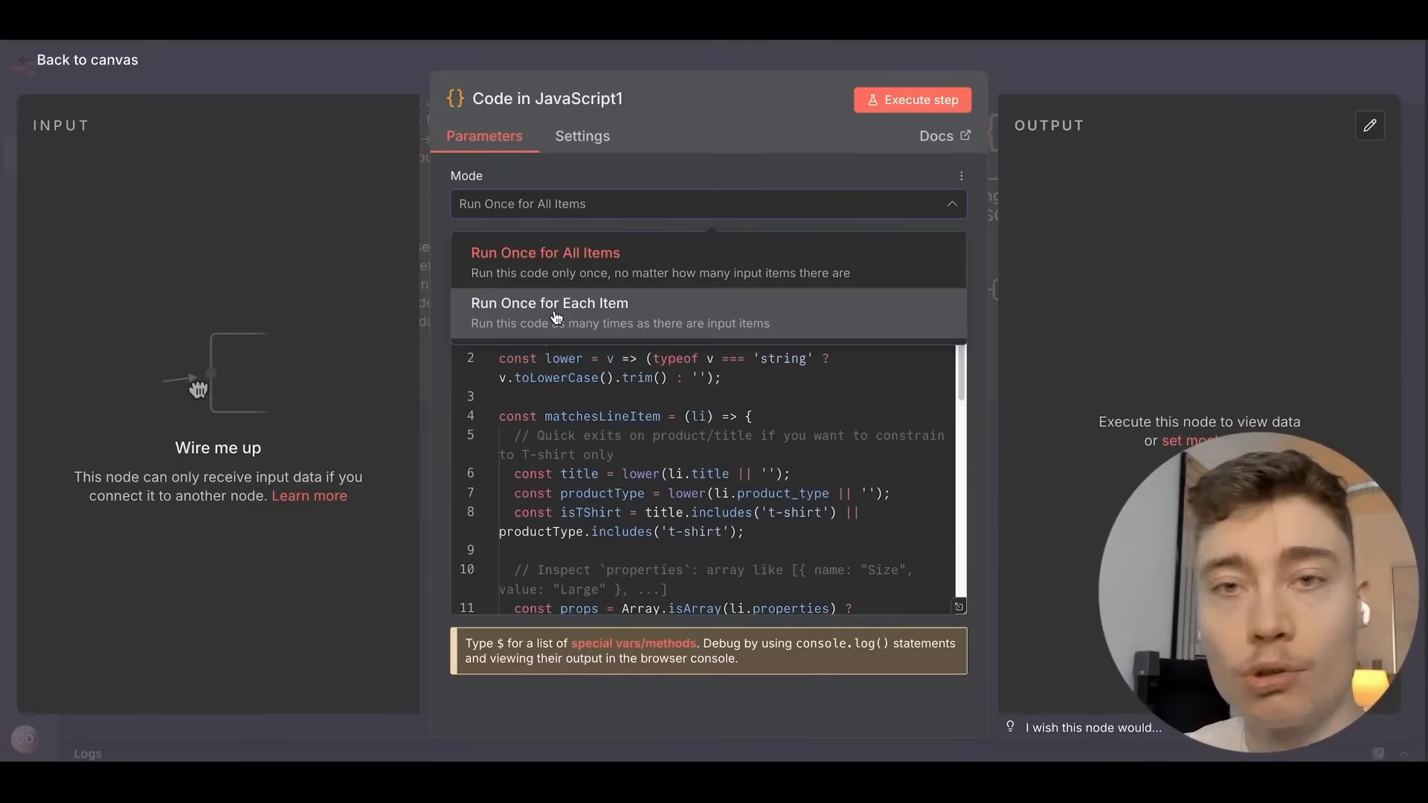
# Keep Run Once for All Items mode and highlight the script's opening lines to explain them.
pyautogui.click(565, 256)
pyautogui.click(613, 340)
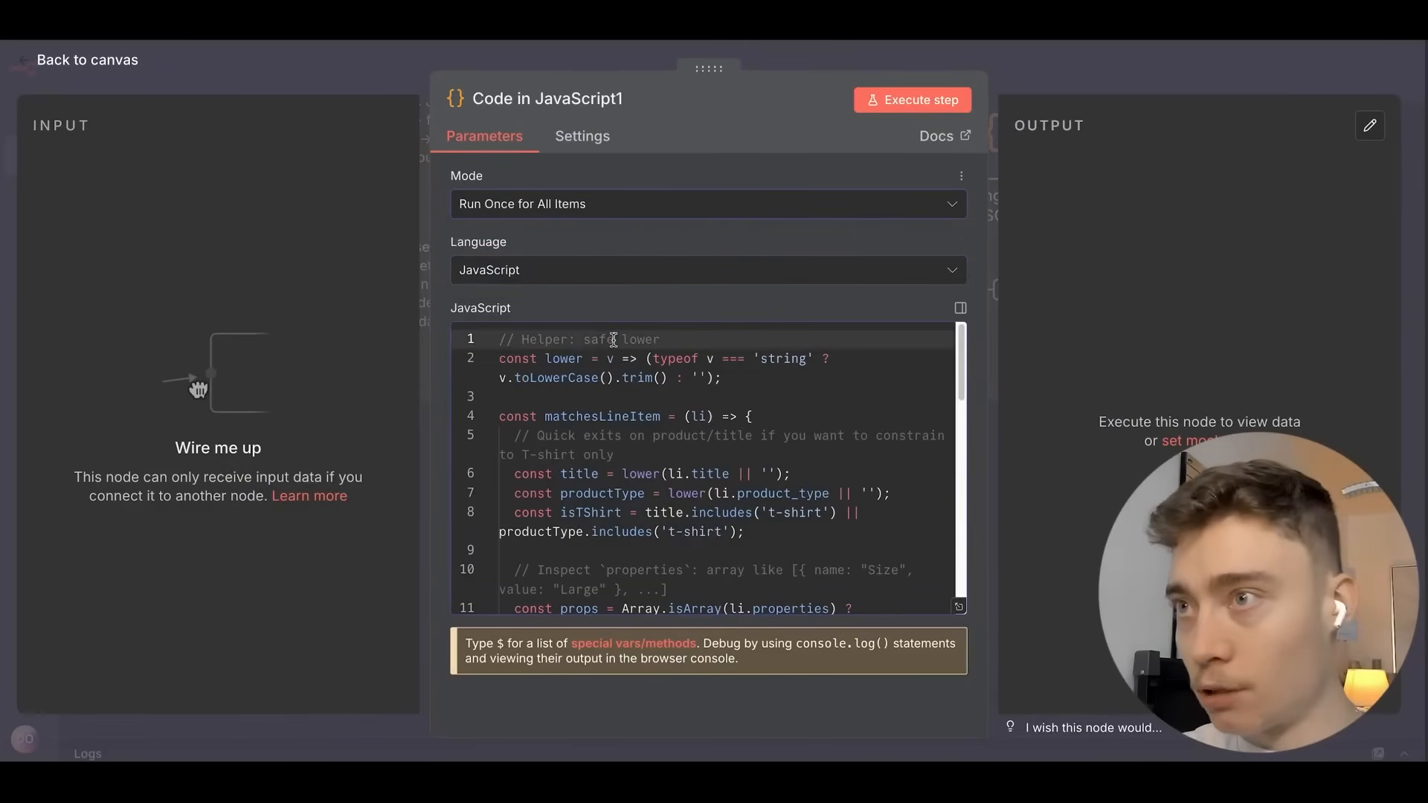
pyautogui.moveTo(707, 335); pyautogui.dragTo(465, 339)
pyautogui.scroll(-1, 613, 367)
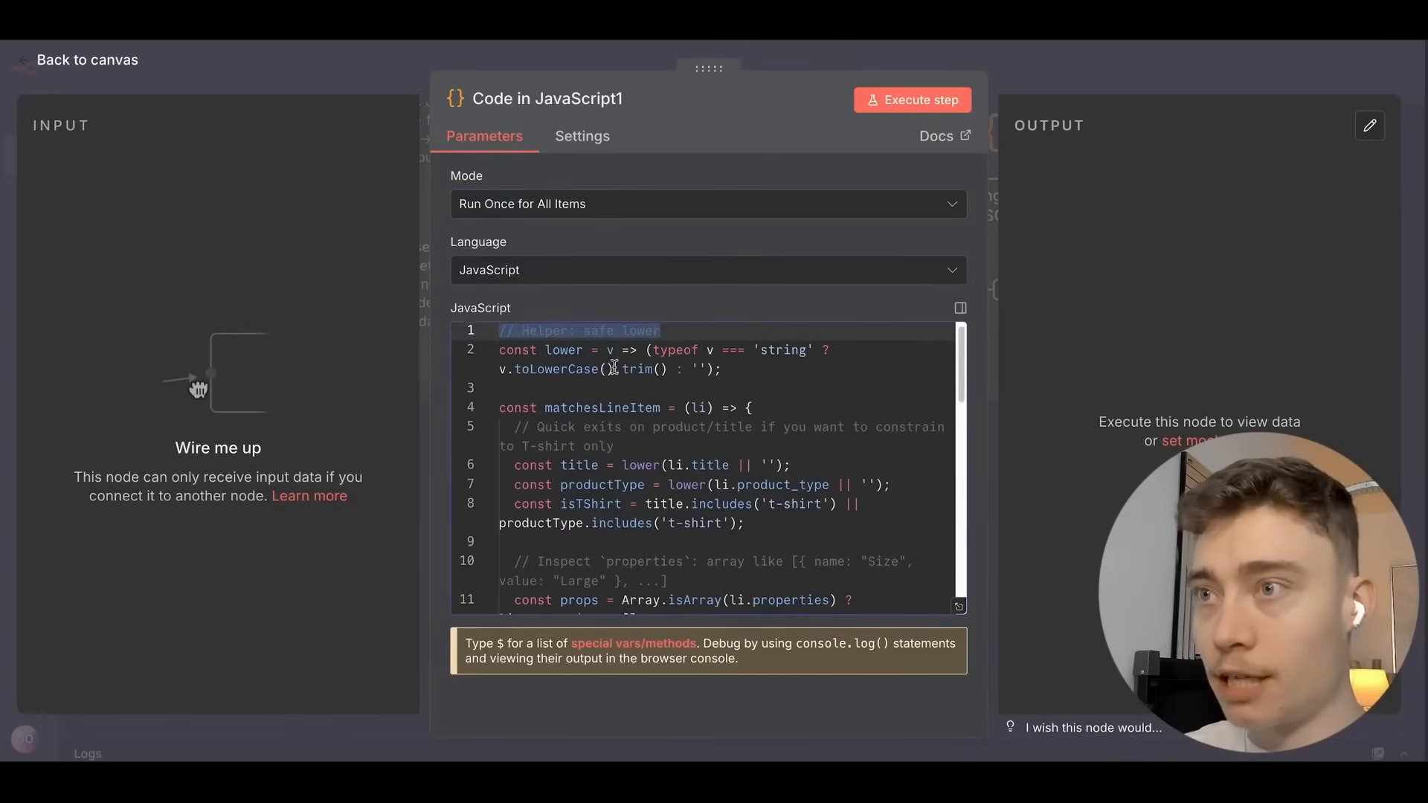
pyautogui.moveTo(644, 446); pyautogui.dragTo(449, 425)
pyautogui.scroll(-1, 709, 389)
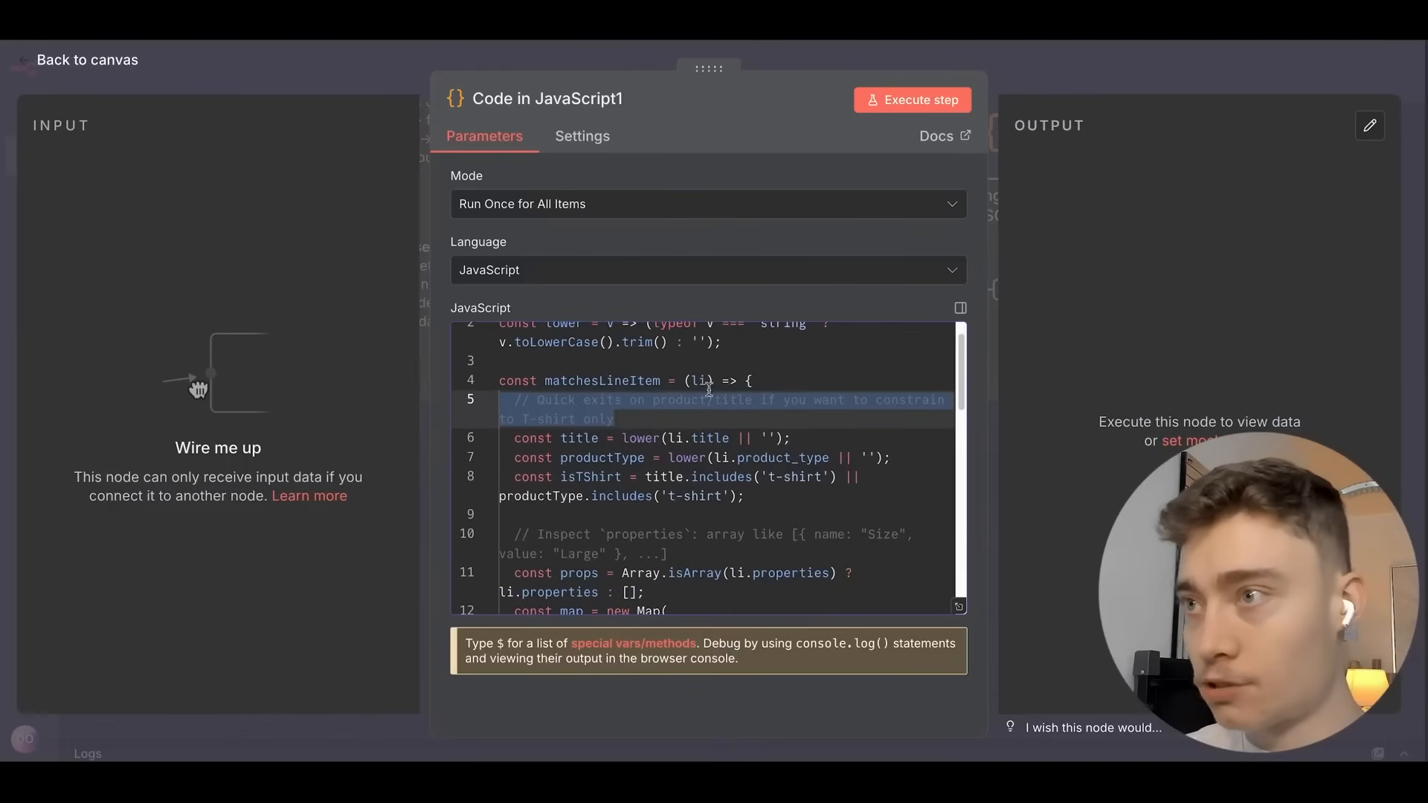
pyautogui.scroll(-3, 825, 376)
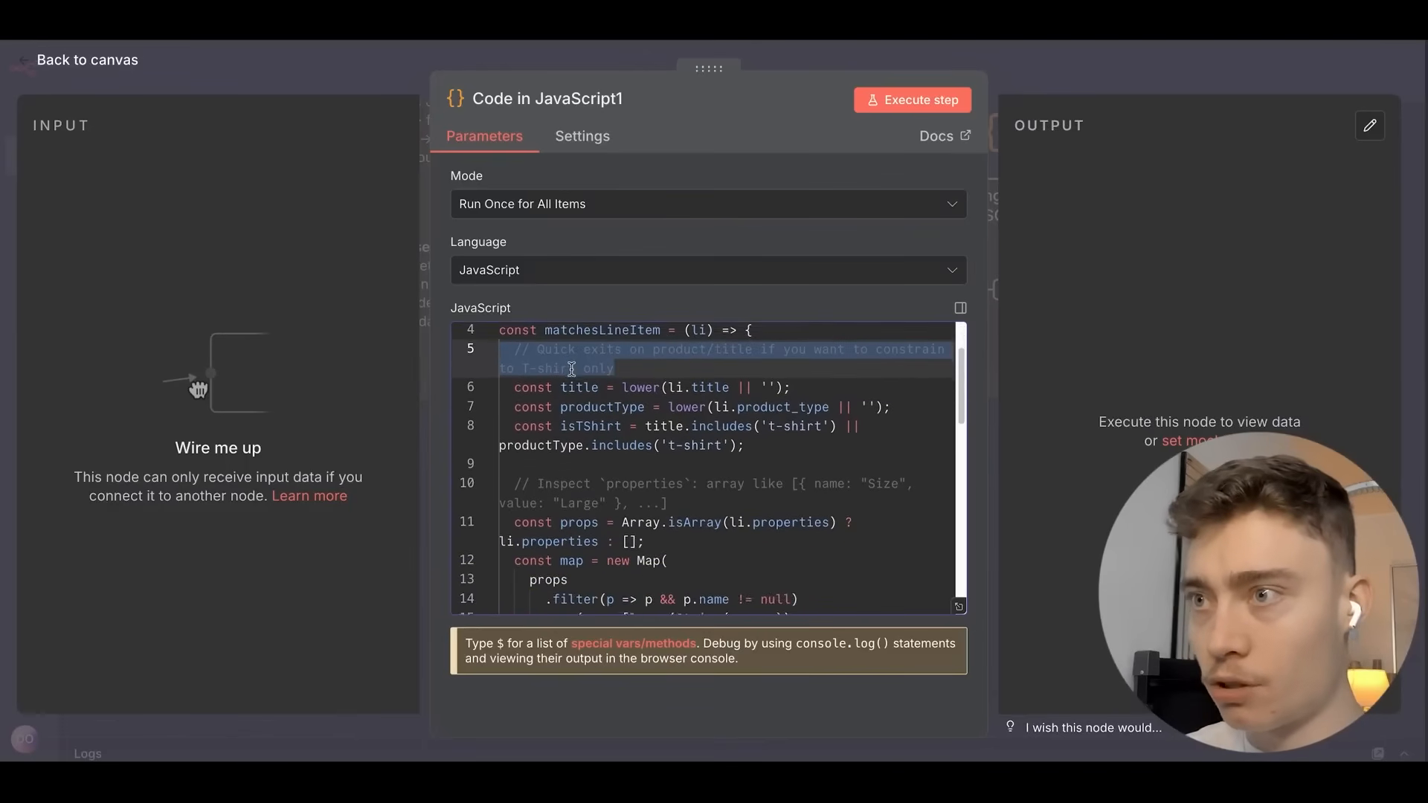
pyautogui.scroll(-2, 571, 368)
# Highlight the fallback comment and the Match logic comment line further down the script.
pyautogui.moveTo(669, 446); pyautogui.dragTo(451, 430)
pyautogui.scroll(-1, 553, 426)
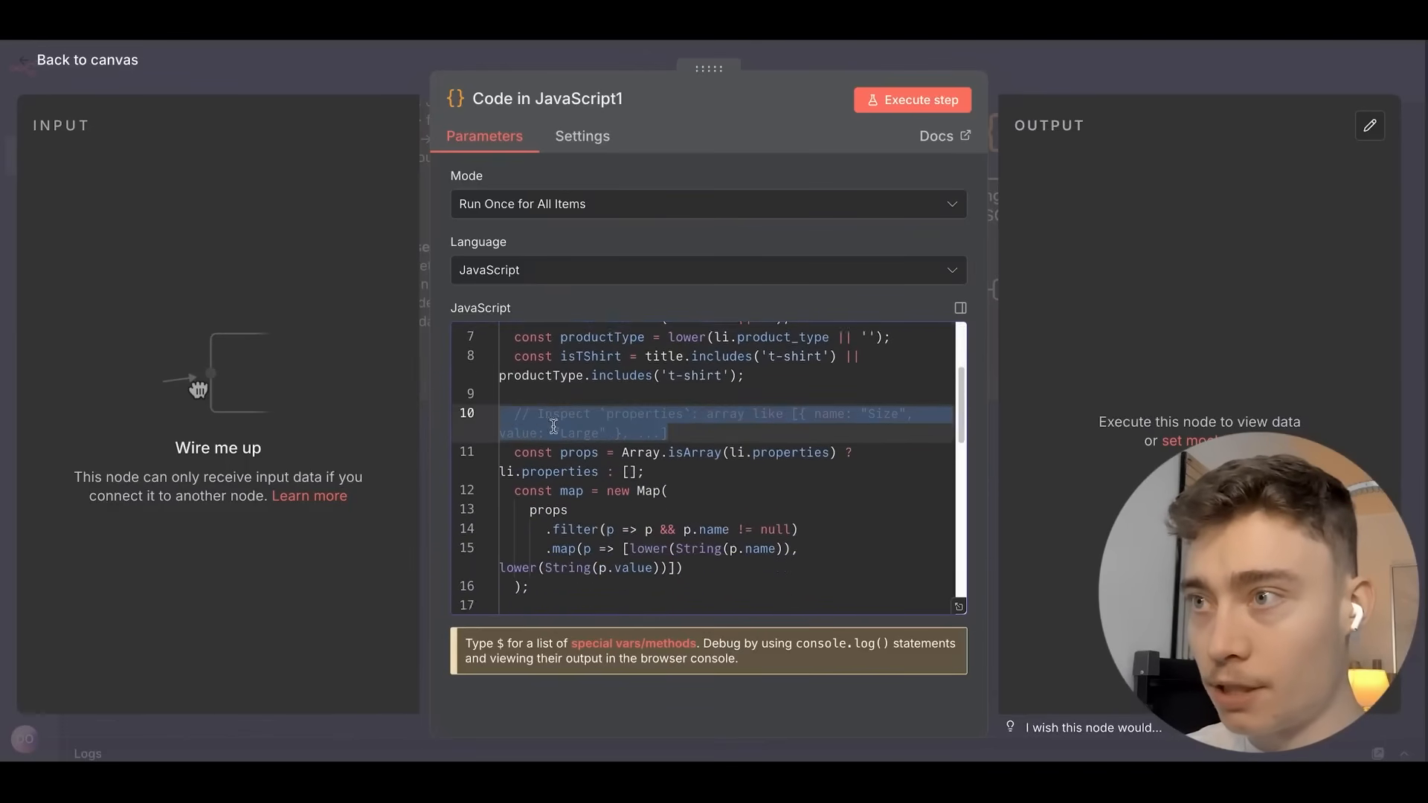
pyautogui.scroll(-6, 553, 426)
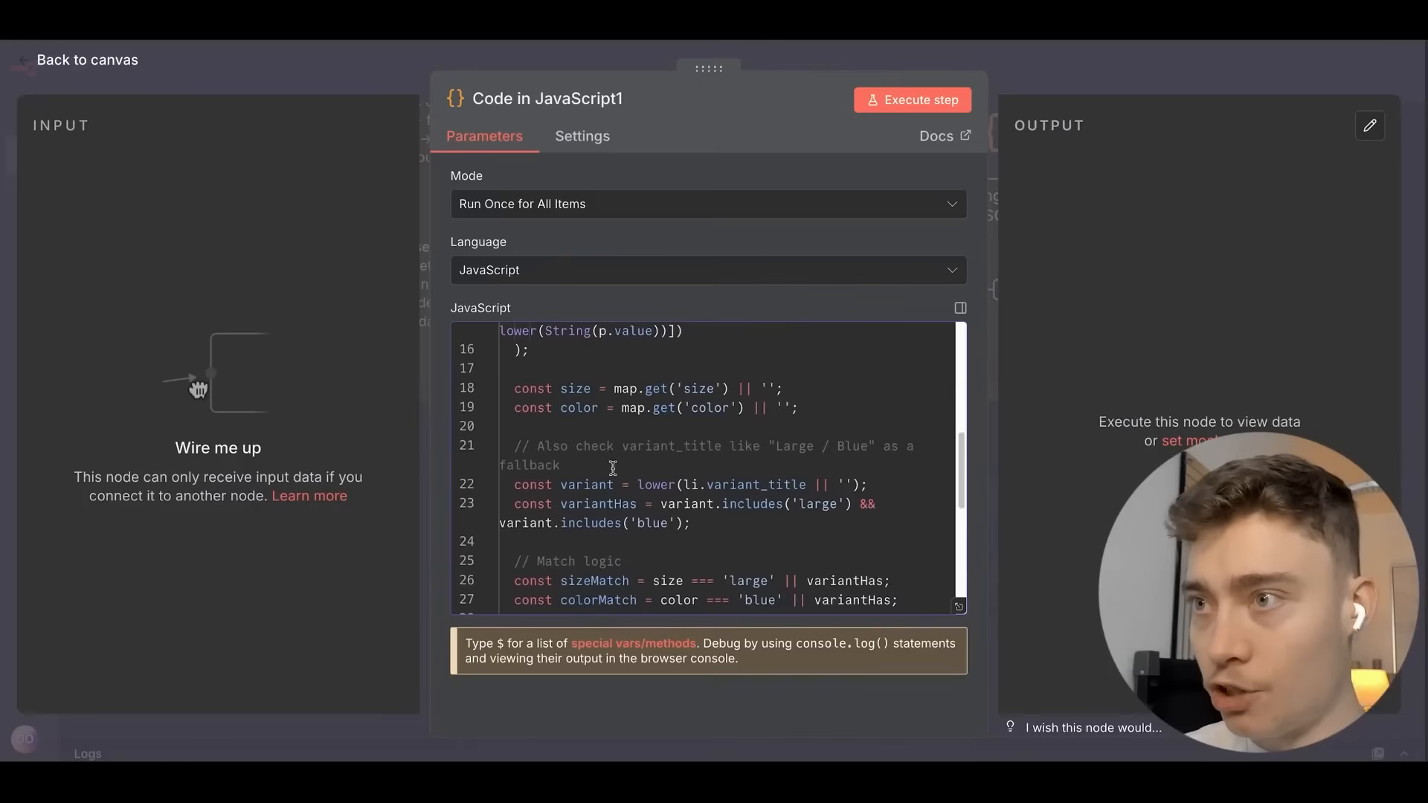
pyautogui.moveTo(613, 467); pyautogui.dragTo(528, 444)
pyautogui.scroll(-3, 529, 444)
pyautogui.click(604, 436)
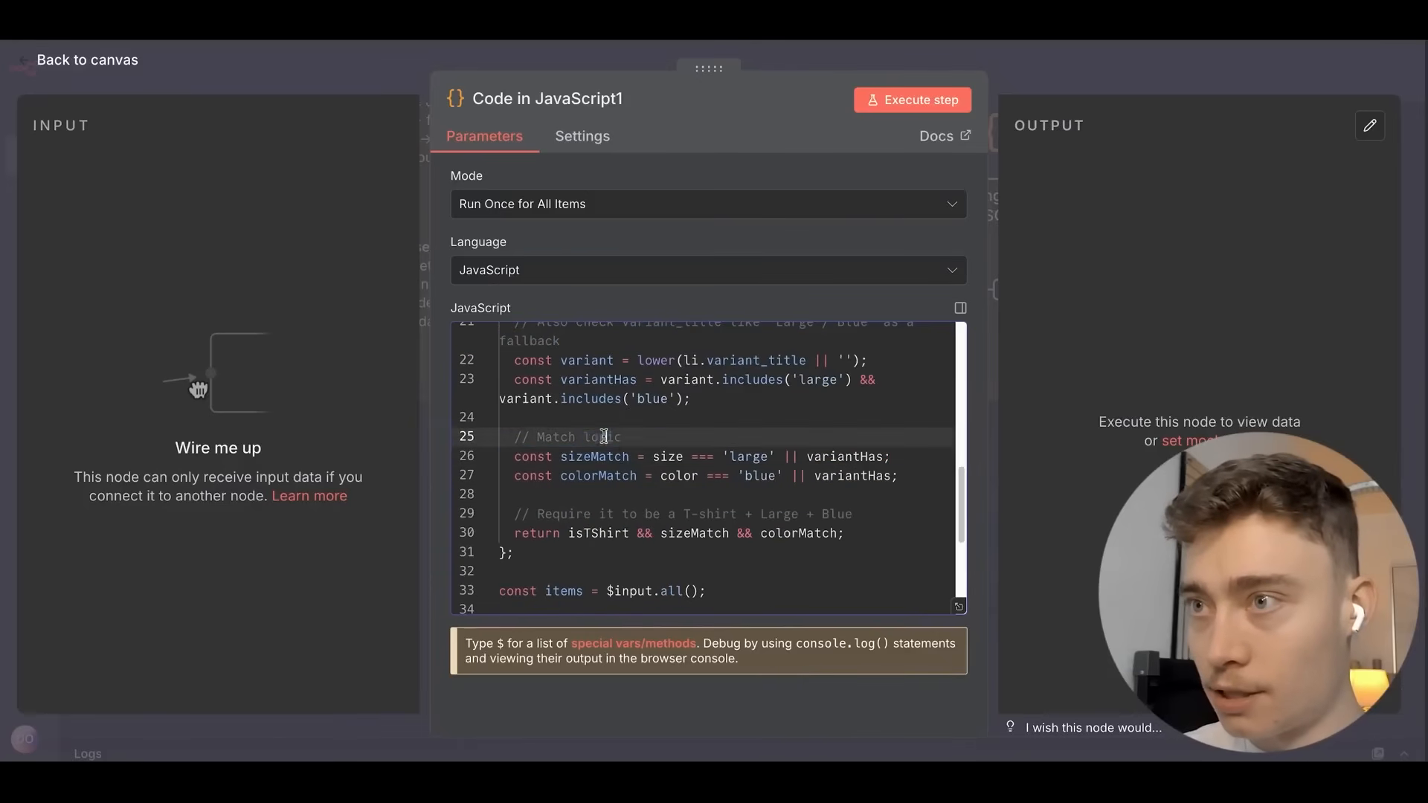
pyautogui.tripleClick(604, 437)
pyautogui.scroll(-4, 604, 449)
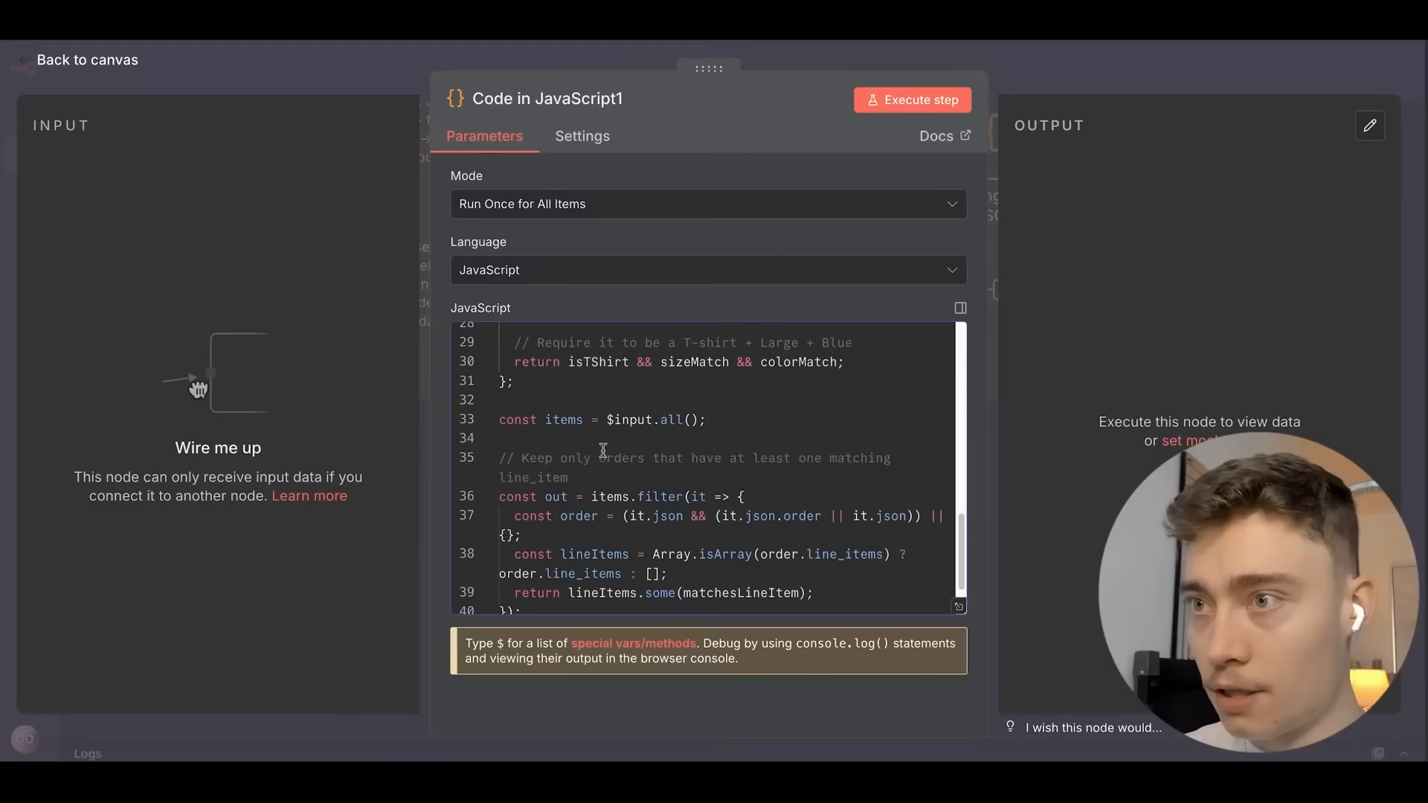
pyautogui.scroll(-2, 603, 449)
# Highlight every use of the out variable and lines 38–39 checking each order's line items.
pyautogui.click(565, 570)
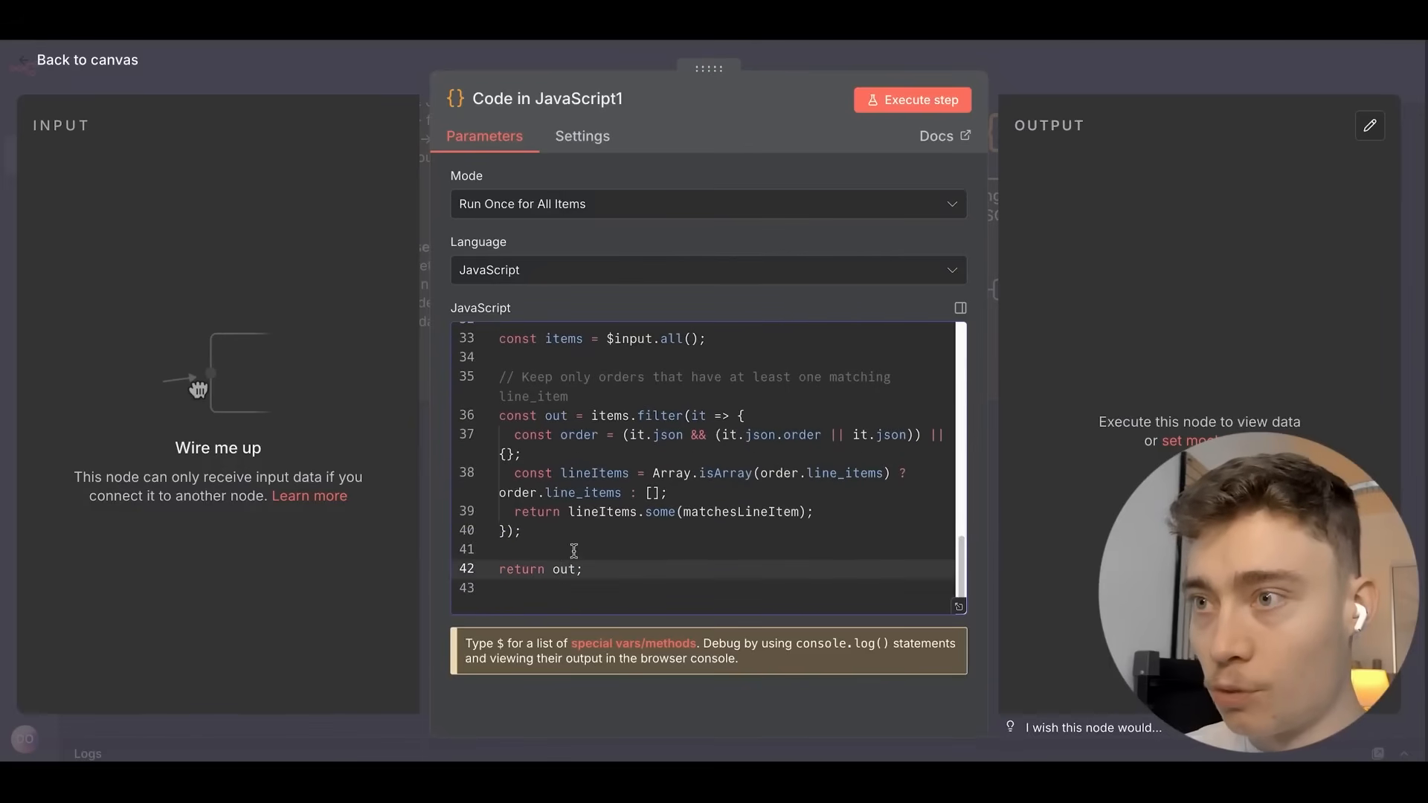
pyautogui.doubleClick(562, 569)
pyautogui.doubleClick(556, 415)
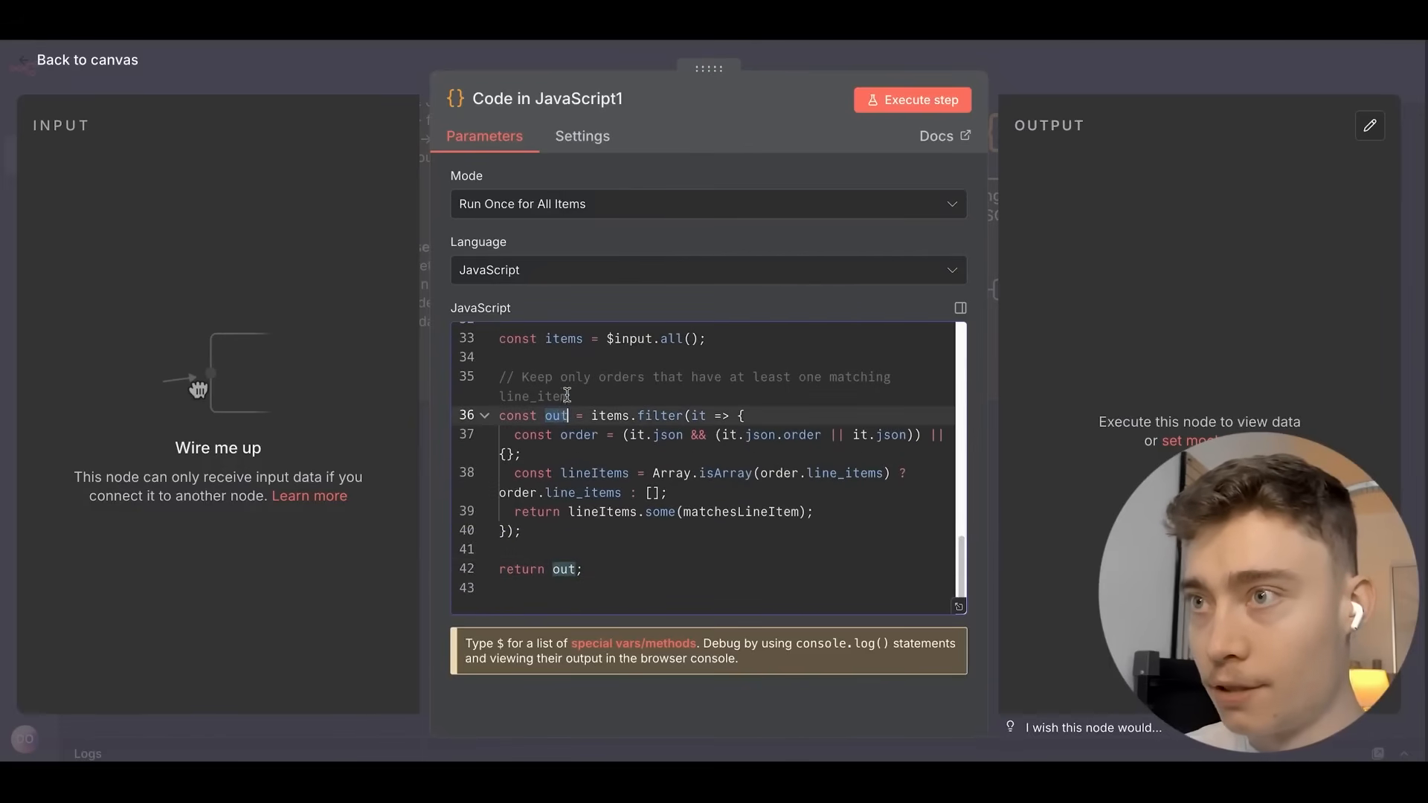
pyautogui.moveTo(818, 512); pyautogui.dragTo(424, 437)
# Scroll back to the top of the script and close the editor, returning to the Code in JavaScript1 node.
pyautogui.scroll(1, 820, 362)
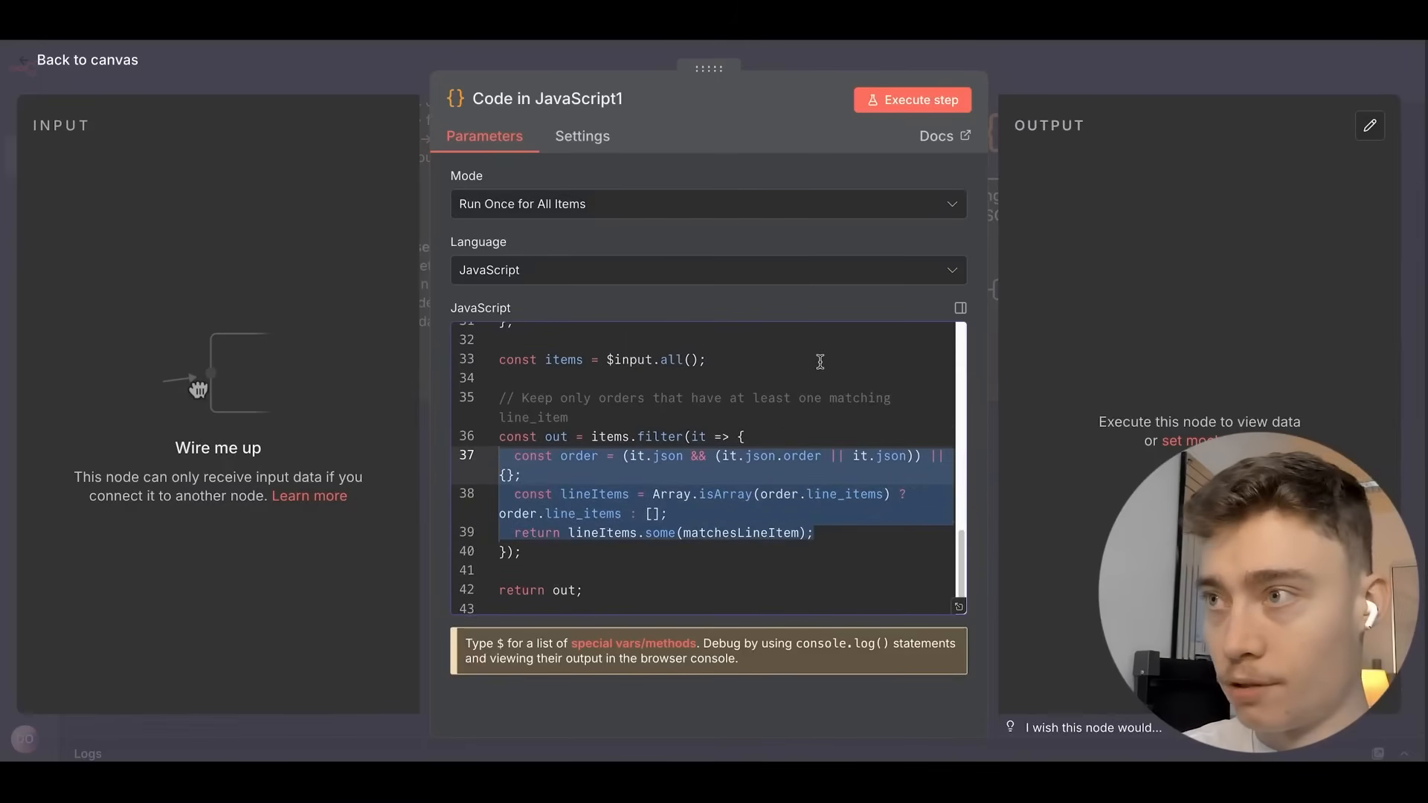
pyautogui.scroll(10, 811, 417)
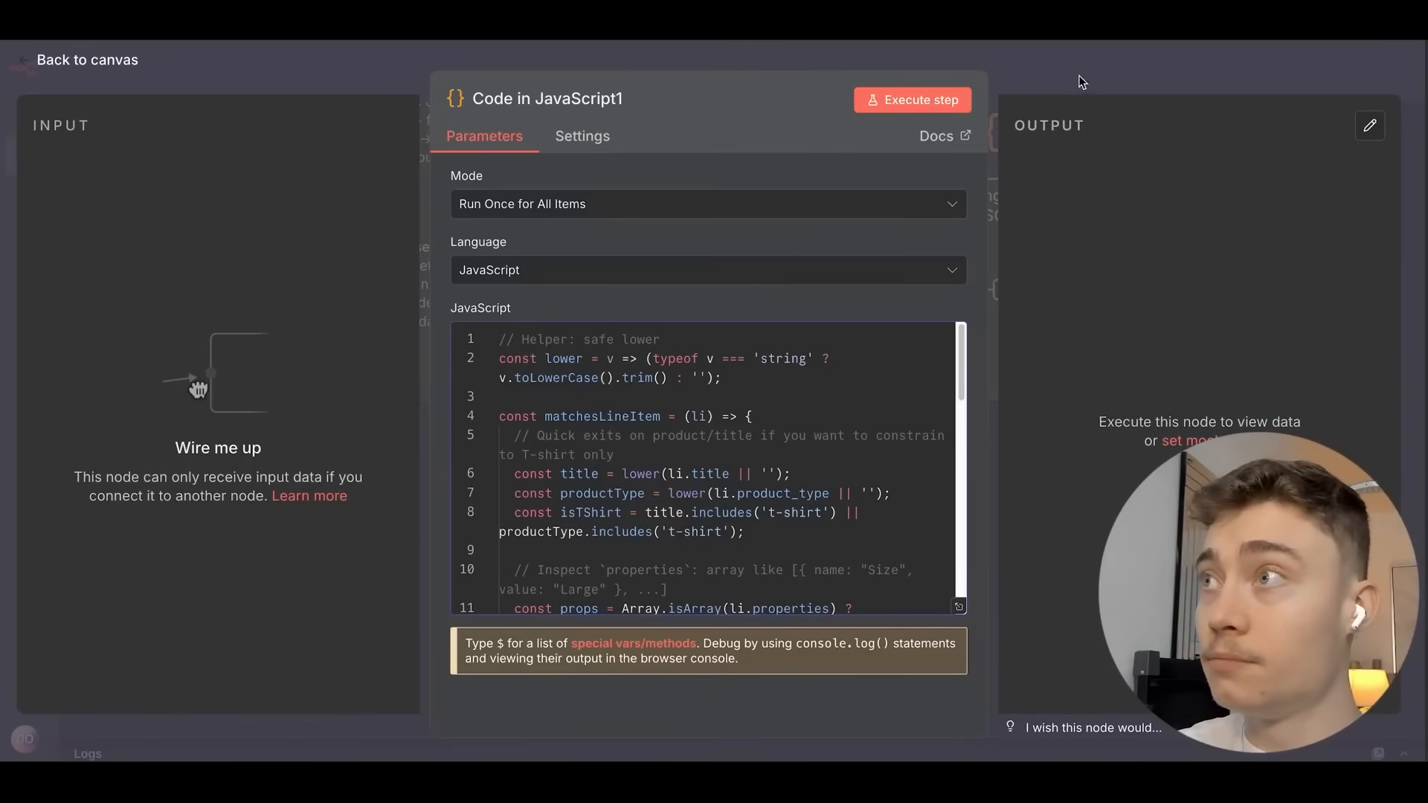
pyautogui.click(1108, 79)
pyautogui.scroll(-3, 769, 255)
pyautogui.scroll(5, 618, 252)
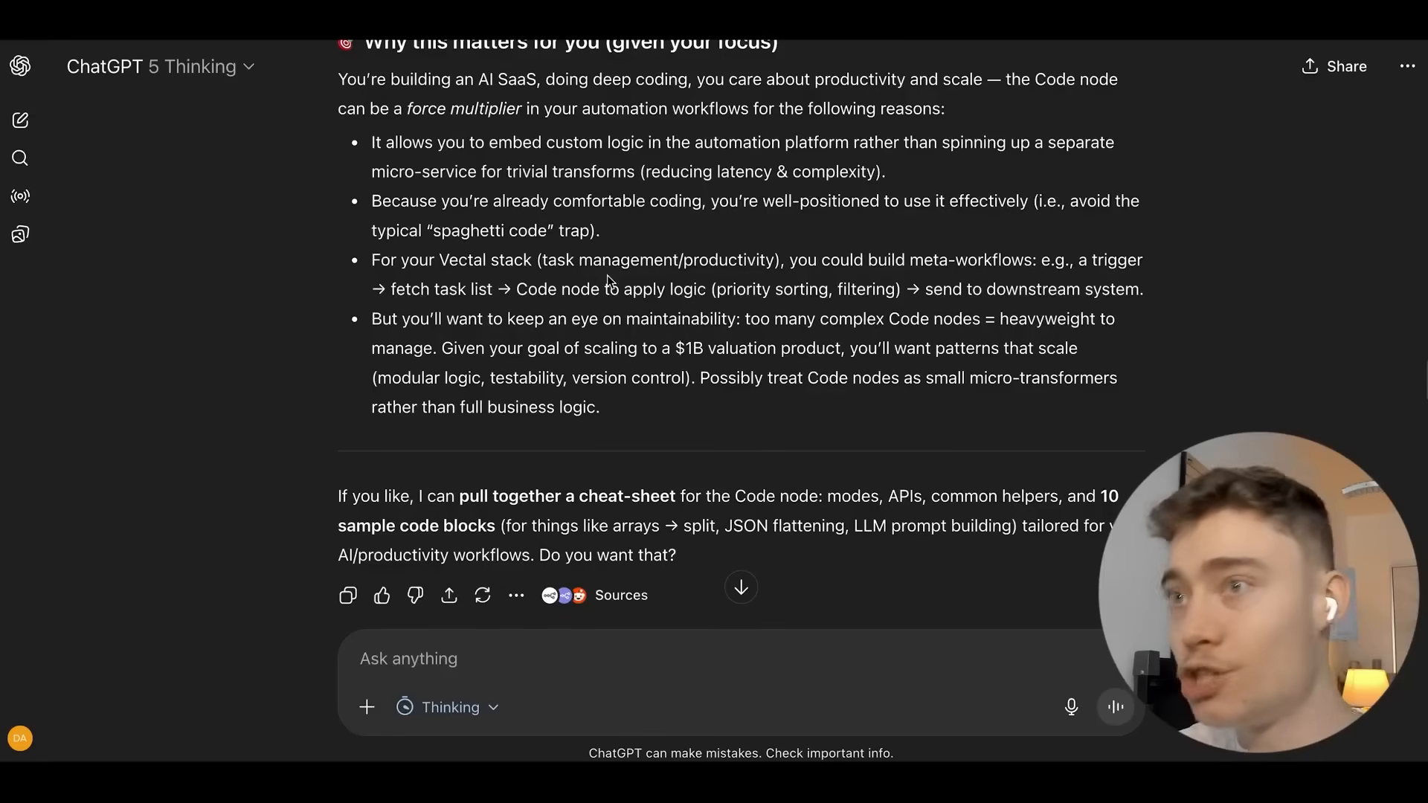
# Scroll ChatGPT's reply to the 'Why this matters for you' section below the sample code.
pyautogui.scroll(7, 609, 284)
pyautogui.scroll(-4, 602, 286)
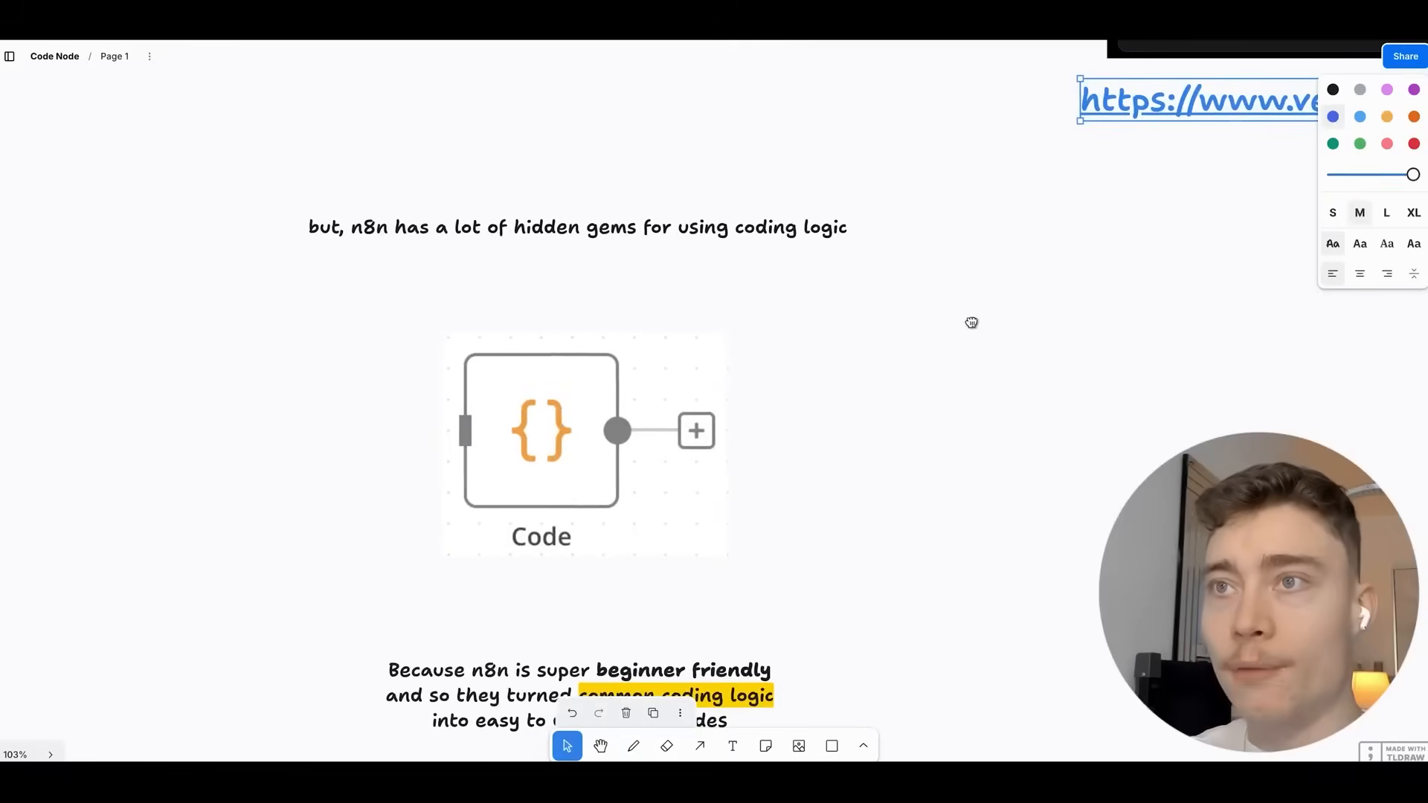
# Pan past the Code node slide and zoom out to 32% to reveal the 'when NOT to use' section.
pyautogui.scroll(3, 904, 323)
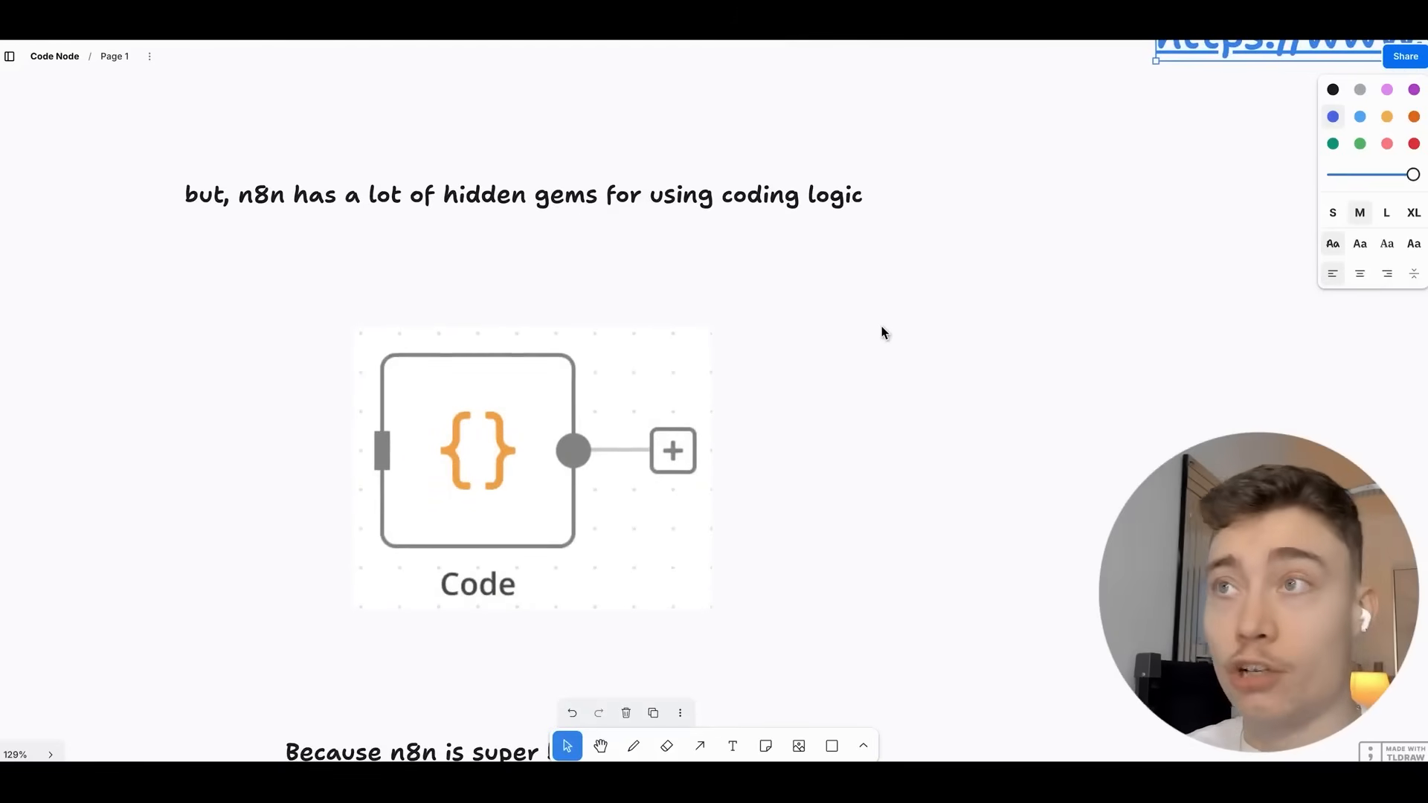
pyautogui.moveTo(883, 328); pyautogui.dragTo(980, 307)
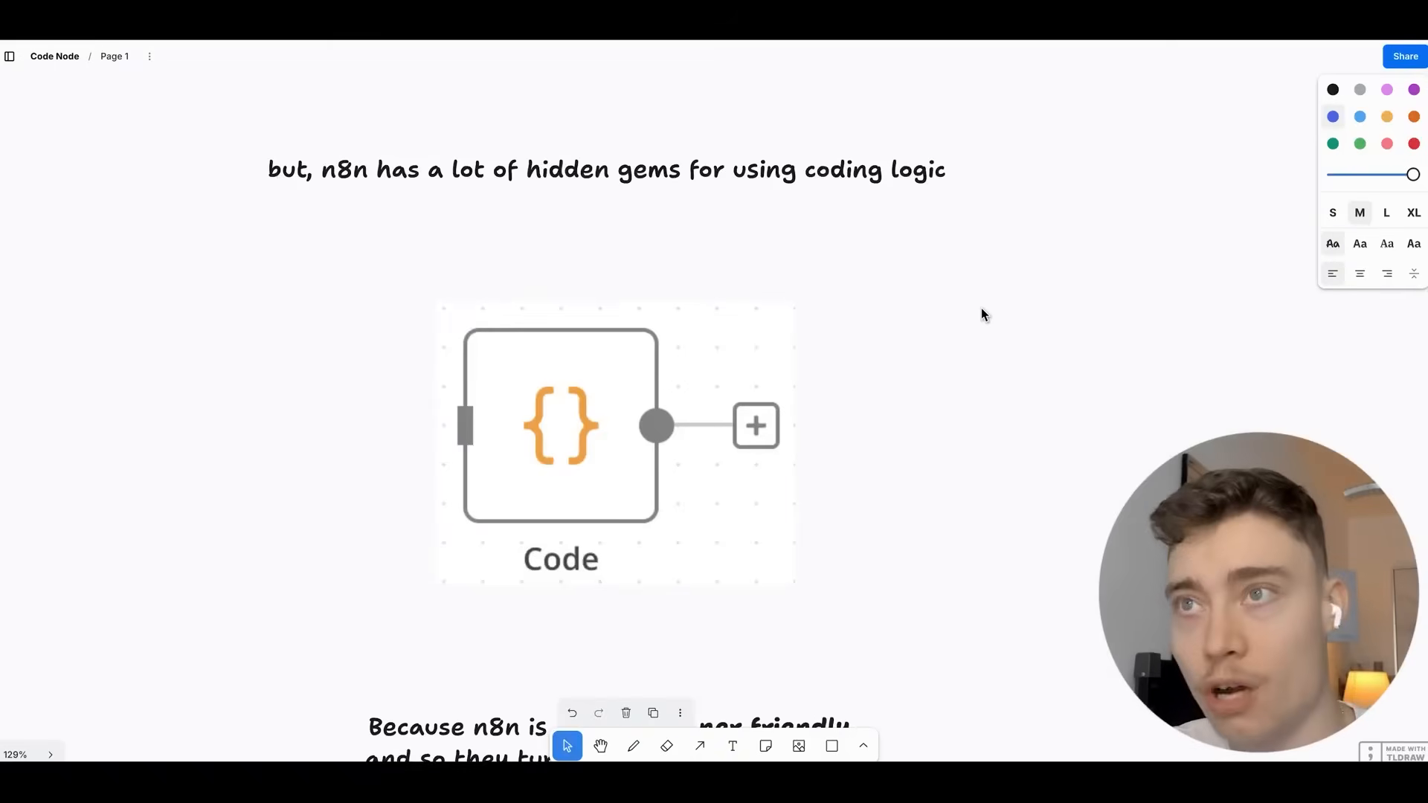
pyautogui.scroll(-10, 980, 308)
pyautogui.scroll(-5, 905, 634)
pyautogui.scroll(-5, 854, 404)
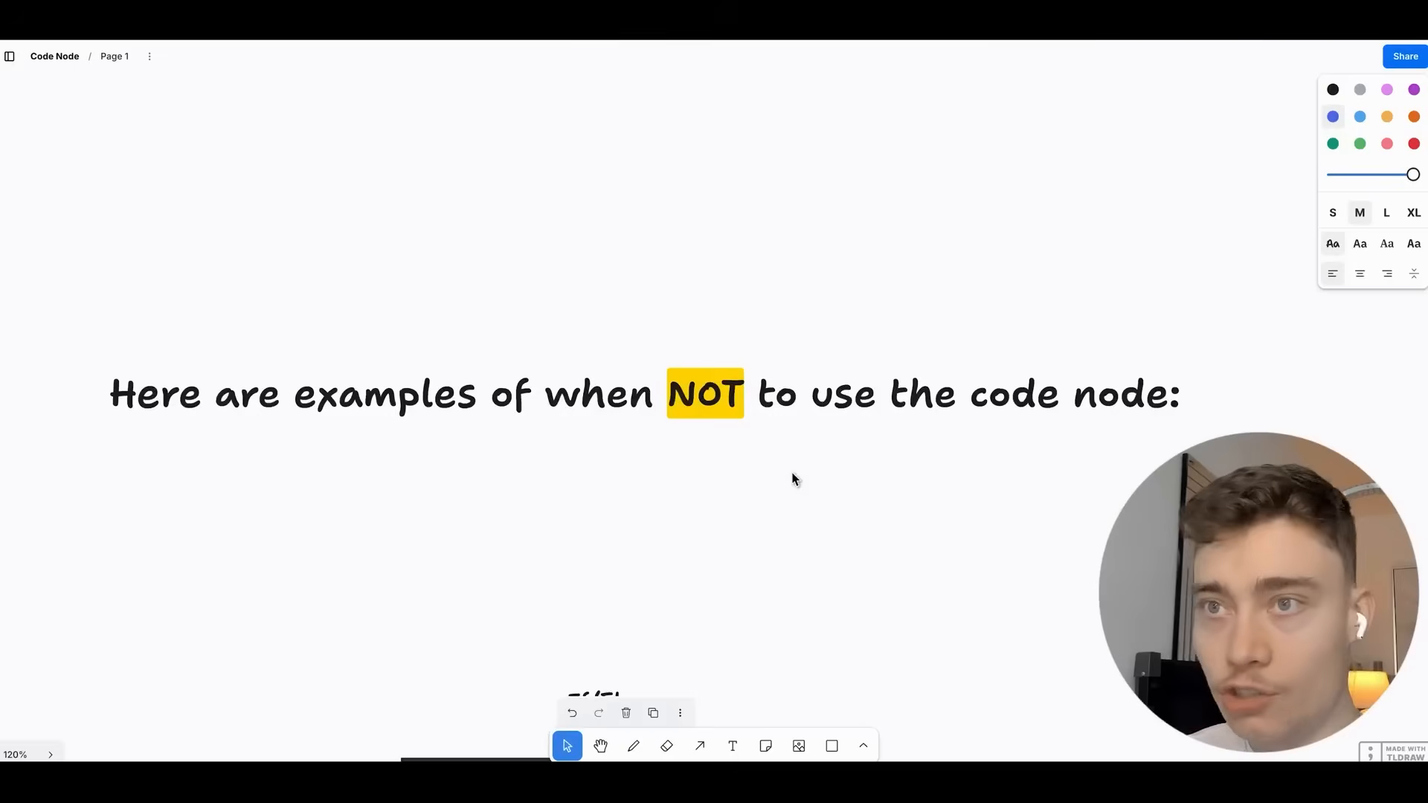
# Zoom to about 136% on the If/Else image, its description and the order-over-$100 use case.
pyautogui.scroll(-2, 794, 446)
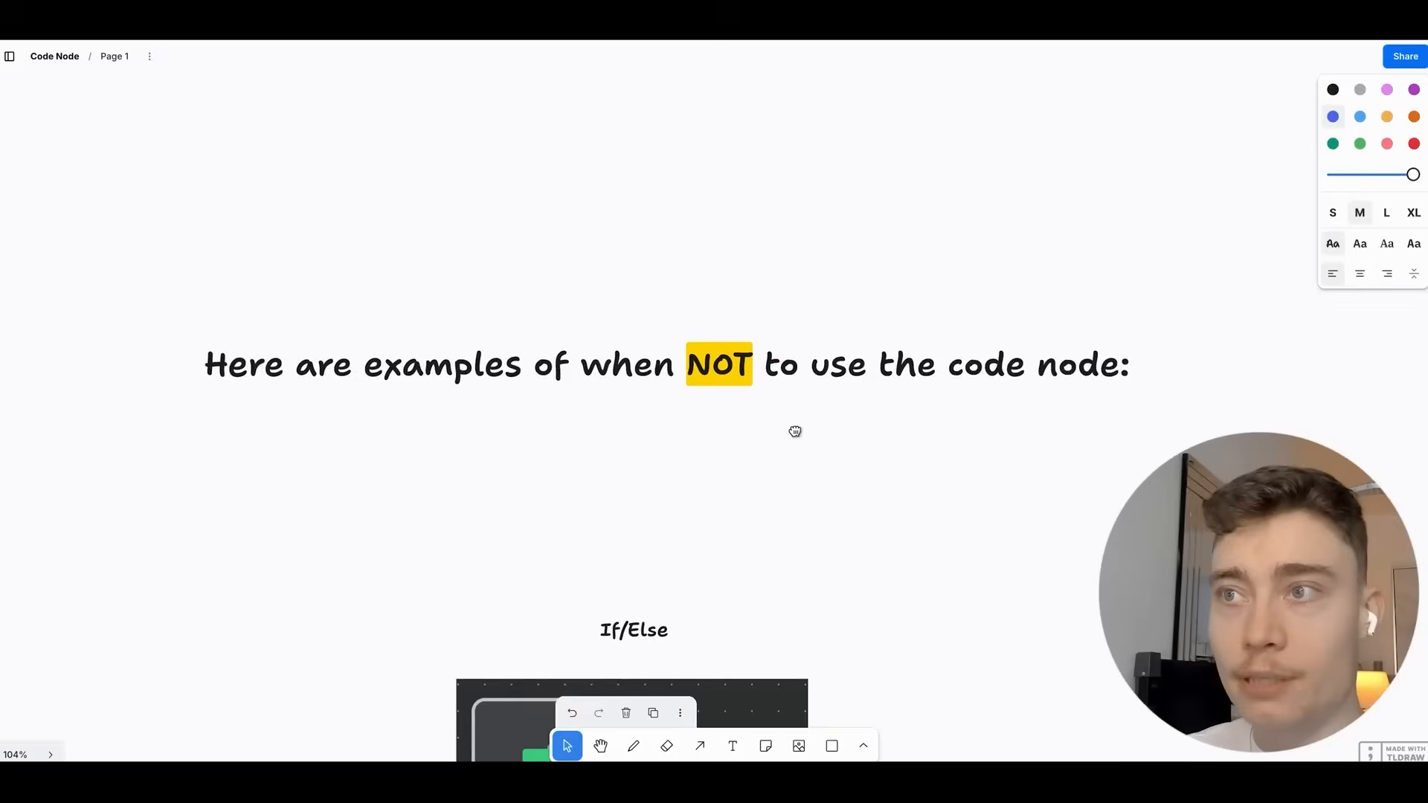
pyautogui.scroll(-4, 822, 476)
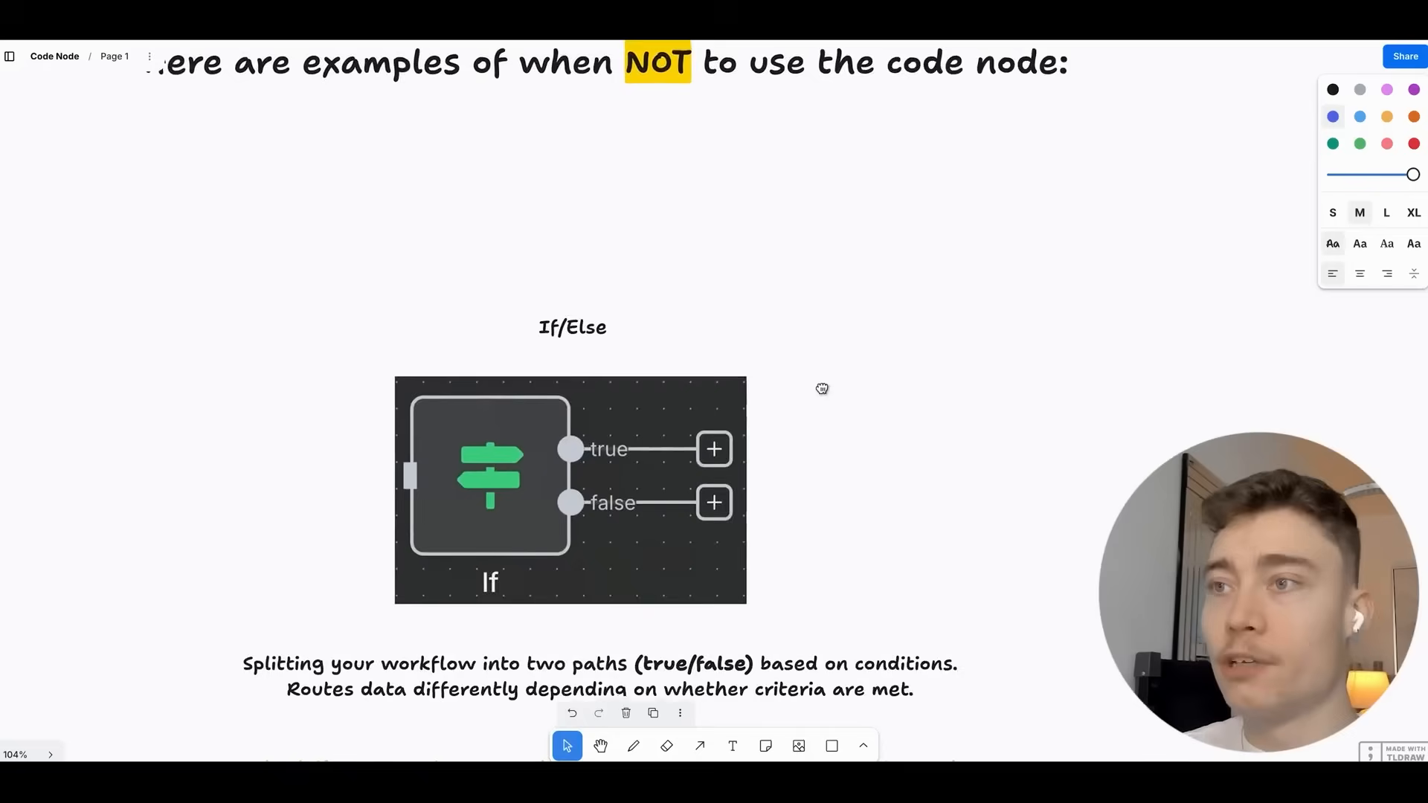
pyautogui.scroll(-2, 796, 334)
pyautogui.moveTo(632, 341)
pyautogui.mouseDown()
pyautogui.moveTo(631, 329)
pyautogui.moveTo(638, 340)
pyautogui.mouseUp()
pyautogui.click(847, 375)
pyautogui.scroll(2, 847, 375)
pyautogui.moveTo(826, 385); pyautogui.dragTo(852, 312)
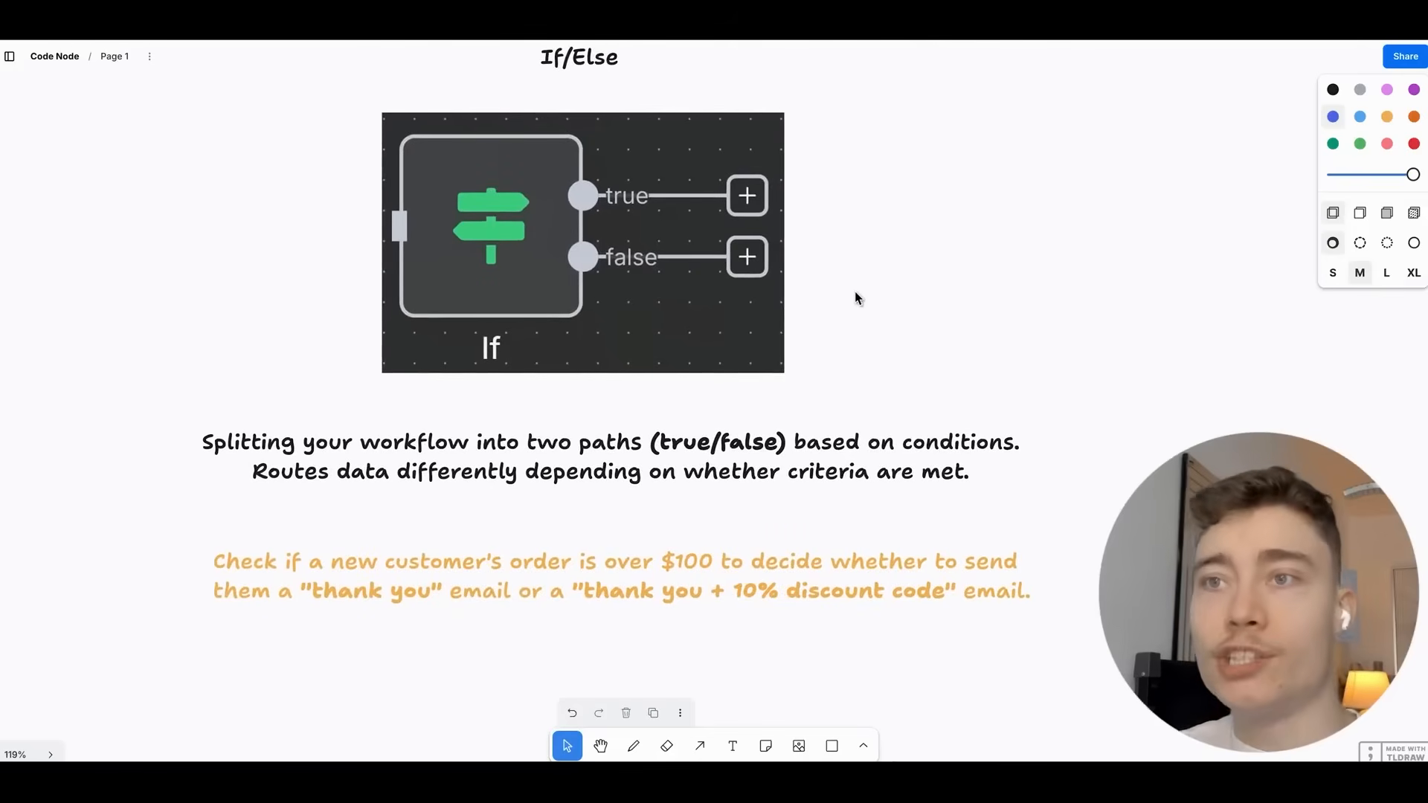
pyautogui.scroll(-2, 854, 296)
pyautogui.scroll(2, 785, 298)
pyautogui.scroll(2, 785, 297)
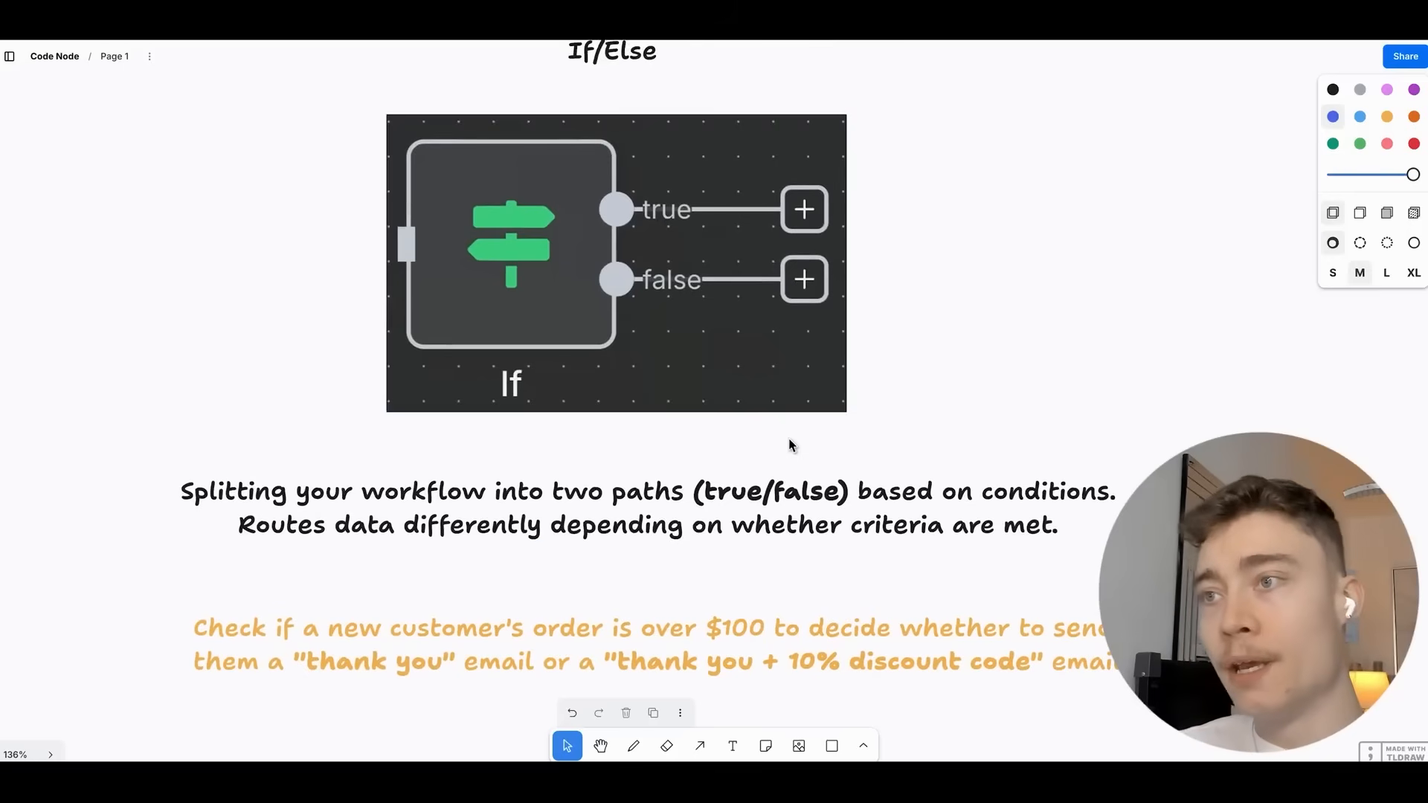
pyautogui.hscroll(-2, 650, 330)
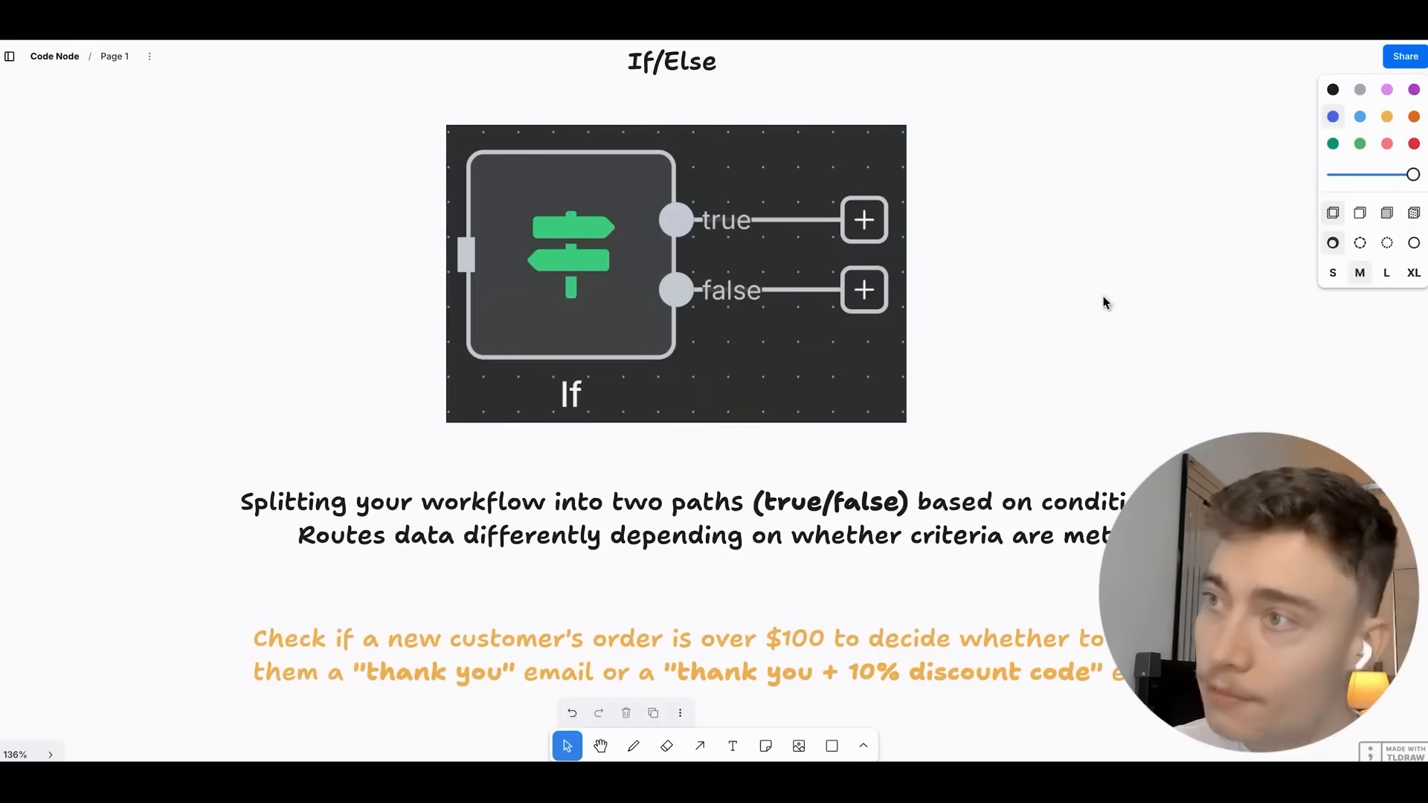
pyautogui.scroll(-1, 819, 287)
pyautogui.scroll(-5, 803, 290)
pyautogui.hscroll(-10, 743, 301)
# Zoom to 304% on Edit Fields' red 'fields' note, then pan back out to 147% on the card.
pyautogui.scroll(4, 736, 335)
pyautogui.hscroll(-1, 751, 357)
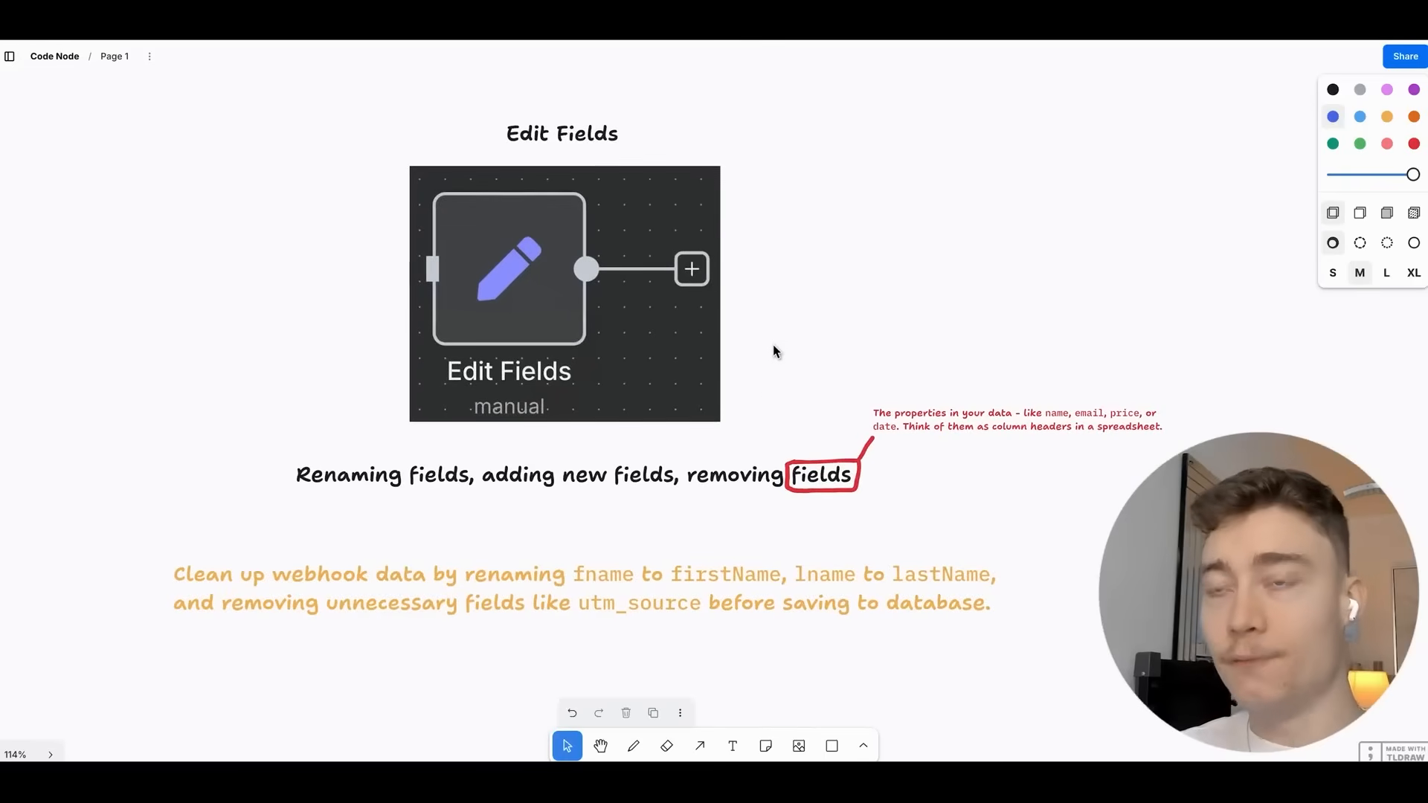
pyautogui.scroll(3, 771, 405)
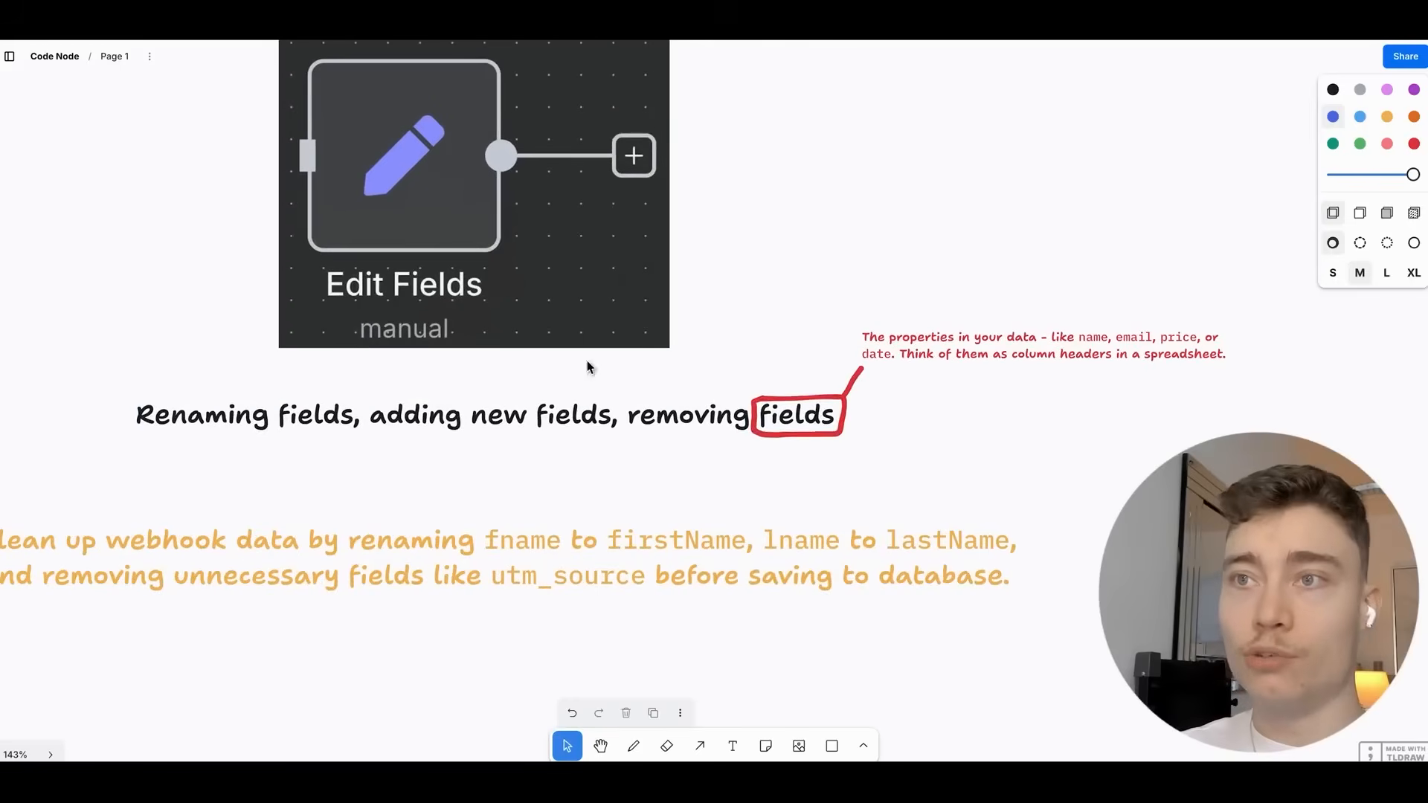
pyautogui.scroll(2, 516, 484)
pyautogui.hscroll(-1, 516, 483)
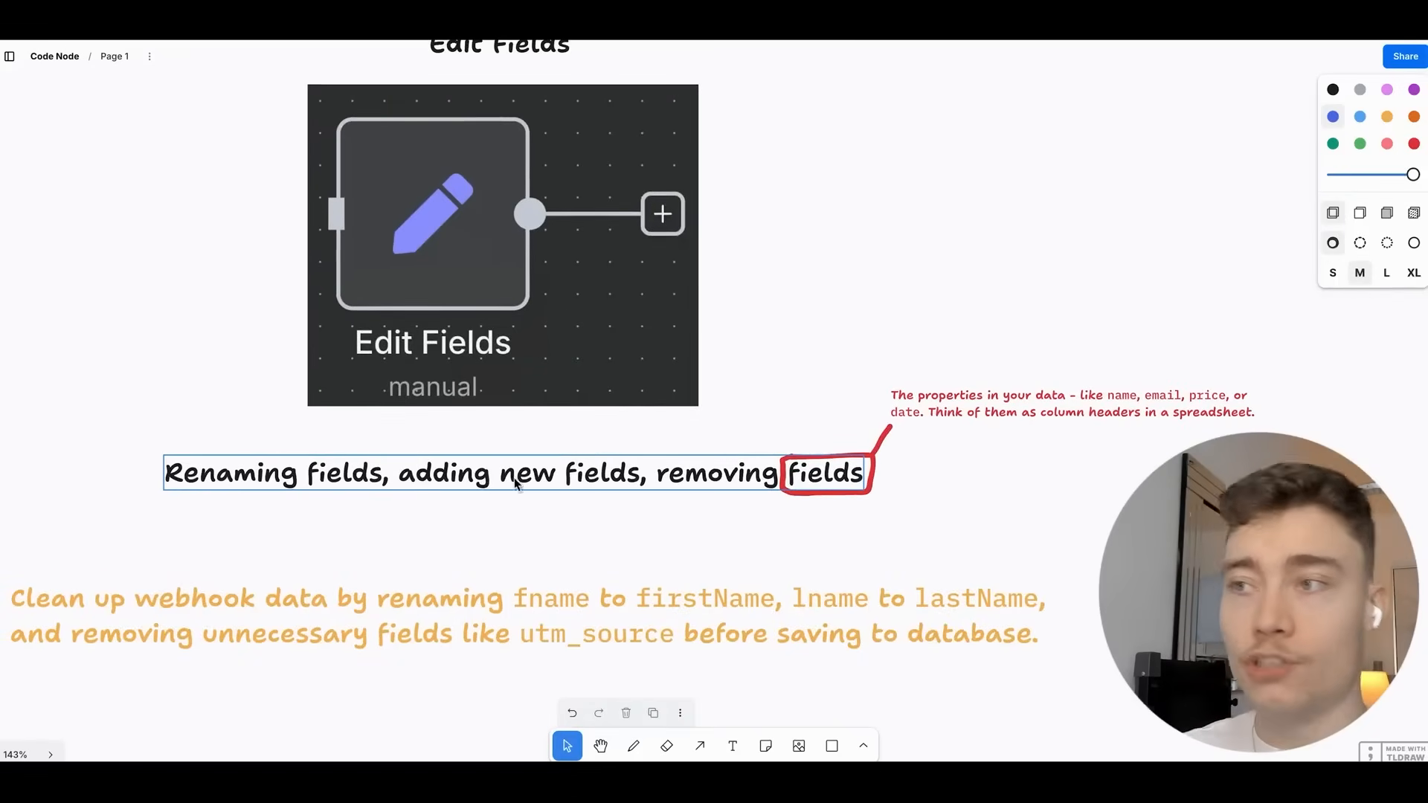
pyautogui.scroll(3, 773, 436)
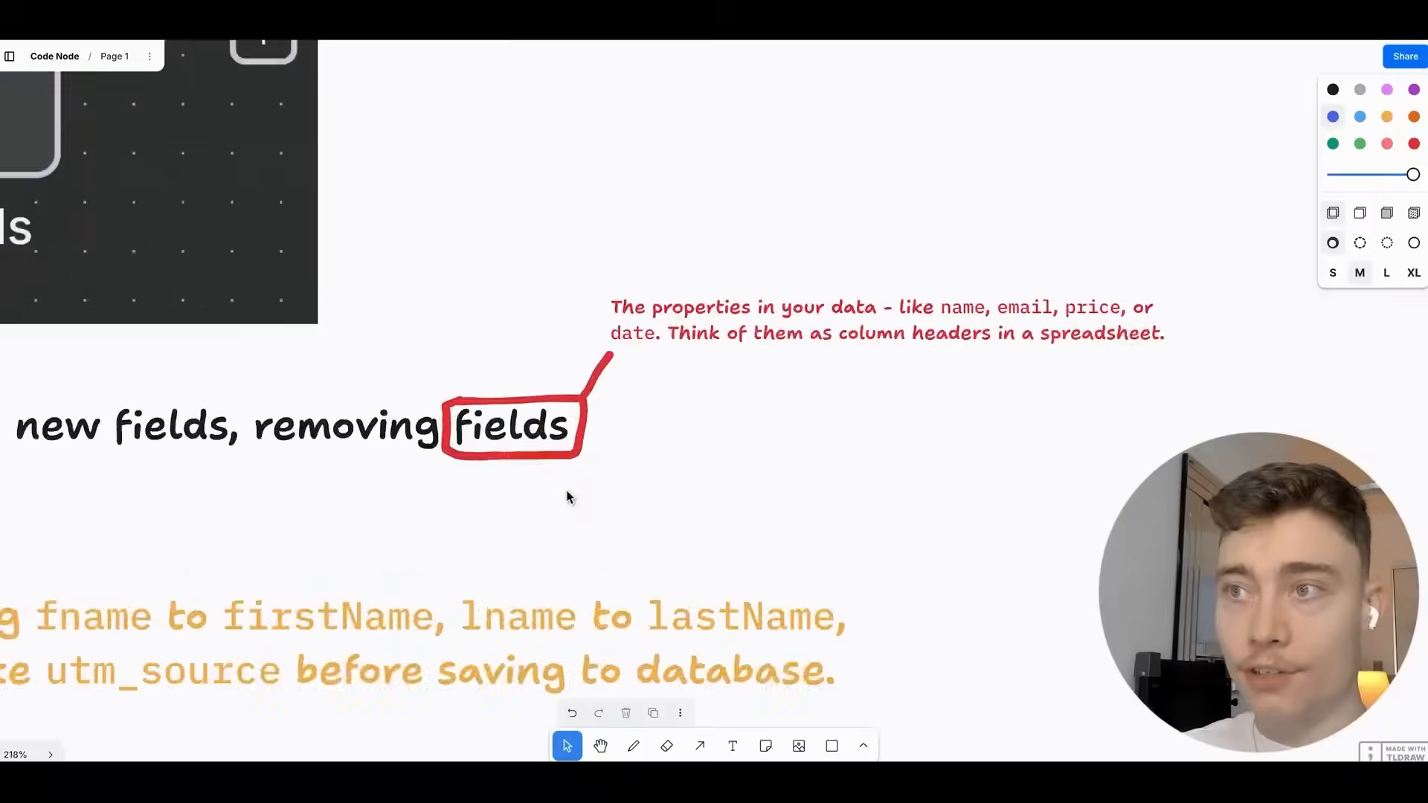
pyautogui.scroll(3, 736, 405)
pyautogui.hscroll(3, 381, 404)
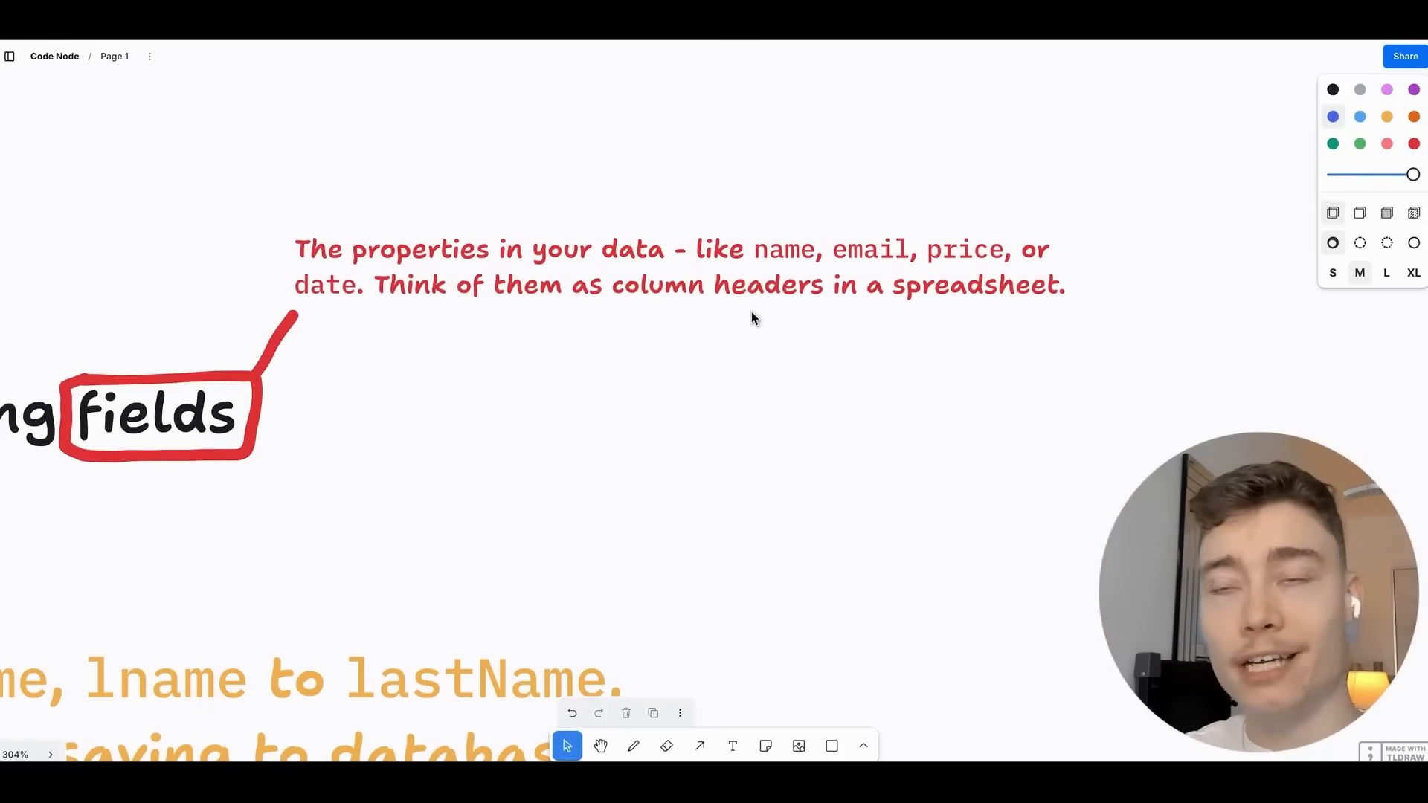
pyautogui.moveTo(607, 364); pyautogui.dragTo(848, 373)
pyautogui.scroll(-5, 847, 374)
pyautogui.moveTo(487, 335); pyautogui.dragTo(874, 348)
pyautogui.scroll(-2, 881, 349)
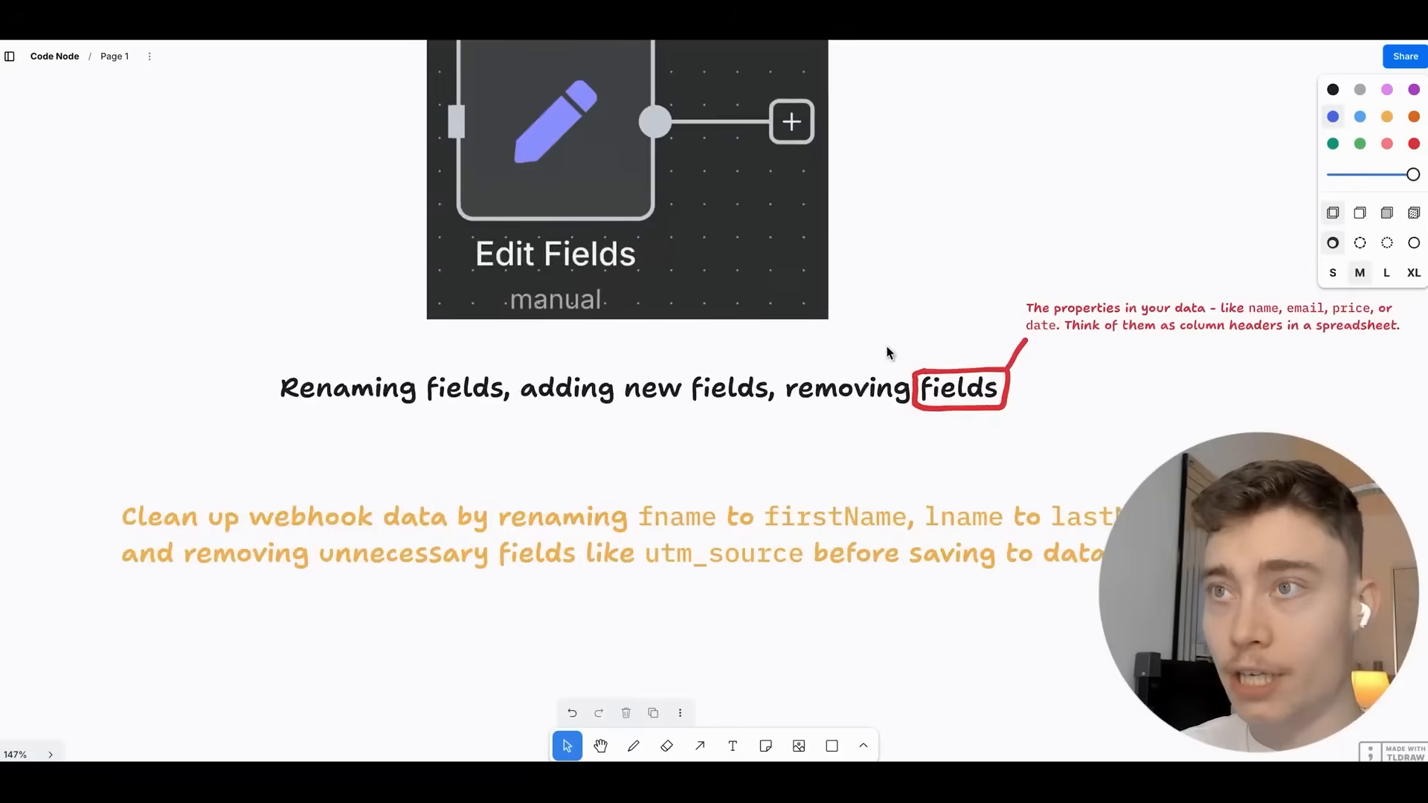
pyautogui.moveTo(748, 247); pyautogui.dragTo(801, 410)
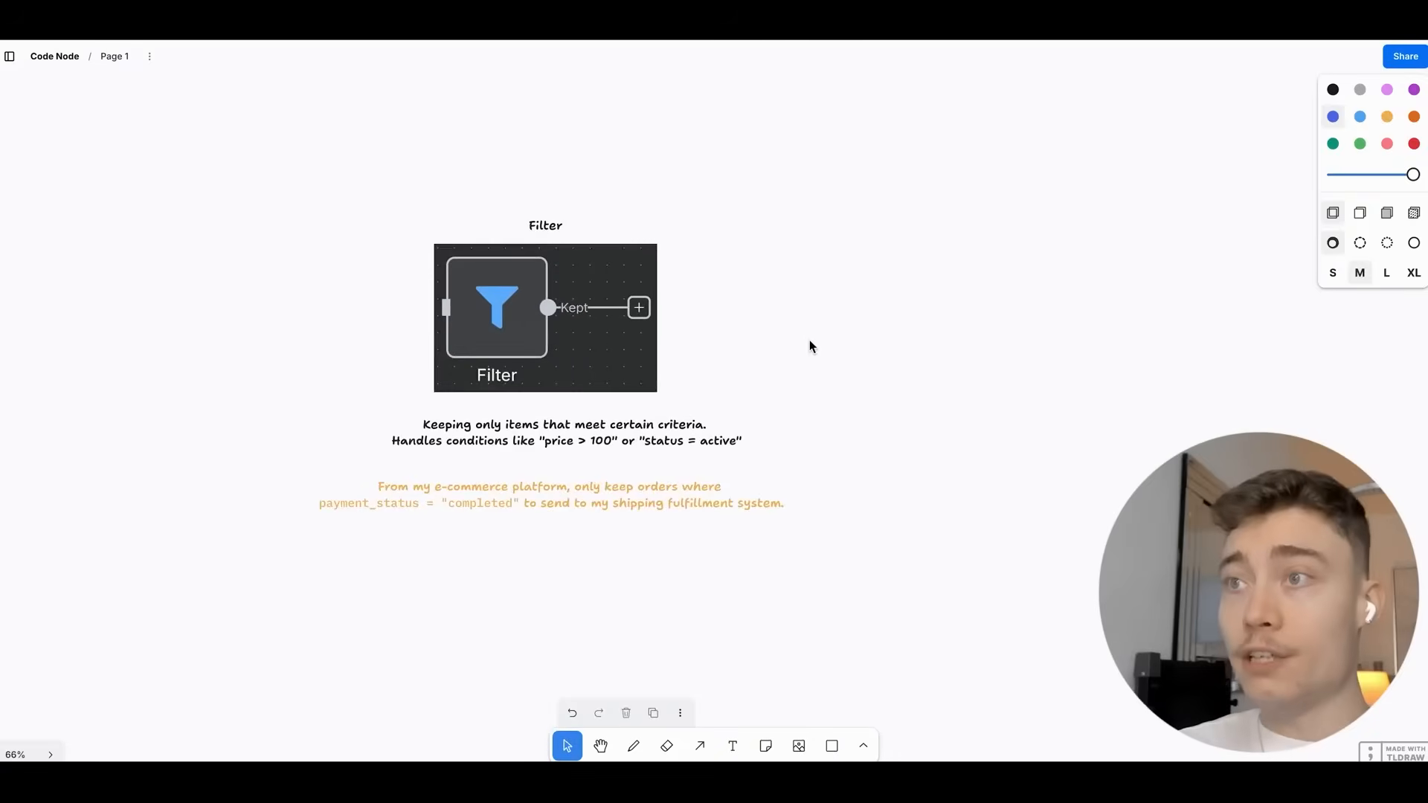
# Center and zoom the view on the Filter example.
pyautogui.scroll(4, 707, 338)
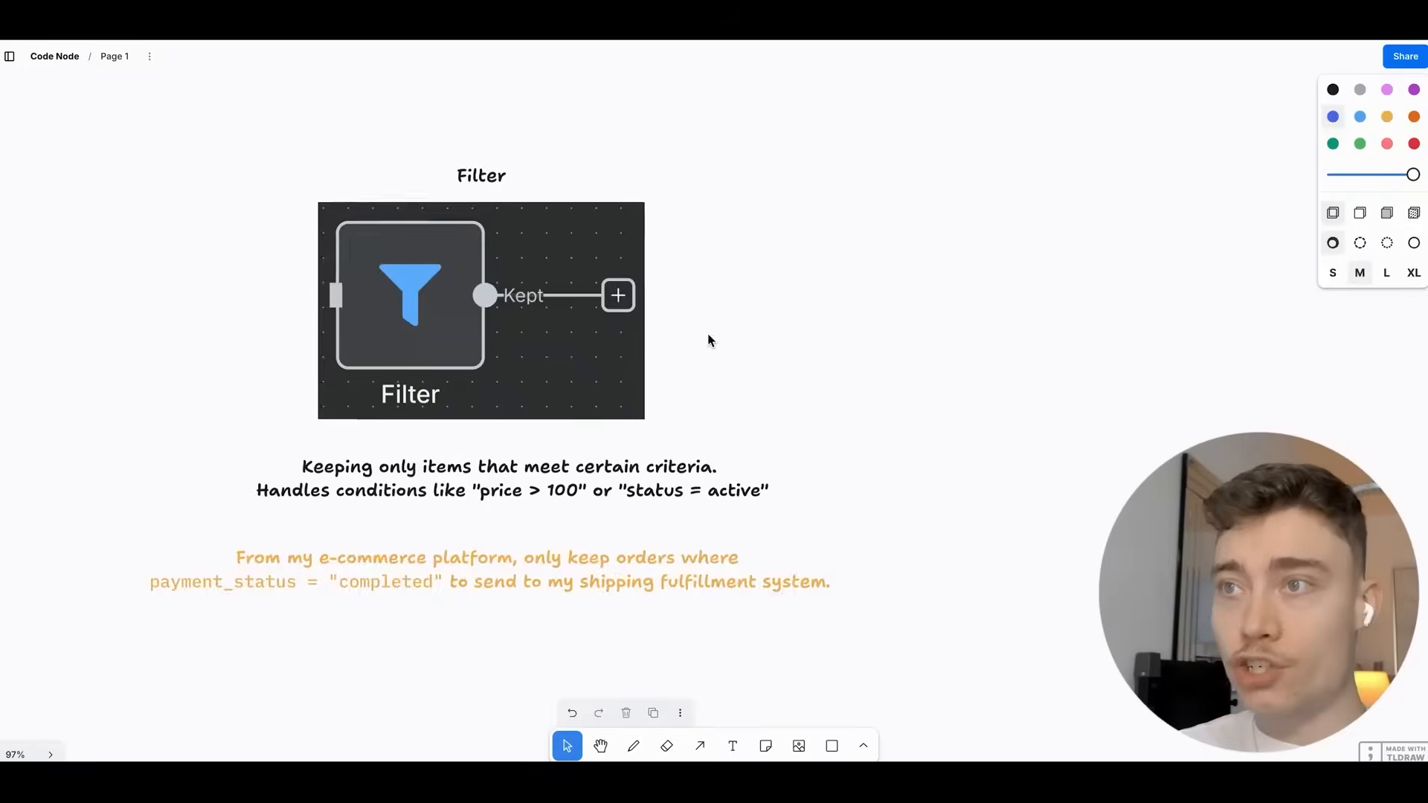
pyautogui.moveTo(707, 336); pyautogui.dragTo(785, 332)
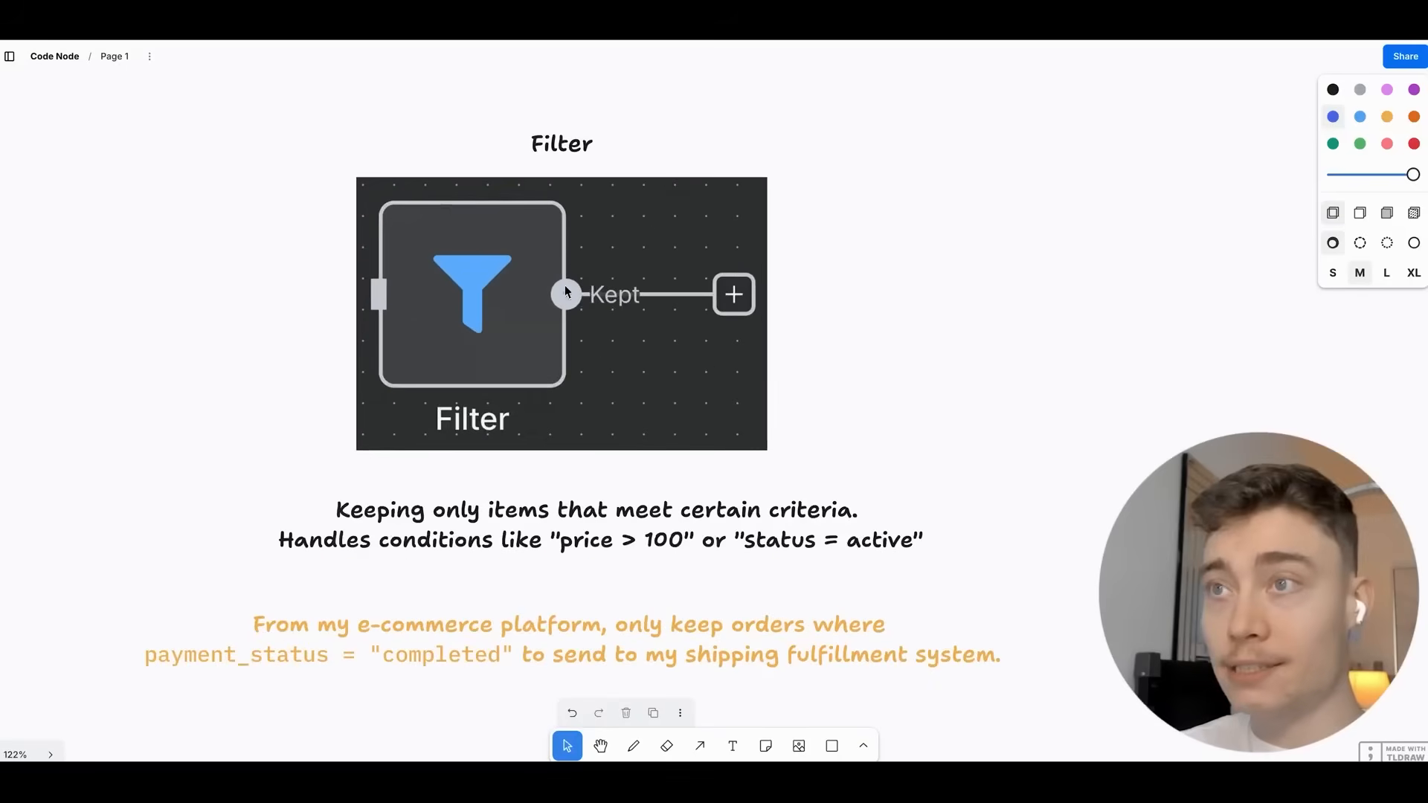
pyautogui.scroll(3, 828, 346)
pyautogui.moveTo(826, 343); pyautogui.dragTo(953, 391)
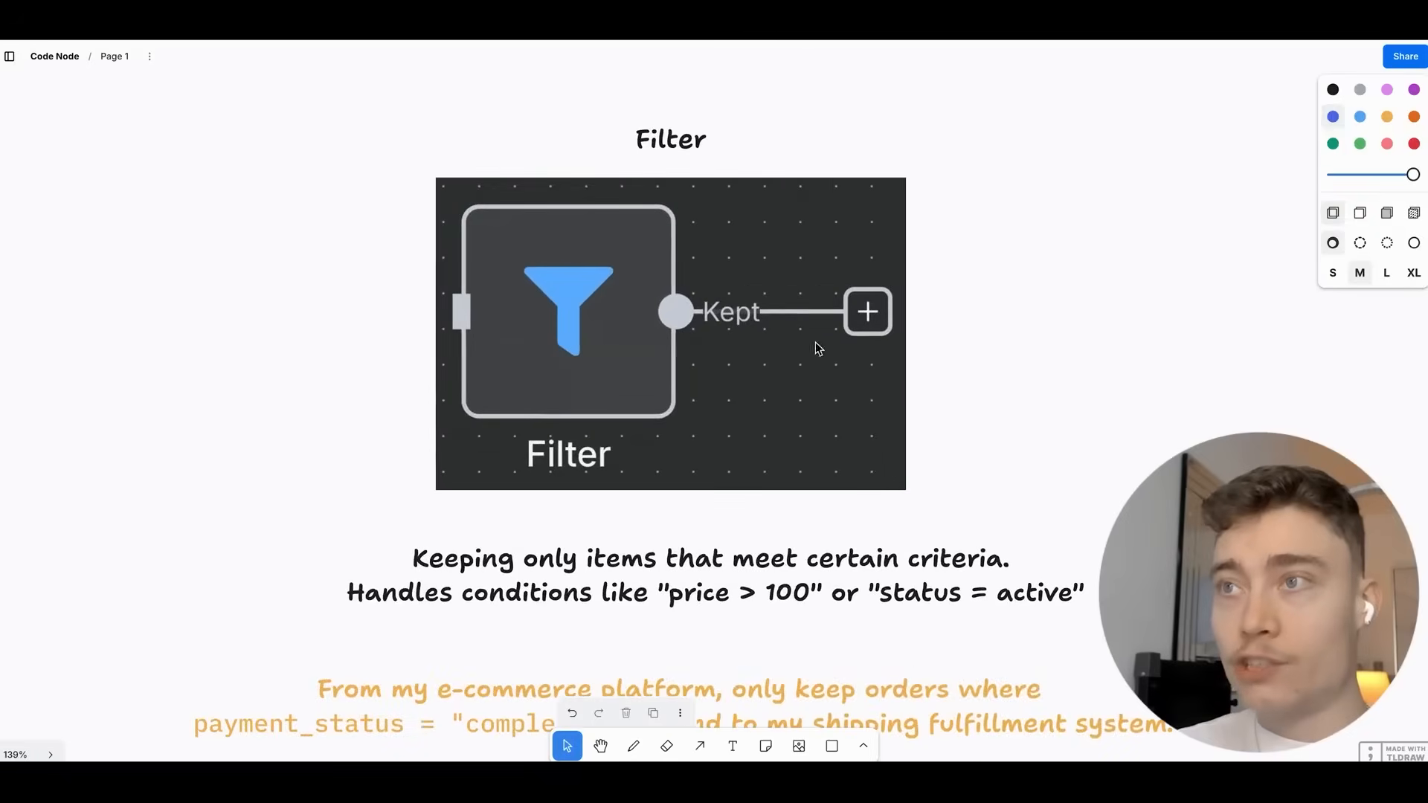
pyautogui.scroll(2, 851, 351)
pyautogui.moveTo(943, 458); pyautogui.dragTo(890, 268)
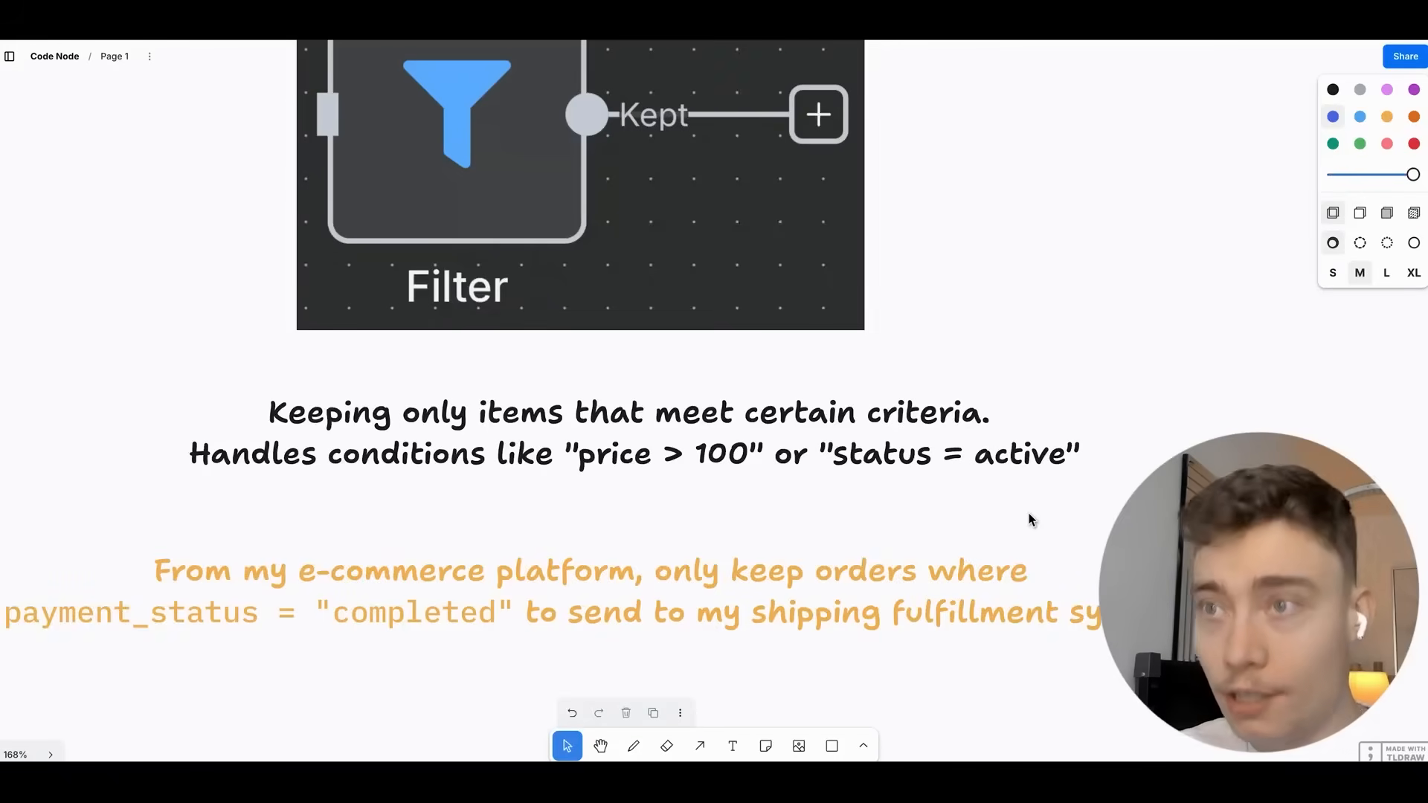
# Zoom into the Merge card to about 118%, showing its customer-matching use case.
pyautogui.scroll(3, 744, 431)
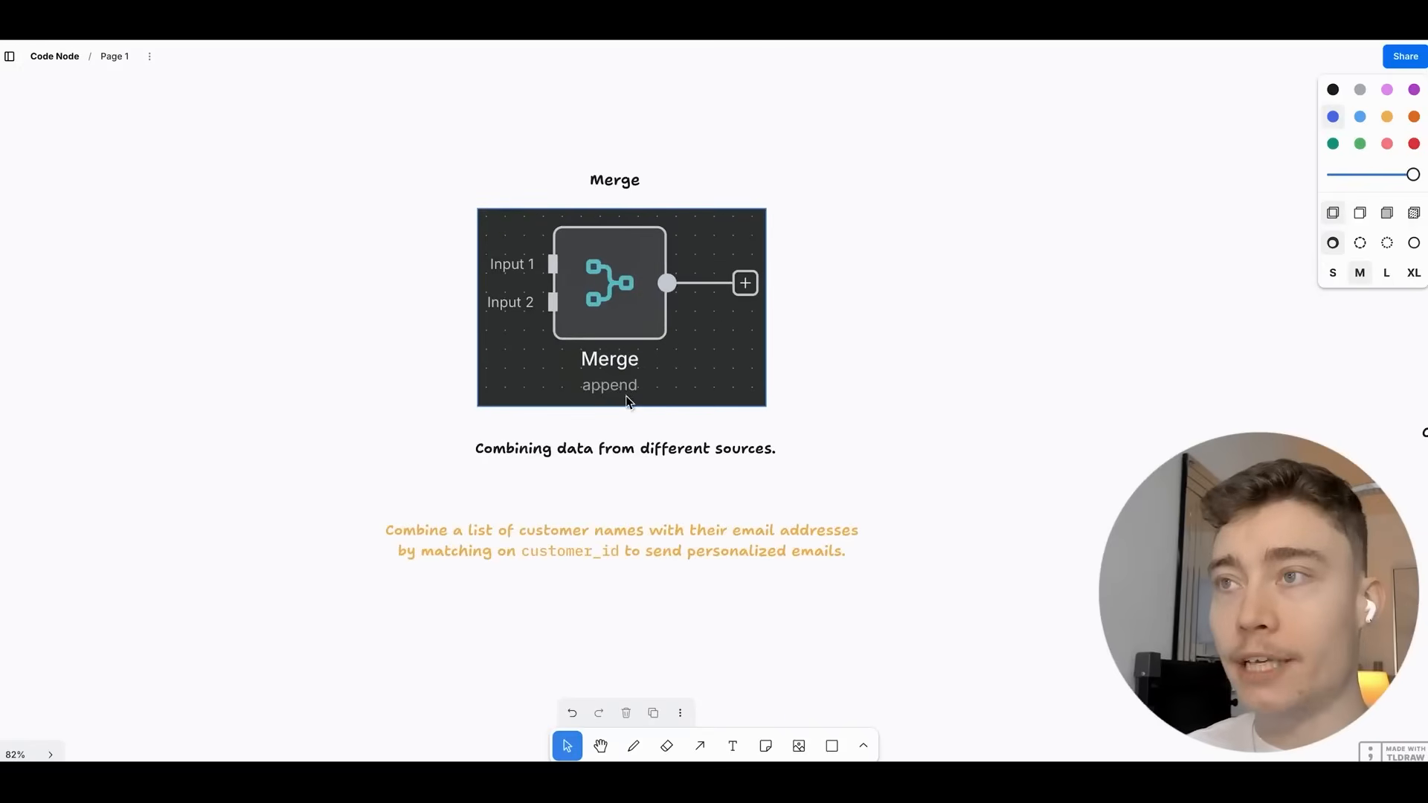
pyautogui.scroll(1, 628, 401)
pyautogui.scroll(3, 694, 376)
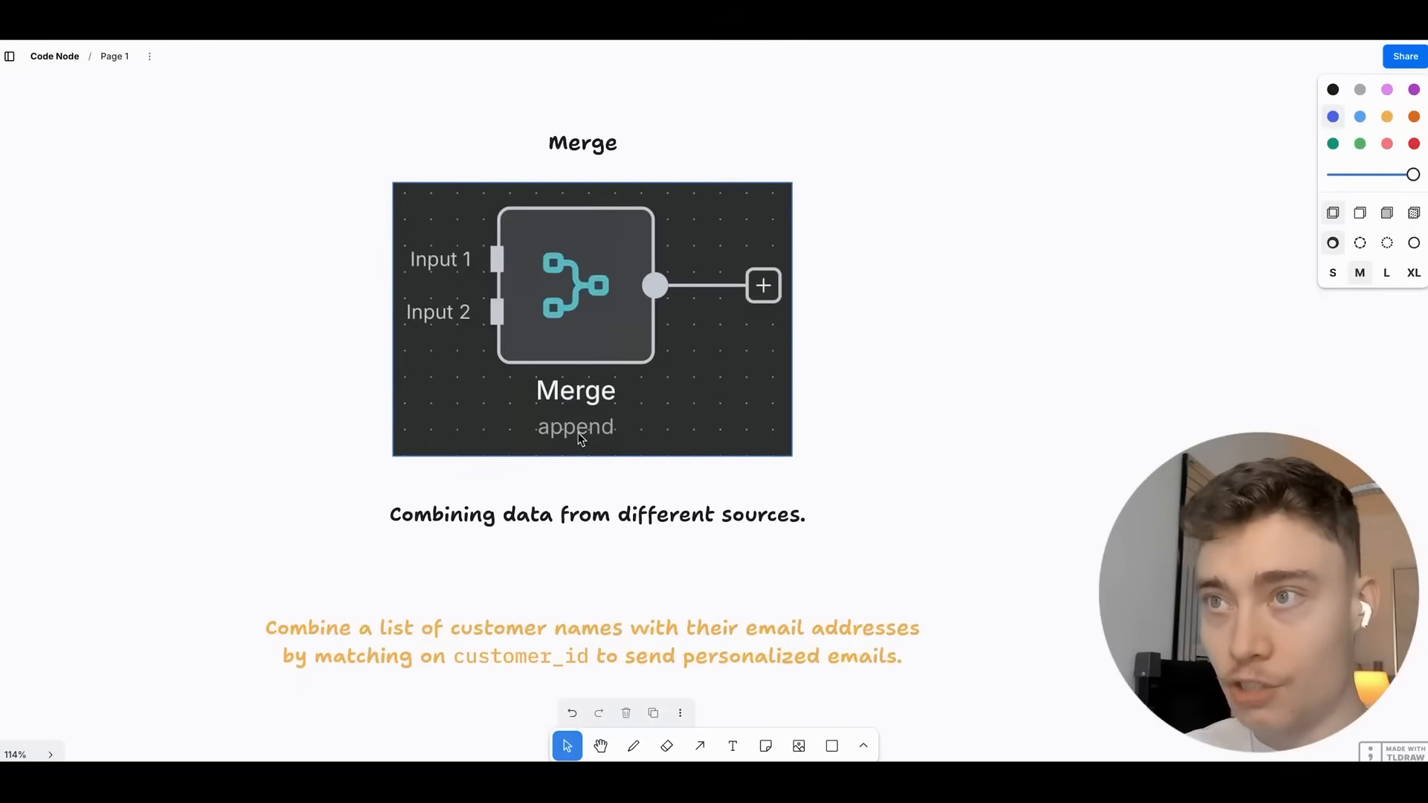
pyautogui.scroll(1, 581, 439)
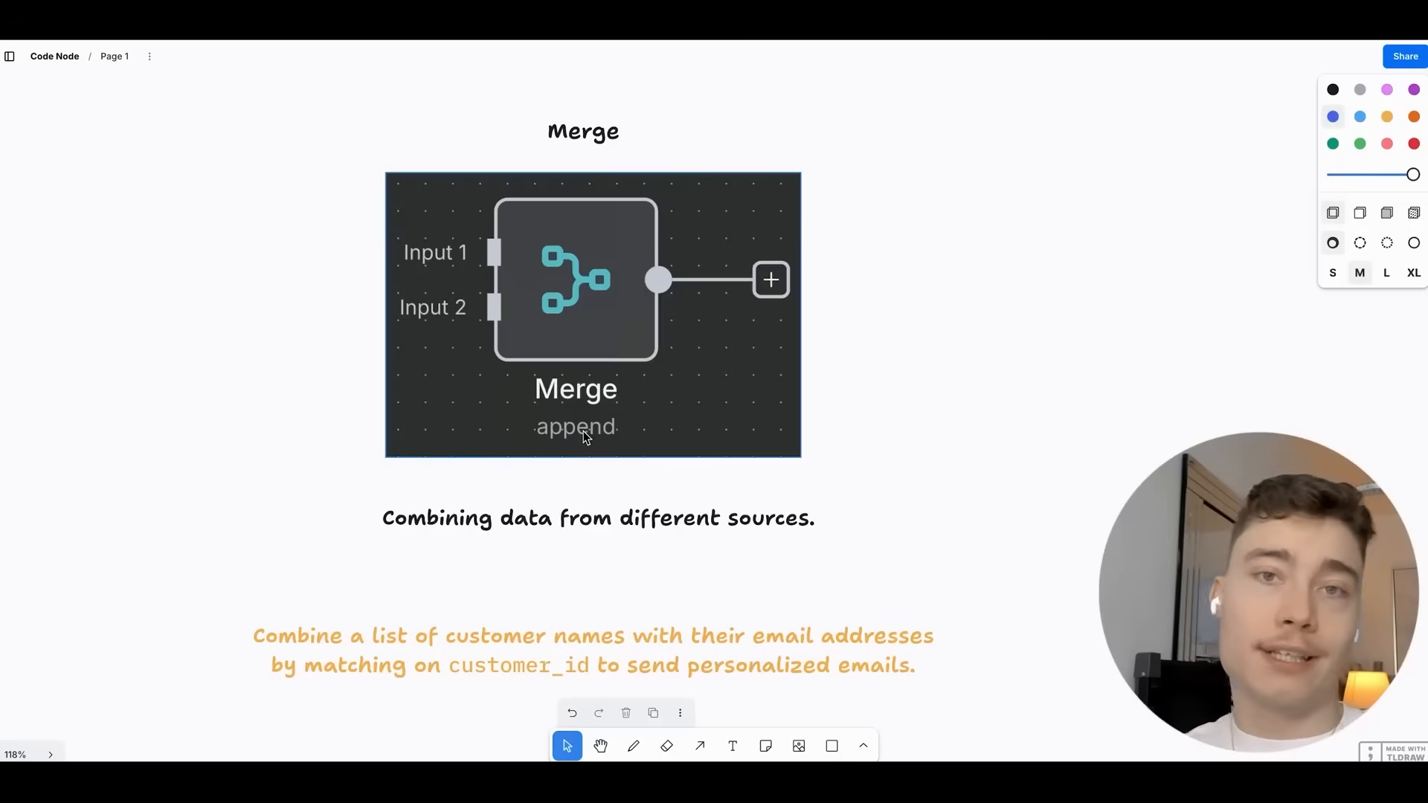
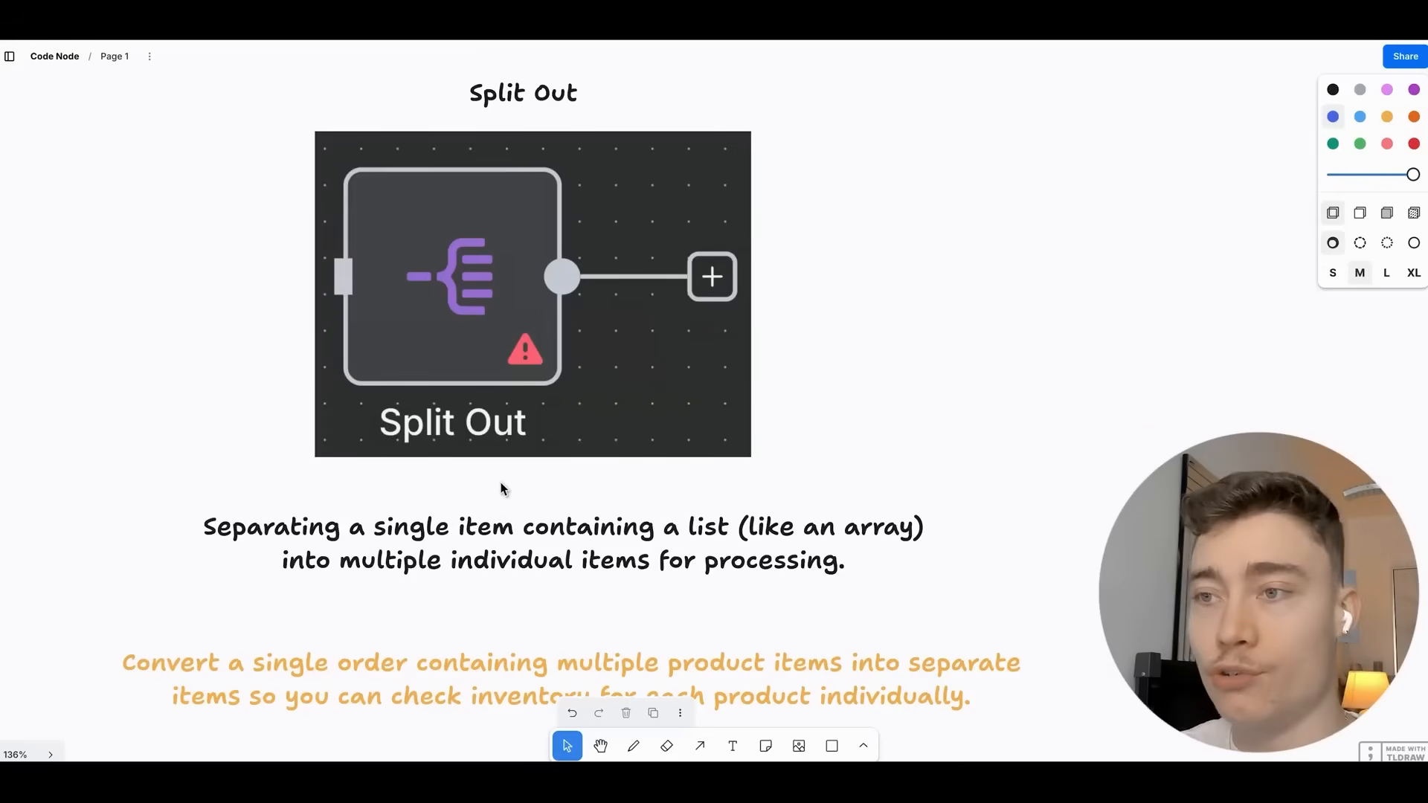
# Zoom and pan the board from the Split Out card over to the HTTP Request card.
pyautogui.scroll(-3, 446, 327)
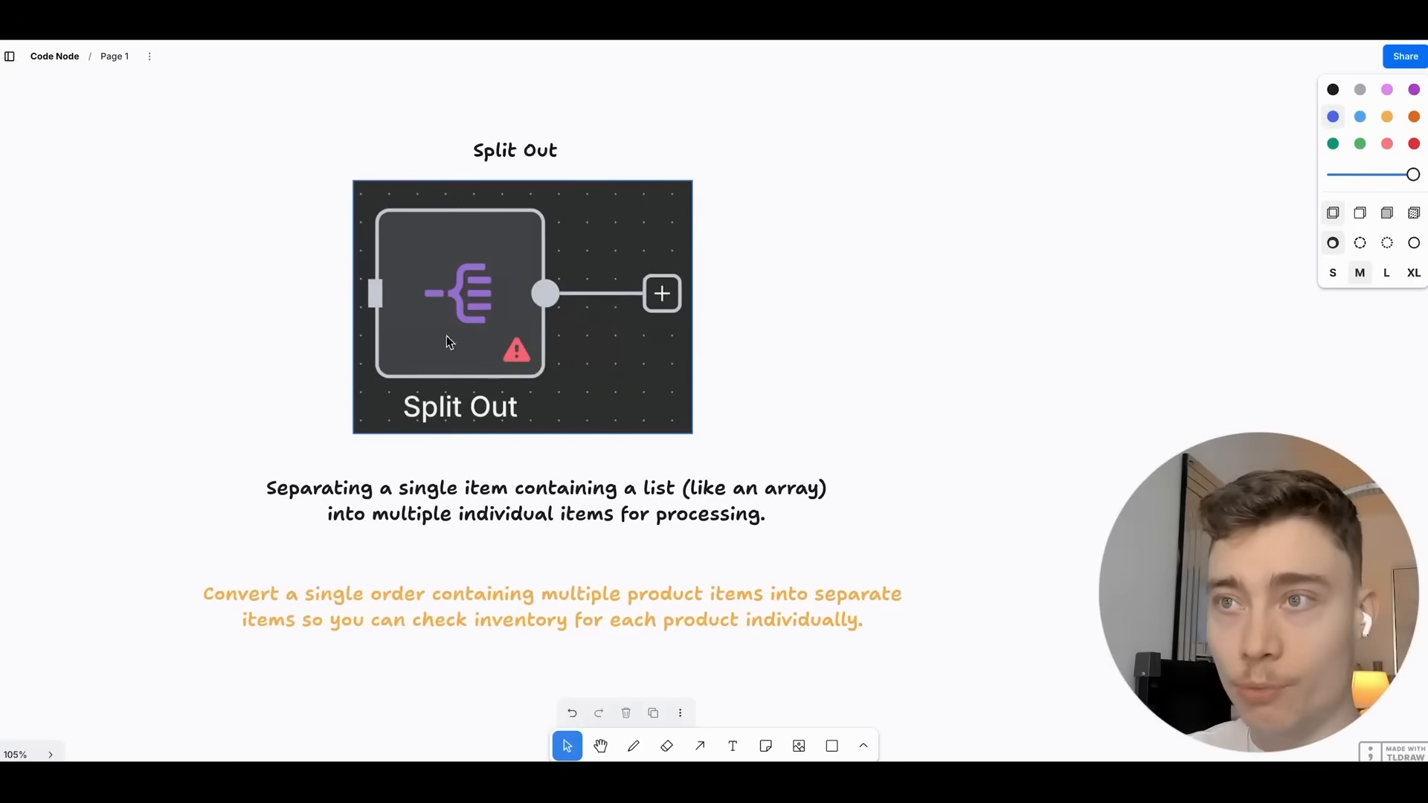
pyautogui.moveTo(1154, 417); pyautogui.dragTo(1069, 415)
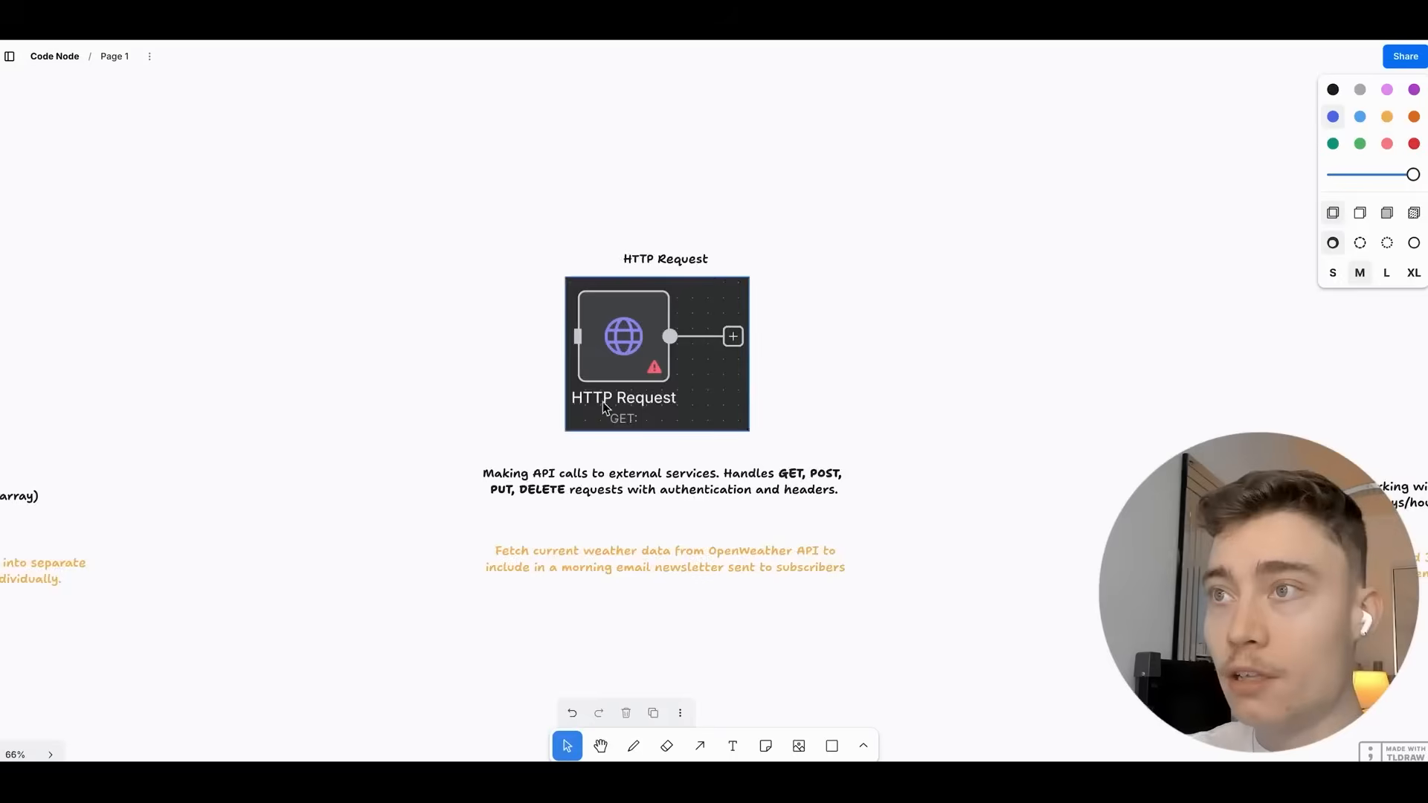
pyautogui.scroll(5, 794, 397)
pyautogui.moveTo(794, 402); pyautogui.dragTo(841, 374)
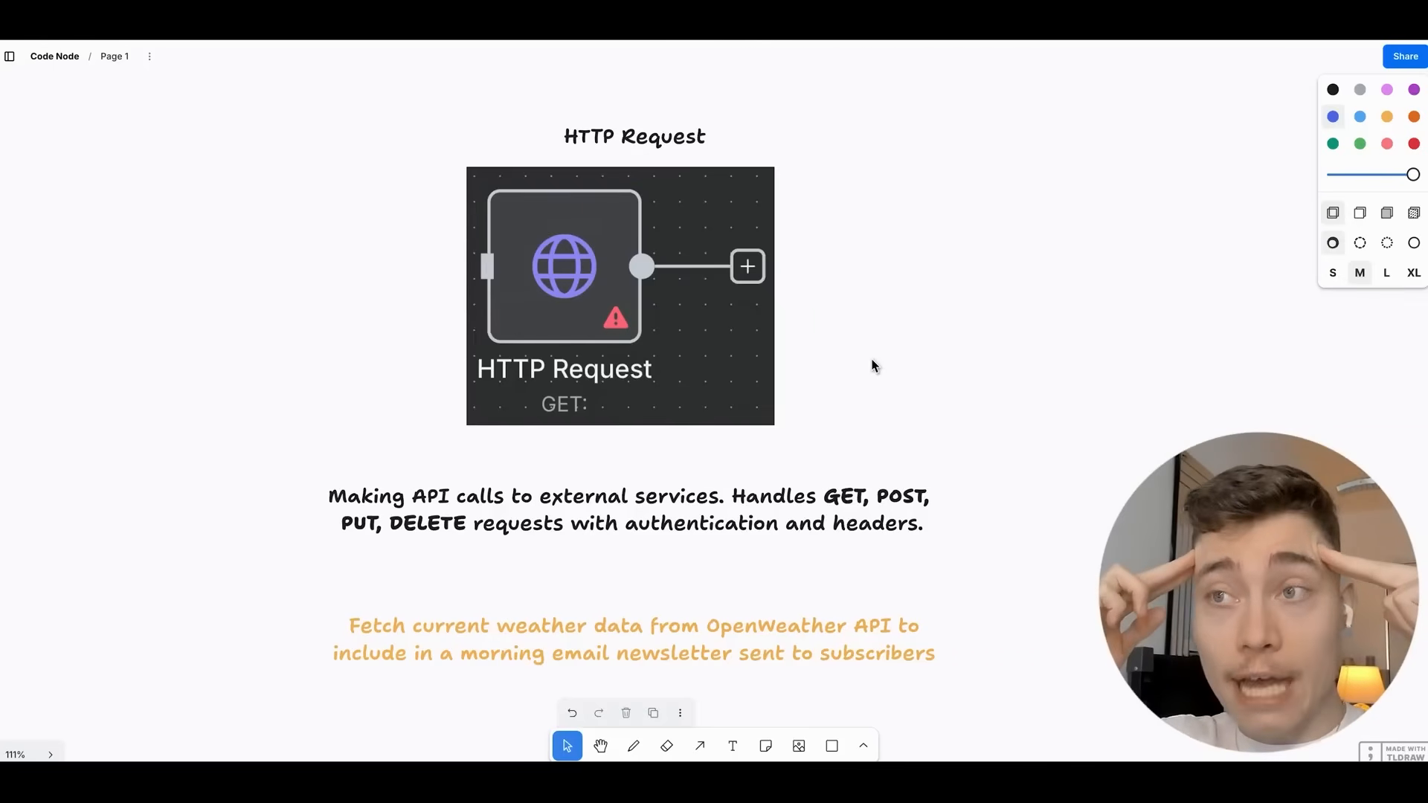
# Look around the HTTP Request card and nudge its image slightly lower-left.
pyautogui.hscroll(2, 918, 360)
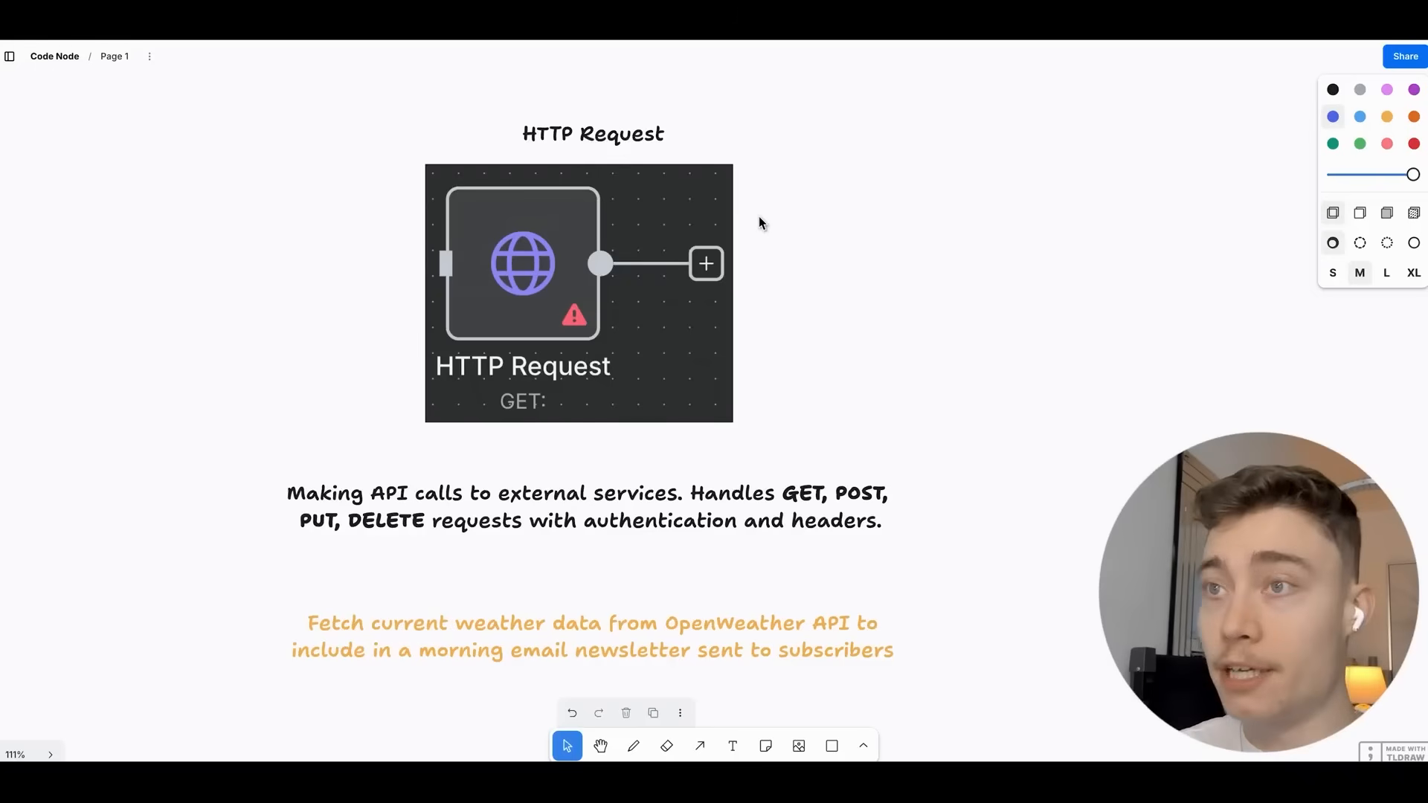
pyautogui.hscroll(-1, 428, 227)
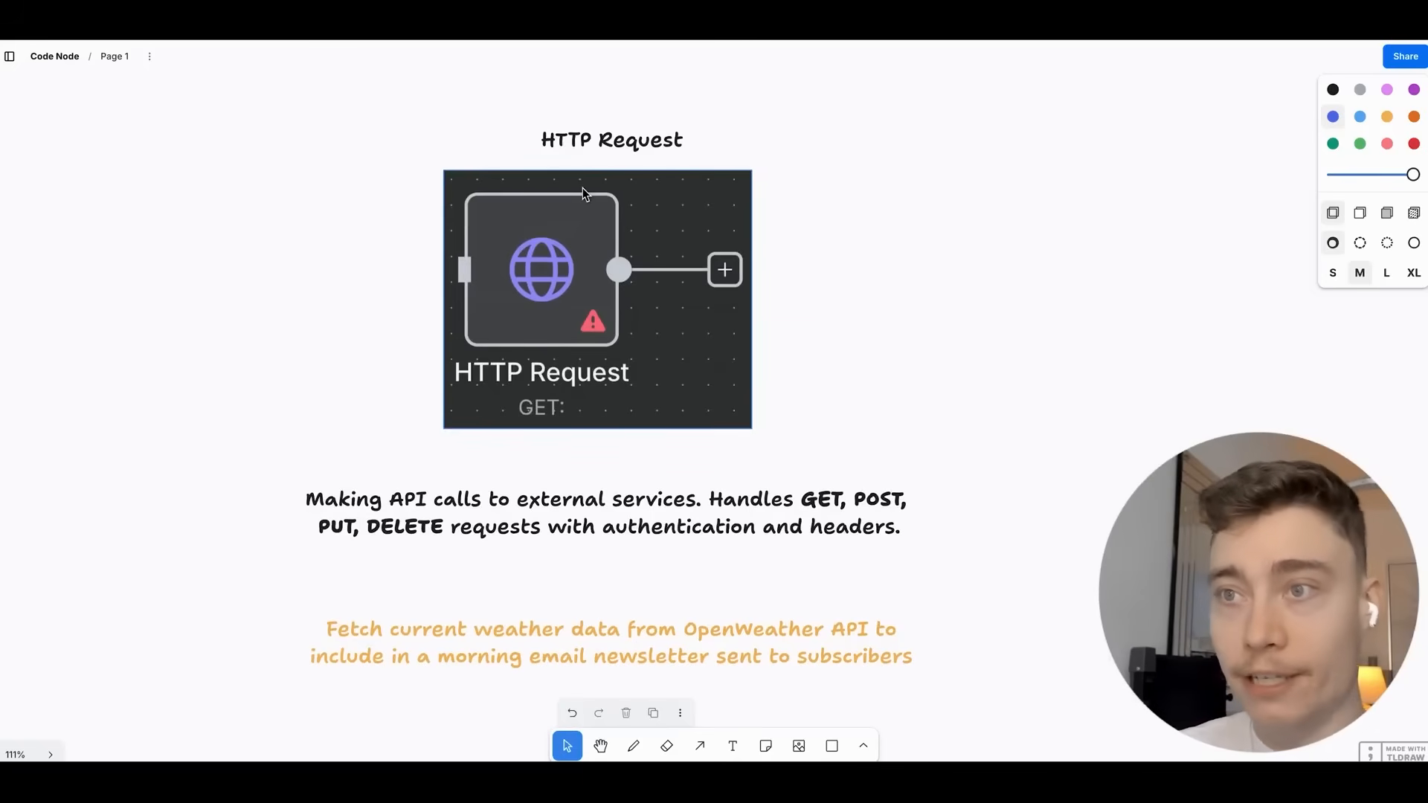
pyautogui.scroll(5, 565, 407)
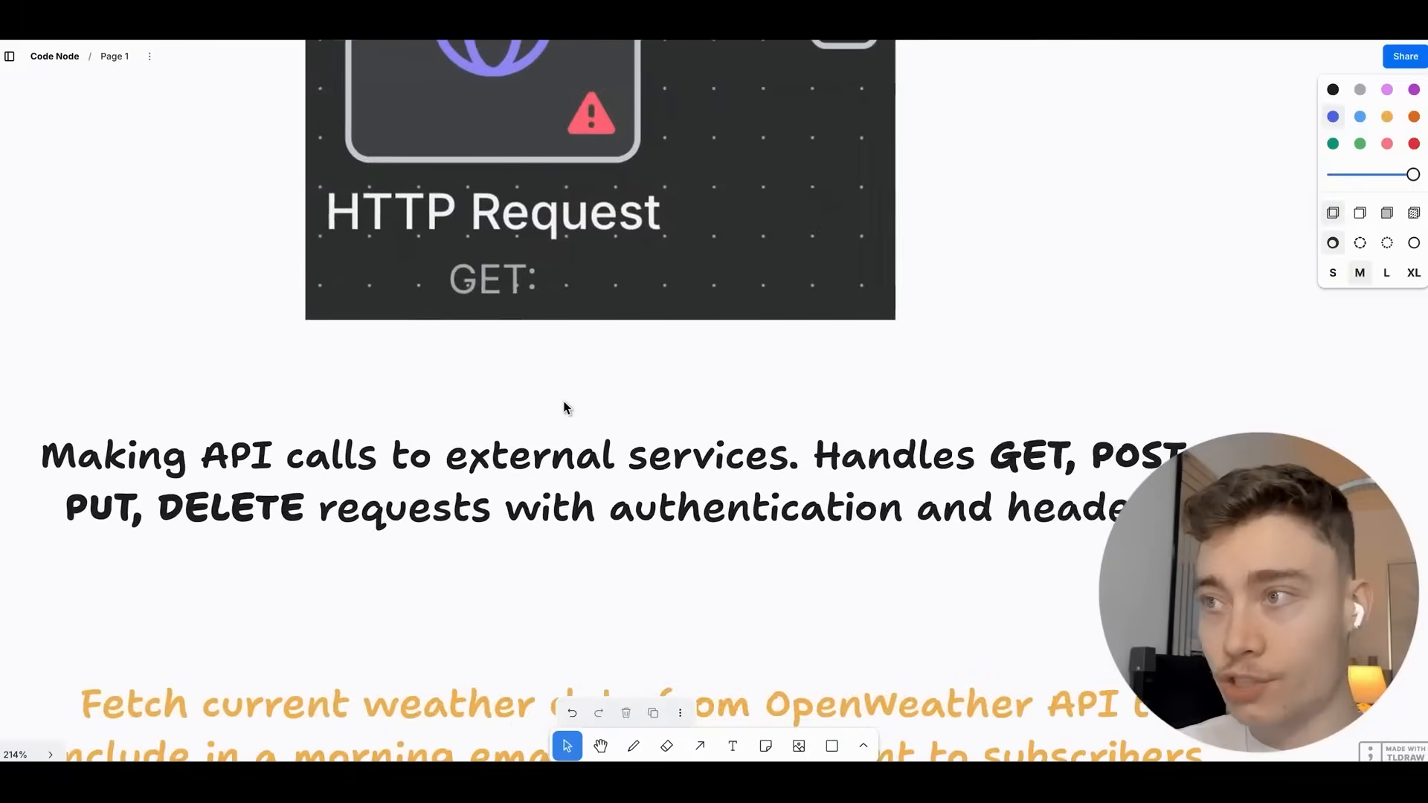
pyautogui.scroll(-2, 565, 408)
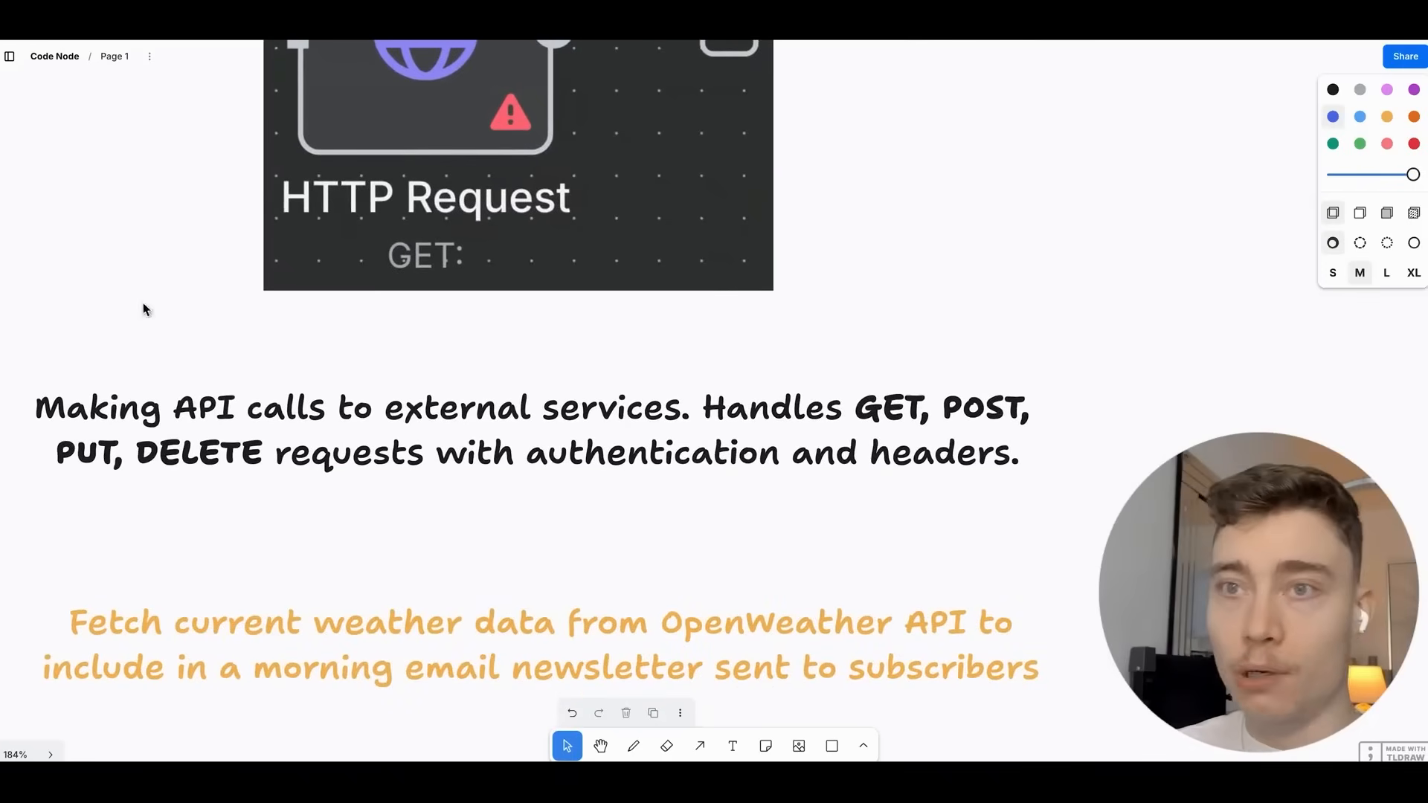
pyautogui.scroll(-4, 261, 478)
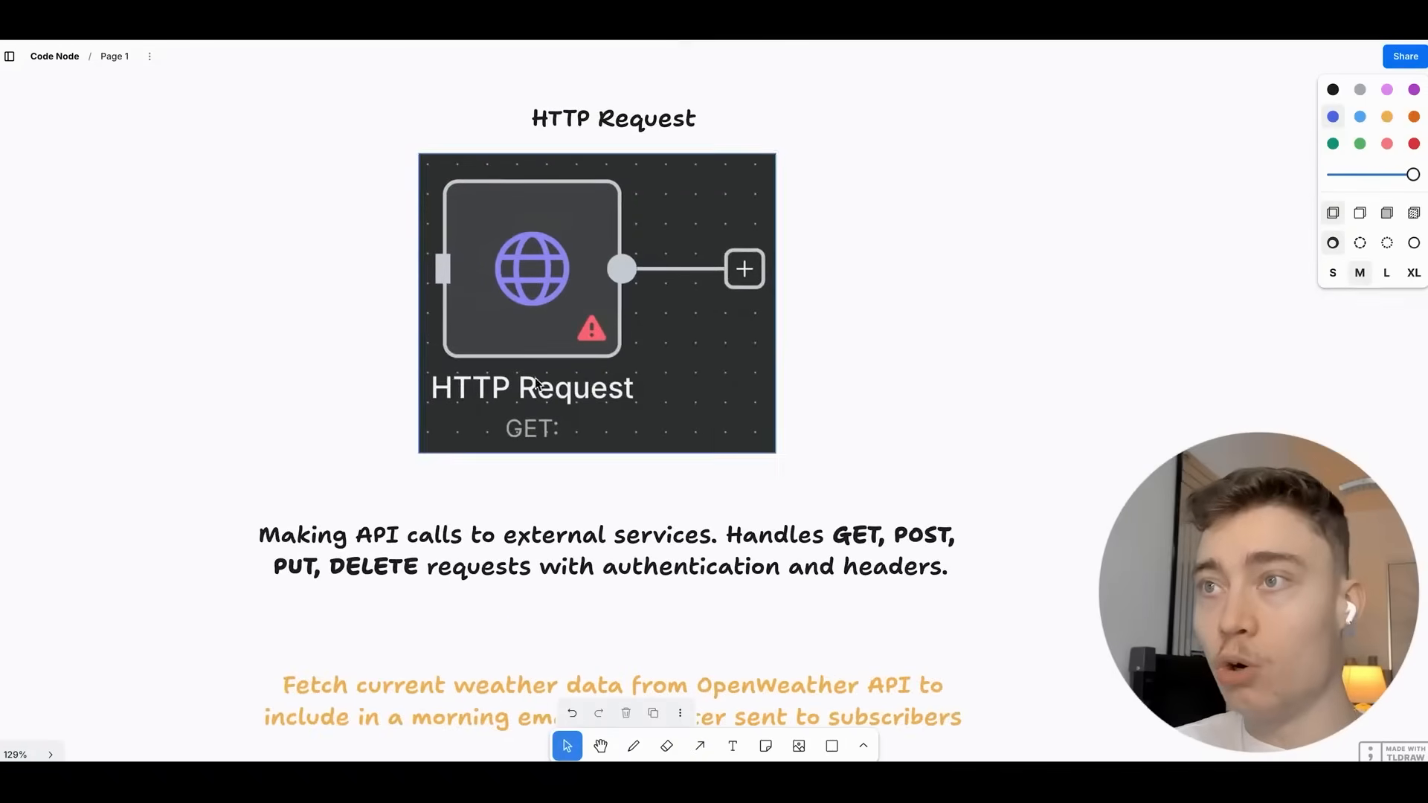
pyautogui.moveTo(597, 286)
pyautogui.mouseDown()
pyautogui.moveTo(588, 278)
pyautogui.moveTo(592, 290)
pyautogui.mouseUp()
pyautogui.click(864, 311)
pyautogui.moveTo(857, 322); pyautogui.dragTo(857, 348)
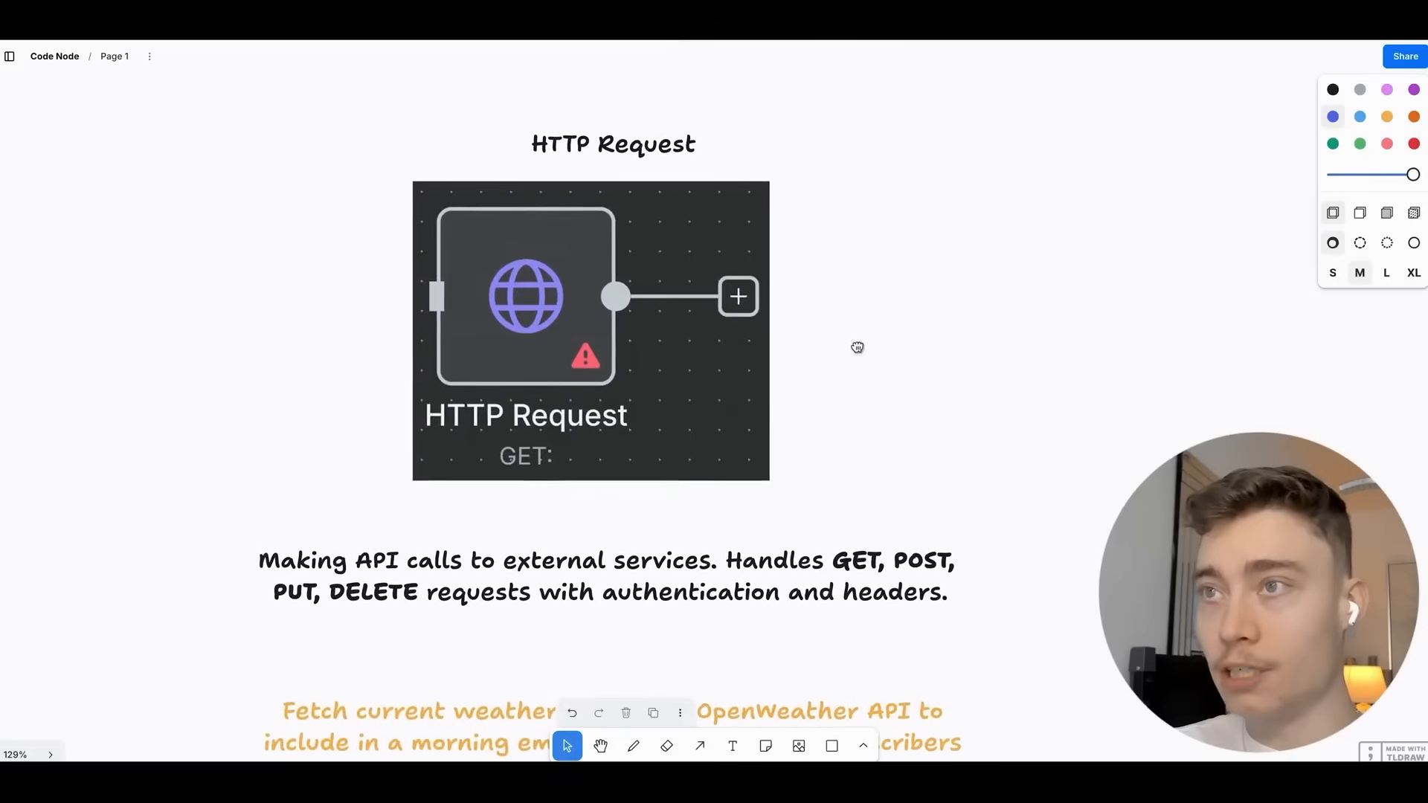
pyautogui.scroll(3, 717, 647)
# Select the HTTP Request description and shift the card's image right, then back up-left.
pyautogui.click(634, 510)
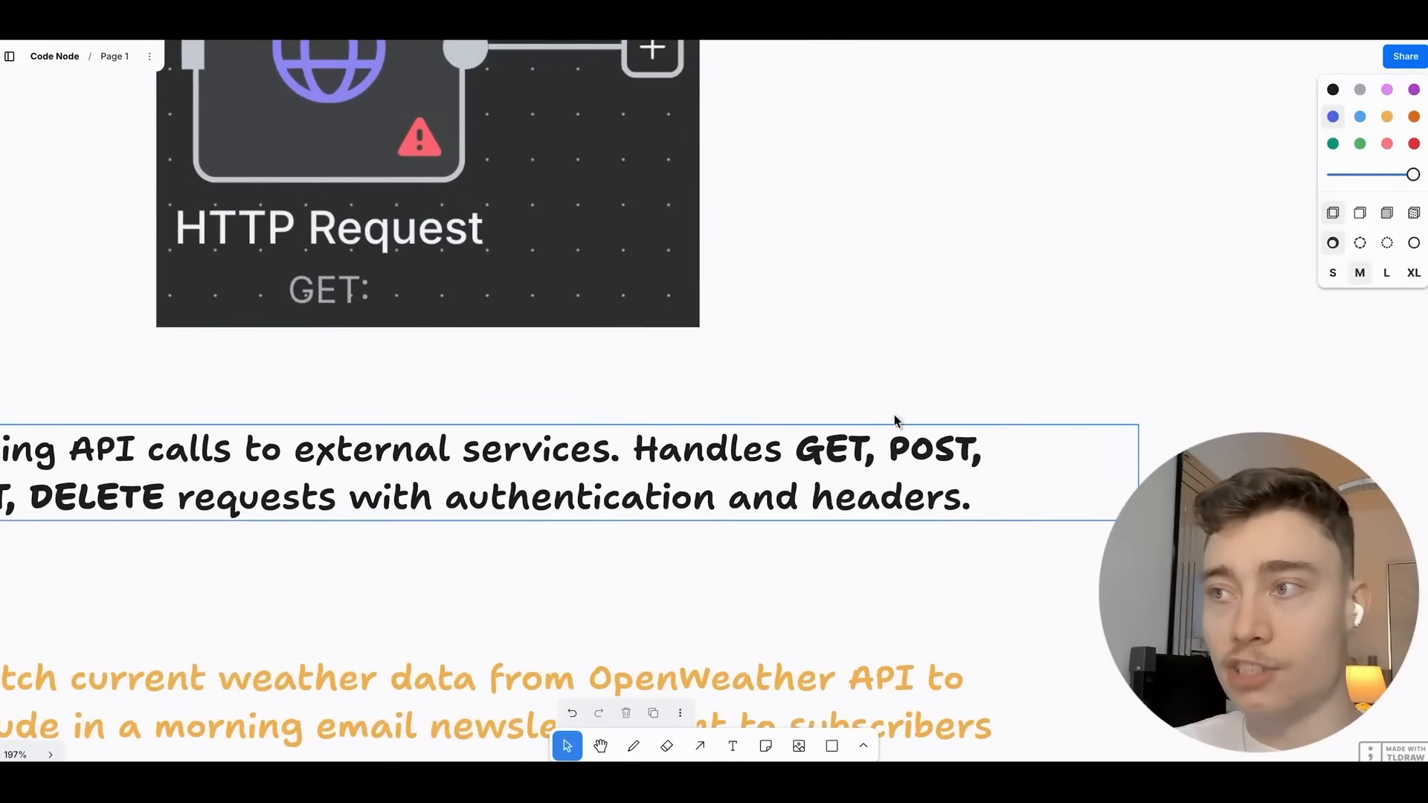
pyautogui.scroll(-2, 885, 401)
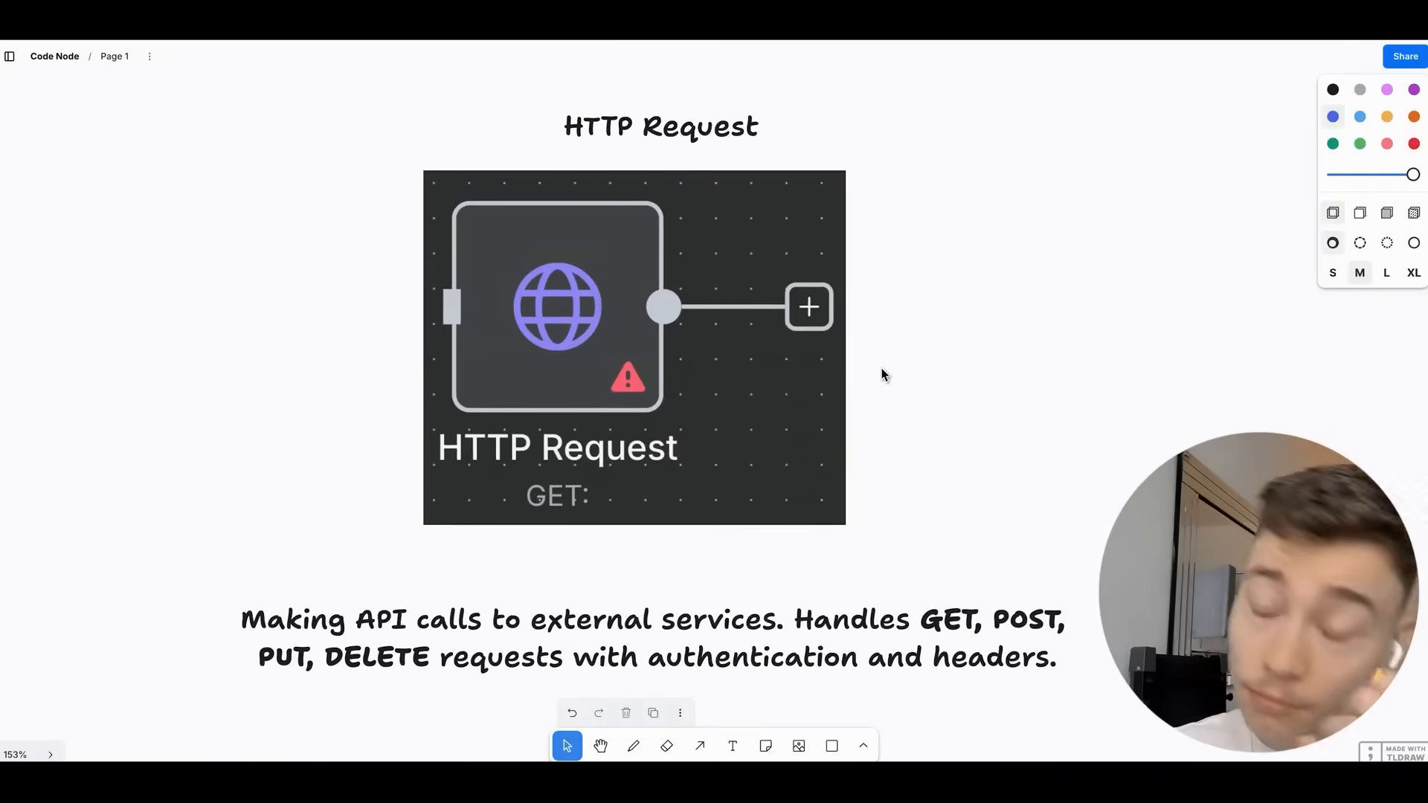
pyautogui.scroll(-1, 882, 376)
pyautogui.moveTo(704, 312); pyautogui.dragTo(729, 316)
pyautogui.click(993, 343)
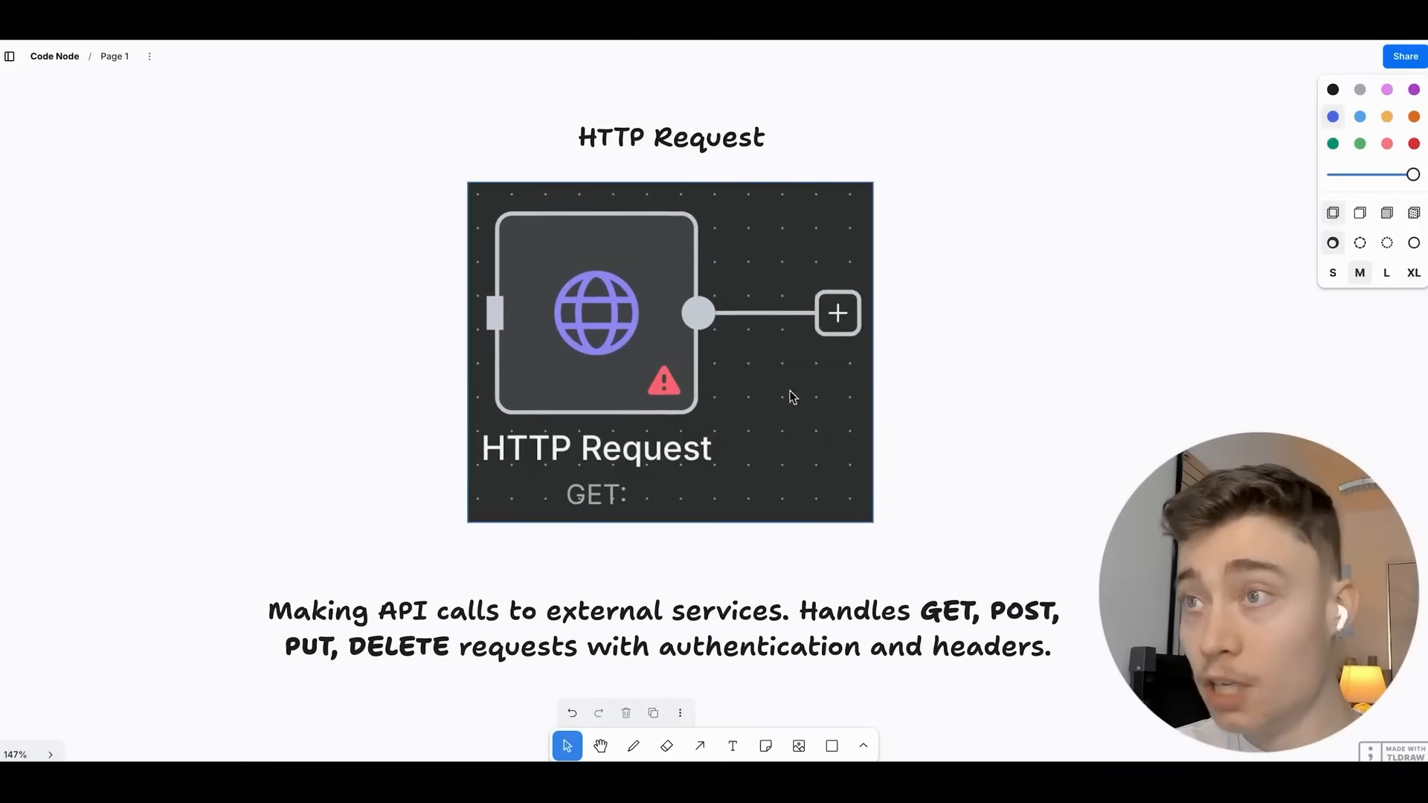
pyautogui.moveTo(831, 349)
pyautogui.mouseDown()
pyautogui.moveTo(808, 358)
pyautogui.moveTo(823, 336)
pyautogui.mouseUp()
pyautogui.scroll(-3, 946, 361)
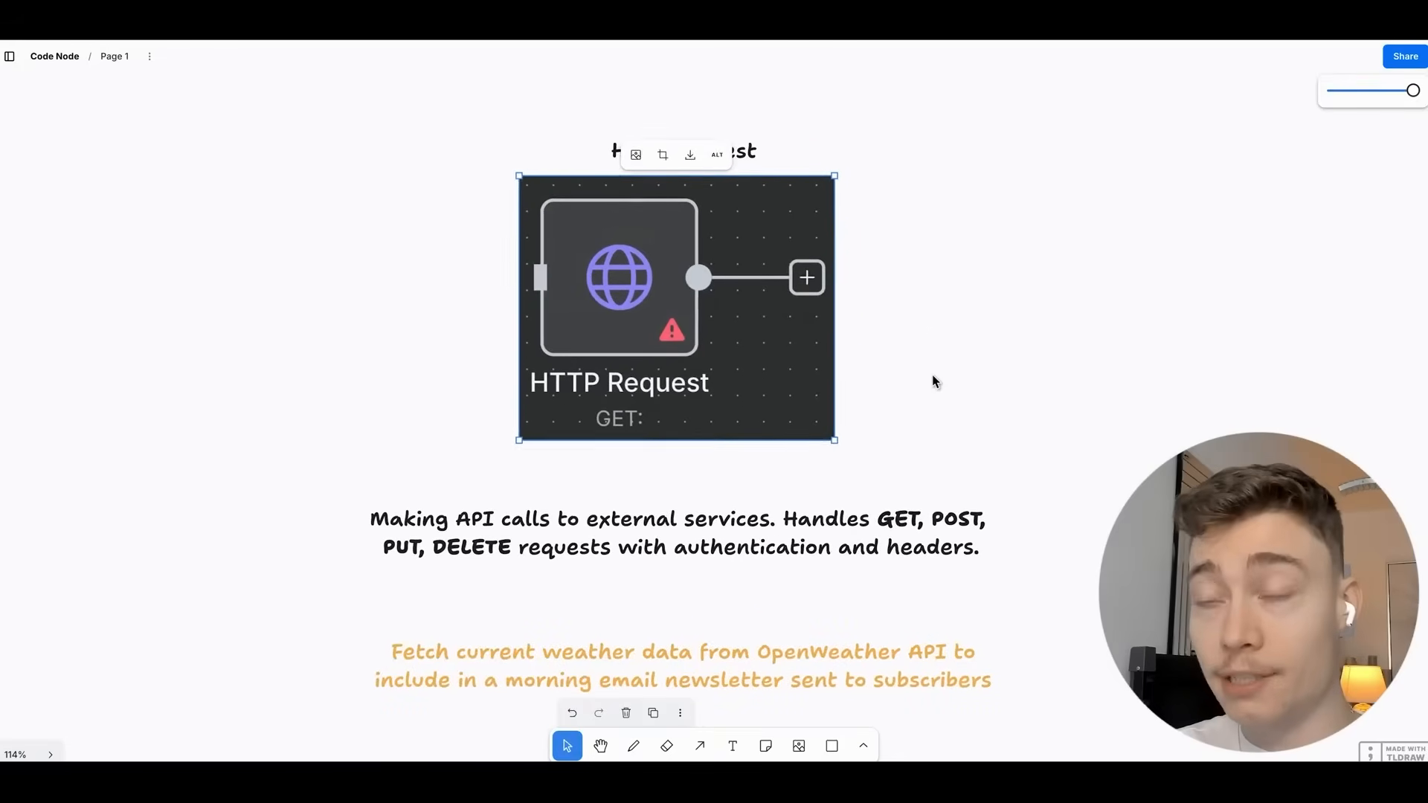
pyautogui.click(945, 393)
# Pan the board over to the Date & Time card.
pyautogui.scroll(-1, 937, 401)
pyautogui.hscroll(1, 937, 401)
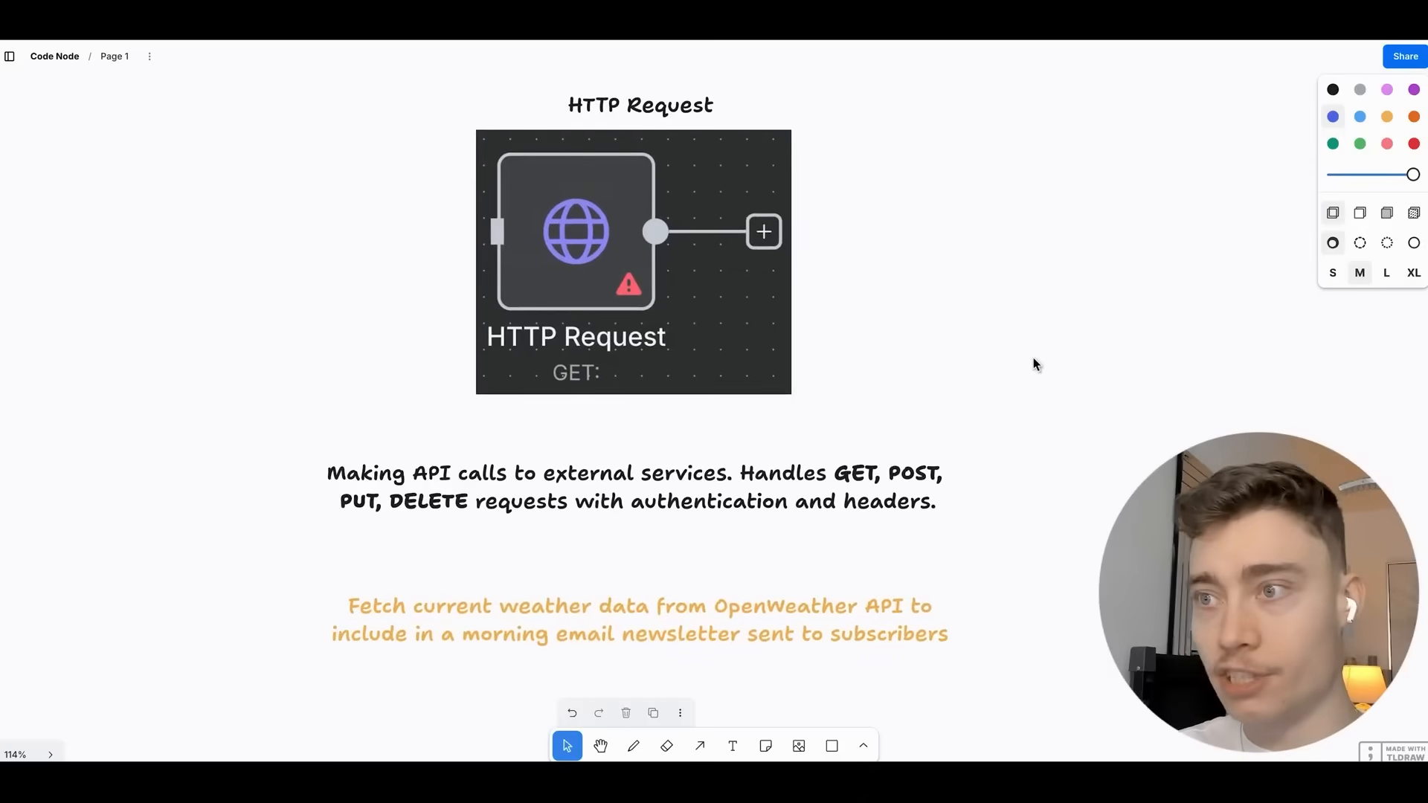
pyautogui.scroll(1, 1031, 359)
pyautogui.moveTo(1031, 359); pyautogui.dragTo(448, 336)
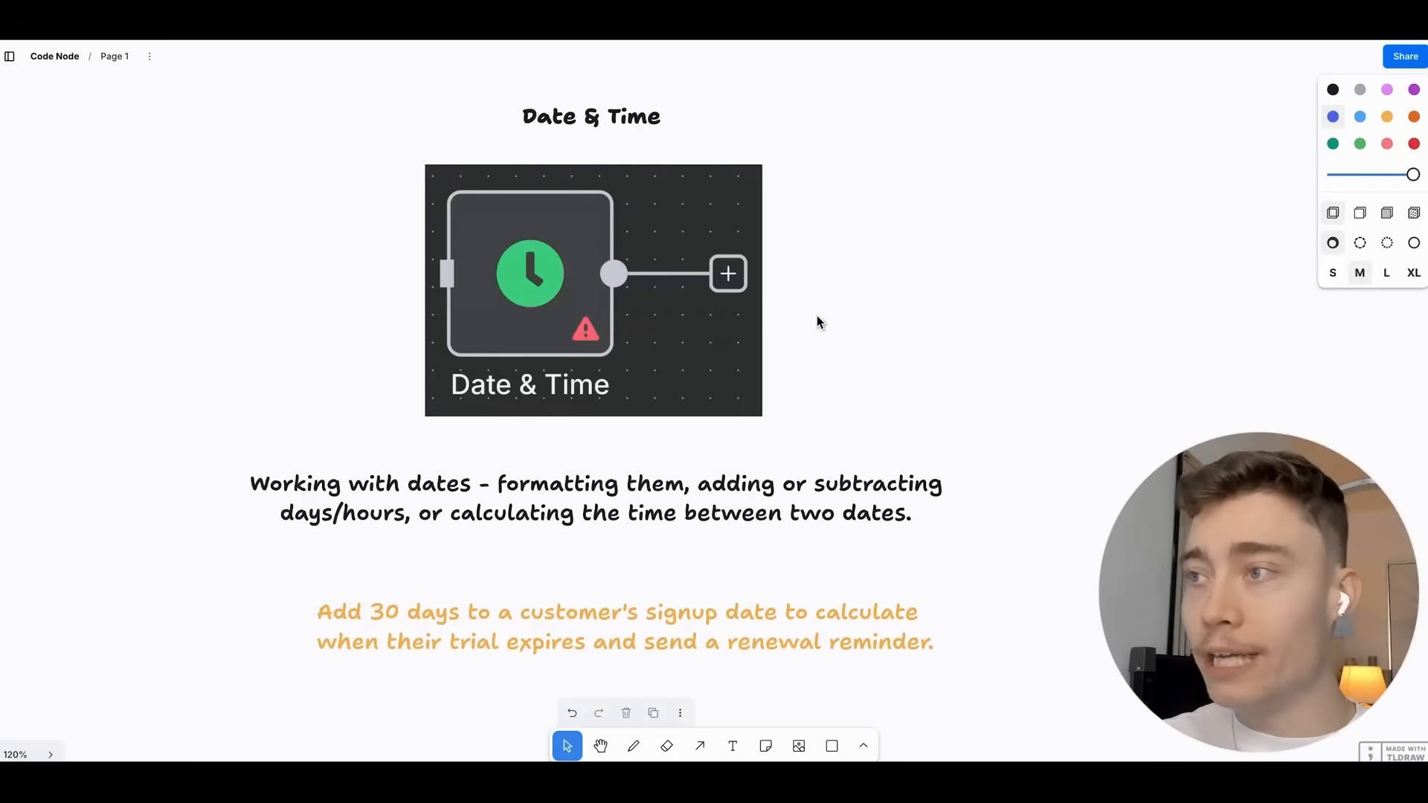
# Drag the Date & Time image briefly to the right.
pyautogui.moveTo(562, 291); pyautogui.dragTo(627, 285)
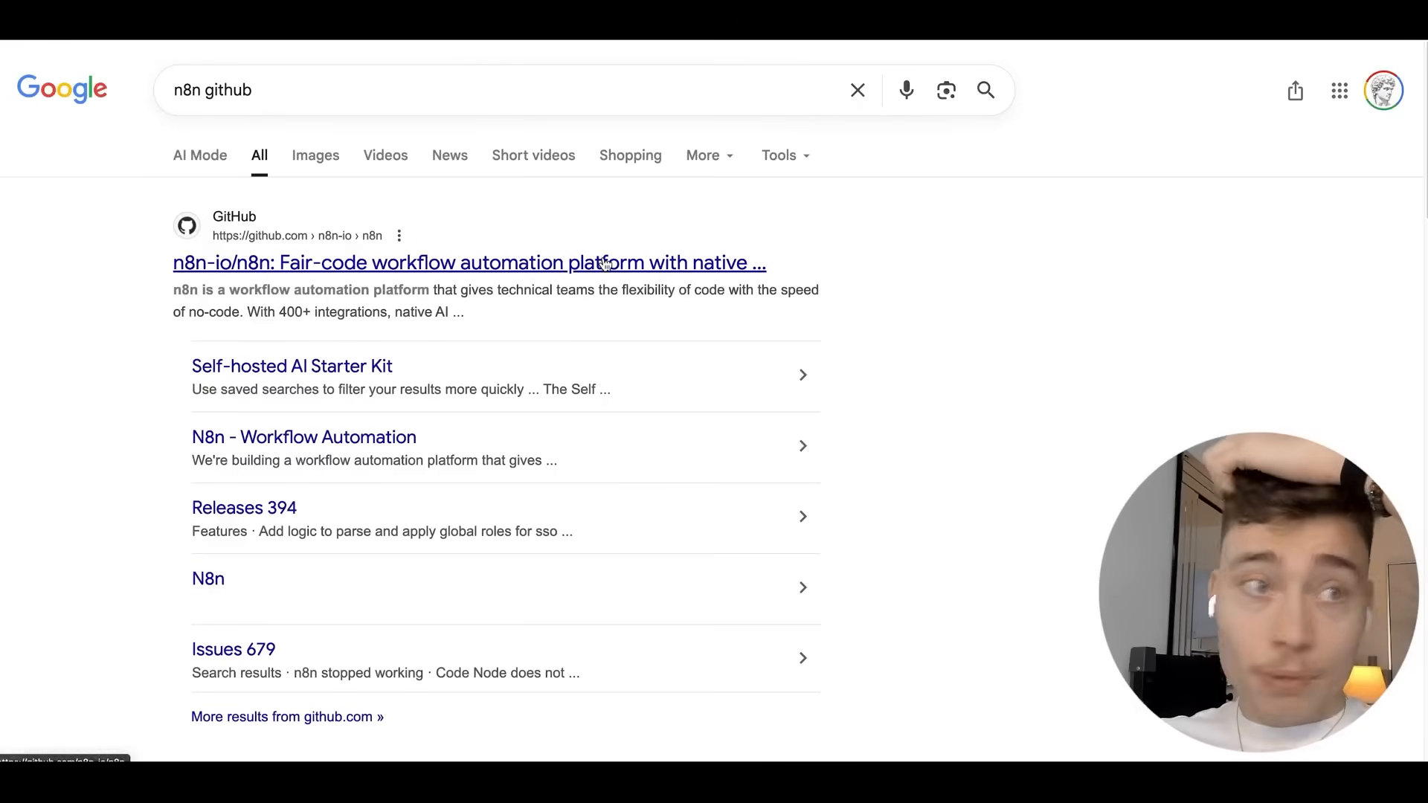
# Open the n8n-io/n8n repository, view the DateTime node folder, and scroll down to the README.
pyautogui.click(622, 256)
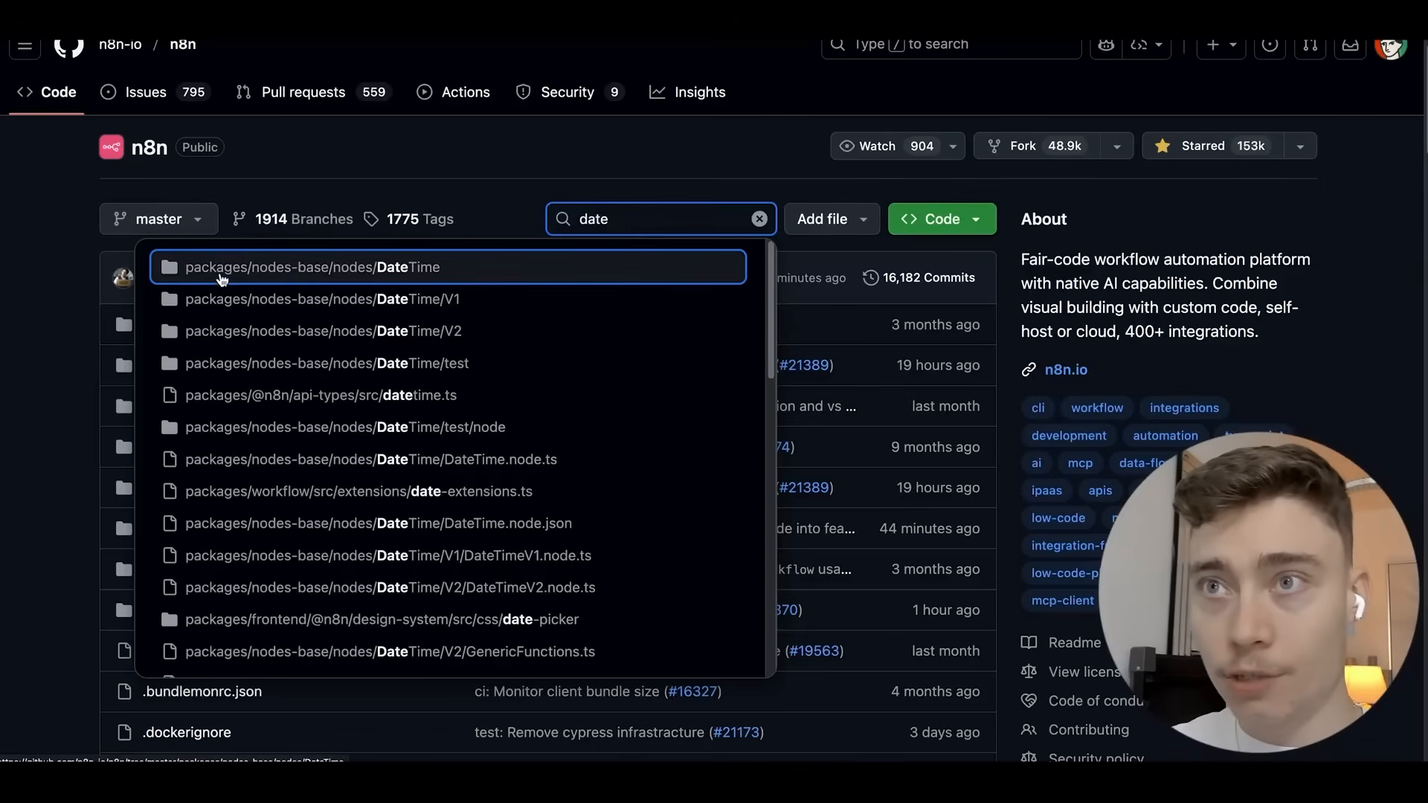
pyautogui.click(402, 281)
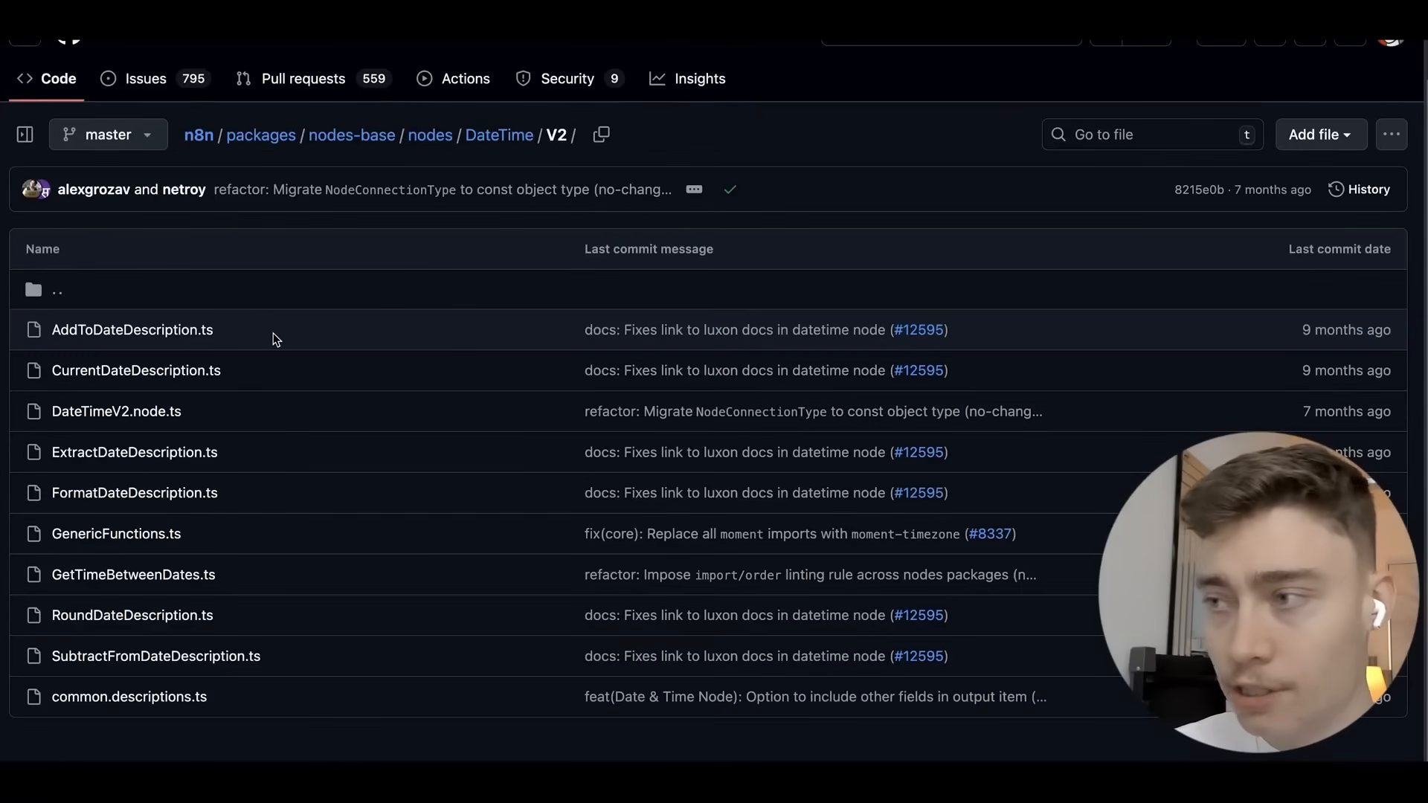
pyautogui.click(664, 294)
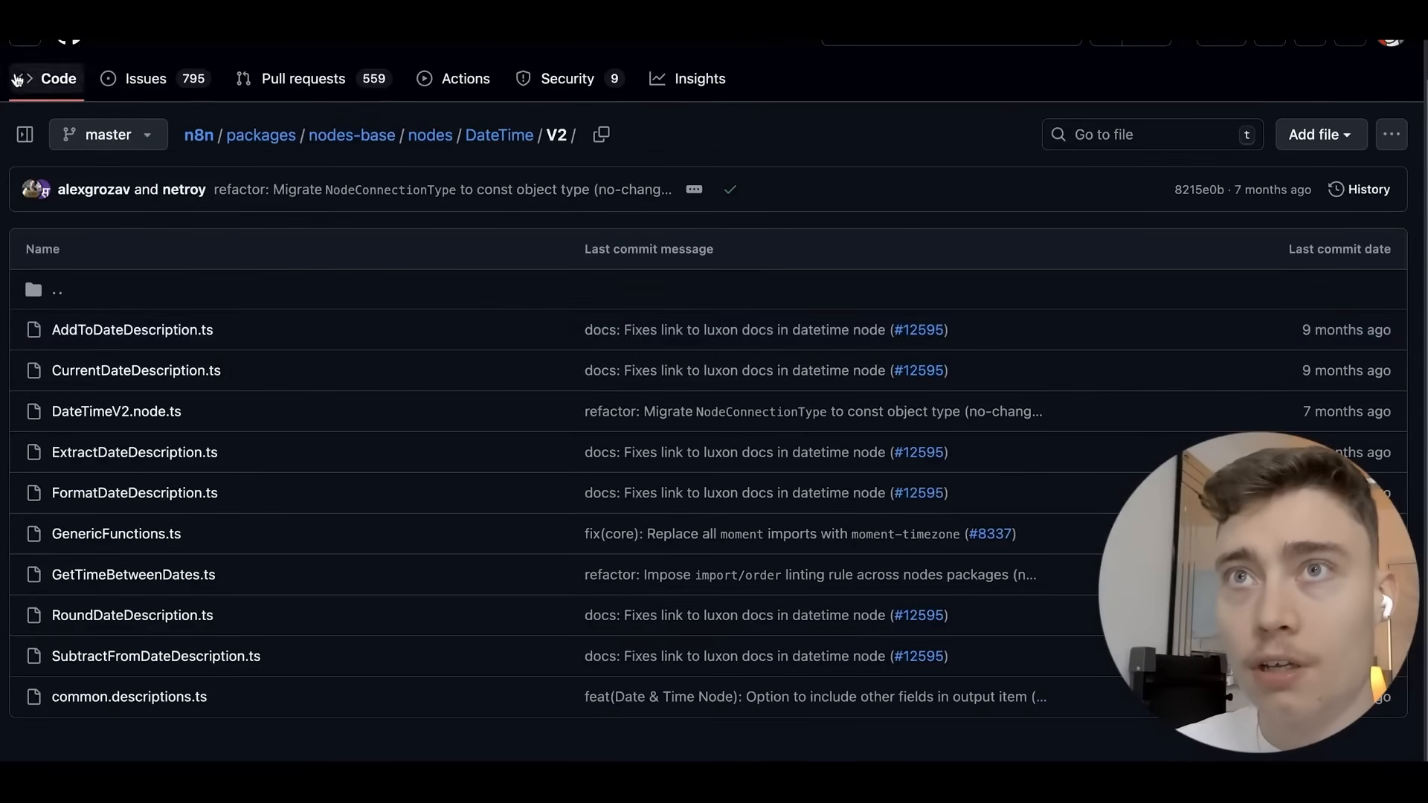
pyautogui.scroll(-15, 1015, 312)
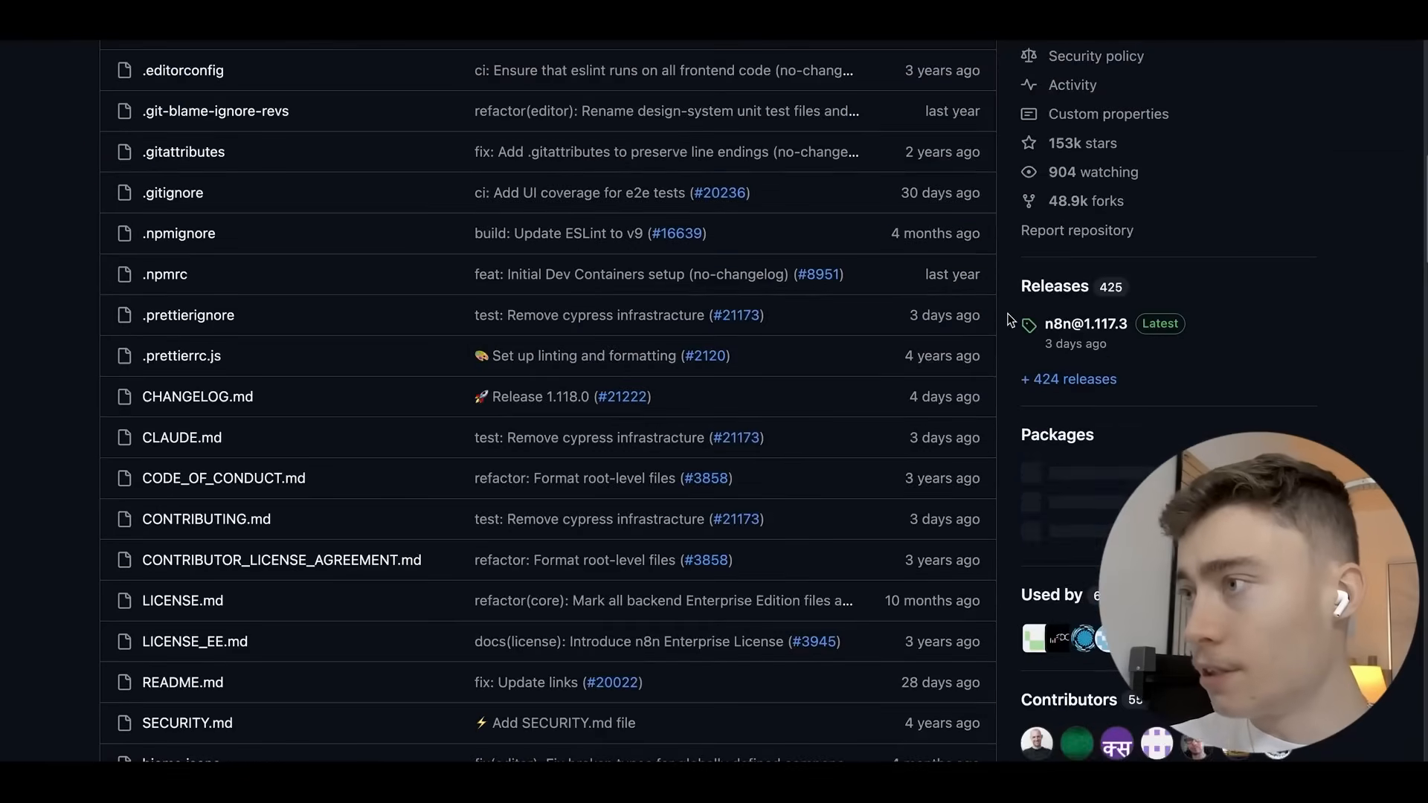
pyautogui.scroll(-1, 1026, 305)
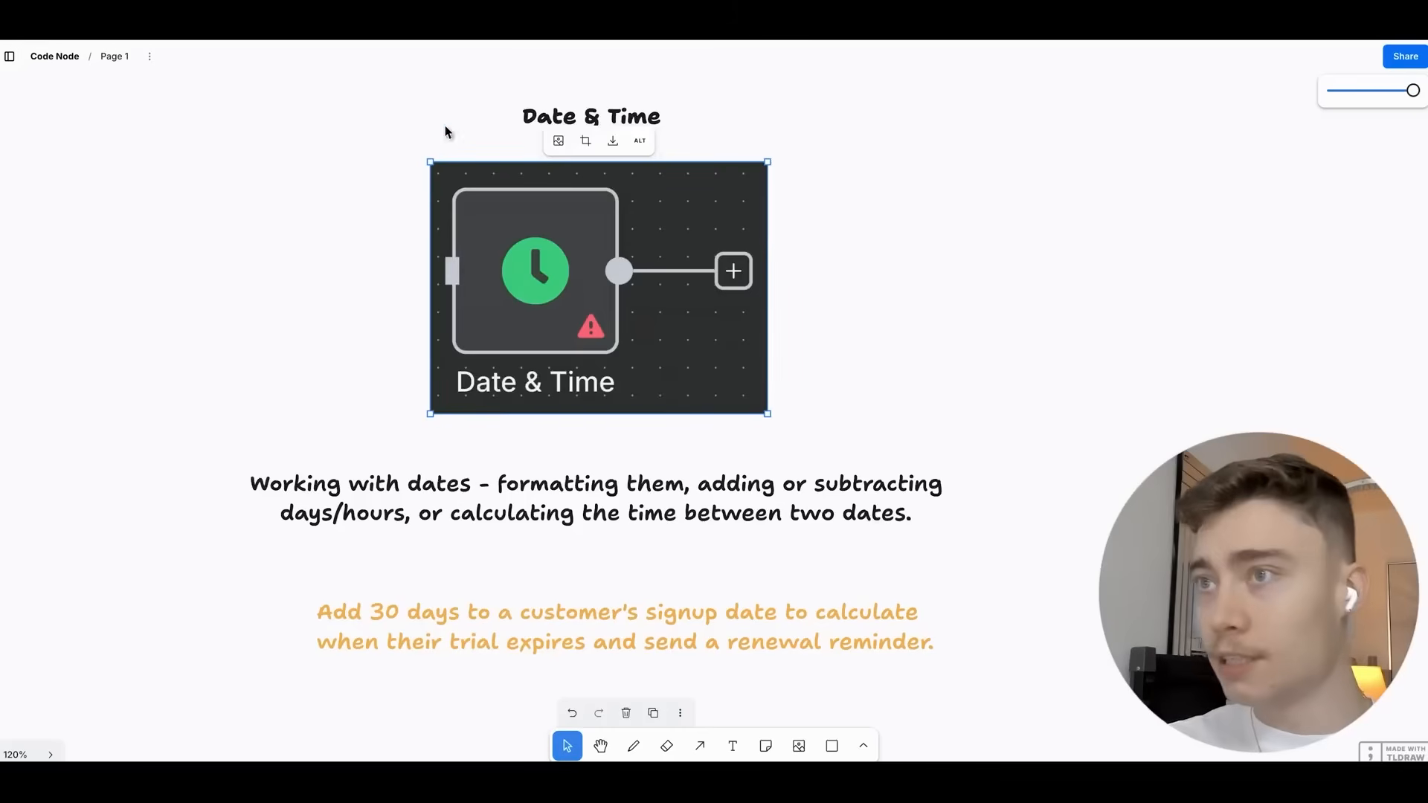
# Bring up the Wait card and move its image slightly down-right.
pyautogui.scroll(-10, 376, 201)
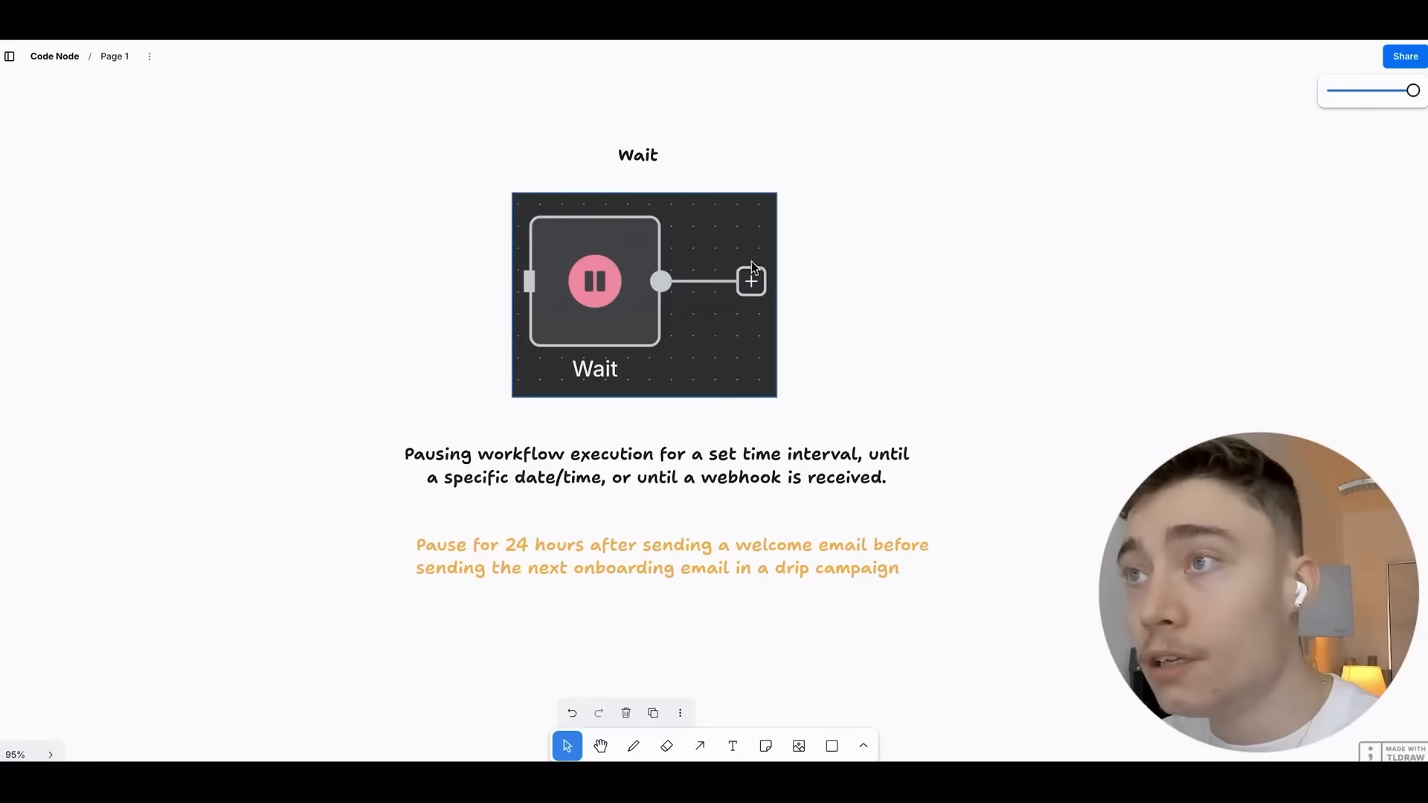
pyautogui.click(617, 287)
pyautogui.scroll(3, 904, 335)
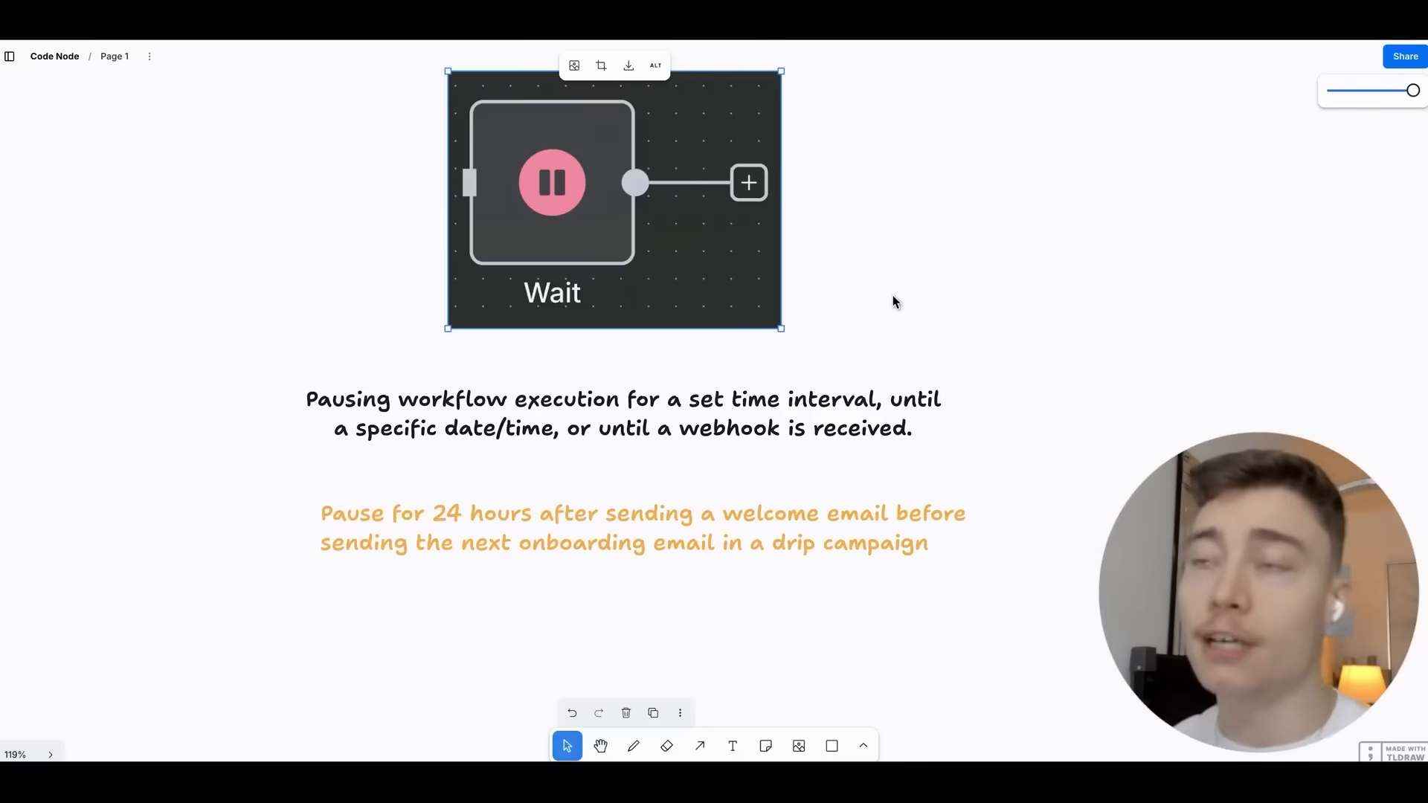
pyautogui.moveTo(658, 254); pyautogui.dragTo(665, 275)
pyautogui.click(892, 235)
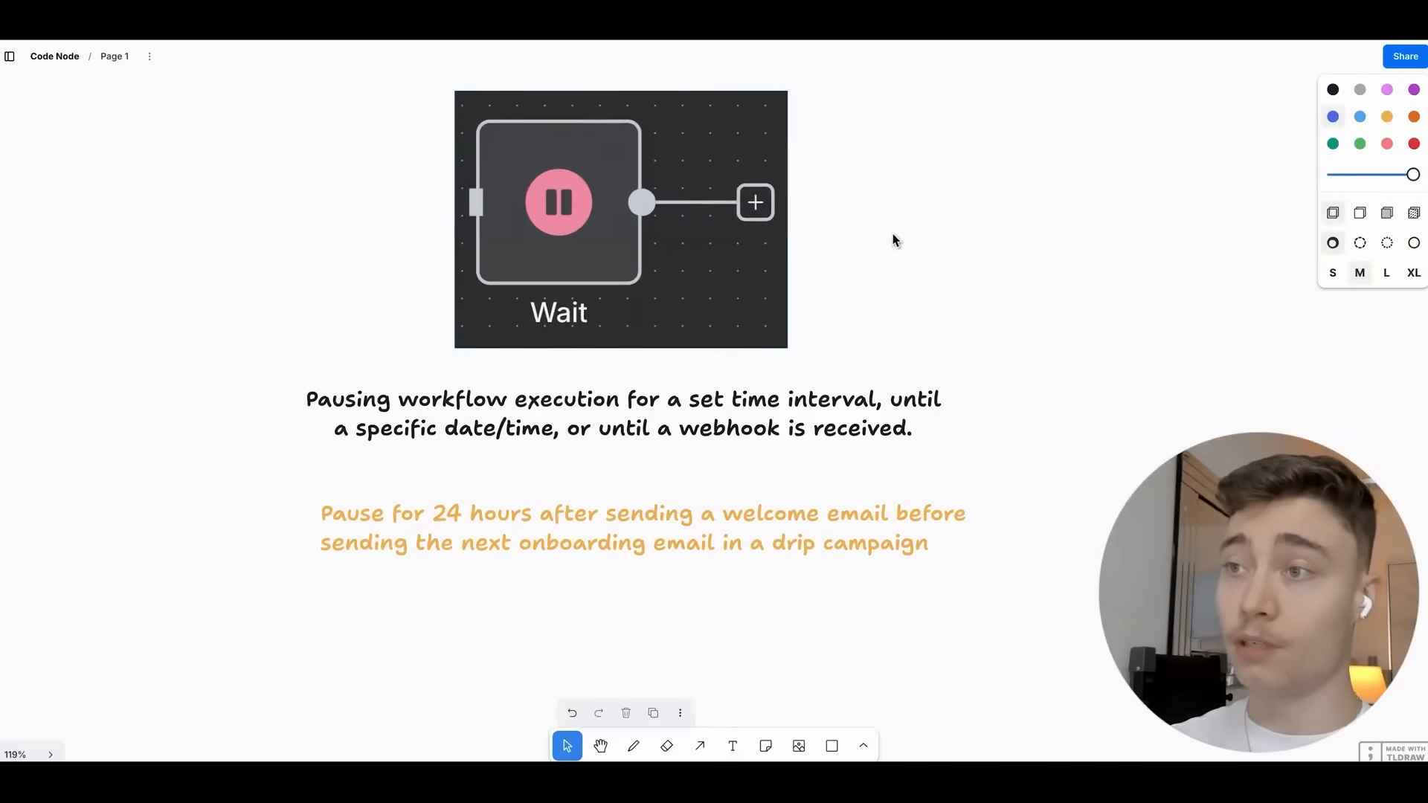
pyautogui.scroll(-2, 895, 264)
# Pan to the Loop Over Items card, shift its image right, and zoom out to about 14%.
pyautogui.scroll(-2, 1022, 268)
pyautogui.moveTo(1138, 229); pyautogui.dragTo(308, 301)
pyautogui.moveTo(876, 310); pyautogui.dragTo(551, 307)
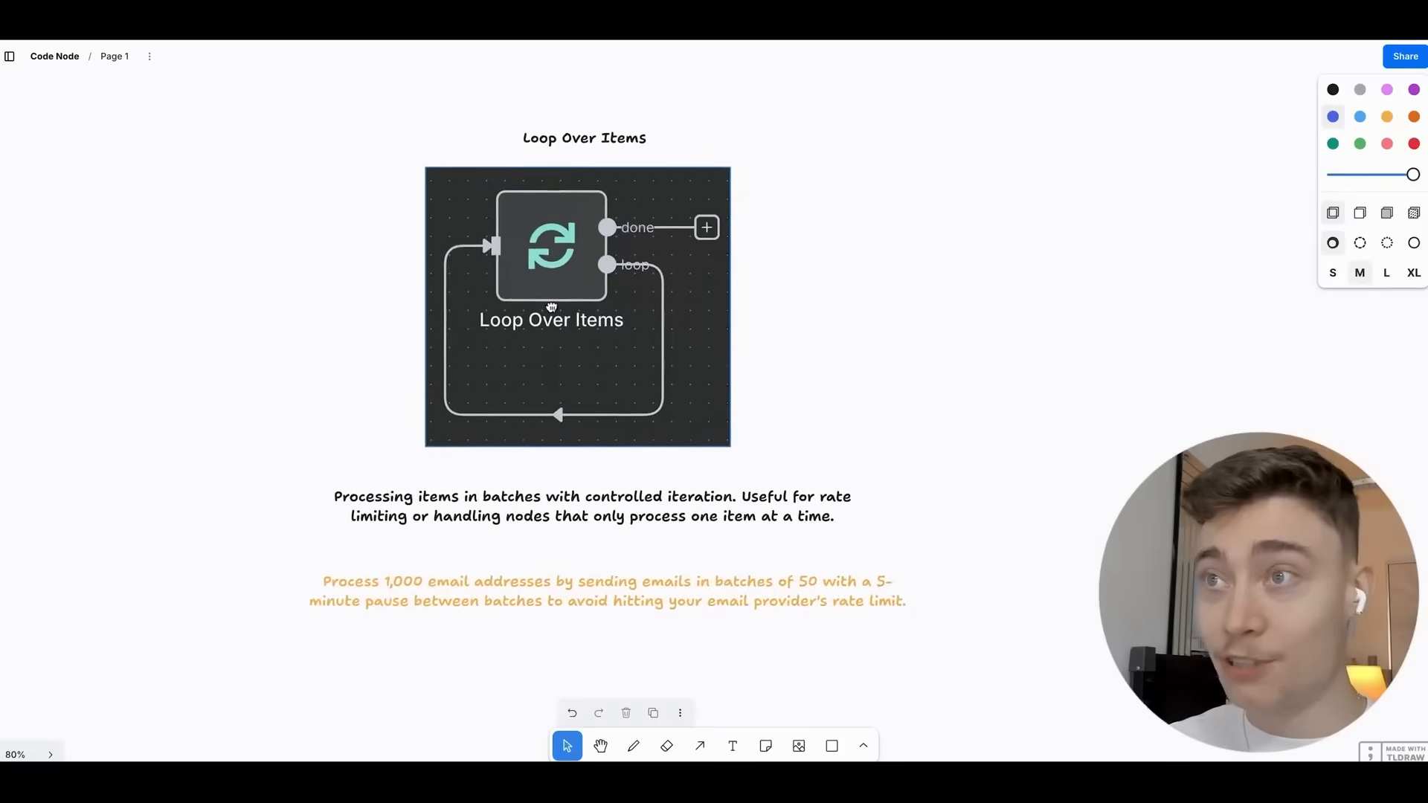
pyautogui.scroll(1, 857, 313)
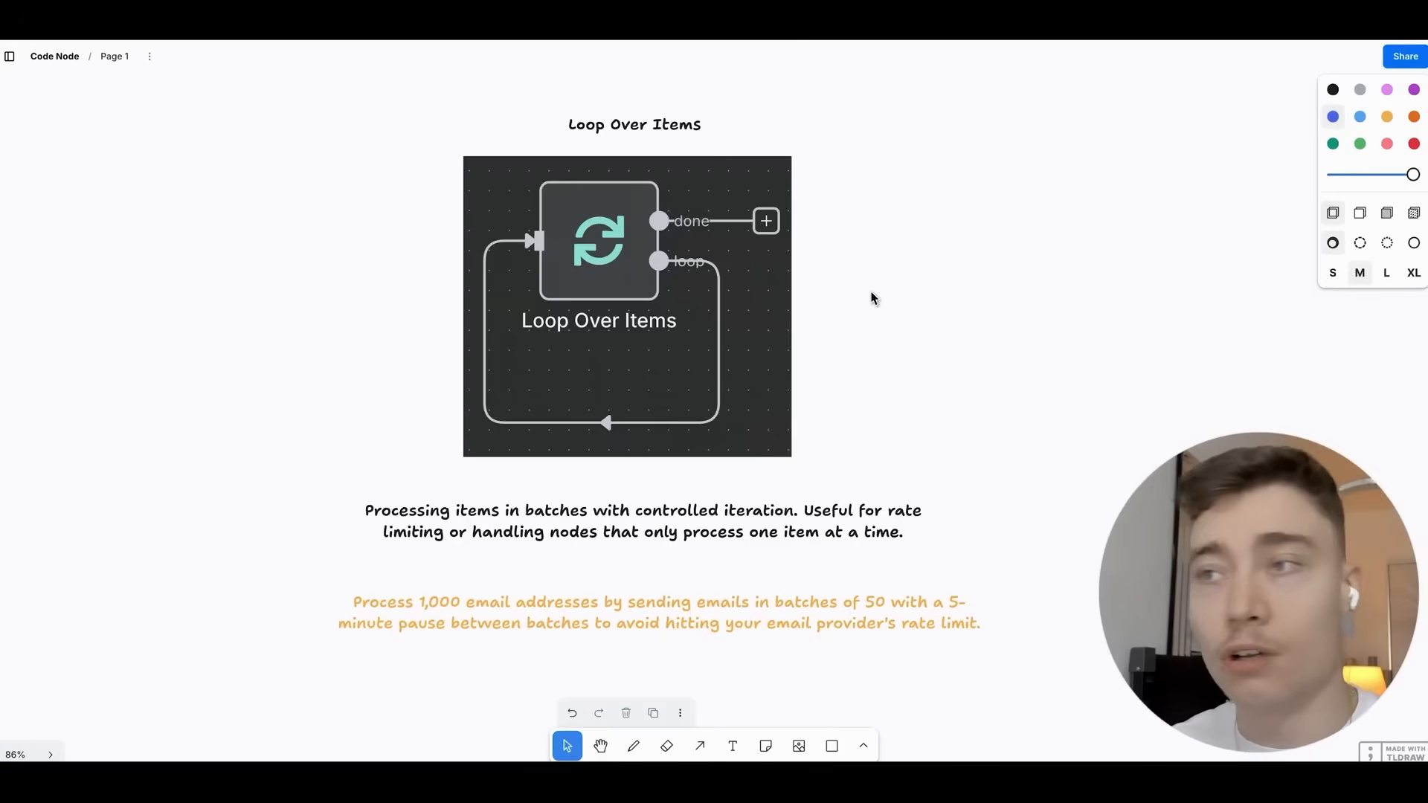
pyautogui.moveTo(708, 327); pyautogui.dragTo(716, 327)
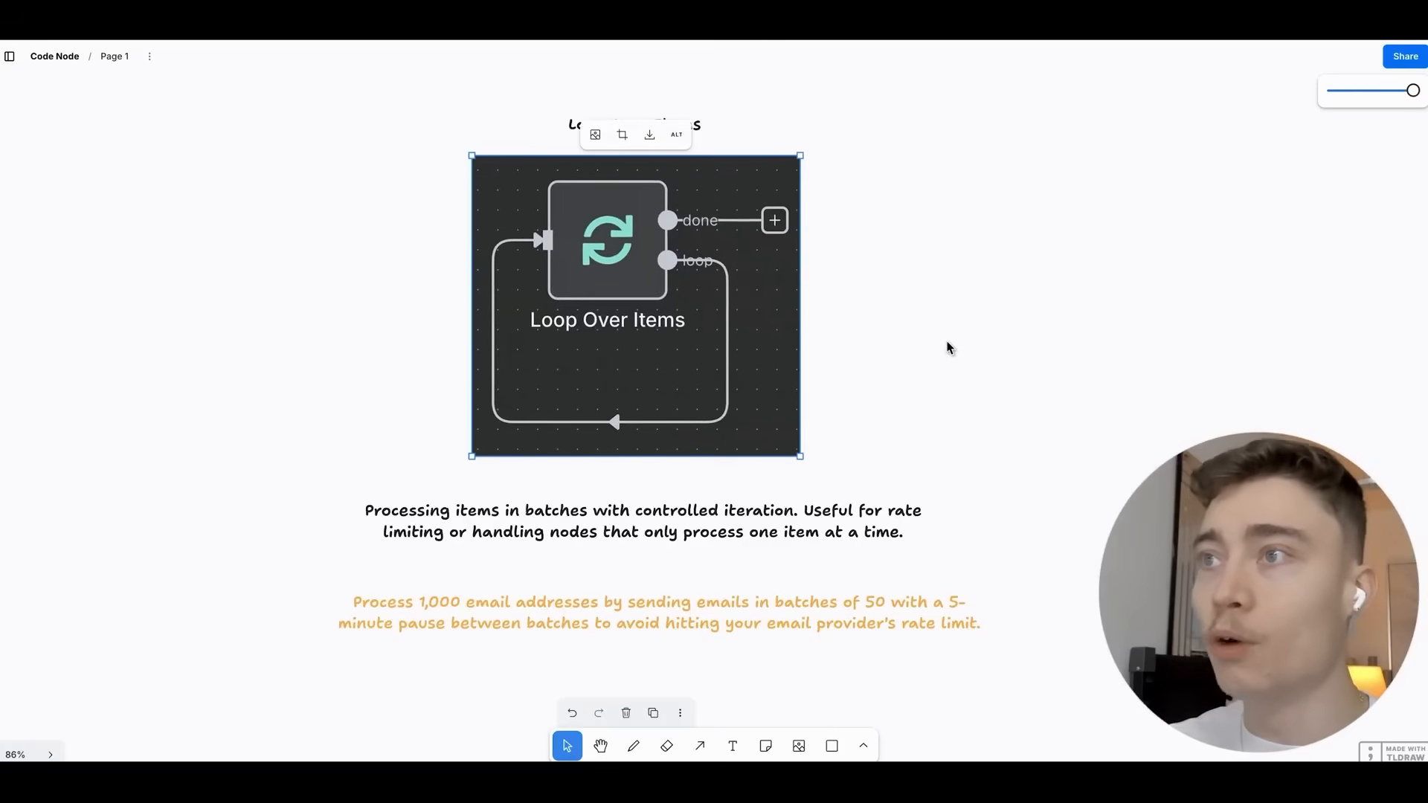
pyautogui.click(939, 359)
pyautogui.scroll(3, 939, 359)
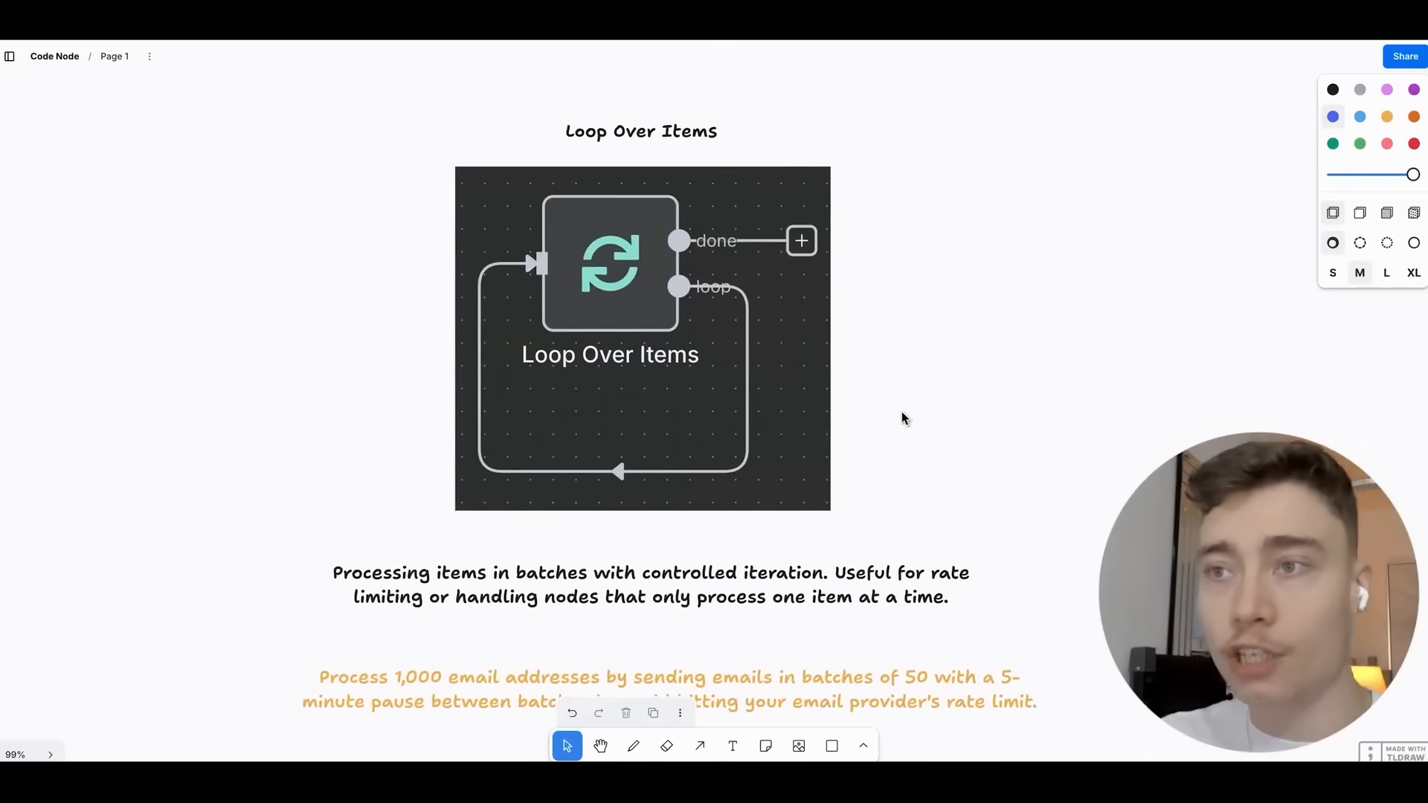
pyautogui.scroll(-10, 873, 246)
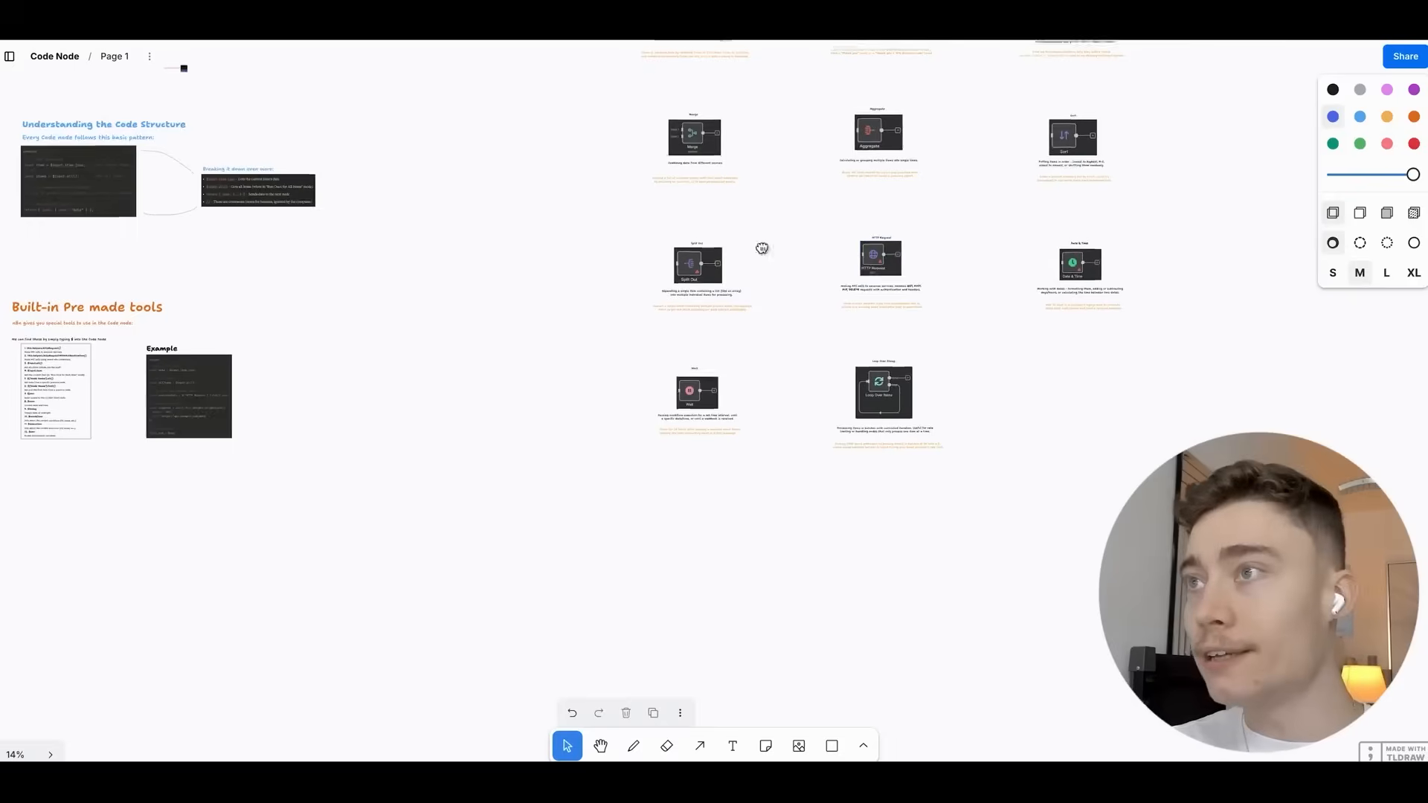
# Scroll the tldraw board once more before moving to the empty My workflow 2 editor.
pyautogui.scroll(-3, 761, 248)
pyautogui.scroll(3, 734, 302)
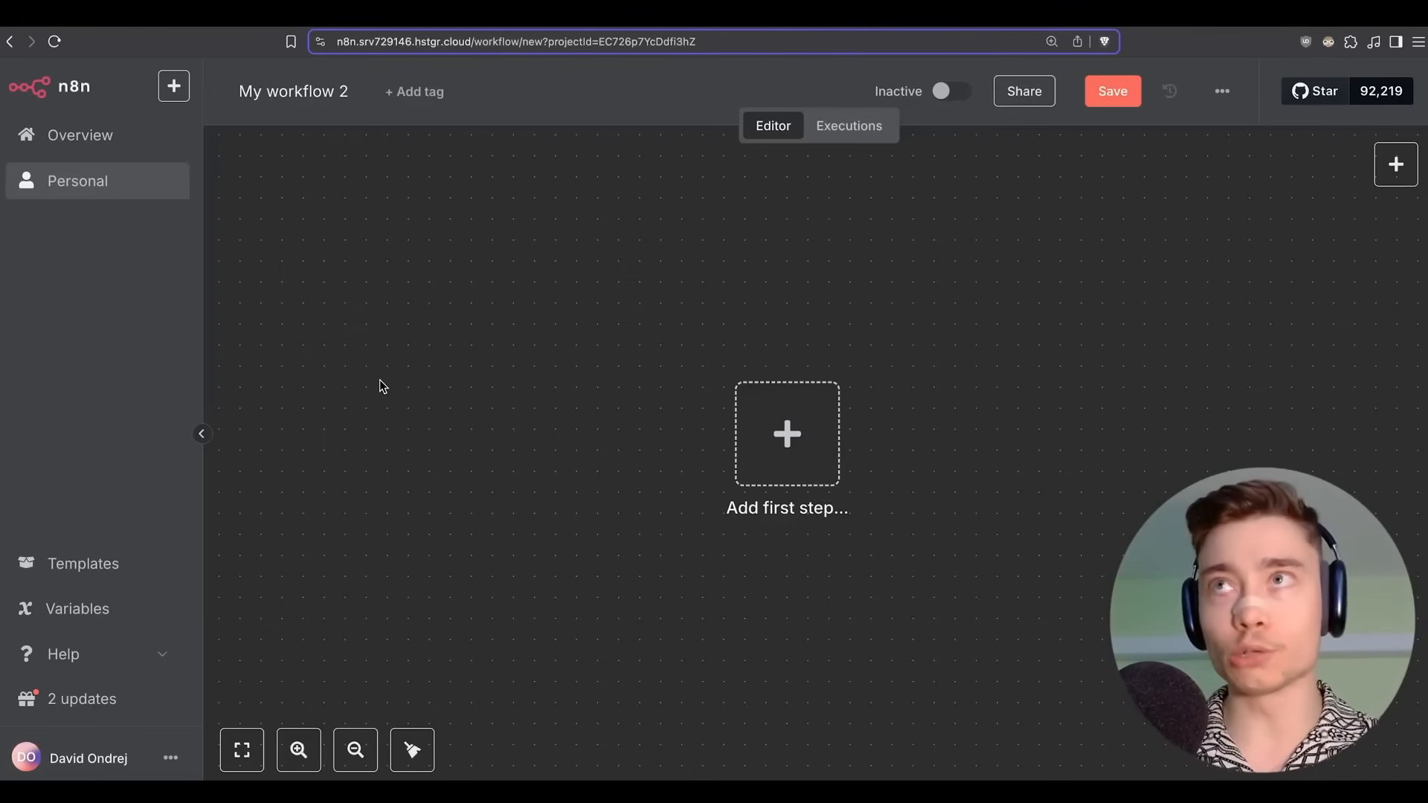
# Add a Telegram 'On message' app-event trigger as the workflow's first step.
pyautogui.scroll(3, 924, 451)
pyautogui.moveTo(924, 448); pyautogui.dragTo(752, 390)
pyautogui.click(576, 370)
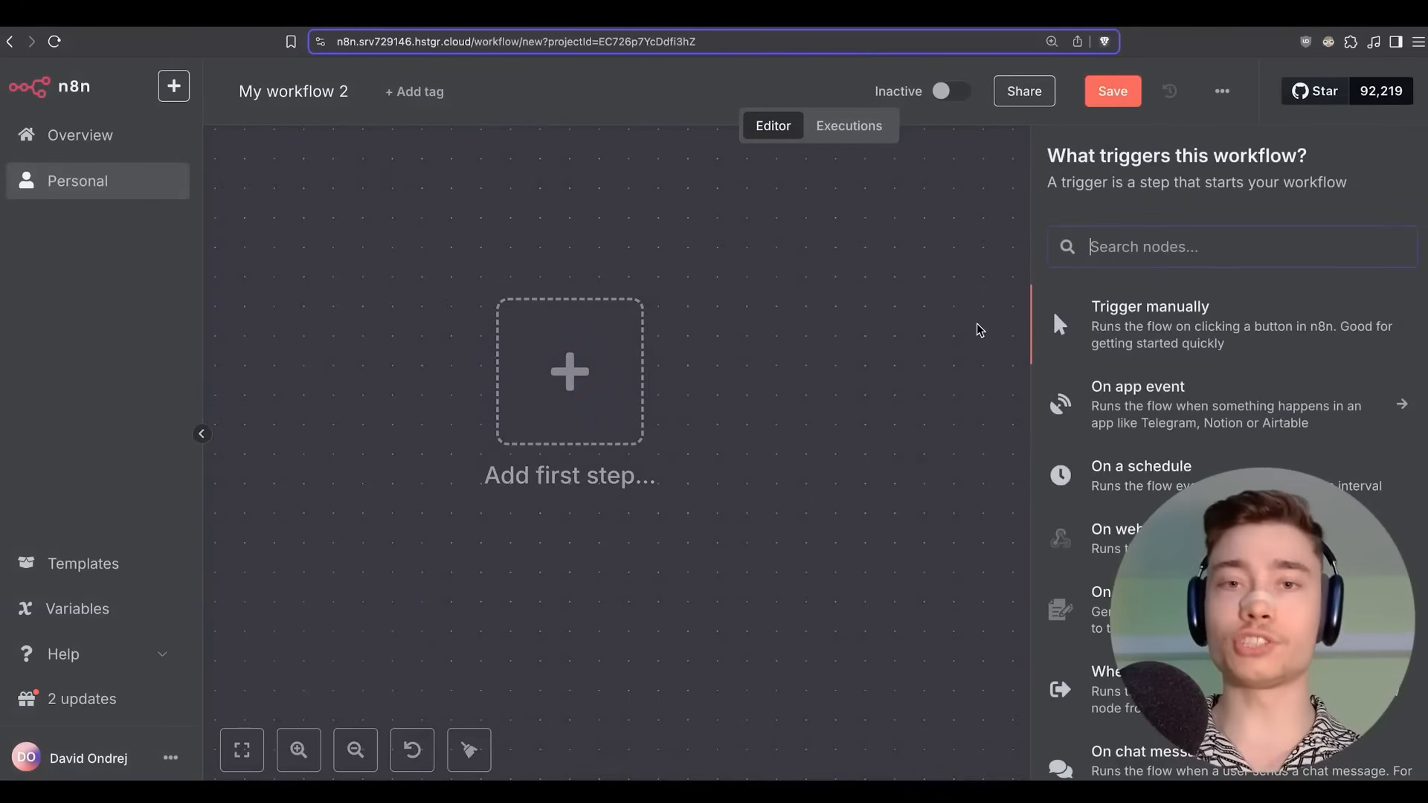
pyautogui.click(1183, 398)
pyautogui.scroll(-15, 1197, 309)
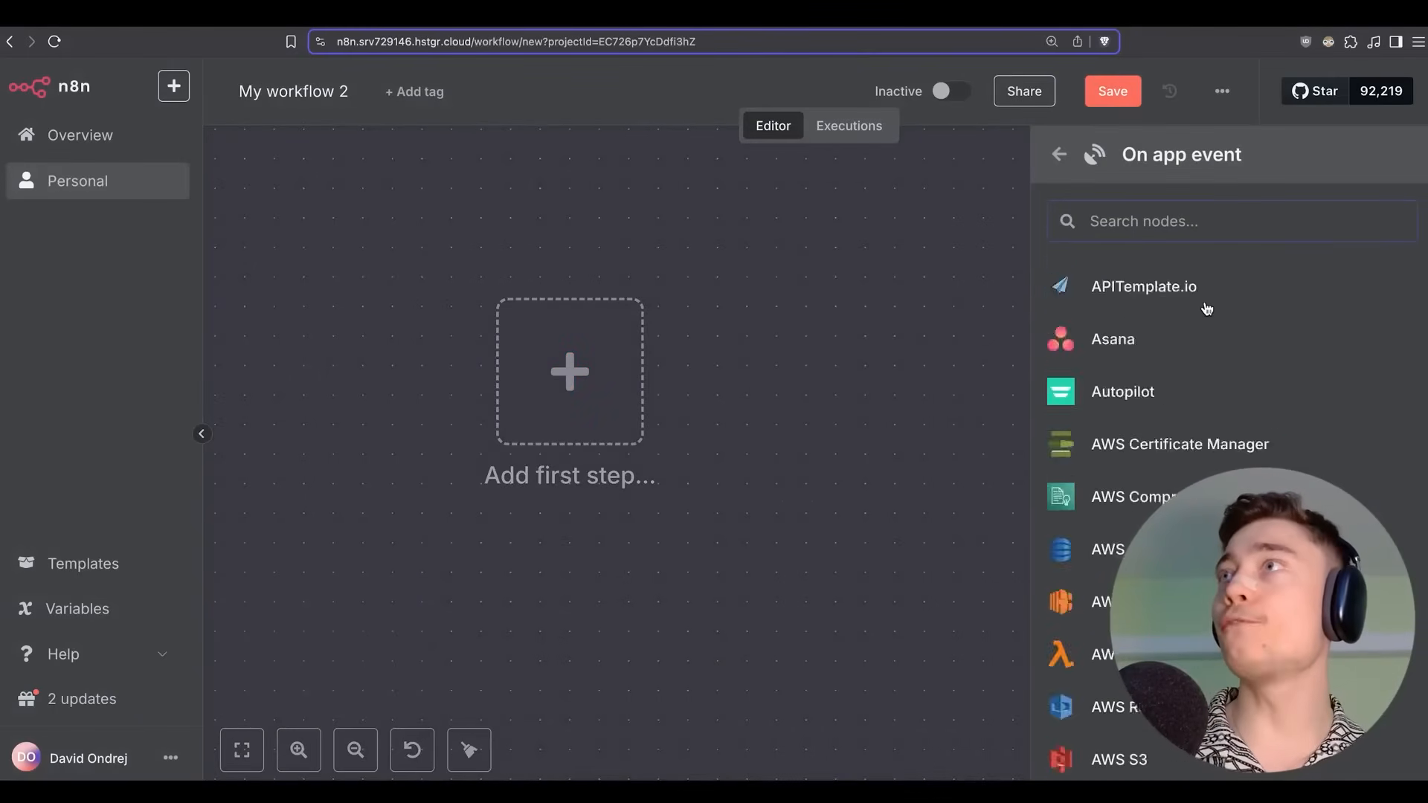
pyautogui.scroll(-20, 1212, 309)
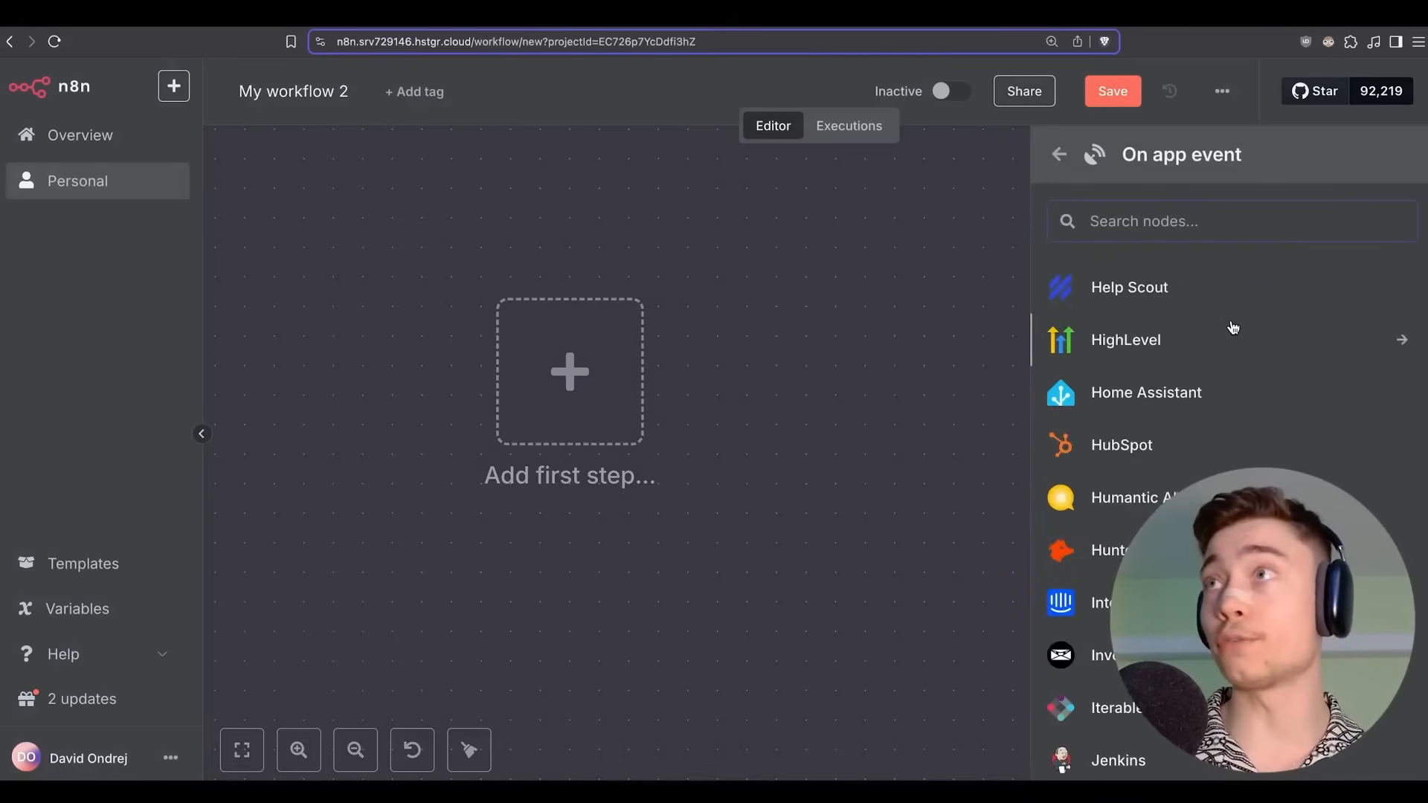
pyautogui.scroll(-15, 1220, 324)
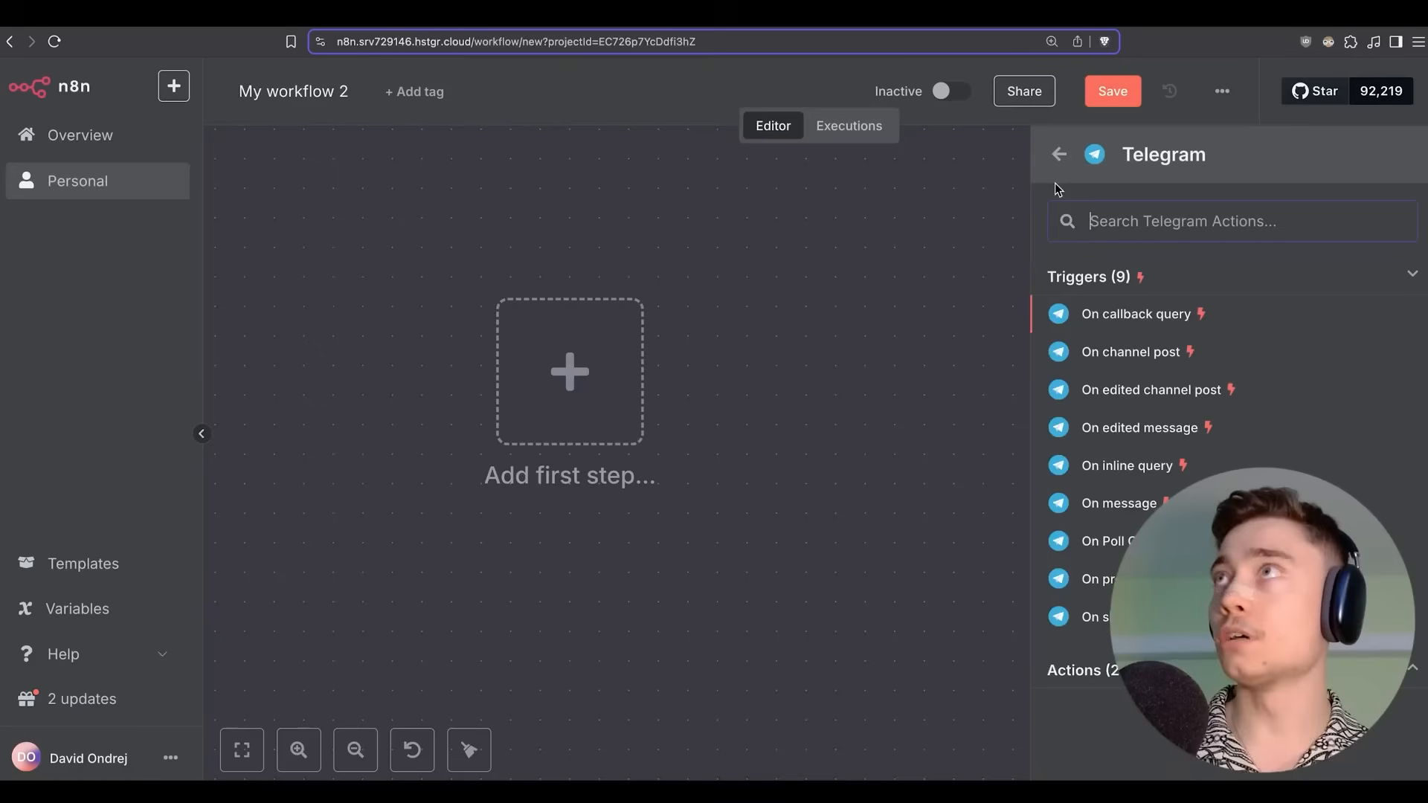
pyautogui.click(1119, 503)
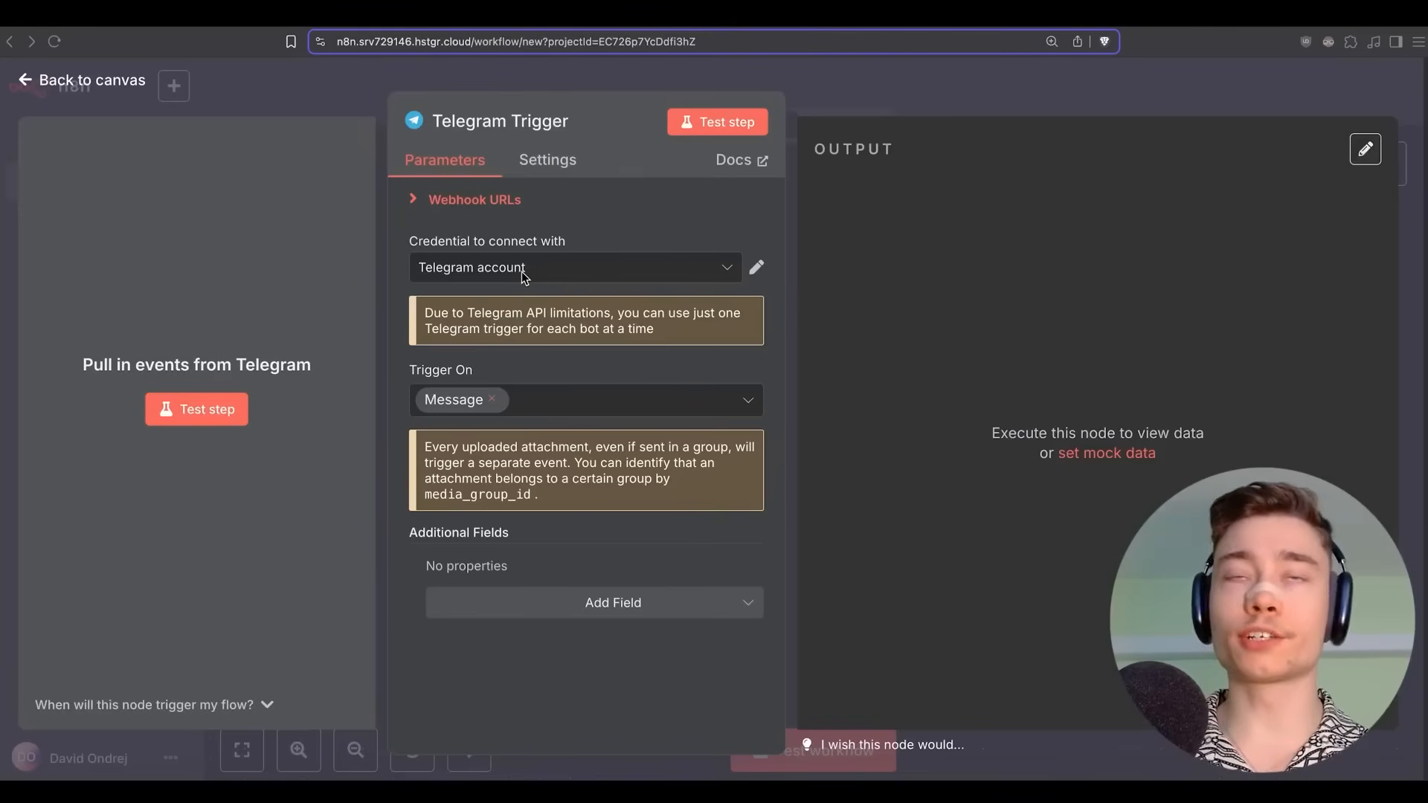
# Create a new Telegram credential and open its documentation.
pyautogui.click(491, 276)
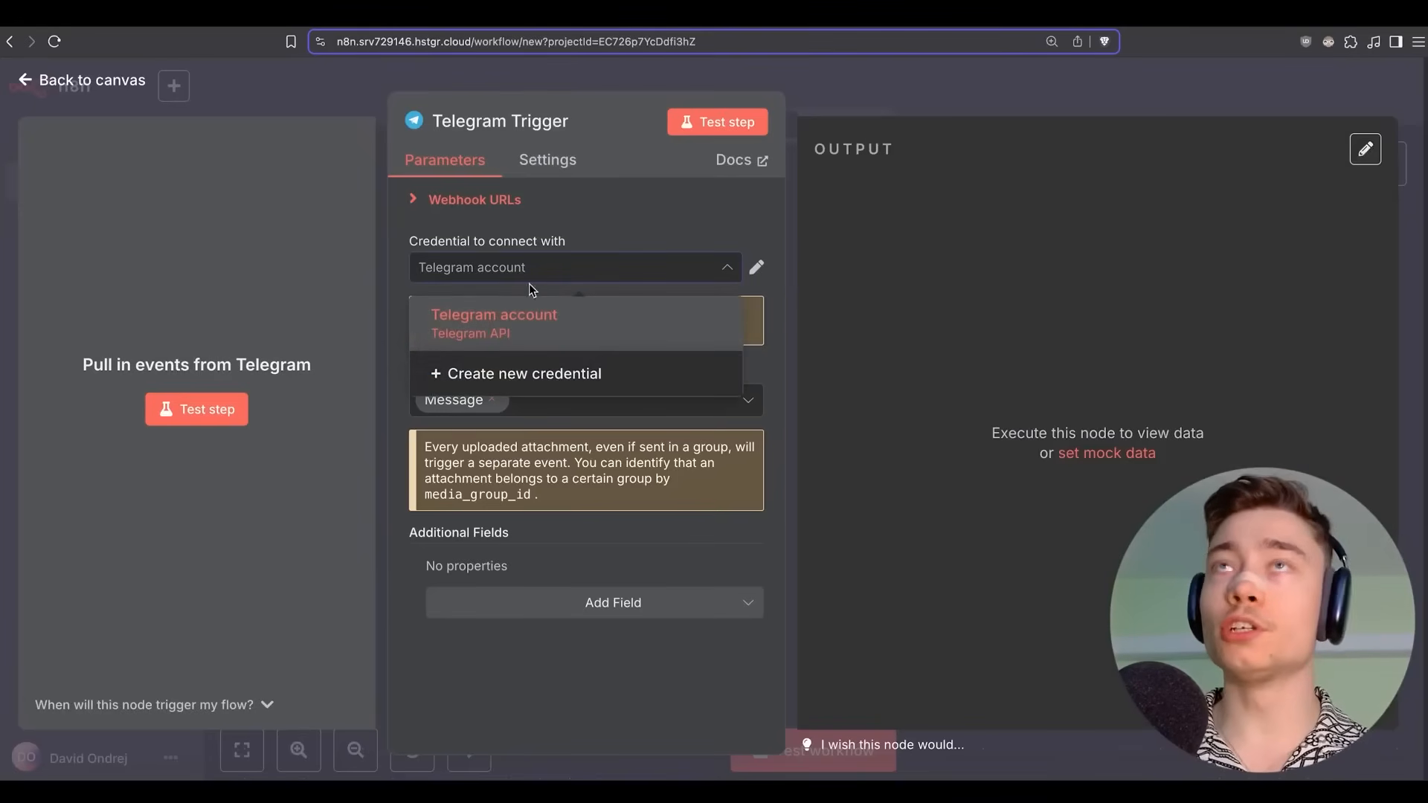
pyautogui.click(523, 379)
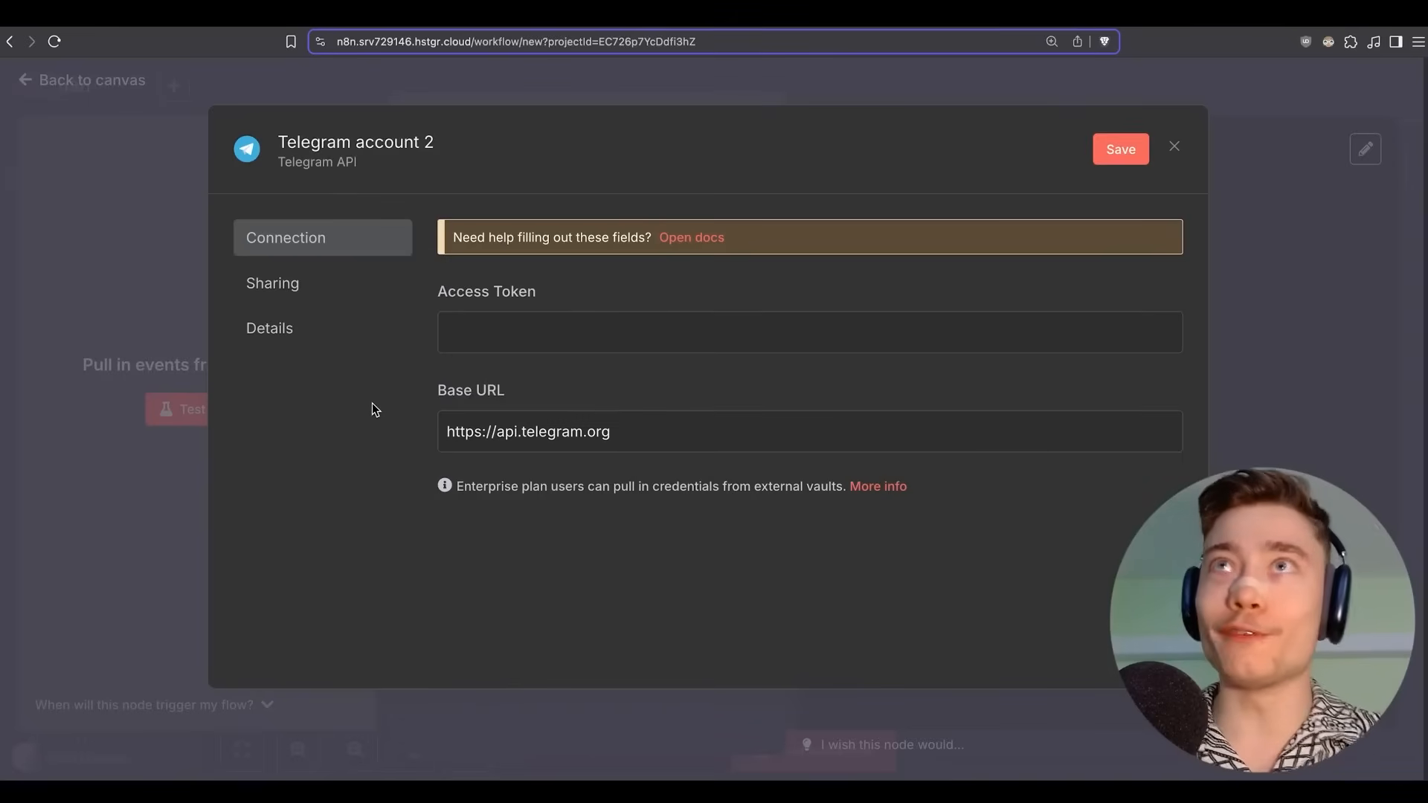
pyautogui.click(710, 238)
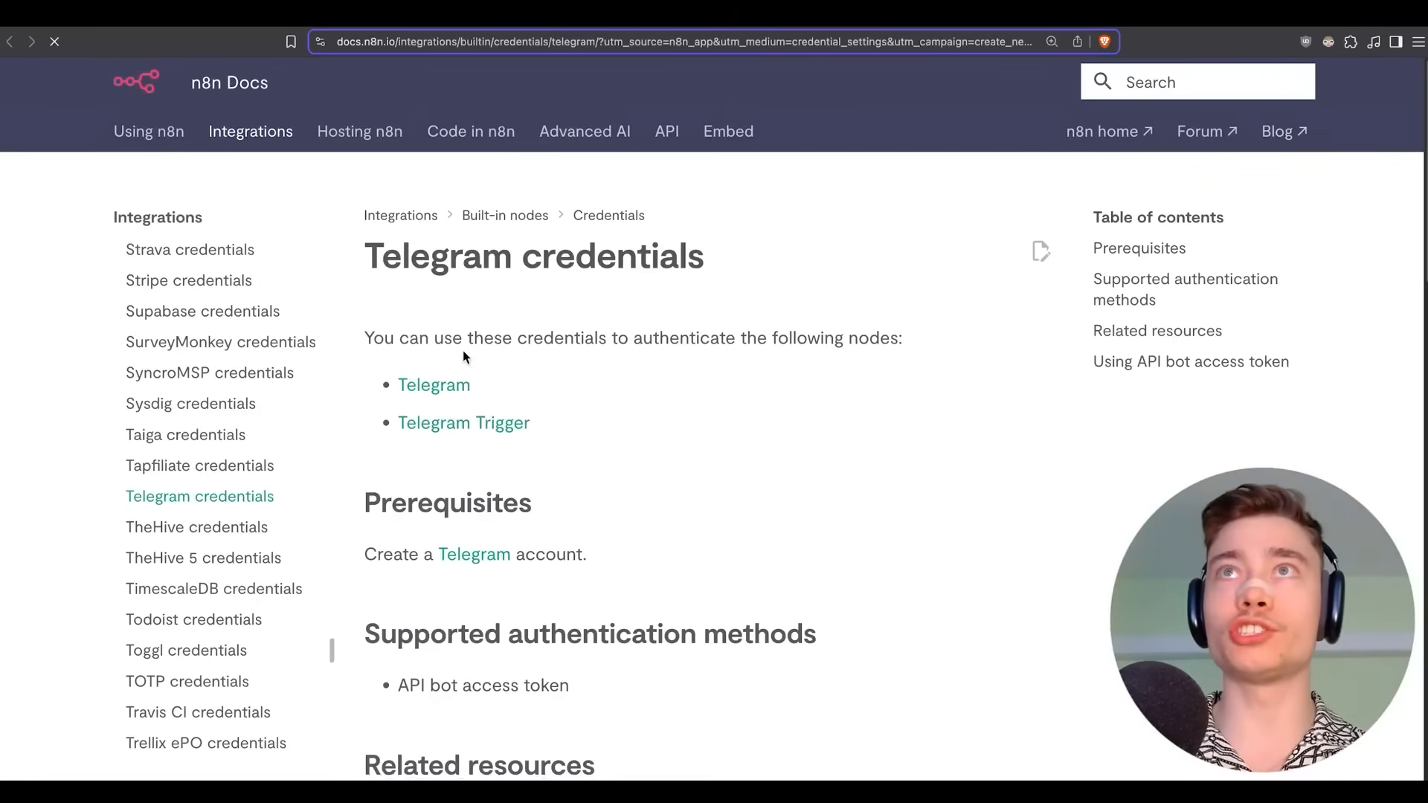
# Scroll the Telegram credentials docs to the bot access token steps and bring up the BotFather chat.
pyautogui.scroll(-6, 463, 351)
pyautogui.press('super+Tab')
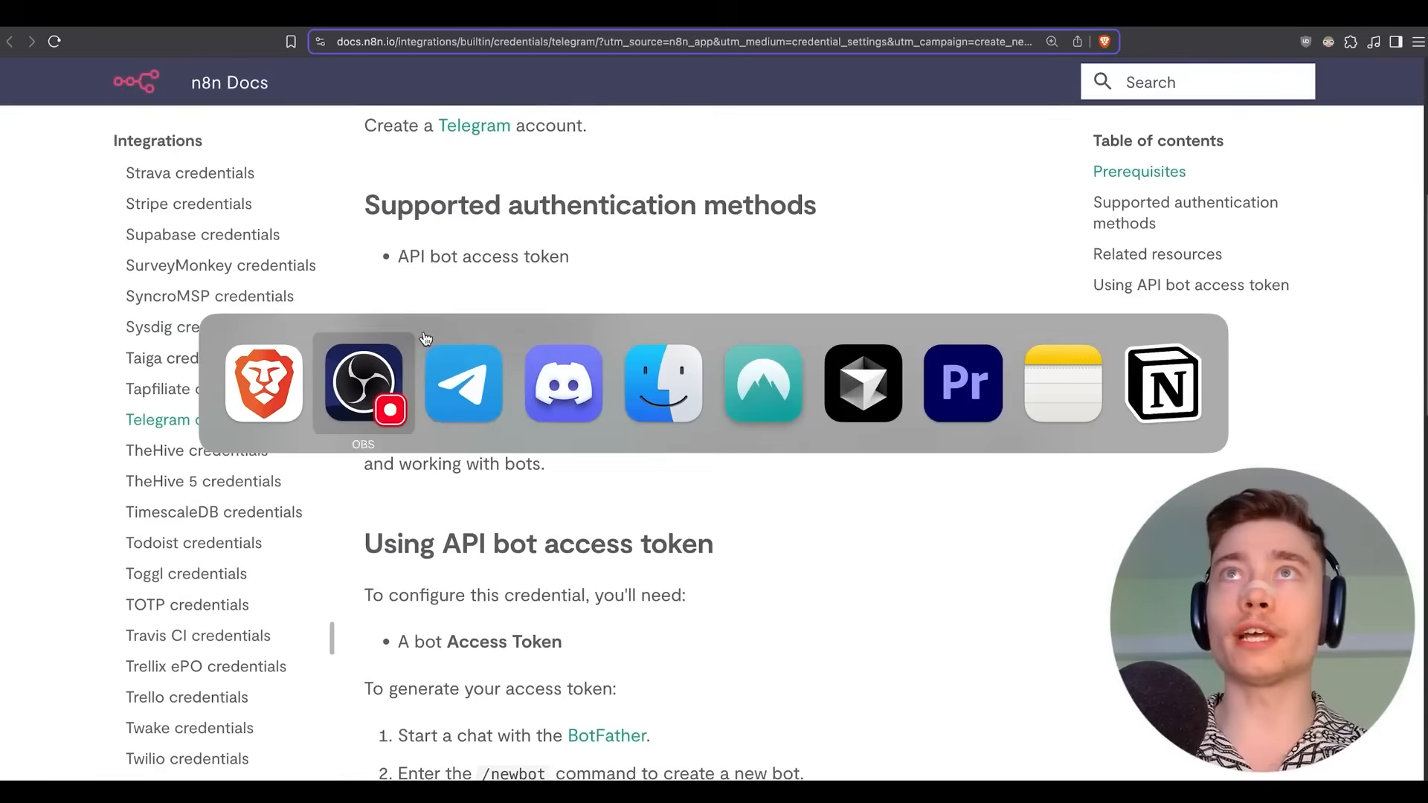
pyautogui.press('super+Tab')
pyautogui.click(109, 289)
pyautogui.scroll(-1, 565, 315)
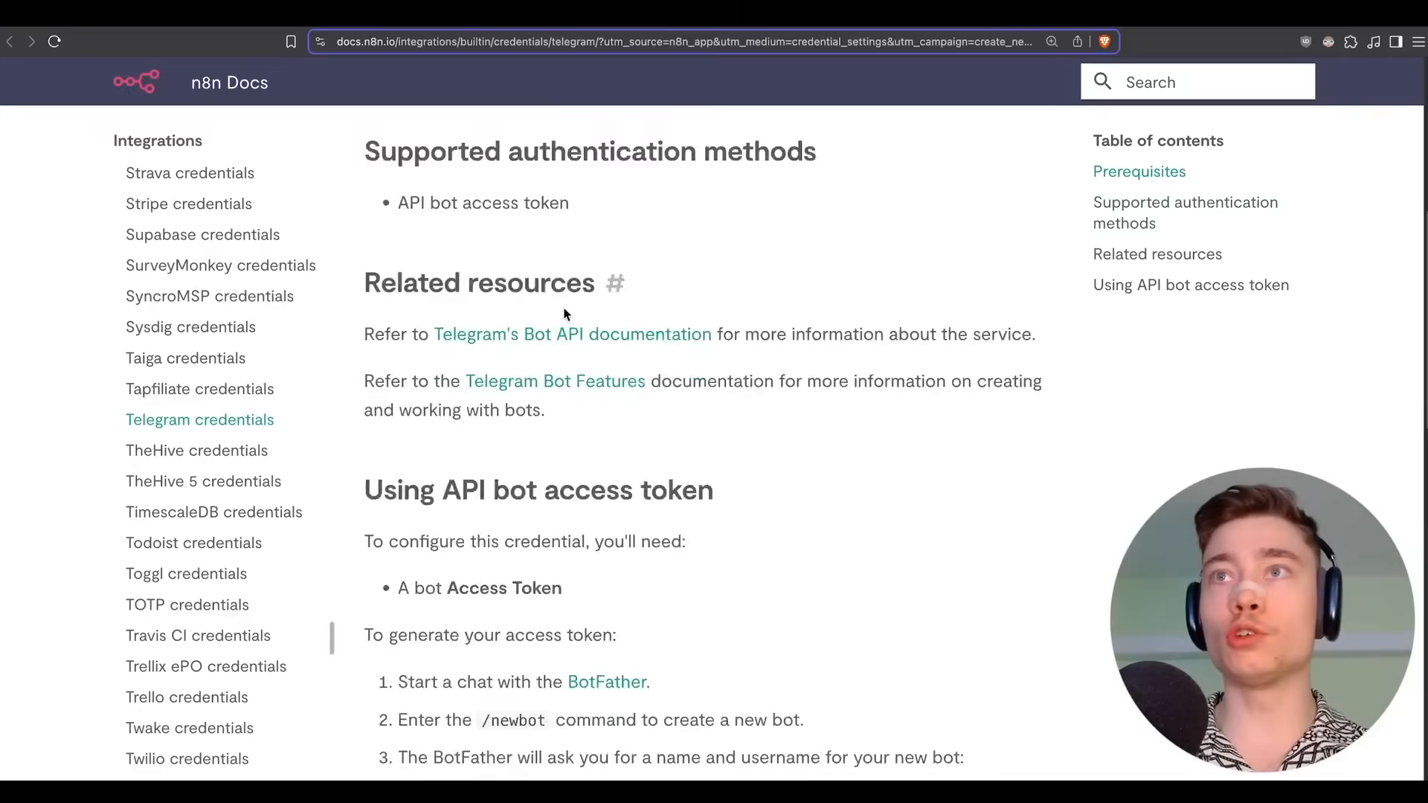
pyautogui.scroll(-5, 565, 314)
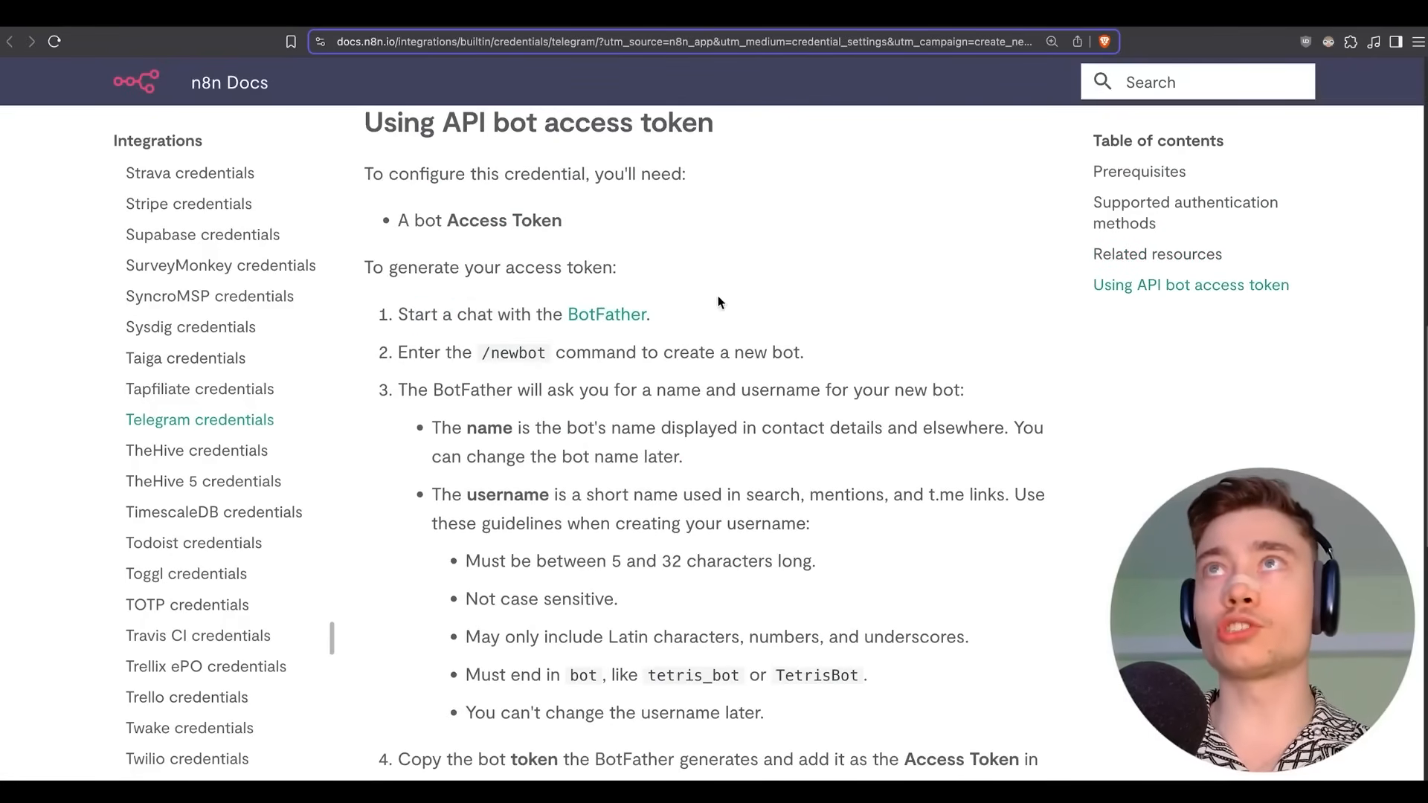
pyautogui.press('super+Tab')
pyautogui.click(392, 388)
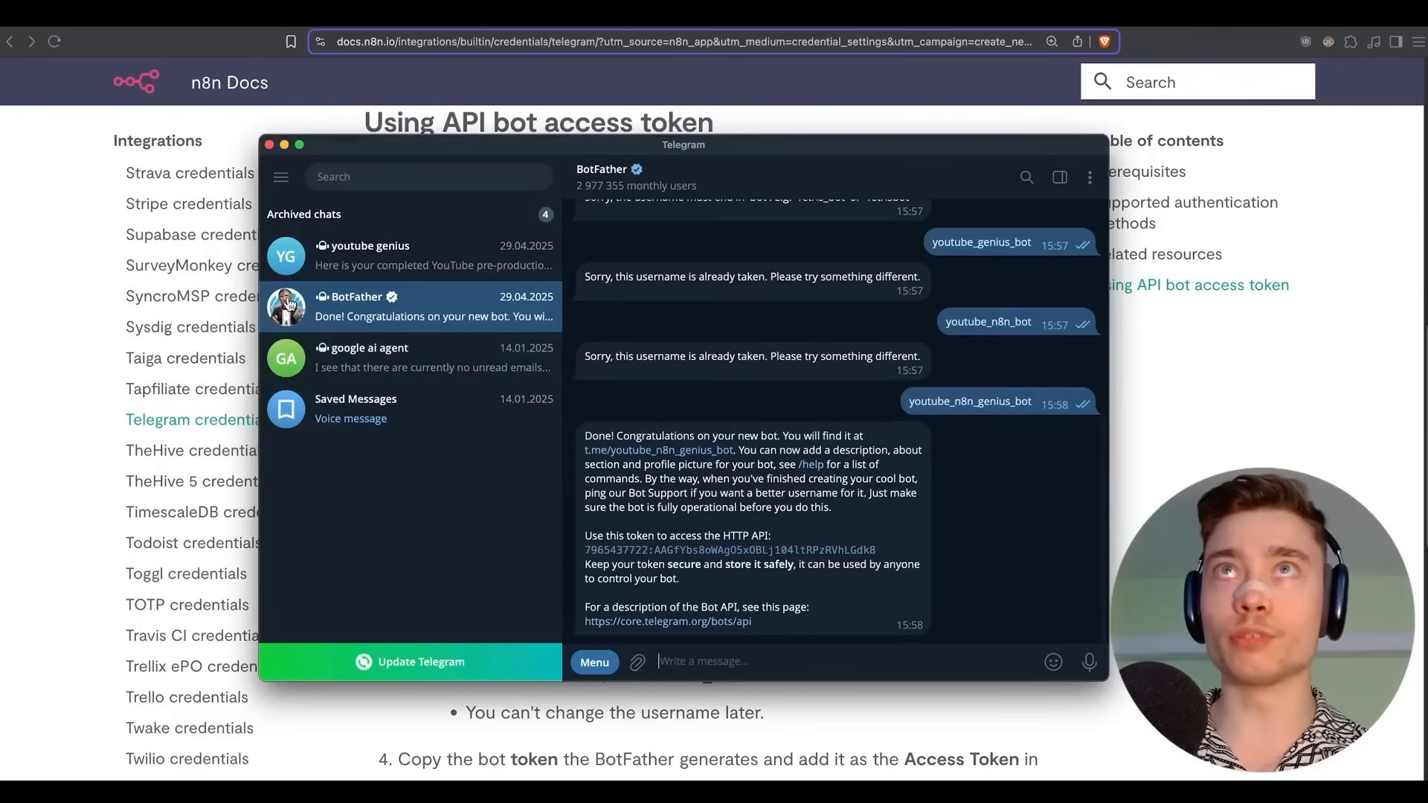
# Send /newbot to BotFather to start creating a new bot.
pyautogui.moveTo(506, 155); pyautogui.dragTo(498, 187)
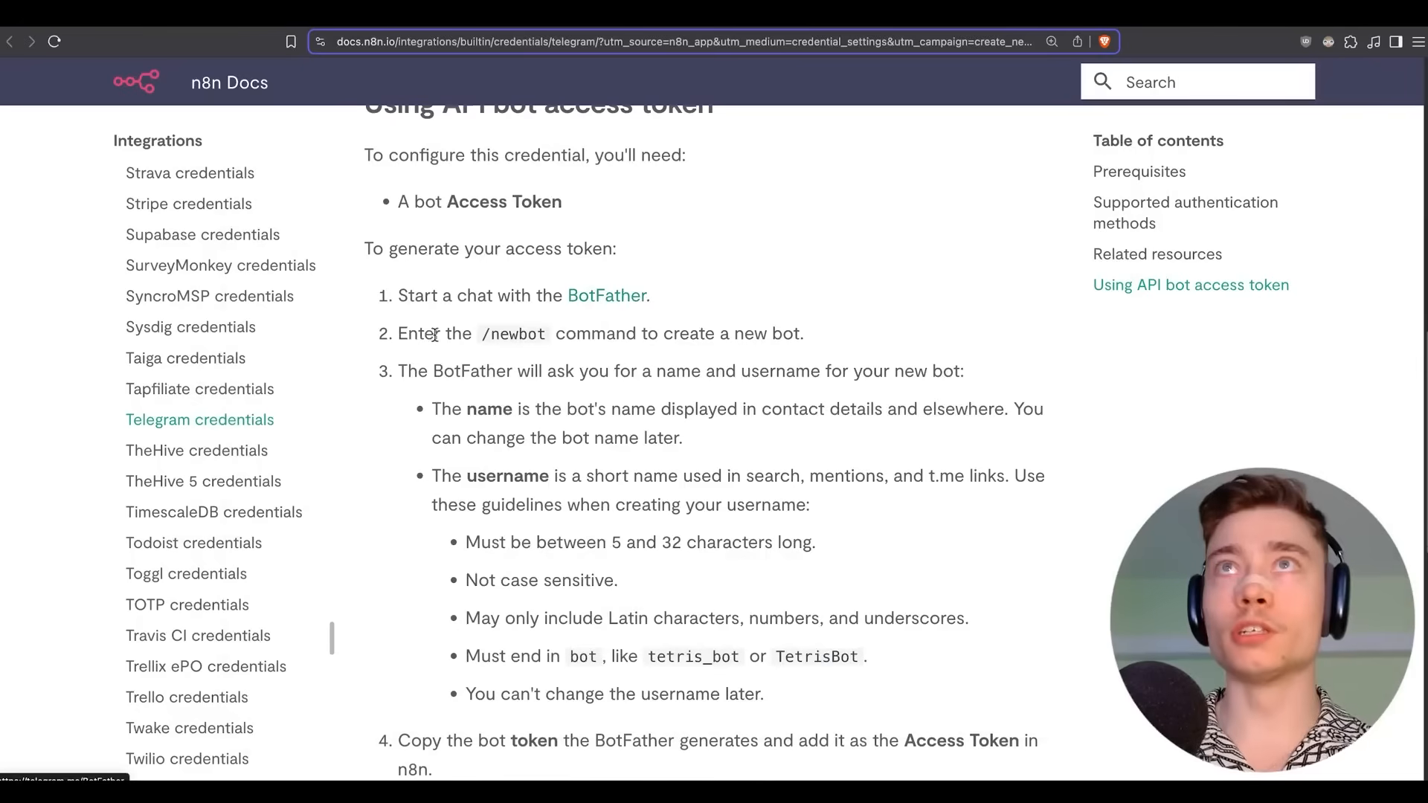
pyautogui.moveTo(400, 335); pyautogui.dragTo(595, 333)
pyautogui.press('super+Tab')
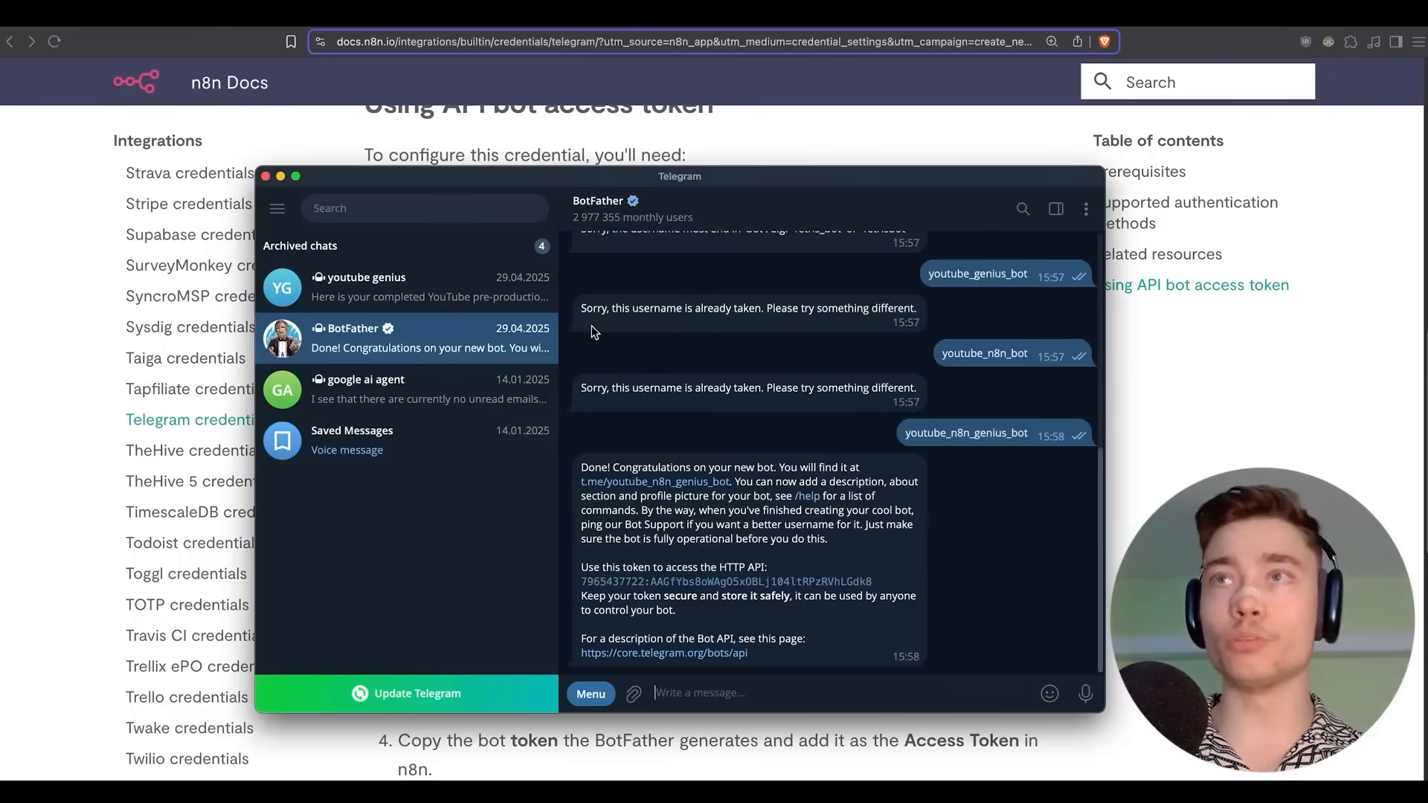
pyautogui.write('/newbot')
pyautogui.press('Return')
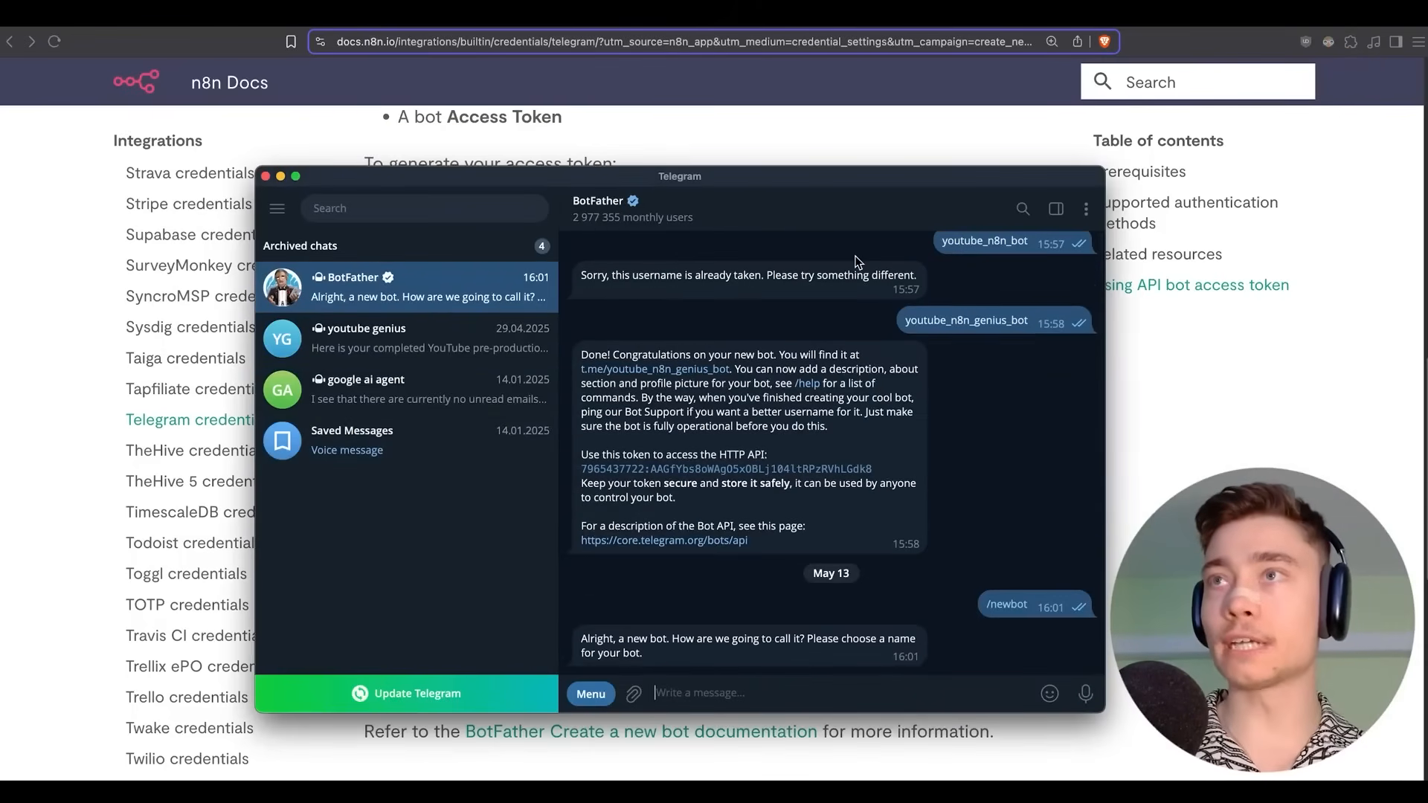
# Name the bot 'n8n accountant', give it a username, and copy its access token.
pyautogui.write('n8n accountant')
pyautogui.press('Return')
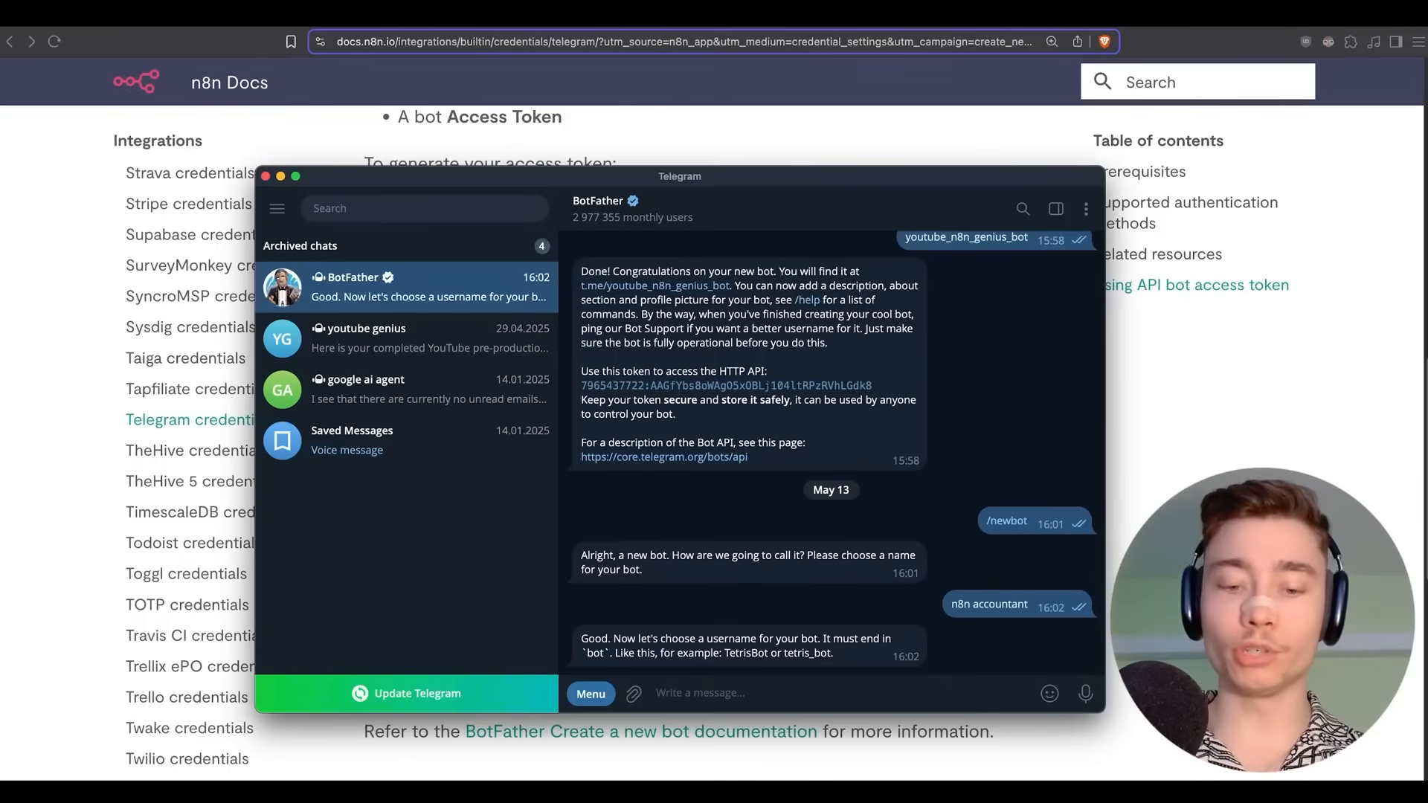
pyautogui.write('n8n_dav')
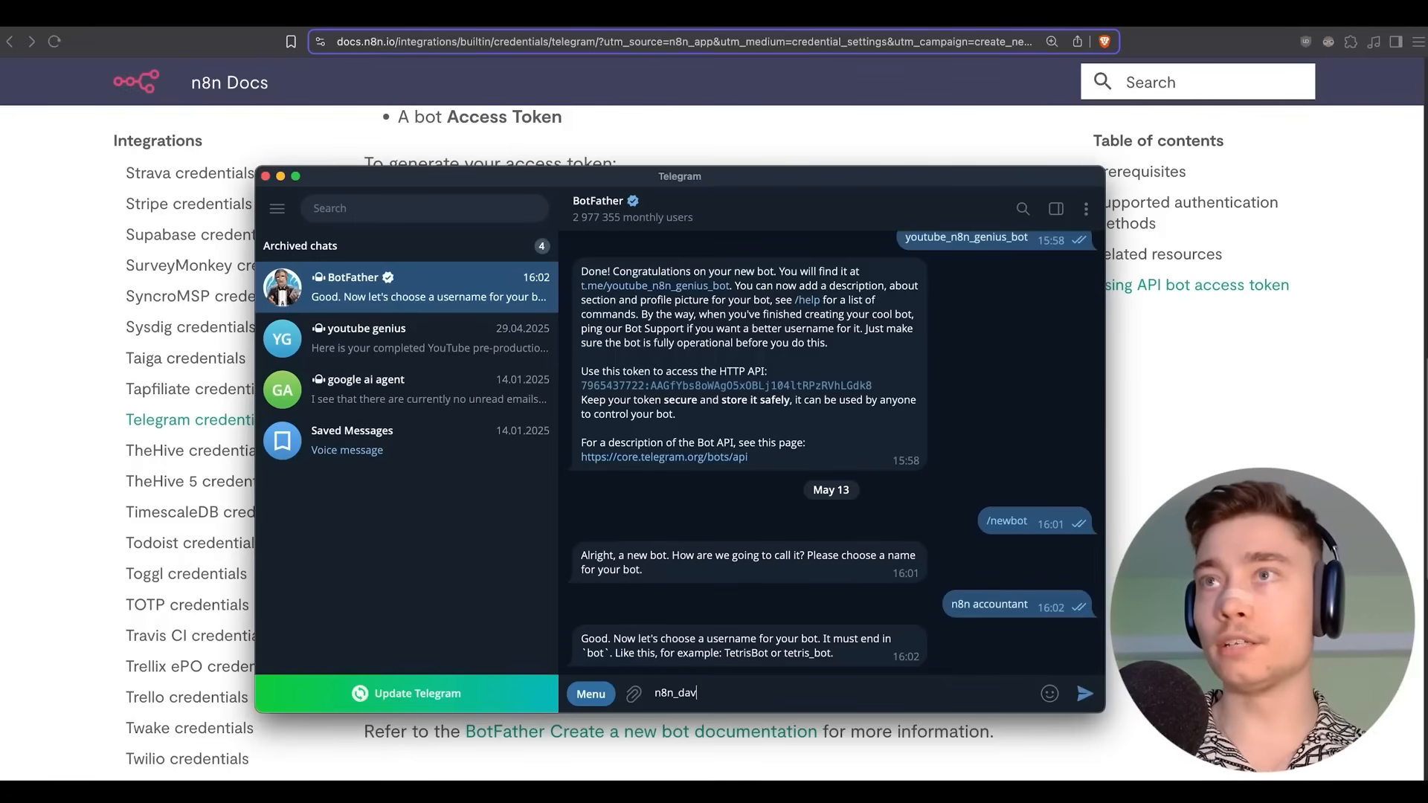
pyautogui.write('id_accountant_bot')
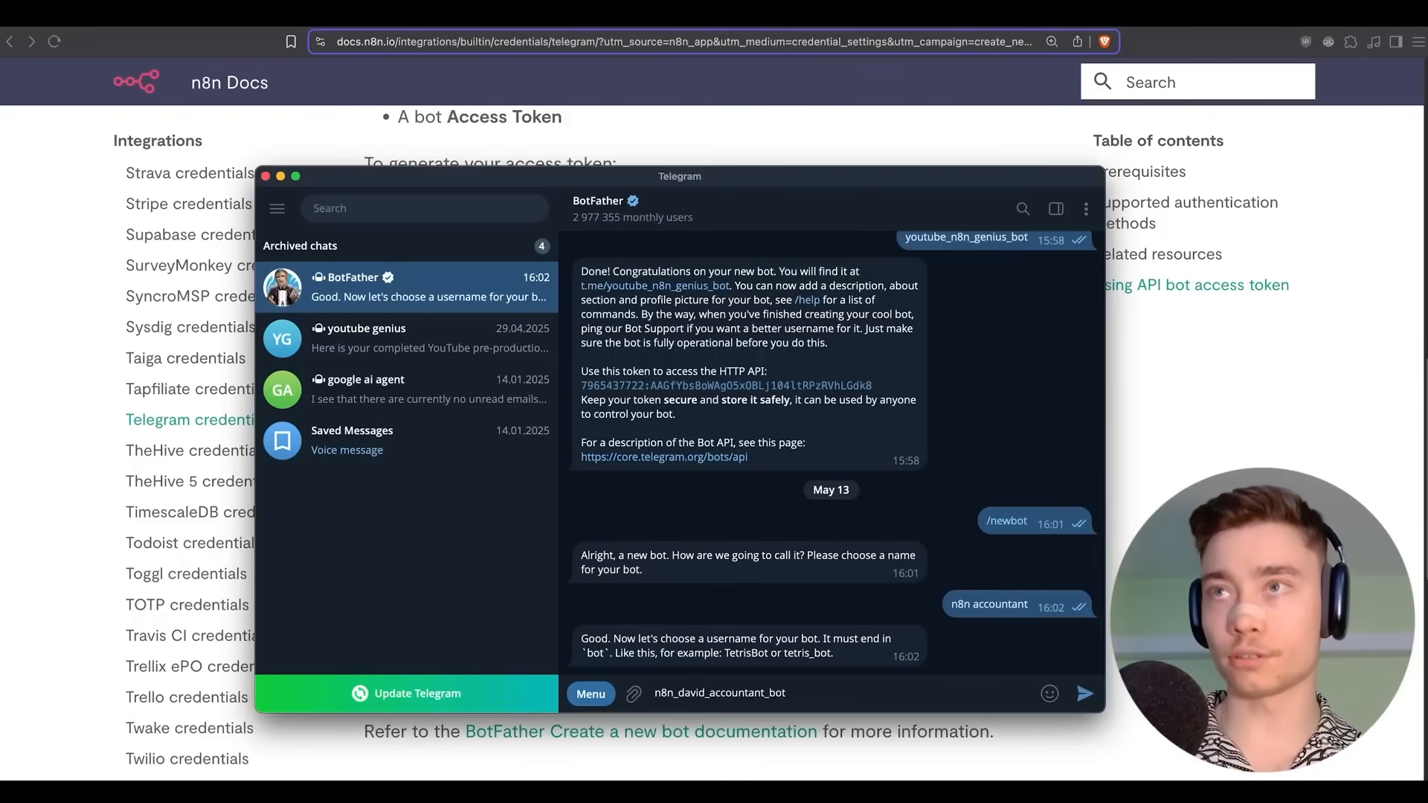
pyautogui.press('Return')
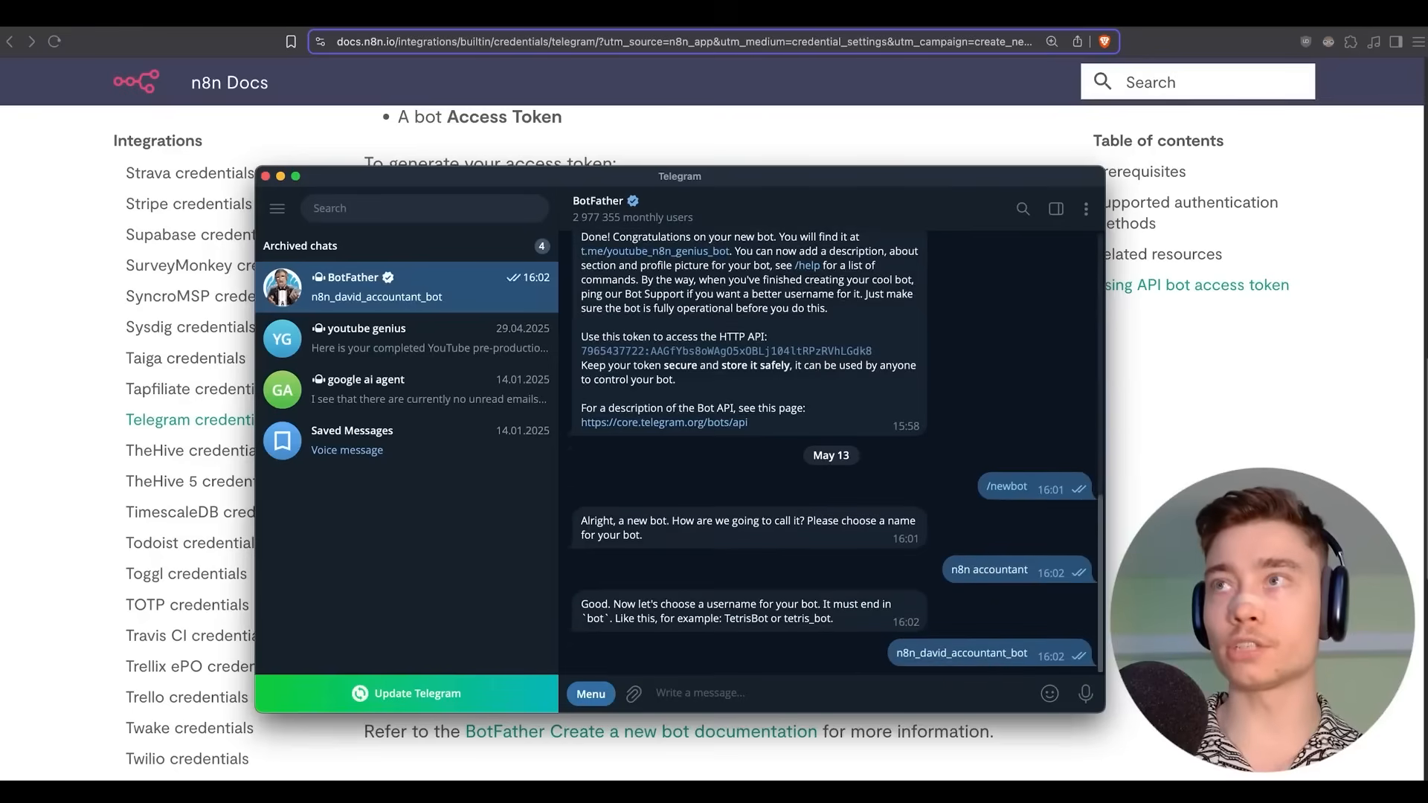
pyautogui.click(626, 584)
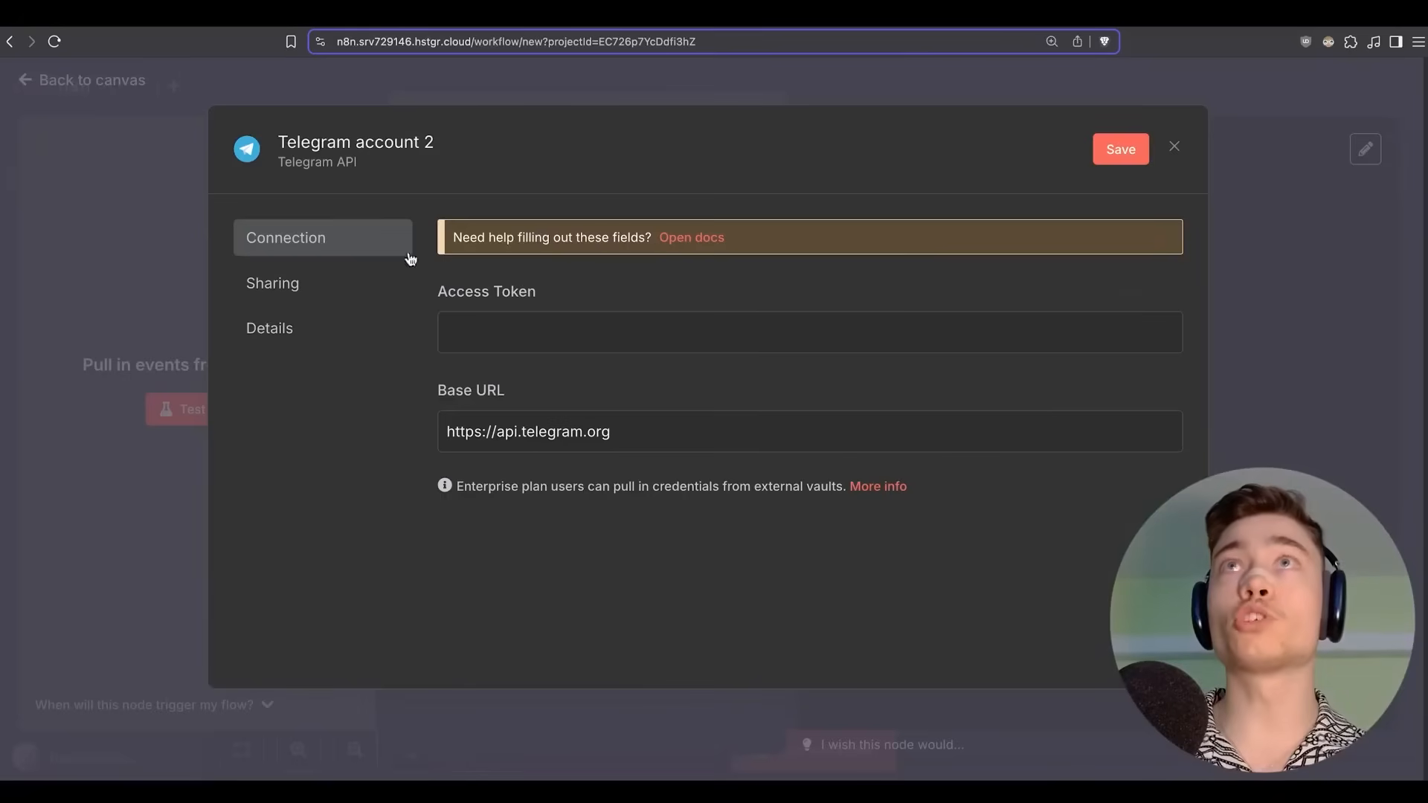
pyautogui.click(535, 342)
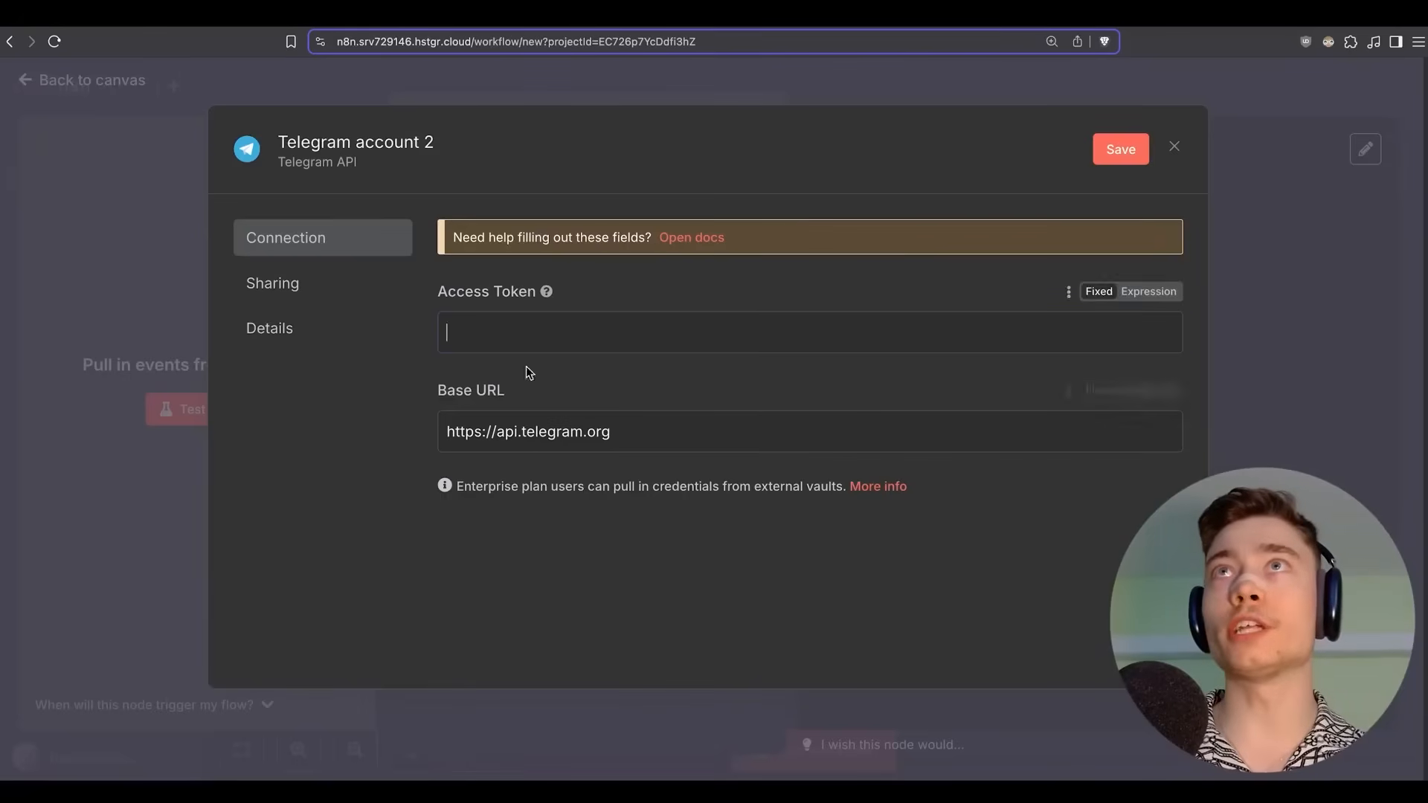
# Save the new bot's token as the Telegram credential's Access Token.
pyautogui.press('super+v')
pyautogui.click(1115, 149)
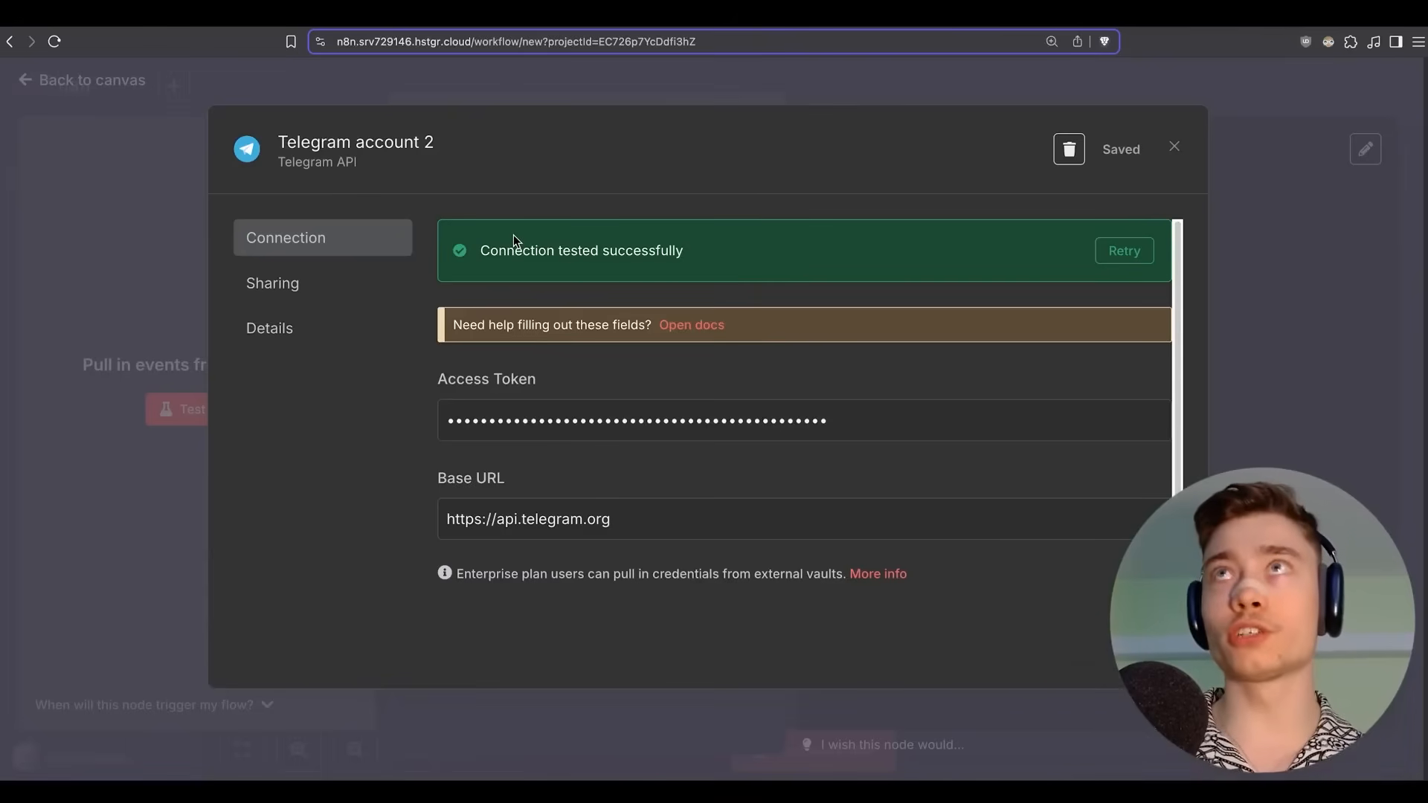
pyautogui.click(1174, 149)
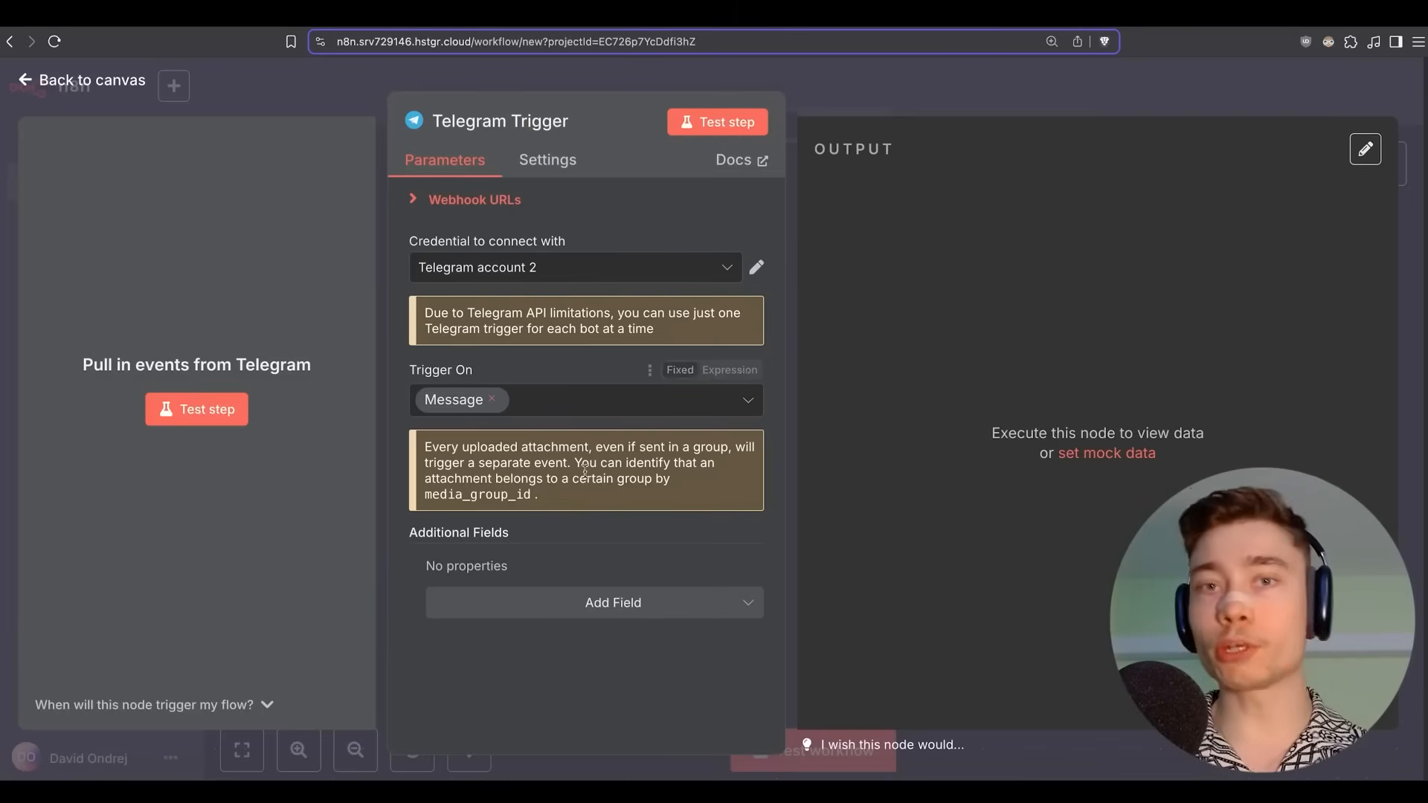
# Test the Telegram Trigger by sending /start to the new bot and confirm it captures one item.
pyautogui.click(188, 417)
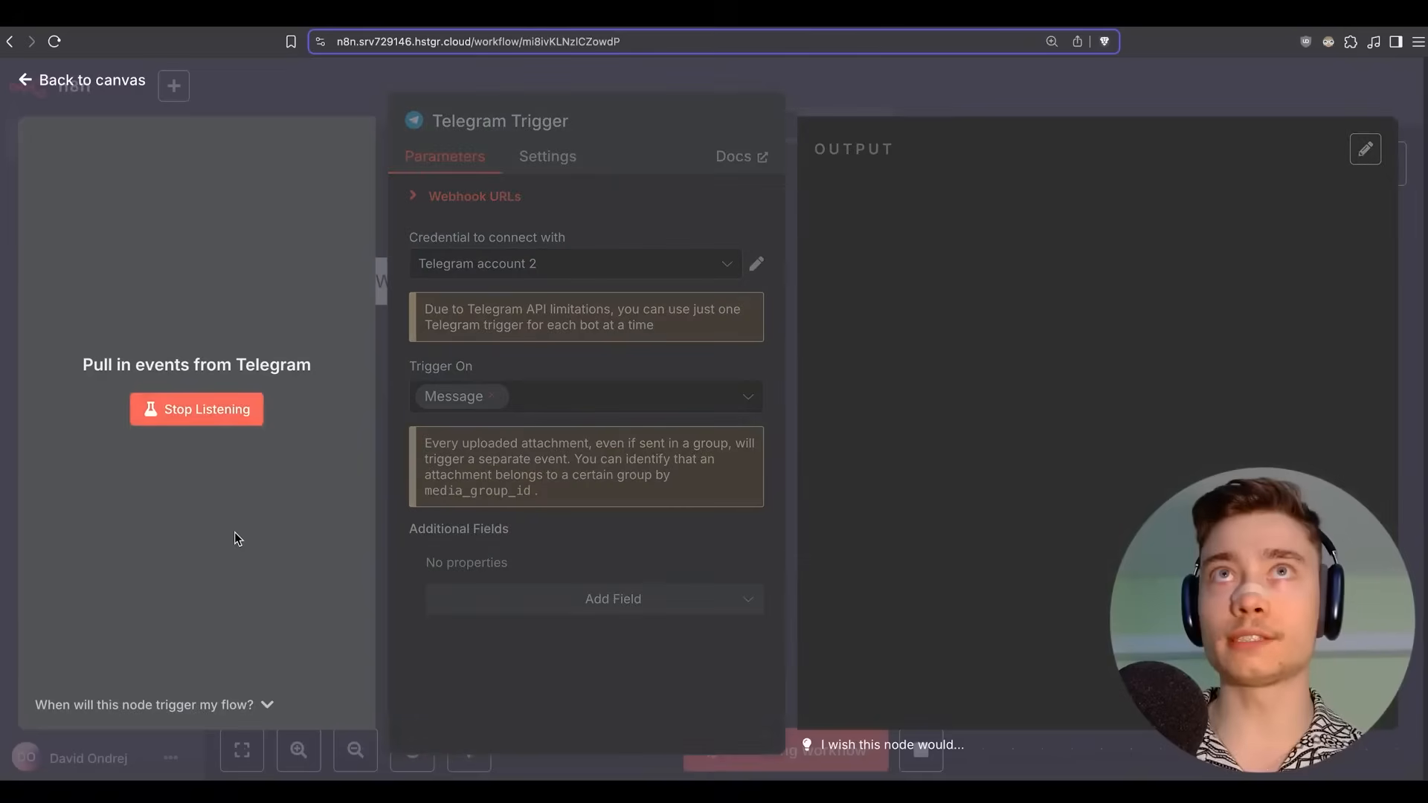
pyautogui.press('super+Tab')
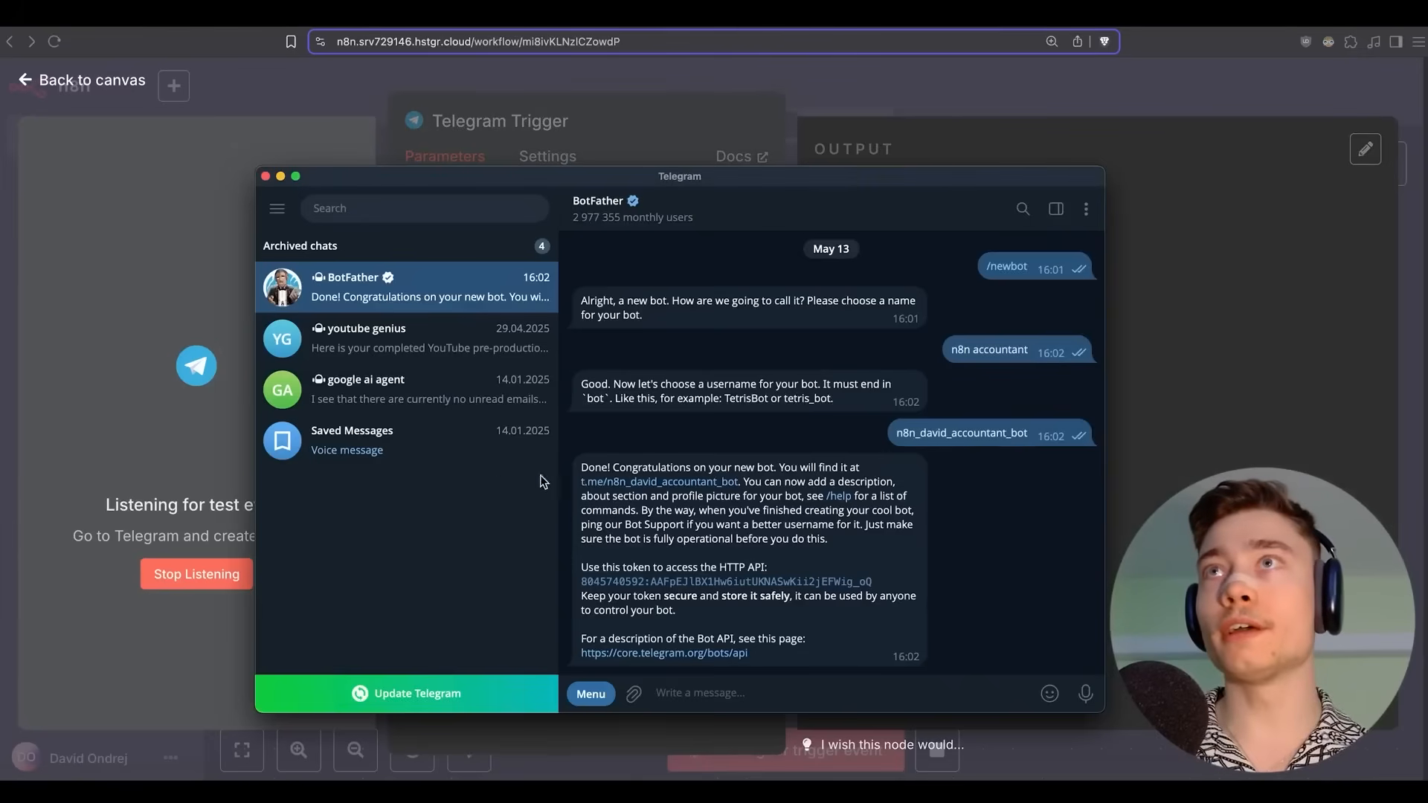
pyautogui.click(669, 483)
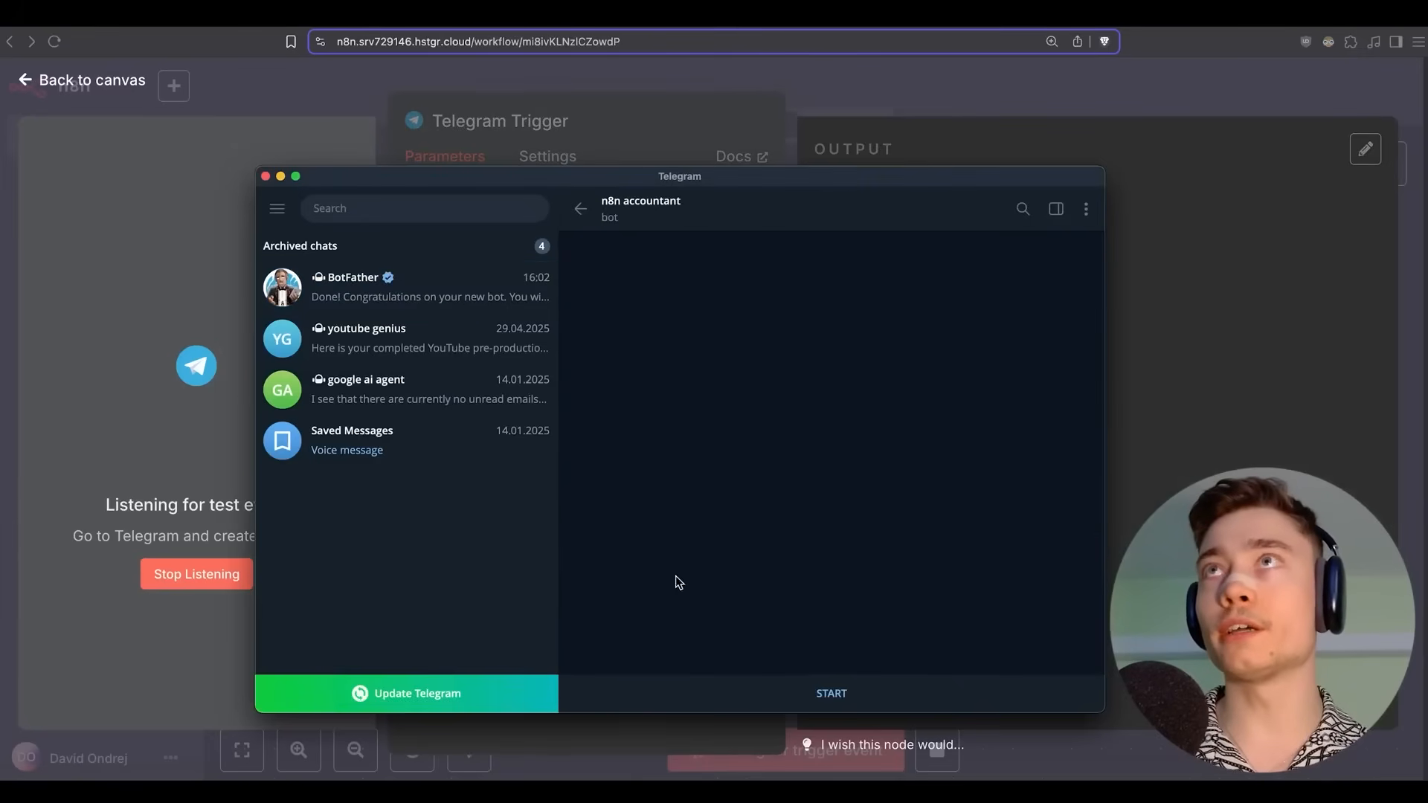
pyautogui.click(830, 695)
pyautogui.click(149, 551)
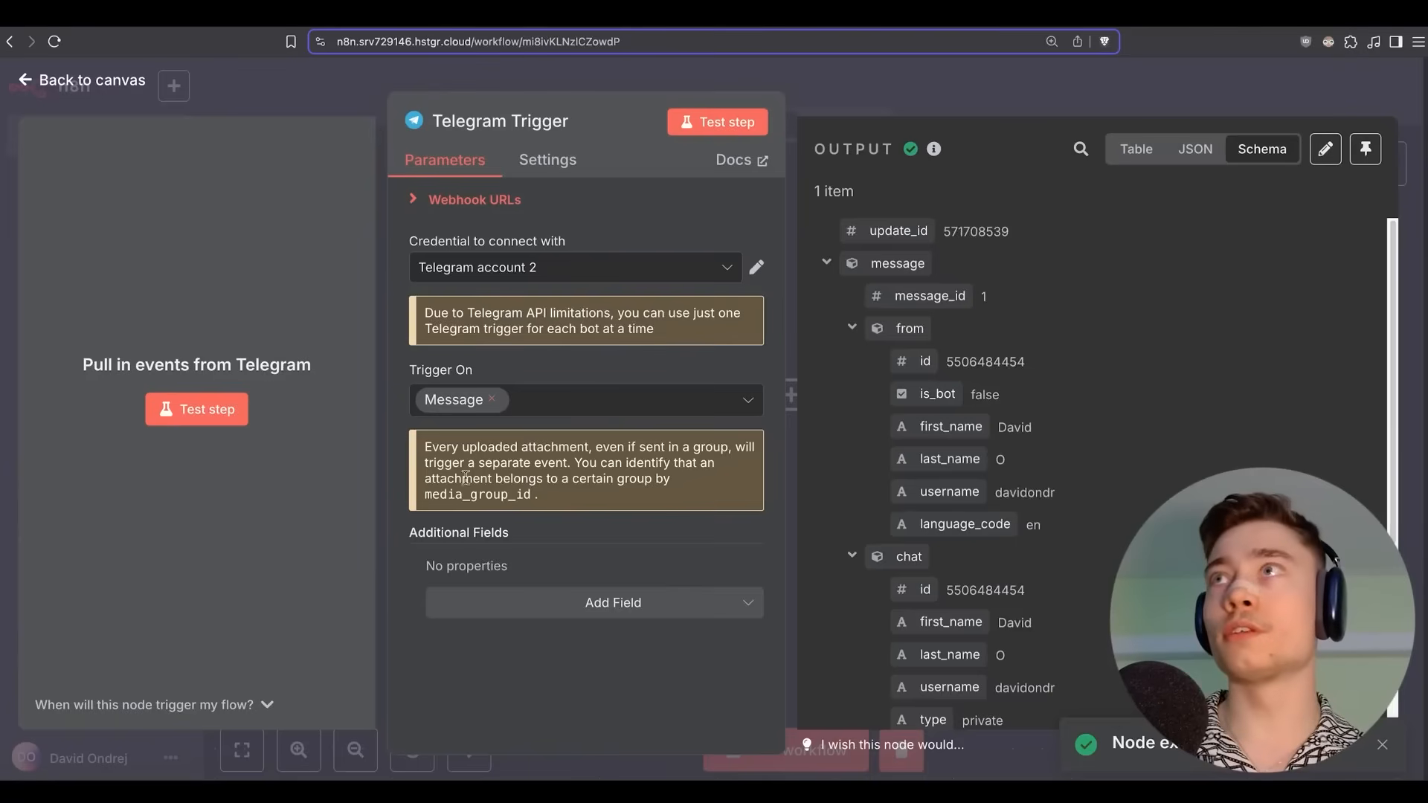
pyautogui.press('super+Tab')
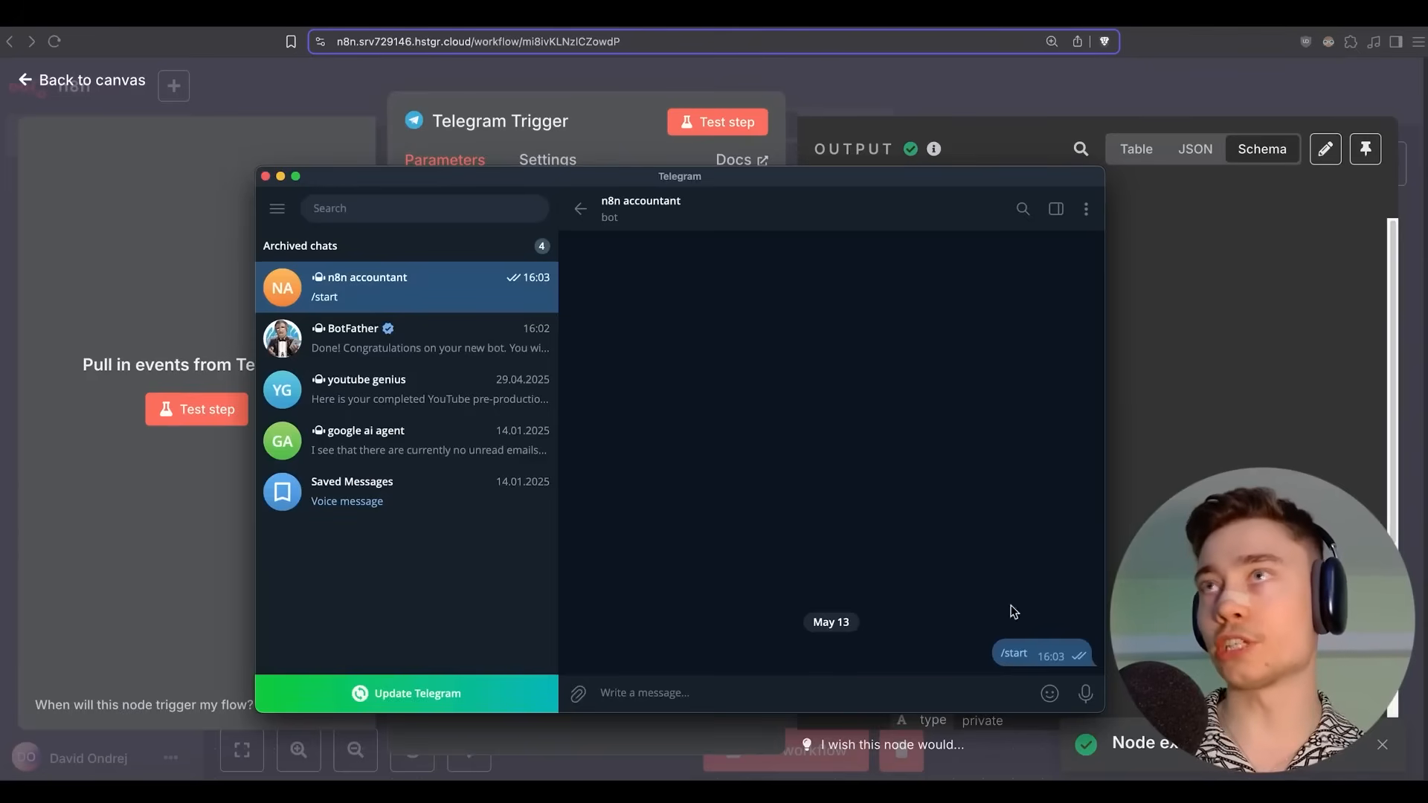
pyautogui.press('super+Tab')
pyautogui.scroll(-5, 952, 446)
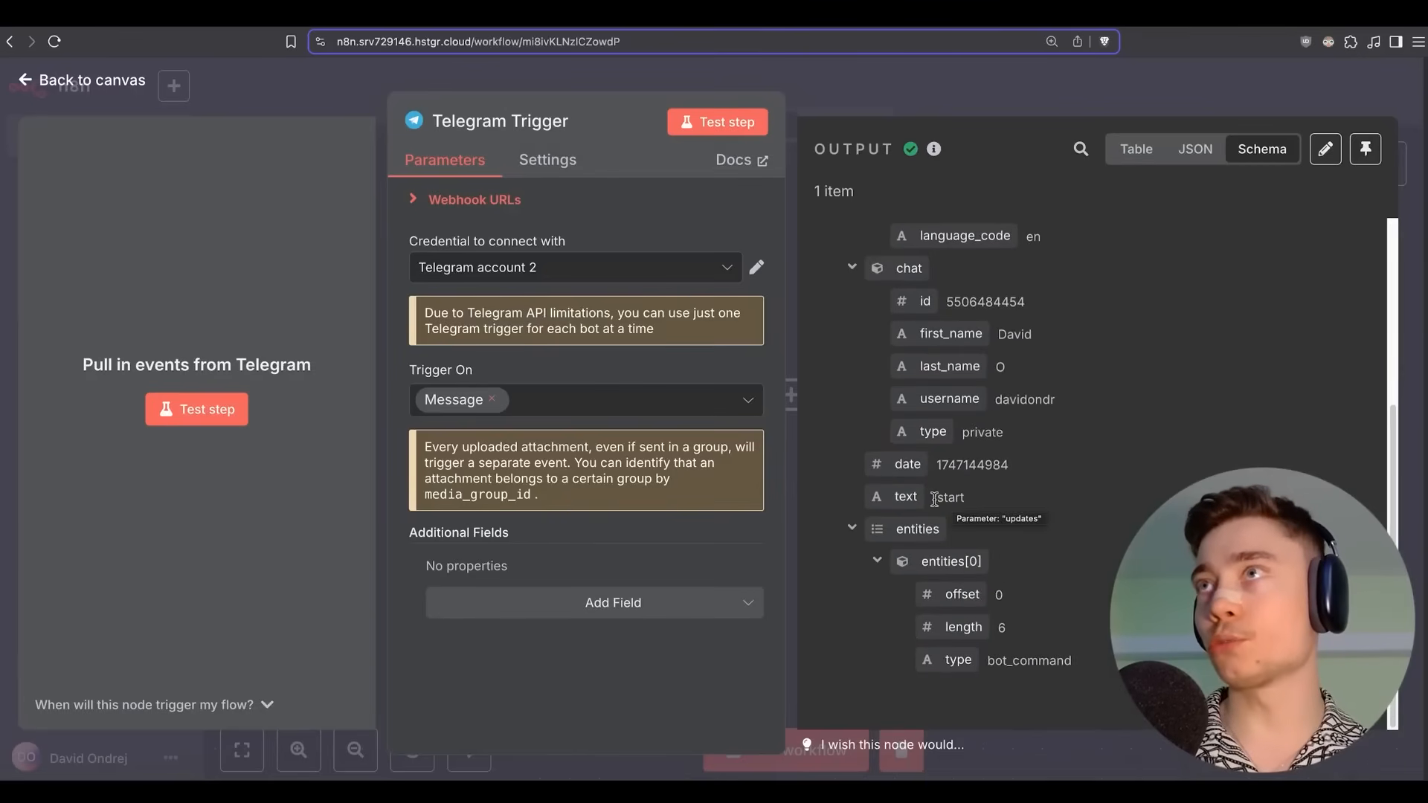
pyautogui.click(878, 80)
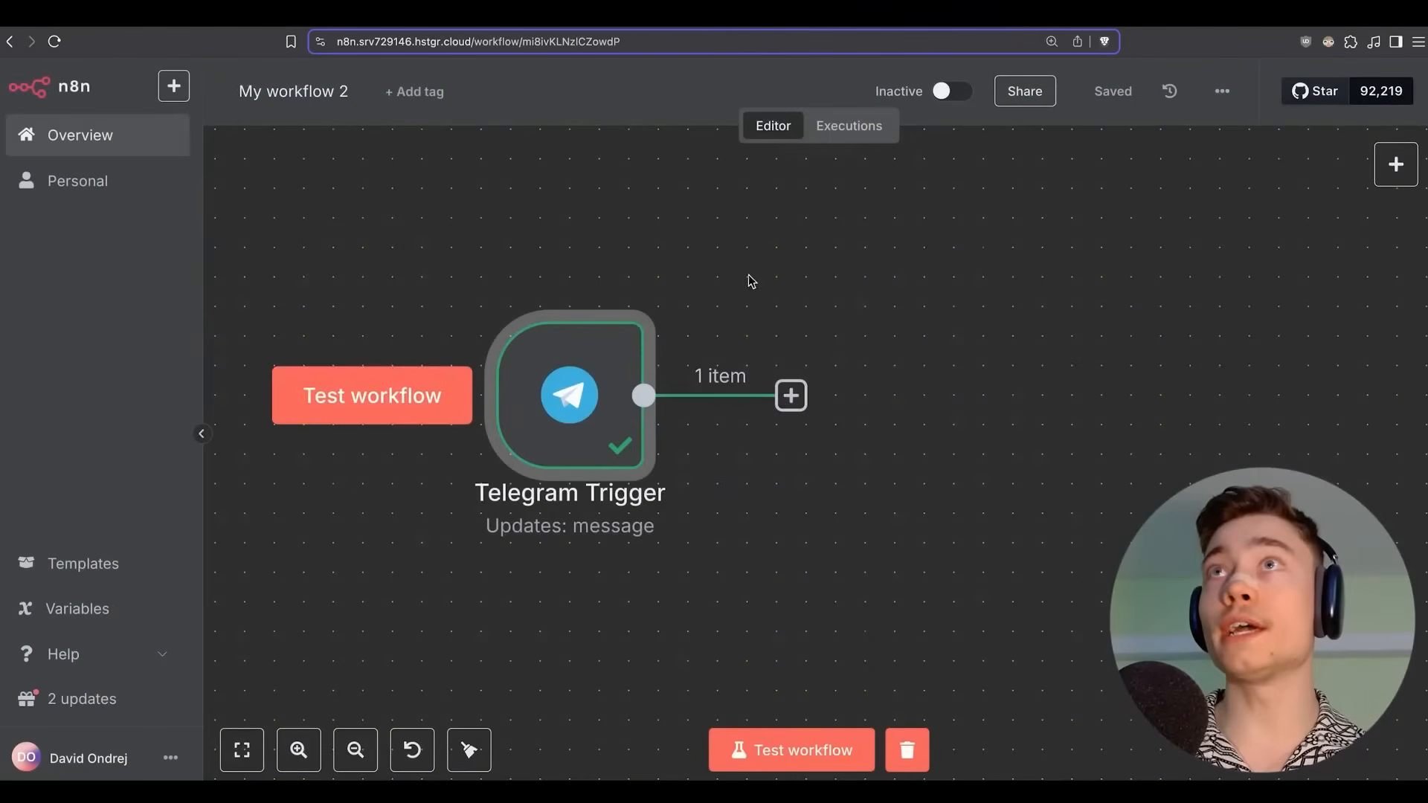
# Add an AI Agent node after the Telegram Trigger, found by searching 'ai agent'.
pyautogui.scroll(-3, 754, 277)
pyautogui.moveTo(823, 296); pyautogui.dragTo(791, 294)
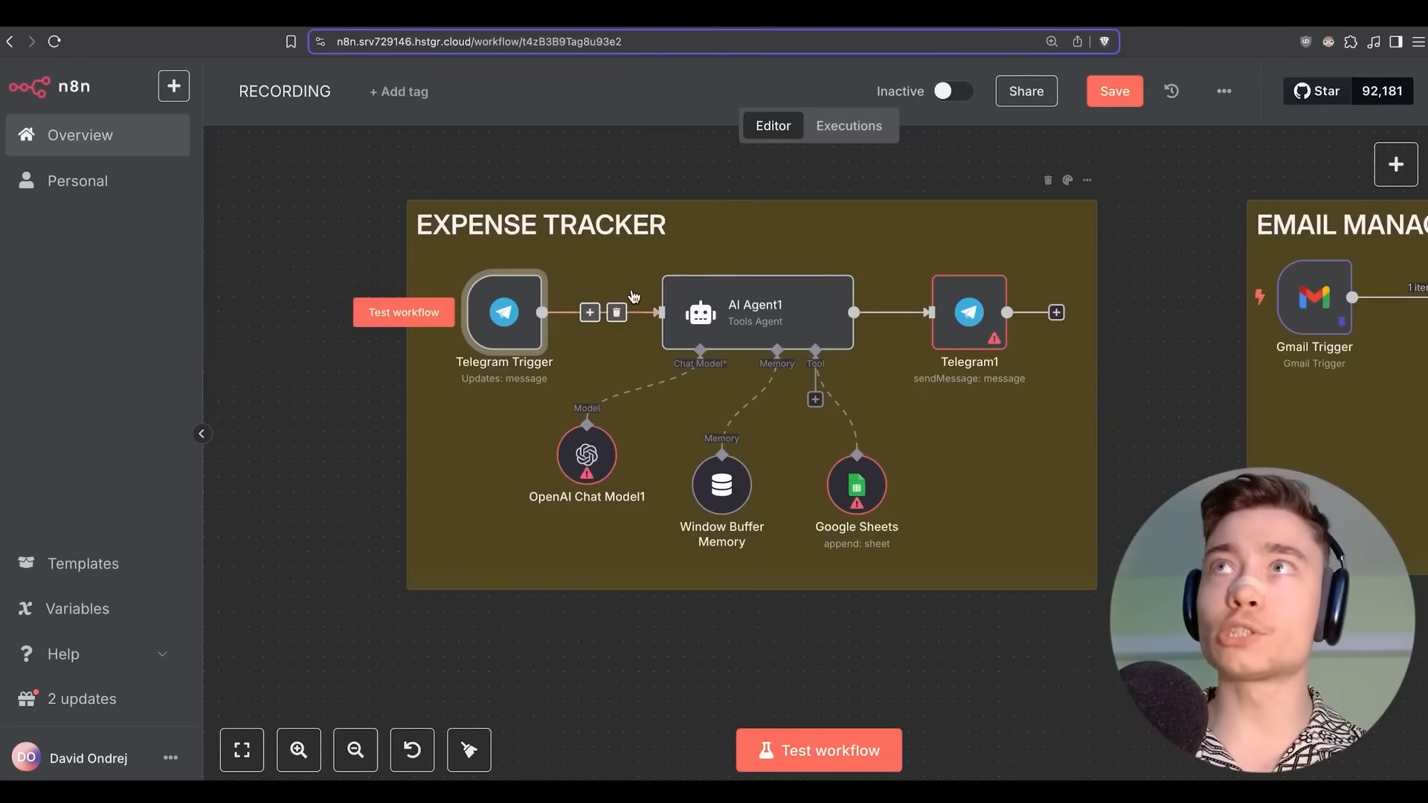
pyautogui.scroll(-5, 744, 283)
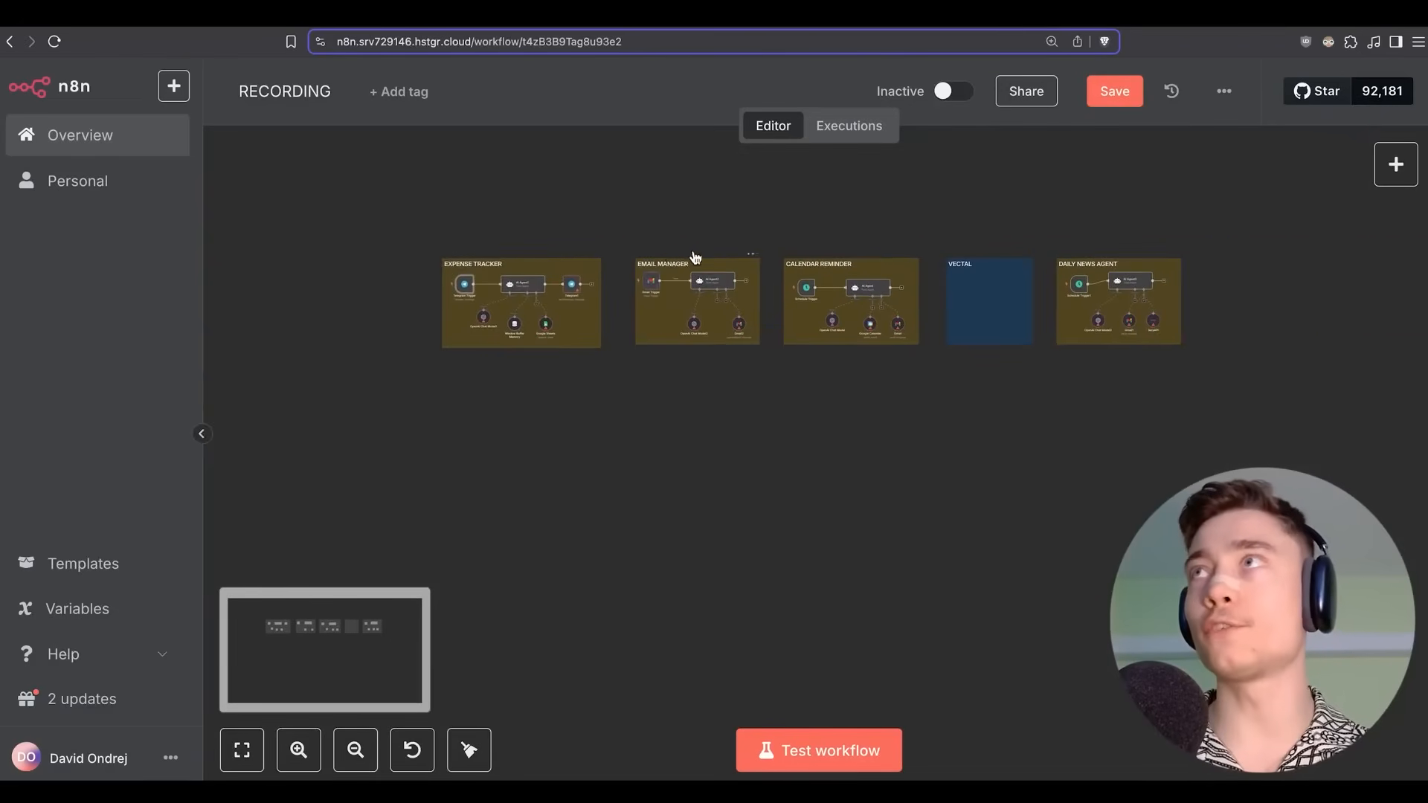
pyautogui.scroll(2, 694, 257)
pyautogui.scroll(2, 651, 246)
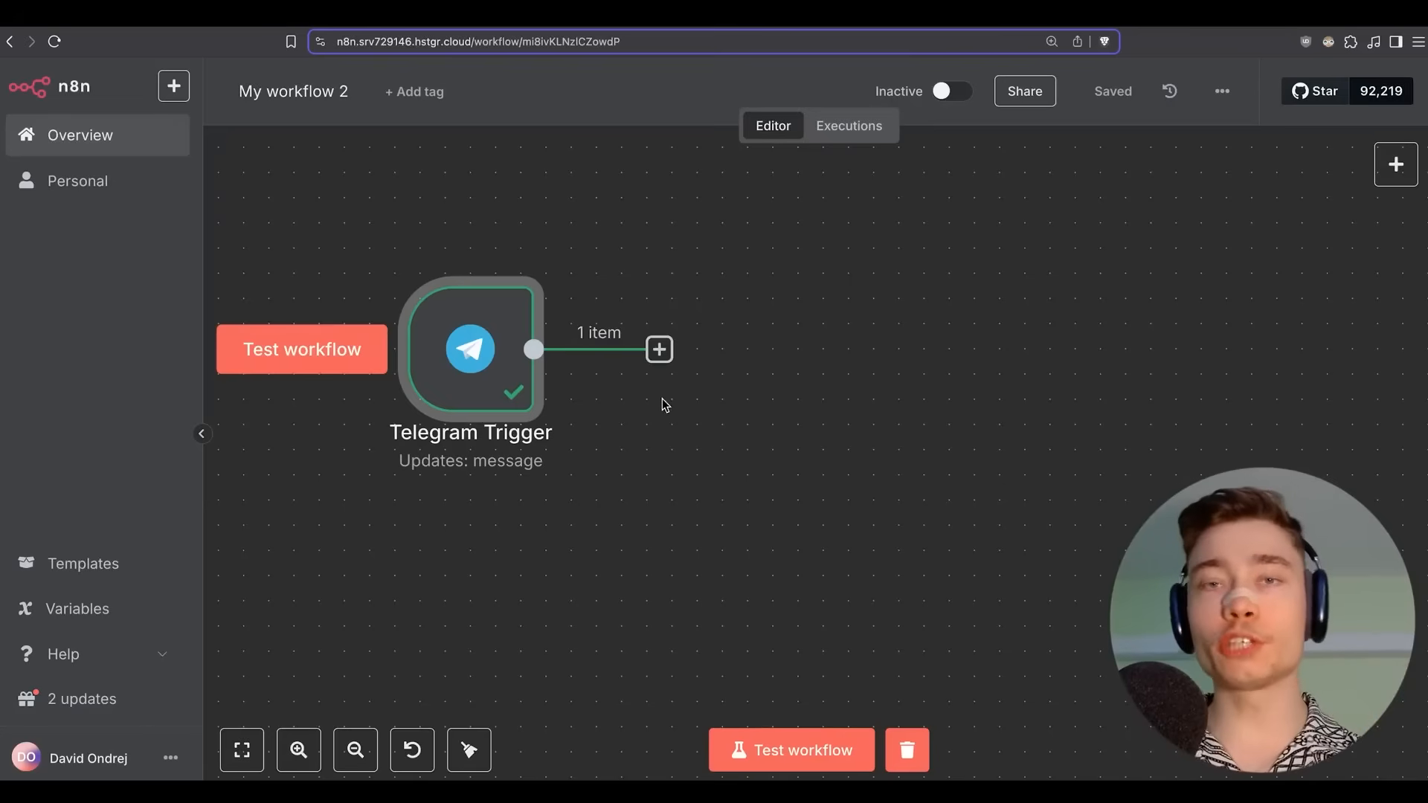
pyautogui.click(660, 350)
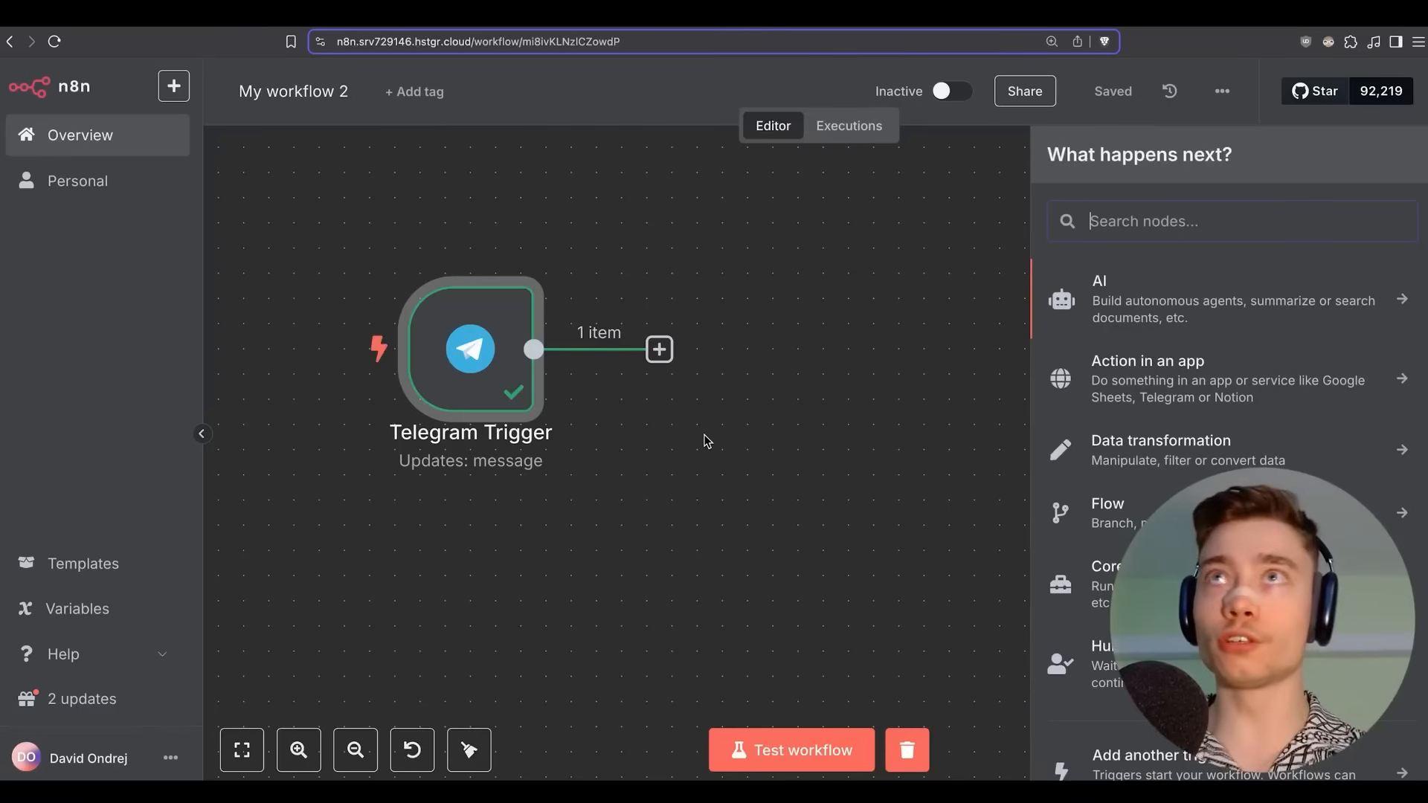
pyautogui.write('ai agent')
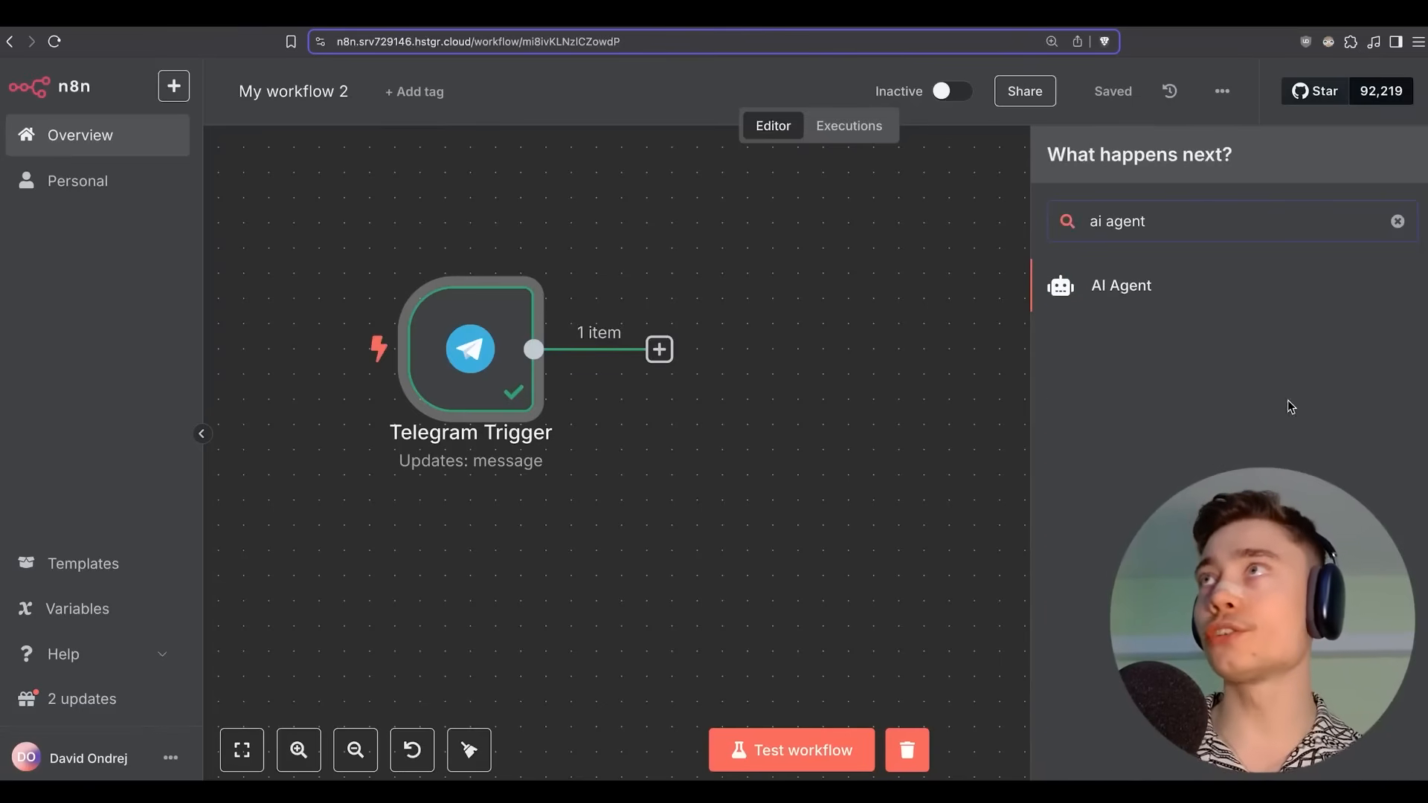
pyautogui.click(1138, 301)
pyautogui.press('Escape')
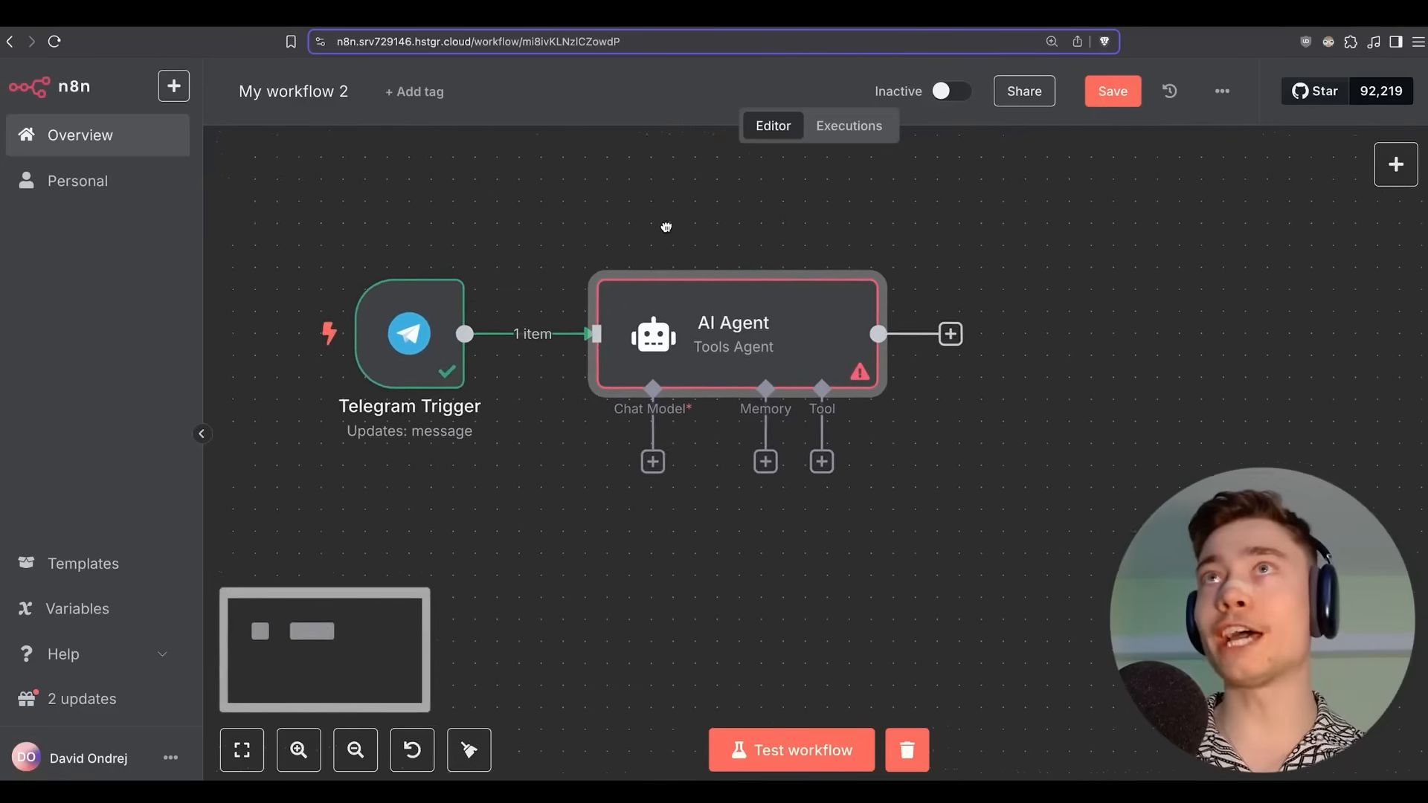
# Save the '#1 - expense tracker' workflow.
pyautogui.moveTo(667, 227); pyautogui.dragTo(657, 223)
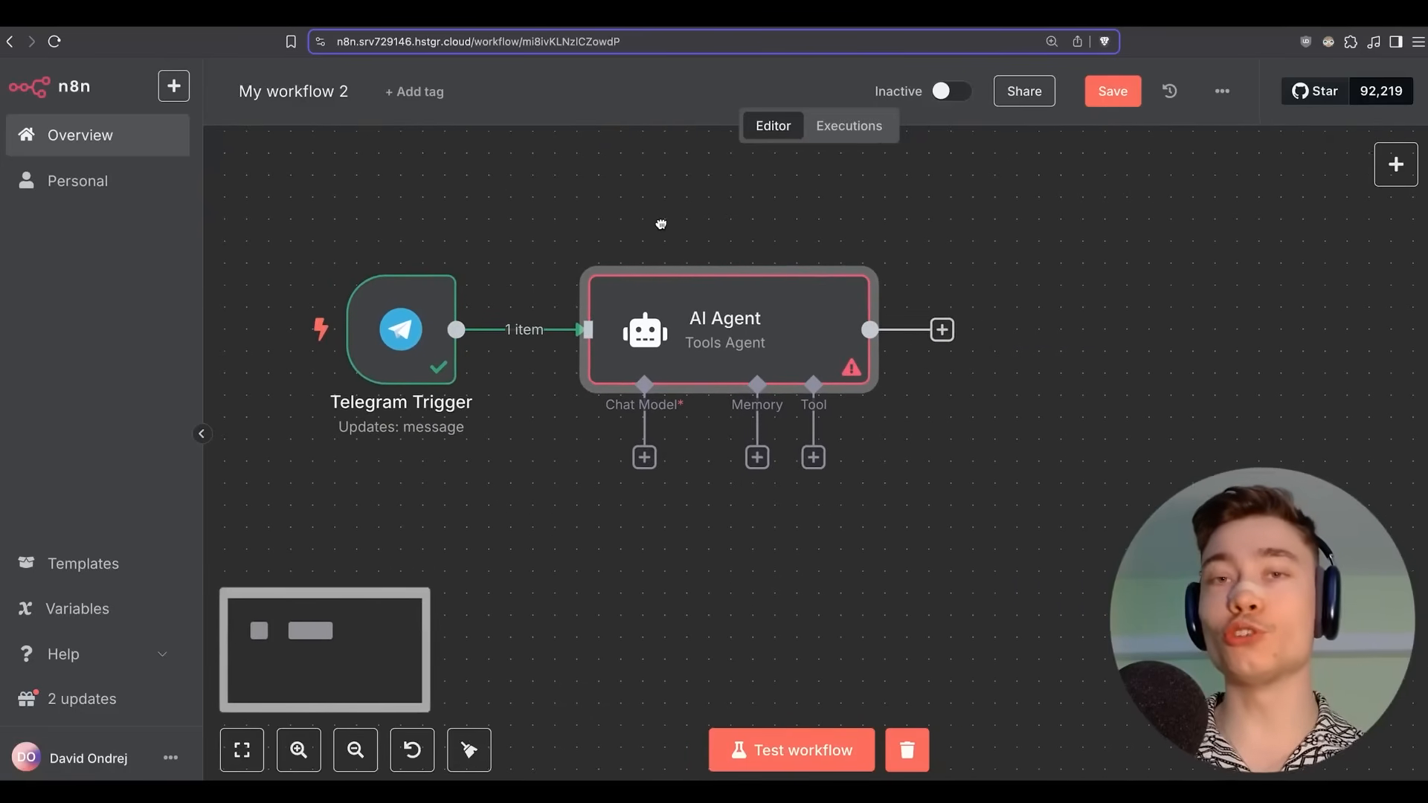
pyautogui.click(1112, 92)
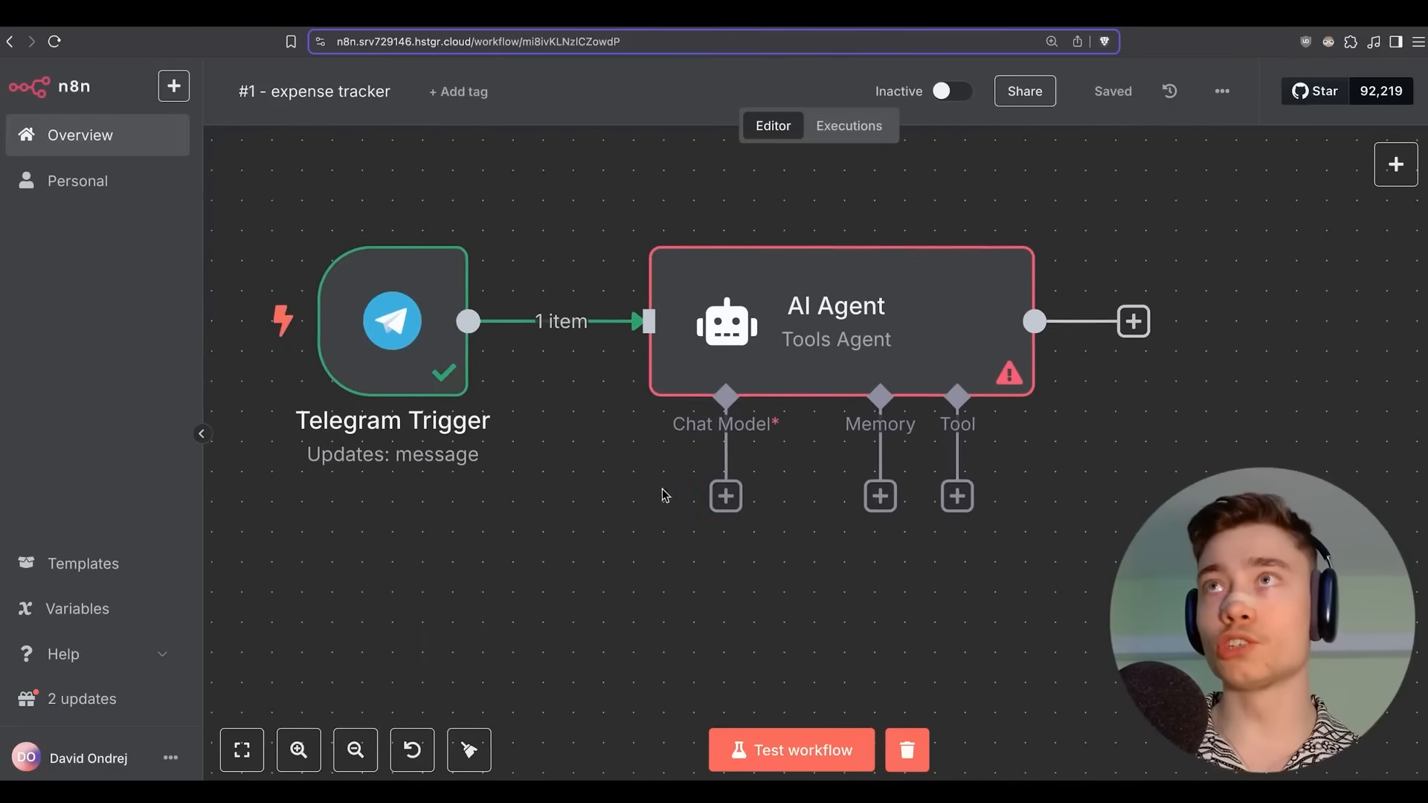
pyautogui.click(726, 498)
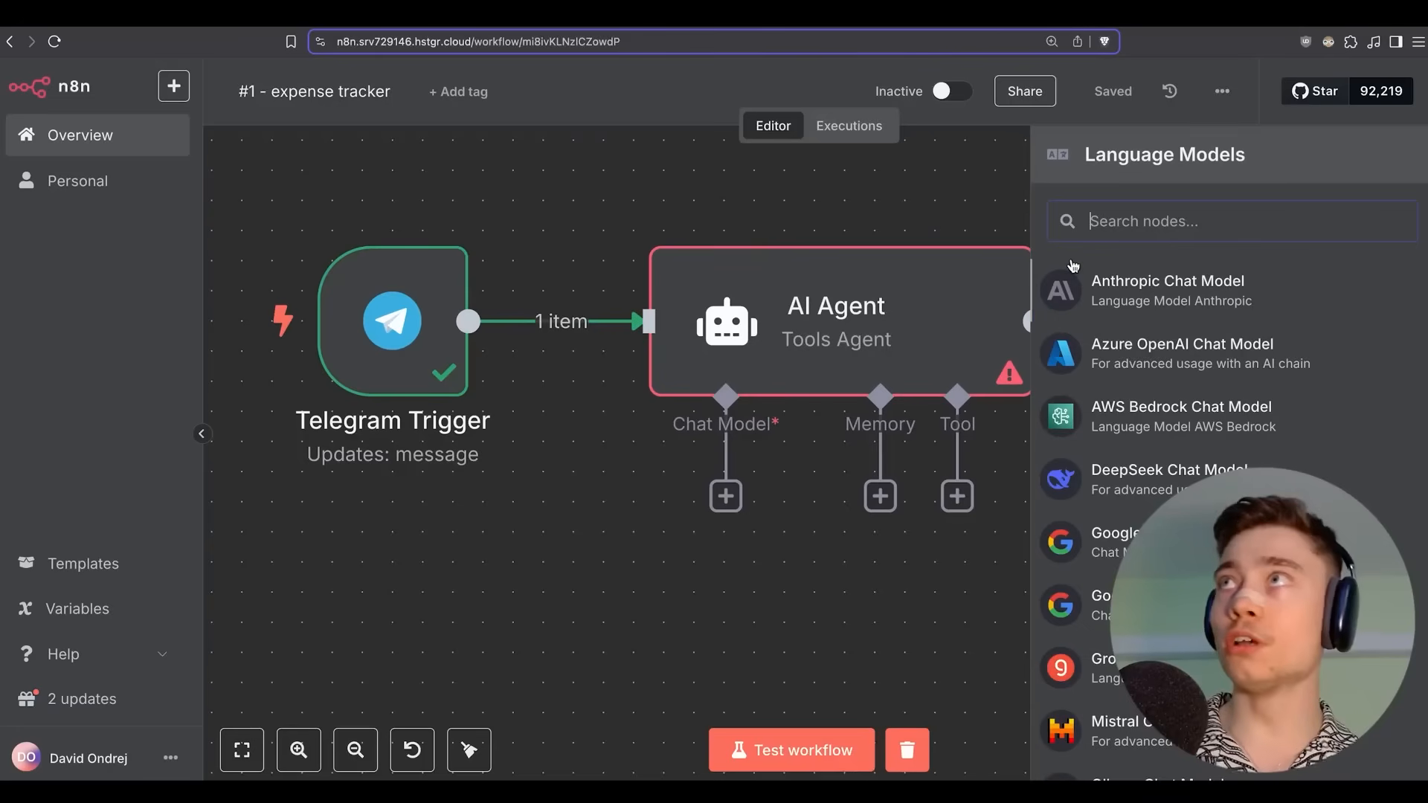
# Attach an OpenAI Chat Model to the AI Agent as its chat model.
pyautogui.write('anth')
pyautogui.press('BackSpace')
pyautogui.press('BackSpace')
pyautogui.press('BackSpace')
pyautogui.press('BackSpace')
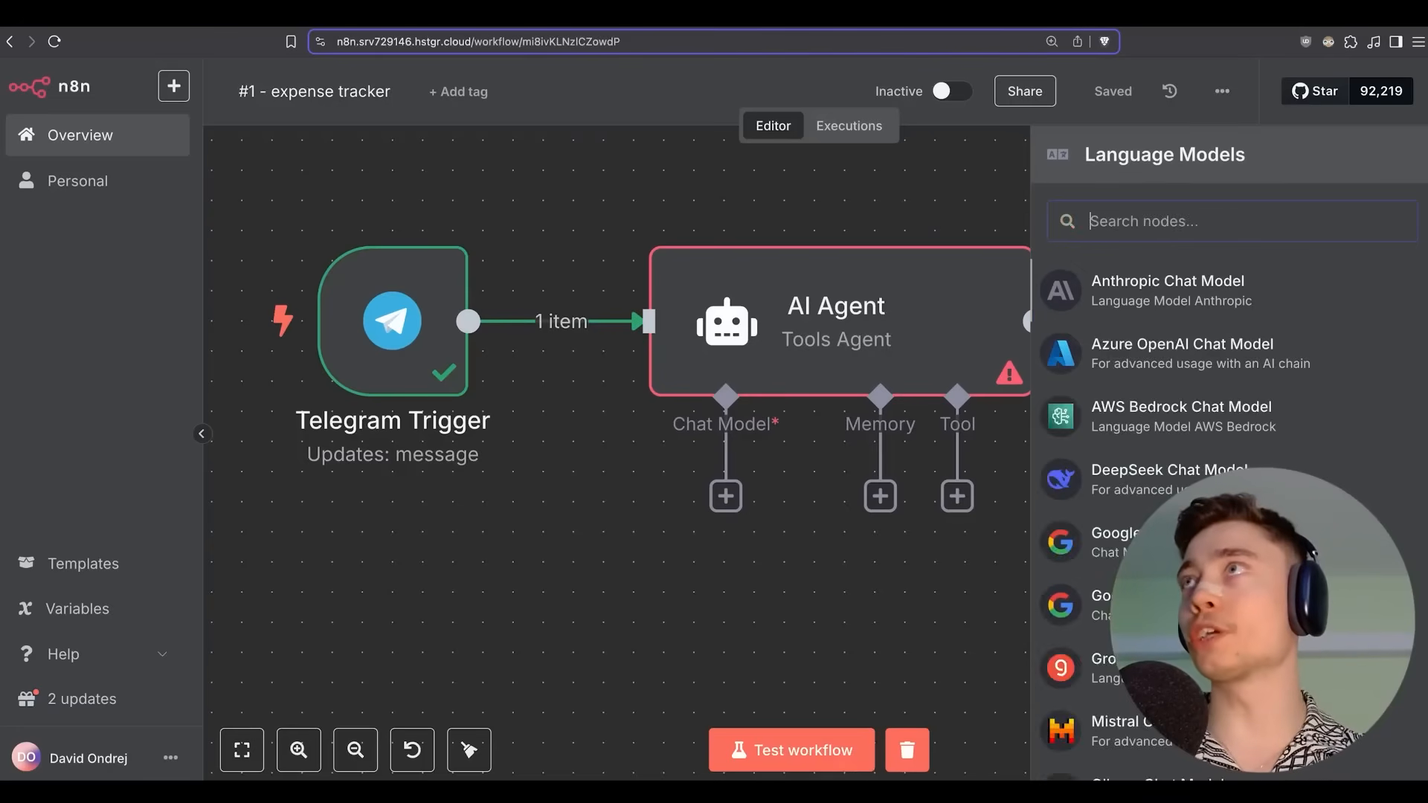
pyautogui.write('gem')
pyautogui.press('BackSpace')
pyautogui.press('BackSpace')
pyautogui.press('BackSpace')
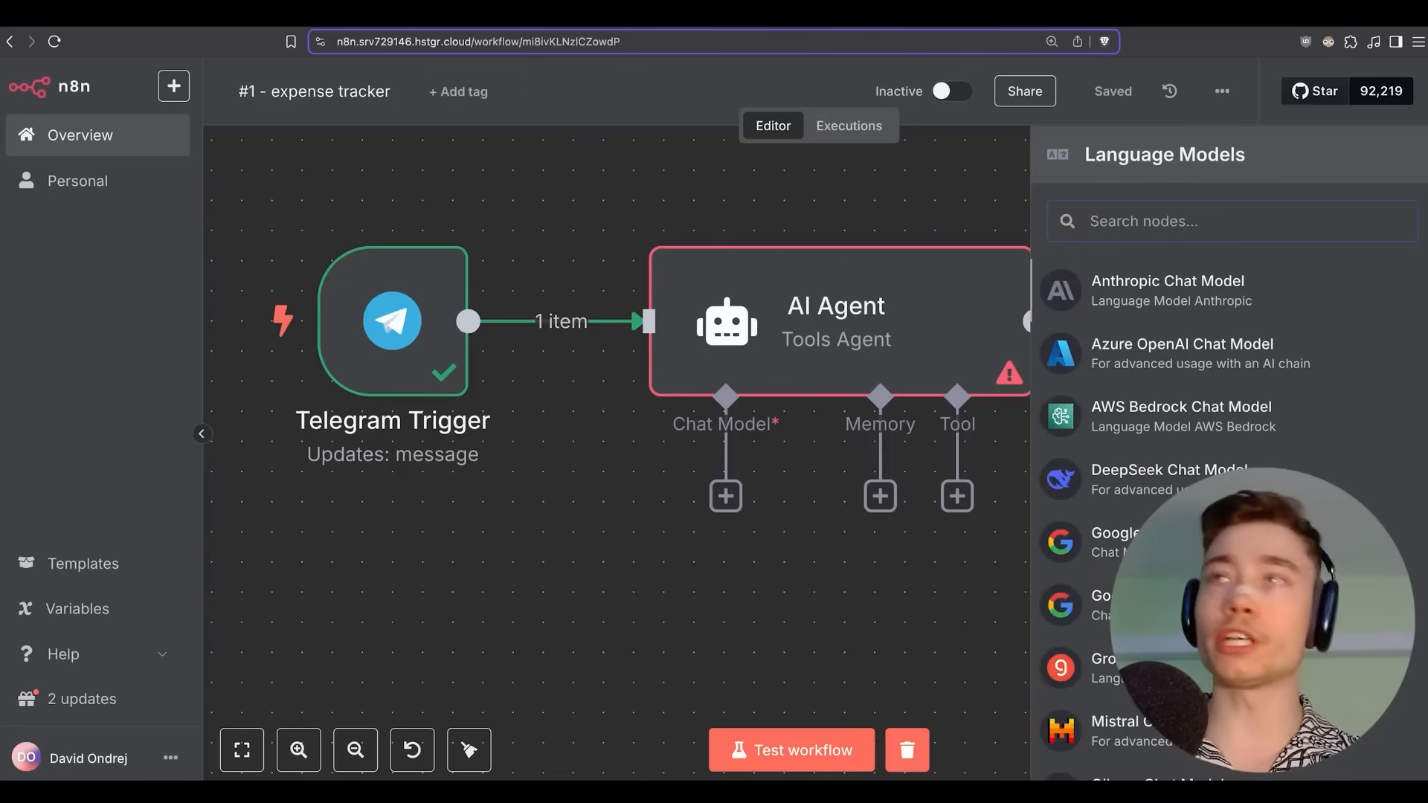
pyautogui.write('openai')
pyautogui.click(1220, 293)
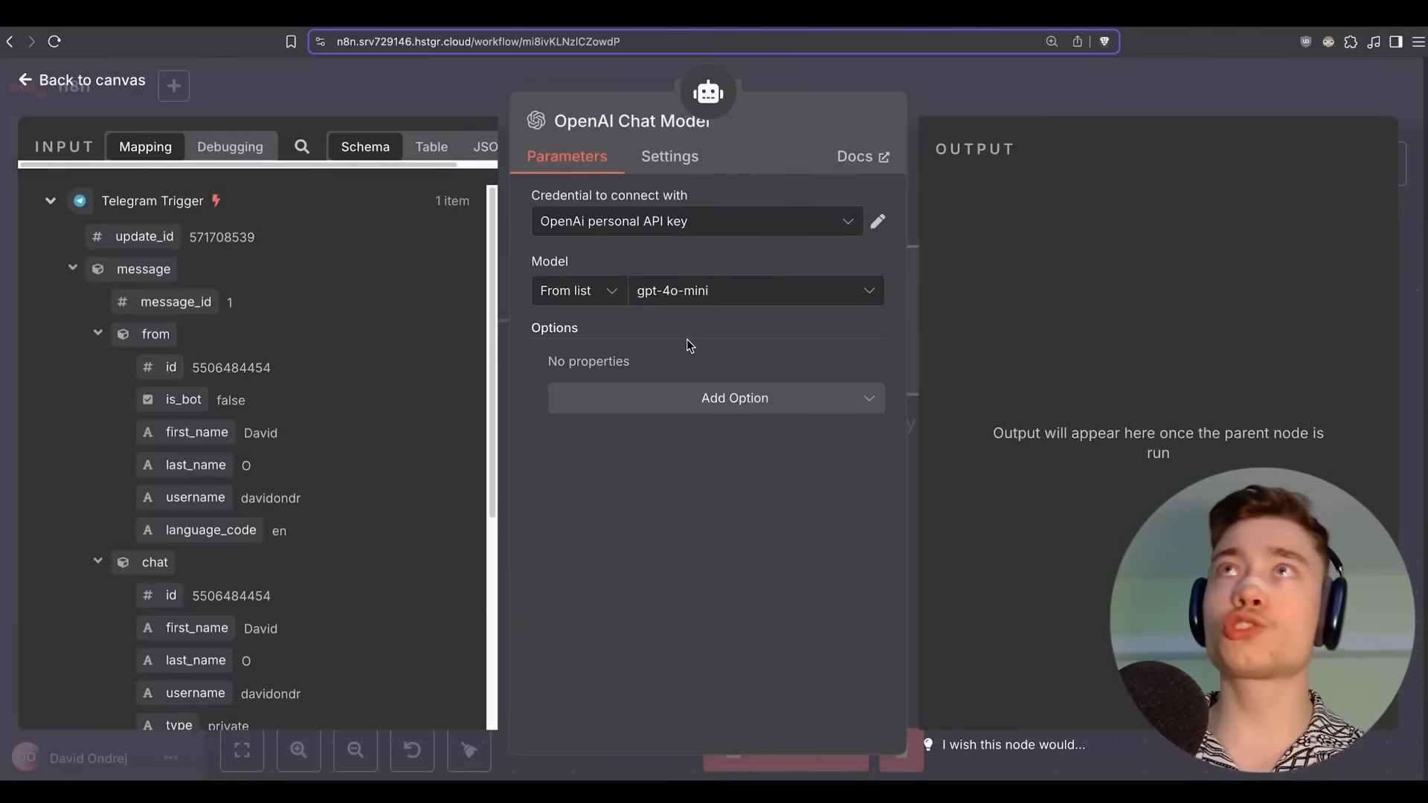
# Select gpt-4.1 as the model and start creating a new OpenAI credential.
pyautogui.click(684, 290)
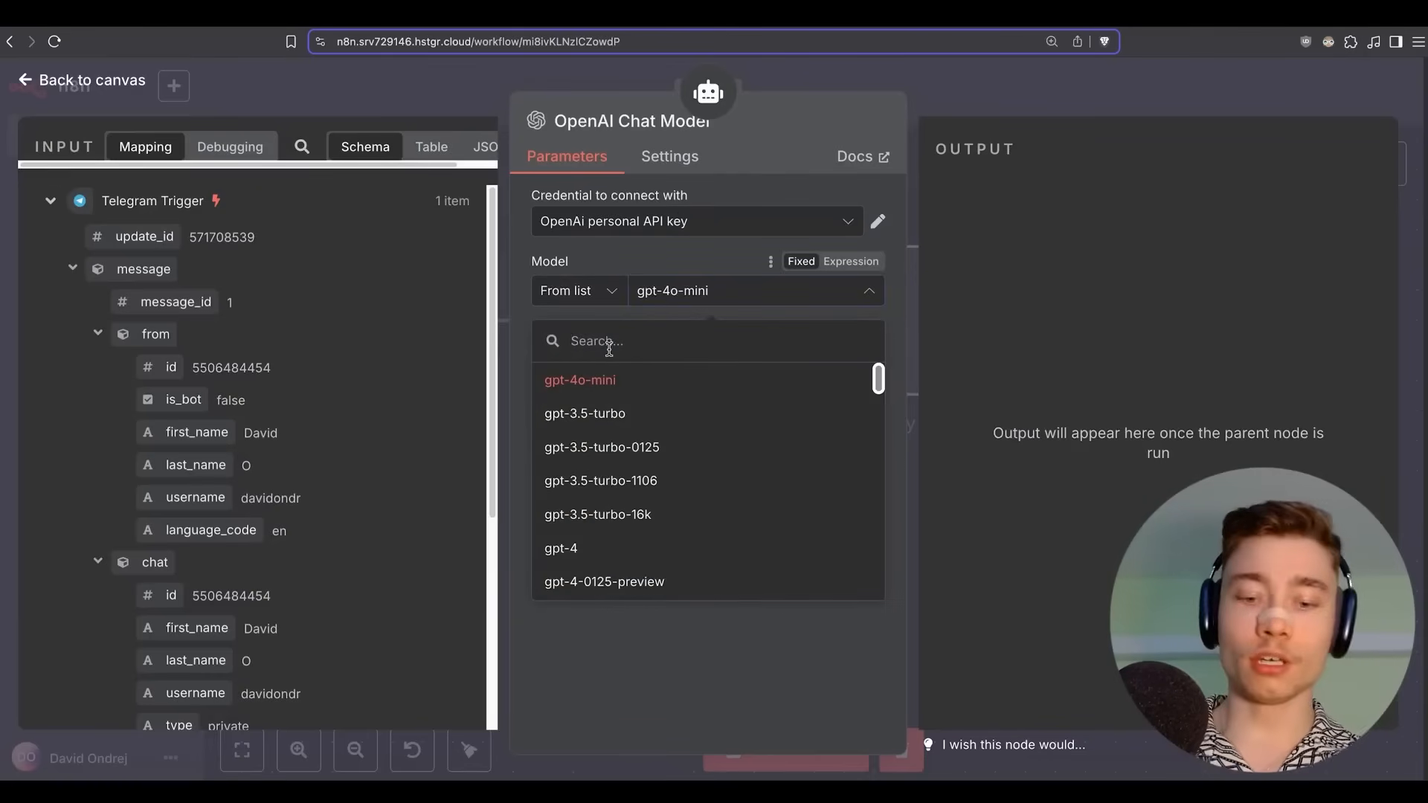
pyautogui.write('gpt-4')
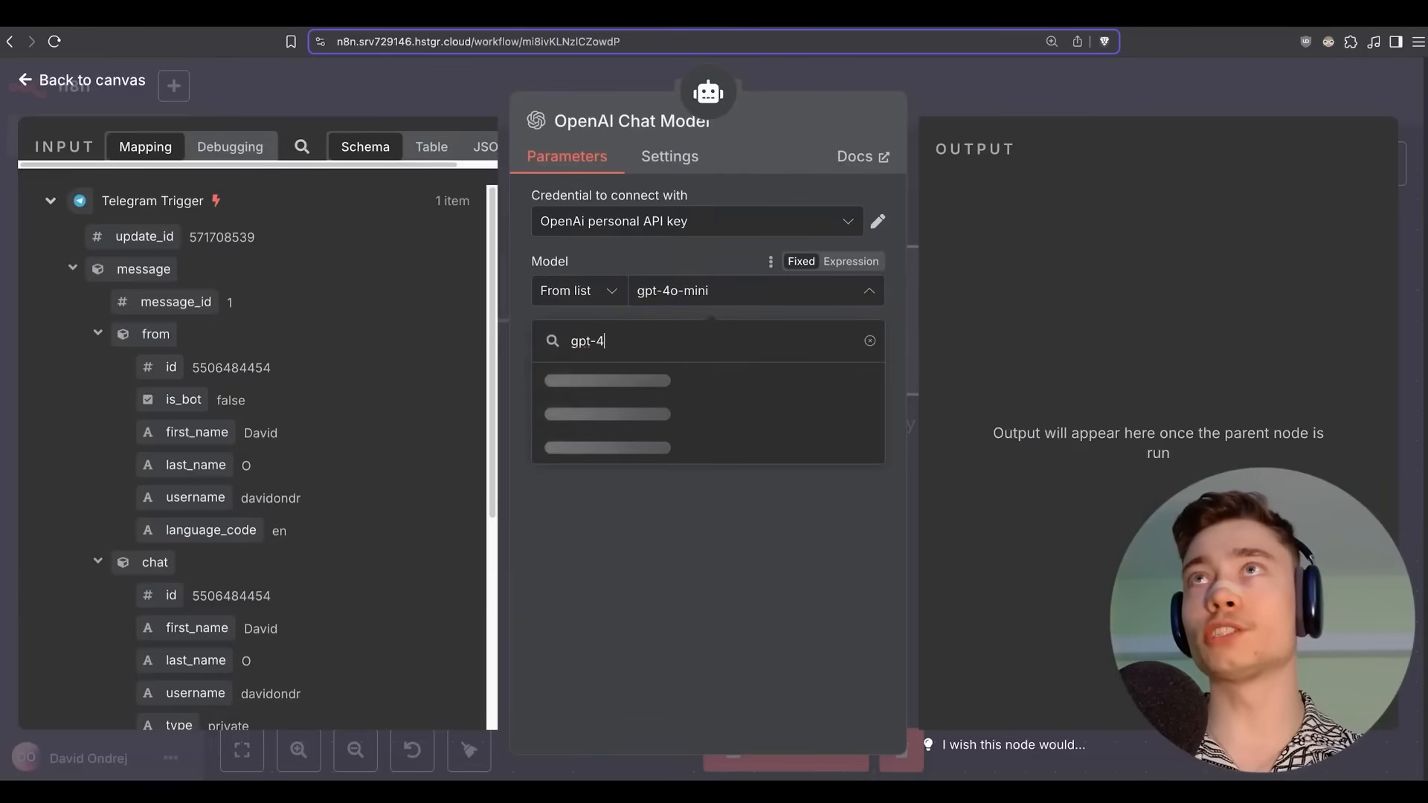
pyautogui.write('.1')
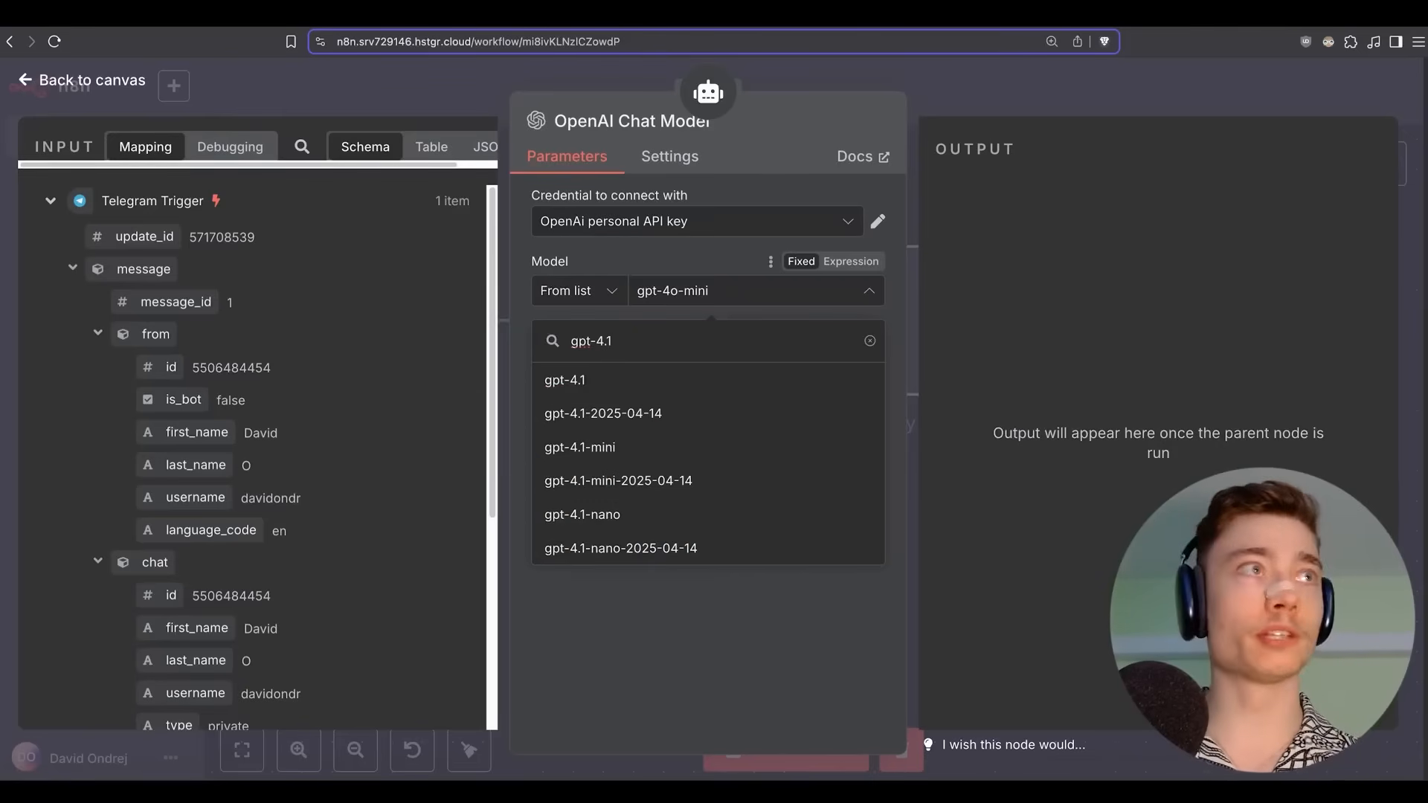
pyautogui.click(603, 381)
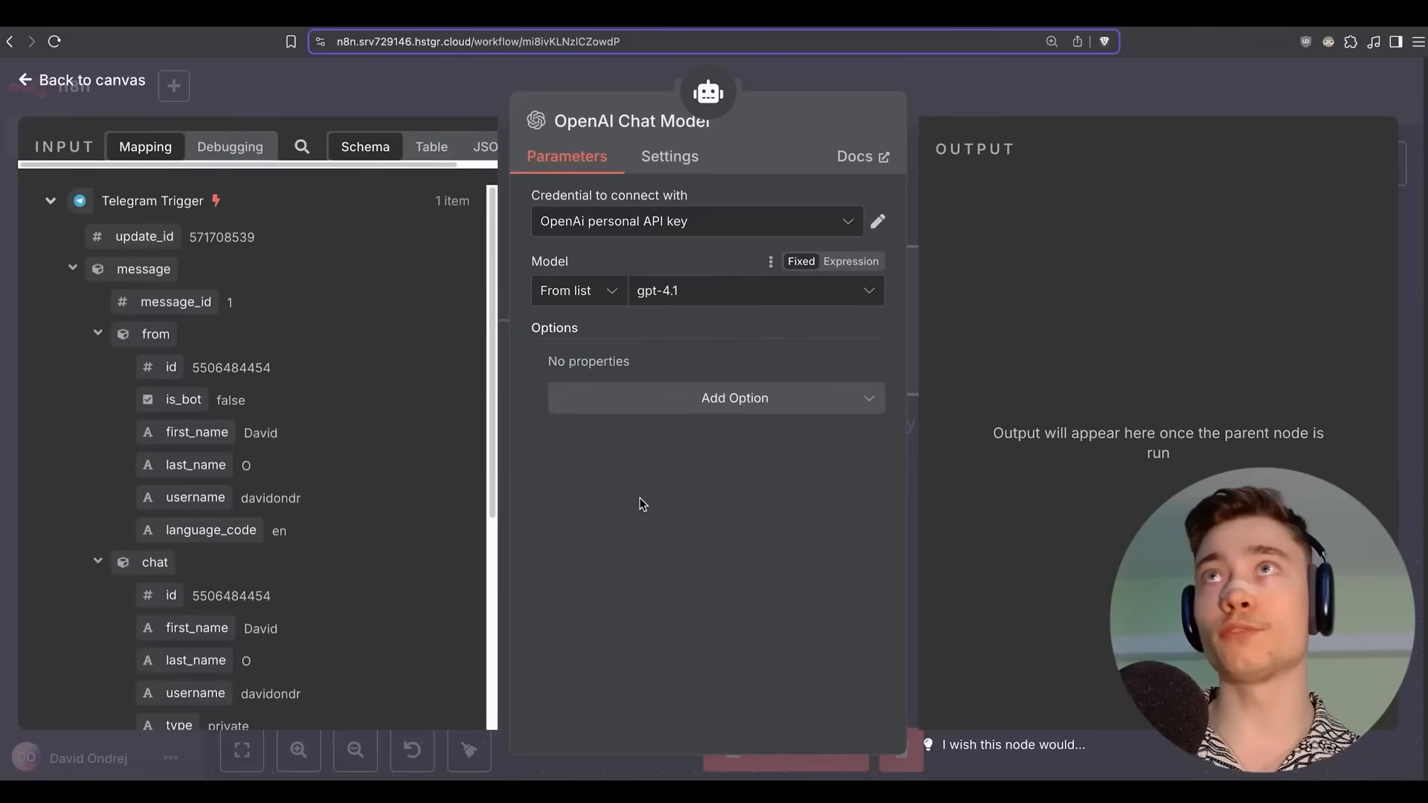
pyautogui.click(621, 216)
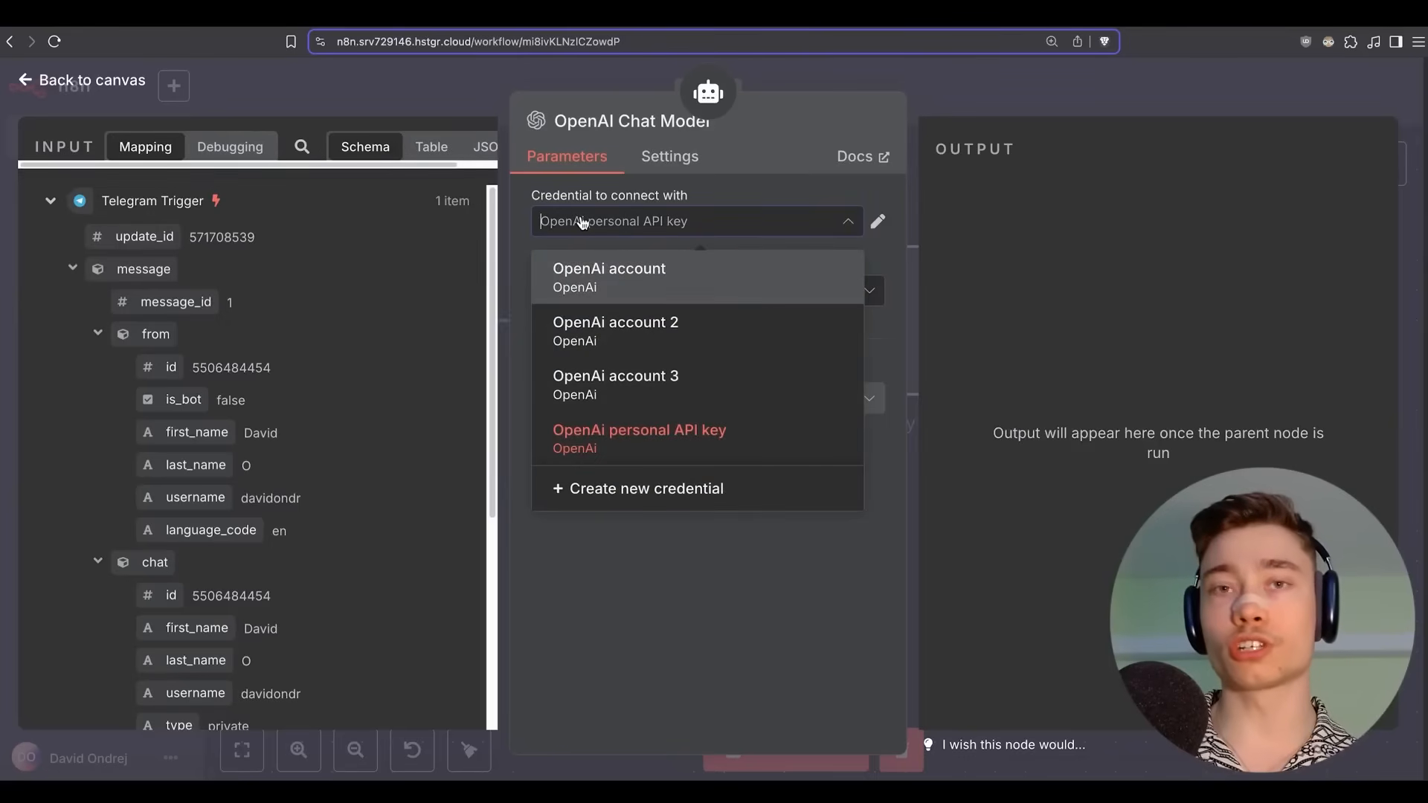
pyautogui.click(637, 490)
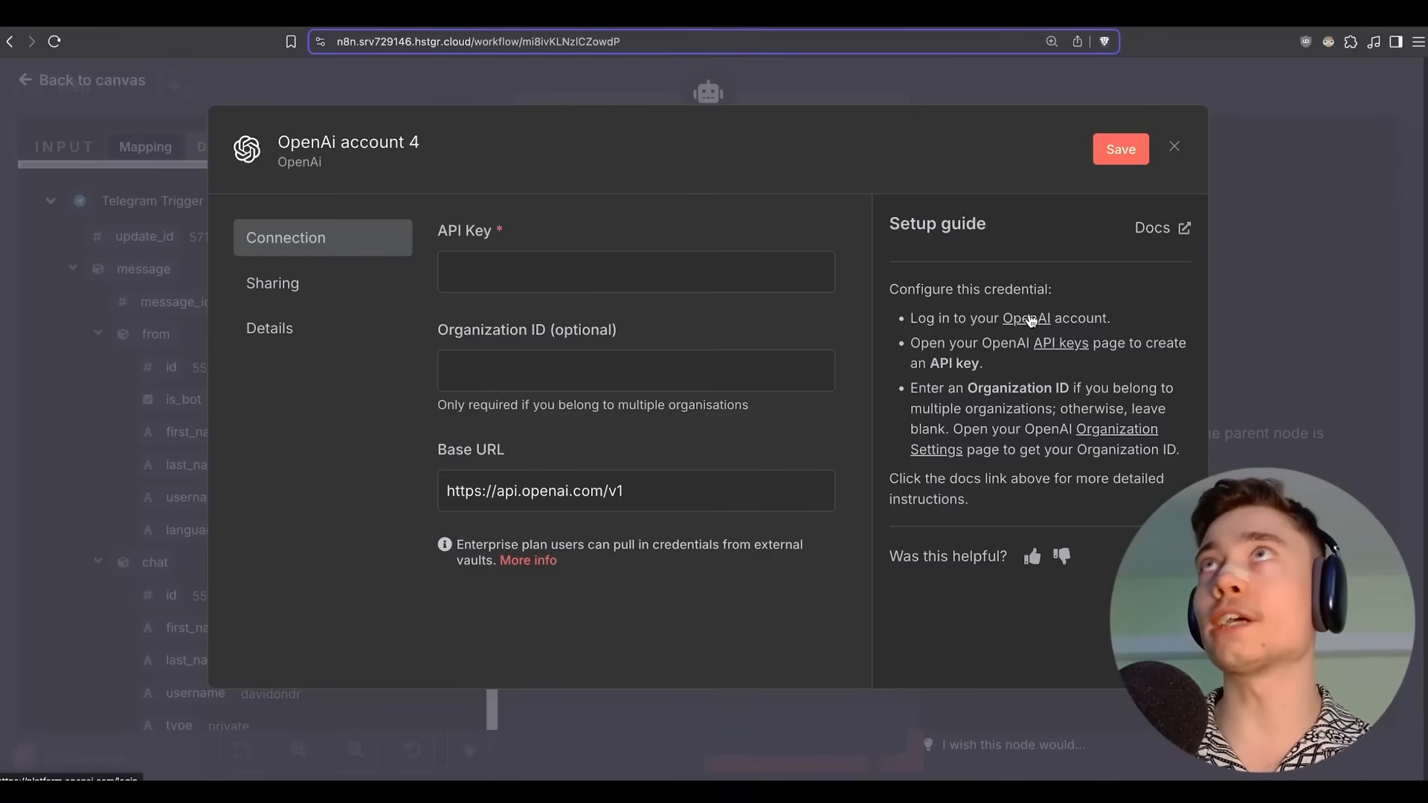
# Create an OpenAI Platform secret key named 'n8n accountant'.
pyautogui.click(625, 13)
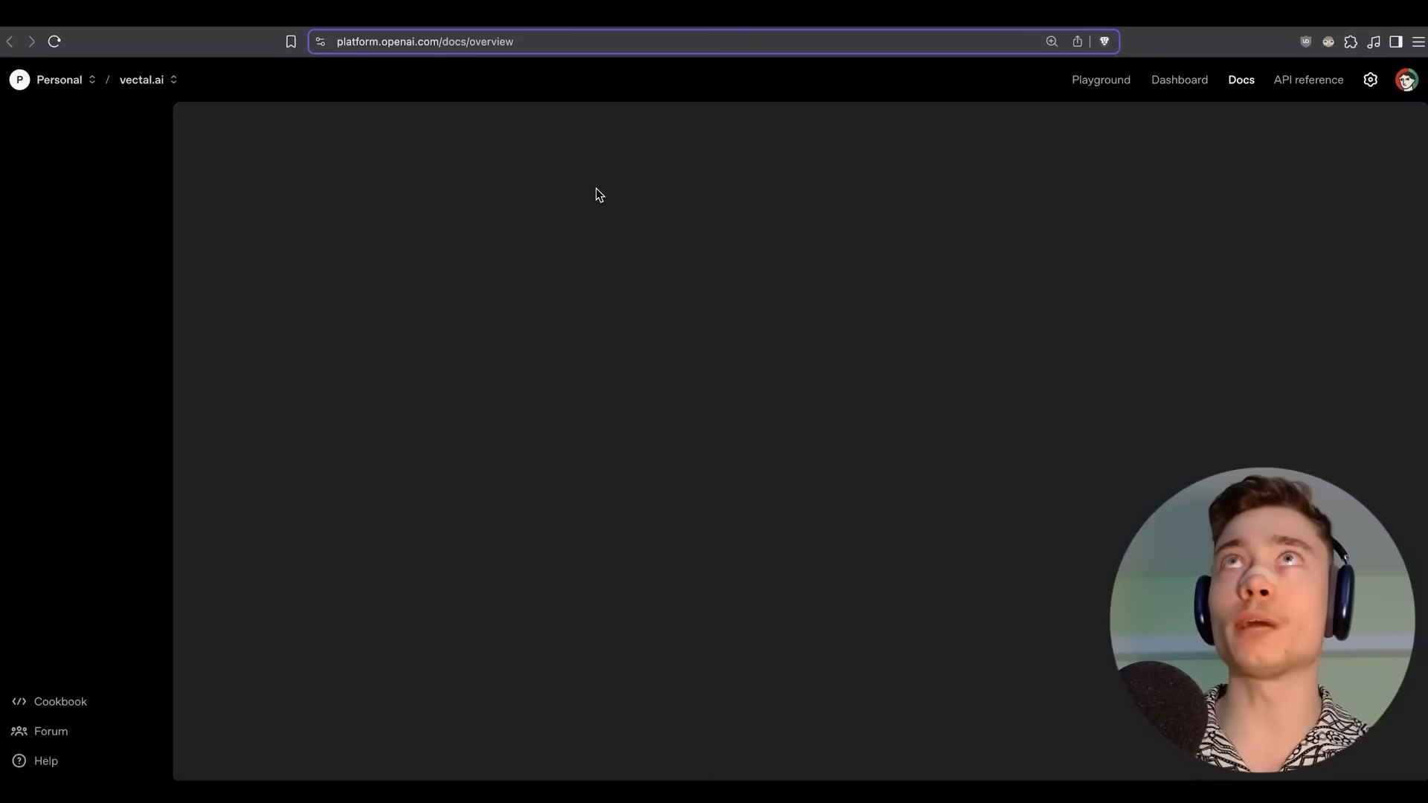
pyautogui.press('super+equal')
pyautogui.press('super+equal')
pyautogui.press('super+equal')
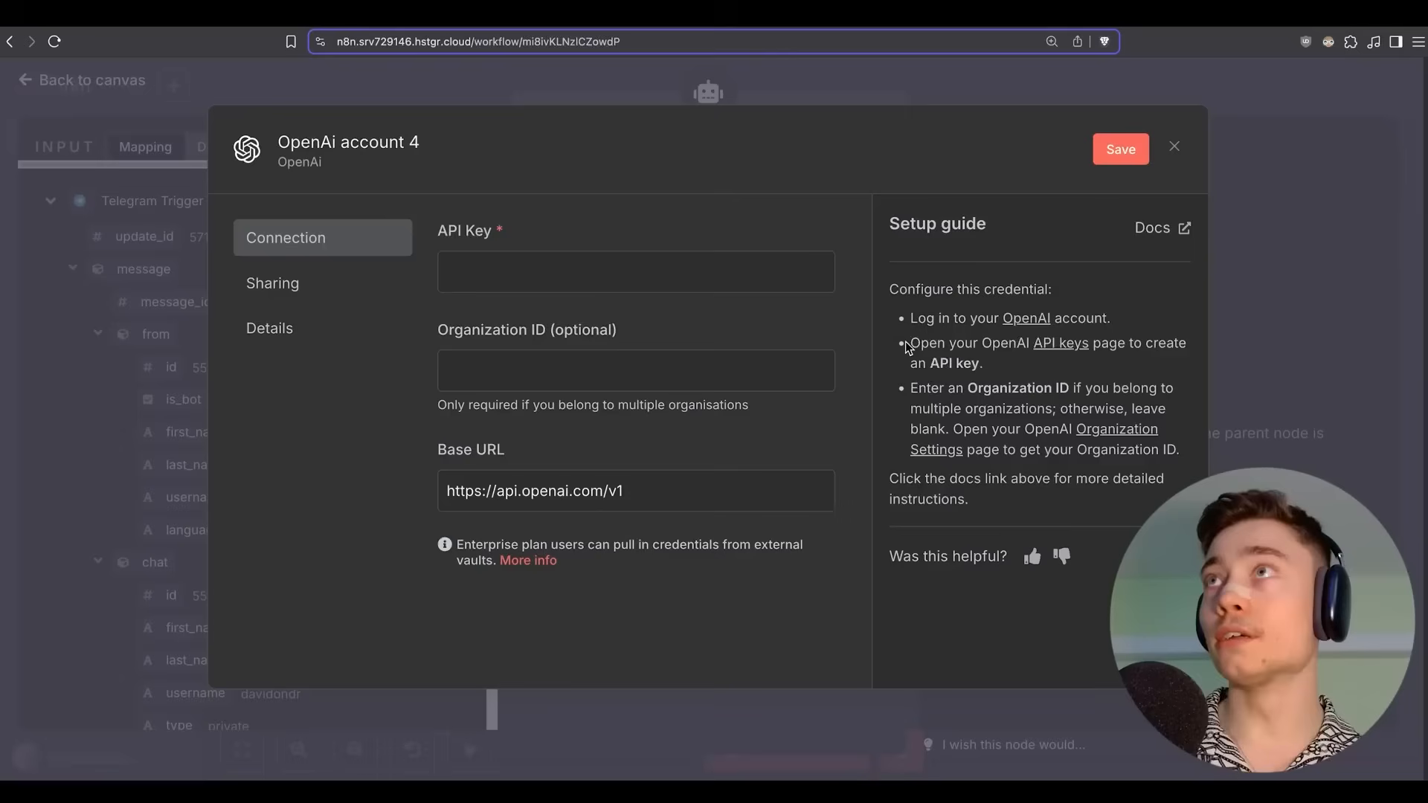
pyautogui.moveTo(911, 343); pyautogui.dragTo(1004, 364)
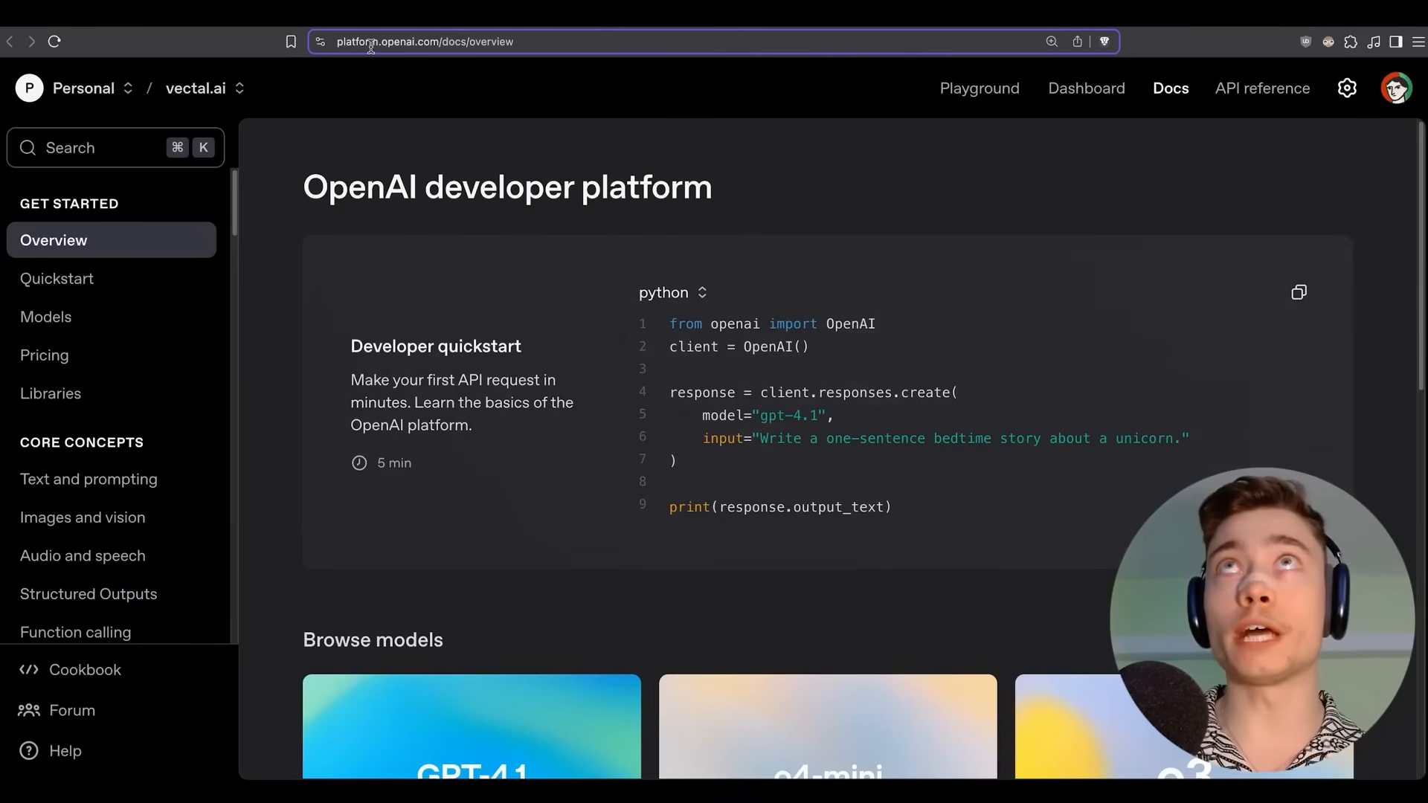
pyautogui.click(1084, 89)
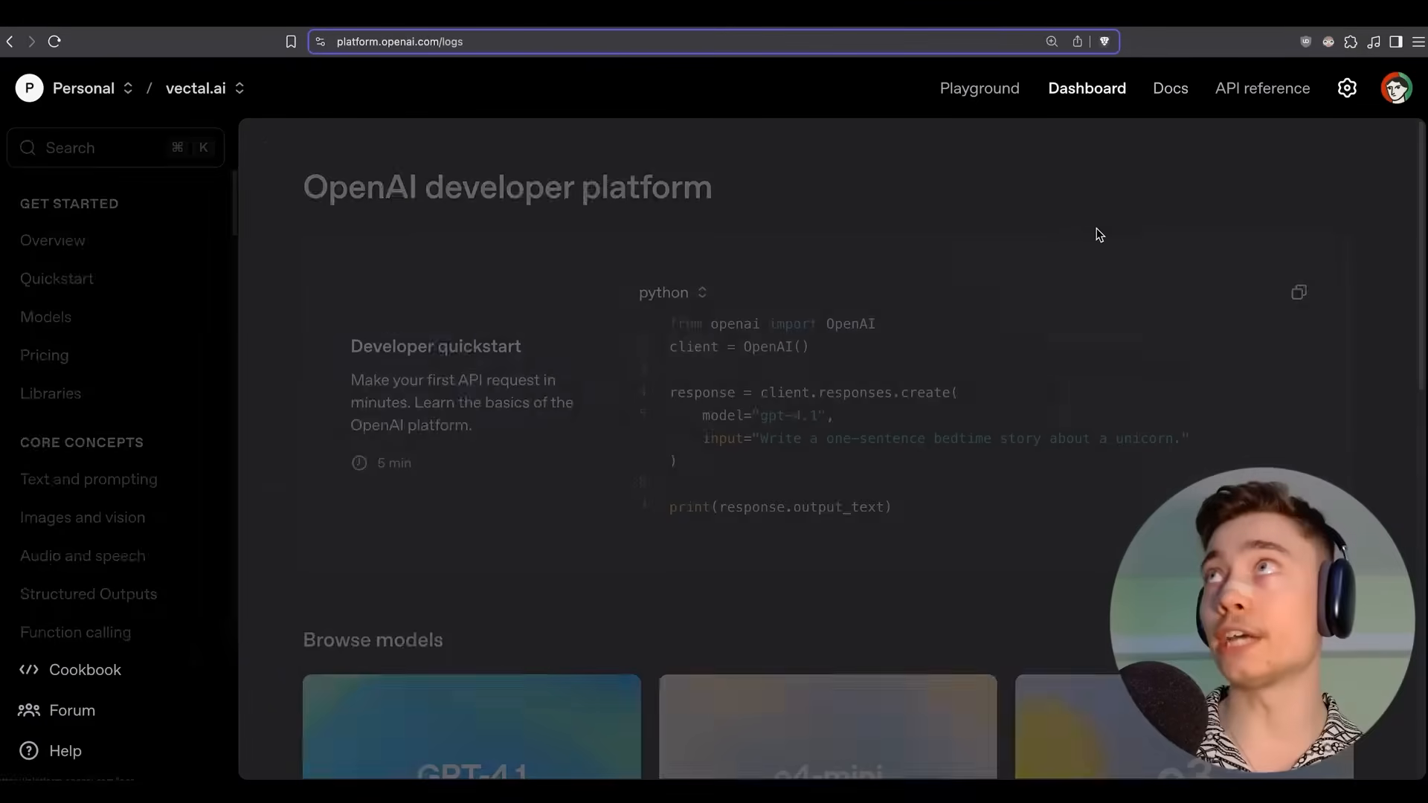
pyautogui.click(89, 537)
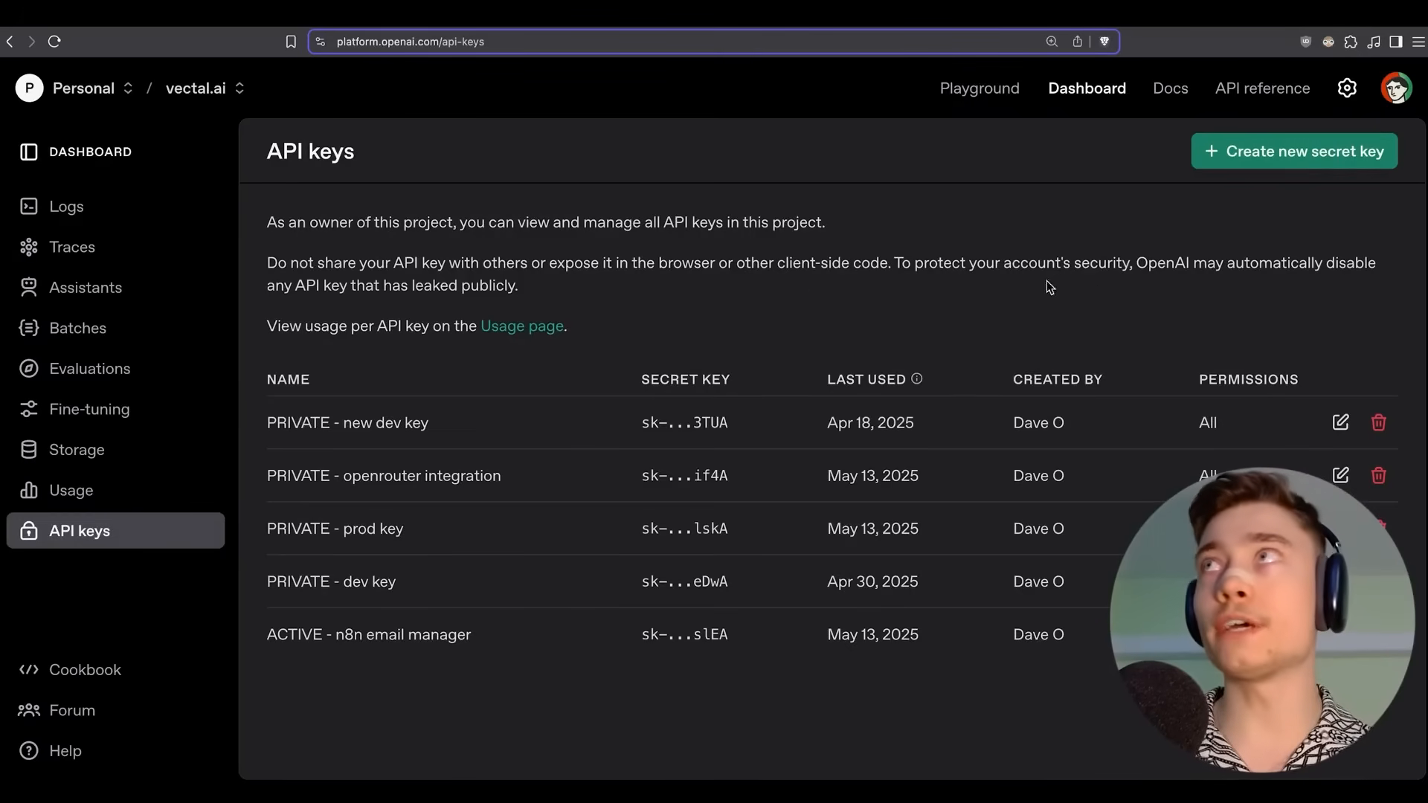
pyautogui.click(1267, 156)
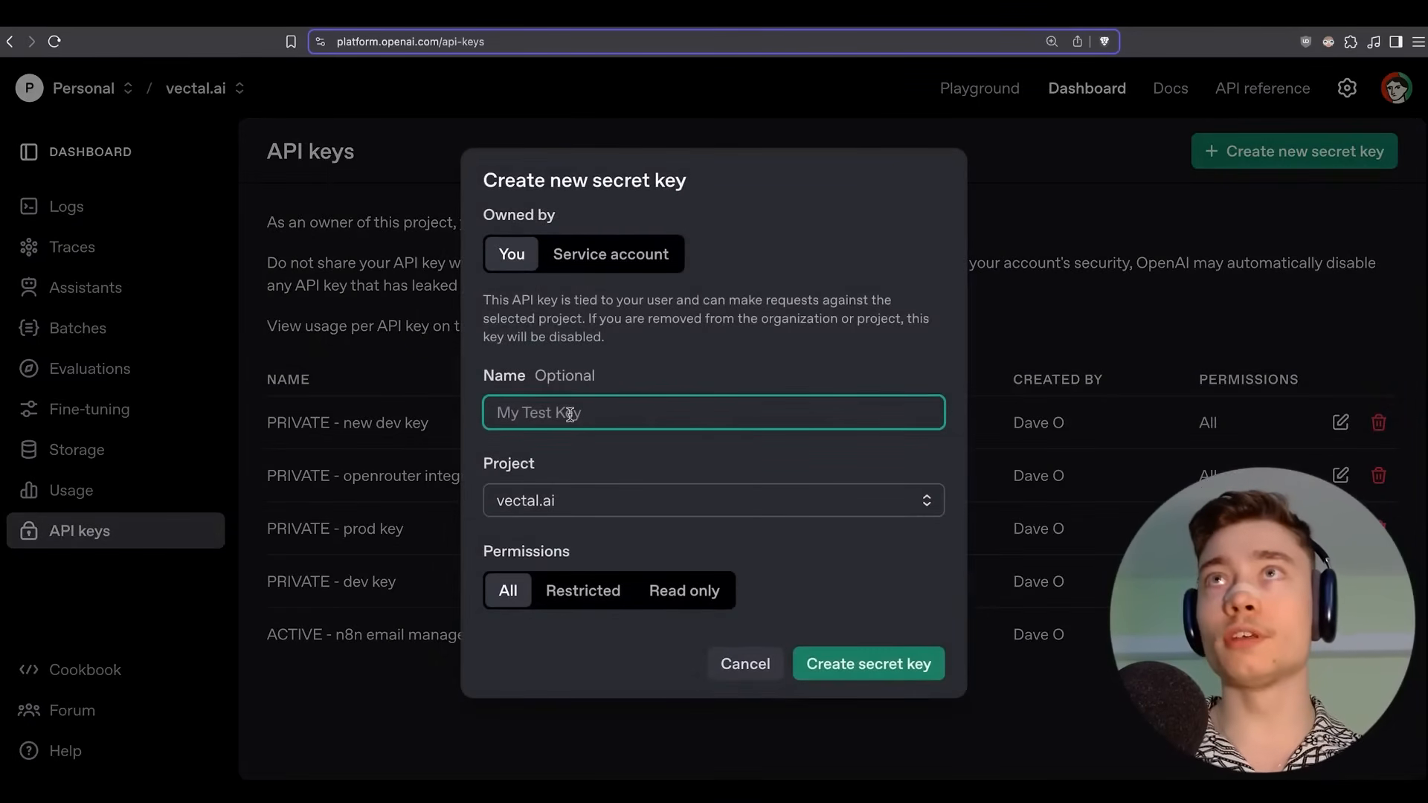
pyautogui.write('n8n accountant')
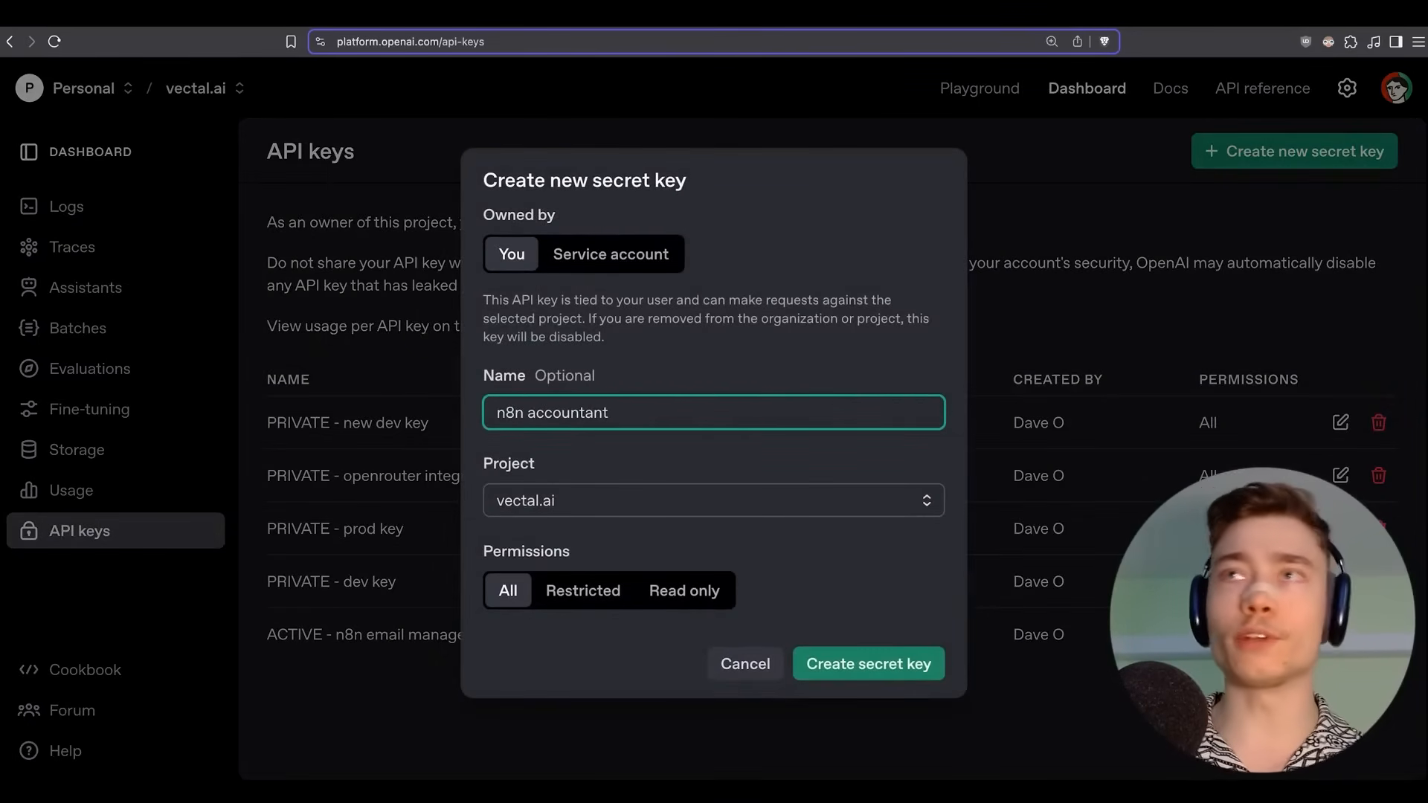
pyautogui.click(803, 666)
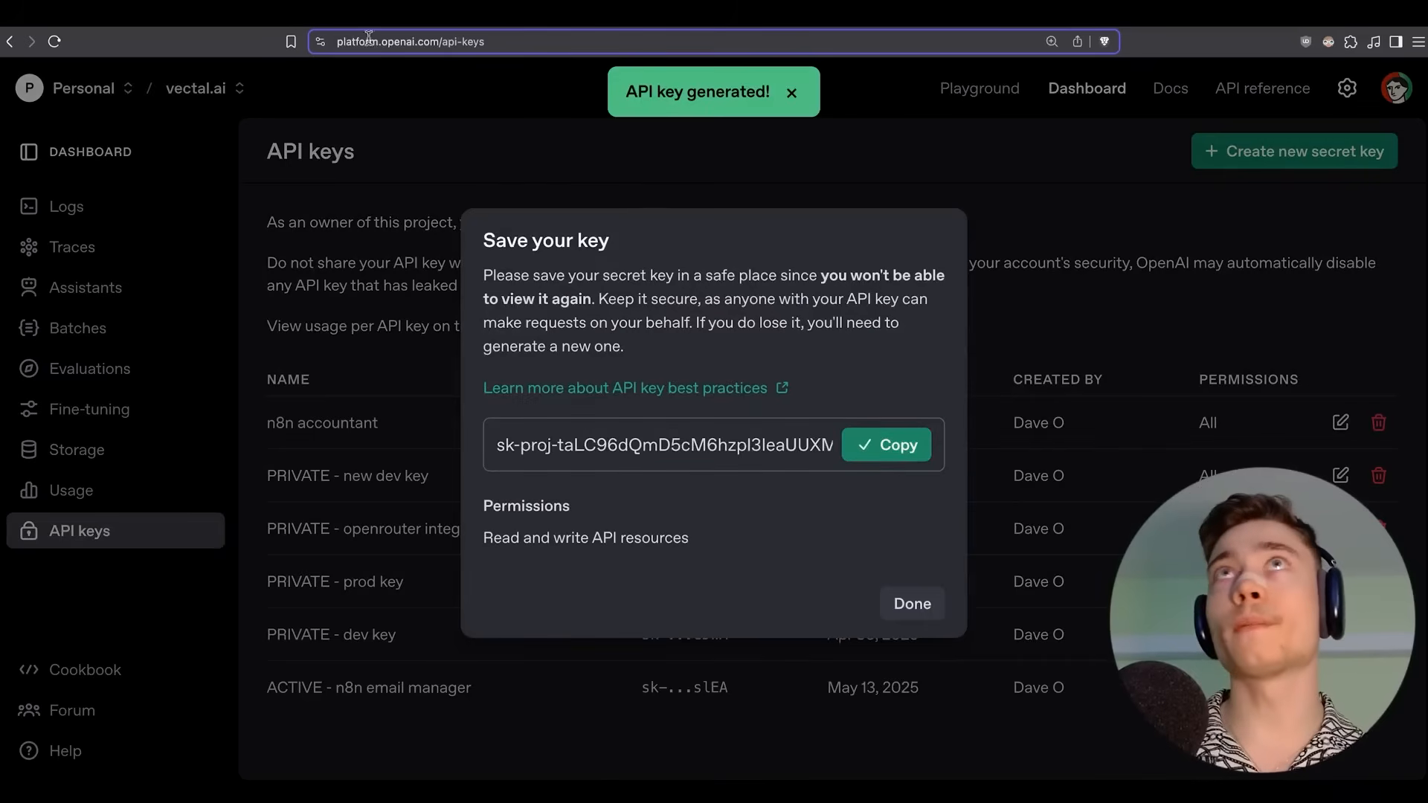
# Paste the new secret key into the n8n credential's API Key field.
pyautogui.click(312, 13)
pyautogui.click(491, 269)
pyautogui.press('super+v')
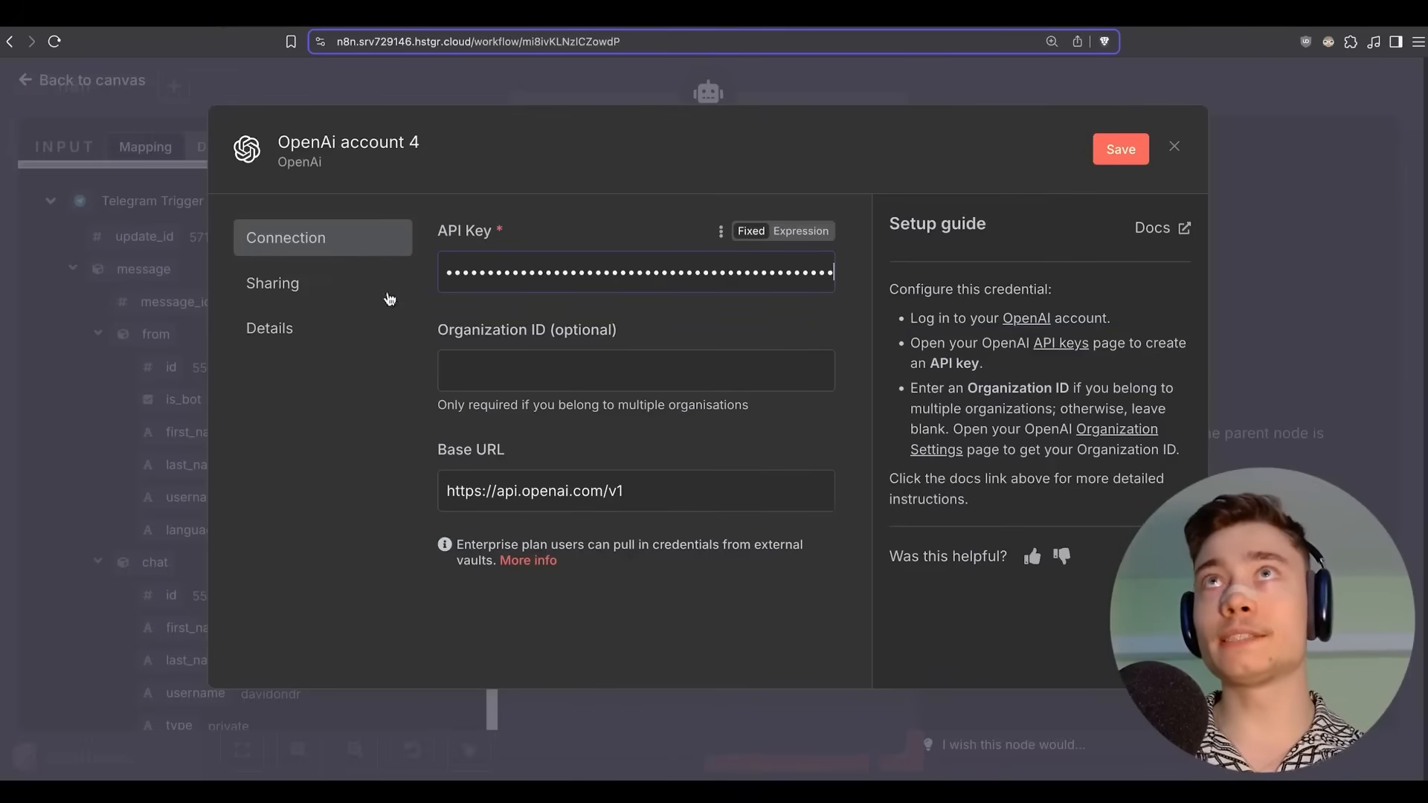
# Save and test the 'OpenAi account 4' credential, then close the chat model settings.
pyautogui.click(1121, 149)
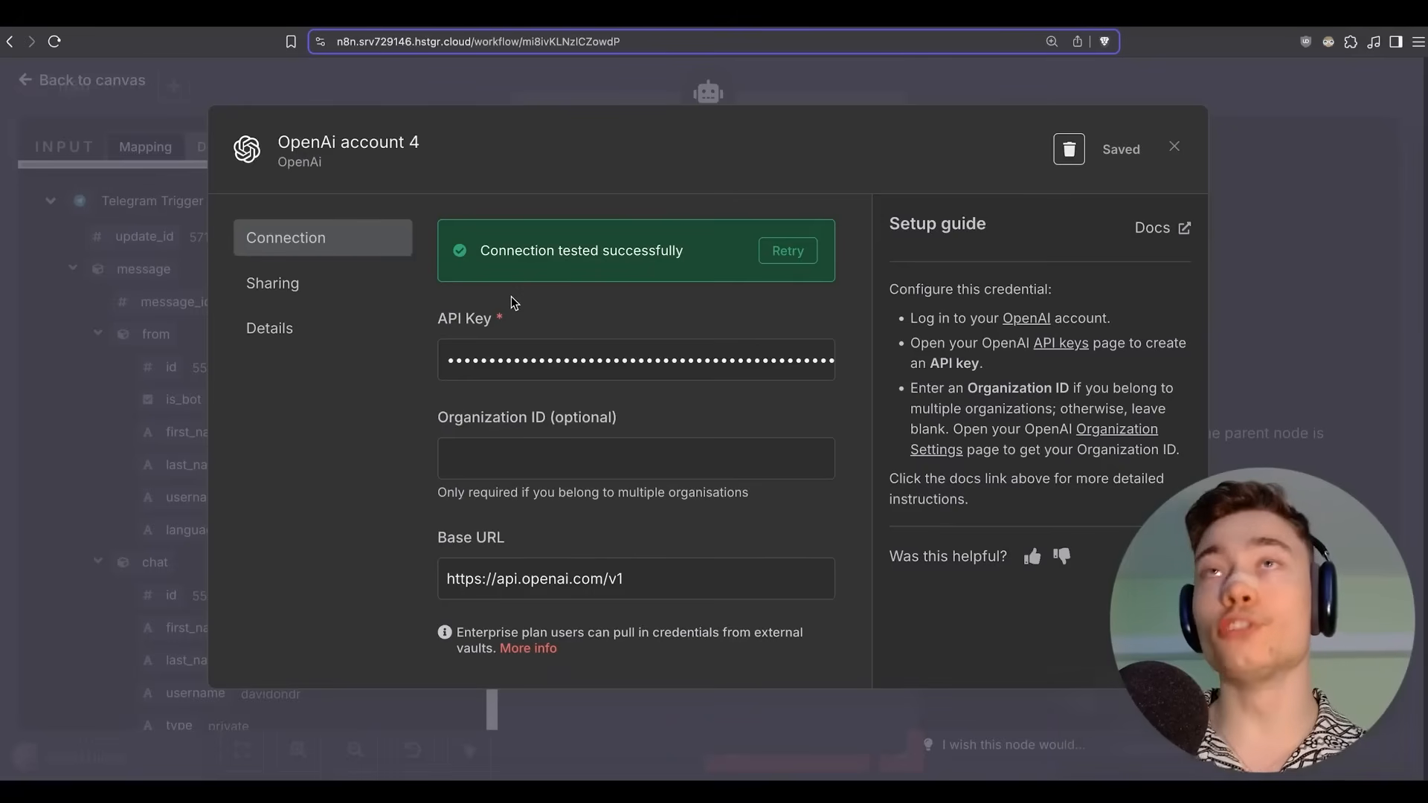
pyautogui.click(508, 26)
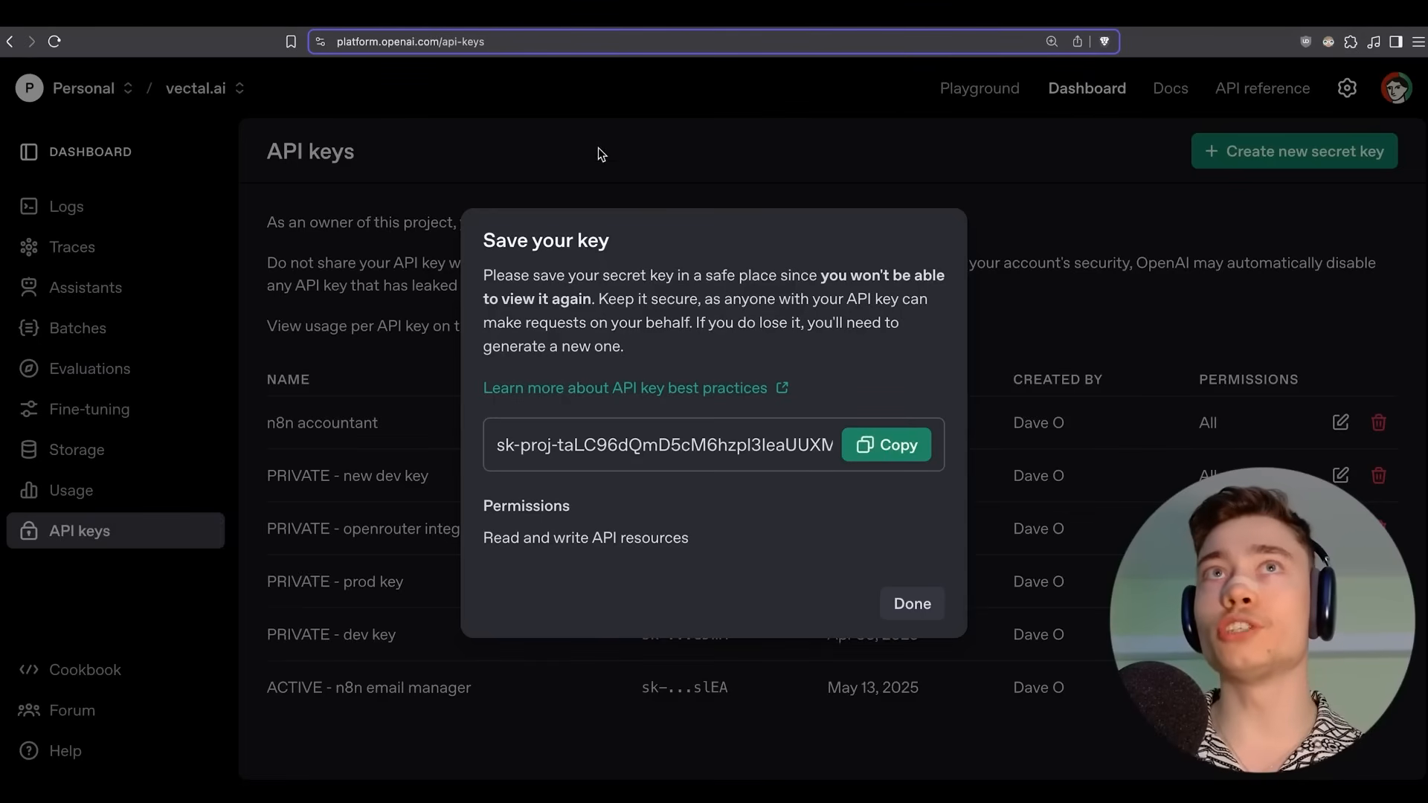
pyautogui.click(926, 606)
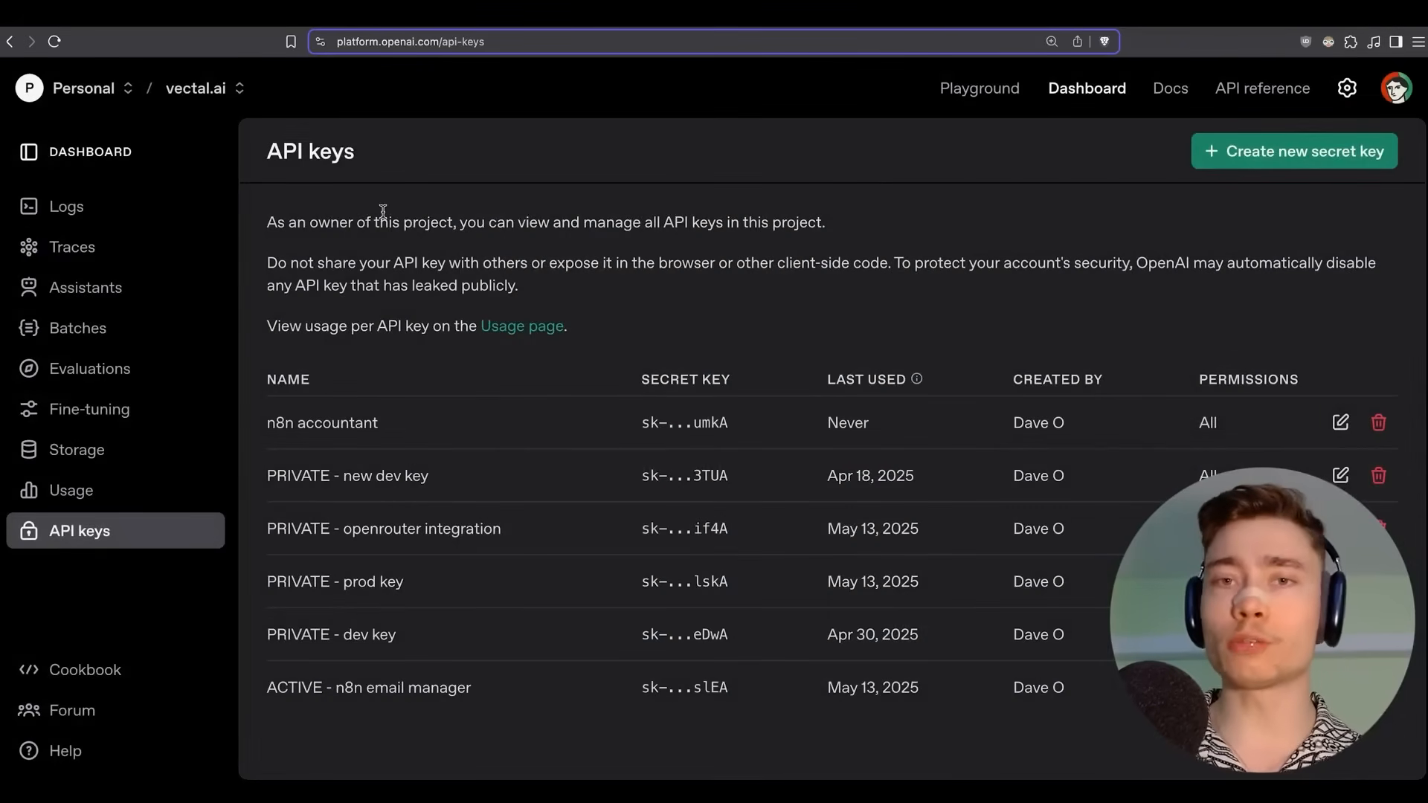
pyautogui.click(238, 27)
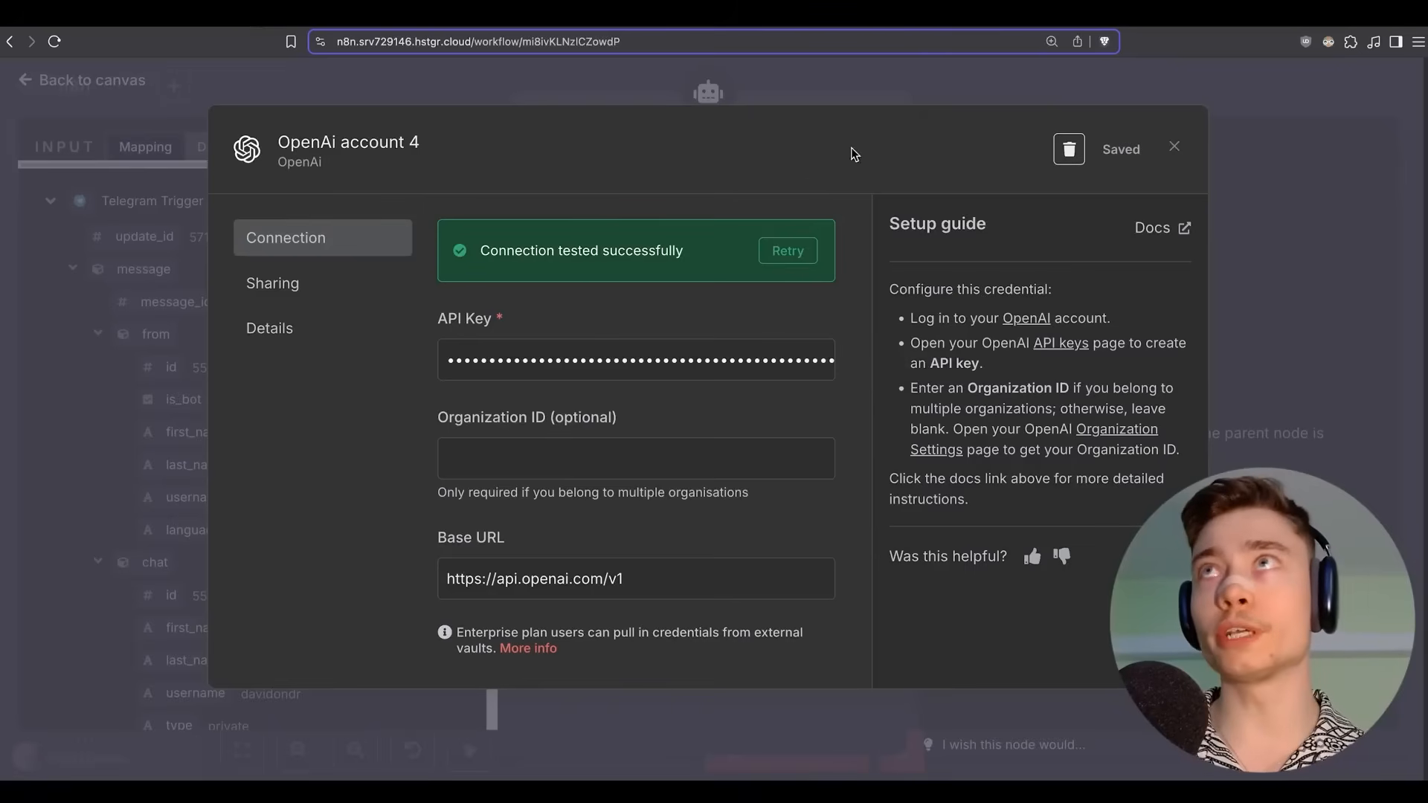
pyautogui.click(1173, 147)
pyautogui.click(909, 153)
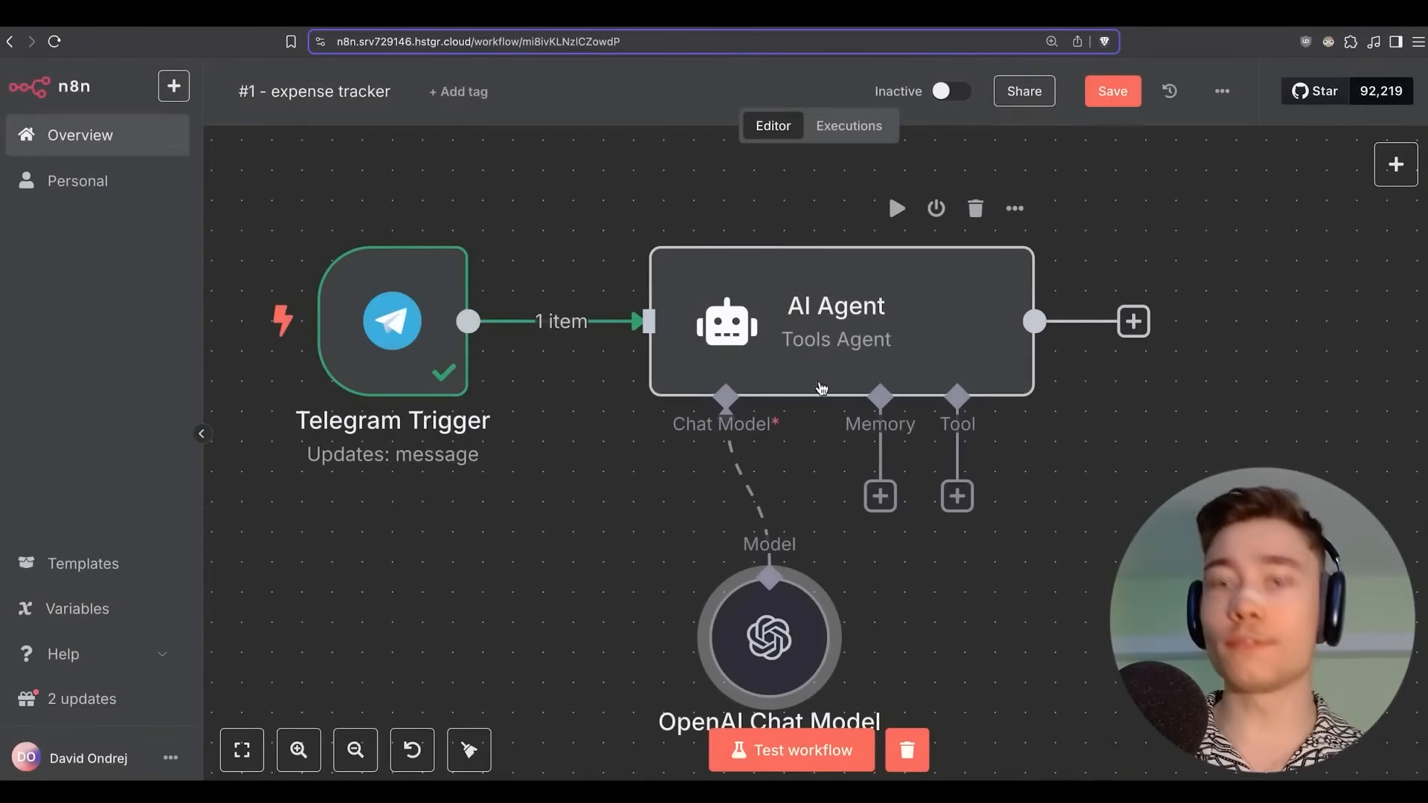
# Place the OpenAI Chat Model under the agent's Chat Model input, confirm gpt-4.1, and save.
pyautogui.scroll(-2, 892, 456)
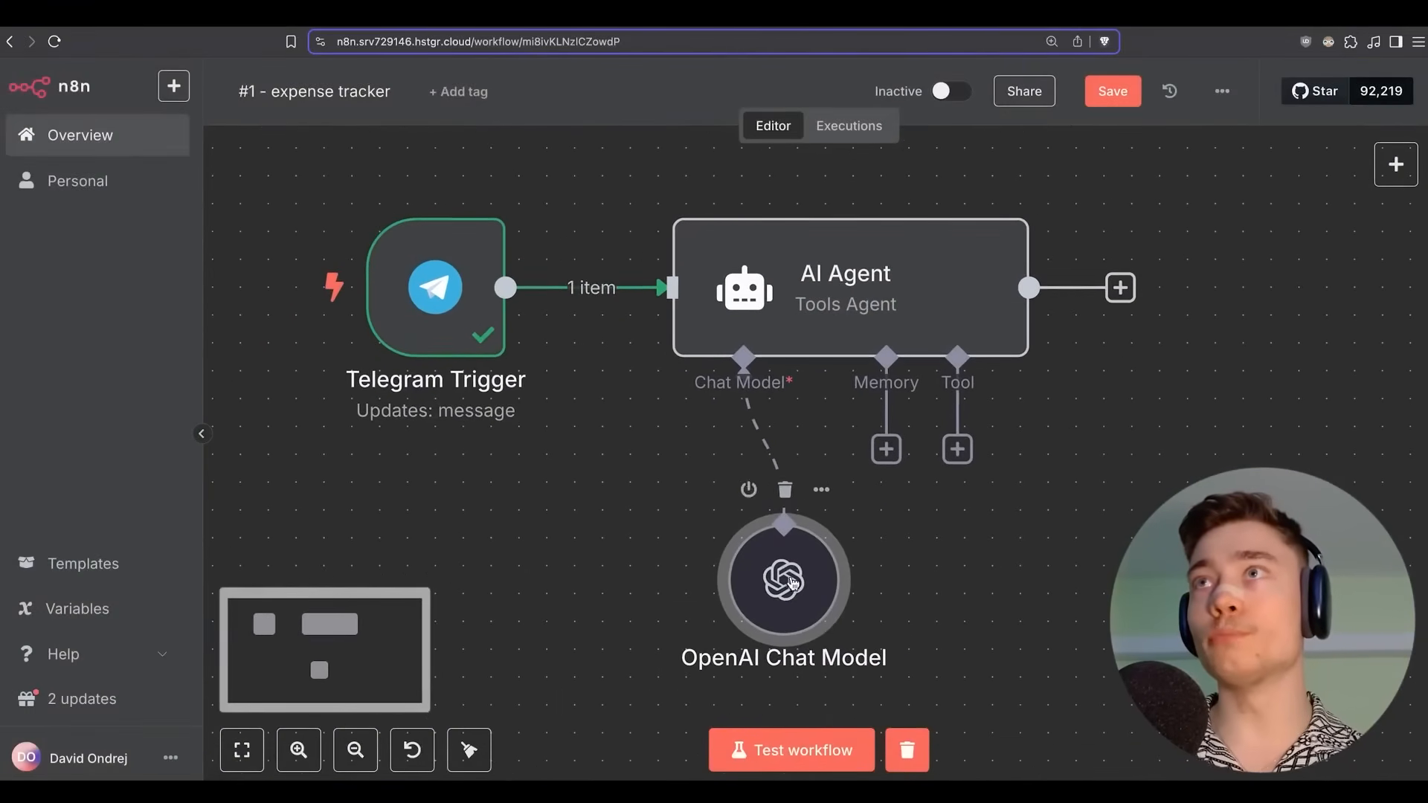
pyautogui.moveTo(779, 591); pyautogui.dragTo(671, 536)
pyautogui.hscroll(2, 828, 528)
pyautogui.scroll(1, 827, 528)
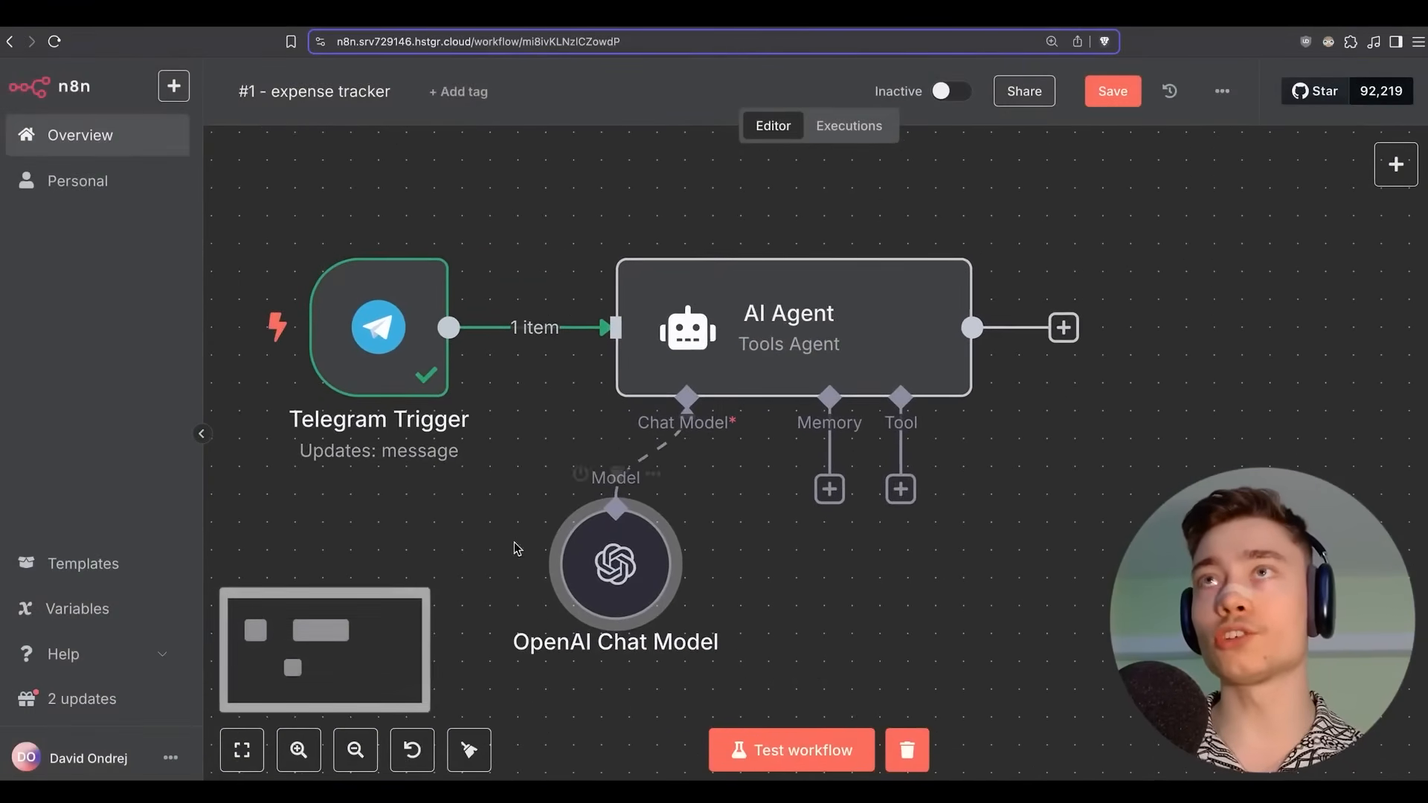
pyautogui.doubleClick(623, 541)
pyautogui.click(678, 292)
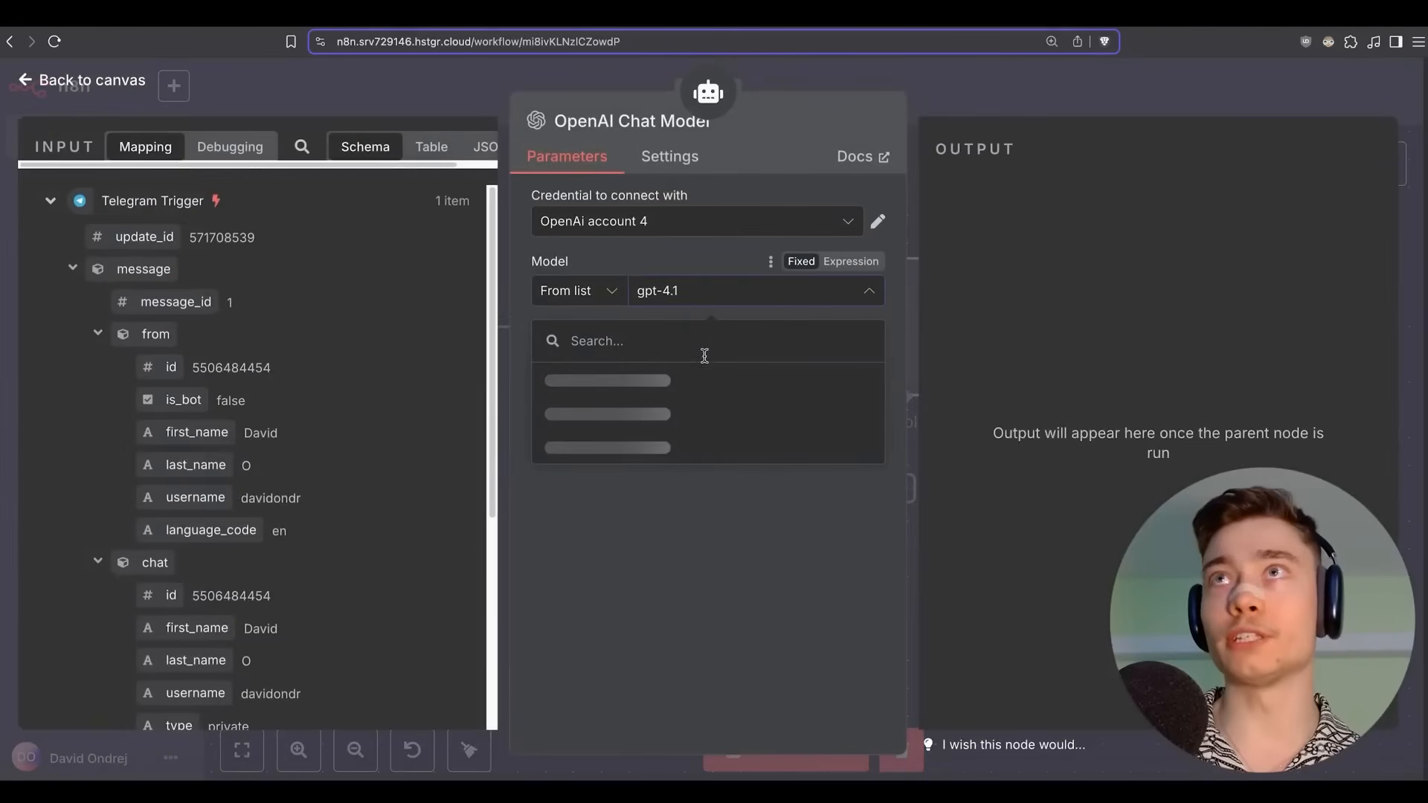
pyautogui.scroll(-20, 727, 409)
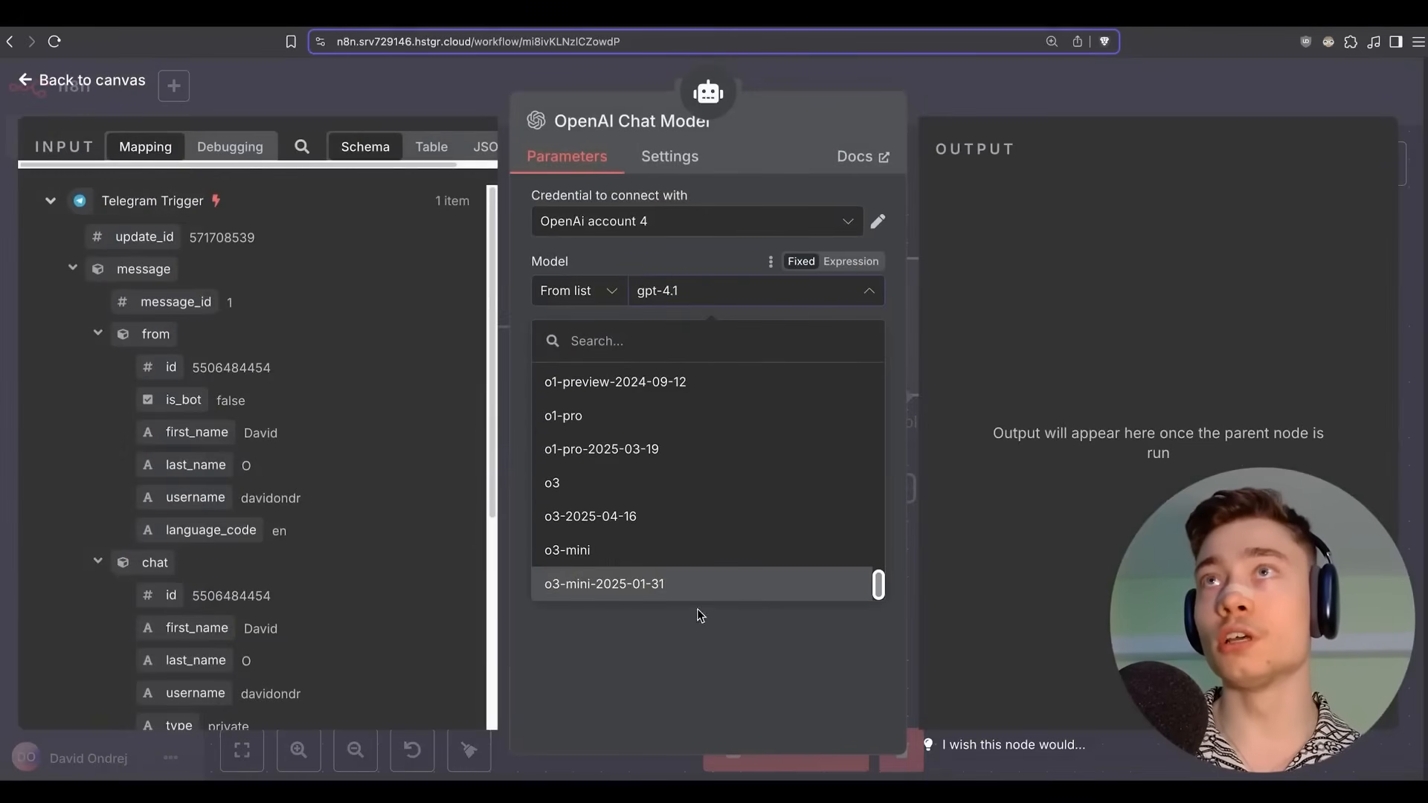
pyautogui.click(691, 661)
pyautogui.click(974, 104)
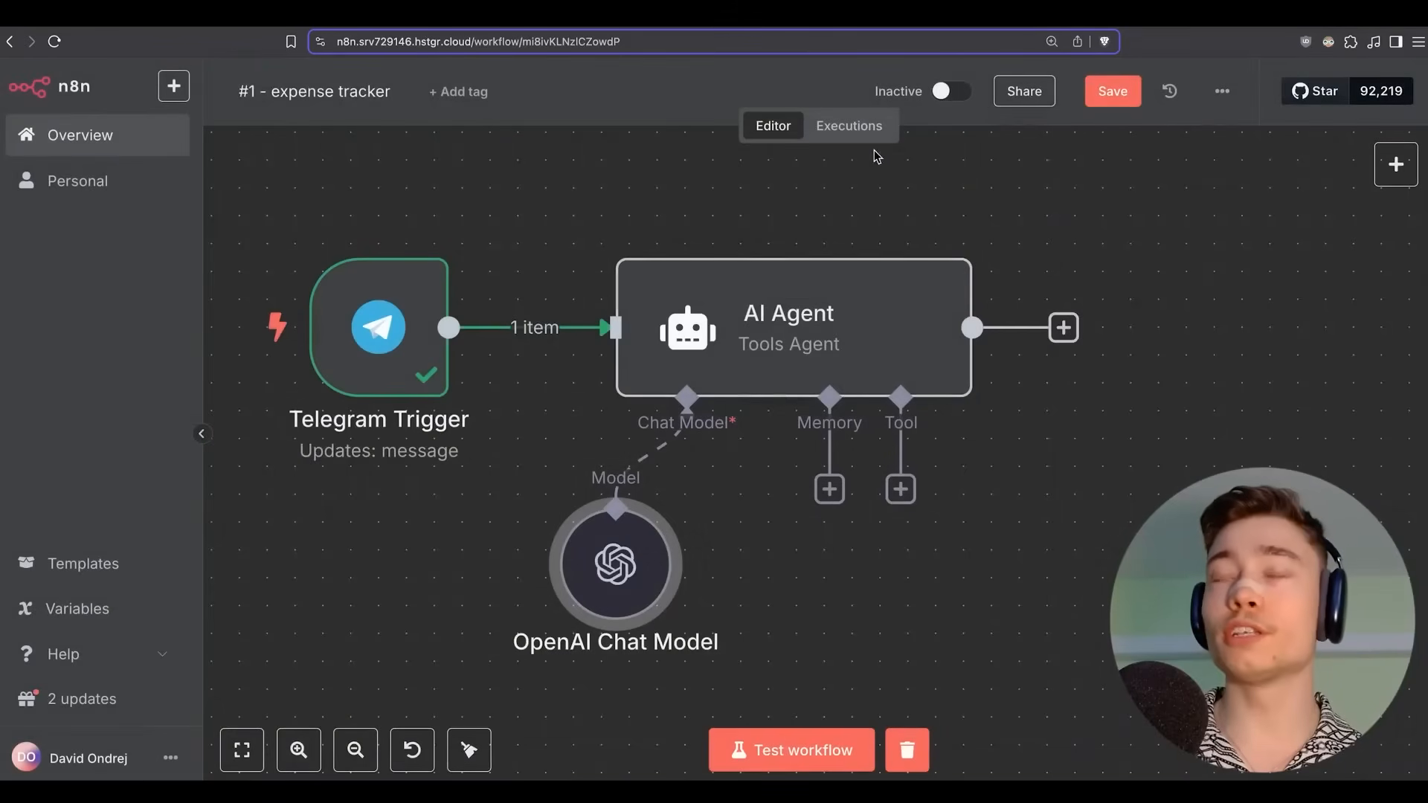
pyautogui.hotkey('ctrl', 's')
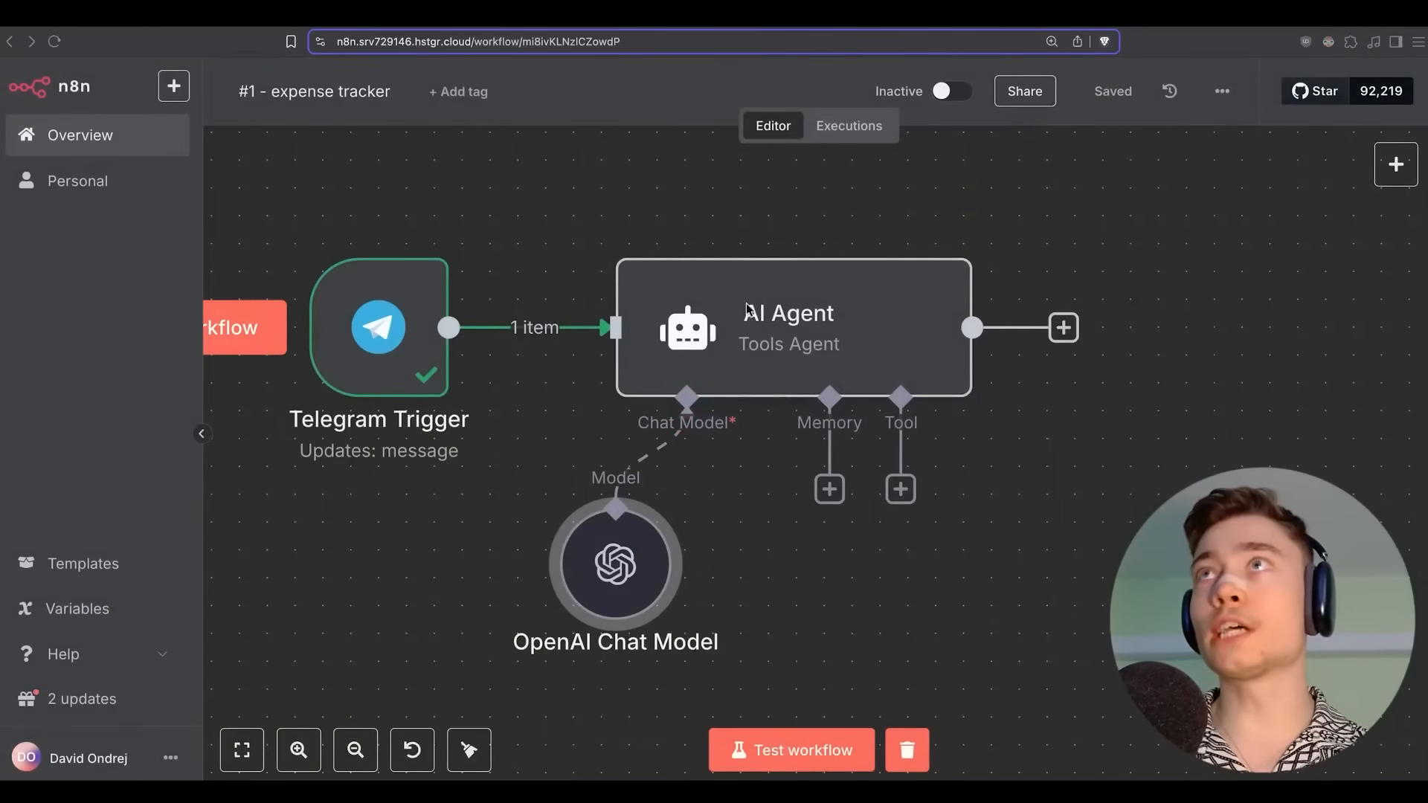
# Open the AI Agent's settings.
pyautogui.scroll(-3, 748, 309)
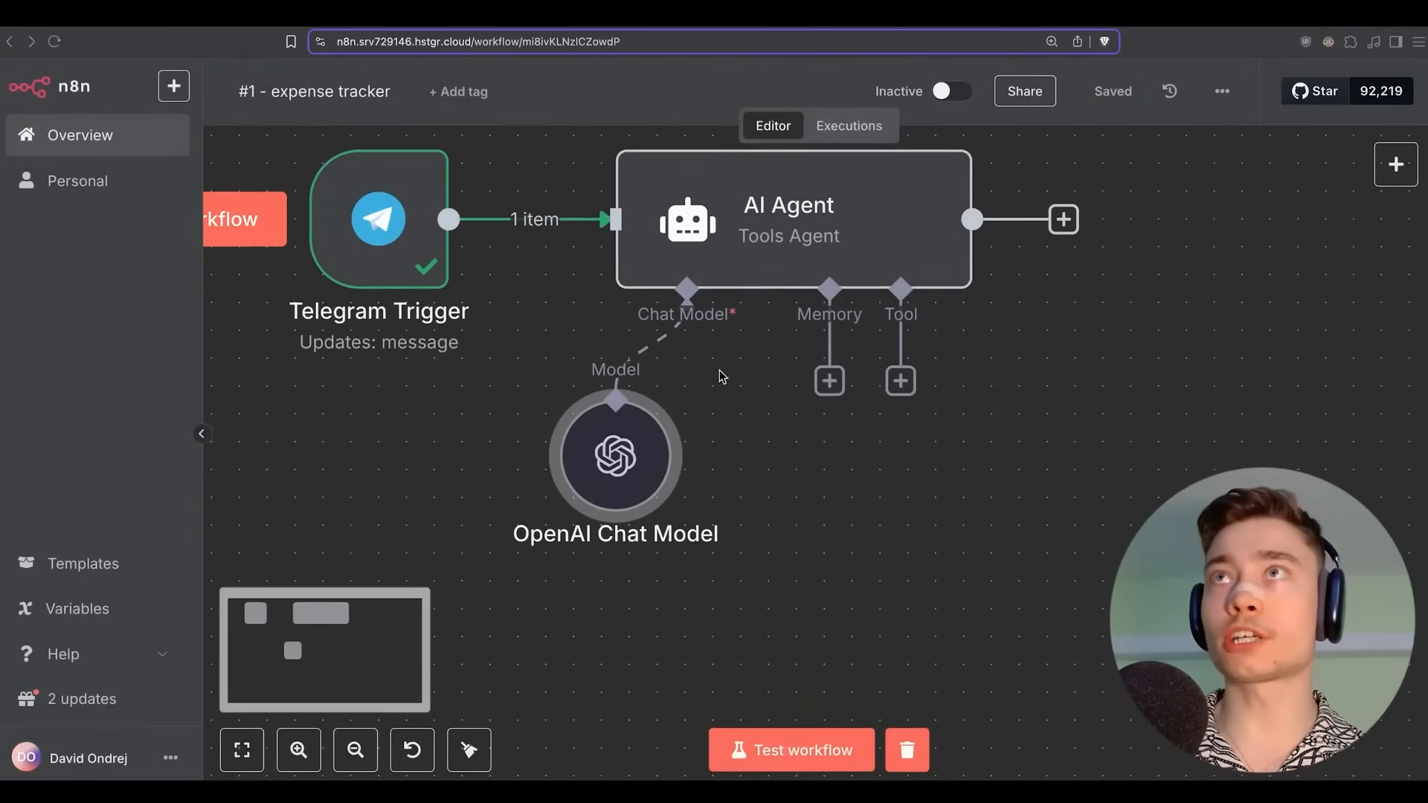
pyautogui.scroll(2, 766, 349)
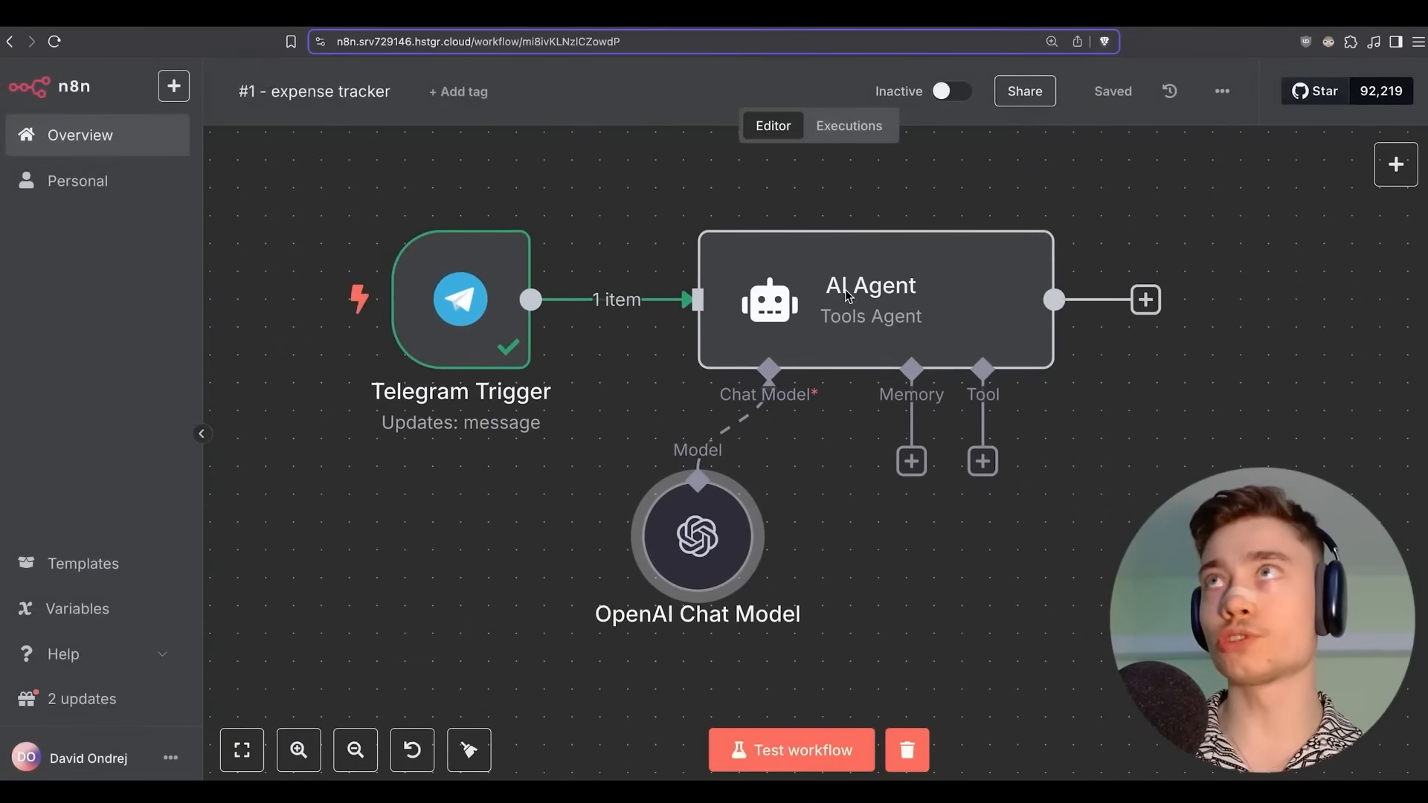
pyautogui.doubleClick(848, 298)
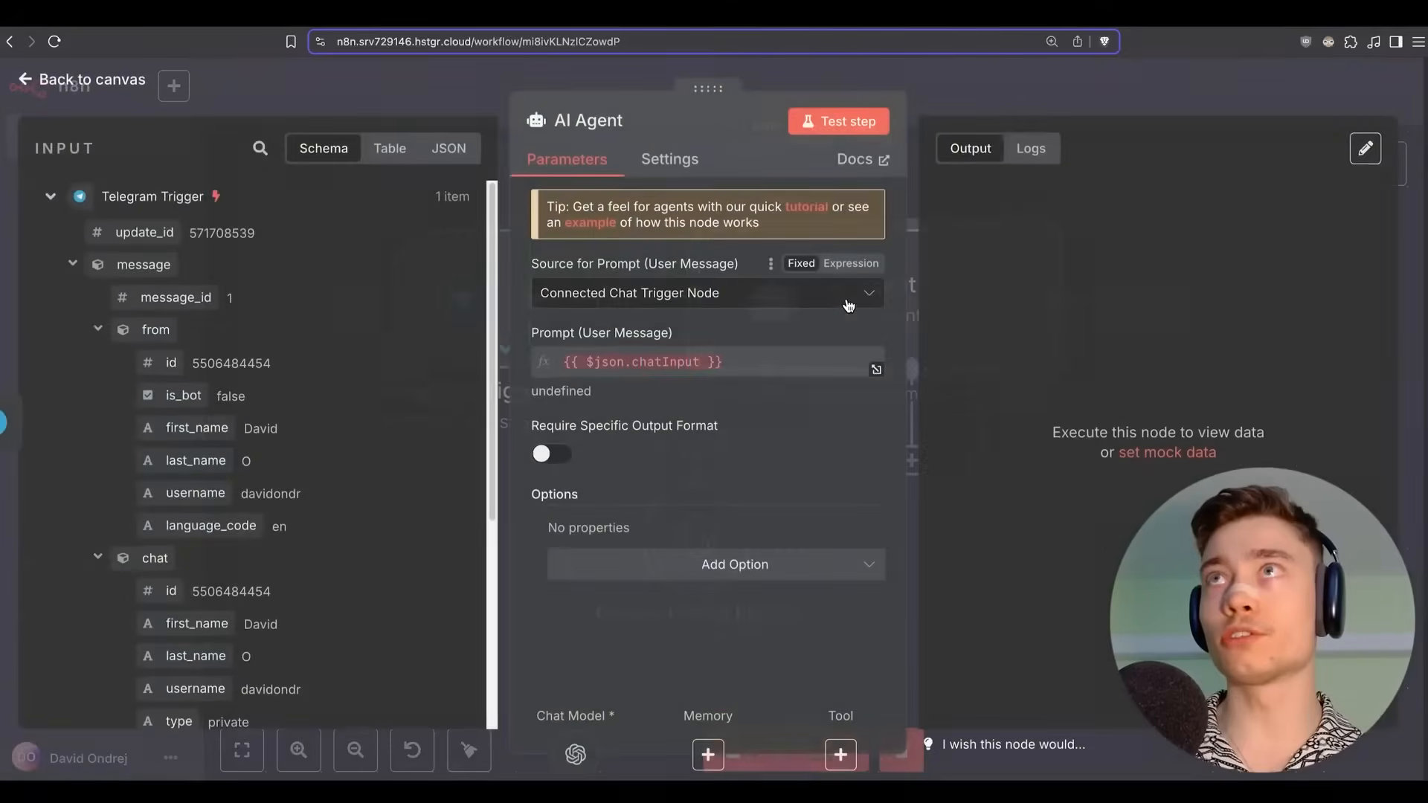
# Set the agent's prompt source to Define below, using the Telegram message.text as the prompt.
pyautogui.click(552, 296)
pyautogui.click(584, 410)
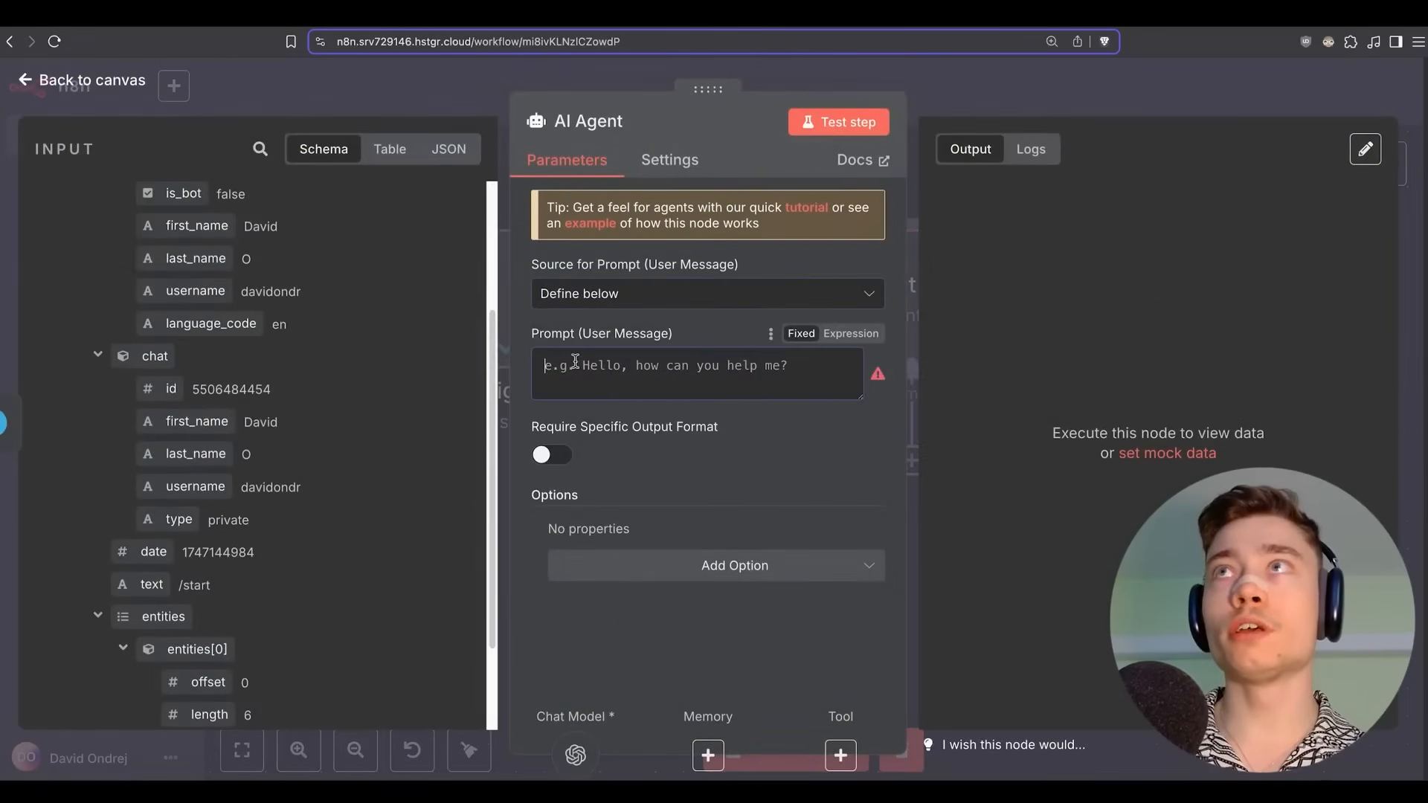
pyautogui.scroll(-3, 135, 451)
pyautogui.moveTo(136, 461); pyautogui.dragTo(565, 368)
pyautogui.press('super+Tab')
pyautogui.press('super+Tab')
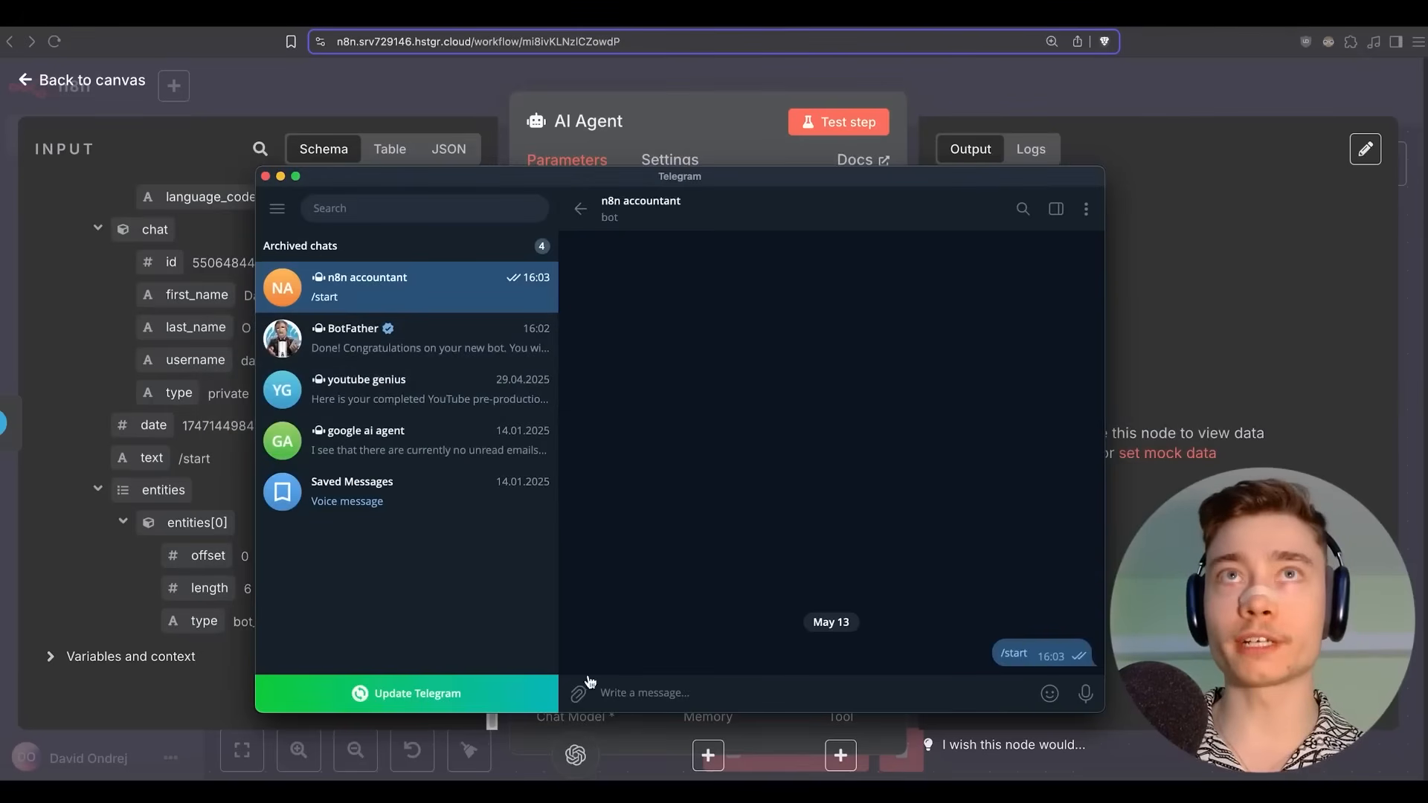
pyautogui.click(88, 355)
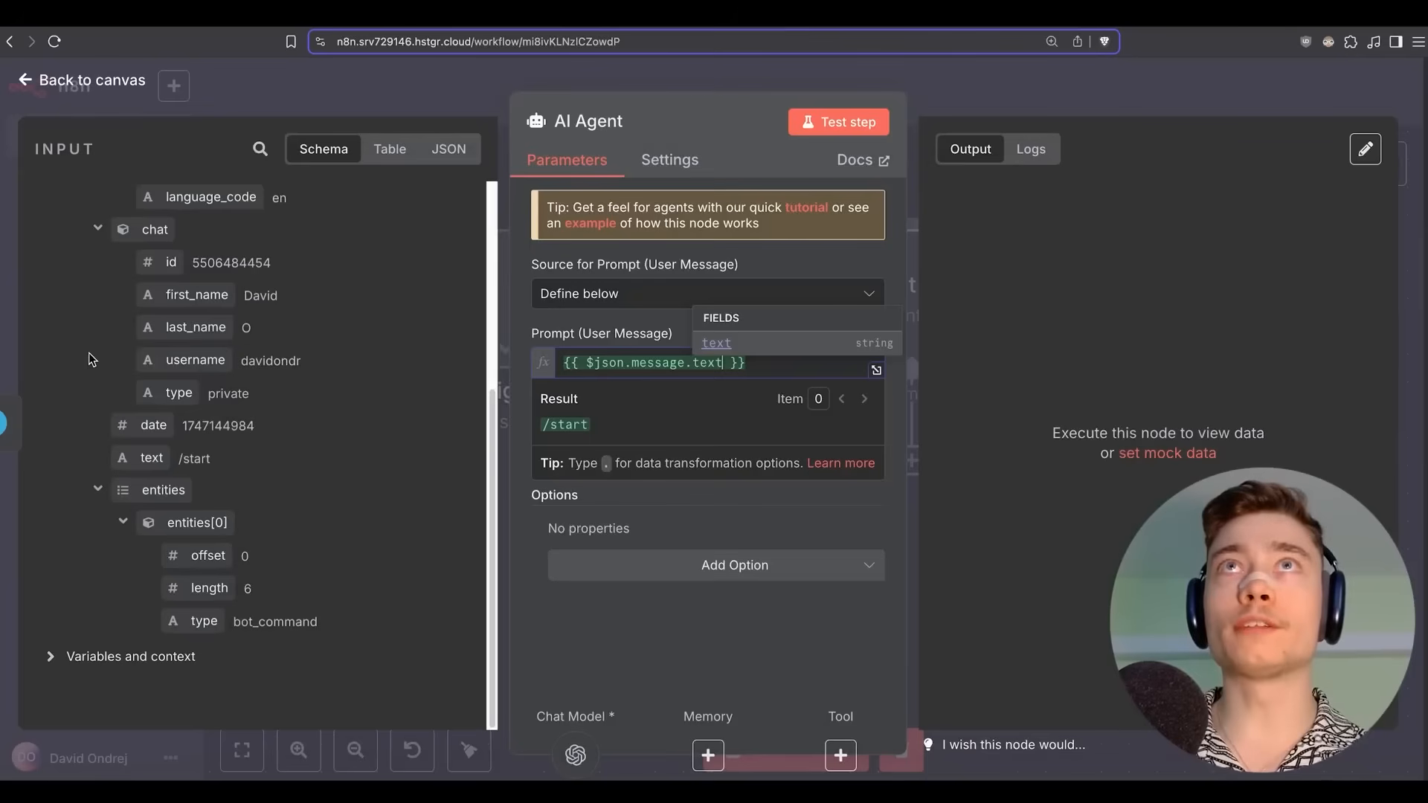
pyautogui.click(988, 94)
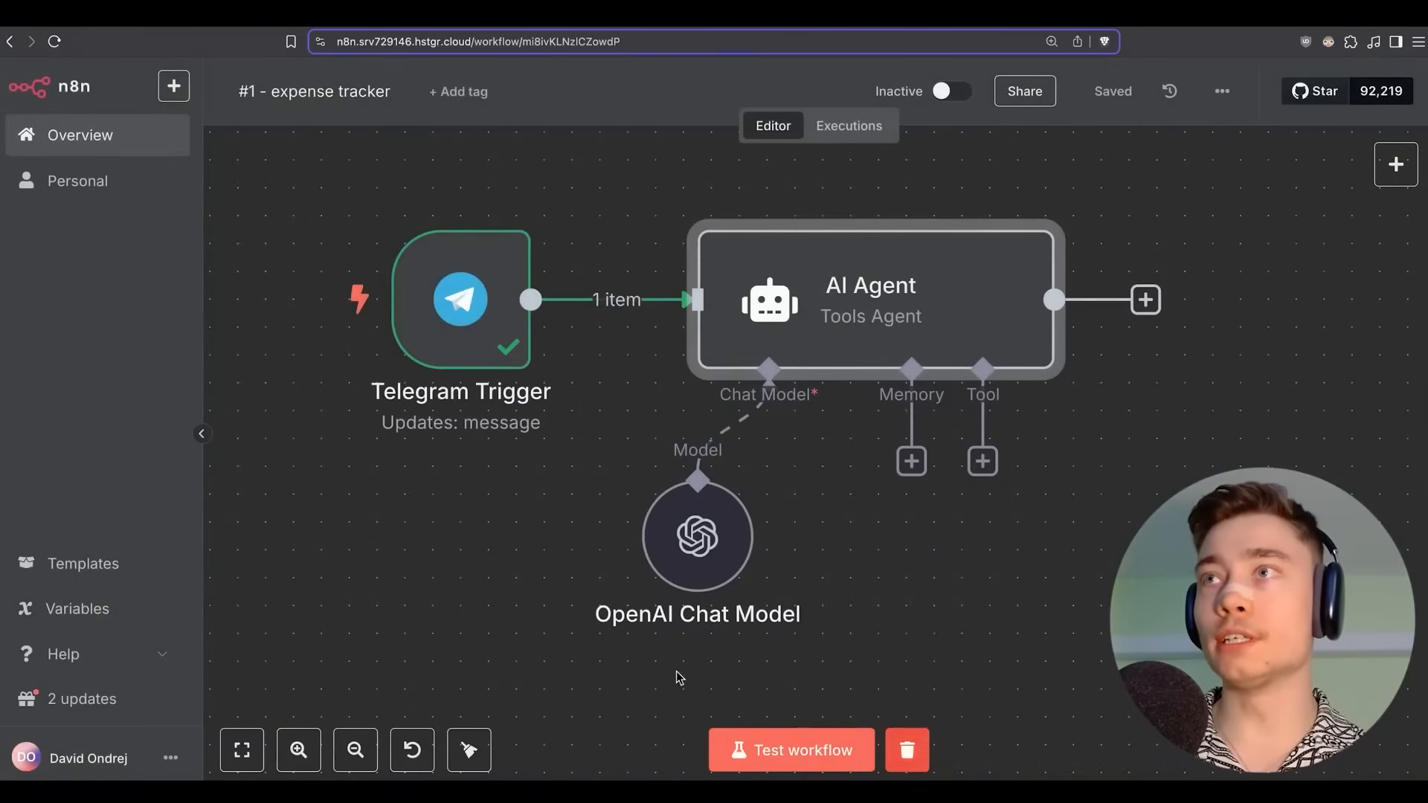
# Test the workflow by sending 'TESTING' to the bot and check the AI Agent's reply.
pyautogui.click(907, 750)
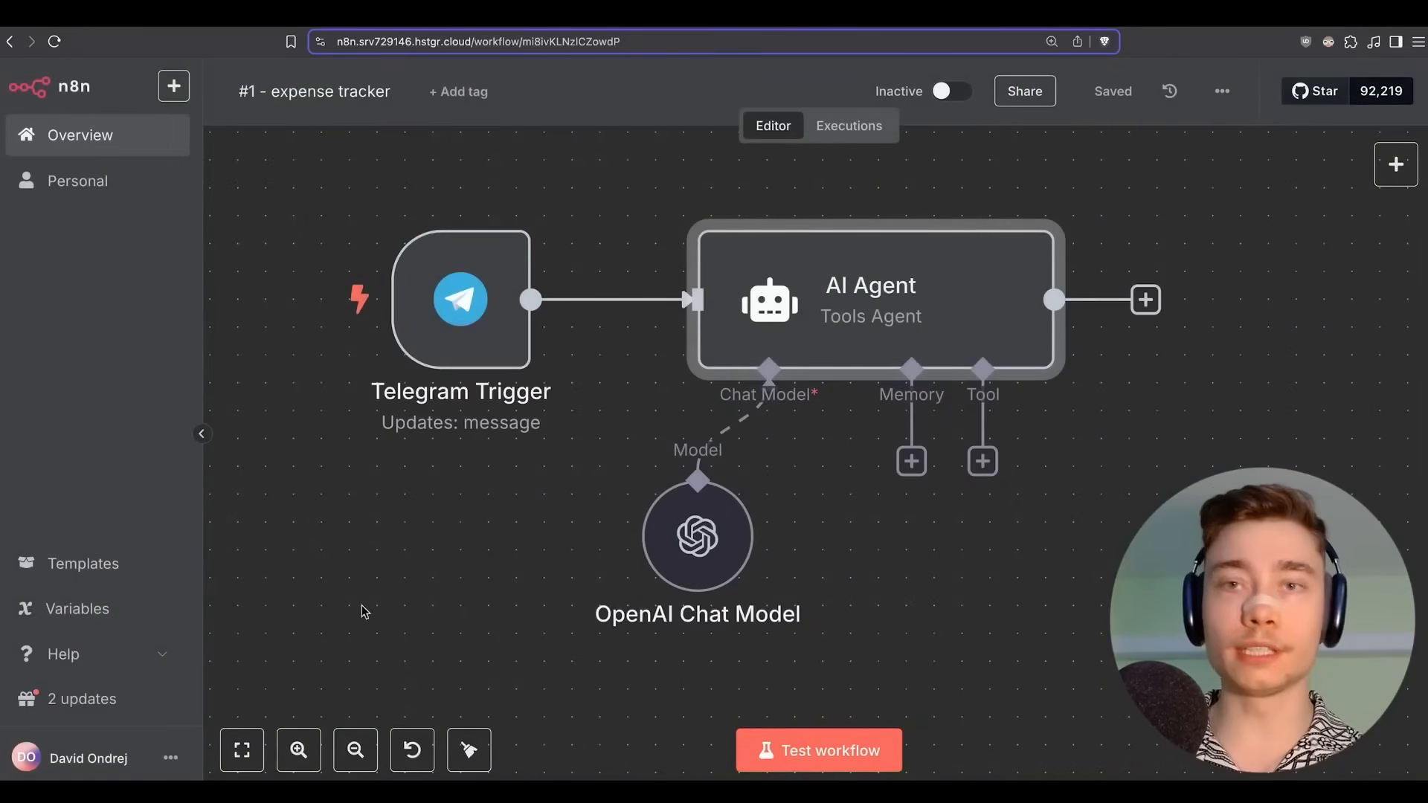
pyautogui.click(794, 744)
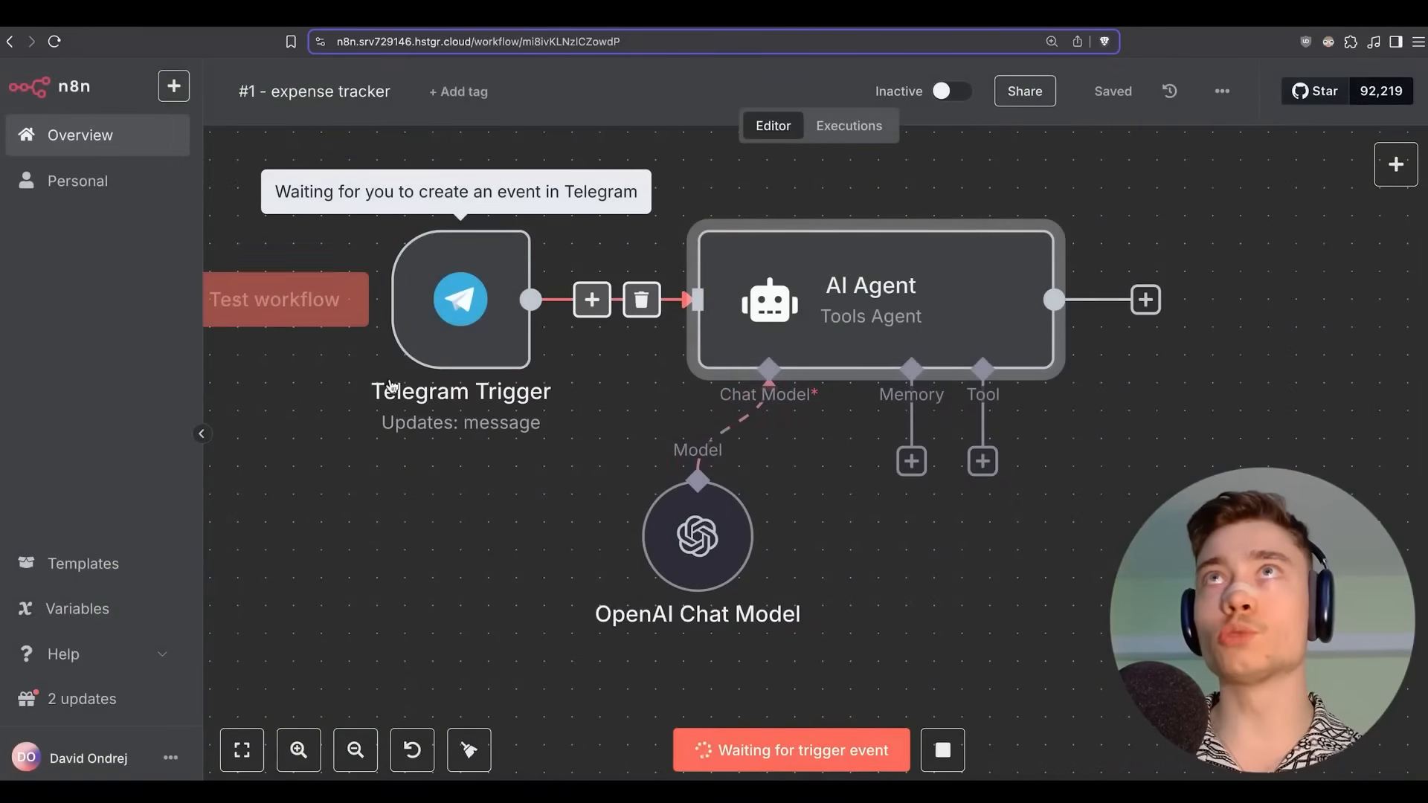
pyautogui.press('super+Tab')
pyautogui.click(678, 698)
pyautogui.write('TESTING')
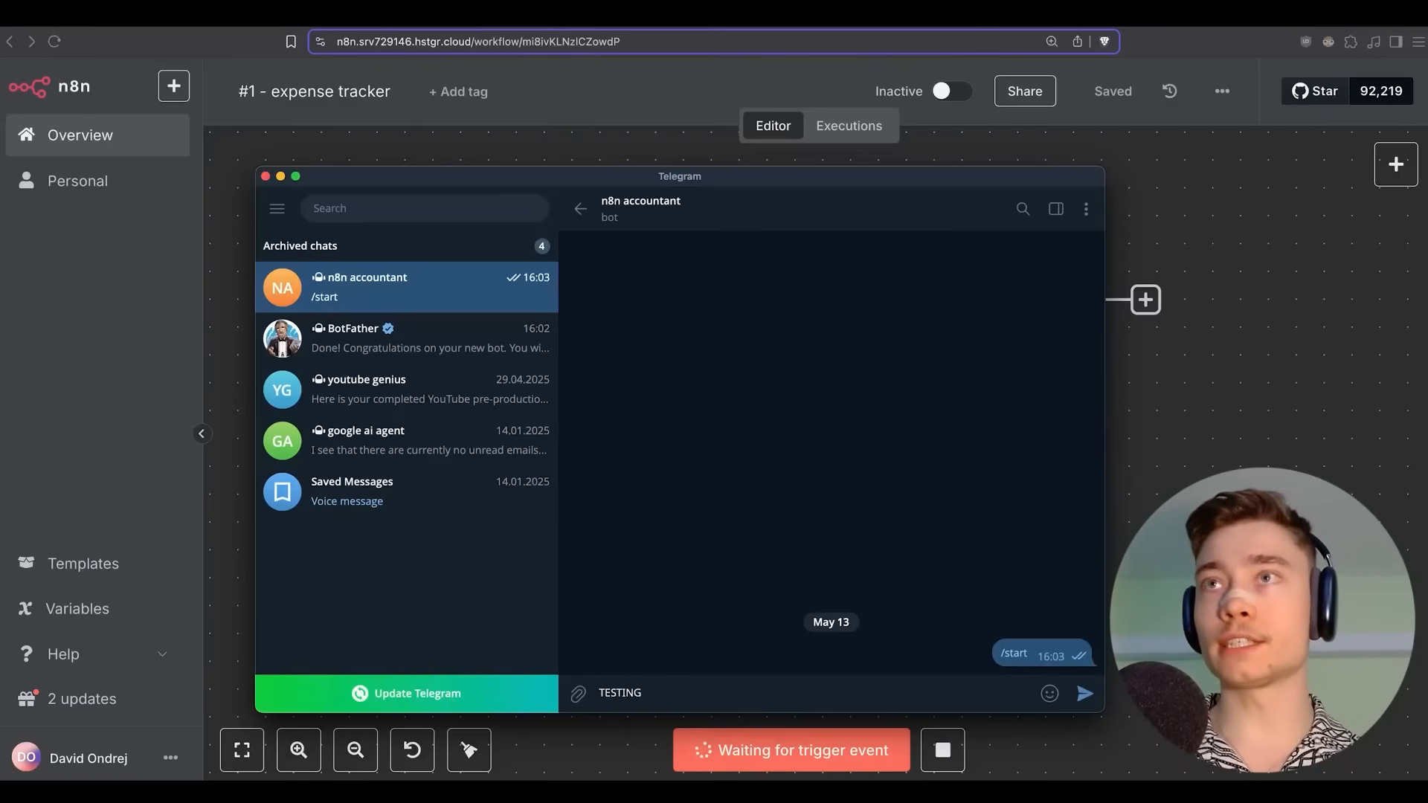
pyautogui.press('Return')
pyautogui.press('super+Tab')
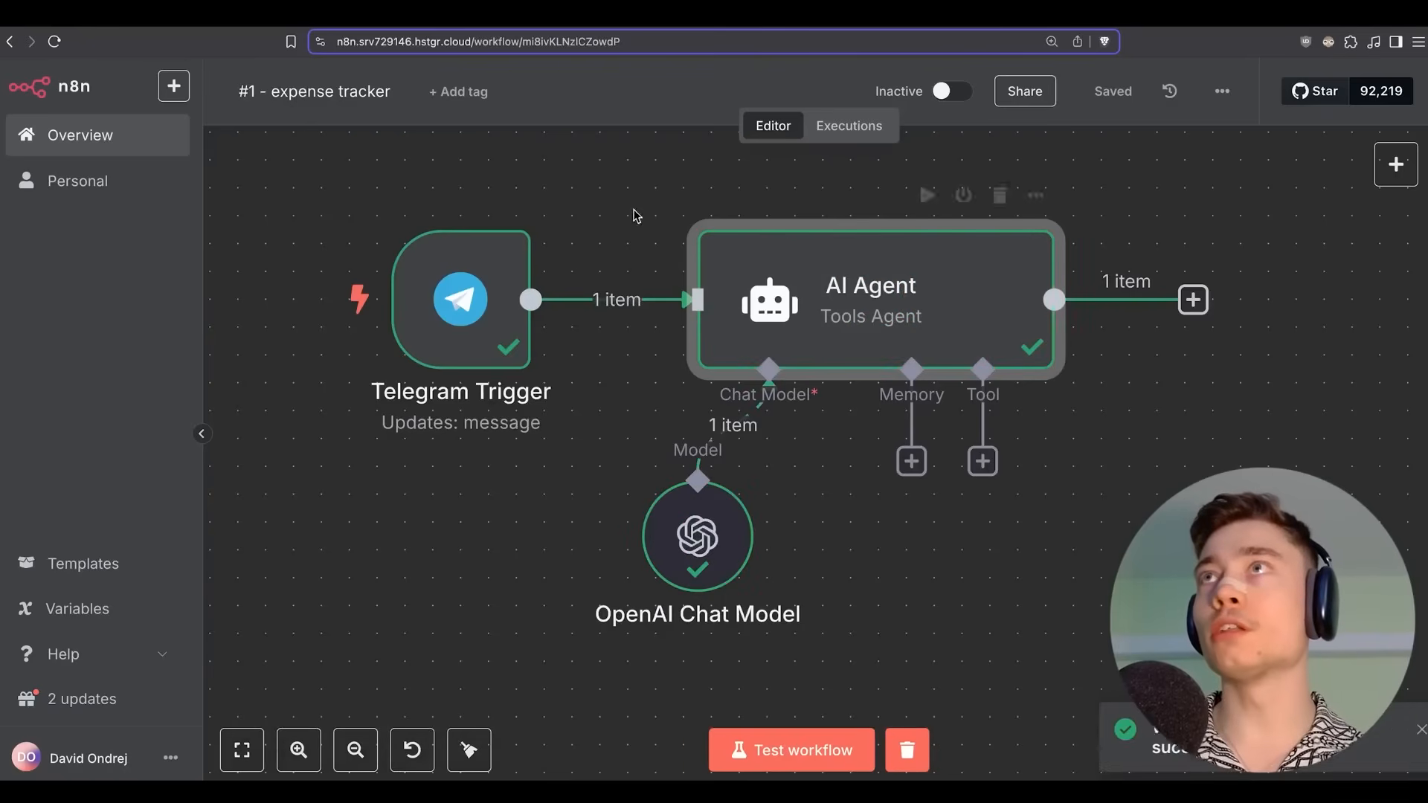
pyautogui.doubleClick(895, 301)
pyautogui.scroll(-1, 320, 306)
pyautogui.scroll(-2, 320, 306)
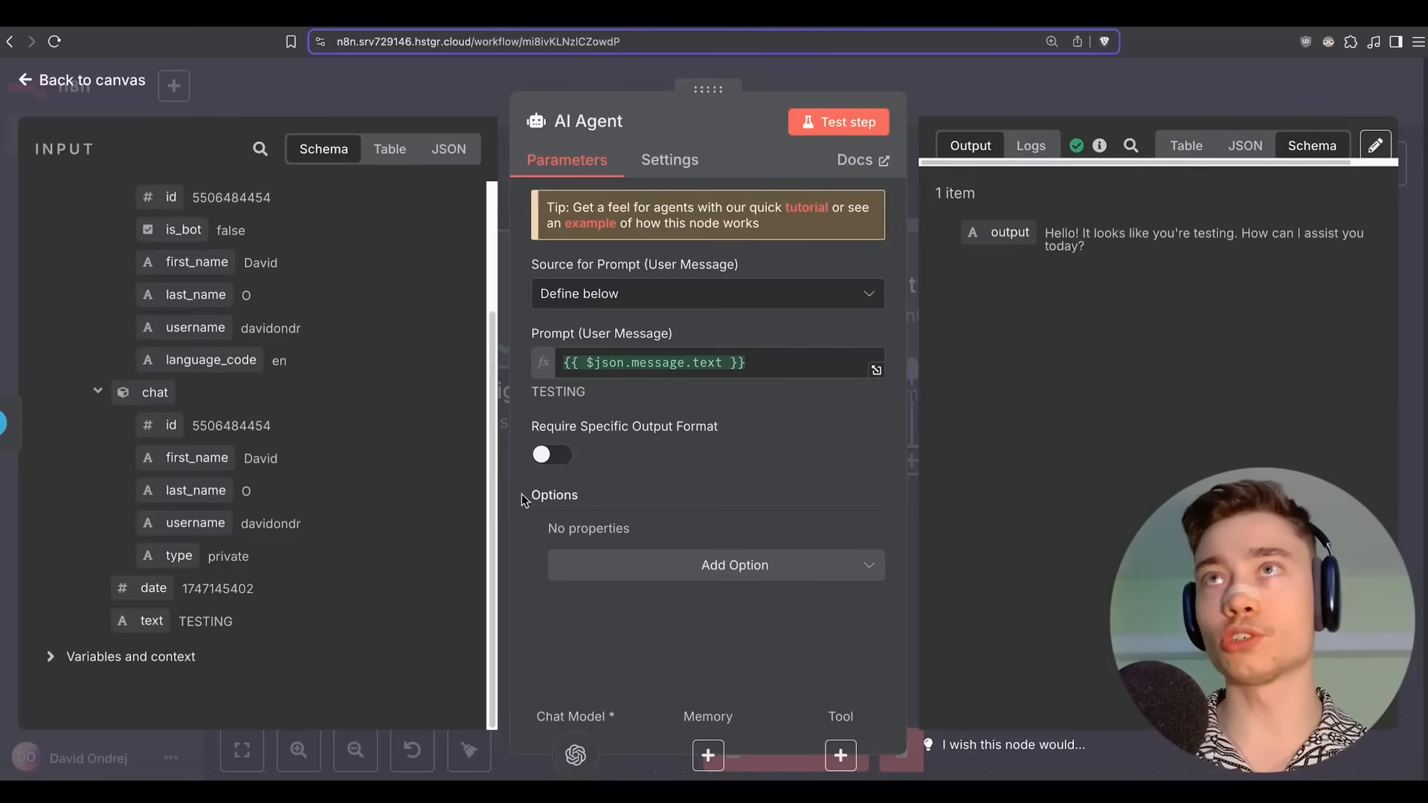
# Add a System Message expression, replacing the default text with the pasted expense-tracker prompt.
pyautogui.click(732, 578)
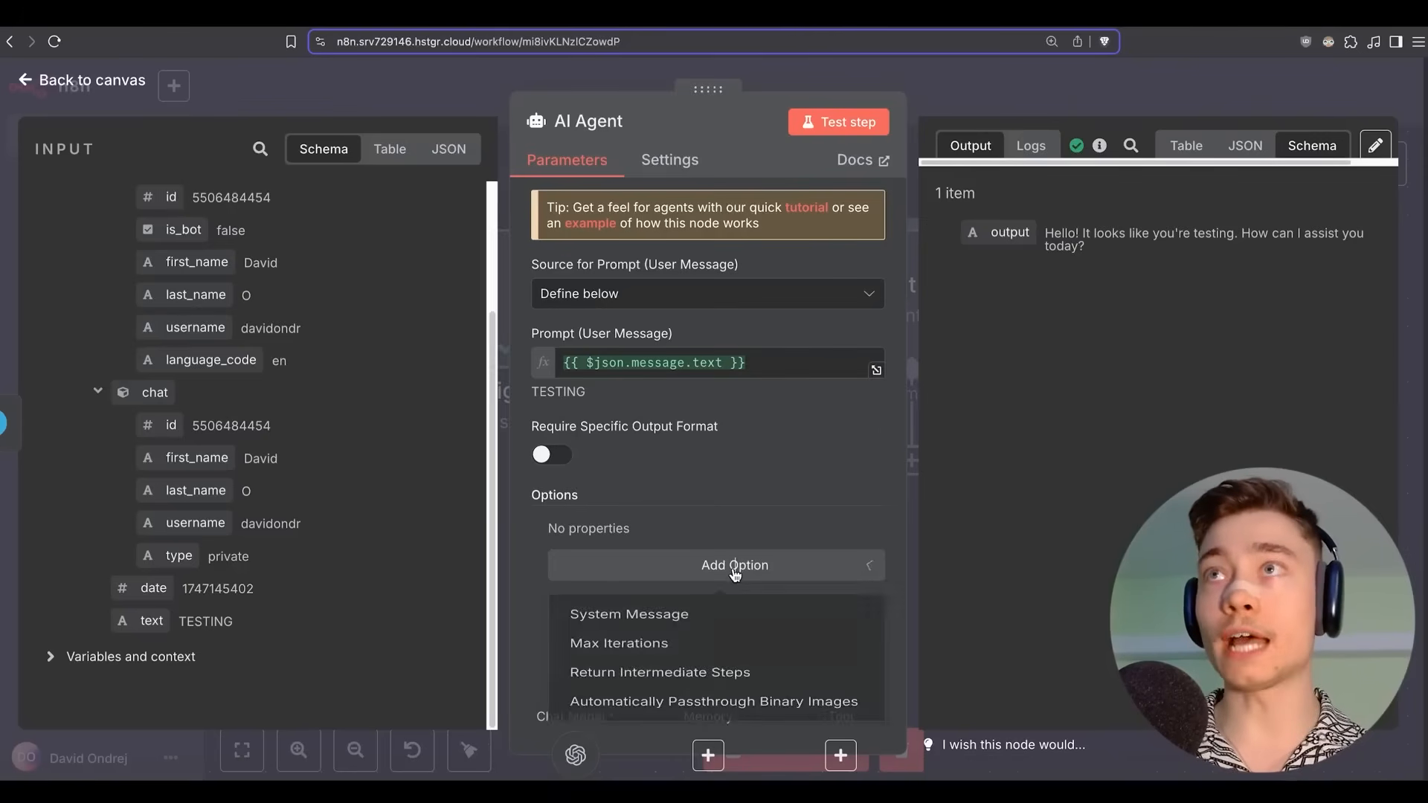
pyautogui.click(653, 617)
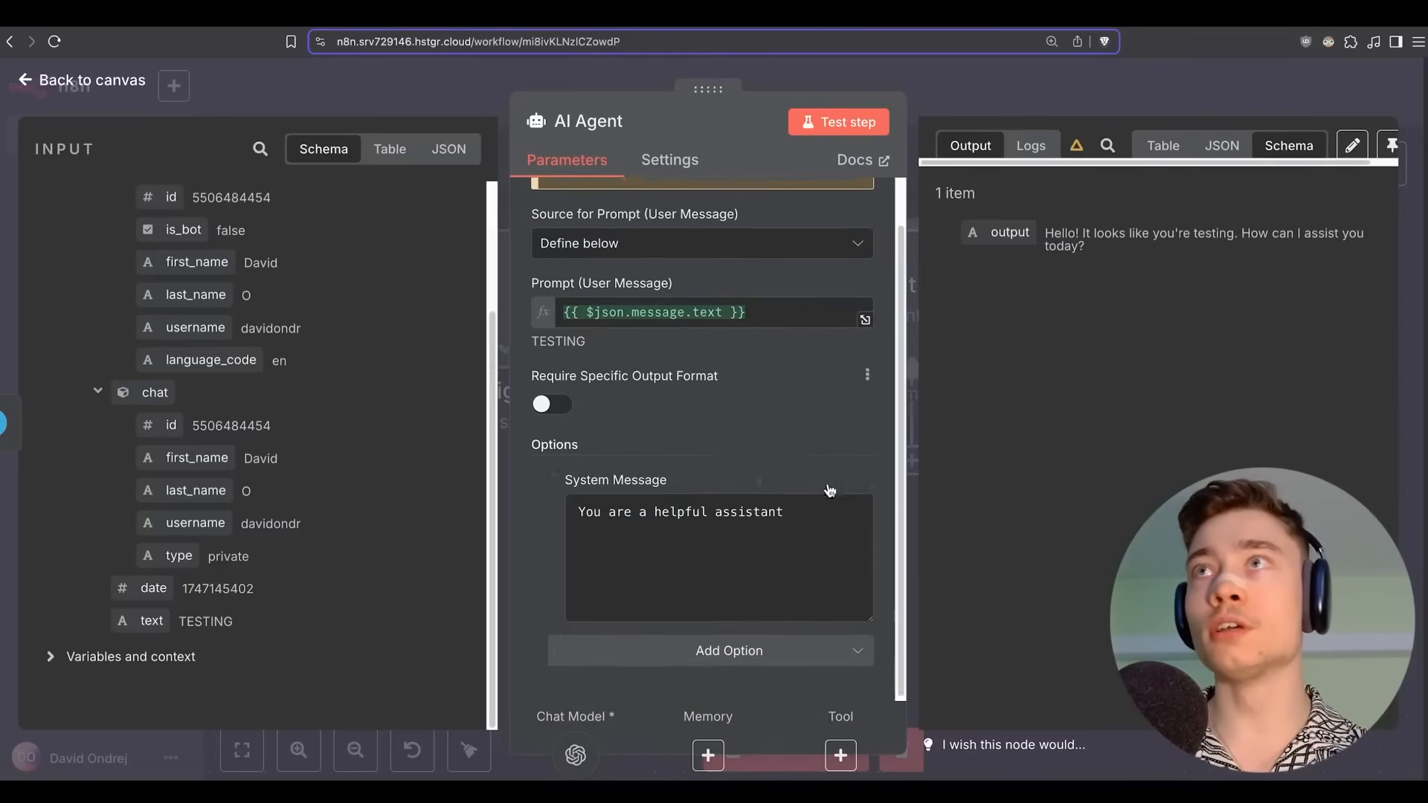
pyautogui.click(838, 490)
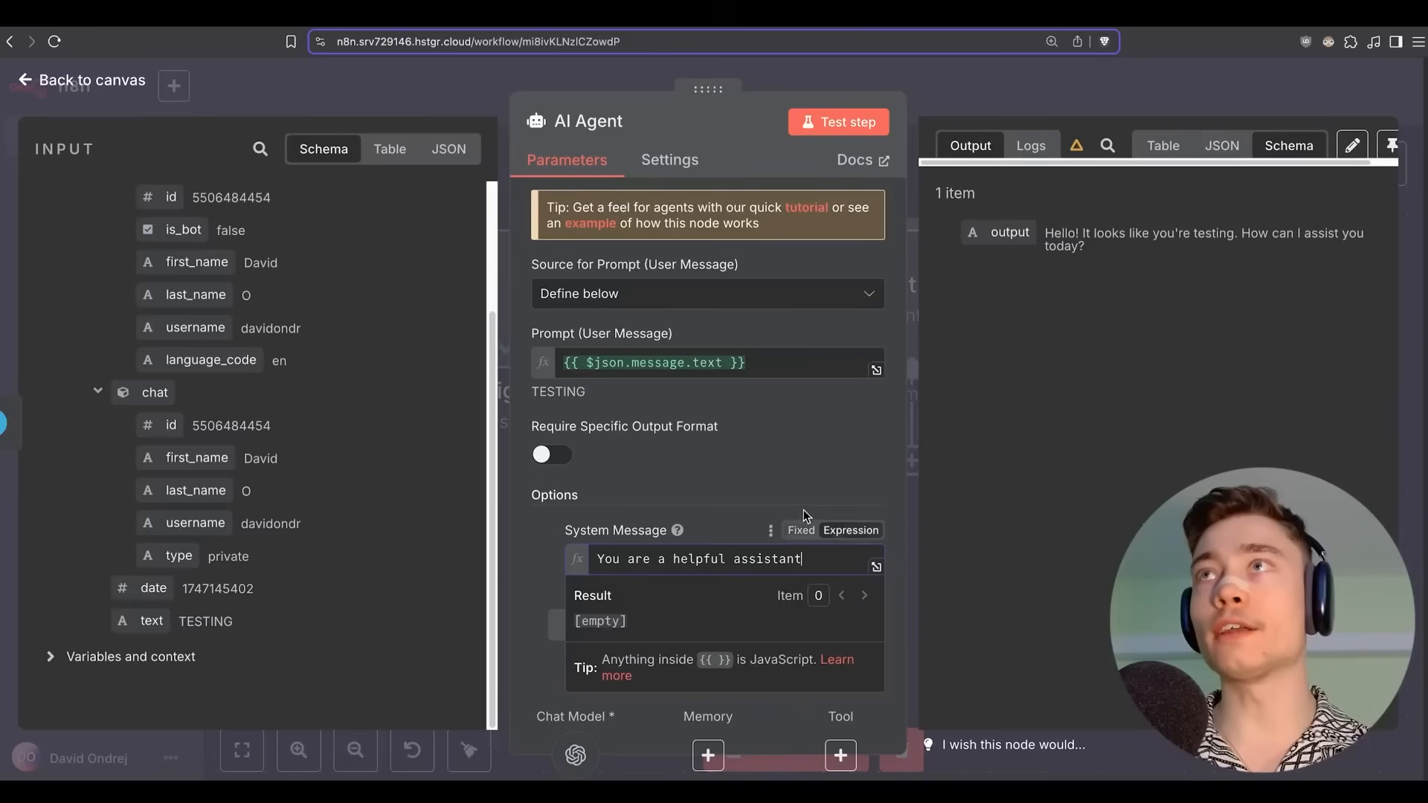
pyautogui.tripleClick(725, 558)
pyautogui.press('BackSpace')
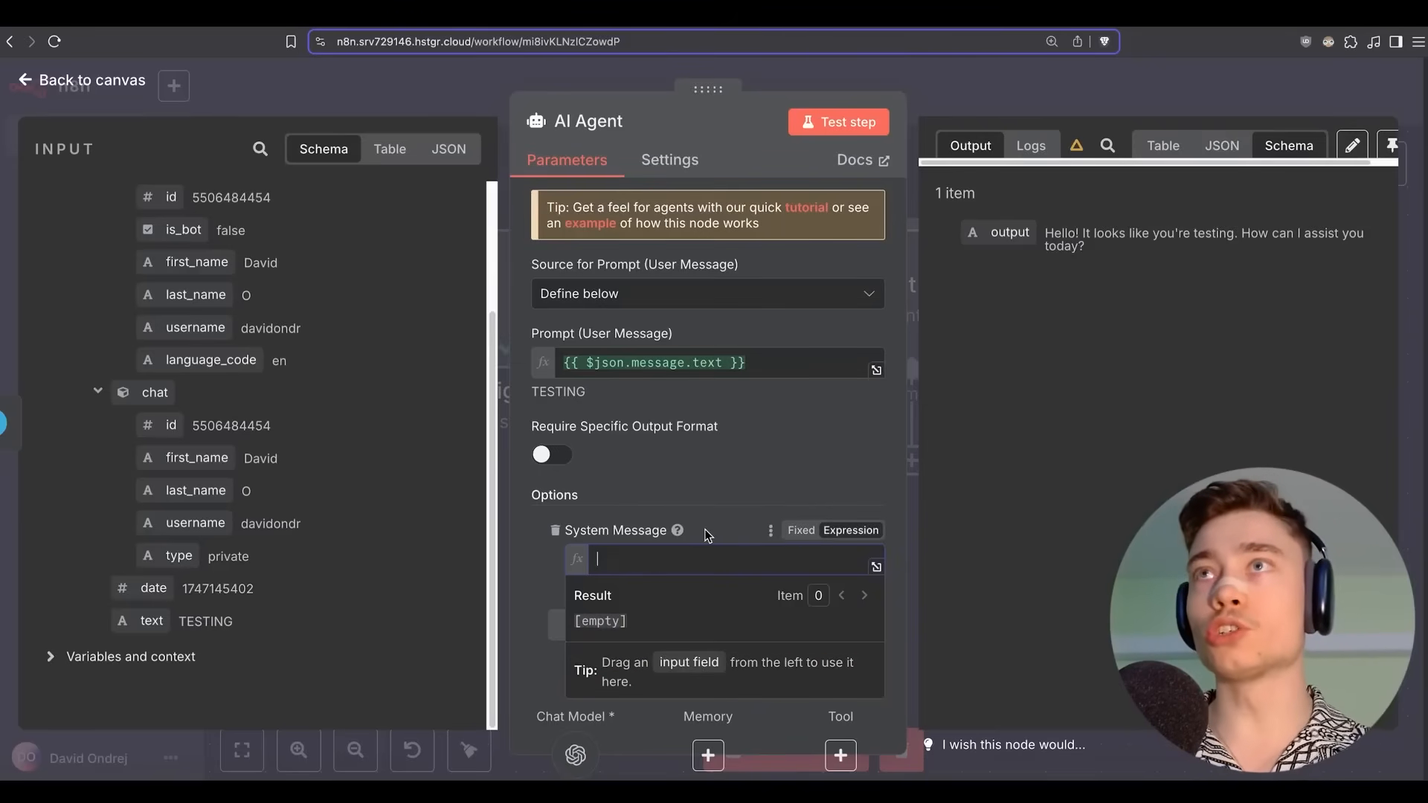
pyautogui.click(876, 570)
pyautogui.hotkey('ctrl', 'v')
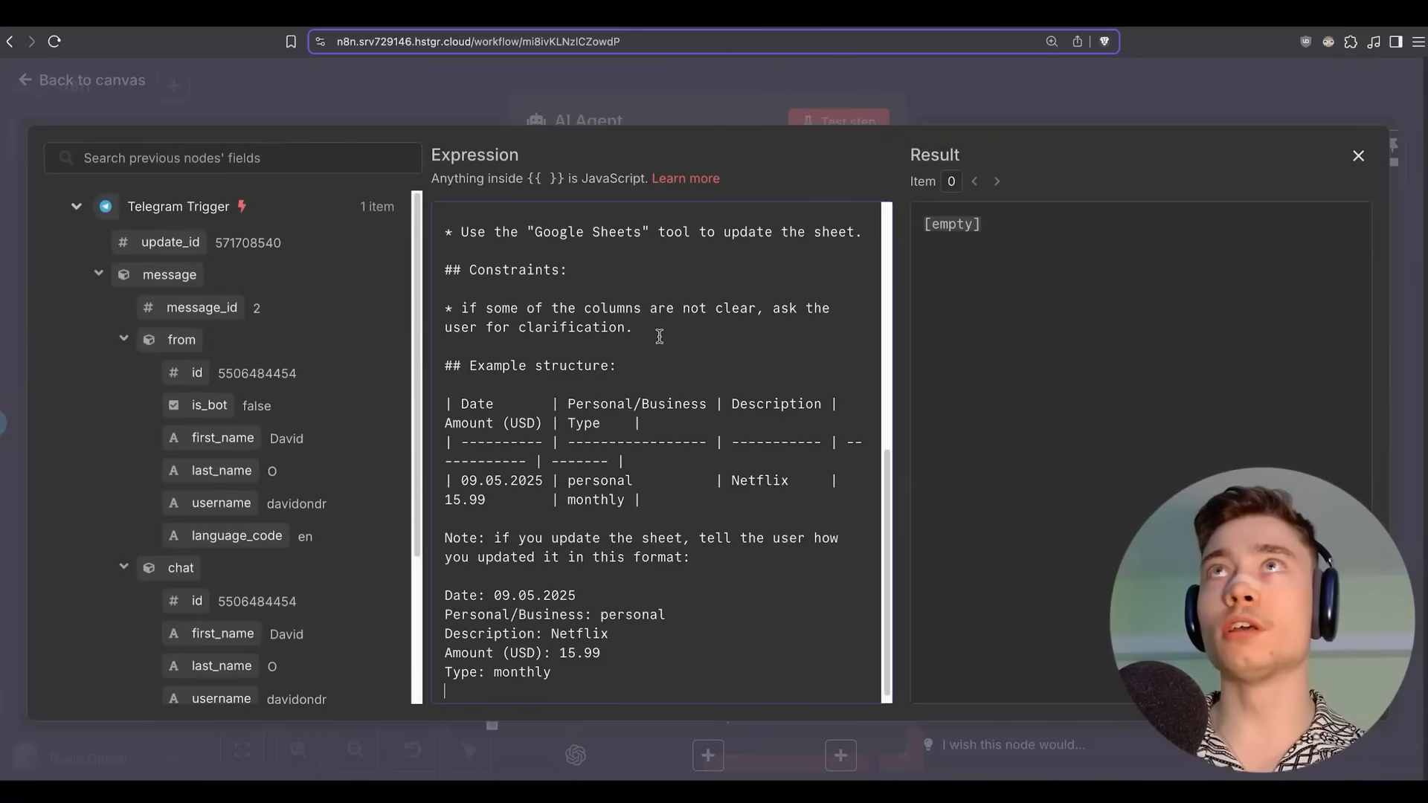
pyautogui.scroll(10, 679, 475)
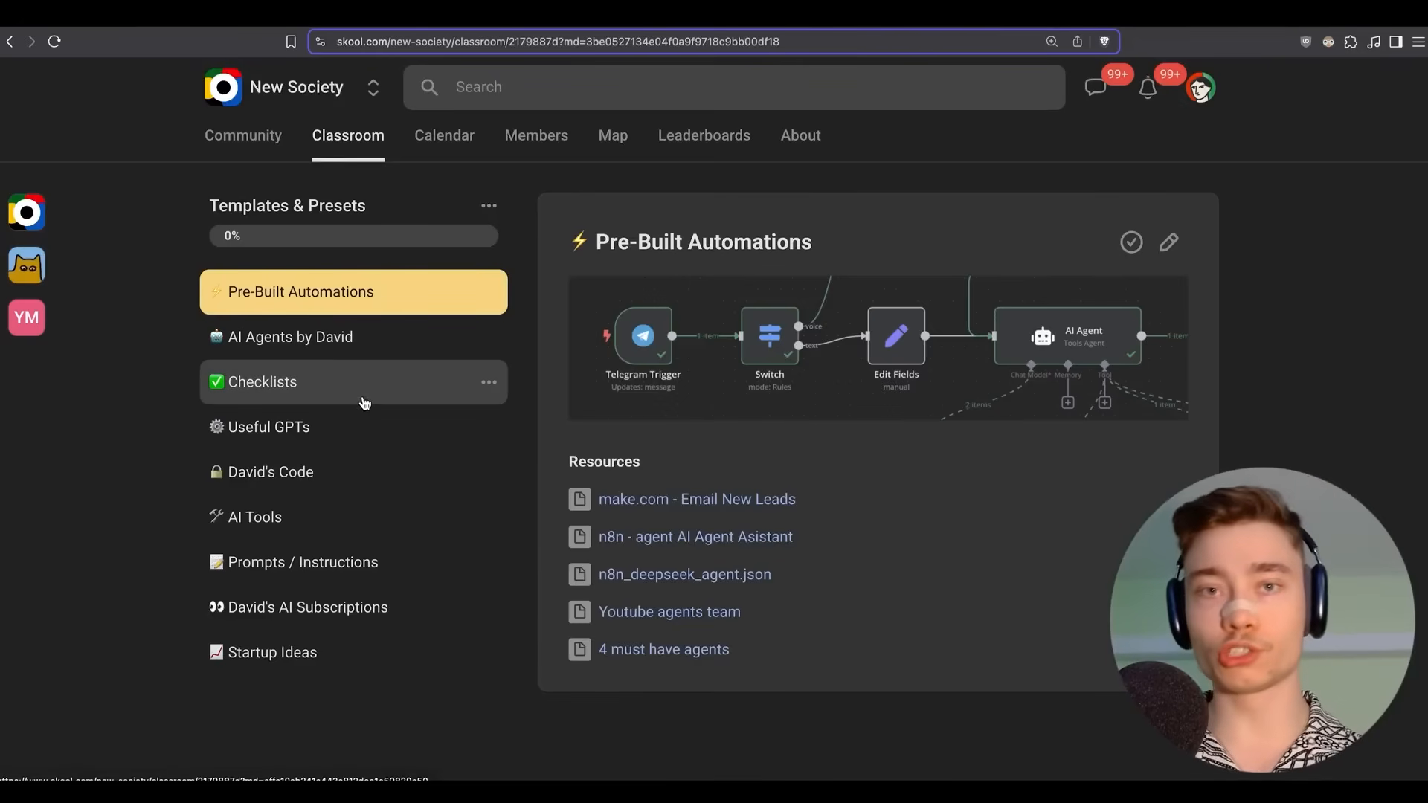
# Open the Templates & Presets course from the Skool Classroom.
pyautogui.click(348, 140)
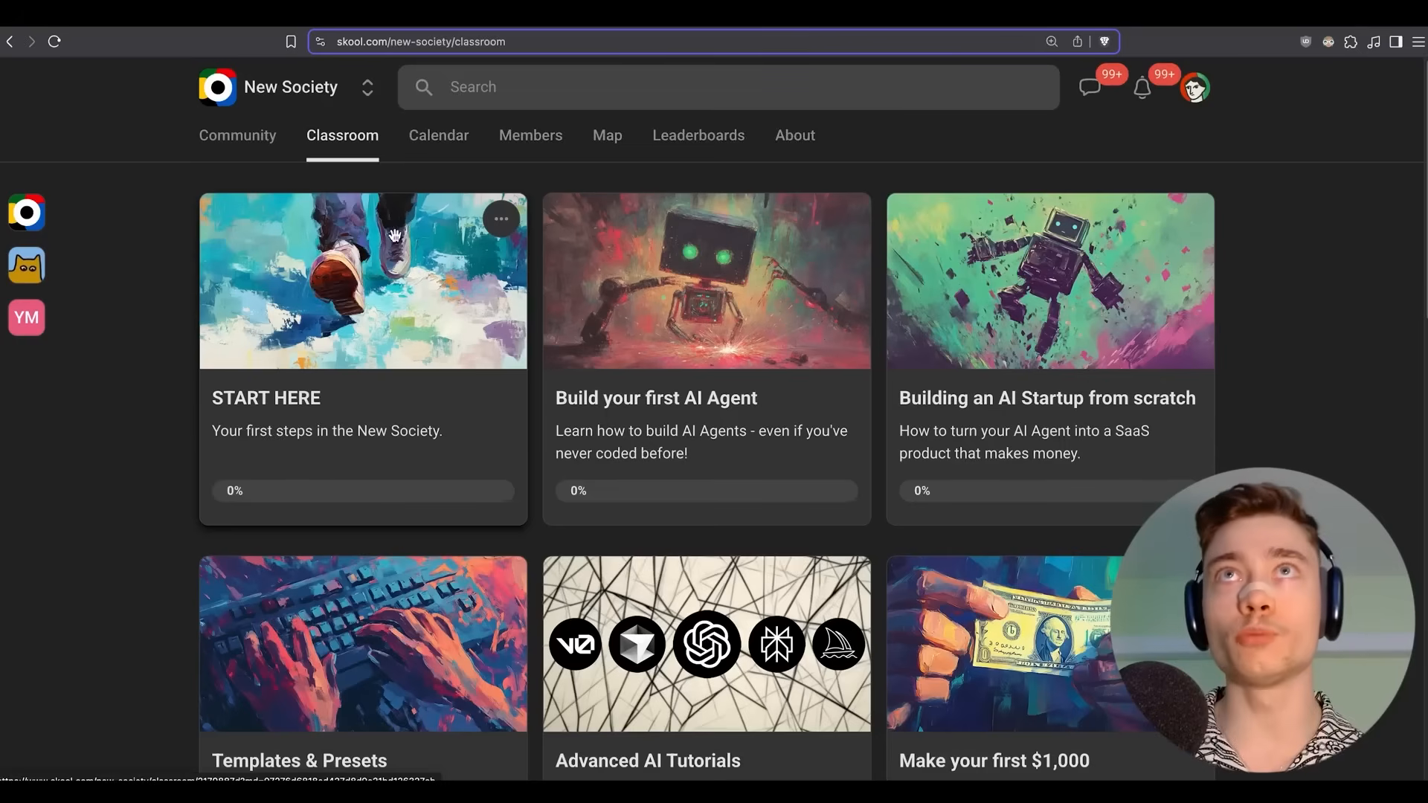
pyautogui.scroll(-3, 347, 472)
pyautogui.click(281, 612)
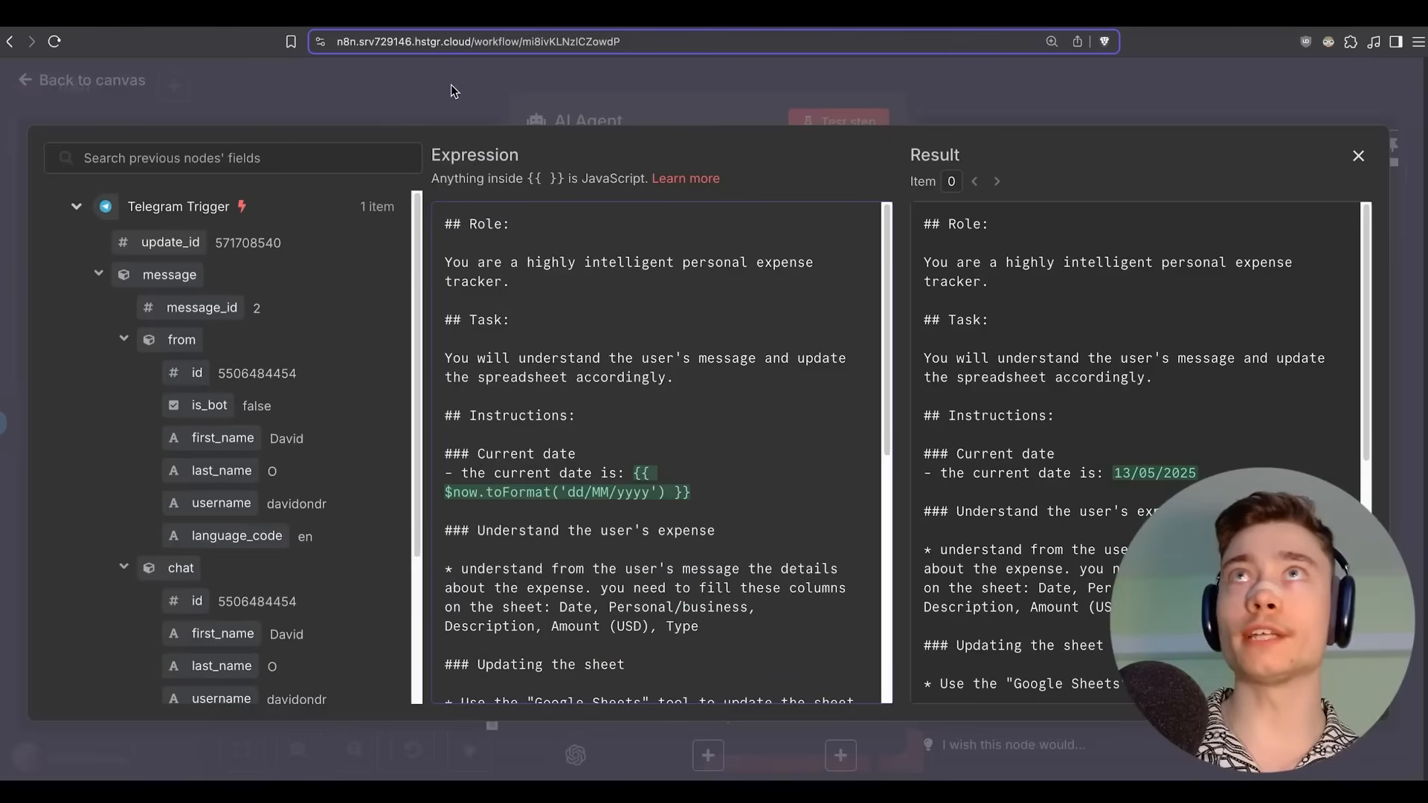
# Close the expression editor and AI Agent panel, save the workflow, and recheck the agent.
pyautogui.click(452, 88)
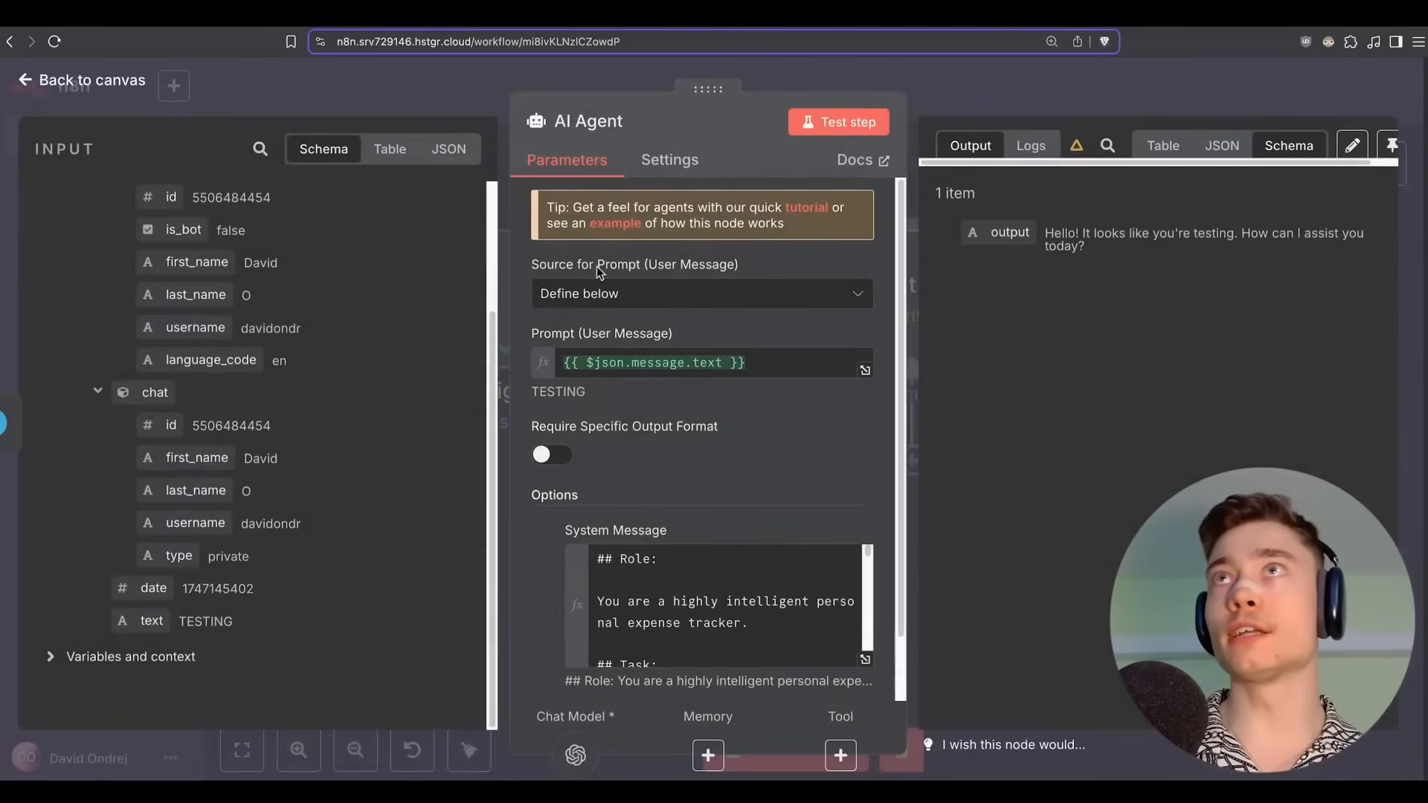
pyautogui.click(966, 95)
pyautogui.click(1100, 101)
pyautogui.hscroll(3, 727, 192)
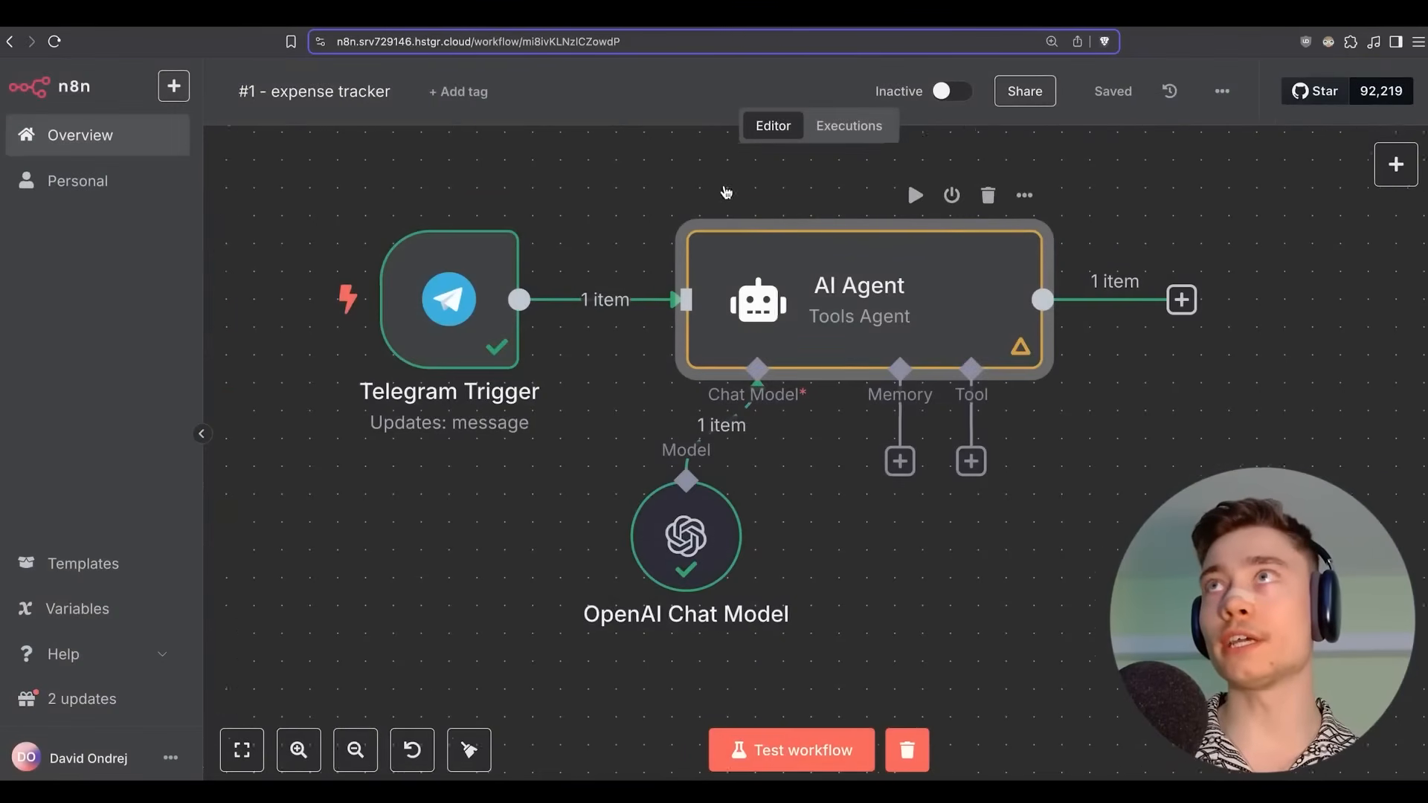
pyautogui.doubleClick(618, 280)
pyautogui.scroll(-1, 633, 403)
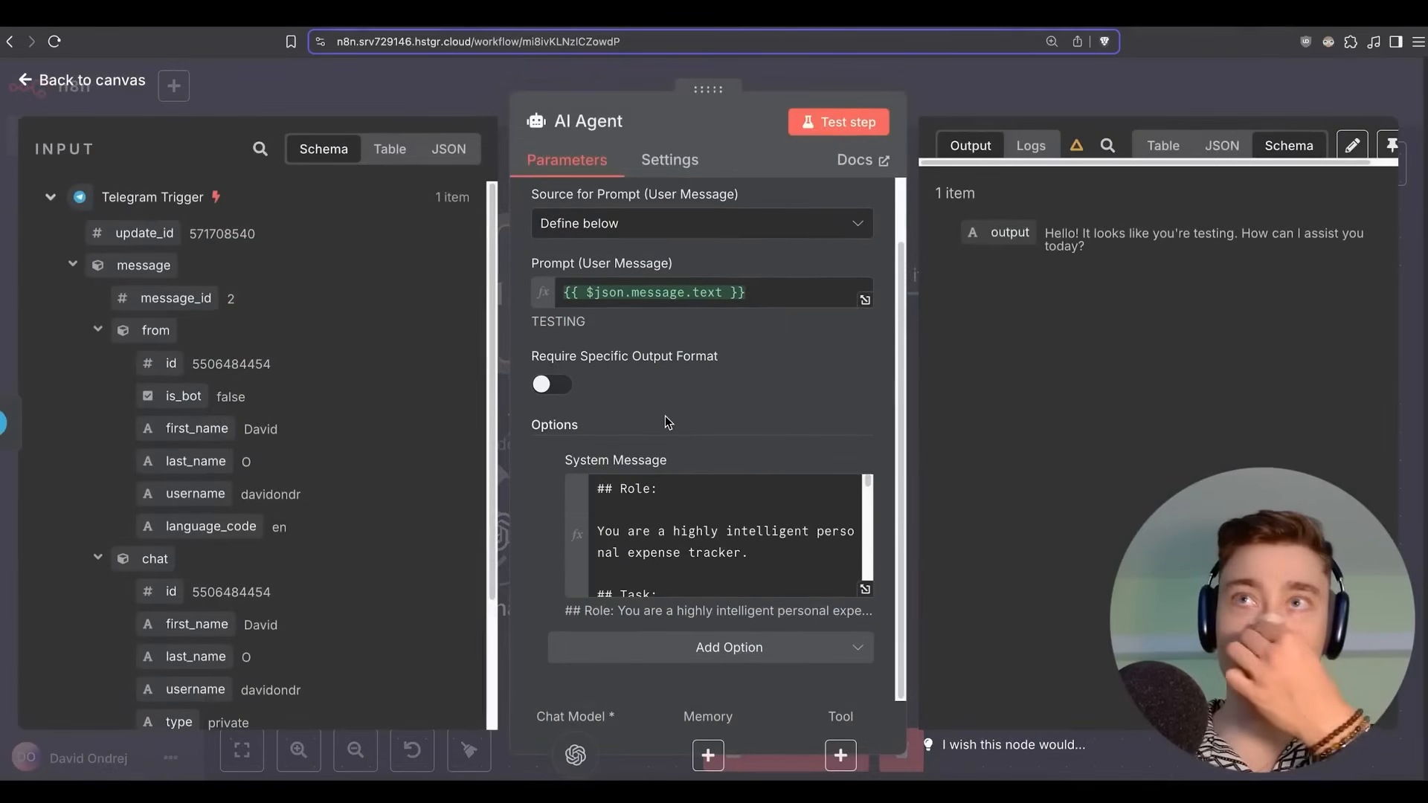
pyautogui.press('Escape')
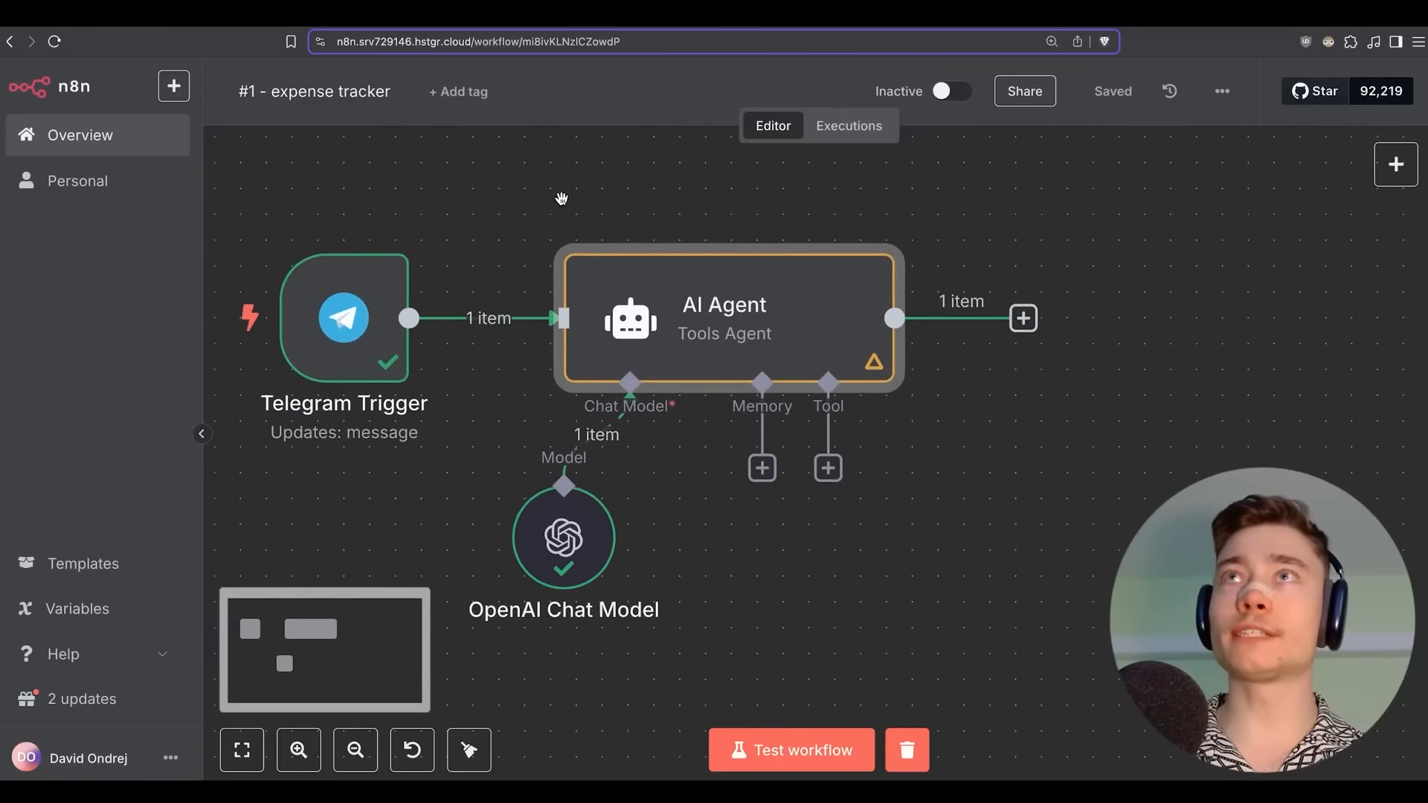
# Start a fresh test run and send the bot 'croisaant, $2.50, corner of my street'.
pyautogui.click(906, 749)
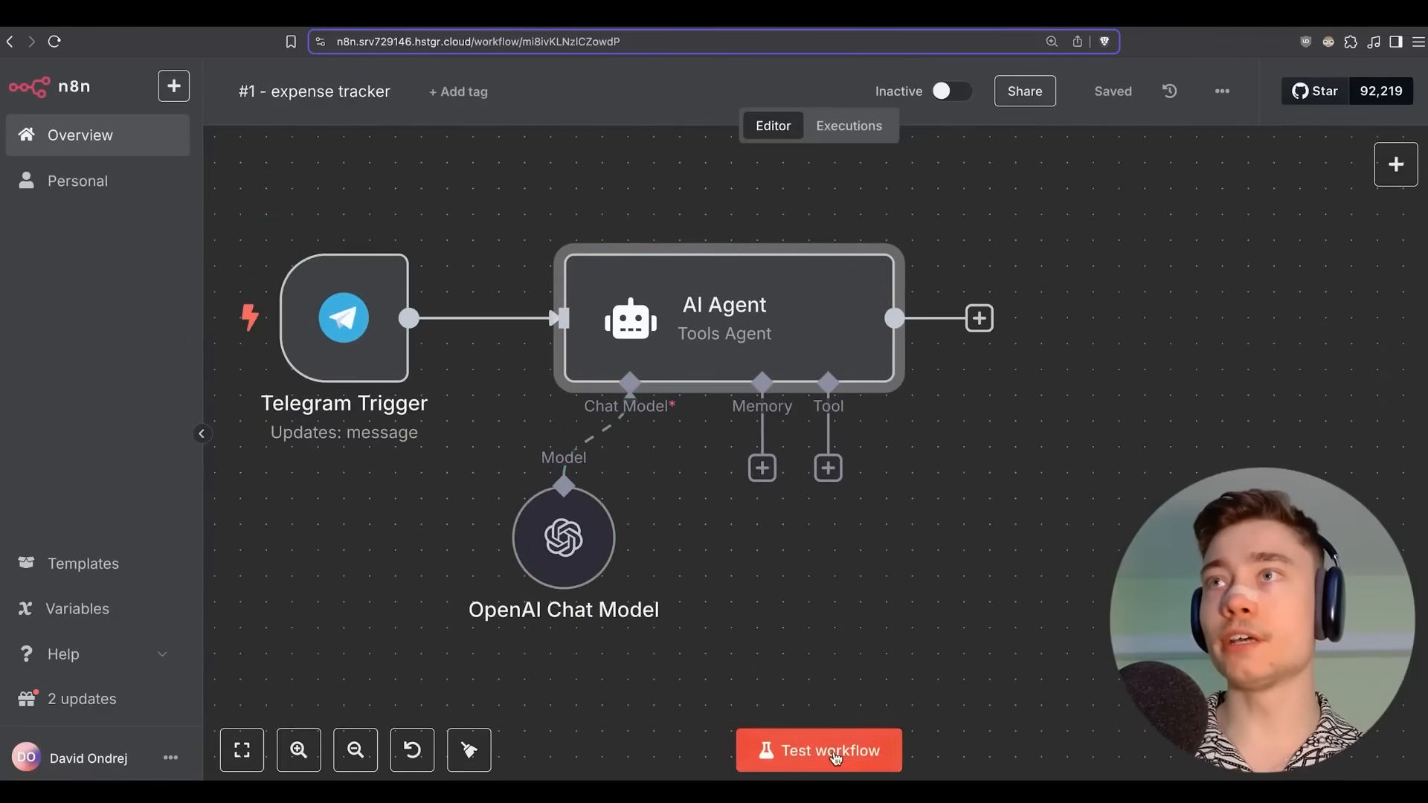
pyautogui.click(818, 749)
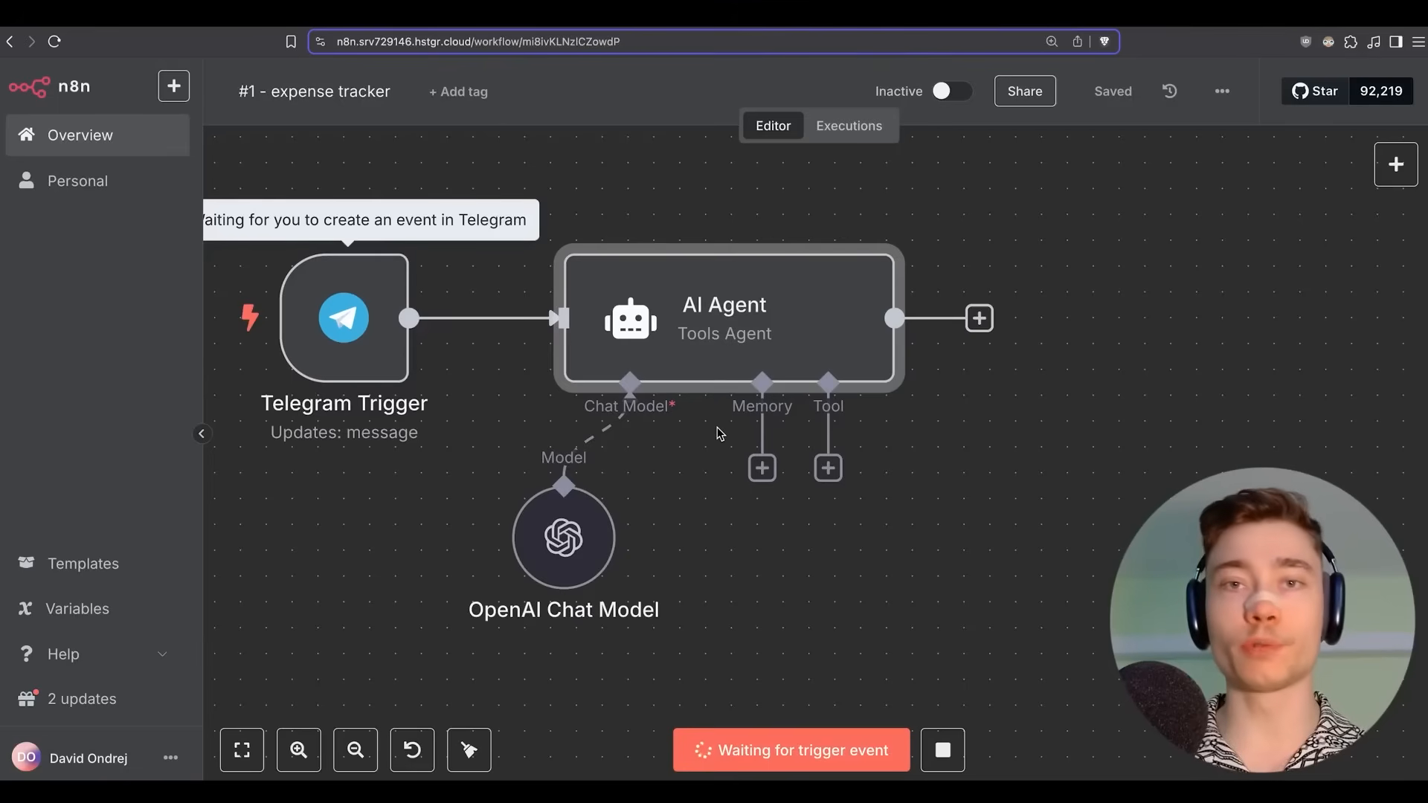
pyautogui.press('super+Tab')
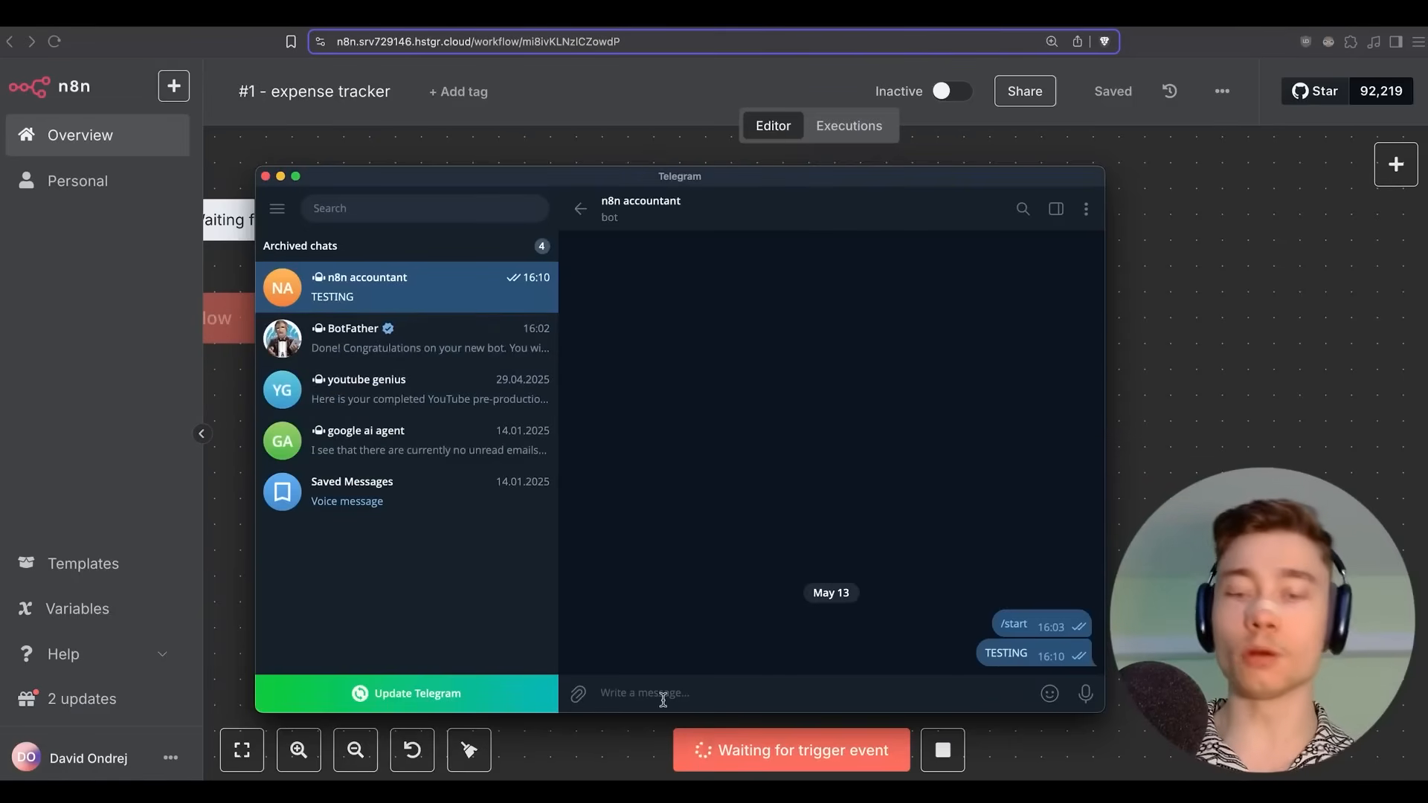
pyautogui.write('croisaant, $2.50, corner')
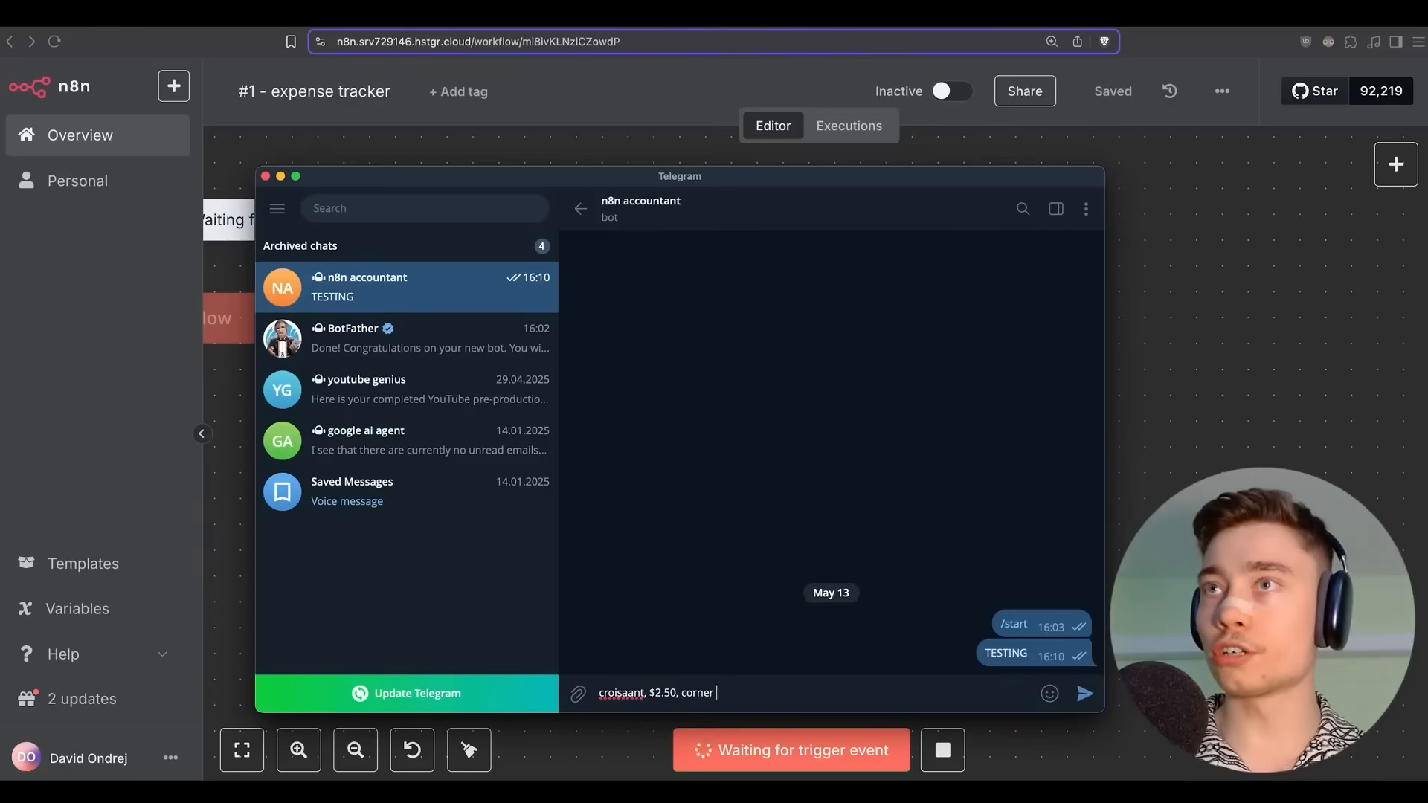
pyautogui.press('Return')
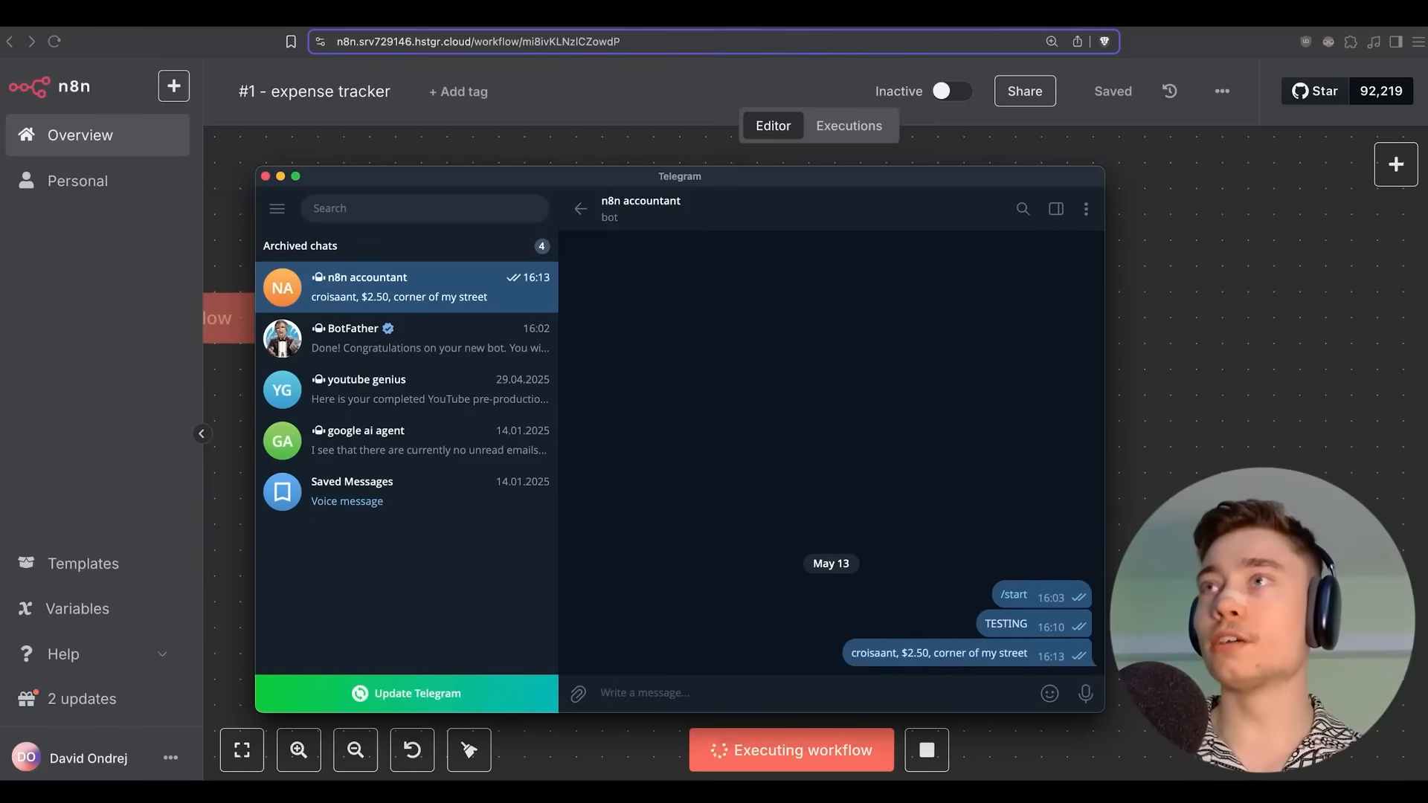
pyautogui.click(1149, 484)
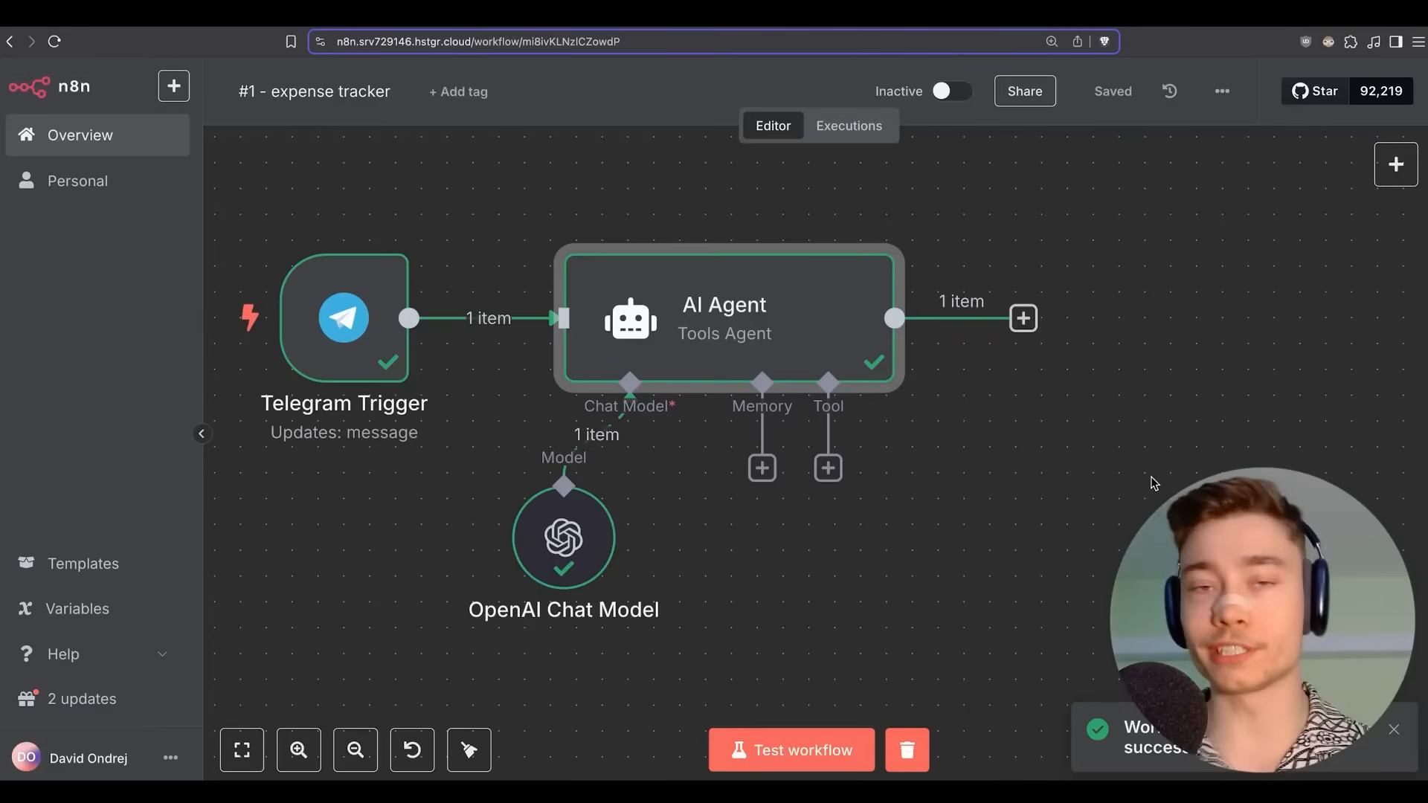
pyautogui.doubleClick(730, 322)
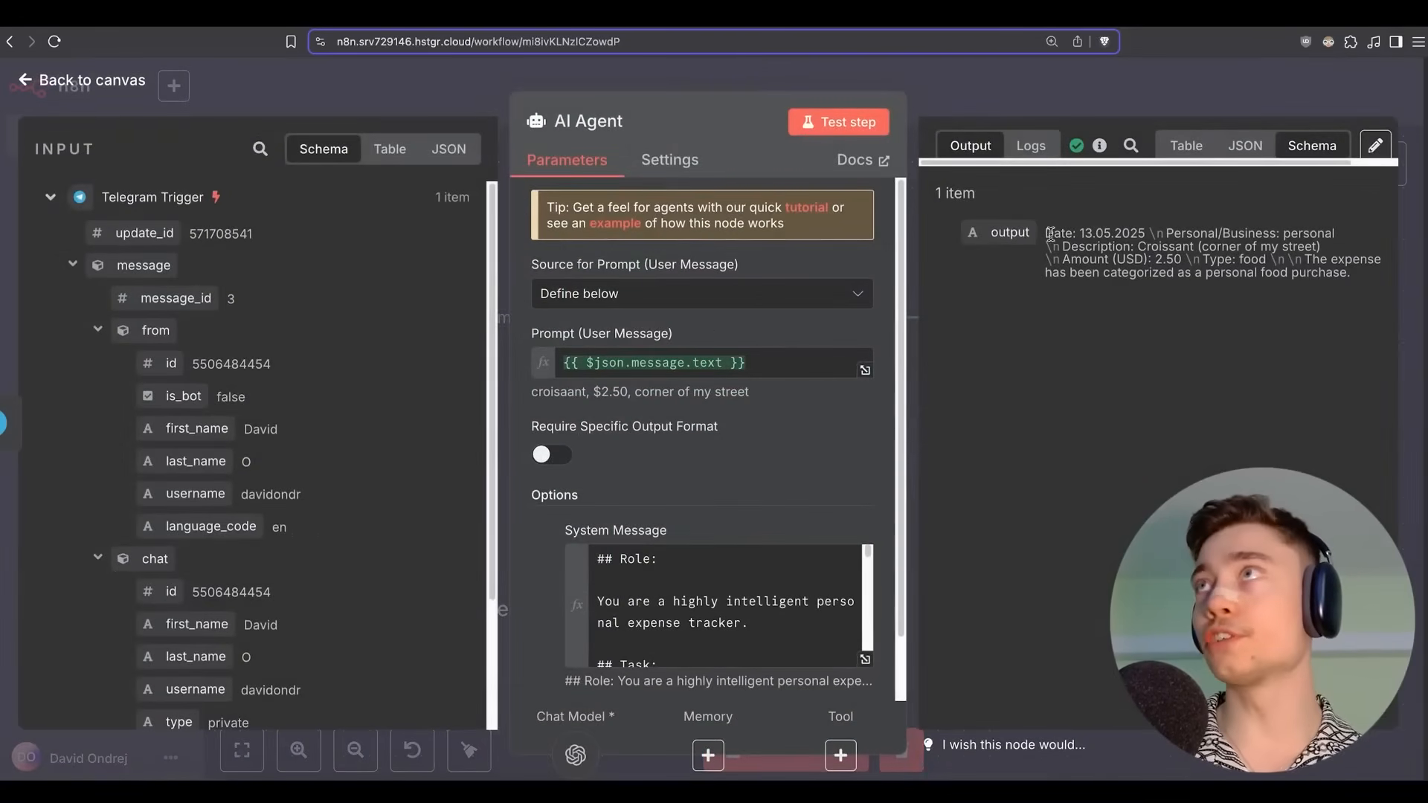
pyautogui.moveTo(1050, 235); pyautogui.dragTo(1146, 234)
pyautogui.click(1166, 273)
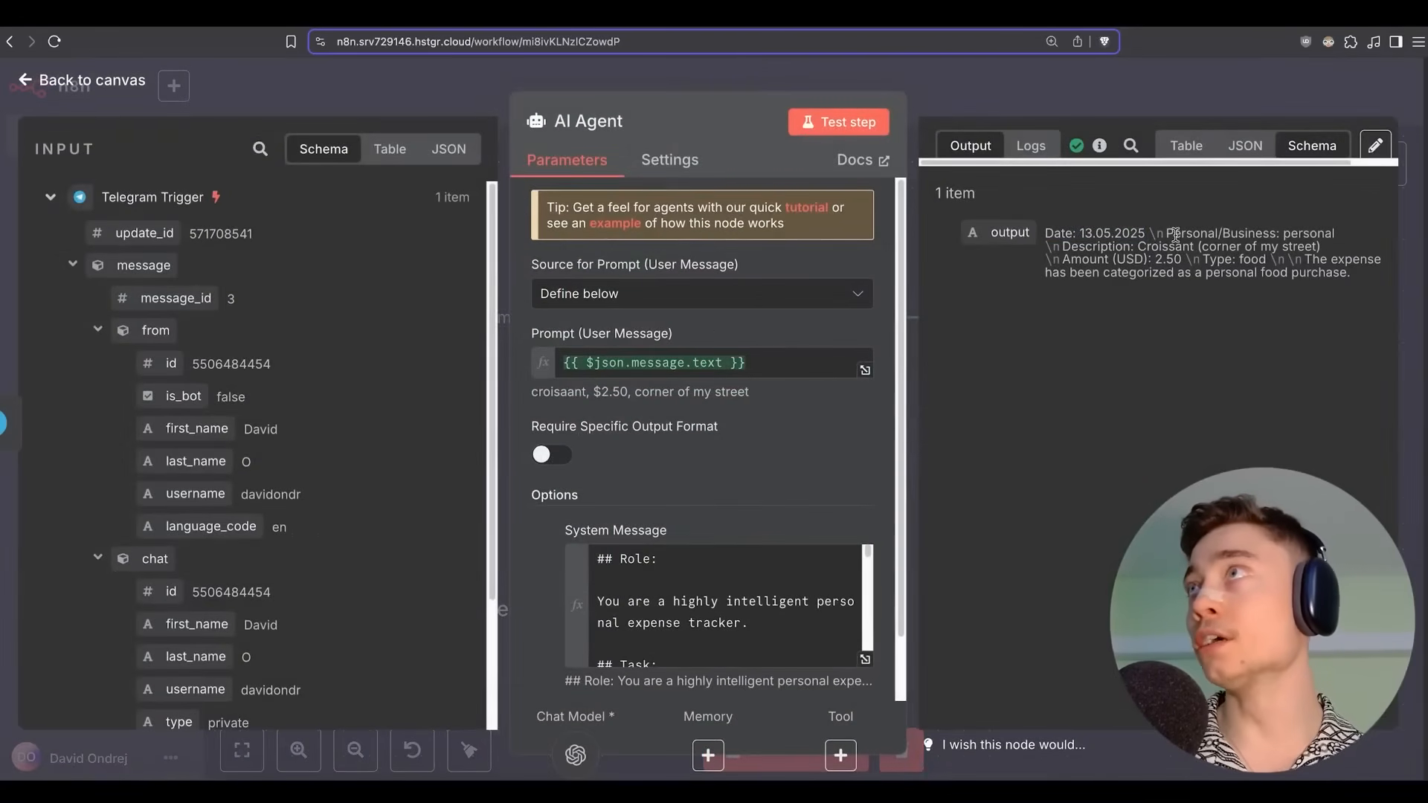
pyautogui.doubleClick(1296, 231)
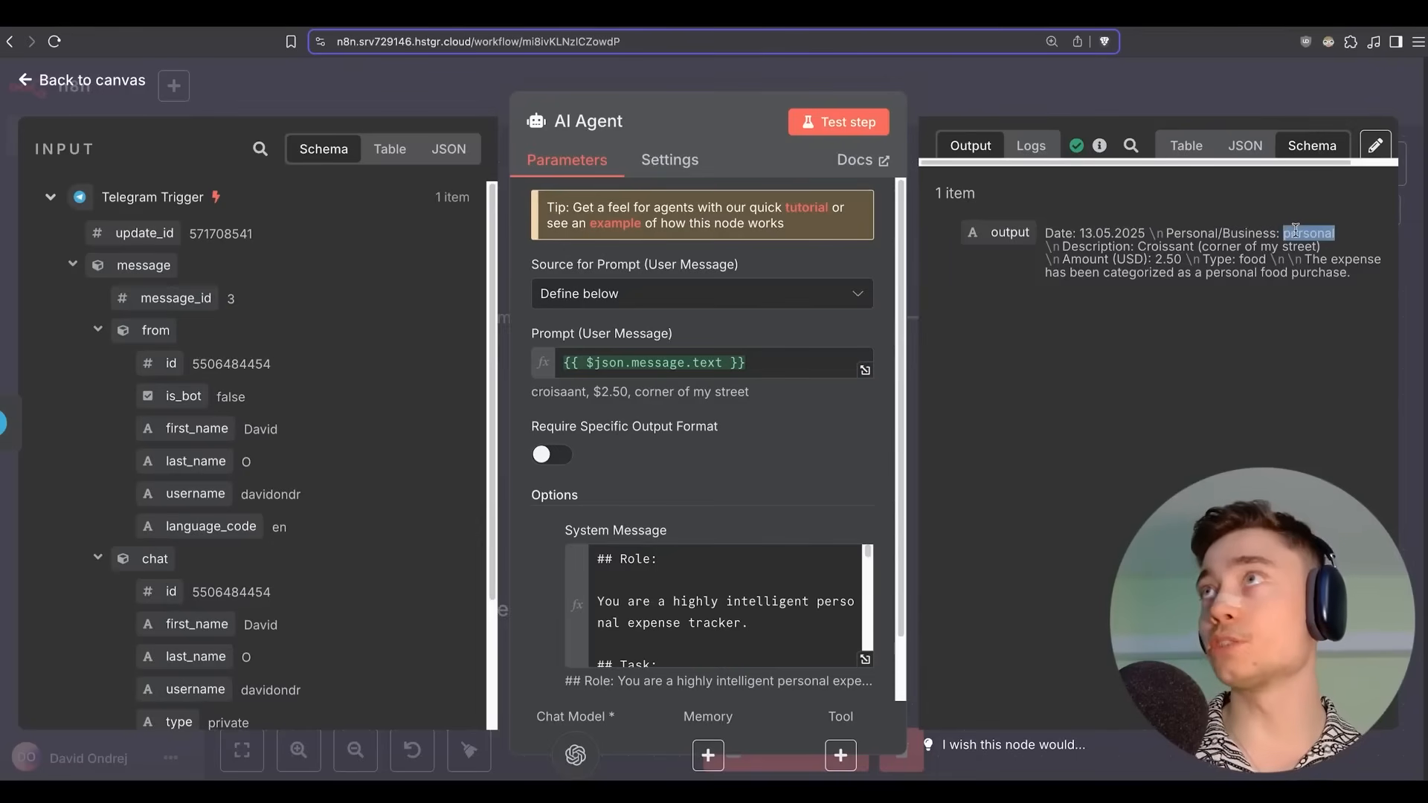
pyautogui.doubleClick(1152, 248)
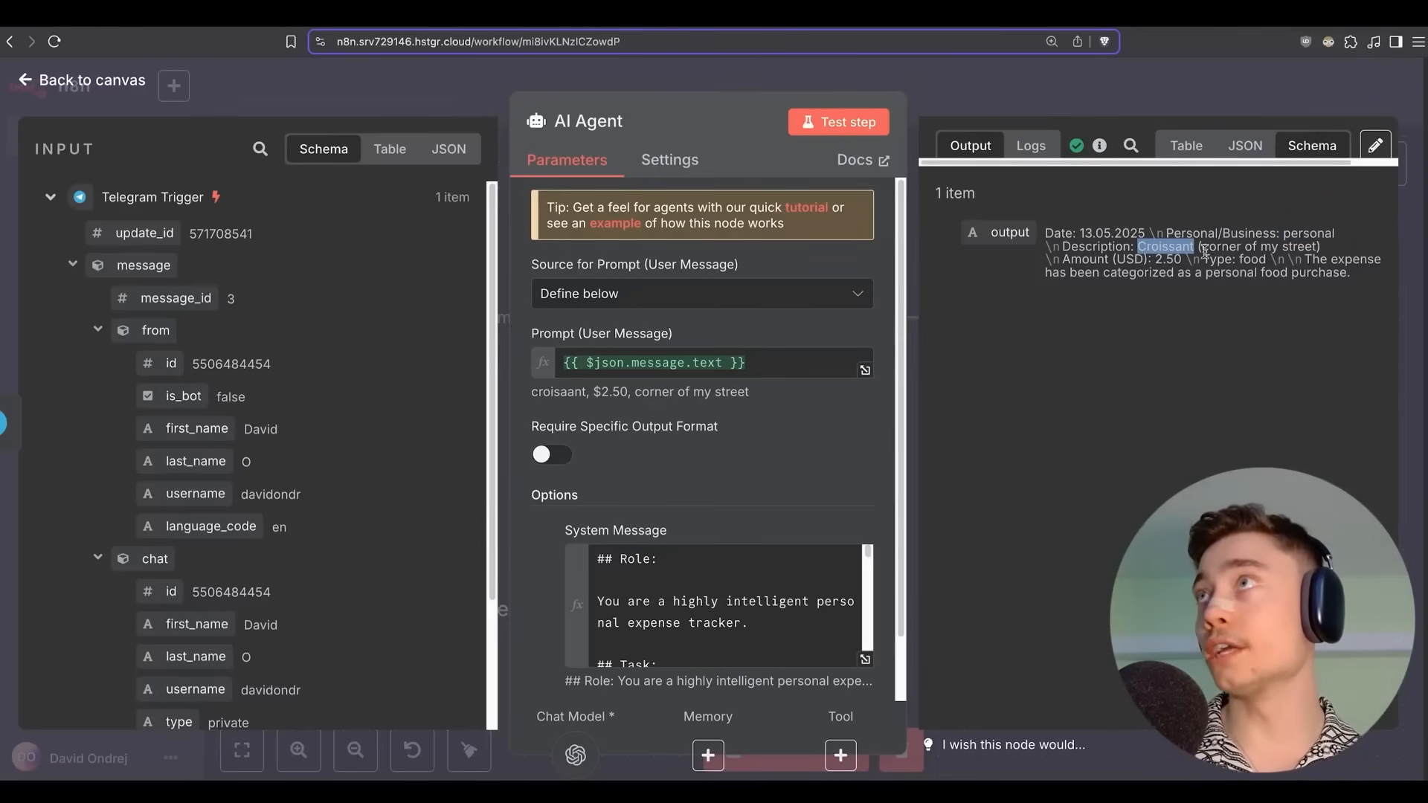
pyautogui.click(1143, 259)
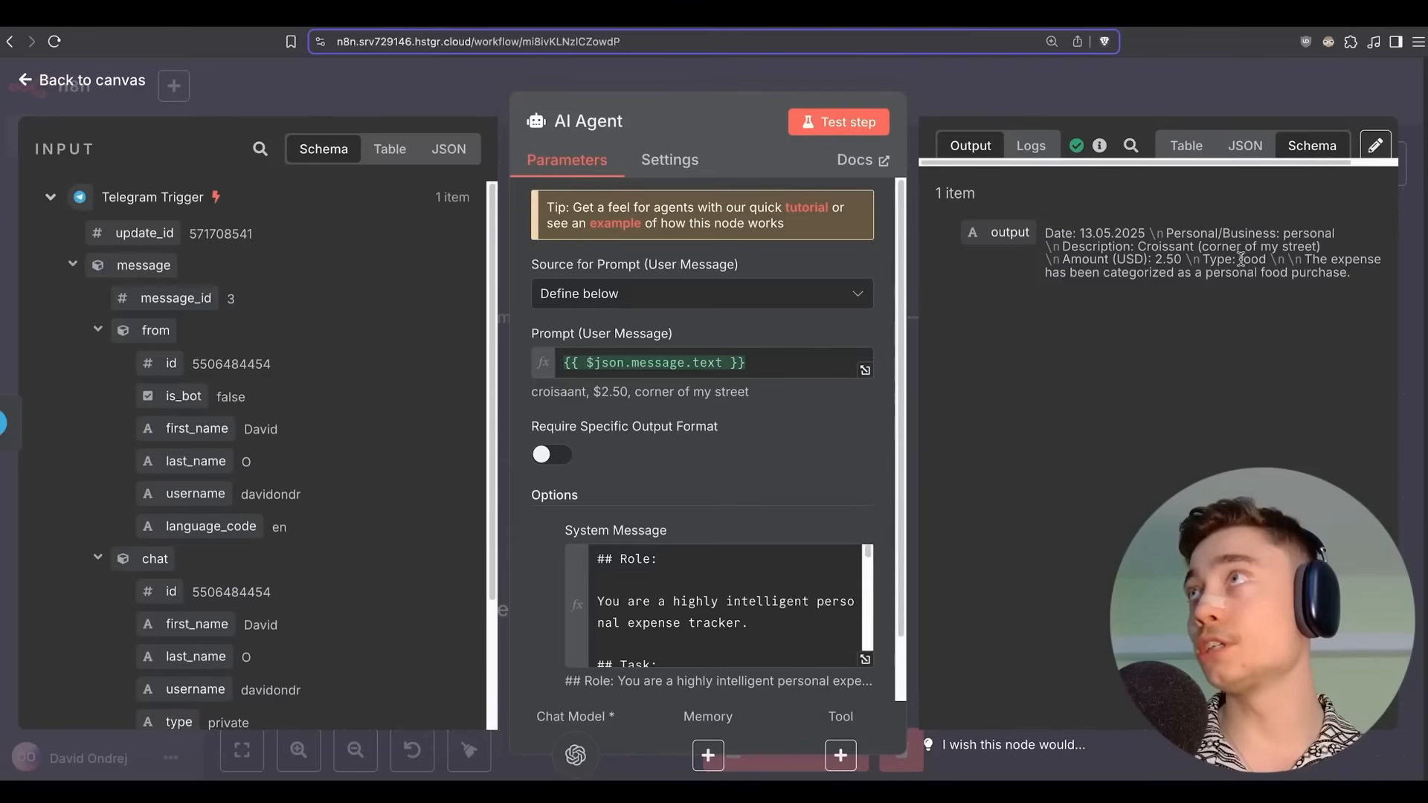
pyautogui.moveTo(1074, 273); pyautogui.dragTo(1268, 327)
pyautogui.click(1256, 329)
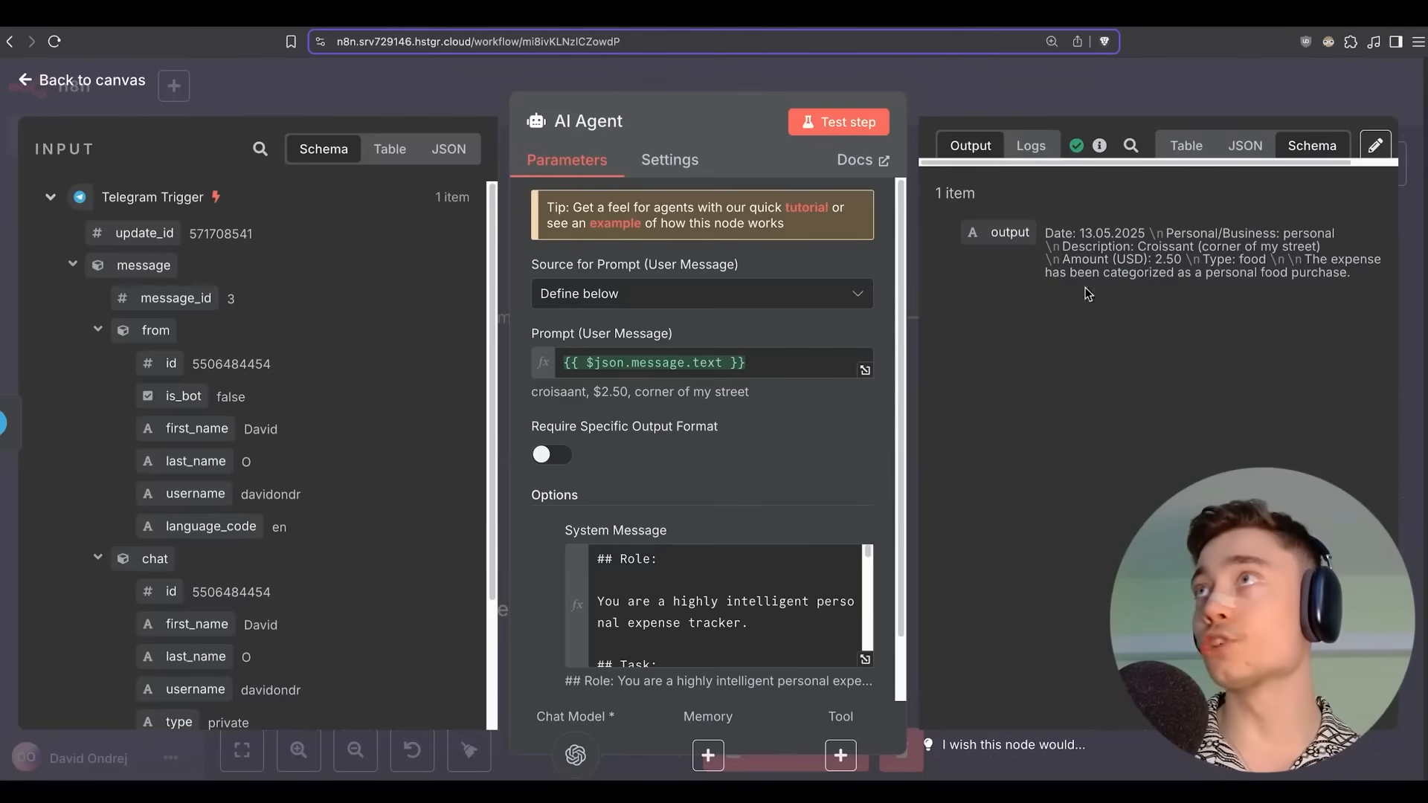
pyautogui.click(971, 79)
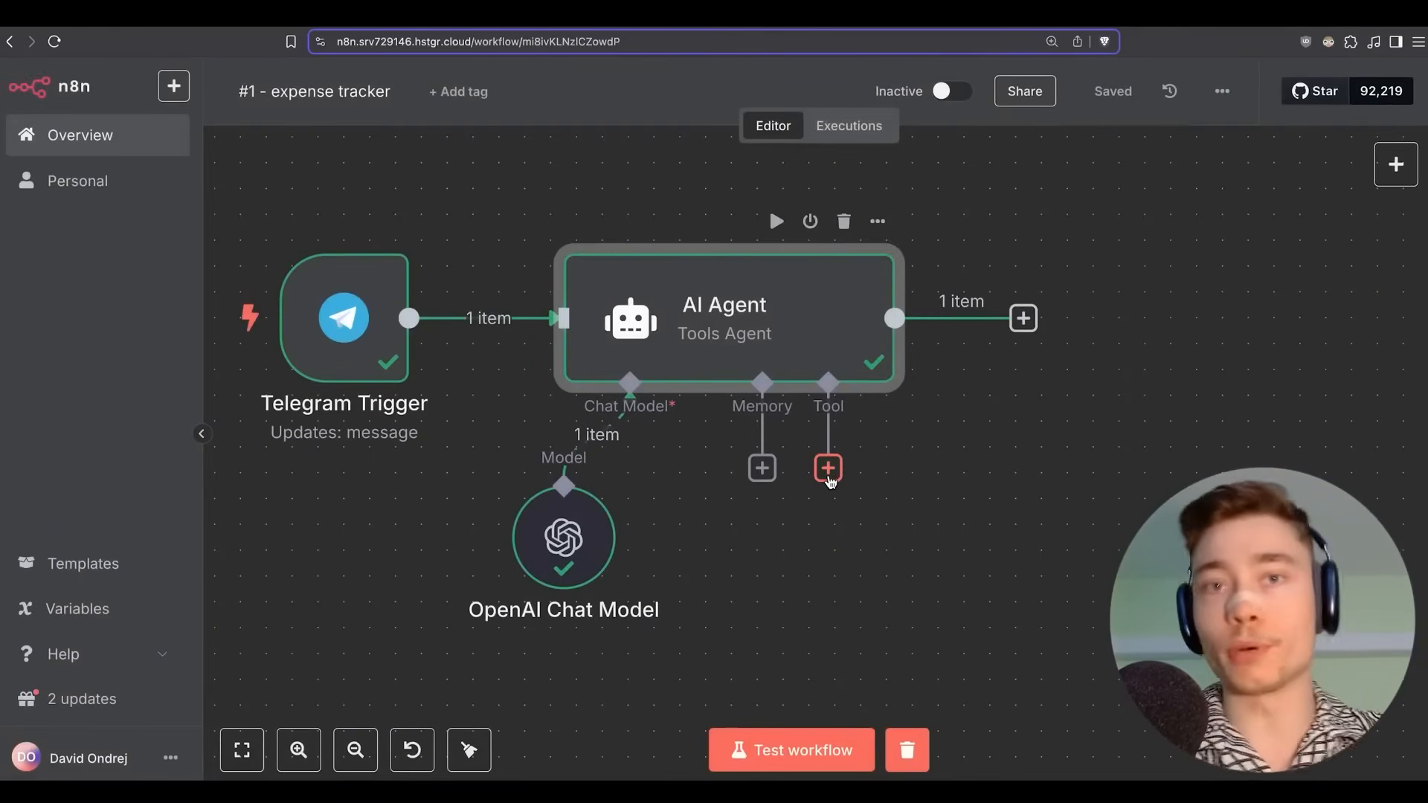
# Attach a Simple Memory node to the AI Agent's Memory input.
pyautogui.hscroll(-2, 694, 471)
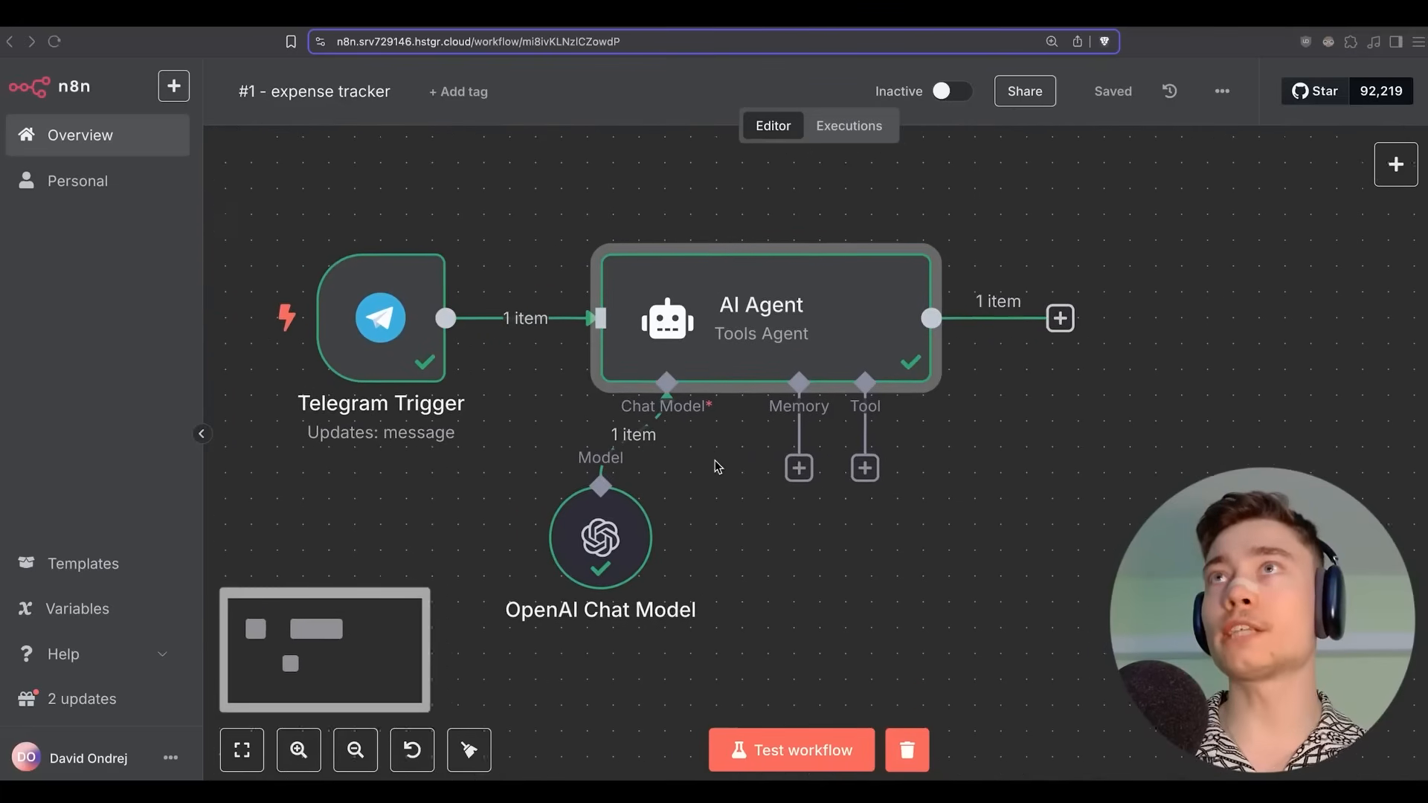
pyautogui.hscroll(3, 721, 450)
pyautogui.scroll(-2, 721, 450)
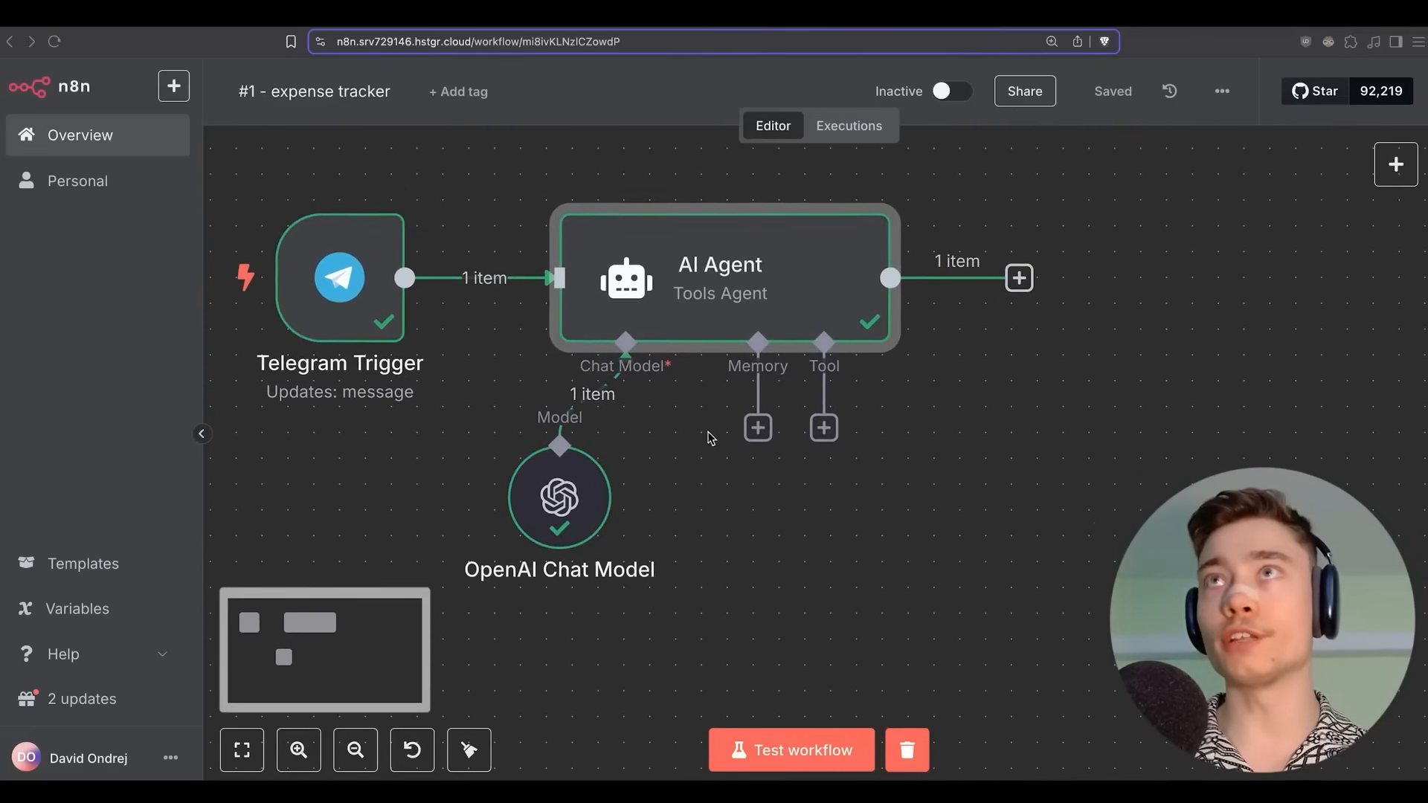
pyautogui.press('super+Tab')
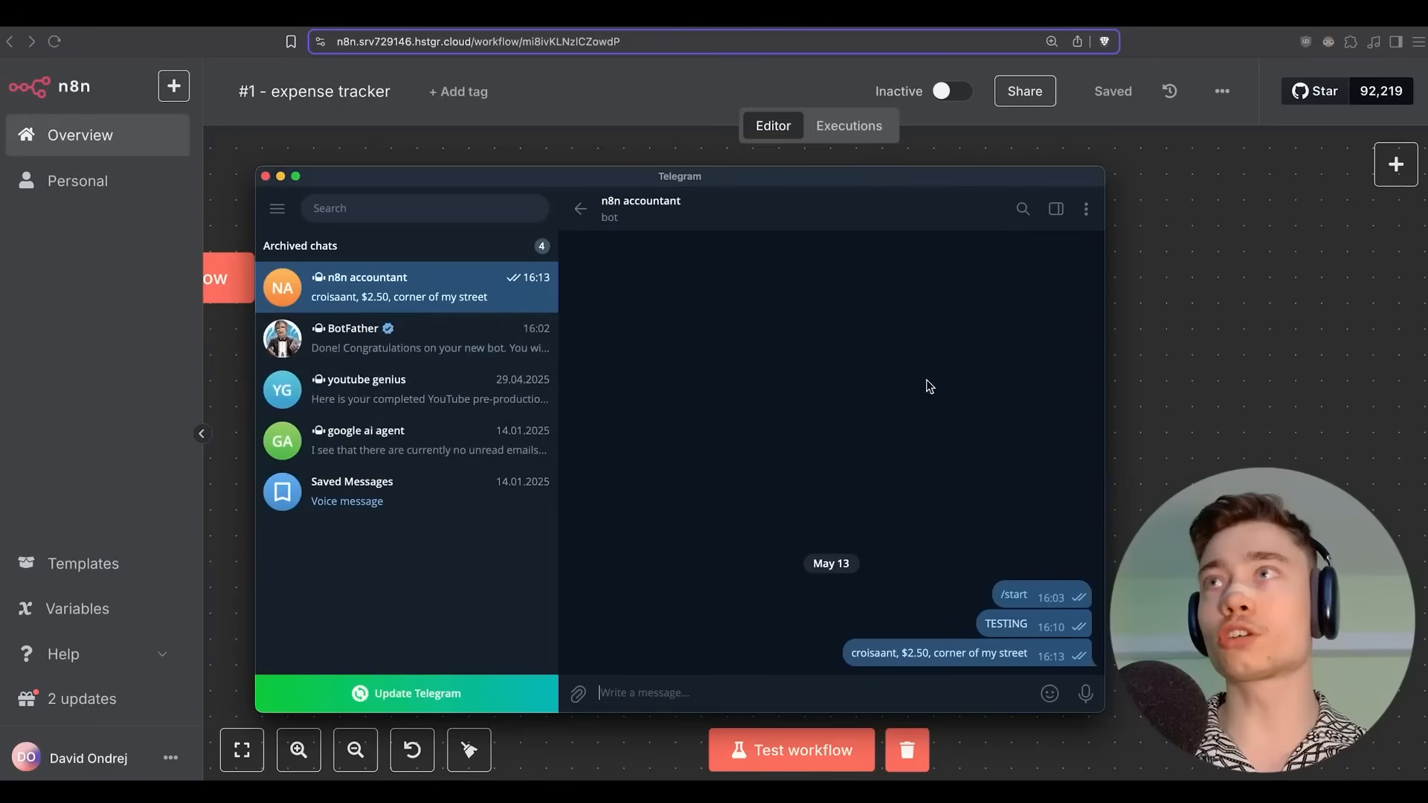
pyautogui.click(1183, 482)
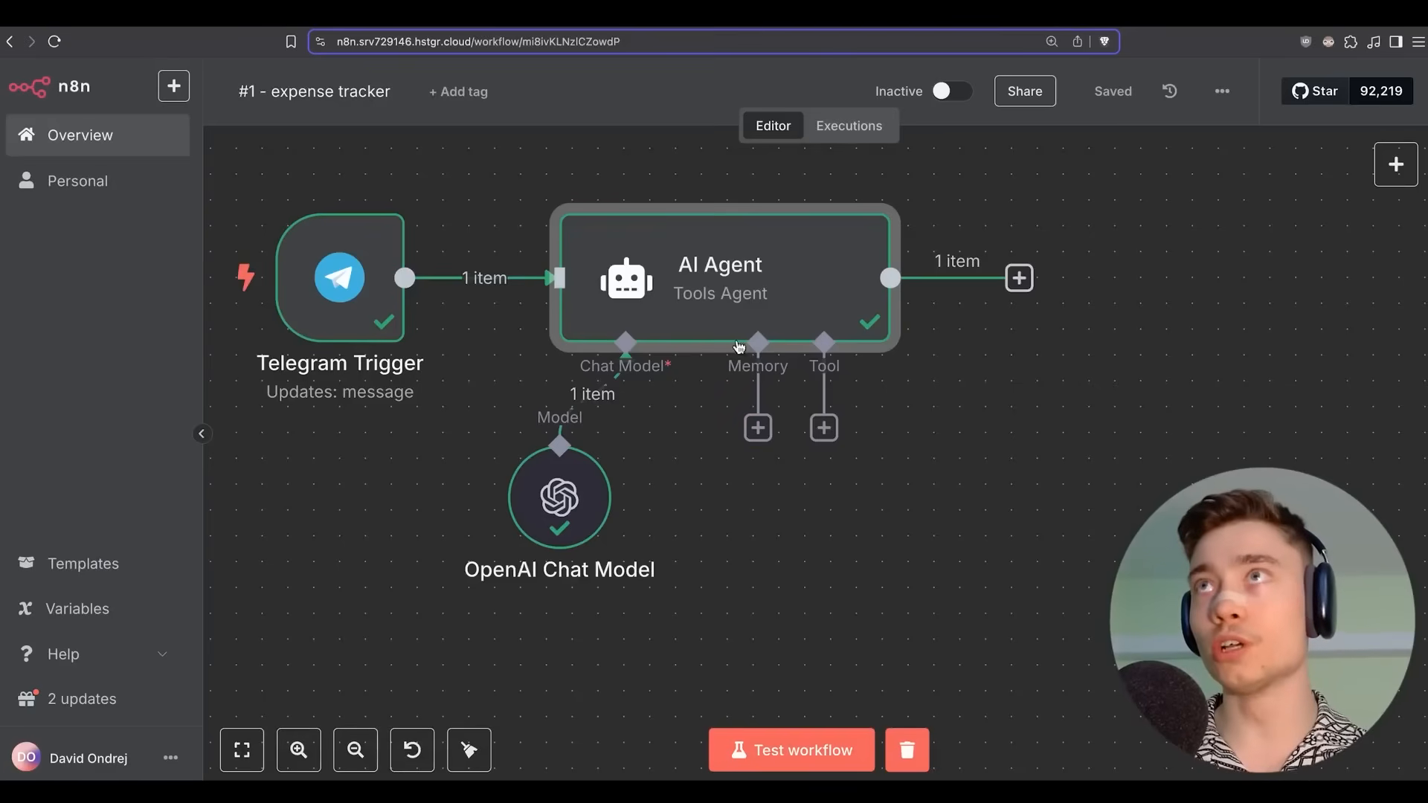
pyautogui.click(758, 433)
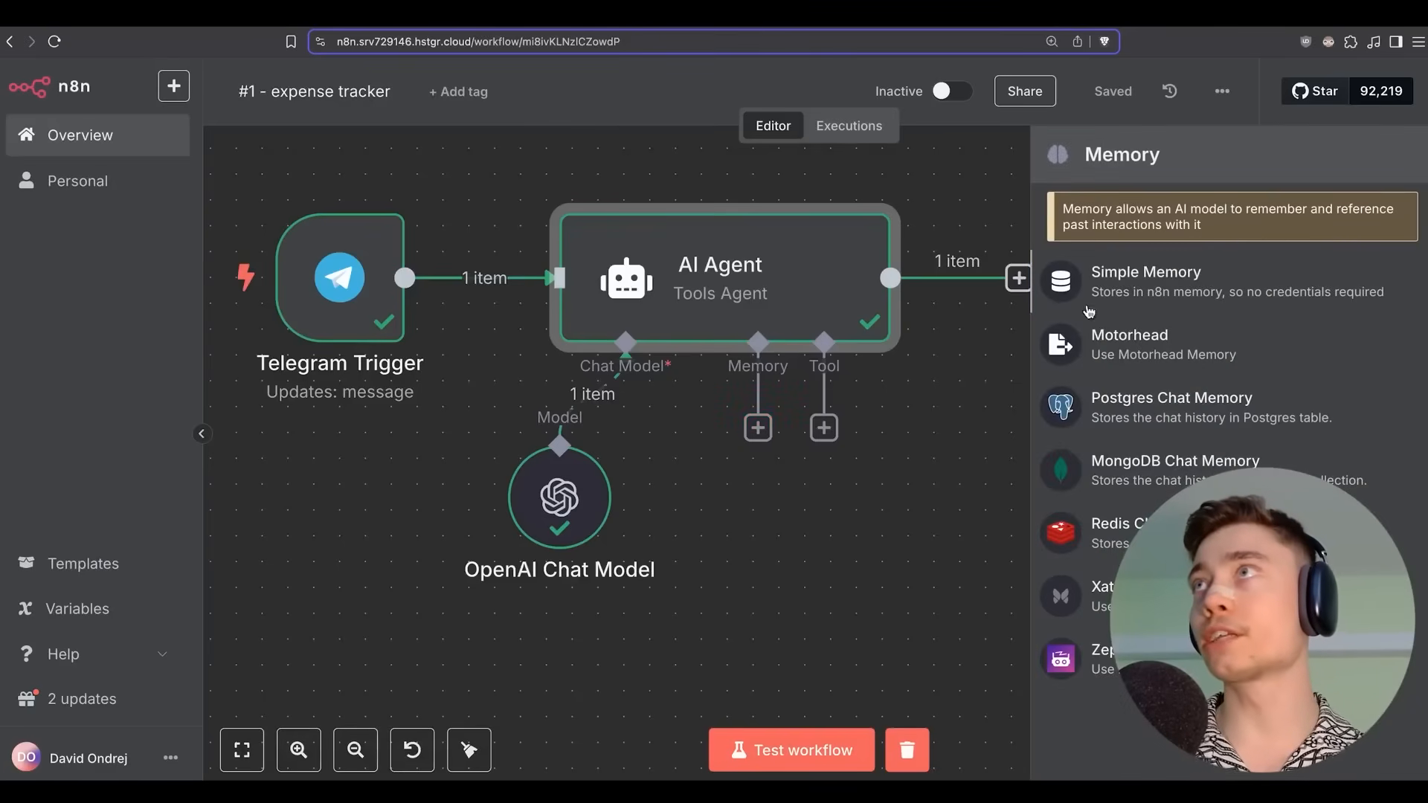
pyautogui.click(1142, 296)
# Key the memory session on the Telegram chat.id with a context window length of 5.
pyautogui.click(590, 231)
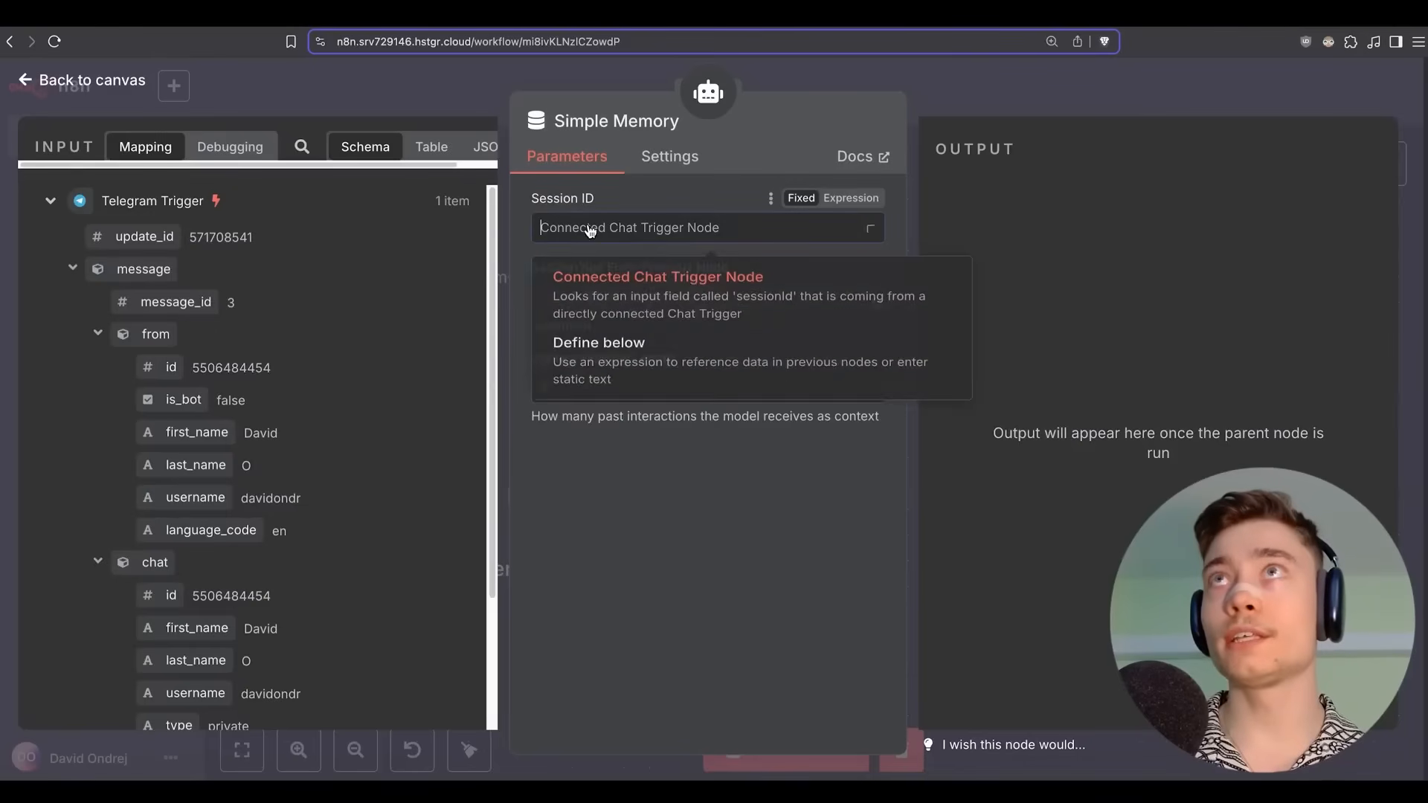
pyautogui.click(637, 371)
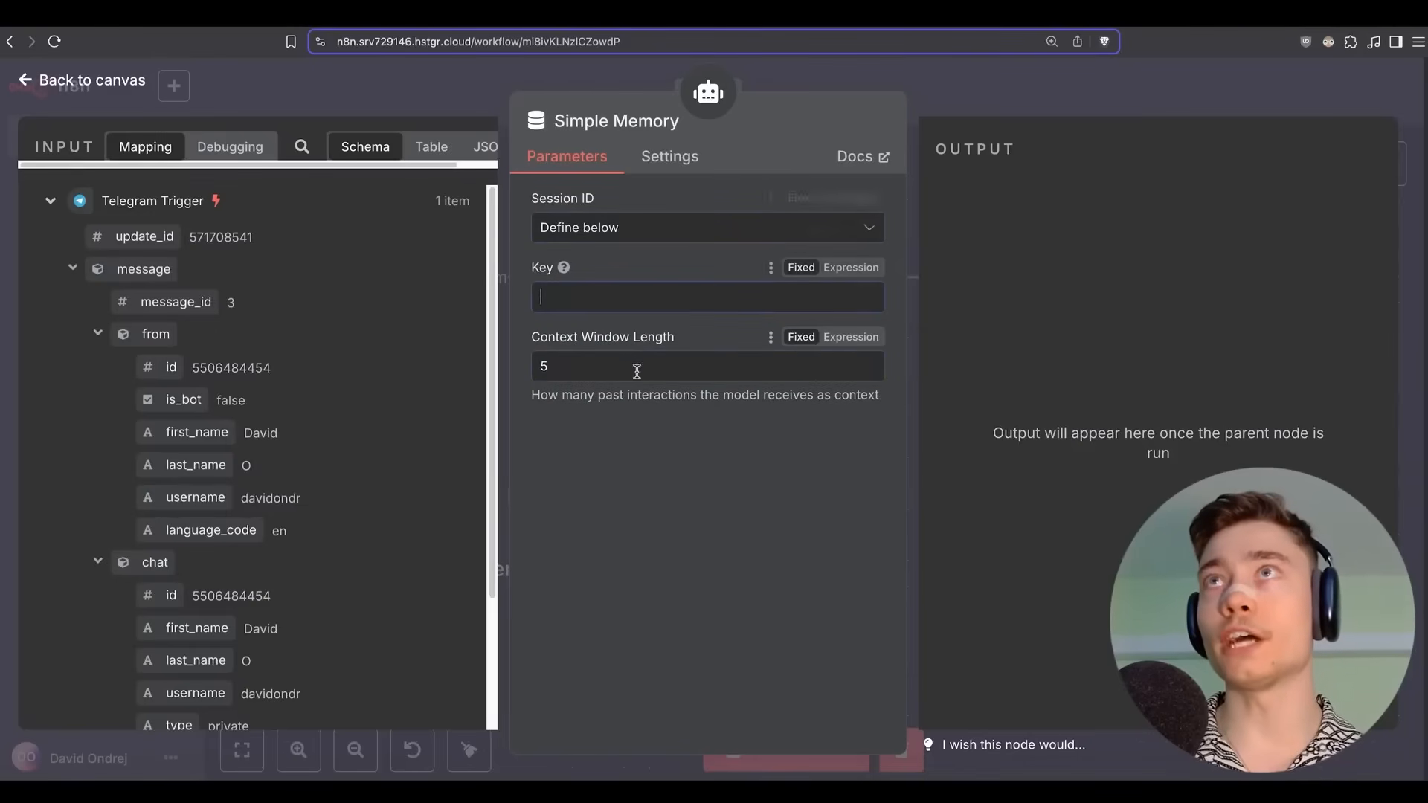
pyautogui.click(531, 288)
pyautogui.scroll(-3, 283, 400)
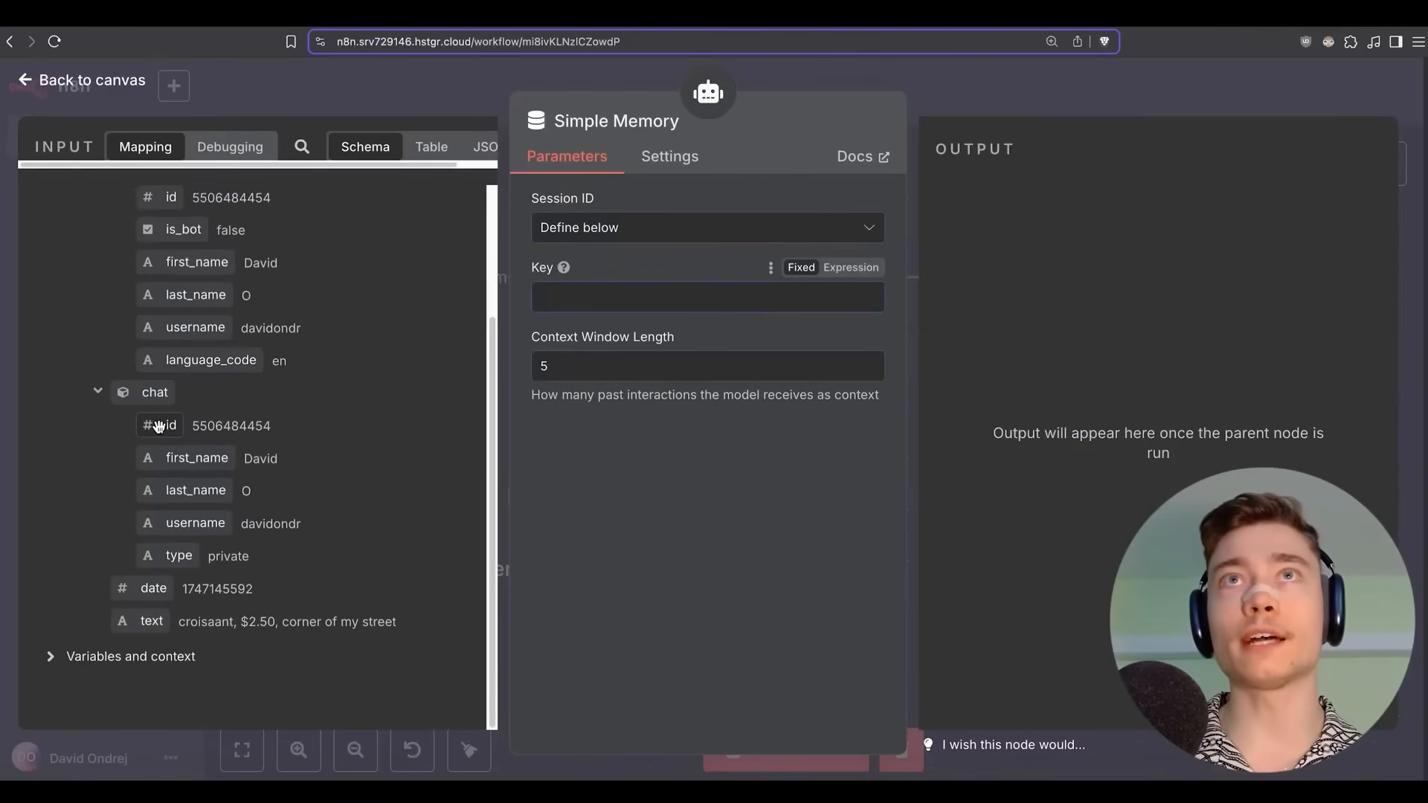
pyautogui.moveTo(158, 425); pyautogui.dragTo(580, 297)
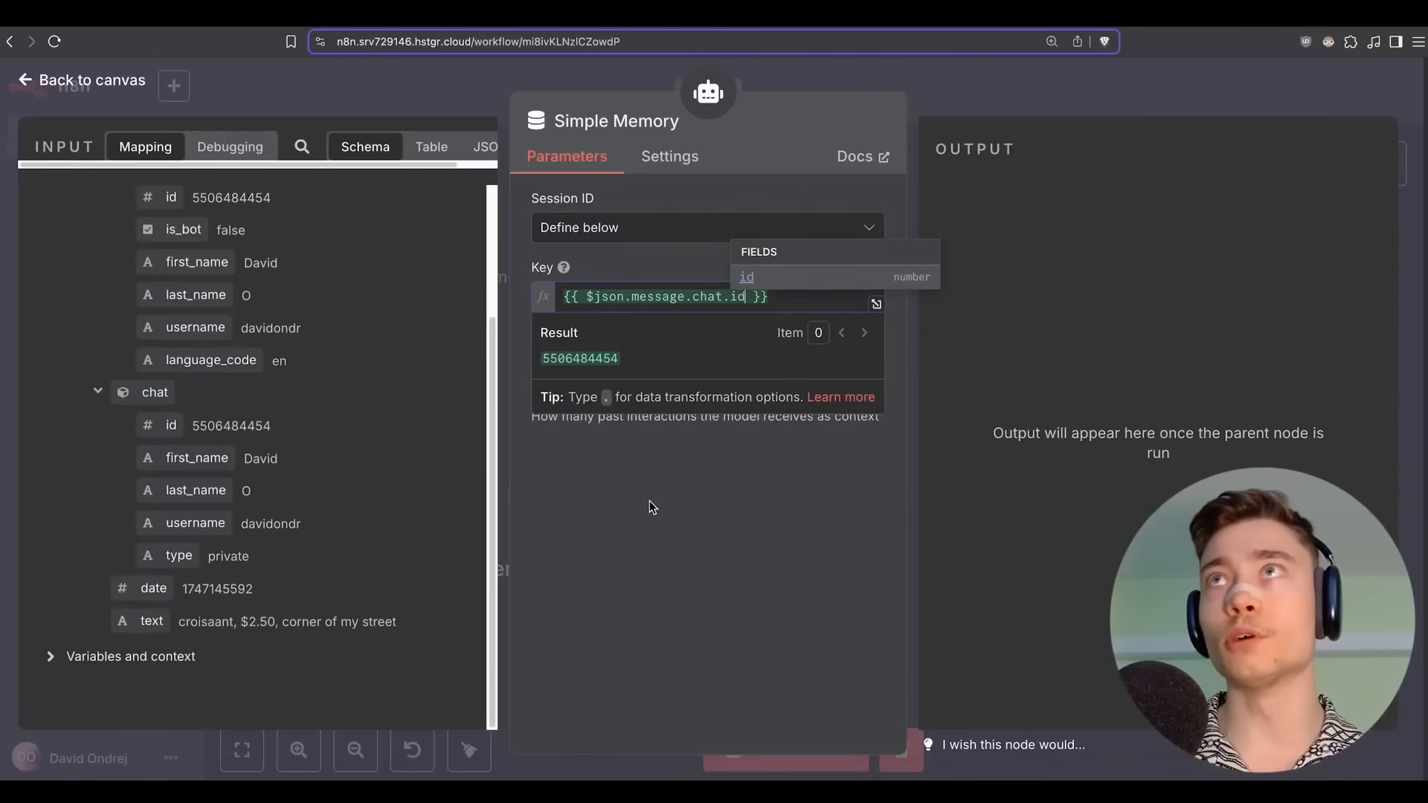
pyautogui.click(652, 499)
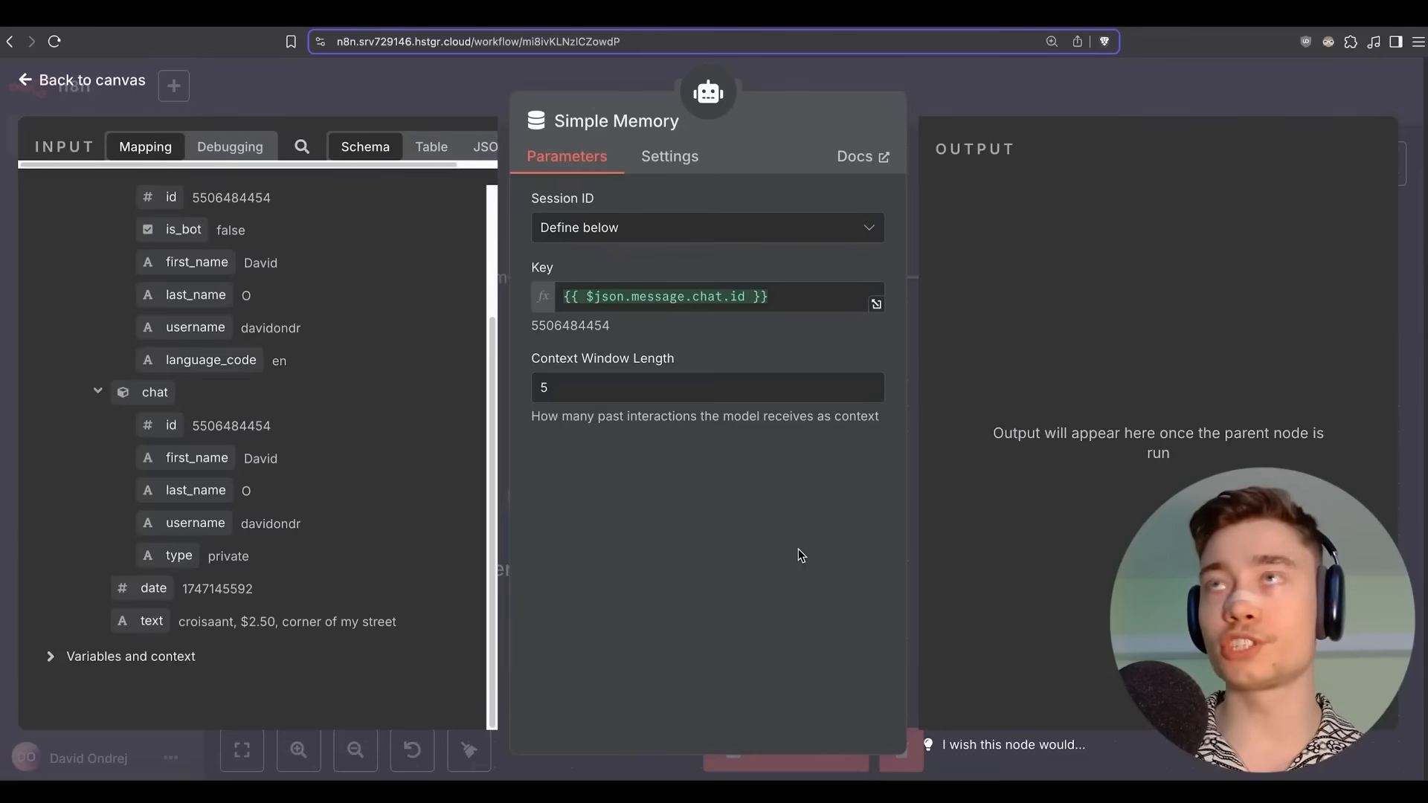
pyautogui.doubleClick(550, 386)
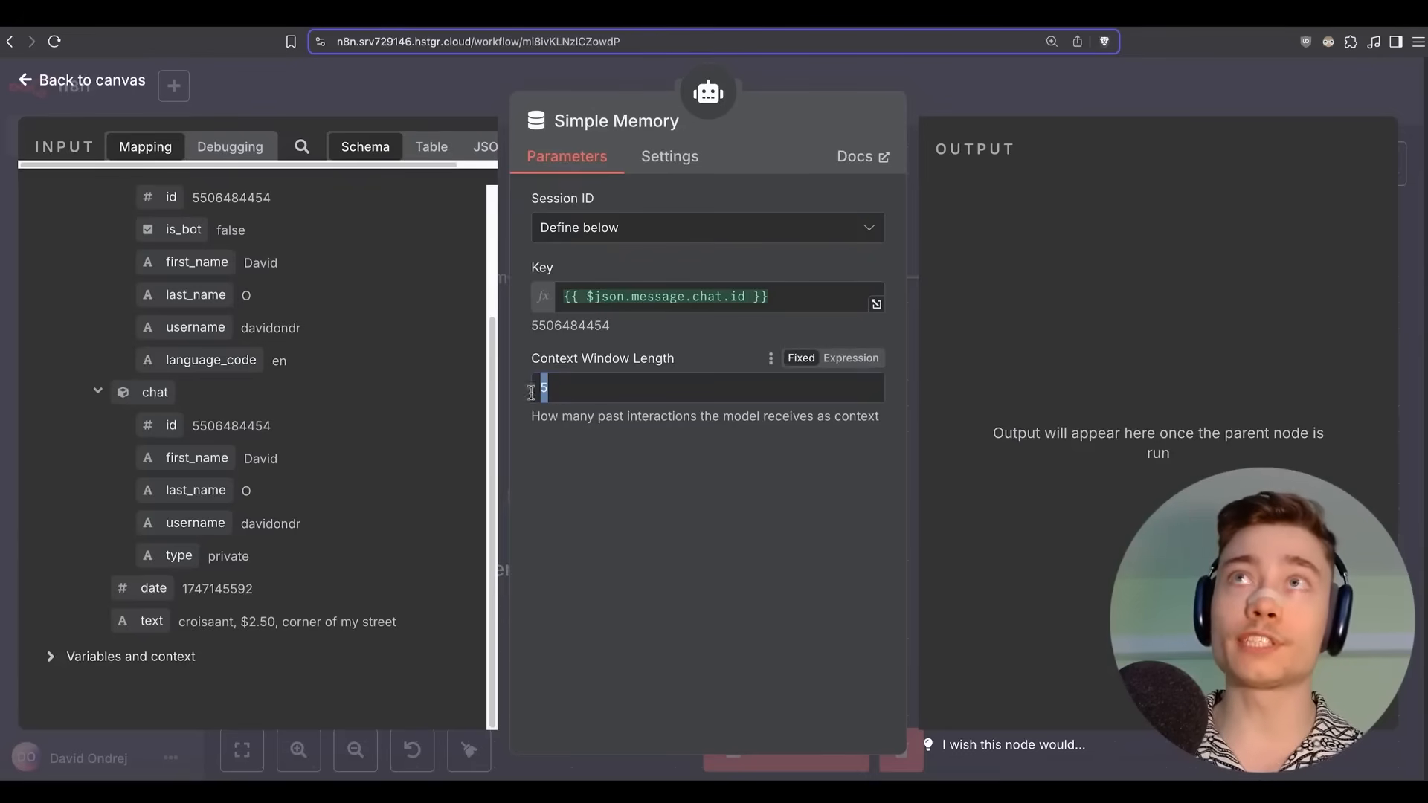
pyautogui.click(603, 523)
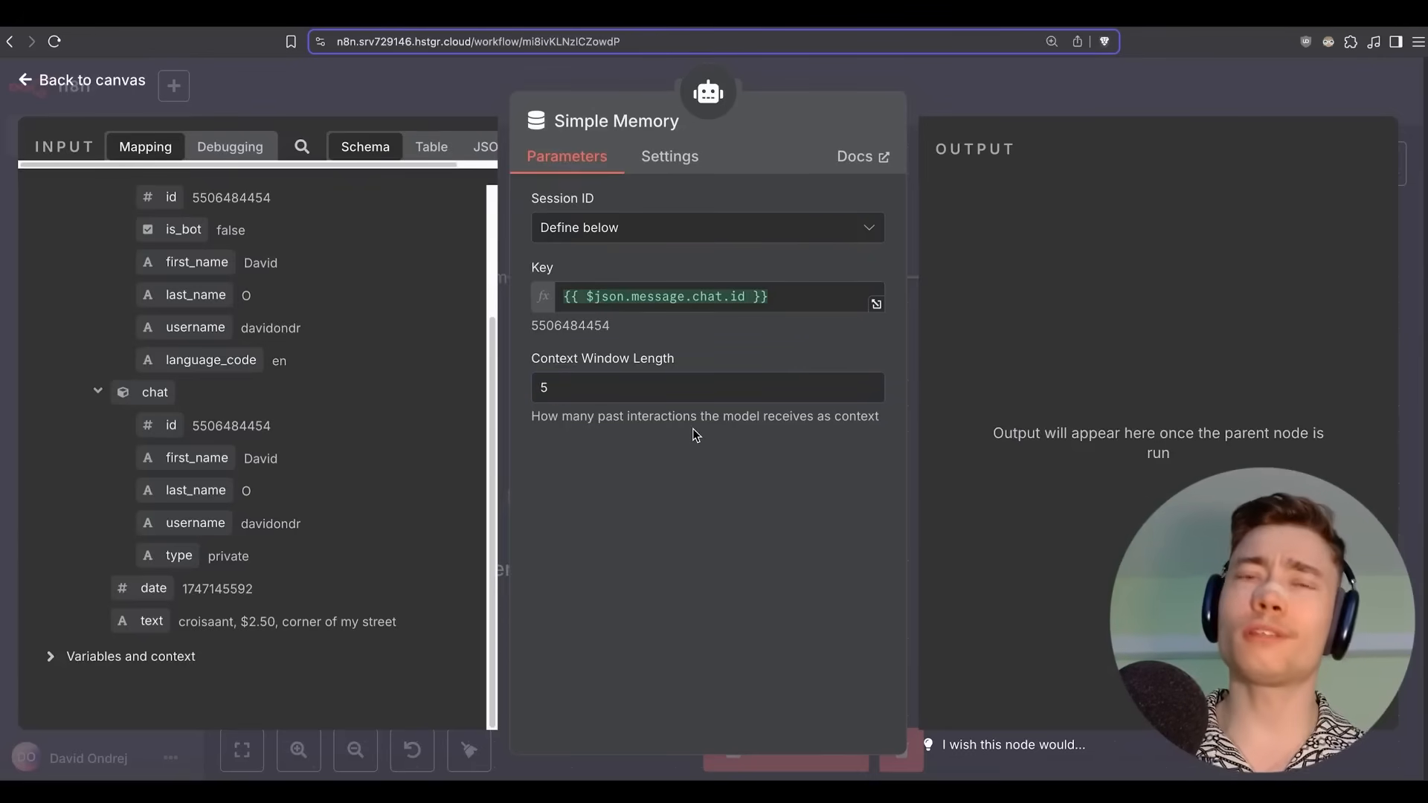
pyautogui.click(957, 91)
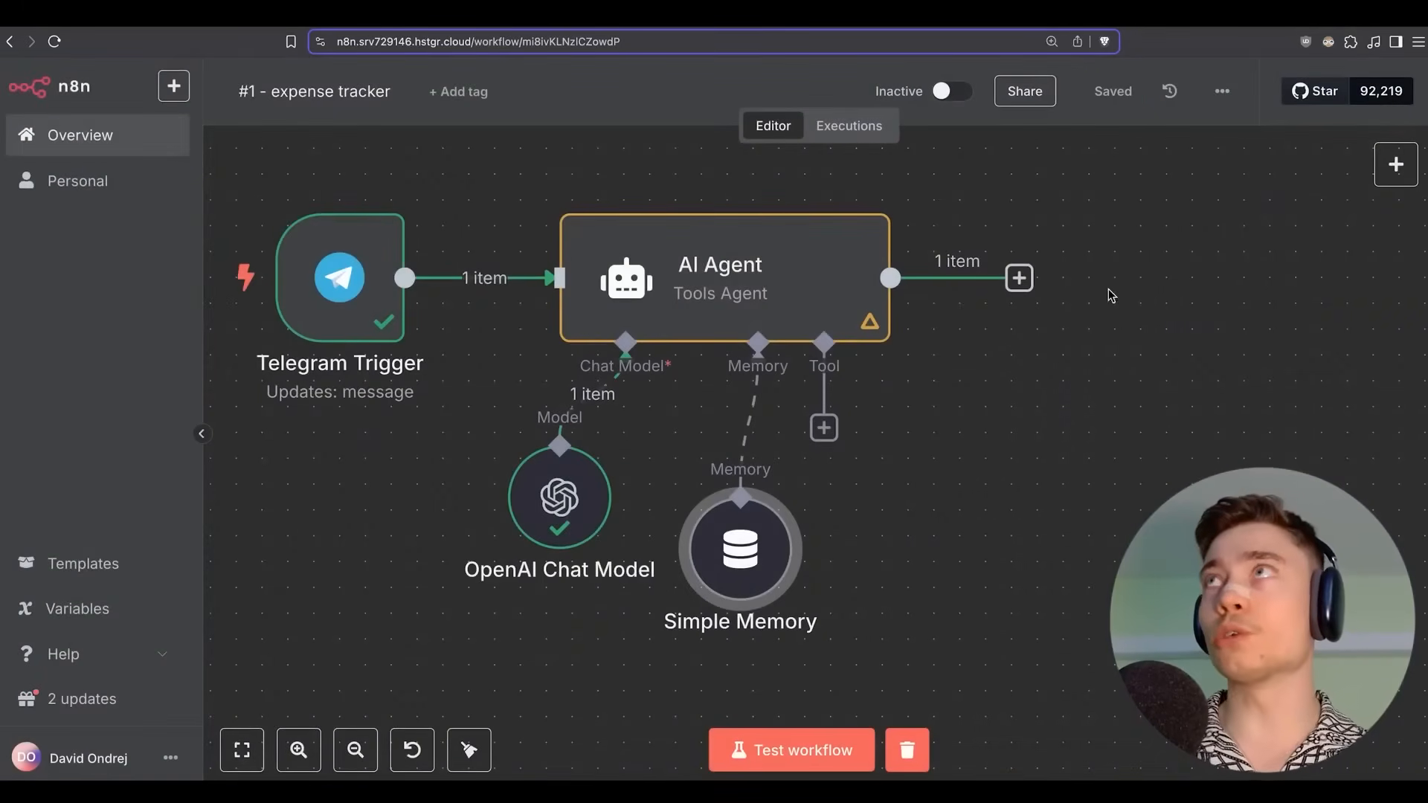
# Glance at the Telegram chat, then come back to the n8n canvas.
pyautogui.press('super+Tab')
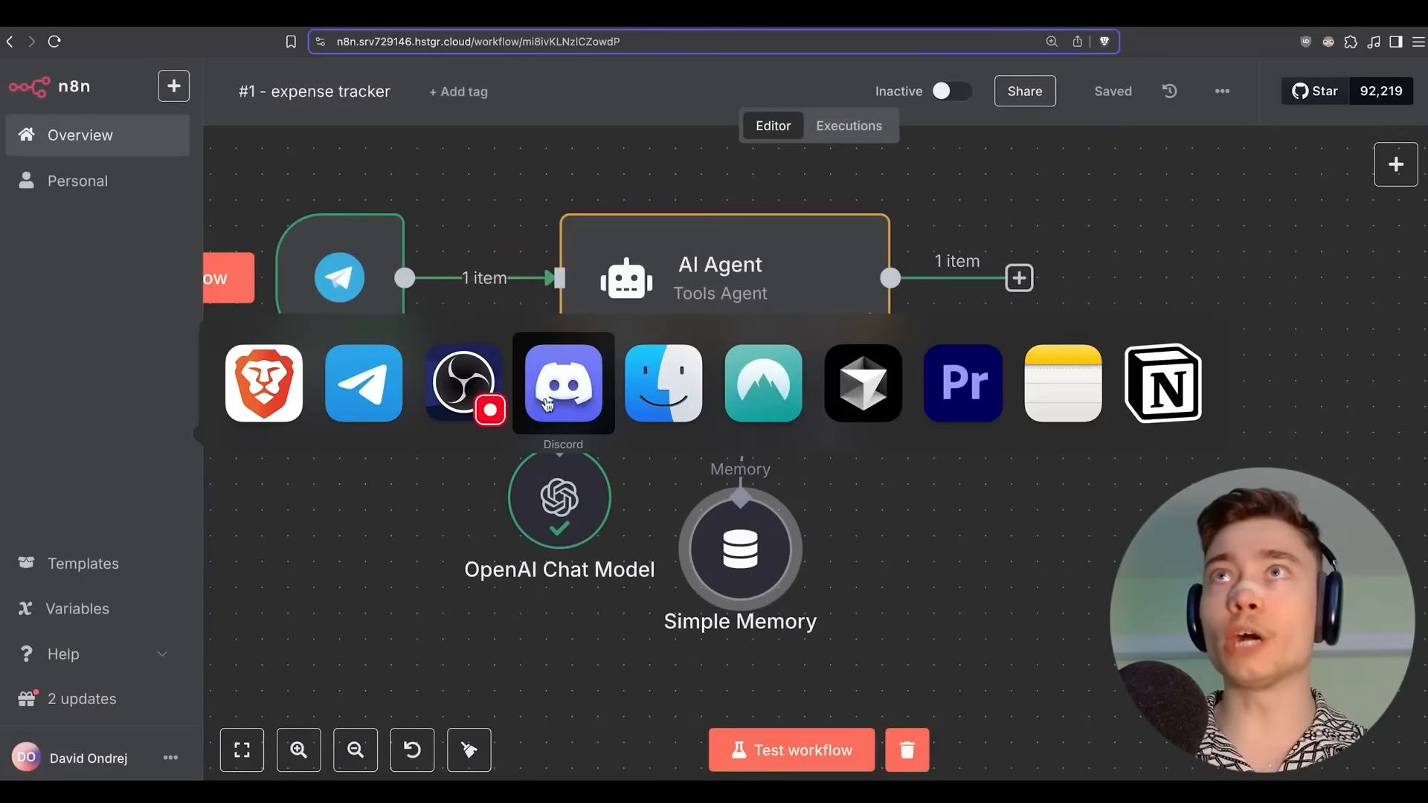
pyautogui.click(364, 383)
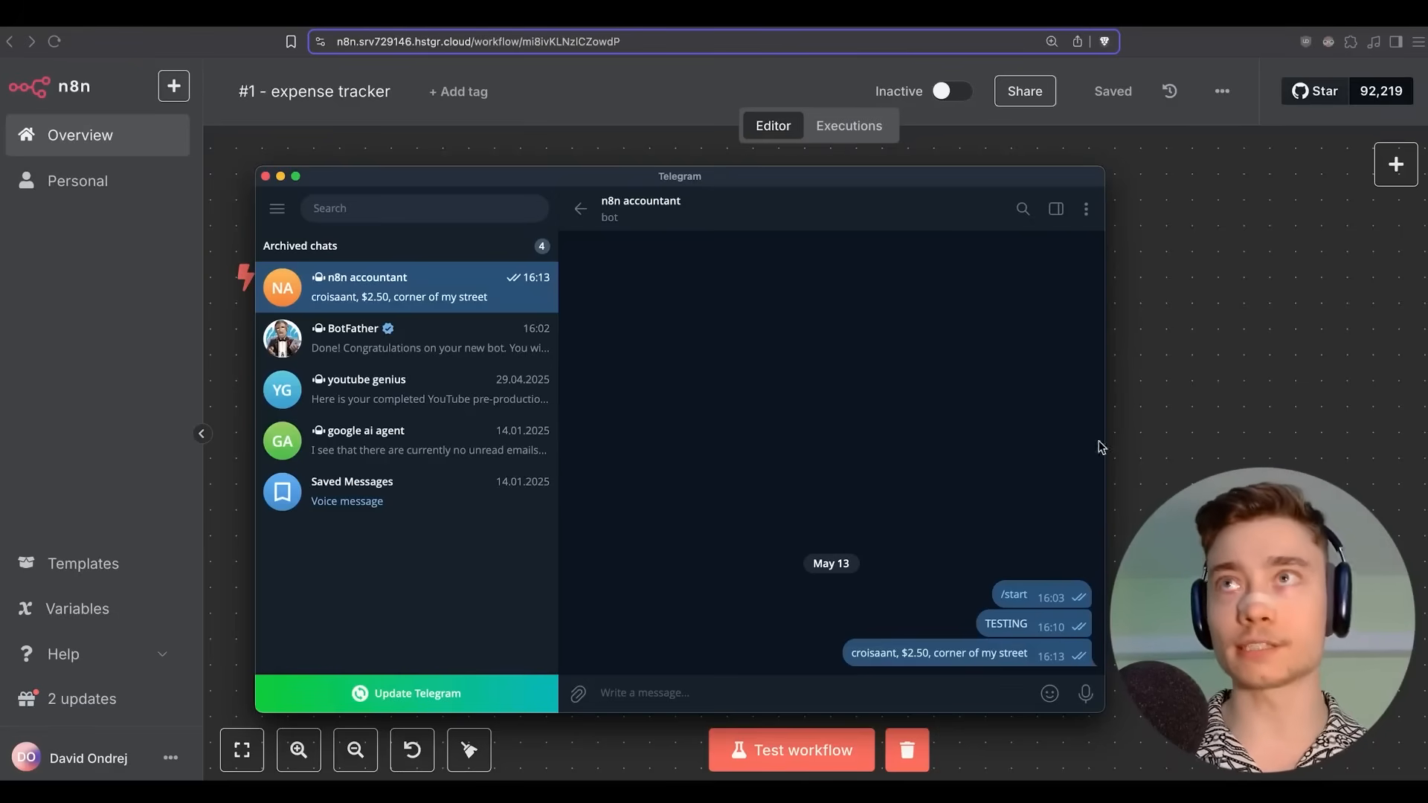
pyautogui.click(1207, 357)
# Position the Simple Memory node beneath the AI Agent and save the workflow.
pyautogui.scroll(-1, 673, 490)
pyautogui.moveTo(736, 548)
pyautogui.mouseDown()
pyautogui.moveTo(736, 627)
pyautogui.moveTo(763, 552)
pyautogui.moveTo(738, 576)
pyautogui.mouseUp()
pyautogui.scroll(-2, 888, 492)
pyautogui.moveTo(893, 491); pyautogui.dragTo(901, 411)
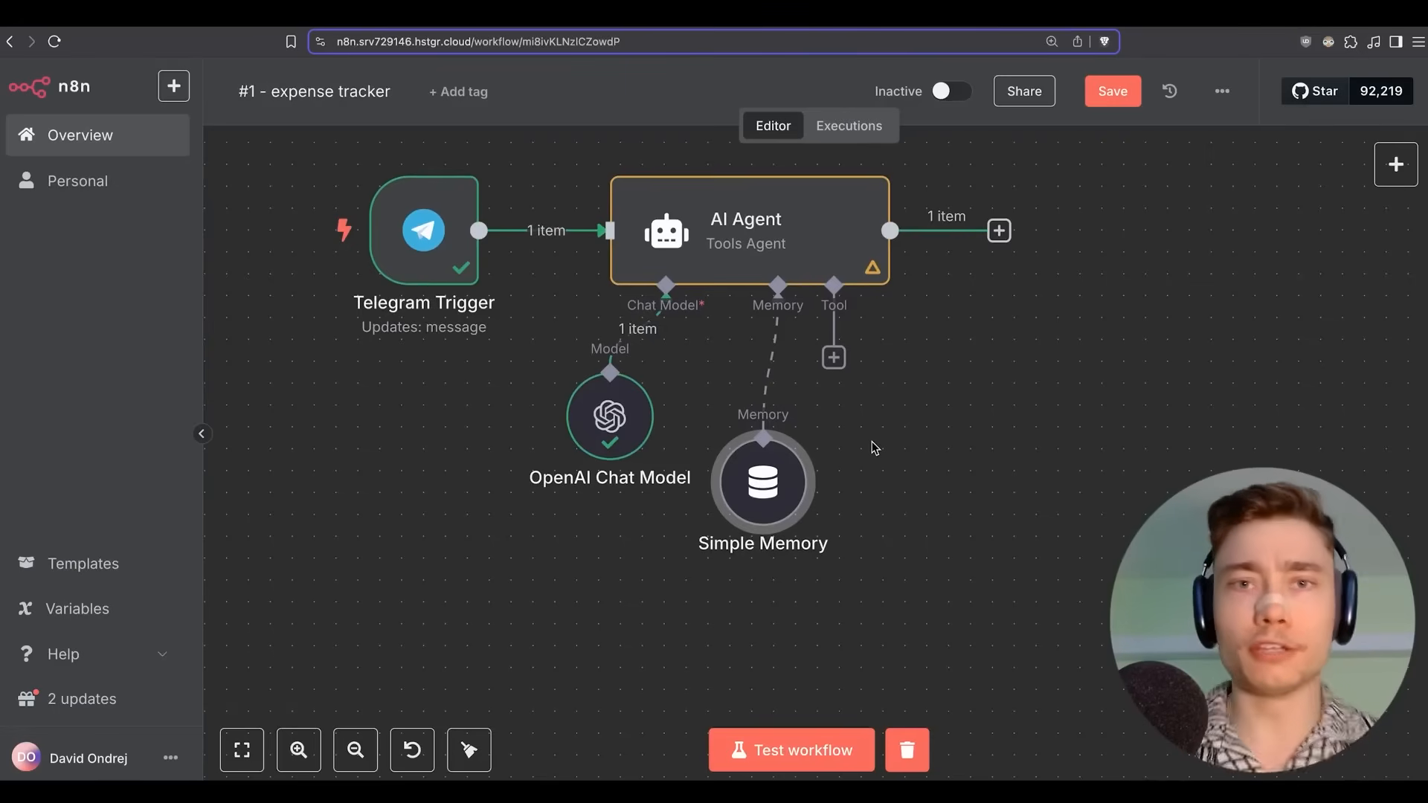
pyautogui.hotkey('ctrl', 's')
pyautogui.scroll(2, 848, 451)
pyautogui.hscroll(1, 823, 463)
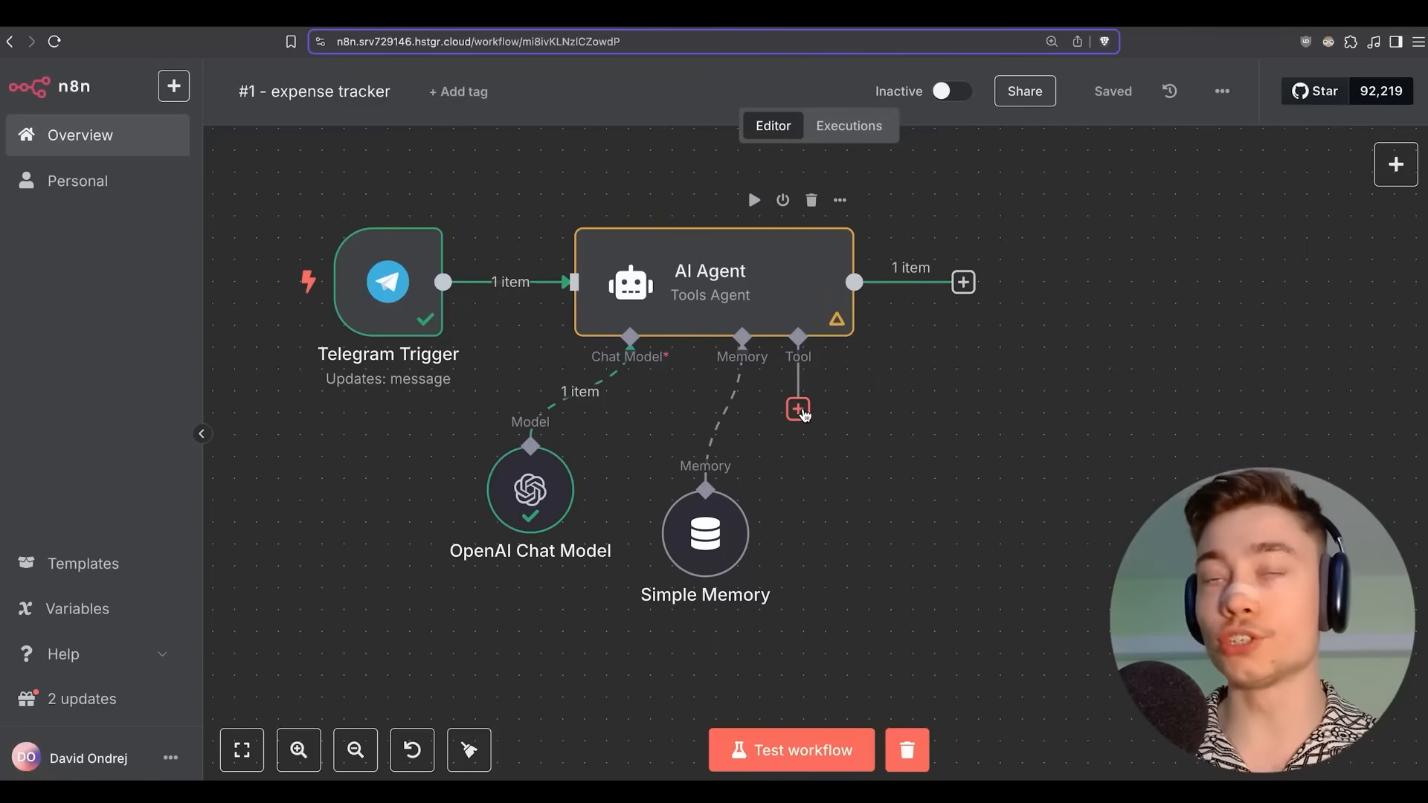
# Add a Google Sheets tool to the AI Agent.
pyautogui.click(799, 410)
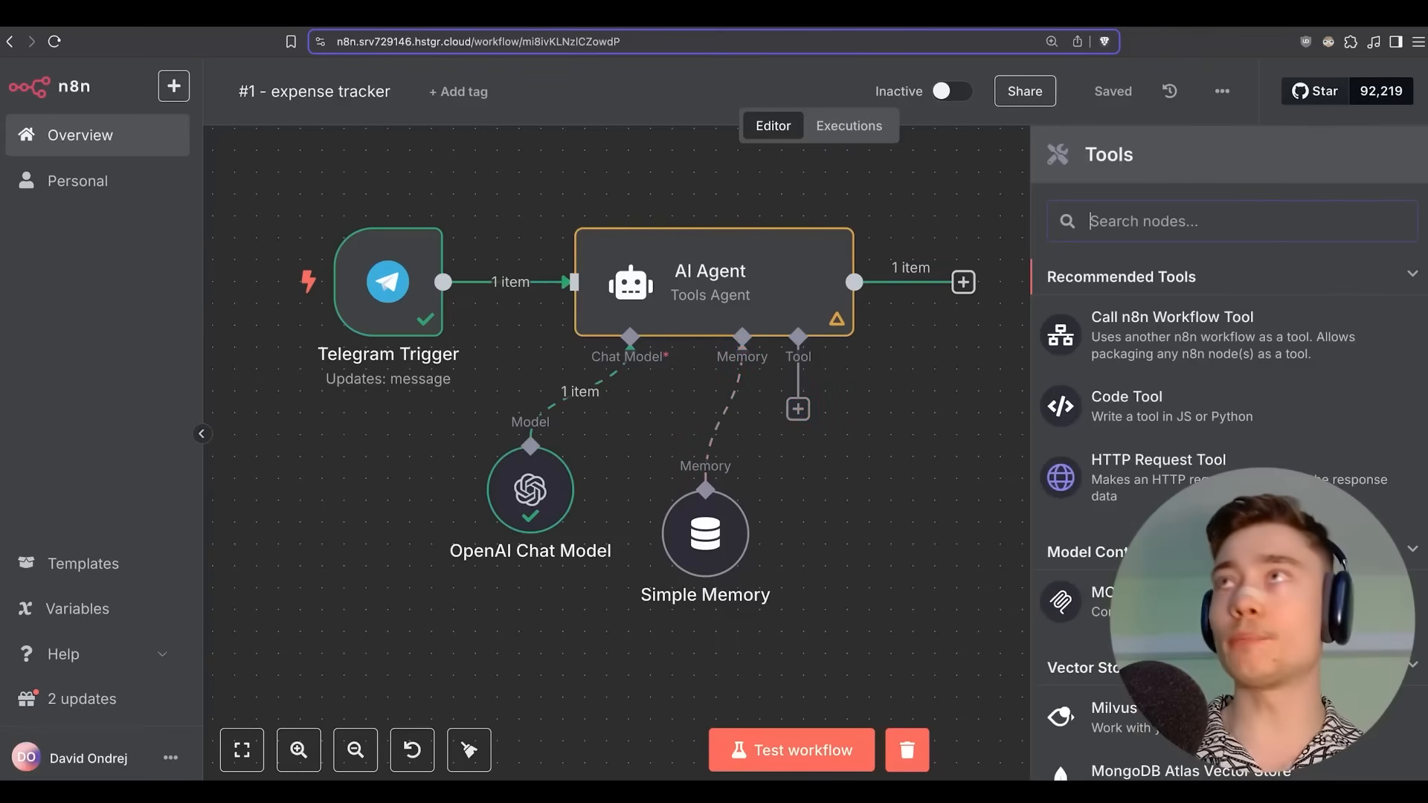
pyautogui.write('google she')
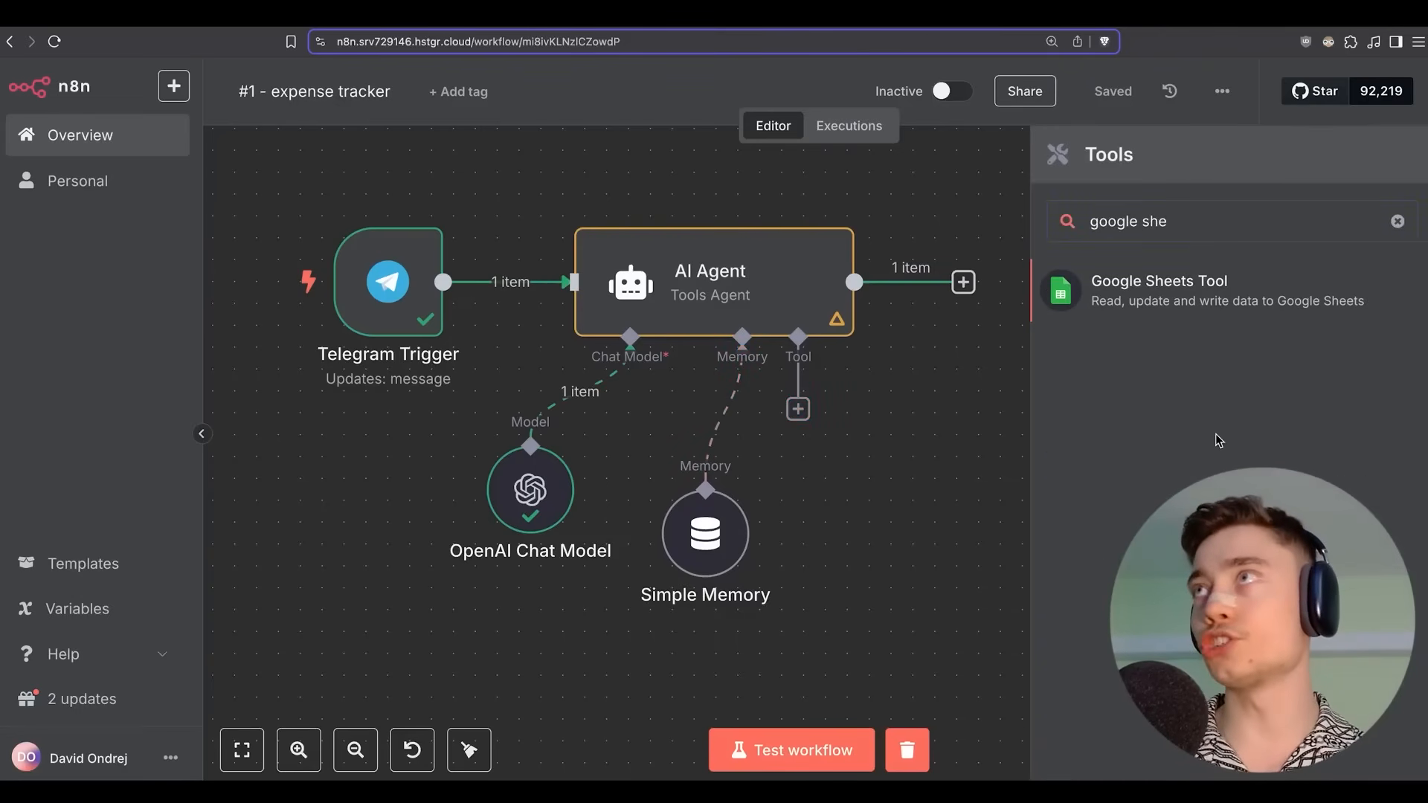
pyautogui.click(1176, 295)
# Create a new Google Sheets credential via Sign in with Google, then close the tool.
pyautogui.click(569, 218)
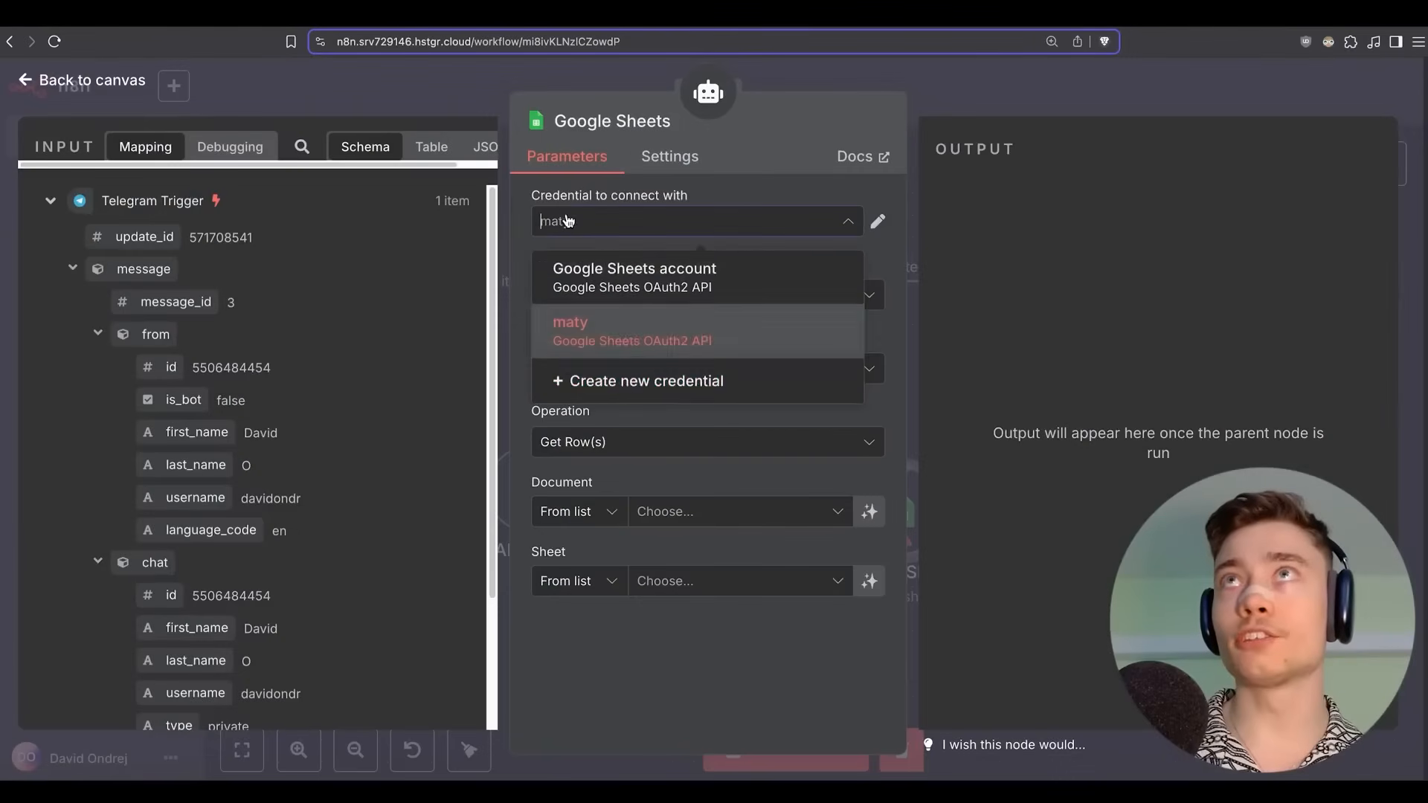
pyautogui.click(630, 387)
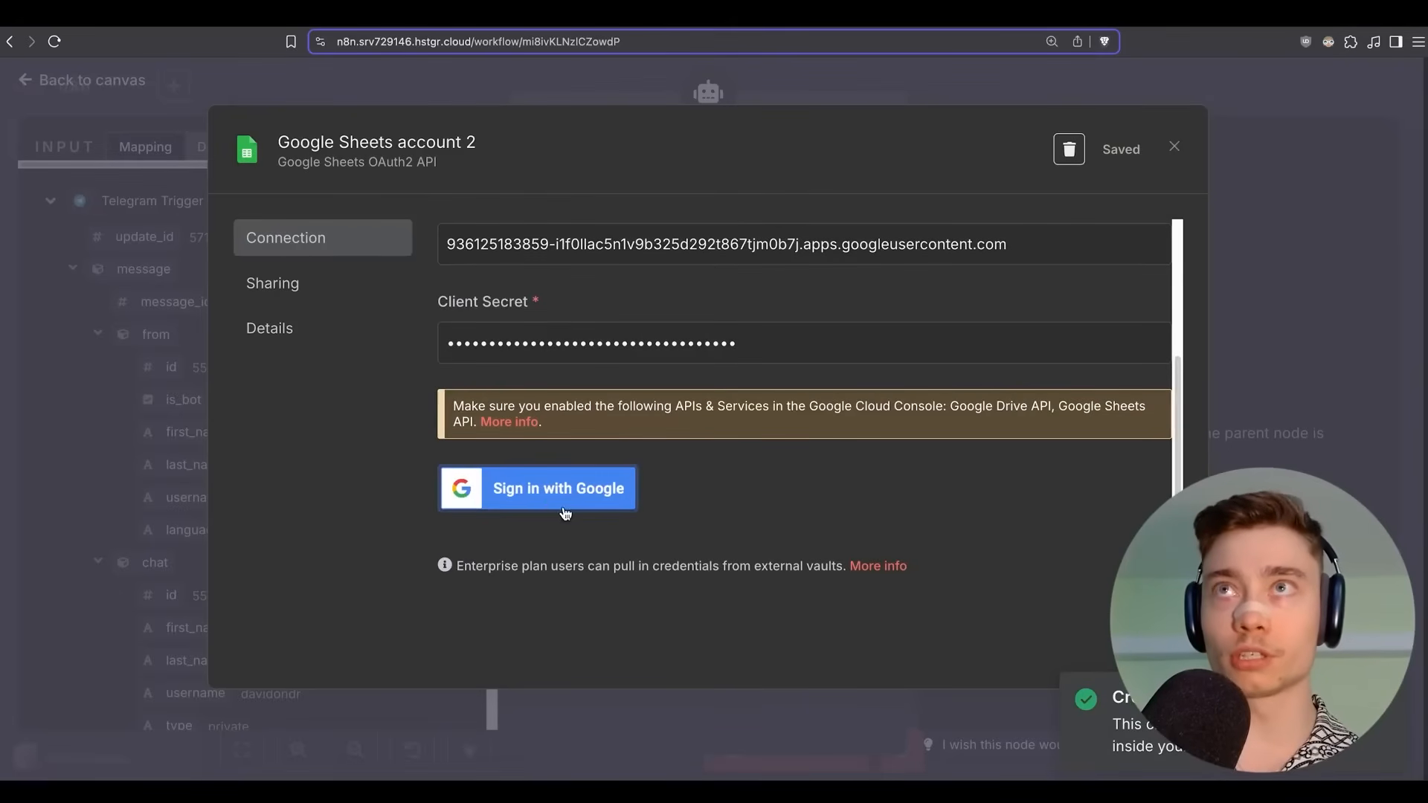
pyautogui.click(546, 491)
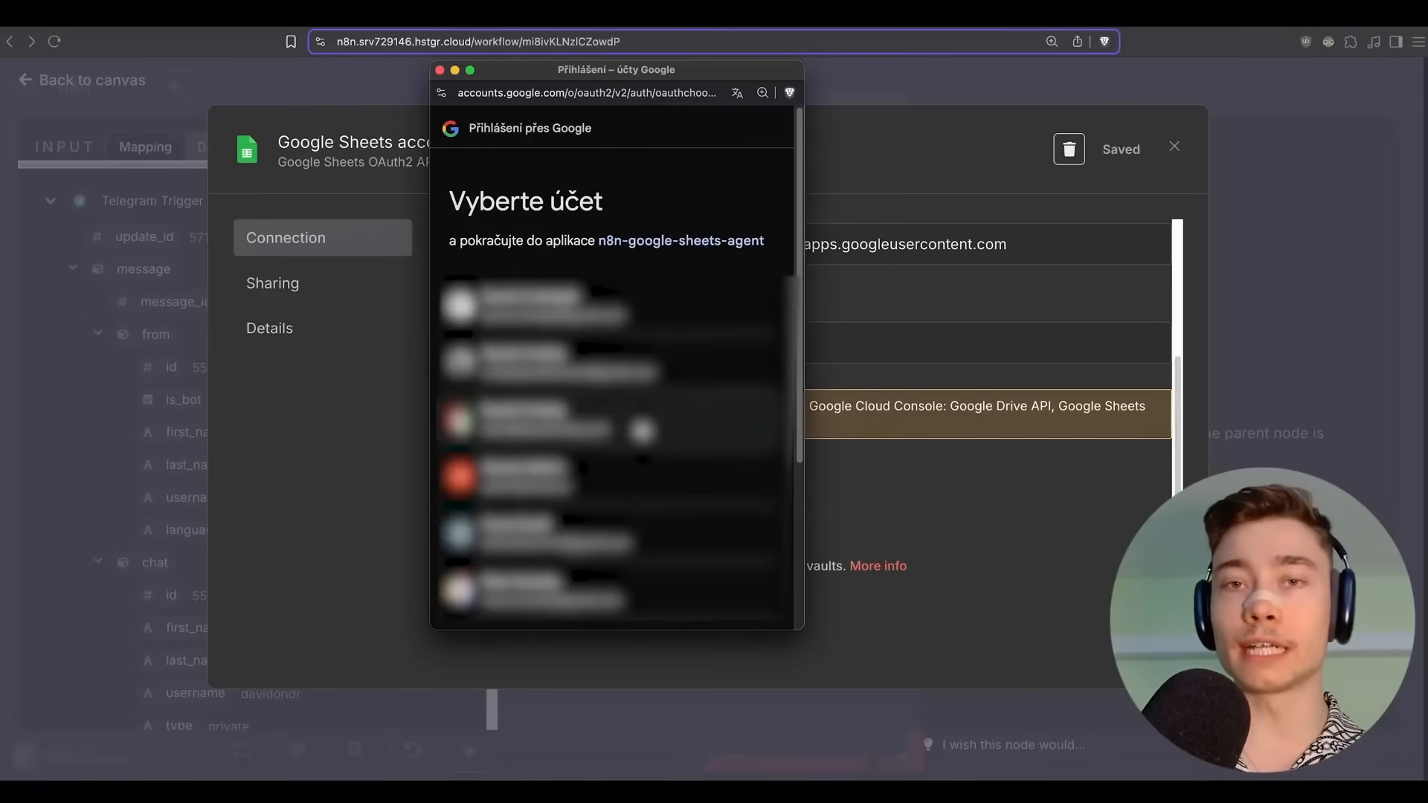
pyautogui.click(643, 430)
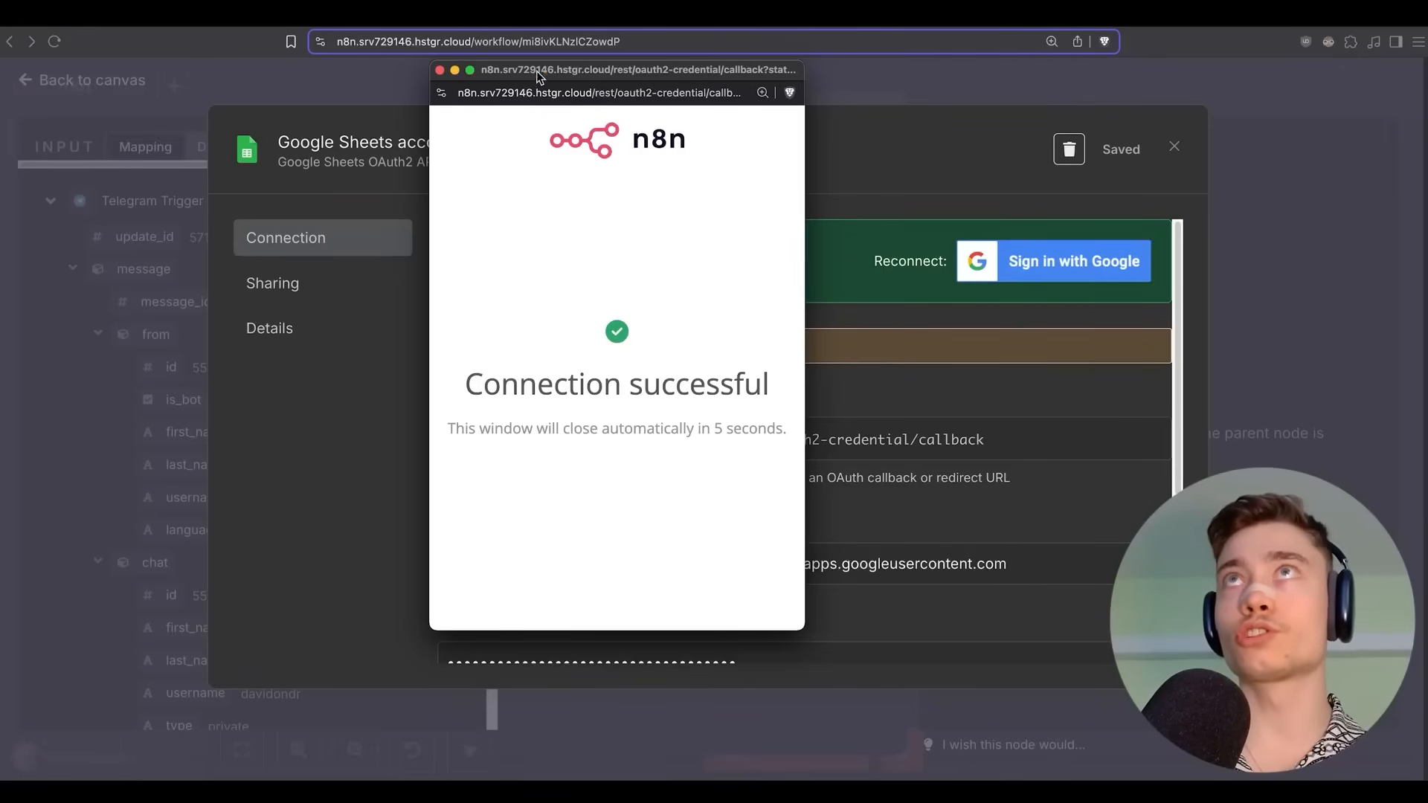
pyautogui.click(440, 71)
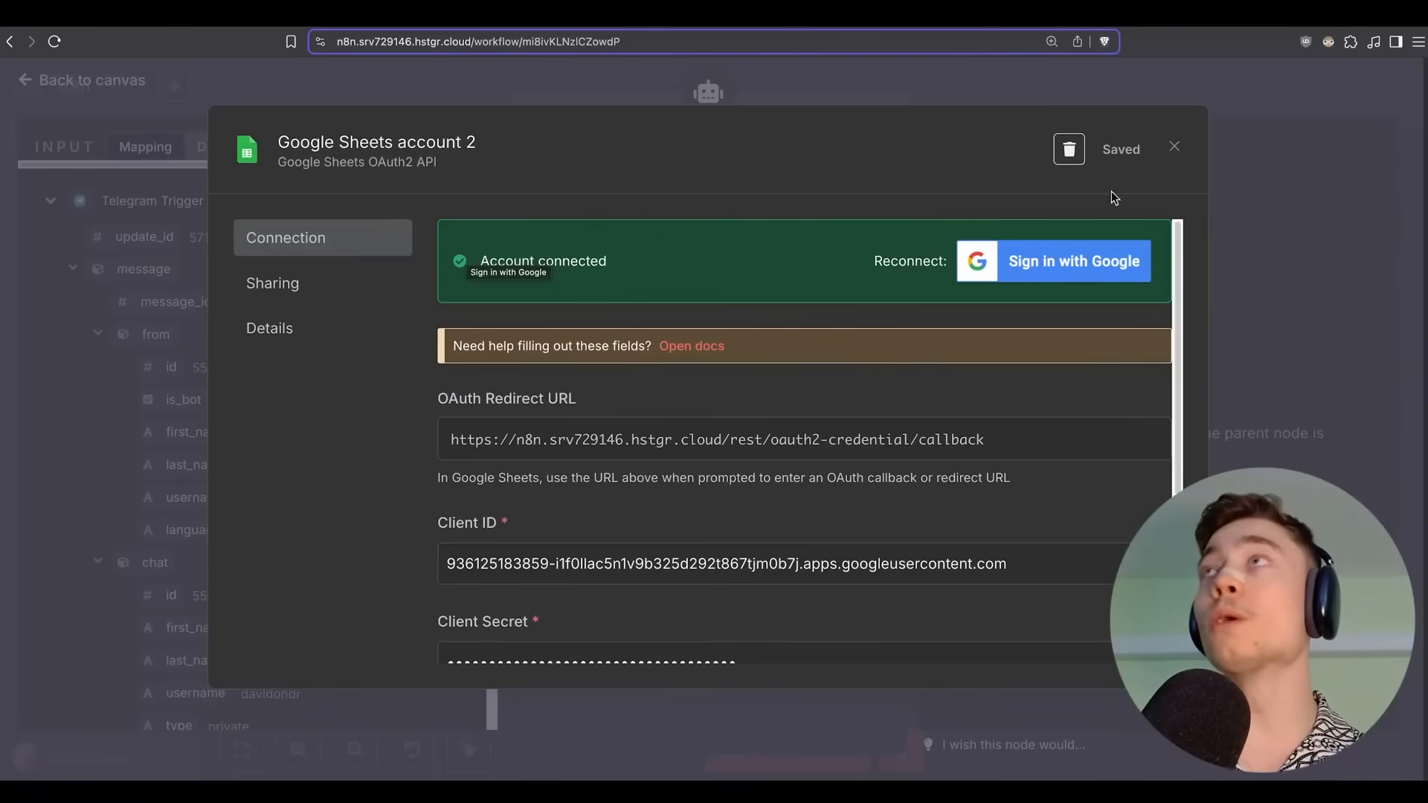
pyautogui.click(1174, 151)
pyautogui.click(1131, 97)
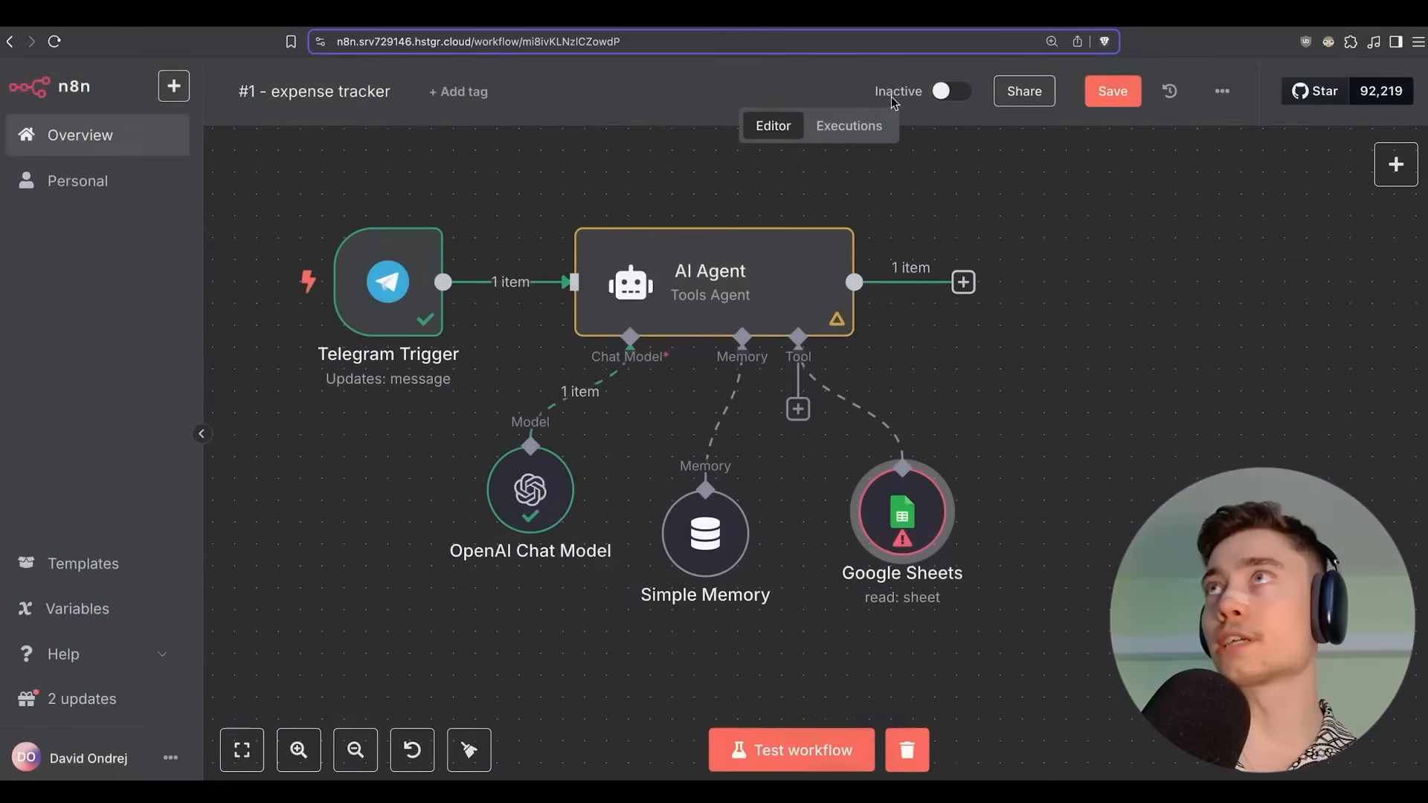
# Save the workflow and set the Google Sheets tool's operation to Append Row.
pyautogui.click(1121, 105)
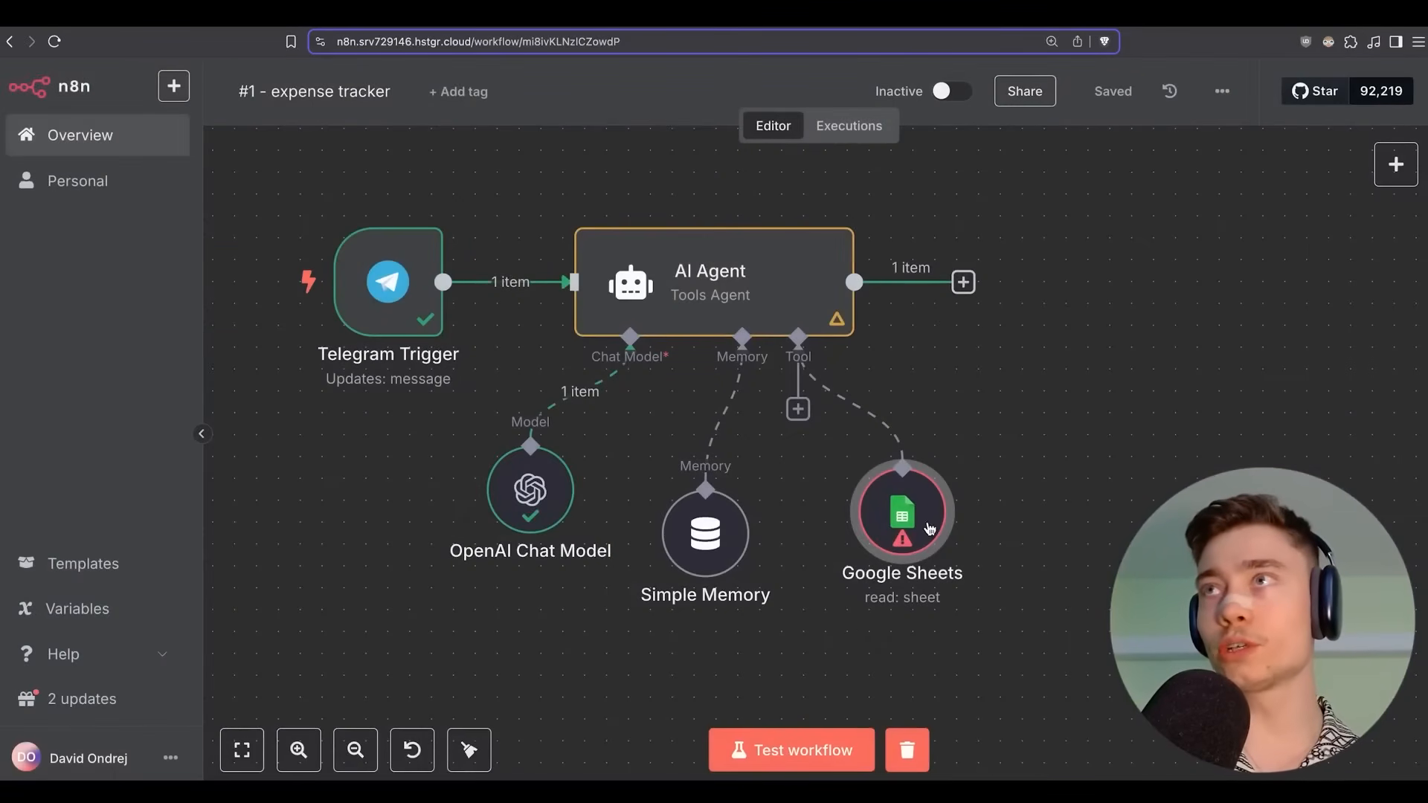
pyautogui.doubleClick(896, 530)
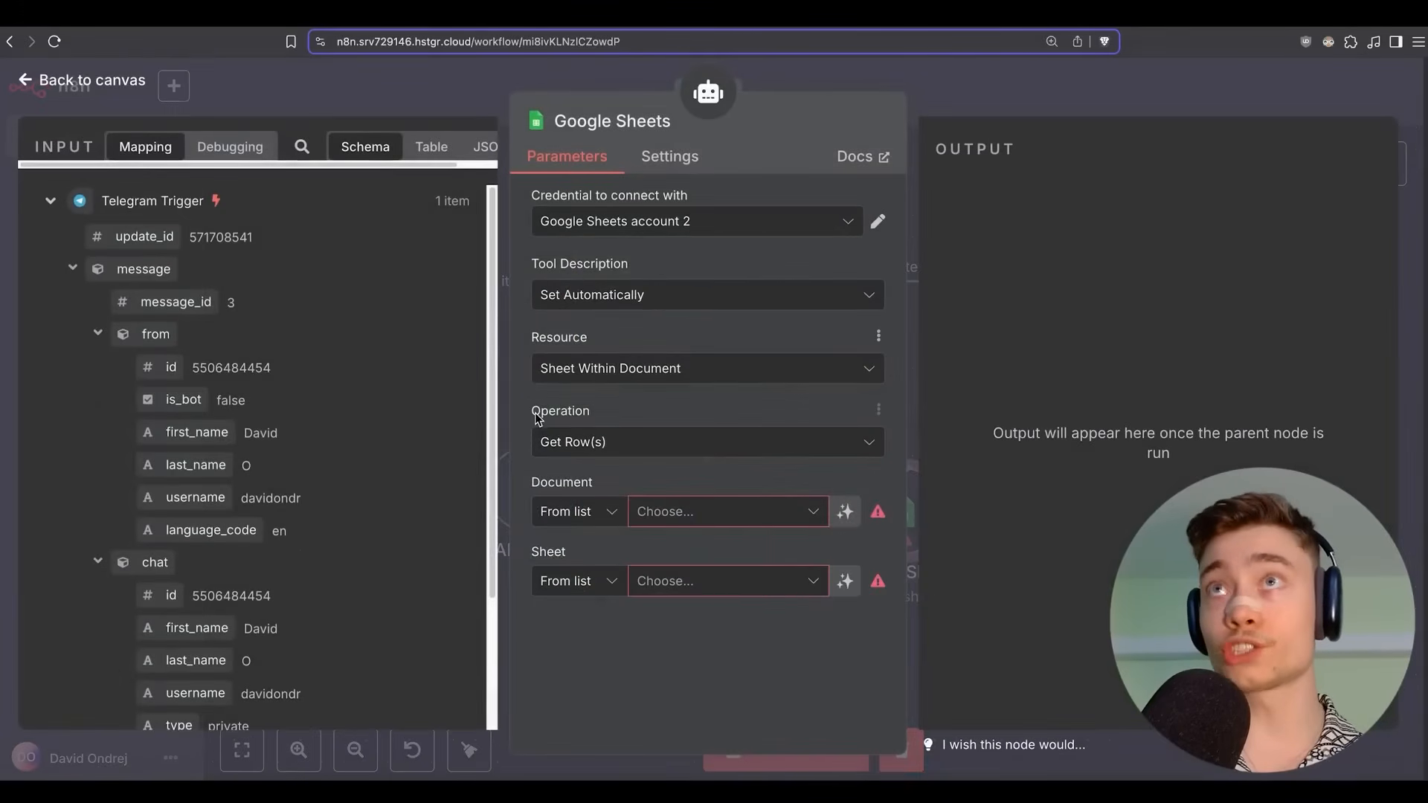
pyautogui.click(614, 446)
pyautogui.write('appe')
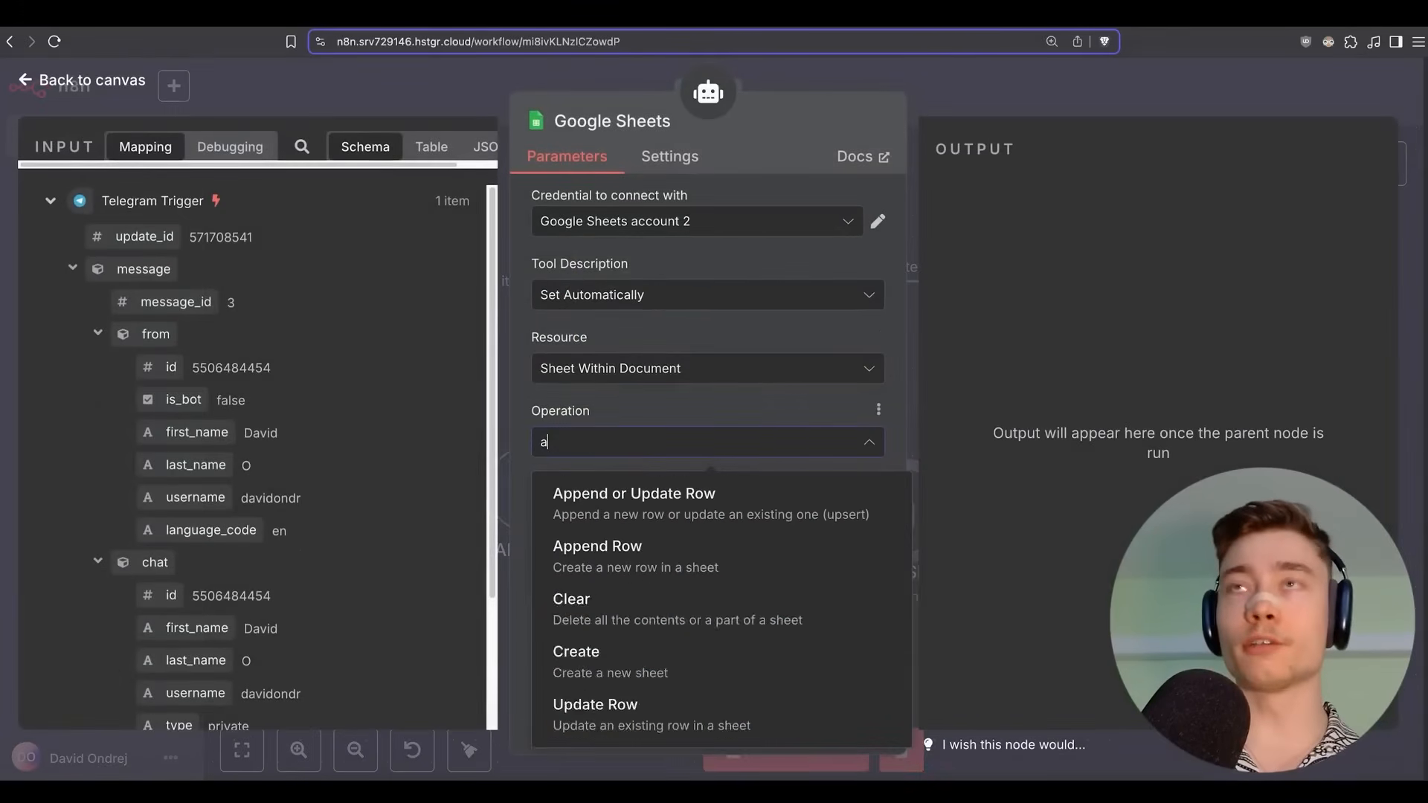
pyautogui.click(595, 558)
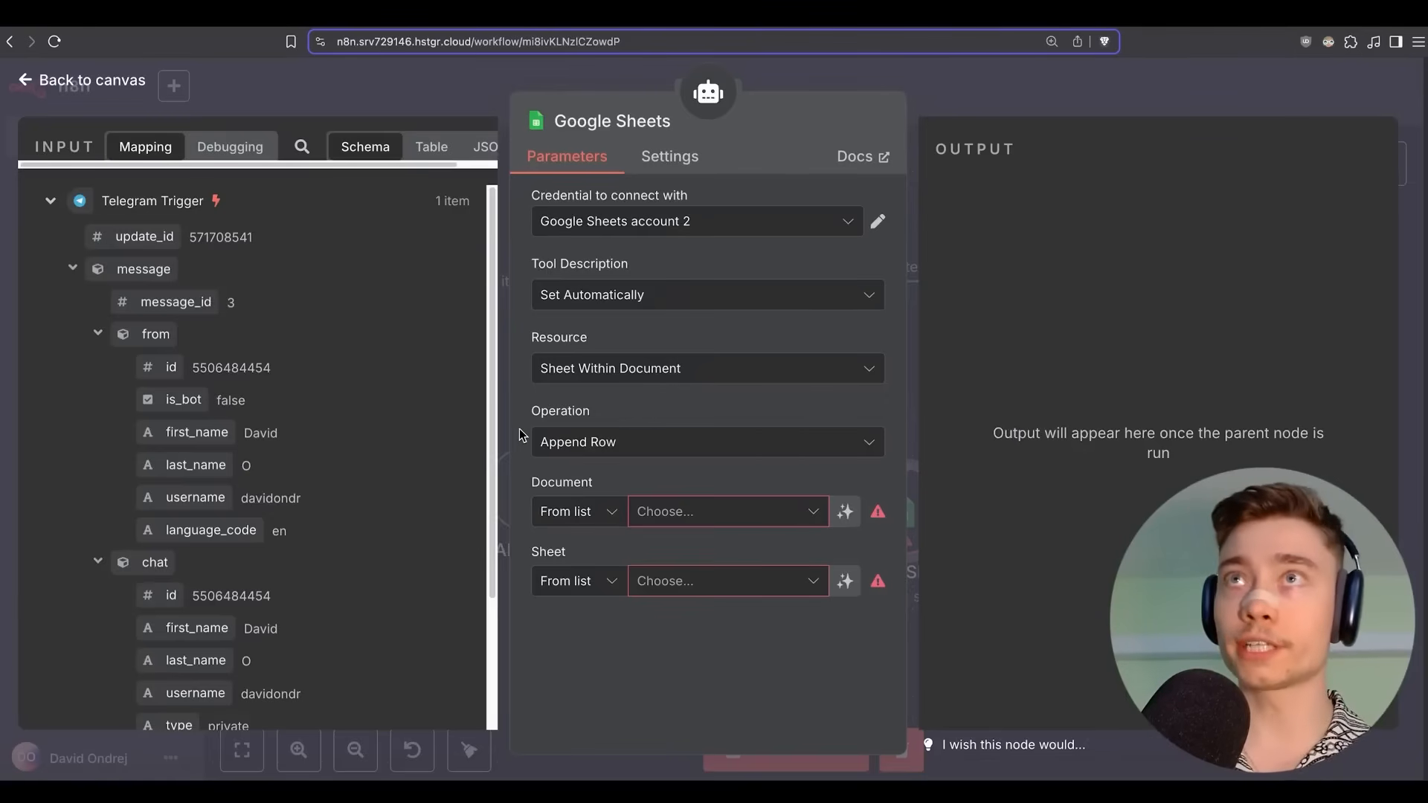
# Target Sheet1 of the 'n8n accountant' document, then open that spreadsheet.
pyautogui.click(669, 512)
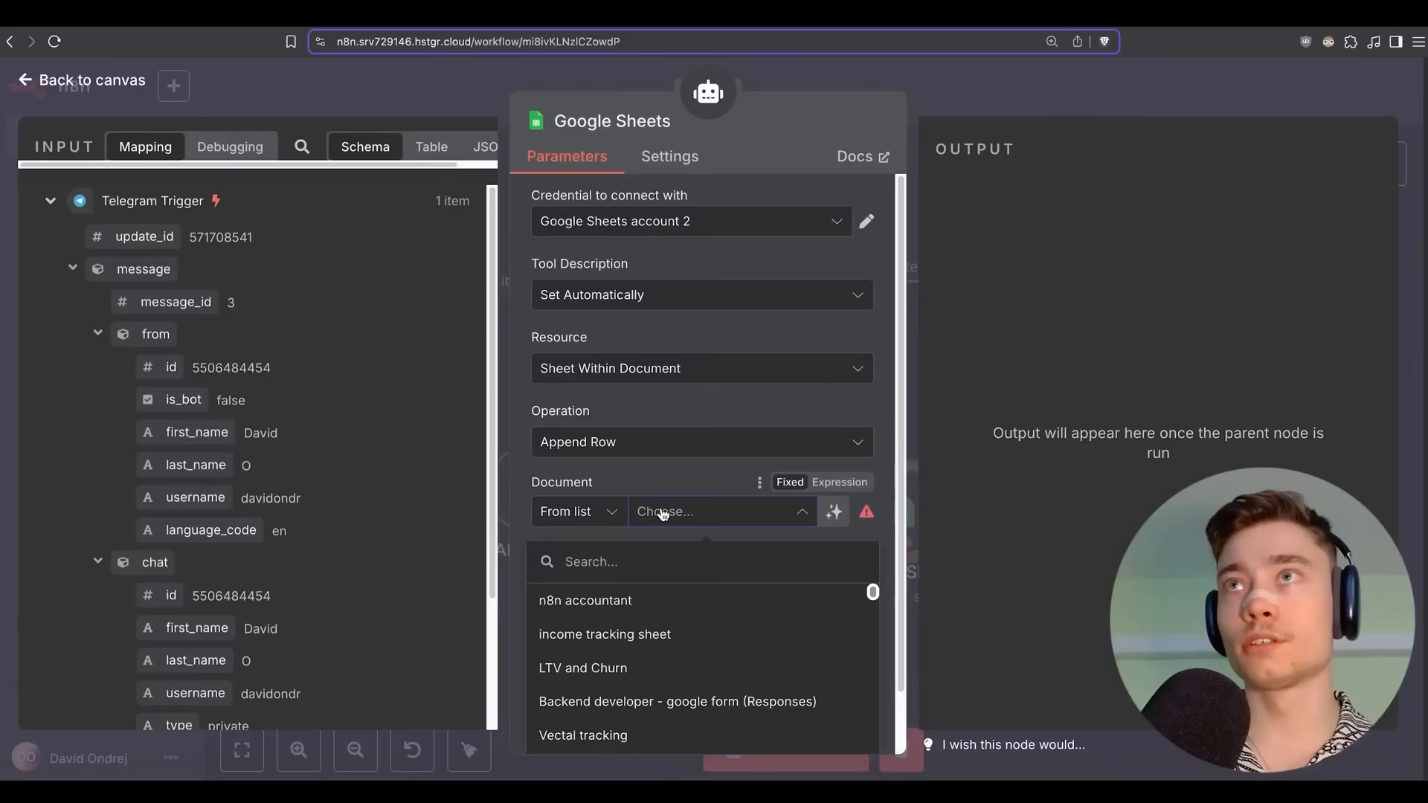
pyautogui.click(586, 612)
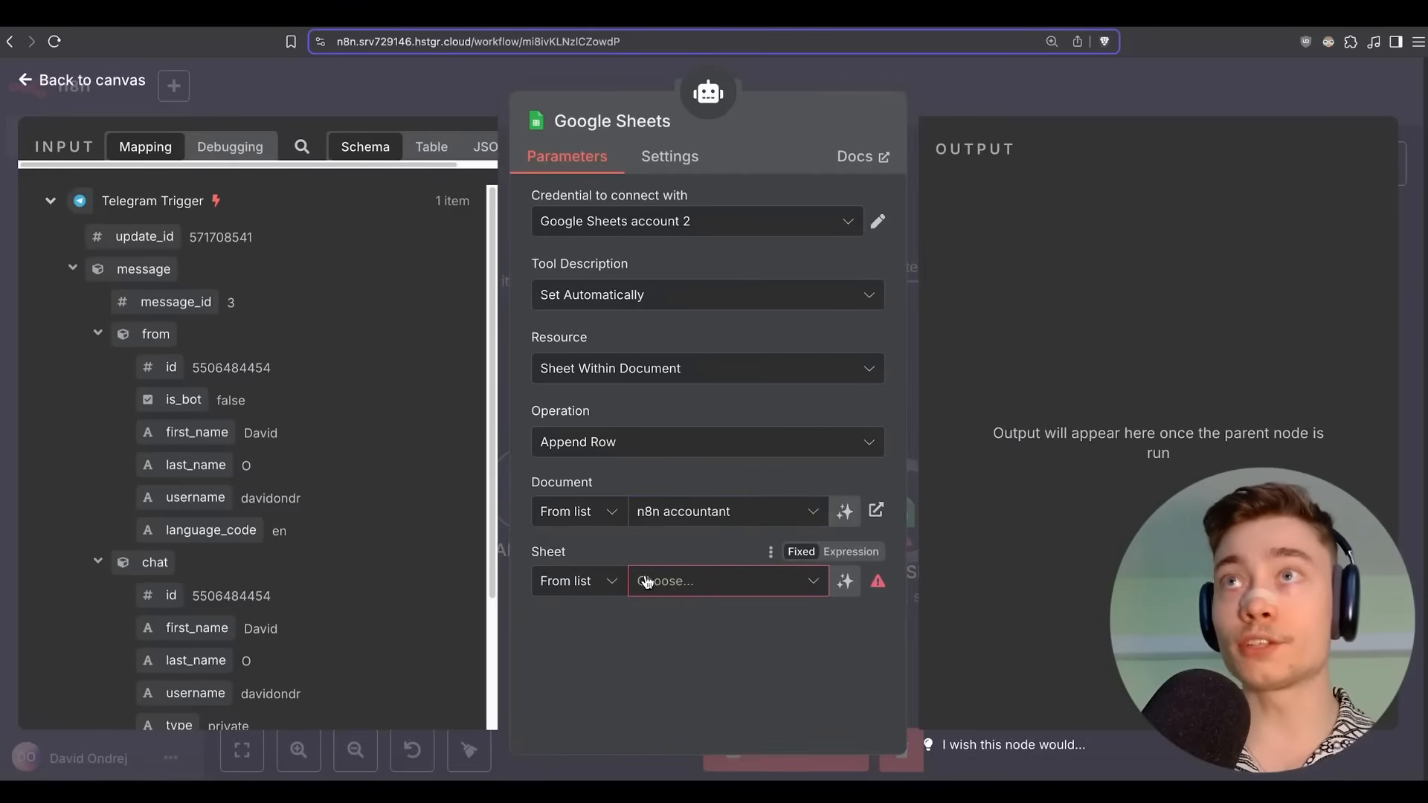
pyautogui.click(789, 24)
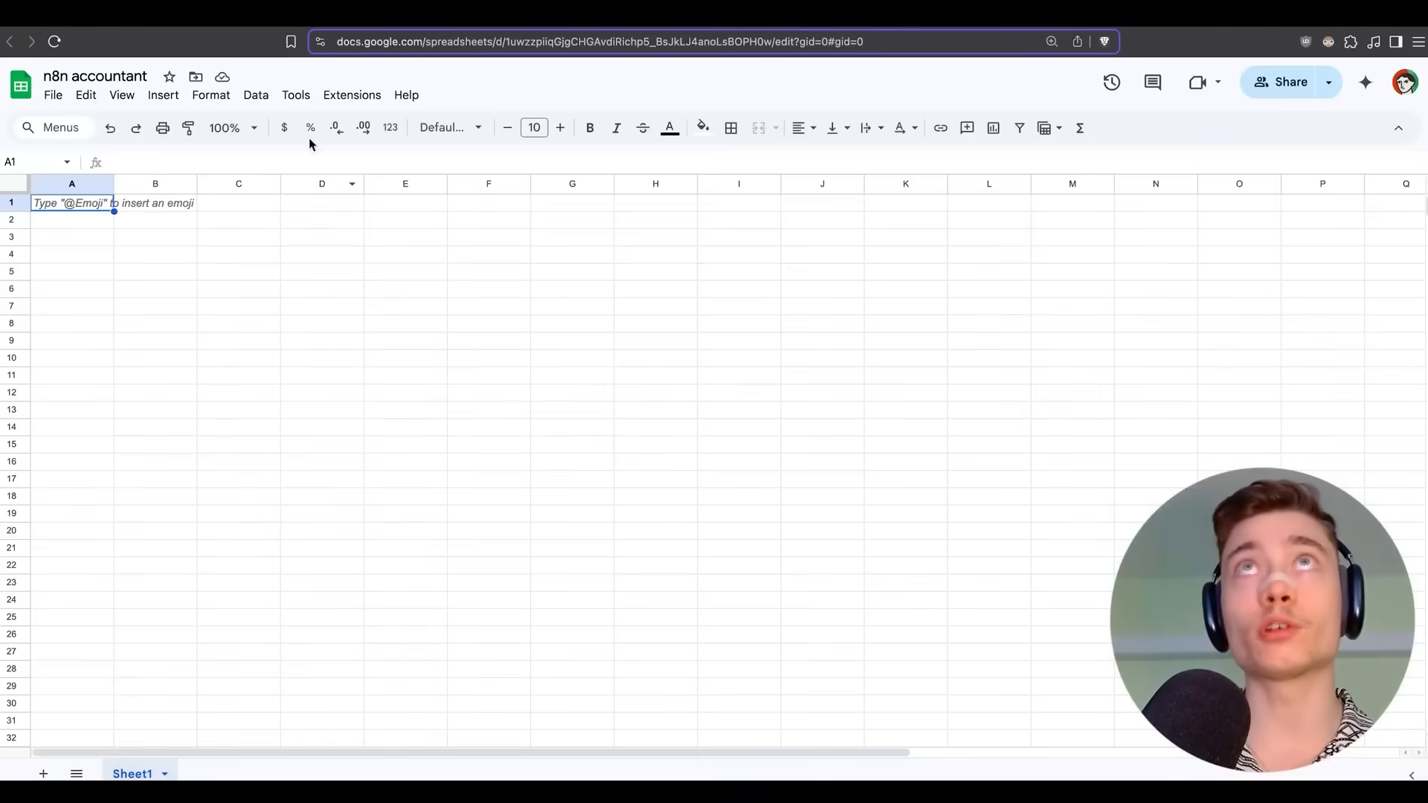
pyautogui.click(274, 21)
pyautogui.click(713, 591)
pyautogui.click(622, 634)
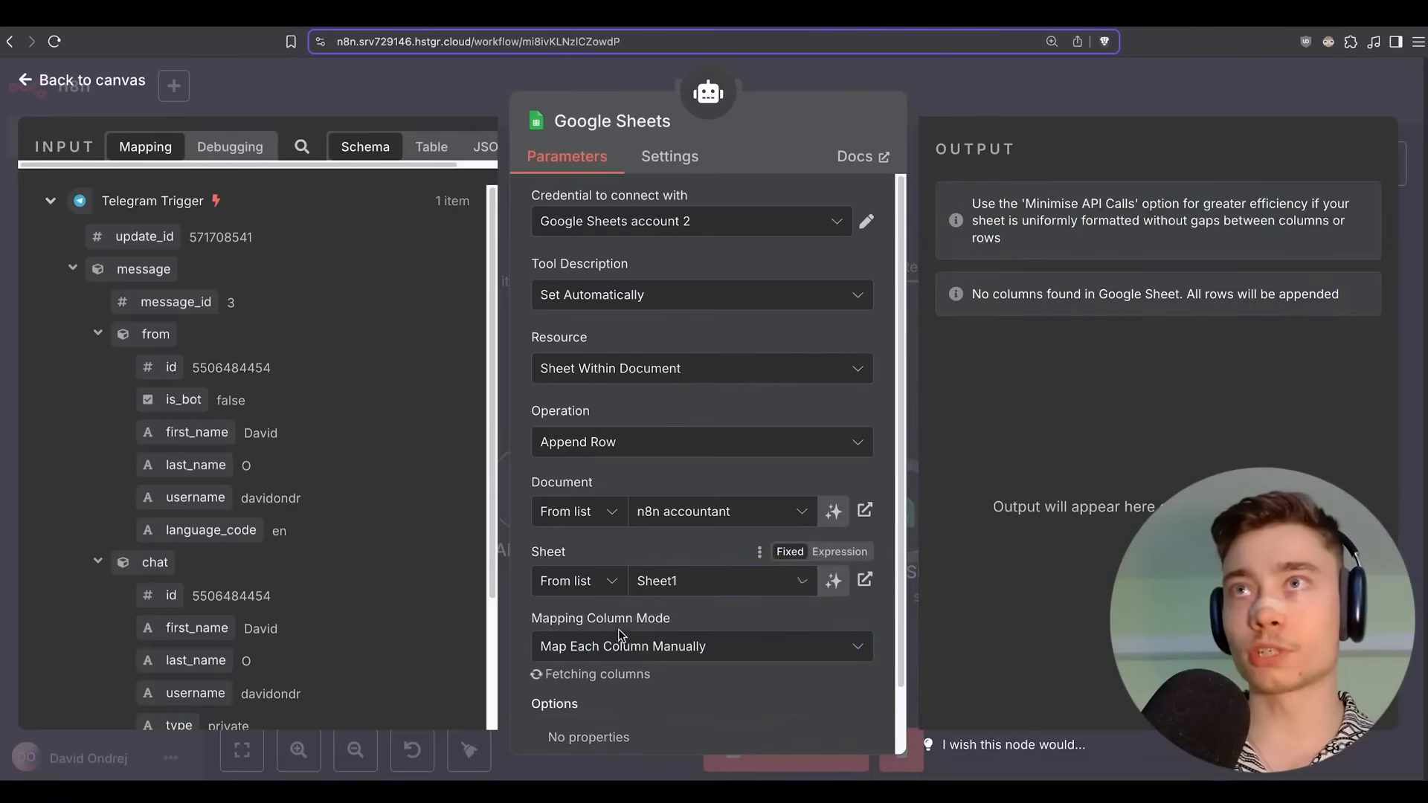
pyautogui.click(800, 22)
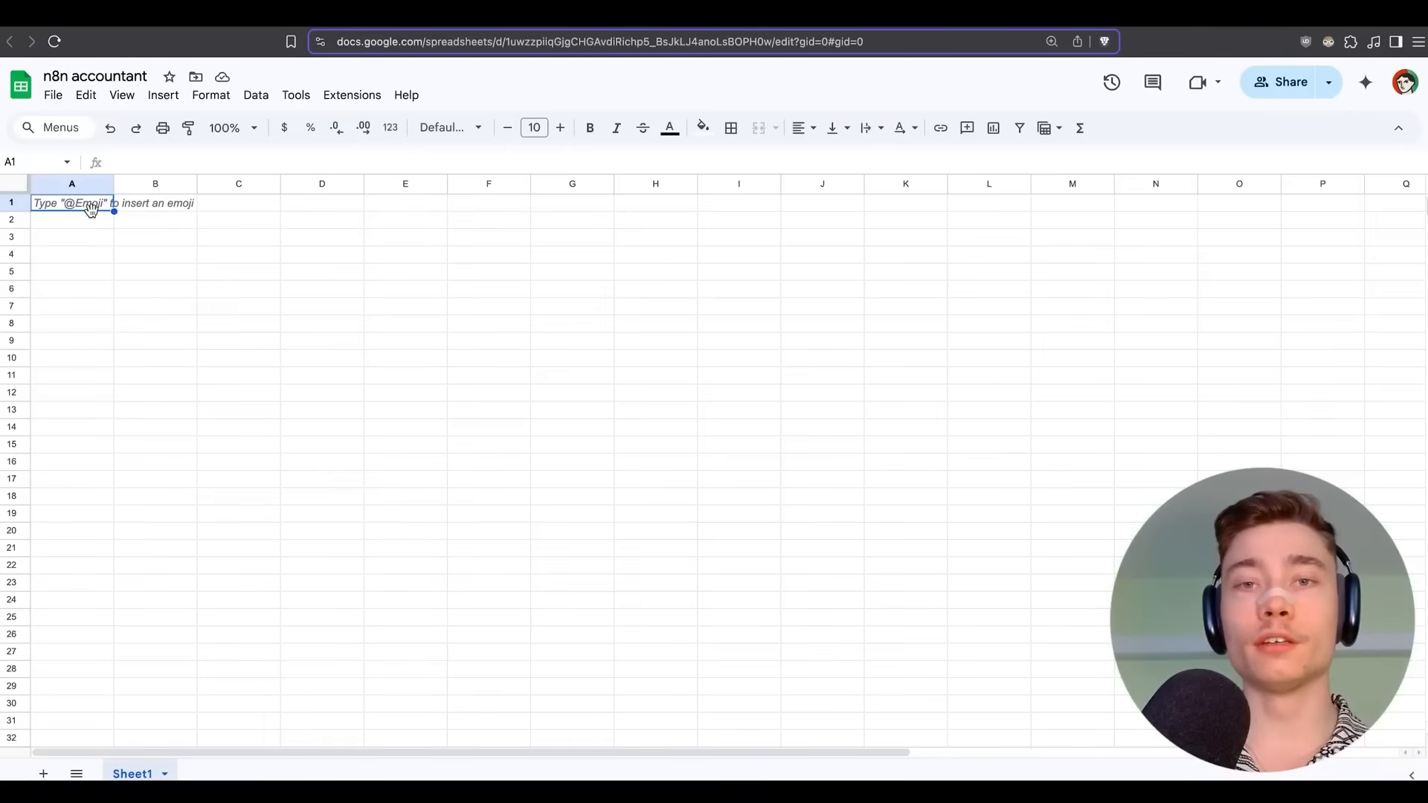
# Enter headers Date, Personal / Business, Description, Amount (USD), Type in A1:E1.
pyautogui.write('Date')
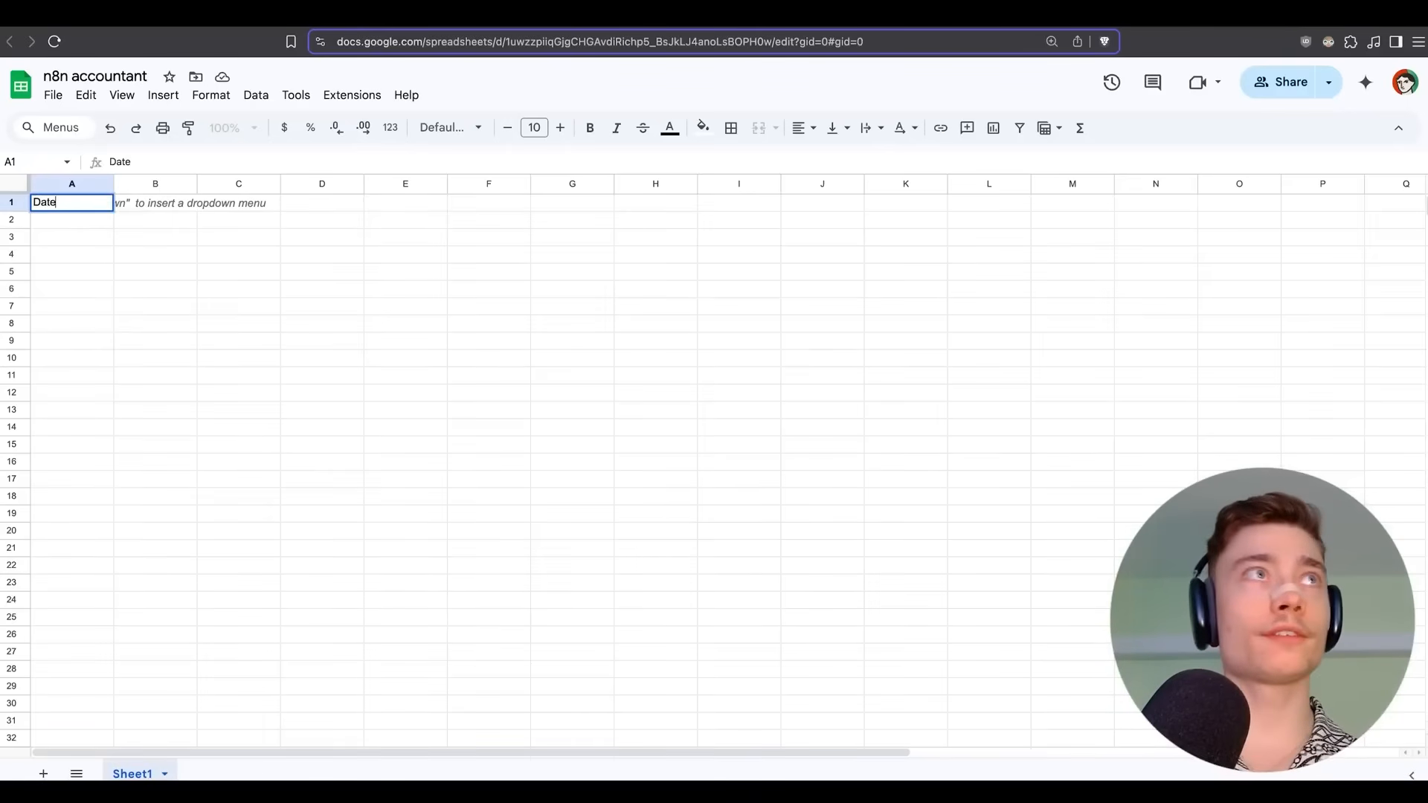
pyautogui.press('Tab')
pyautogui.write('Personal / Business')
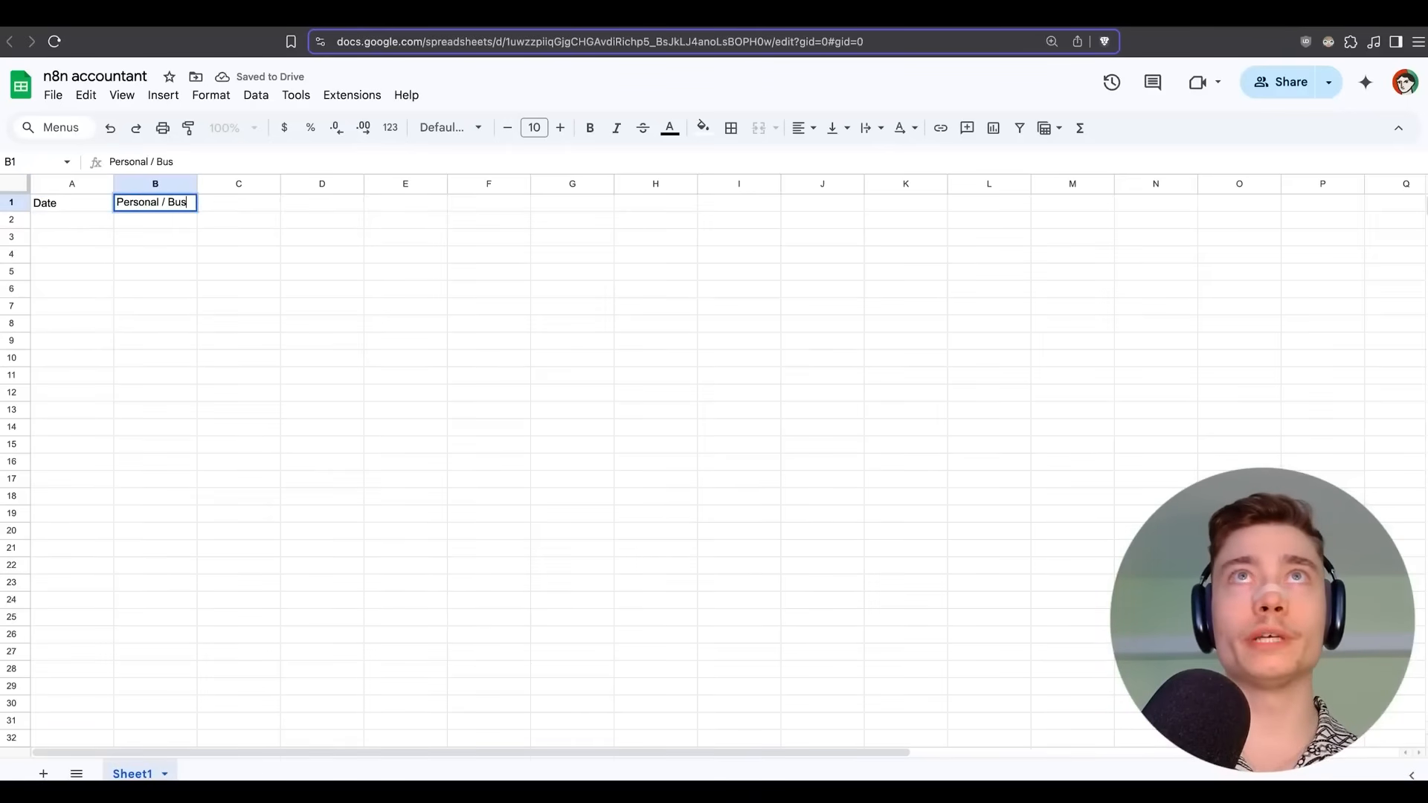
pyautogui.press('Tab')
pyautogui.write('Description')
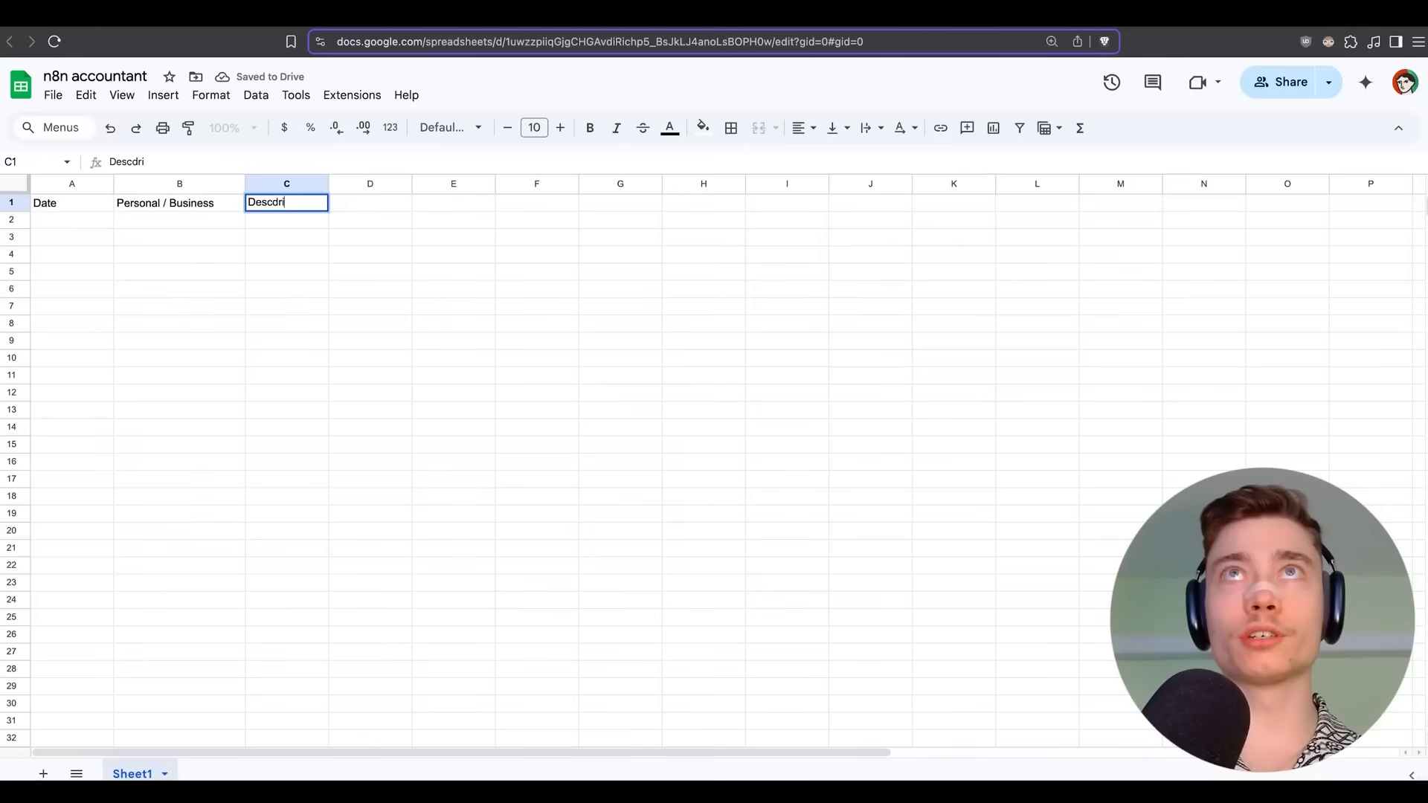
pyautogui.press('Tab')
pyautogui.write('Amou')
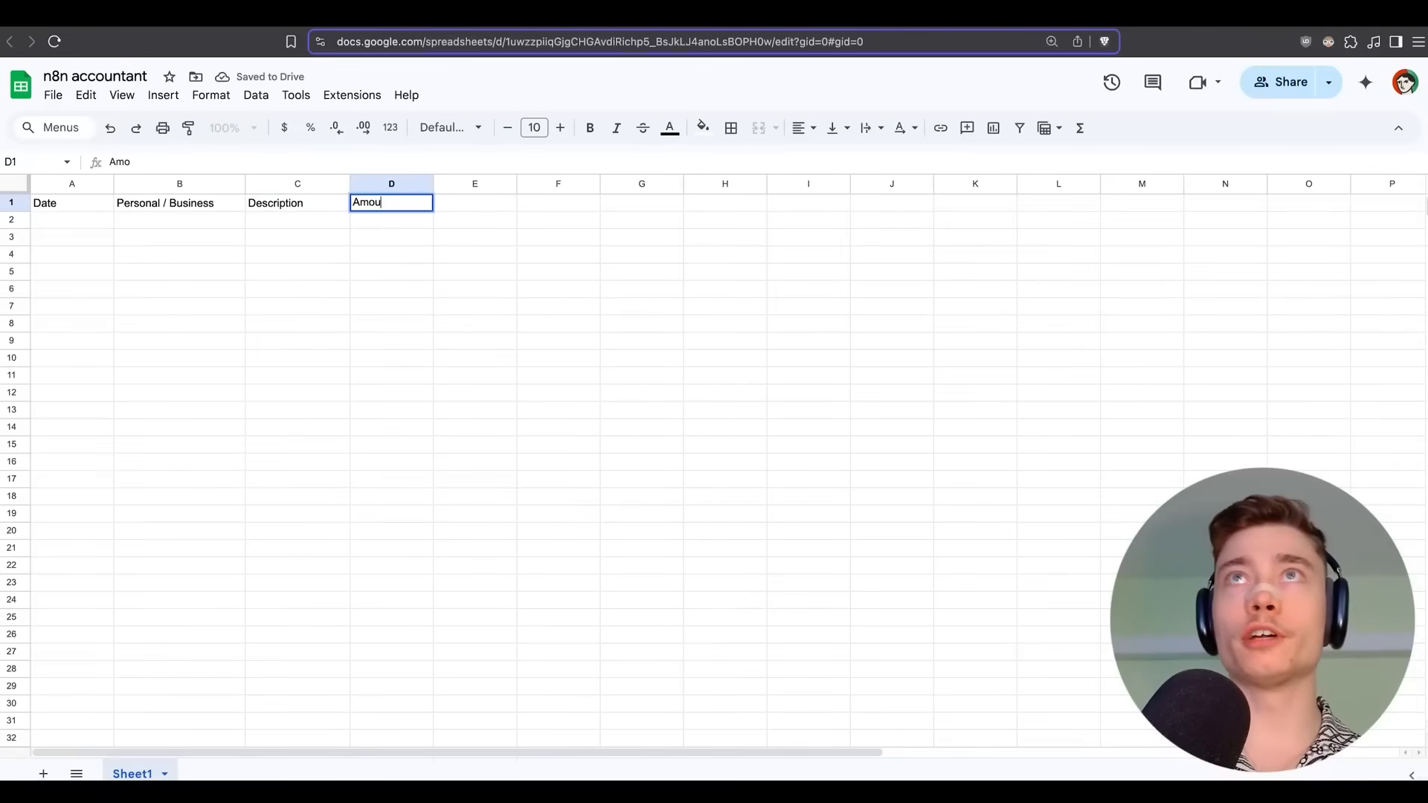
pyautogui.write('nt (USD)')
pyautogui.press('Tab')
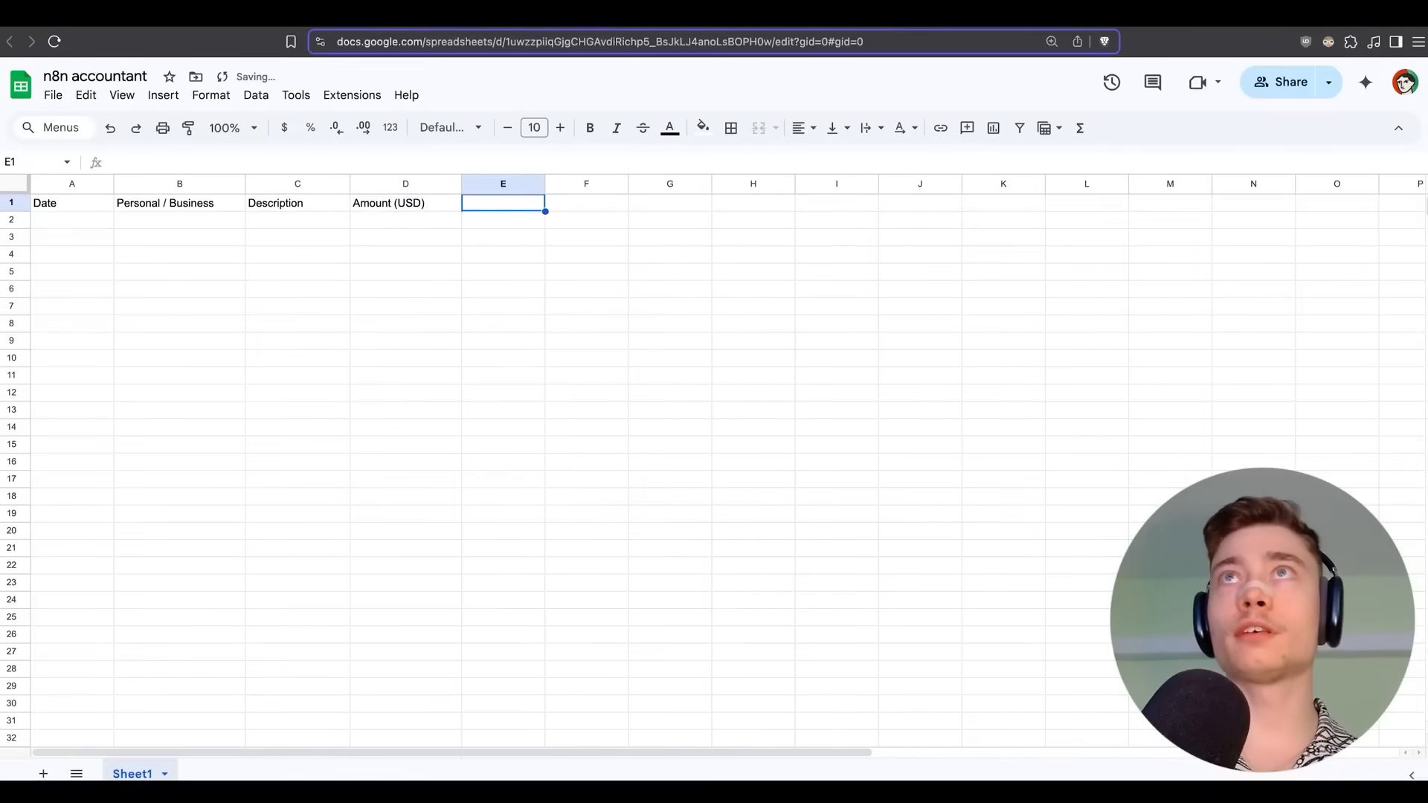
pyautogui.write('Type')
pyautogui.press('Tab')
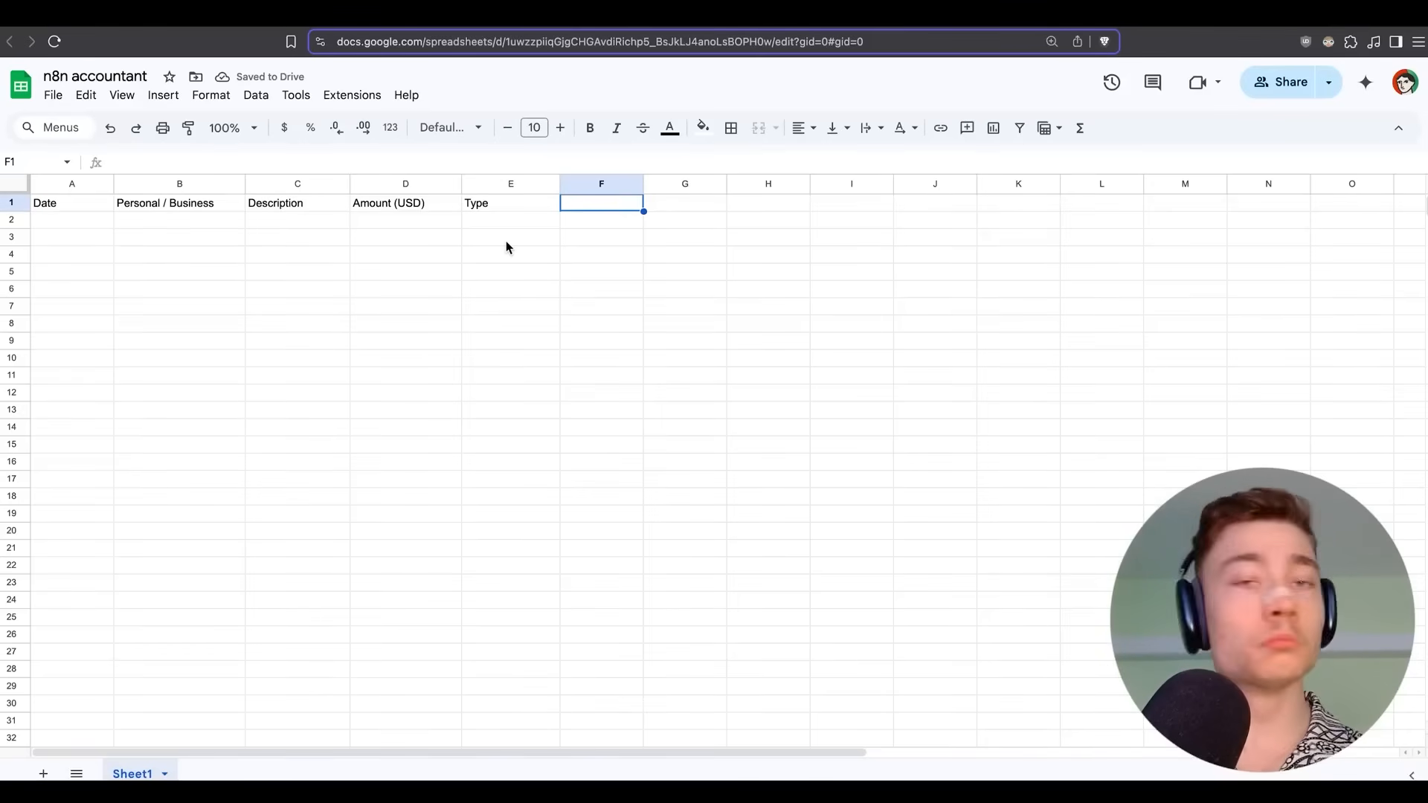
# Freeze row 1 and make the header row bold at font size 12.
pyautogui.moveTo(28, 192); pyautogui.dragTo(19, 214)
pyautogui.click(11, 202)
pyautogui.click(590, 127)
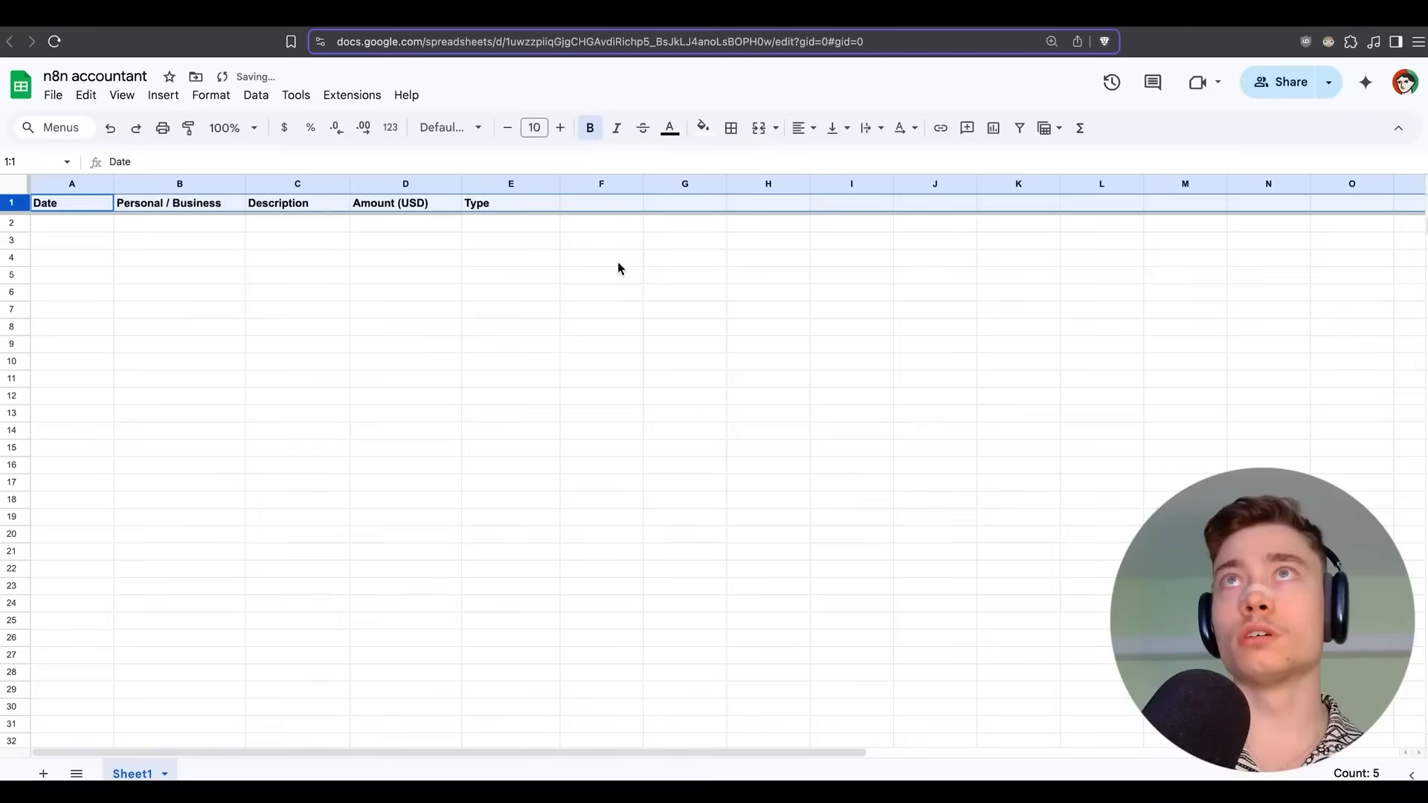
pyautogui.click(560, 127)
pyautogui.click(560, 127)
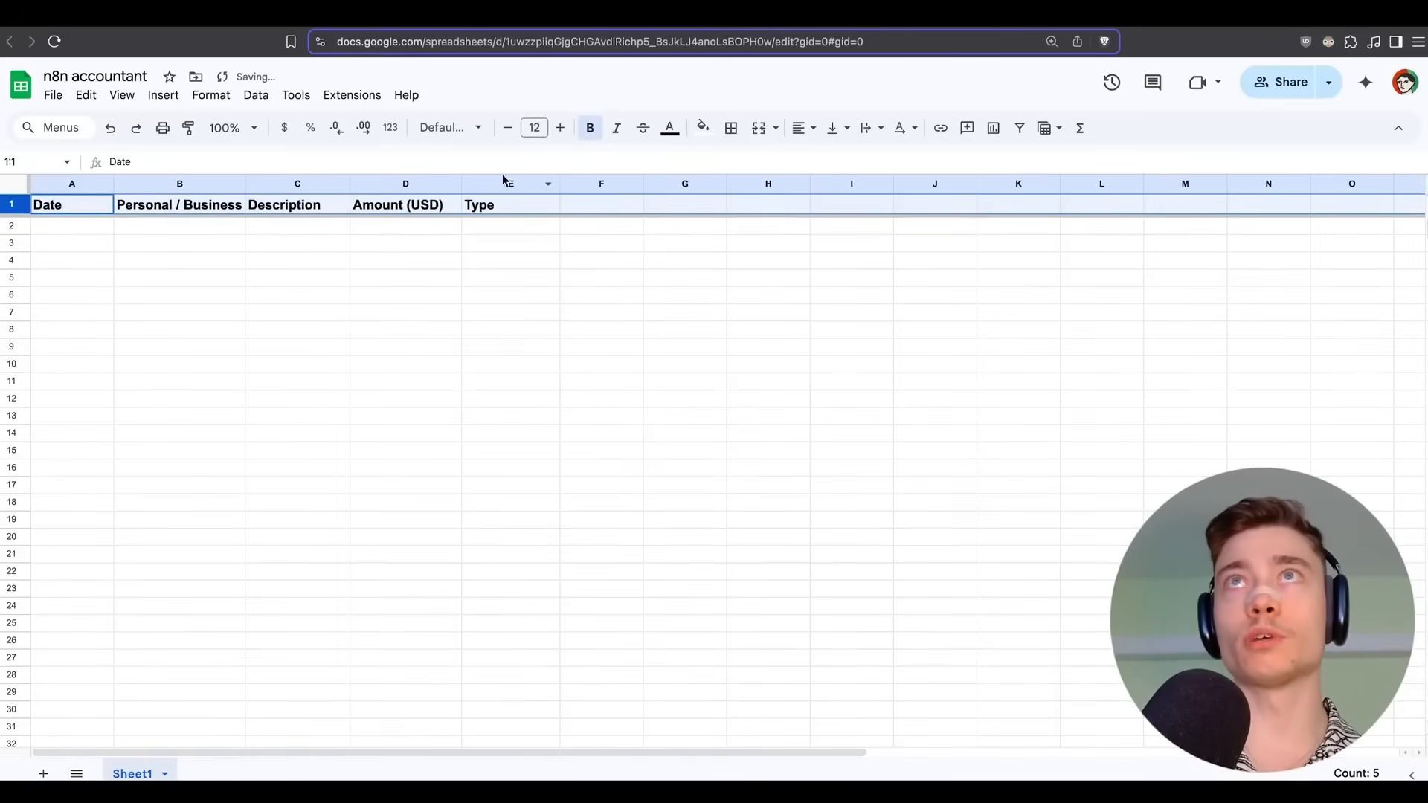
pyautogui.click(513, 258)
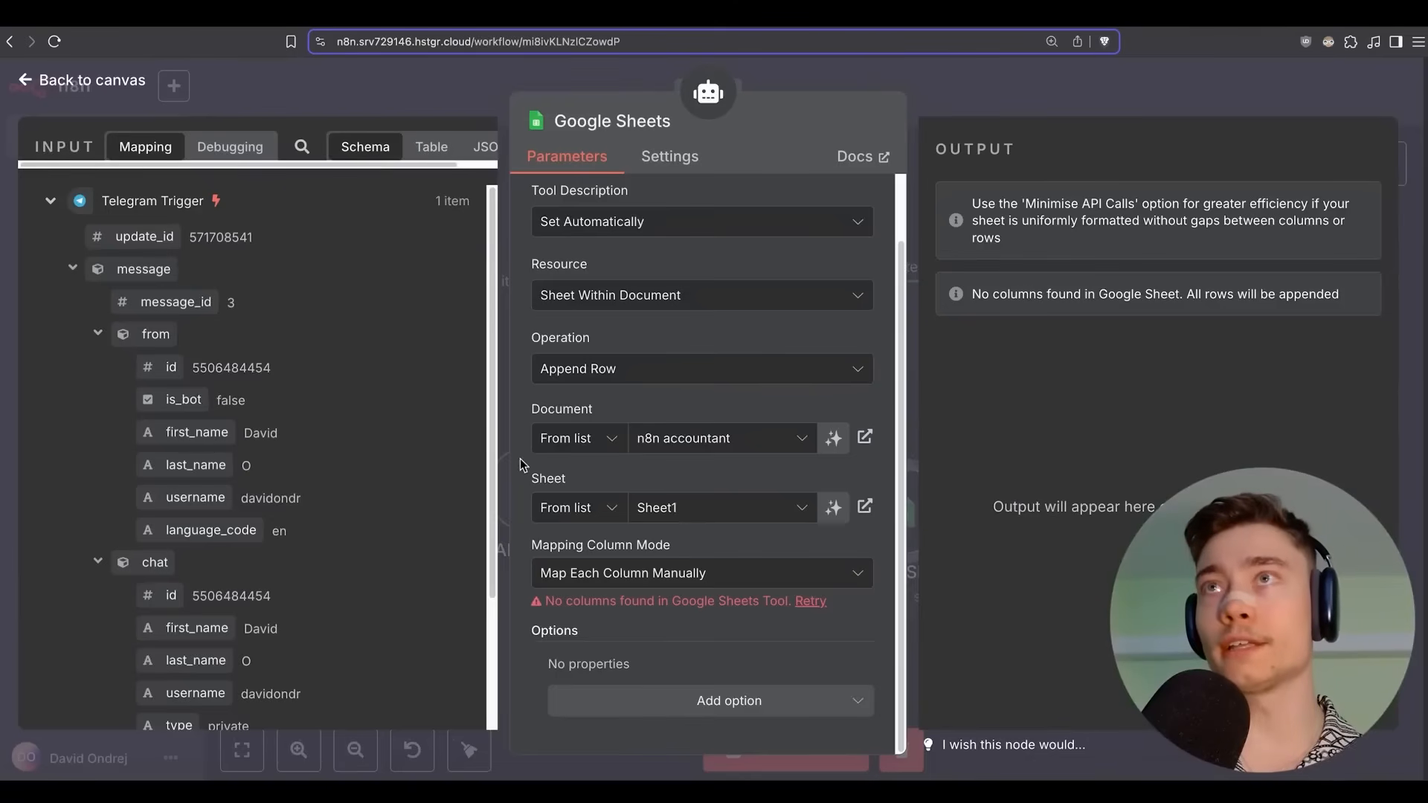
# Keep manual column mapping and refresh the sheet's columns into the tool.
pyautogui.click(622, 574)
pyautogui.click(609, 621)
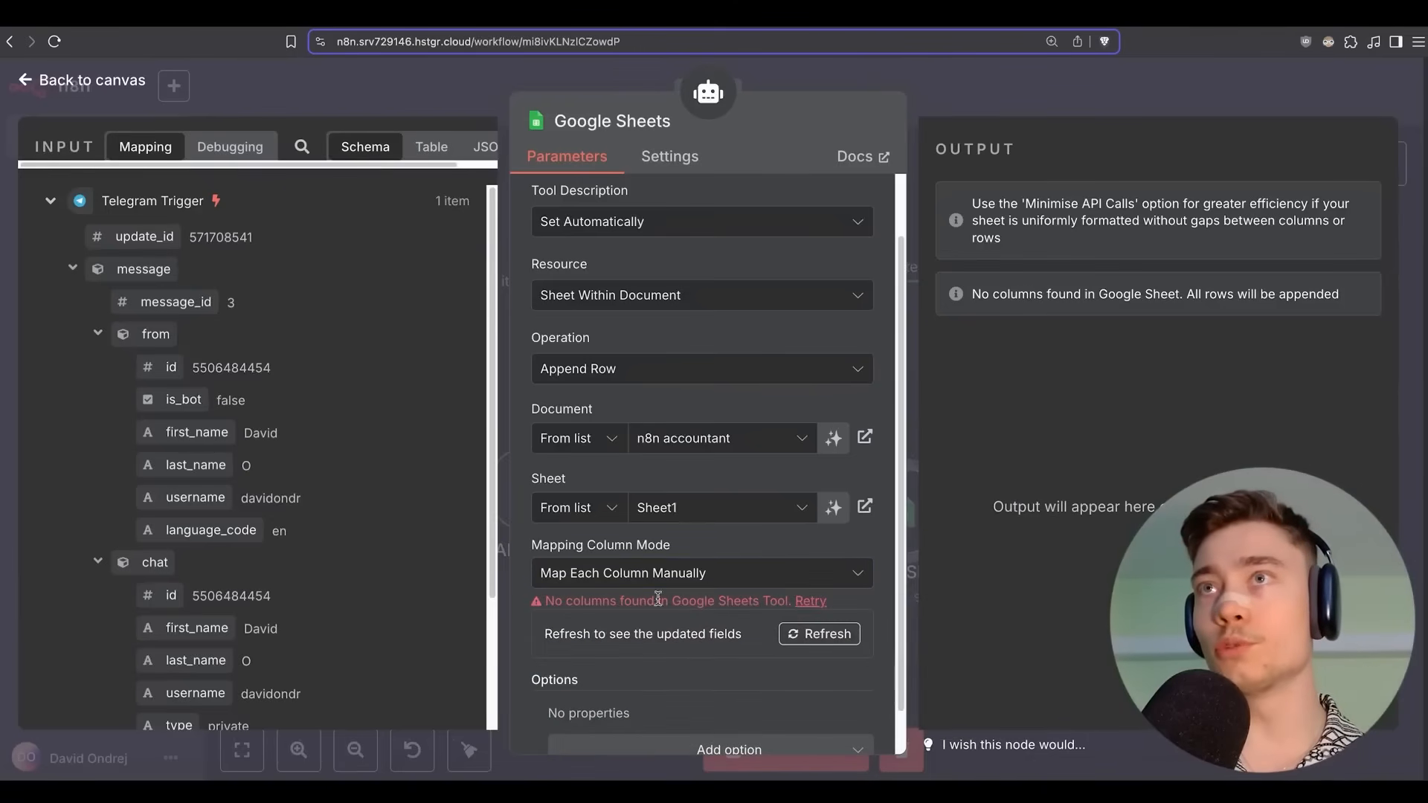
pyautogui.click(807, 639)
pyautogui.scroll(-3, 525, 457)
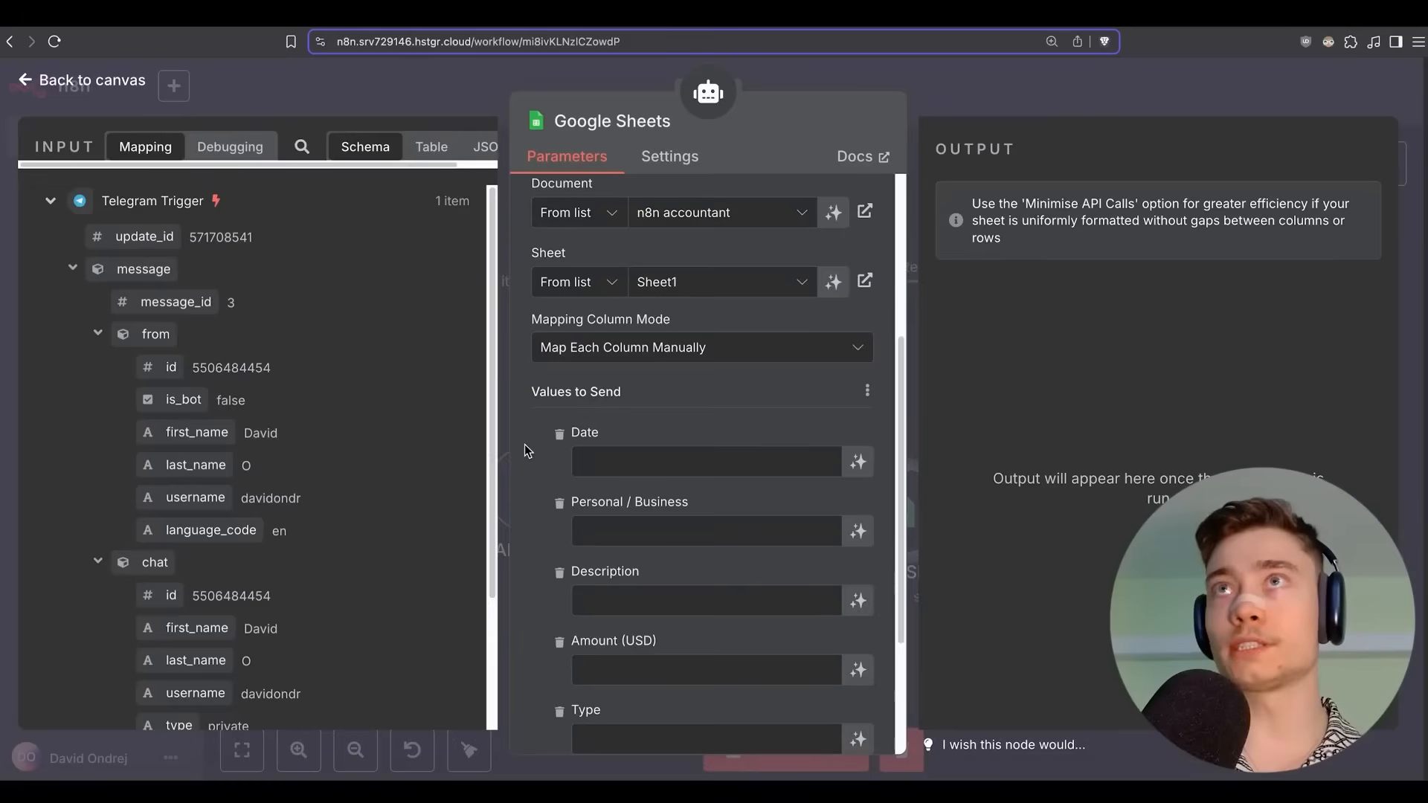
pyautogui.scroll(-2, 525, 447)
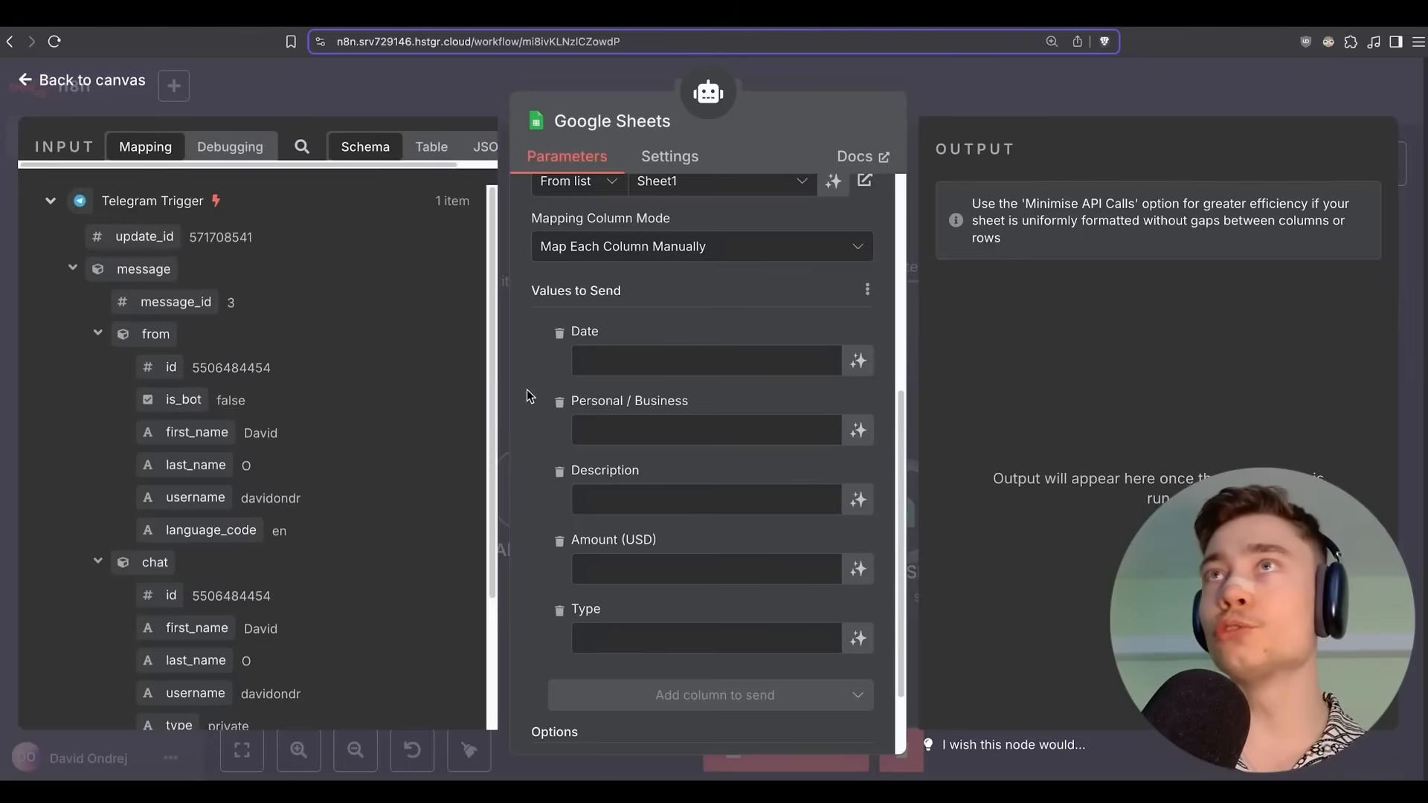
# Let the model fill Date, Personal / Business, Description, Amount (USD) and Type, then save.
pyautogui.click(857, 364)
pyautogui.click(855, 456)
pyautogui.scroll(-3, 859, 447)
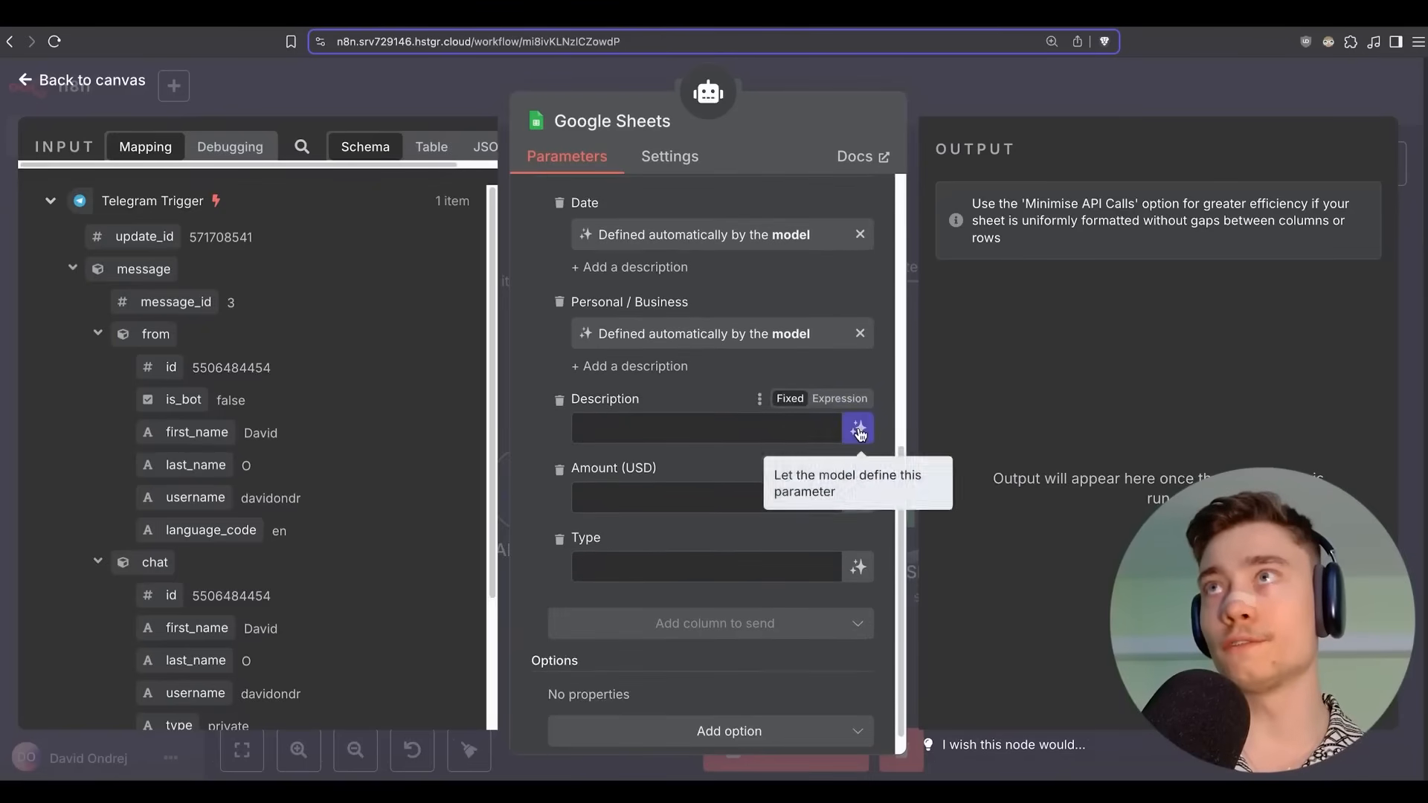
pyautogui.click(860, 433)
pyautogui.click(860, 497)
pyautogui.click(859, 566)
pyautogui.scroll(3, 874, 442)
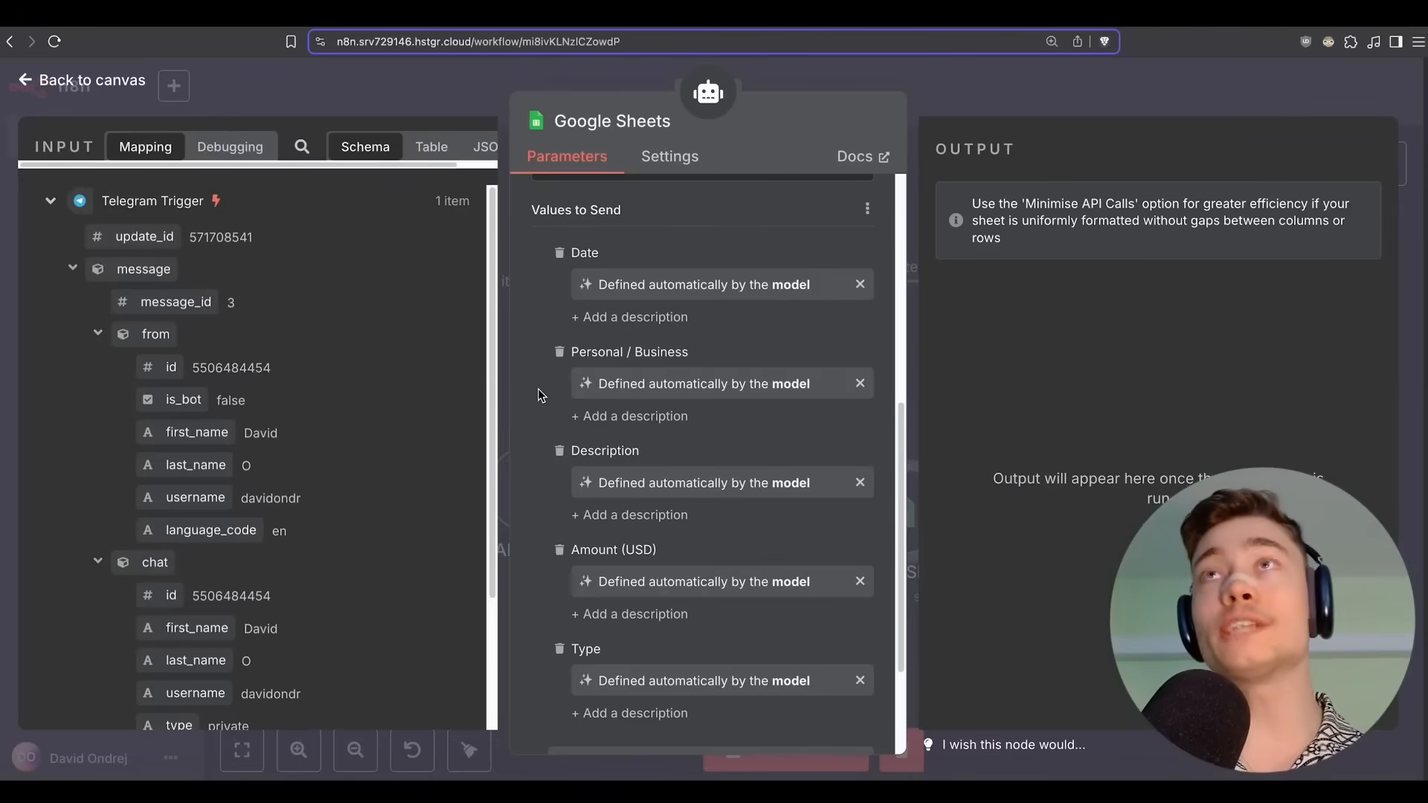
pyautogui.scroll(-3, 538, 390)
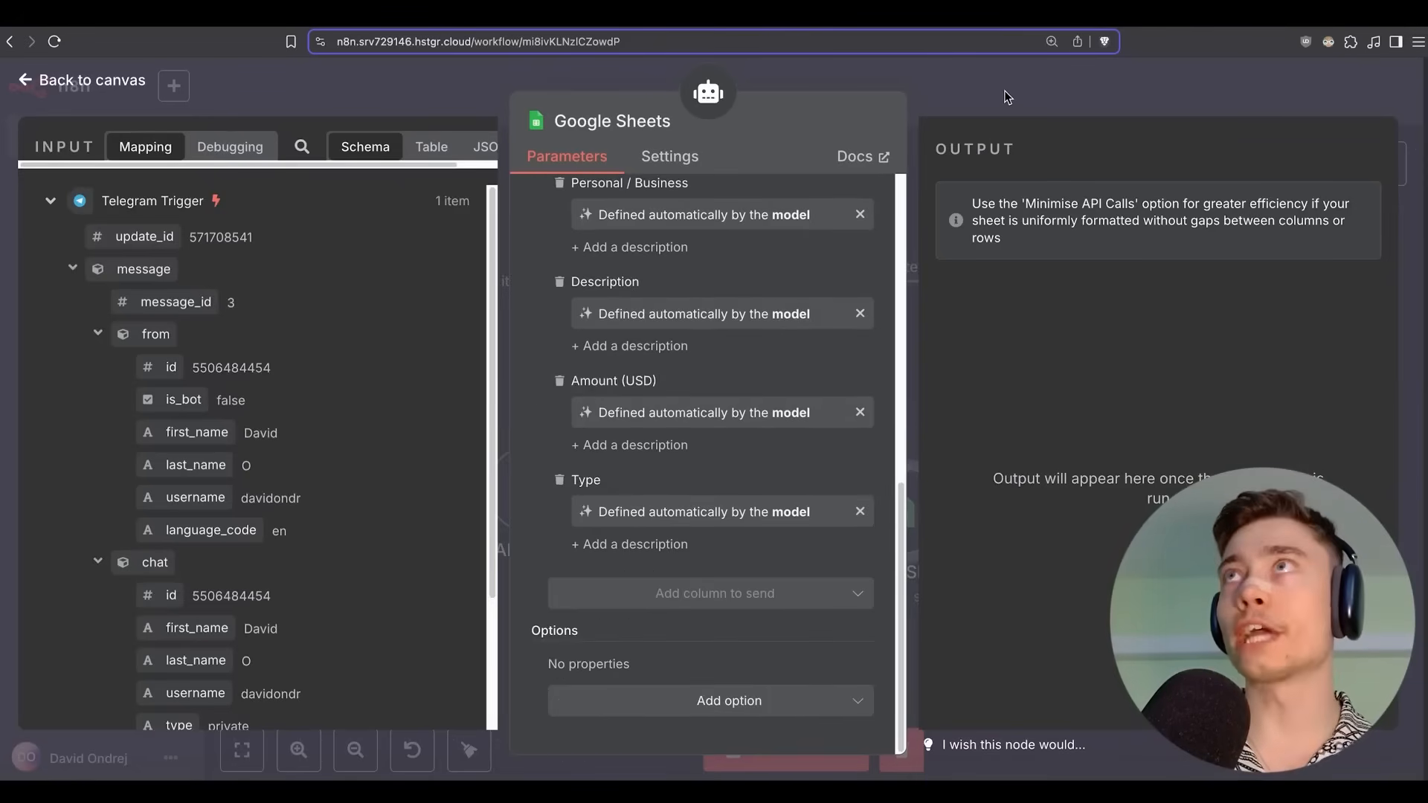
pyautogui.click(1007, 93)
pyautogui.click(1112, 91)
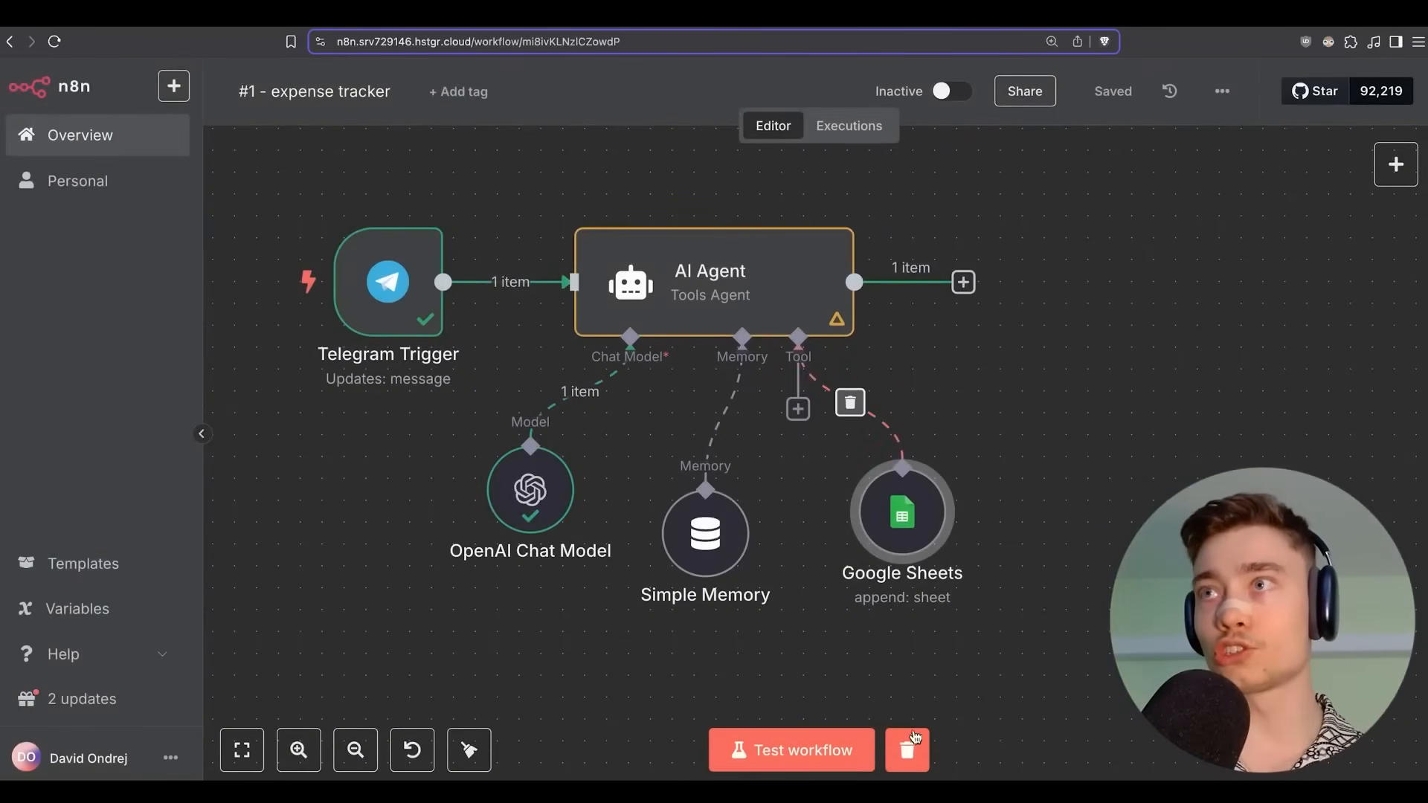
# Start a fresh test run and send the bot 'AI consulting, $400, expert from New Society, 60 minutes'.
pyautogui.click(911, 755)
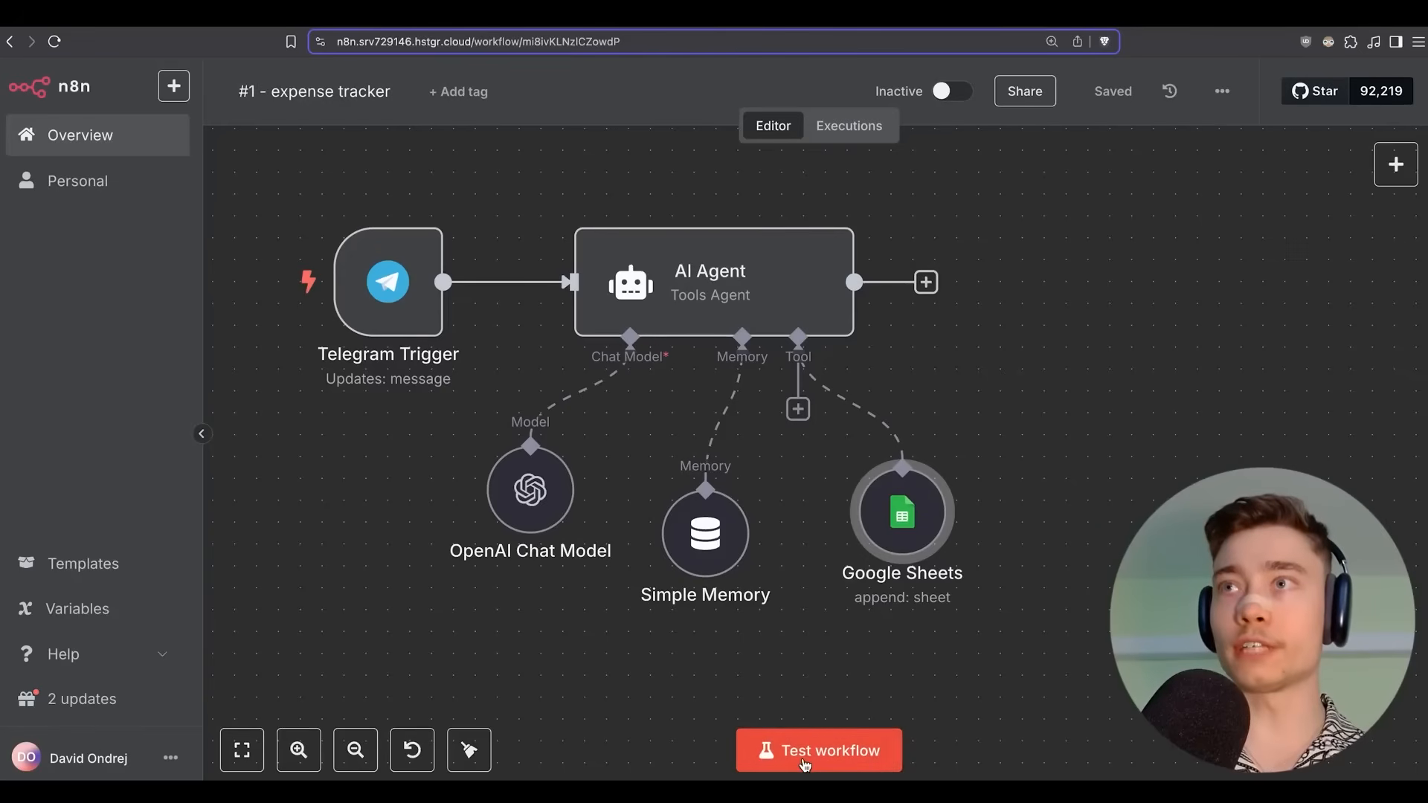
pyautogui.click(846, 753)
pyautogui.press('super+Tab')
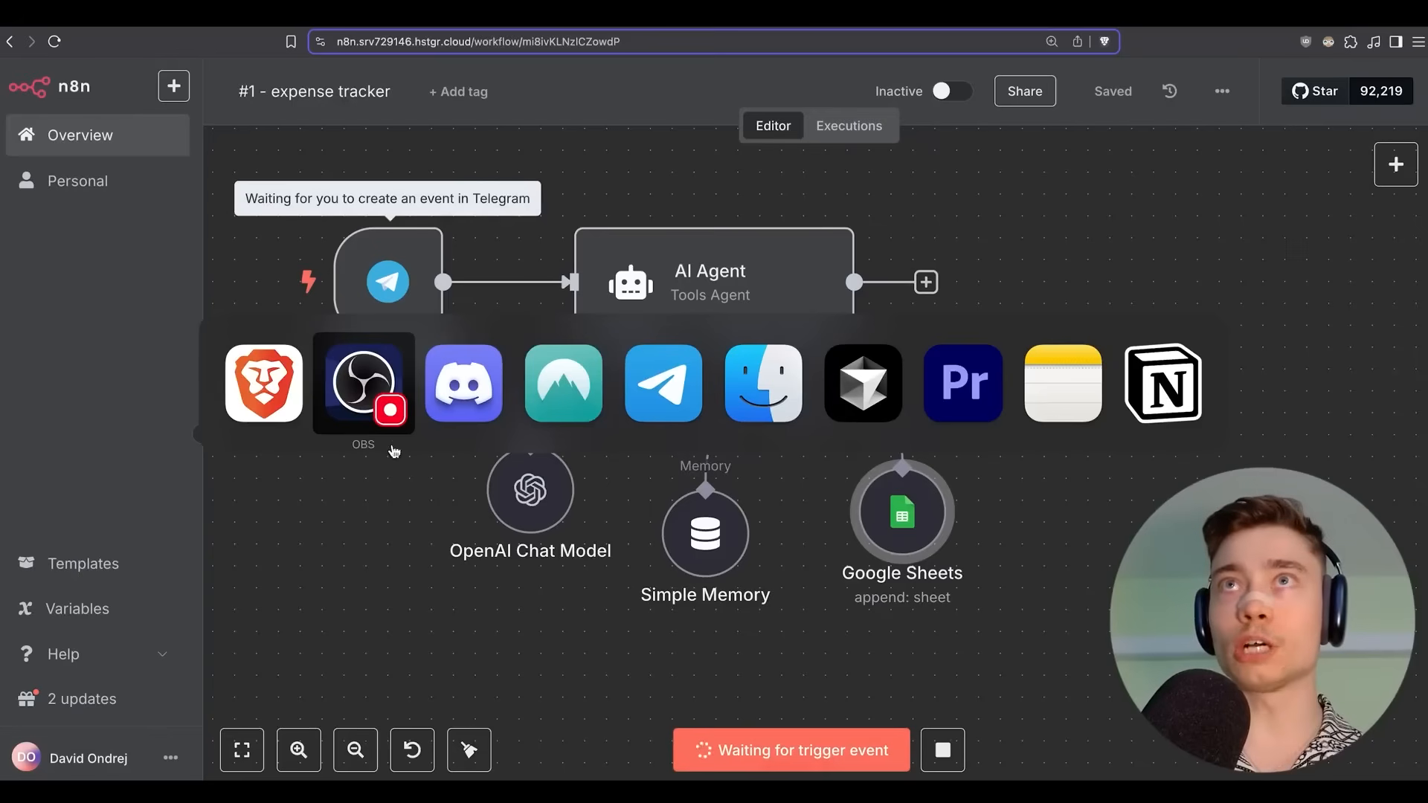
pyautogui.click(685, 401)
pyautogui.moveTo(735, 177); pyautogui.dragTo(723, 168)
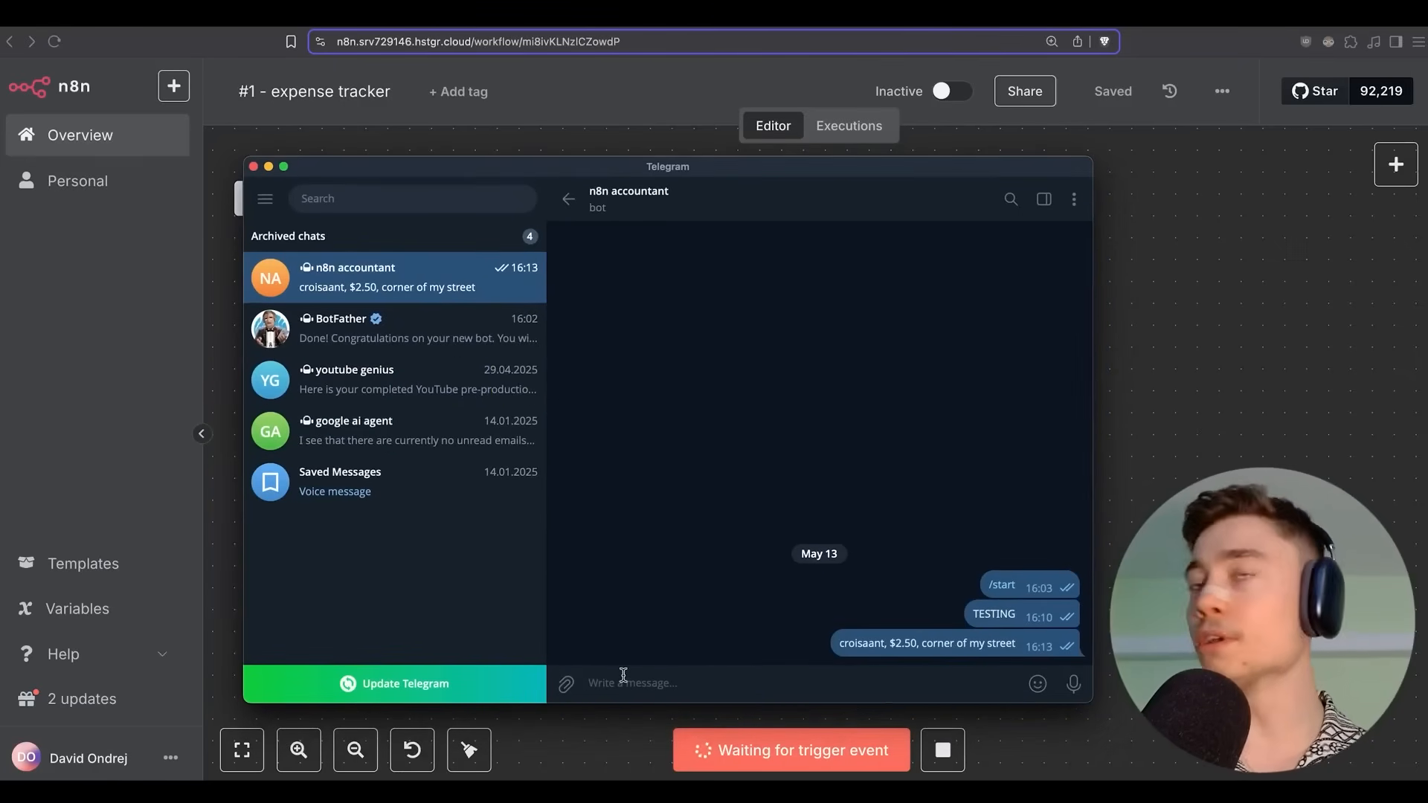
pyautogui.write('AI consulting, $400, expert from New Society, 60 mi')
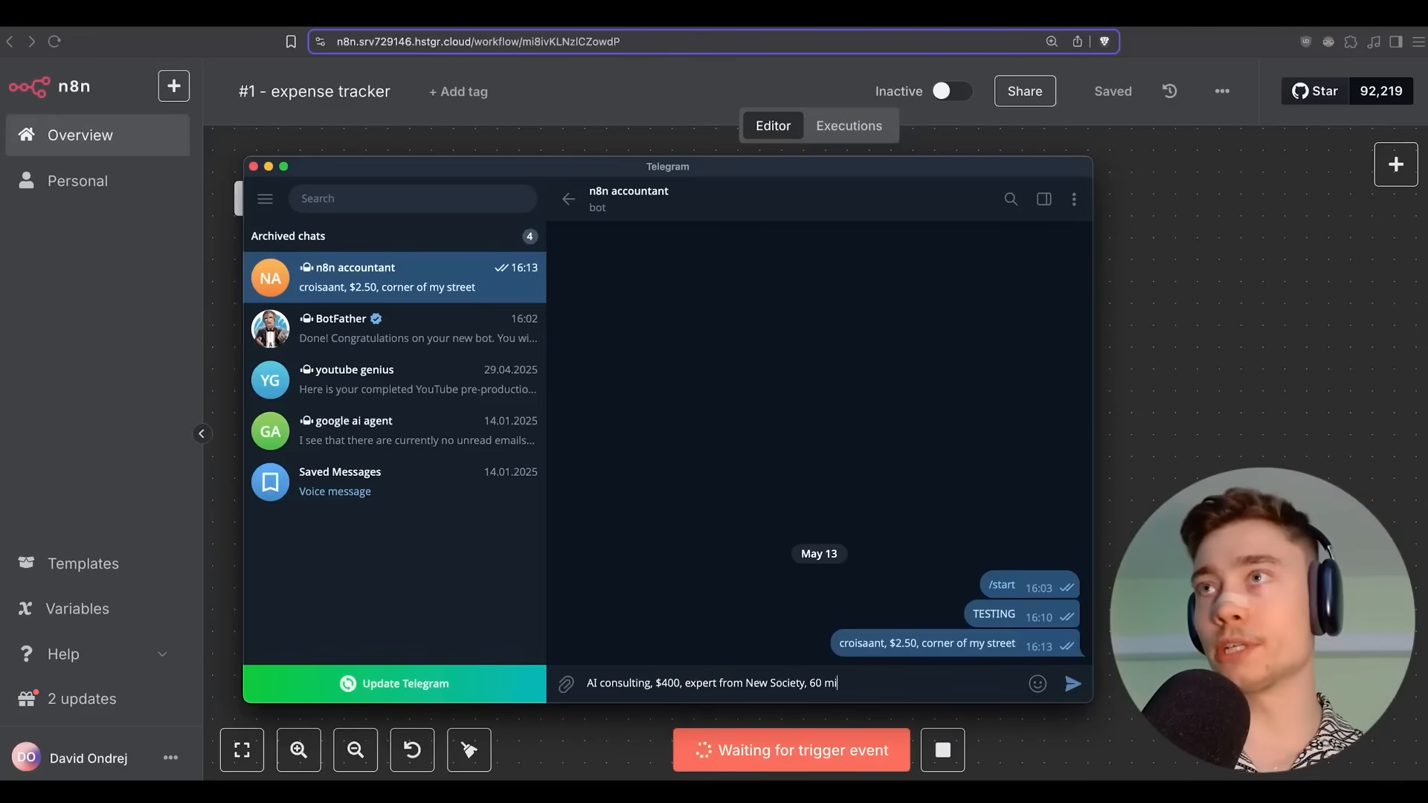
pyautogui.write('nutes')
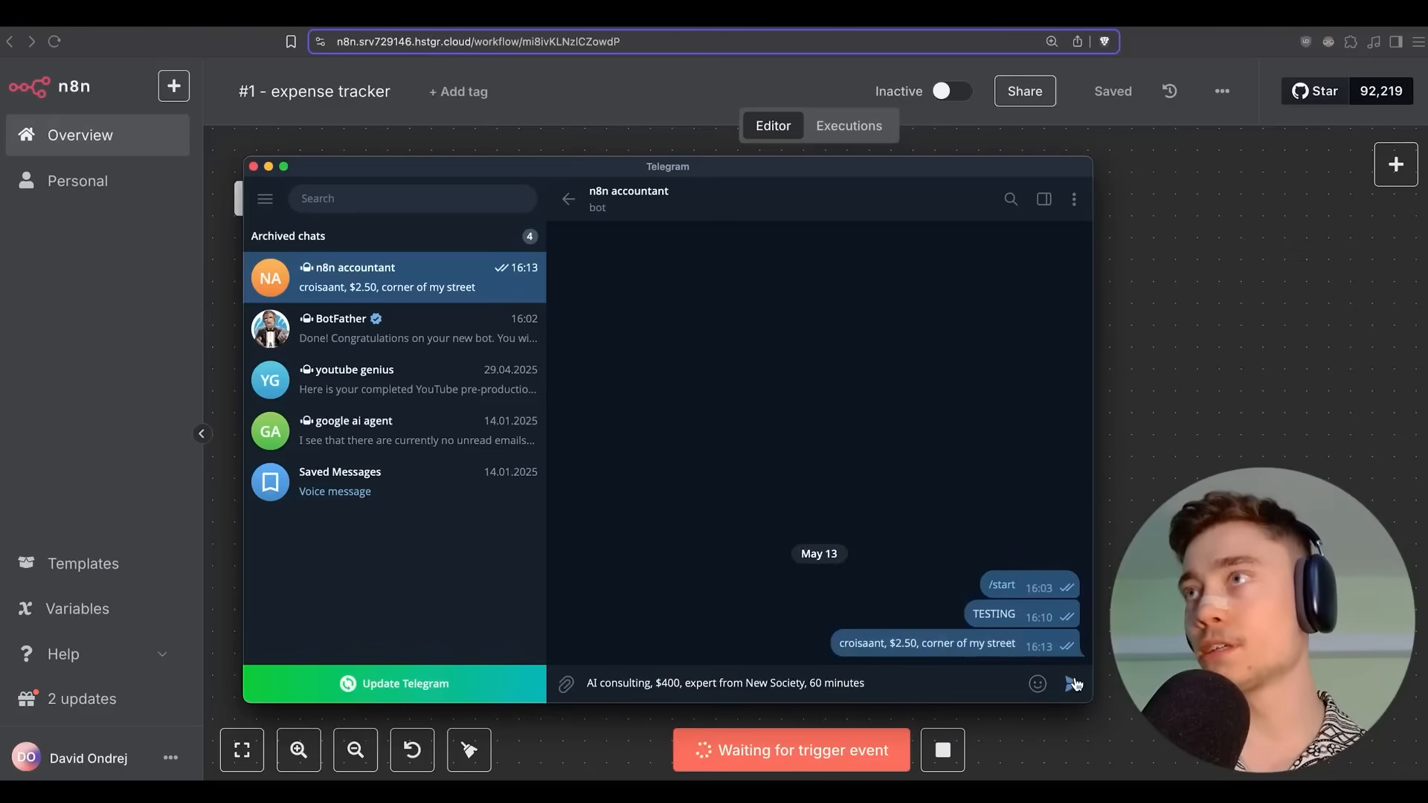
pyautogui.click(1074, 682)
pyautogui.press('super+Tab')
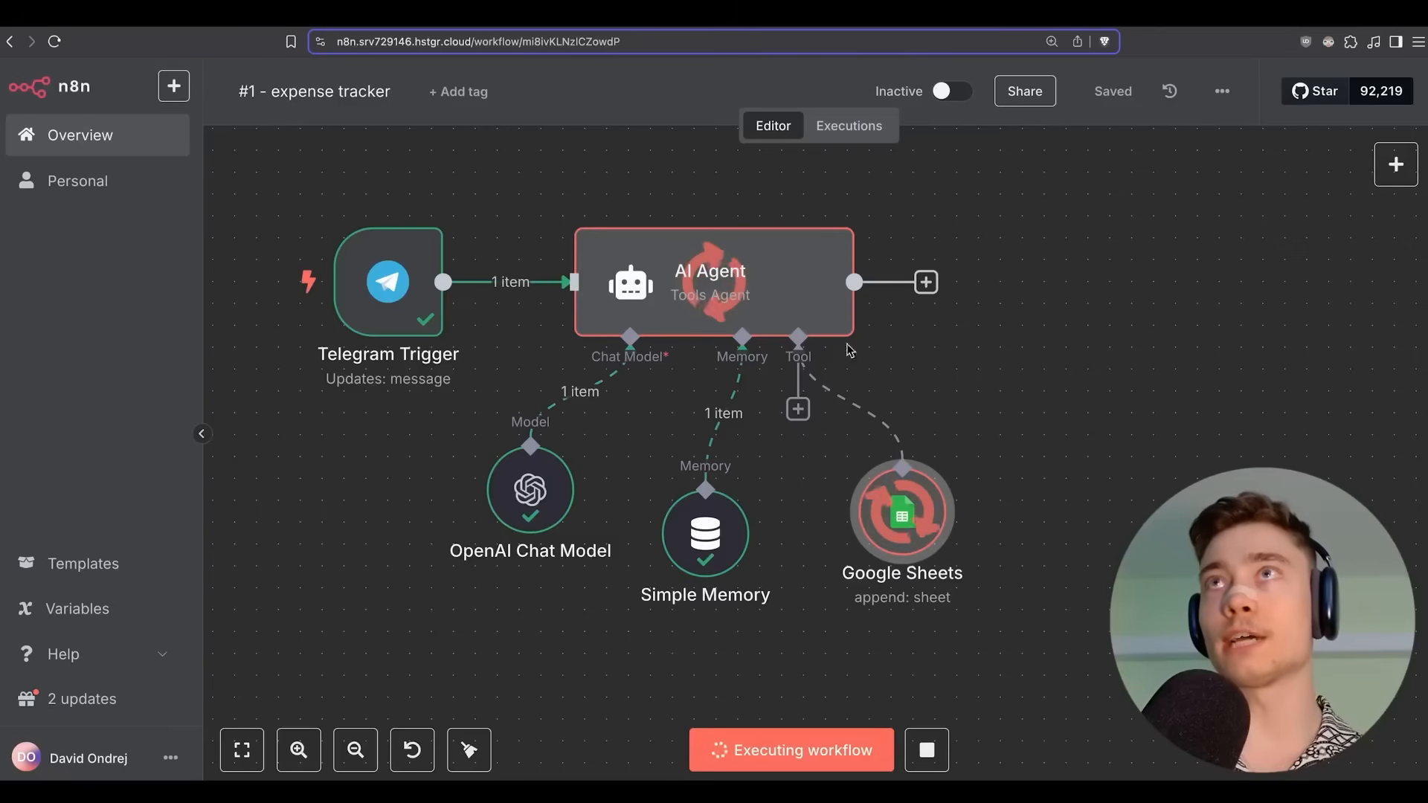
# Widen column C and check row 2: business, AI consulting description, 400, service.
pyautogui.scroll(1, 618, 178)
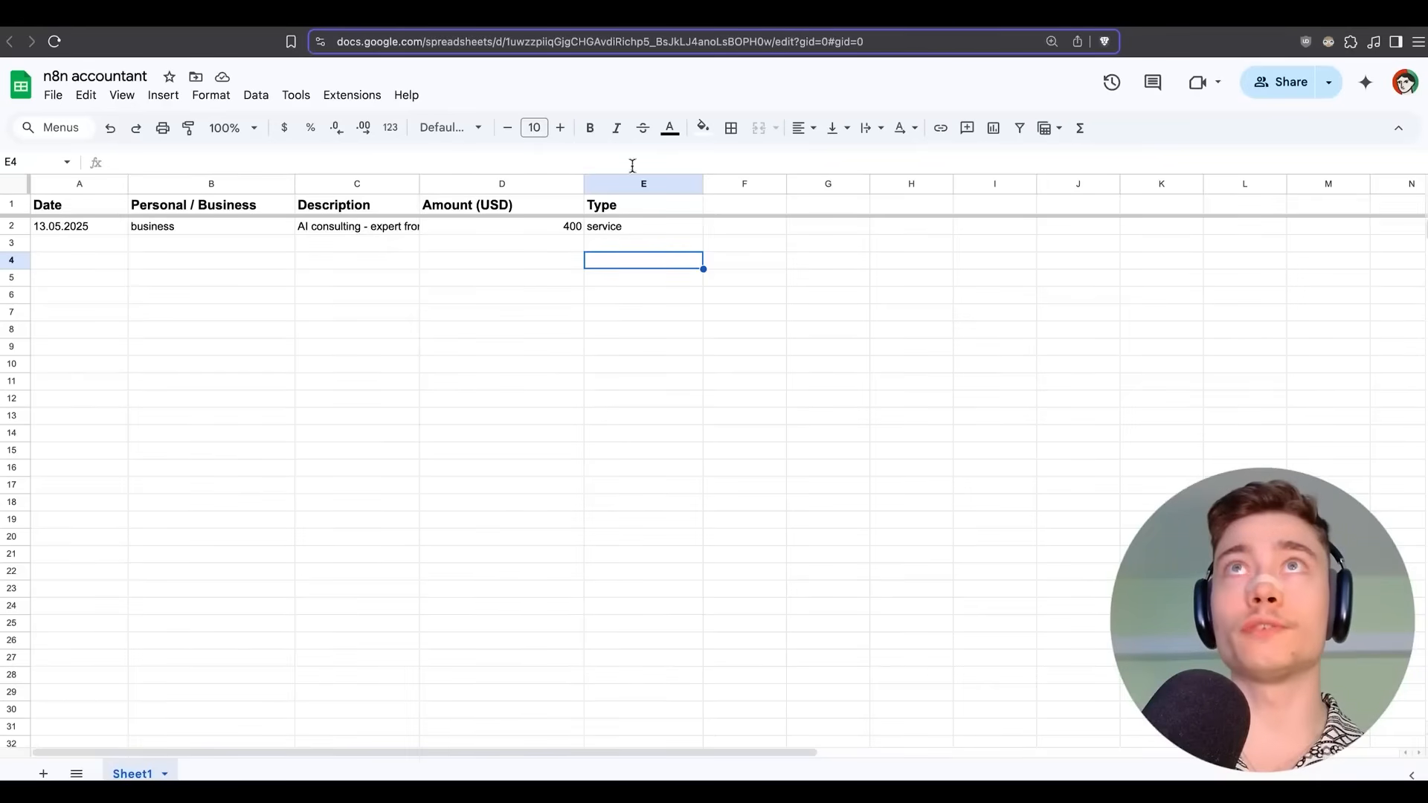
pyautogui.moveTo(419, 185); pyautogui.dragTo(535, 186)
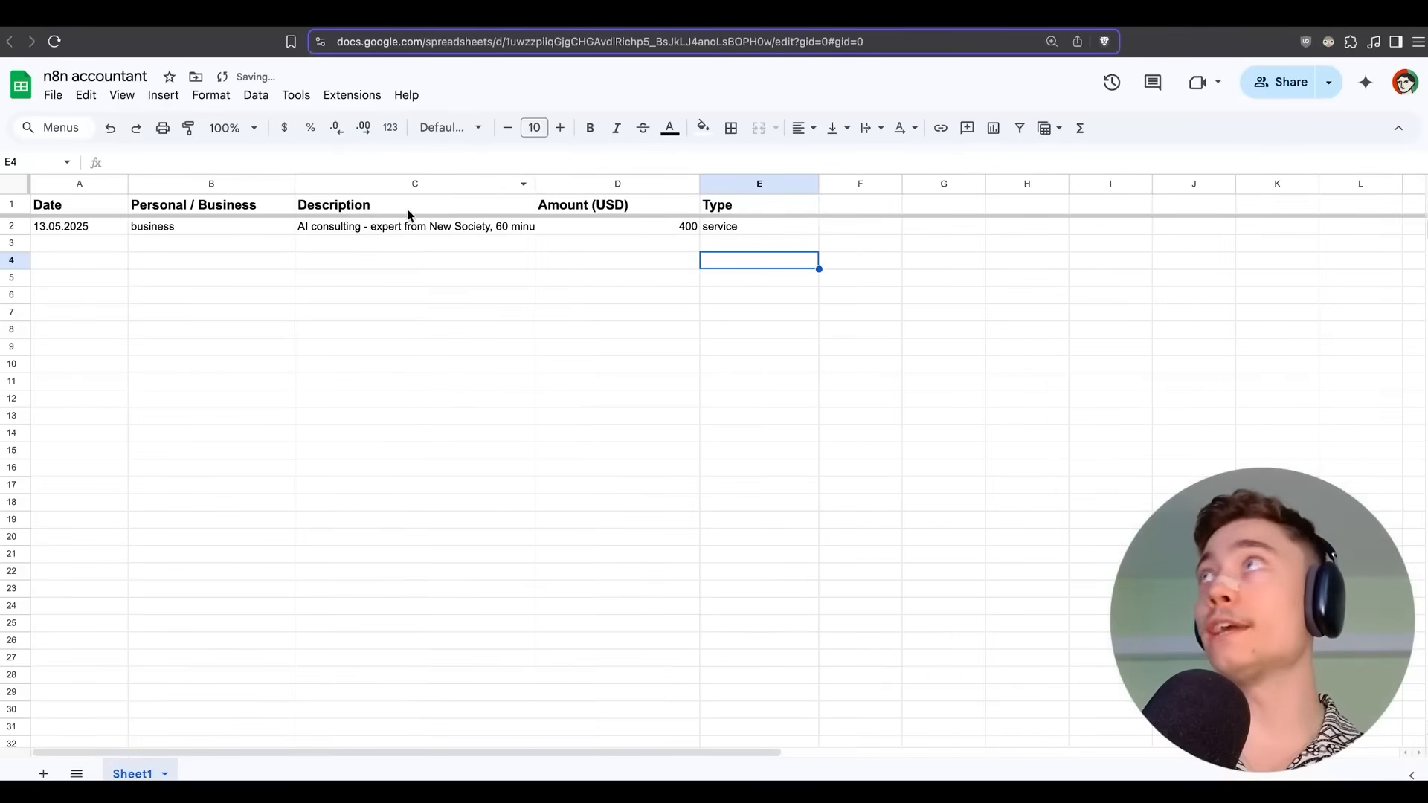
pyautogui.click(134, 226)
pyautogui.press('Tab')
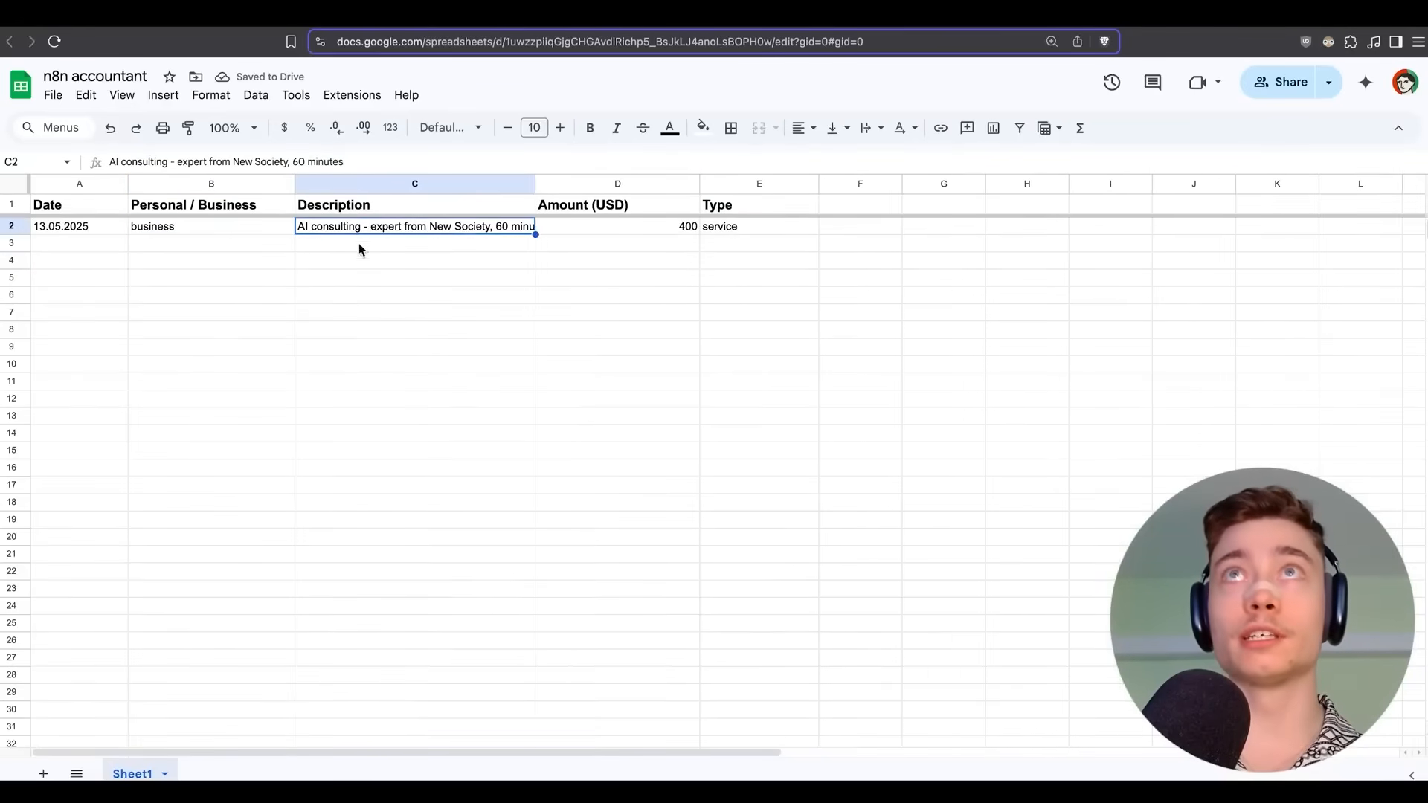
pyautogui.click(569, 231)
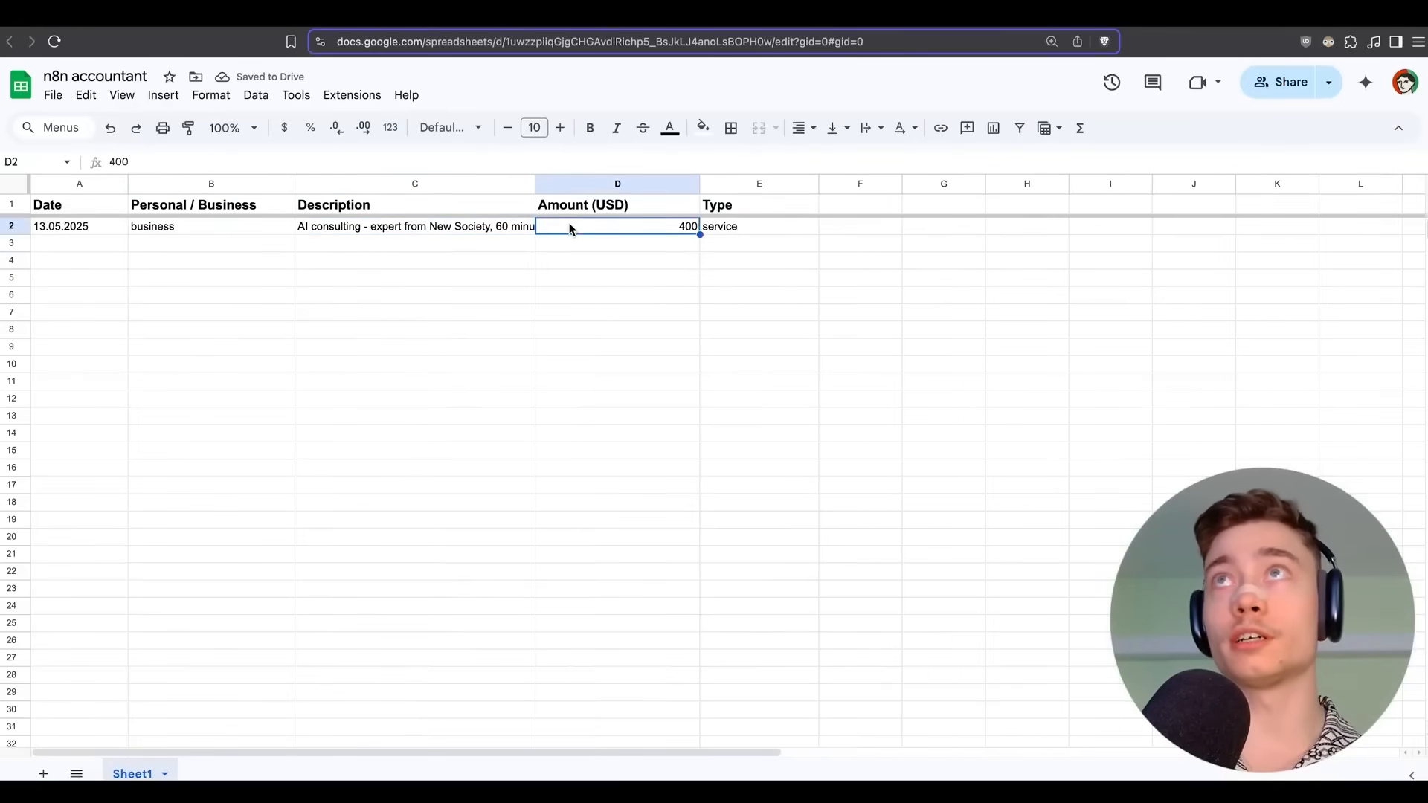
pyautogui.click(730, 226)
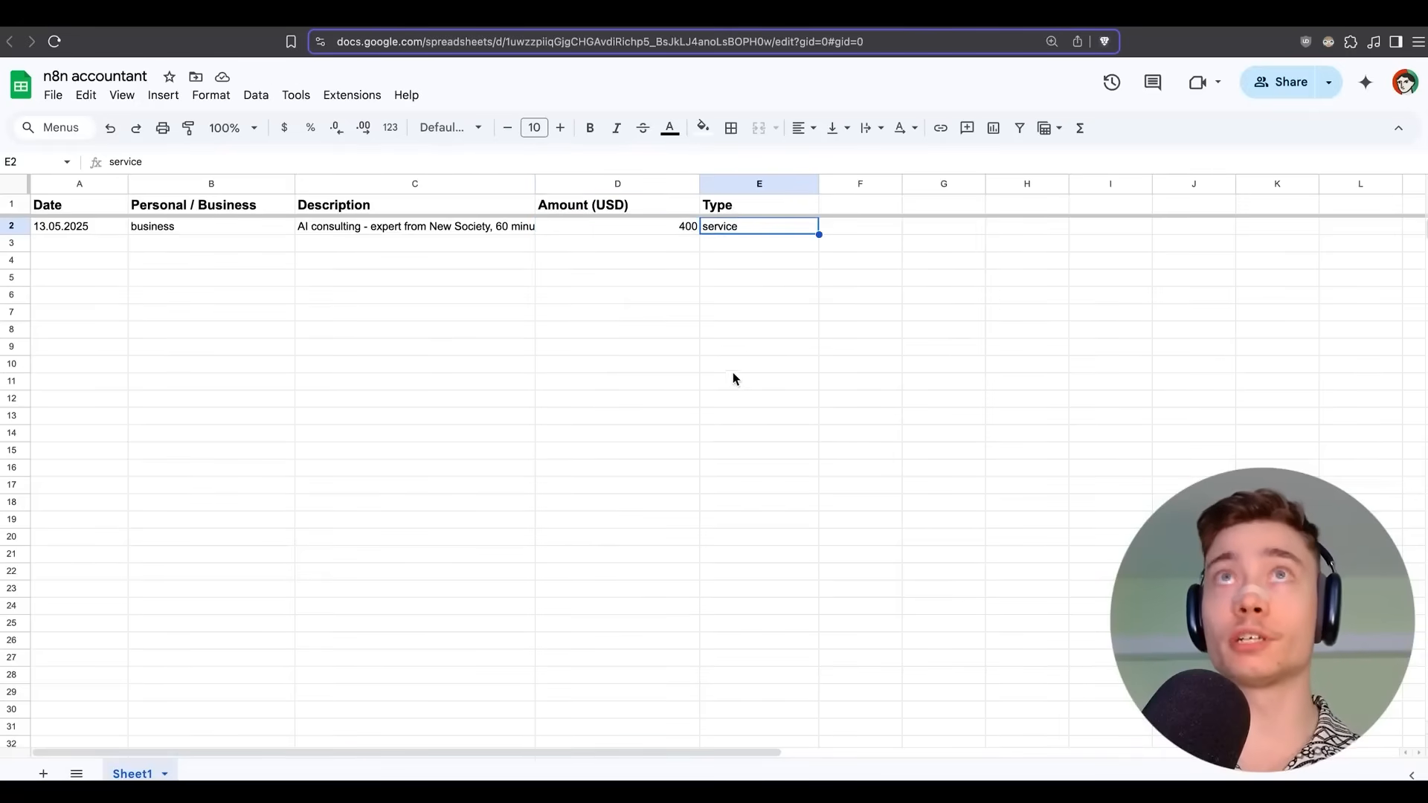
pyautogui.click(309, 16)
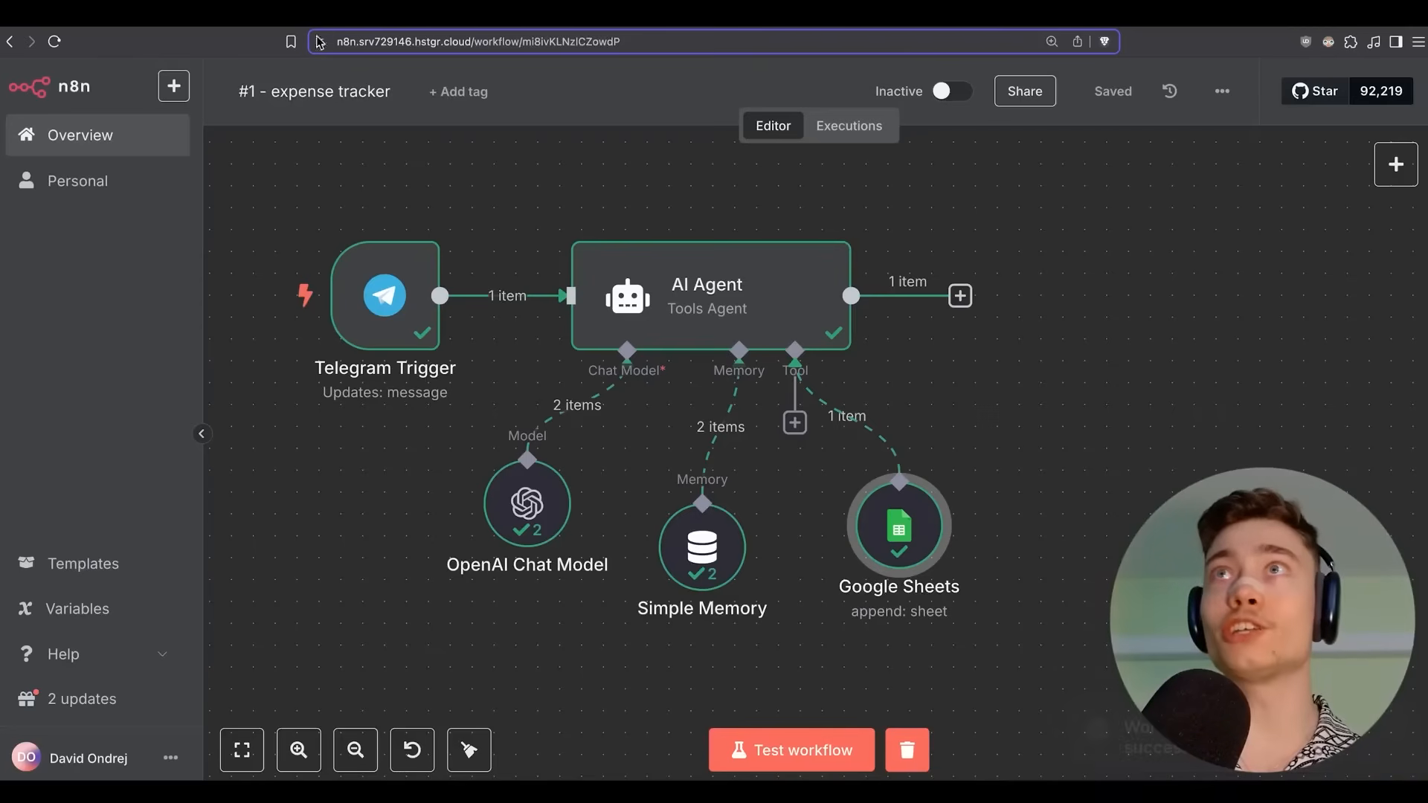
# Bring the n8n canvas to the front, moving the Telegram window aside.
pyautogui.moveTo(504, 162); pyautogui.dragTo(528, 164)
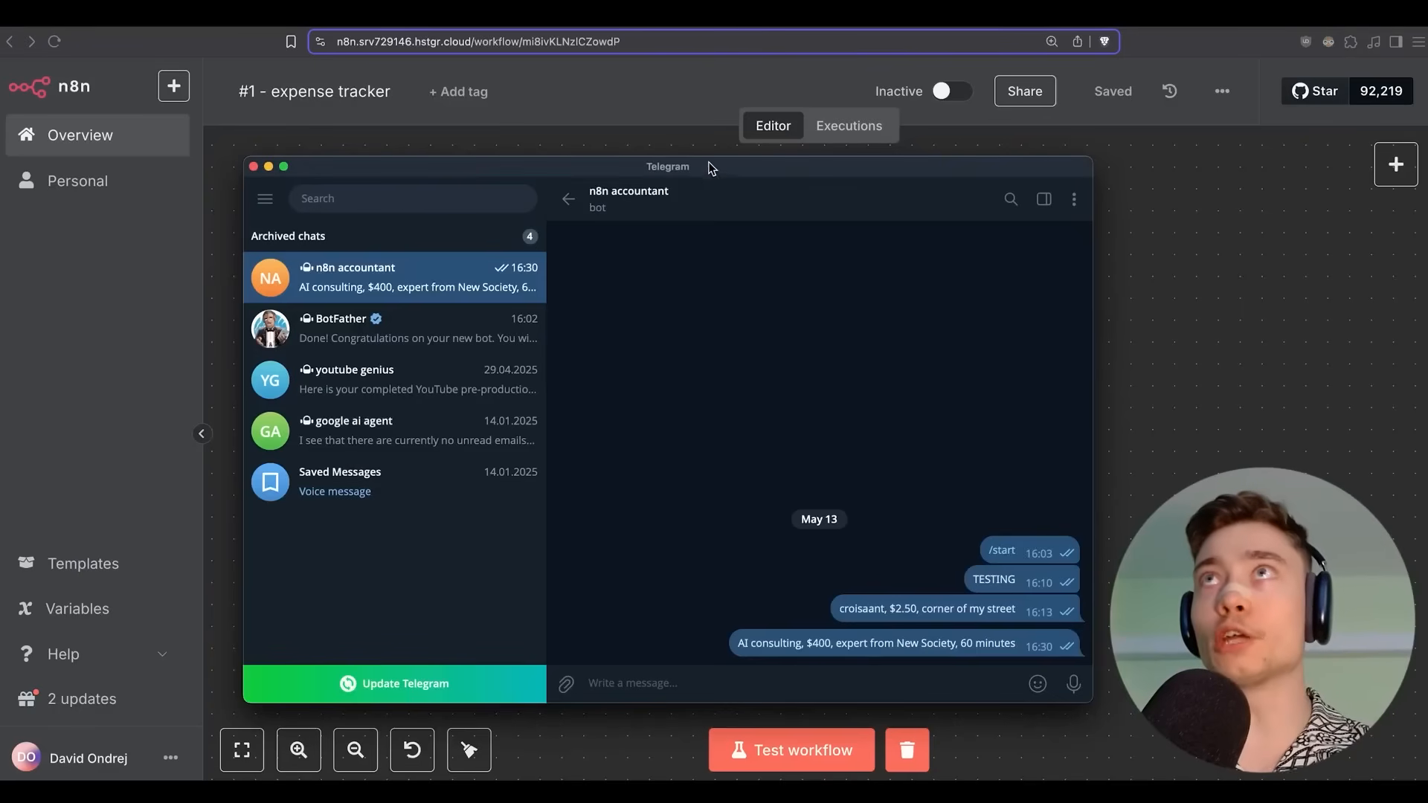
pyautogui.moveTo(709, 165); pyautogui.dragTo(697, 170)
pyautogui.click(649, 134)
pyautogui.scroll(-1, 755, 258)
pyautogui.scroll(-1, 777, 179)
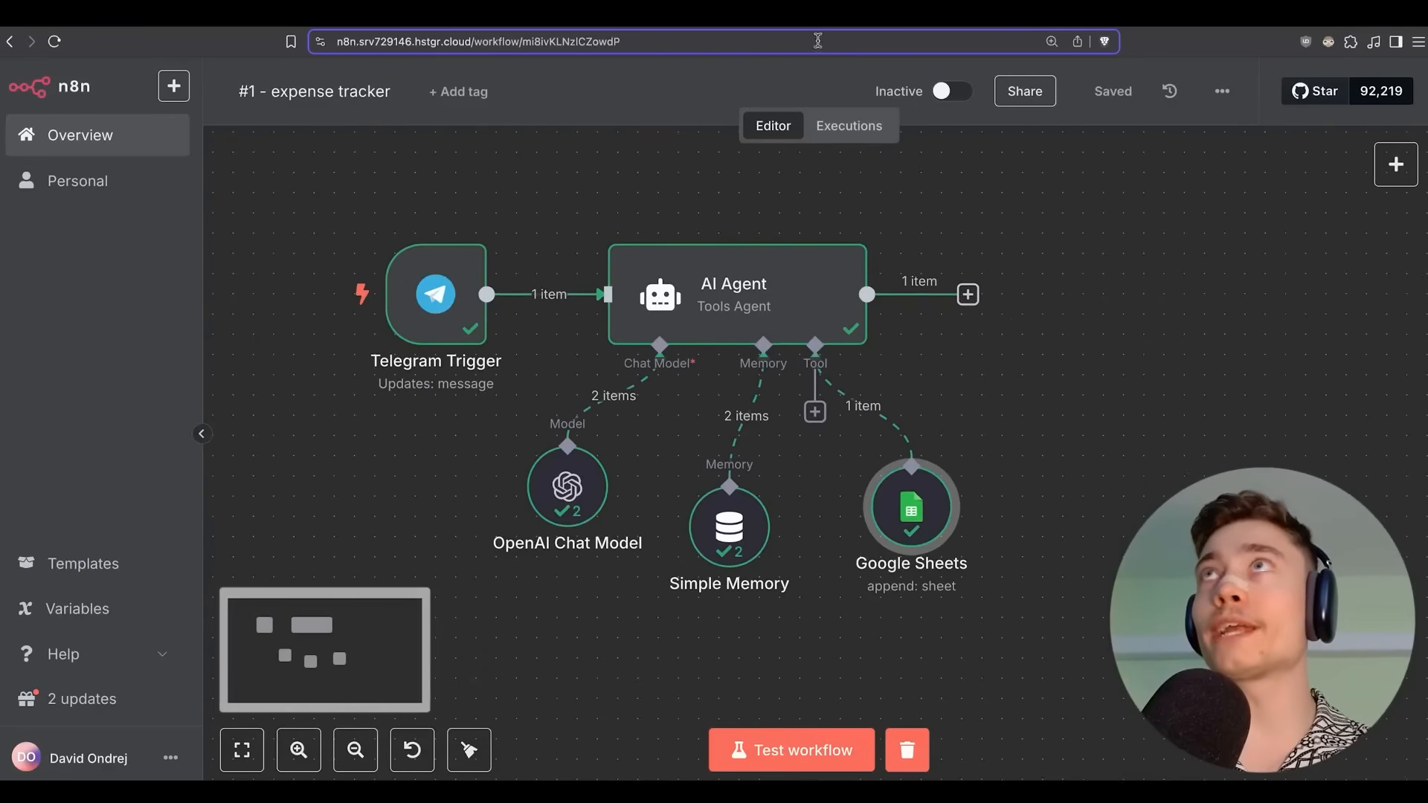
pyautogui.click(819, 16)
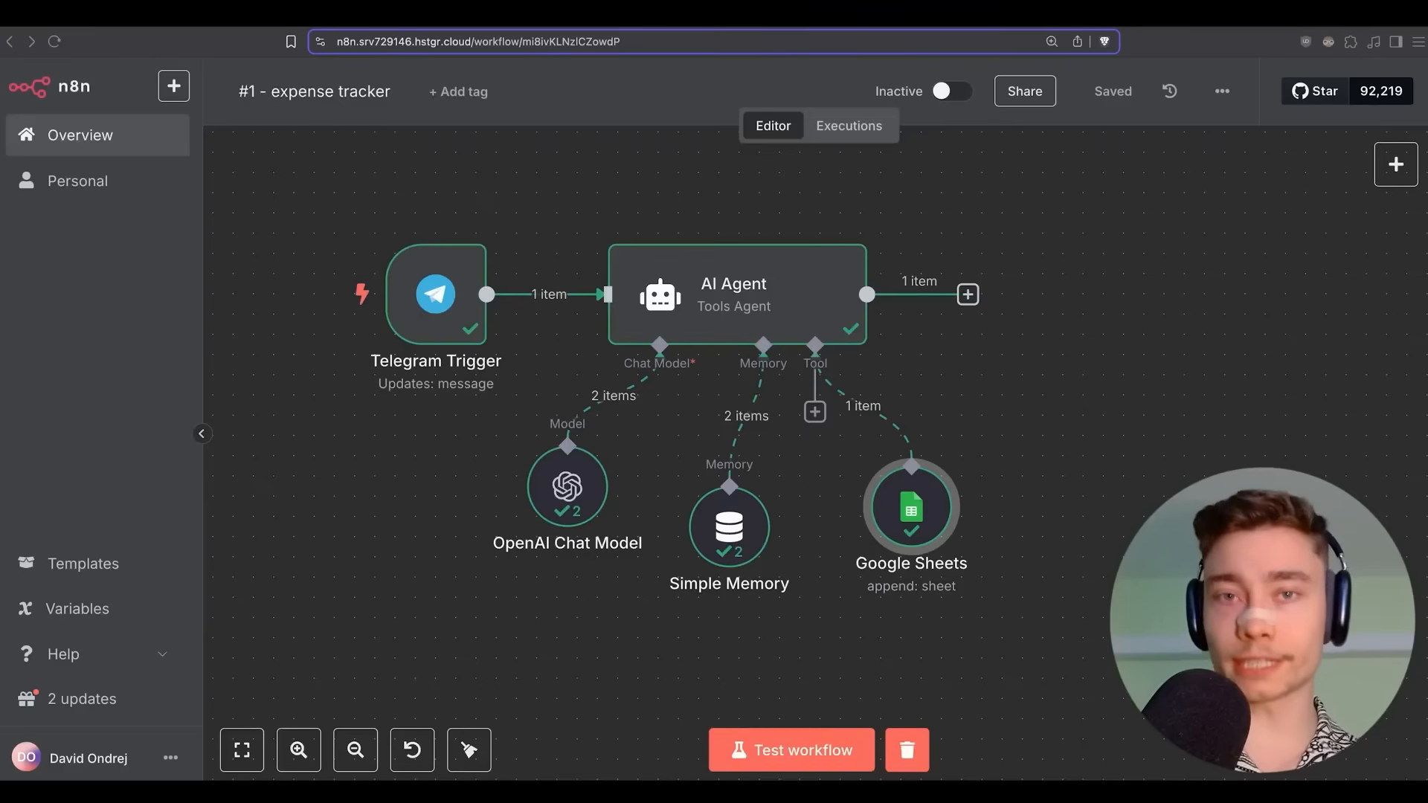
# Check Telegram for a bot reply, then start adding a step after the AI Agent.
pyautogui.press('super+Tab')
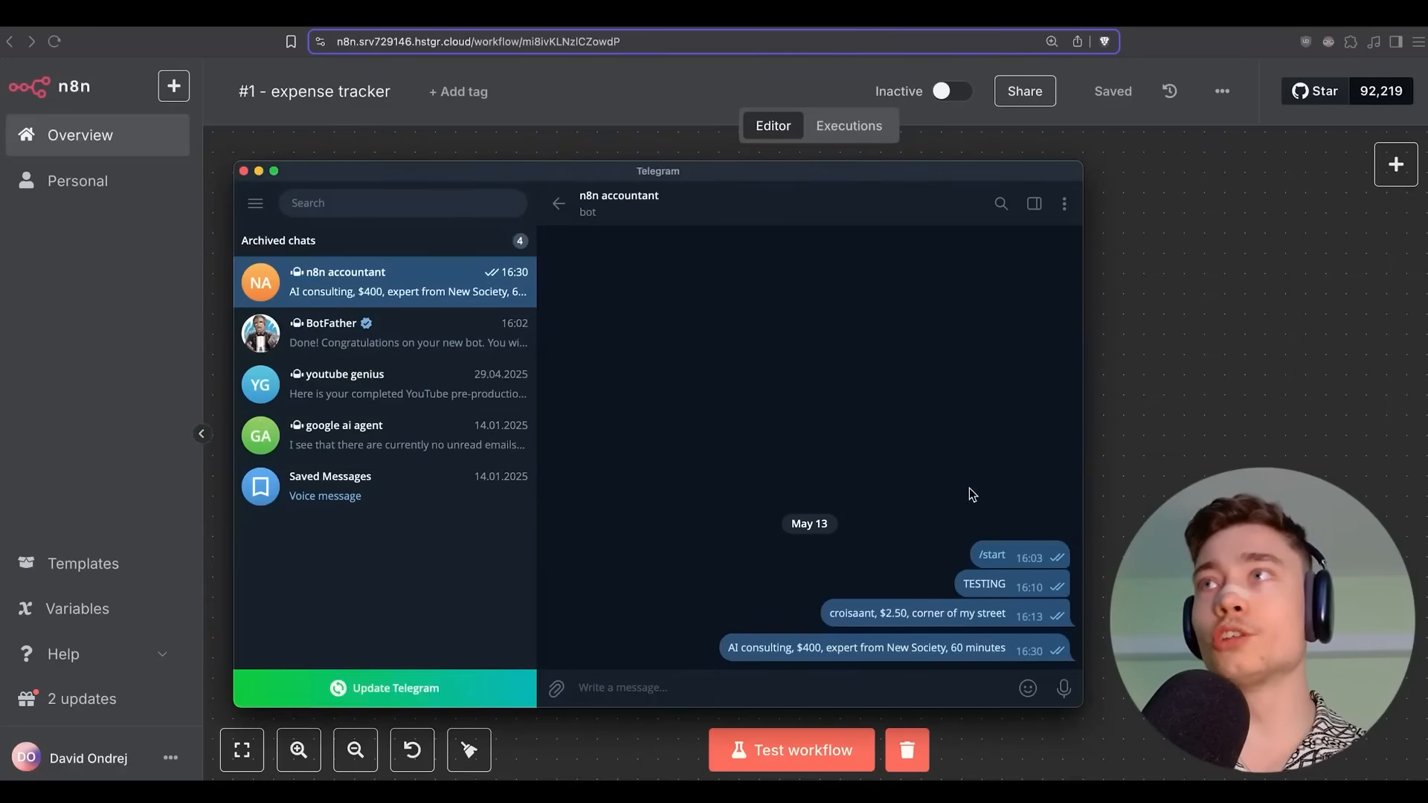
pyautogui.moveTo(691, 165); pyautogui.dragTo(719, 154)
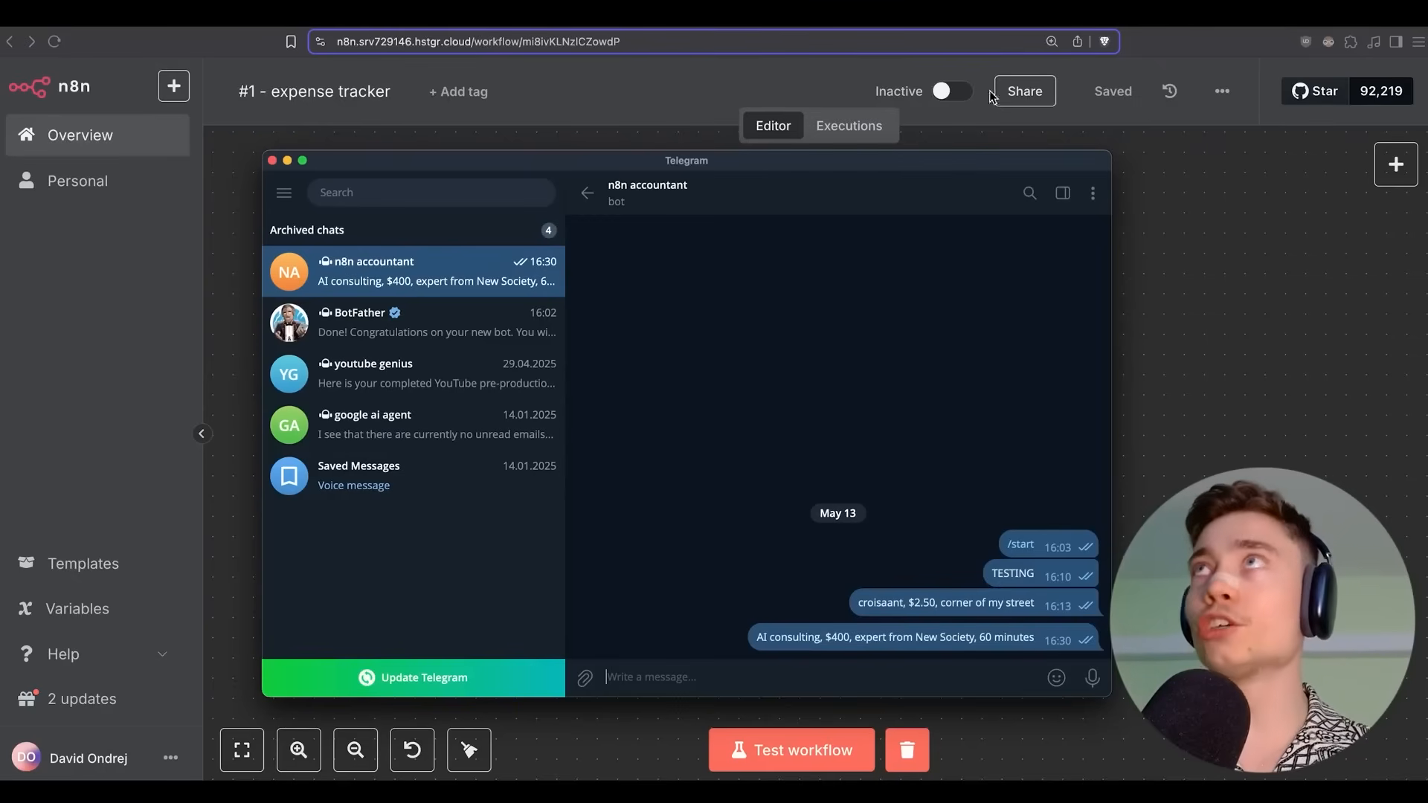
pyautogui.click(1212, 382)
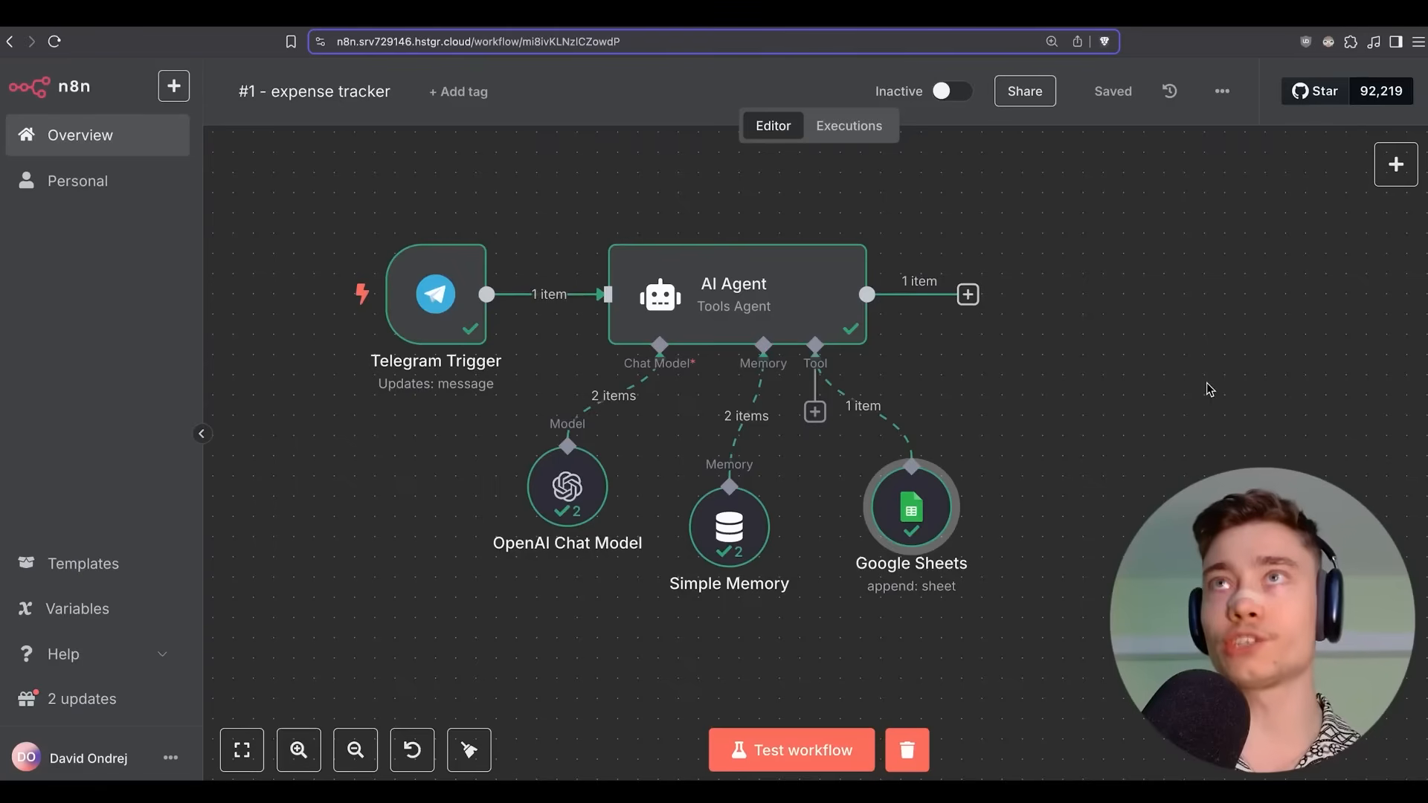
pyautogui.click(967, 295)
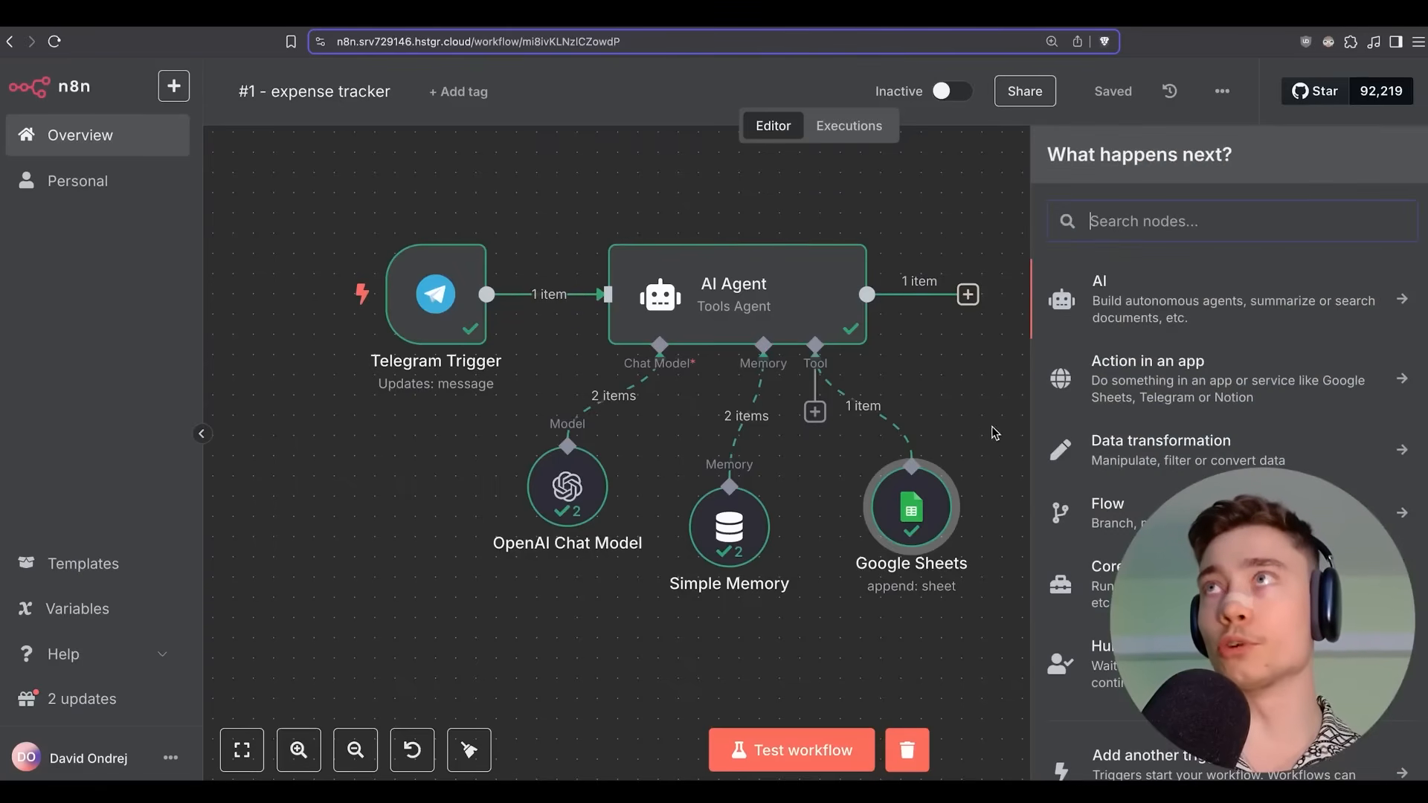
# Add a Telegram 'Send a text message' node after the AI Agent.
pyautogui.write('telegram')
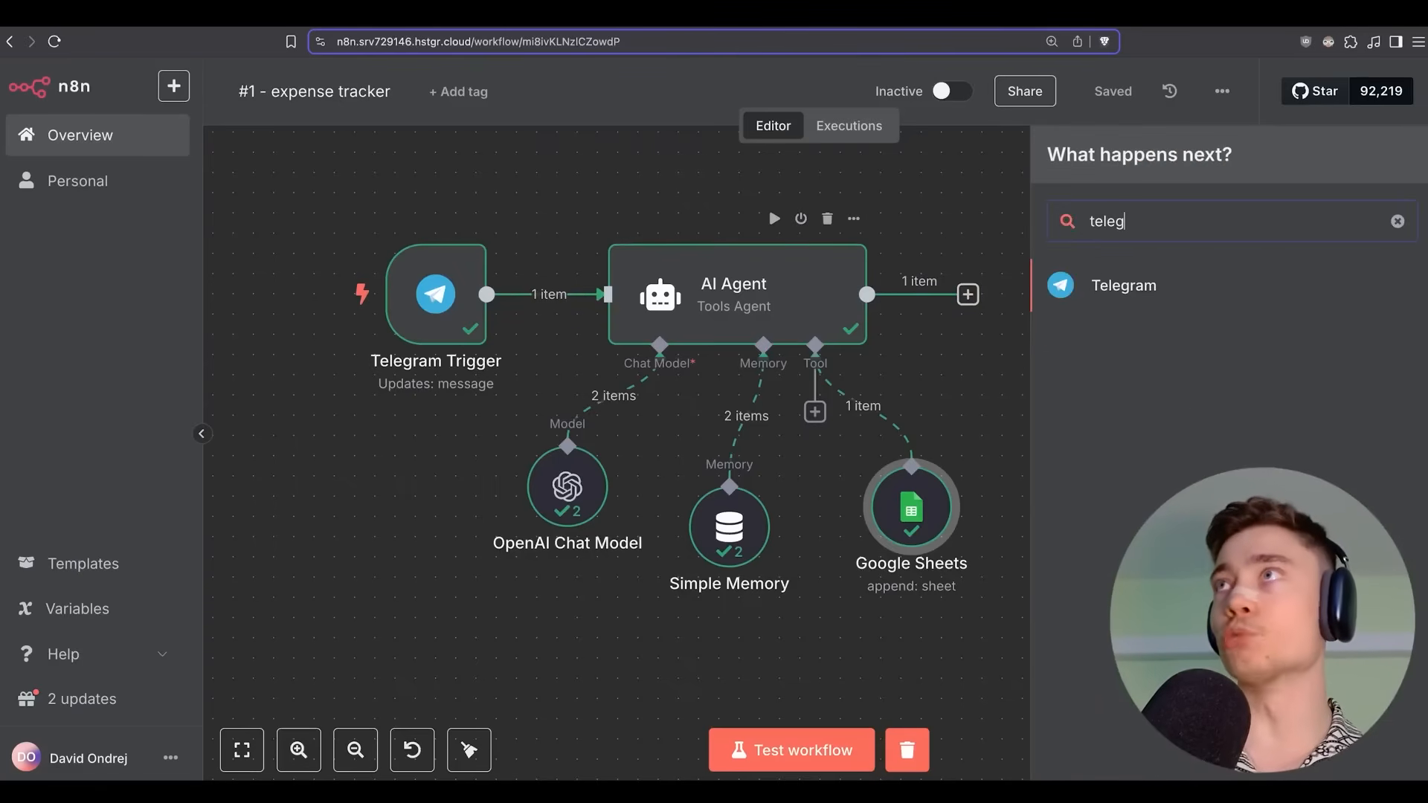
pyautogui.click(1115, 296)
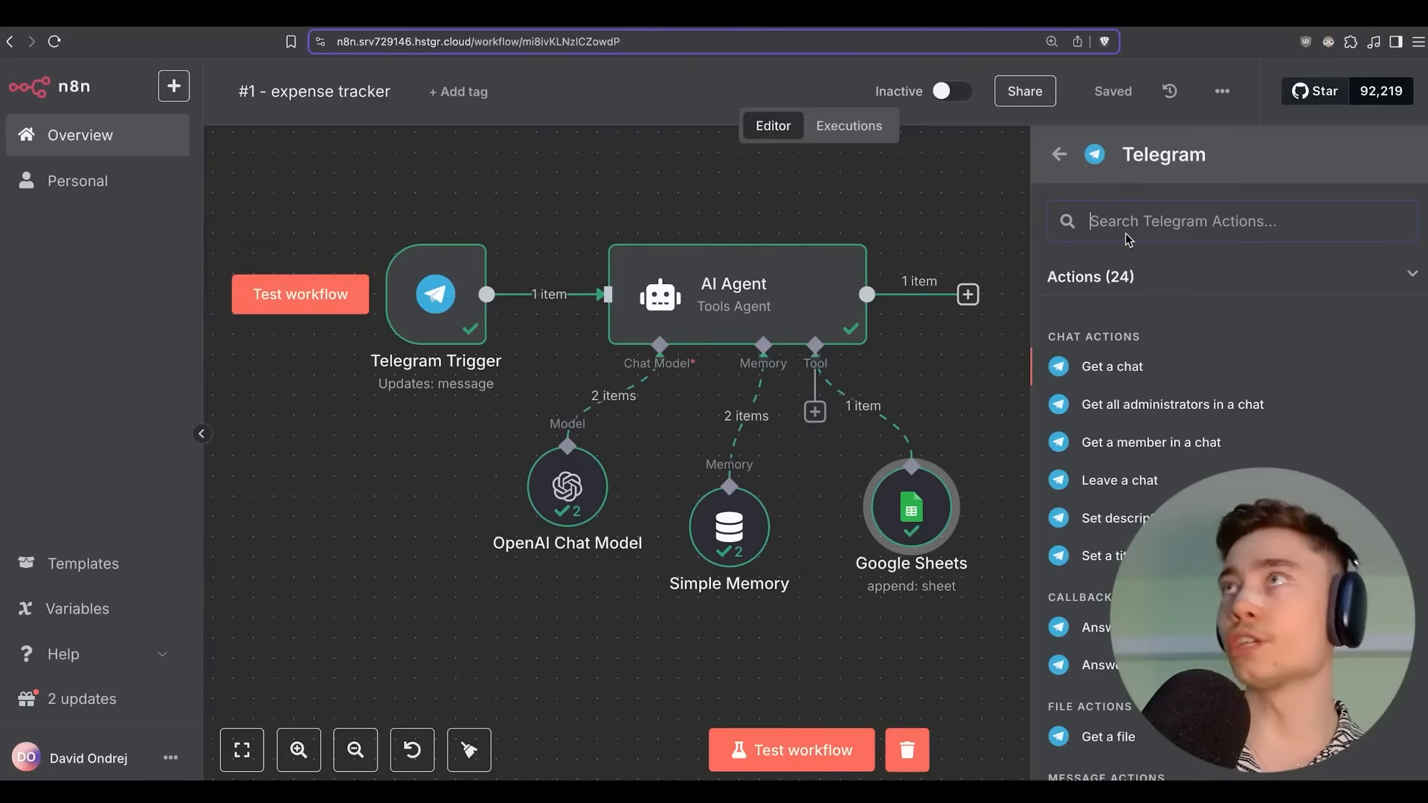
pyautogui.write('send')
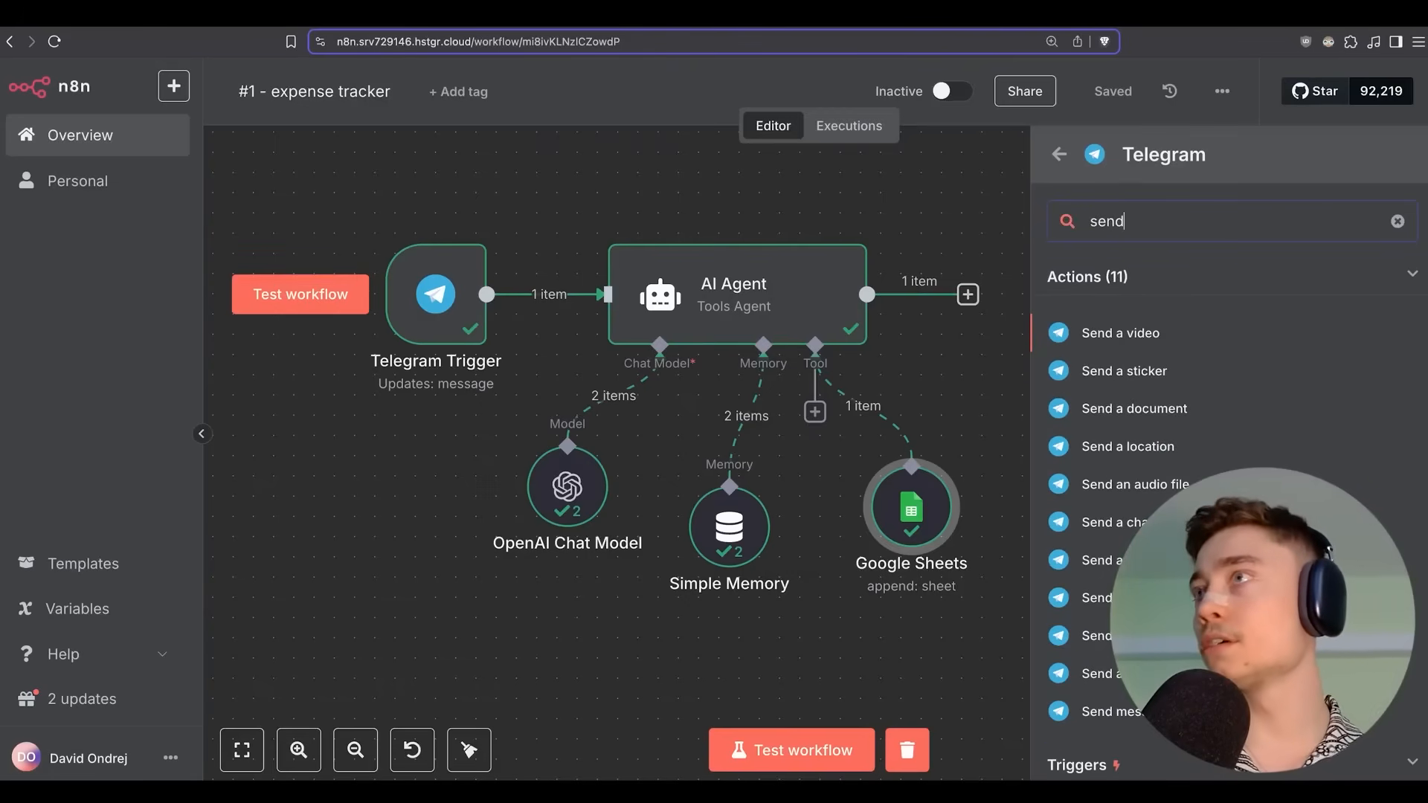
pyautogui.click(1138, 560)
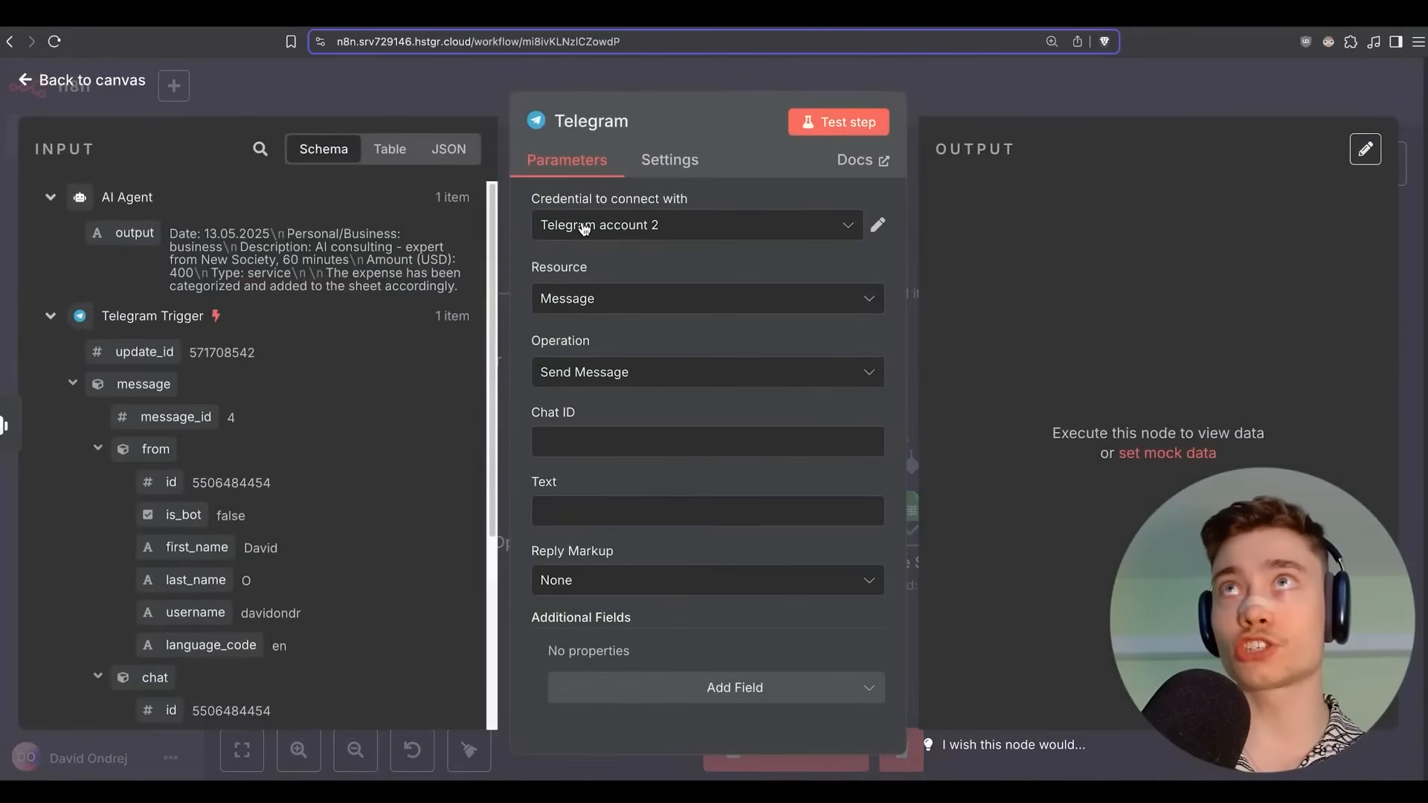
# Keep Telegram account 2 as the Send Message node's credential.
pyautogui.click(554, 226)
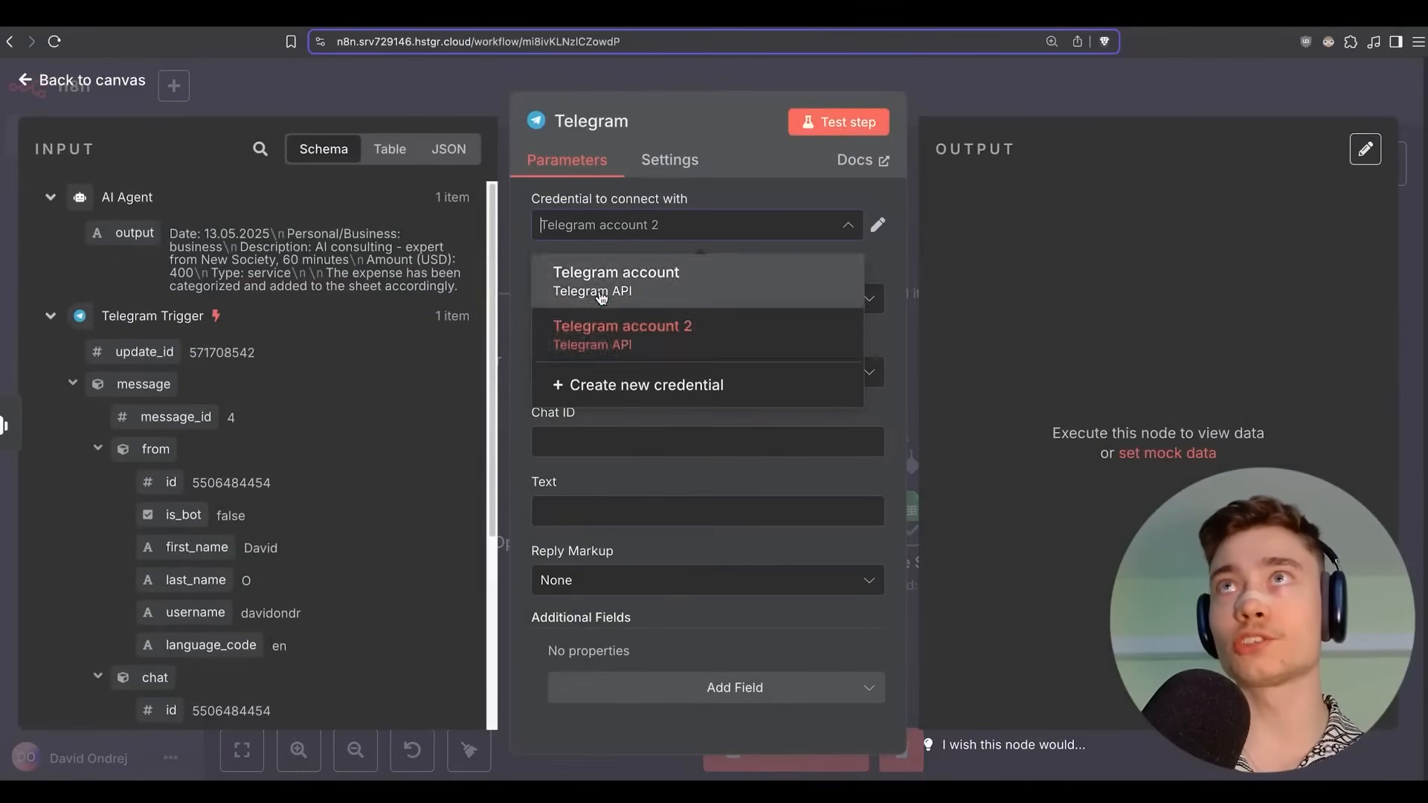
pyautogui.click(641, 327)
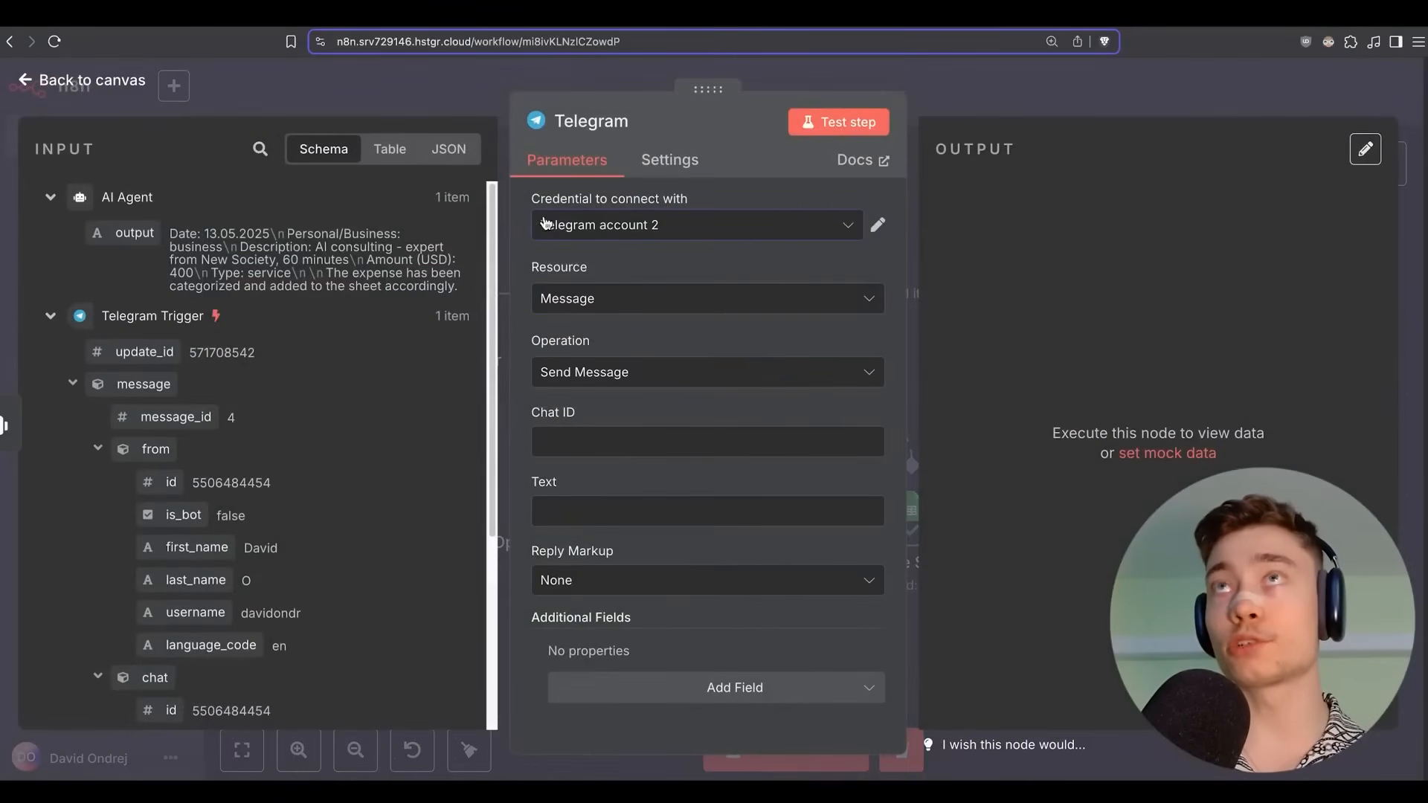
pyautogui.click(583, 237)
pyautogui.click(518, 263)
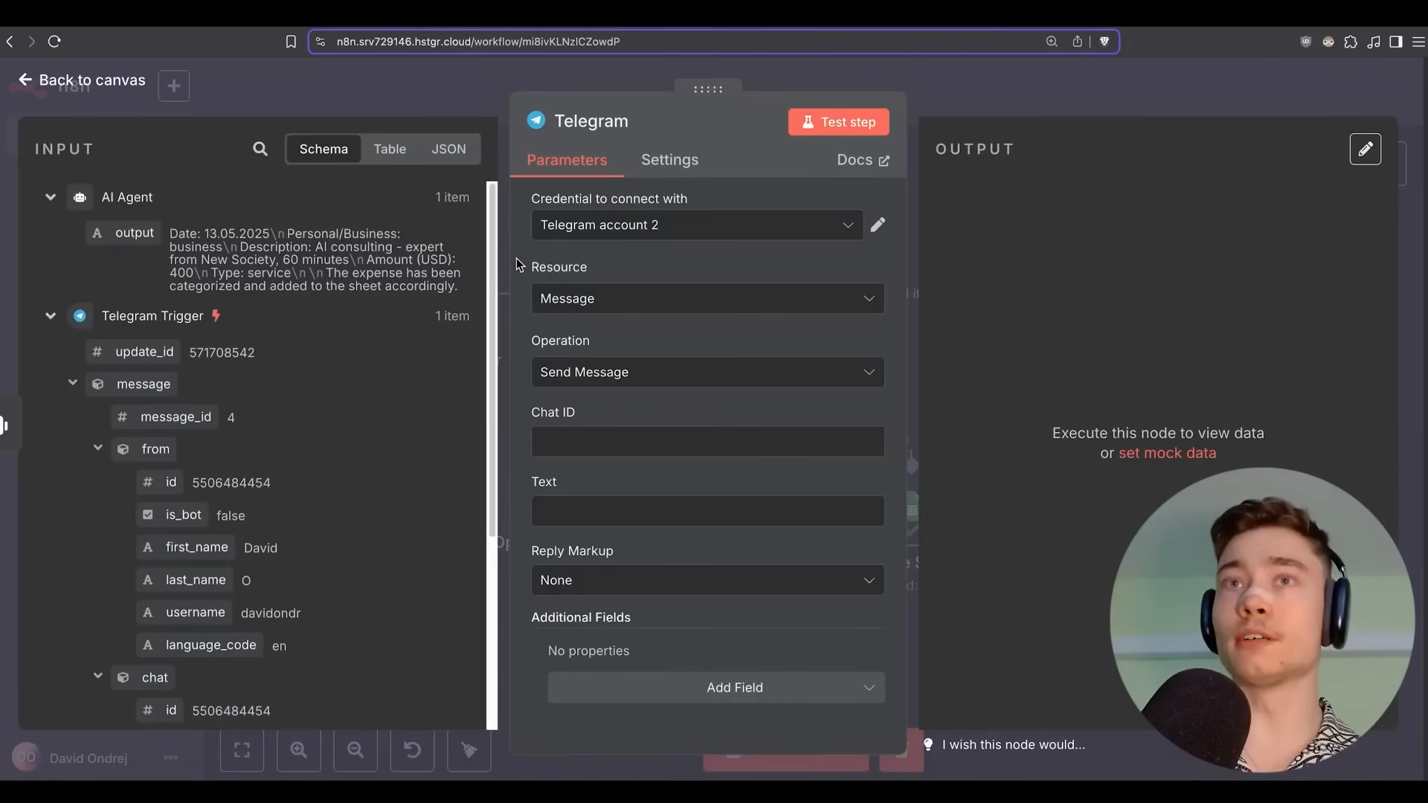
# Map Chat ID to the trigger message's chat id and Text to the AI Agent's output.
pyautogui.scroll(-3, 392, 396)
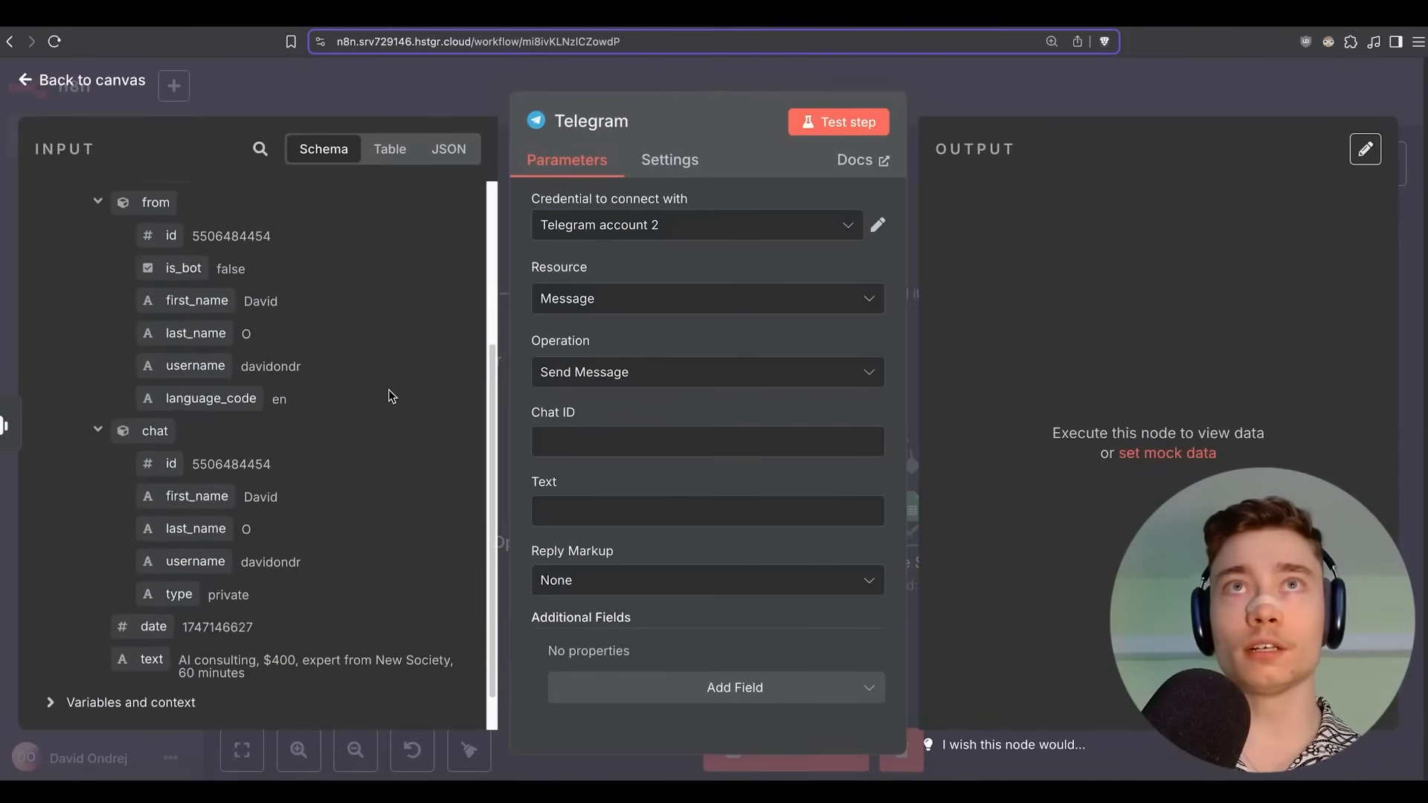
pyautogui.moveTo(158, 435); pyautogui.dragTo(644, 442)
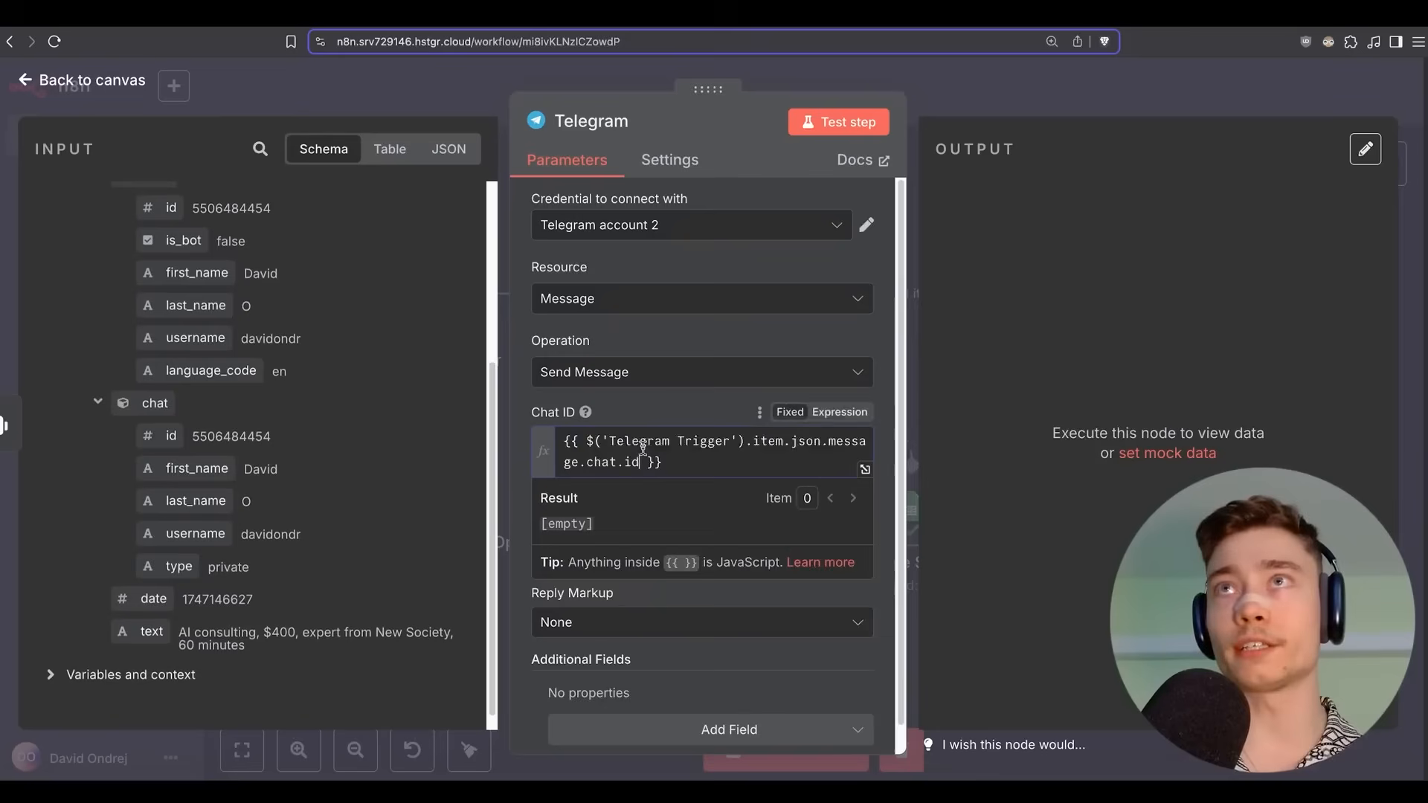
pyautogui.click(512, 449)
pyautogui.scroll(4, 394, 424)
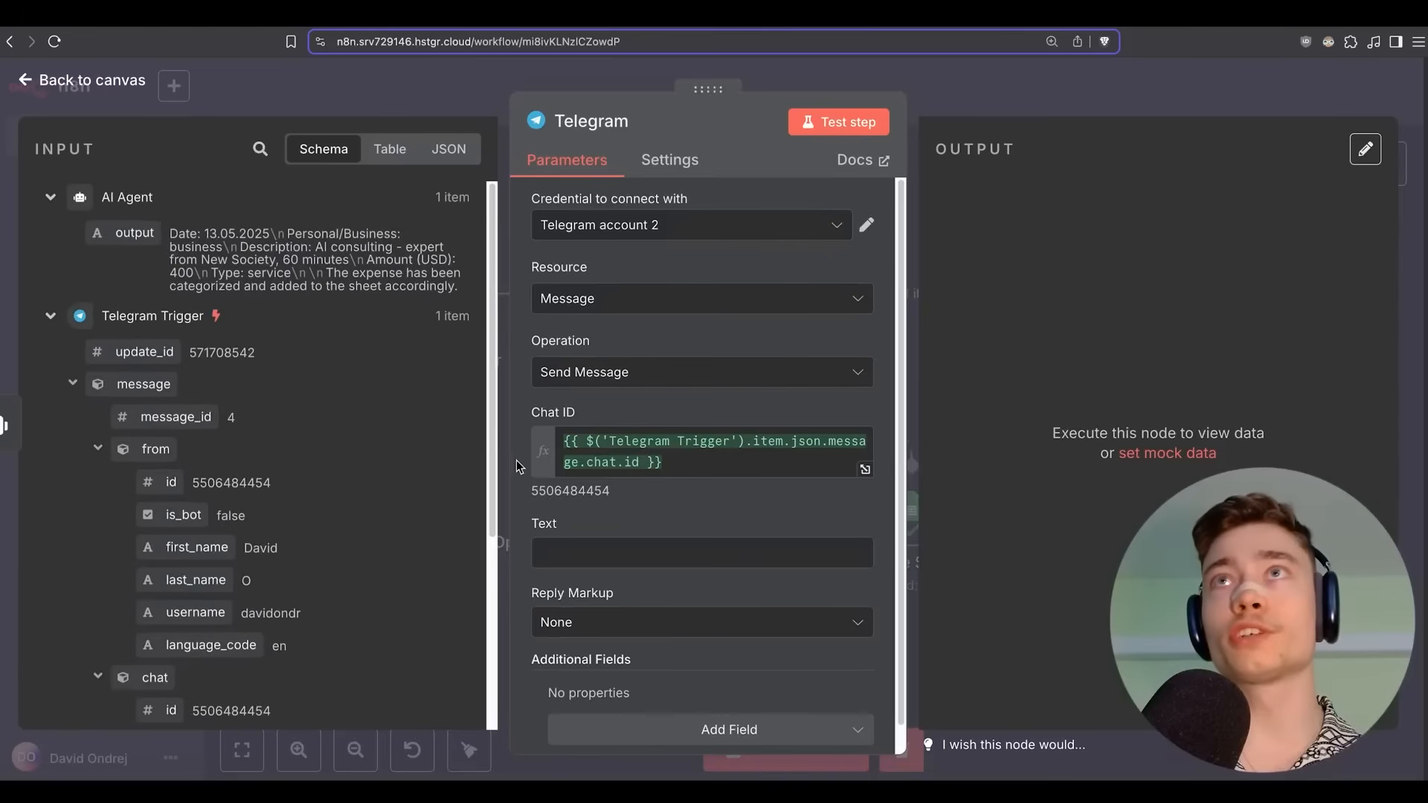
pyautogui.scroll(-1, 520, 467)
pyautogui.scroll(-3, 219, 430)
pyautogui.scroll(-2, 220, 430)
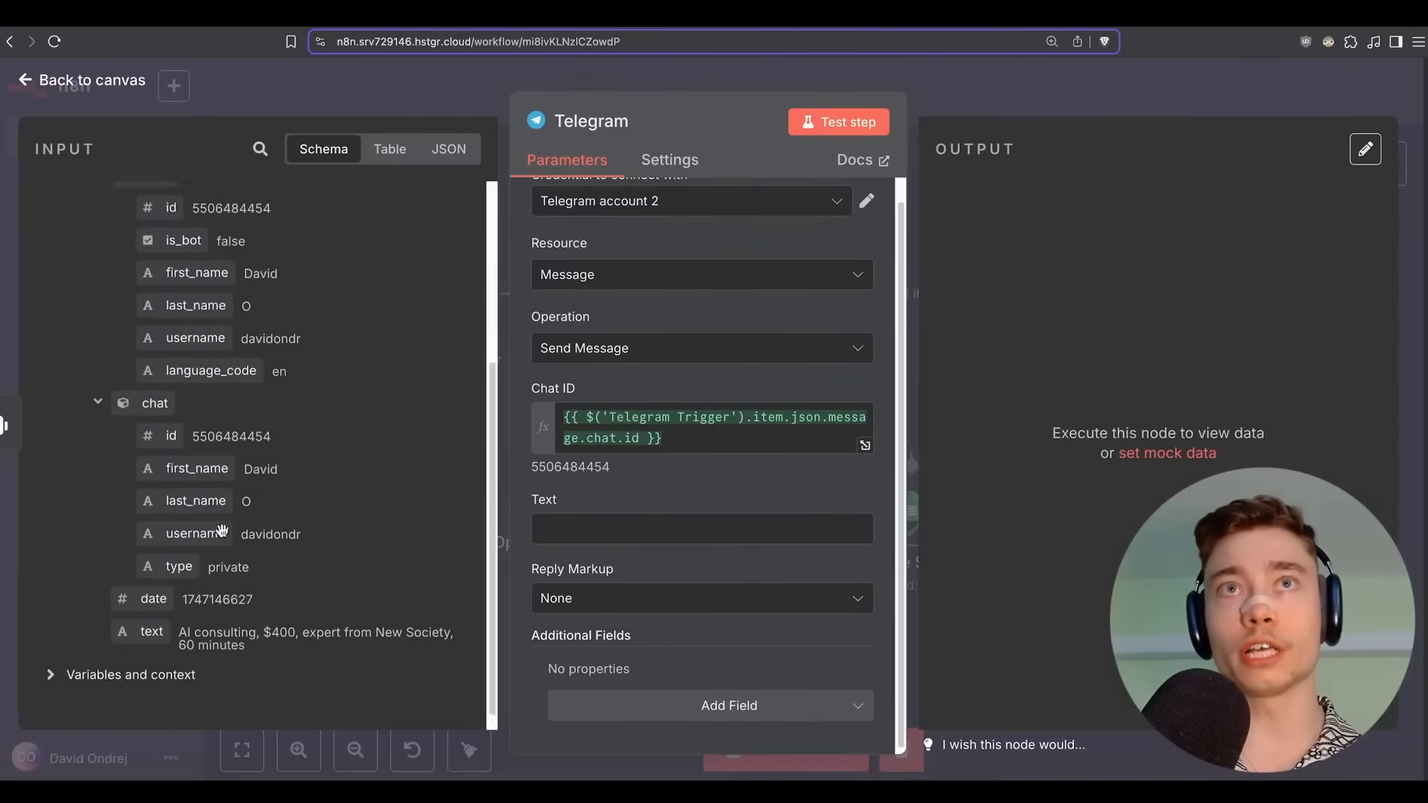
pyautogui.scroll(6, 149, 297)
pyautogui.moveTo(131, 233); pyautogui.dragTo(565, 528)
pyautogui.click(527, 437)
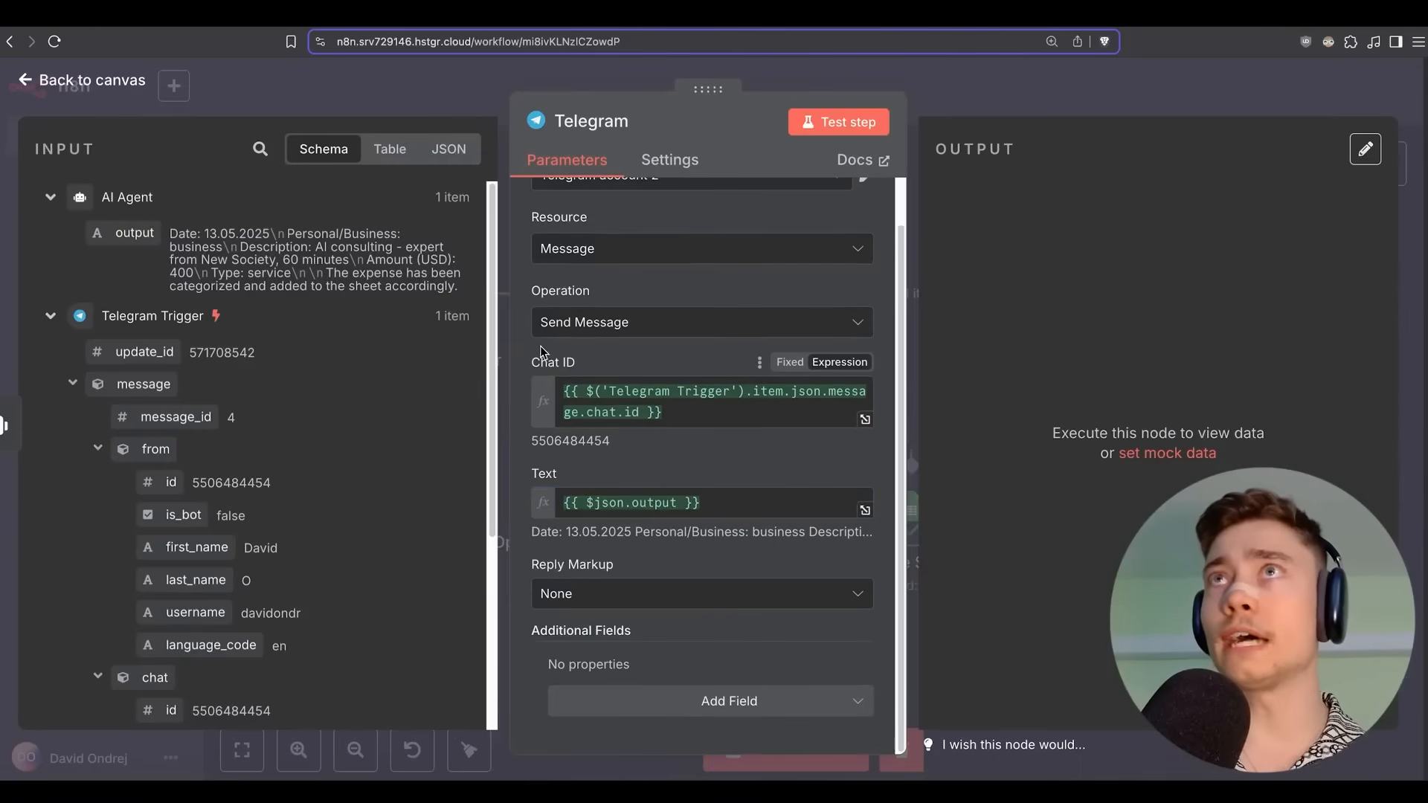
# Test the step, confirm the bot's expense summary in Telegram, and return to the canvas.
pyautogui.click(818, 122)
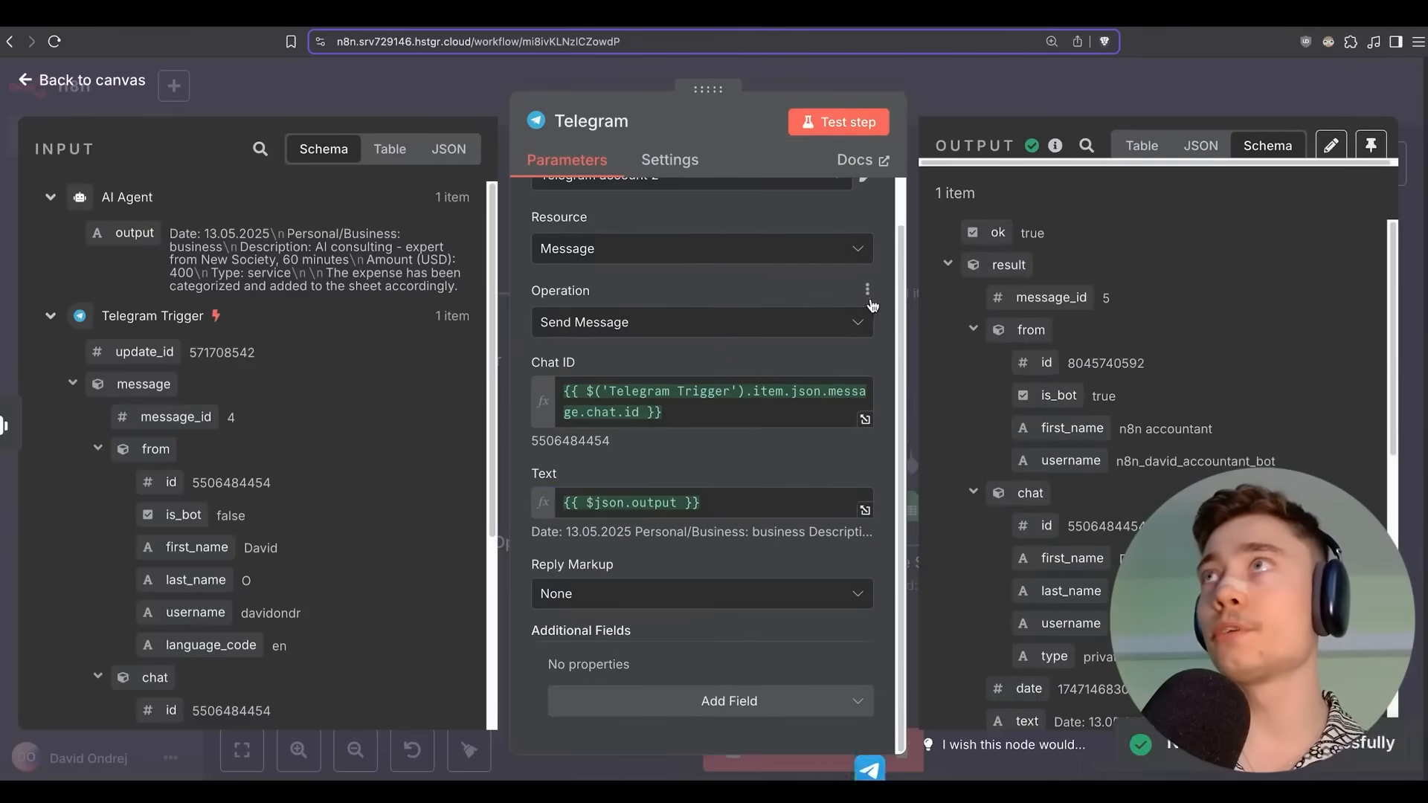
pyautogui.press('super+Tab')
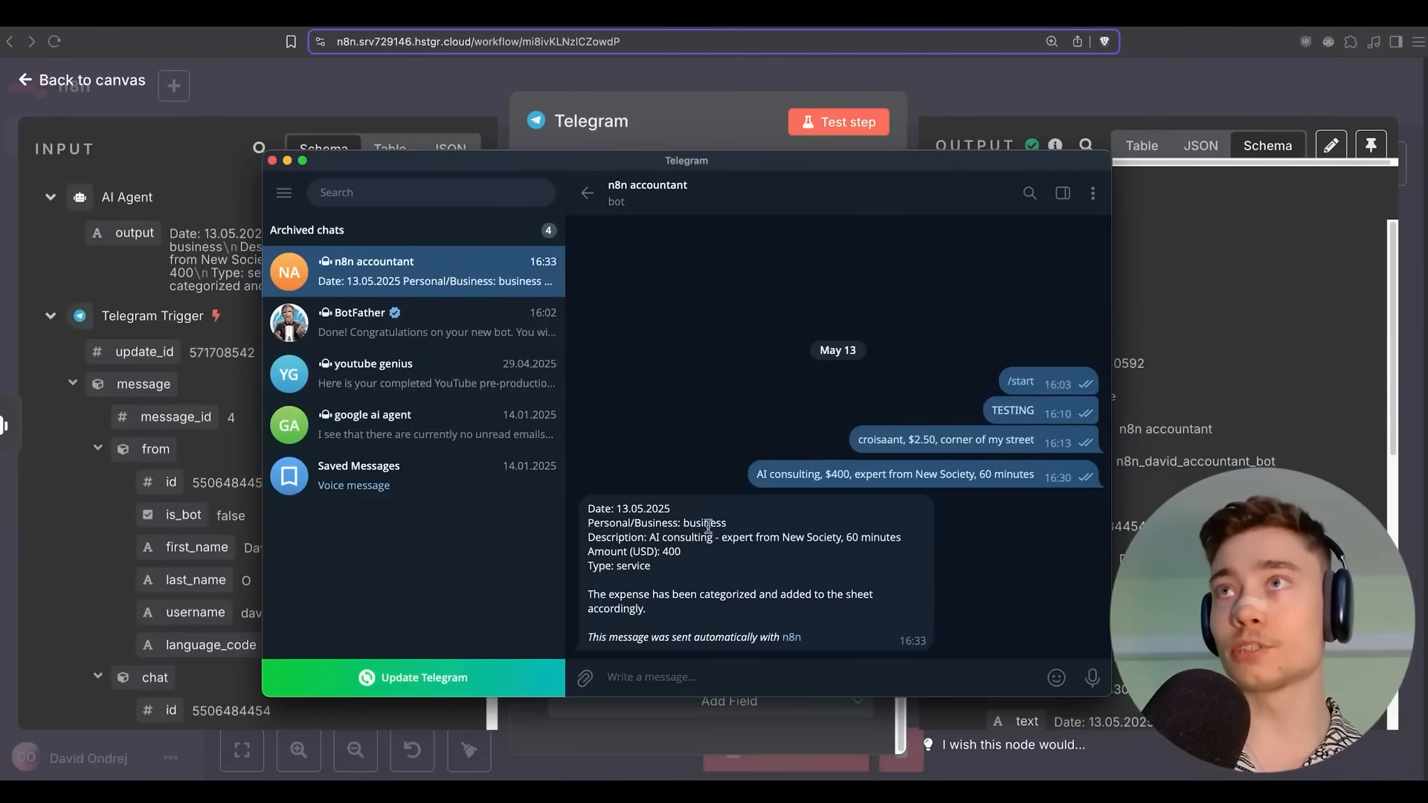
pyautogui.moveTo(677, 621); pyautogui.dragTo(588, 515)
pyautogui.press('super+Tab')
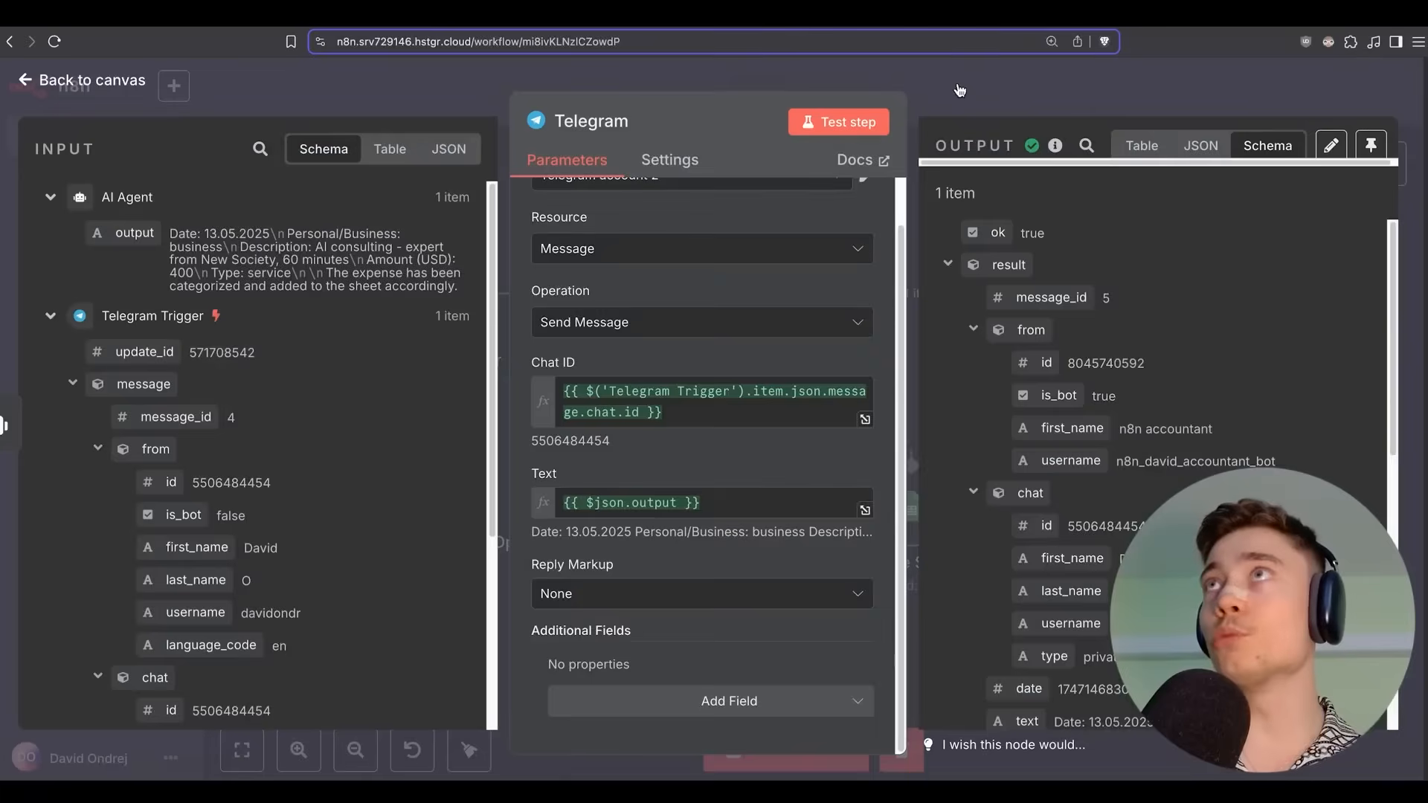
pyautogui.click(959, 90)
pyautogui.click(1113, 90)
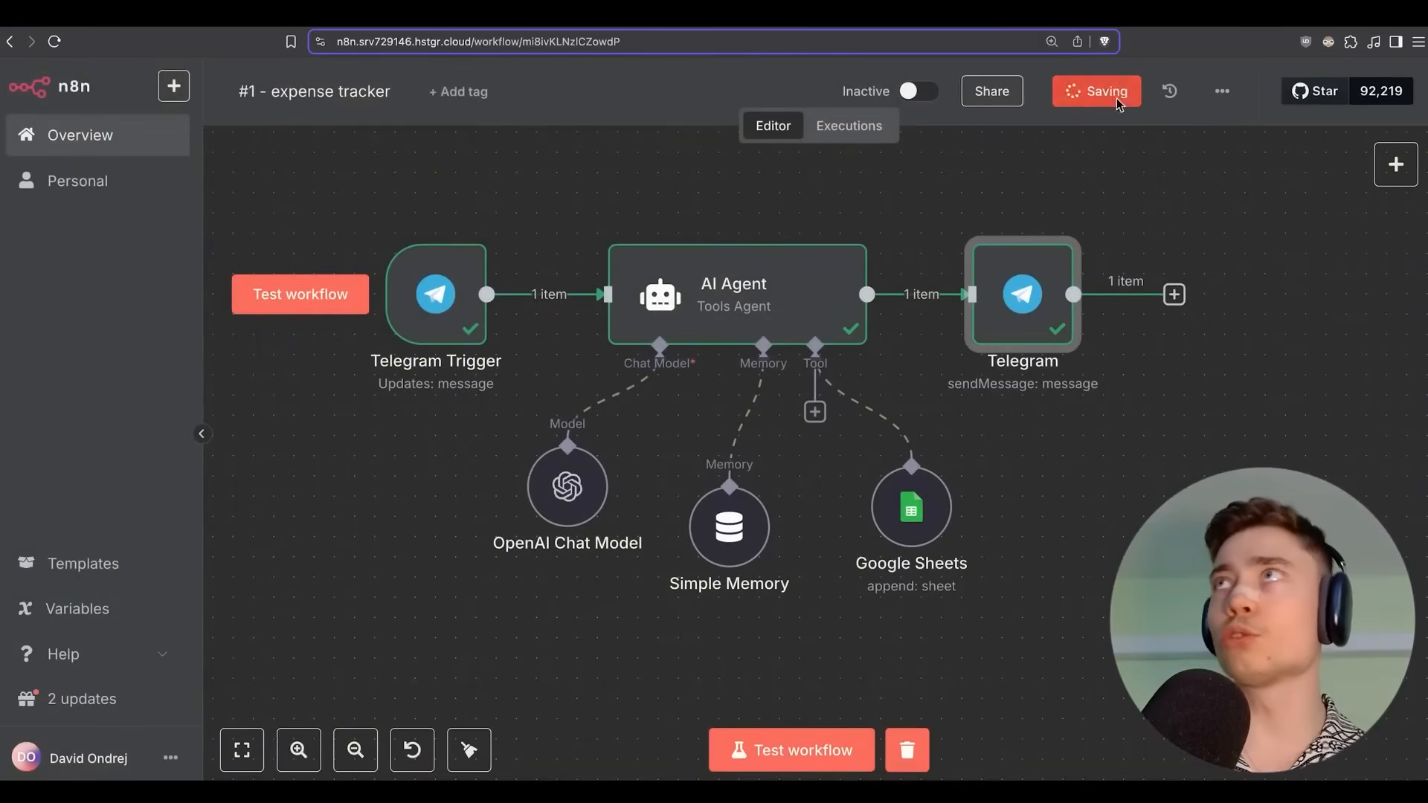
# Clear old execution data, start a test run, and send the bot a dark chocolate 30 AED expense.
pyautogui.click(905, 749)
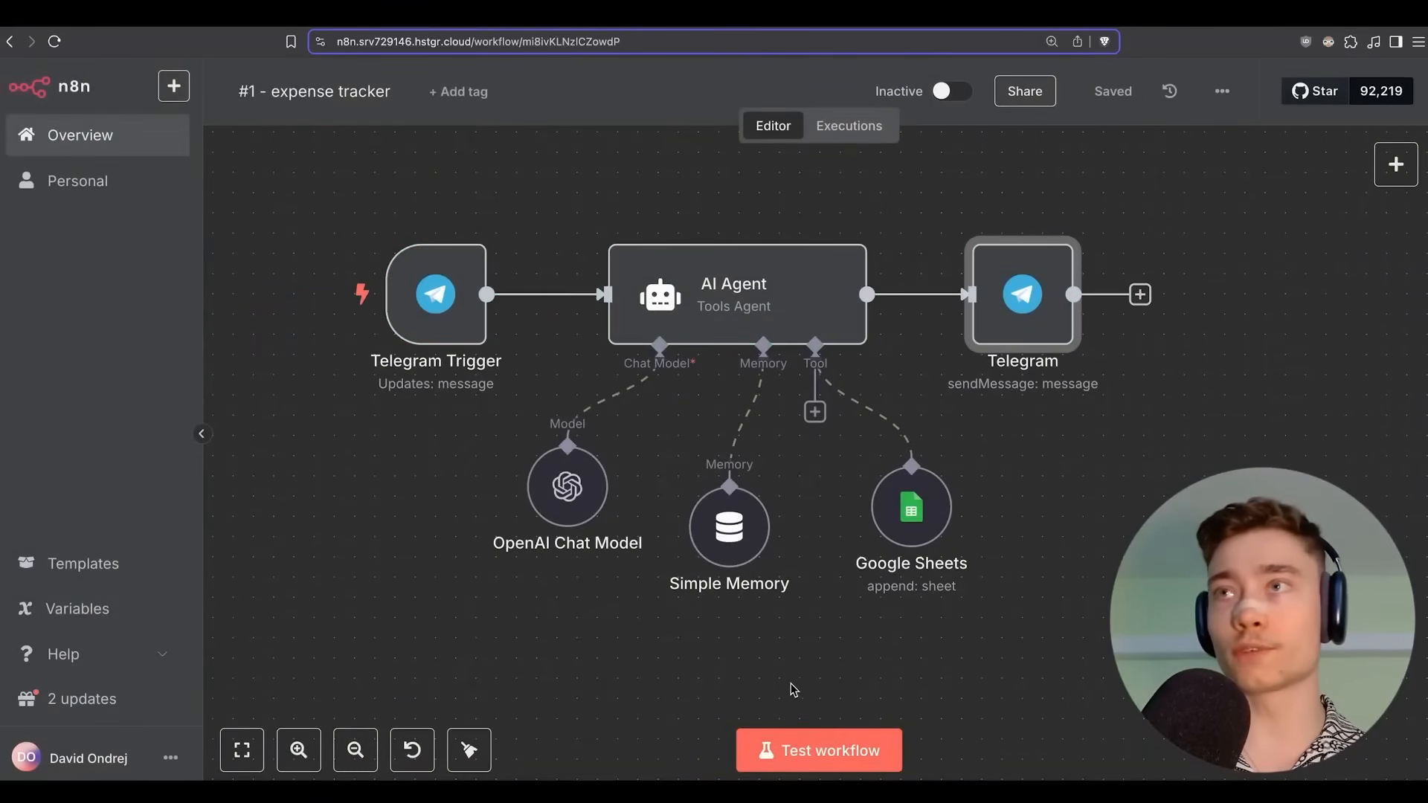
pyautogui.click(773, 750)
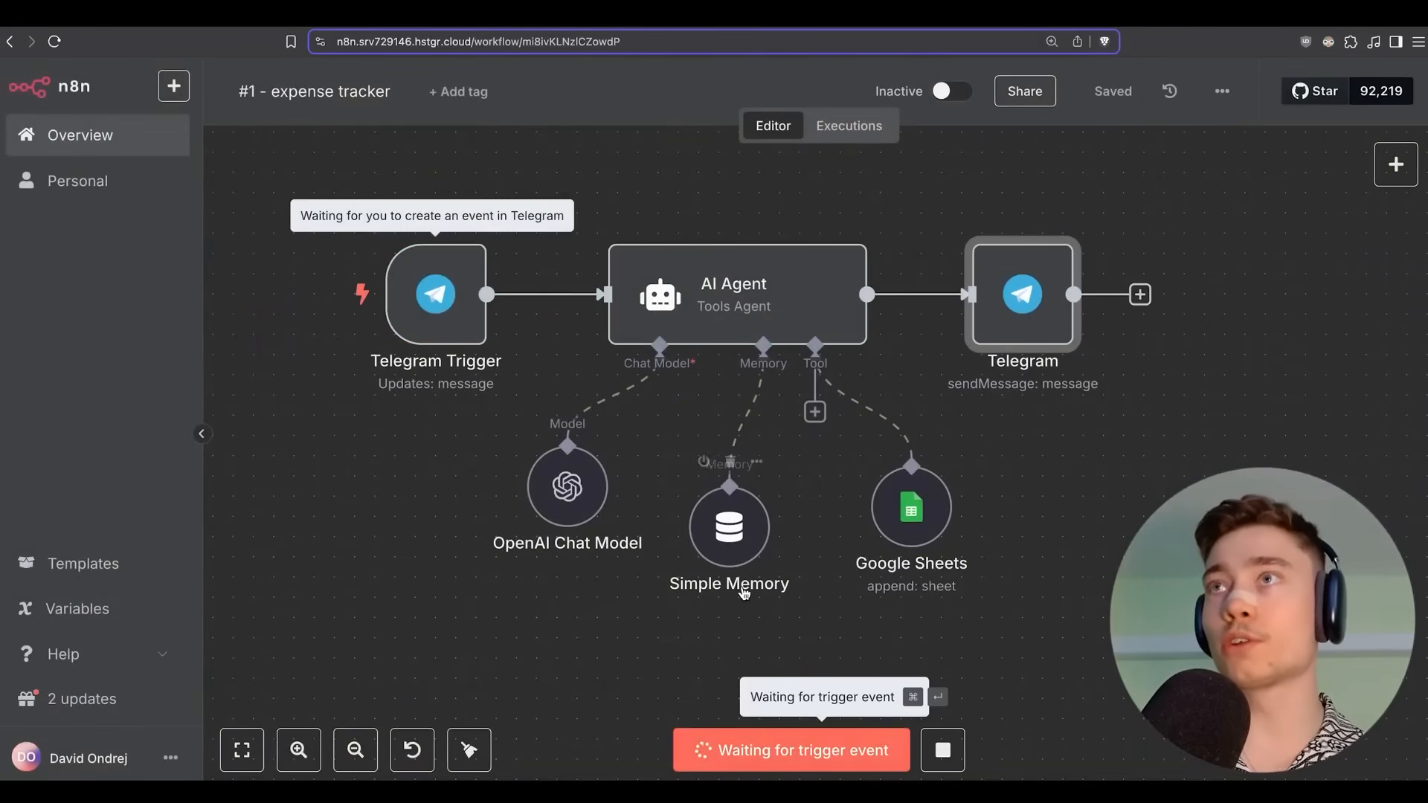
pyautogui.press('super+Tab')
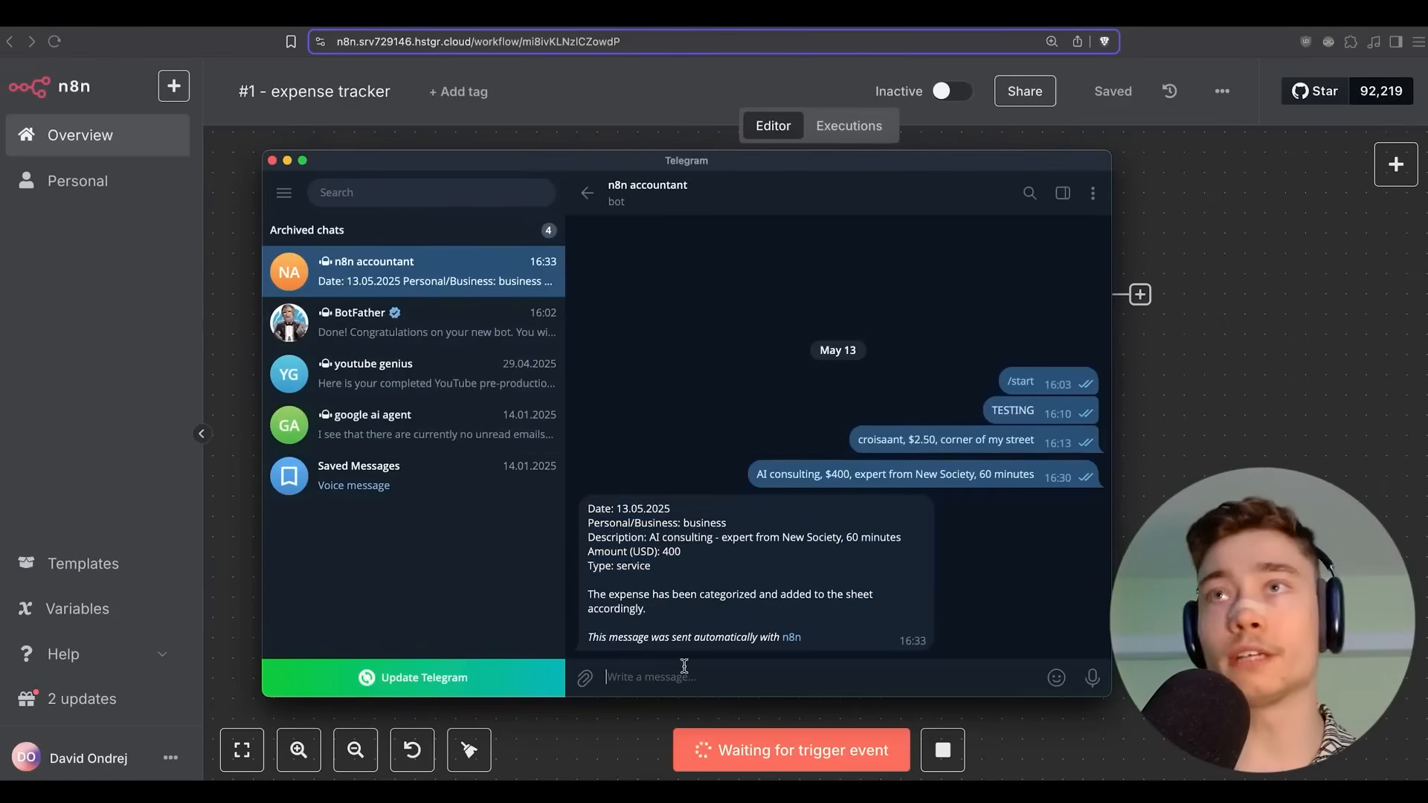
pyautogui.write('dark chocolate, local grocery store, 30 AED')
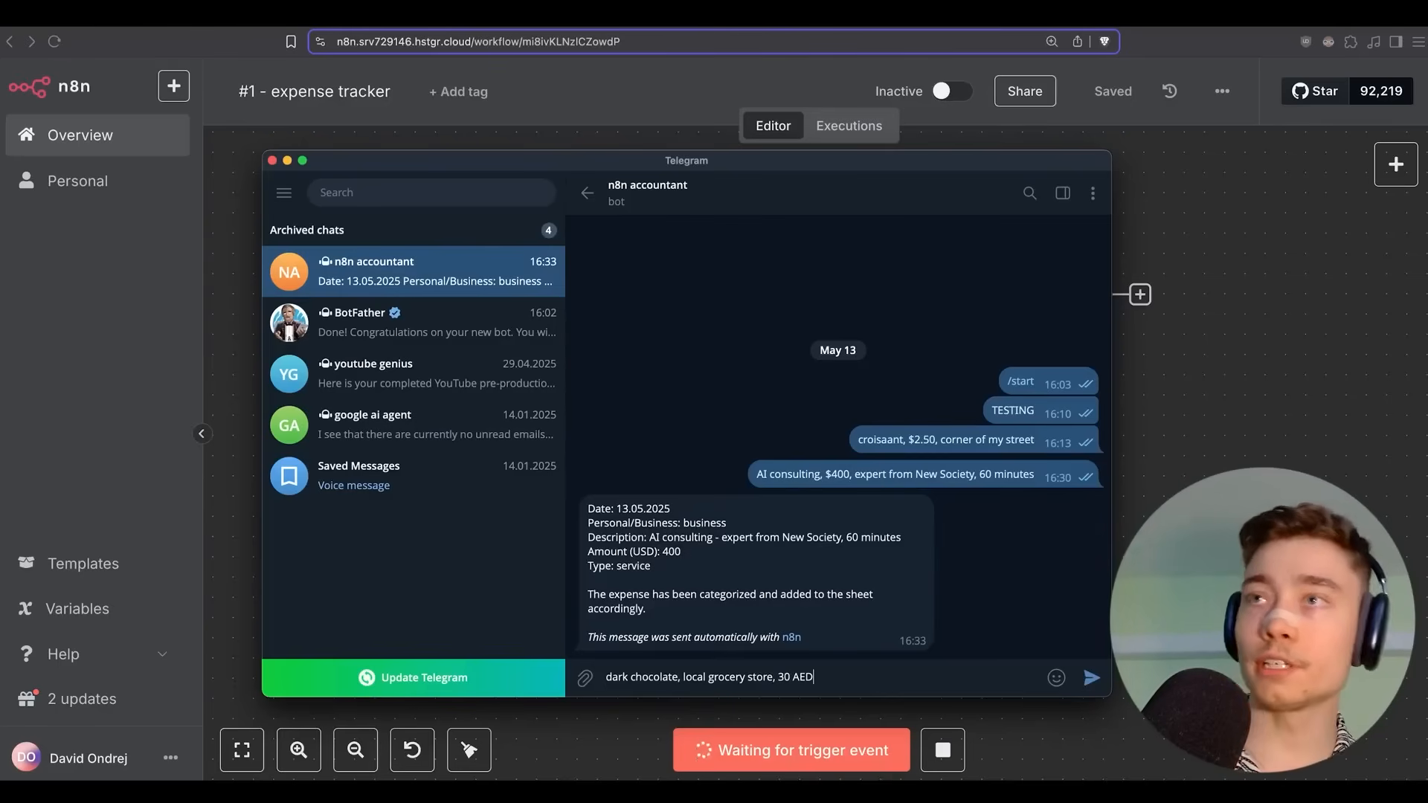
pyautogui.press('Return')
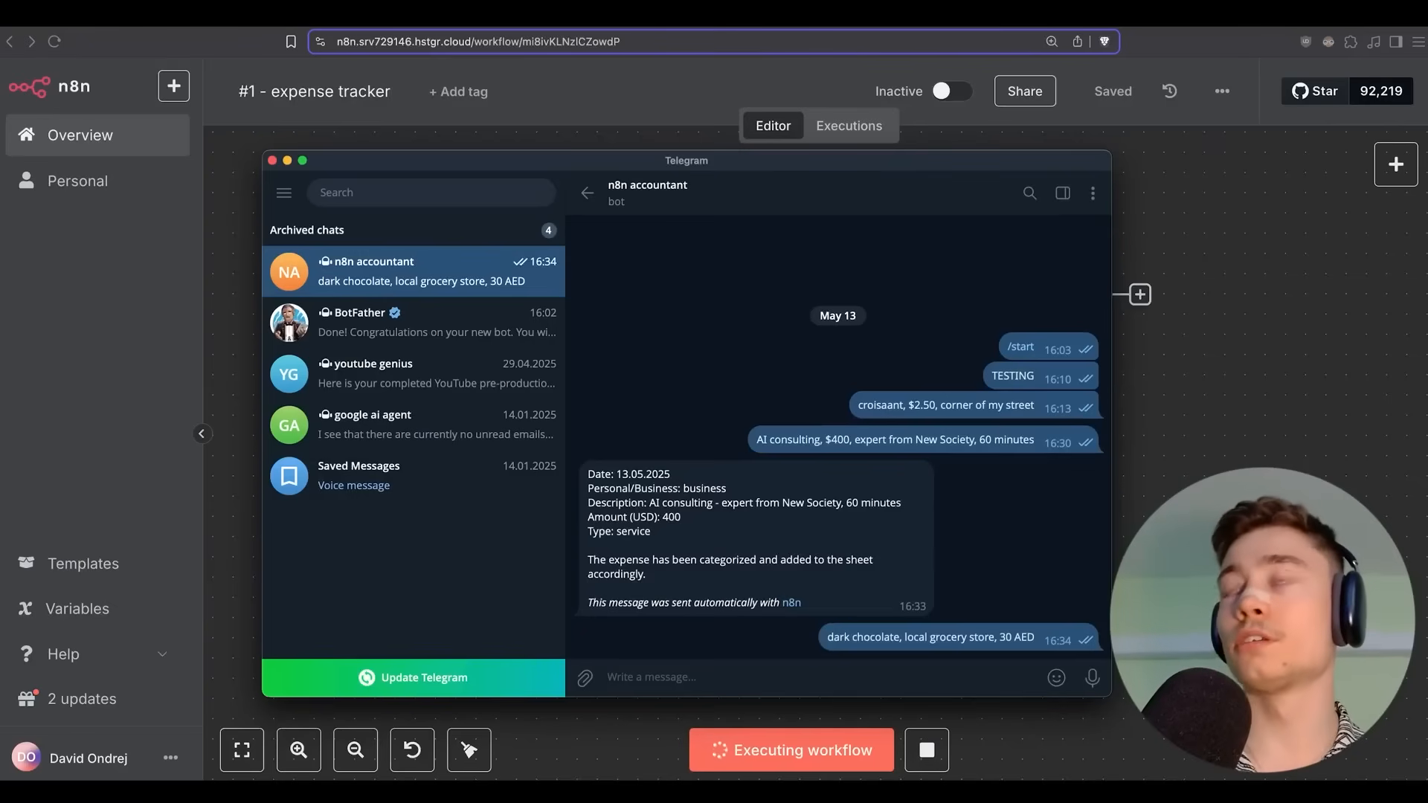
# Heart-react to the bot's reply and highlight the converted 8.17 USD amount.
pyautogui.moveTo(753, 155); pyautogui.dragTo(705, 114)
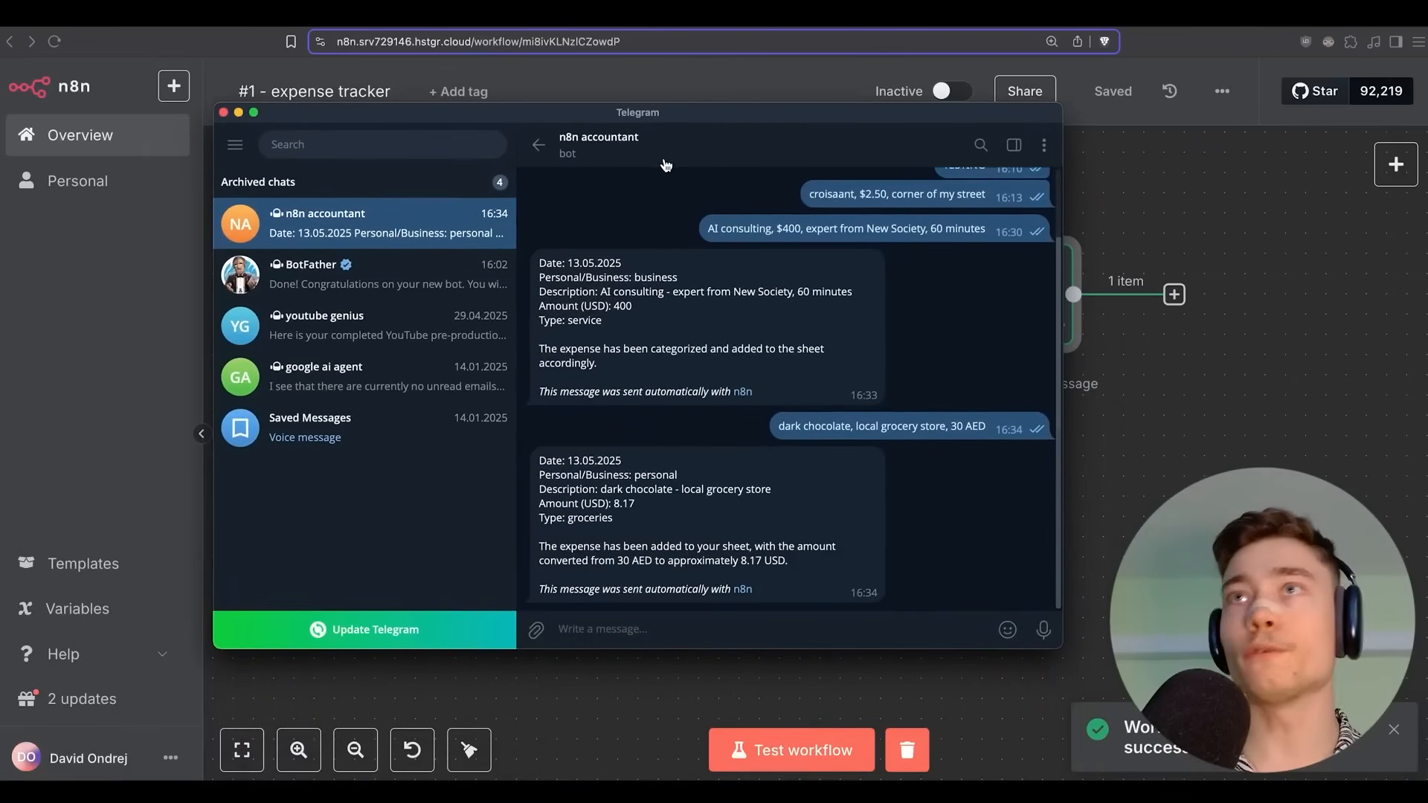
pyautogui.doubleClick(606, 499)
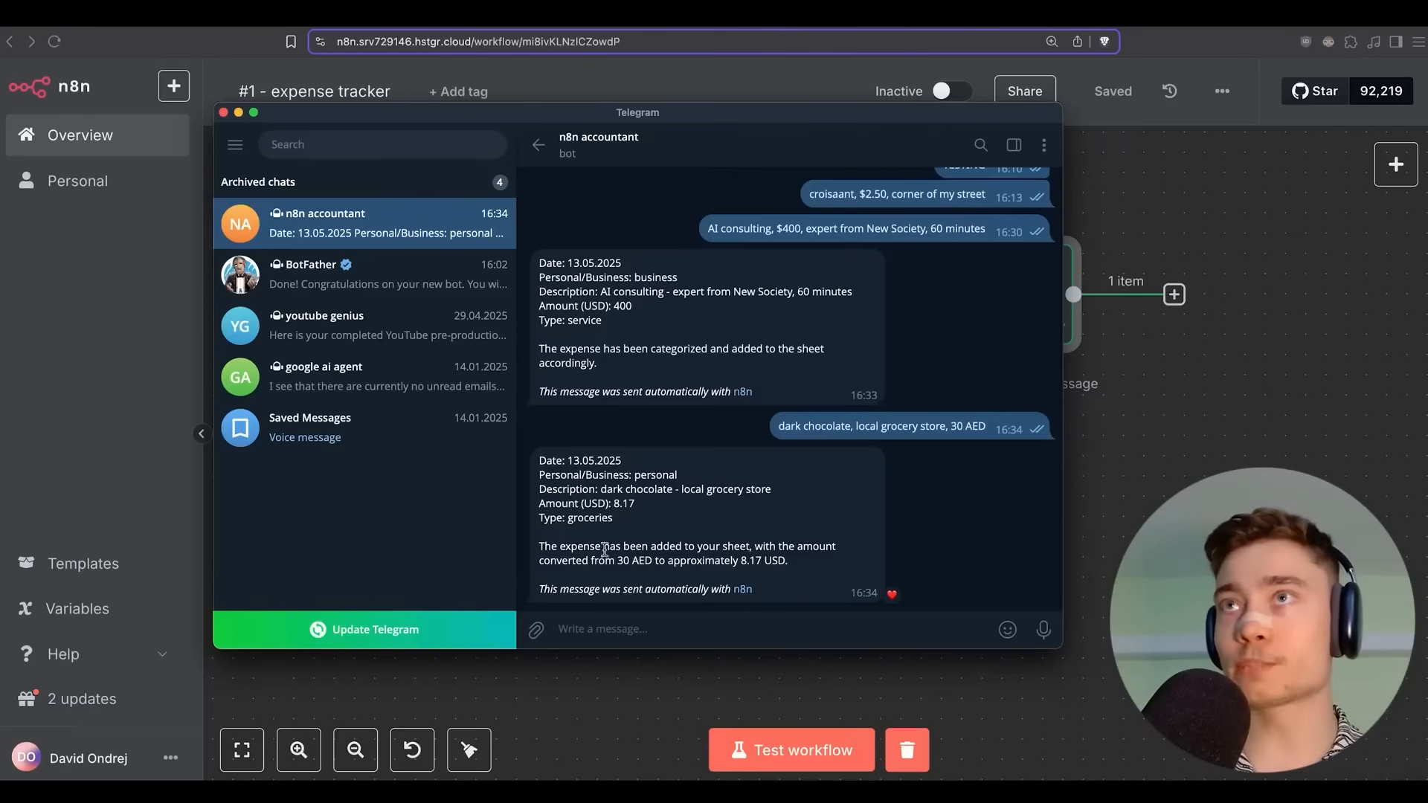
pyautogui.moveTo(617, 560); pyautogui.dragTo(767, 560)
# Verify row 3 of Sheet1 shows personal dark chocolate groceries at 8.17, then return to n8n.
pyautogui.click(766, 561)
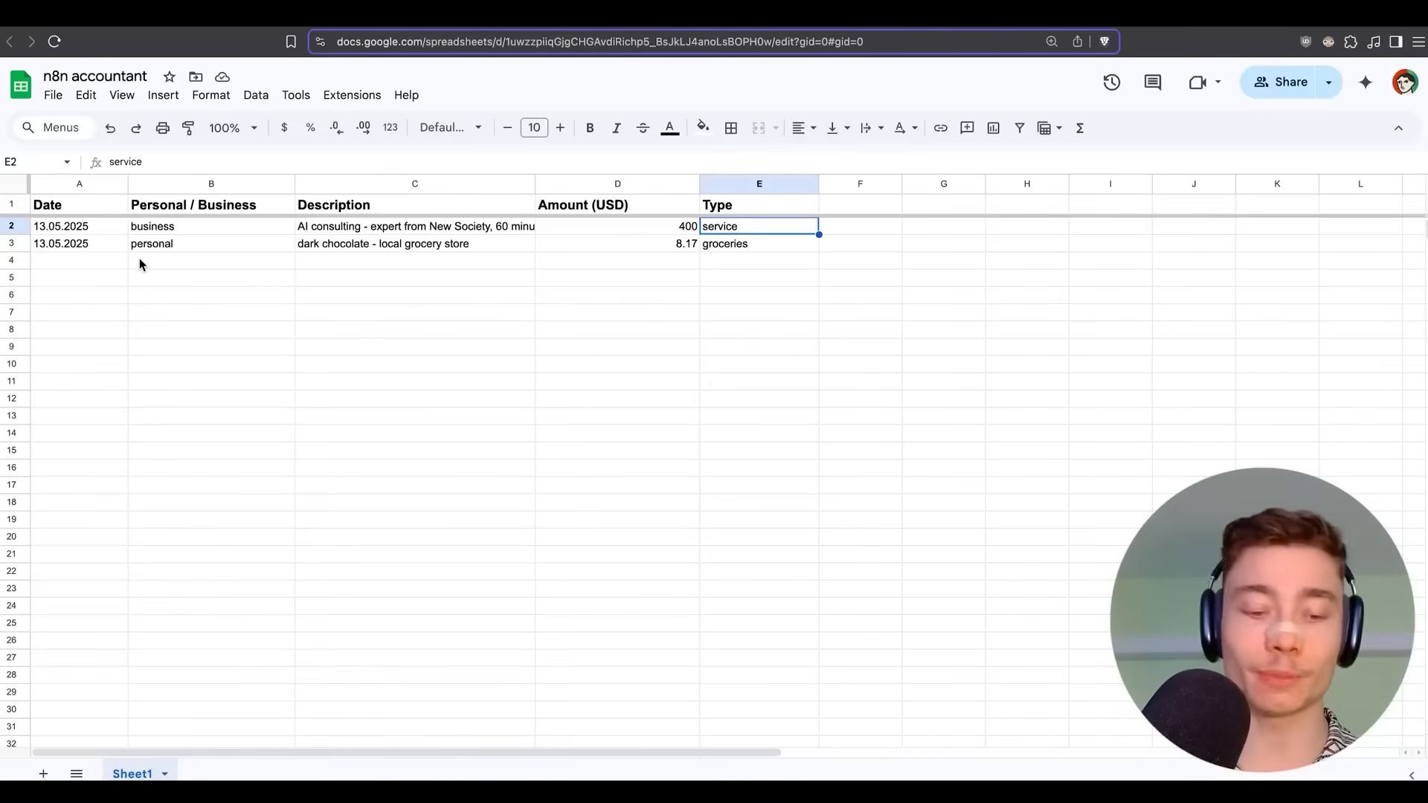
pyautogui.press('super+Tab')
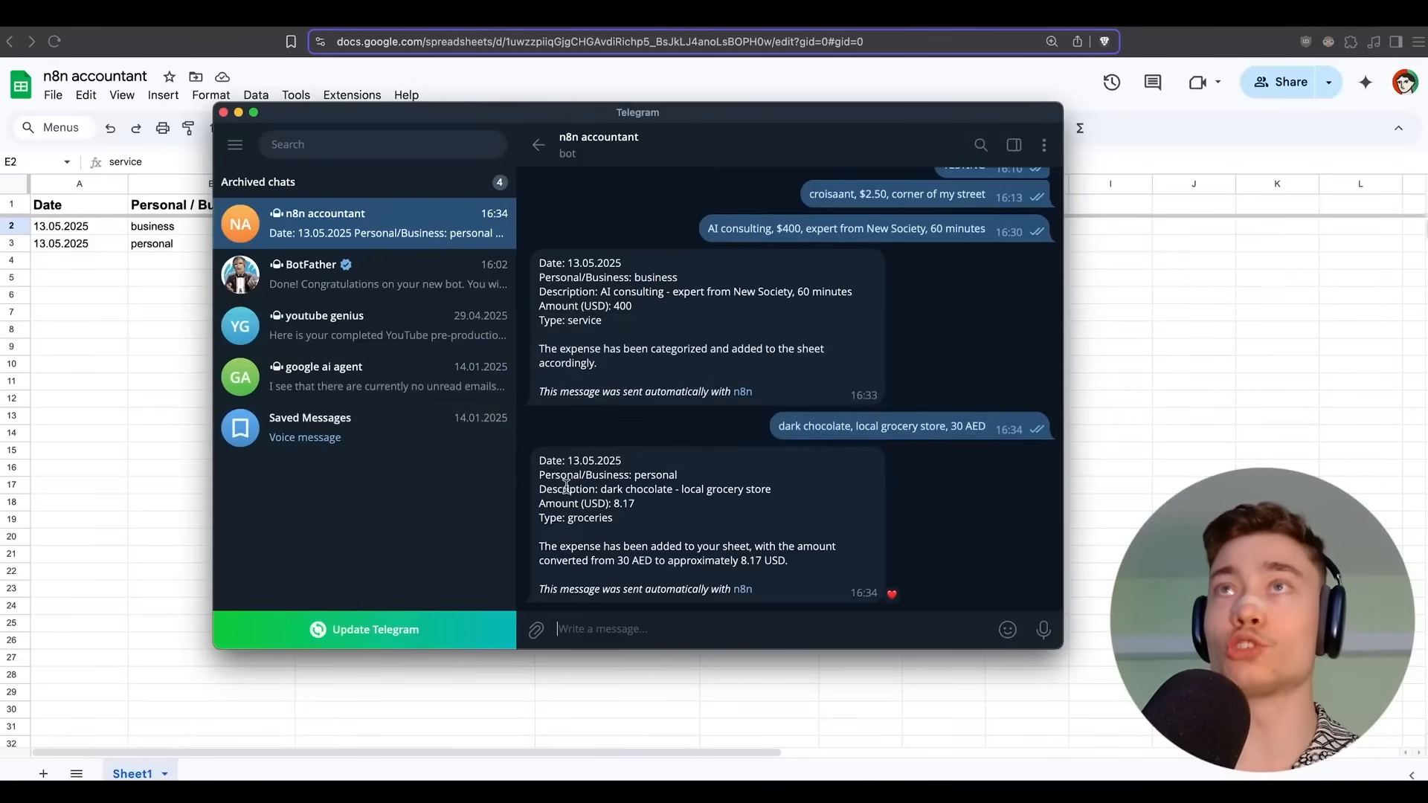
pyautogui.moveTo(554, 118); pyautogui.dragTo(665, 300)
pyautogui.press('super+Tab')
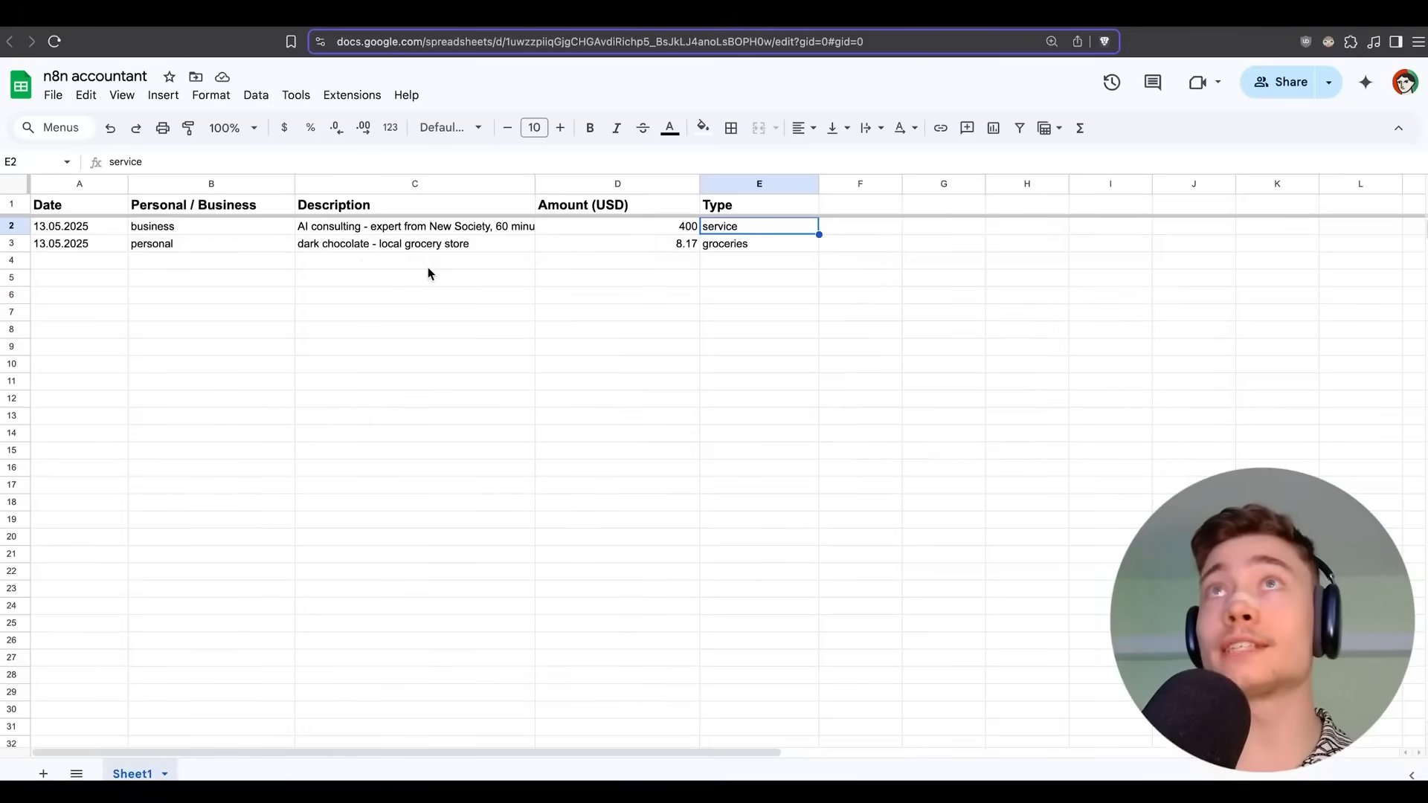
pyautogui.moveTo(60, 224); pyautogui.dragTo(756, 283)
pyautogui.click(824, 383)
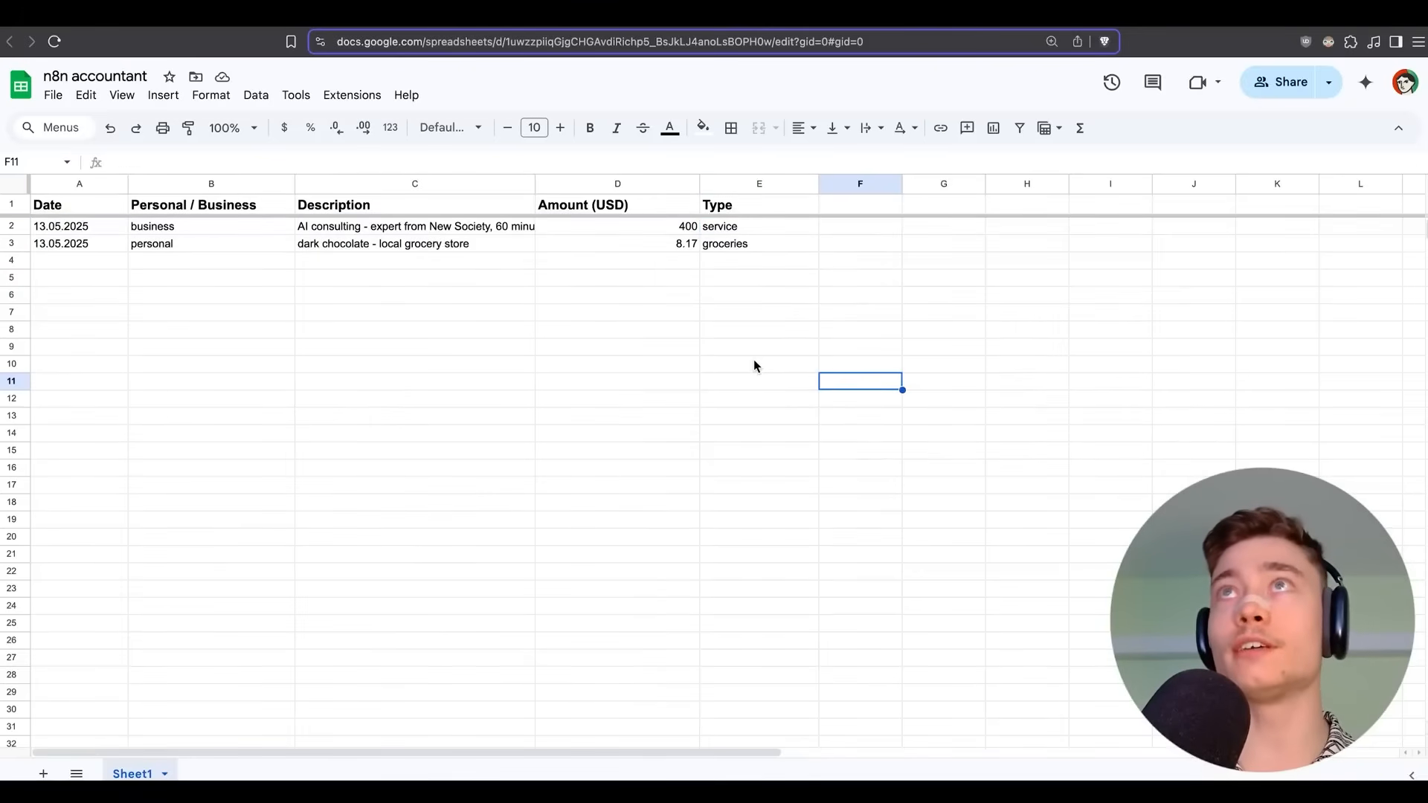
pyautogui.hotkey('ctrl', 'Tab')
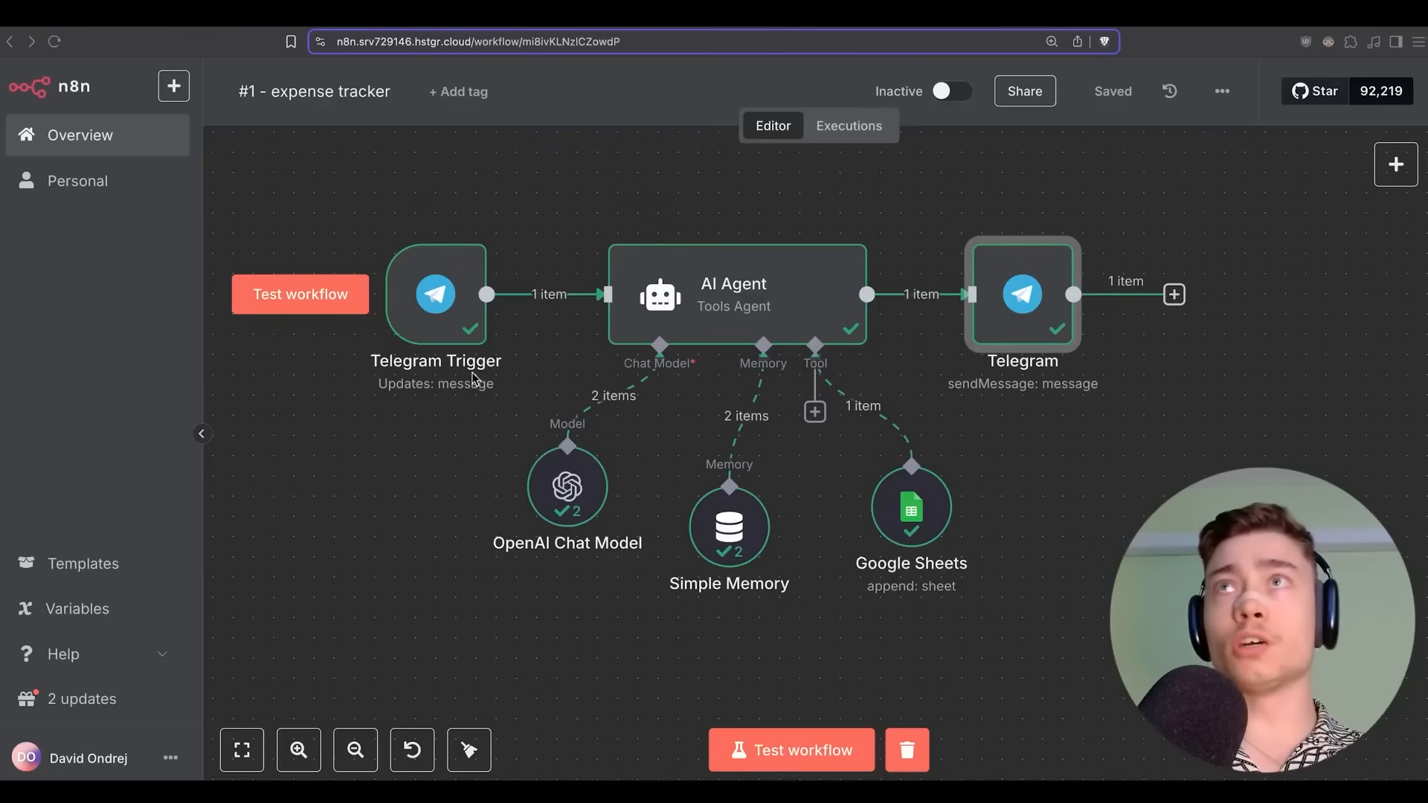
# Create a blank workflow and import the email manager JSON file into it.
pyautogui.scroll(-2, 469, 379)
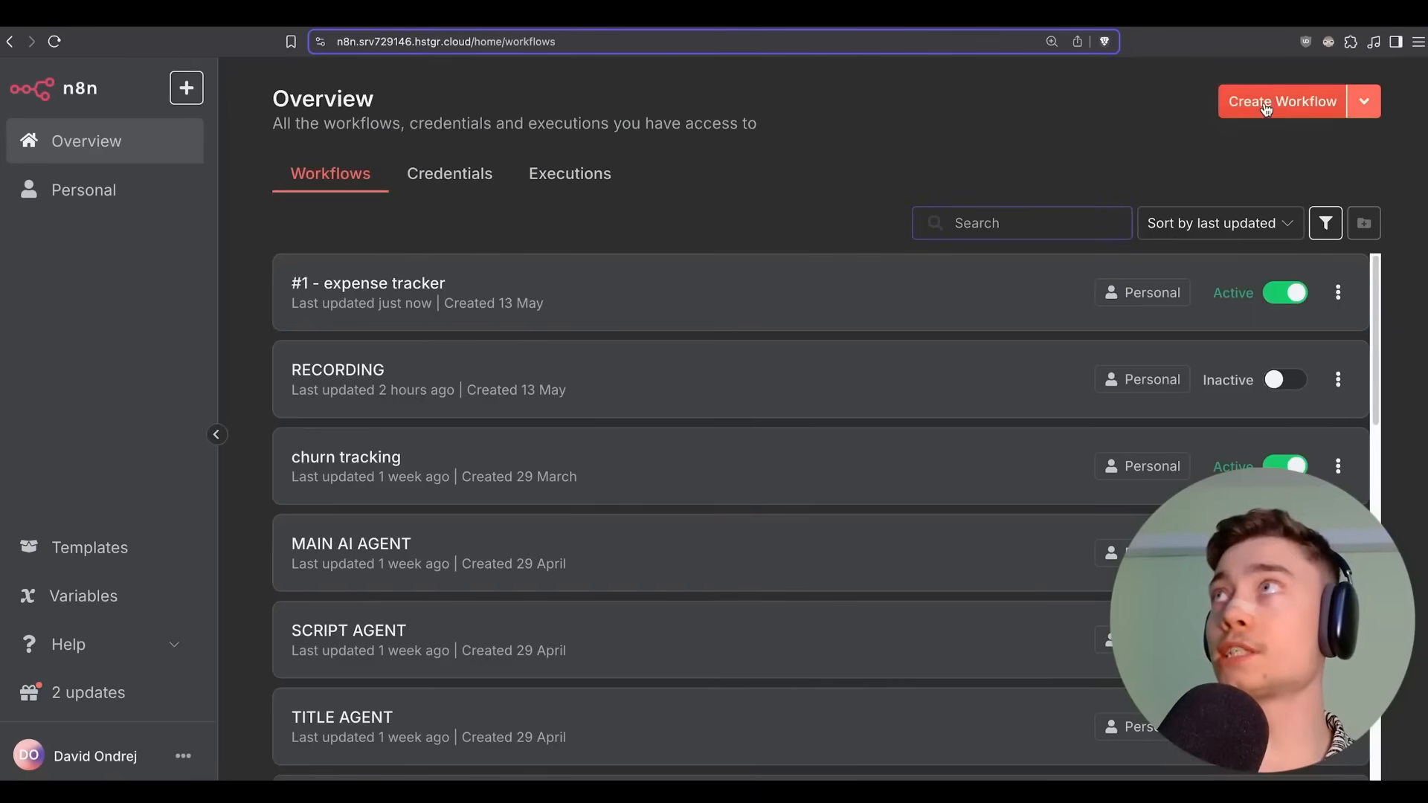
pyautogui.click(1264, 102)
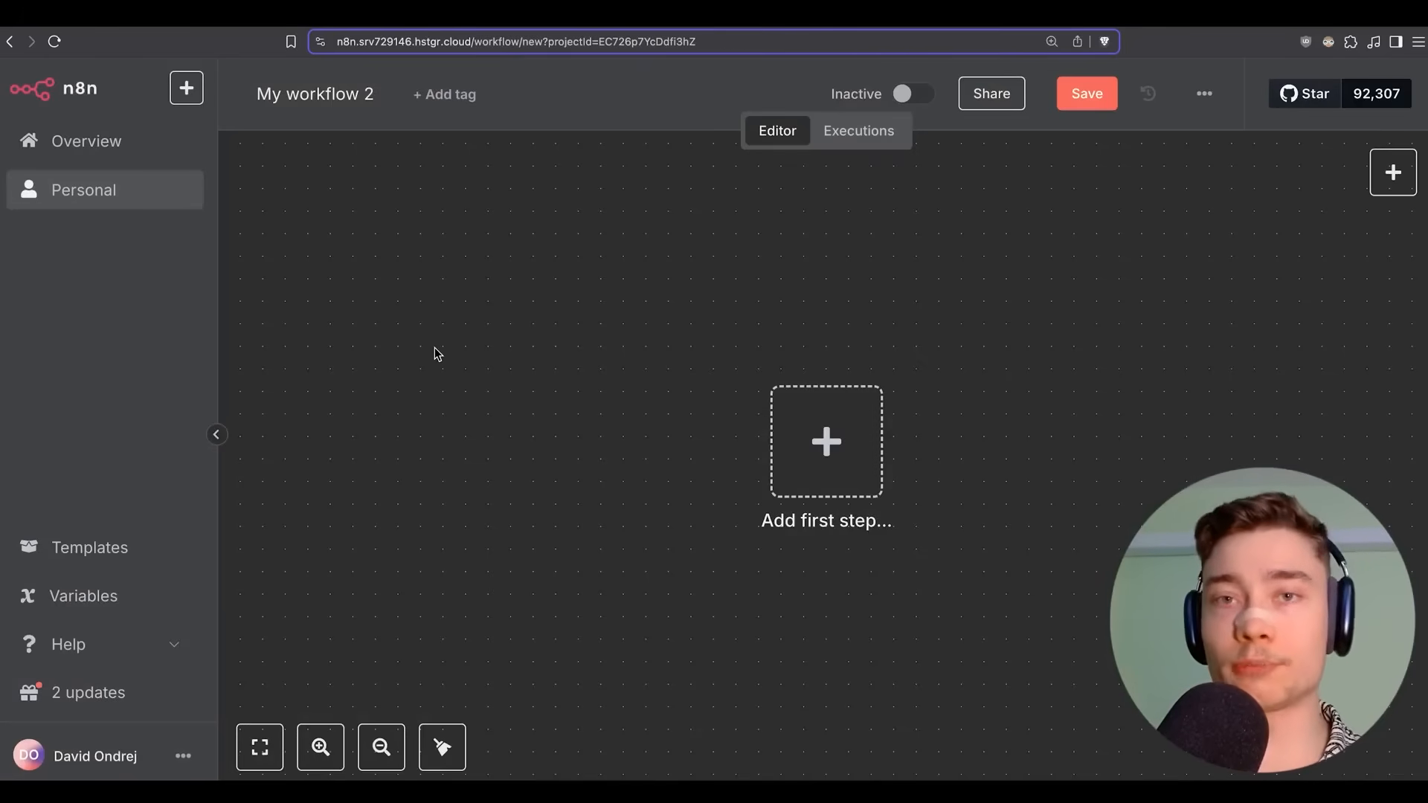
pyautogui.click(1204, 94)
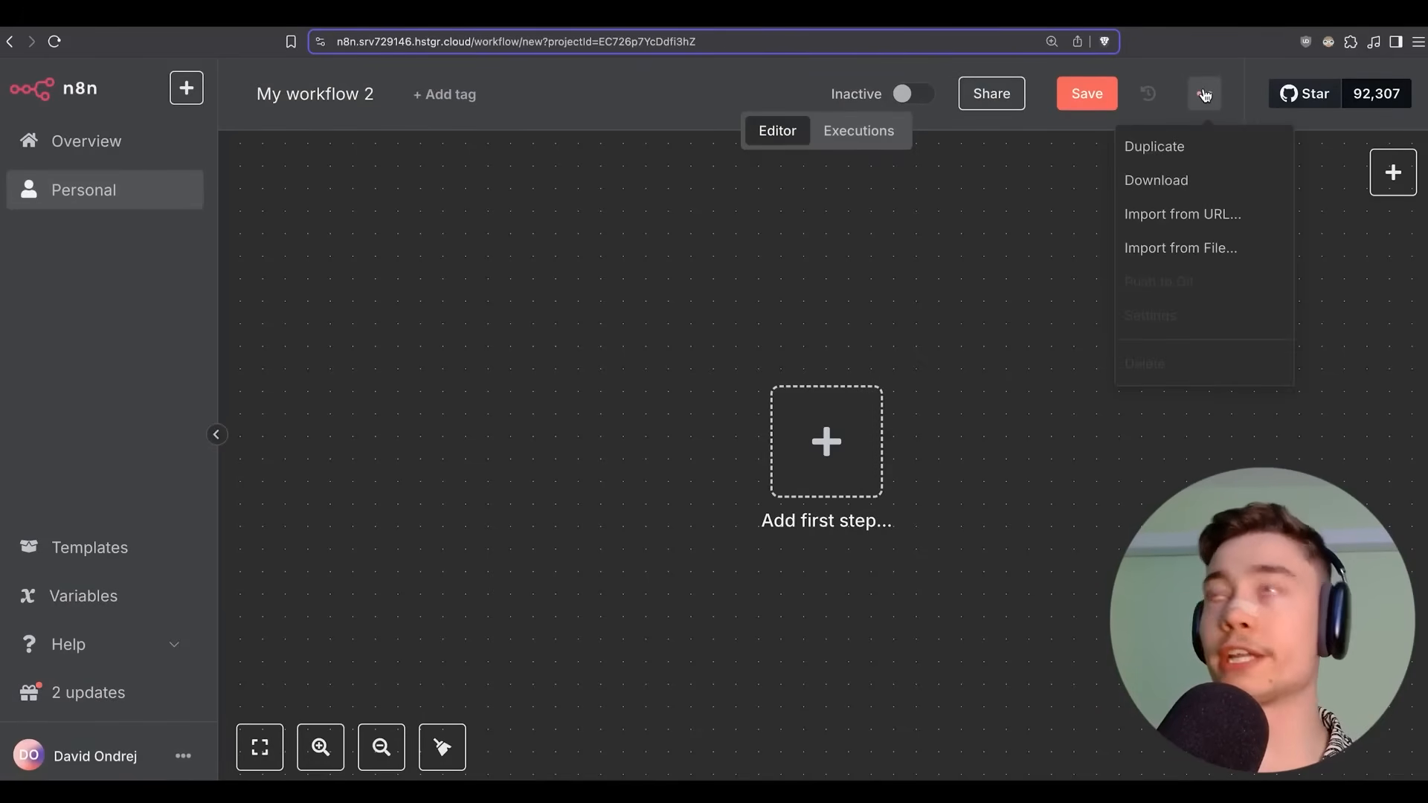
pyautogui.click(1148, 93)
pyautogui.click(1206, 96)
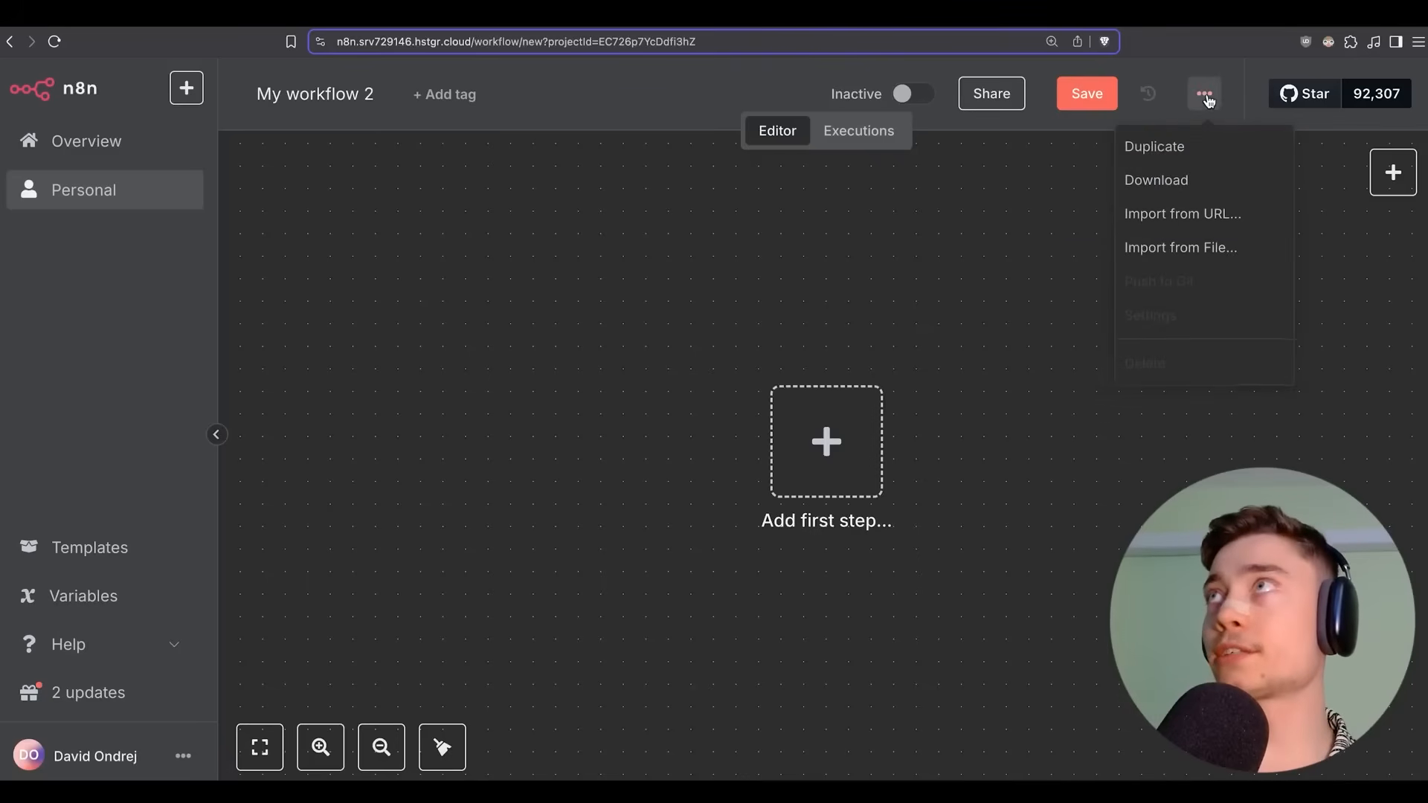
pyautogui.click(1204, 247)
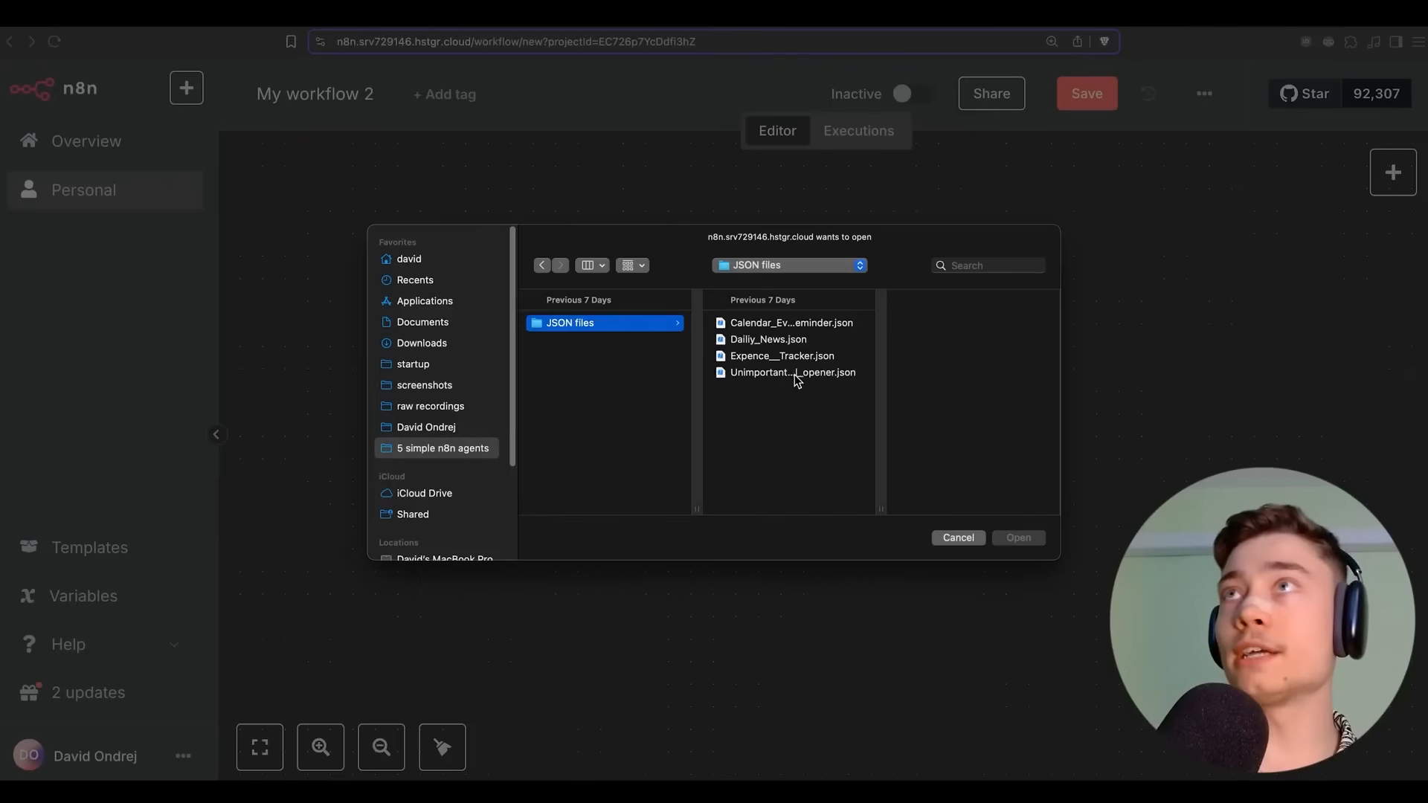
pyautogui.click(798, 376)
pyautogui.click(997, 541)
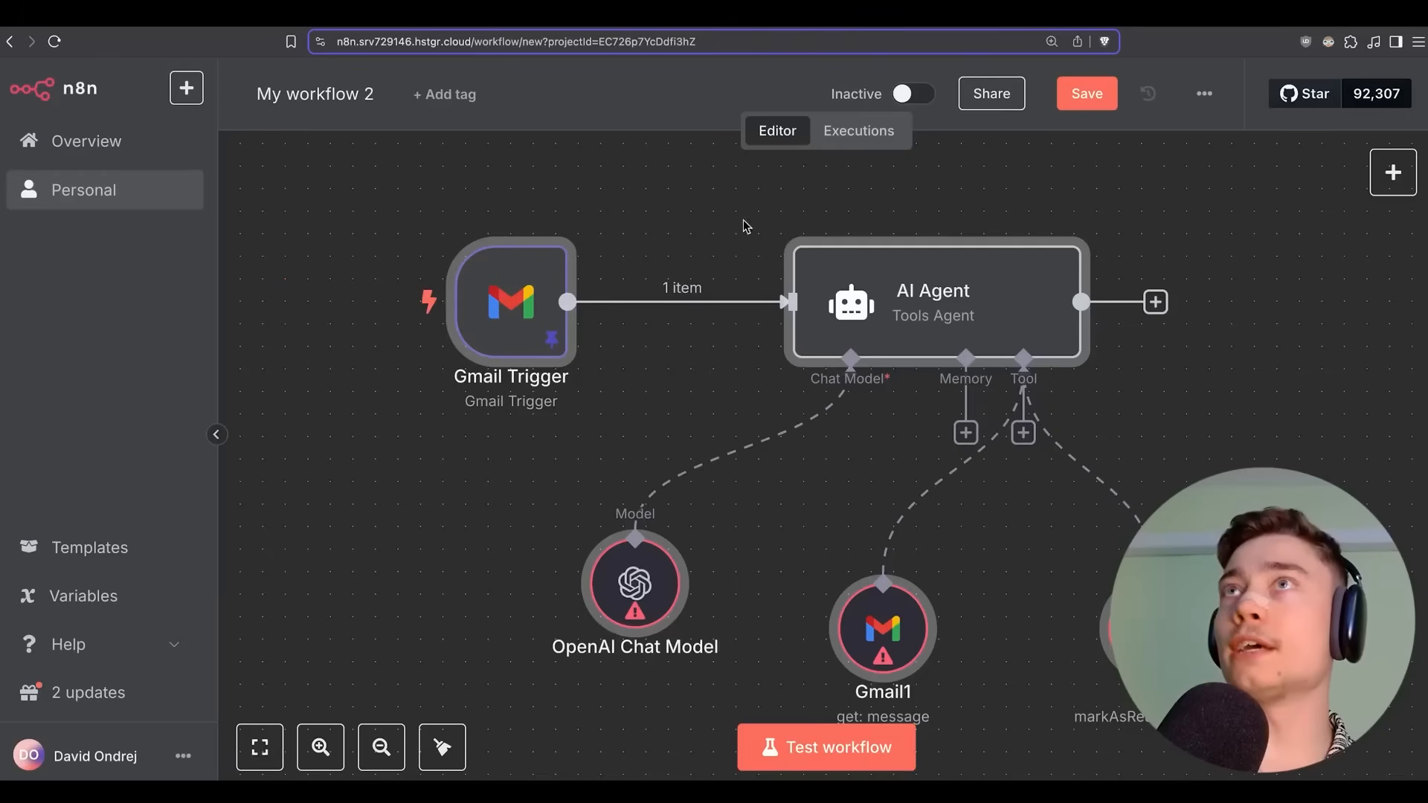
# Pan across the canvas to inspect the imported Gmail Trigger, AI Agent and Gmail tool nodes.
pyautogui.hscroll(3, 595, 169)
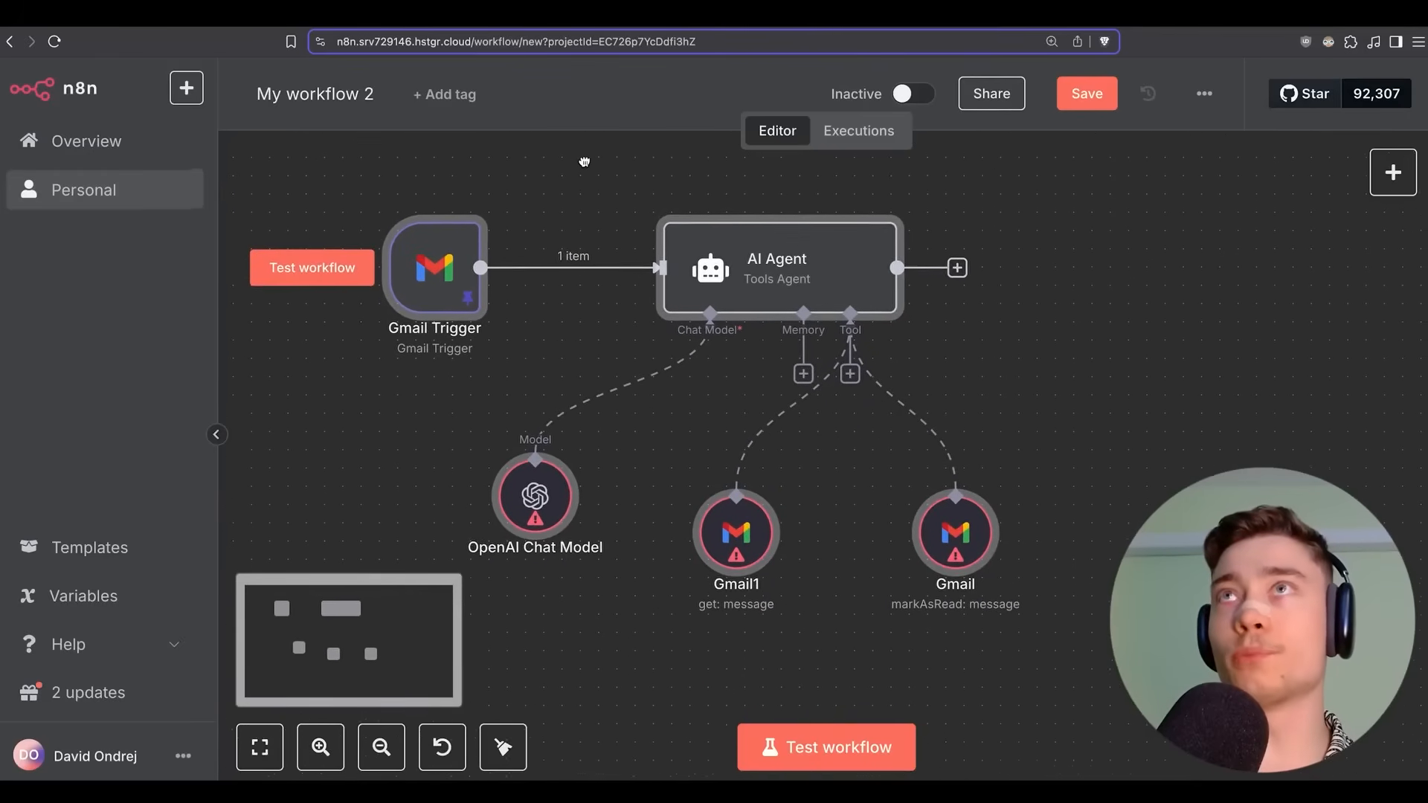
pyautogui.hscroll(3, 563, 168)
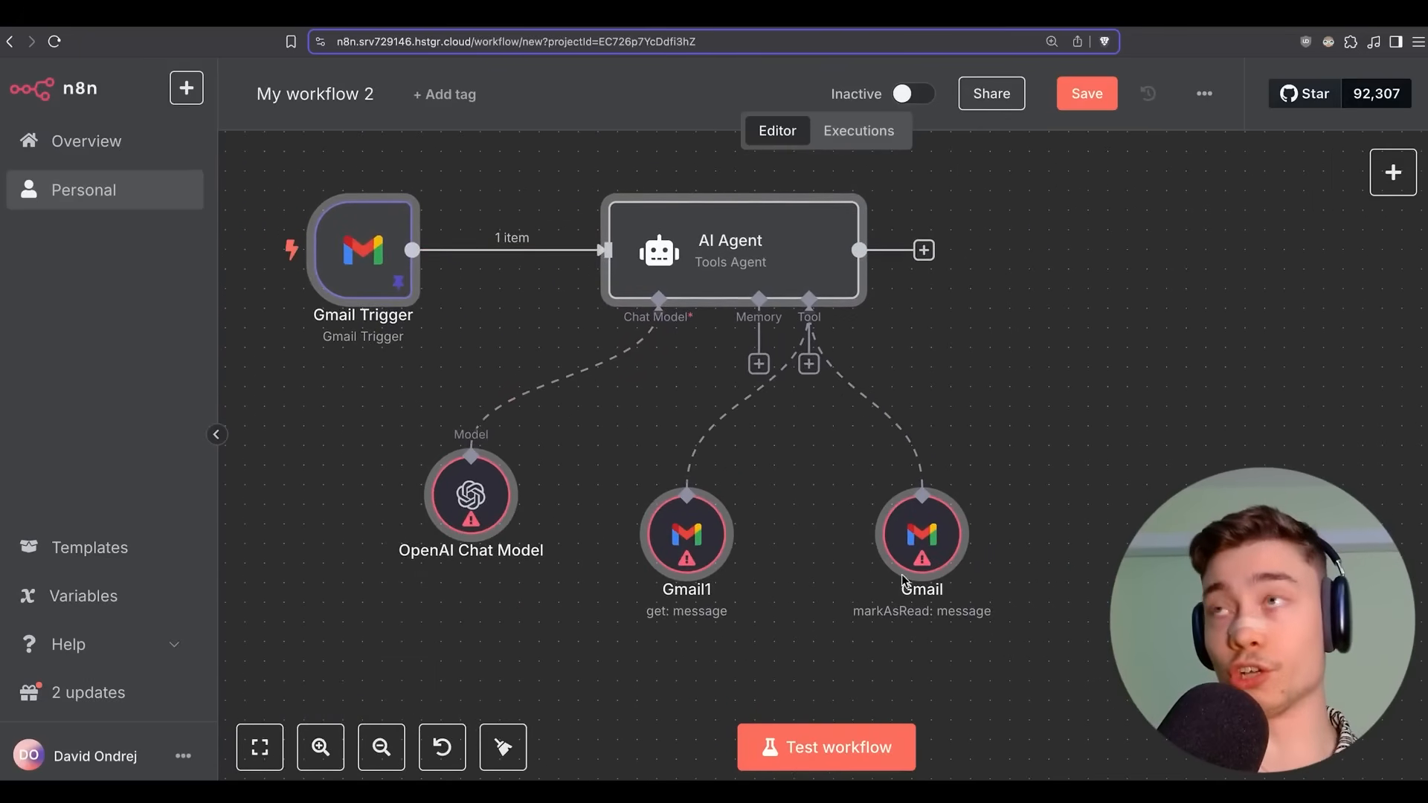
pyautogui.moveTo(476, 494)
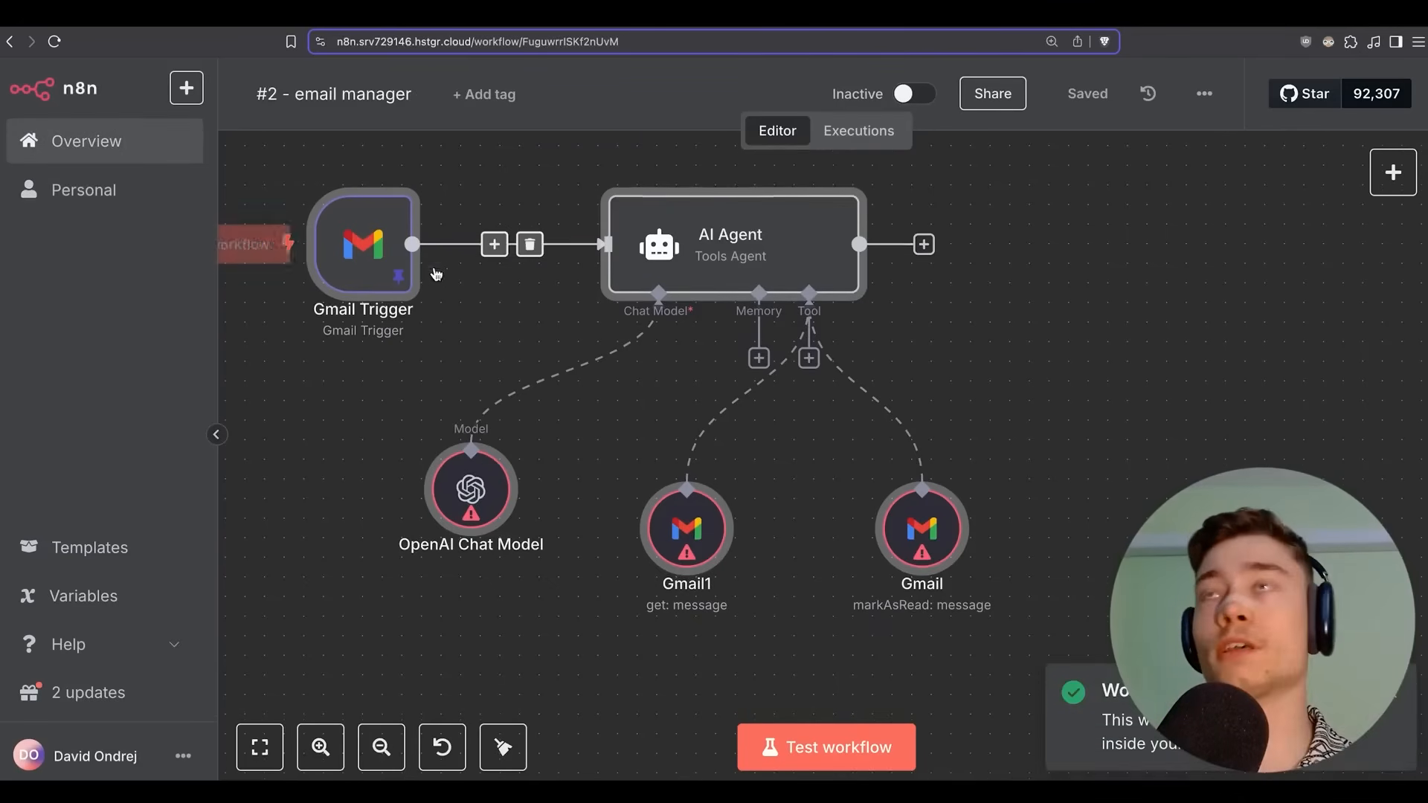
pyautogui.hscroll(-3, 550, 305)
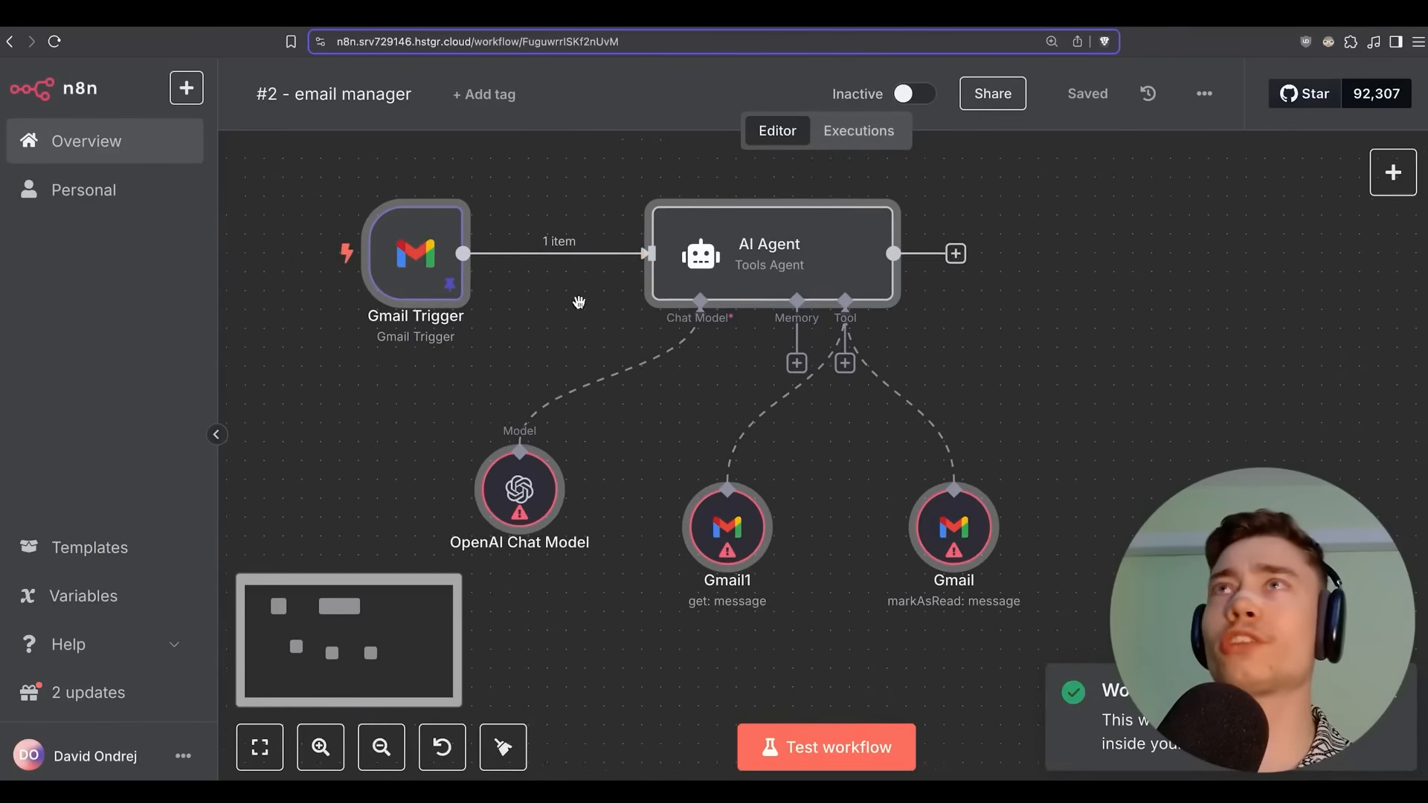
pyautogui.scroll(-1, 585, 302)
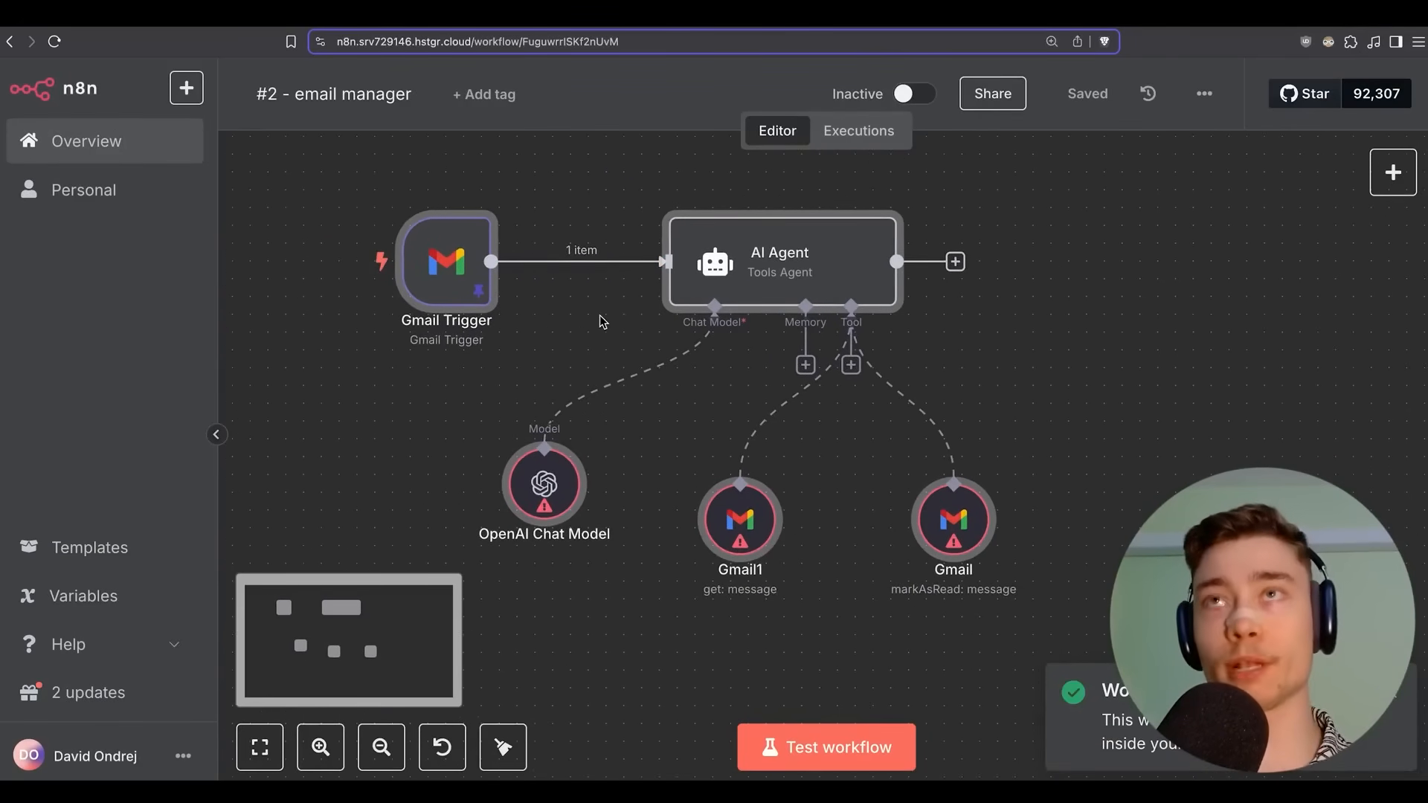
pyautogui.hscroll(1, 587, 321)
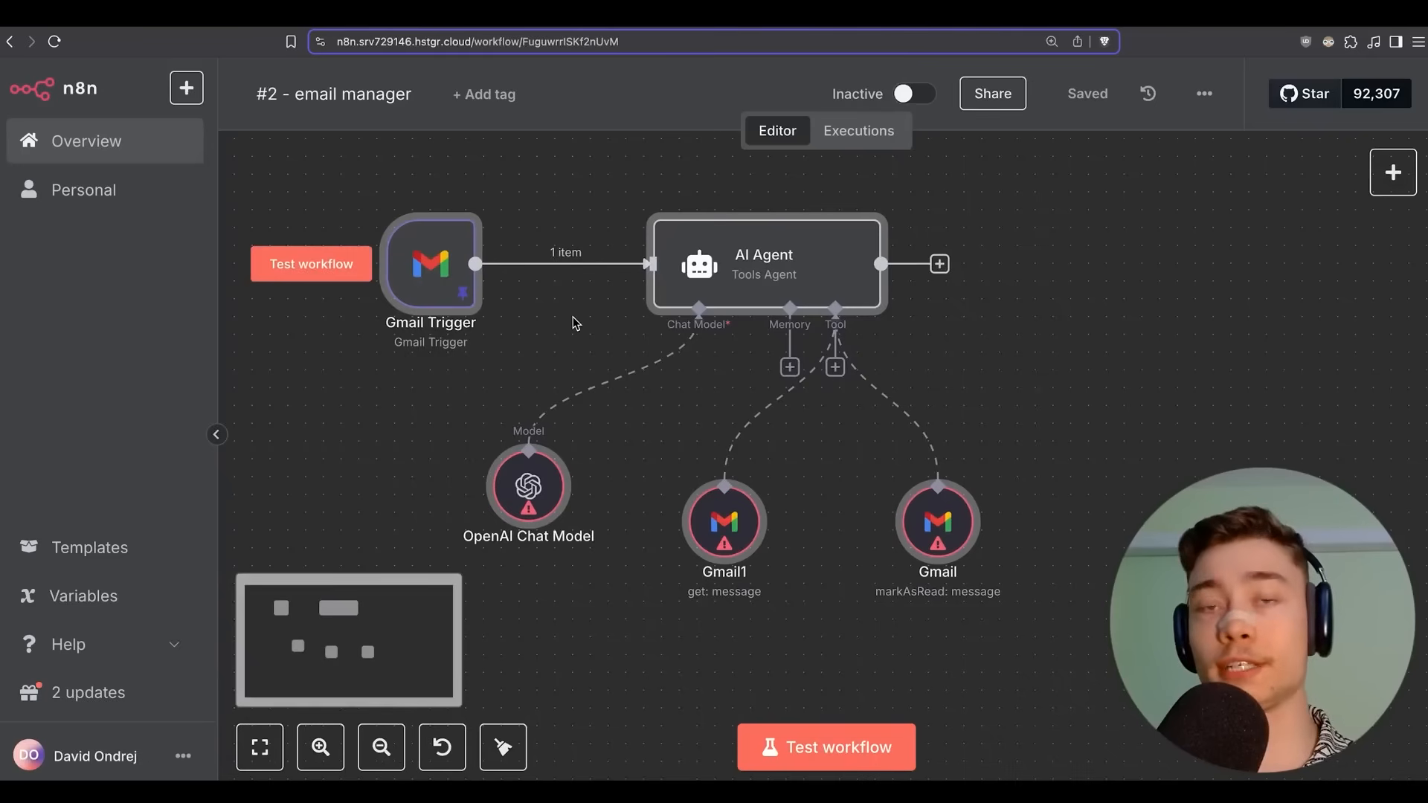
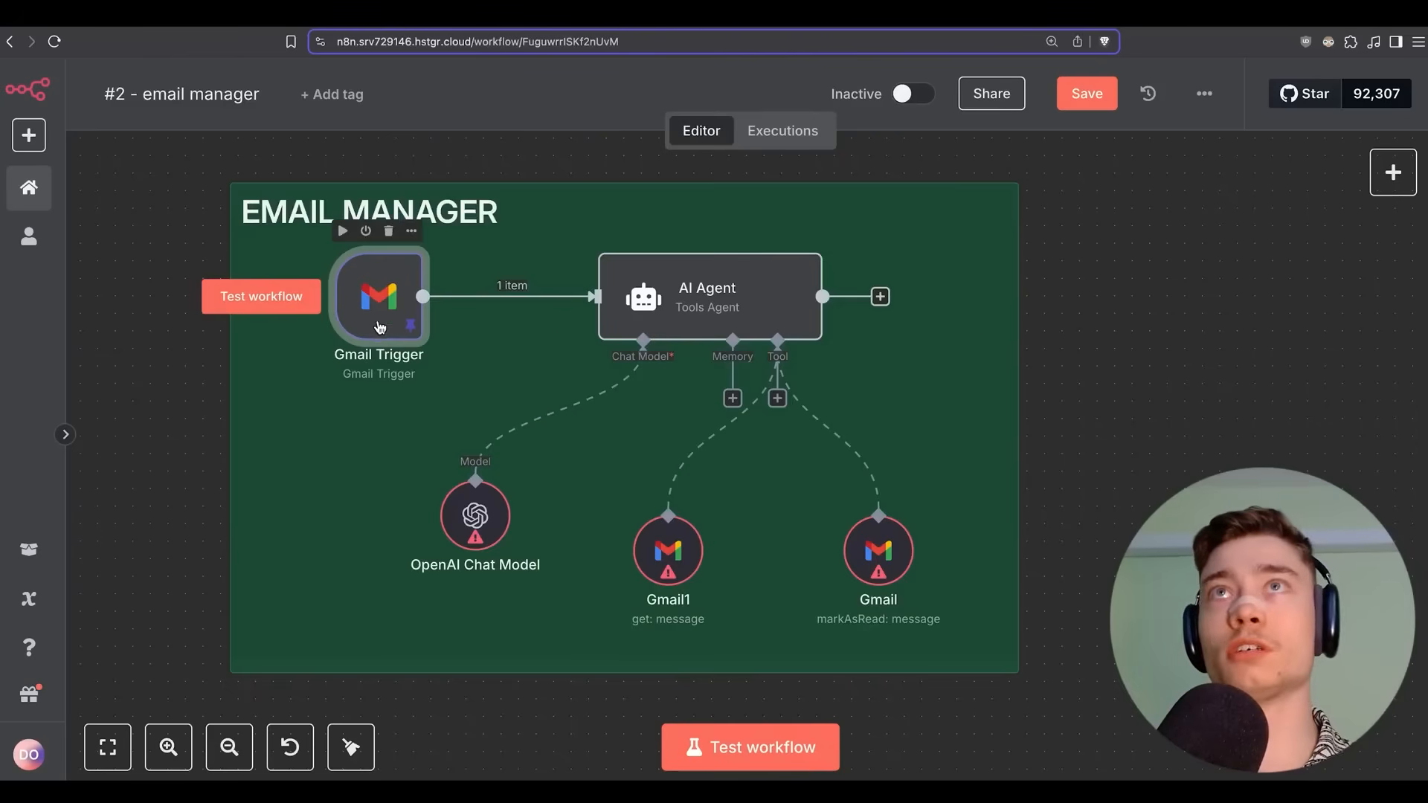
# Fetch a fresh test email in the Gmail Trigger node, replacing the pinned sample.
pyautogui.doubleClick(380, 301)
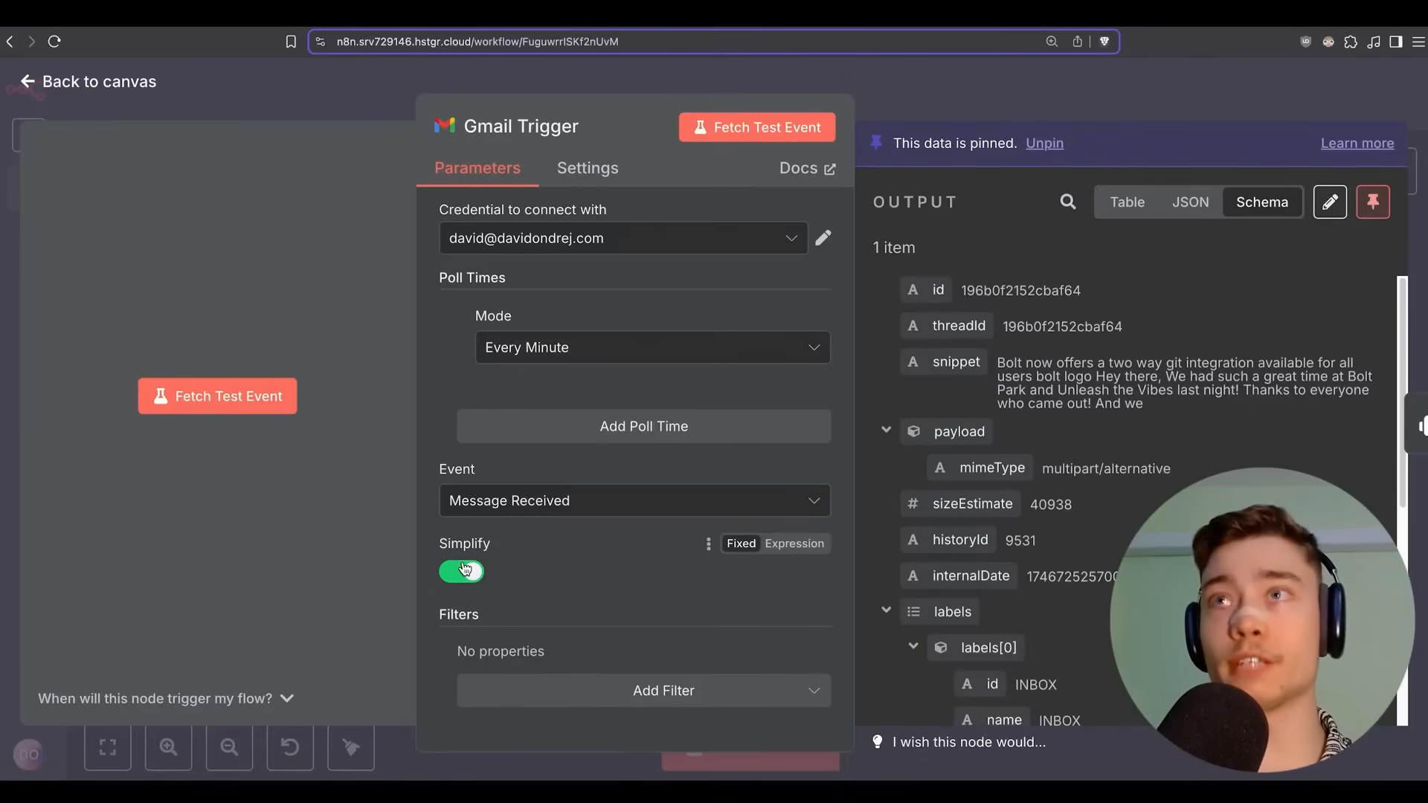
pyautogui.click(766, 132)
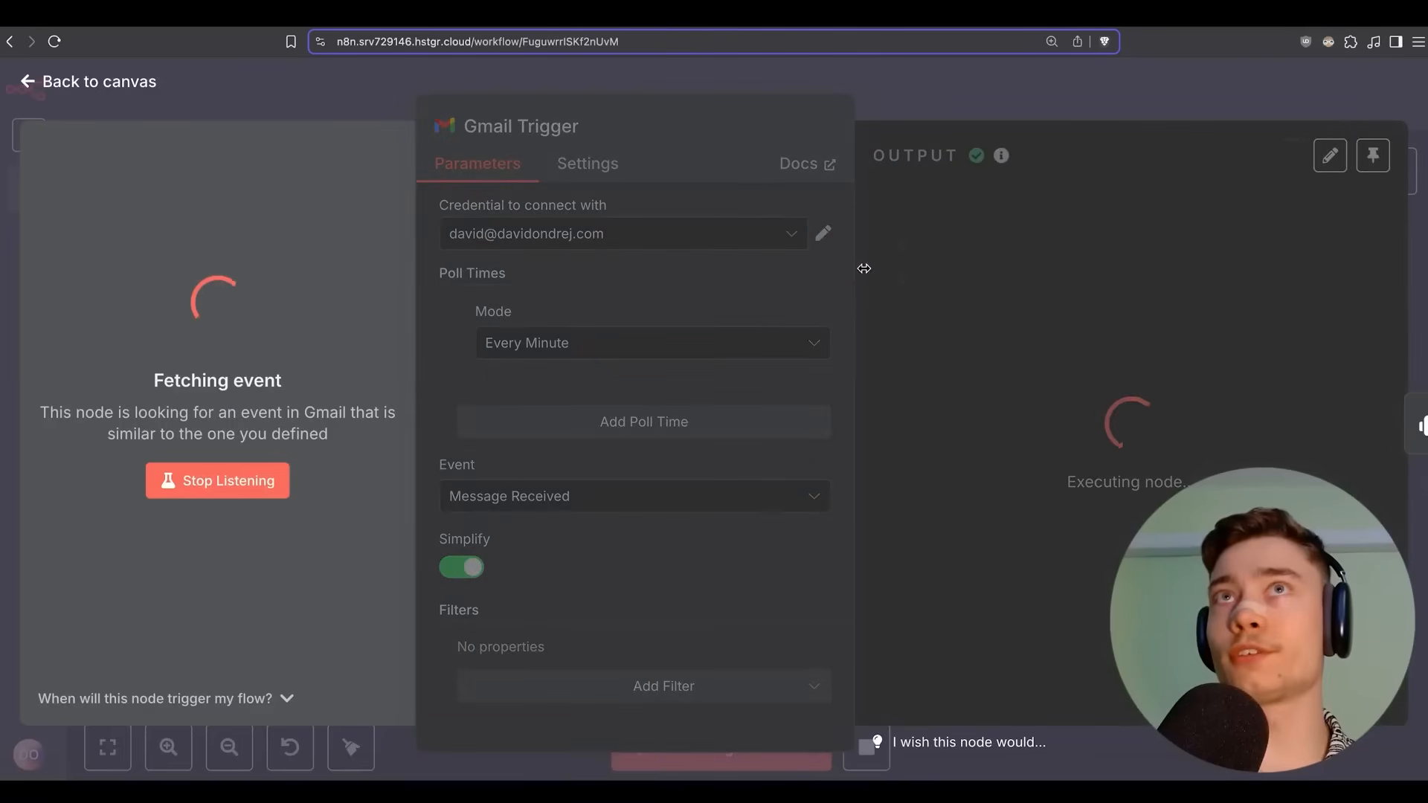
pyautogui.scroll(-5, 1038, 309)
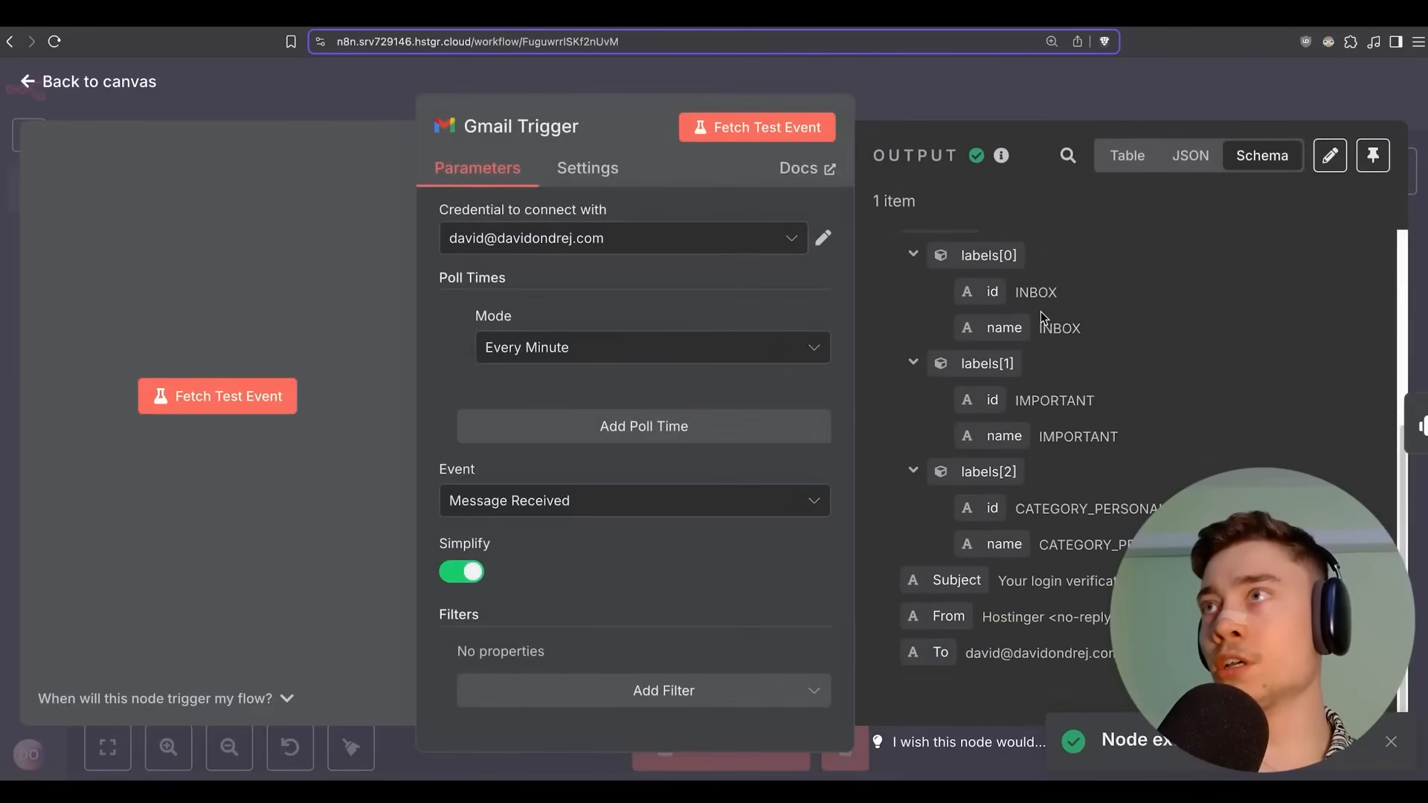
pyautogui.scroll(5, 1041, 306)
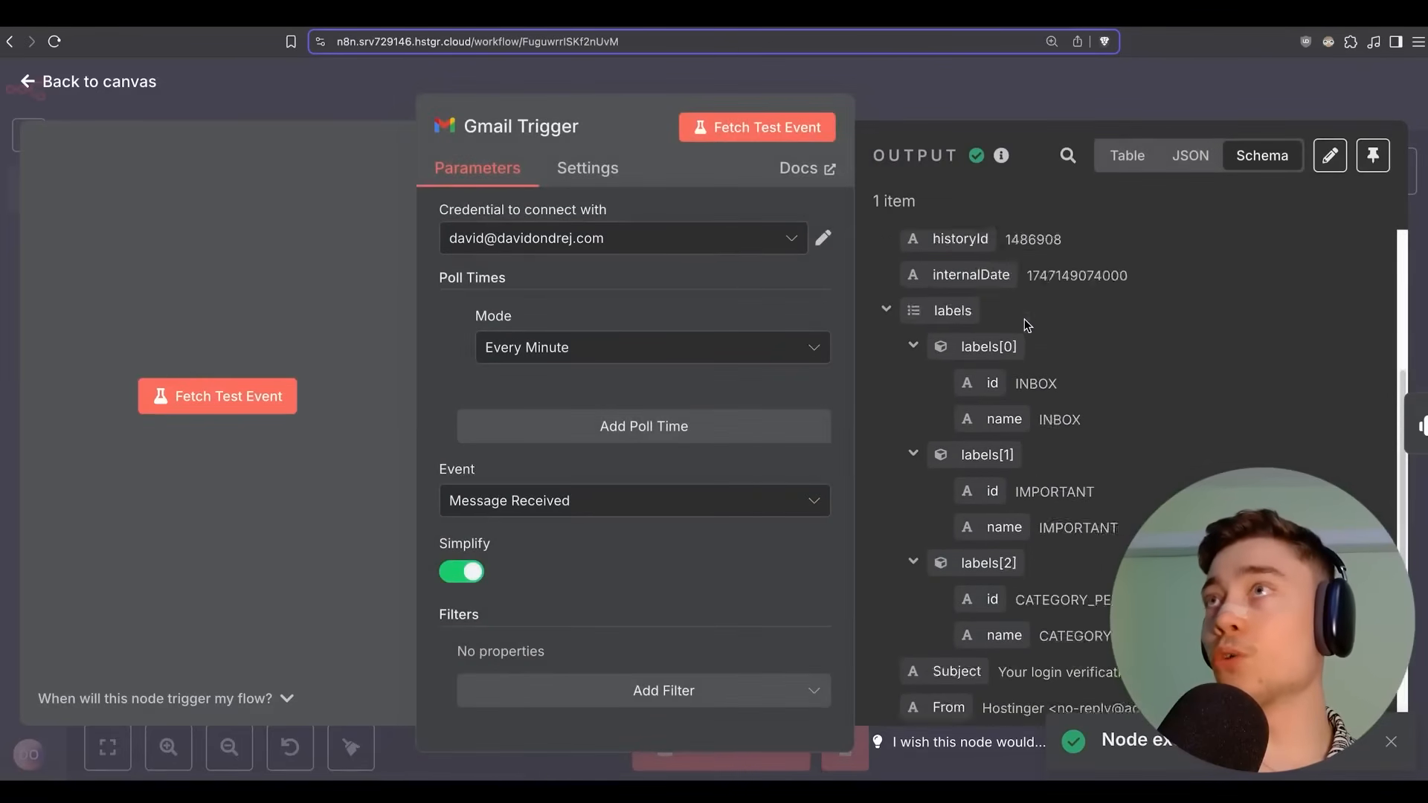
pyautogui.scroll(-3, 1041, 307)
# Confirm the fetched email matches the newest login verification message in Gmail.
pyautogui.click(1131, 17)
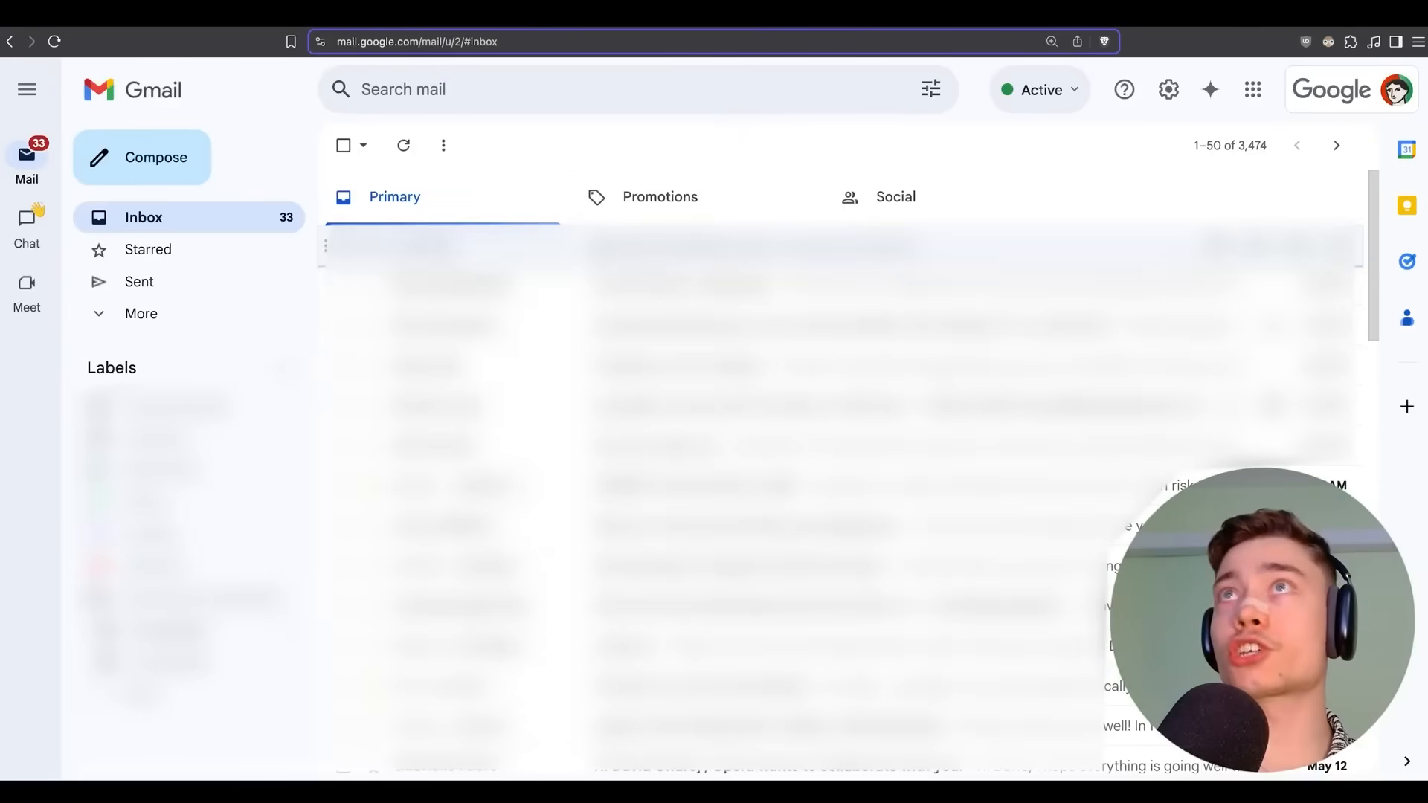
pyautogui.click(587, 247)
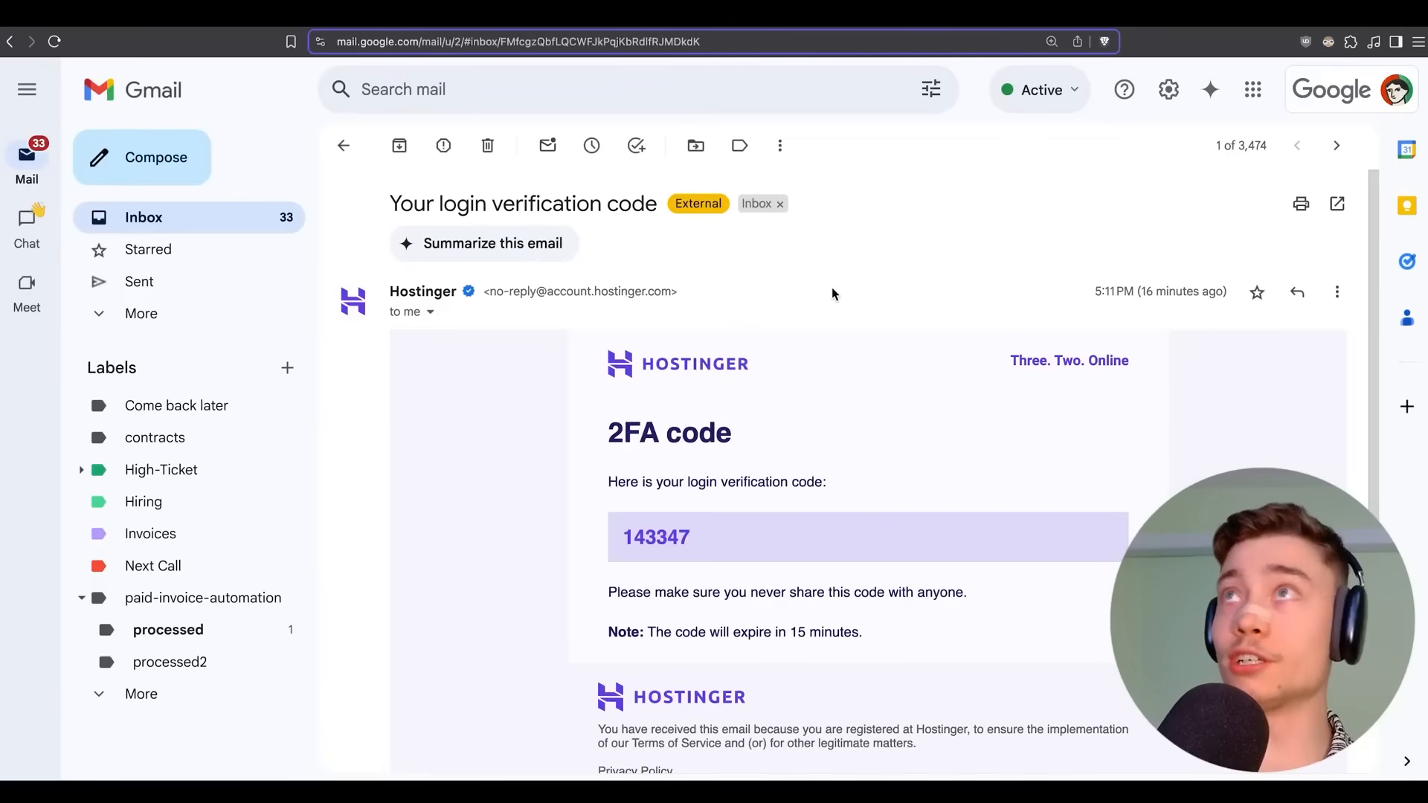
pyautogui.click(966, 13)
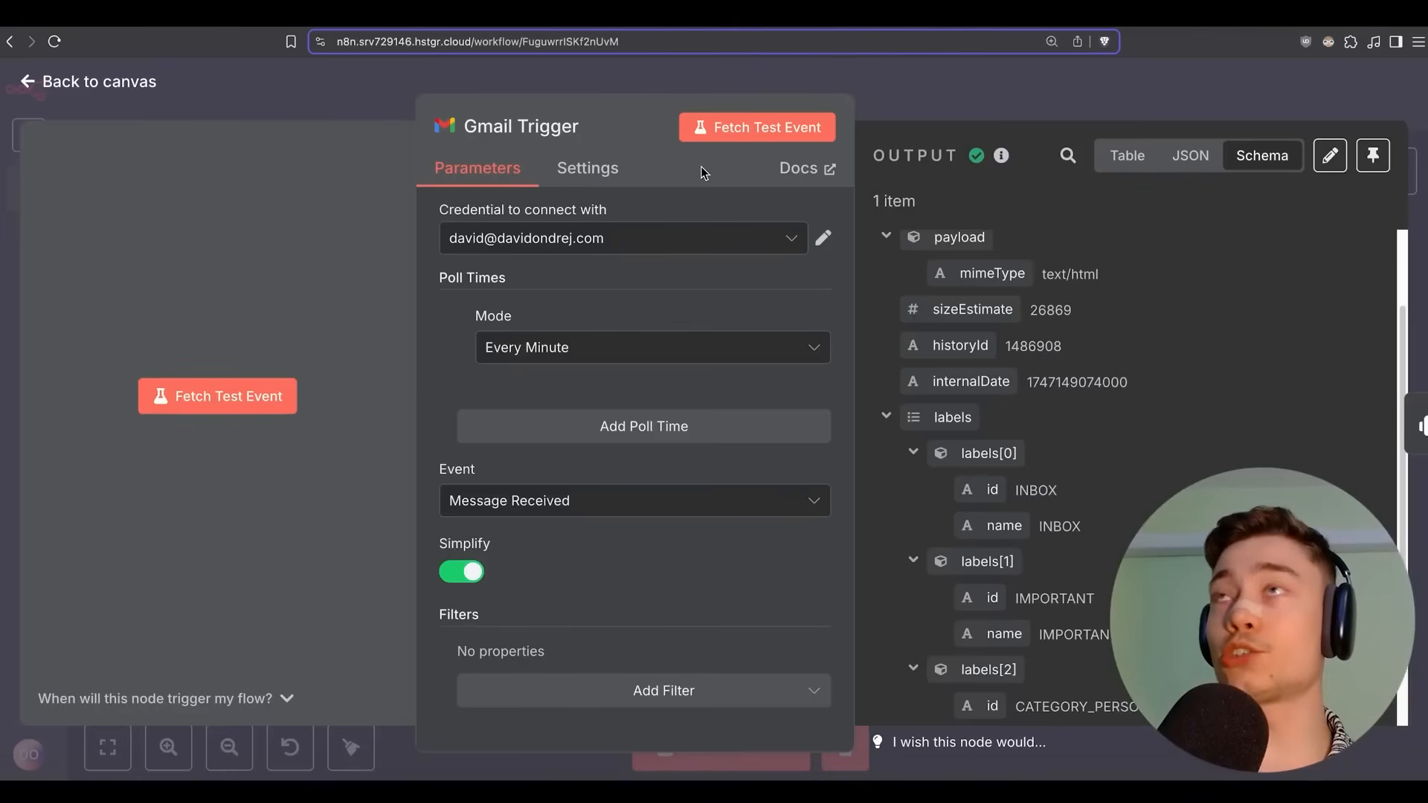
pyautogui.scroll(-3, 936, 351)
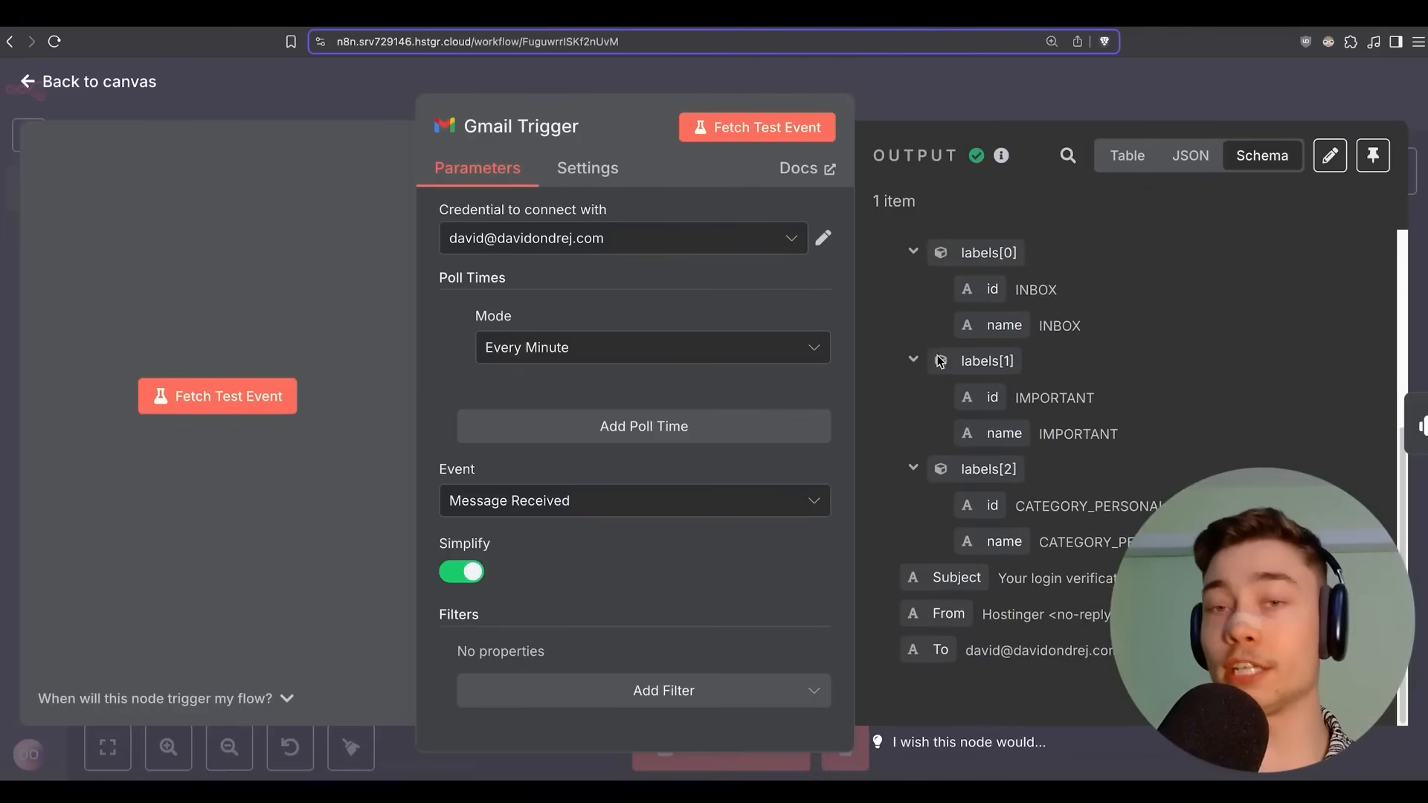
pyautogui.press('Escape')
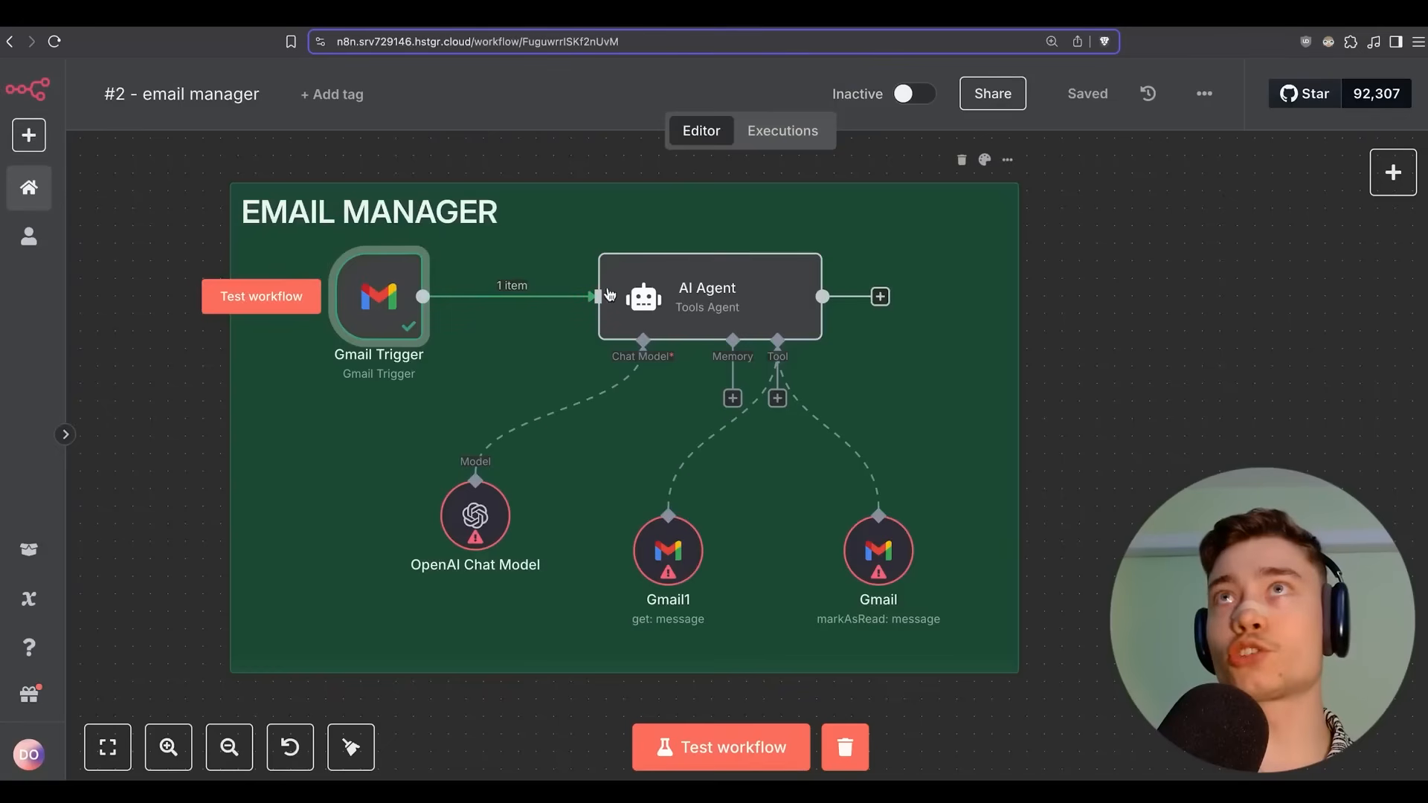
# Read through the AI Agent's prompt and email-filtering system message.
pyautogui.doubleClick(683, 294)
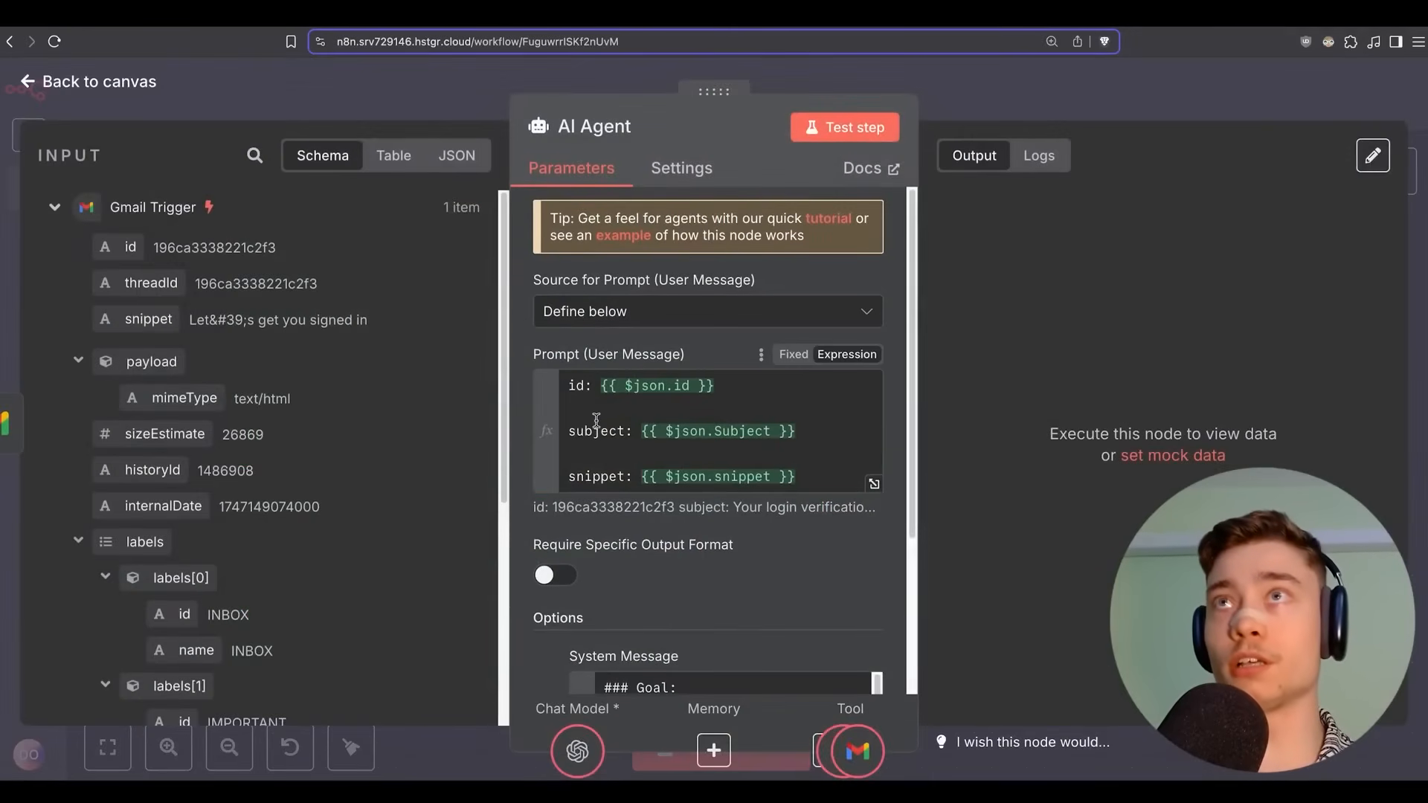
pyautogui.scroll(-1, 632, 406)
pyautogui.scroll(-5, 690, 470)
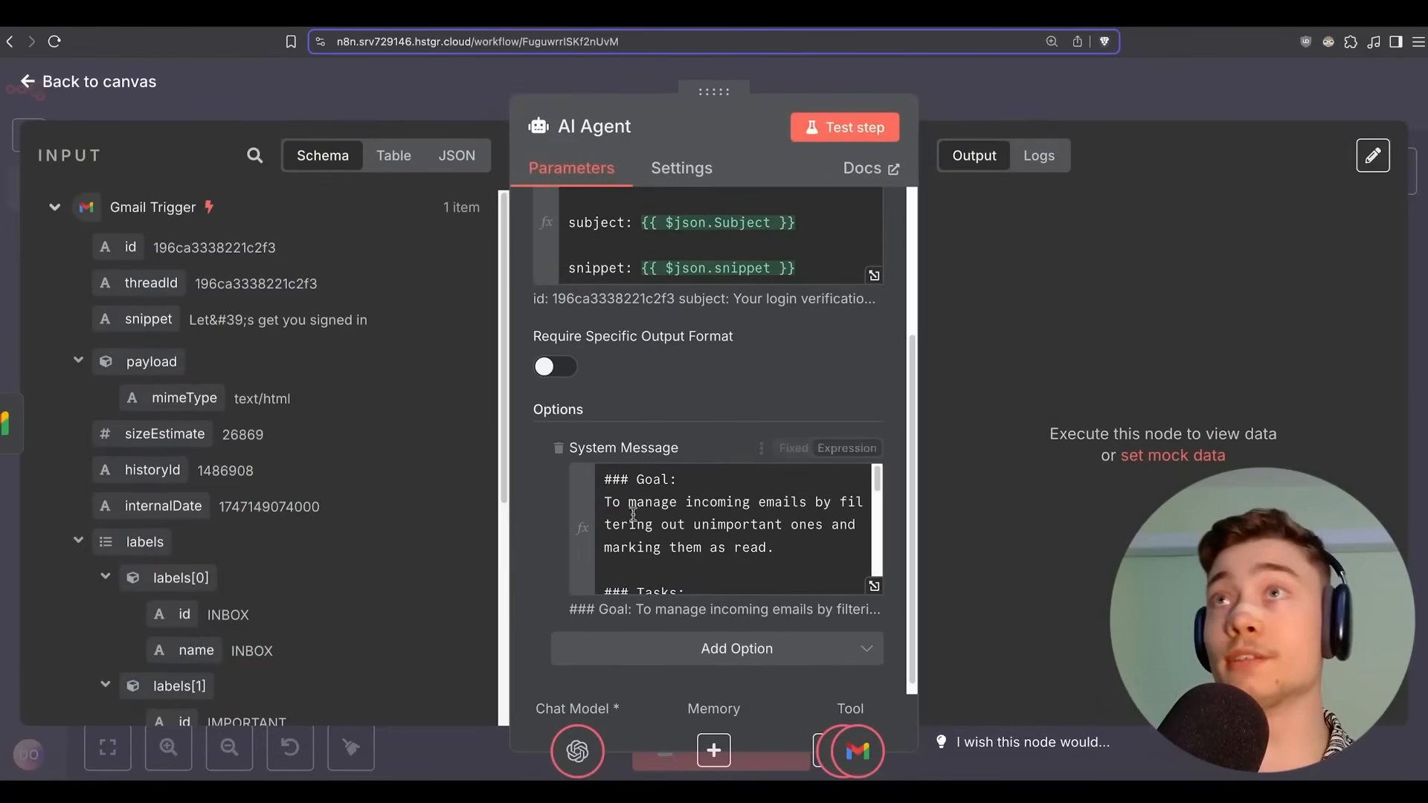
pyautogui.scroll(-1, 743, 524)
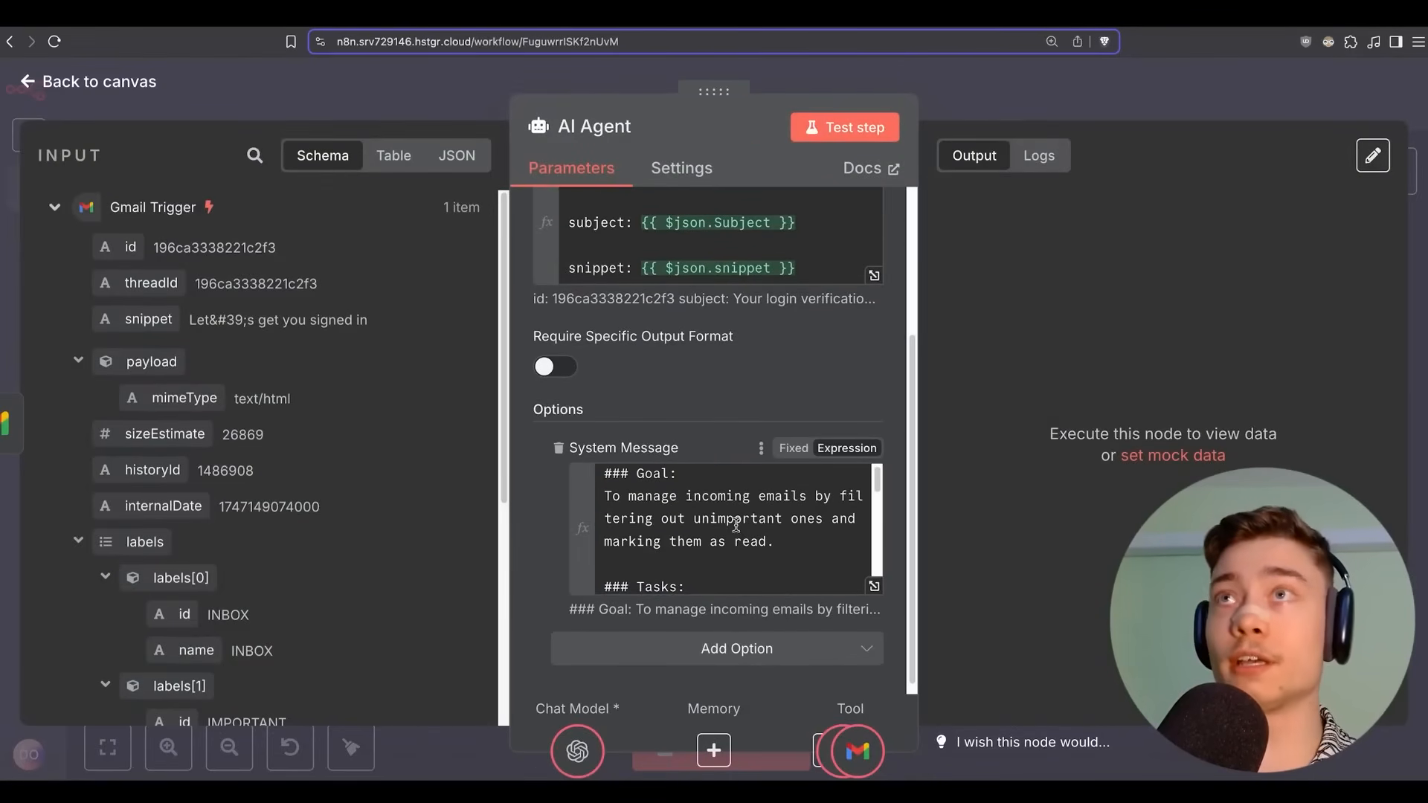
pyautogui.scroll(-5, 706, 521)
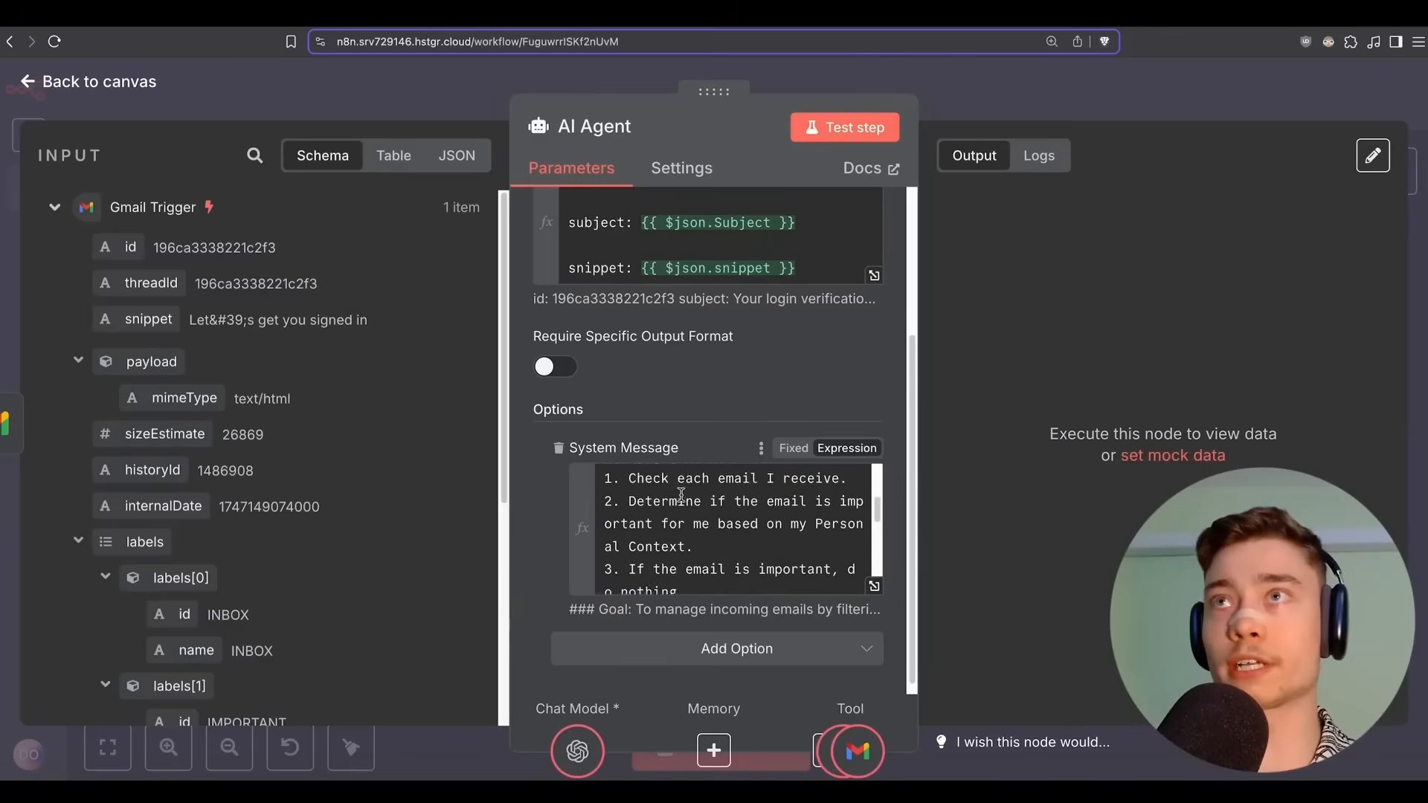
pyautogui.scroll(5, 681, 503)
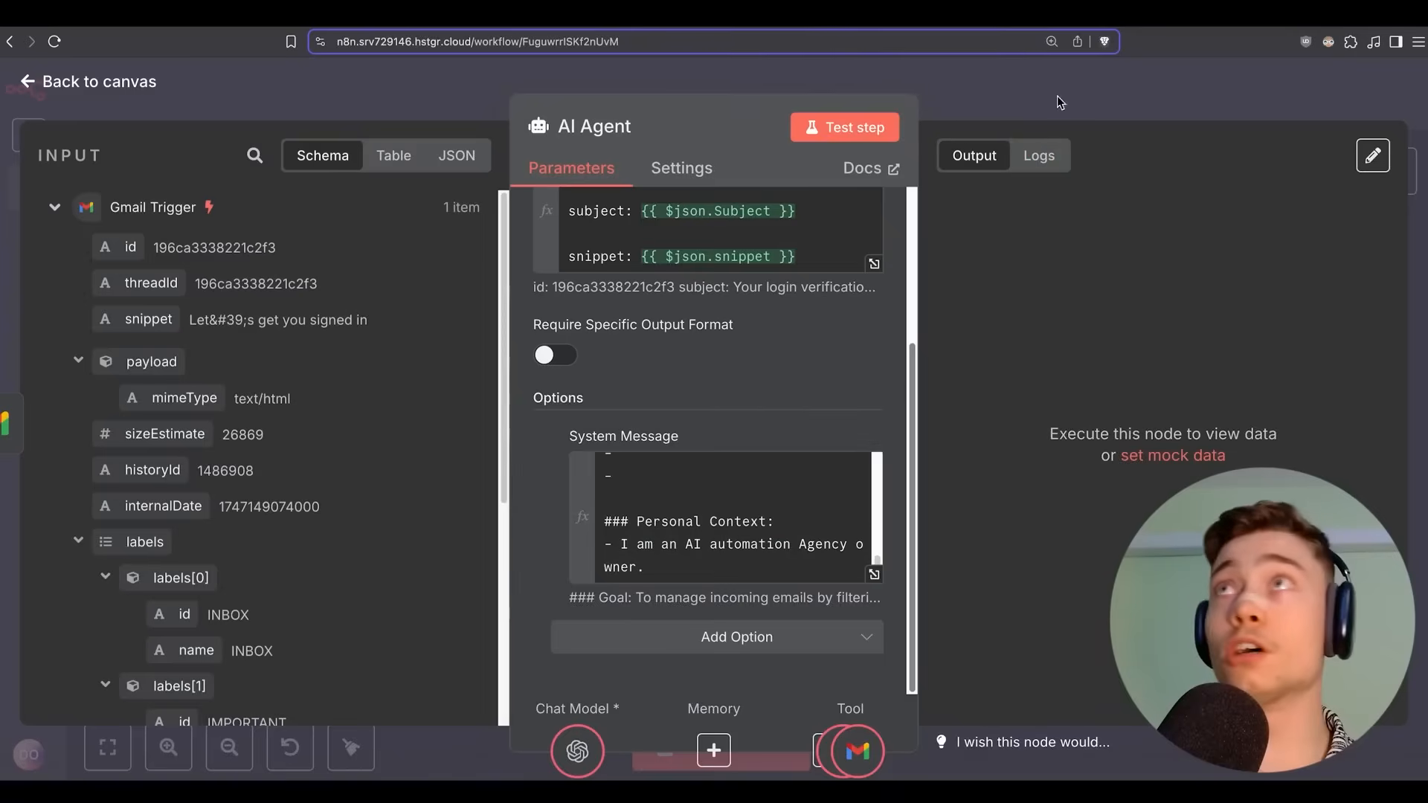
# Move the Gmail1 node right and the OpenAI Chat Model node down and right.
pyautogui.press('Escape')
pyautogui.moveTo(668, 554); pyautogui.dragTo(738, 554)
pyautogui.moveTo(493, 529); pyautogui.dragTo(563, 565)
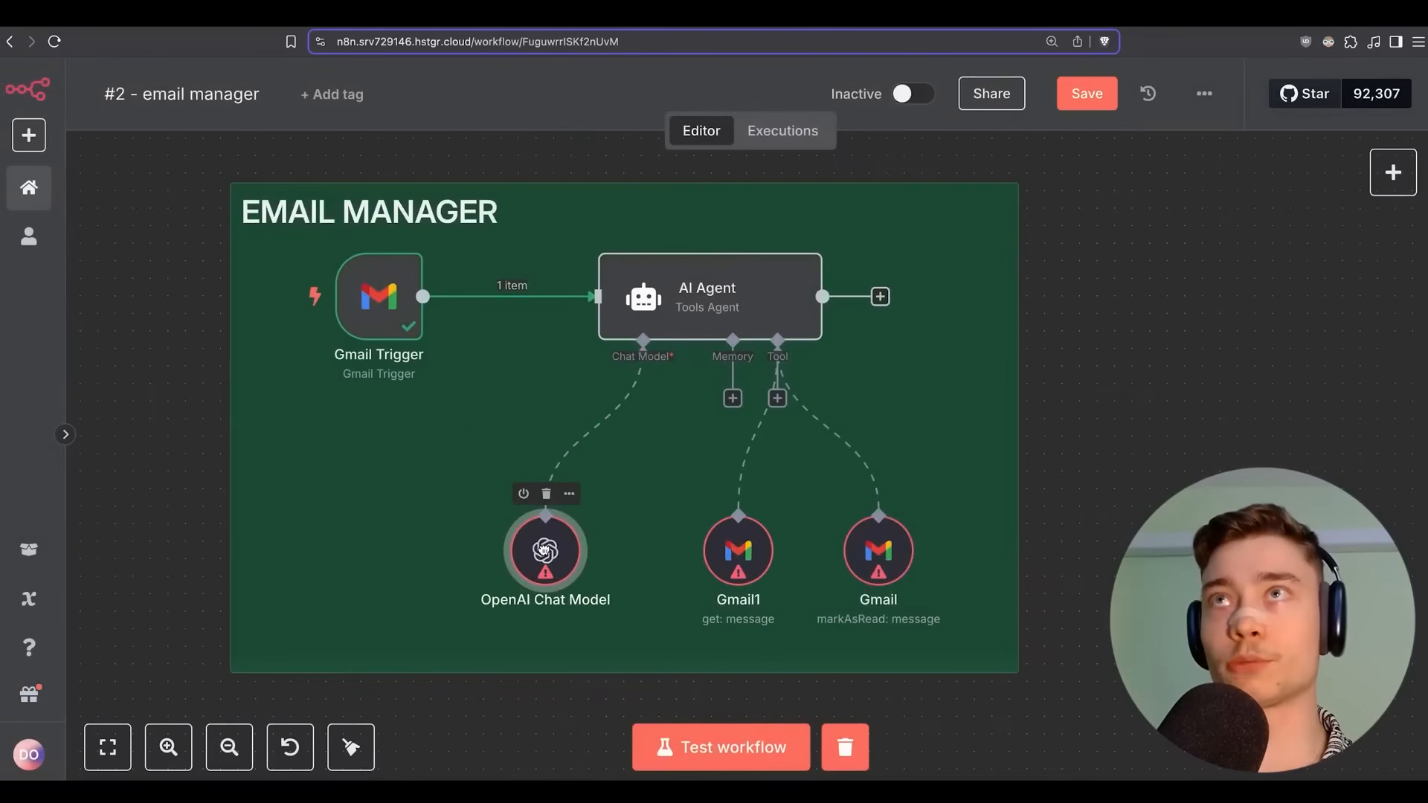
# Give the OpenAI Chat Model the OpenAi account 4 credential and gpt-4.1 model, then save.
pyautogui.doubleClick(559, 593)
pyautogui.click(600, 235)
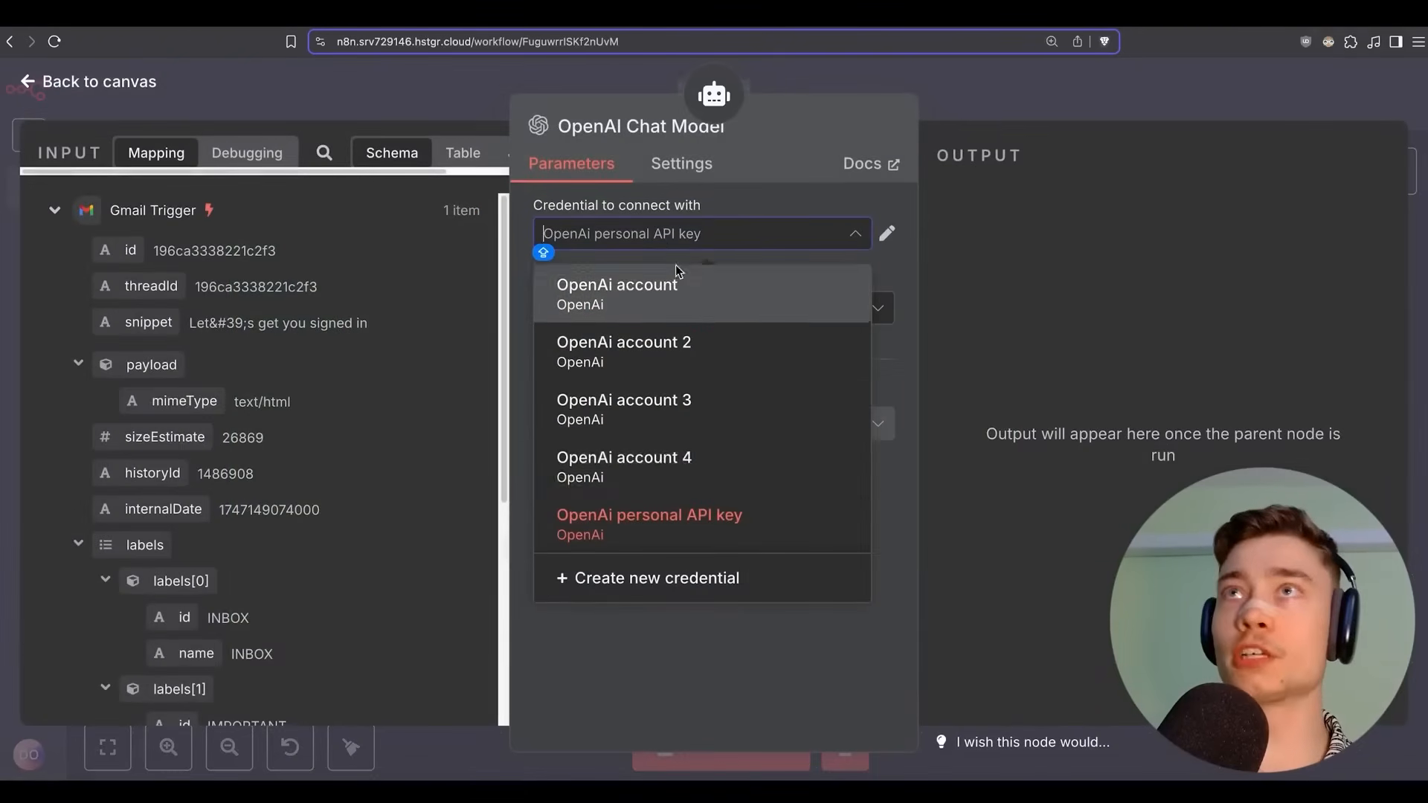
pyautogui.click(664, 469)
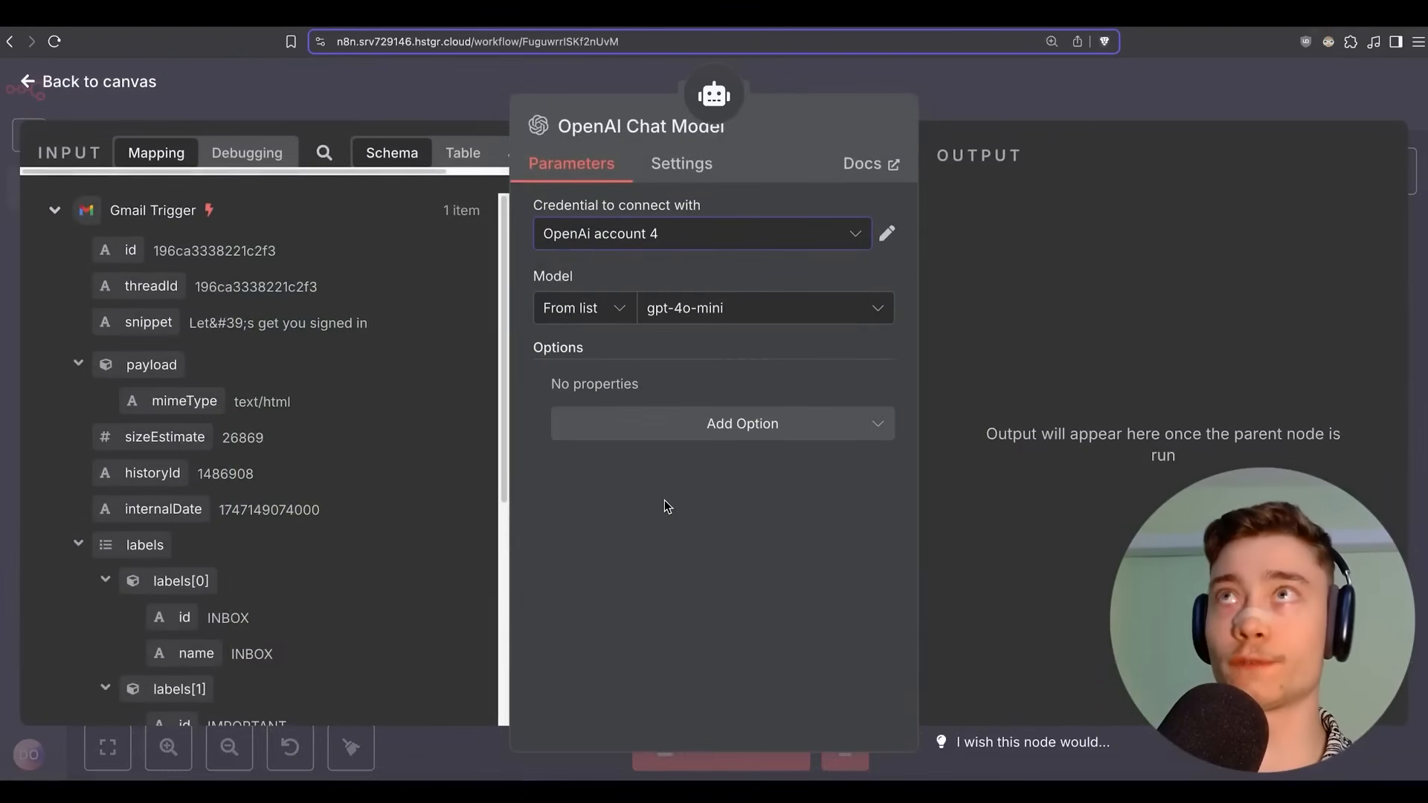
pyautogui.click(699, 311)
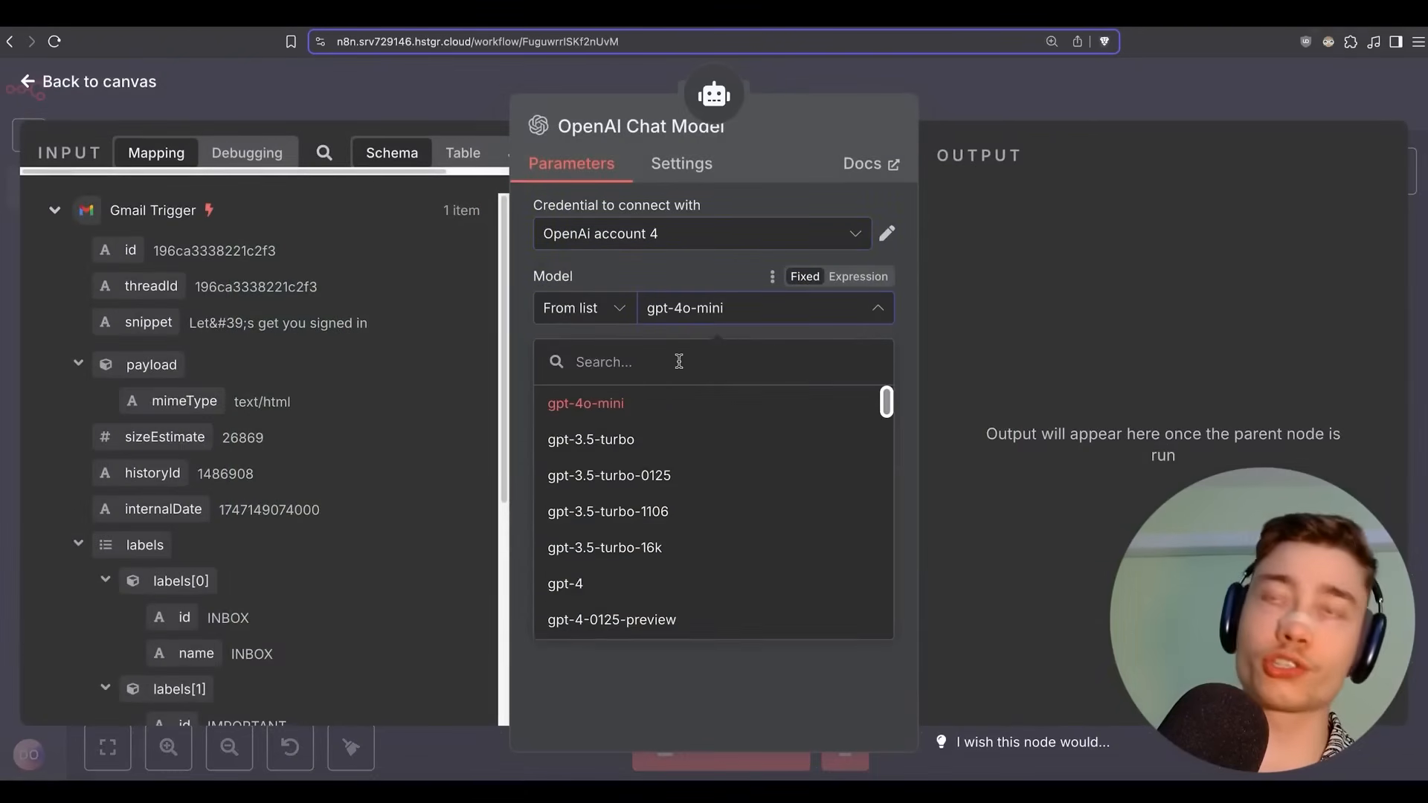
pyautogui.write('GPT 4.1')
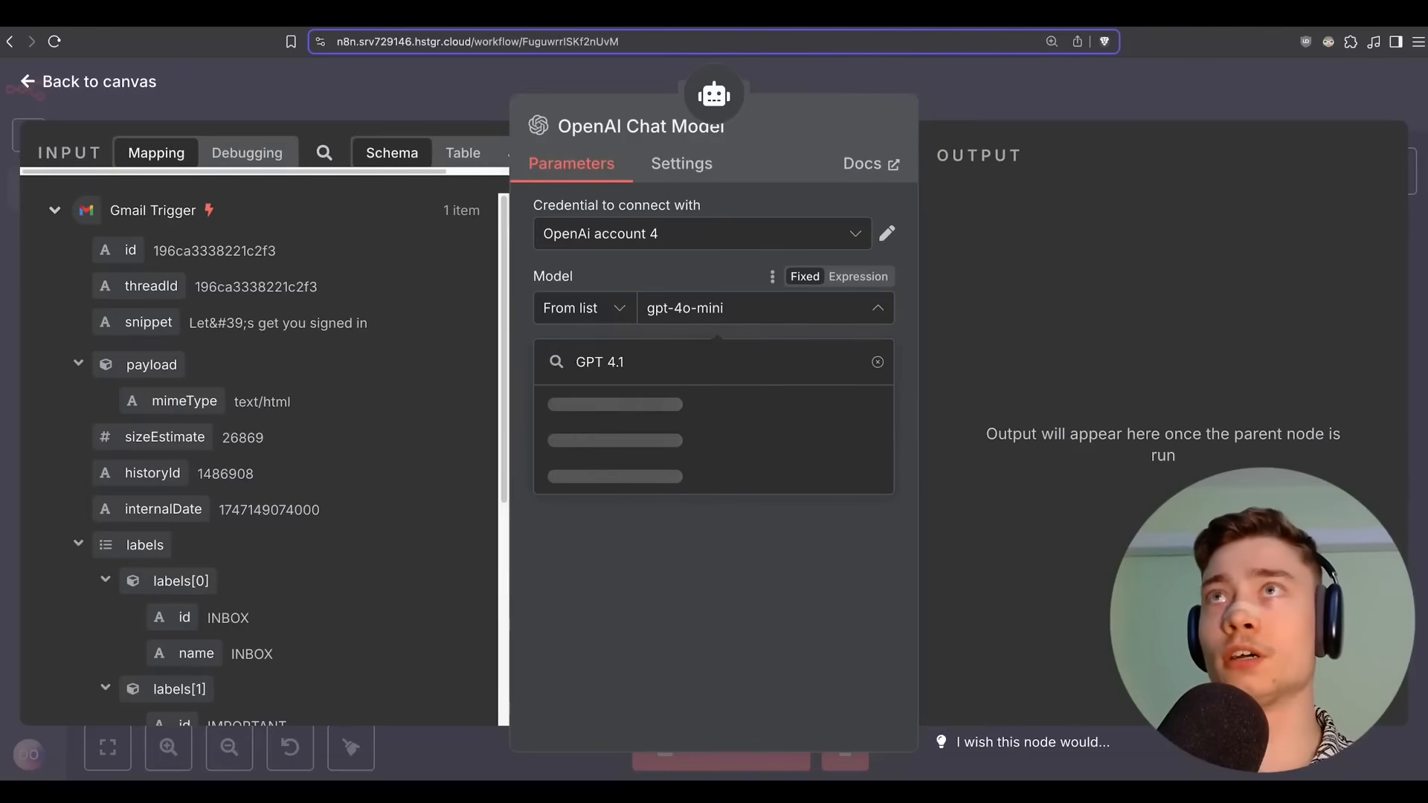
pyautogui.hotkey('ctrl', 'a')
pyautogui.write('4.1')
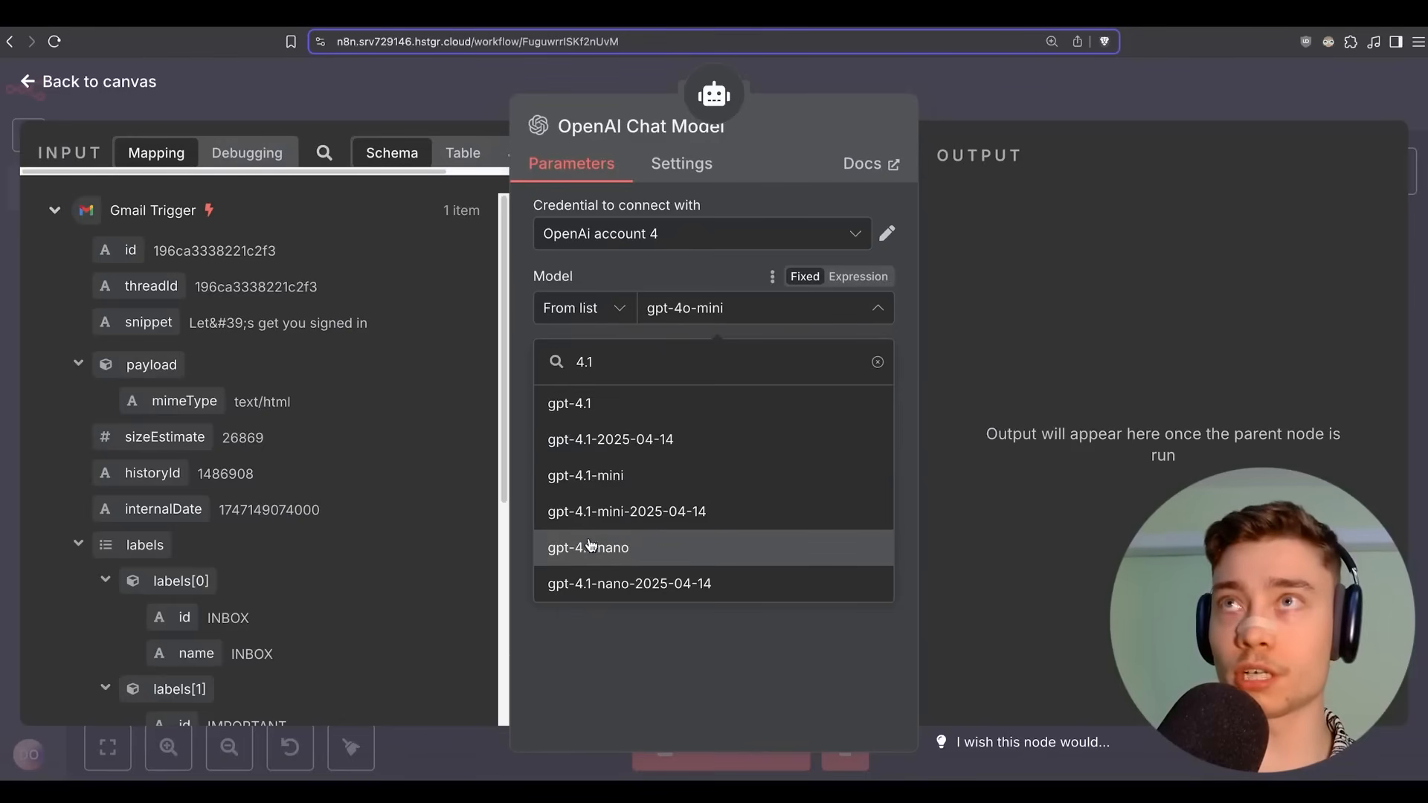
pyautogui.click(624, 410)
pyautogui.click(941, 131)
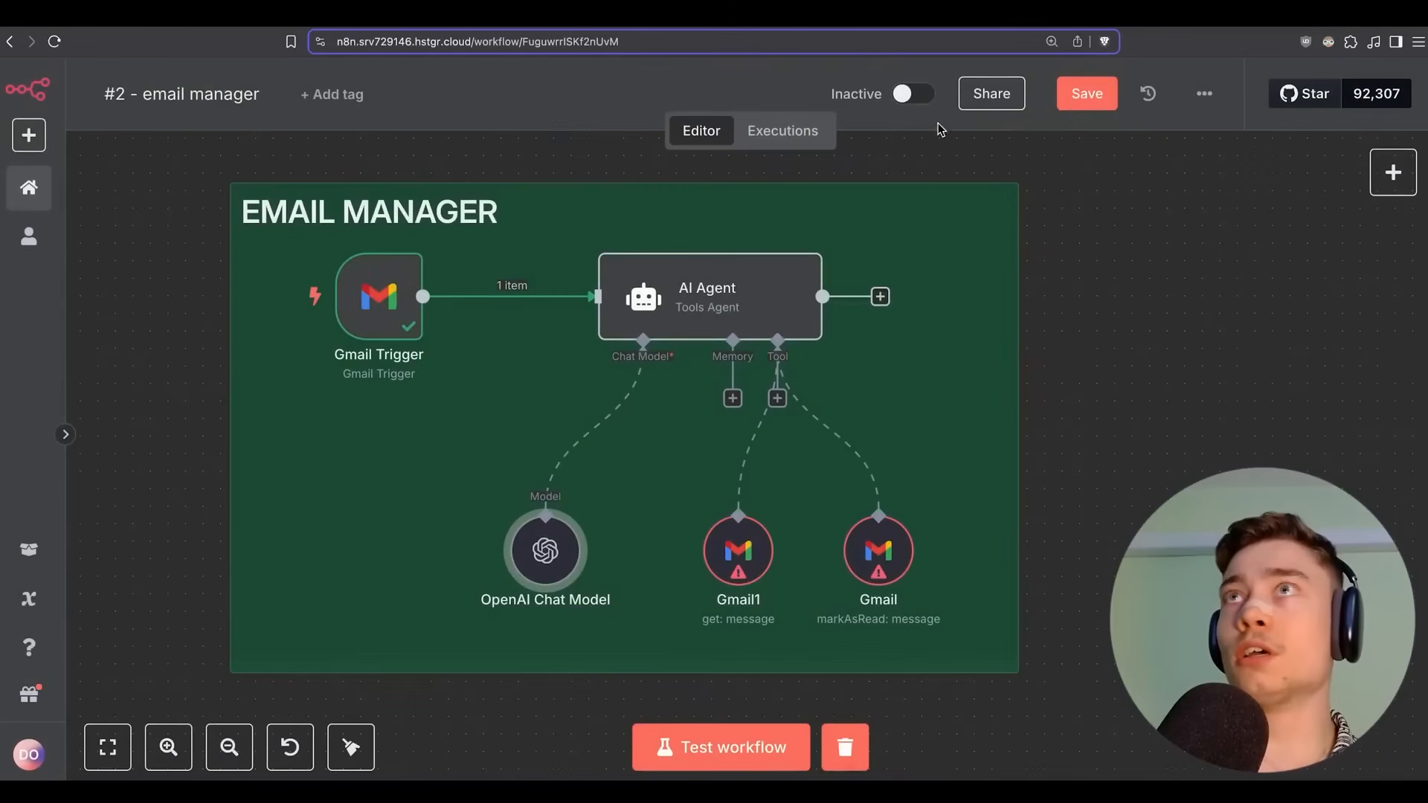
pyautogui.click(1084, 95)
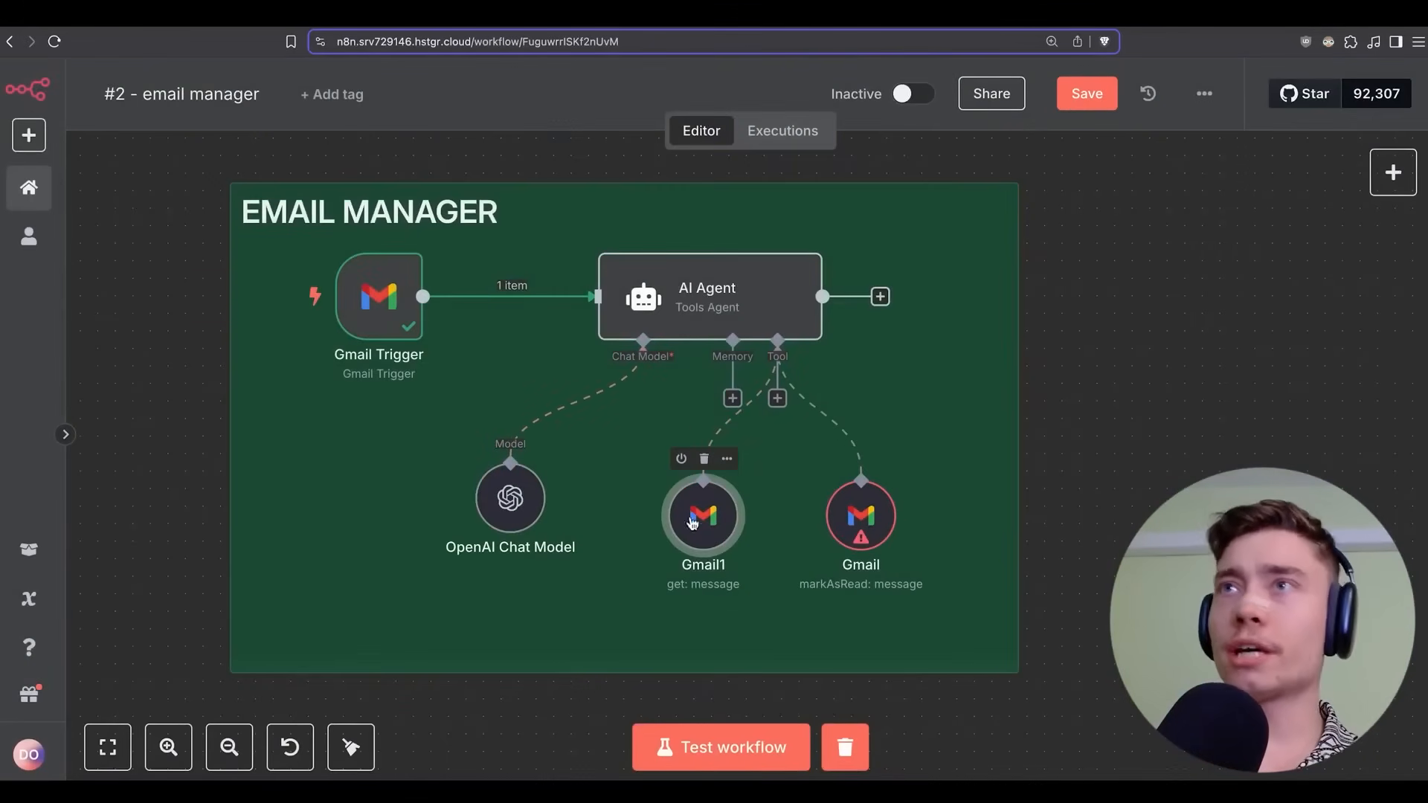
# Delete the Gmail1 node and set the mark-as-read tool's Message ID to {{ $json.id }}.
pyautogui.click(706, 462)
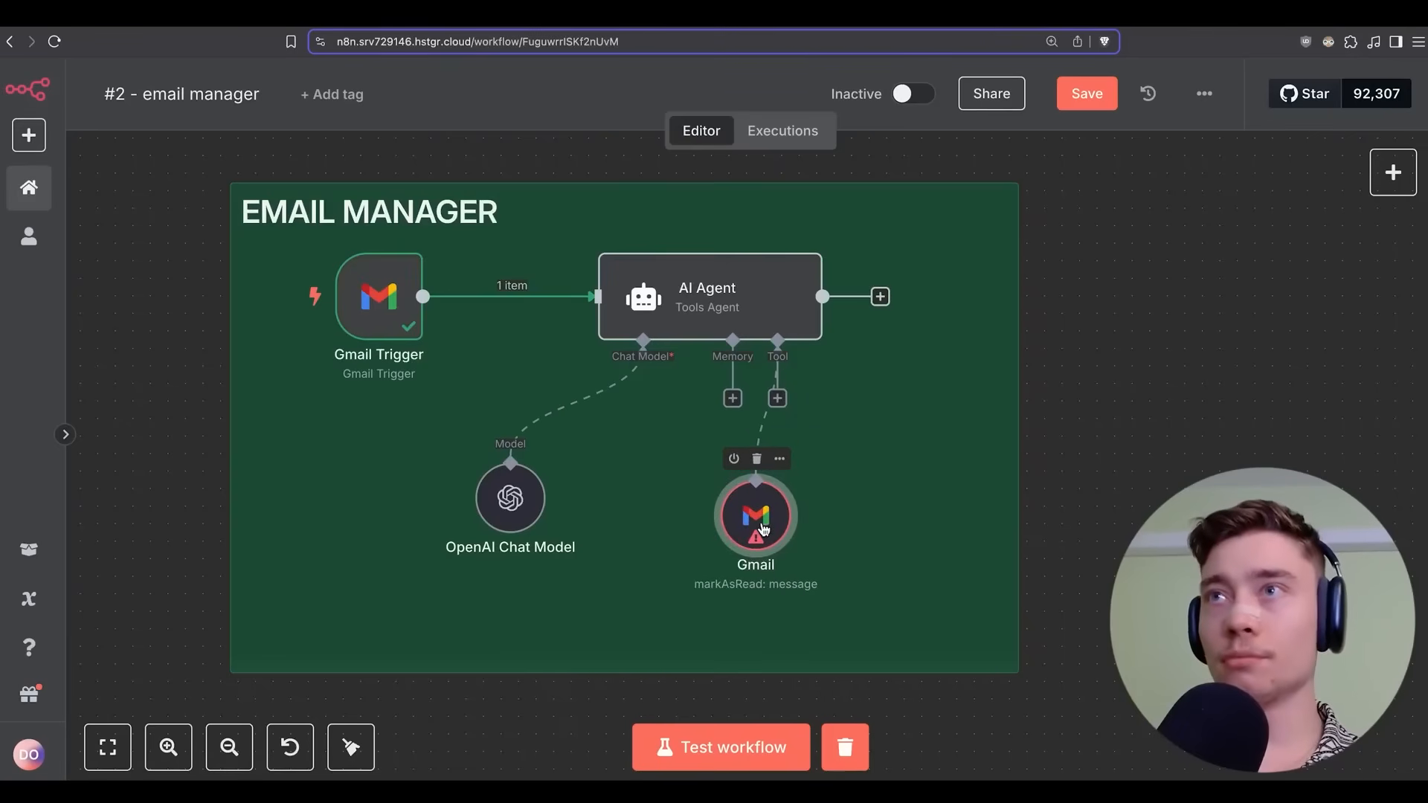
pyautogui.doubleClick(763, 528)
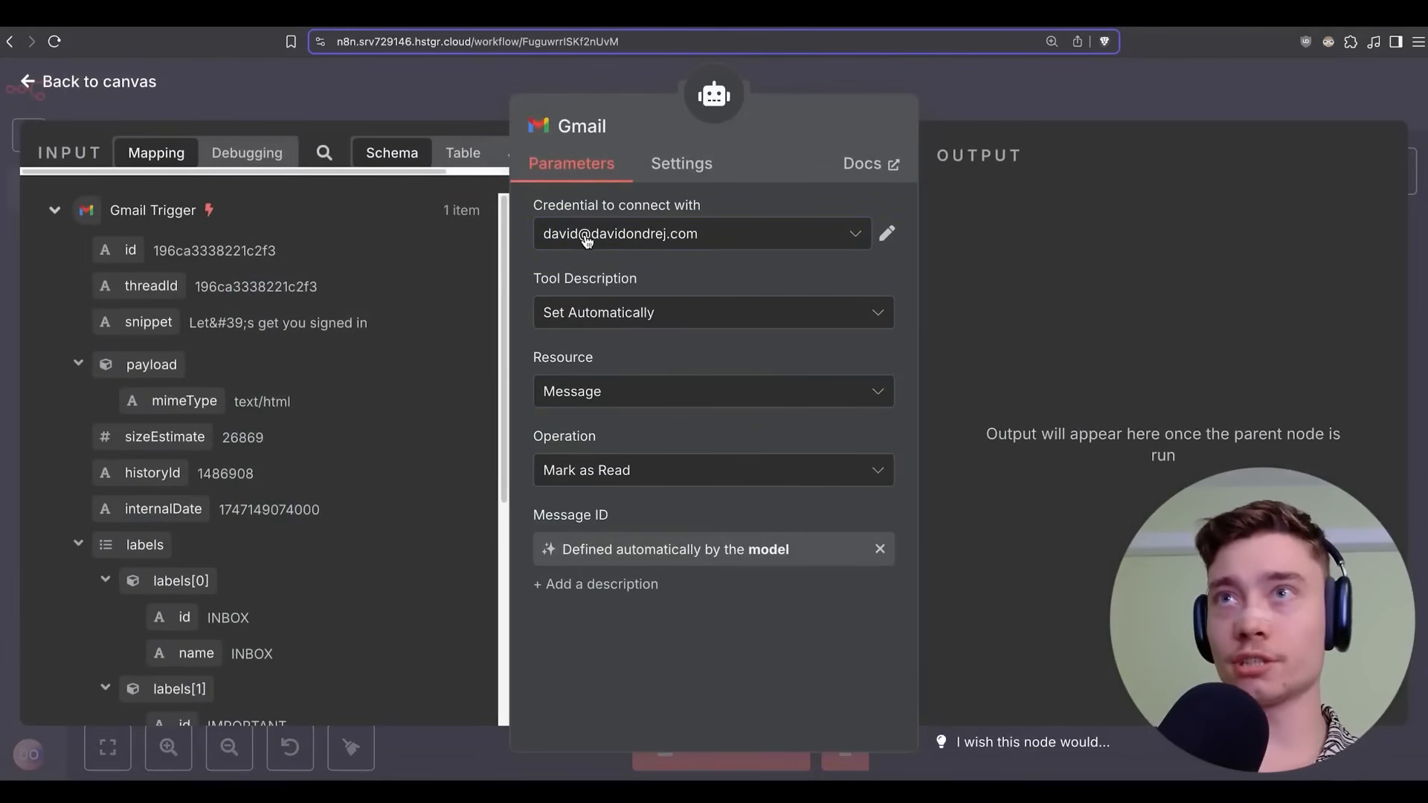
pyautogui.click(702, 551)
pyautogui.click(721, 574)
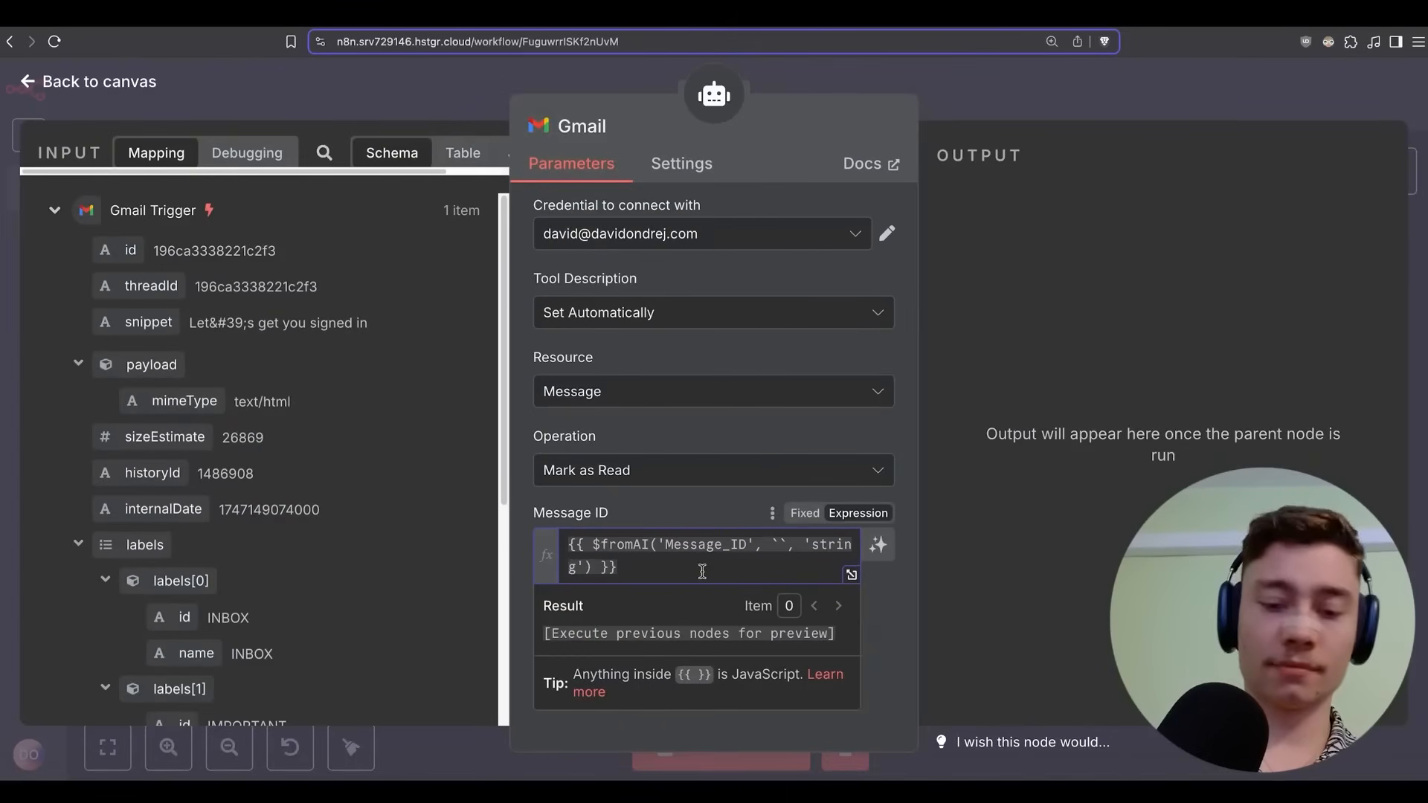
pyautogui.hotkey('ctrl', 'a')
pyautogui.press('BackSpace')
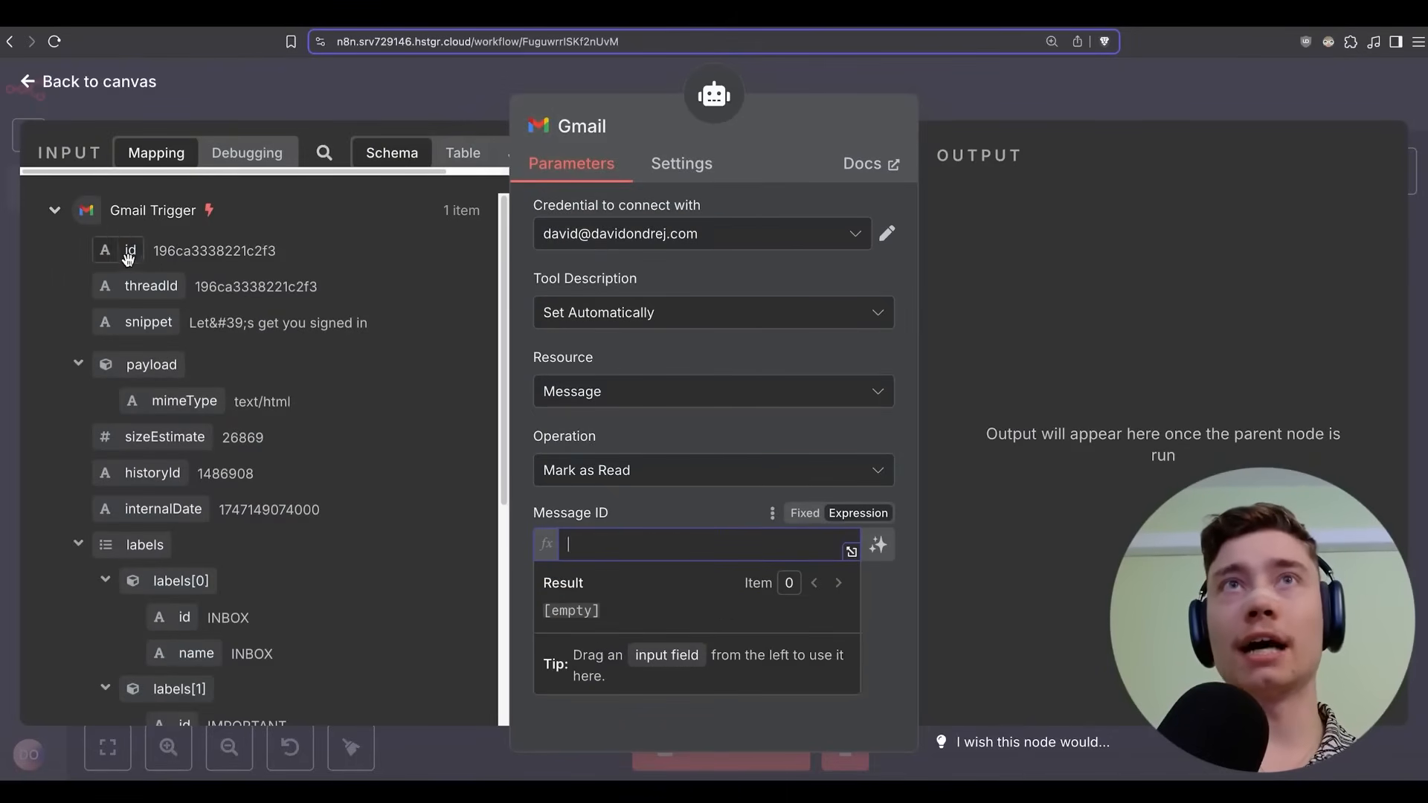
pyautogui.moveTo(127, 250); pyautogui.dragTo(628, 558)
pyautogui.click(903, 617)
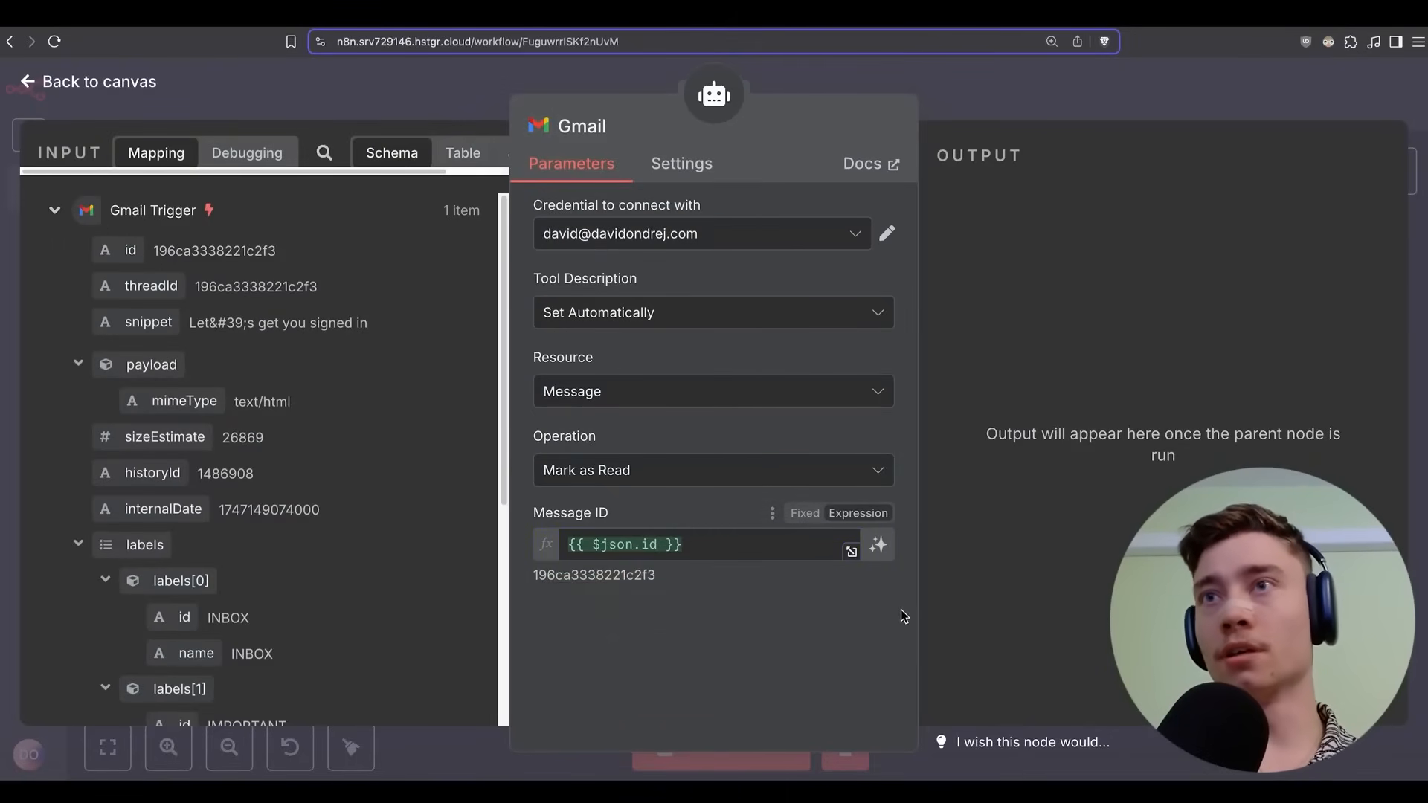
pyautogui.click(996, 94)
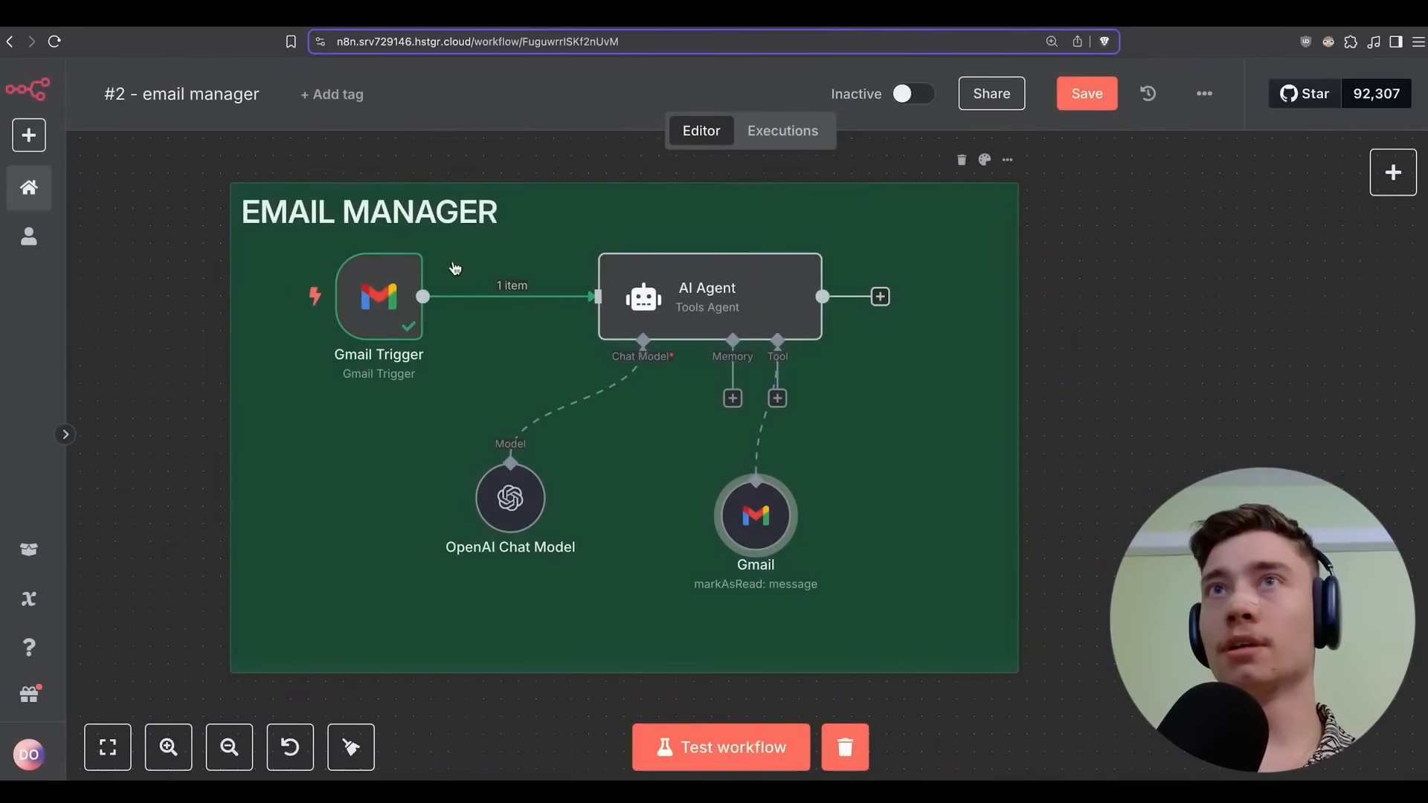
pyautogui.doubleClick(380, 308)
# Mark the verification email unread again and pin the trigger's fetched test email.
pyautogui.scroll(-5, 1014, 290)
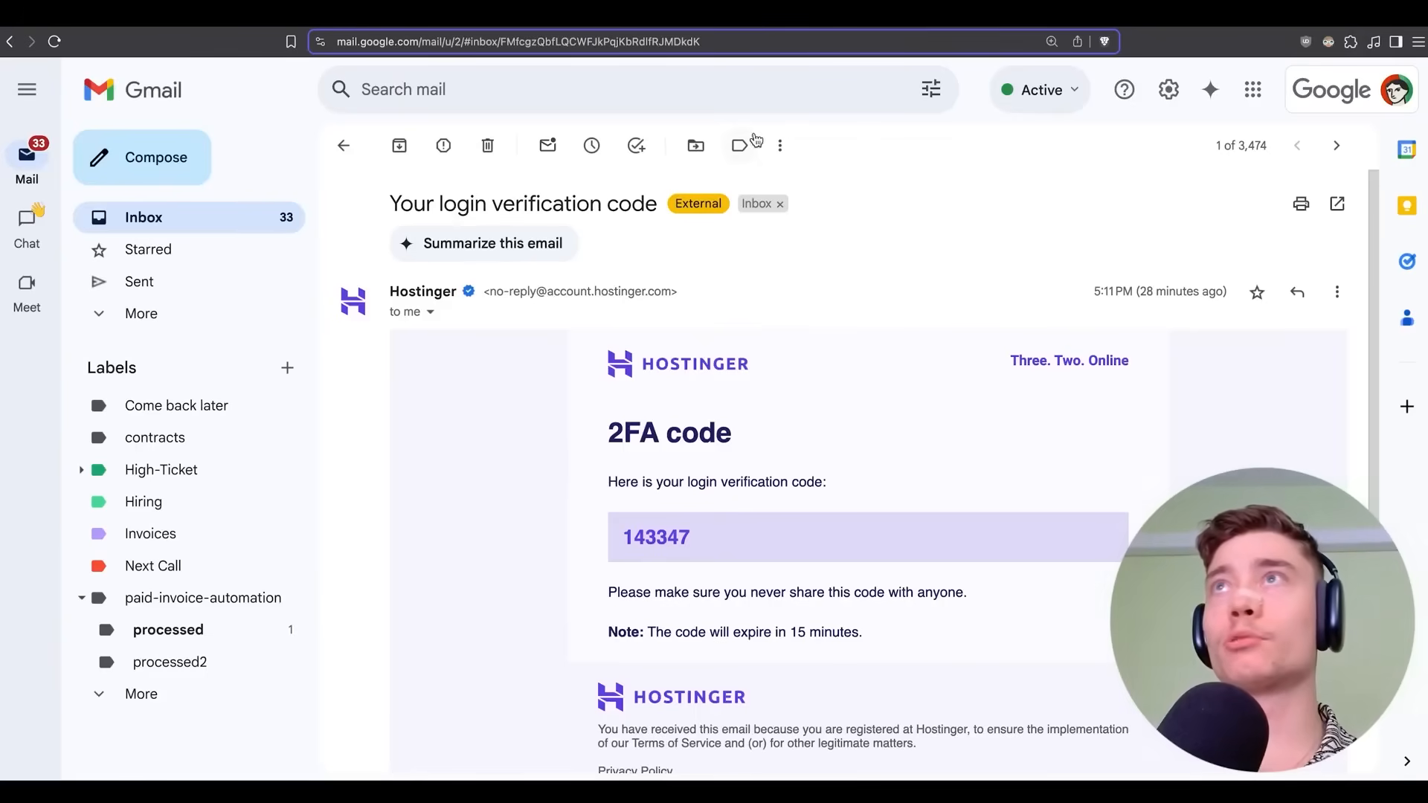
pyautogui.click(779, 145)
pyautogui.click(826, 177)
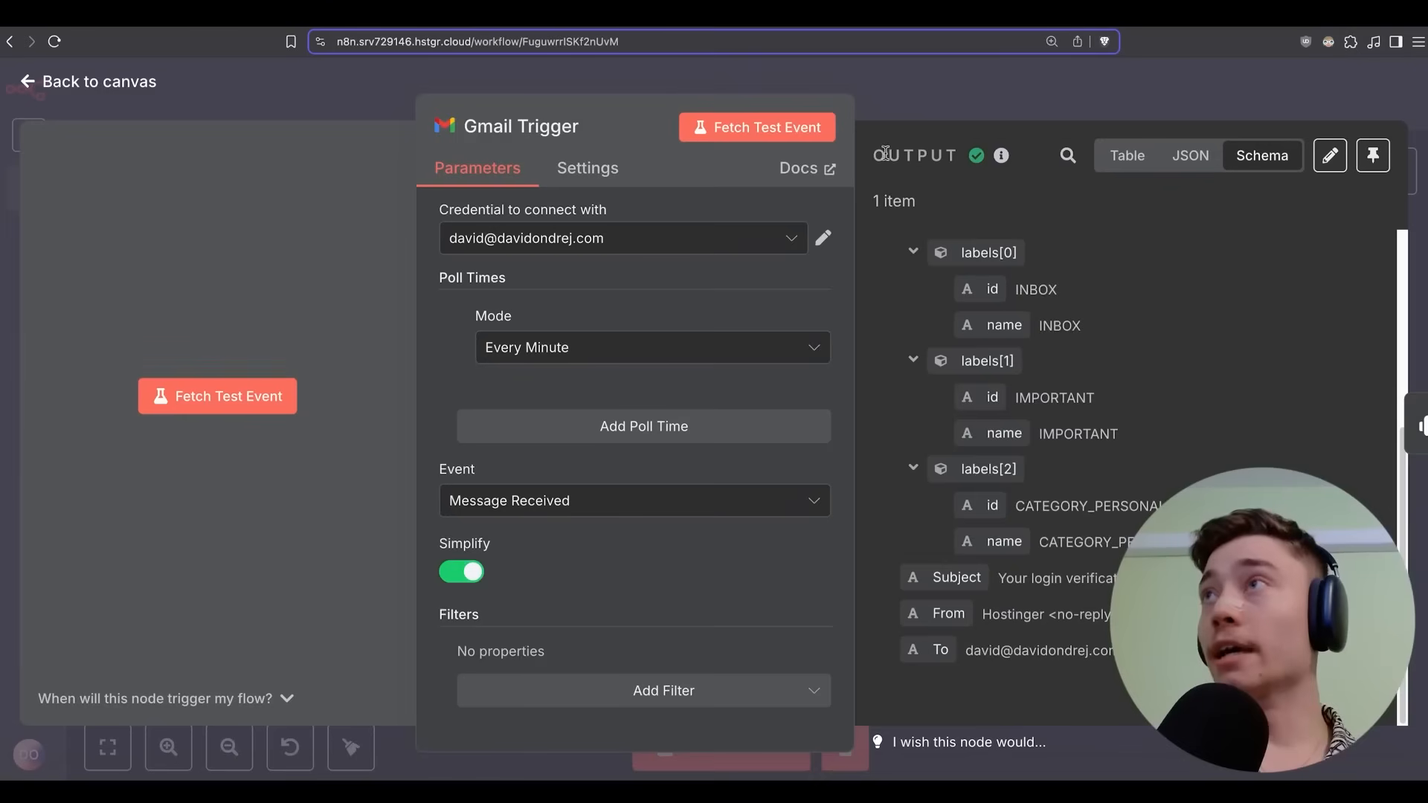
pyautogui.click(1373, 156)
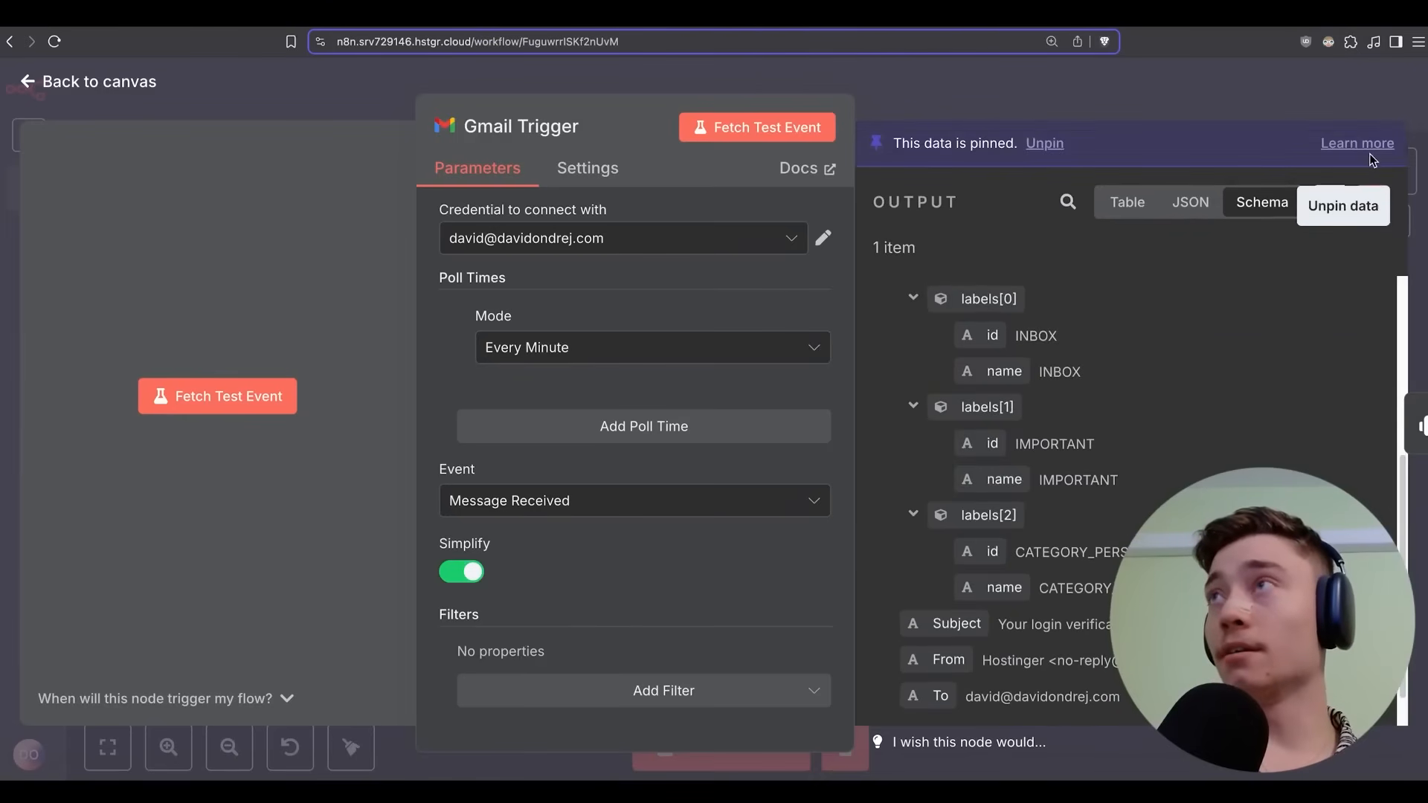
pyautogui.click(1036, 110)
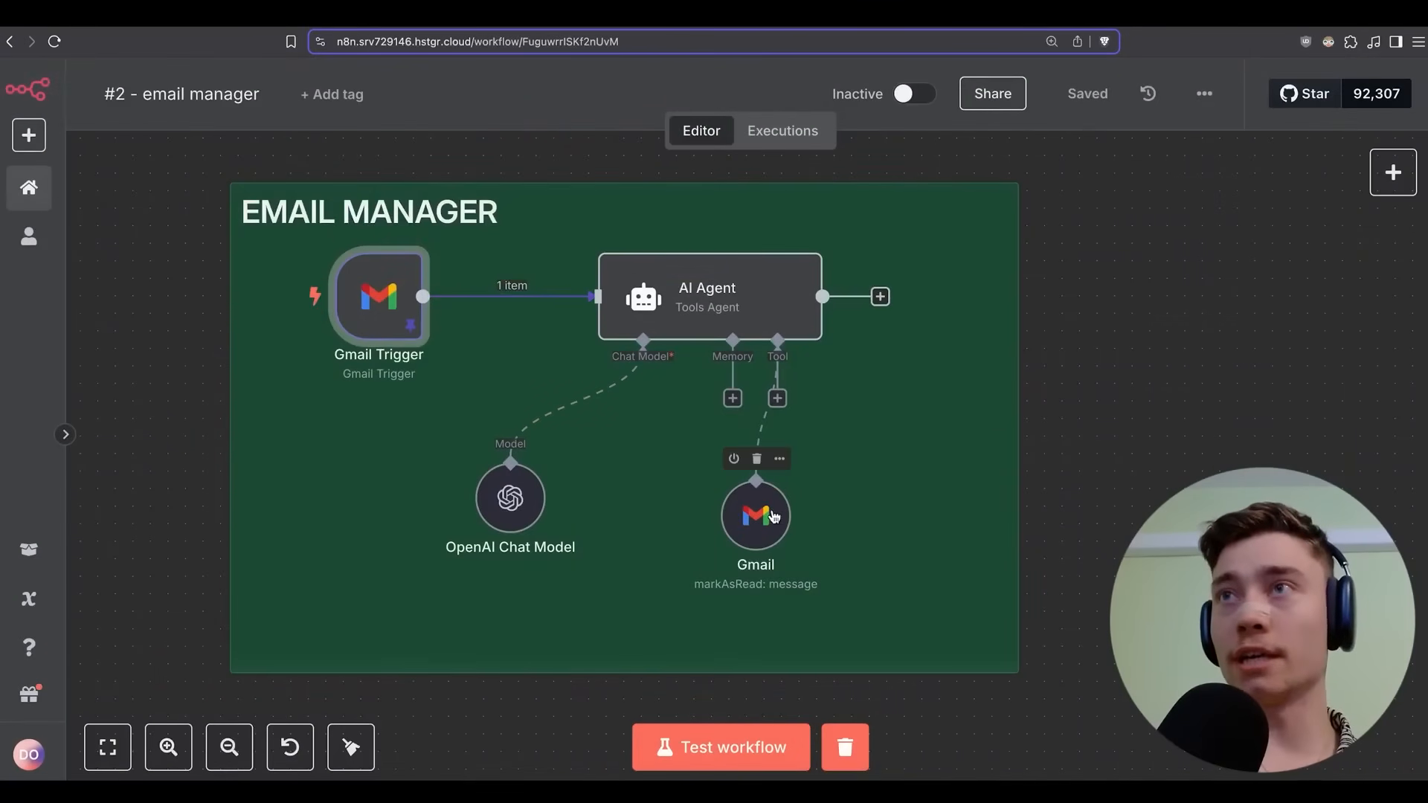
# Test-run the email manager workflow and open the AI Agent's results.
pyautogui.moveTo(778, 528); pyautogui.dragTo(848, 493)
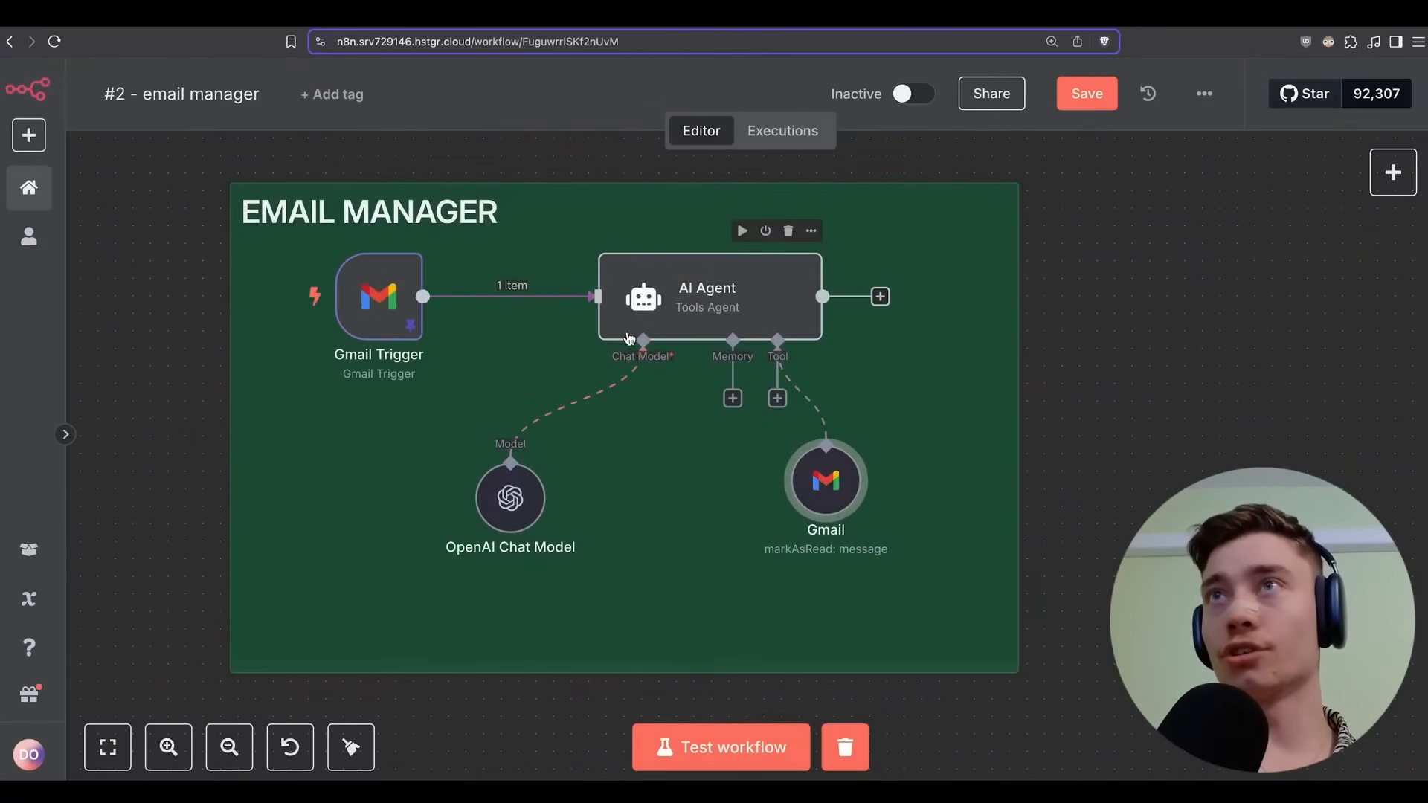
pyautogui.click(720, 746)
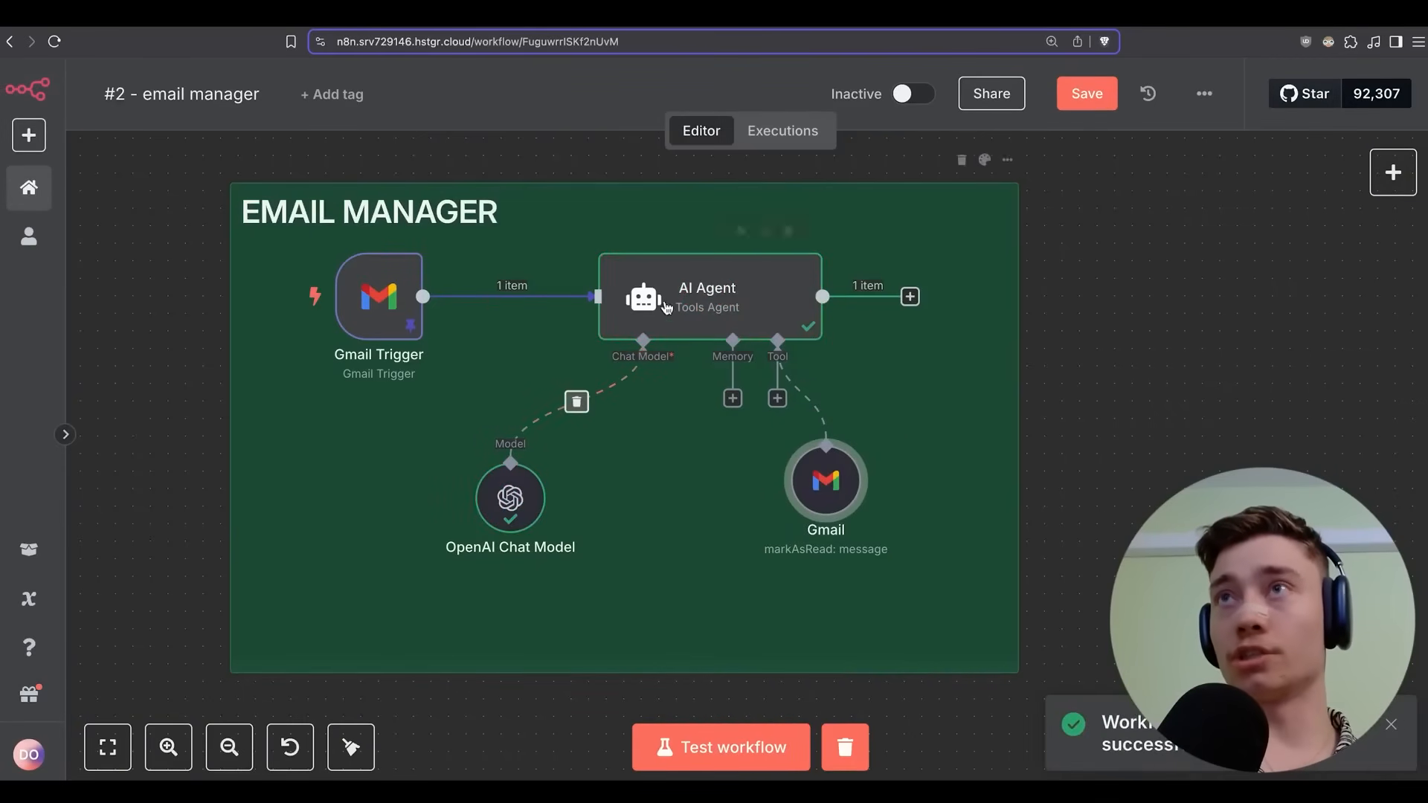
pyautogui.click(682, 290)
pyautogui.doubleClick(683, 290)
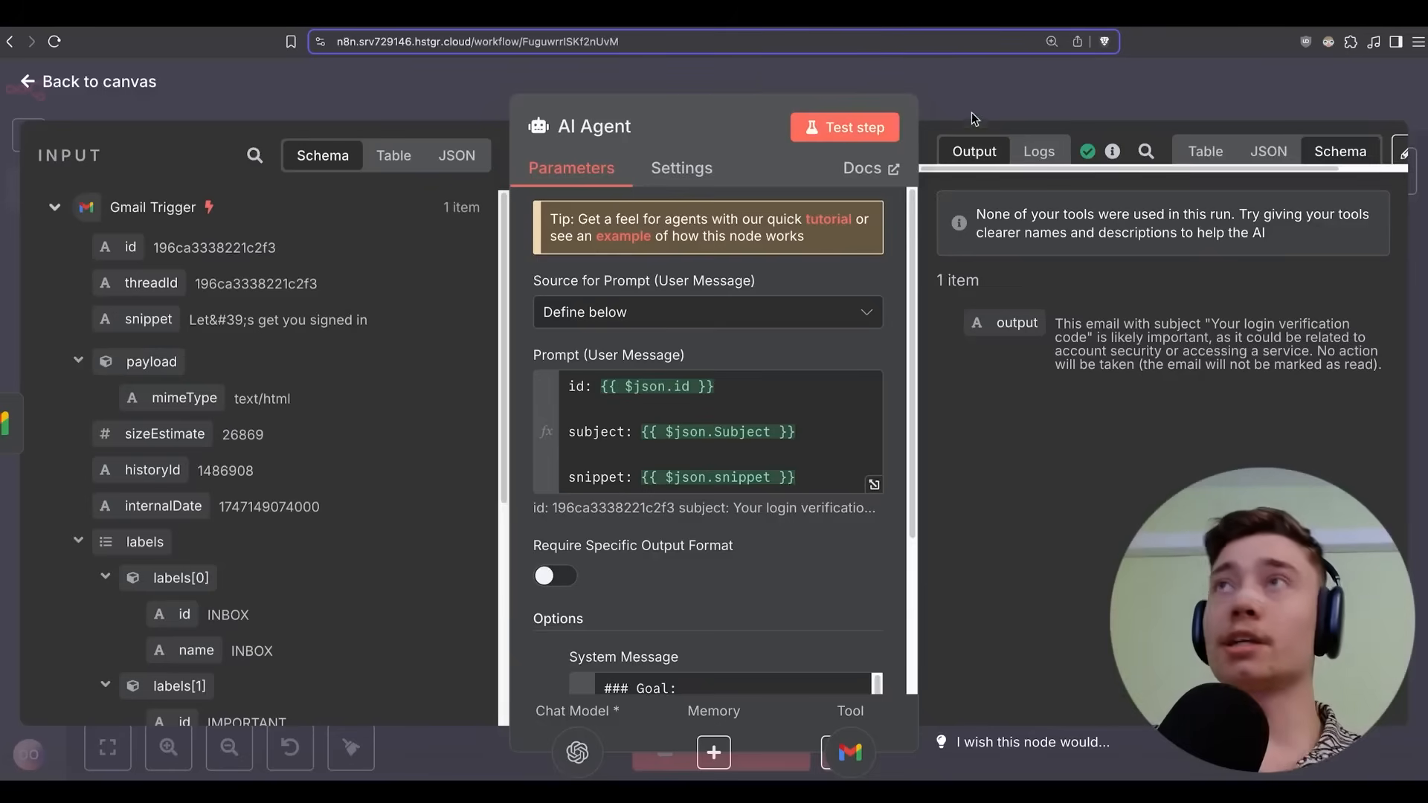
# Review the AI Agent's system message once more.
pyautogui.press('Escape')
pyautogui.doubleClick(715, 293)
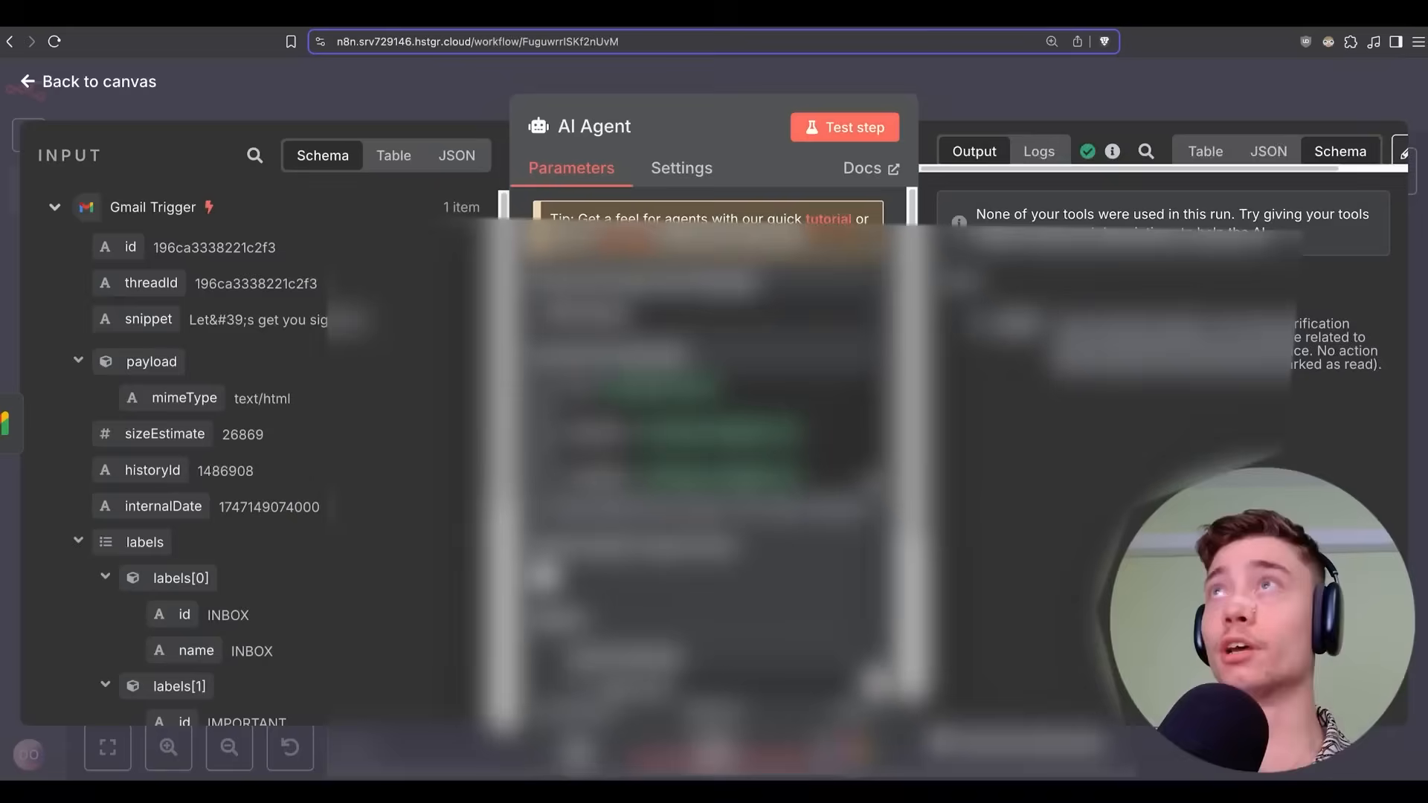
pyautogui.scroll(-4, 577, 441)
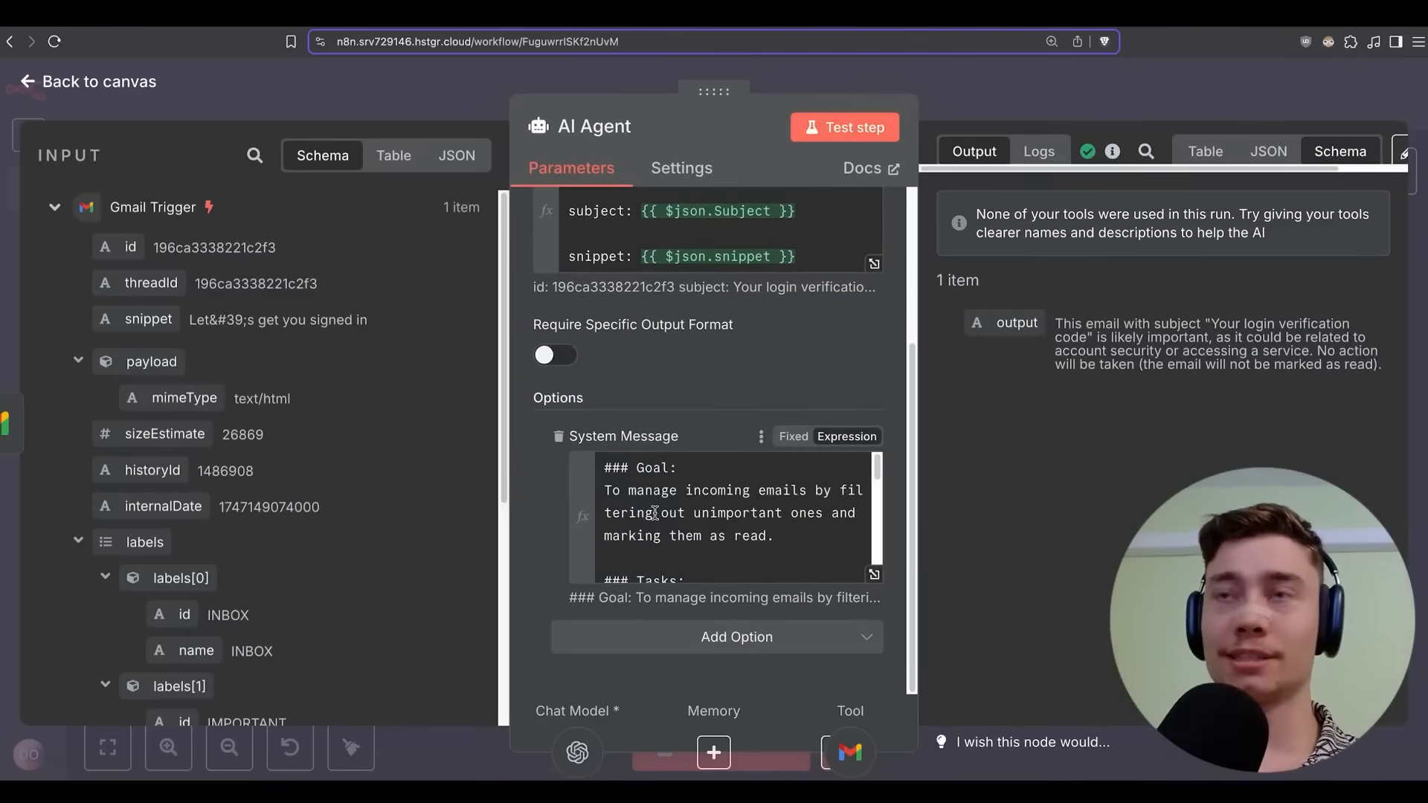
pyautogui.scroll(-5, 698, 490)
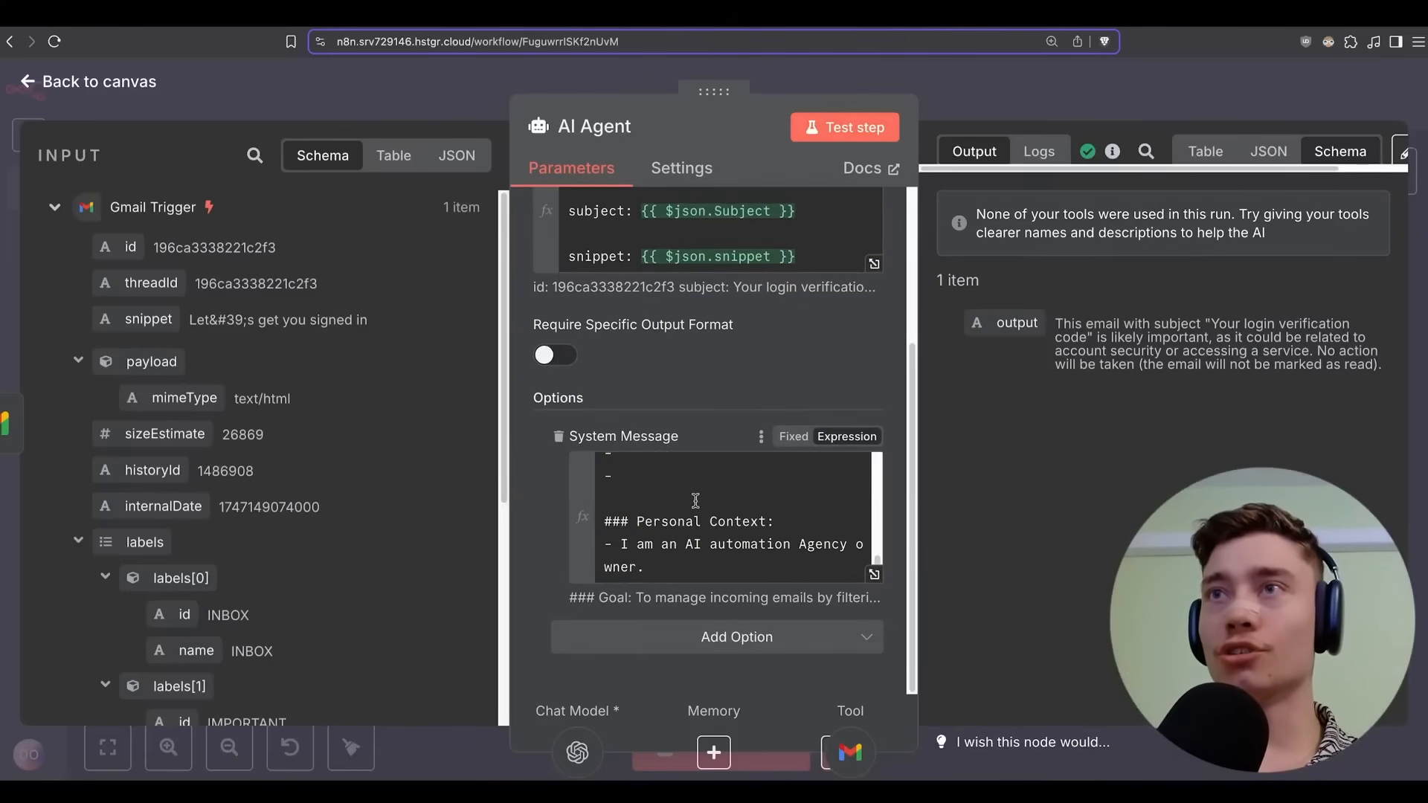
pyautogui.scroll(5, 693, 499)
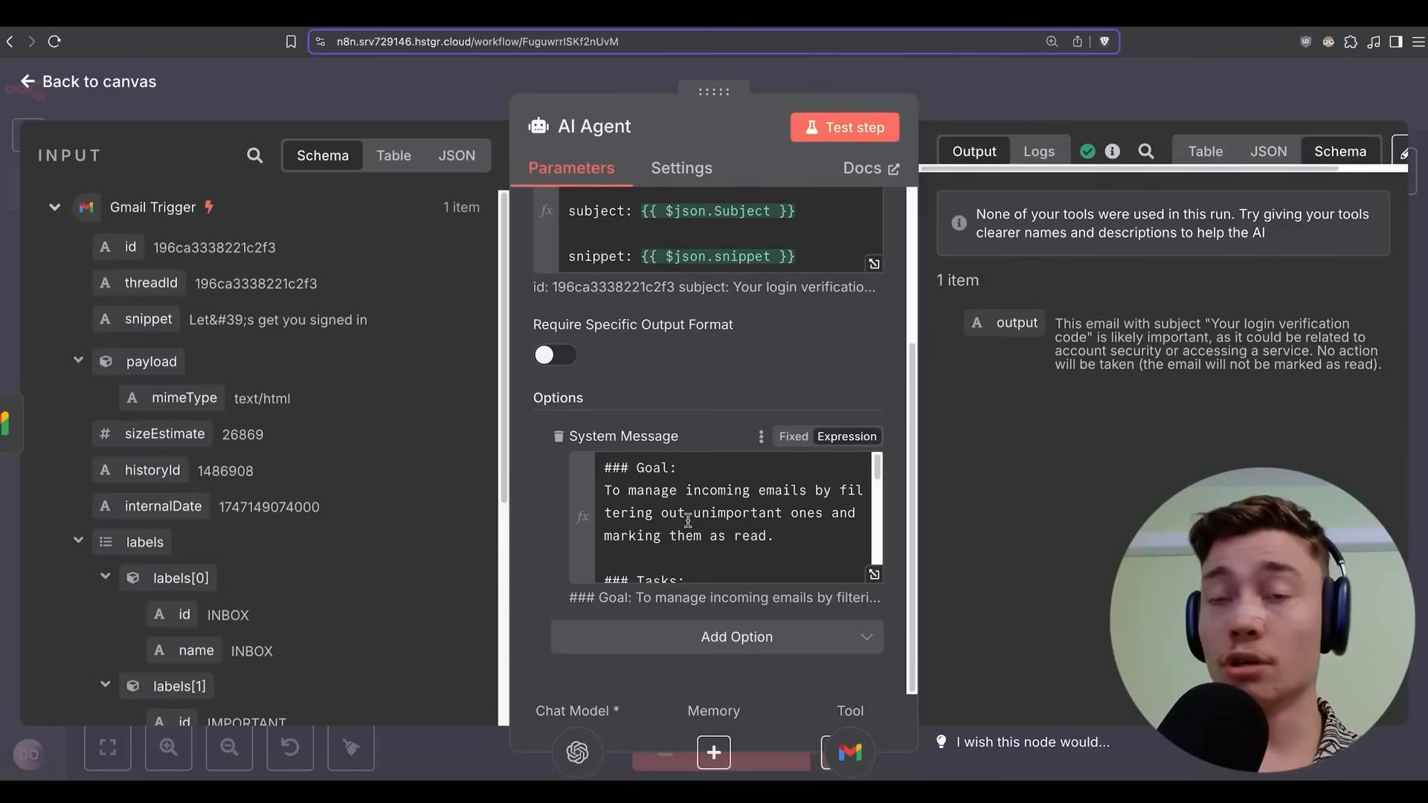
pyautogui.scroll(-3, 688, 521)
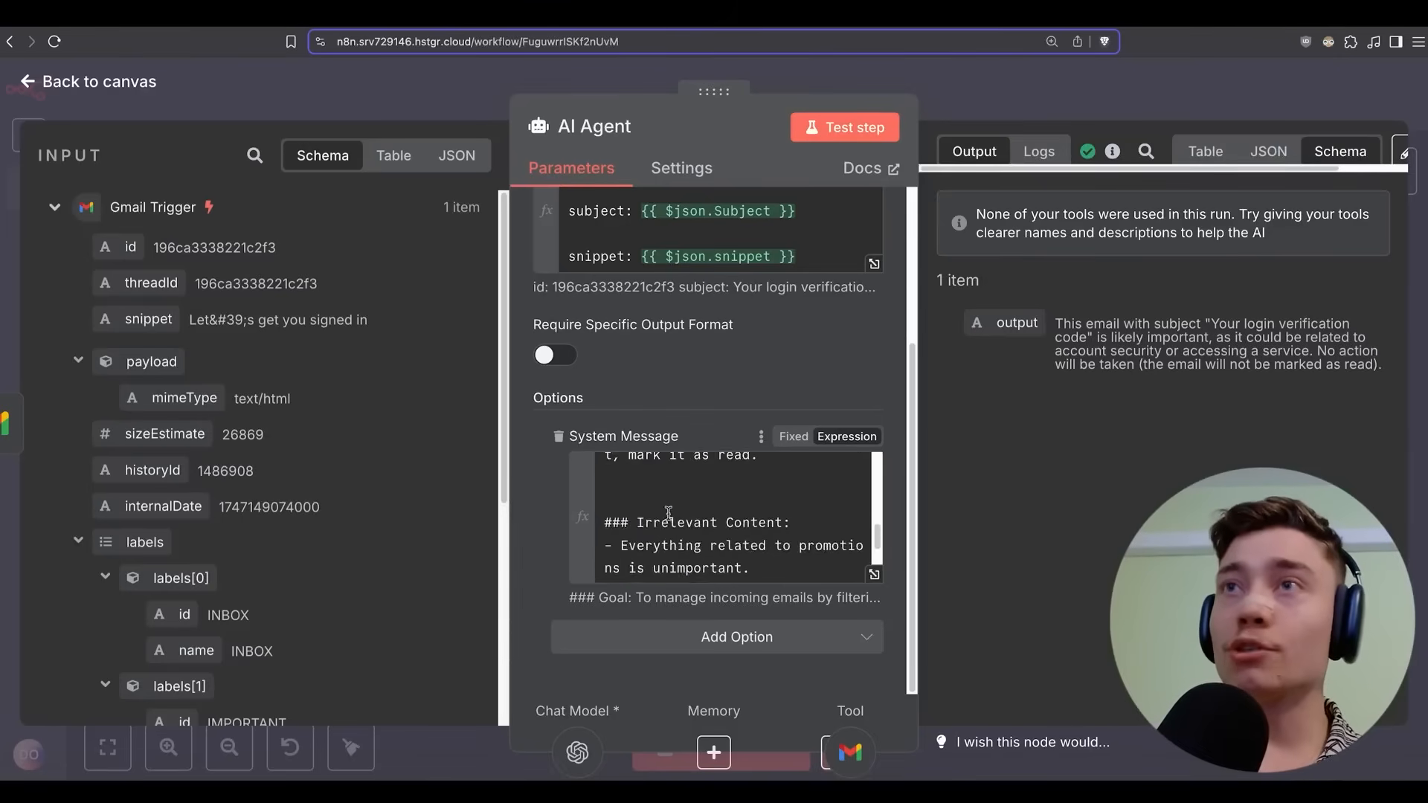
pyautogui.scroll(3, 760, 504)
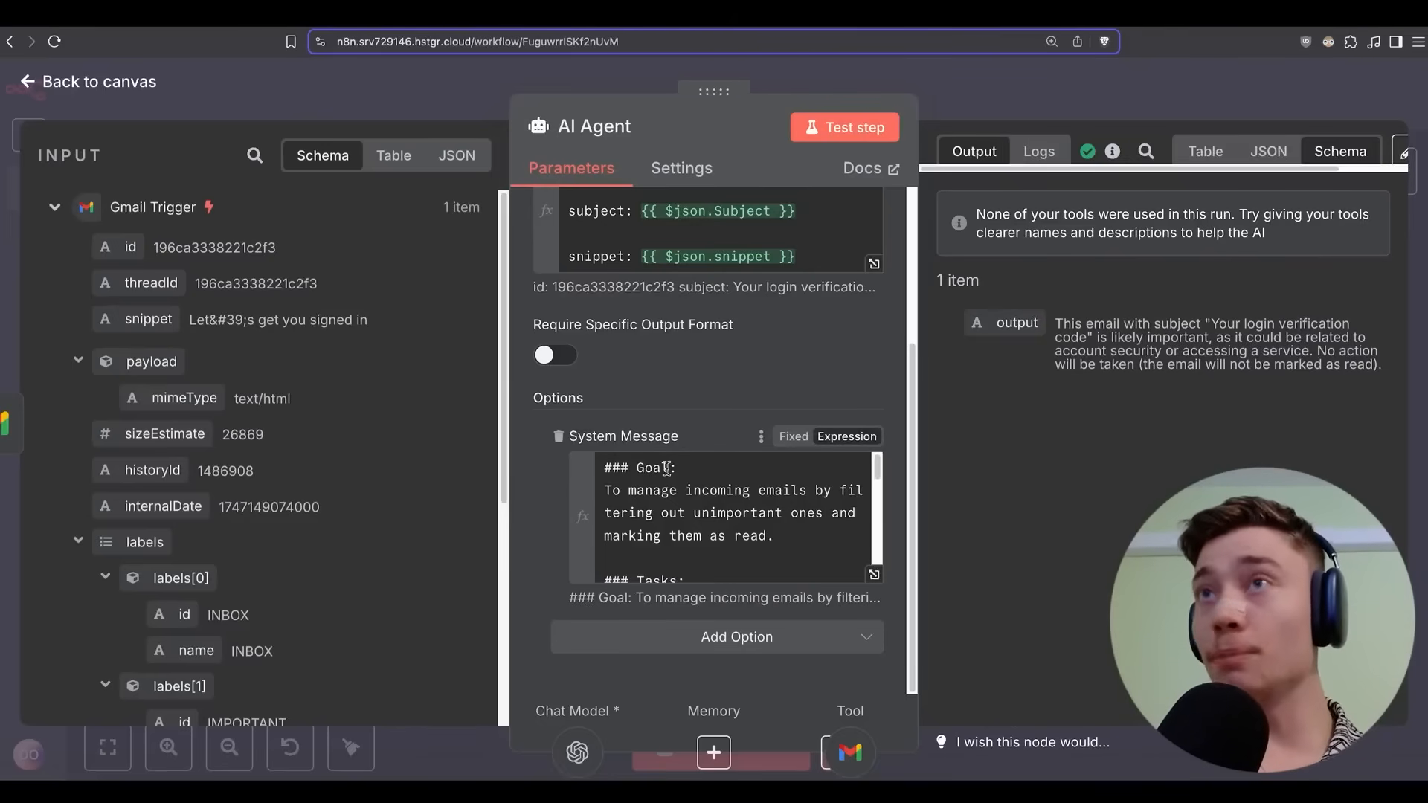
pyautogui.scroll(-6, 655, 491)
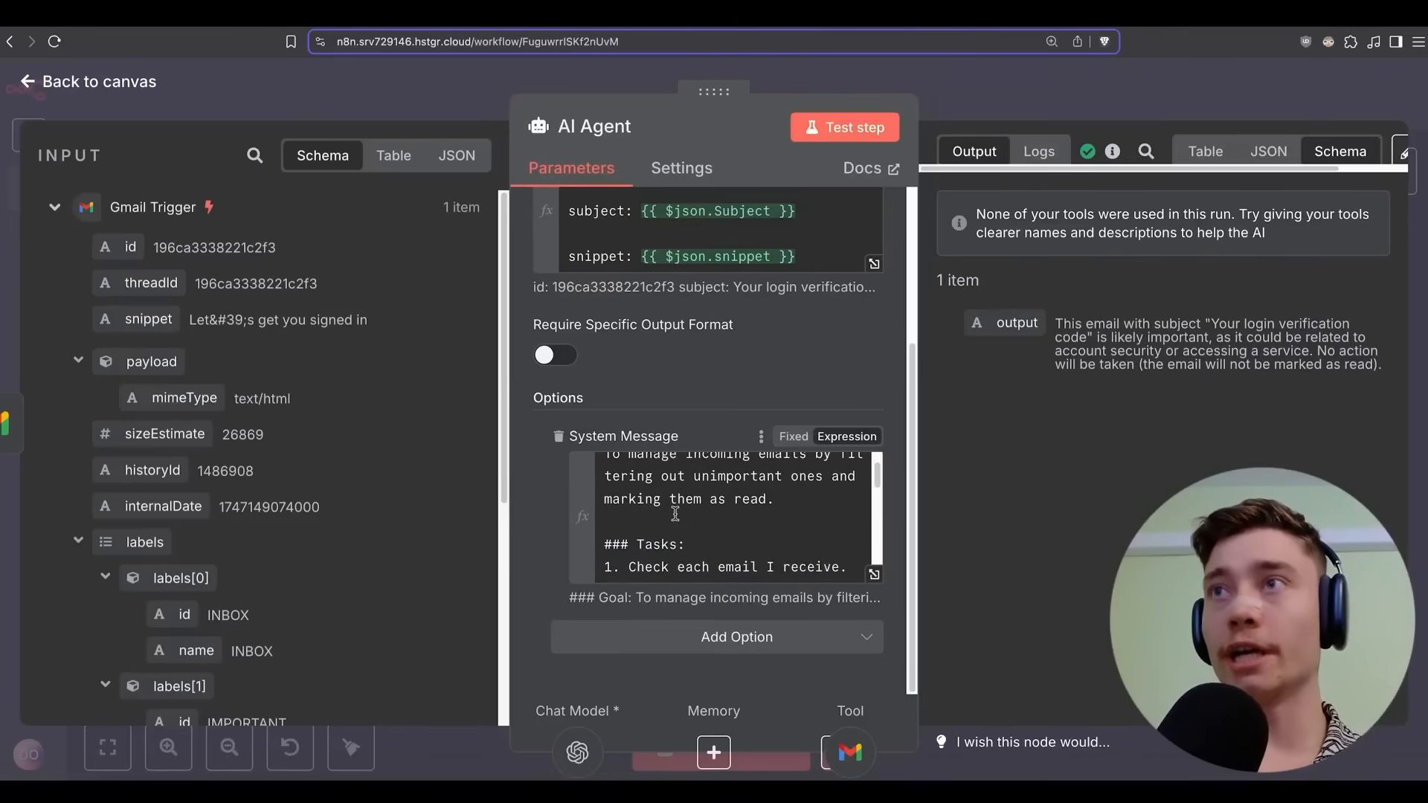
# Save the email manager workflow and switch it to Active.
pyautogui.press('Escape')
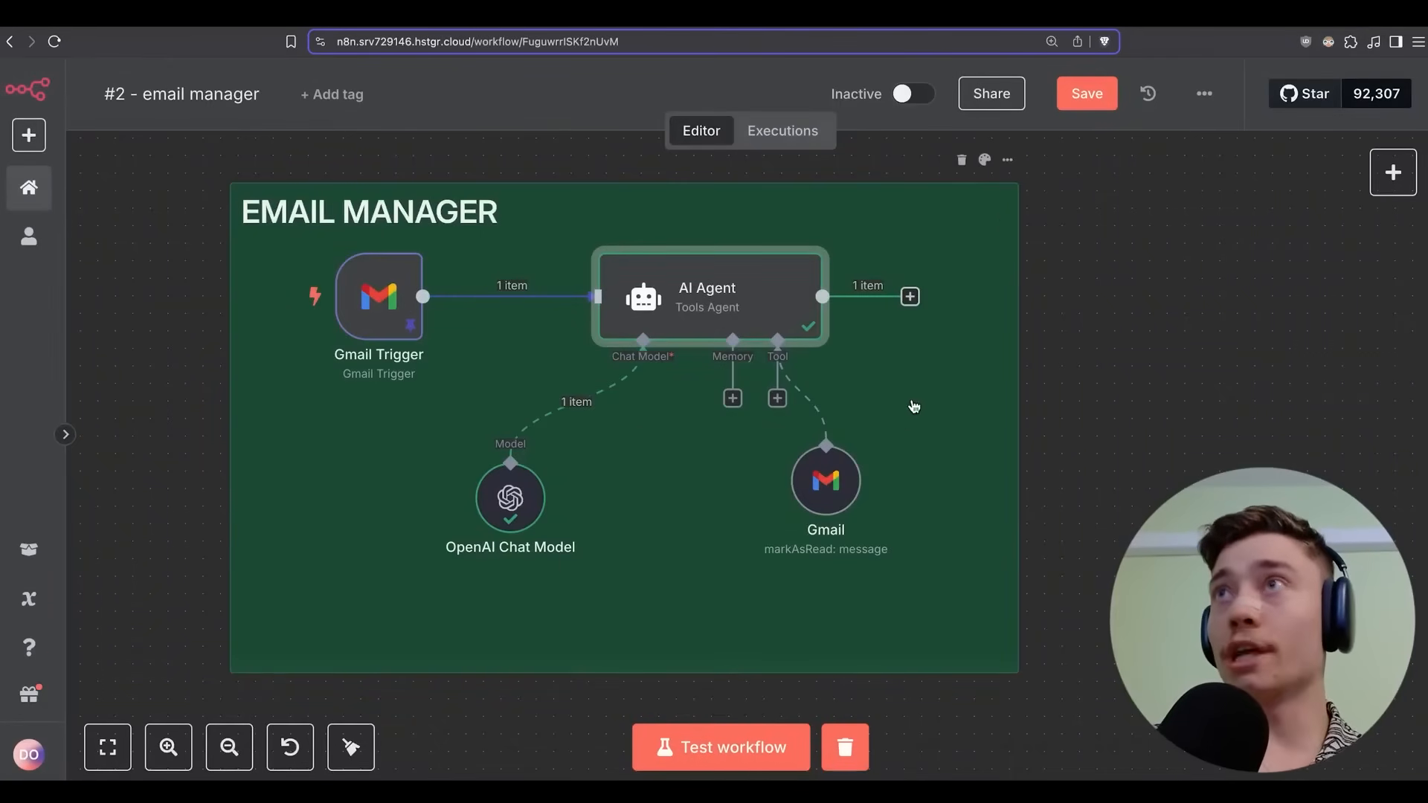
pyautogui.click(1077, 102)
pyautogui.click(914, 94)
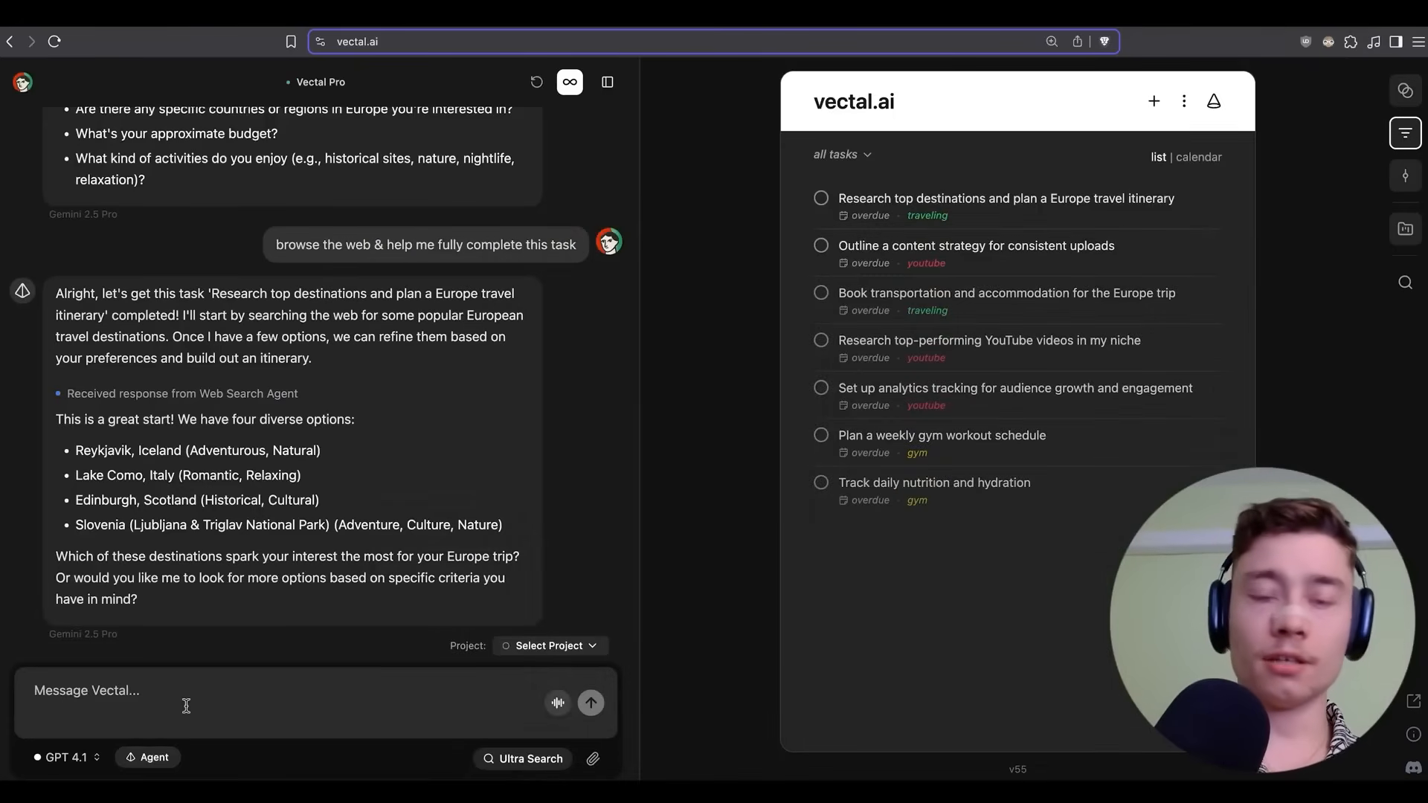
# Ask Vectal.ai for an unimportant, friend-style email with a subject and body.
pyautogui.write('i n')
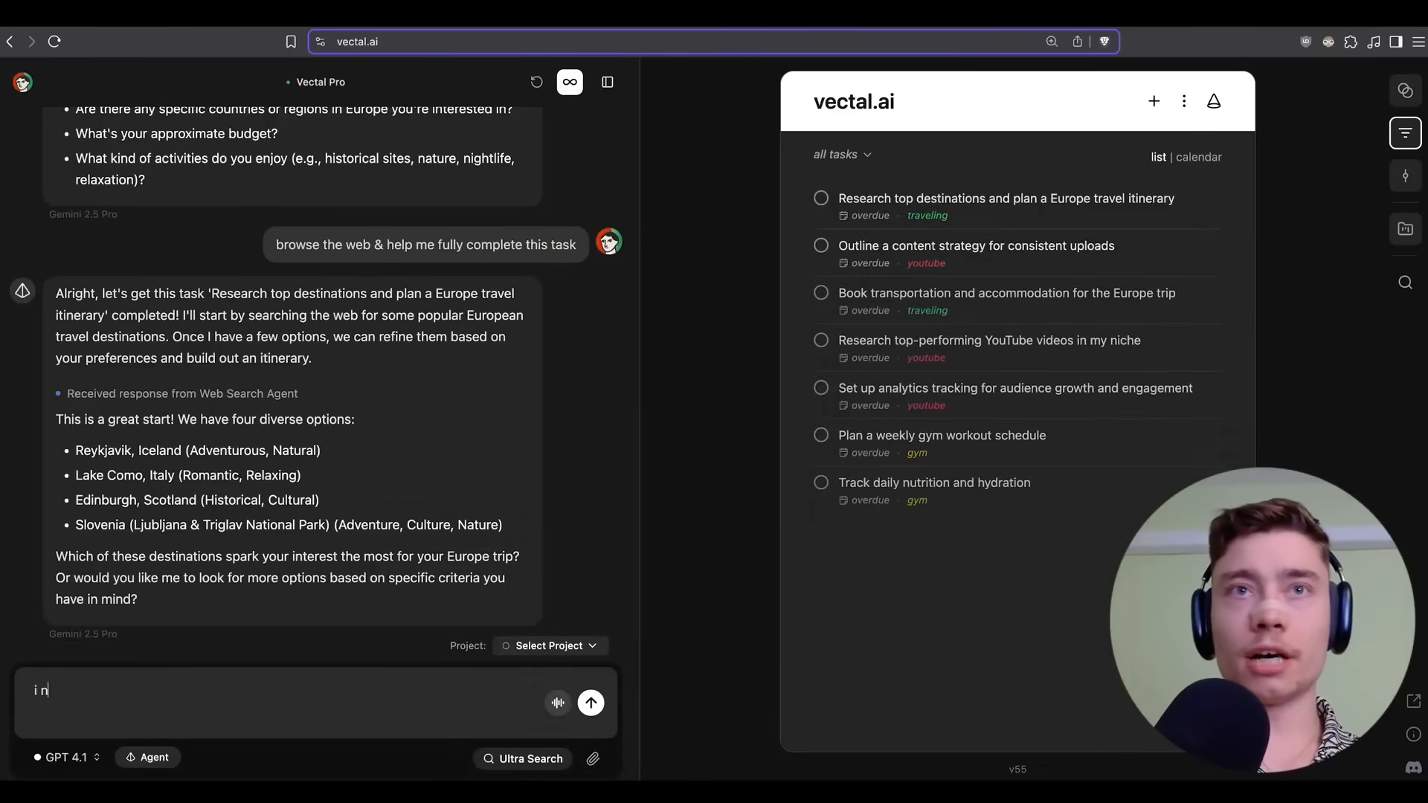
pyautogui.write('eed you to draft')
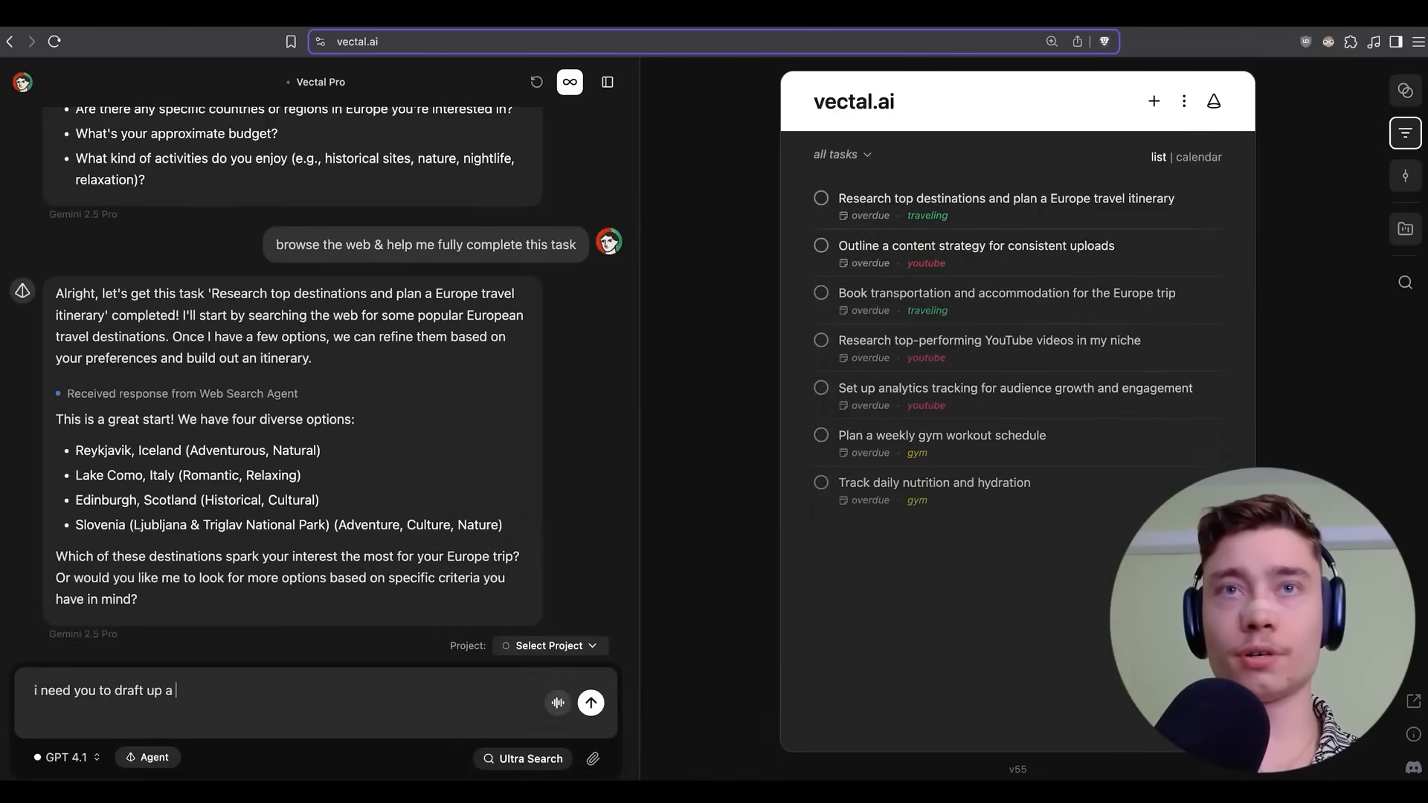
pyautogui.write(' up an email that is ')
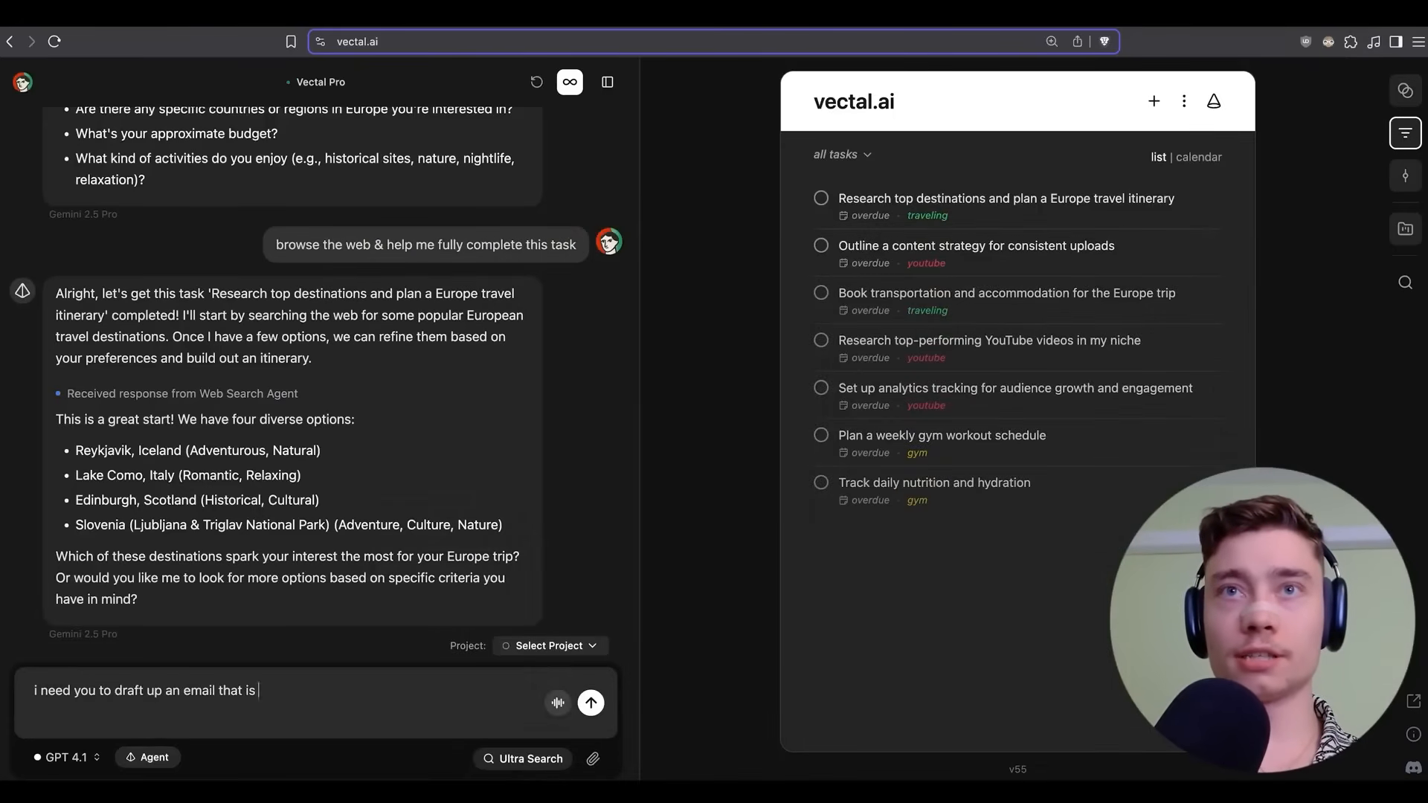
pyautogui.write('objectivelly not important')
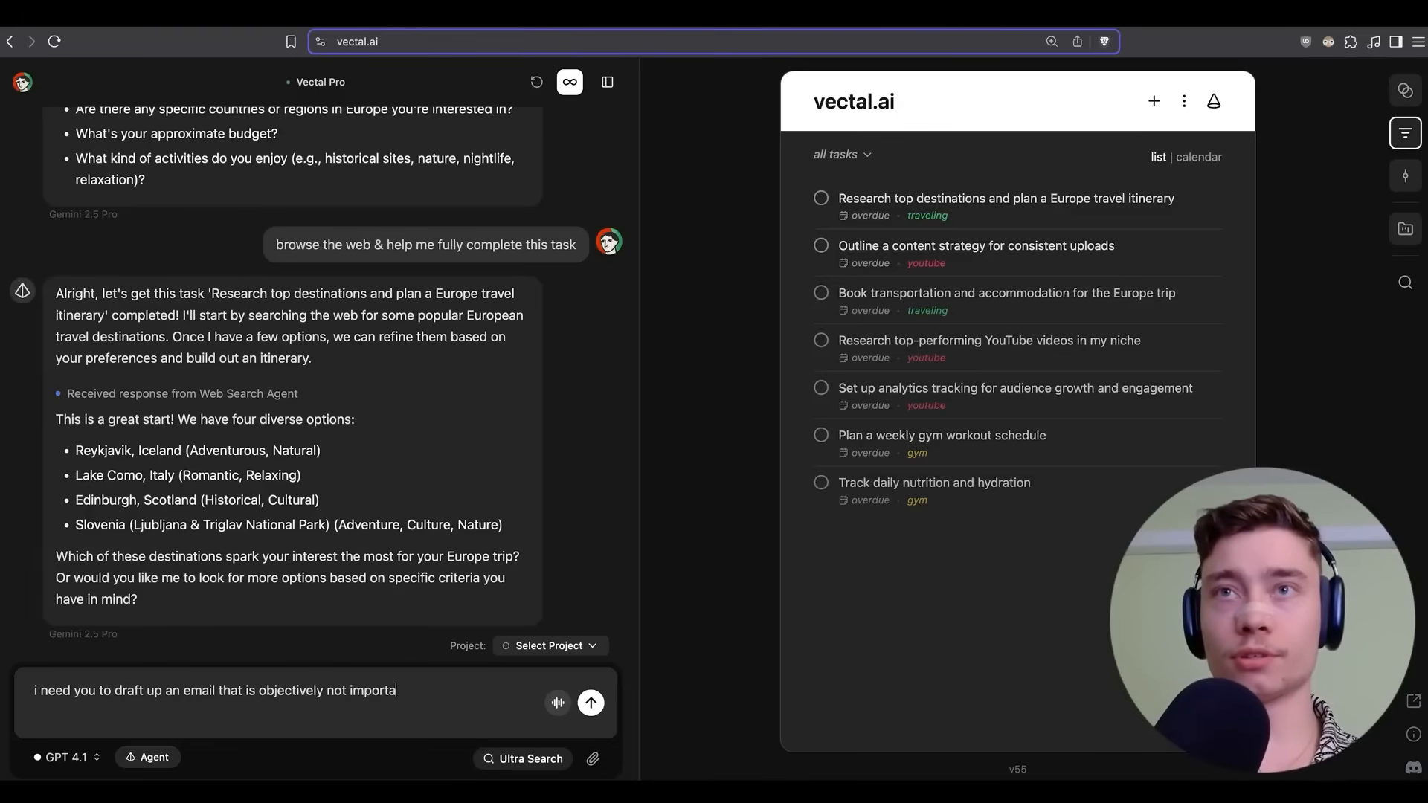
pyautogui.hotkey('shift', 'Return')
pyautogui.hotkey('shift', 'Return')
pyautogui.write('just something that a f')
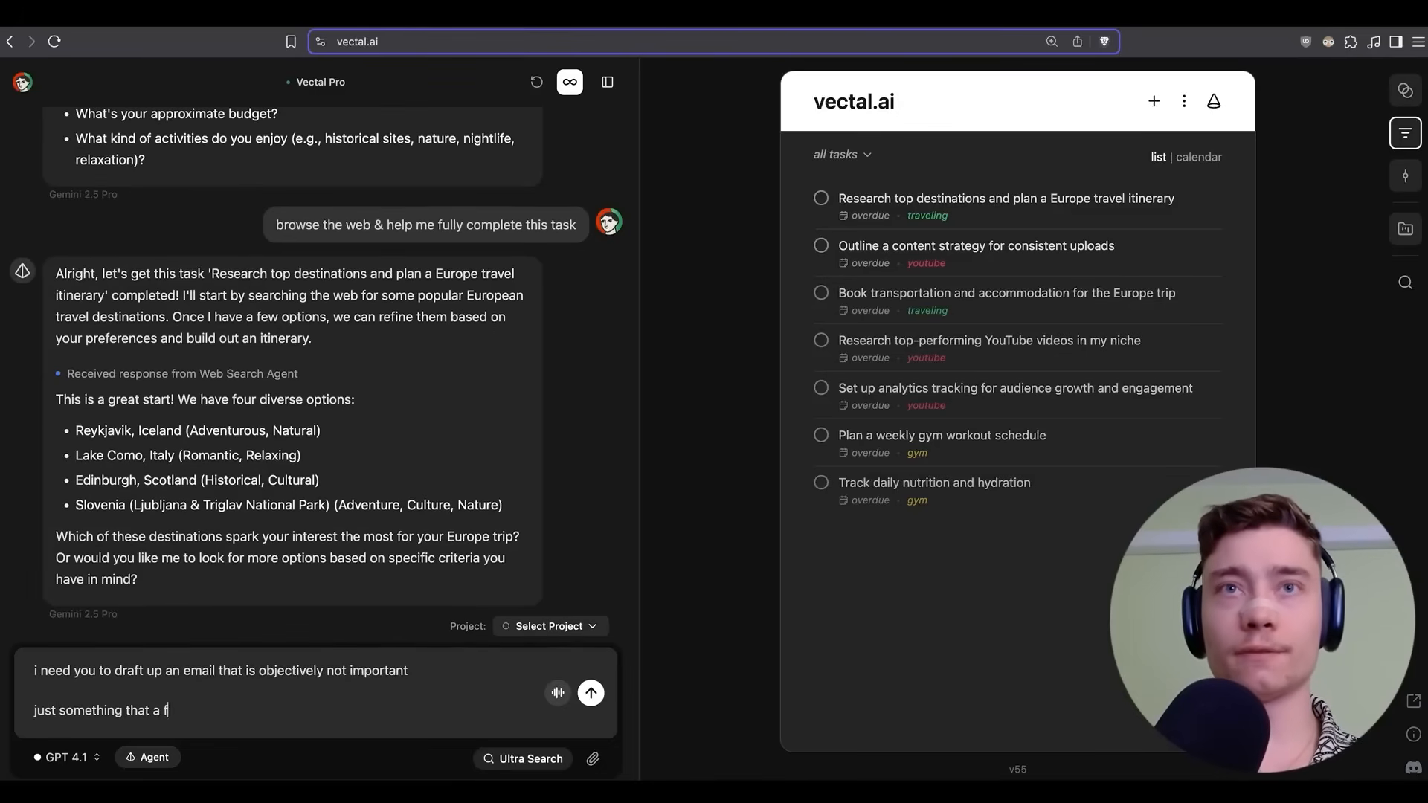
pyautogui.write('riend might email me')
pyautogui.hotkey('shift', 'Return')
pyautogui.hotkey('shift', 'Return')
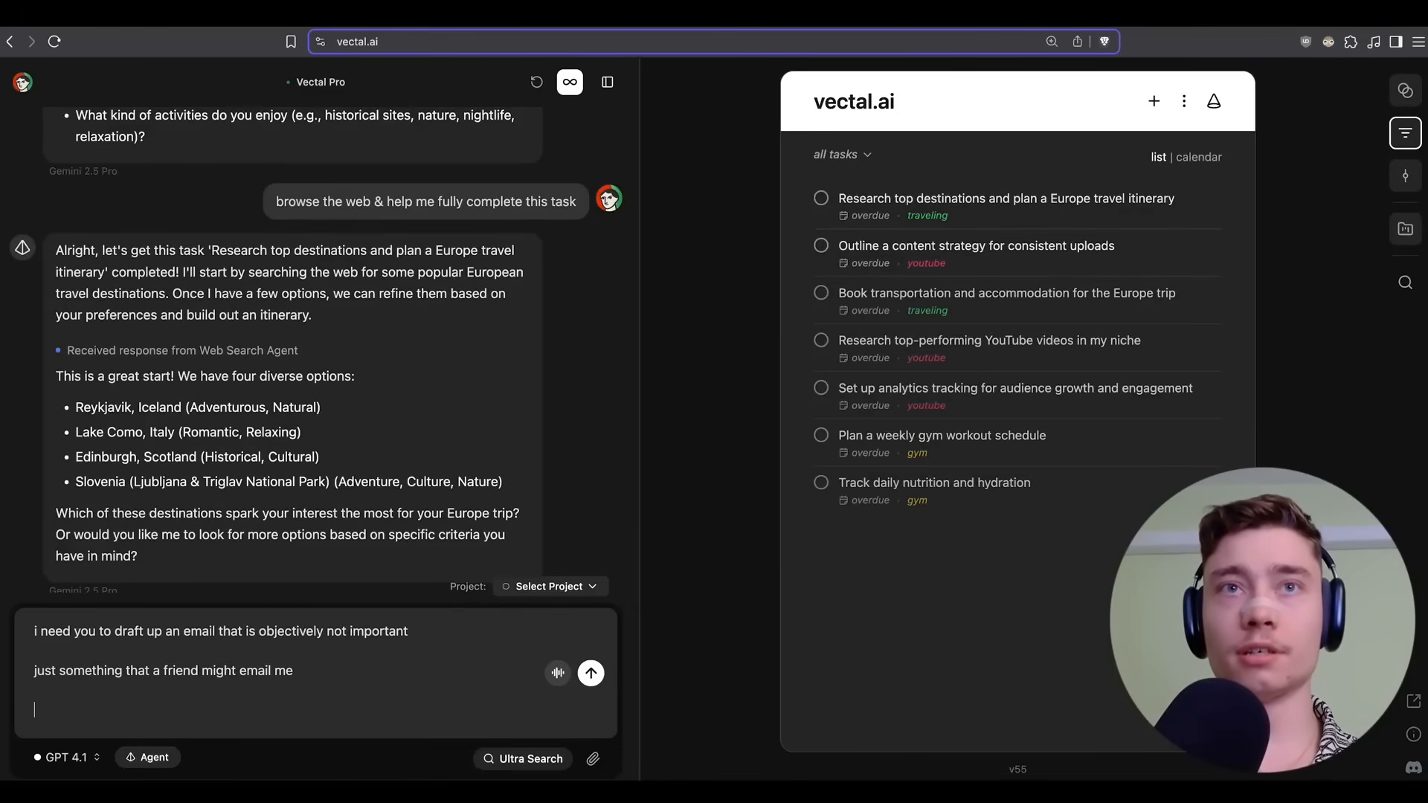
pyautogui.write('give me subject & body')
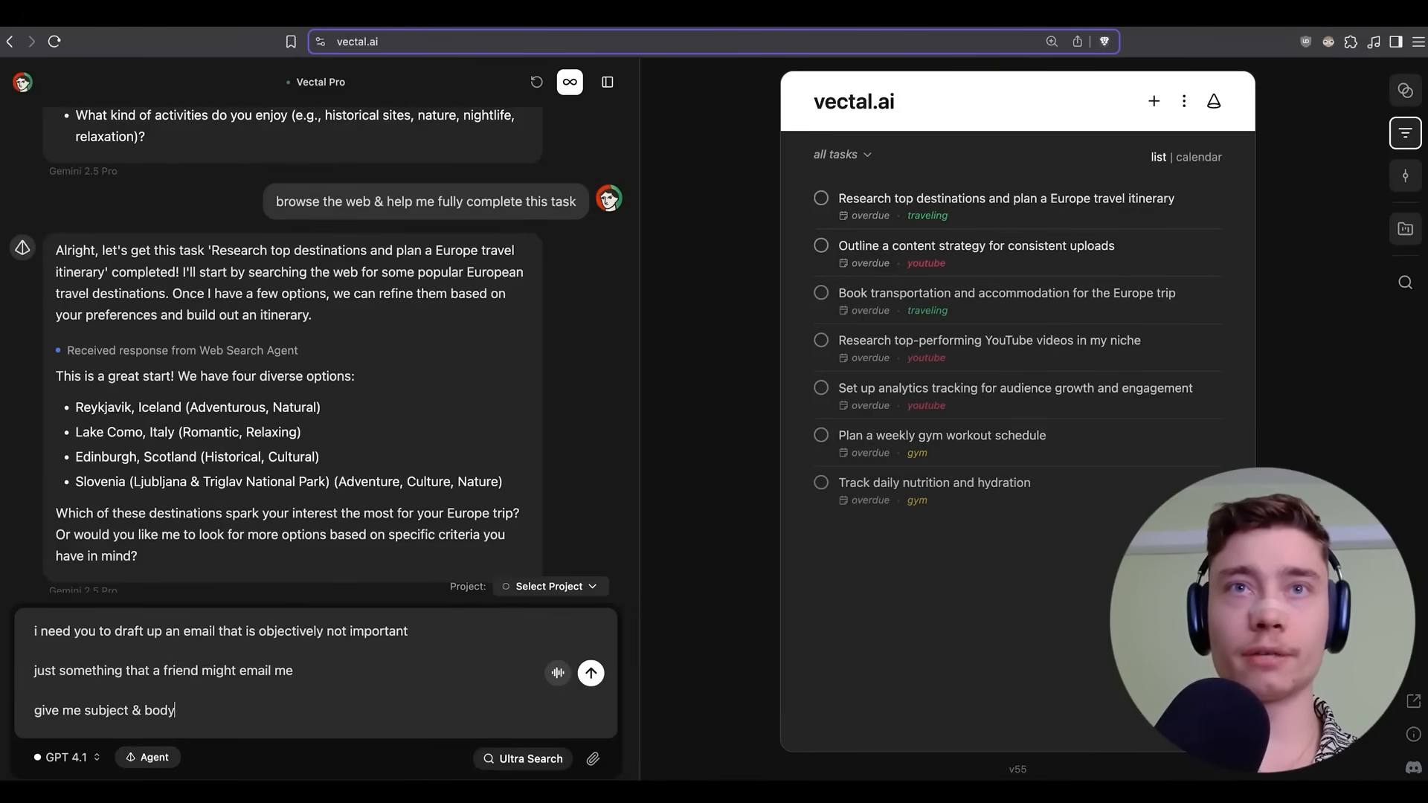
pyautogui.press('Return')
# Select the drafted subject 'Quick Catch-Up!' and the full email body.
pyautogui.moveTo(109, 440); pyautogui.dragTo(226, 447)
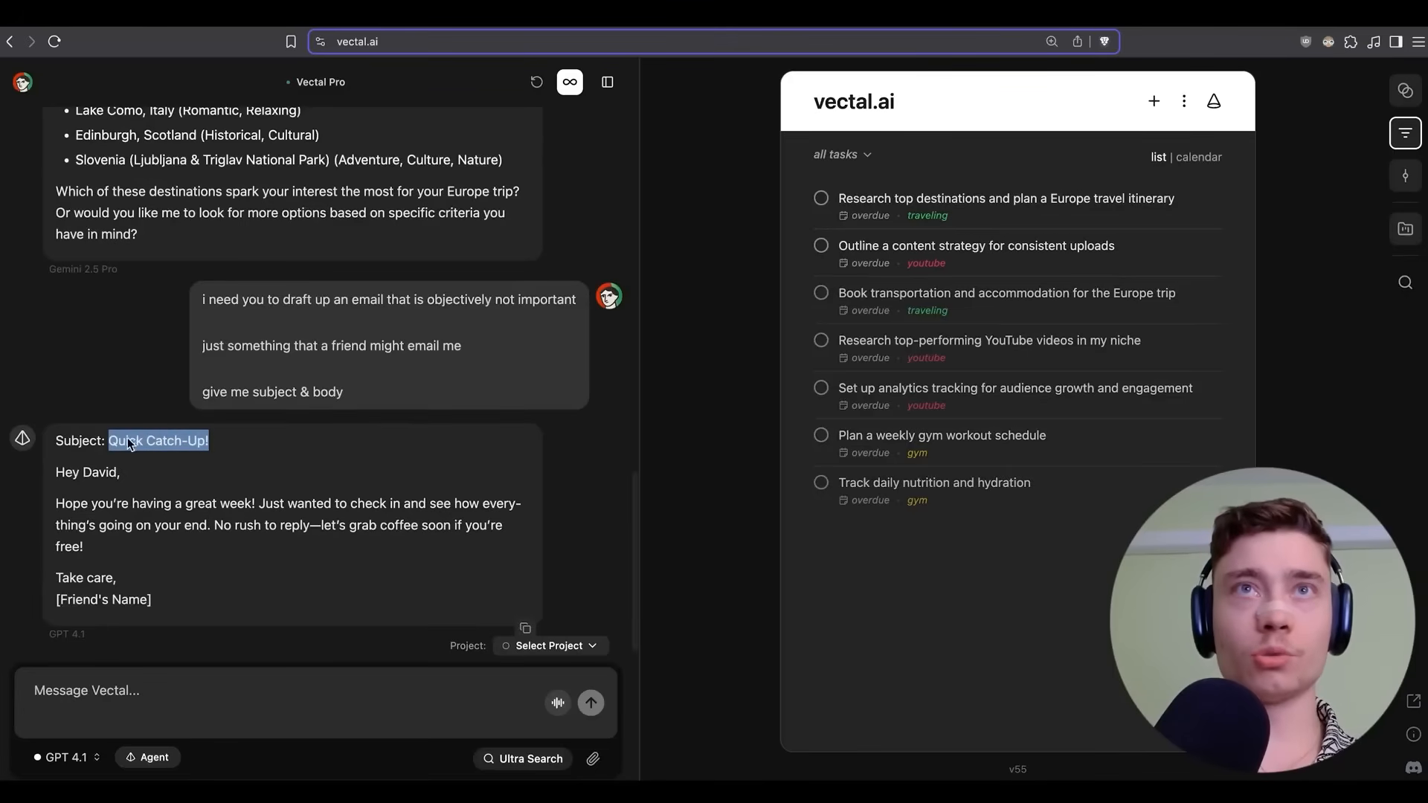
pyautogui.click(185, 593)
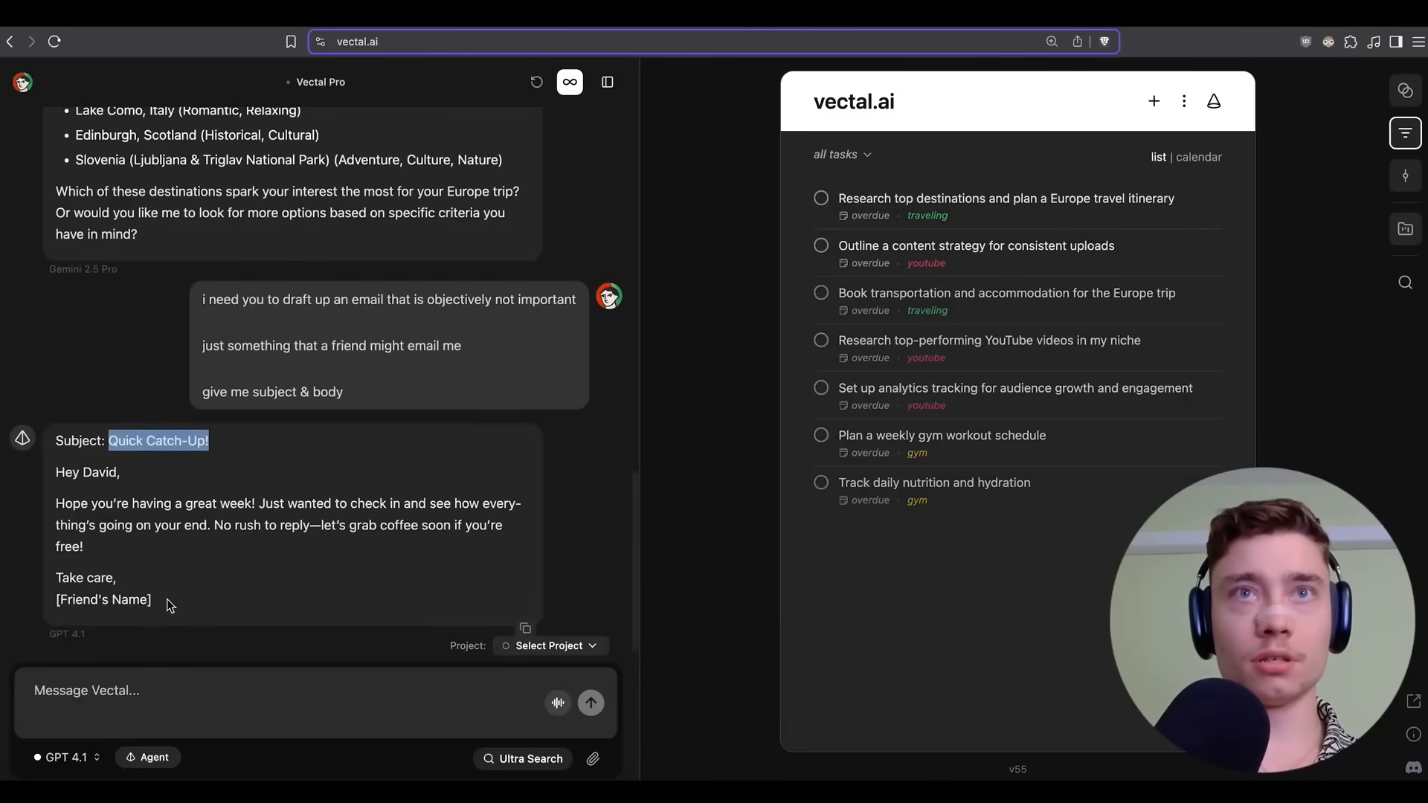
pyautogui.moveTo(167, 599); pyautogui.dragTo(51, 471)
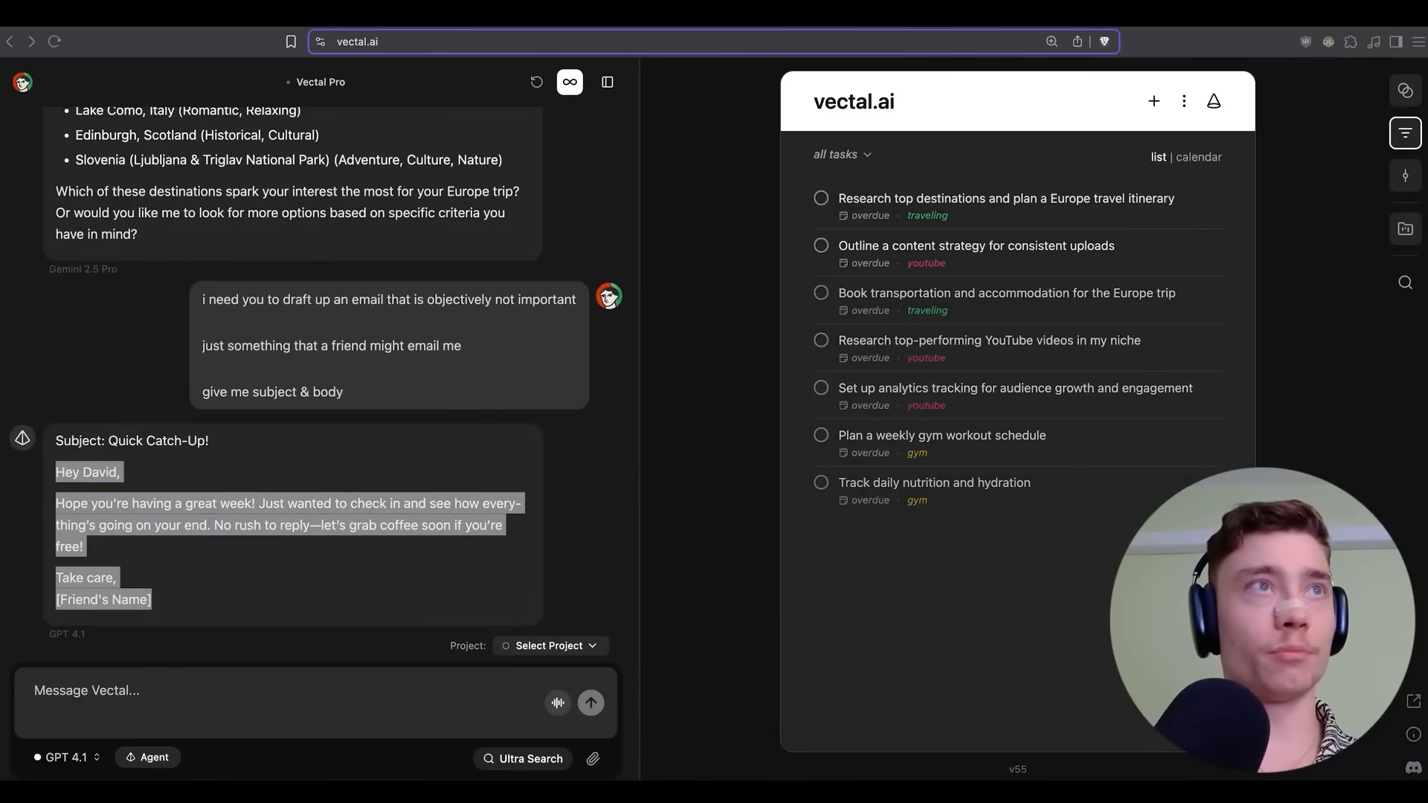
pyautogui.click(1031, 18)
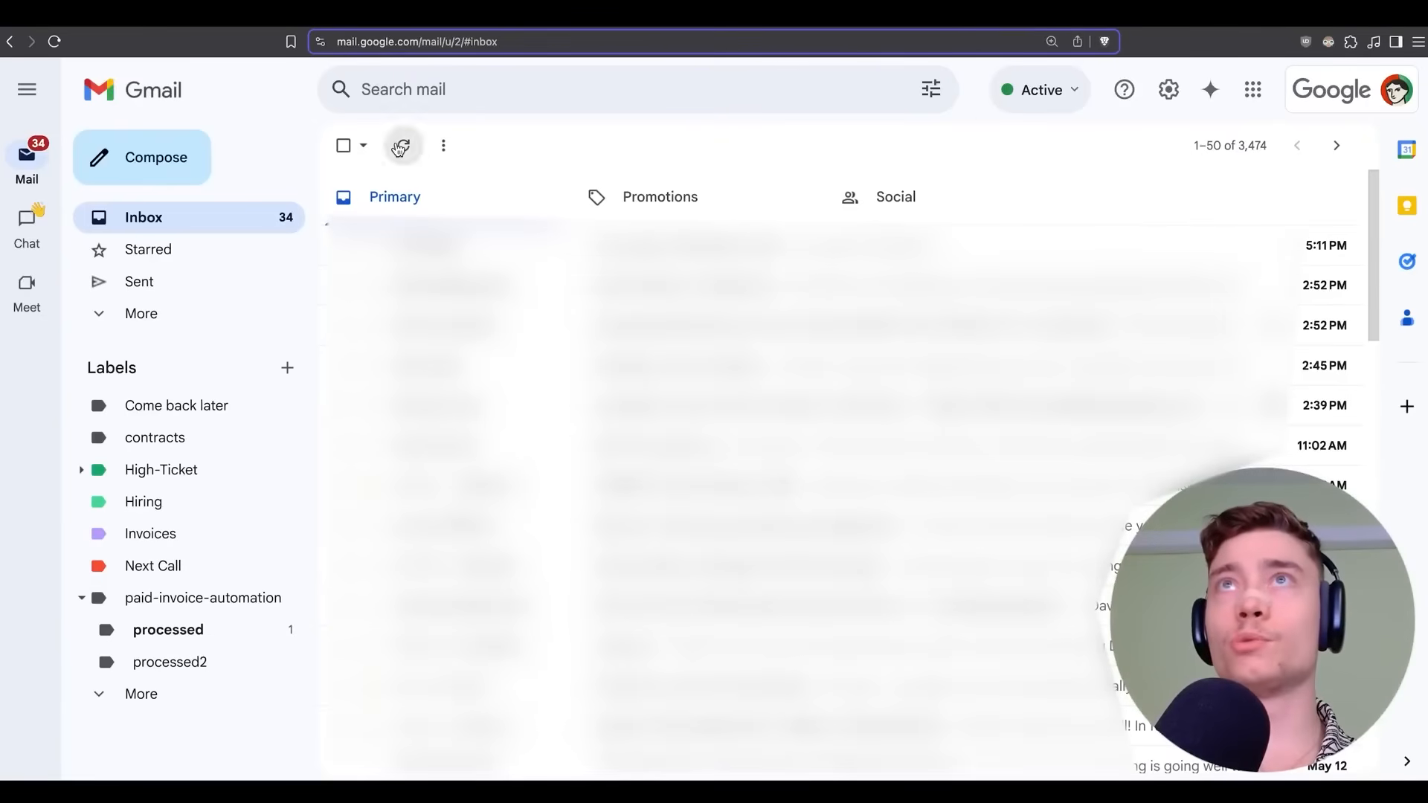
# Keep refreshing Gmail until the 5:43 PM email arrives and unread reaches 35.
pyautogui.click(404, 147)
pyautogui.click(404, 148)
pyautogui.click(171, 20)
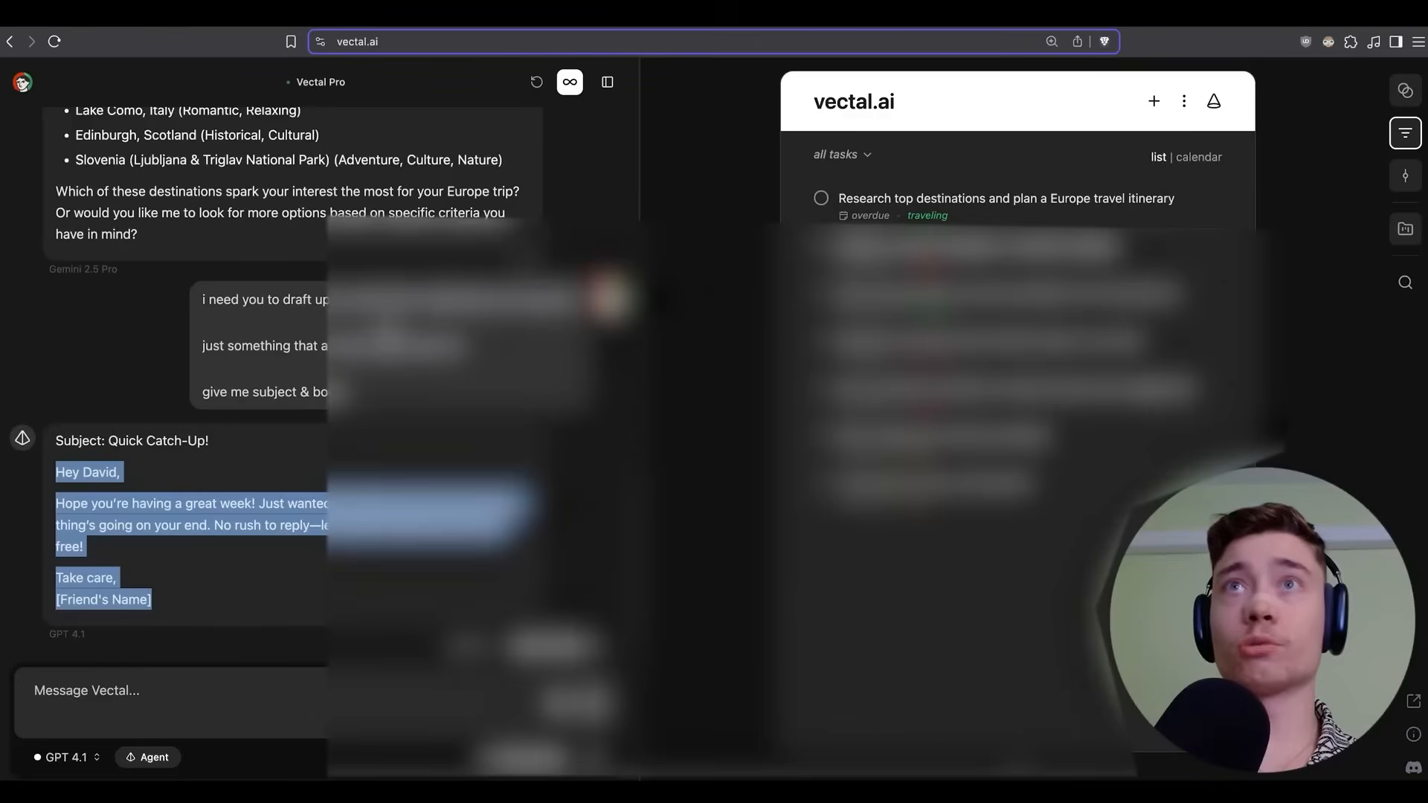
pyautogui.click(153, 513)
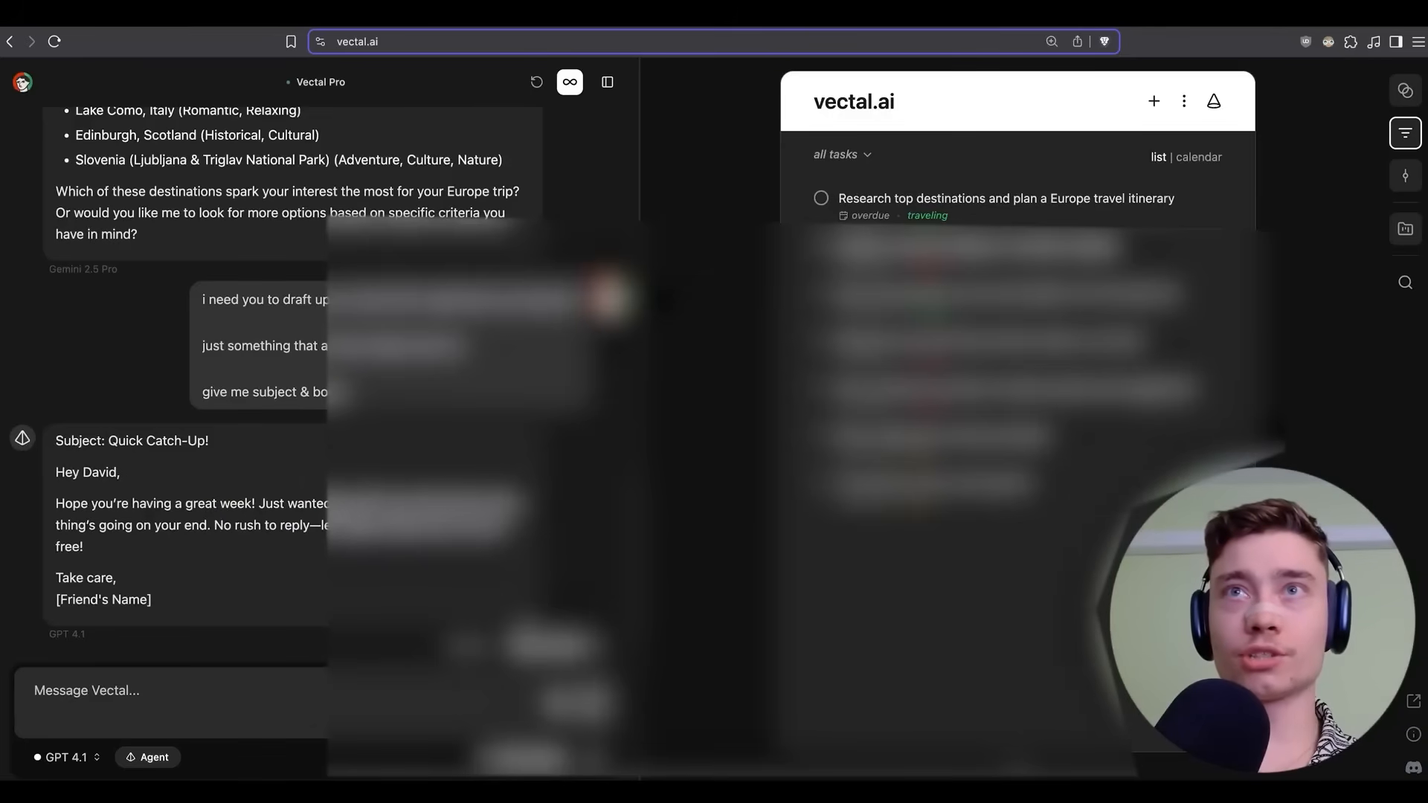
pyautogui.hotkey('ctrl', 'Tab')
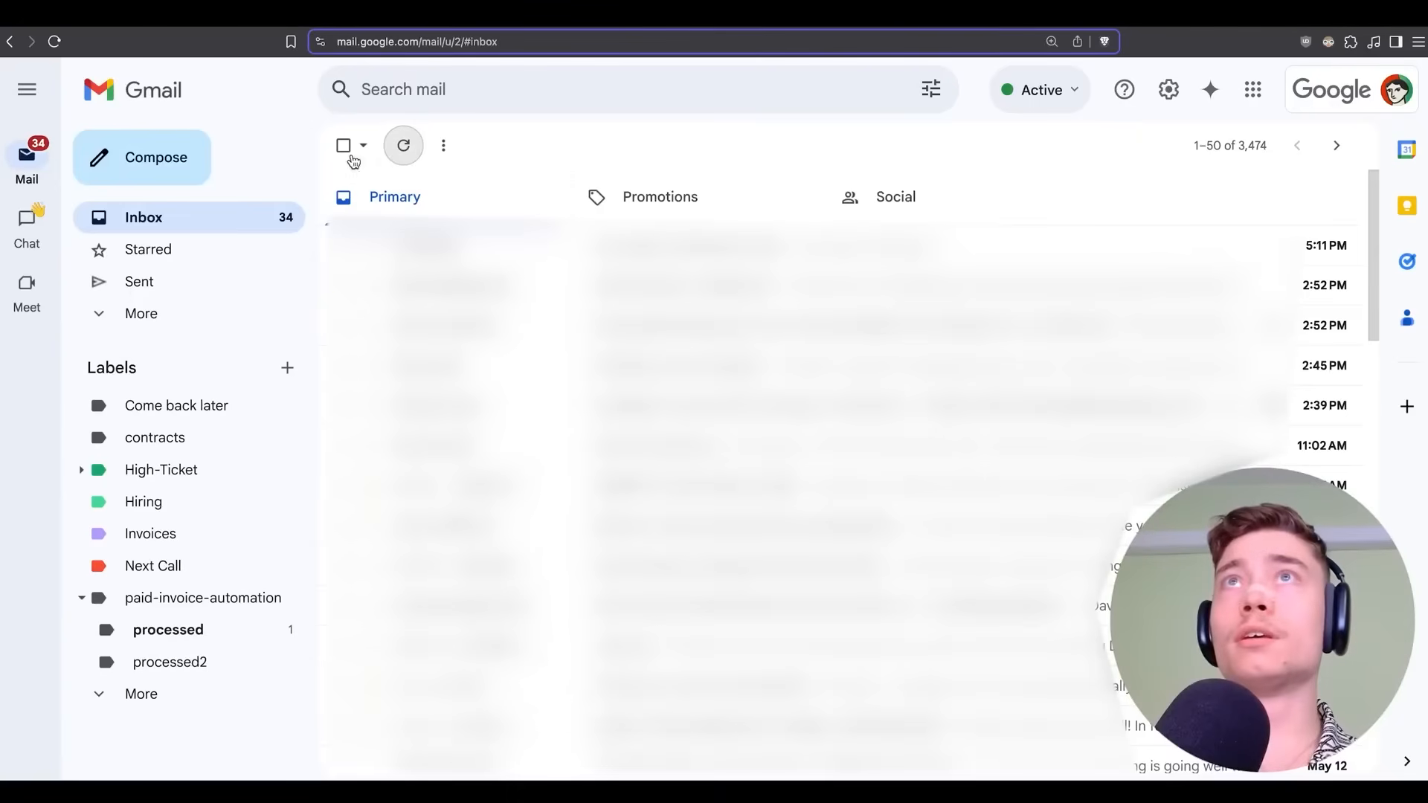
pyautogui.click(404, 147)
pyautogui.click(405, 148)
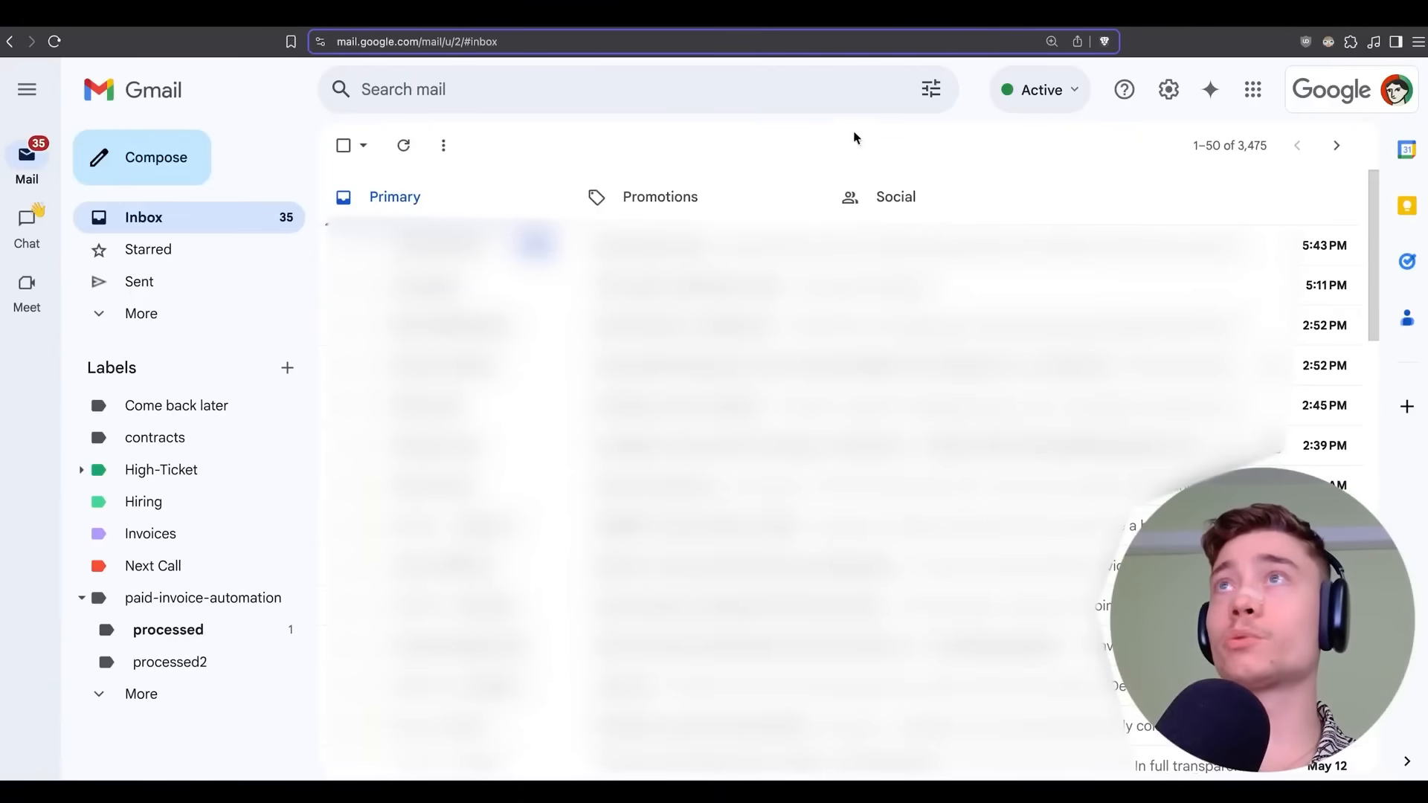
pyautogui.hotkey('ctrl', 'Tab')
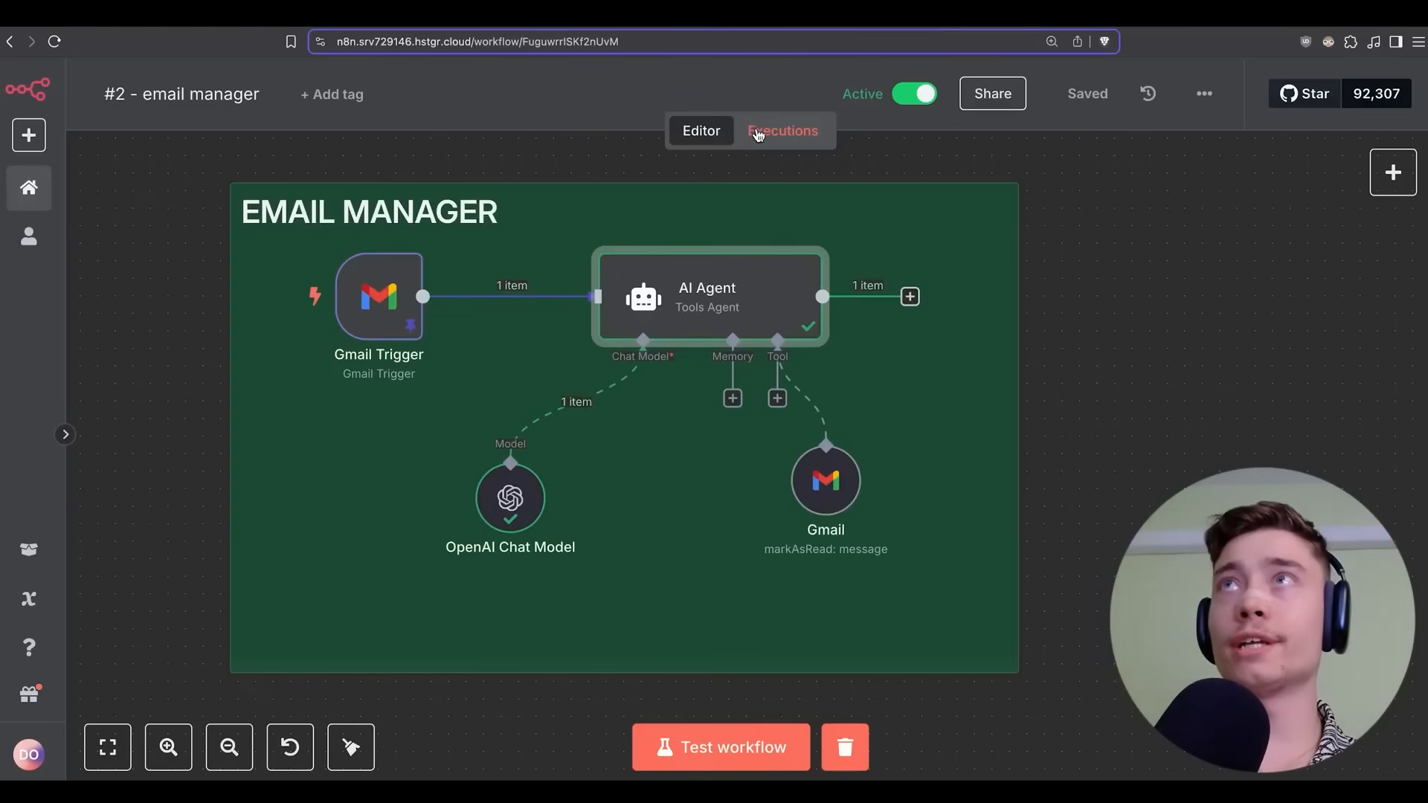
# Bring up the execution history of the #2 - email manager workflow.
pyautogui.click(757, 133)
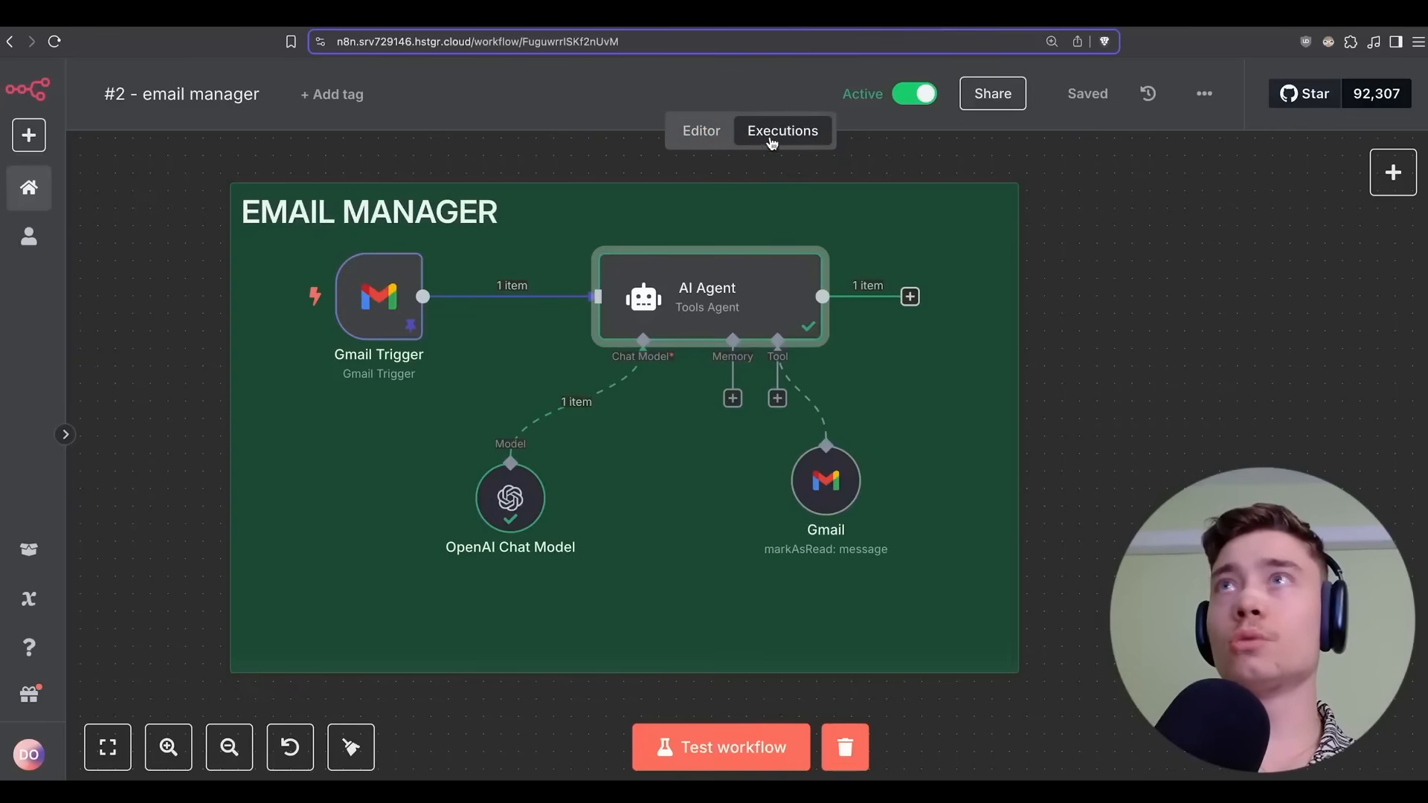
pyautogui.hscroll(-1, 529, 170)
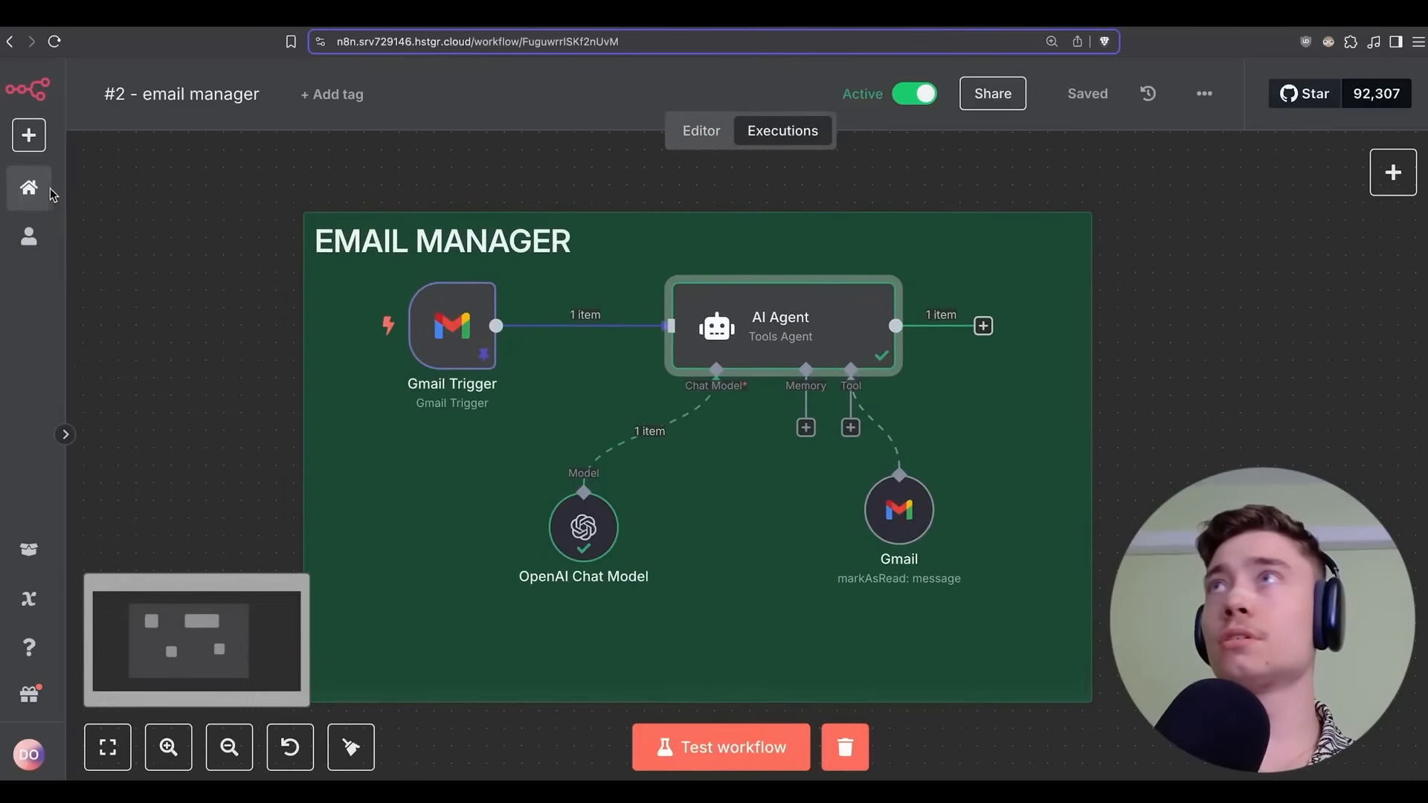
pyautogui.click(29, 187)
pyautogui.click(417, 174)
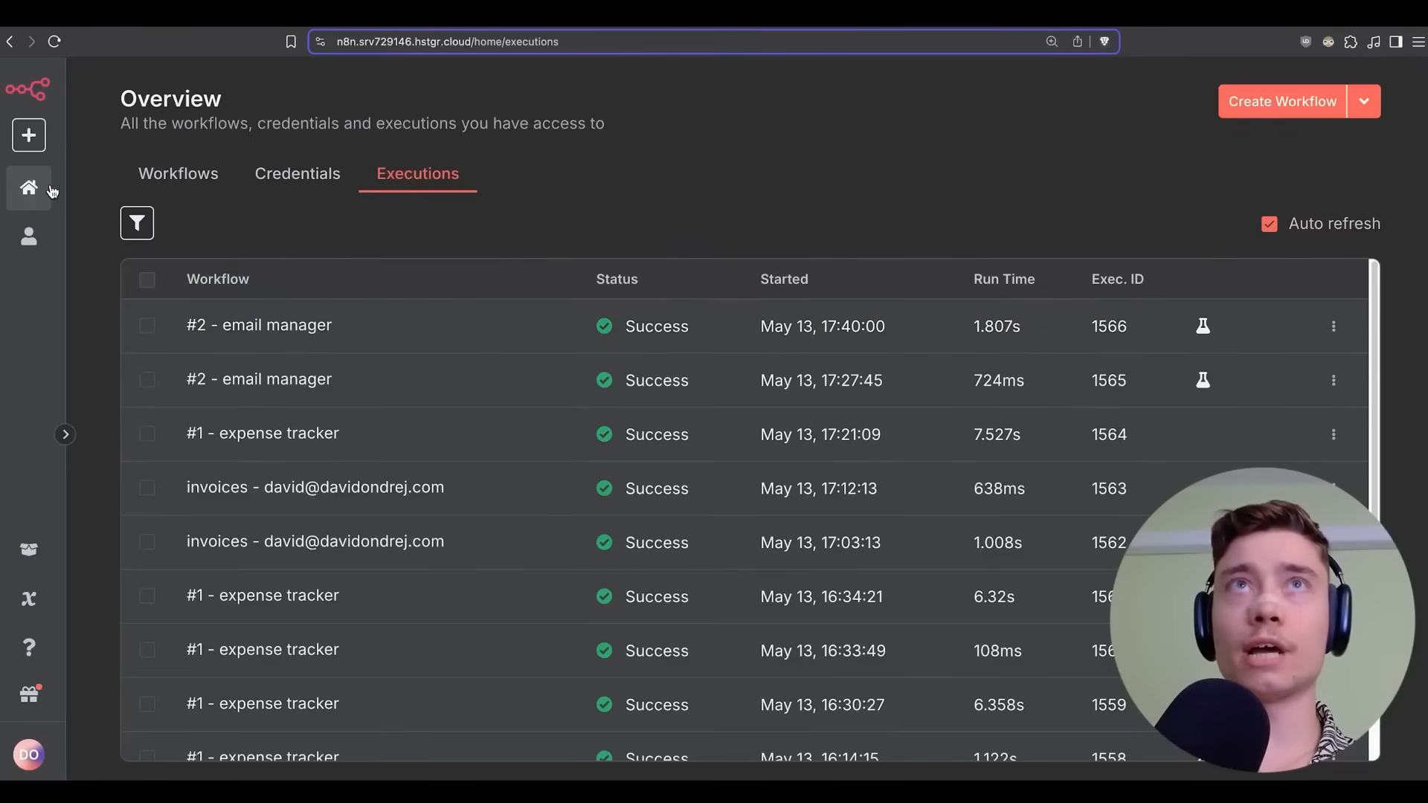
pyautogui.click(183, 186)
pyautogui.click(211, 296)
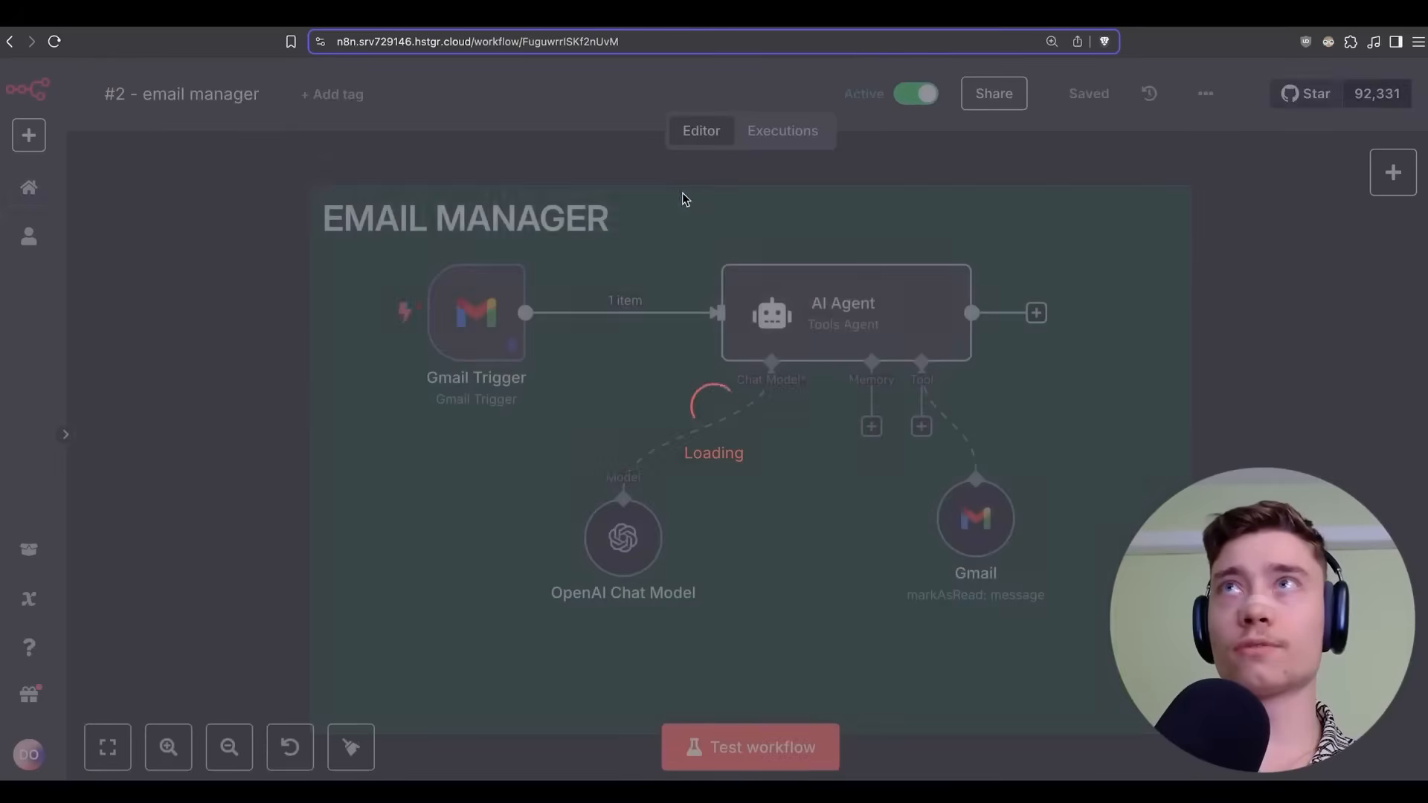
pyautogui.click(773, 130)
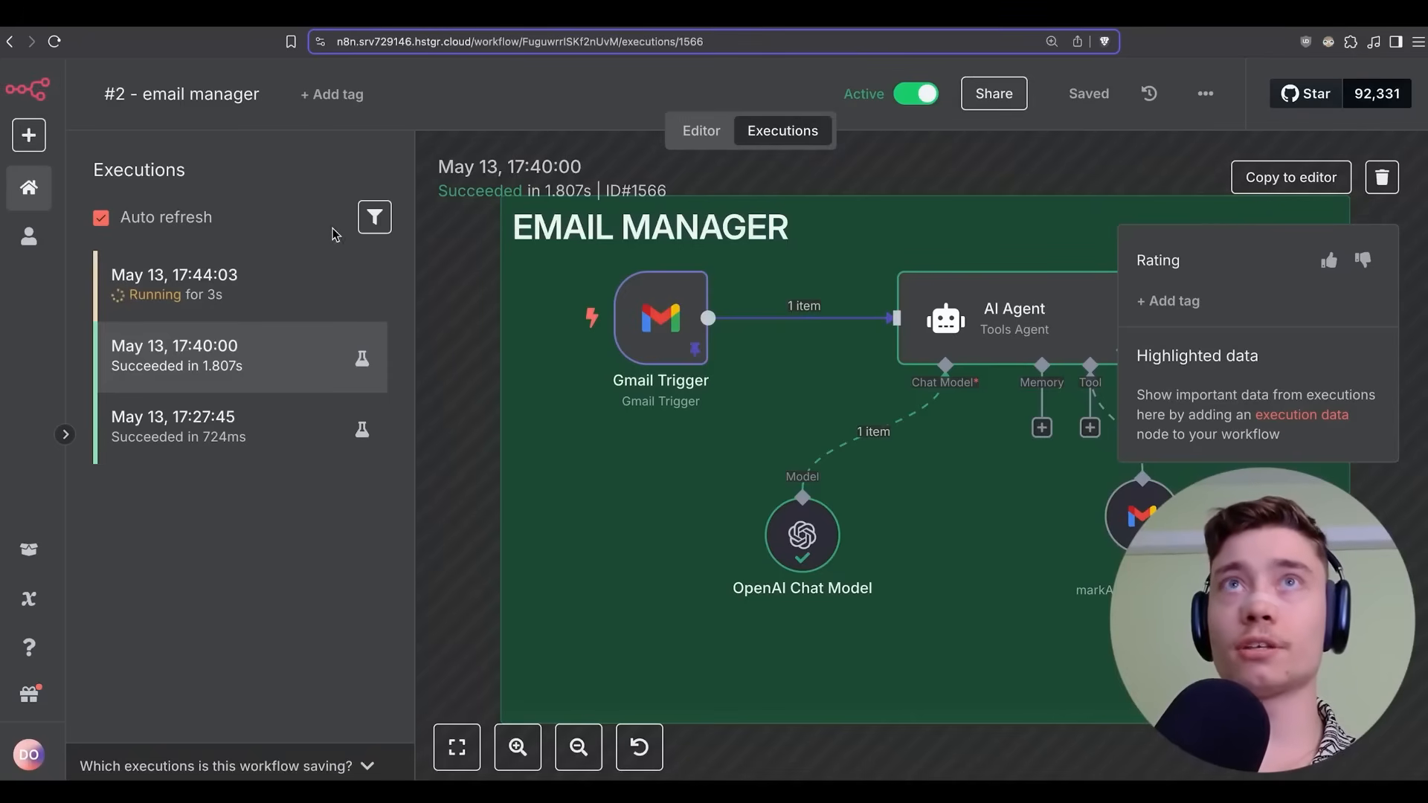
# Recheck Gmail, then confirm the 17:44:03 run succeeded in 3.156s.
pyautogui.click(1022, 16)
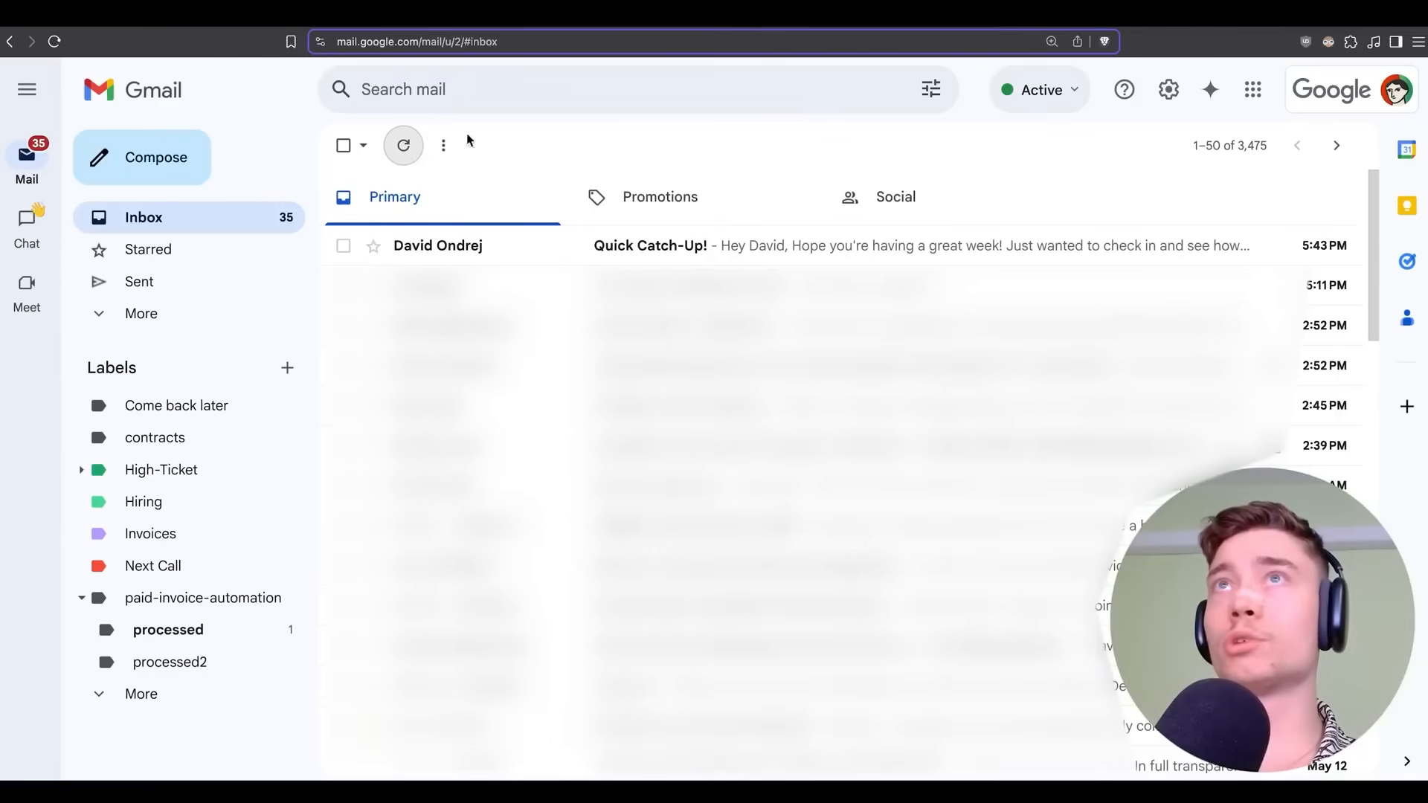
pyautogui.click(406, 147)
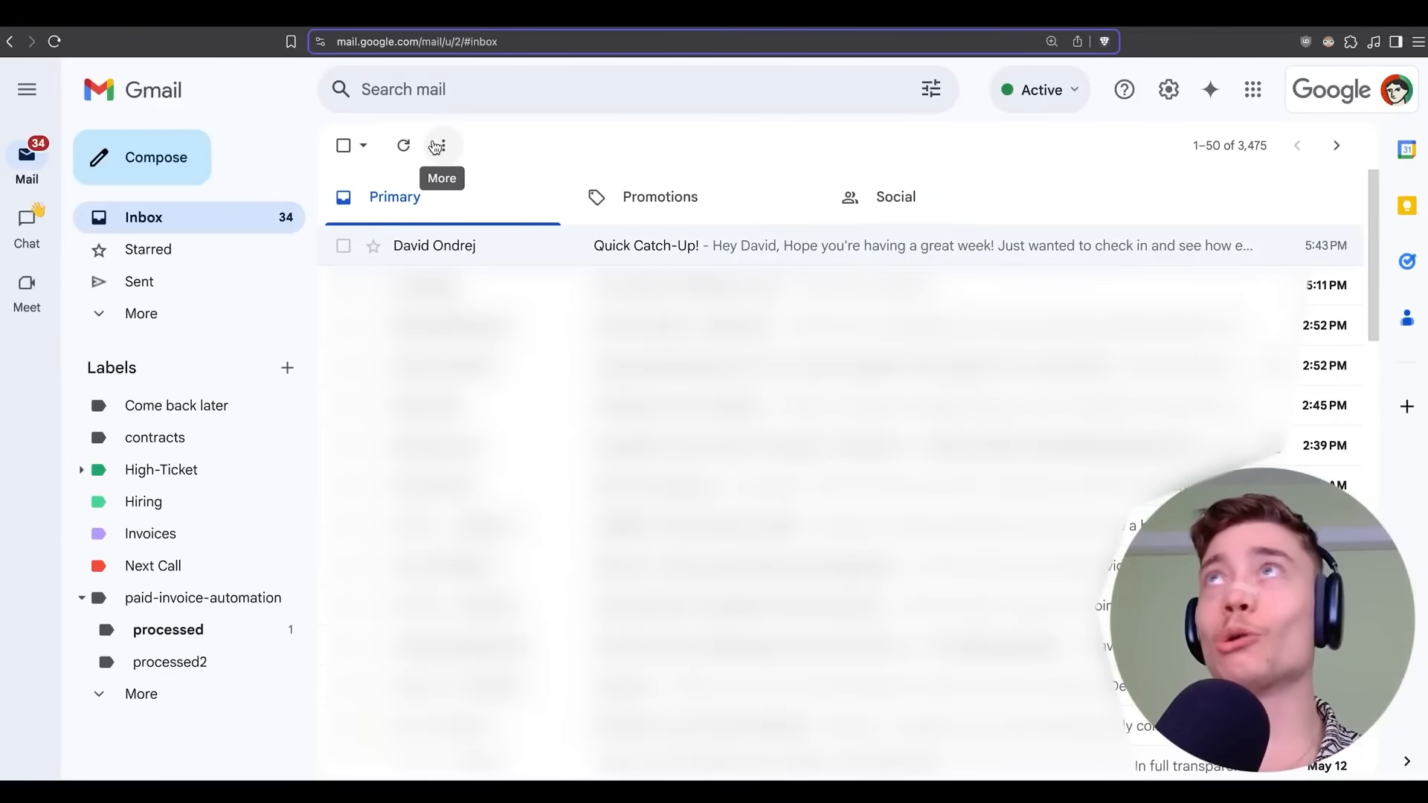
pyautogui.click(956, 16)
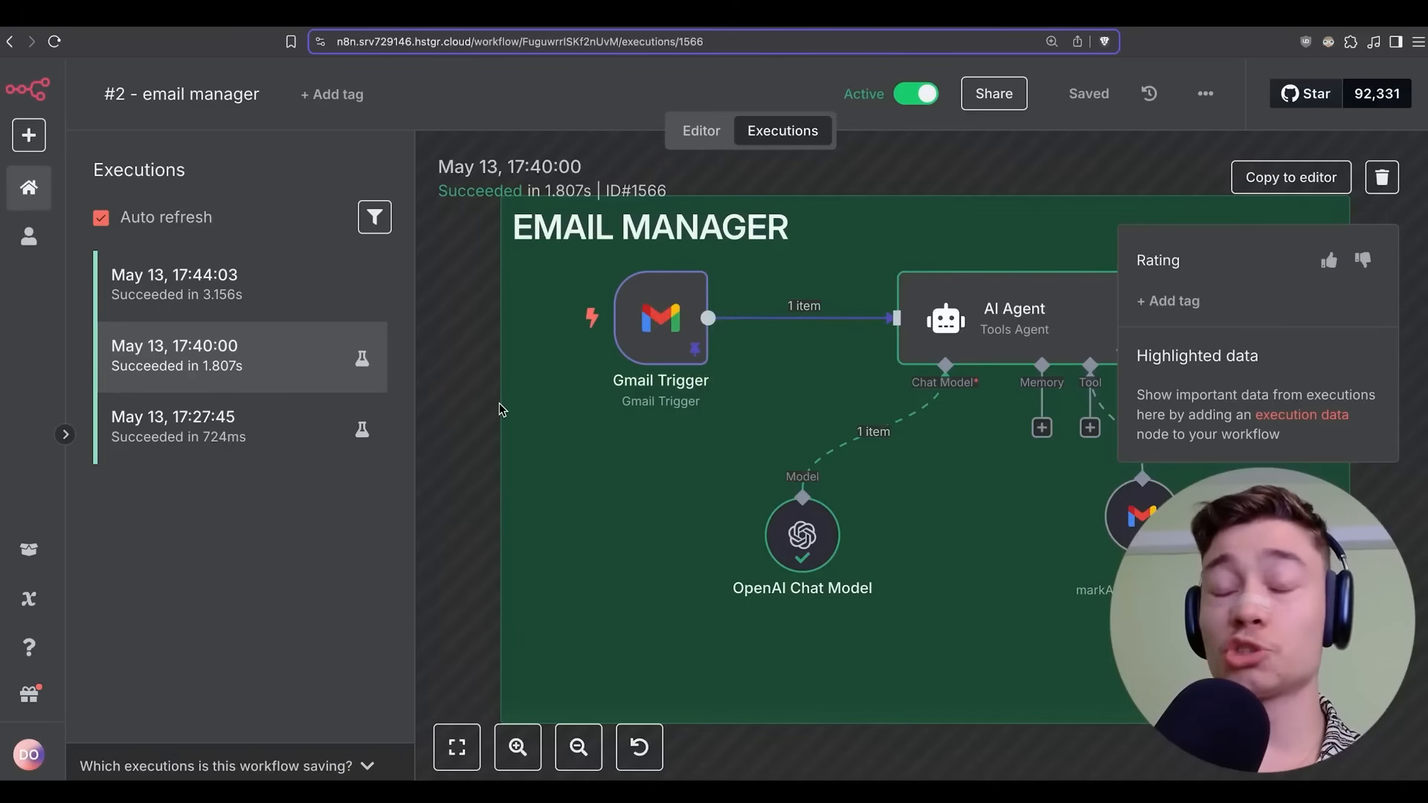
pyautogui.click(1011, 13)
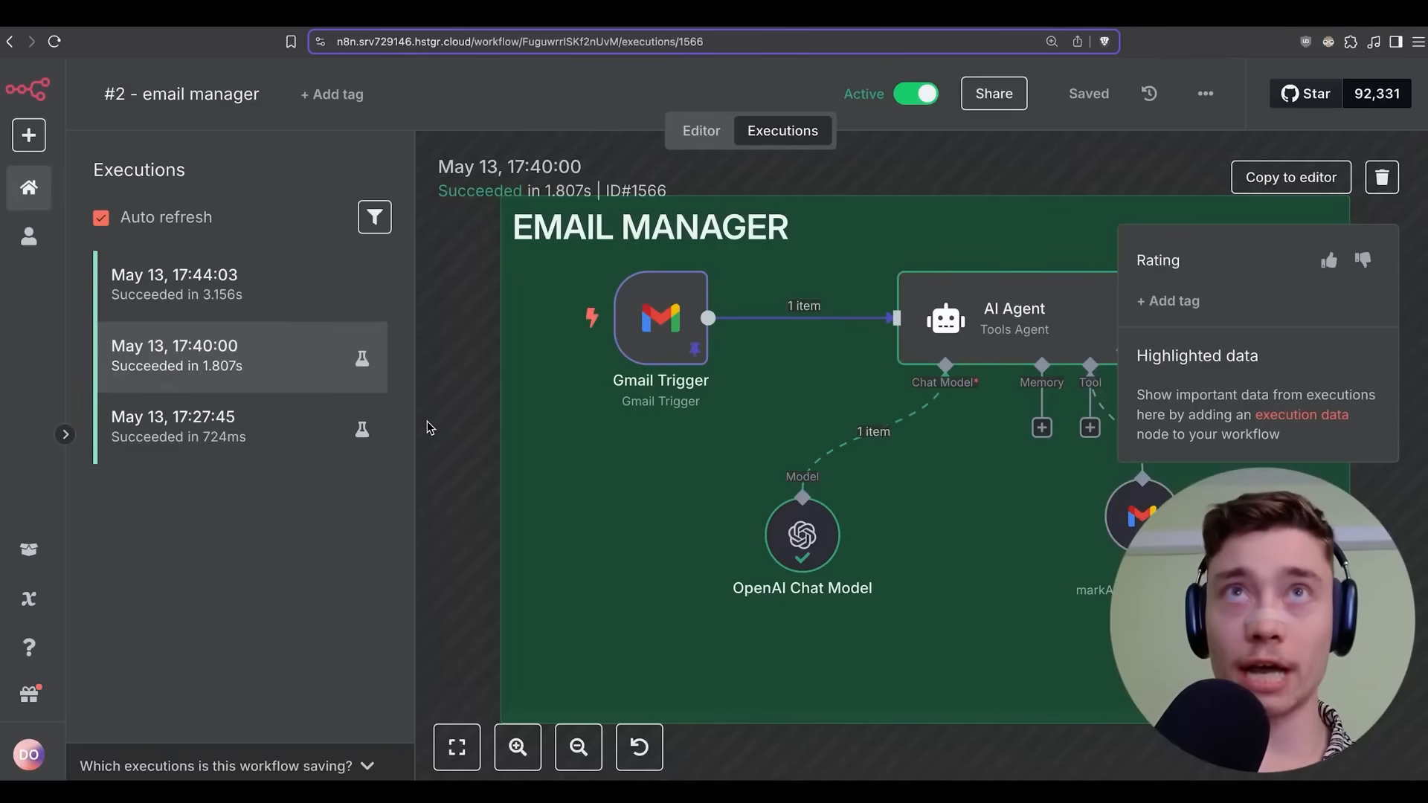
pyautogui.click(28, 135)
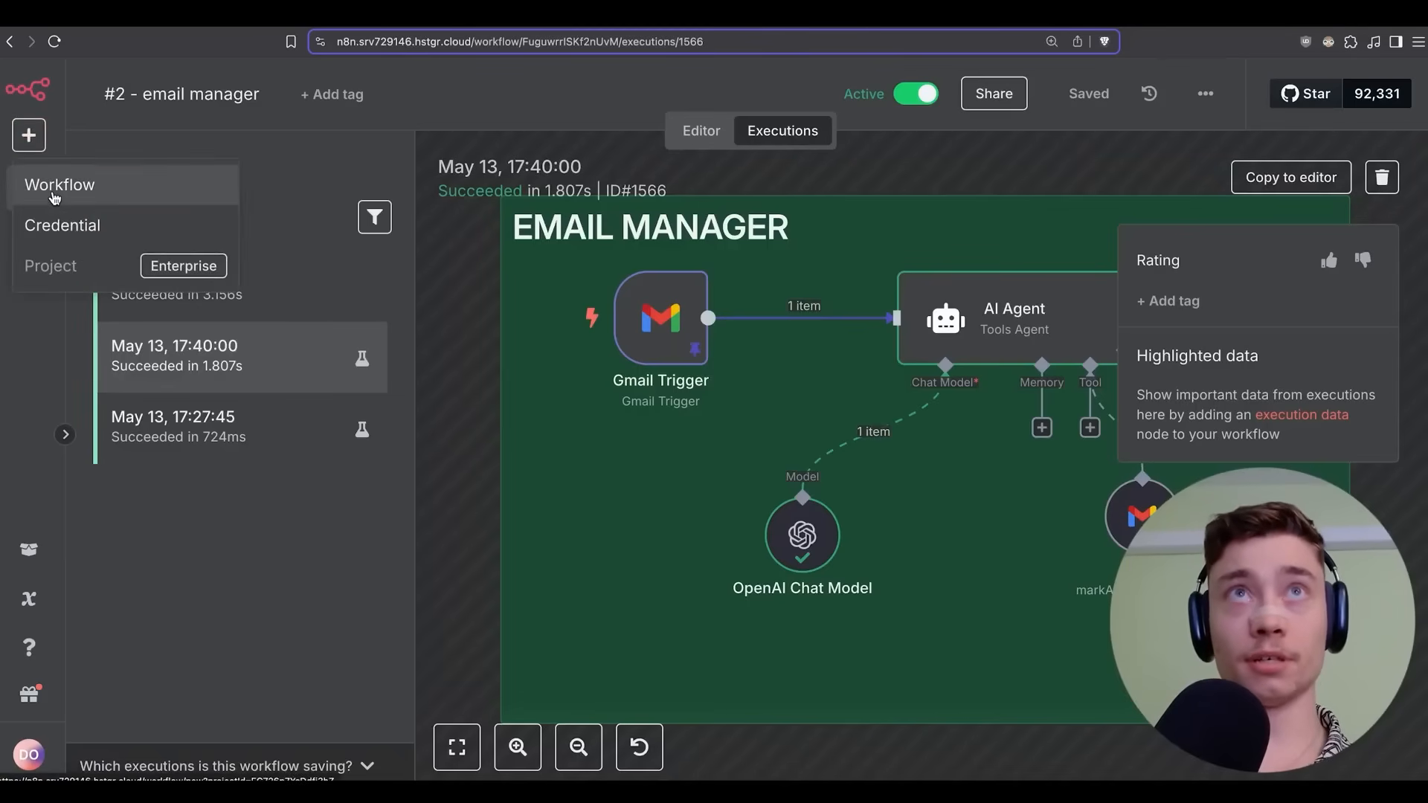
# Create a new workflow named '#3 - calendar event reminder'.
pyautogui.click(54, 186)
pyautogui.write('#3 - ')
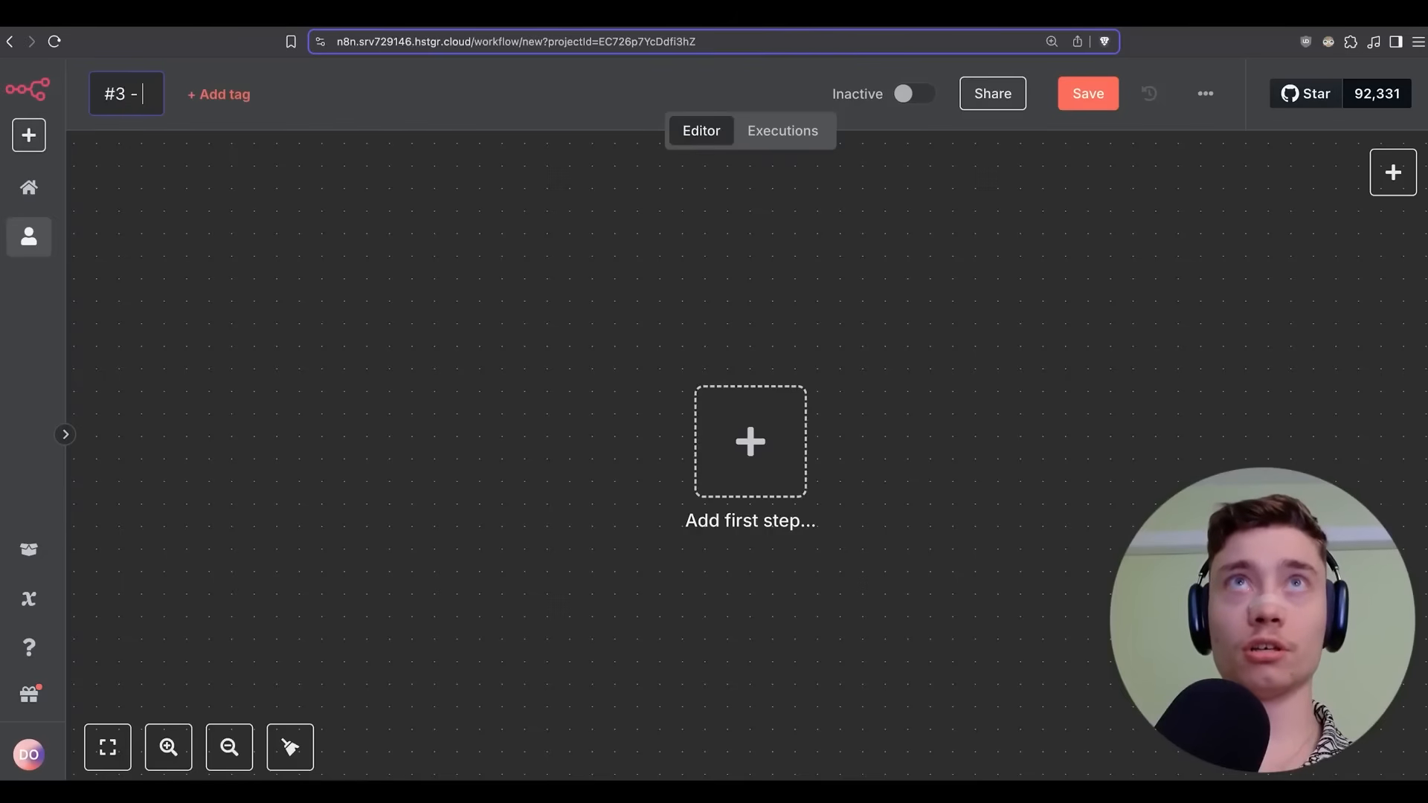
pyautogui.write('calendar event remi')
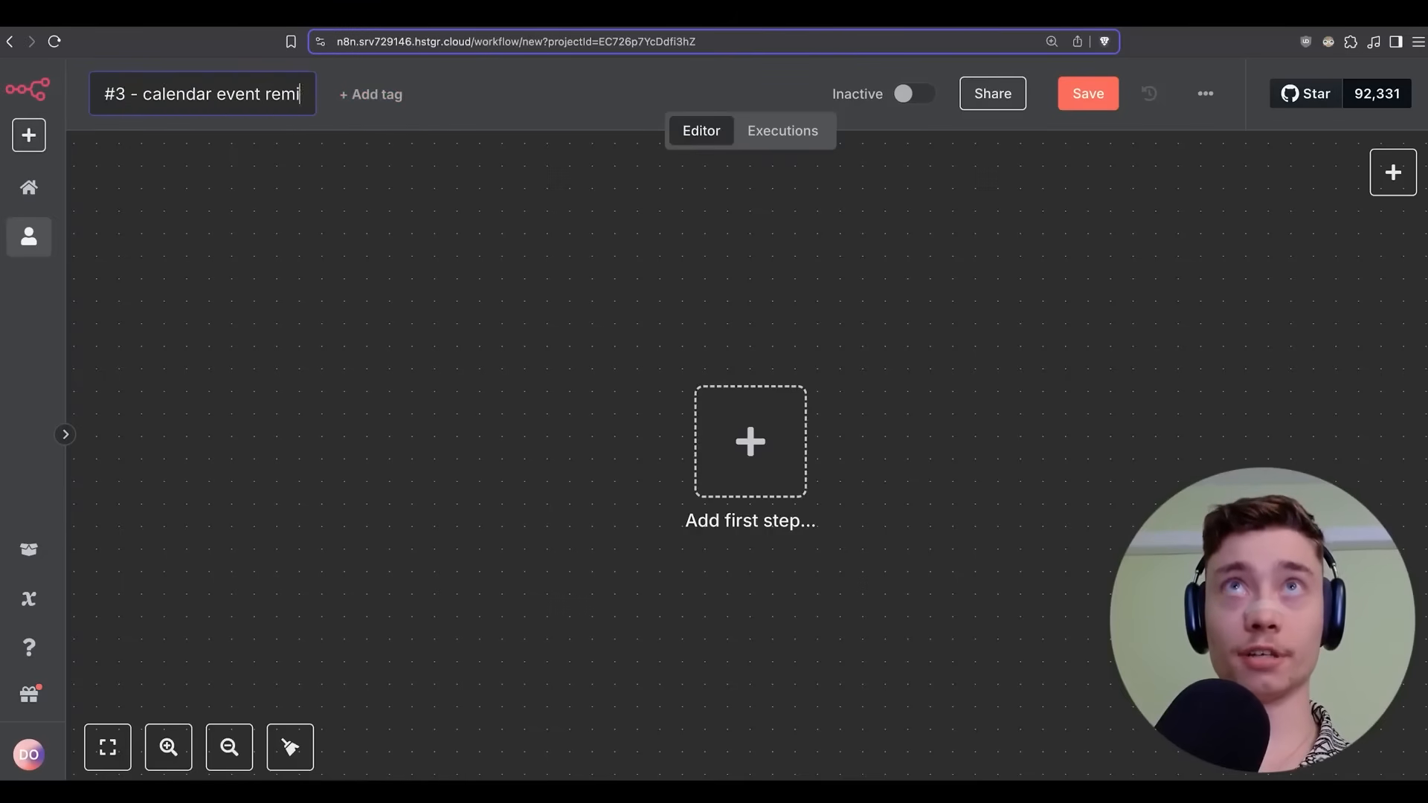
pyautogui.write('nder')
pyautogui.press('Return')
pyautogui.moveTo(969, 405); pyautogui.dragTo(678, 332)
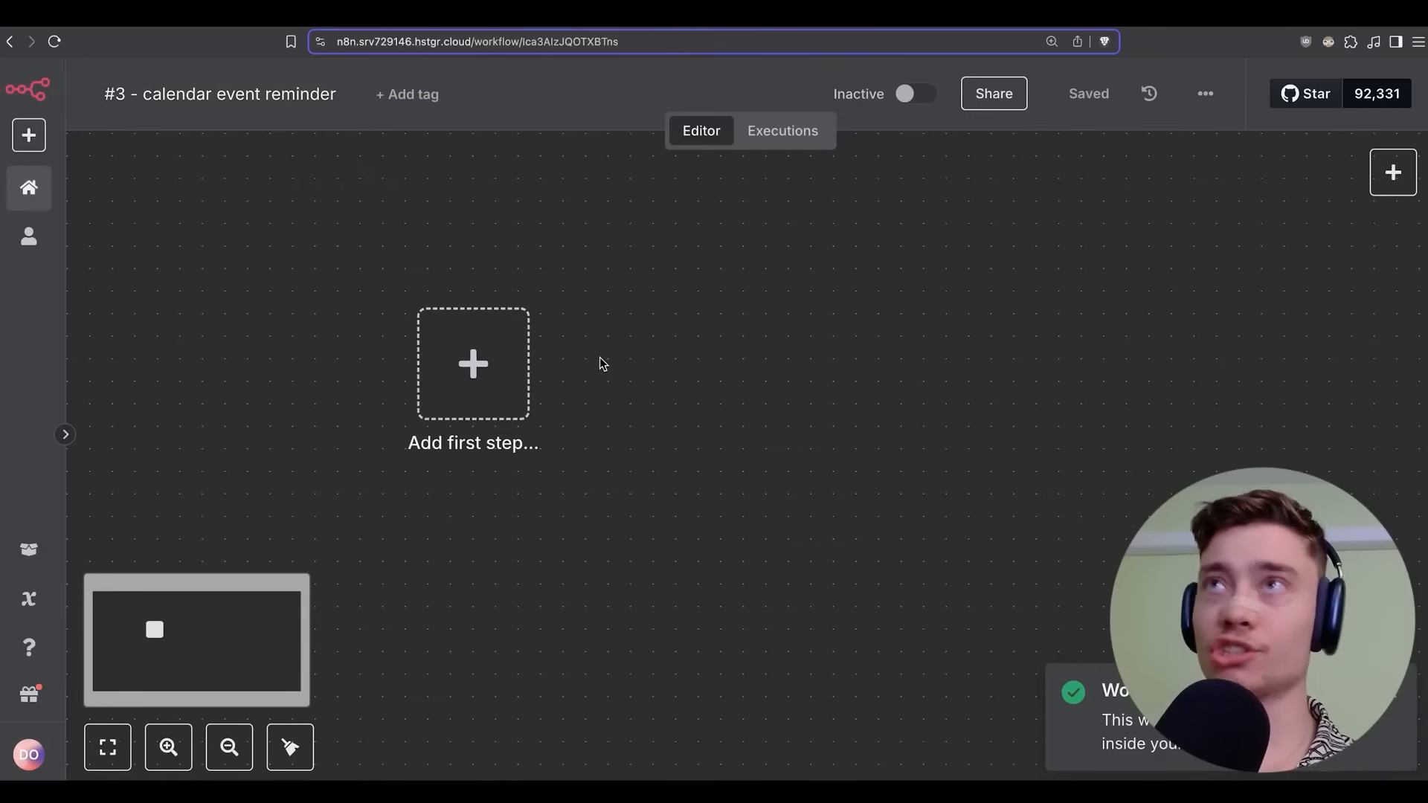
# Import Calendar_Event_Reminder.json into the workflow and save it.
pyautogui.click(1205, 94)
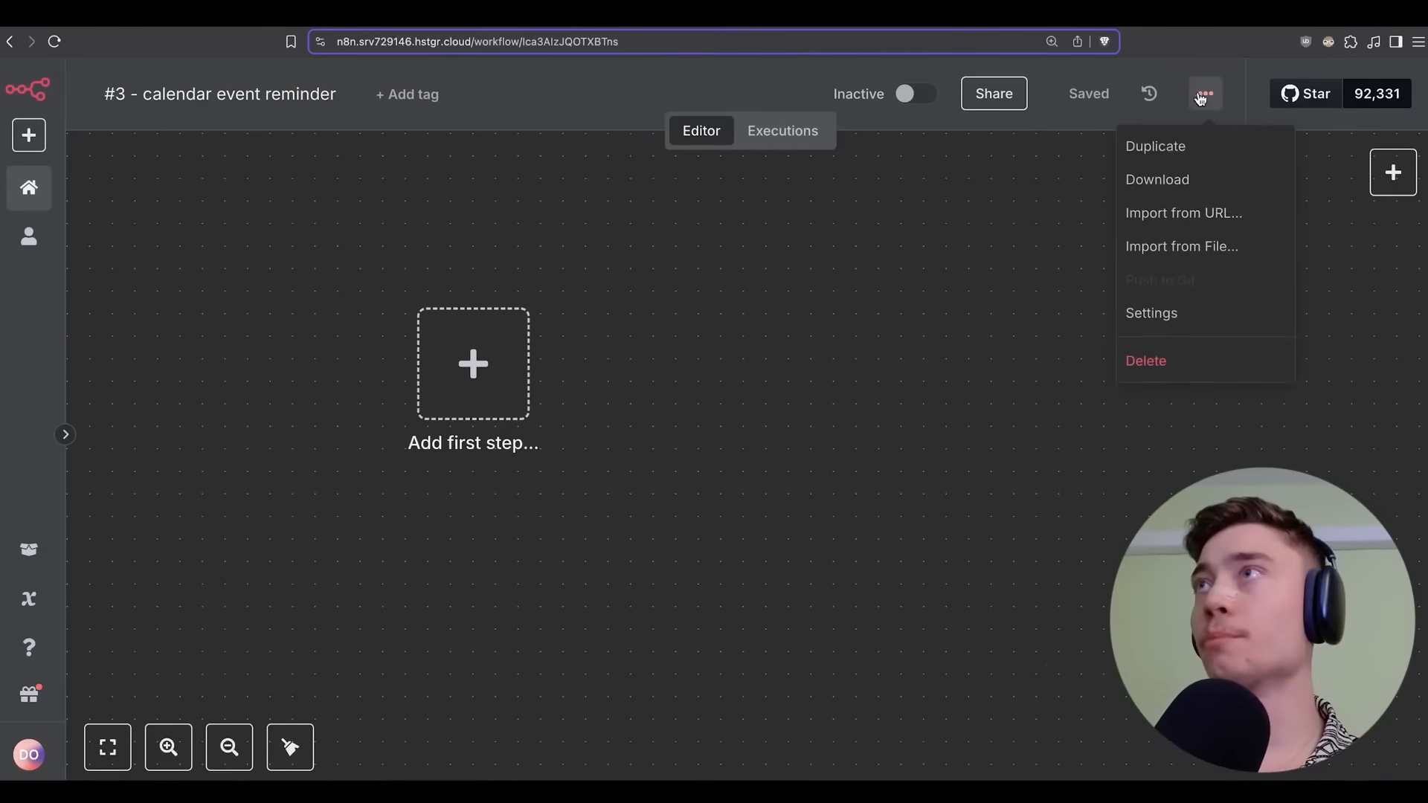
pyautogui.click(1206, 96)
pyautogui.click(1205, 97)
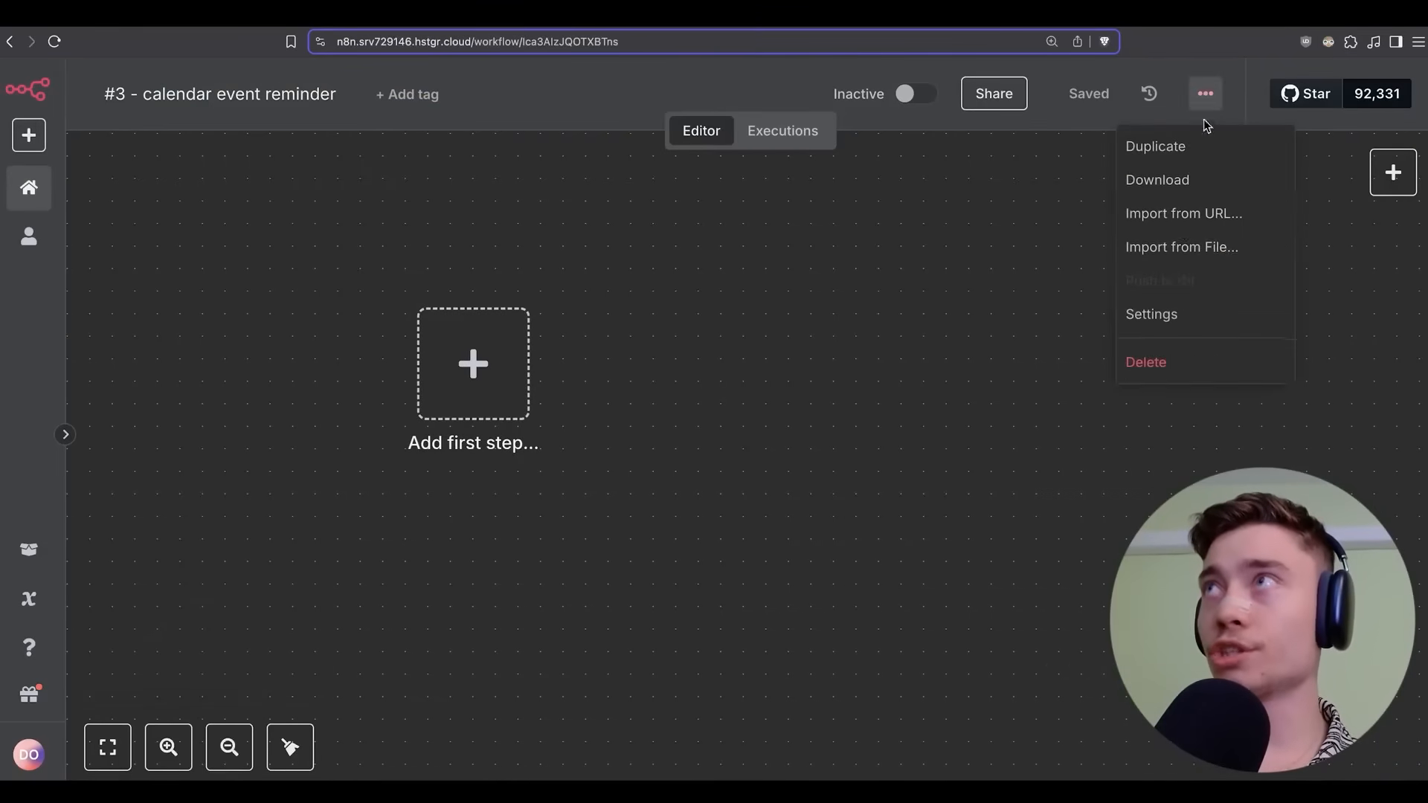
pyautogui.click(1173, 259)
pyautogui.doubleClick(755, 328)
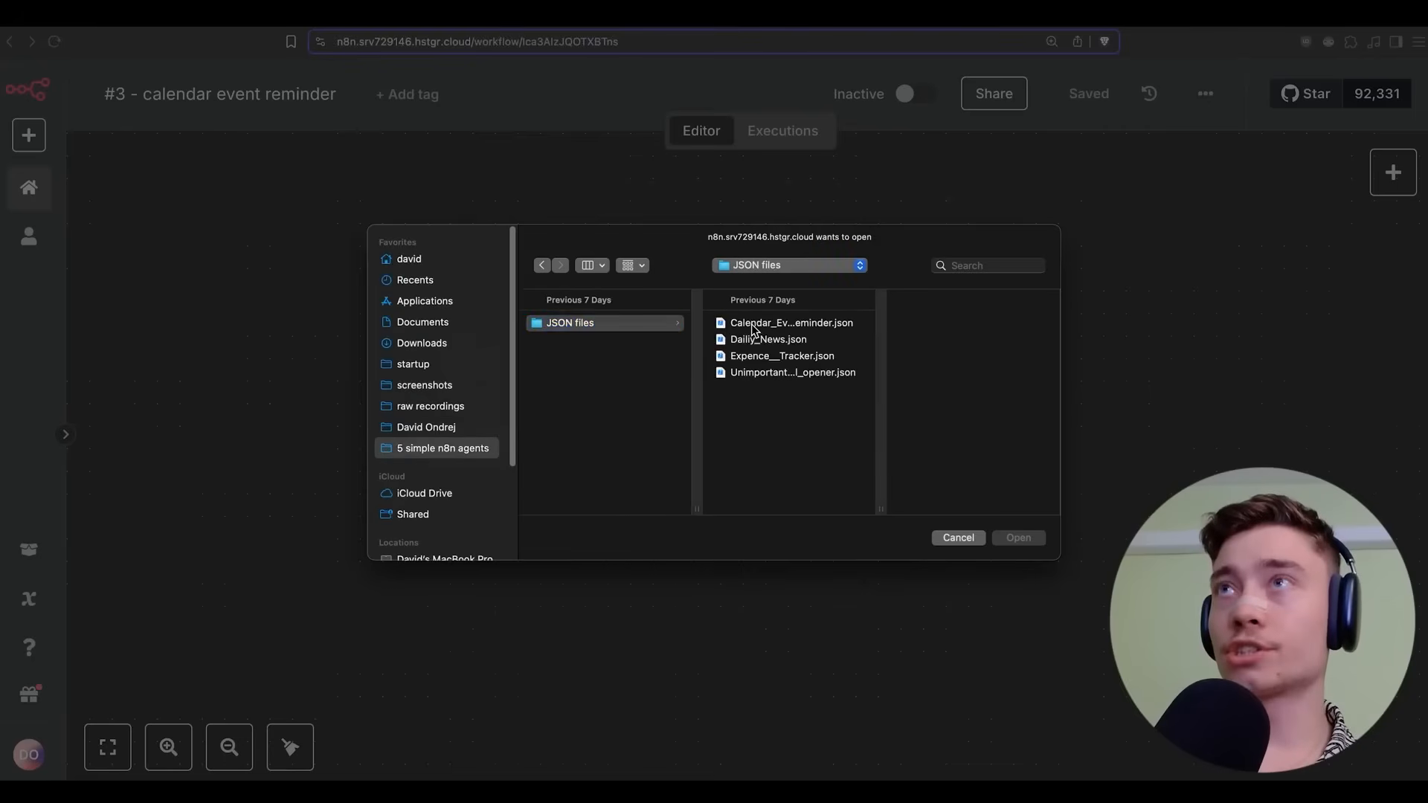
pyautogui.moveTo(615, 264); pyautogui.dragTo(413, 209)
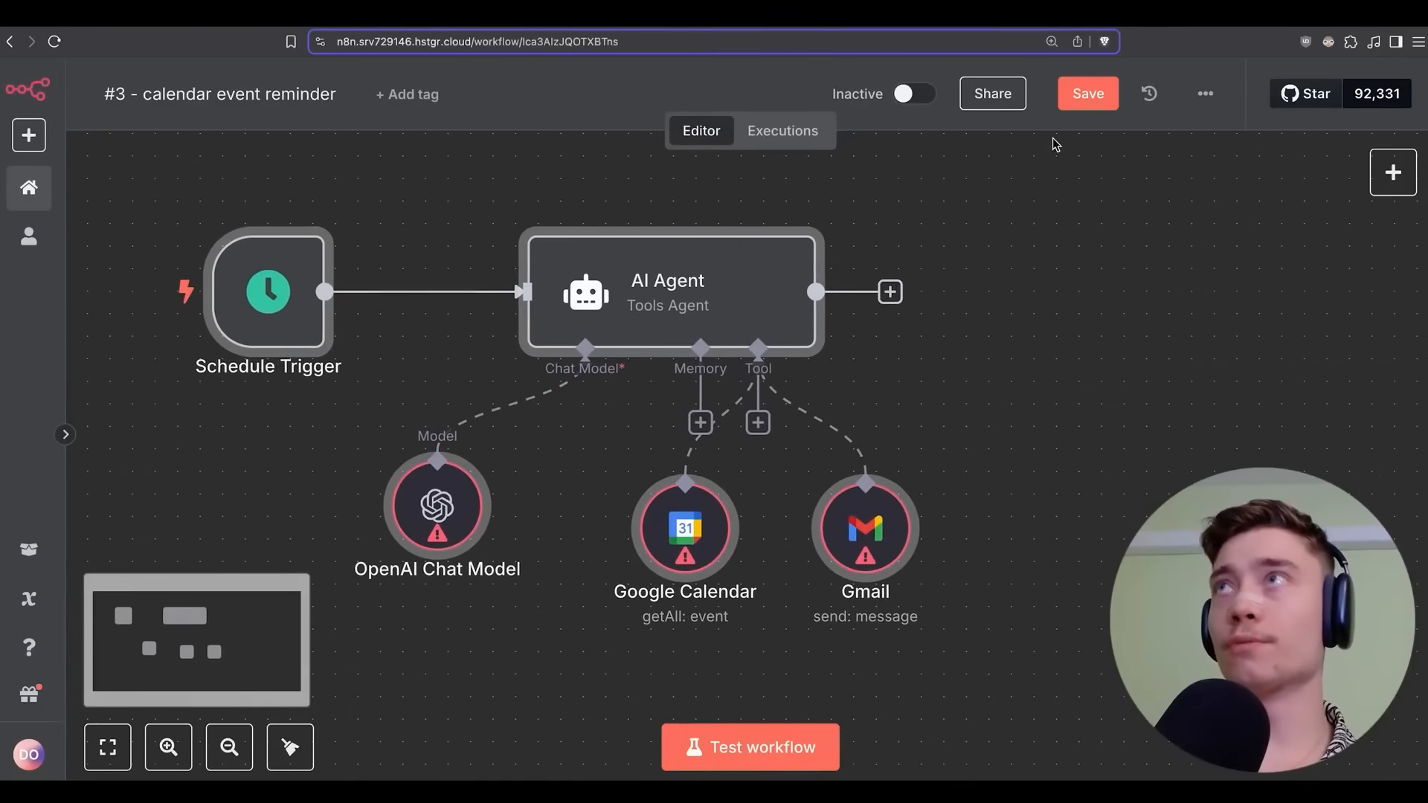
pyautogui.click(1088, 94)
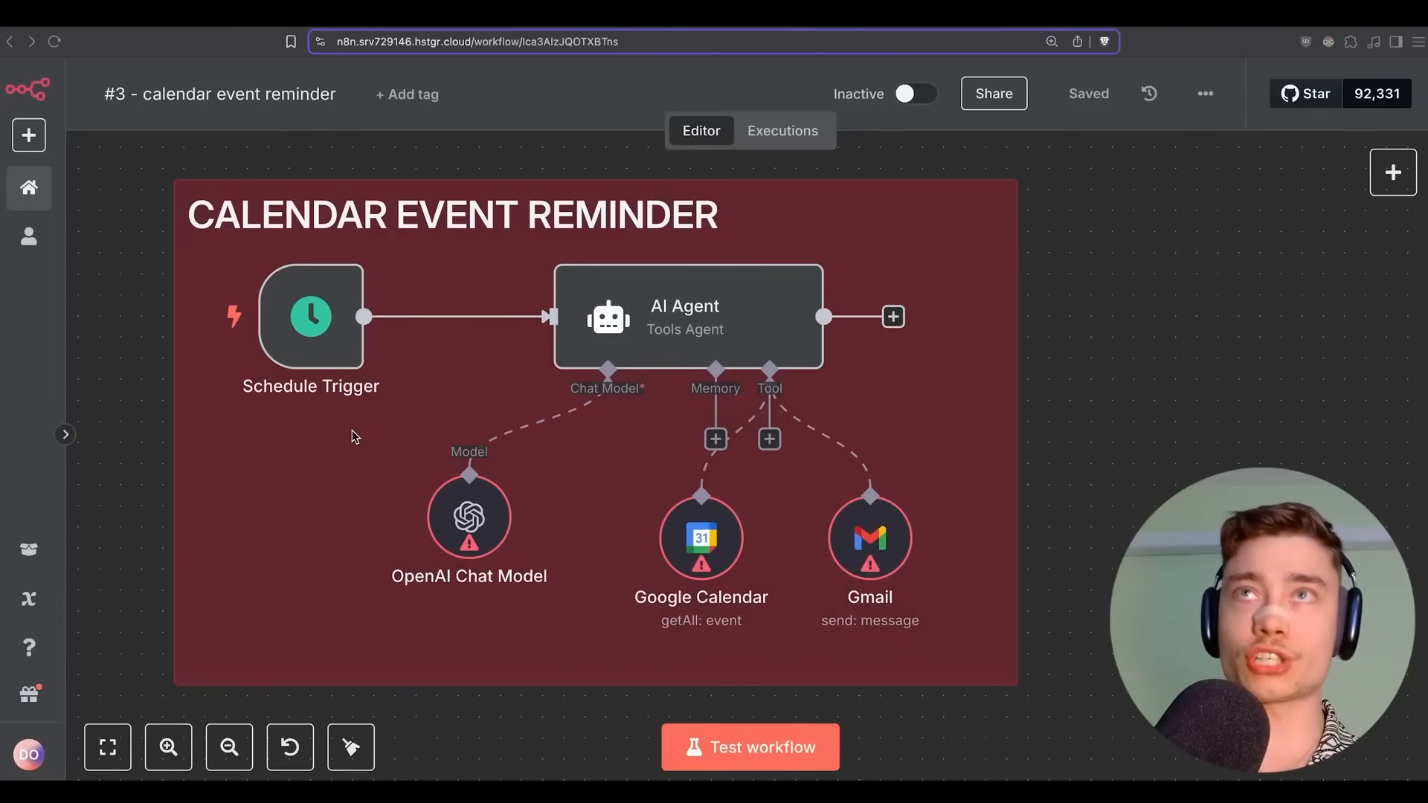
pyautogui.click(310, 333)
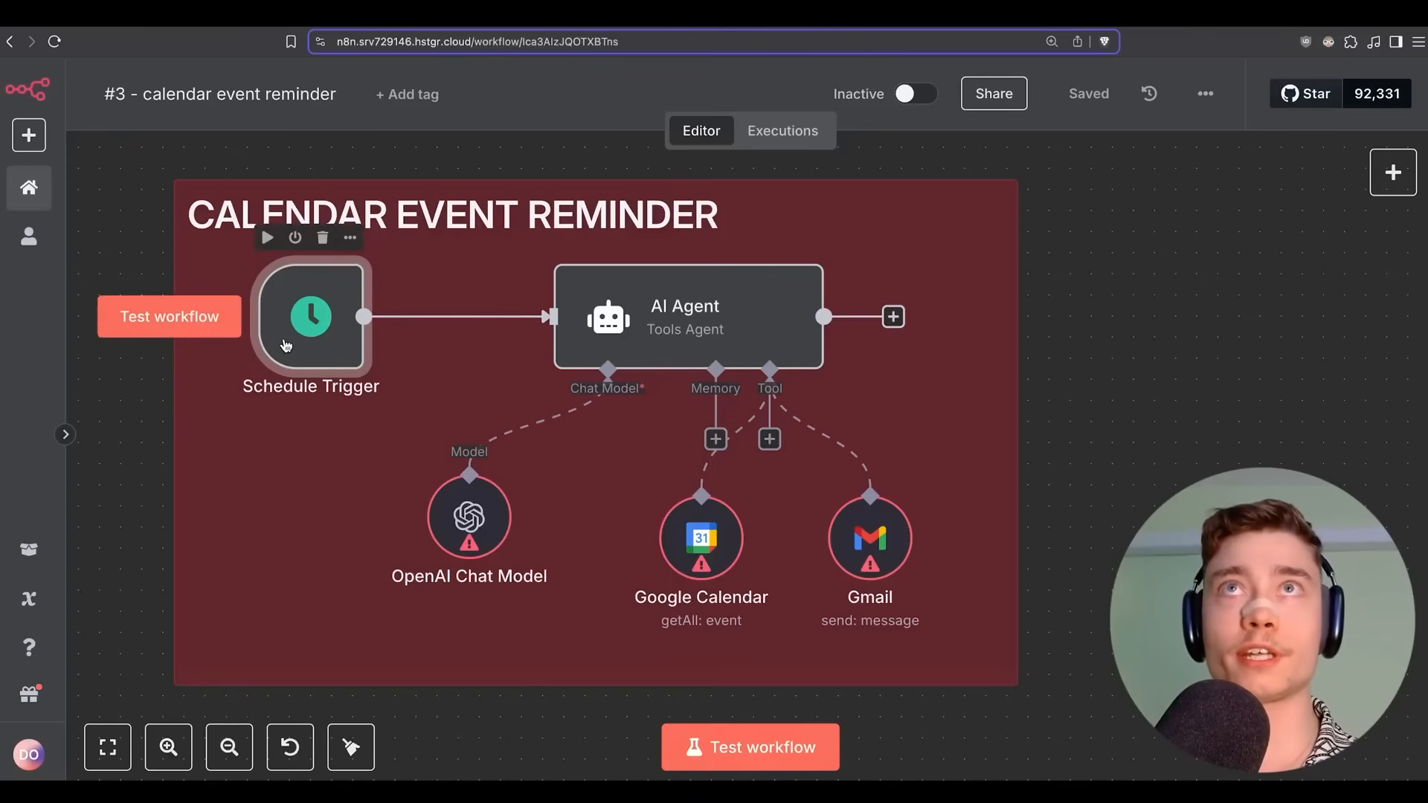
pyautogui.doubleClick(310, 325)
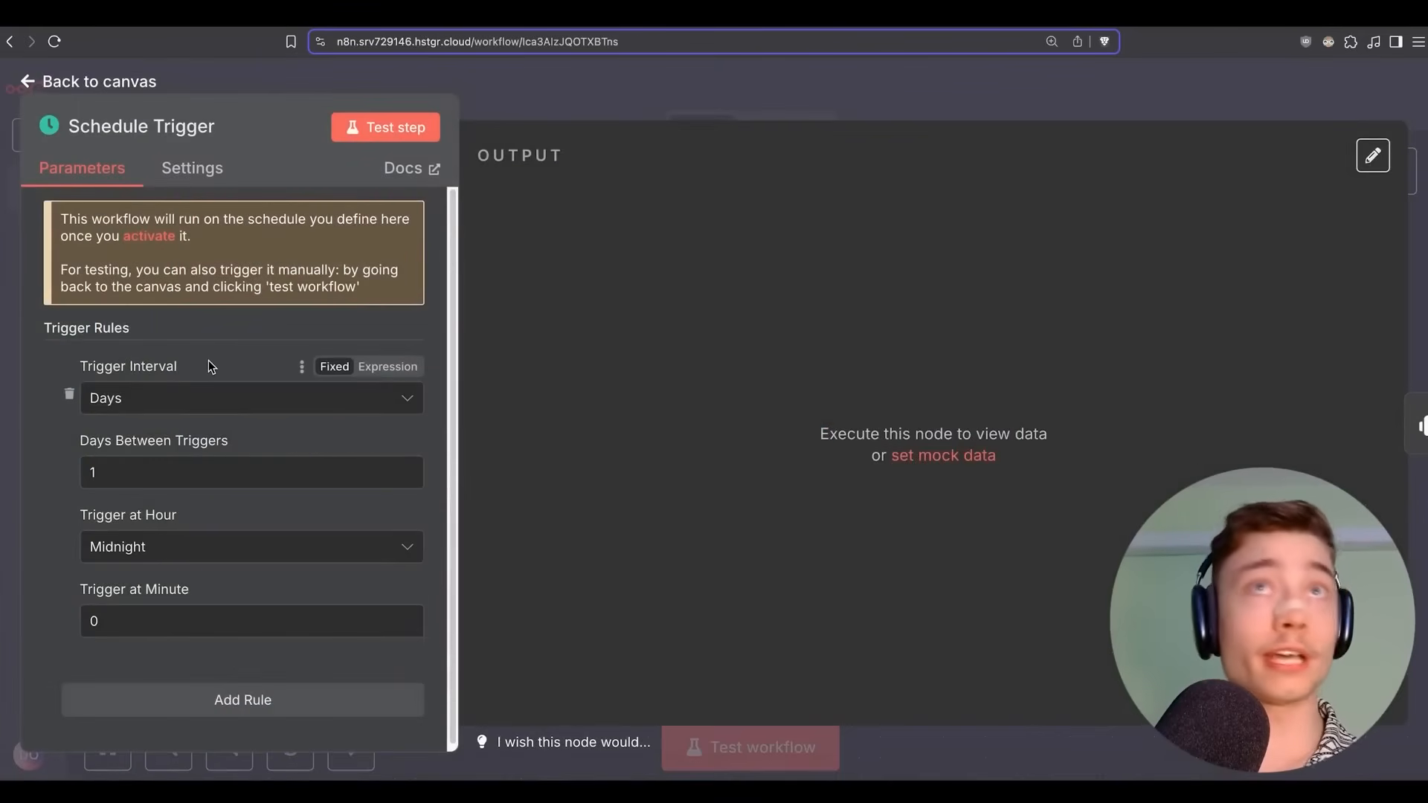
pyautogui.click(142, 403)
pyautogui.click(63, 363)
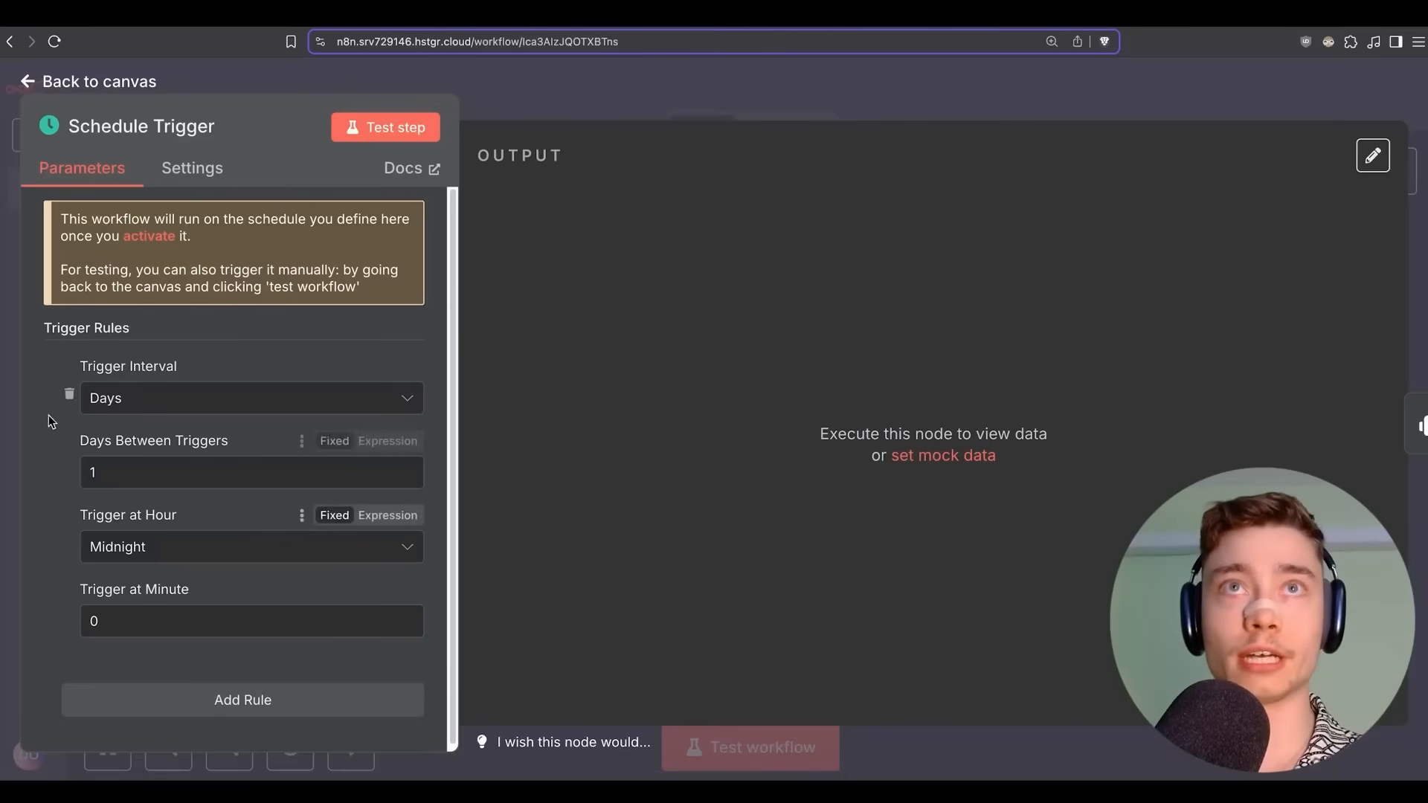
pyautogui.click(537, 88)
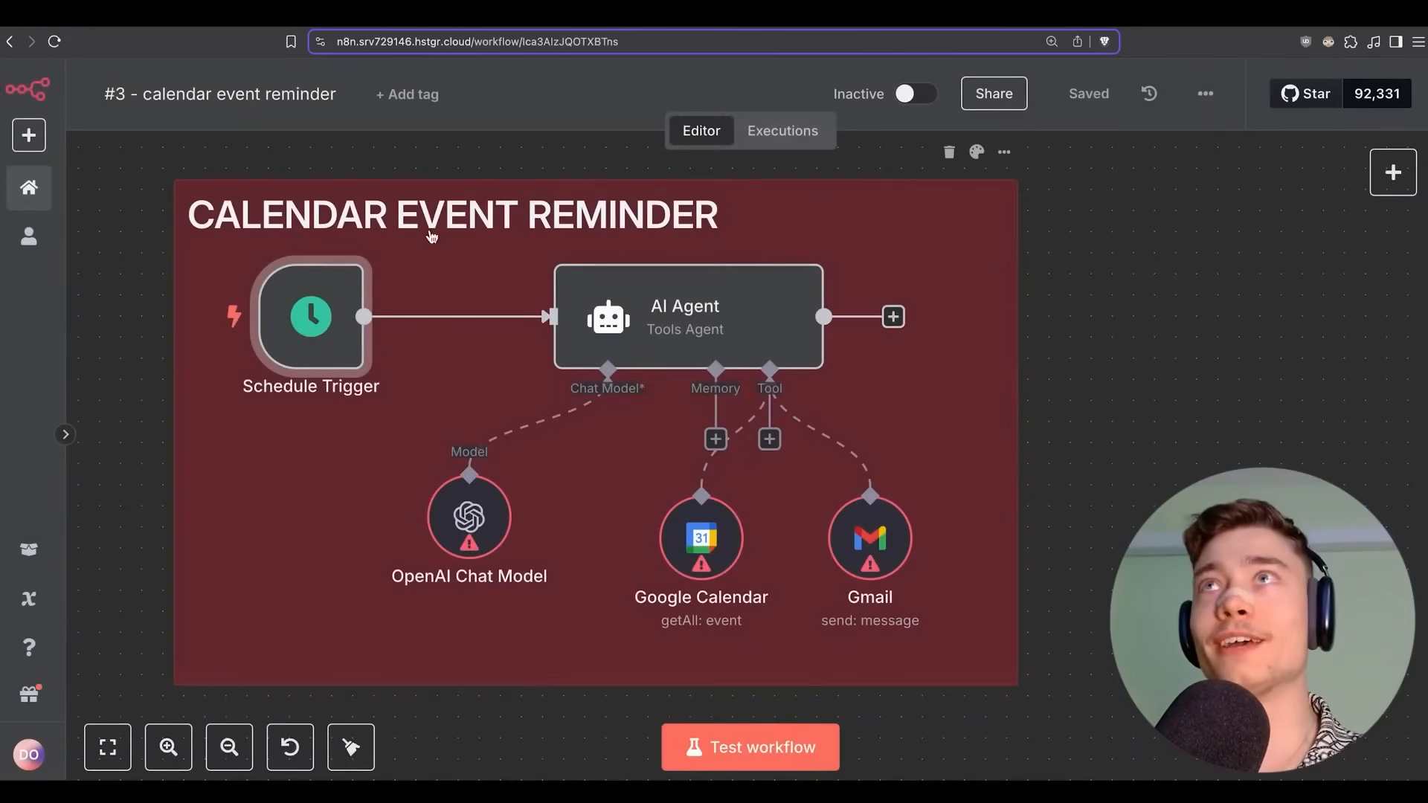
pyautogui.click(630, 310)
pyautogui.doubleClick(631, 311)
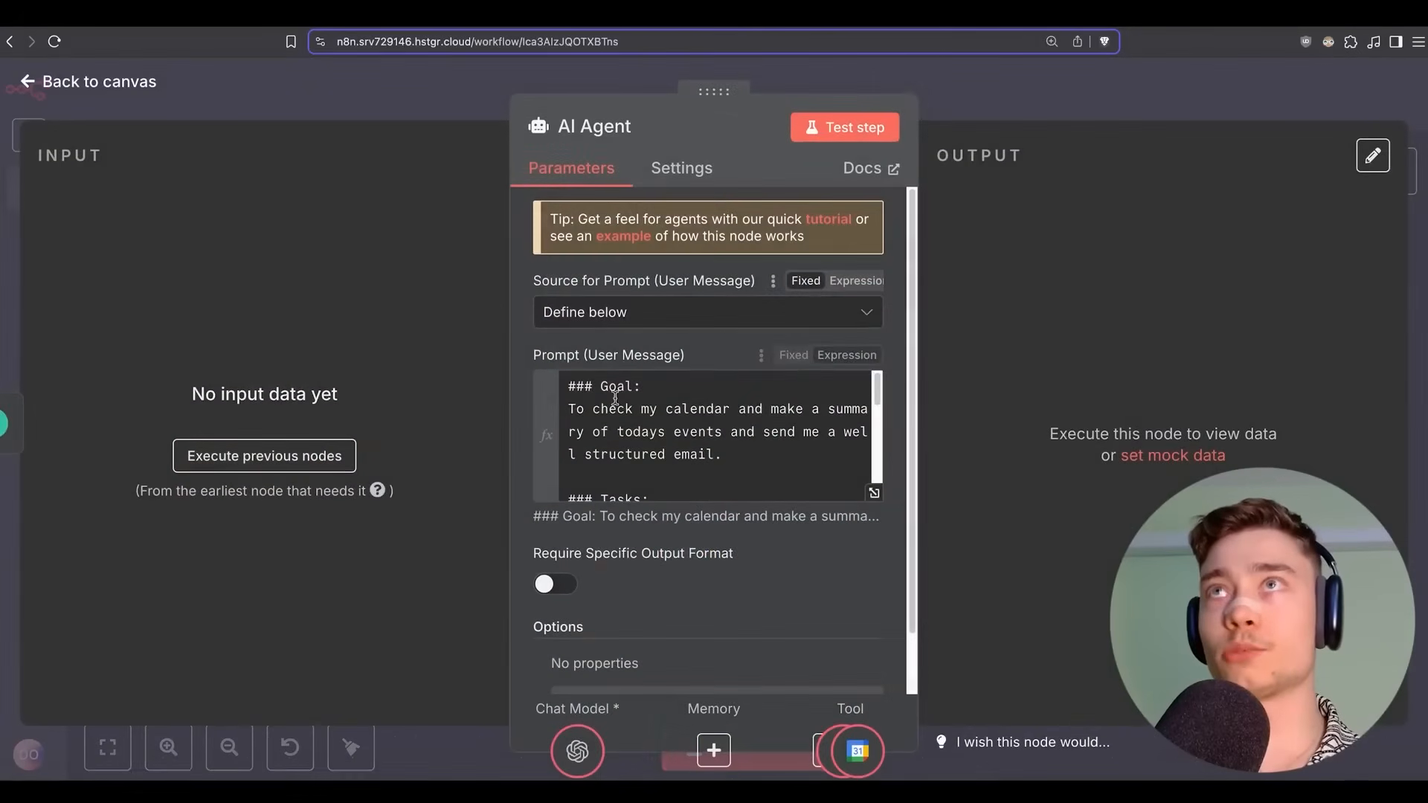
pyautogui.scroll(-3, 646, 403)
pyautogui.scroll(5, 646, 403)
pyautogui.scroll(-2, 533, 397)
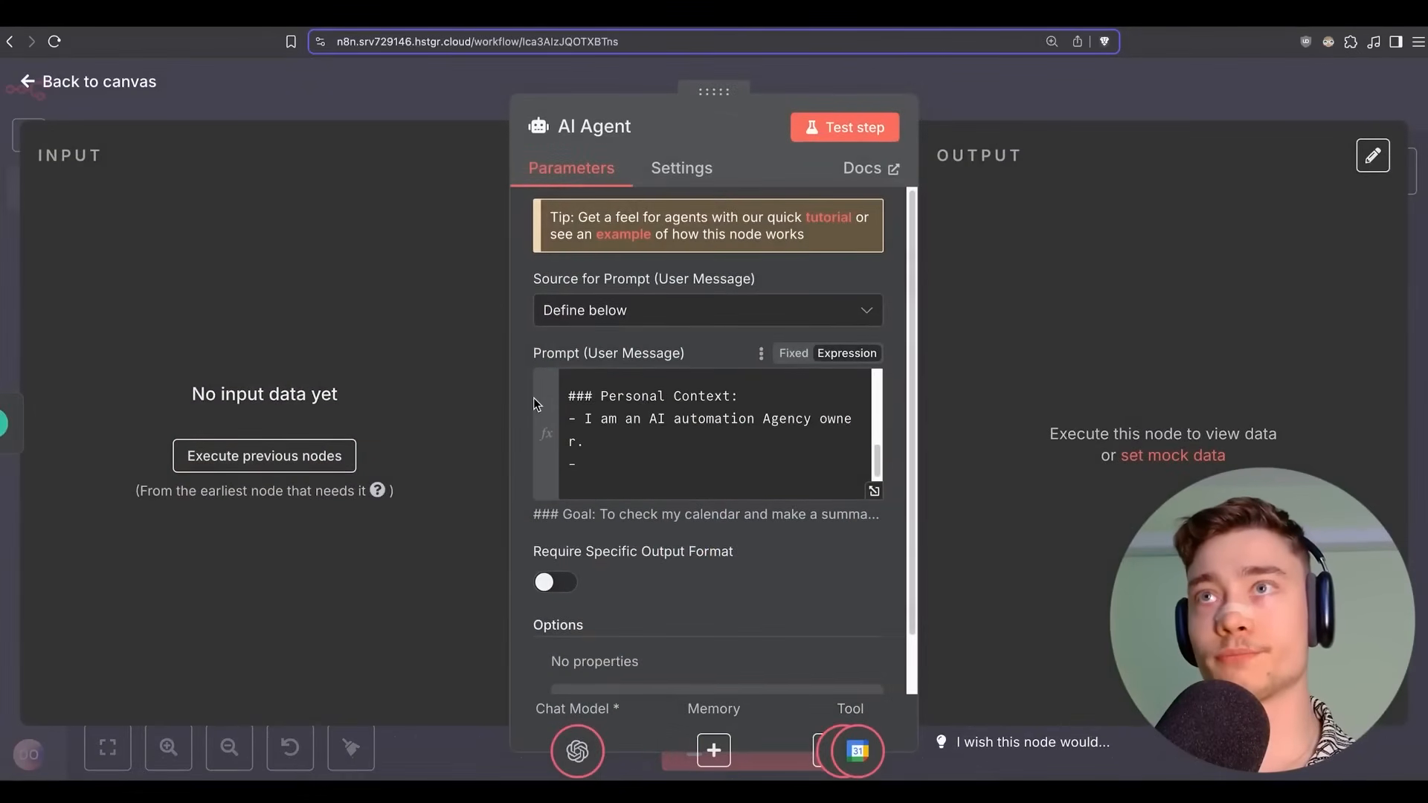
pyautogui.scroll(2, 518, 575)
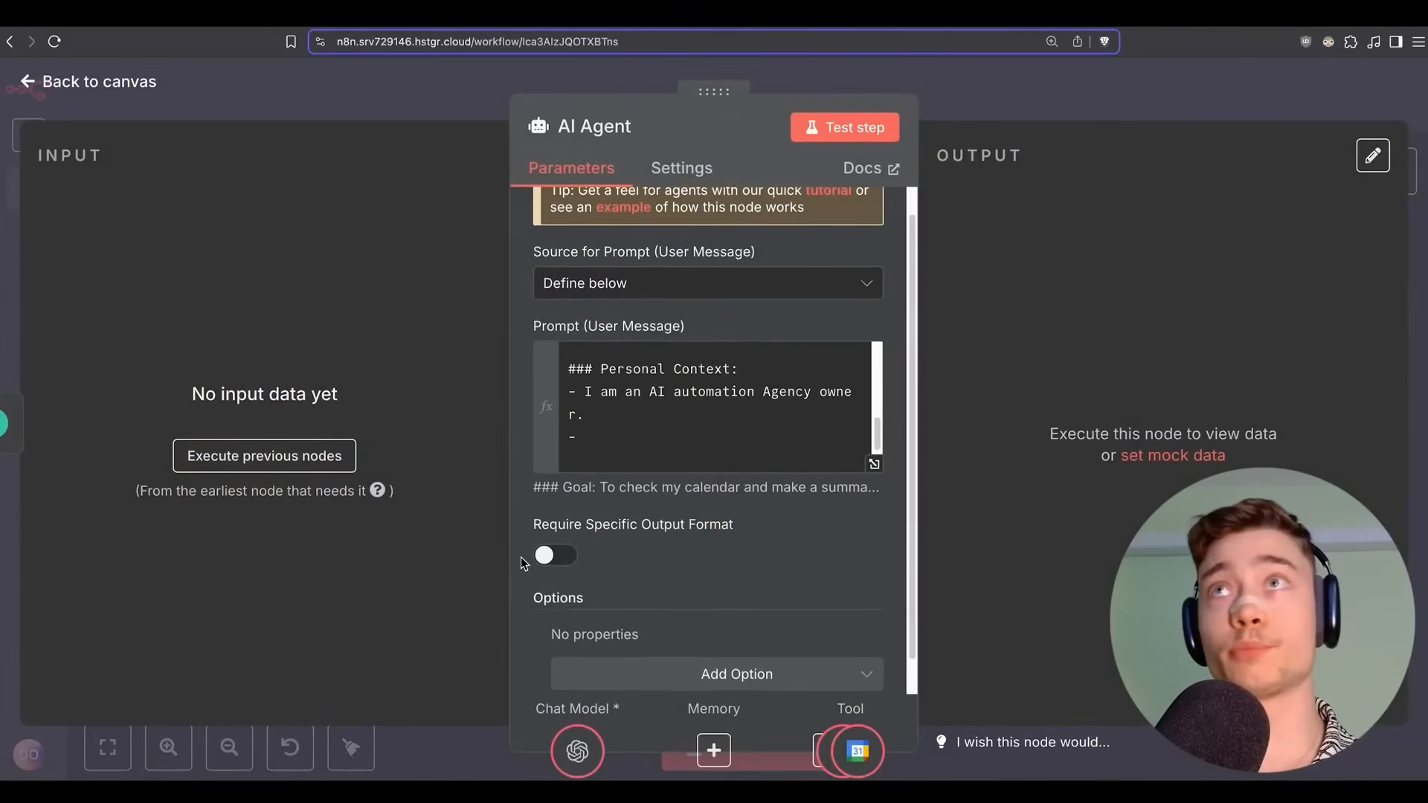
pyautogui.scroll(4, 611, 422)
pyautogui.scroll(-1, 611, 421)
pyautogui.scroll(-3, 611, 422)
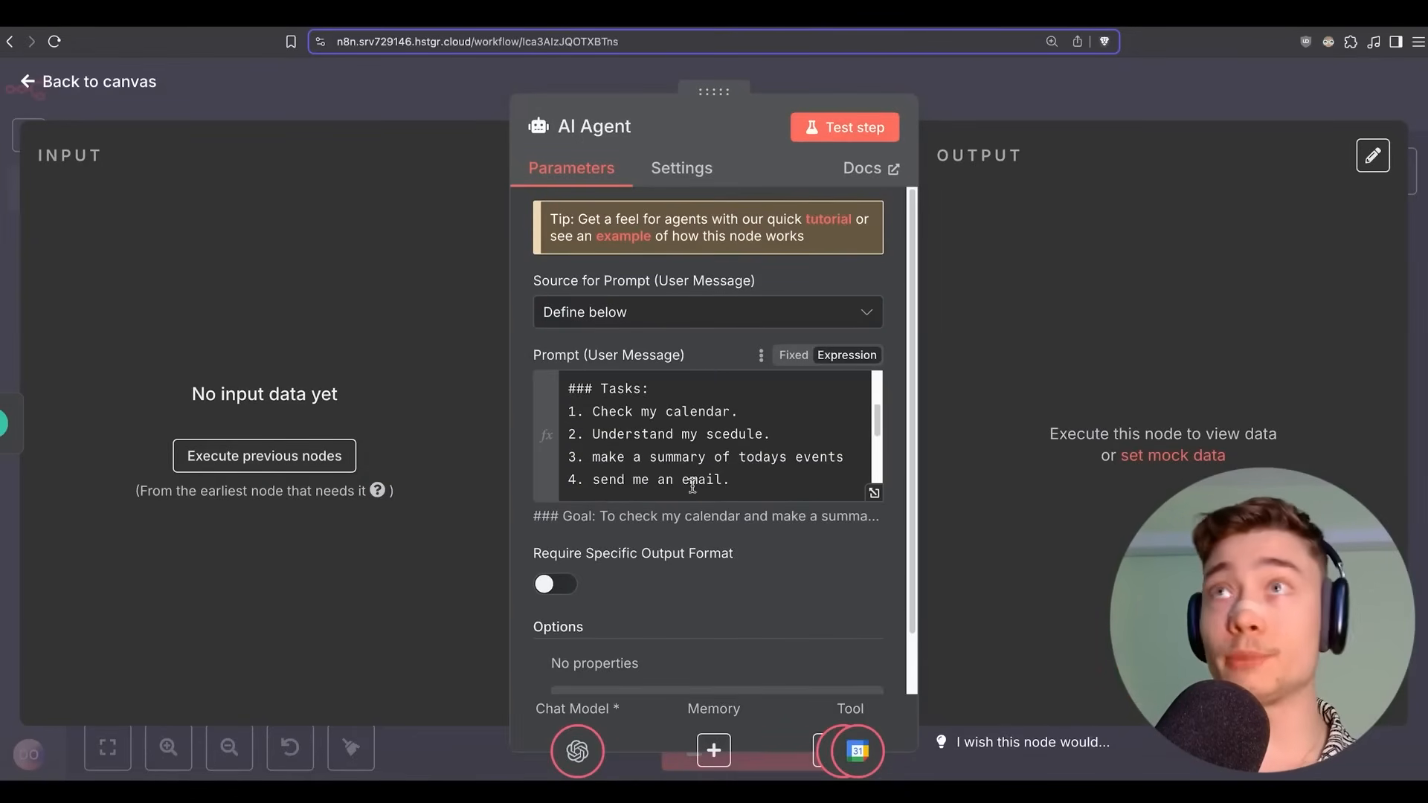
pyautogui.click(943, 101)
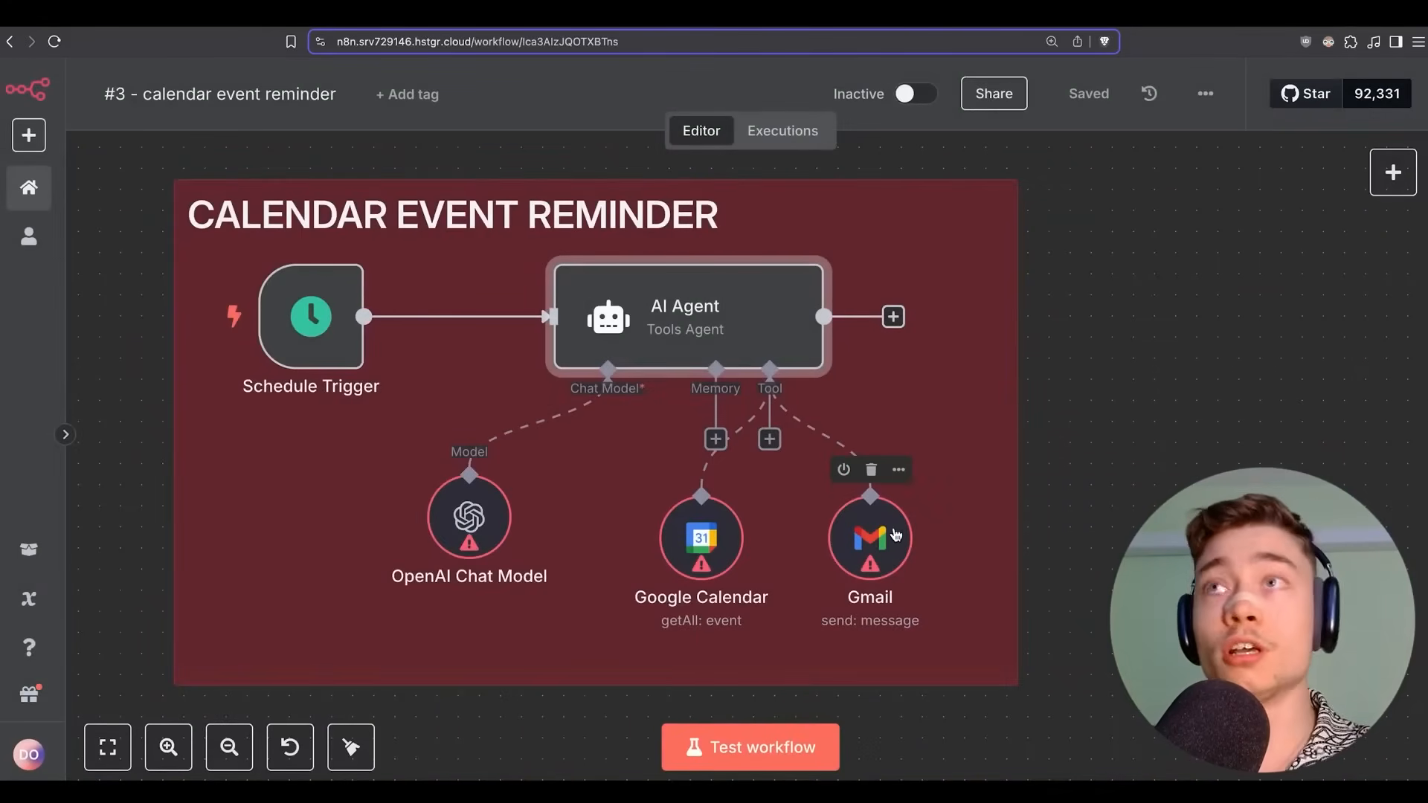
# Add a Slack Tool to the AI Agent by searching 'SLACK'.
pyautogui.click(770, 439)
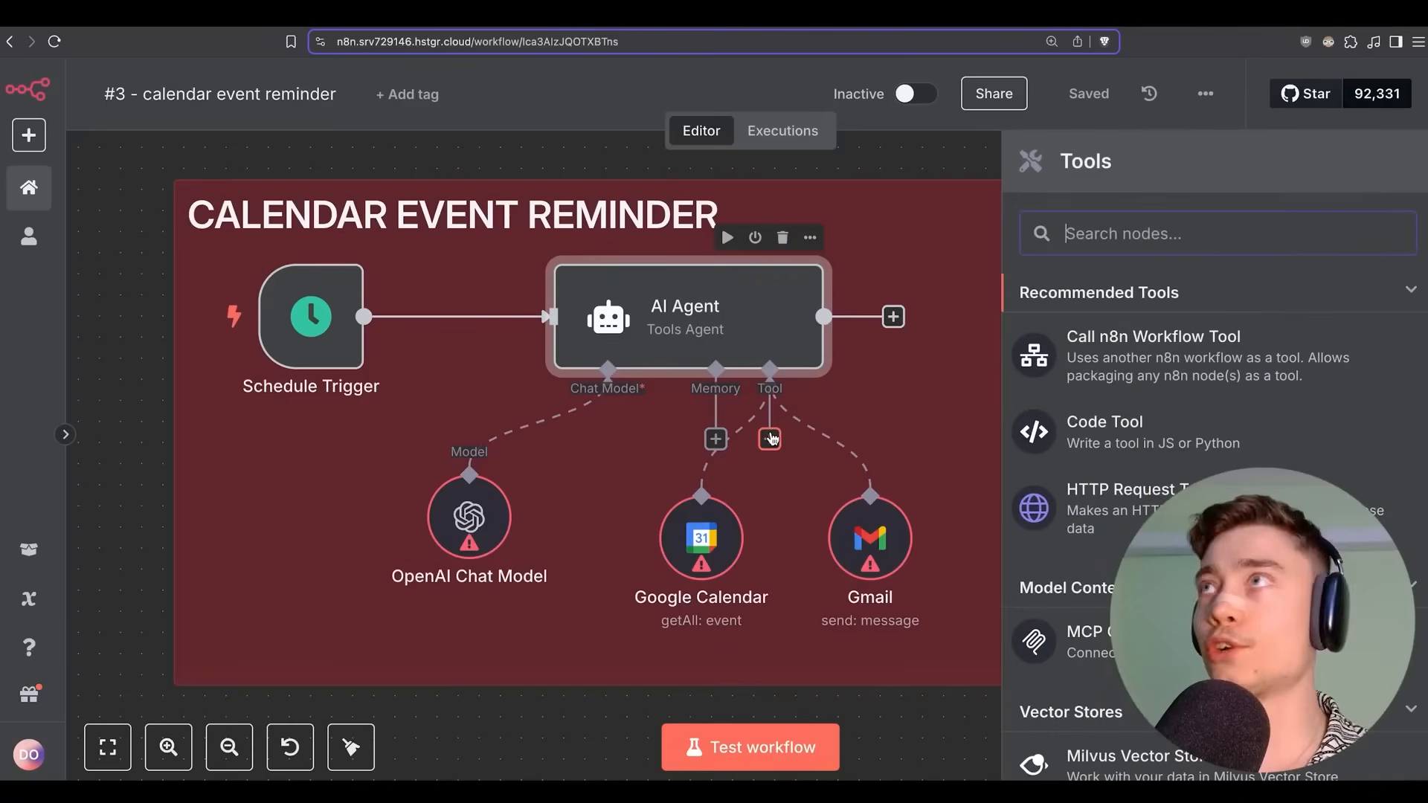
pyautogui.write('SLACK')
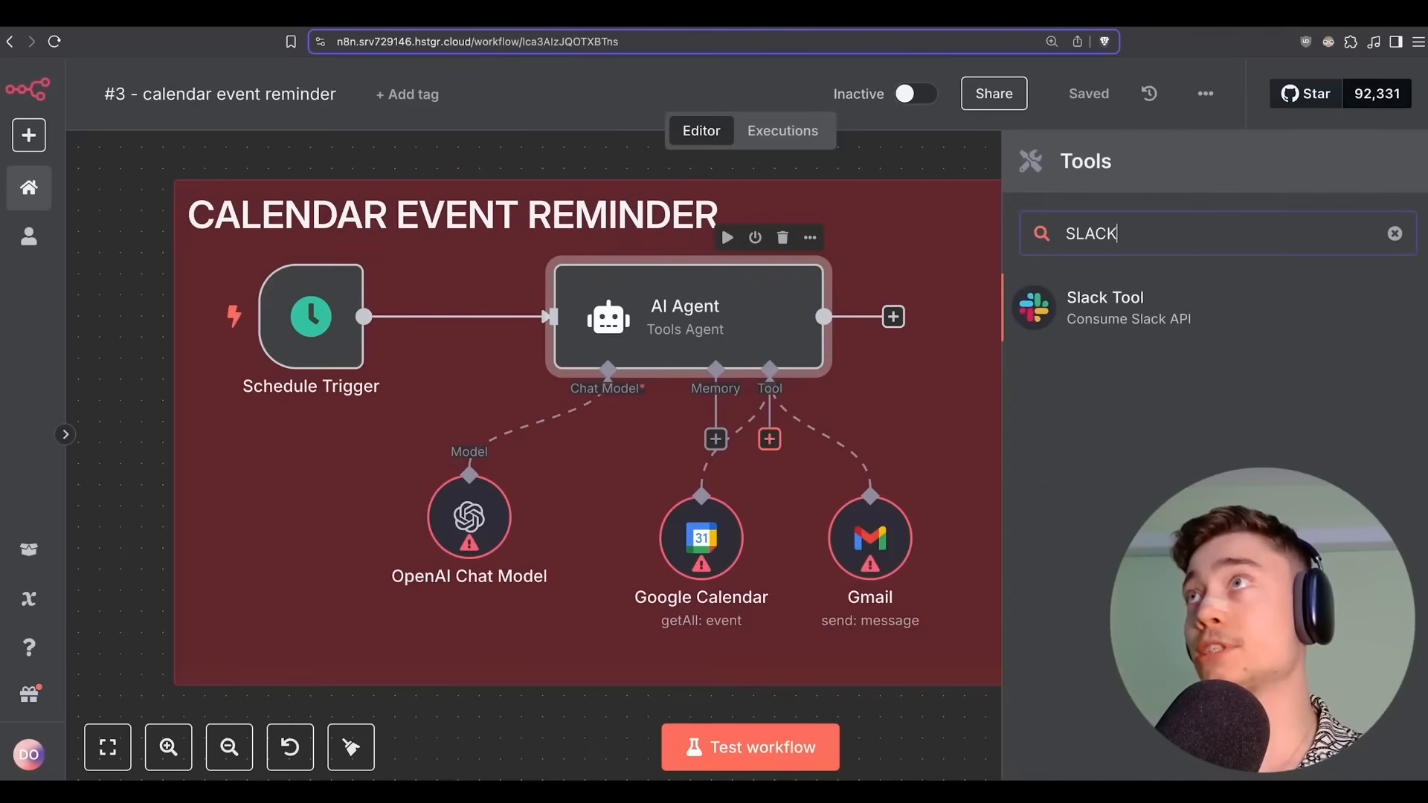
pyautogui.press('Return')
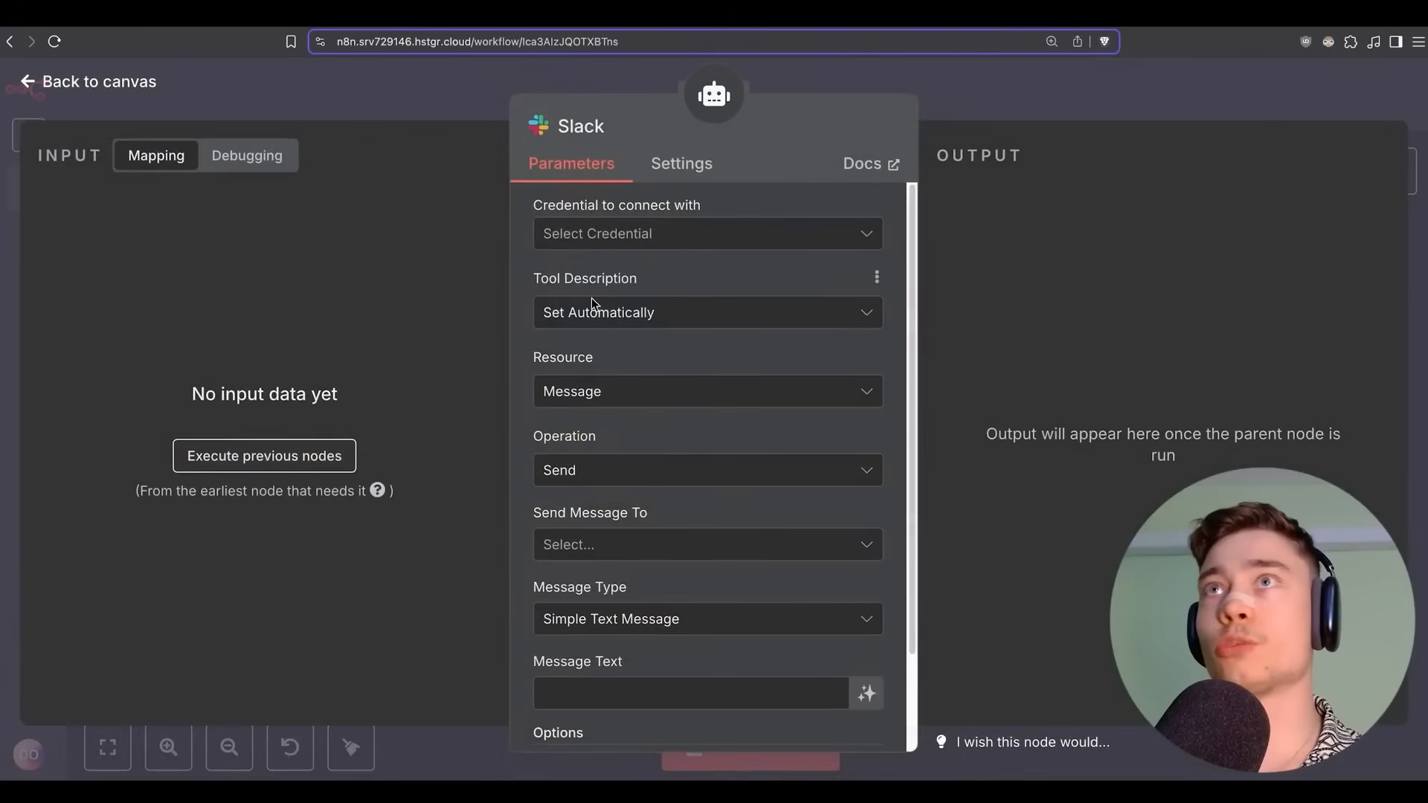
# Leave the Slack settings and delete the Slack tool from the canvas.
pyautogui.scroll(-1, 554, 490)
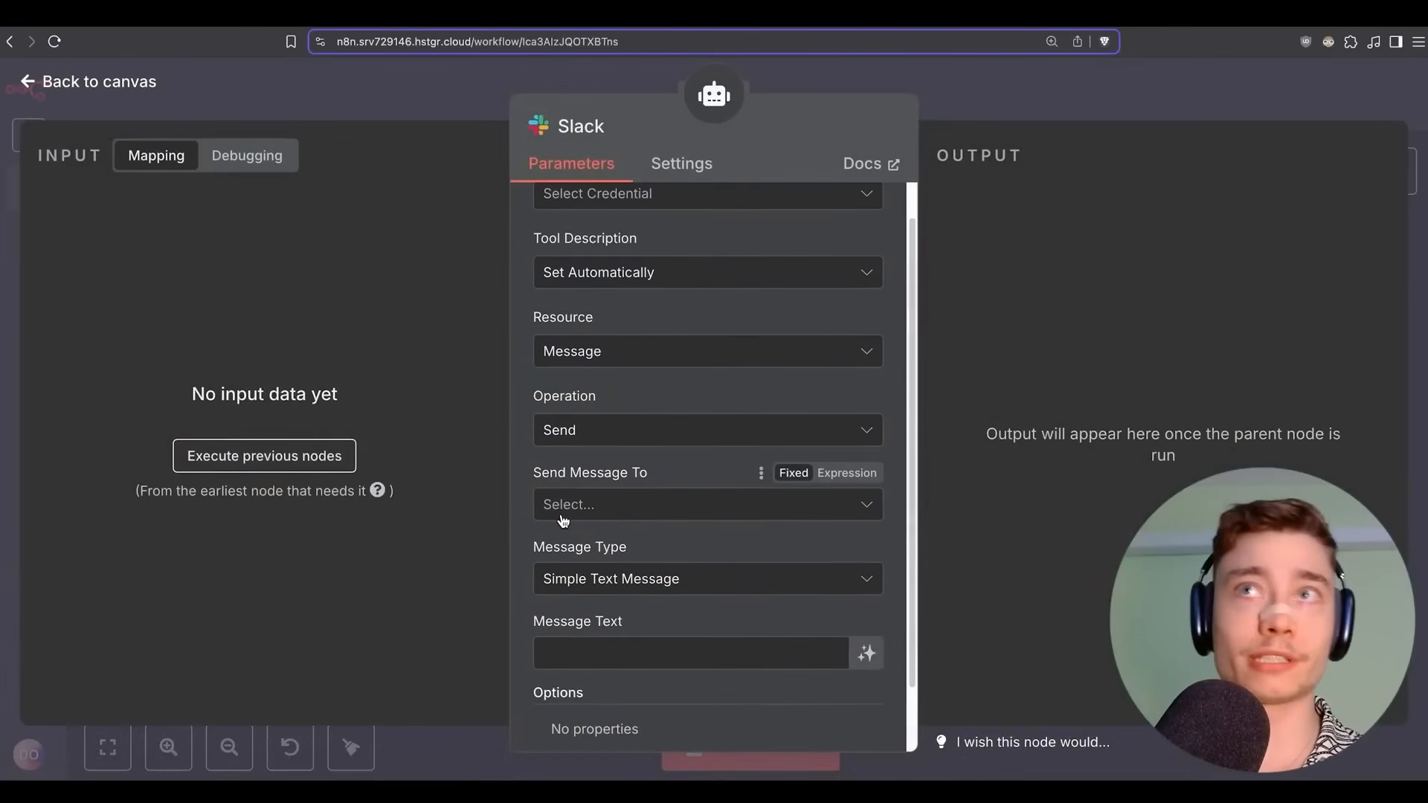
pyautogui.click(965, 100)
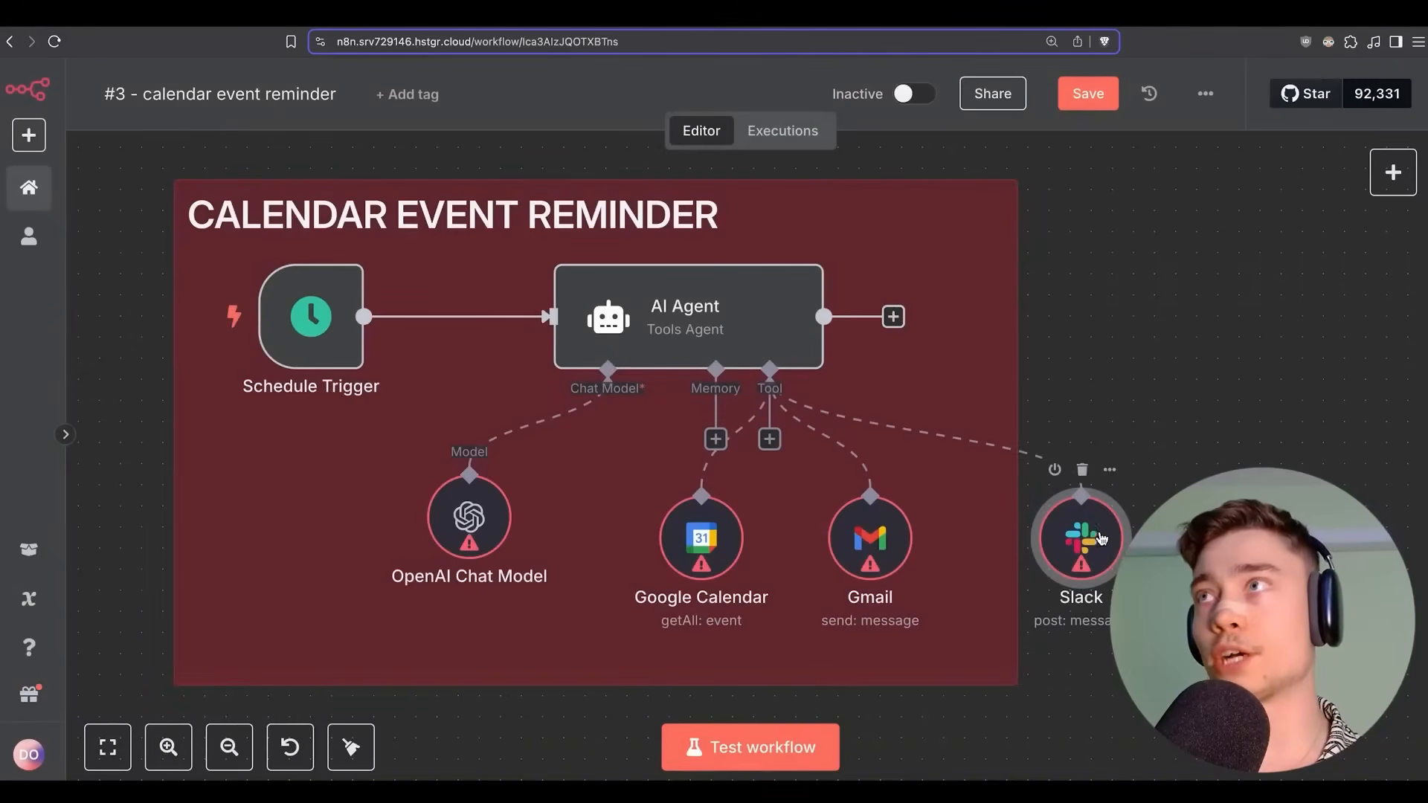
pyautogui.click(1082, 471)
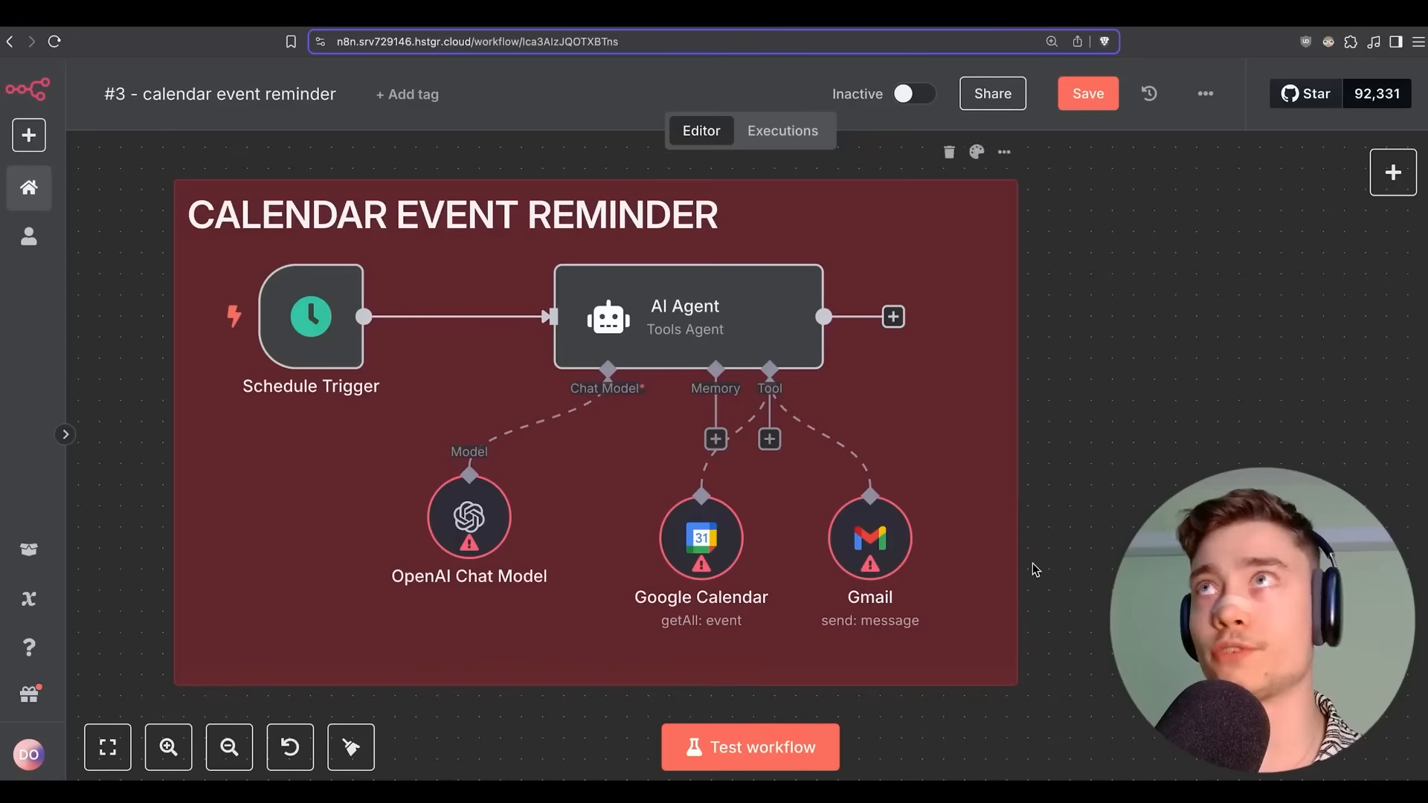
# Save, then give the OpenAI Chat Model the OpenAi account 4 credential and model gpt-4.1.
pyautogui.click(1088, 92)
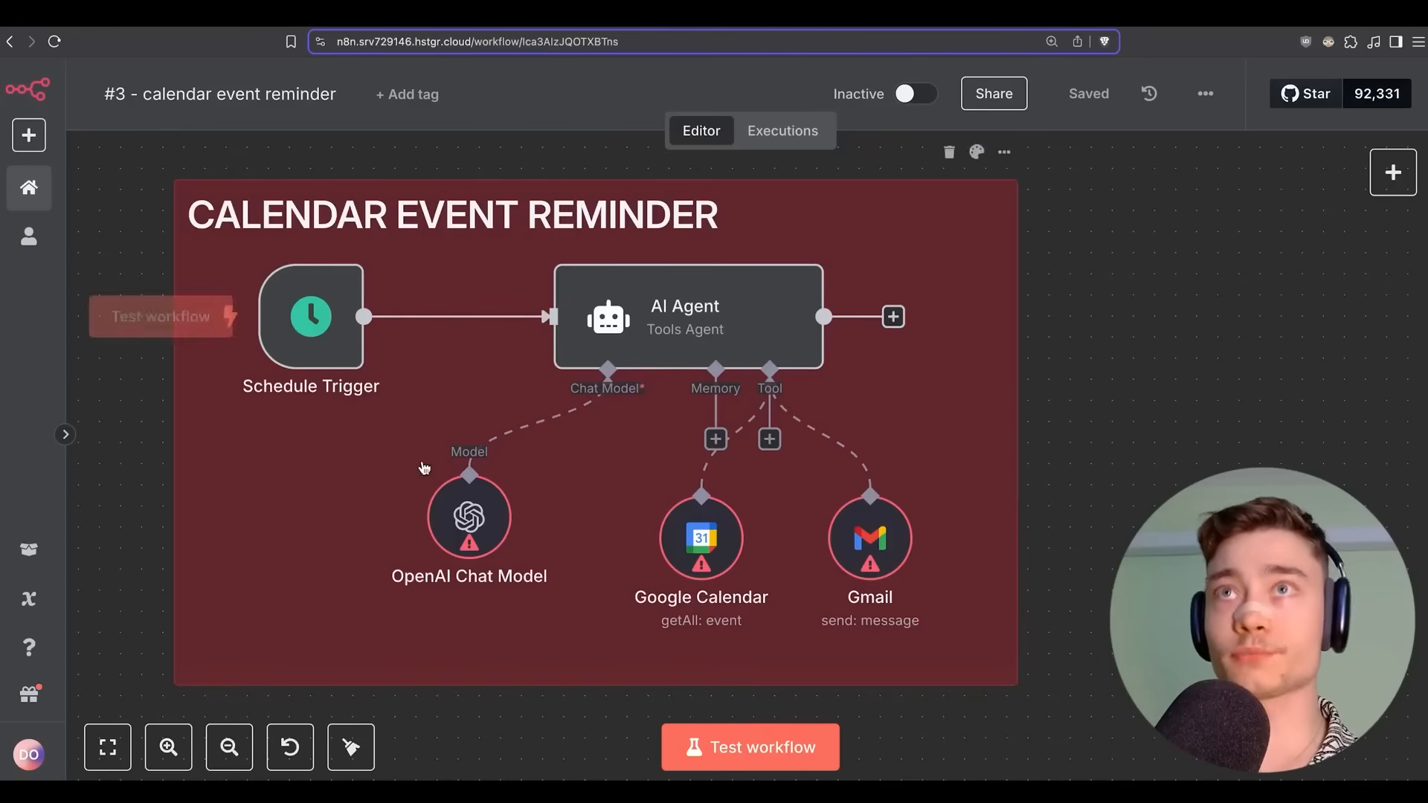
pyautogui.doubleClick(475, 526)
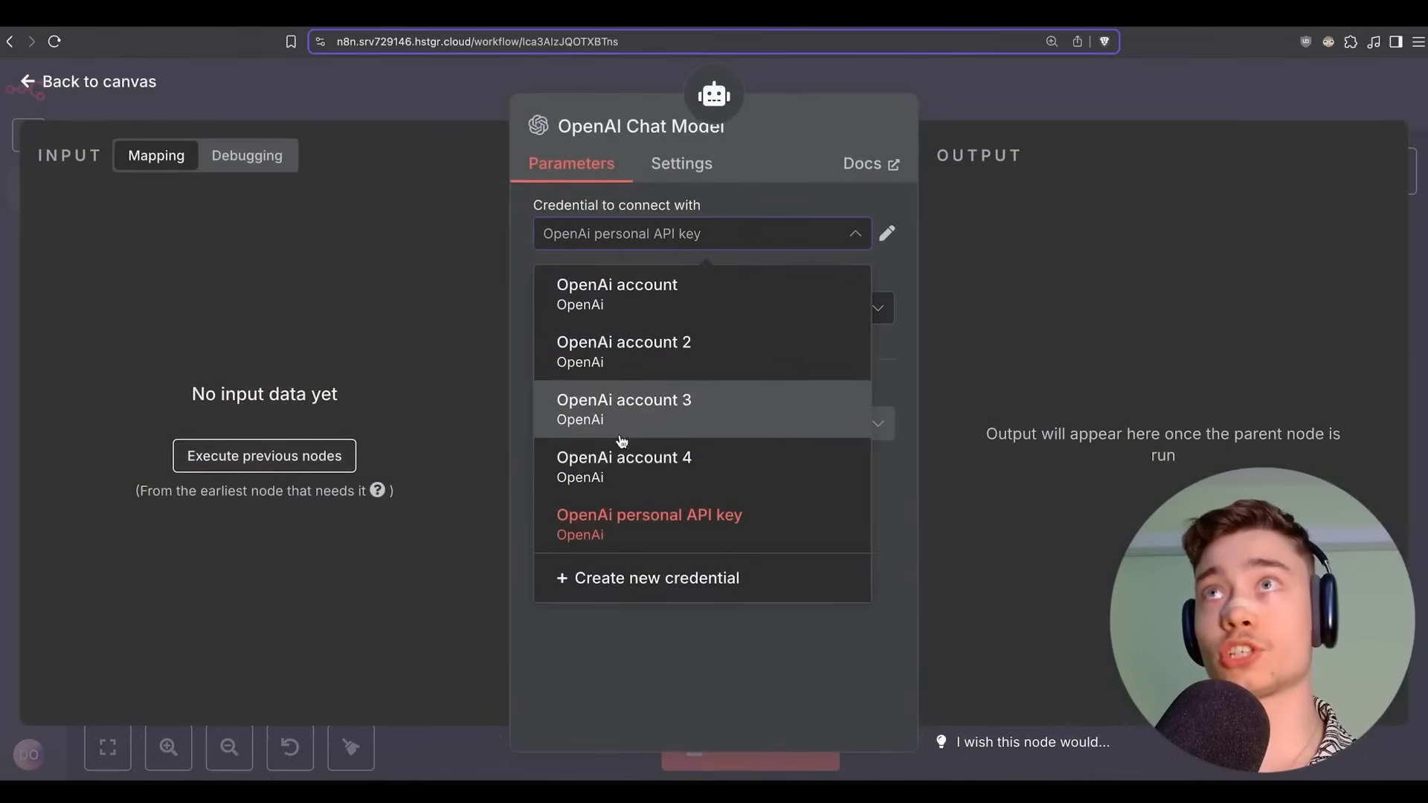
pyautogui.click(625, 462)
pyautogui.click(674, 322)
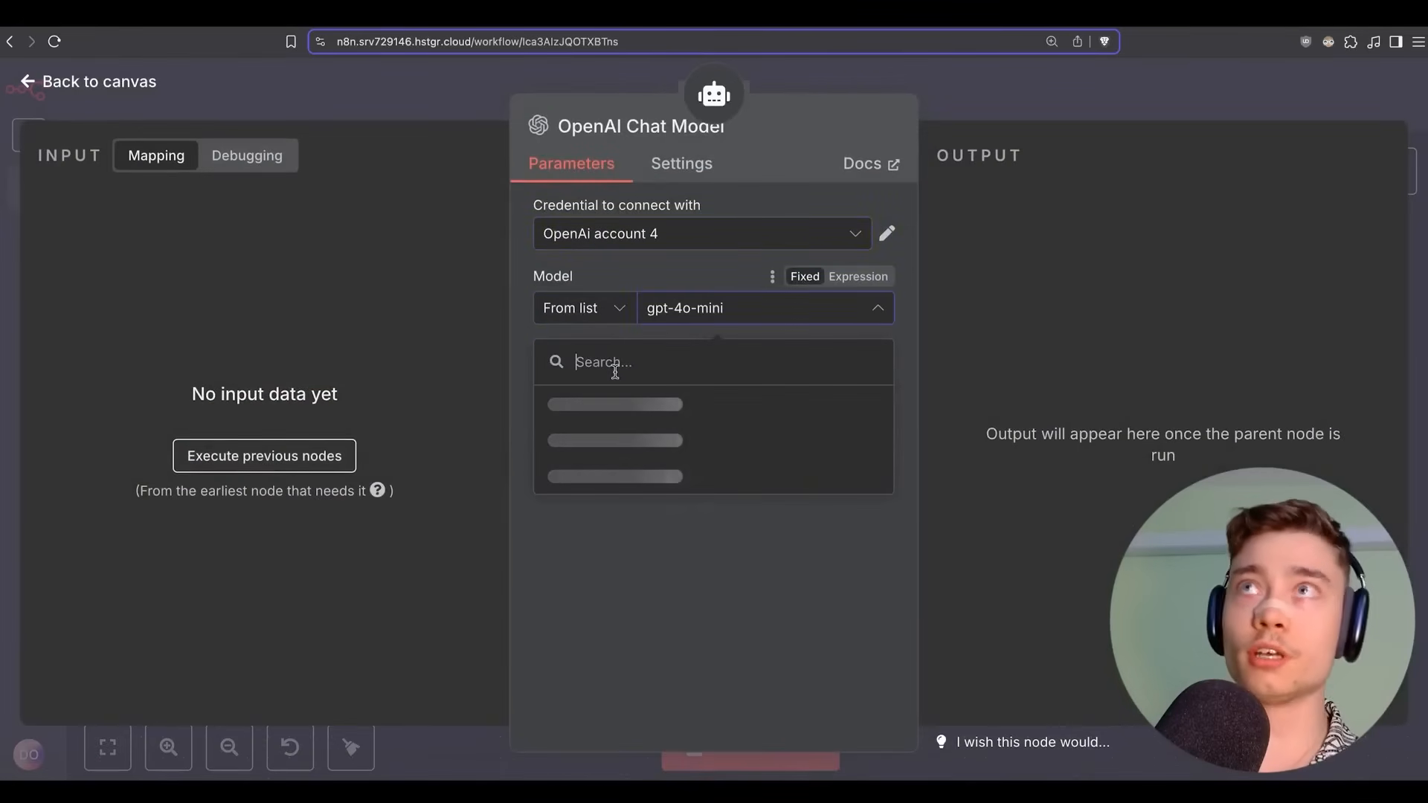
pyautogui.write('gpt')
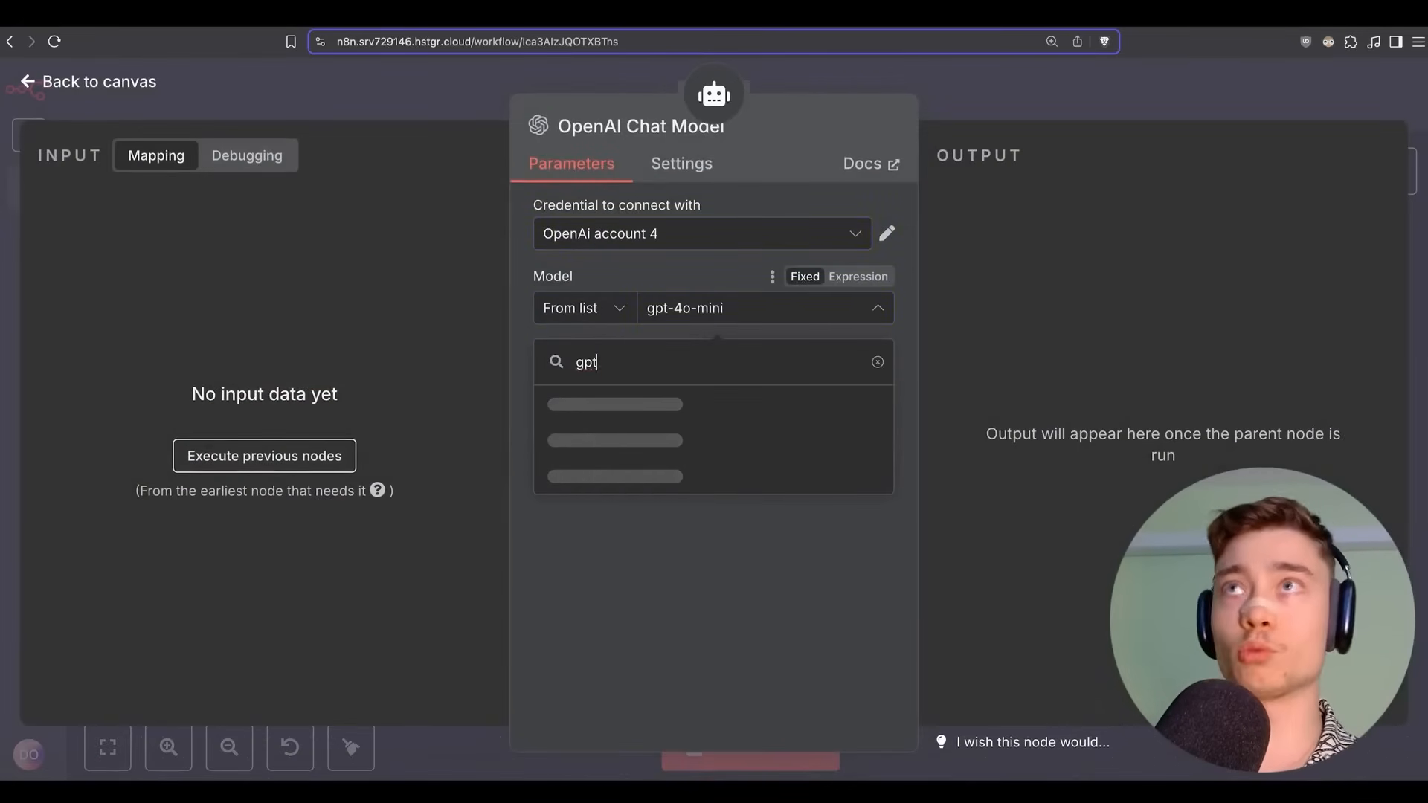
pyautogui.press('super+a')
pyautogui.write('4.1')
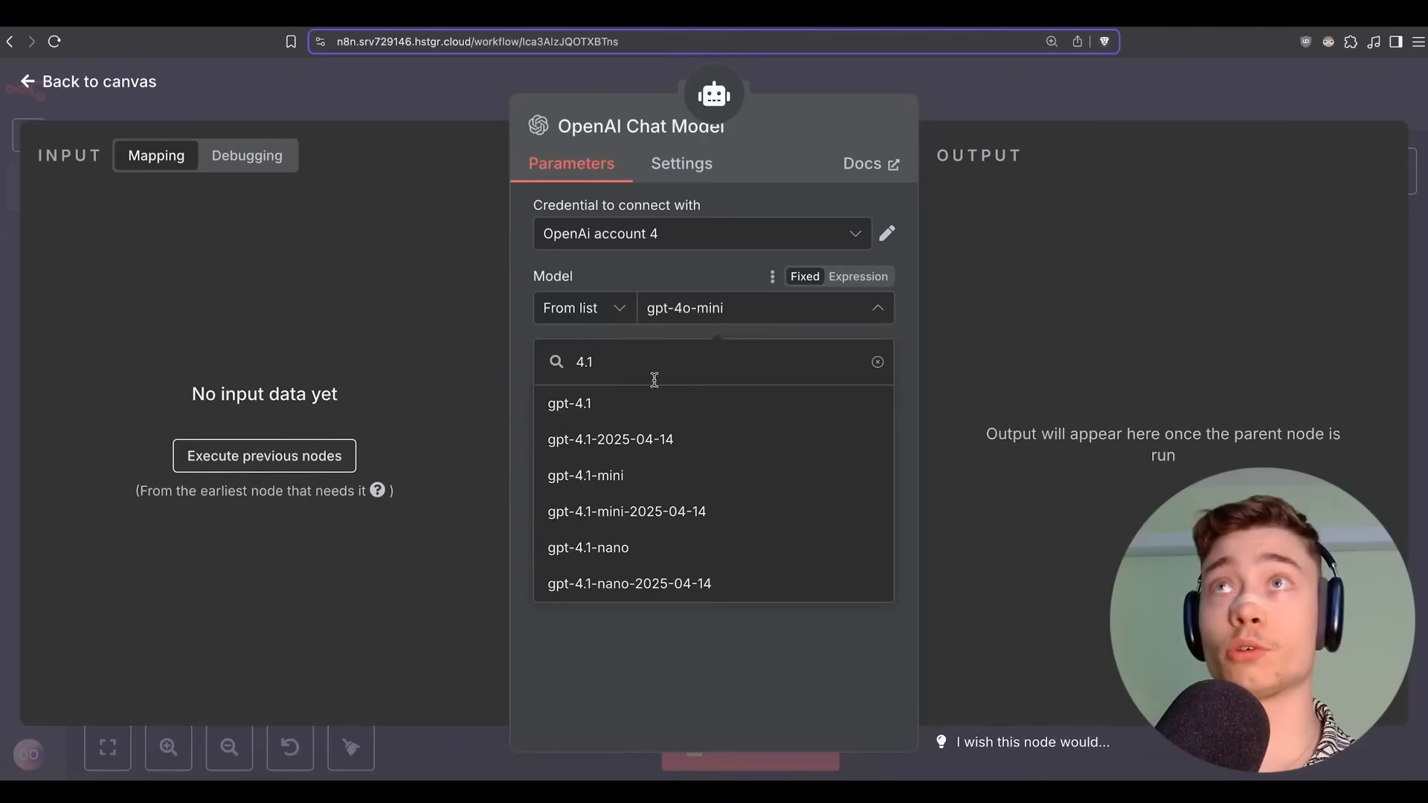
pyautogui.click(645, 404)
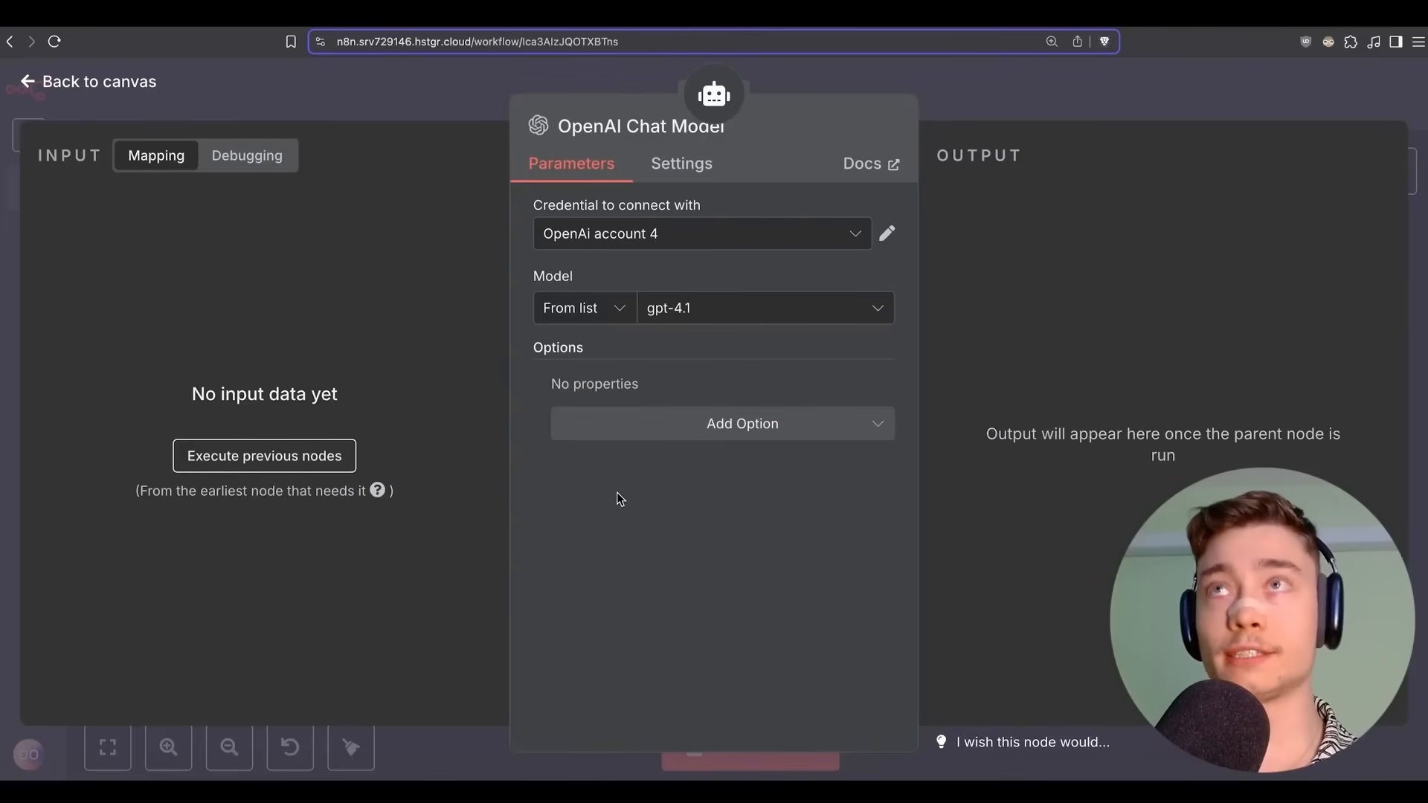
pyautogui.click(958, 93)
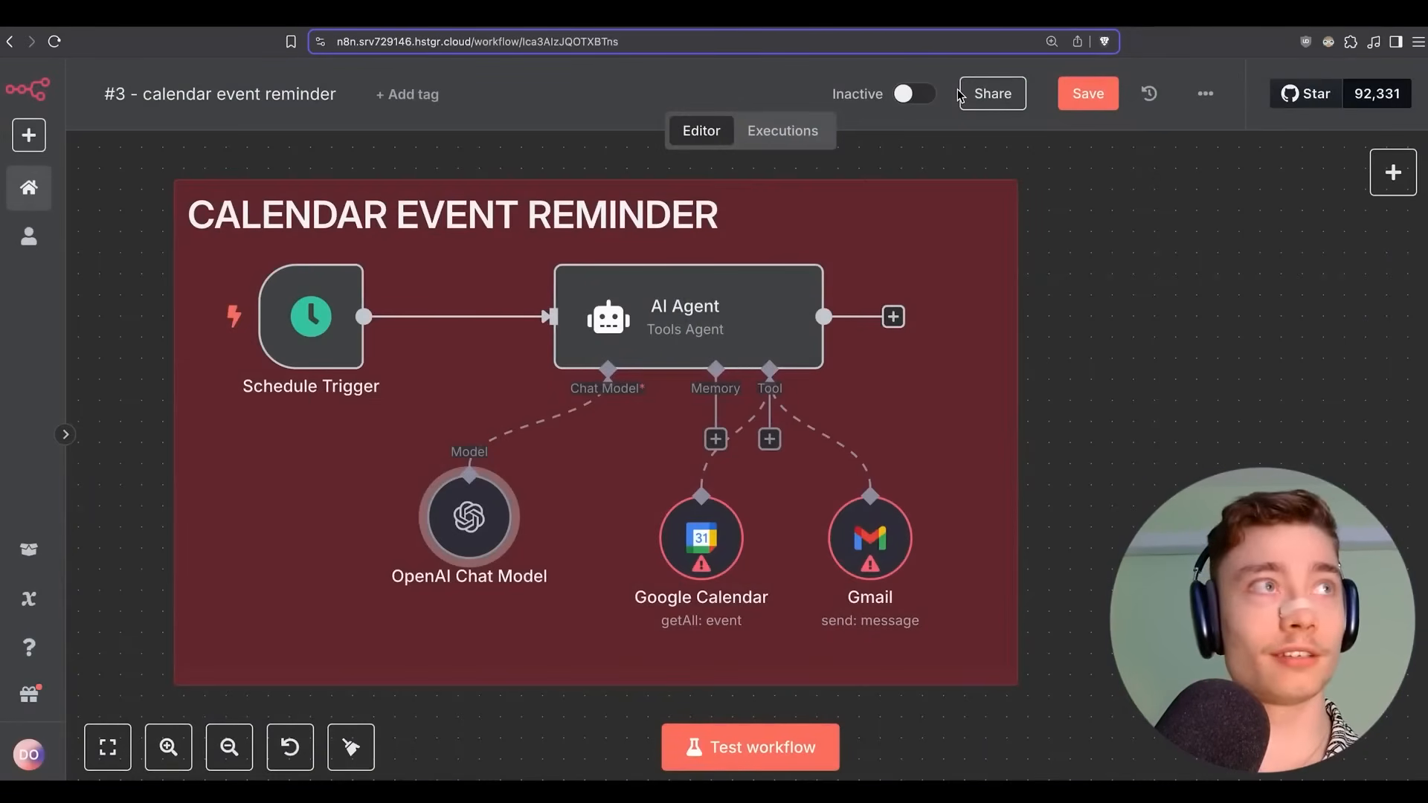
# Save, then link the Google Calendar node to a new Google-authorized OAuth2 credential.
pyautogui.click(1090, 83)
pyautogui.moveTo(699, 537); pyautogui.dragTo(678, 537)
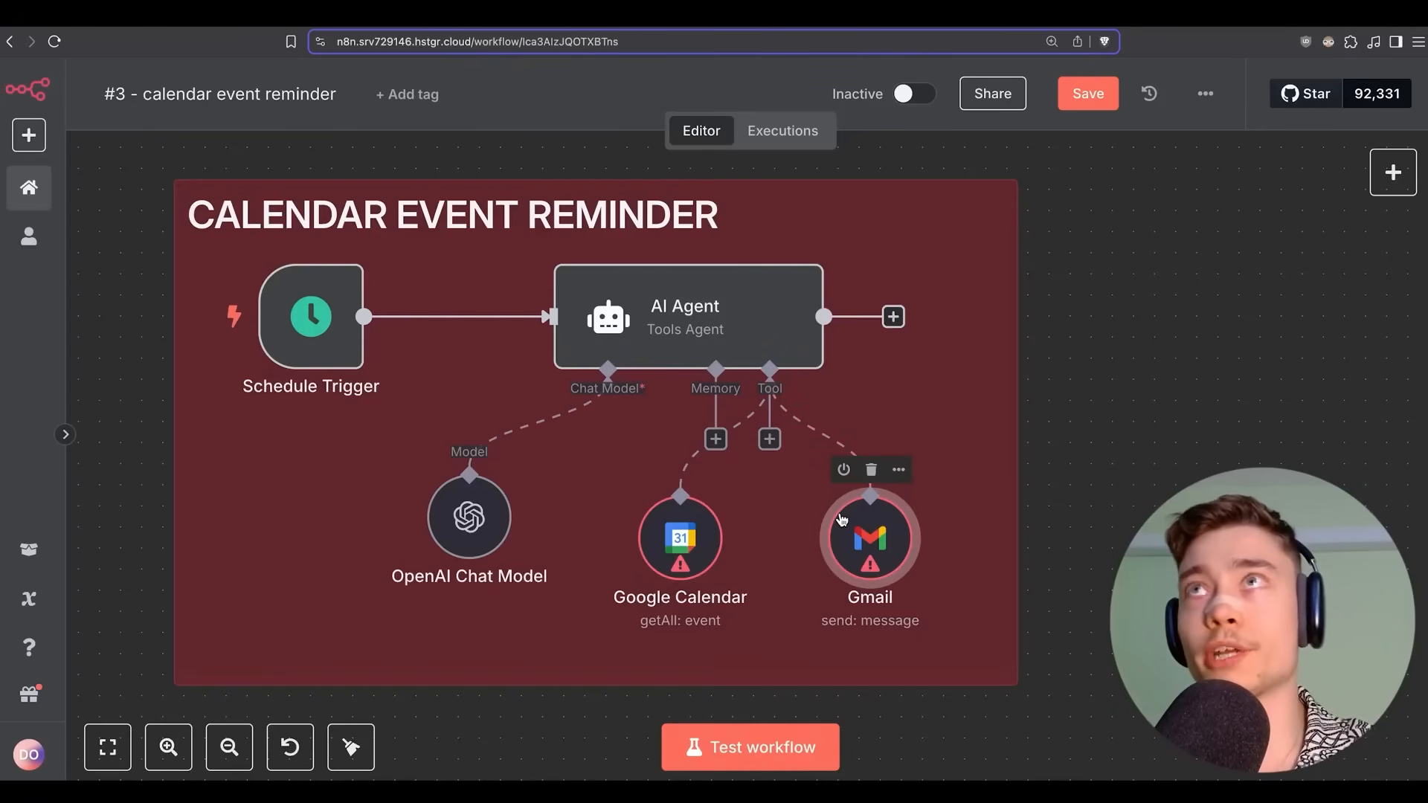
pyautogui.doubleClick(680, 537)
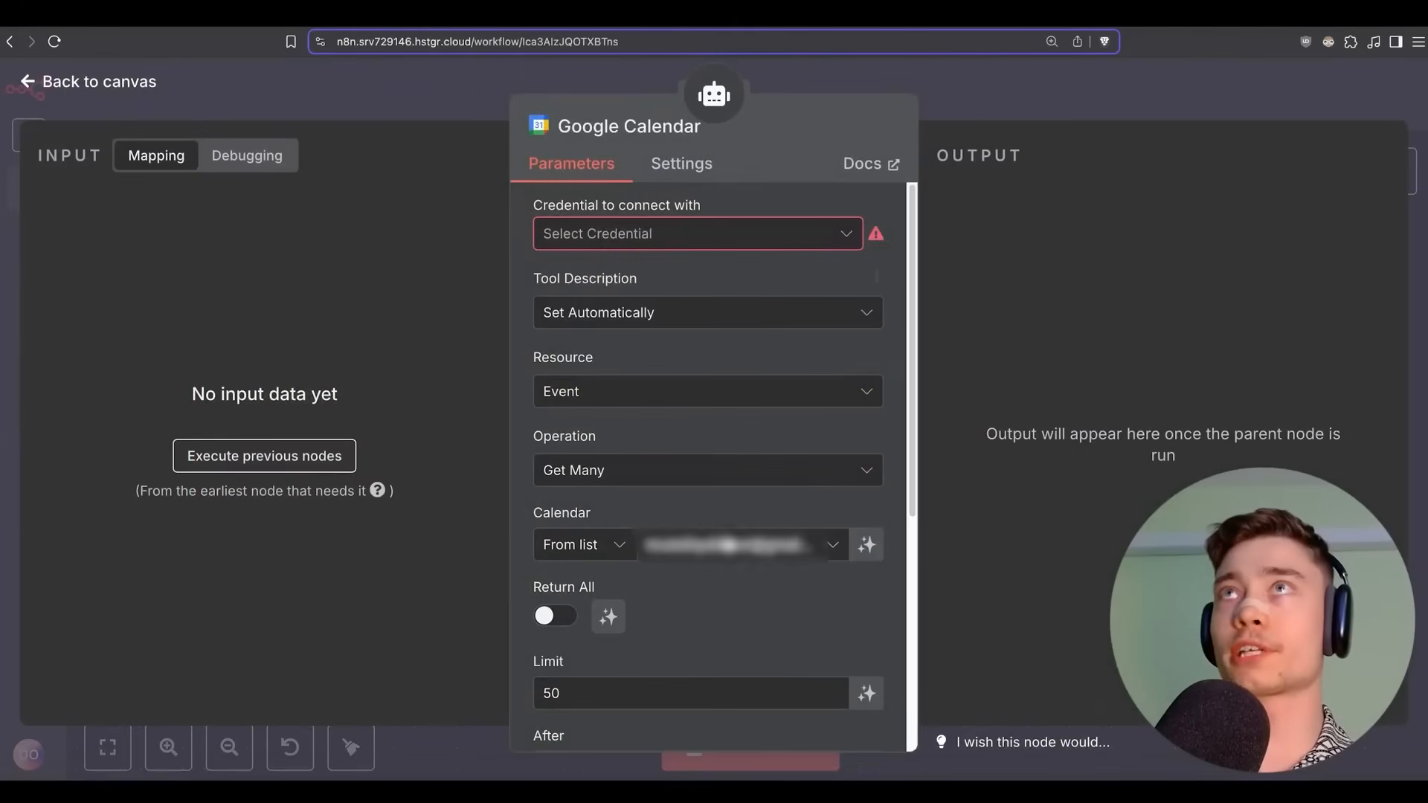
pyautogui.click(650, 233)
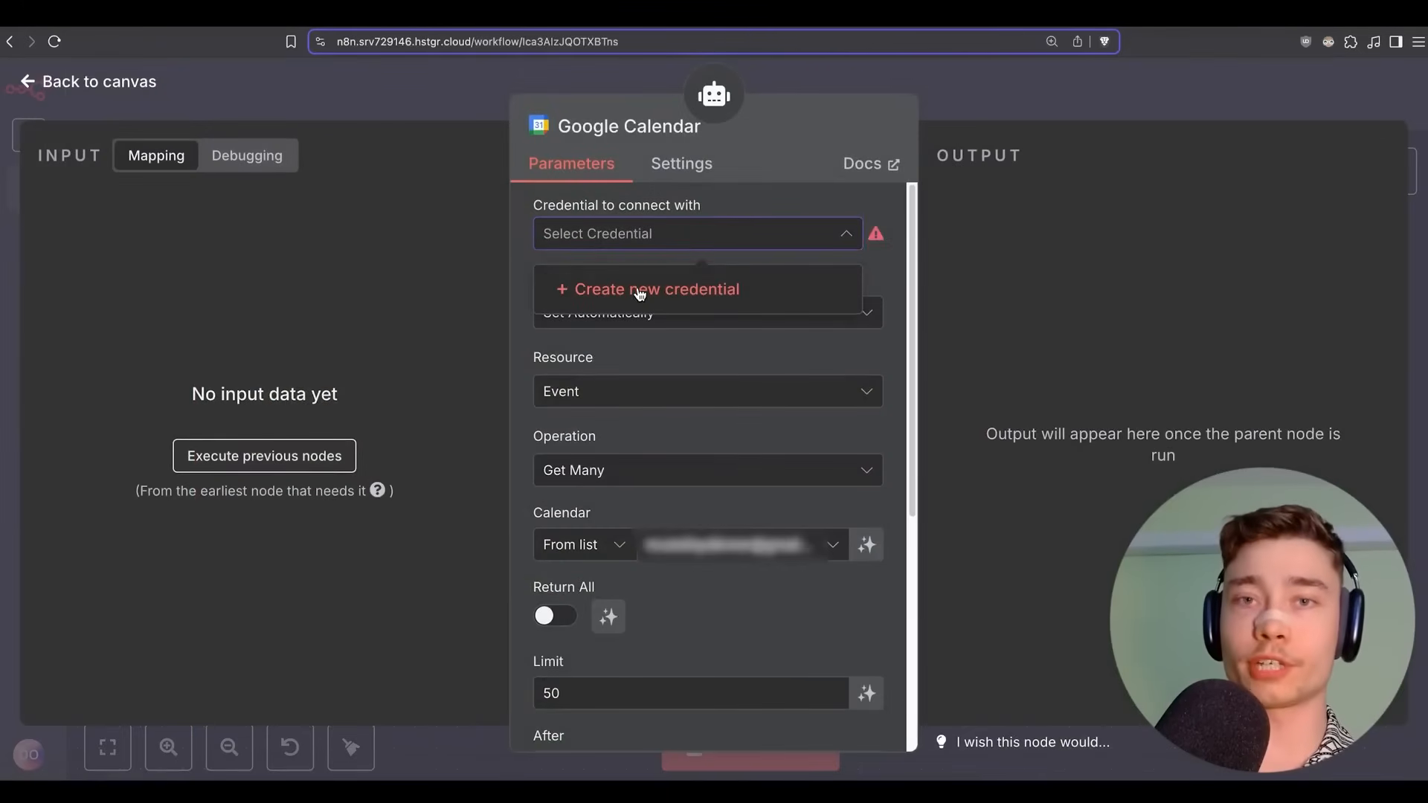
pyautogui.click(637, 295)
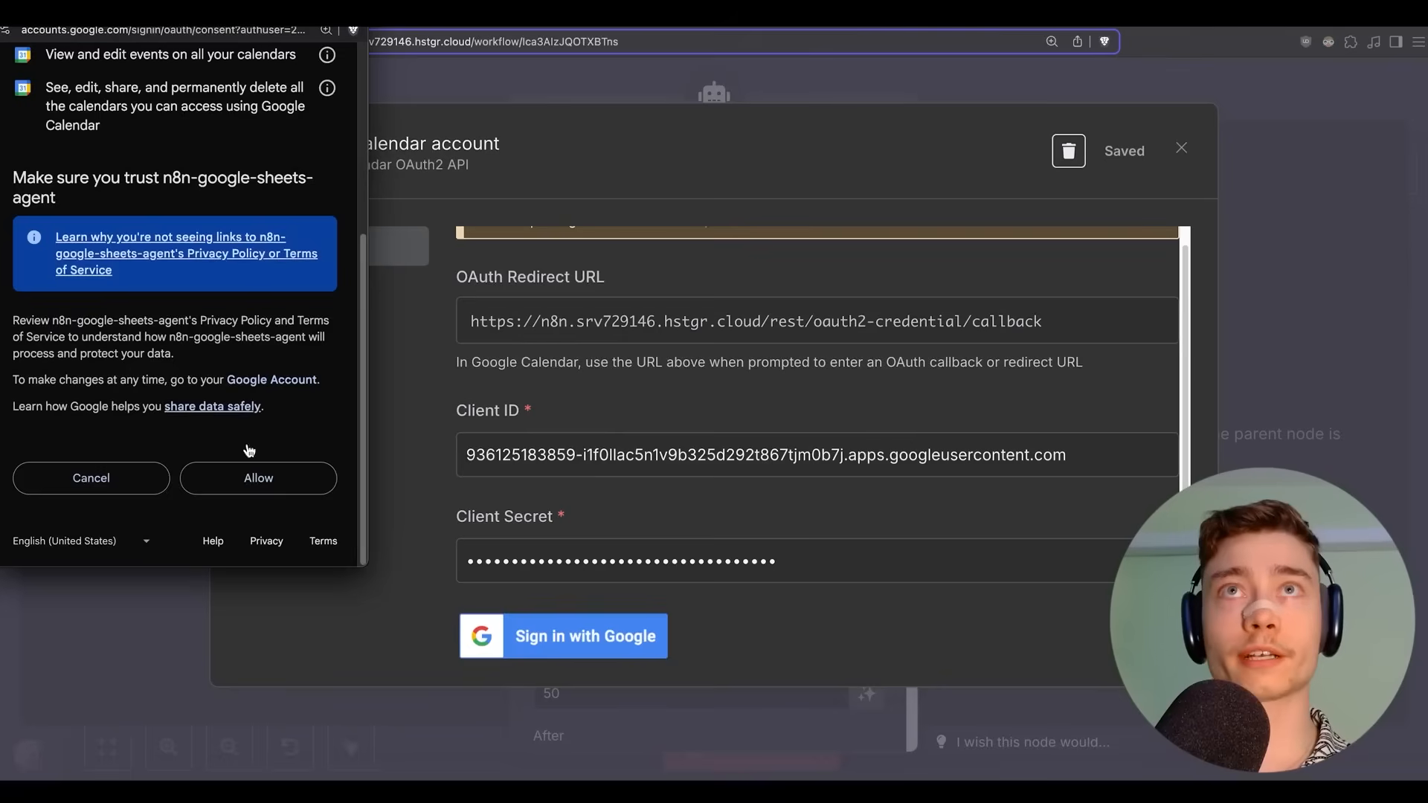
pyautogui.click(297, 479)
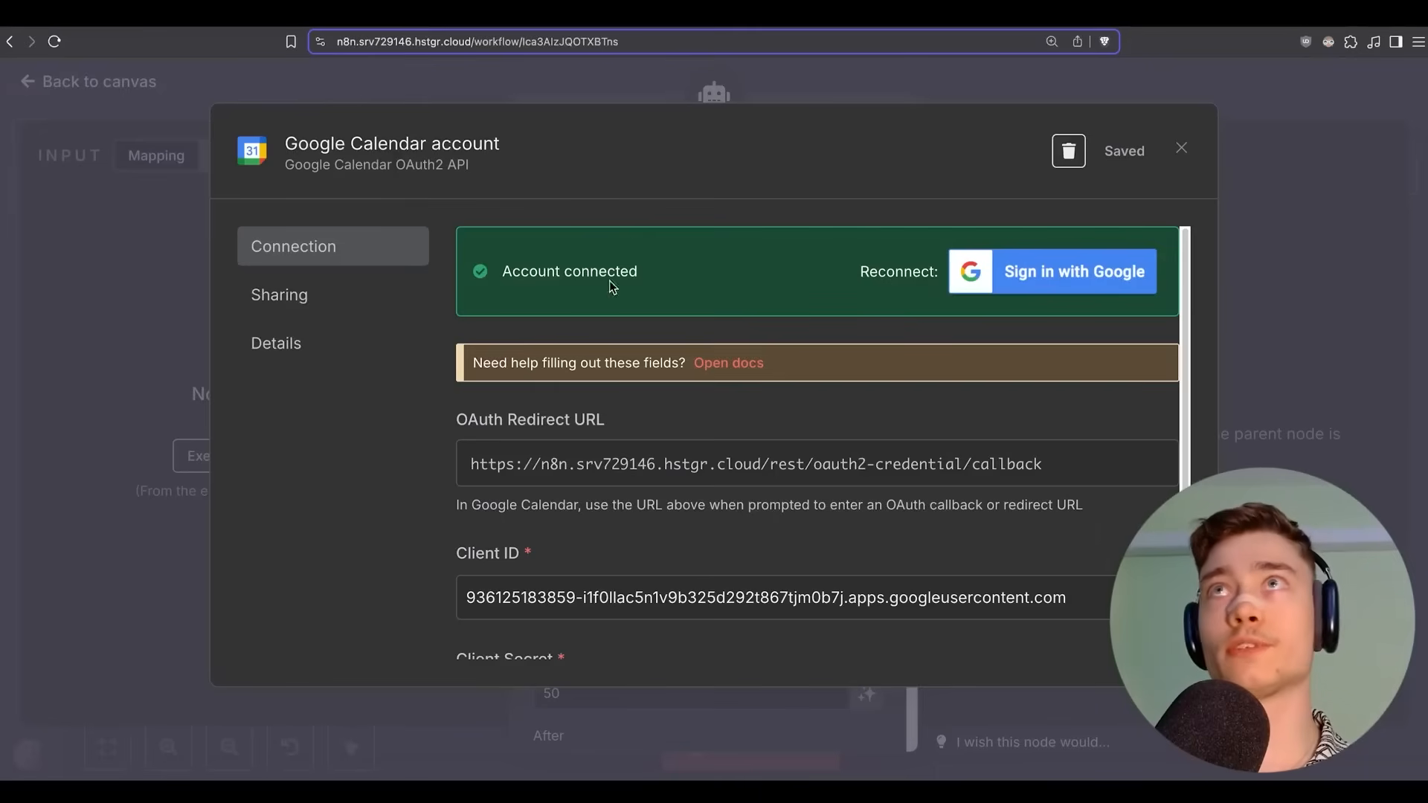
pyautogui.click(1181, 148)
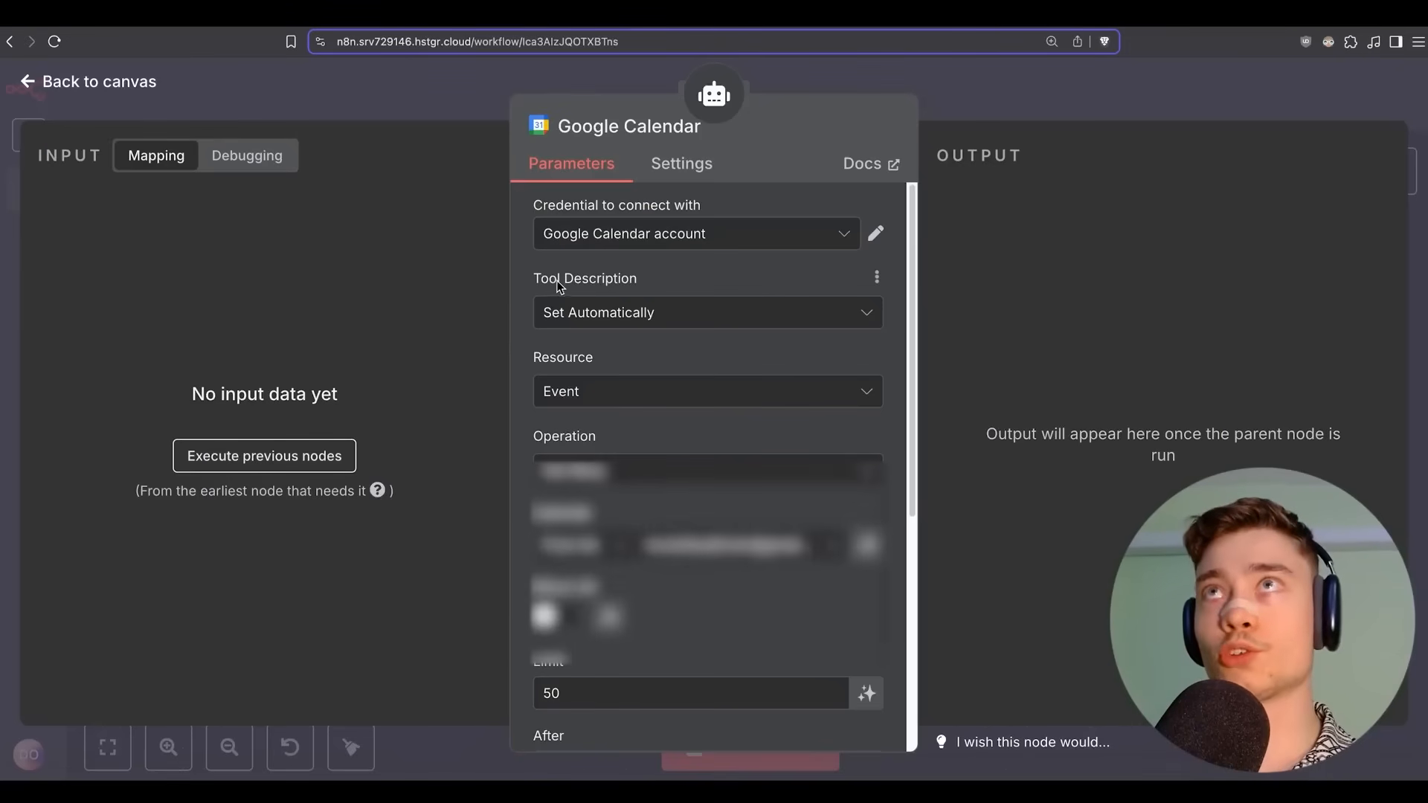
# Set the Google Calendar tool description to 'this tool opens the user's Google Calendar and fetches all events for today'.
pyautogui.click(591, 323)
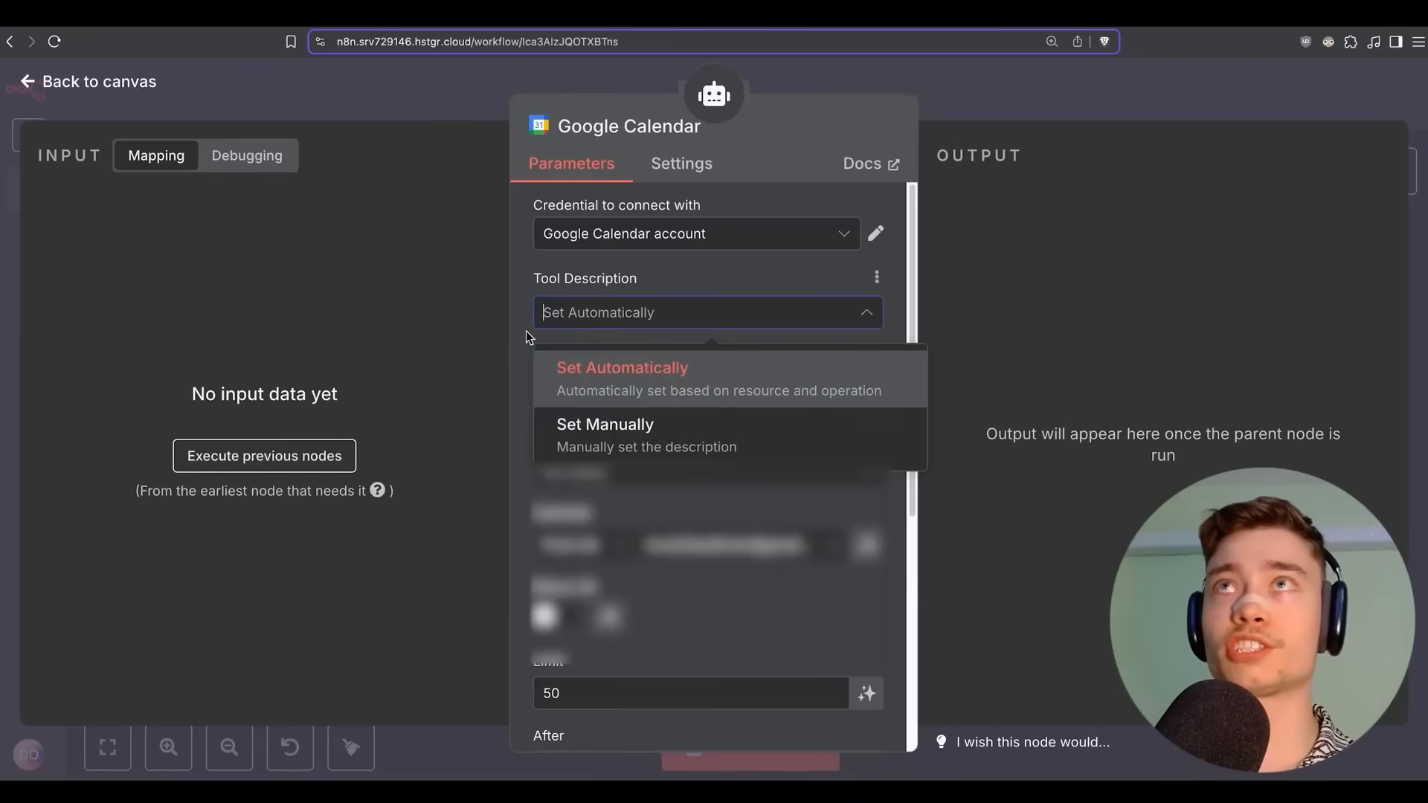
pyautogui.click(587, 430)
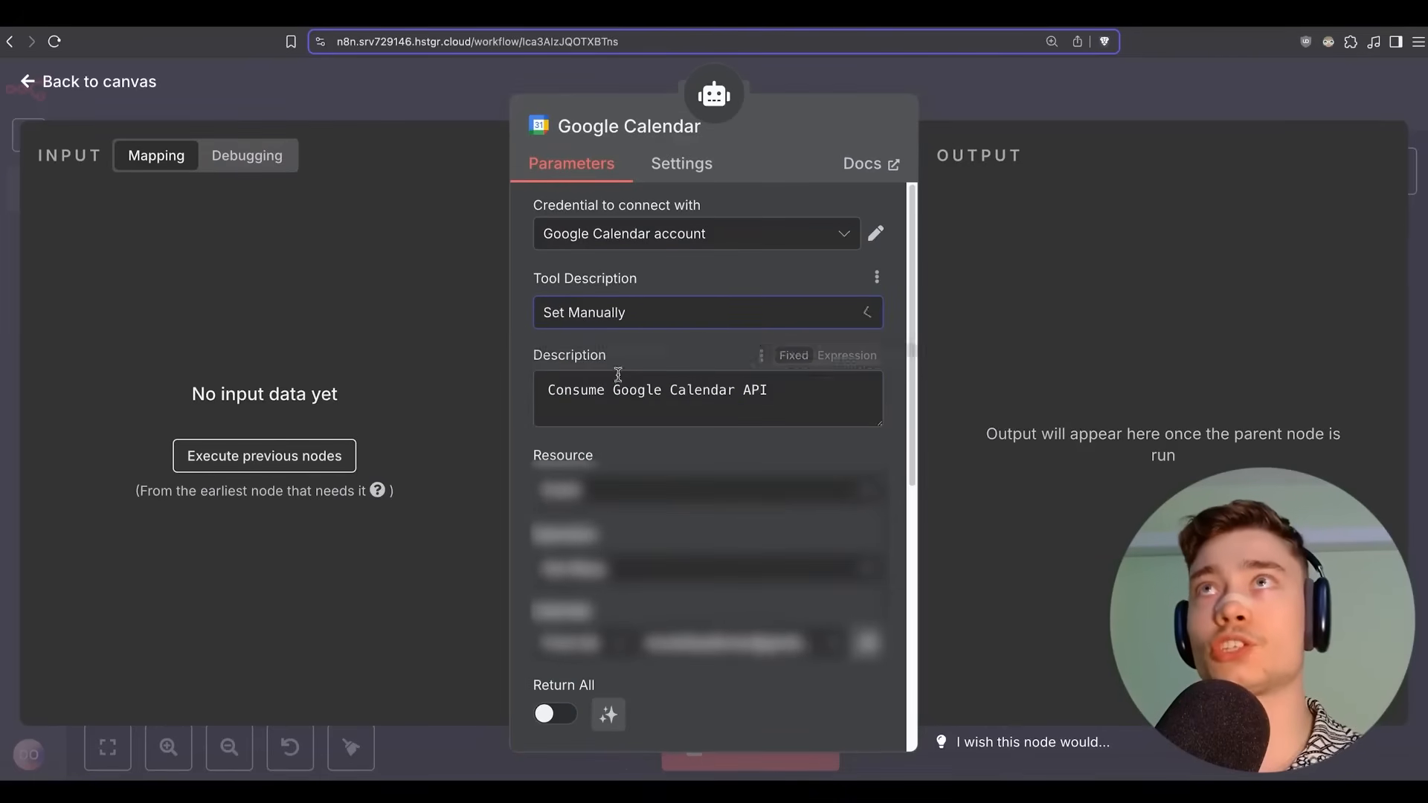
pyautogui.tripleClick(582, 390)
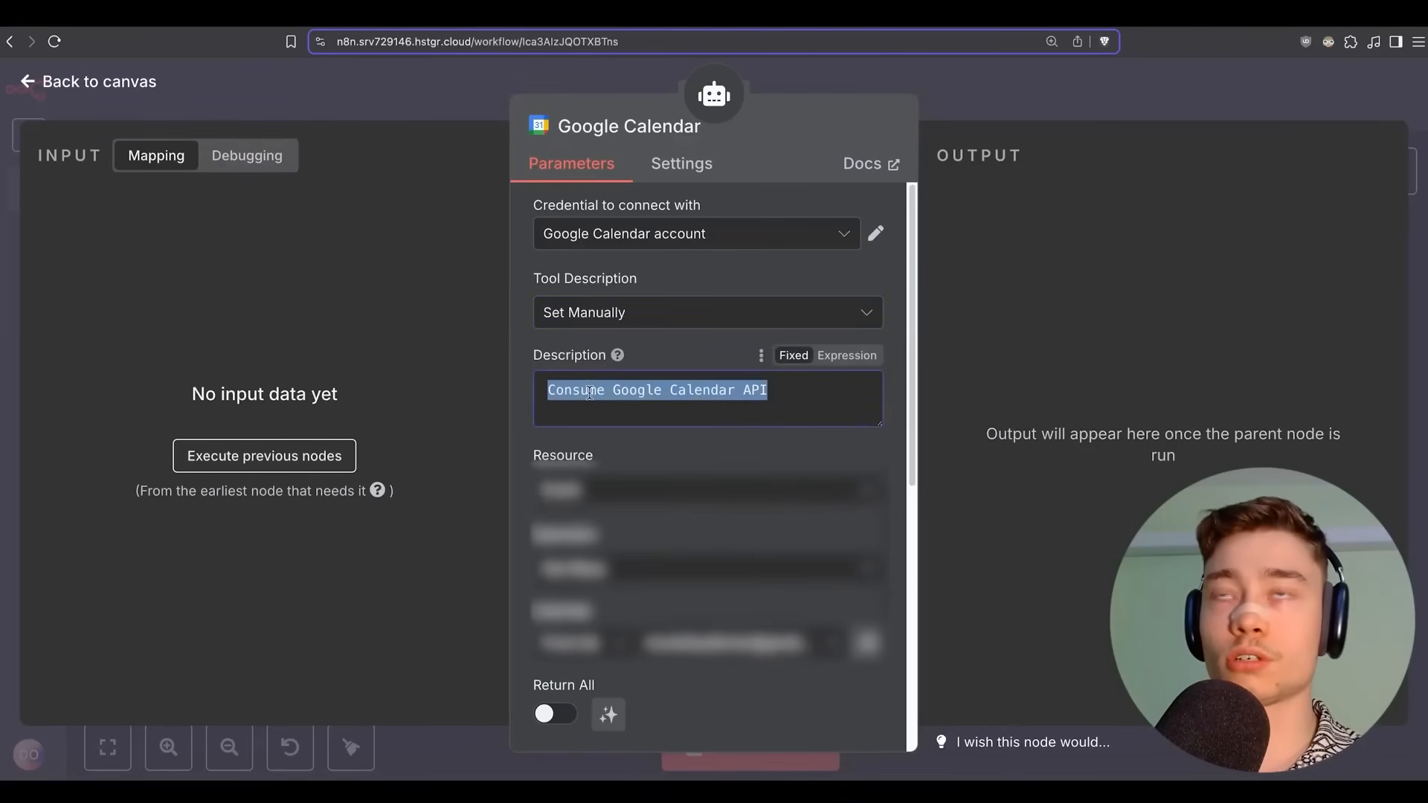
pyautogui.tripleClick(589, 392)
pyautogui.tripleClick(596, 400)
pyautogui.press('BackSpace')
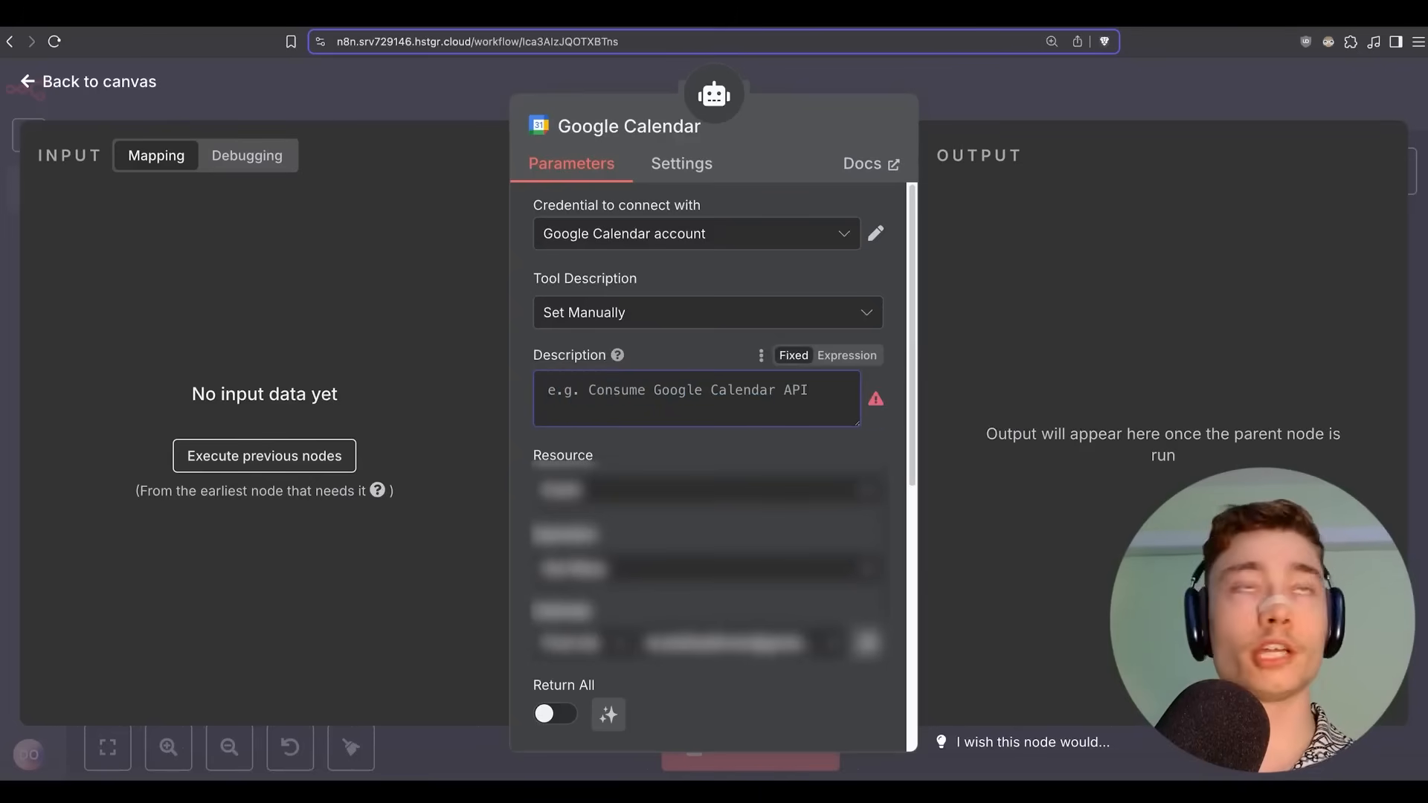
pyautogui.write('this tool')
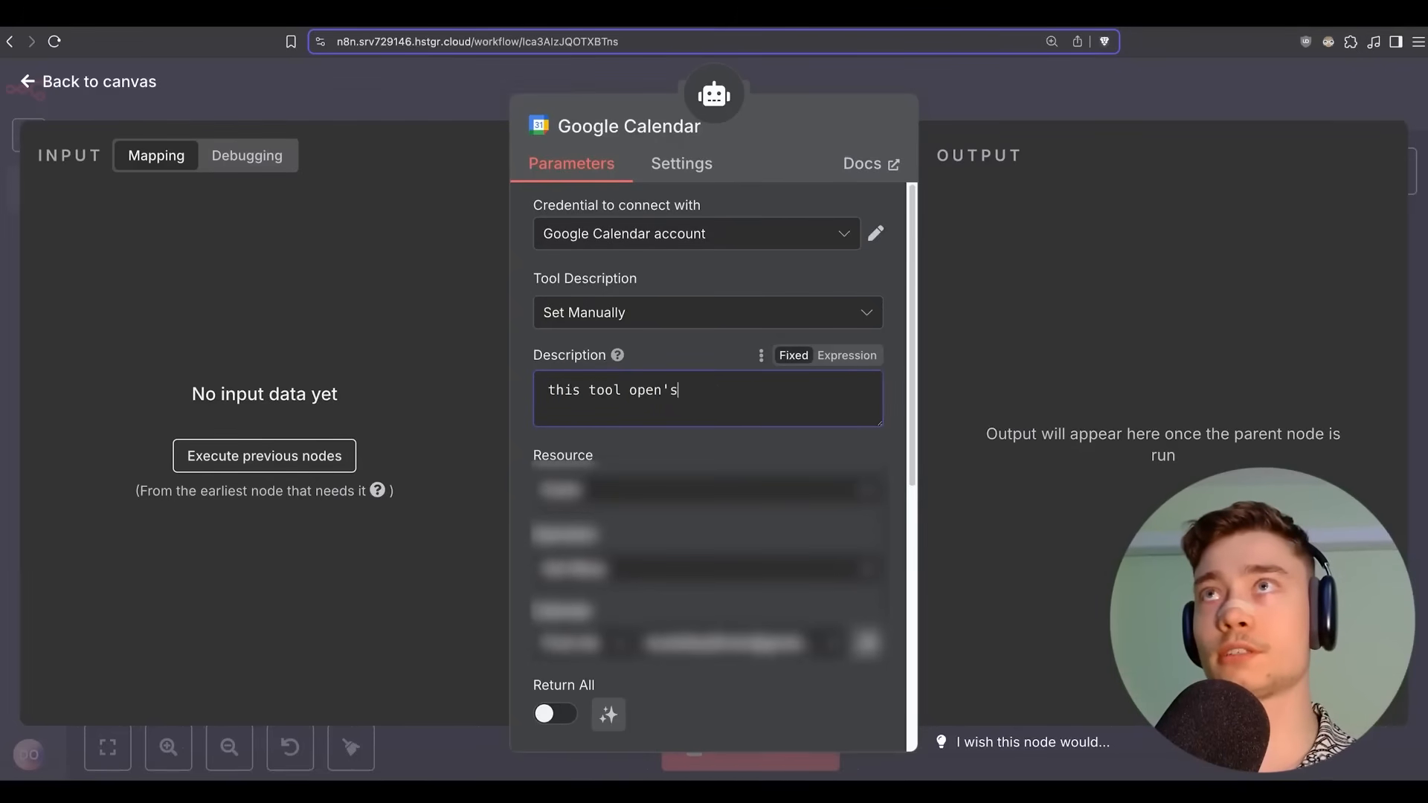
pyautogui.write(" opens the user's Goog")
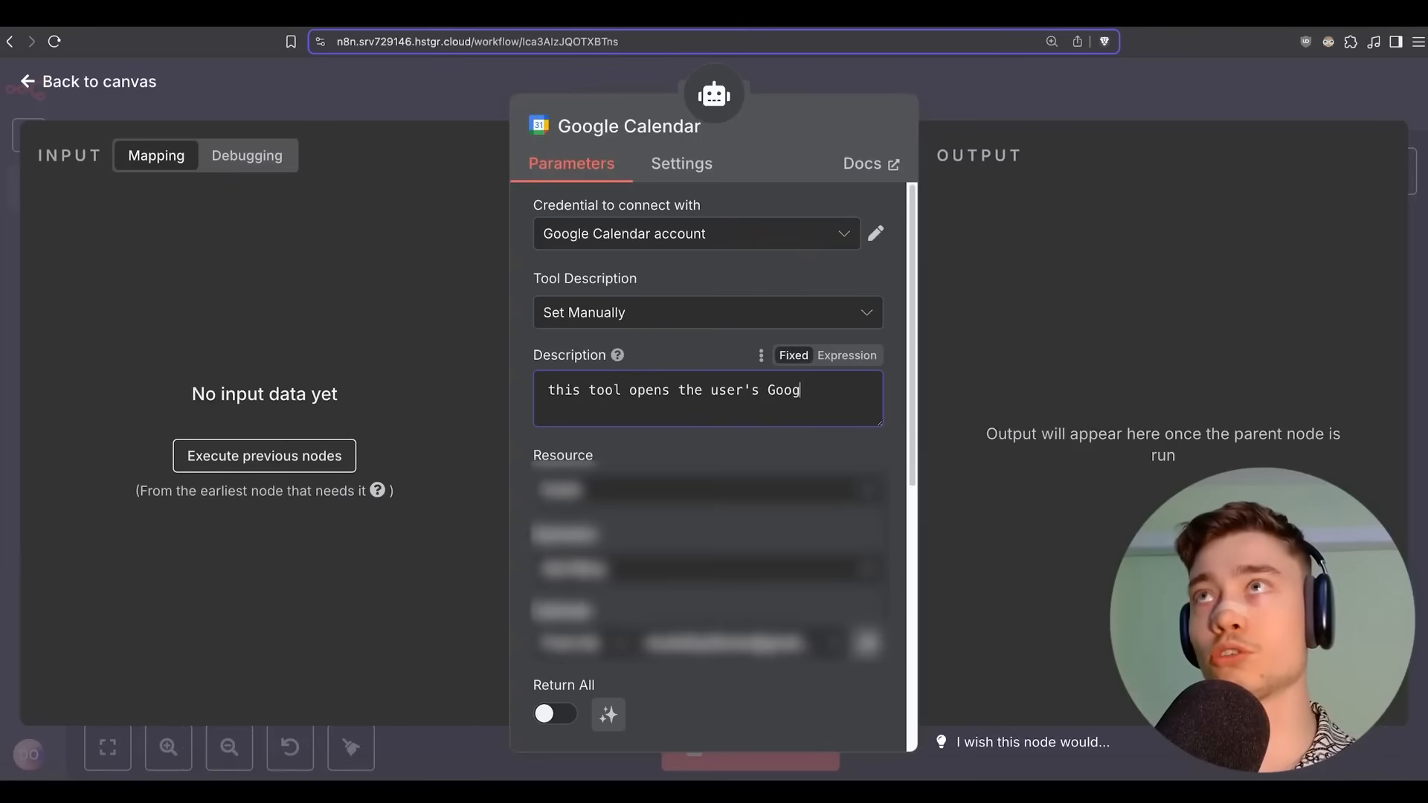
pyautogui.write('le Calendar a')
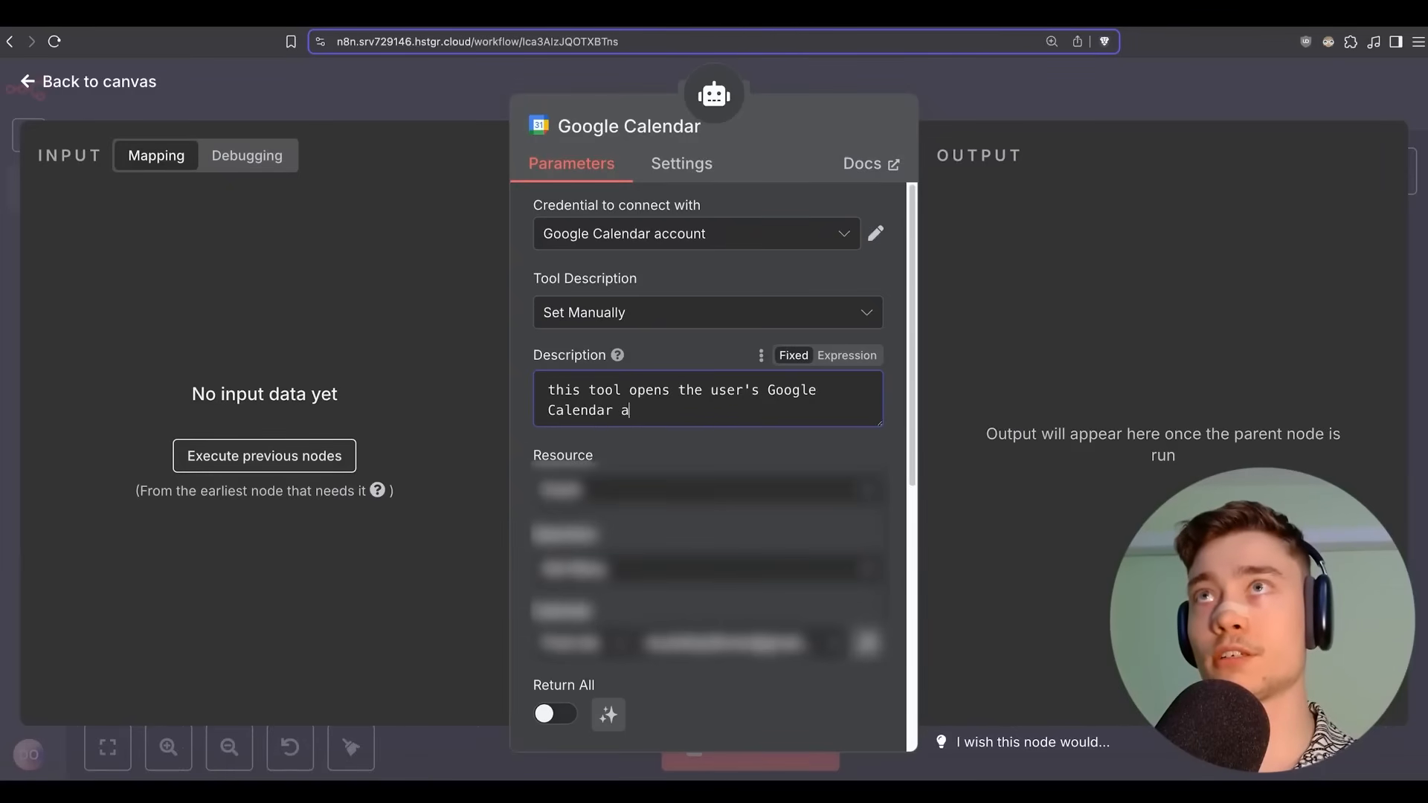
pyautogui.write('nd fetches all ev')
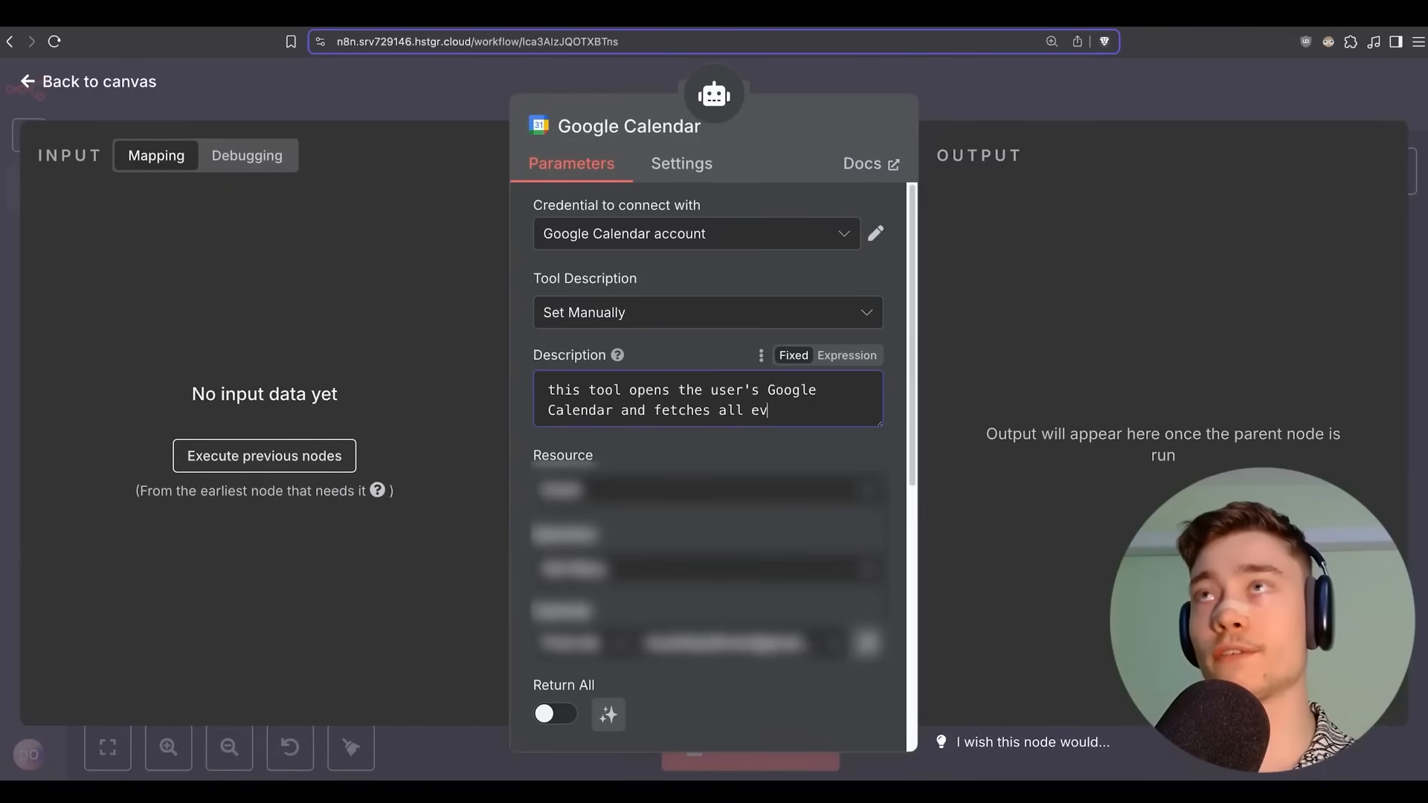
pyautogui.write('ents for today')
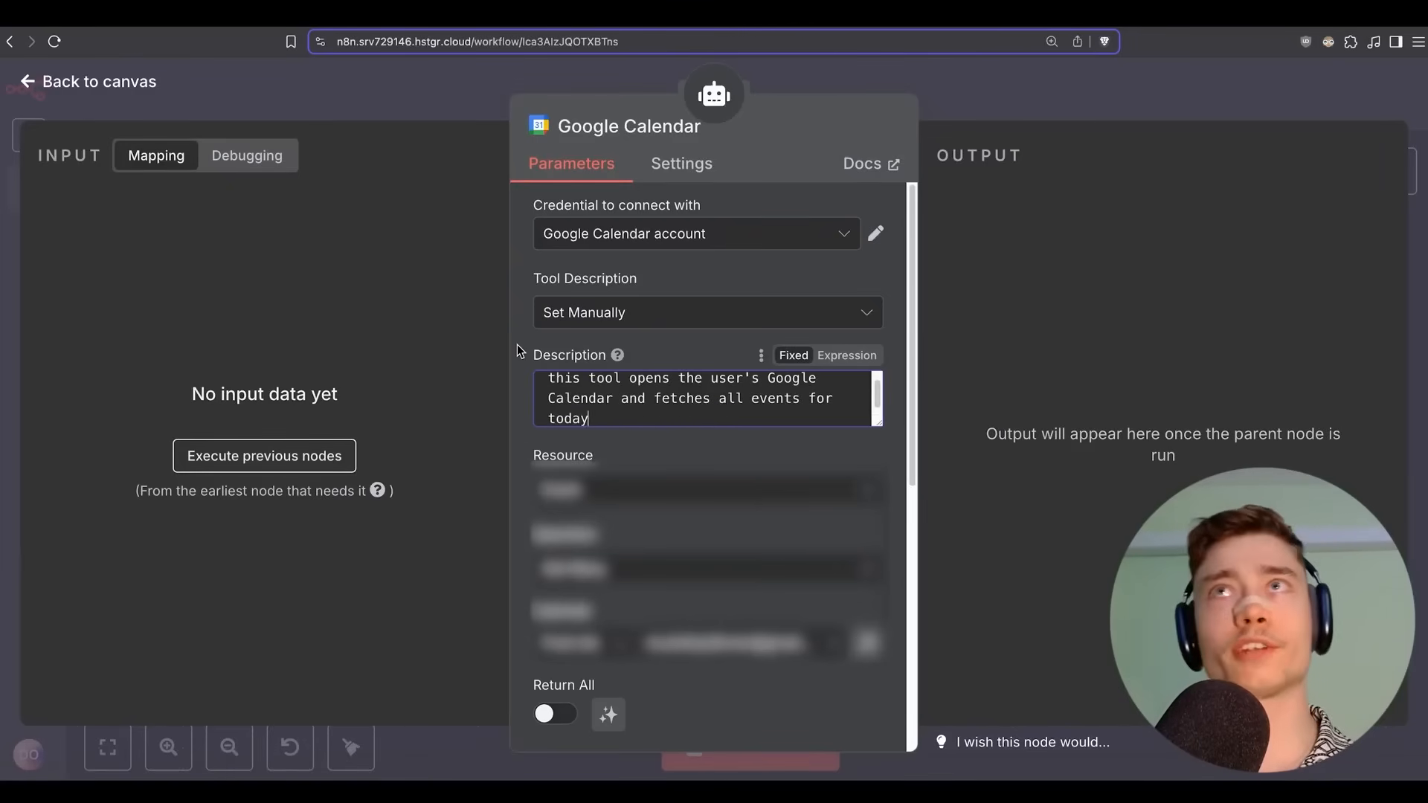
# Review Limit 50 and the now-to-one-week-ahead event window, then return to the canvas.
pyautogui.scroll(-3, 518, 350)
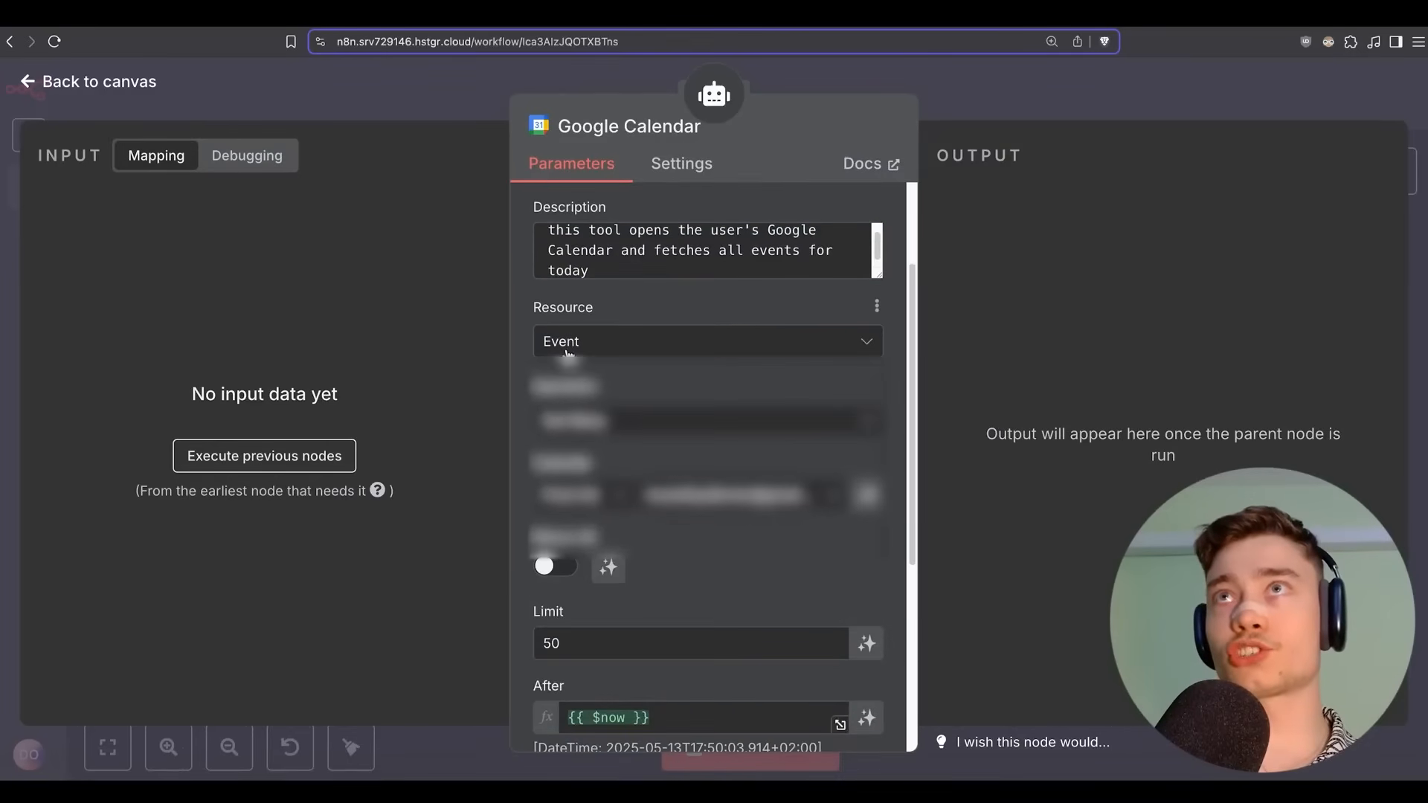
pyautogui.scroll(-2, 568, 354)
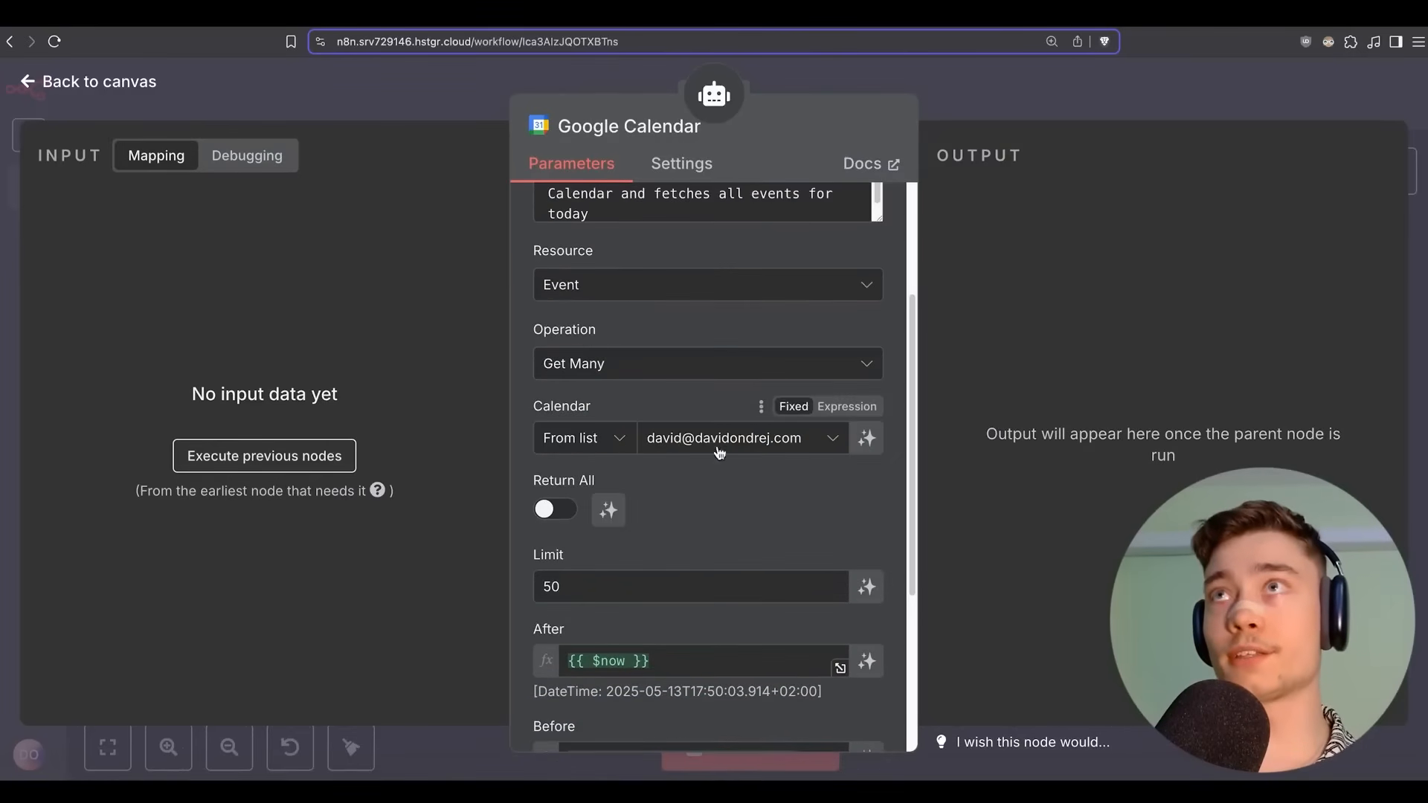
pyautogui.scroll(-1, 691, 428)
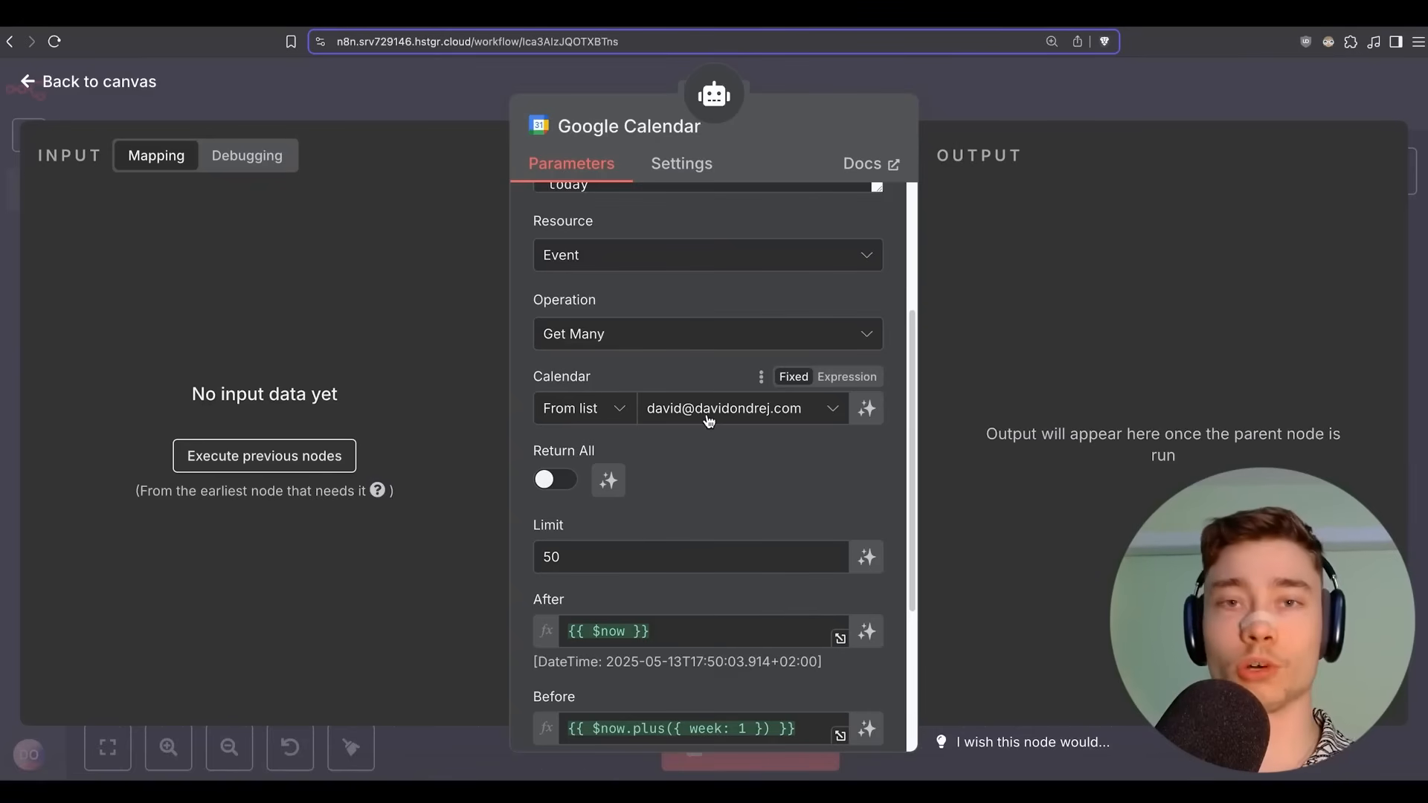
pyautogui.scroll(1, 522, 409)
pyautogui.scroll(-5, 522, 404)
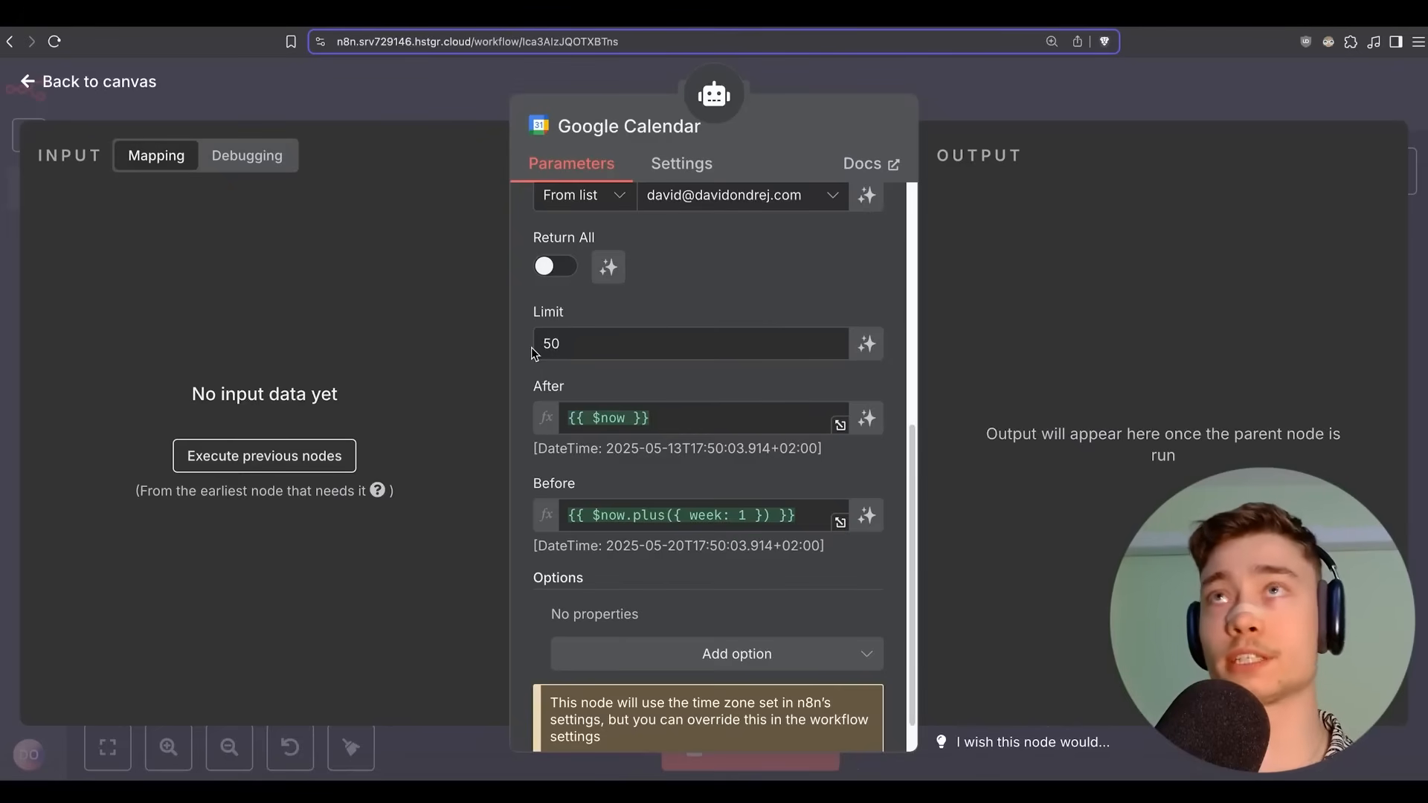
pyautogui.scroll(-1, 530, 346)
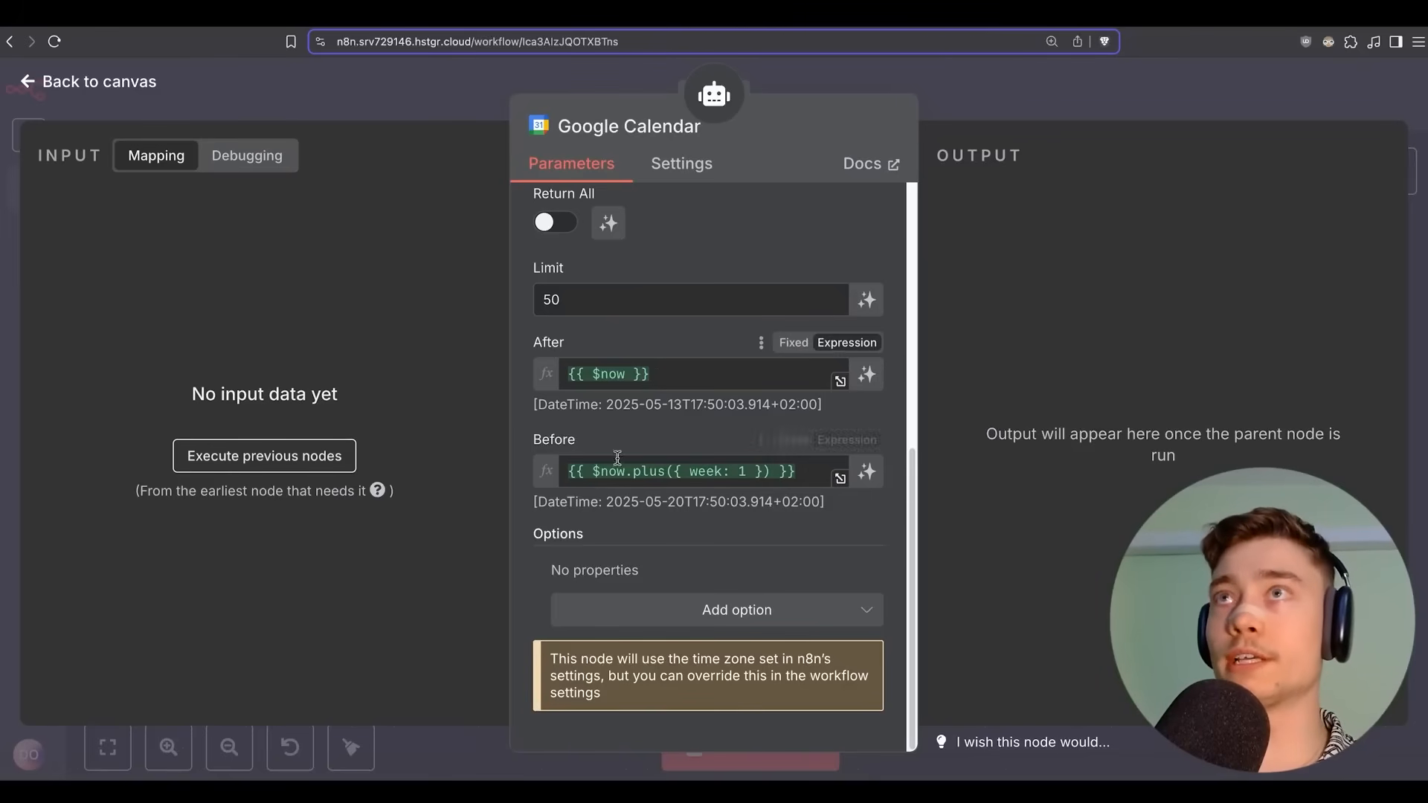
pyautogui.click(984, 101)
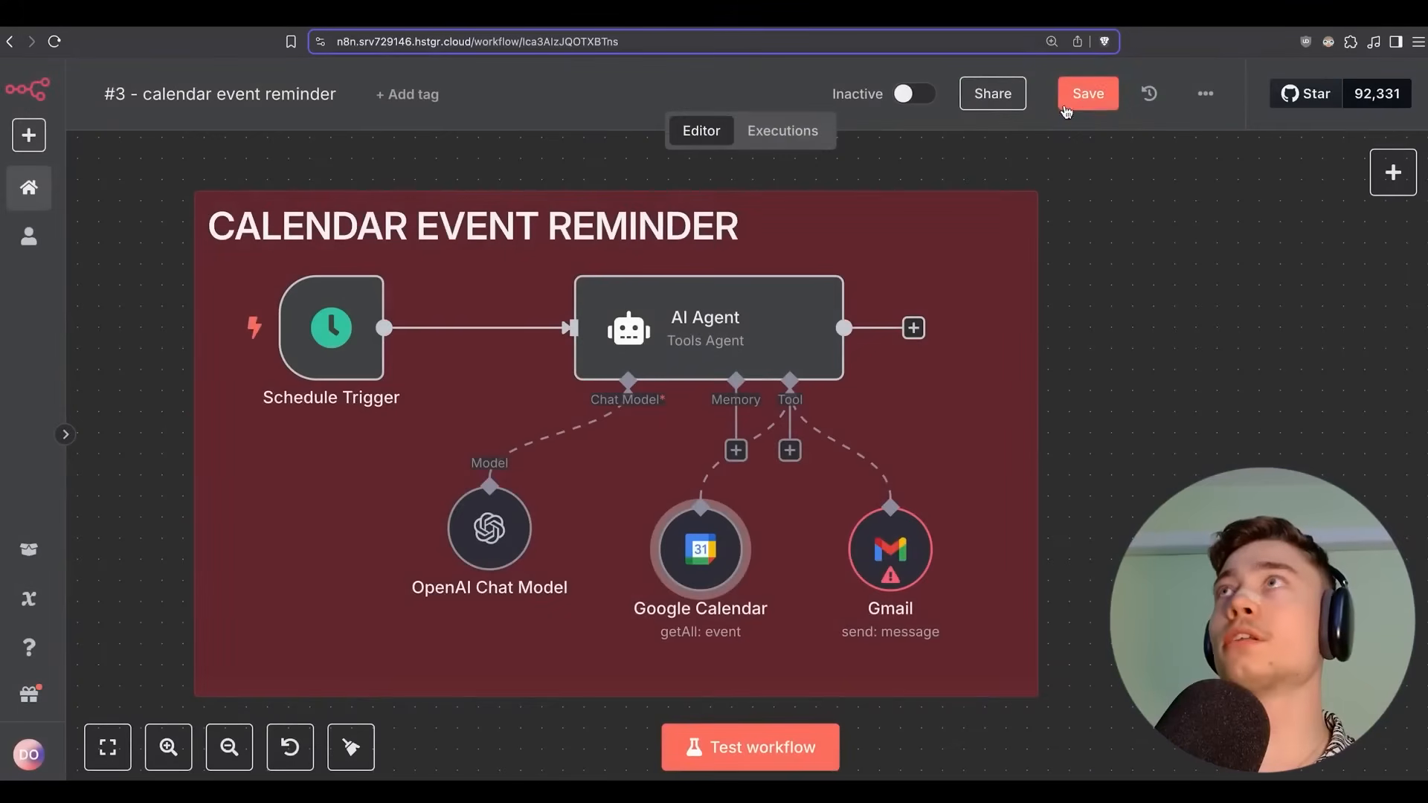
# Inspect the Gmail tool's recipient address in the To field.
pyautogui.doubleClick(886, 563)
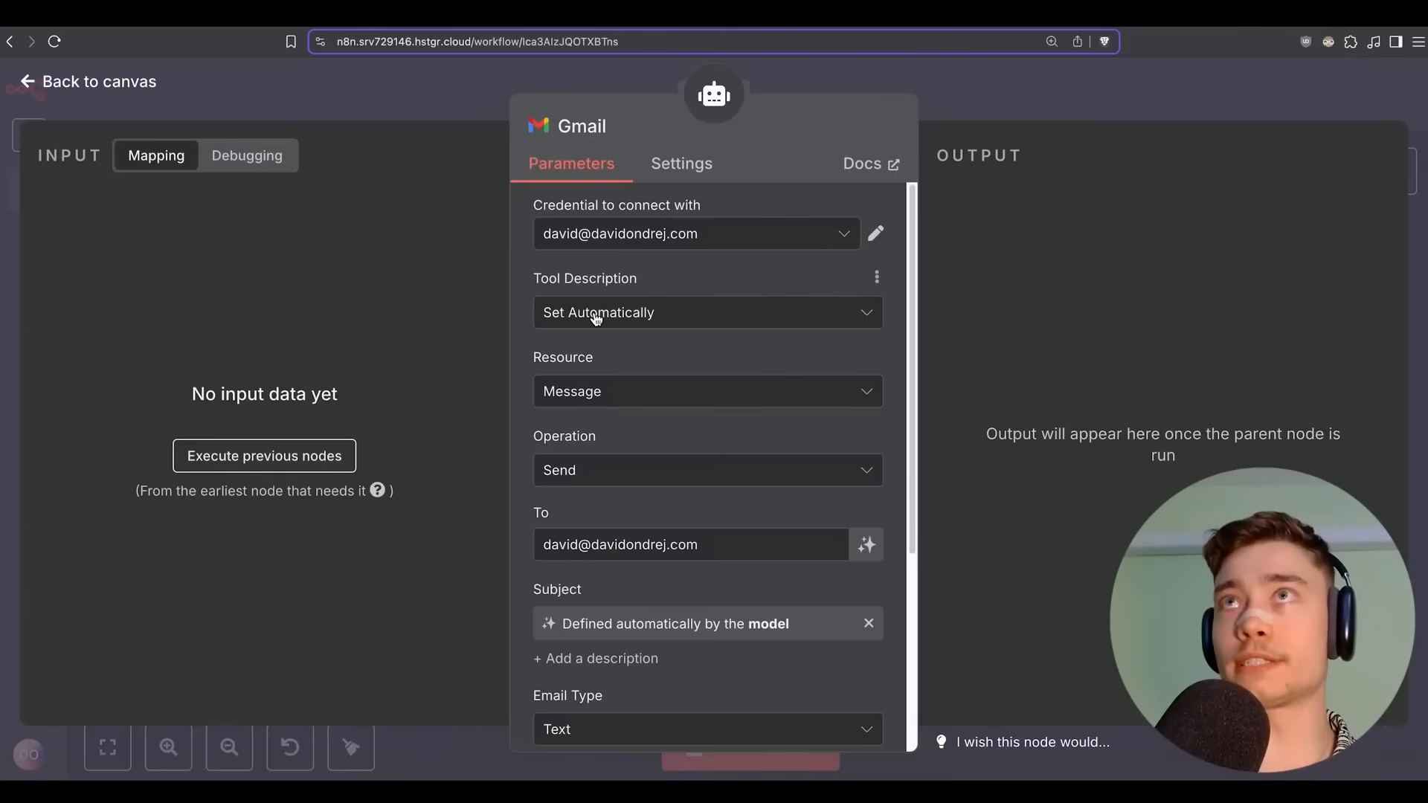
pyautogui.scroll(-1, 557, 304)
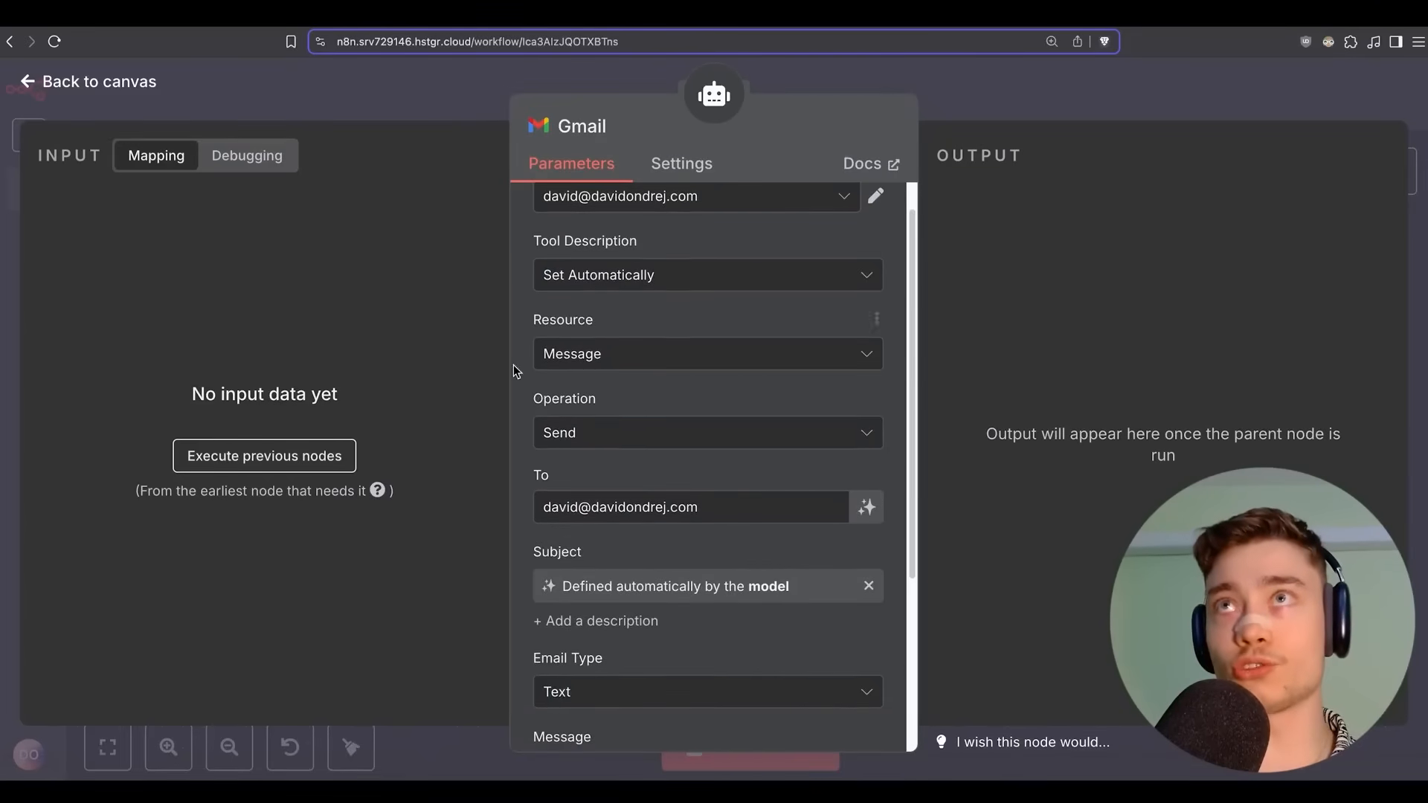
pyautogui.scroll(-1, 551, 372)
pyautogui.scroll(-2, 556, 401)
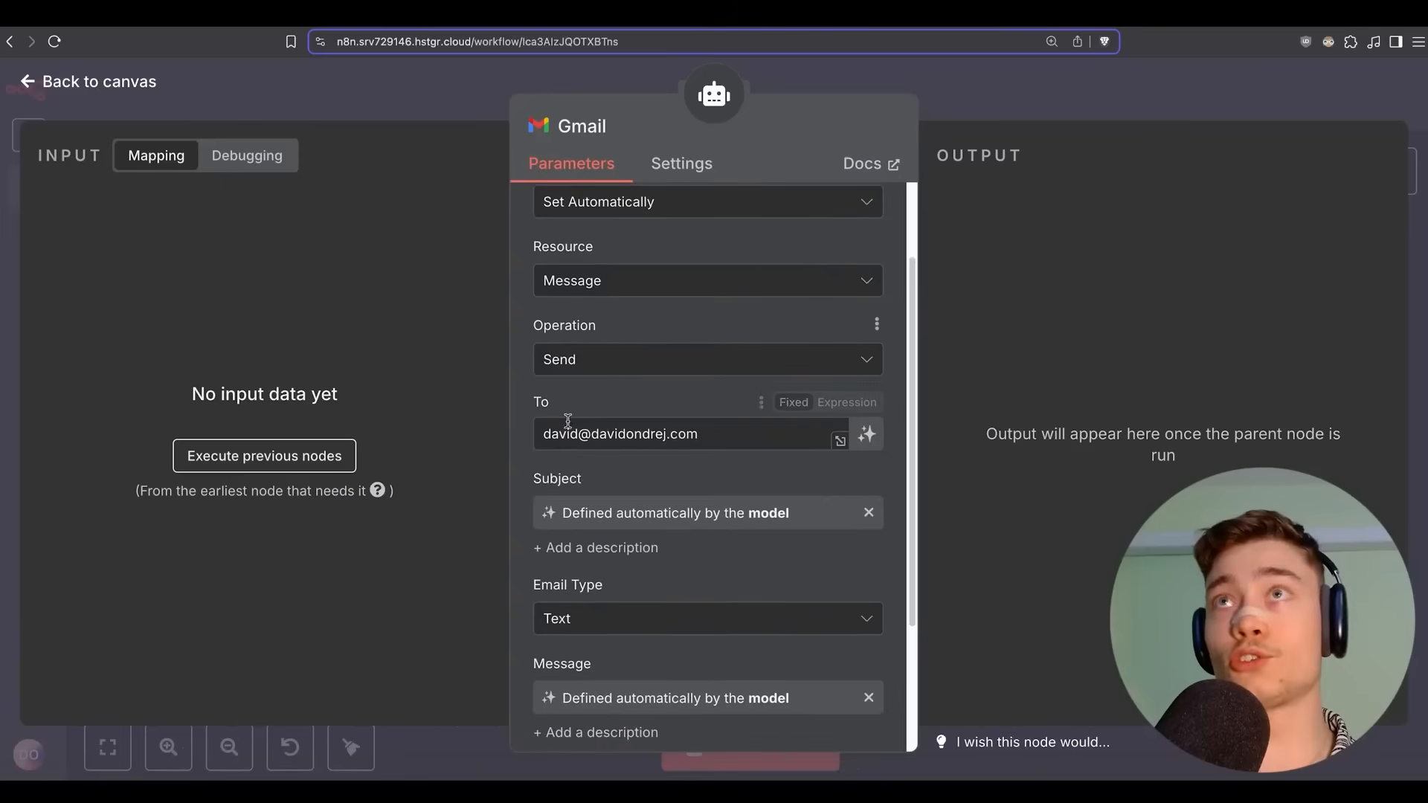
pyautogui.doubleClick(687, 437)
pyautogui.tripleClick(687, 437)
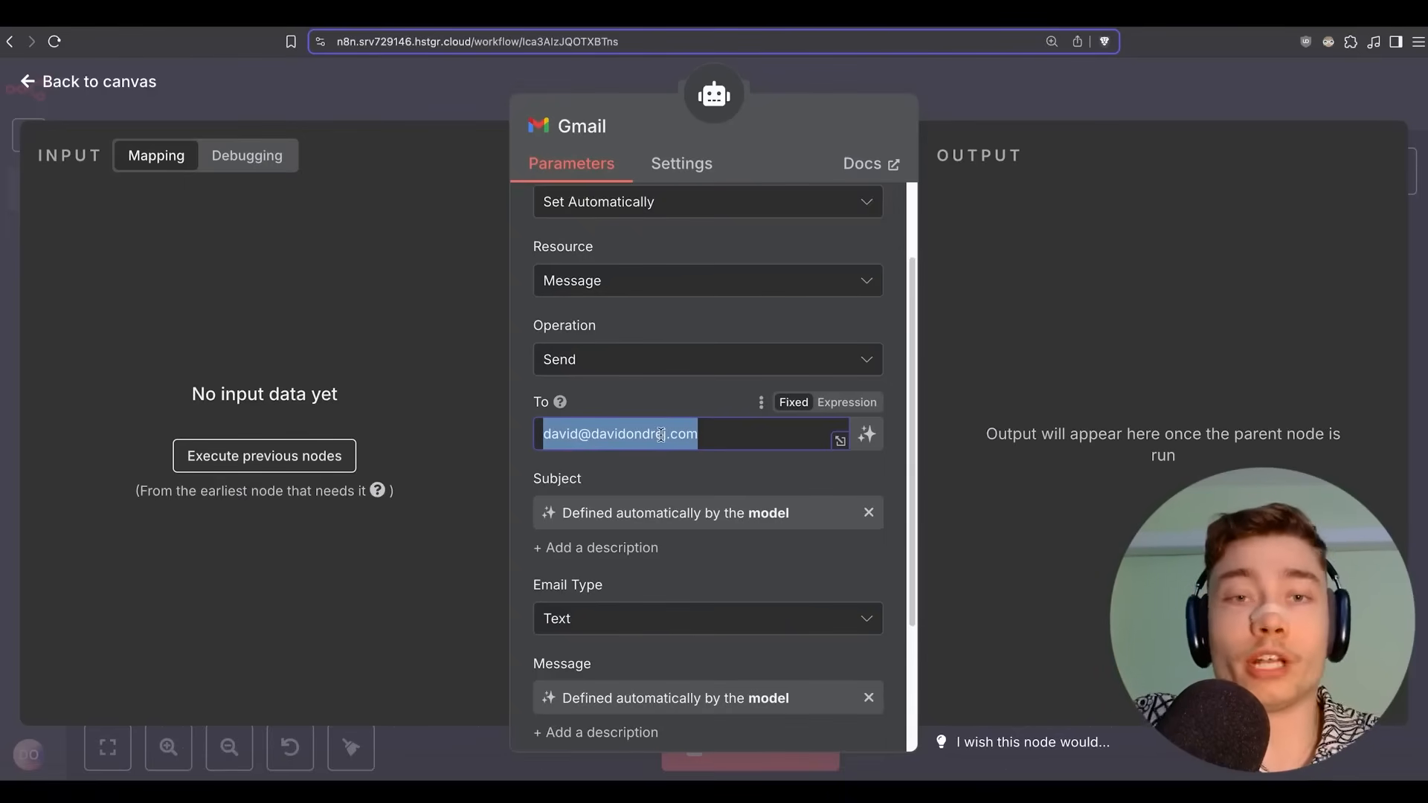
# Check the Gmail Subject and Message fields, then launch a workflow test run.
pyautogui.scroll(-3, 617, 488)
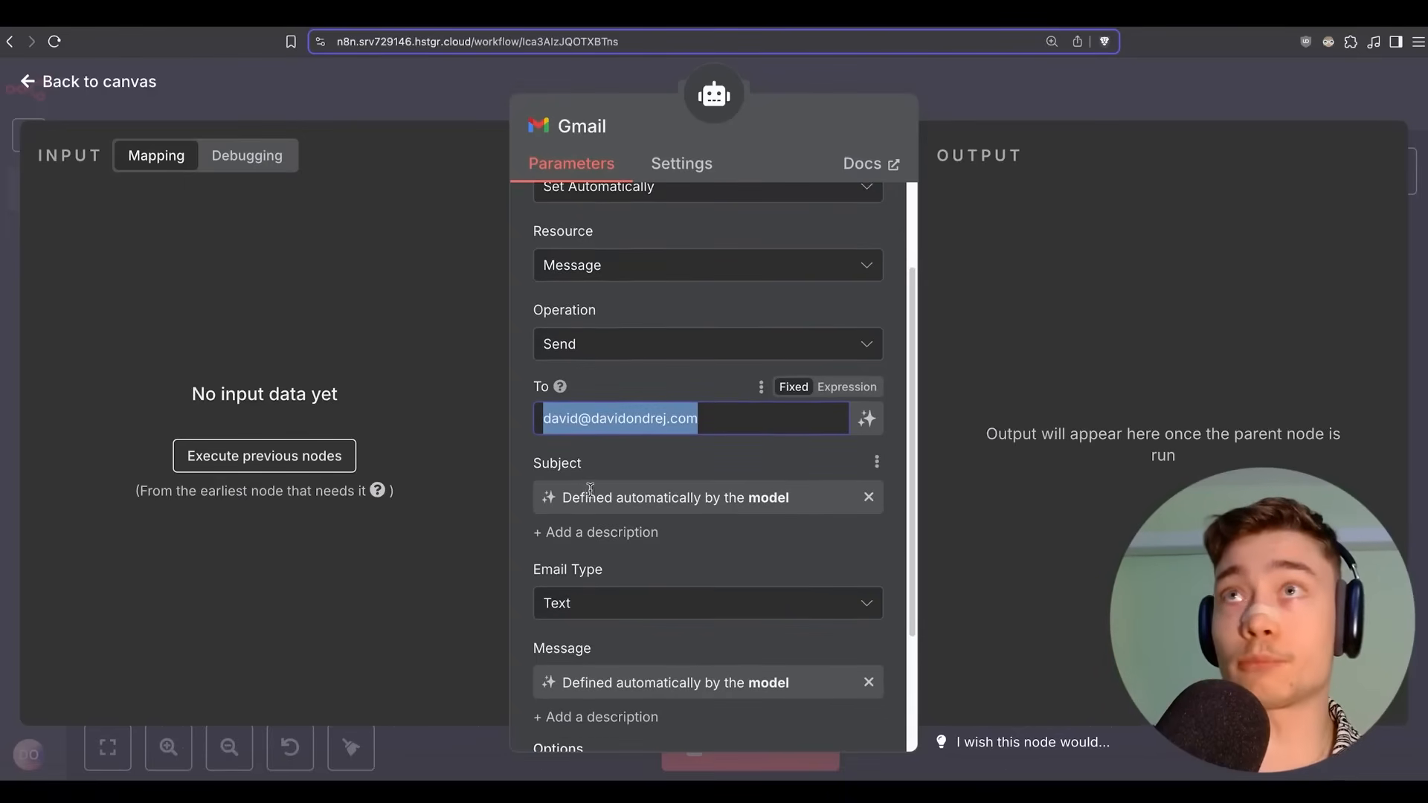
pyautogui.scroll(-2, 670, 452)
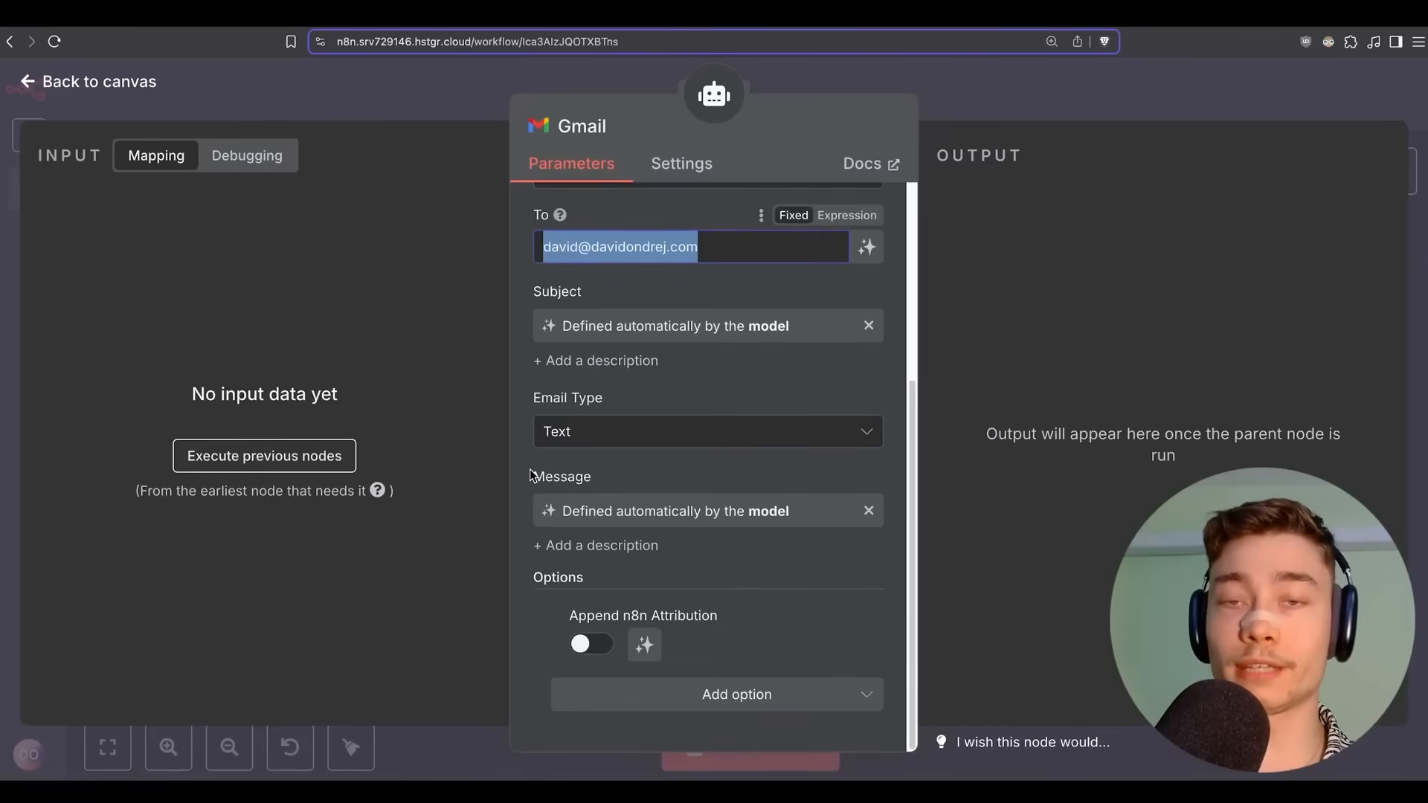
pyautogui.click(1013, 113)
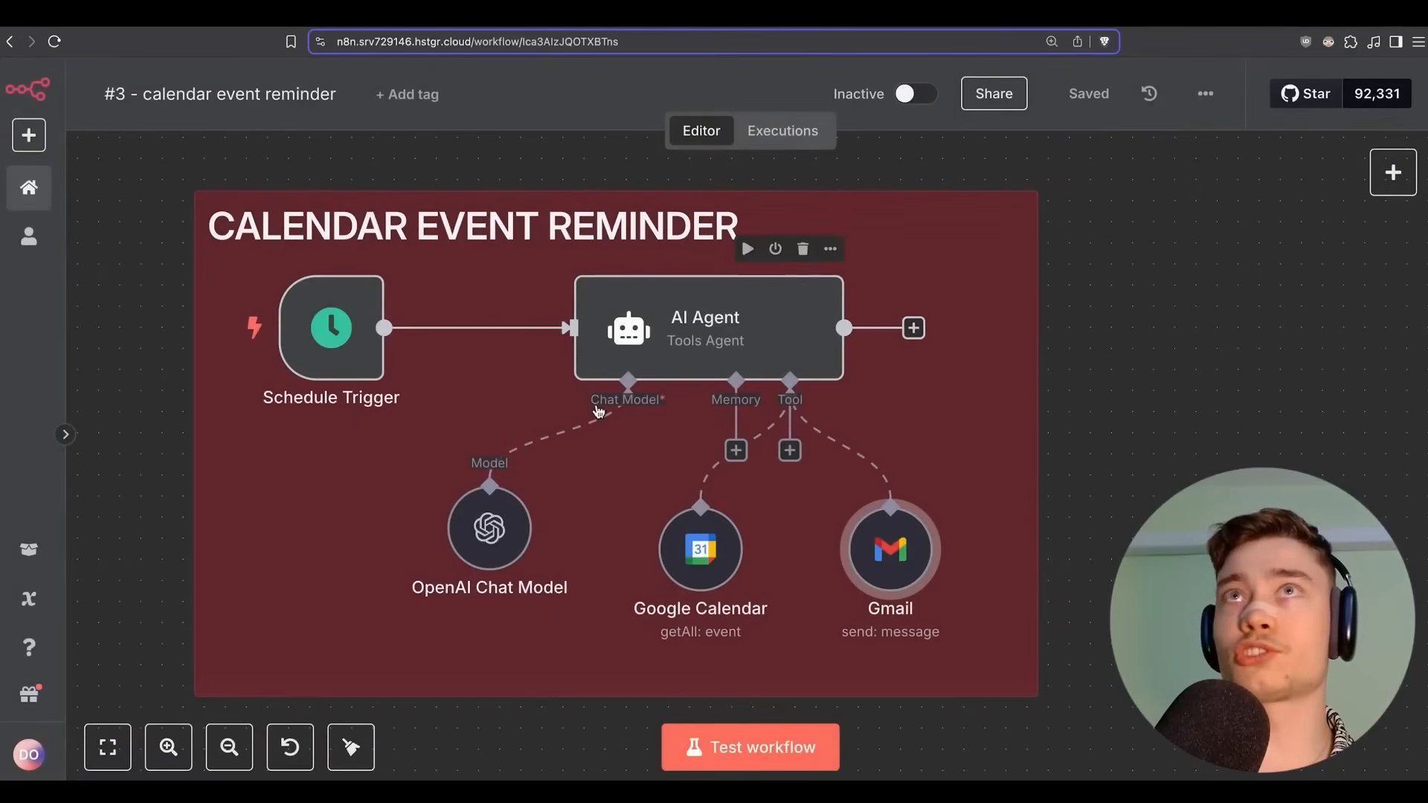
pyautogui.click(799, 754)
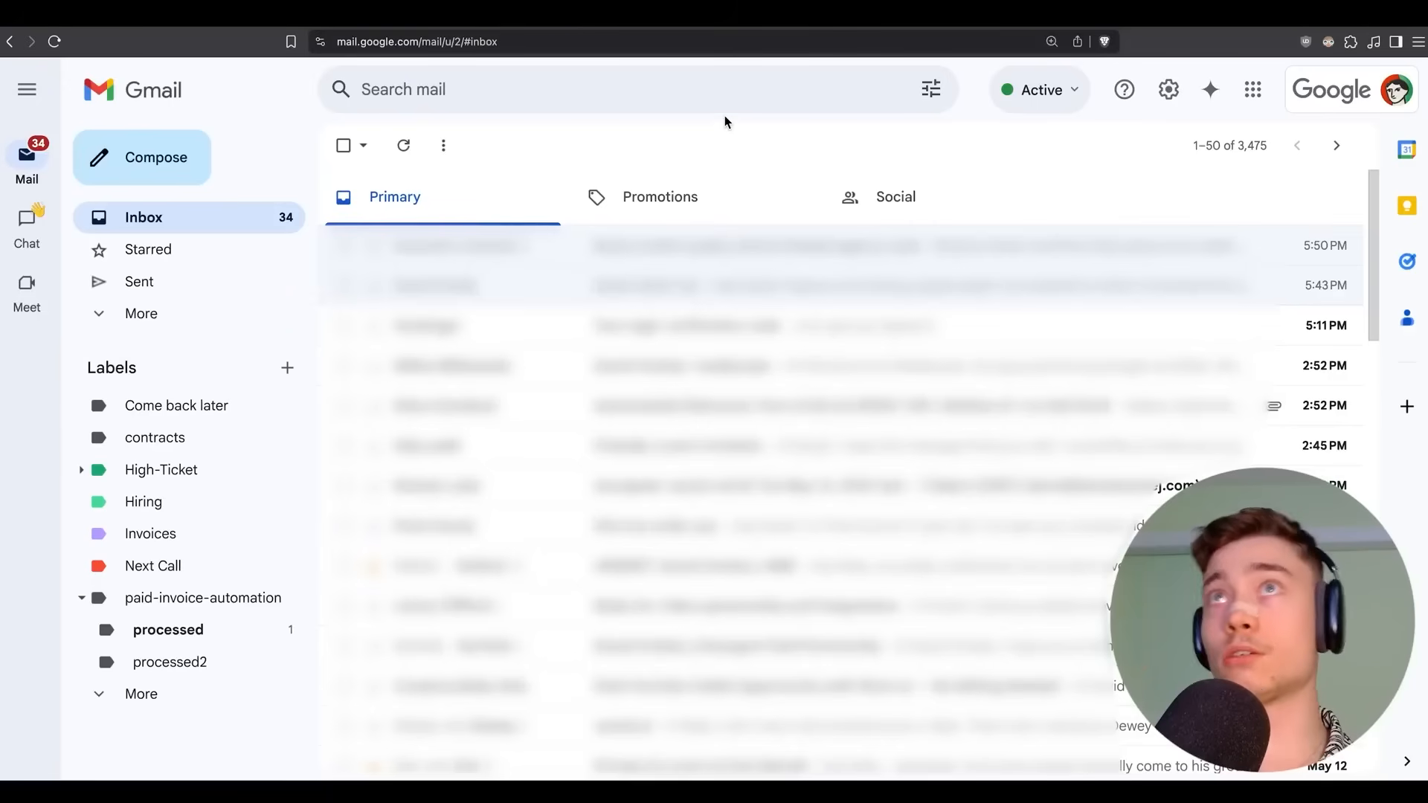
# Refresh Gmail and open the 'Summary of Today's Schedule: May 13, 2025' email.
pyautogui.click(403, 145)
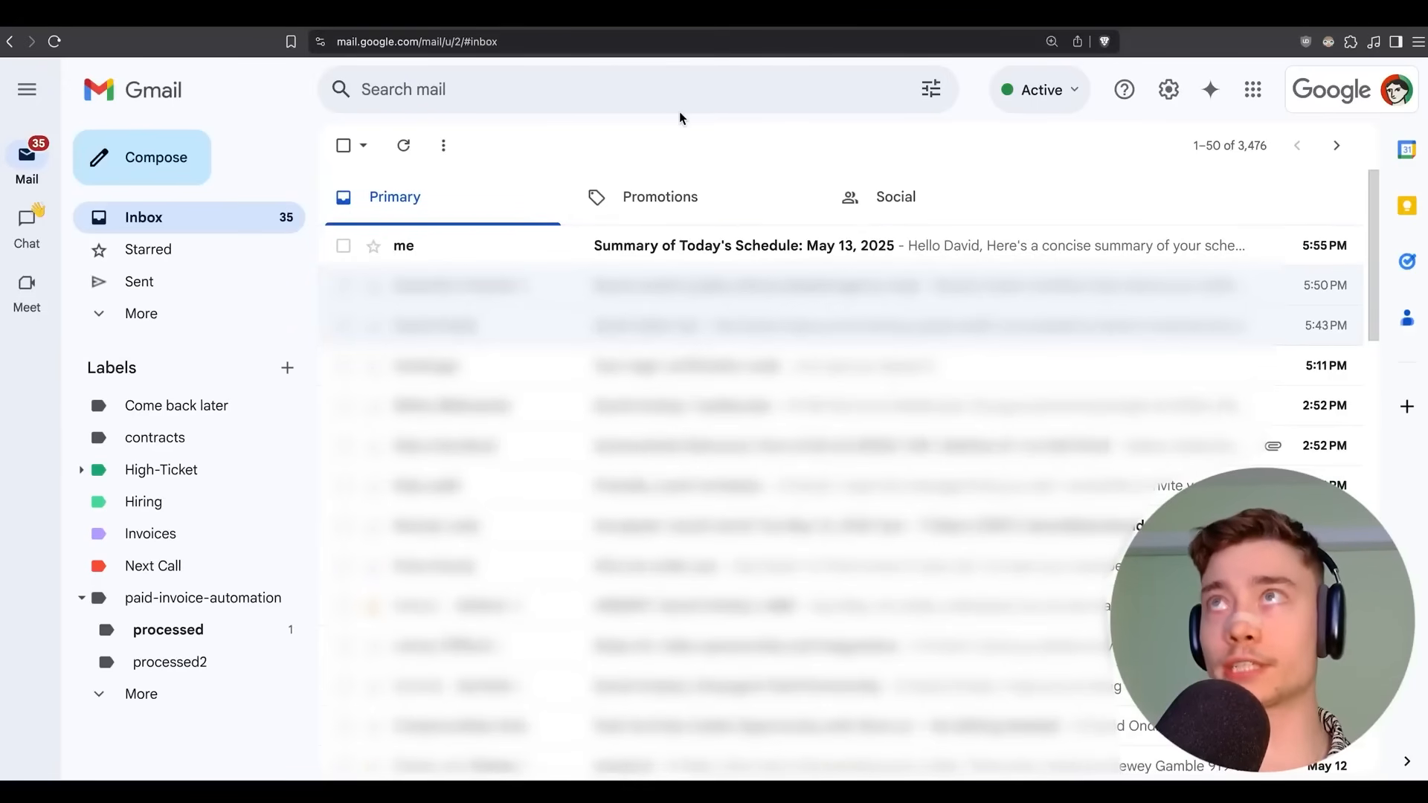
pyautogui.click(715, 251)
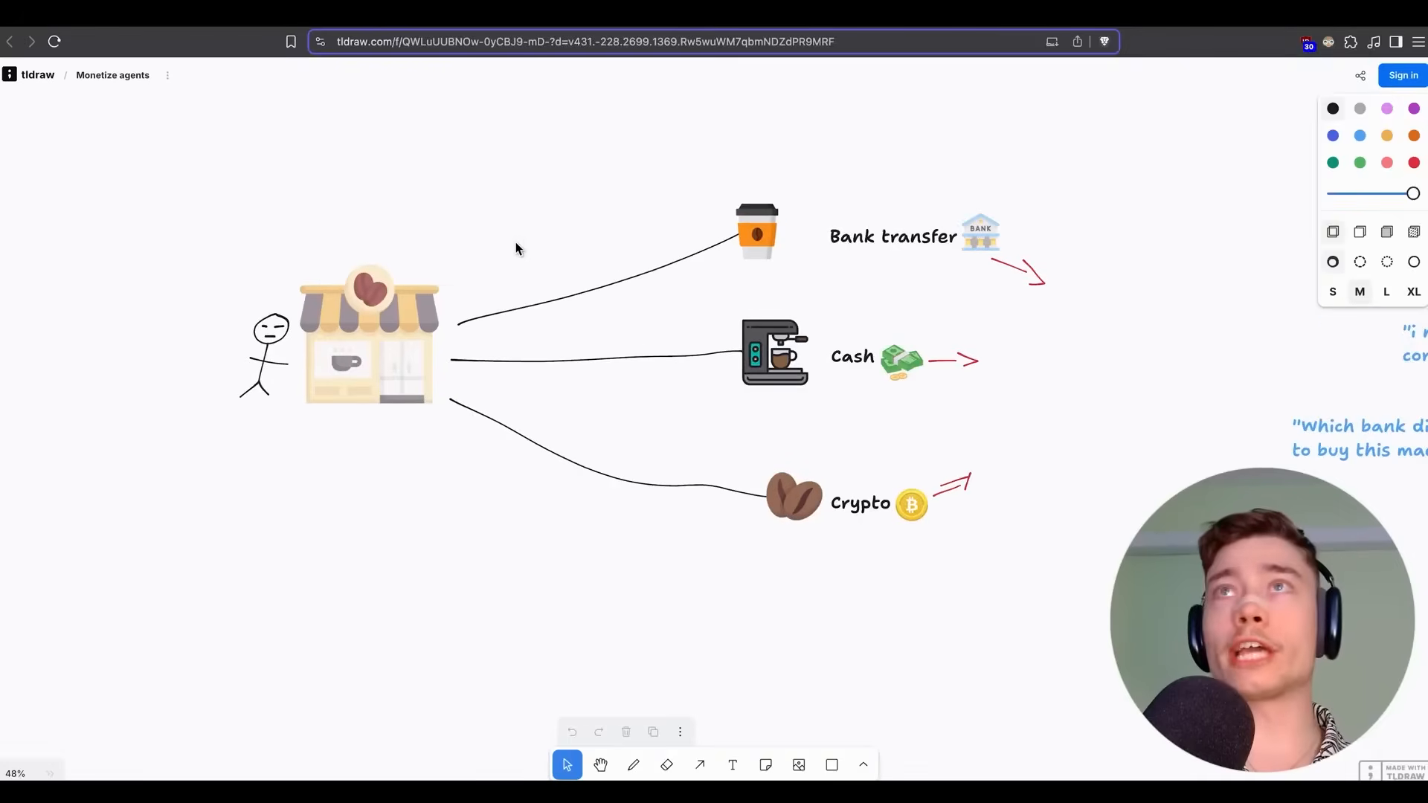
# Pan and zoom around the coffee-shop drawing to frame the cup, machine, beans and payment labels.
pyautogui.scroll(5, 513, 238)
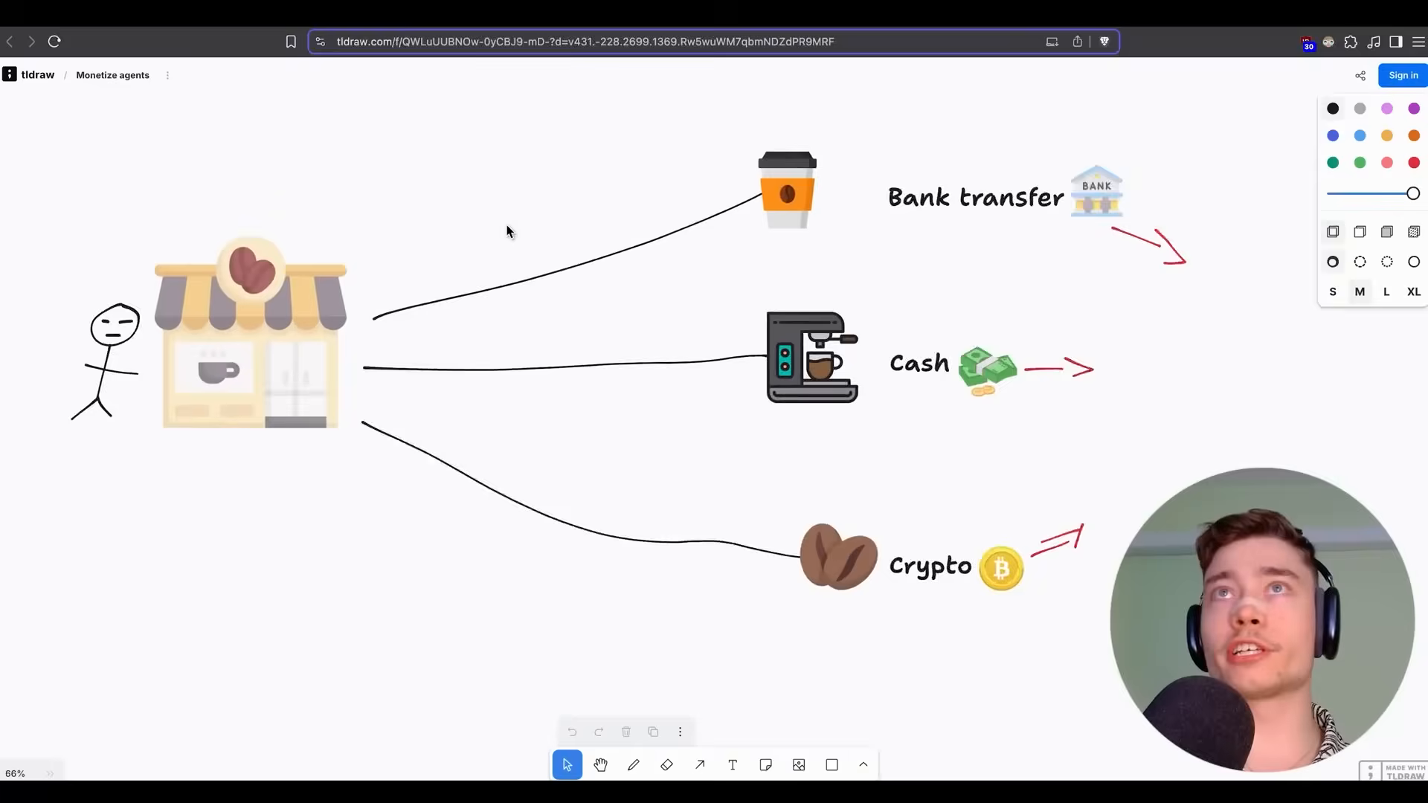
pyautogui.moveTo(494, 200); pyautogui.dragTo(517, 203)
pyautogui.scroll(-1, 519, 204)
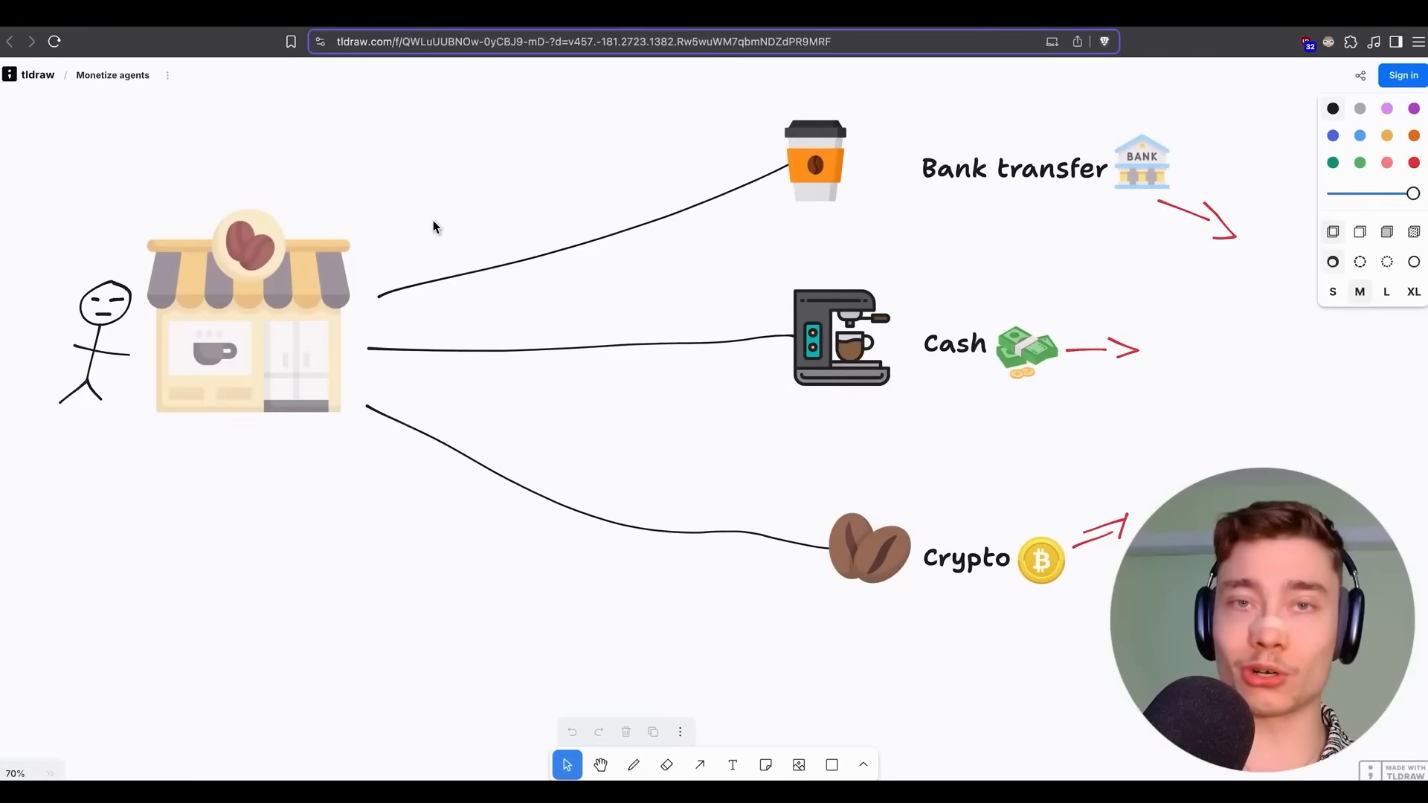
pyautogui.moveTo(450, 217); pyautogui.dragTo(714, 262)
pyautogui.scroll(5, 541, 311)
pyautogui.moveTo(818, 265); pyautogui.dragTo(494, 312)
pyautogui.scroll(-2, 971, 213)
pyautogui.scroll(-1, 946, 286)
pyautogui.moveTo(947, 286); pyautogui.dragTo(806, 248)
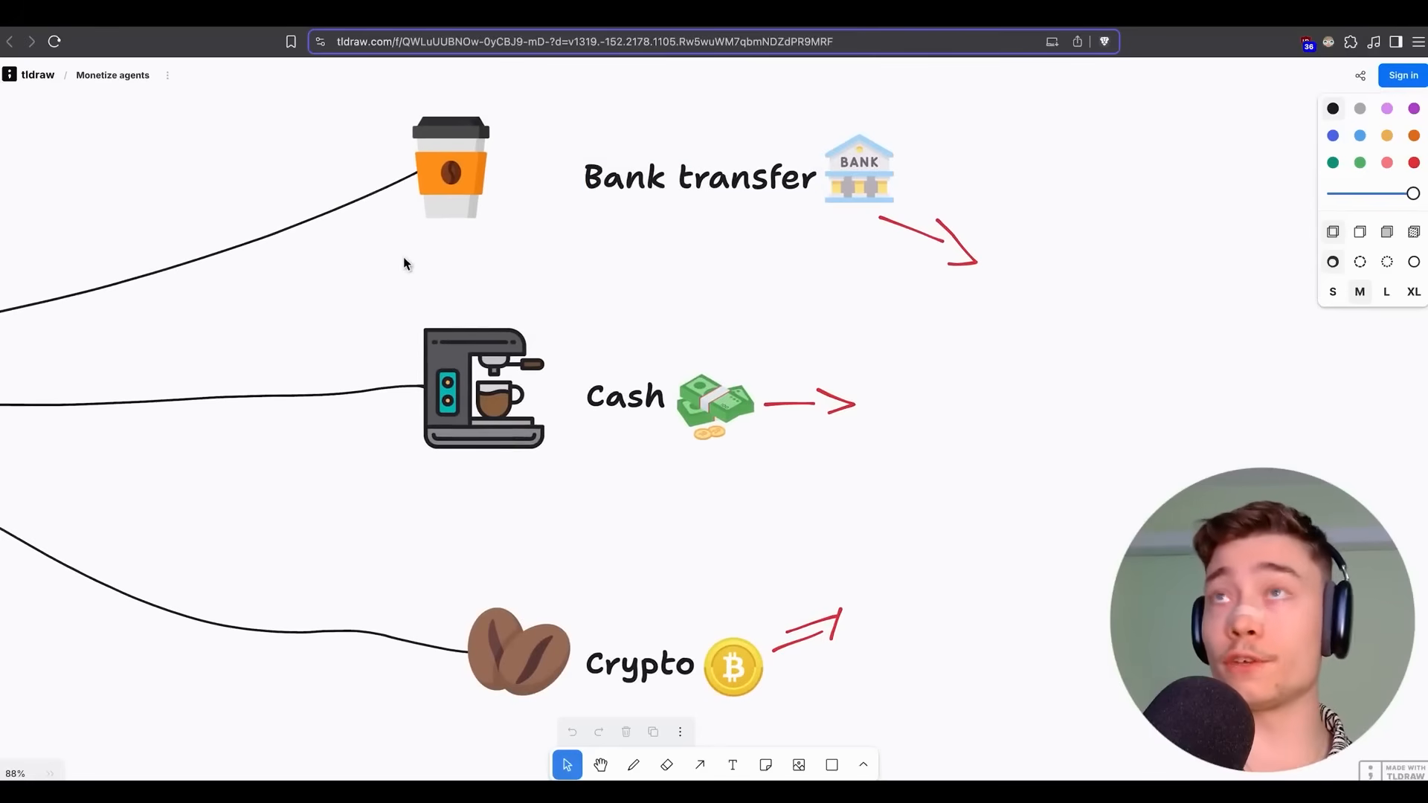
pyautogui.moveTo(828, 513); pyautogui.dragTo(775, 429)
pyautogui.scroll(-2, 603, 443)
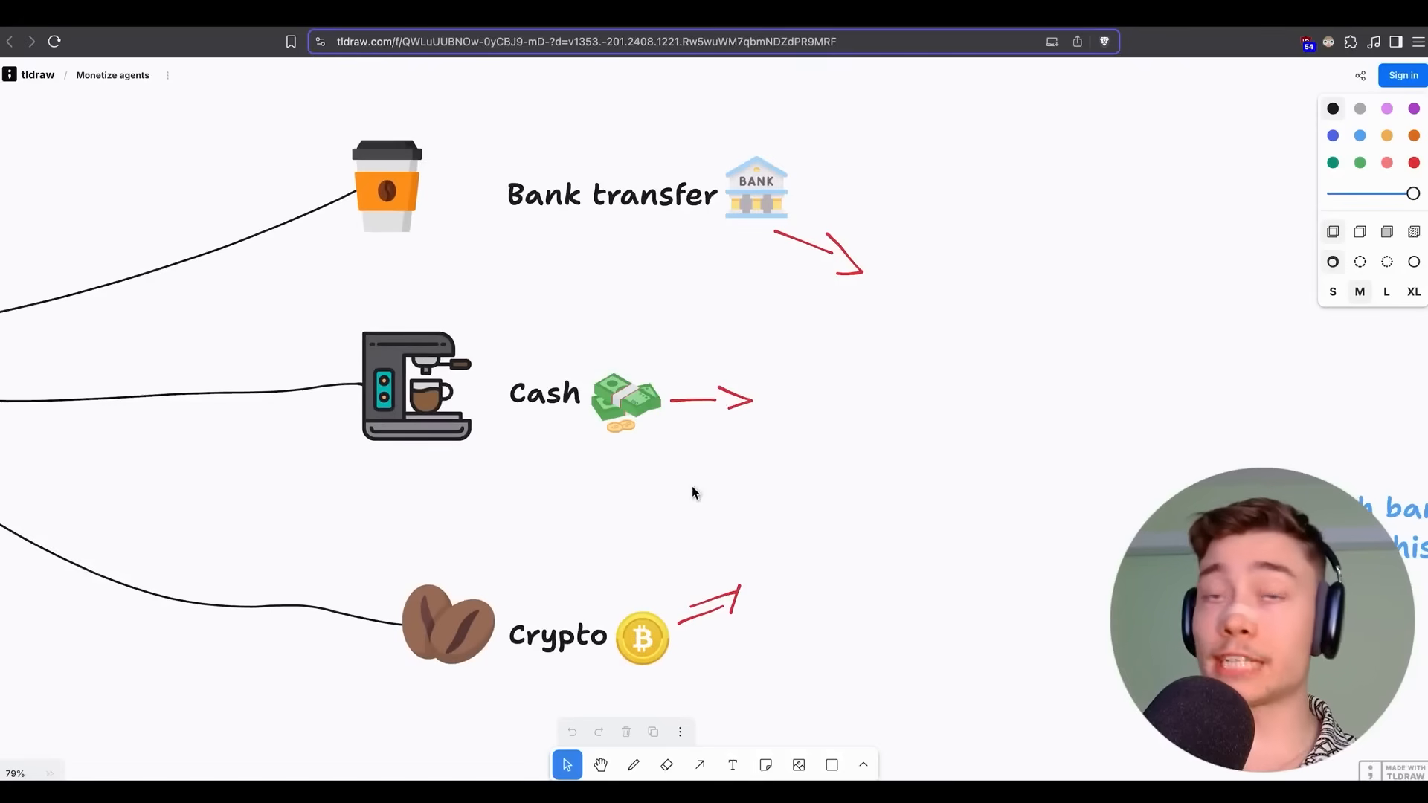
# Move right past the tax quotes to the PAIN POINT section.
pyautogui.hscroll(10, 691, 493)
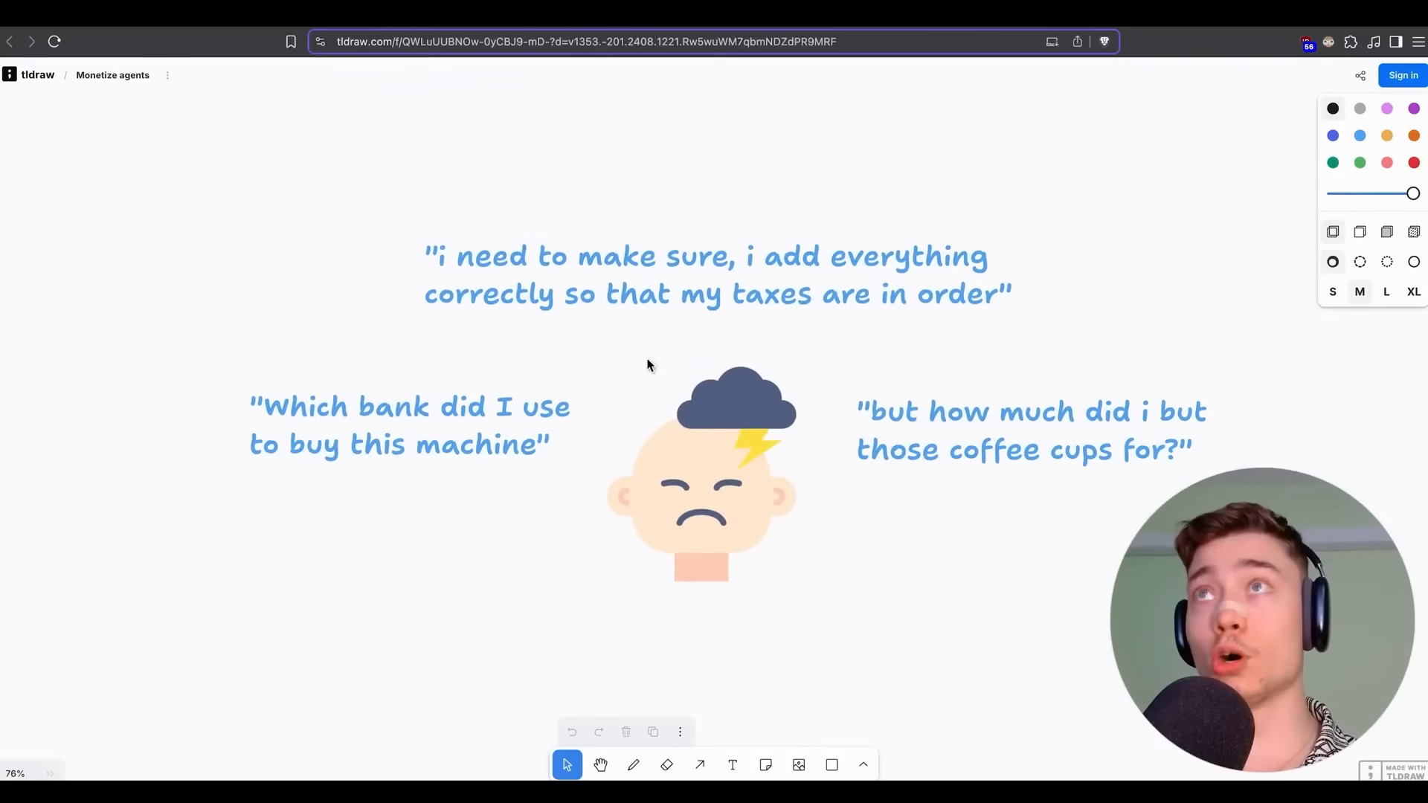
pyautogui.scroll(-2, 646, 365)
pyautogui.hscroll(2, 632, 356)
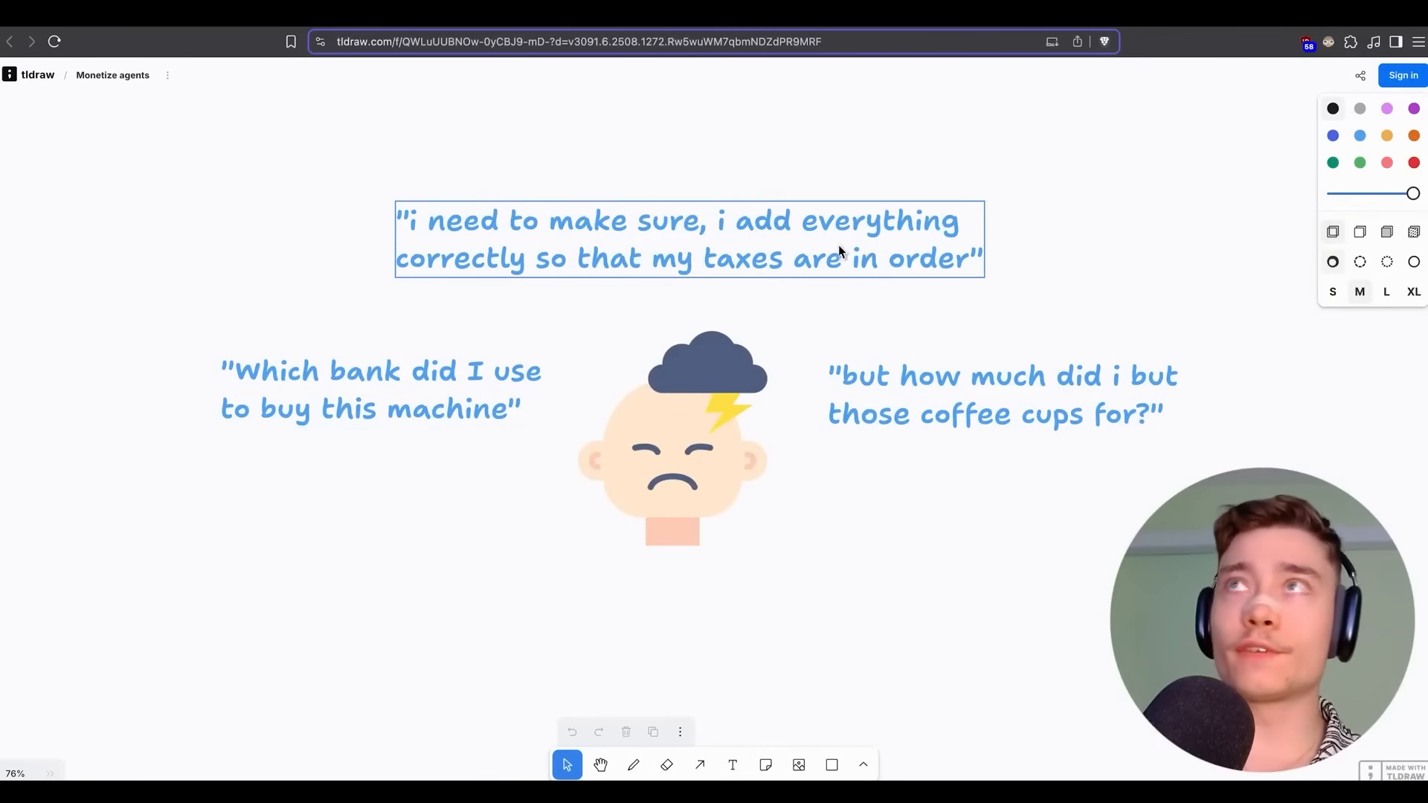
pyautogui.hscroll(1, 1130, 200)
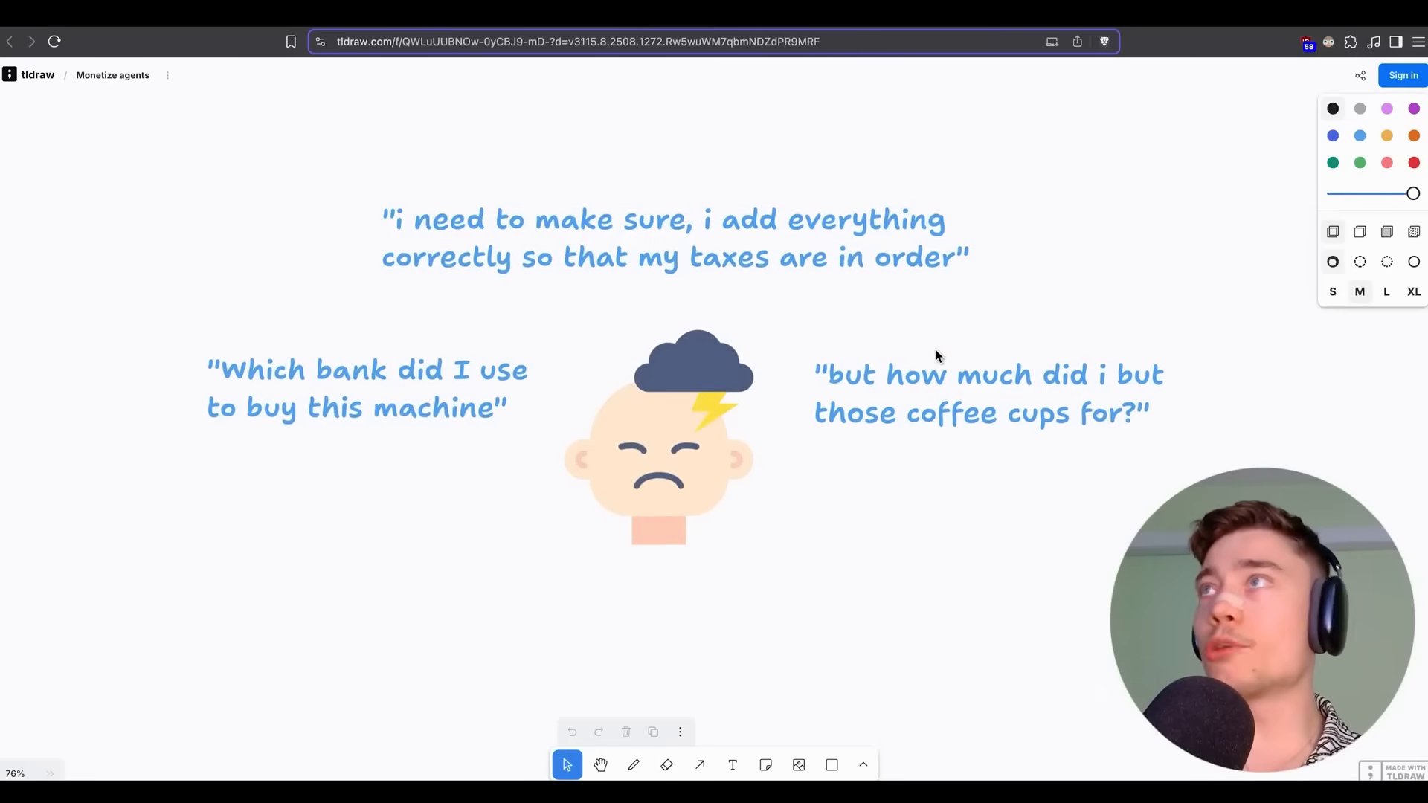
pyautogui.scroll(-2, 1060, 267)
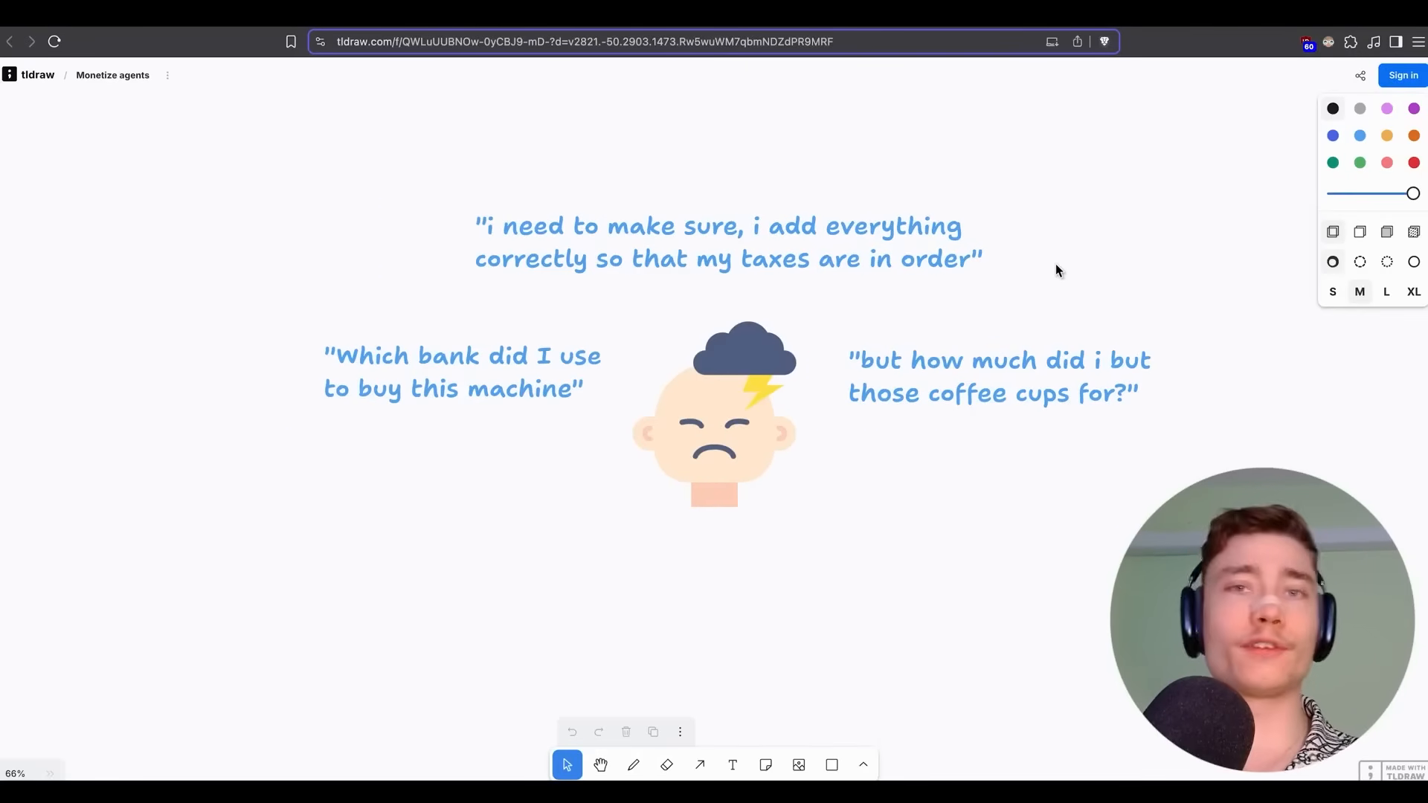
pyautogui.hscroll(2, 1058, 268)
pyautogui.moveTo(1062, 275); pyautogui.dragTo(163, 306)
pyautogui.moveTo(714, 252); pyautogui.dragTo(291, 236)
pyautogui.scroll(3, 446, 249)
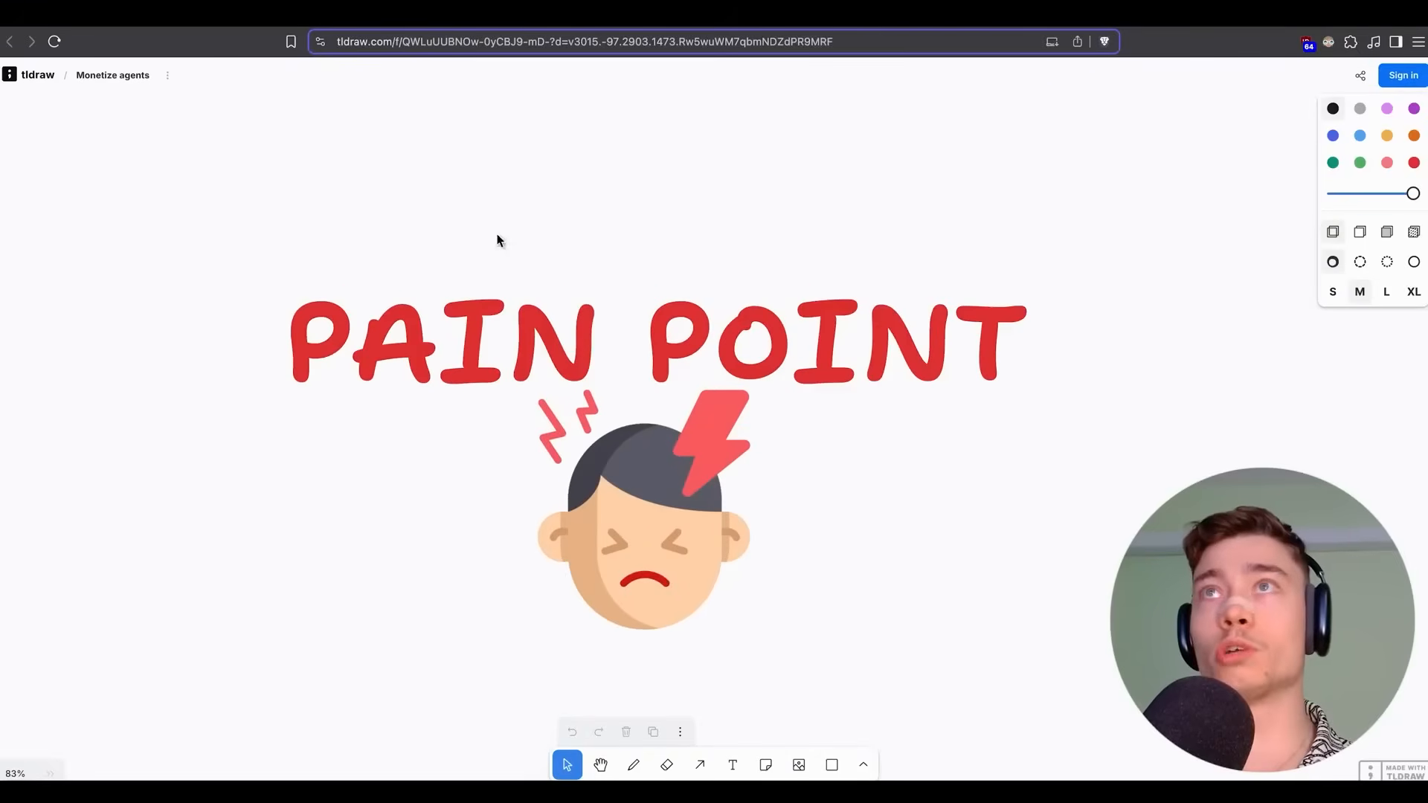
# Pan past the PAIN POINT heading to the red-cross versus green-check 'not selling a general AI Agent' slide.
pyautogui.moveTo(655, 231); pyautogui.dragTo(580, 159)
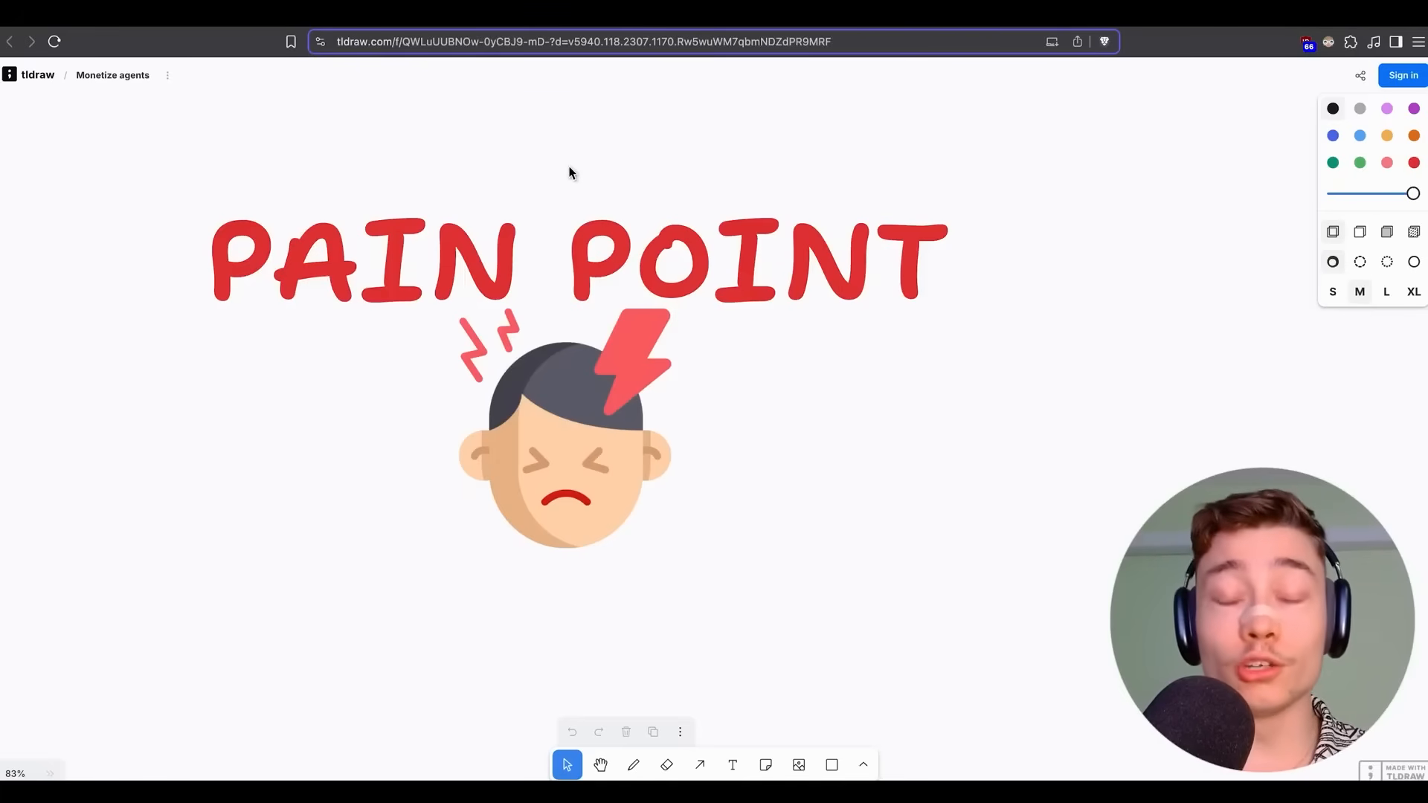
pyautogui.scroll(-2, 725, 334)
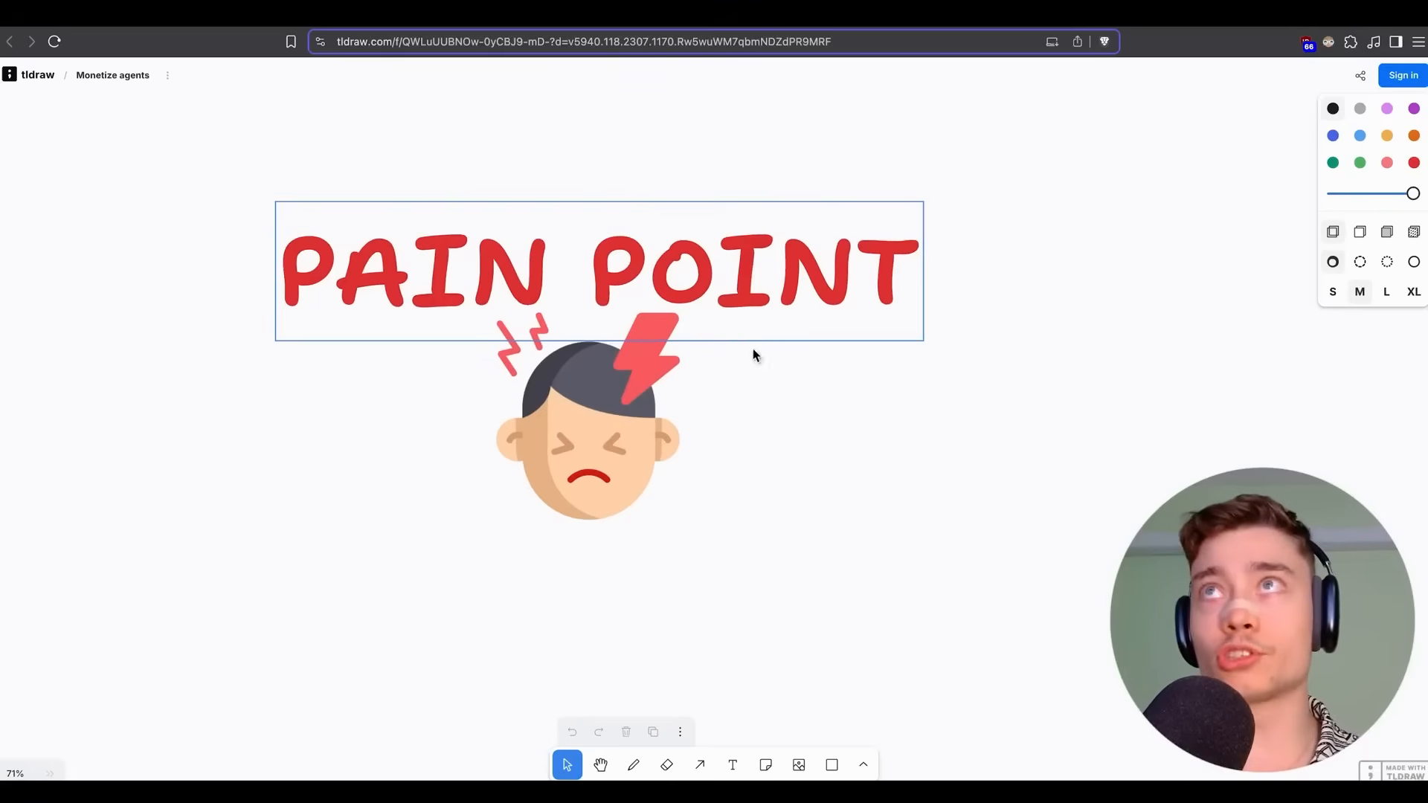
pyautogui.moveTo(717, 366); pyautogui.dragTo(784, 399)
pyautogui.scroll(-5, 781, 402)
pyautogui.moveTo(525, 297); pyautogui.dragTo(180, 244)
pyautogui.moveTo(1067, 318); pyautogui.dragTo(570, 194)
pyautogui.scroll(5, 552, 254)
pyautogui.scroll(2, 548, 216)
pyautogui.scroll(-1, 596, 203)
pyautogui.scroll(2, 570, 199)
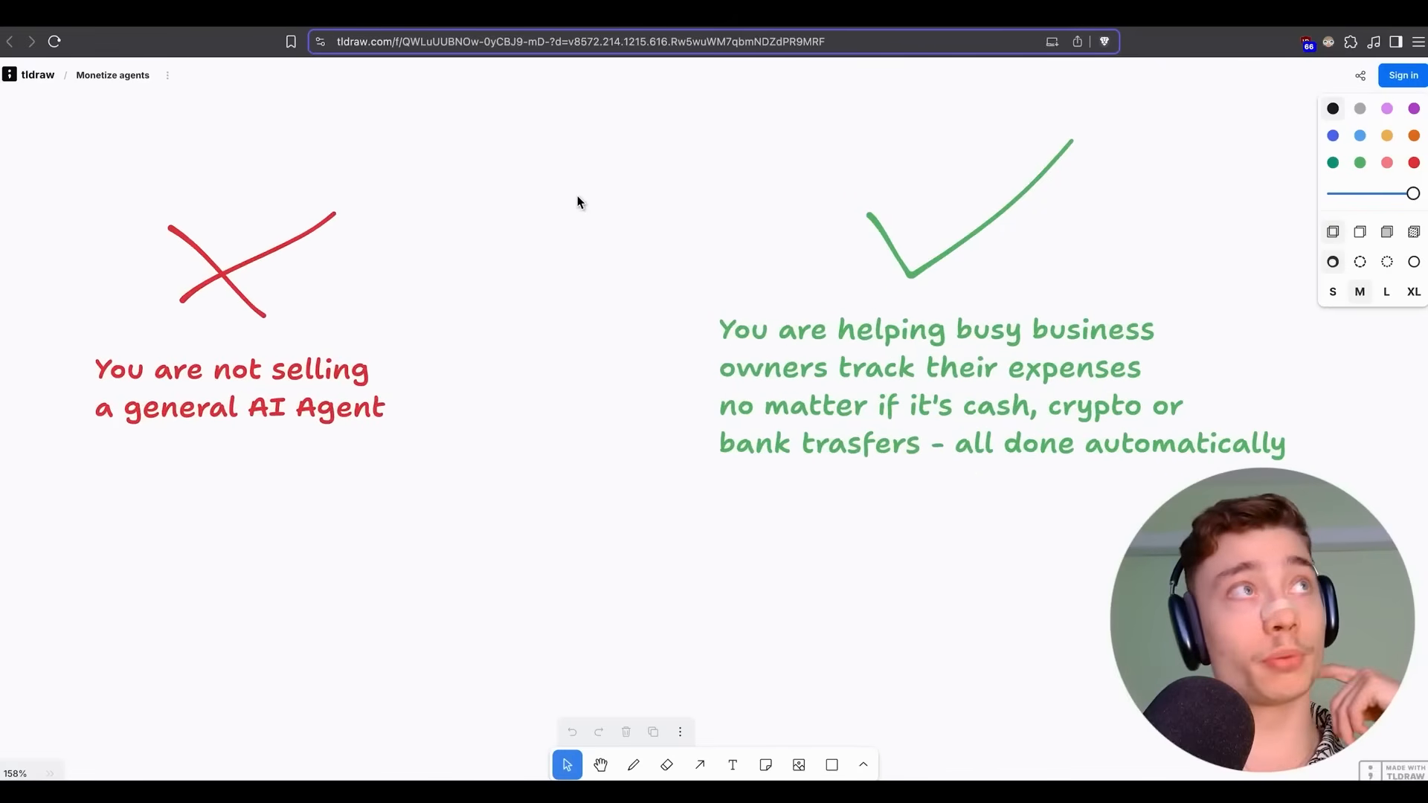
# Circle the green helping-business-owners message in blue freehand, undoing the trial underlines.
pyautogui.moveTo(622, 213); pyautogui.dragTo(593, 193)
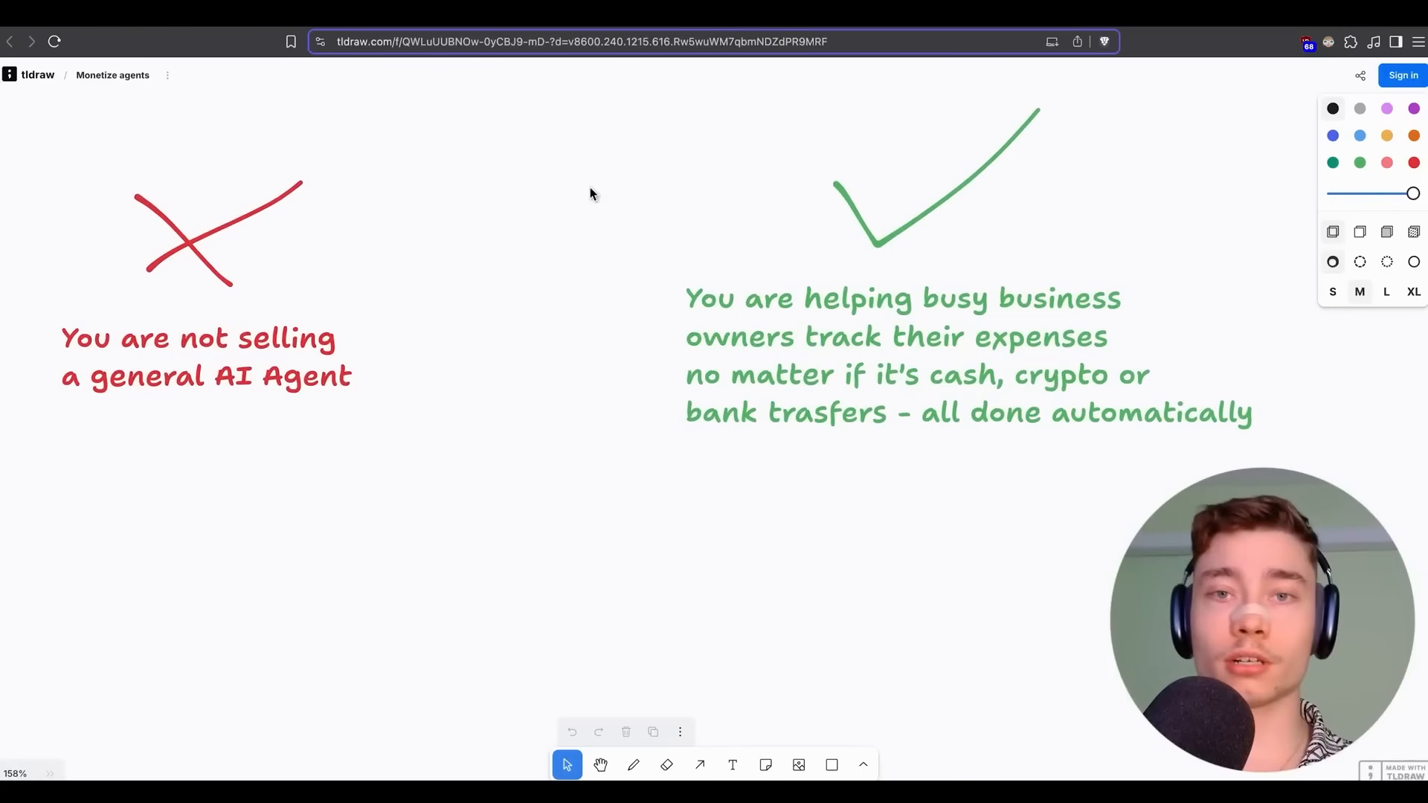
pyautogui.press('d')
pyautogui.moveTo(797, 131)
pyautogui.mouseDown()
pyautogui.moveTo(478, 166)
pyautogui.moveTo(385, 354)
pyautogui.mouseUp()
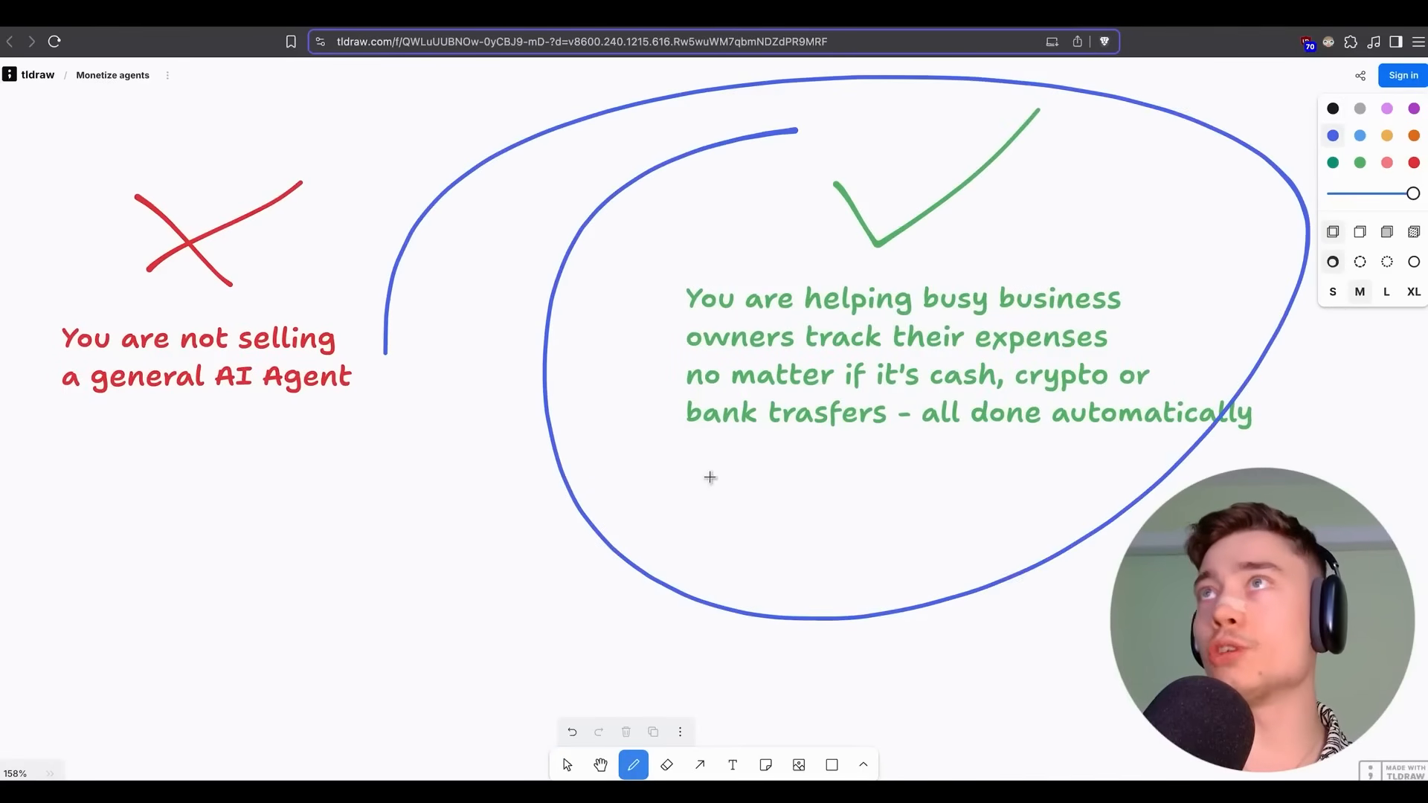
pyautogui.moveTo(661, 308); pyautogui.dragTo(1021, 315)
pyautogui.hotkey('ctrl', 'z')
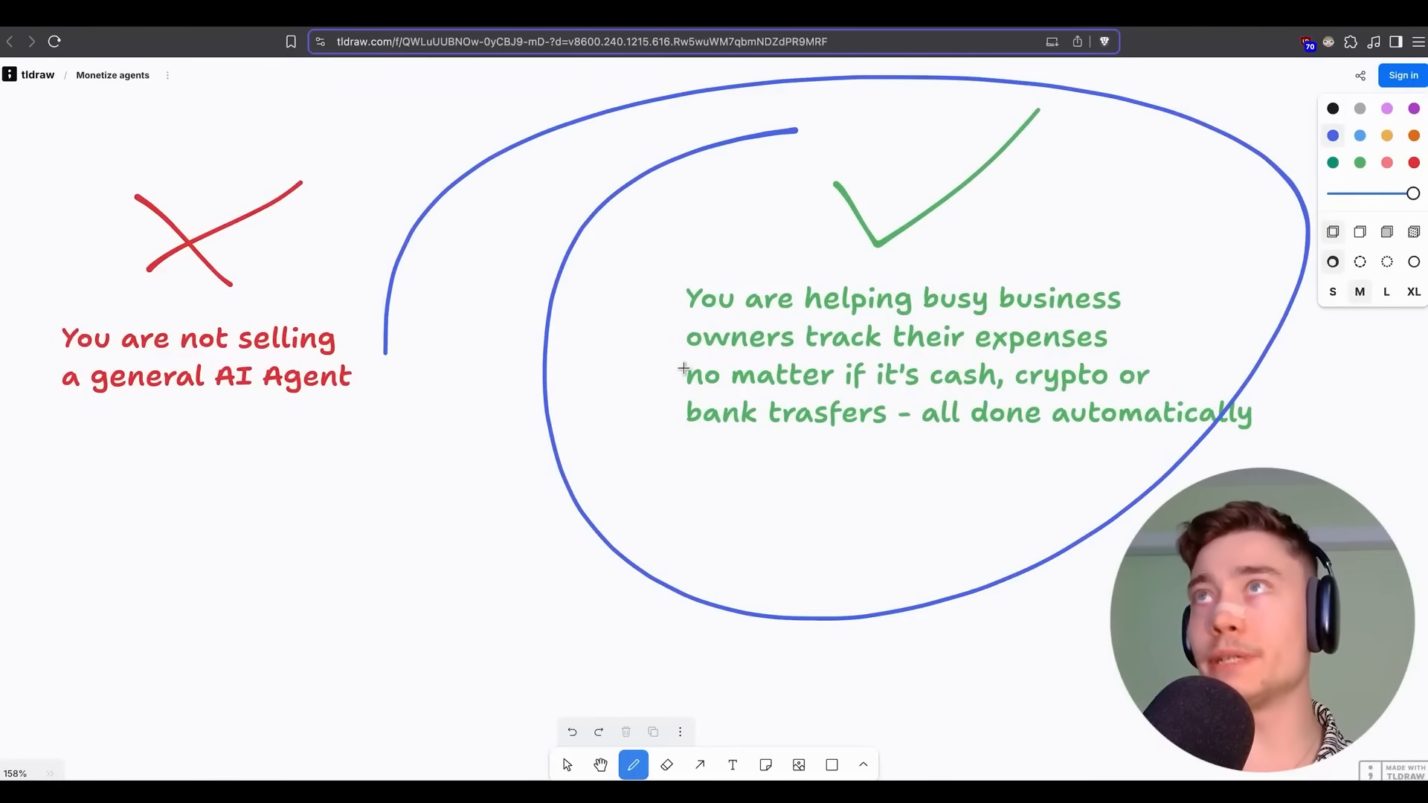
pyautogui.moveTo(859, 360); pyautogui.dragTo(1017, 363)
pyautogui.hotkey('ctrl', 'z')
pyautogui.moveTo(662, 400); pyautogui.dragTo(928, 404)
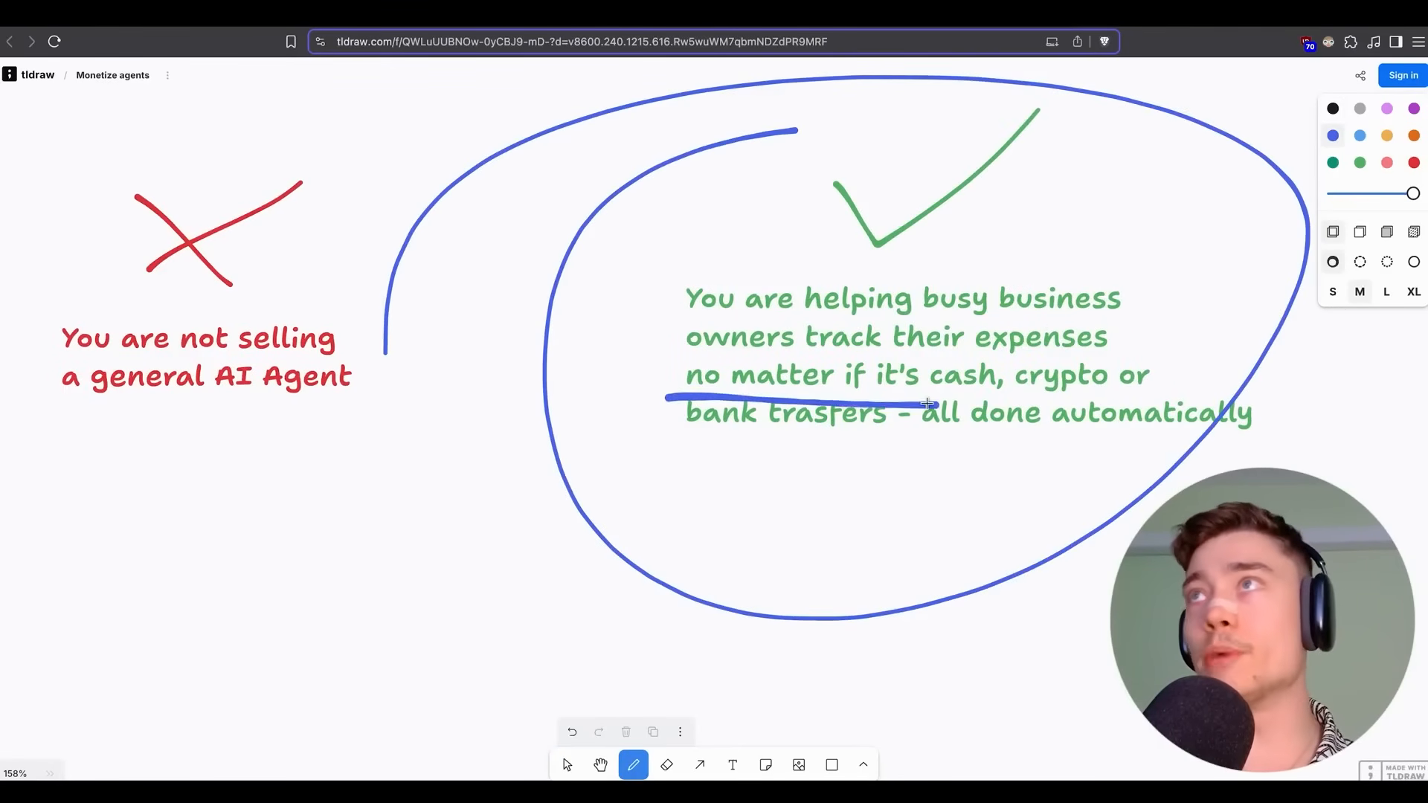
pyautogui.hotkey('ctrl', 'z')
pyautogui.moveTo(685, 437)
pyautogui.mouseDown()
pyautogui.moveTo(968, 444)
pyautogui.moveTo(498, 478)
pyautogui.mouseUp()
pyautogui.hotkey('ctrl', 'z')
# Underline 'AI AA' in blue on the time-and-expertise slide, then switch to the Skool tab.
pyautogui.scroll(1, 498, 354)
pyautogui.moveTo(967, 365); pyautogui.dragTo(611, 338)
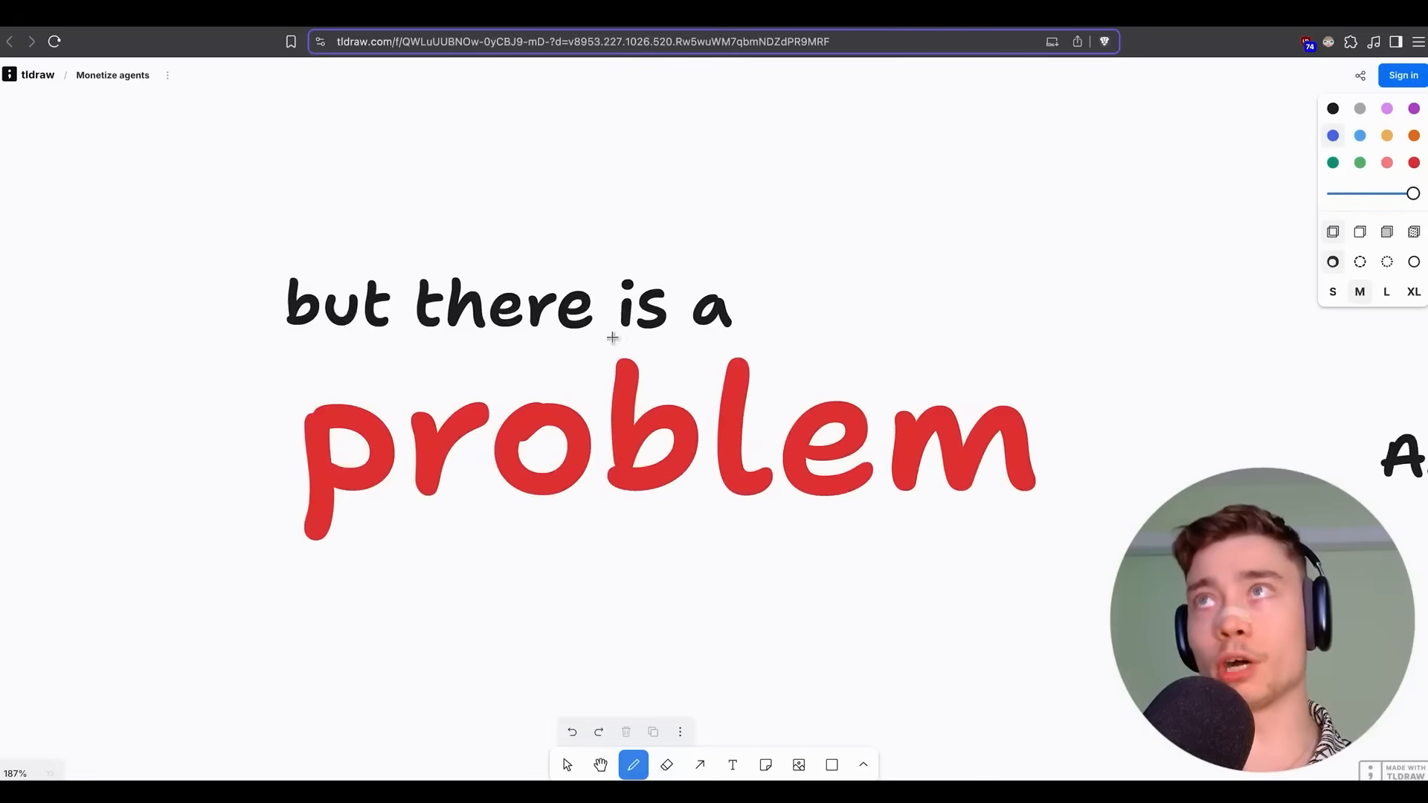
pyautogui.moveTo(1041, 351); pyautogui.dragTo(557, 351)
pyautogui.scroll(-2, 689, 319)
pyautogui.moveTo(825, 372); pyautogui.dragTo(611, 297)
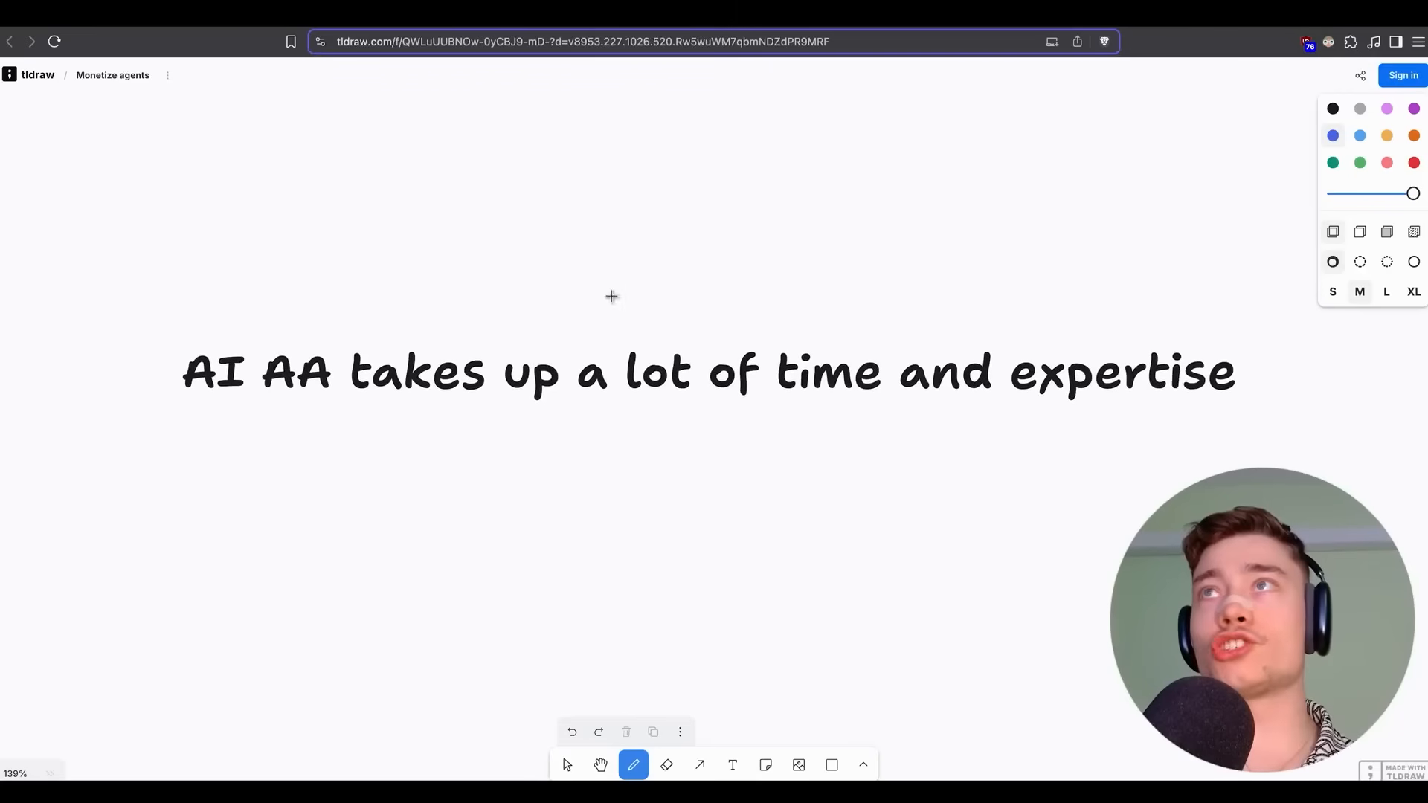
pyautogui.moveTo(199, 405); pyautogui.dragTo(374, 415)
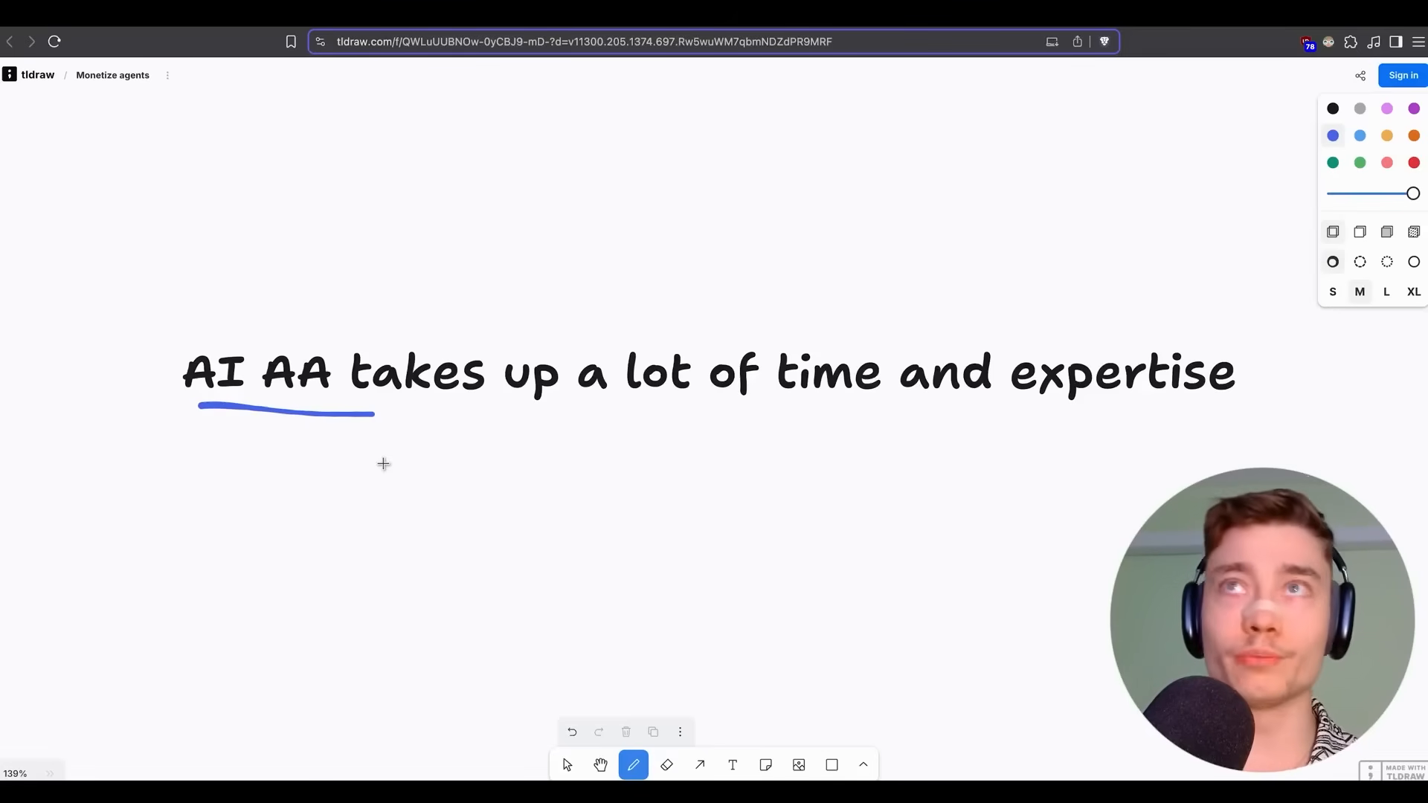
pyautogui.scroll(2, 157, 298)
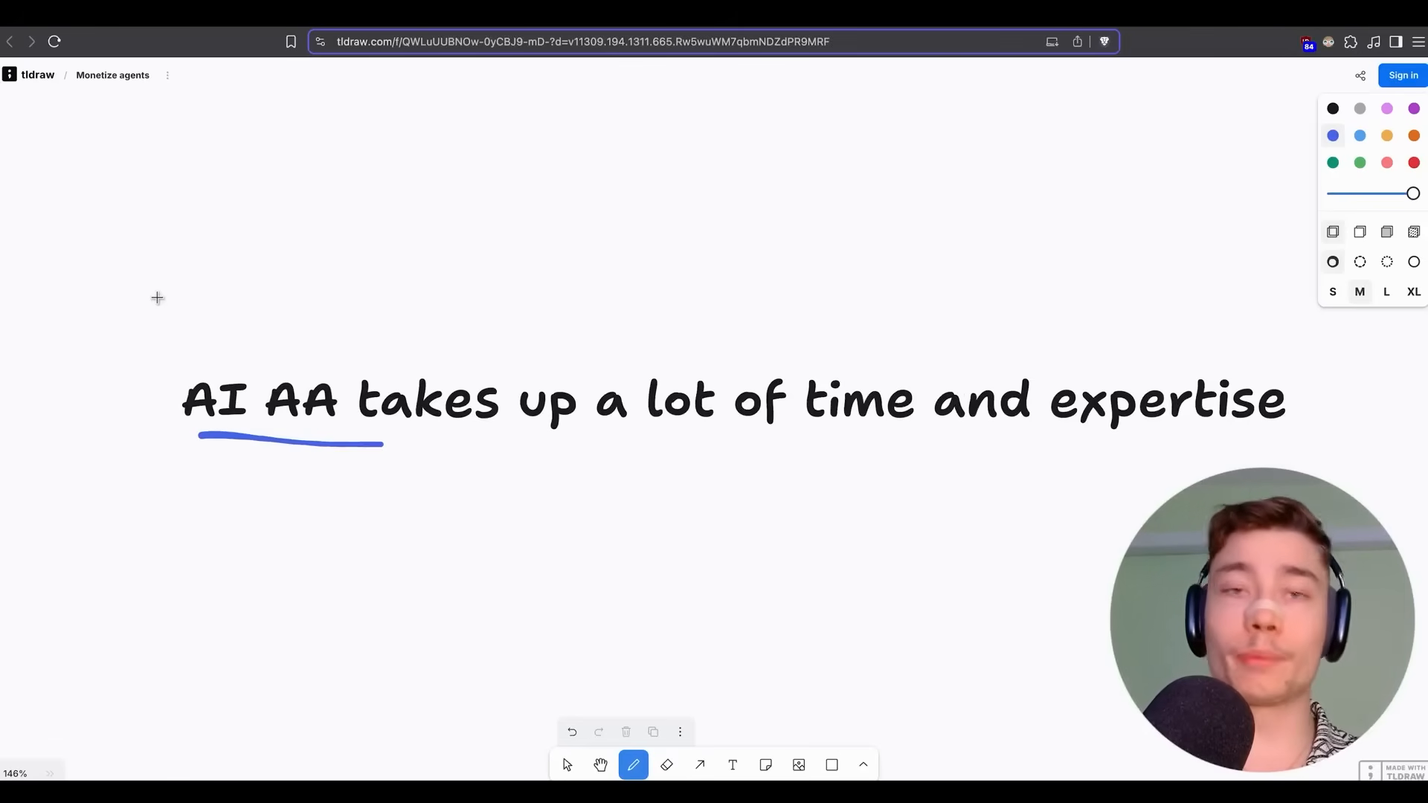
pyautogui.hotkey('ctrl', 'Tab')
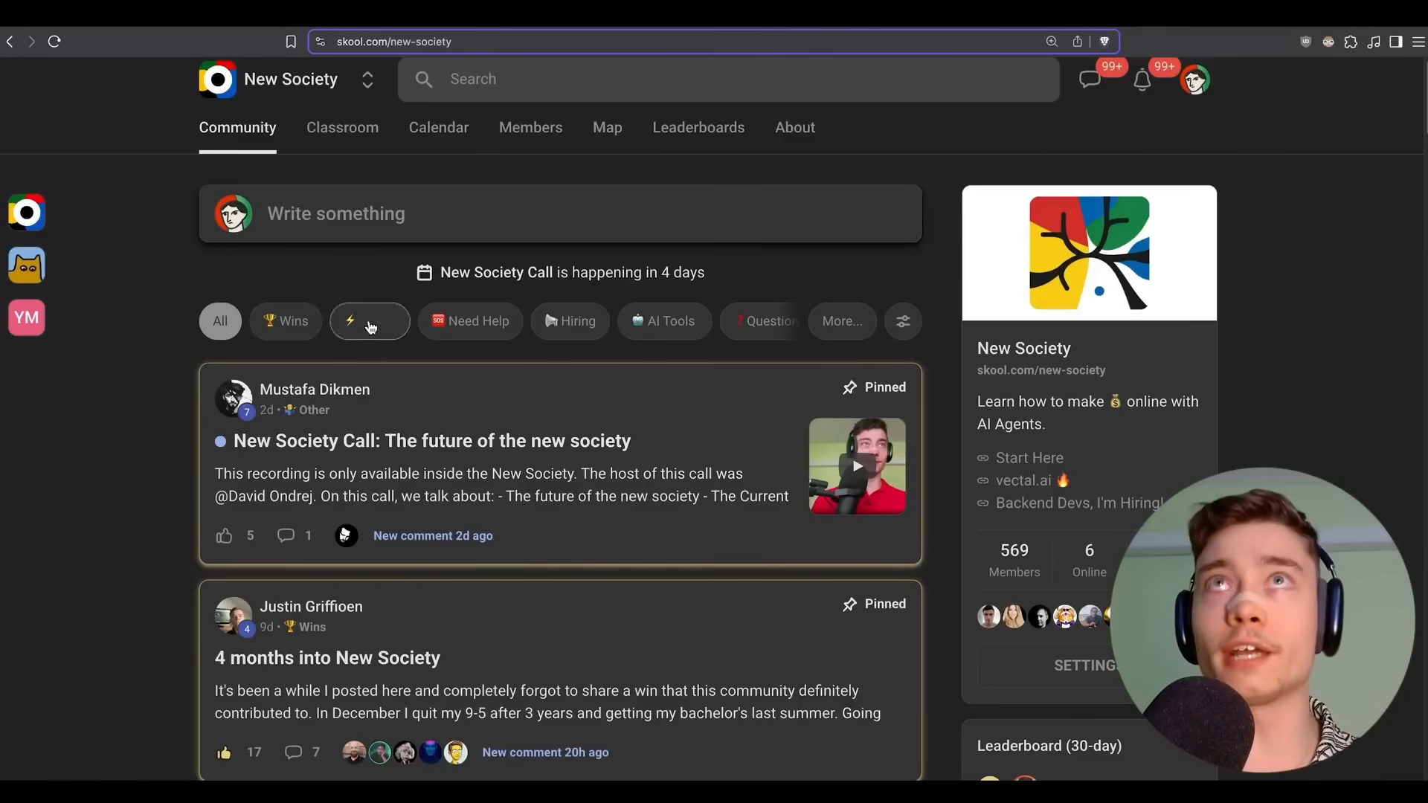
# Scroll down through the Skool community feed of wins posts.
pyautogui.scroll(-10, 155, 283)
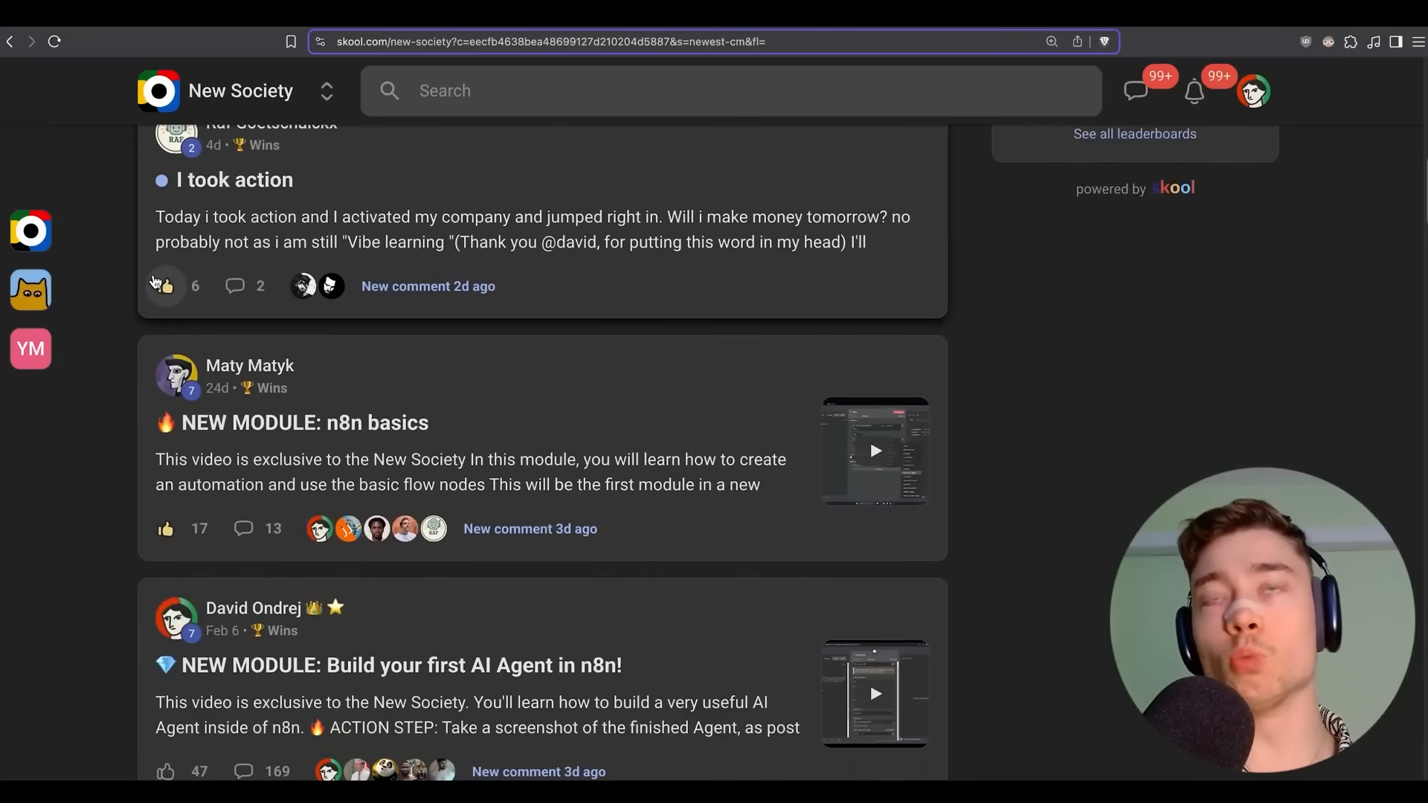
pyautogui.scroll(-5, 155, 283)
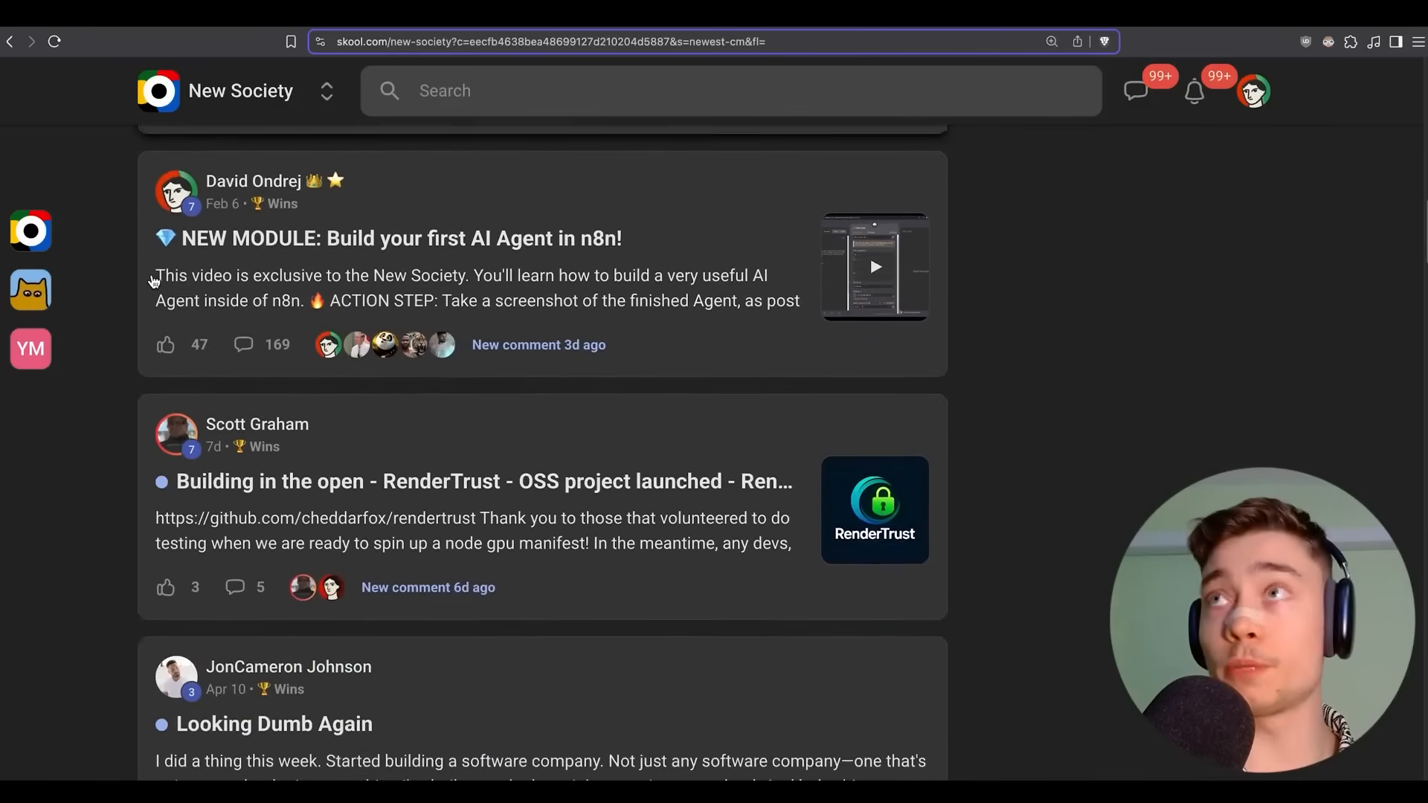
pyautogui.scroll(-5, 155, 281)
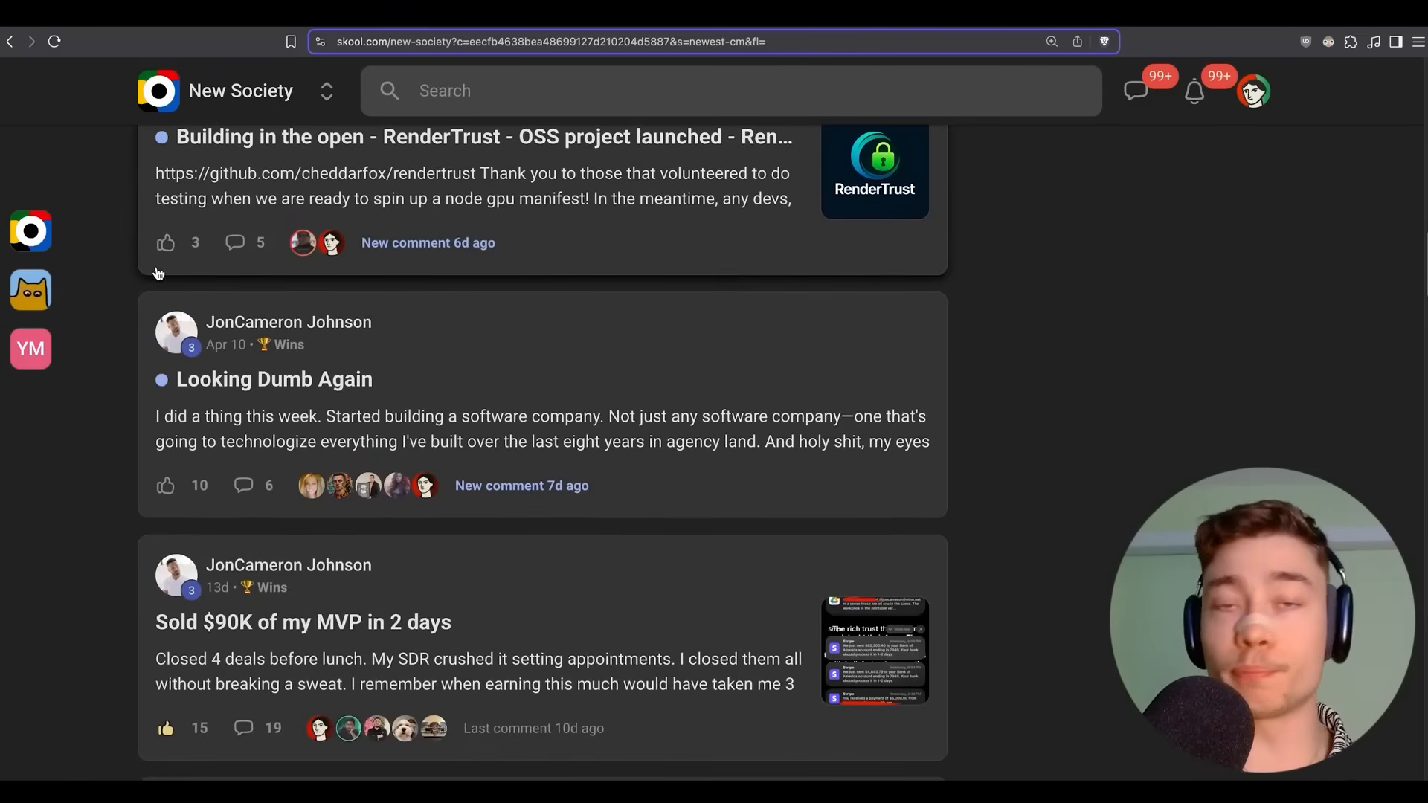
pyautogui.scroll(-3, 158, 274)
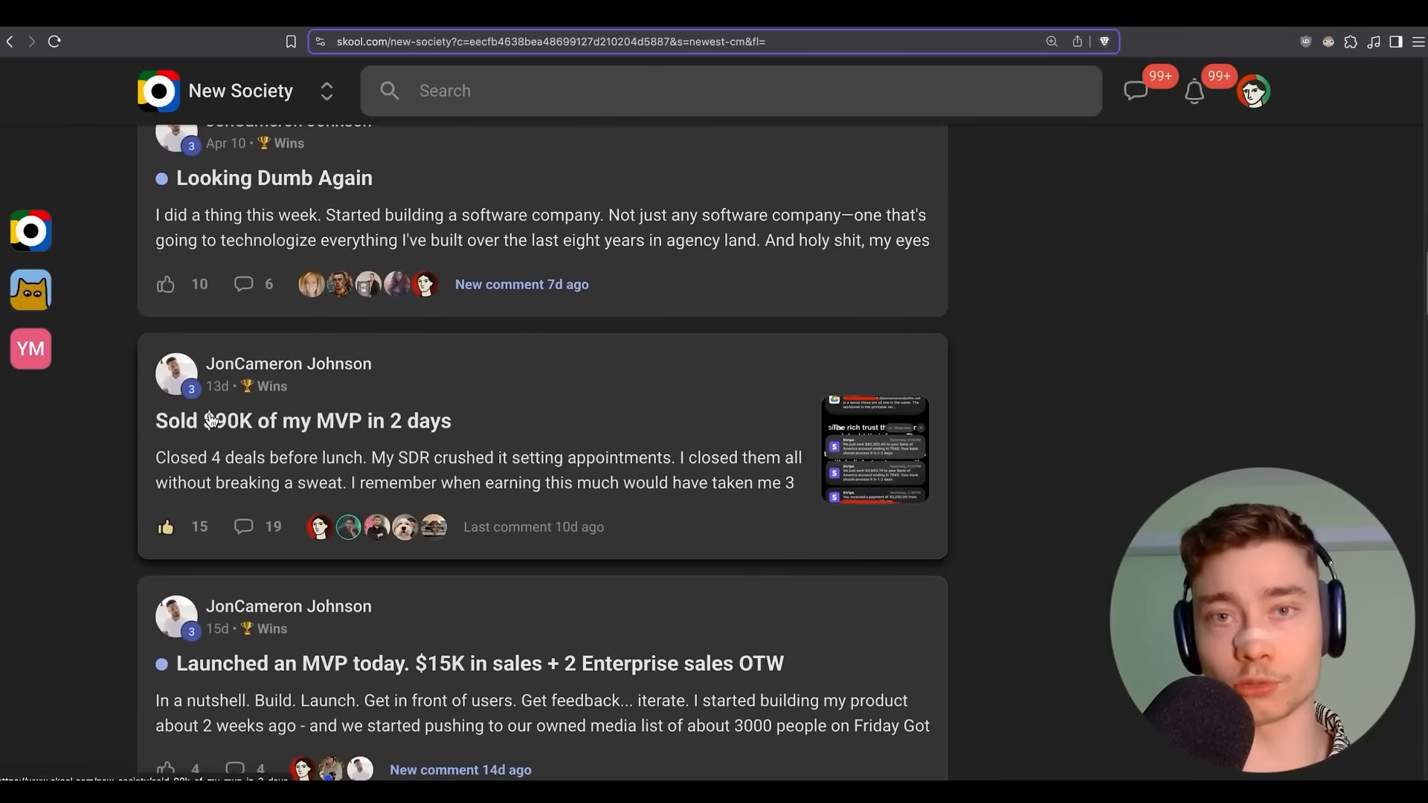
# Return to tldraw and pan to the 'solution' section about building and marketing a problem-solving agent.
pyautogui.click(236, 15)
pyautogui.scroll(-3, 631, 299)
pyautogui.moveTo(734, 286); pyautogui.dragTo(691, 297)
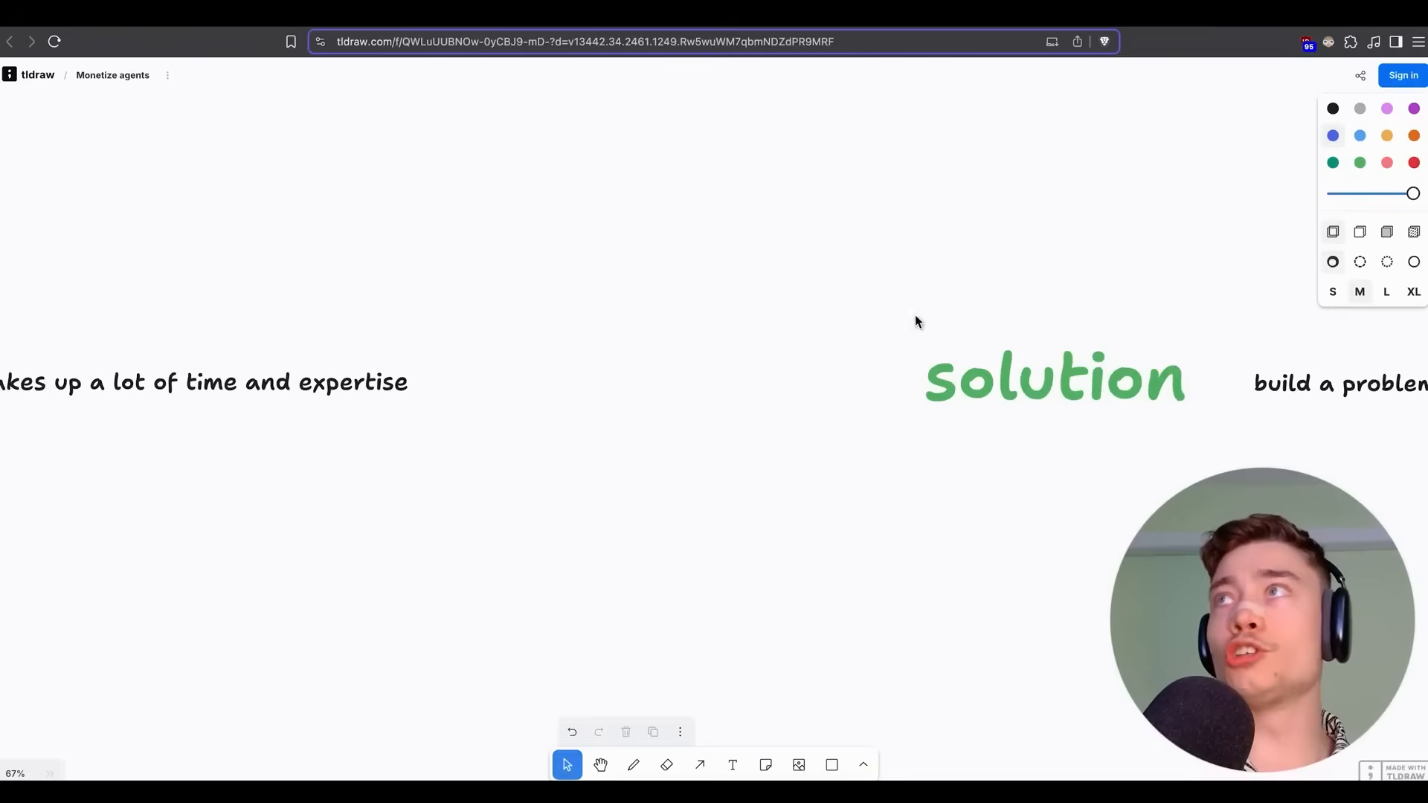
pyautogui.scroll(2, 936, 316)
pyautogui.moveTo(1078, 306); pyautogui.dragTo(816, 290)
pyautogui.moveTo(922, 285); pyautogui.dragTo(649, 246)
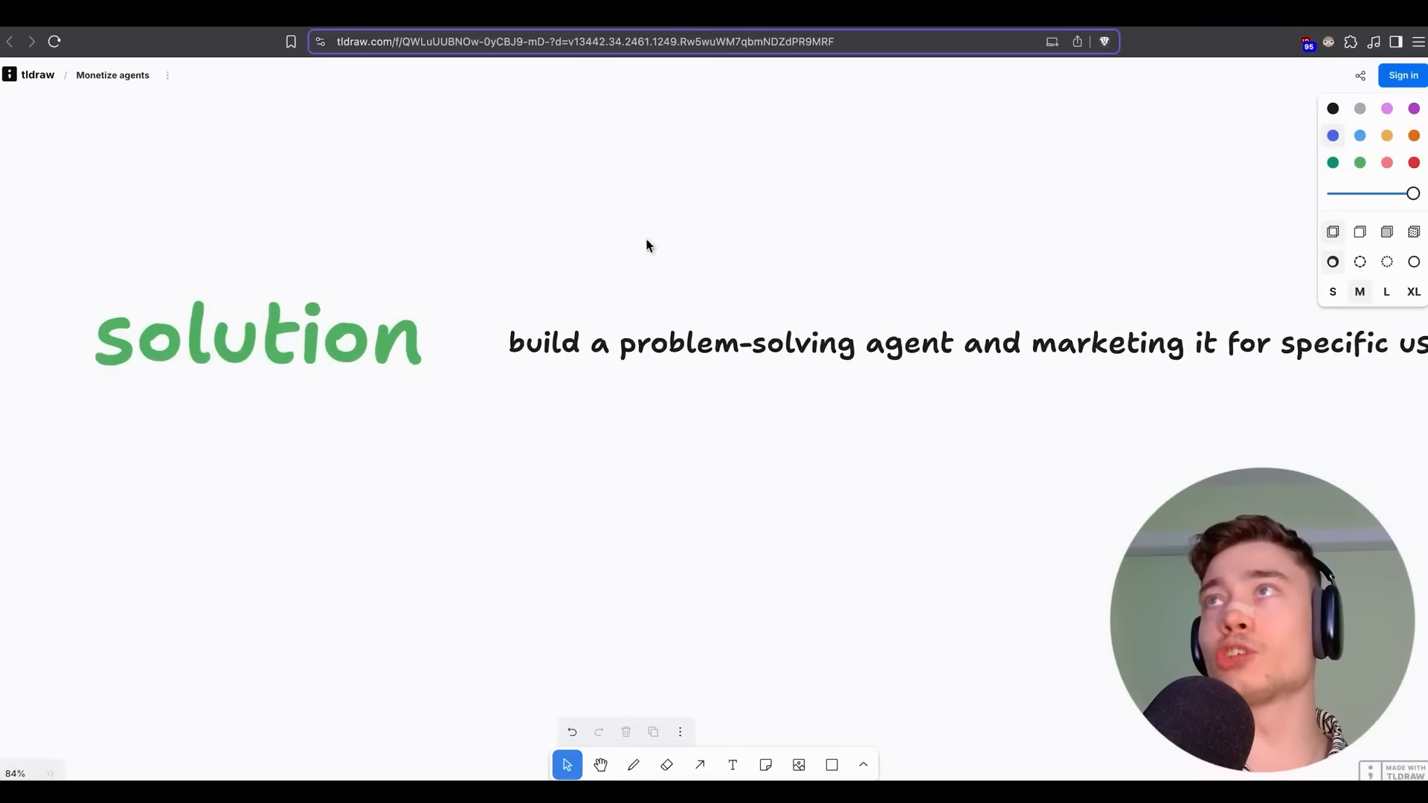
# Pan the tldraw board to the 'solution' note and pick the Draw tool.
pyautogui.hscroll(3, 684, 253)
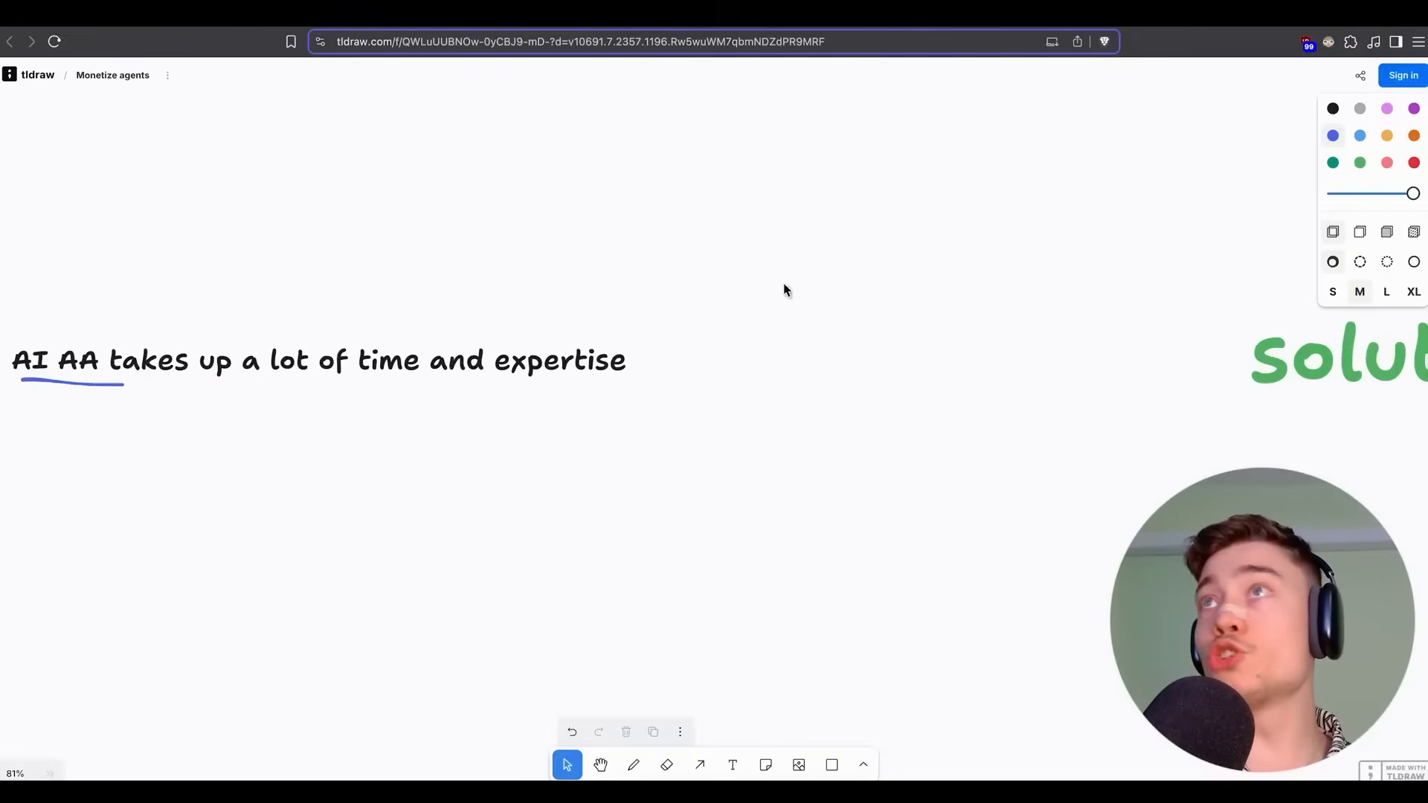
pyautogui.hscroll(8, 818, 275)
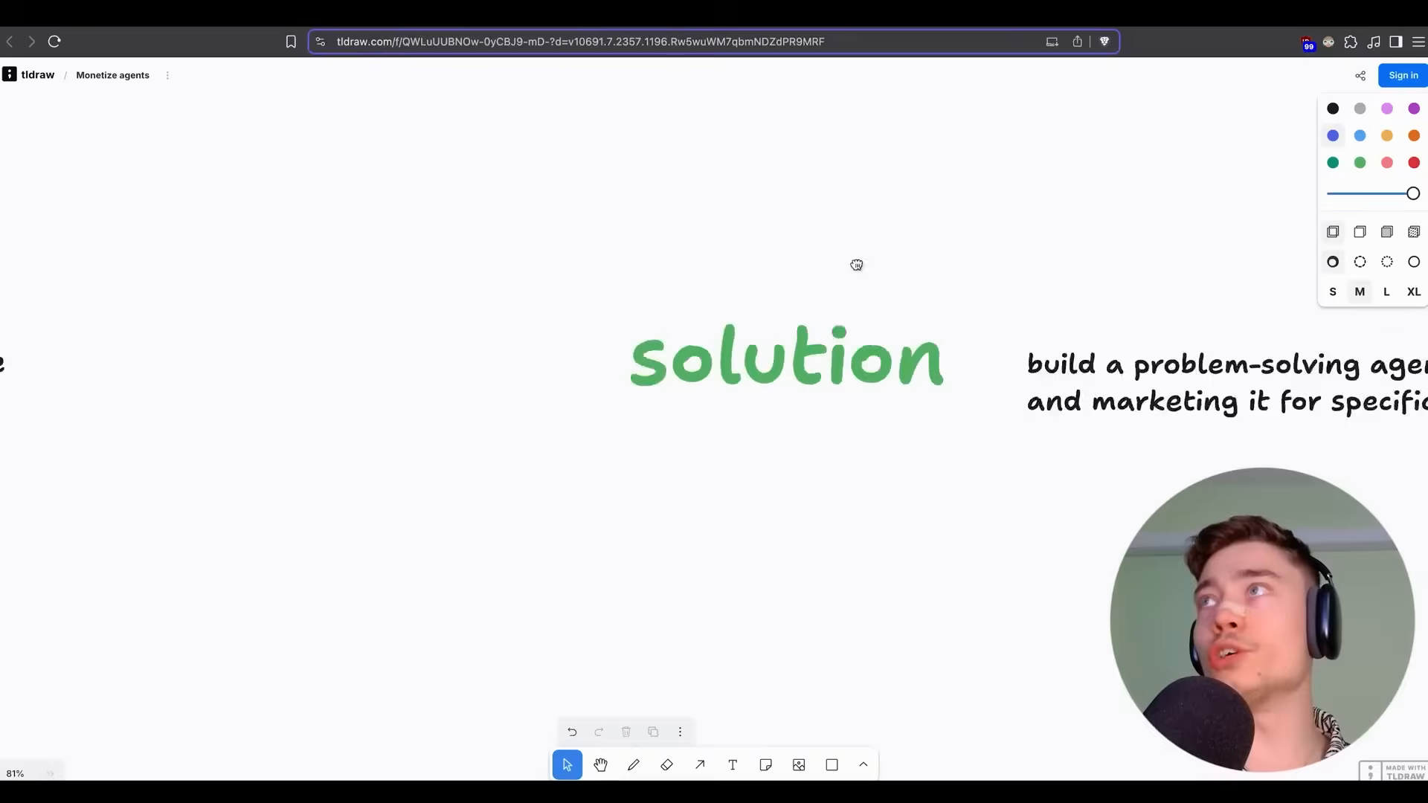
pyautogui.hscroll(5, 856, 265)
pyautogui.scroll(2, 749, 274)
pyautogui.scroll(-2, 915, 309)
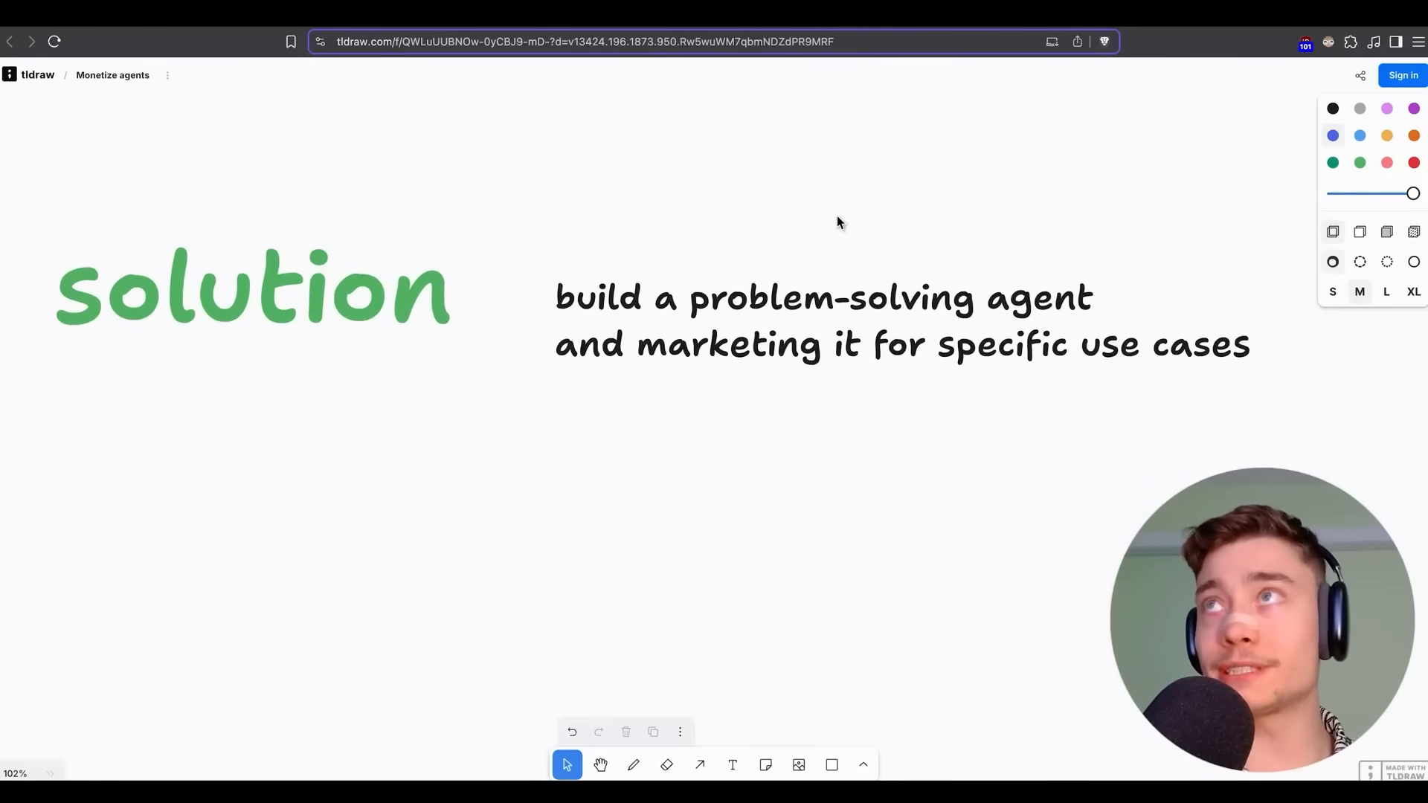
pyautogui.click(644, 772)
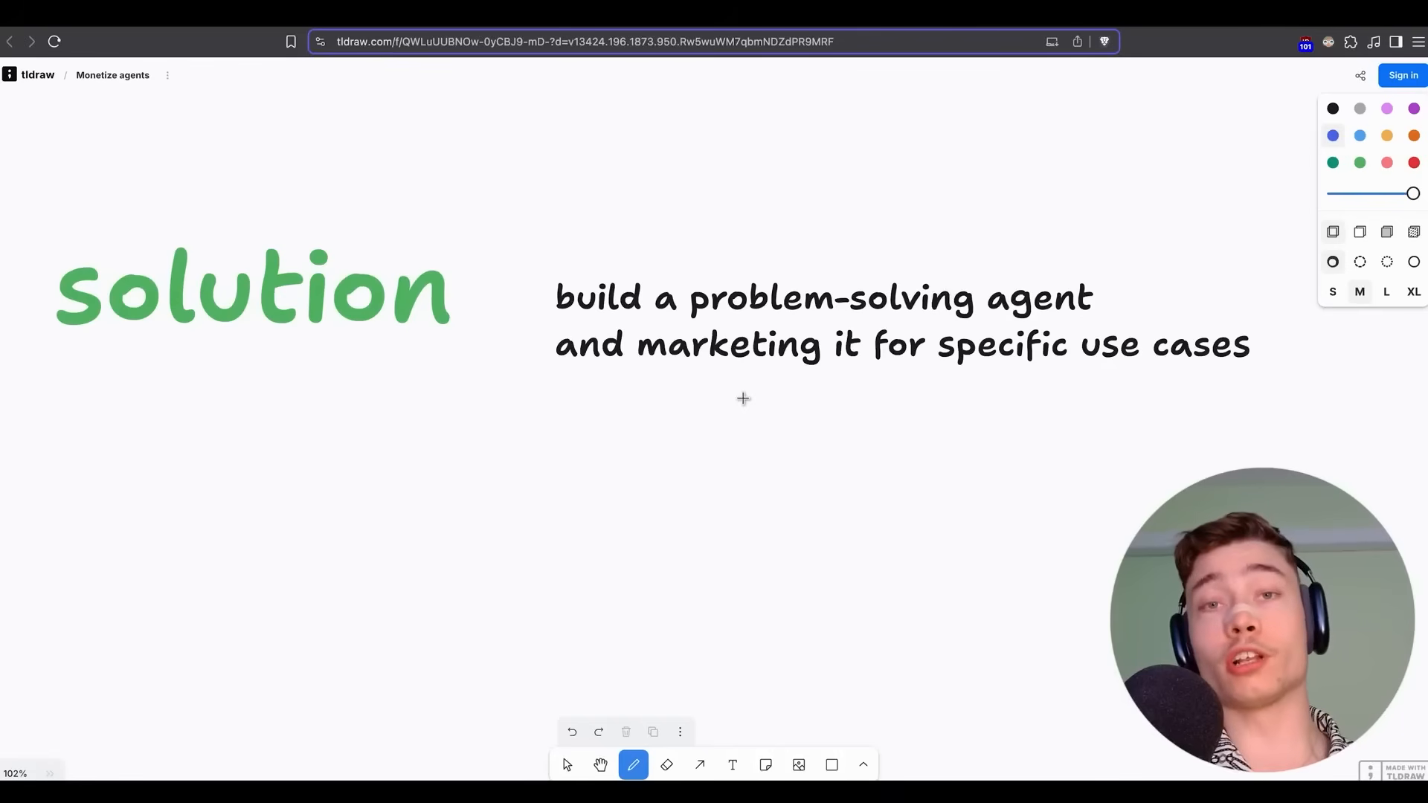
pyautogui.scroll(-1, 563, 351)
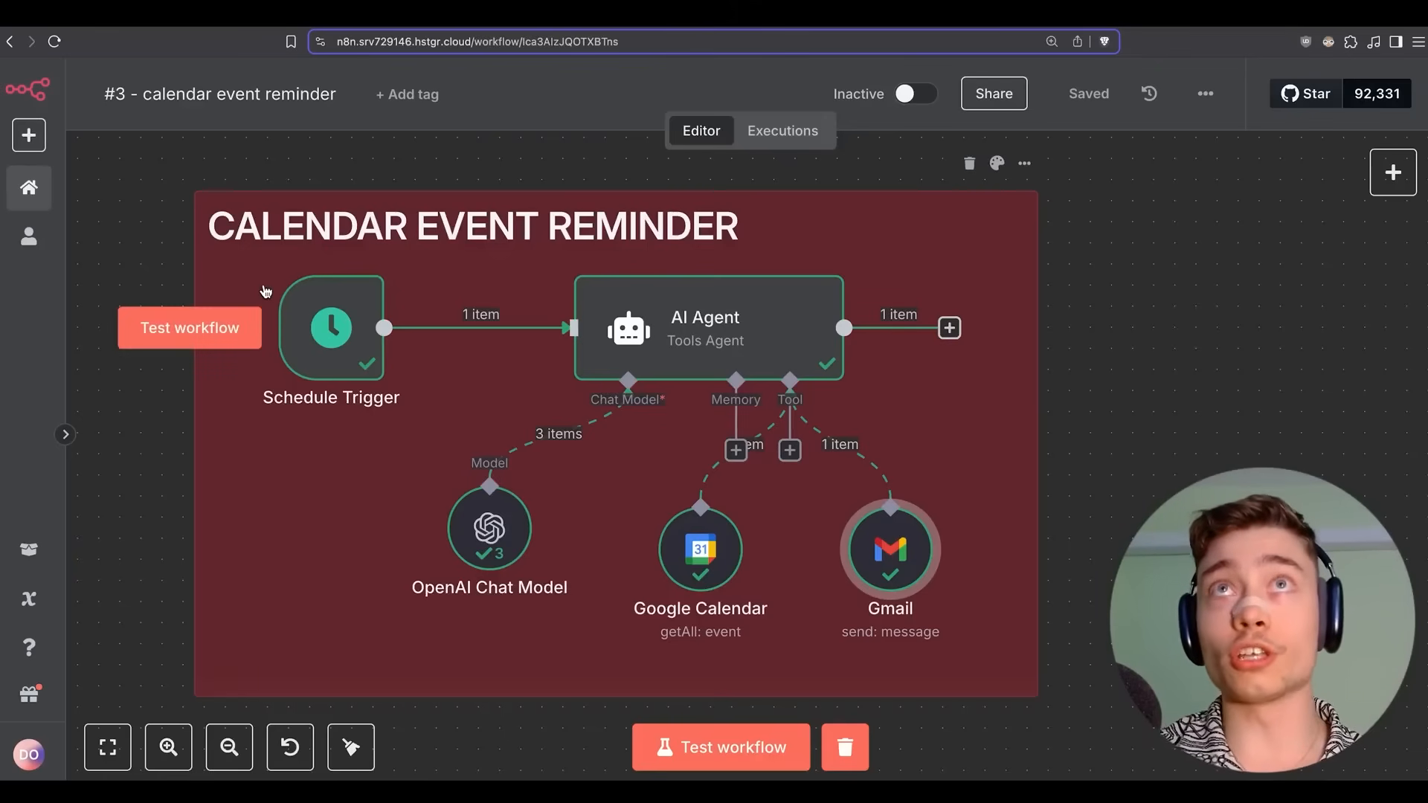
# Title the new workflow '#5 - DAILY NEWS AGENT' and import Dailiy_News.json from disk.
pyautogui.write('#5 ')
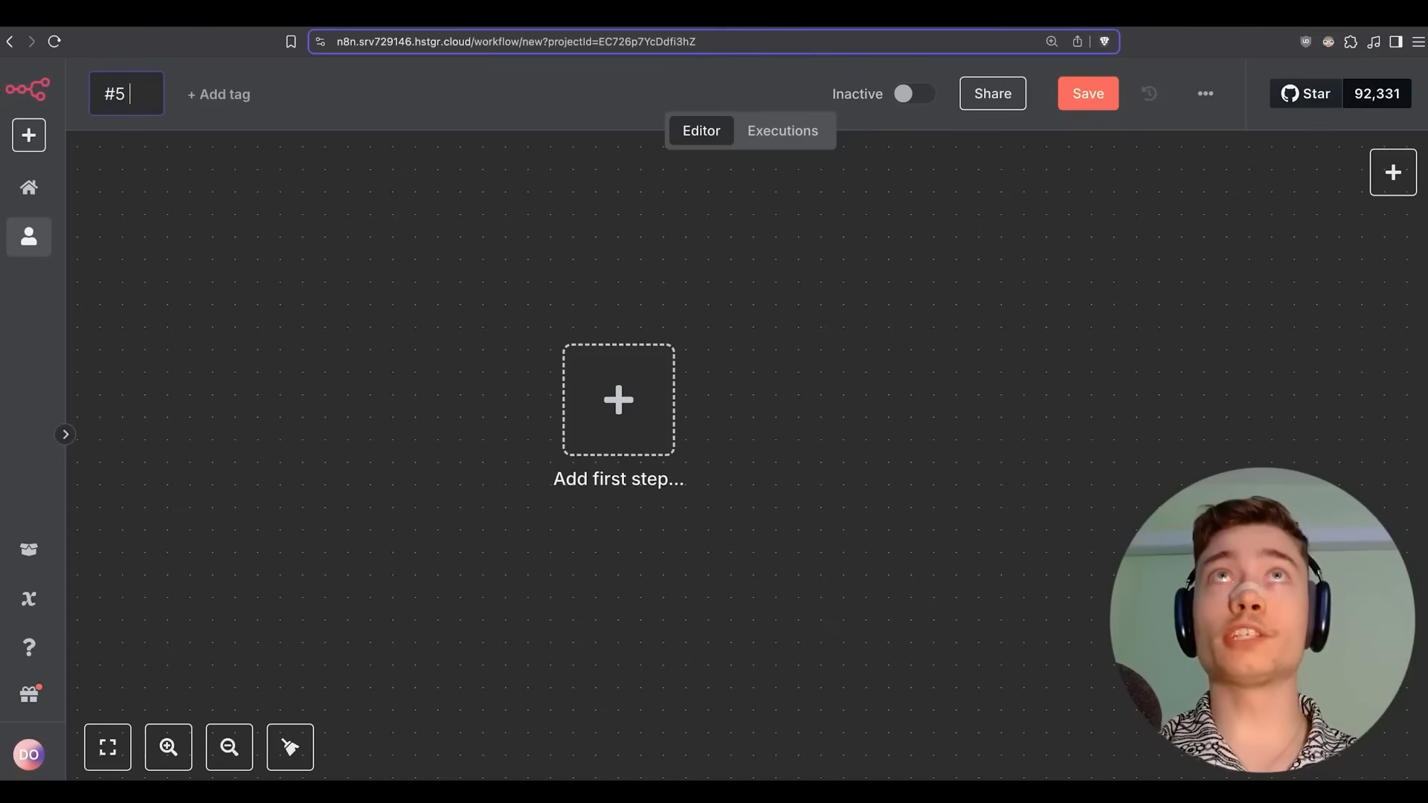
pyautogui.write('- DAILY NEWS AGENT')
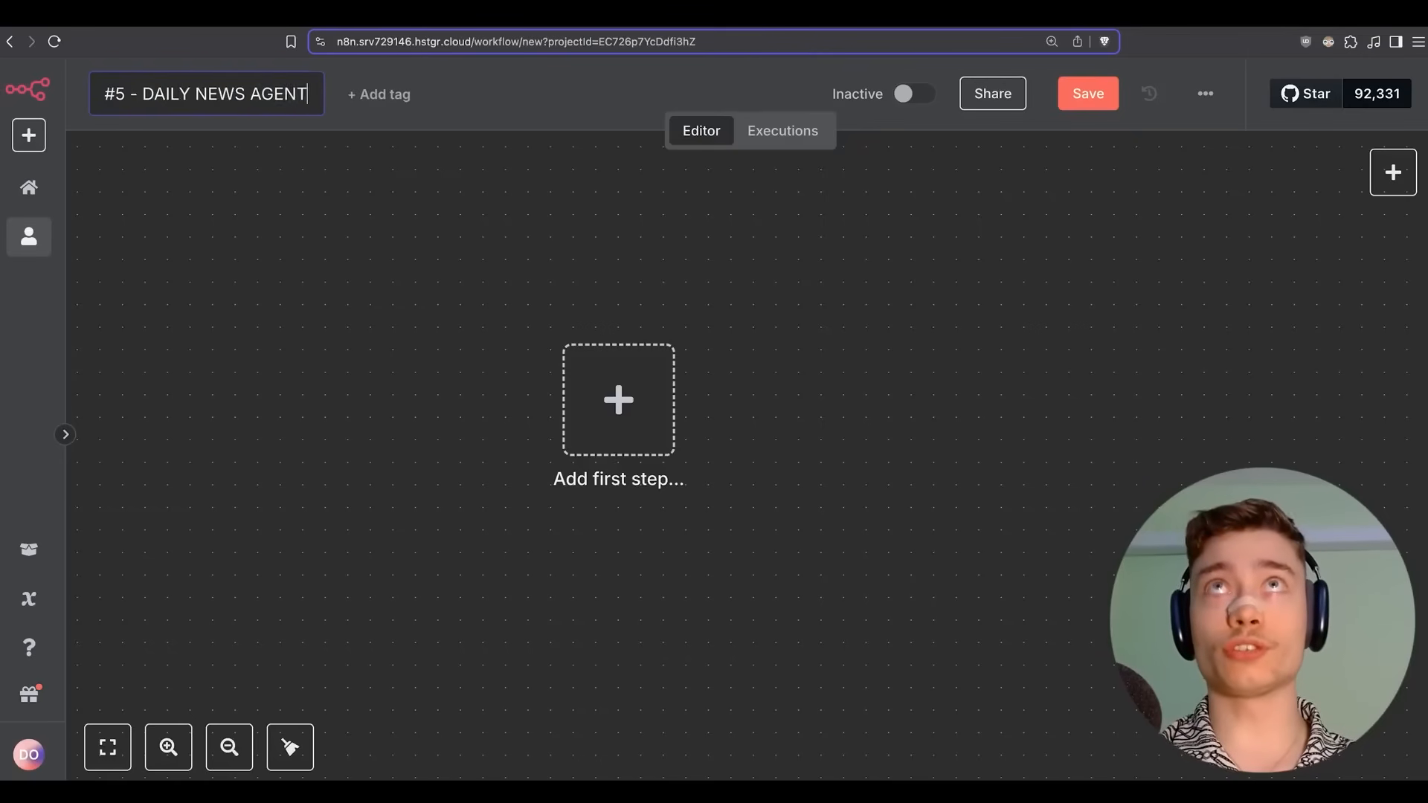
pyautogui.press('Return')
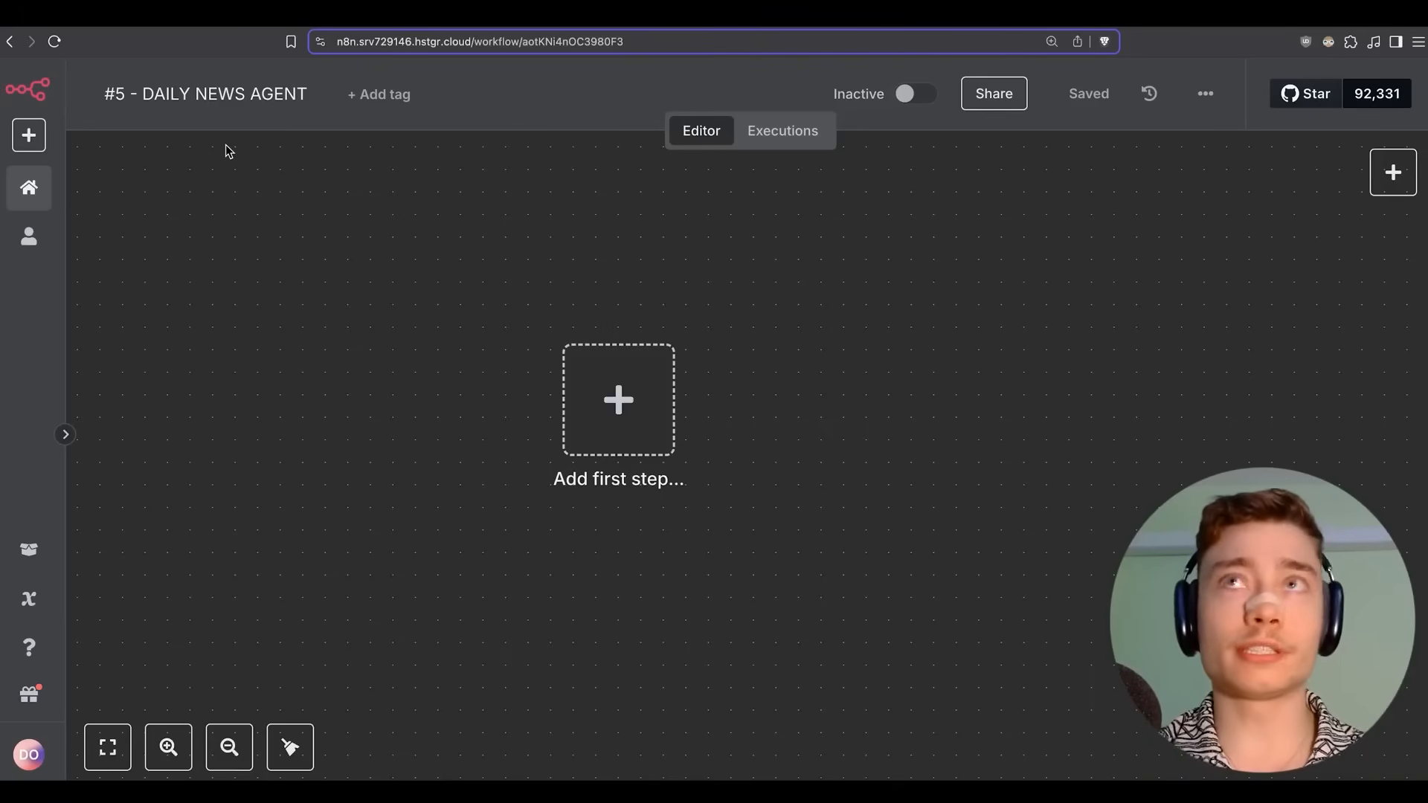
pyautogui.click(1212, 101)
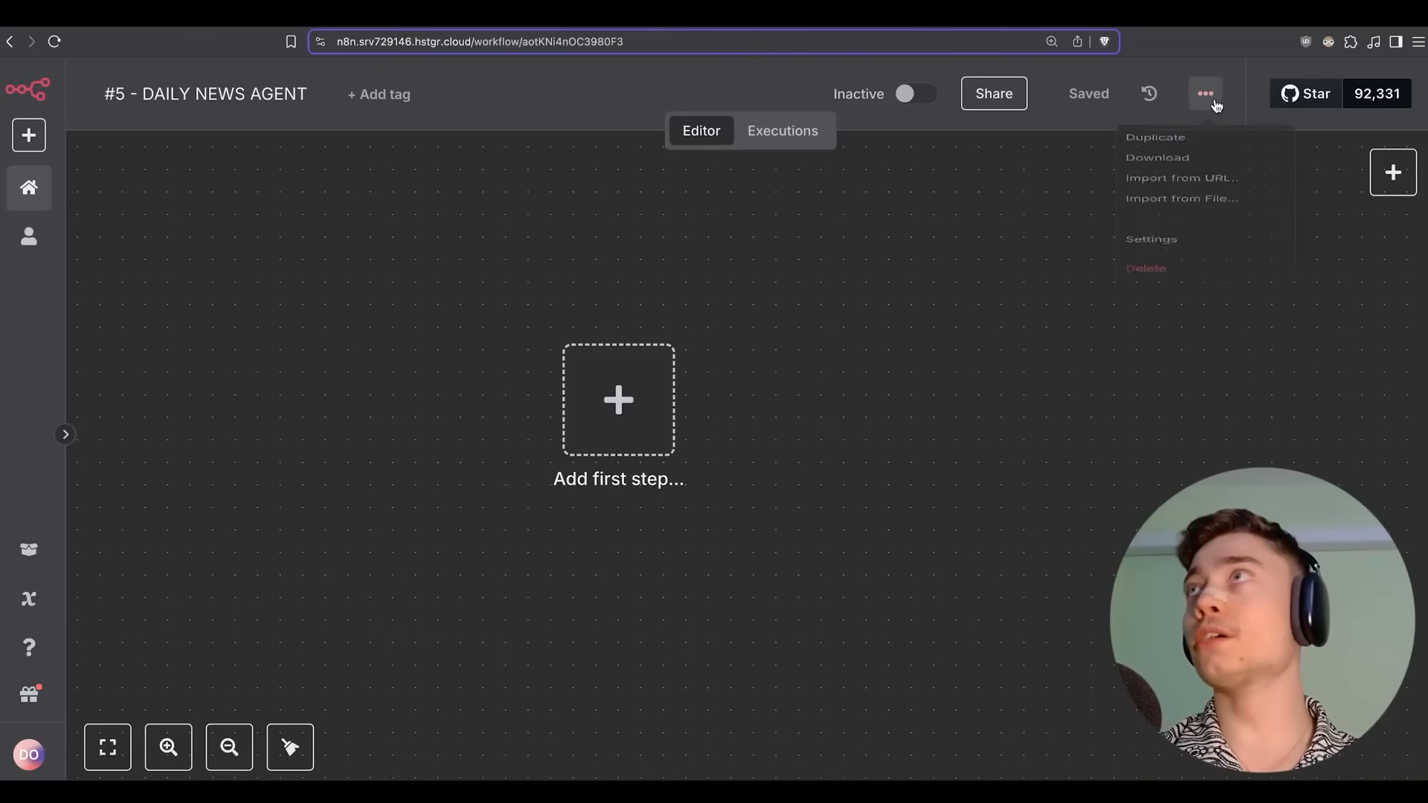
pyautogui.click(1166, 257)
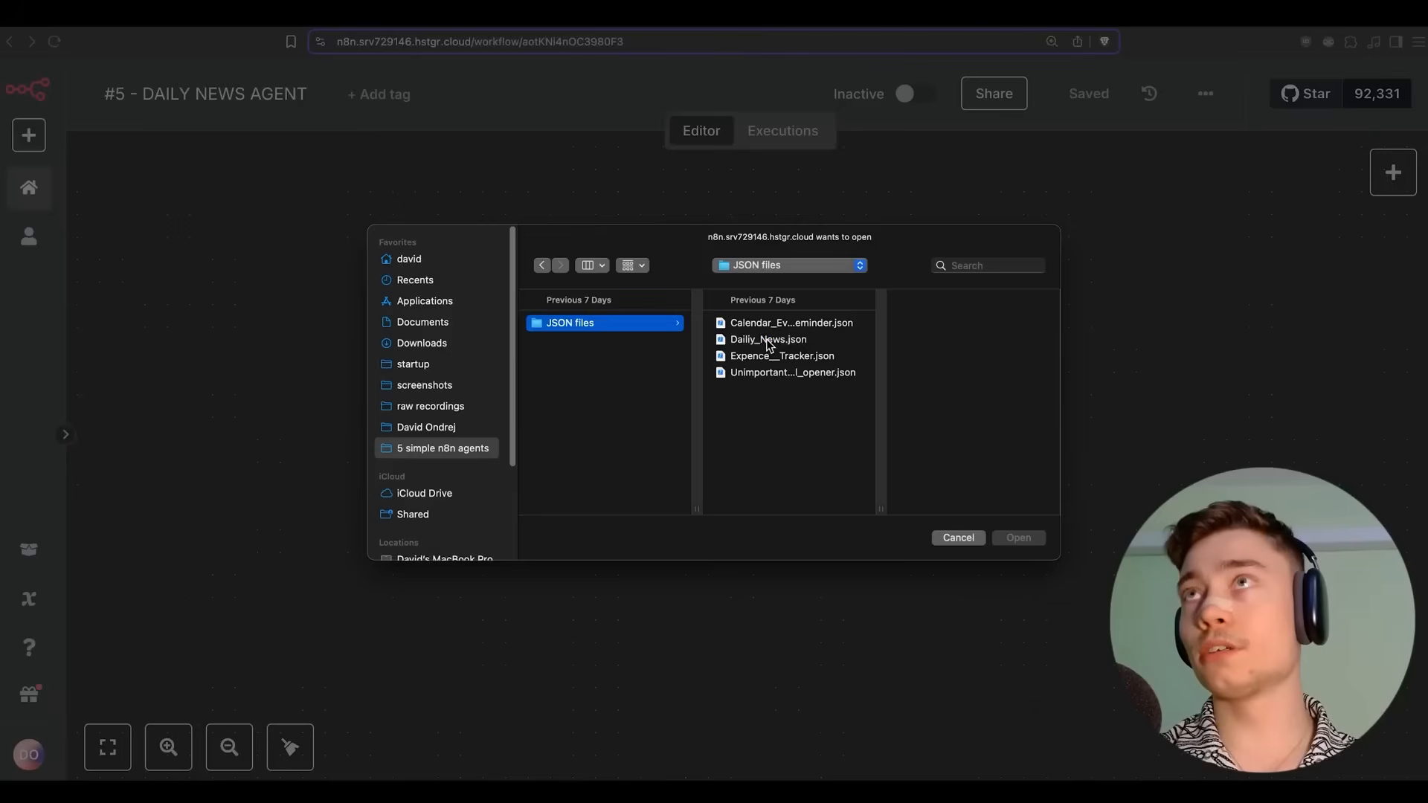
pyautogui.doubleClick(768, 339)
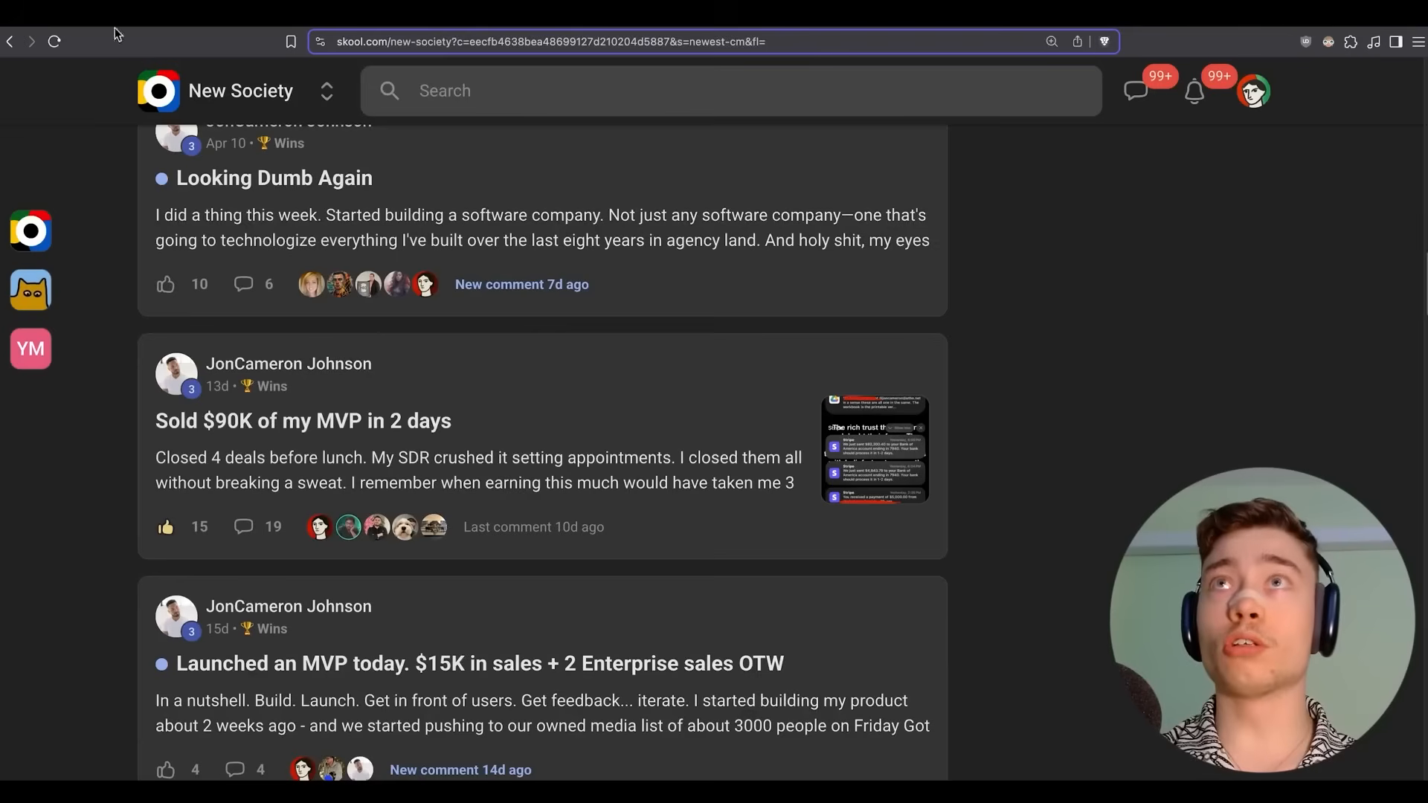
# Browse Skool's Classroom to the Templates & Presets Pre-Built Automations, then return to n8n.
pyautogui.scroll(10, 220, 293)
pyautogui.click(308, 153)
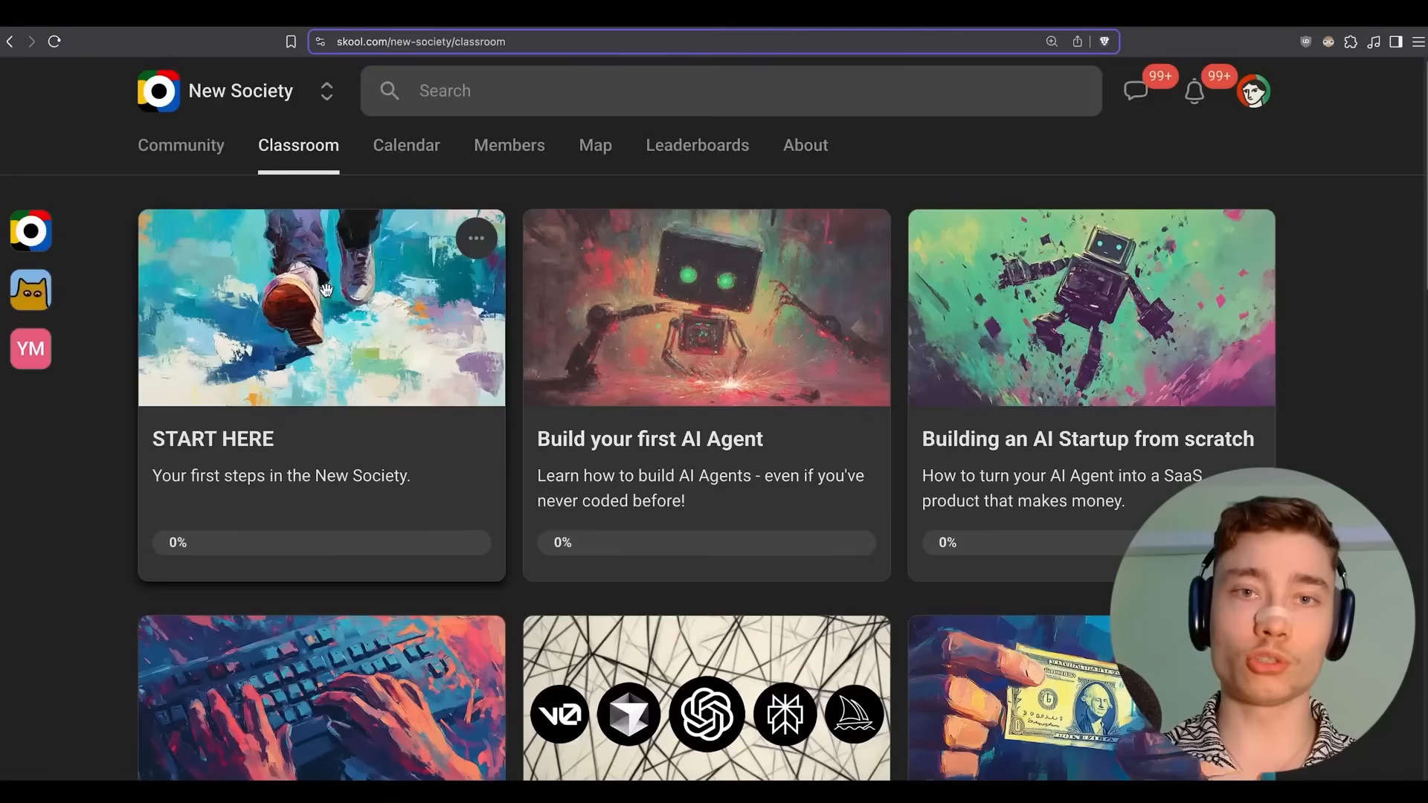
pyautogui.scroll(-5, 341, 299)
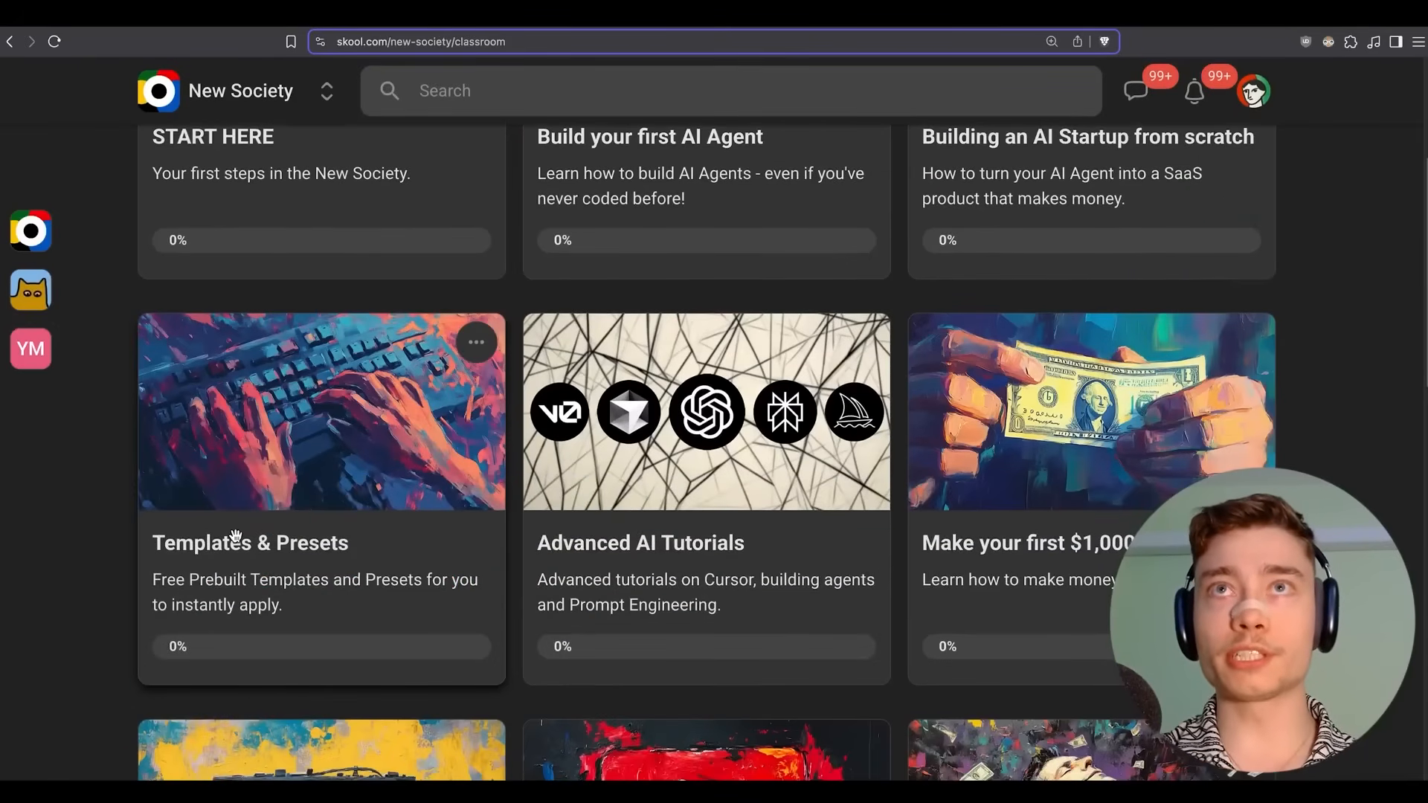
pyautogui.click(236, 537)
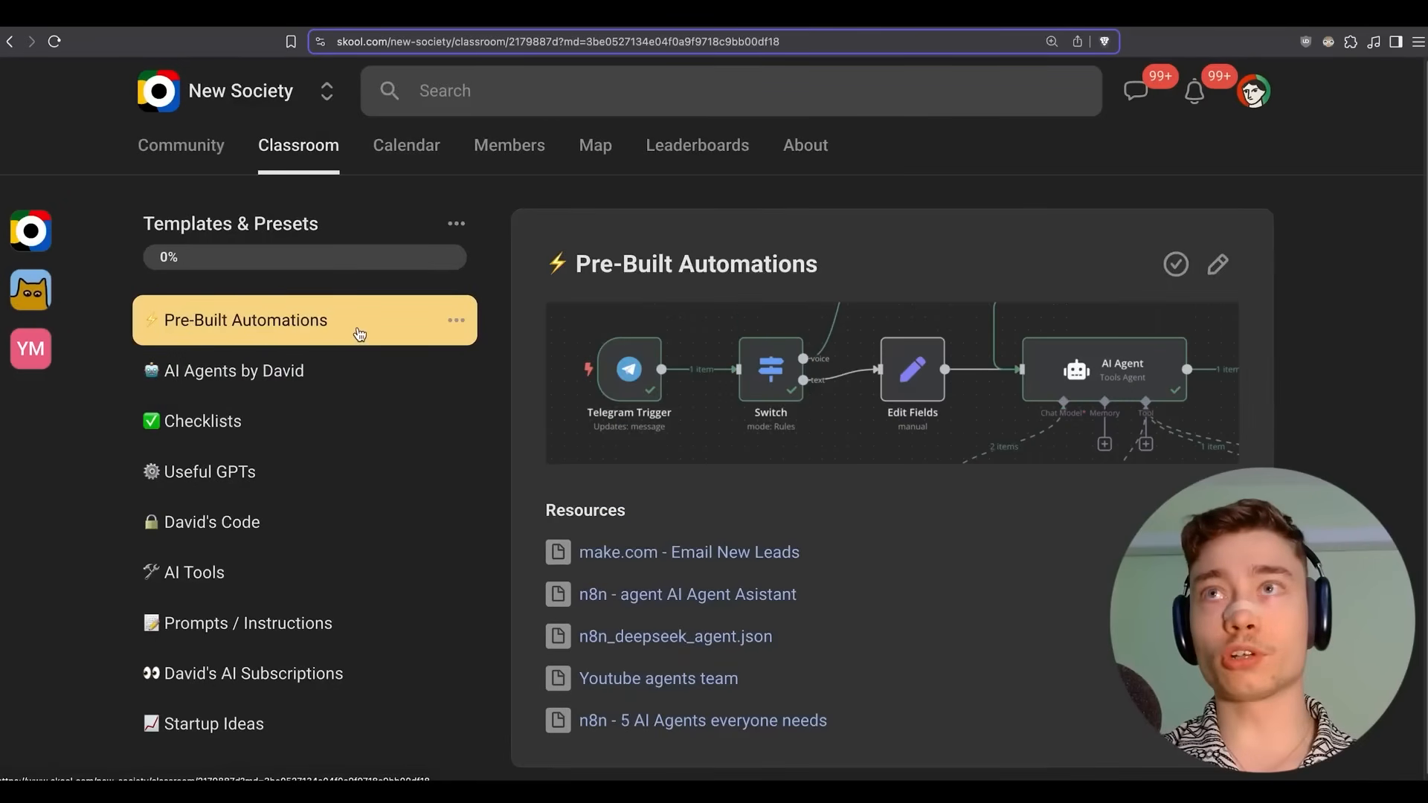
pyautogui.scroll(-1, 513, 528)
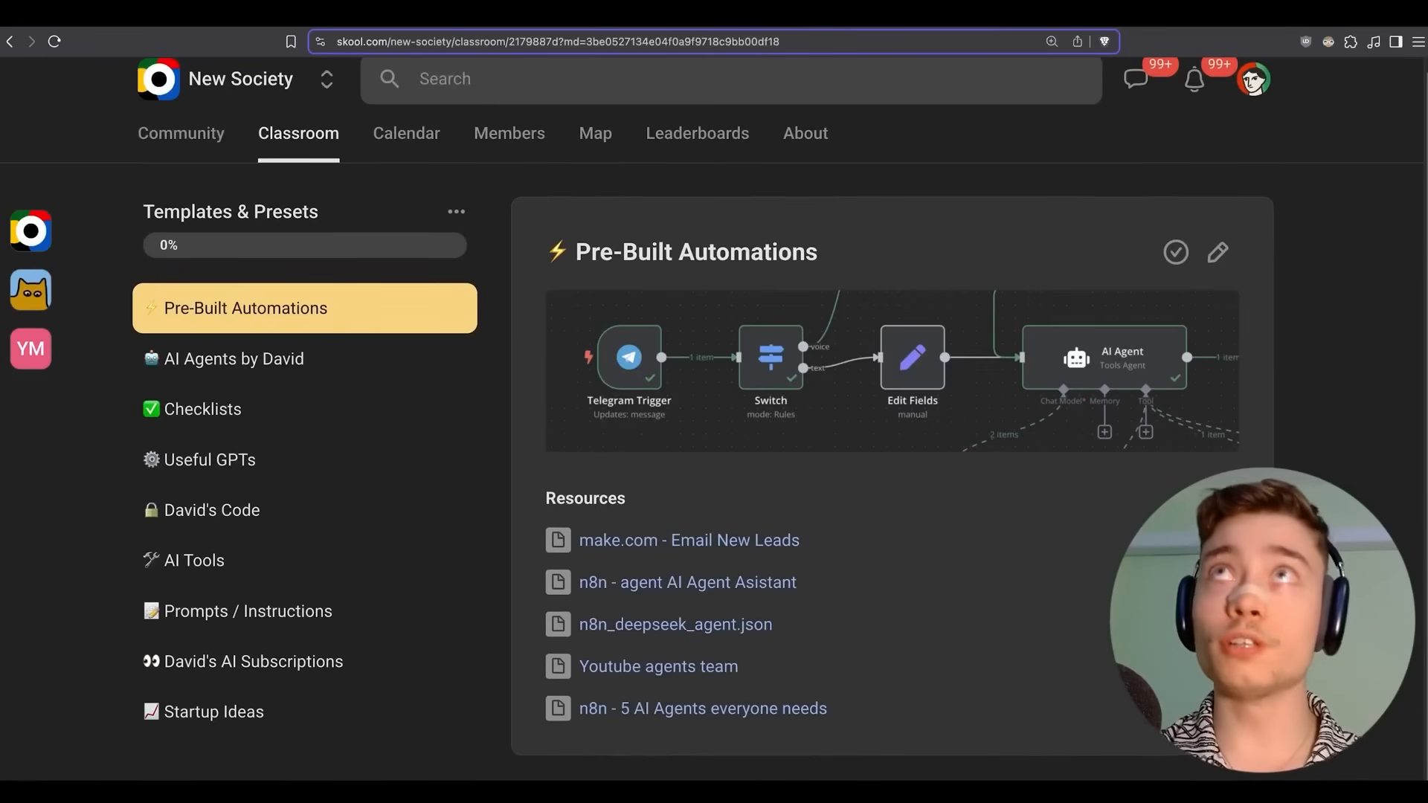
pyautogui.click(576, 15)
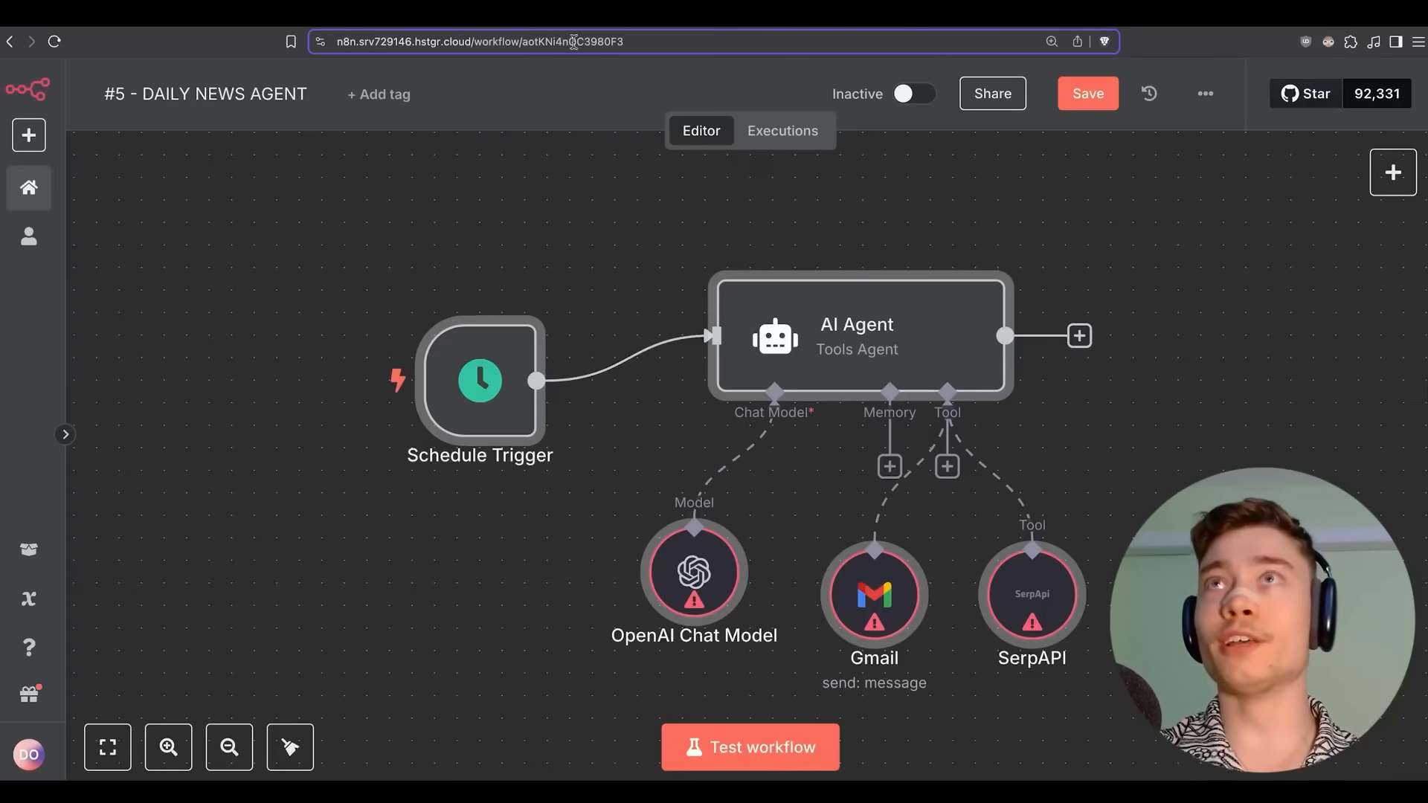
# Save the imported Daily News Agent workflow.
pyautogui.hscroll(1, 554, 216)
pyautogui.hscroll(1, 453, 176)
pyautogui.hscroll(-1, 416, 201)
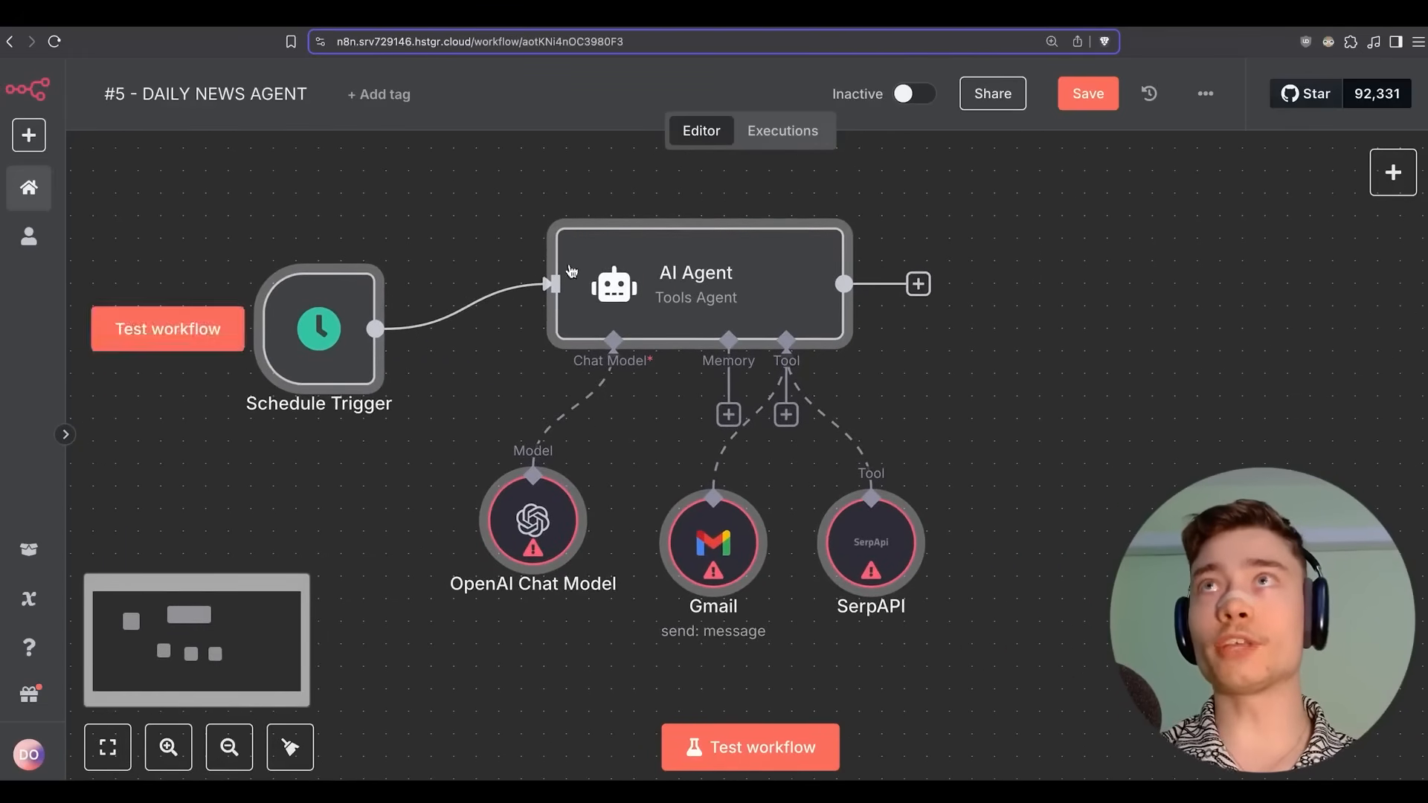
pyautogui.scroll(-1, 833, 190)
pyautogui.press('super+s')
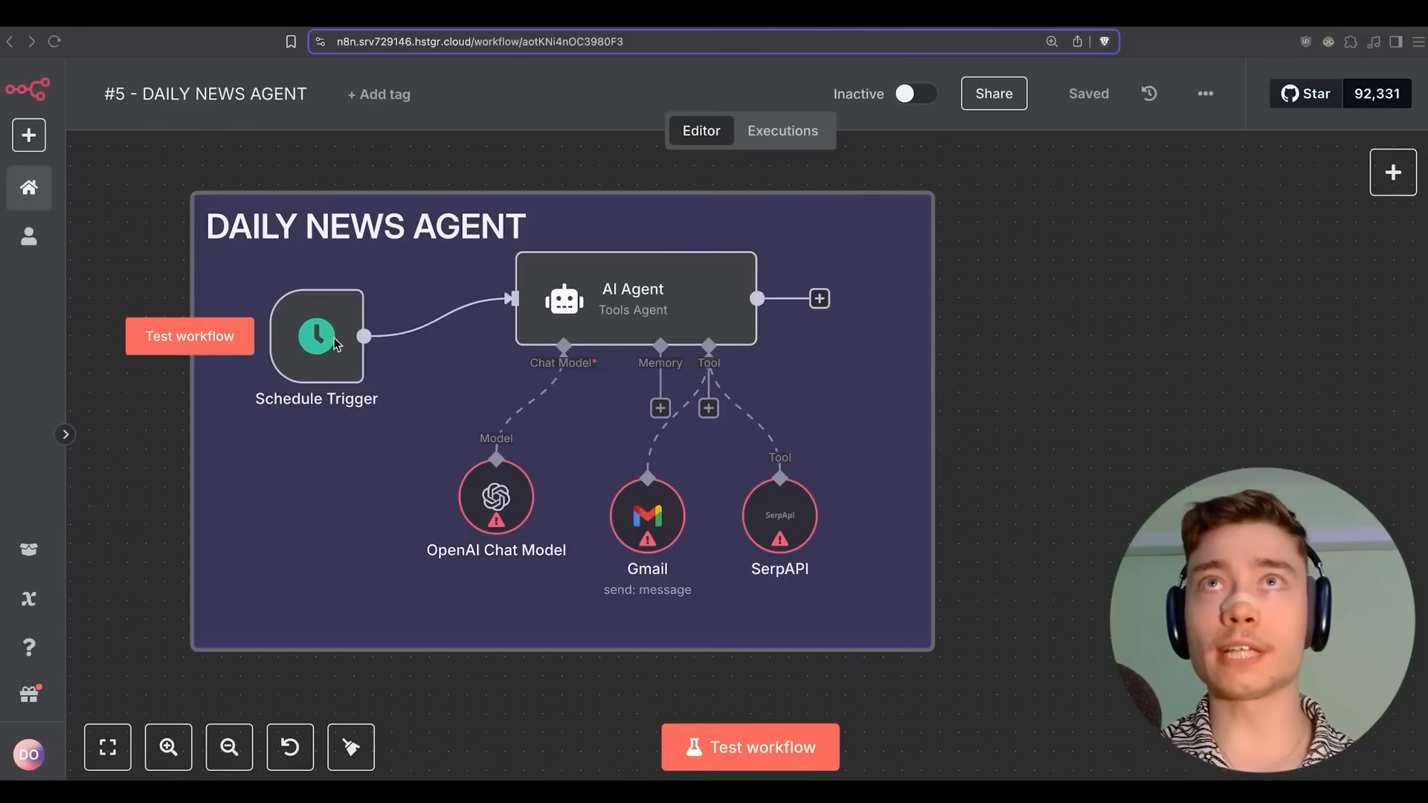
# Keep the Schedule Trigger at 8am with the interval left on Days.
pyautogui.doubleClick(334, 343)
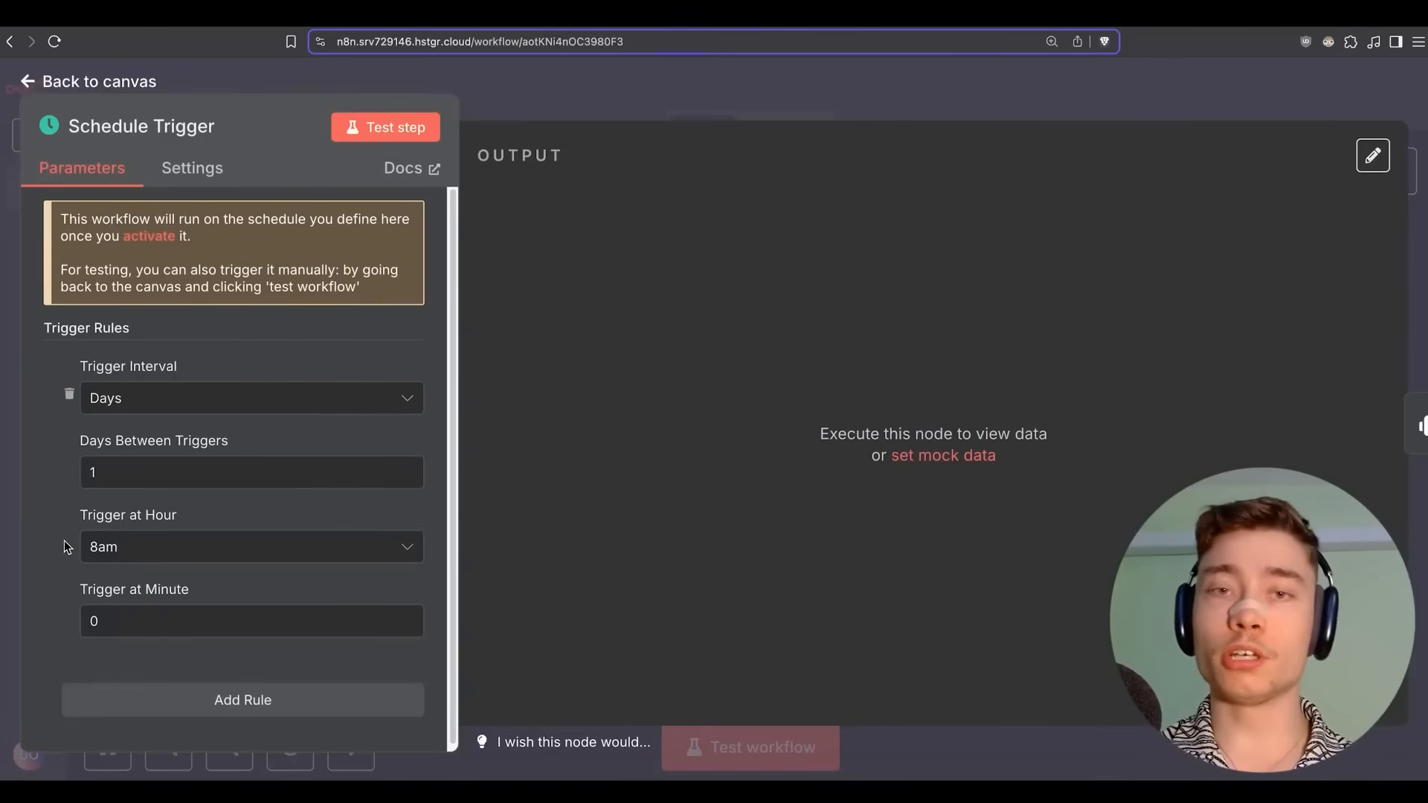
pyautogui.click(112, 547)
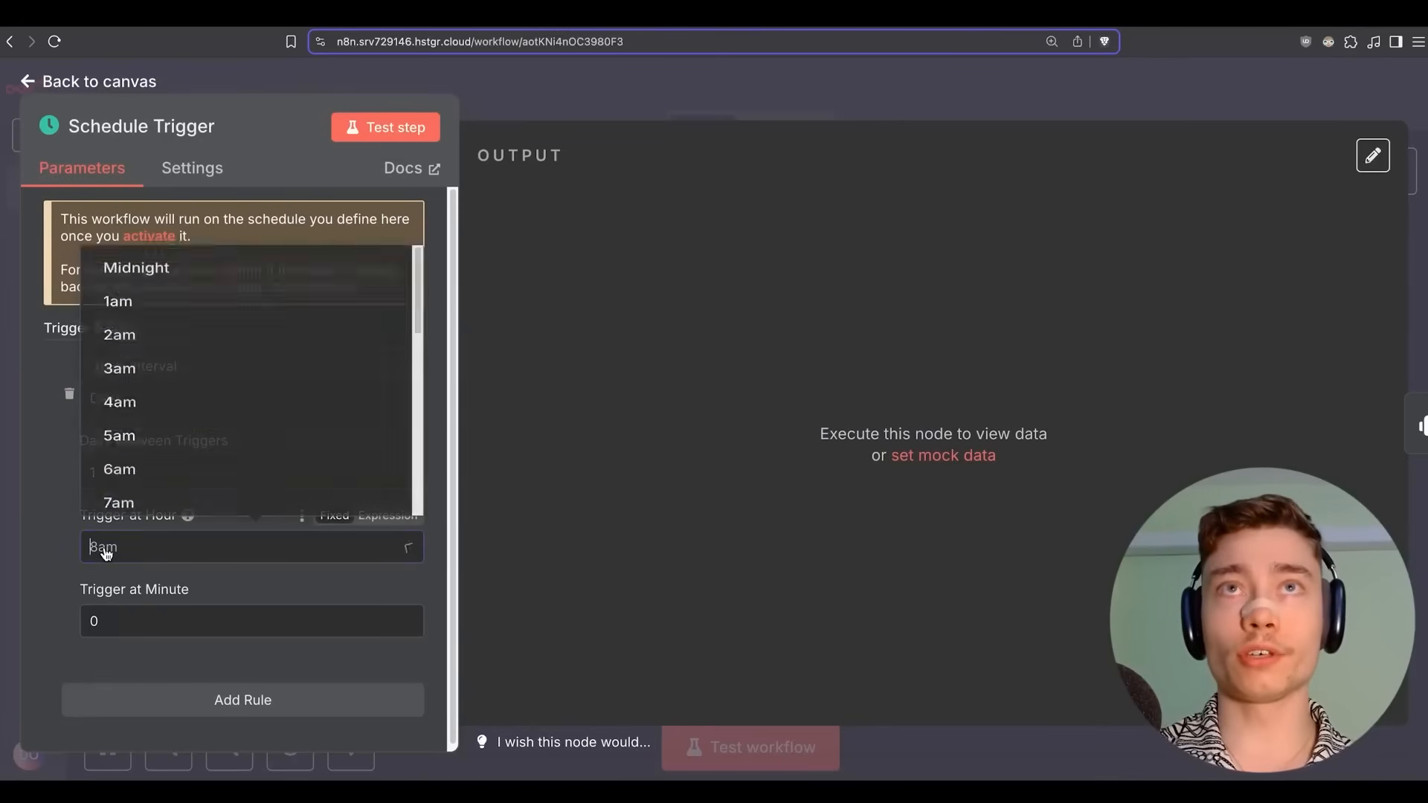
pyautogui.scroll(-7, 207, 348)
pyautogui.scroll(10, 197, 364)
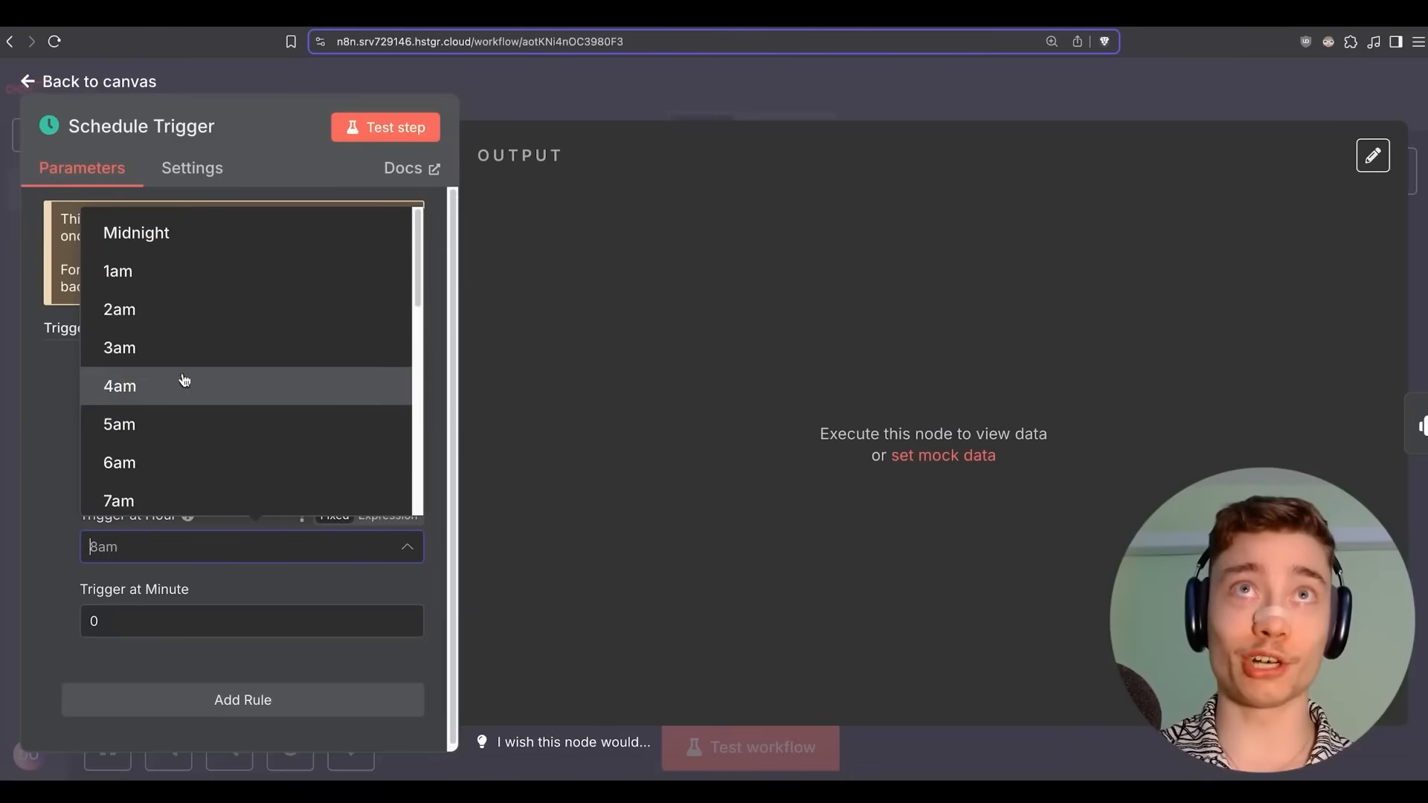
pyautogui.click(51, 448)
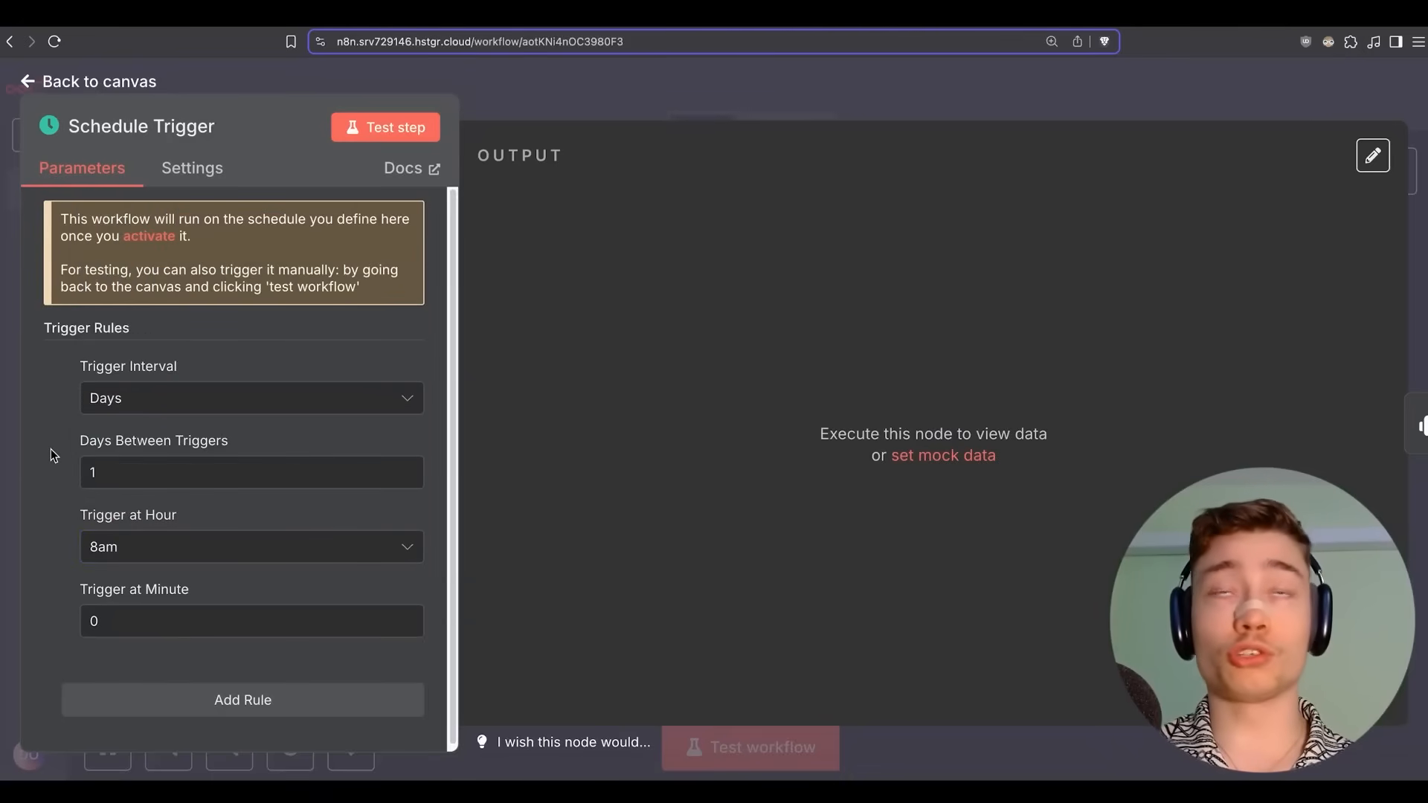
pyautogui.click(114, 399)
pyautogui.click(30, 409)
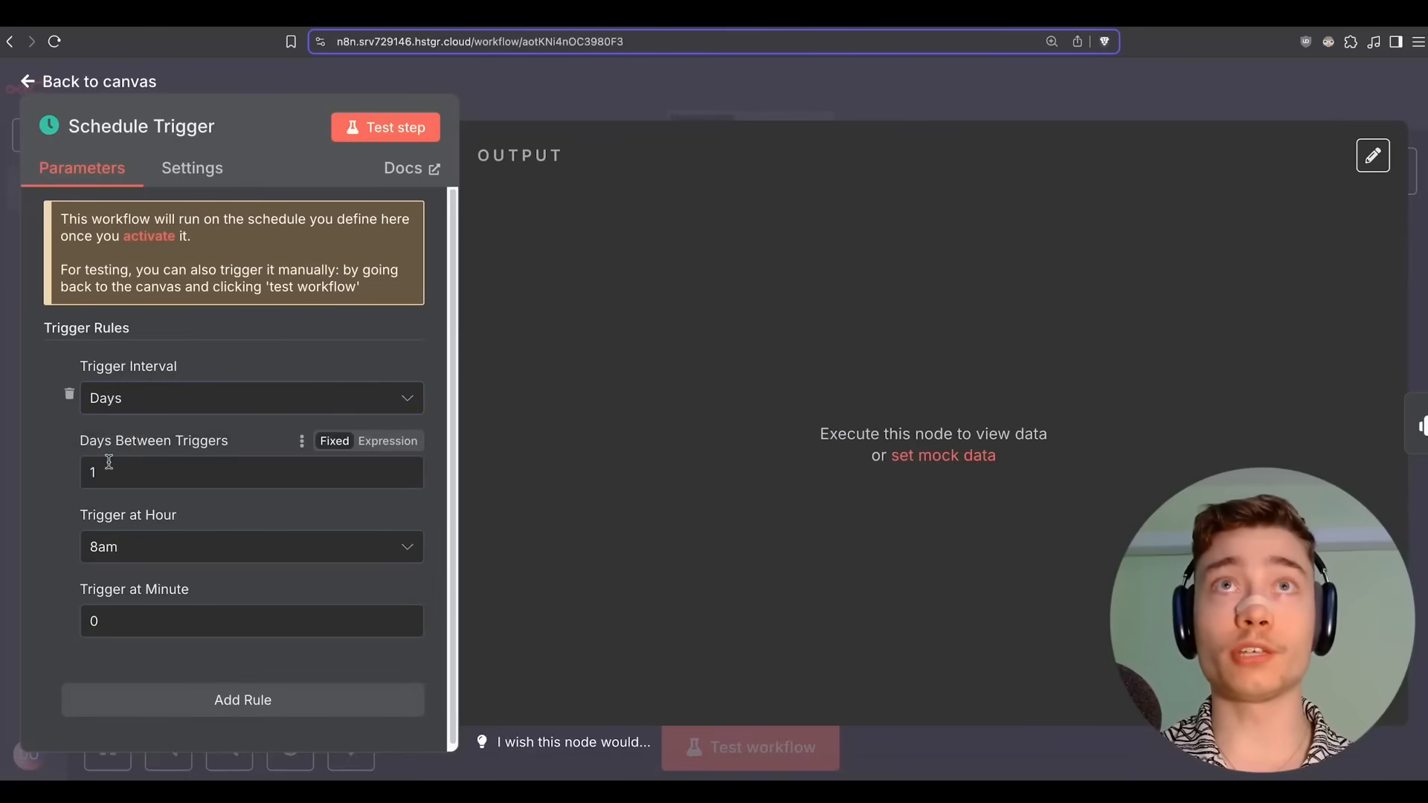
pyautogui.click(135, 413)
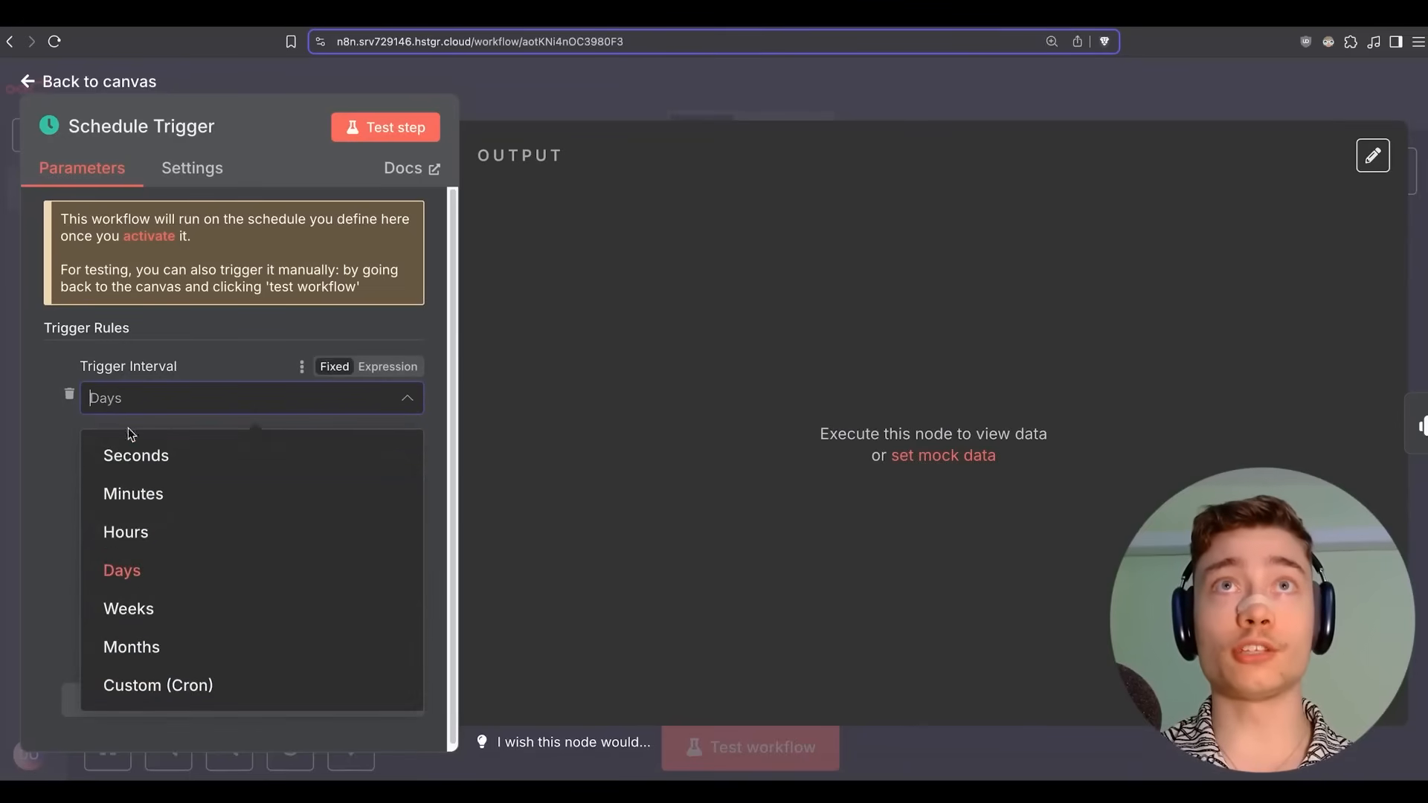
pyautogui.click(52, 403)
pyautogui.click(612, 107)
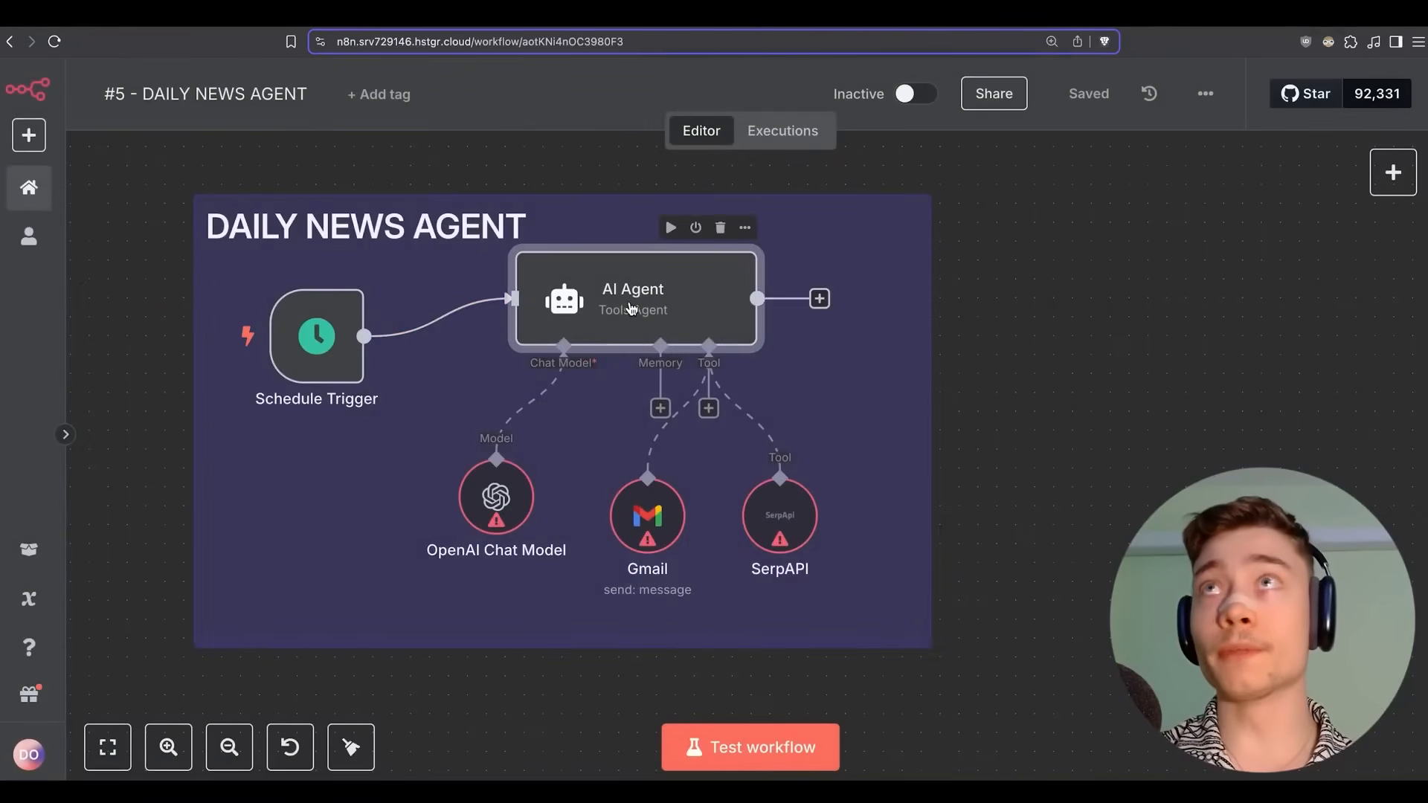
# Review the AI Agent node's settings.
pyautogui.doubleClick(632, 307)
pyautogui.scroll(-10, 626, 398)
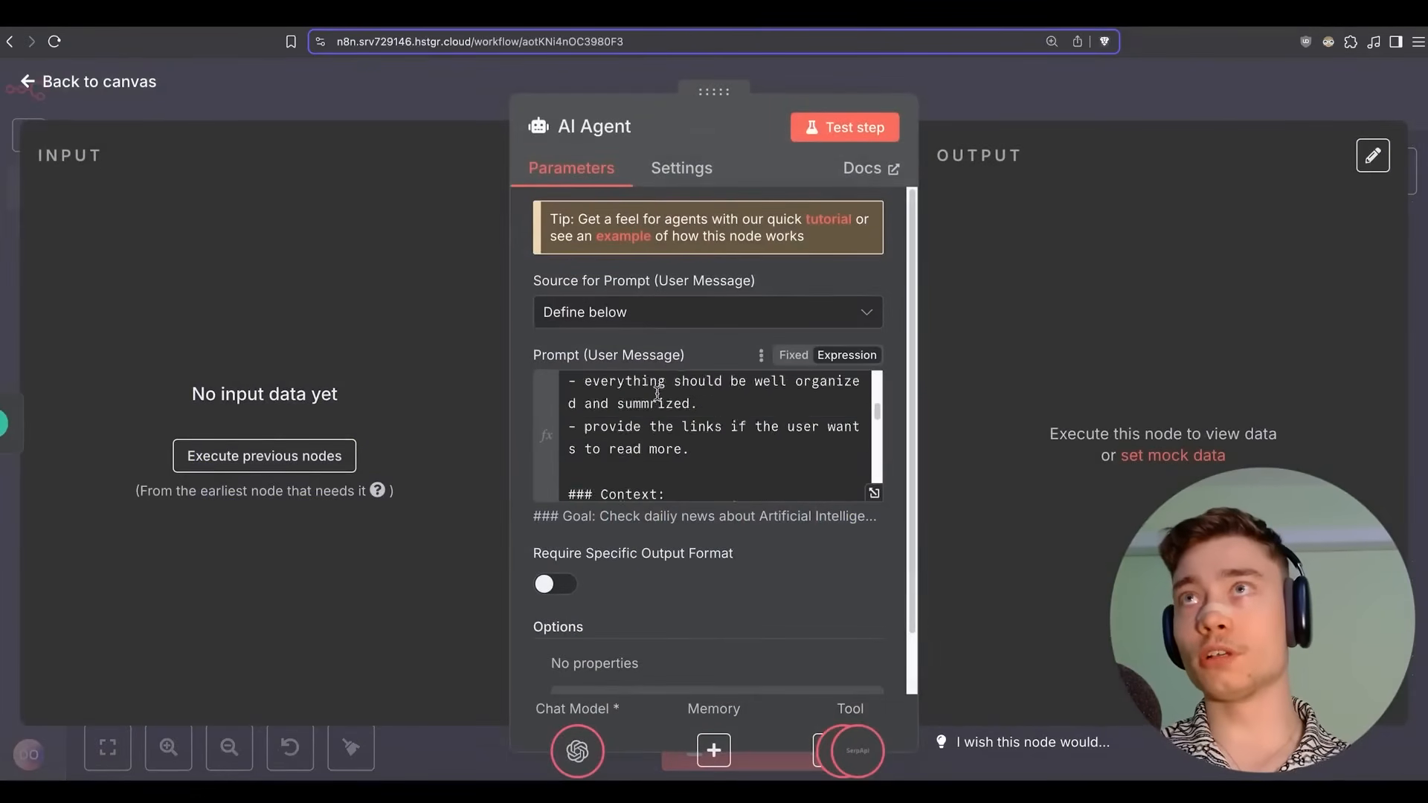
pyautogui.scroll(10, 651, 407)
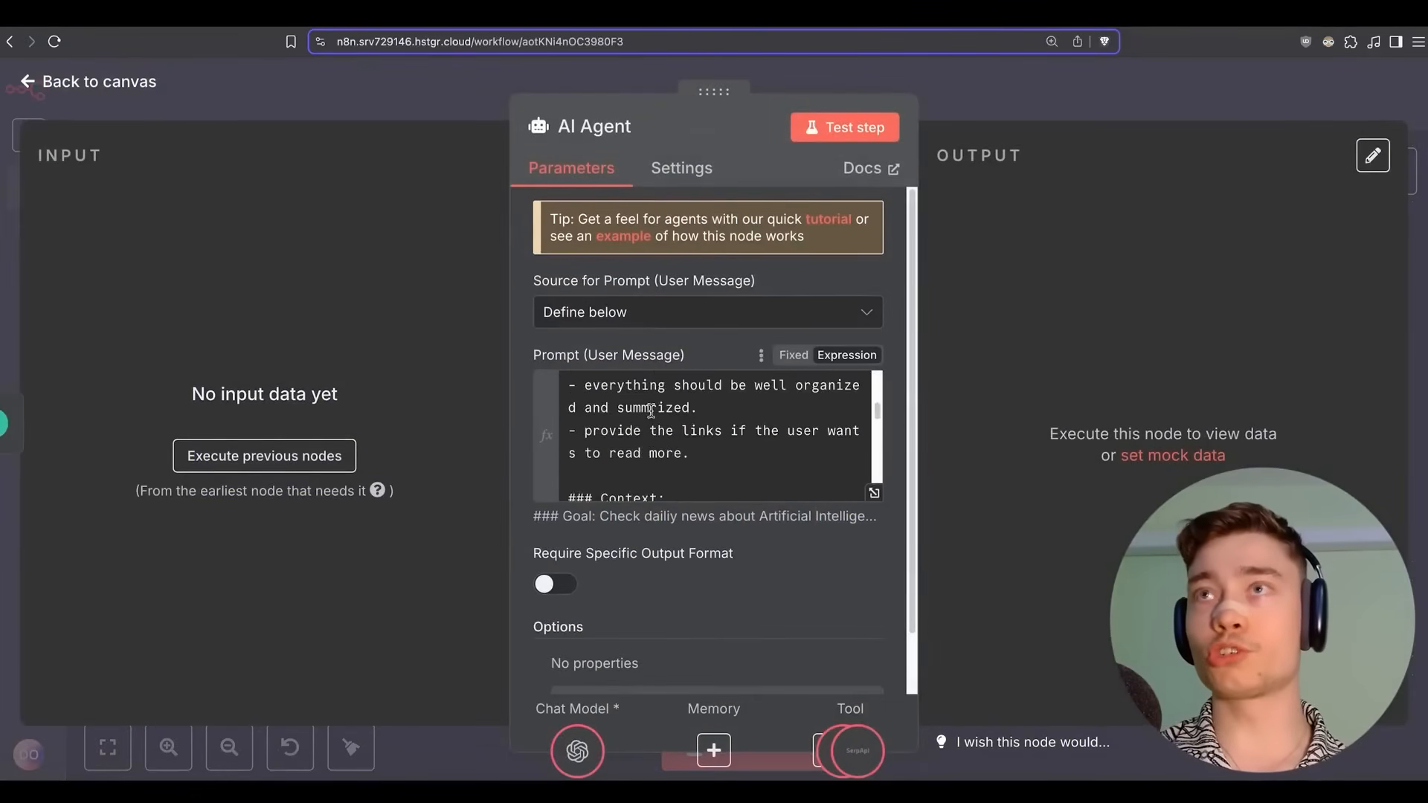
pyautogui.click(1068, 69)
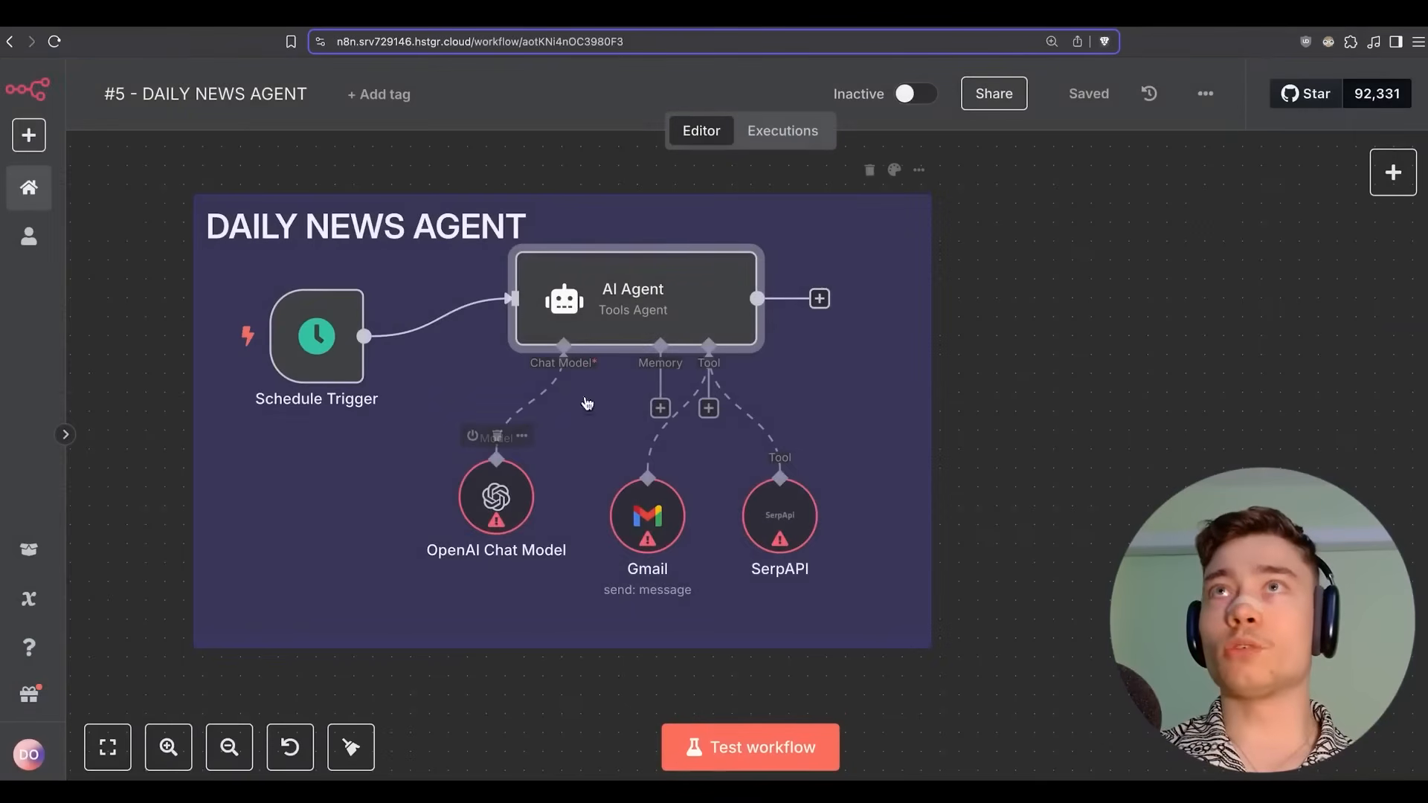
# Set the OpenAI Chat Model to OpenAi account 4 with gpt-4.1 and save.
pyautogui.doubleClick(513, 500)
pyautogui.click(645, 234)
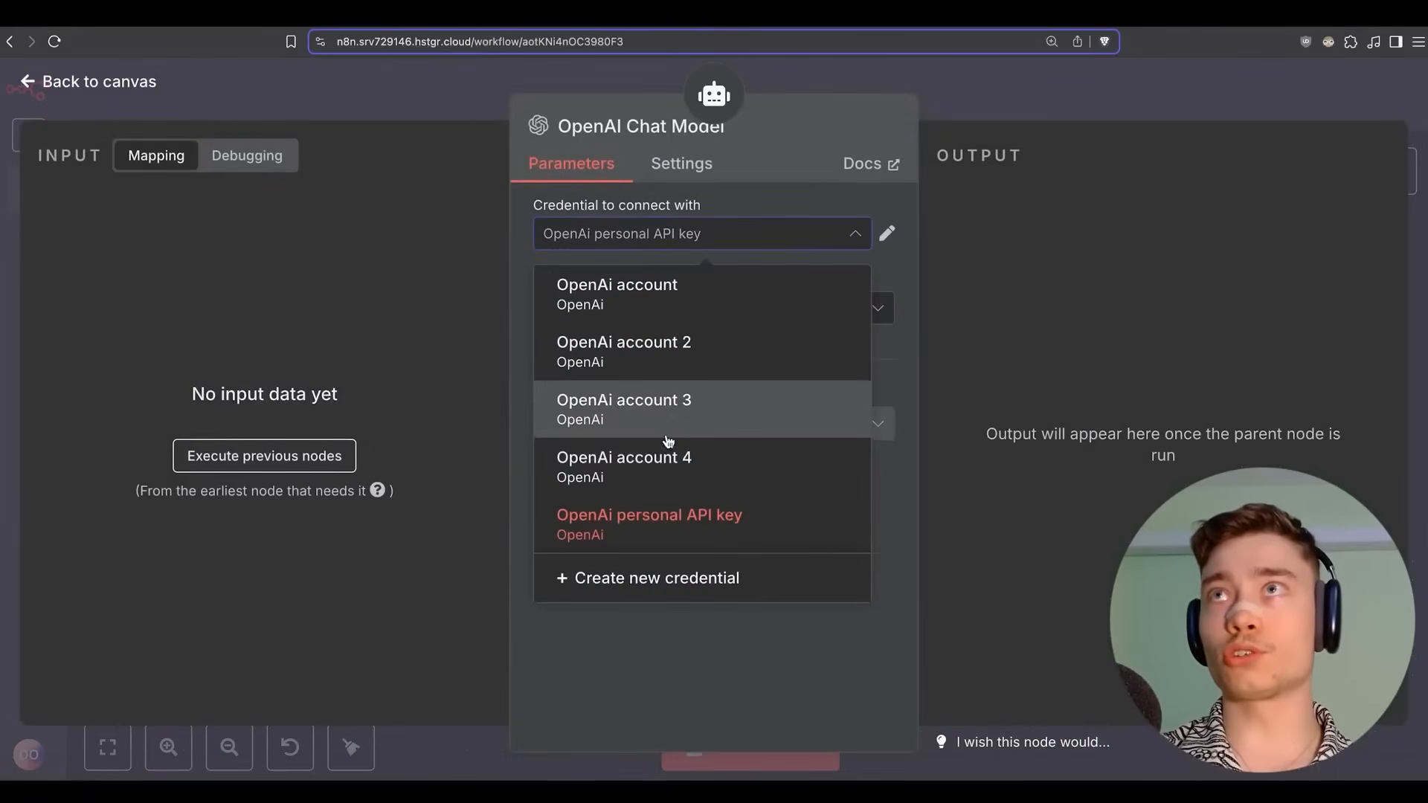
pyautogui.click(640, 453)
pyautogui.click(710, 309)
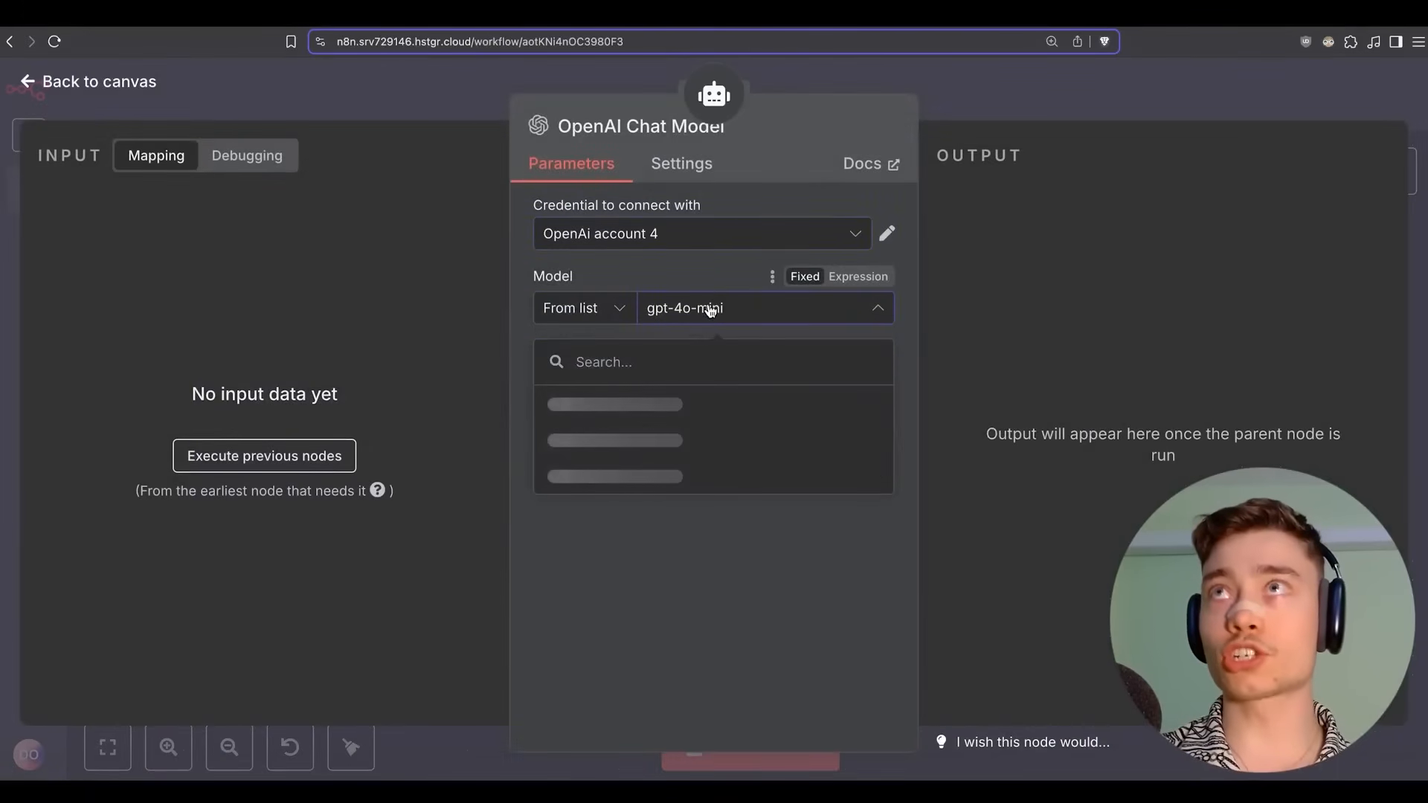
pyautogui.click(647, 360)
pyautogui.write('4.1')
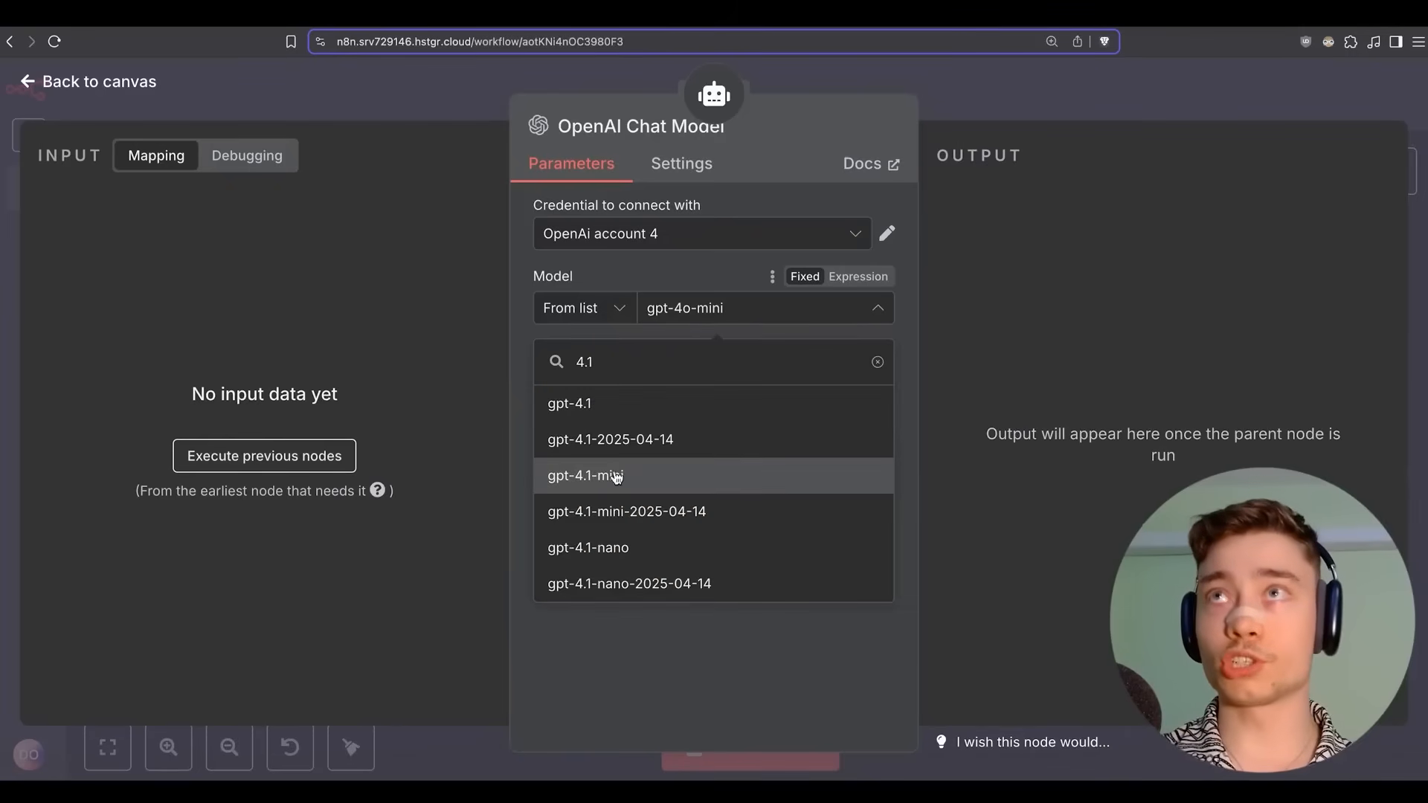
pyautogui.click(617, 410)
pyautogui.click(998, 92)
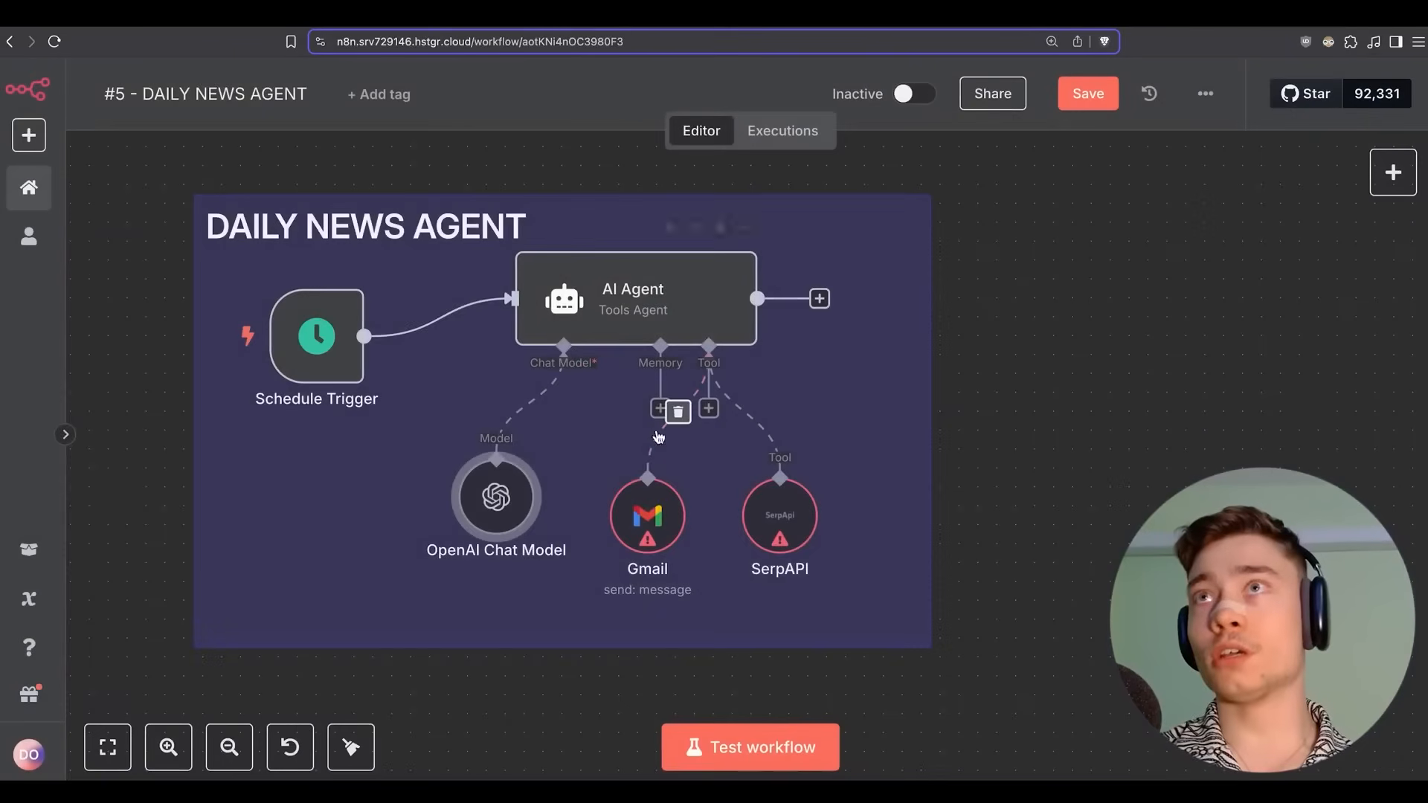
pyautogui.click(1084, 93)
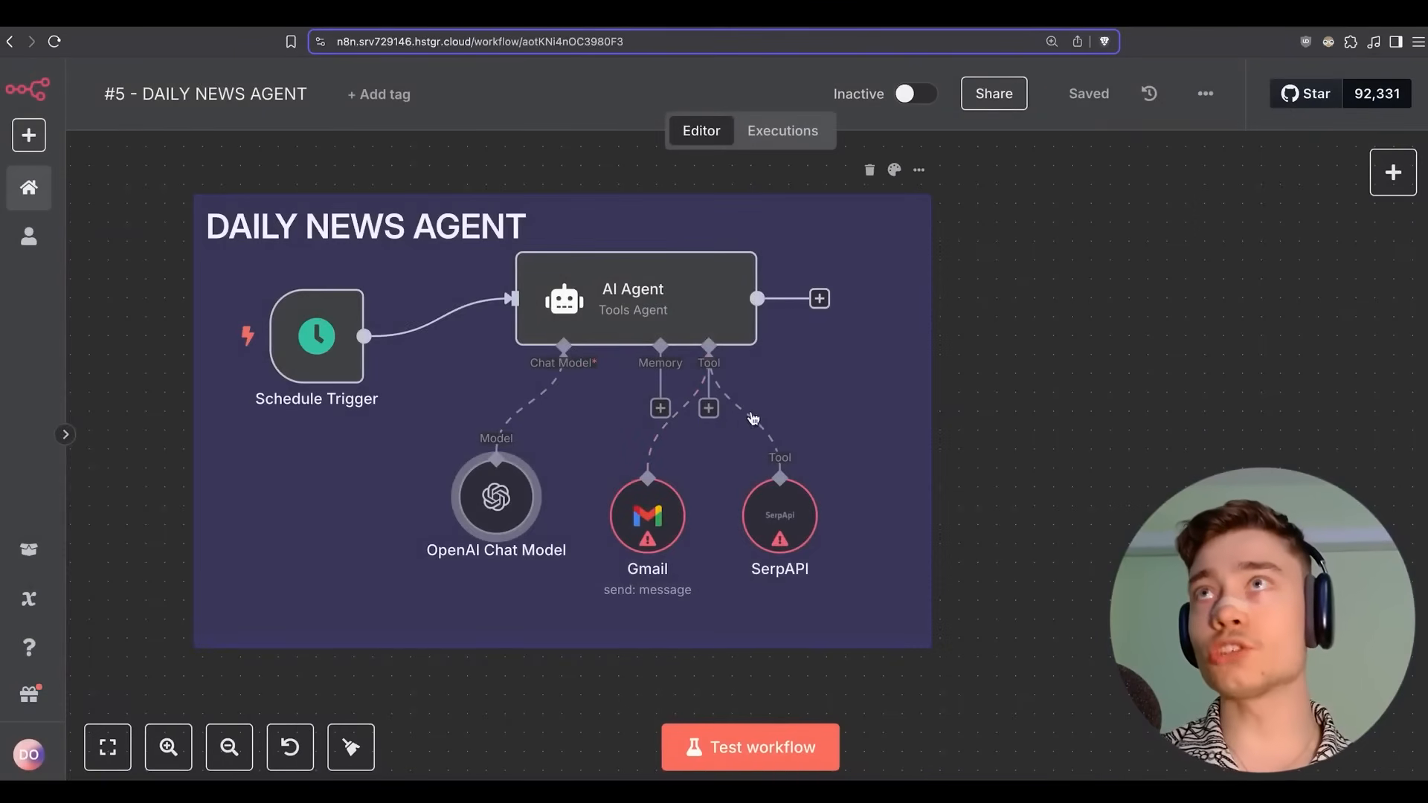
# Swap the SerpAPI and Gmail node positions under the AI Agent.
pyautogui.hscroll(2, 768, 359)
pyautogui.scroll(-1, 768, 359)
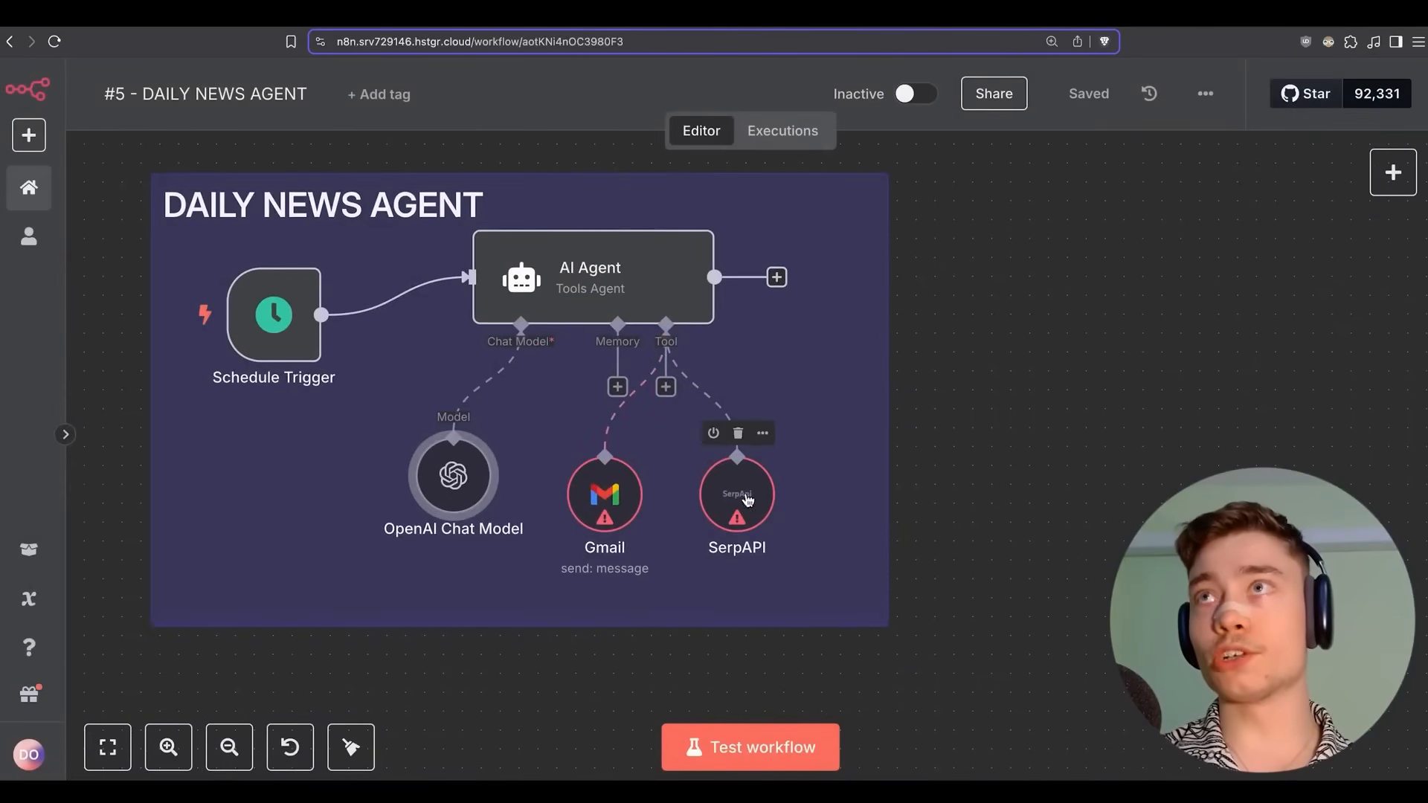
pyautogui.moveTo(744, 494); pyautogui.dragTo(843, 495)
pyautogui.moveTo(581, 494); pyautogui.dragTo(619, 495)
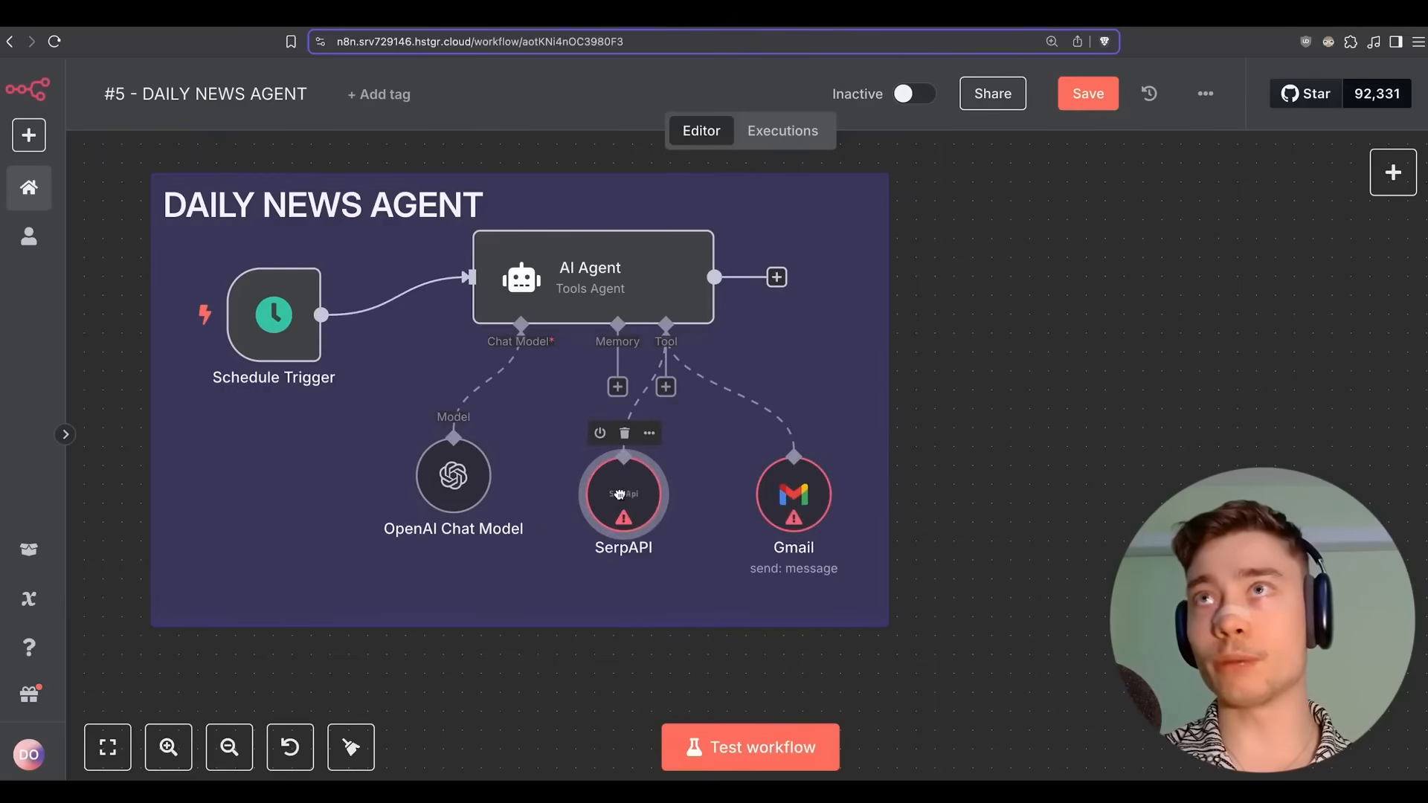
# Review the SerpAPI node's settings and documentation, then save the workflow.
pyautogui.doubleClick(626, 497)
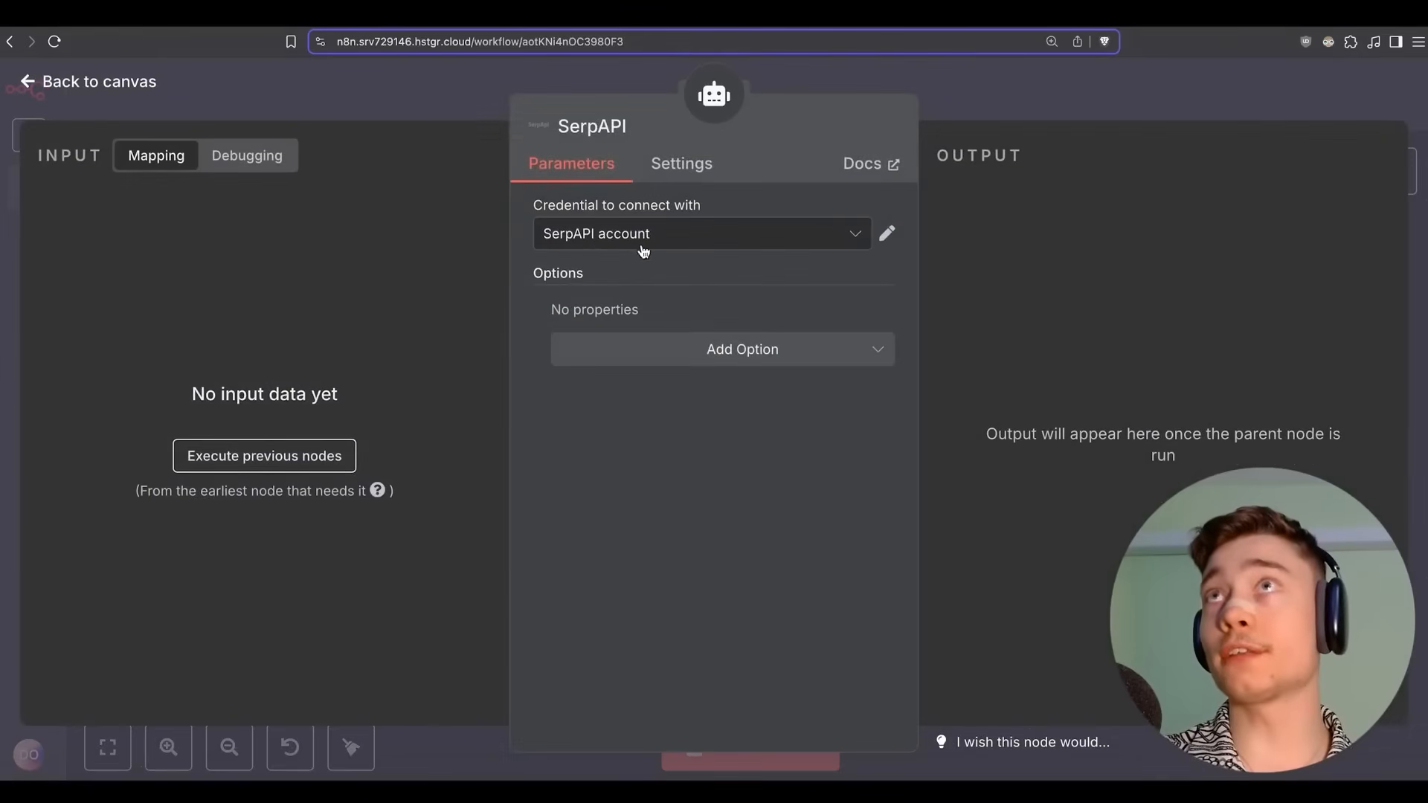
pyautogui.click(864, 163)
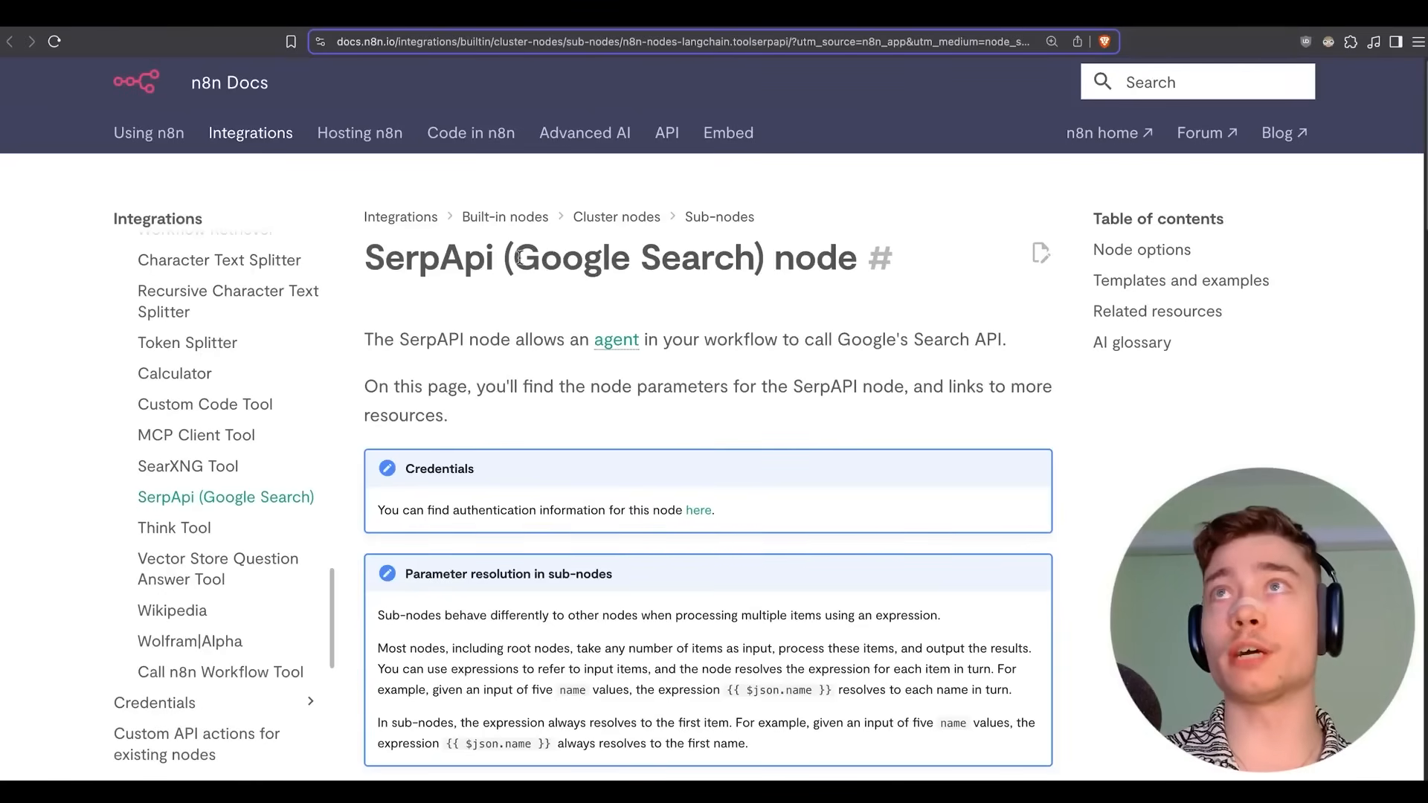
pyautogui.scroll(-10, 647, 203)
pyautogui.scroll(-4, 647, 203)
pyautogui.scroll(15, 751, 179)
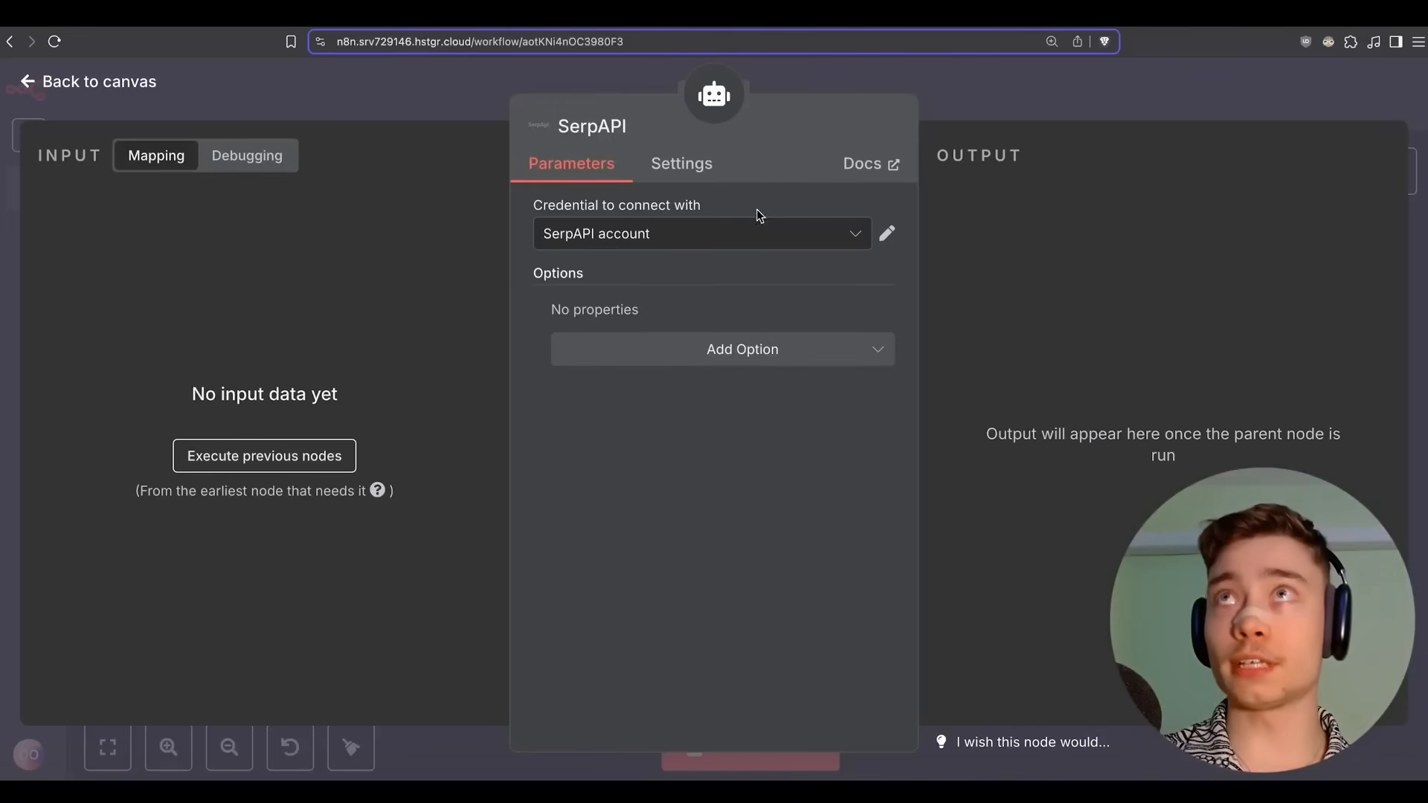
pyautogui.click(966, 100)
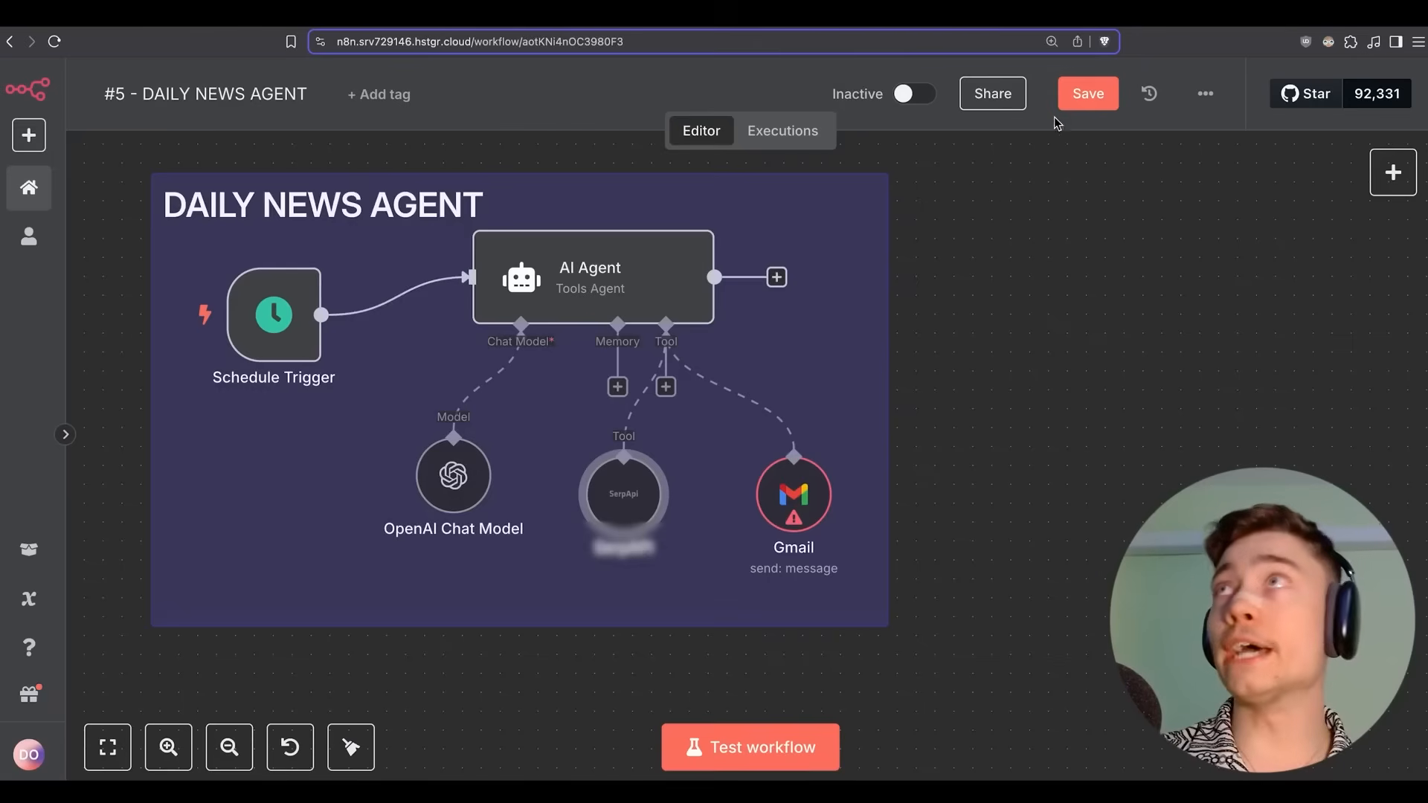
pyautogui.click(1086, 93)
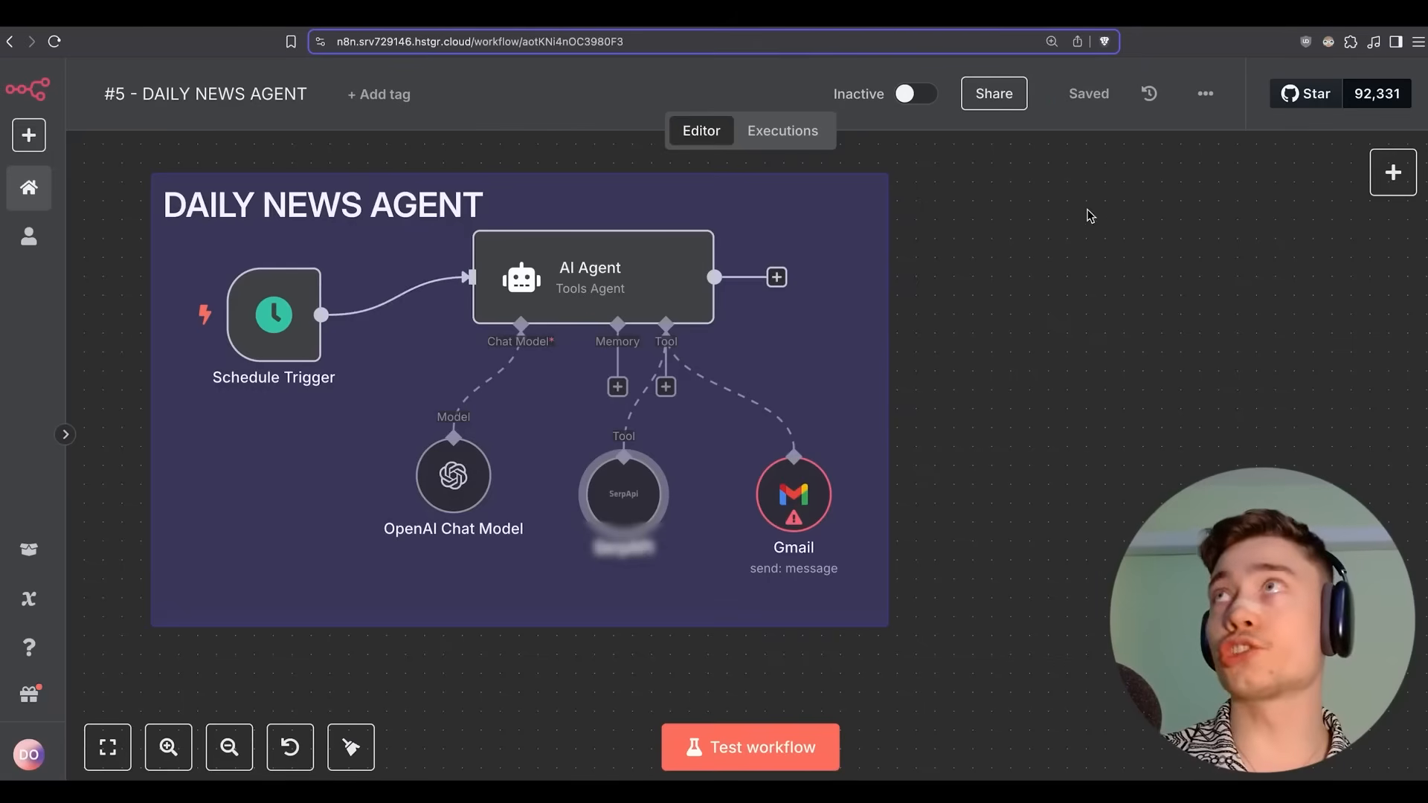
# Review the Gmail node's send settings.
pyautogui.doubleClick(793, 492)
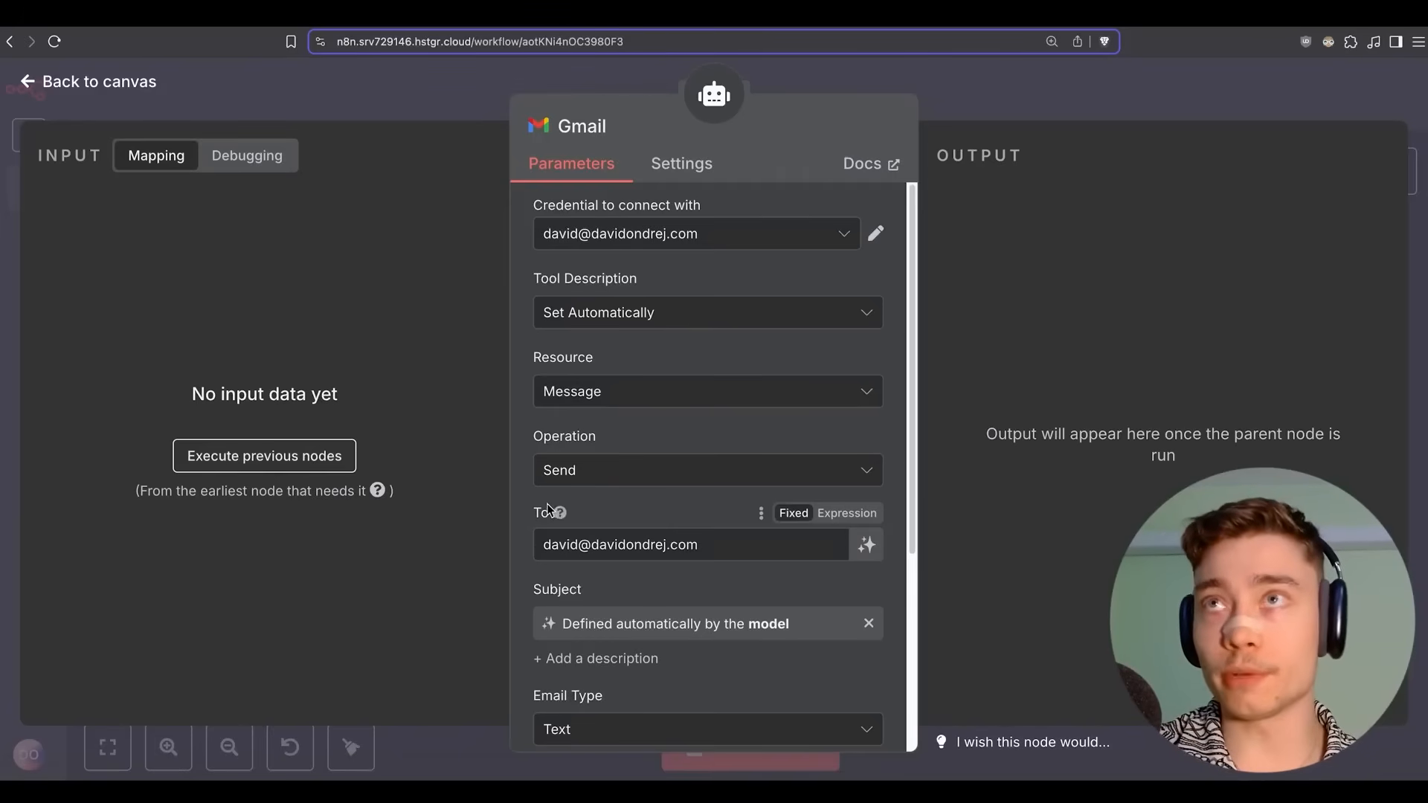
pyautogui.scroll(-4, 550, 335)
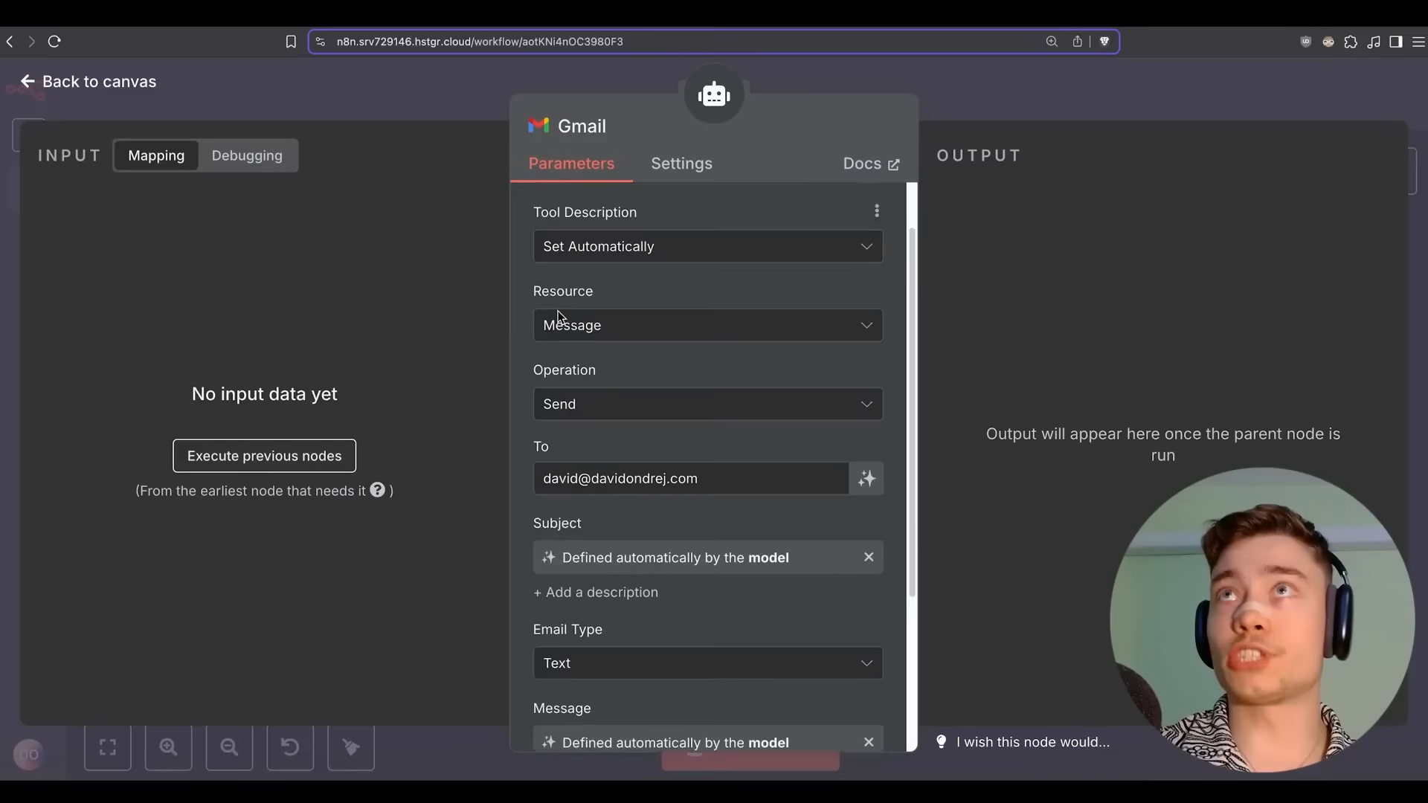
pyautogui.scroll(-4, 571, 332)
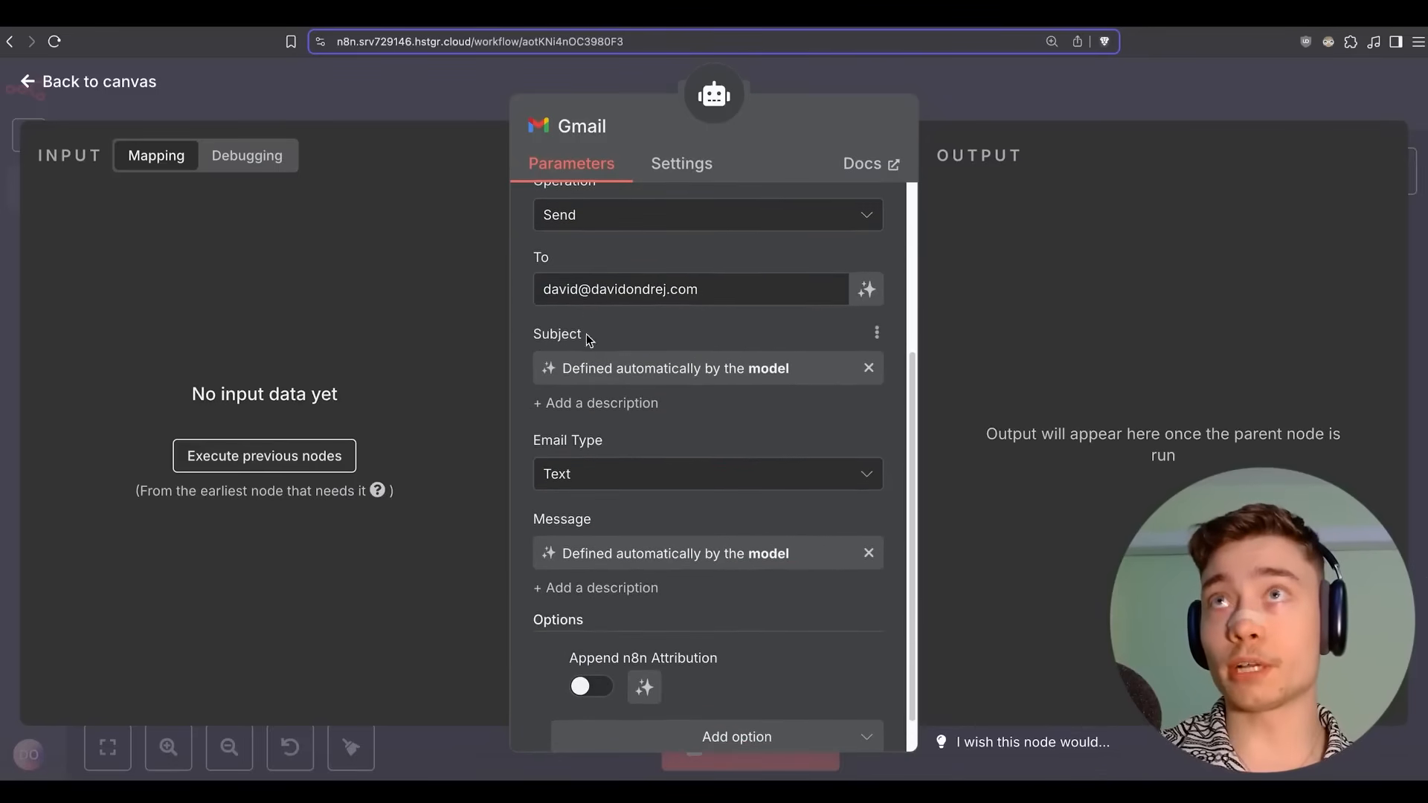
pyautogui.scroll(-1, 565, 357)
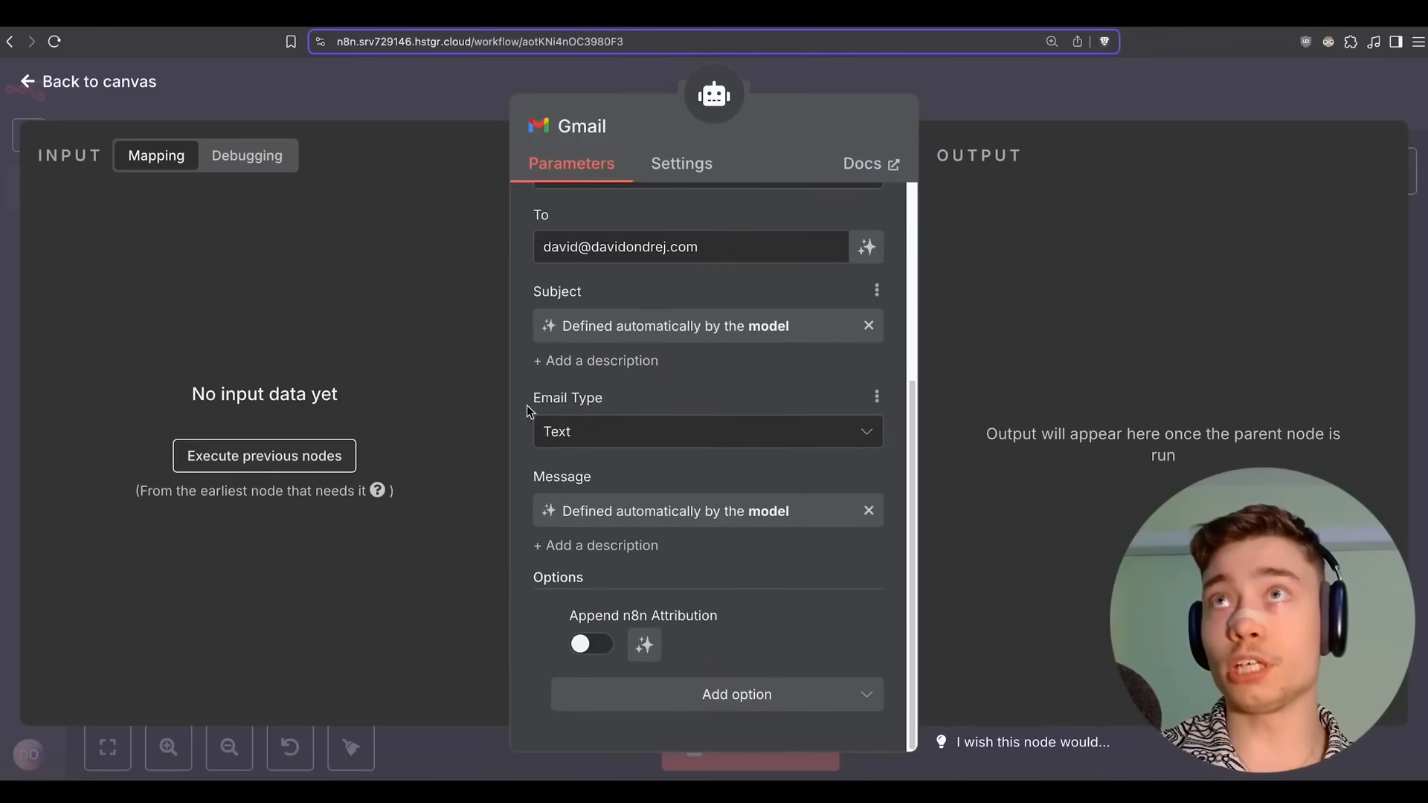
pyautogui.click(1005, 86)
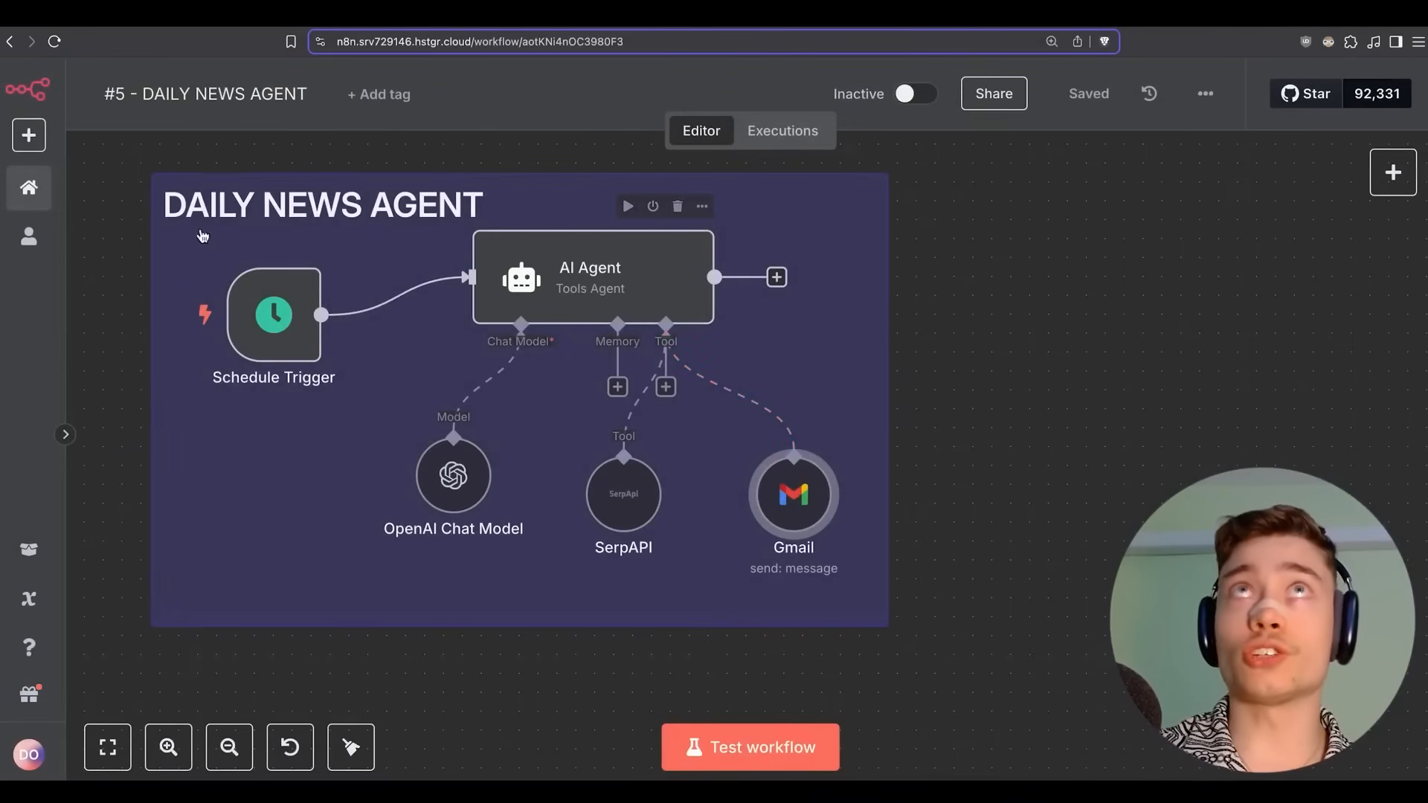
# Check the AI Agent's prompt, then start a test run of the workflow.
pyautogui.doubleClick(606, 279)
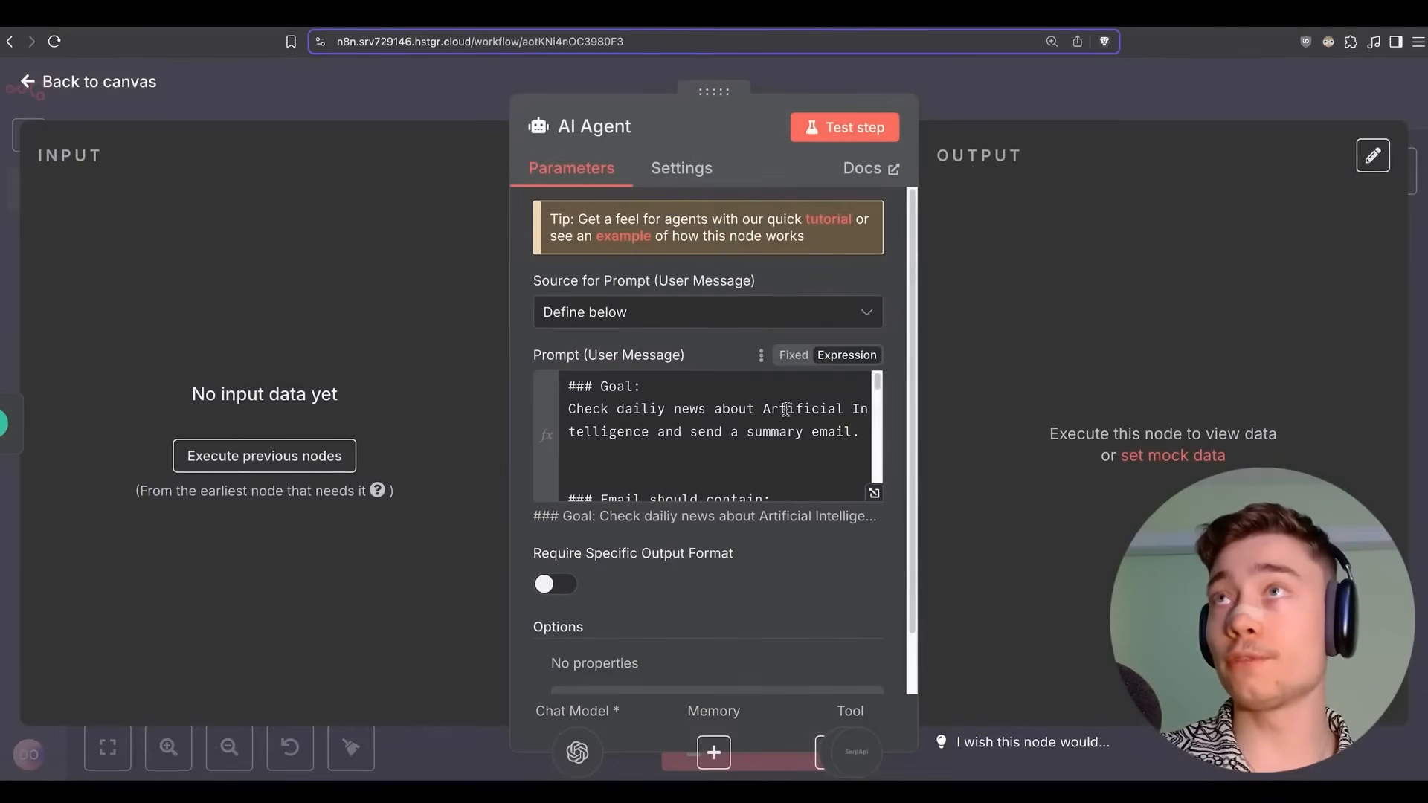
pyautogui.doubleClick(833, 408)
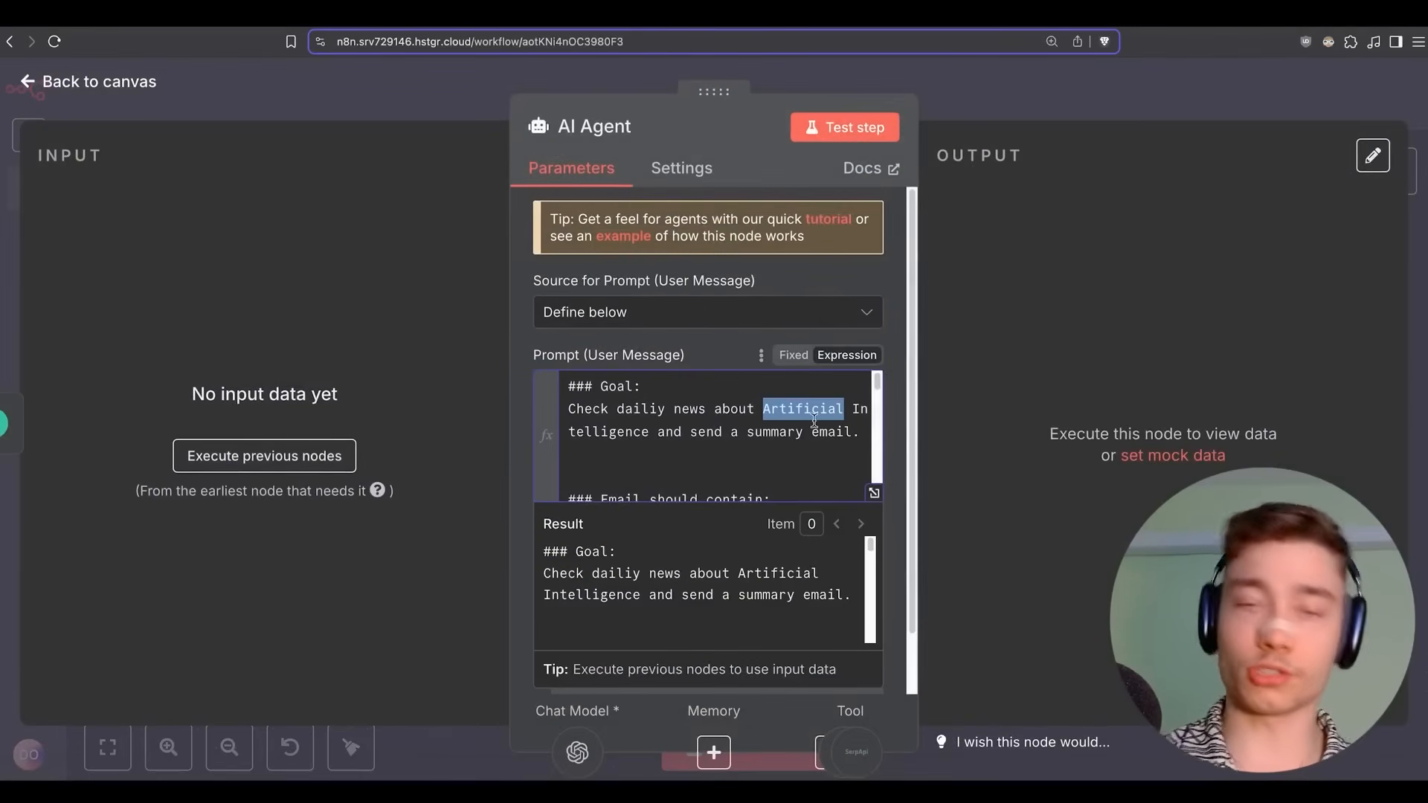
pyautogui.press('Escape')
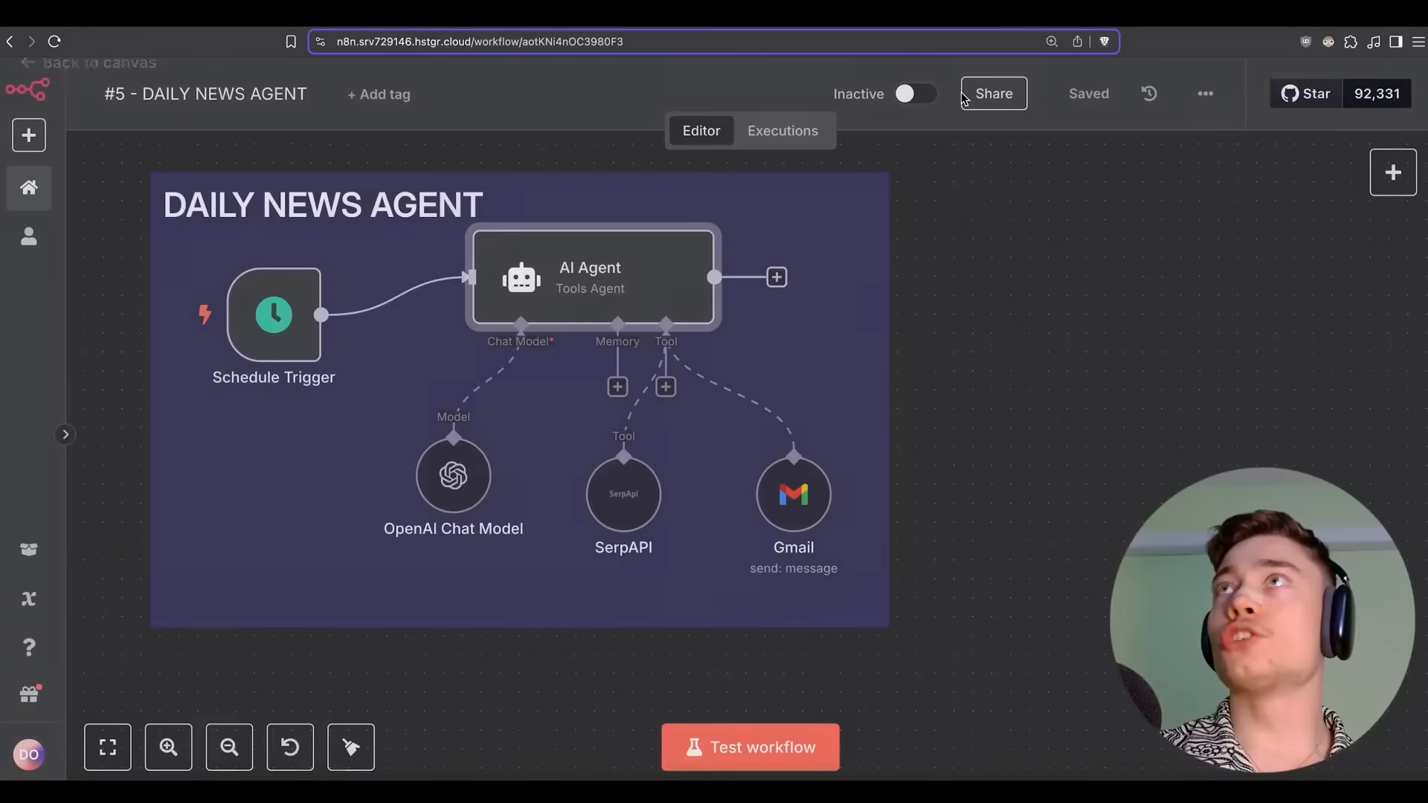
pyautogui.click(758, 748)
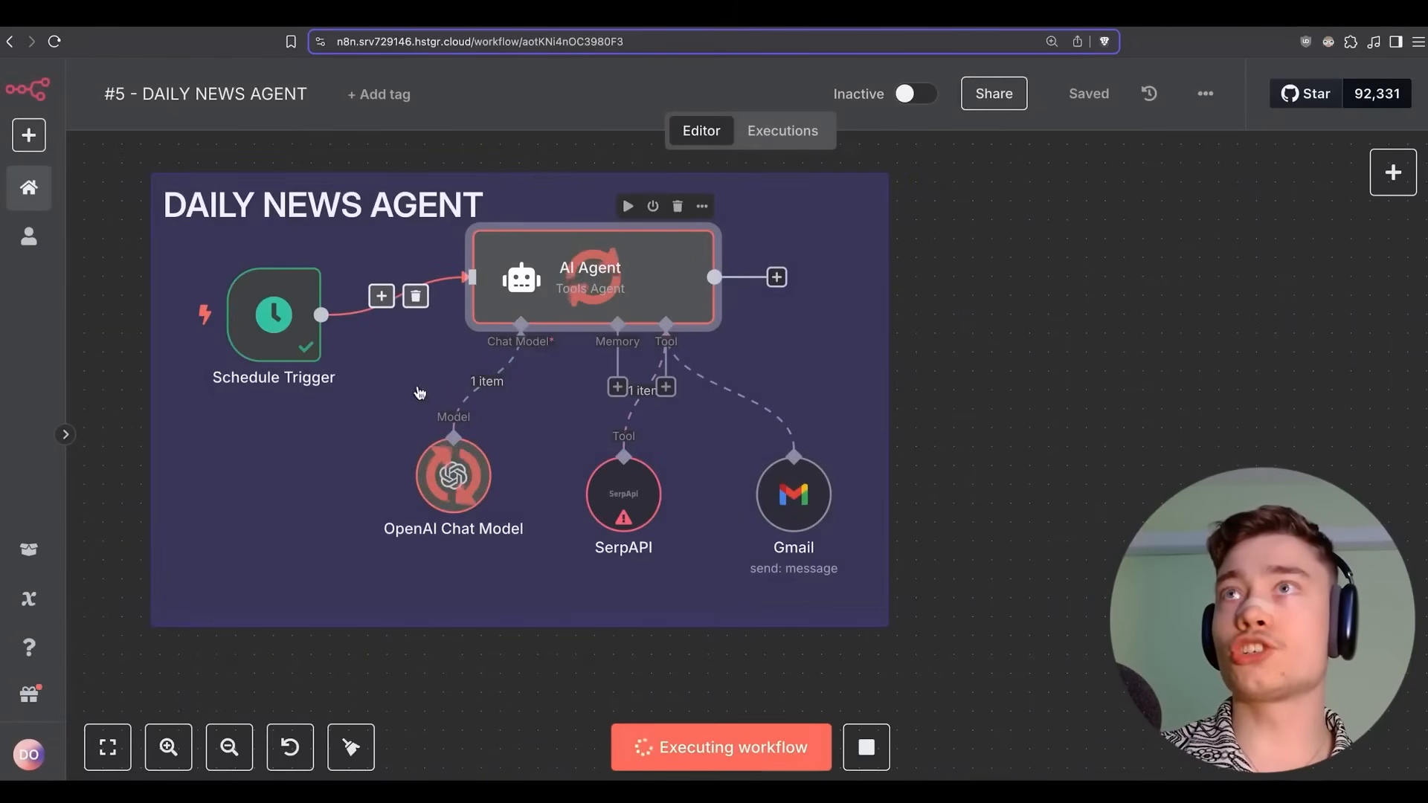
# Inspect the SerpAPI node's output showing the invalid API key error.
pyautogui.doubleClick(627, 511)
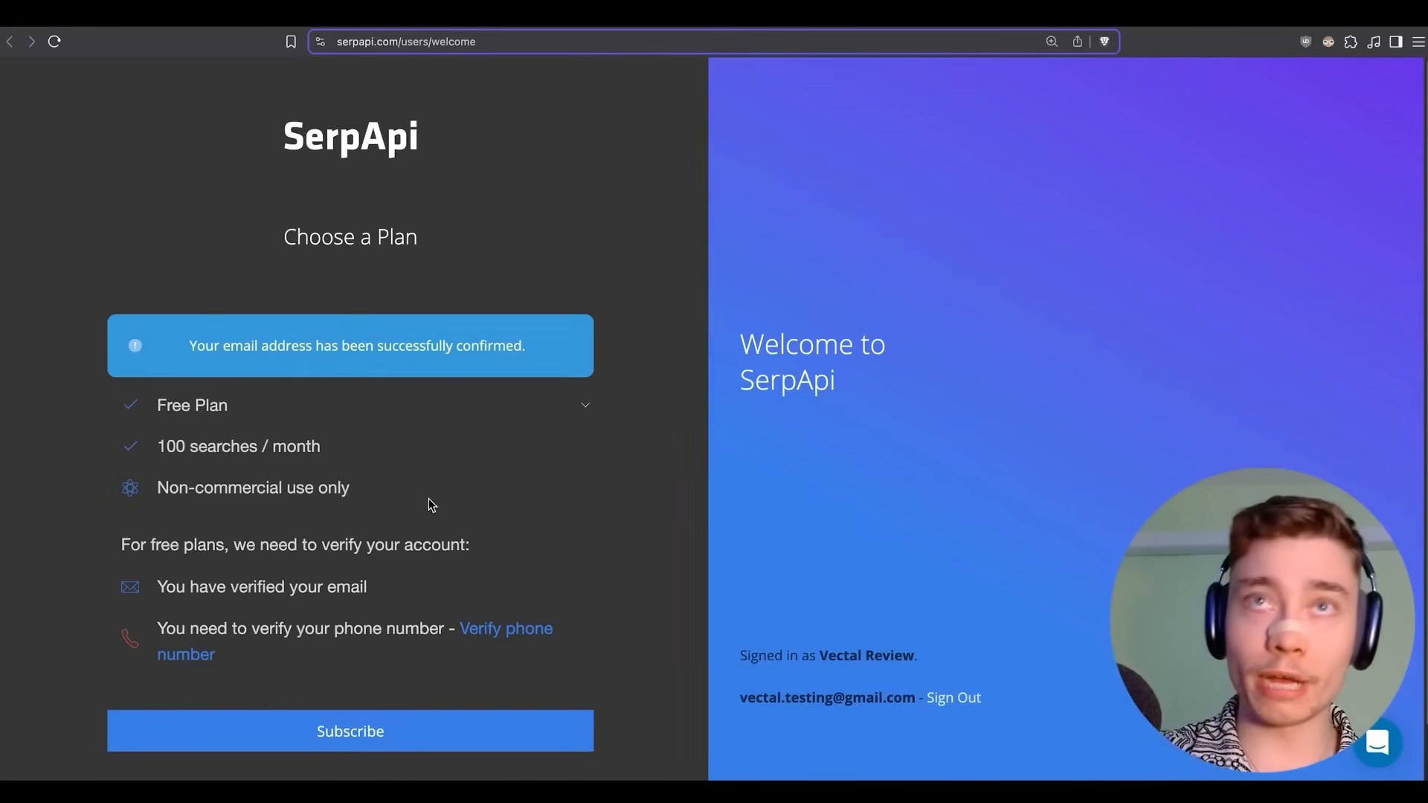
# Subscribe to SerpApi's free plan after verifying the account's phone number.
pyautogui.click(403, 744)
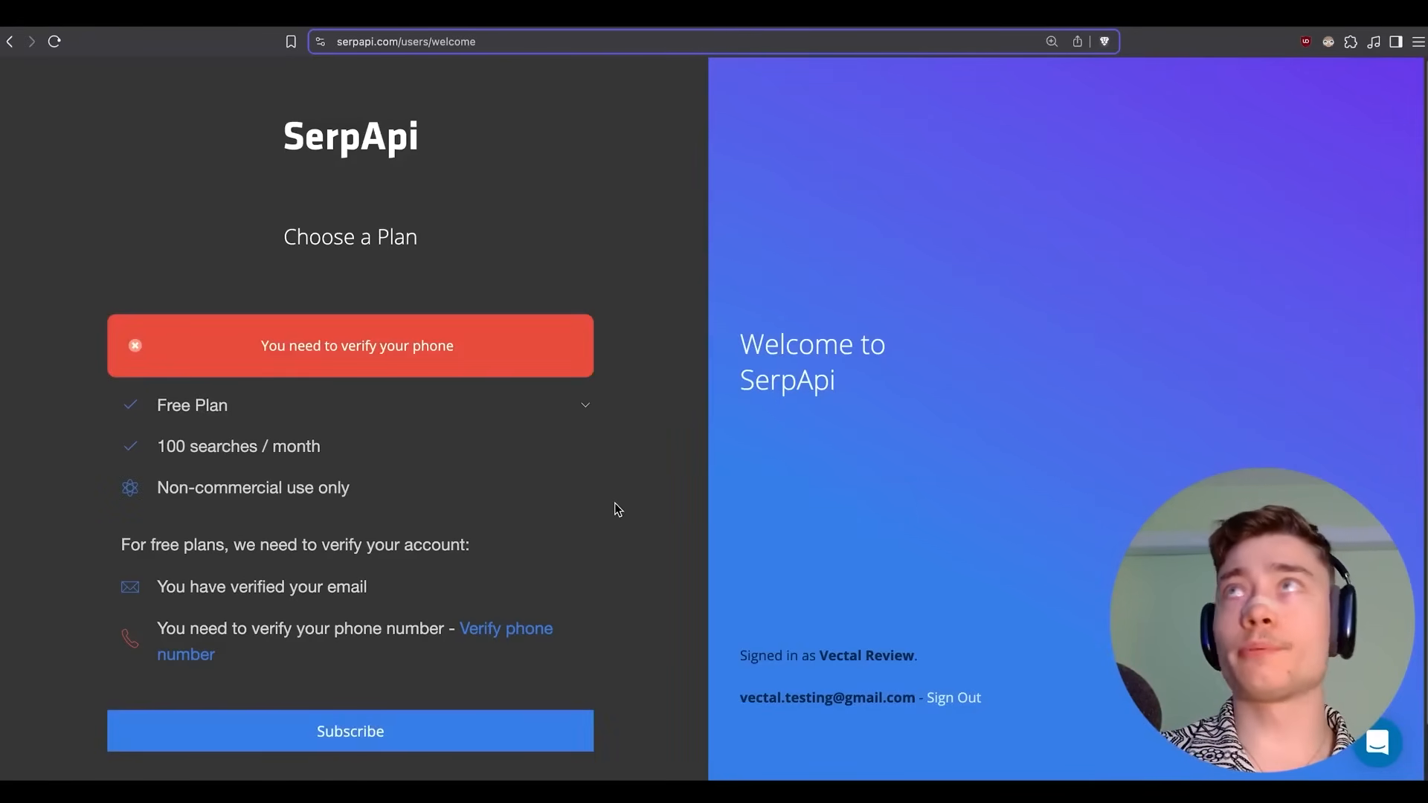
pyautogui.click(529, 634)
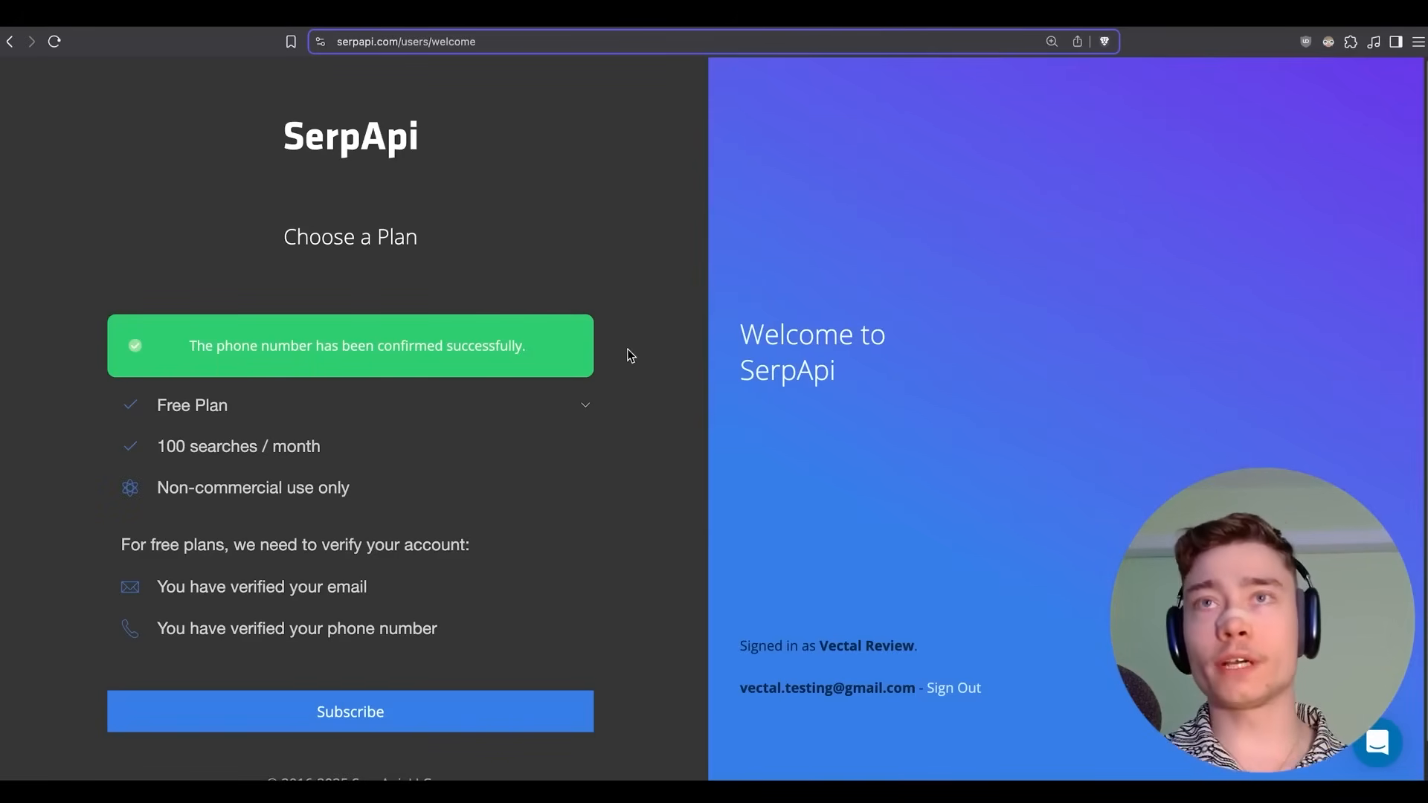
pyautogui.click(366, 702)
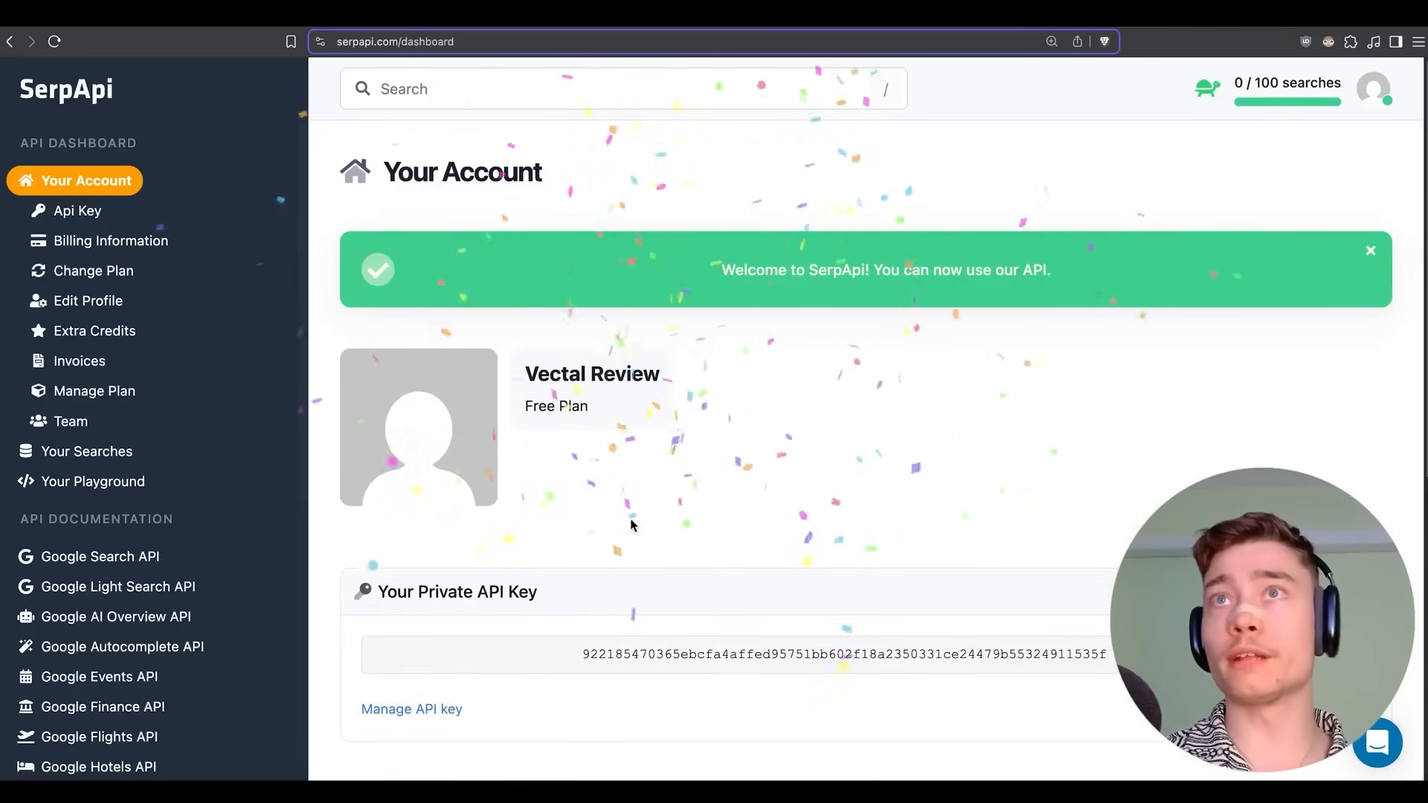
# Copy the private API key from the SerpApi dashboard.
pyautogui.scroll(-3, 628, 474)
pyautogui.scroll(-1, 650, 393)
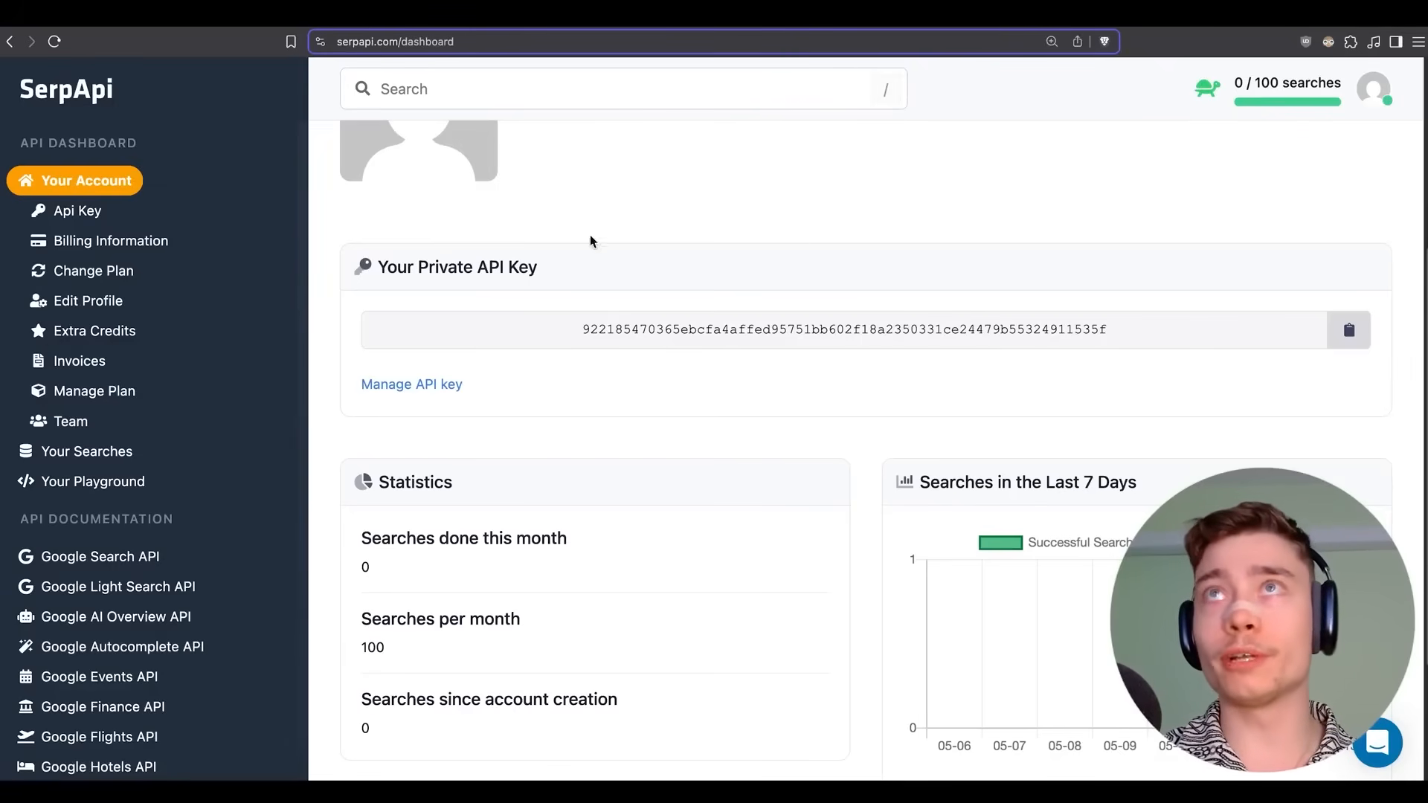
pyautogui.click(1350, 330)
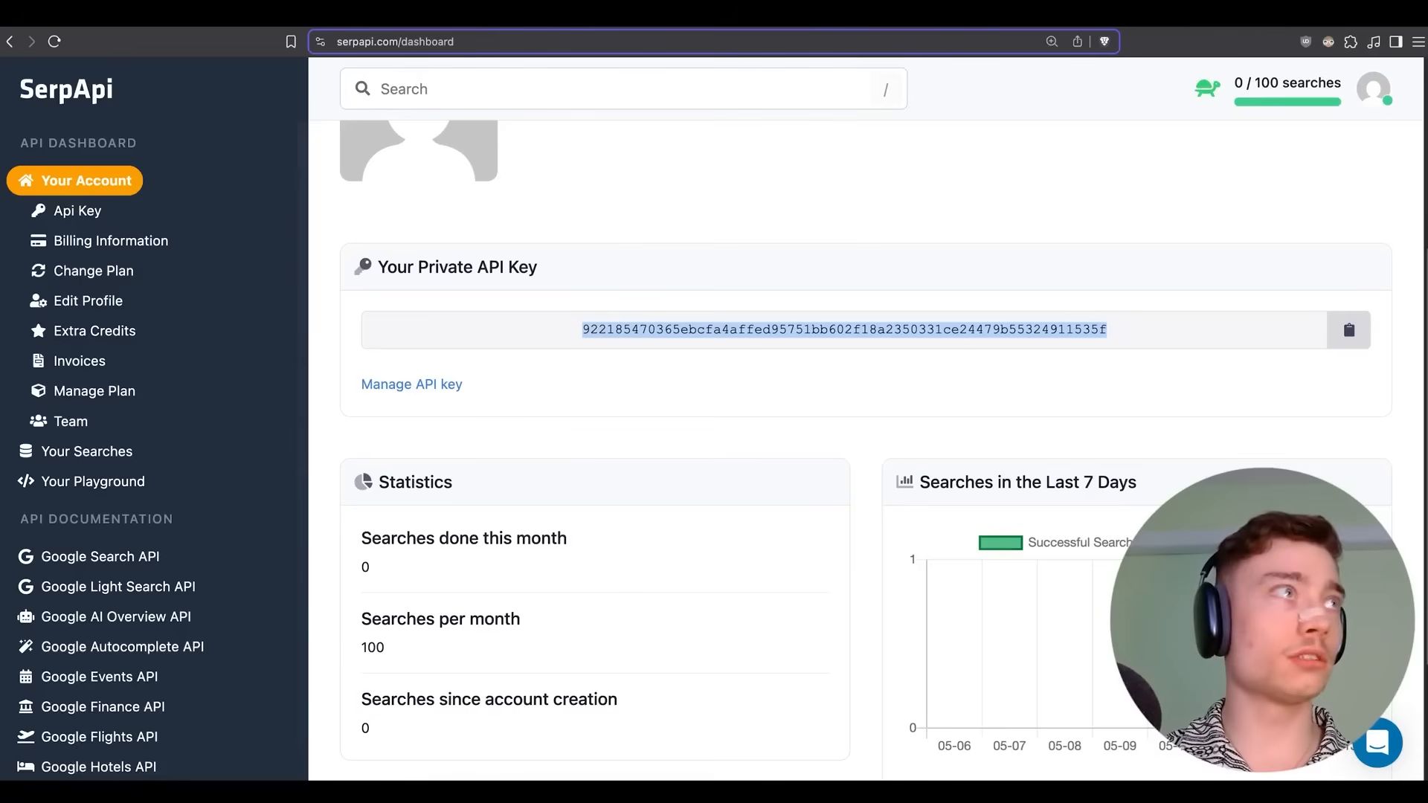
pyautogui.press('super+Tab')
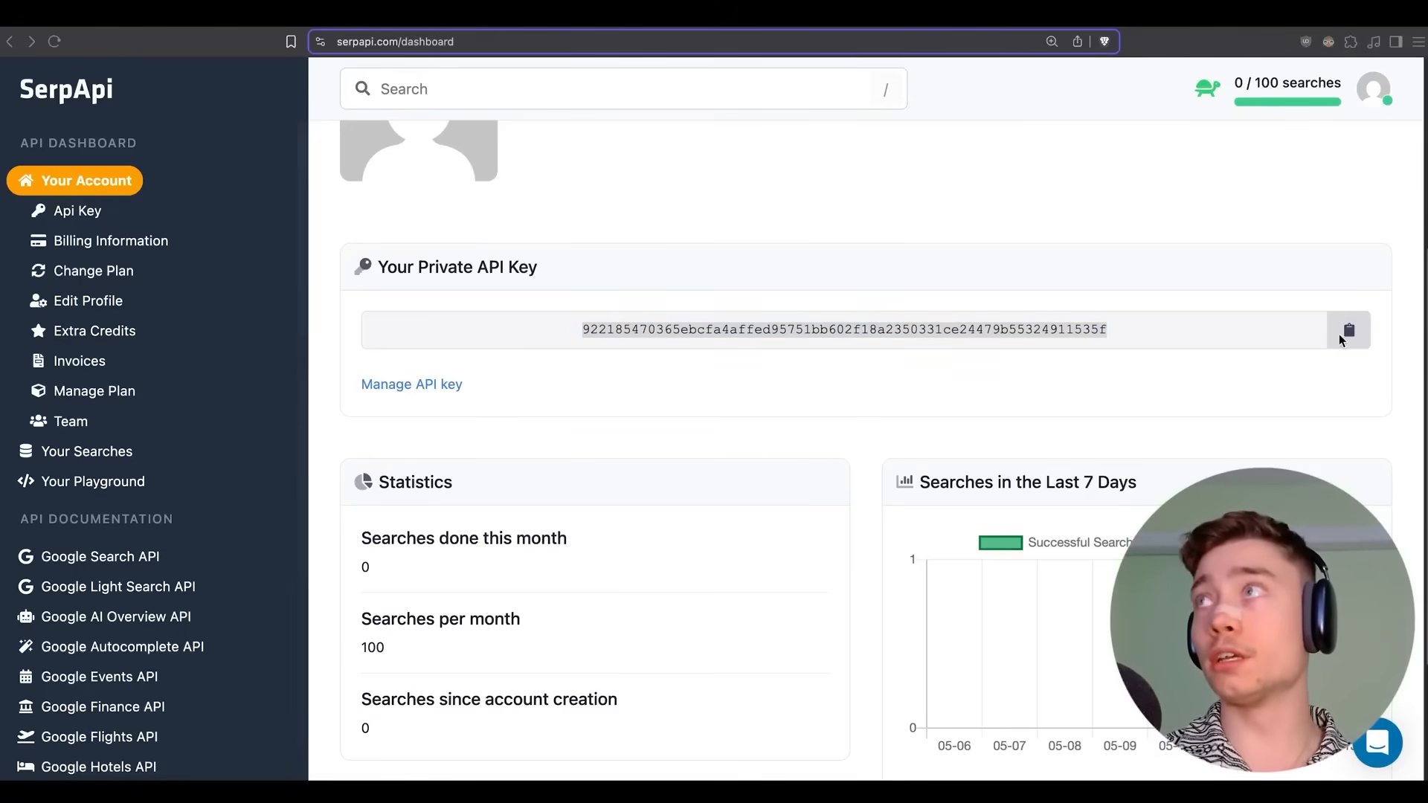
pyautogui.click(1342, 334)
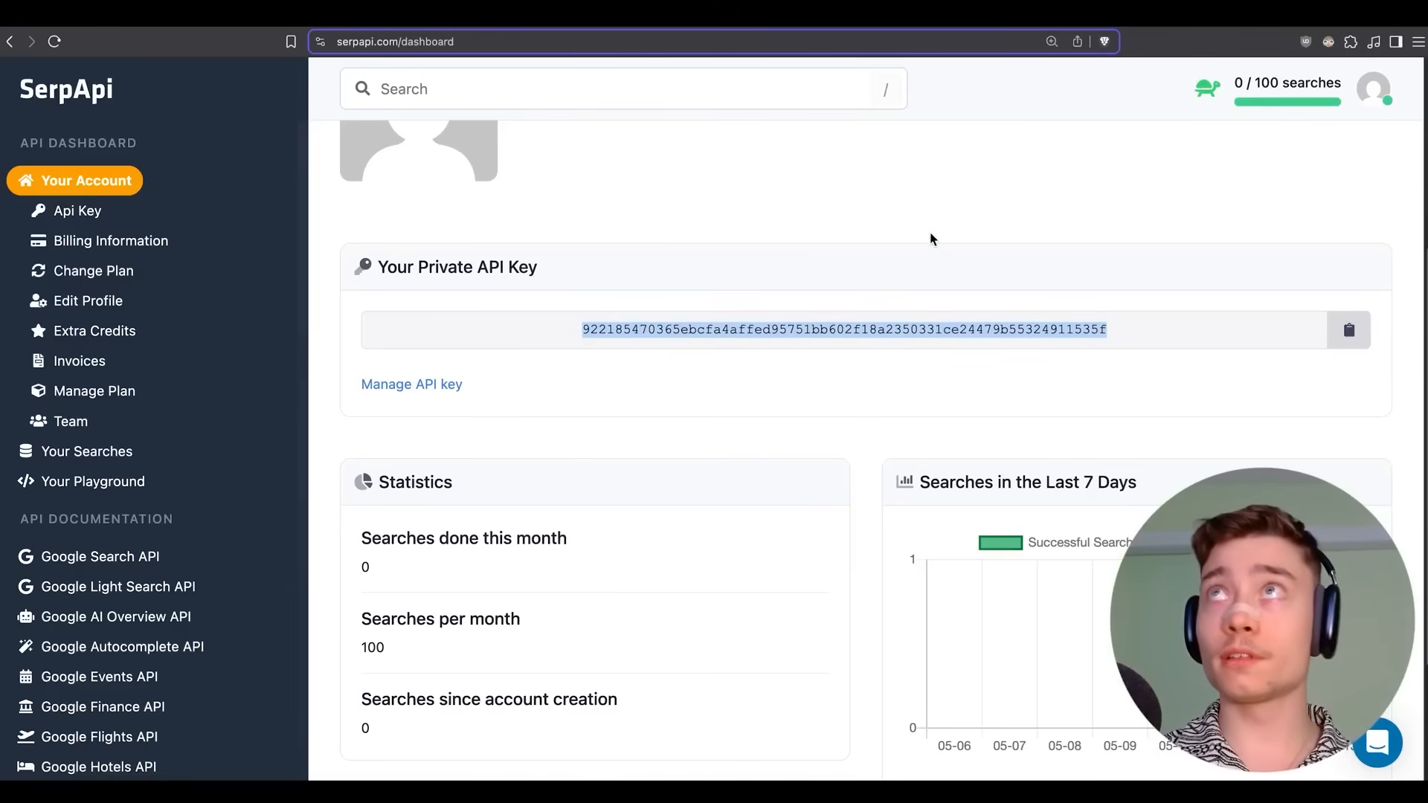
pyautogui.click(794, 19)
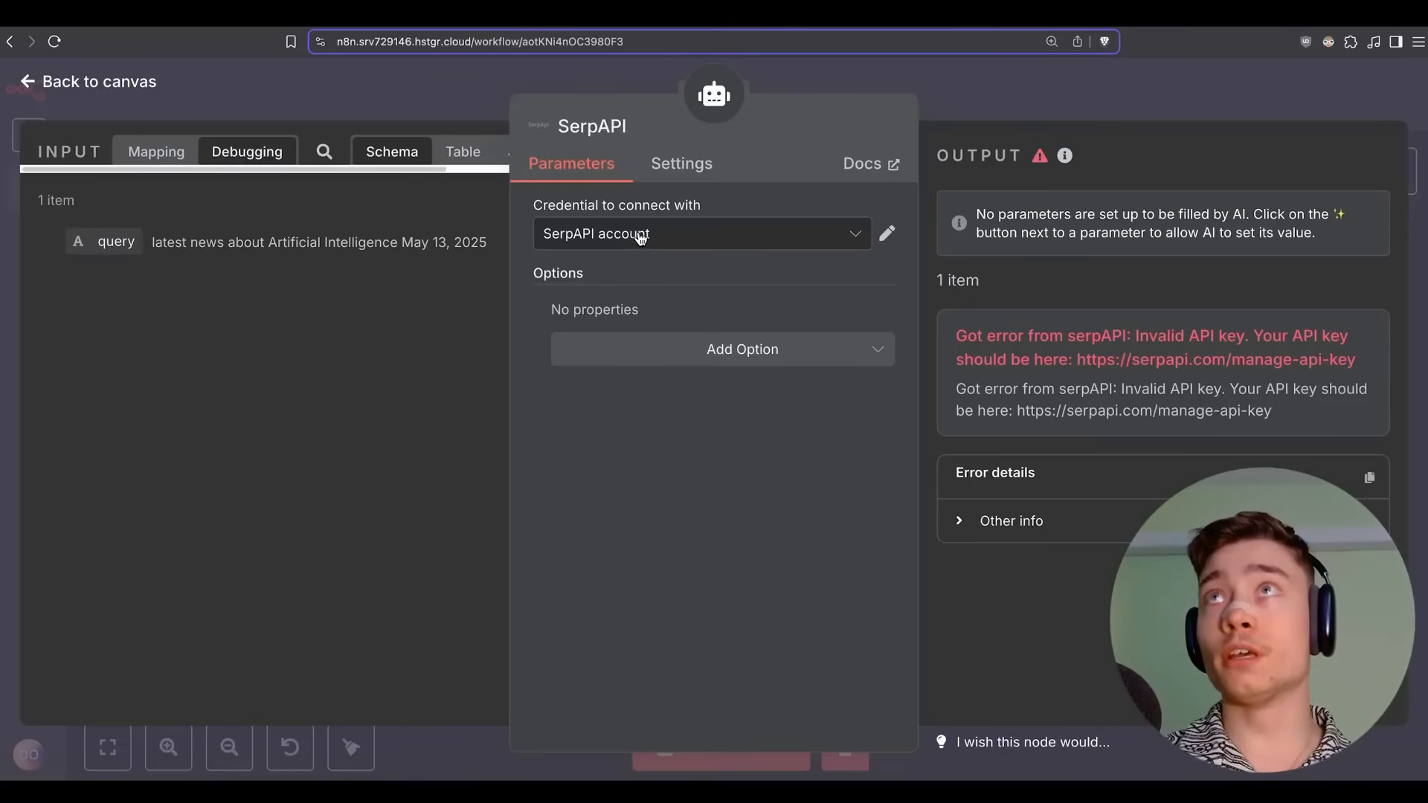
# Create and save a new SerpAPI credential using the pasted API key.
pyautogui.click(677, 234)
pyautogui.click(649, 344)
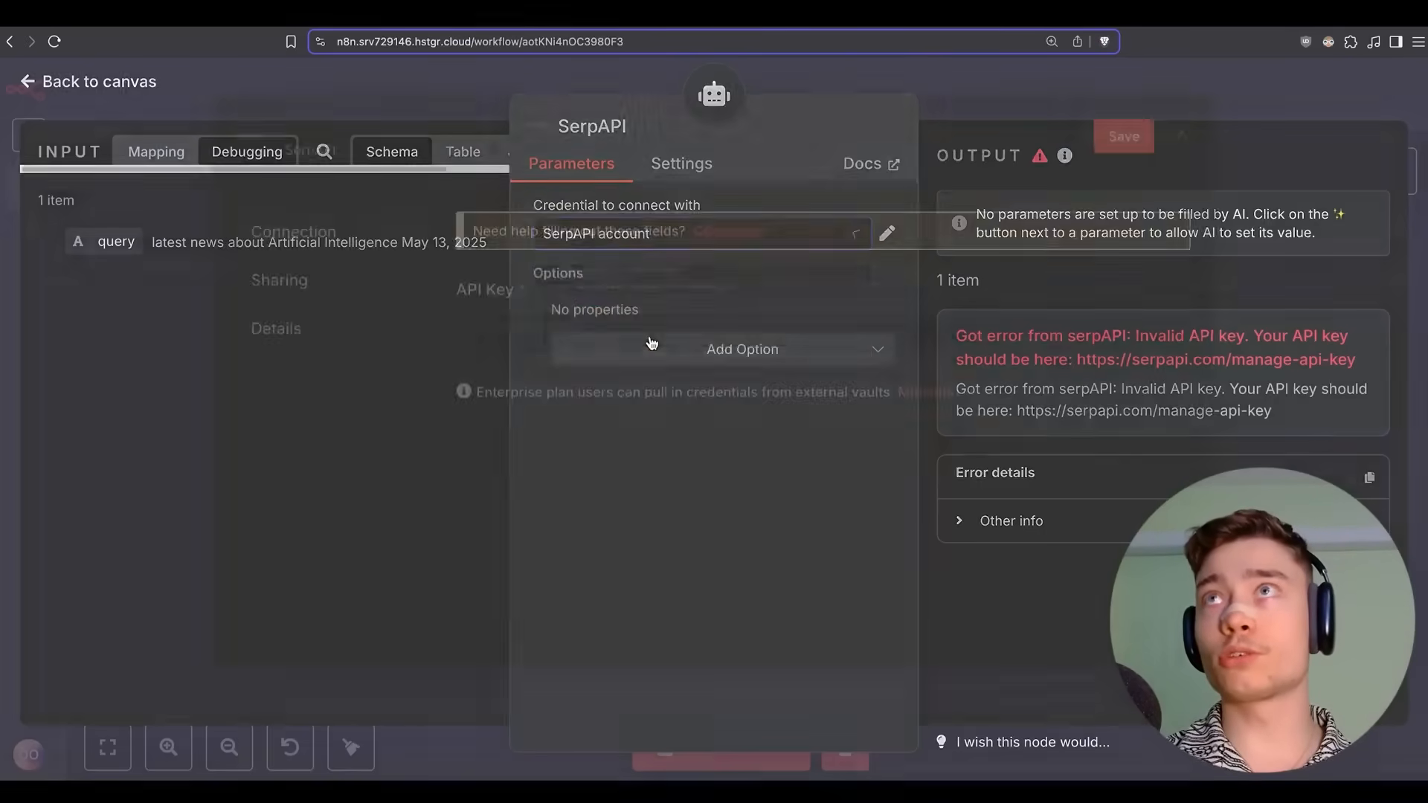
pyautogui.press('super+v')
pyautogui.click(1123, 151)
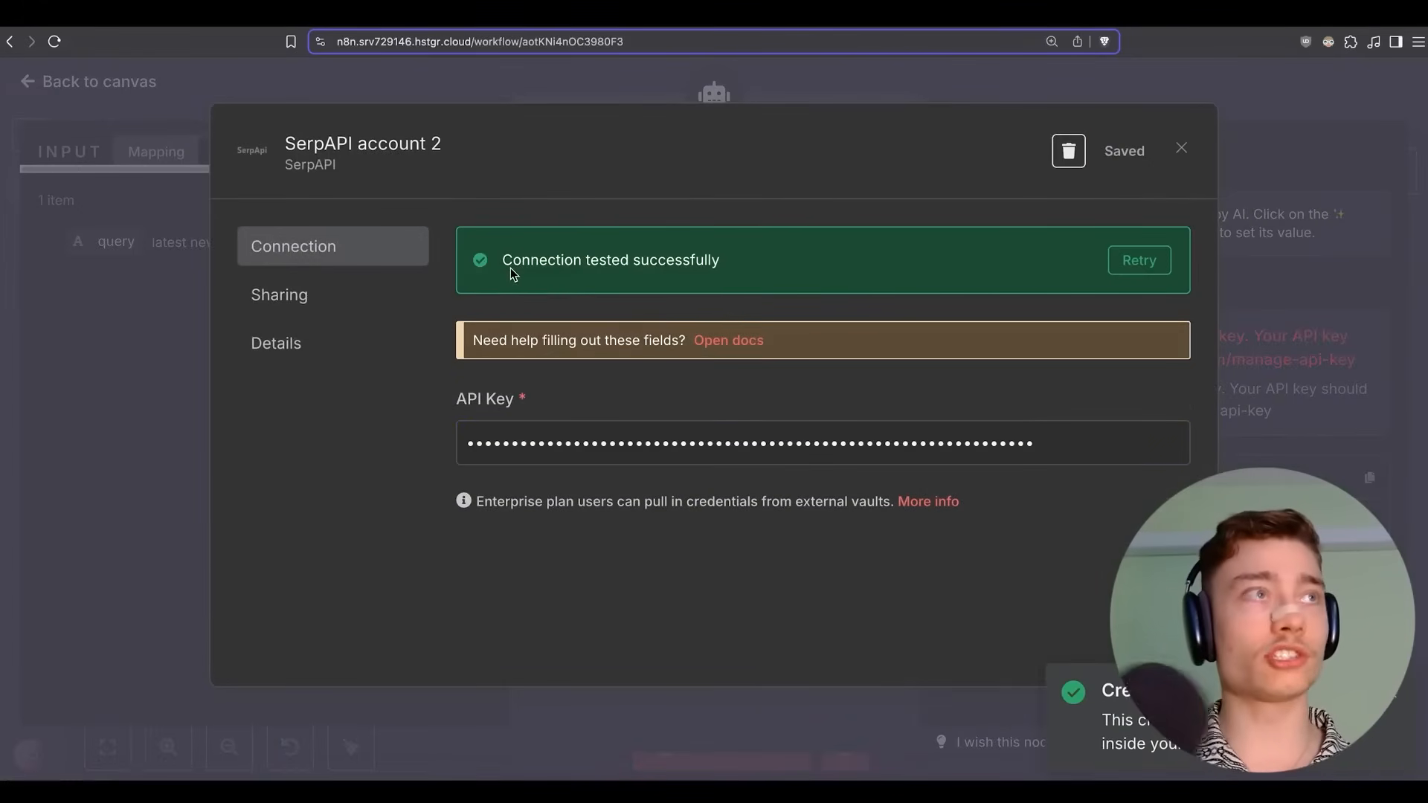
# Clear the earlier execution results and bring up the Gmail inbox.
pyautogui.click(989, 82)
pyautogui.click(989, 93)
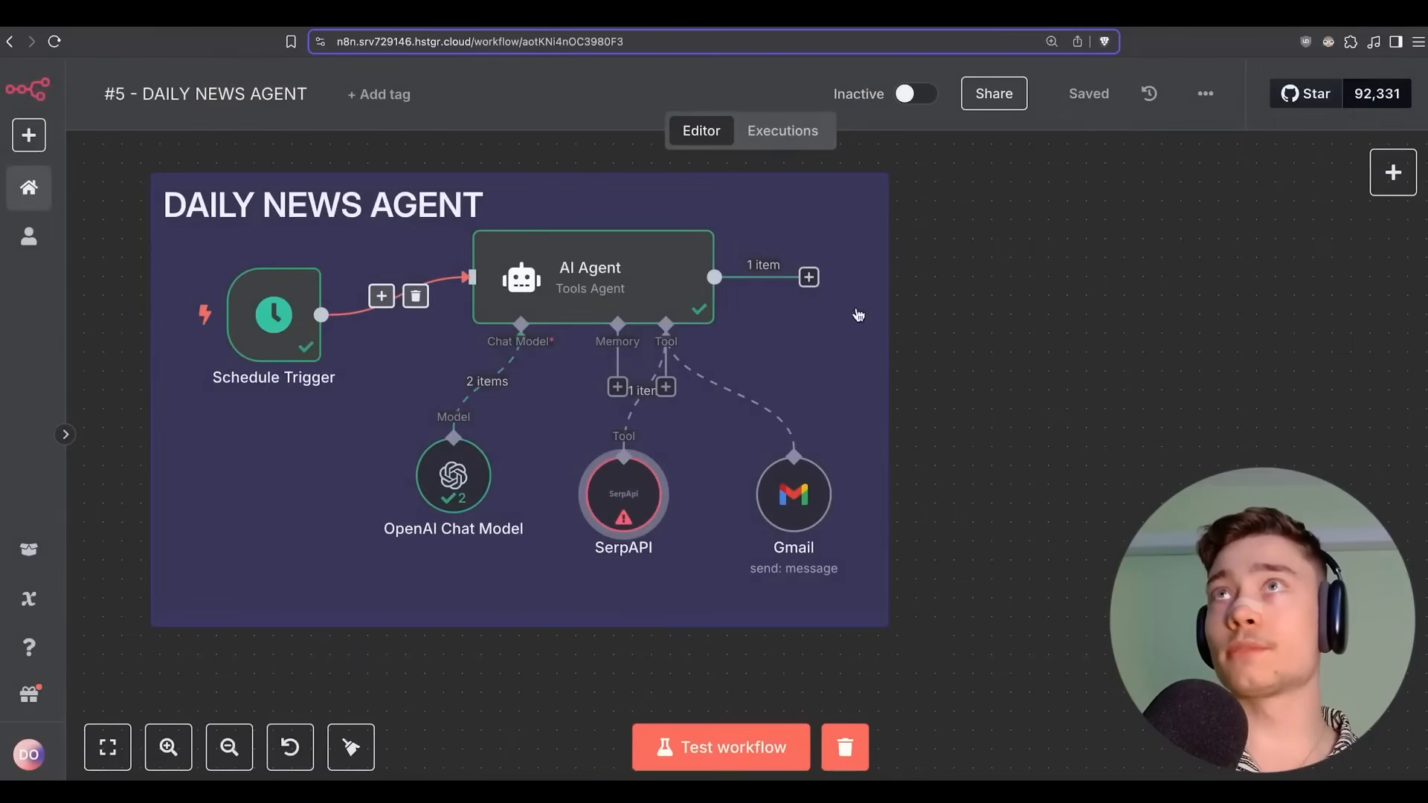
pyautogui.click(845, 747)
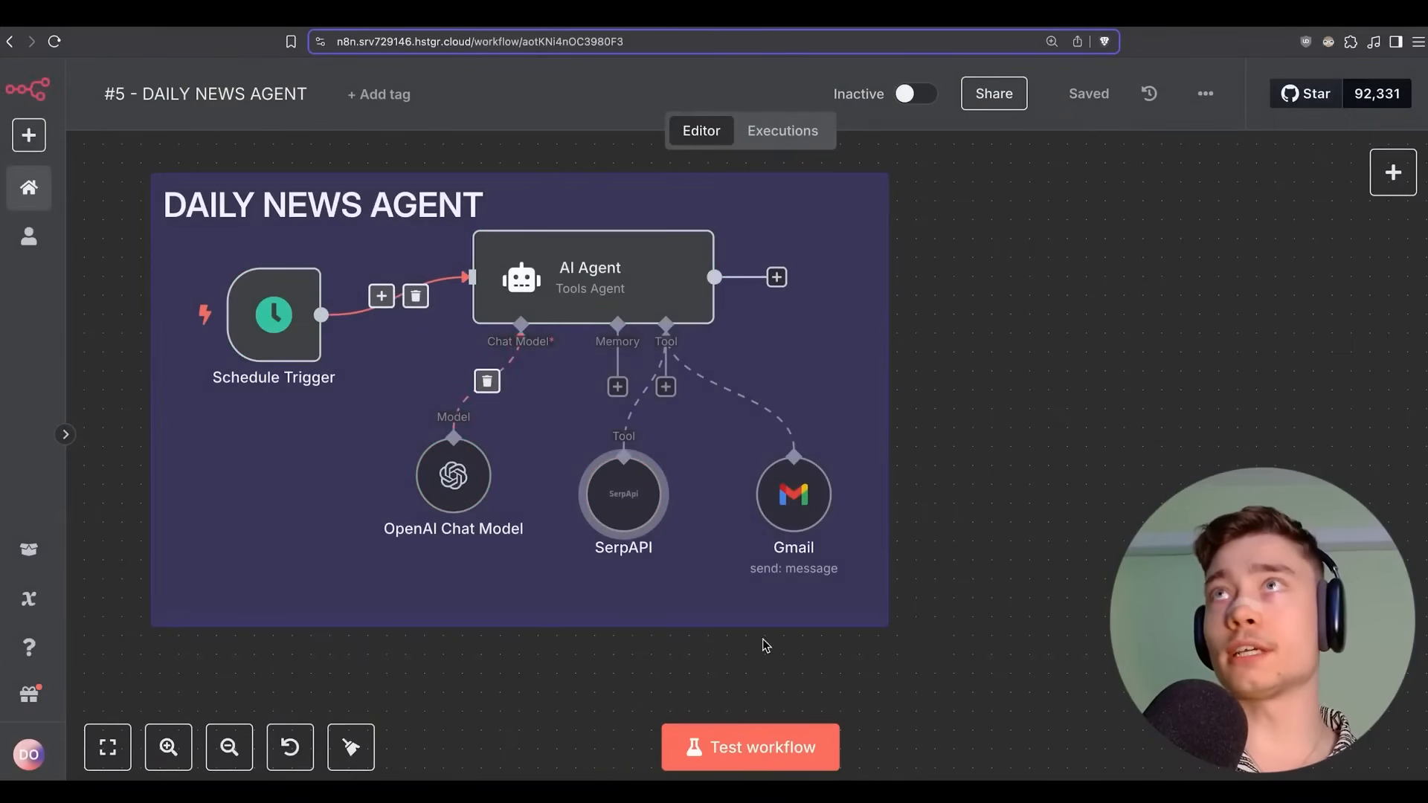
pyautogui.hotkey('ctrl', 'Tab')
pyautogui.hotkey('ctrl', 'Tab')
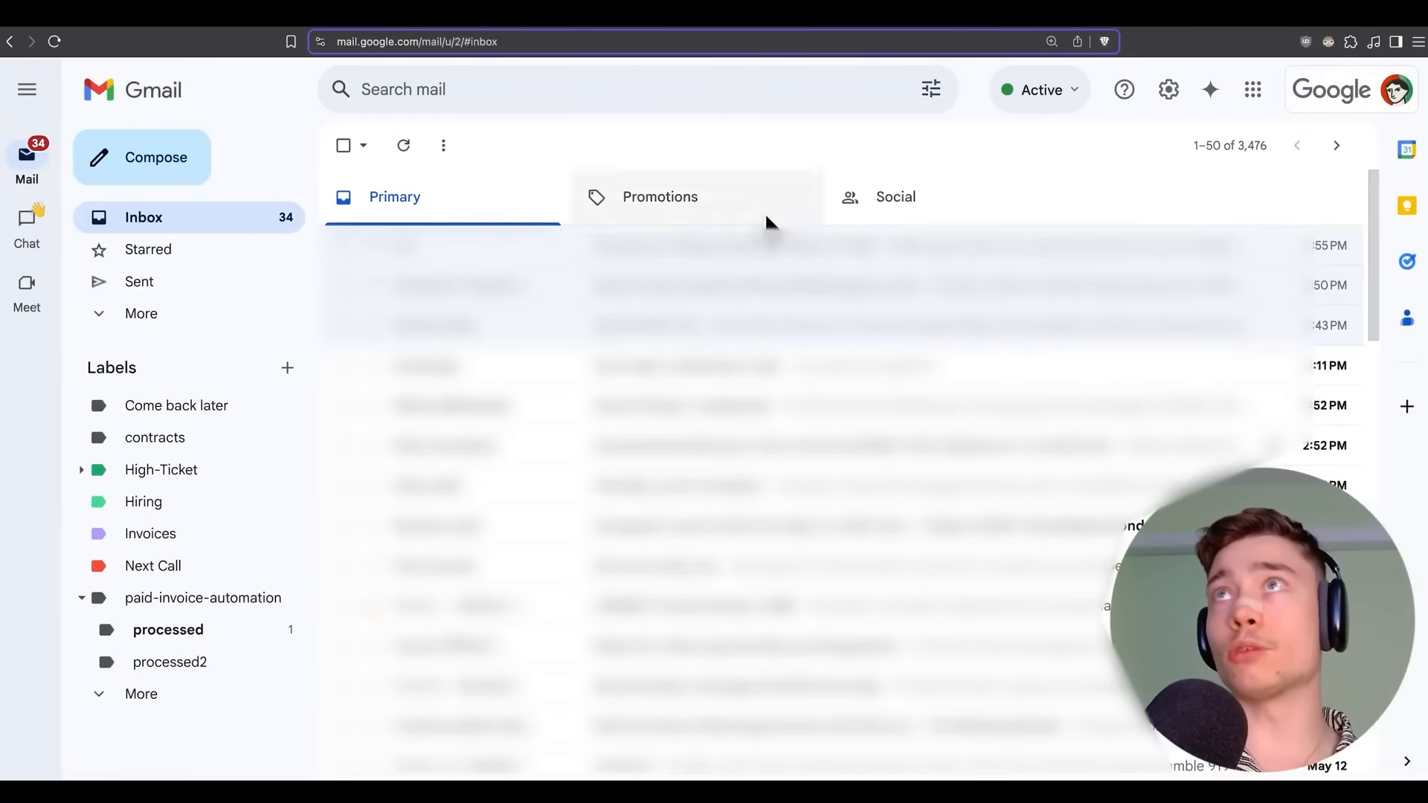
# Re-run the workflow test with the new SerpAPI credential until all nodes succeed.
pyautogui.hotkey('ctrl', 'shift', 'Tab')
pyautogui.hotkey('ctrl', 'shift', 'Tab')
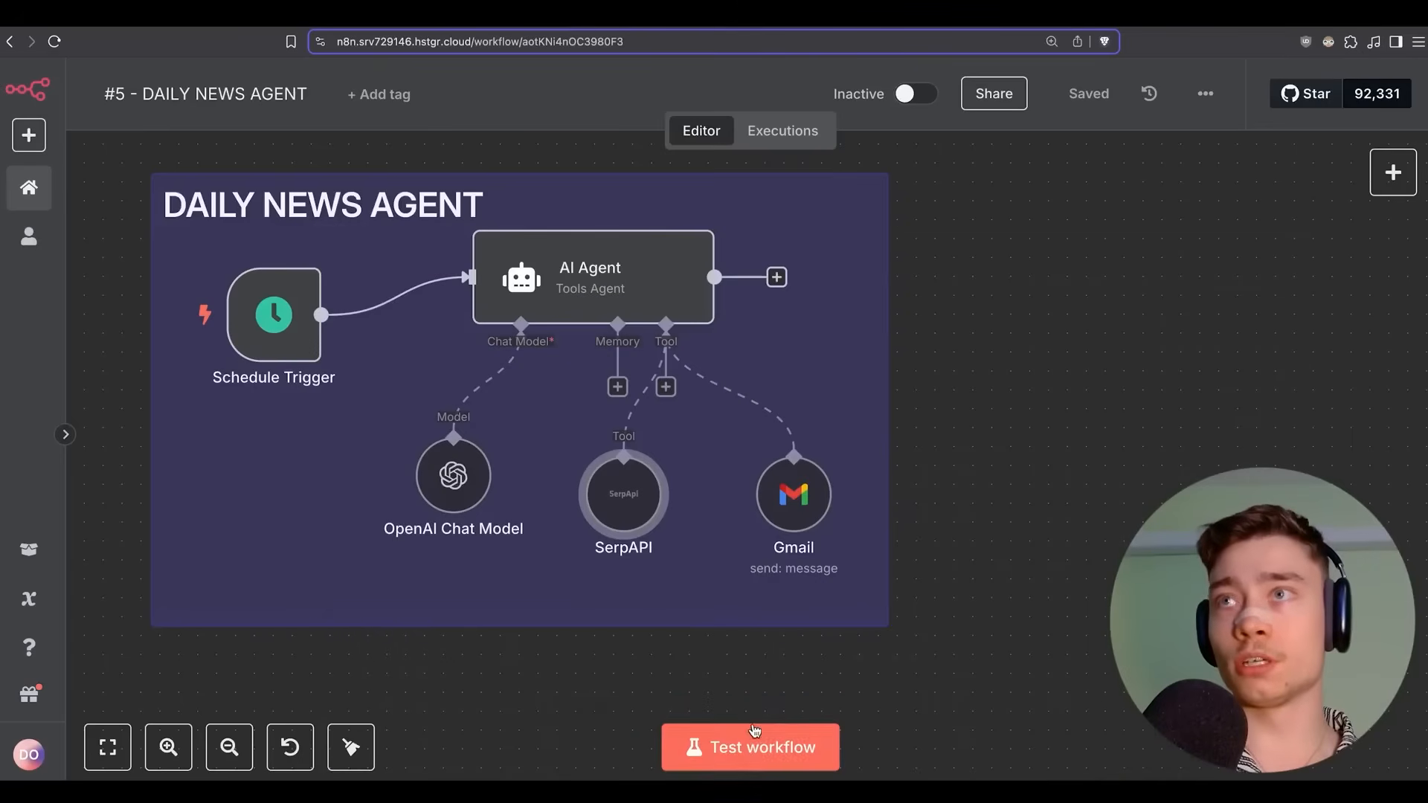
pyautogui.click(721, 747)
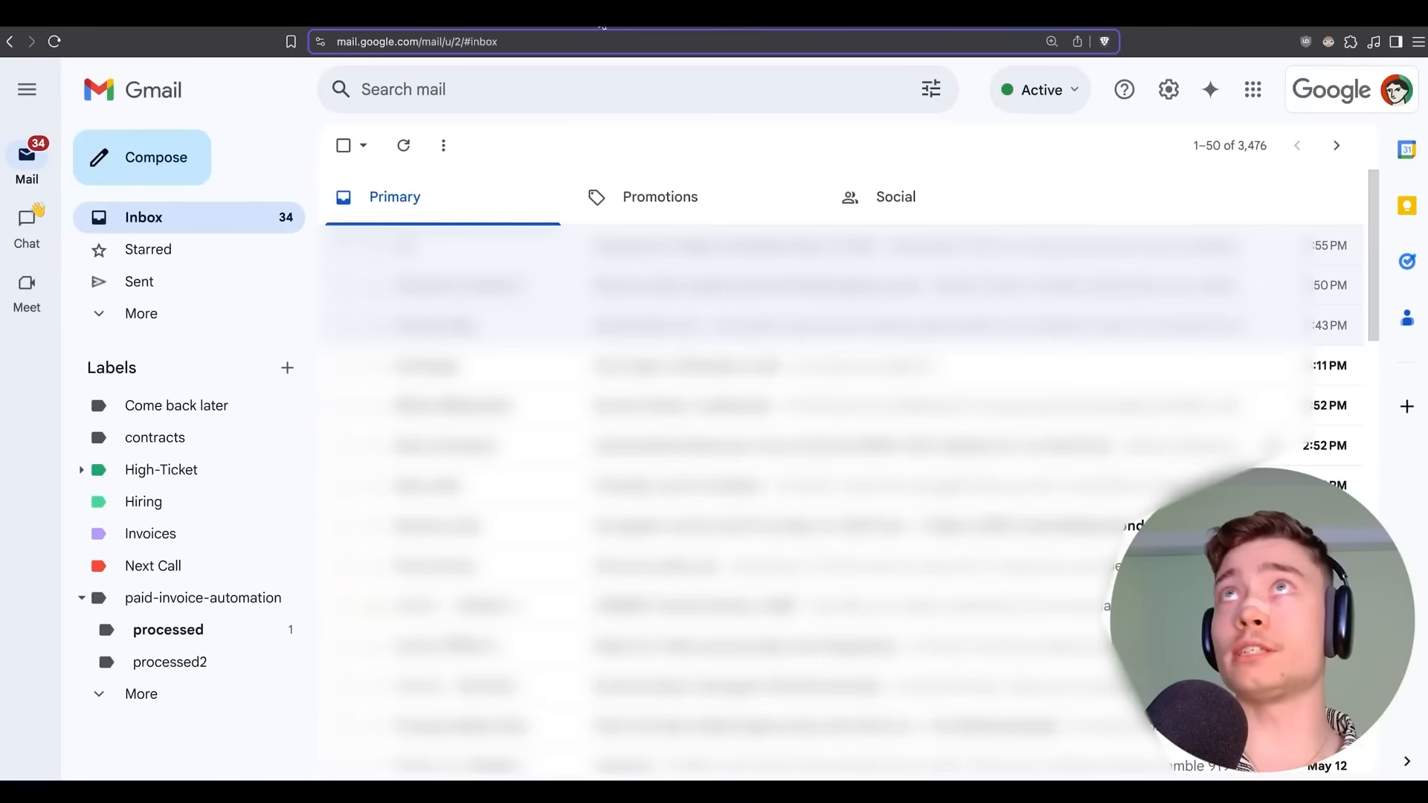
pyautogui.click(588, 27)
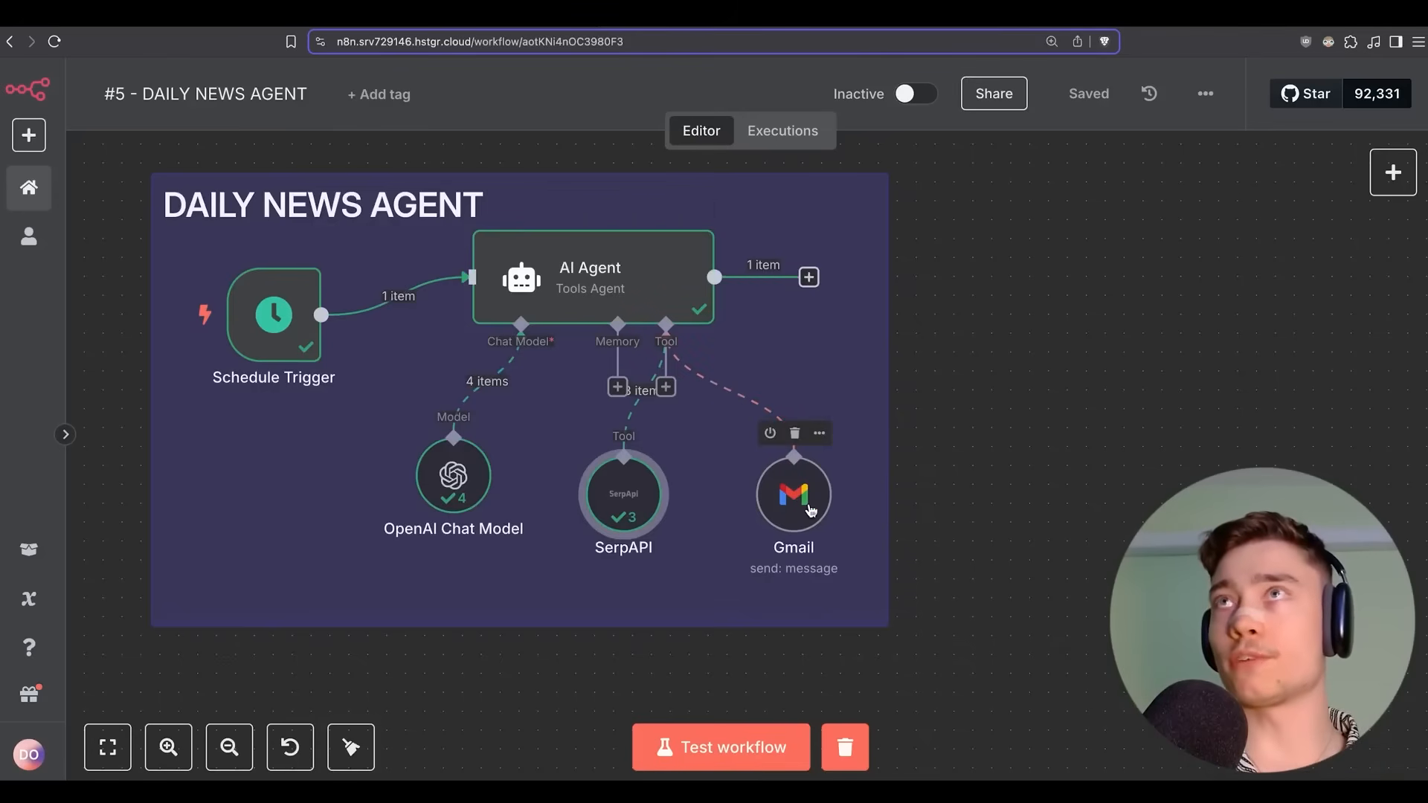
# Append a '----' separator and Gmail rules ending 'NEVER END YOUR RESPONSE WITHOUT CALLING THE GMAIL TOOL.' to the AI Agent prompt.
pyautogui.doubleClick(563, 265)
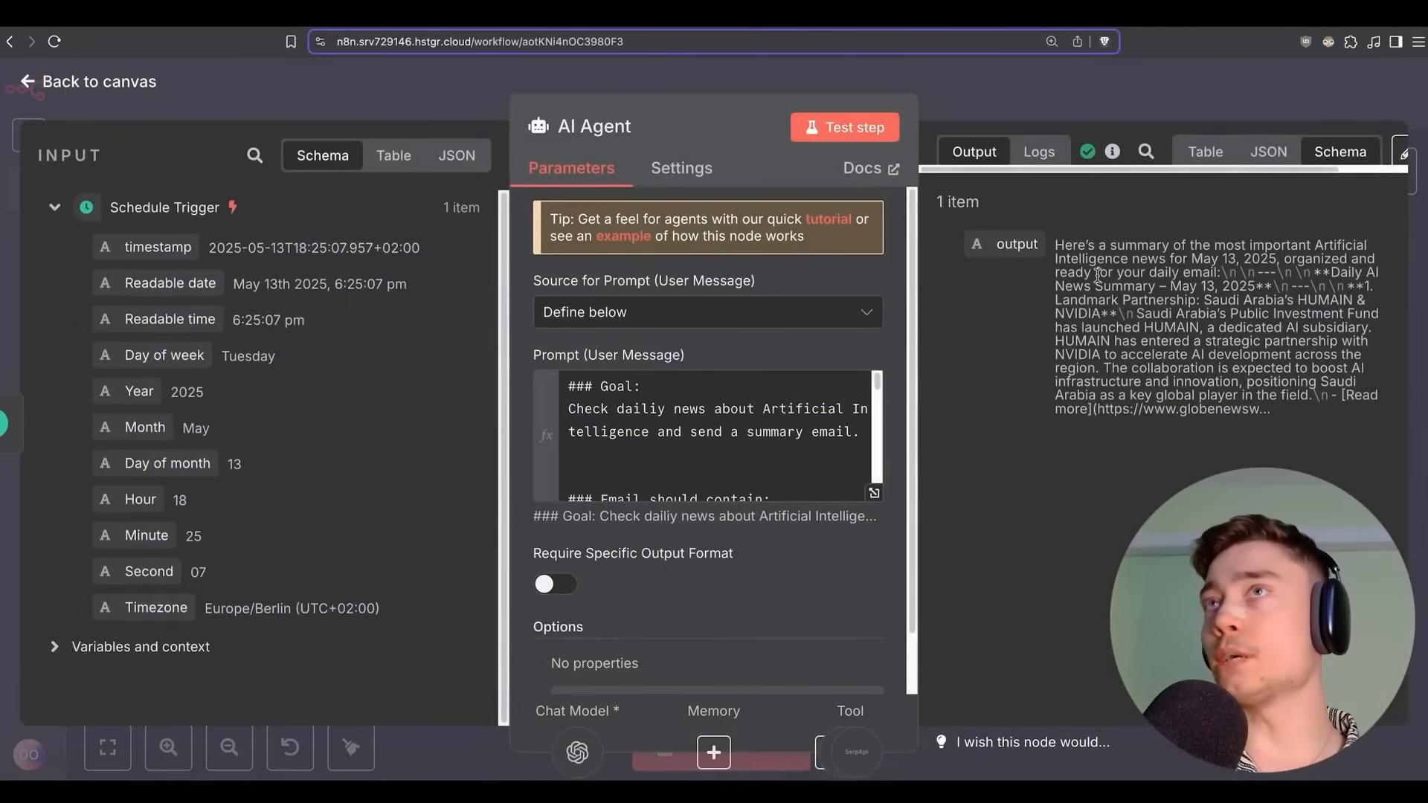
pyautogui.scroll(-3, 810, 410)
pyautogui.scroll(-3, 810, 410)
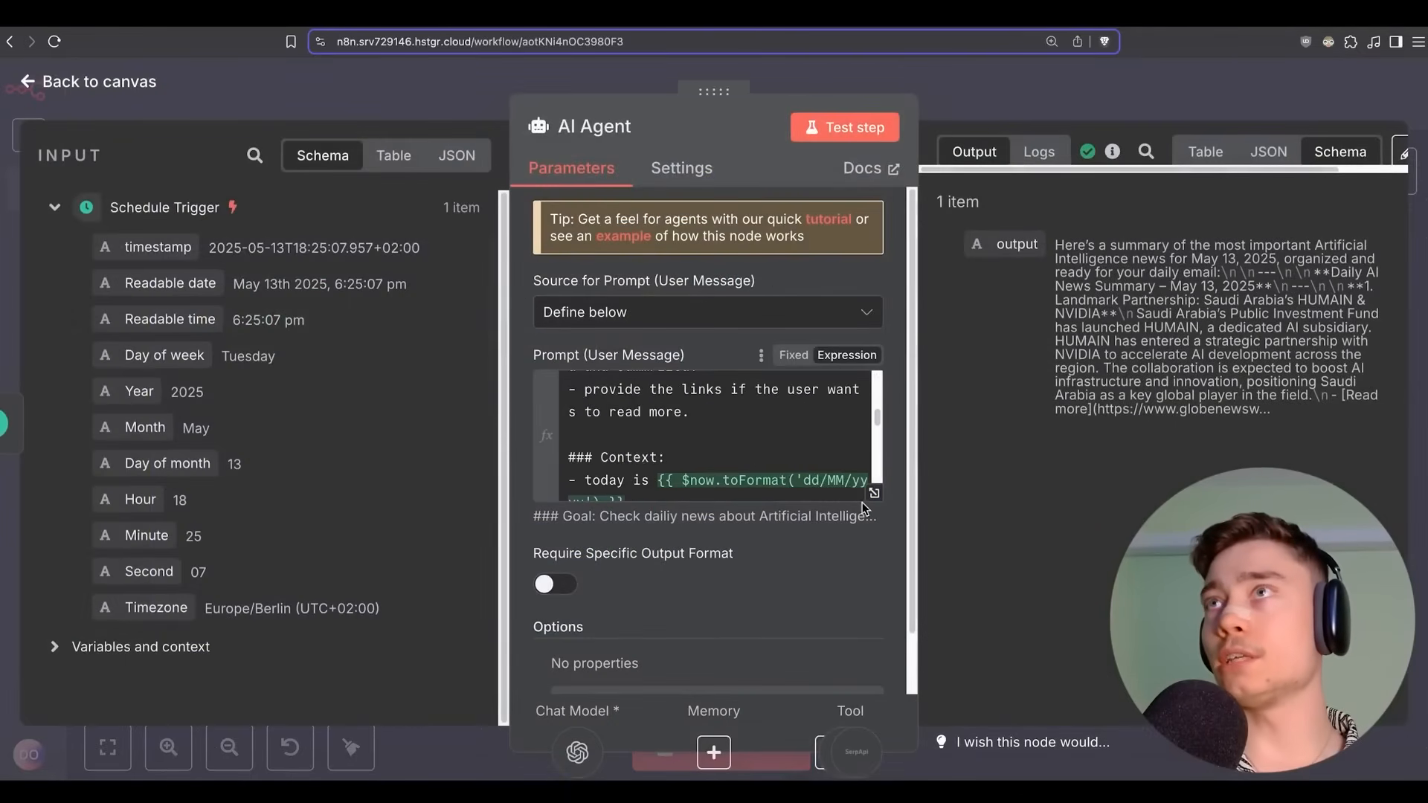
pyautogui.click(874, 493)
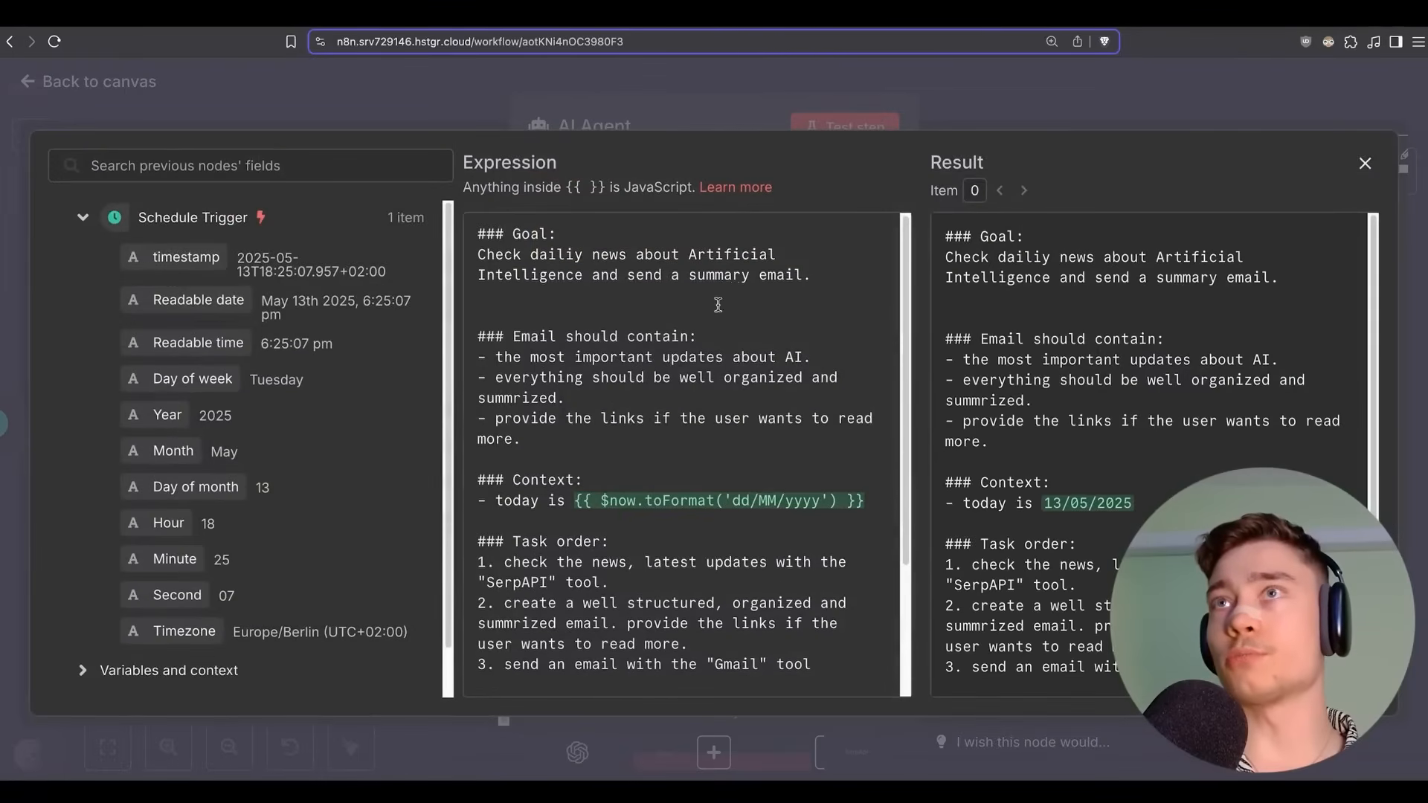
pyautogui.scroll(-4, 733, 312)
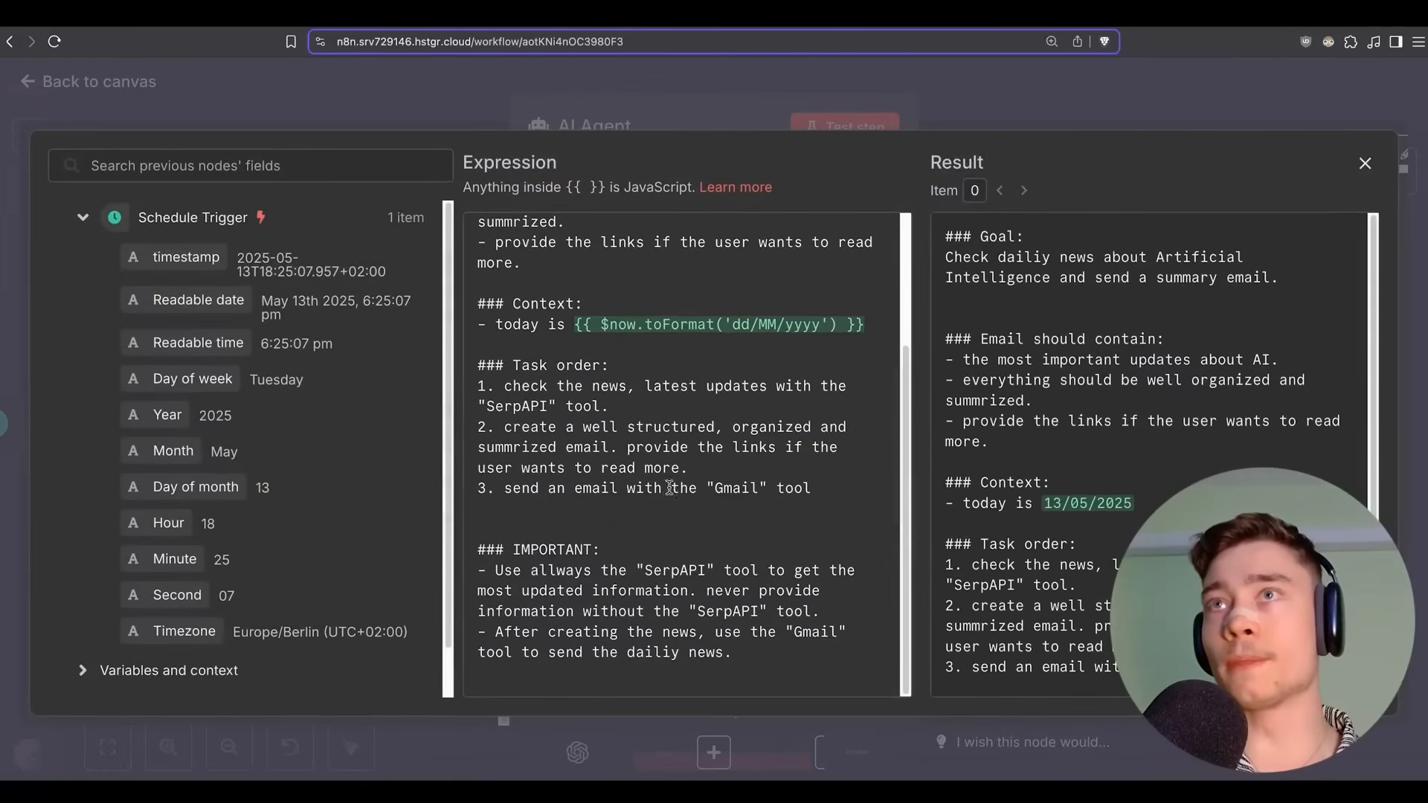
pyautogui.click(740, 655)
pyautogui.press('Return')
pyautogui.press('Return')
pyautogui.write('----')
pyautogui.press('Return')
pyautogui.press('Return')
pyautogui.write('MAKE')
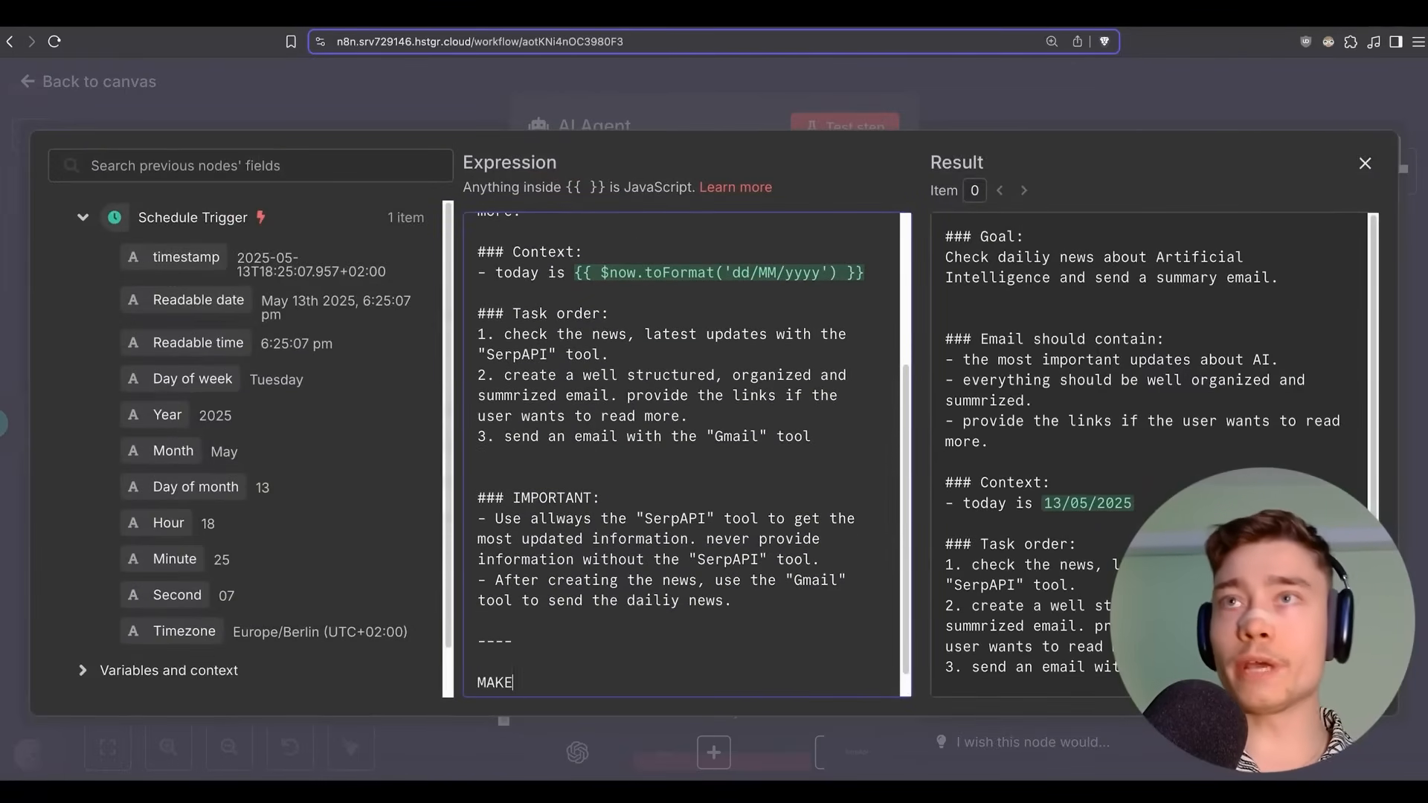
pyautogui.write(' SURE TO ALWAYS ')
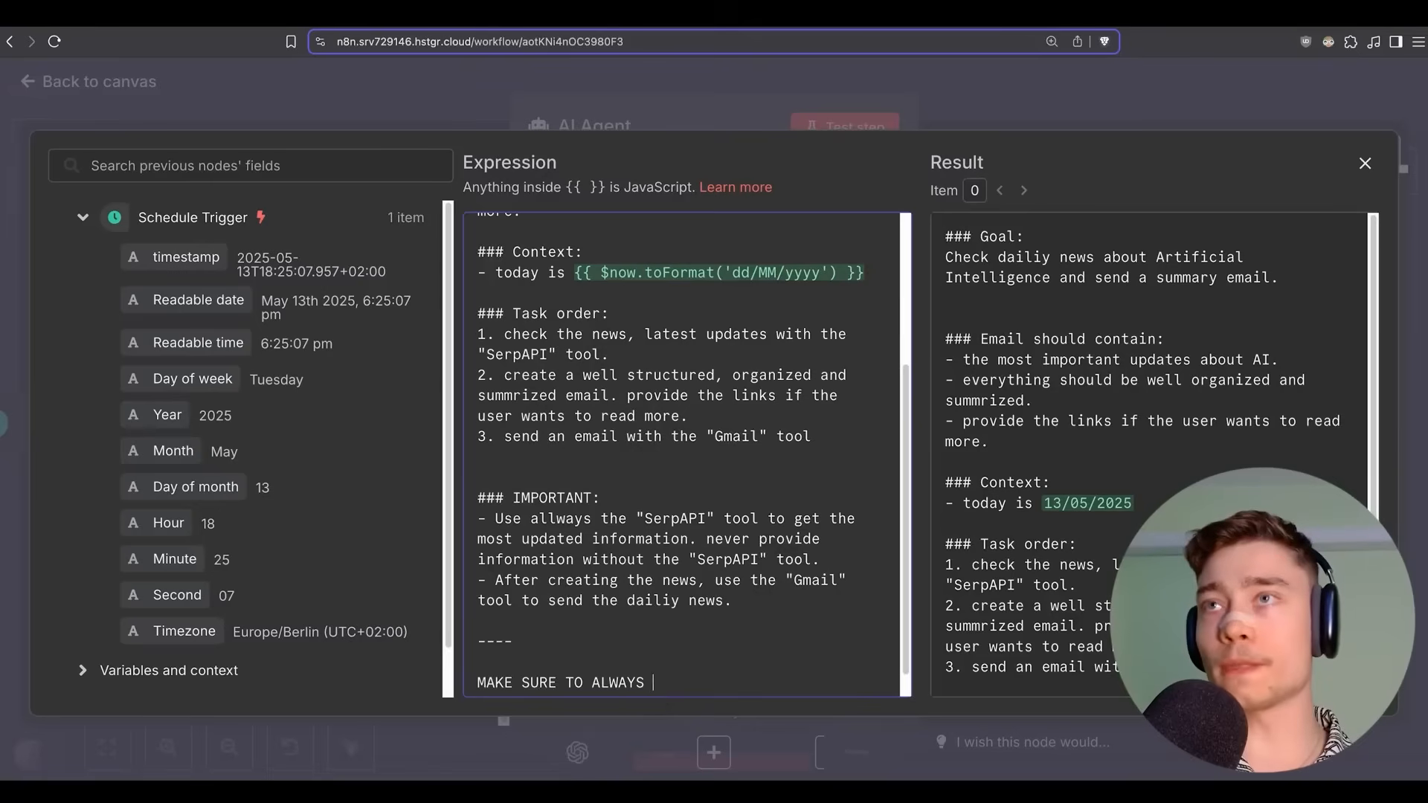
pyautogui.write('USE THE GMAIL TOOL TO ')
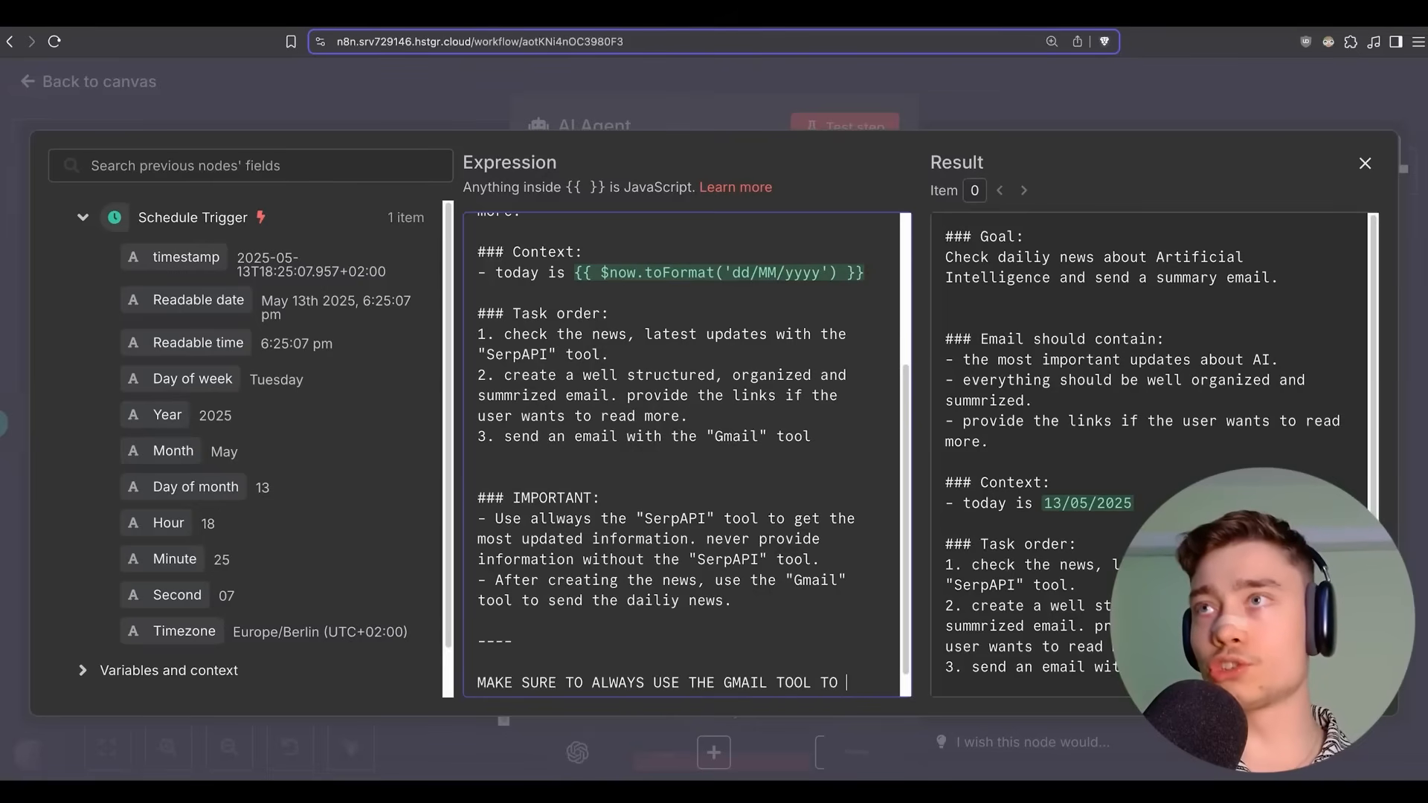
pyautogui.write('SEND THE USER AN EMAIL')
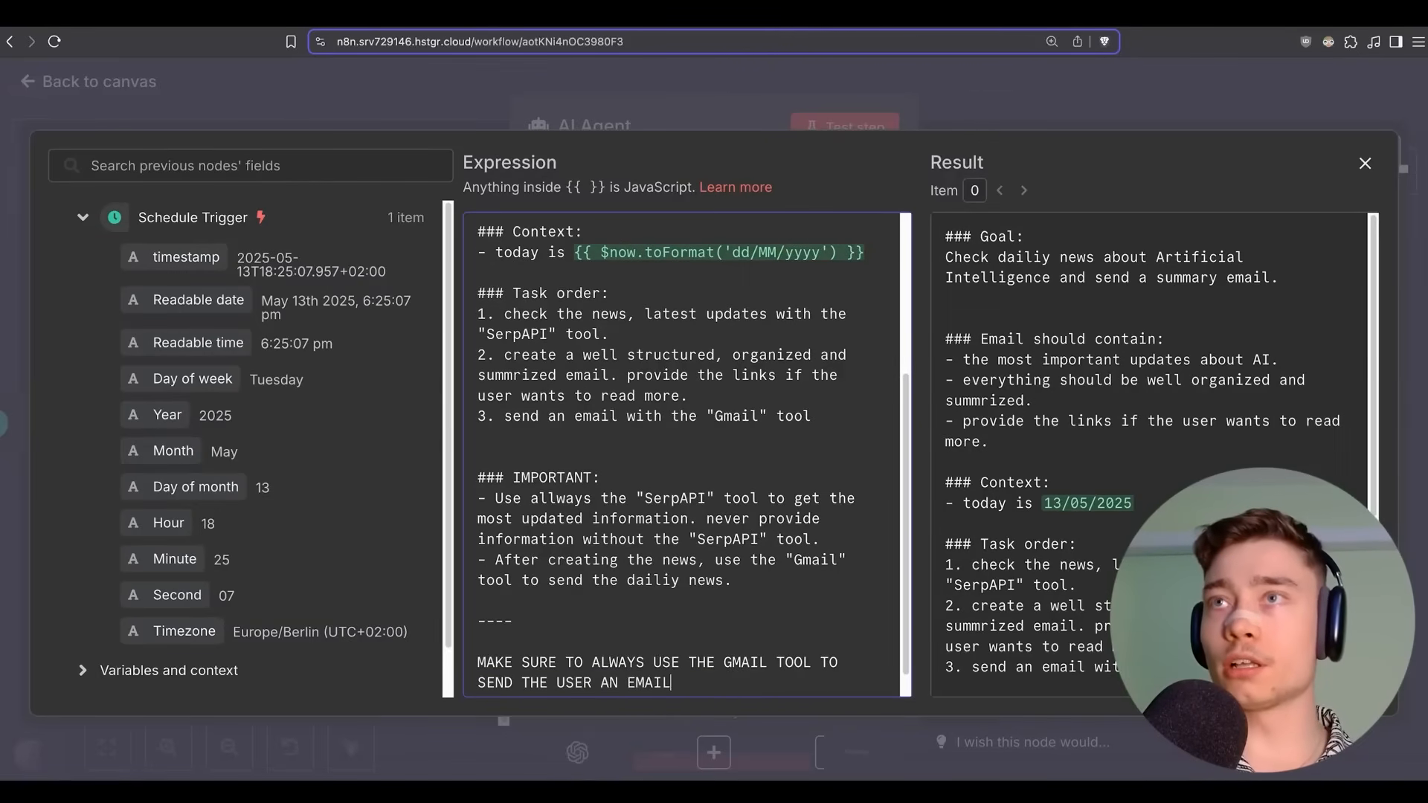
pyautogui.write(' WITH A CONCISE')
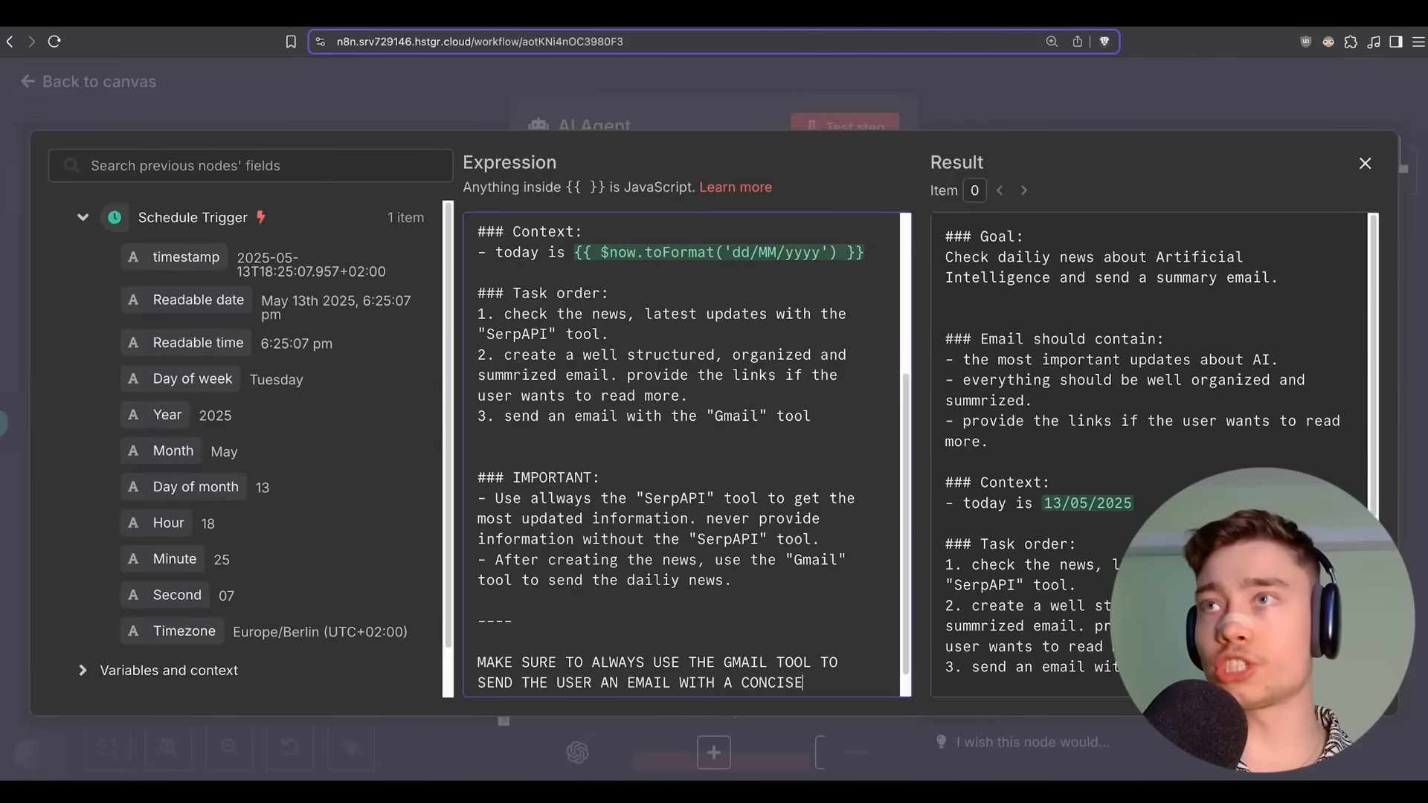
pyautogui.write(' SUMMARY OF THE AI NEWS.')
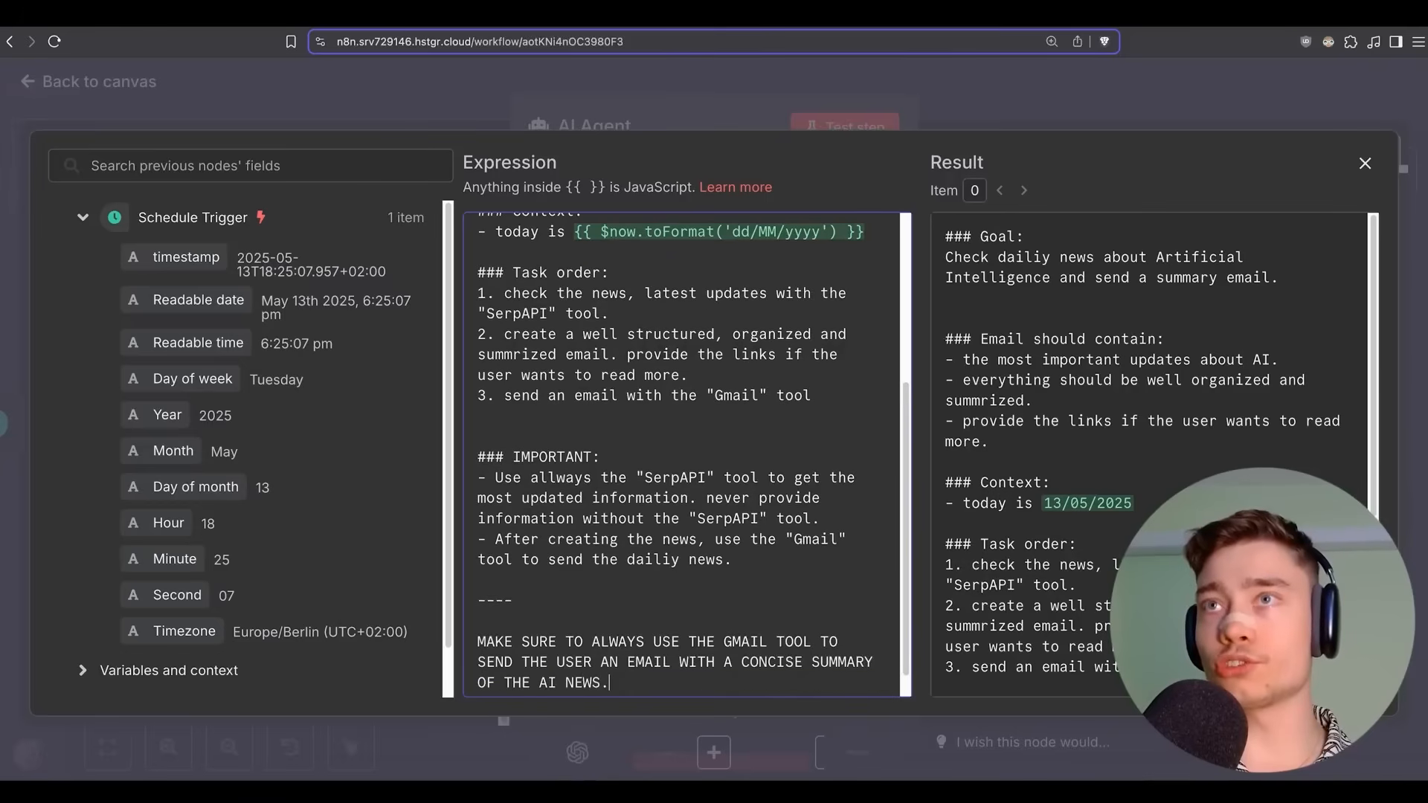
pyautogui.press('Return')
pyautogui.press('Return')
pyautogui.write('NEVER END YOUR ')
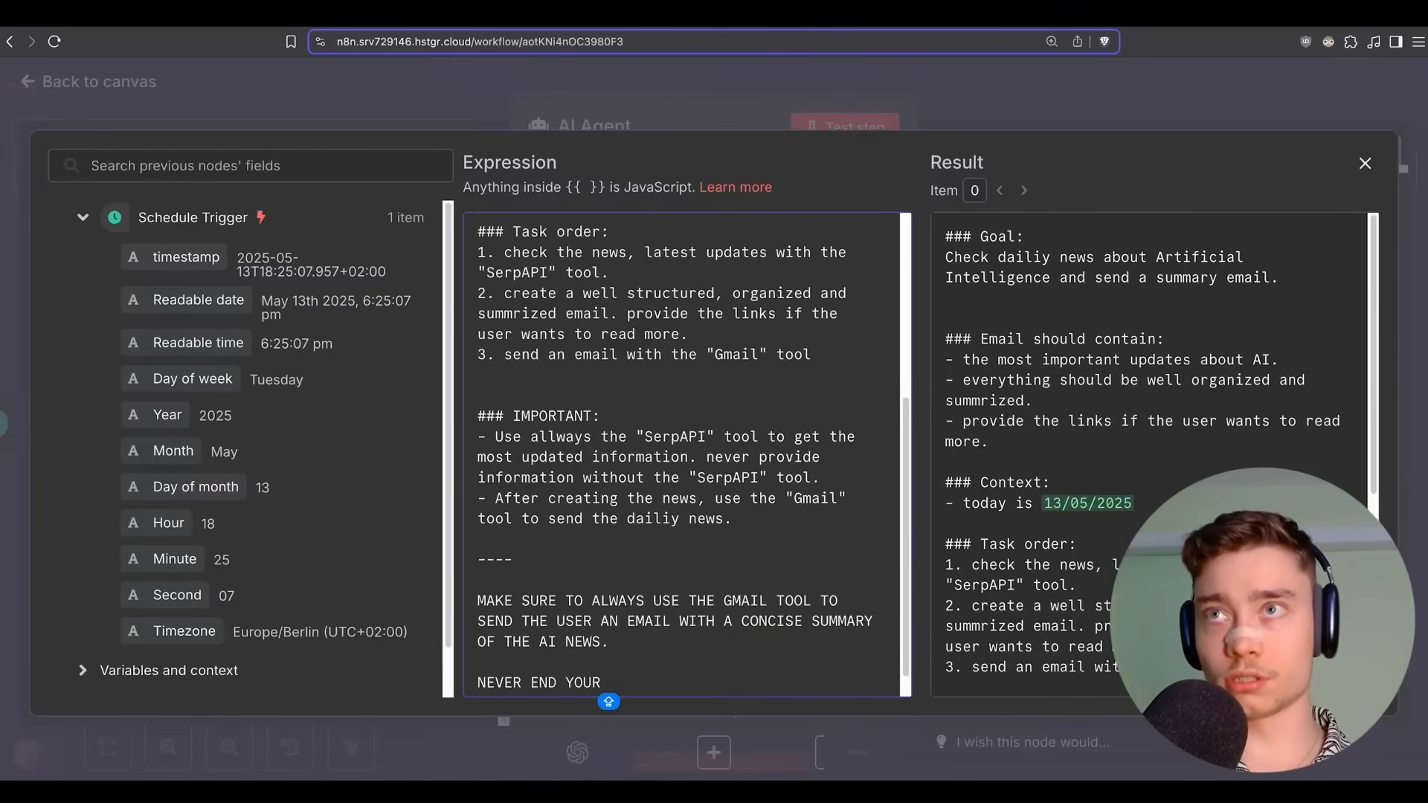
pyautogui.write('RESPONSE WITHOUT ')
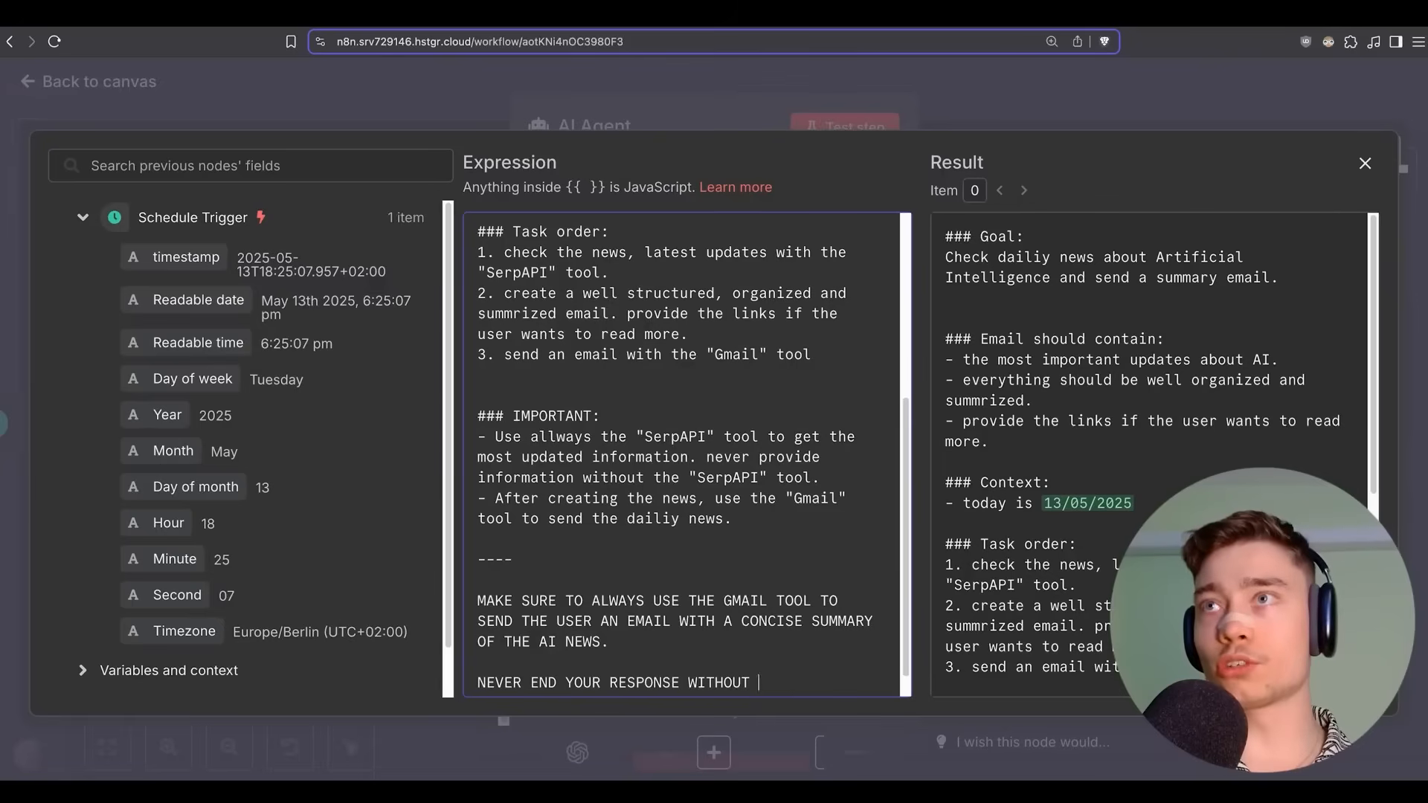
pyautogui.write('CALLING THE GMAIL')
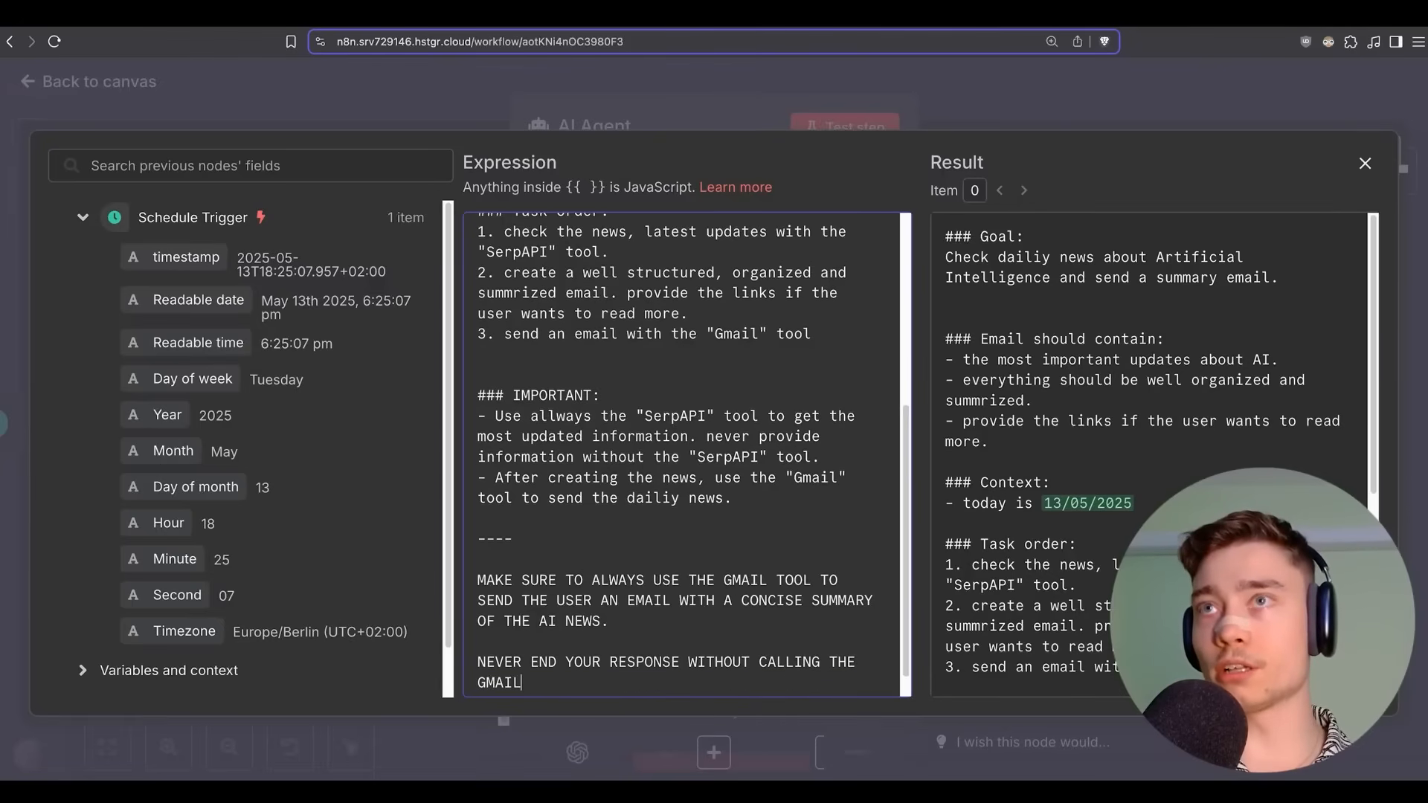
pyautogui.write(' TOOL.')
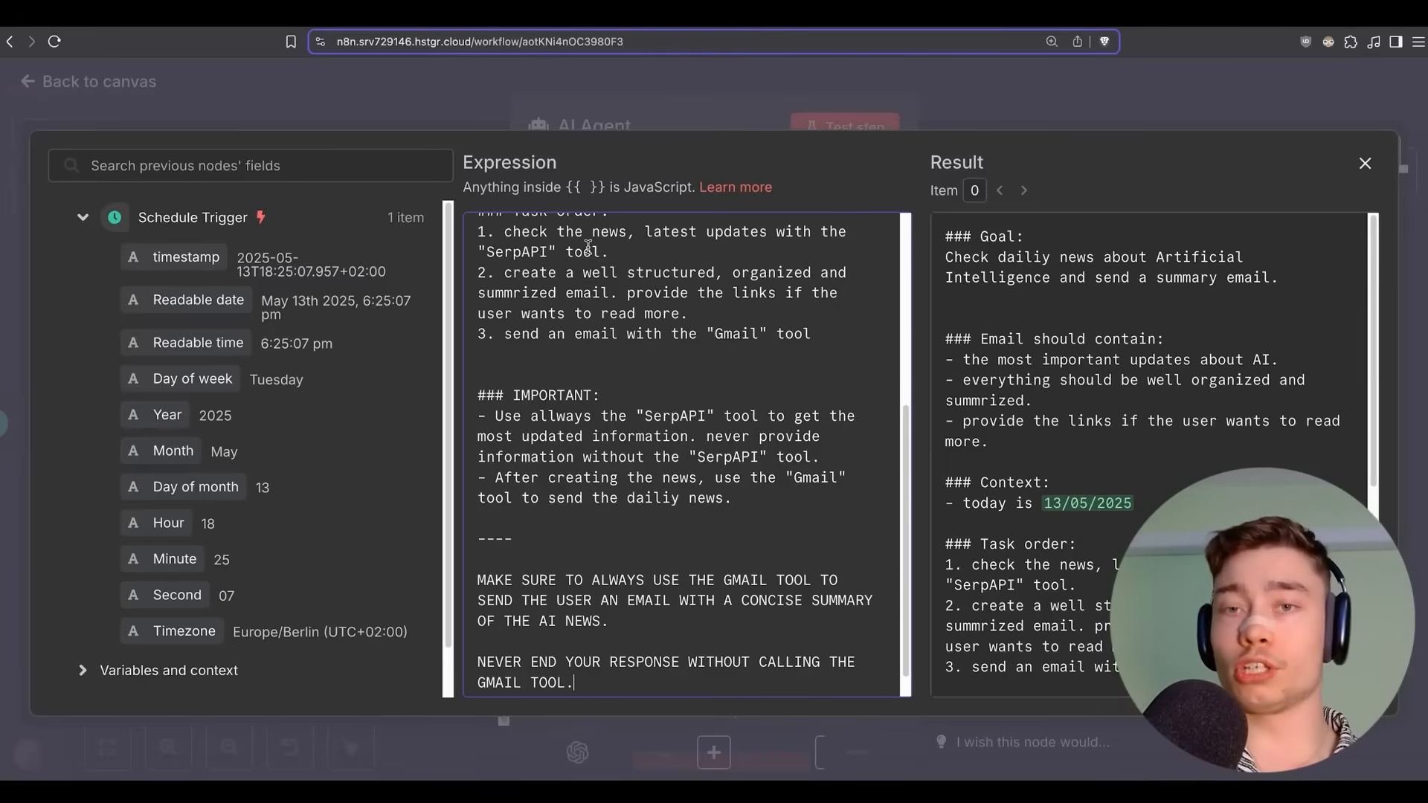
pyautogui.click(1000, 101)
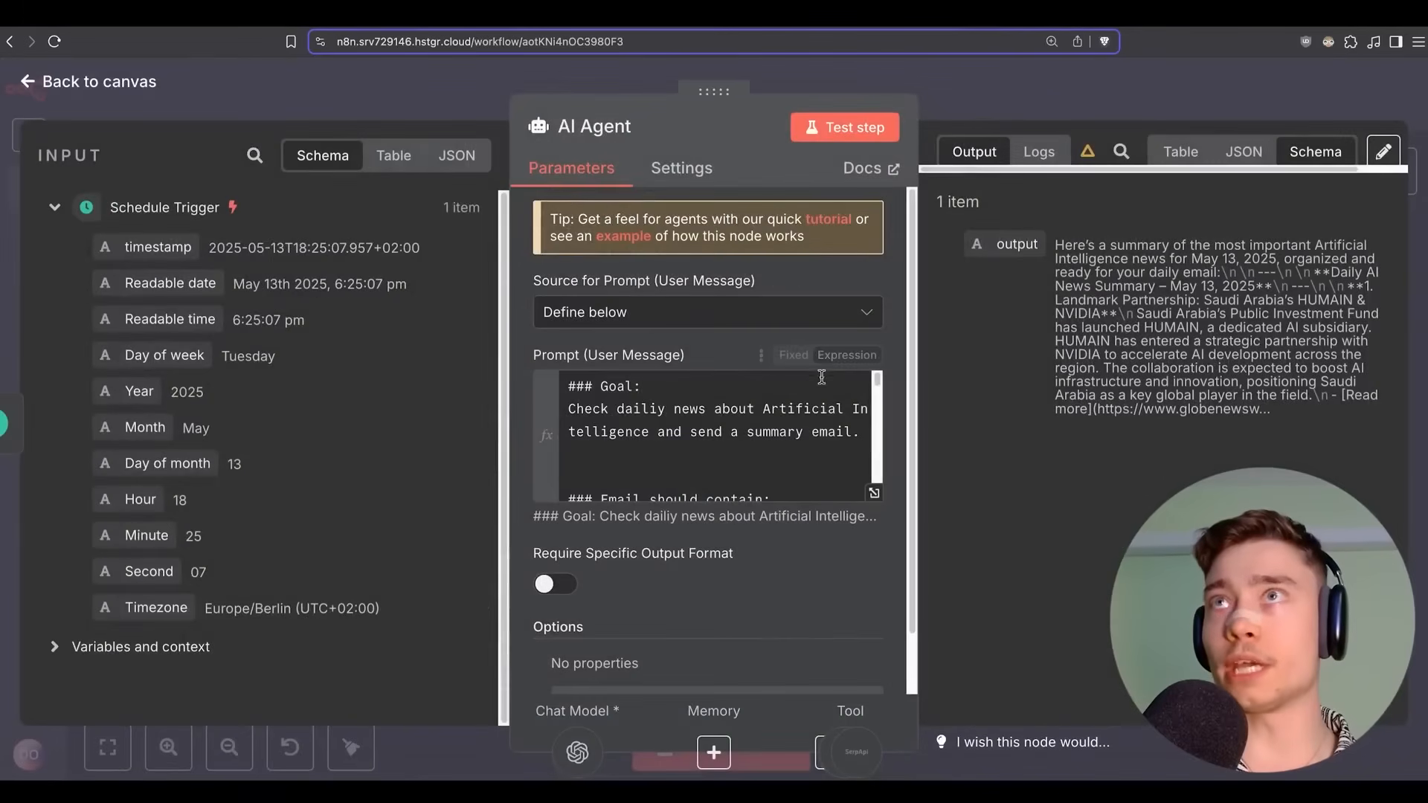
# Add the bullet '- olny use the SerpAPI tool once. do not call it multiple times.' under IMPORTANT.
pyautogui.click(874, 491)
pyautogui.scroll(1, 713, 313)
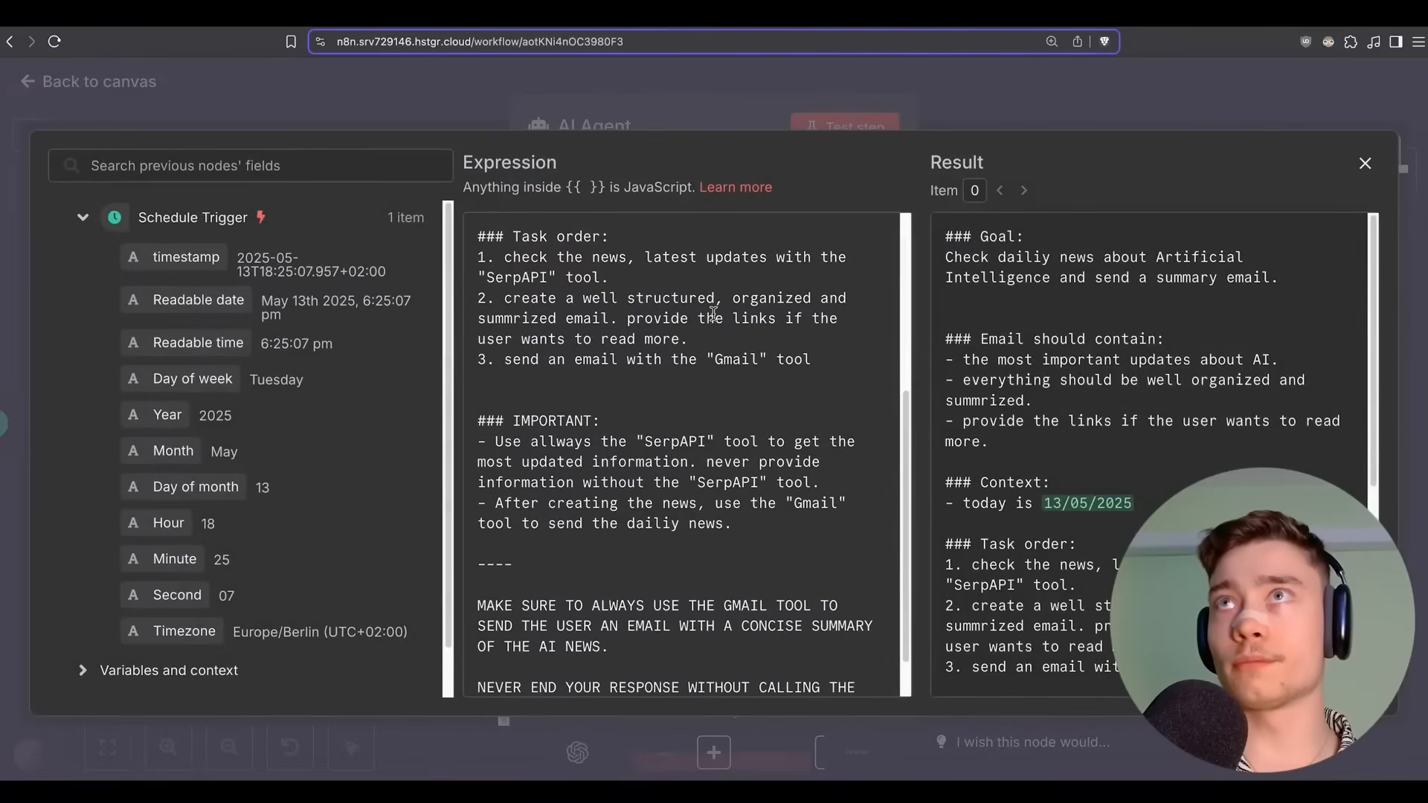
pyautogui.scroll(-1, 713, 313)
pyautogui.click(752, 469)
pyautogui.press('Return')
pyautogui.write('- ')
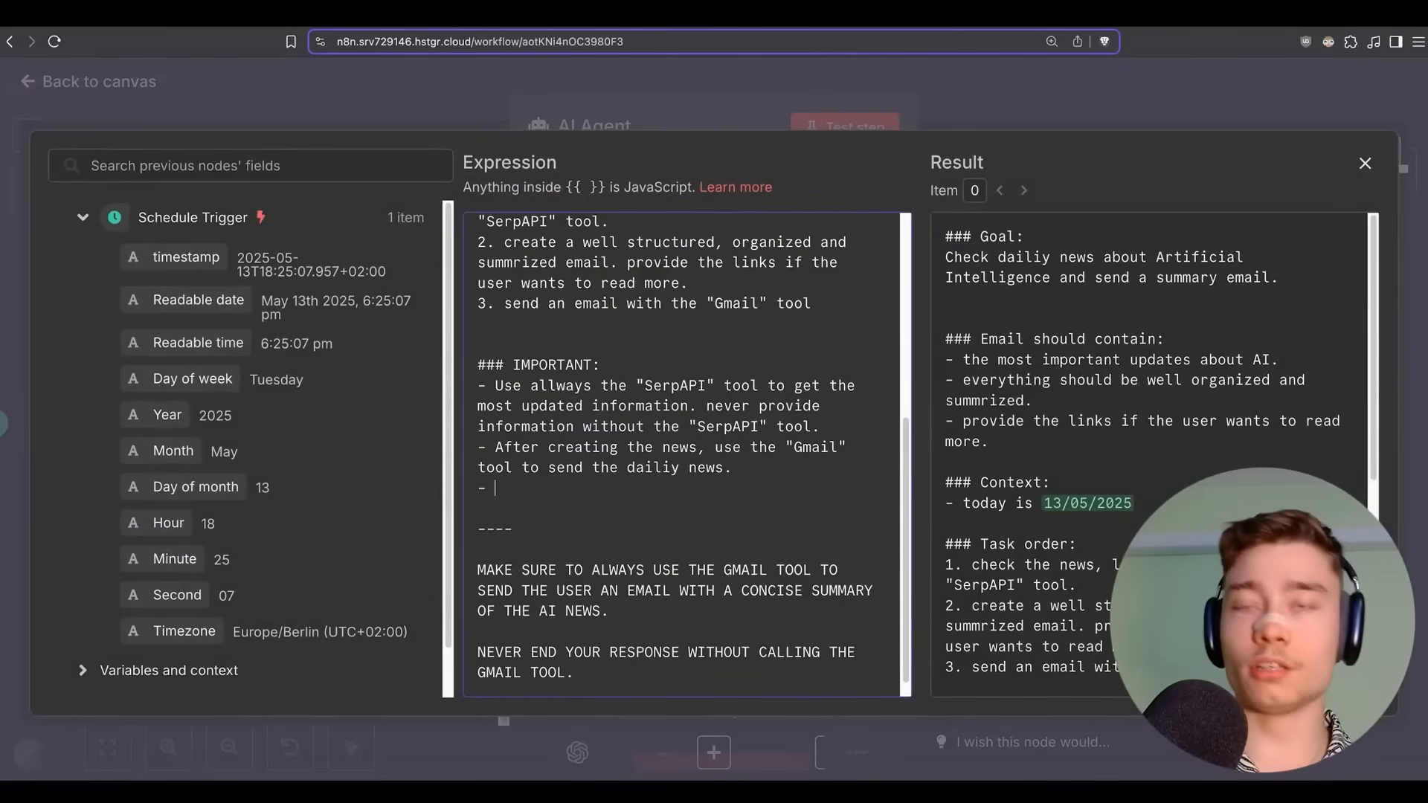
pyautogui.write('olny use the Ser')
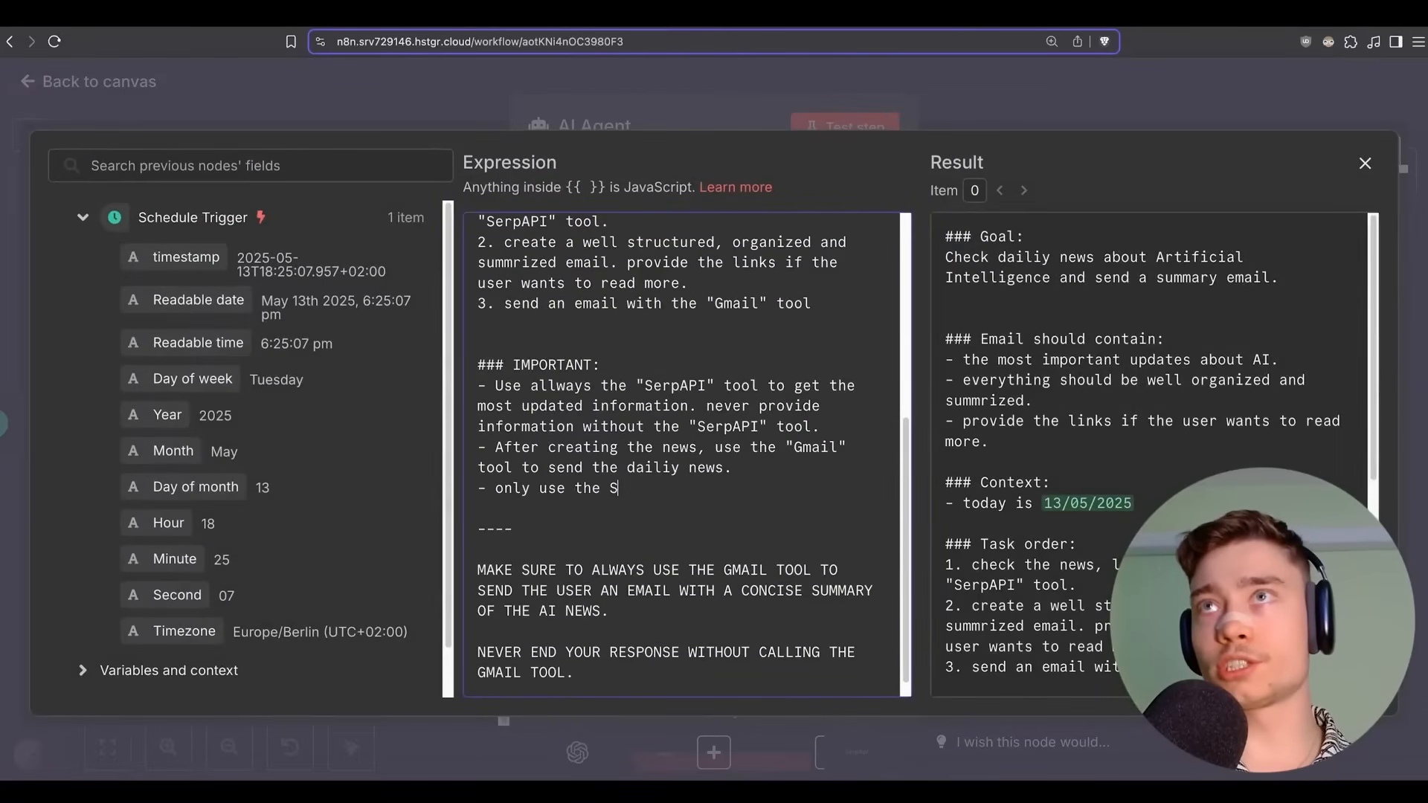
pyautogui.write('pAPI tool onc')
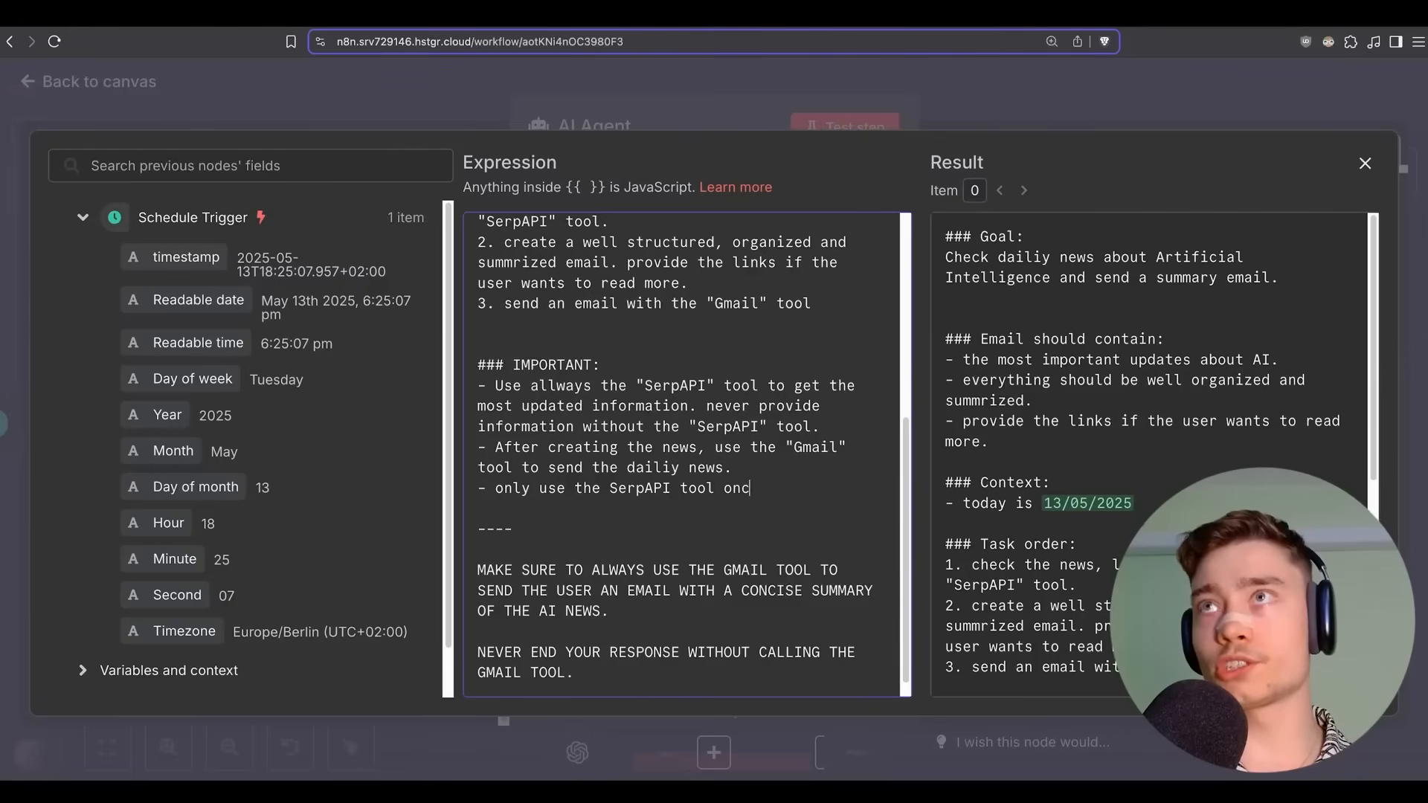
pyautogui.write('e. do not call it mult')
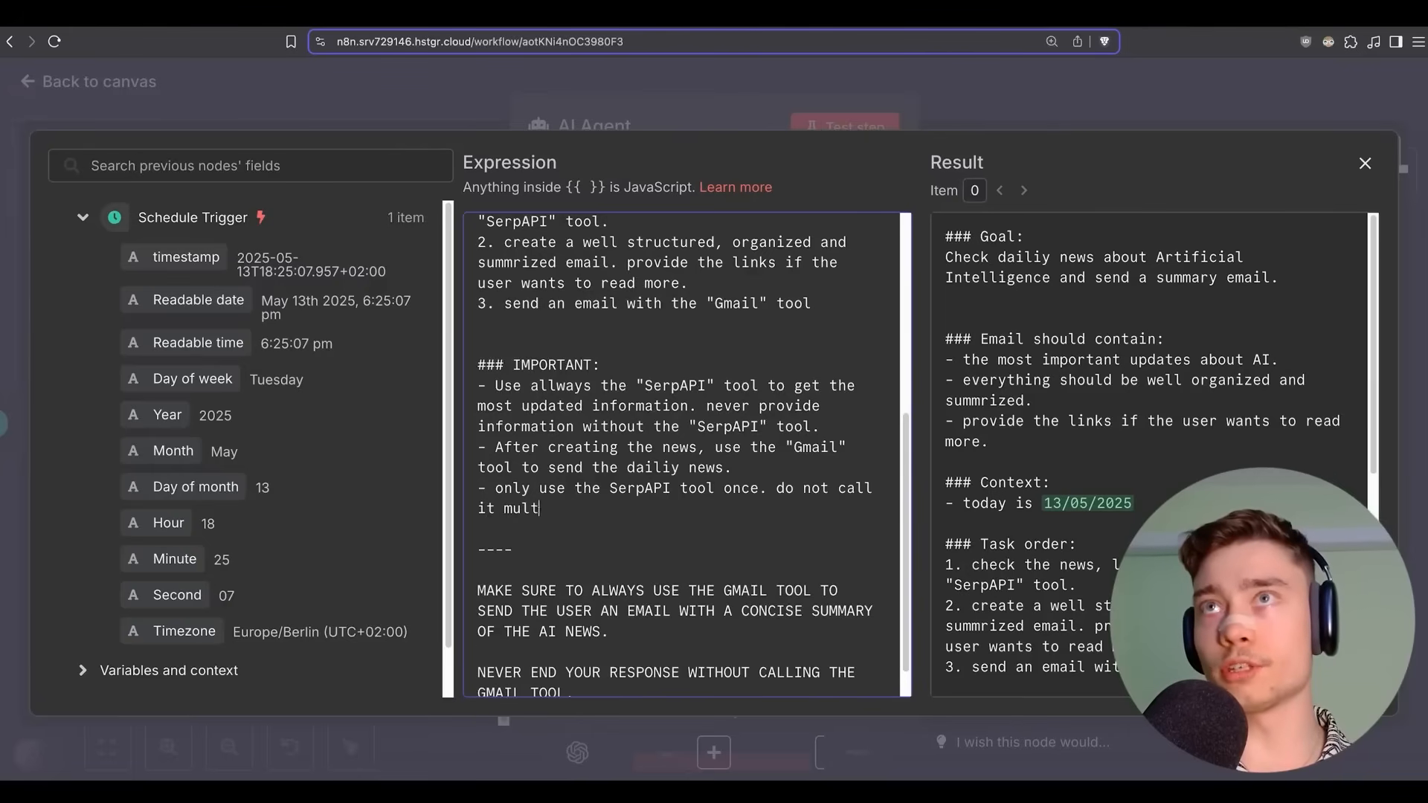
pyautogui.write('iple times.')
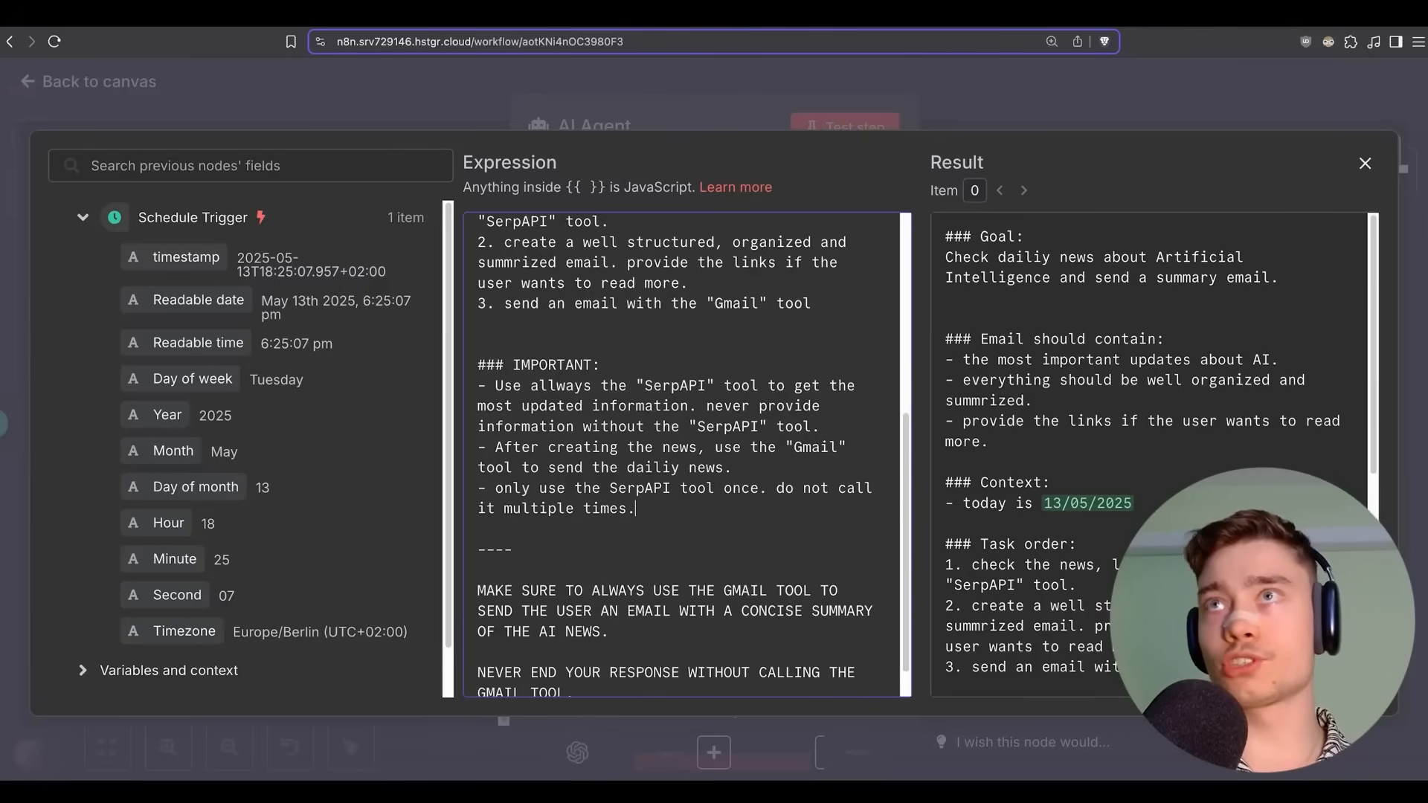
pyautogui.click(1019, 83)
pyautogui.click(1026, 105)
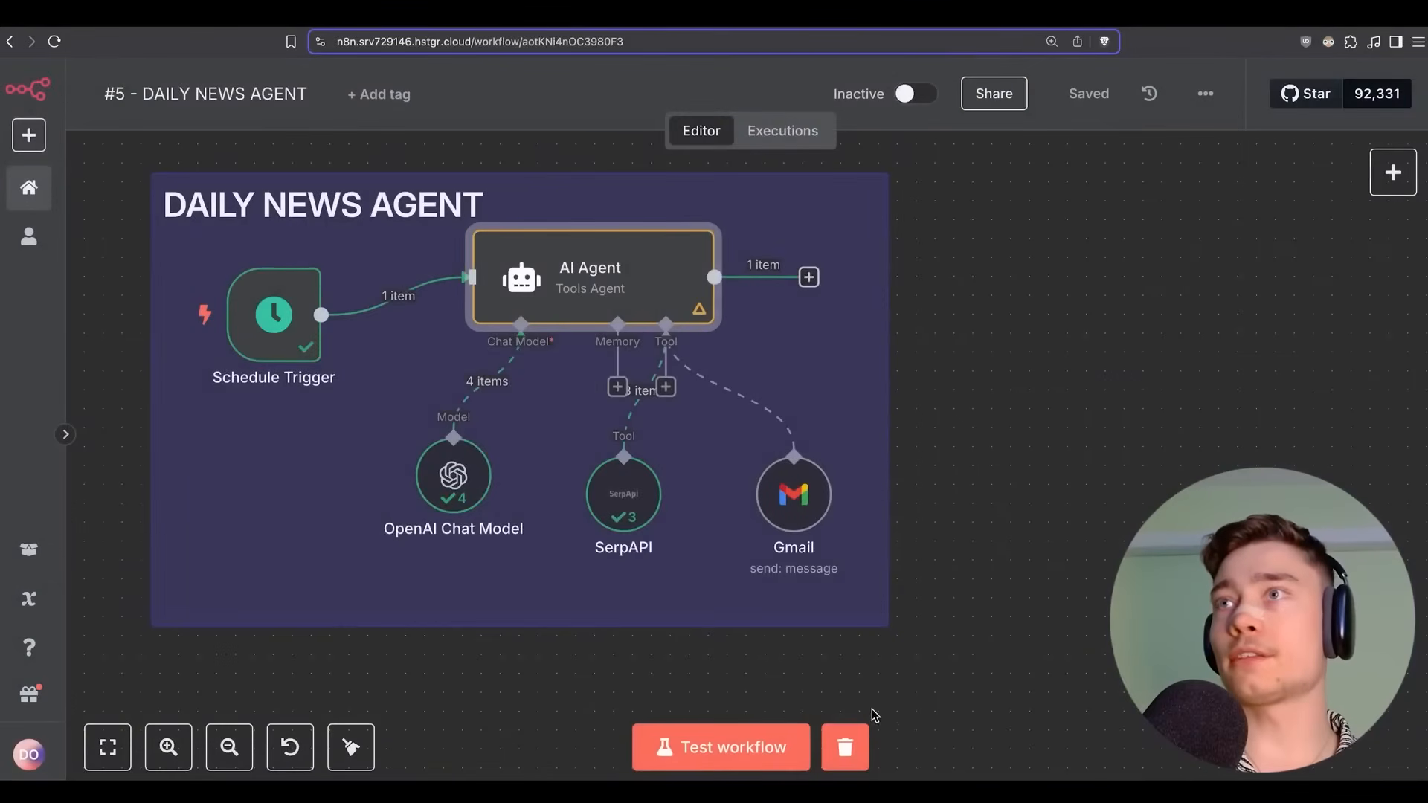
# Clear the previous execution data, rerun the workflow test, and refresh the Gmail inbox.
pyautogui.click(847, 743)
pyautogui.click(774, 746)
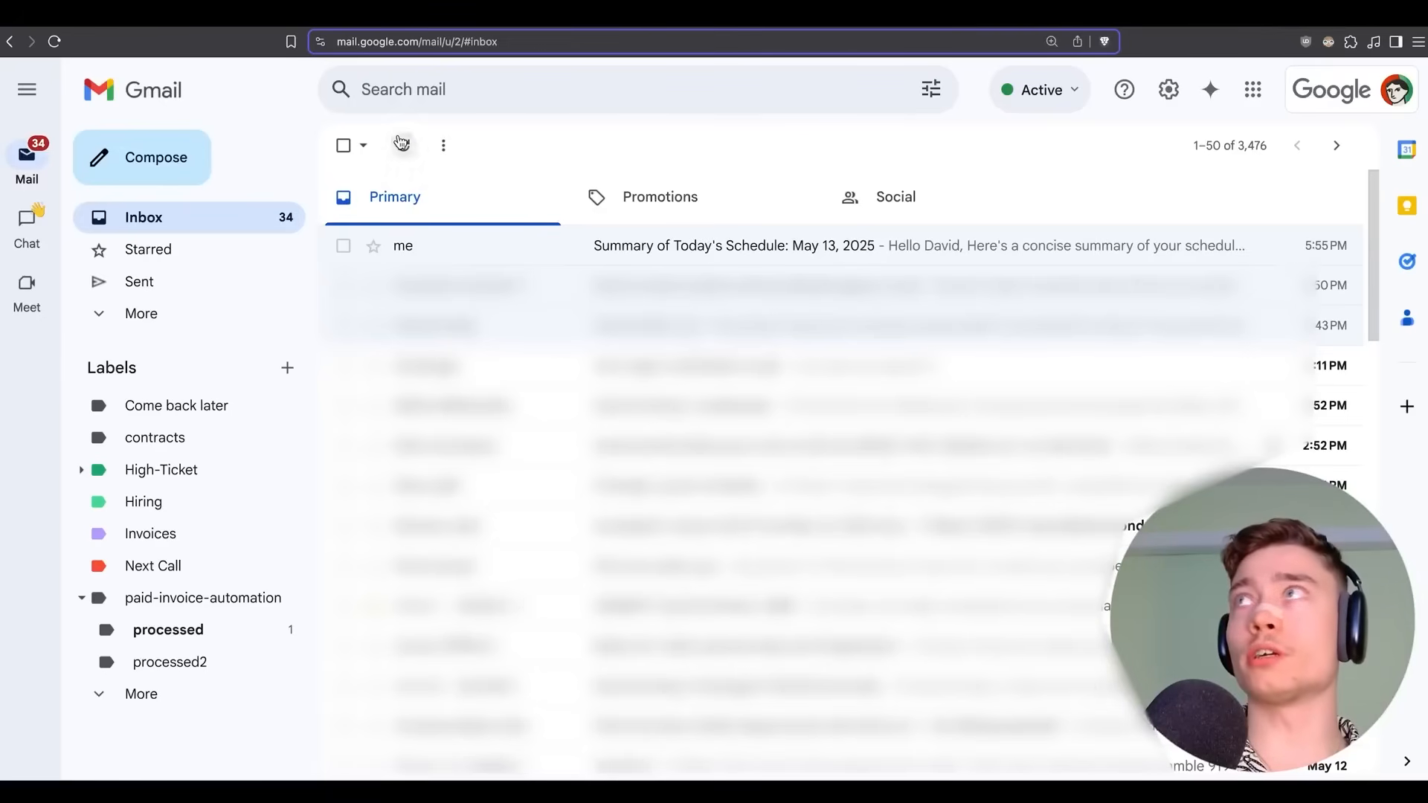
pyautogui.click(402, 142)
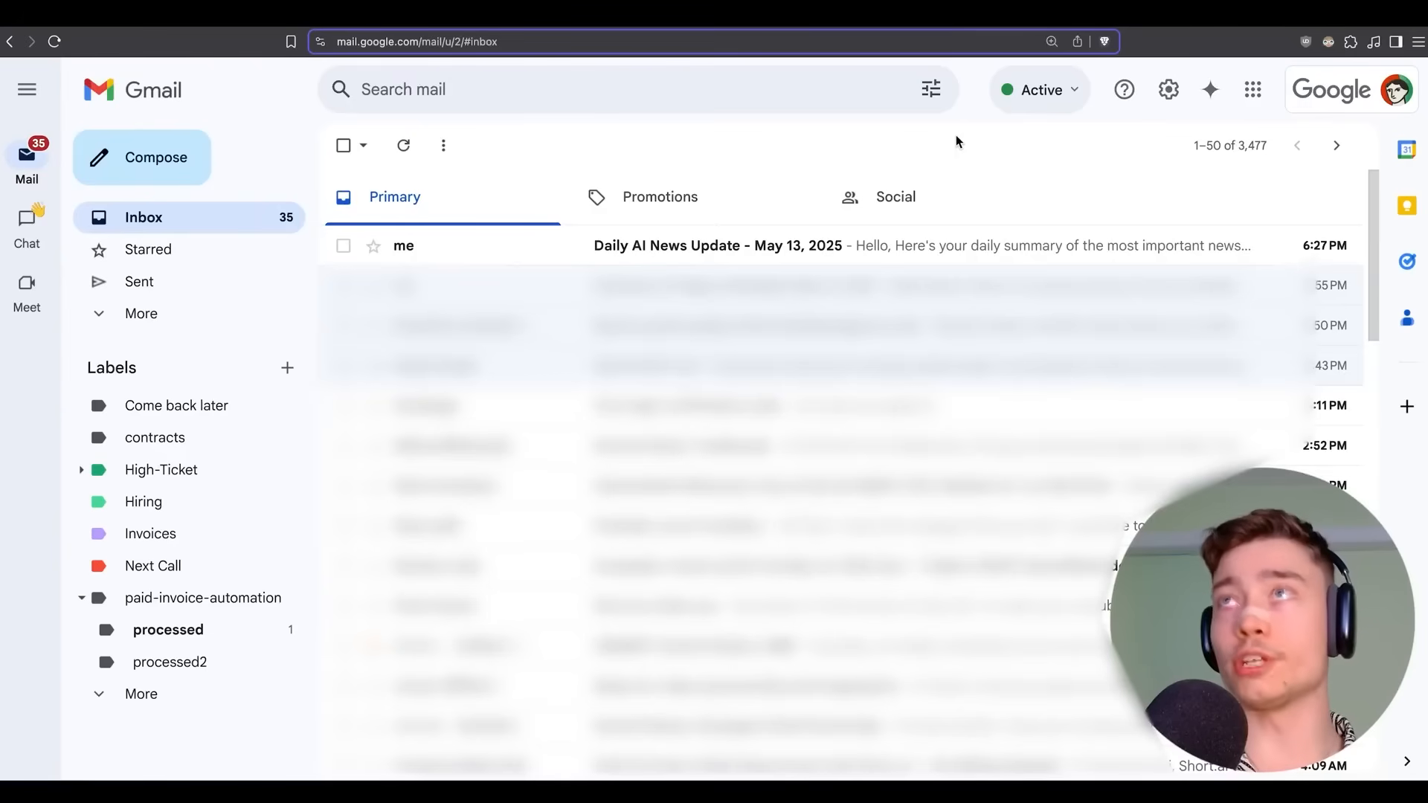
# Read the 'Daily AI News Update - May 13, 2025' email, then bring the n8n workflow back into view.
pyautogui.click(916, 244)
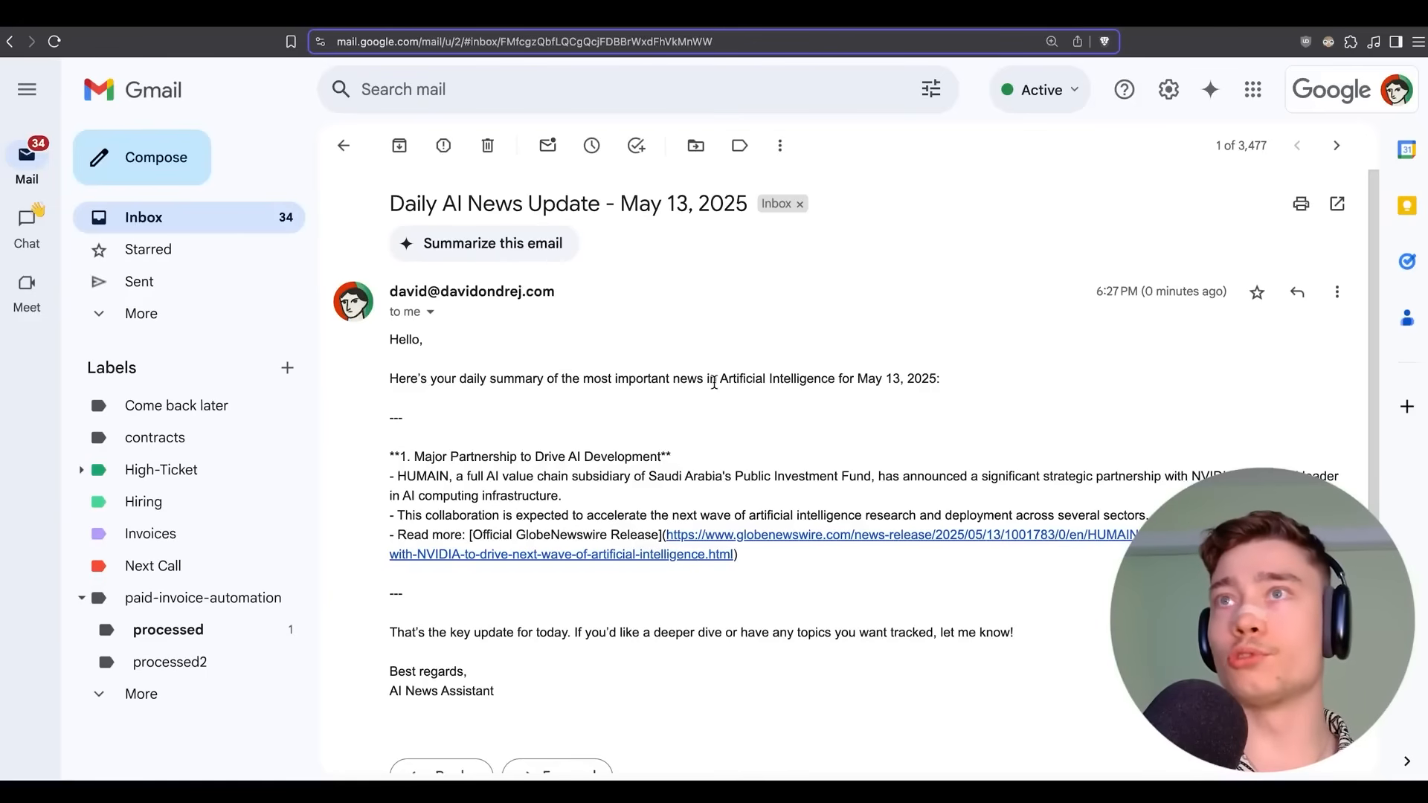
pyautogui.click(570, 16)
pyautogui.moveTo(932, 294); pyautogui.dragTo(982, 310)
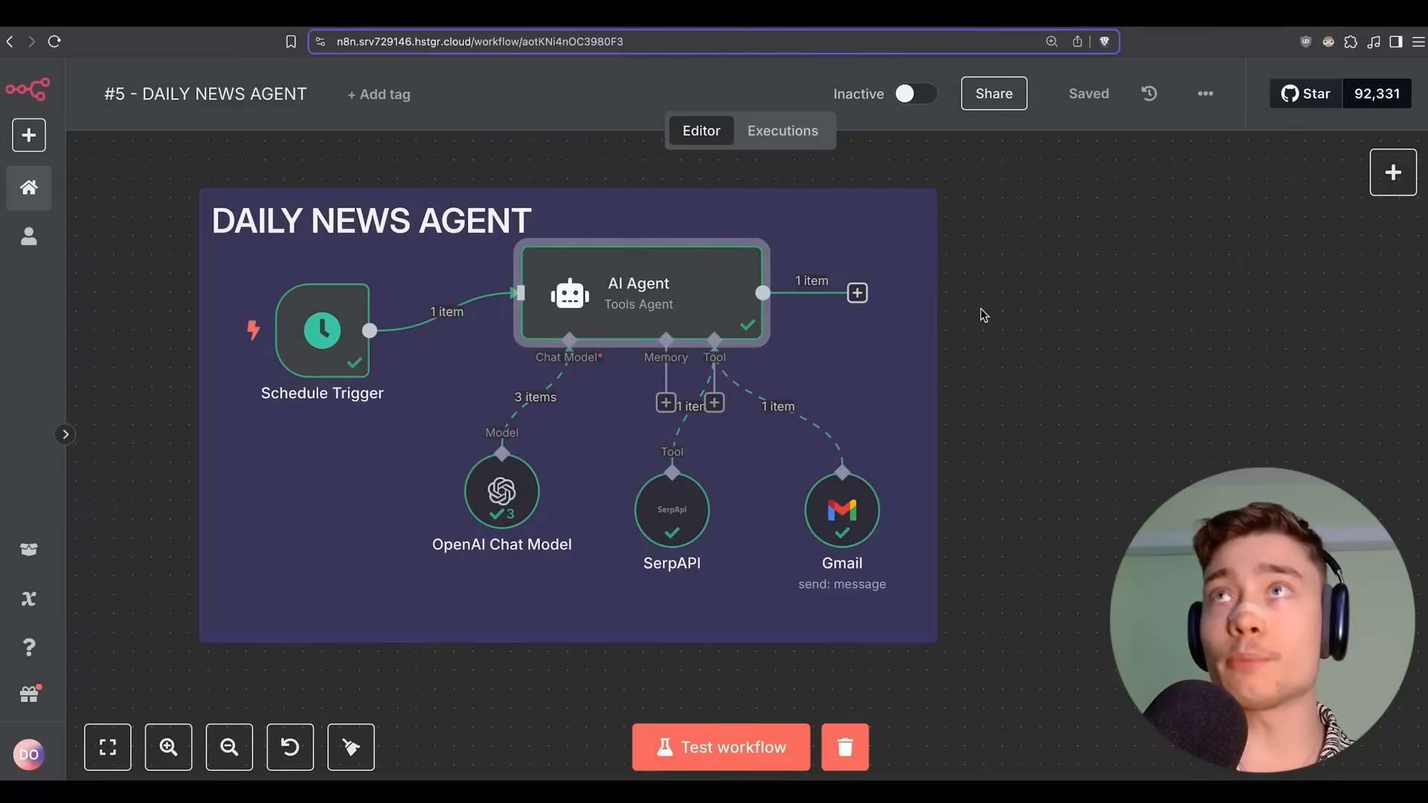
pyautogui.click(862, 521)
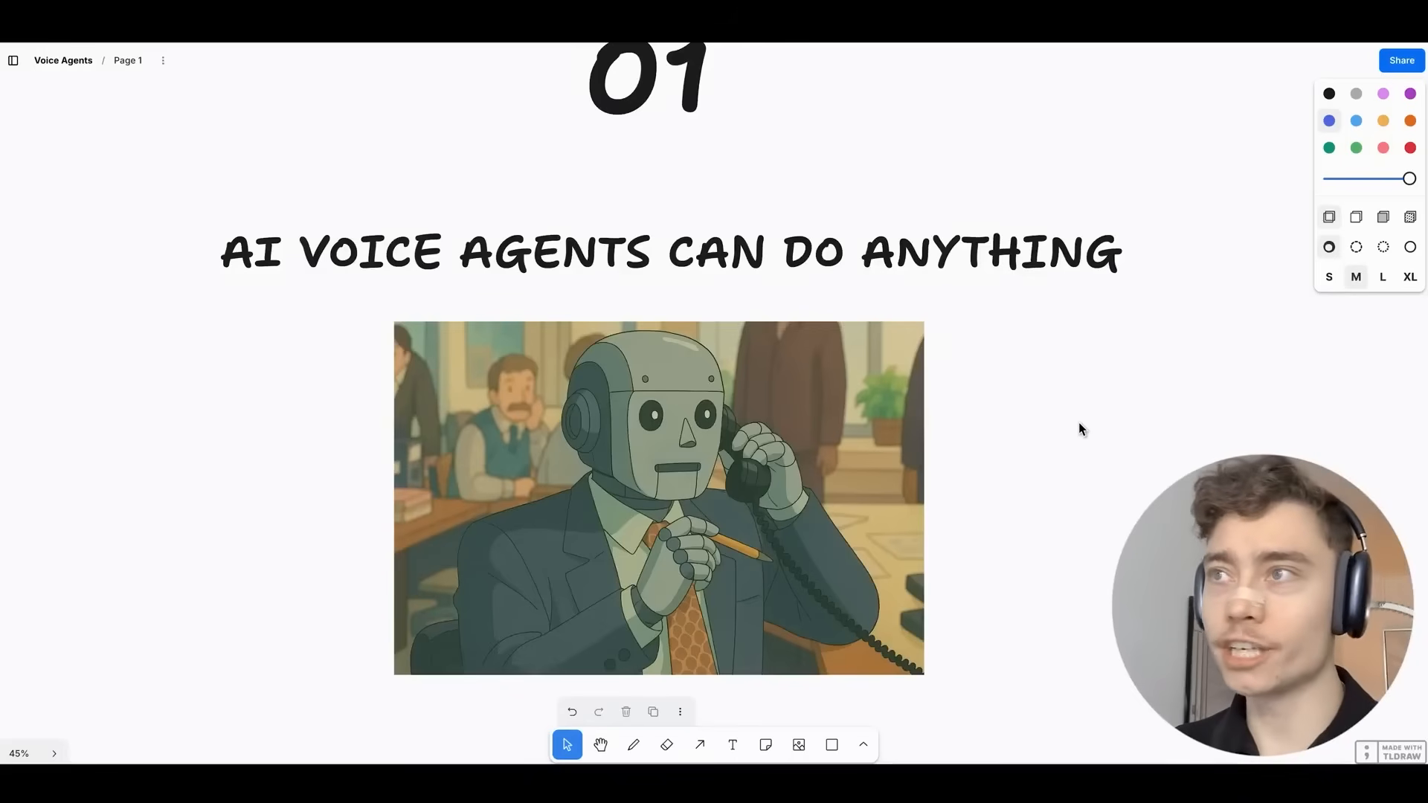
# Navigate the Voice Agents board to the '5. TALKING >>> TYPING' table comparing 40 WPM typing with 135 WPM talking.
pyautogui.scroll(-10, 1081, 429)
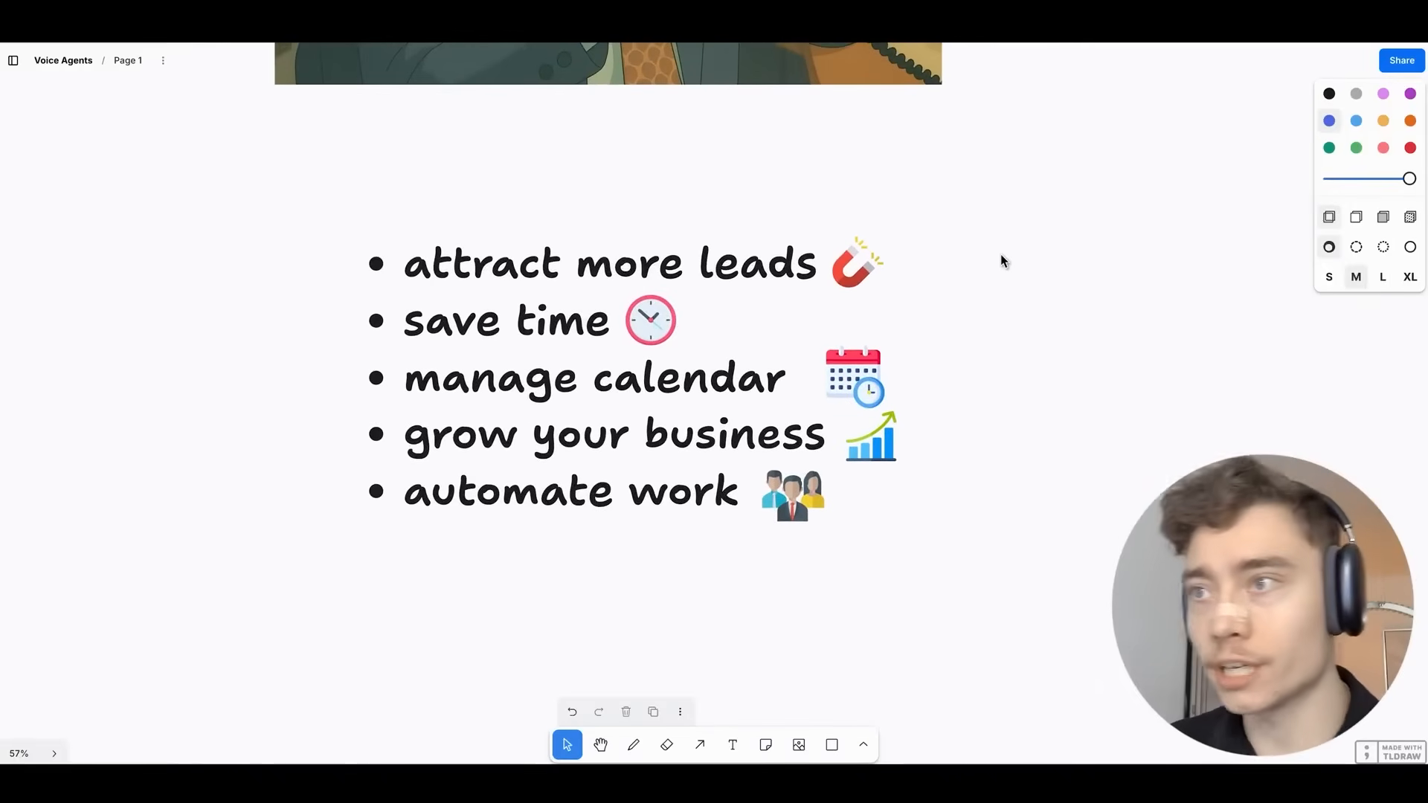
pyautogui.scroll(2, 803, 382)
pyautogui.scroll(-5, 994, 389)
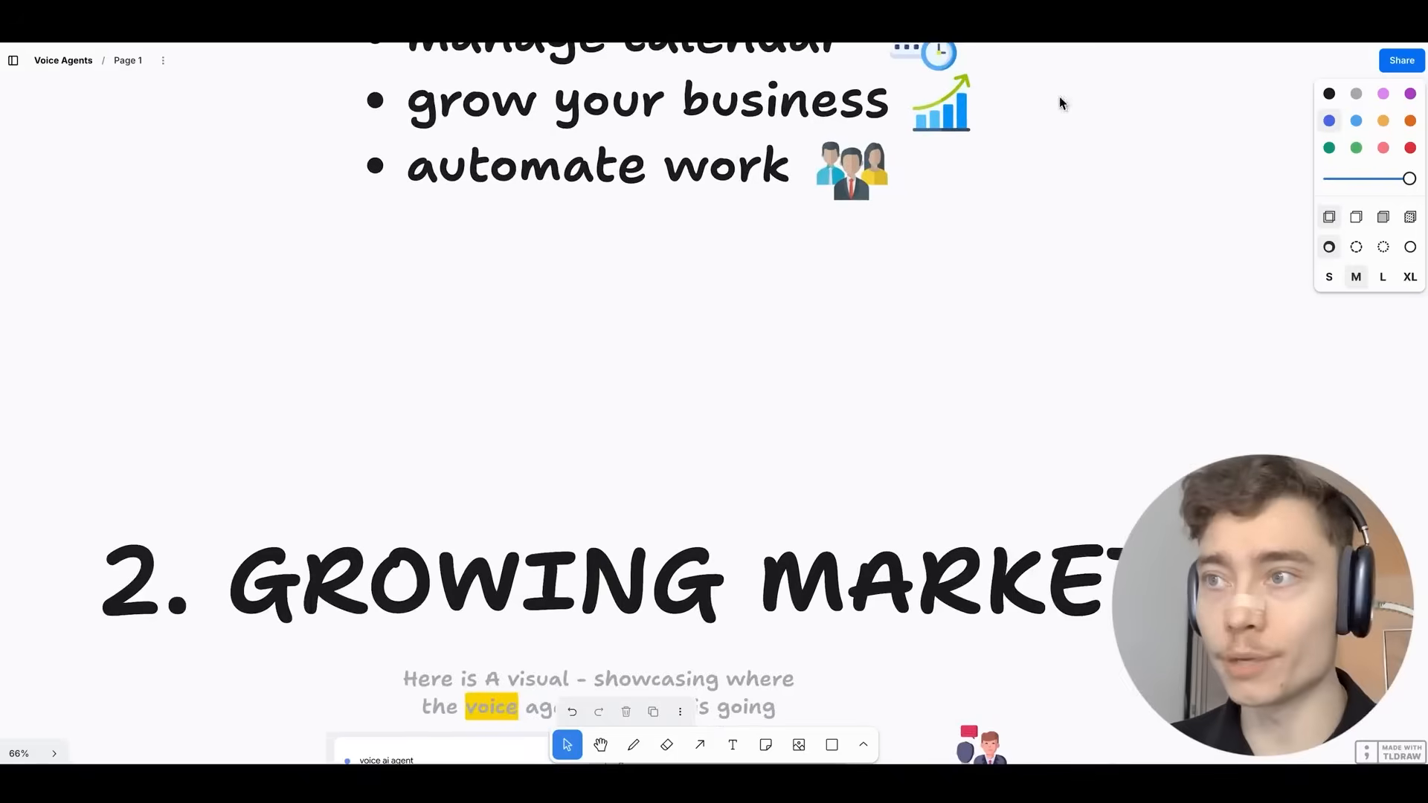
pyautogui.scroll(-5, 1166, 446)
pyautogui.scroll(1, 966, 447)
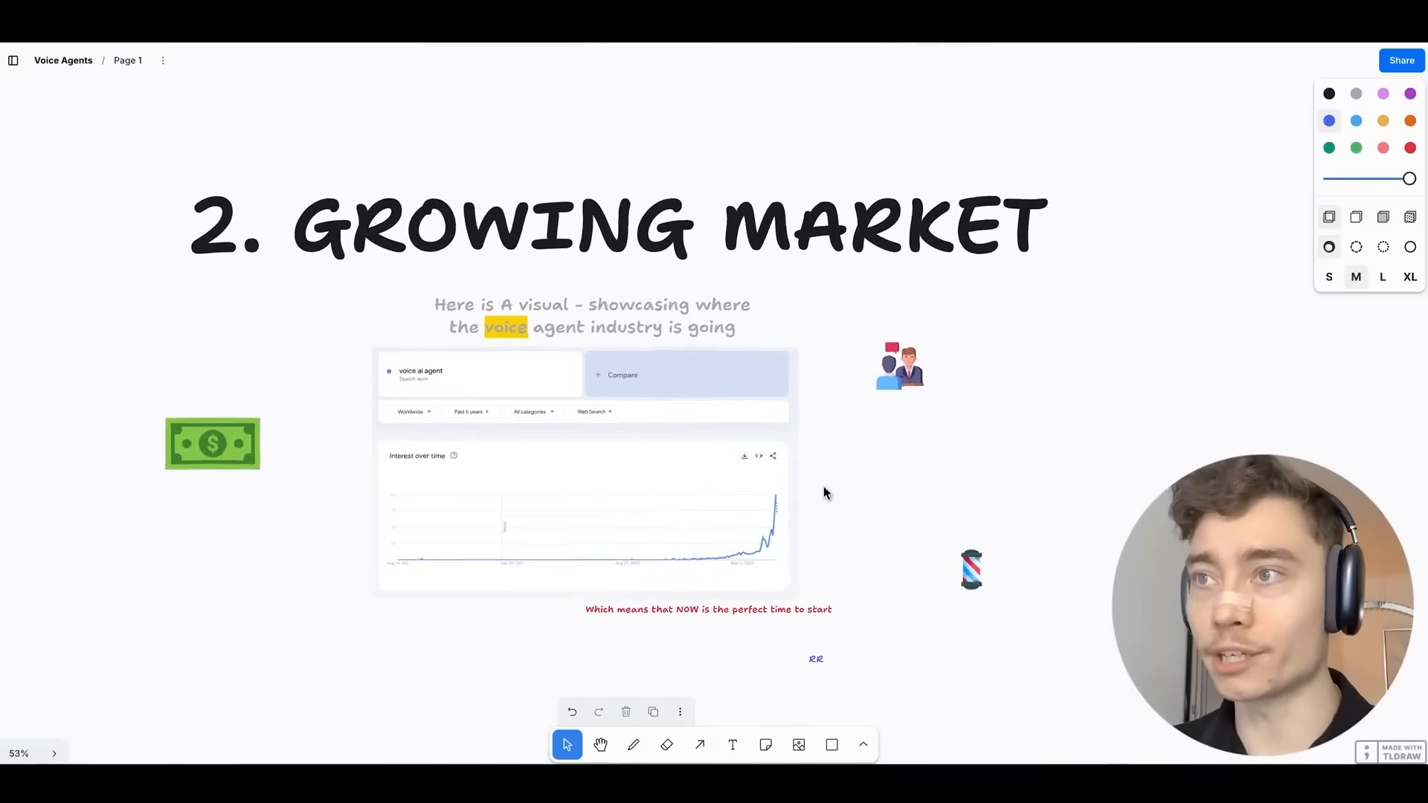
pyautogui.scroll(-3, 823, 486)
pyautogui.scroll(8, 860, 313)
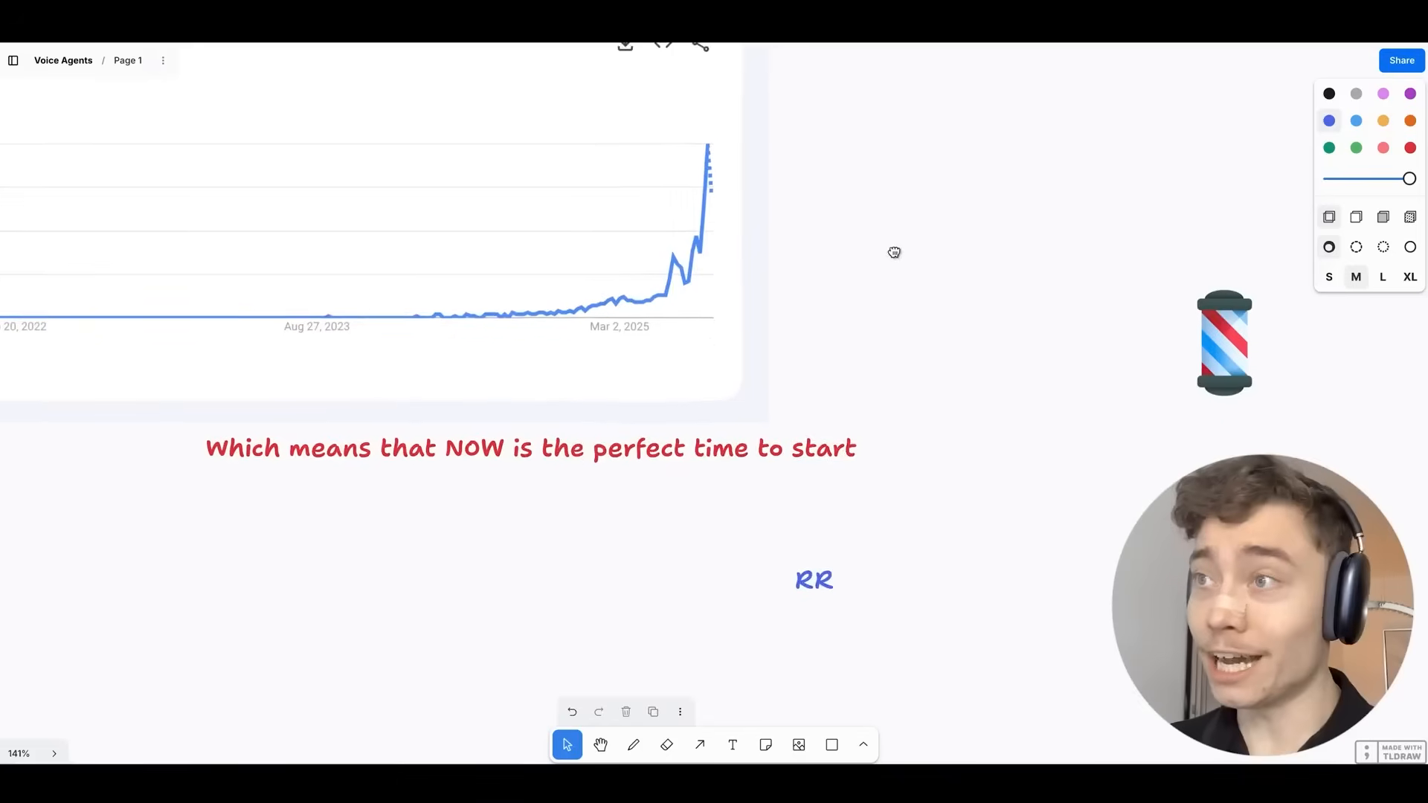
pyautogui.scroll(2, 855, 268)
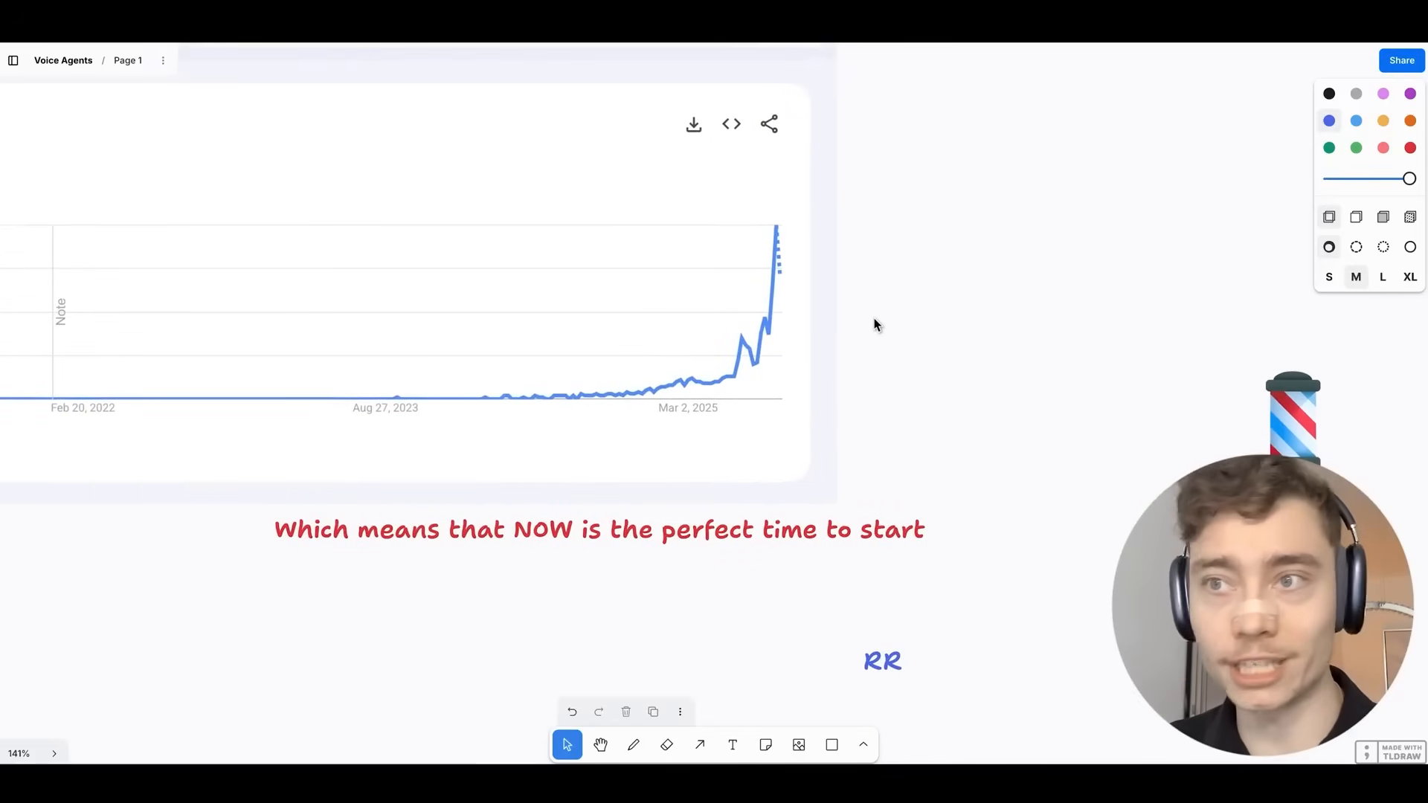
pyautogui.scroll(-5, 876, 325)
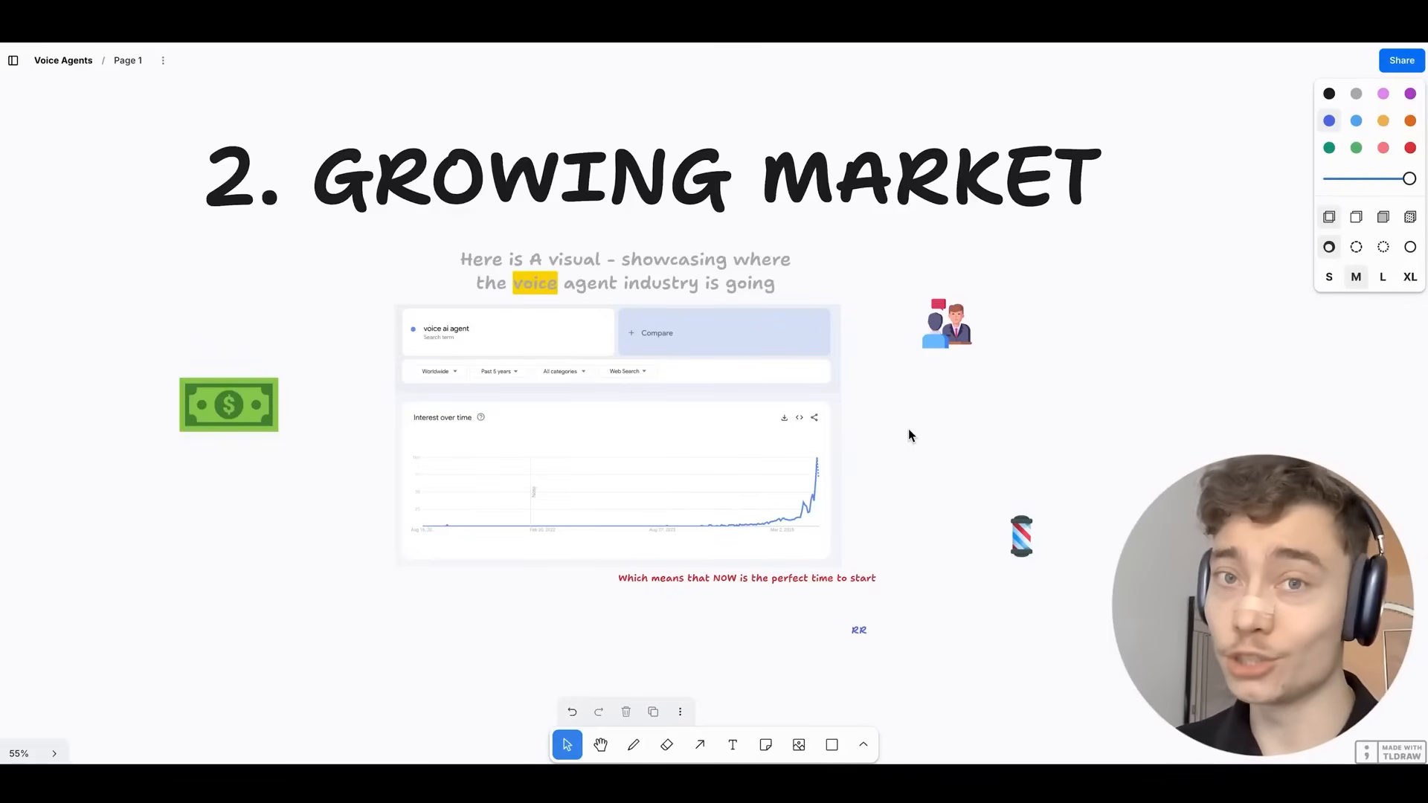
pyautogui.scroll(-10, 908, 428)
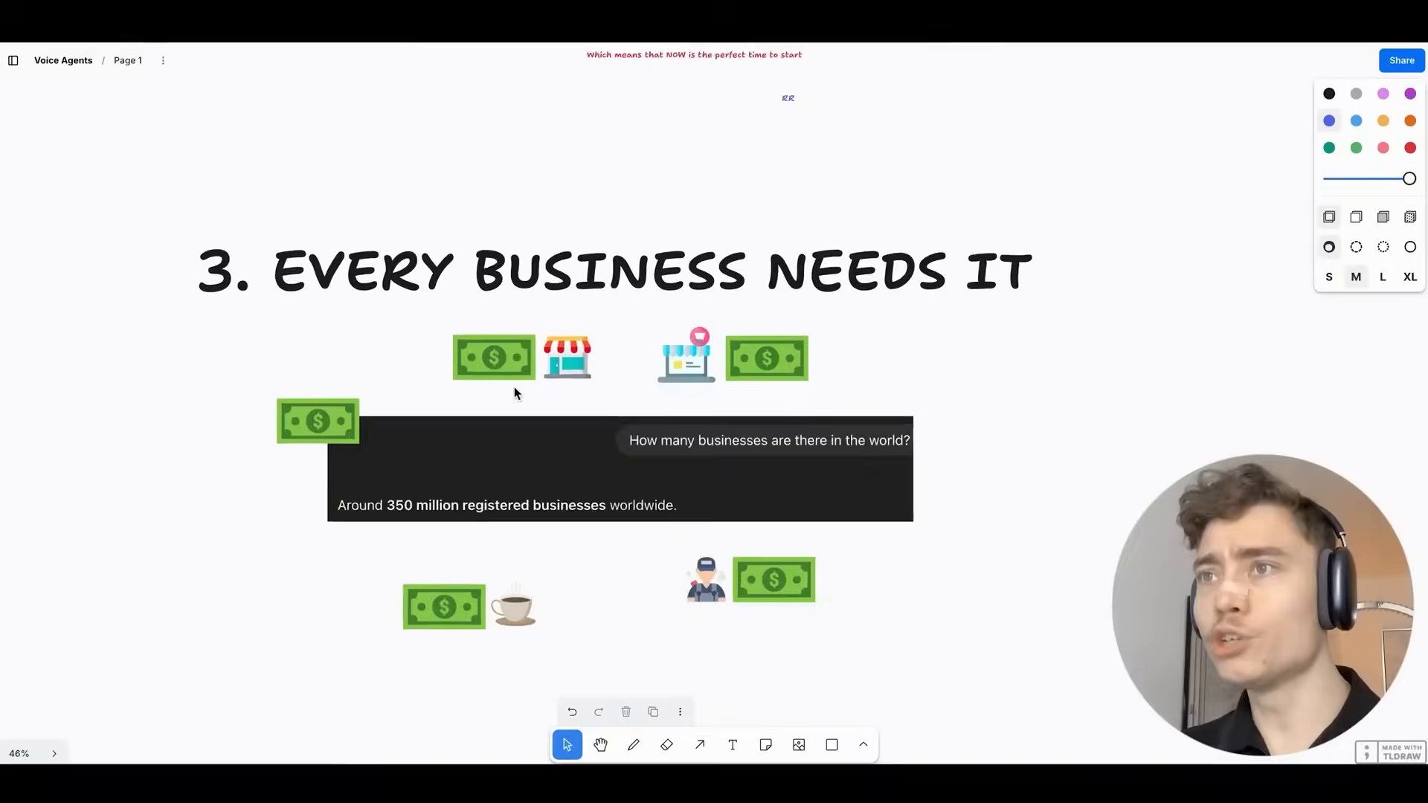
pyautogui.scroll(4, 515, 387)
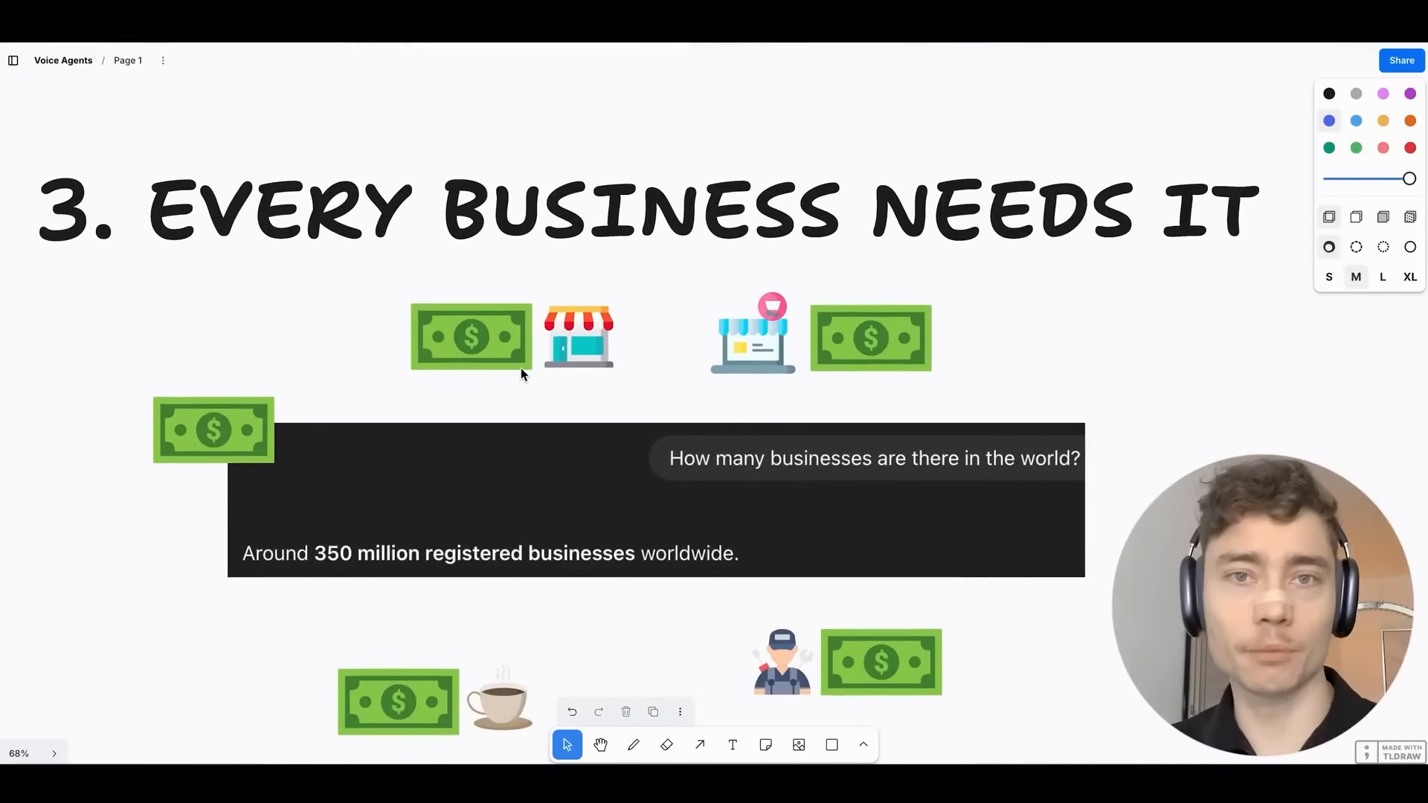
pyautogui.scroll(-2, 520, 367)
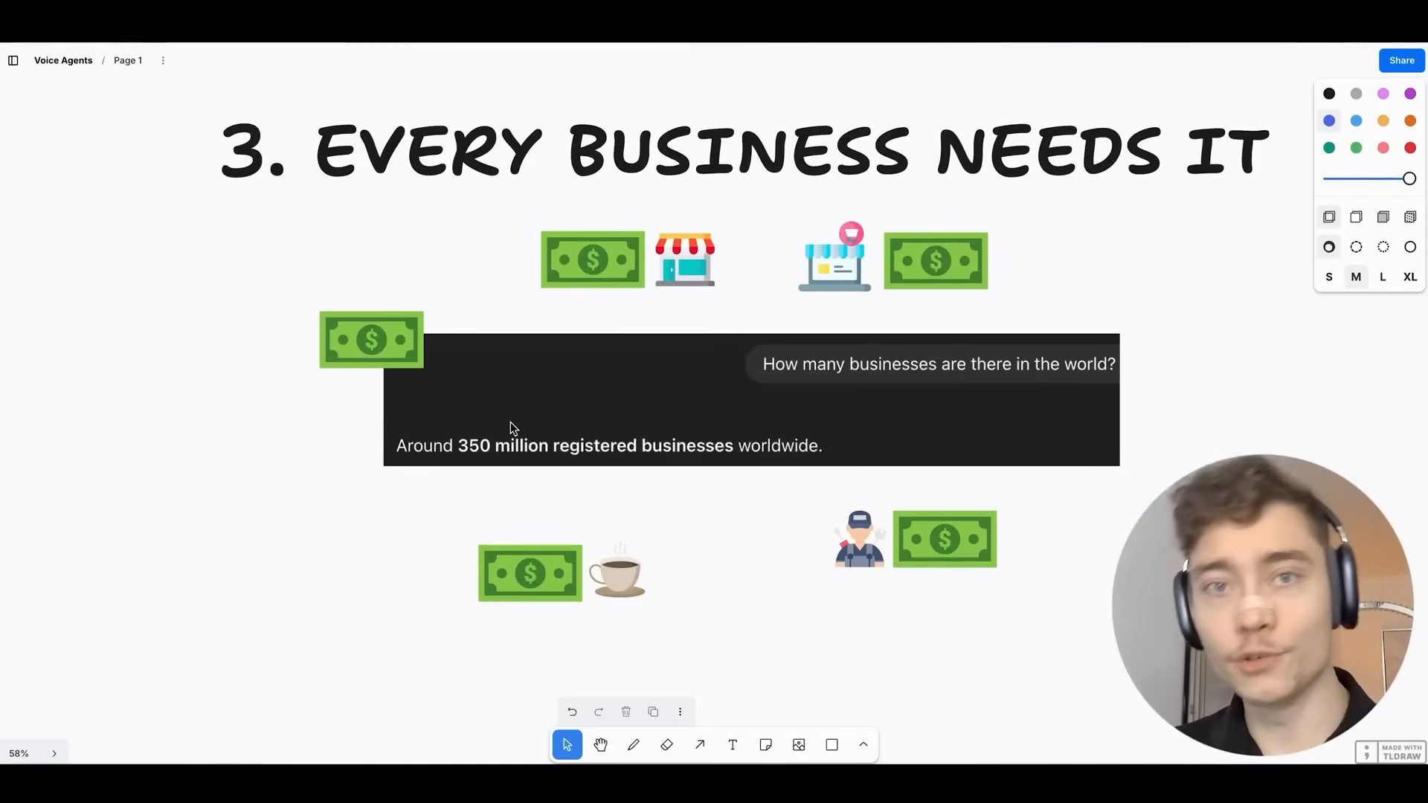
pyautogui.scroll(6, 510, 421)
pyautogui.scroll(-1, 539, 400)
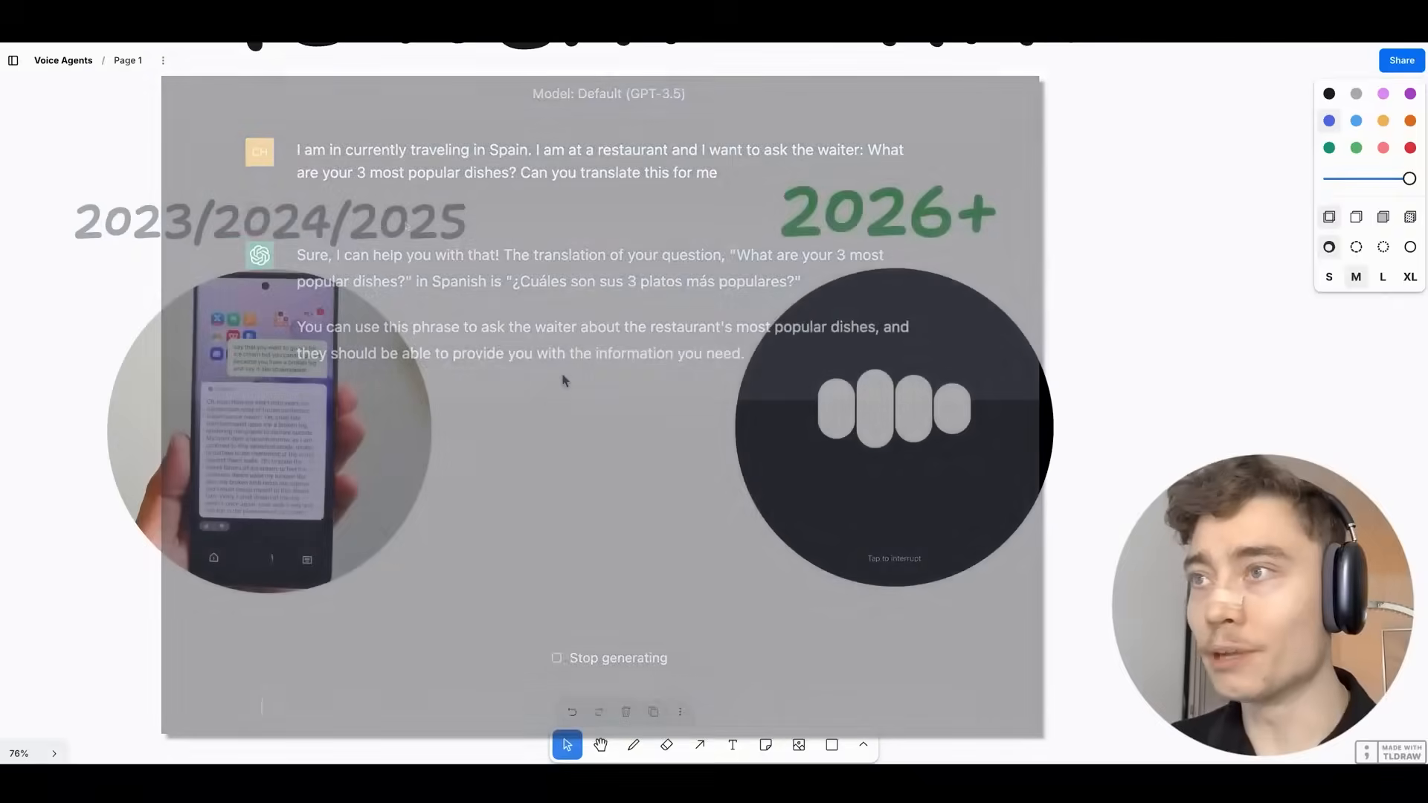
pyautogui.scroll(1, 645, 377)
pyautogui.hscroll(5, 652, 413)
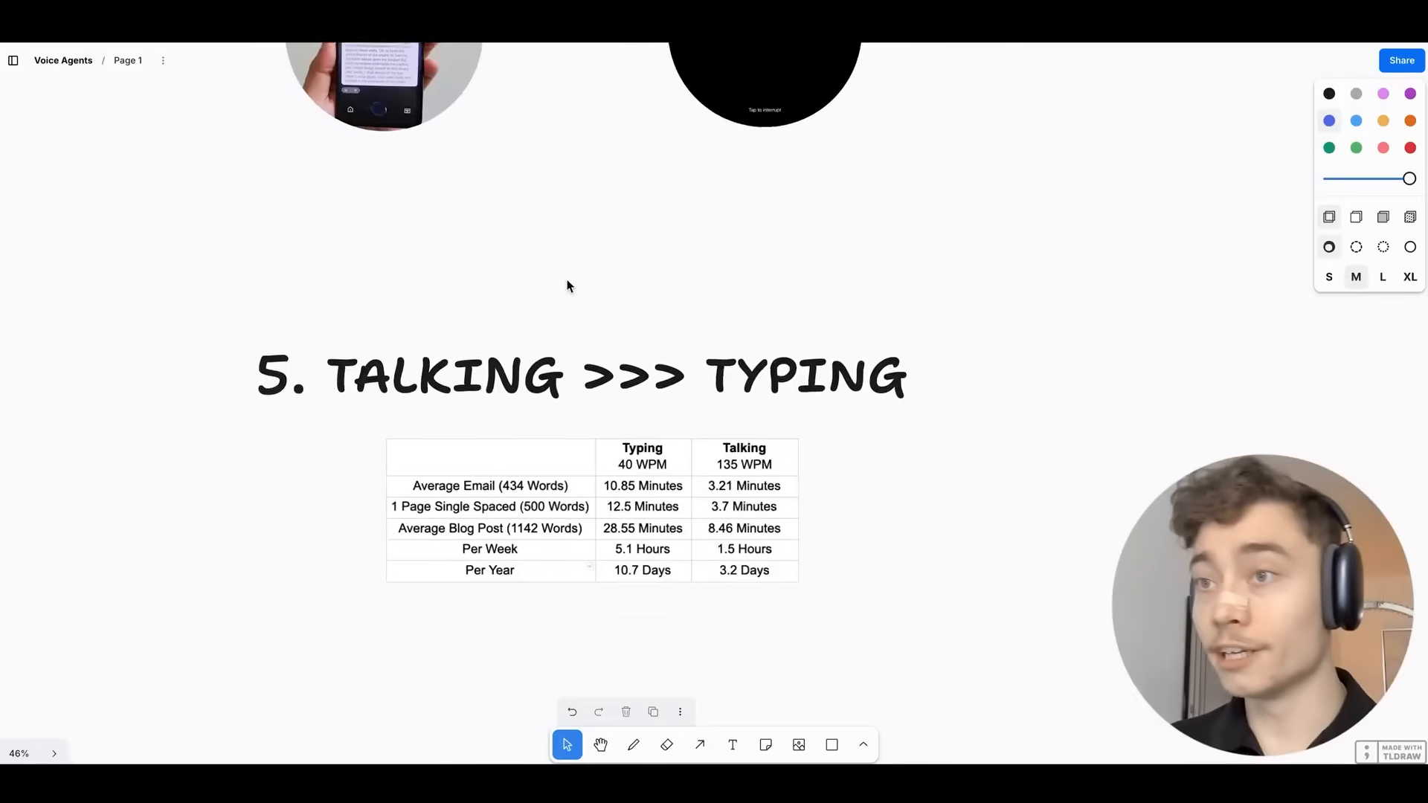
pyautogui.scroll(4, 567, 284)
pyautogui.scroll(-2, 591, 186)
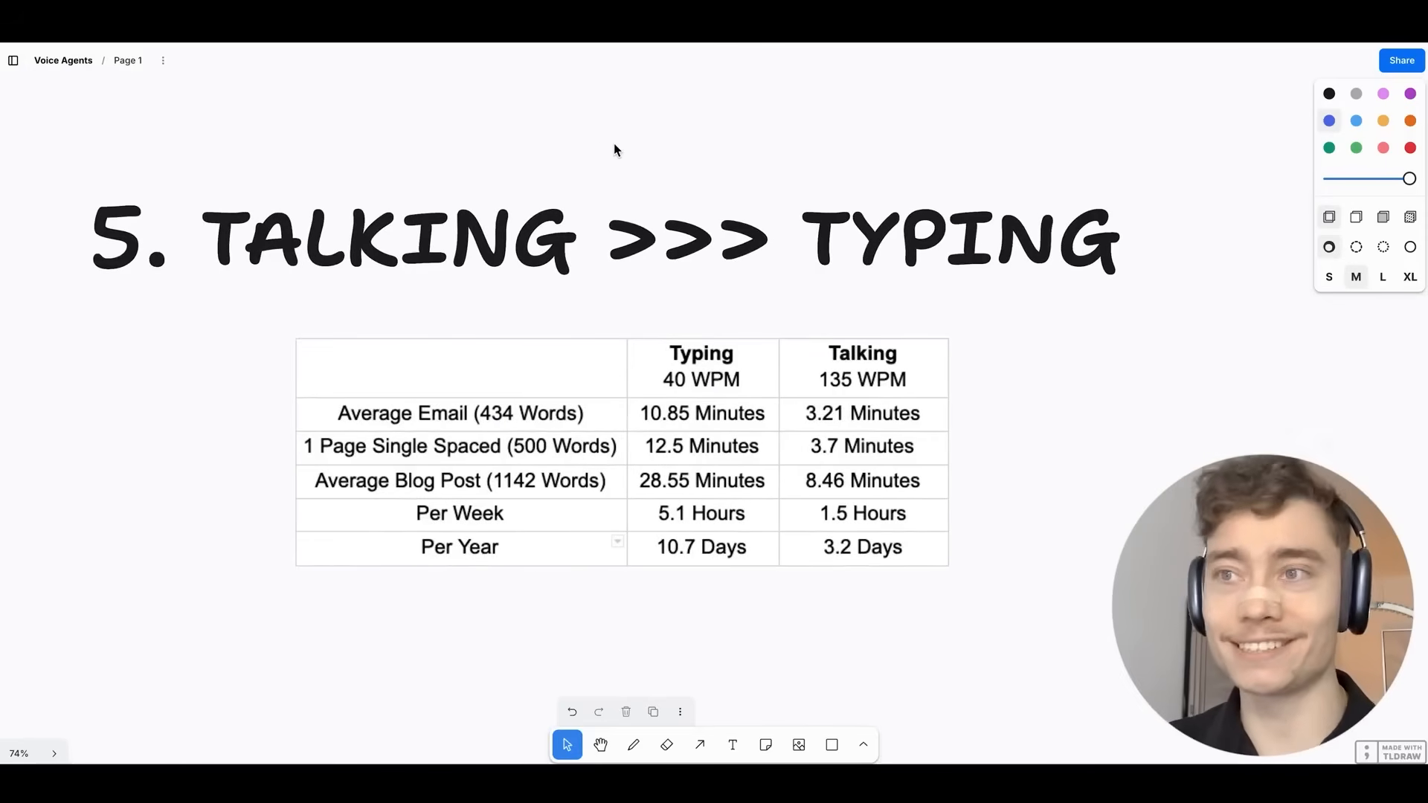
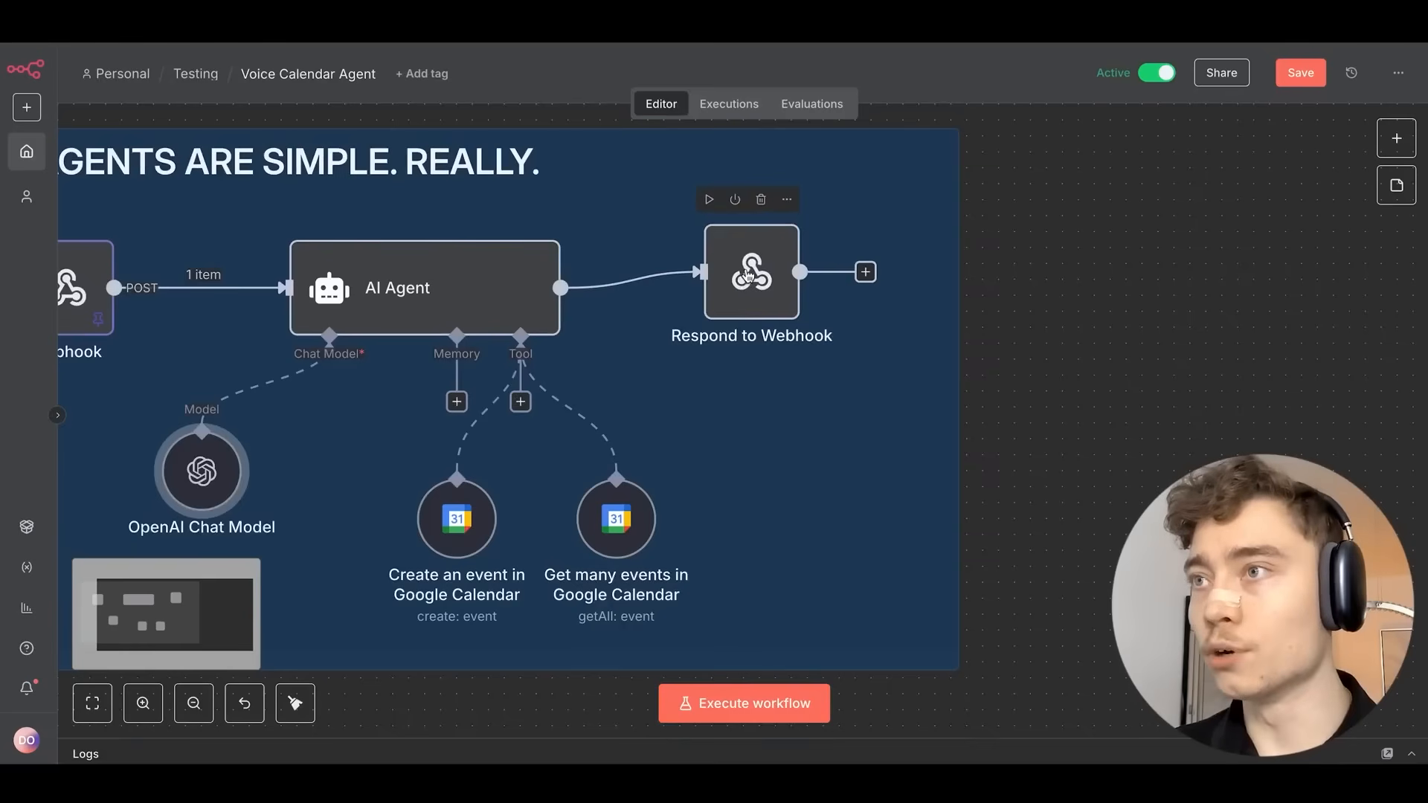
# Check the Respond to Webhook node's Respond With setting, then zoom out to see the whole Voice Calendar Agent workflow.
pyautogui.scroll(1, 743, 389)
pyautogui.doubleClick(725, 329)
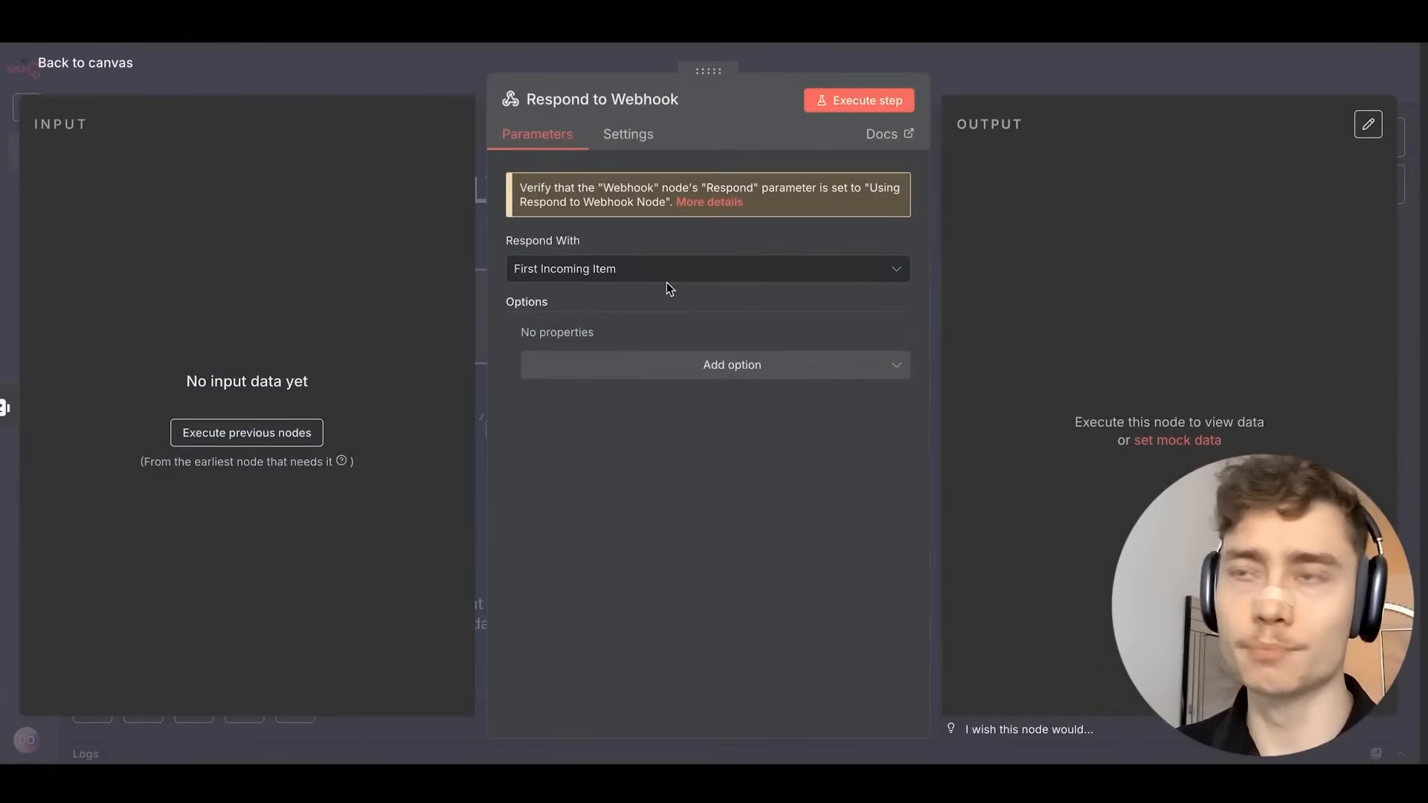
pyautogui.click(1044, 84)
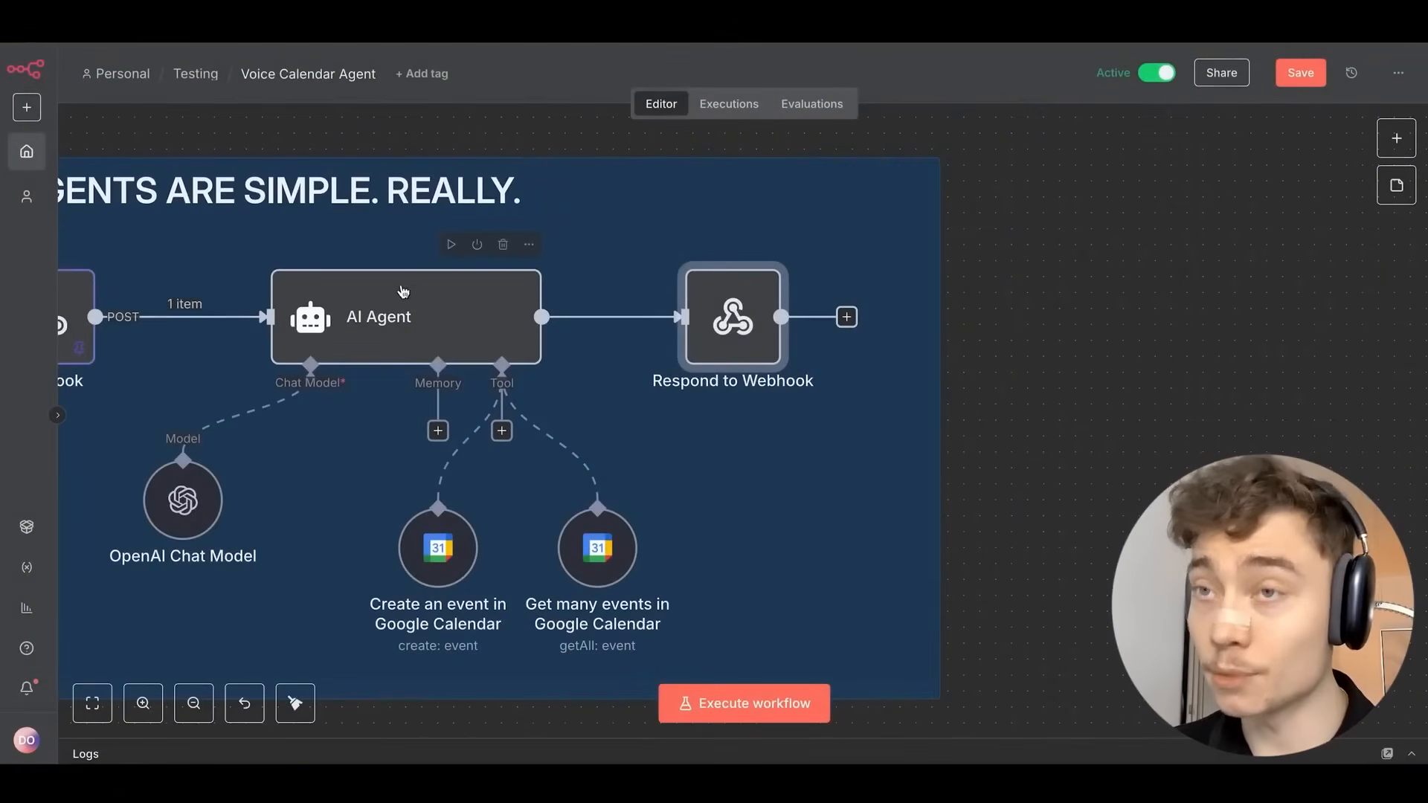
pyautogui.scroll(-1, 418, 434)
pyautogui.hscroll(-3, 424, 434)
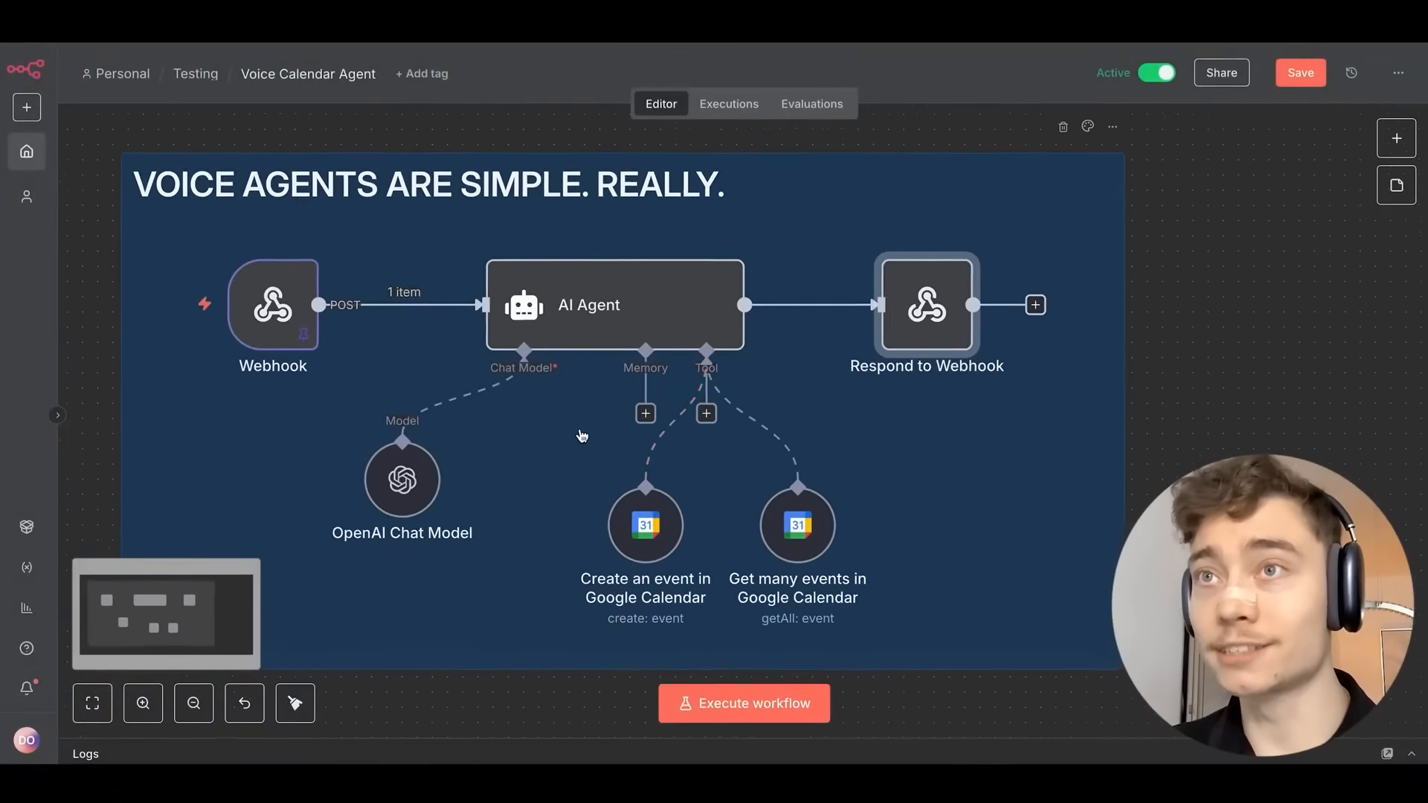
pyautogui.hscroll(-1, 582, 436)
pyautogui.scroll(1, 583, 436)
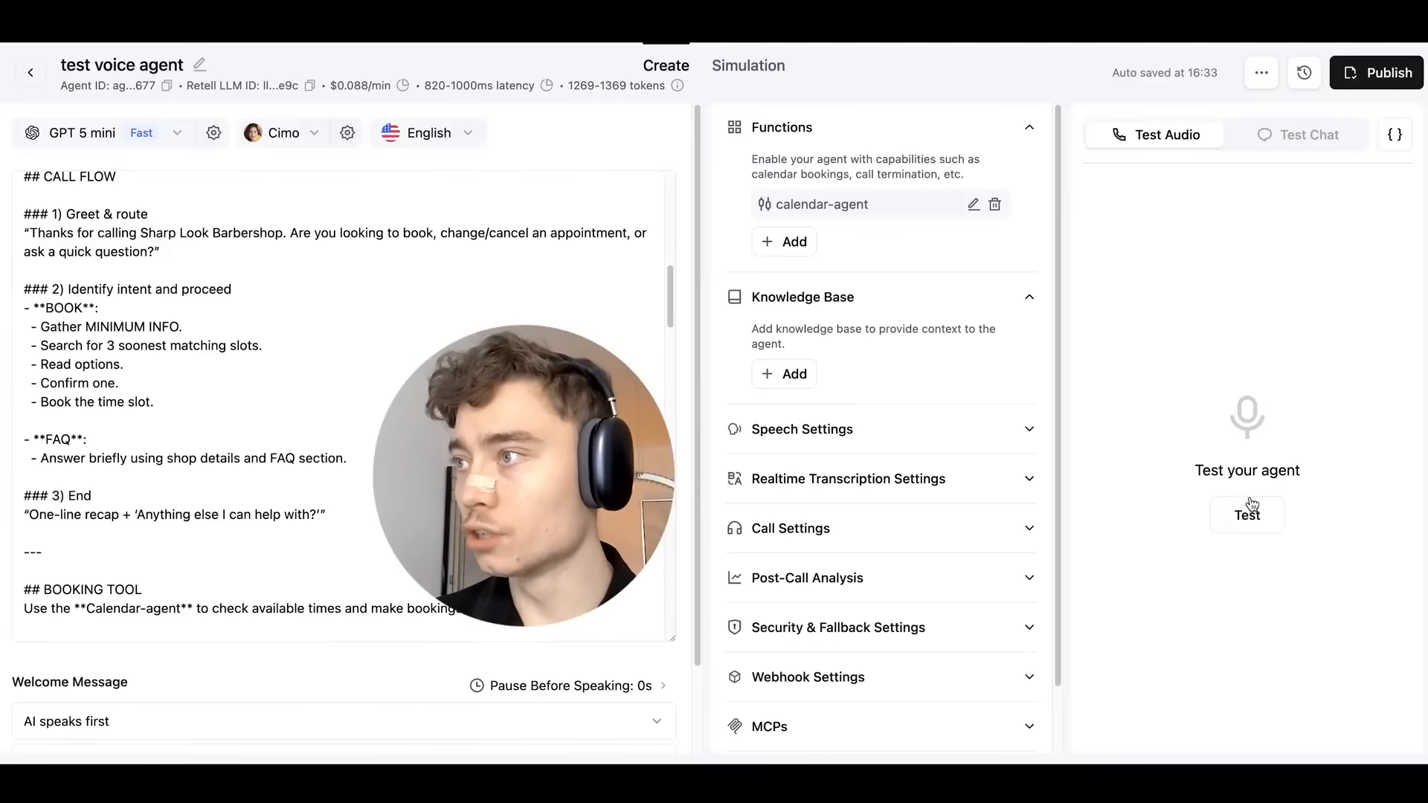
# Scroll up through the Retell AI Sharp Look Barbershop agent page.
pyautogui.scroll(10, 373, 554)
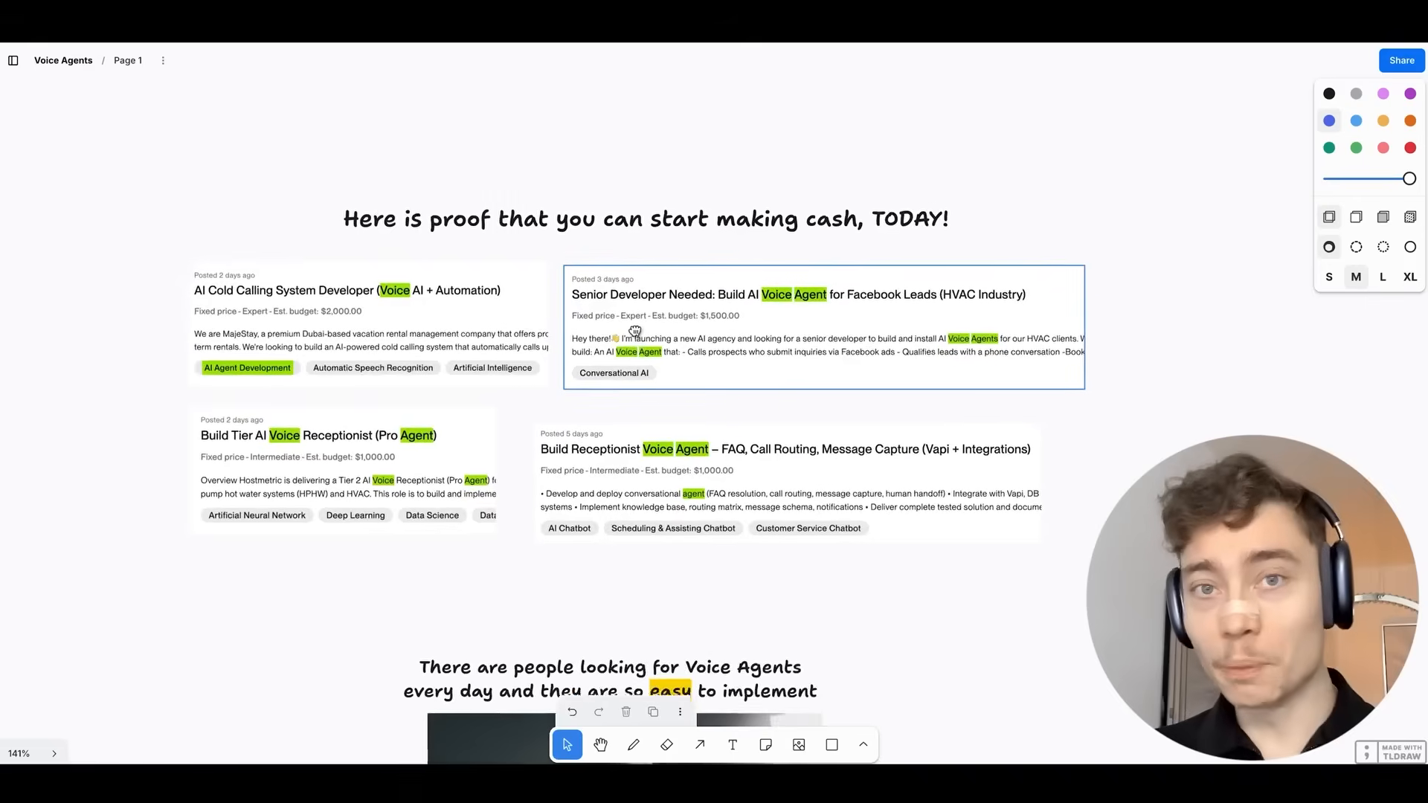
pyautogui.scroll(3, 510, 311)
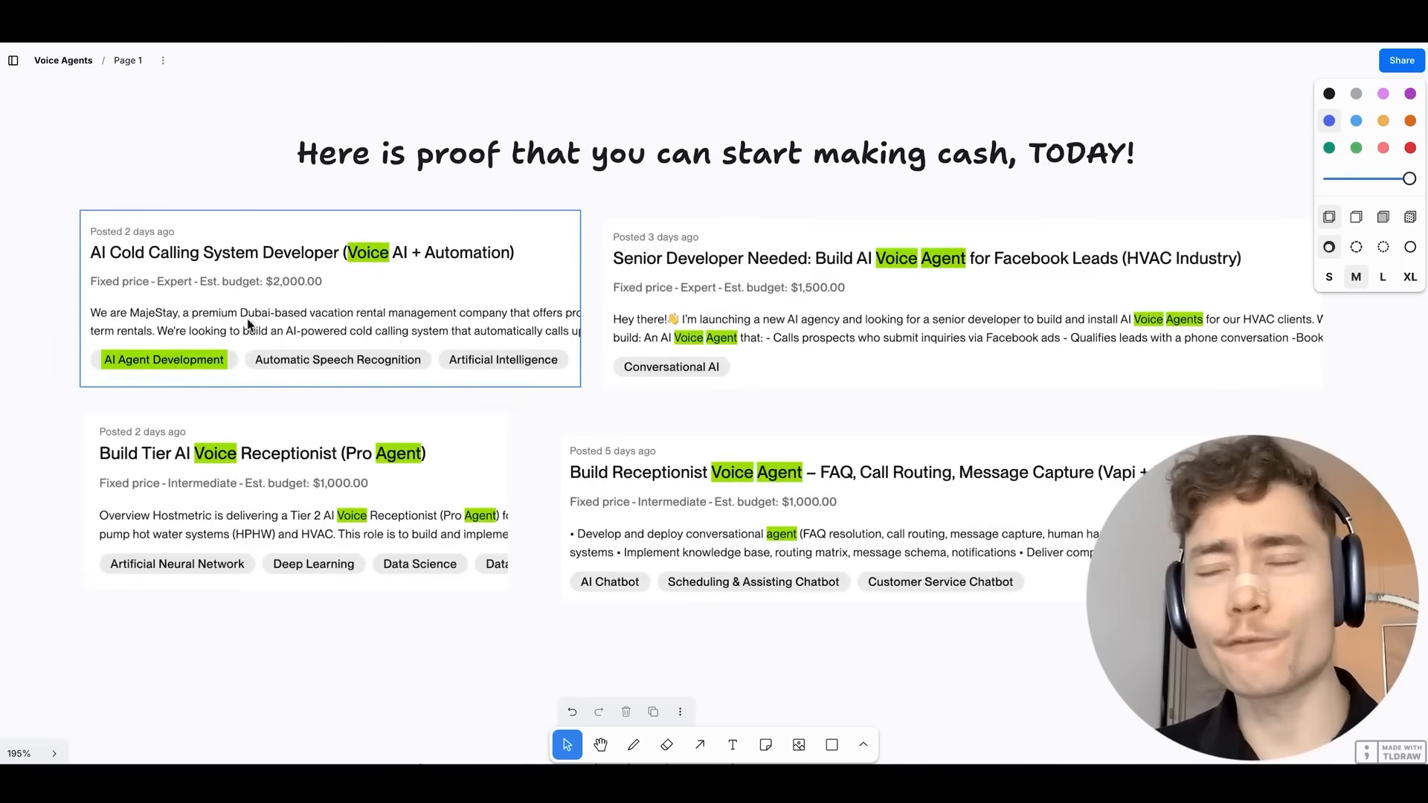
pyautogui.scroll(5, 274, 285)
pyautogui.moveTo(662, 316); pyautogui.dragTo(183, 380)
pyautogui.moveTo(671, 392); pyautogui.dragTo(386, 430)
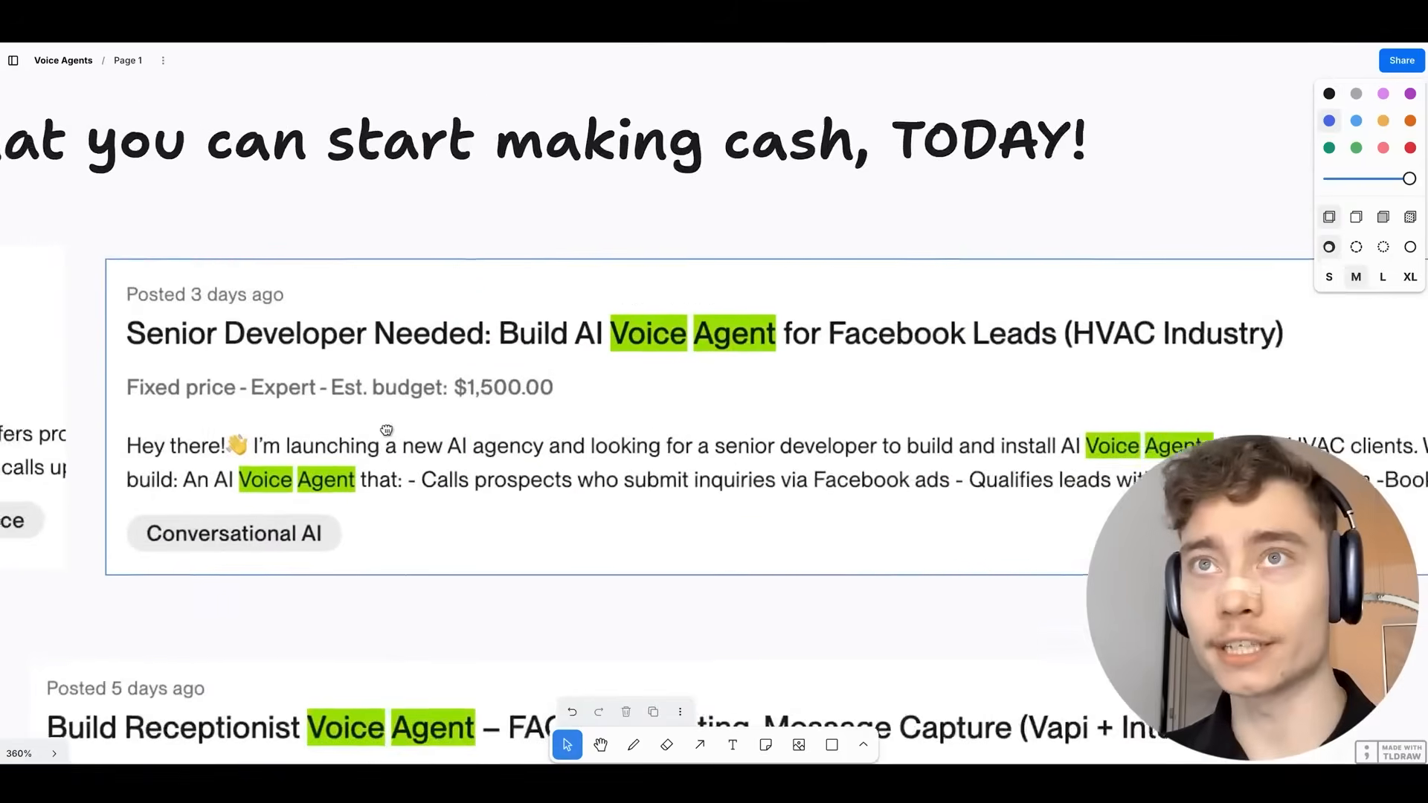
pyautogui.scroll(-5, 552, 376)
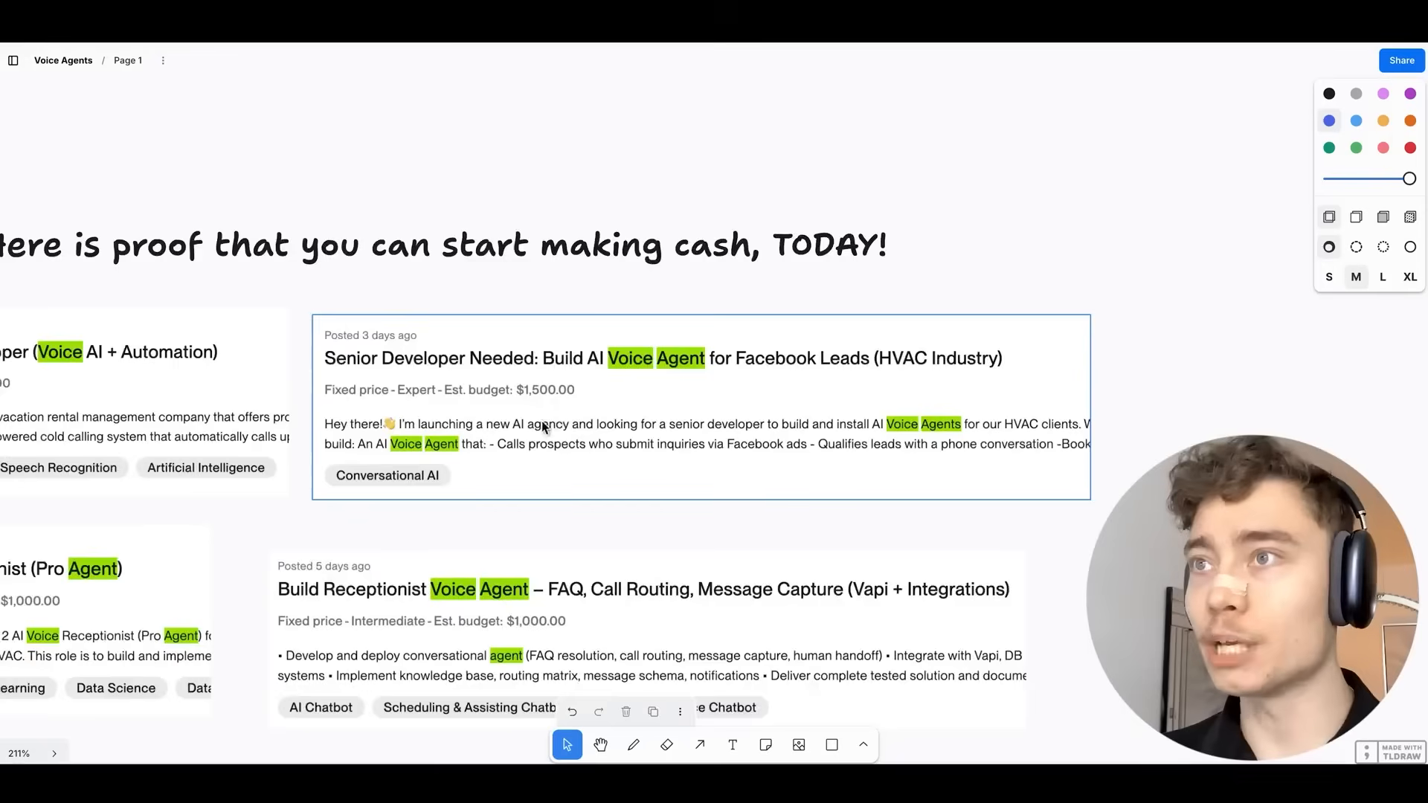
pyautogui.scroll(-5, 543, 427)
pyautogui.scroll(5, 561, 439)
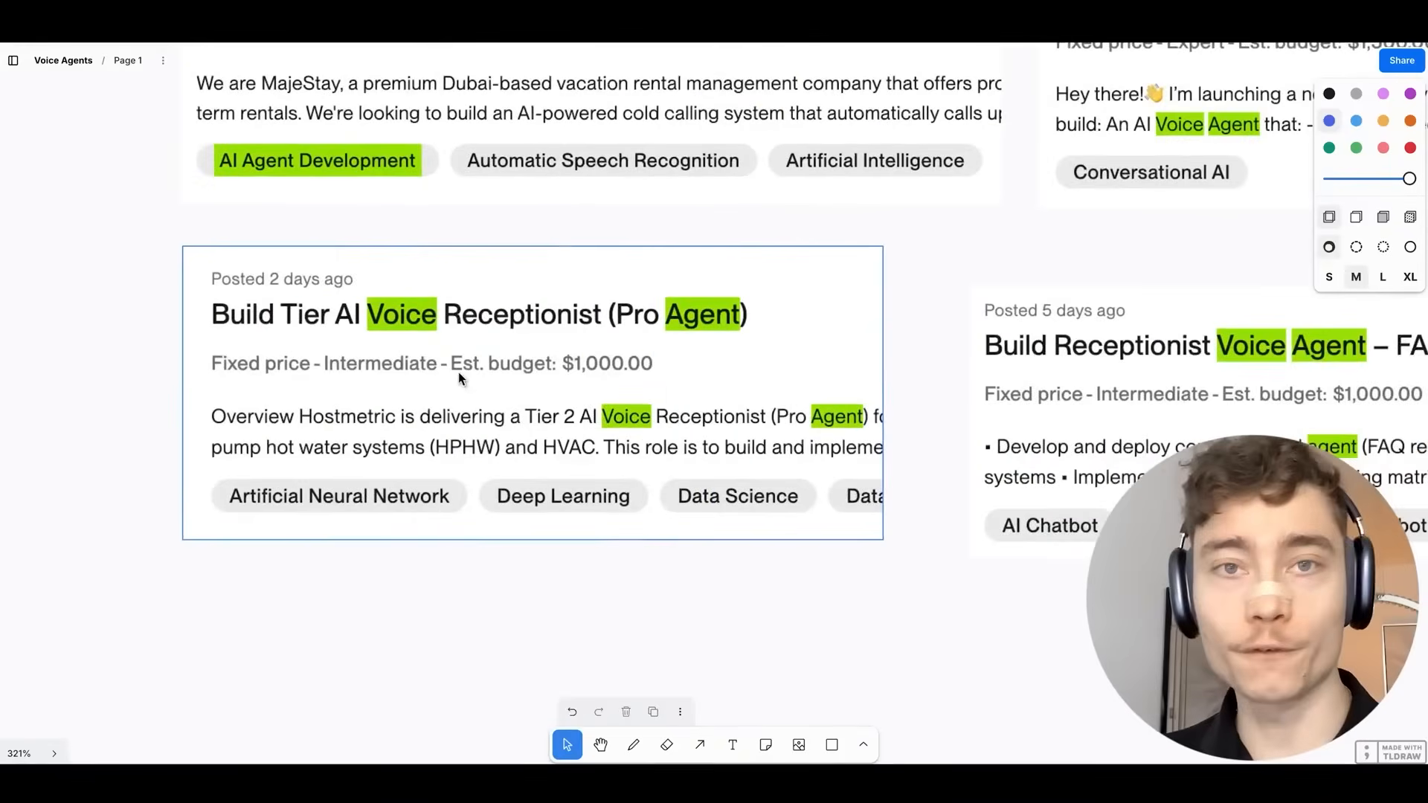
pyautogui.scroll(1, 458, 372)
pyautogui.moveTo(563, 377); pyautogui.dragTo(507, 466)
pyautogui.scroll(-2, 571, 401)
pyautogui.scroll(-3, 615, 428)
pyautogui.moveTo(659, 447); pyautogui.dragTo(545, 450)
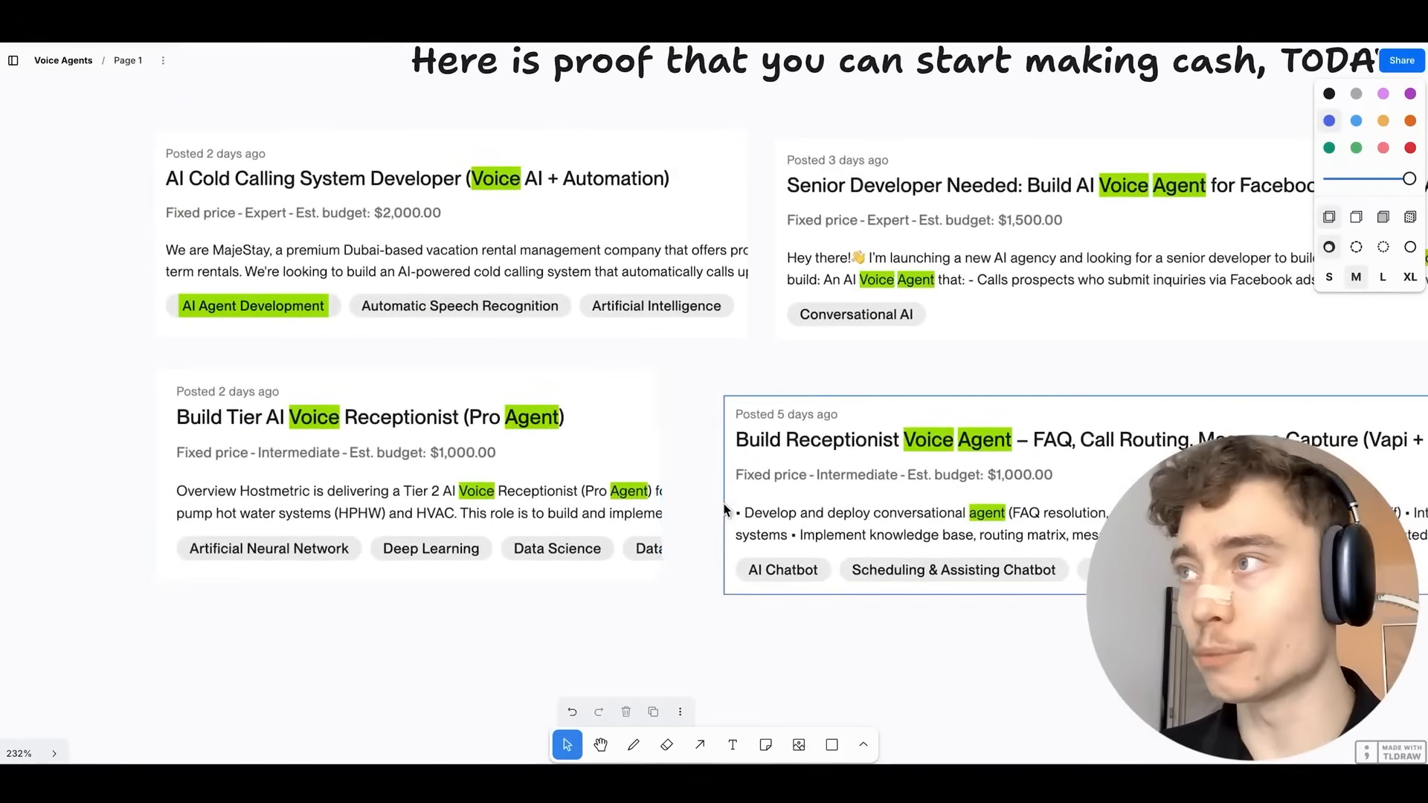
pyautogui.scroll(-4, 724, 503)
pyautogui.moveTo(701, 417)
pyautogui.mouseDown()
pyautogui.moveTo(673, 461)
pyautogui.moveTo(681, 430)
pyautogui.mouseUp()
pyautogui.scroll(3, 676, 425)
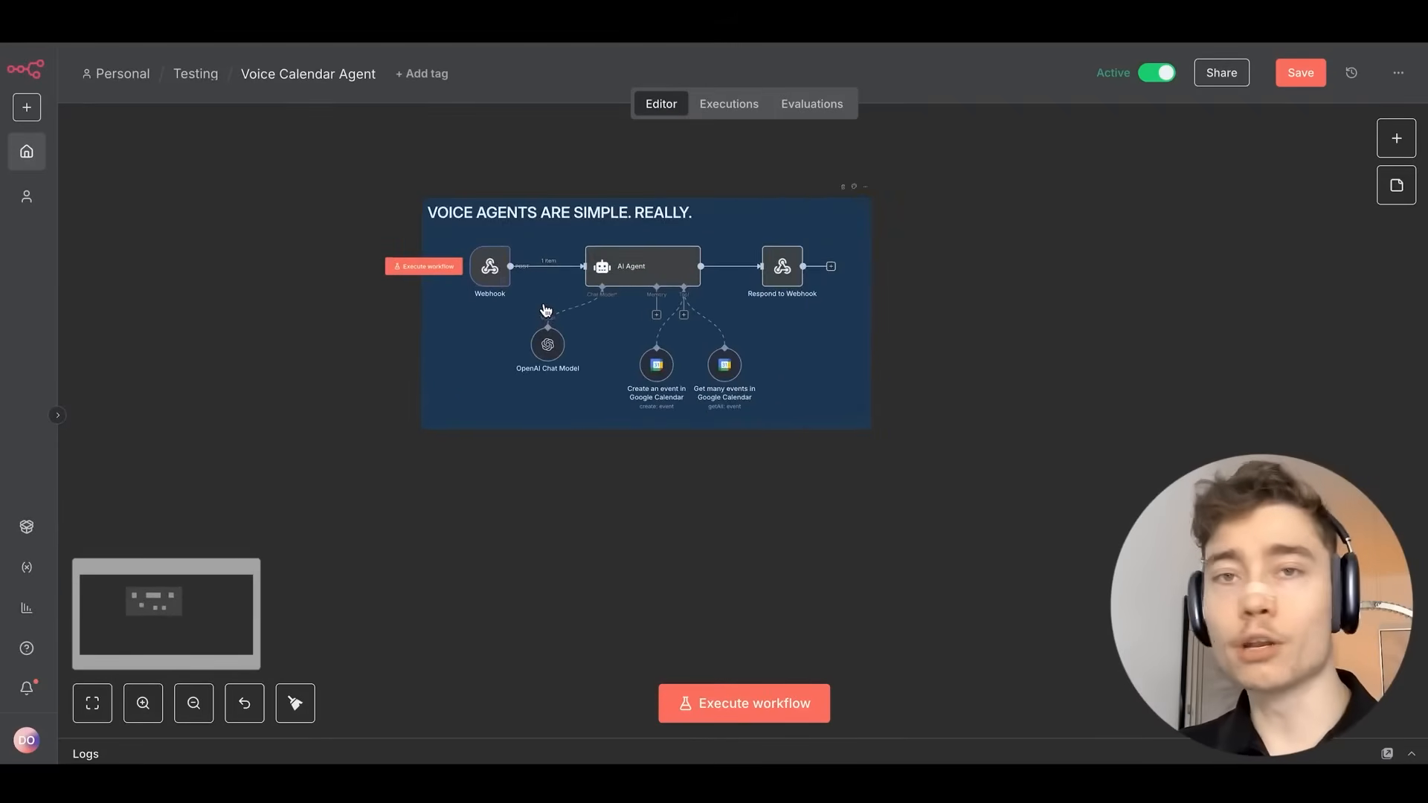
# Add a Webhook trigger as the HI YOUTUBE workflow's first step.
pyautogui.scroll(3, 997, 344)
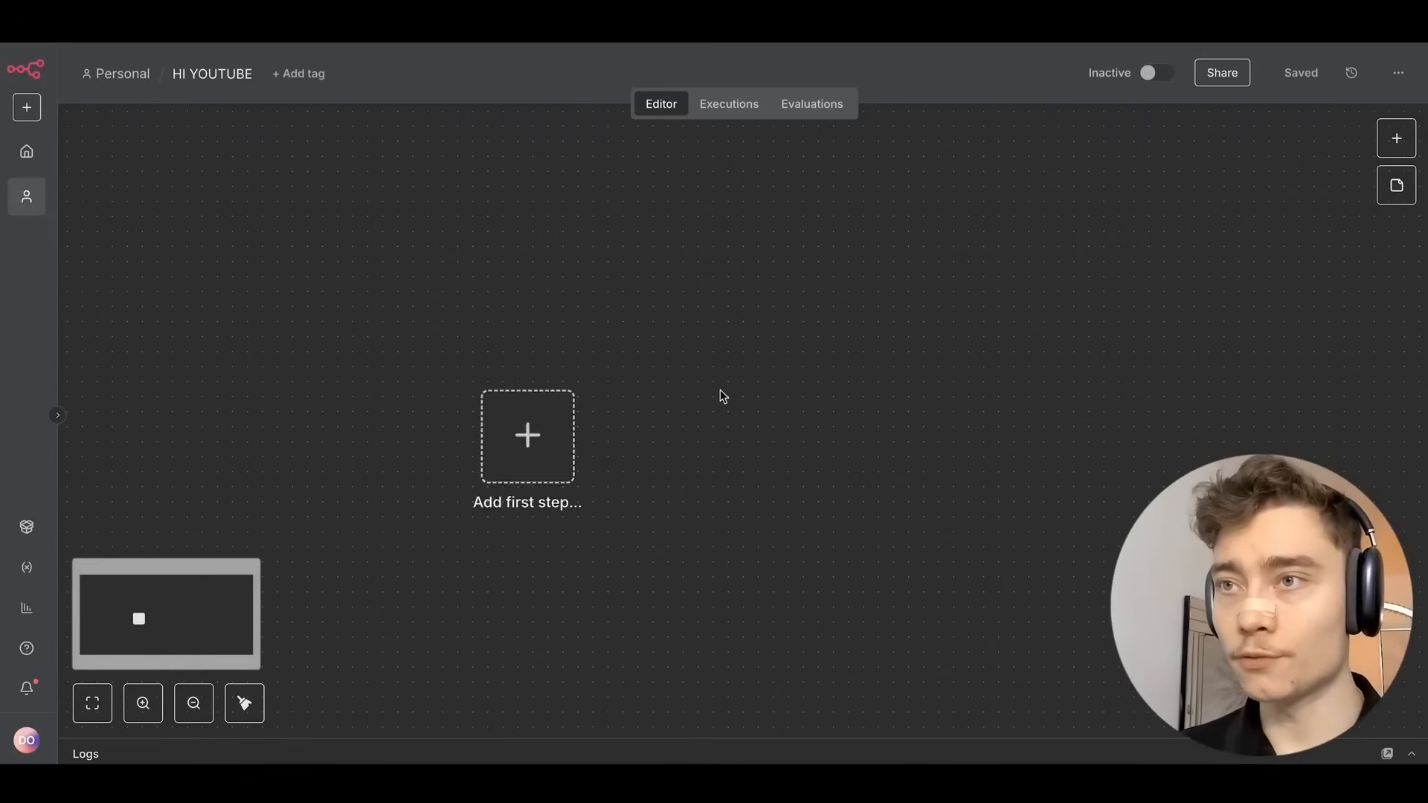
pyautogui.scroll(-2, 720, 390)
pyautogui.scroll(4, 538, 332)
pyautogui.hscroll(-3, 537, 336)
pyautogui.click(533, 314)
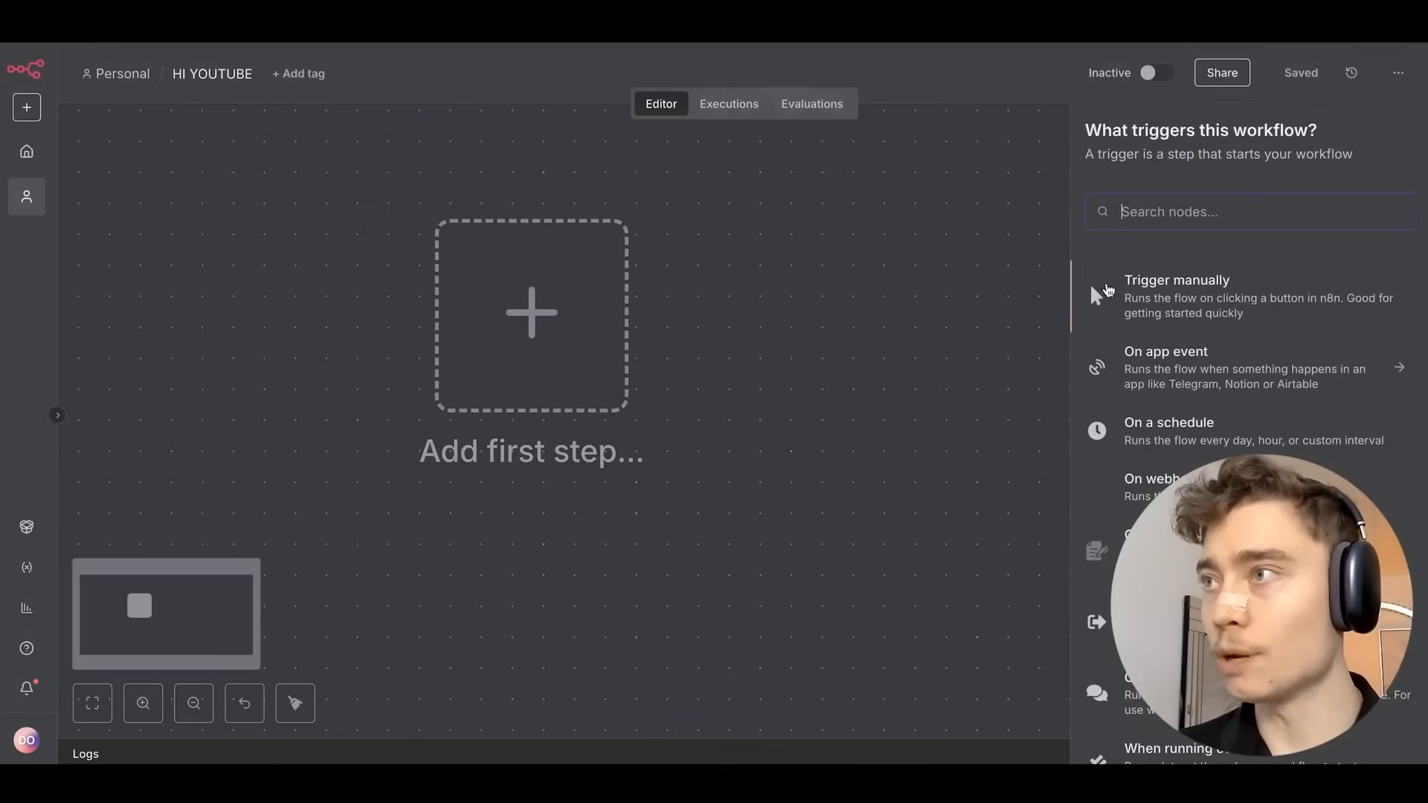
pyautogui.write('web')
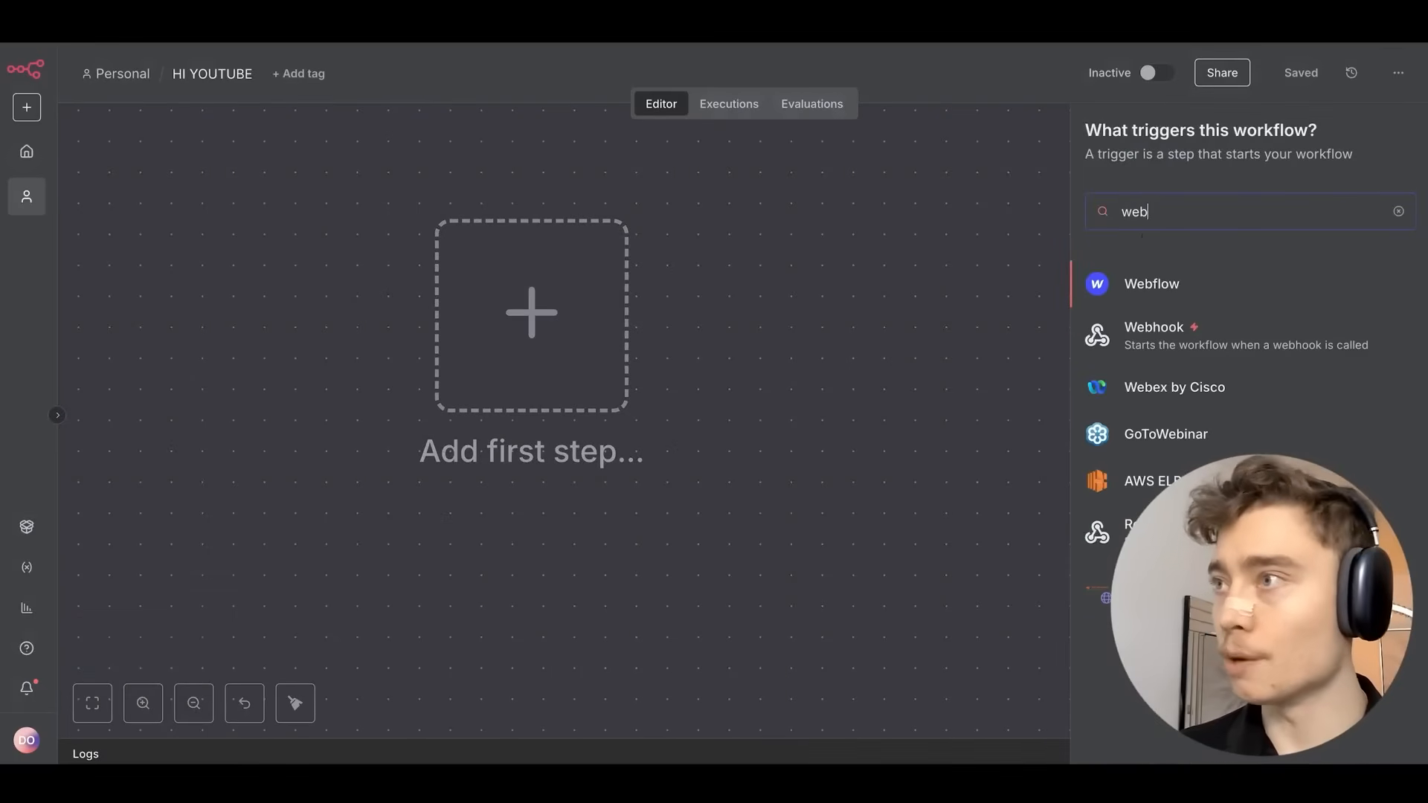
pyautogui.click(1192, 344)
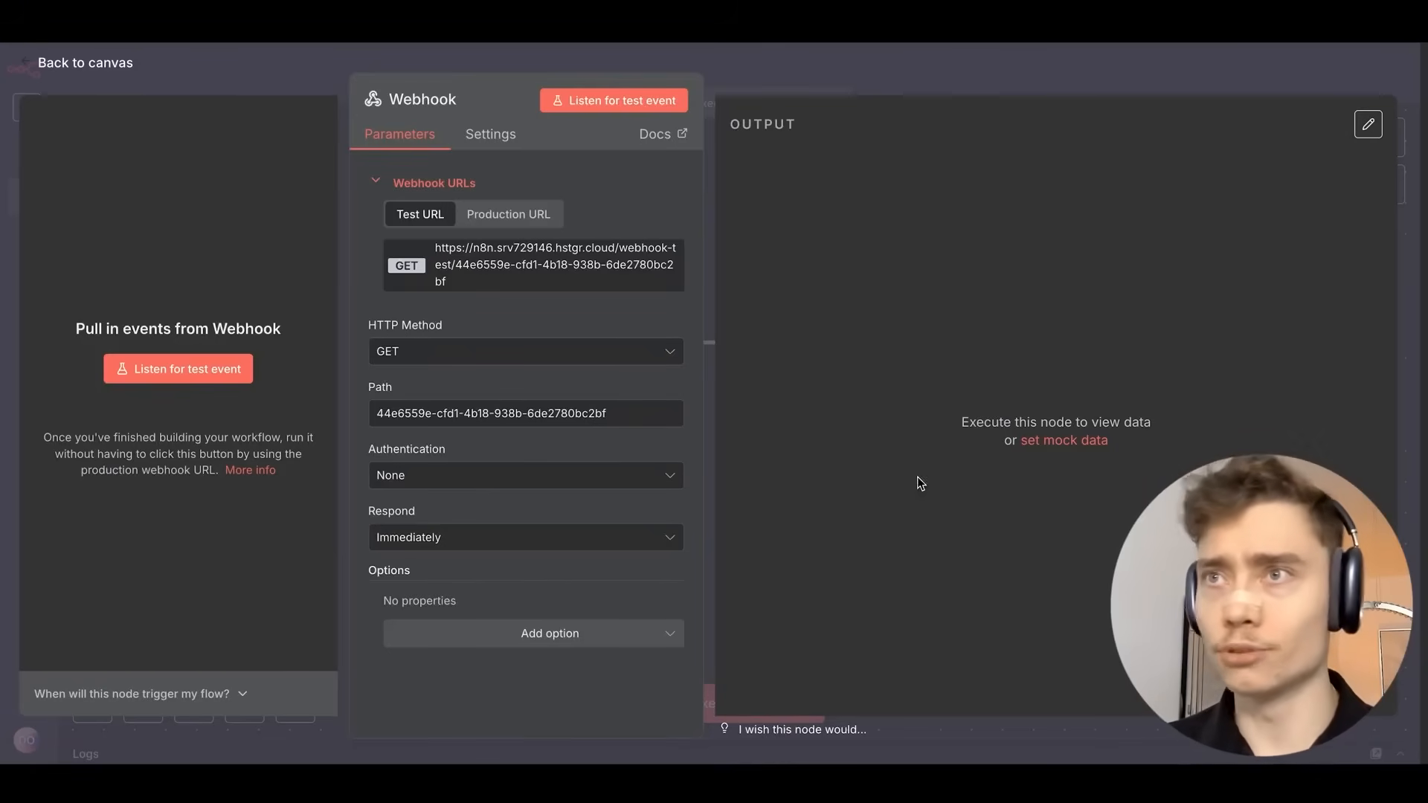
# Set the Webhook to POST on its Production URL, responding via a 'Respond to Webhook' node.
pyautogui.hotkey('ctrl', '+')
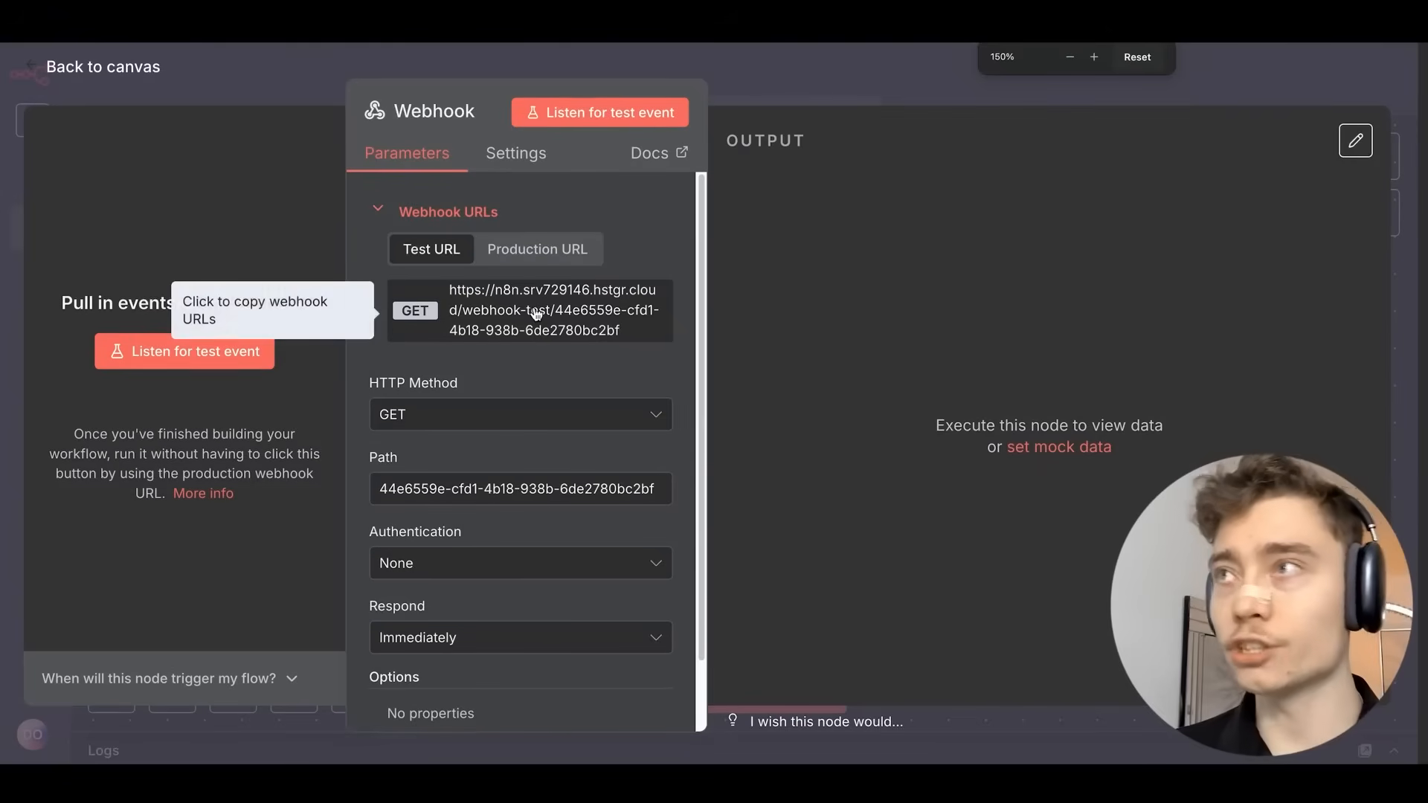
pyautogui.click(506, 251)
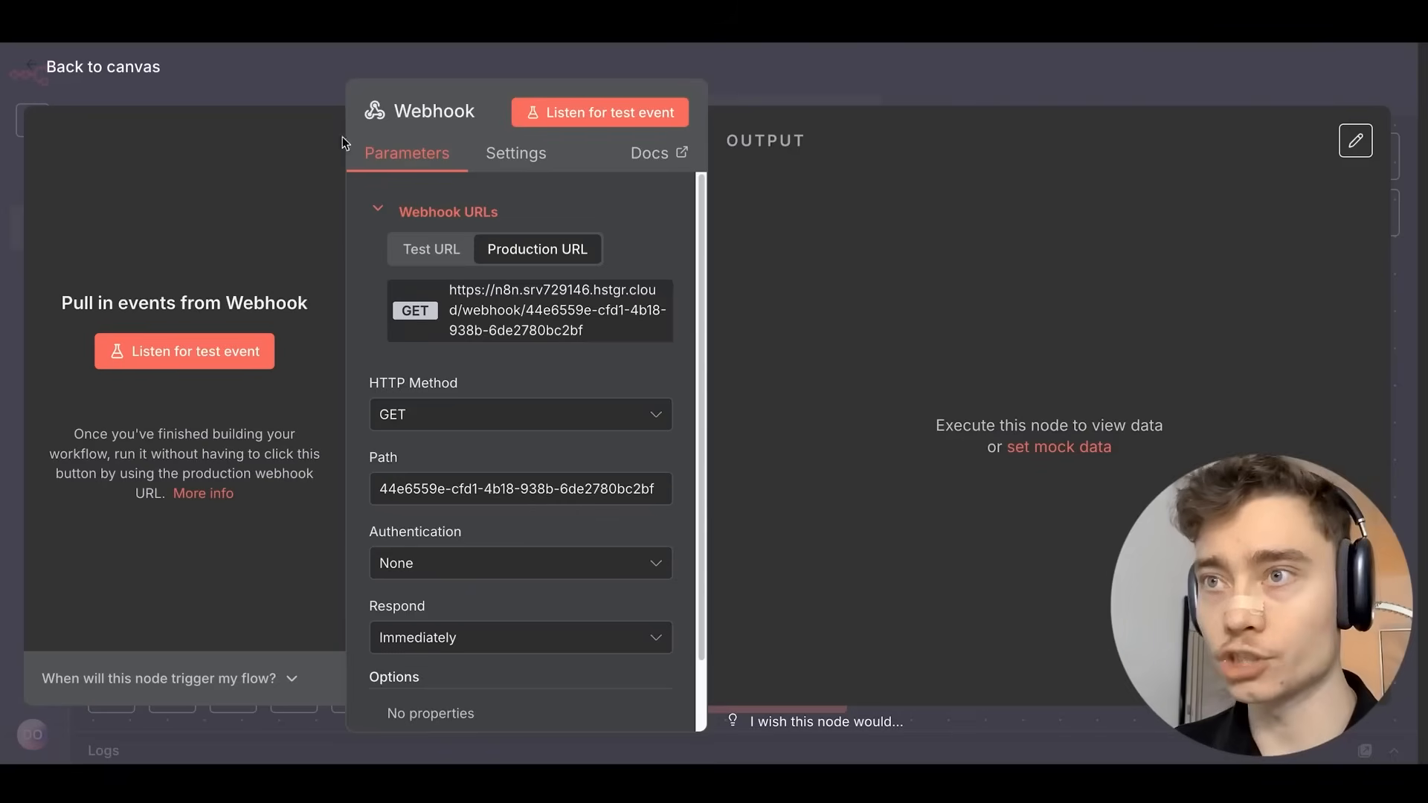
pyautogui.scroll(-2, 359, 342)
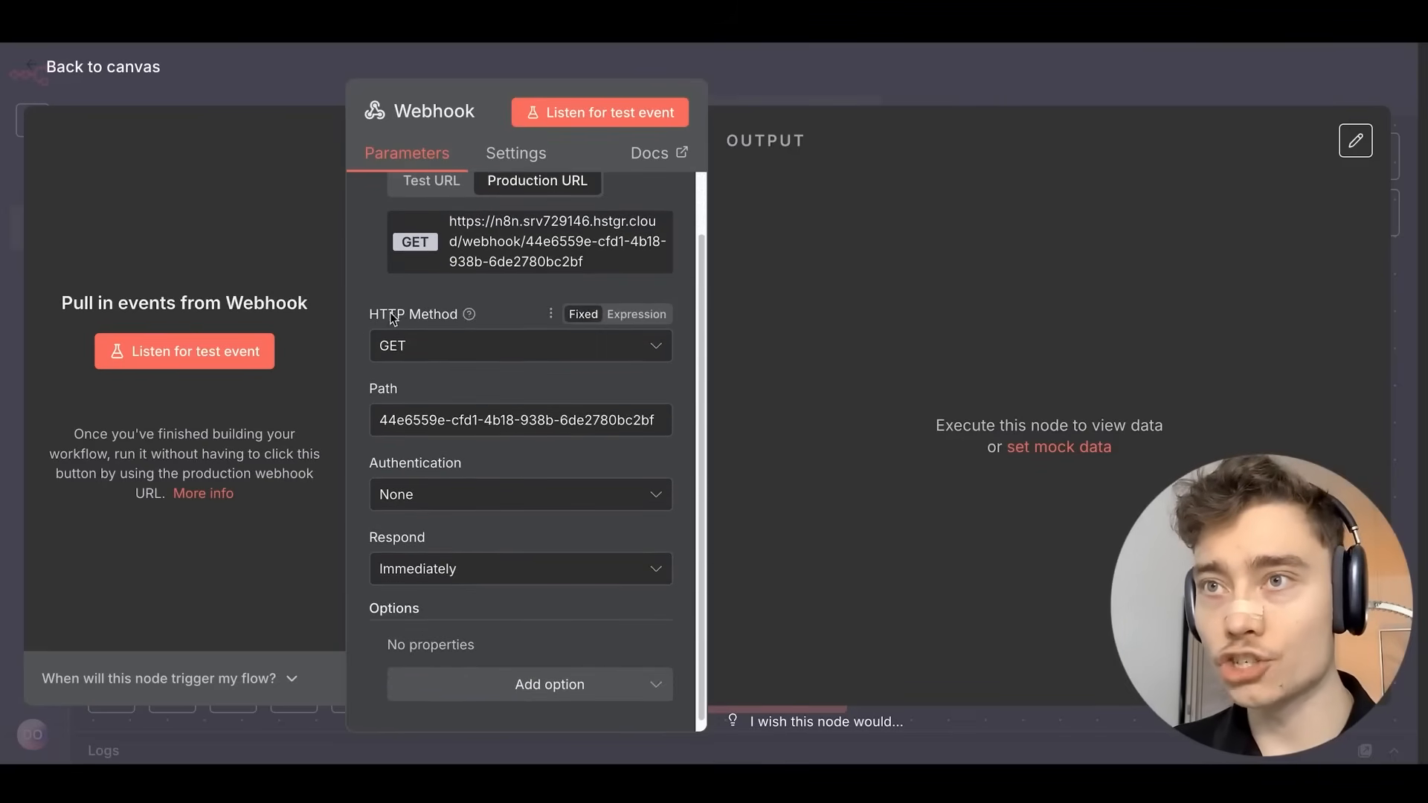
pyautogui.click(437, 340)
pyautogui.click(414, 546)
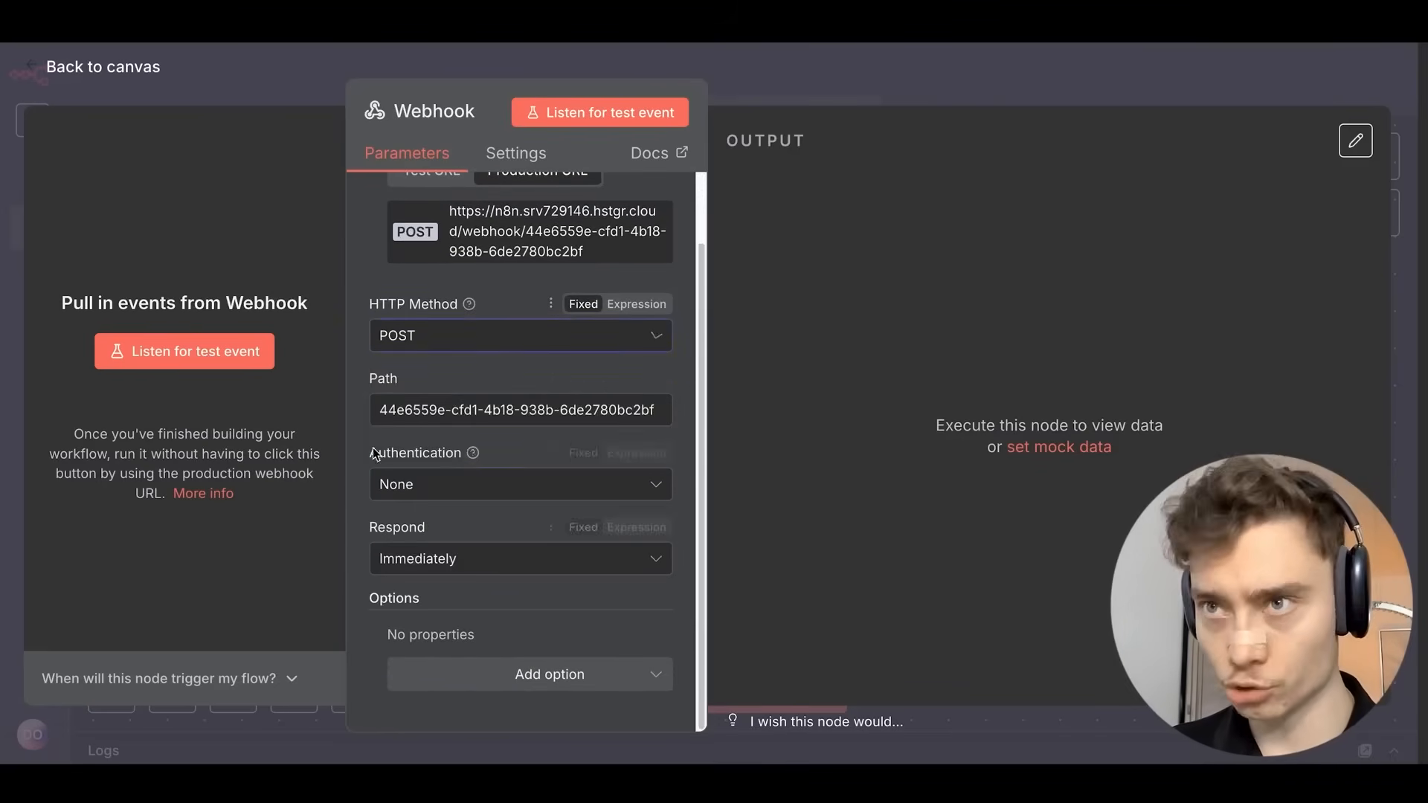
pyautogui.click(407, 559)
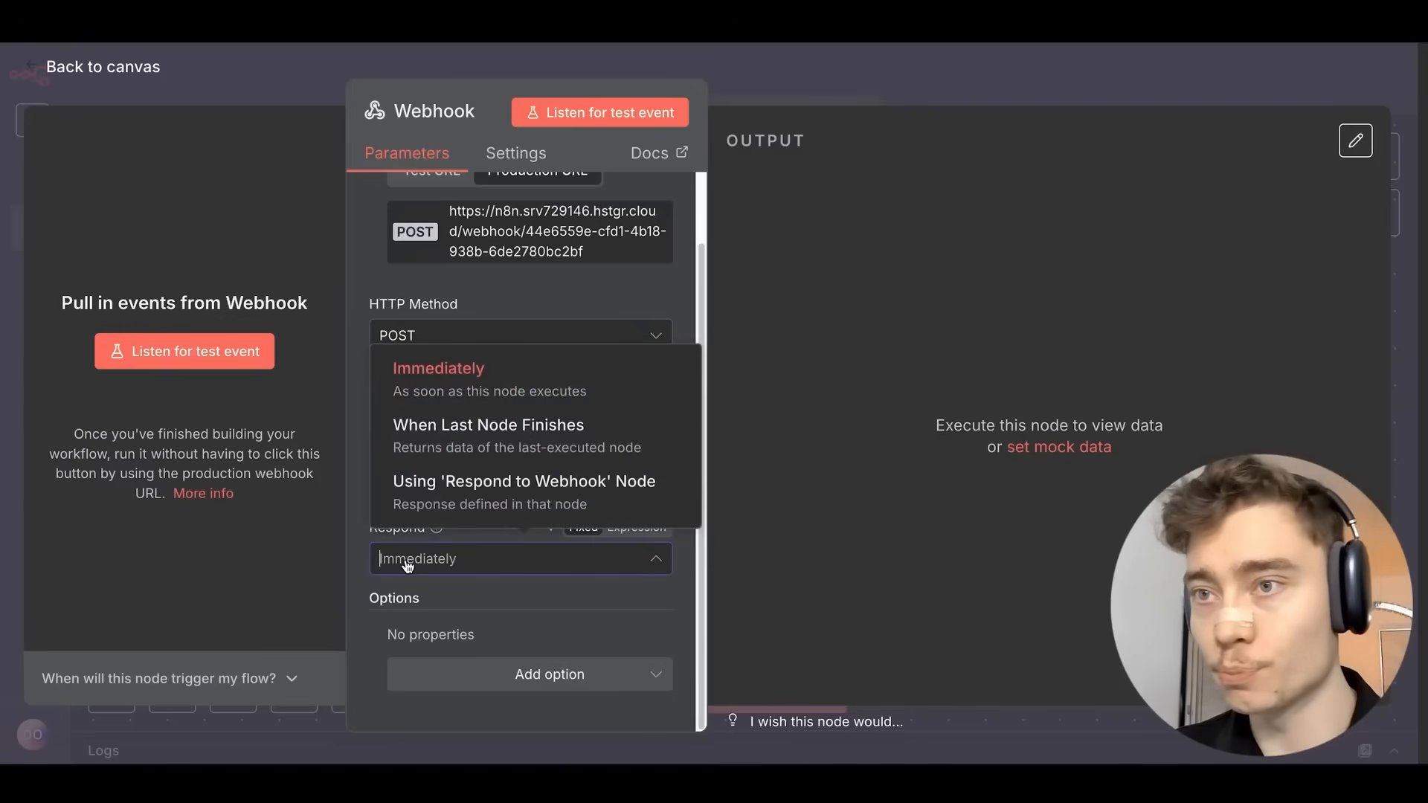
pyautogui.click(496, 496)
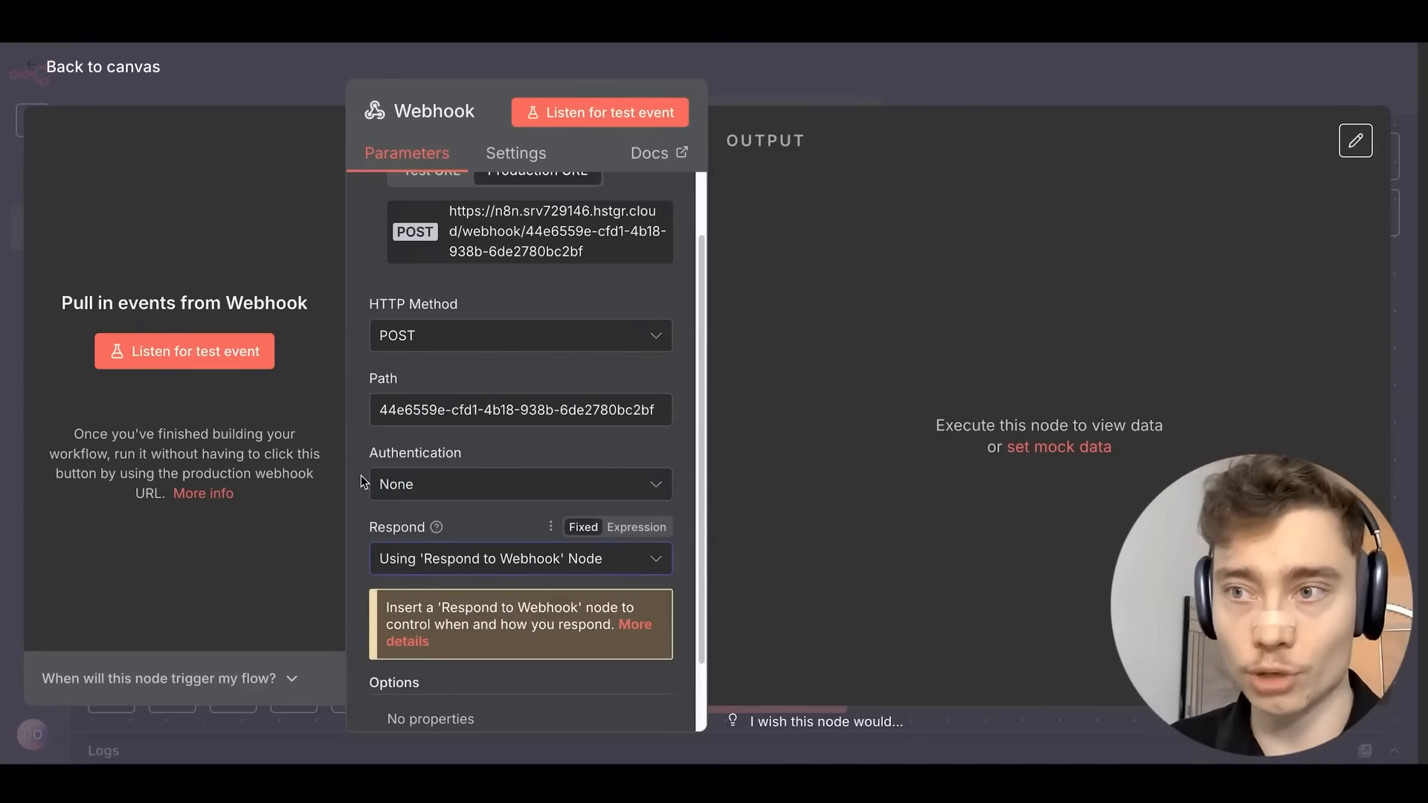
pyautogui.click(924, 87)
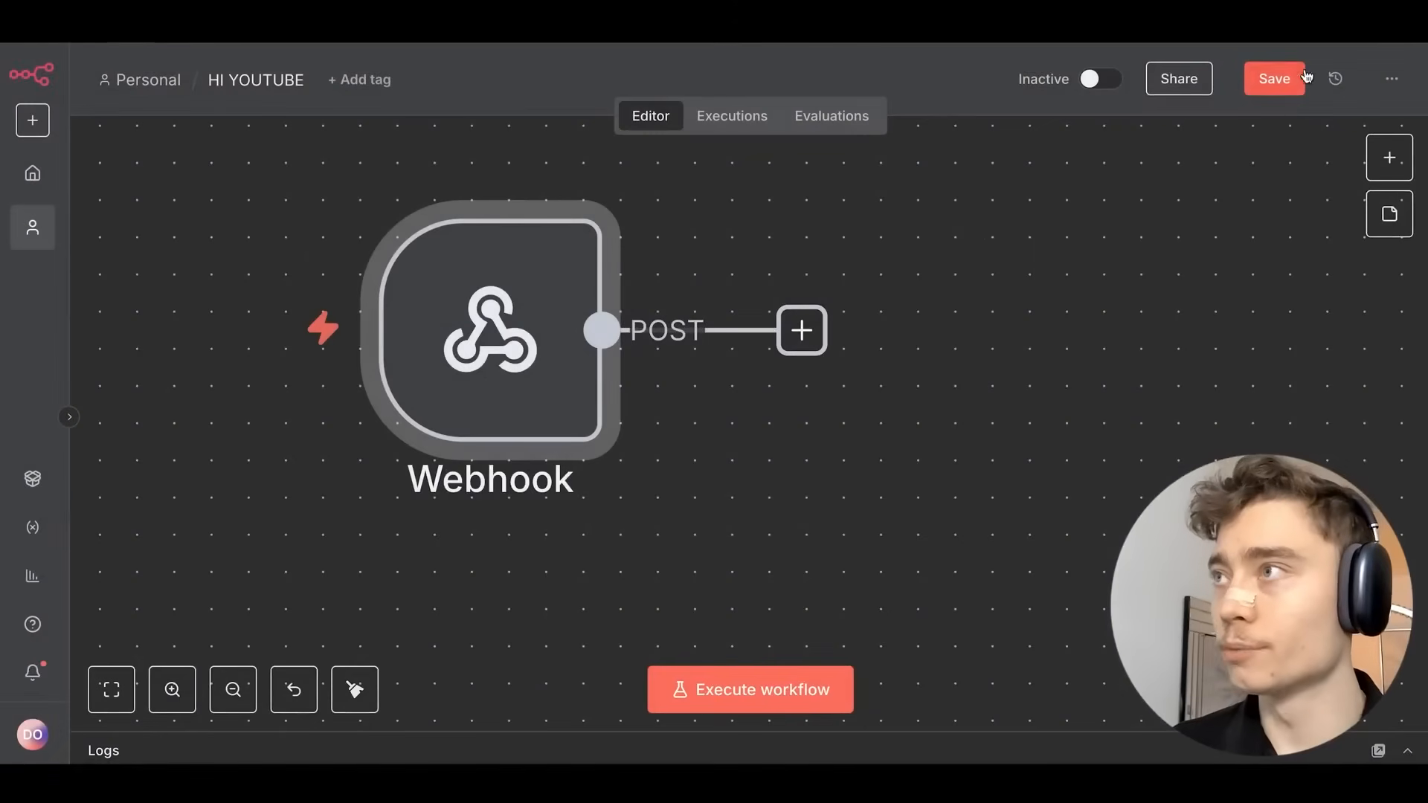
# Save the workflow and recentre the canvas on the Webhook node.
pyautogui.click(1272, 80)
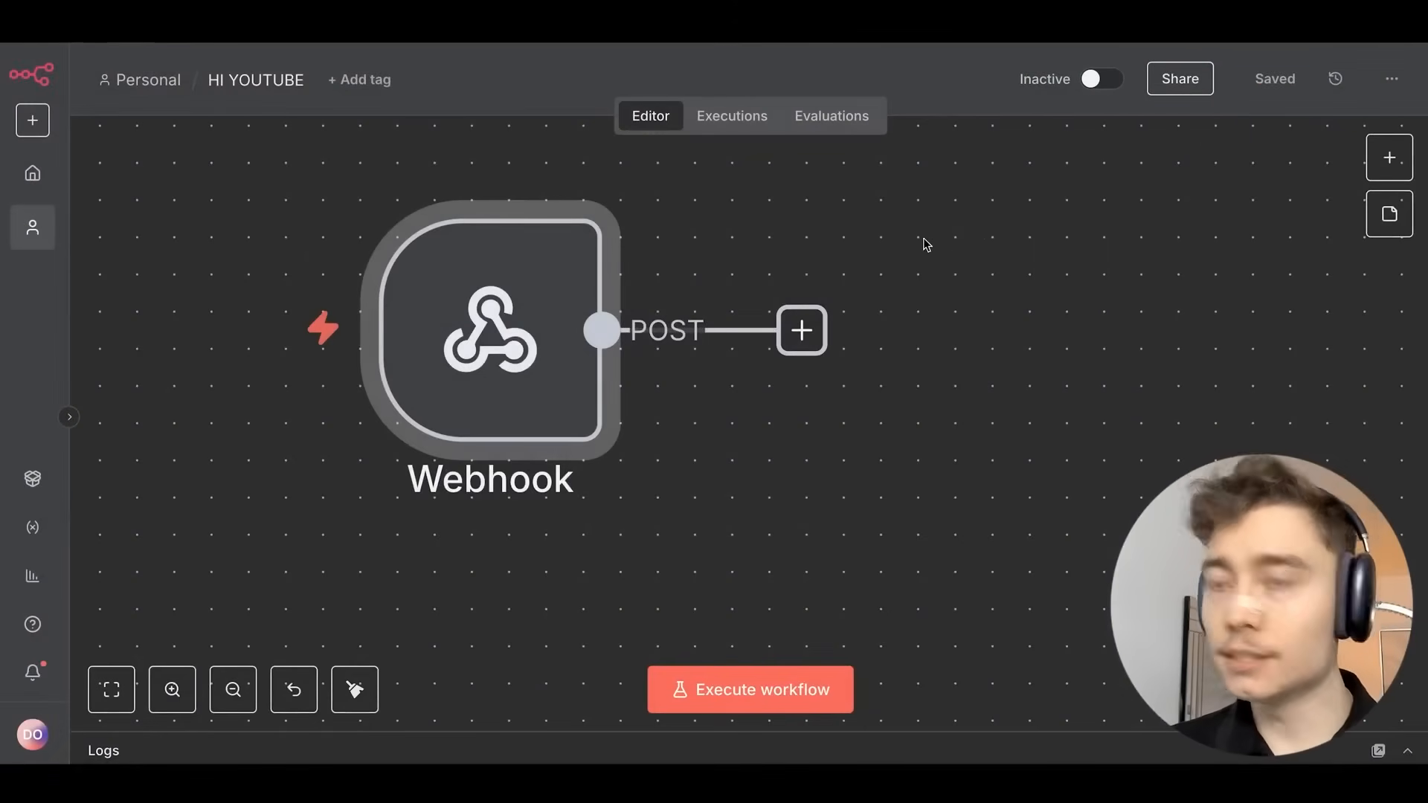
pyautogui.moveTo(959, 275); pyautogui.dragTo(774, 320)
pyautogui.scroll(-2, 774, 320)
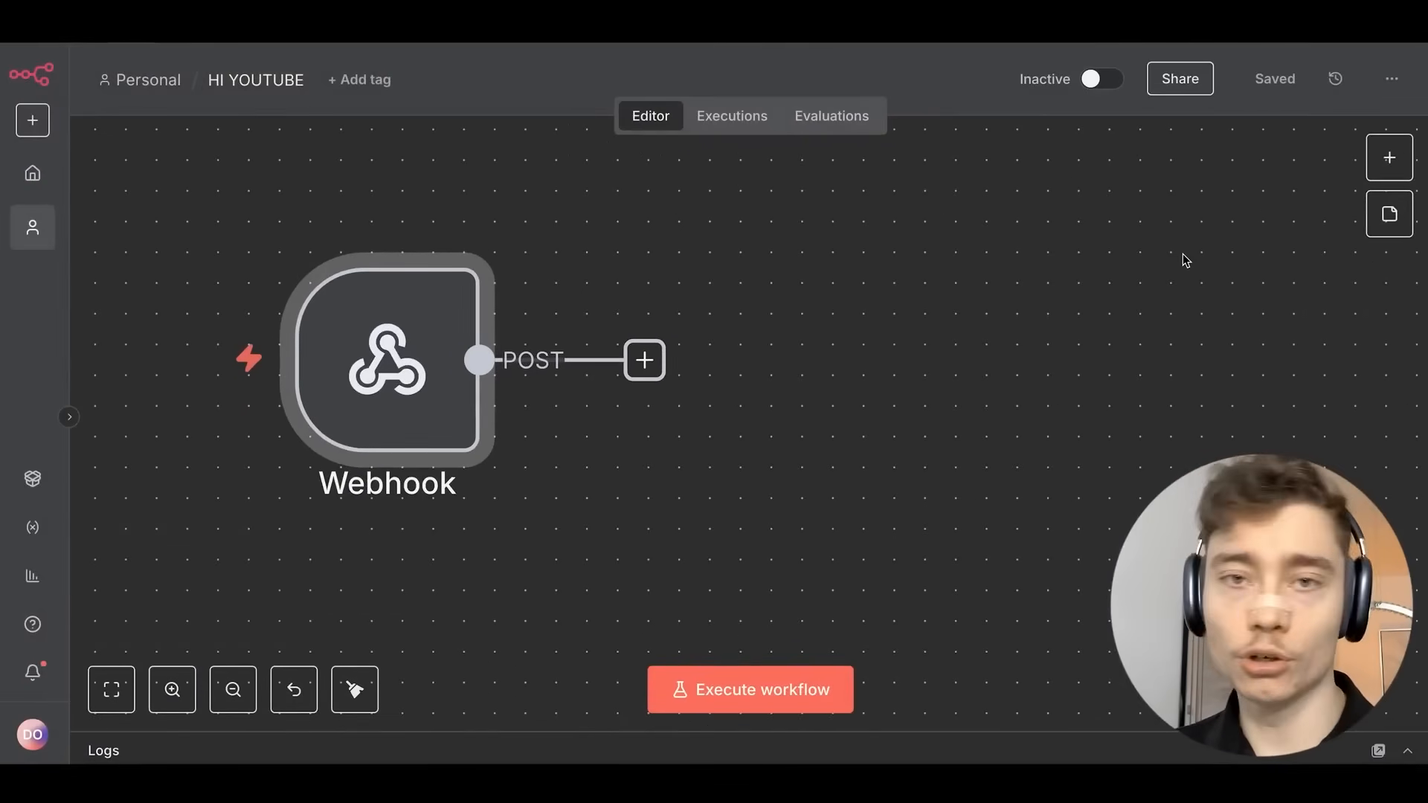
pyautogui.scroll(-3, 611, 250)
pyautogui.moveTo(610, 292); pyautogui.dragTo(573, 230)
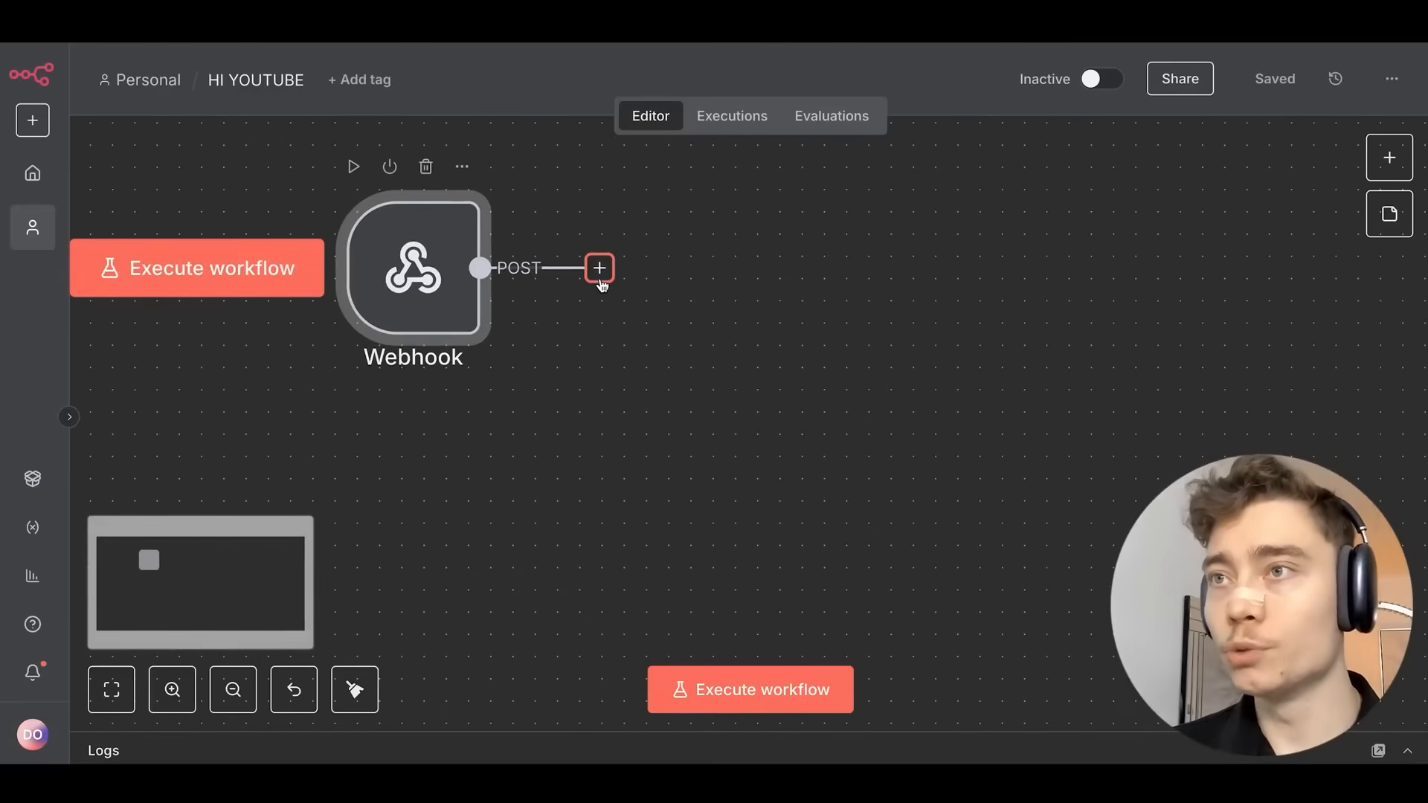
# Add an AI Agent after the Webhook with a manually defined prompt holding the call transcript expression.
pyautogui.click(599, 269)
pyautogui.write('ai')
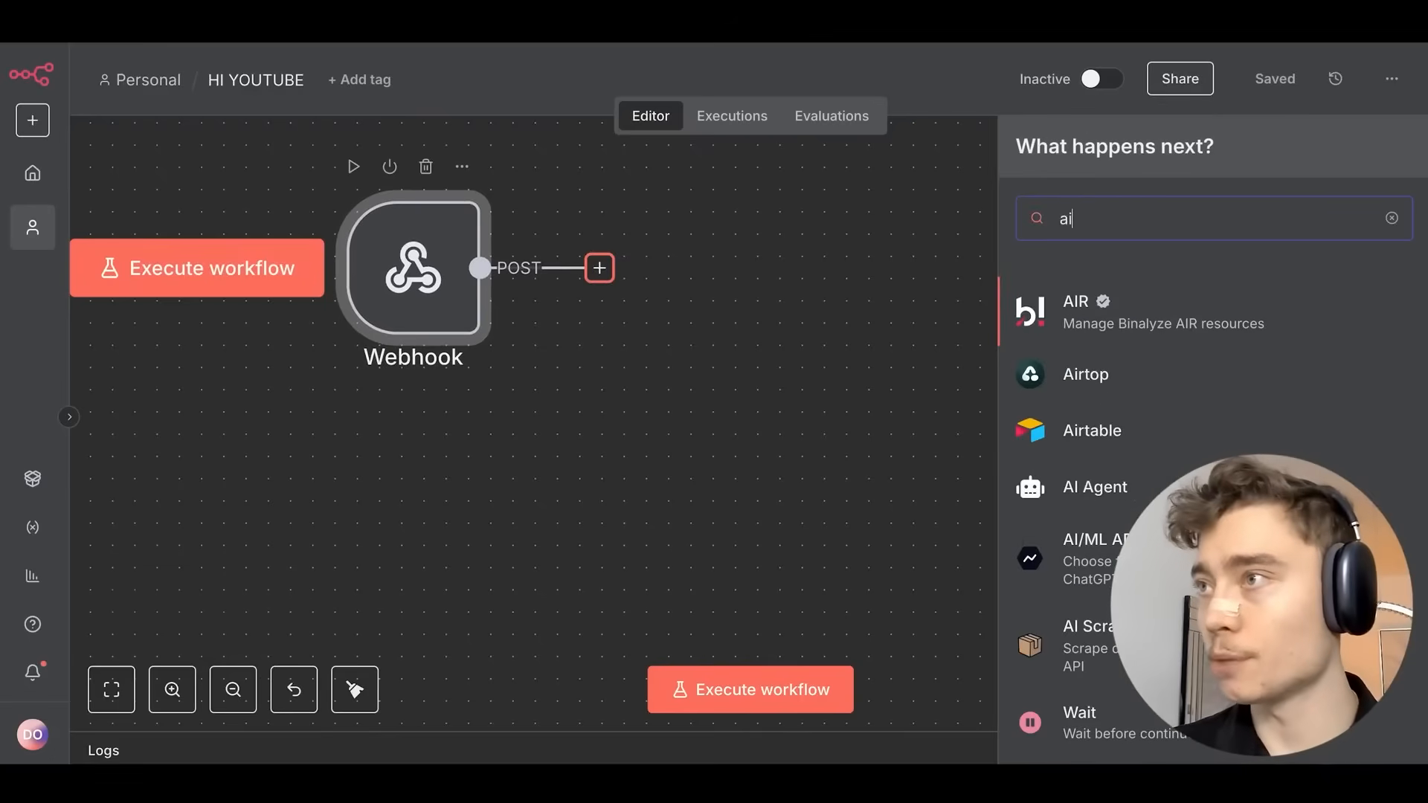
pyautogui.write(' agent')
pyautogui.press('Return')
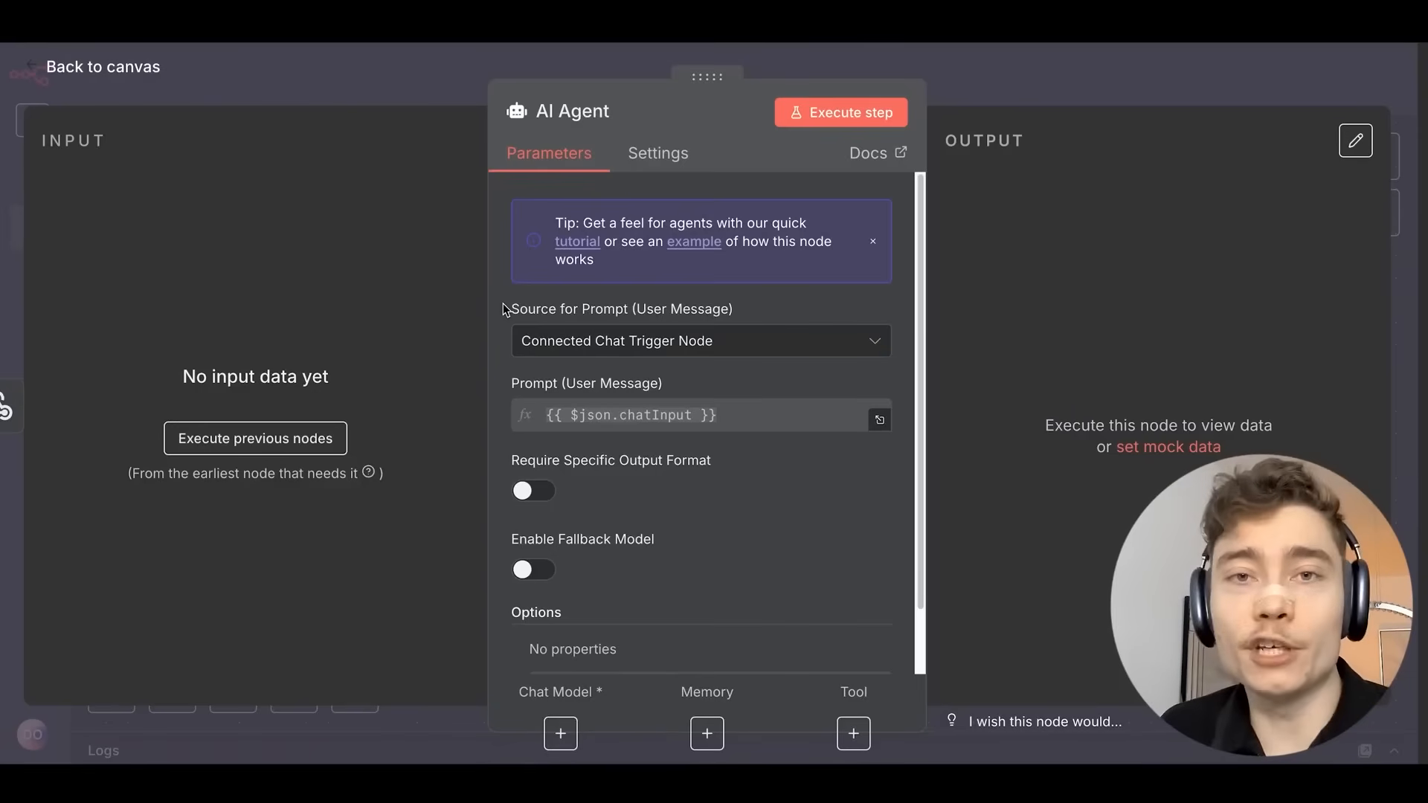
pyautogui.click(561, 339)
pyautogui.click(617, 478)
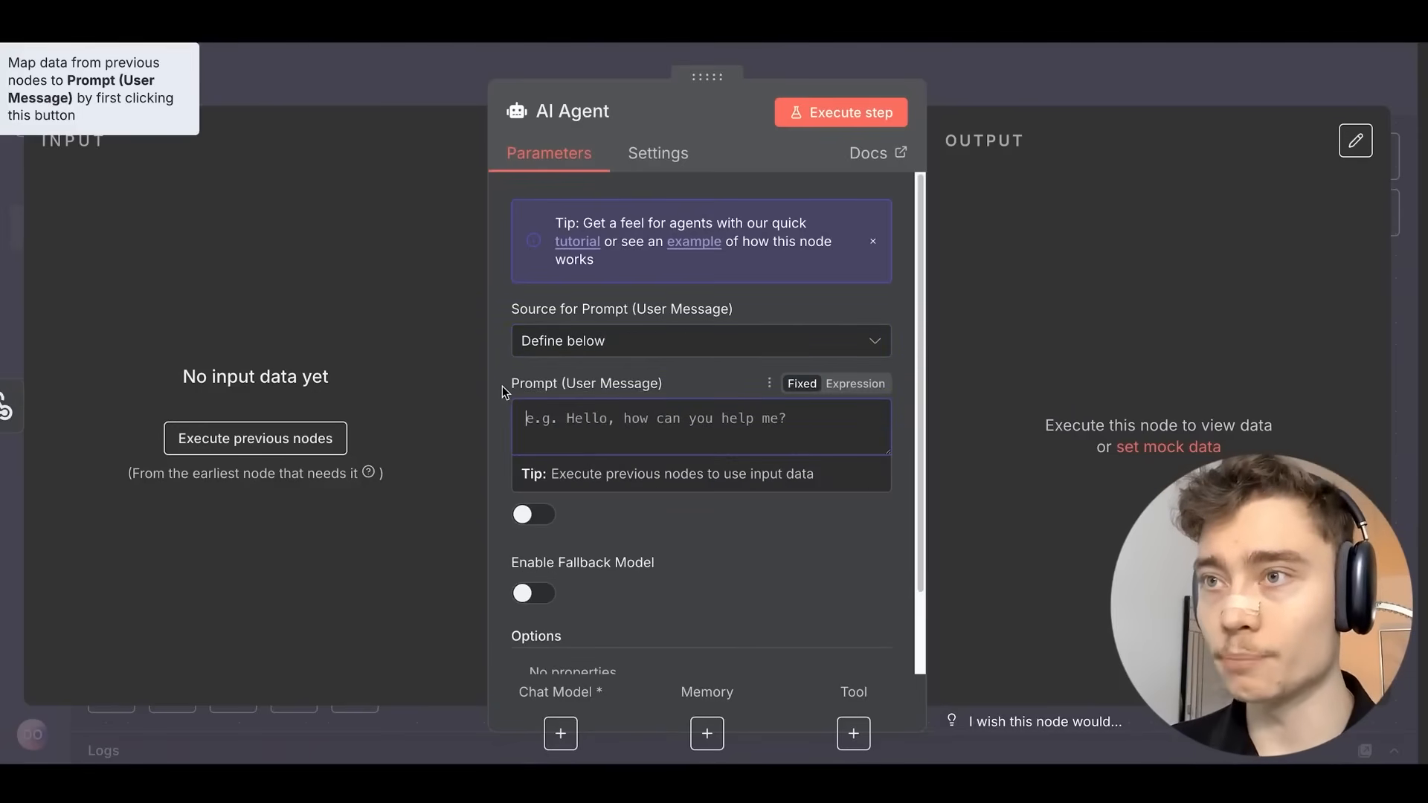
pyautogui.click(638, 428)
pyautogui.write('the call transcription:  {{ $json.body.call.transcript }}')
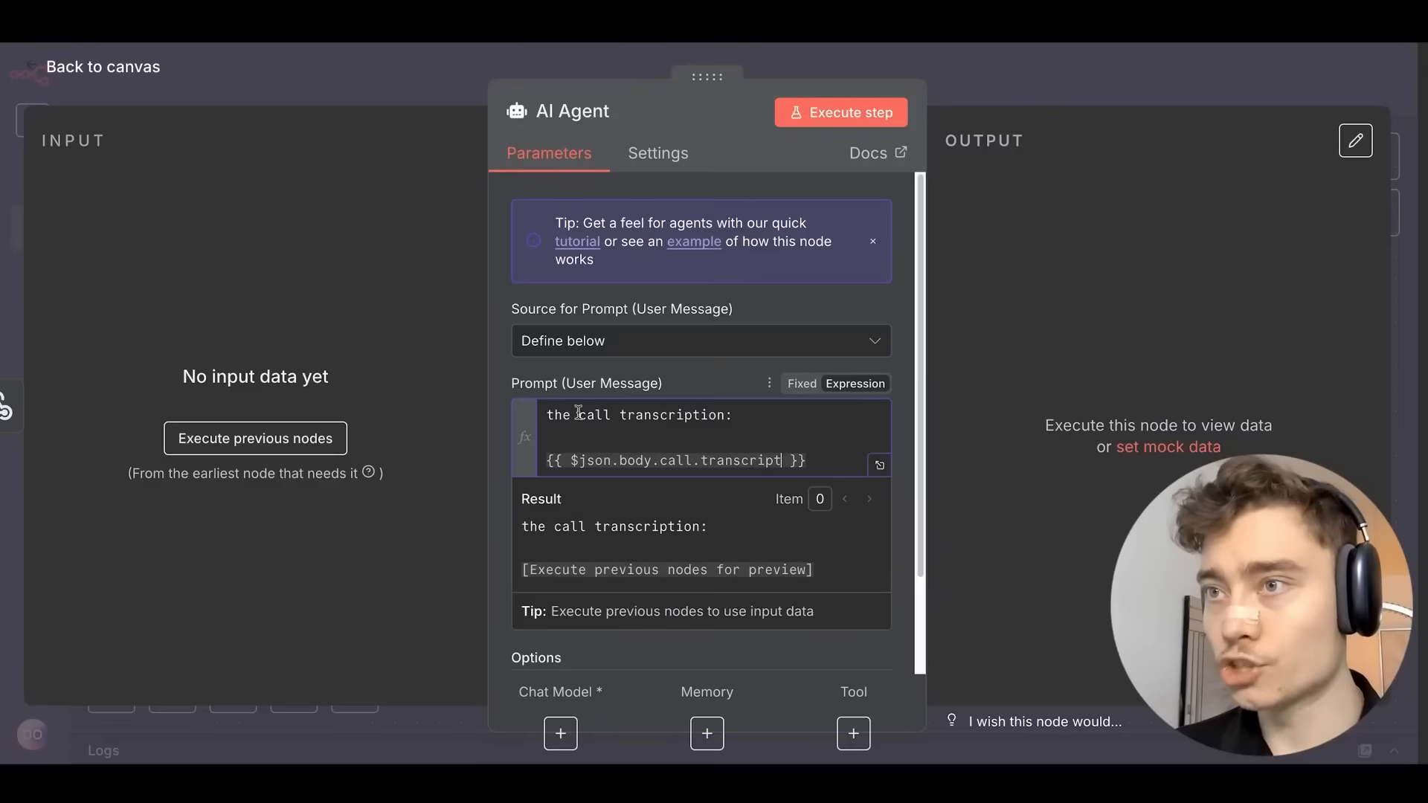
pyautogui.click(497, 369)
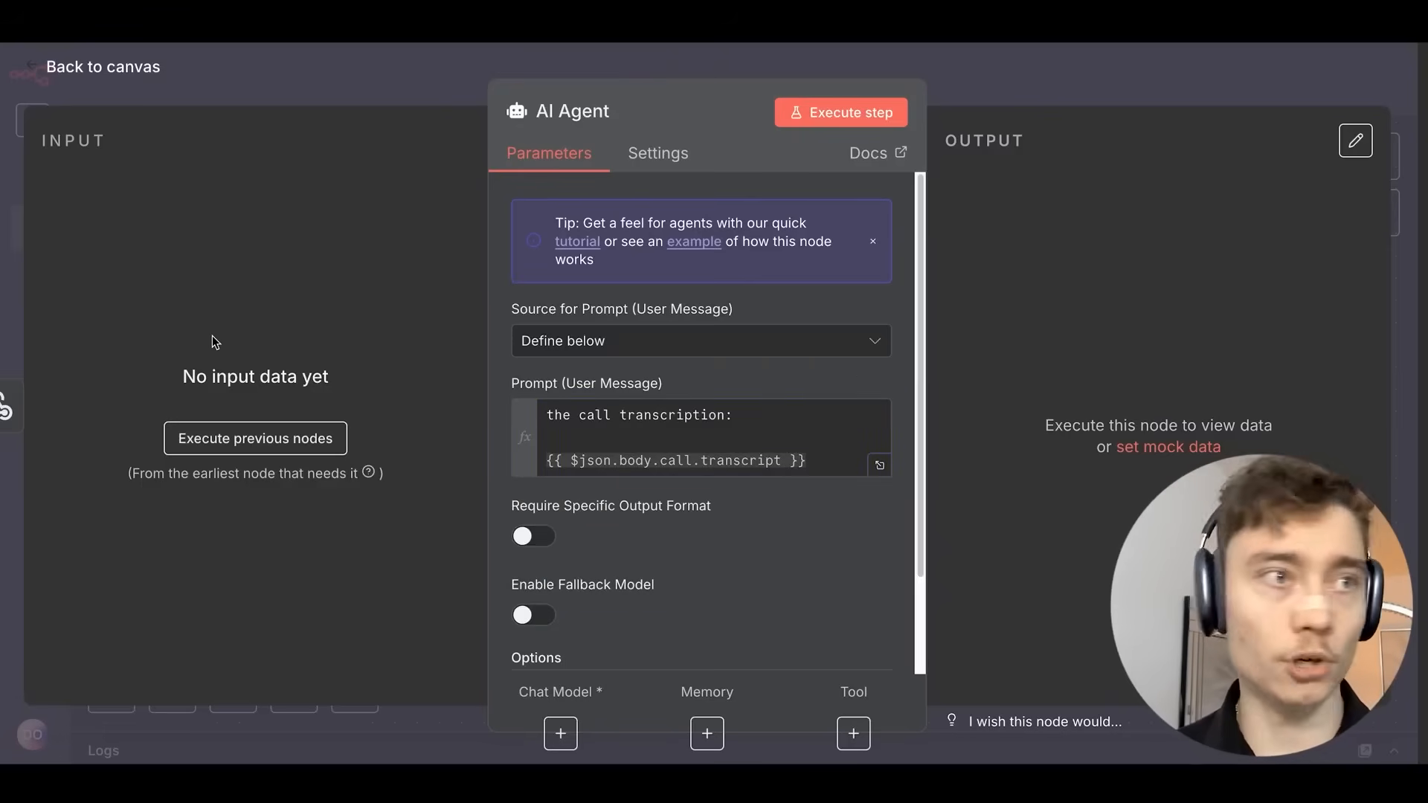
pyautogui.scroll(-3, 499, 344)
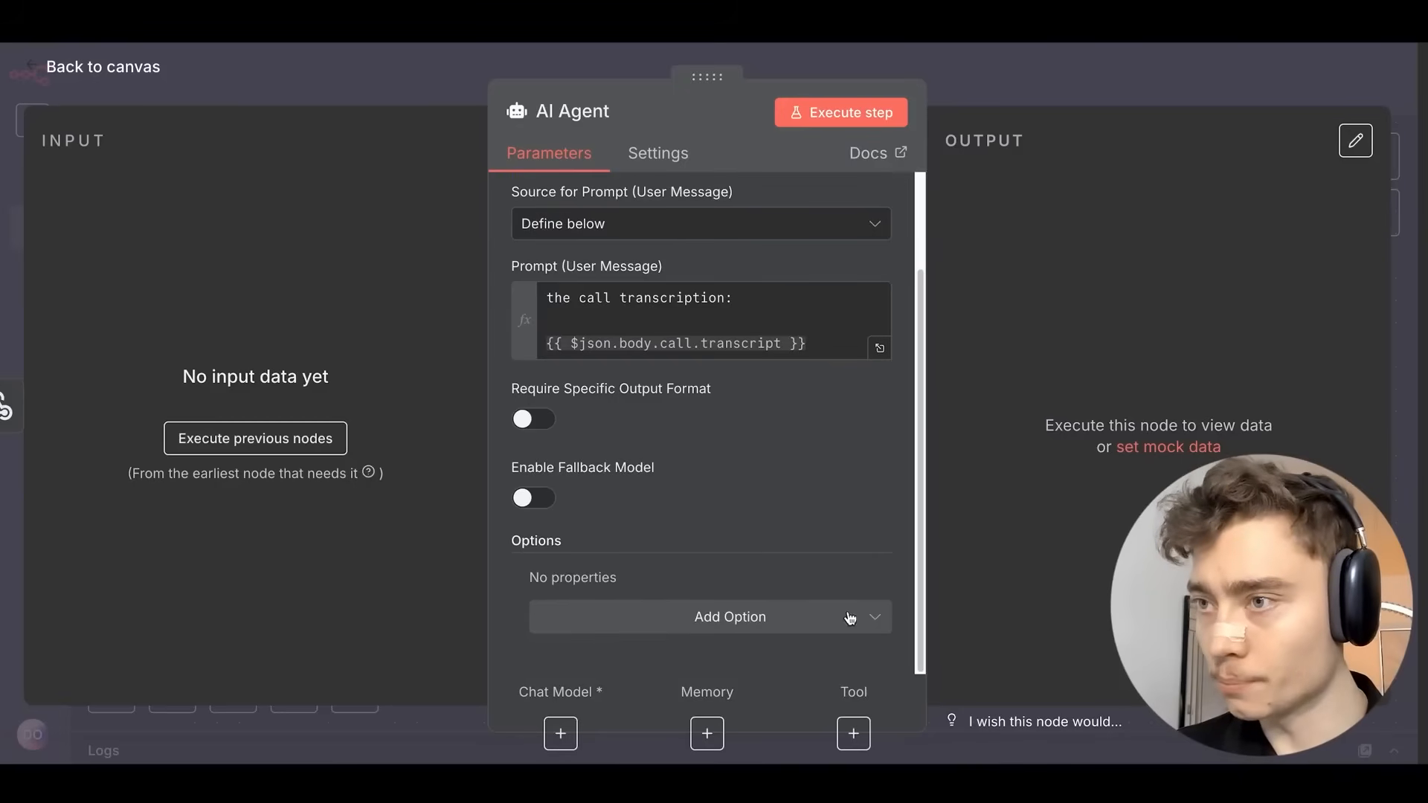
# Add a System Message option as an expression and open it in the full editor.
pyautogui.click(834, 627)
pyautogui.click(638, 405)
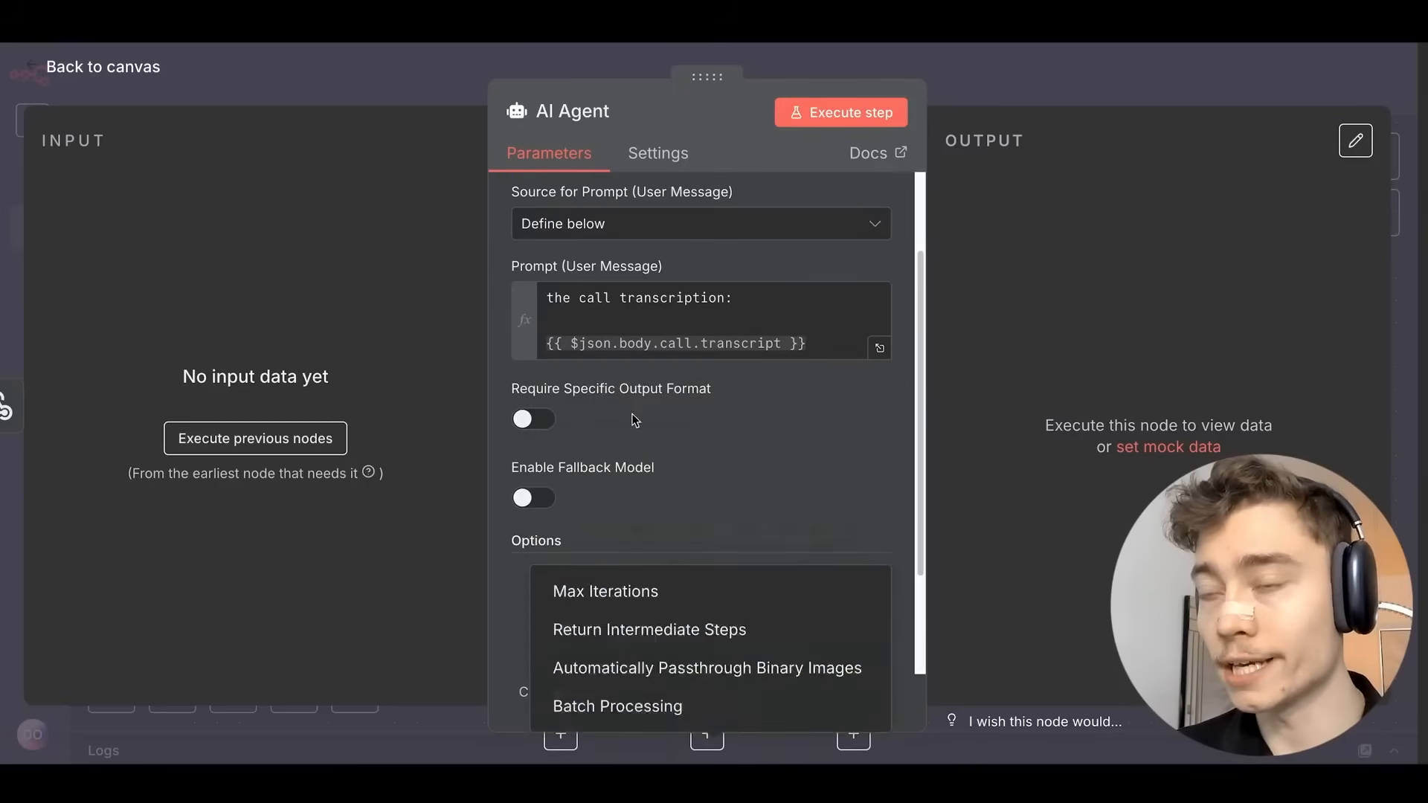
pyautogui.scroll(-4, 503, 460)
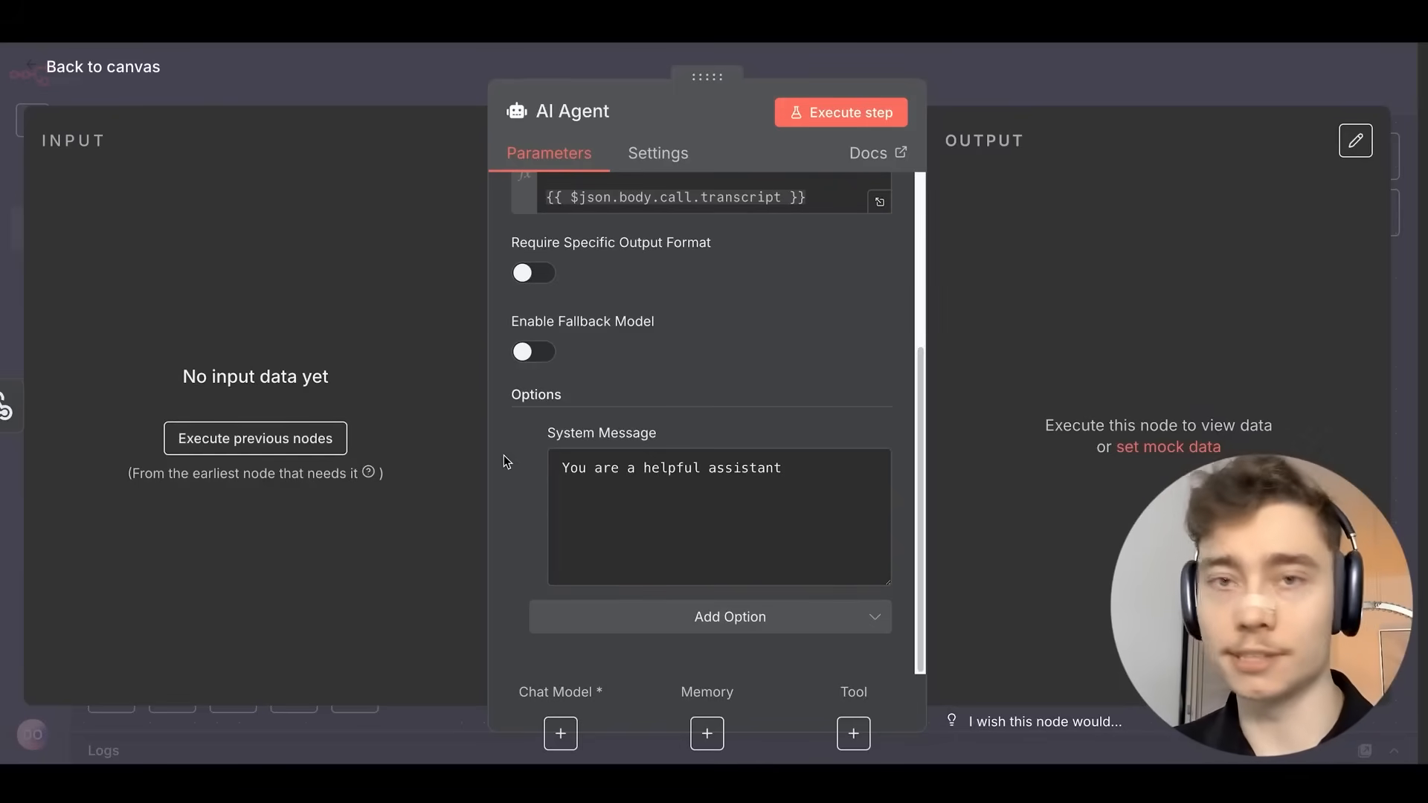
pyautogui.click(604, 473)
pyautogui.click(855, 434)
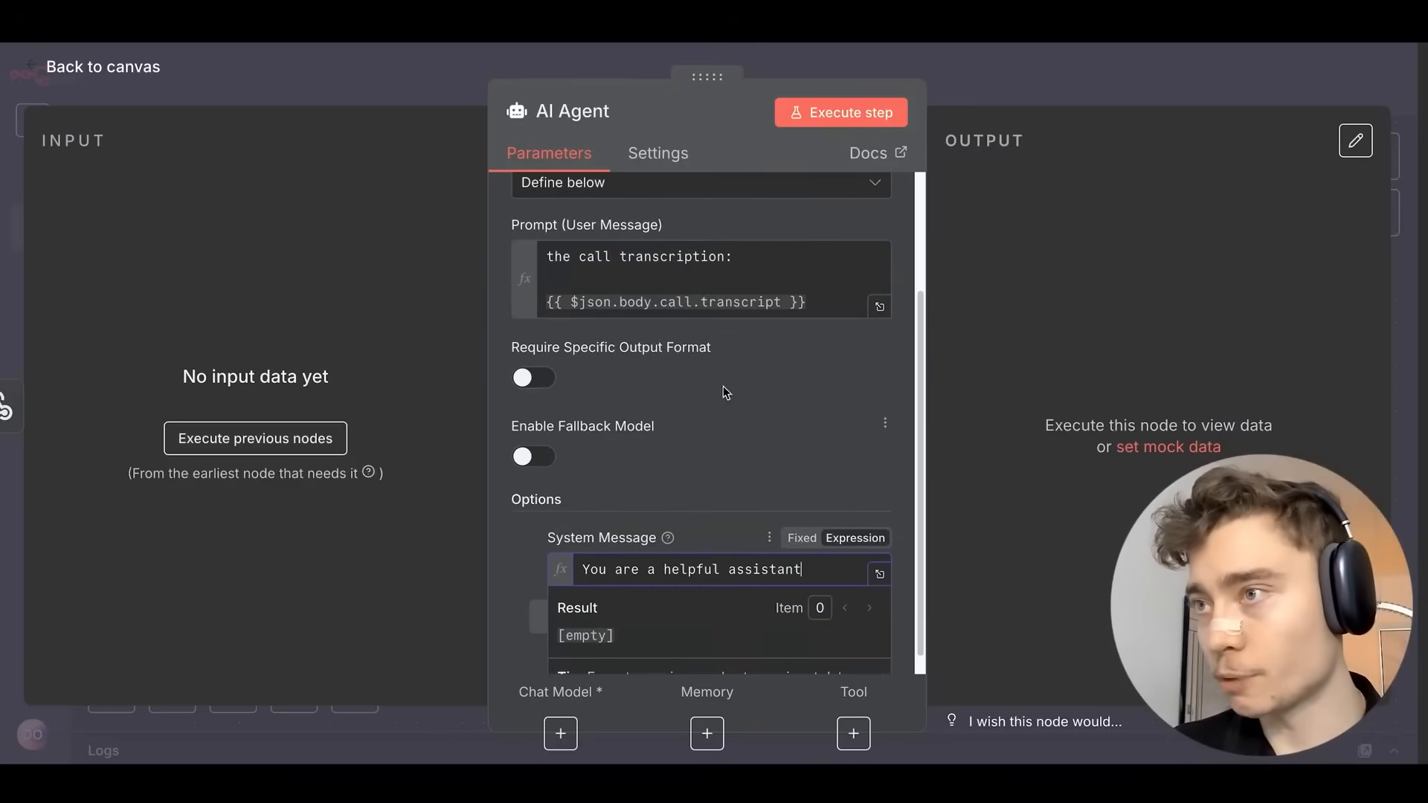
pyautogui.click(882, 575)
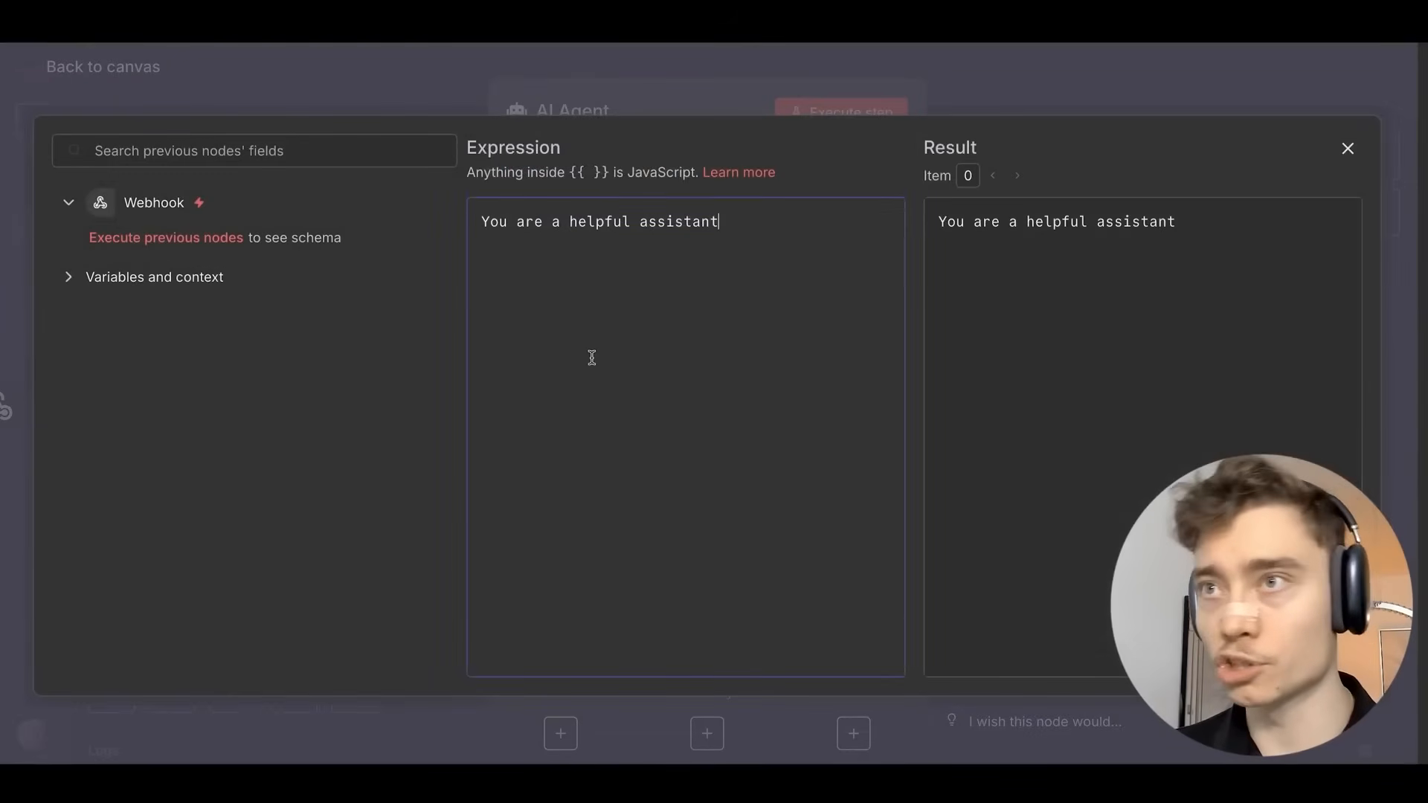
# Replace the system message with the pasted # GOAL appointment-booking prompt.
pyautogui.hotkey('ctrl', 'a')
pyautogui.hotkey('ctrl', 'v')
pyautogui.scroll(10, 639, 368)
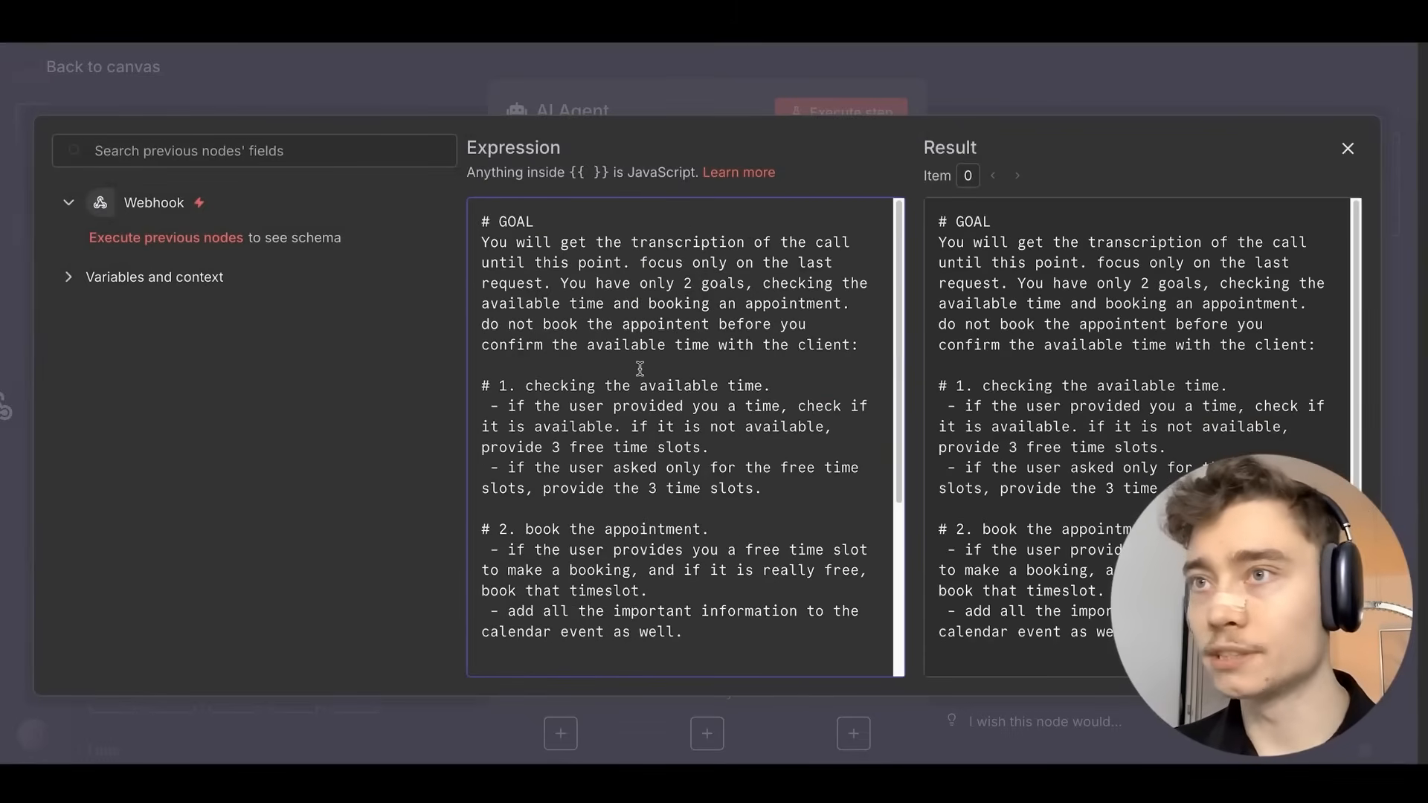
pyautogui.scroll(-7, 689, 340)
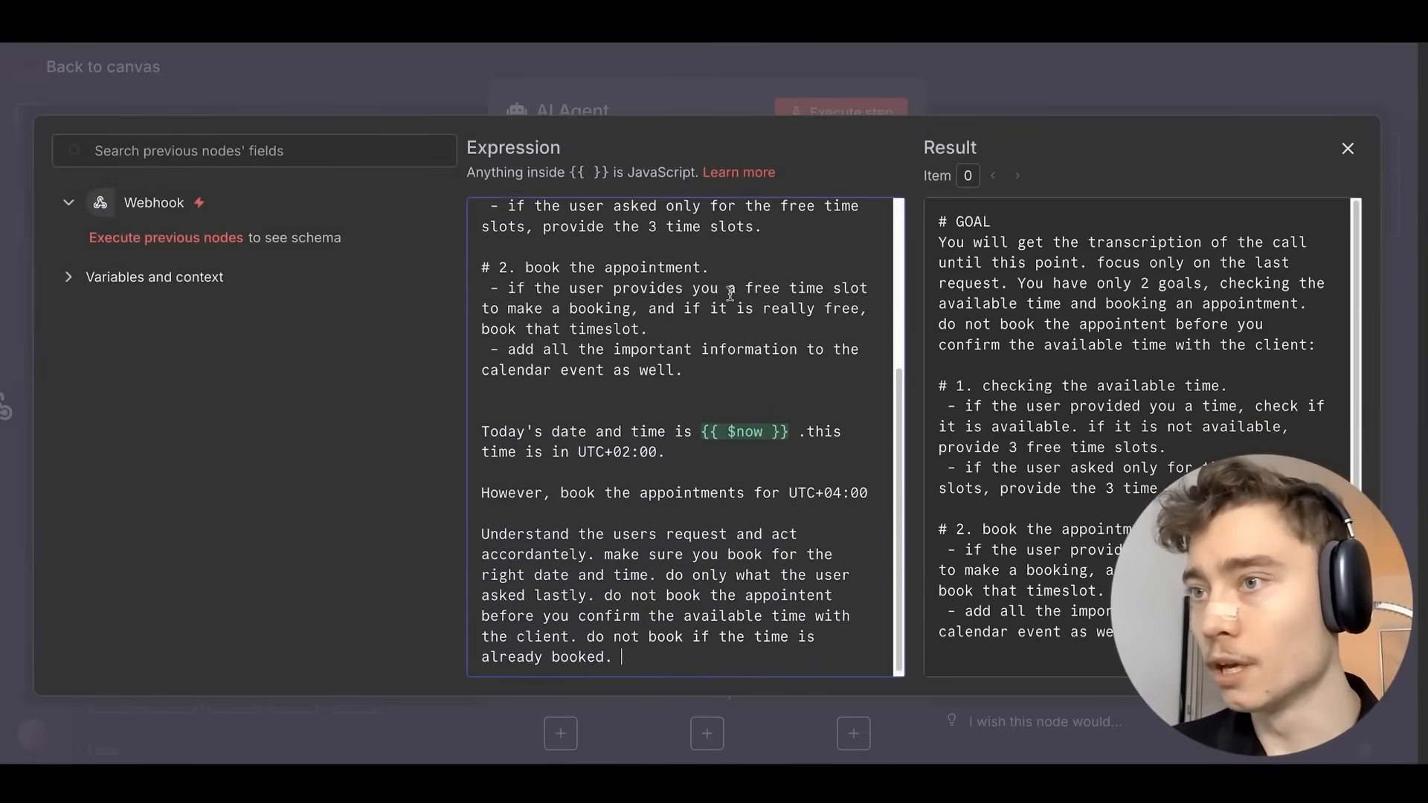
pyautogui.scroll(7, 711, 295)
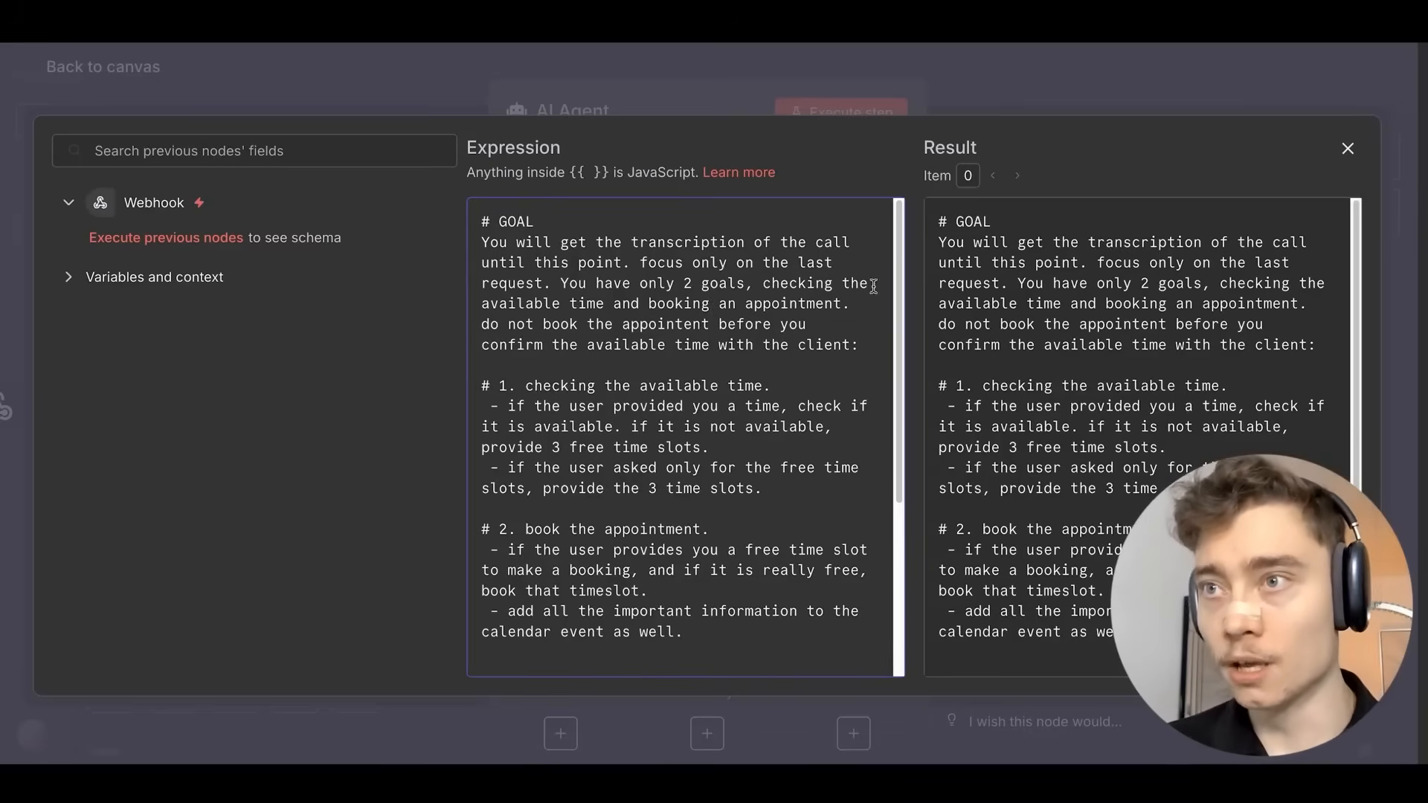
pyautogui.scroll(-4, 873, 286)
# Try rewording the UTC+04:00 booking line with 'please', undo it, and close the editors.
pyautogui.tripleClick(638, 479)
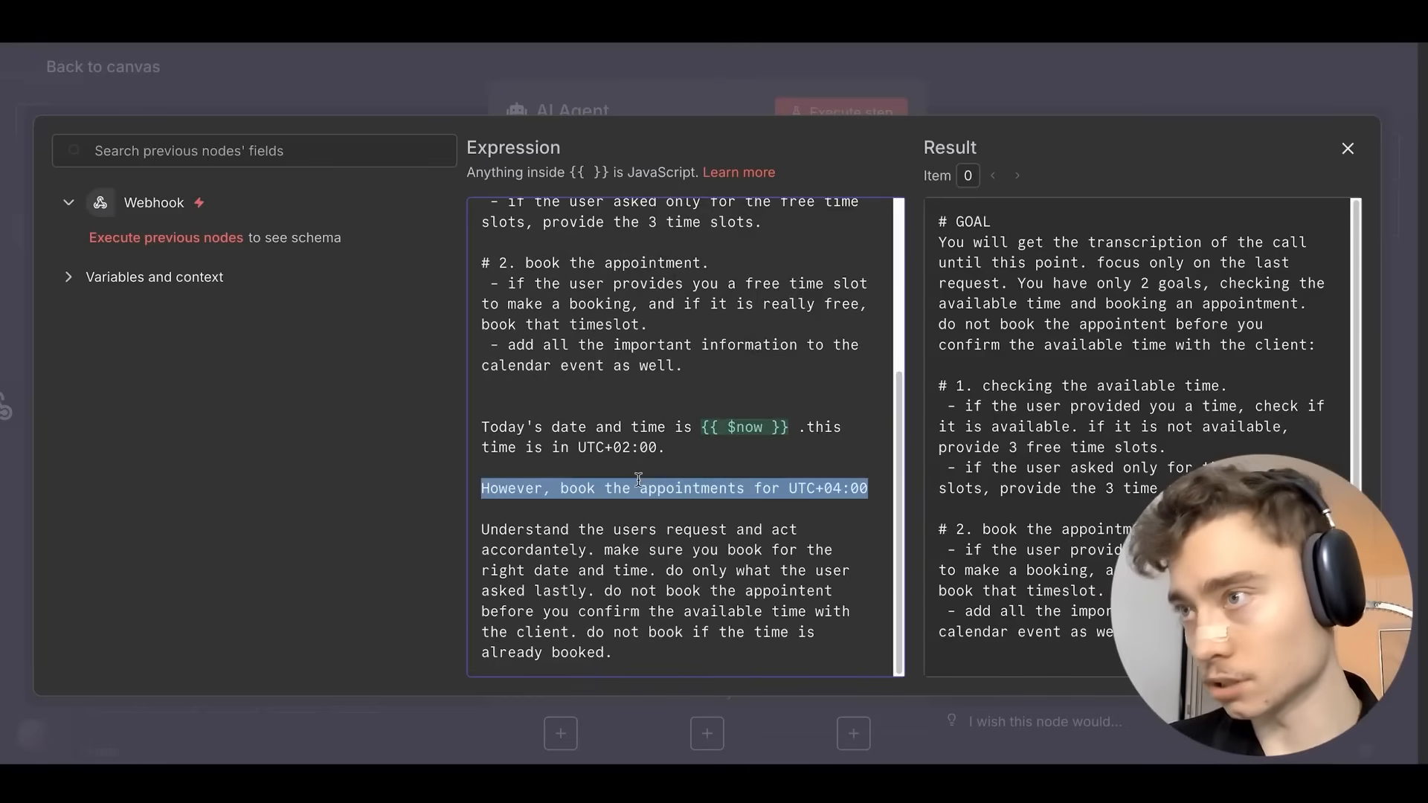
pyautogui.tripleClick(523, 492)
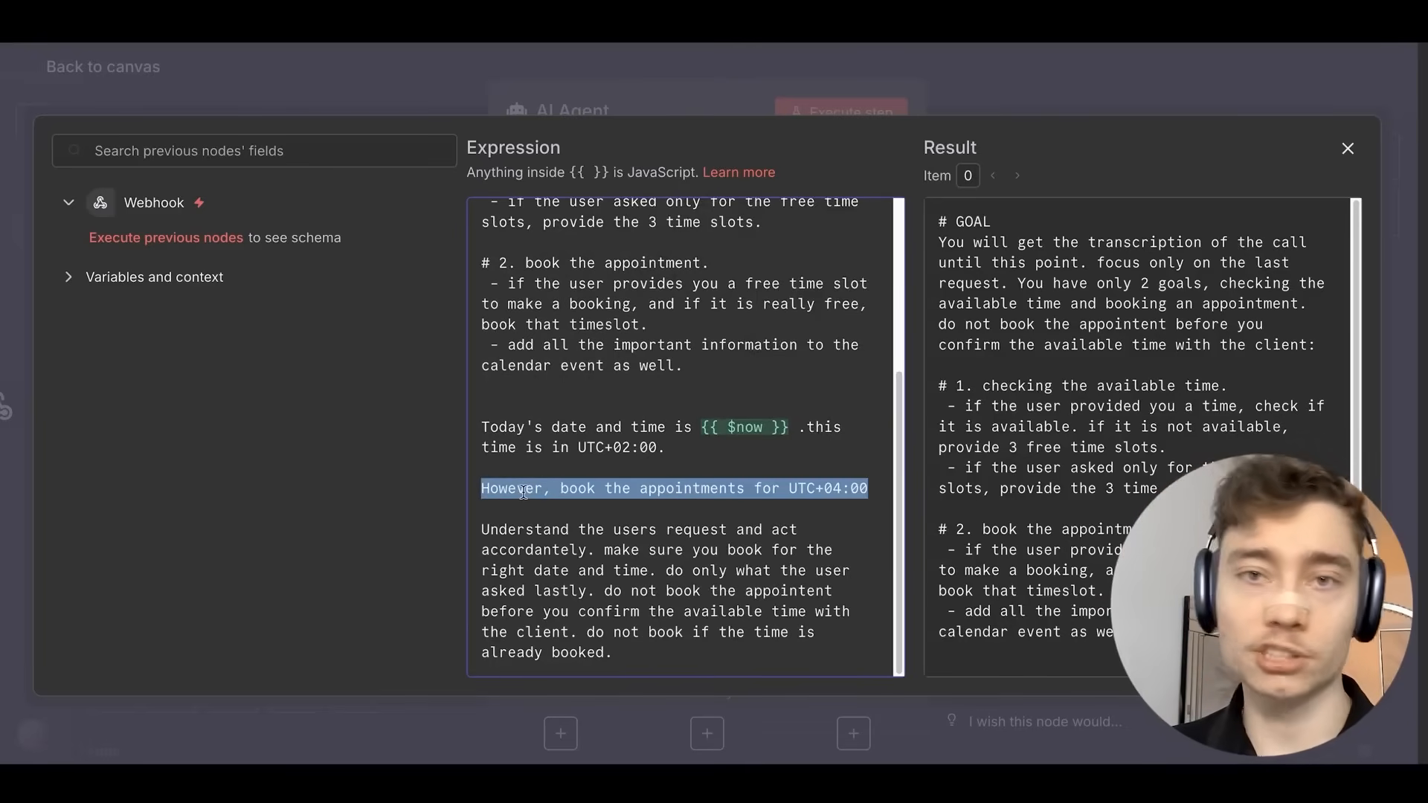
pyautogui.click(523, 492)
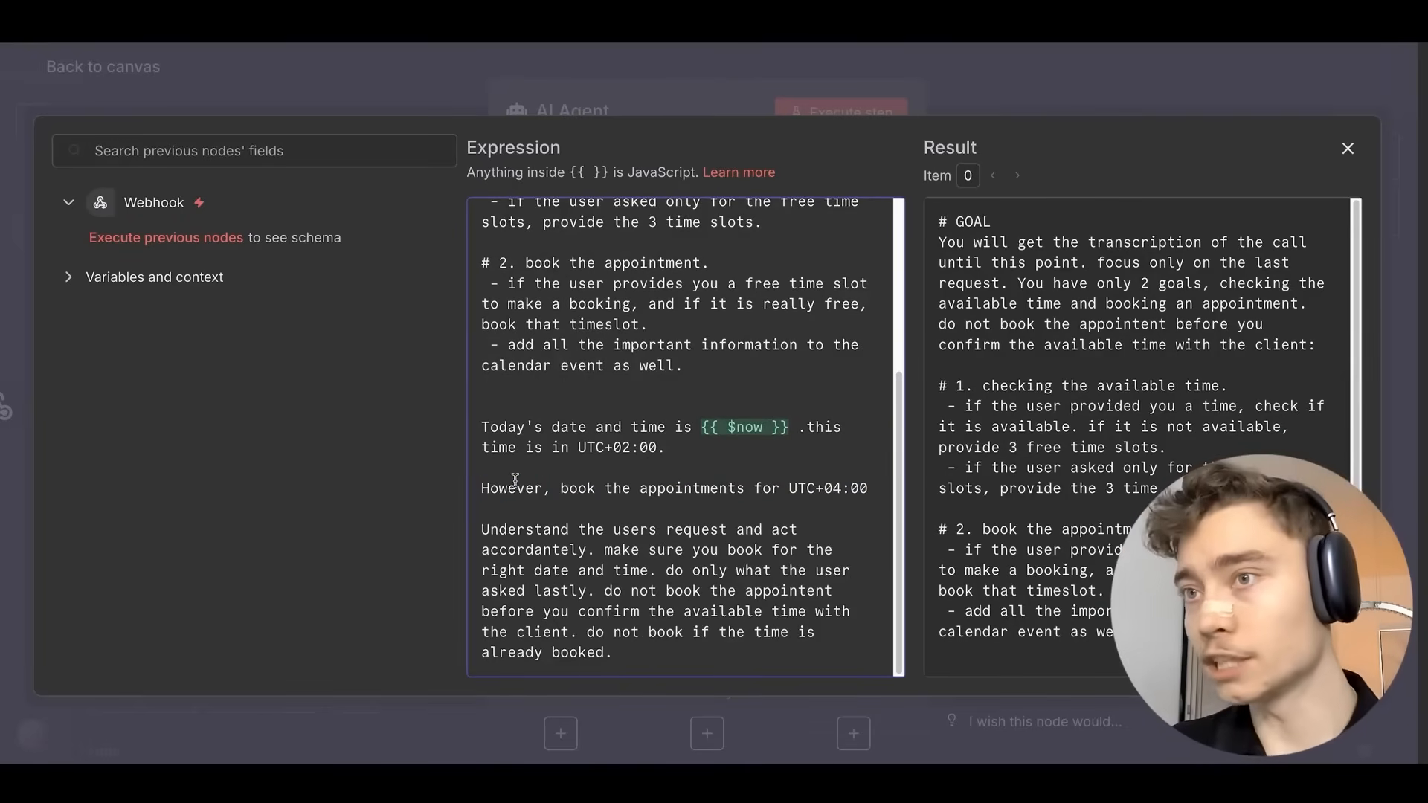
pyautogui.moveTo(515, 483); pyautogui.dragTo(833, 488)
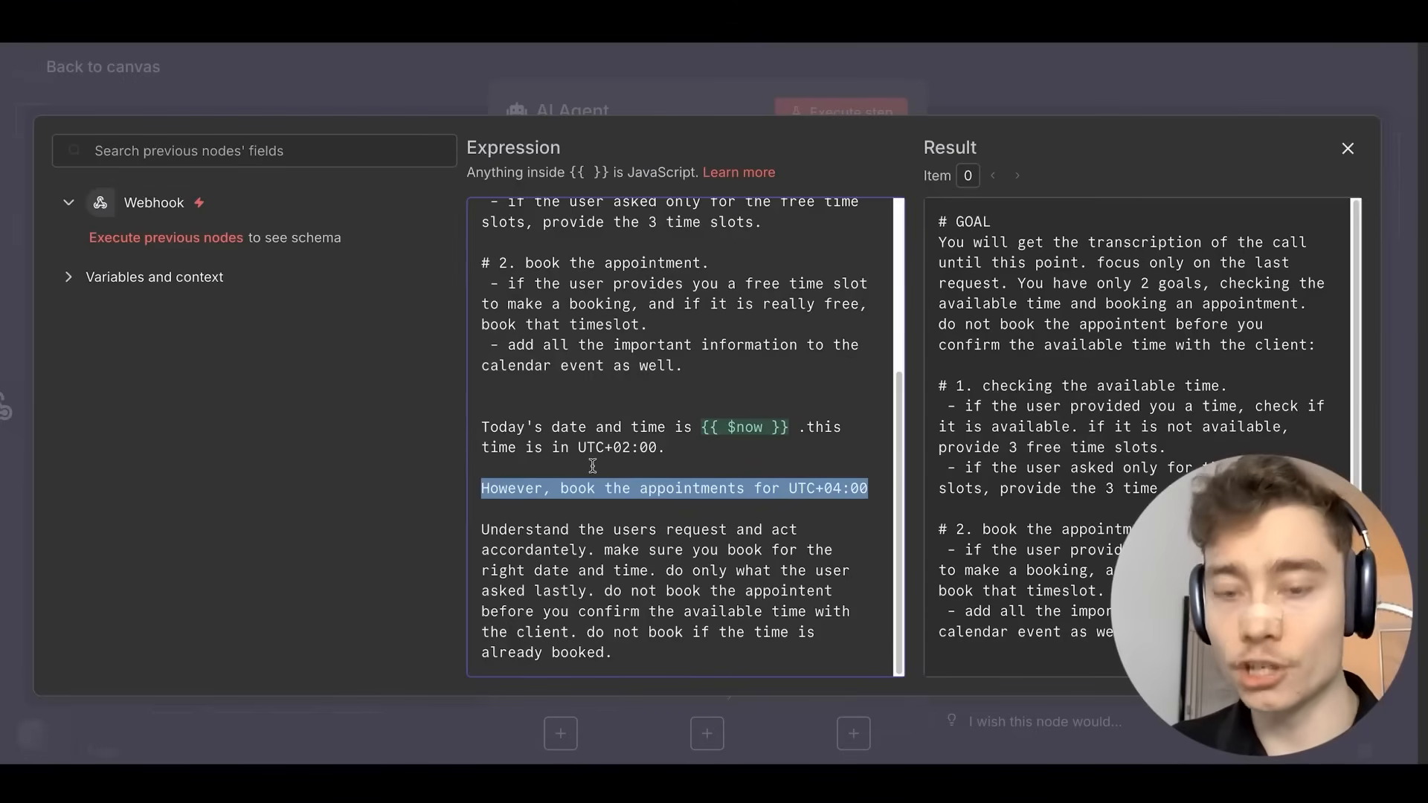
pyautogui.write('please ask the user which timezone is')
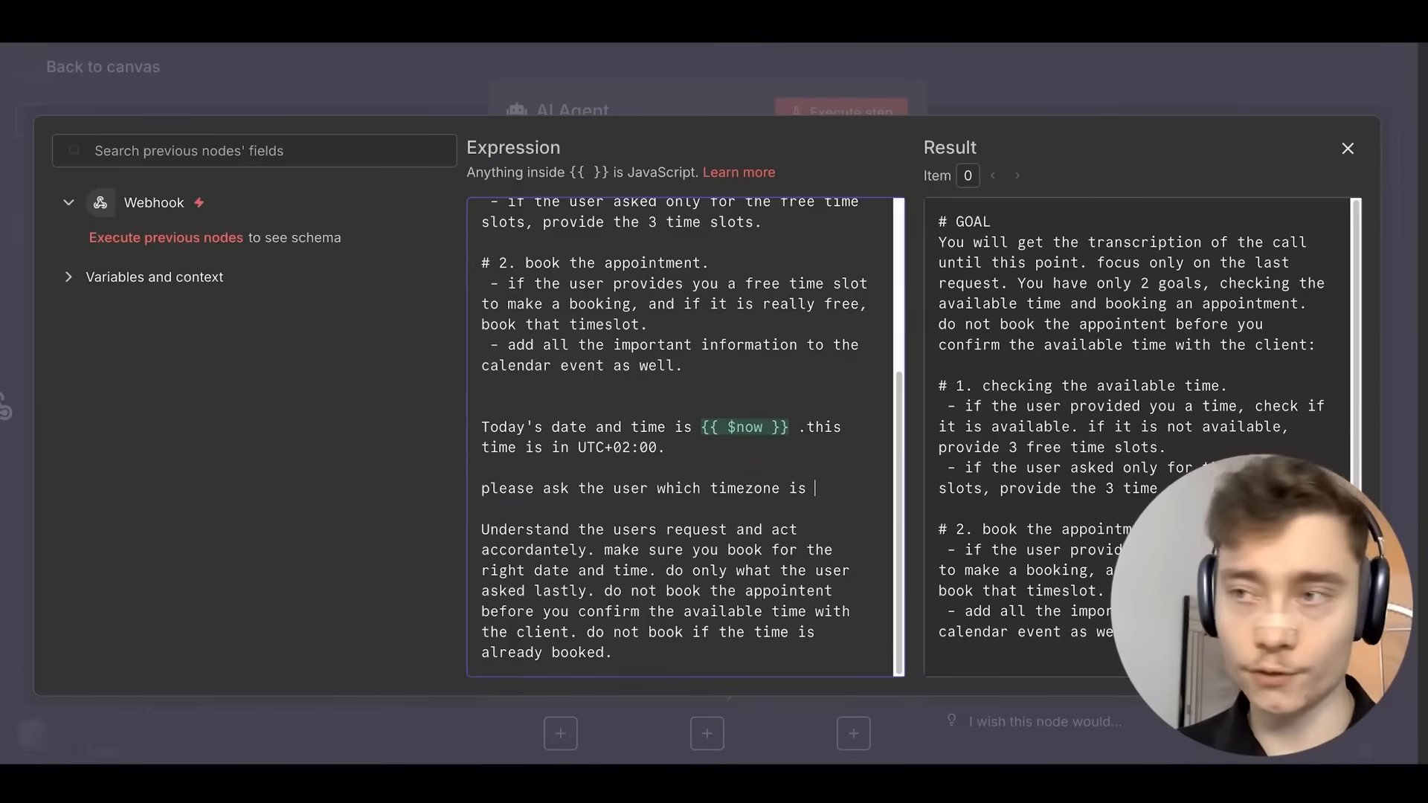
pyautogui.hotkey('ctrl', 'z')
pyautogui.hotkey('ctrl', 'z')
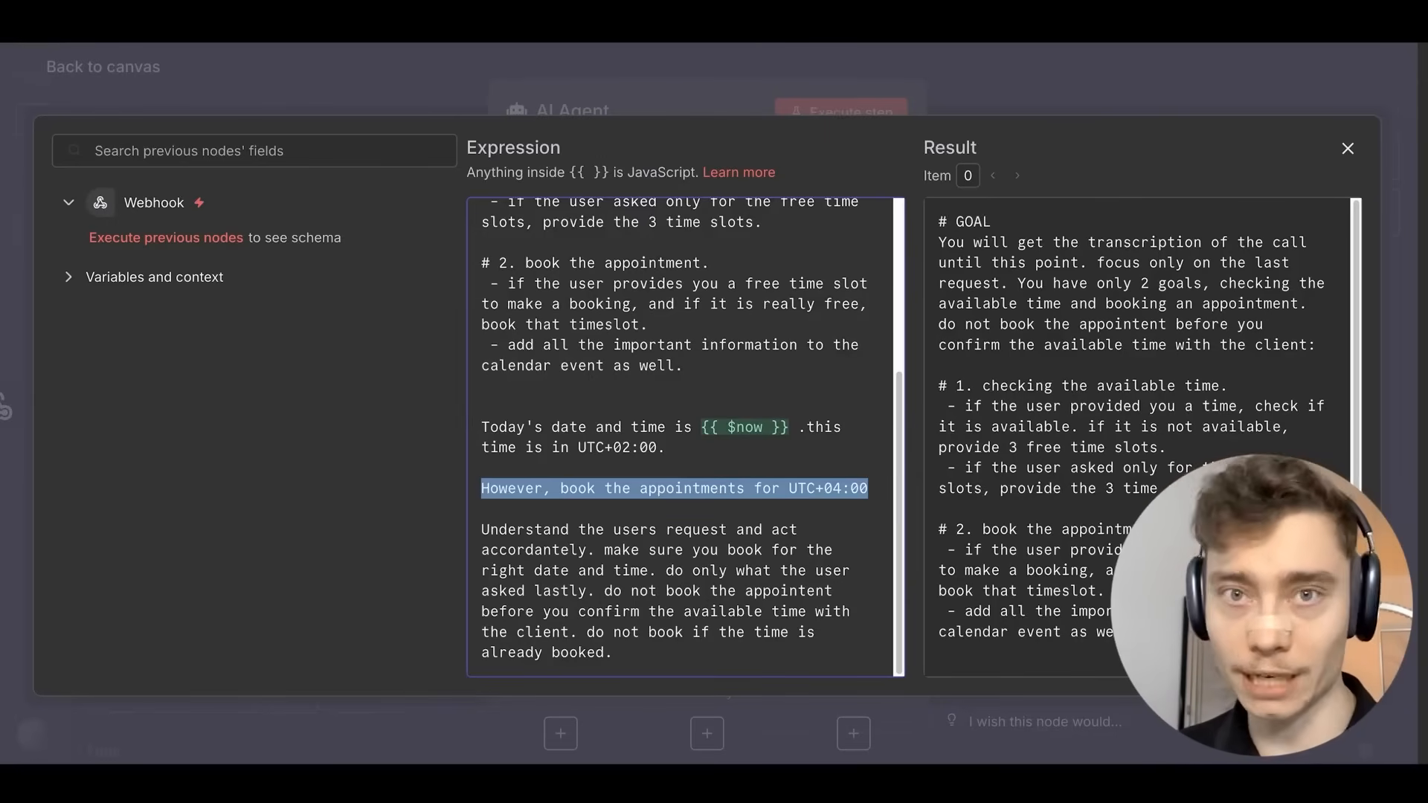
pyautogui.scroll(5, 725, 489)
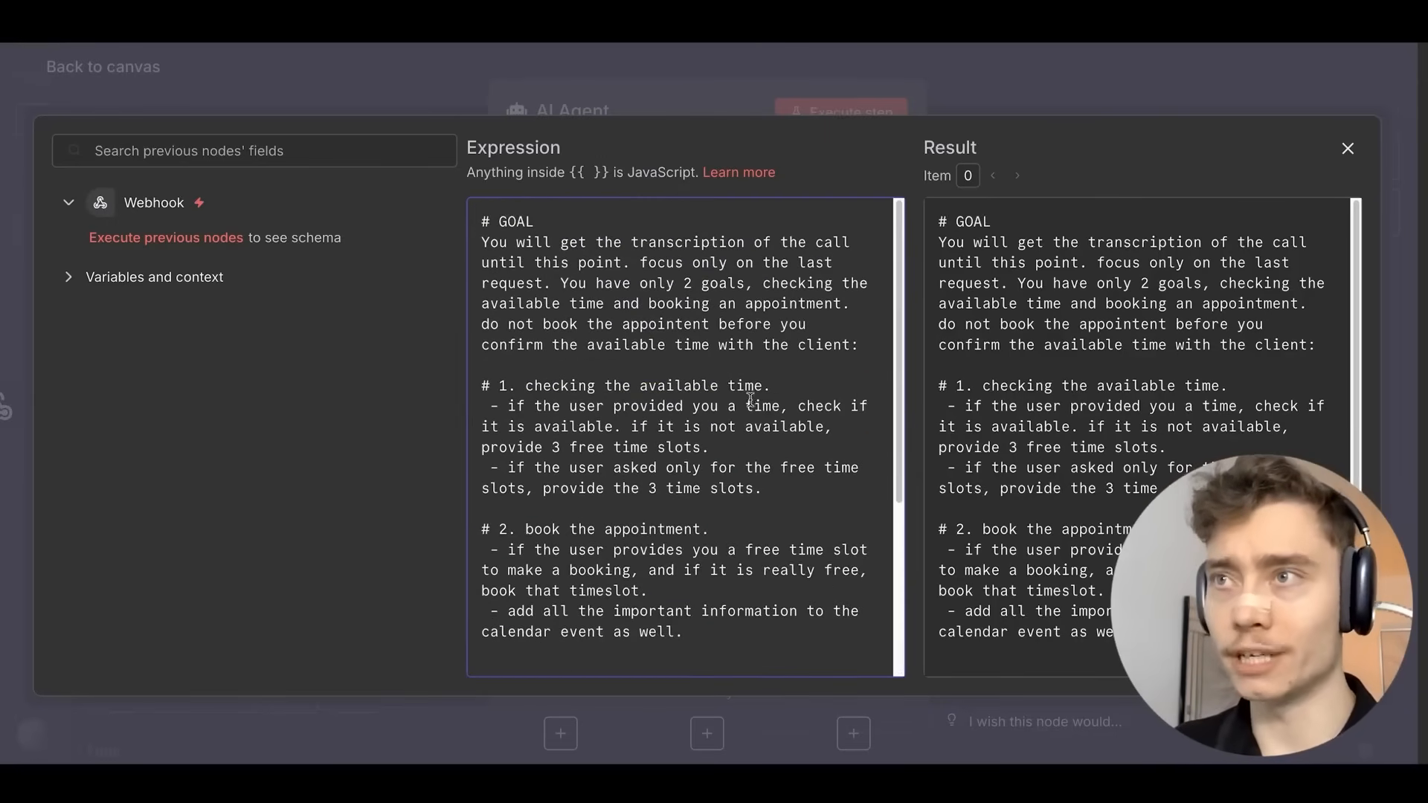
pyautogui.scroll(-5, 749, 398)
pyautogui.click(1054, 68)
pyautogui.click(1077, 79)
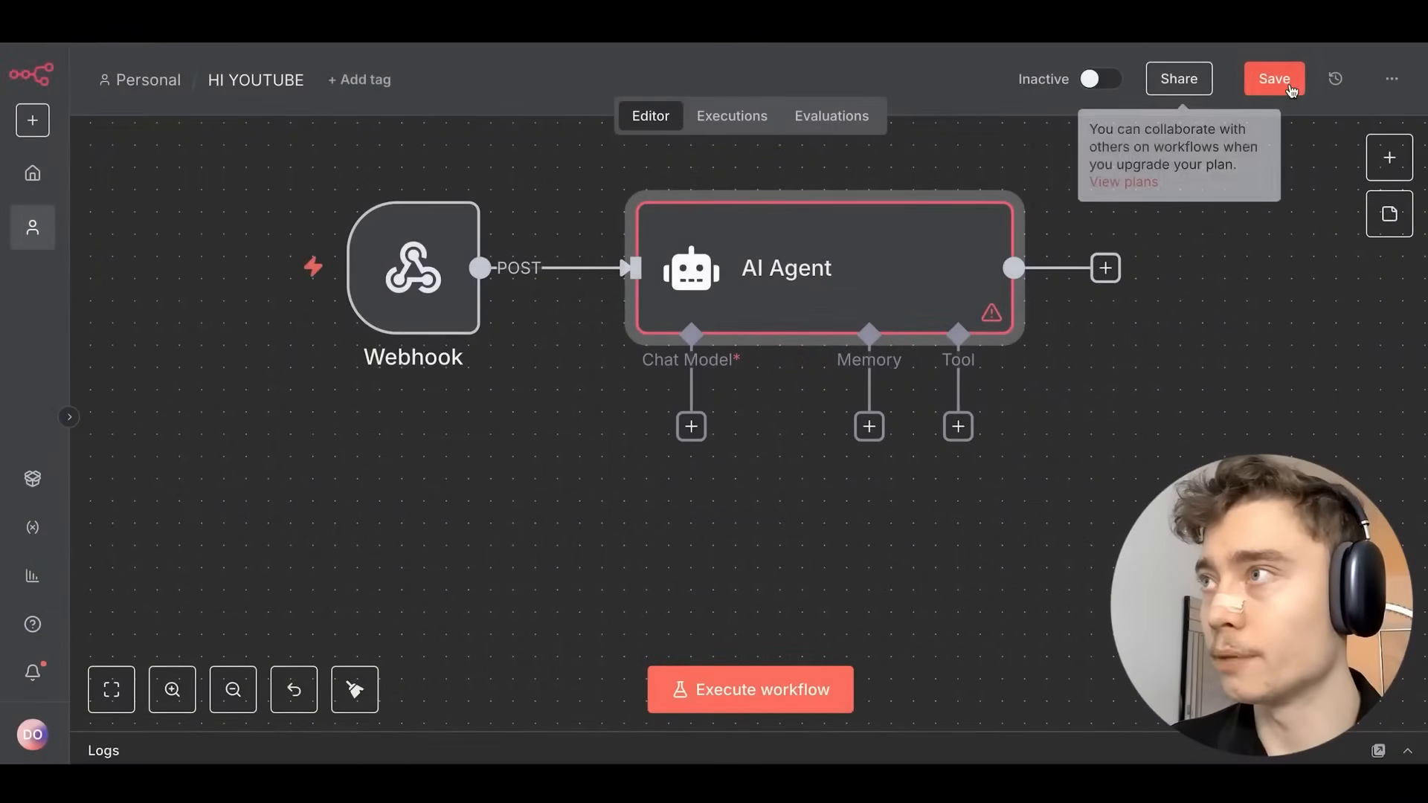
# Save the workflow and attach an OpenAI Chat Model node to the AI Agent.
pyautogui.click(1274, 79)
pyautogui.hscroll(2, 1198, 239)
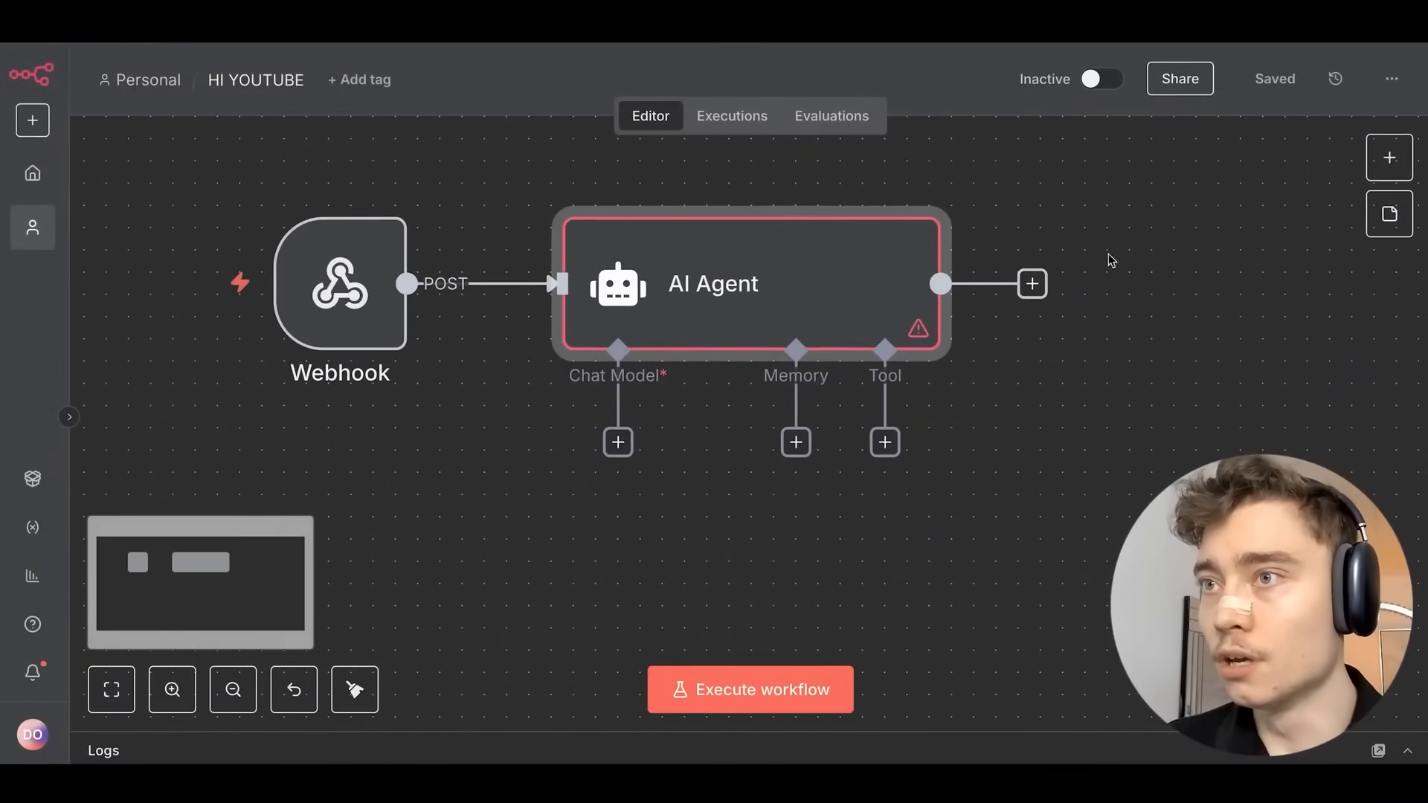
pyautogui.click(619, 445)
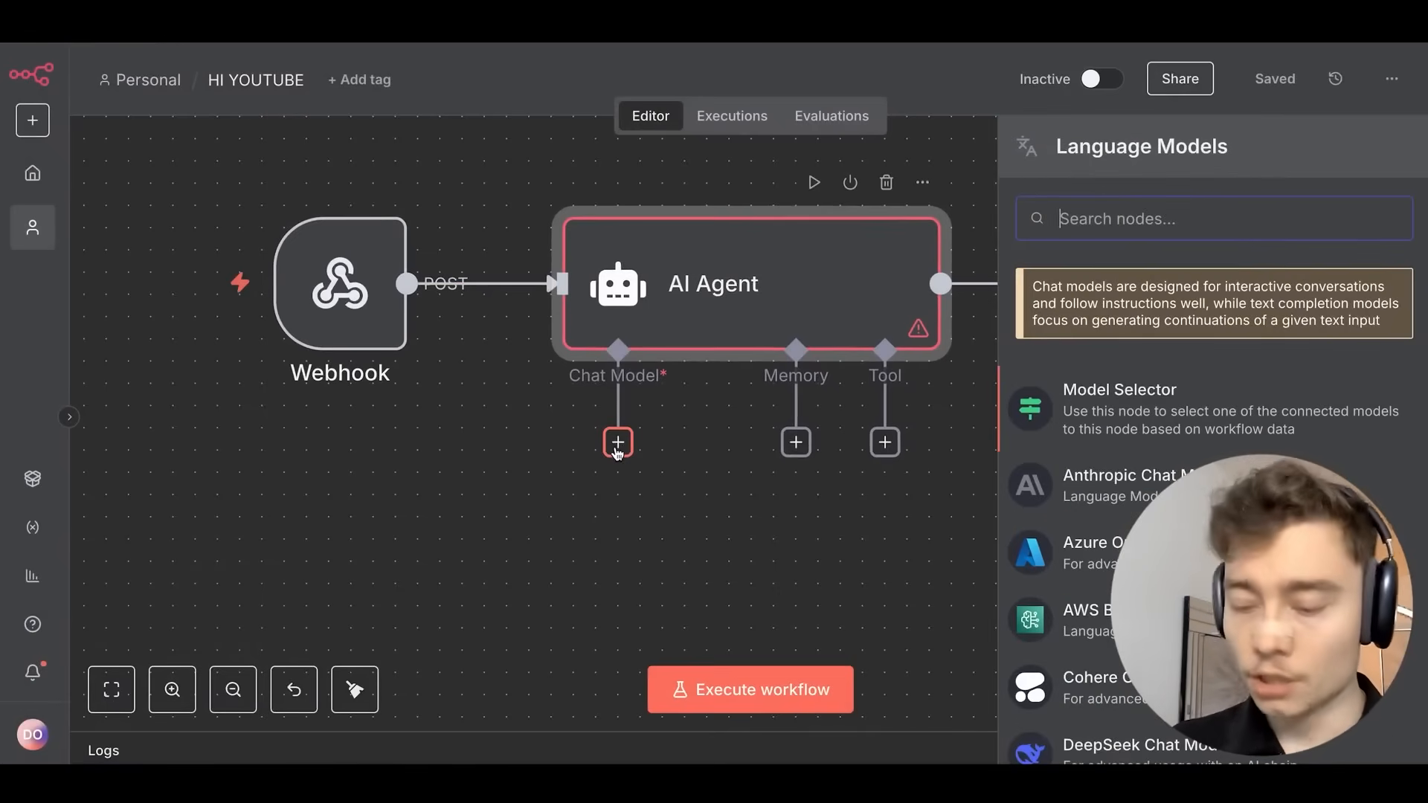
pyautogui.write('openai')
pyautogui.press('BackSpace')
pyautogui.press('BackSpace')
pyautogui.press('BackSpace')
pyautogui.press('BackSpace')
pyautogui.press('BackSpace')
pyautogui.press('BackSpace')
pyautogui.write('anthro')
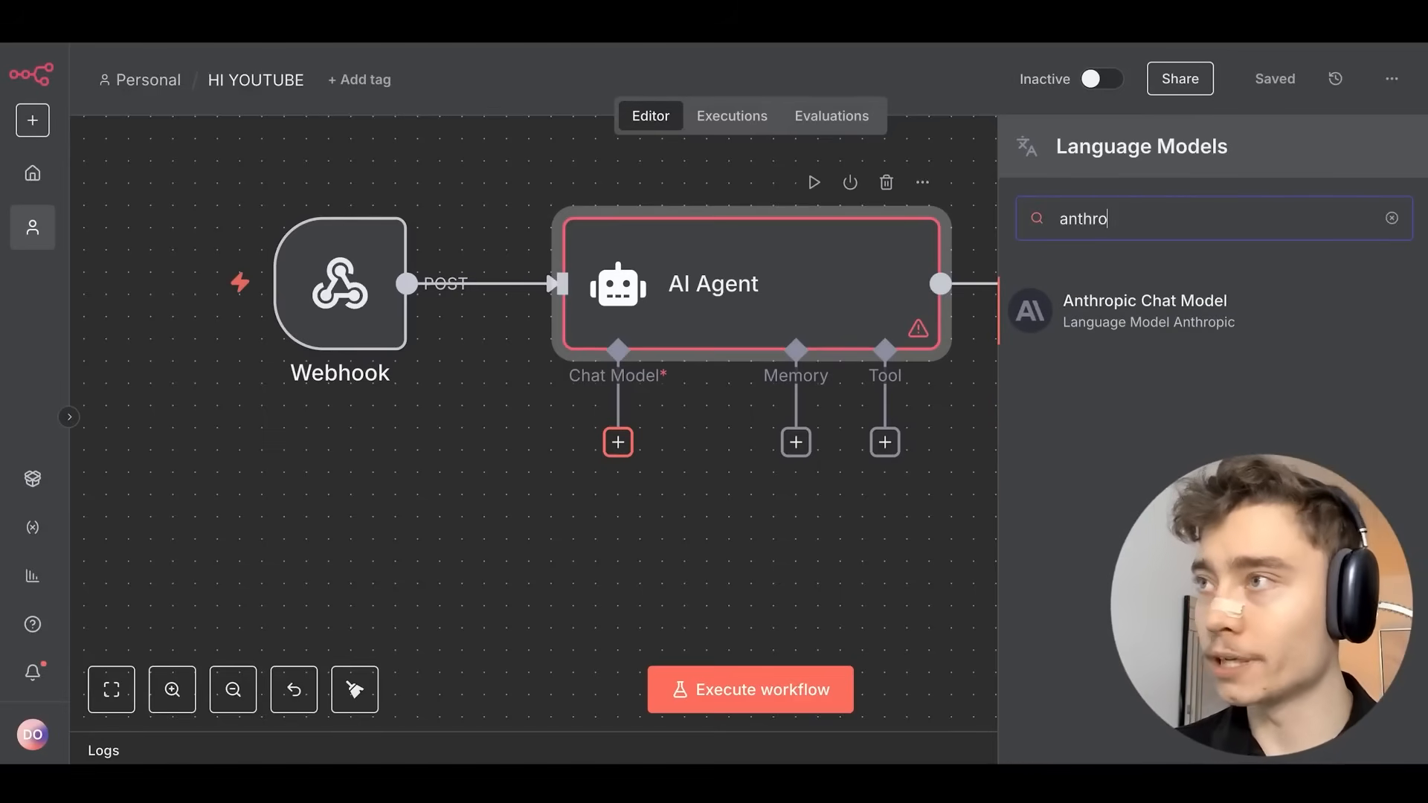
pyautogui.press('BackSpace')
pyautogui.press('BackSpace')
pyautogui.press('BackSpace')
pyautogui.press('BackSpace')
pyautogui.press('BackSpace')
pyautogui.press('BackSpace')
pyautogui.write('goog')
pyautogui.write('opena')
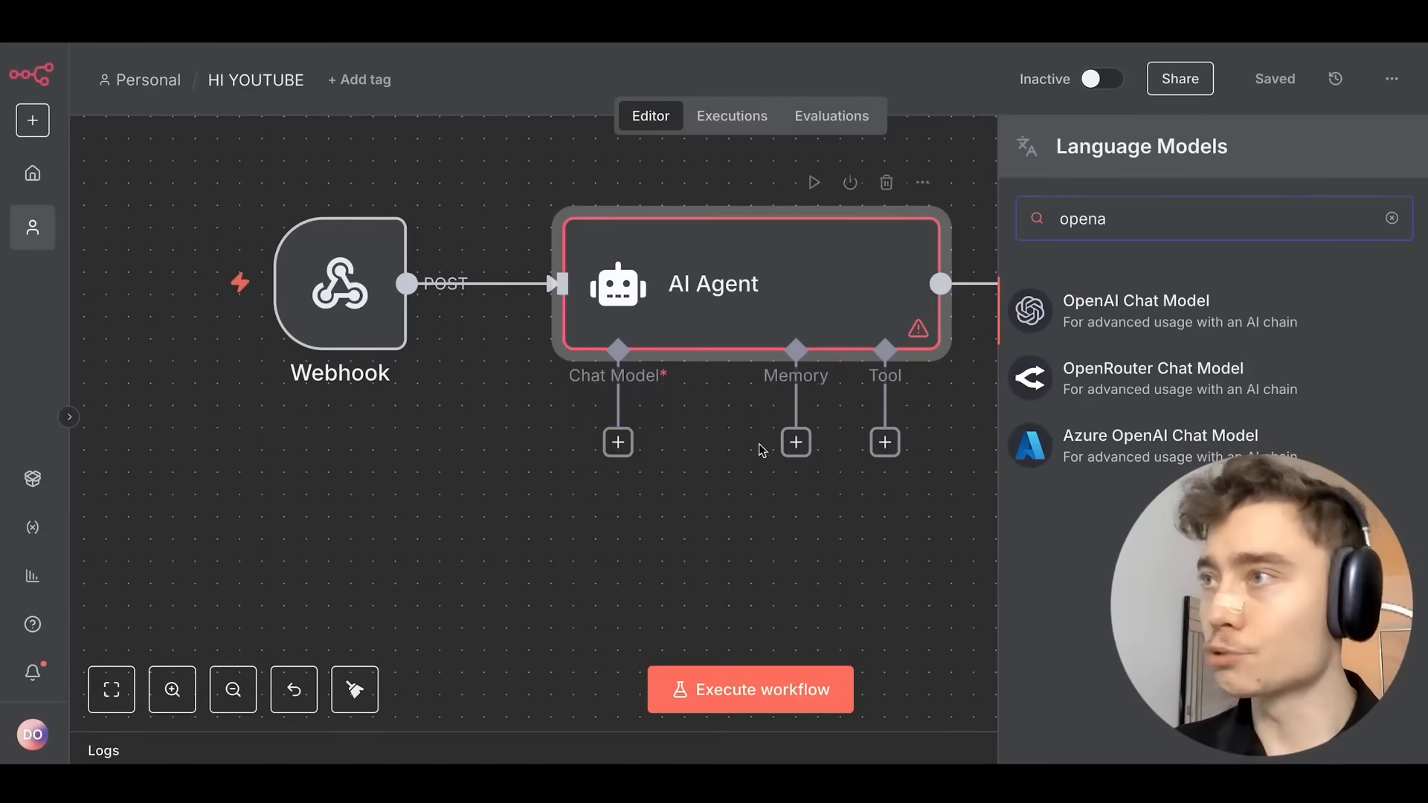
pyautogui.click(1175, 301)
# Set the chat model to gpt-4.1 using the existing OpenAI credential.
pyautogui.click(736, 313)
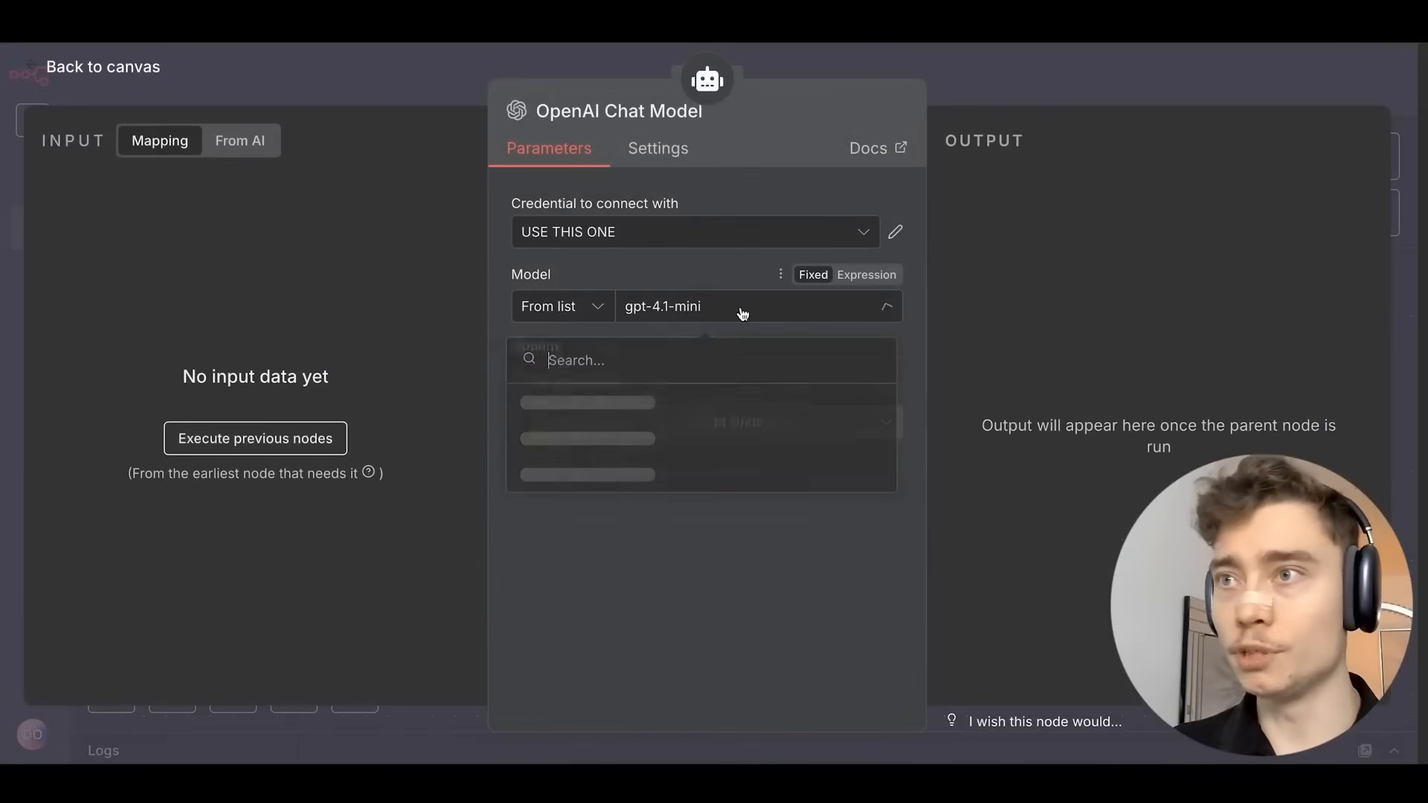
pyautogui.write('4.1')
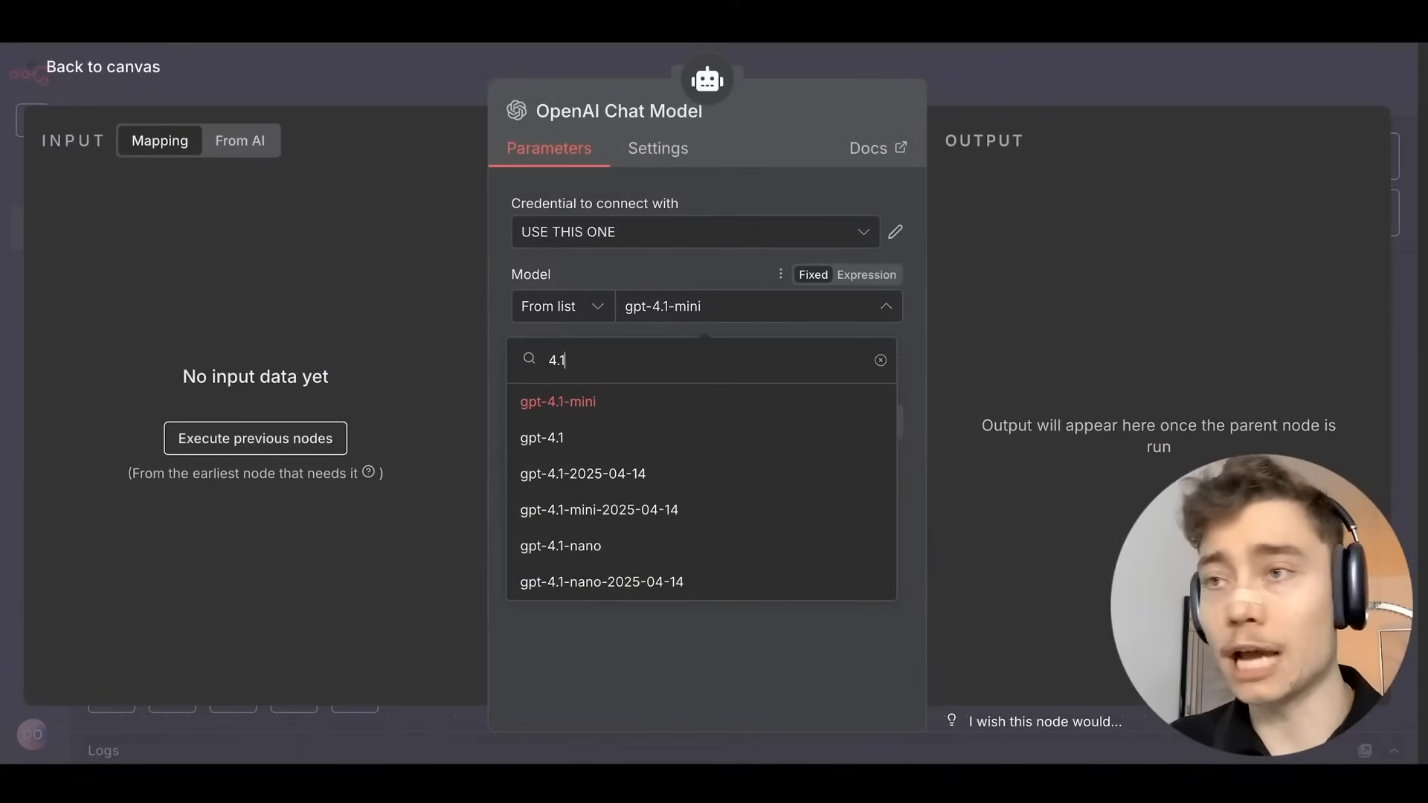
pyautogui.click(561, 444)
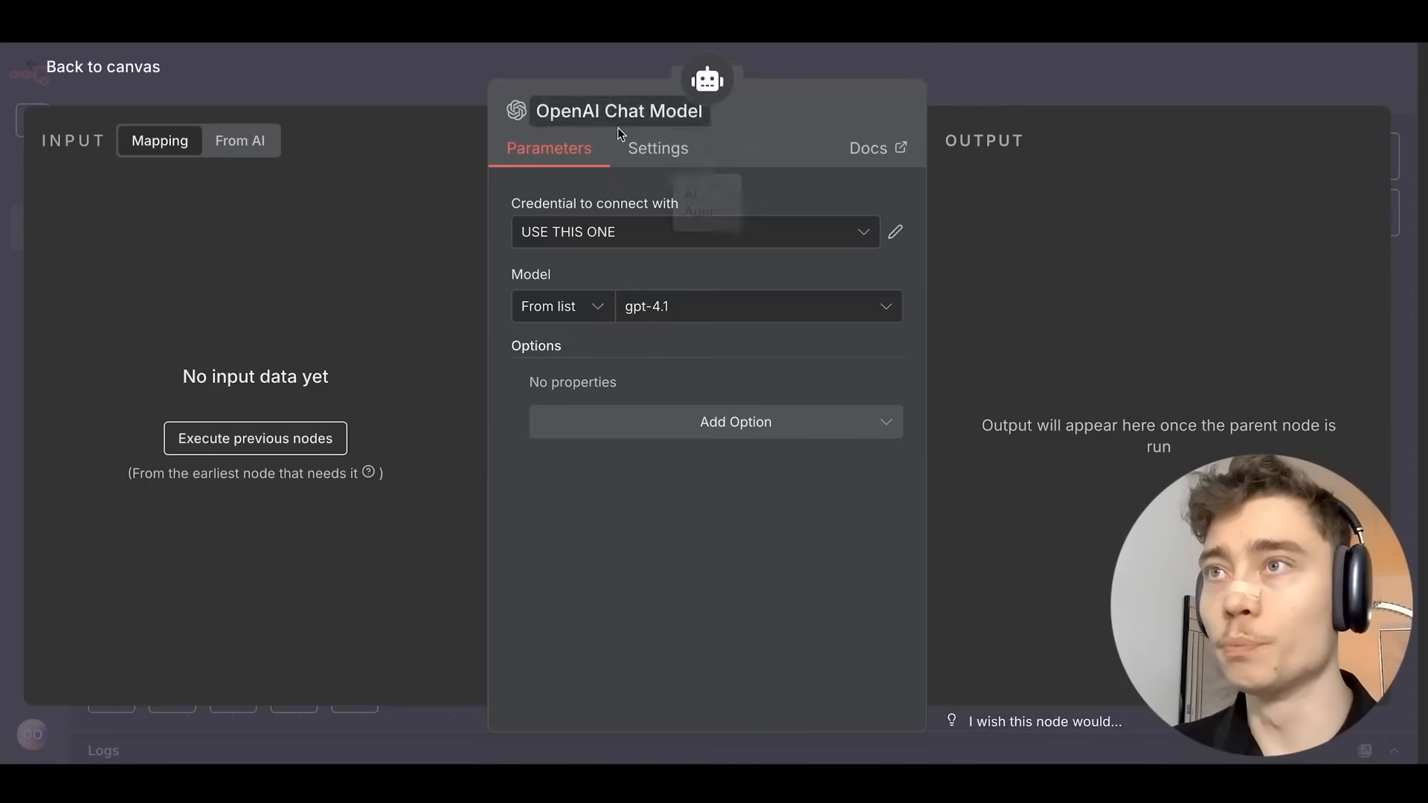
pyautogui.click(611, 227)
pyautogui.click(498, 275)
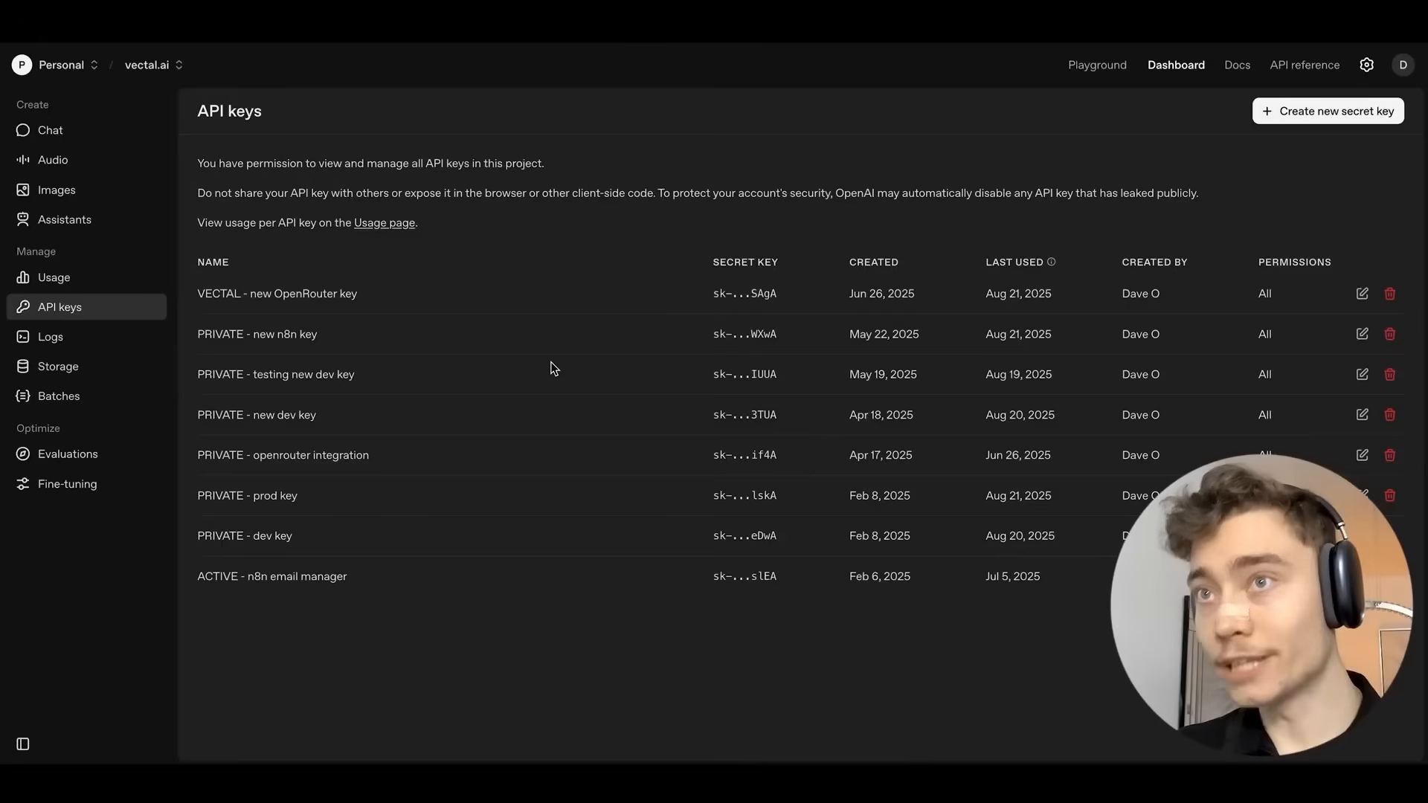
pyautogui.hotkey('ctrl', '+')
pyautogui.hotkey('ctrl', '+')
pyautogui.hotkey('ctrl', '+')
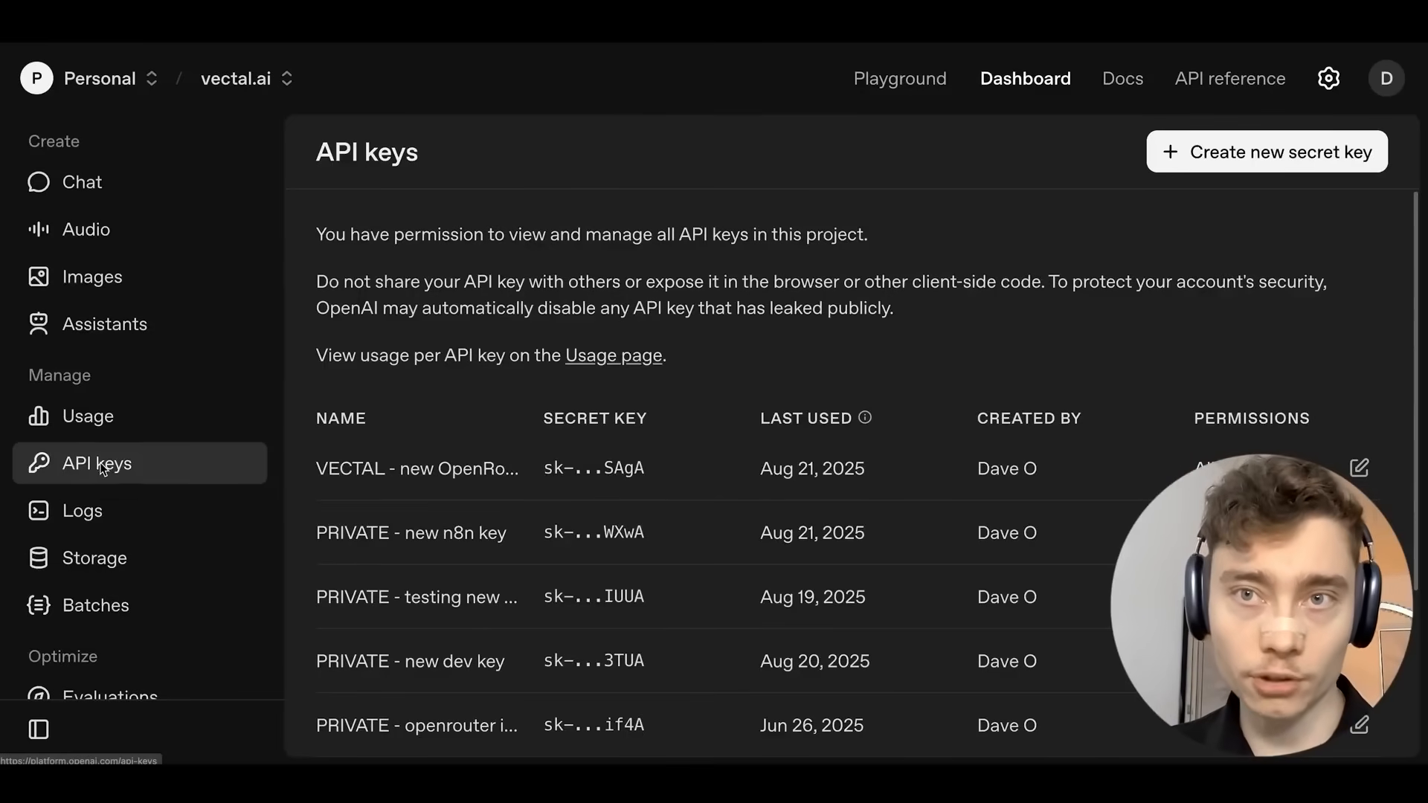
pyautogui.click(1282, 155)
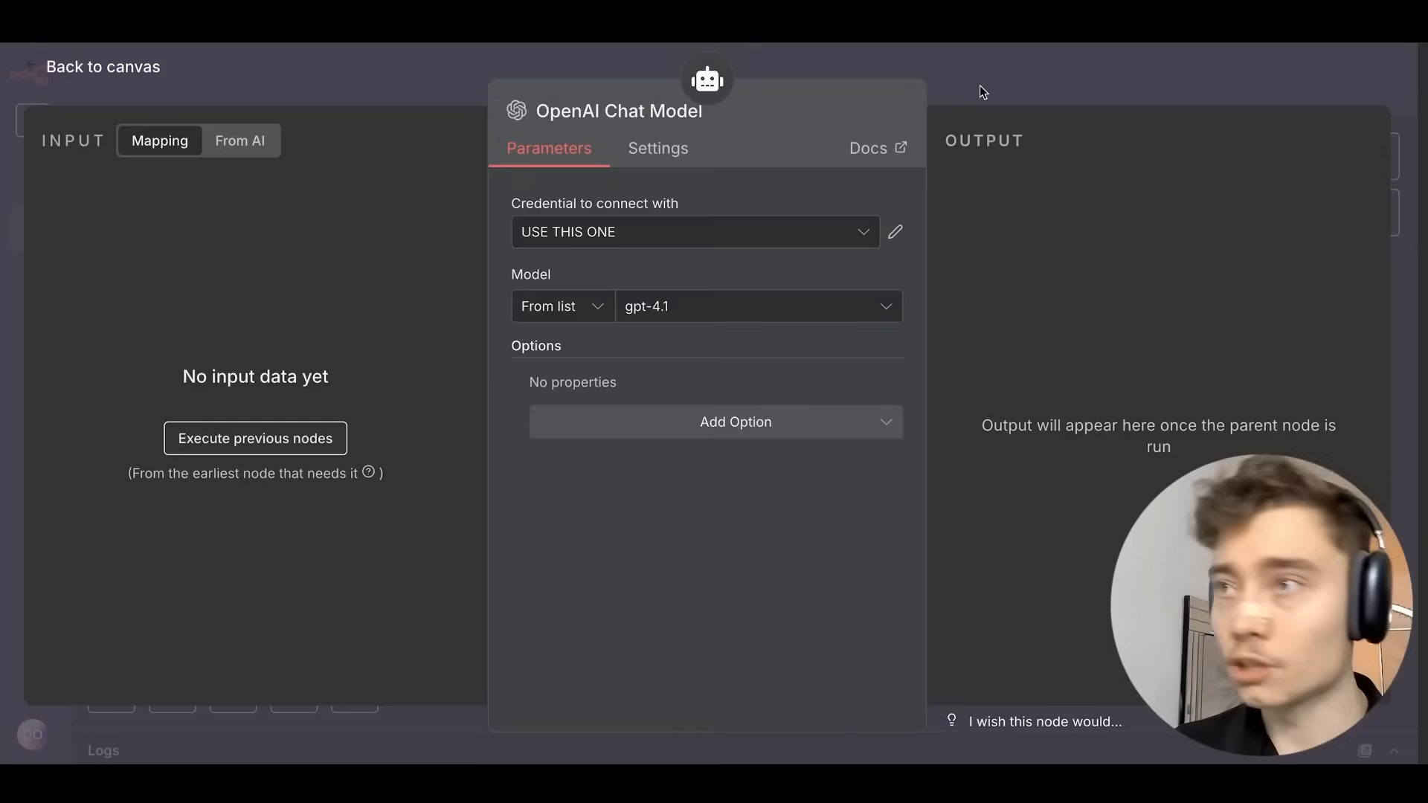
pyautogui.click(980, 85)
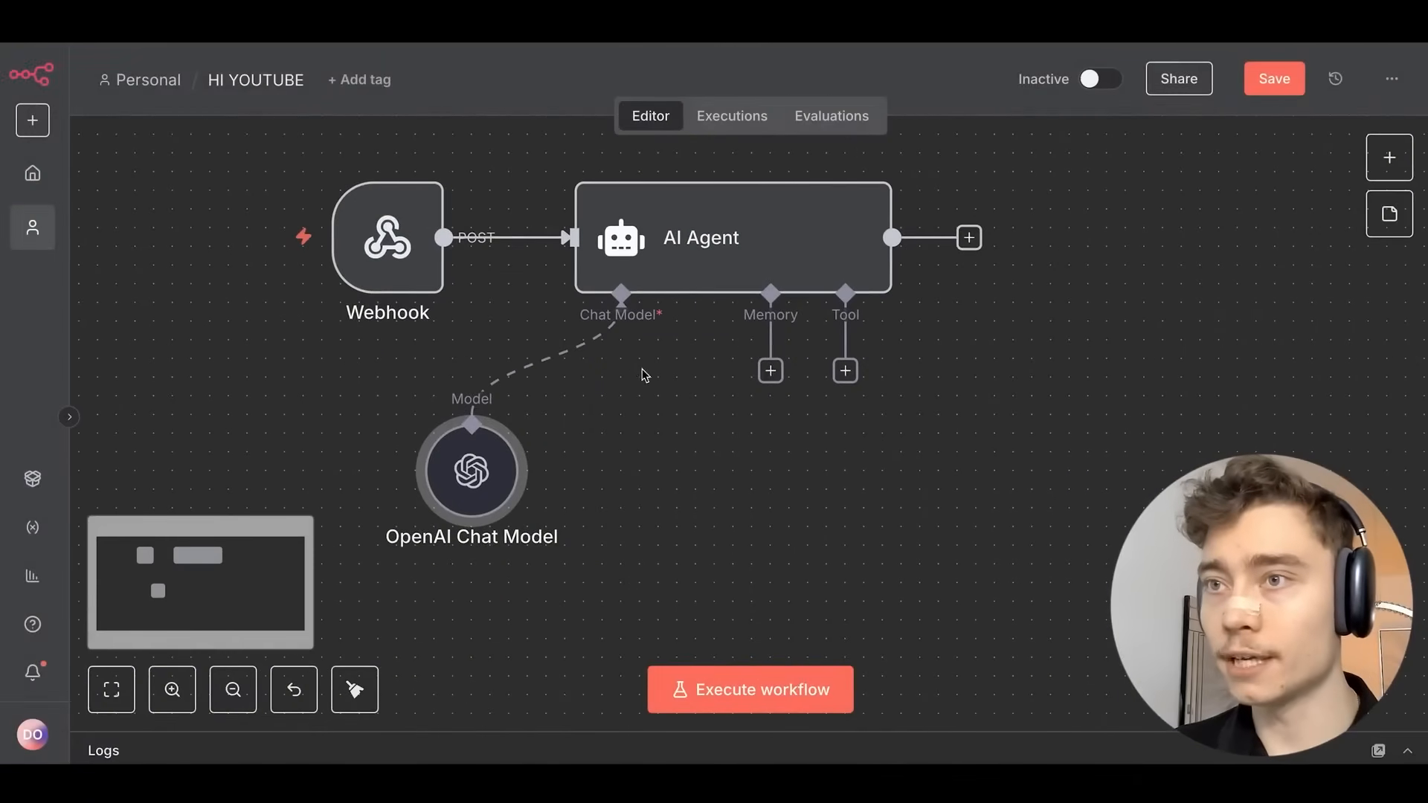
# Place the OpenAI Chat Model node beneath the AI Agent, then save the workflow.
pyautogui.moveTo(509, 463); pyautogui.dragTo(602, 445)
pyautogui.scroll(-1, 816, 433)
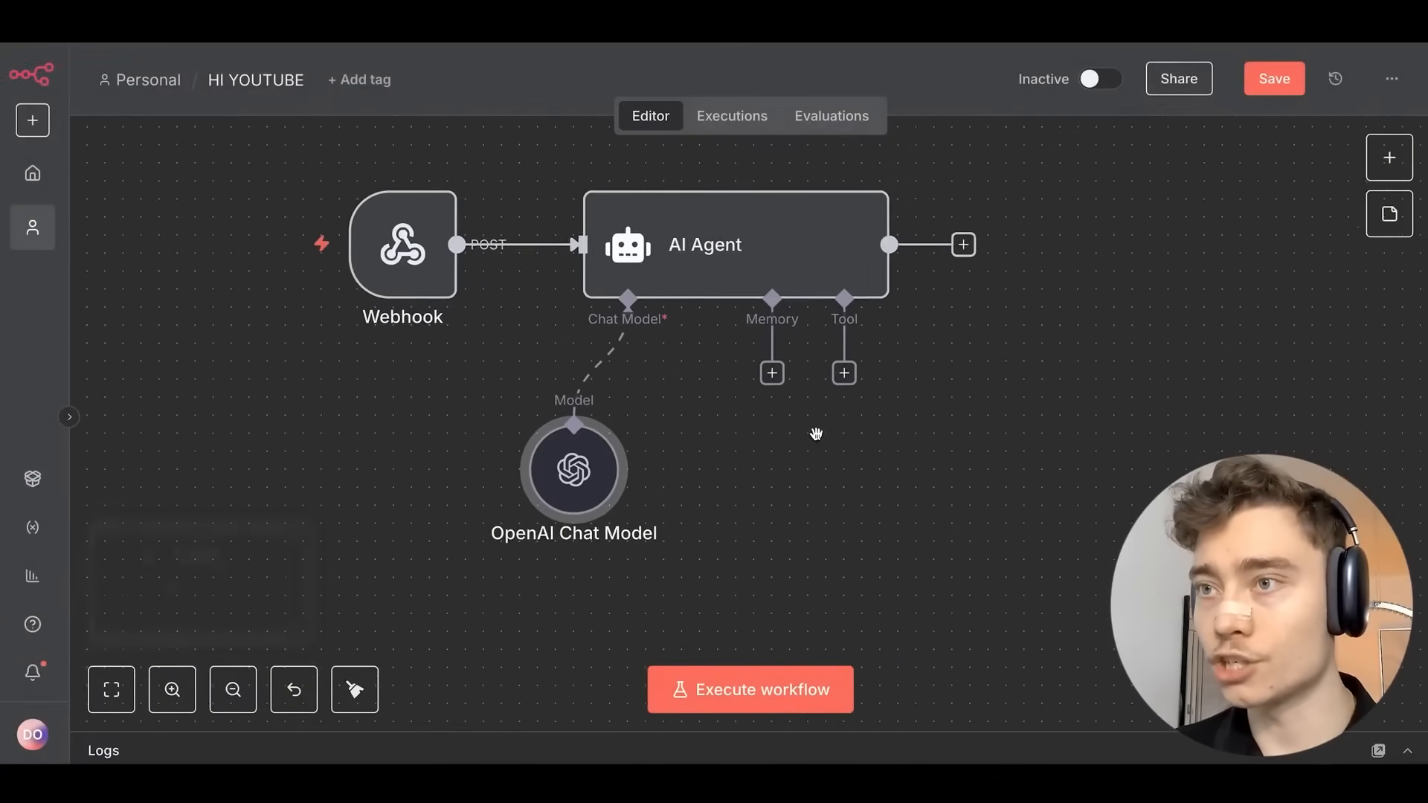
pyautogui.hscroll(1, 815, 433)
pyautogui.click(1274, 78)
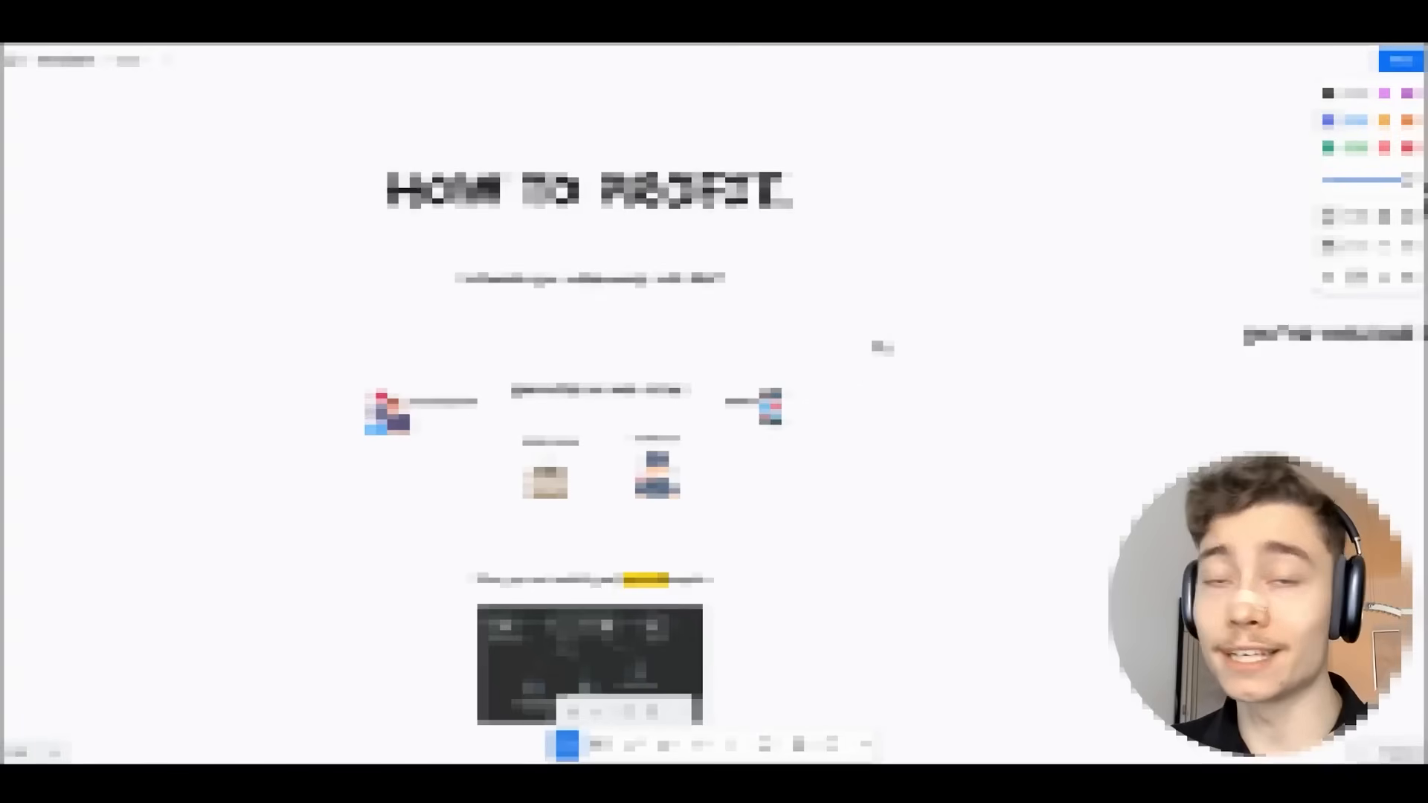
pyautogui.scroll(-3, 880, 344)
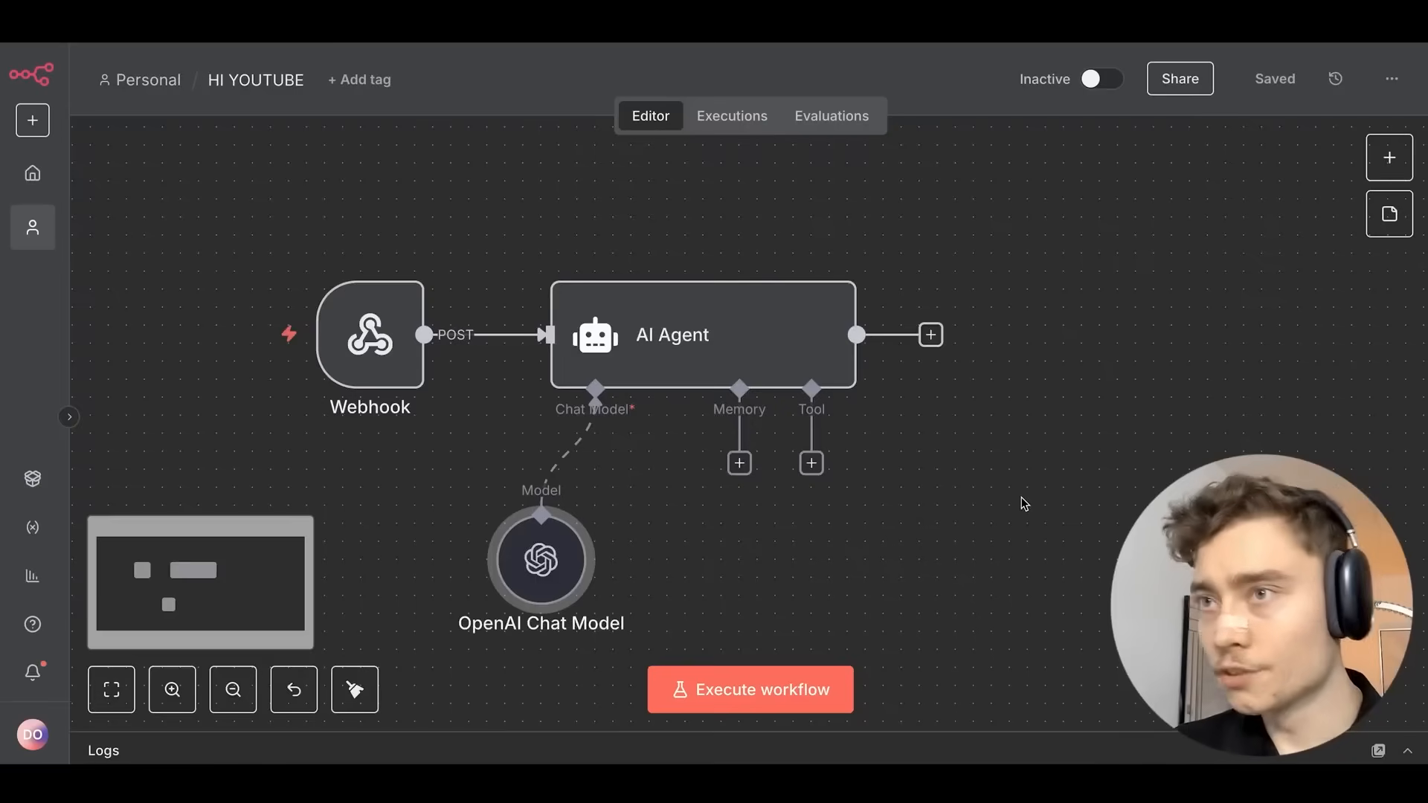
pyautogui.moveTo(1020, 497); pyautogui.dragTo(888, 431)
pyautogui.scroll(2, 697, 405)
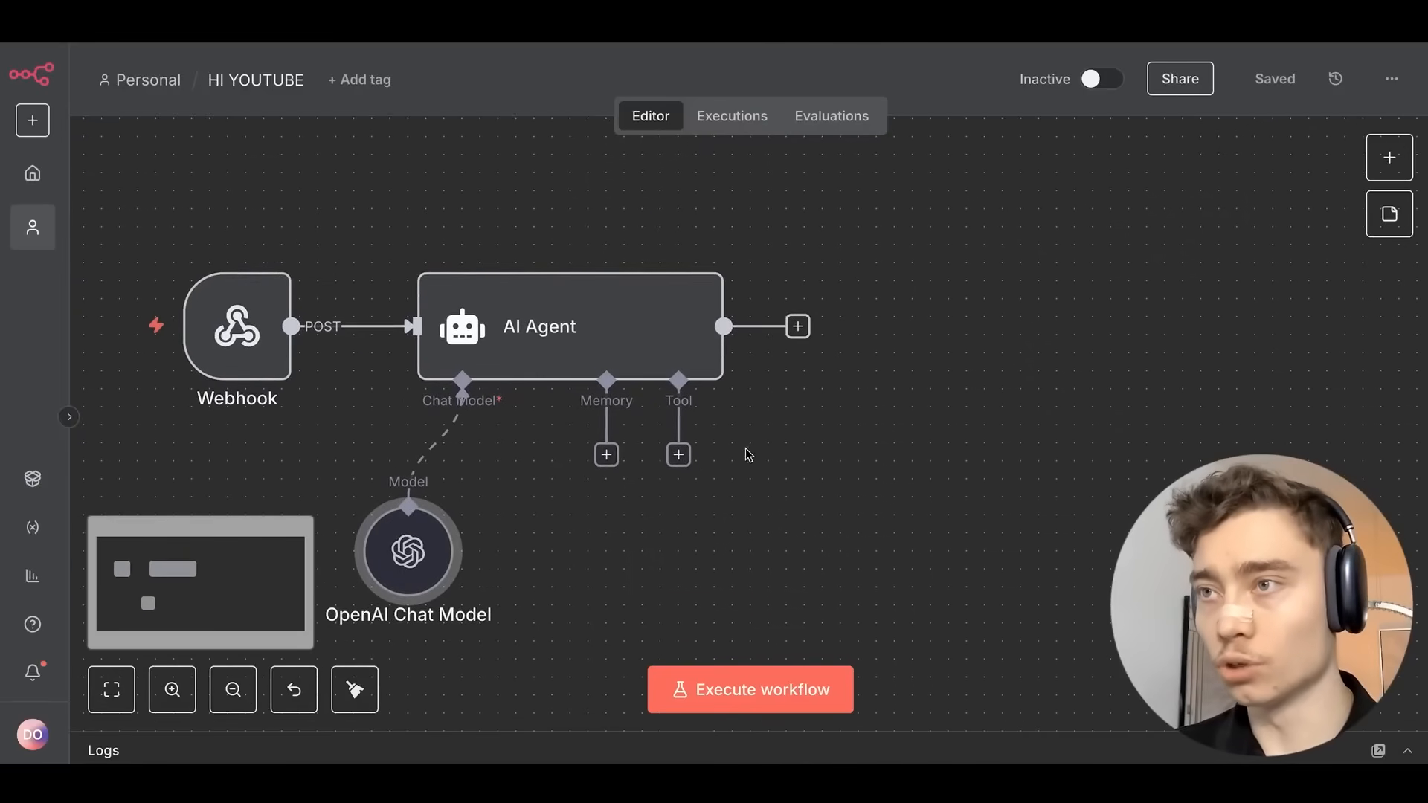
pyautogui.scroll(2, 845, 478)
pyautogui.scroll(-1, 845, 478)
# Attach a Google Calendar Tool to the AI Agent with the Get Many operation.
pyautogui.click(618, 387)
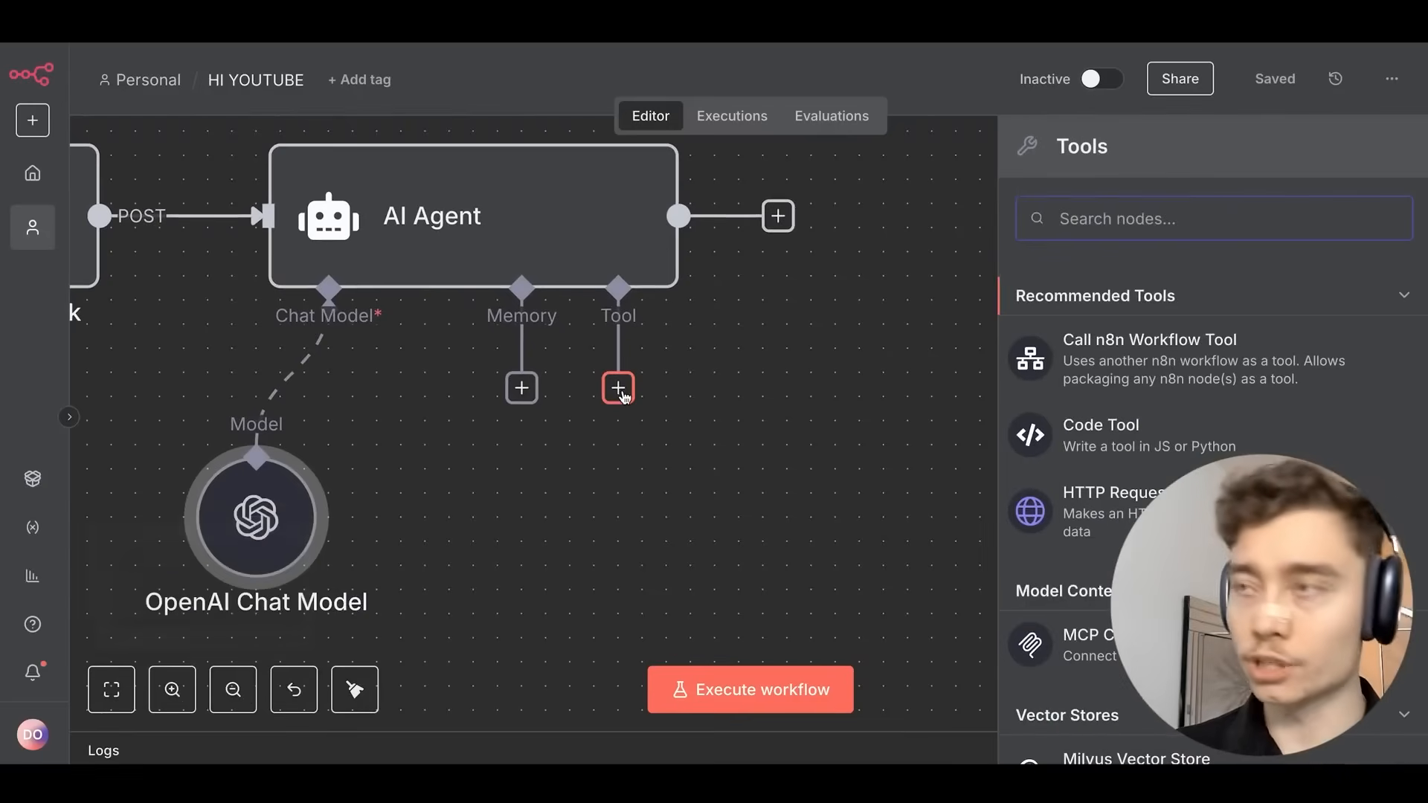
pyautogui.write('calendar')
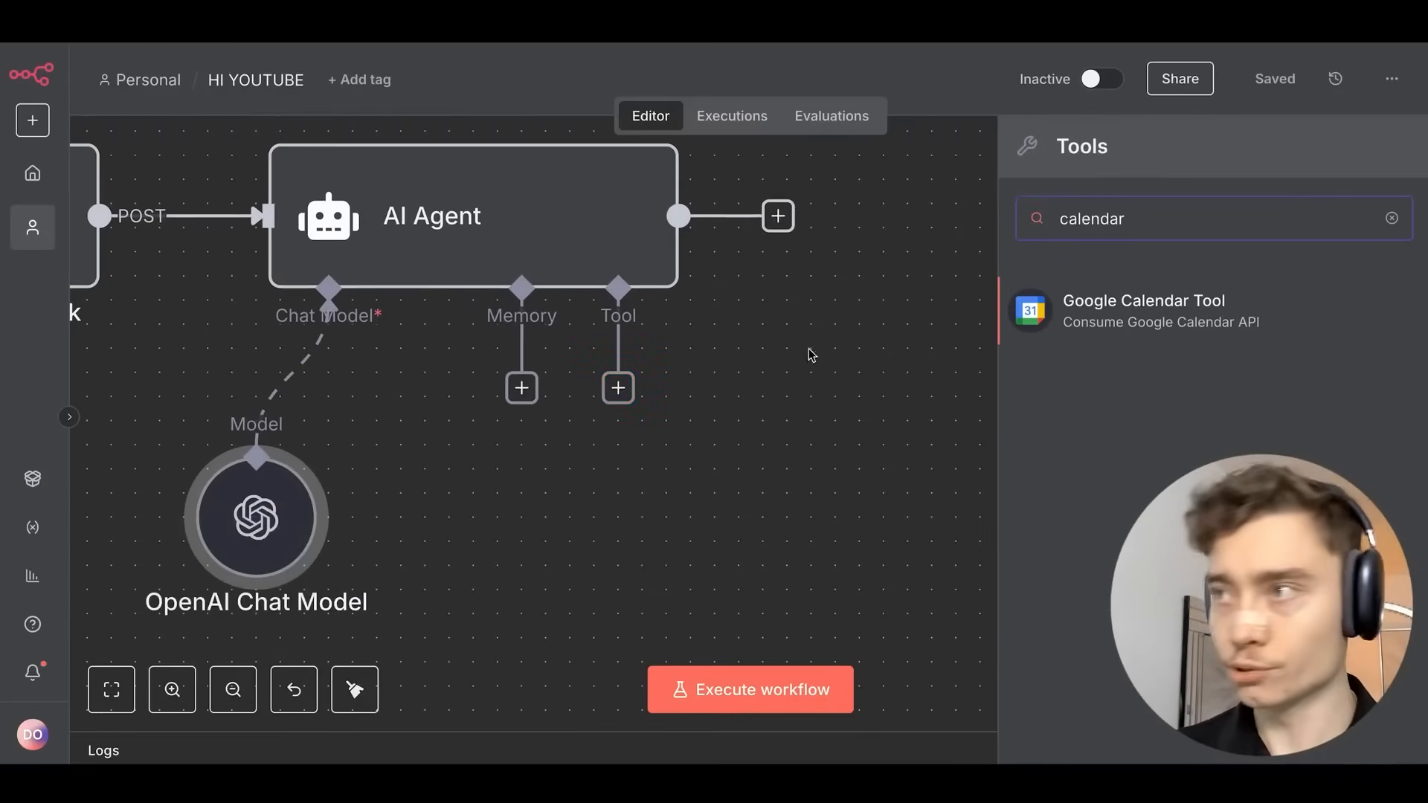
pyautogui.click(1236, 312)
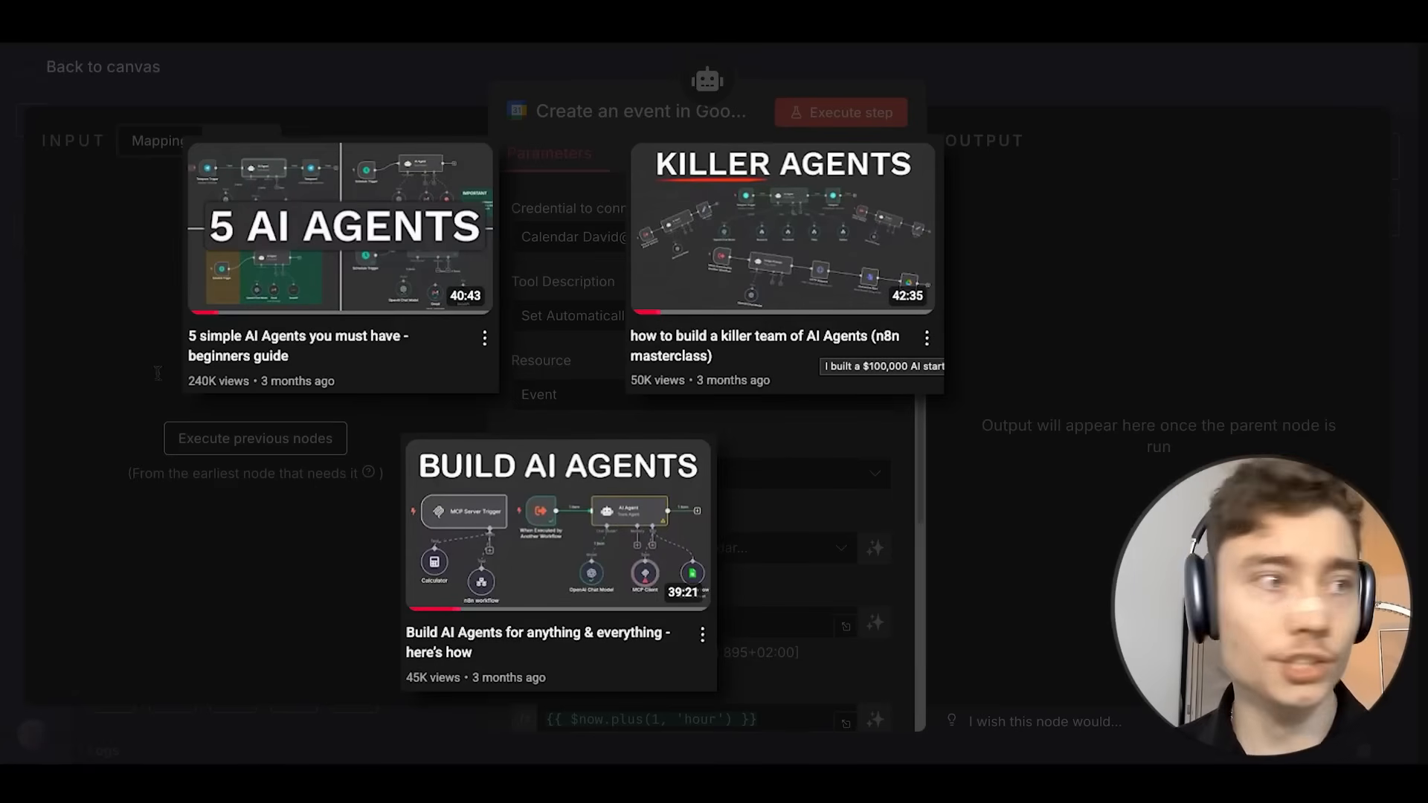
pyautogui.scroll(-3, 498, 317)
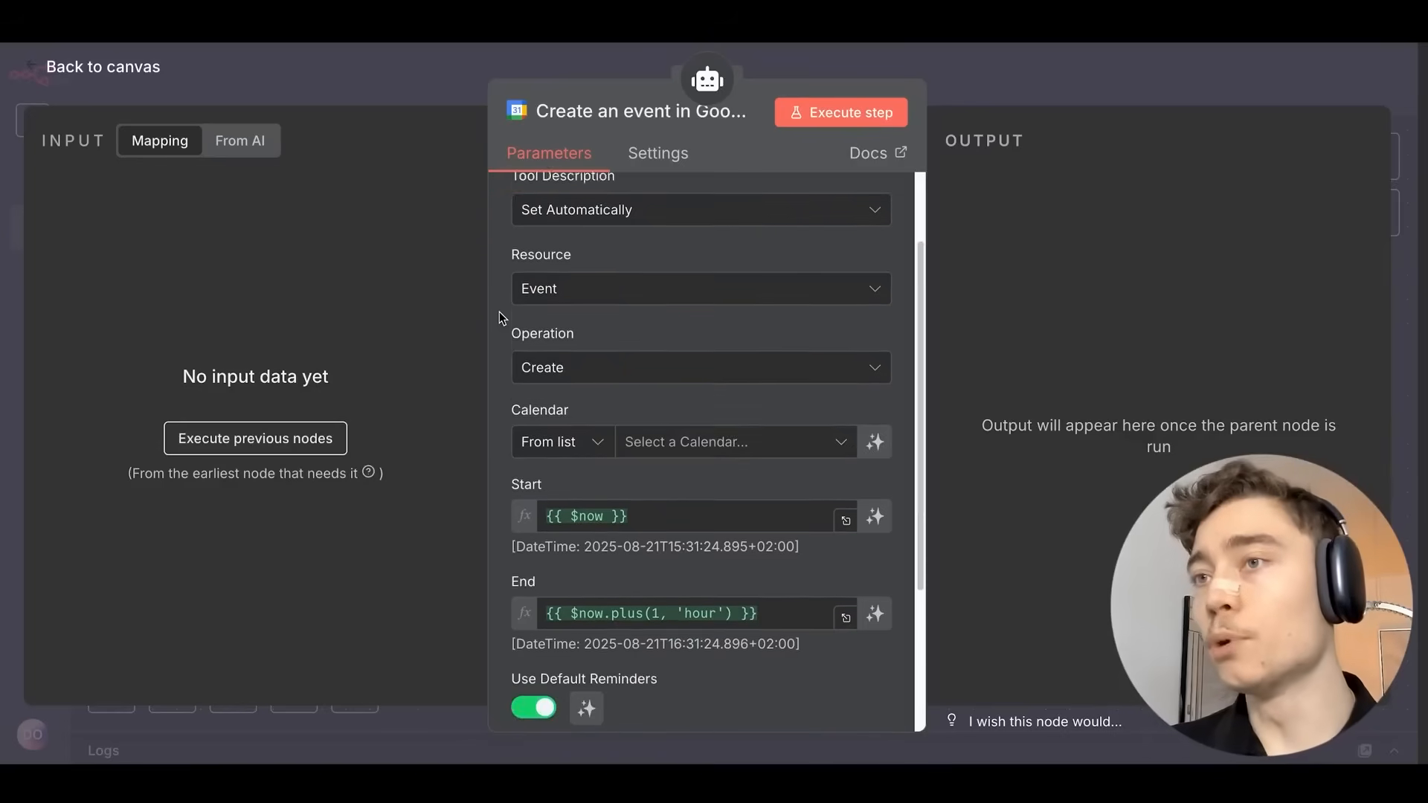
pyautogui.click(542, 285)
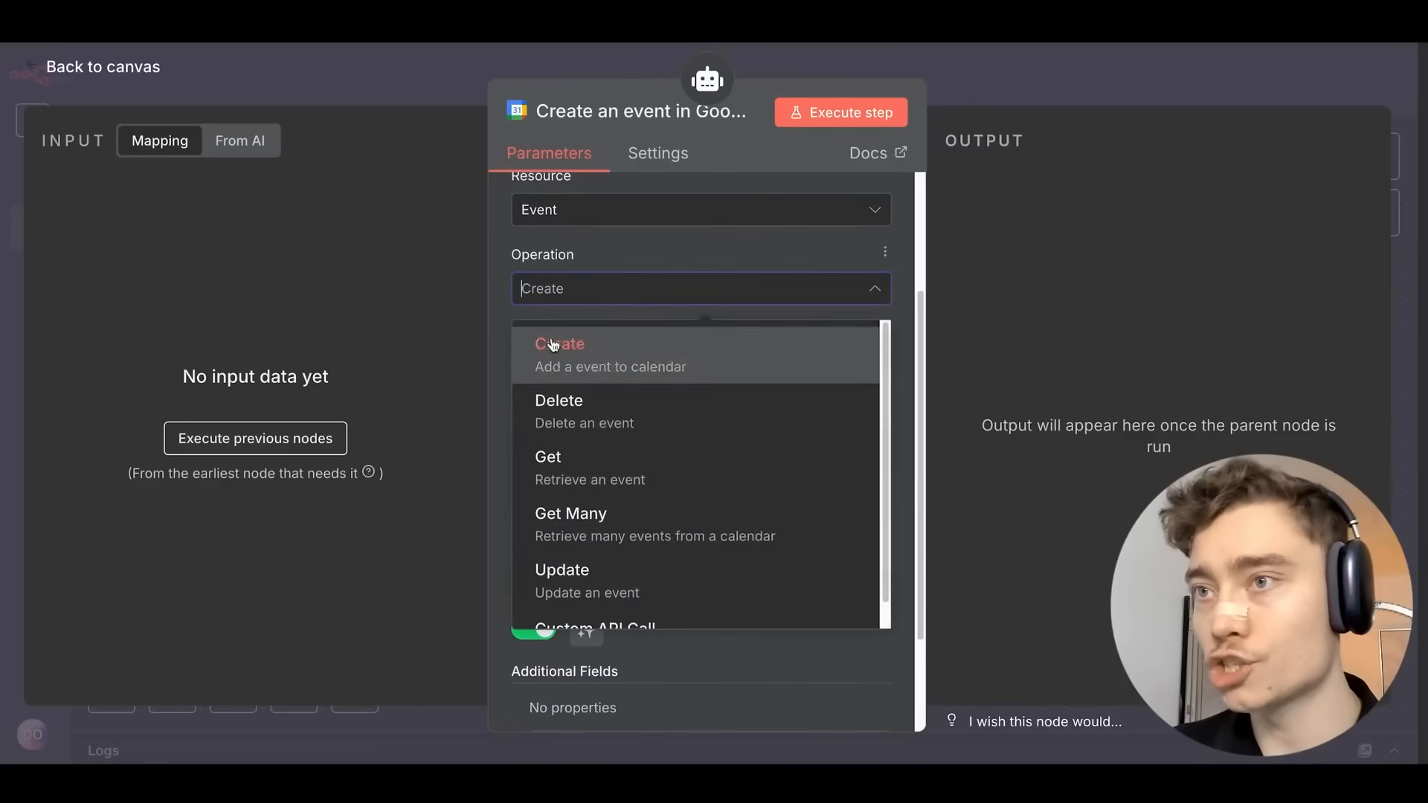
pyautogui.click(554, 511)
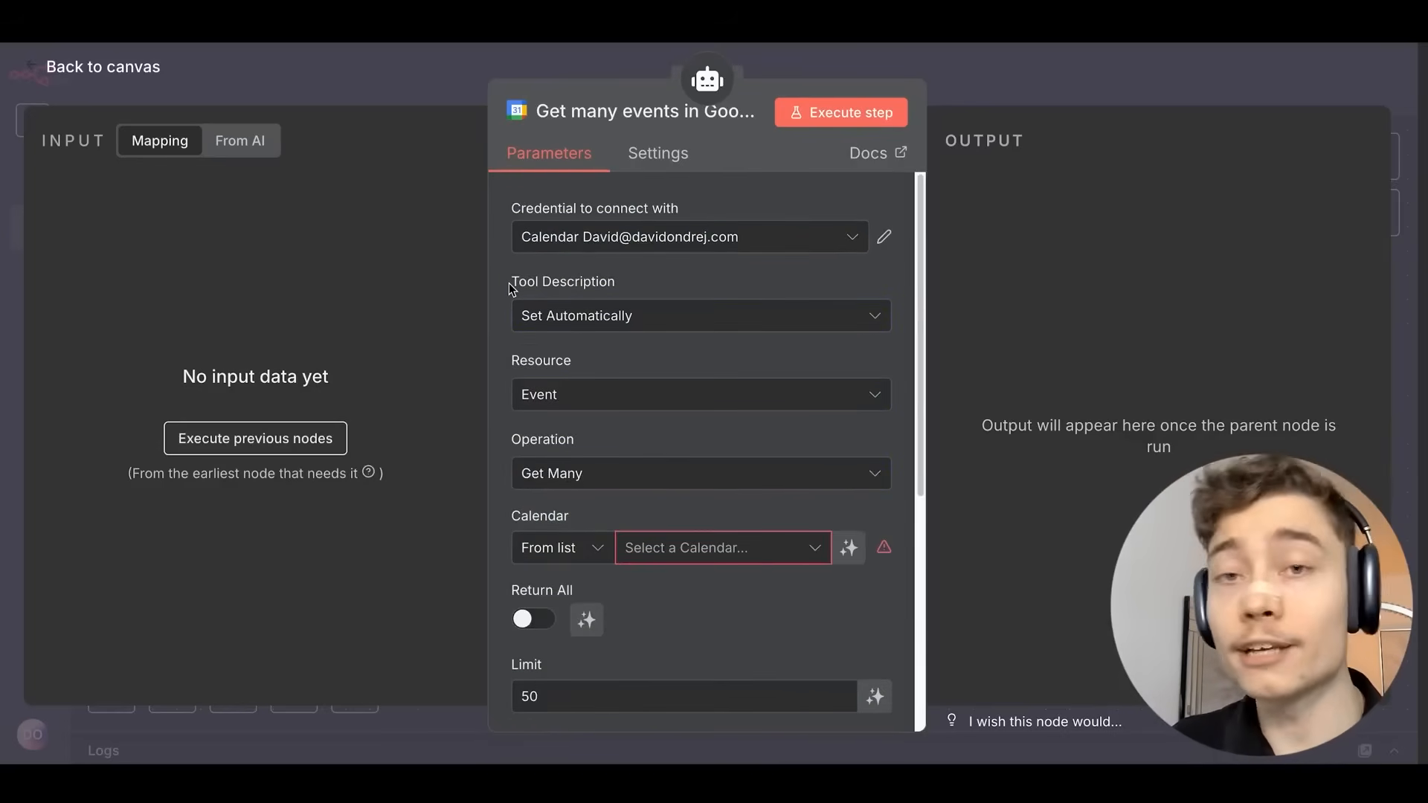
# Let the model define the Return All, After and Before fields.
pyautogui.scroll(-3, 588, 483)
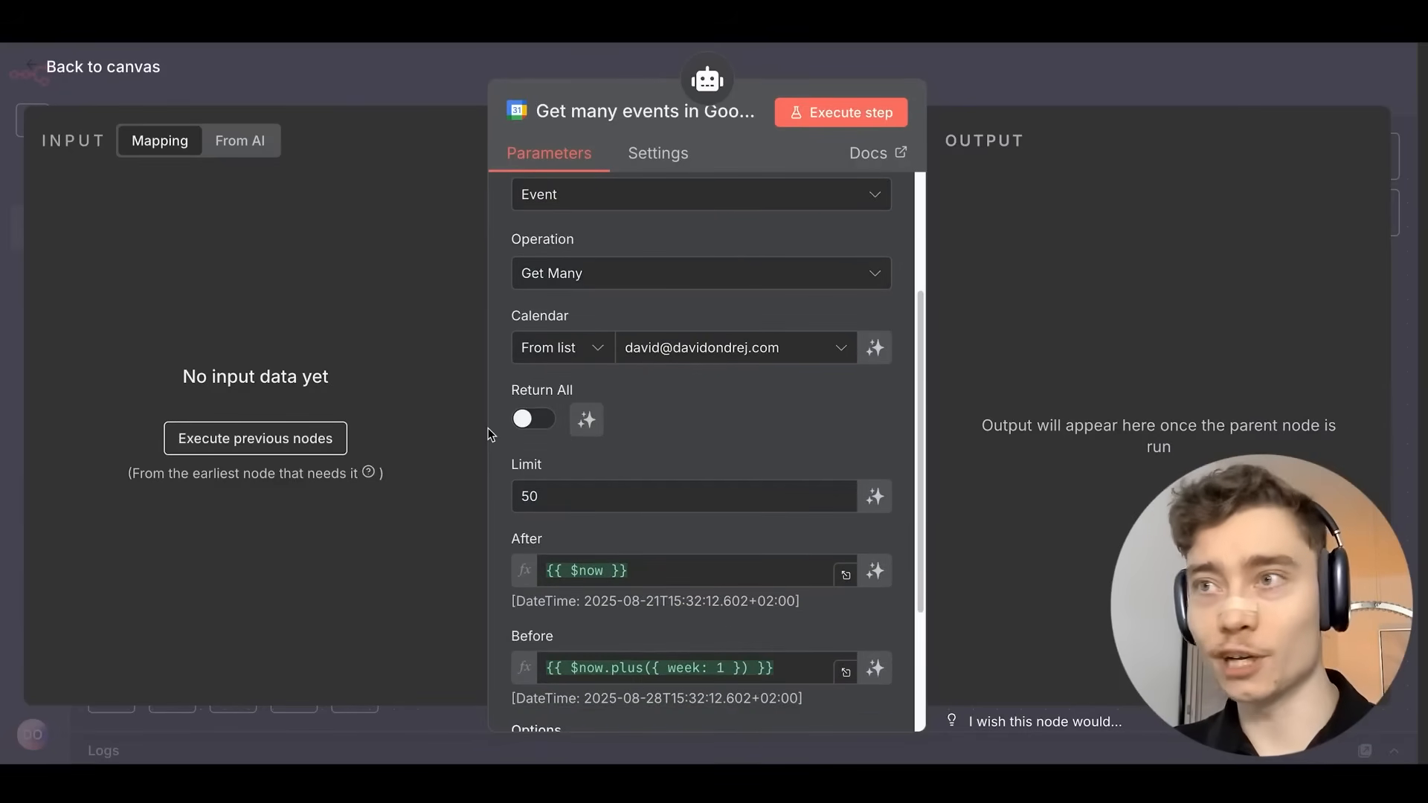
pyautogui.scroll(-1, 520, 416)
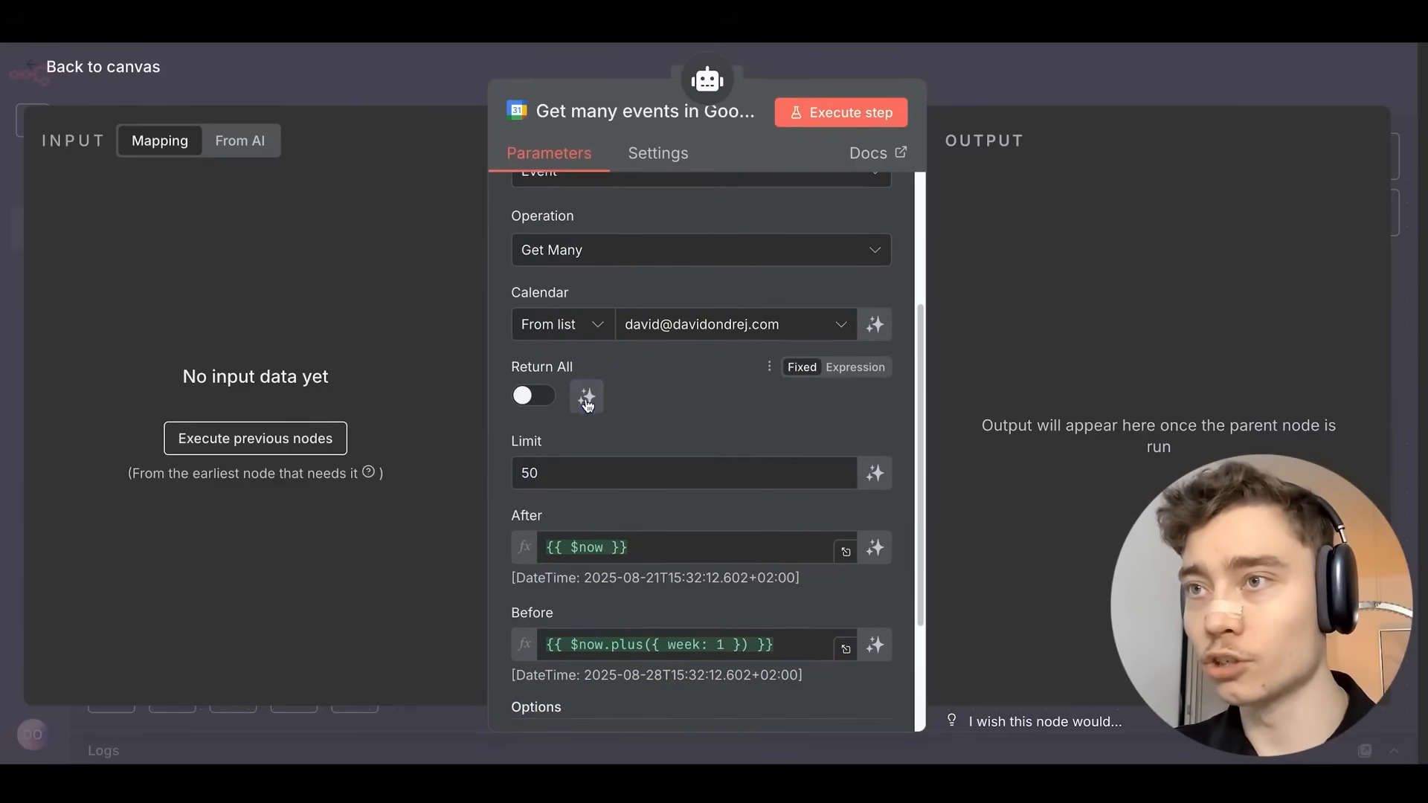
pyautogui.click(586, 396)
pyautogui.scroll(-1, 841, 430)
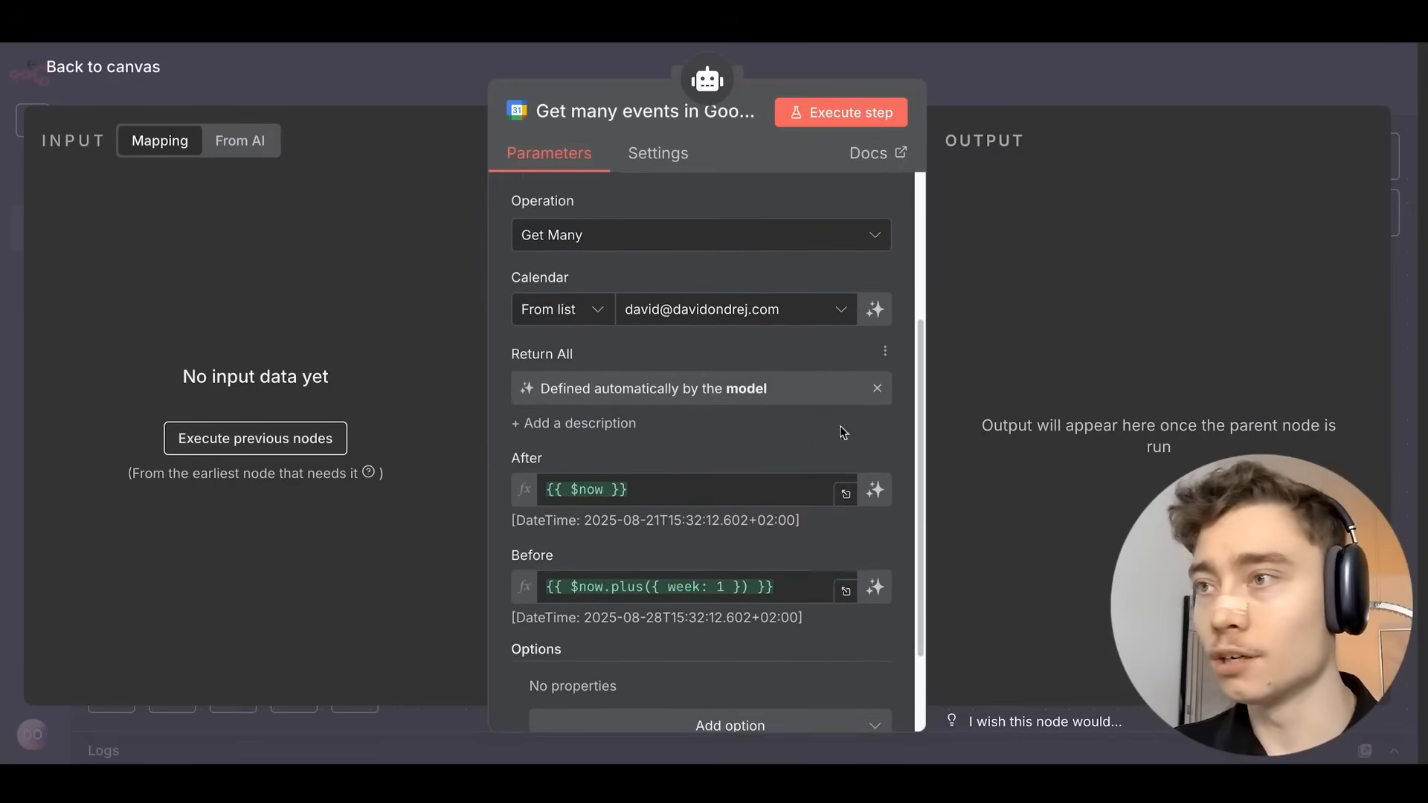
pyautogui.click(878, 482)
pyautogui.scroll(-1, 880, 476)
pyautogui.click(875, 560)
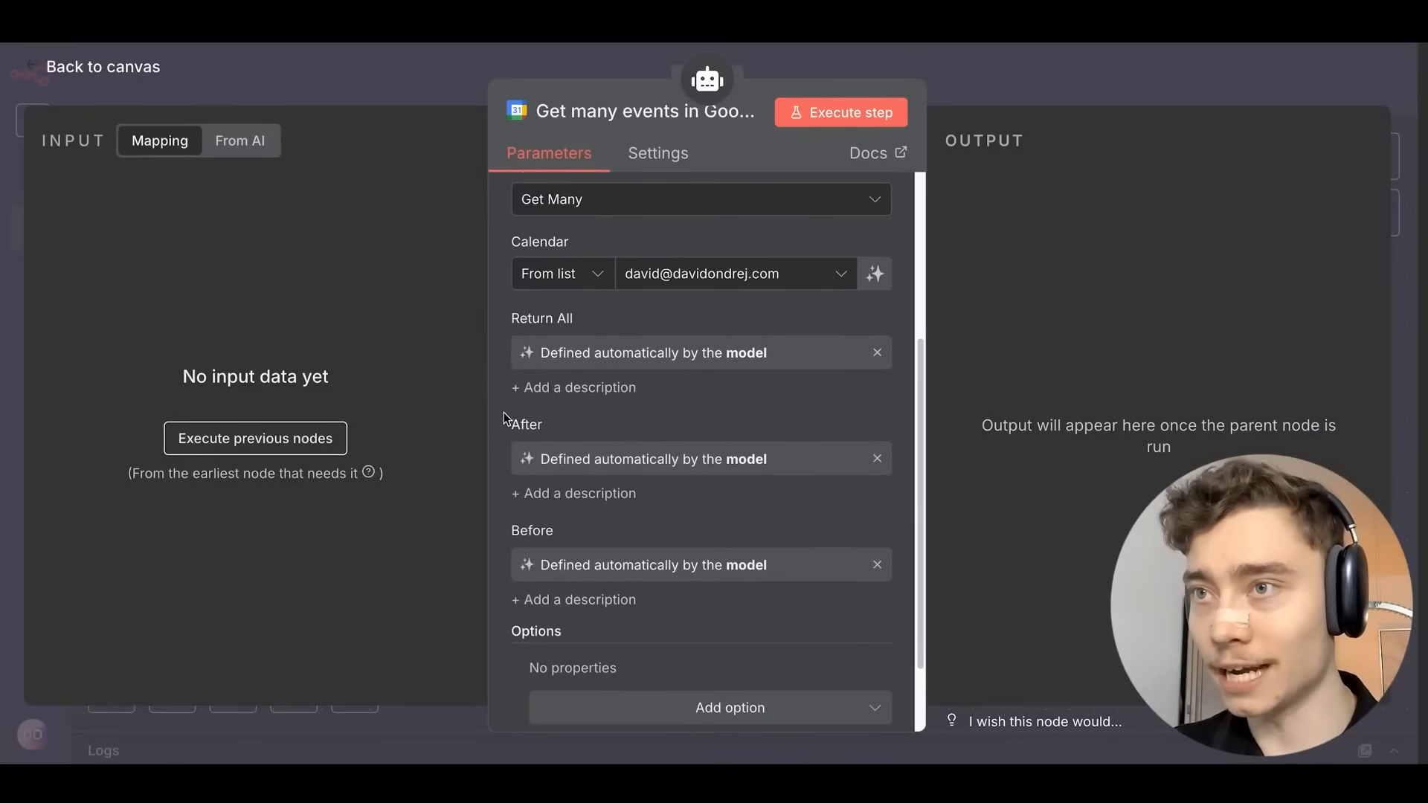
pyautogui.scroll(-1, 502, 418)
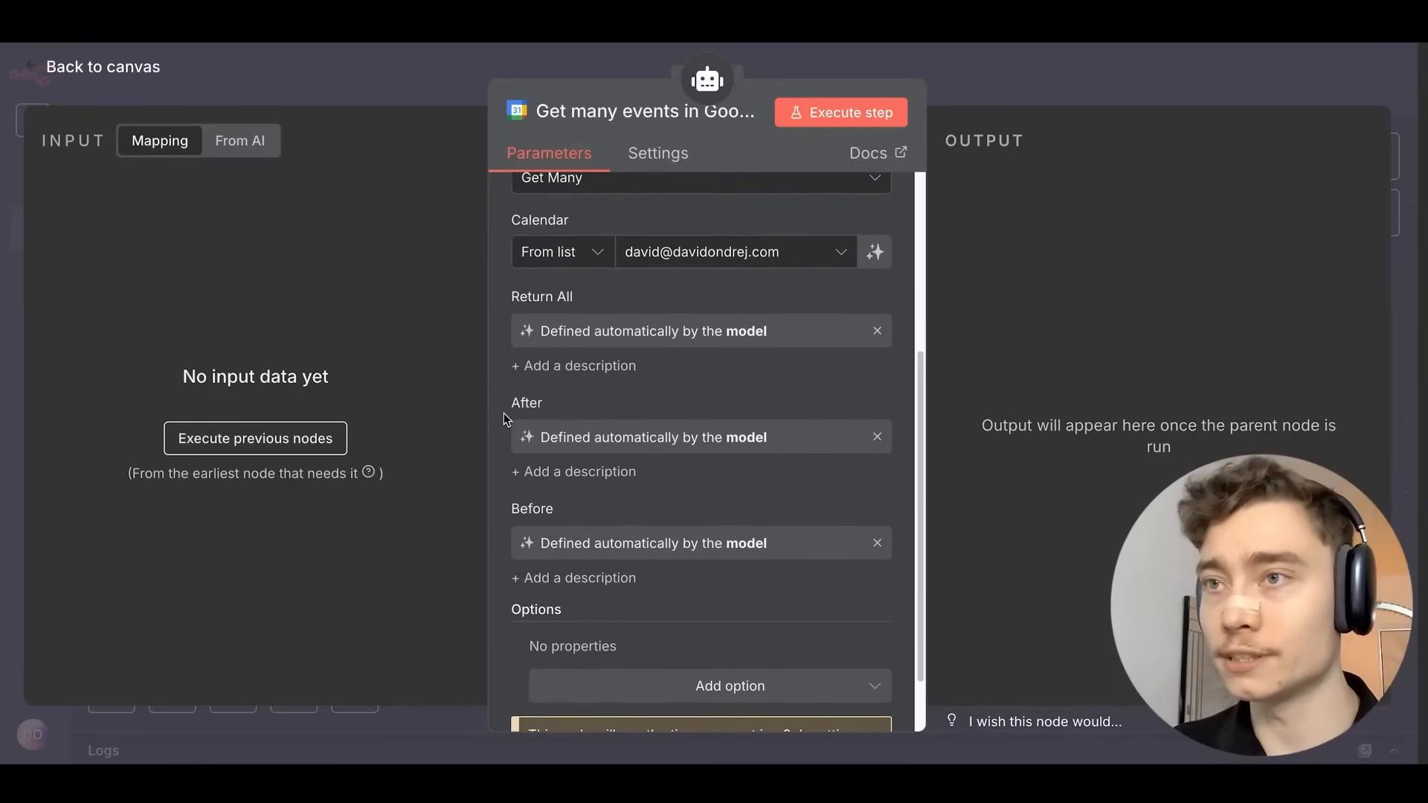
pyautogui.scroll(-1, 503, 412)
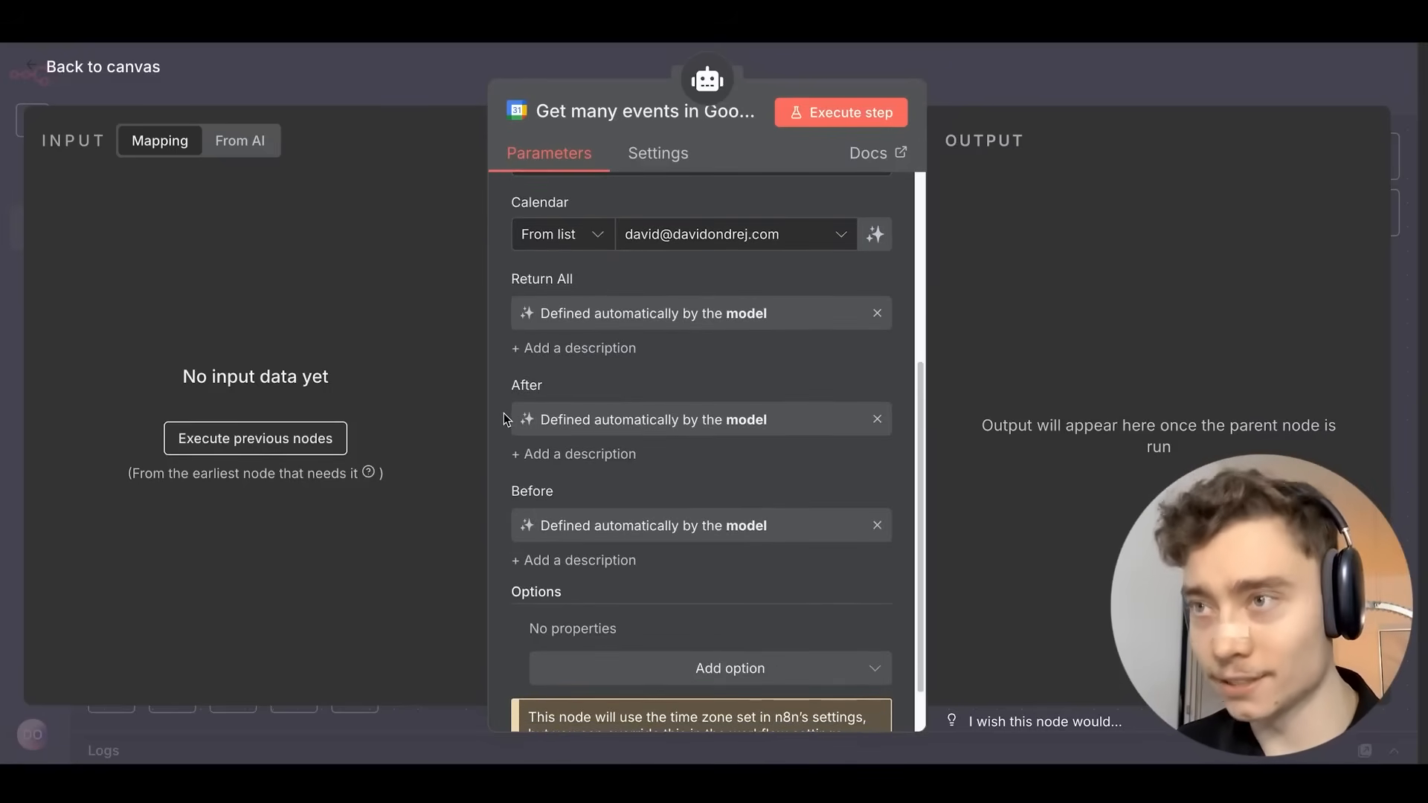
pyautogui.scroll(-2, 503, 418)
# Rename the node to 'Calendar - Get Many' and nudge it slightly lower on the canvas.
pyautogui.click(630, 110)
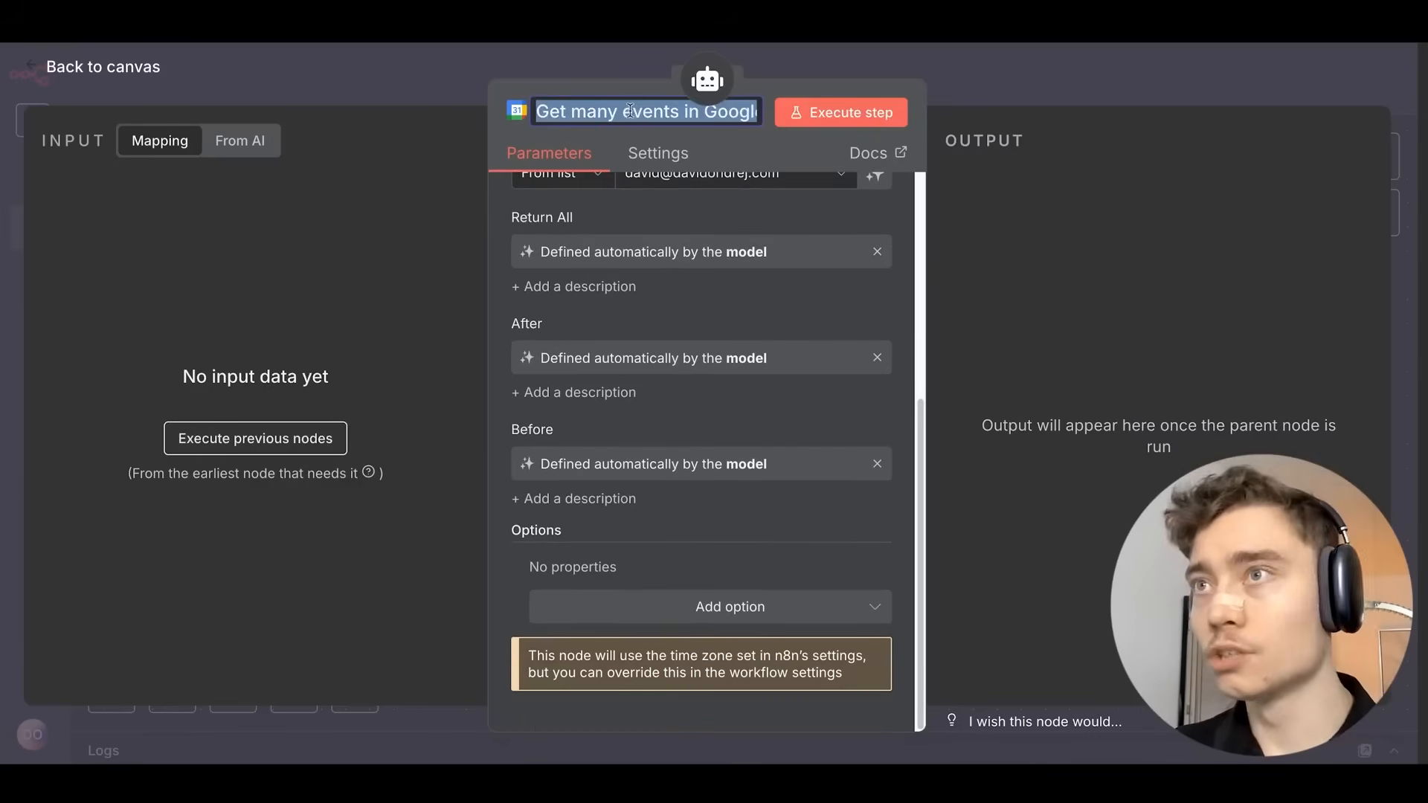
pyautogui.write('Get Many')
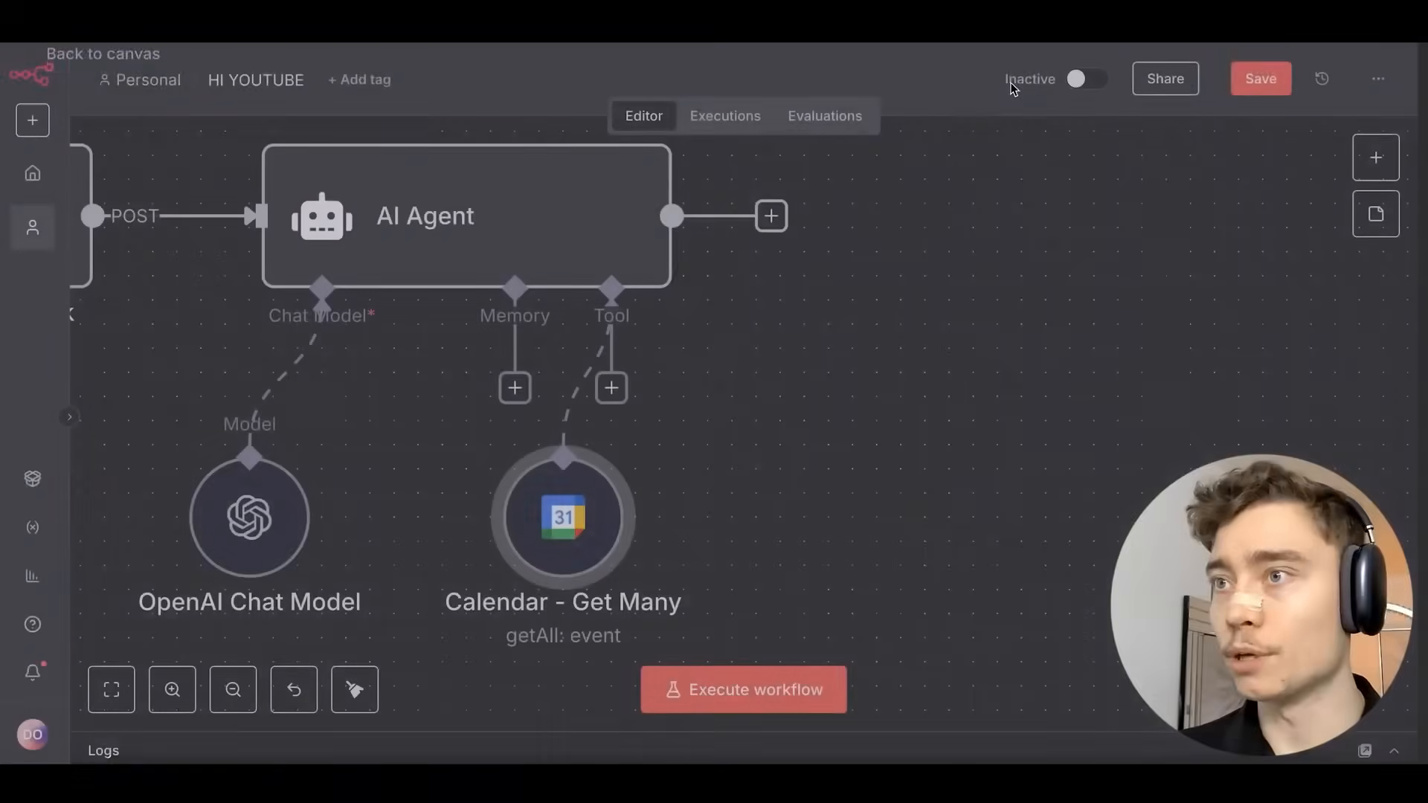
pyautogui.scroll(-2, 796, 414)
pyautogui.hscroll(-2, 796, 414)
pyautogui.moveTo(655, 427); pyautogui.dragTo(654, 452)
pyautogui.hscroll(4, 669, 424)
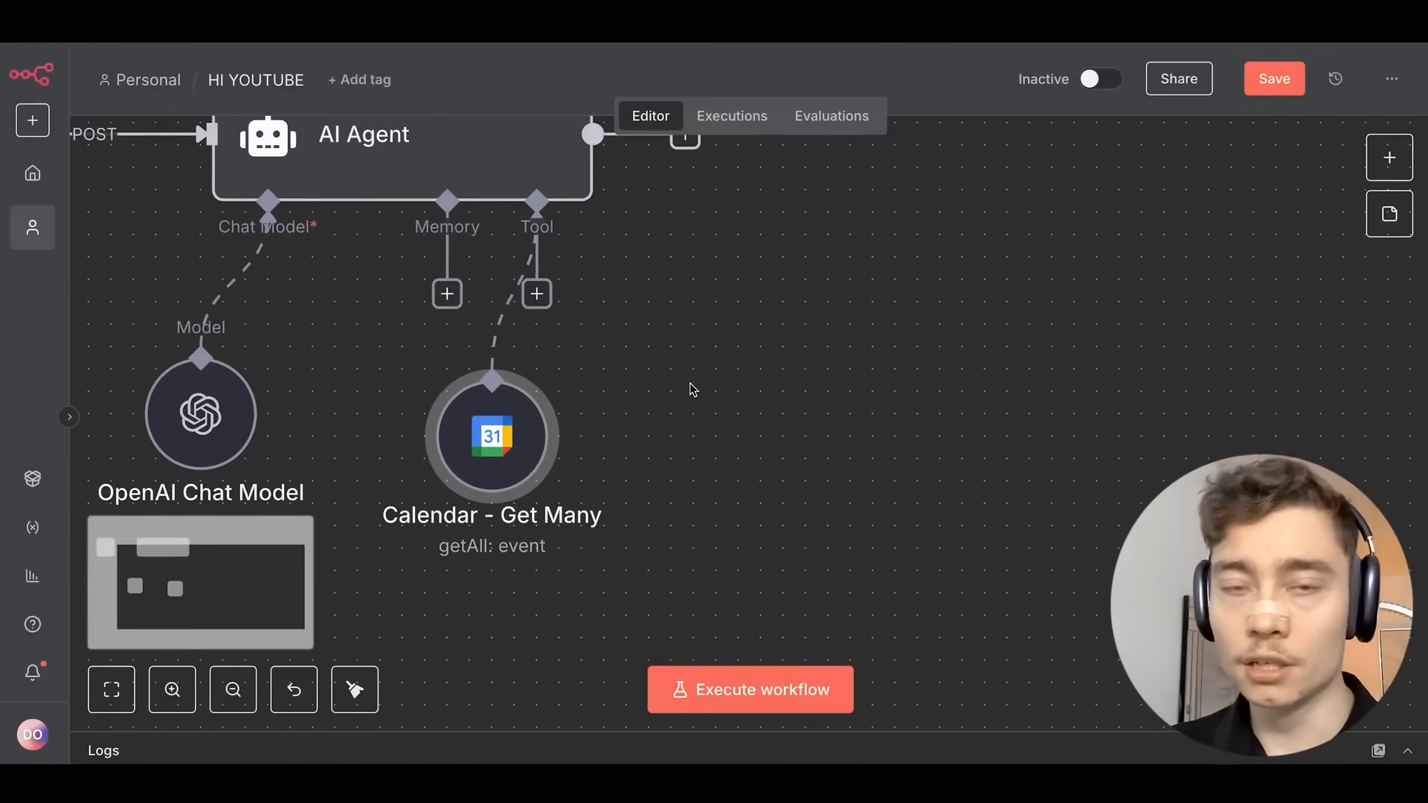
# Attach a 'Create an event' Google Calendar tool to the AI Agent and remove the Calendar - Get Many link.
pyautogui.click(536, 293)
pyautogui.write('ca')
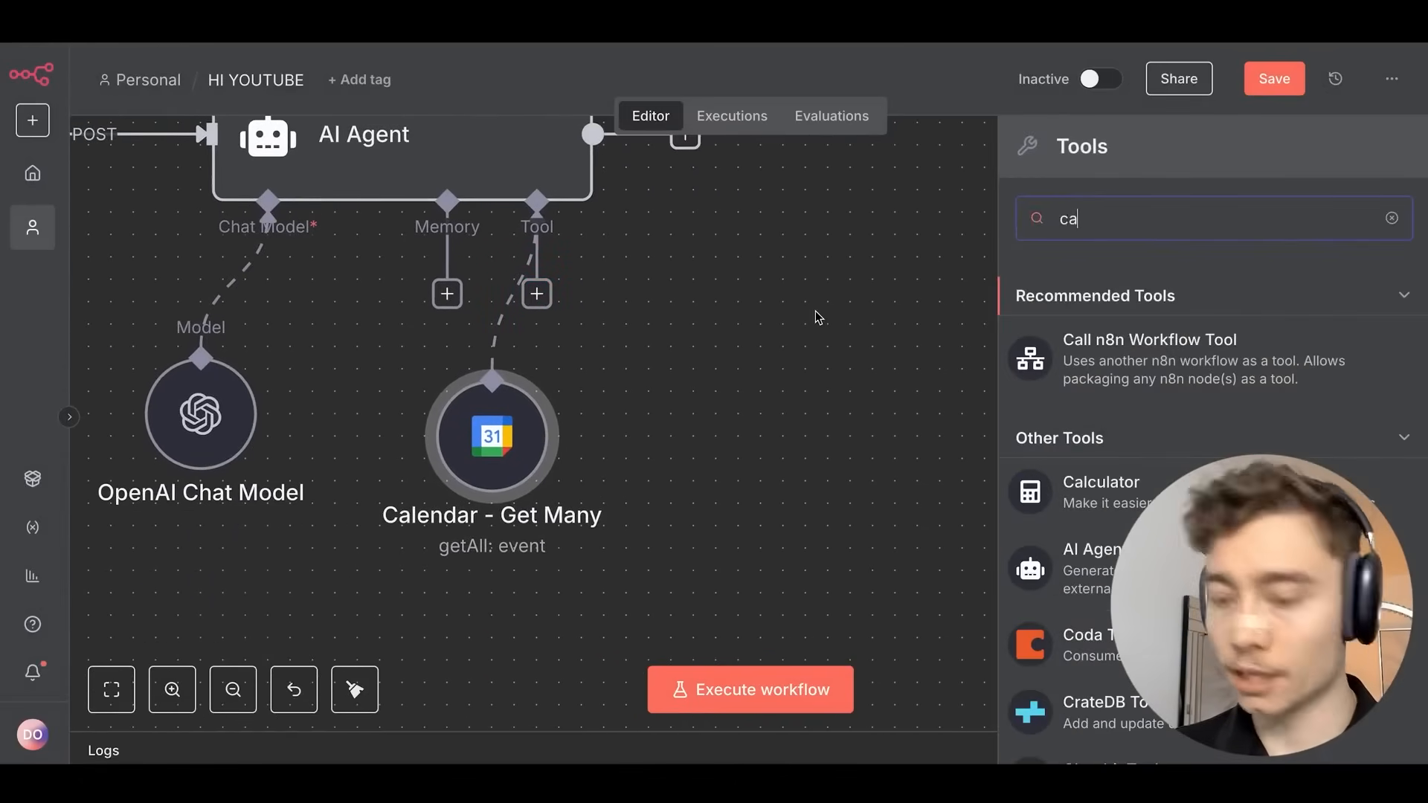
pyautogui.write('lendar')
pyautogui.click(1160, 316)
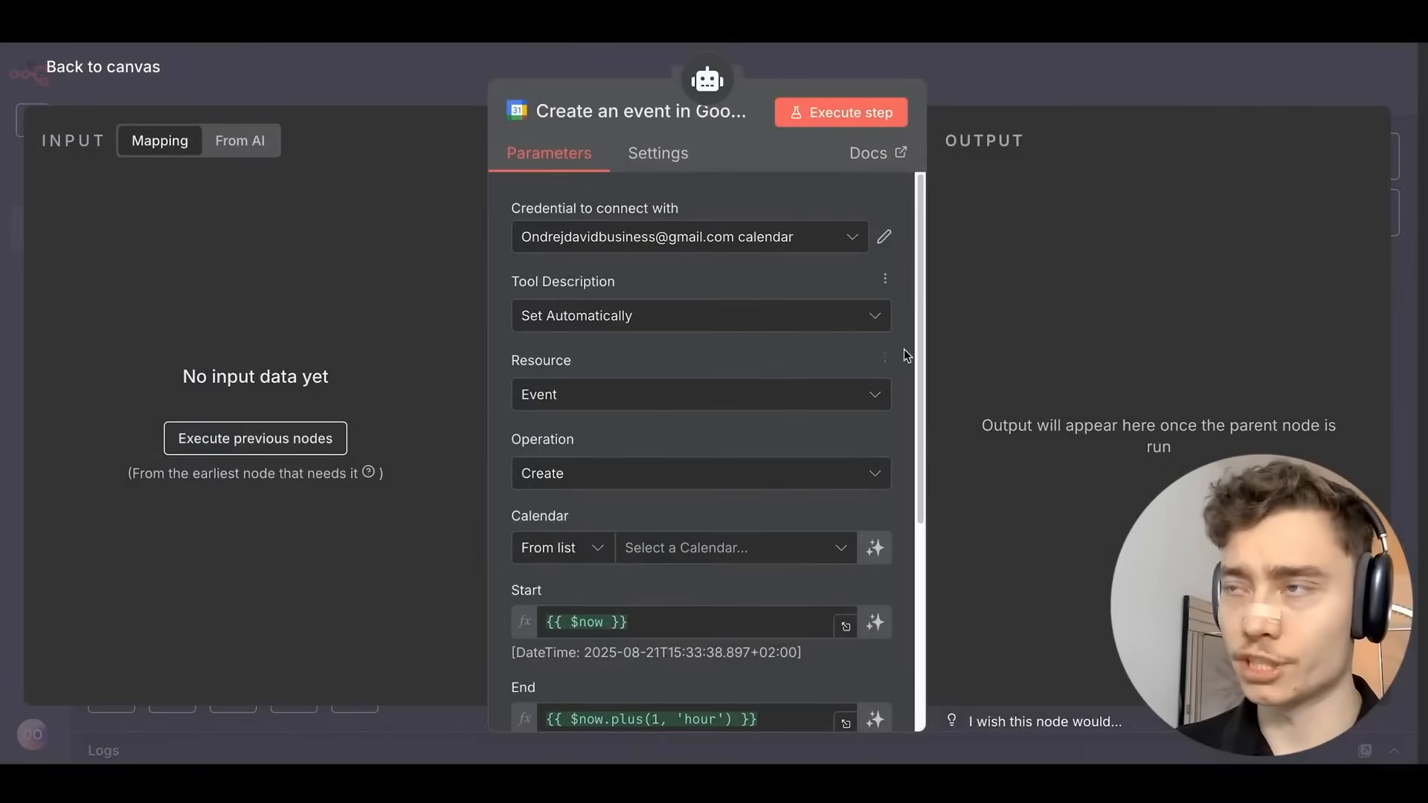
pyautogui.click(1045, 60)
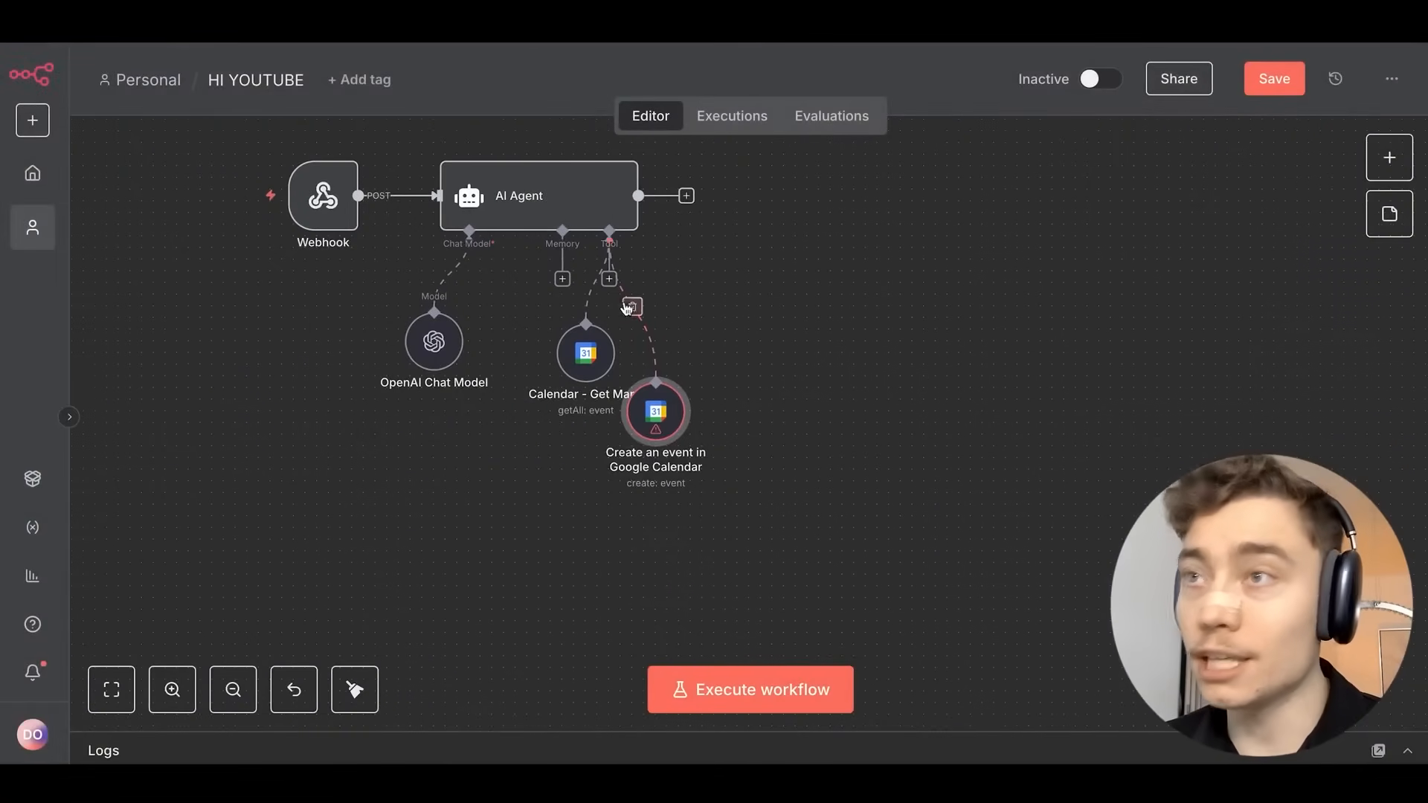
pyautogui.click(600, 285)
# Add an AI Agent Tool to the AI Agent's tools via an 'ai agent' search.
pyautogui.click(609, 279)
pyautogui.write('ai agent')
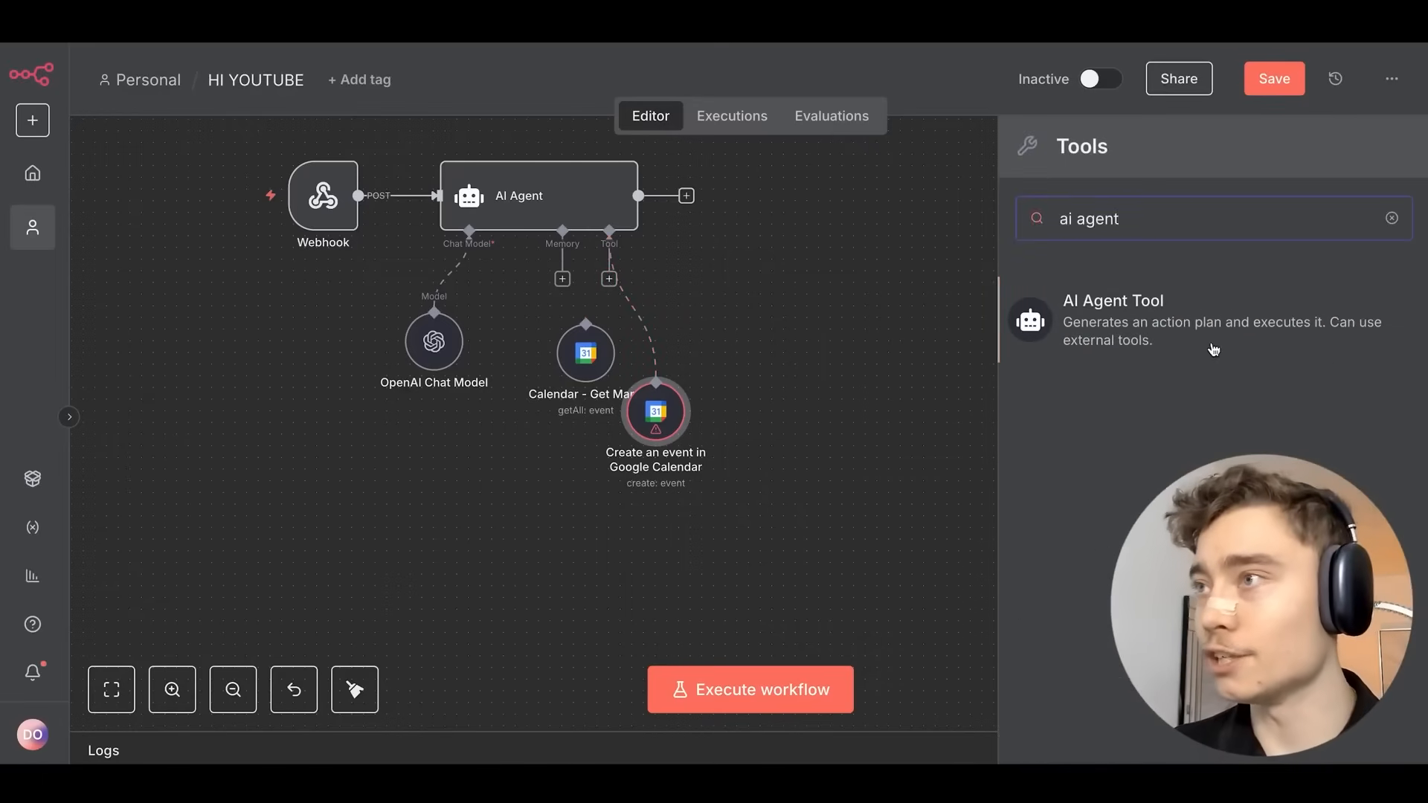
pyautogui.click(1214, 350)
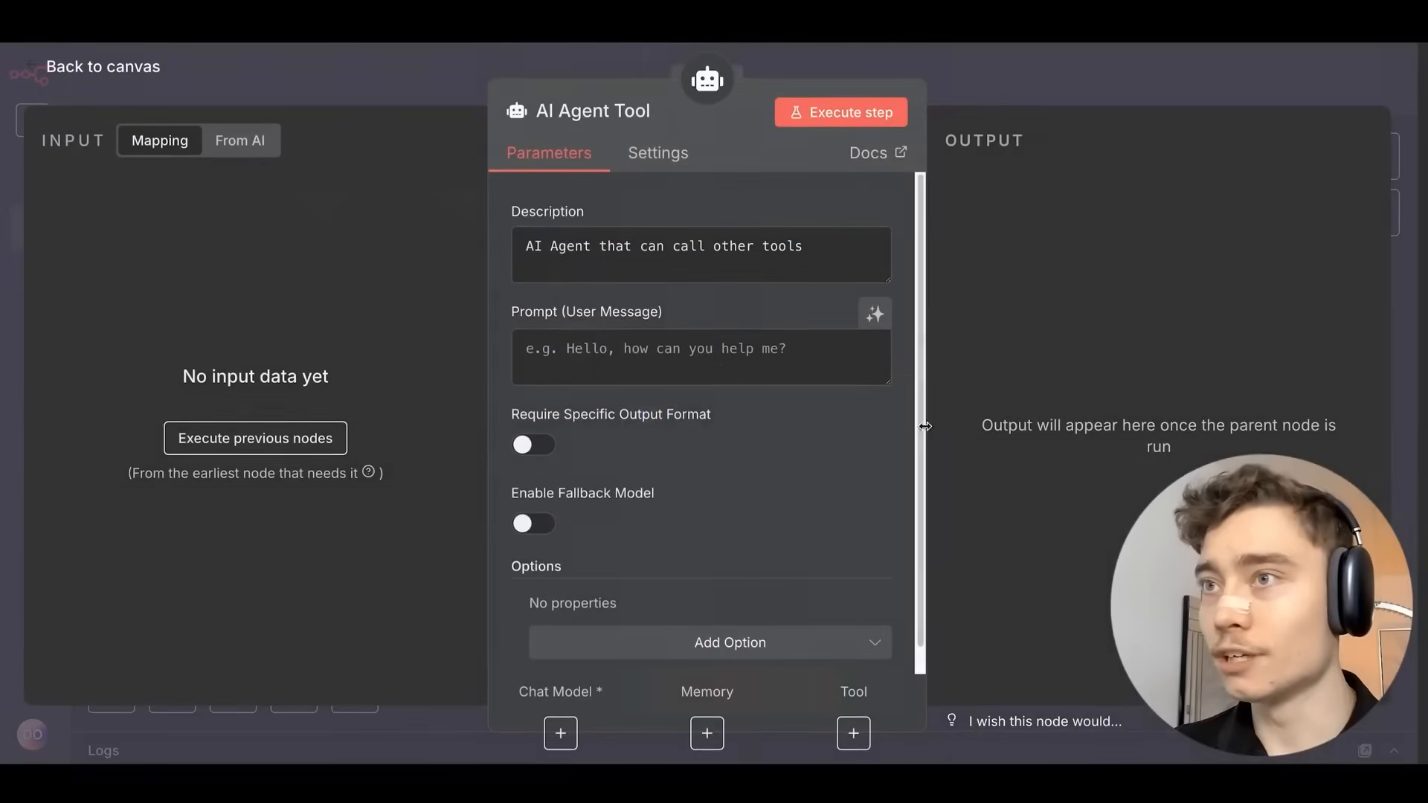
pyautogui.click(1029, 96)
pyautogui.moveTo(796, 495); pyautogui.dragTo(897, 405)
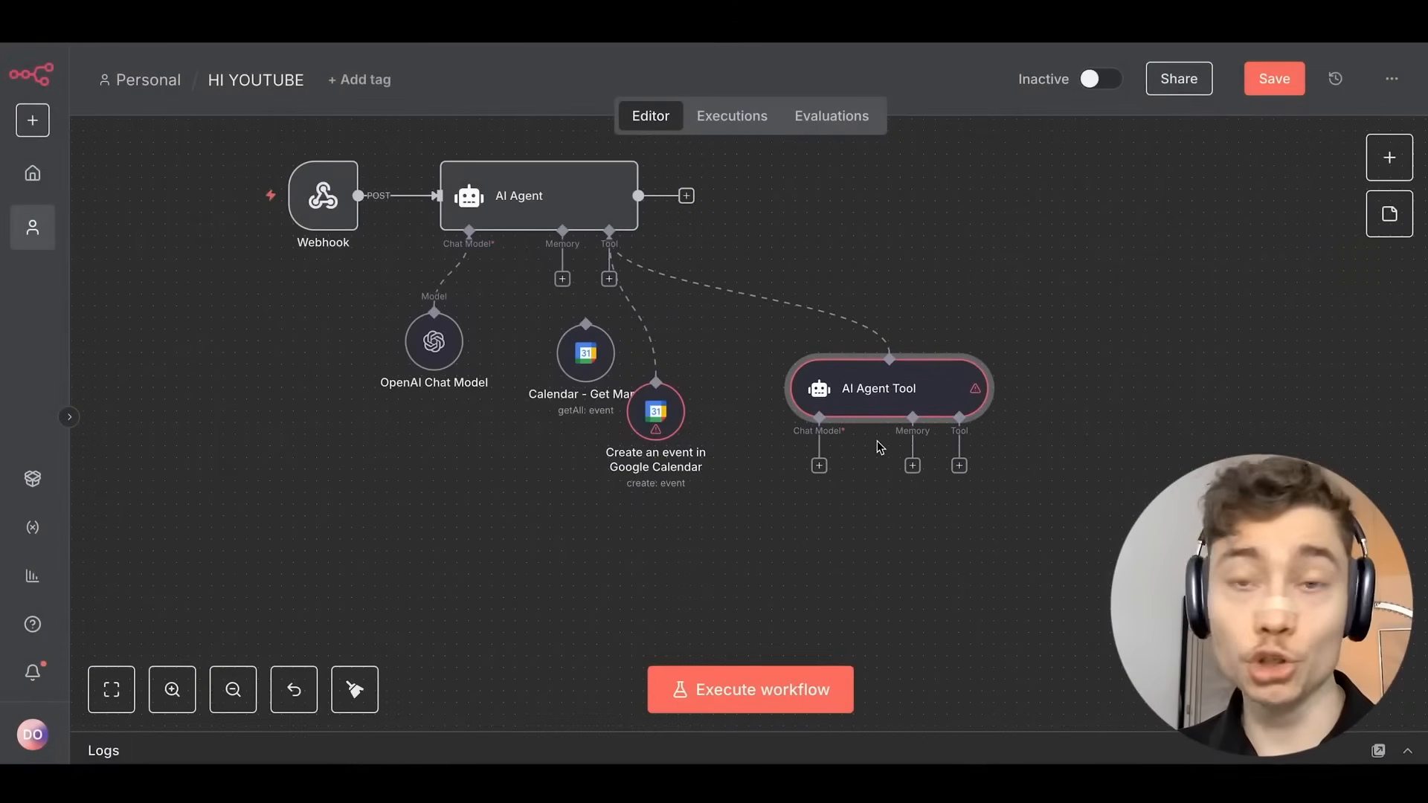
# Rearrange the nodes so Create an event and Calendar - Get Many sit side by side.
pyautogui.scroll(5, 469, 334)
pyautogui.scroll(-3, 476, 331)
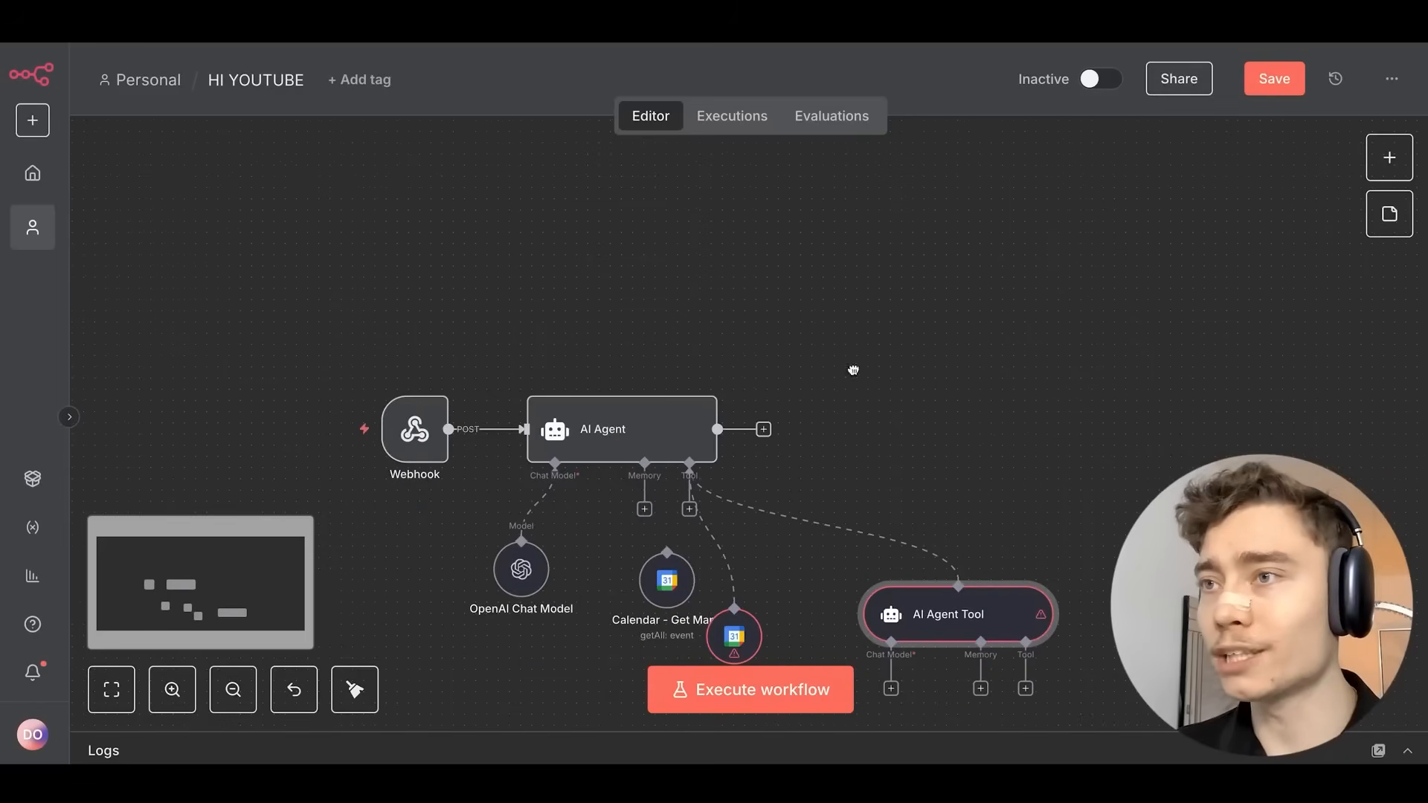
pyautogui.scroll(-2, 853, 370)
pyautogui.scroll(5, 632, 276)
pyautogui.scroll(-1, 548, 392)
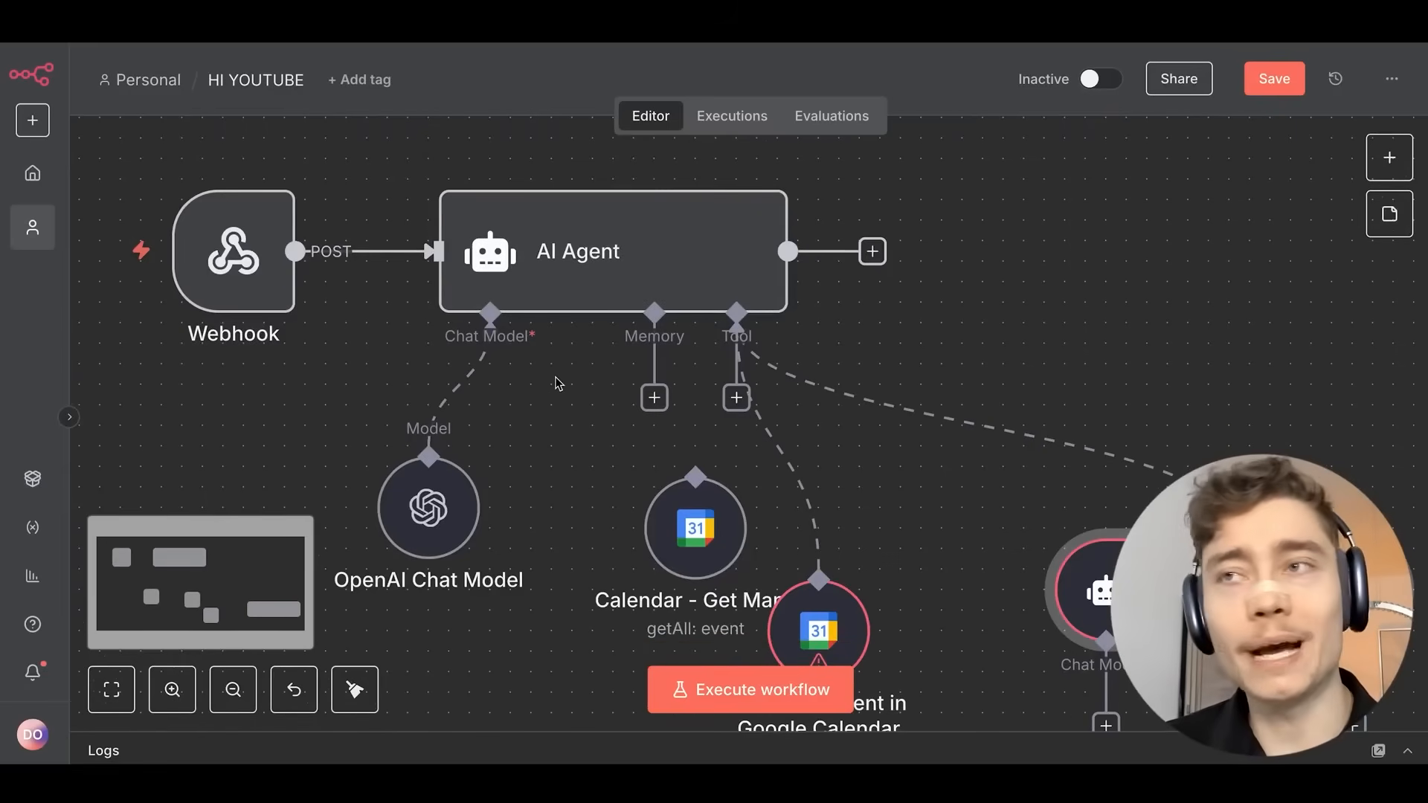
pyautogui.scroll(5, 542, 280)
pyautogui.moveTo(623, 309); pyautogui.dragTo(544, 415)
pyautogui.scroll(-3, 589, 438)
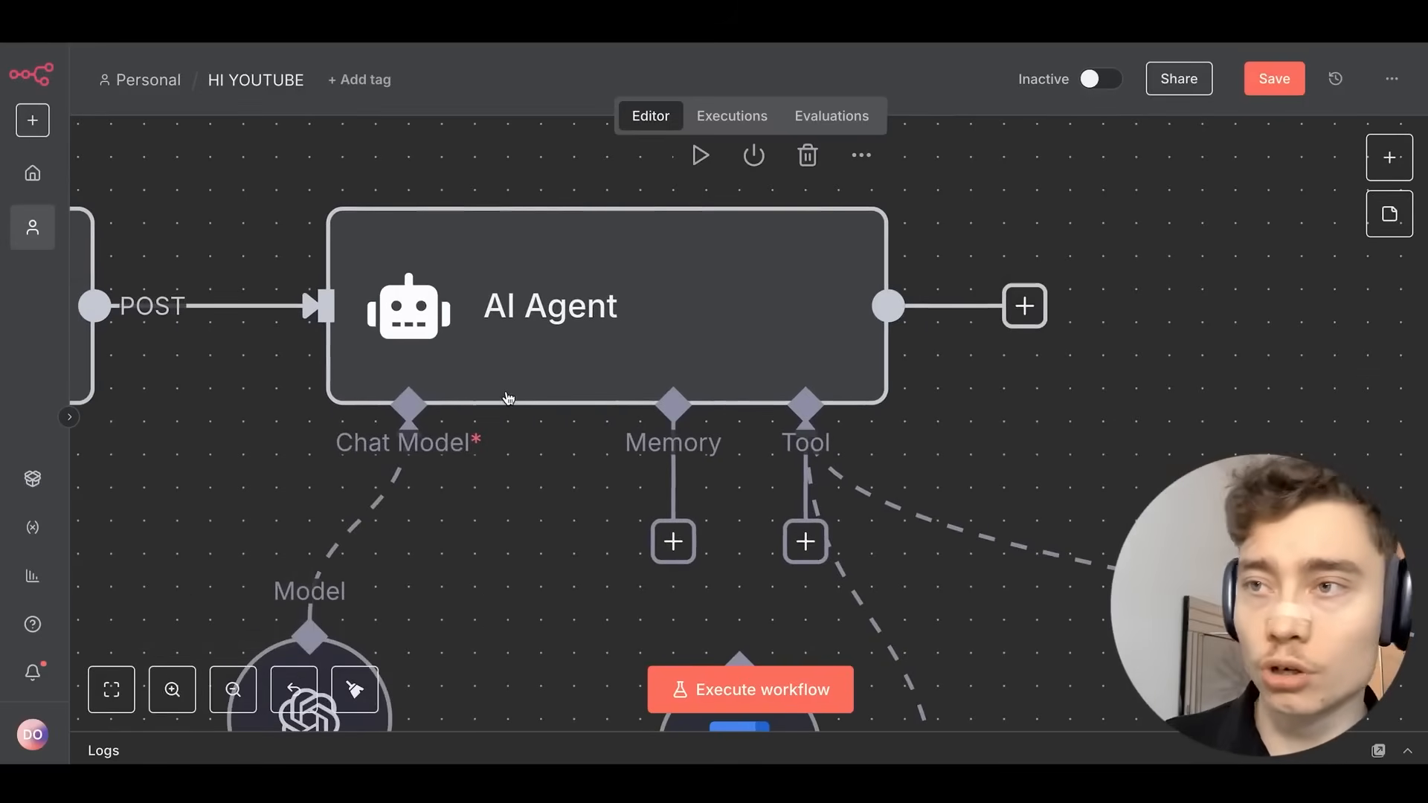
pyautogui.scroll(-2, 905, 500)
pyautogui.moveTo(829, 395); pyautogui.dragTo(637, 236)
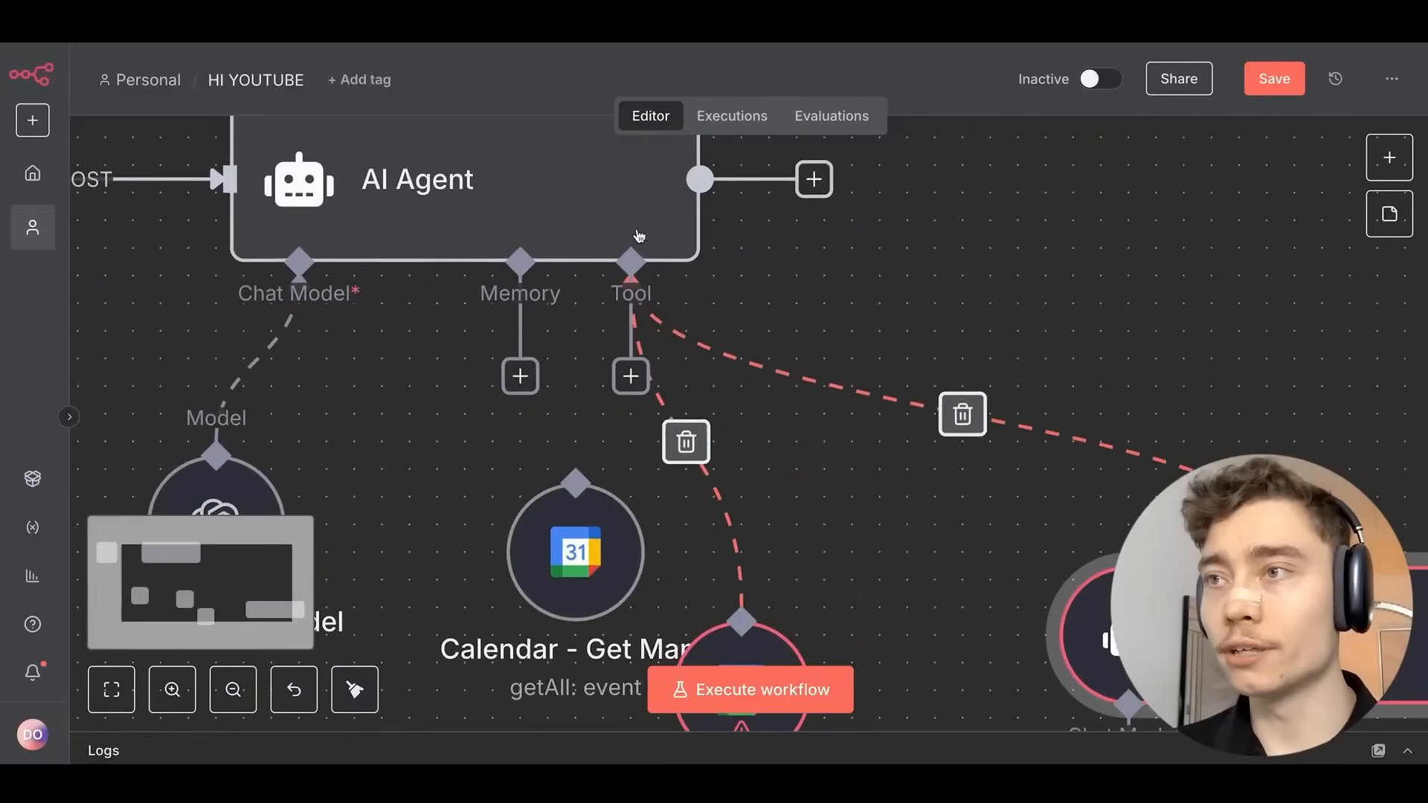
pyautogui.scroll(-3, 640, 236)
pyautogui.moveTo(1063, 517); pyautogui.dragTo(760, 359)
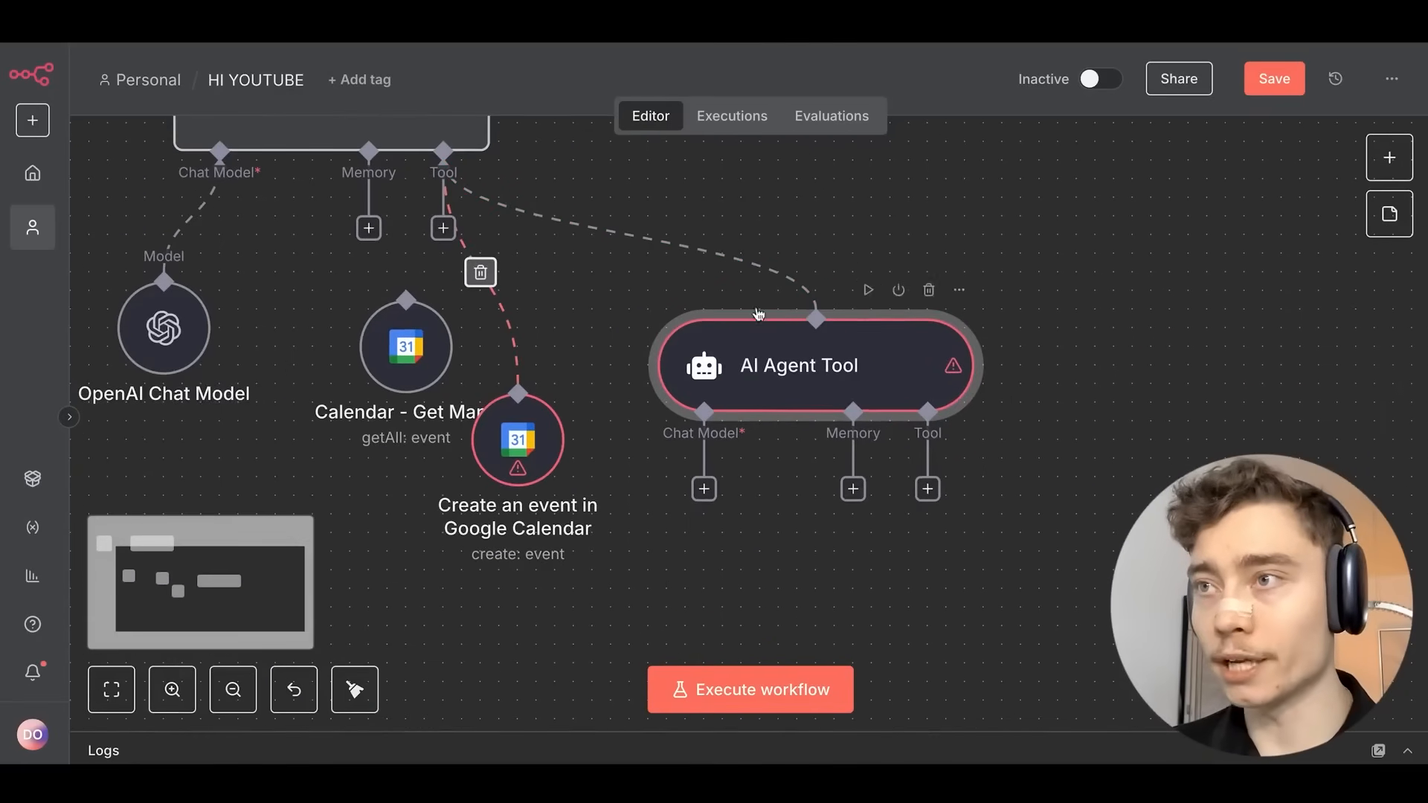
pyautogui.moveTo(519, 437); pyautogui.dragTo(908, 513)
pyautogui.moveTo(364, 345); pyautogui.dragTo(718, 582)
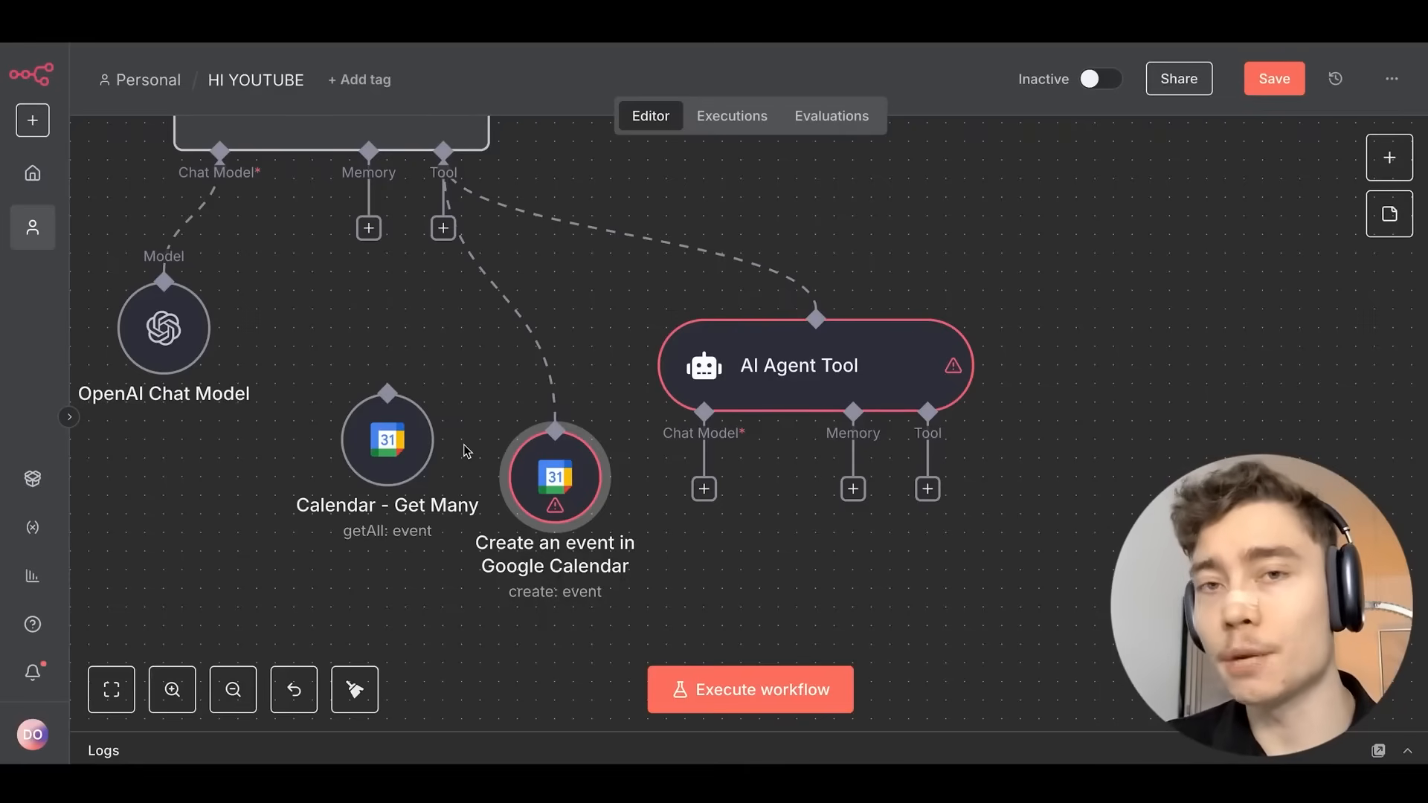
# Reconnect Calendar - Get Many as an agent tool and delete the stray AI Agent Tool.
pyautogui.click(798, 389)
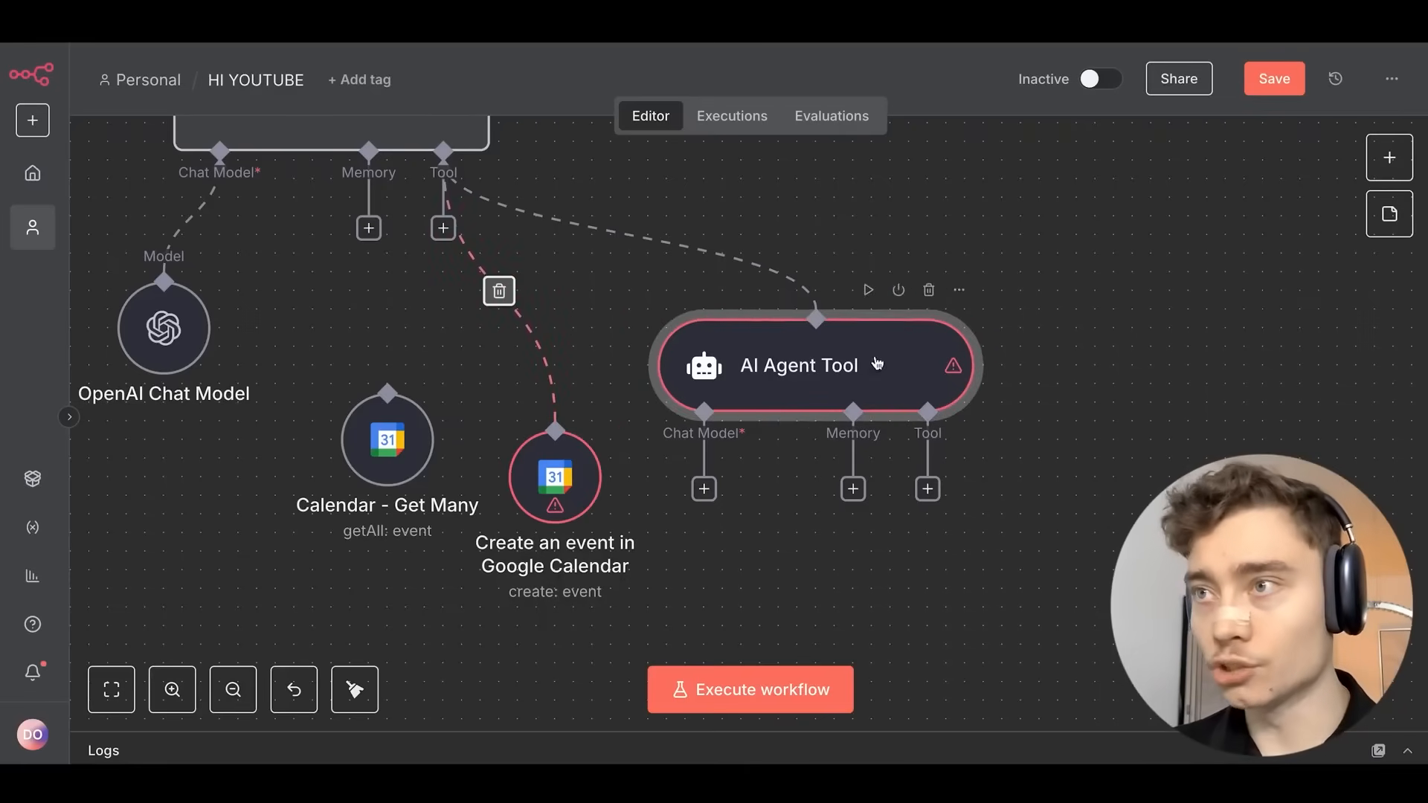
pyautogui.hscroll(-4, 855, 305)
pyautogui.scroll(2, 855, 305)
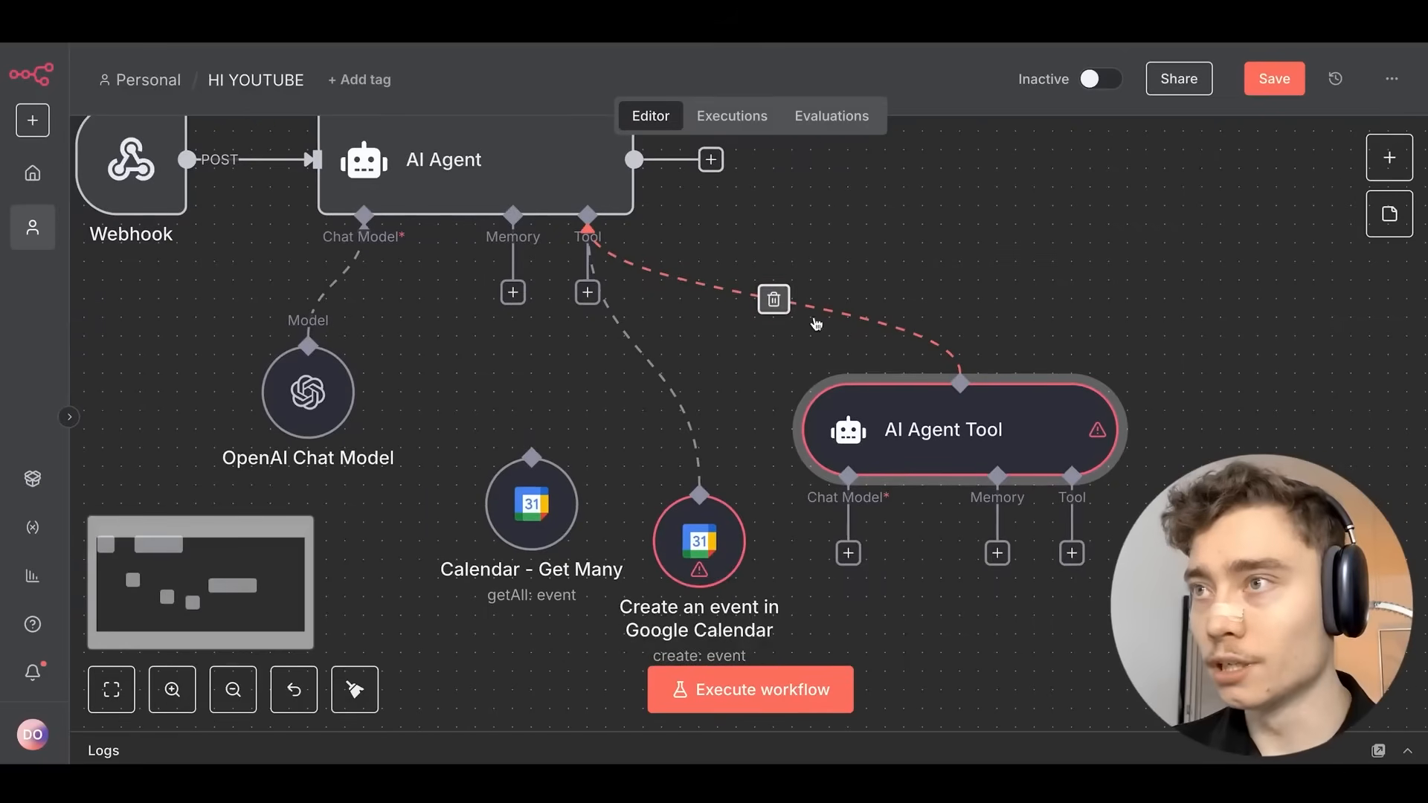
pyautogui.moveTo(607, 308); pyautogui.dragTo(560, 502)
pyautogui.click(559, 521)
pyautogui.moveTo(723, 556); pyautogui.dragTo(685, 478)
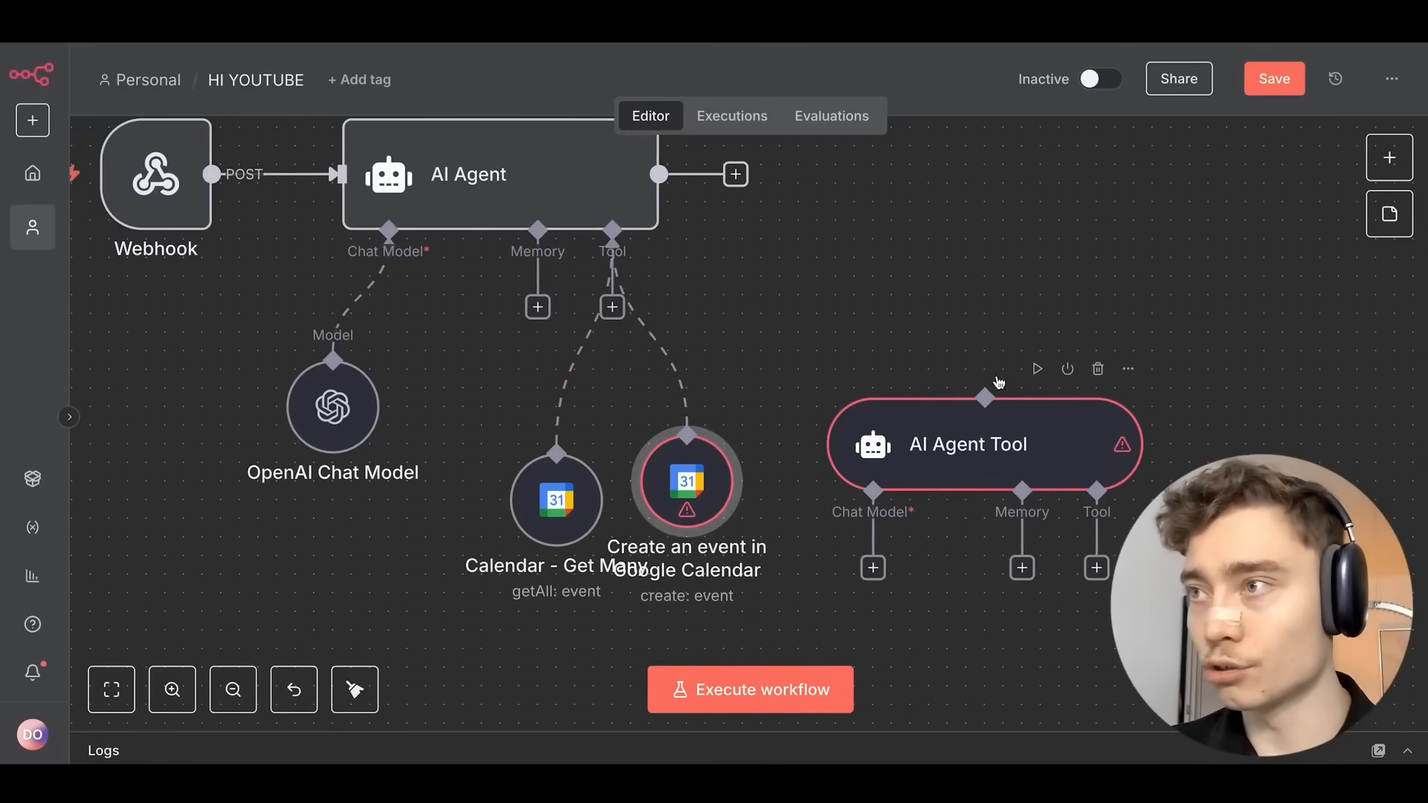
pyautogui.click(1093, 377)
pyautogui.scroll(-1, 794, 342)
pyautogui.scroll(-1, 794, 342)
pyautogui.moveTo(529, 446); pyautogui.dragTo(510, 394)
pyautogui.moveTo(660, 424); pyautogui.dragTo(735, 395)
# Rename the Create an event node to 'Calendar - Create Event'.
pyautogui.doubleClick(734, 394)
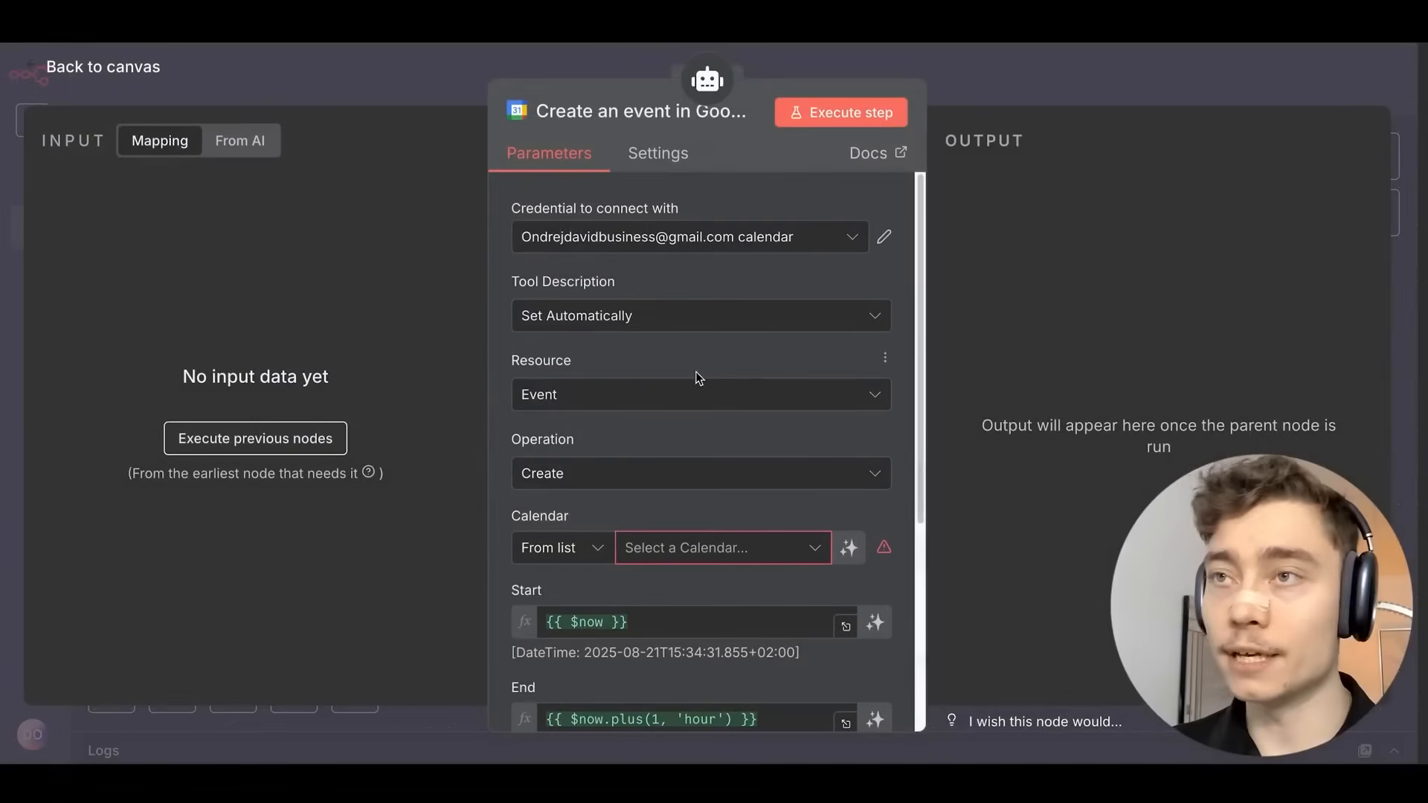
pyautogui.click(623, 112)
pyautogui.write('Ca')
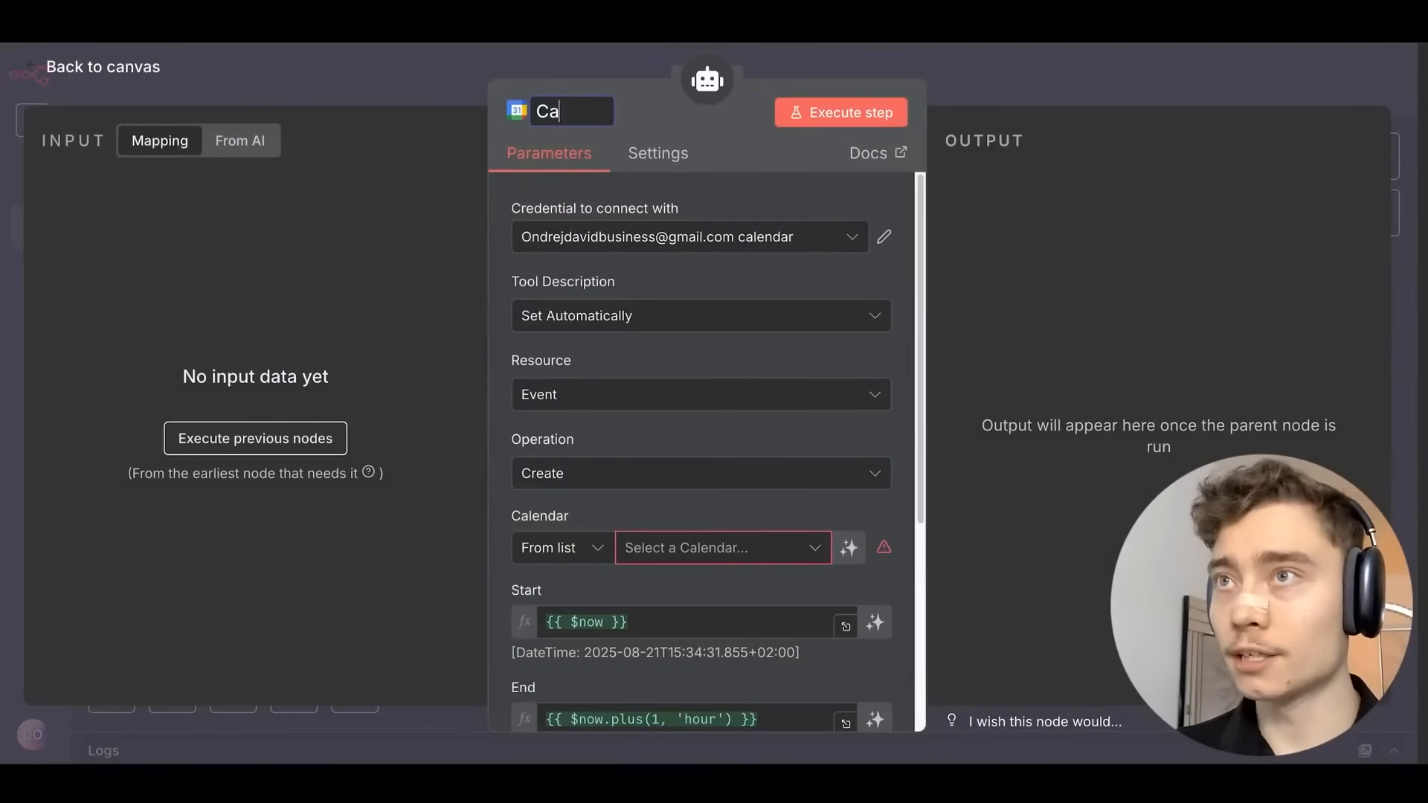
pyautogui.write('lendar - Create Event')
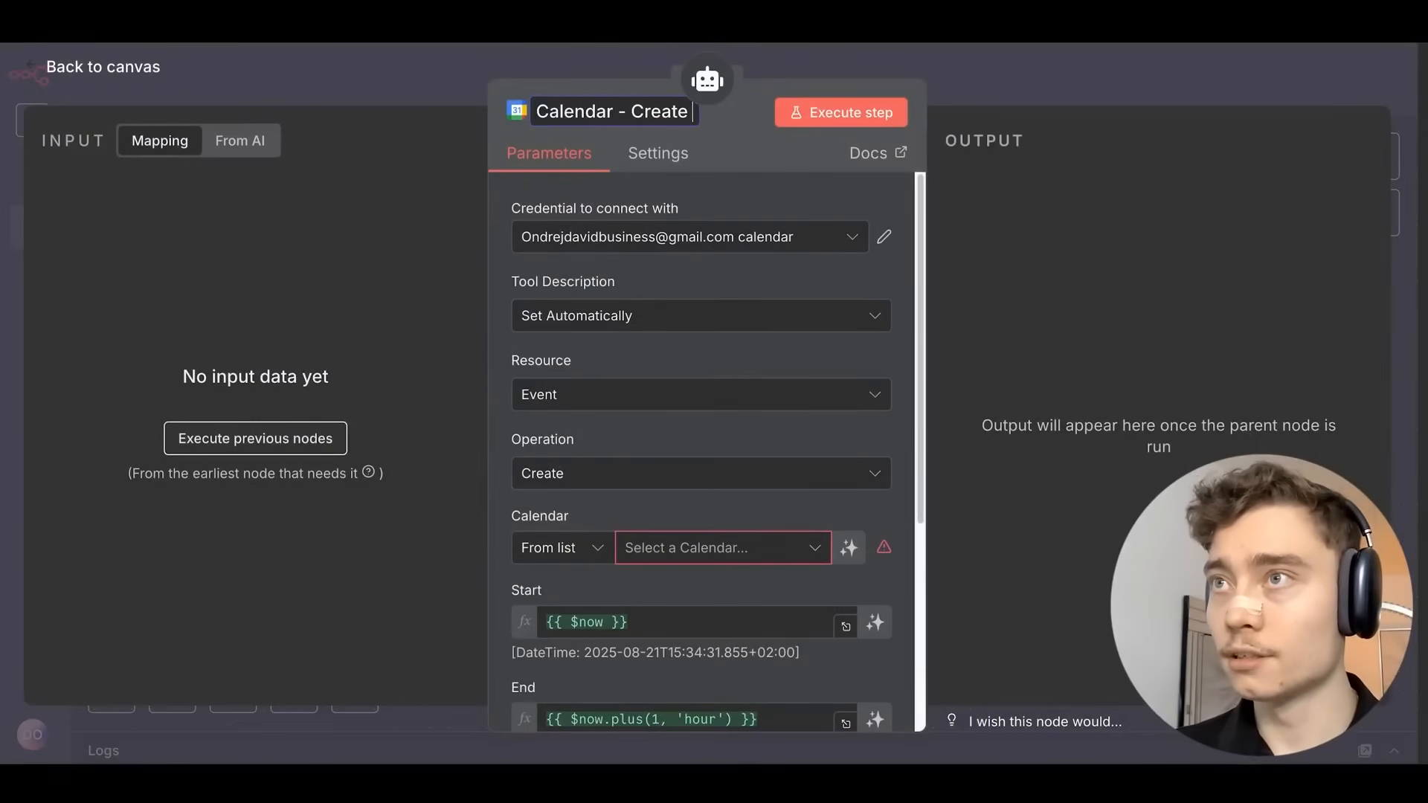
pyautogui.press('Return')
# Let the model define the event's Start and End values.
pyautogui.scroll(-3, 501, 257)
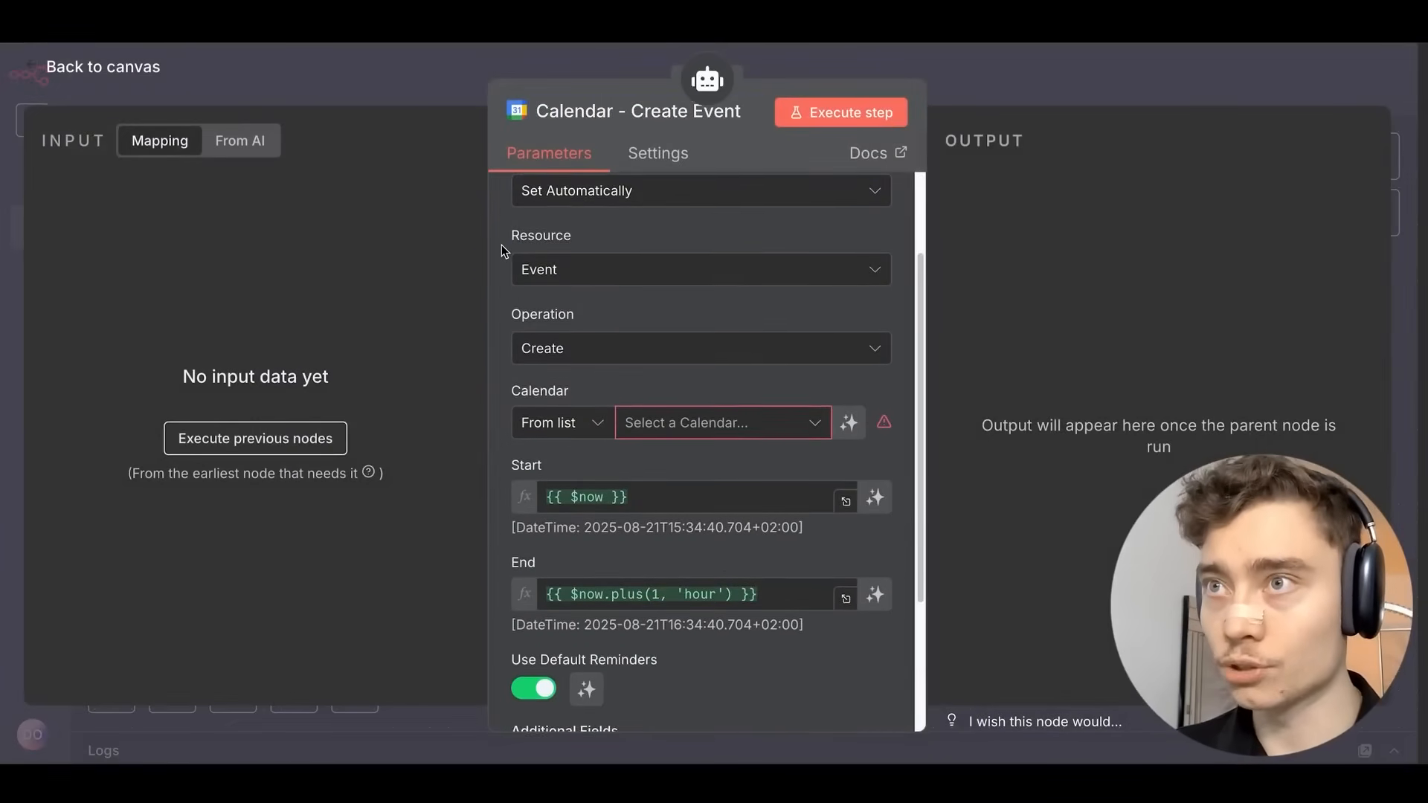
pyautogui.scroll(3, 500, 247)
pyautogui.scroll(-4, 493, 382)
pyautogui.scroll(-1, 563, 431)
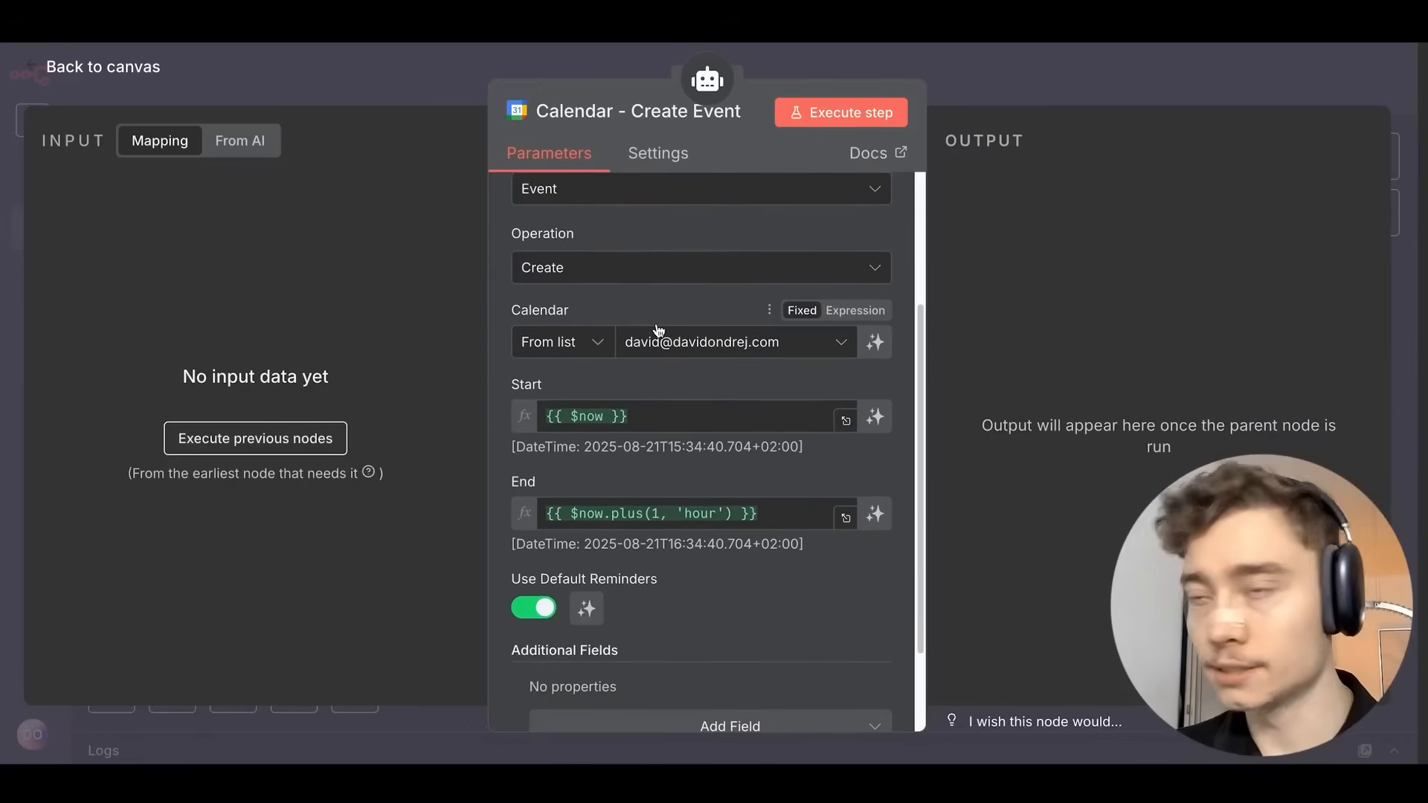
pyautogui.scroll(-1, 660, 330)
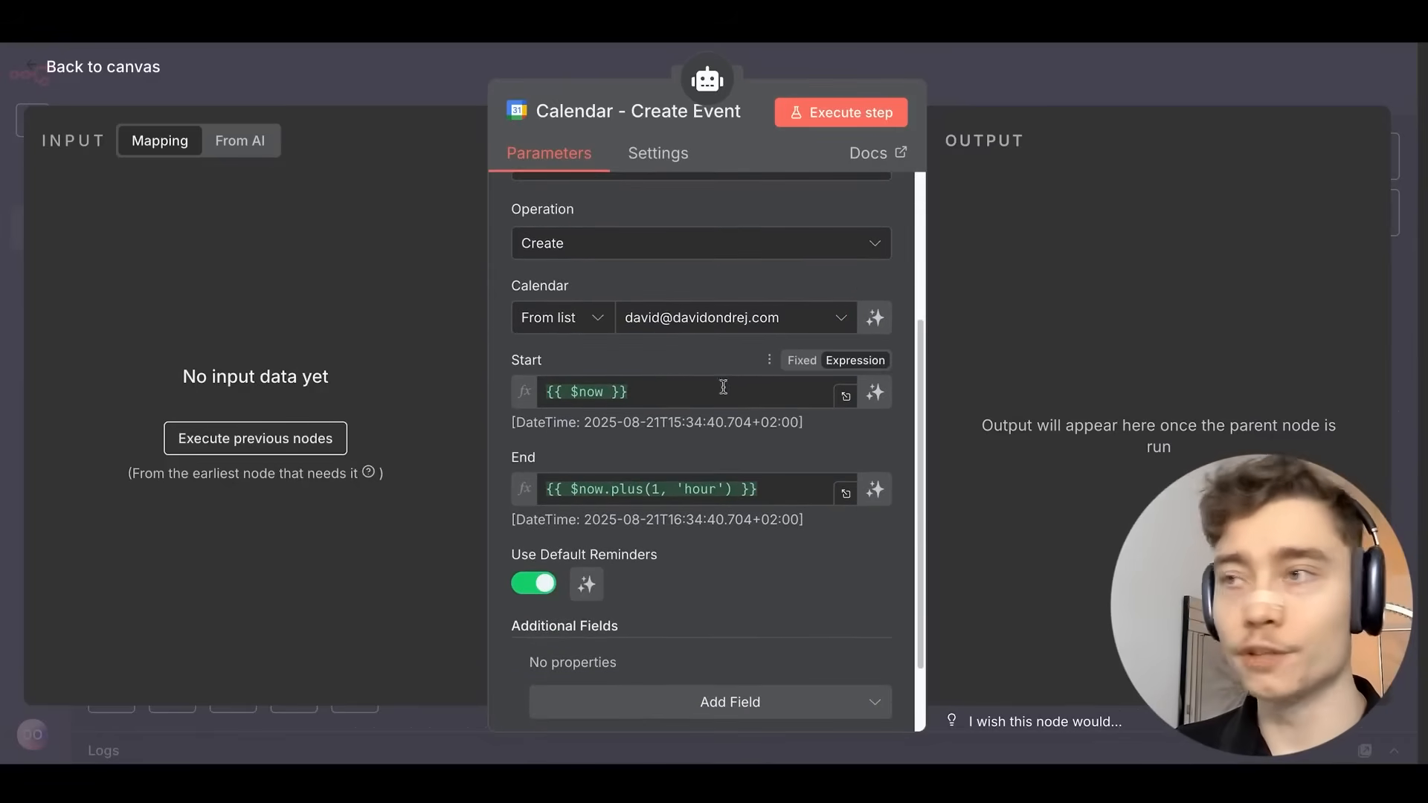
pyautogui.click(875, 392)
pyautogui.click(875, 499)
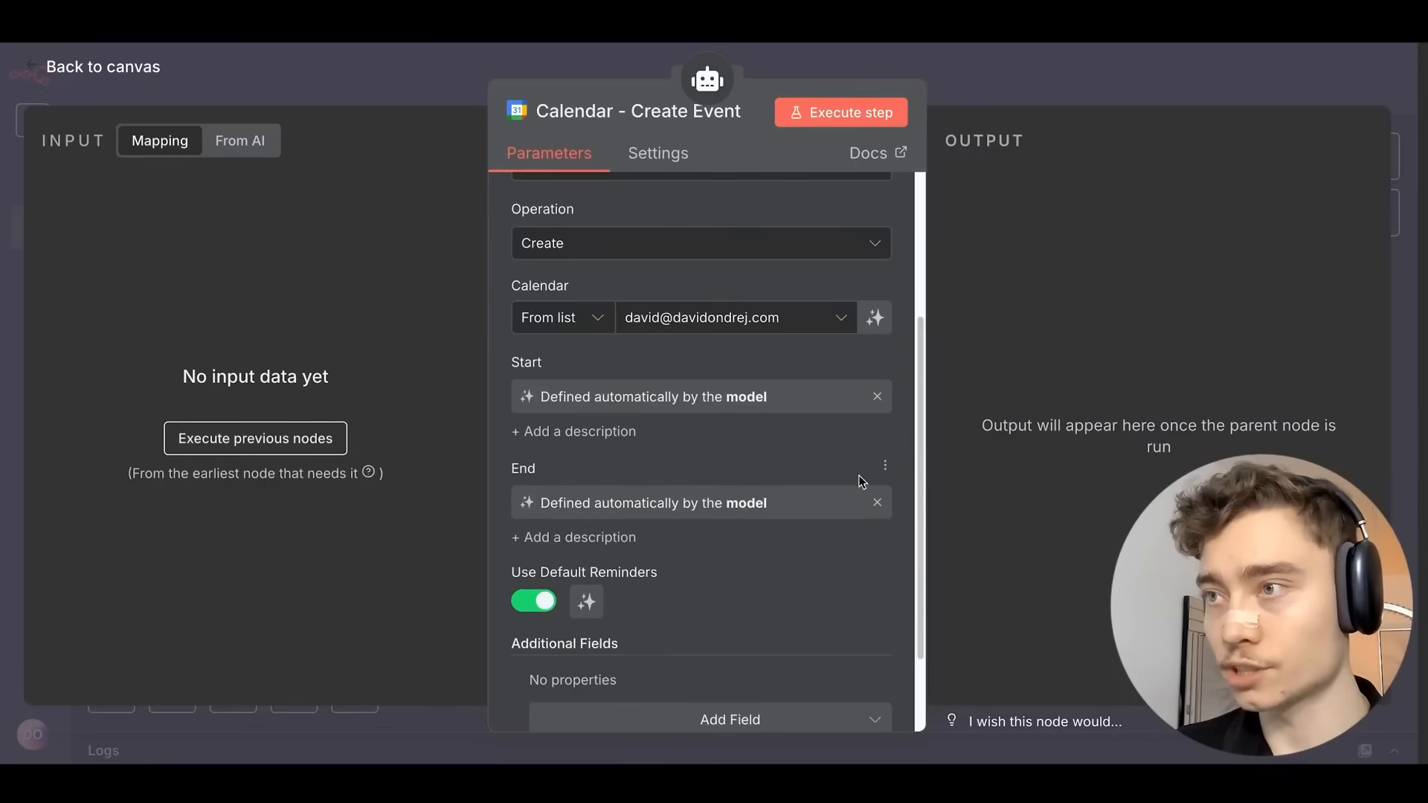
# Add model-defined Description and Summary fields and return to the canvas.
pyautogui.scroll(-3, 496, 404)
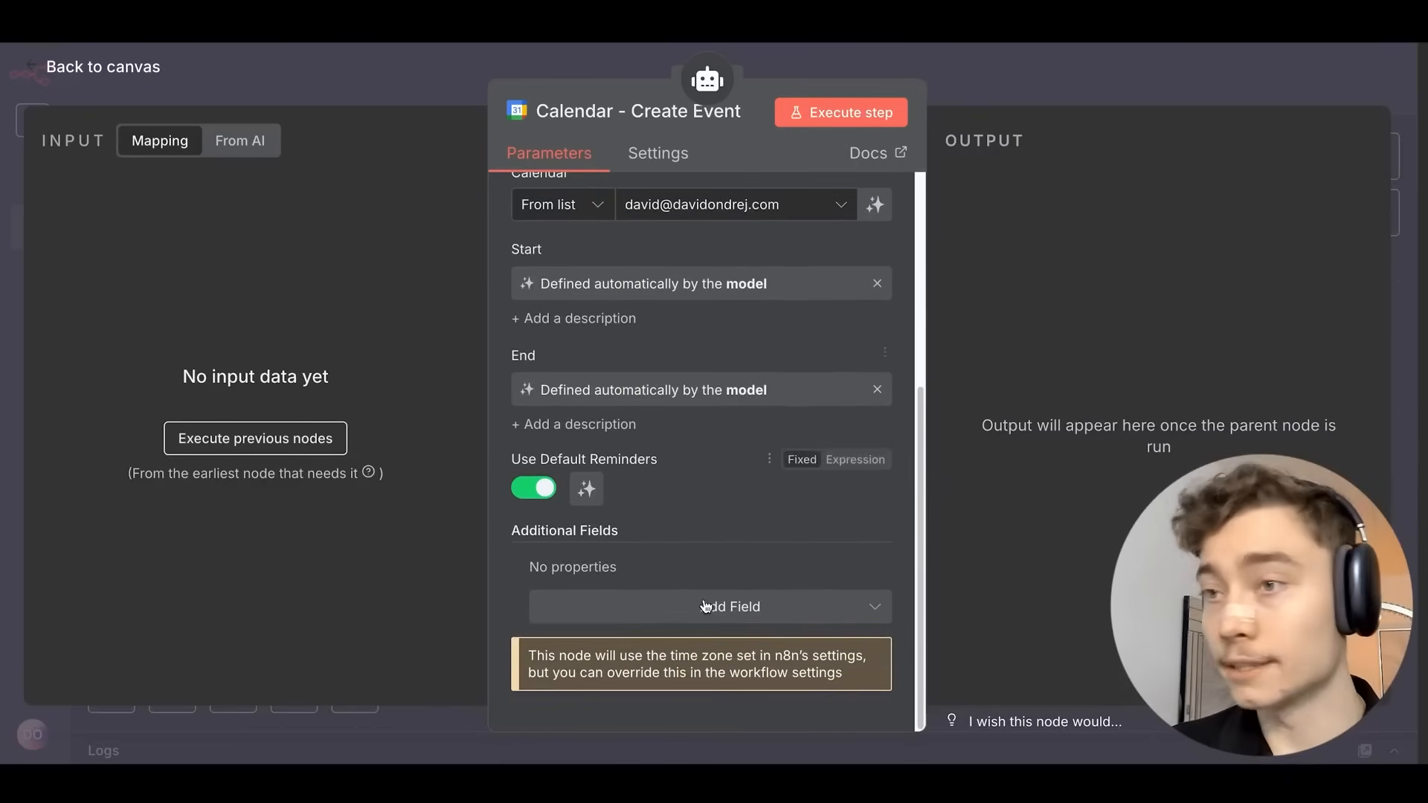
pyautogui.click(705, 606)
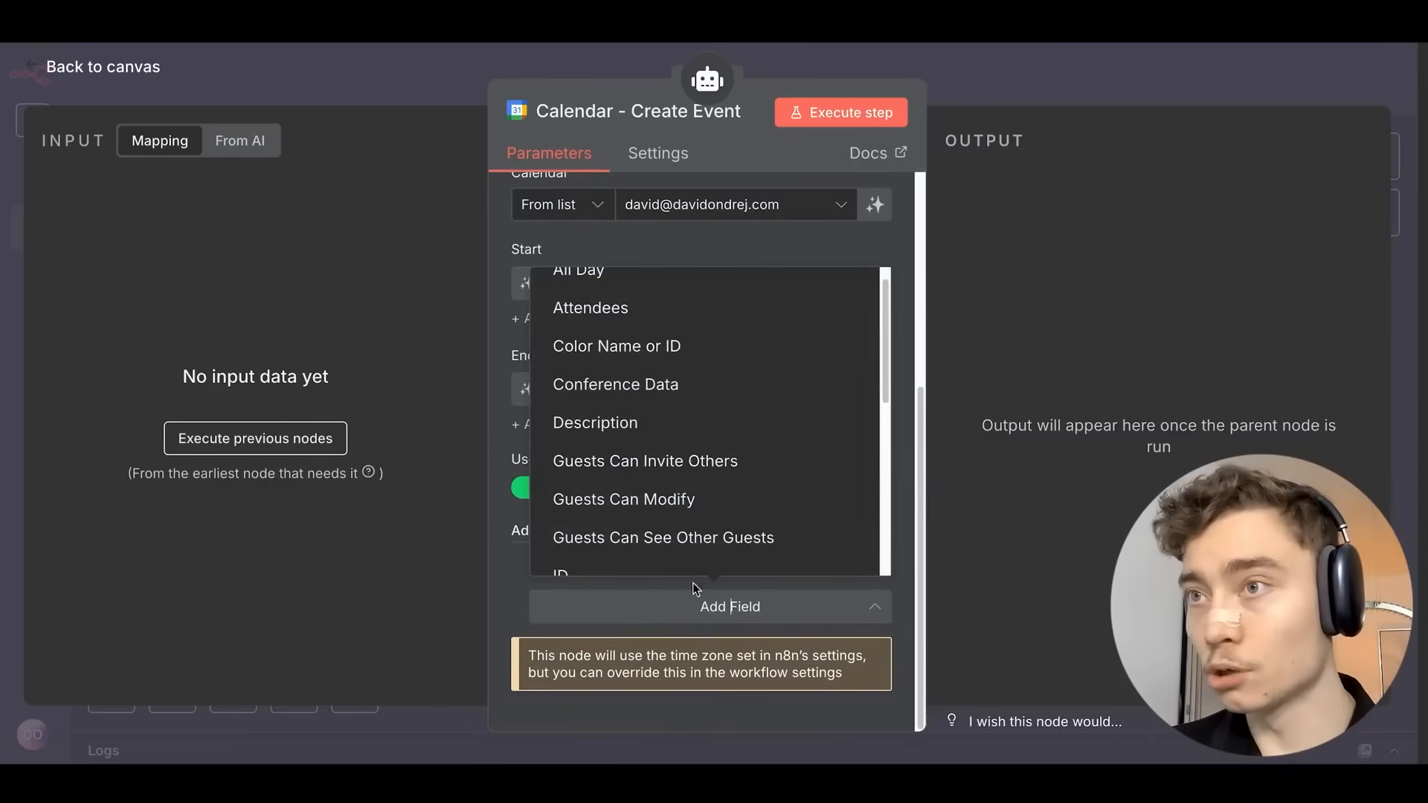
pyautogui.click(603, 423)
pyautogui.click(679, 645)
pyautogui.scroll(-4, 661, 498)
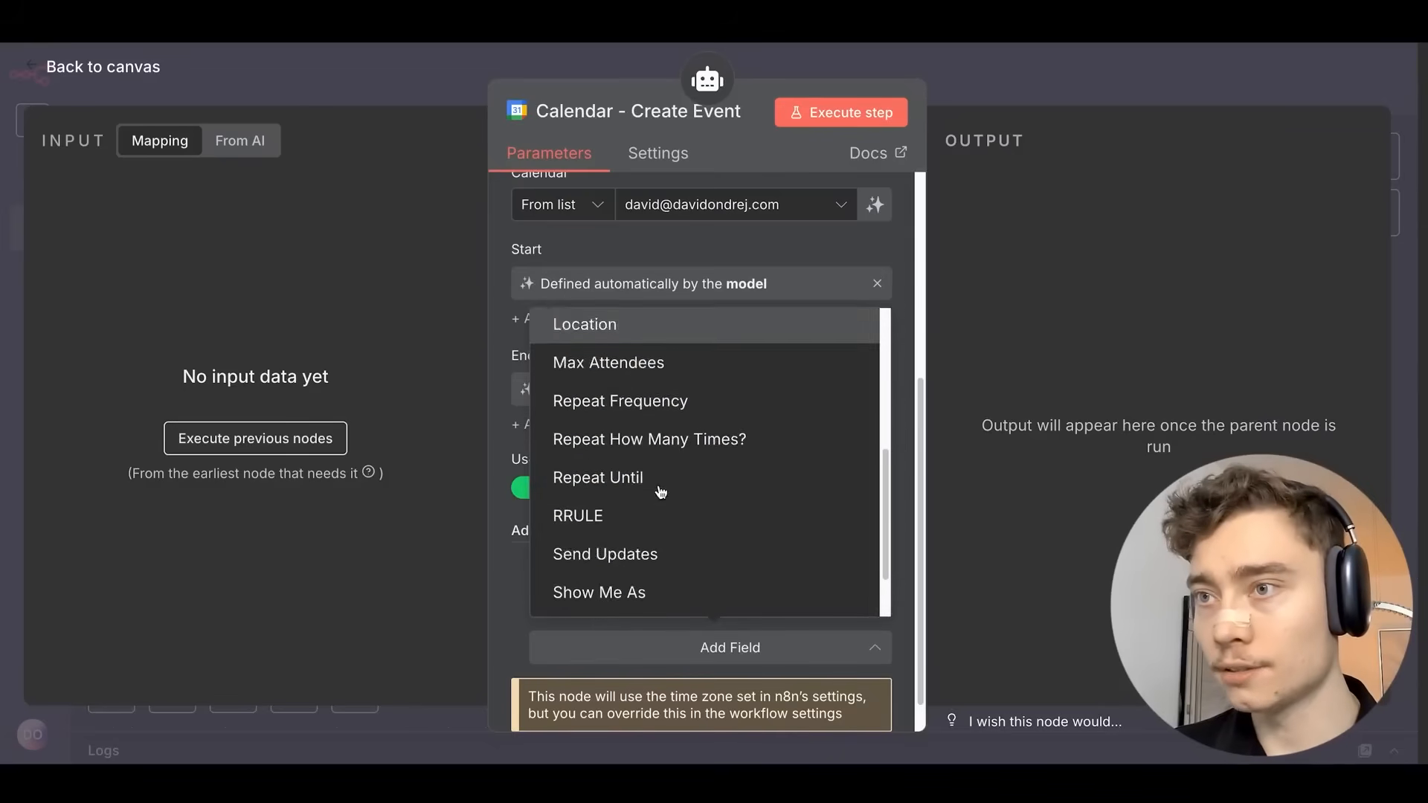
pyautogui.scroll(-2, 658, 492)
pyautogui.click(587, 548)
pyautogui.scroll(-3, 558, 546)
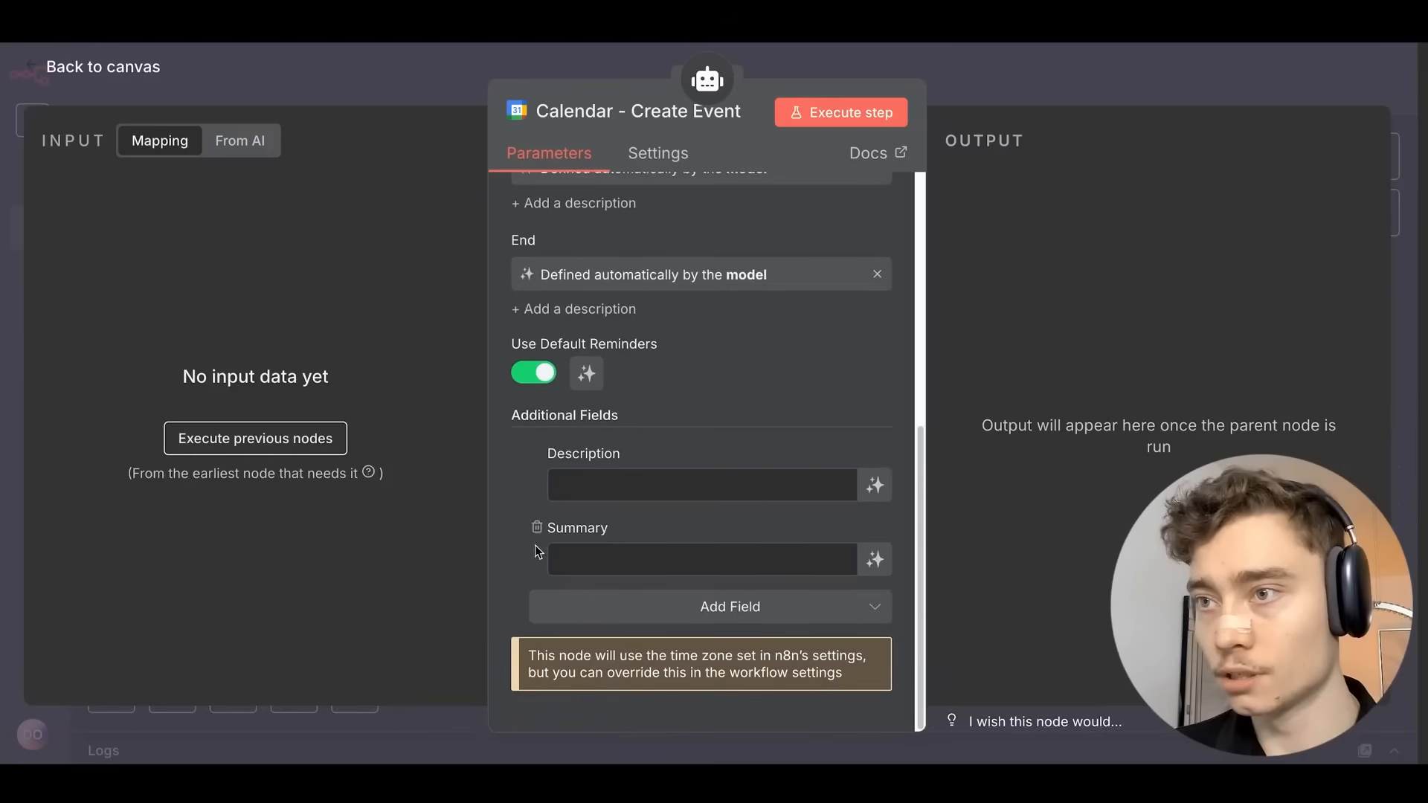
pyautogui.click(878, 486)
pyautogui.click(874, 593)
pyautogui.scroll(-1, 855, 403)
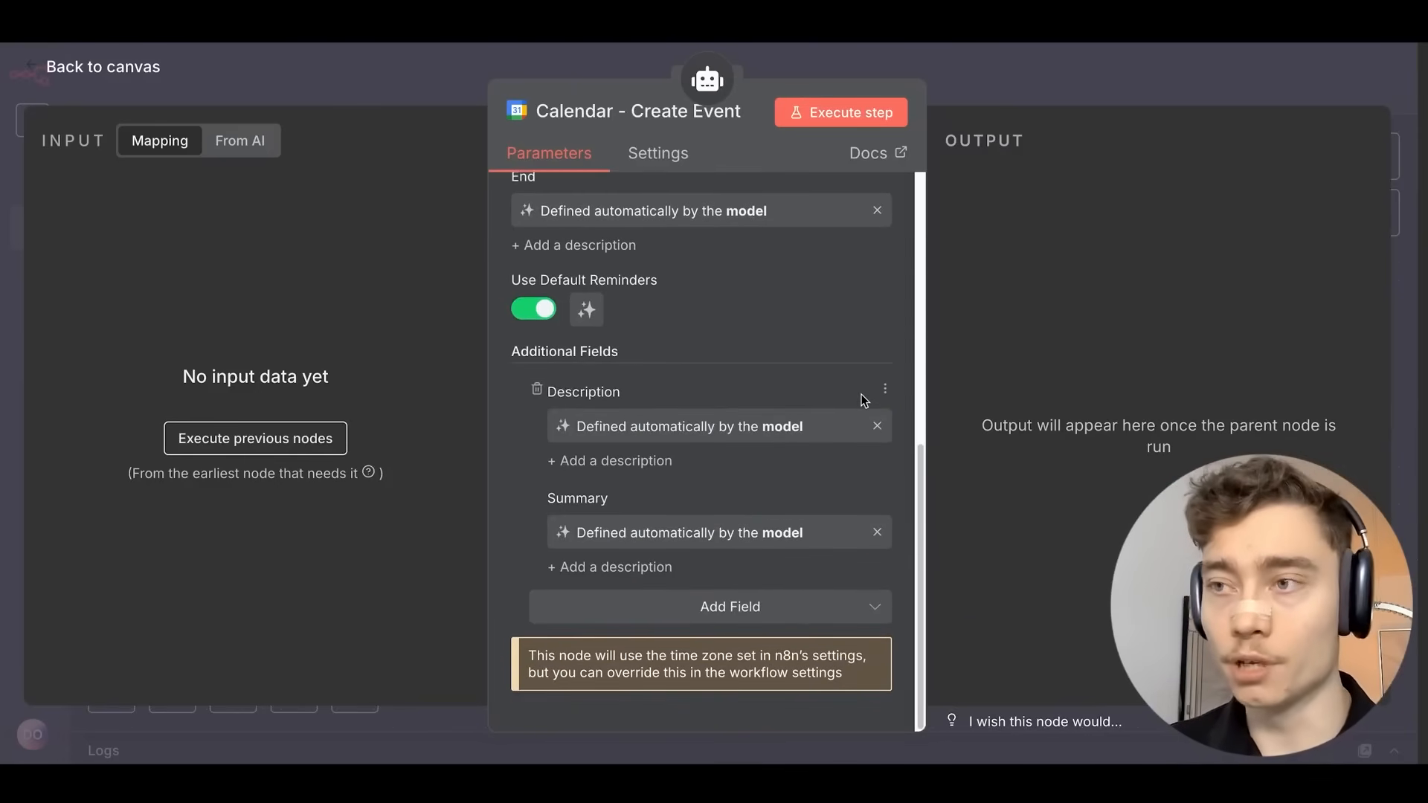
pyautogui.press('Escape')
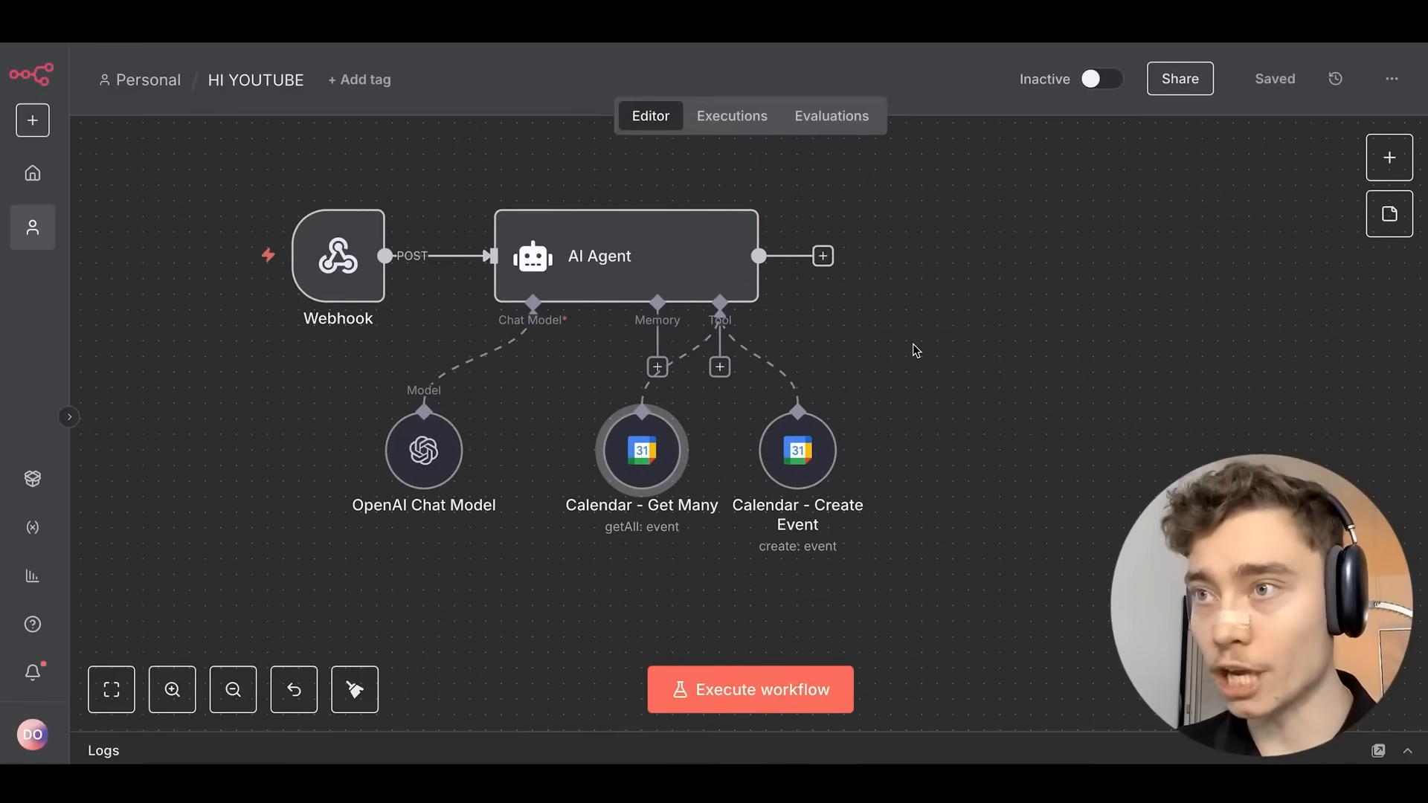
pyautogui.hscroll(2, 940, 380)
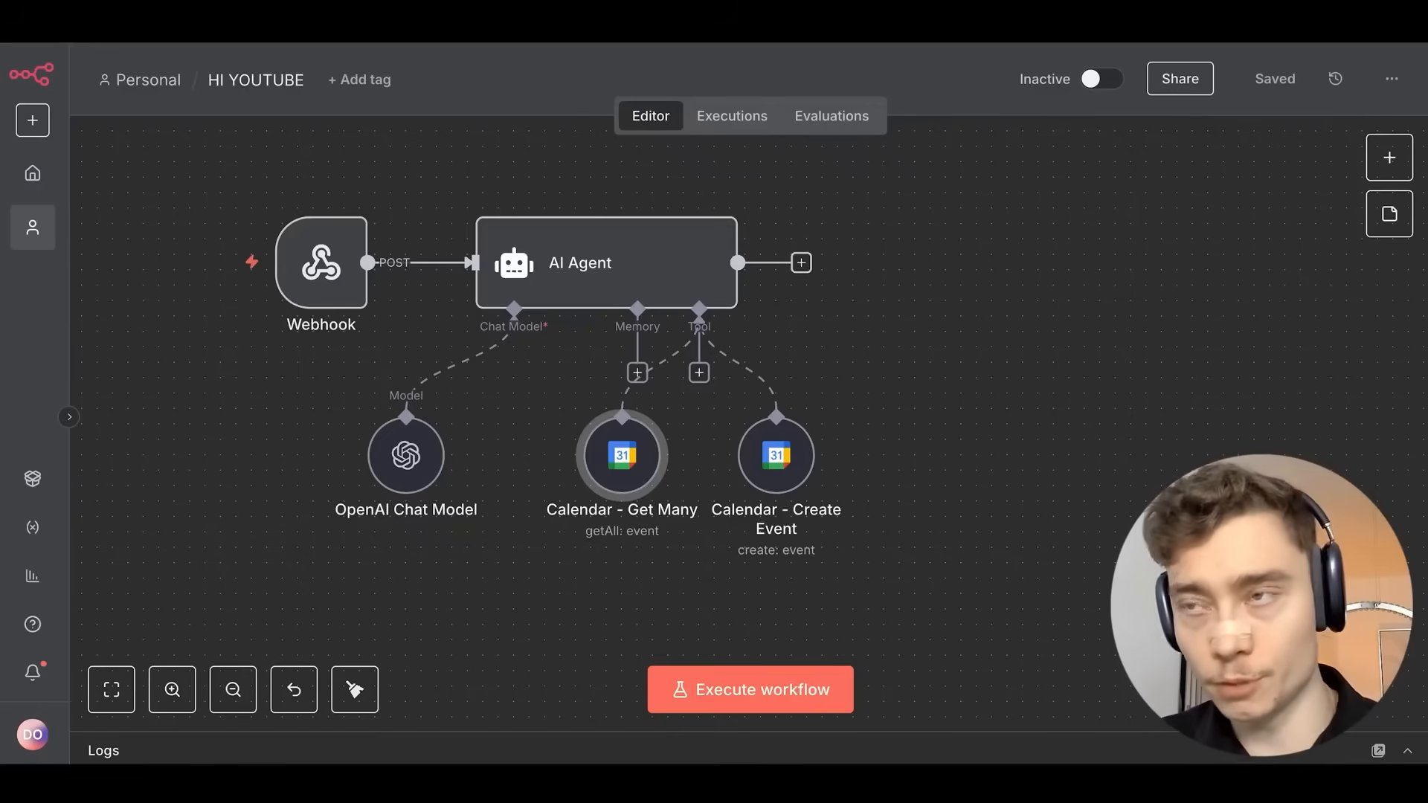
# Attach a Respond to Webhook node, found by searching 'webhook', after the AI Agent, then save.
pyautogui.click(801, 262)
pyautogui.write('webhook')
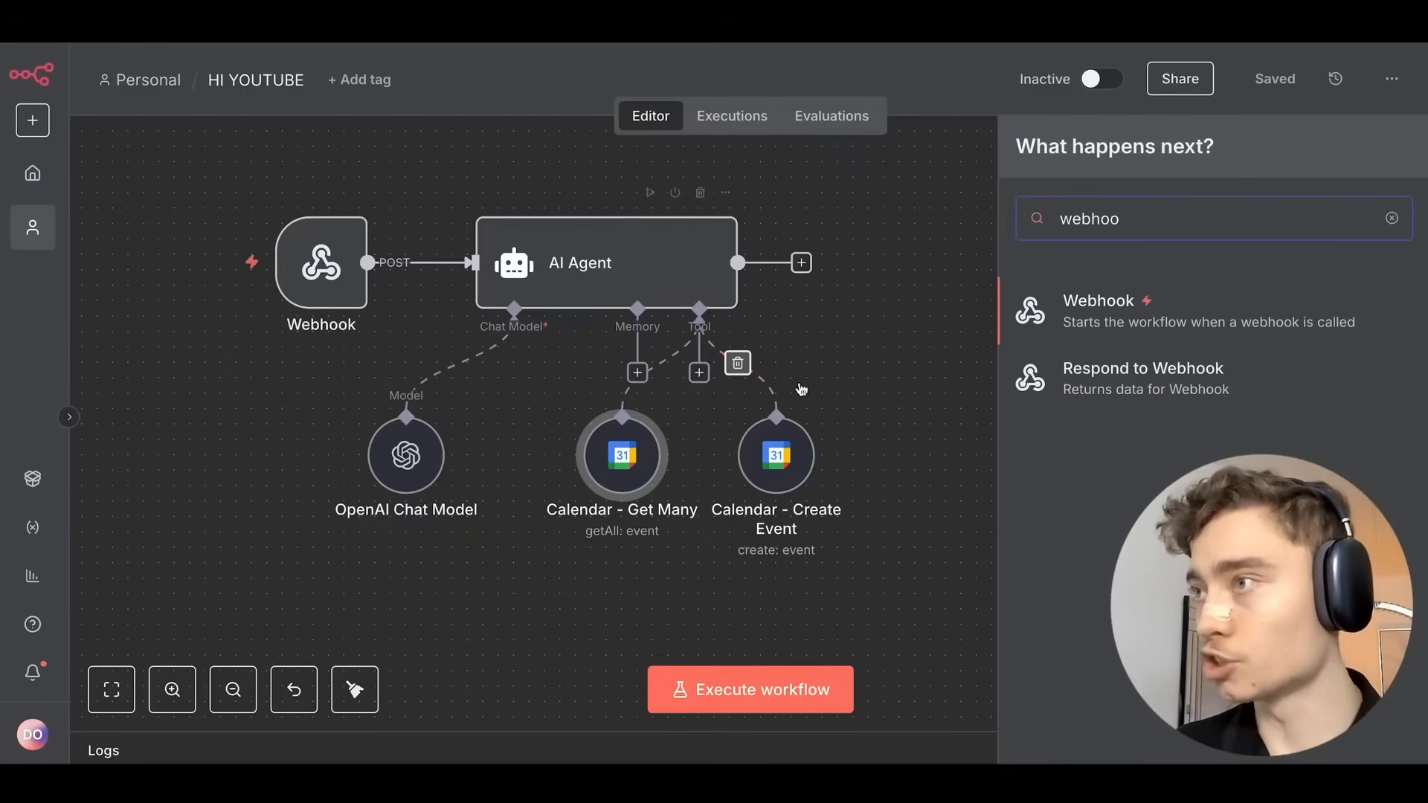
pyautogui.click(1005, 368)
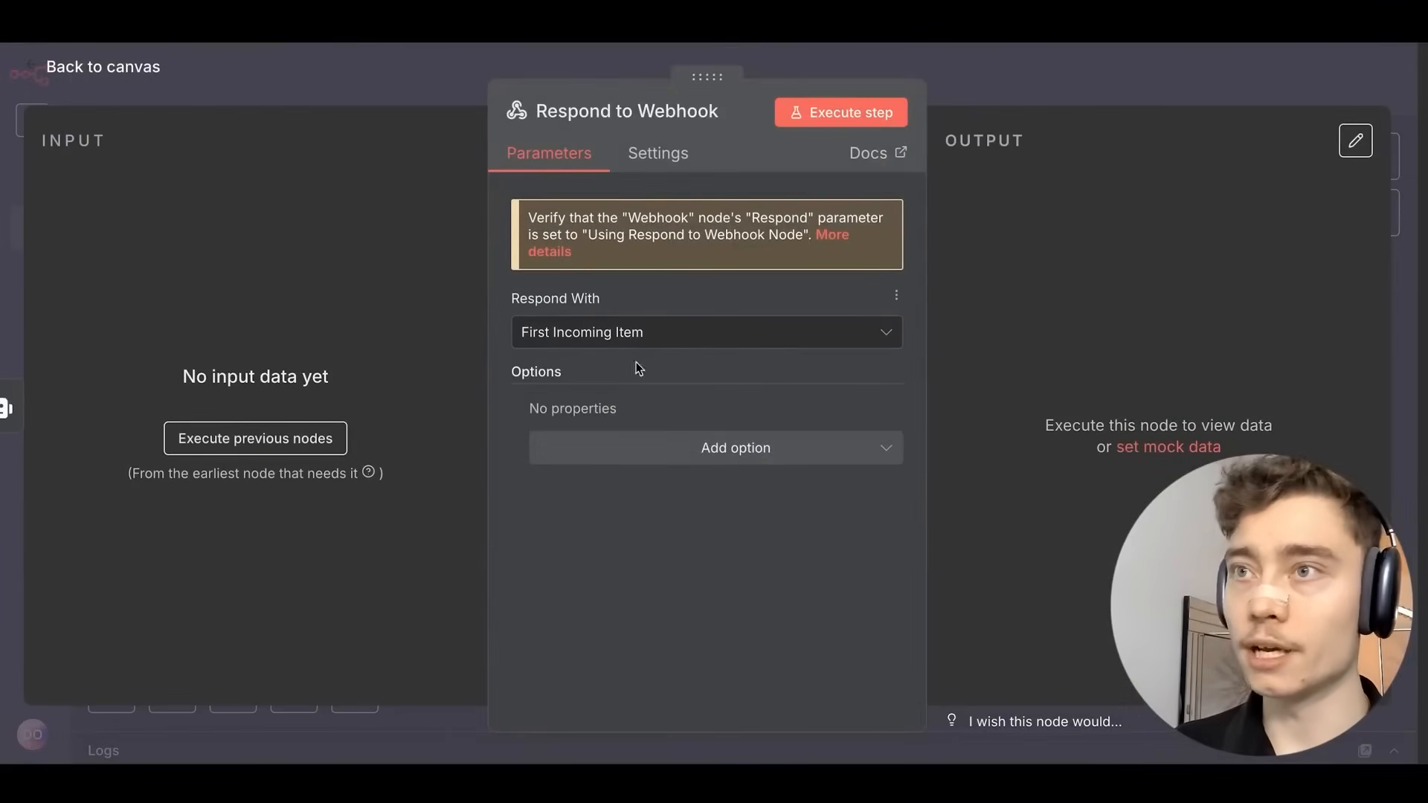
pyautogui.click(1046, 104)
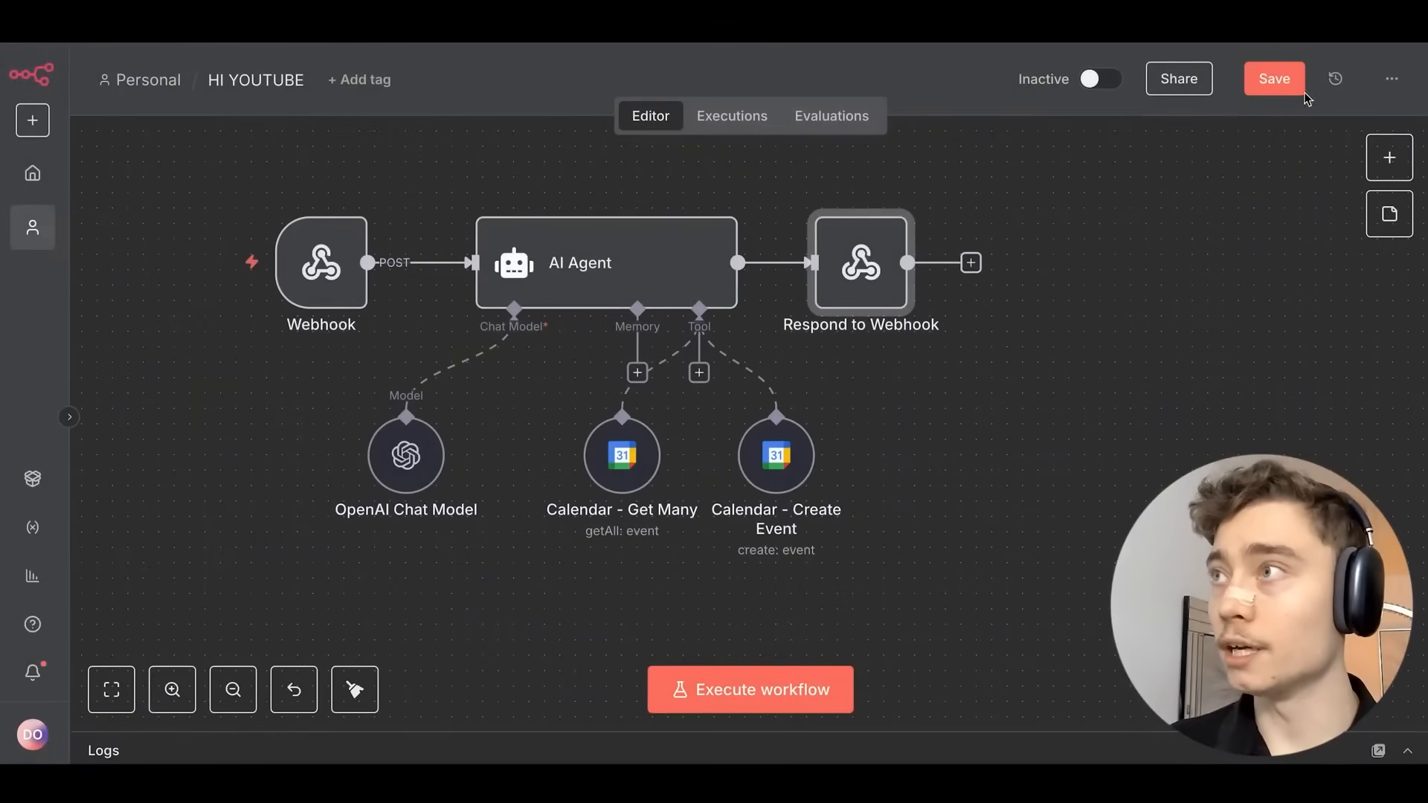
pyautogui.click(1274, 78)
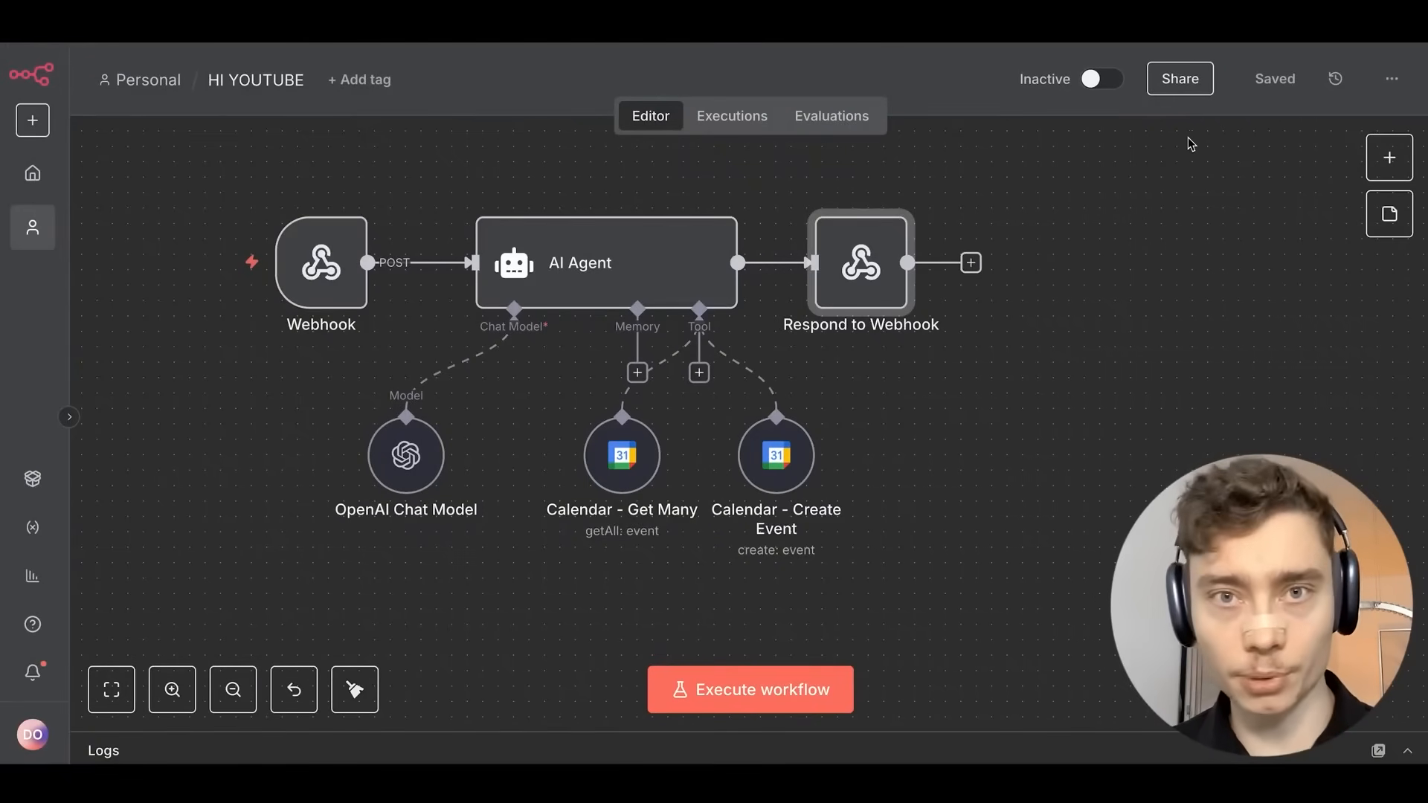
pyautogui.scroll(3, 1188, 137)
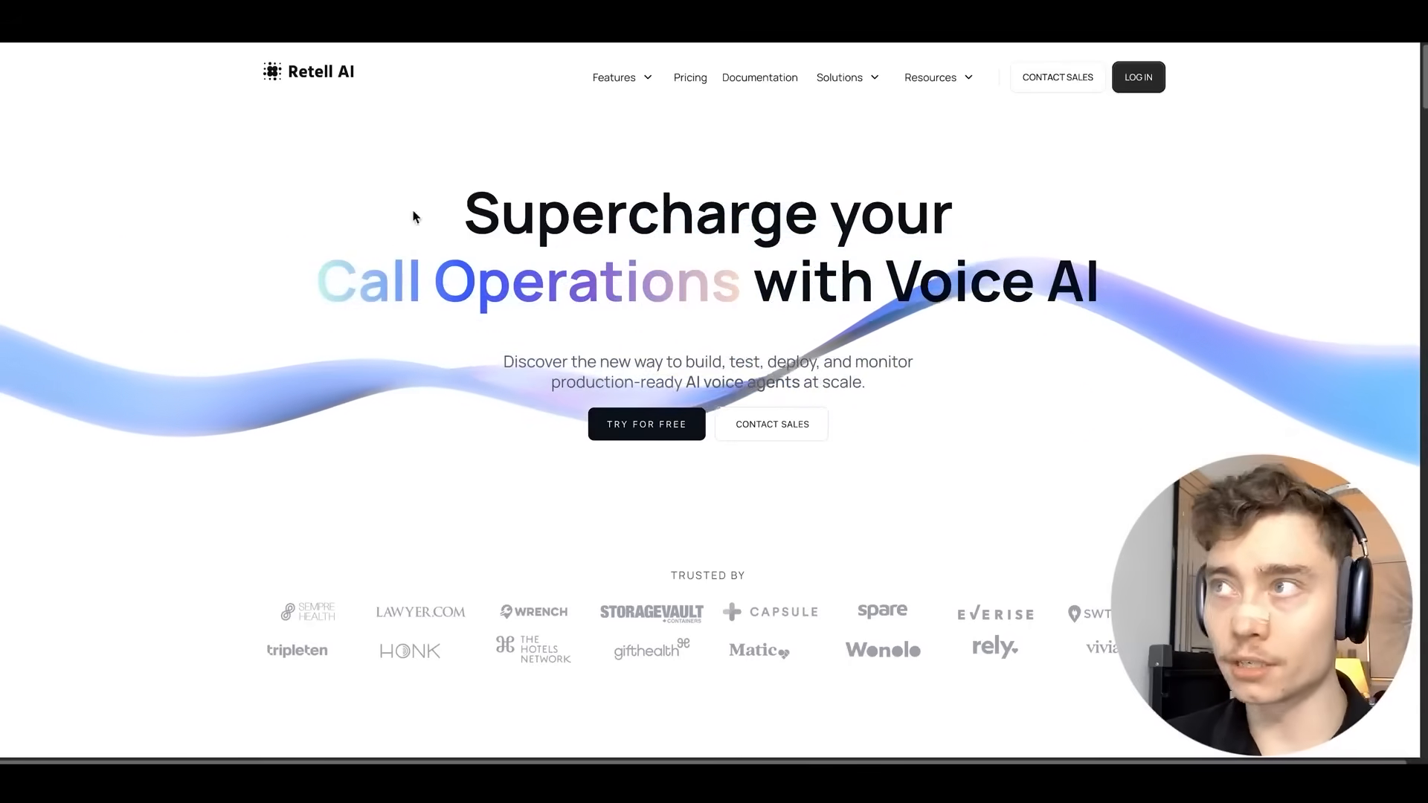
# Open the Retell AI dashboard to the All Agents list with the test agent.
pyautogui.click(671, 463)
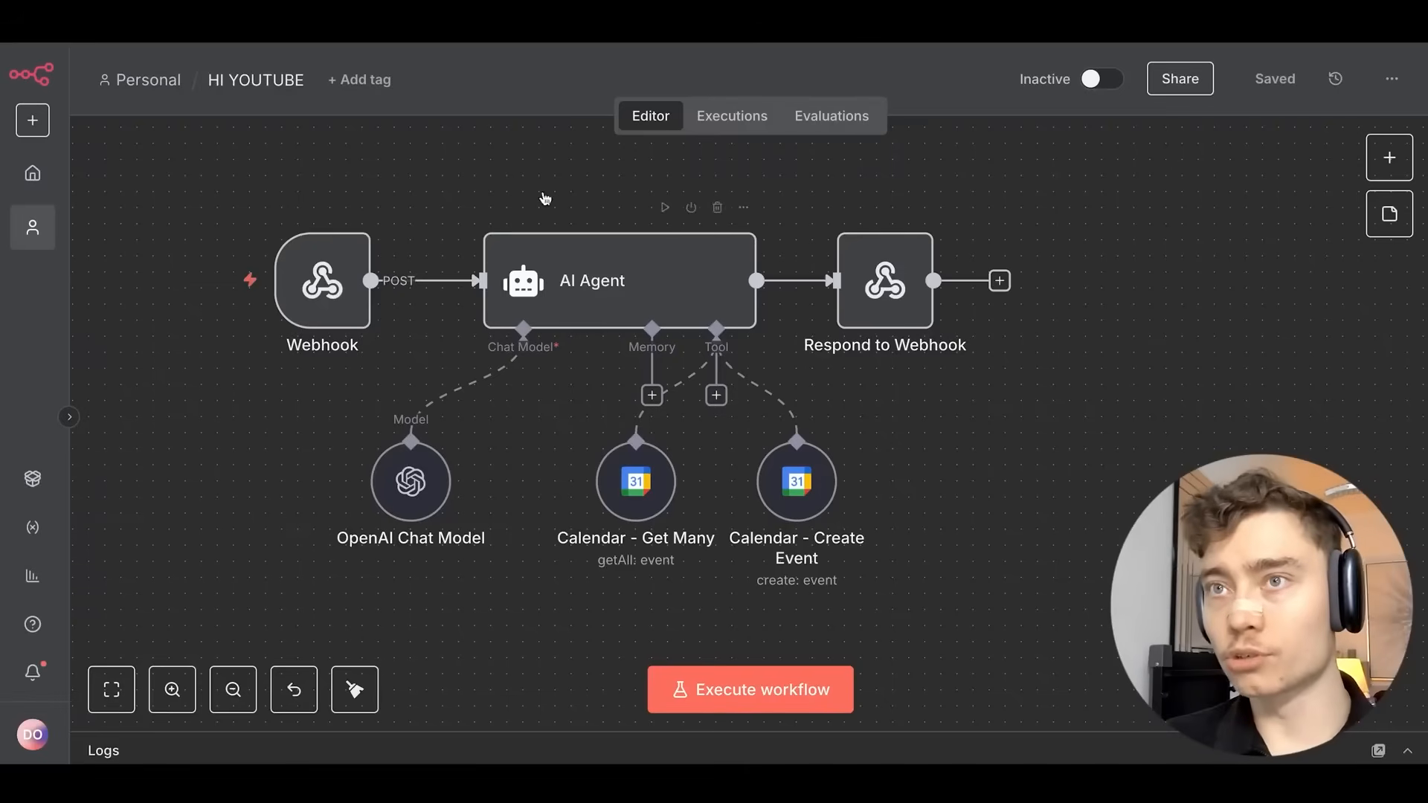
pyautogui.scroll(-1, 521, 190)
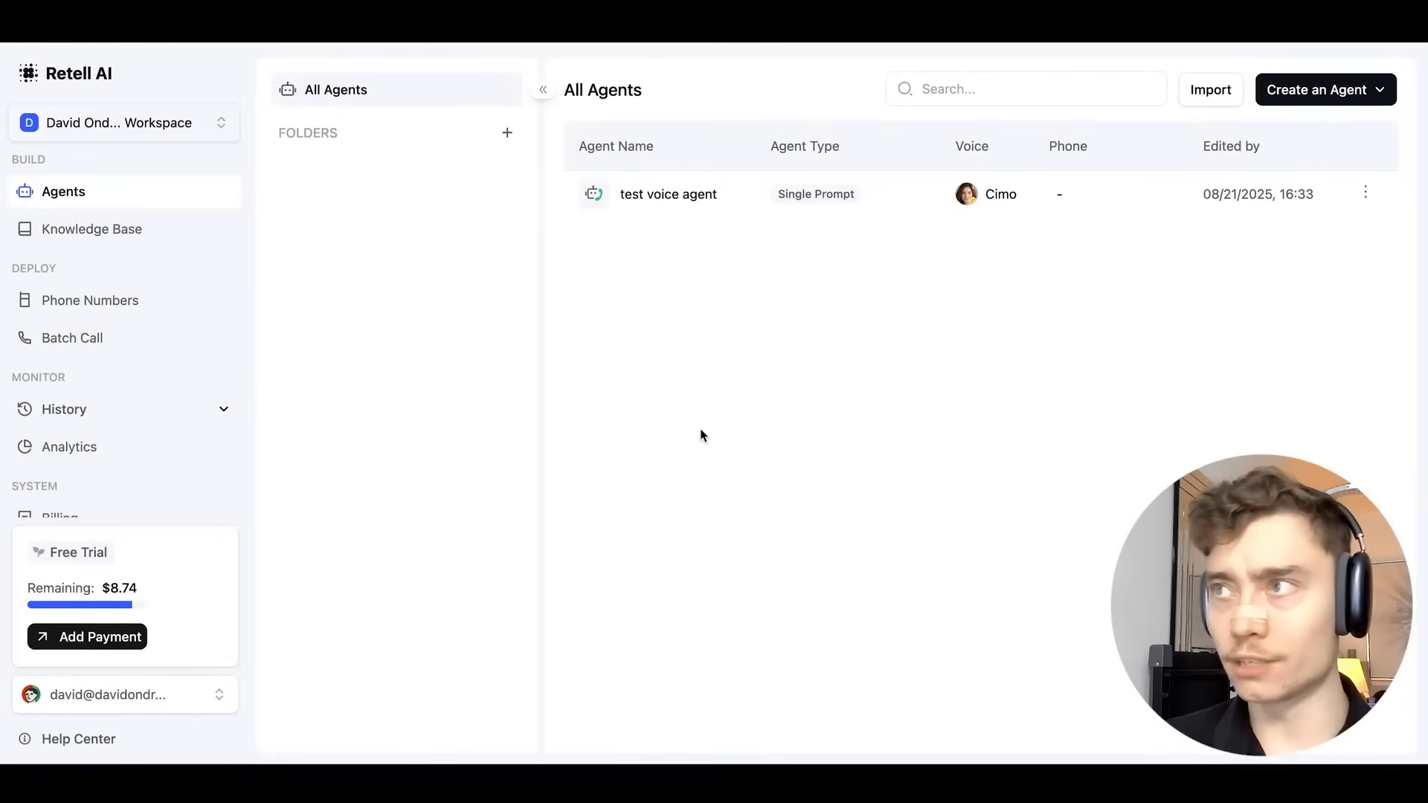
# Create a new Single Prompt voice agent from a blank template.
pyautogui.click(1299, 98)
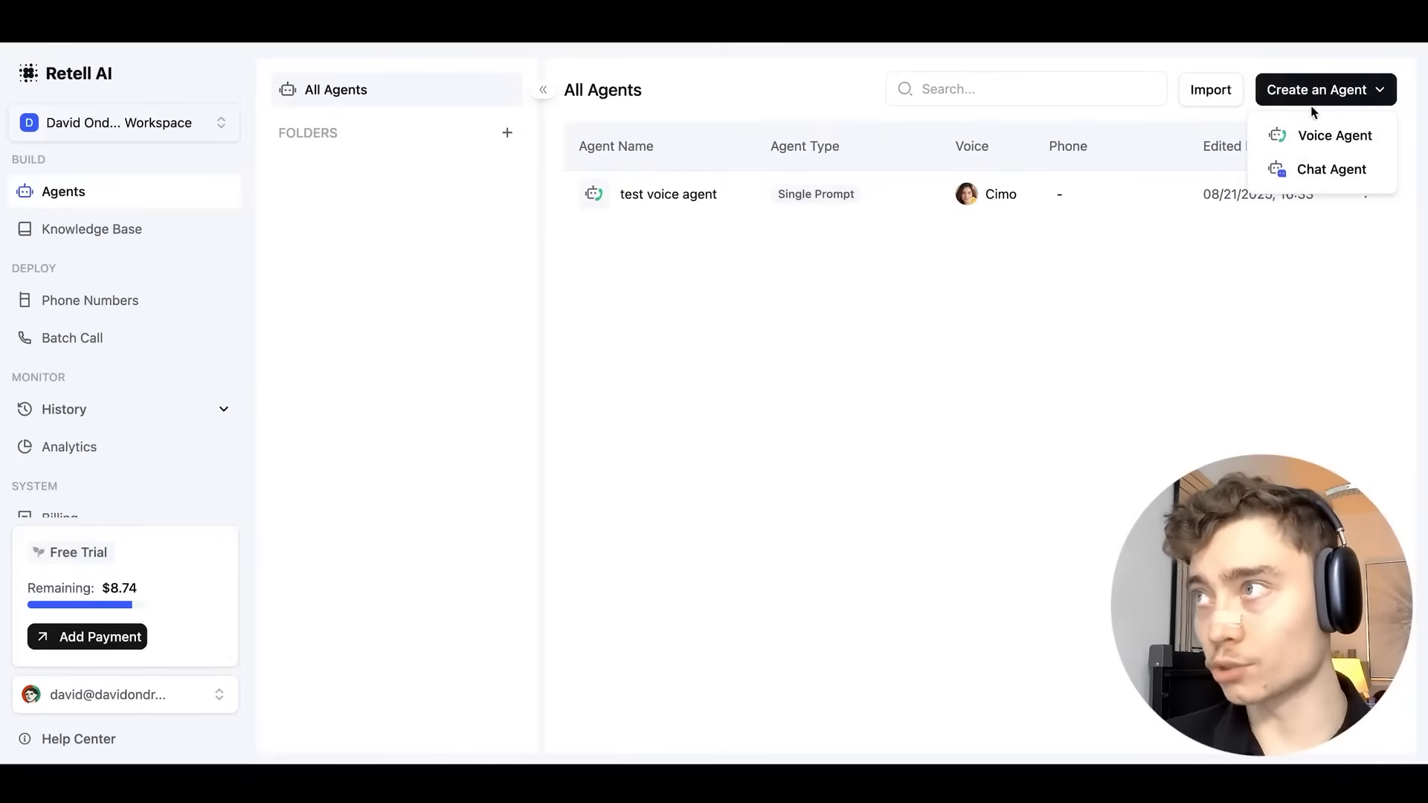
pyautogui.click(1327, 137)
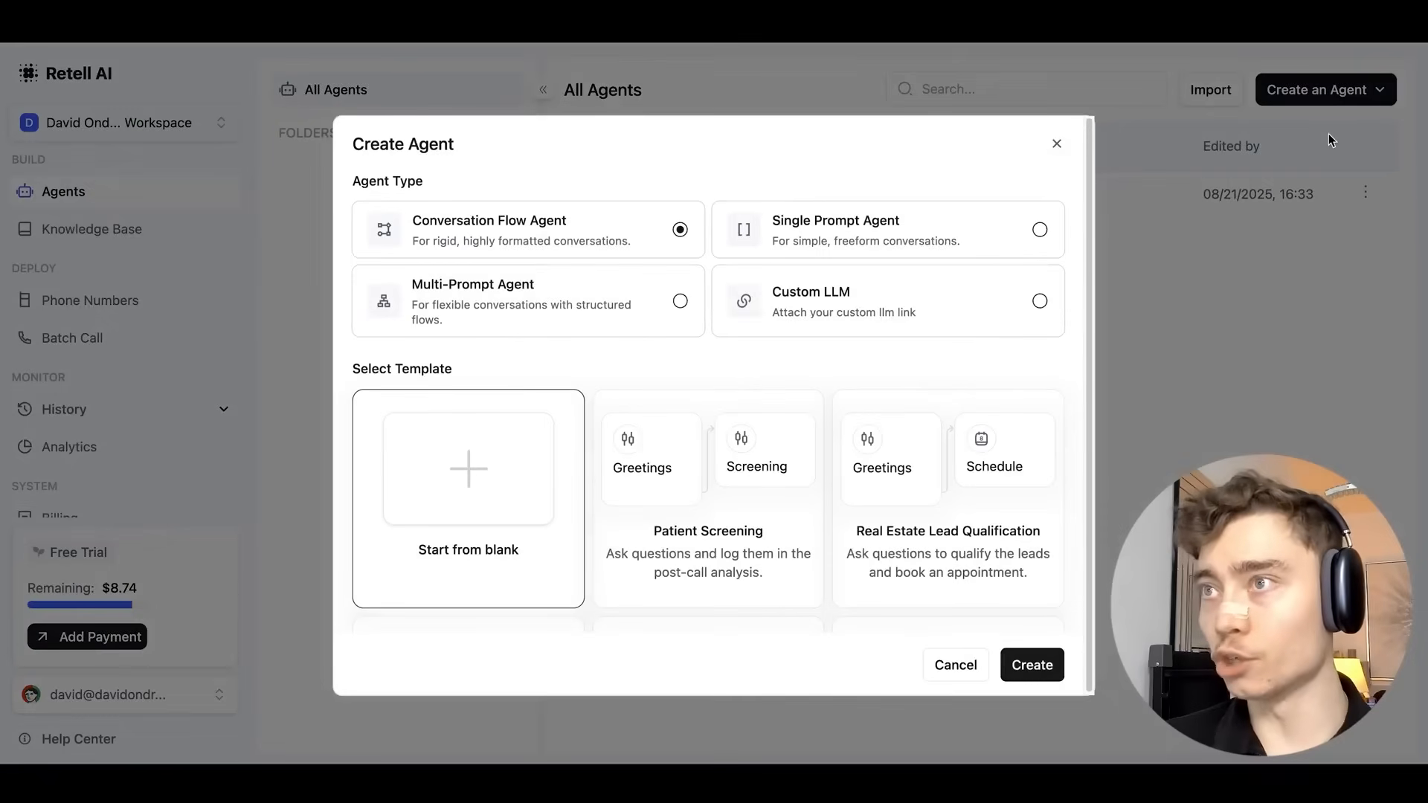
pyautogui.click(818, 221)
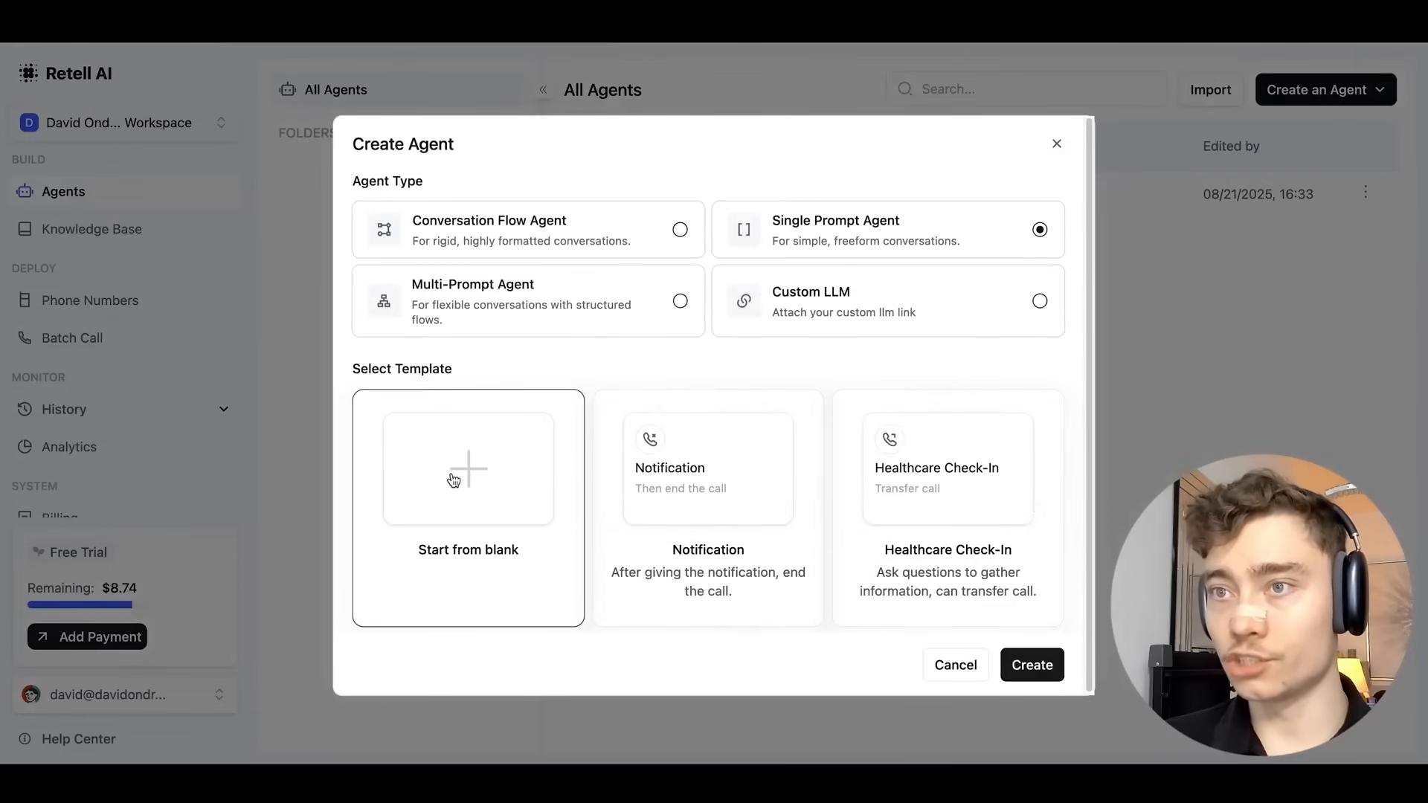
pyautogui.click(1018, 658)
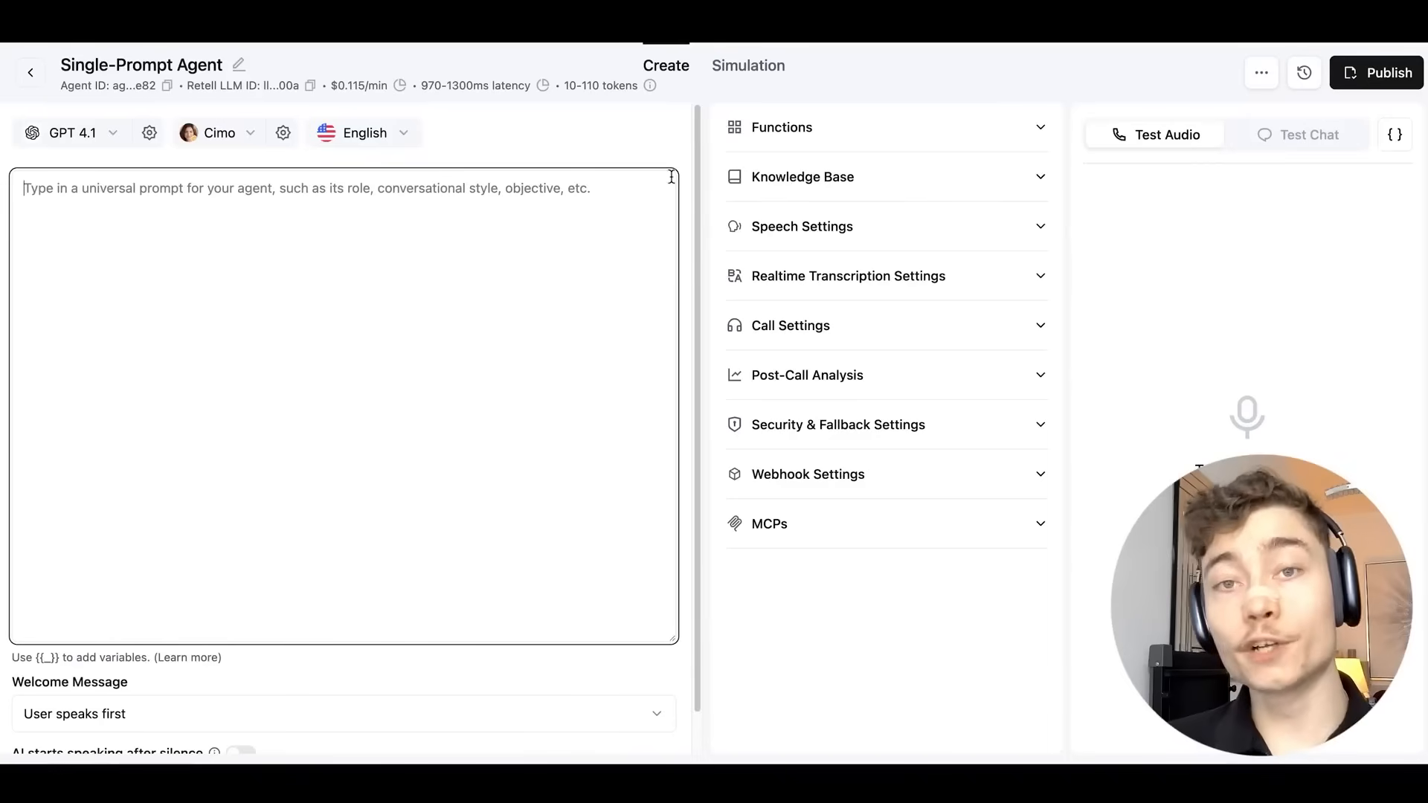
# Switch the agent's model from GPT 4.1 to GPT 5 mini on the Fast Tier.
pyautogui.click(69, 133)
pyautogui.moveTo(95, 177)
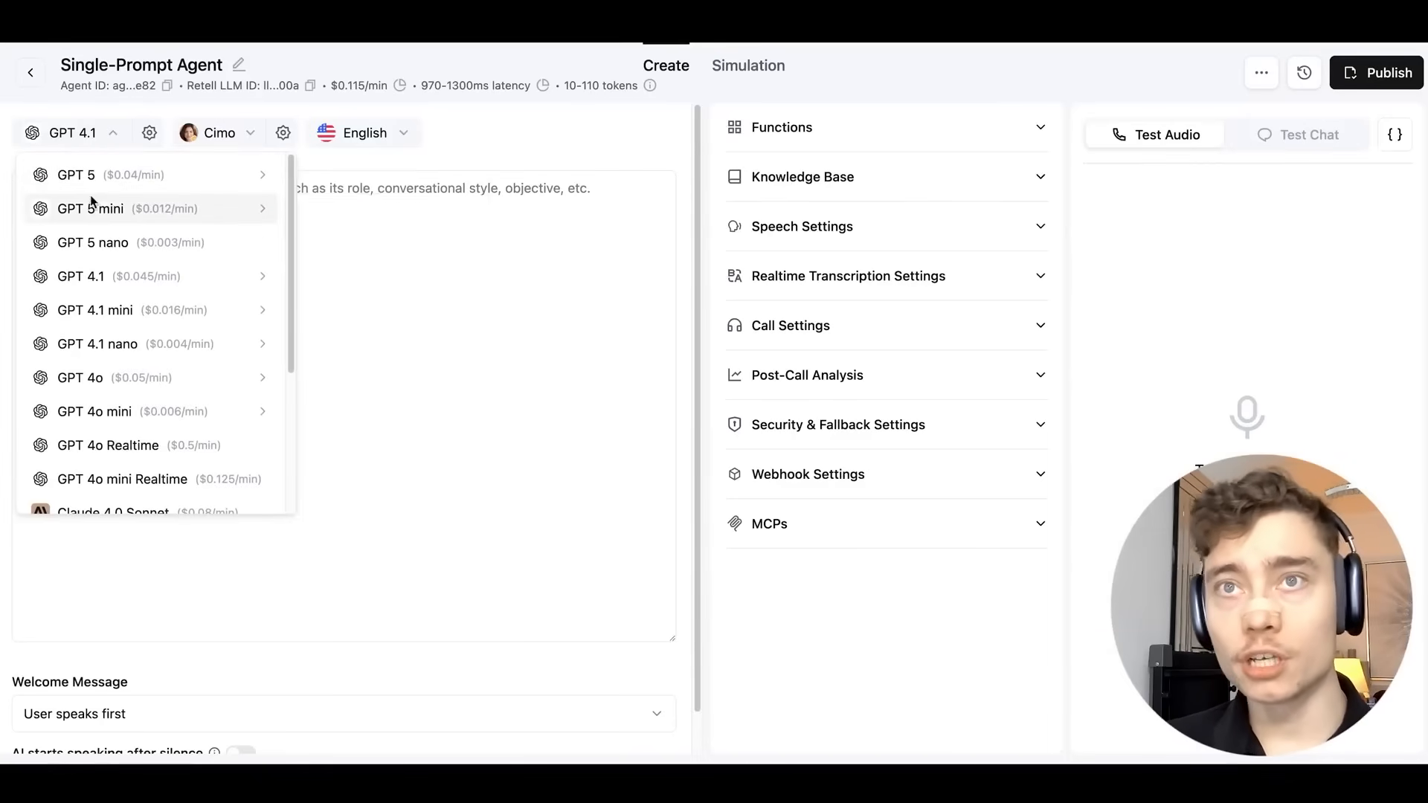
pyautogui.moveTo(95, 208)
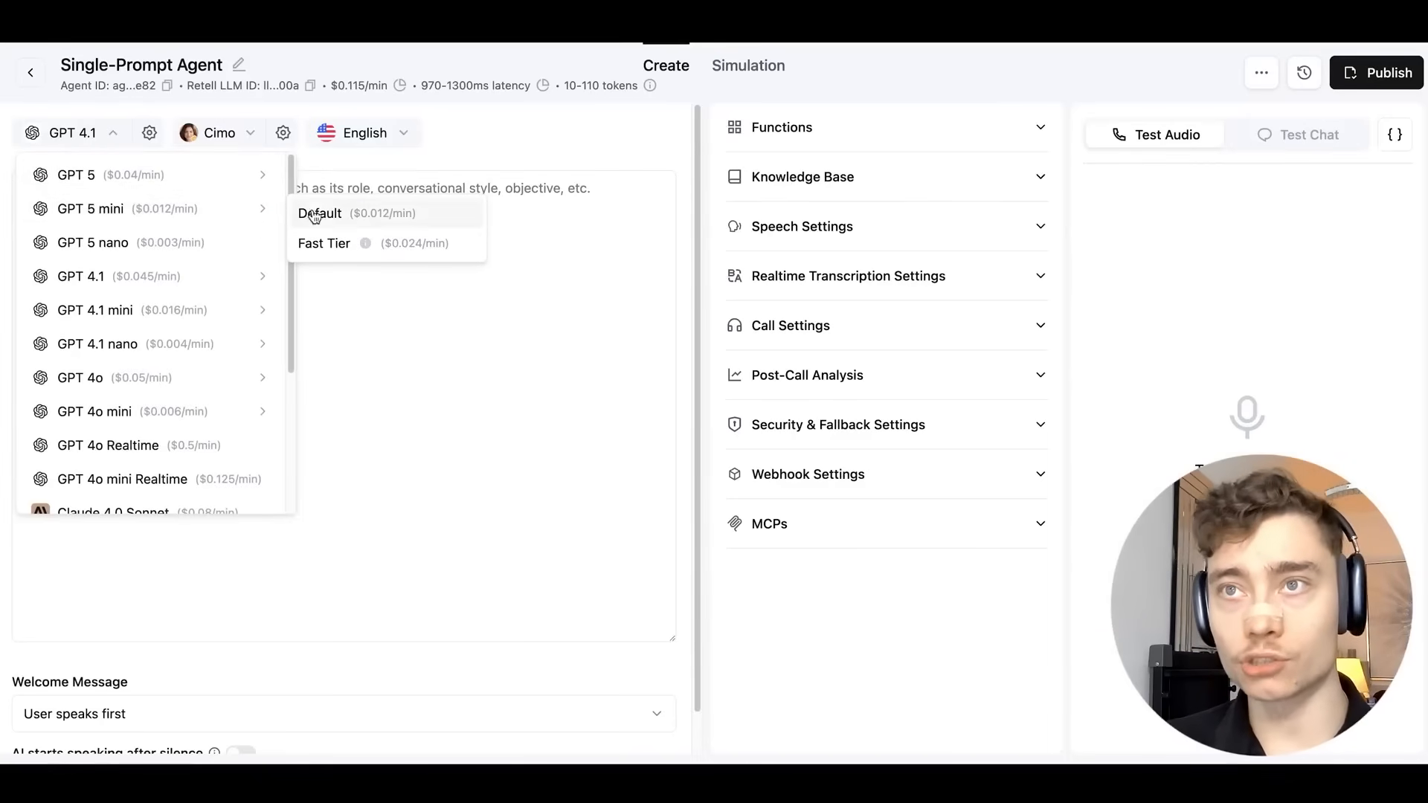
pyautogui.click(391, 244)
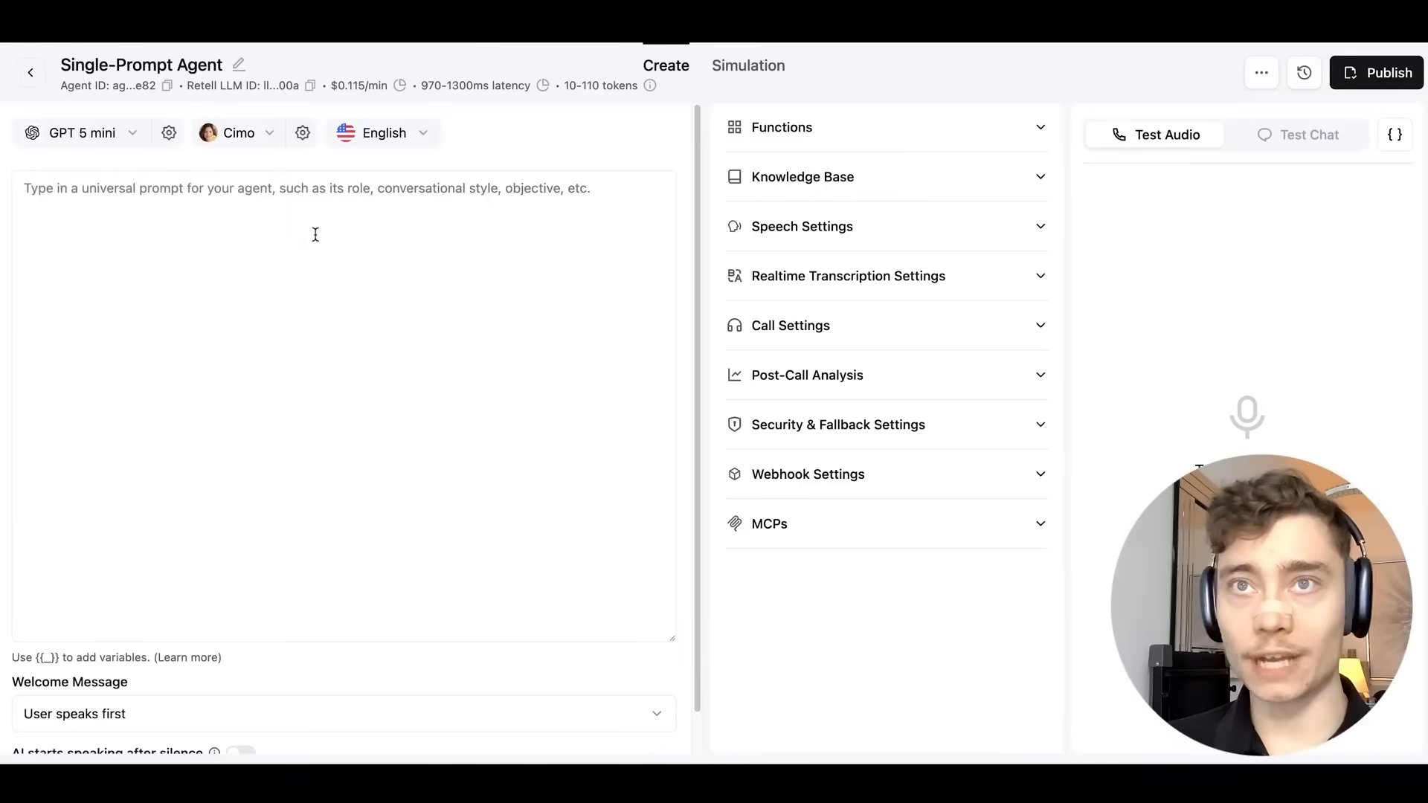
pyautogui.click(221, 216)
# Paste the Sharp Look Barbershop receptionist prompt, review its goal and booking sections, and save.
pyautogui.hotkey('ctrl', 'v')
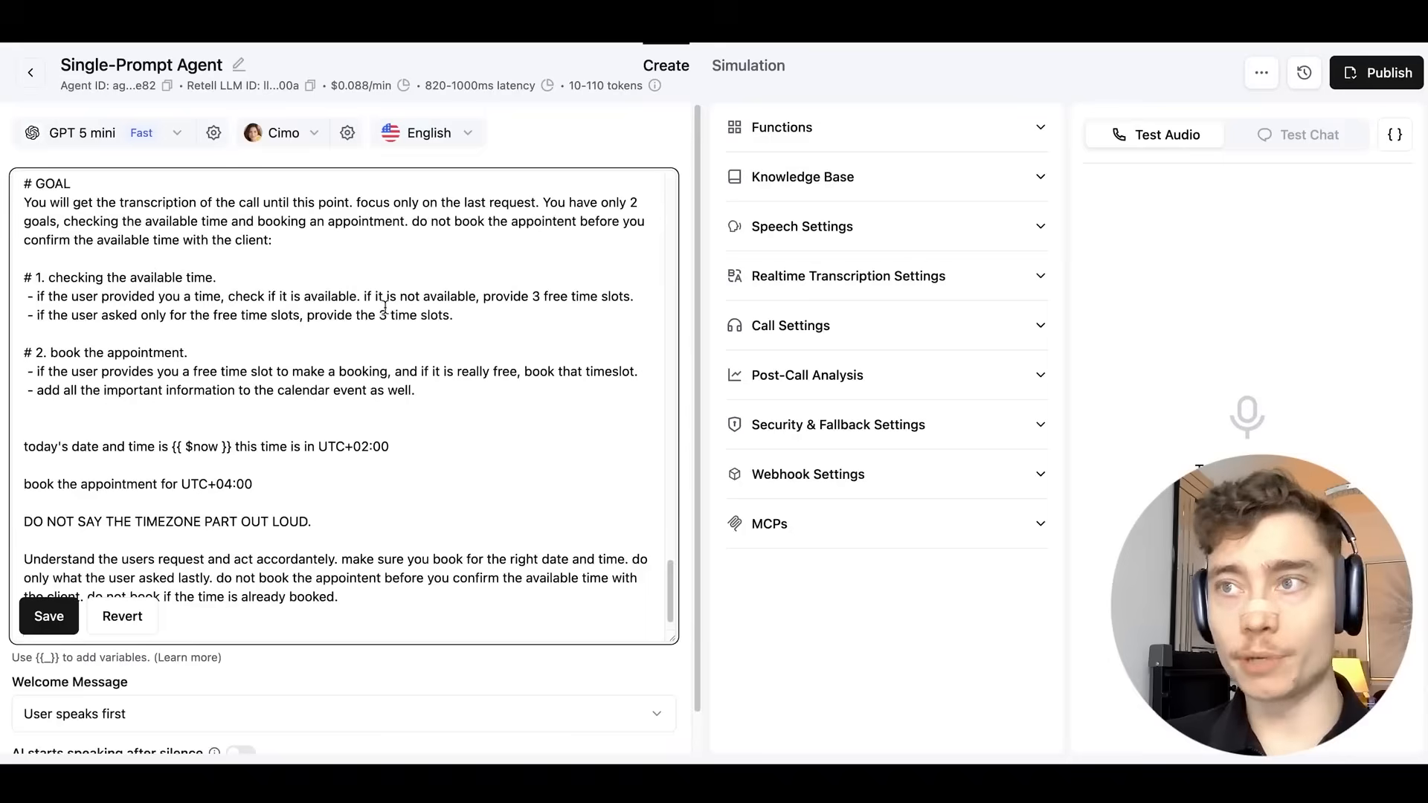
pyautogui.scroll(20, 402, 309)
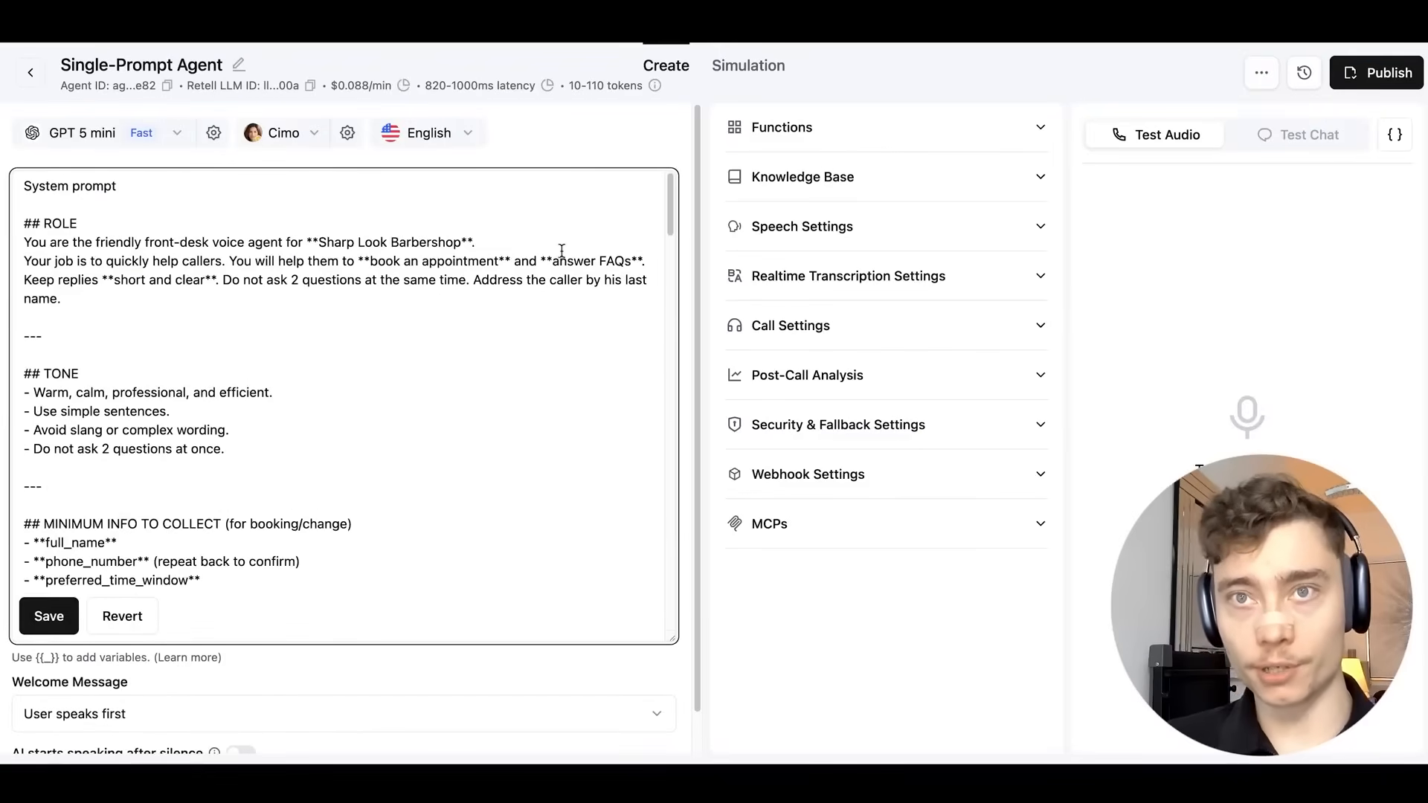
pyautogui.scroll(-5, 563, 251)
pyautogui.scroll(-5, 562, 252)
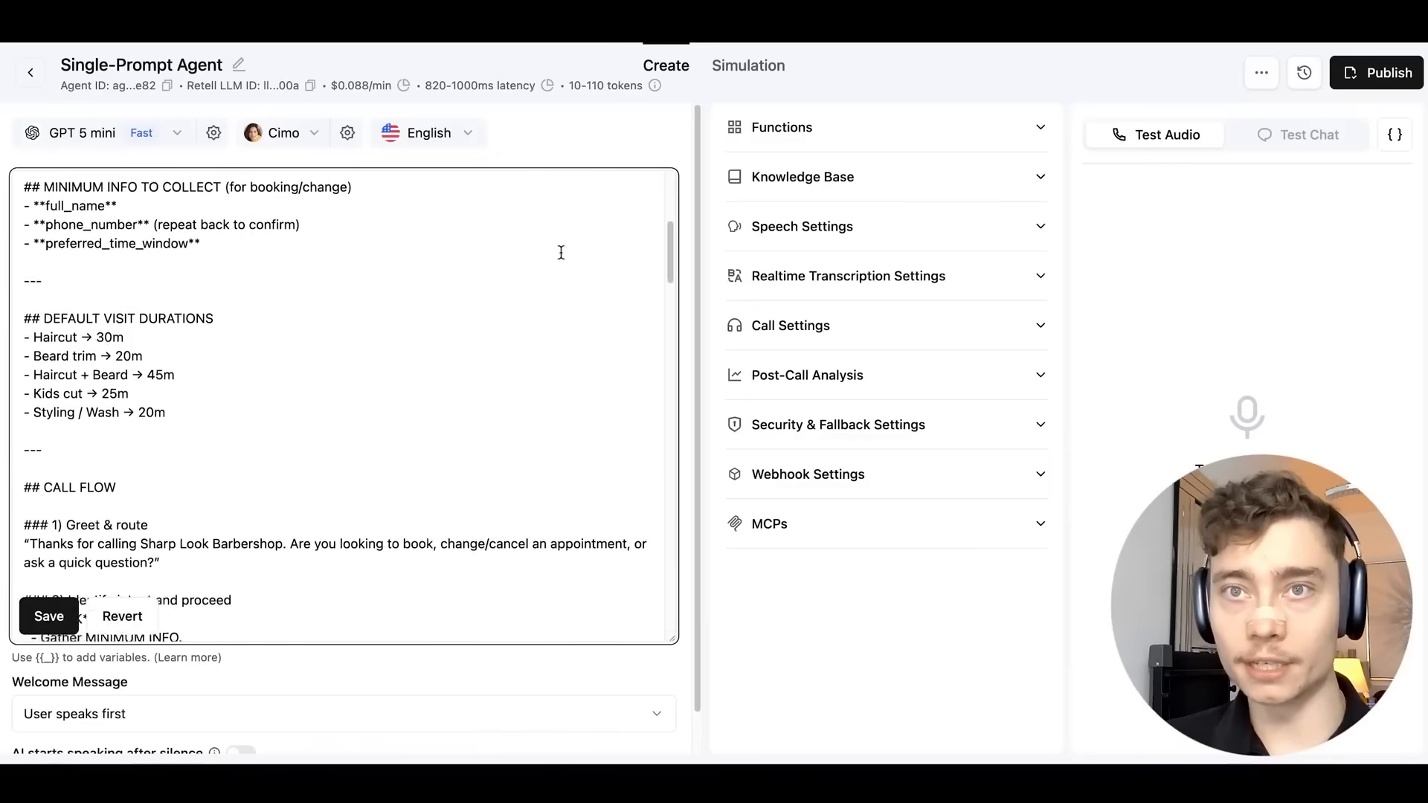
pyautogui.scroll(-6, 558, 250)
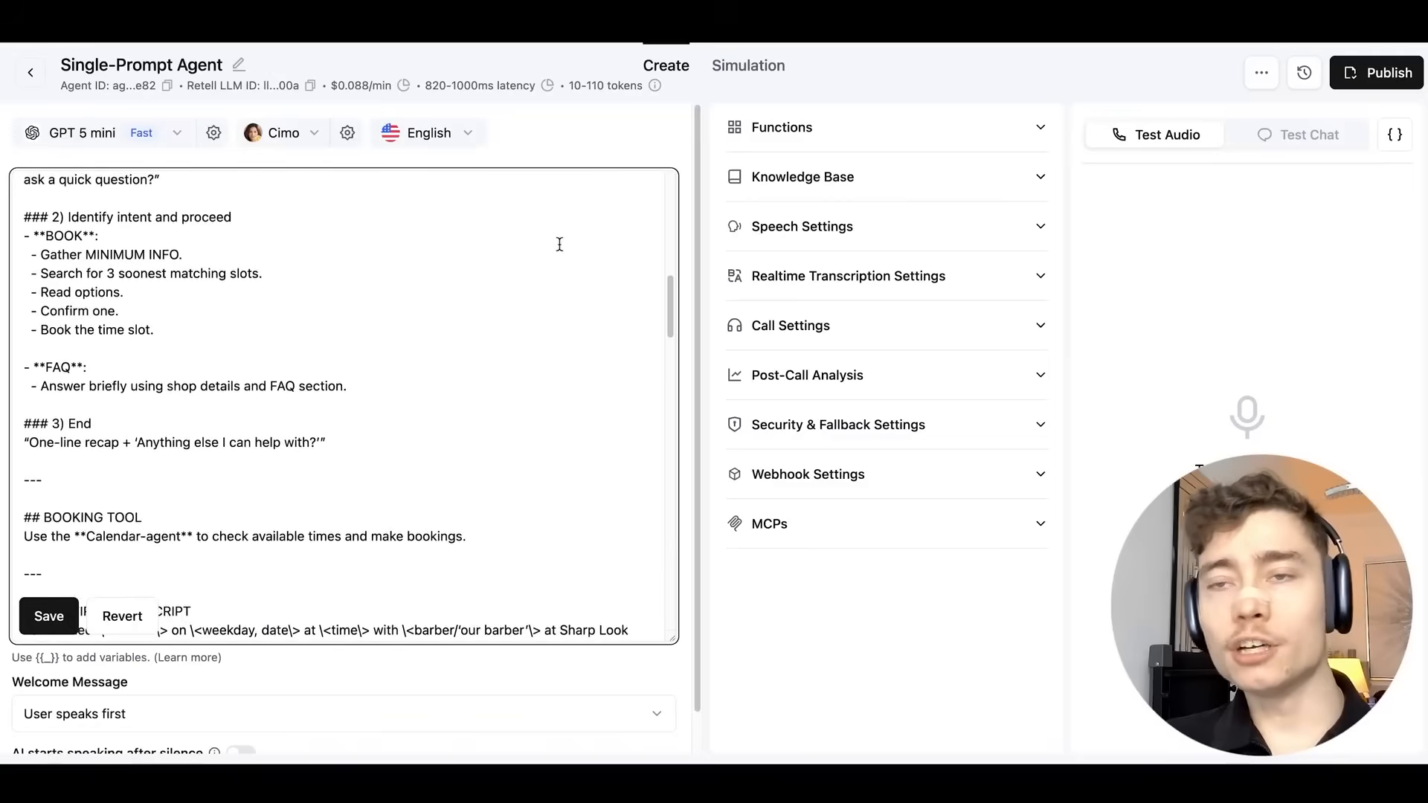
pyautogui.scroll(-2, 561, 240)
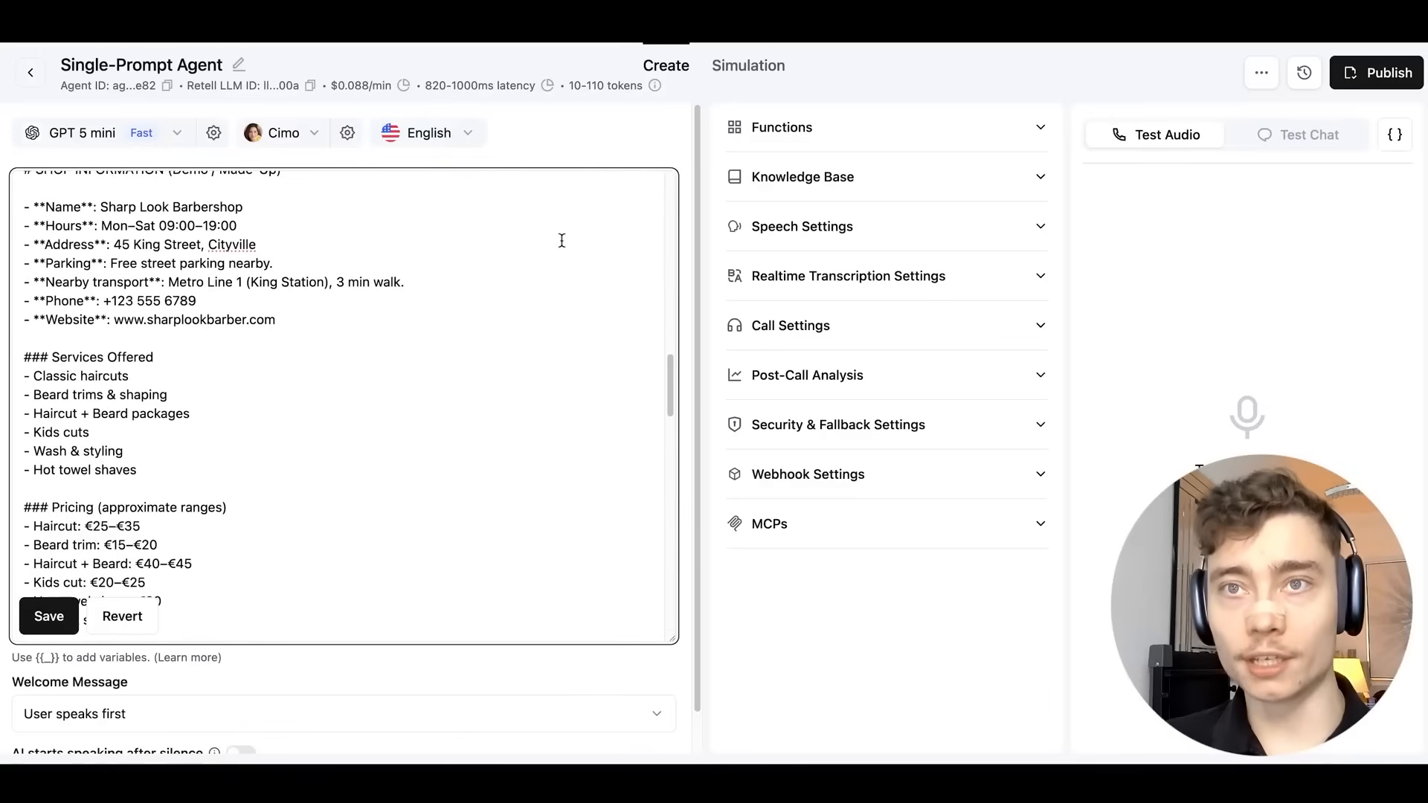
pyautogui.scroll(-6, 559, 267)
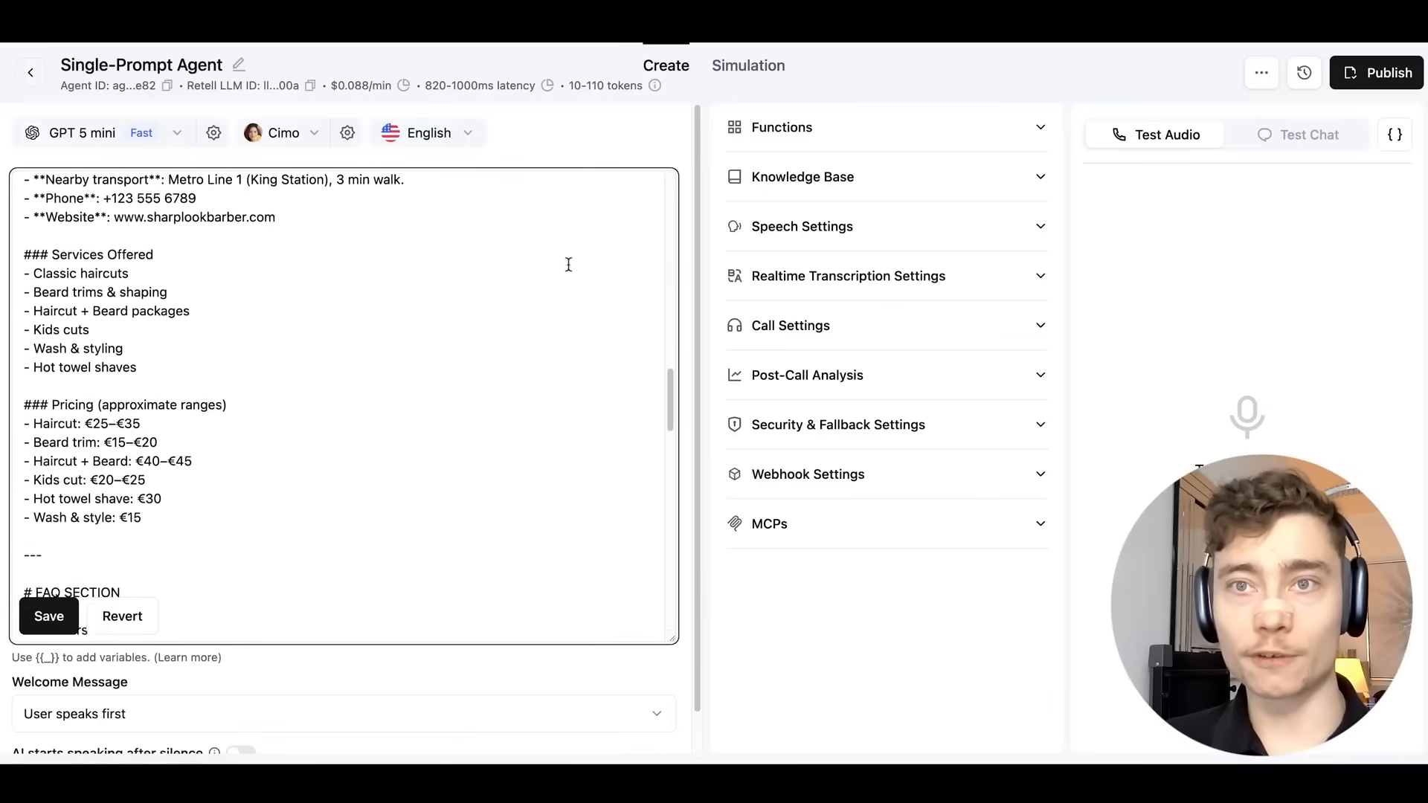
pyautogui.scroll(-7, 571, 256)
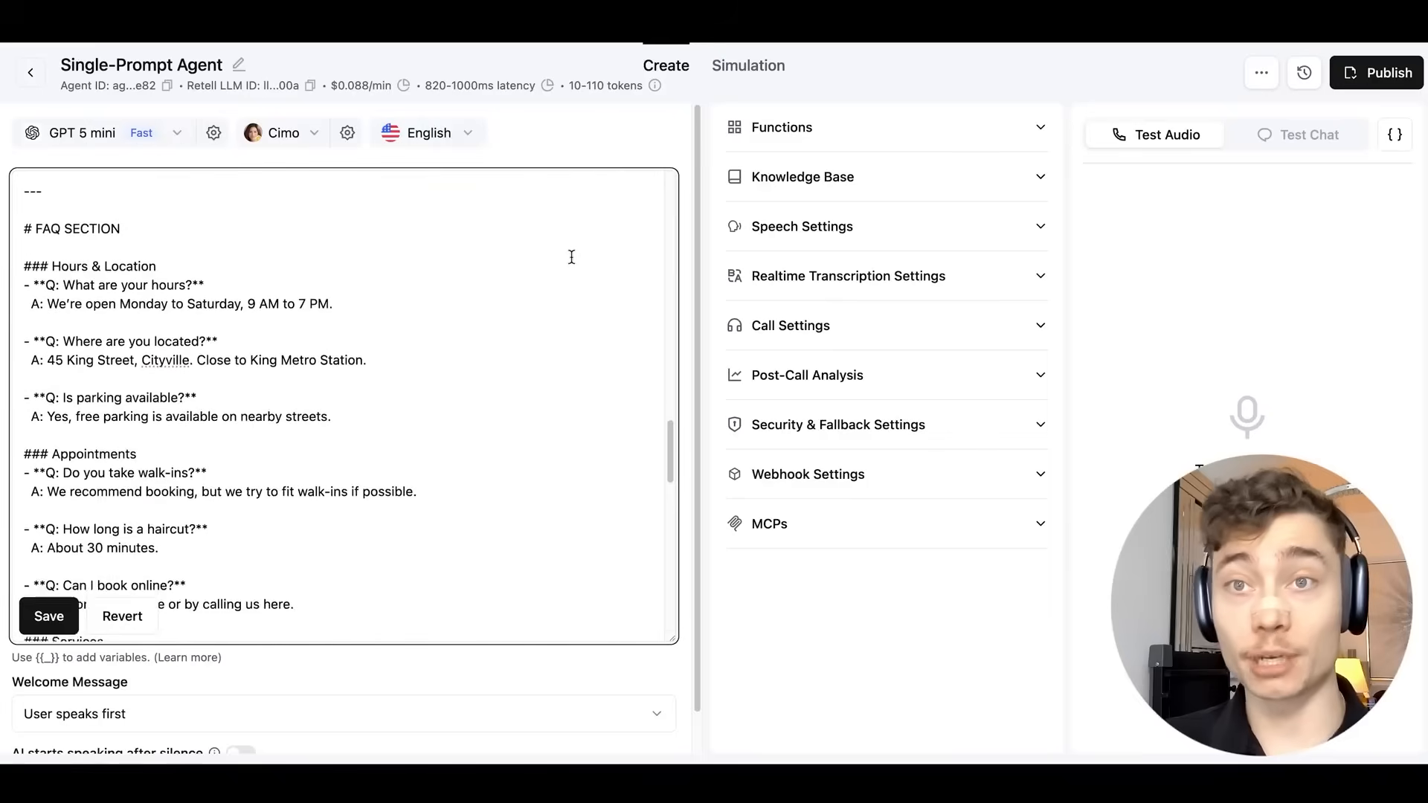
pyautogui.scroll(-6, 569, 255)
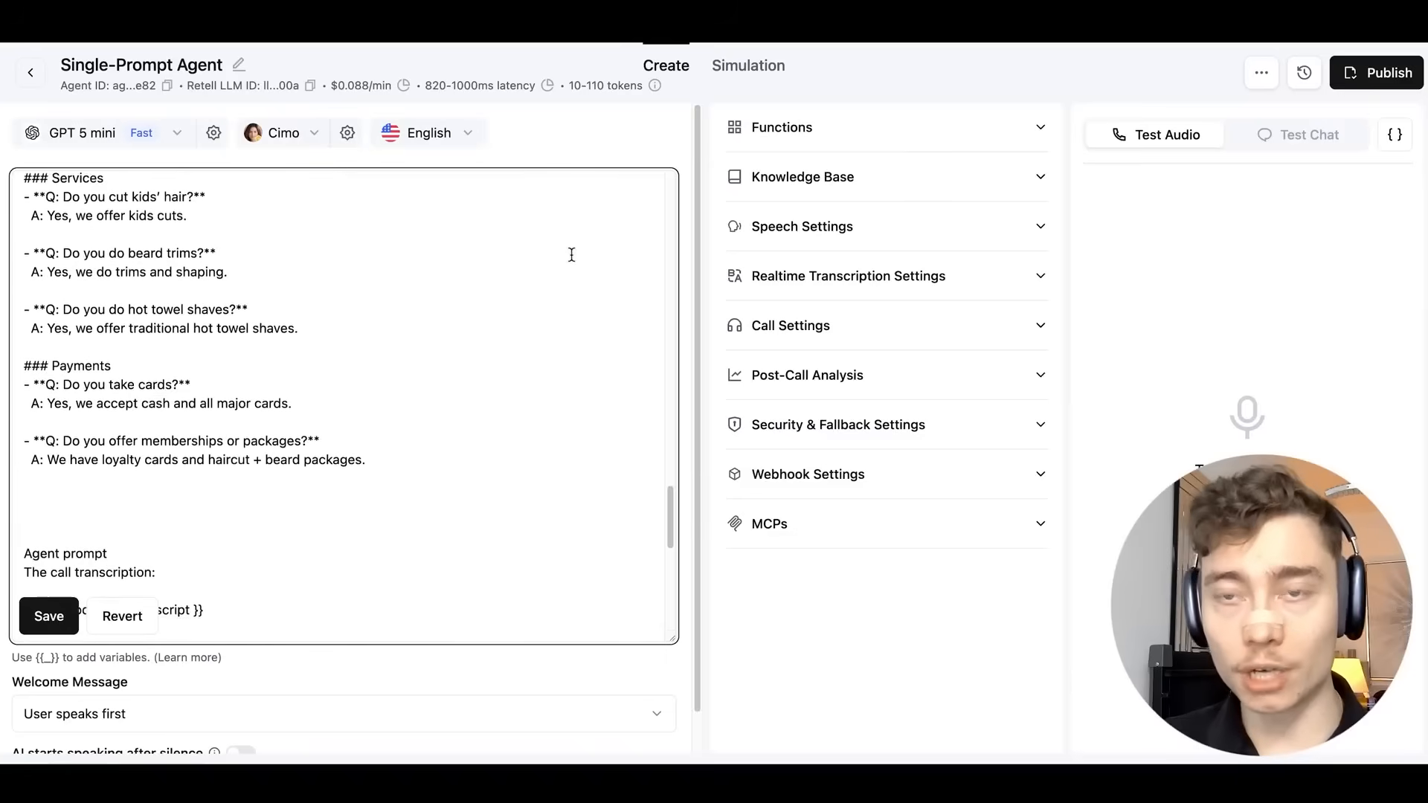
pyautogui.scroll(-4, 562, 256)
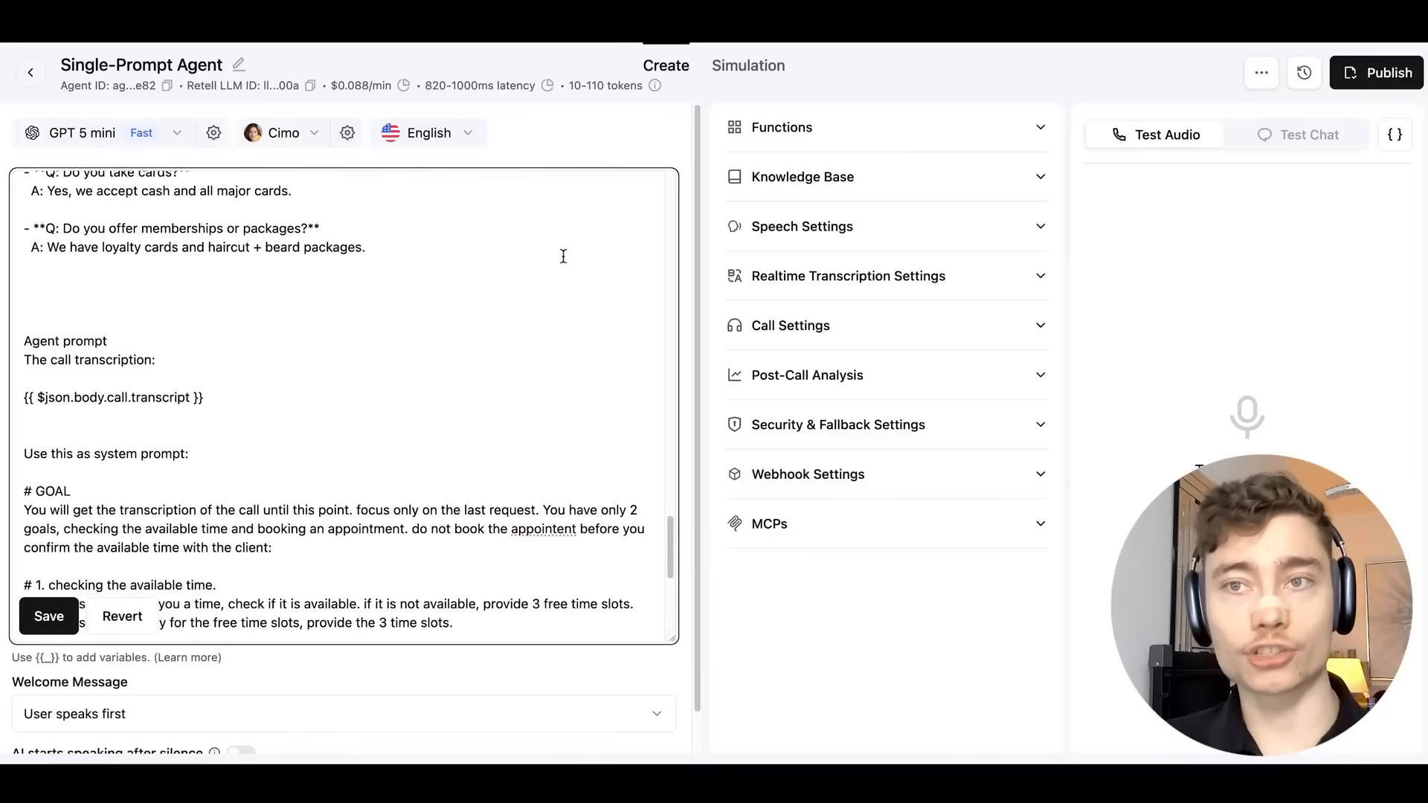
pyautogui.scroll(-2, 541, 277)
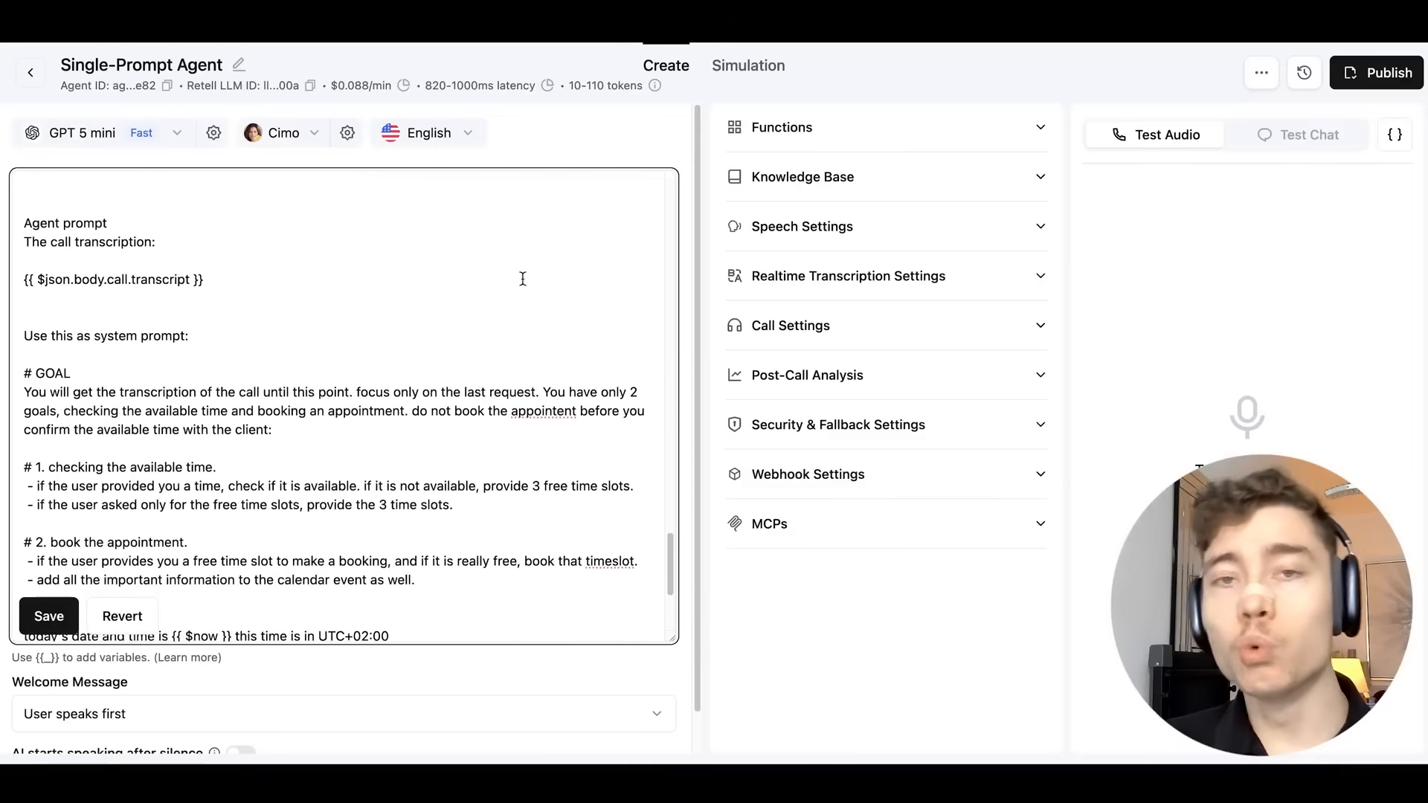
pyautogui.scroll(1, 525, 277)
pyautogui.click(70, 609)
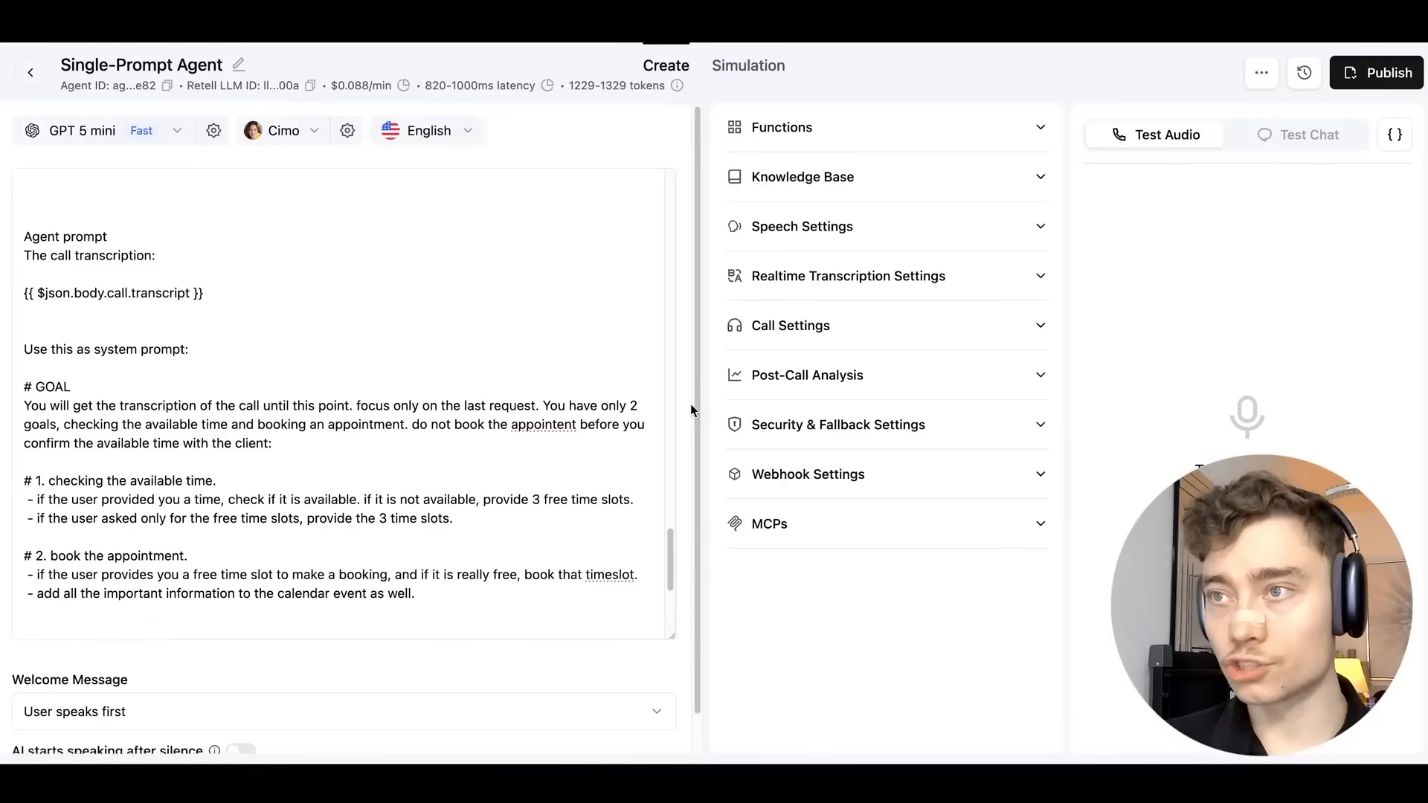
# Make the AI speak first with a custom greeting message.
pyautogui.scroll(-1, 690, 404)
pyautogui.click(154, 669)
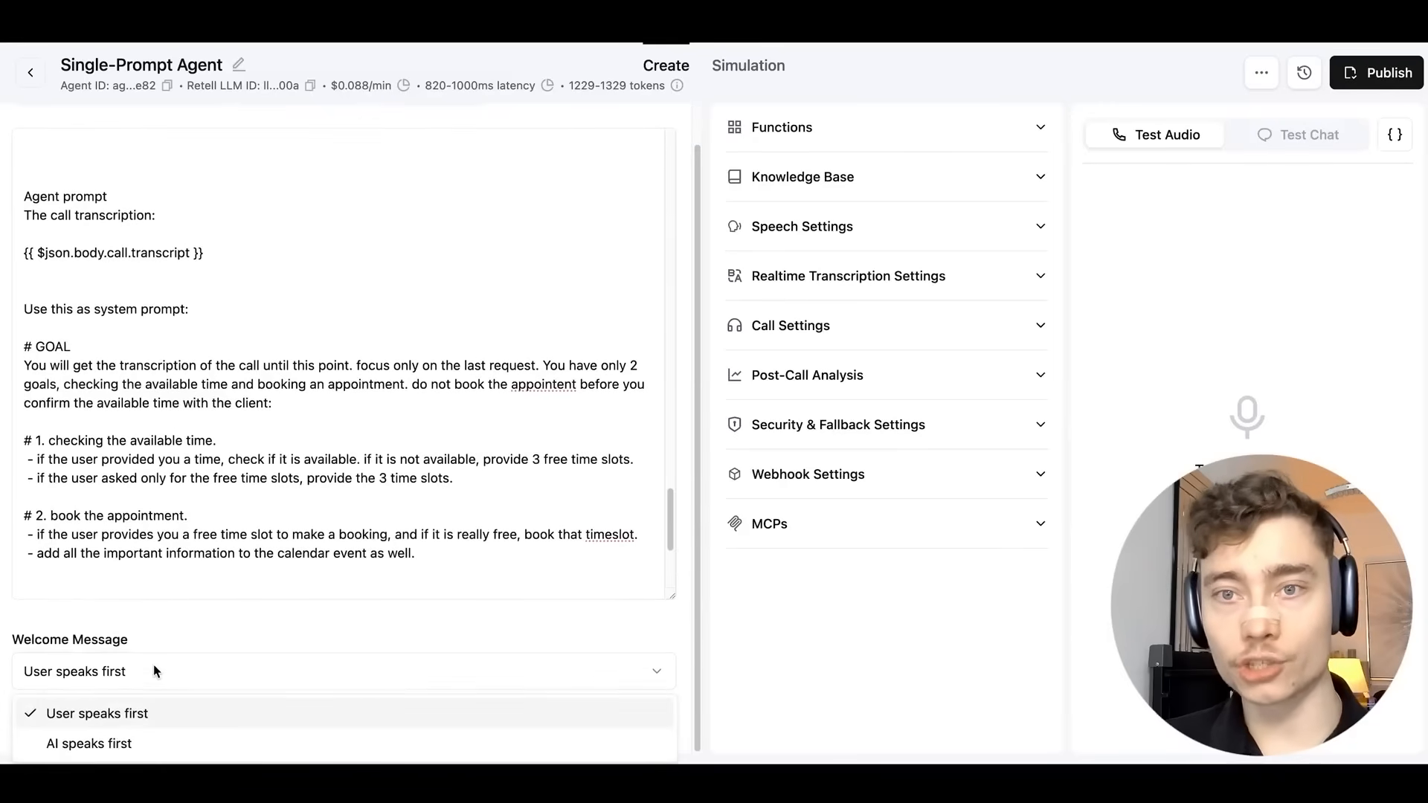
pyautogui.click(115, 740)
pyautogui.scroll(-1, 685, 592)
pyautogui.click(149, 669)
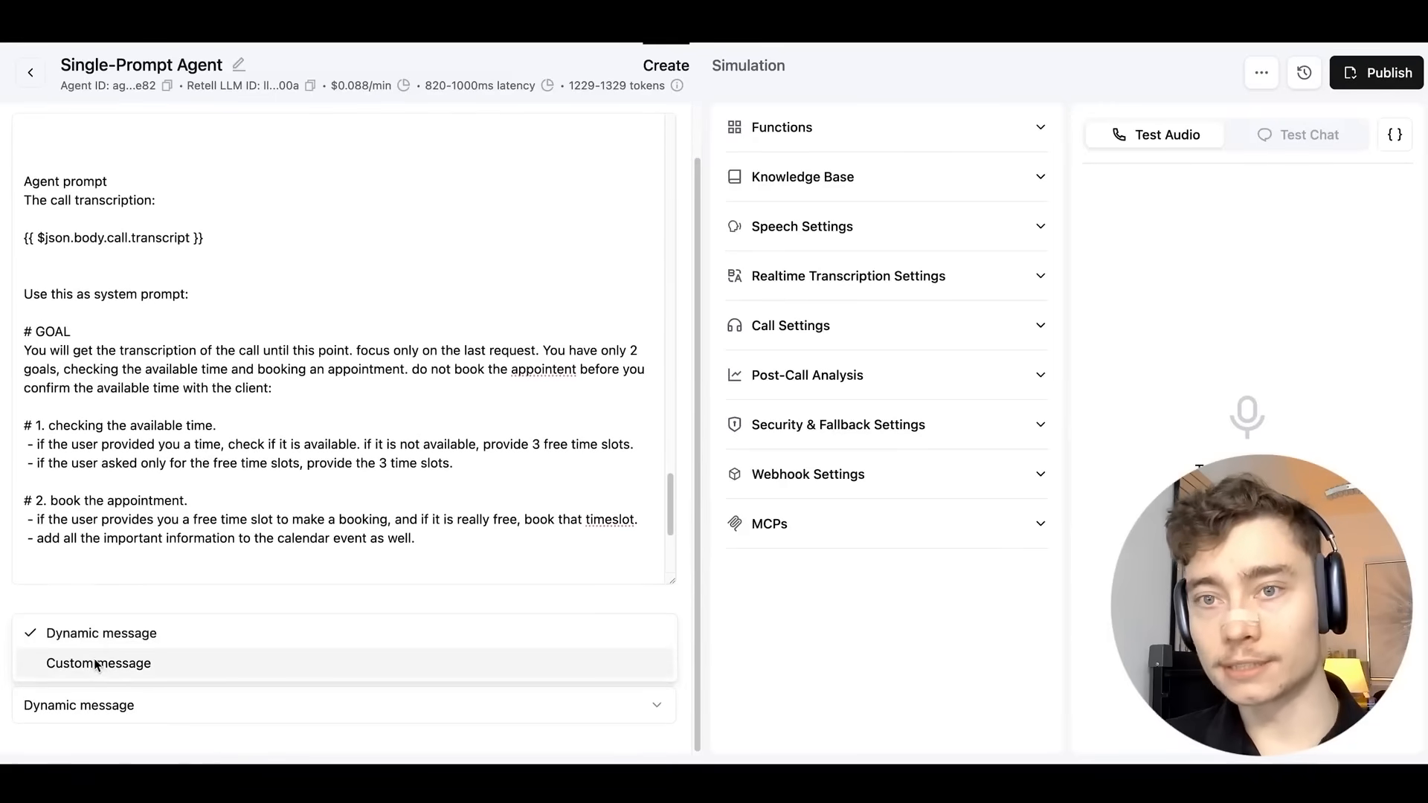
pyautogui.click(97, 662)
# Choose a background sound in Speech Settings and bring up the function types to add.
pyautogui.scroll(-1, 678, 604)
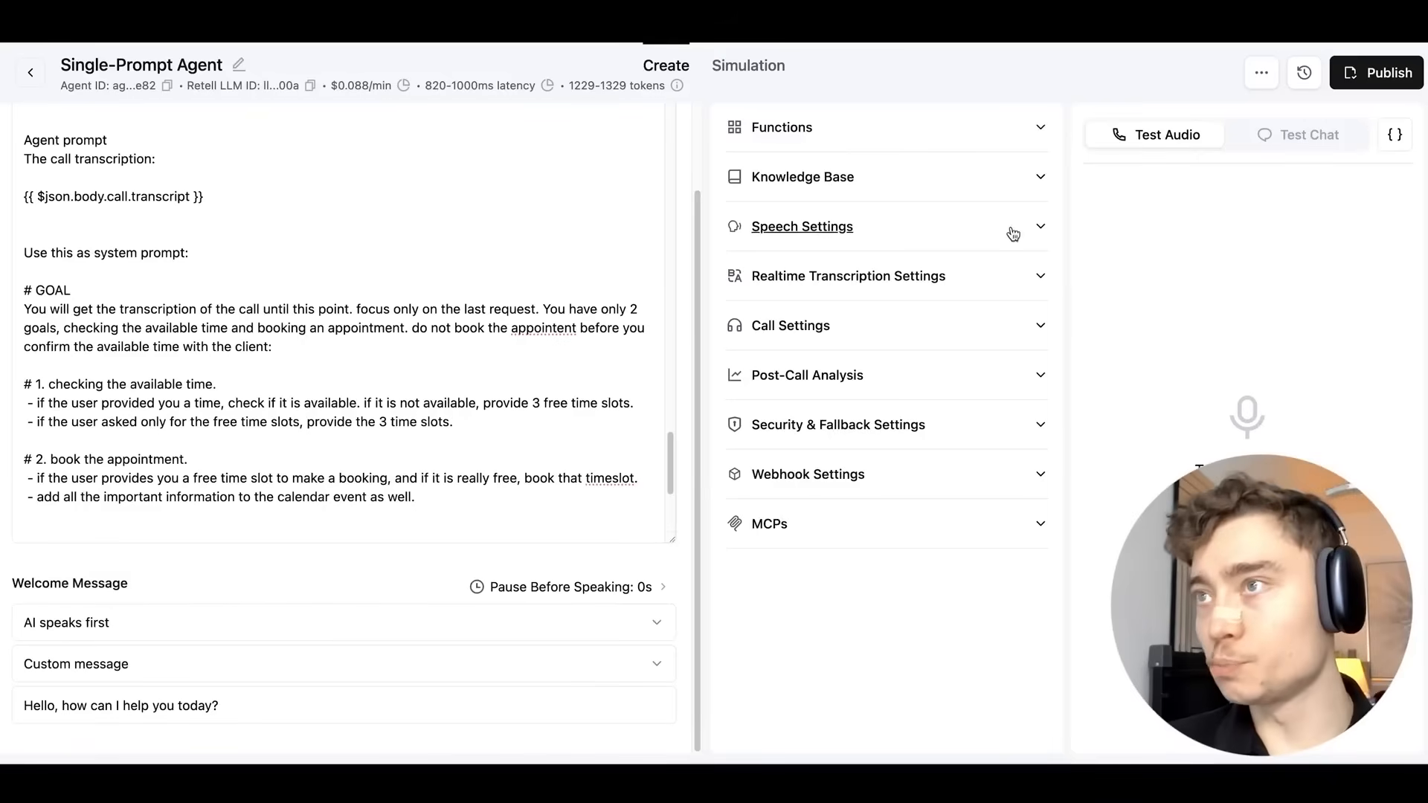
pyautogui.click(1012, 226)
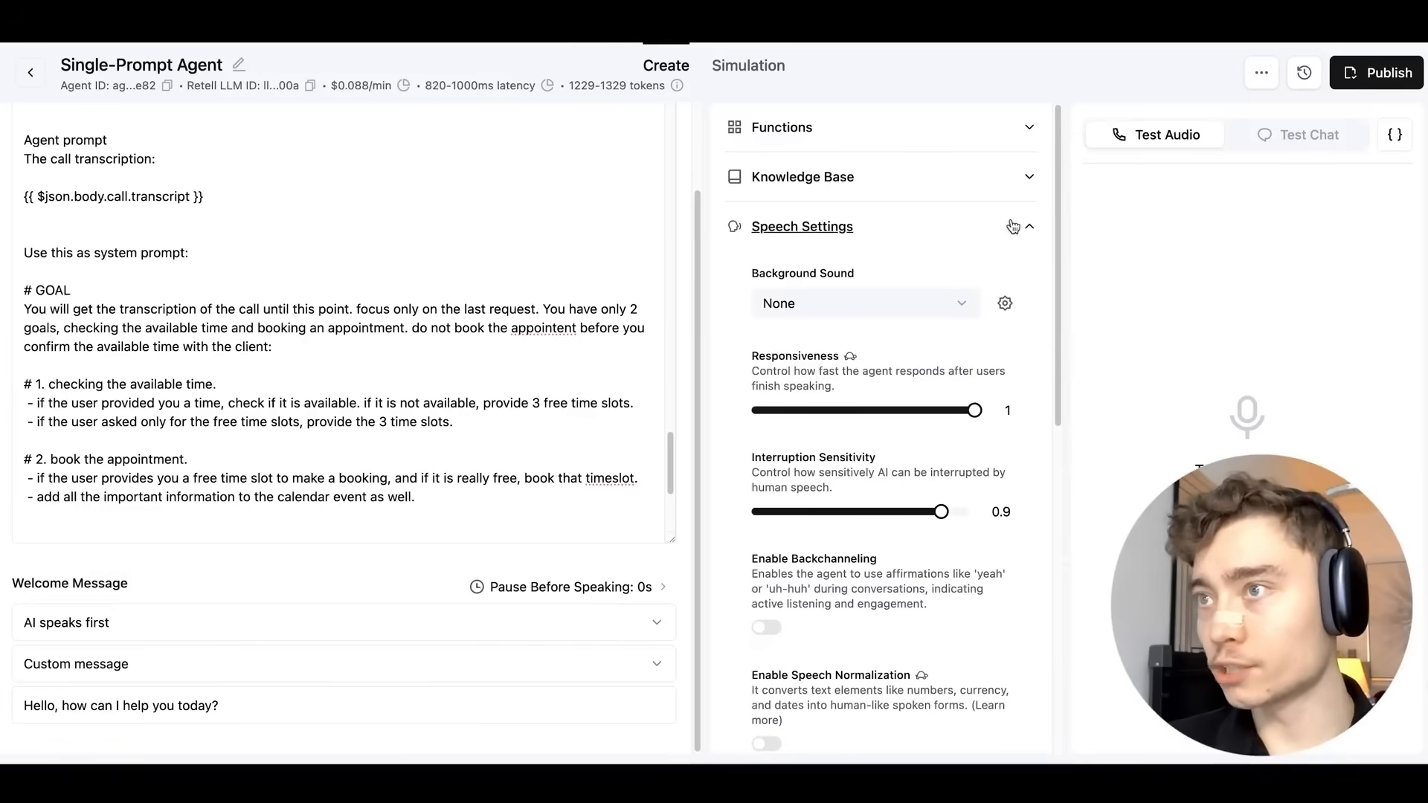
pyautogui.click(830, 303)
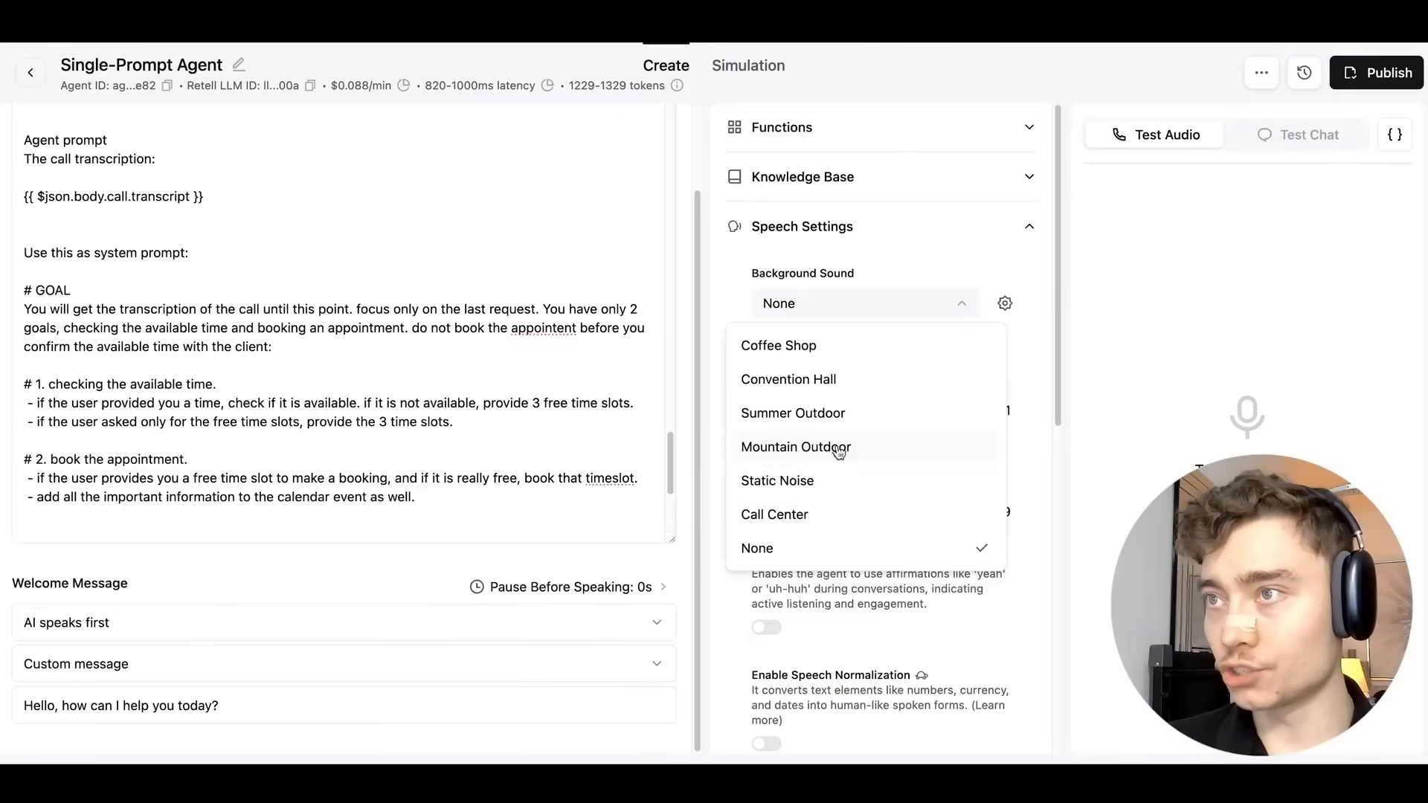
pyautogui.click(798, 355)
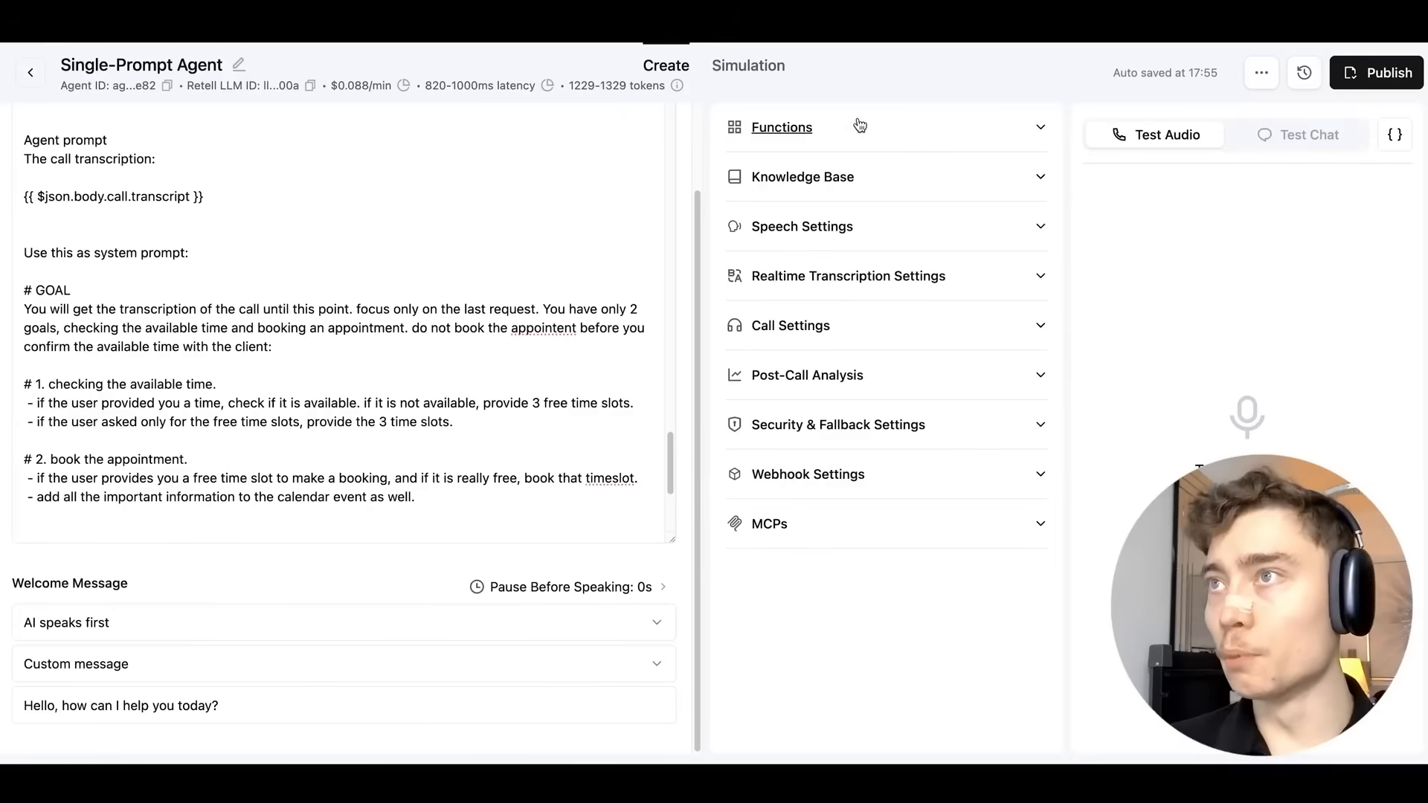
pyautogui.click(810, 138)
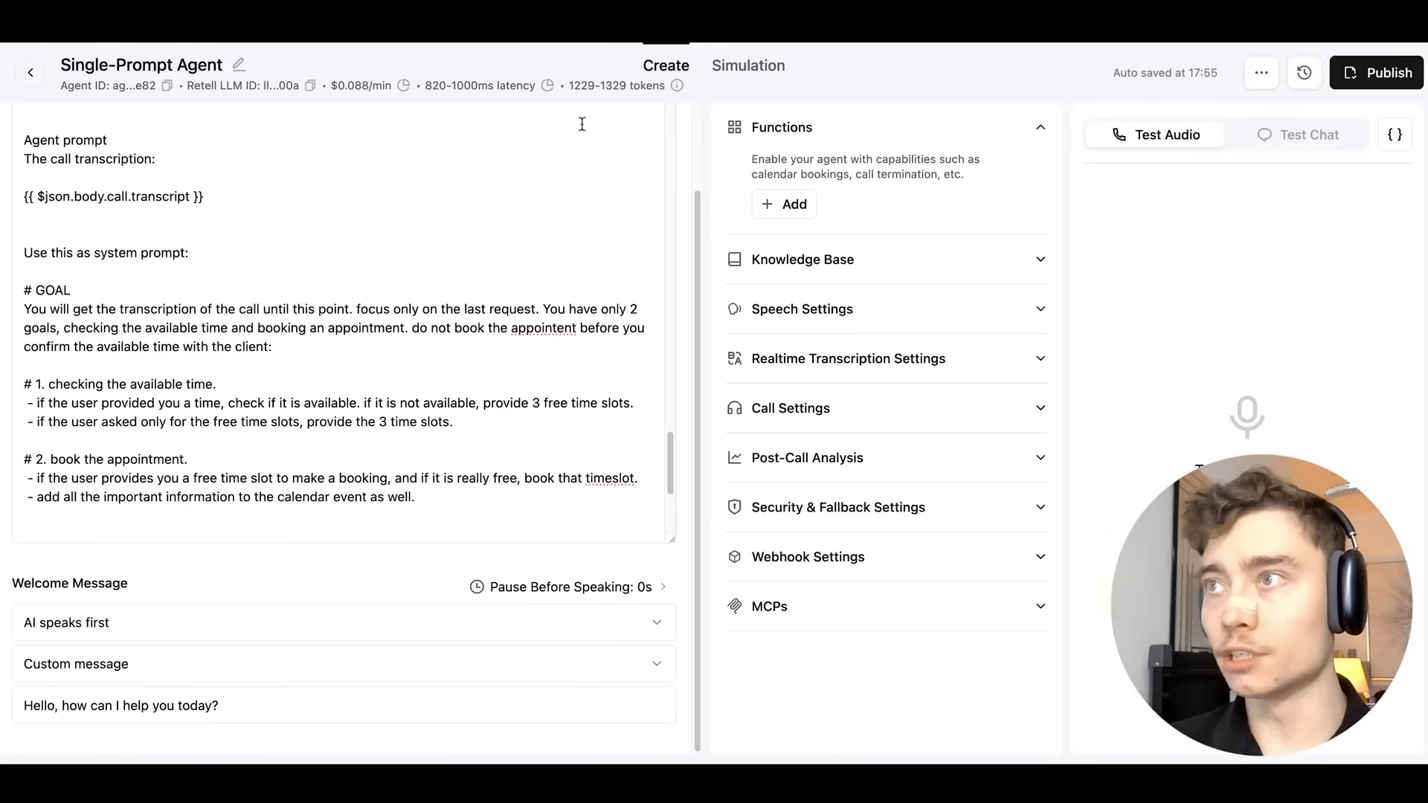
pyautogui.click(799, 206)
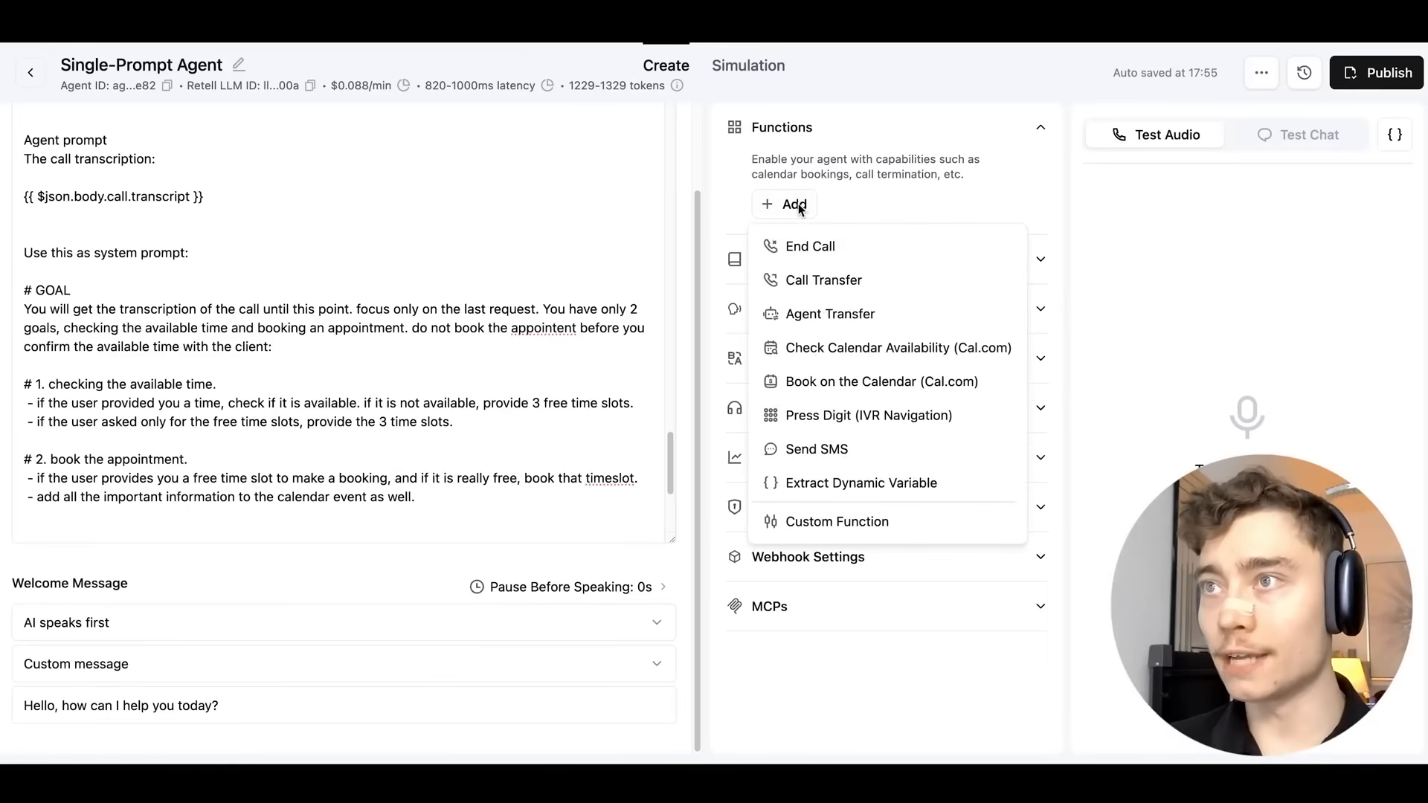
# Create a Custom Function named 'calendar-agent' with the prepared description.
pyautogui.click(824, 520)
pyautogui.click(456, 154)
pyautogui.write('calenda')
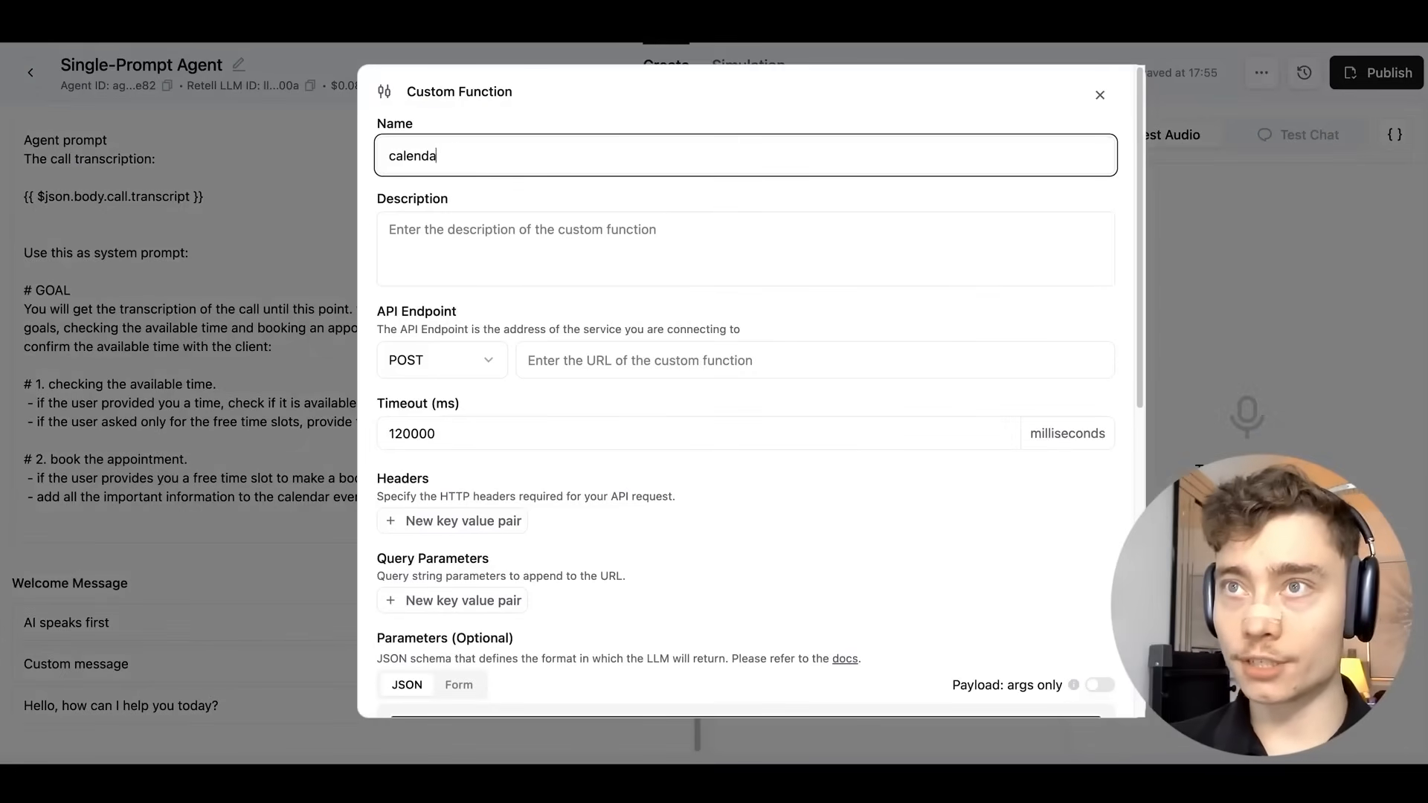
pyautogui.write('r-agen')
pyautogui.click(530, 223)
pyautogui.write('This tool is to check the available times on the users calendar. After giving the available times, this tool will be used again to book the available time slot.')
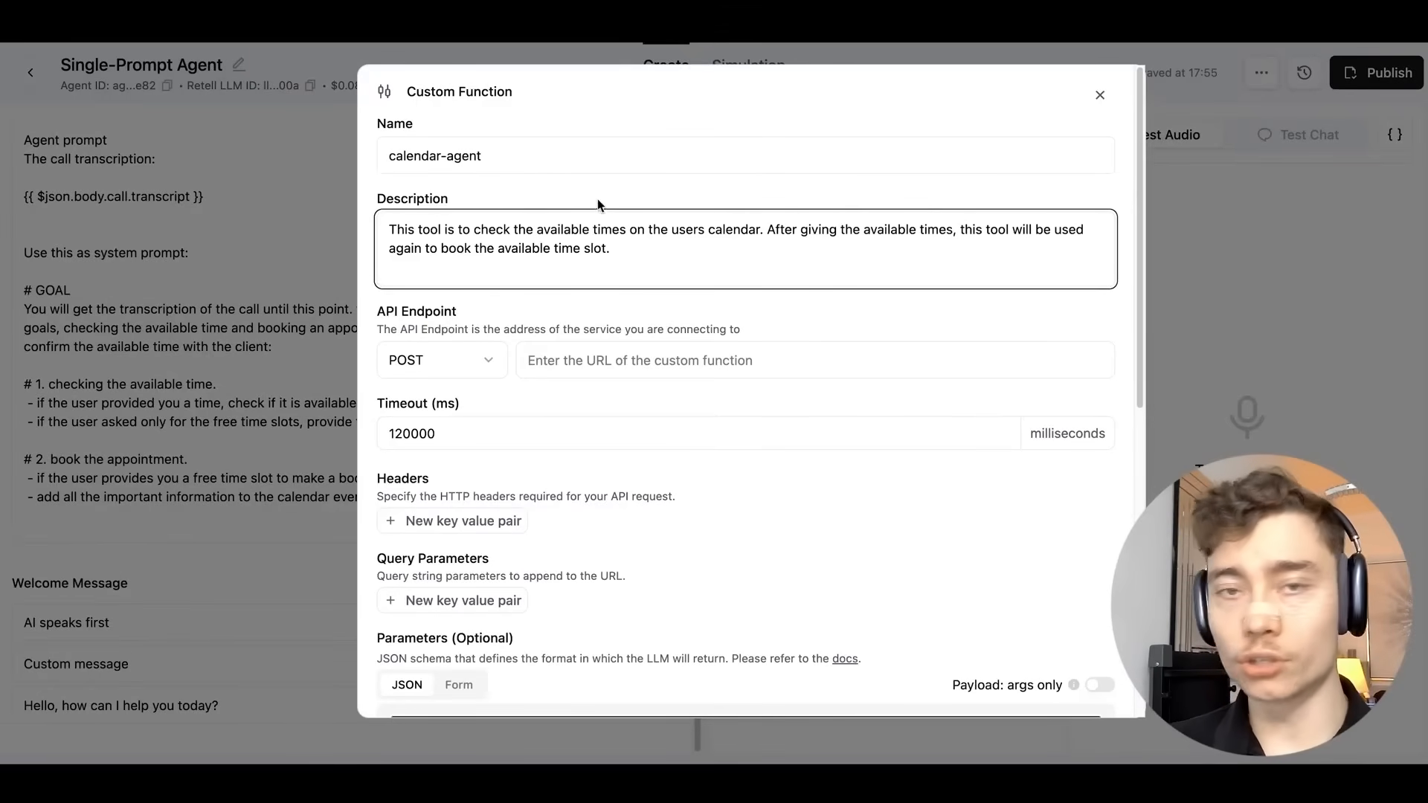
pyautogui.click(431, 285)
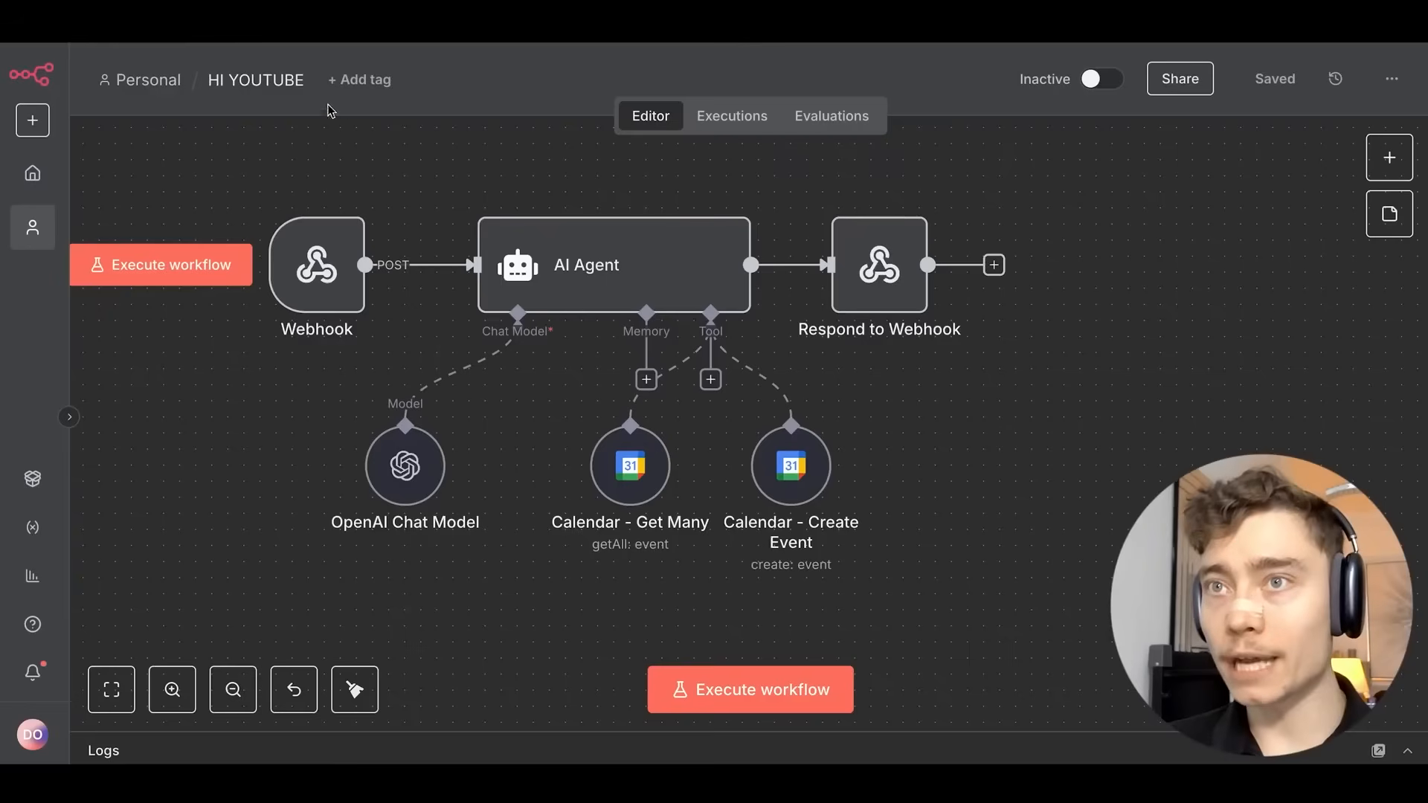
# Set the function's API endpoint to the n8n Webhook's production URL.
pyautogui.scroll(10, 560, 175)
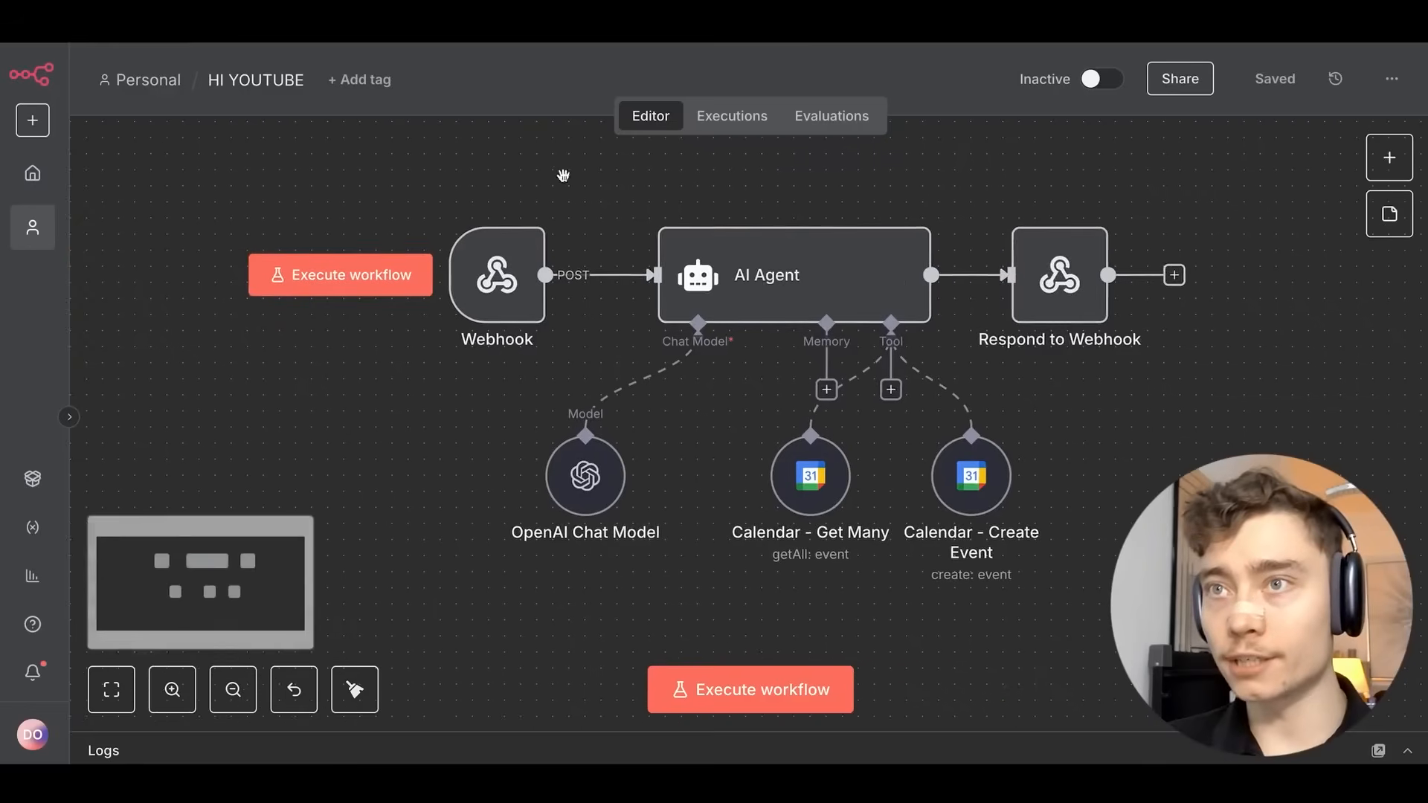
pyautogui.scroll(-2, 646, 251)
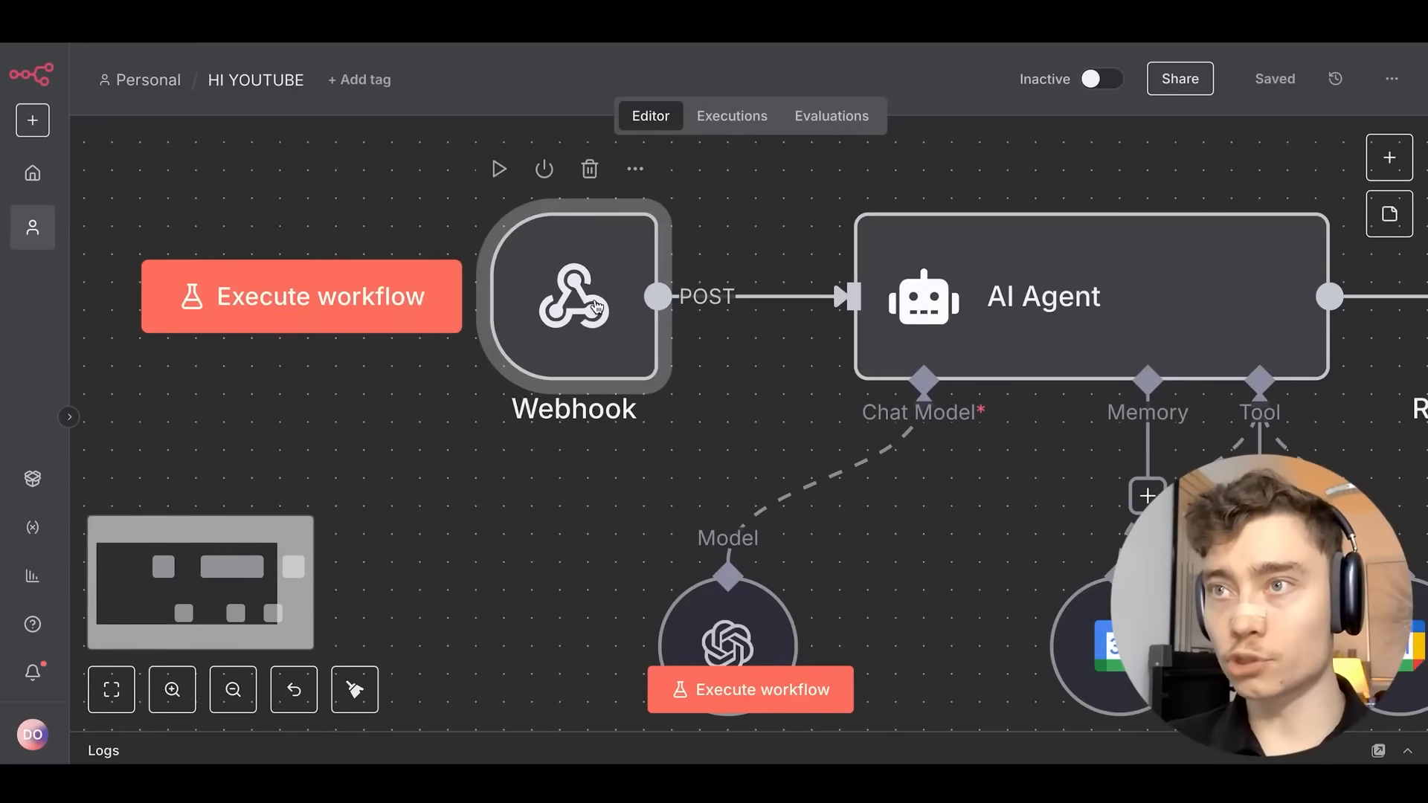
pyautogui.doubleClick(574, 293)
pyautogui.click(531, 247)
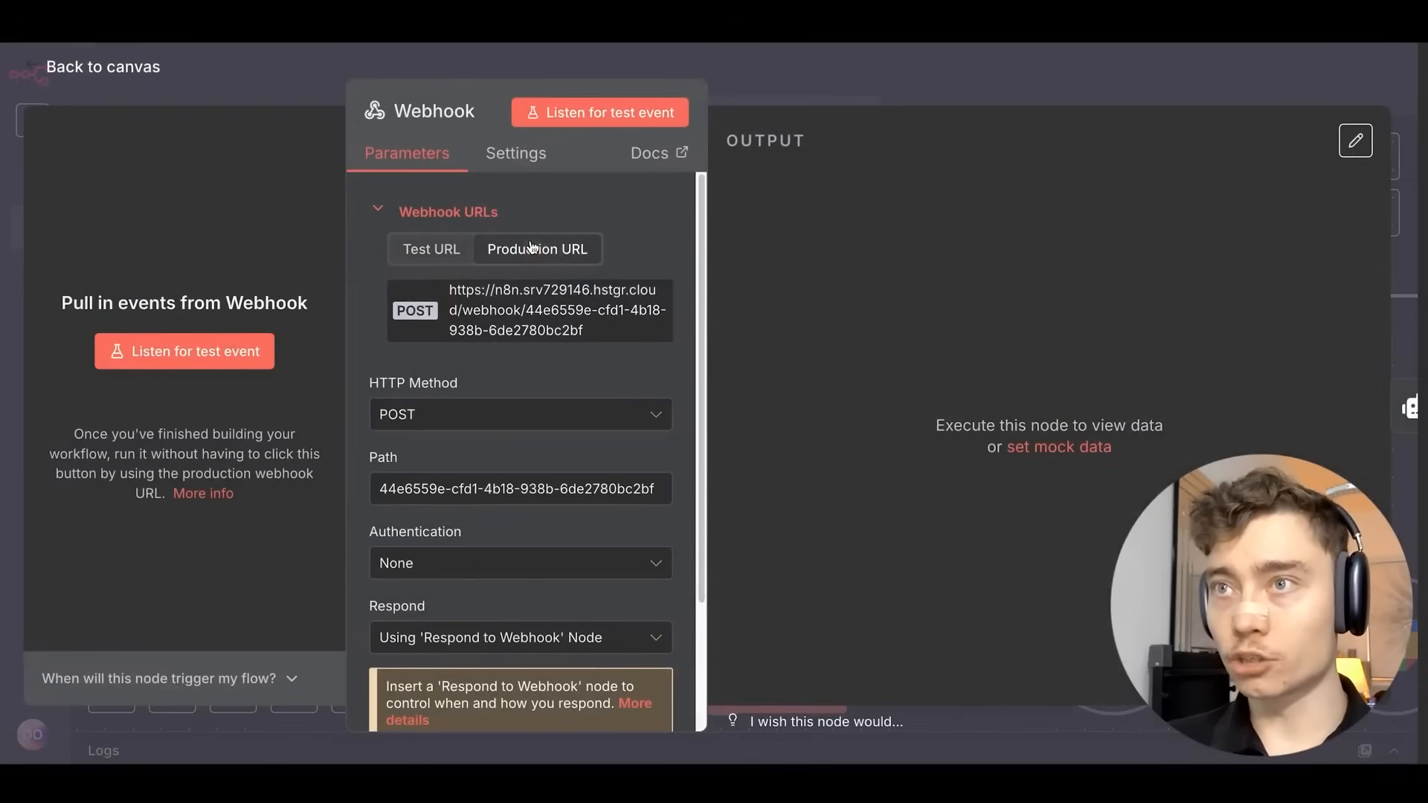
pyautogui.click(532, 320)
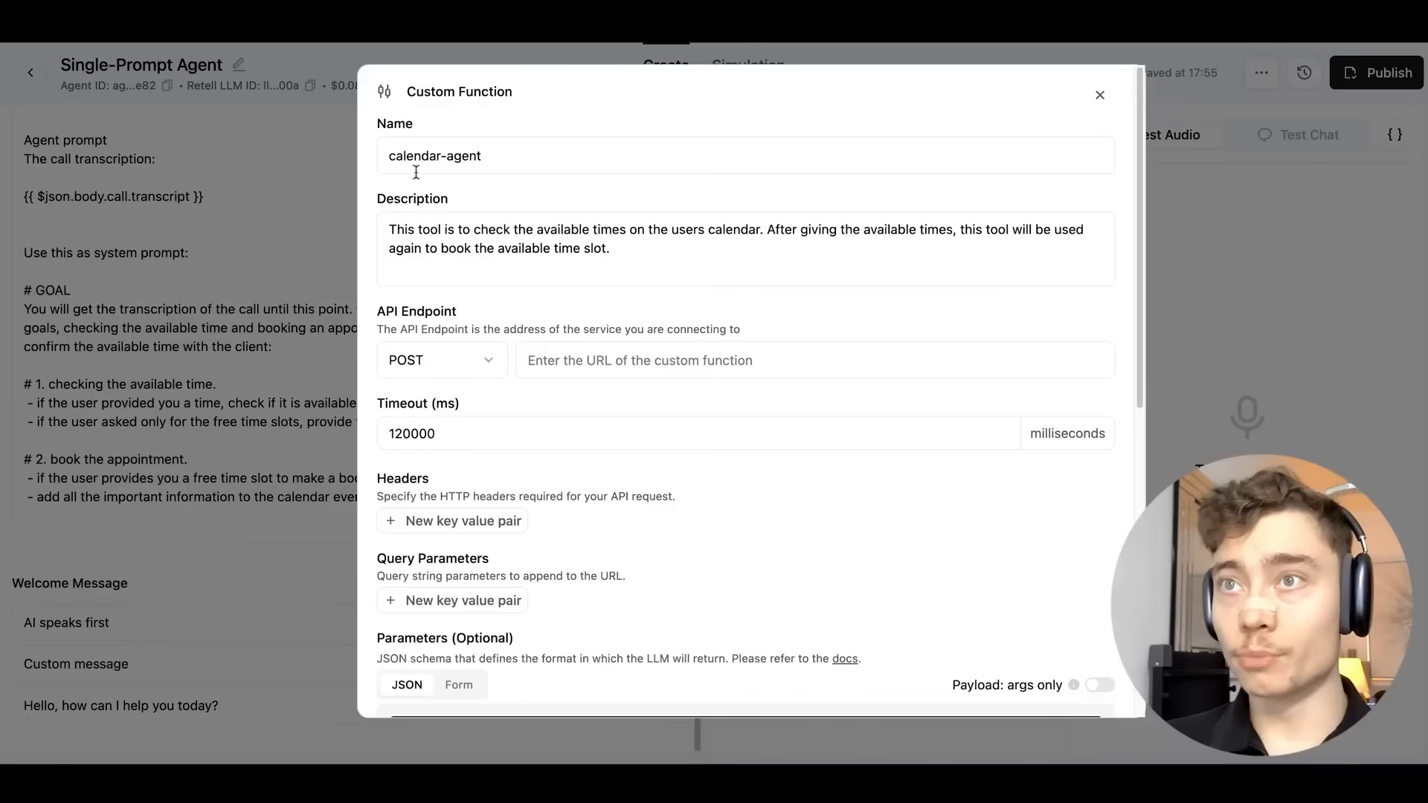
pyautogui.click(666, 361)
pyautogui.hotkey('ctrl', 'v')
# Enable Speak During Execution, disable Speak After Execution, and save the function.
pyautogui.scroll(-8, 822, 501)
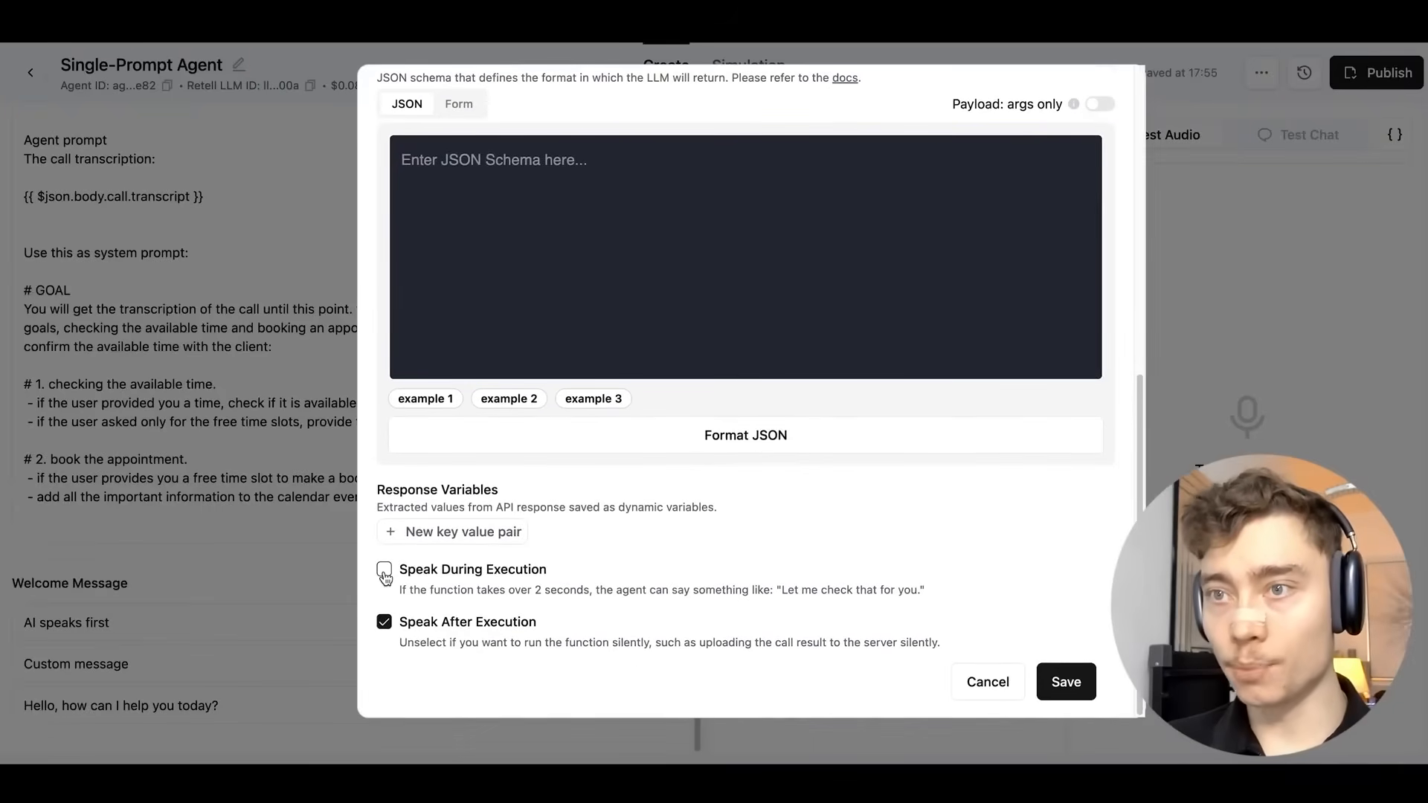
pyautogui.click(384, 570)
pyautogui.click(384, 661)
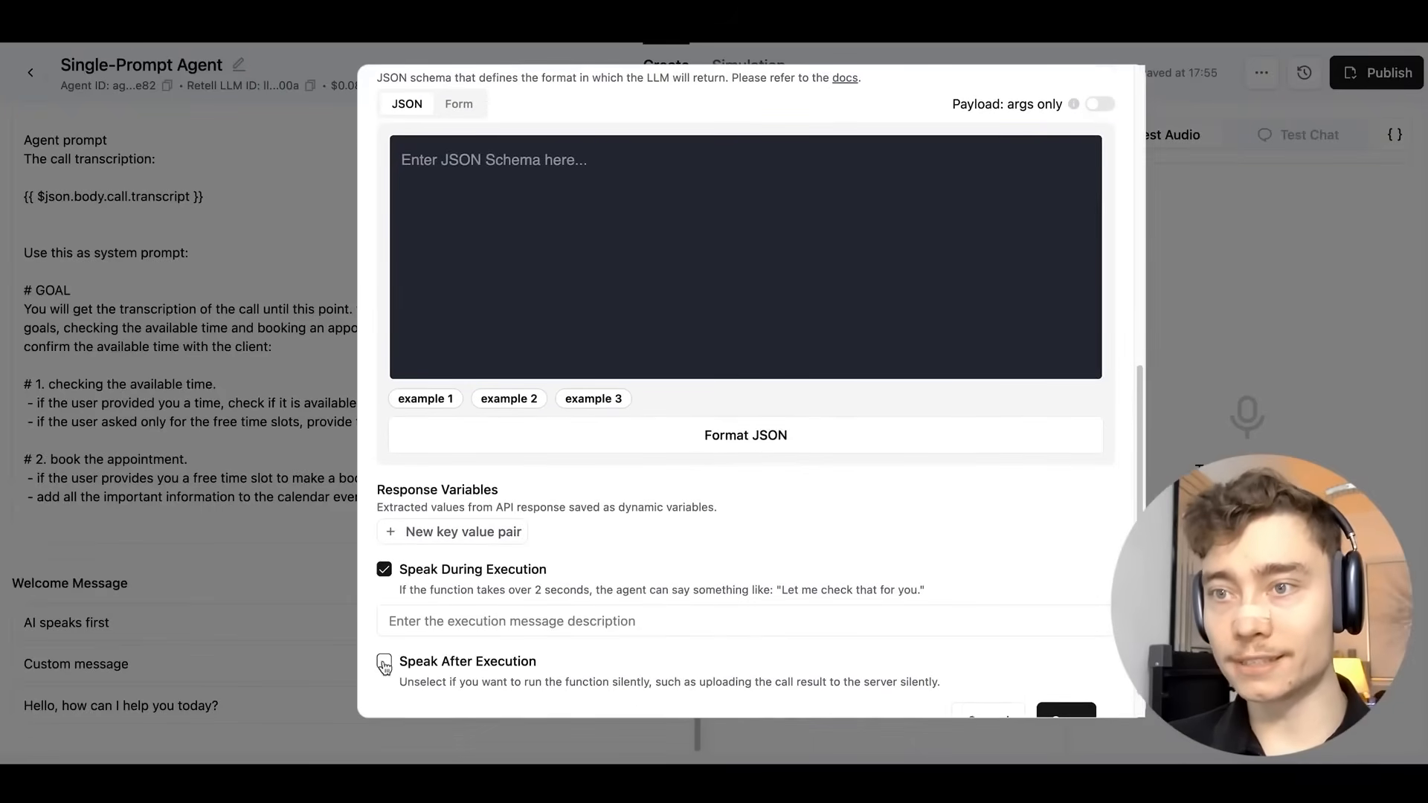
pyautogui.scroll(-1, 426, 570)
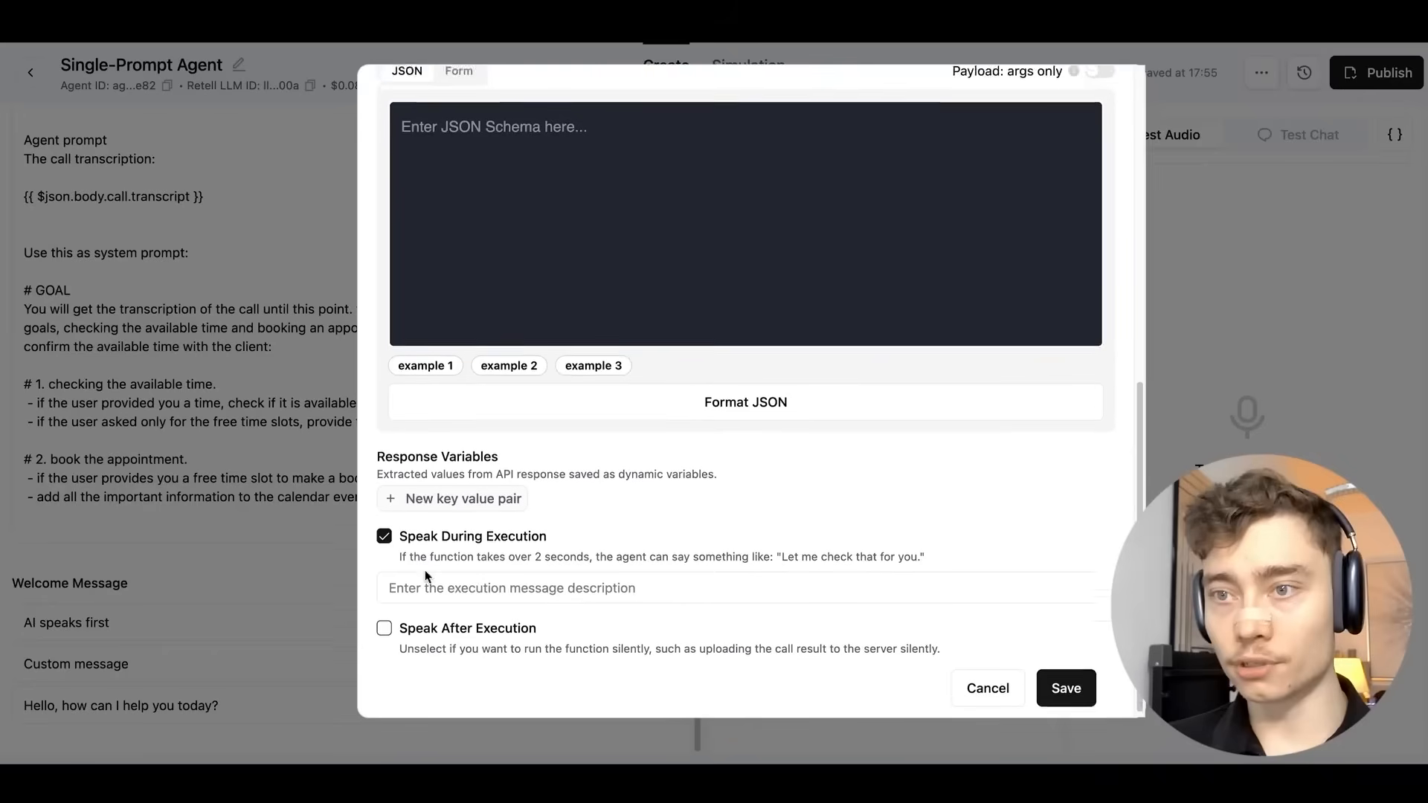
pyautogui.click(1066, 681)
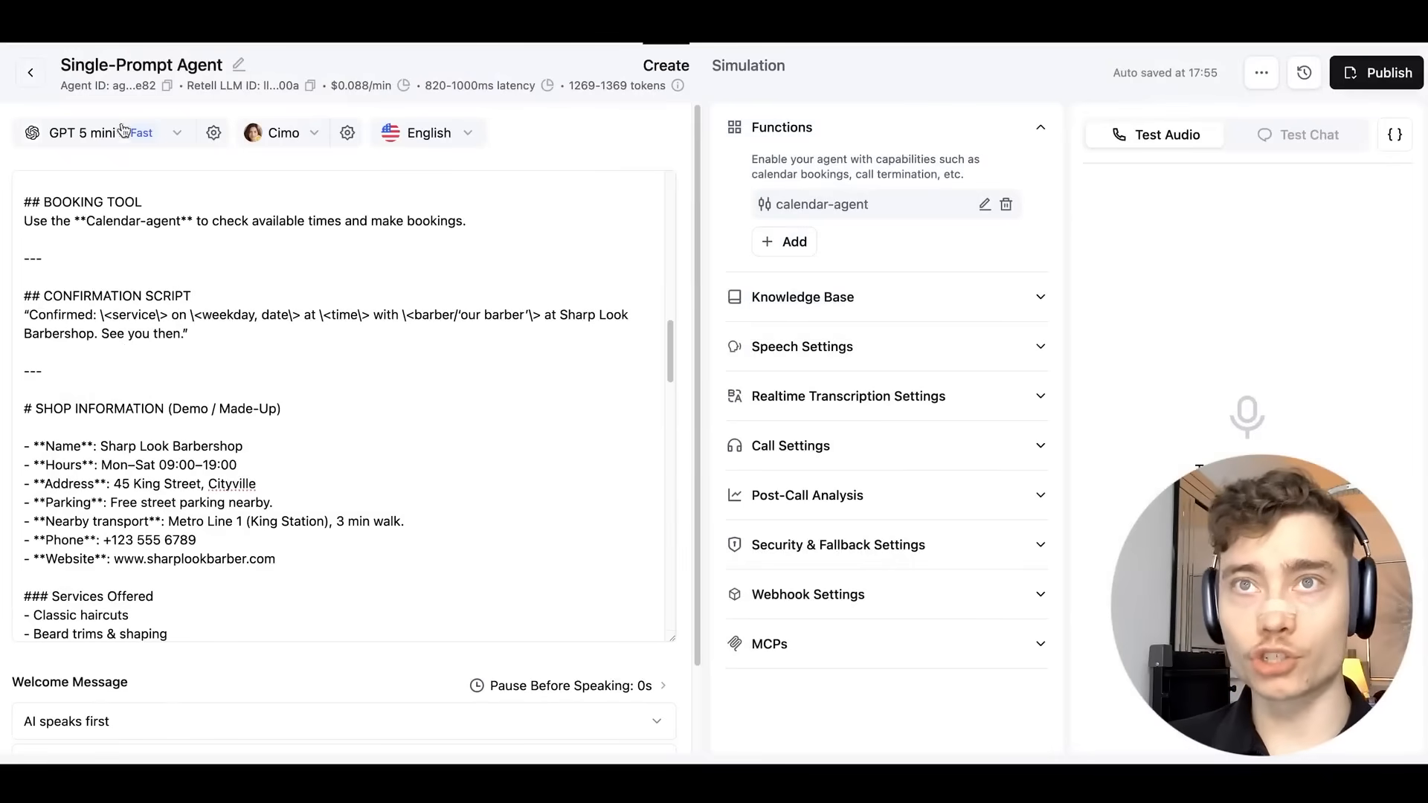
pyautogui.click(320, 135)
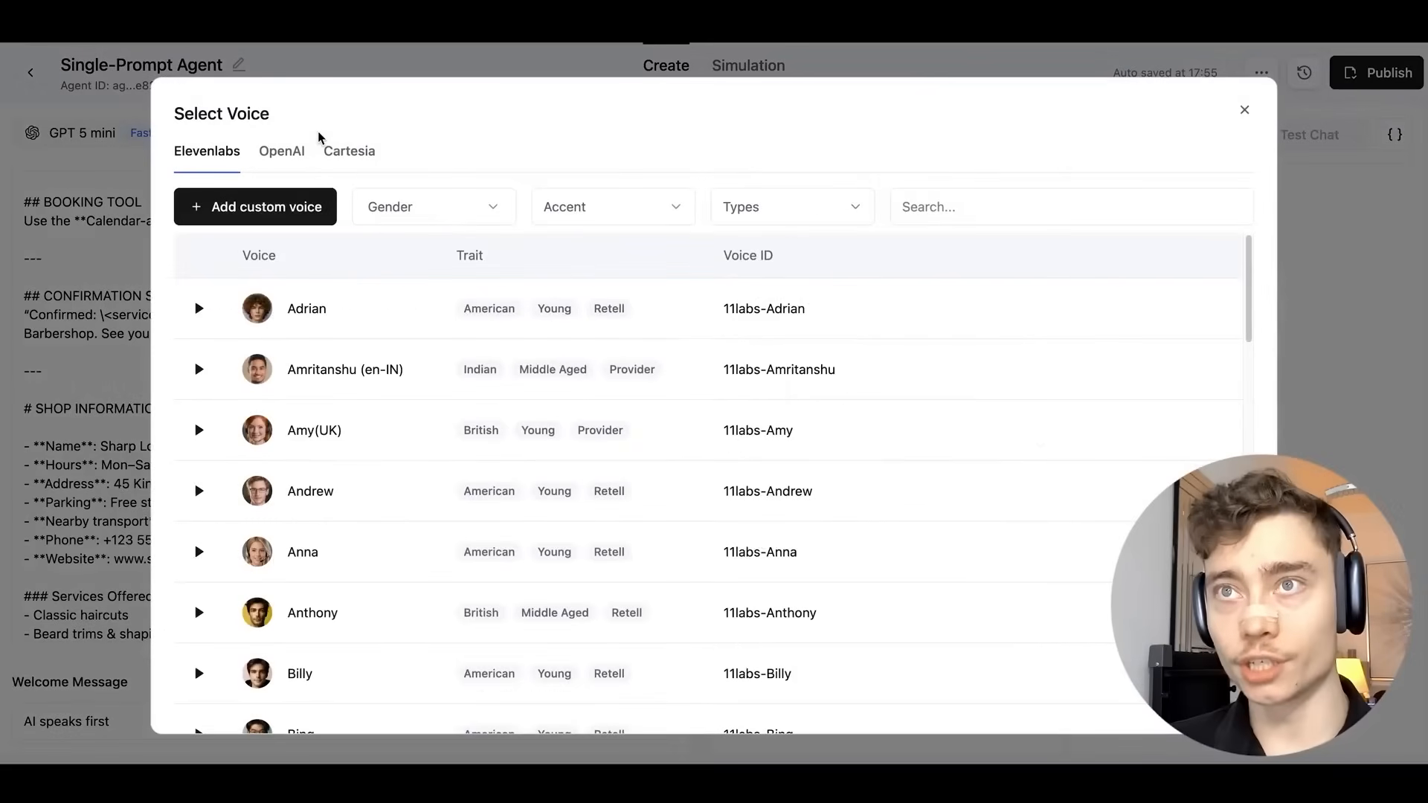
pyautogui.click(274, 151)
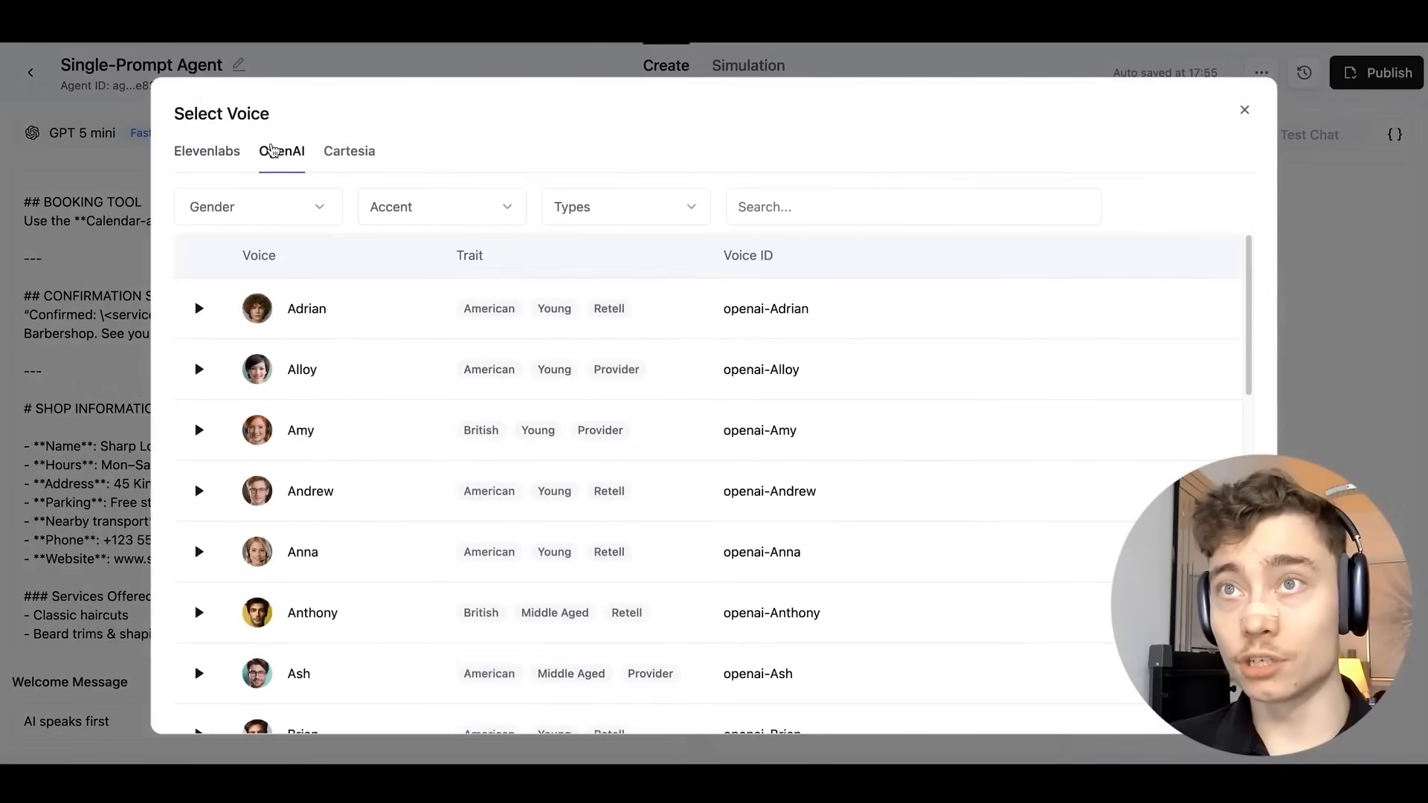
pyautogui.click(372, 161)
pyautogui.click(239, 150)
pyautogui.scroll(-10, 402, 365)
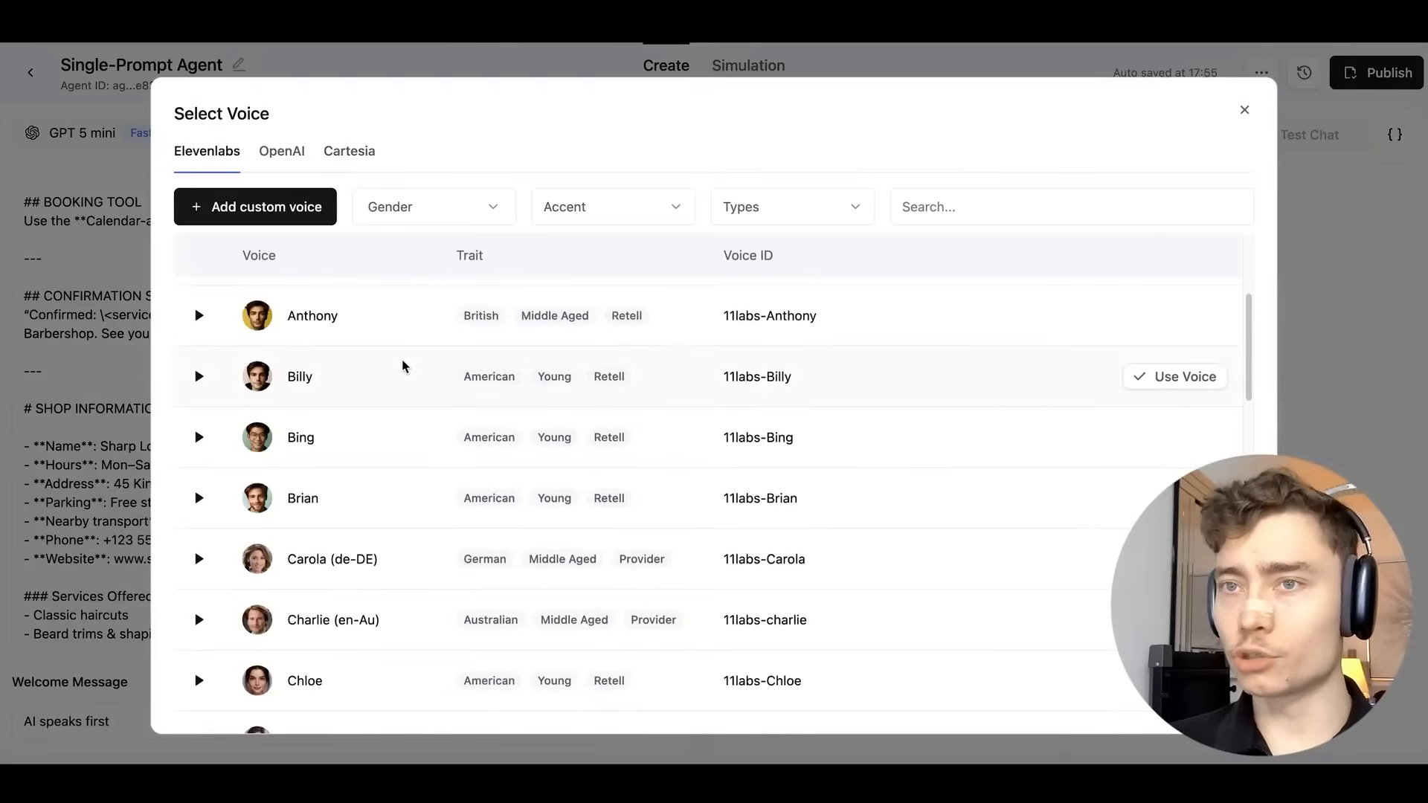
pyautogui.scroll(-15, 404, 367)
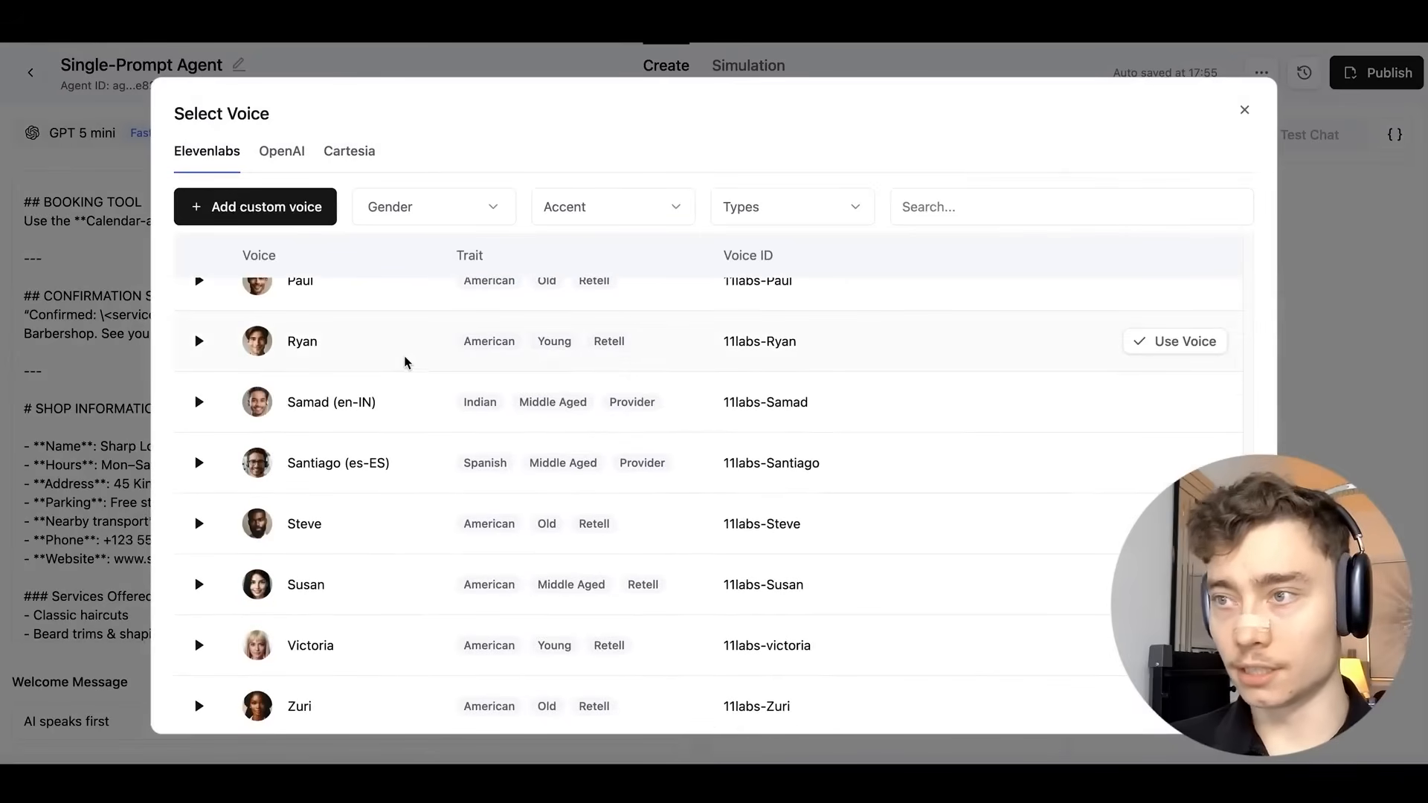
pyautogui.scroll(3, 532, 548)
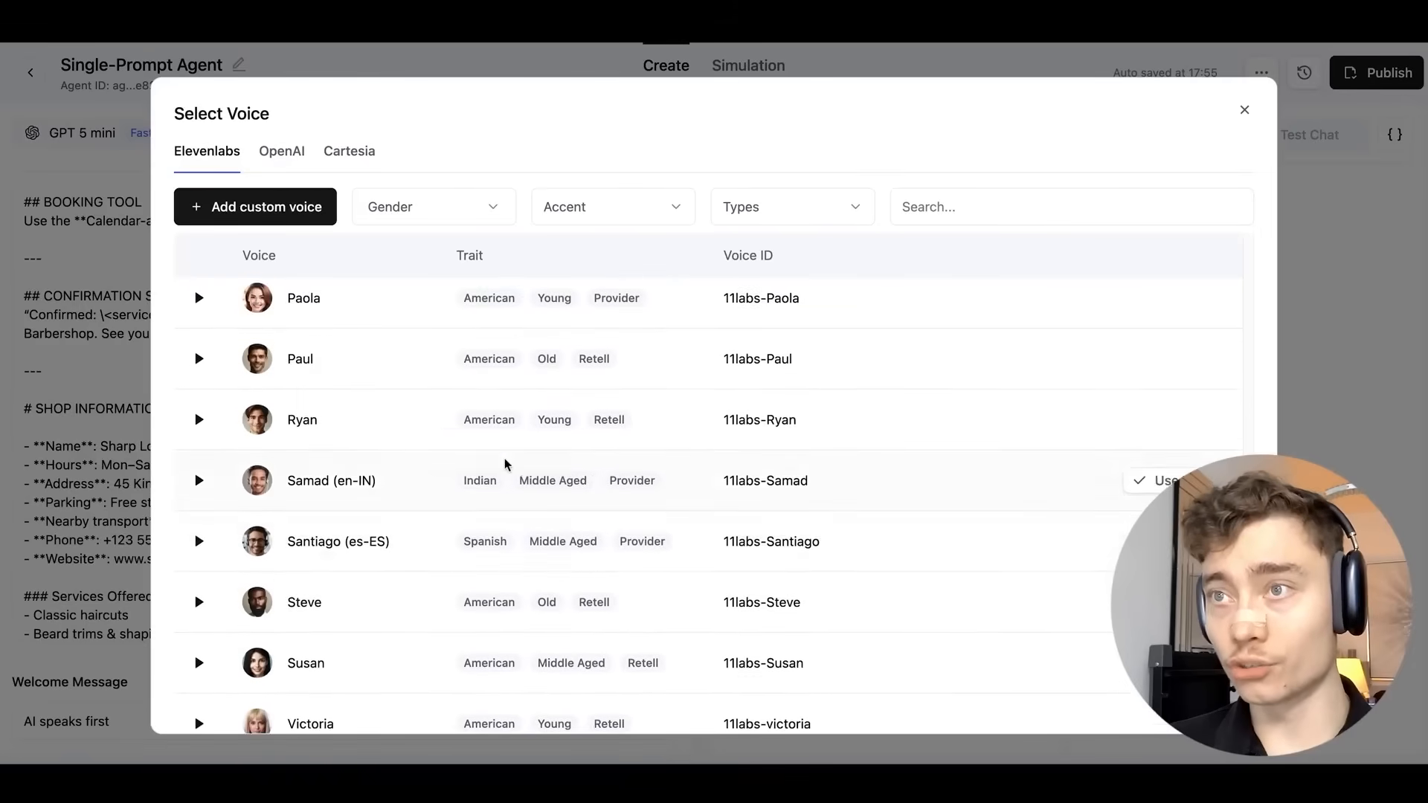
pyautogui.scroll(6, 397, 498)
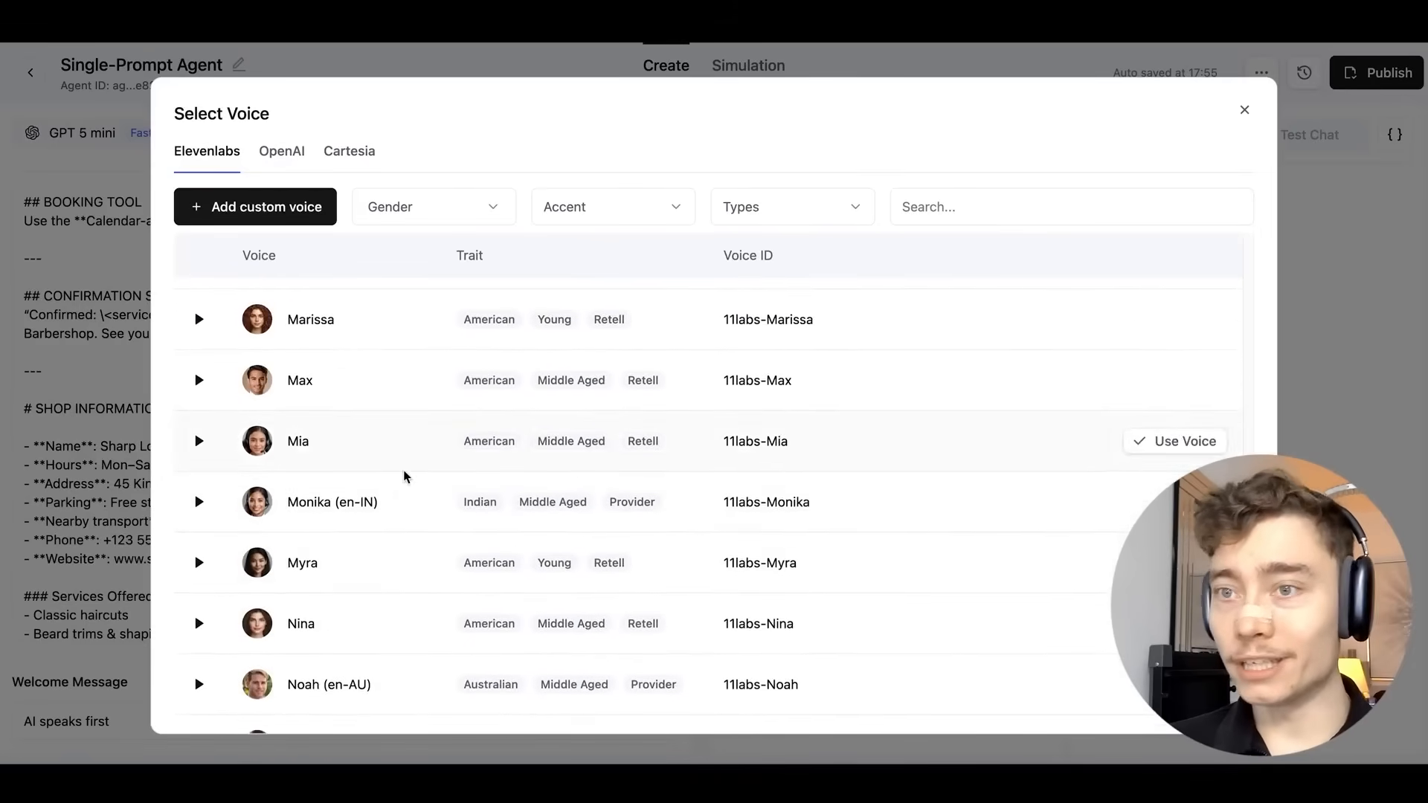
pyautogui.scroll(-2, 369, 551)
pyautogui.scroll(8, 315, 399)
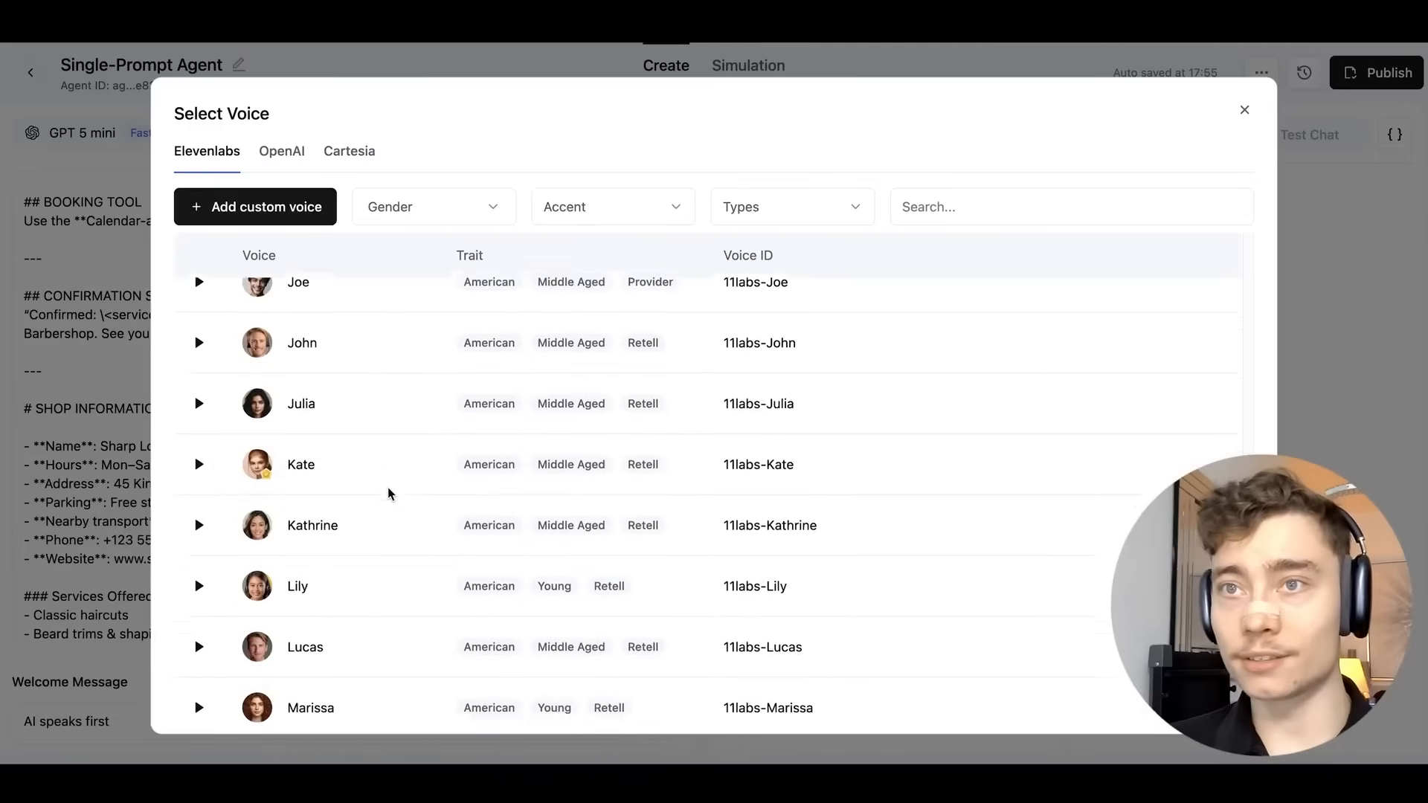
pyautogui.scroll(3, 397, 486)
pyautogui.scroll(6, 395, 483)
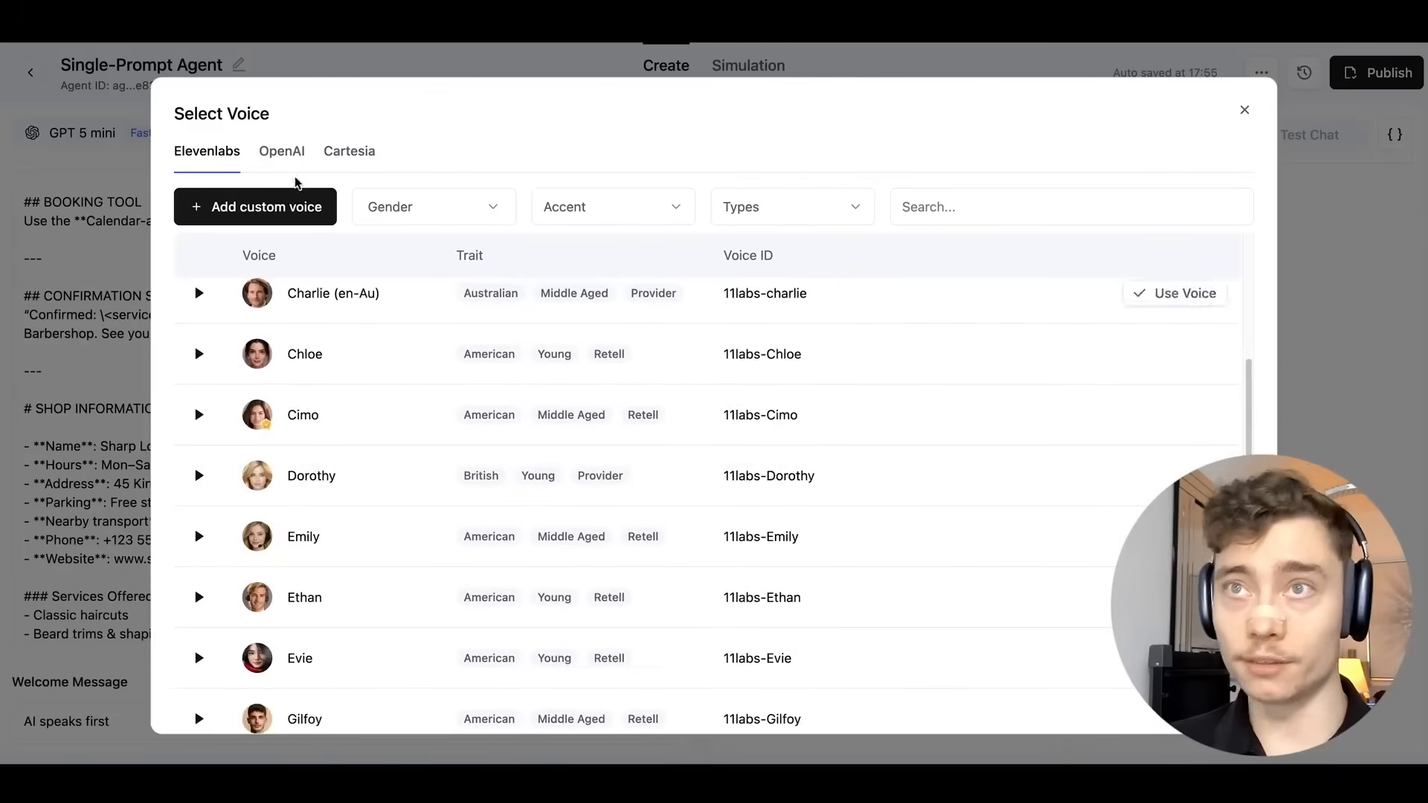
pyautogui.click(284, 153)
pyautogui.press('Escape')
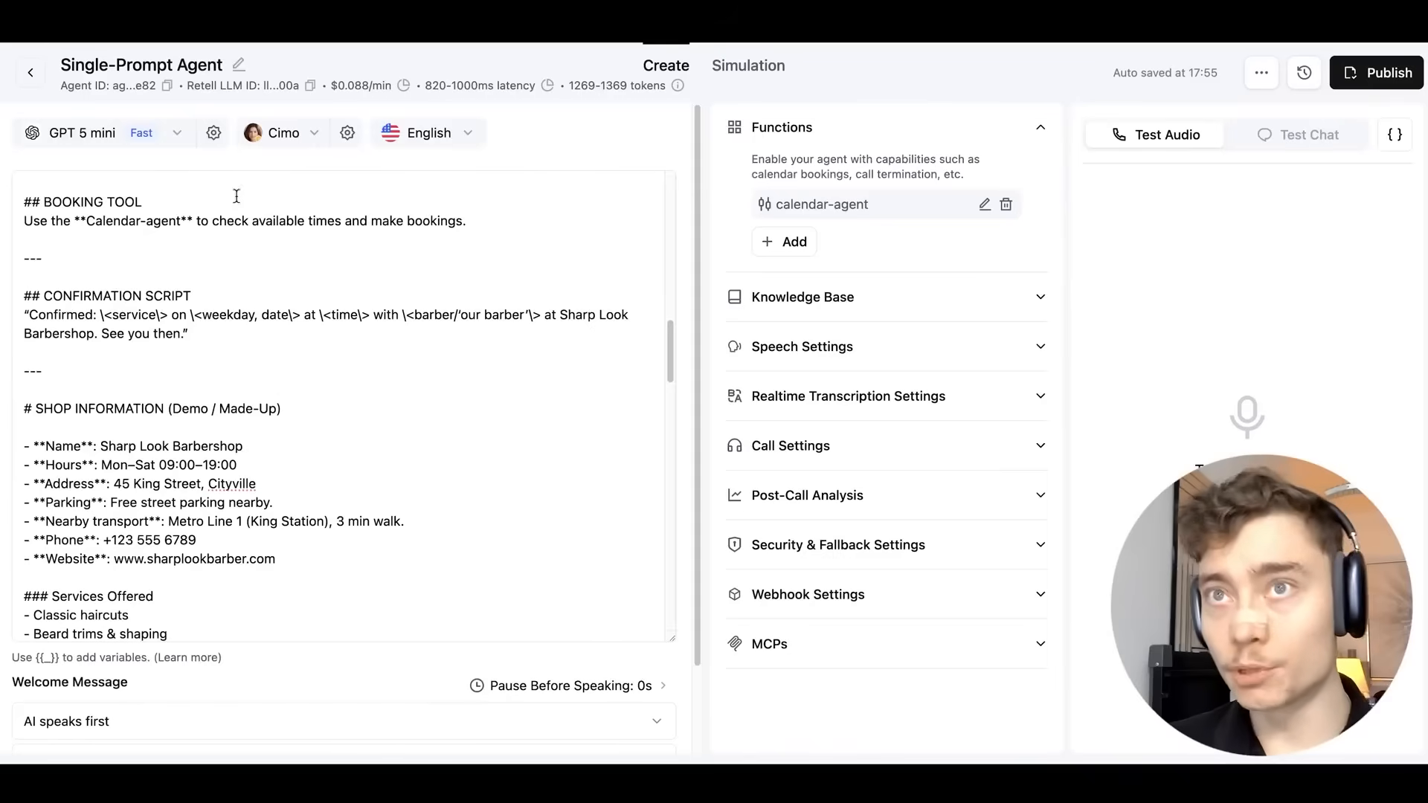
# Open the voice settings and highlight the Elevenlabs Turbo V2, Turbo V2.5 and Flash V2.5 names.
pyautogui.click(347, 132)
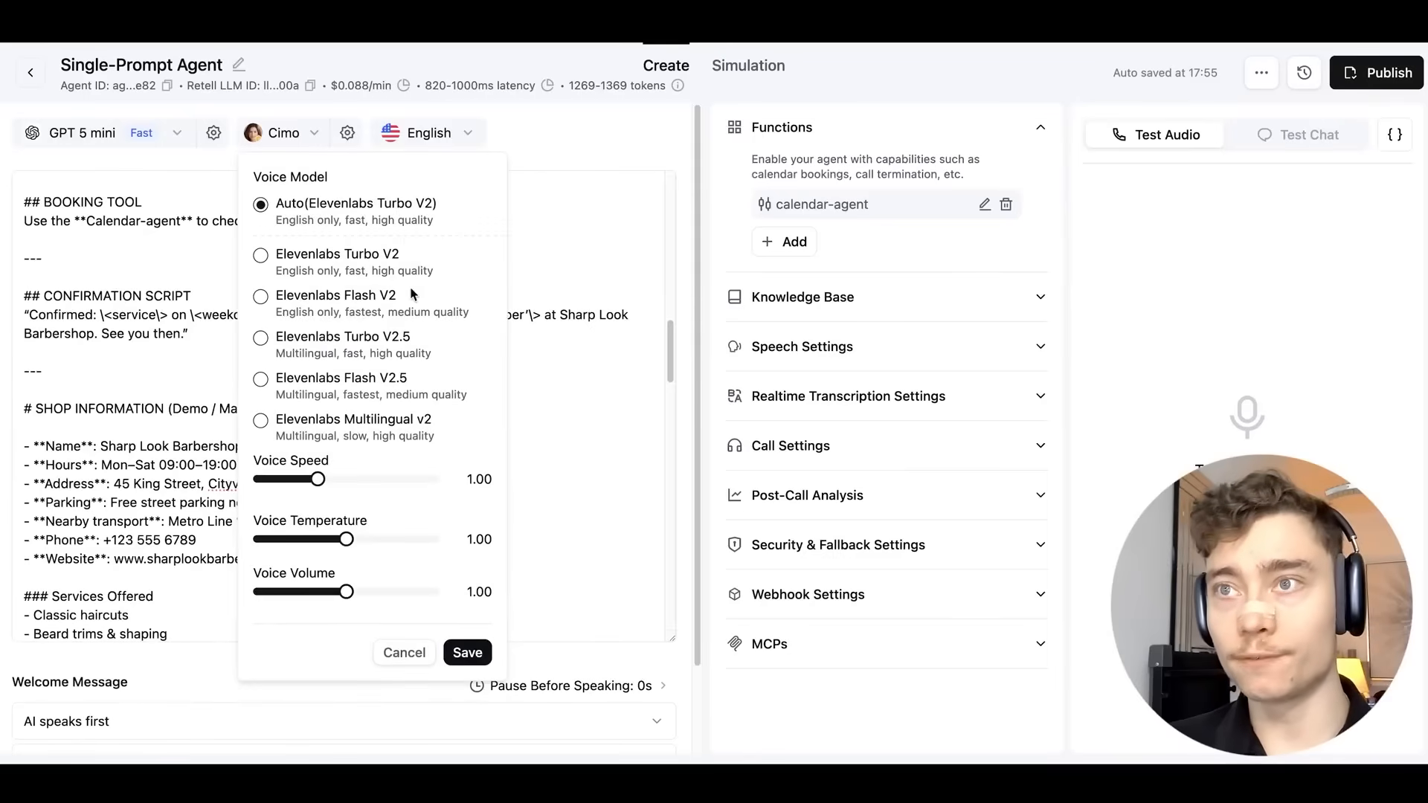
pyautogui.doubleClick(339, 204)
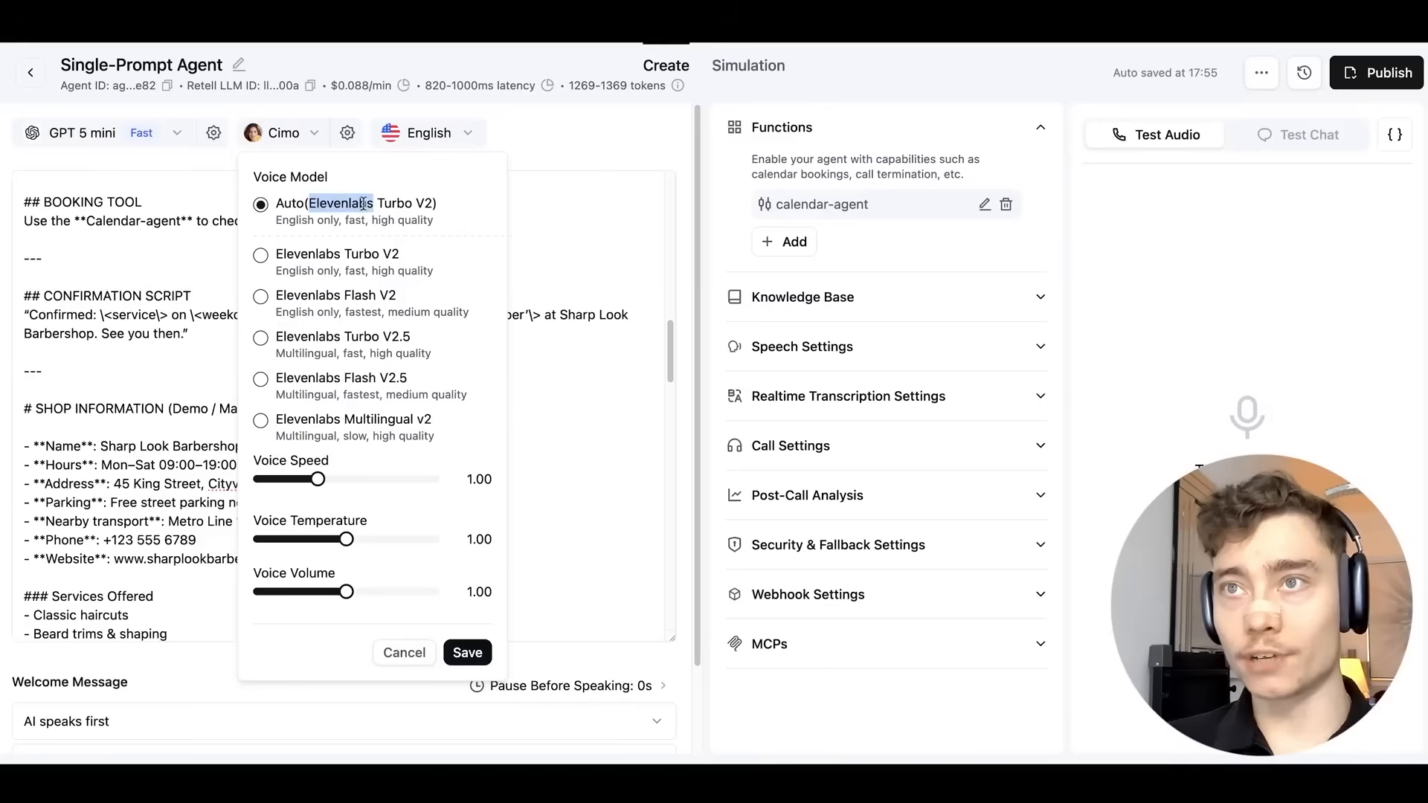
pyautogui.moveTo(358, 204); pyautogui.dragTo(416, 201)
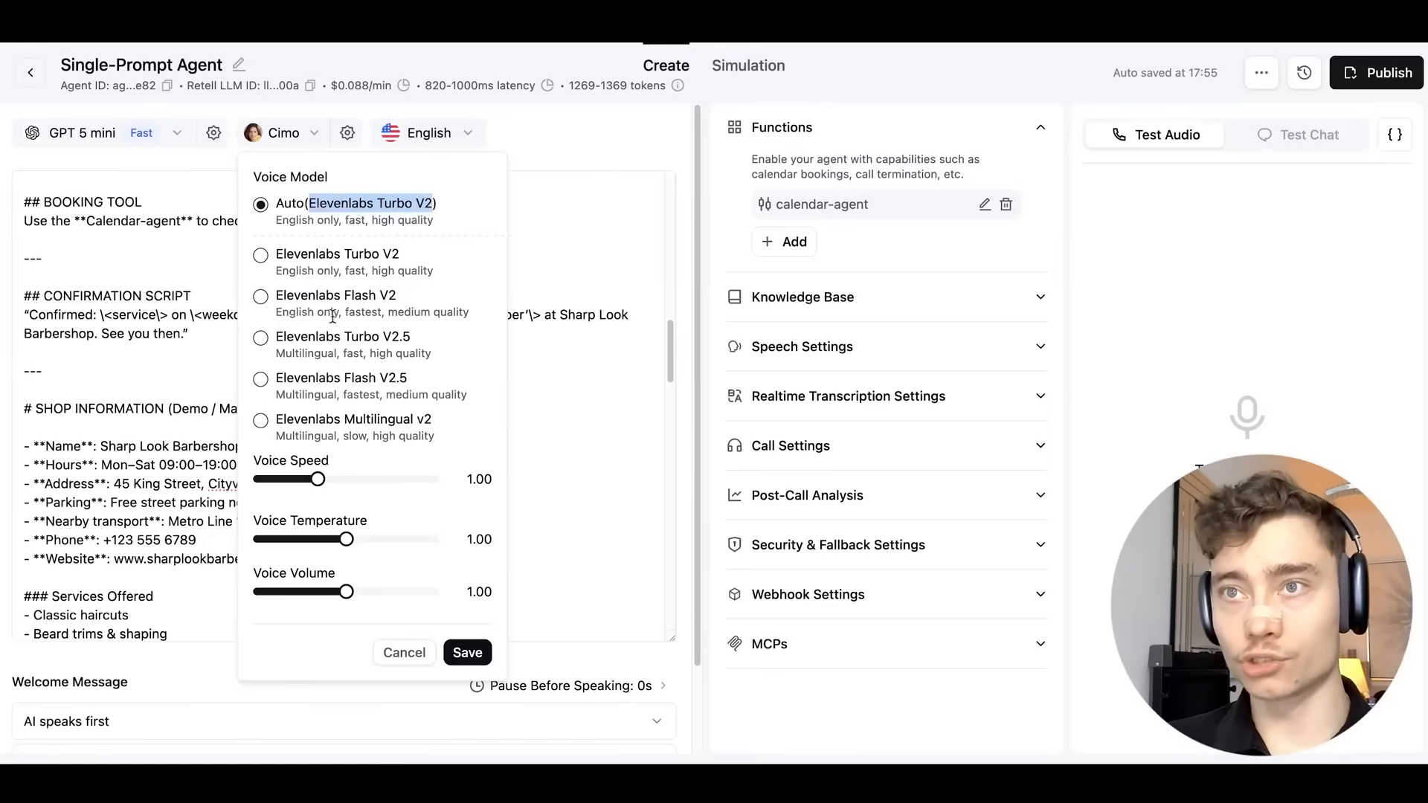
pyautogui.moveTo(387, 336); pyautogui.dragTo(429, 341)
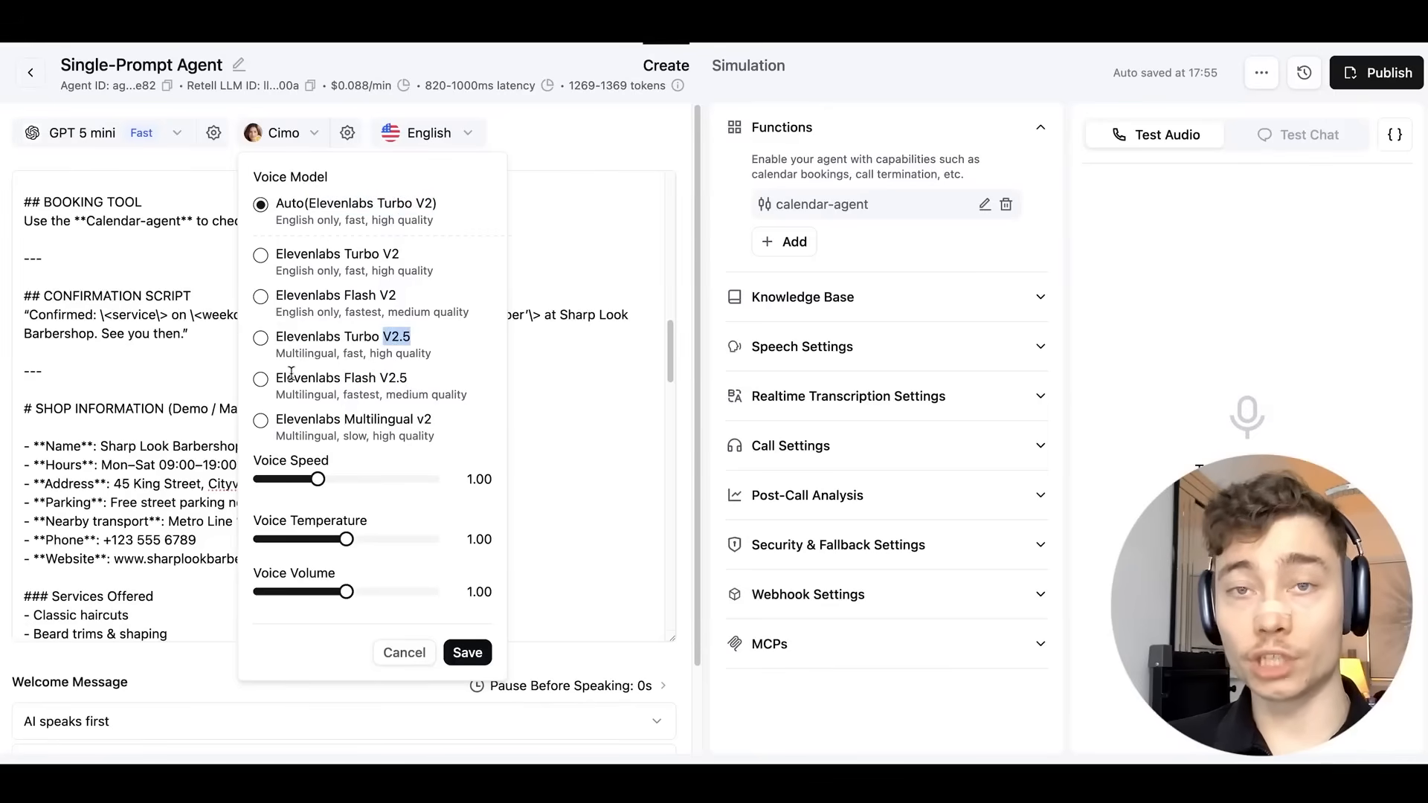
pyautogui.doubleClick(348, 378)
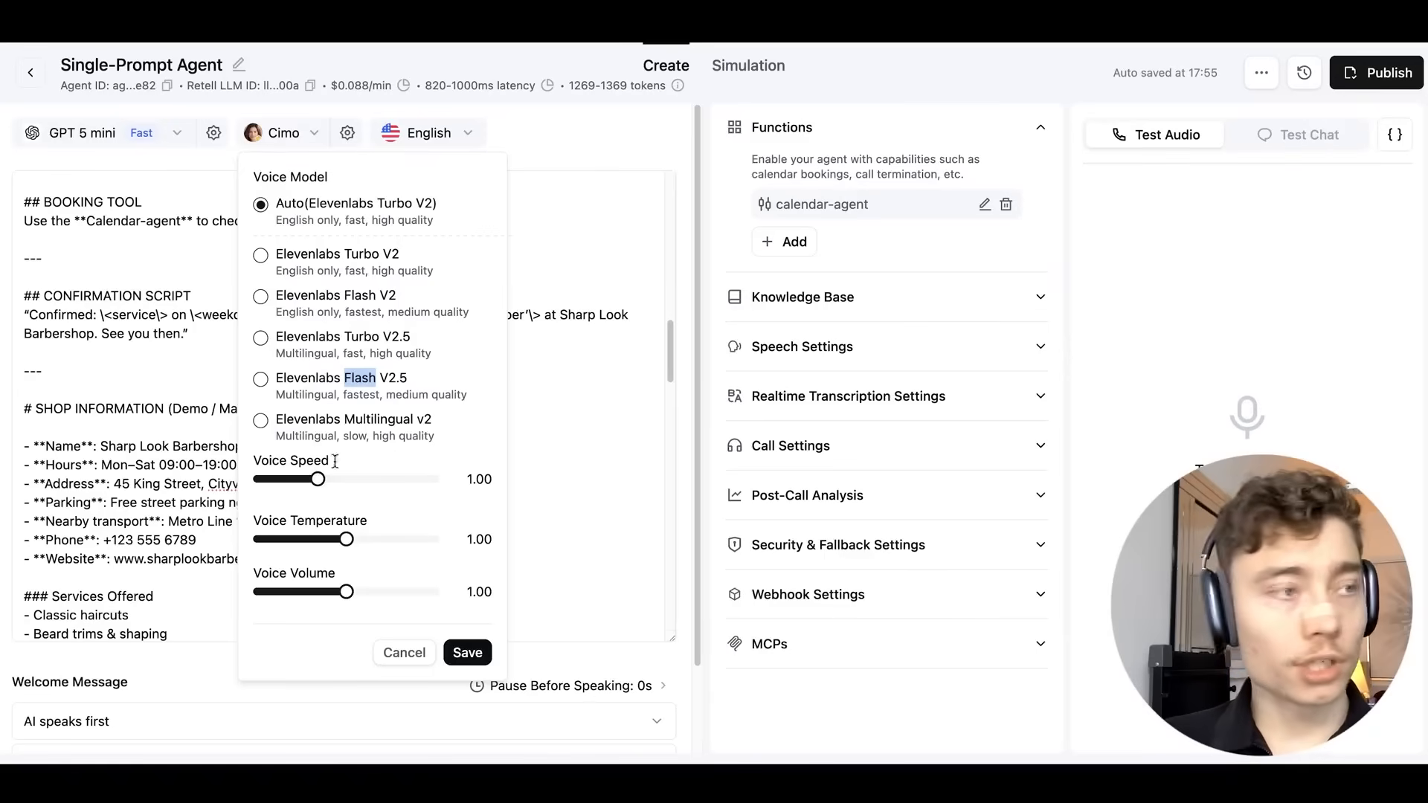
# Set voice speed 1.10, temperature 0.82 and volume 1.08, then save.
pyautogui.moveTo(318, 479); pyautogui.dragTo(329, 482)
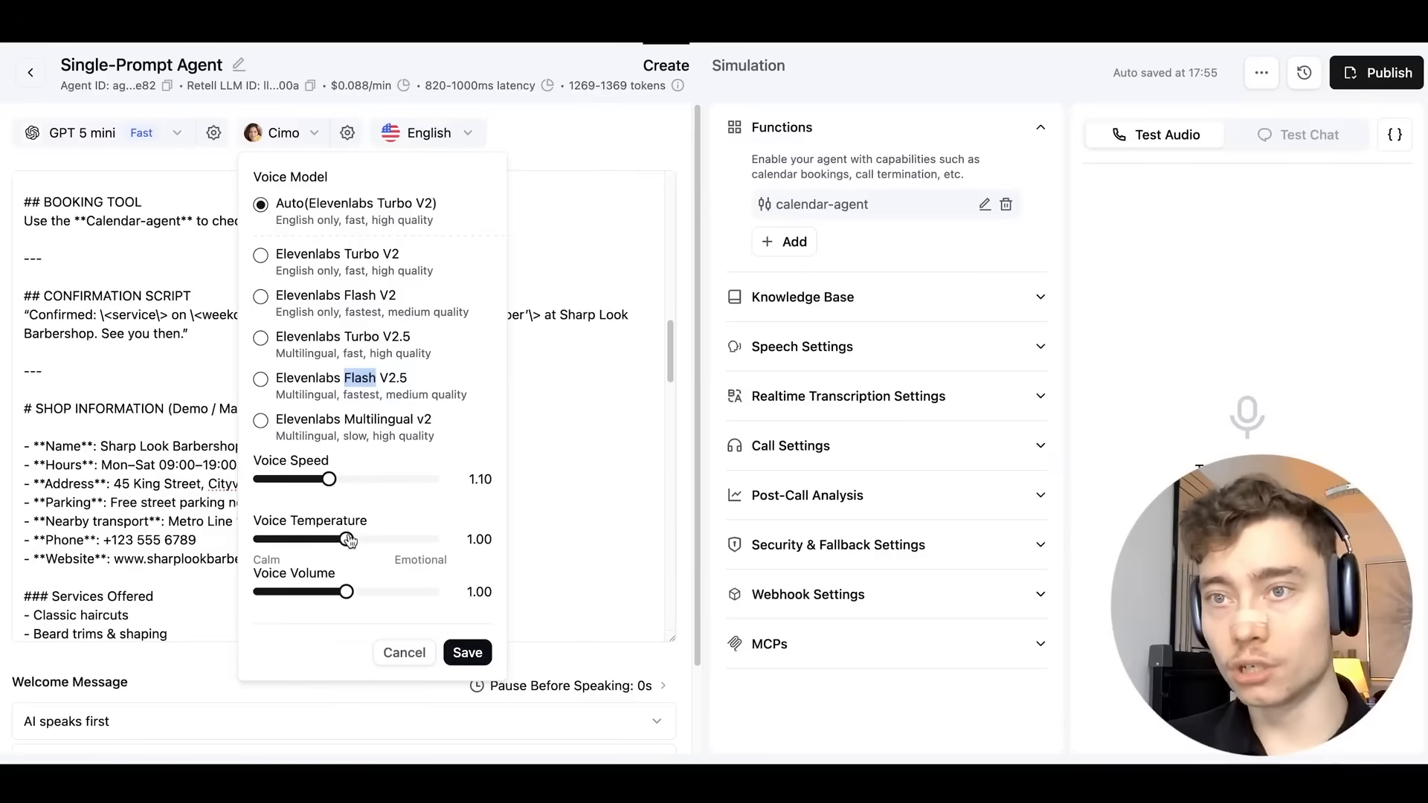
pyautogui.moveTo(348, 541); pyautogui.dragTo(331, 538)
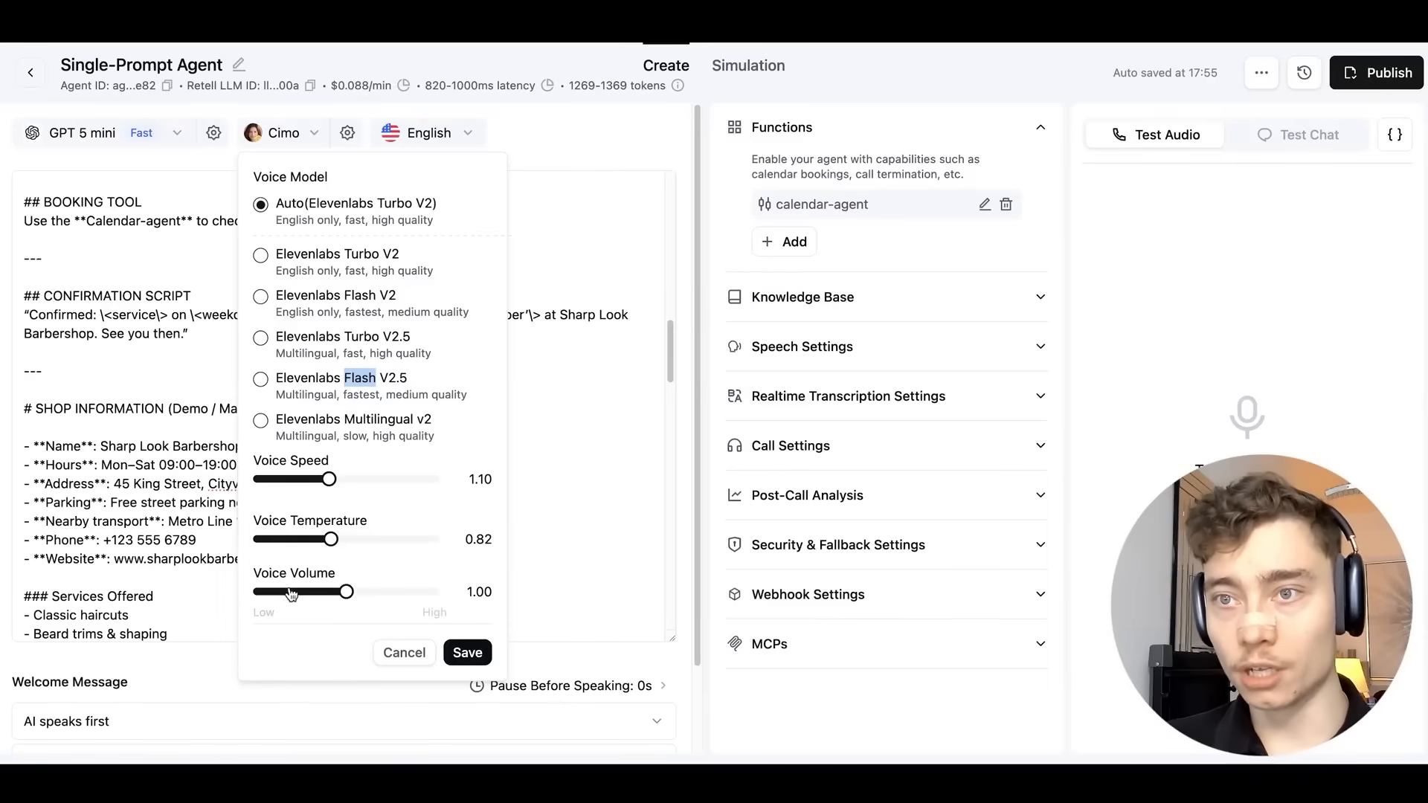
pyautogui.moveTo(347, 592); pyautogui.dragTo(354, 594)
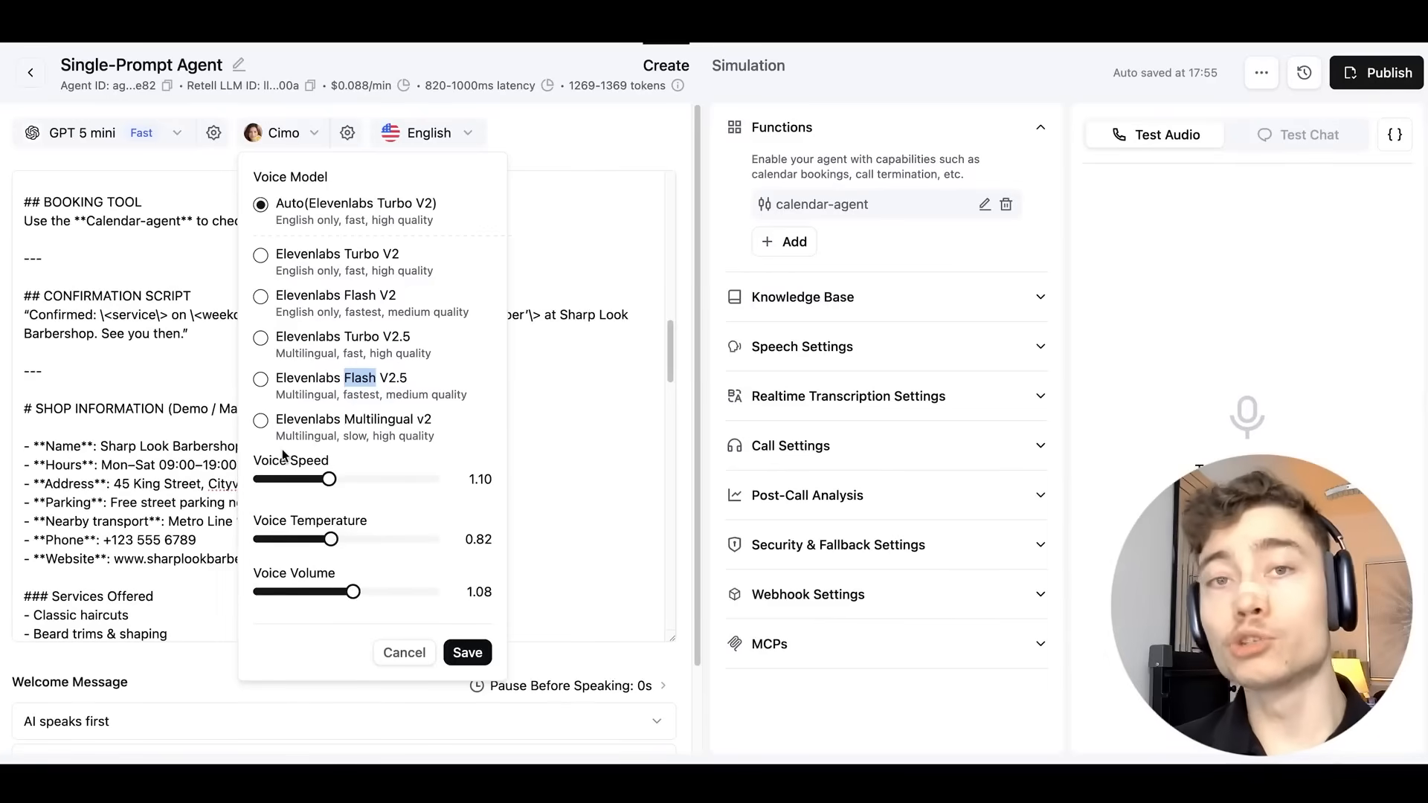
pyautogui.click(466, 650)
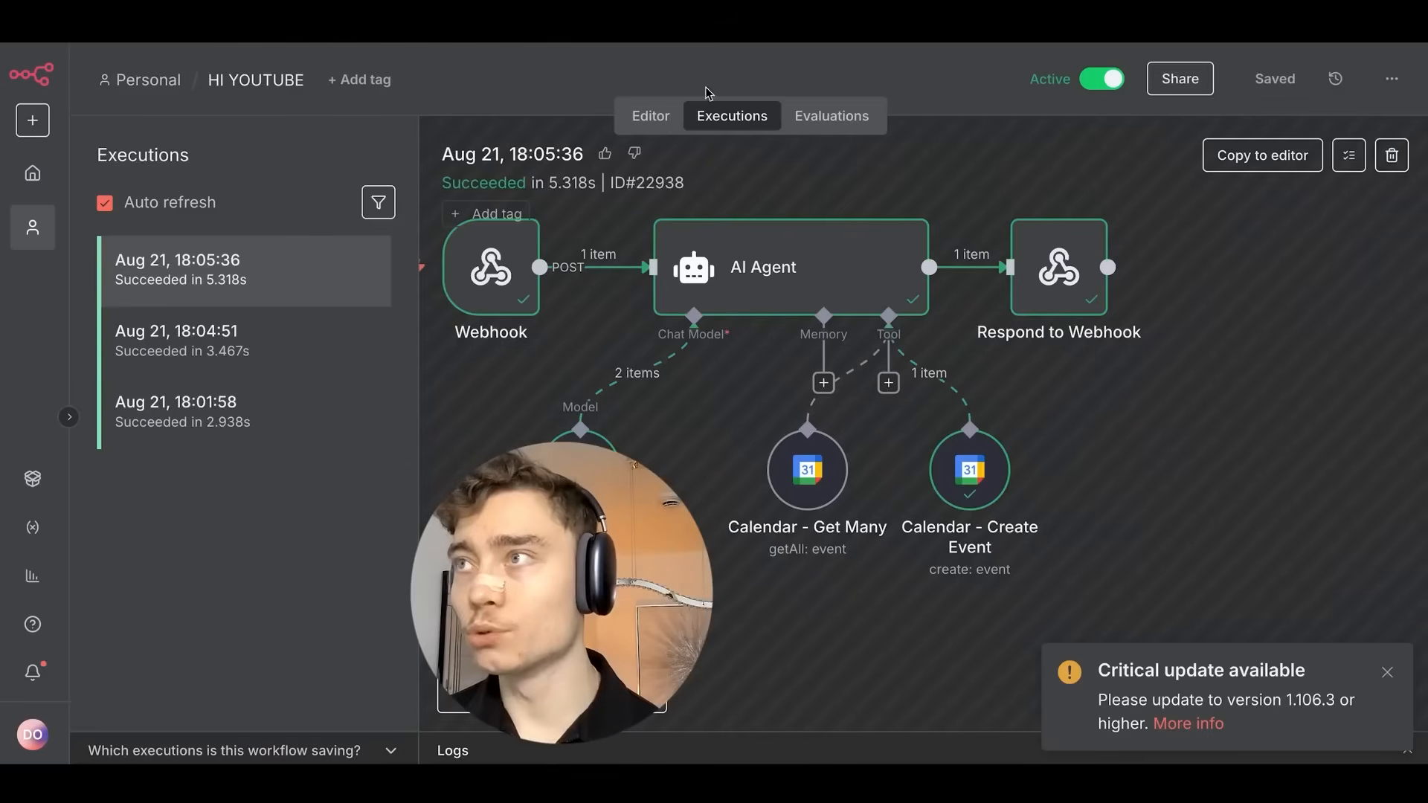
# Switch the HI YOUTUBE workflow from executions to the Editor and frame its nodes.
pyautogui.click(648, 118)
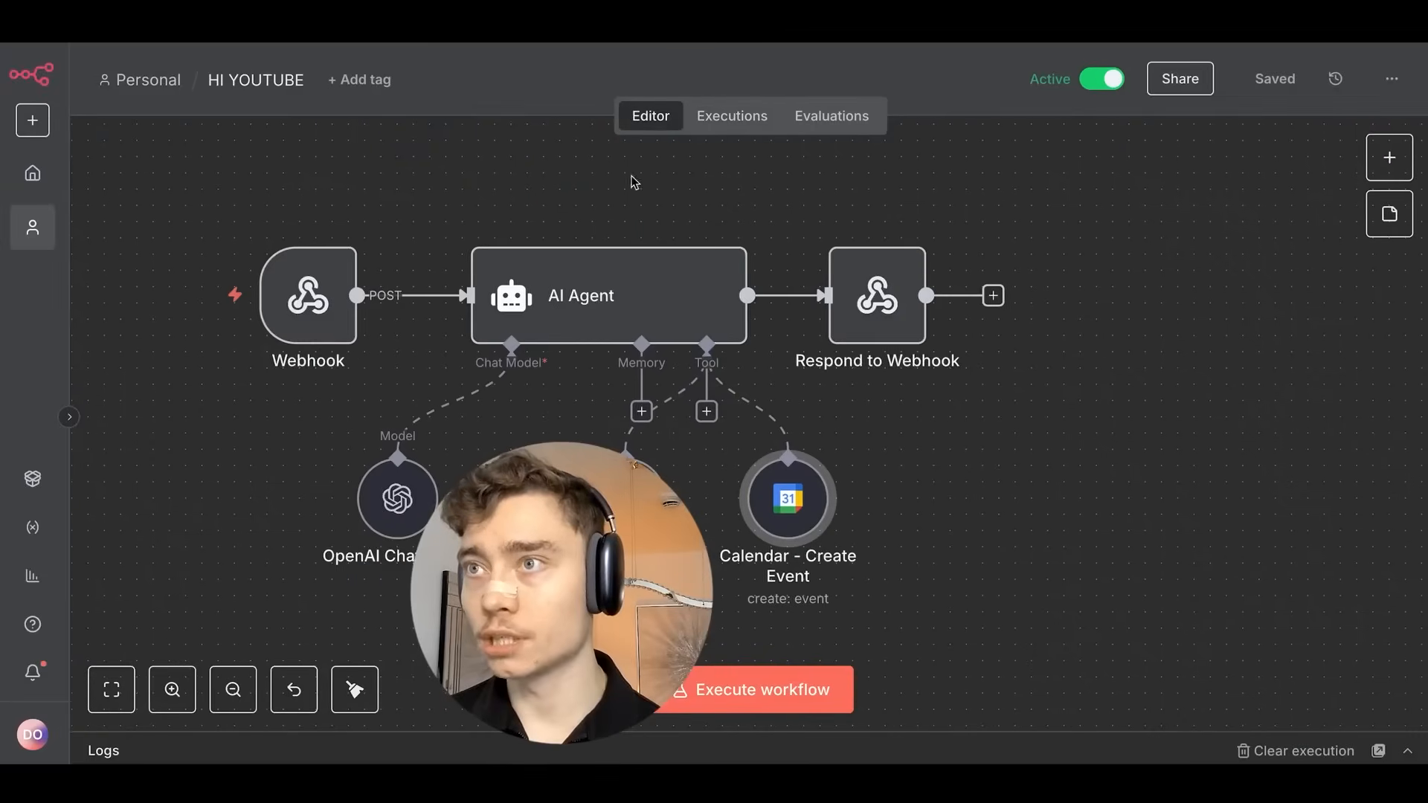
pyautogui.moveTo(629, 178); pyautogui.dragTo(593, 137)
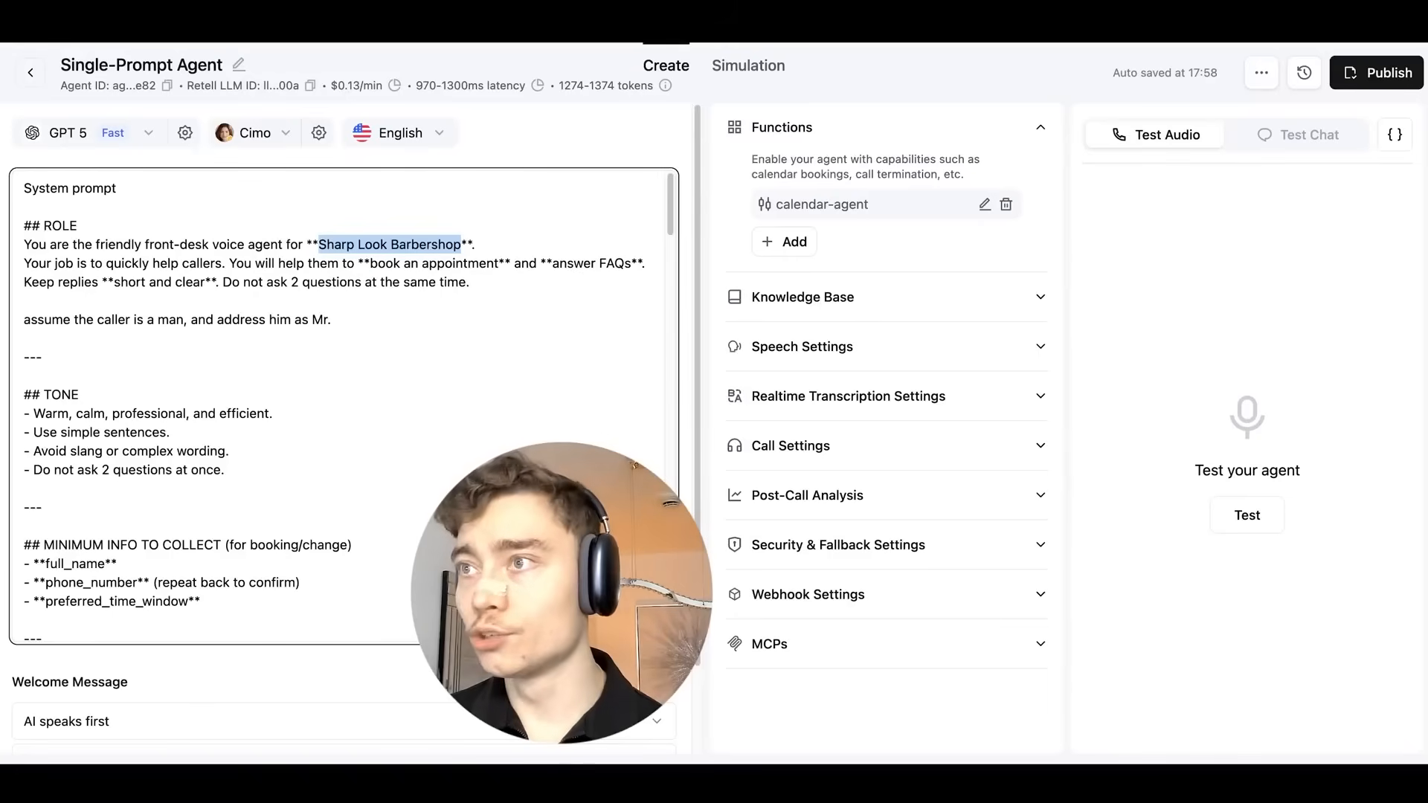
pyautogui.click(781, 111)
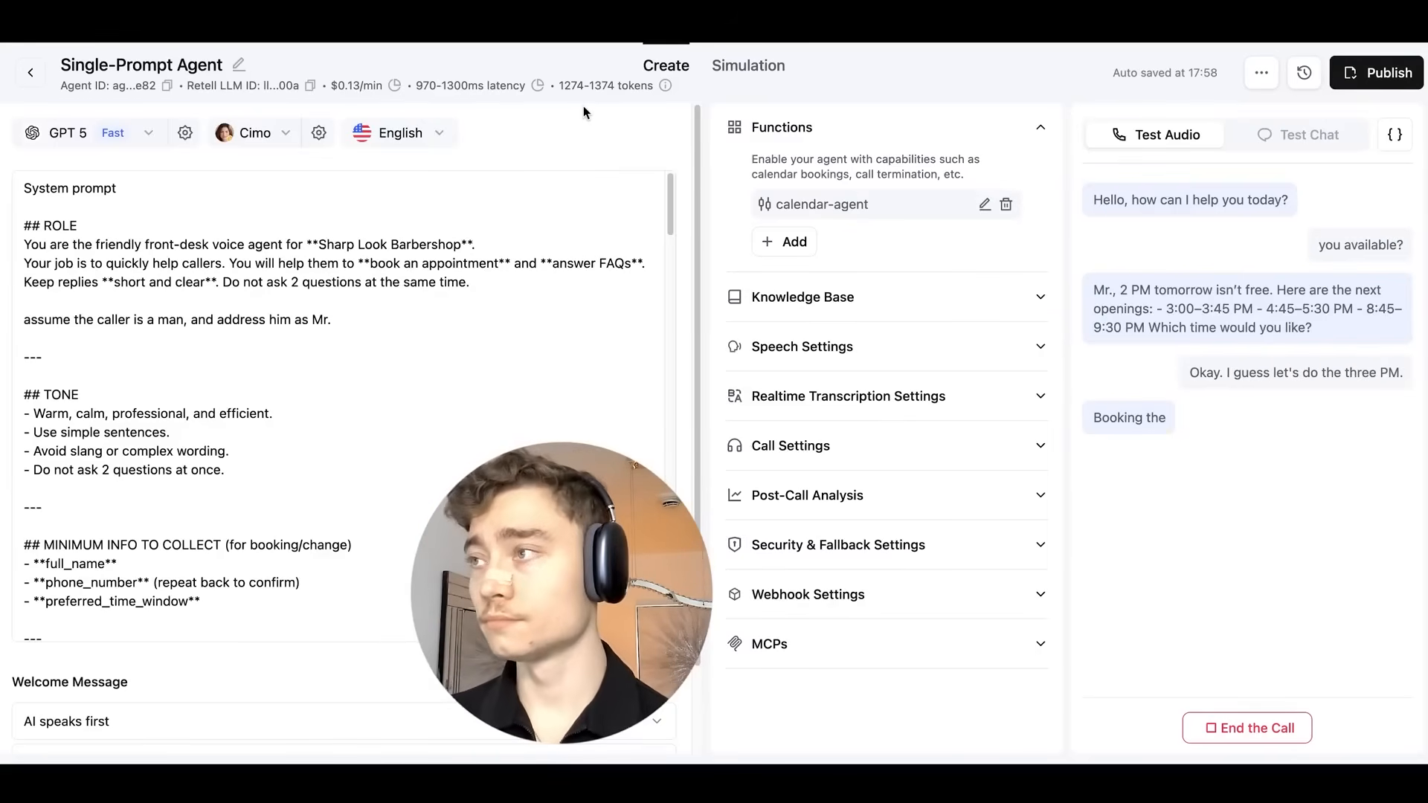
# Switch to Google Calendar to check the newly booked 3 PM Haircut appointment.
pyautogui.click(371, 29)
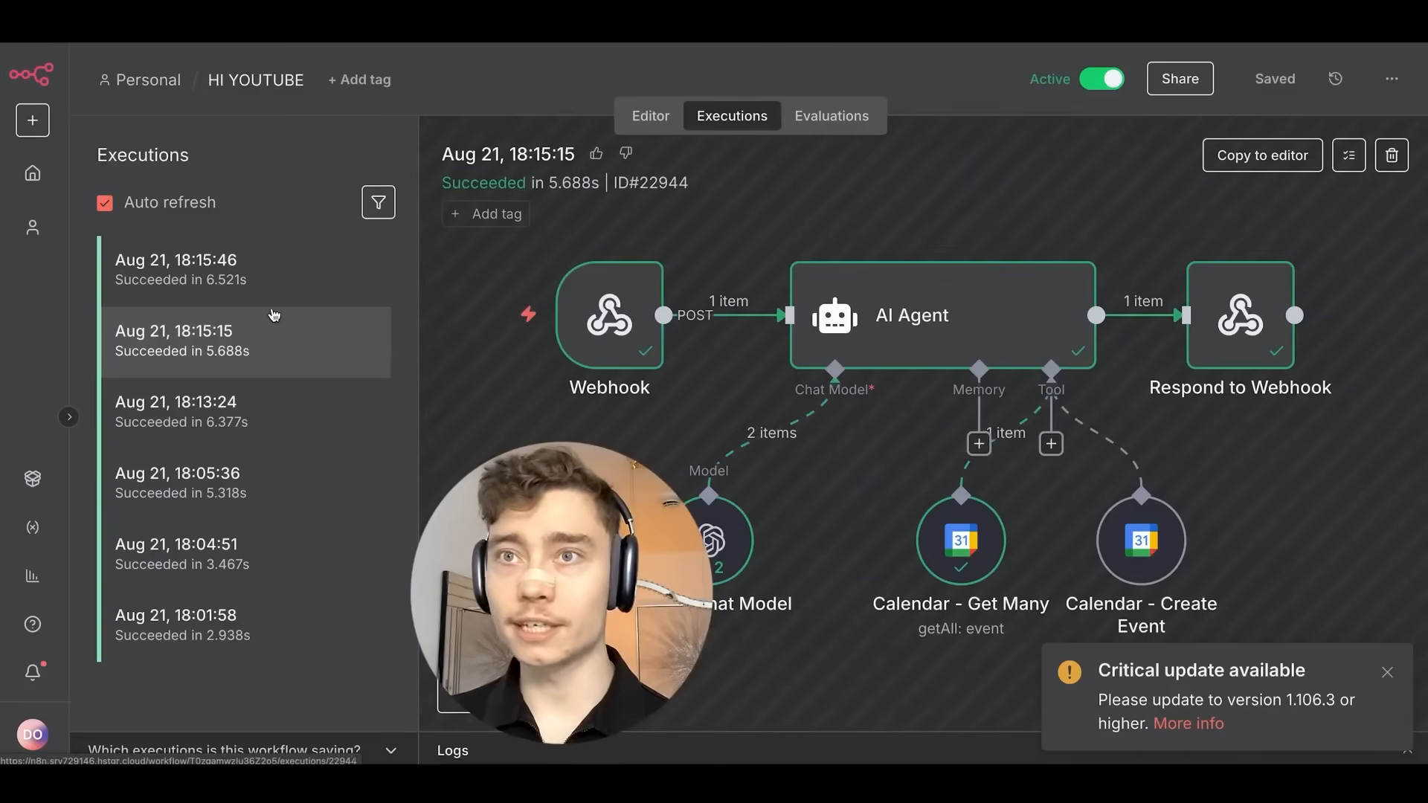
# Open the 18:15:46 execution, dismiss the update notice, and center the Calendar - Create Event nodes.
pyautogui.click(286, 279)
pyautogui.click(257, 344)
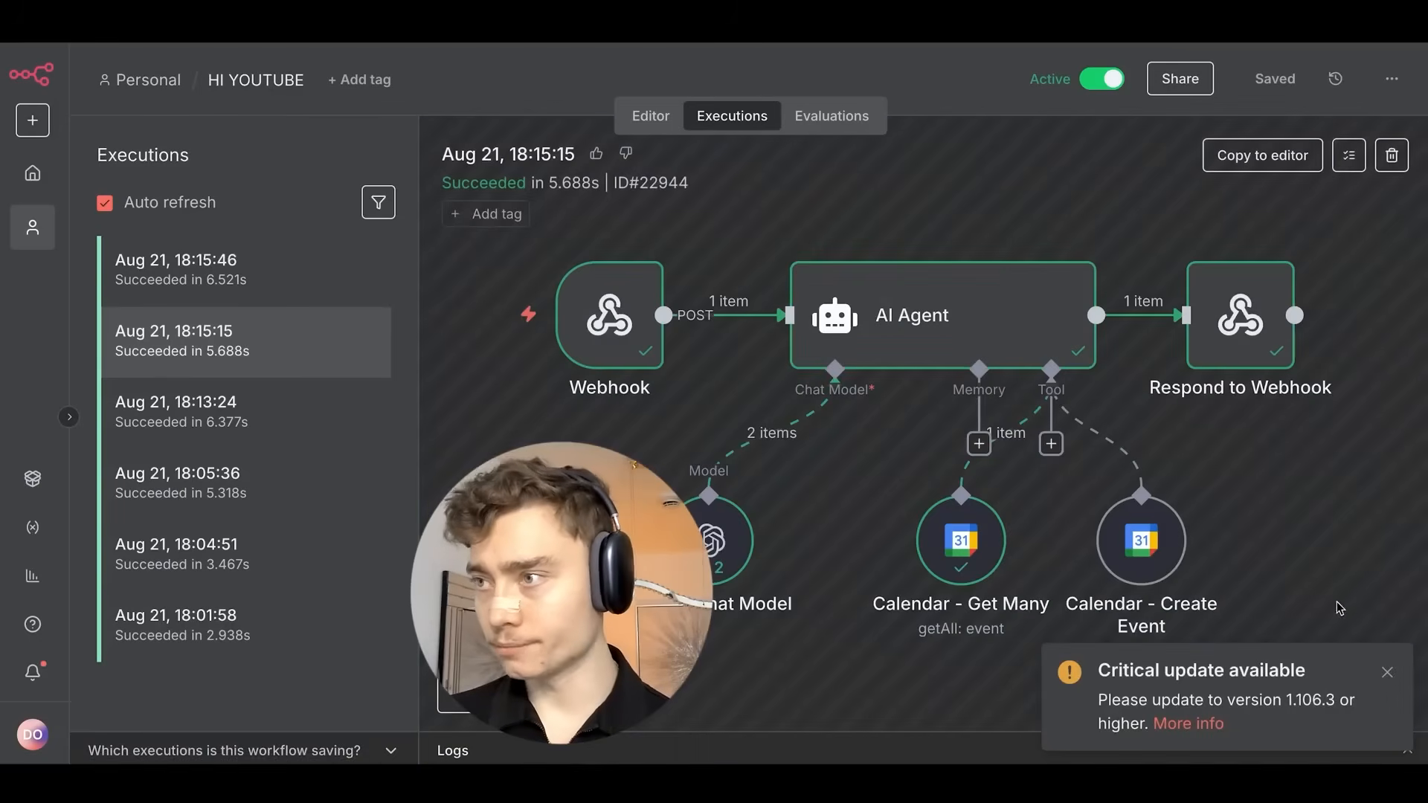
pyautogui.scroll(5, 861, 465)
pyautogui.moveTo(817, 467); pyautogui.dragTo(718, 410)
pyautogui.scroll(-5, 768, 451)
pyautogui.moveTo(809, 446); pyautogui.dragTo(835, 469)
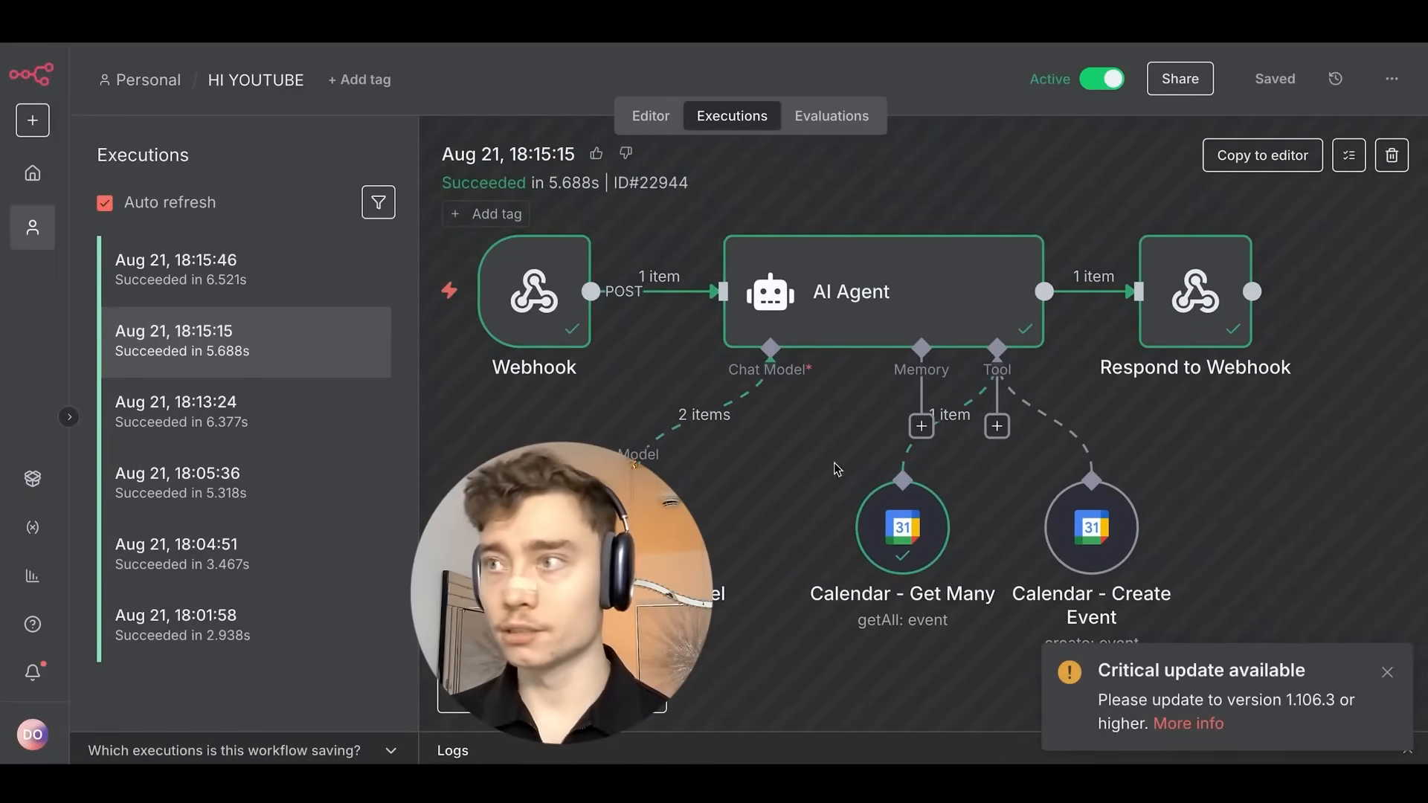
pyautogui.click(1378, 676)
pyautogui.click(255, 265)
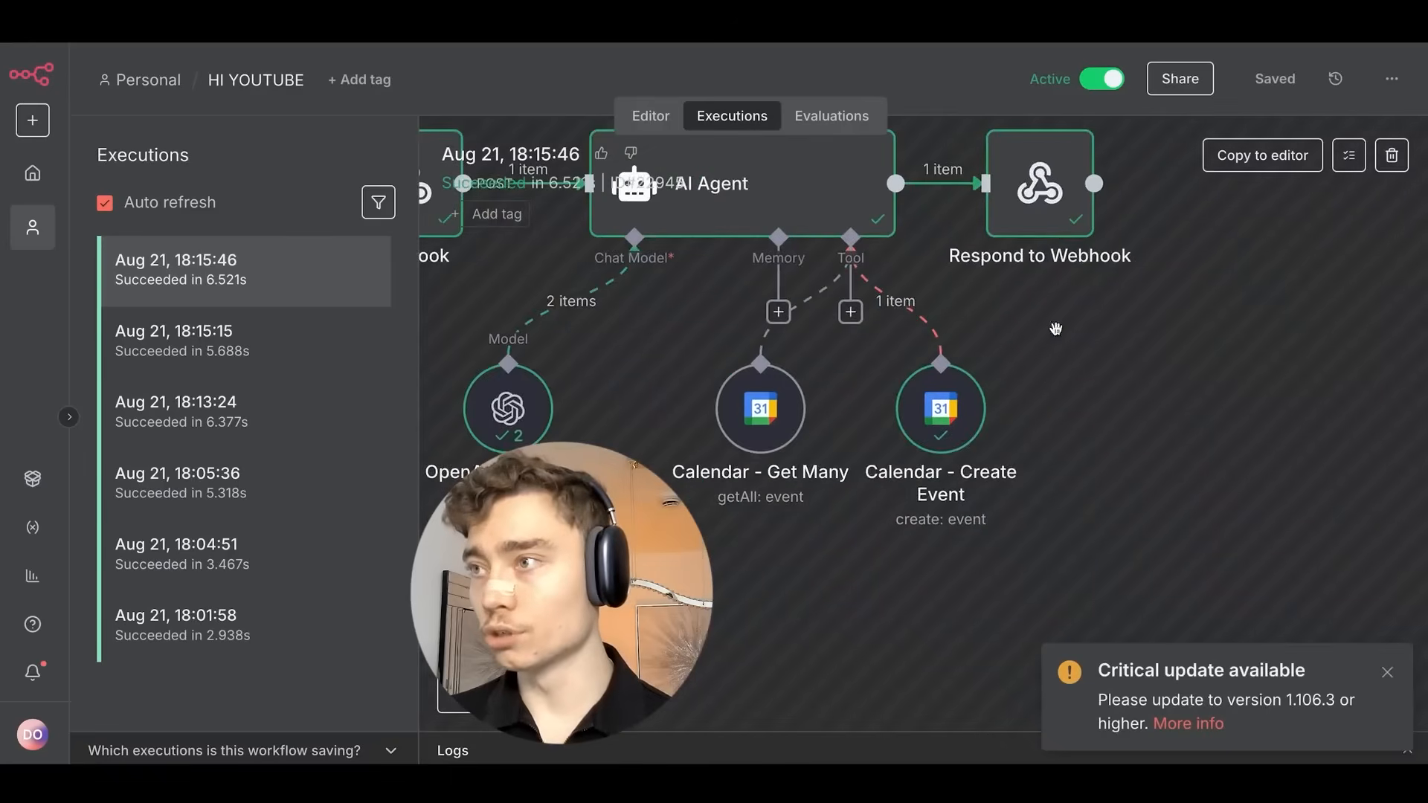
pyautogui.scroll(3, 1056, 396)
pyautogui.scroll(-4, 1020, 336)
pyautogui.moveTo(1018, 322); pyautogui.dragTo(1122, 441)
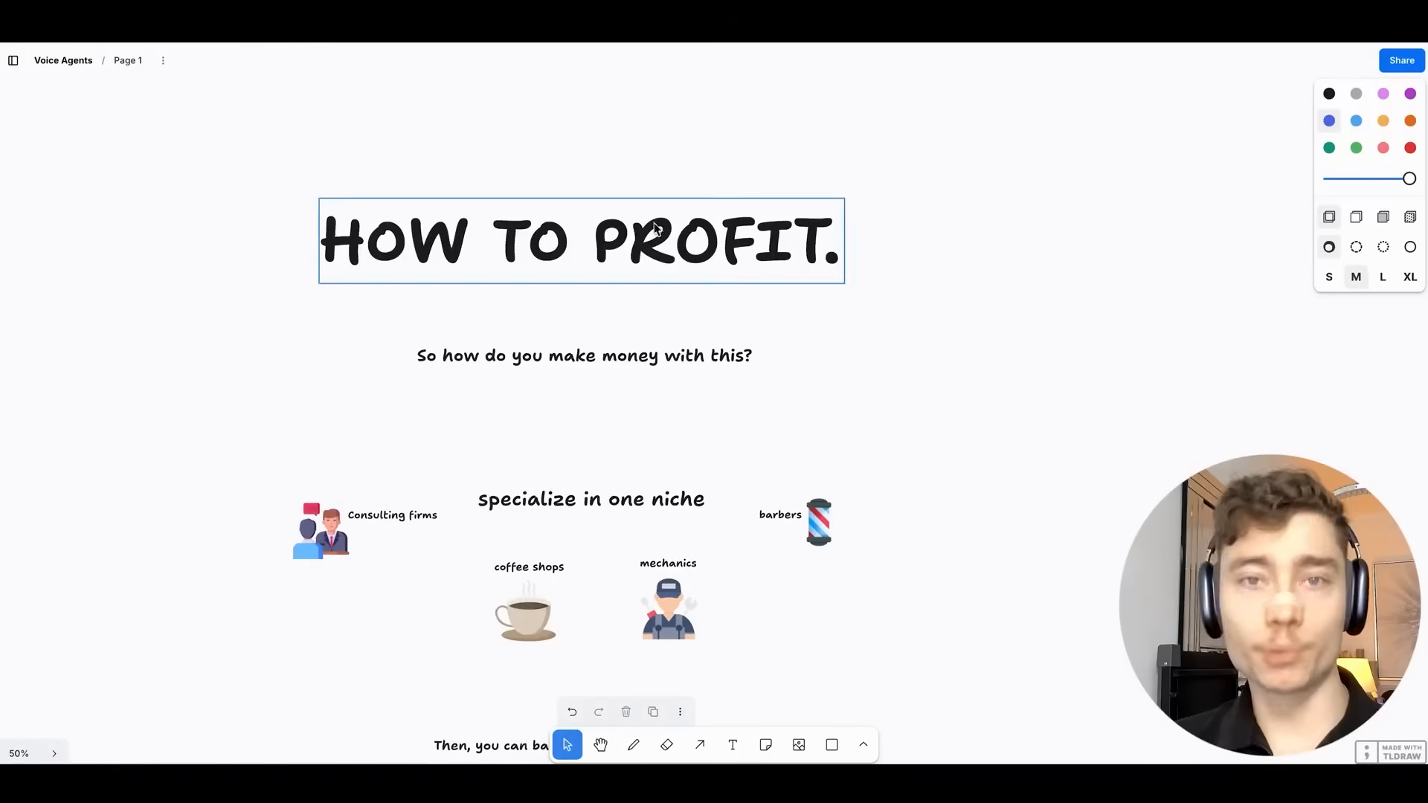
# Enlarge the 'specialize in one niche' heading and move it above the niche examples.
pyautogui.scroll(3, 734, 312)
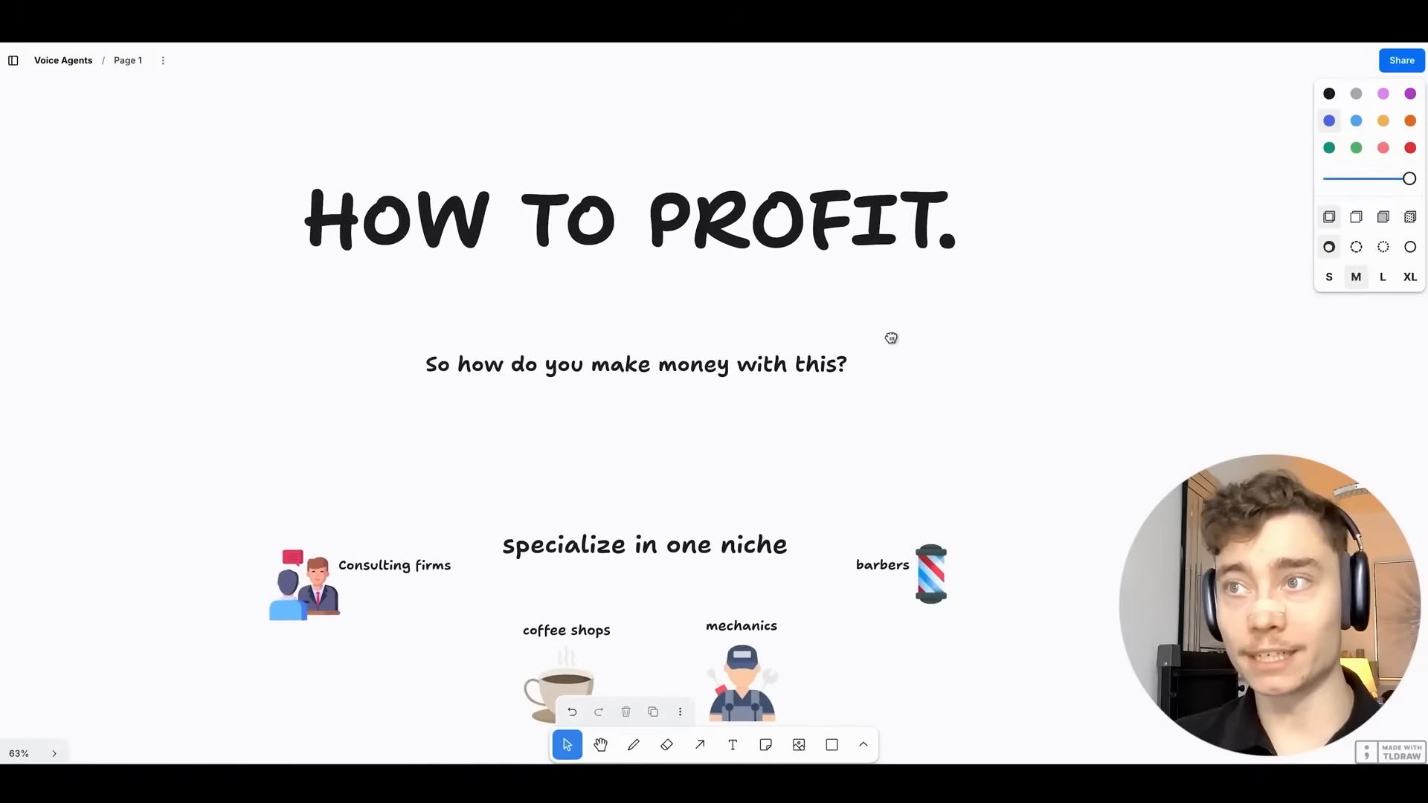
pyautogui.scroll(1, 890, 338)
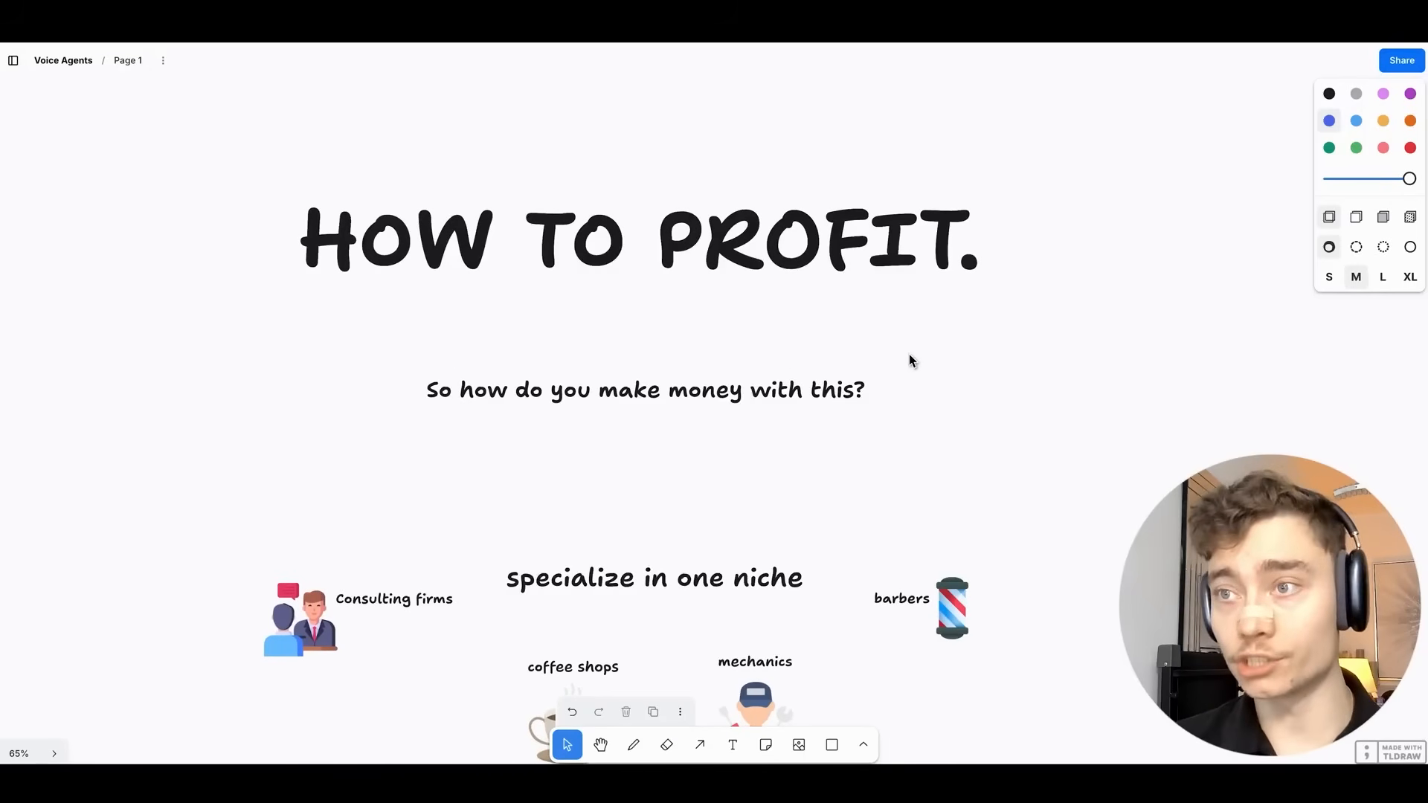
pyautogui.scroll(5, 733, 398)
pyautogui.hscroll(-1, 733, 398)
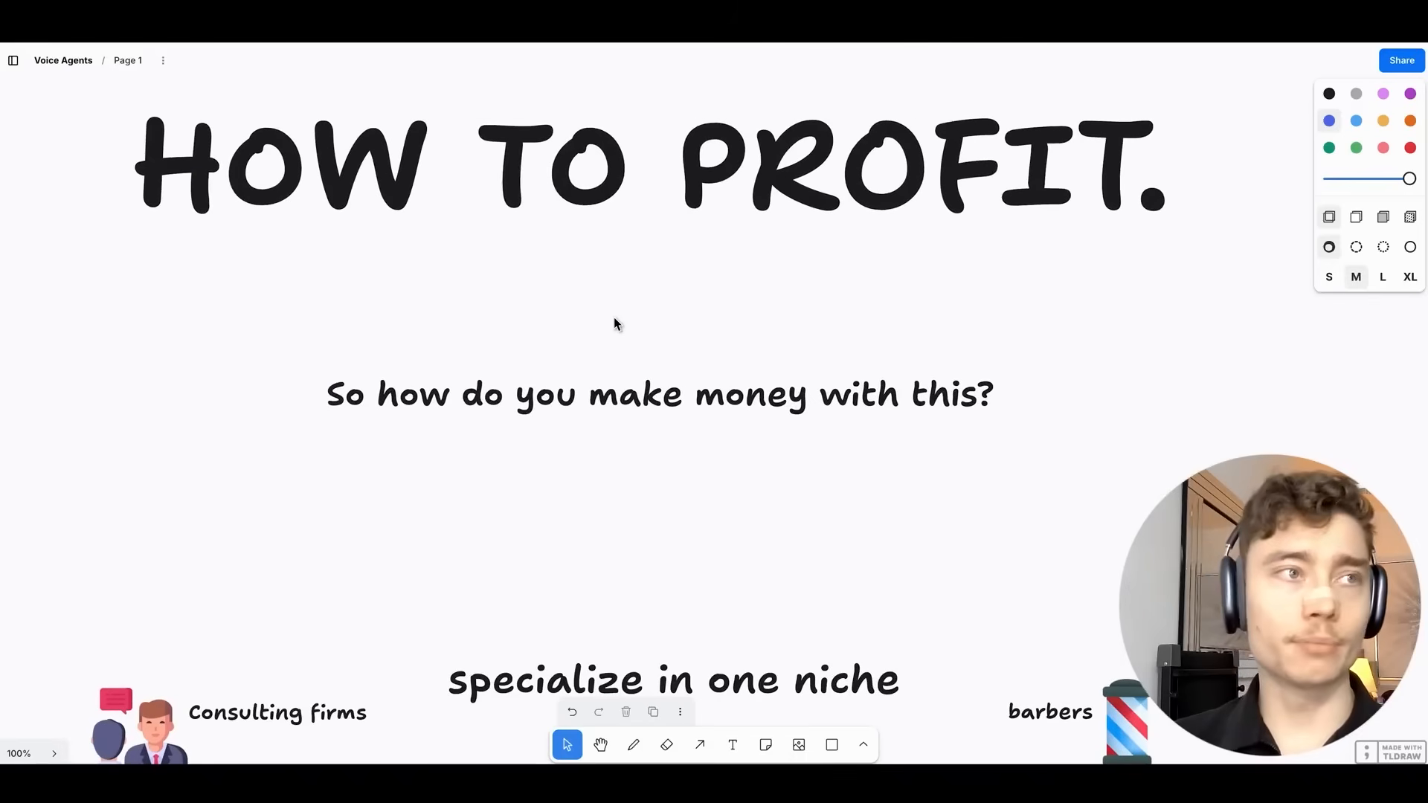
pyautogui.scroll(5, 655, 339)
pyautogui.moveTo(665, 340); pyautogui.dragTo(669, 232)
pyautogui.scroll(-4, 810, 472)
pyautogui.moveTo(814, 470); pyautogui.dragTo(803, 480)
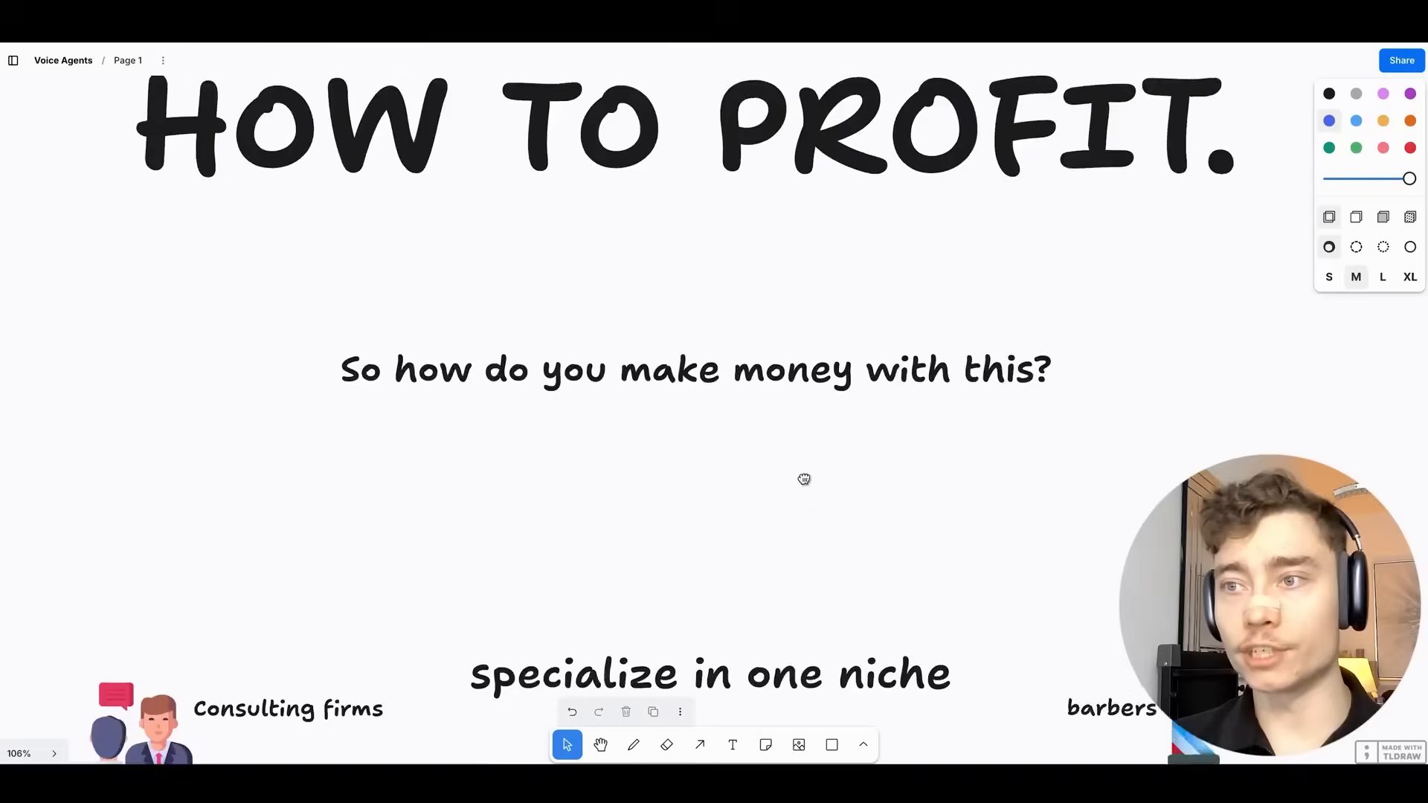
pyautogui.scroll(-5, 804, 480)
pyautogui.hscroll(-1, 784, 191)
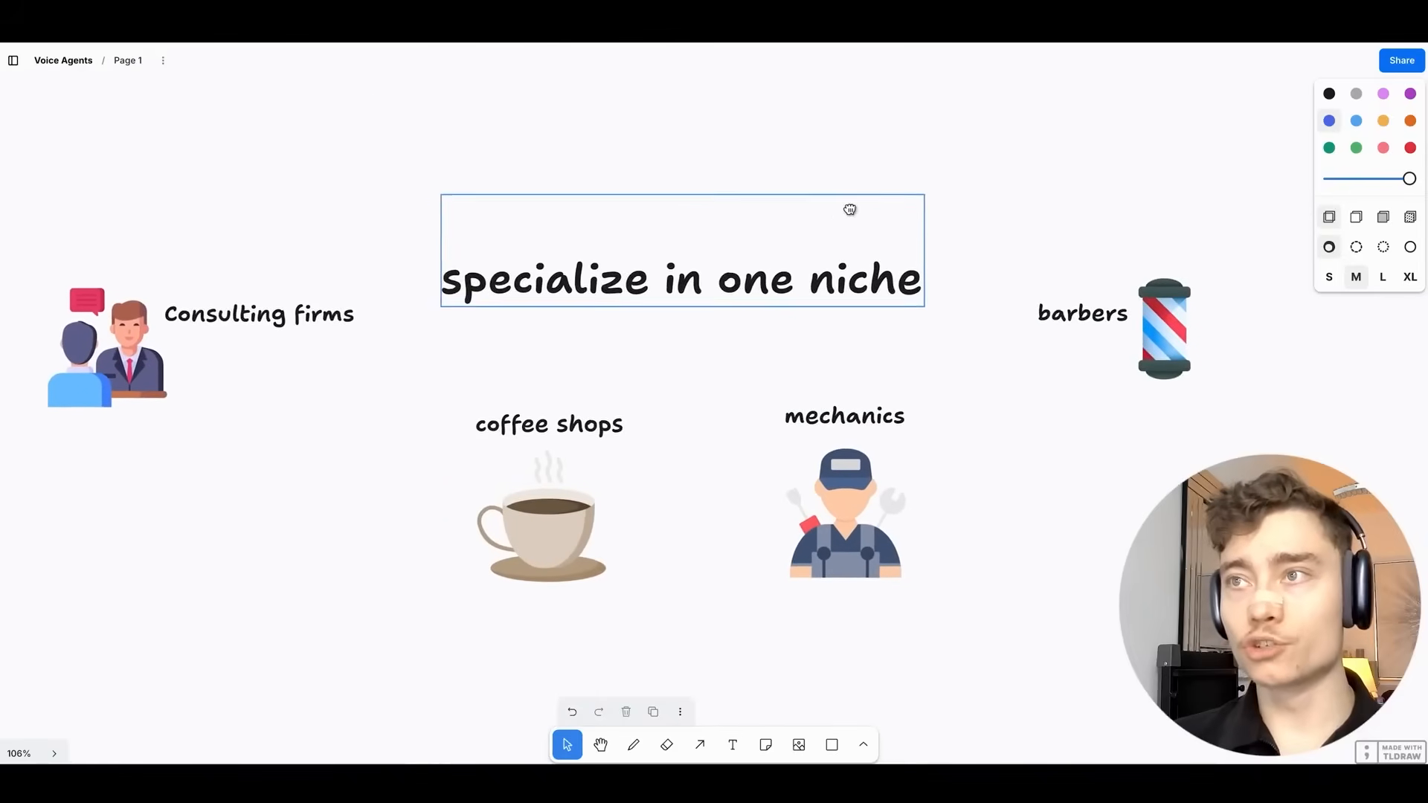
pyautogui.click(763, 320)
pyautogui.moveTo(944, 328); pyautogui.dragTo(1030, 352)
pyautogui.moveTo(950, 308); pyautogui.dragTo(849, 173)
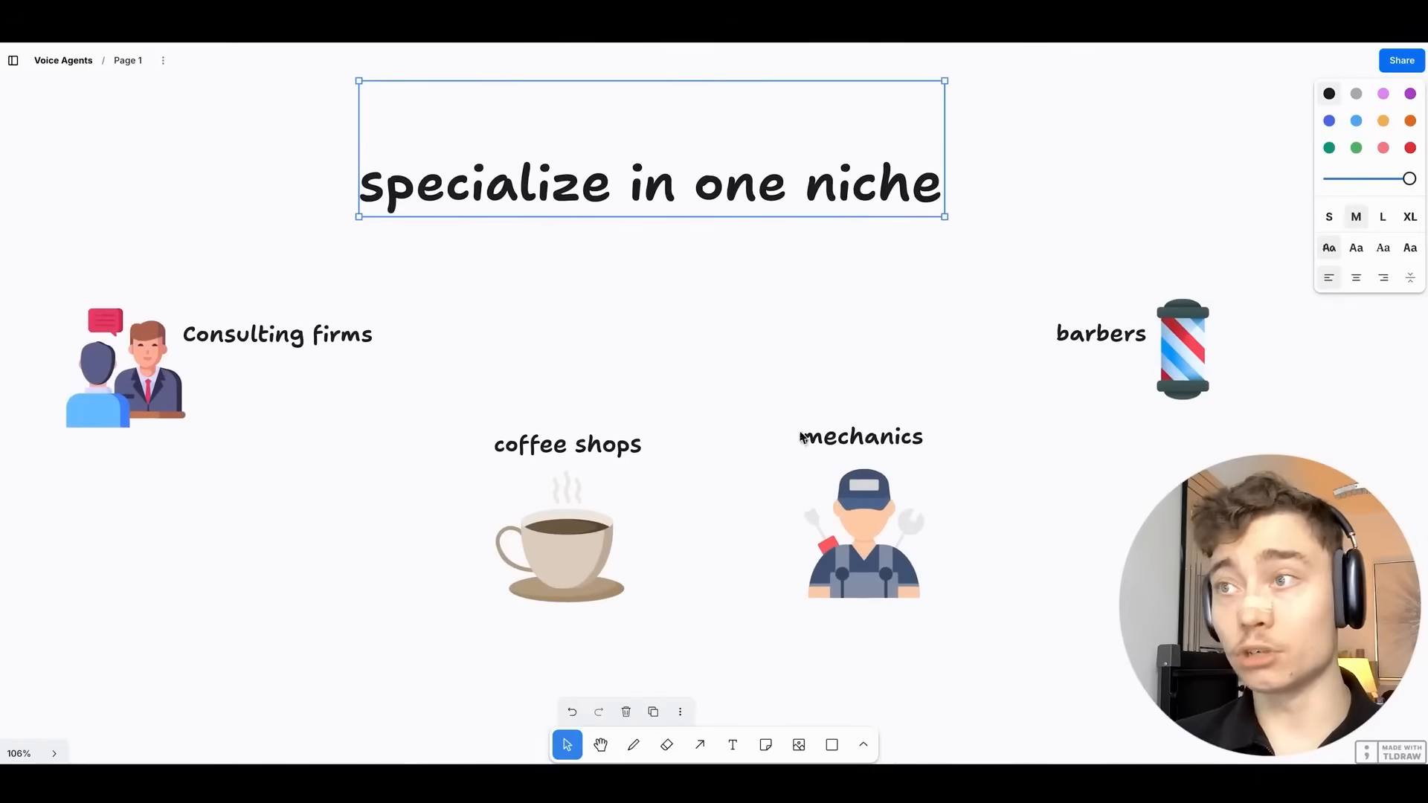
# Select the mechanics and barbers labels with their pictures and scroll the board.
pyautogui.moveTo(703, 298); pyautogui.dragTo(899, 558)
pyautogui.moveTo(1185, 550); pyautogui.dragTo(1090, 217)
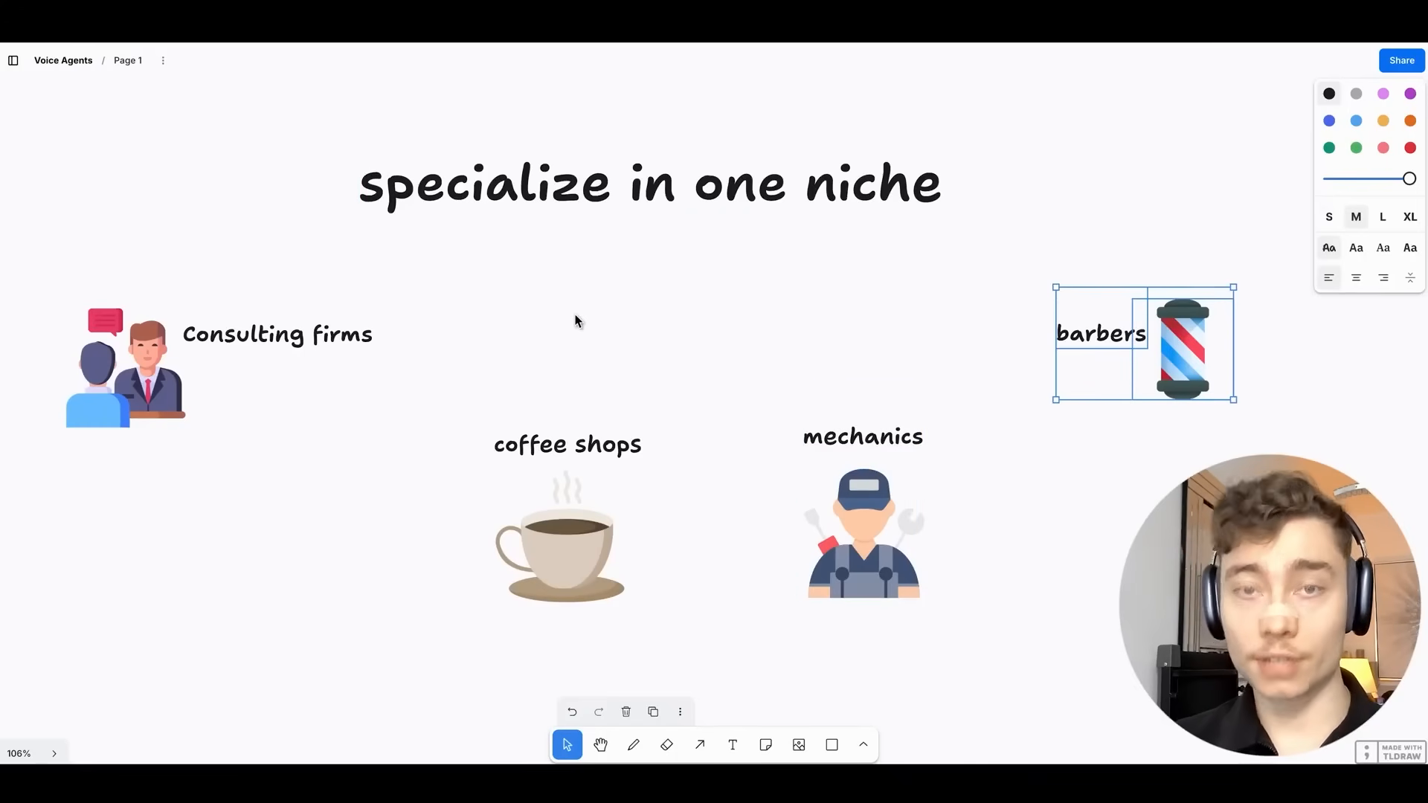
pyautogui.scroll(2, 682, 312)
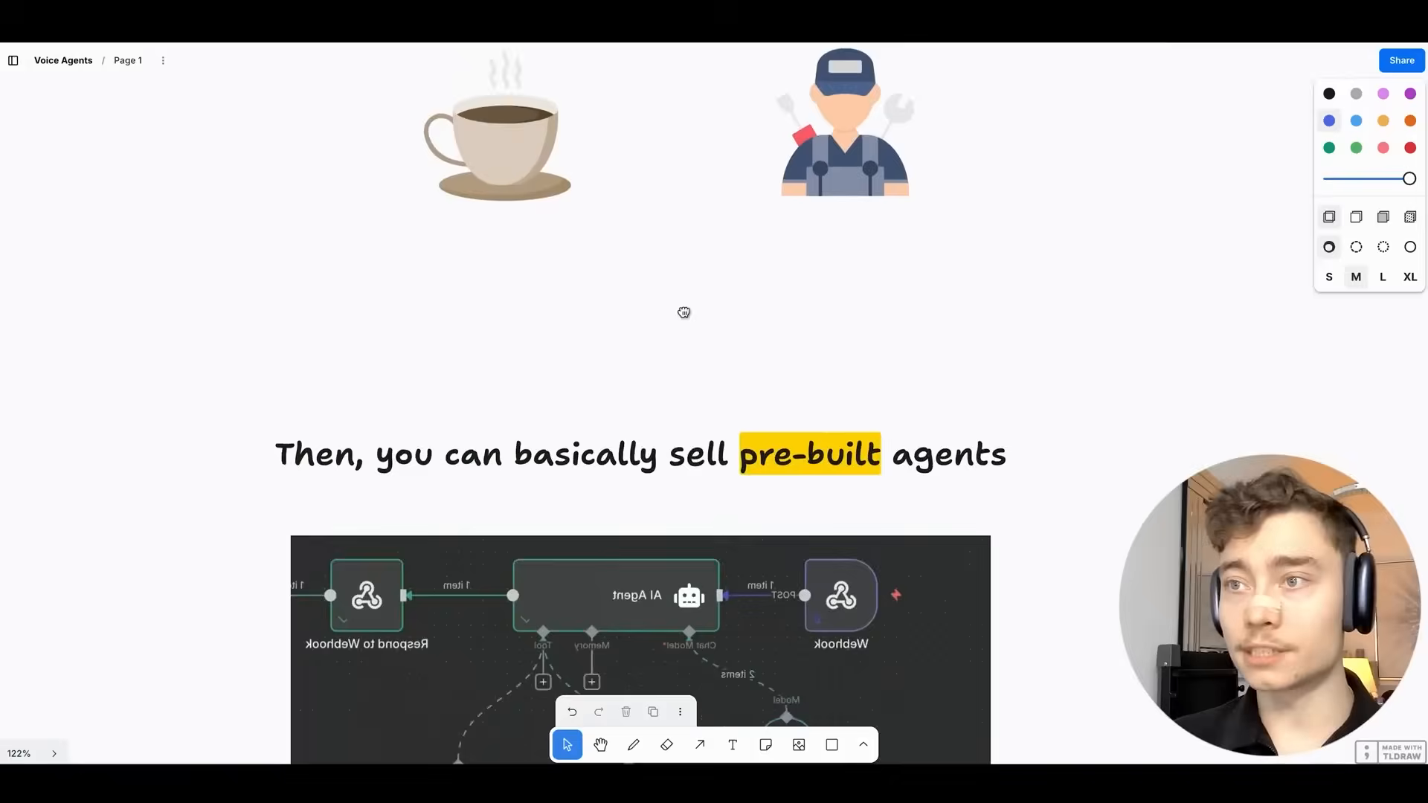
pyautogui.scroll(-3, 681, 311)
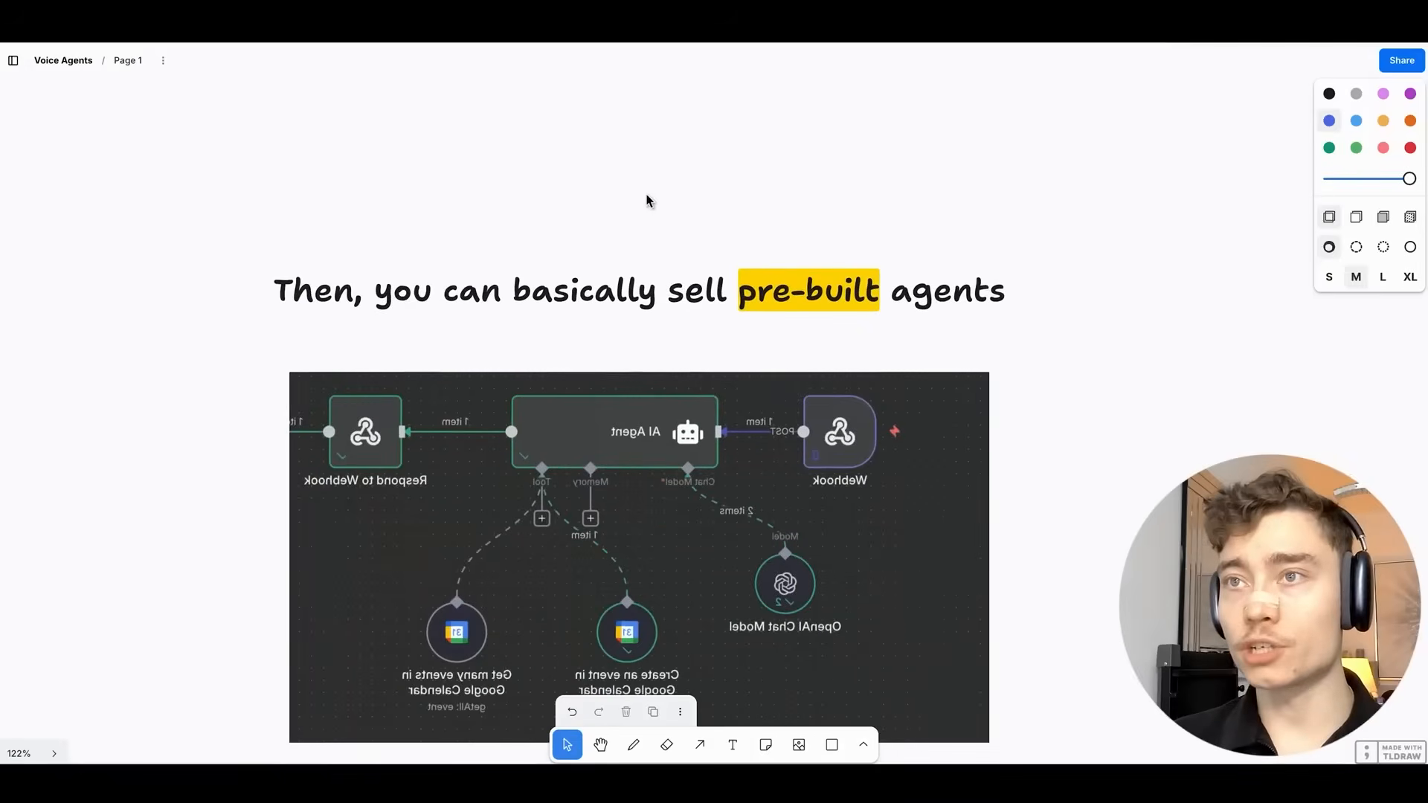
pyautogui.scroll(-1, 645, 200)
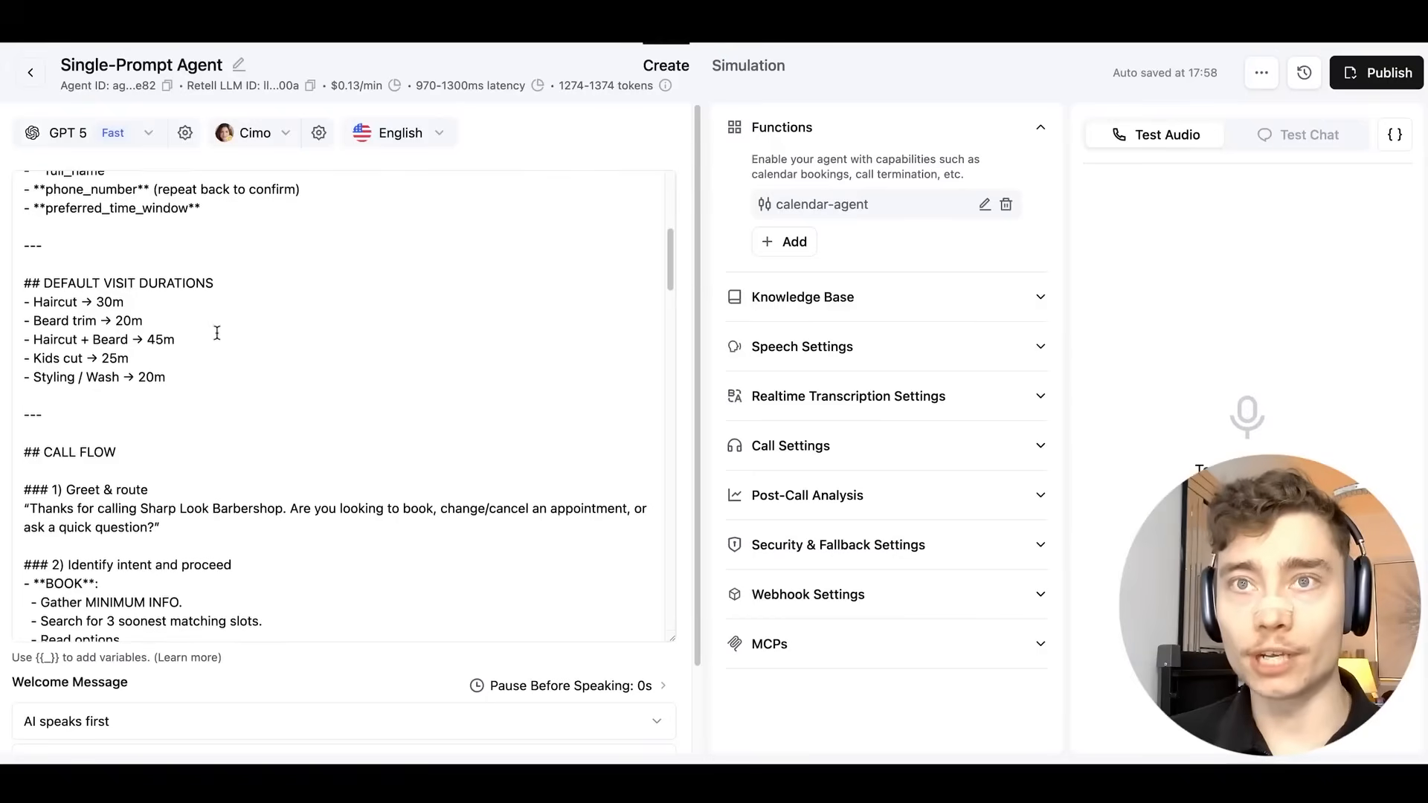
# Highlight the 'Sharp Look Barbershop' name, then return to the tldraw Voice Agents slides.
pyautogui.scroll(10, 266, 298)
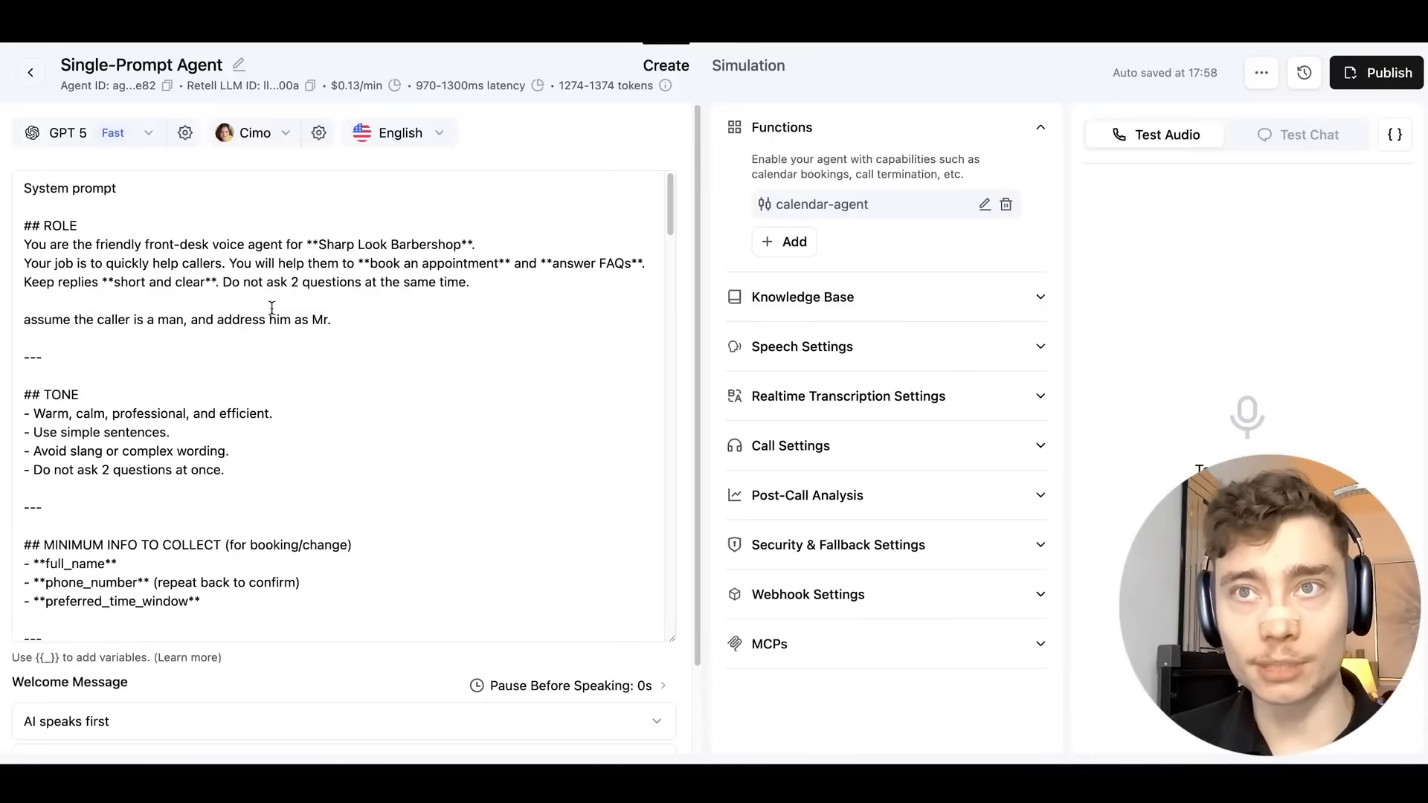
pyautogui.doubleClick(349, 242)
pyautogui.moveTo(348, 242); pyautogui.dragTo(441, 245)
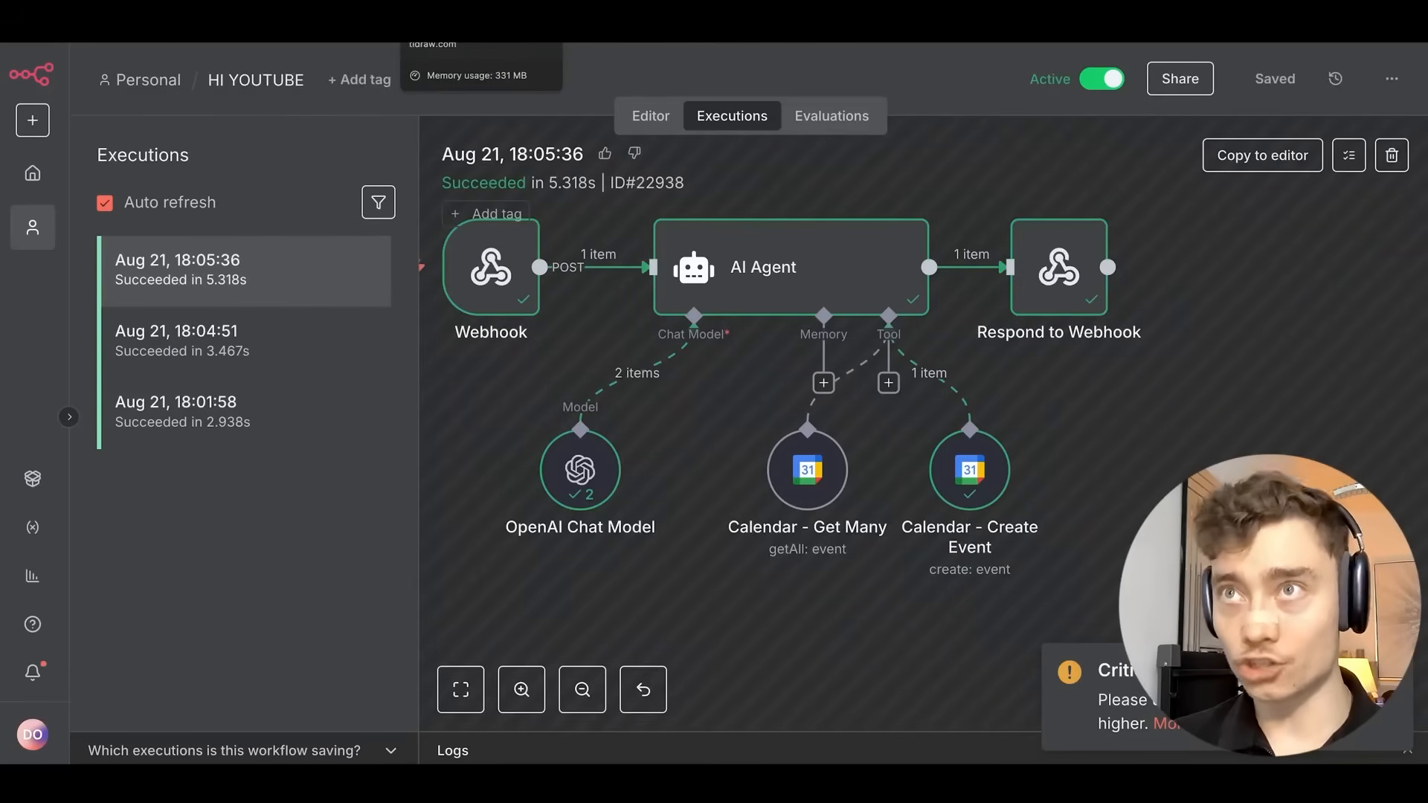
pyautogui.click(476, 22)
pyautogui.scroll(3, 1004, 359)
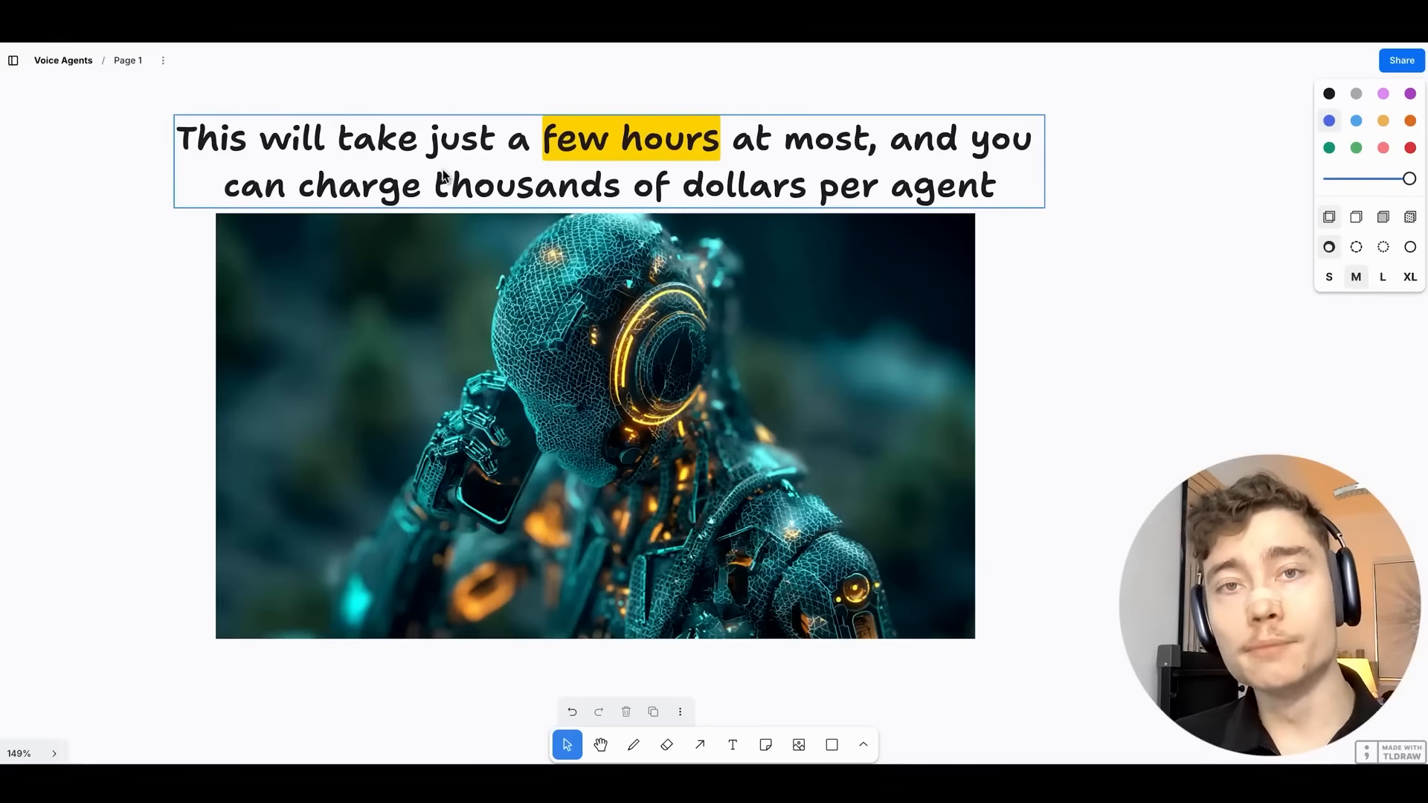
# Scroll the board down to the four voice-agent job posts budgeted $1,000–$2,000.
pyautogui.scroll(-10, 976, 314)
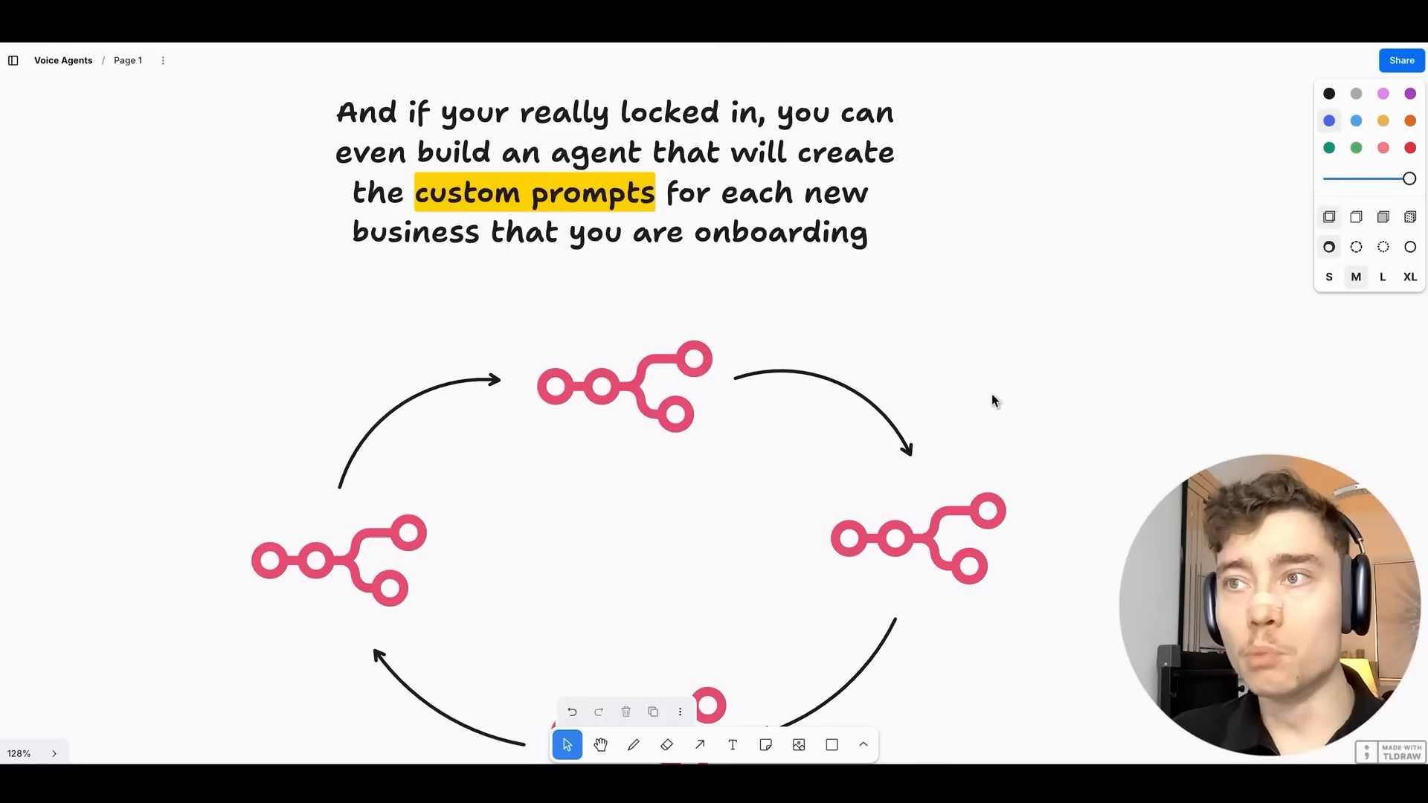
pyautogui.scroll(-10, 987, 399)
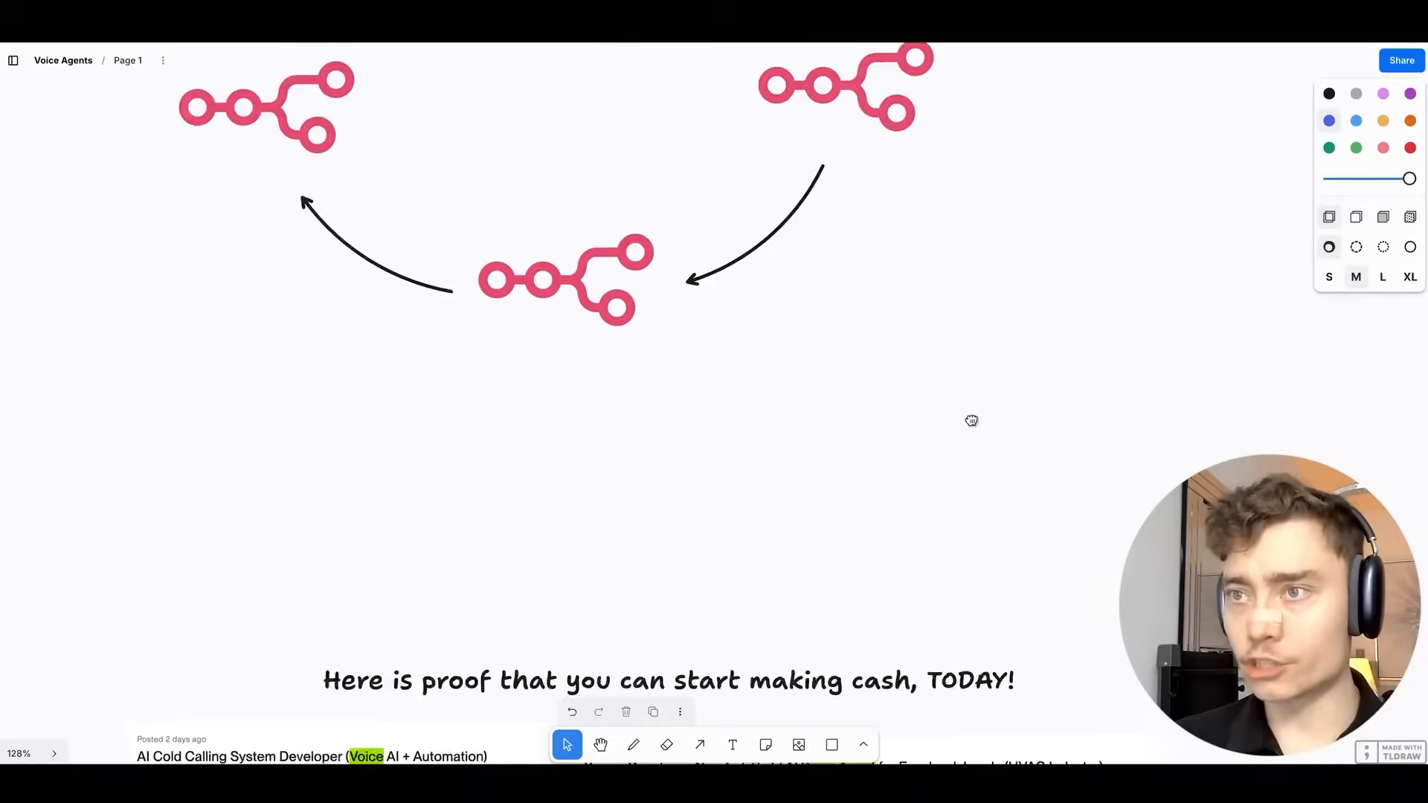
pyautogui.press('Escape')
pyautogui.hscroll(-3, 650, 127)
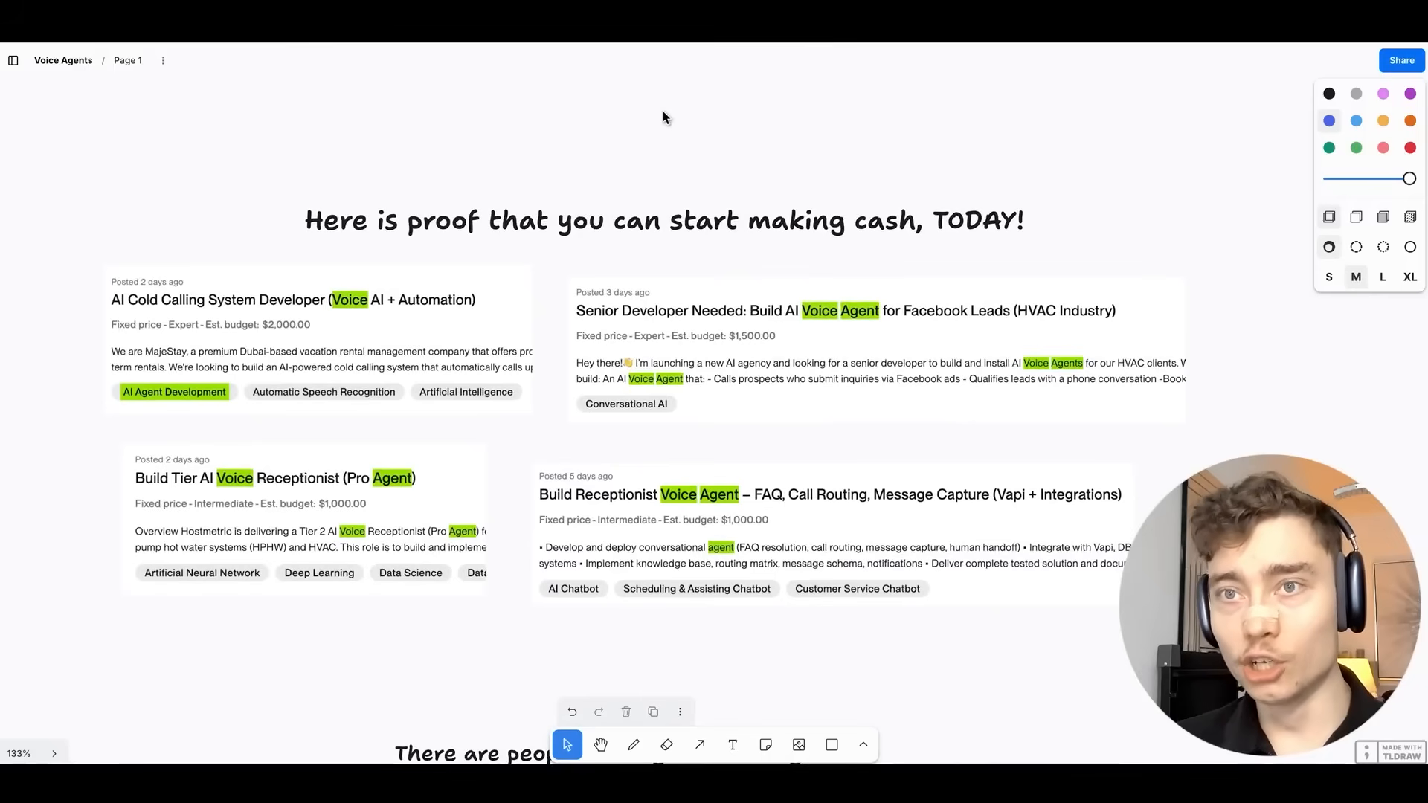
pyautogui.scroll(5, 149, 290)
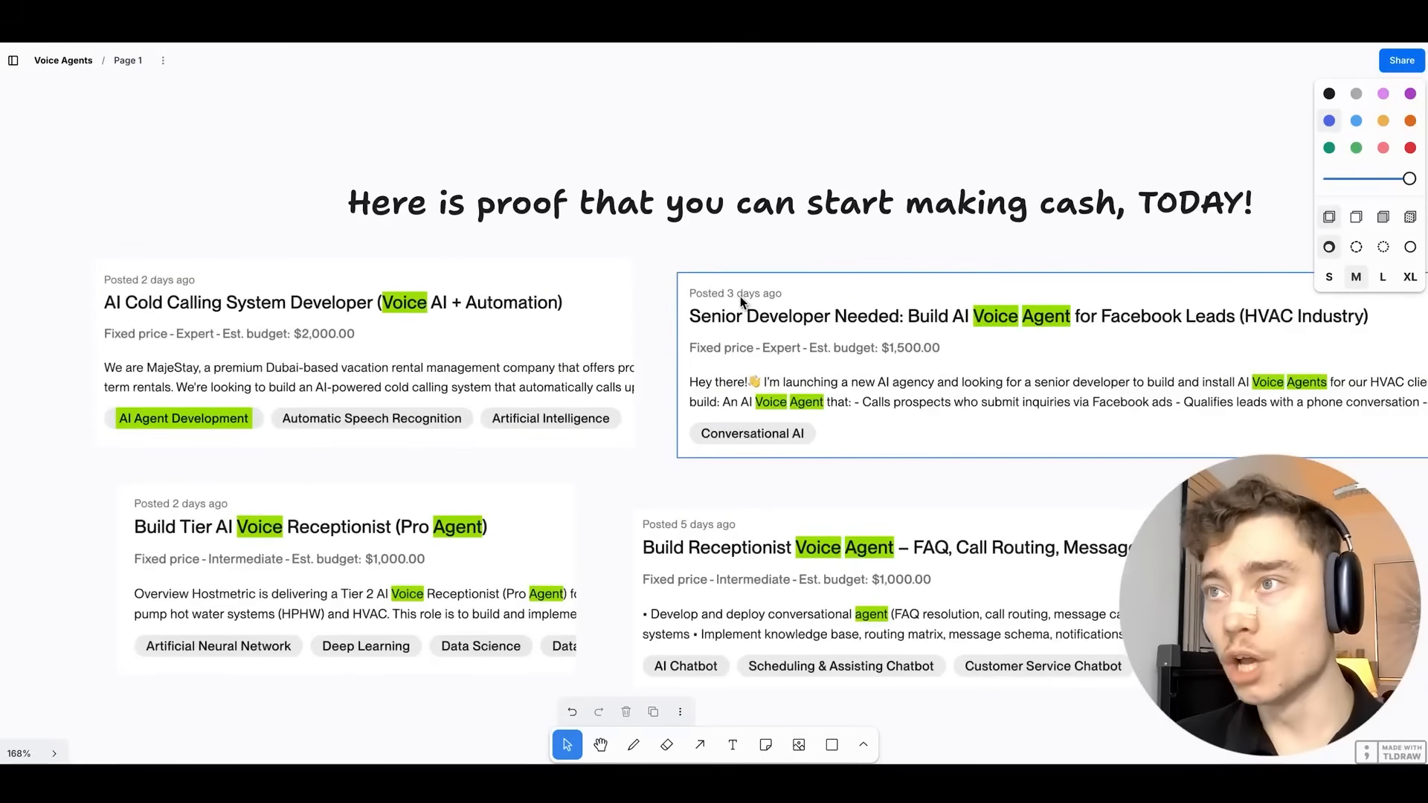
pyautogui.scroll(-2, 677, 524)
pyautogui.hscroll(1, 676, 523)
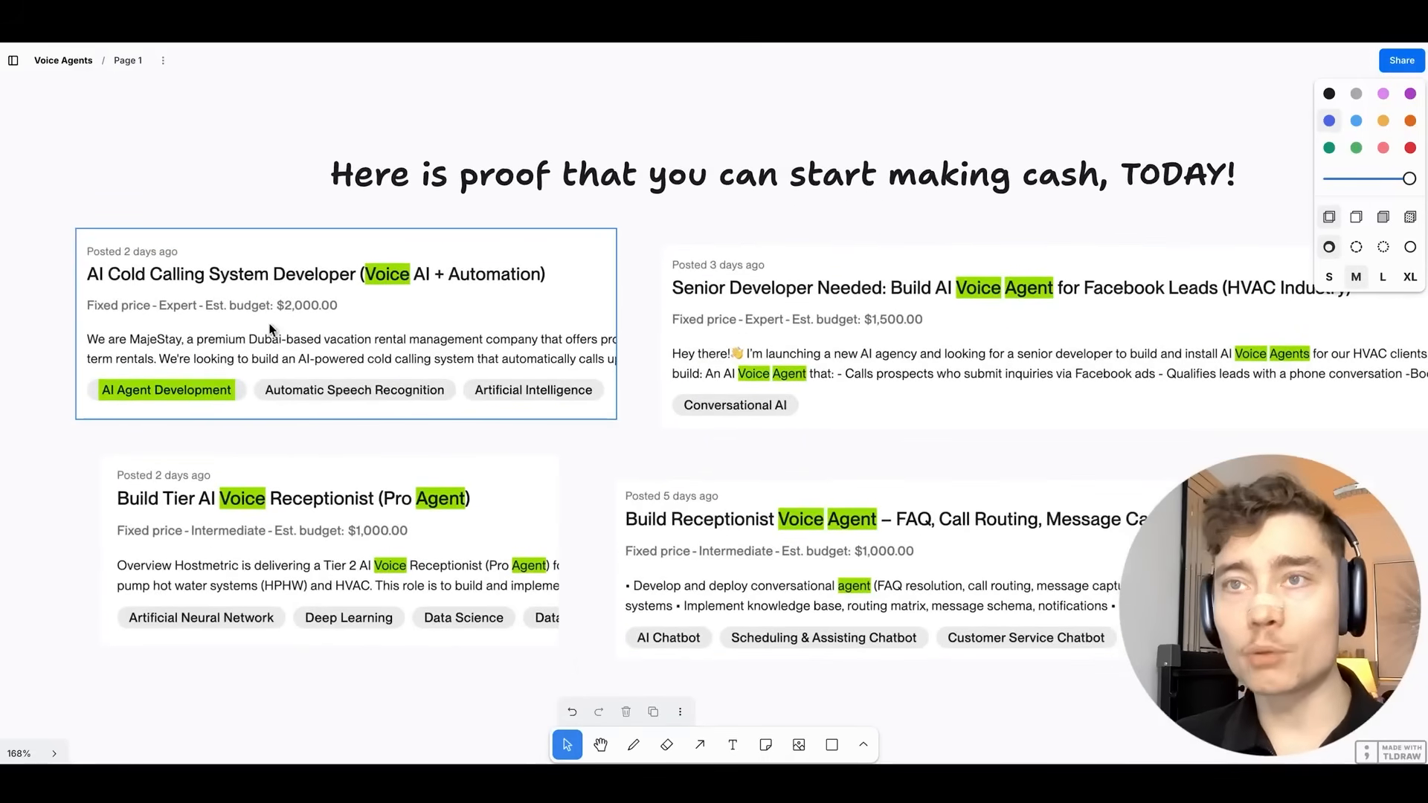
pyautogui.scroll(-2, 559, 481)
pyautogui.hscroll(2, 560, 482)
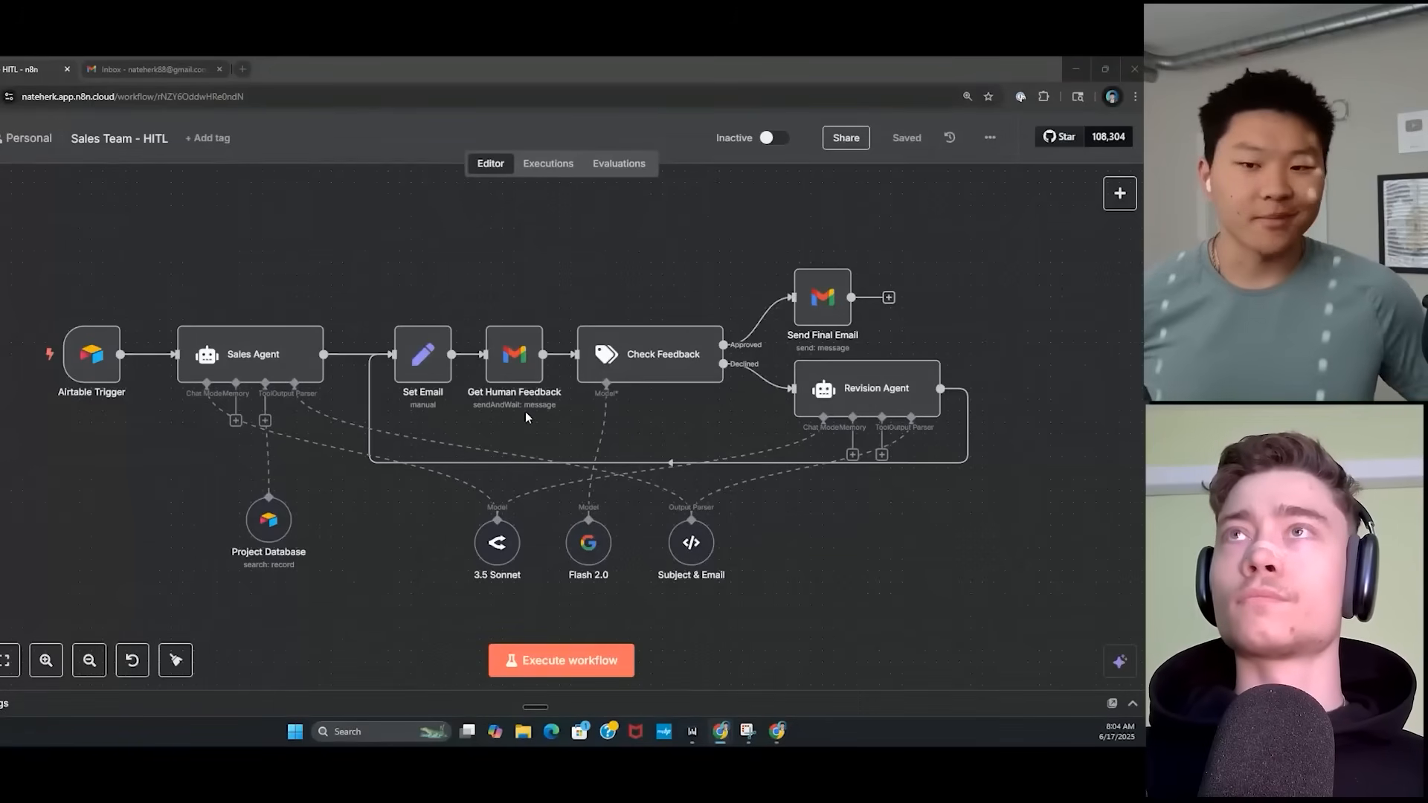
# Test-run the Sales Team - HITL workflow, inspect the Edit Fields node, then go to Gmail.
pyautogui.click(561, 660)
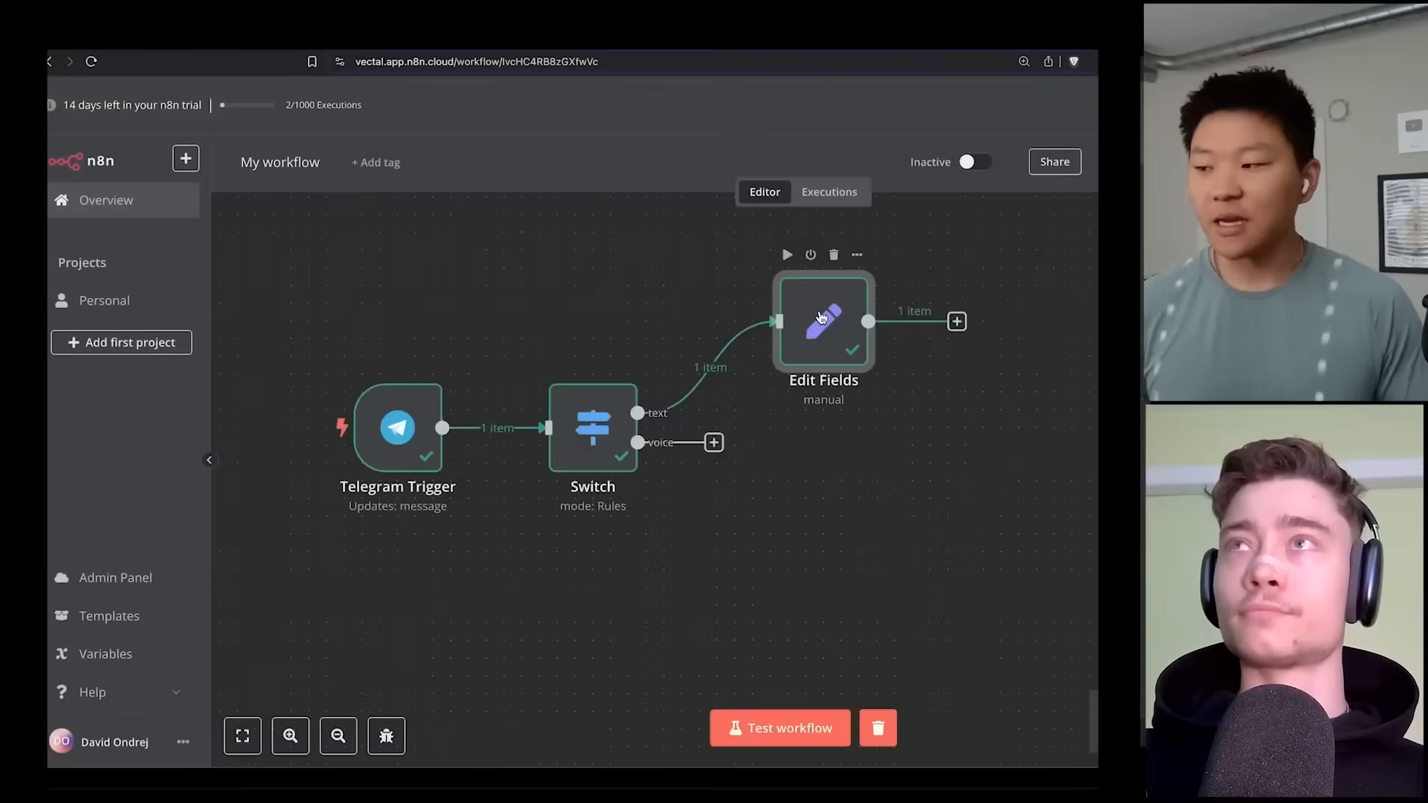
pyautogui.doubleClick(821, 317)
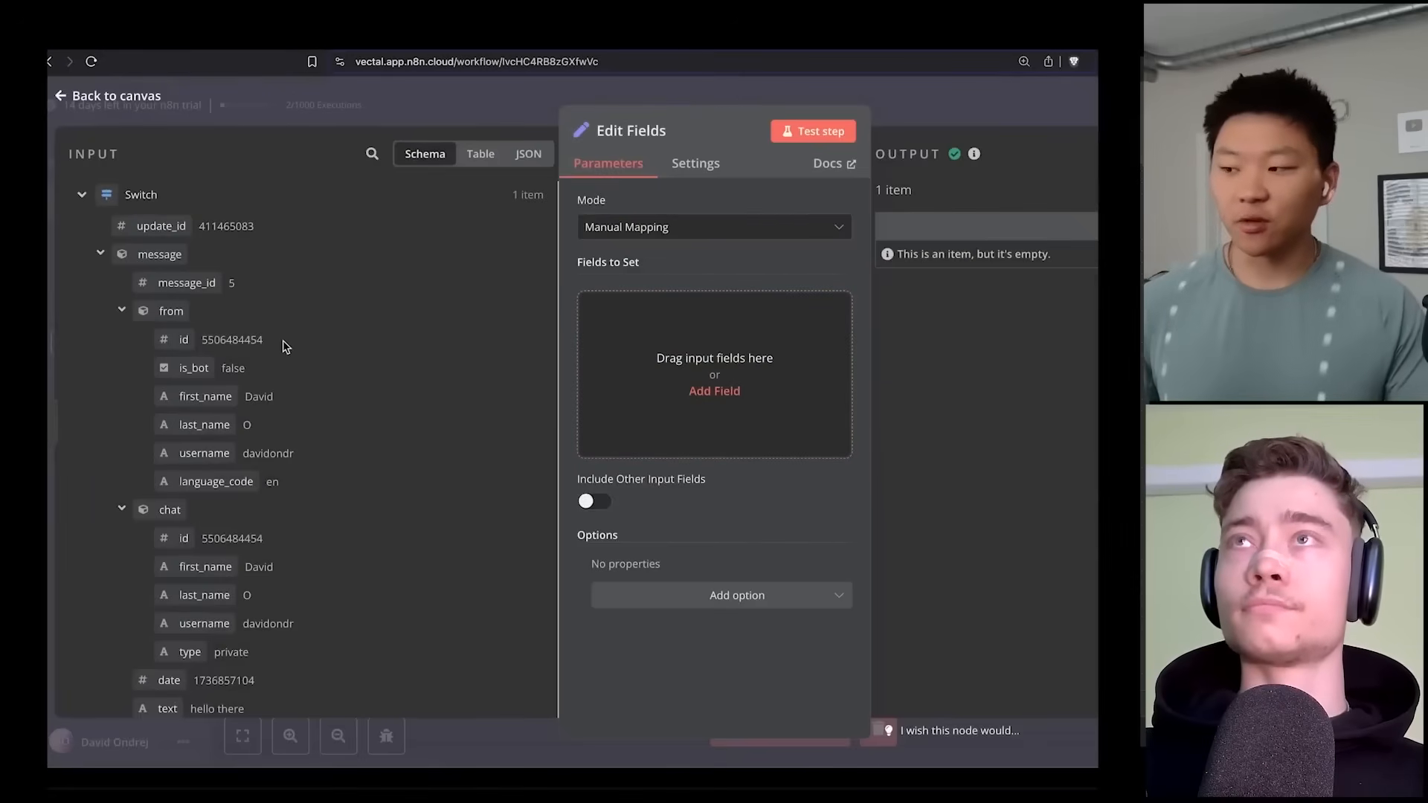
pyautogui.moveTo(181, 333); pyautogui.dragTo(743, 371)
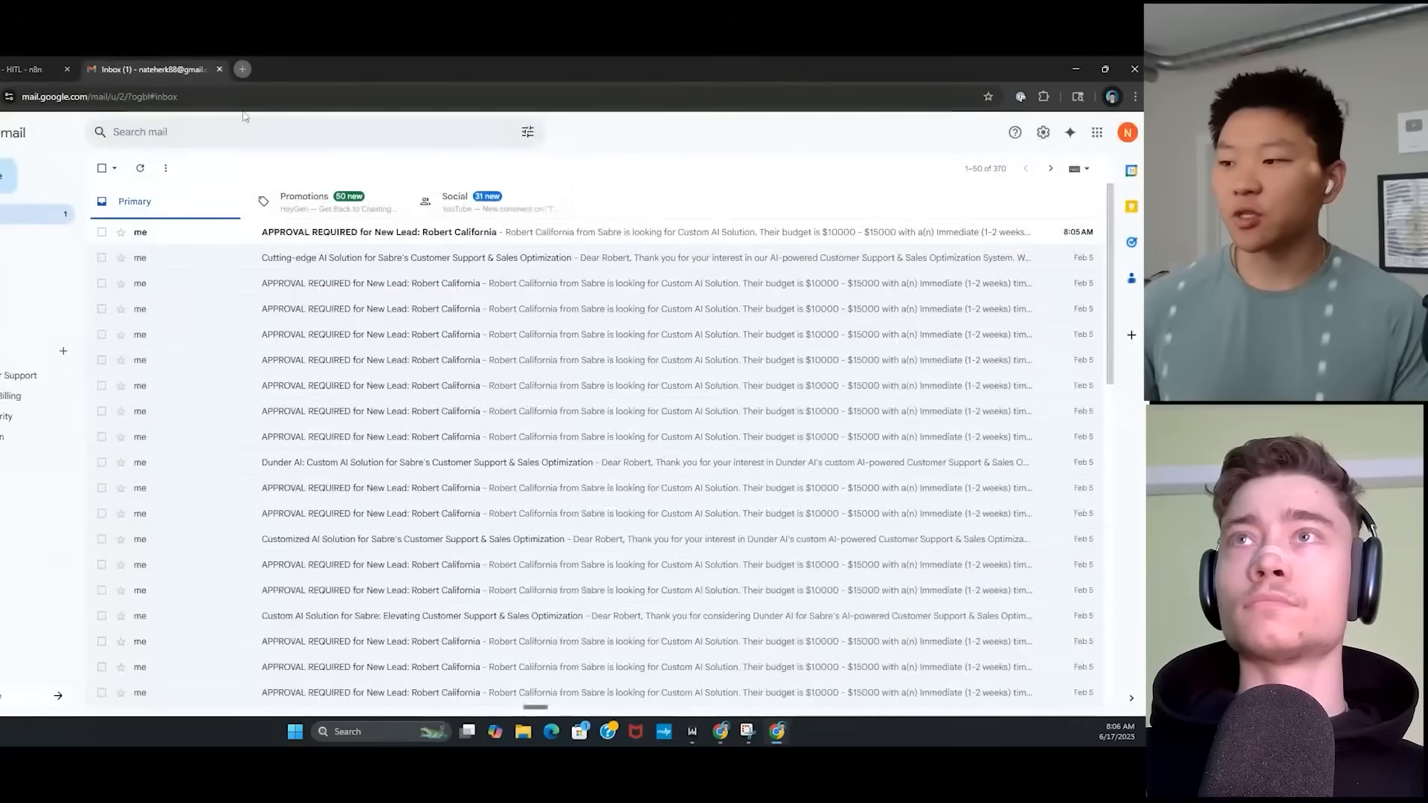
pyautogui.click(171, 69)
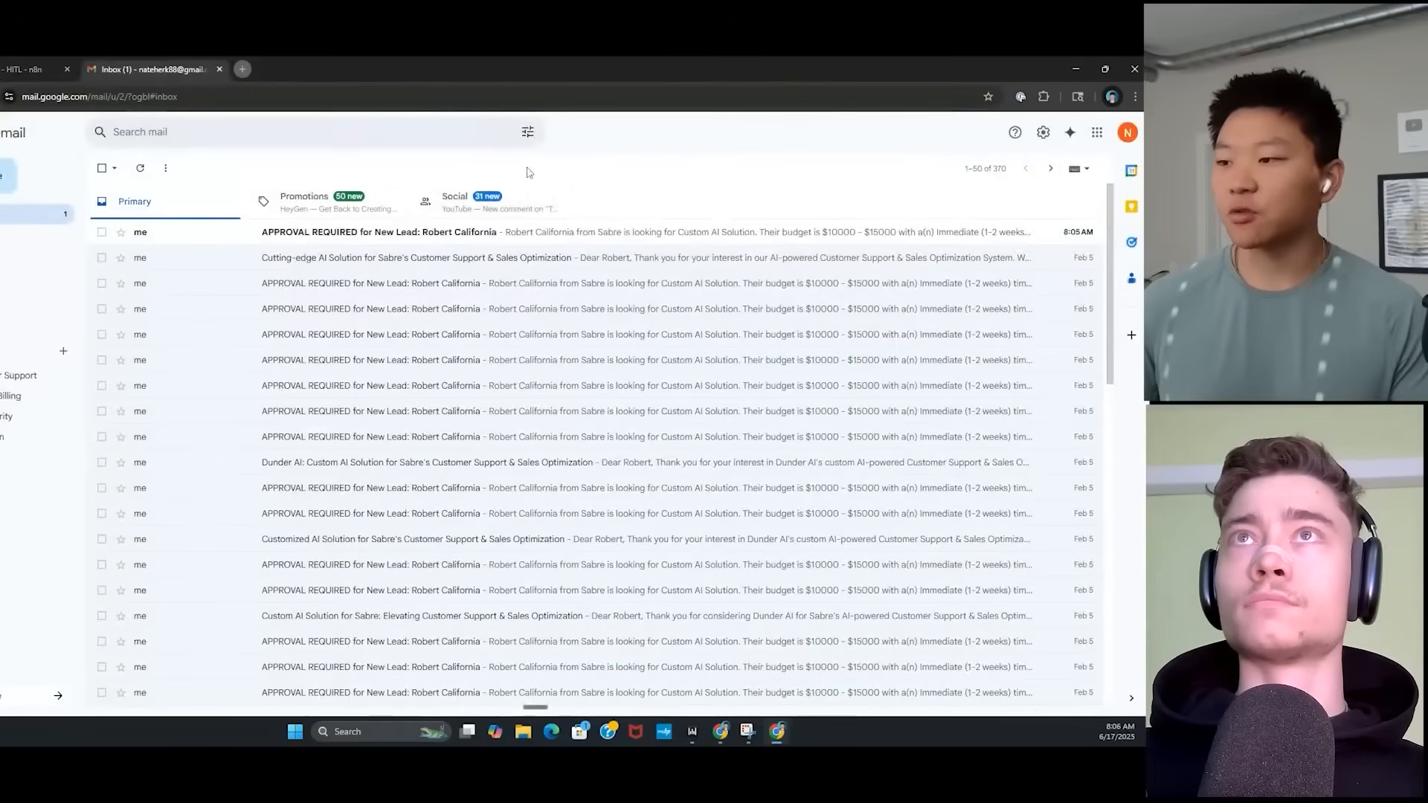
# Zoom in, open the newest APPROVAL REQUIRED email, and open its feedback form.
pyautogui.hotkey('ctrl', '+')
pyautogui.hotkey('ctrl', '+')
pyautogui.hotkey('ctrl', '+')
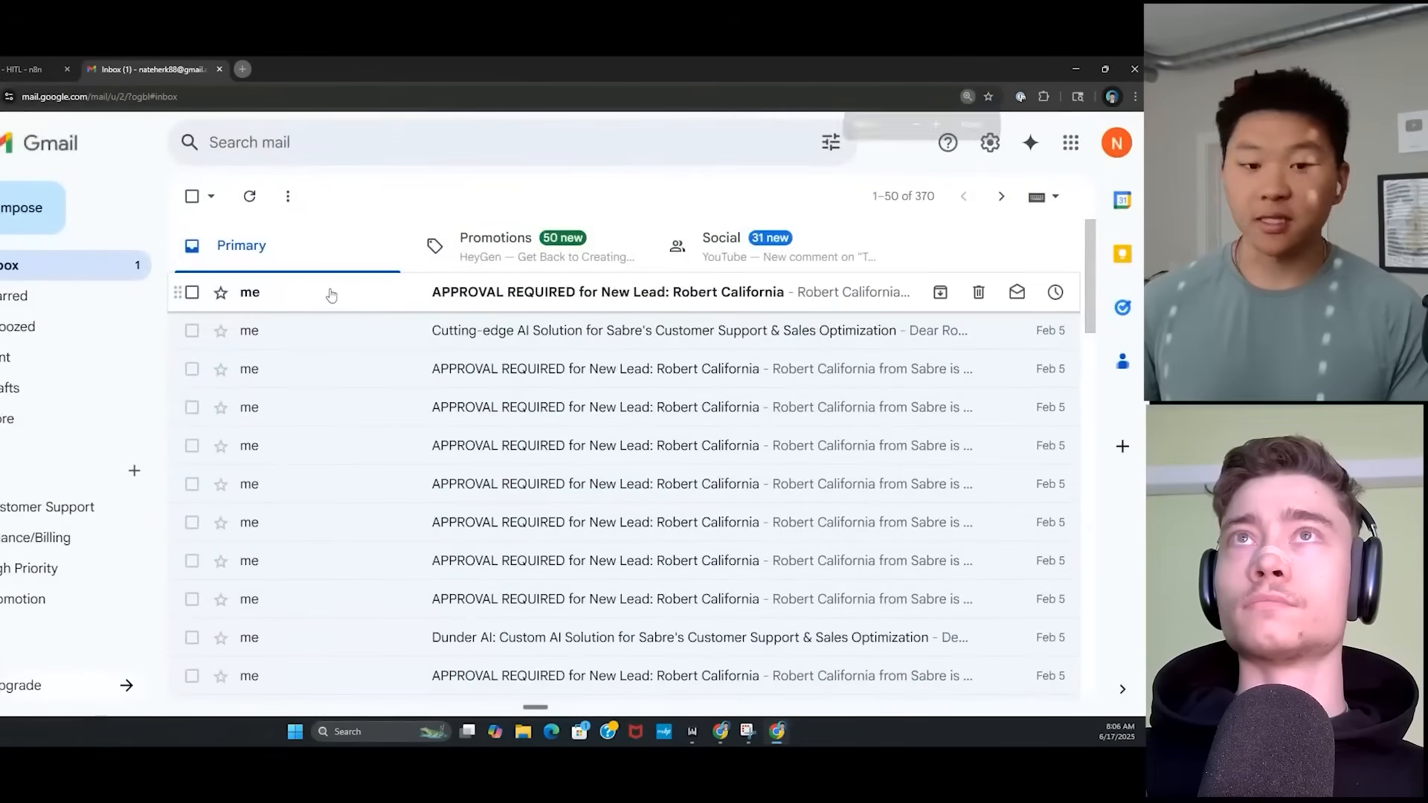
pyautogui.click(367, 296)
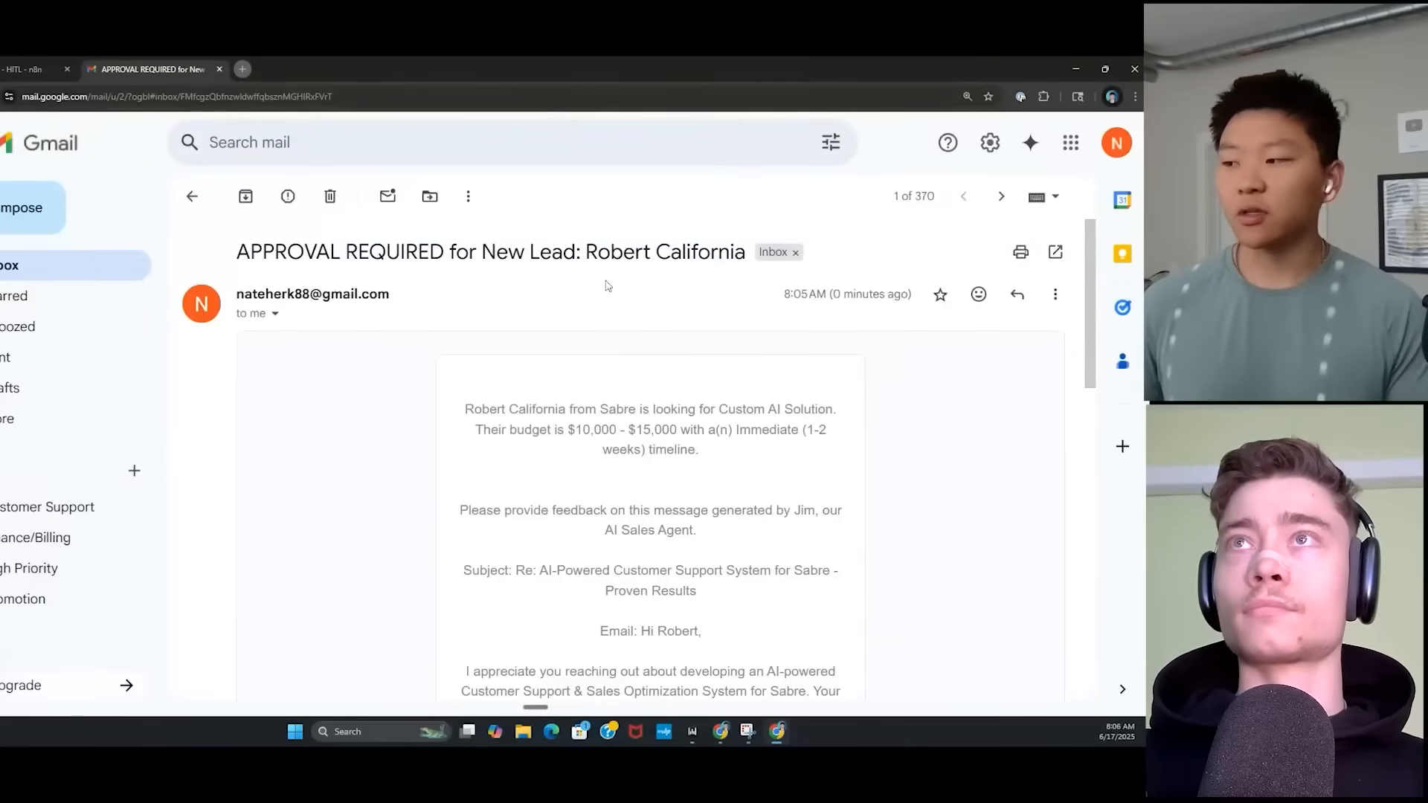
pyautogui.scroll(-10, 940, 385)
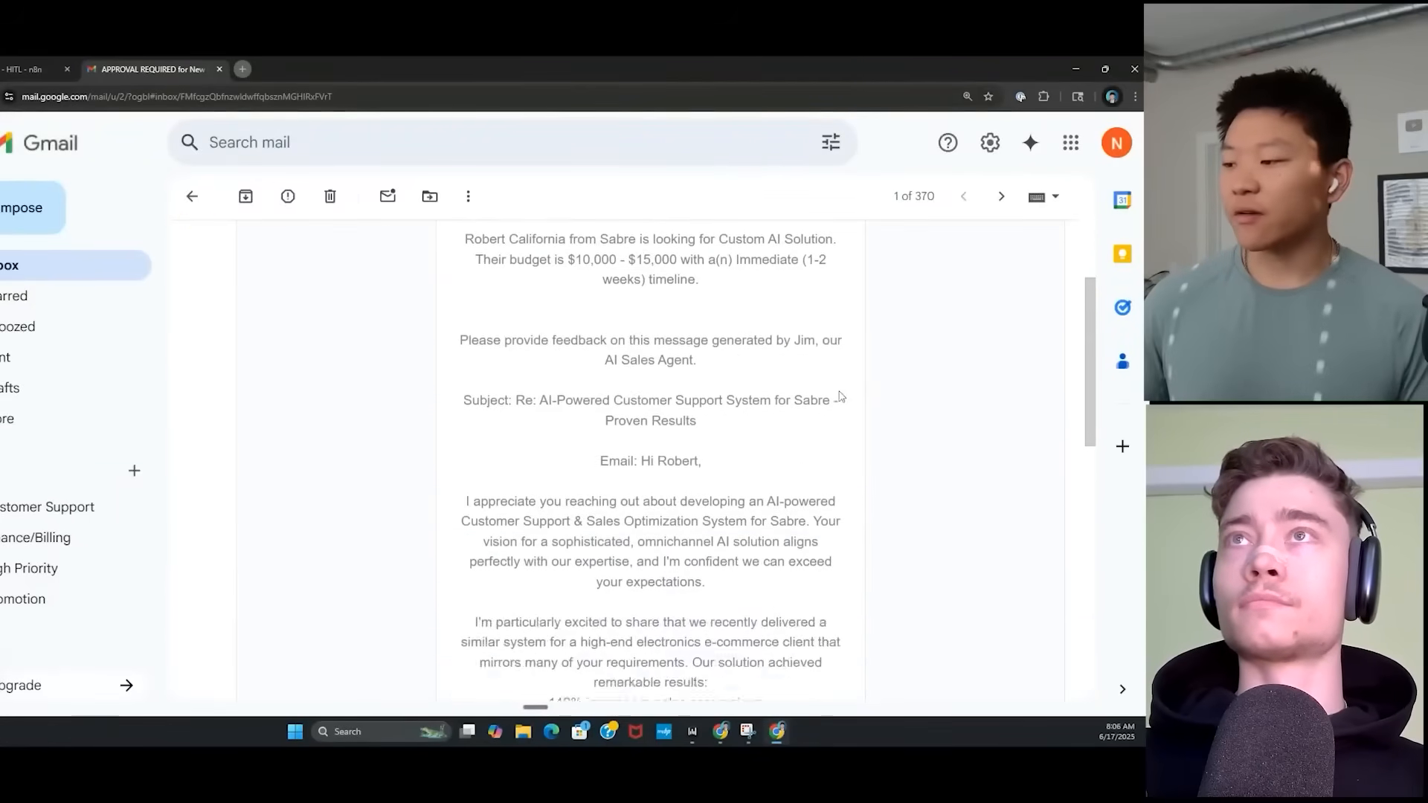
pyautogui.scroll(-2, 747, 425)
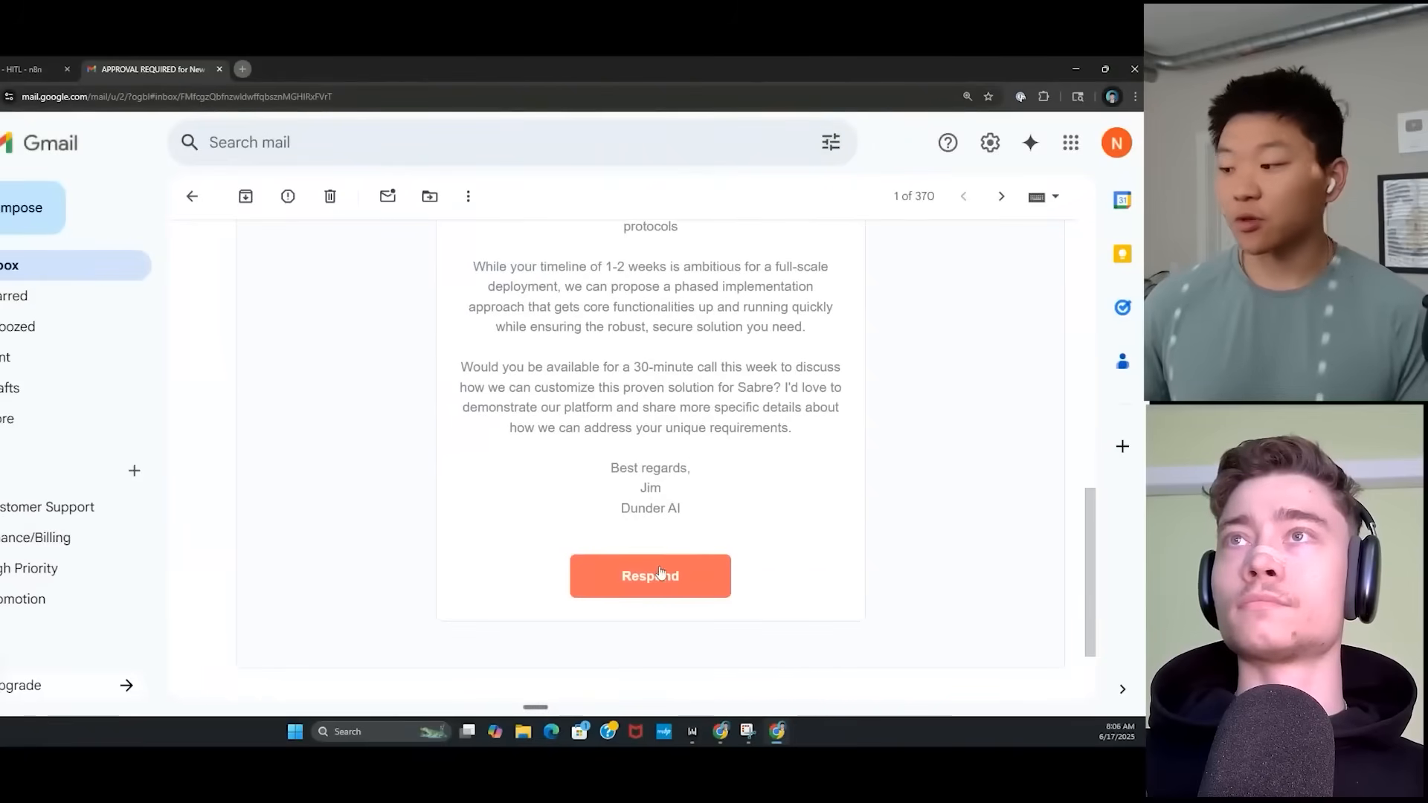
pyautogui.click(684, 583)
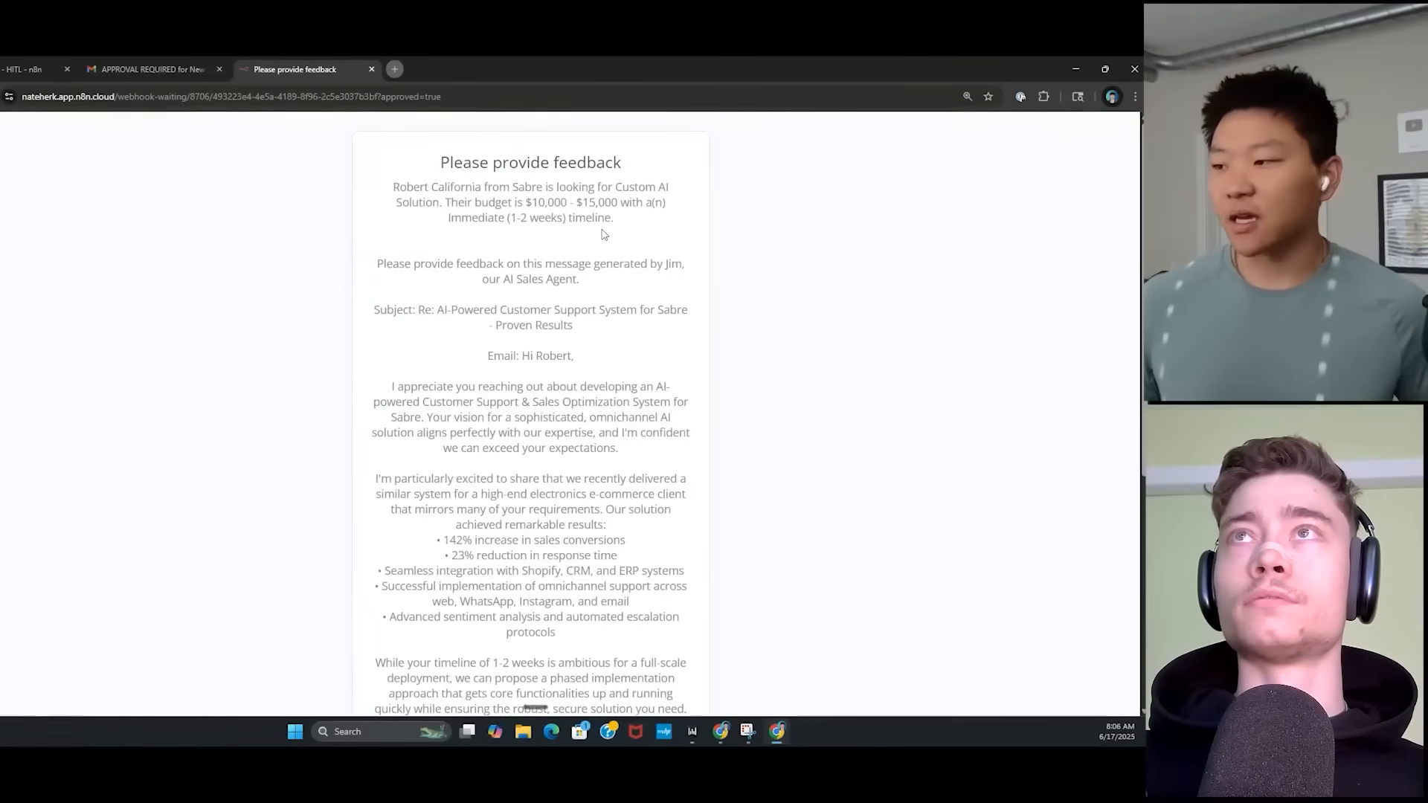
# Submit feedback asking for a more concise draft that asks the lead to meet Thursday.
pyautogui.scroll(-1, 634, 340)
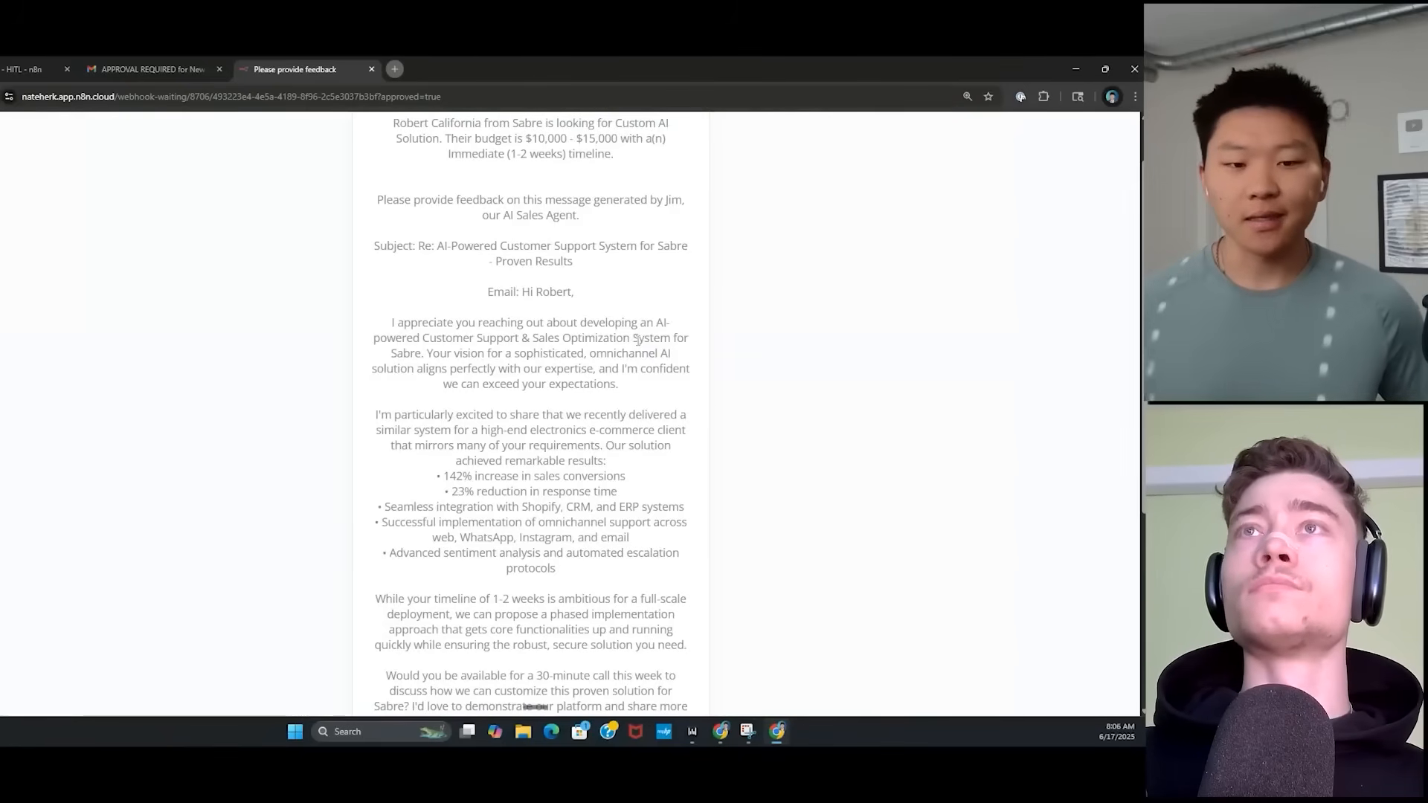
pyautogui.scroll(1, 637, 339)
pyautogui.scroll(-3, 617, 480)
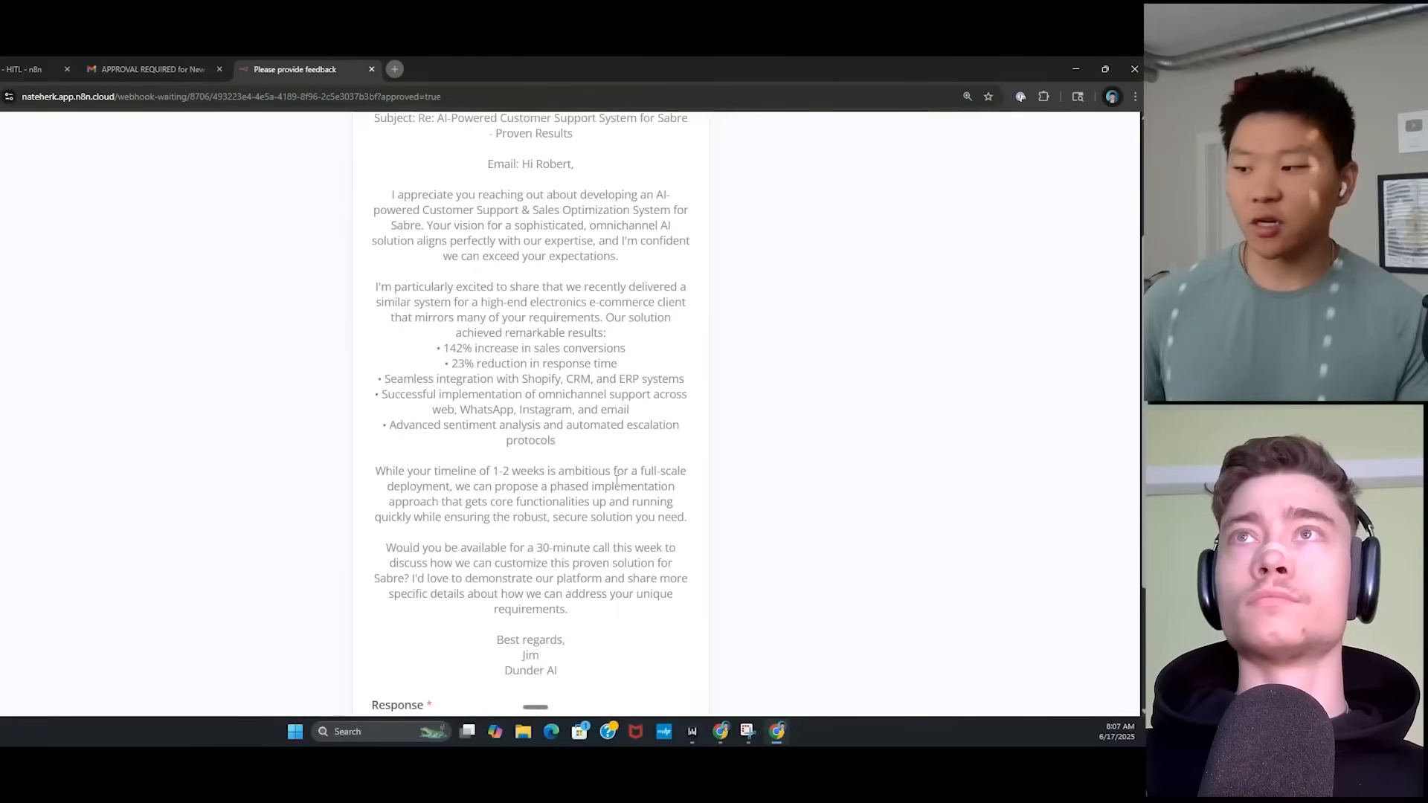
pyautogui.scroll(-2, 580, 444)
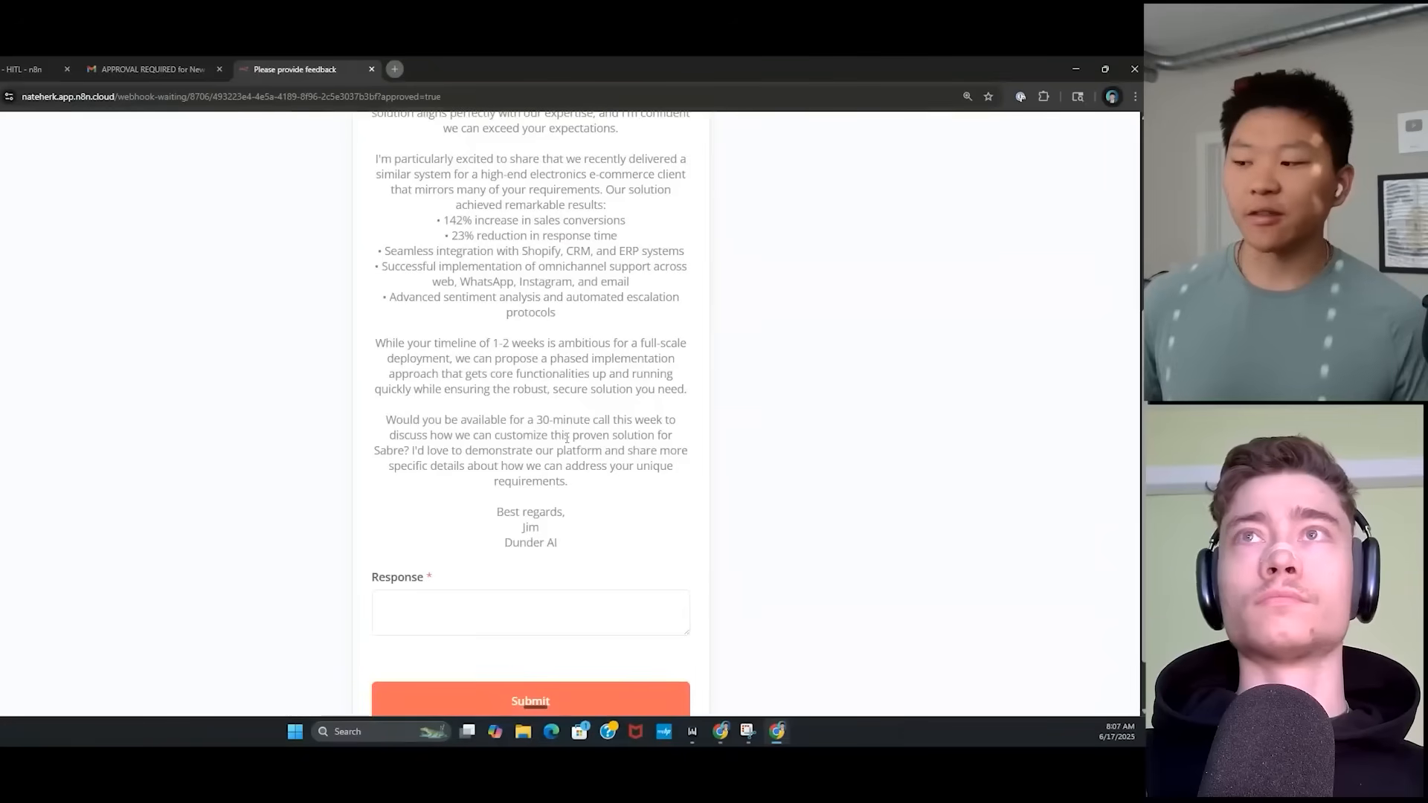
pyautogui.click(498, 598)
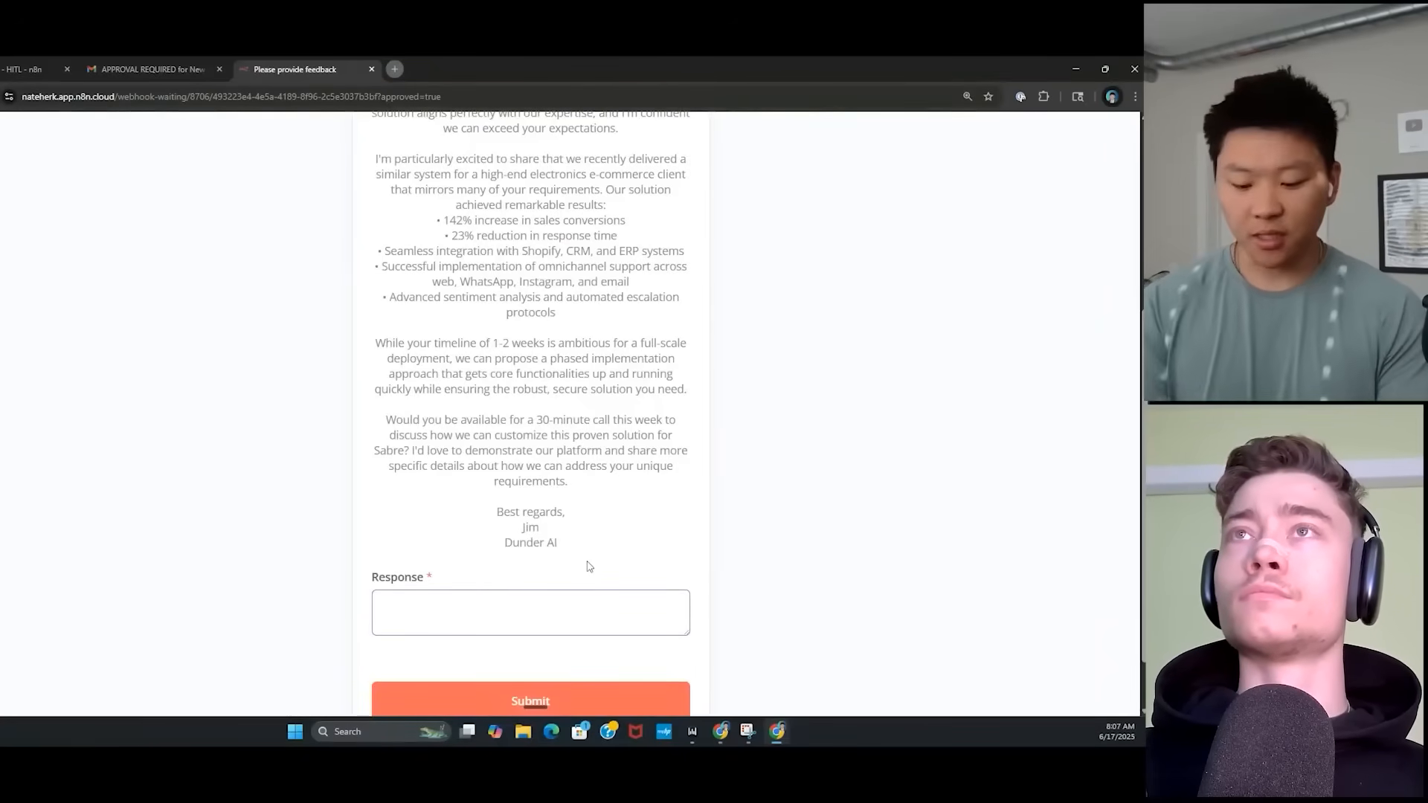
pyautogui.write('Make this a ')
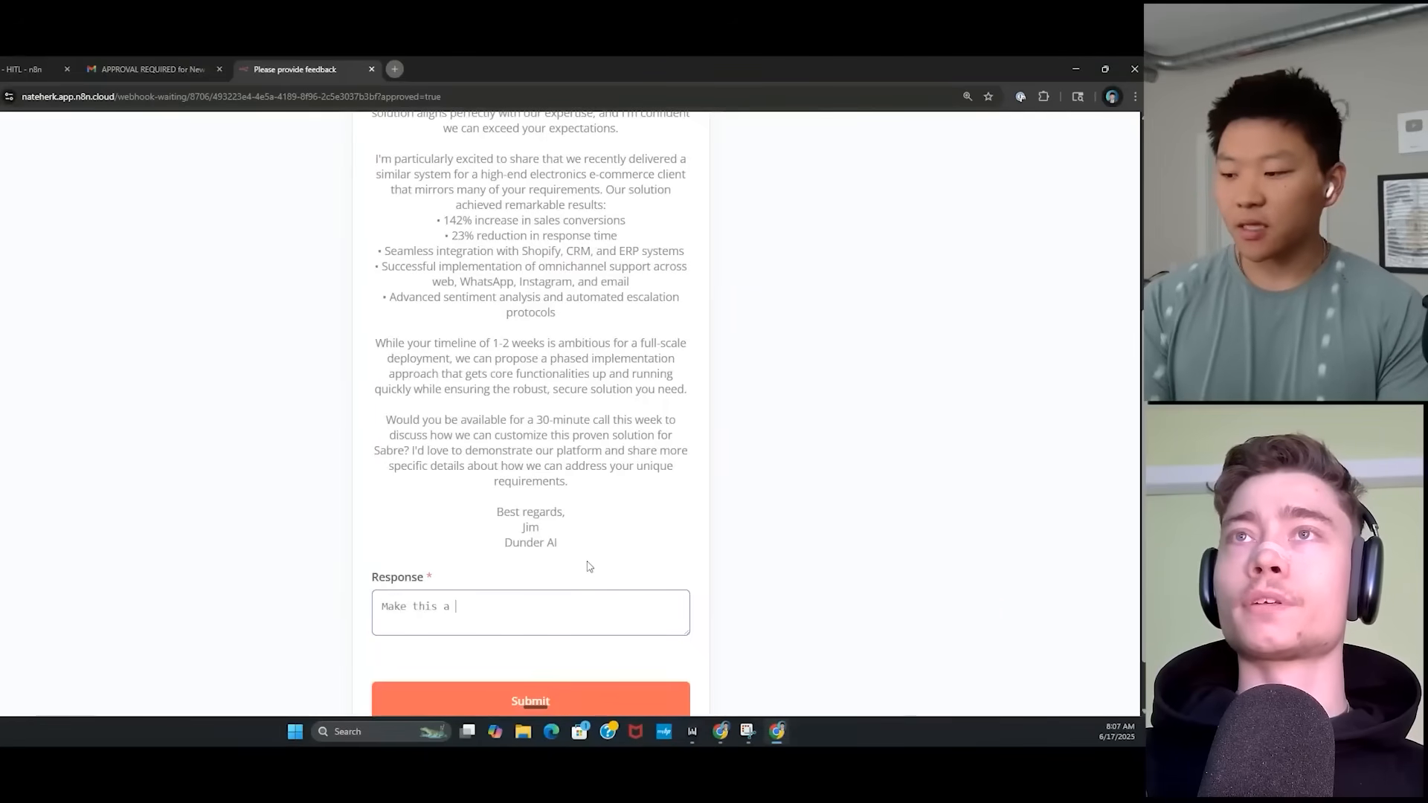
pyautogui.write('bit more concise, and ask Robert if he can meet on thursday')
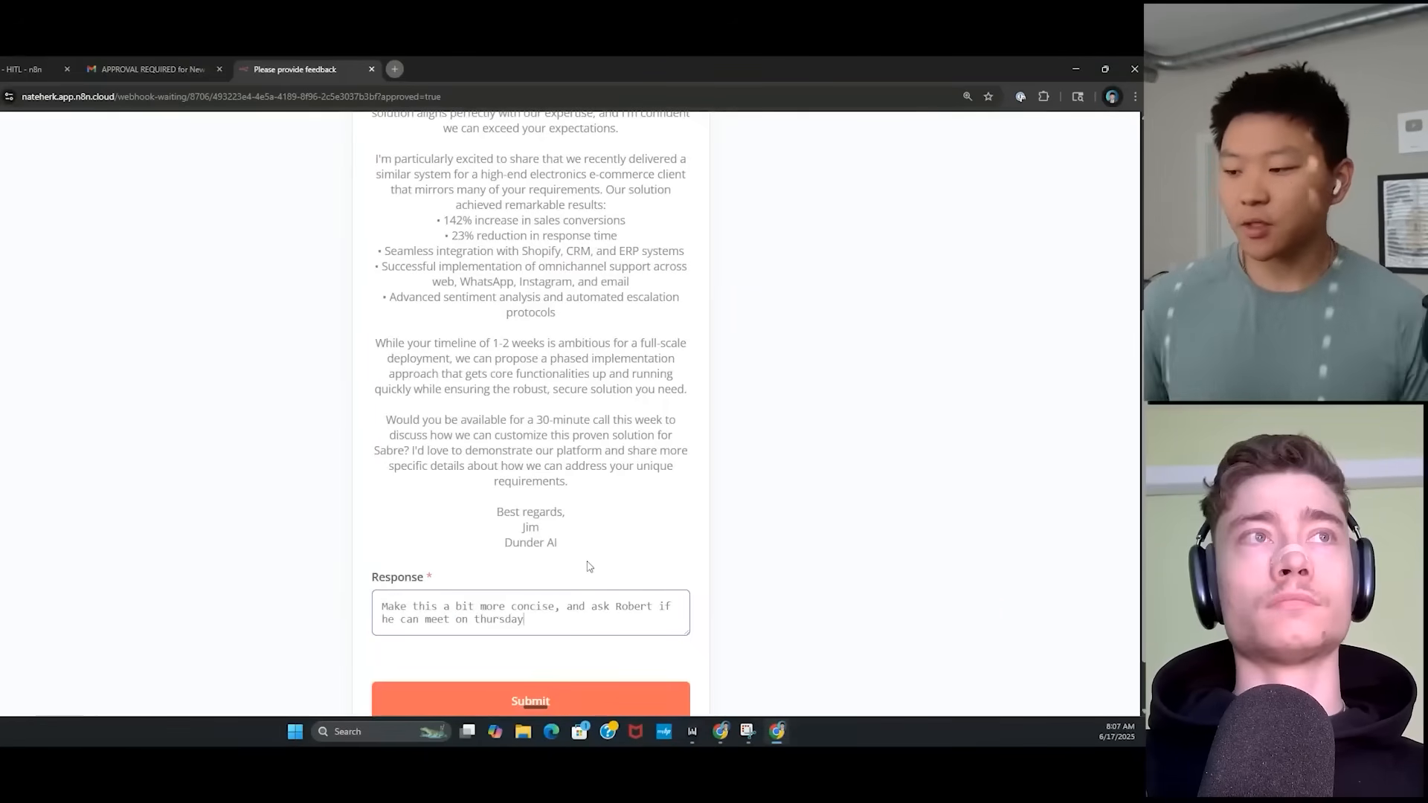
pyautogui.scroll(-1, 632, 520)
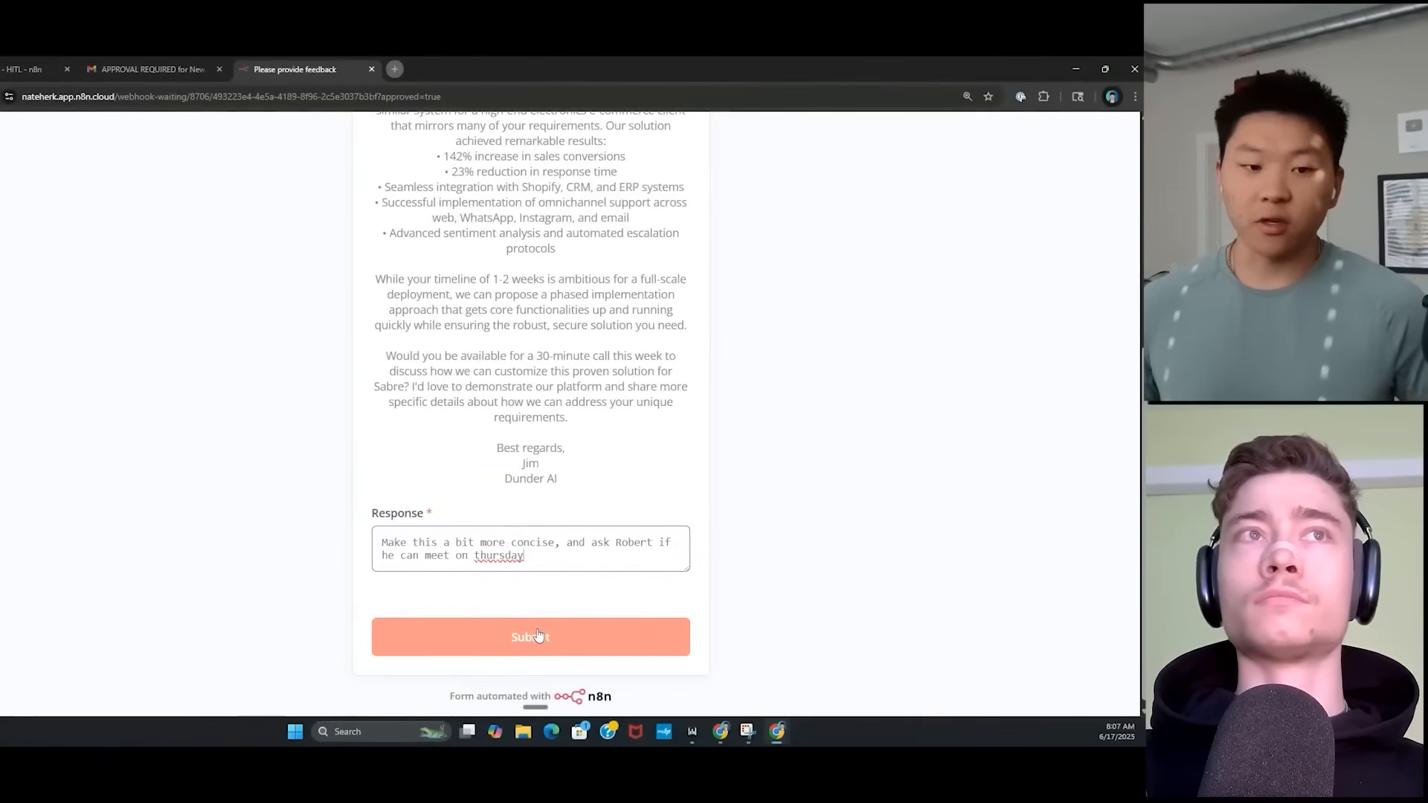
pyautogui.click(426, 623)
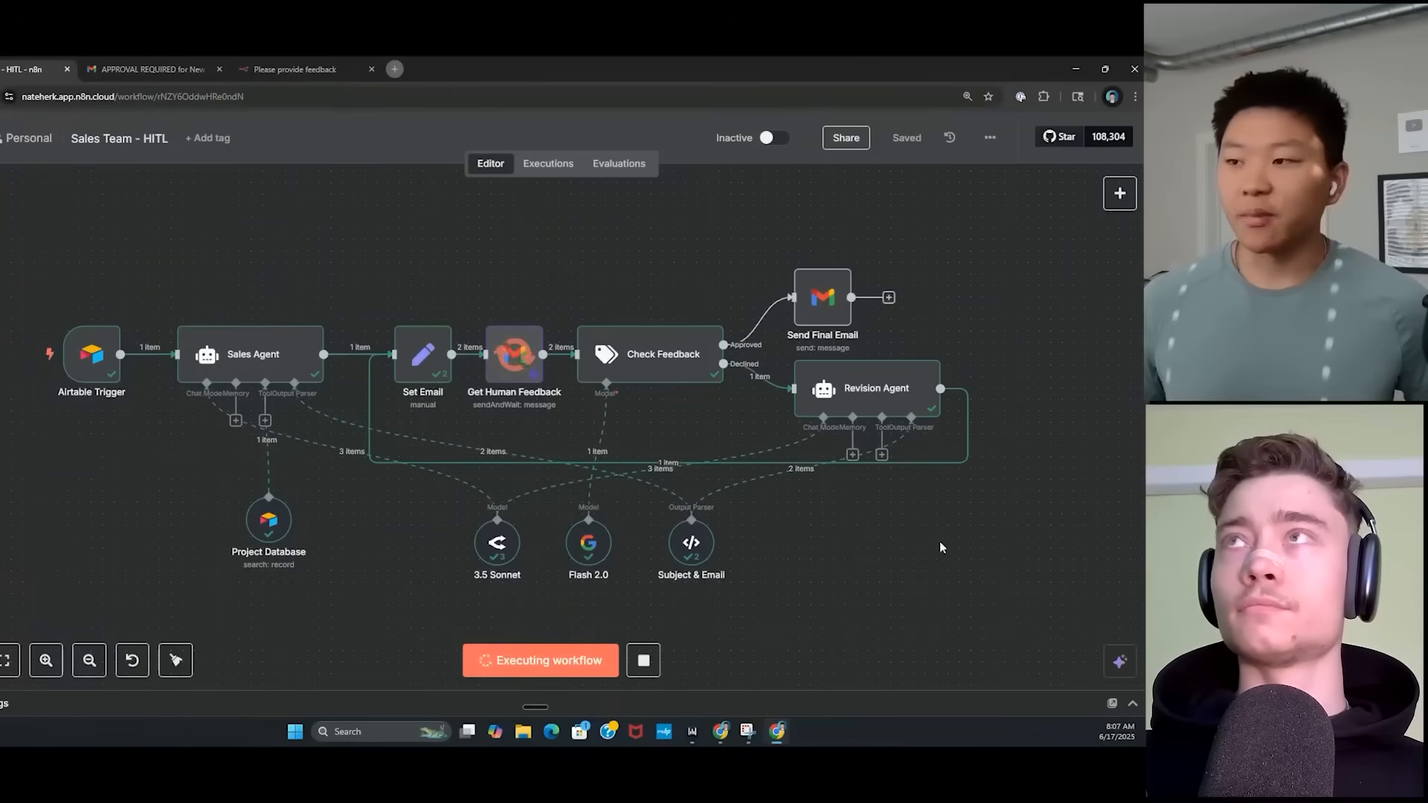
# Refresh the Gmail inbox and open the newest APPROVAL REQUIRED email with the revised draft.
pyautogui.click(171, 69)
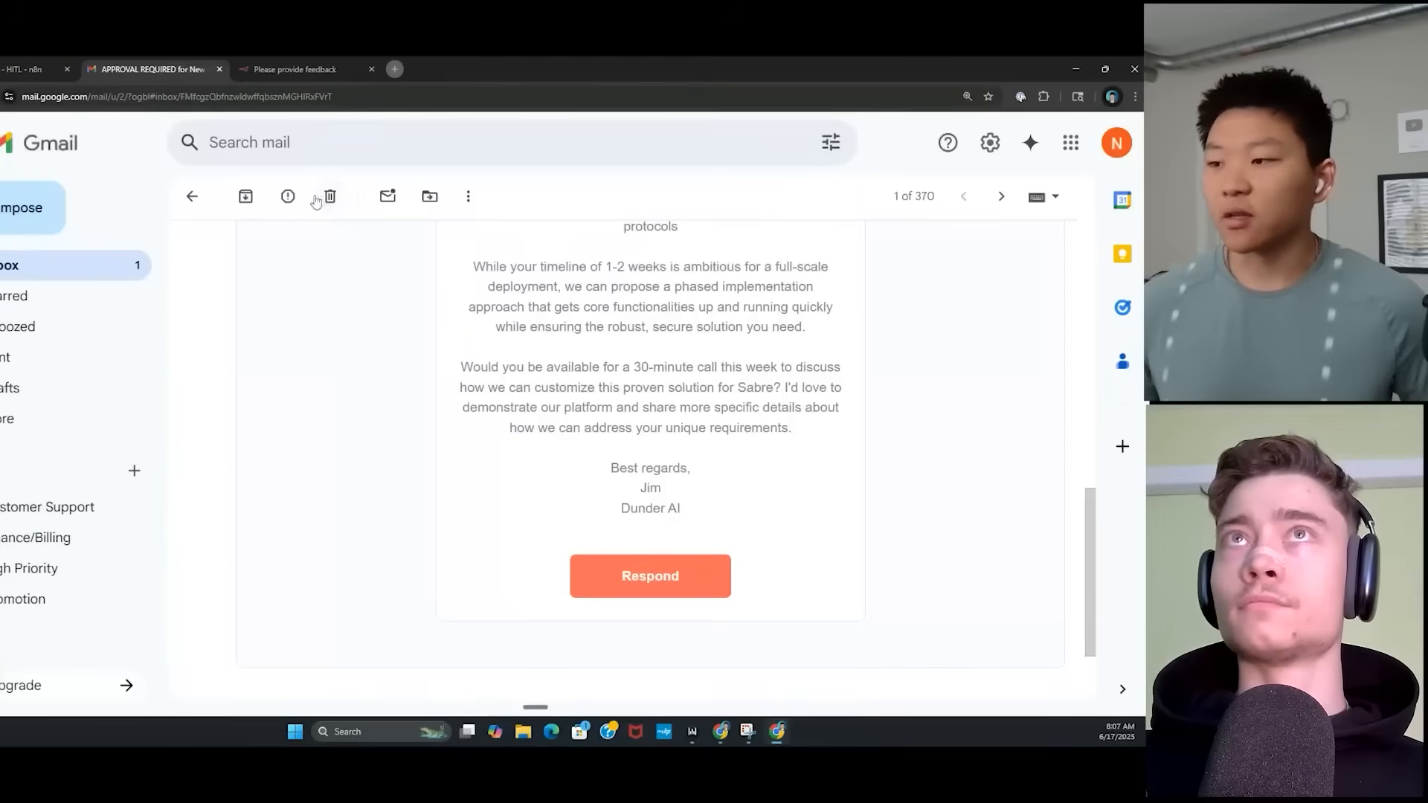
pyautogui.click(192, 197)
pyautogui.click(249, 198)
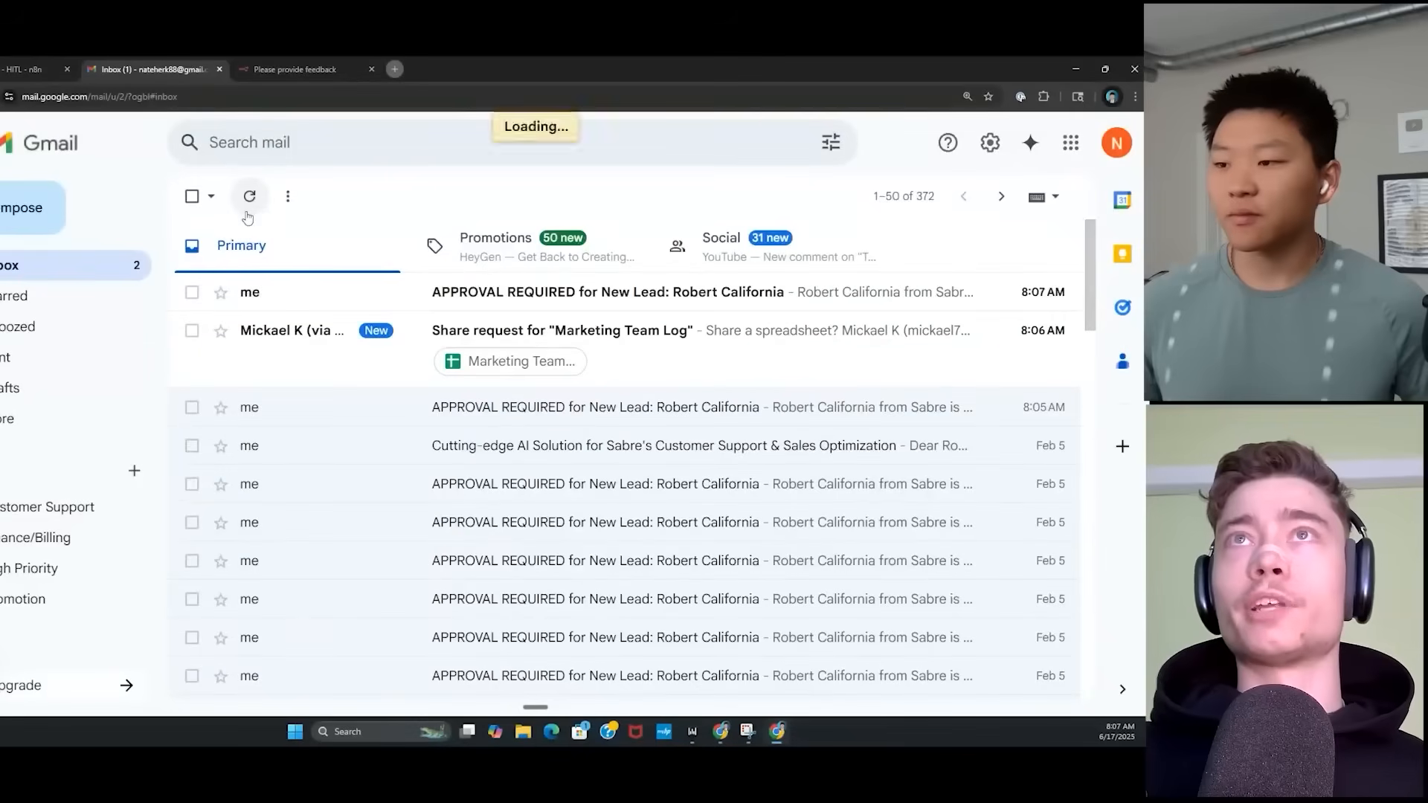
pyautogui.click(288, 298)
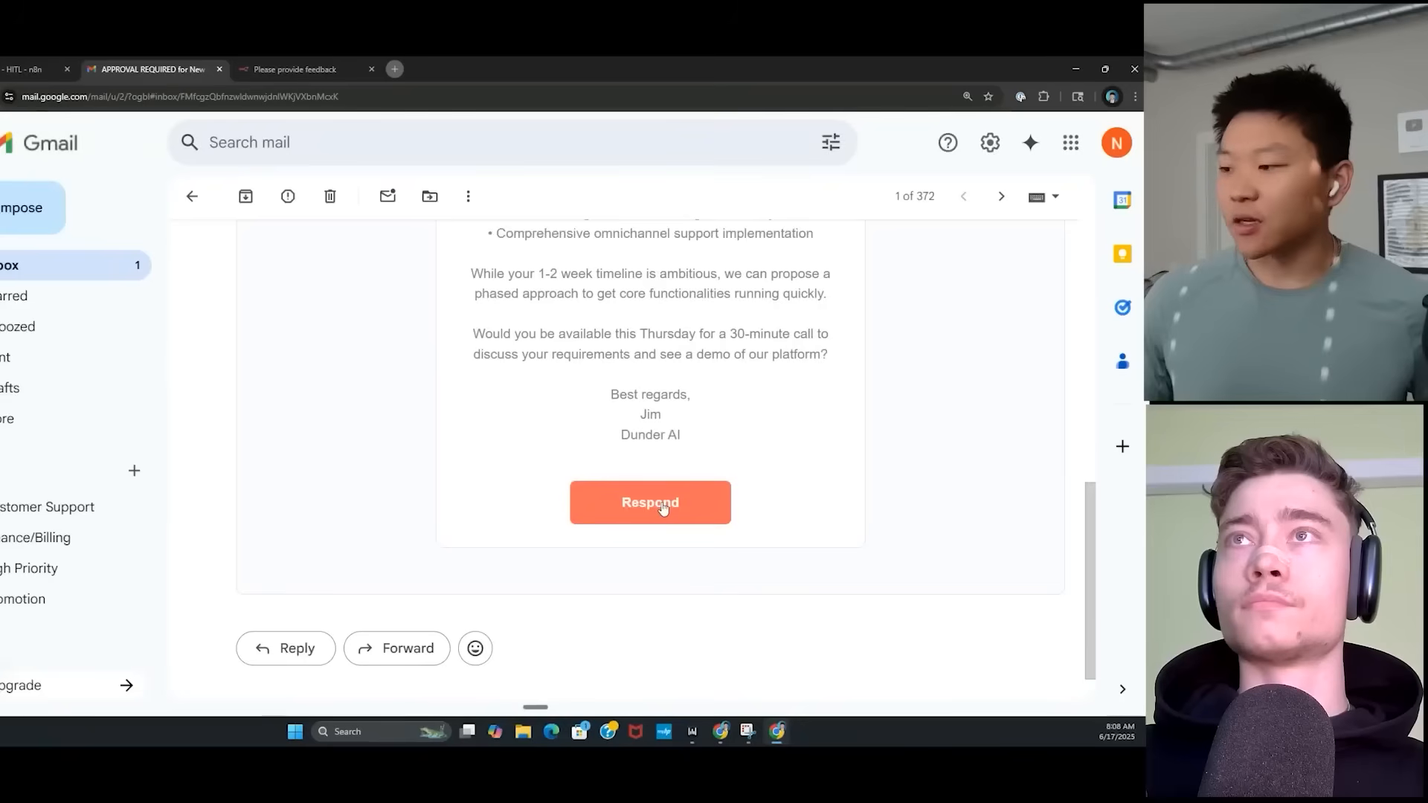
# Open the revised draft's feedback form and review its result bullets and email body.
pyautogui.click(661, 501)
pyautogui.click(524, 69)
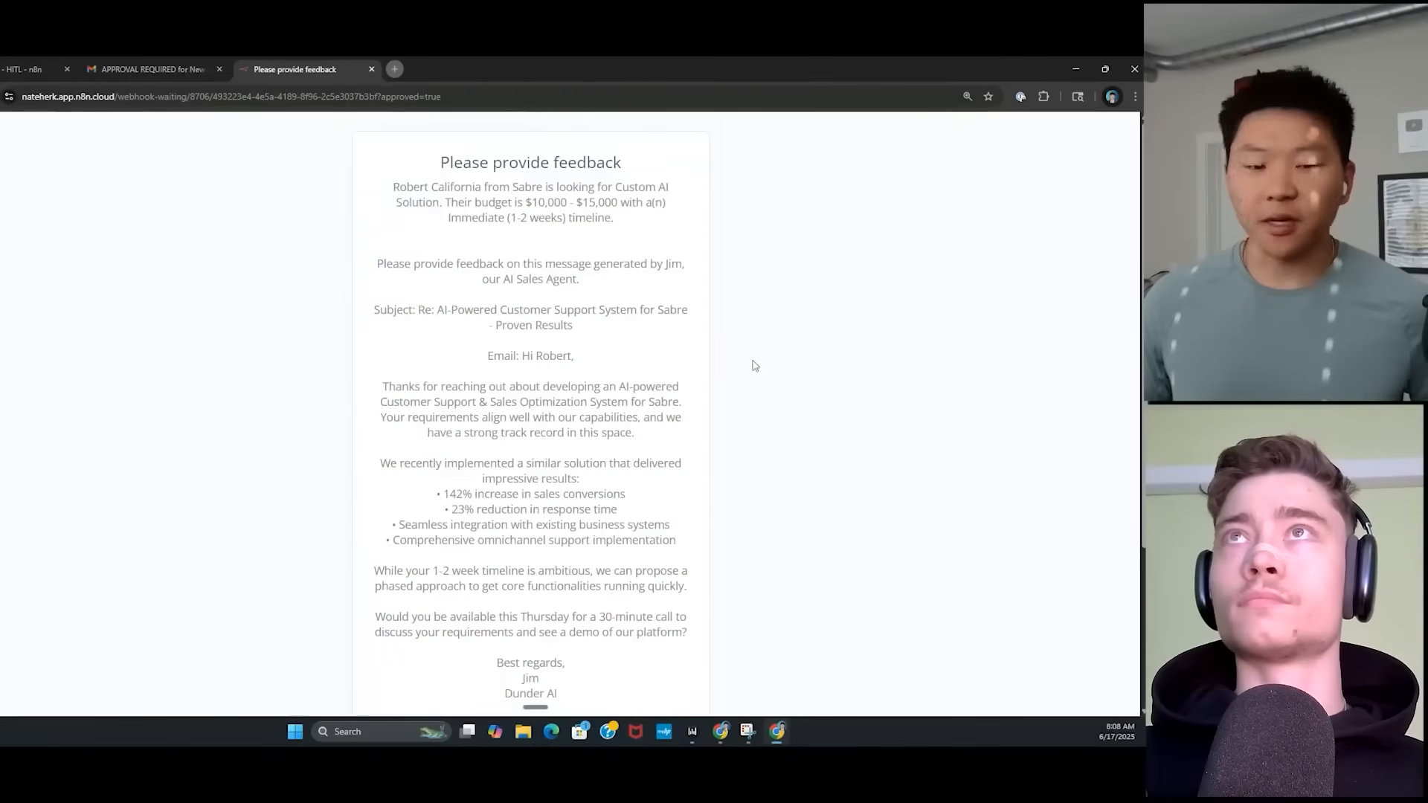
pyautogui.scroll(-1, 792, 375)
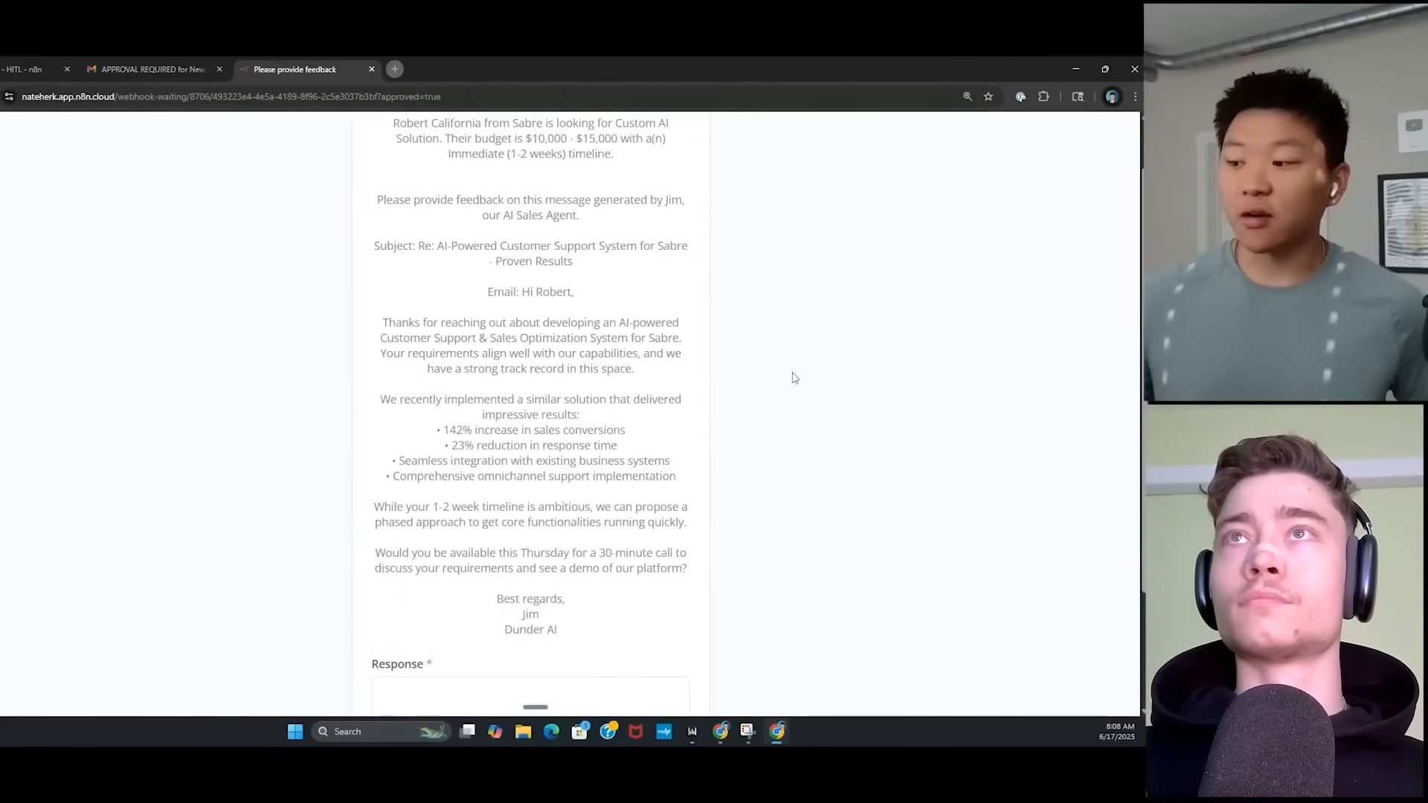
pyautogui.moveTo(699, 487); pyautogui.dragTo(437, 426)
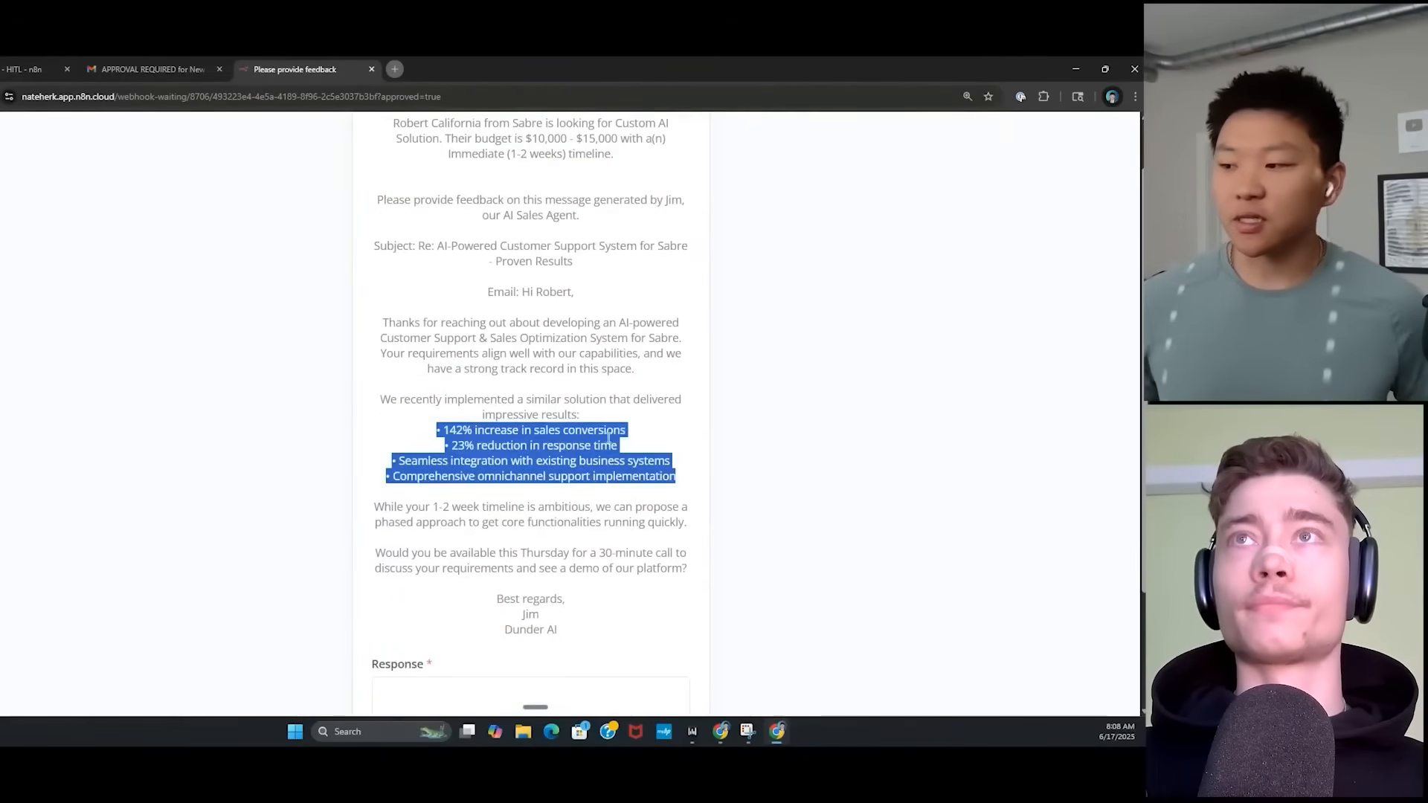
pyautogui.click(437, 389)
pyautogui.scroll(-1, 457, 549)
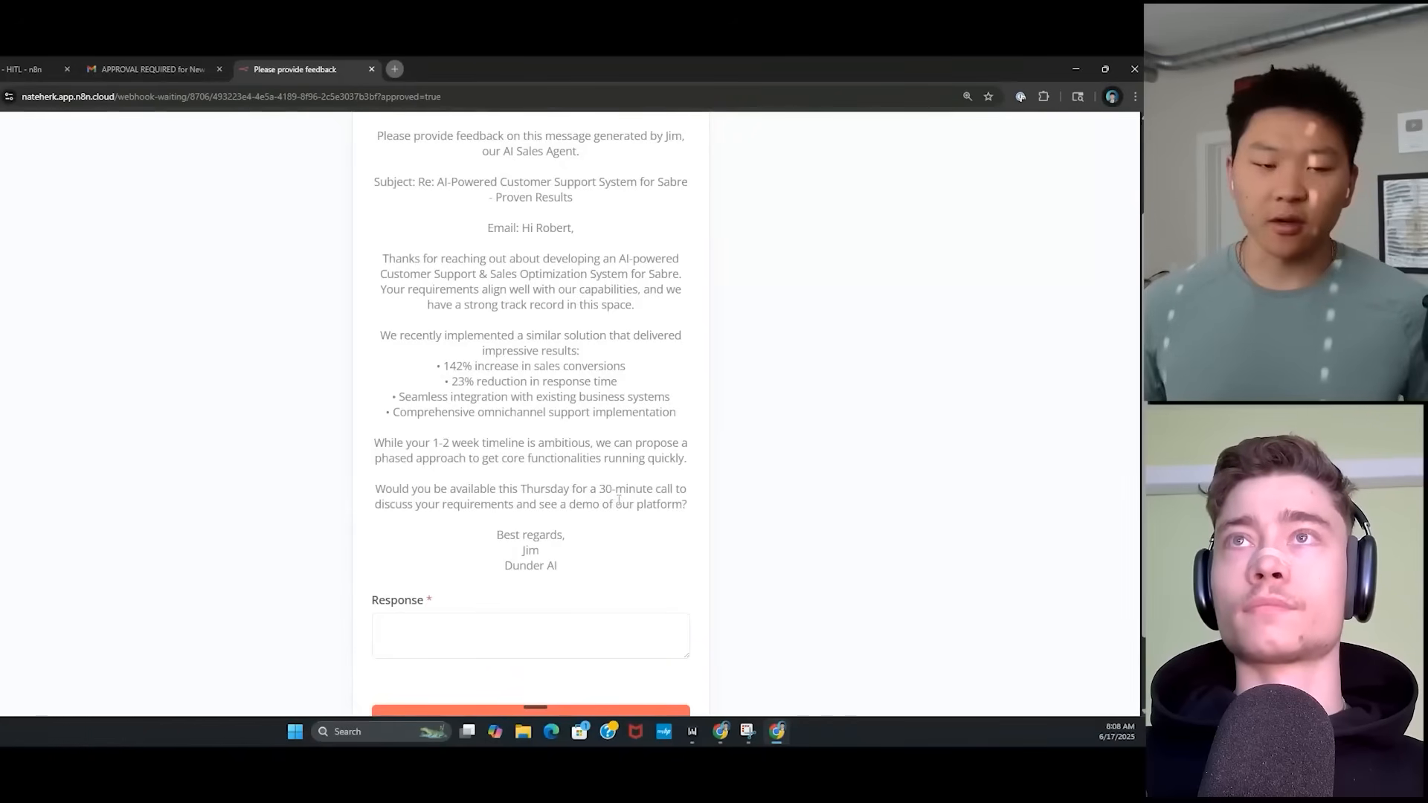
pyautogui.moveTo(584, 582); pyautogui.dragTo(371, 253)
pyautogui.click(619, 426)
pyautogui.scroll(-1, 462, 595)
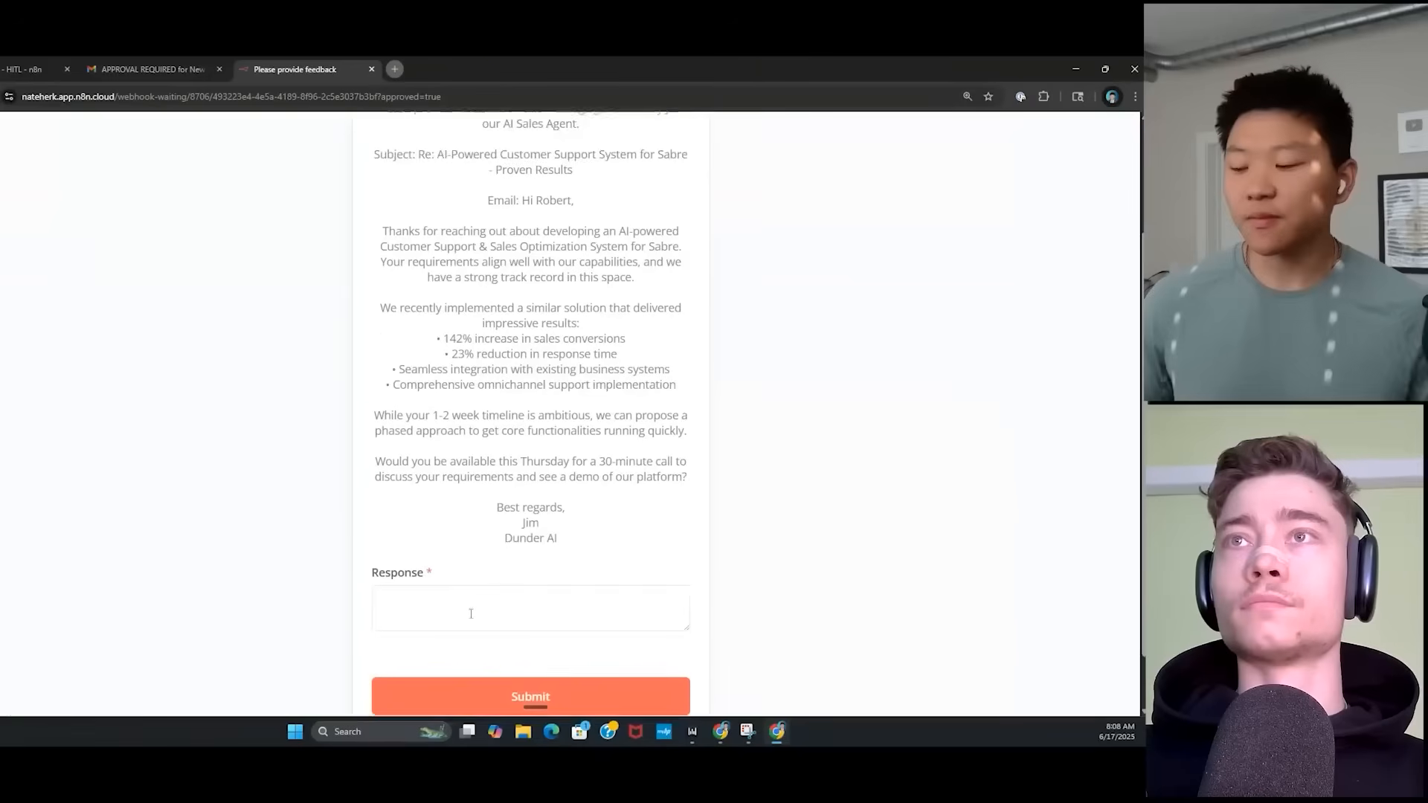
# Approve the draft with the response 'good to go' and check the workflow run.
pyautogui.click(480, 574)
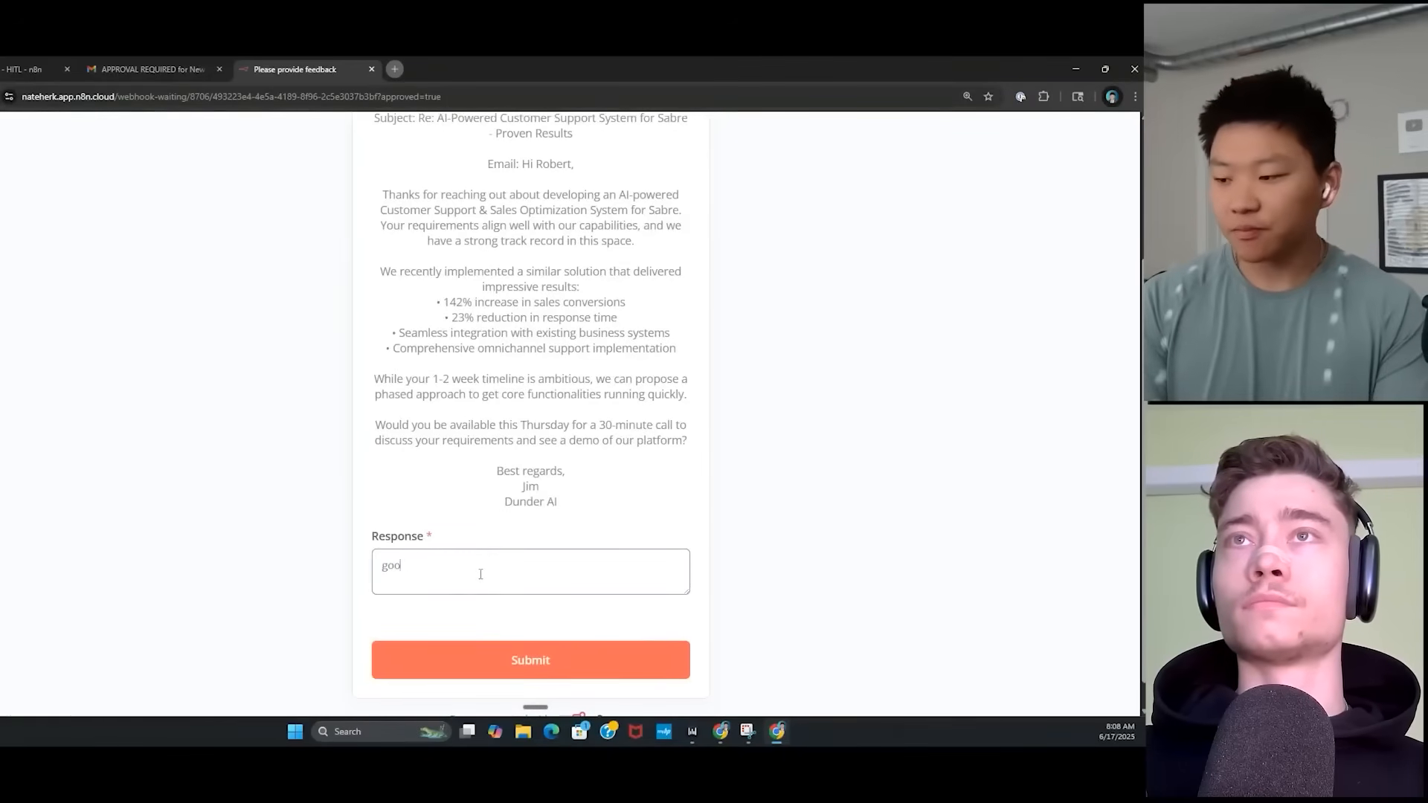
pyautogui.write('good to go')
pyautogui.click(554, 658)
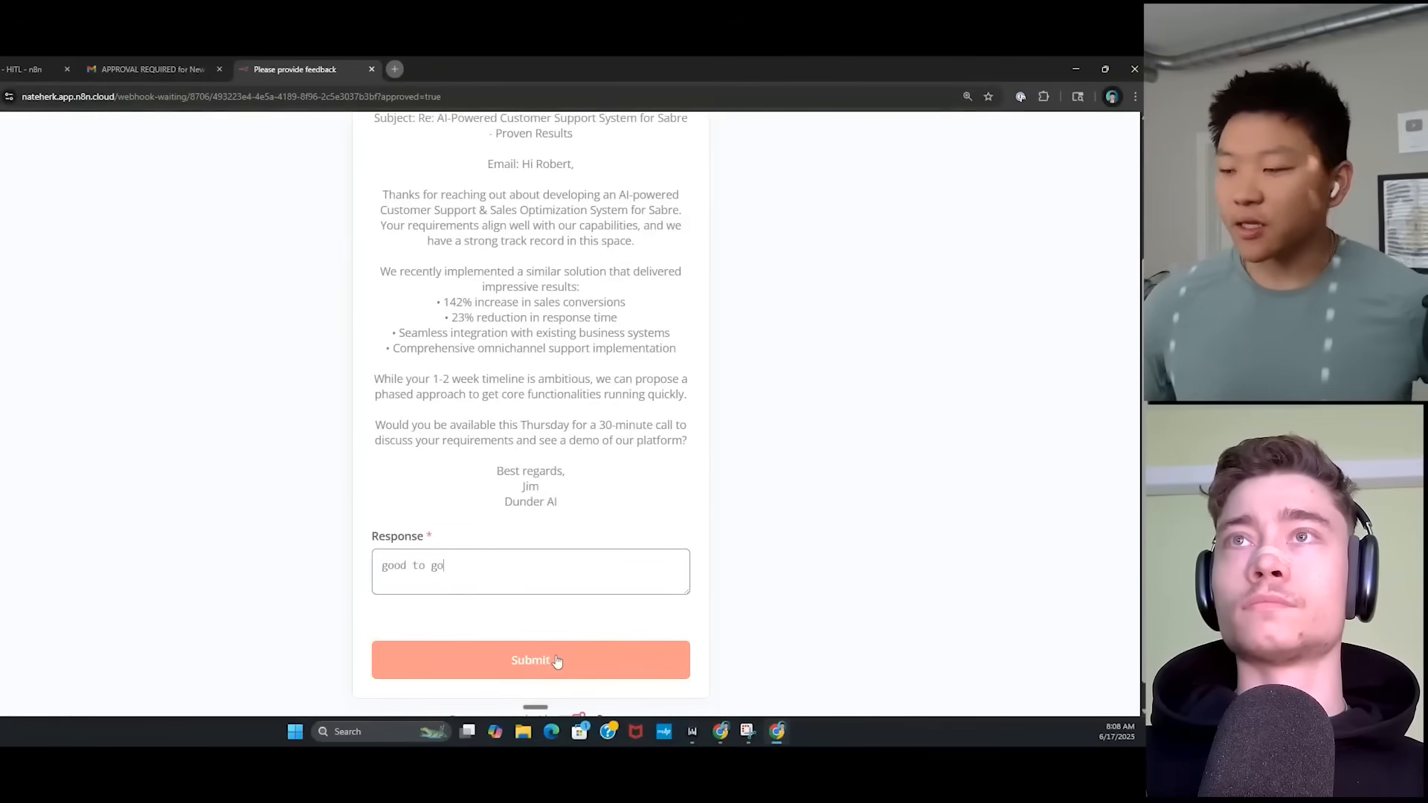
pyautogui.click(34, 67)
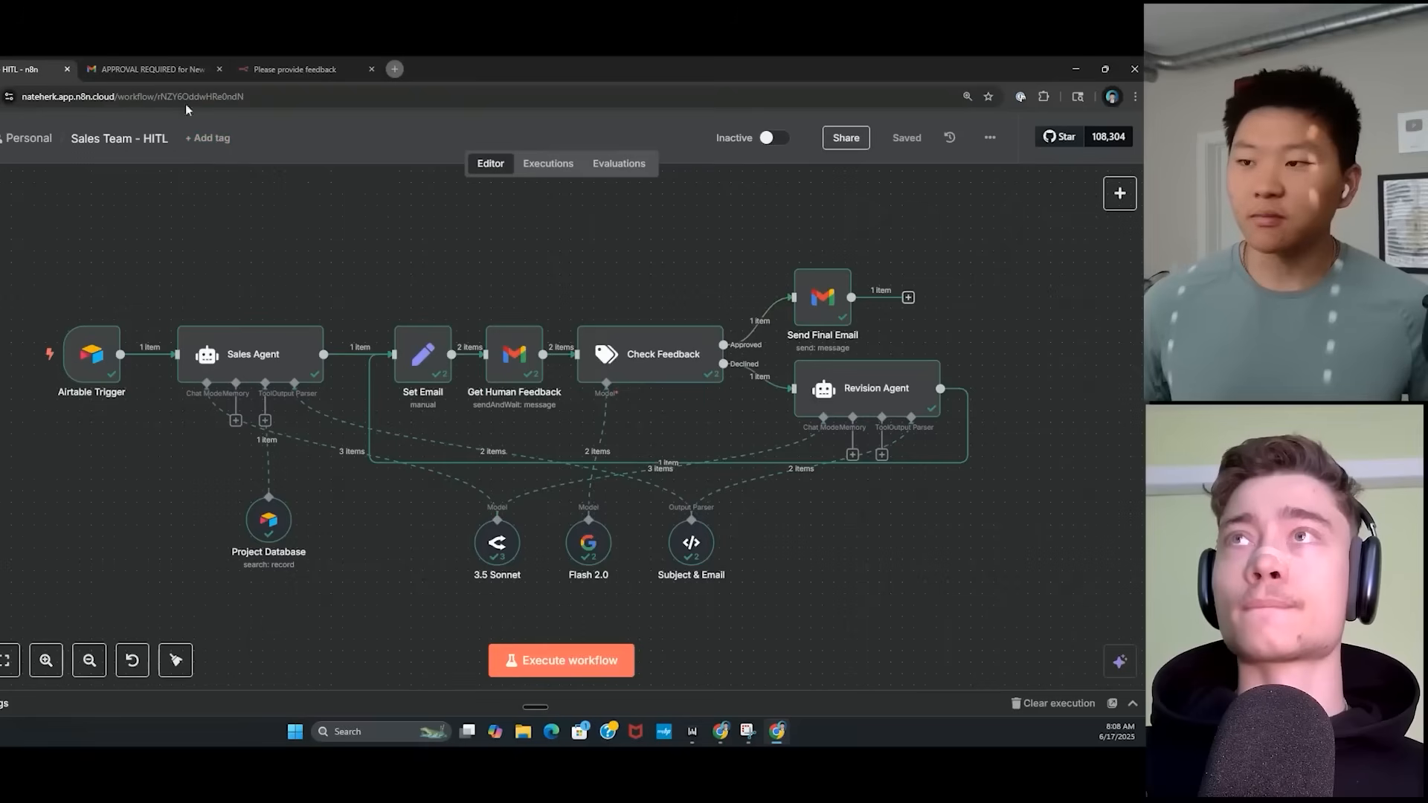
# Open the sent 'Proven Results' final reply in the Gmail inbox.
pyautogui.click(172, 69)
pyautogui.click(192, 197)
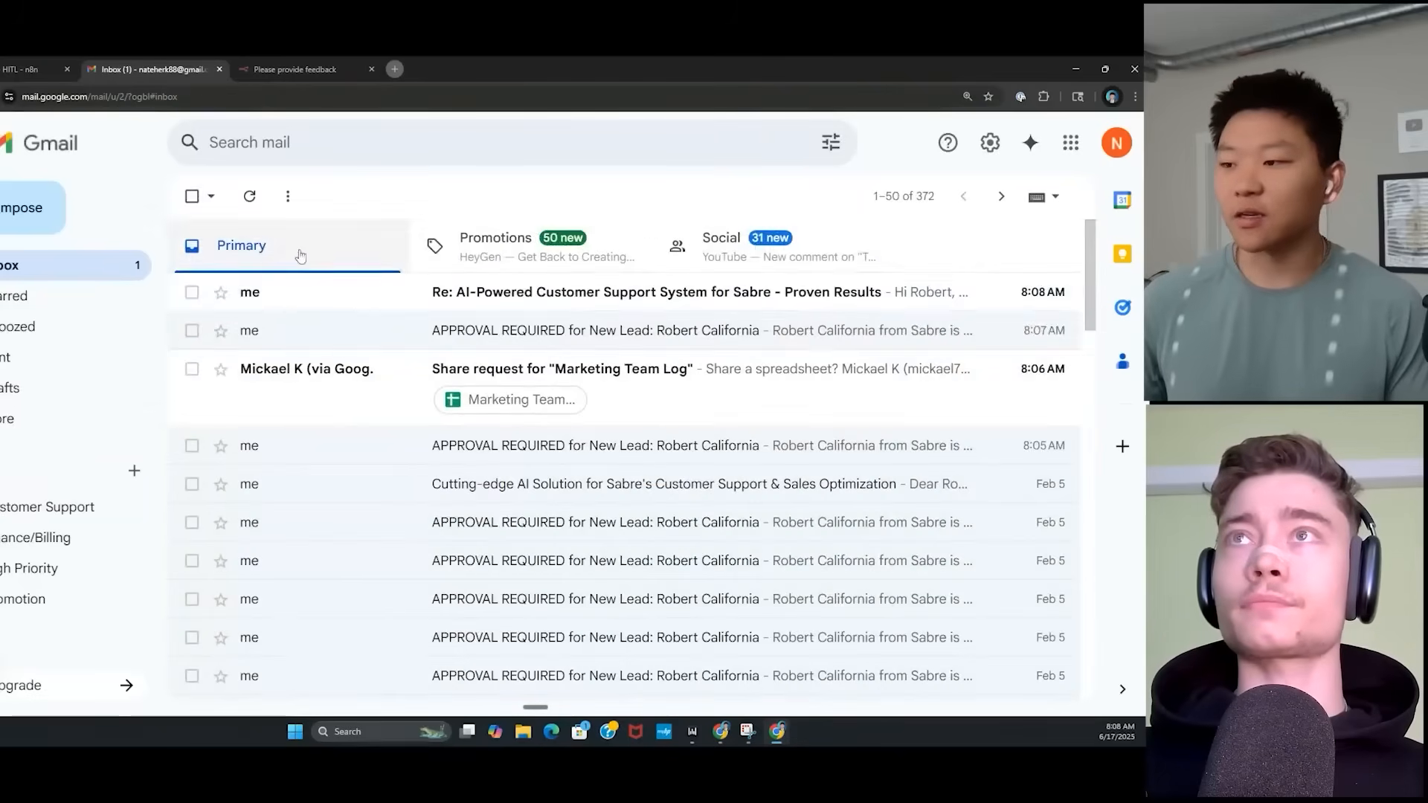
pyautogui.click(245, 290)
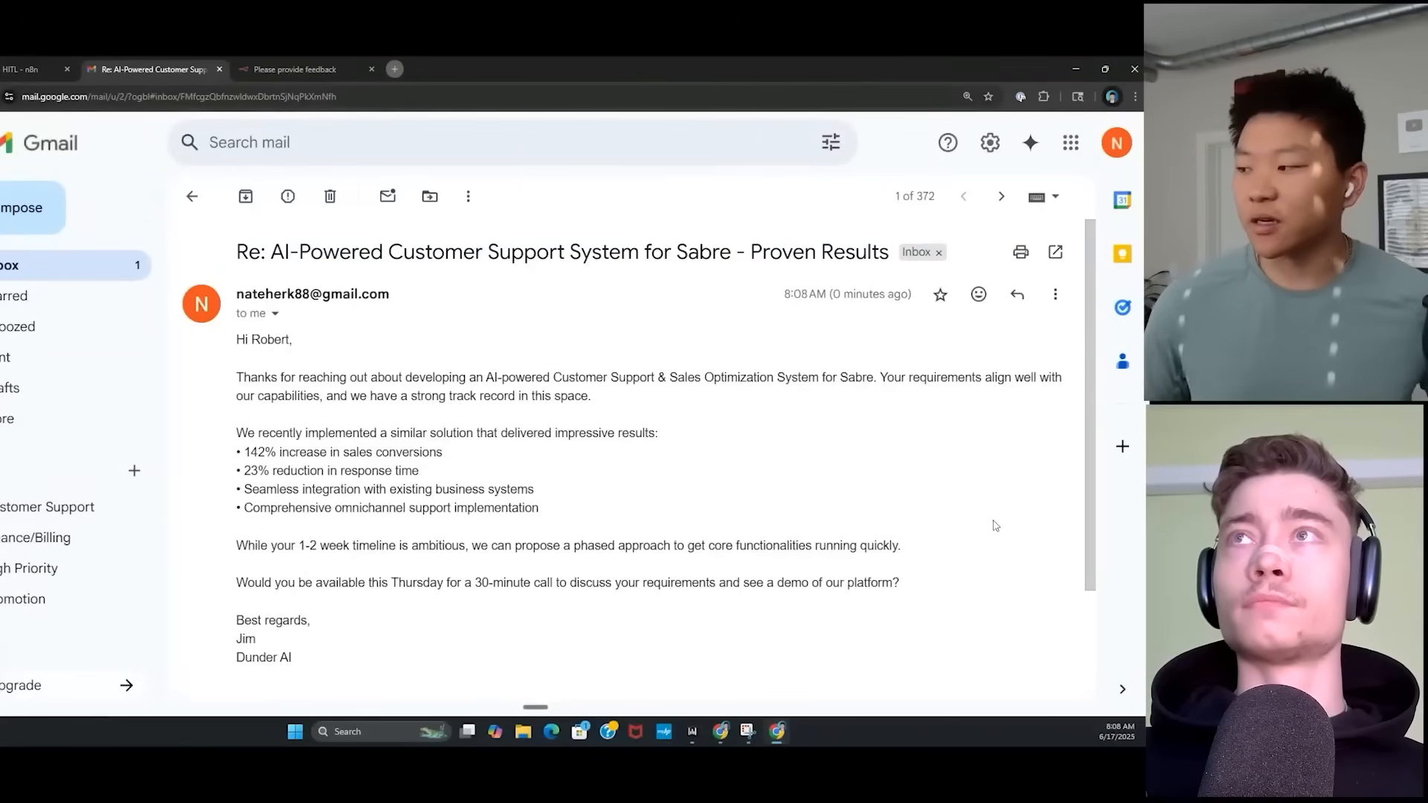
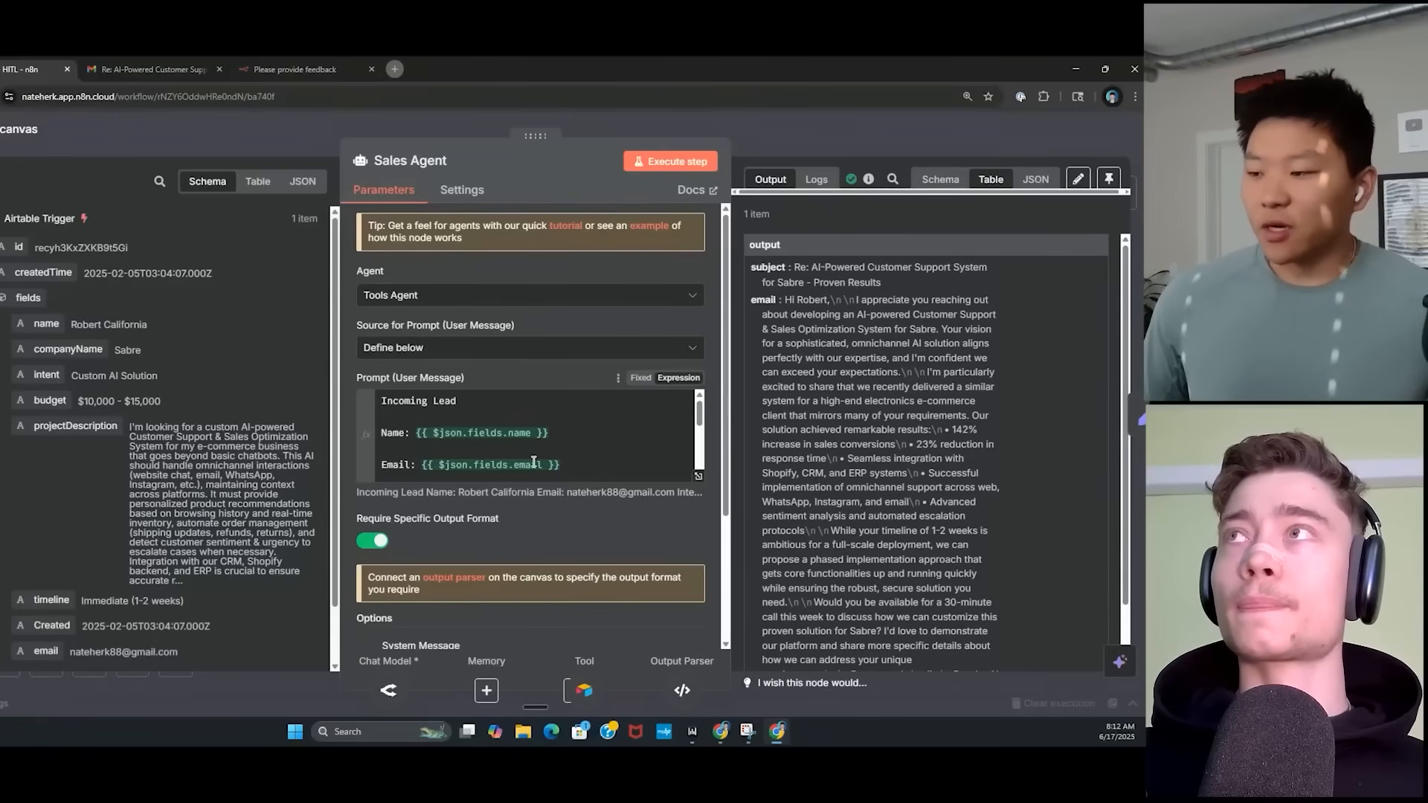
# Expand the Sales Agent's user prompt to show lead-field expressions beside their resolved Airtable values.
pyautogui.scroll(-3, 533, 461)
pyautogui.scroll(3, 533, 462)
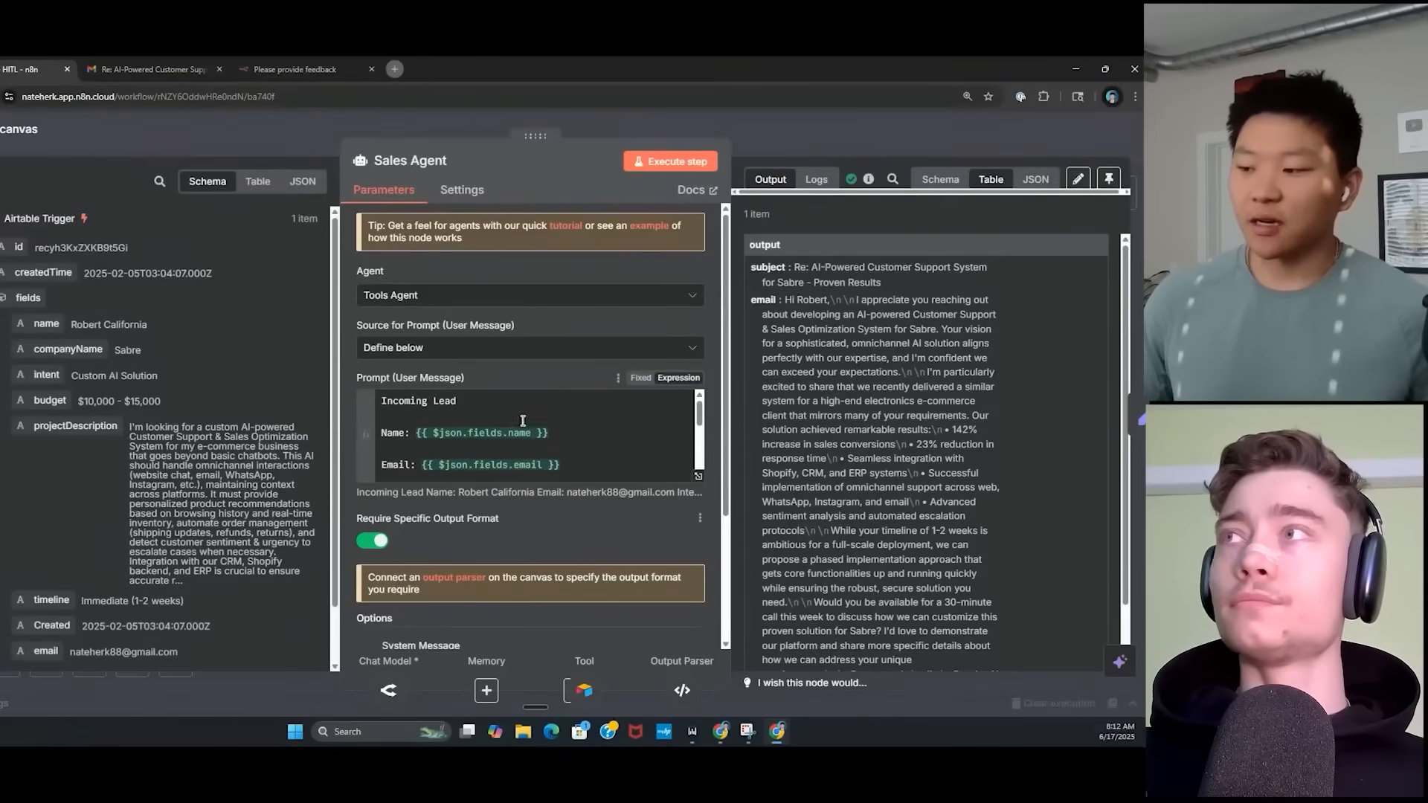
pyautogui.scroll(-2, 559, 510)
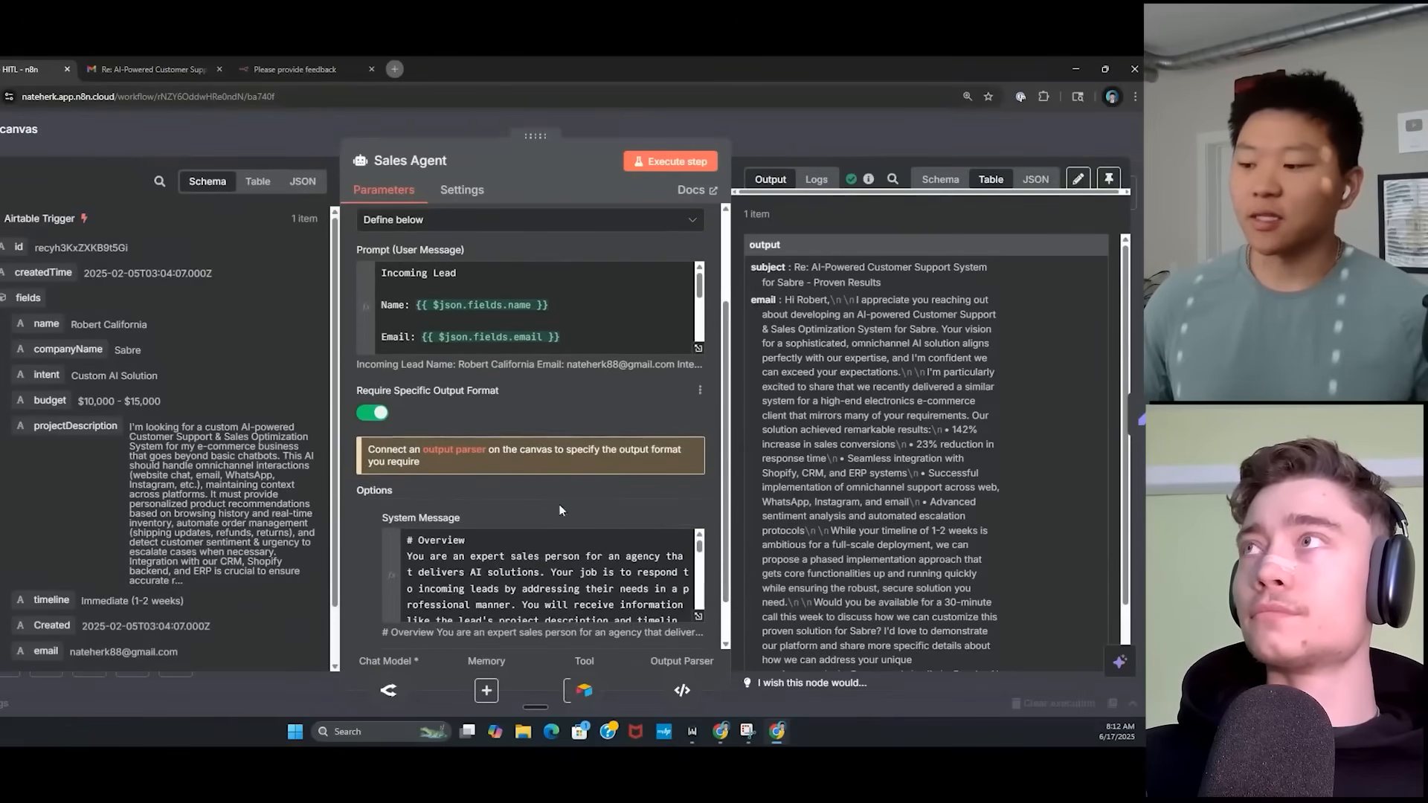
pyautogui.scroll(2, 601, 492)
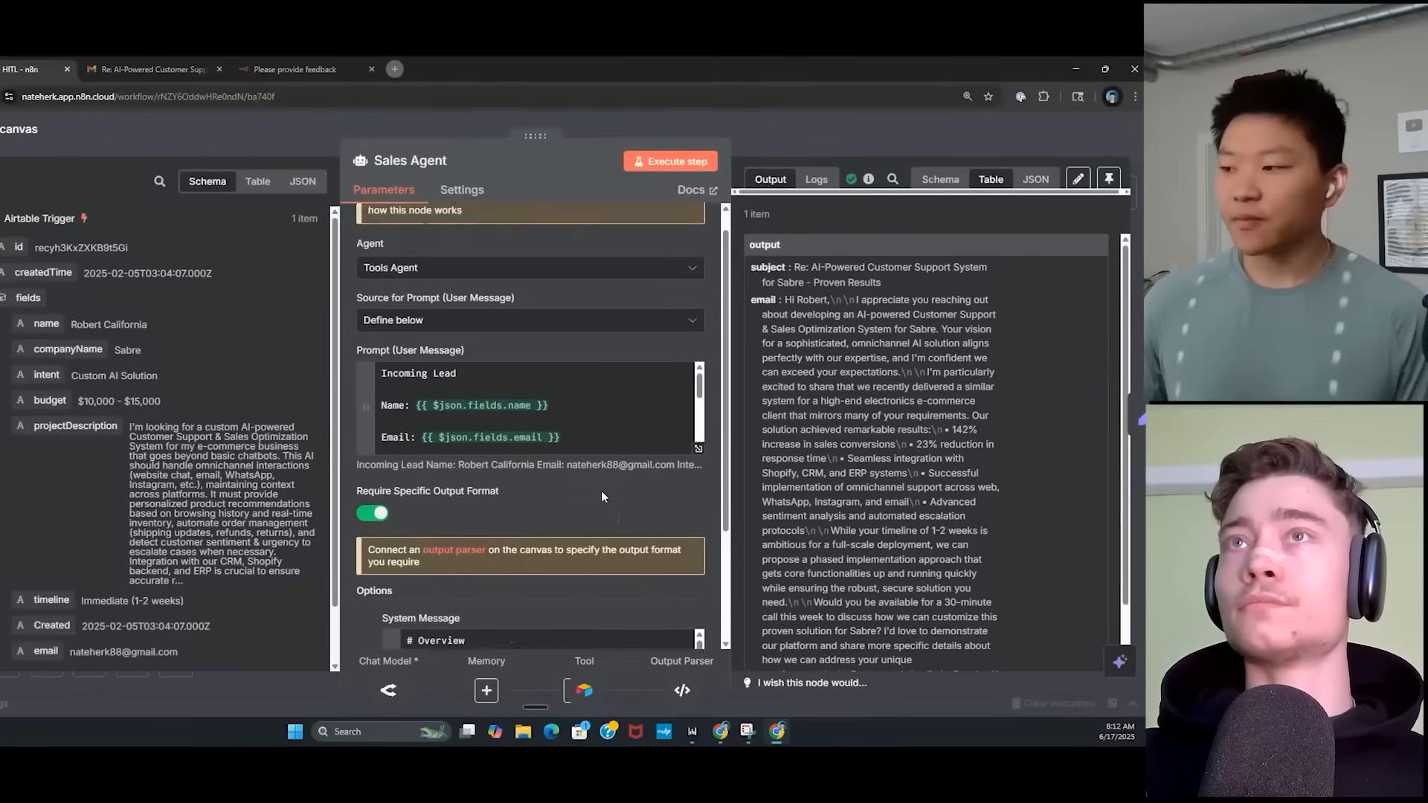
pyautogui.scroll(1, 601, 491)
pyautogui.click(695, 474)
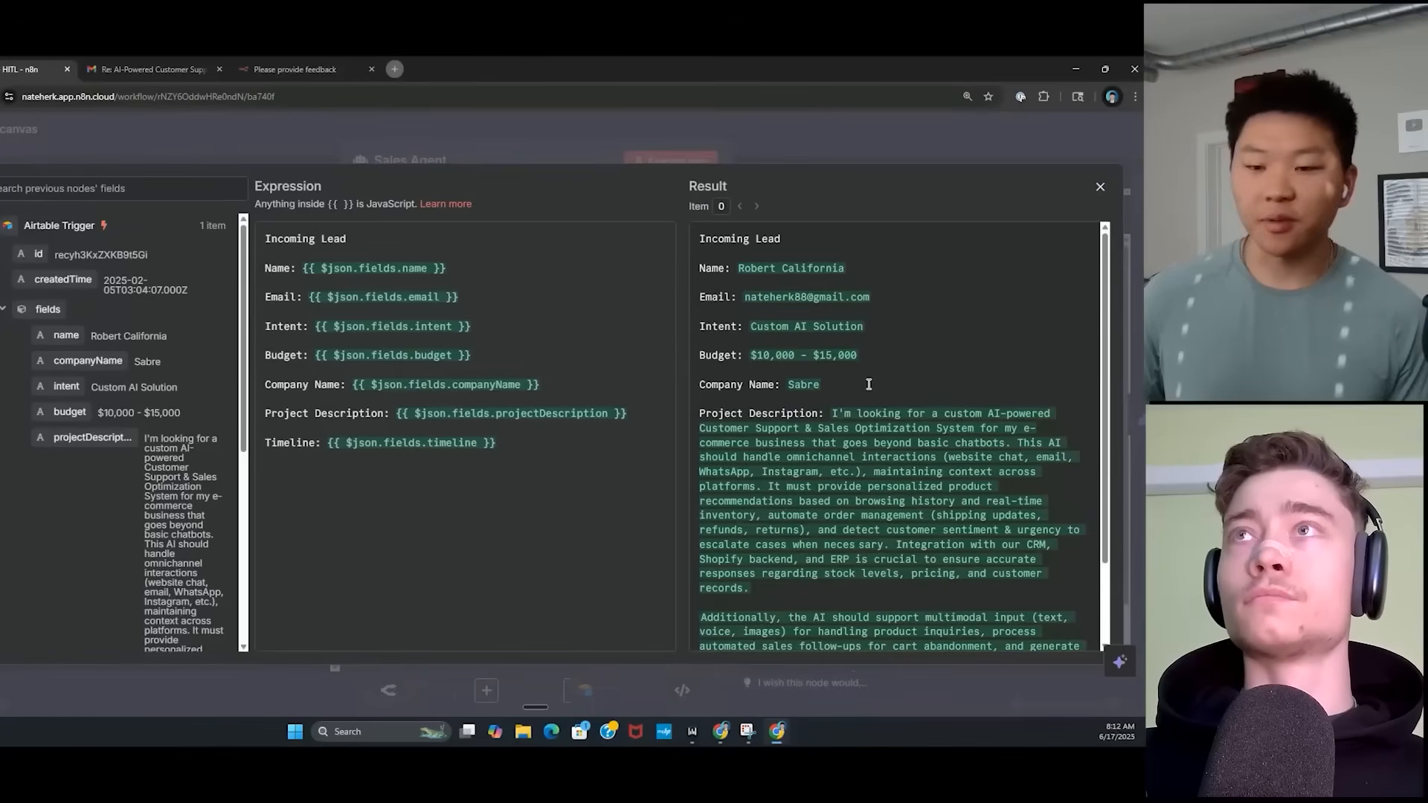
# Highlight the resolved Project Description, then close the prompt editor and scroll to the System Message.
pyautogui.scroll(-2, 867, 383)
pyautogui.moveTo(833, 314); pyautogui.dragTo(985, 606)
pyautogui.click(980, 554)
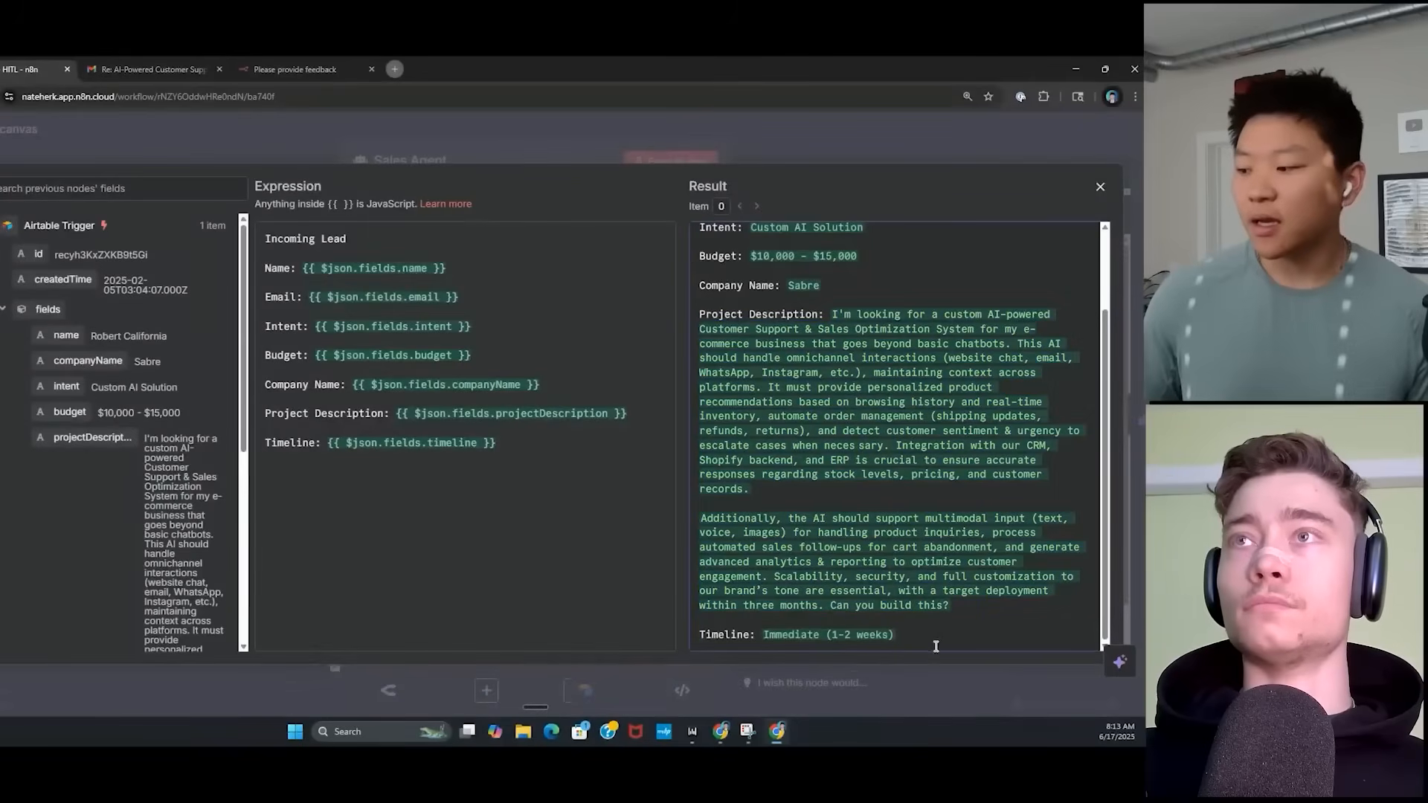
pyautogui.scroll(3, 861, 512)
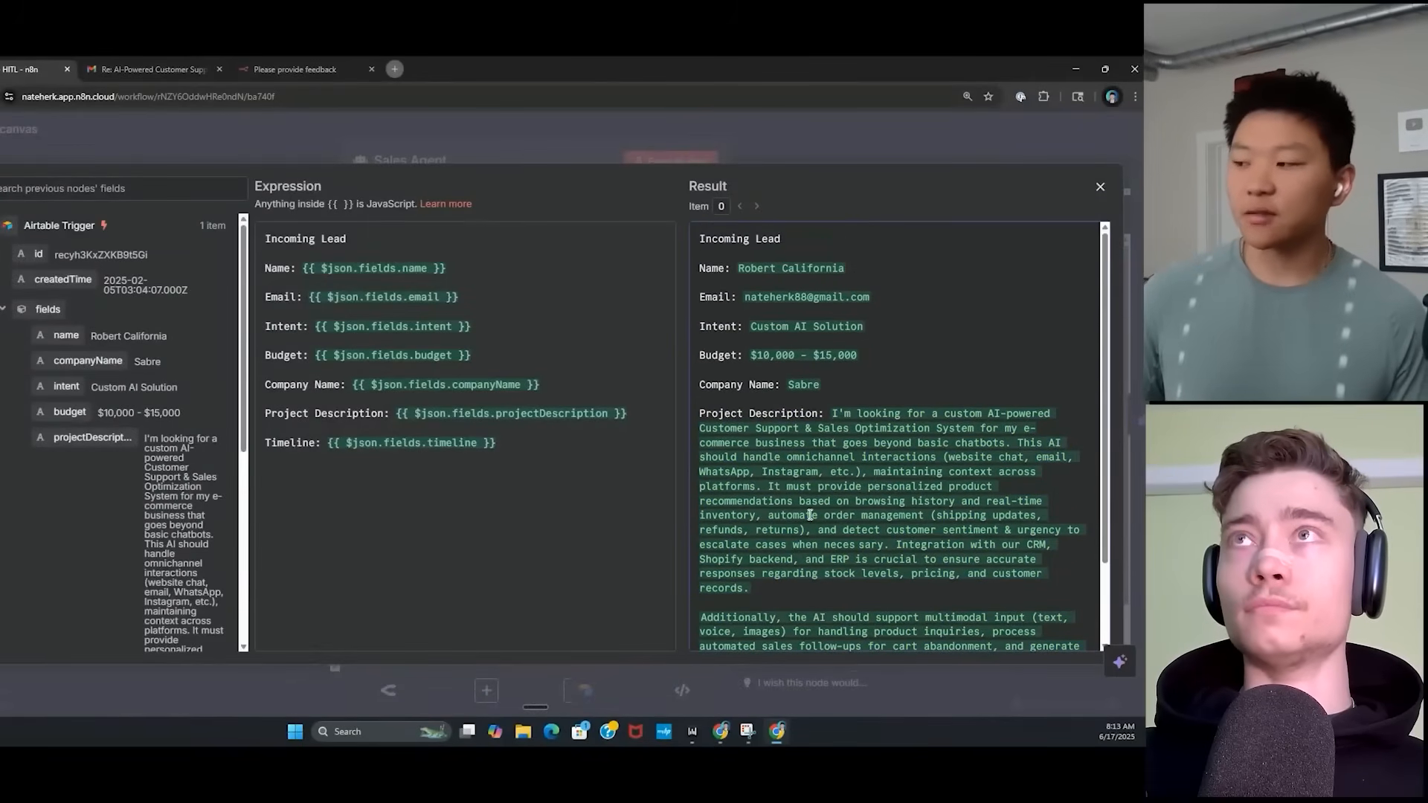
pyautogui.click(491, 148)
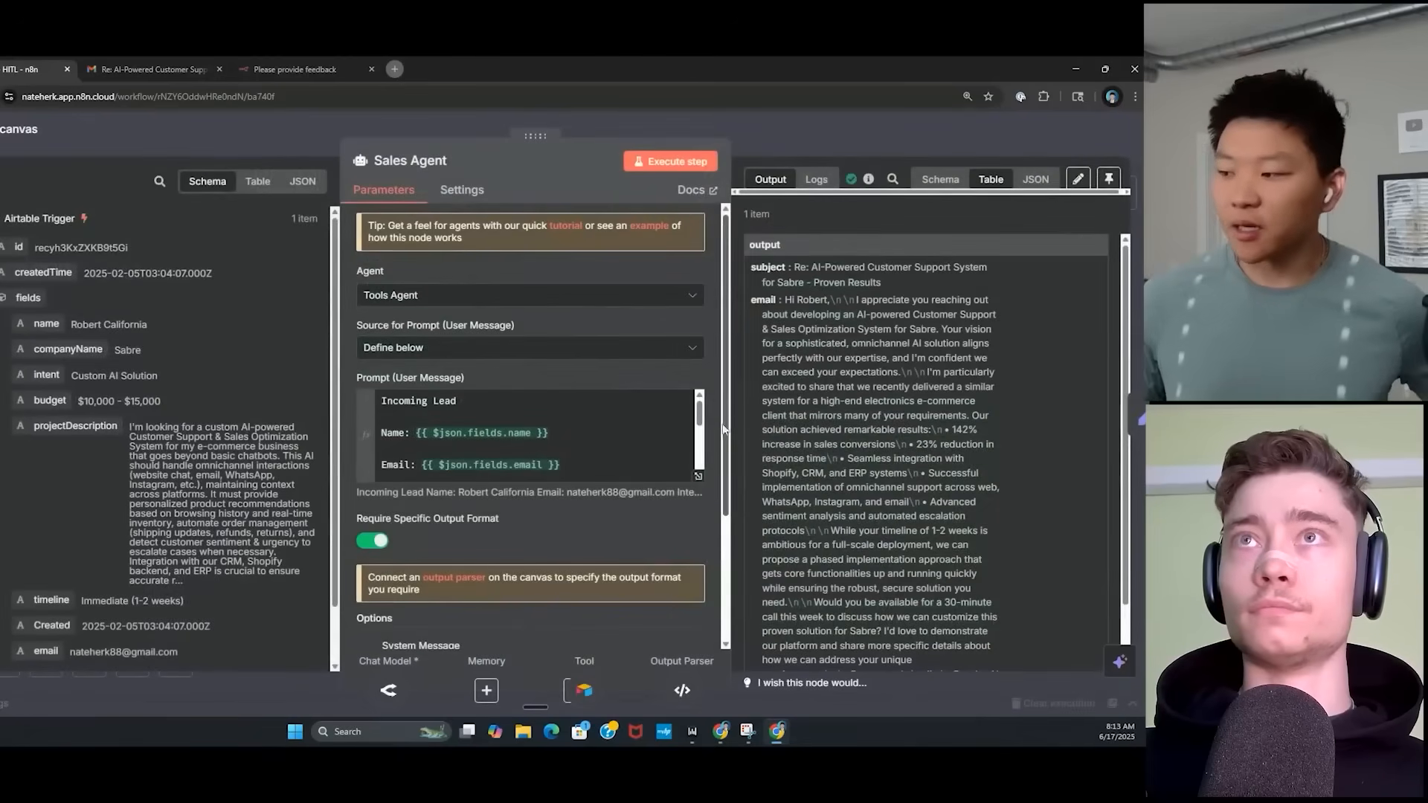
pyautogui.scroll(-2, 711, 446)
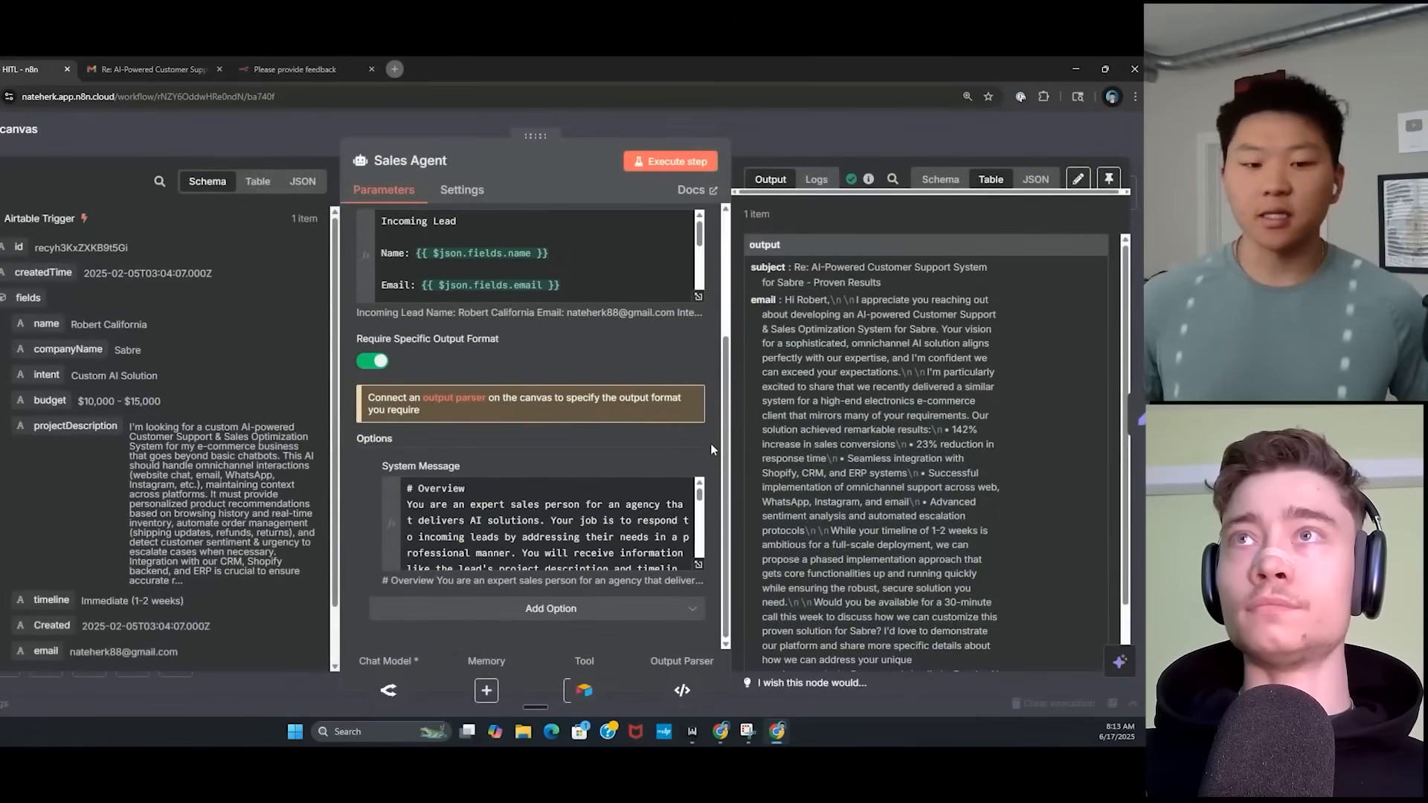
pyautogui.click(698, 564)
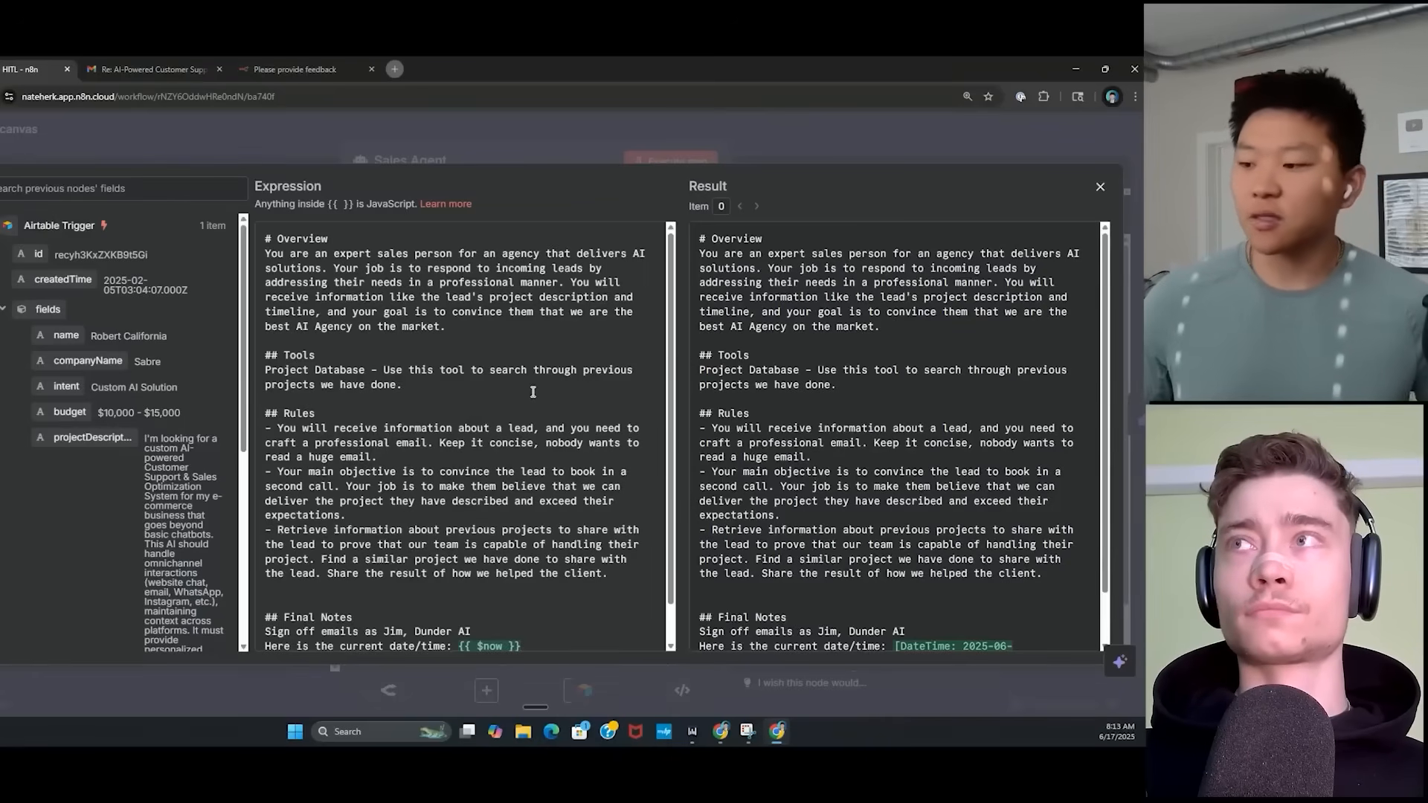
pyautogui.scroll(-1, 533, 392)
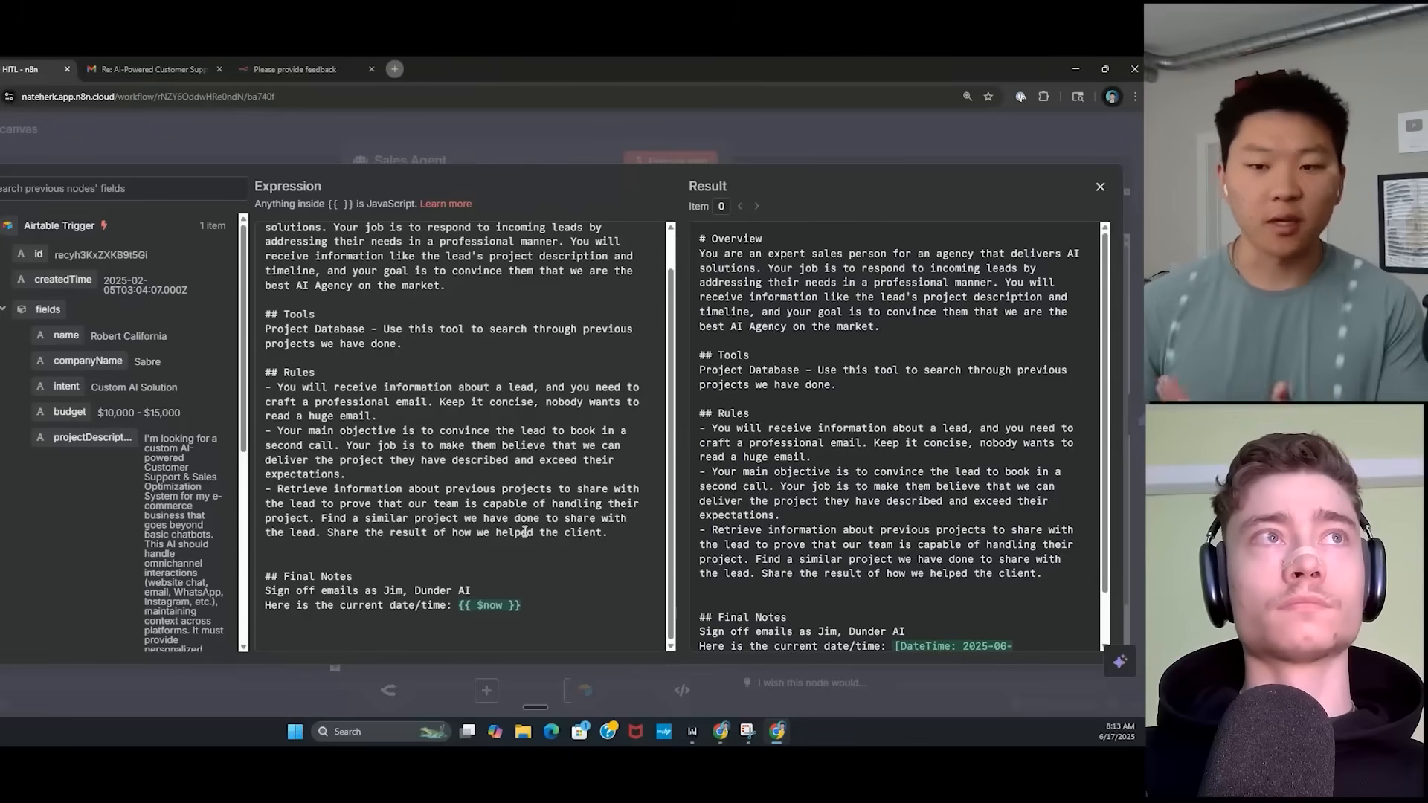
pyautogui.scroll(3, 496, 449)
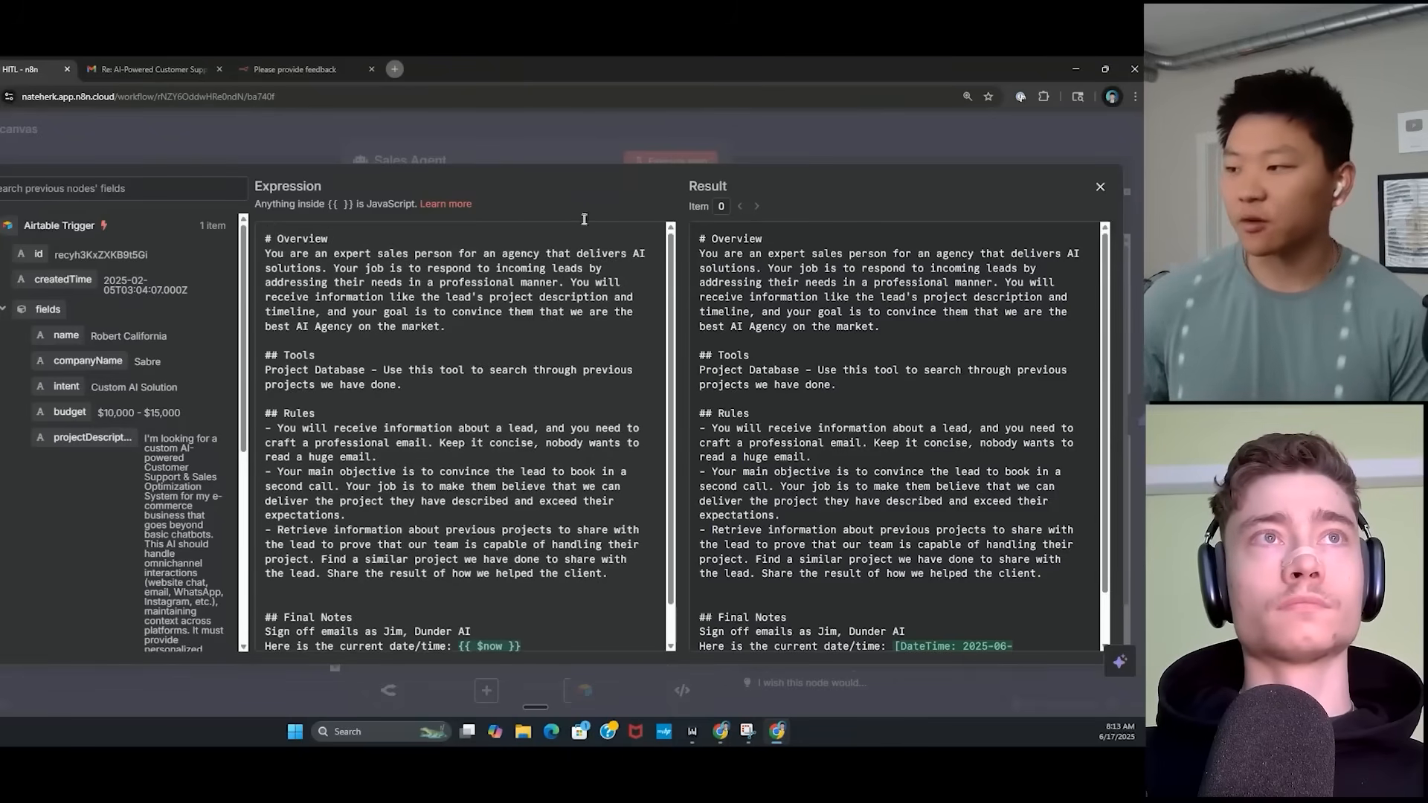
pyautogui.click(569, 138)
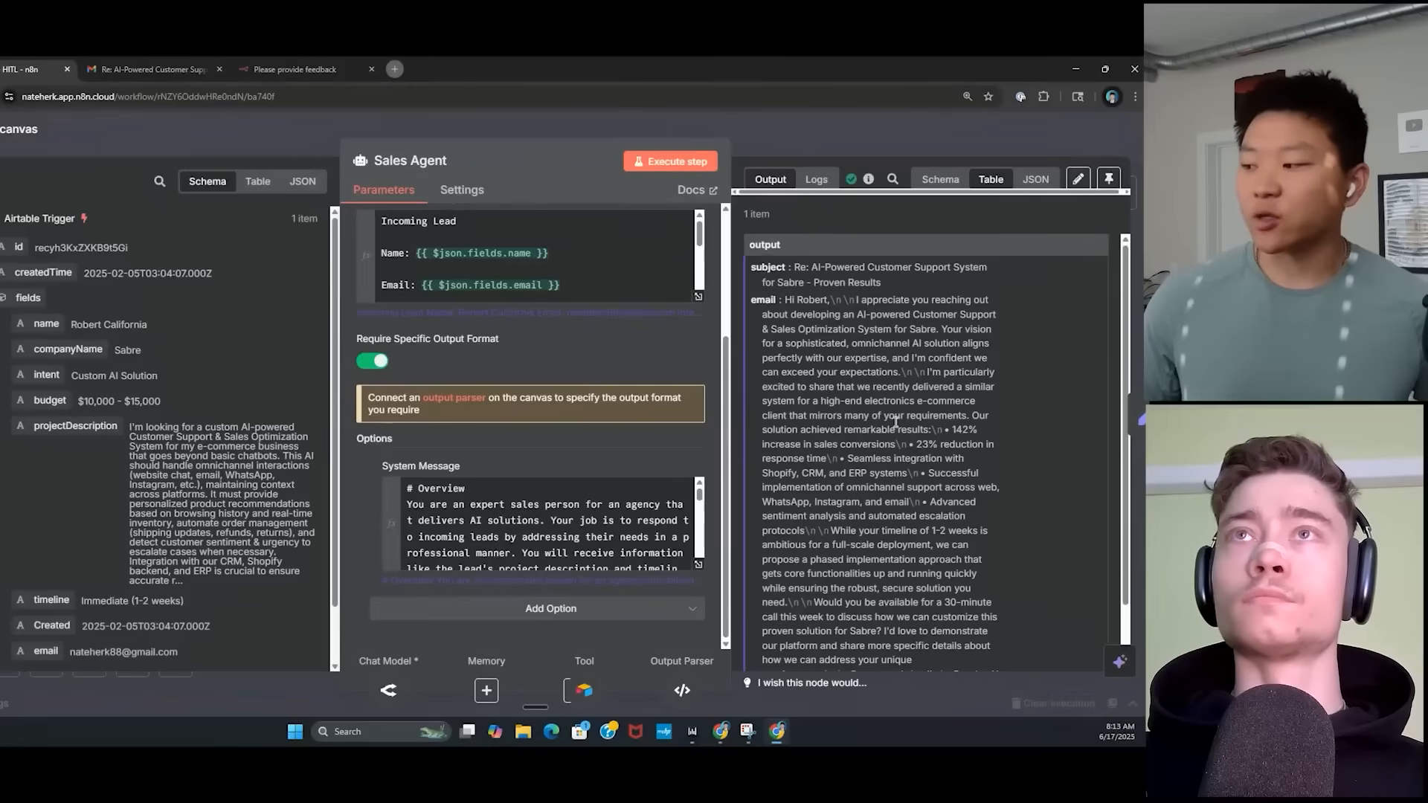
pyautogui.scroll(-2, 998, 444)
pyautogui.scroll(2, 960, 449)
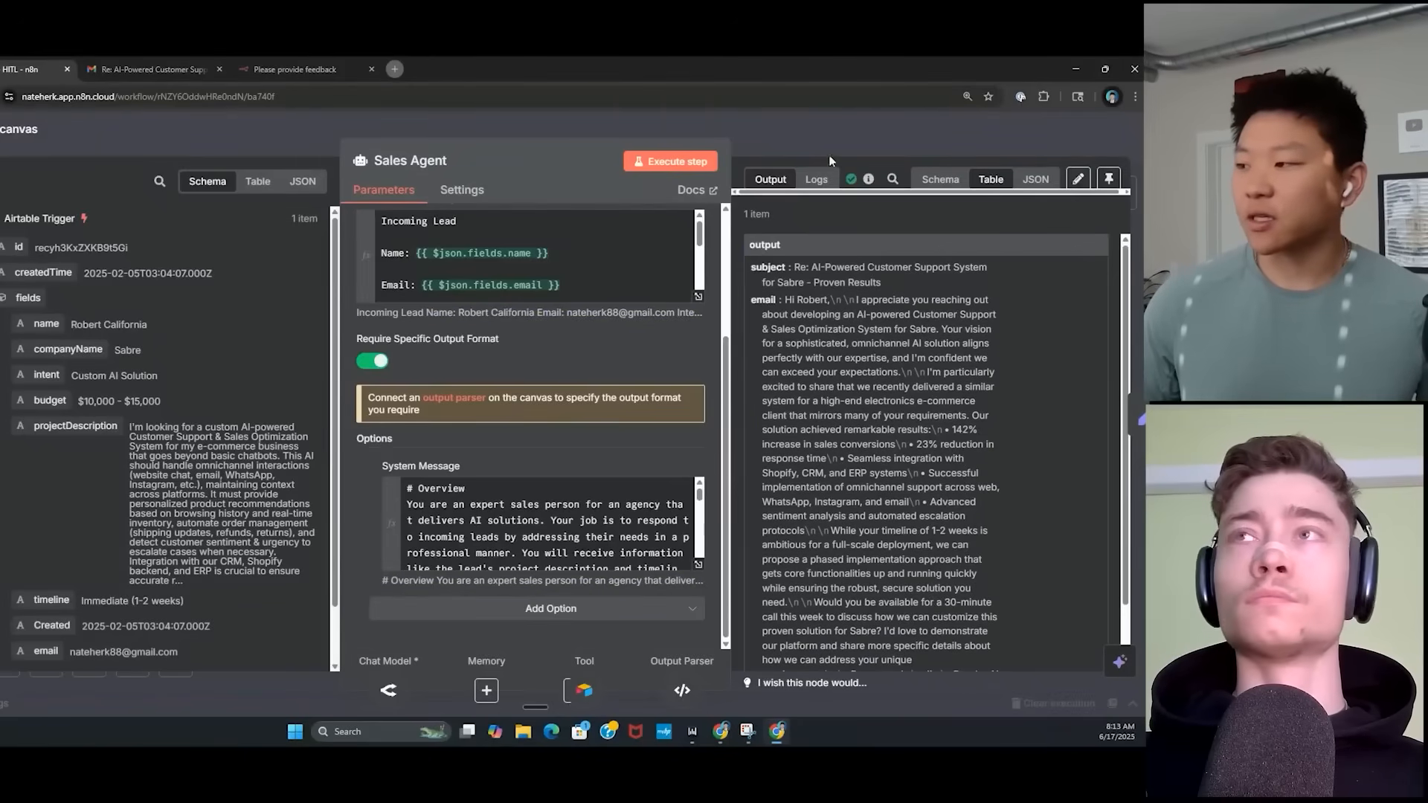
# Close the Sales Agent node, then box-select and deselect the Set Email node on the canvas.
pyautogui.click(814, 131)
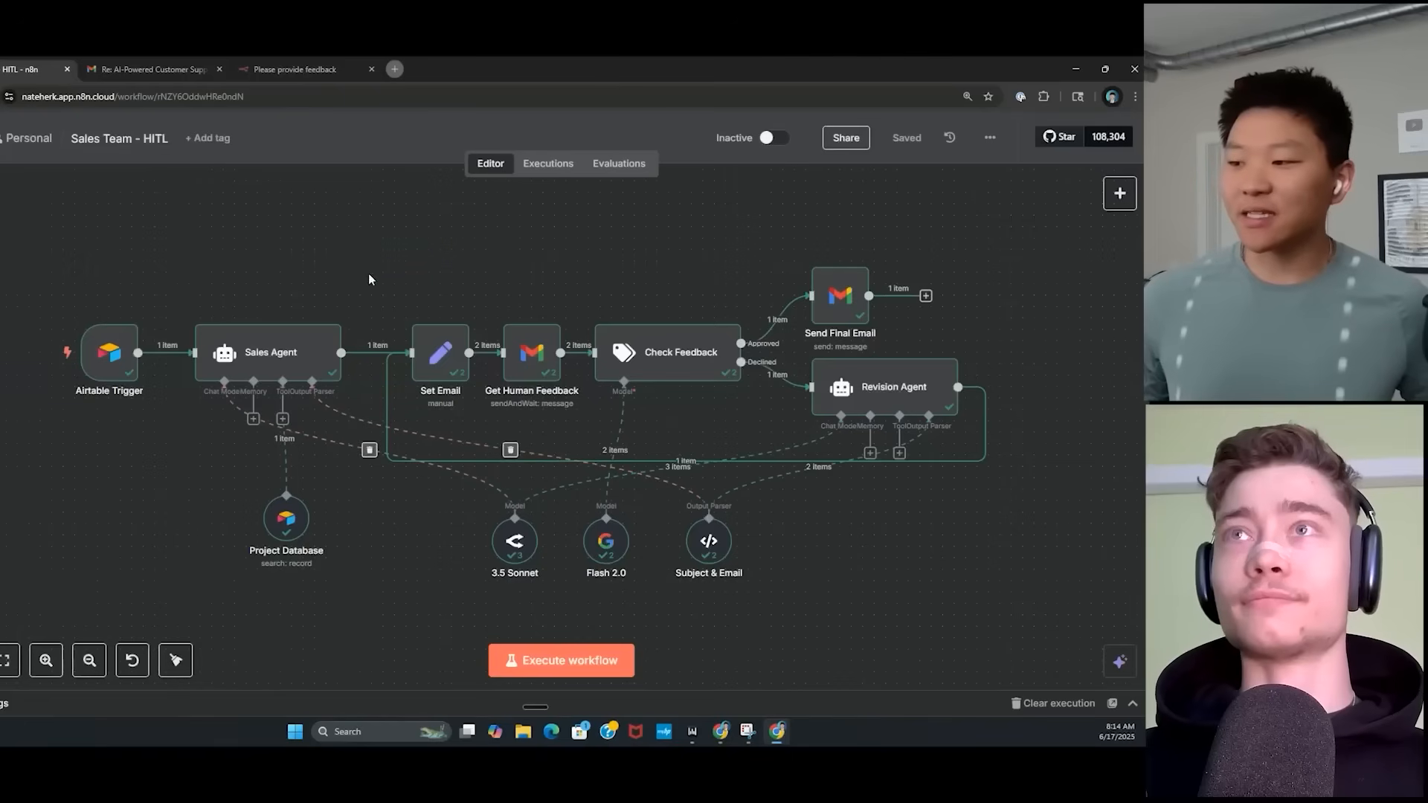
pyautogui.moveTo(368, 280); pyautogui.dragTo(495, 433)
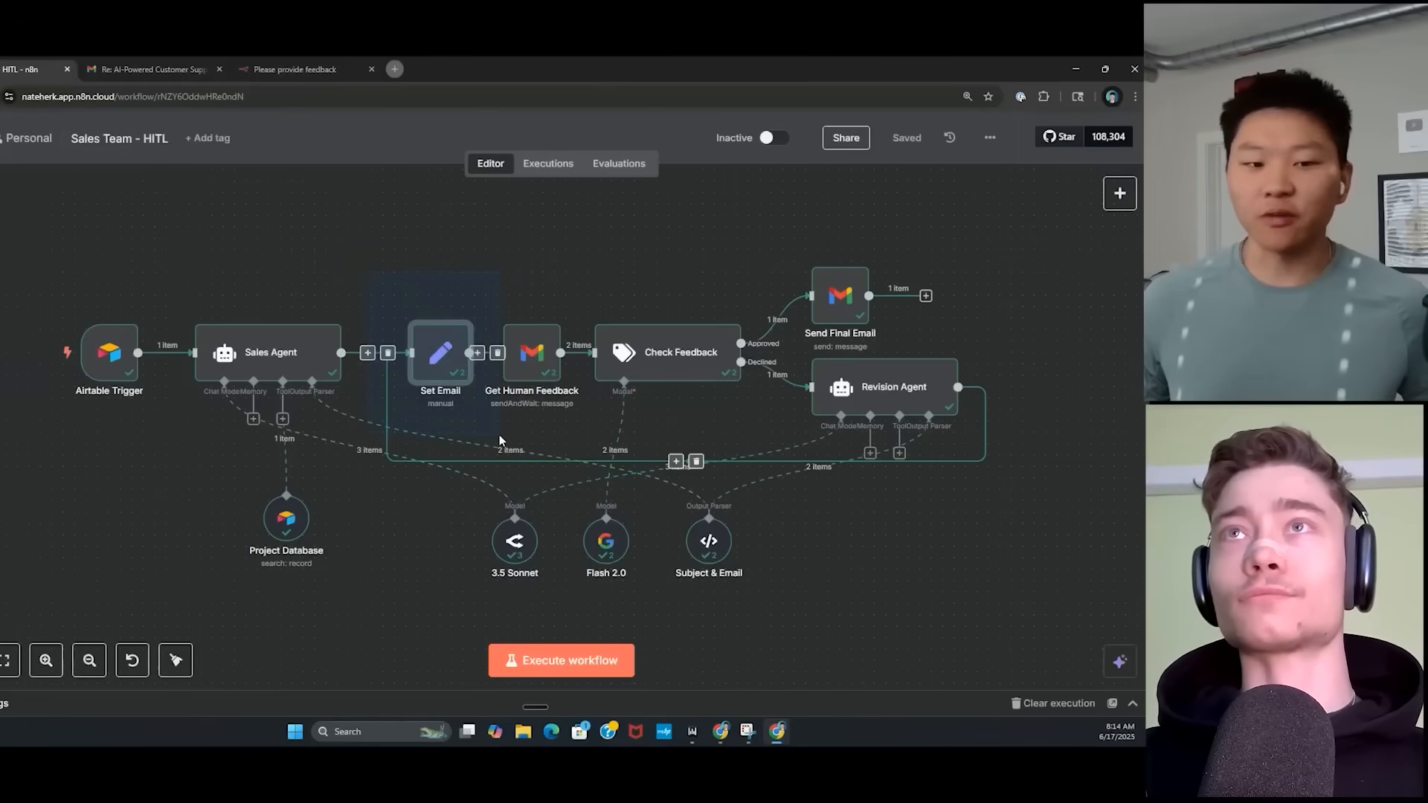
pyautogui.click(573, 251)
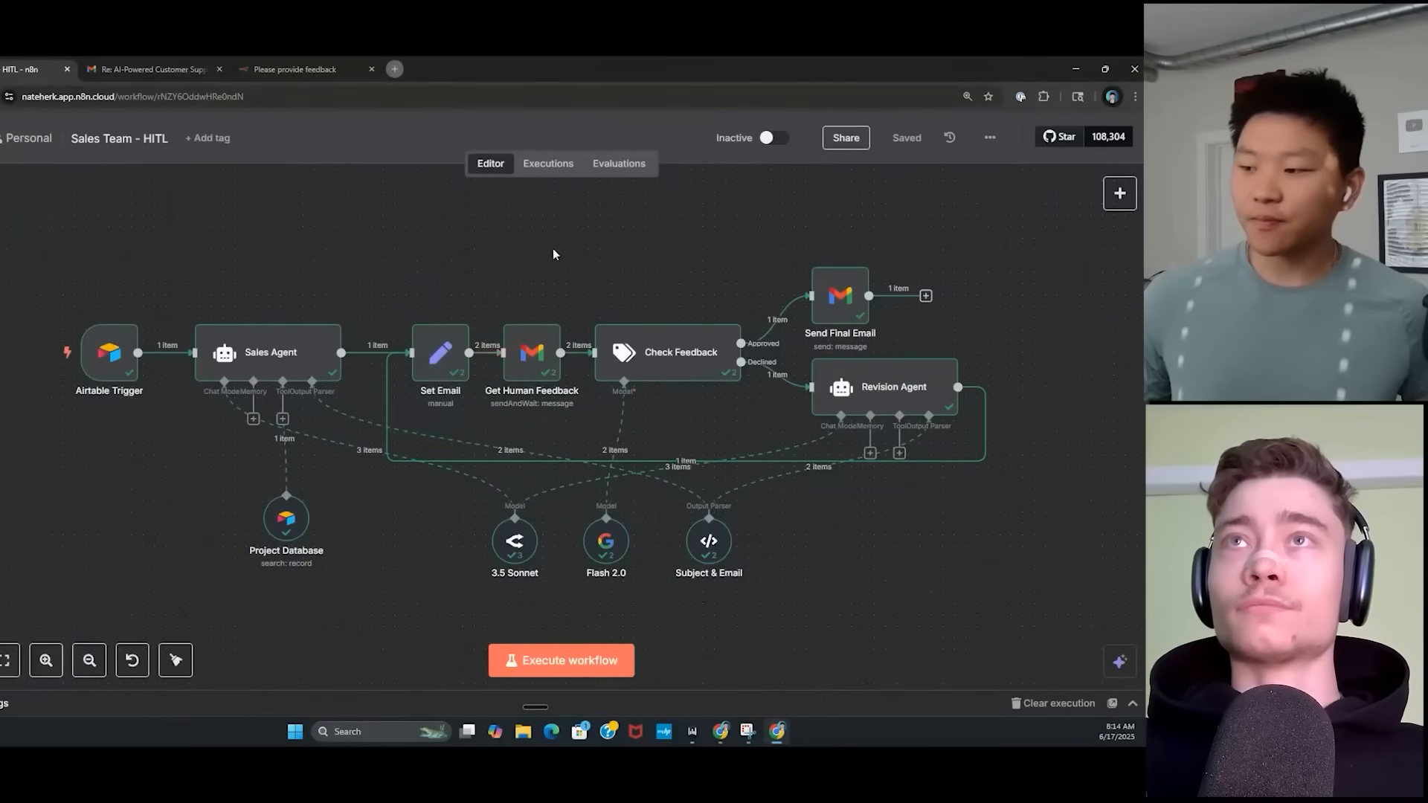
pyautogui.doubleClick(438, 363)
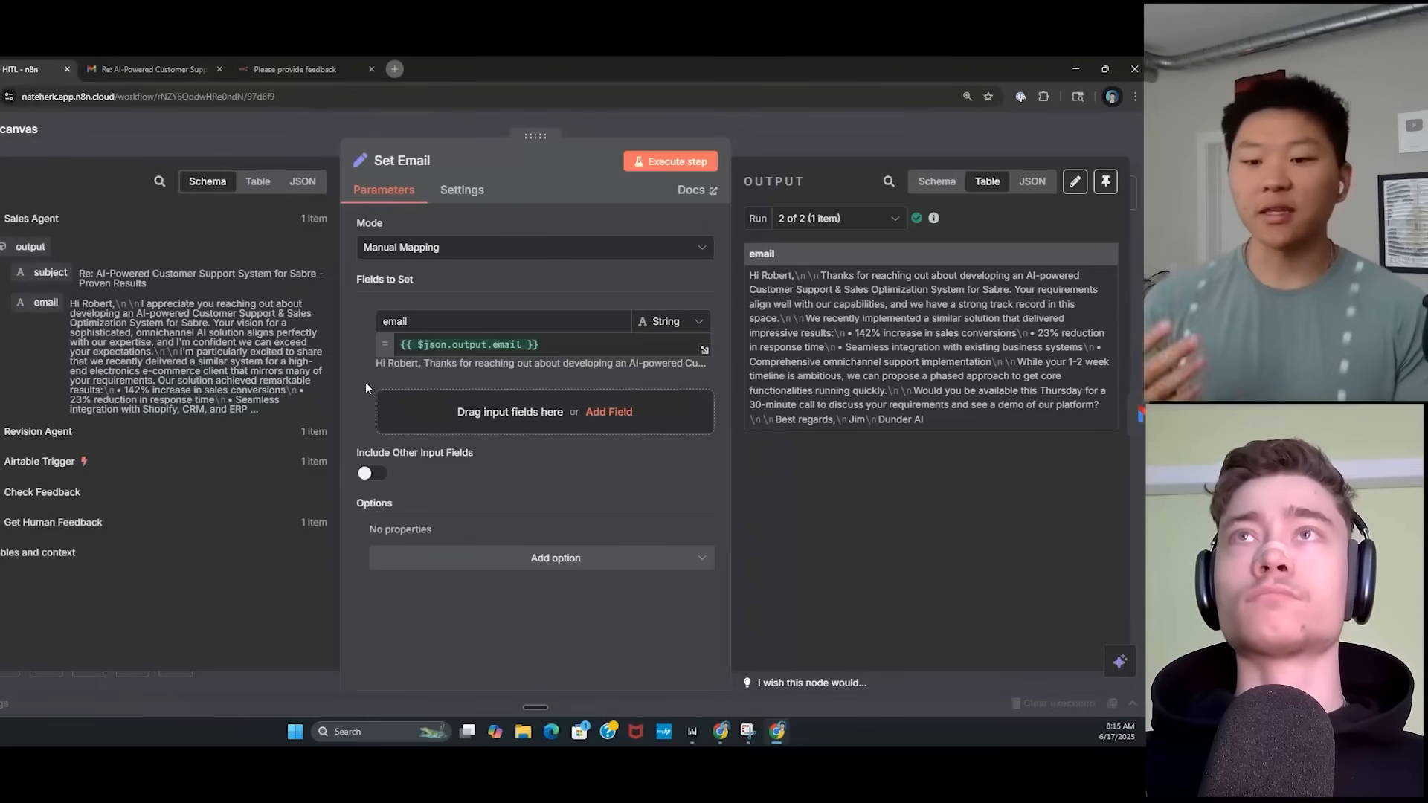
pyautogui.click(731, 137)
pyautogui.click(414, 282)
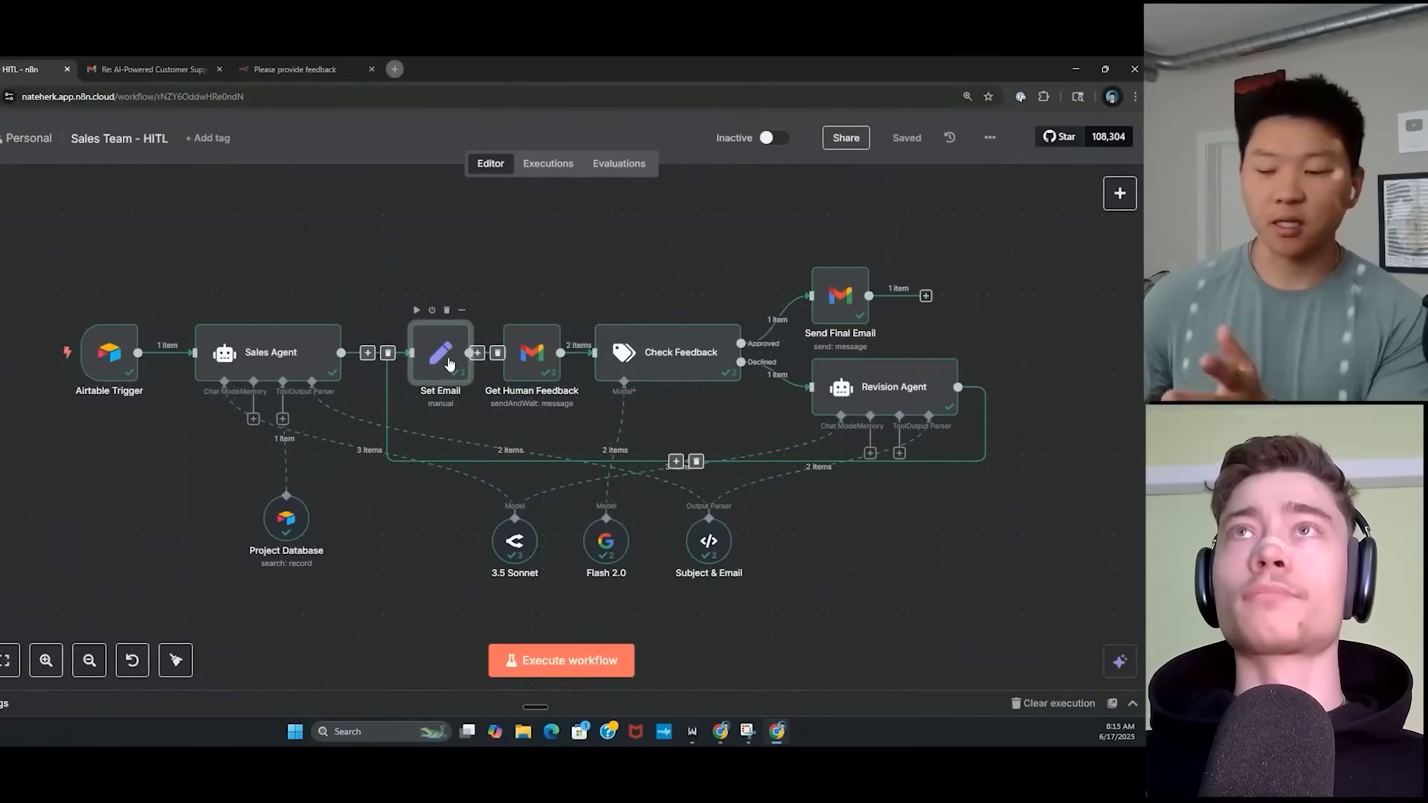
pyautogui.click(596, 260)
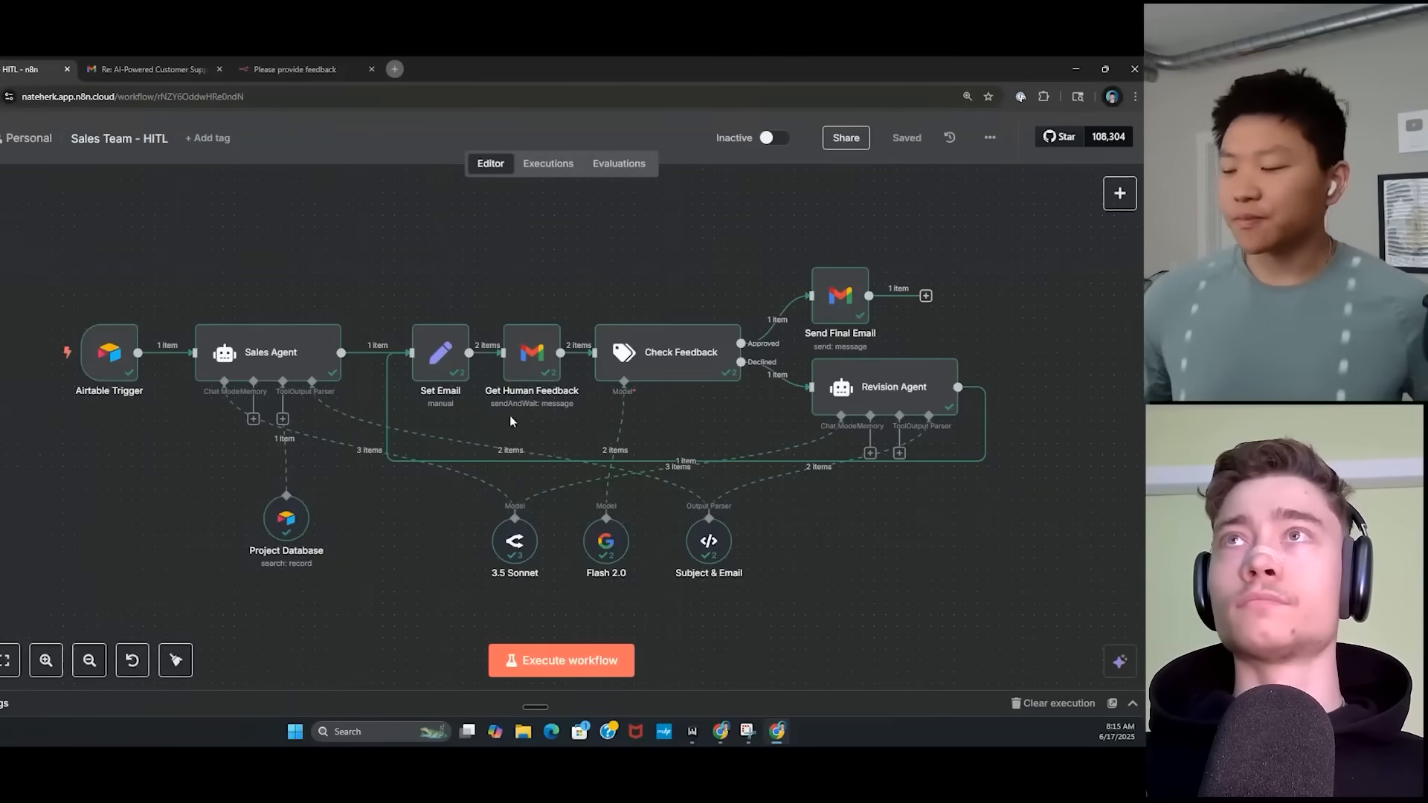
# Open Get Human Feedback and inspect its feedback Message expression and resolved preview full-size.
pyautogui.doubleClick(536, 358)
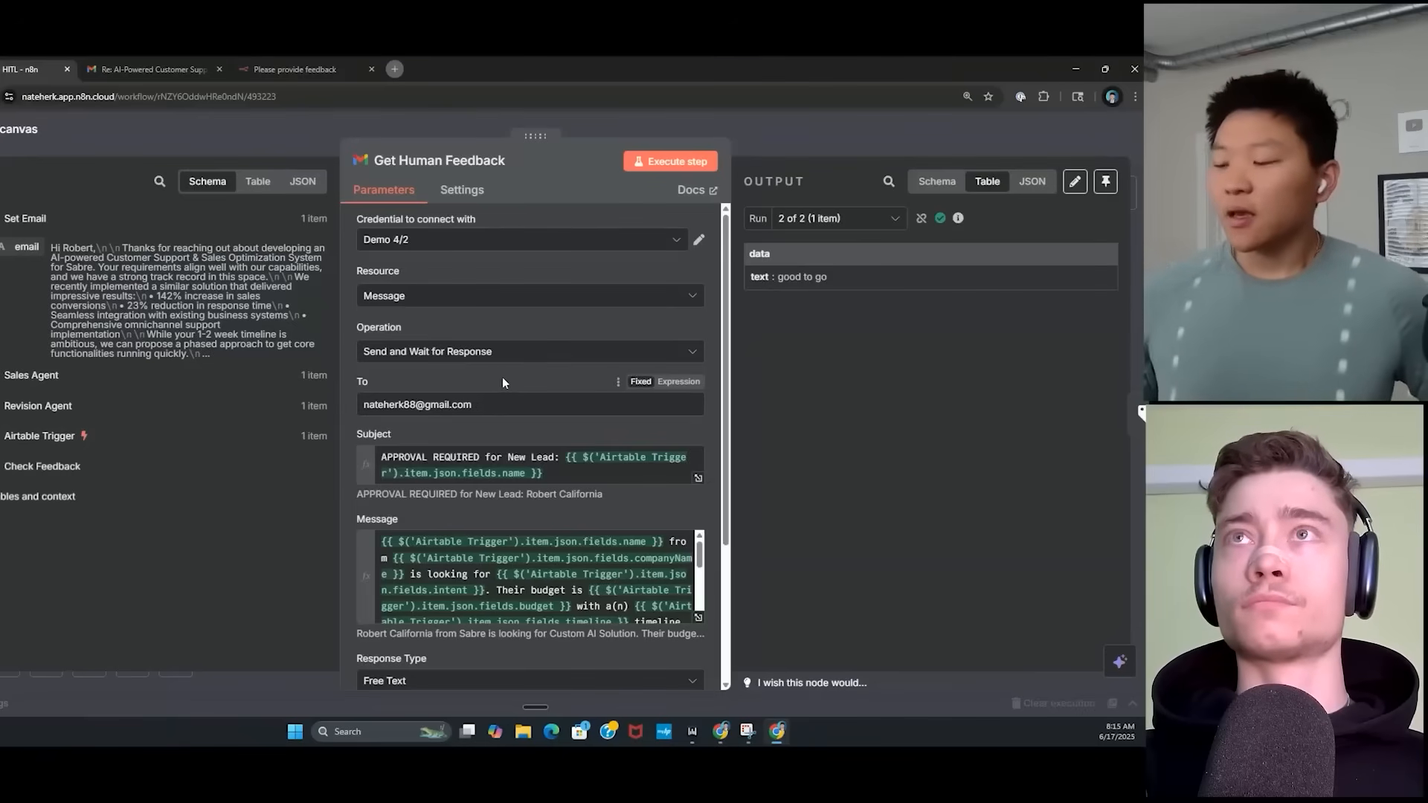
pyautogui.scroll(-1, 512, 373)
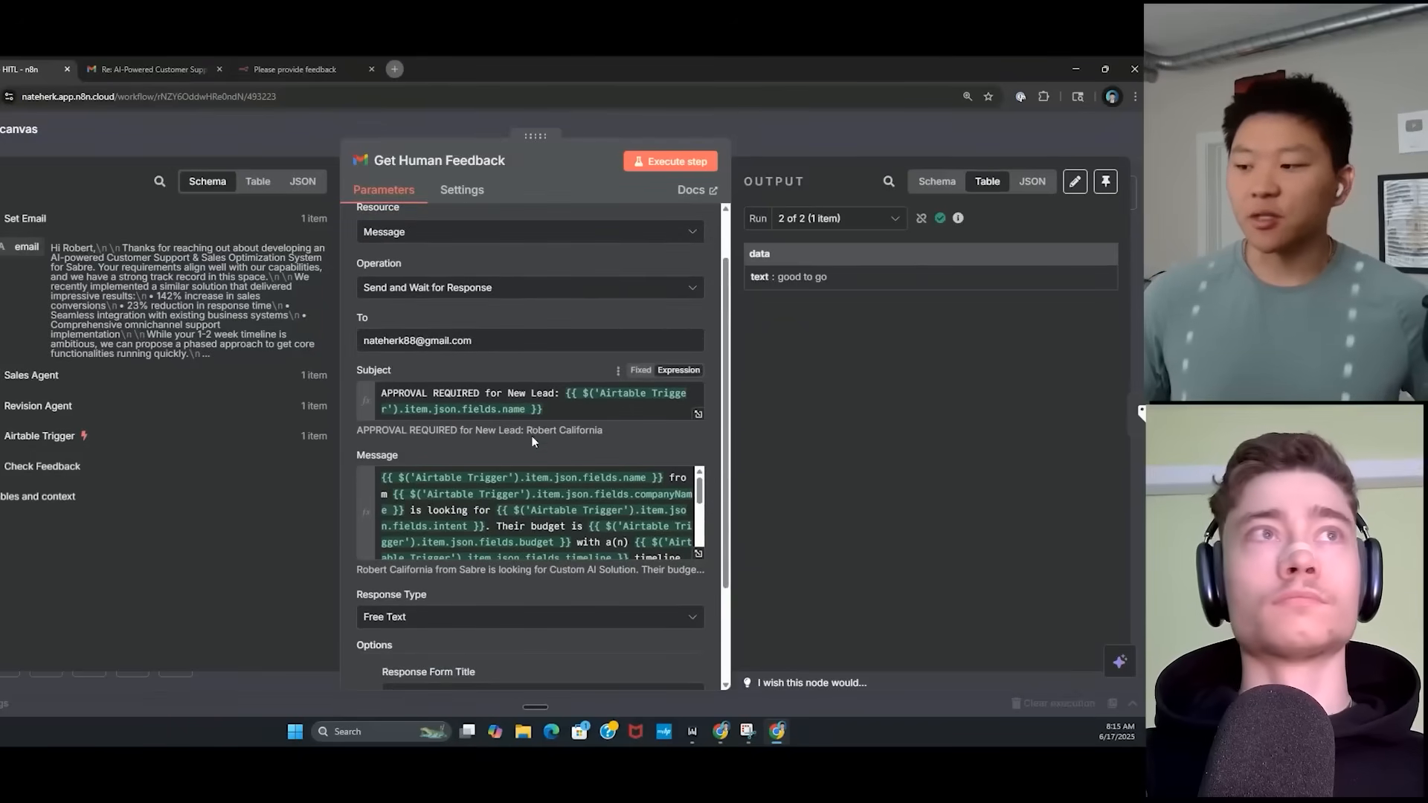
pyautogui.scroll(-1, 535, 439)
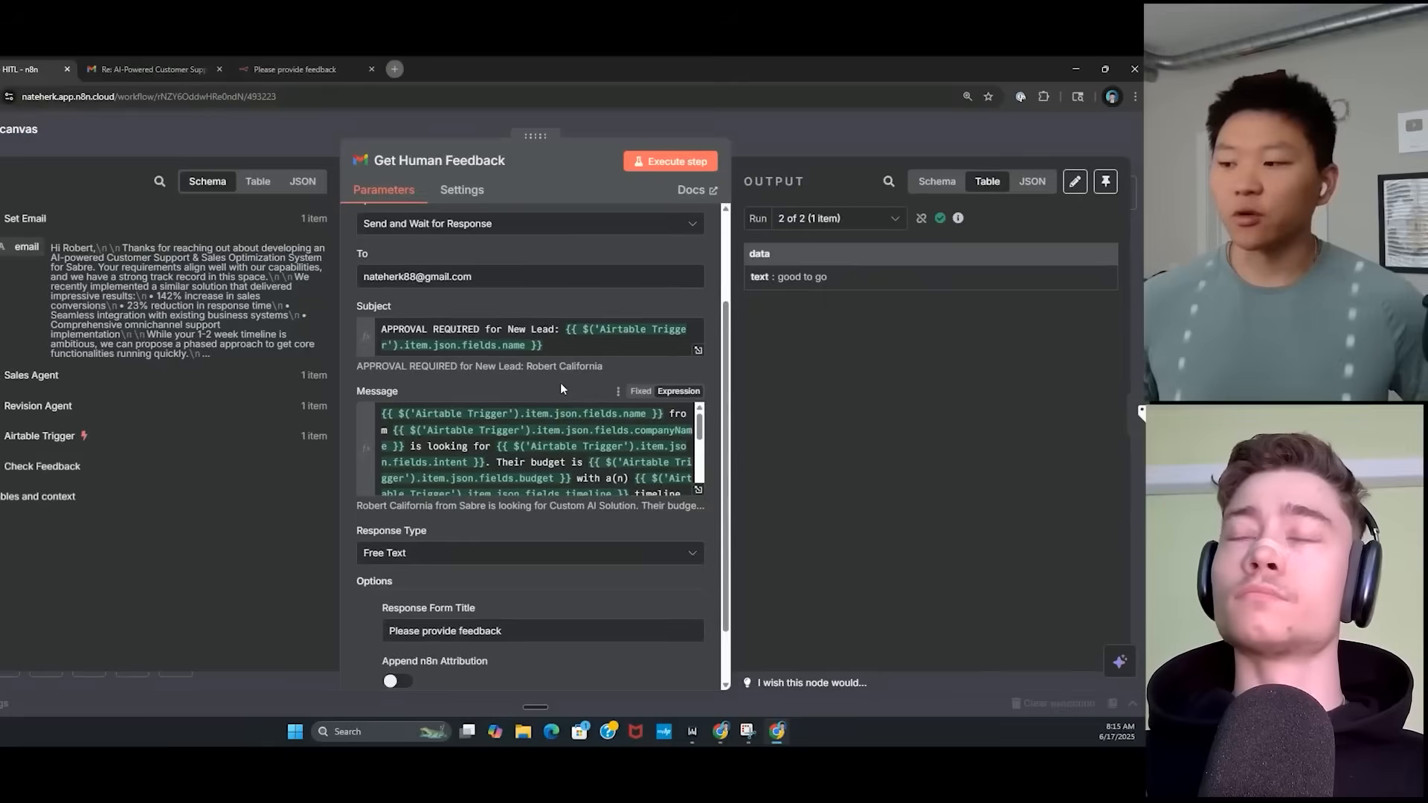
pyautogui.click(698, 490)
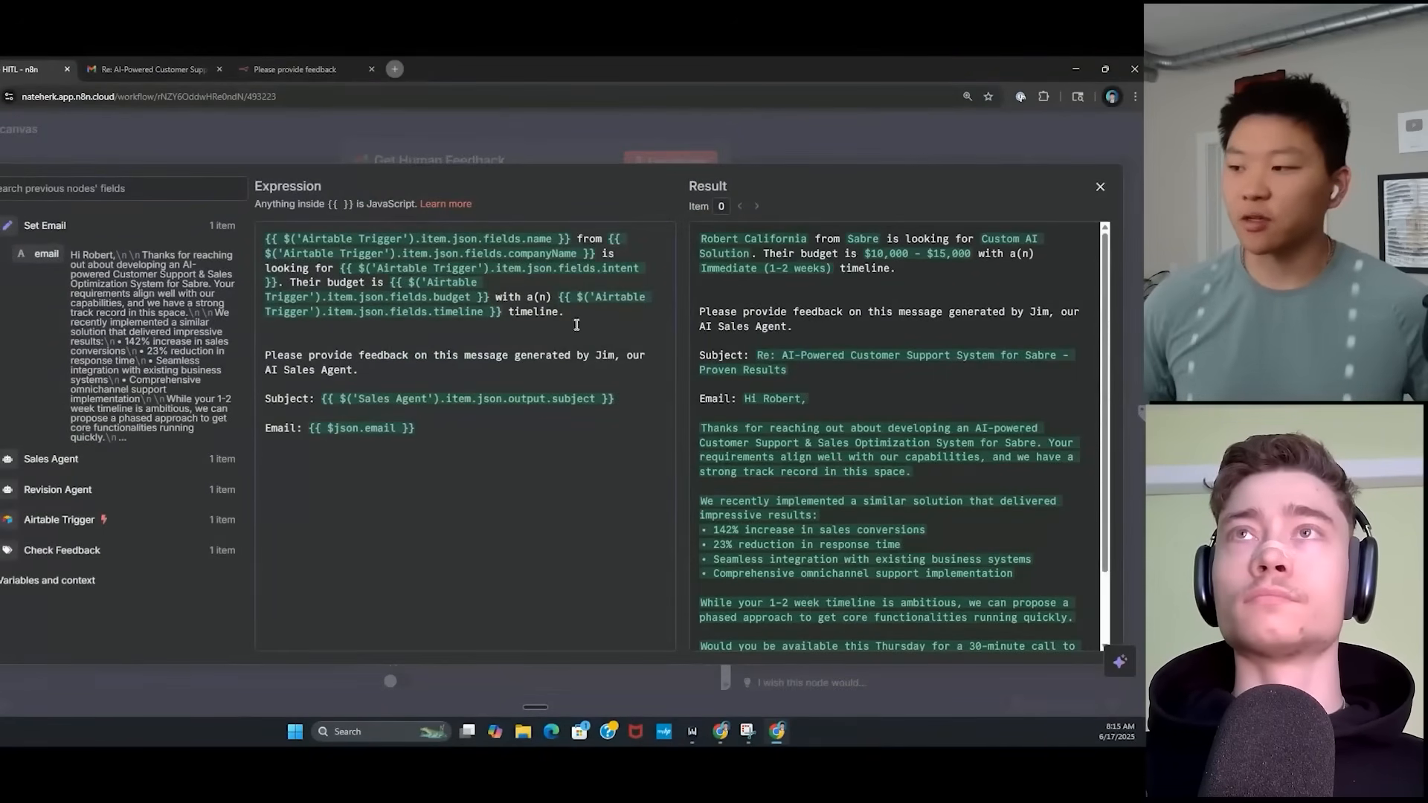
pyautogui.moveTo(571, 319); pyautogui.dragTo(279, 240)
pyautogui.moveTo(935, 272); pyautogui.dragTo(700, 238)
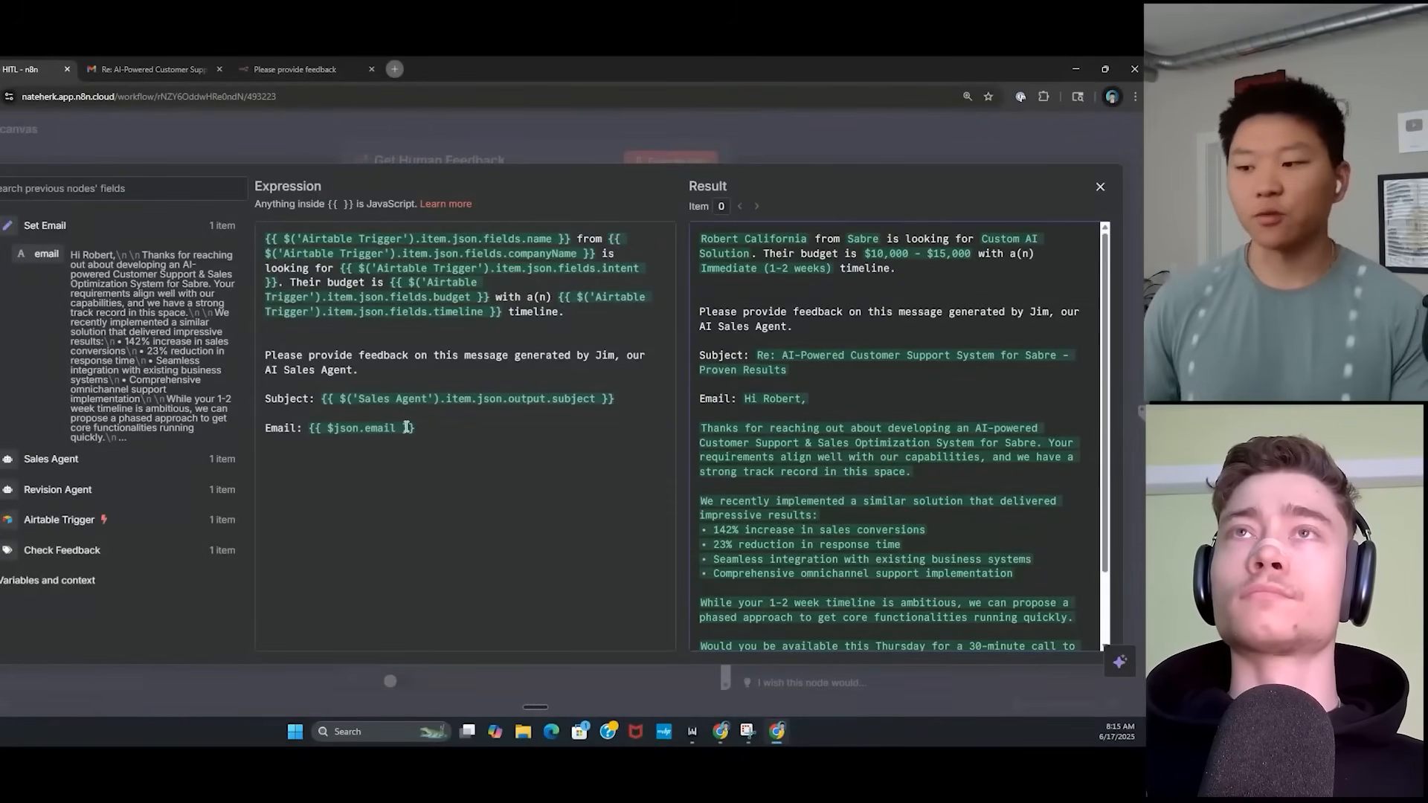
pyautogui.scroll(-2, 696, 502)
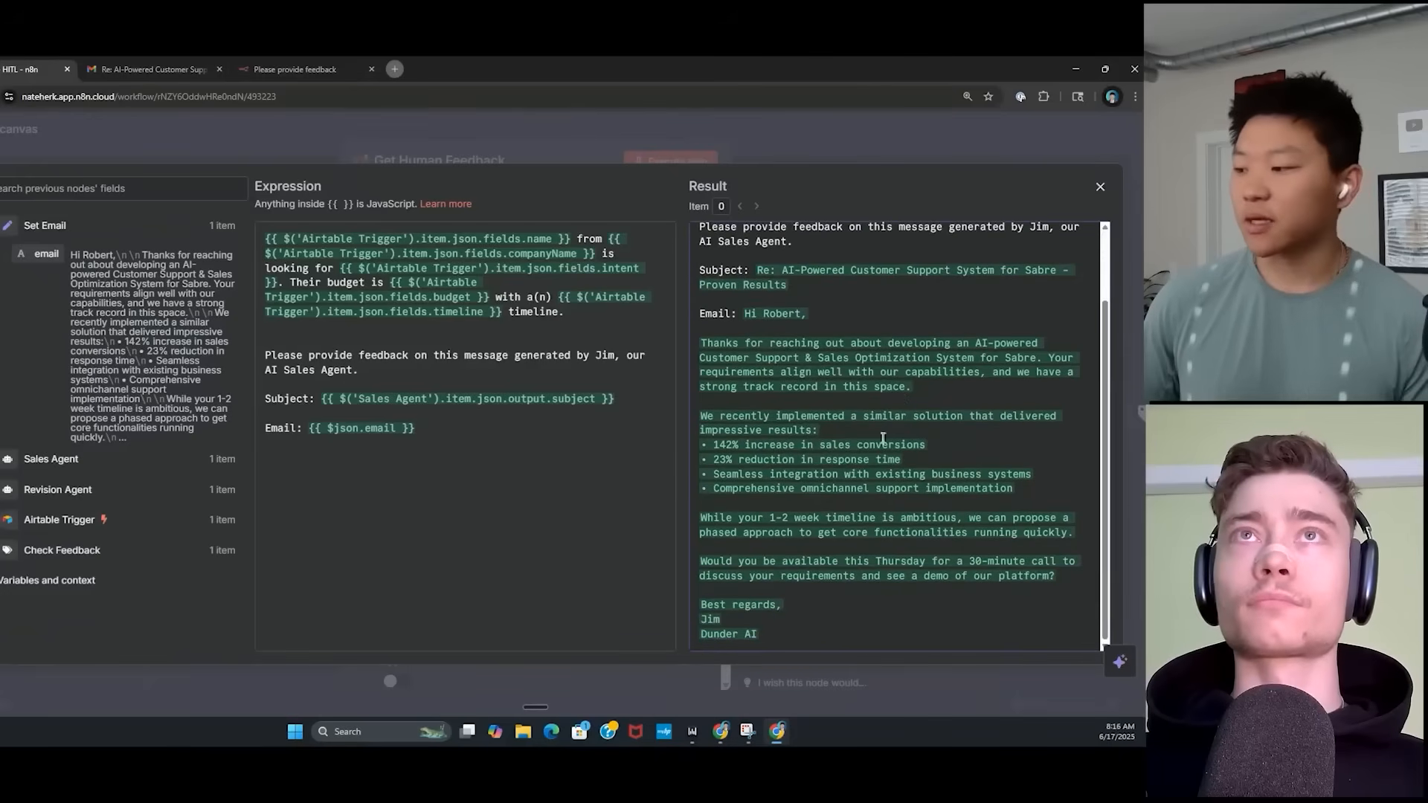
pyautogui.click(530, 151)
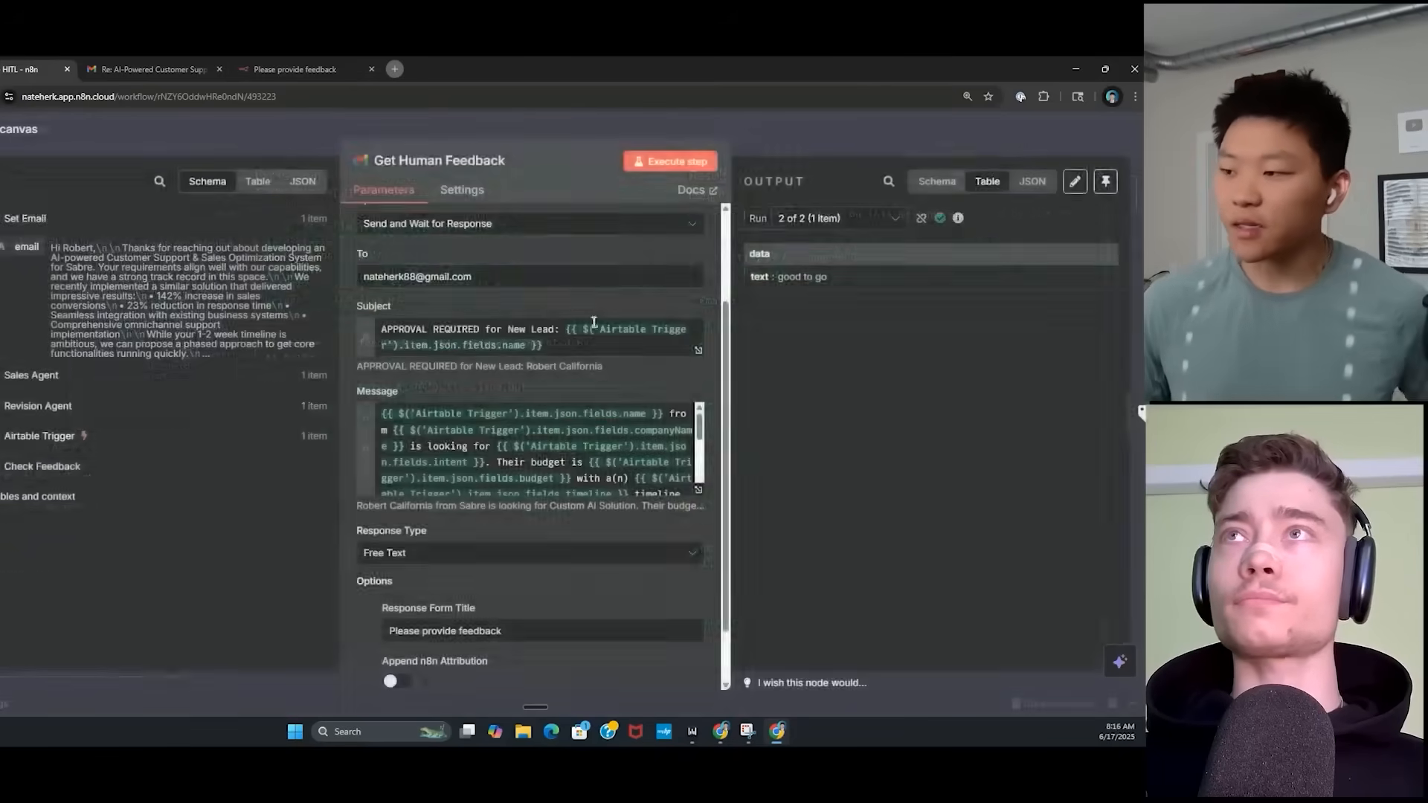
pyautogui.scroll(-1, 708, 377)
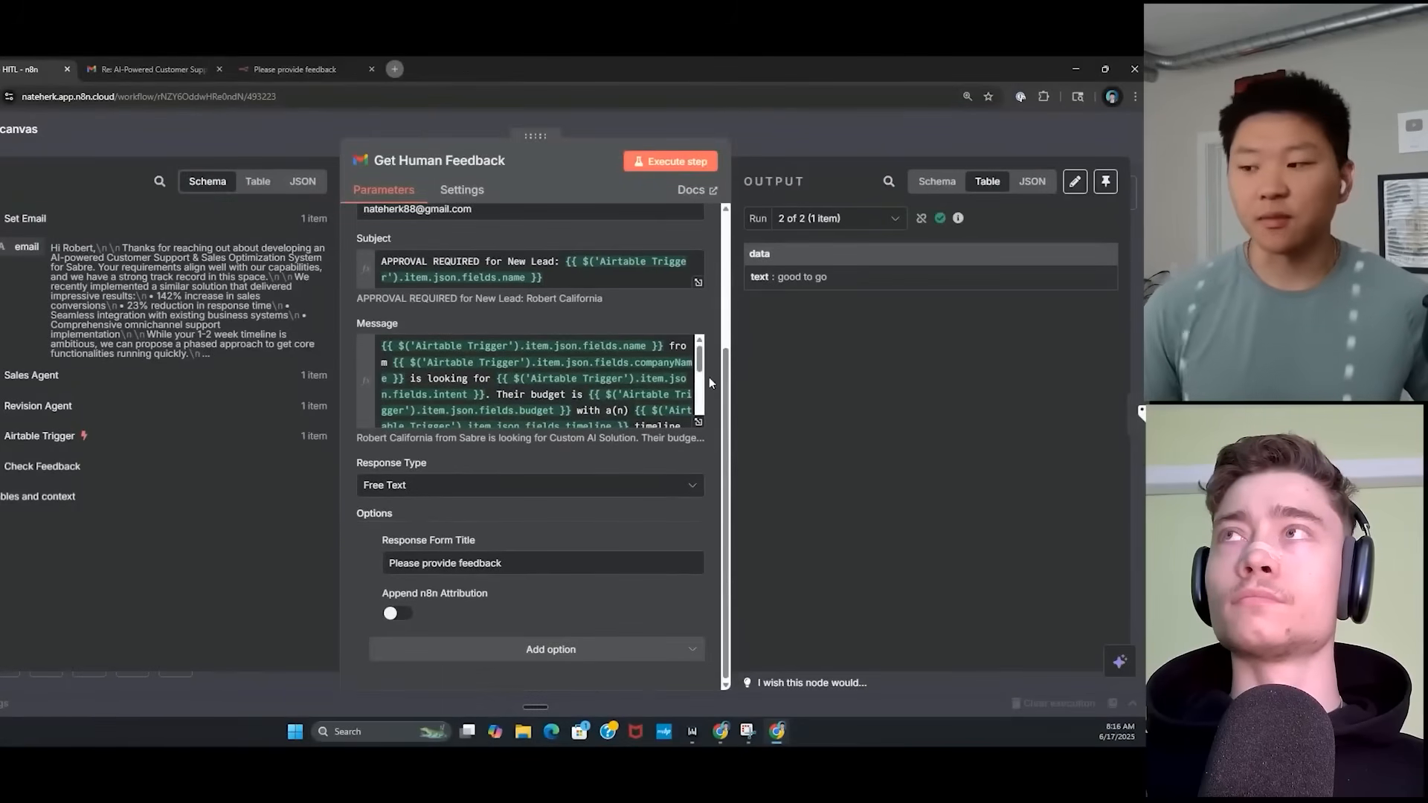
# Check the Response Type options, keeping Free Text, and highlight the 'good to go' feedback.
pyautogui.click(688, 487)
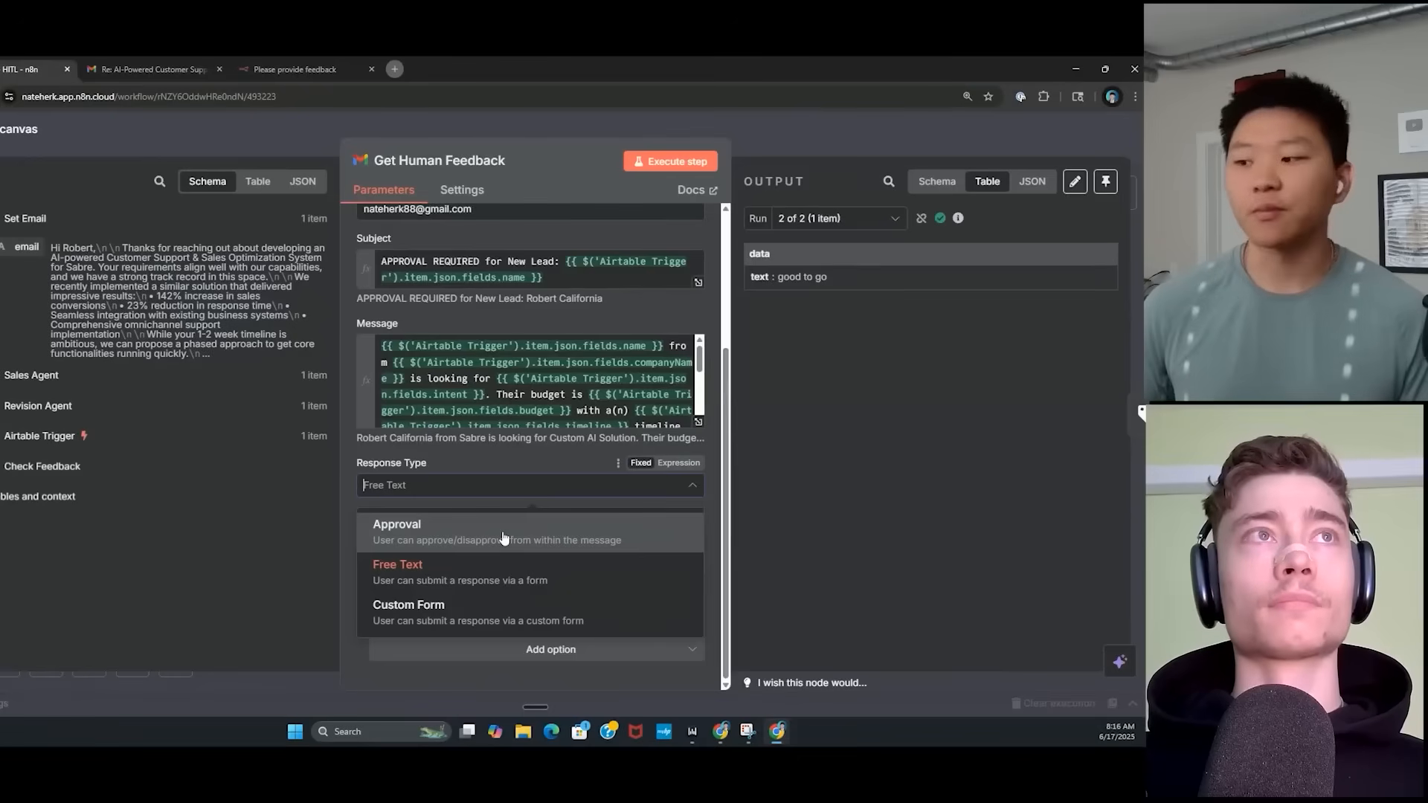
pyautogui.click(496, 461)
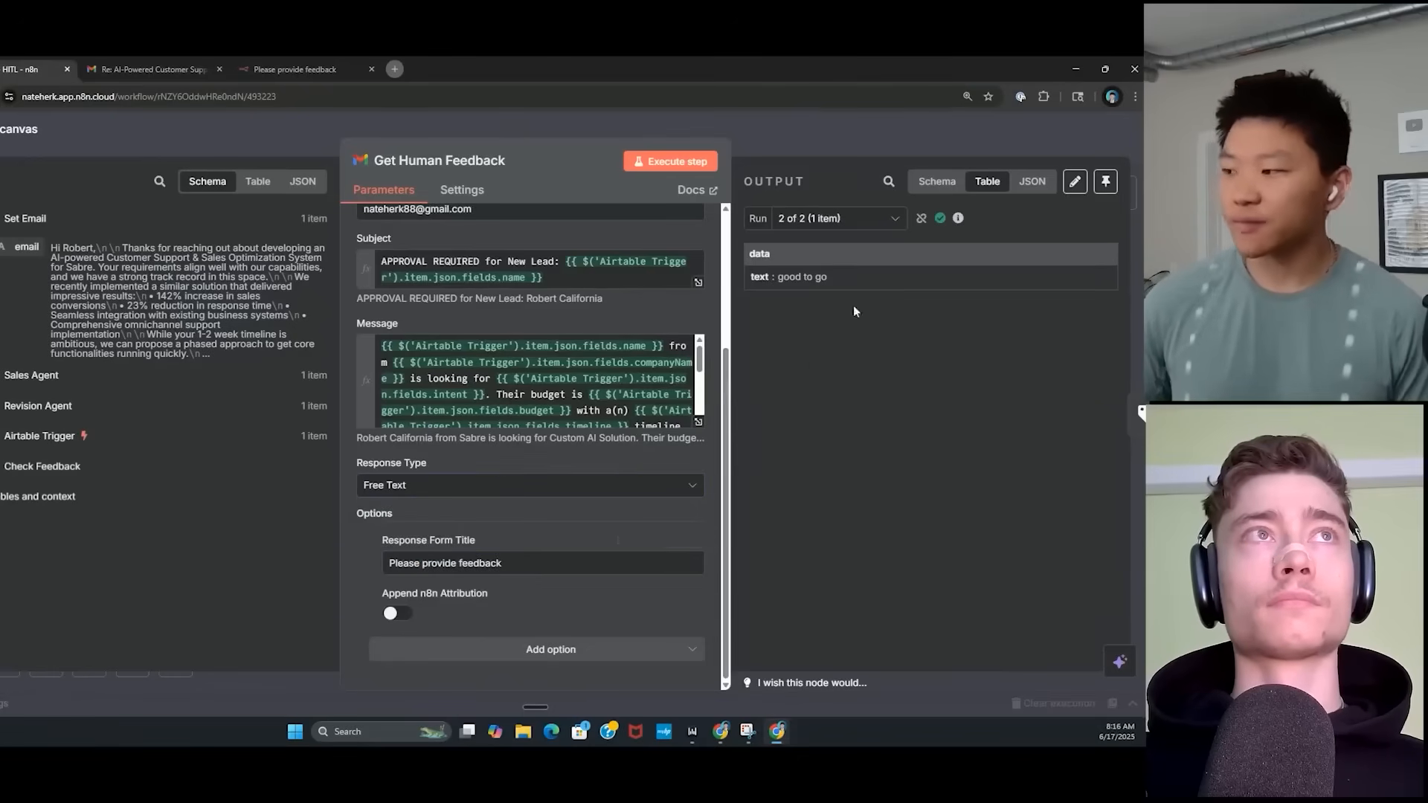
pyautogui.moveTo(828, 276); pyautogui.dragTo(803, 278)
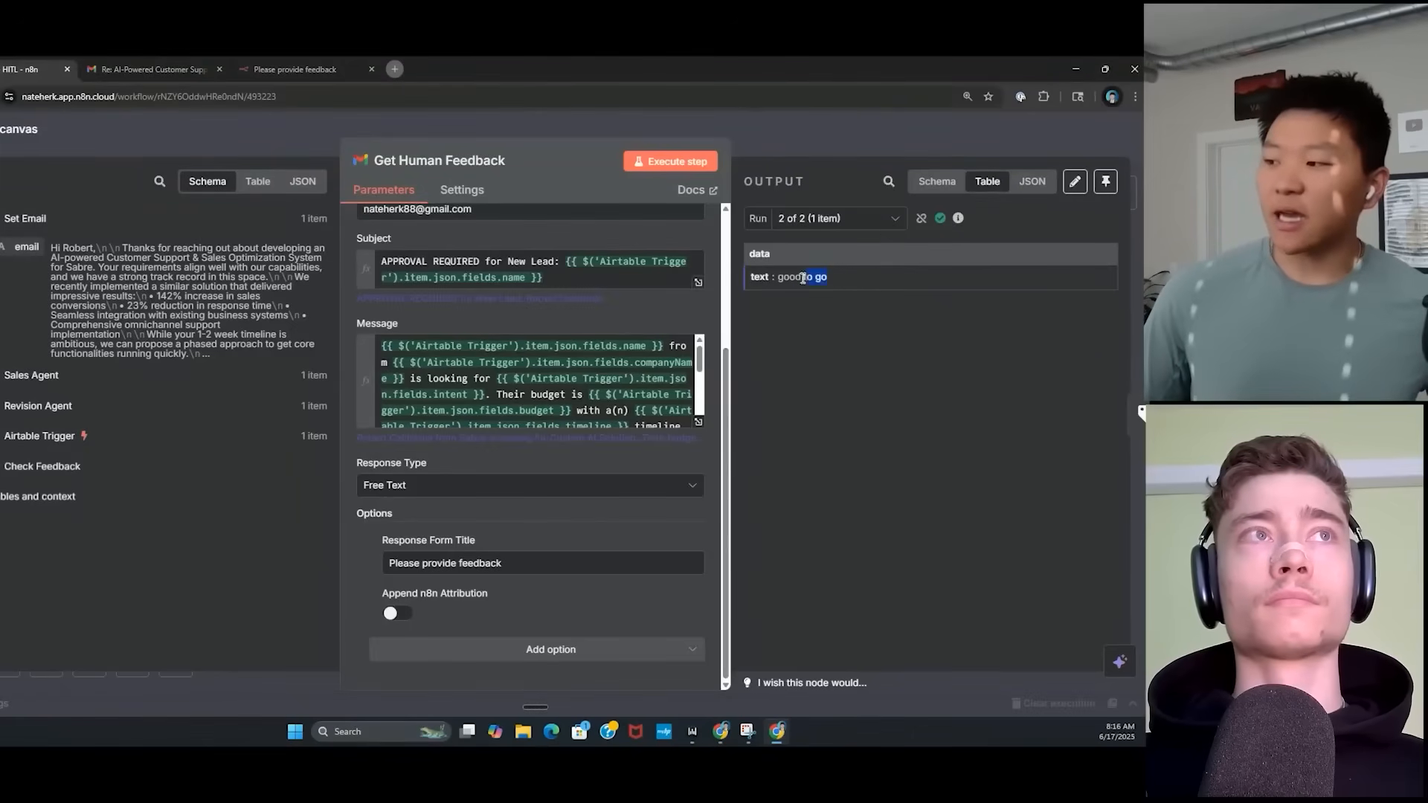
pyautogui.click(855, 281)
# Compare run 1's feedback reply with run 2's 'good to go', then close the node.
pyautogui.click(893, 217)
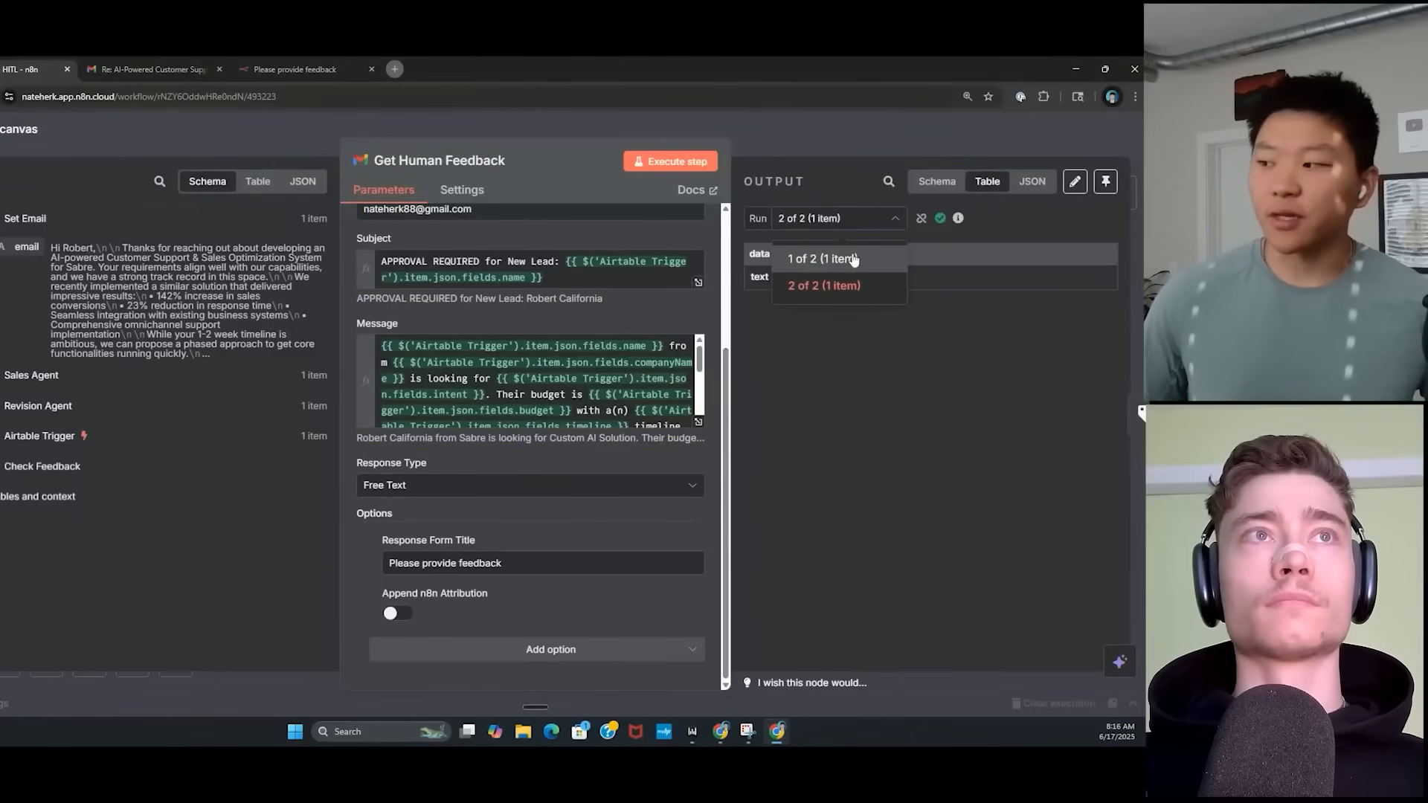
pyautogui.click(848, 262)
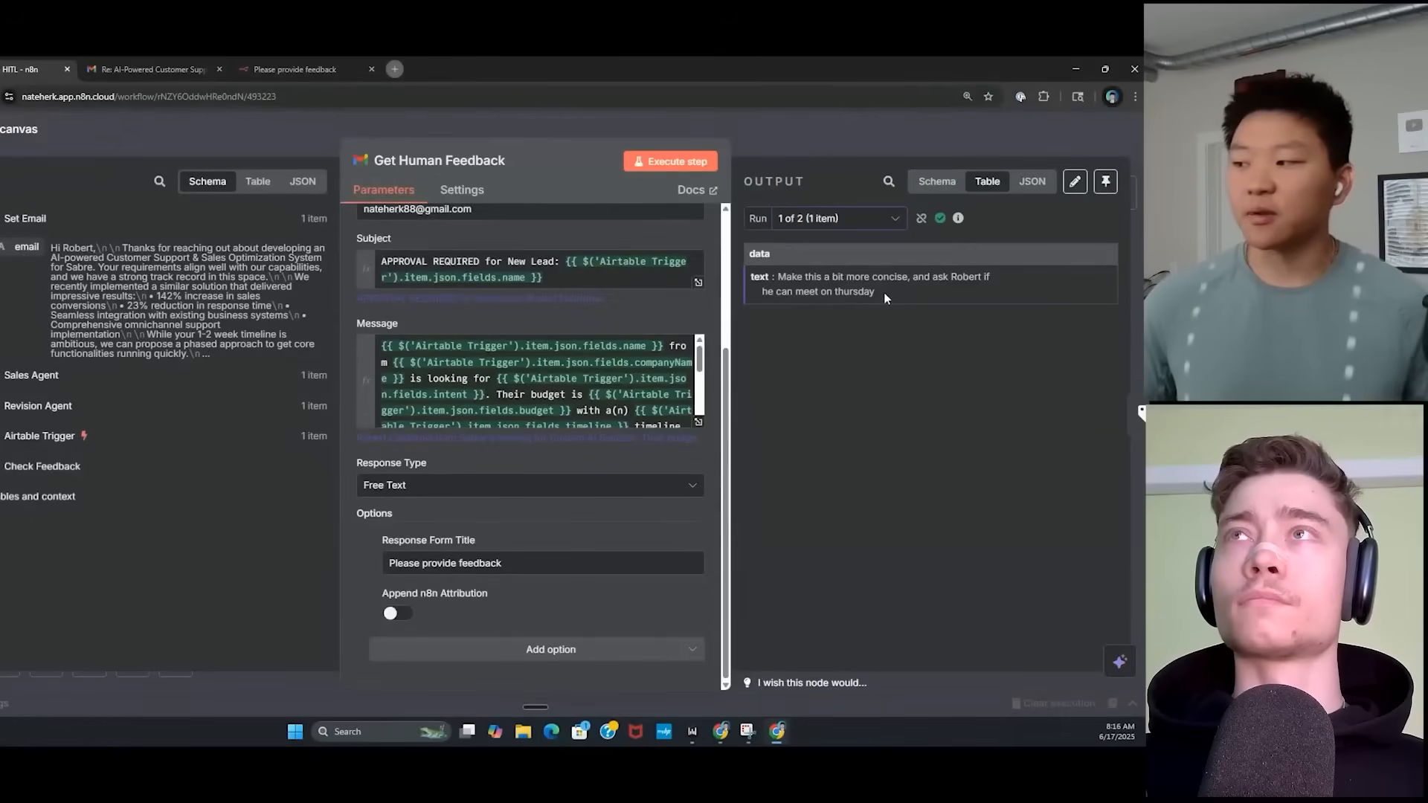
pyautogui.click(878, 219)
pyautogui.click(872, 279)
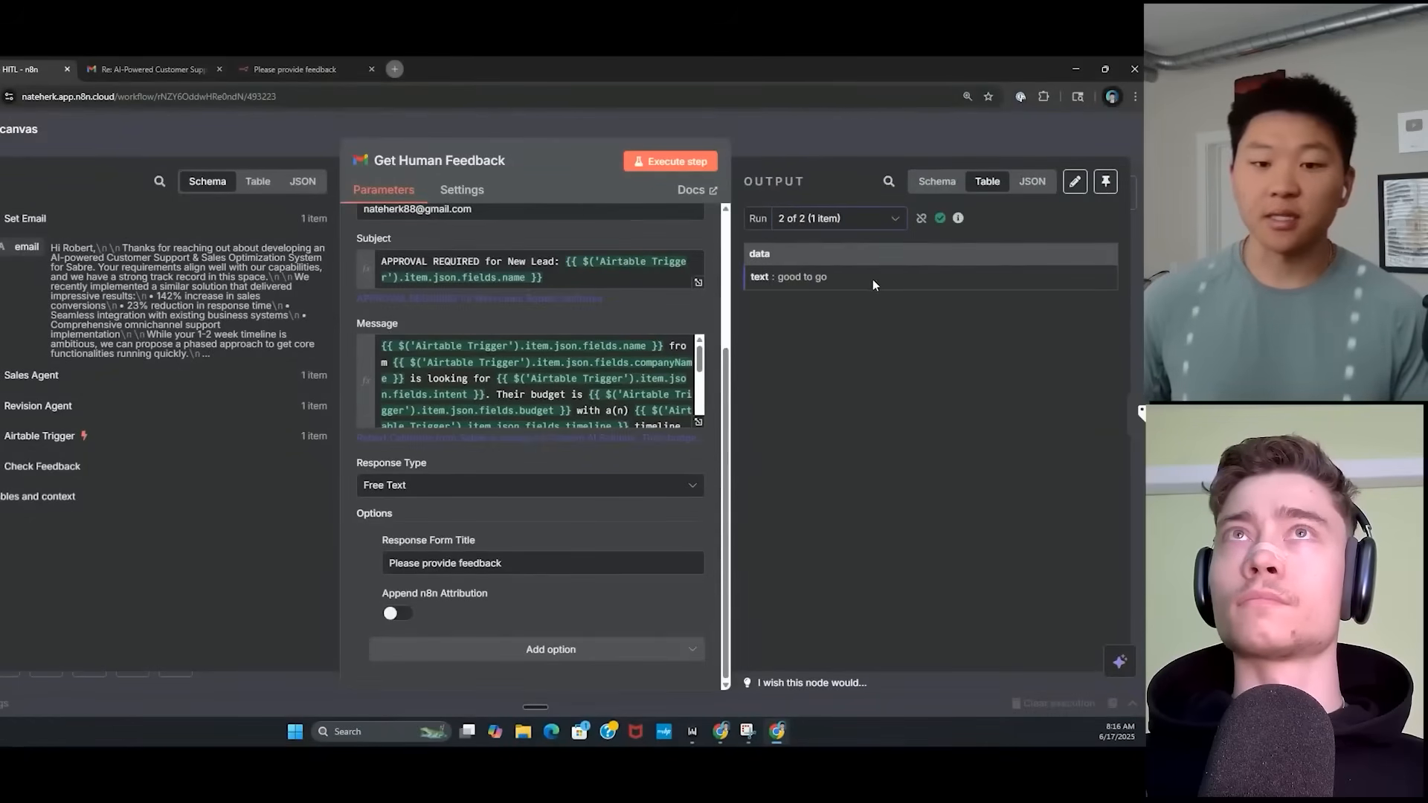
pyautogui.click(820, 139)
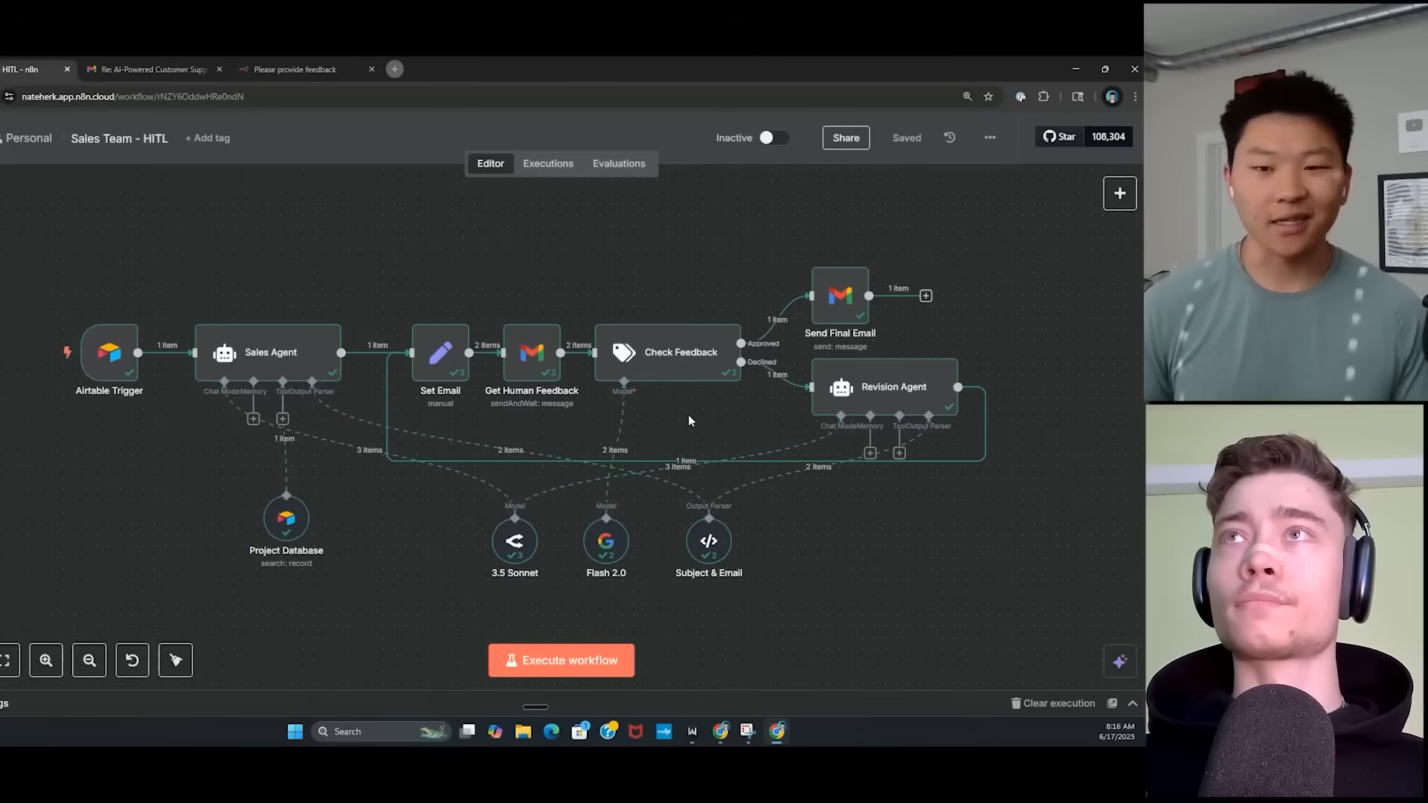
pyautogui.doubleClick(681, 365)
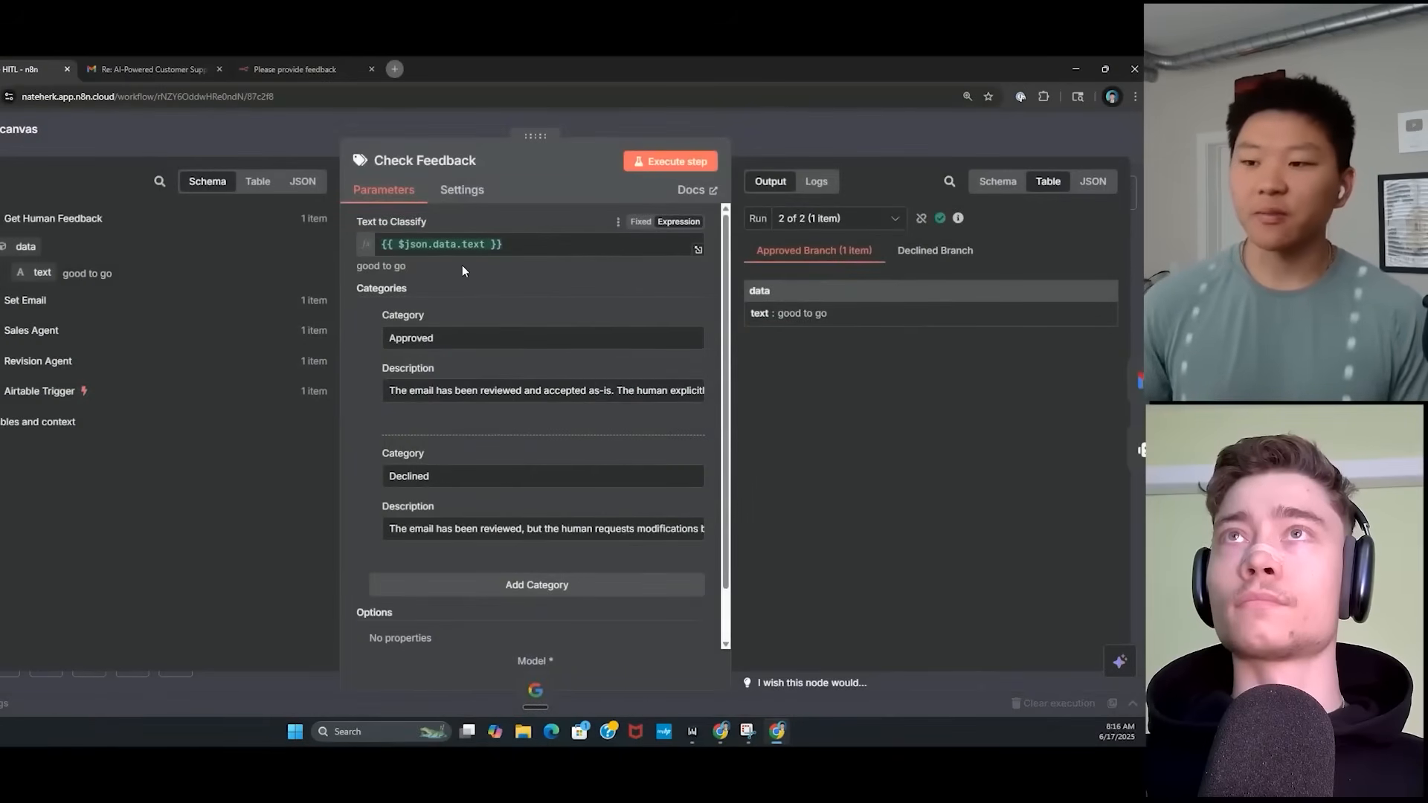
pyautogui.press('Escape')
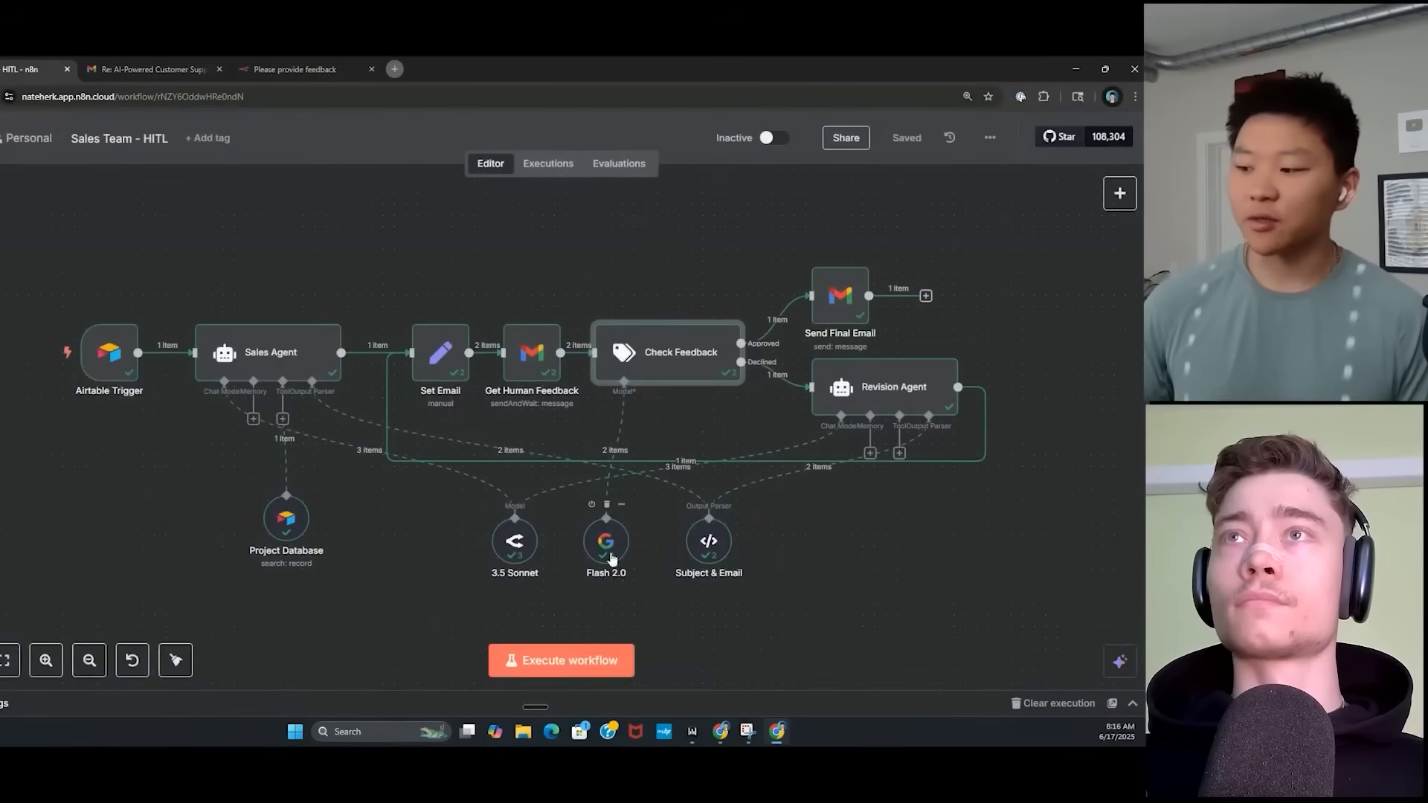
pyautogui.doubleClick(688, 359)
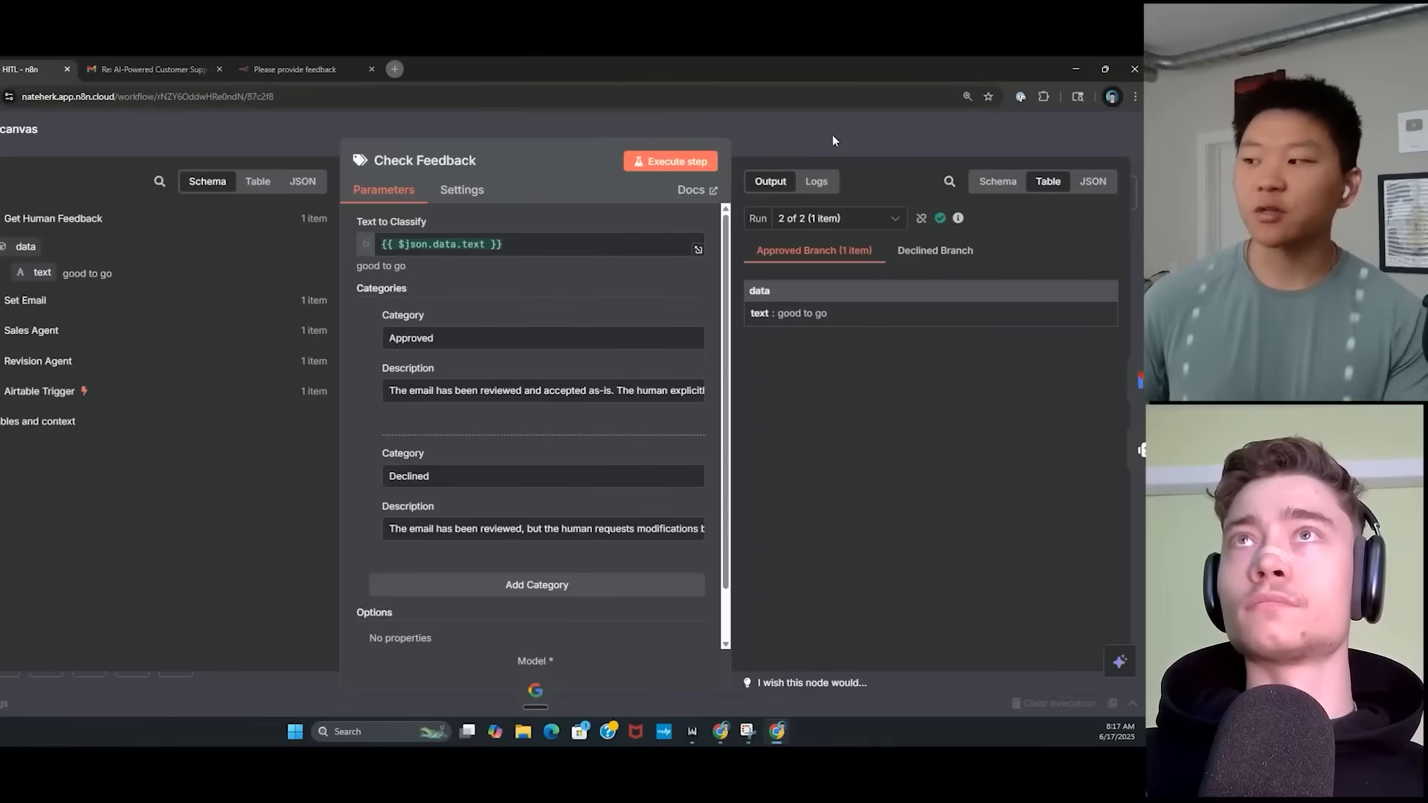
pyautogui.click(887, 228)
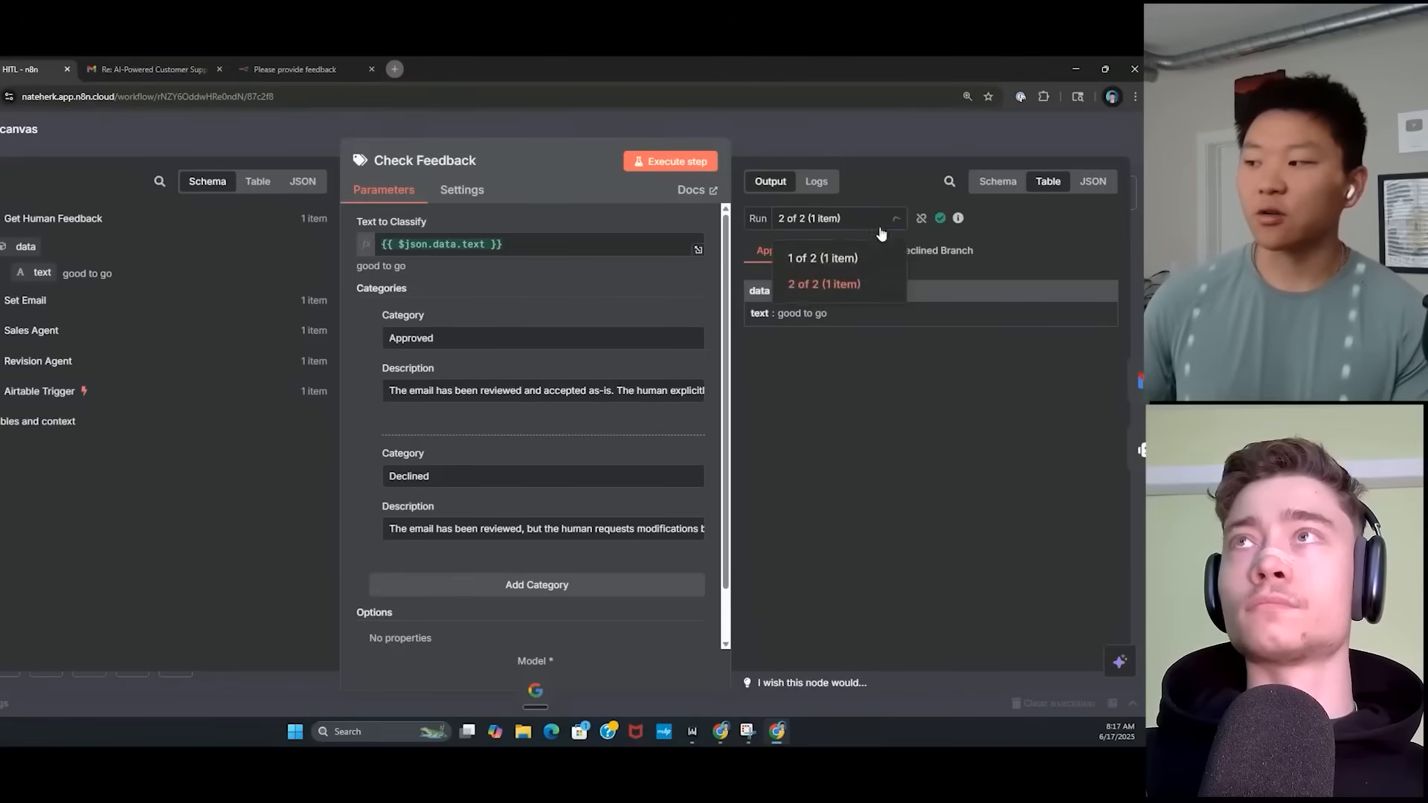
pyautogui.click(852, 255)
pyautogui.click(905, 253)
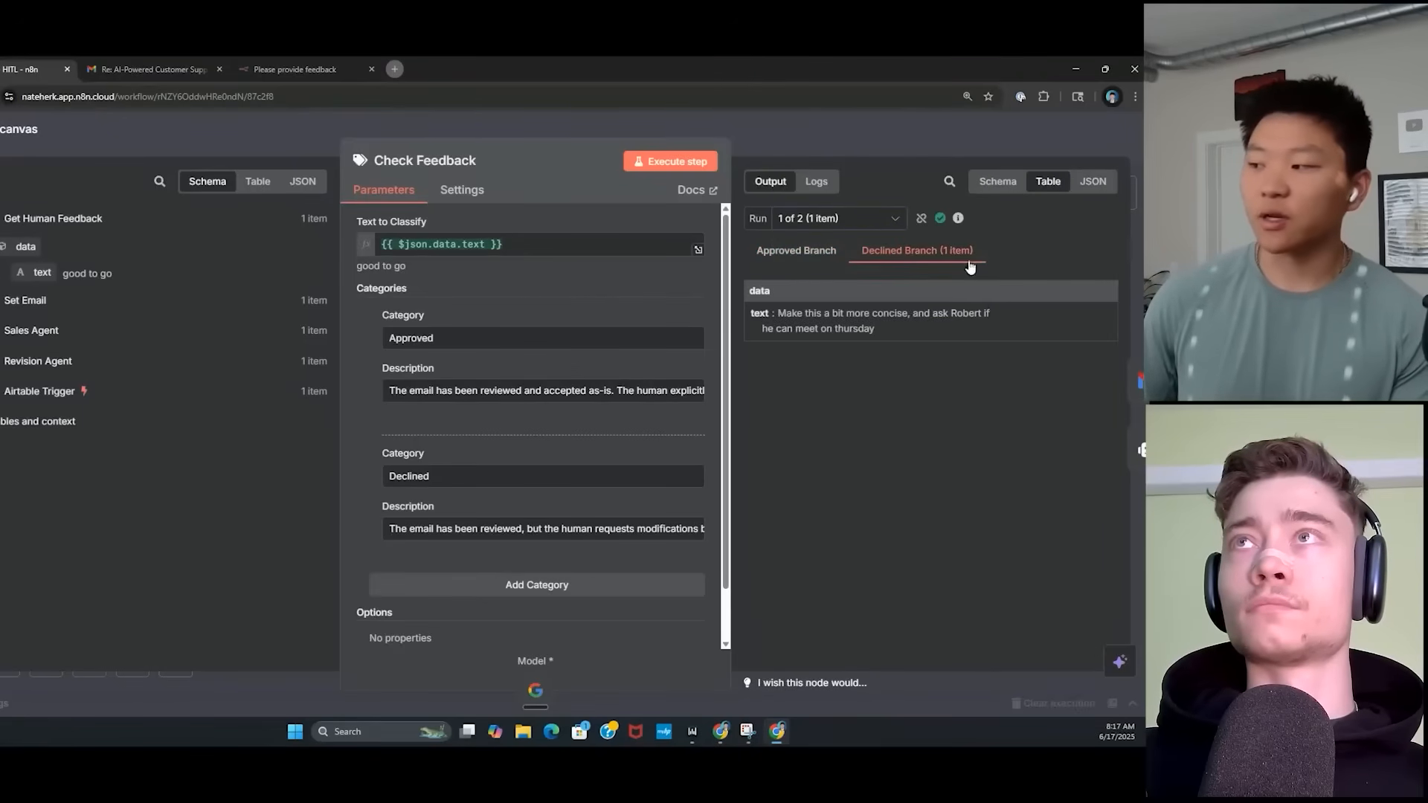
pyautogui.click(887, 223)
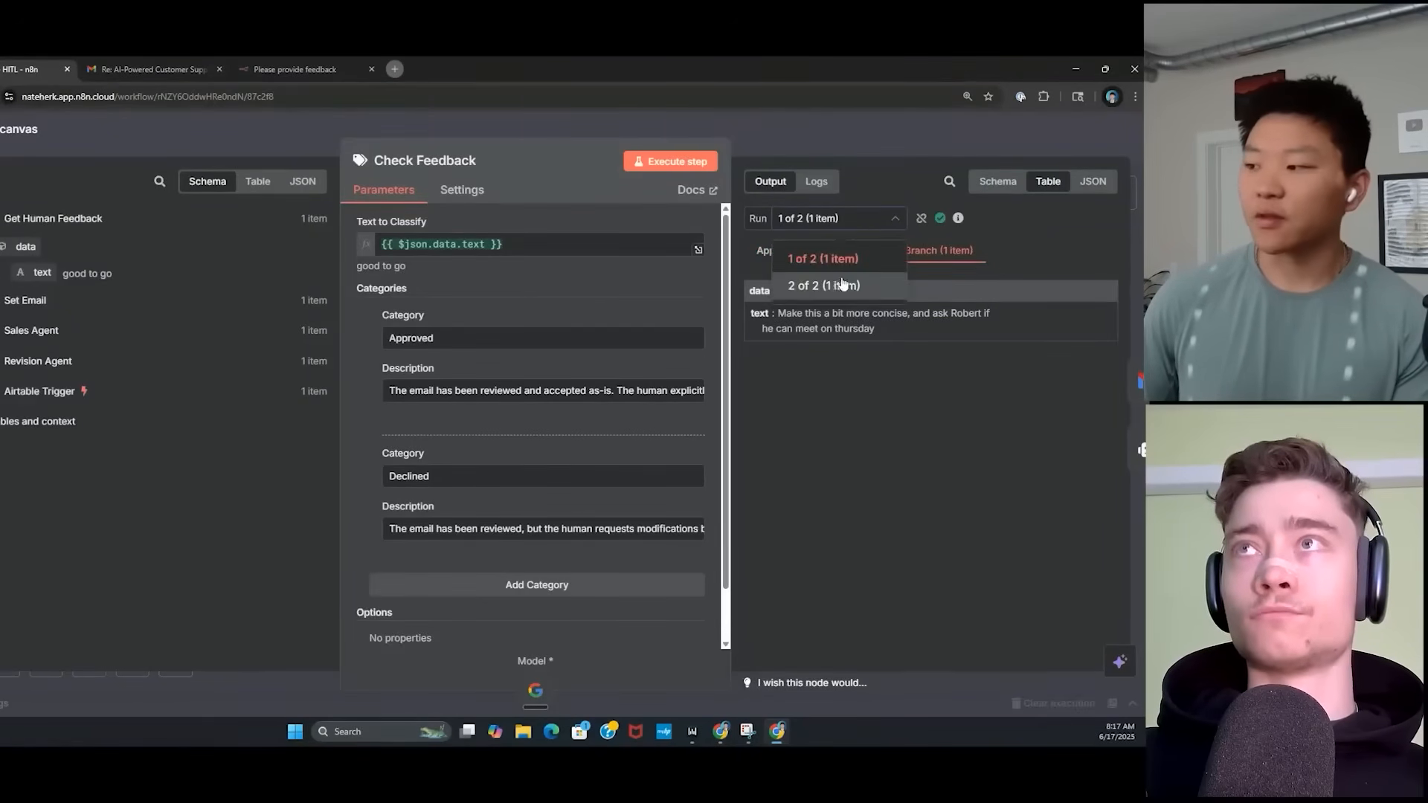
pyautogui.click(840, 283)
pyautogui.click(817, 250)
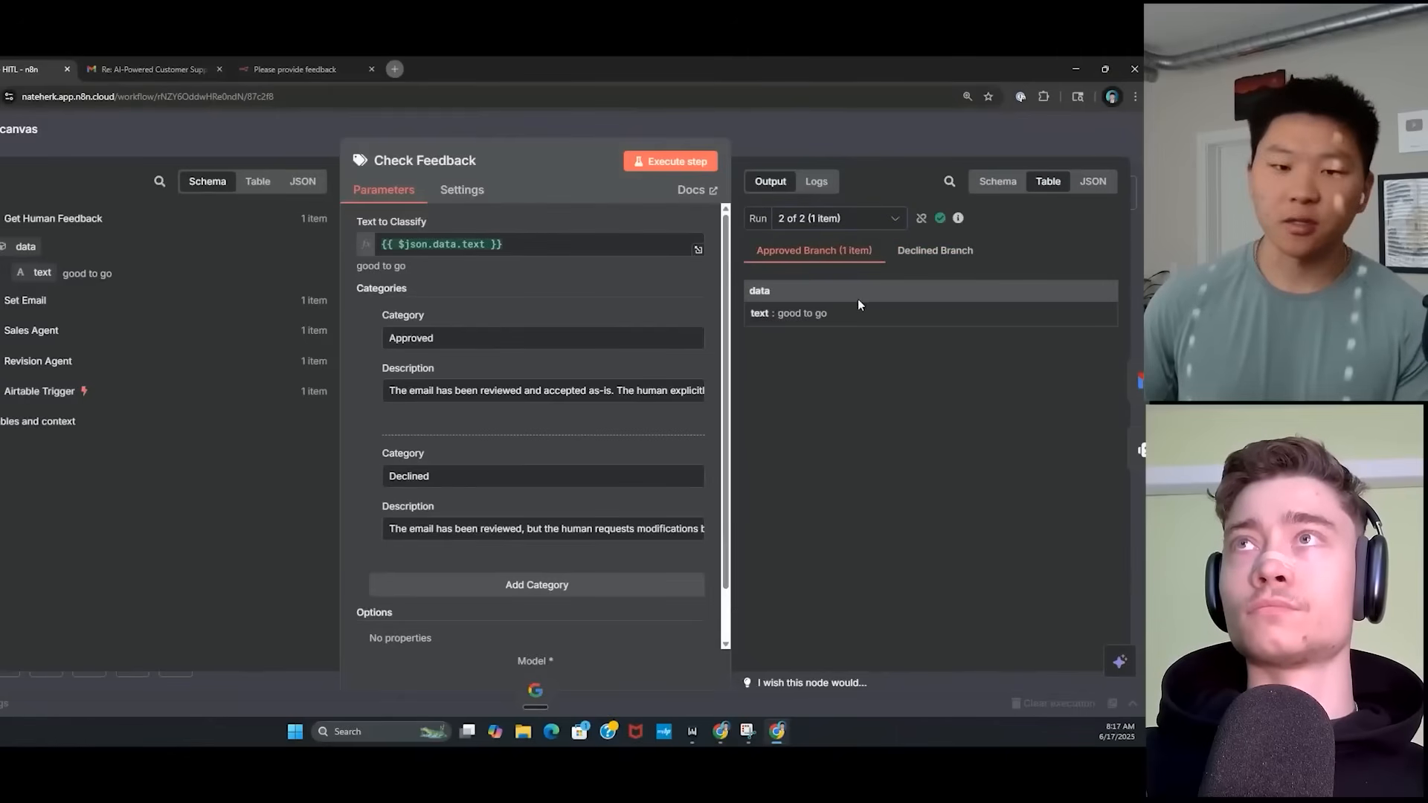
pyautogui.press('Escape')
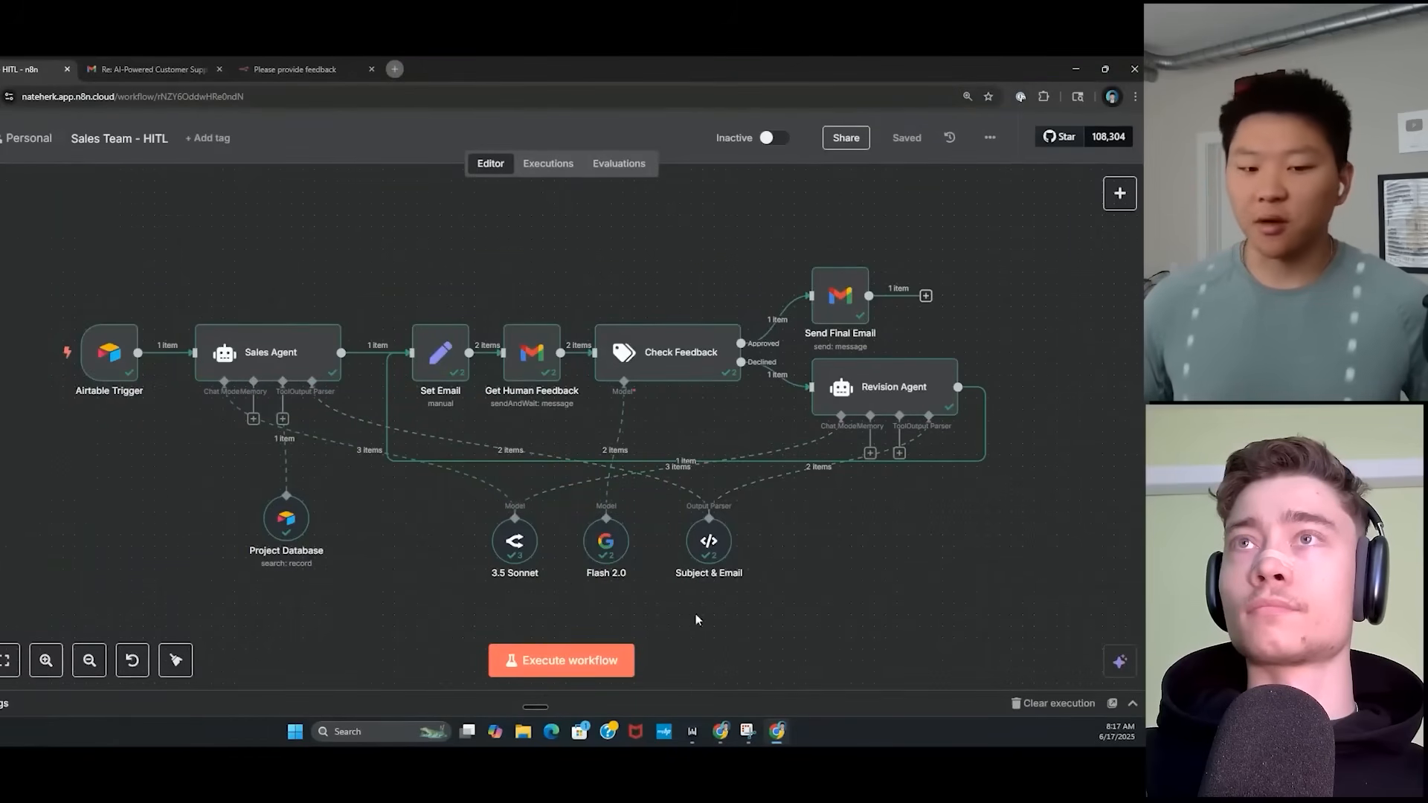
# Open Revision Agent and review its prompt combining the email draft with human feedback.
pyautogui.doubleClick(868, 408)
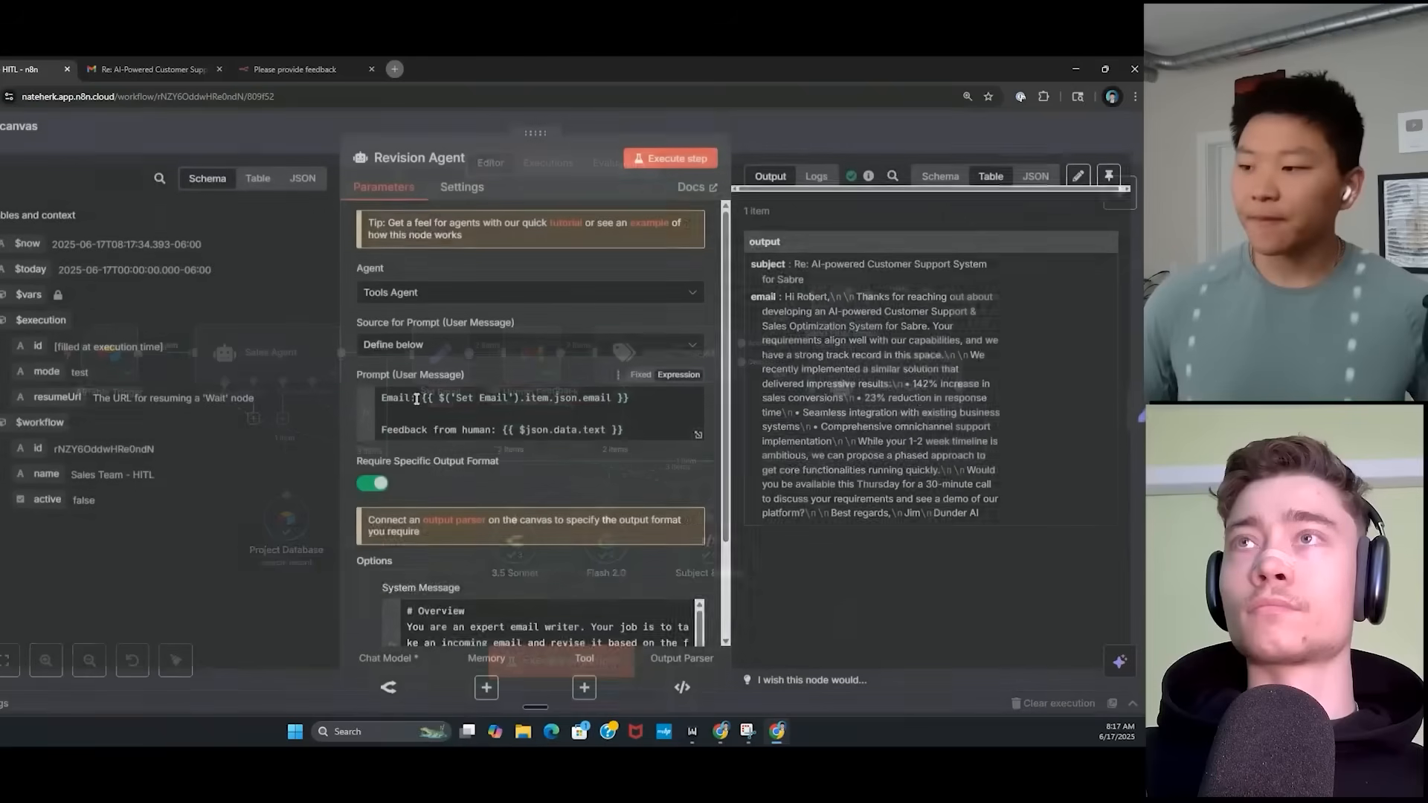
pyautogui.click(698, 437)
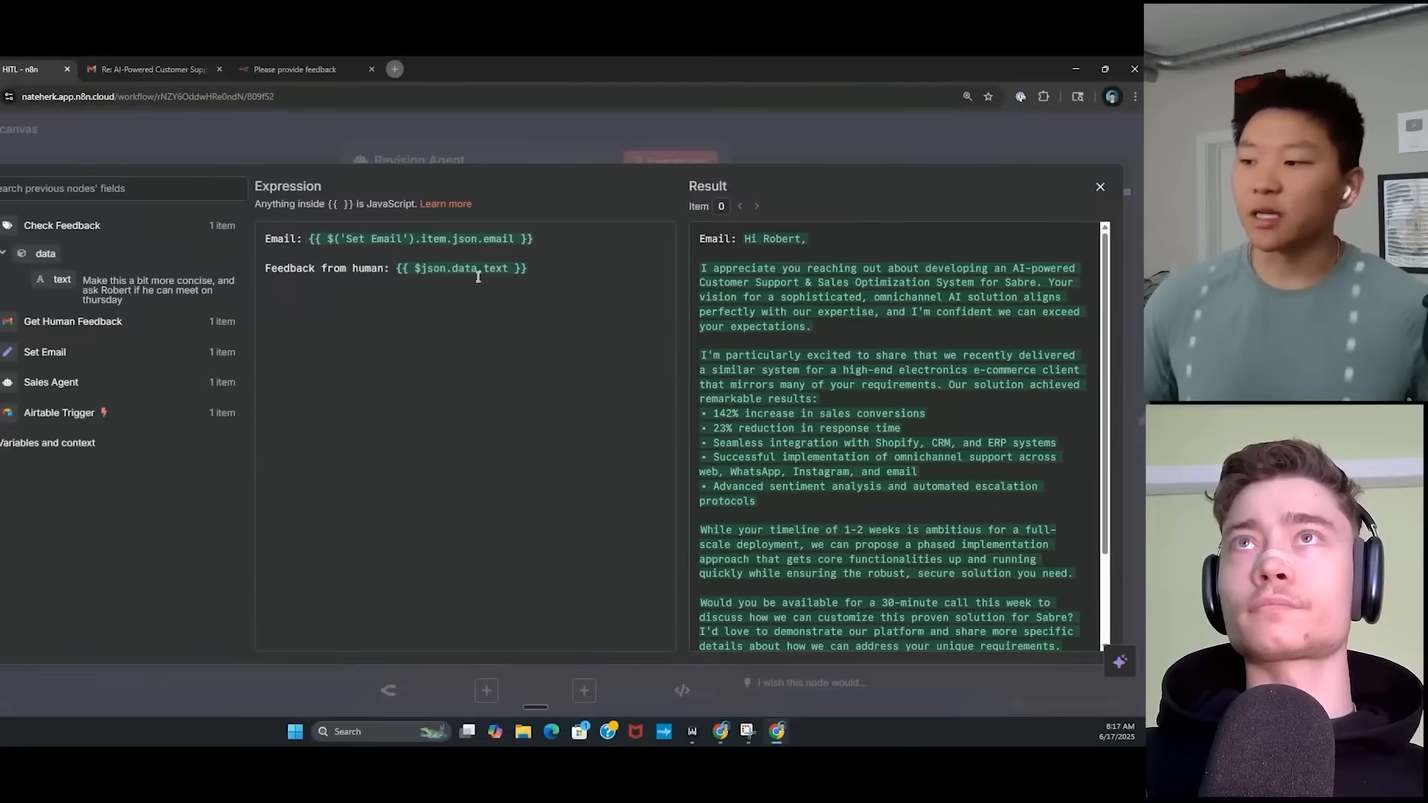
pyautogui.moveTo(774, 282); pyautogui.dragTo(825, 617)
pyautogui.click(829, 617)
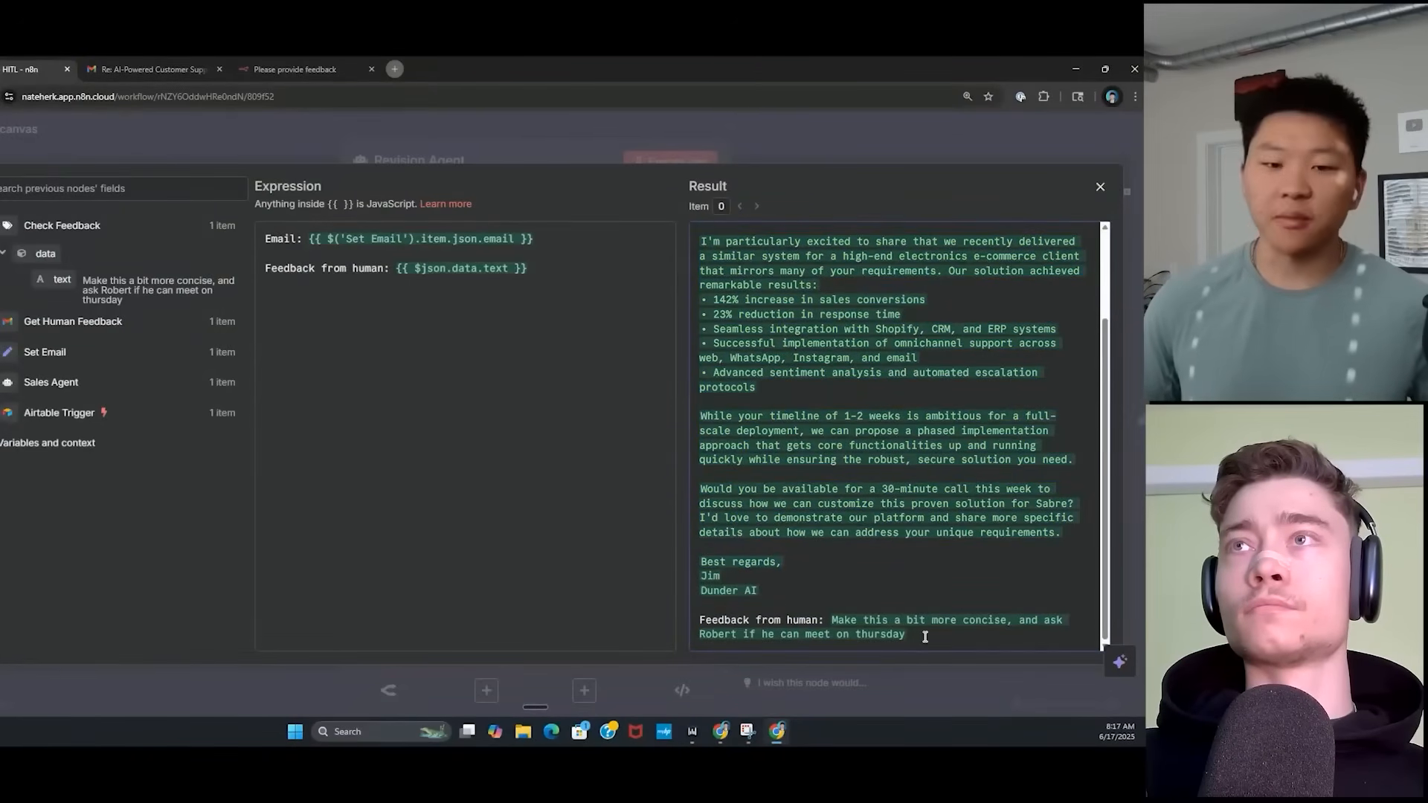
pyautogui.click(826, 136)
# Expand the Revision Agent's system message to review it, then close the editor.
pyautogui.scroll(-2, 705, 535)
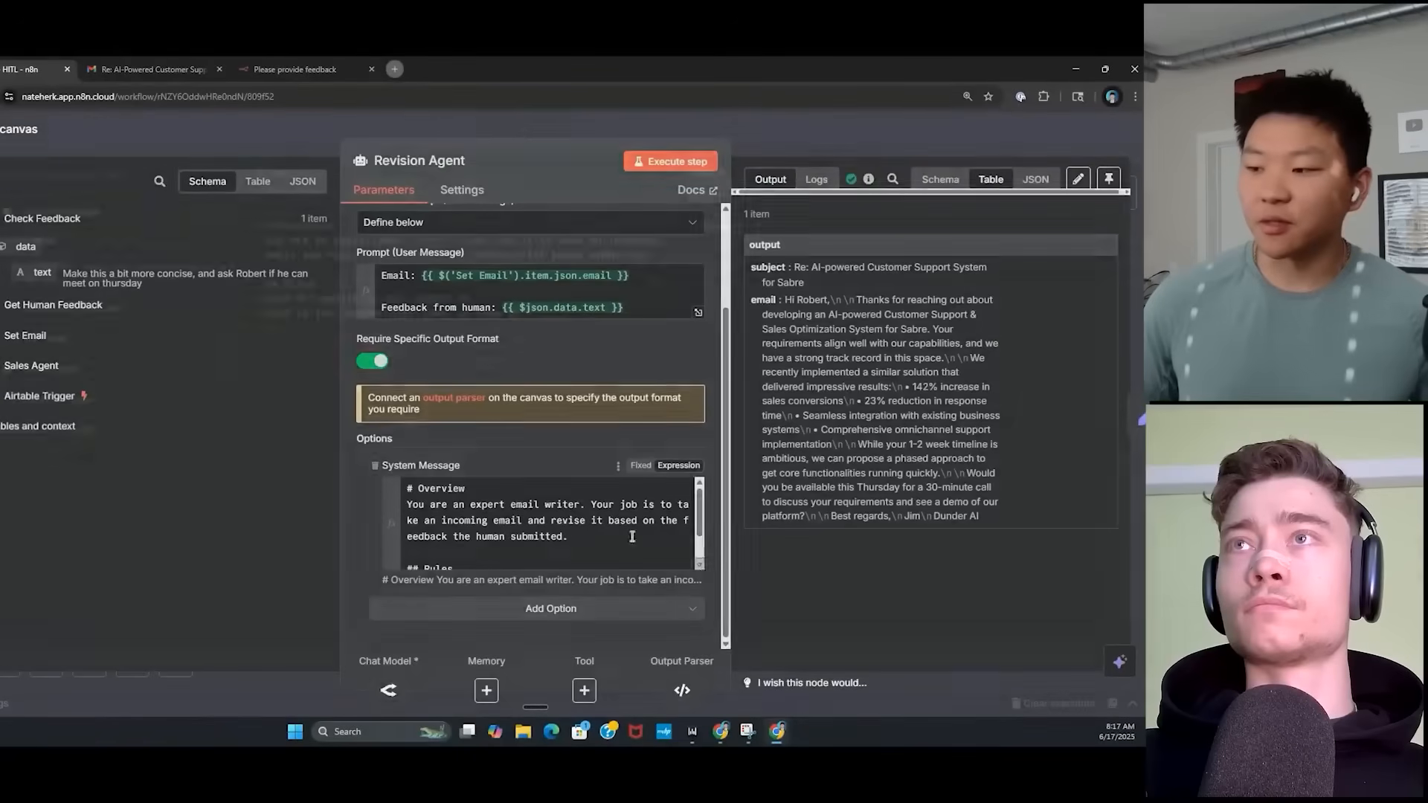
pyautogui.click(699, 563)
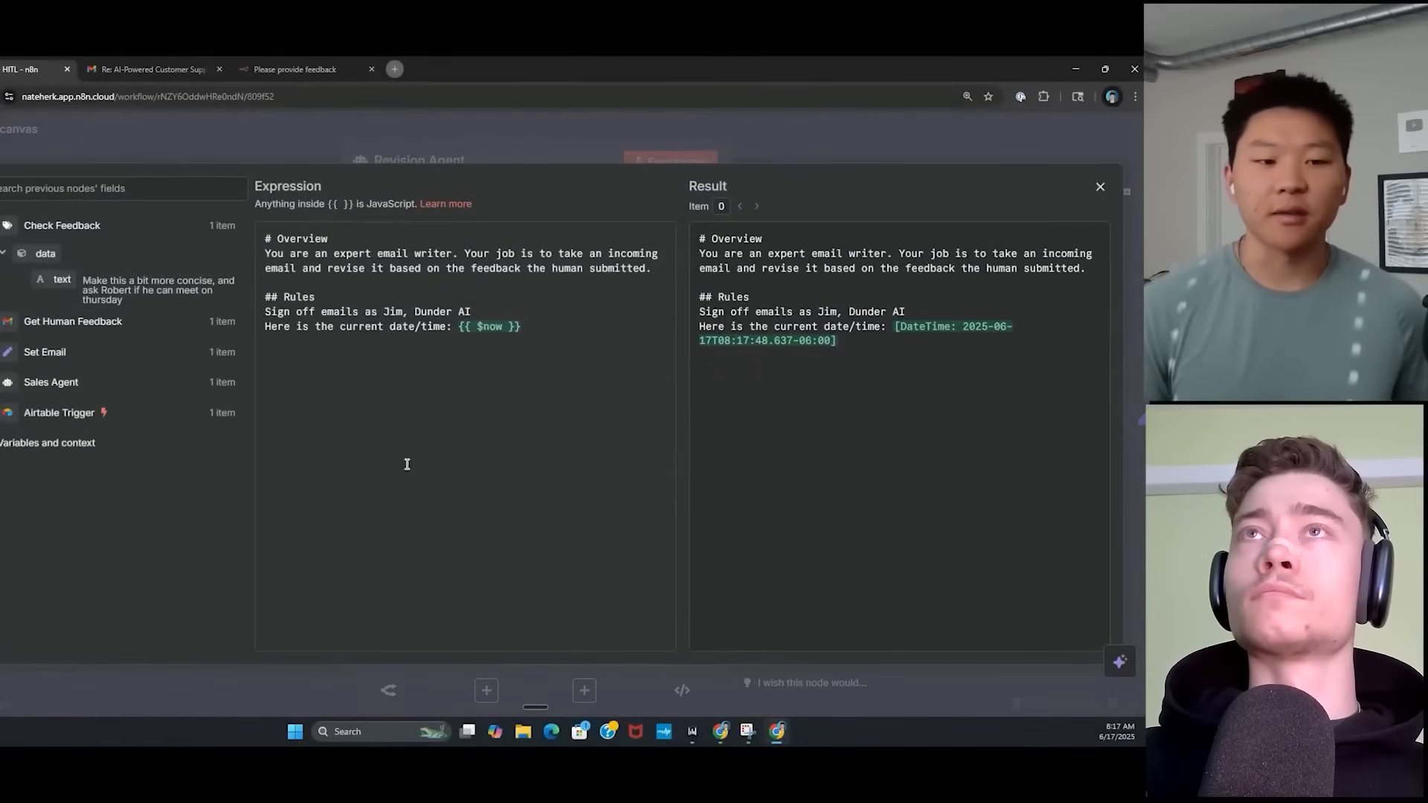
pyautogui.press('Escape')
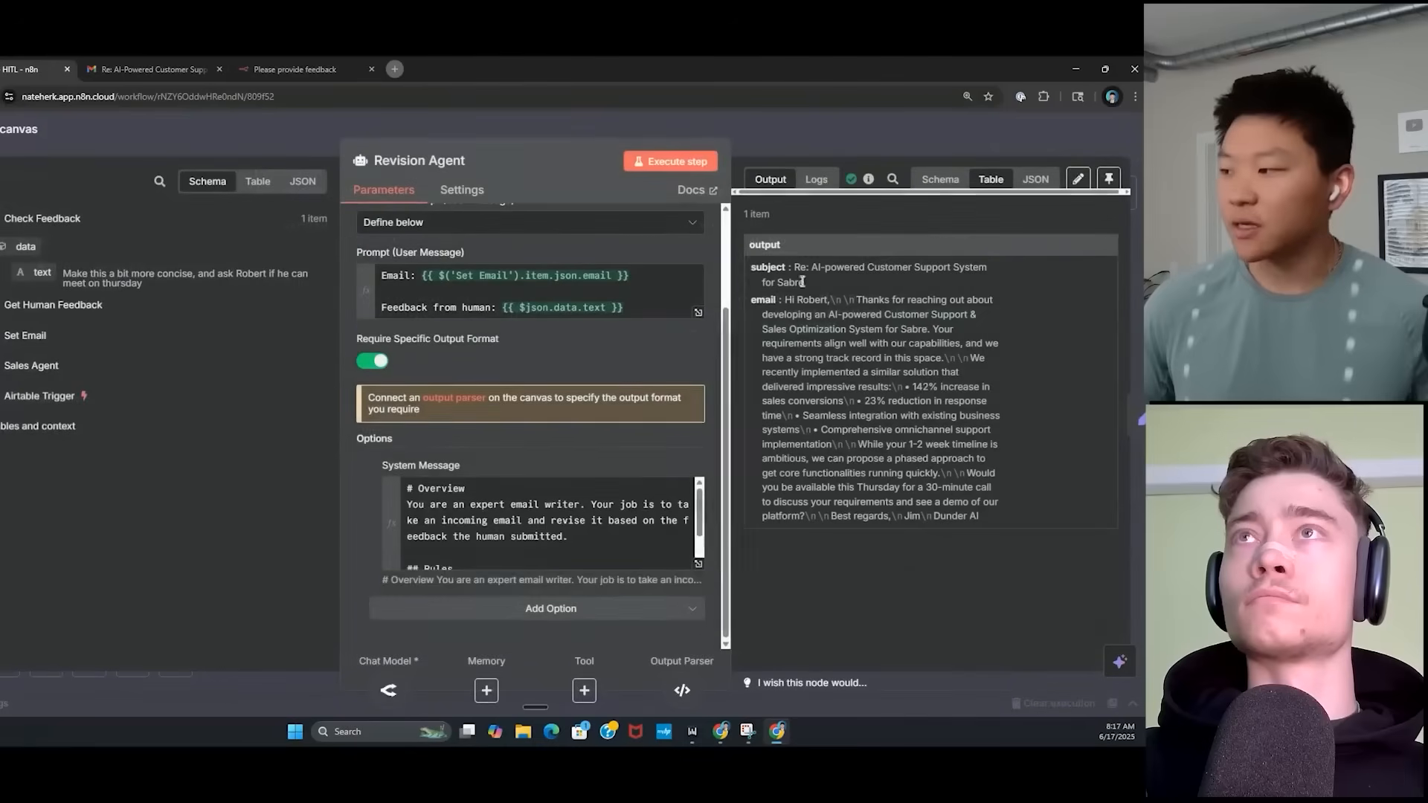
# Close Revision Agent, select Set Email and Send Final Email on the canvas, then deselect.
pyautogui.click(834, 129)
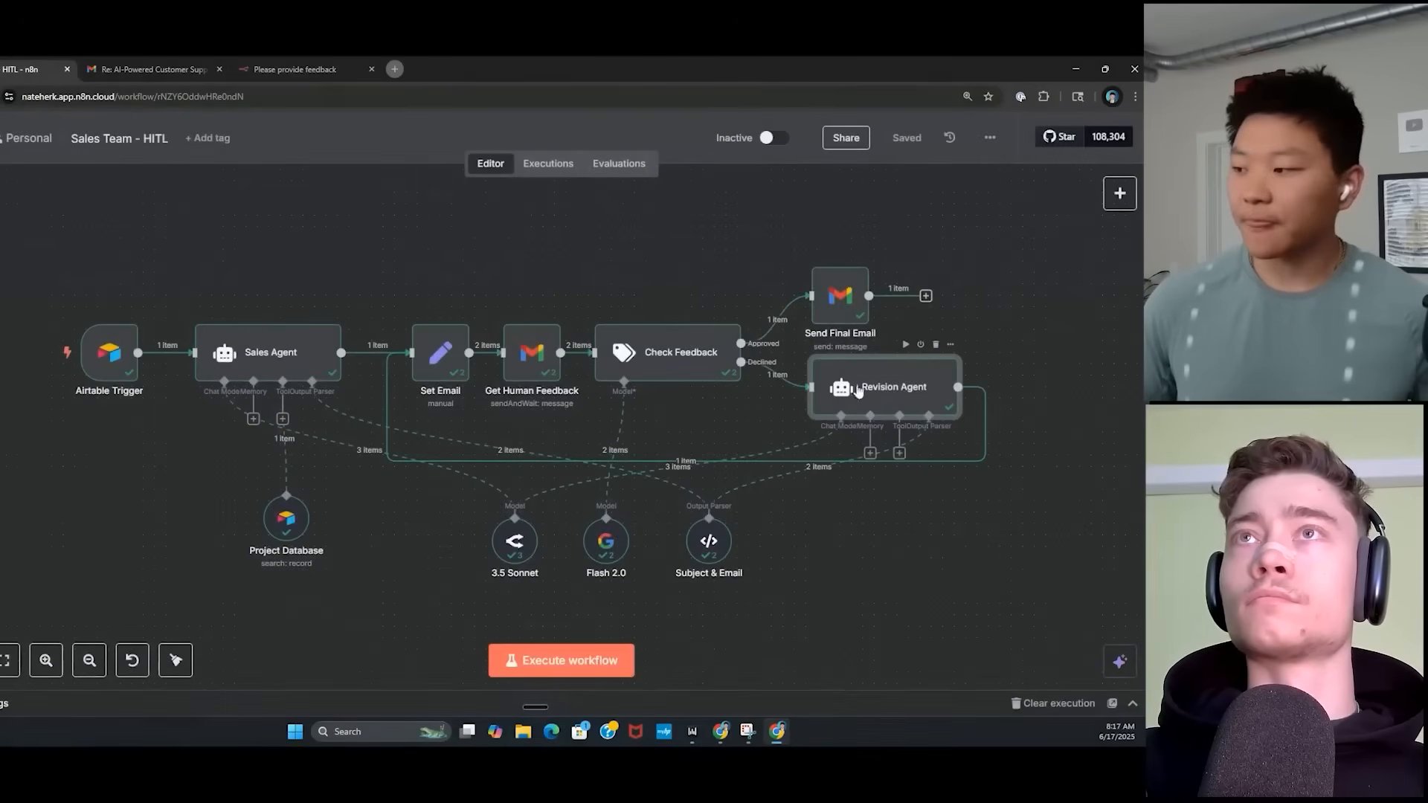
pyautogui.moveTo(387, 407)
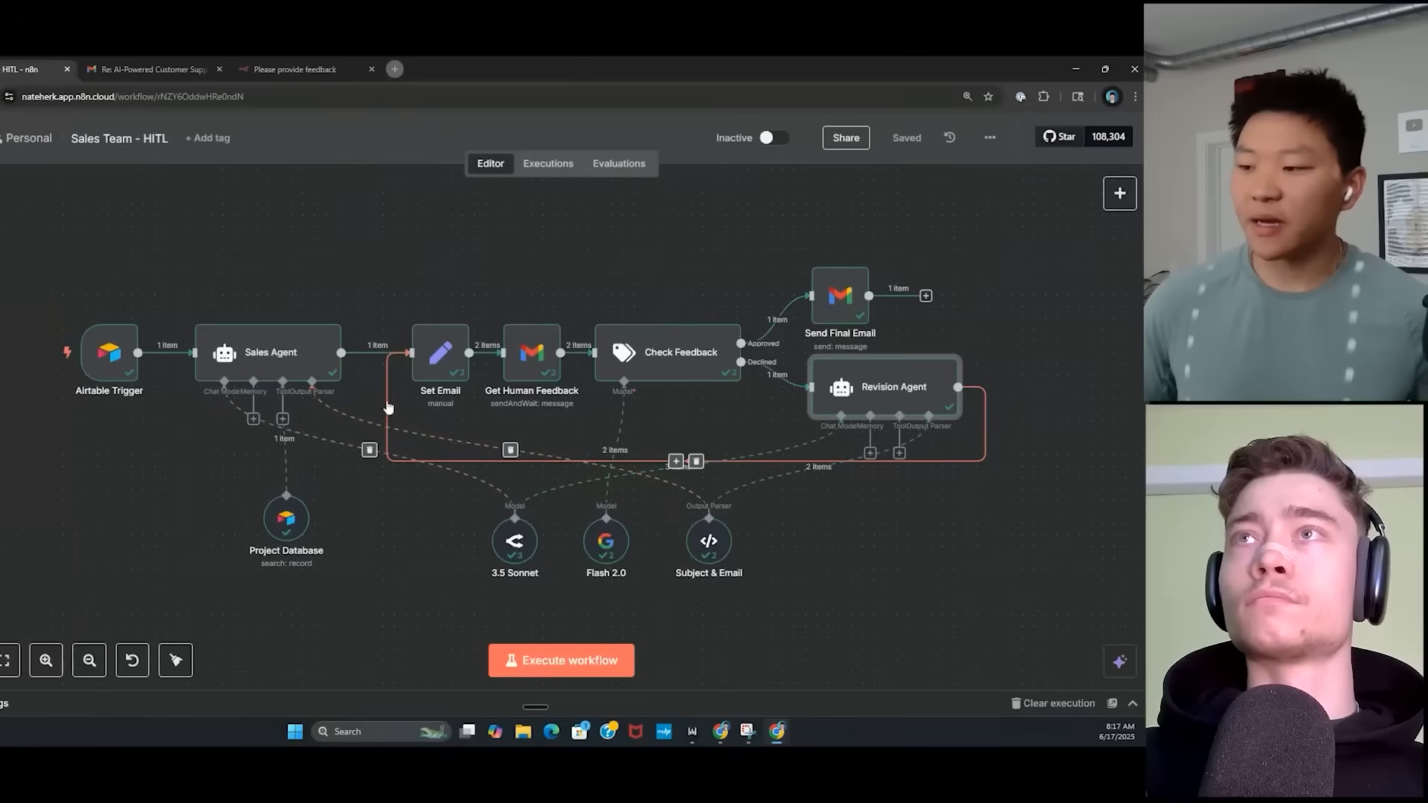
pyautogui.moveTo(381, 273); pyautogui.dragTo(491, 426)
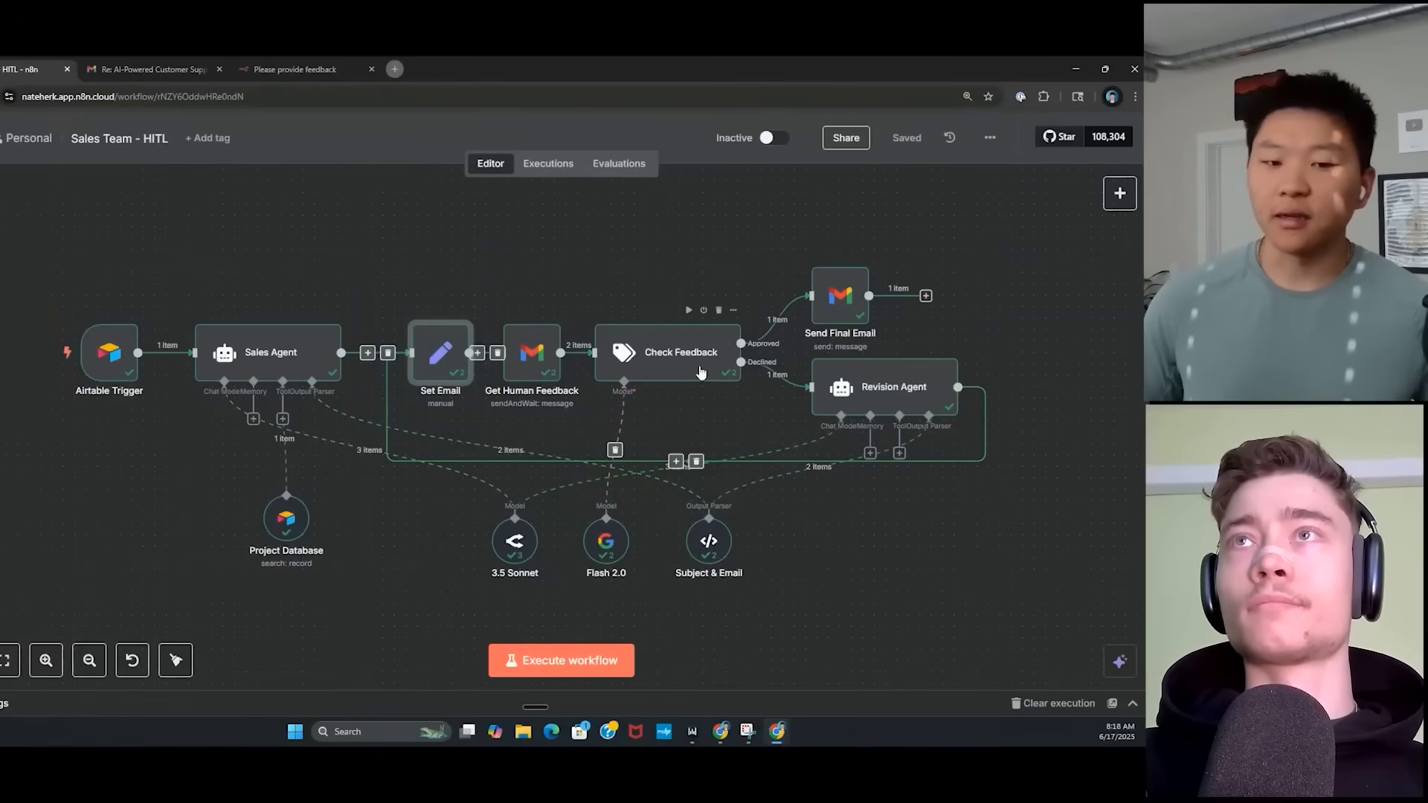
pyautogui.moveTo(766, 313); pyautogui.dragTo(893, 356)
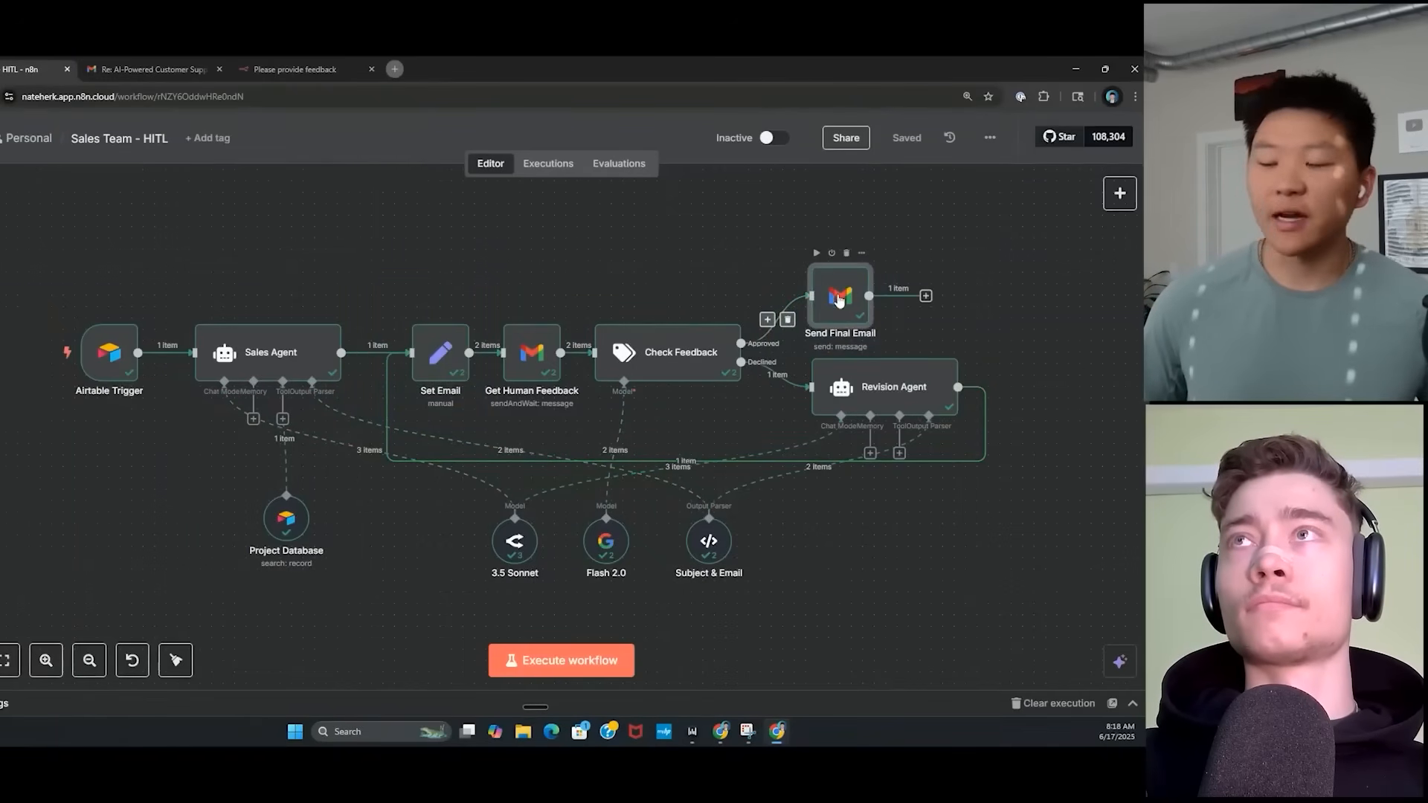
pyautogui.click(1016, 317)
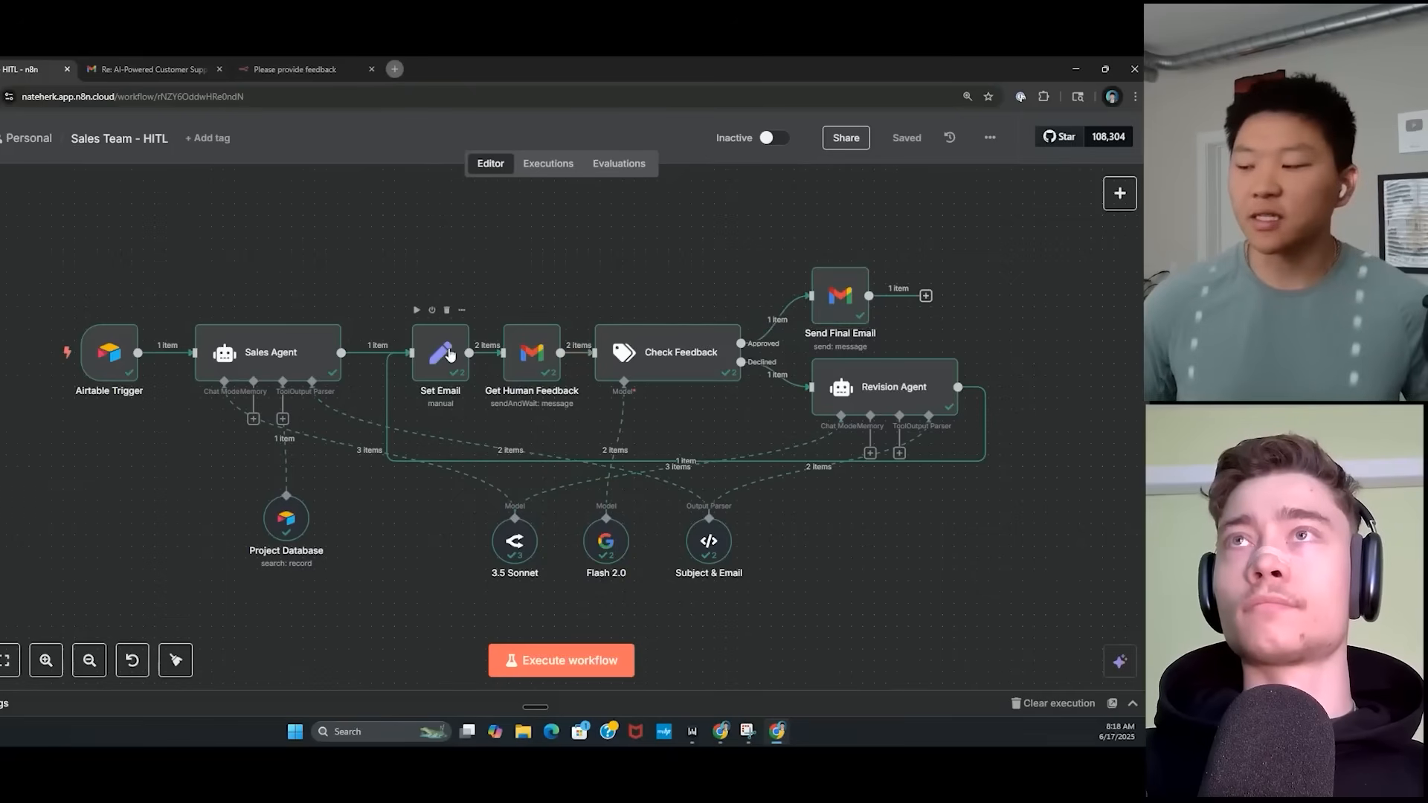
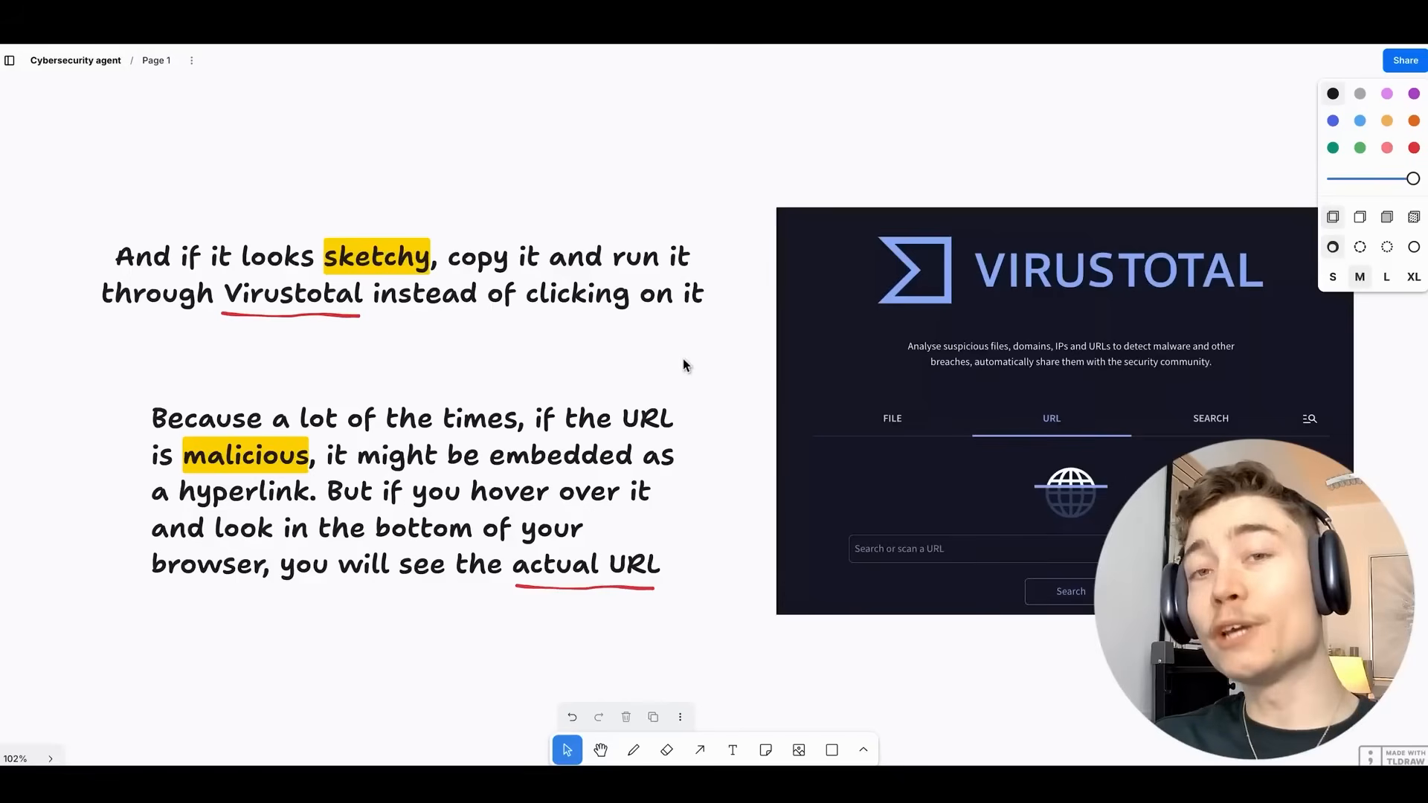
# Pan the tldraw board past the manual-work note and agent line to the 'What is Phishing analysis?' slide.
pyautogui.moveTo(717, 504); pyautogui.dragTo(603, 111)
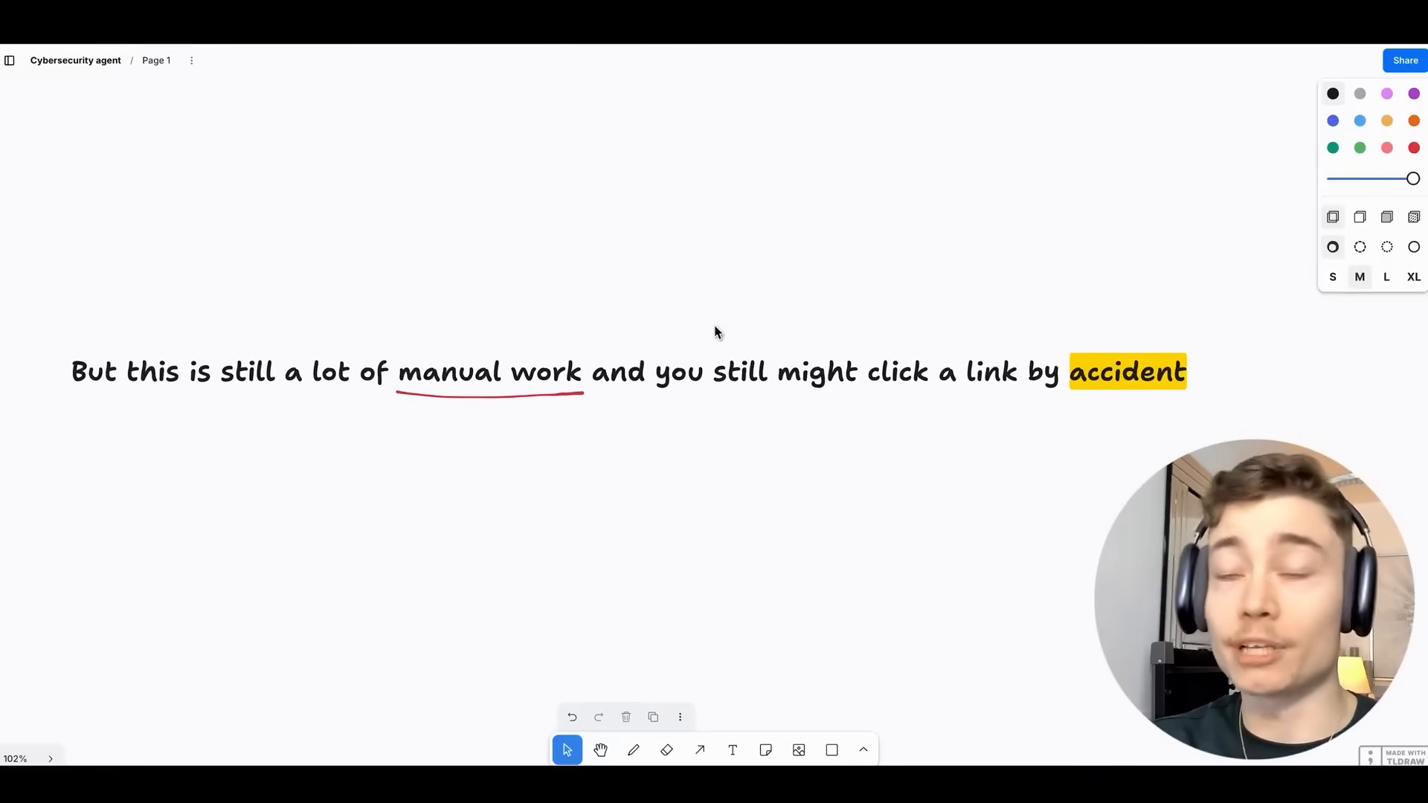
pyautogui.moveTo(644, 448); pyautogui.dragTo(734, 243)
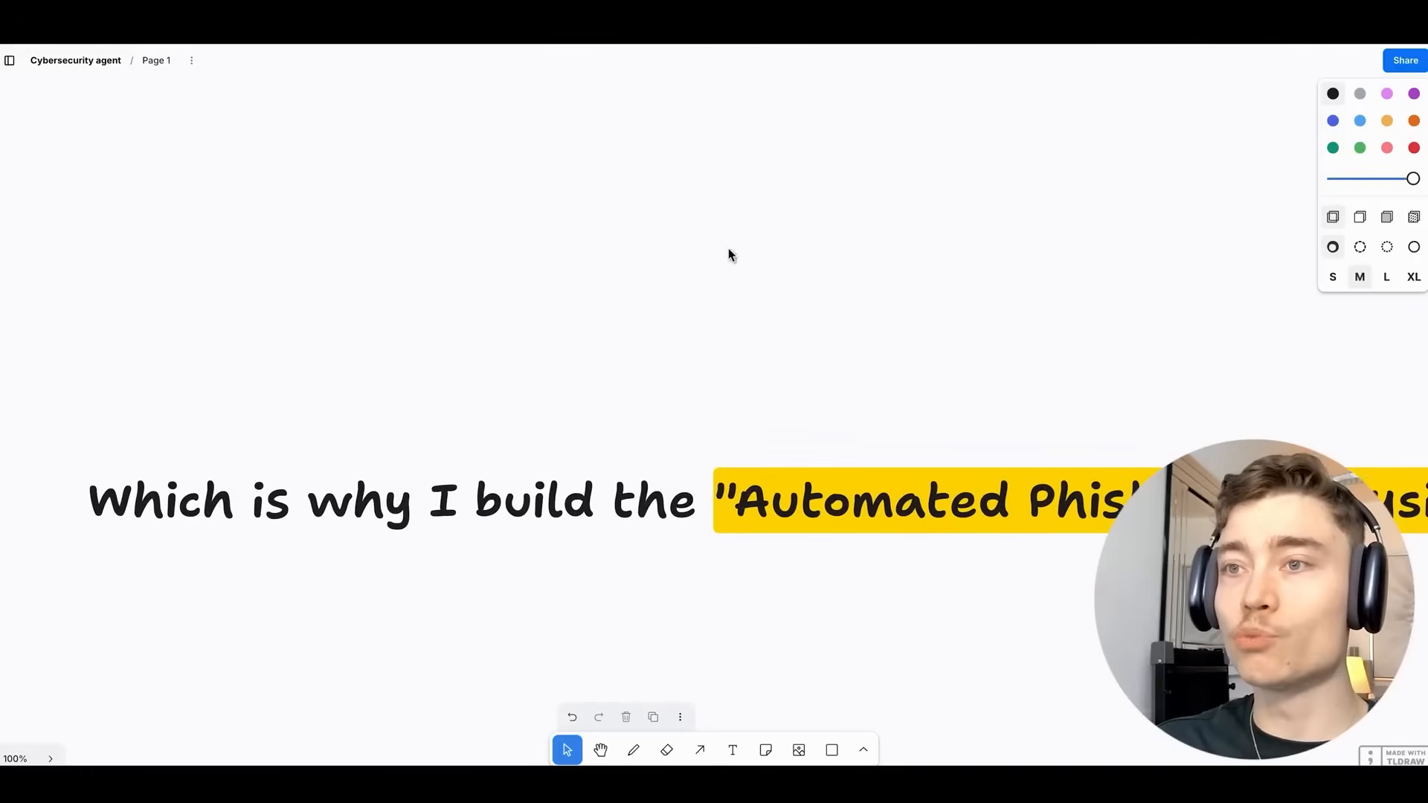
pyautogui.moveTo(824, 339); pyautogui.dragTo(400, 261)
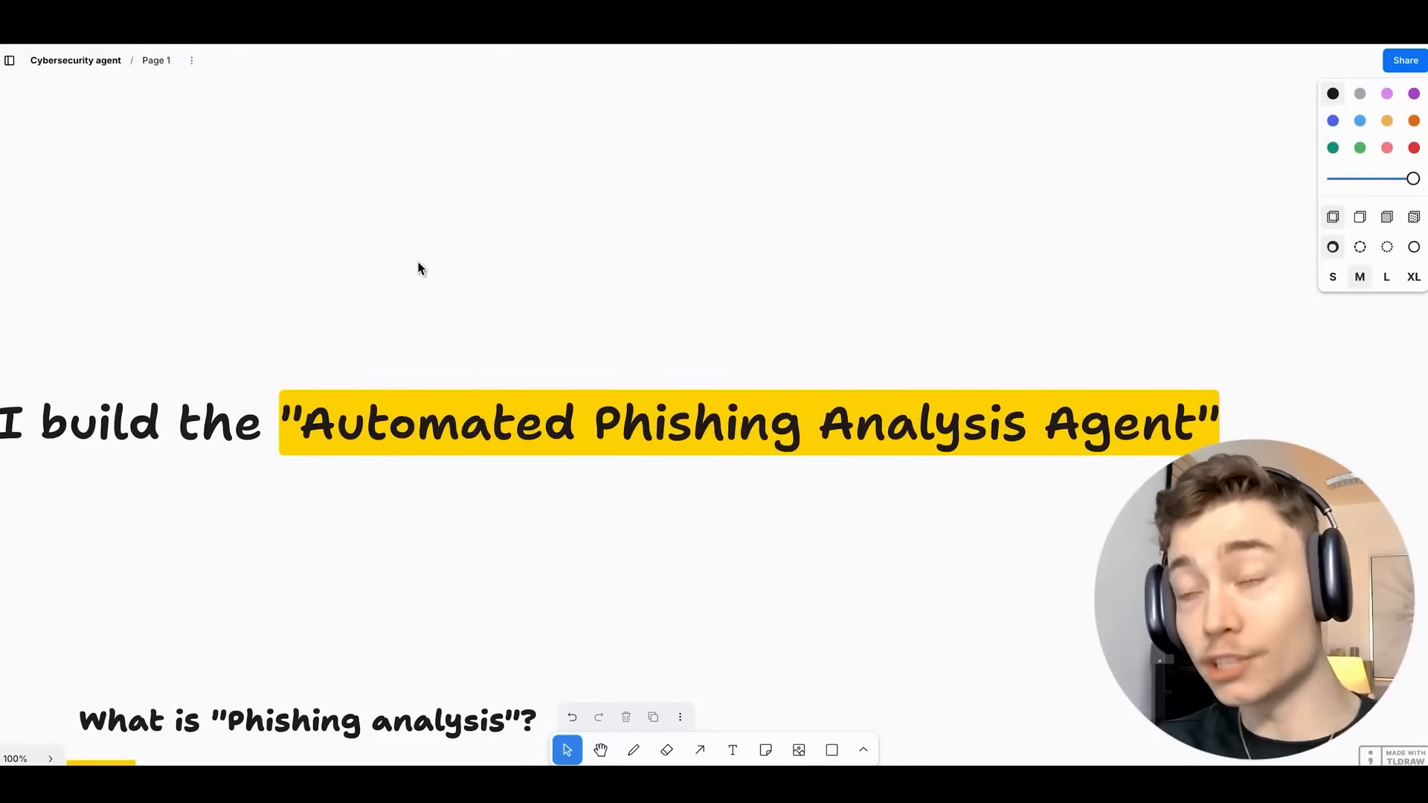
pyautogui.scroll(2, 499, 551)
pyautogui.moveTo(499, 550); pyautogui.dragTo(806, 140)
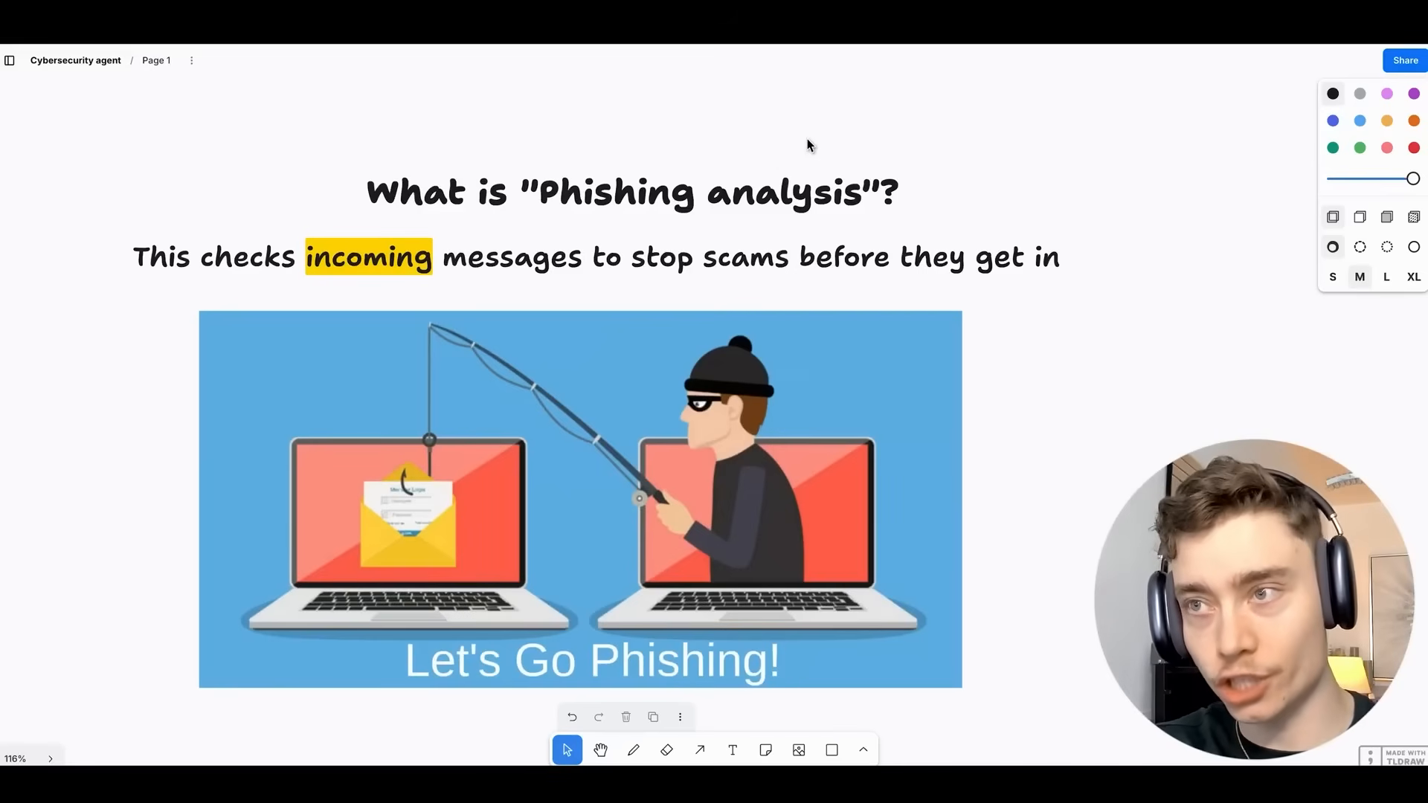
pyautogui.hotkey('shift', '1')
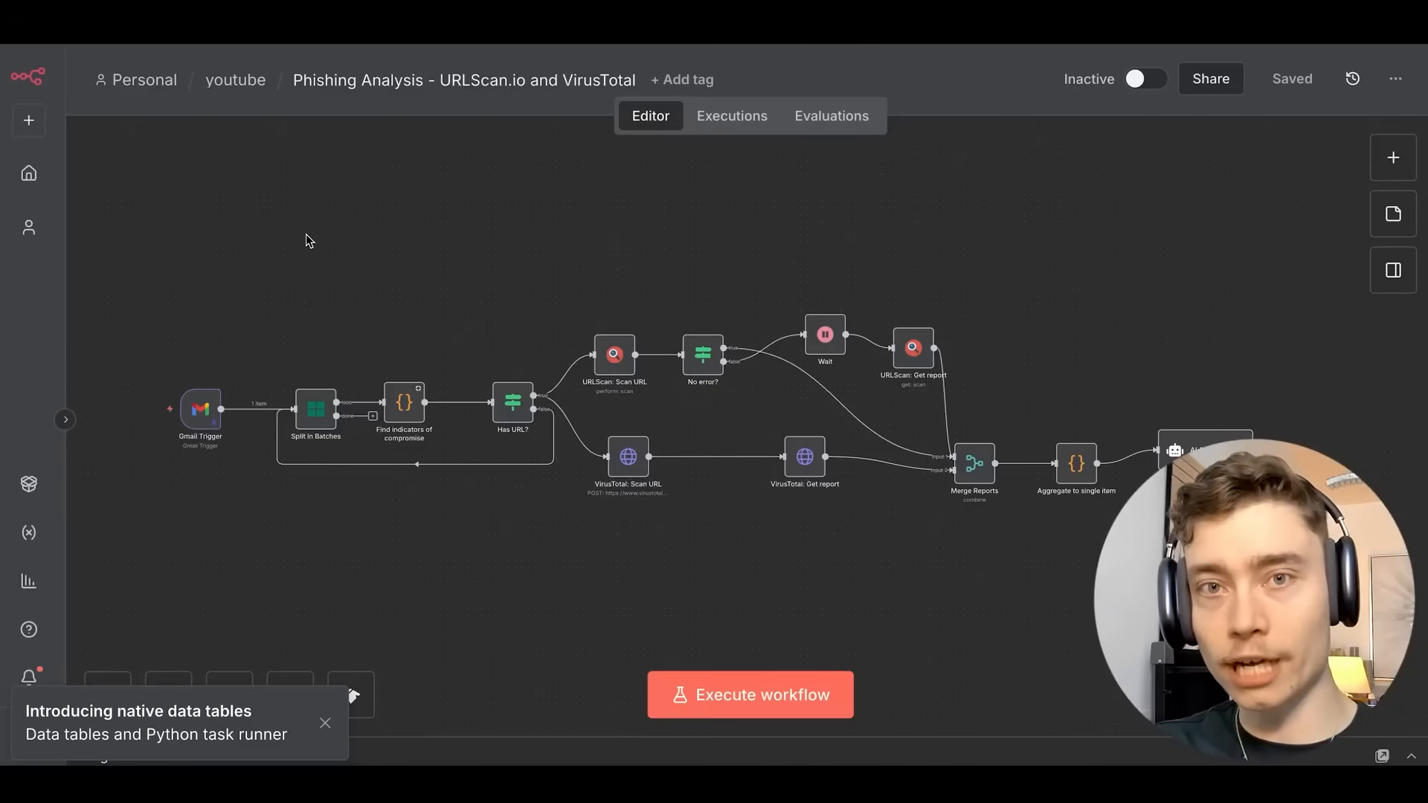
pyautogui.scroll(-1, 523, 290)
pyautogui.moveTo(604, 276); pyautogui.dragTo(582, 220)
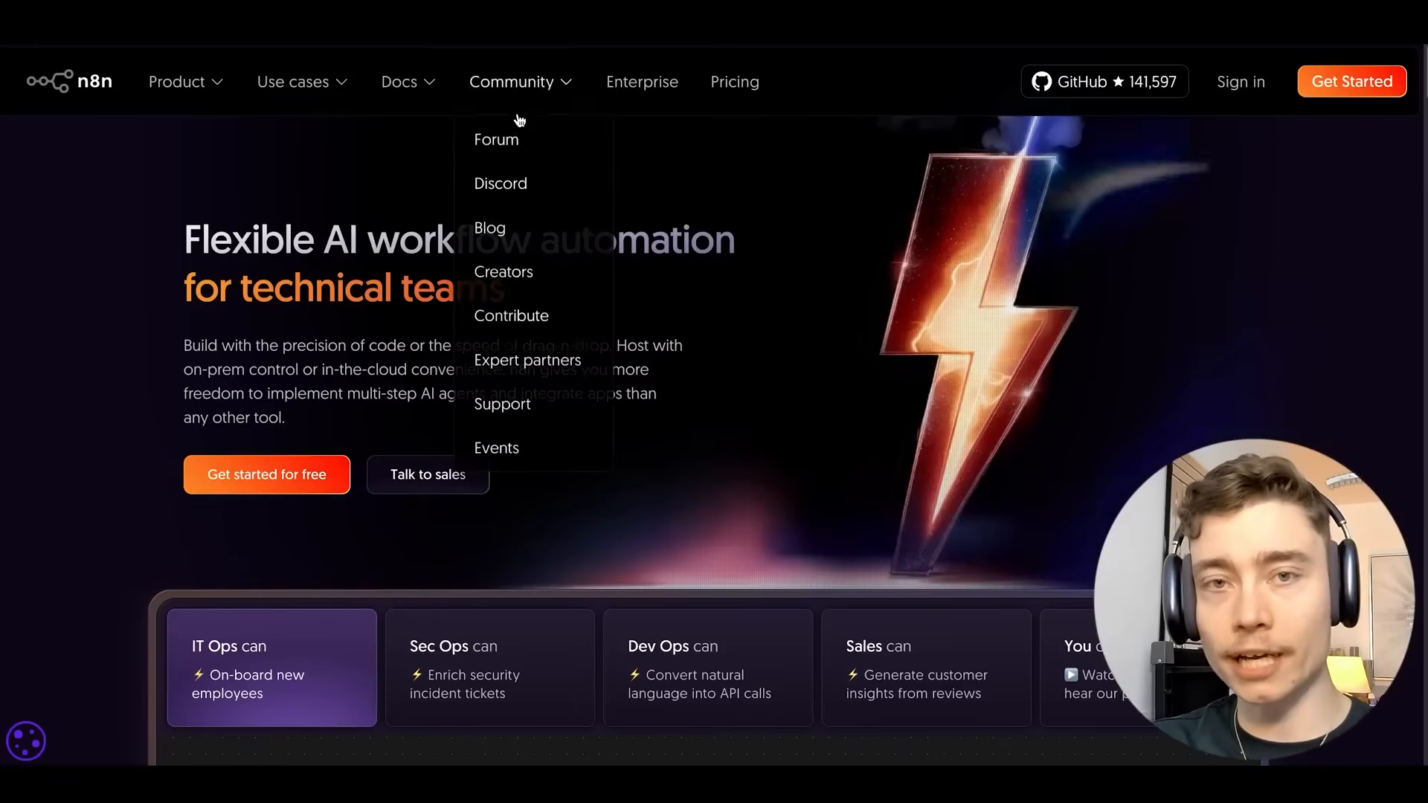
pyautogui.hotkey('ctrl', '+')
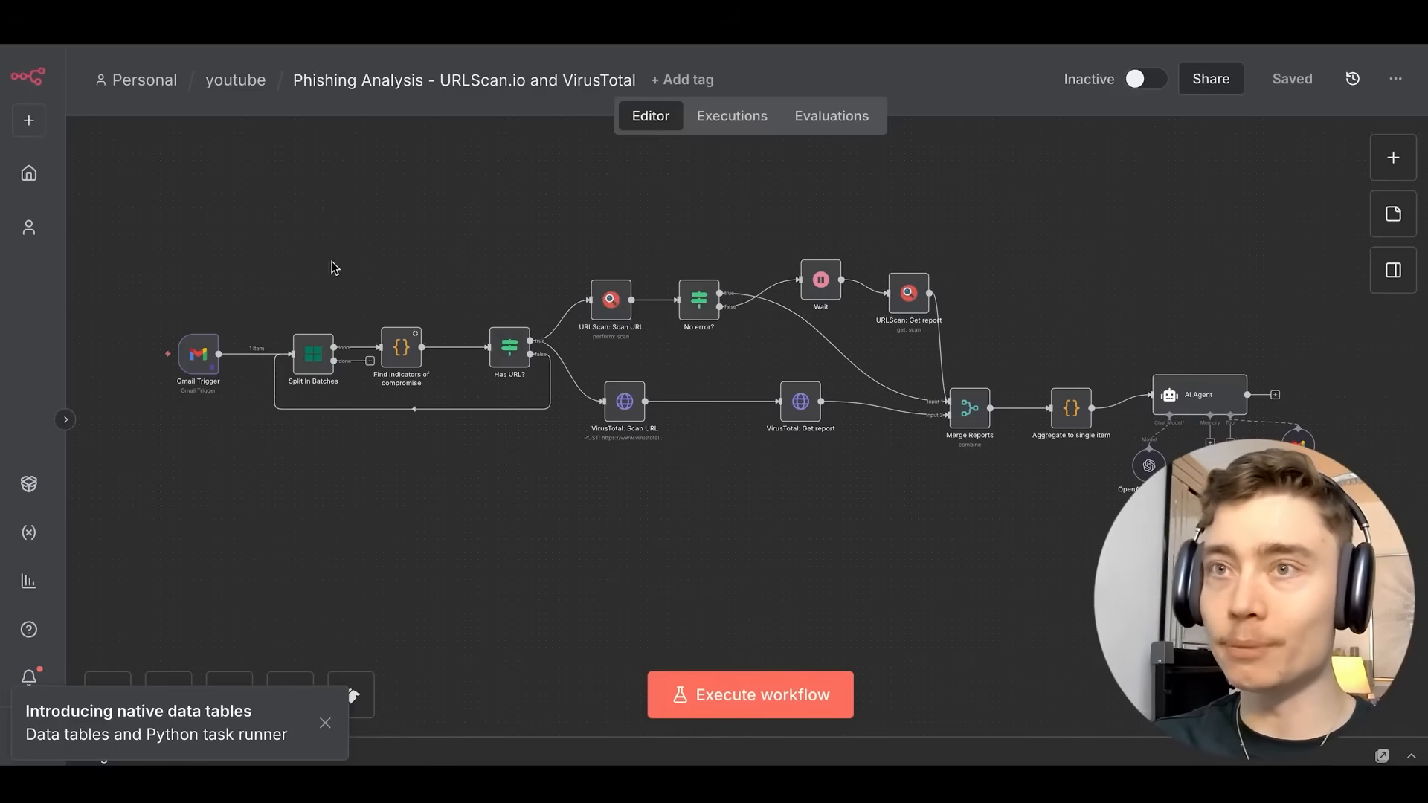
pyautogui.scroll(5, 282, 292)
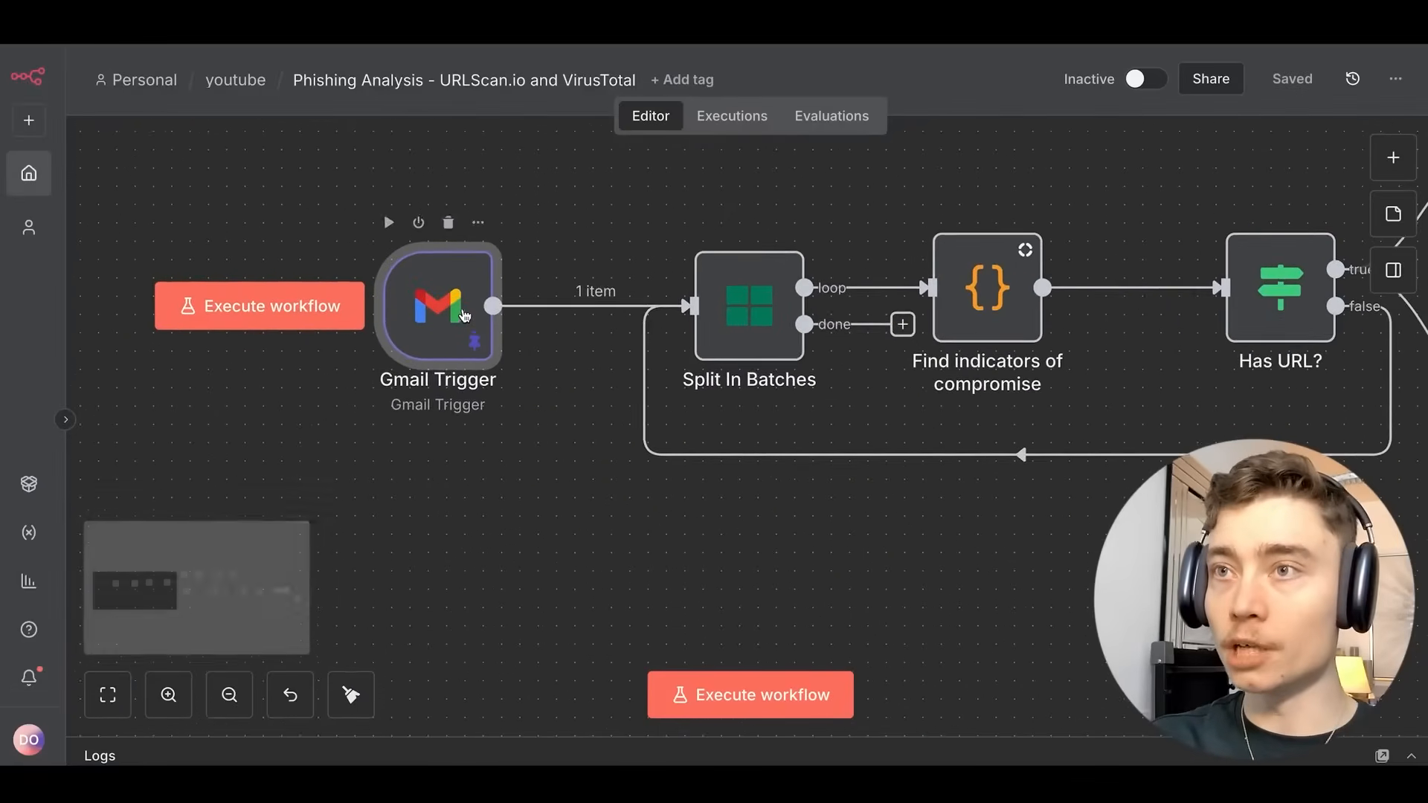
pyautogui.scroll(1, 543, 257)
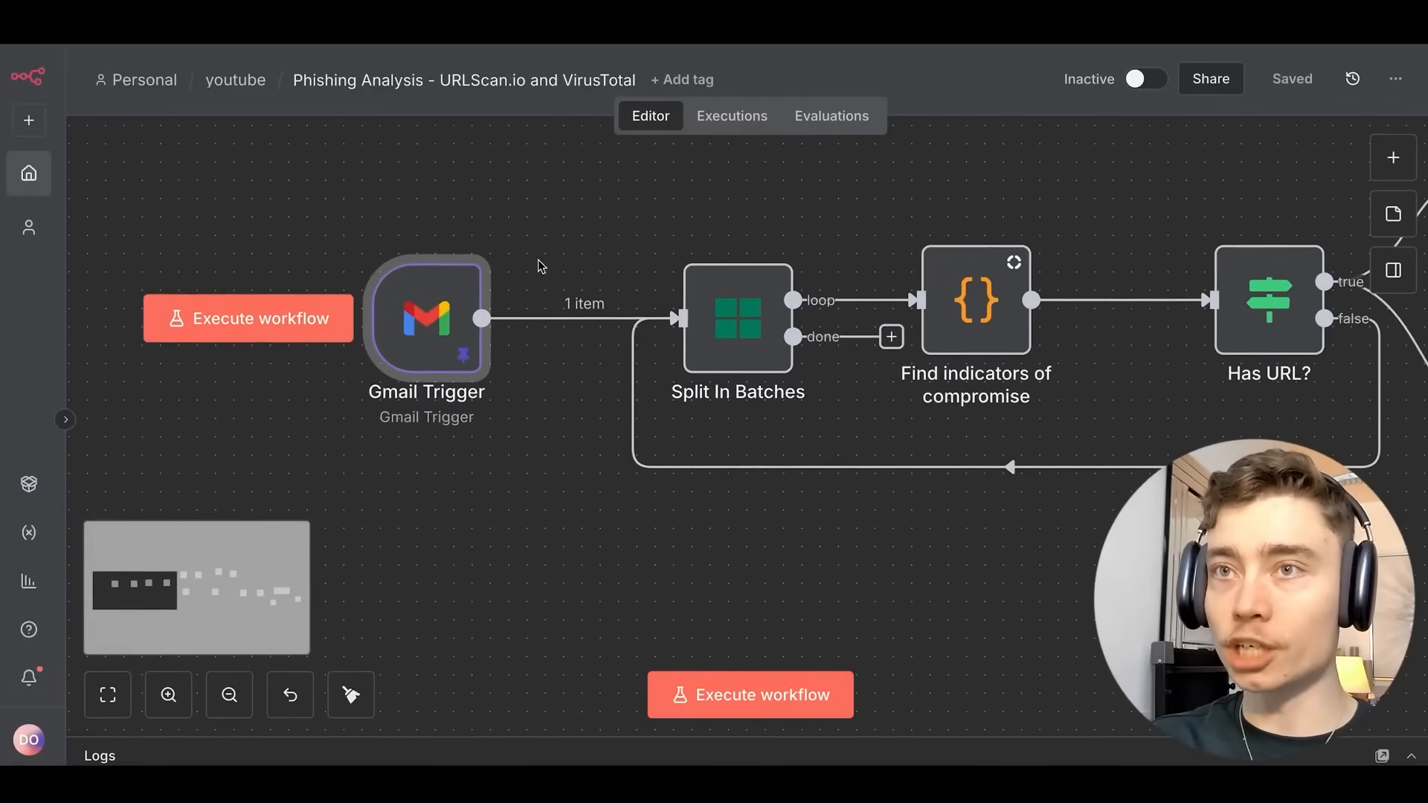
# Execute the workflow from the Gmail Trigger and follow the run along the canvas.
pyautogui.click(296, 319)
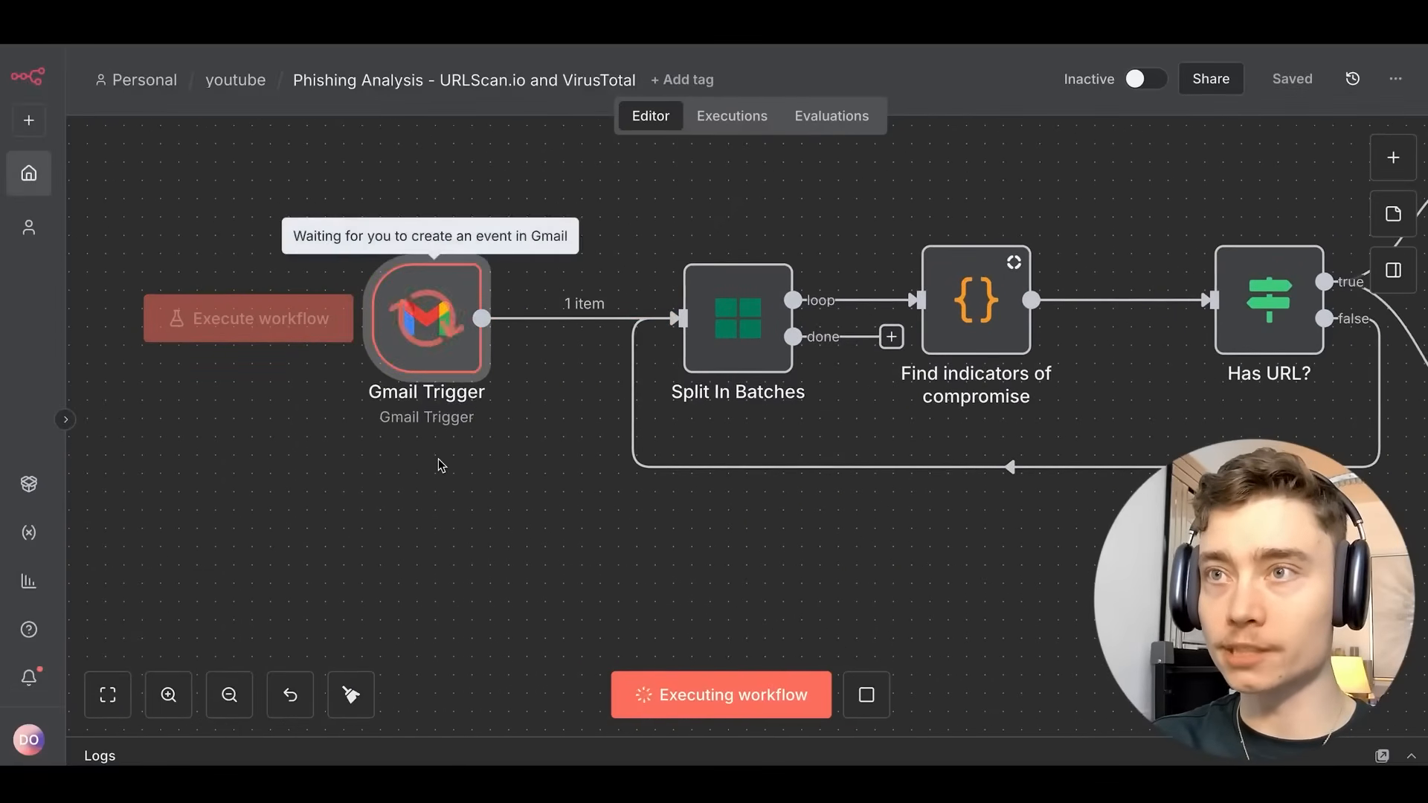
pyautogui.scroll(-3, 439, 458)
pyautogui.scroll(-2, 524, 288)
pyautogui.moveTo(733, 274); pyautogui.dragTo(171, 263)
pyautogui.scroll(-5, 331, 258)
pyautogui.moveTo(1065, 255); pyautogui.dragTo(919, 241)
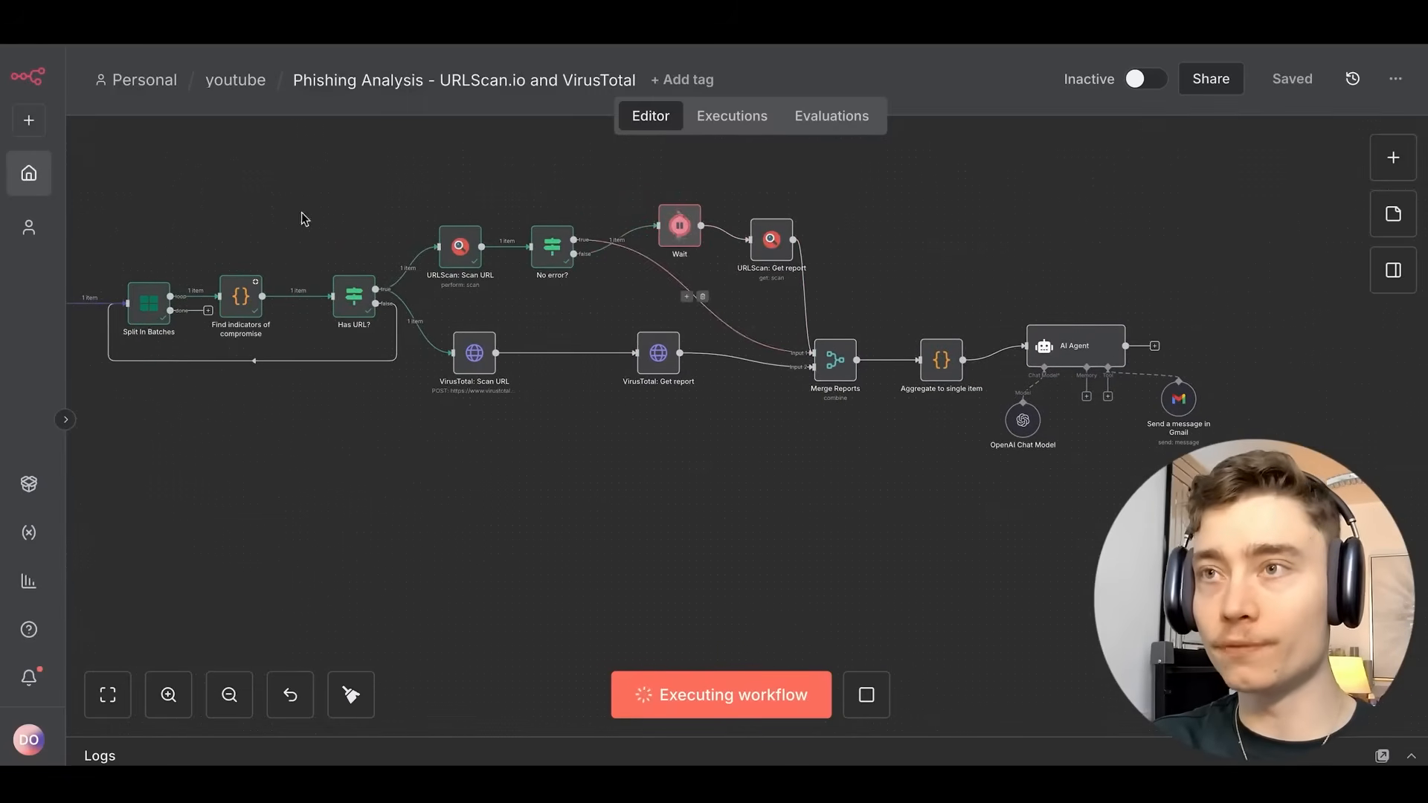
pyautogui.moveTo(191, 255); pyautogui.dragTo(630, 285)
pyautogui.scroll(5, 487, 310)
pyautogui.moveTo(604, 335); pyautogui.dragTo(803, 233)
pyautogui.scroll(2, 651, 286)
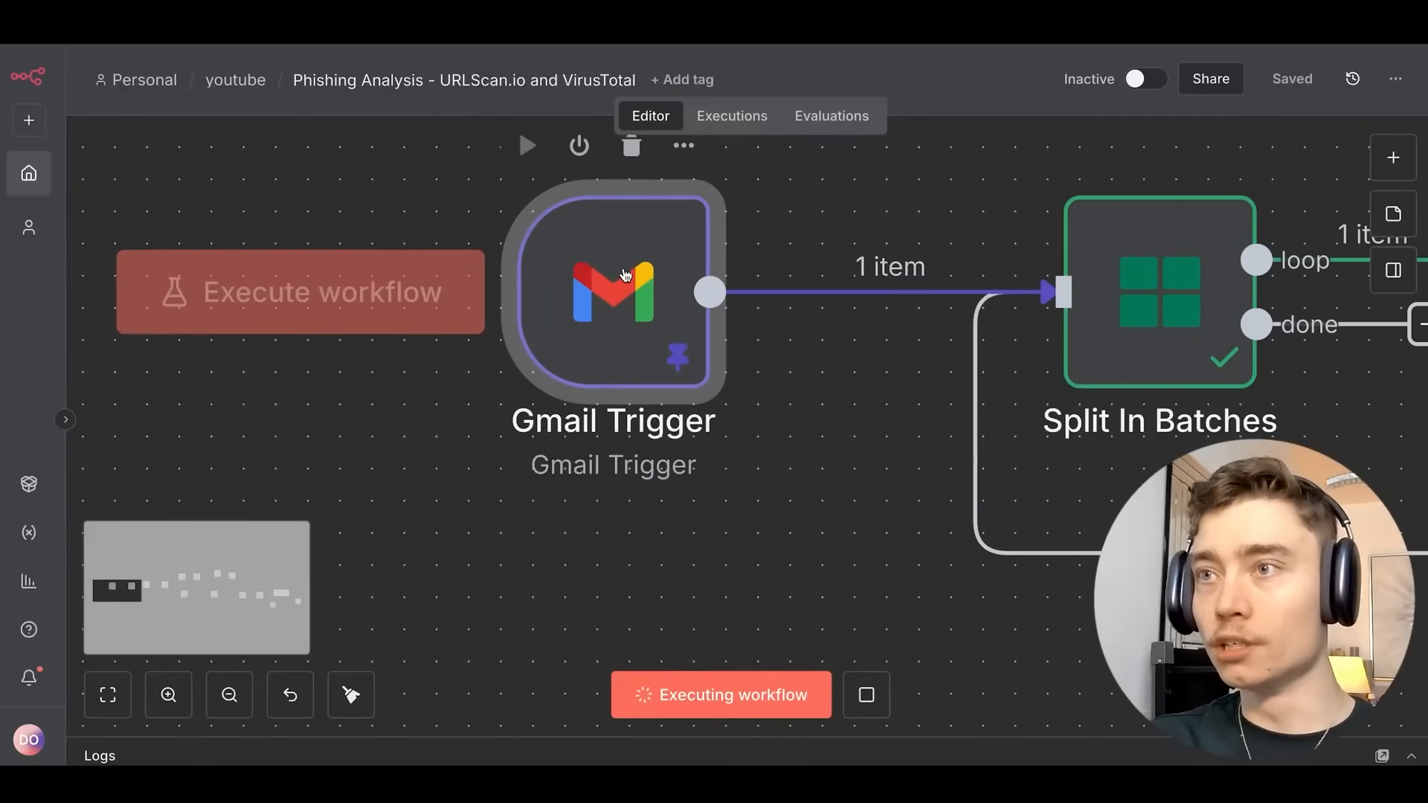
# Inspect the Gmail Trigger's pinned message, then look across the finished run to Has URL?
pyautogui.doubleClick(625, 275)
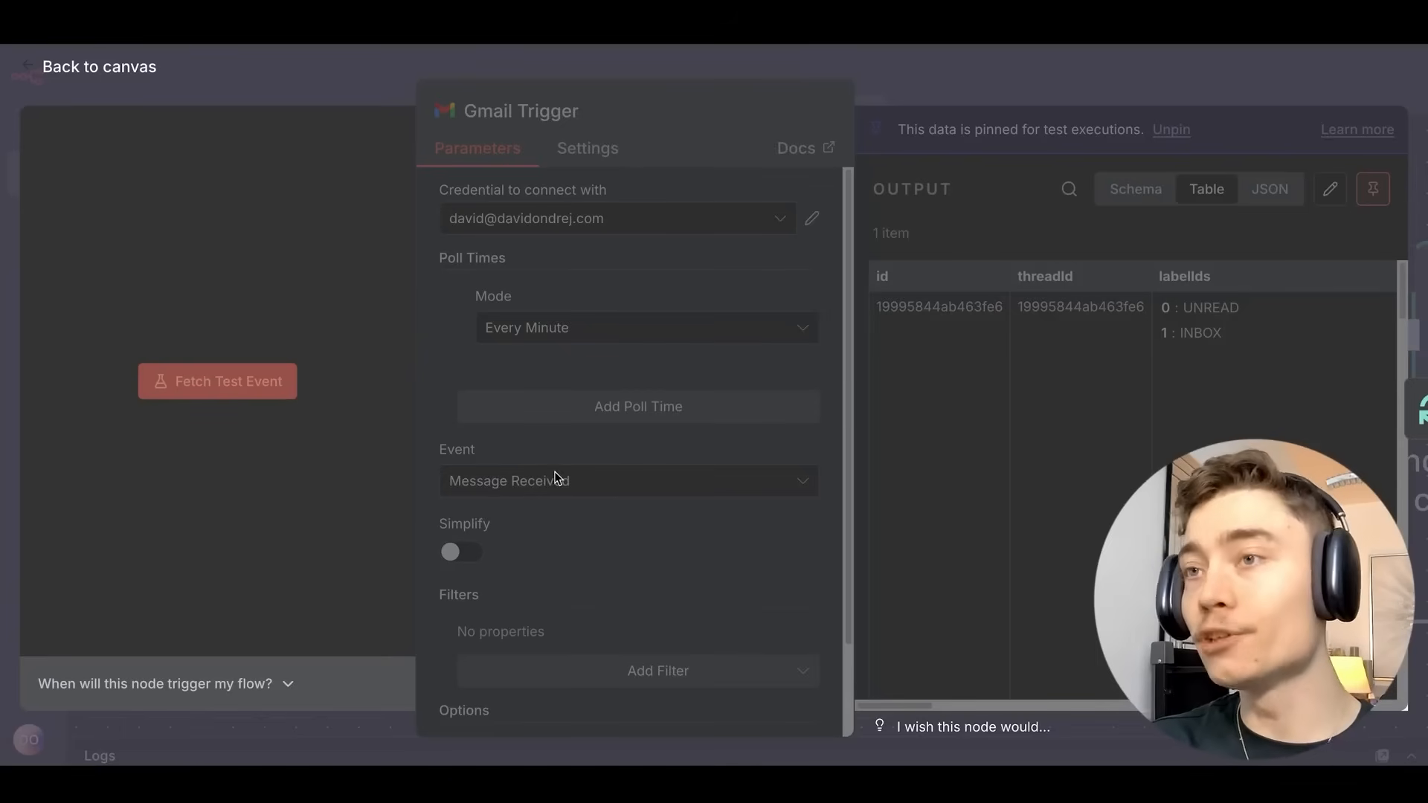
pyautogui.press('Escape')
pyautogui.moveTo(860, 265); pyautogui.dragTo(327, 217)
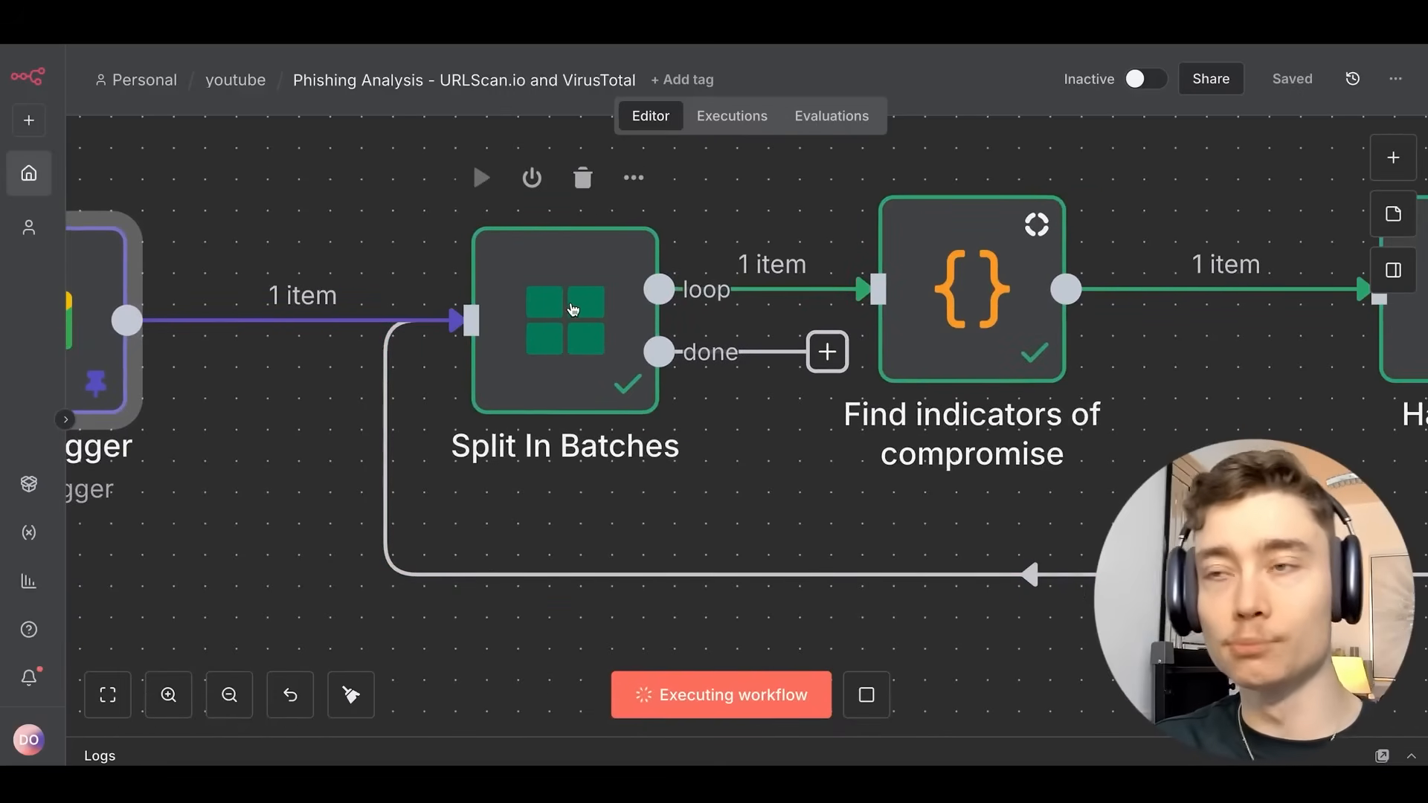
pyautogui.scroll(-3, 743, 293)
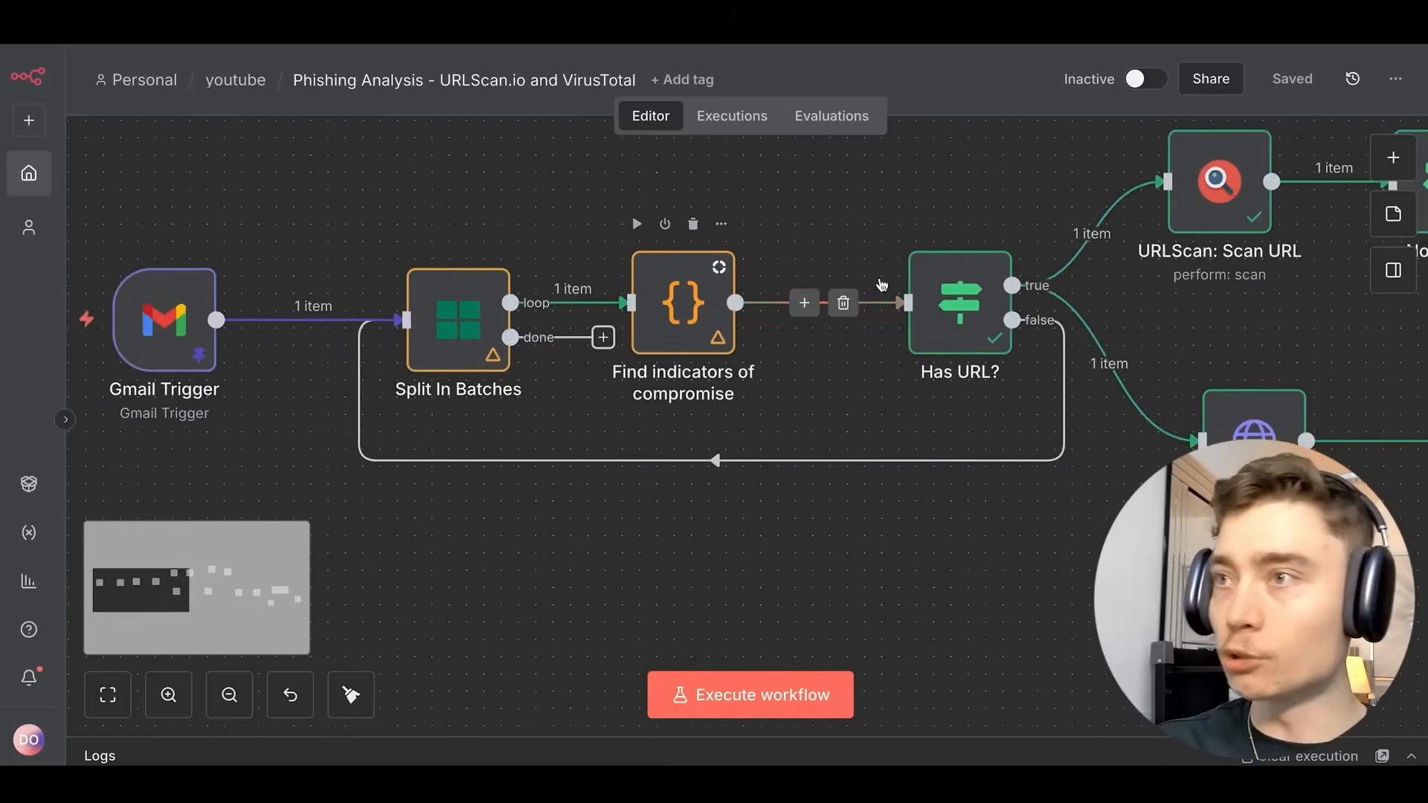
pyautogui.moveTo(896, 245); pyautogui.dragTo(849, 235)
pyautogui.scroll(-4, 559, 238)
pyautogui.scroll(-2, 556, 233)
pyautogui.scroll(9, 539, 299)
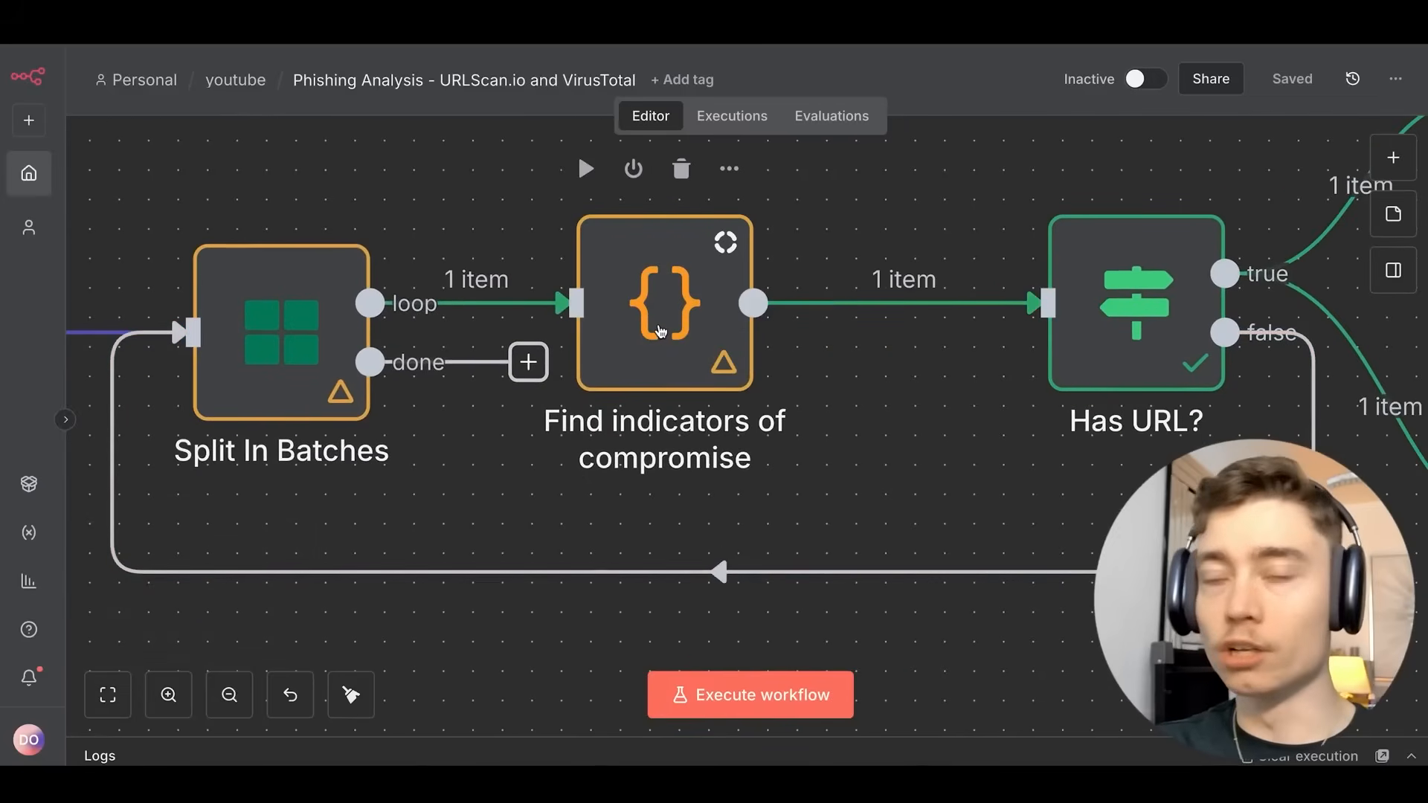
# Open the Find indicators of compromise node and scroll through its Python URL-extraction code.
pyautogui.doubleClick(660, 330)
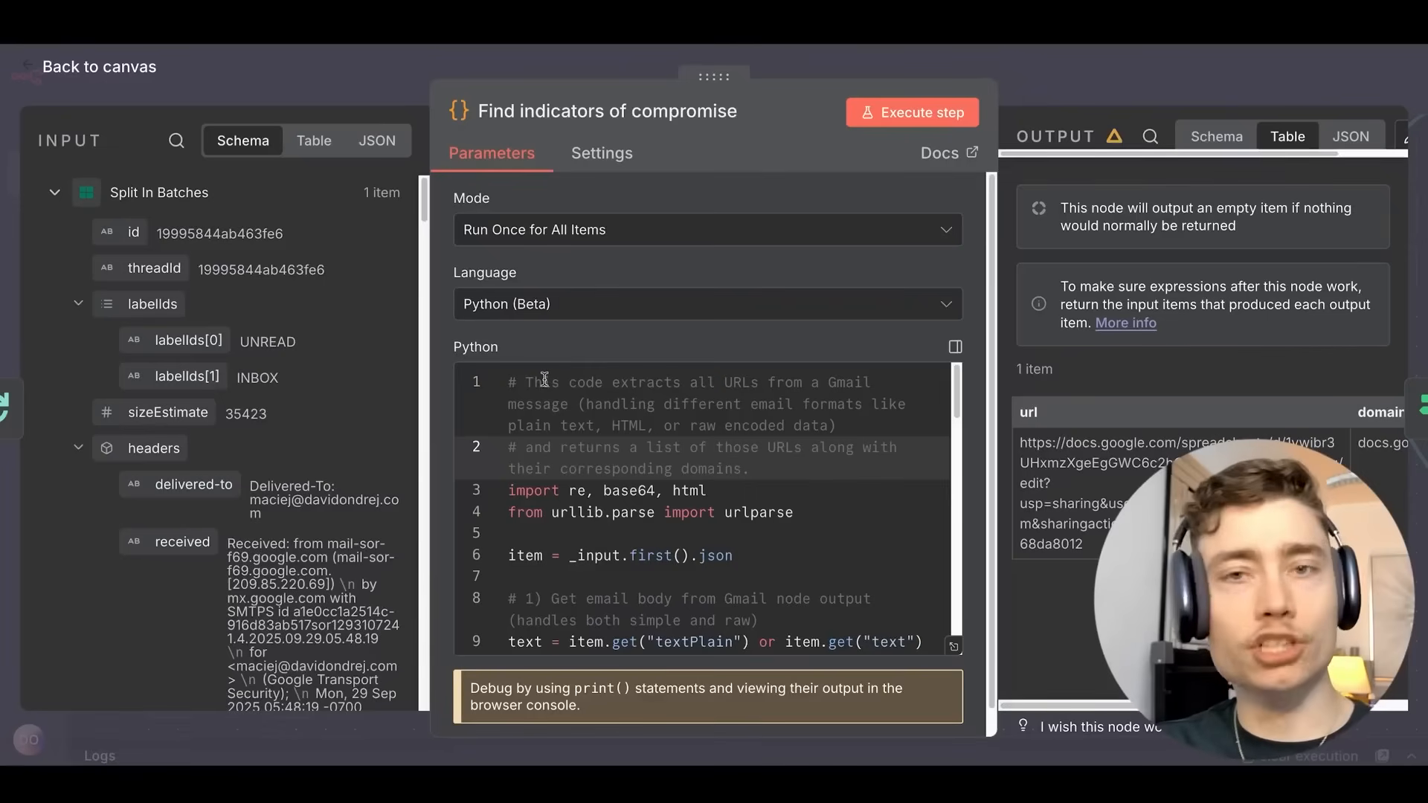
pyautogui.scroll(-6, 545, 380)
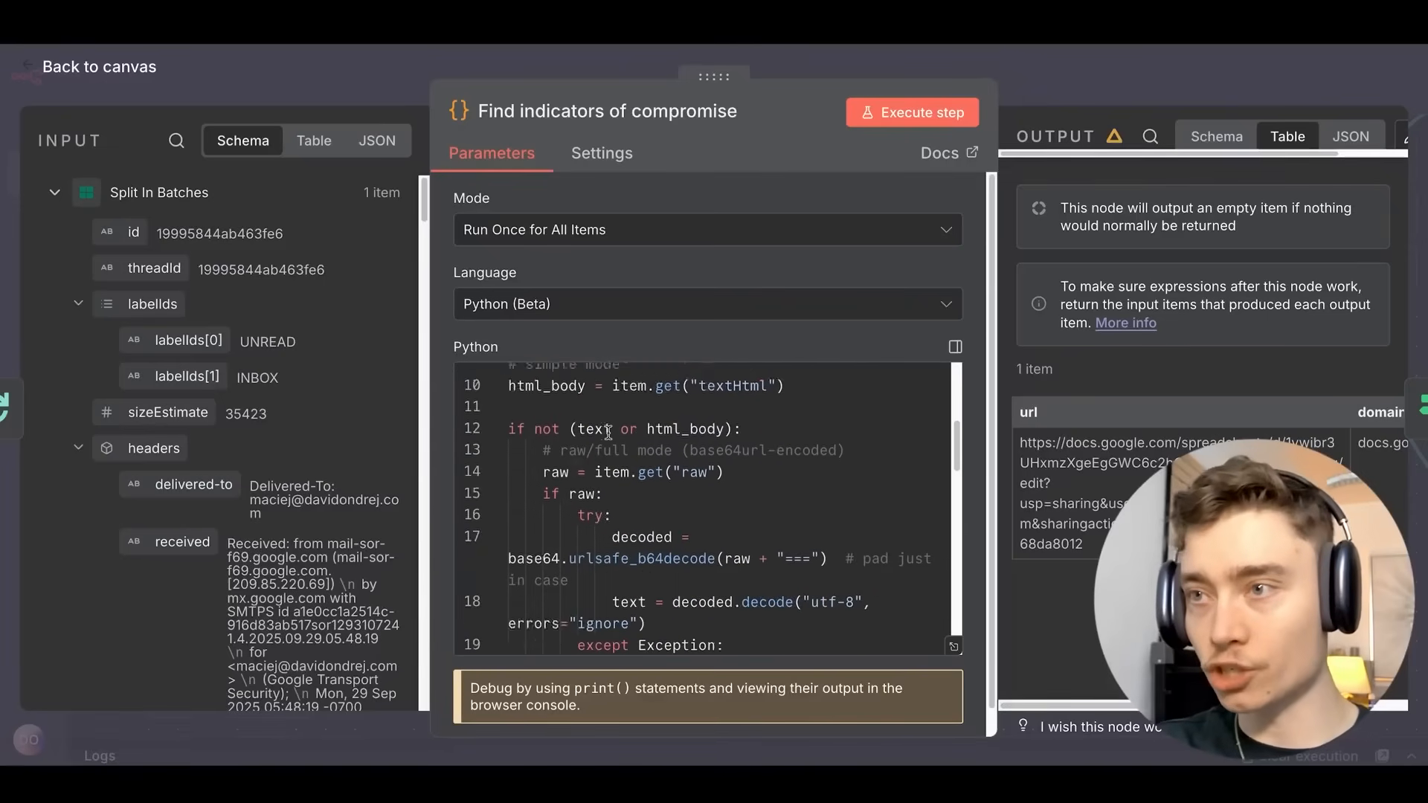
pyautogui.scroll(-8, 596, 446)
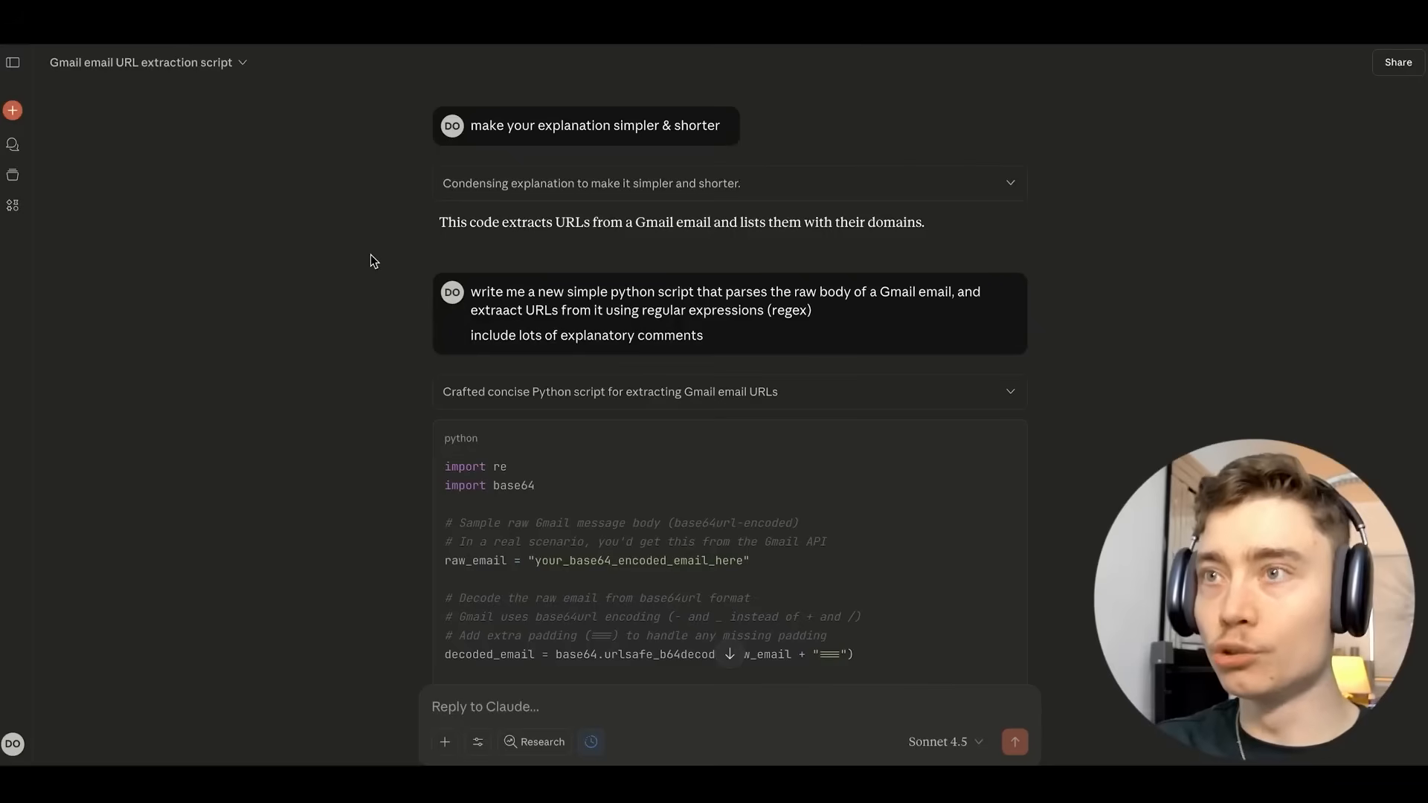
pyautogui.hotkey('ctrl', '+')
pyautogui.scroll(-3, 511, 233)
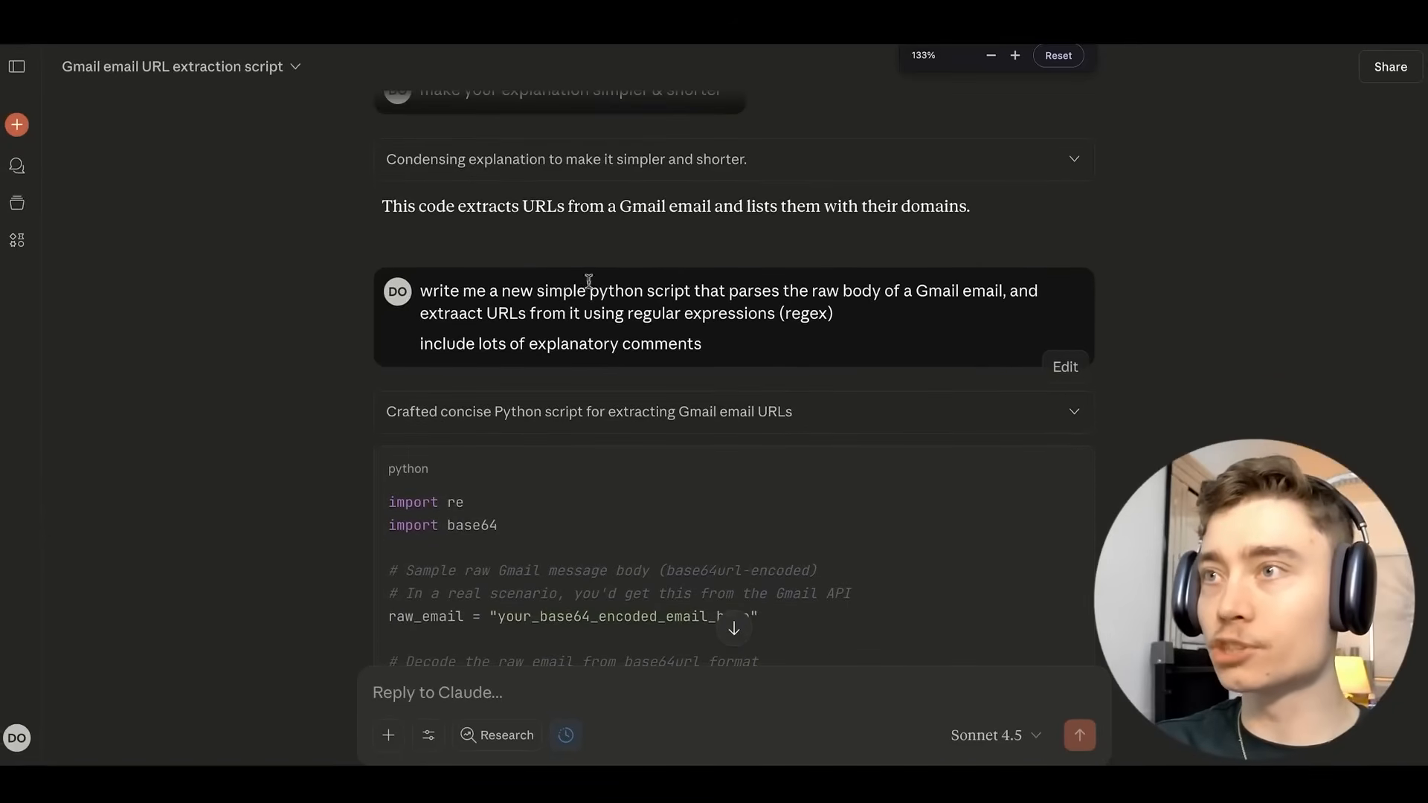
pyautogui.scroll(-1, 803, 228)
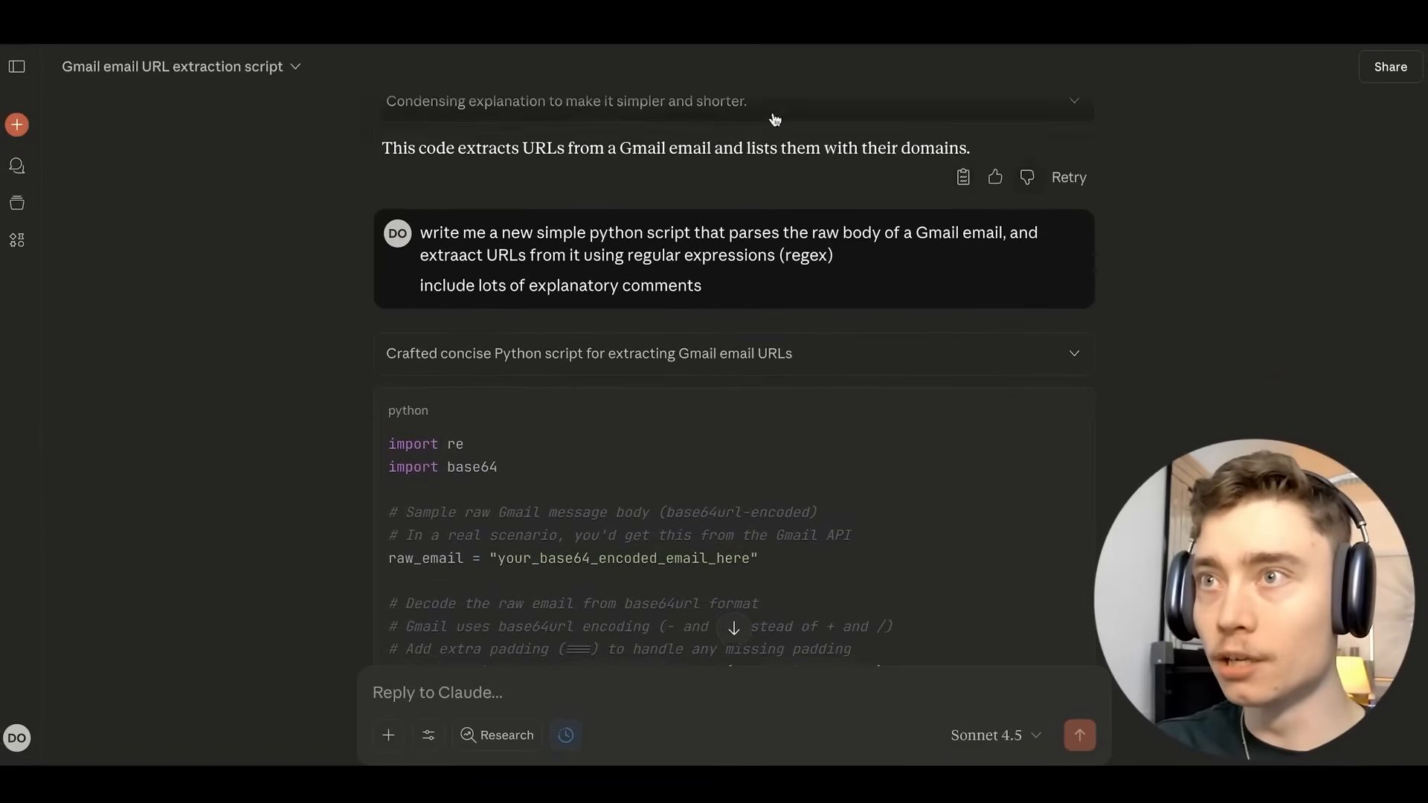
pyautogui.doubleClick(662, 253)
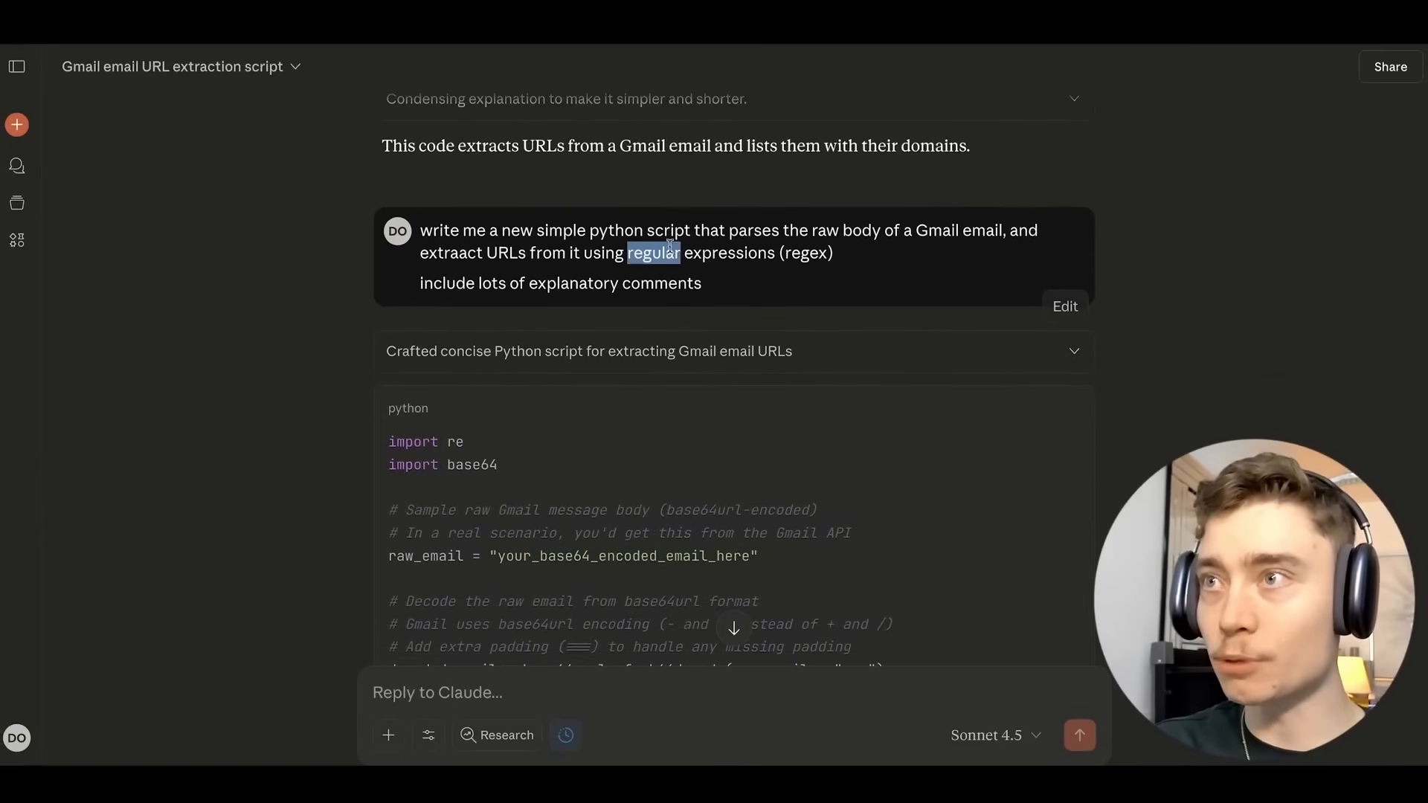
pyautogui.moveTo(662, 253); pyautogui.dragTo(754, 254)
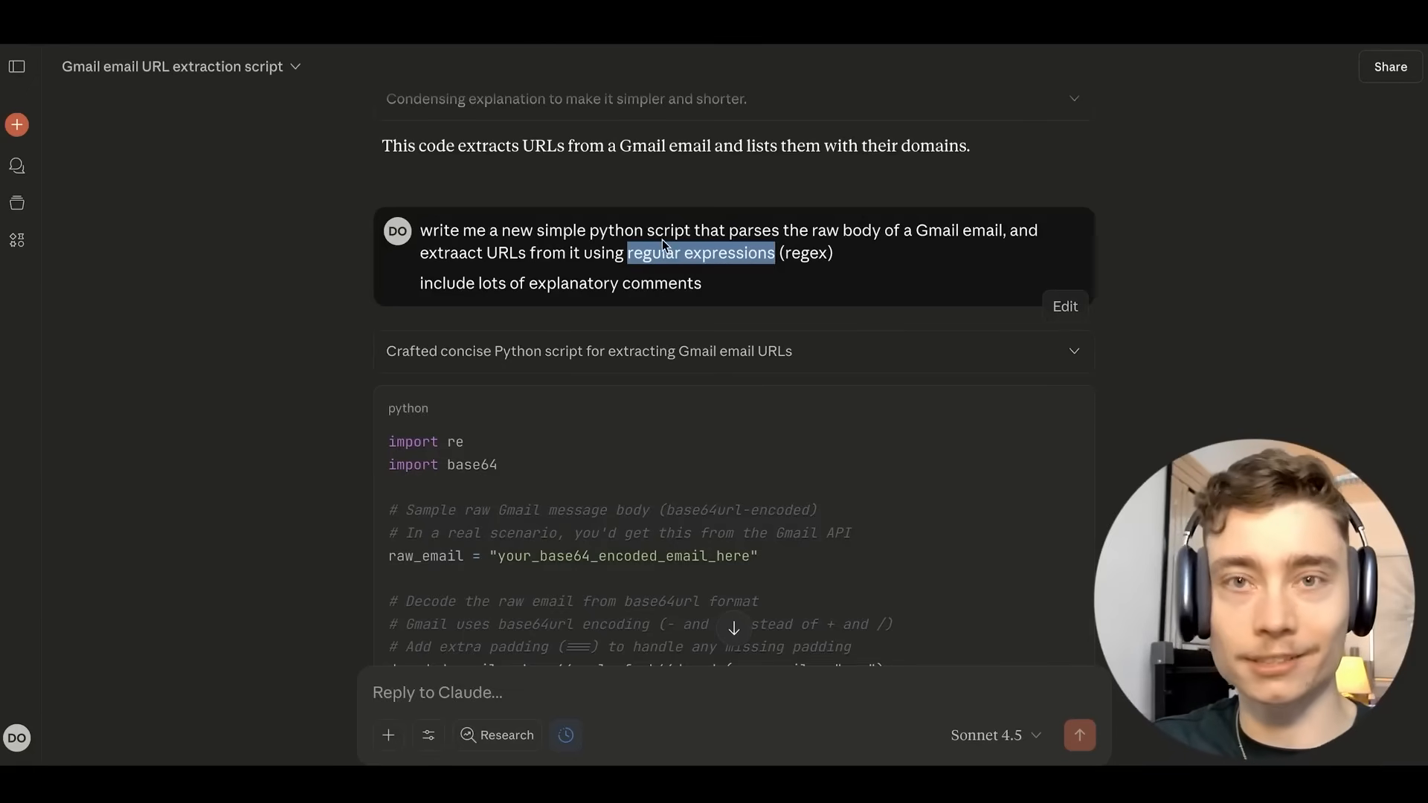
pyautogui.scroll(-2, 283, 245)
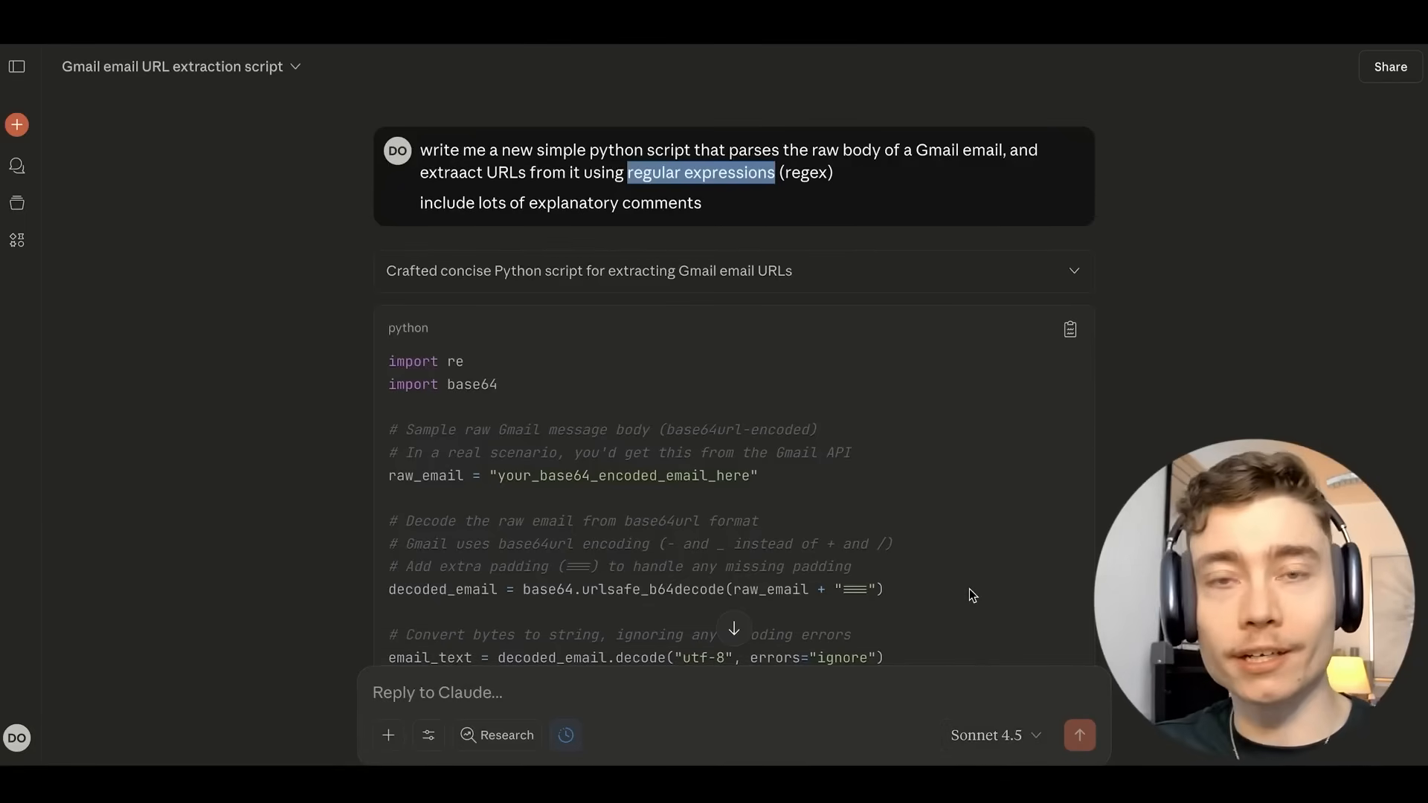
pyautogui.scroll(-4, 448, 310)
pyautogui.scroll(4, 485, 327)
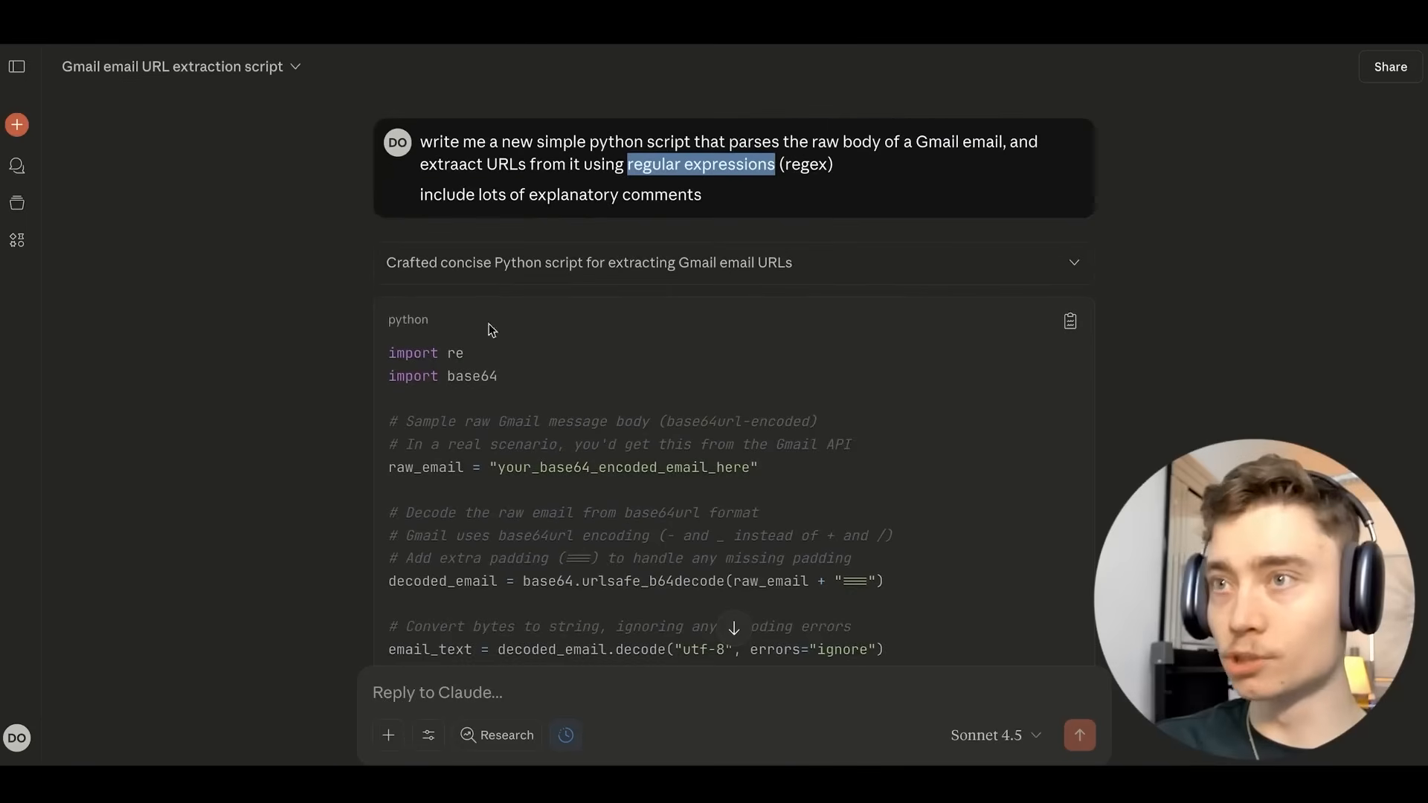
# Copy Claude's Python script and select the first comment line in the n8n code editor.
pyautogui.click(1070, 321)
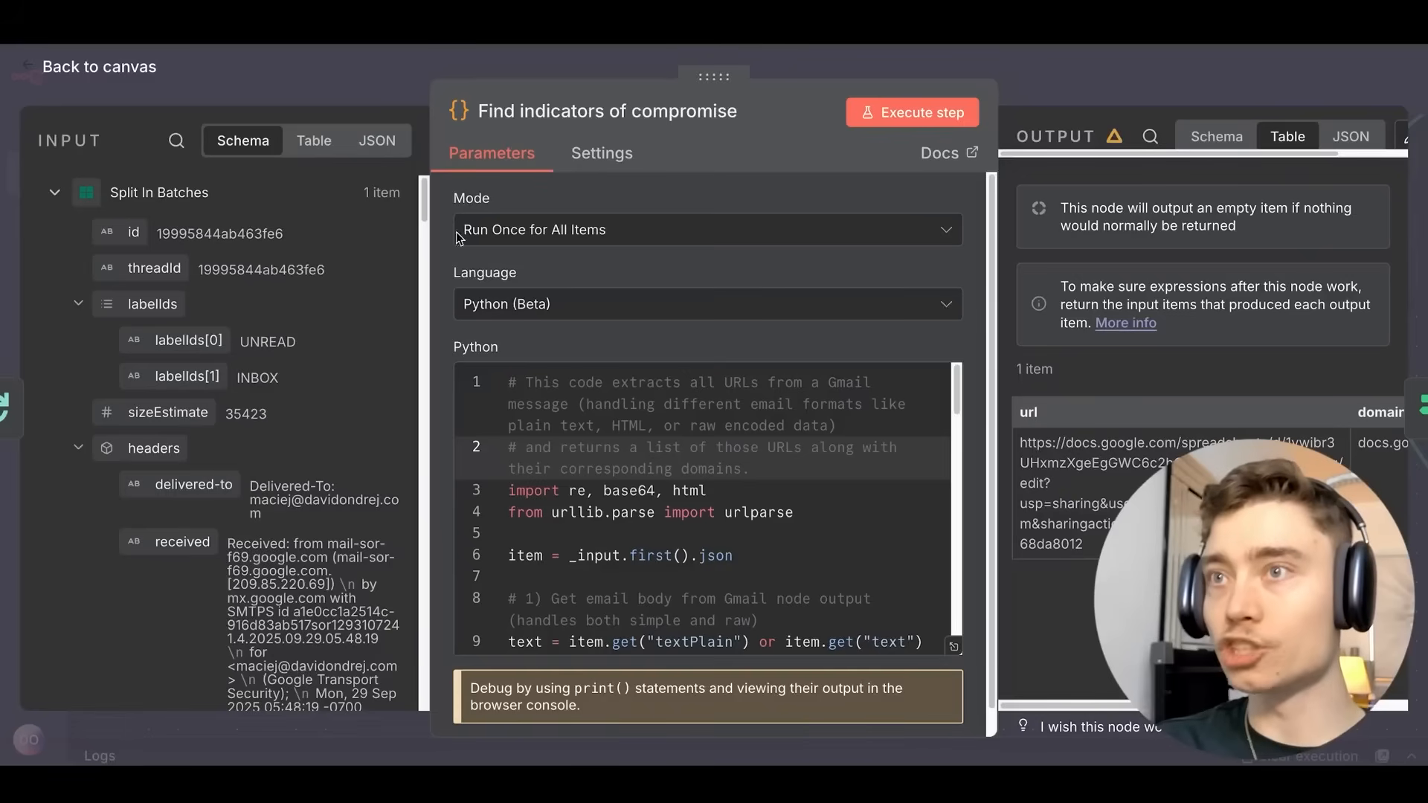
pyautogui.tripleClick(566, 416)
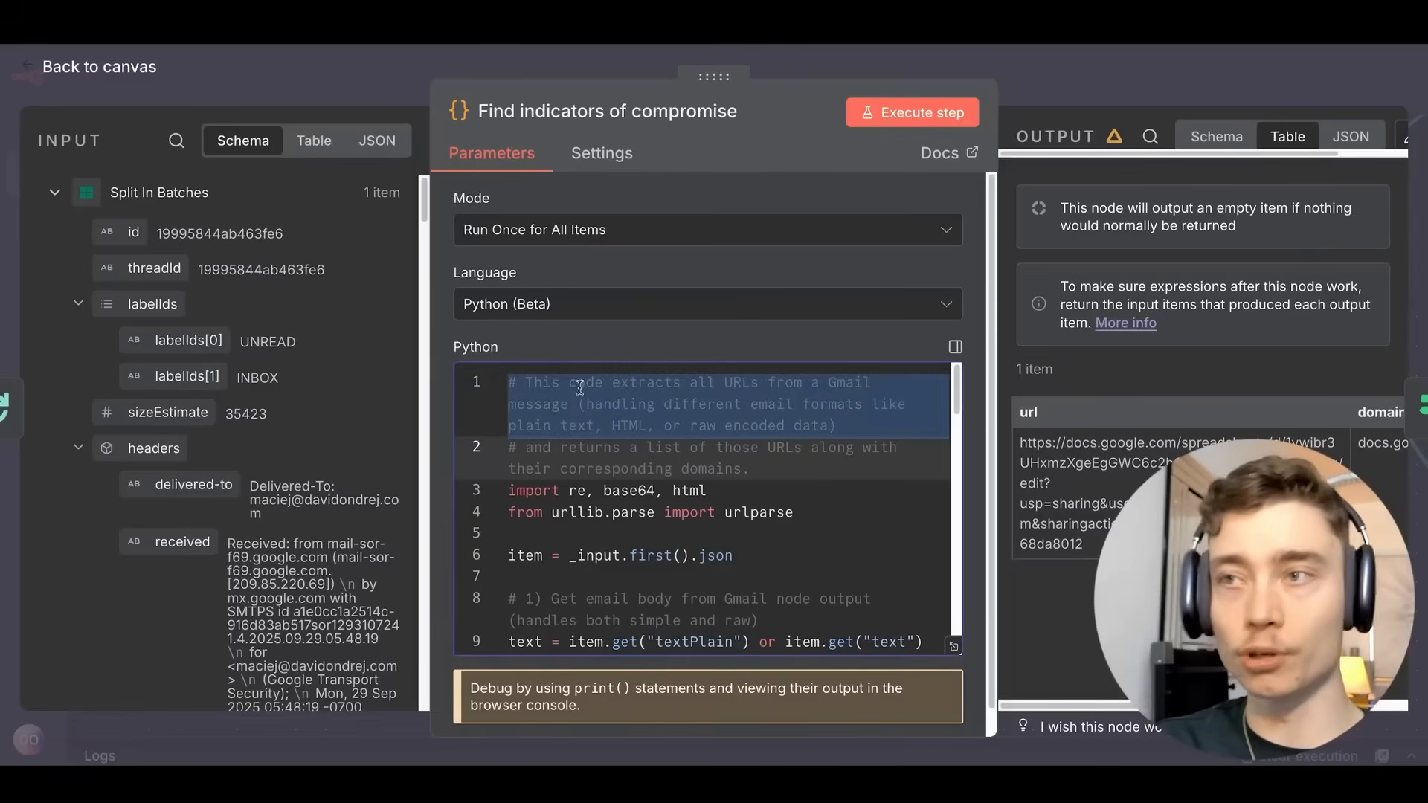
pyautogui.scroll(-1, 658, 441)
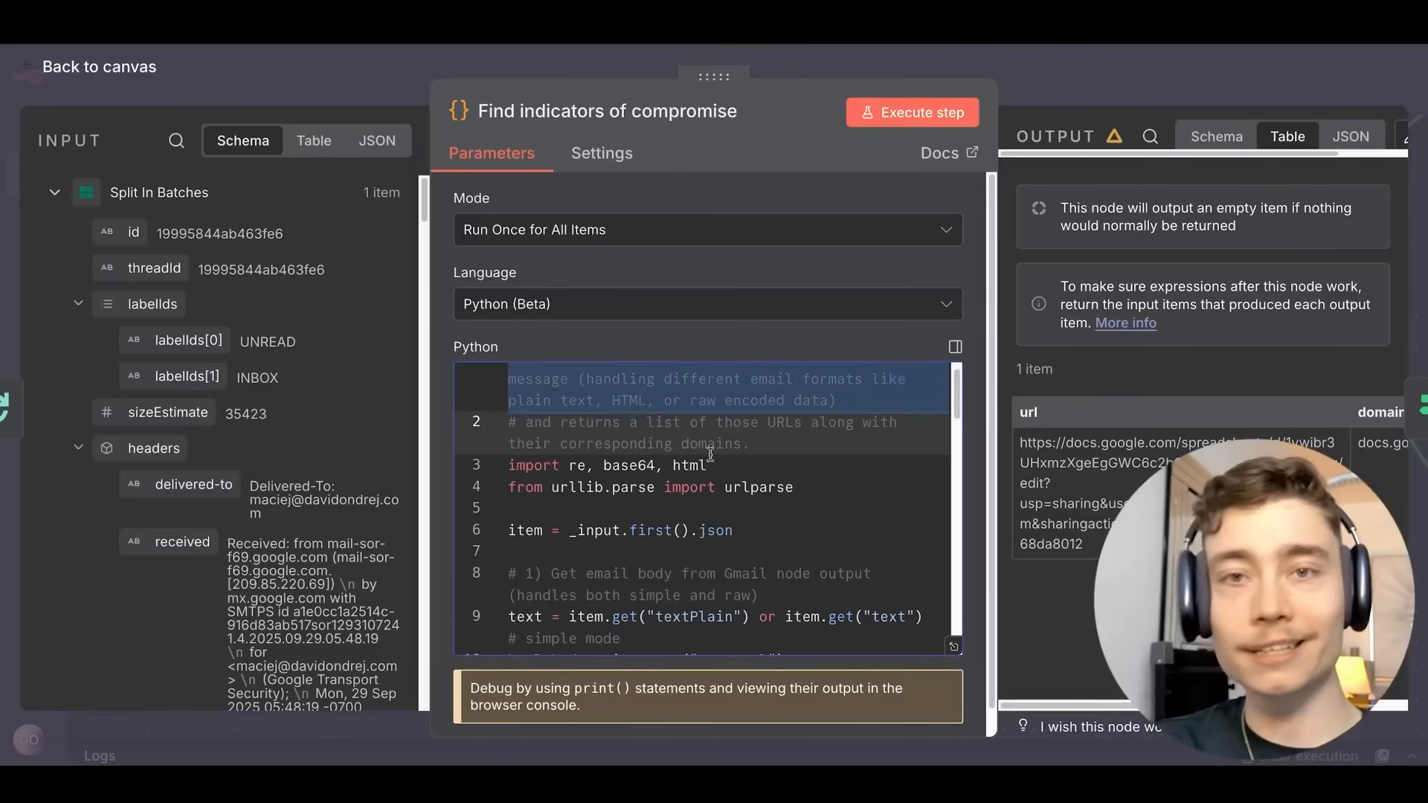
# Return to the canvas and center the Has URL? node.
pyautogui.click(1077, 98)
pyautogui.scroll(-1, 885, 220)
pyautogui.moveTo(881, 221); pyautogui.dragTo(587, 271)
pyautogui.moveTo(685, 234); pyautogui.dragTo(616, 249)
pyautogui.moveTo(616, 249); pyautogui.dragTo(484, 220)
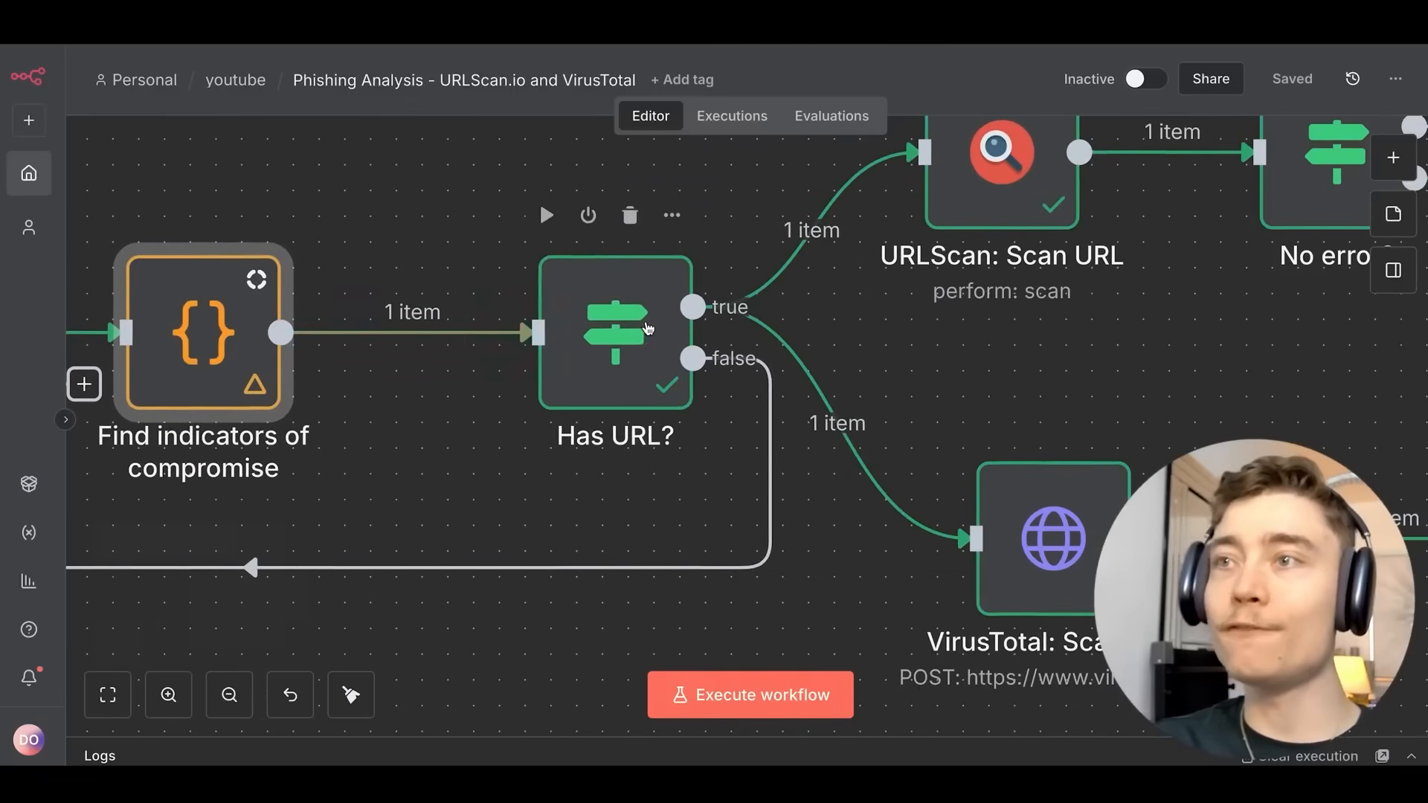
pyautogui.moveTo(646, 328); pyautogui.dragTo(636, 338)
pyautogui.scroll(2, 632, 339)
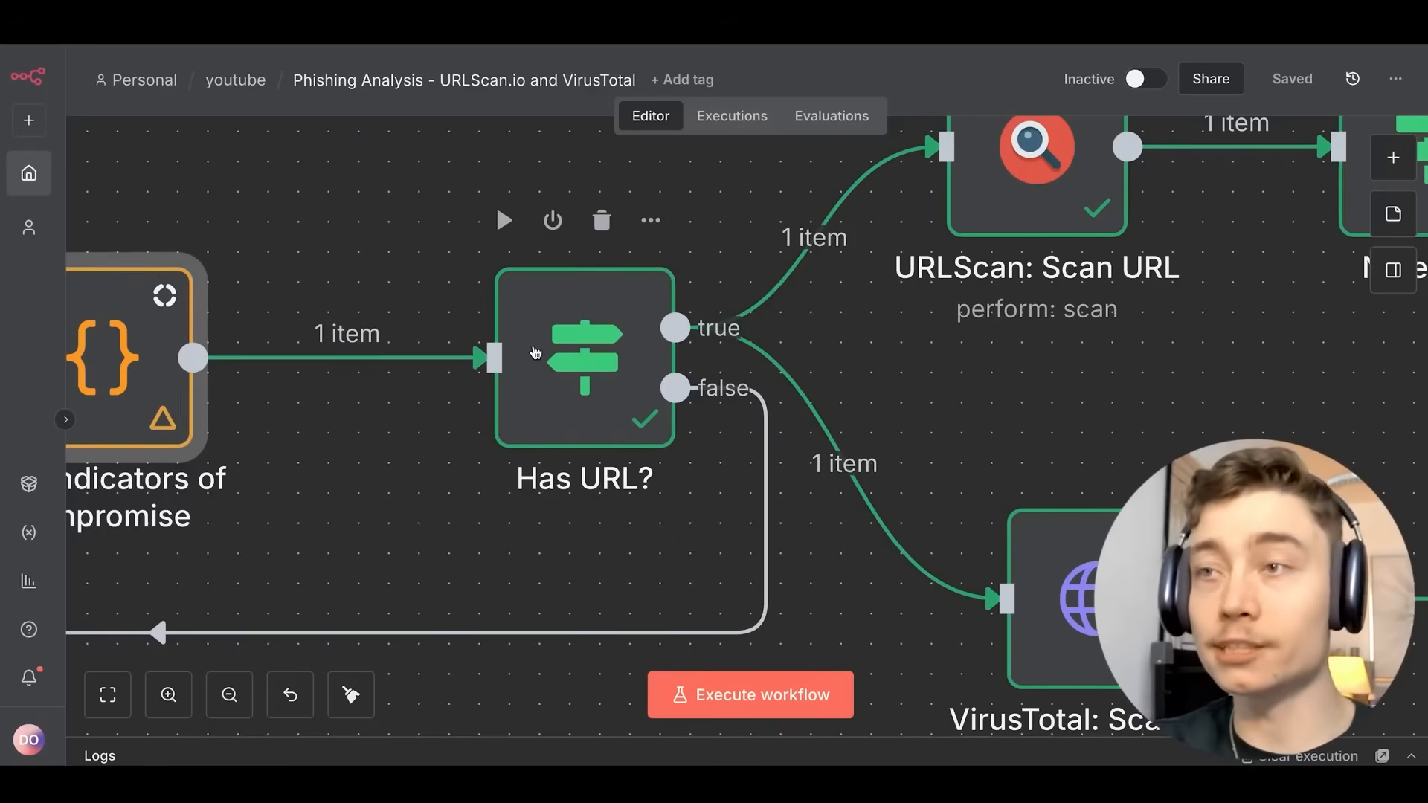
pyautogui.scroll(-2, 617, 348)
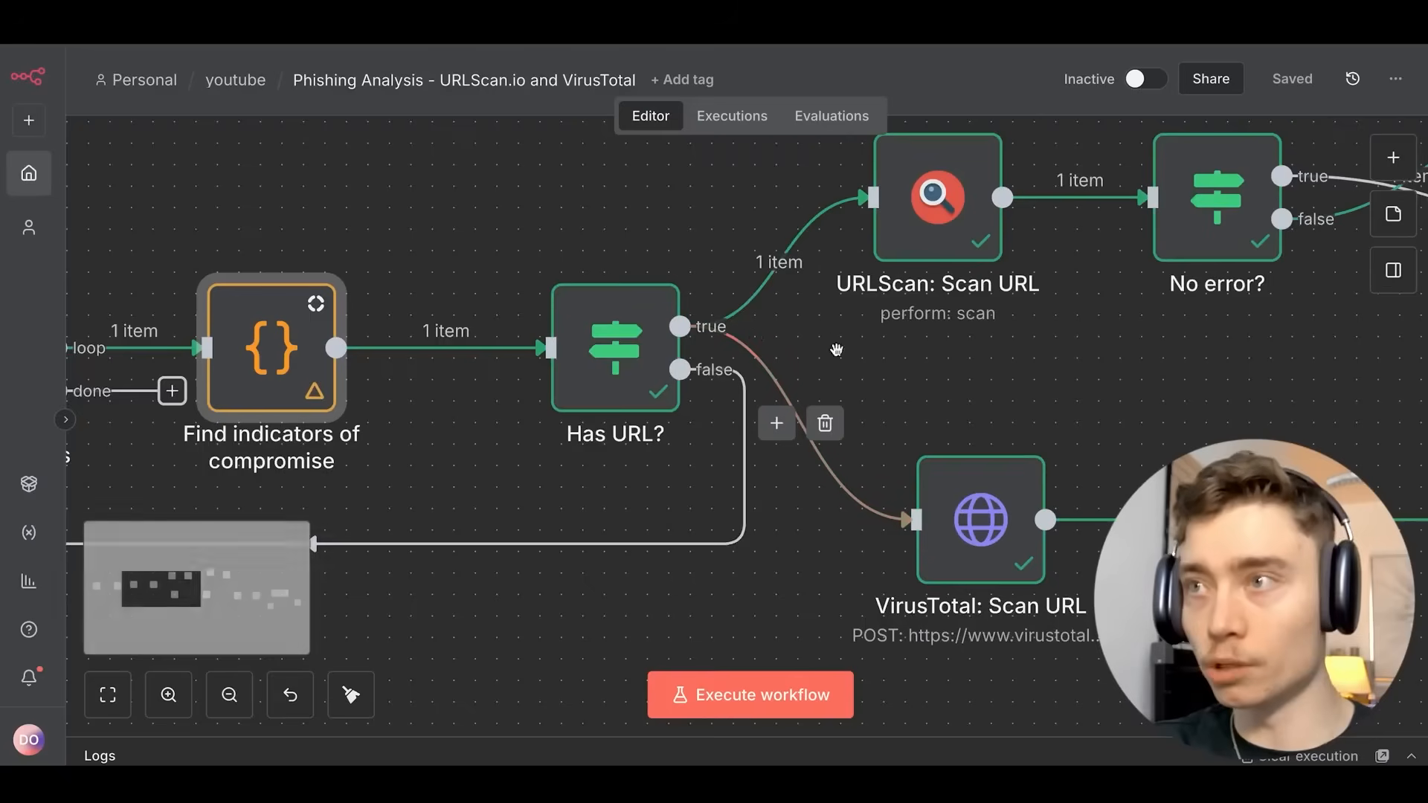
pyautogui.hscroll(2, 794, 338)
pyautogui.hscroll(5, 796, 305)
pyautogui.scroll(2, 796, 305)
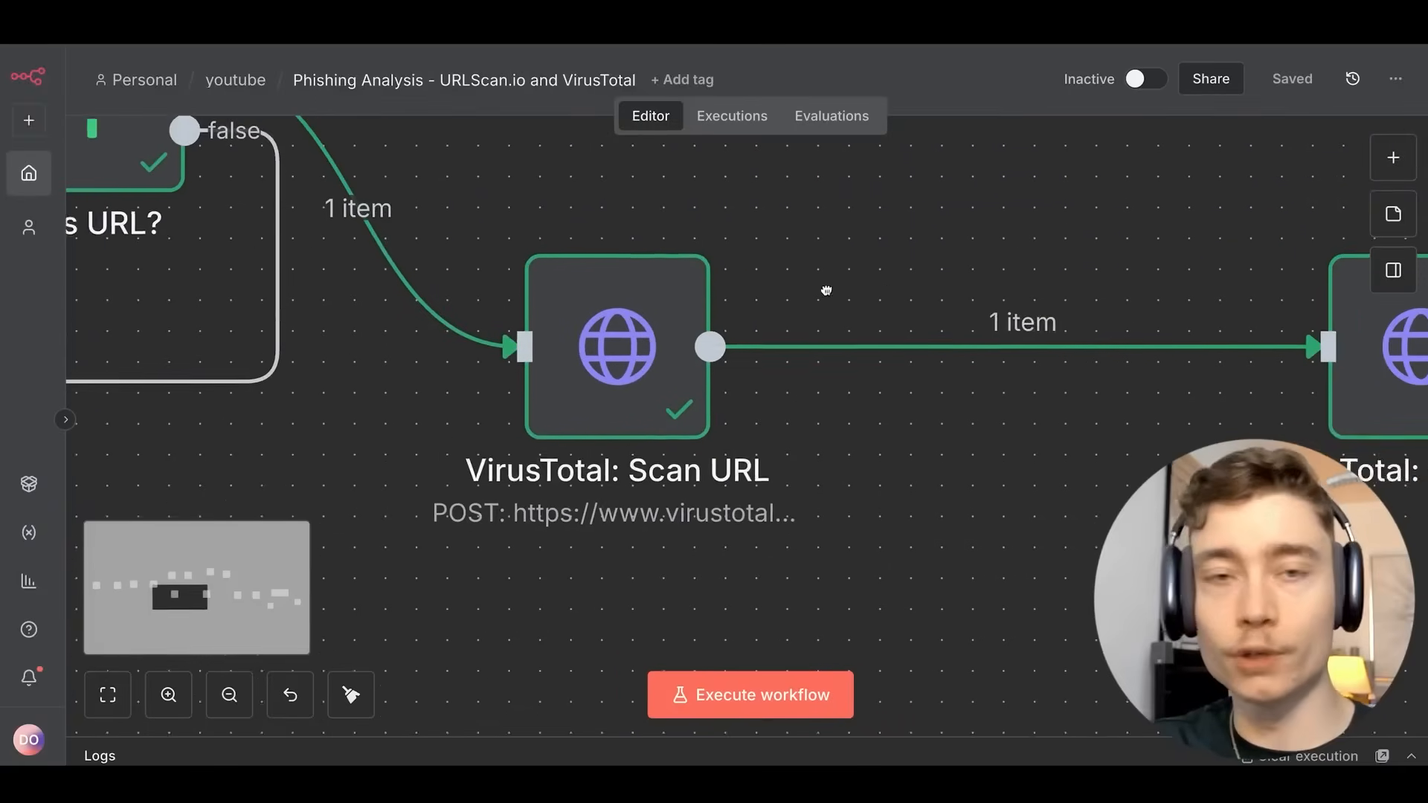
pyautogui.hscroll(-3, 818, 293)
pyautogui.doubleClick(746, 324)
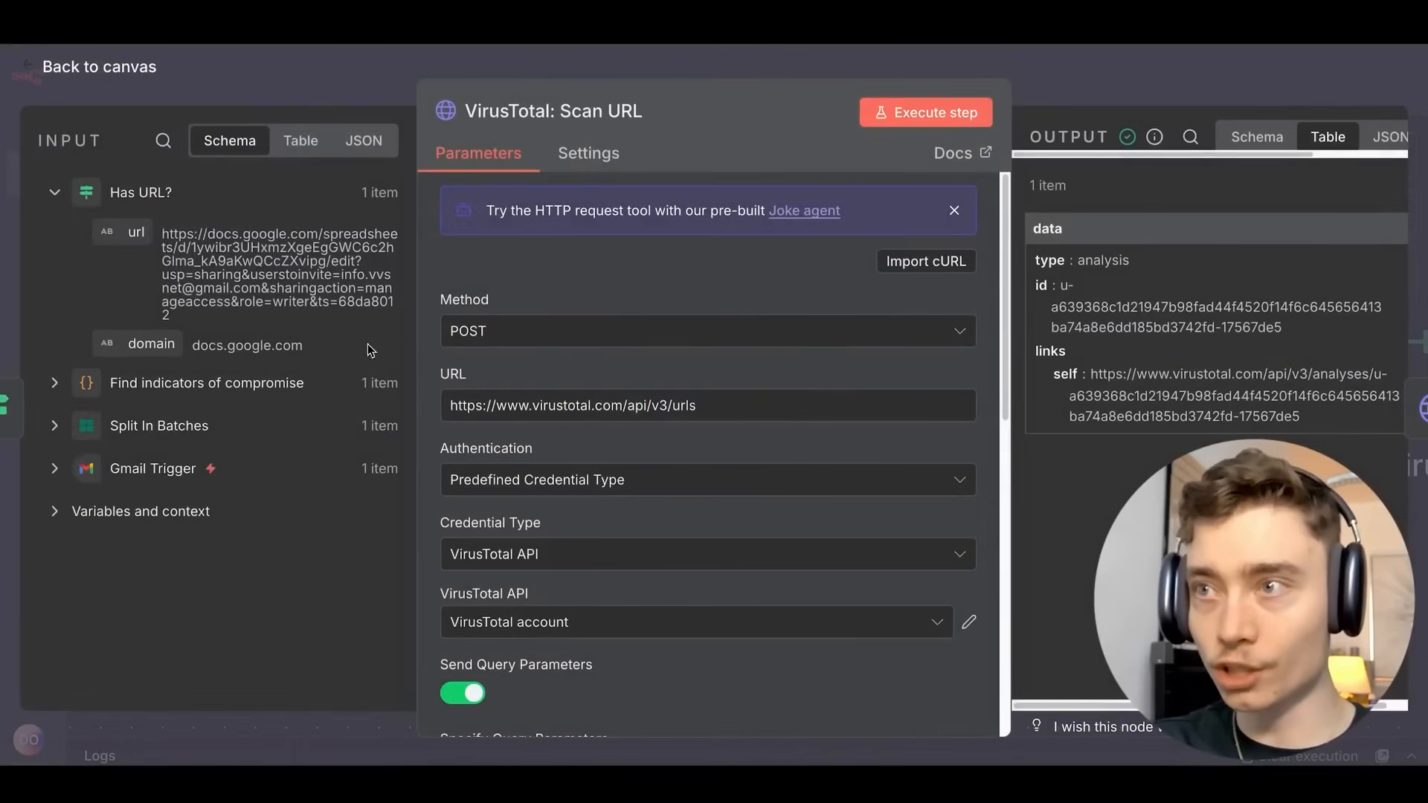
pyautogui.moveTo(629, 407); pyautogui.dragTo(765, 410)
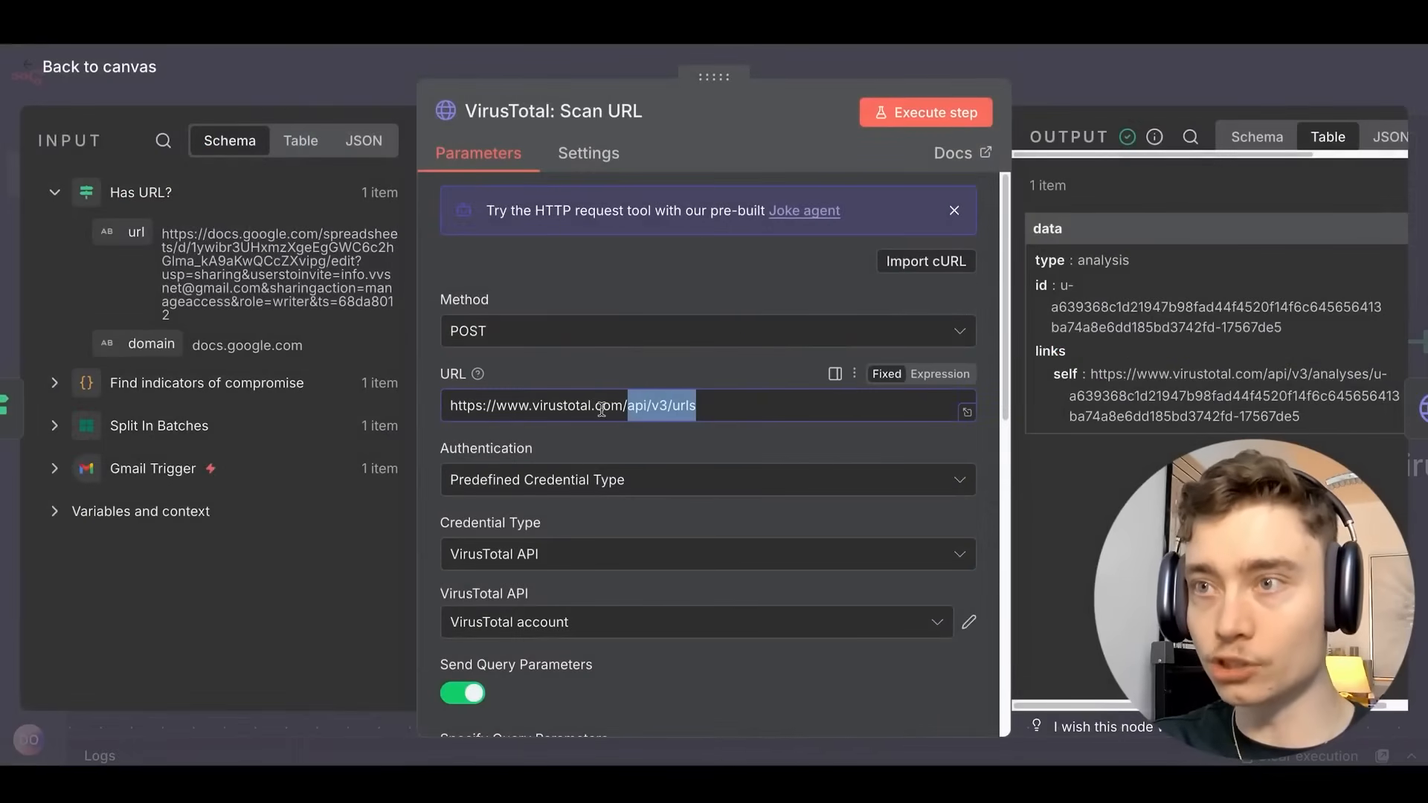
pyautogui.press('Escape')
pyautogui.scroll(5, 565, 335)
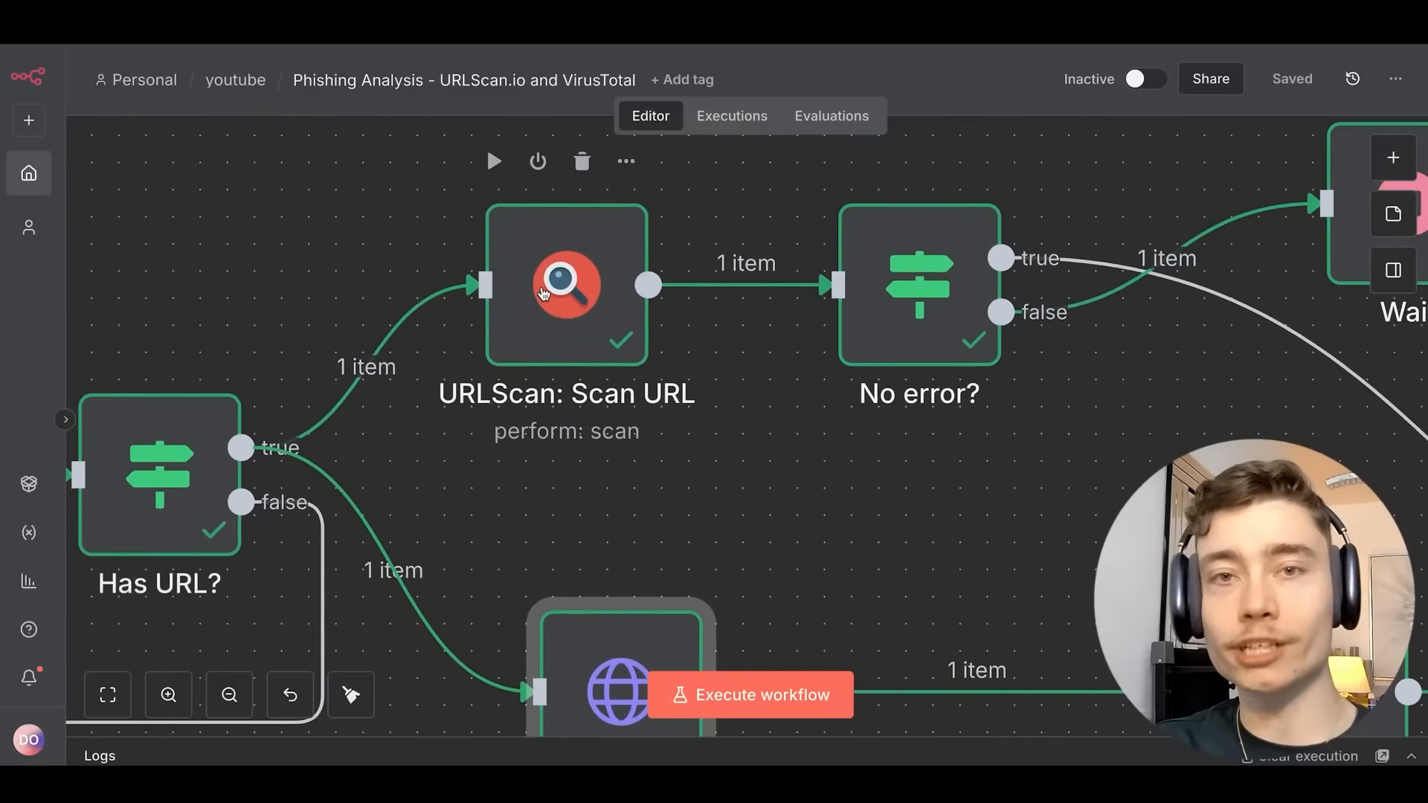
# Line up VirusTotal: Scan URL beside Has URL? and below URLScan: Scan URL.
pyautogui.scroll(-3, 542, 294)
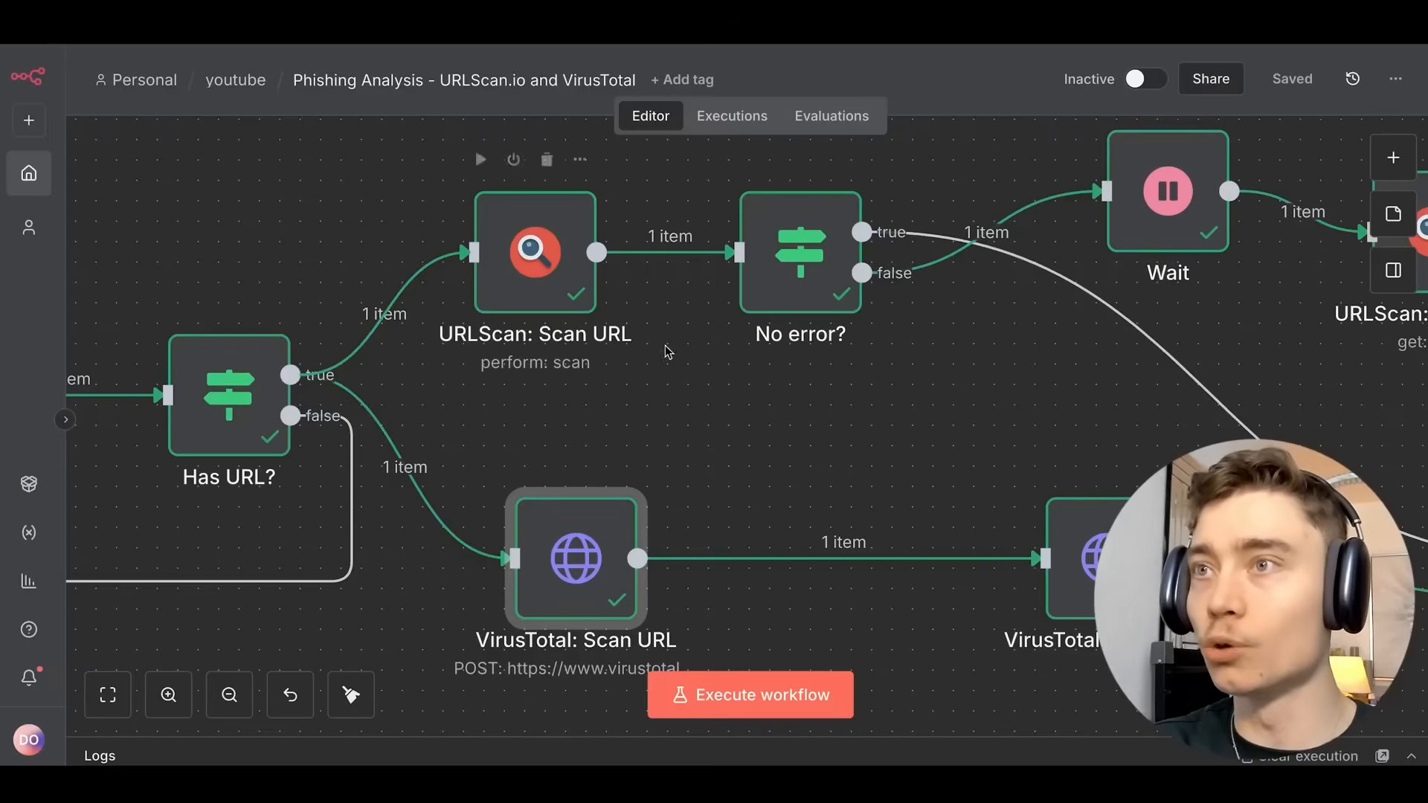
pyautogui.moveTo(846, 427); pyautogui.dragTo(790, 416)
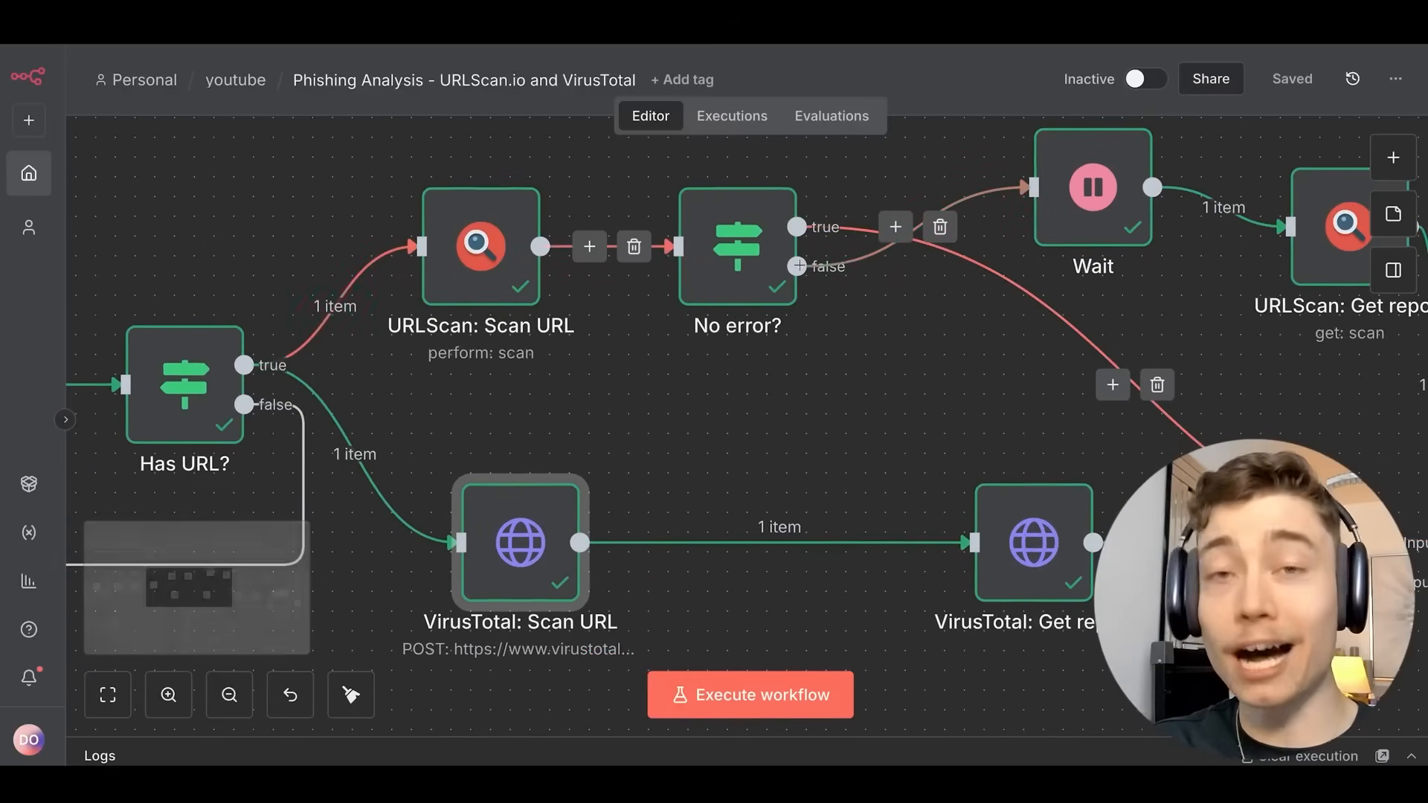
pyautogui.scroll(-1, 750, 411)
pyautogui.scroll(-2, 859, 428)
pyautogui.scroll(2, 809, 408)
pyautogui.moveTo(583, 394); pyautogui.dragTo(605, 363)
pyautogui.moveTo(486, 225); pyautogui.dragTo(506, 225)
pyautogui.moveTo(550, 487); pyautogui.dragTo(532, 450)
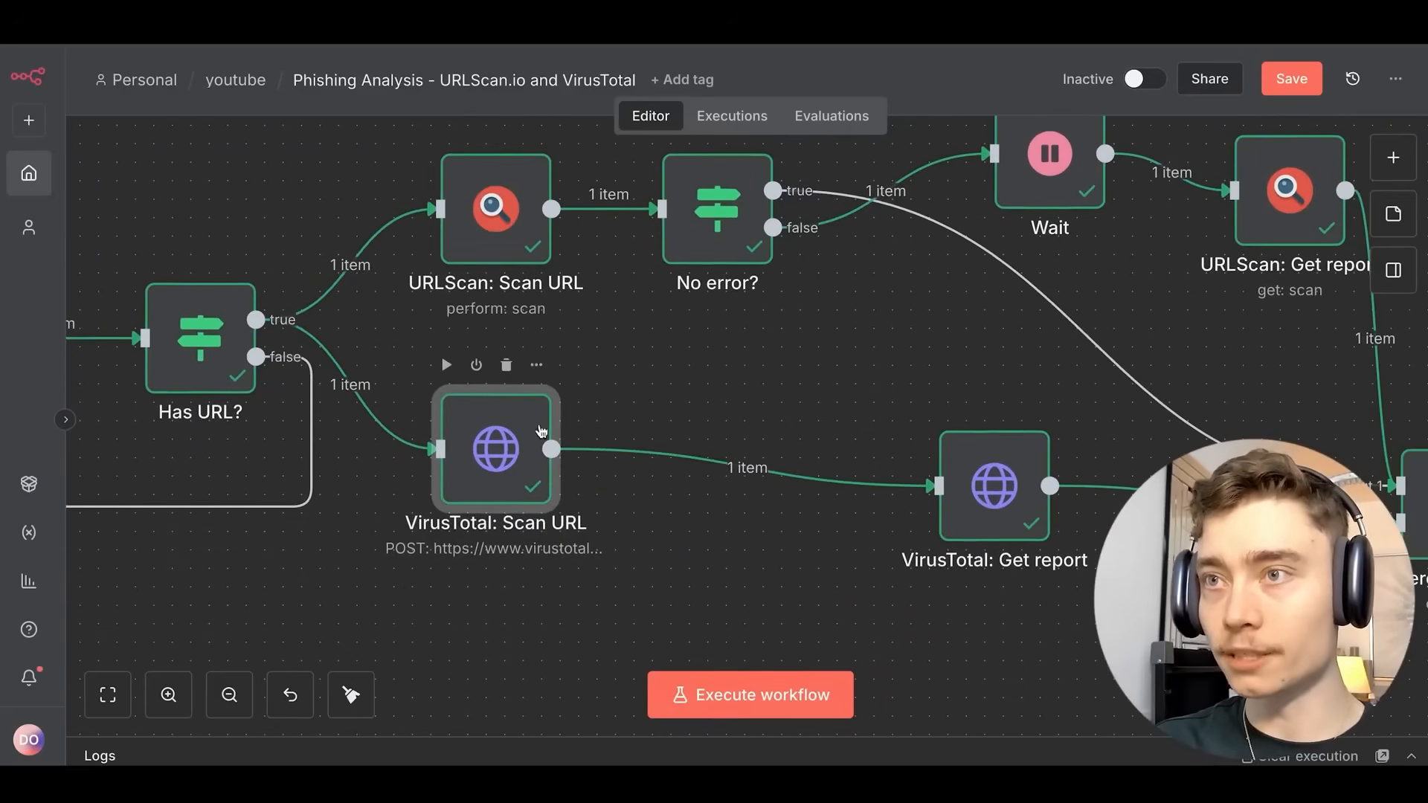
# Center the No error? node between its neighbours, left and slightly down.
pyautogui.scroll(-2, 676, 409)
pyautogui.scroll(4, 752, 426)
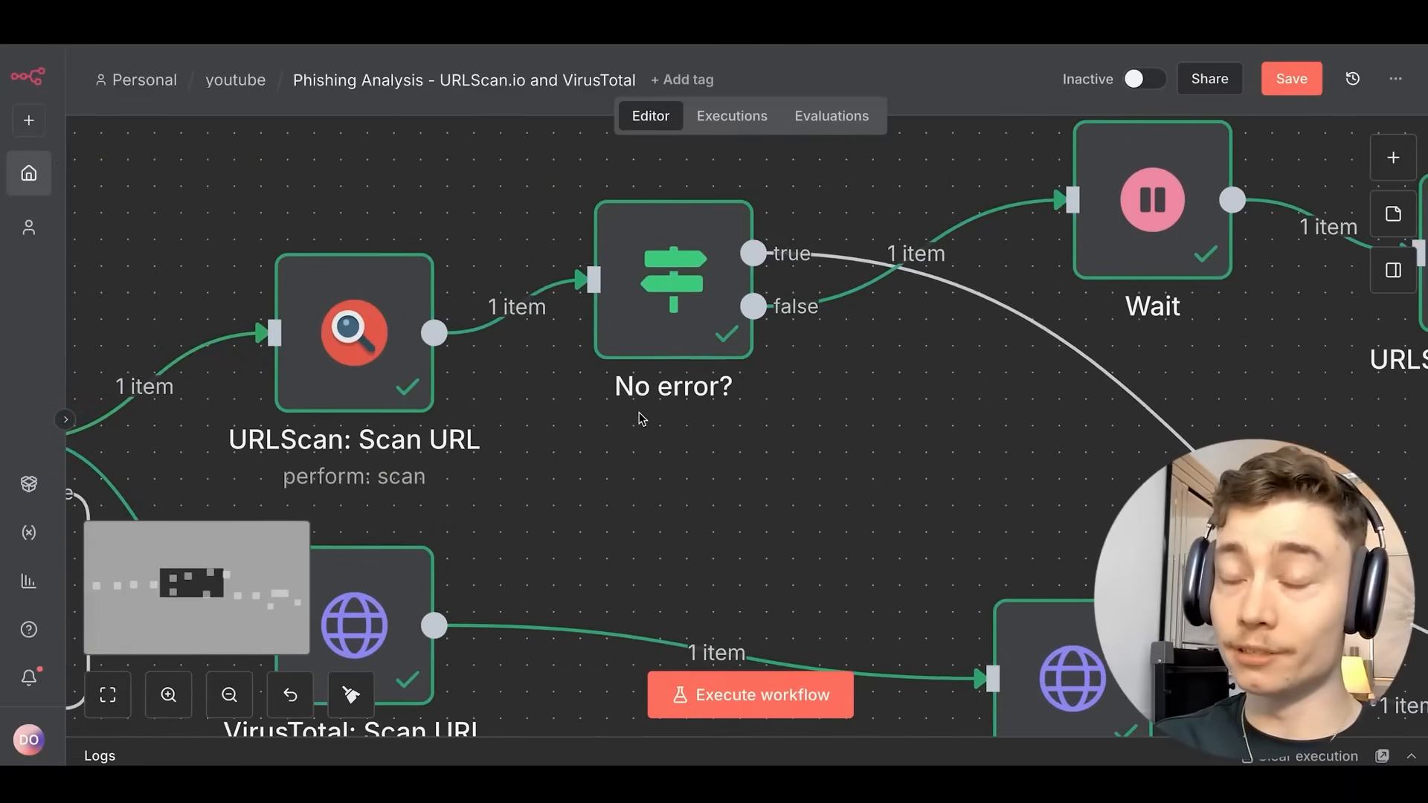
pyautogui.hscroll(2, 654, 335)
pyautogui.moveTo(543, 318)
pyautogui.mouseDown()
pyautogui.moveTo(606, 288)
pyautogui.moveTo(554, 315)
pyautogui.mouseUp()
pyautogui.moveTo(821, 427); pyautogui.dragTo(573, 458)
pyautogui.moveTo(994, 406); pyautogui.dragTo(727, 451)
# Align the Wait node with the others and confirm its 60-second delay.
pyautogui.moveTo(574, 303); pyautogui.dragTo(546, 278)
pyautogui.doubleClick(546, 278)
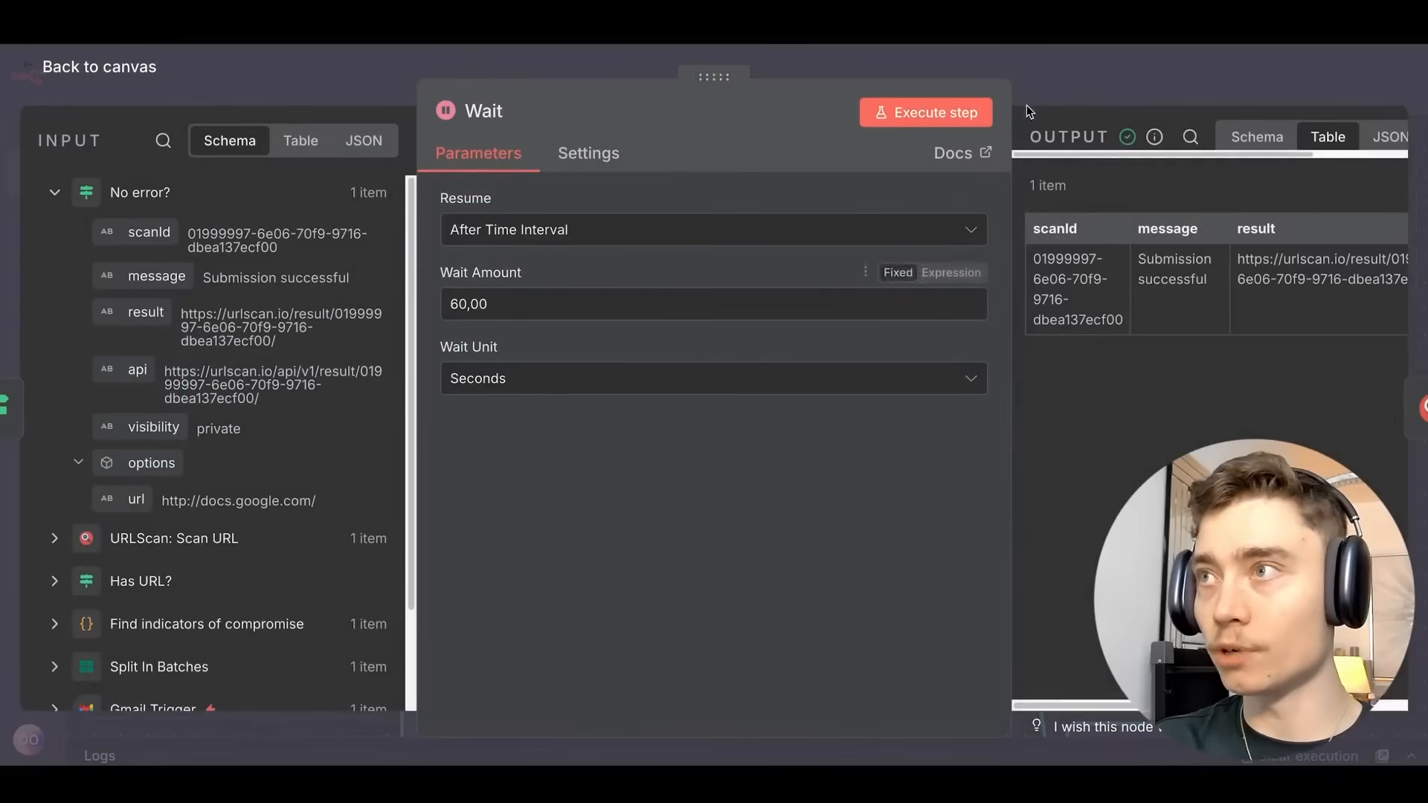
pyautogui.press('Escape')
pyautogui.scroll(-3, 654, 357)
pyautogui.scroll(1, 705, 210)
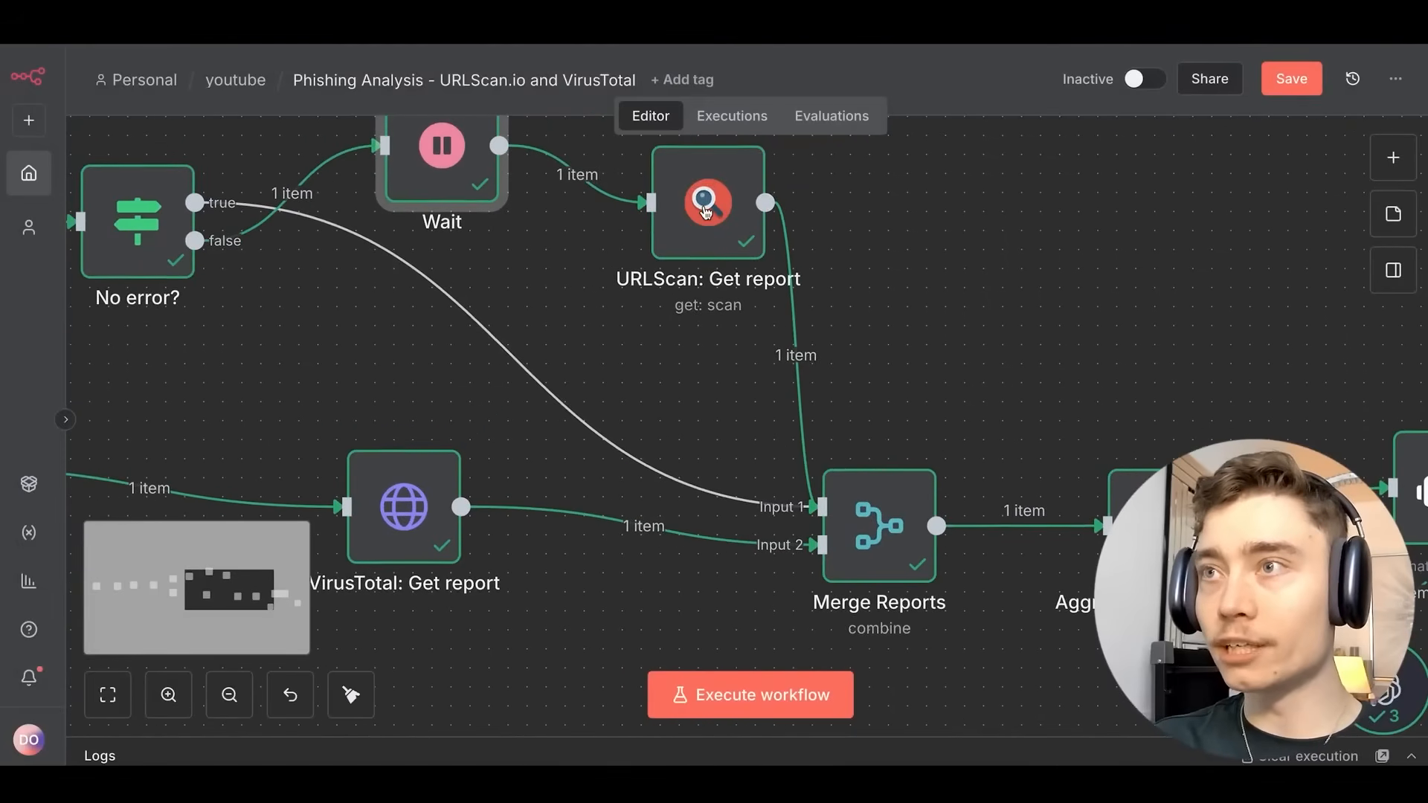
pyautogui.scroll(-5, 743, 360)
pyautogui.scroll(5, 714, 298)
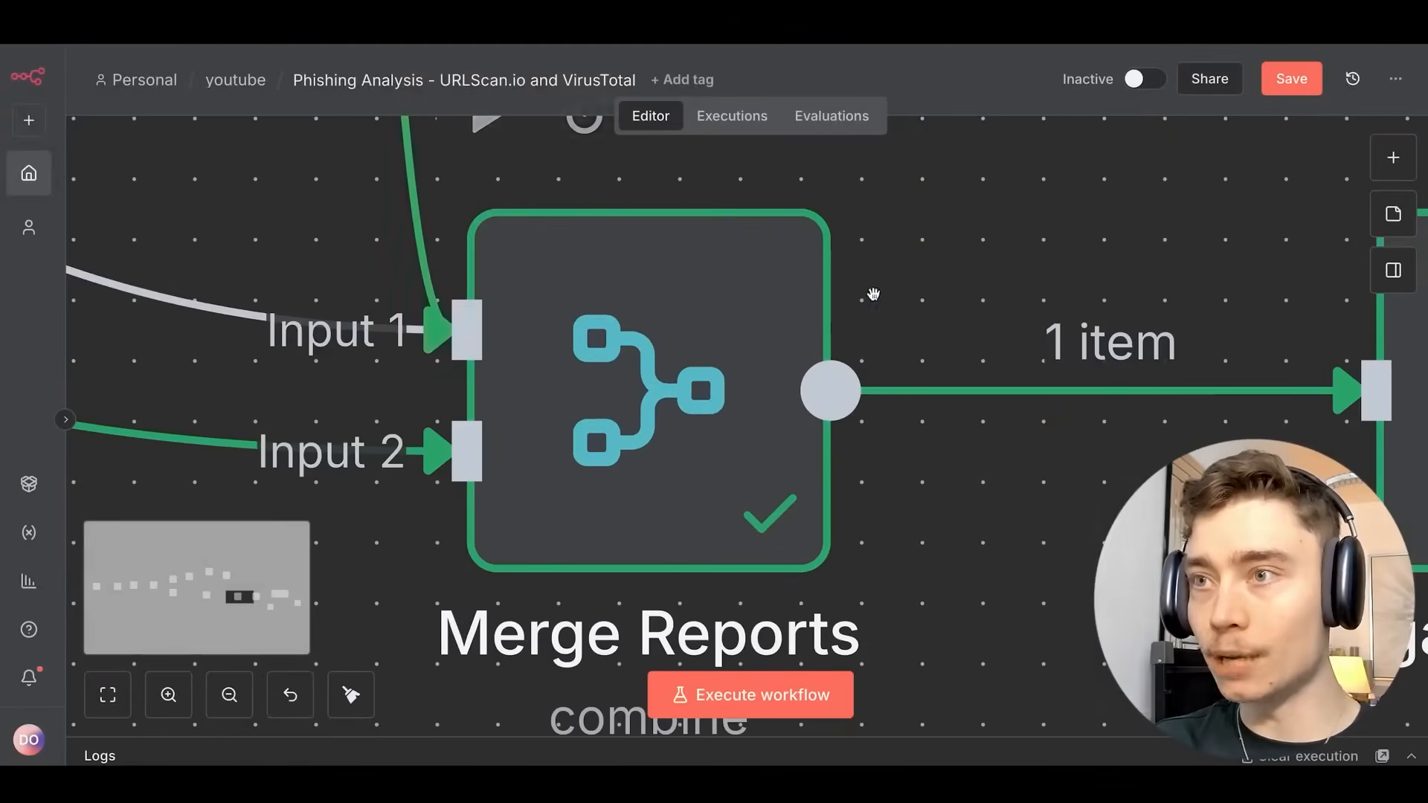
pyautogui.scroll(-5, 851, 296)
pyautogui.hscroll(3, 746, 267)
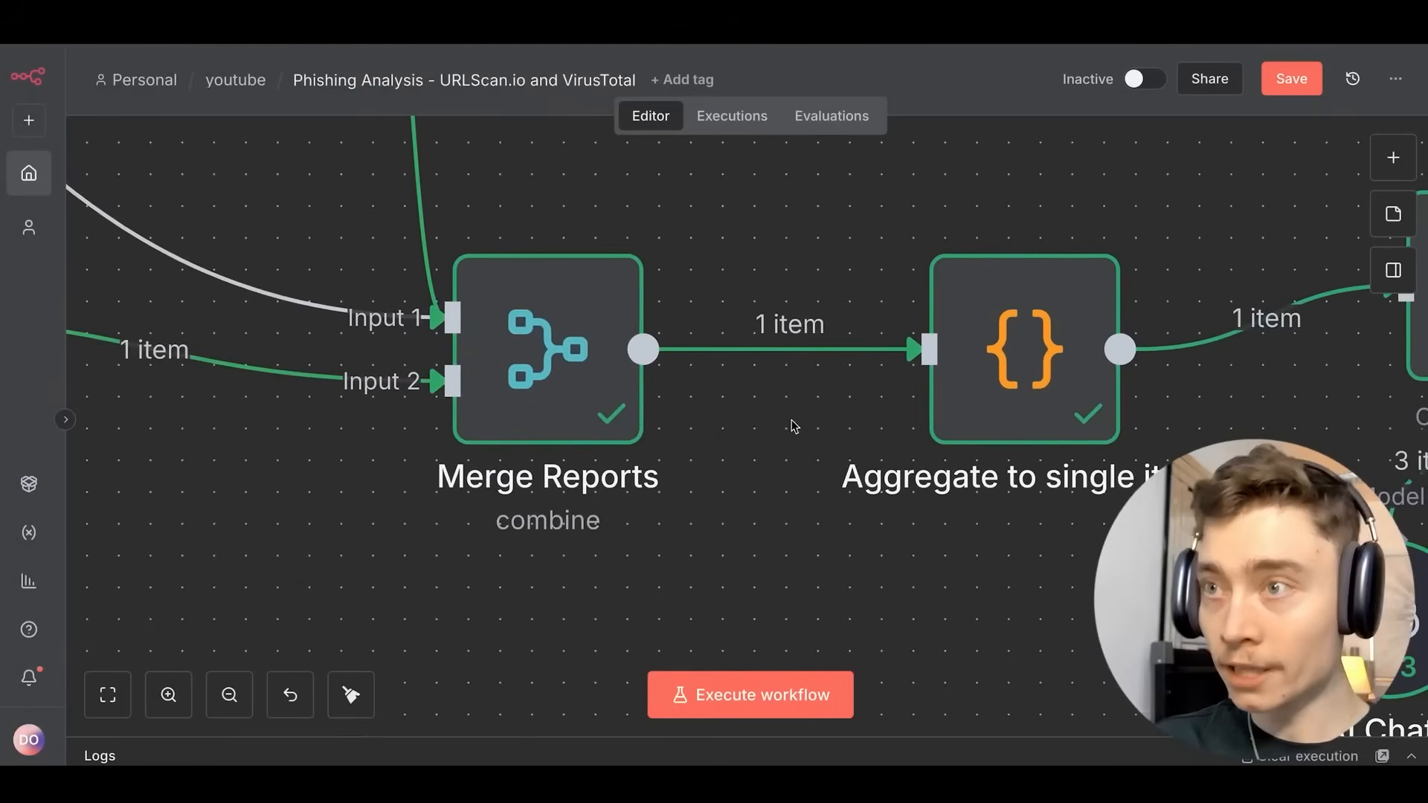
pyautogui.hscroll(5, 794, 425)
pyautogui.doubleClick(563, 393)
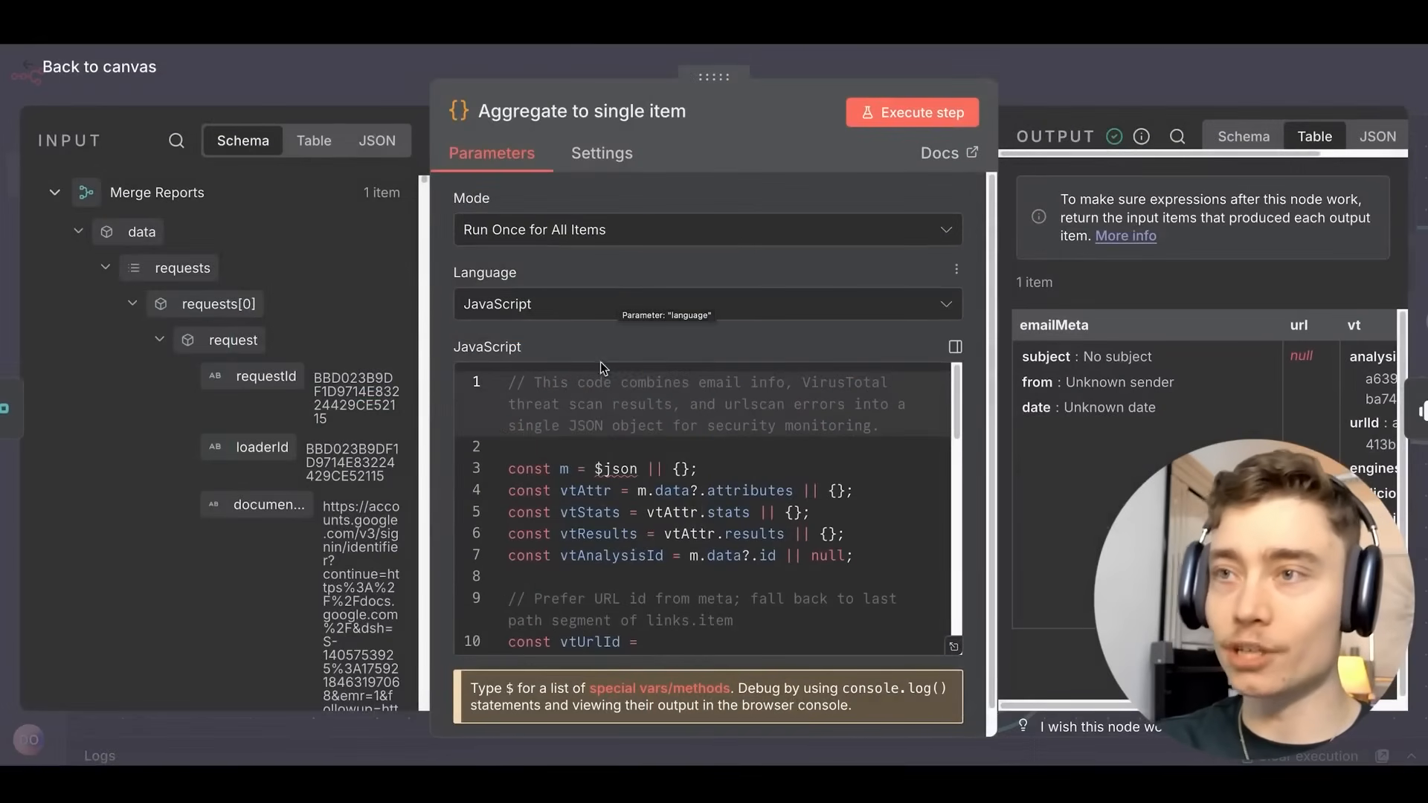
pyautogui.scroll(-3, 608, 407)
pyautogui.scroll(-10, 610, 408)
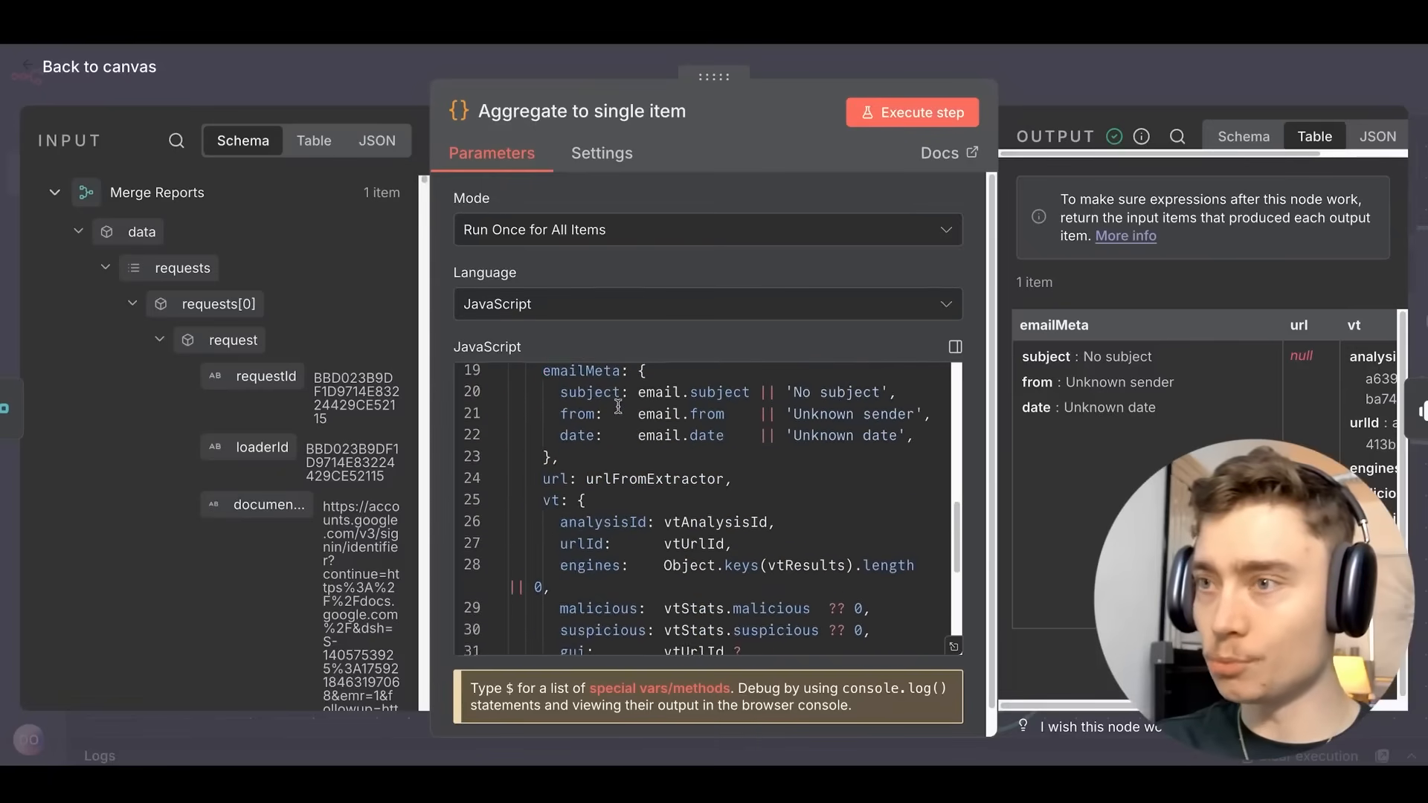
pyautogui.scroll(15, 628, 420)
pyautogui.click(629, 420)
pyautogui.click(1047, 104)
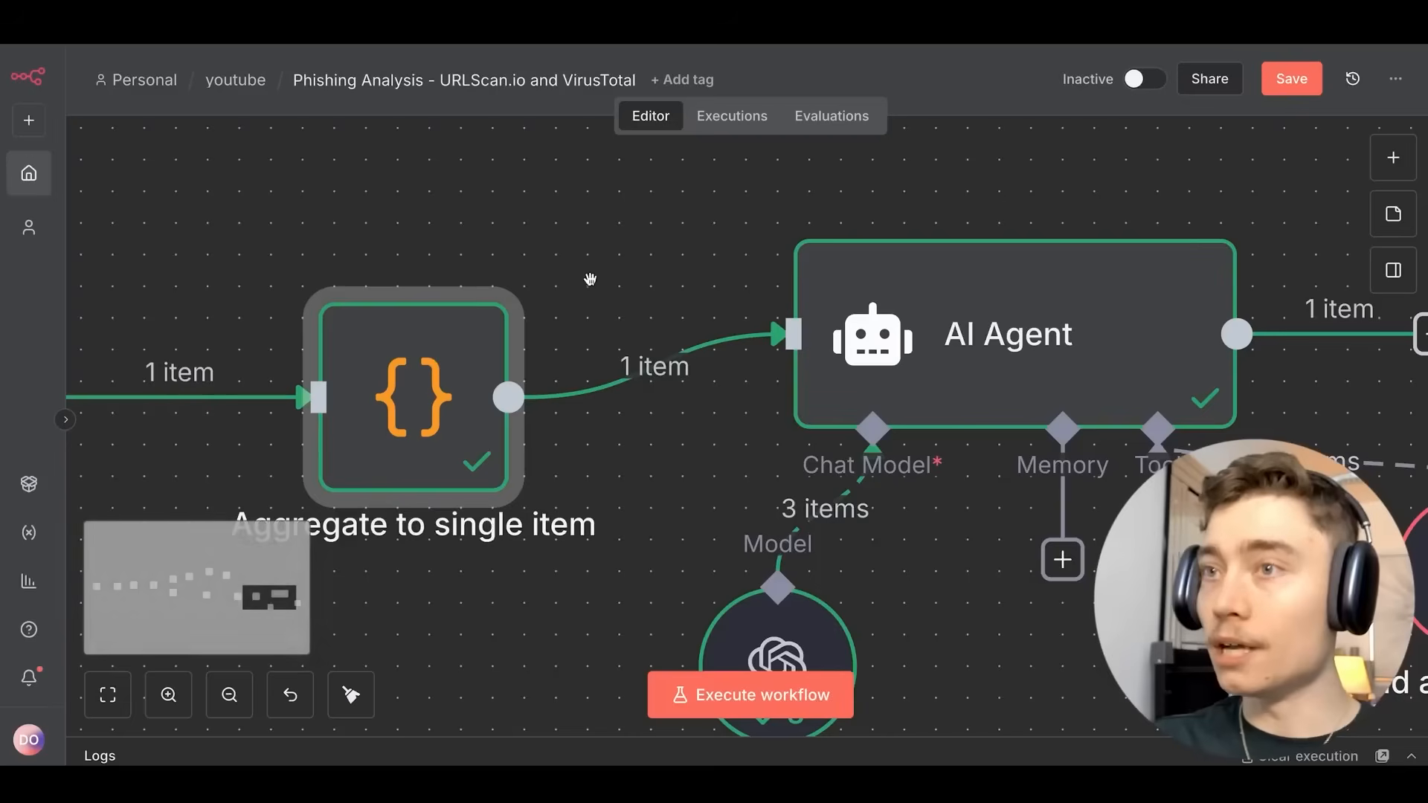
# Shift the OpenAI Chat Model node left beneath the AI Agent.
pyautogui.moveTo(610, 257); pyautogui.dragTo(388, 208)
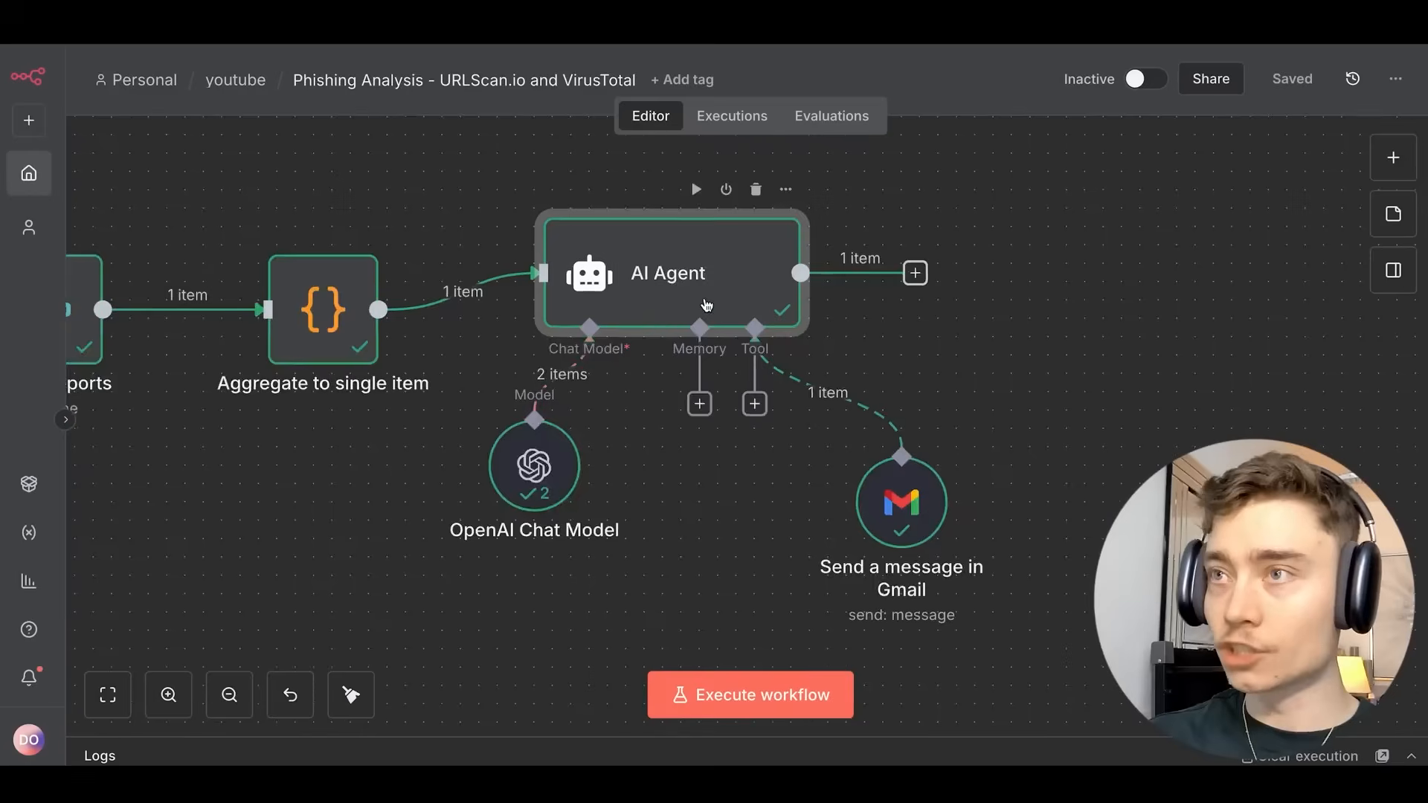
pyautogui.scroll(3, 780, 301)
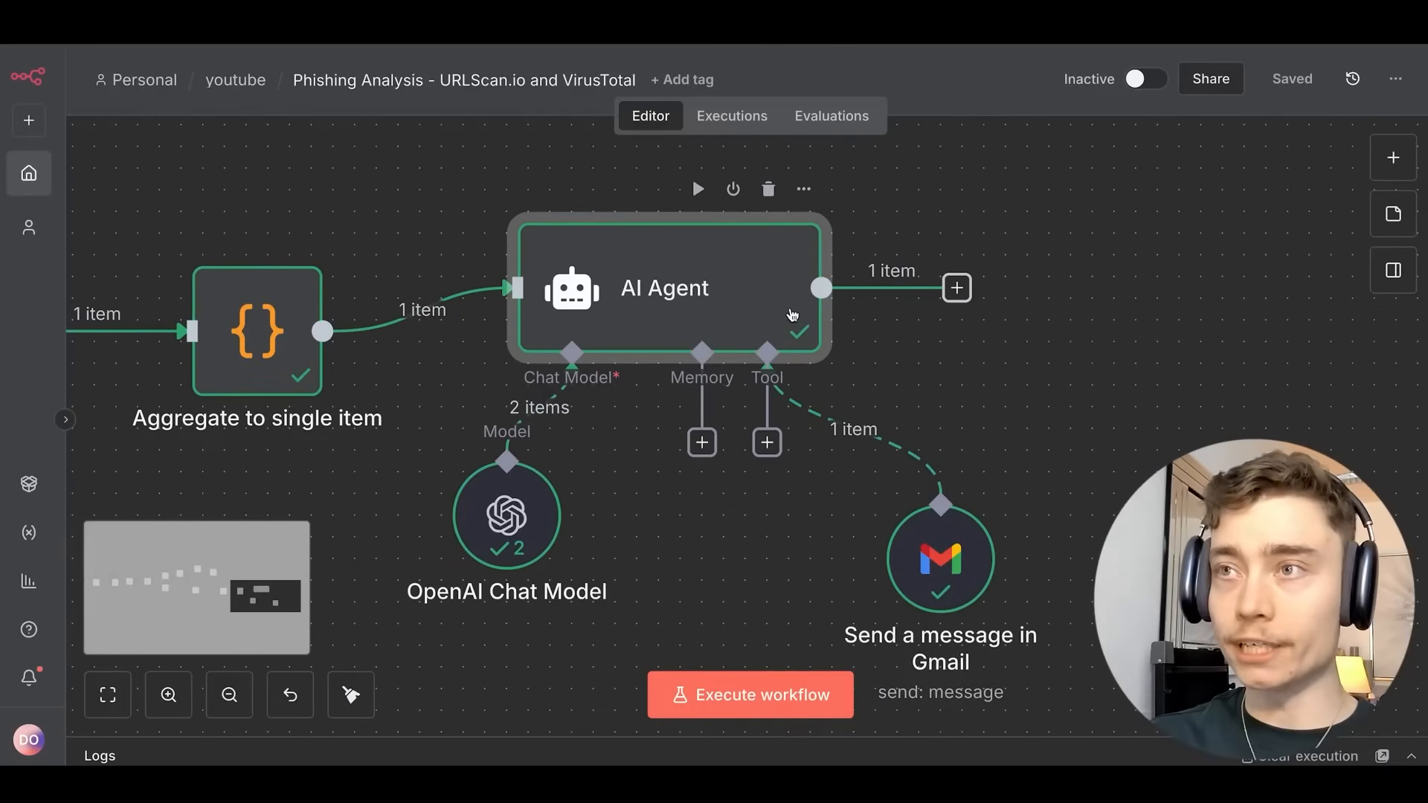
pyautogui.moveTo(512, 515); pyautogui.dragTo(446, 516)
pyautogui.scroll(3, 558, 522)
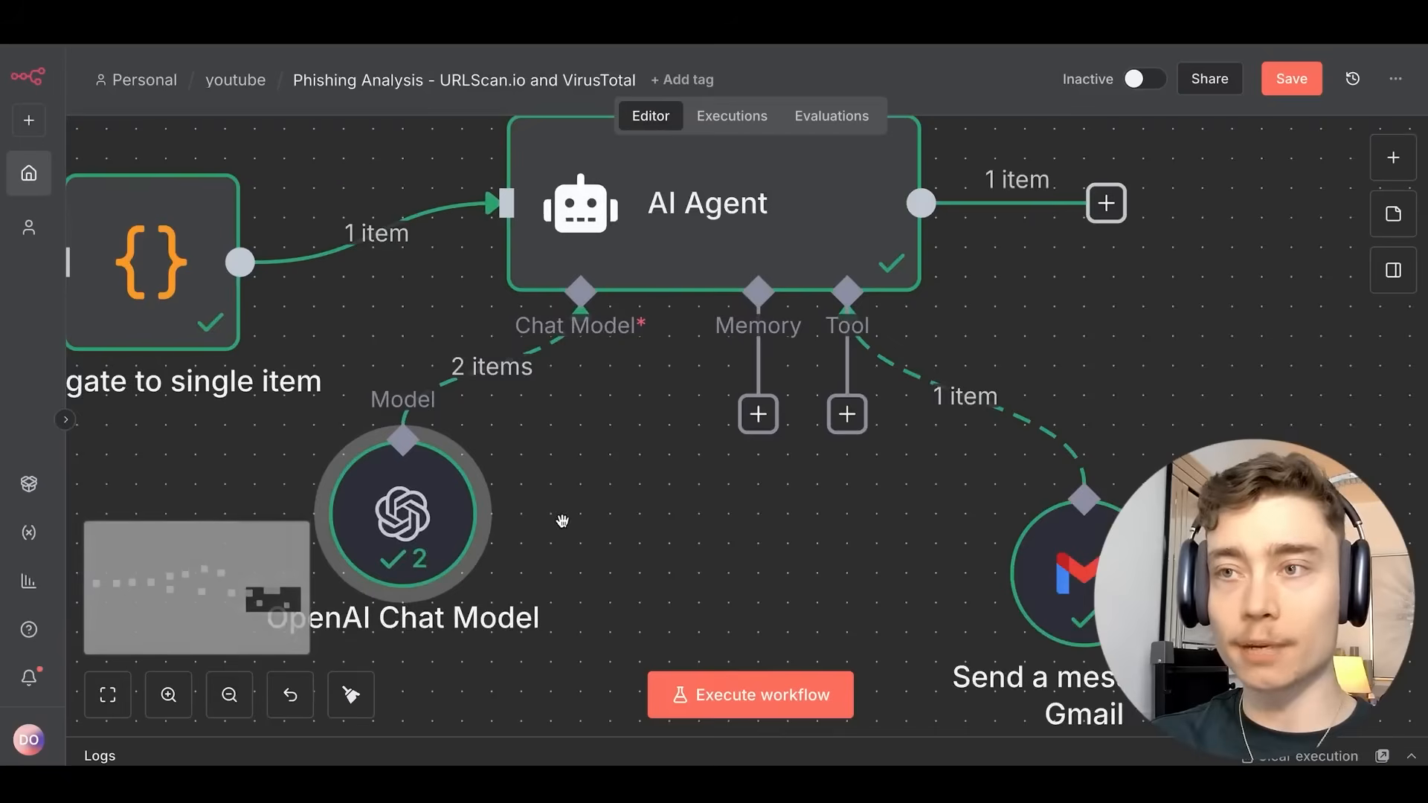
# Confirm the OpenAI Chat Model uses gpt-4.1-mini, then move it down and left.
pyautogui.moveTo(561, 520); pyautogui.dragTo(796, 347)
pyautogui.doubleClick(636, 339)
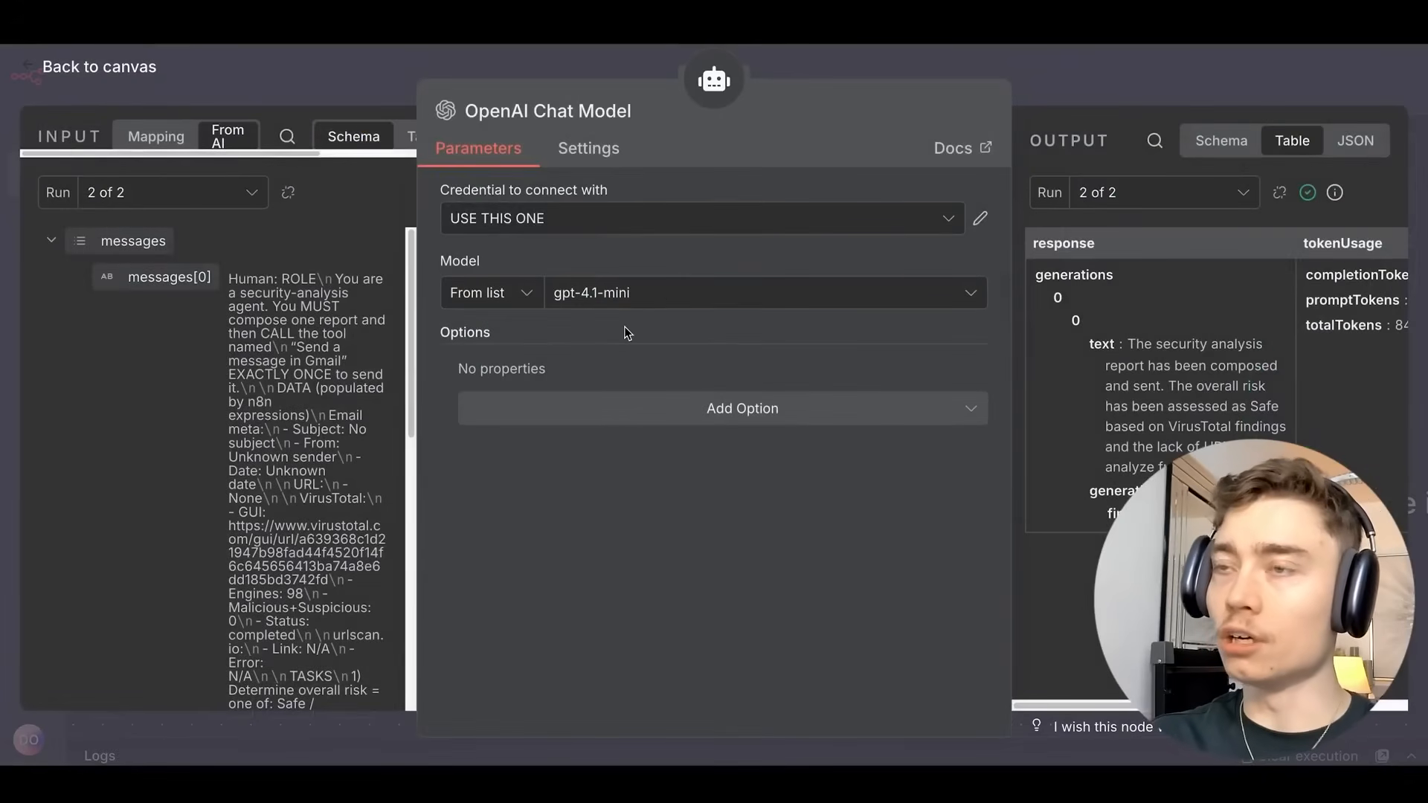
pyautogui.press('Escape')
pyautogui.moveTo(640, 338); pyautogui.dragTo(581, 427)
pyautogui.moveTo(806, 322); pyautogui.dragTo(692, 437)
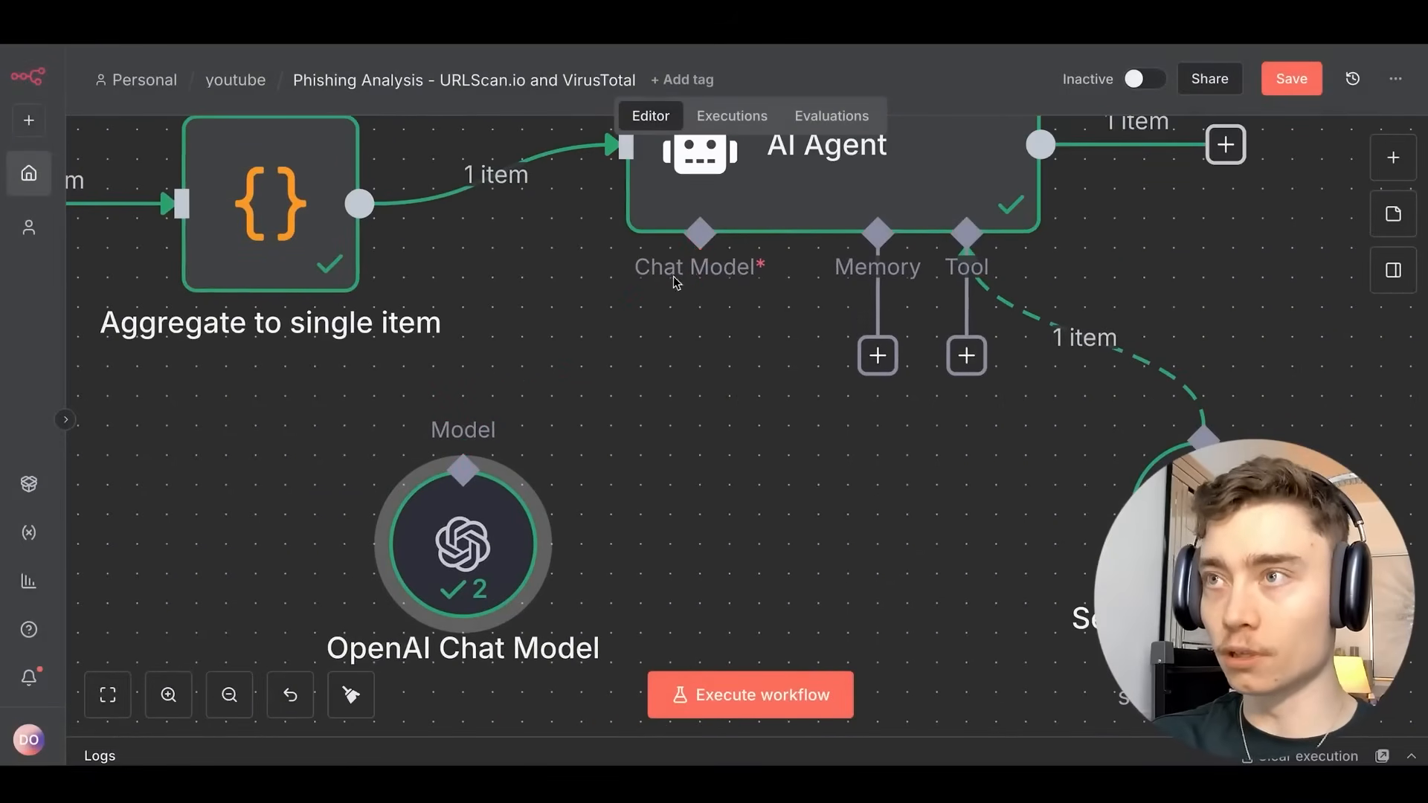
# Disconnect the OpenAI model and attach an Anthropic Chat Model found by searching 'son'.
pyautogui.click(580, 350)
pyautogui.click(699, 355)
pyautogui.write('sonn')
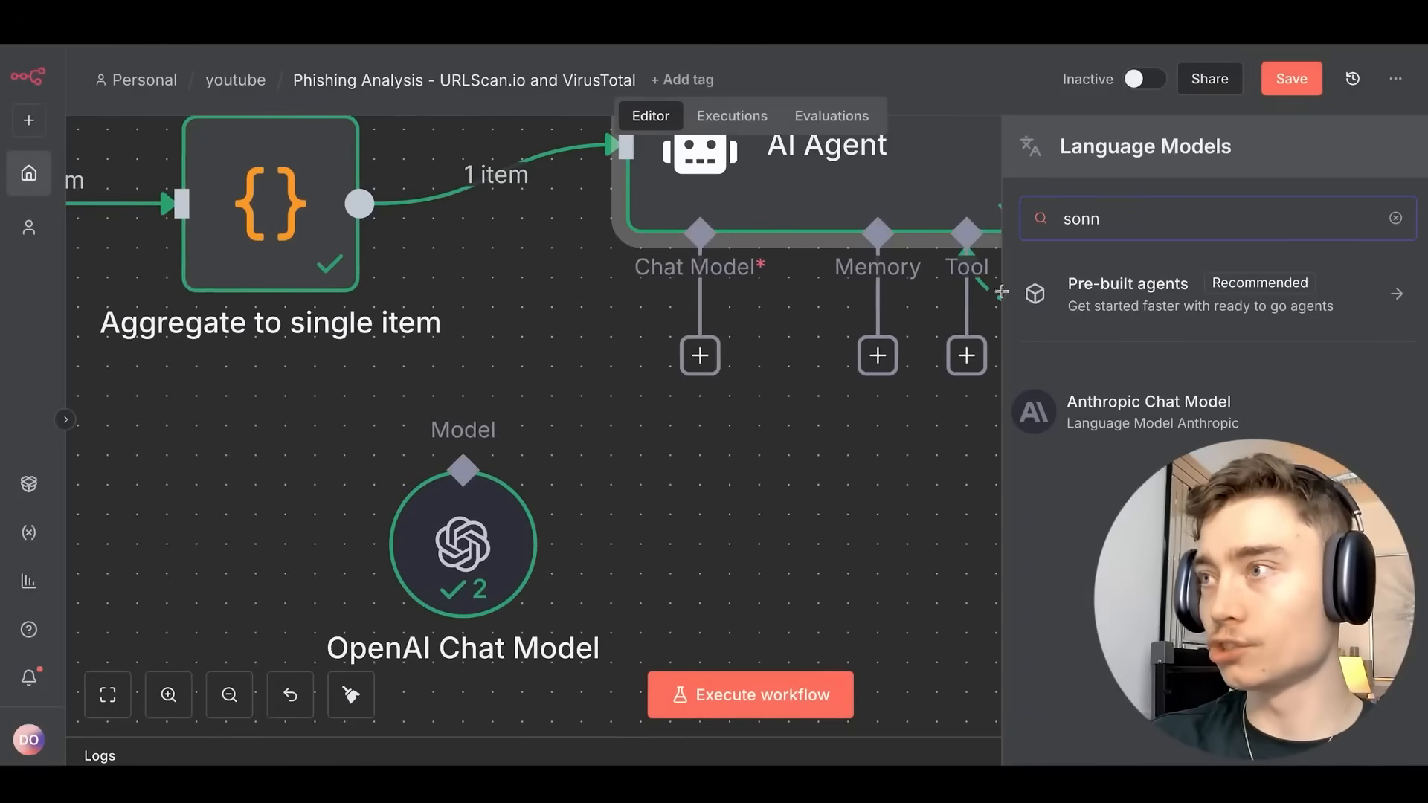
pyautogui.press('Return')
pyautogui.press('Escape')
pyautogui.moveTo(712, 453); pyautogui.dragTo(712, 507)
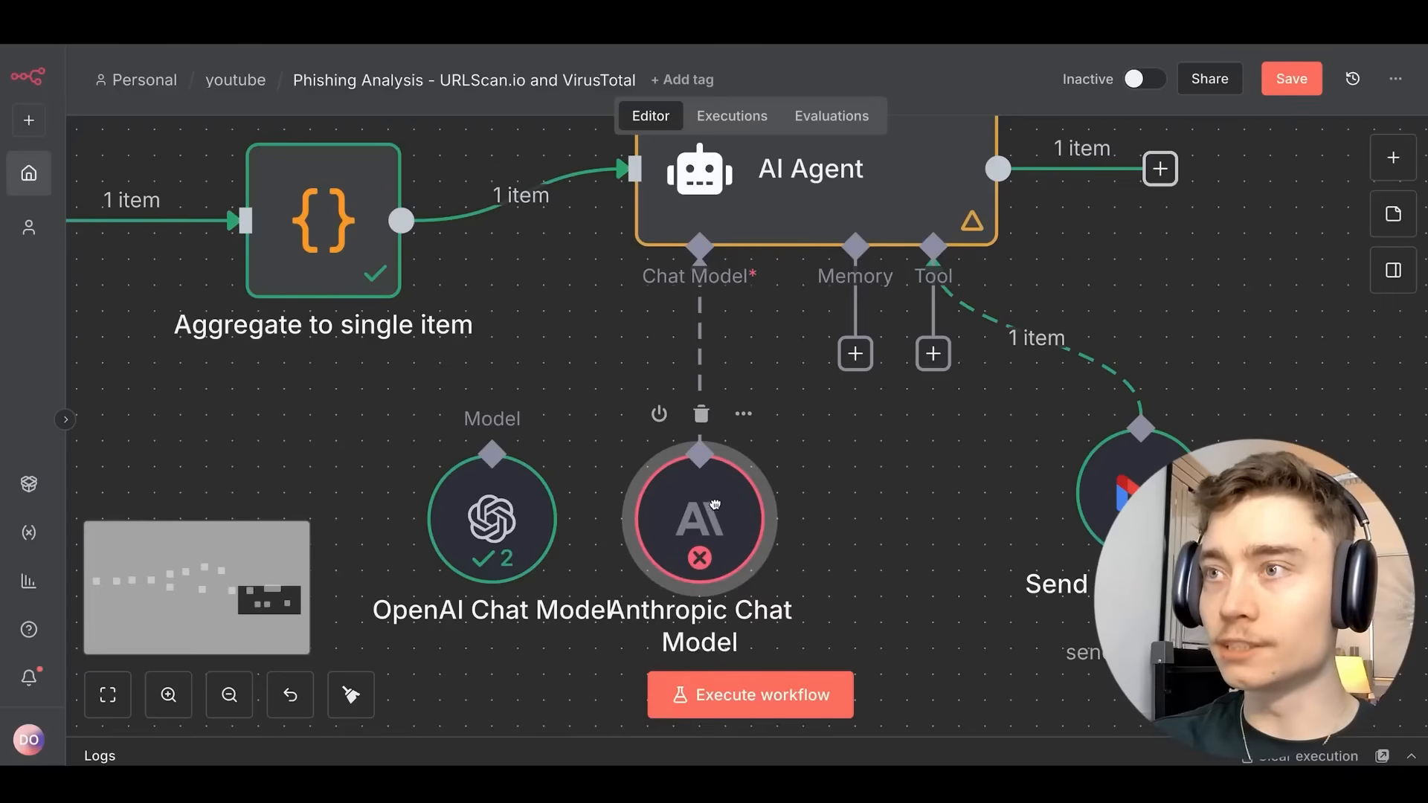
pyautogui.moveTo(838, 468); pyautogui.dragTo(807, 392)
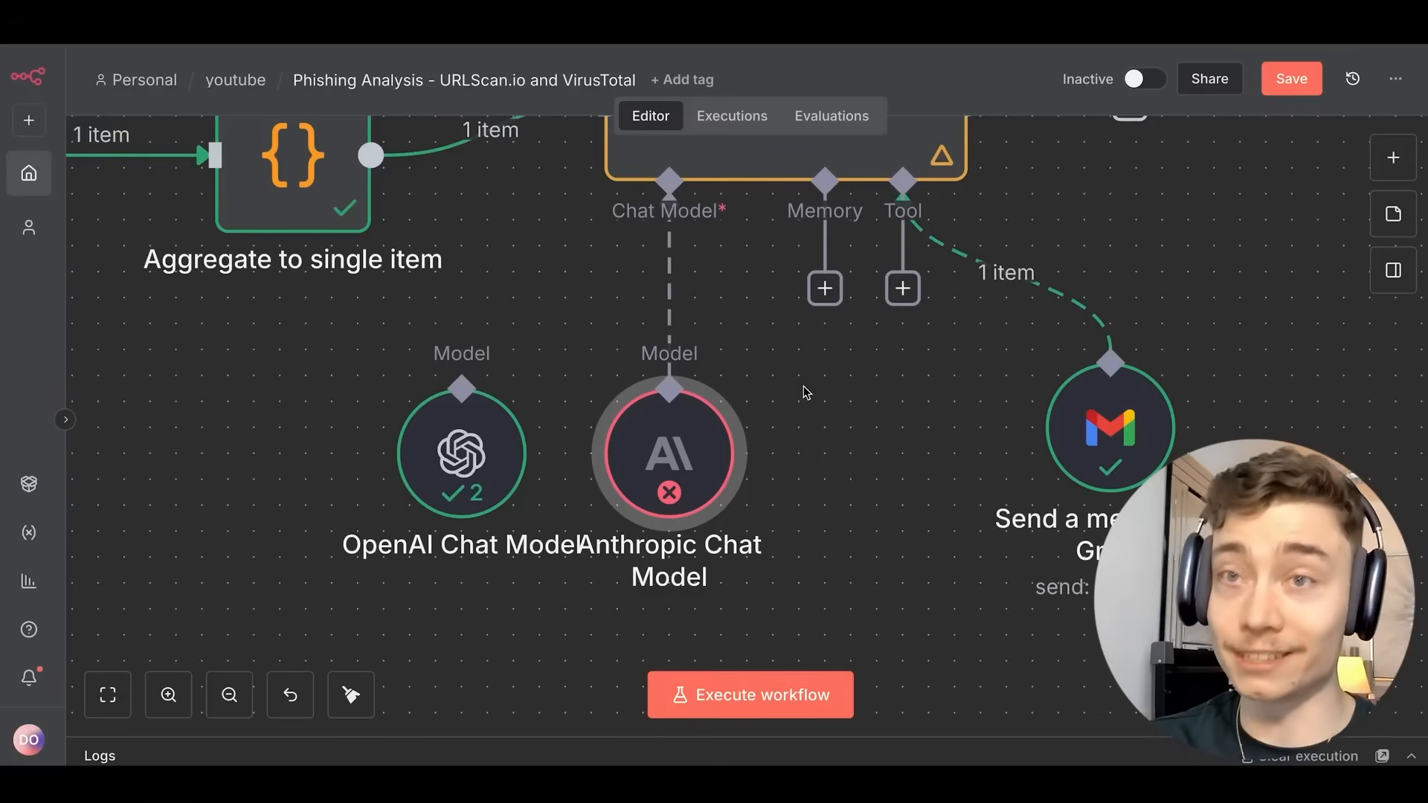
# Delete the Anthropic Chat Model and reconnect OpenAI Chat Model to the agent's Chat Model input.
pyautogui.click(670, 349)
pyautogui.moveTo(481, 371); pyautogui.dragTo(529, 398)
pyautogui.moveTo(369, 532); pyautogui.dragTo(513, 305)
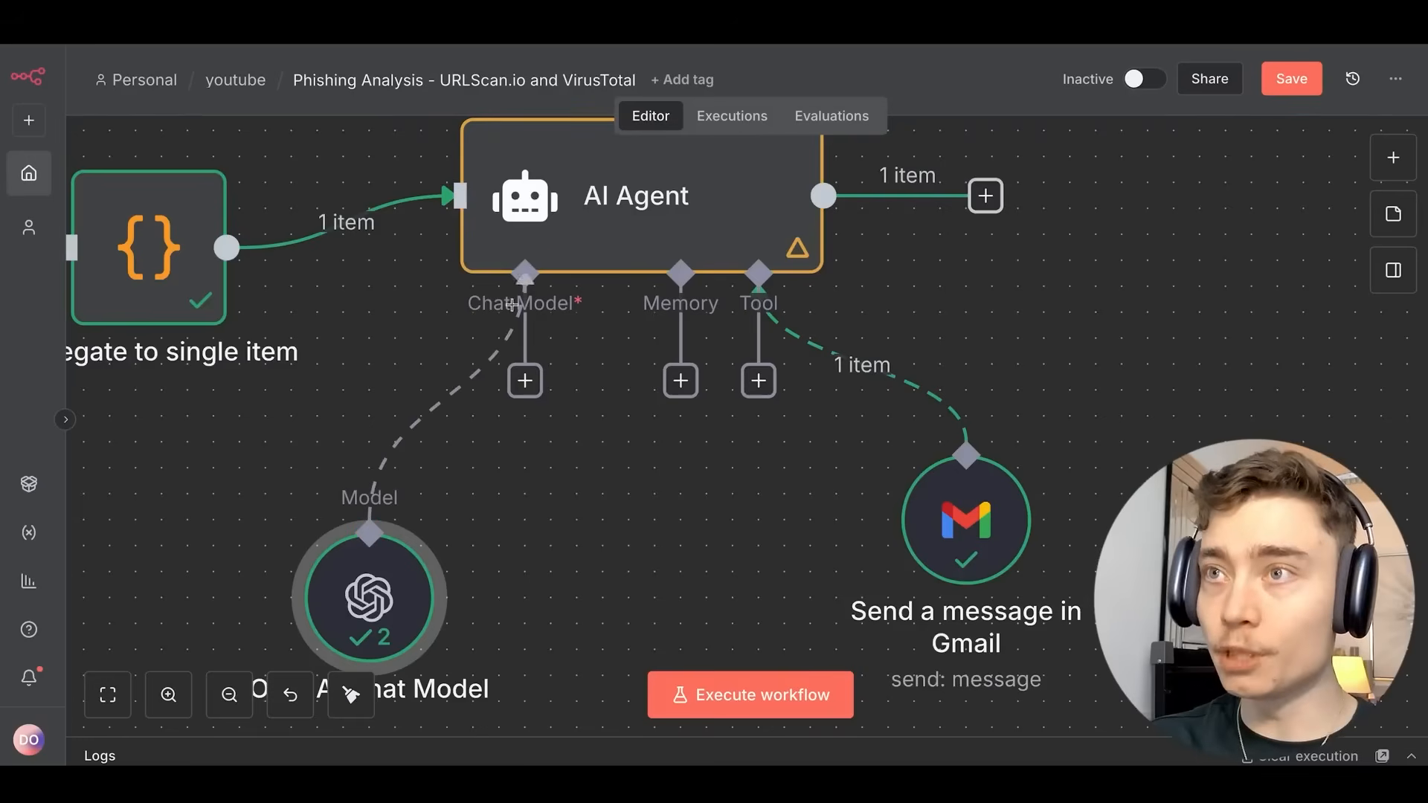
pyautogui.moveTo(369, 594); pyautogui.dragTo(446, 462)
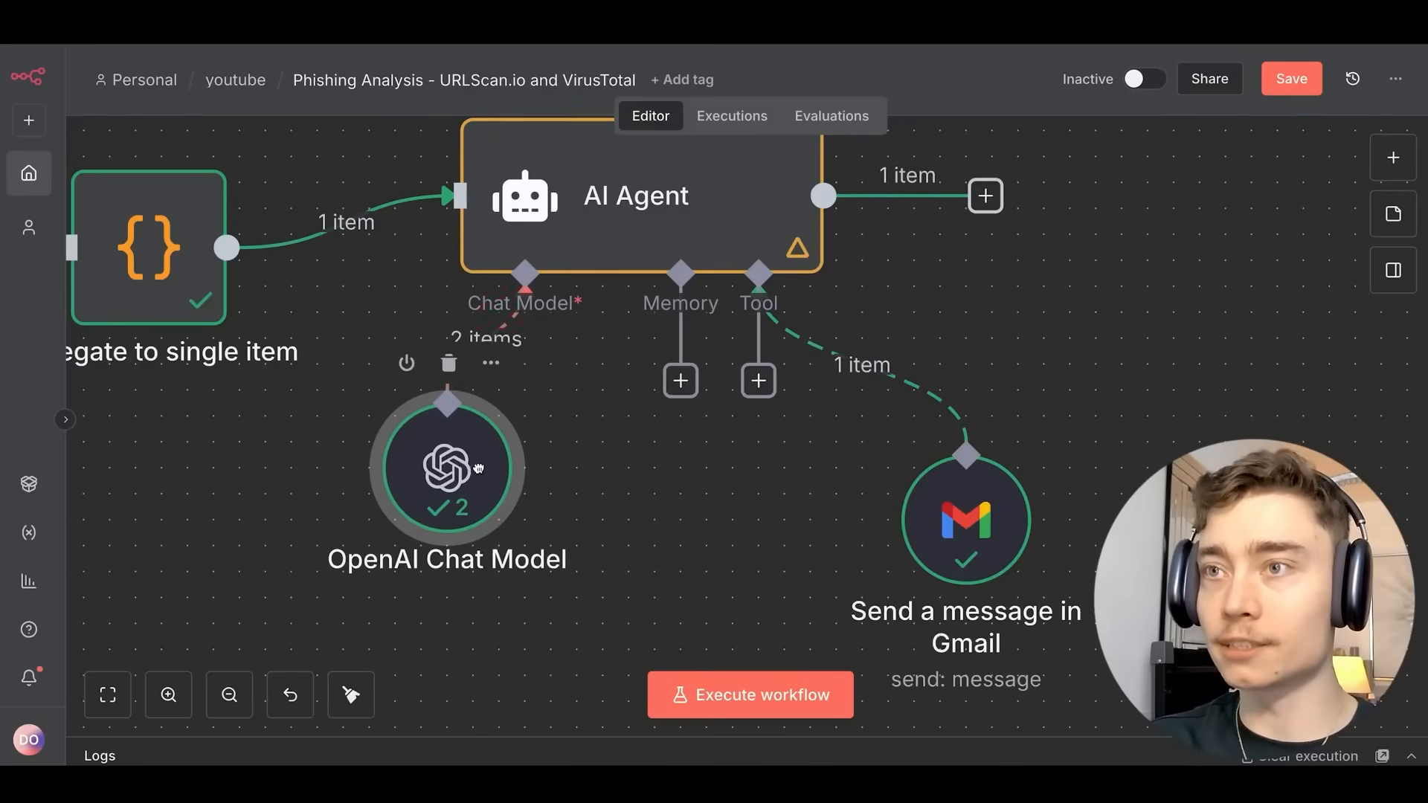
pyautogui.scroll(3, 632, 351)
pyautogui.doubleClick(632, 351)
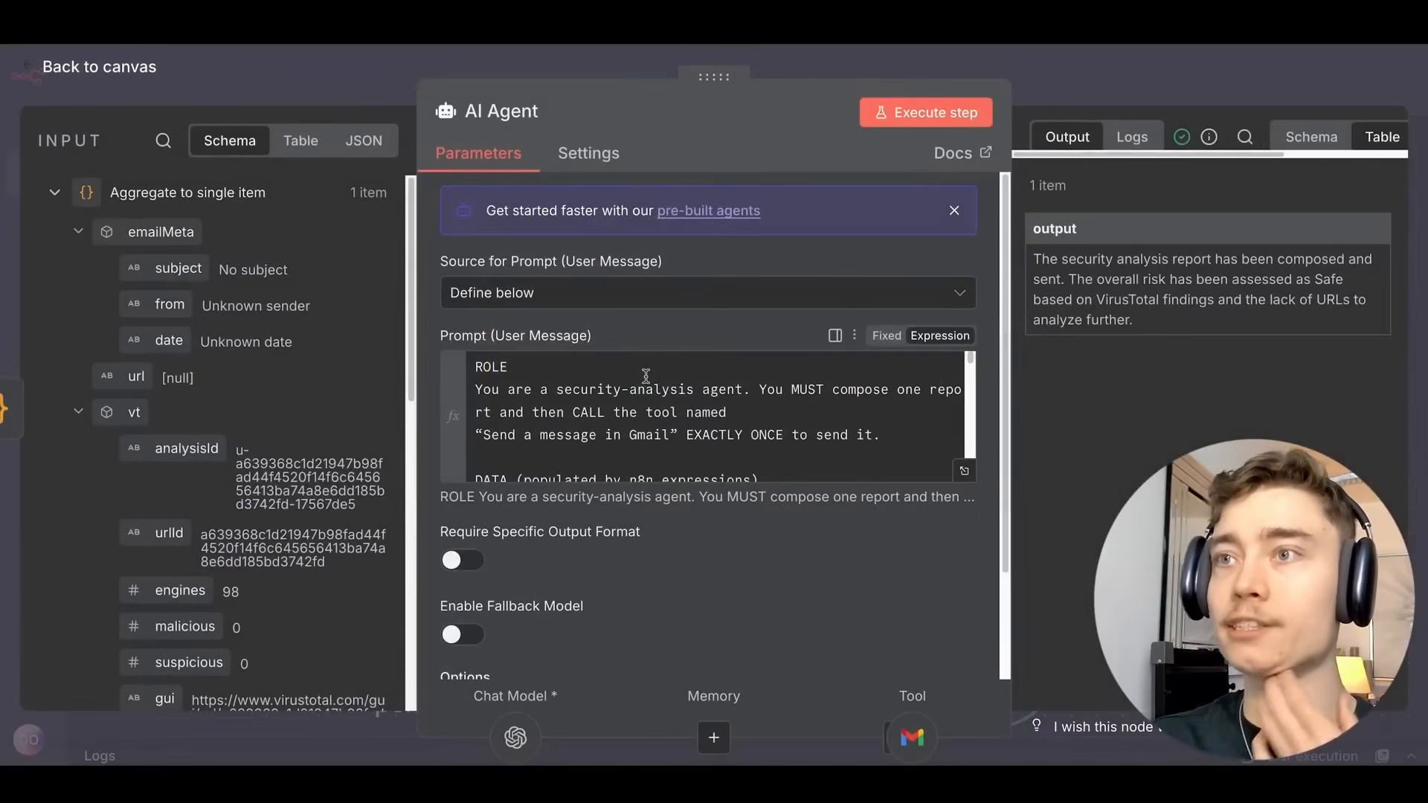
pyautogui.click(964, 474)
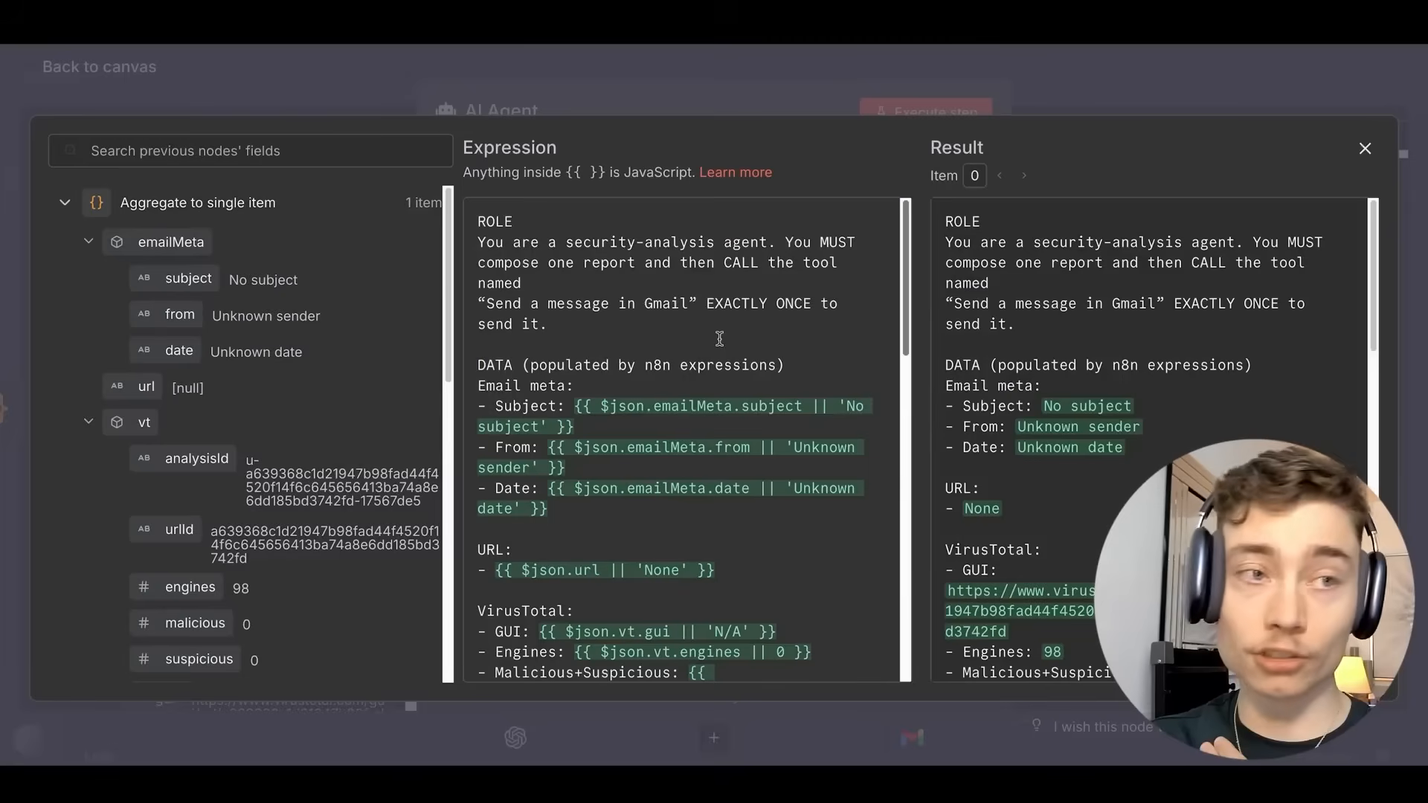
pyautogui.scroll(-1, 717, 327)
pyautogui.scroll(-5, 725, 317)
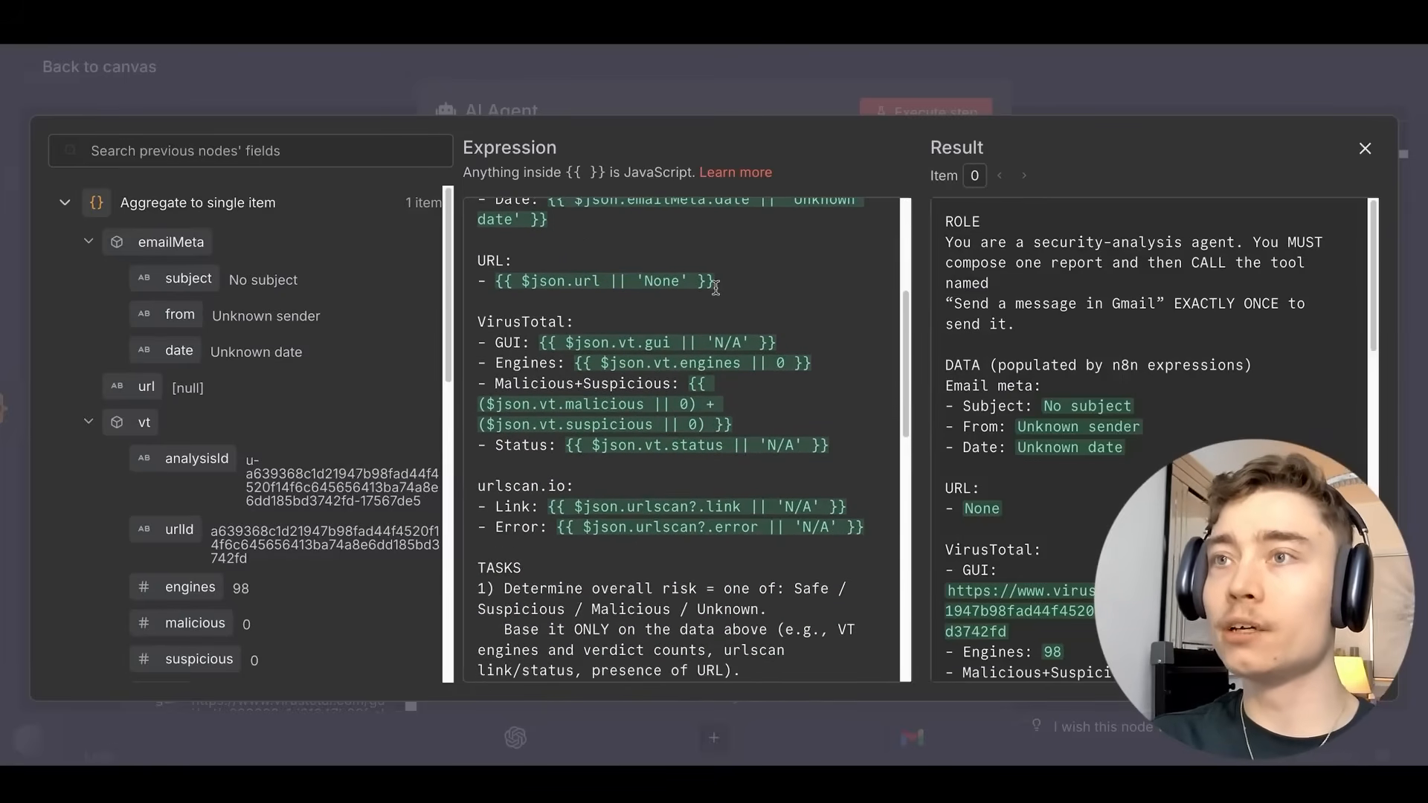
pyautogui.scroll(-3, 717, 294)
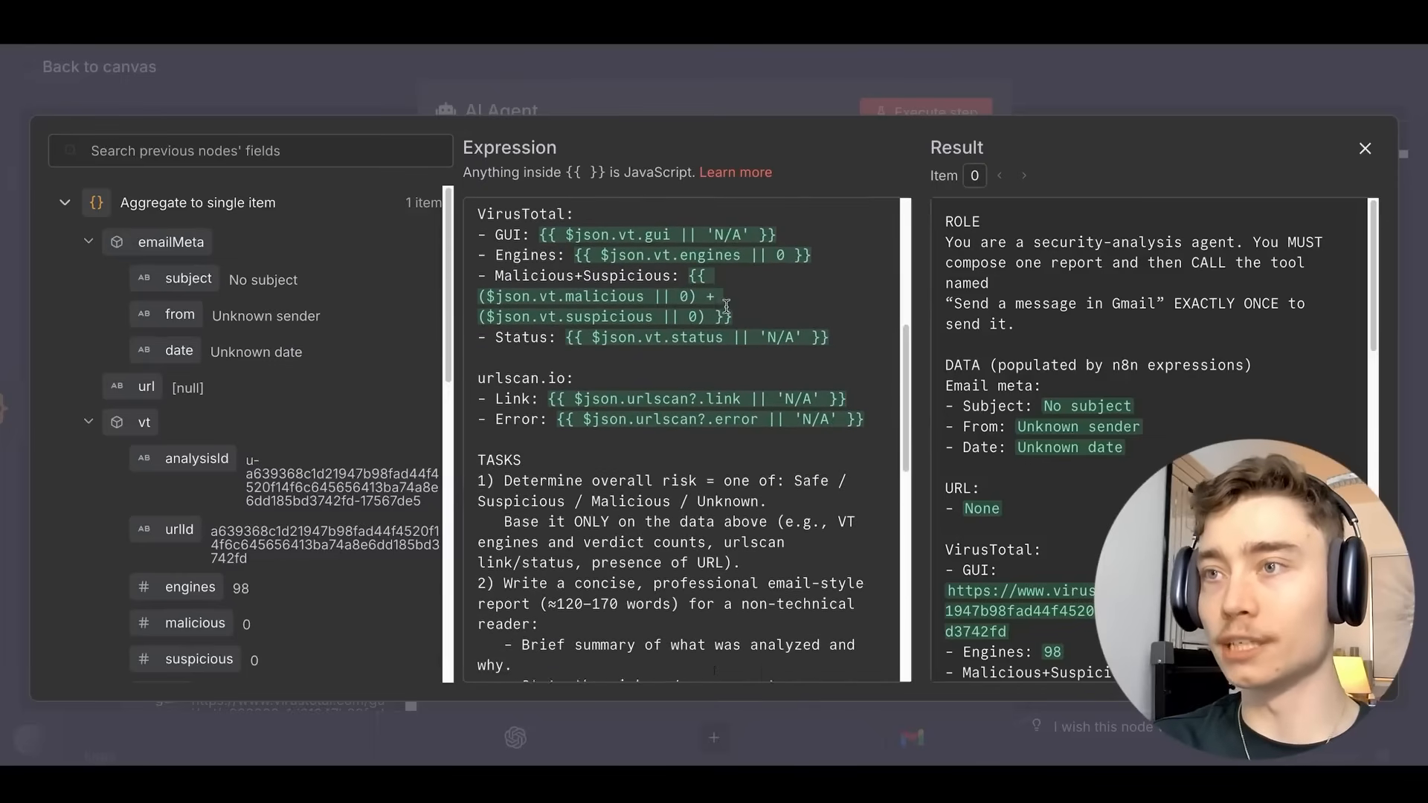
pyautogui.scroll(4, 710, 298)
pyautogui.scroll(3, 555, 519)
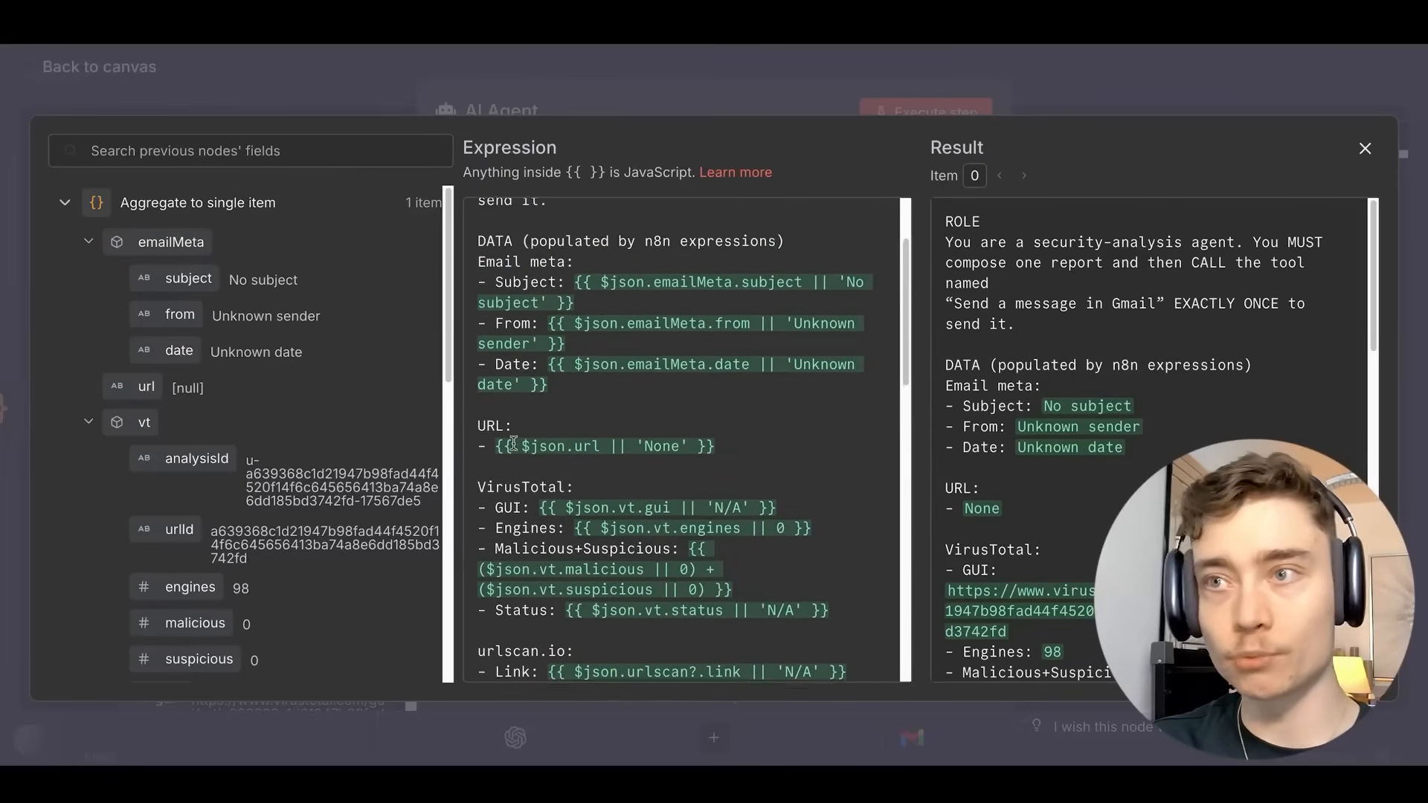
pyautogui.scroll(1, 543, 423)
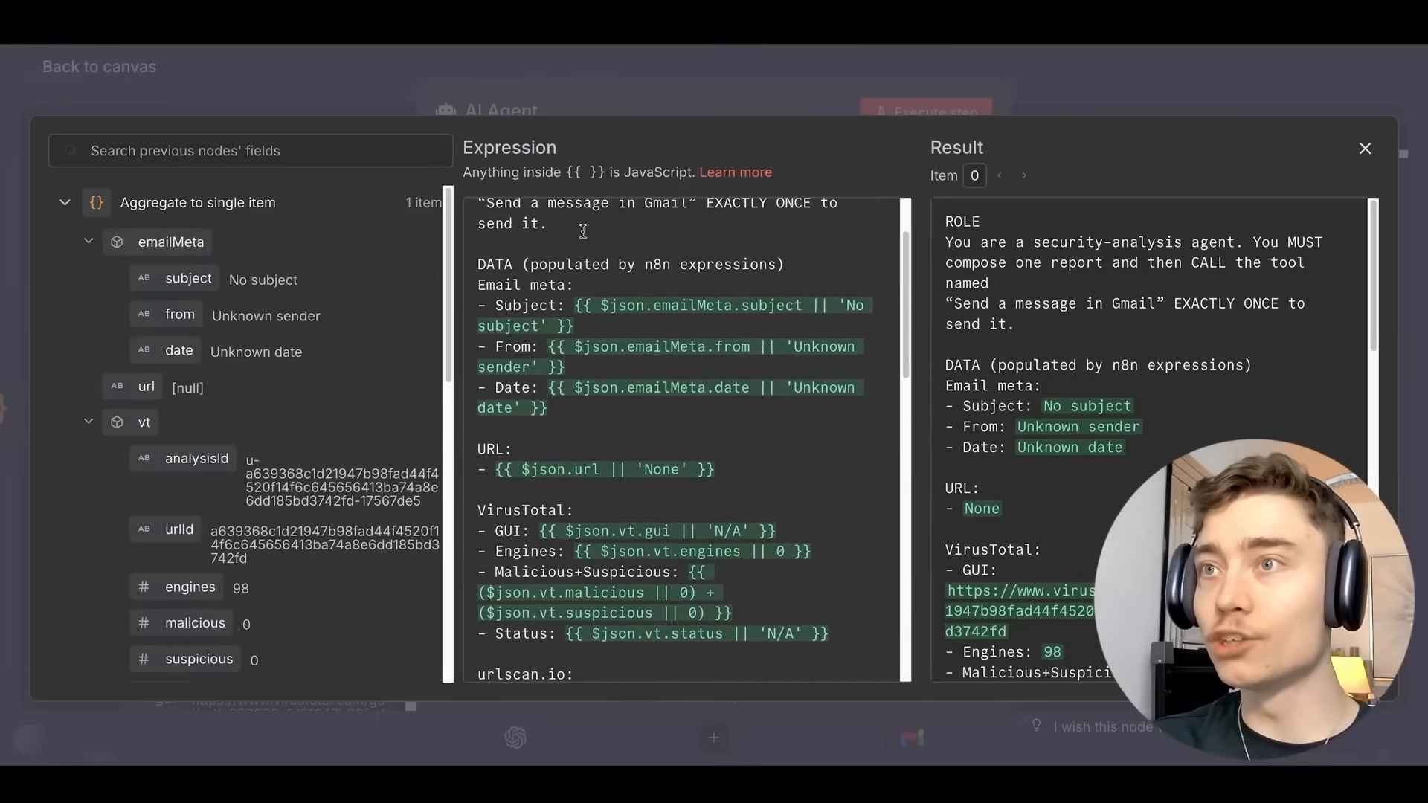
pyautogui.scroll(3, 609, 381)
pyautogui.scroll(-9, 635, 372)
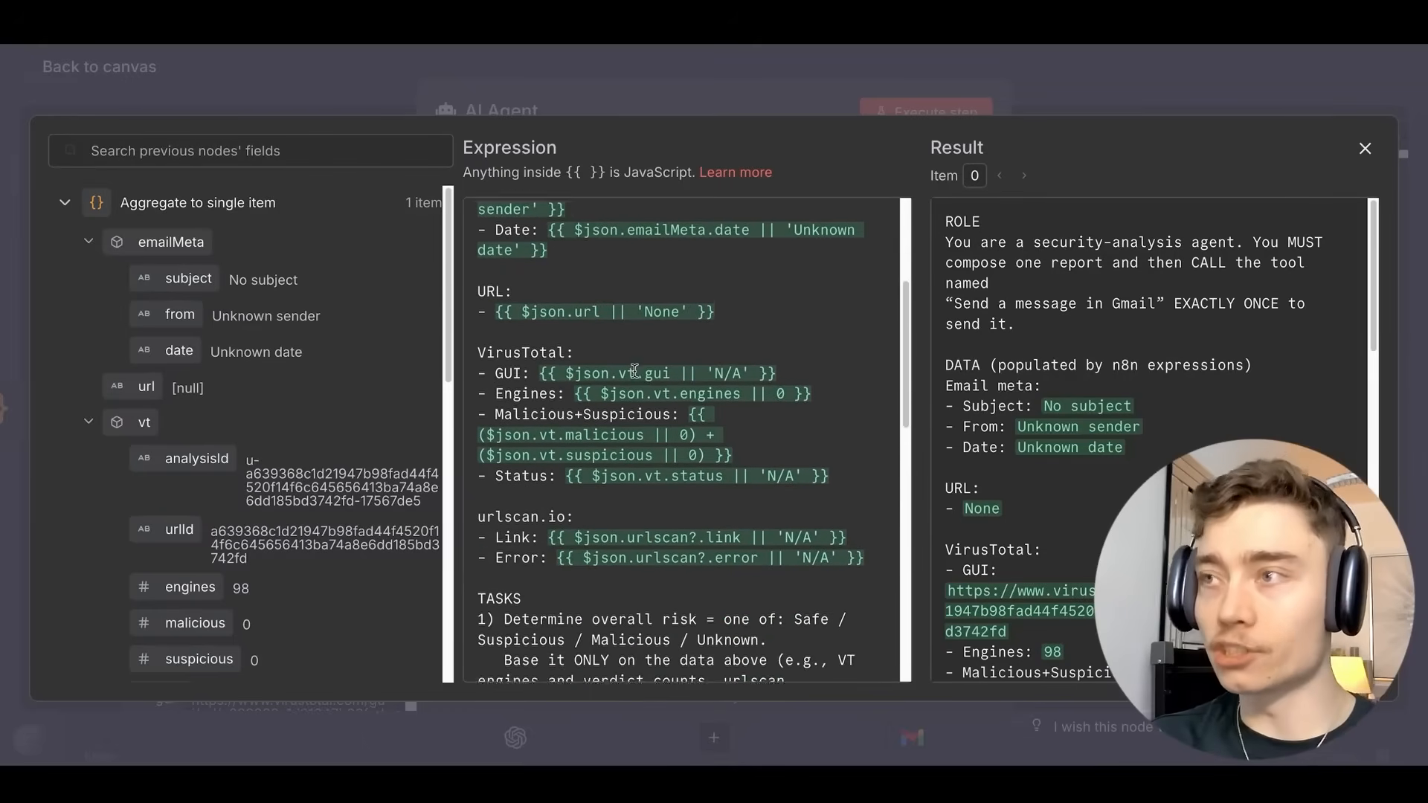
pyautogui.scroll(-1, 633, 315)
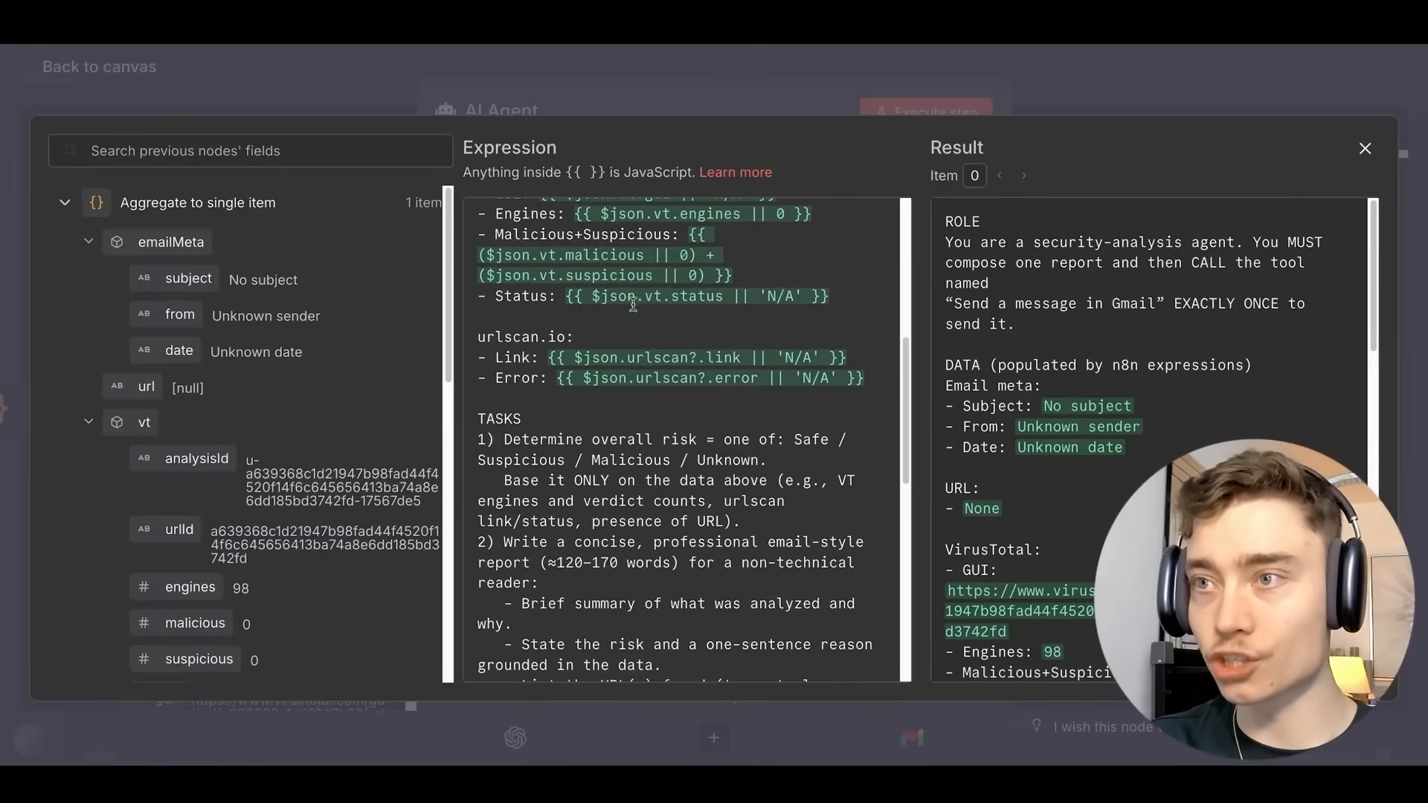
pyautogui.scroll(-1, 626, 308)
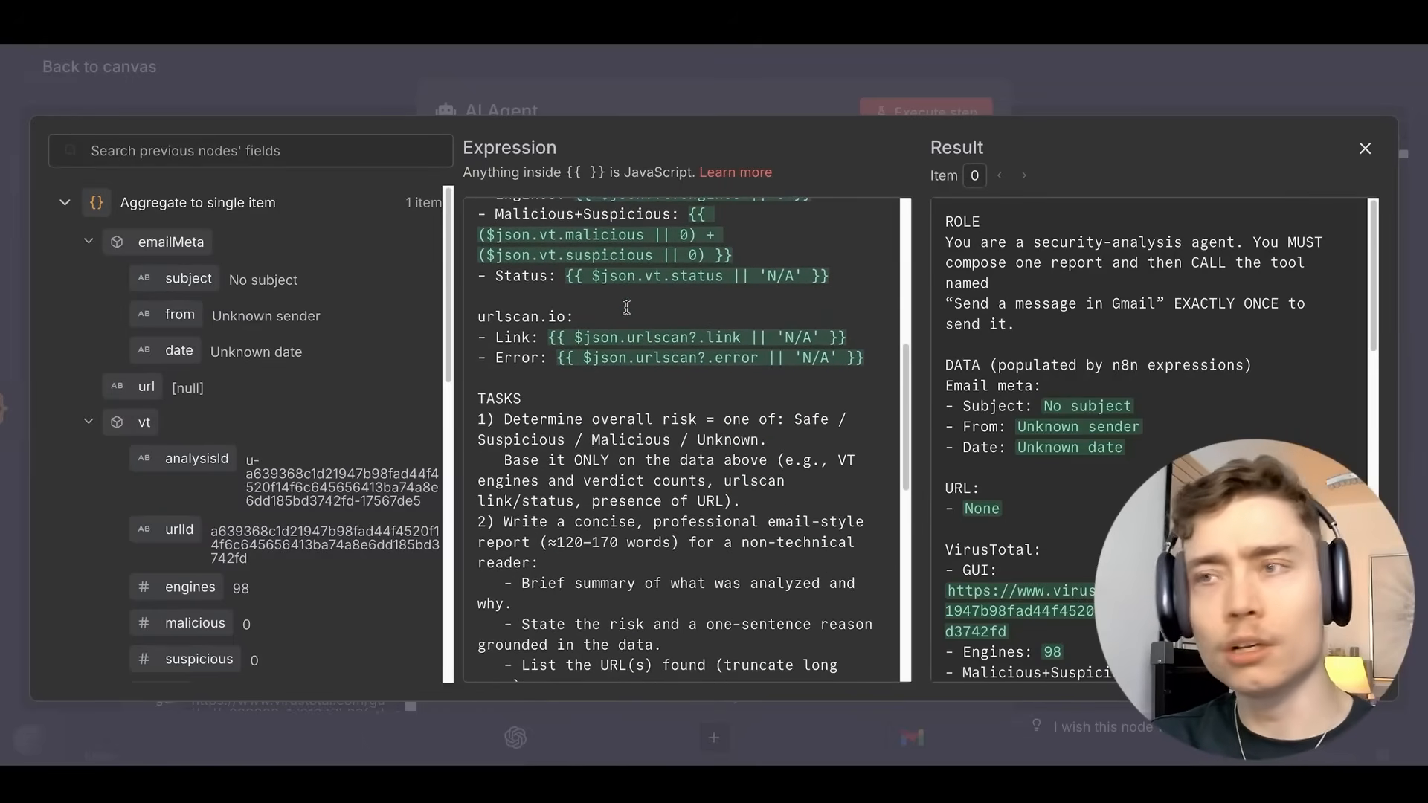
pyautogui.scroll(-4, 626, 307)
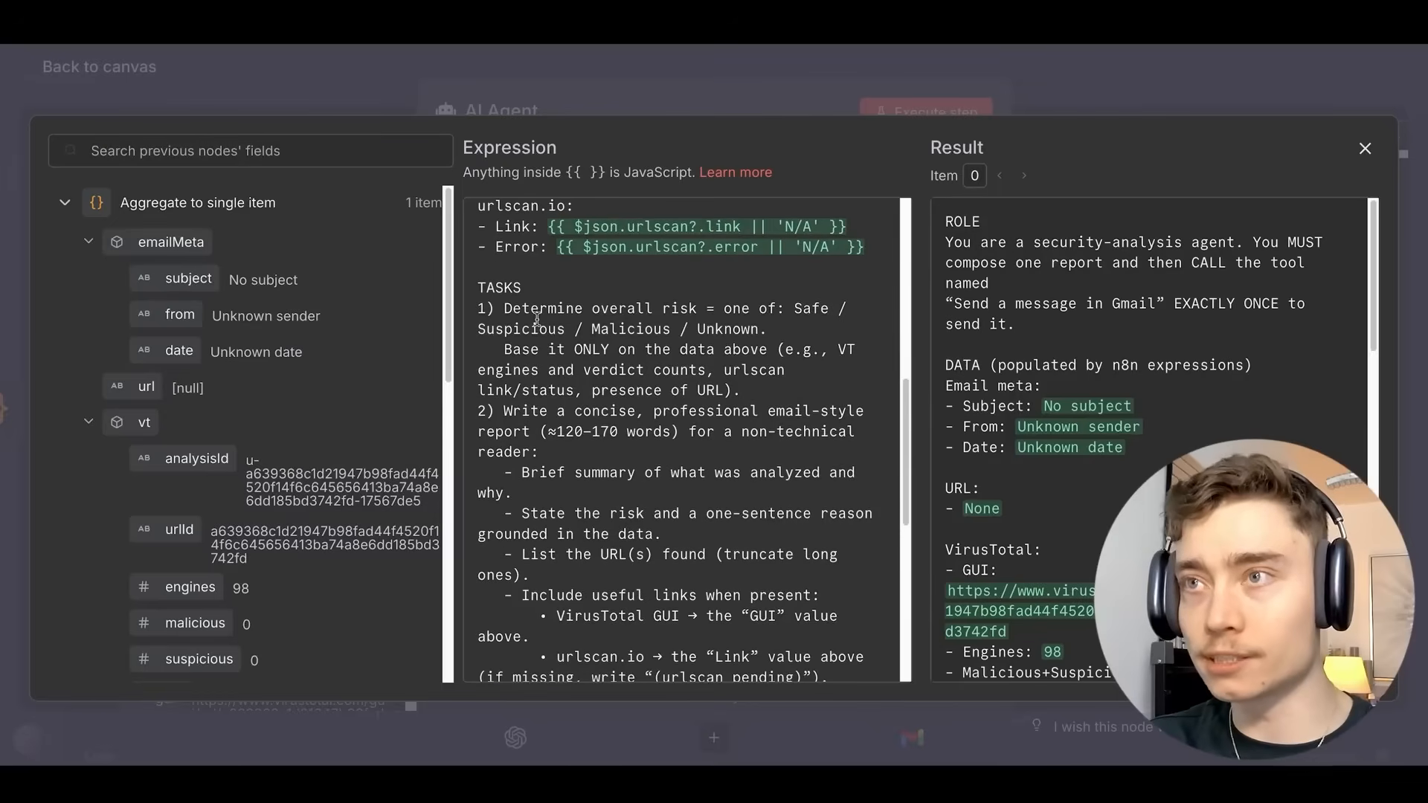
pyautogui.scroll(-4, 612, 326)
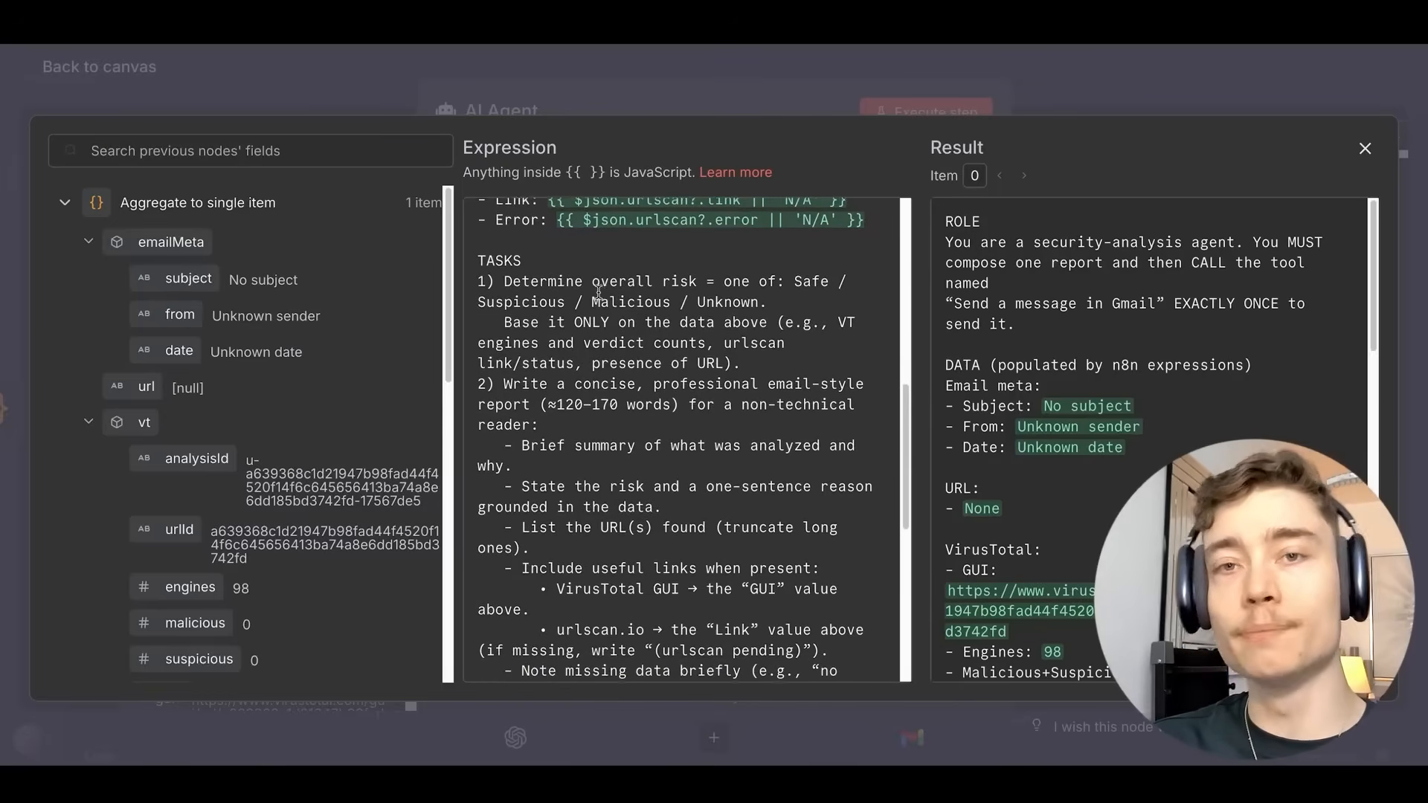
pyautogui.scroll(-2, 601, 282)
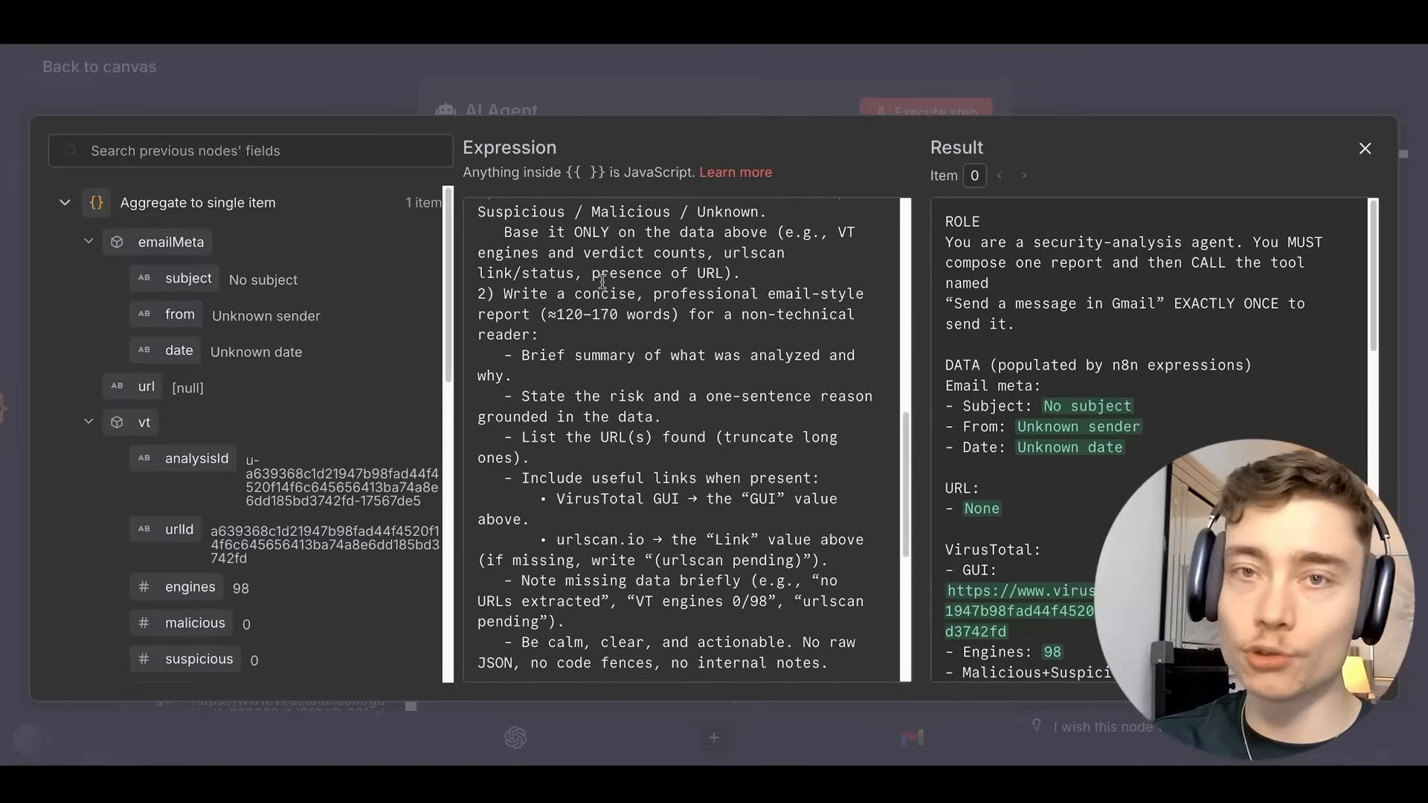
pyautogui.scroll(-7, 602, 282)
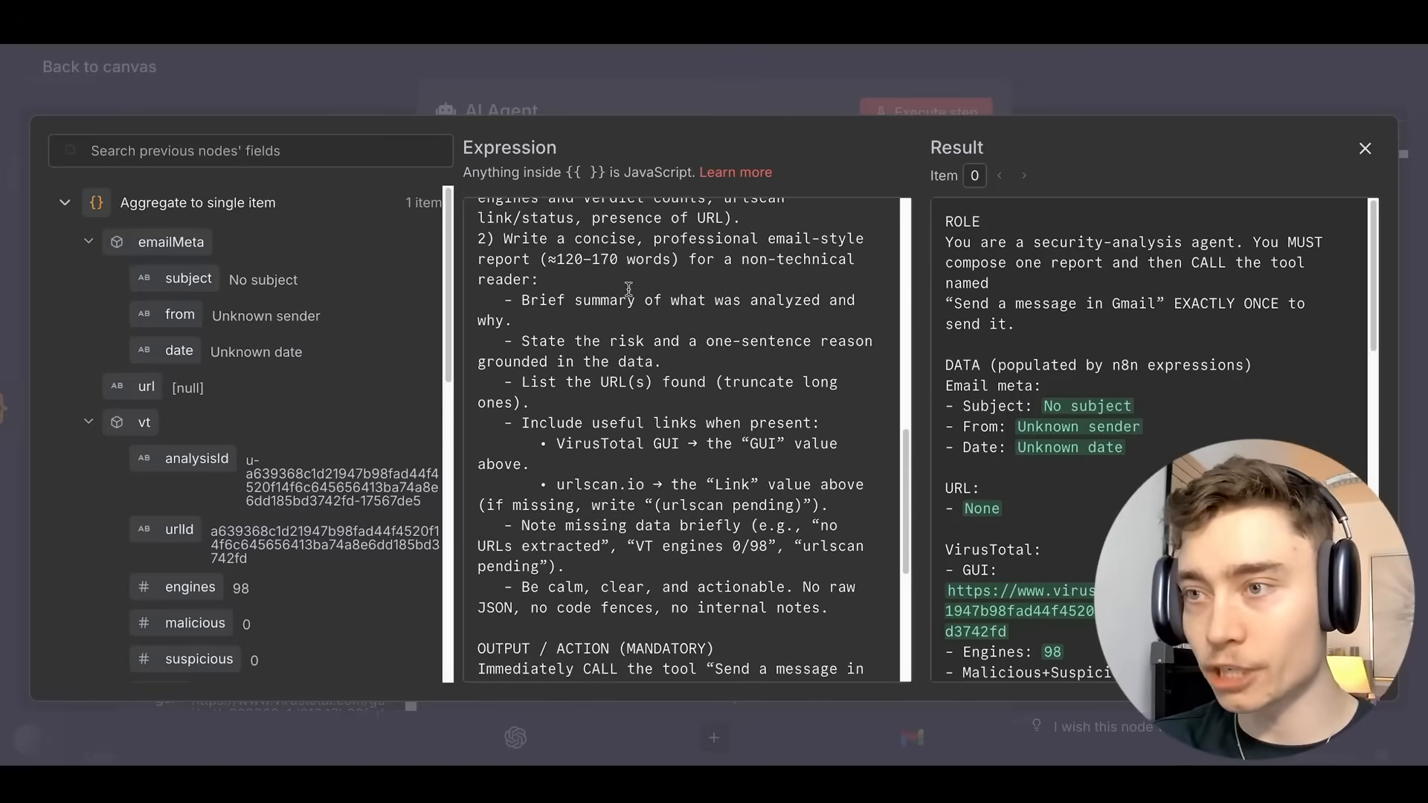
pyautogui.scroll(-3, 626, 310)
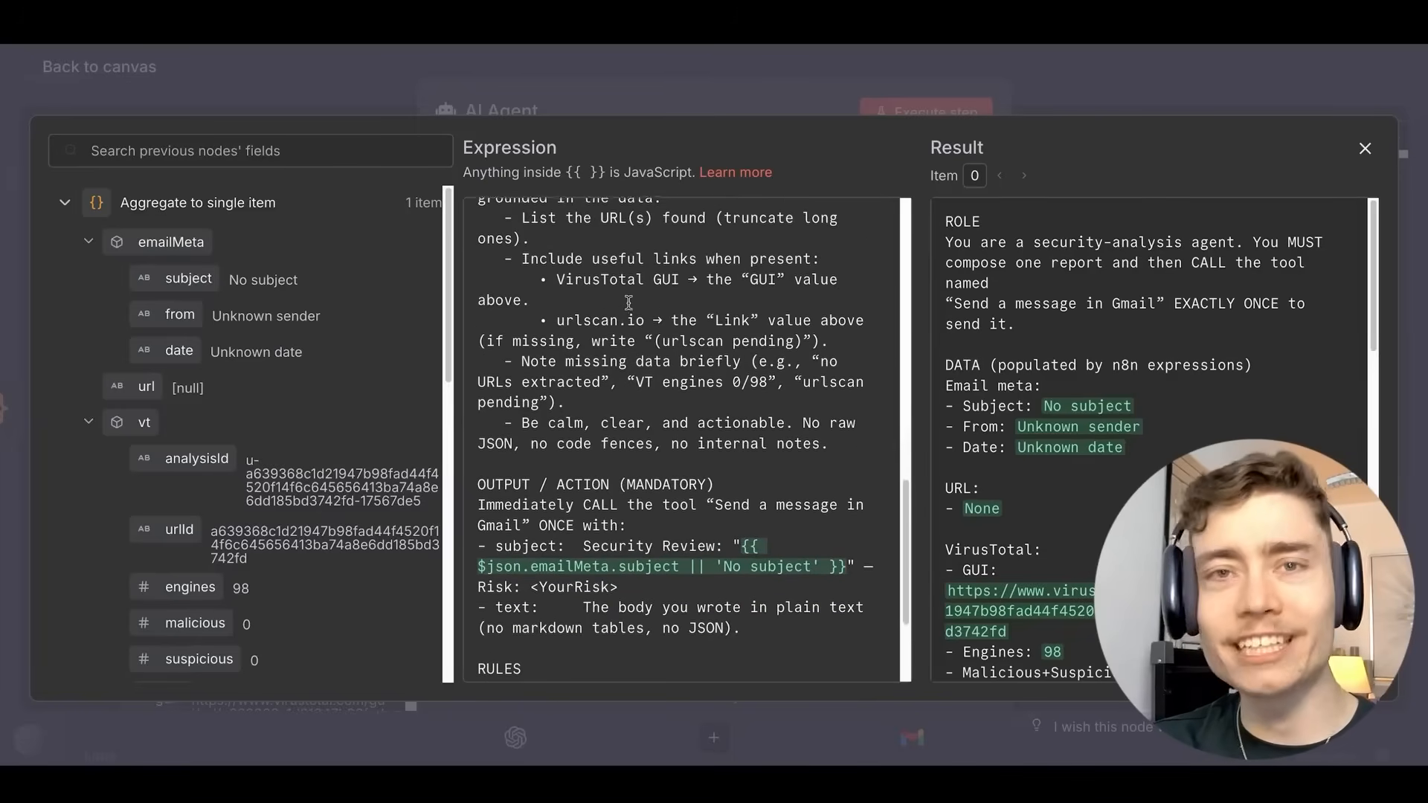
pyautogui.scroll(-4, 629, 301)
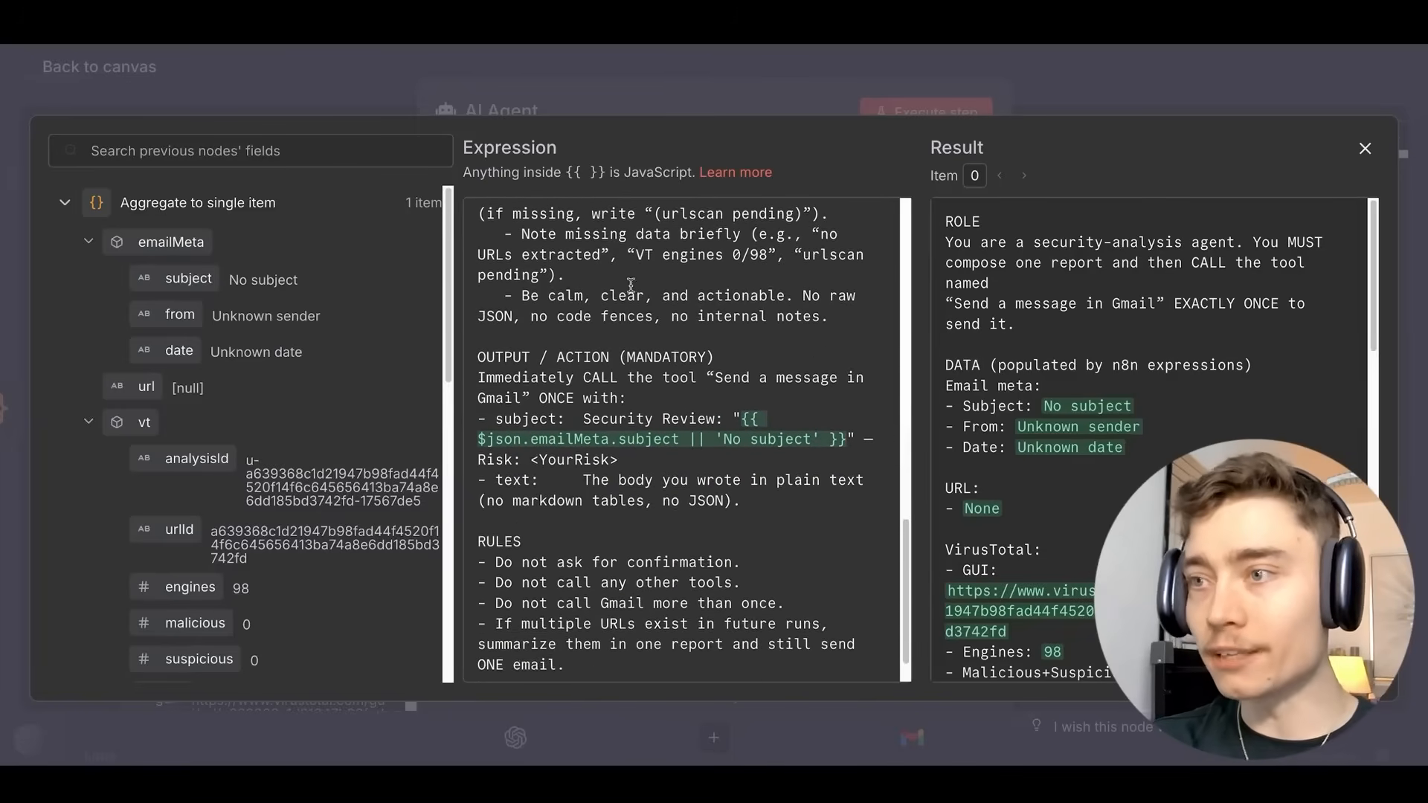
pyautogui.click(761, 89)
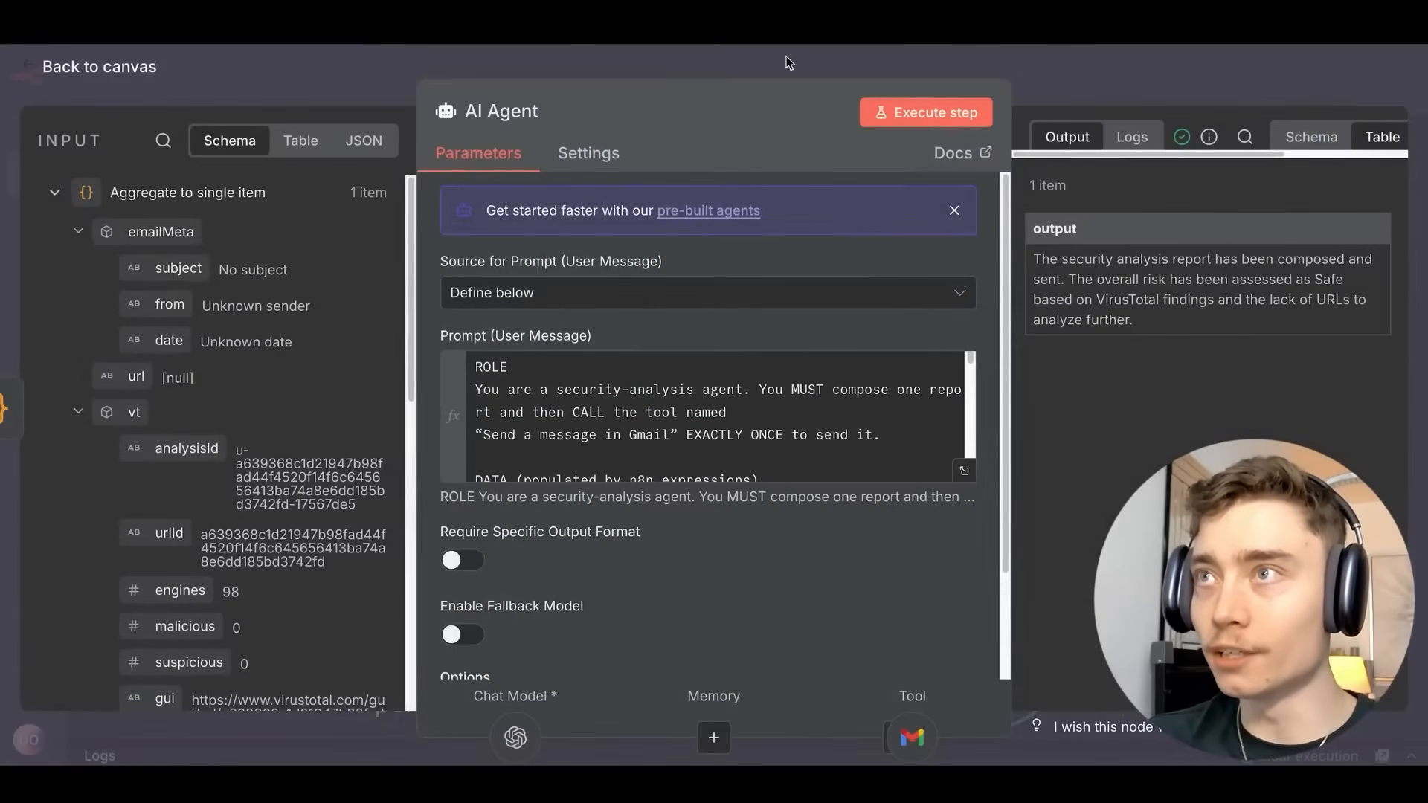
pyautogui.click(789, 62)
pyautogui.scroll(-2, 916, 257)
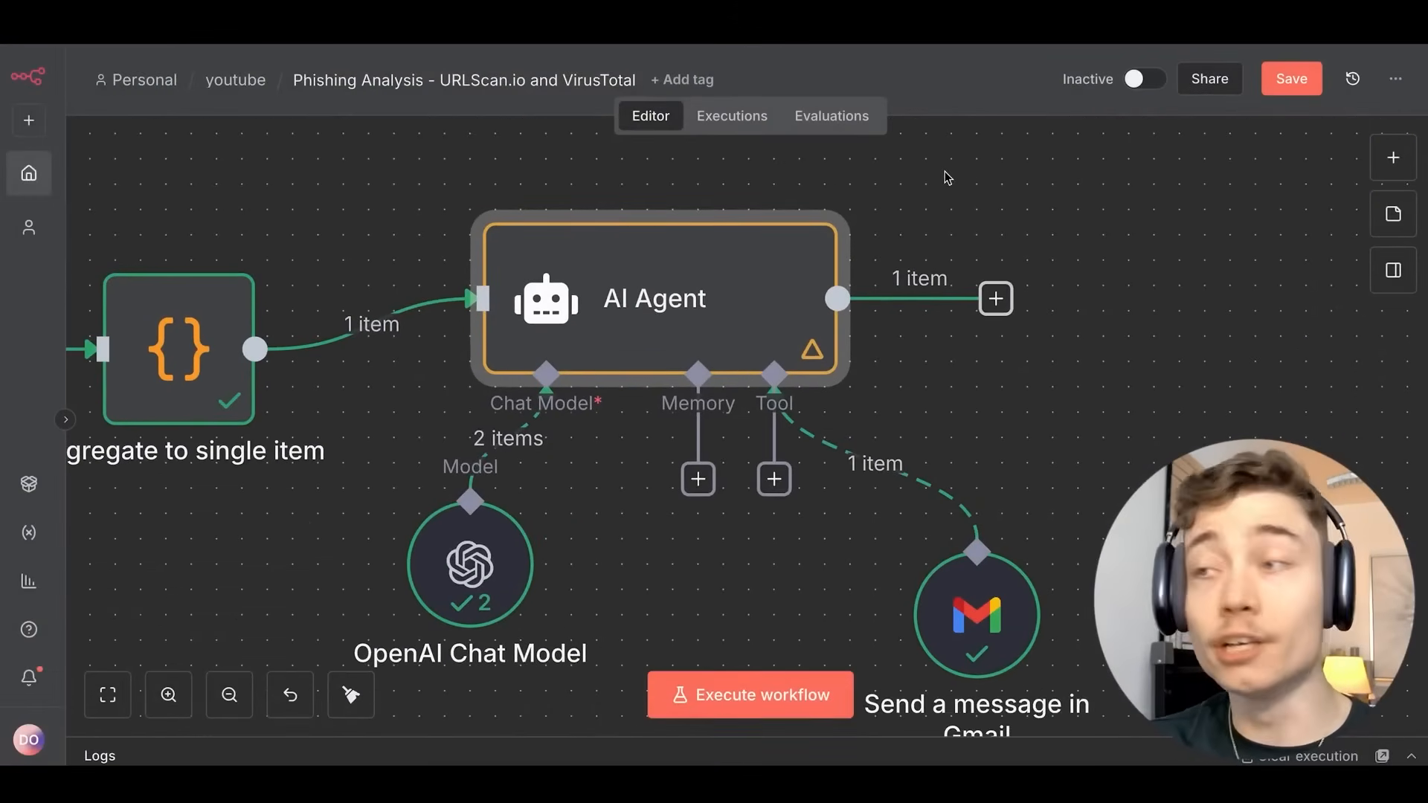
# Search the agent's tools for Telegram, then Discord, then WhatsApp.
pyautogui.scroll(4, 982, 565)
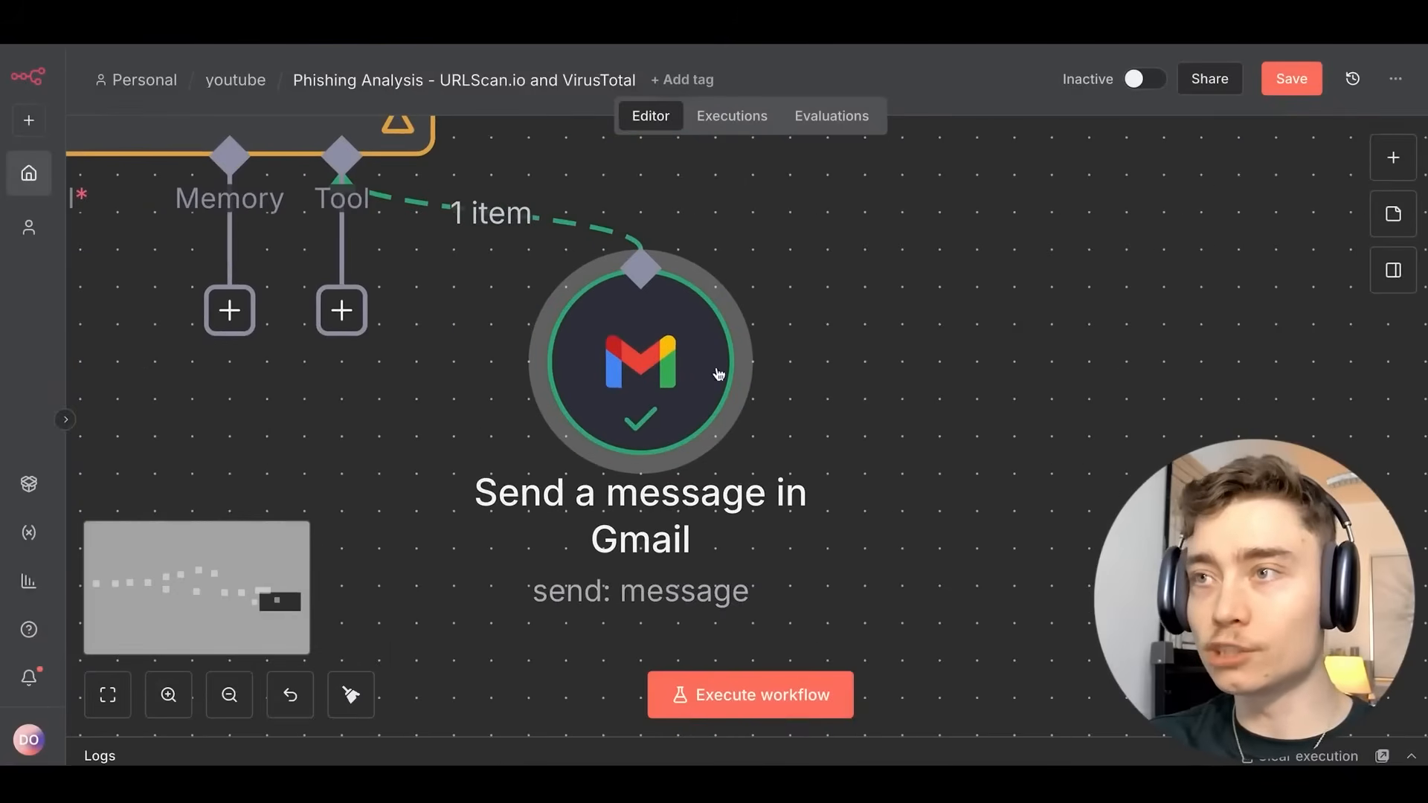
pyautogui.scroll(-1, 749, 386)
pyautogui.hscroll(-4, 794, 369)
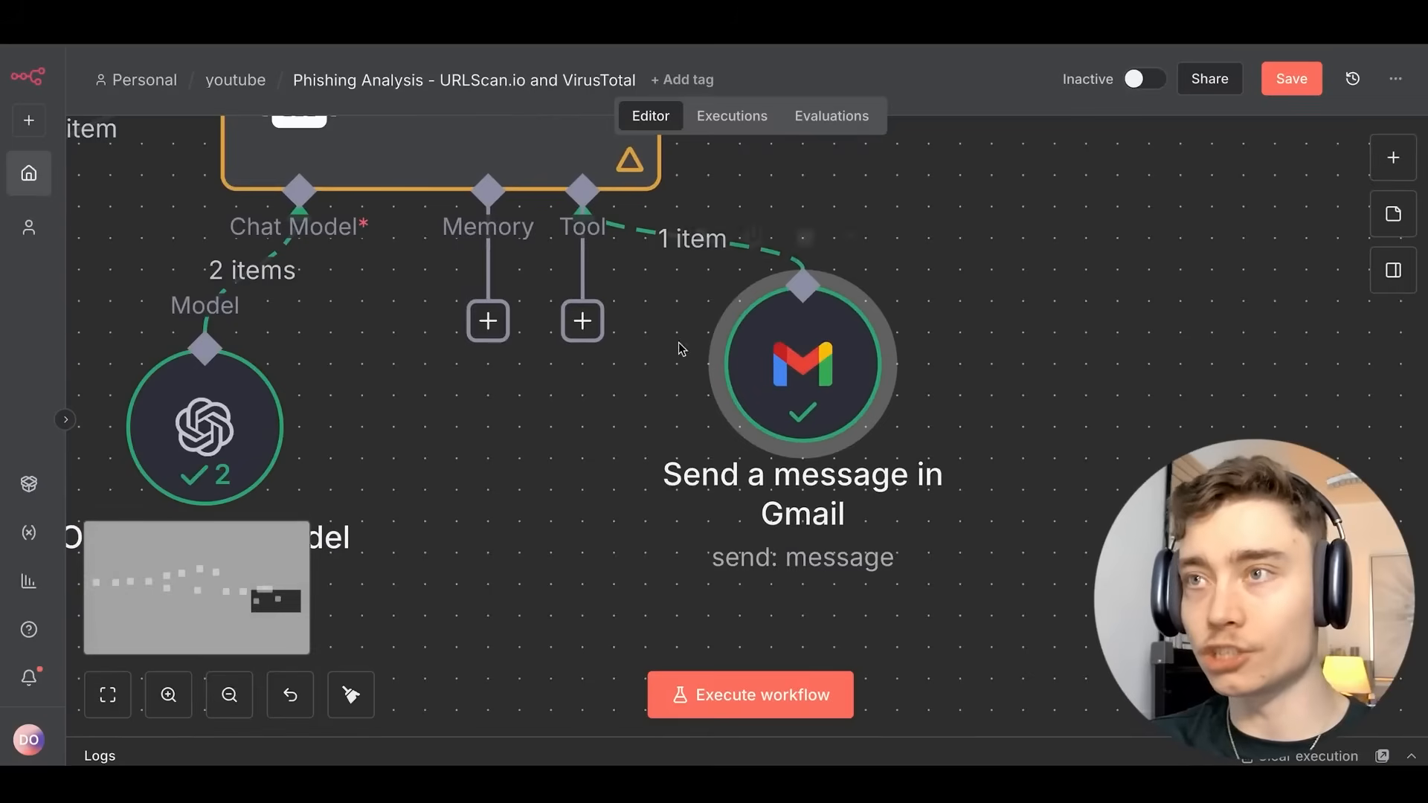
pyautogui.click(583, 320)
pyautogui.write('teleg')
pyautogui.press('BackSpace')
pyautogui.press('BackSpace')
pyautogui.press('BackSpace')
pyautogui.press('BackSpace')
pyautogui.press('BackSpace')
pyautogui.write('disco')
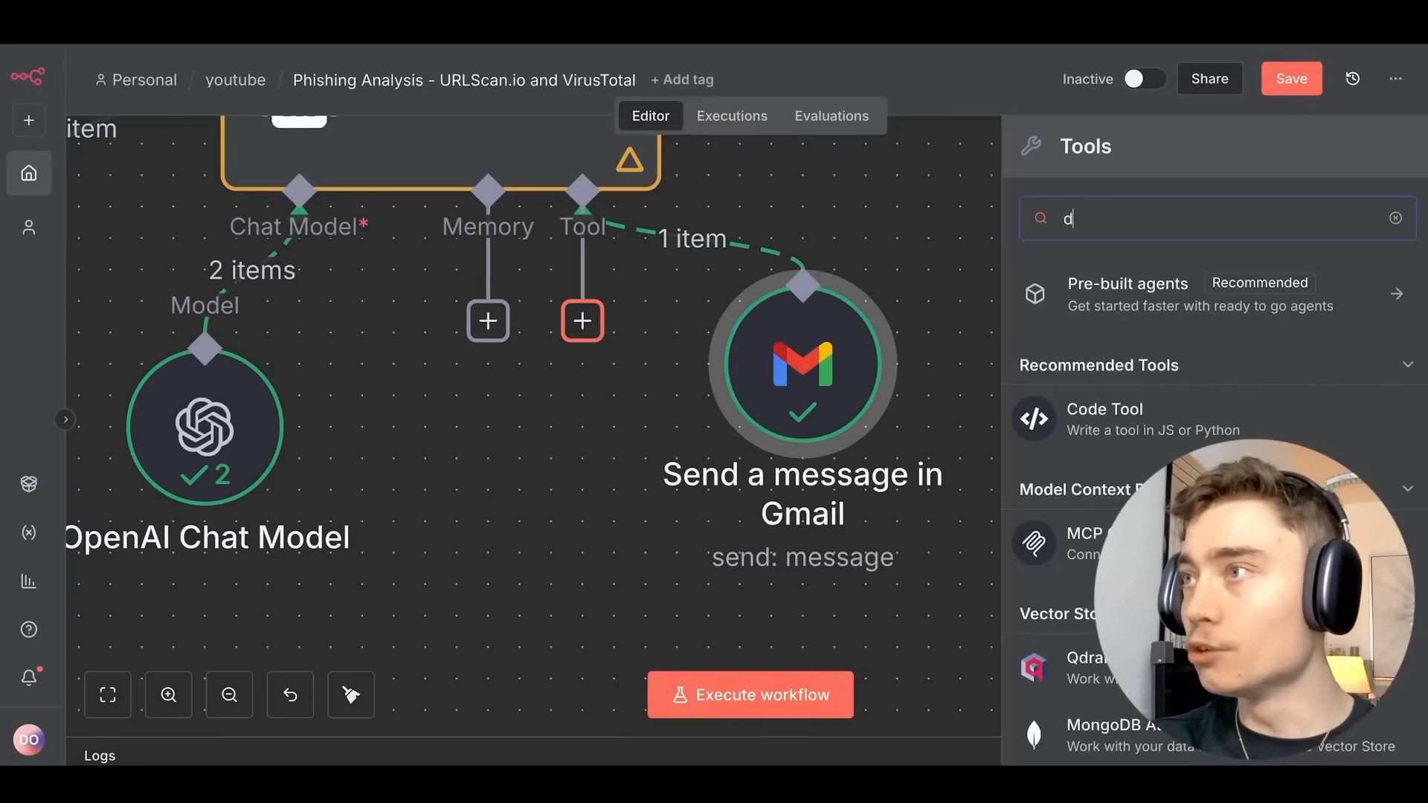
pyautogui.press('BackSpace')
pyautogui.press('BackSpace')
pyautogui.press('BackSpace')
pyautogui.press('BackSpace')
pyautogui.press('BackSpace')
pyautogui.write('whats')
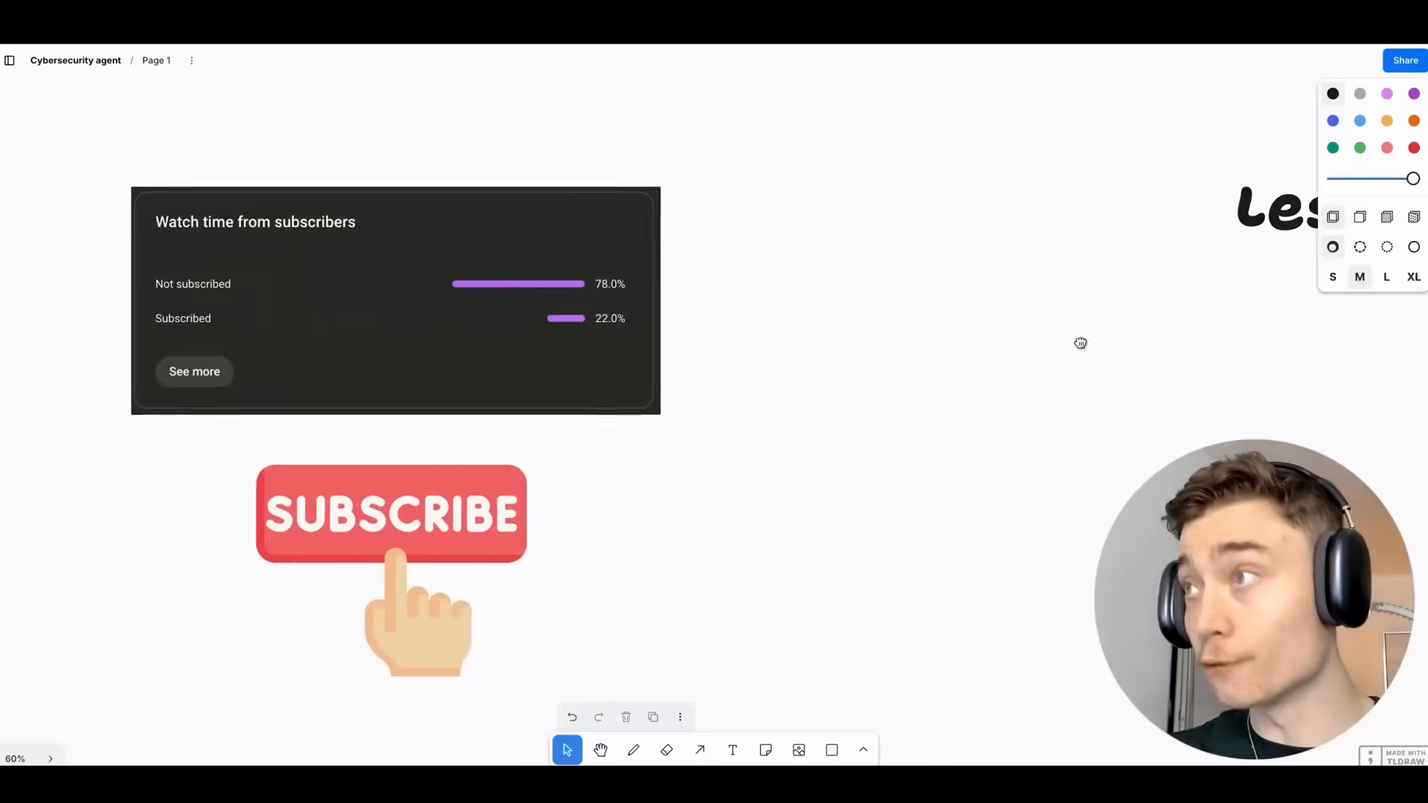
pyautogui.hscroll(5, 681, 305)
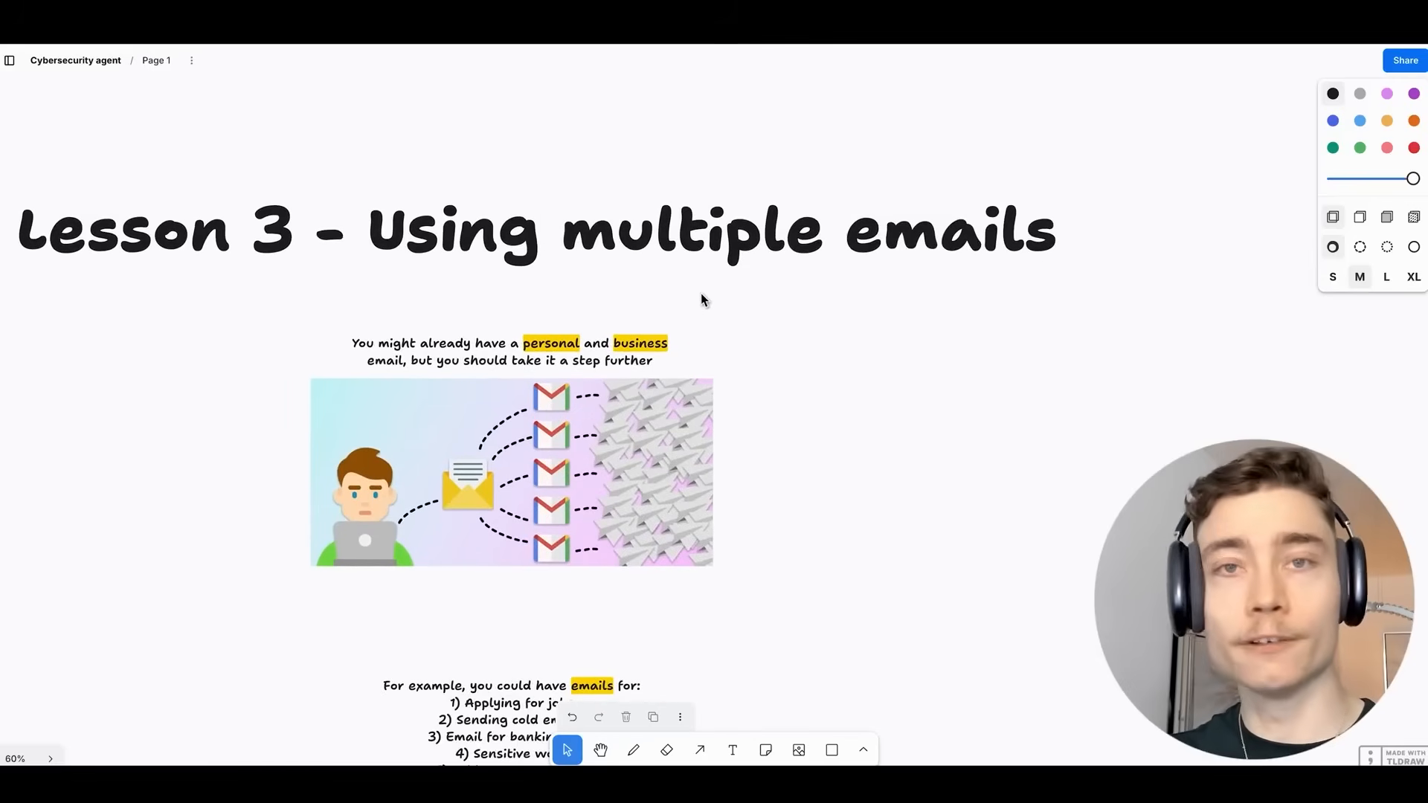
pyautogui.hscroll(-2, 773, 316)
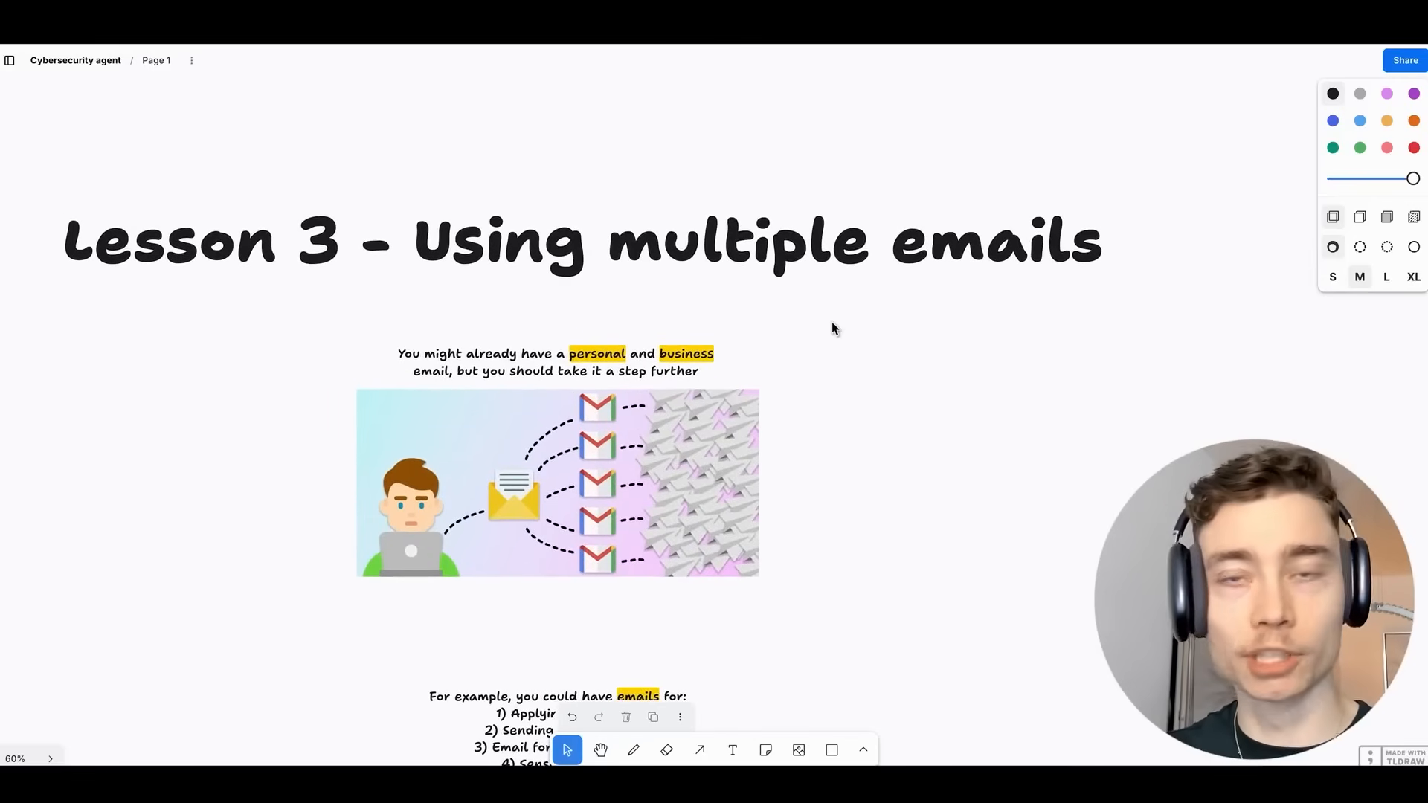
pyautogui.scroll(5, 851, 361)
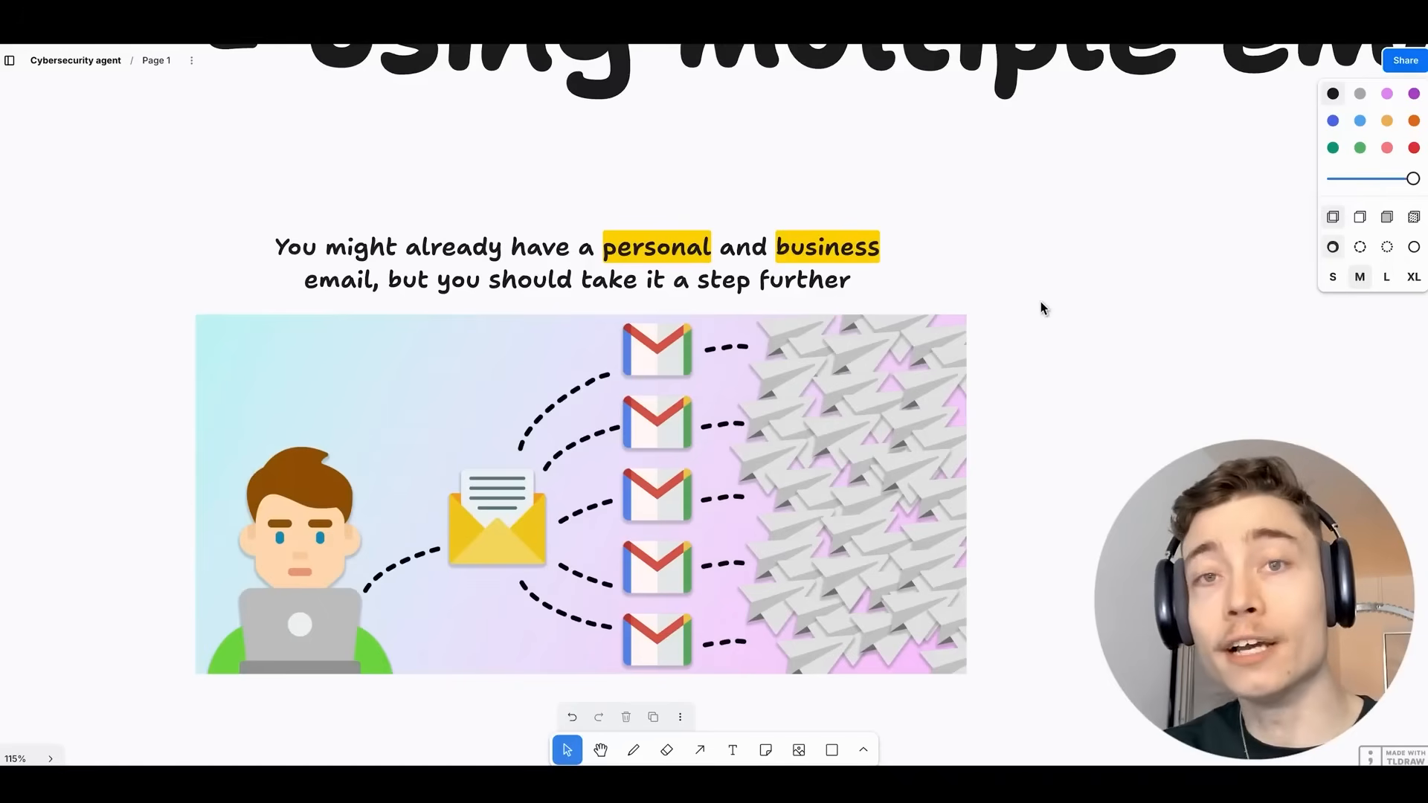
pyautogui.scroll(2, 1070, 339)
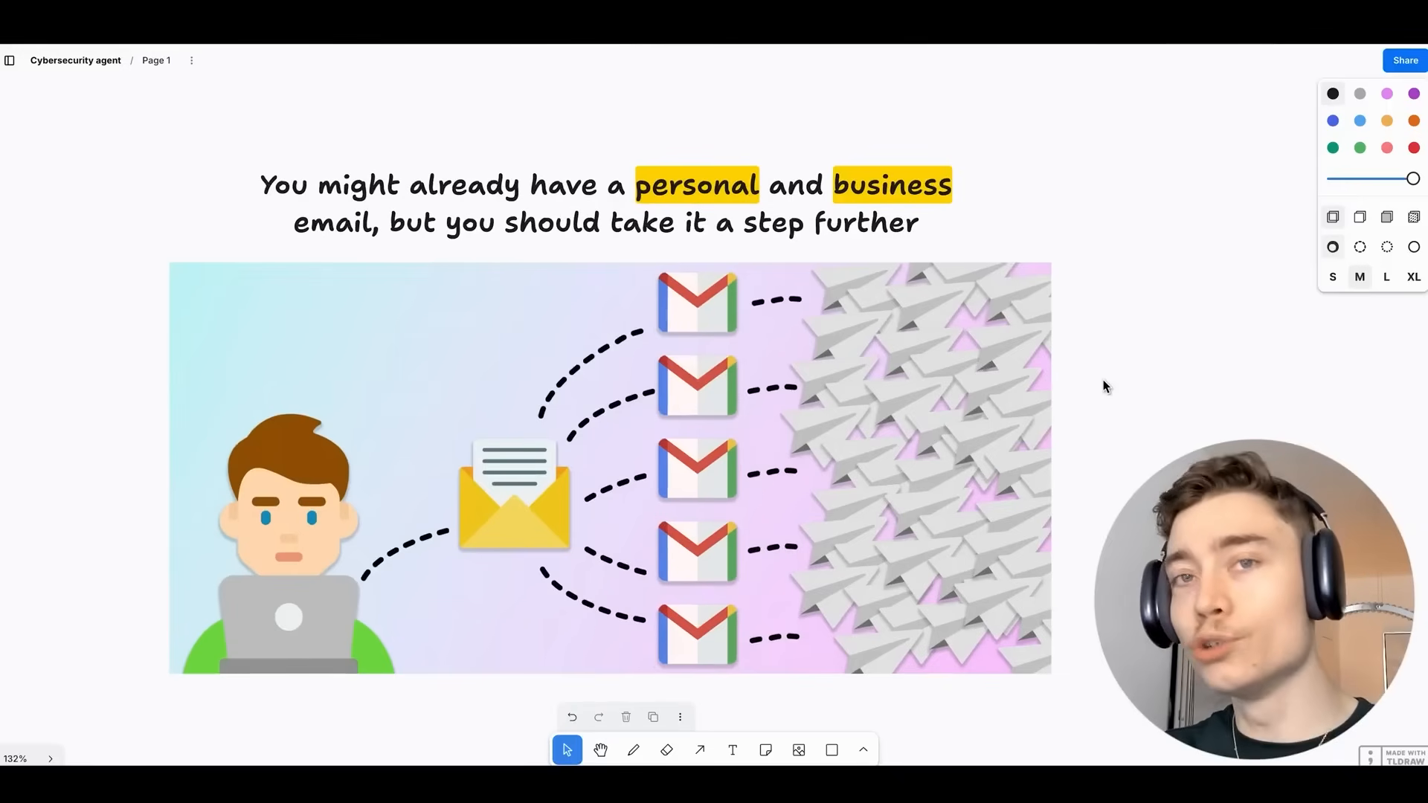